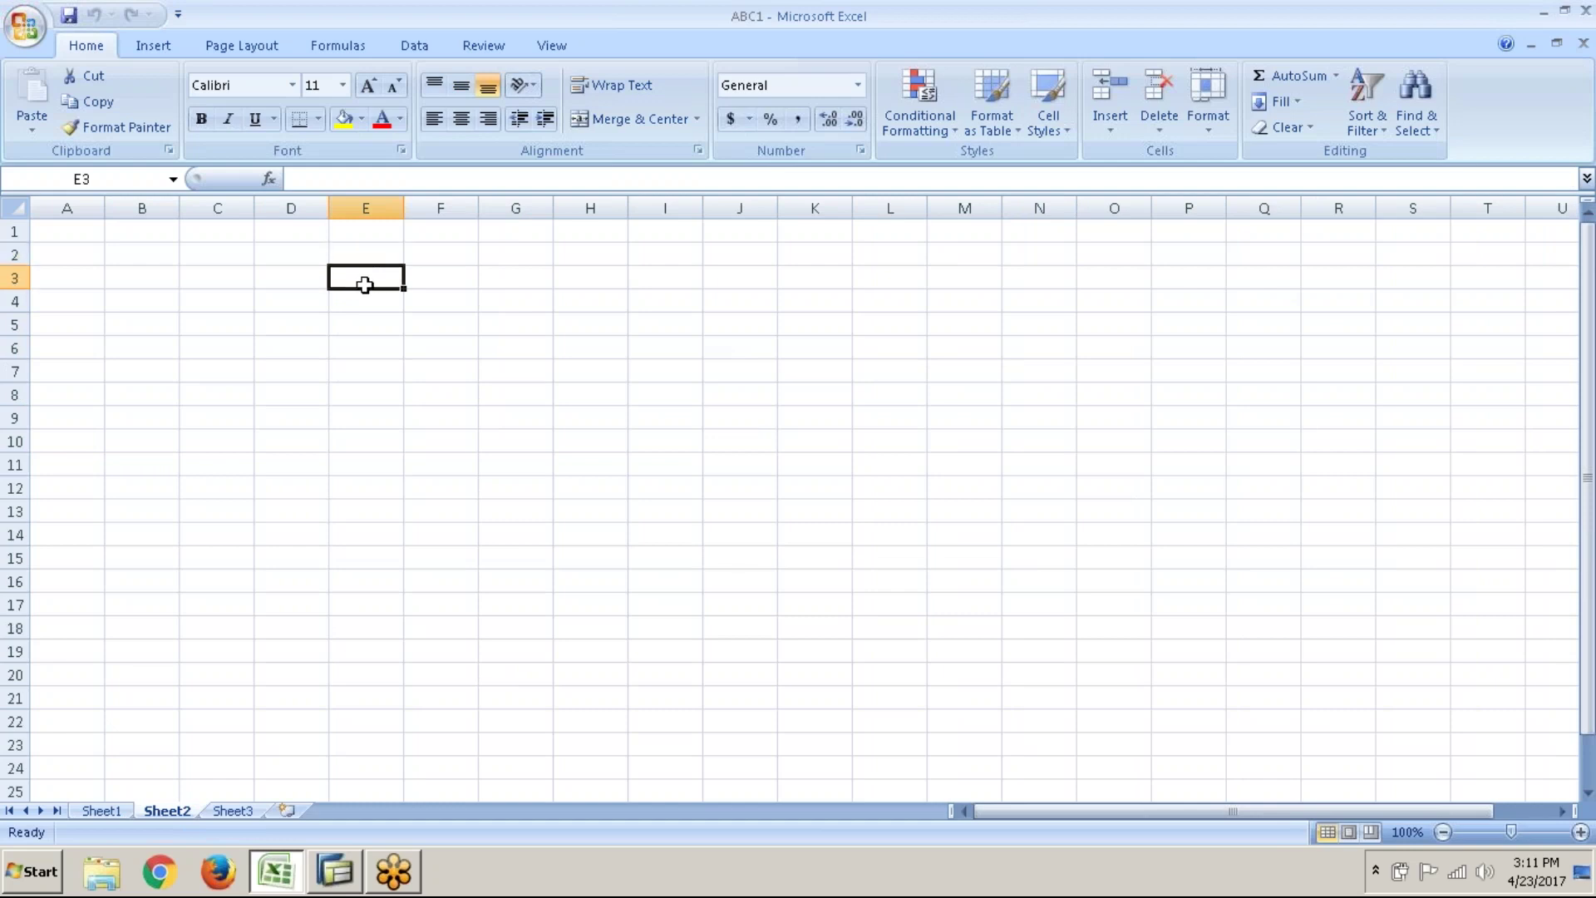
# - Rename the Sheet2 worksheet as "FAGS (New)"
pyautogui.write('1.')
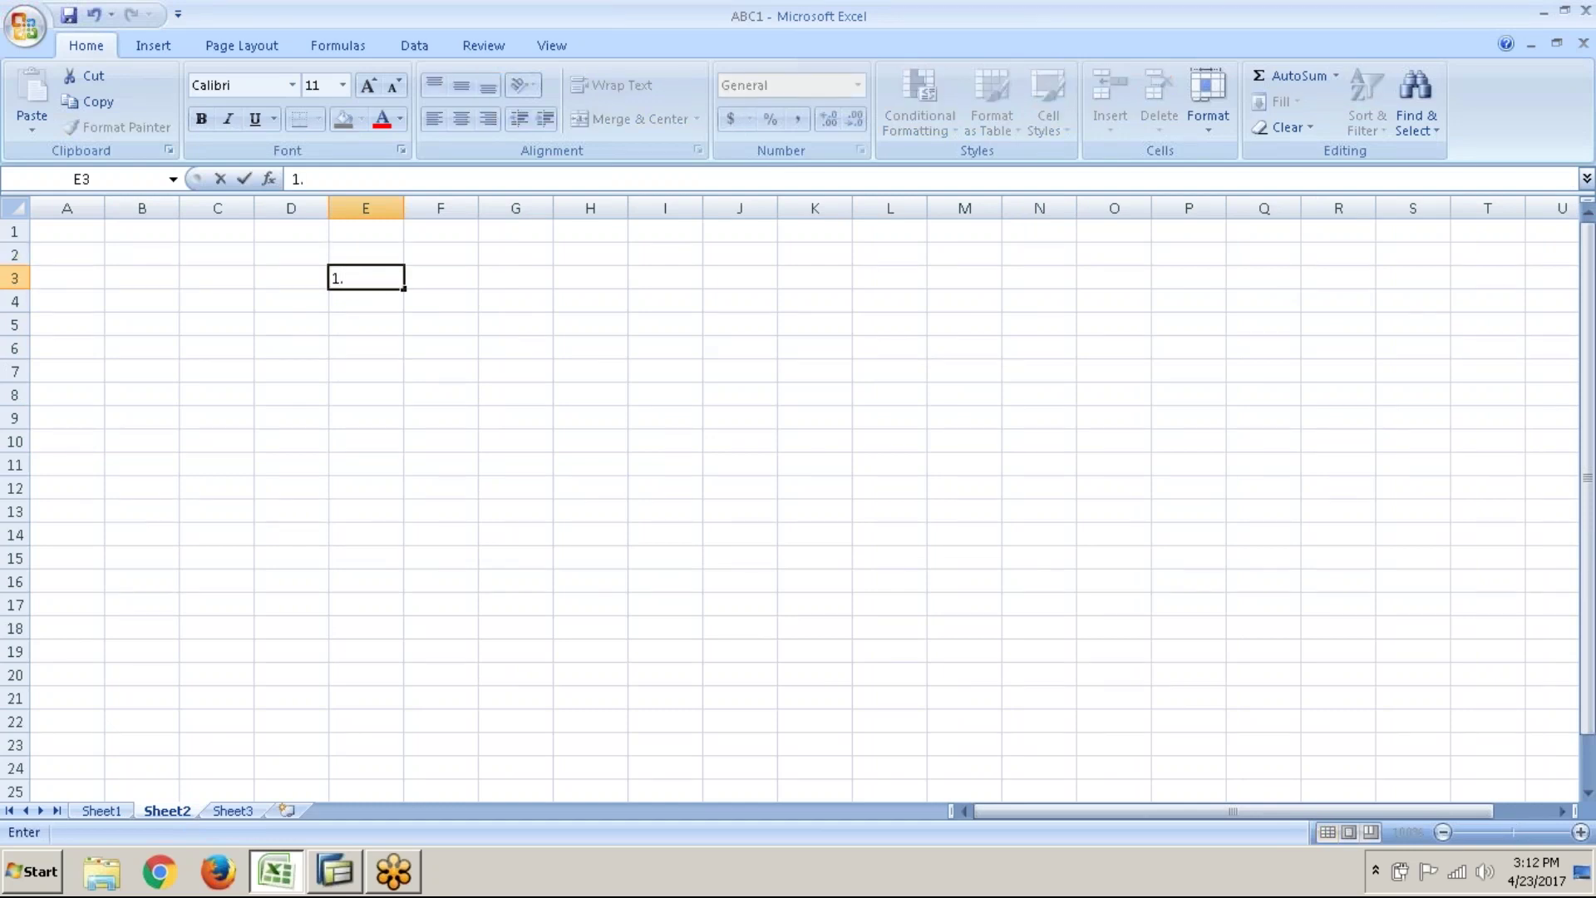
pyautogui.rightClick(182, 806)
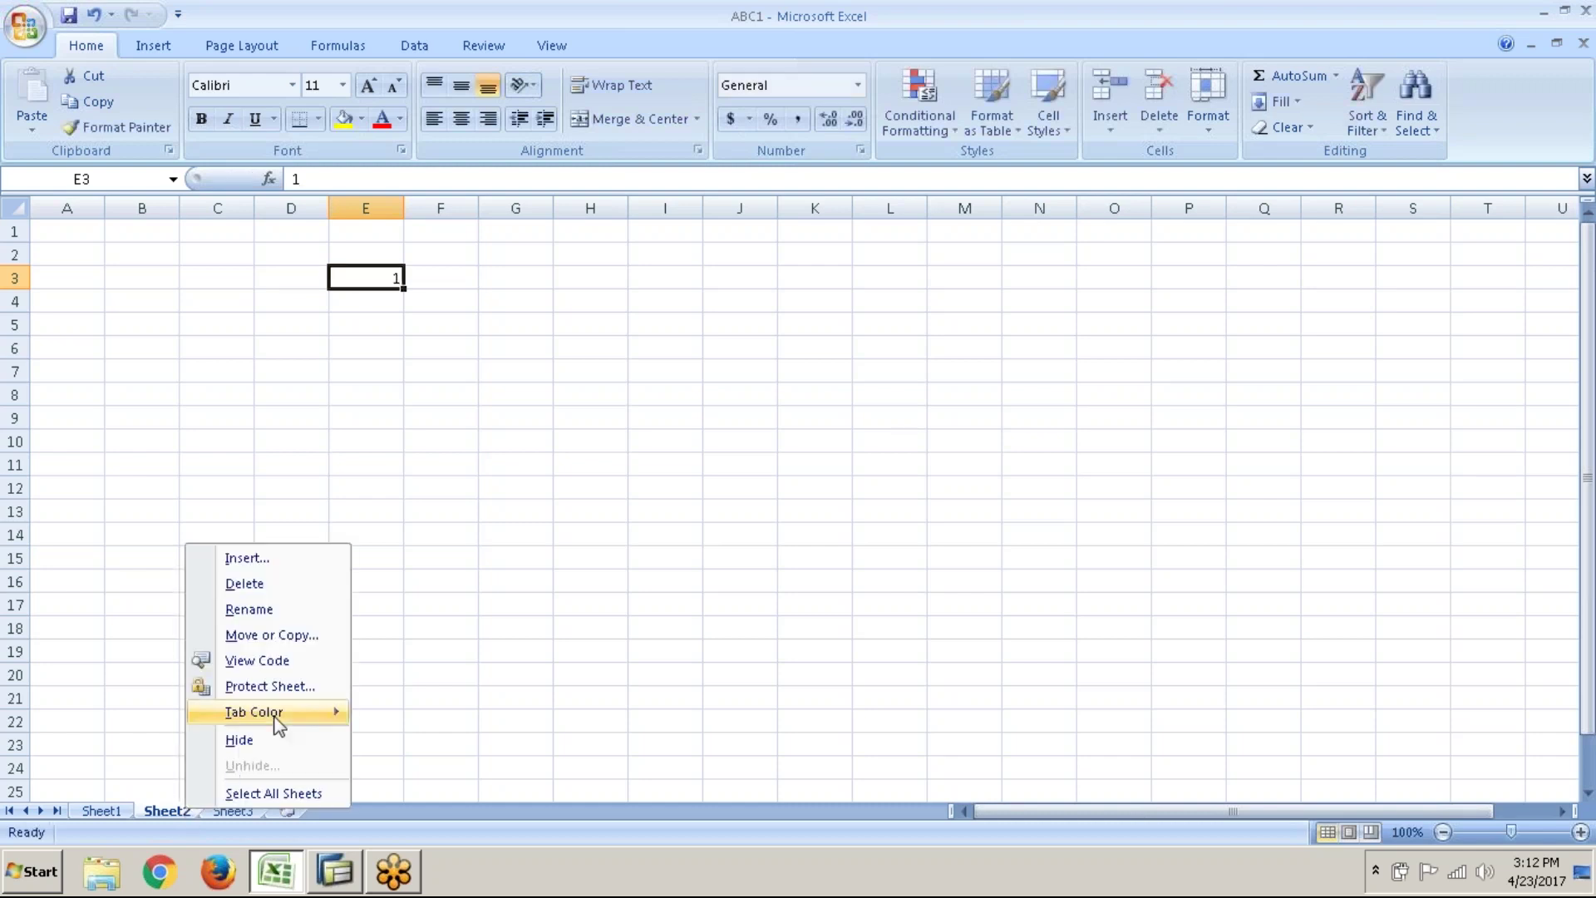
pyautogui.click(333, 612)
pyautogui.write('FAH')
pyautogui.press('BackSpace')
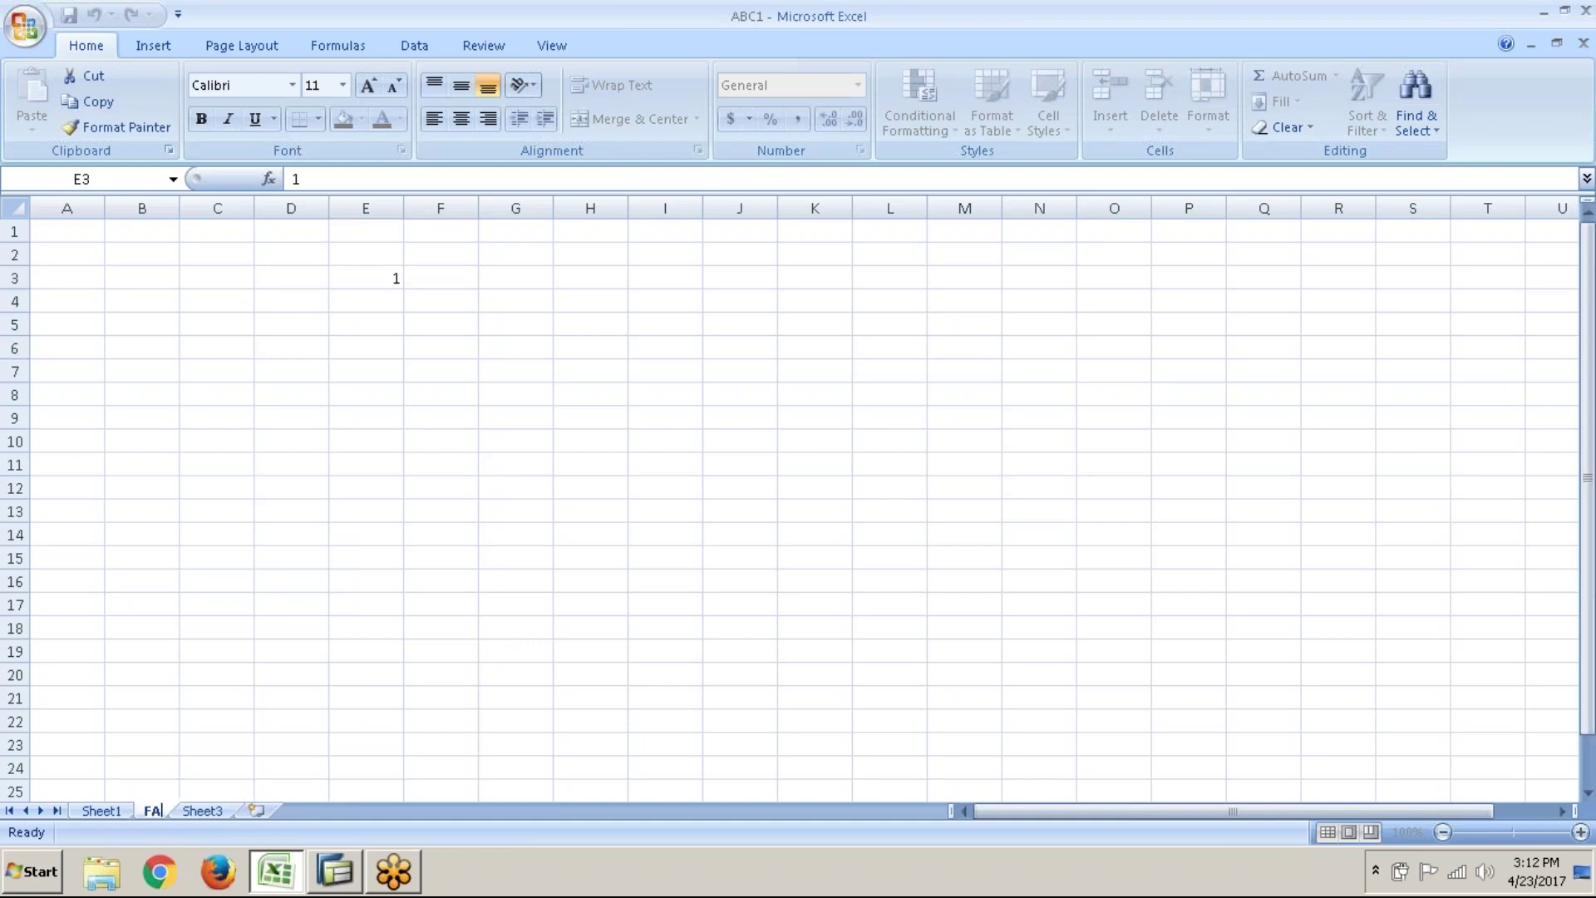
pyautogui.write('GS (')
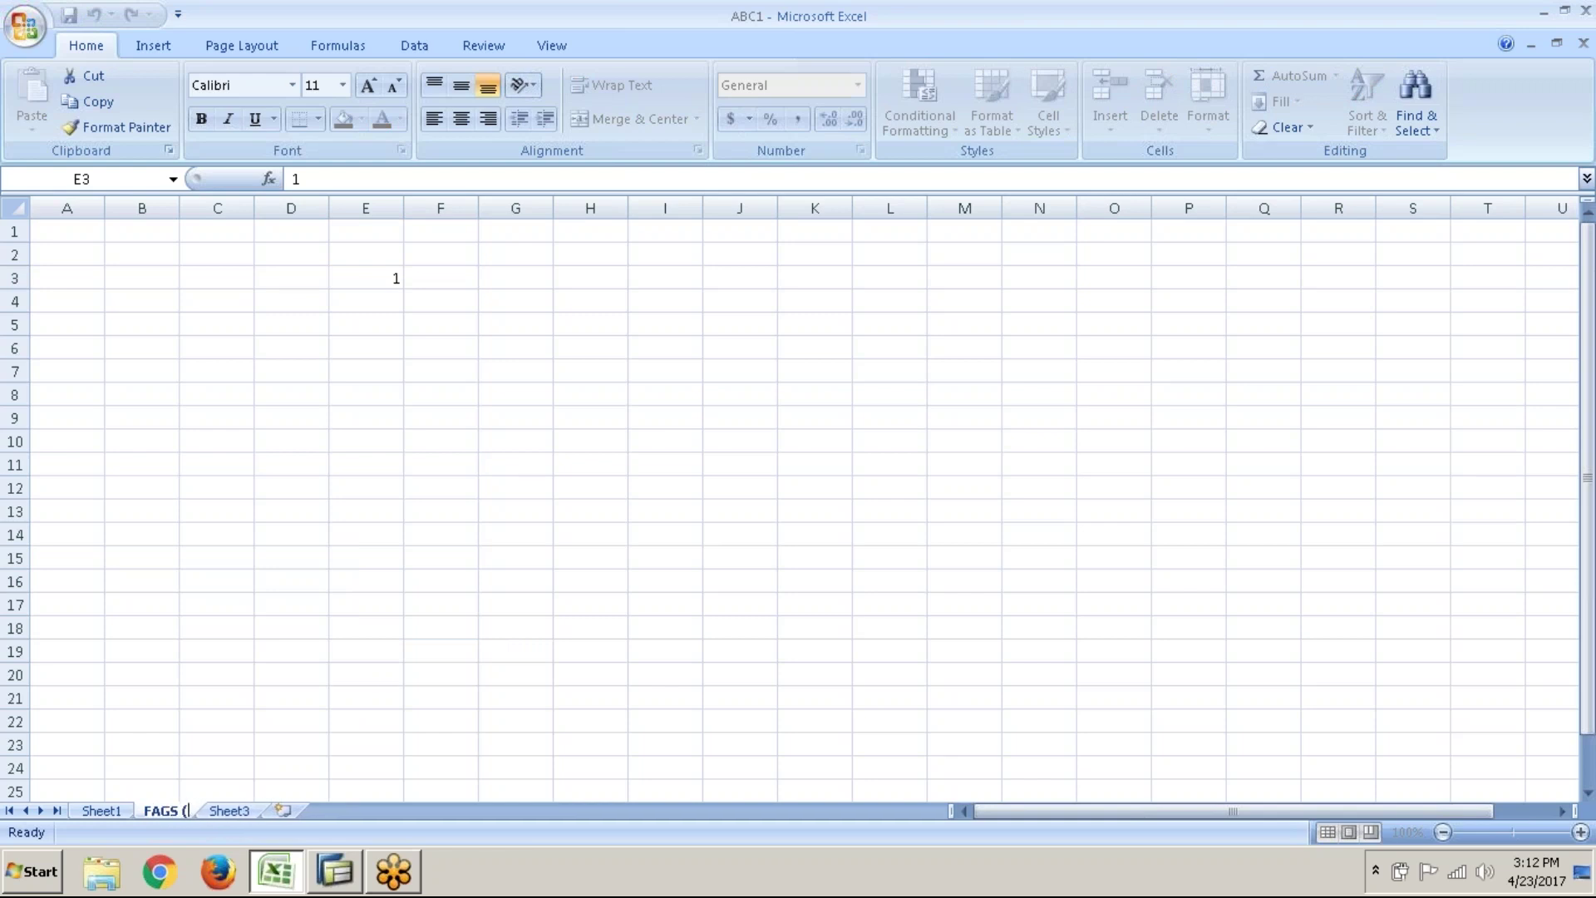
pyautogui.write('New')
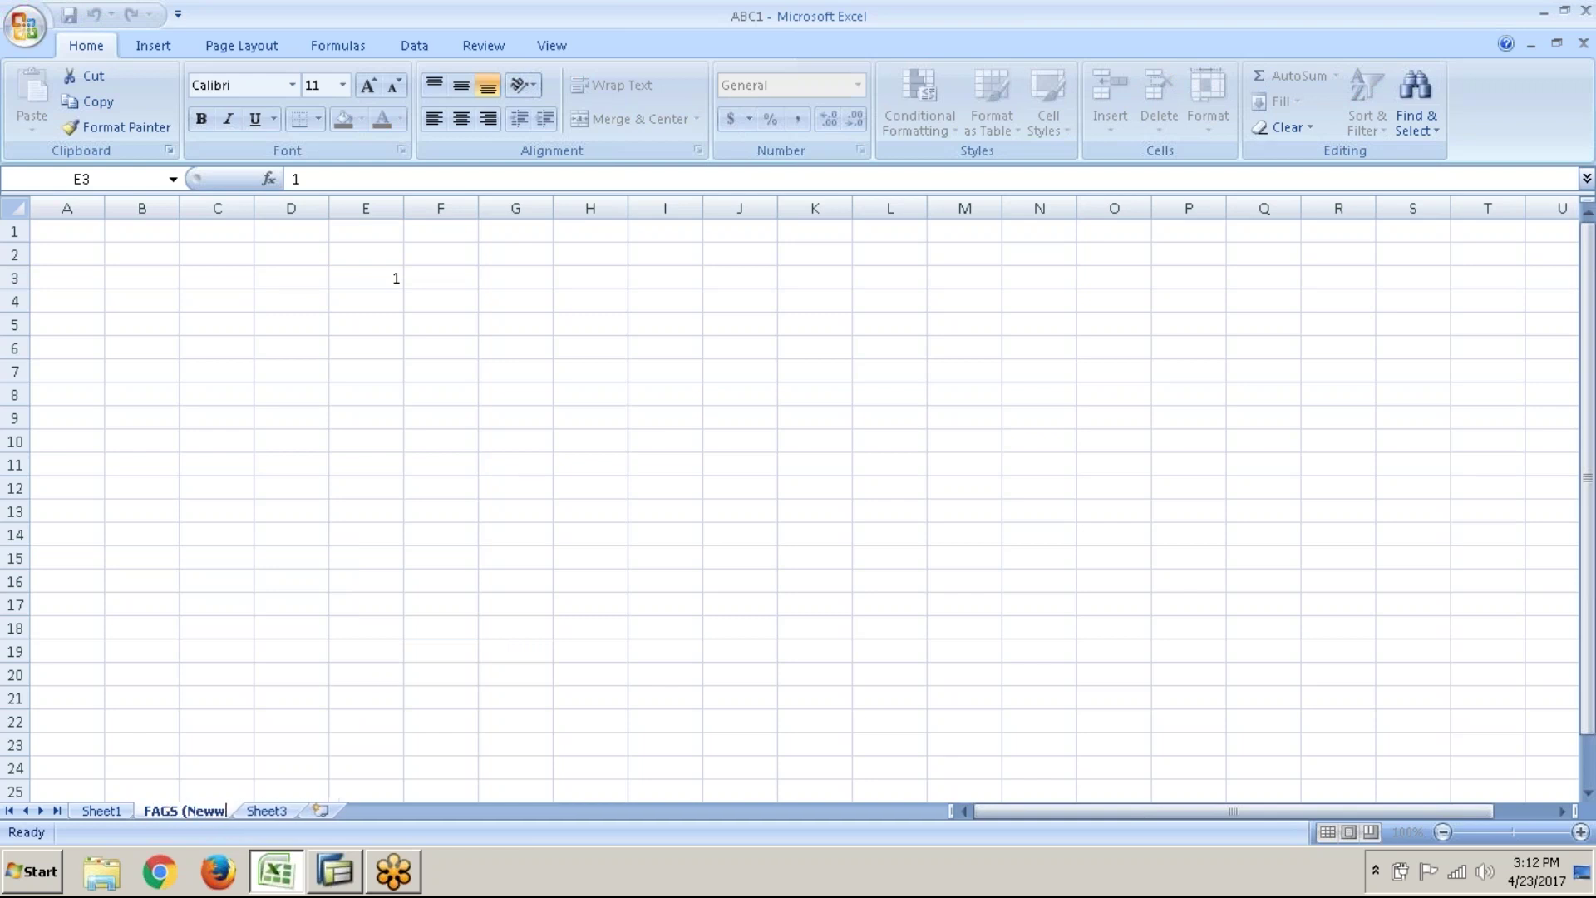
pyautogui.write(')')
pyautogui.press('Return')
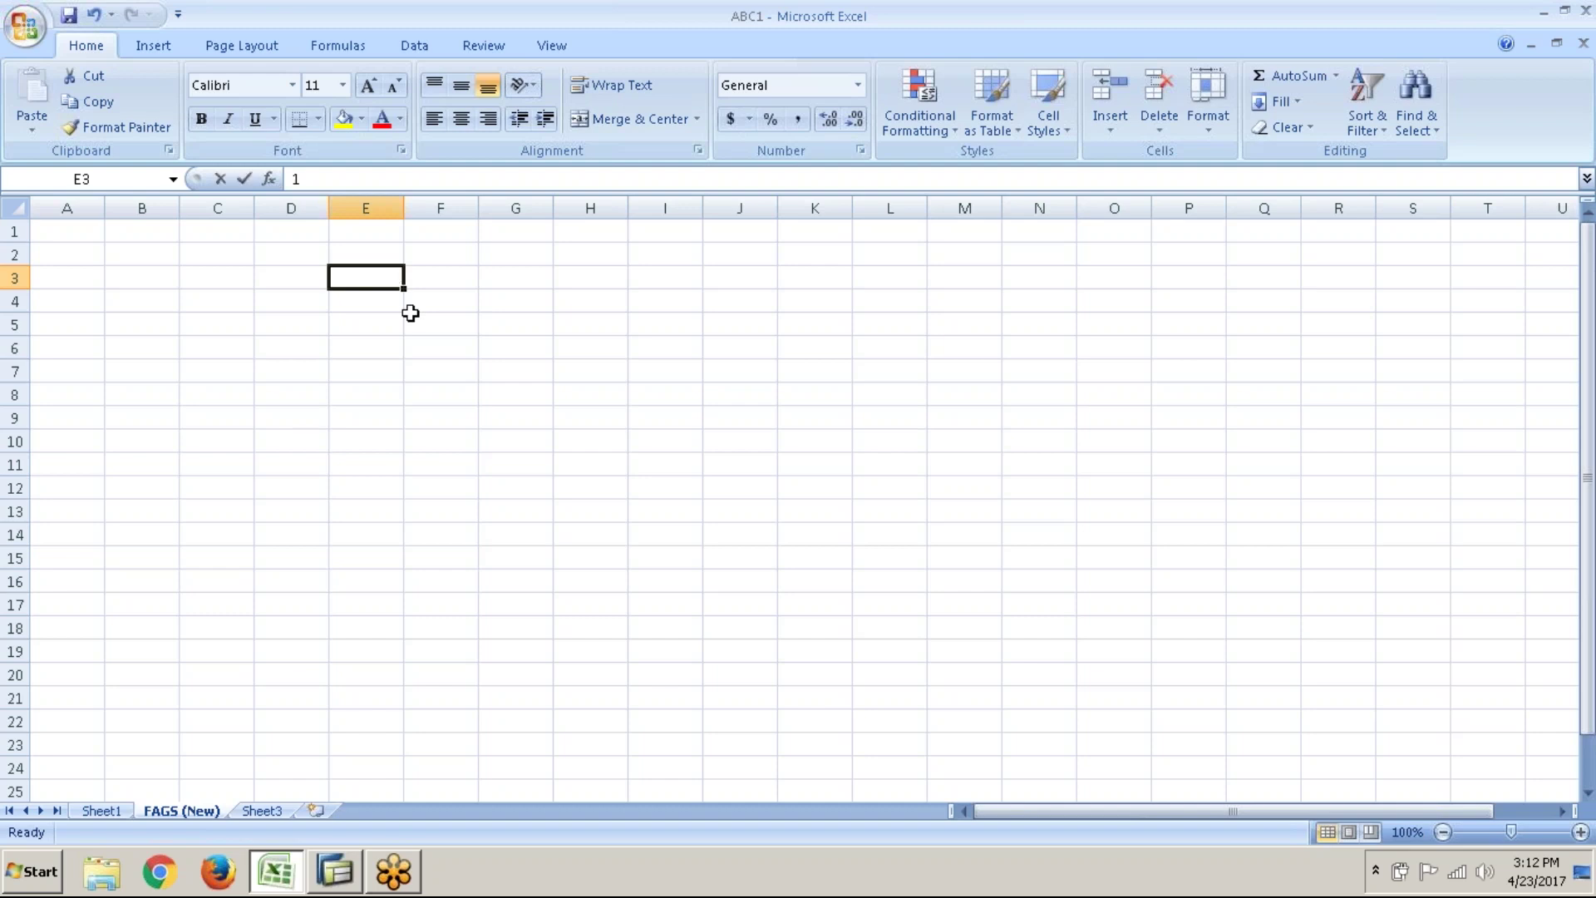
# - Enter the heading "1. Field Status Variant" in cell E3
pyautogui.write('1. Field ')
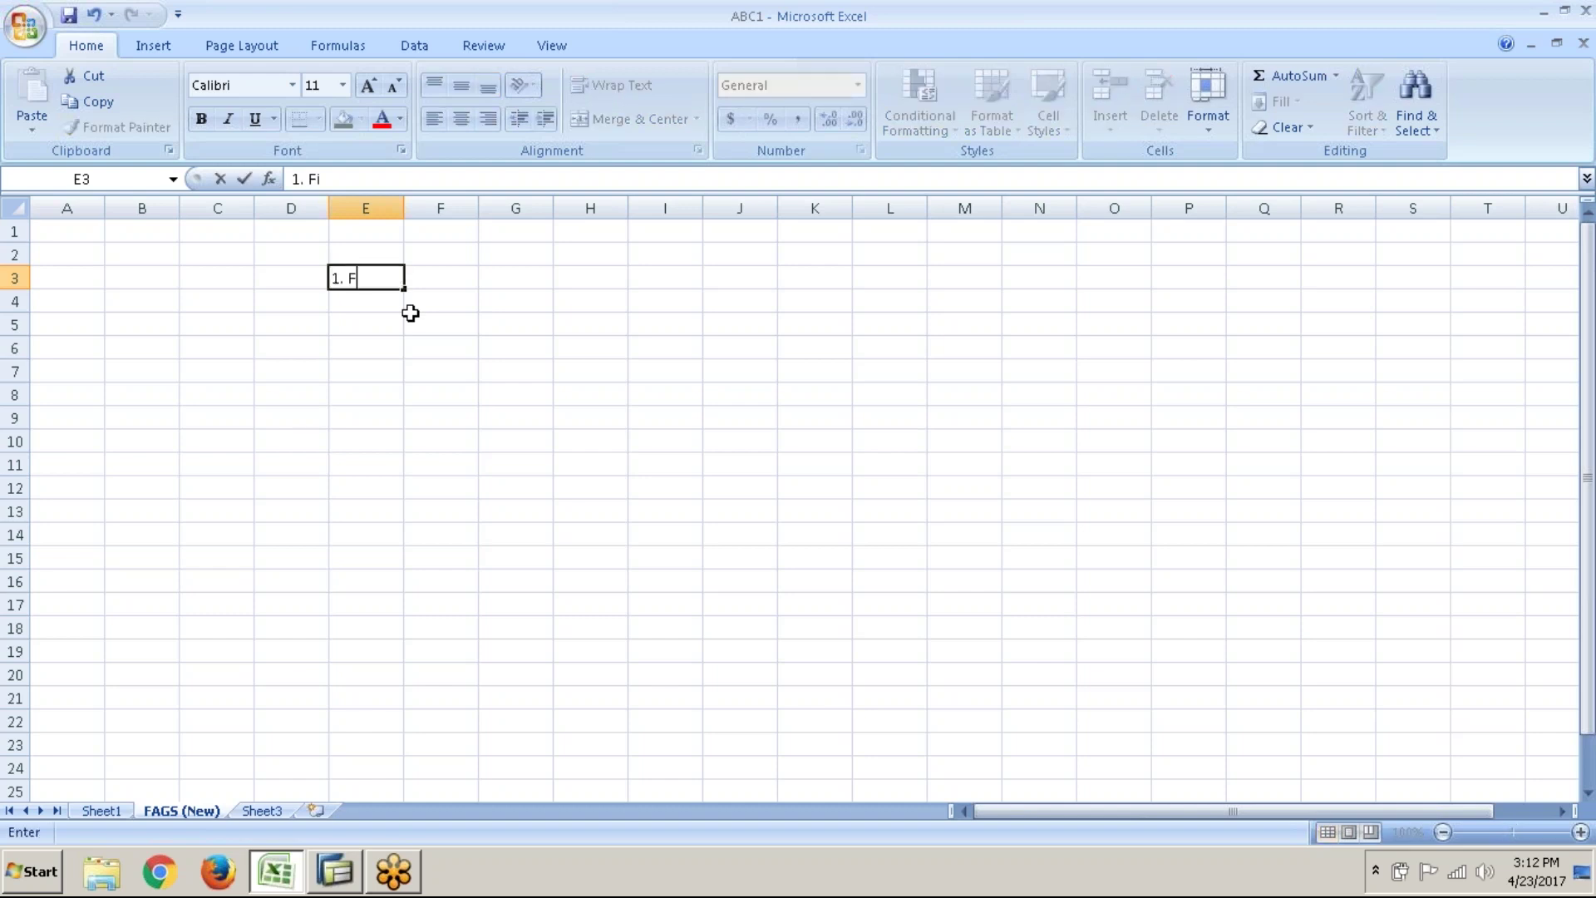
pyautogui.write('Status V')
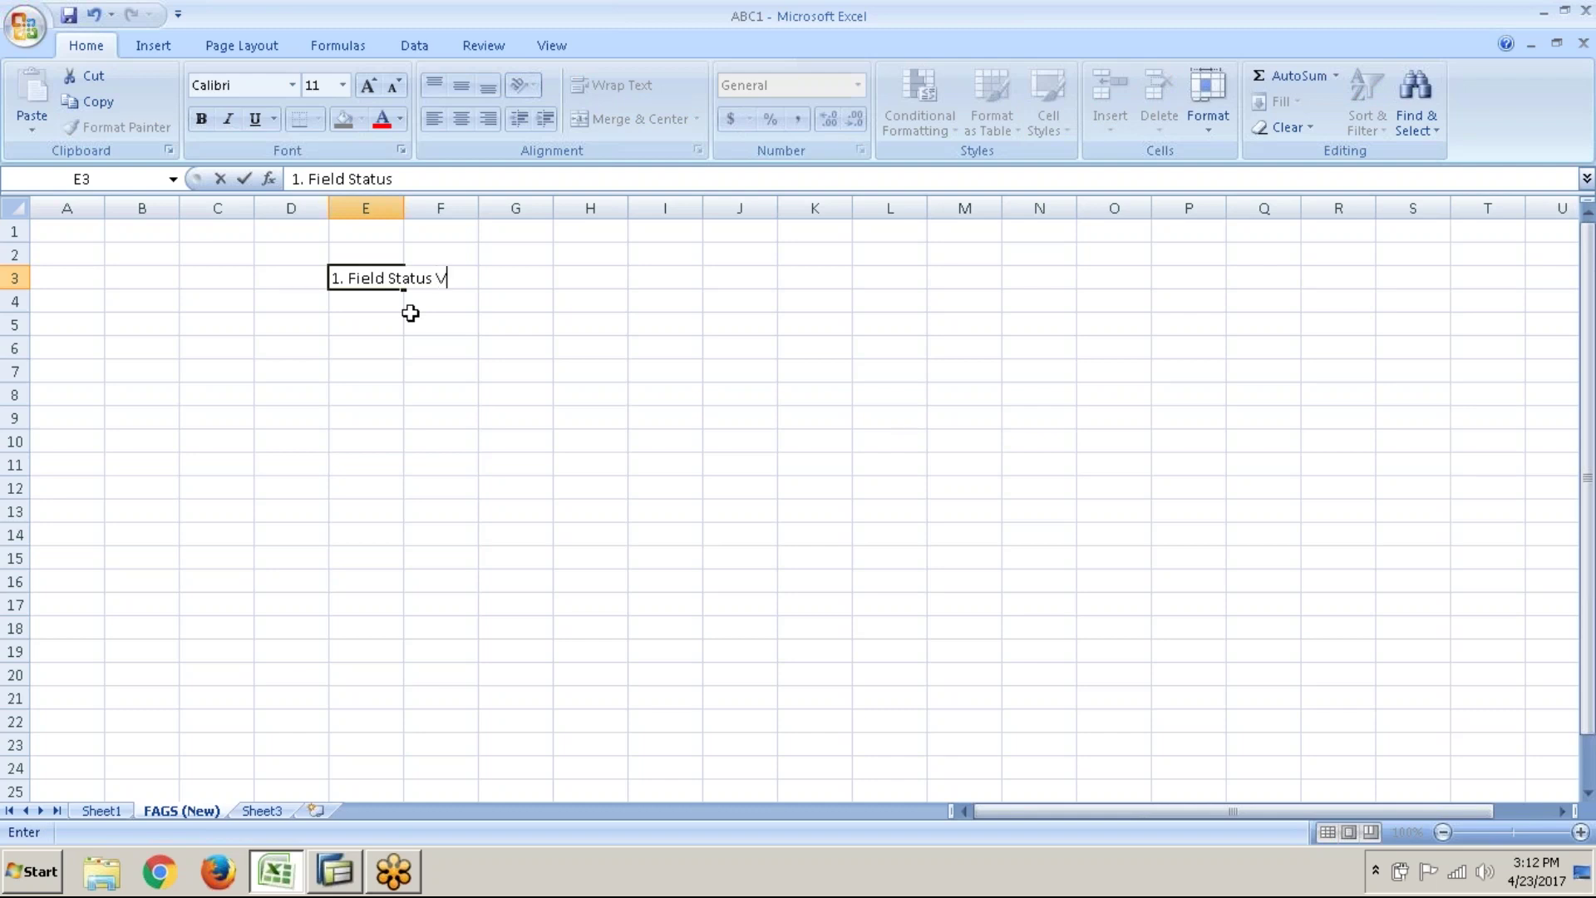
pyautogui.write('ariant')
pyautogui.press('Return')
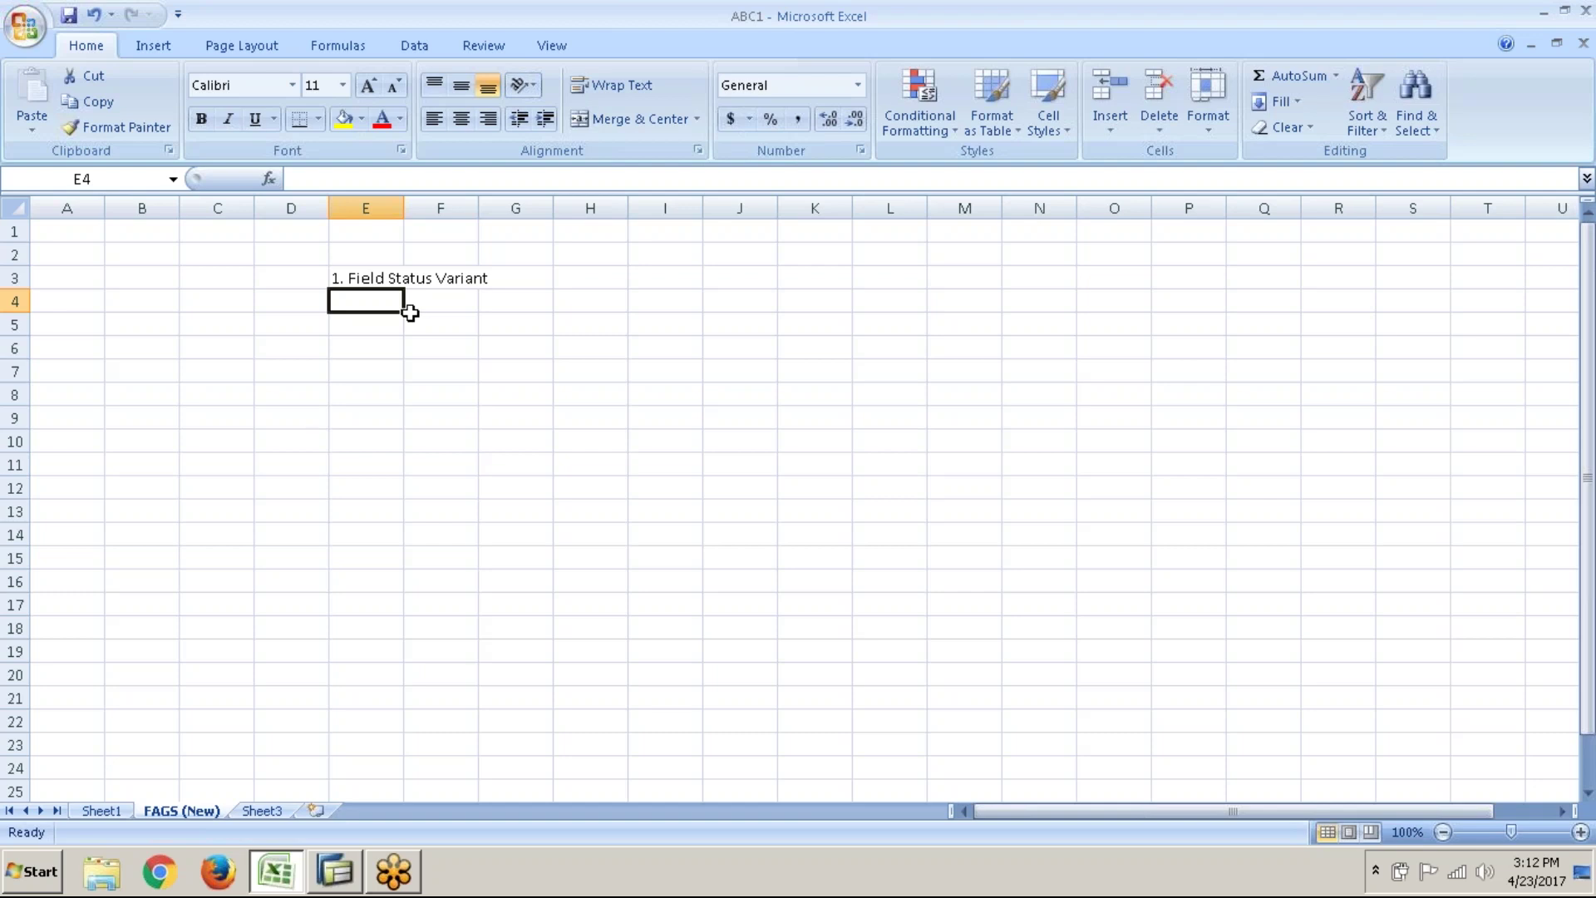
# - Enter "a) Define FSV - OBC4" in cell E4 under the heading
pyautogui.write('a0')
pyautogui.press('BackSpace')
pyautogui.write(')')
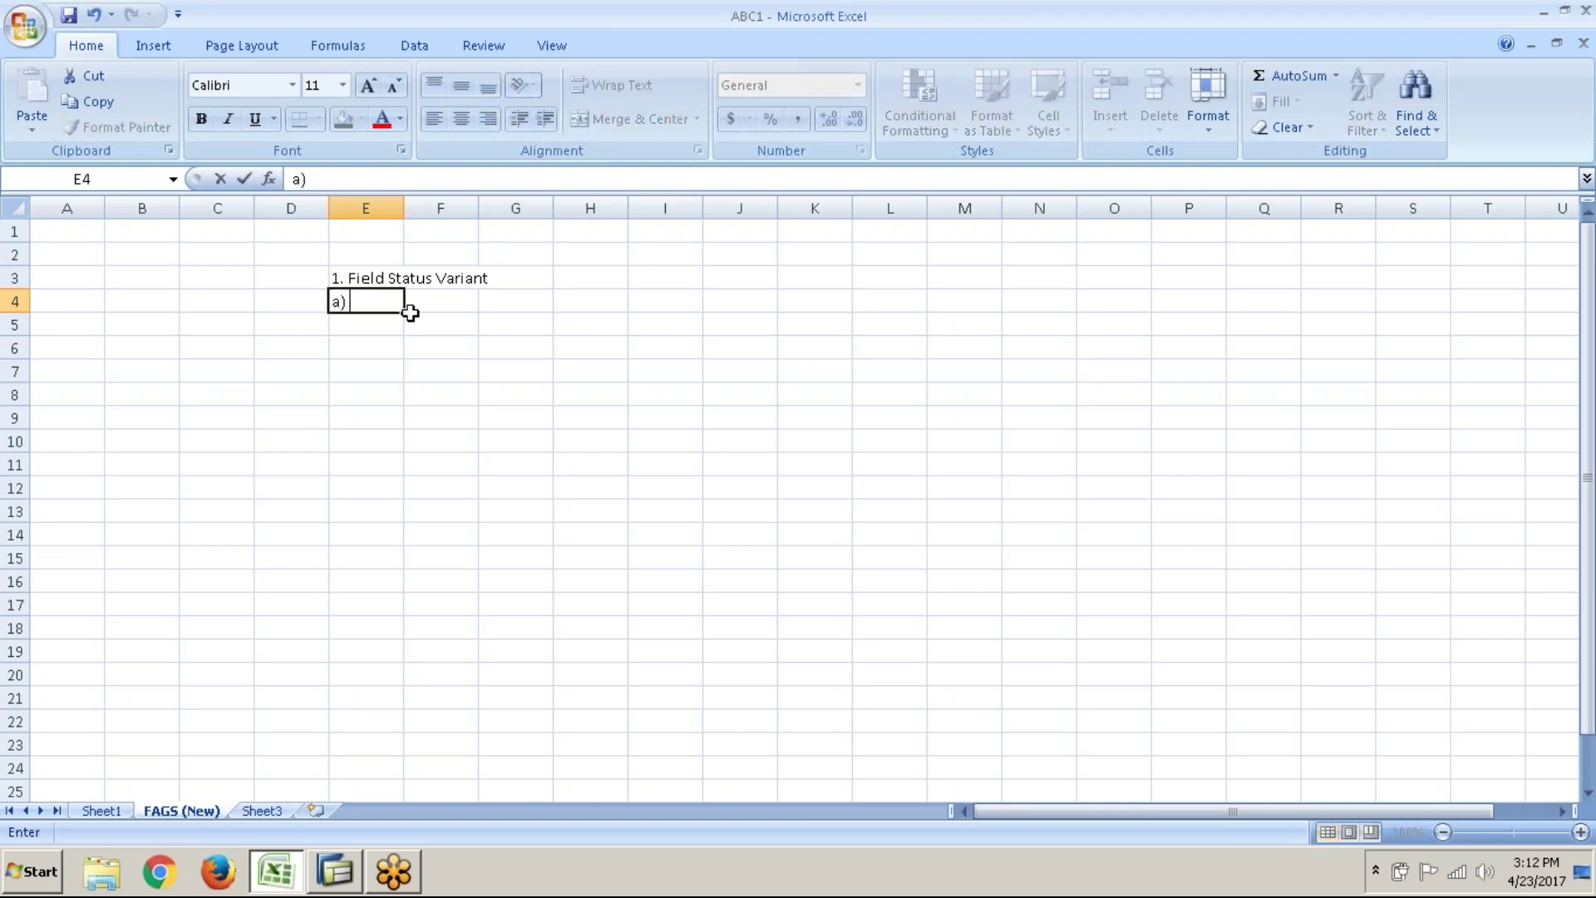
pyautogui.write(' Define FSV - OBC$')
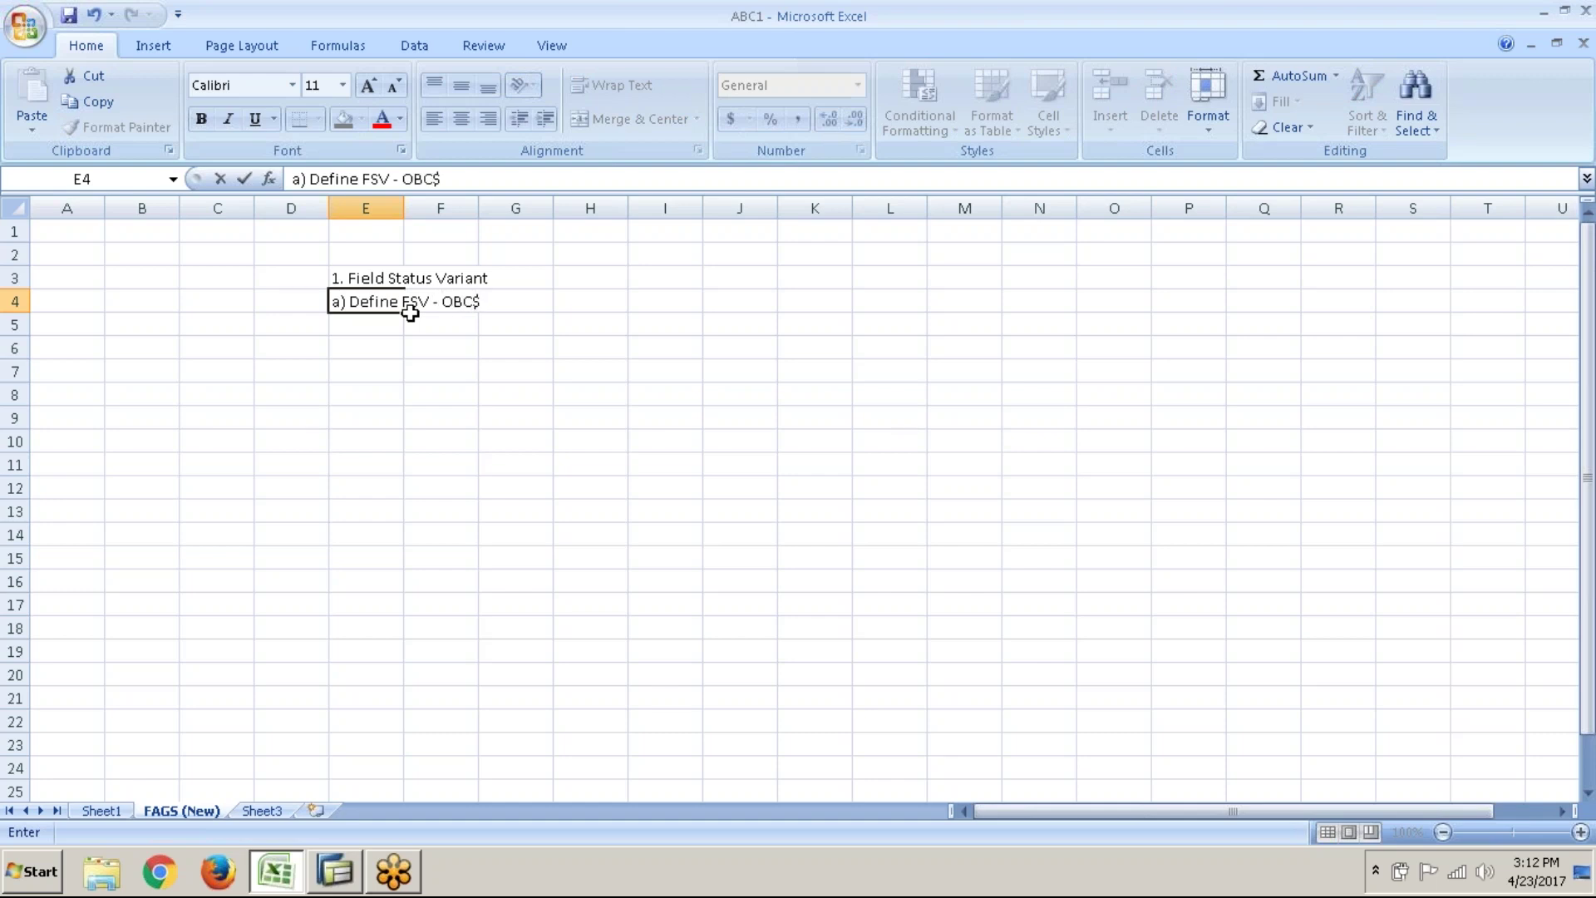
pyautogui.press('BackSpace')
pyautogui.write('4')
pyautogui.press('Return')
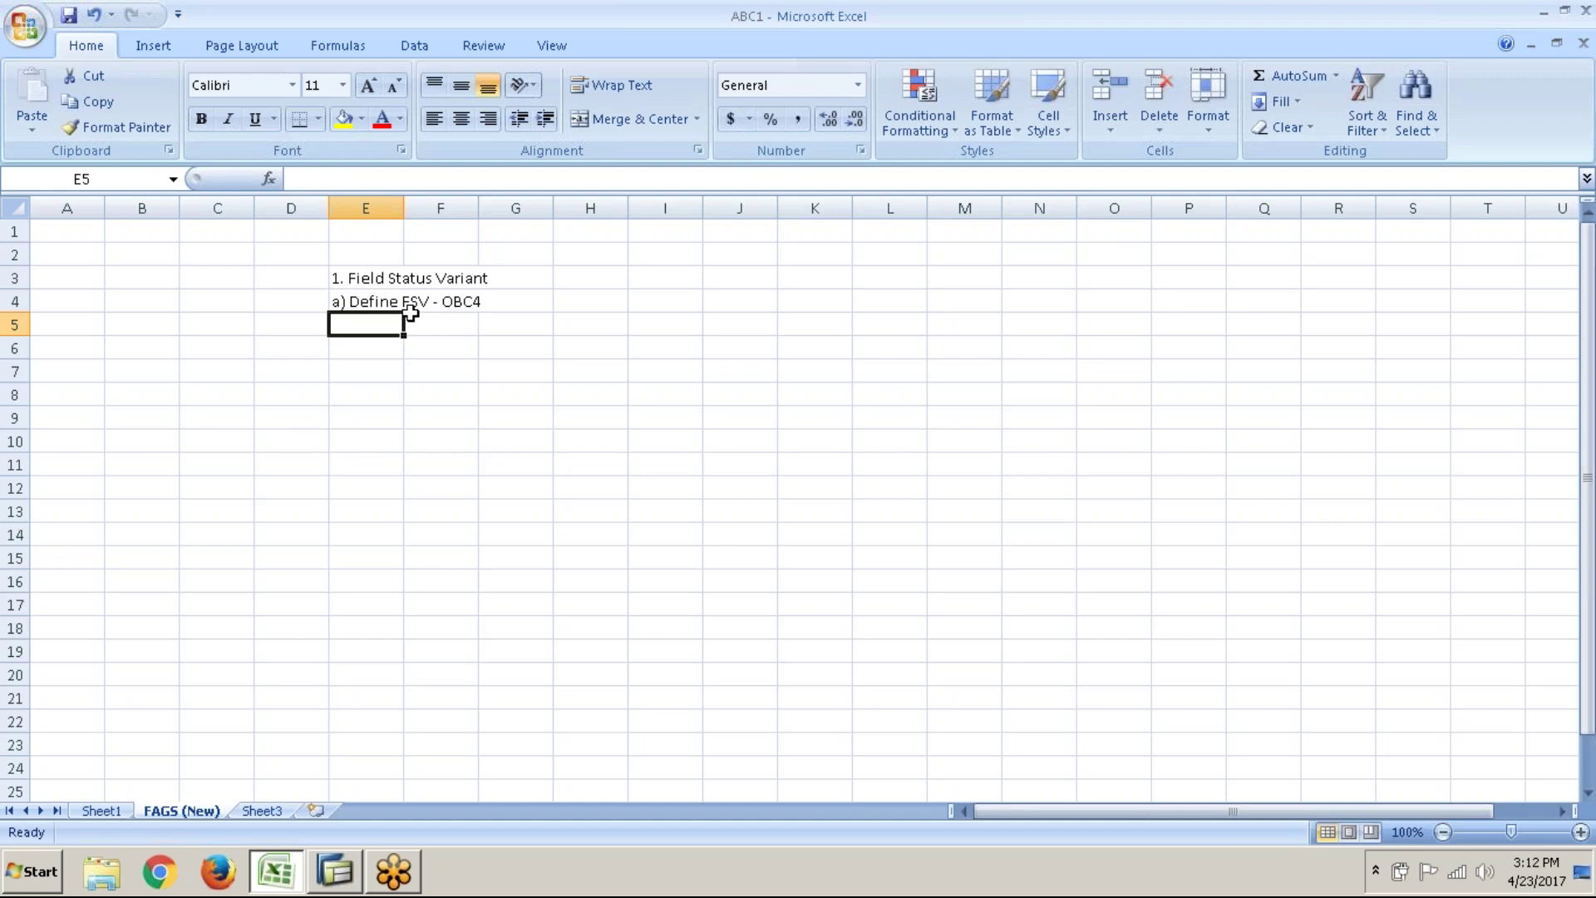
# - Enter "4) Assign Co.Cd. To FSV - OBC5" in cell E5
pyautogui.write('4')
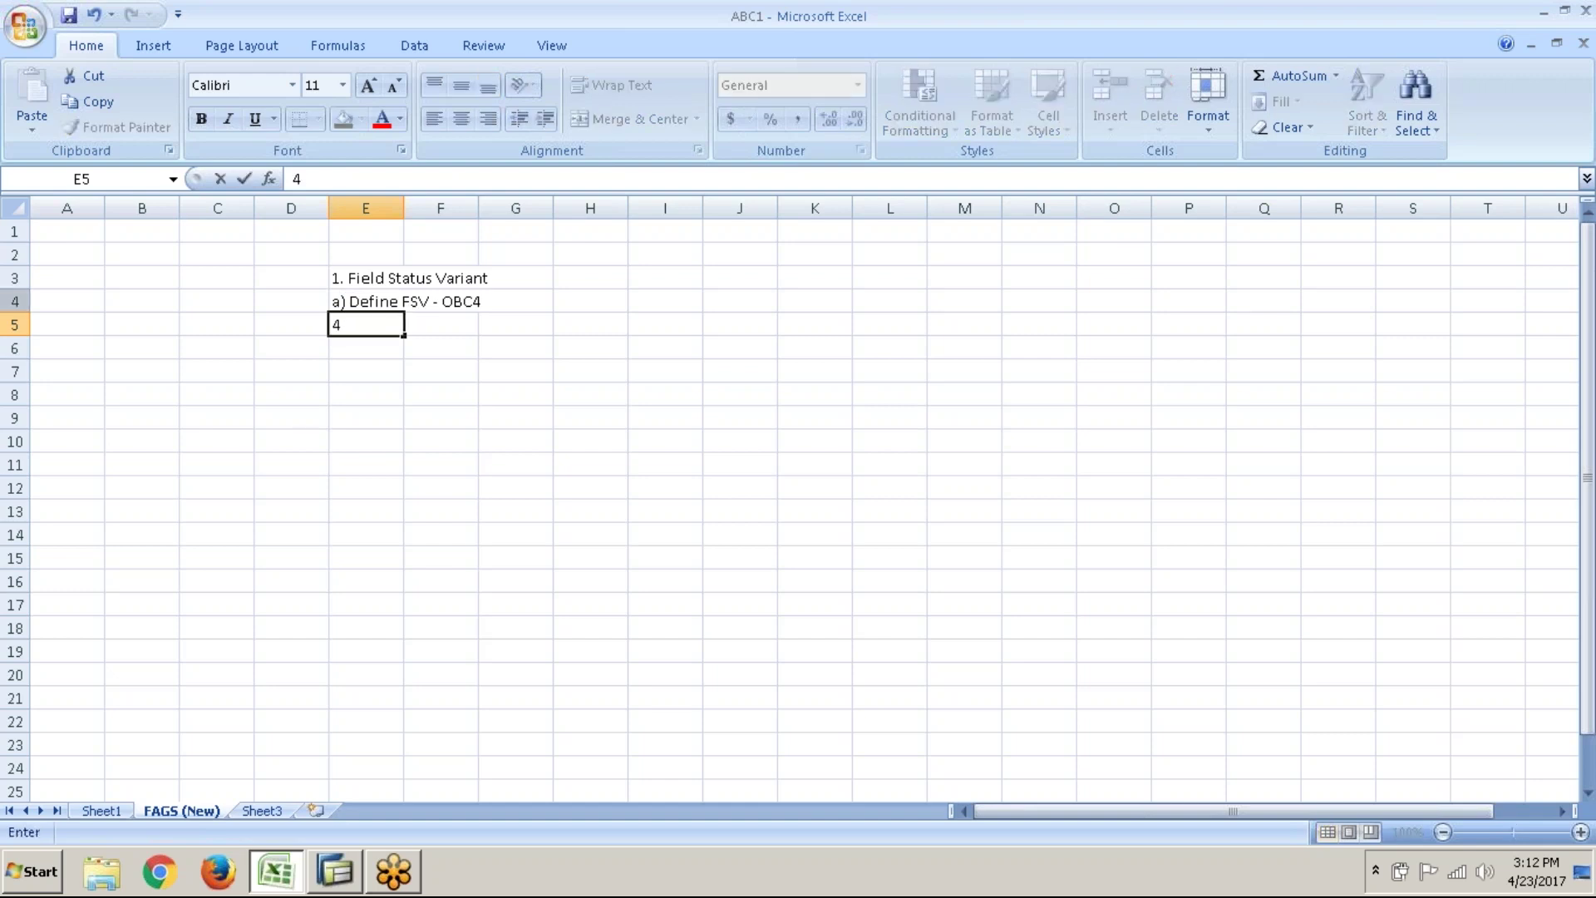
pyautogui.write('b')
pyautogui.press('BackSpace')
pyautogui.write(') Assign CO')
pyautogui.press('BackSpace')
pyautogui.write('o.Cd. To FS')
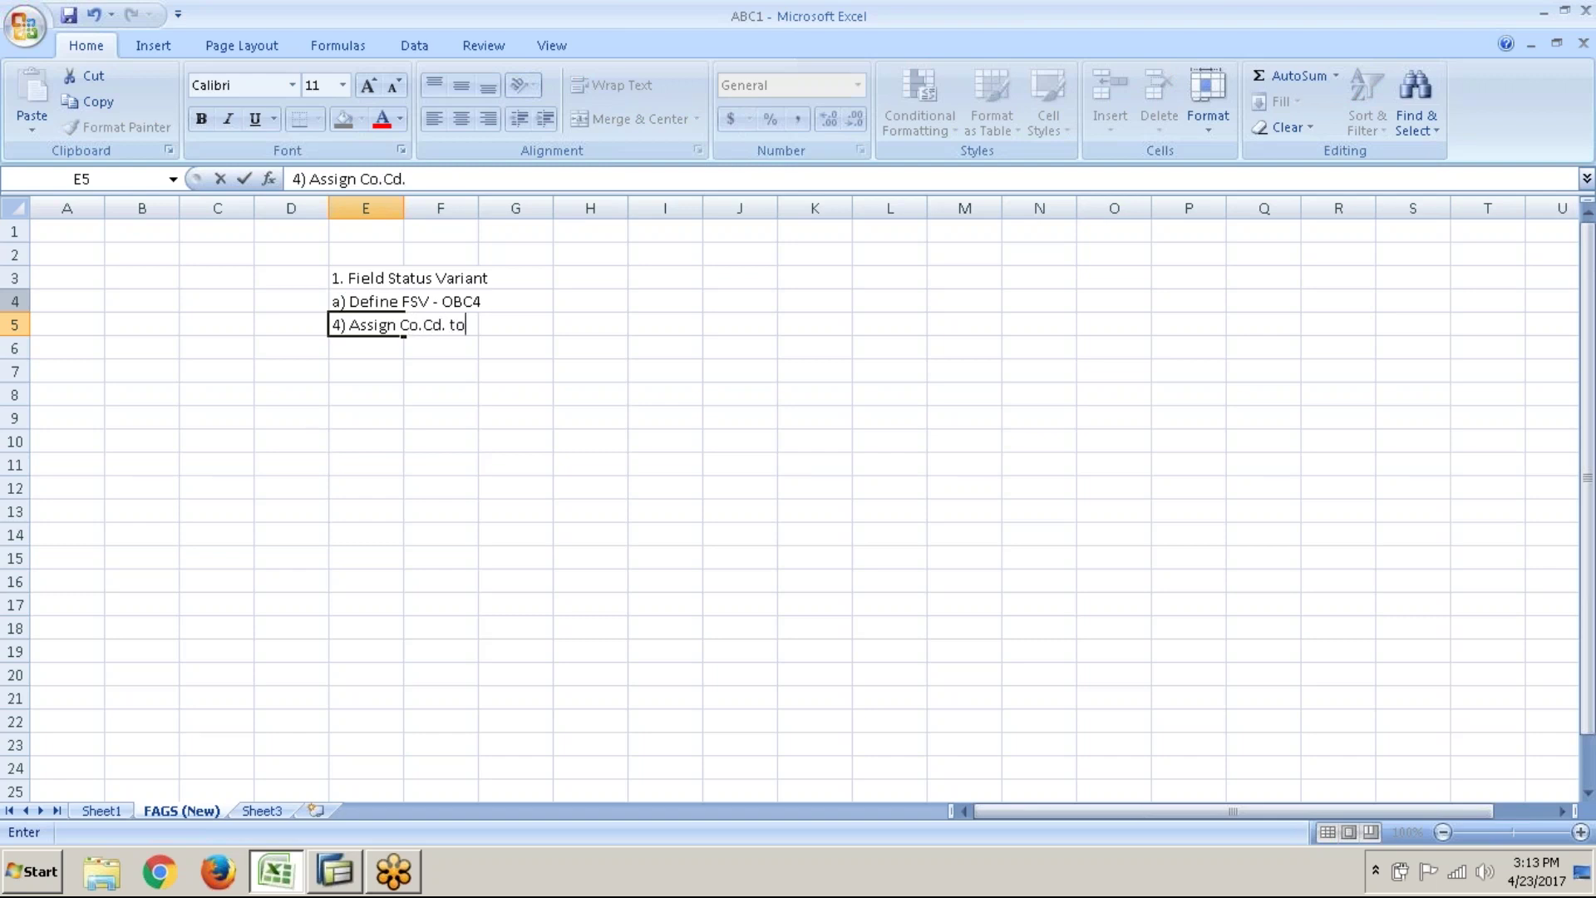
pyautogui.write('V - OBC5')
pyautogui.press('Return')
pyautogui.press('Return')
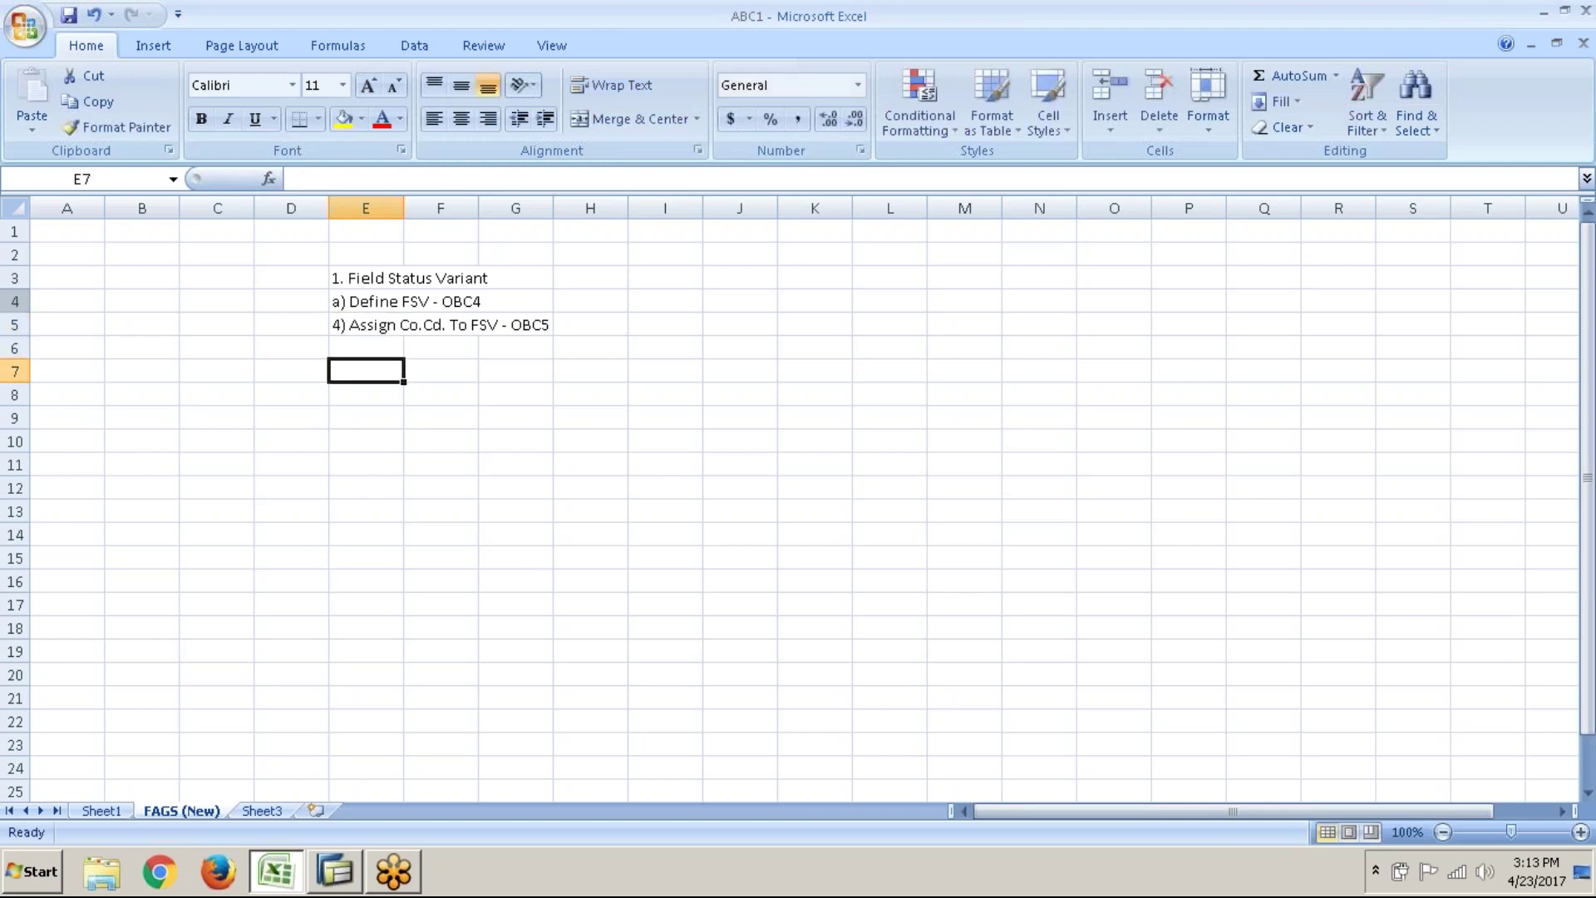
pyautogui.press('Return')
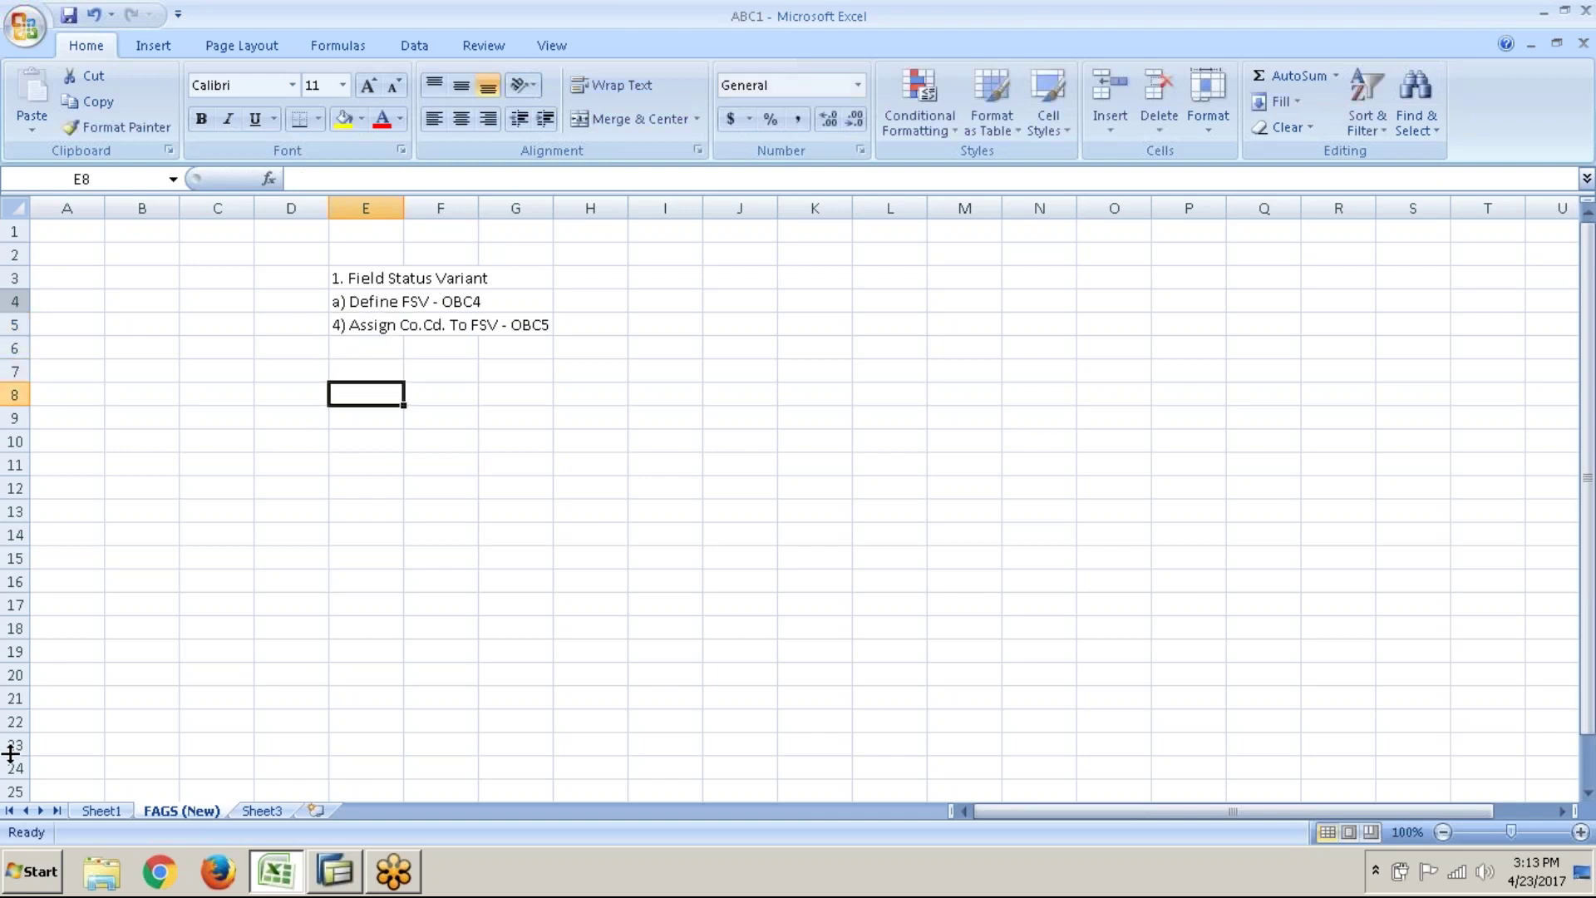
# - Switch to SAP, run the transaction spro and open the SAP Reference IMG
pyautogui.click(334, 880)
pyautogui.write('spro')
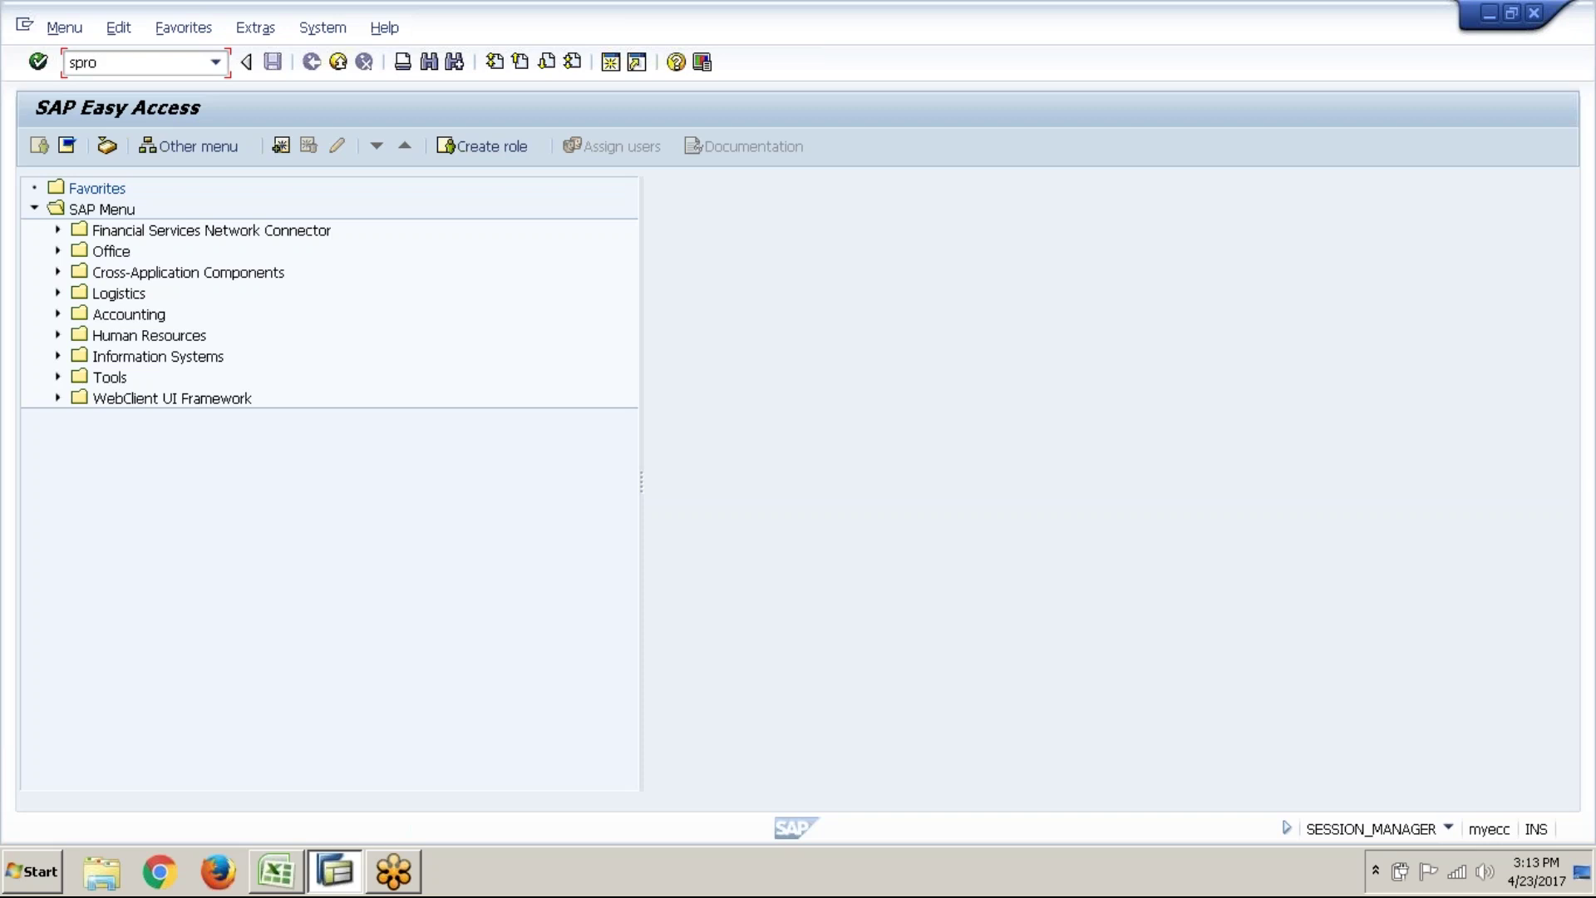
pyautogui.press('Return')
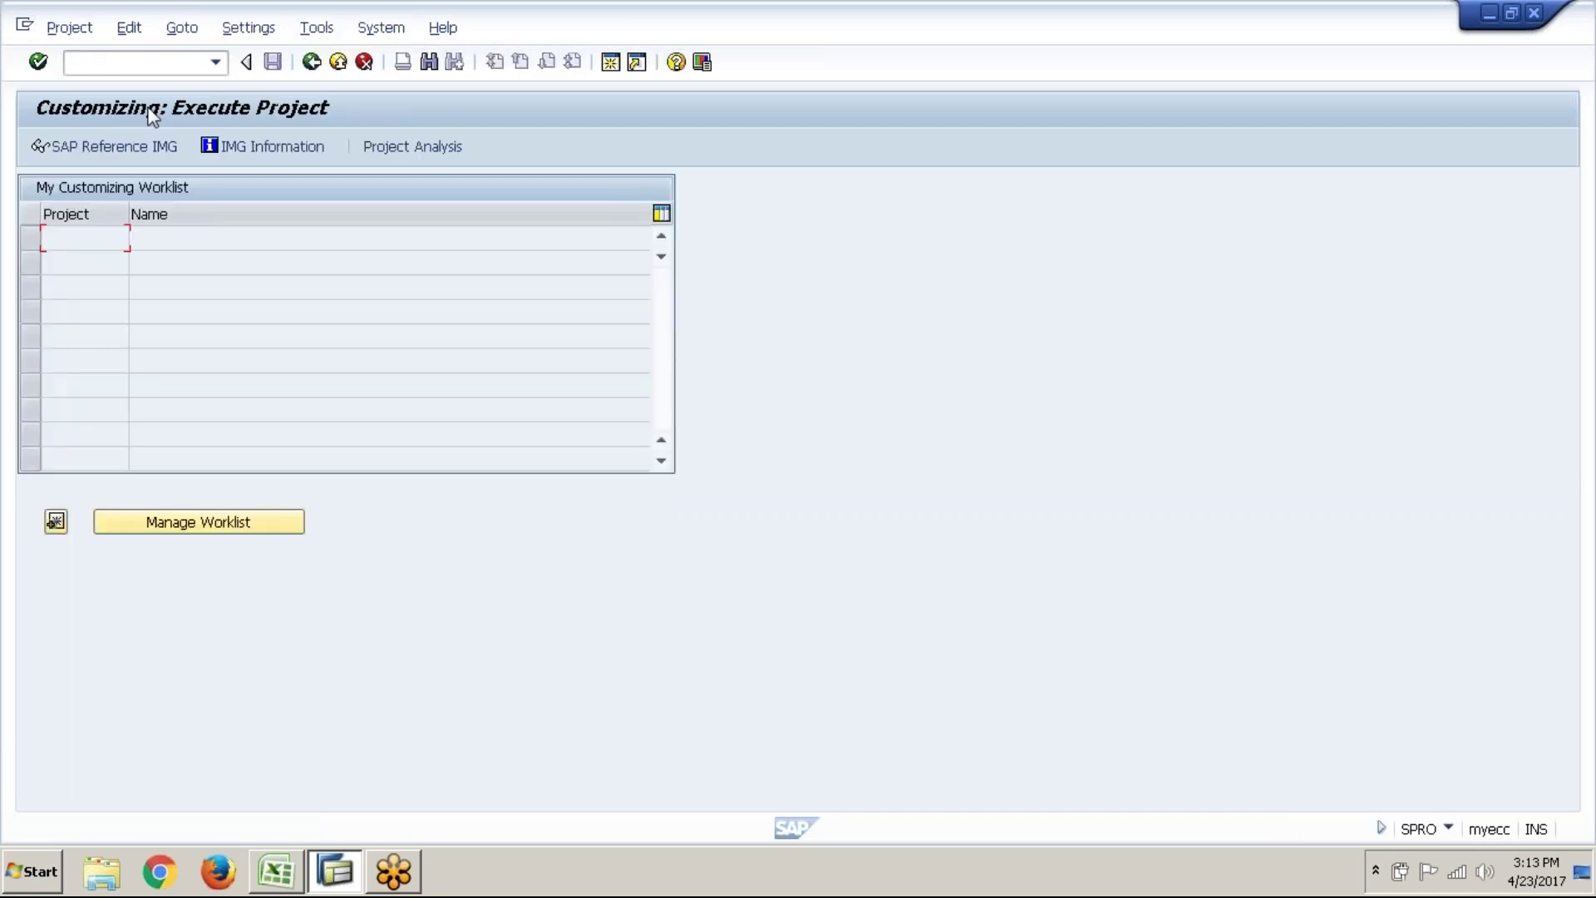
pyautogui.click(123, 156)
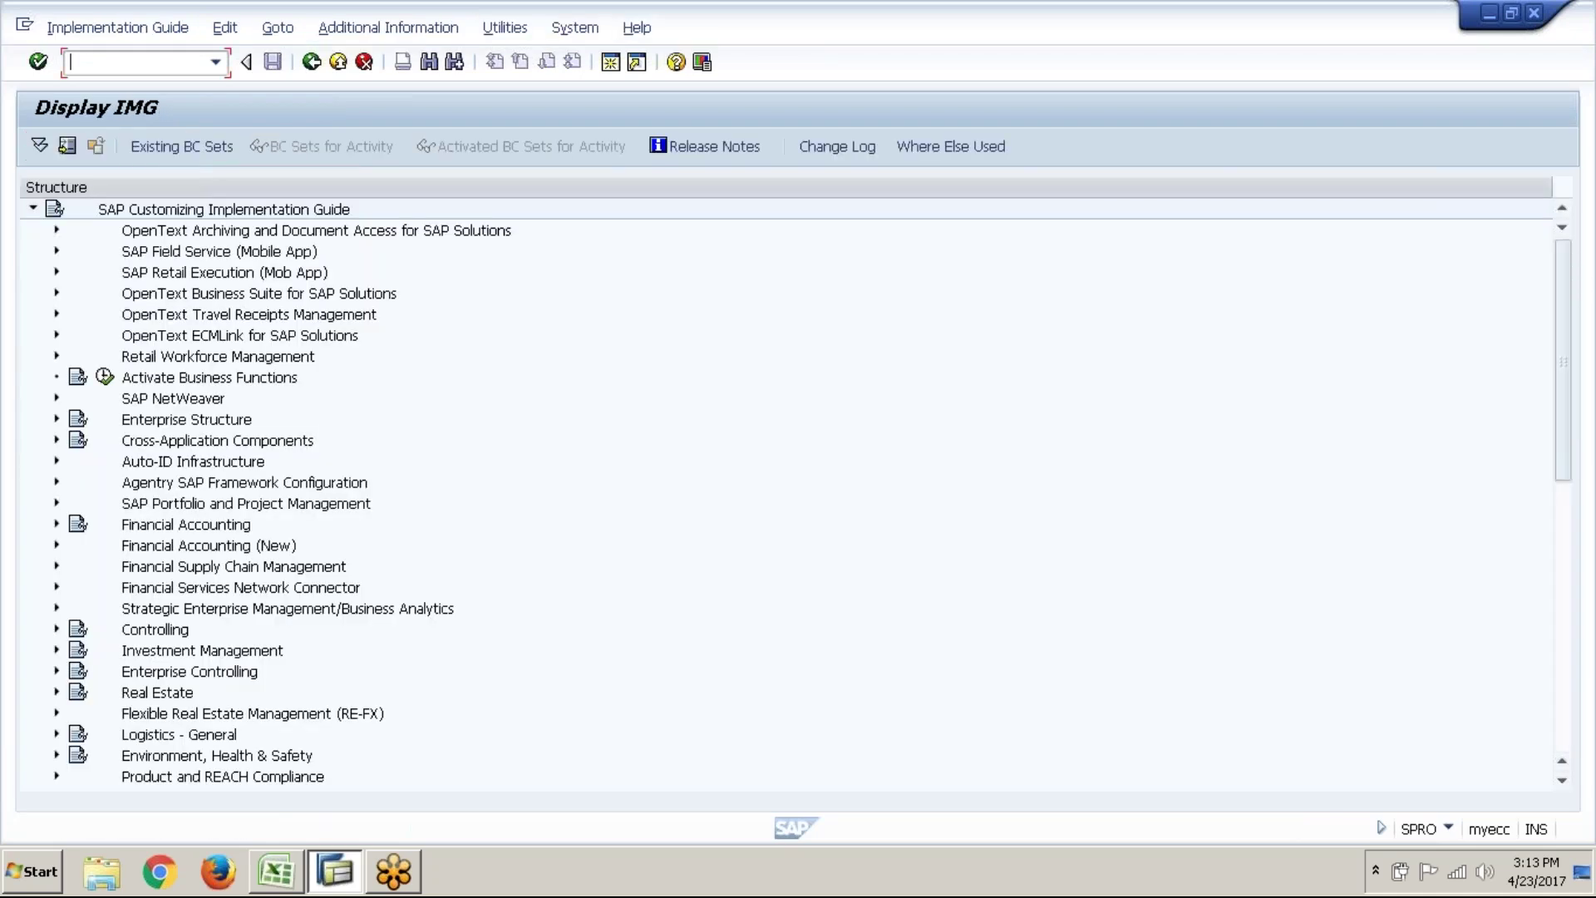
# - Expand Financial Accounting (New), Financial Accounting Global Settings (New), Ledgers and Fields, and select the Define Field Status Variants activity
pyautogui.click(186, 546)
pyautogui.click(56, 546)
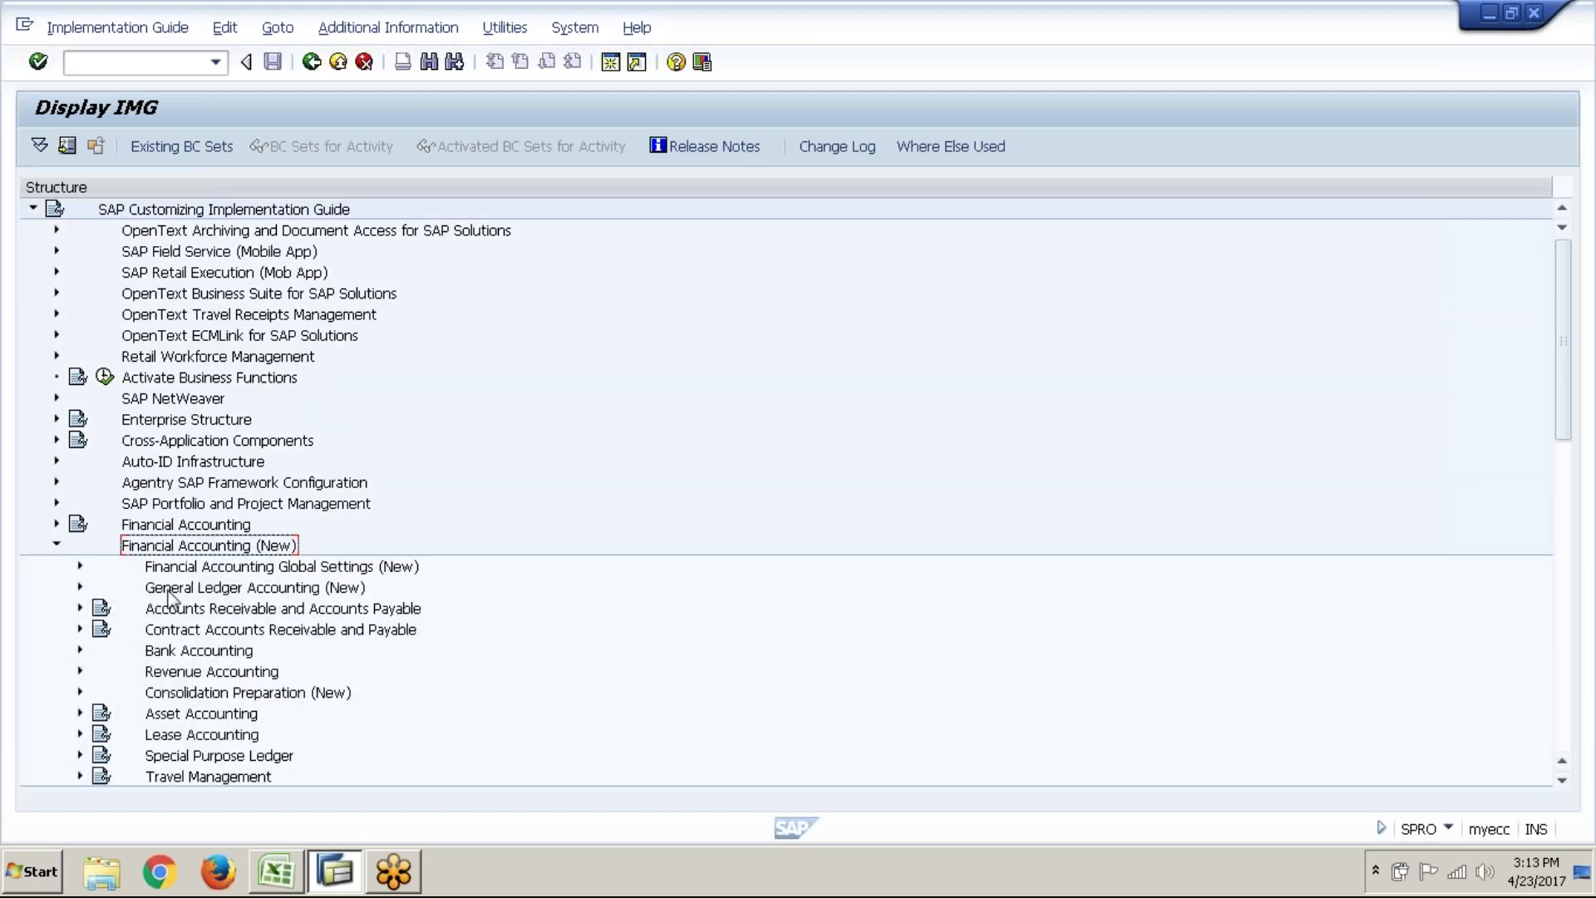
pyautogui.click(193, 573)
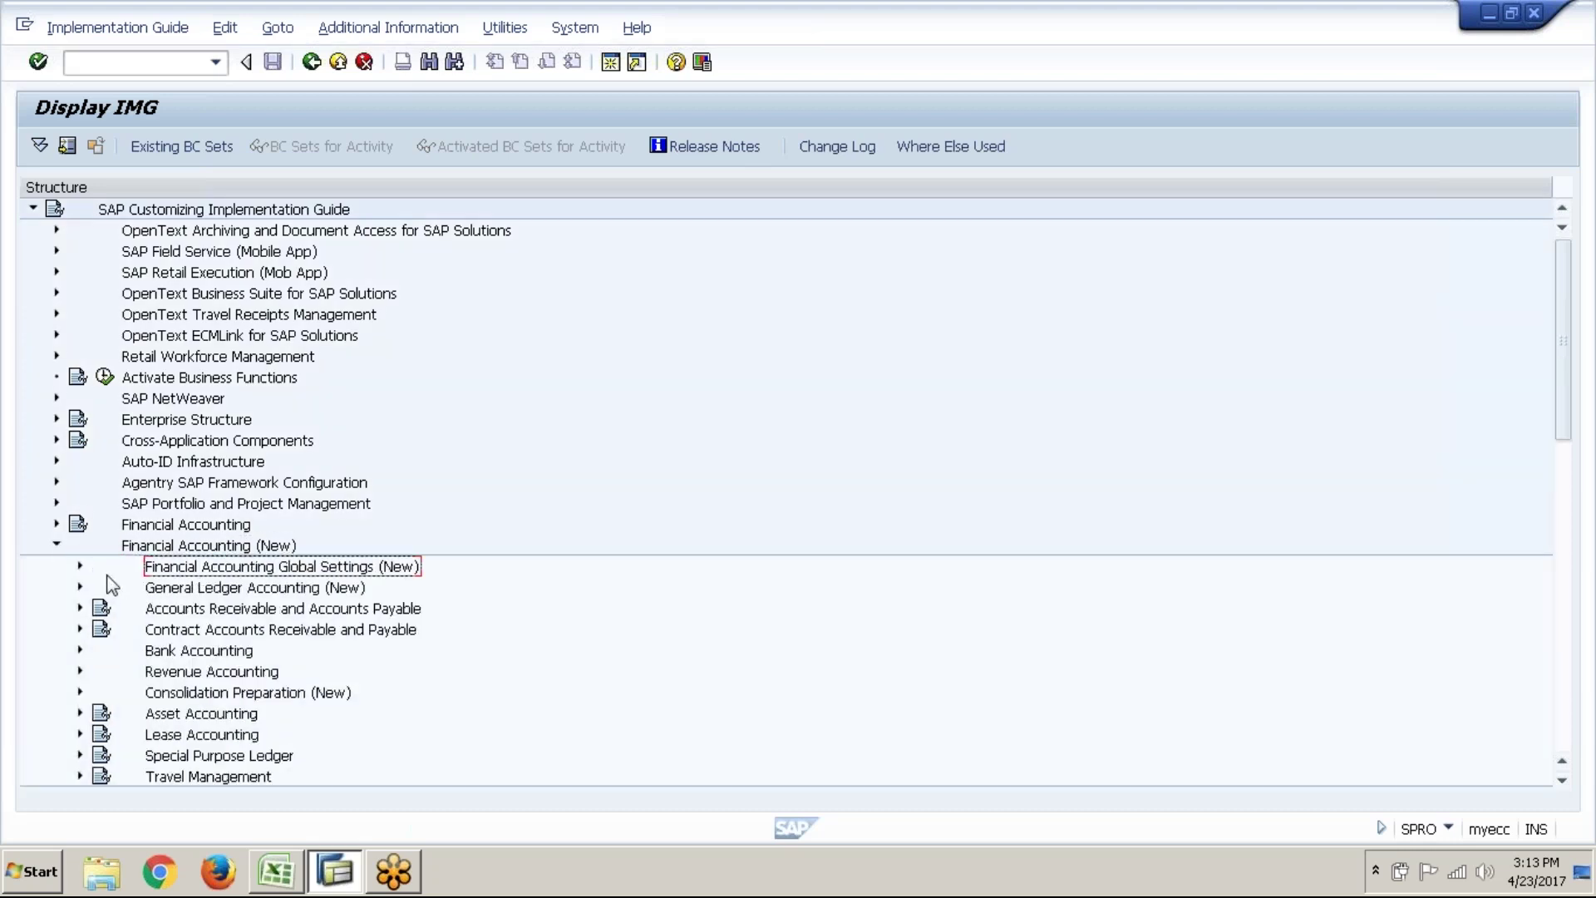
pyautogui.click(81, 567)
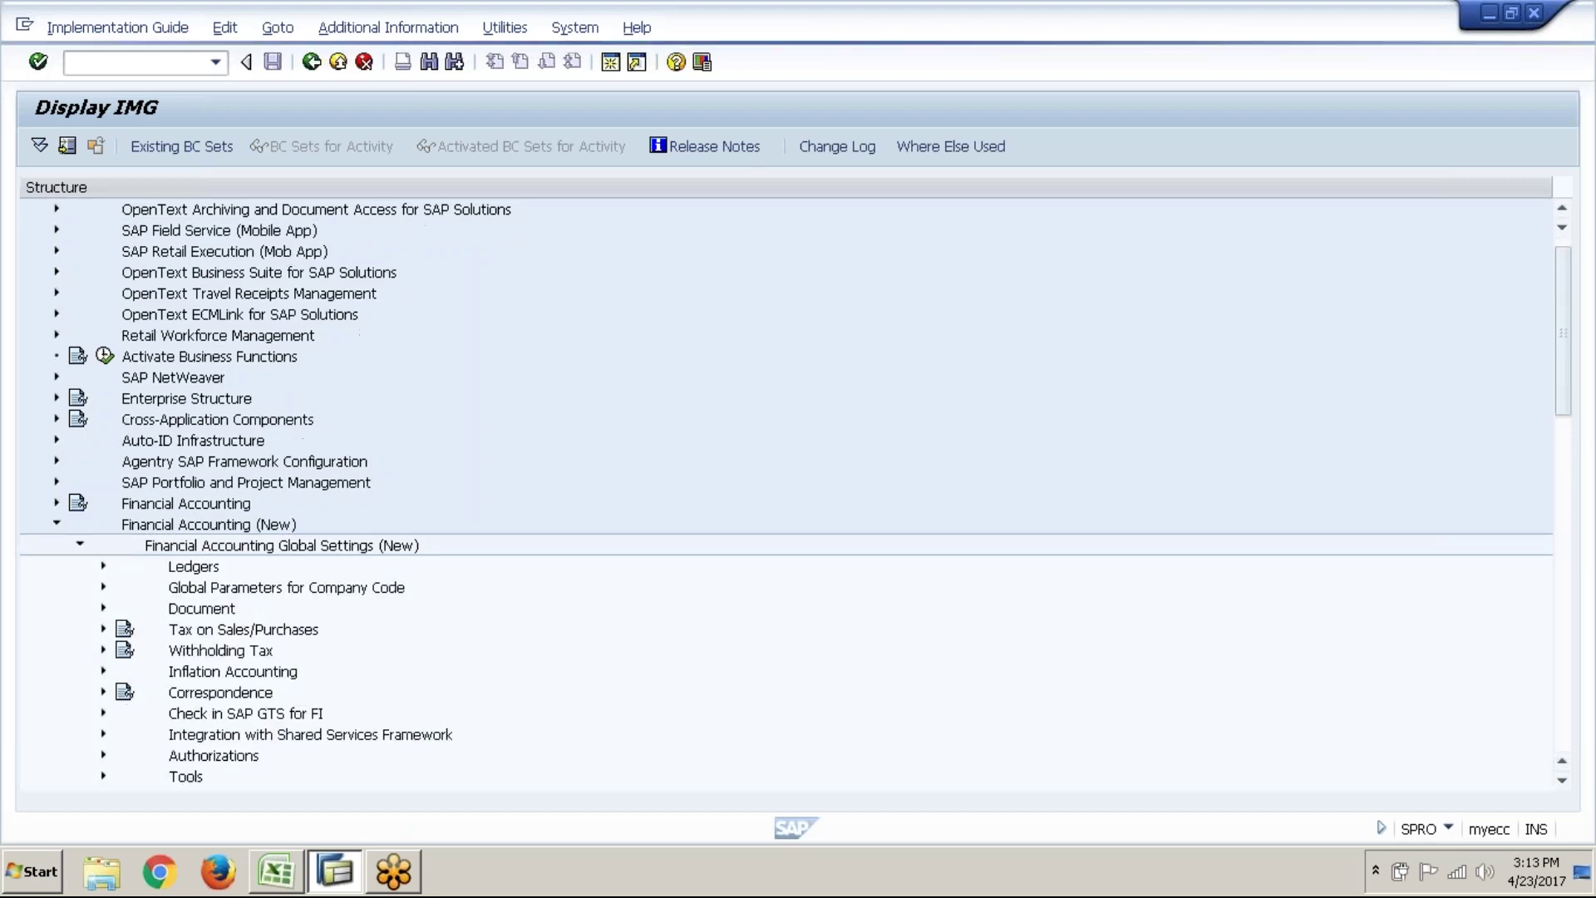
pyautogui.scroll(-7, 307, 499)
pyautogui.scroll(4, 300, 491)
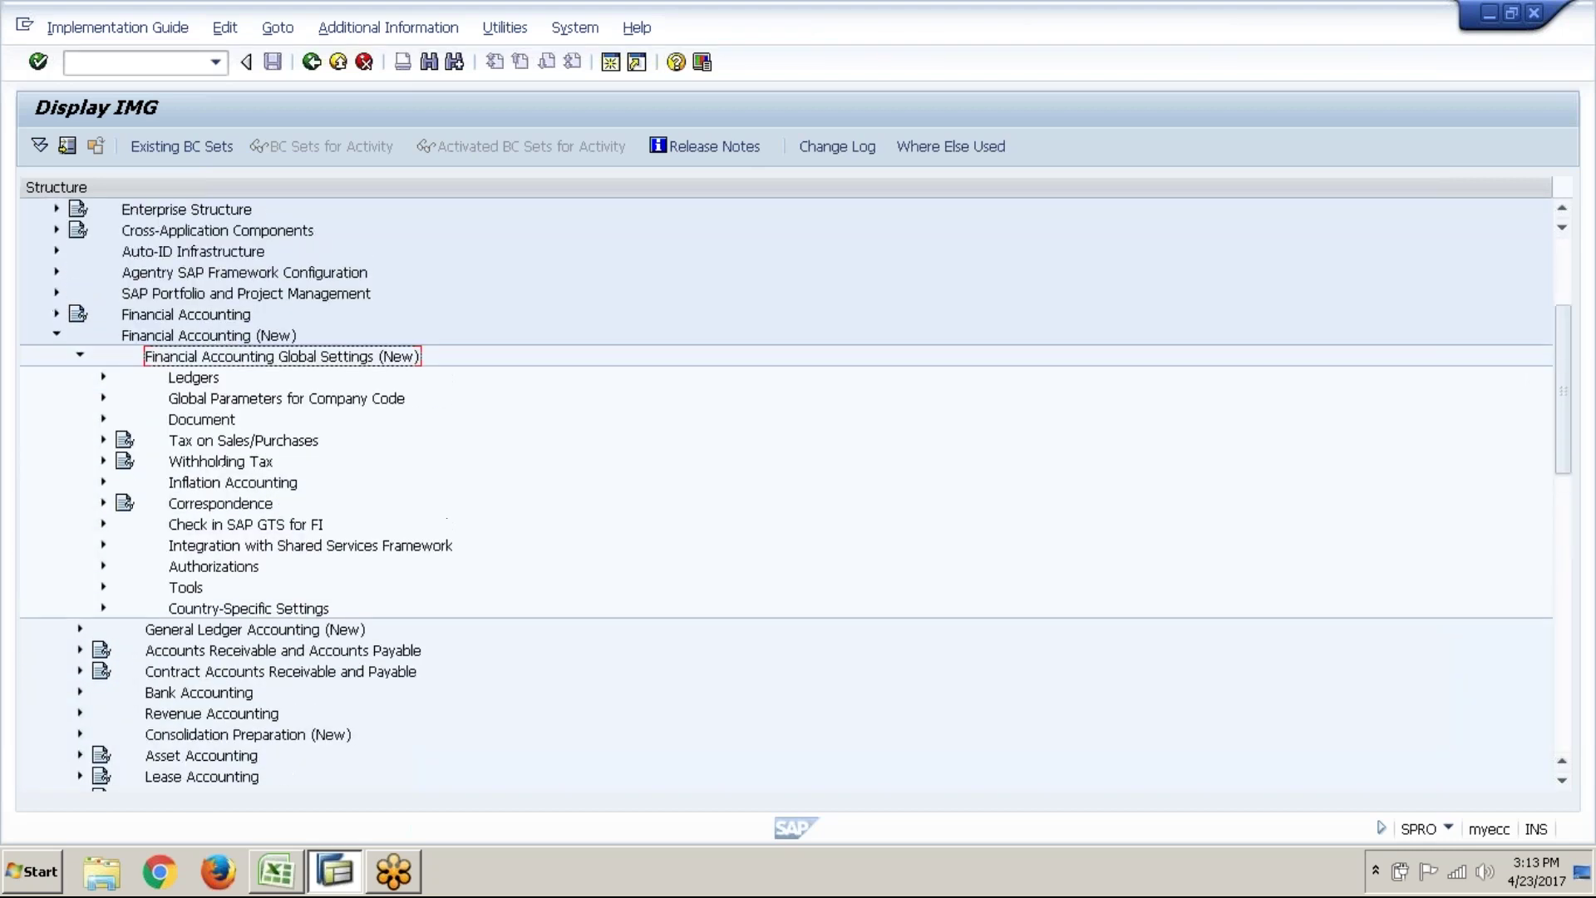
pyautogui.scroll(-1, 288, 482)
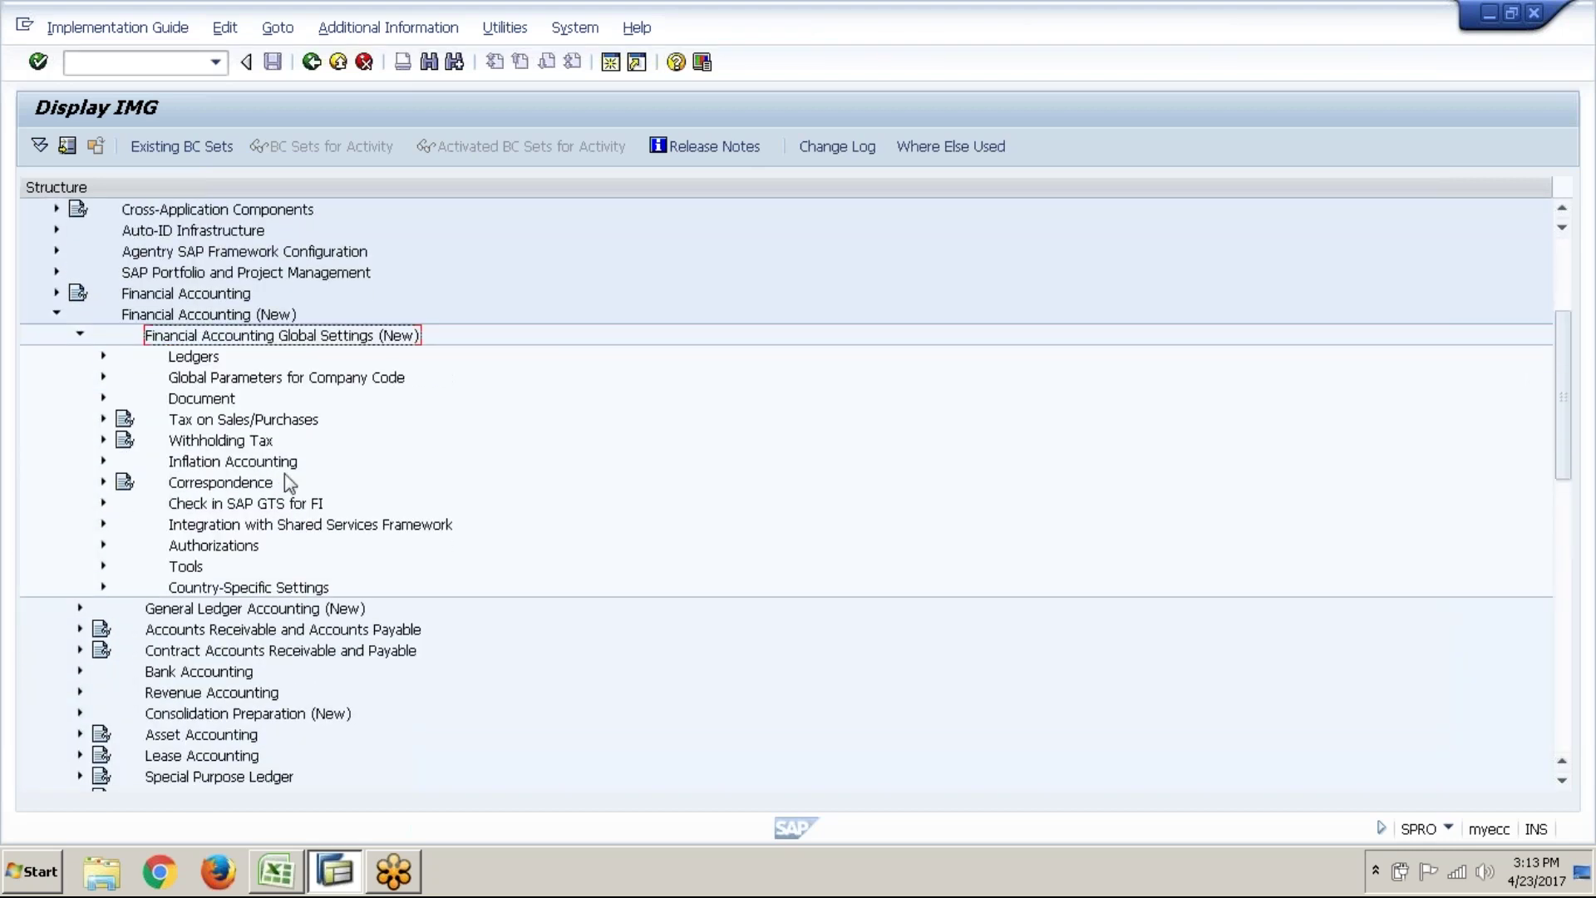
pyautogui.click(103, 357)
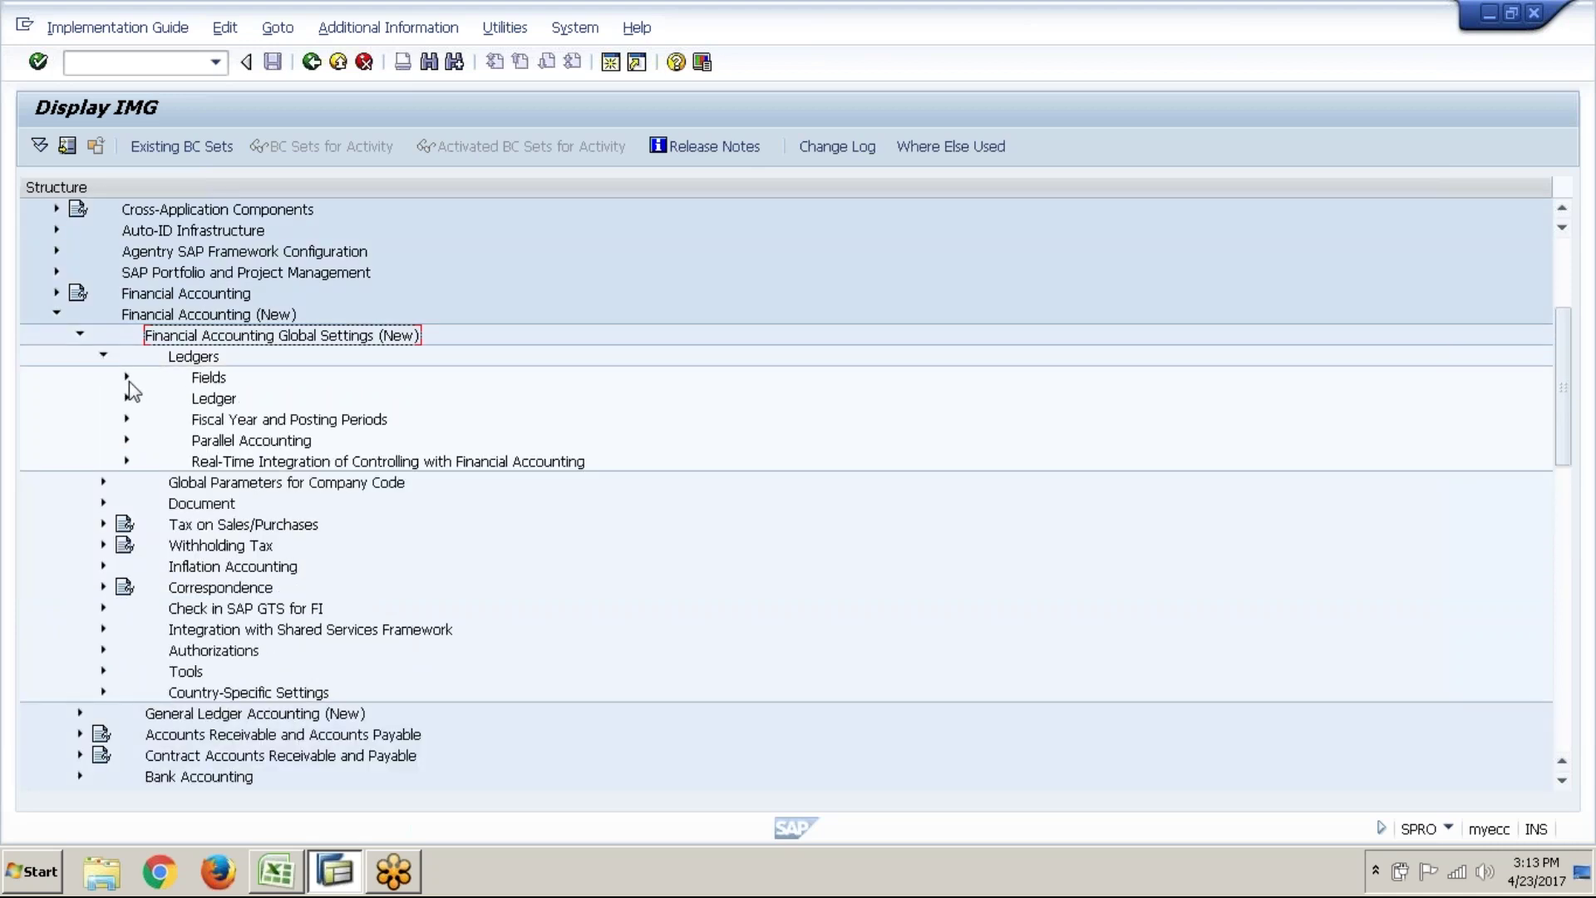
pyautogui.click(127, 379)
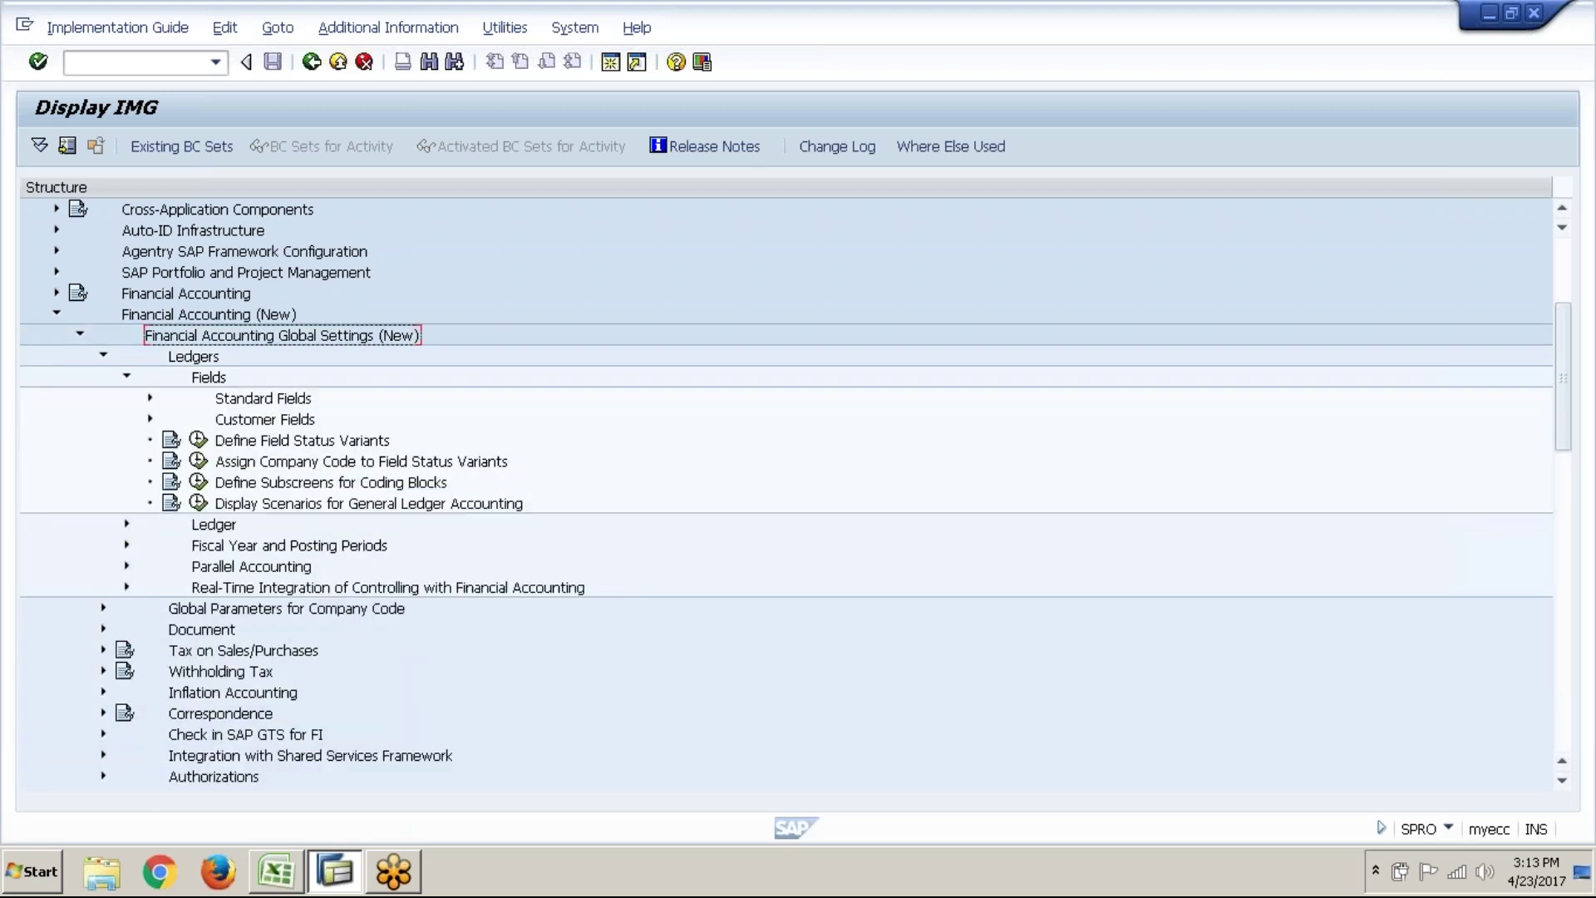
pyautogui.click(282, 442)
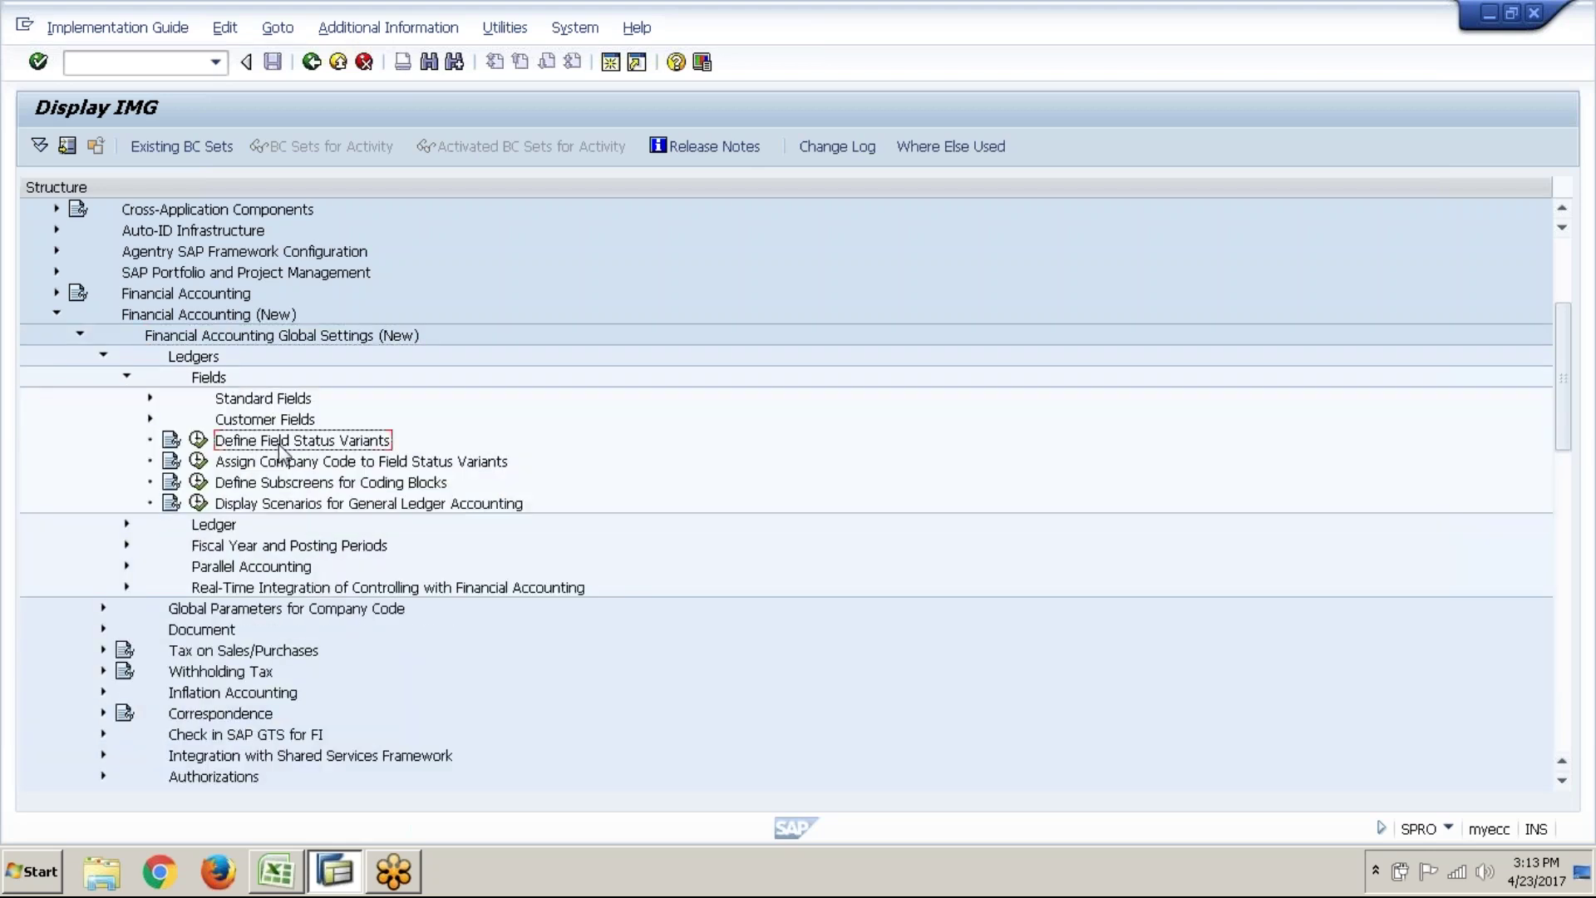
# - Display the IMG Activity keys as additional information beside the structure and widen that column
pyautogui.click(394, 30)
pyautogui.moveTo(436, 29)
pyautogui.moveTo(441, 59)
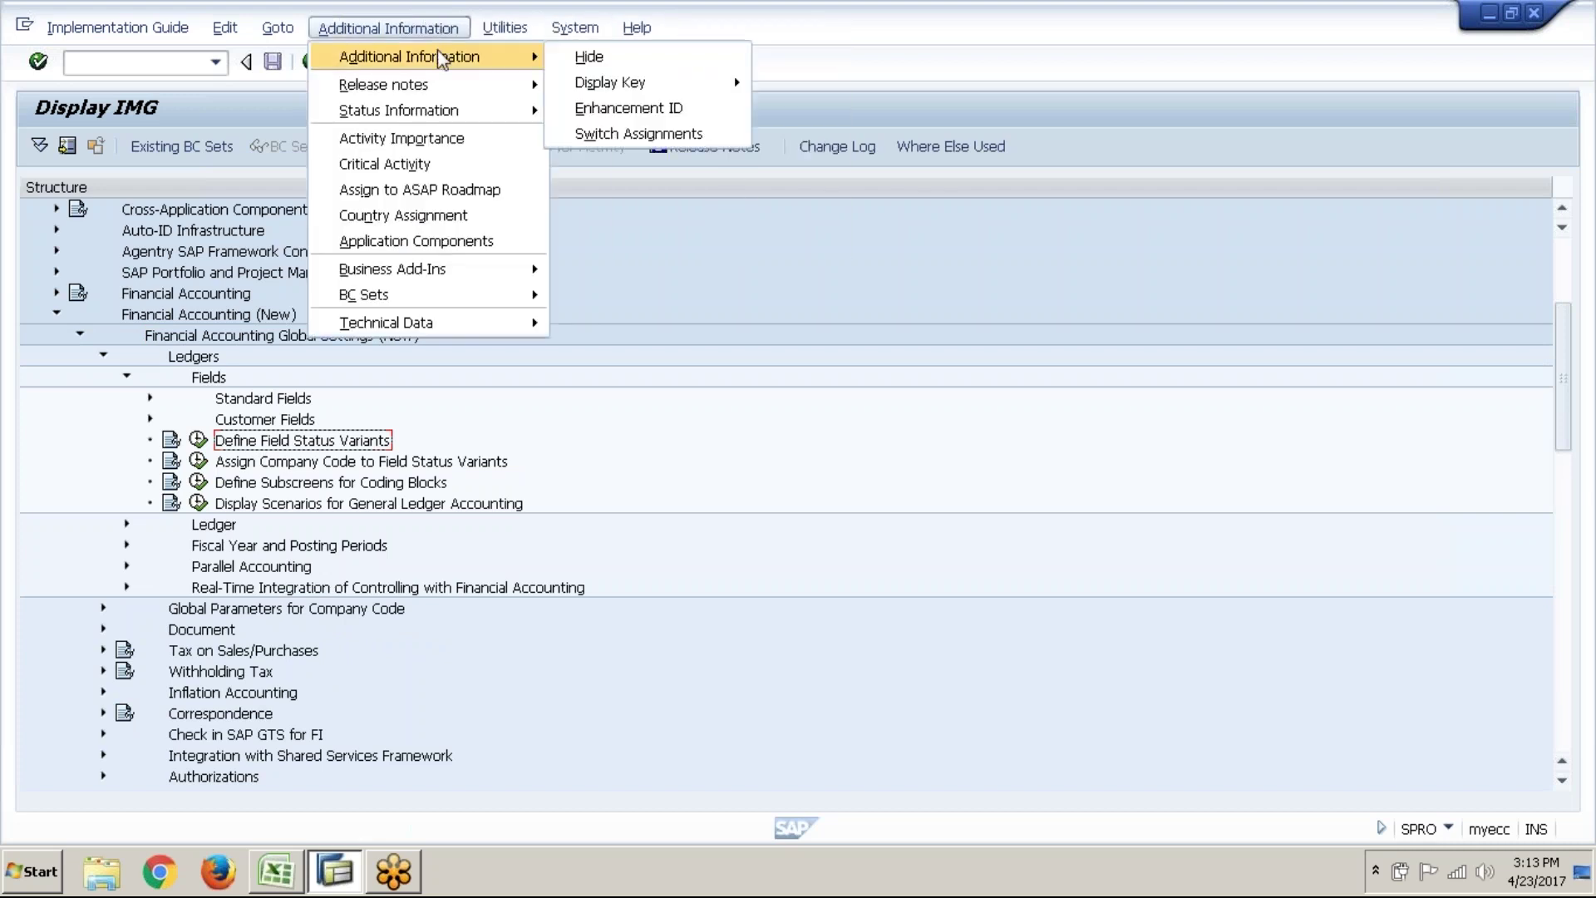
pyautogui.moveTo(638, 85)
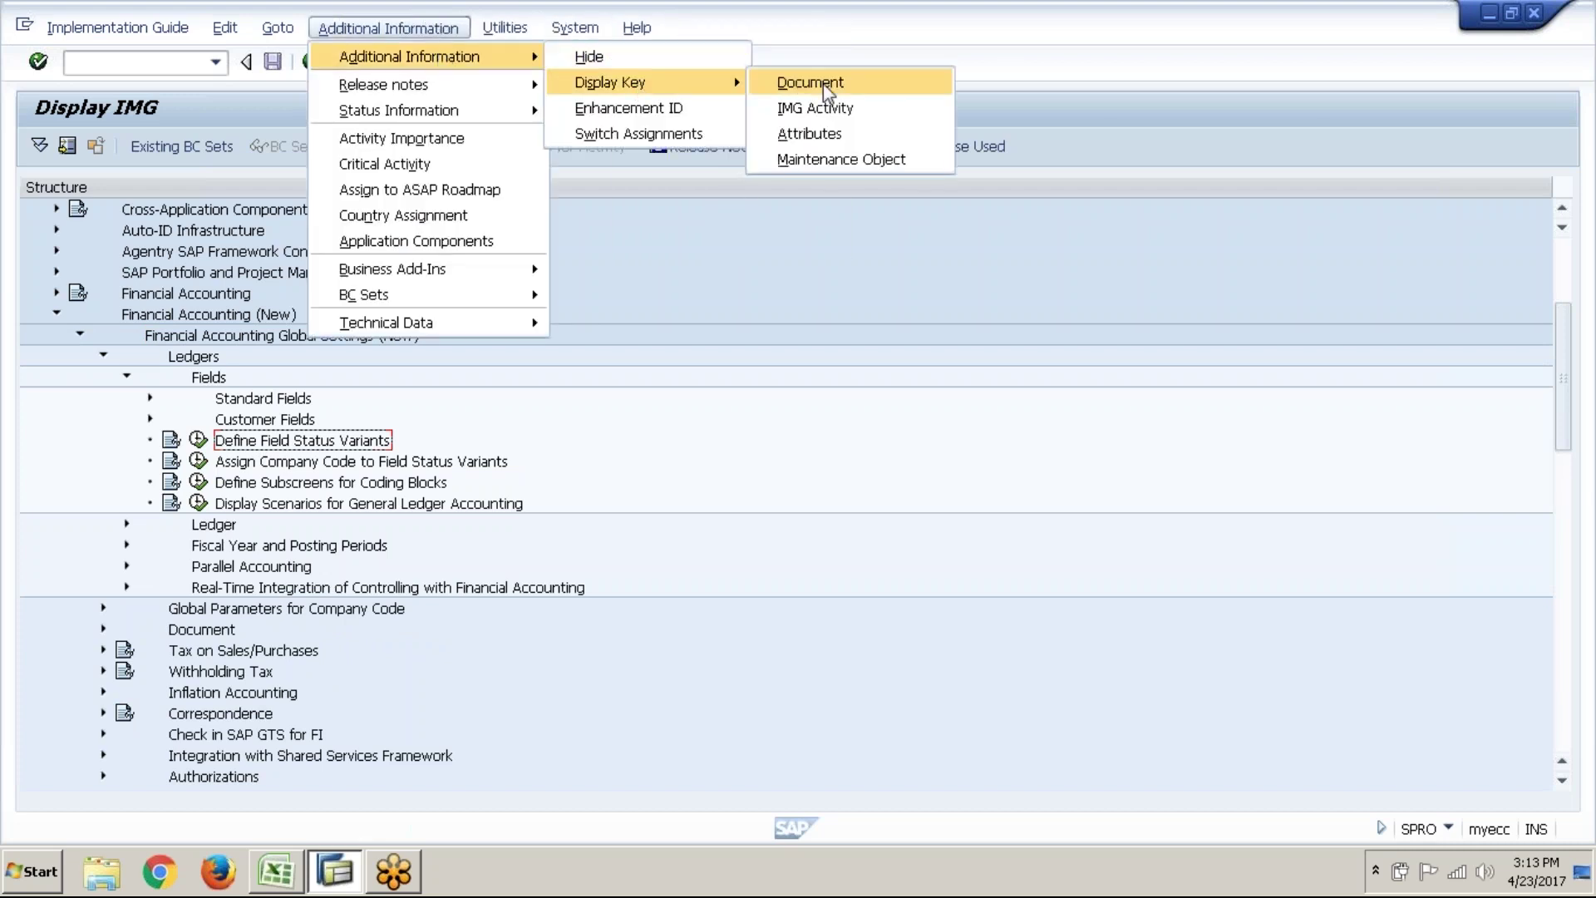
pyautogui.click(826, 105)
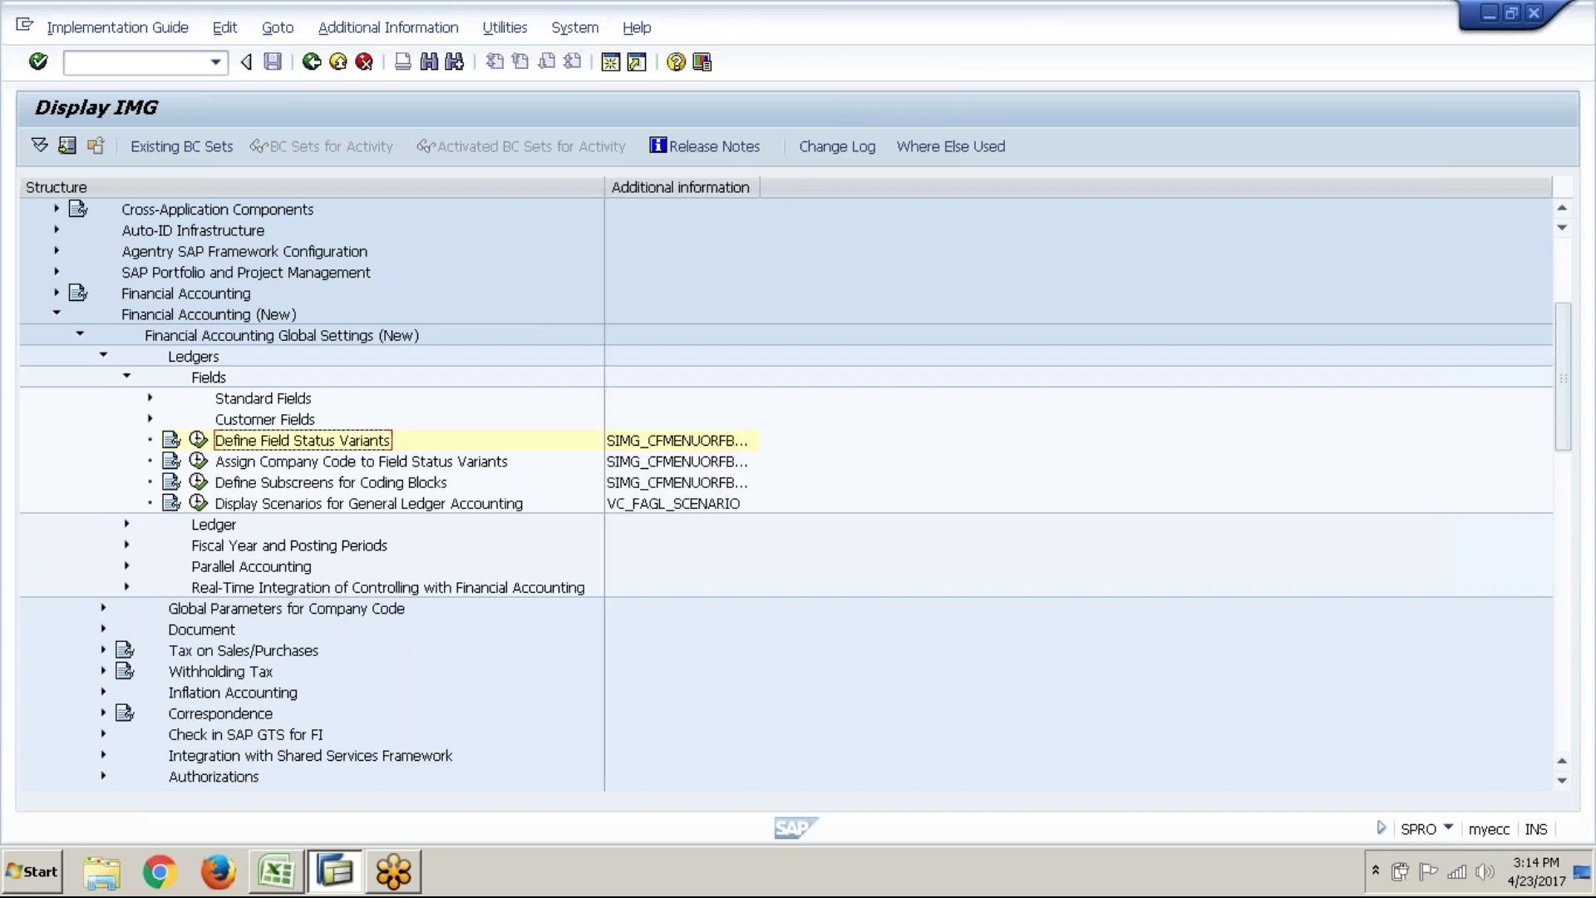
pyautogui.moveTo(760, 188); pyautogui.dragTo(774, 188)
# - Switch to Excel, fit column E to its contents, and enter "Controls the fields when the user does BTs" in cell F3
pyautogui.hotkey('alt', 'Tab')
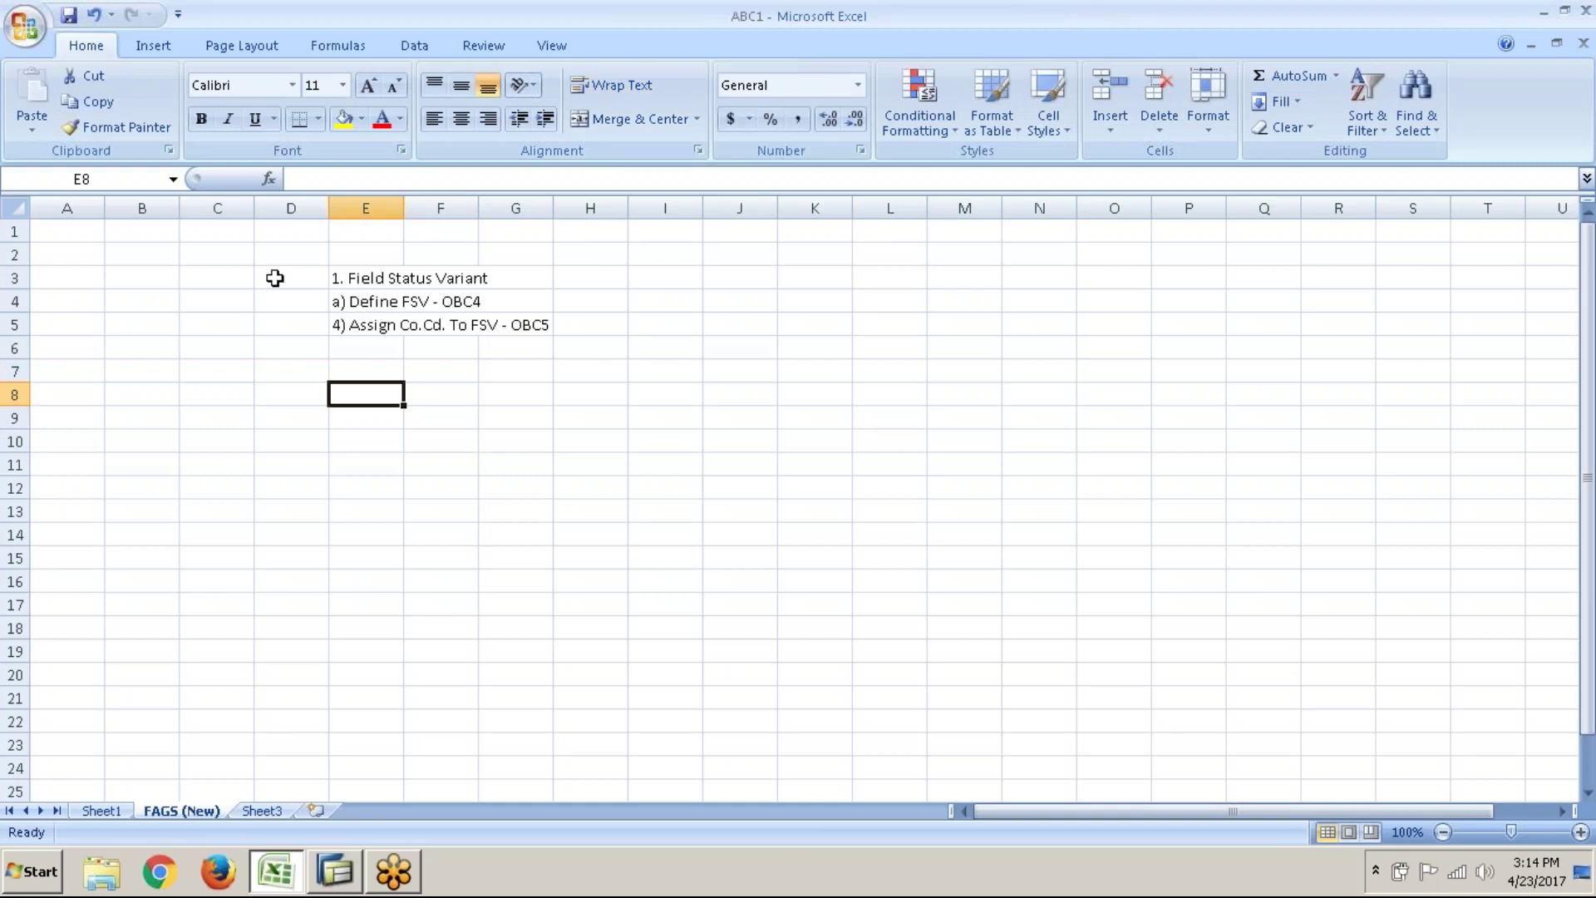
pyautogui.doubleClick(405, 208)
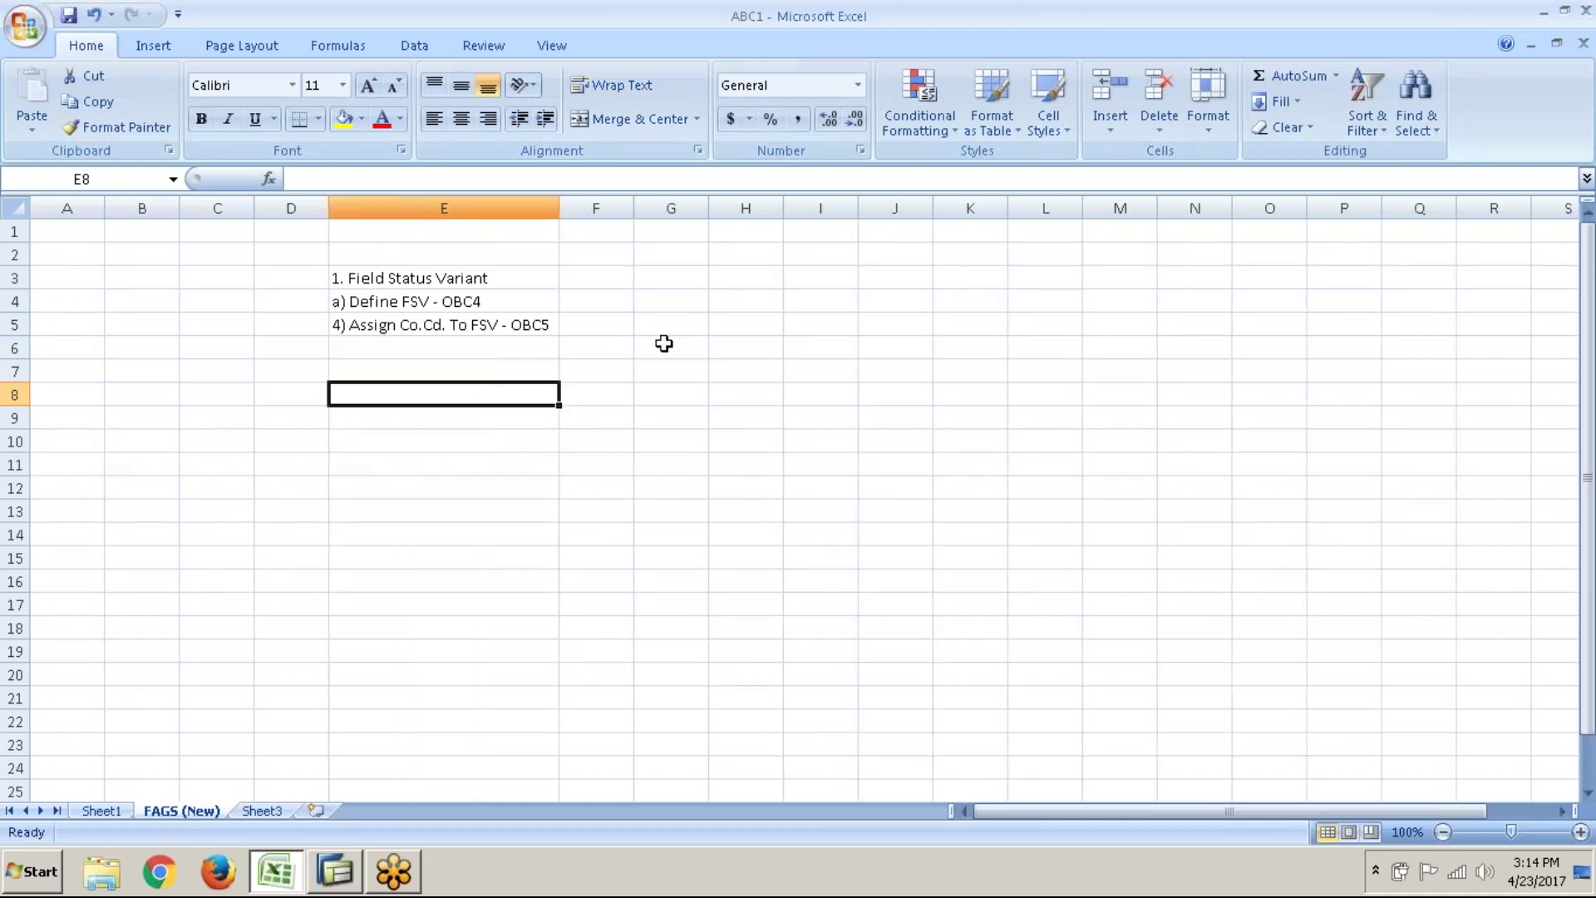
pyautogui.click(618, 283)
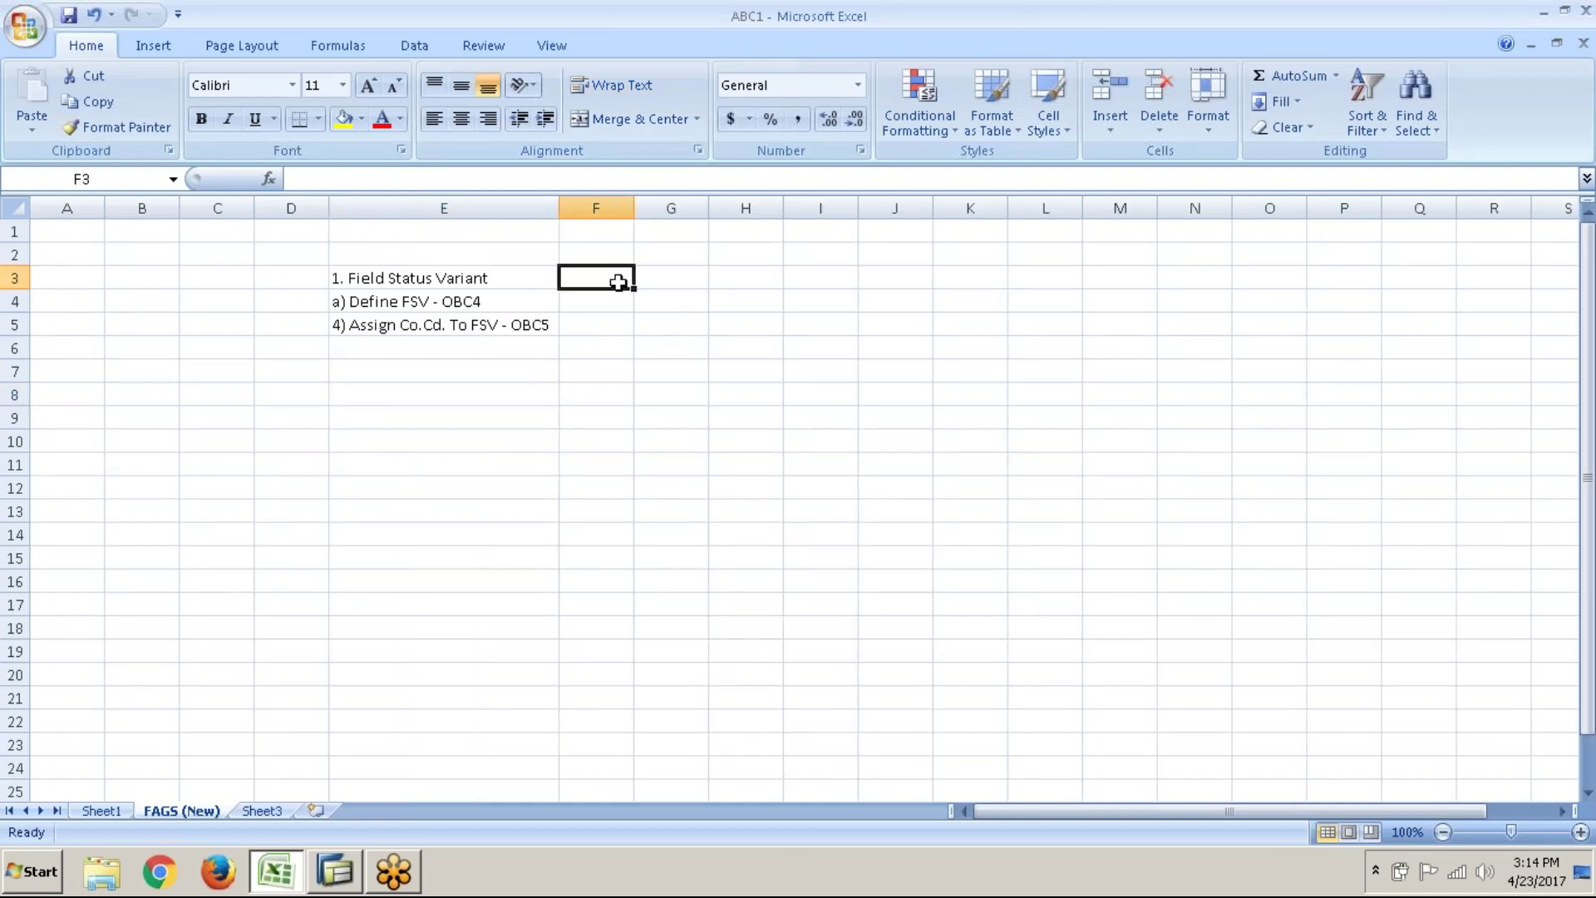
pyautogui.write('Controls the fields when the ')
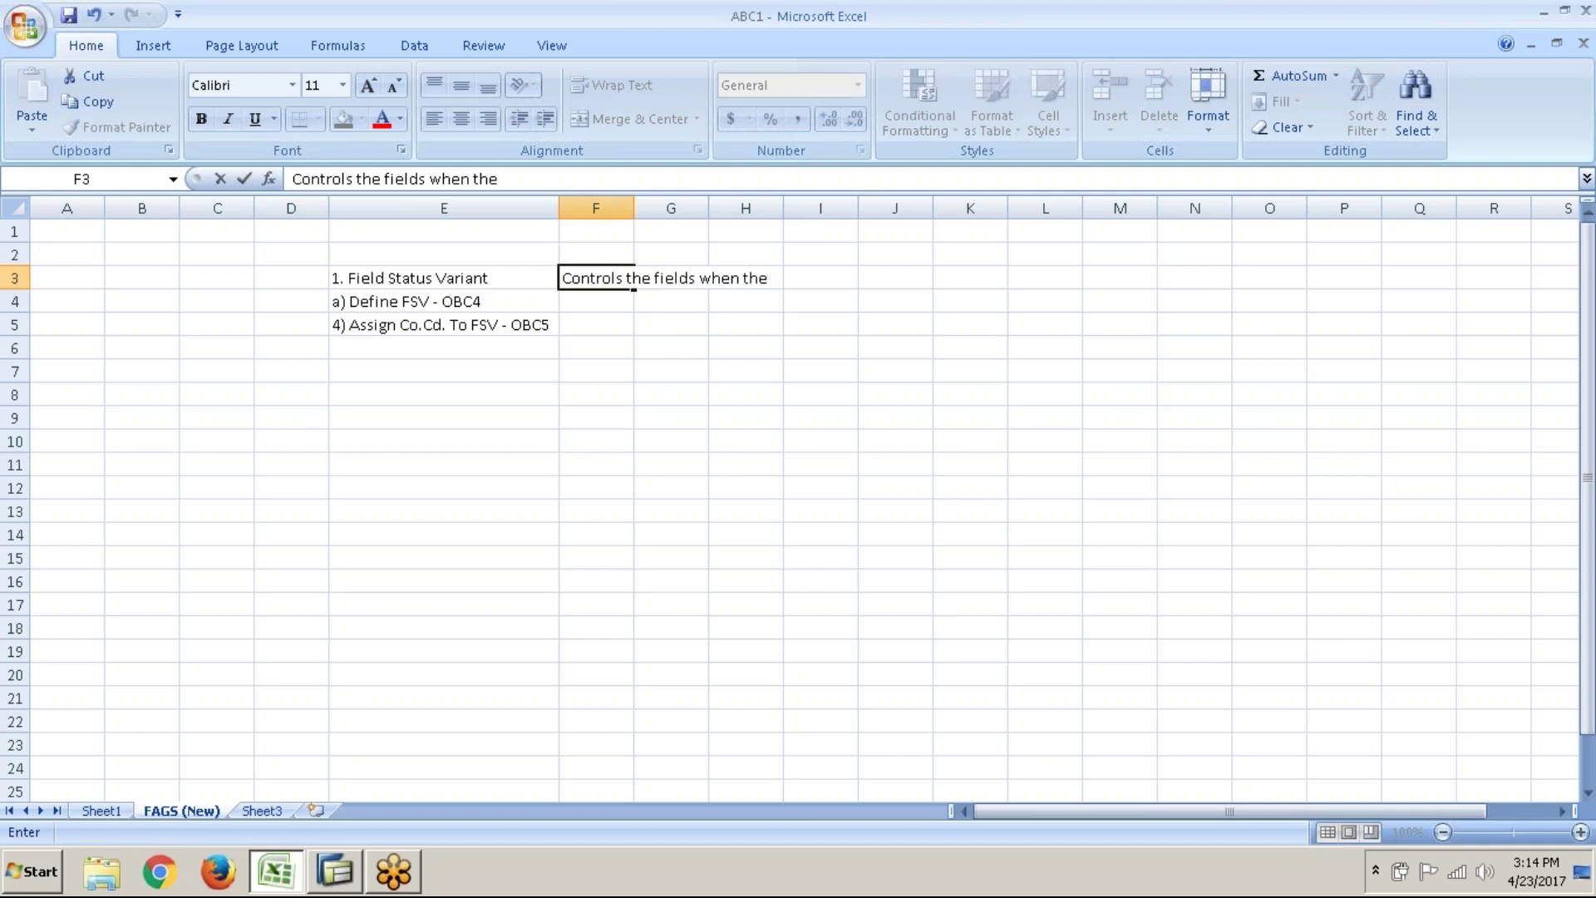
pyautogui.write('user does BTs')
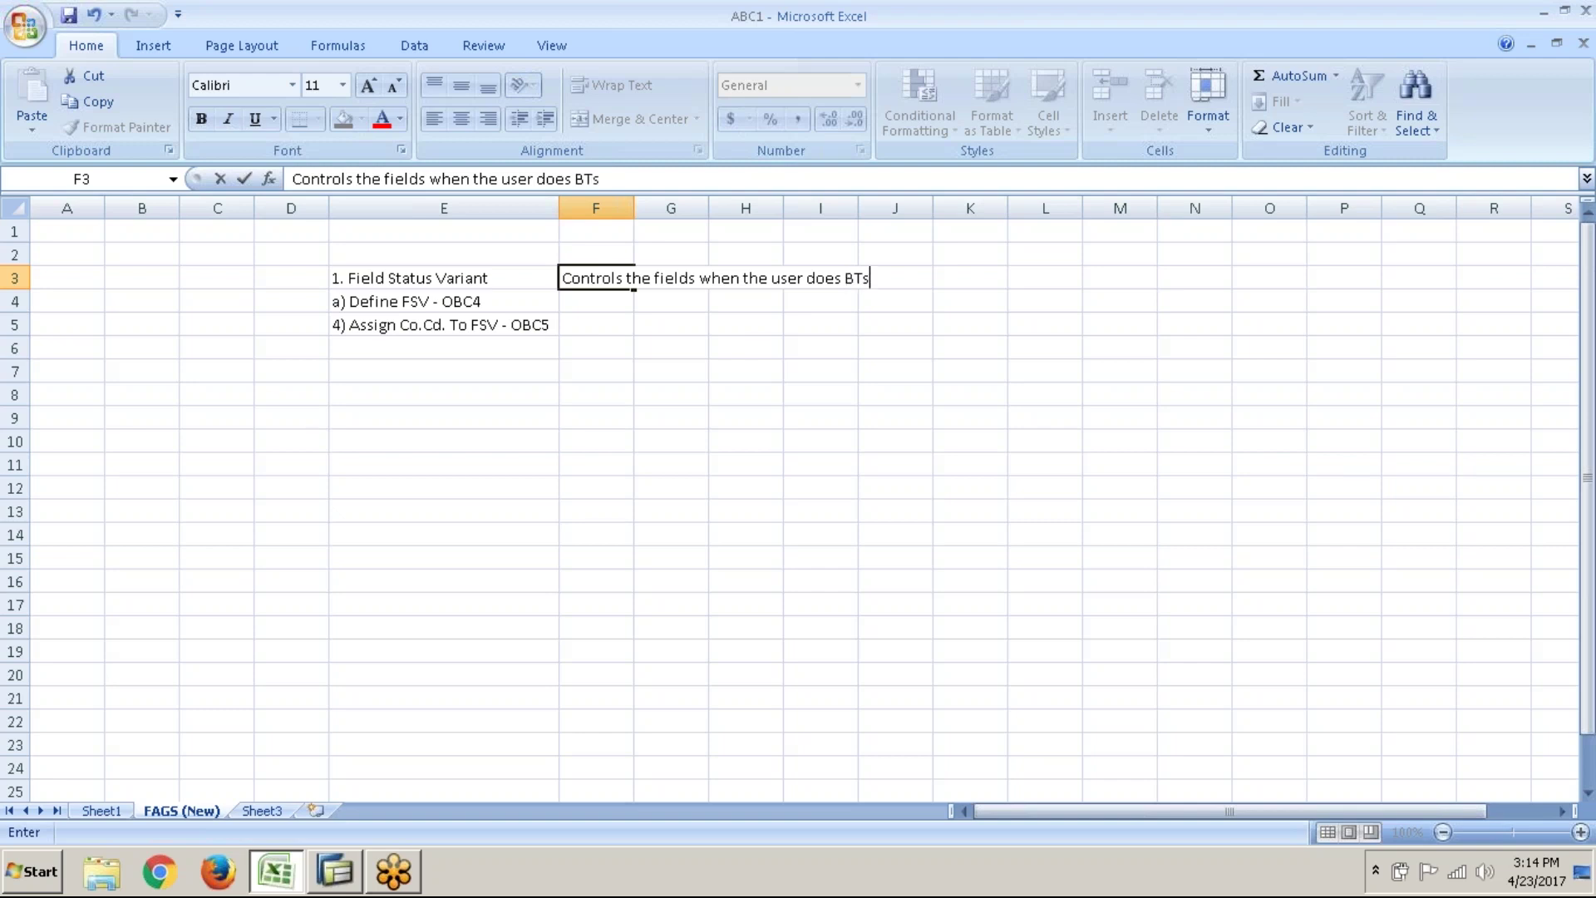
pyautogui.press('Return')
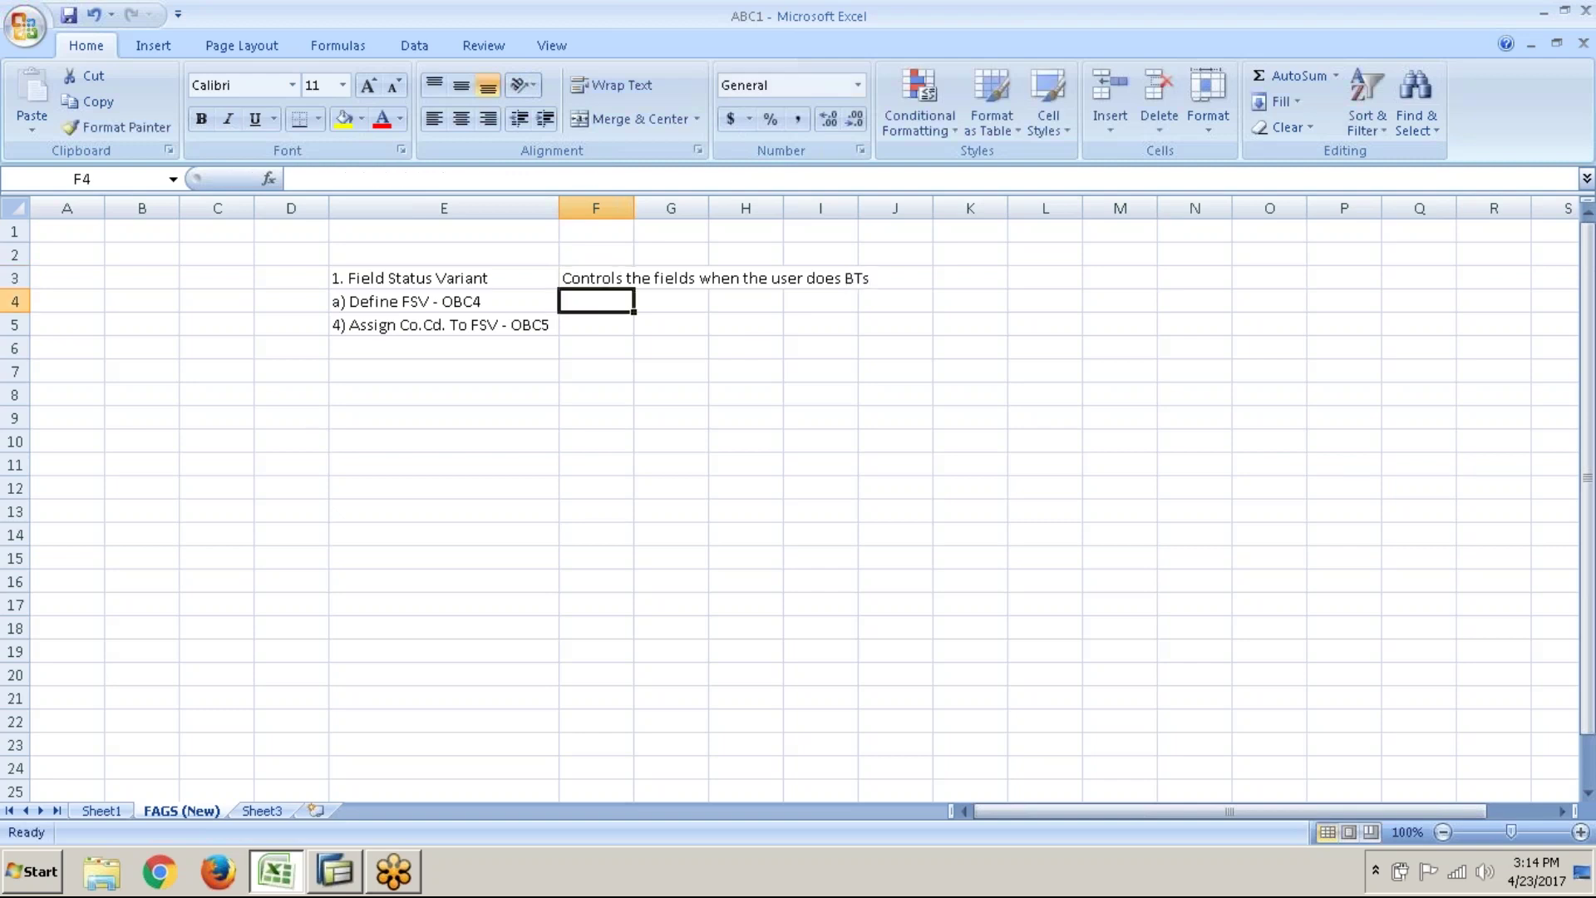
# - Enter "Fields can be controlled in 3 ways:" in cell F4
pyautogui.write('F')
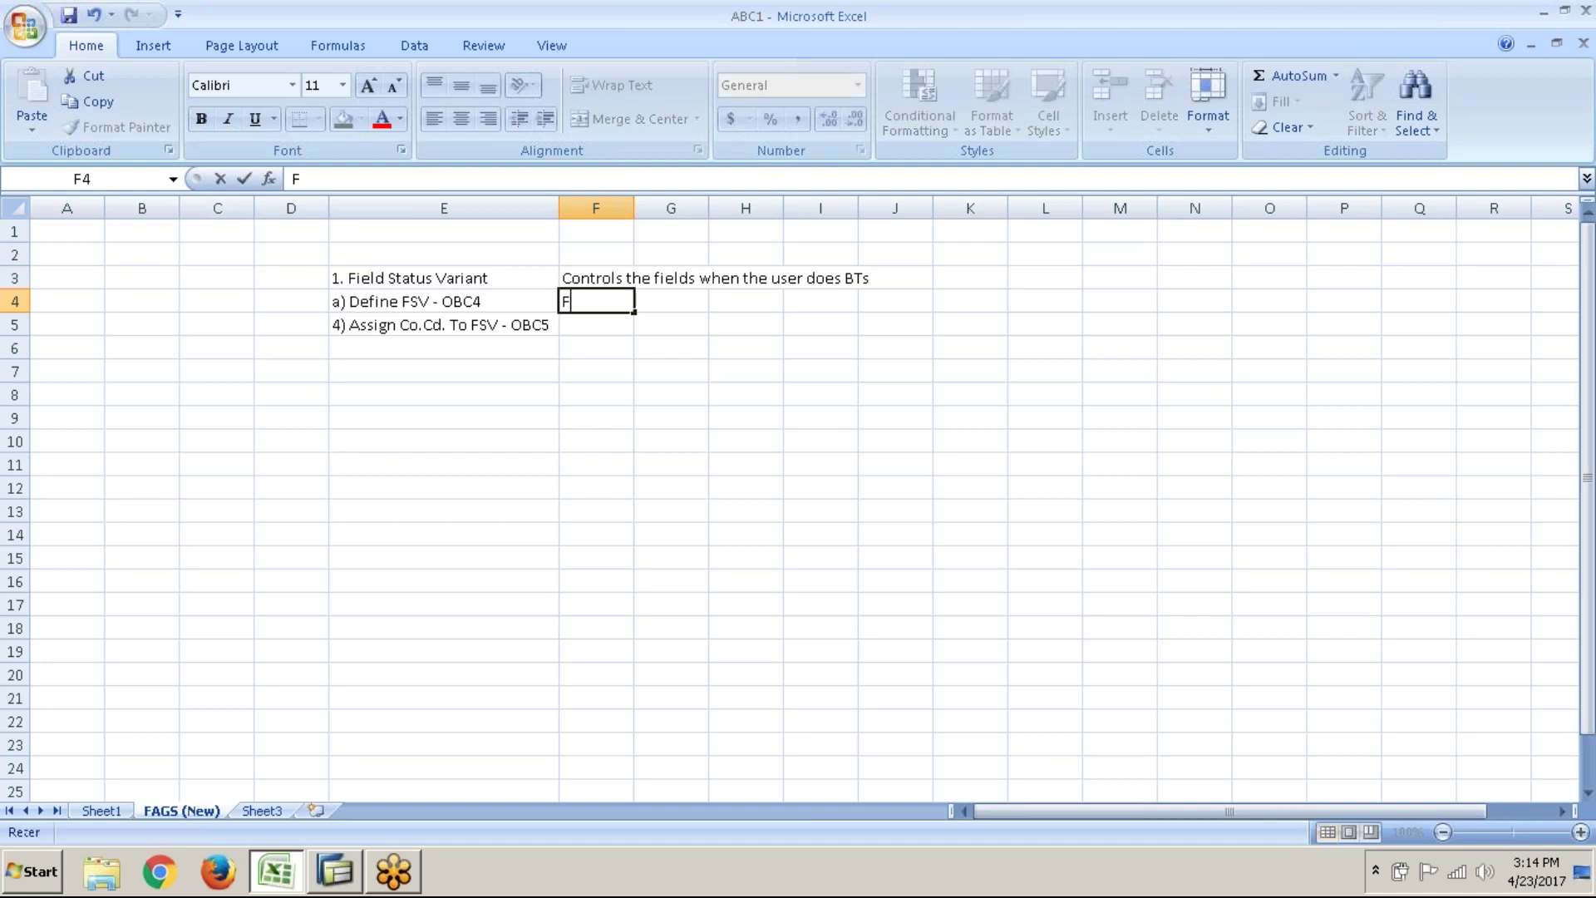
pyautogui.write('ields can be')
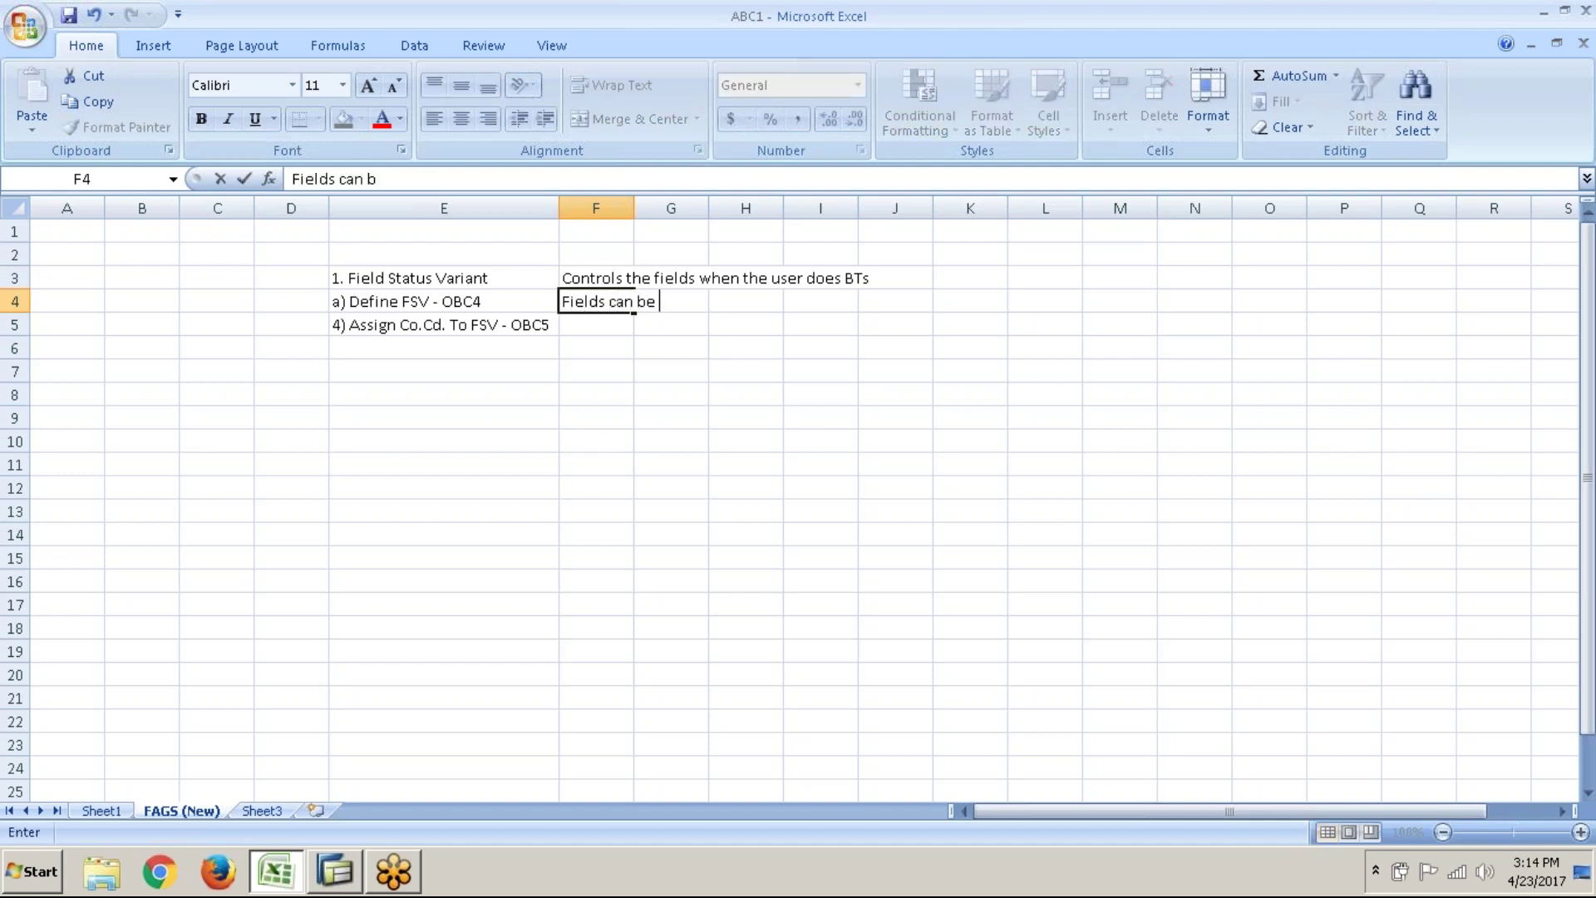
pyautogui.write(' controlled i')
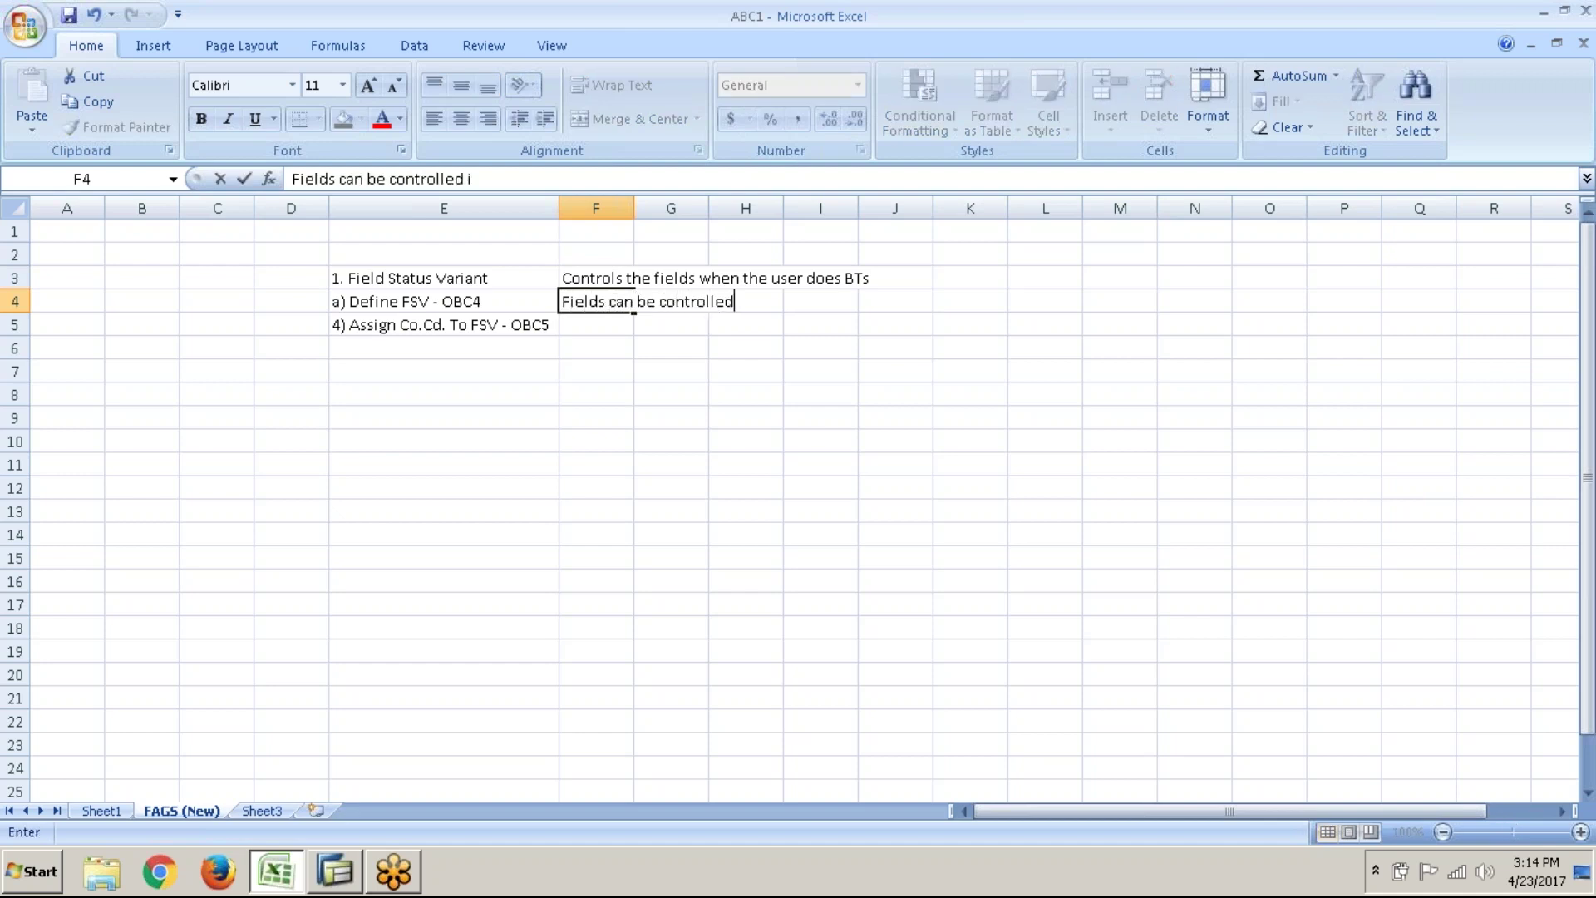
pyautogui.write('n 3 ways:')
pyautogui.press('Return')
# - List "1. Required", "2. Optional" and "3. Suppressed" in cells F5 to F7
pyautogui.hscroll(2, 798, 507)
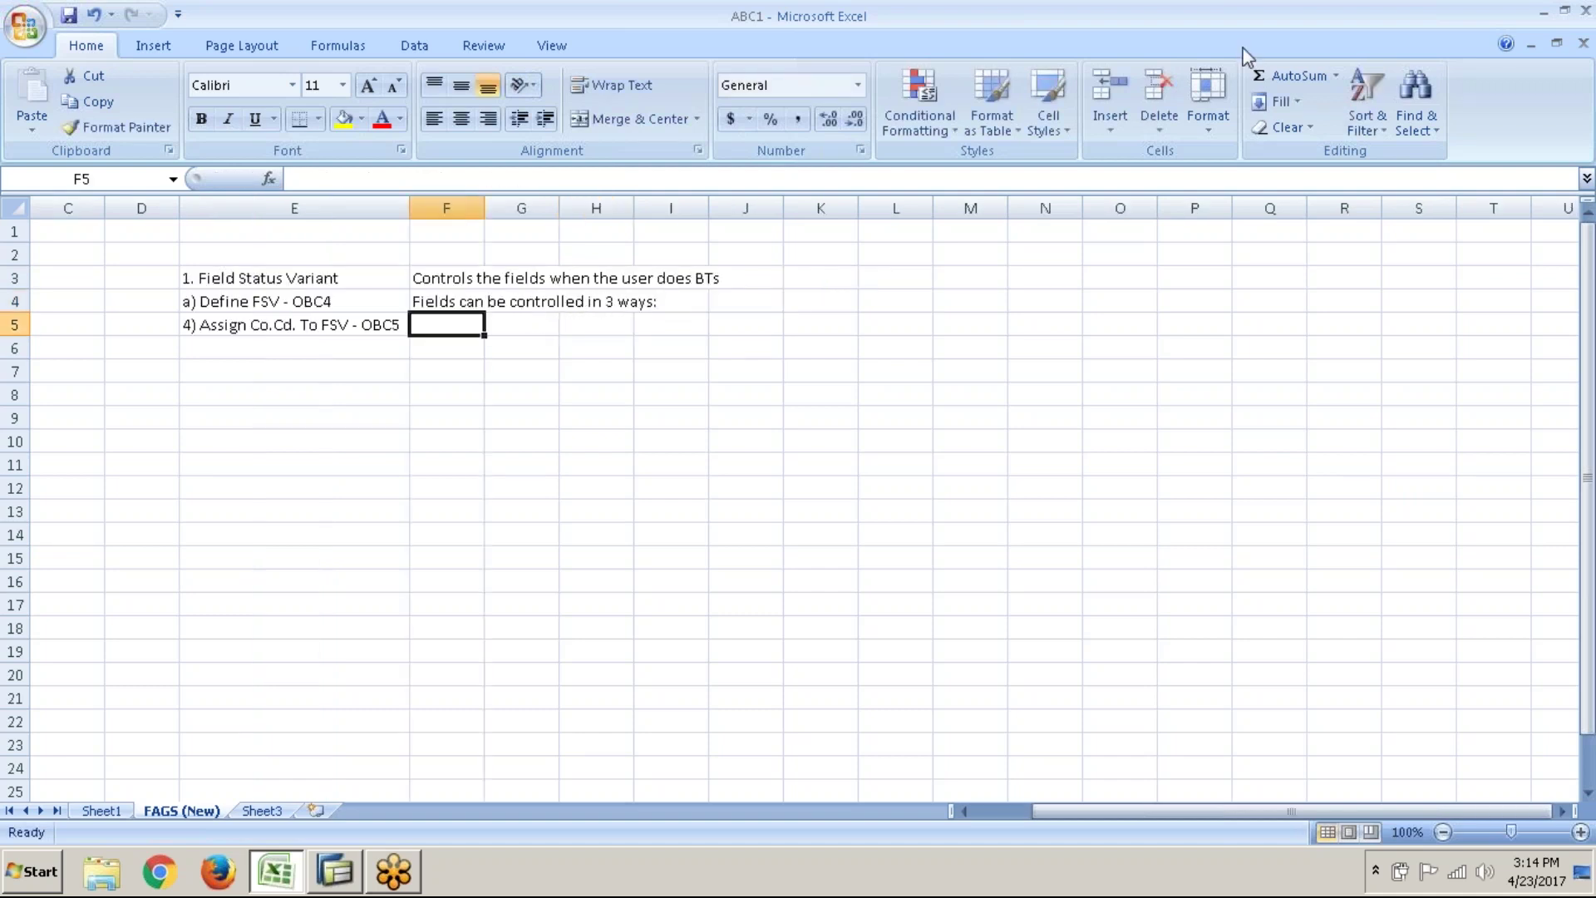
pyautogui.click(1195, 32)
pyautogui.click(1195, 32)
pyautogui.write('1.')
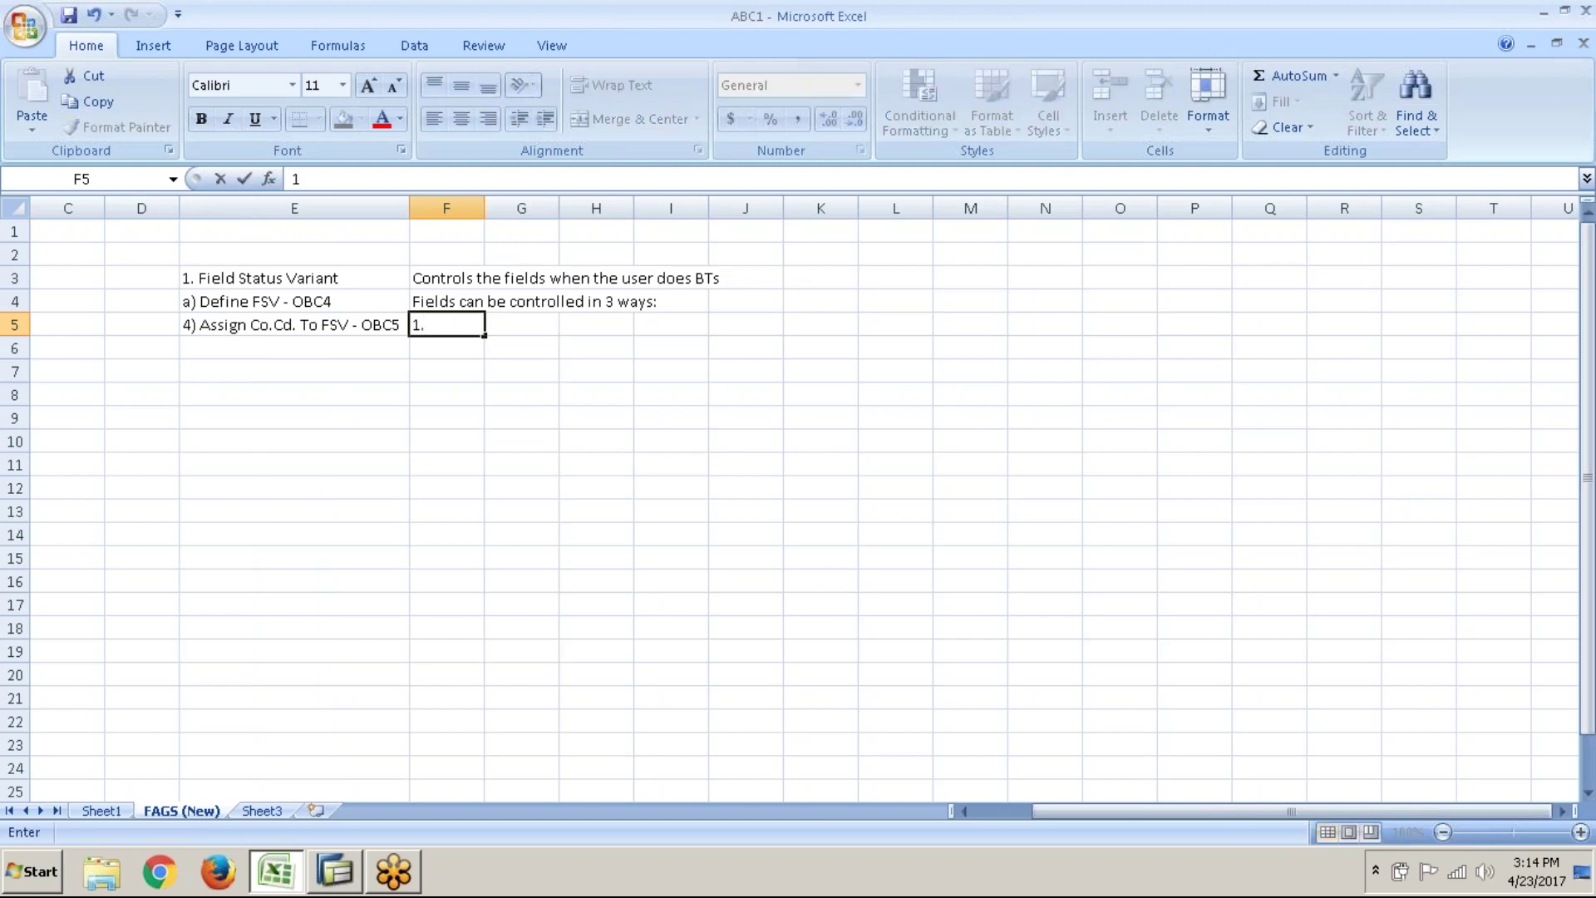
pyautogui.write(' Required')
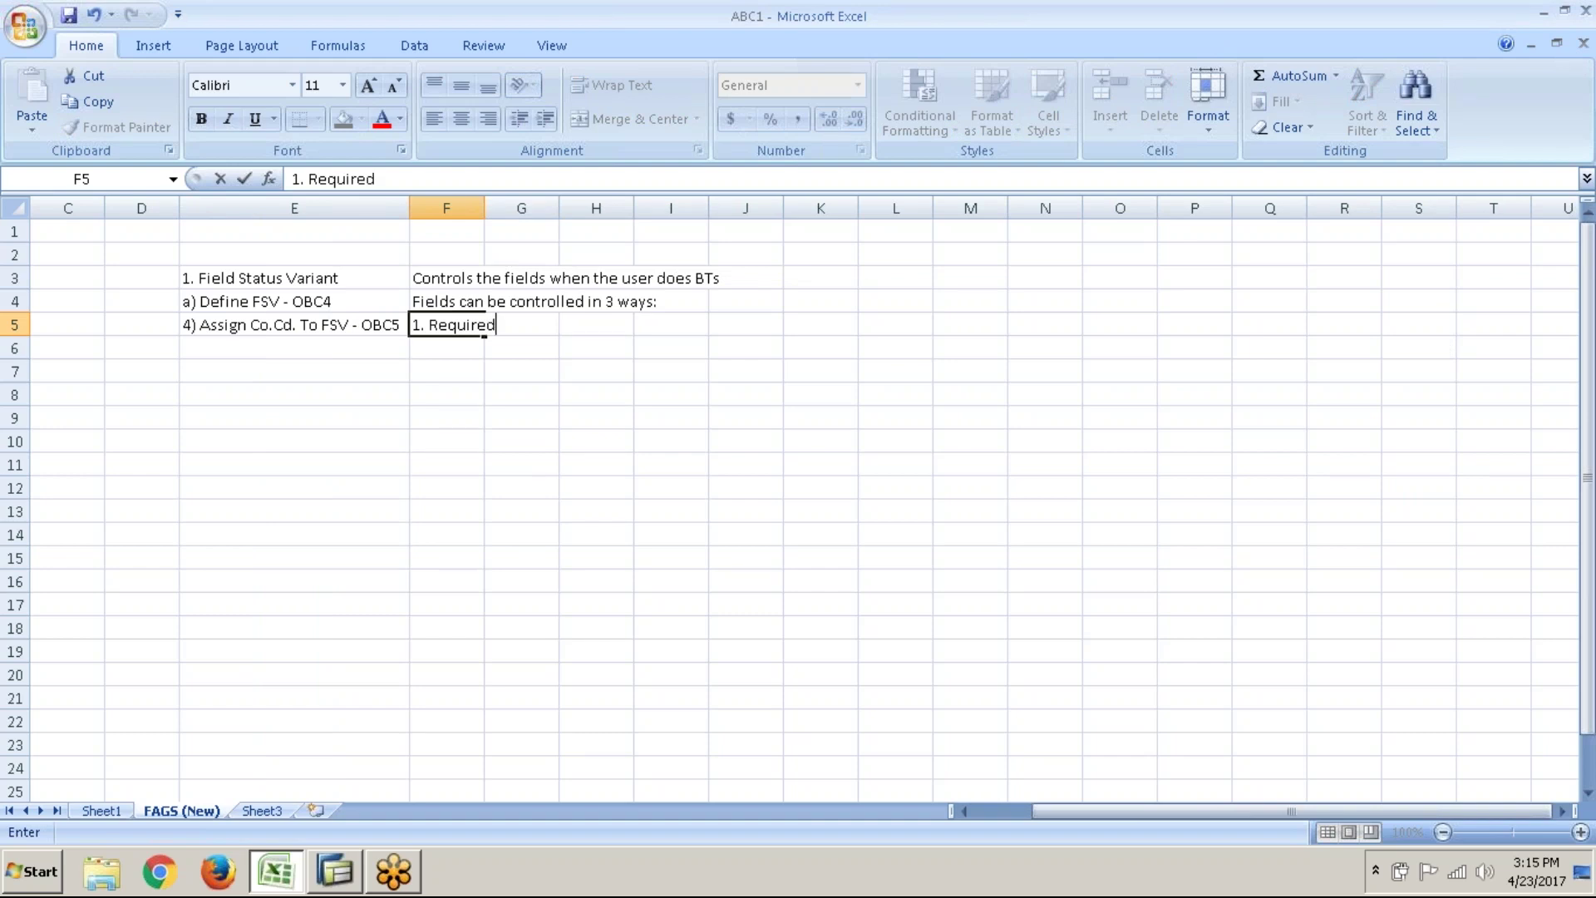
pyautogui.press('Return')
pyautogui.write('2')
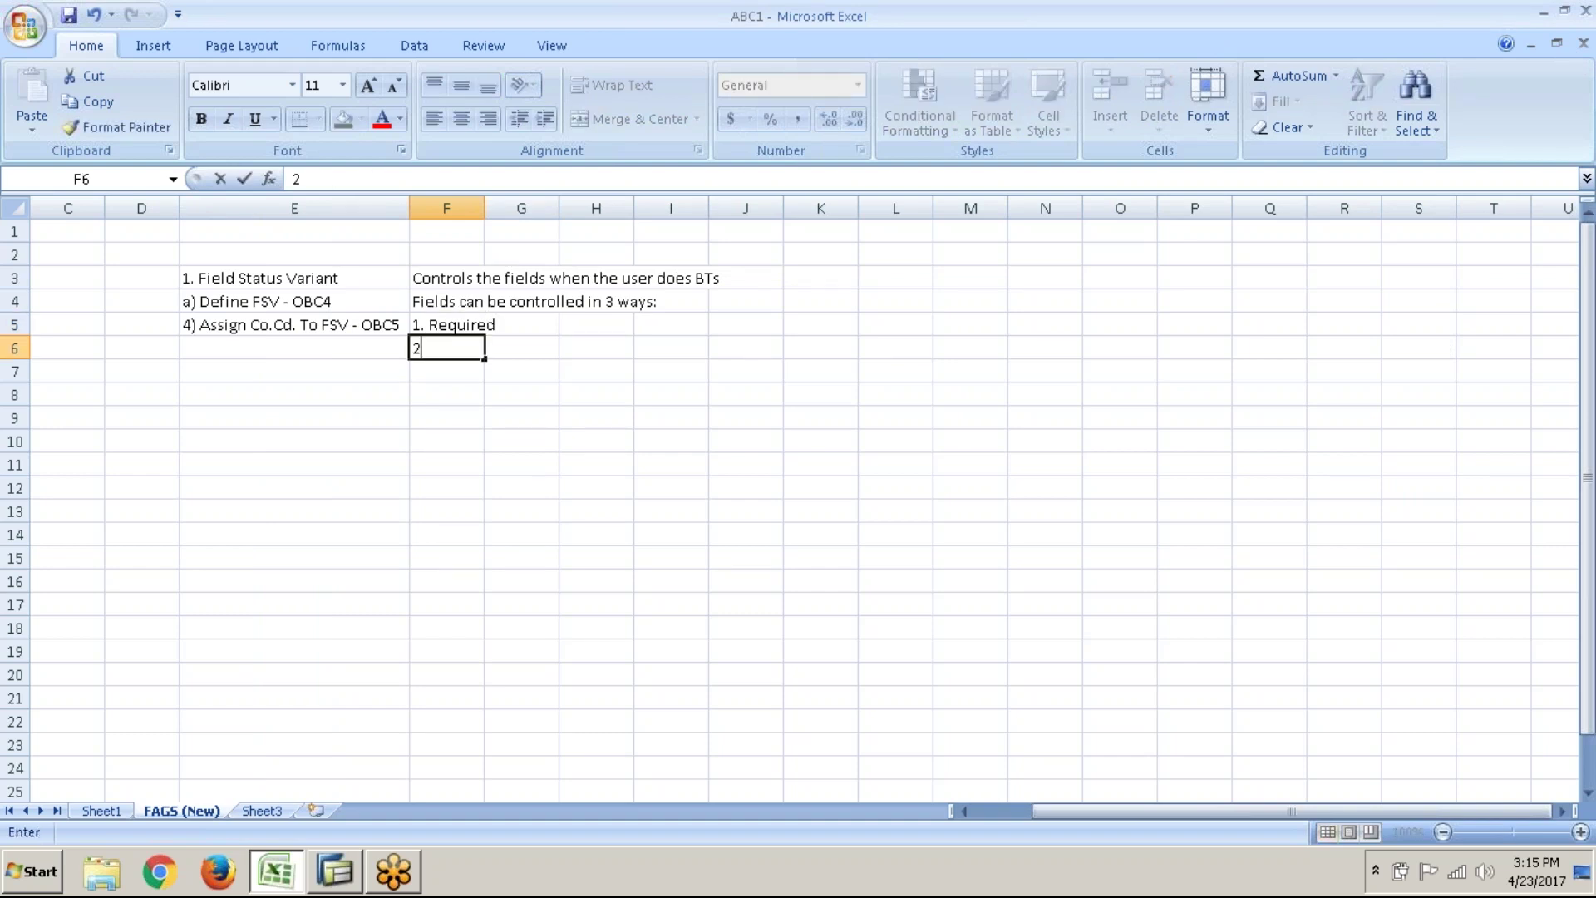
pyautogui.write('. Optional')
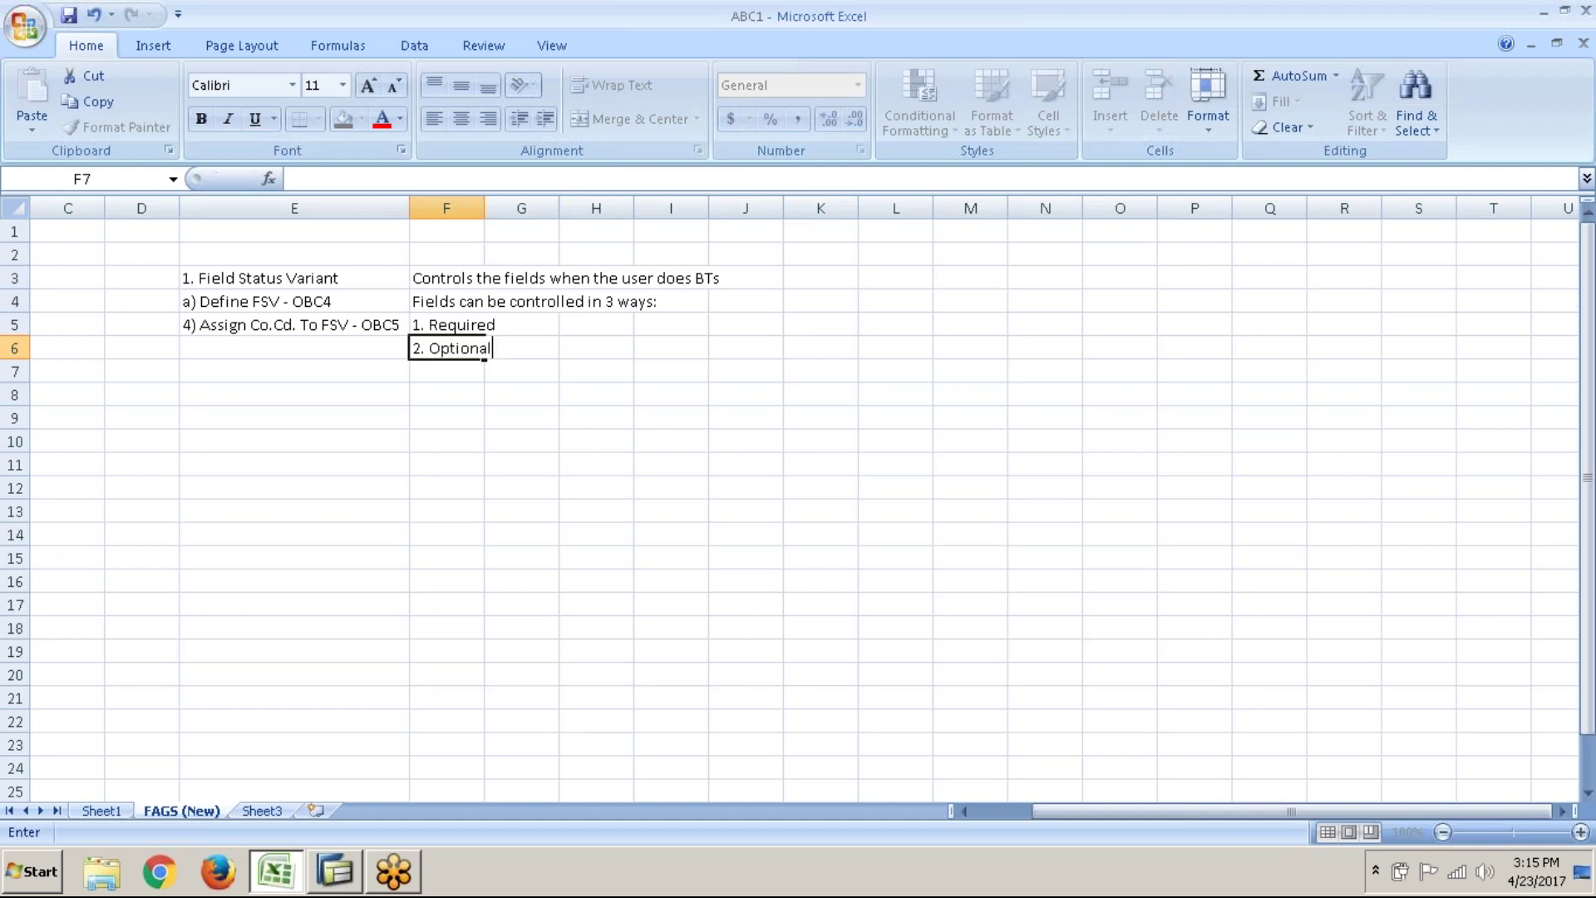
pyautogui.press('Return')
pyautogui.write('3.')
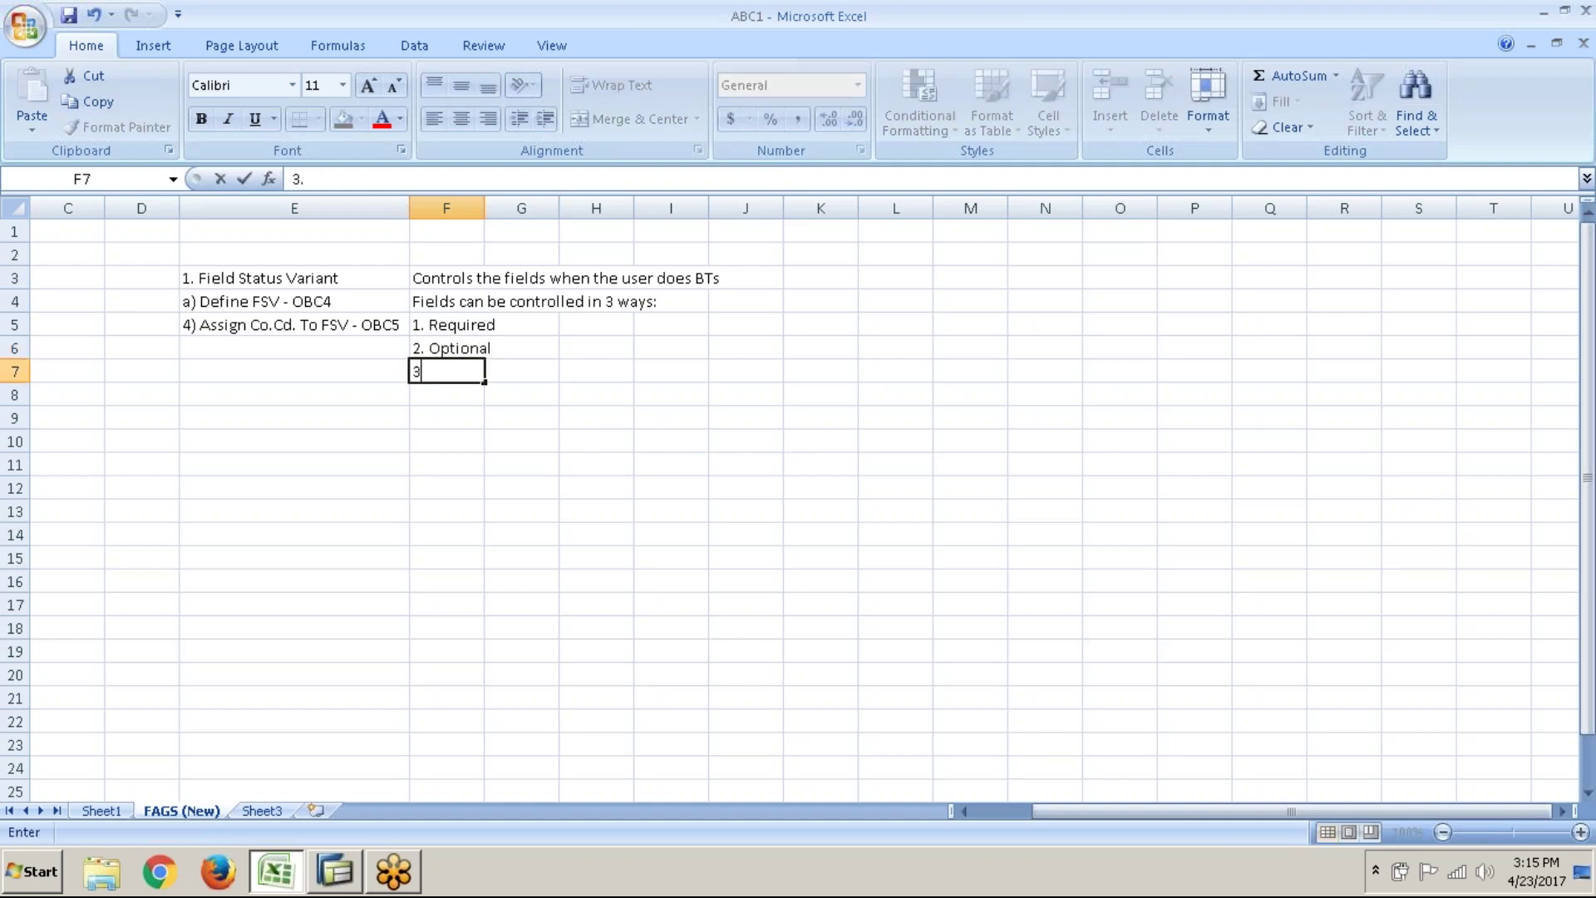
pyautogui.write(' Suppressed')
pyautogui.press('Return')
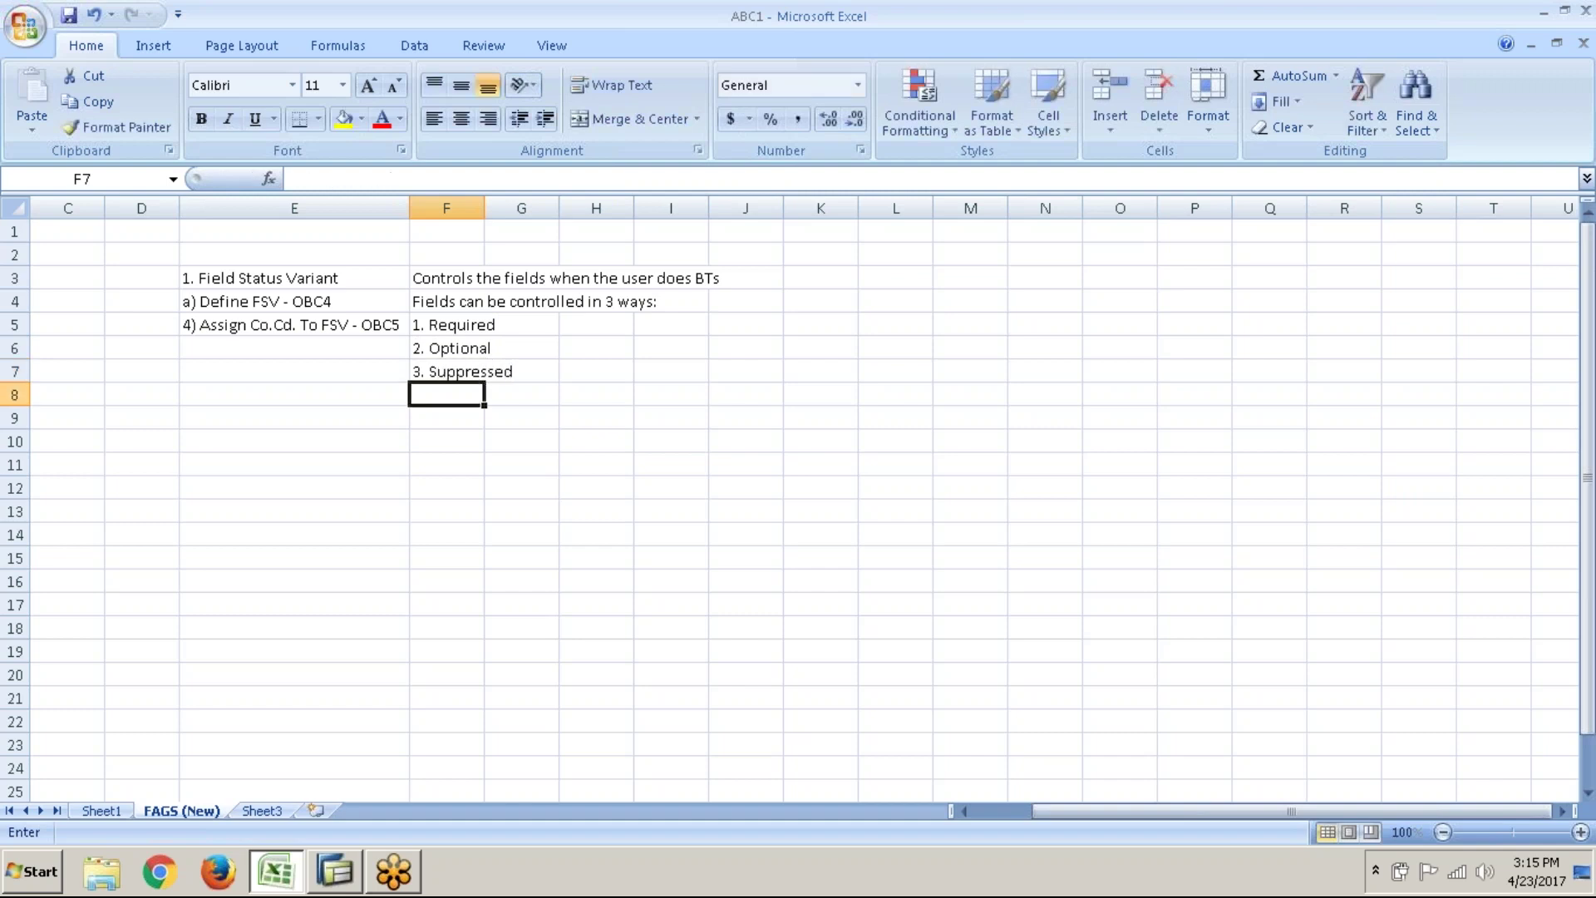
# - Fit the width of column F to its contents and select the note in cell F3
pyautogui.doubleClick(484, 207)
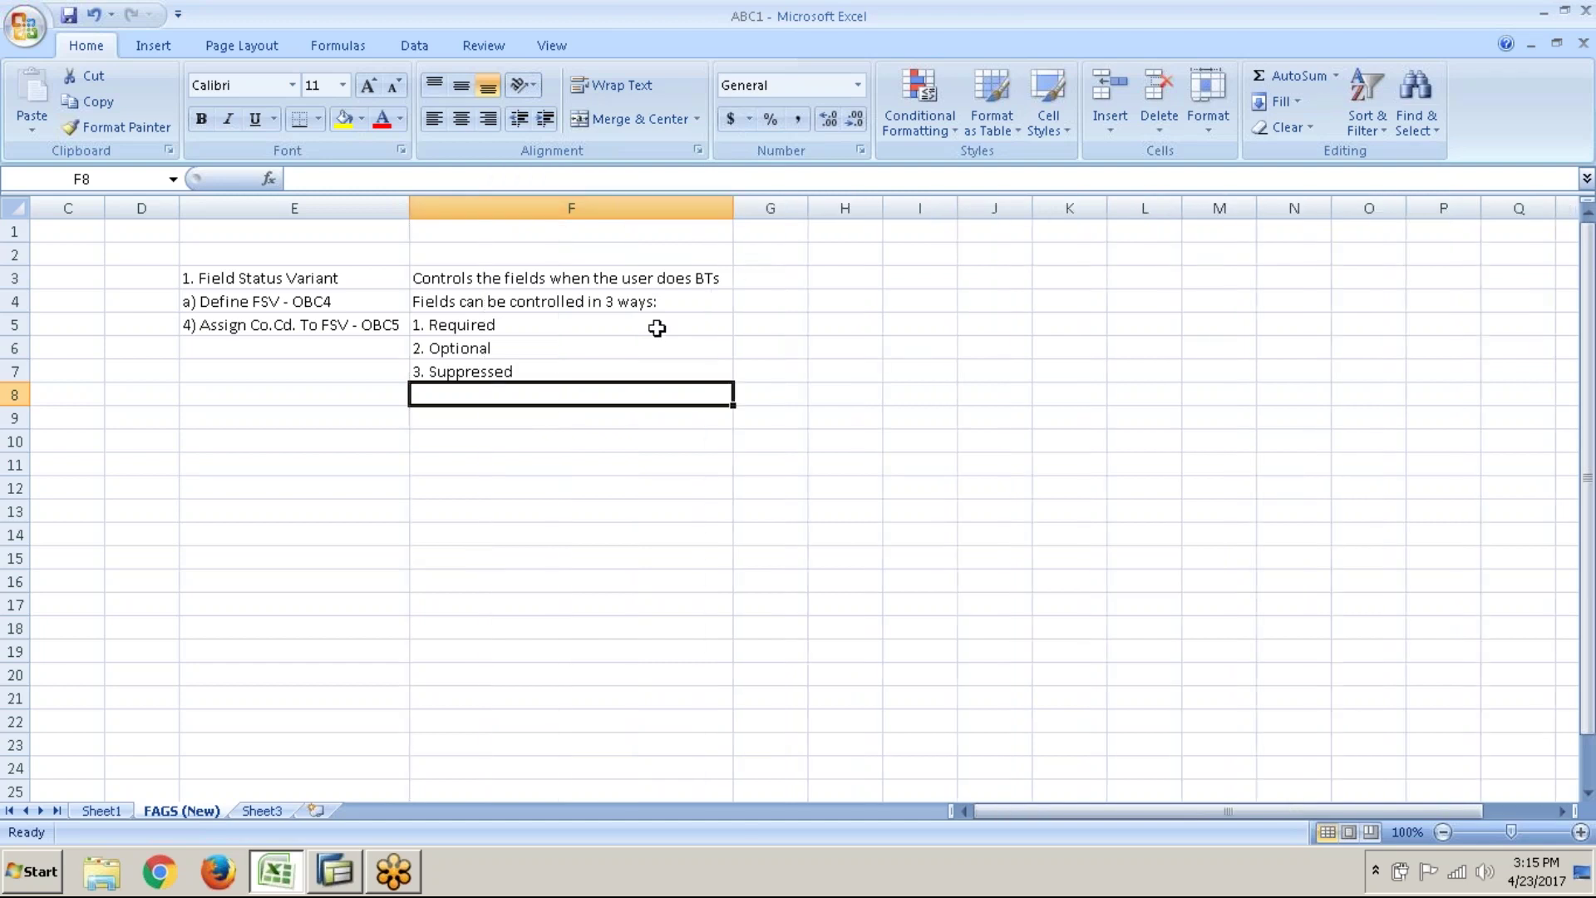
pyautogui.click(523, 293)
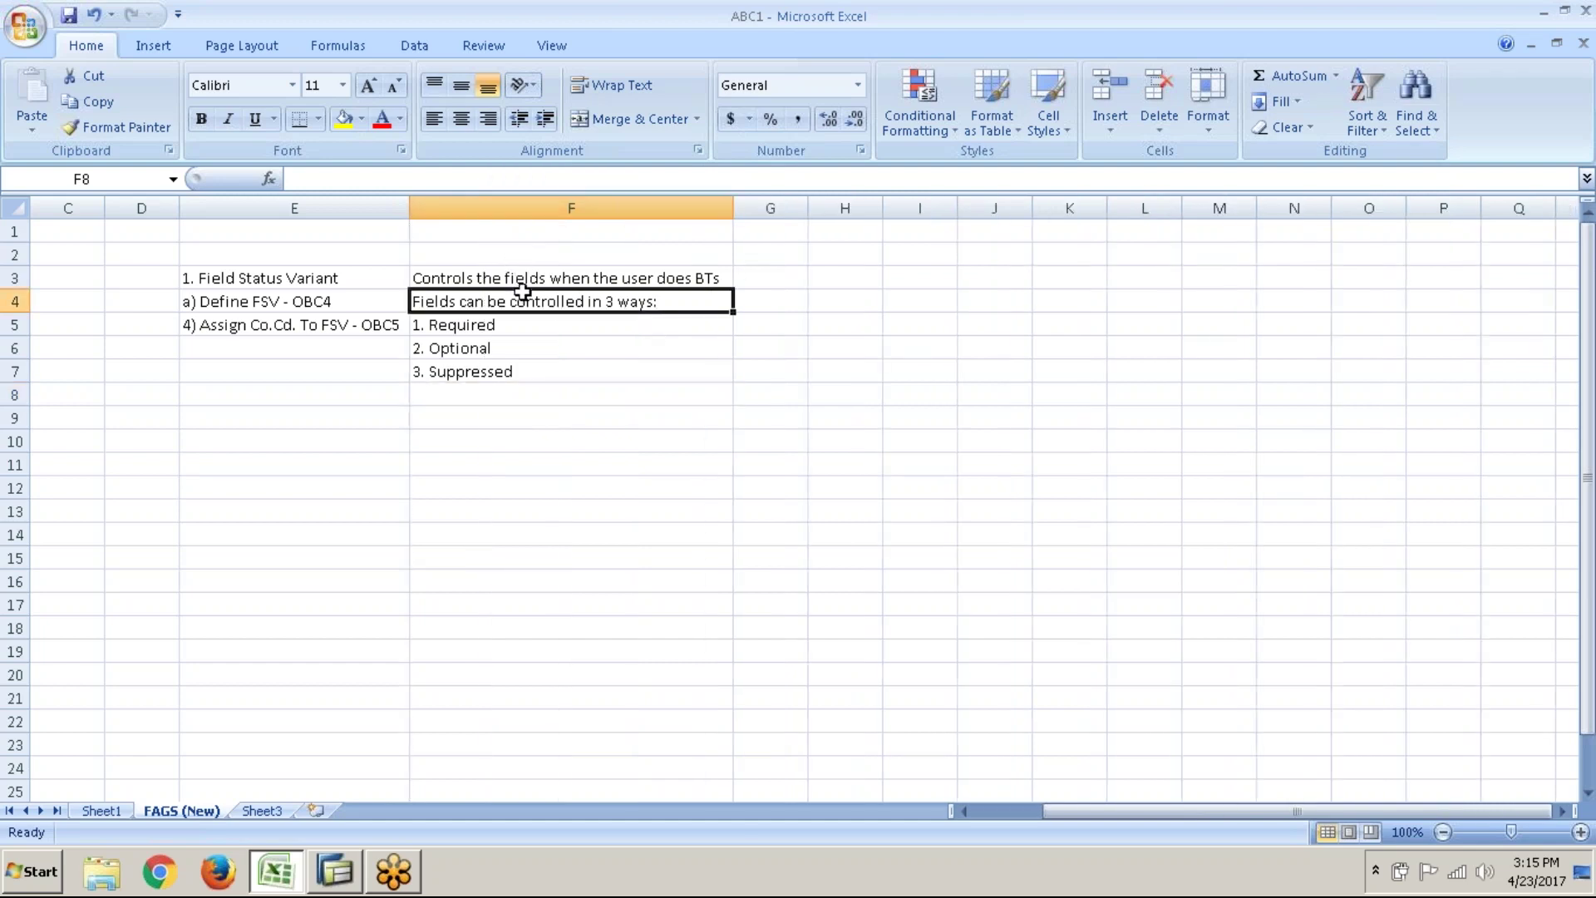
pyautogui.click(615, 274)
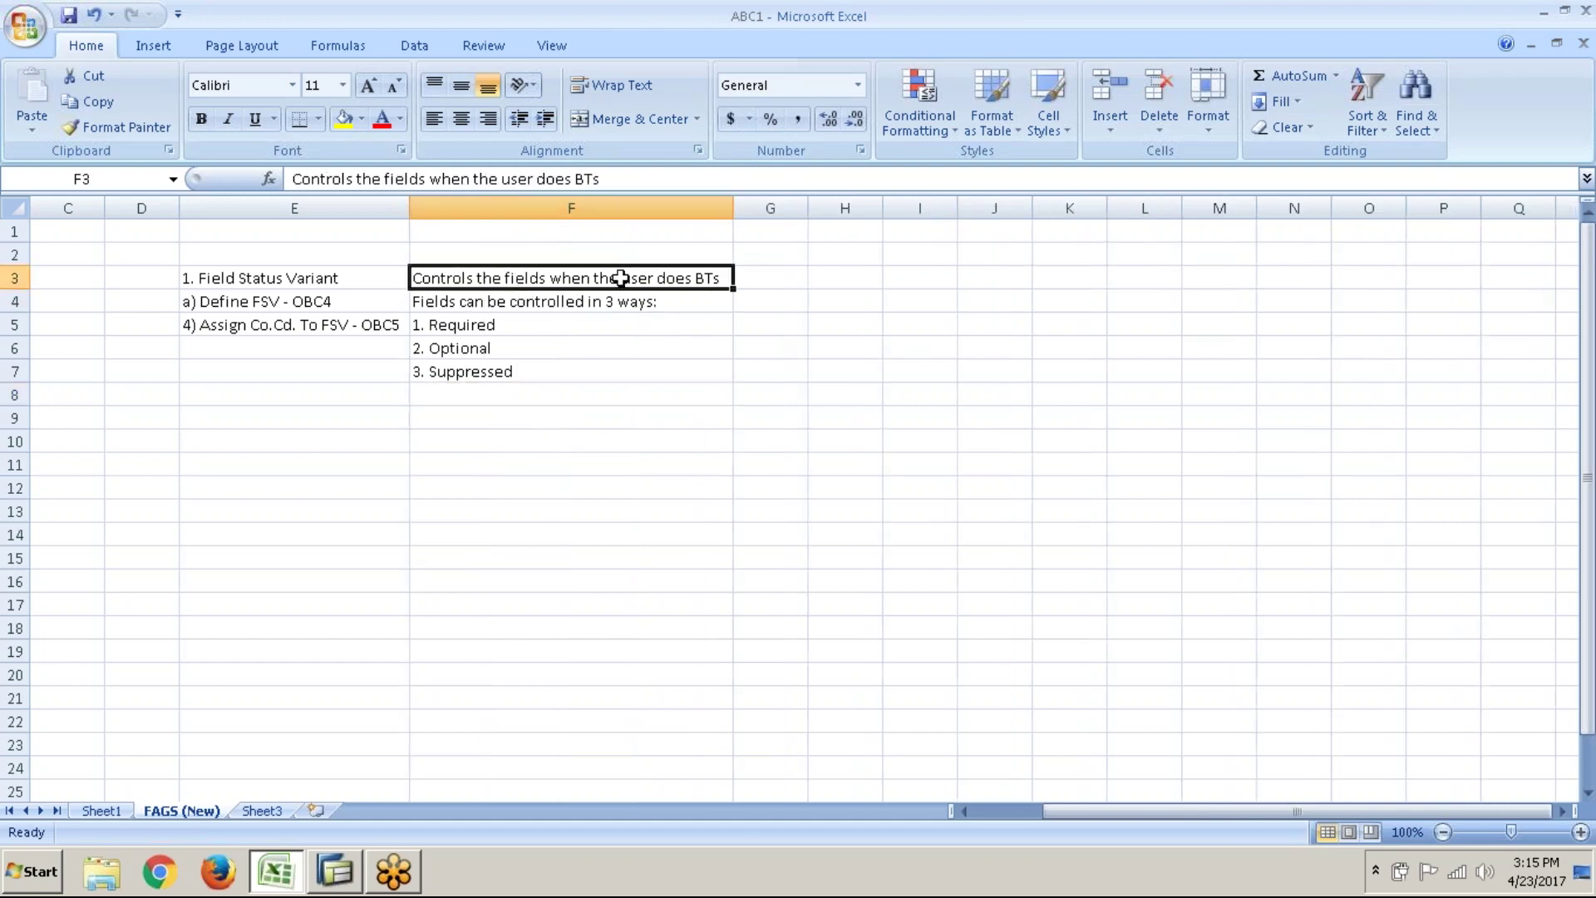
# - Switch to SAP, open a new session and run transaction F-02 for G/L account posting
pyautogui.click(334, 875)
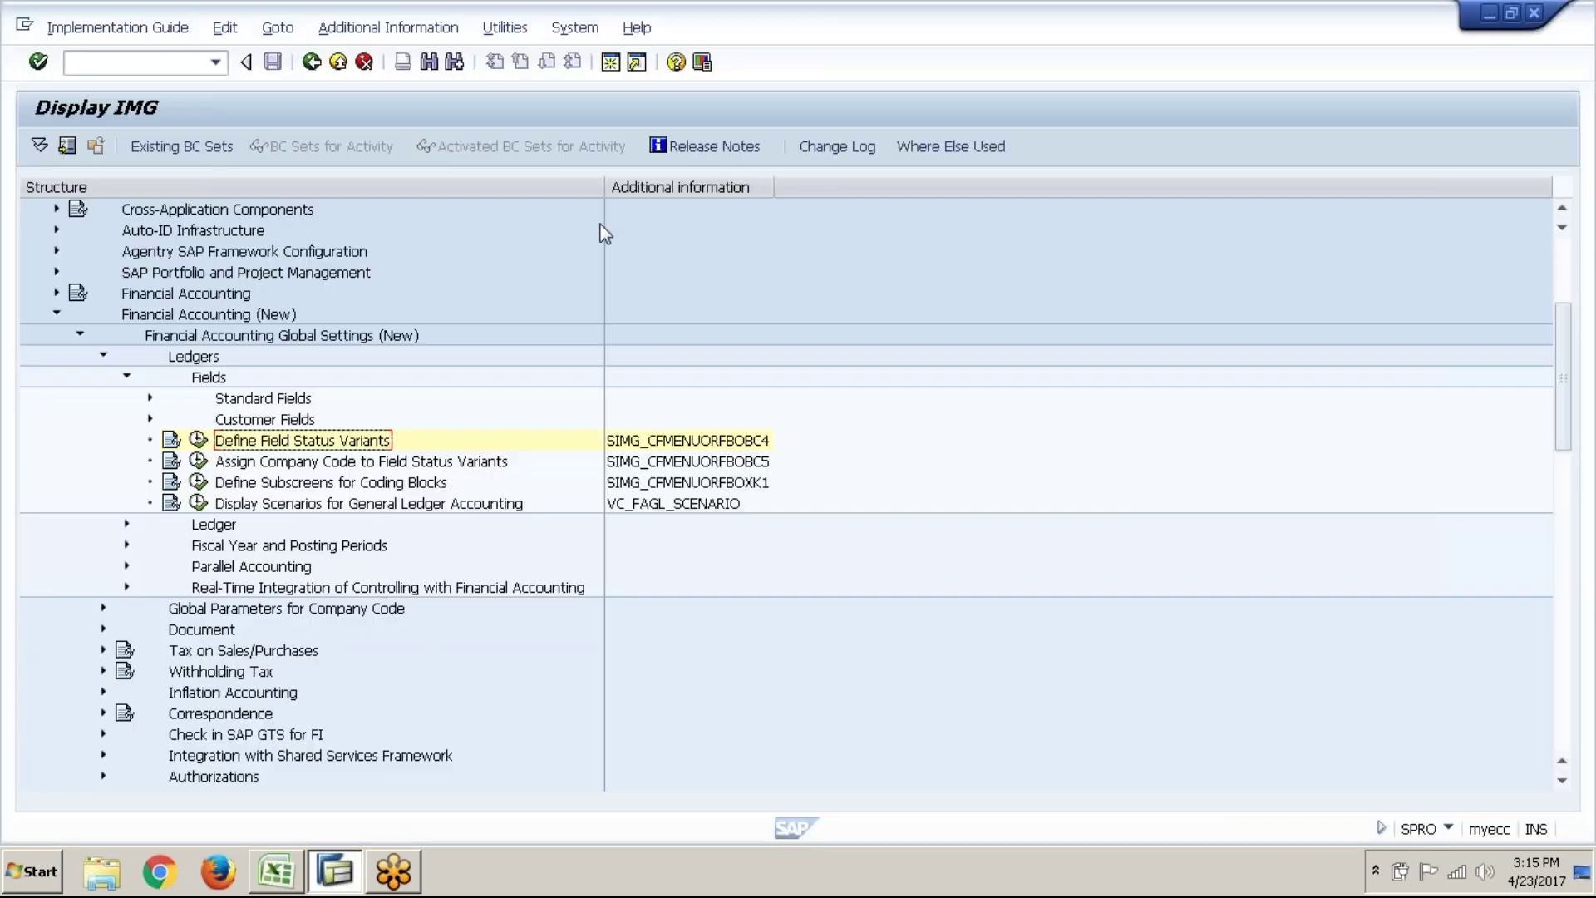
pyautogui.click(611, 63)
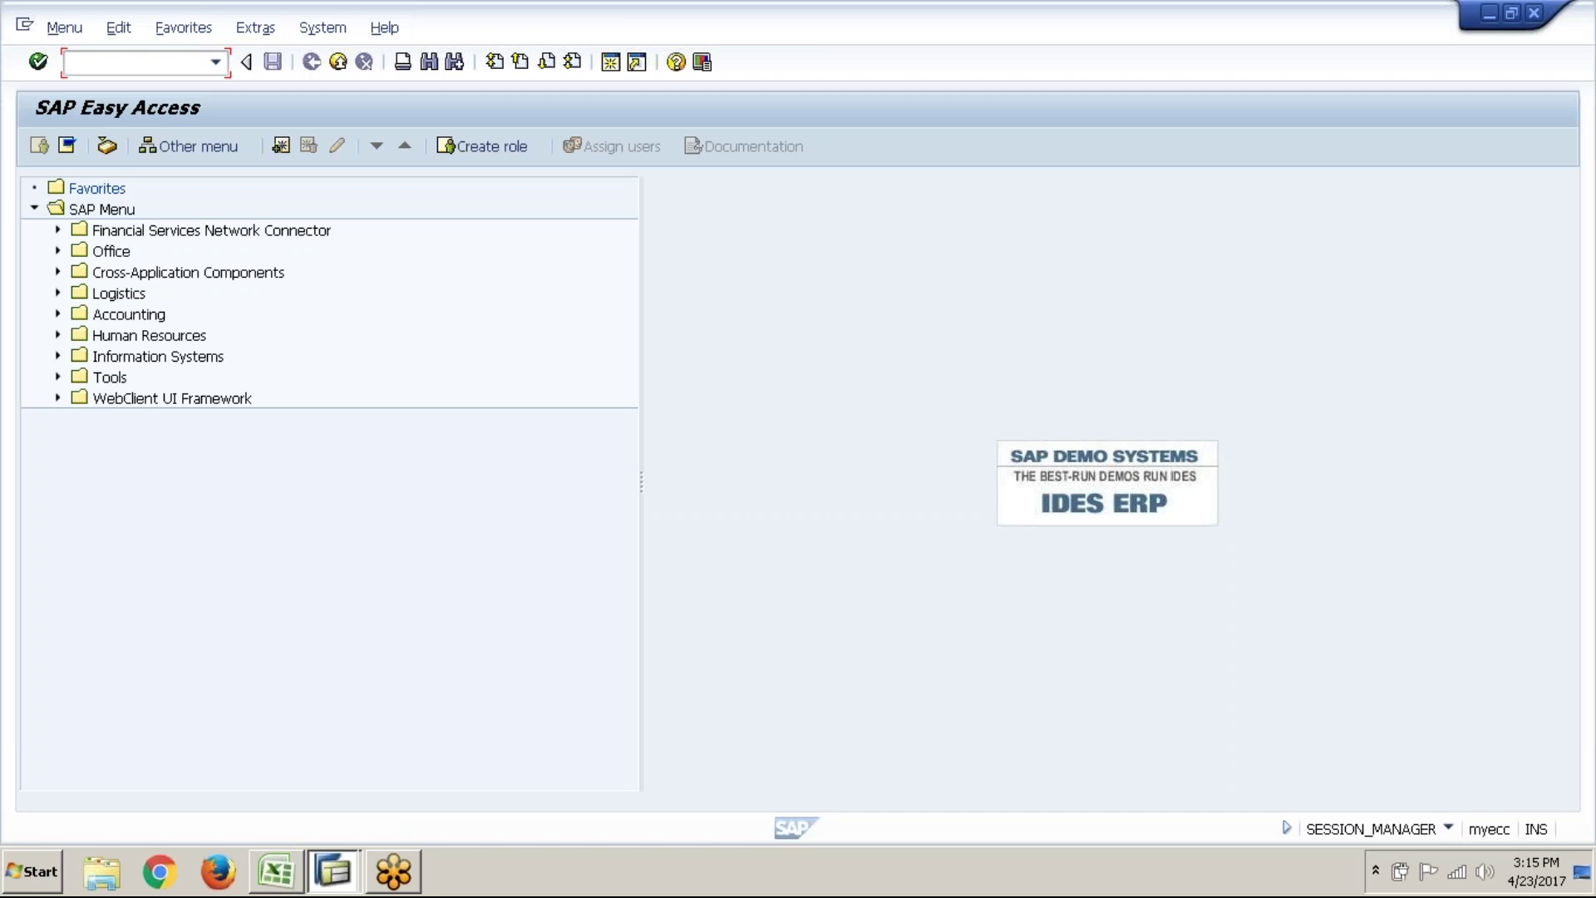
pyautogui.write('fb50')
pyautogui.press('Return')
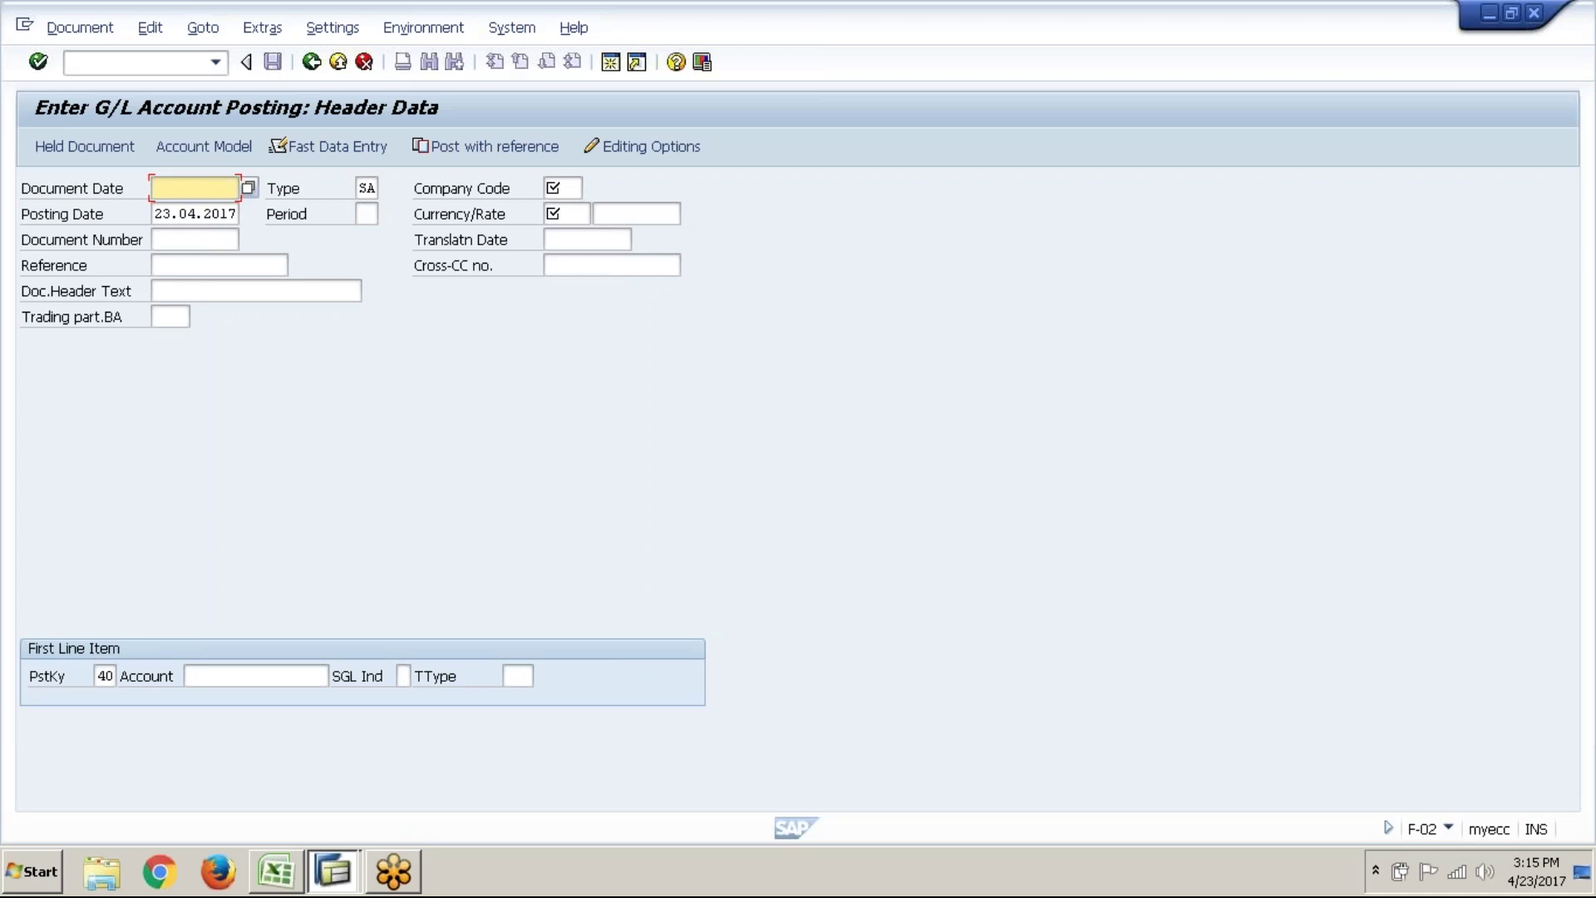
# - Set the document date to 23.04.2017 and choose company code GL01, GLAXO PHARMA, from the company code list
pyautogui.write('23.04.2017')
pyautogui.click(557, 190)
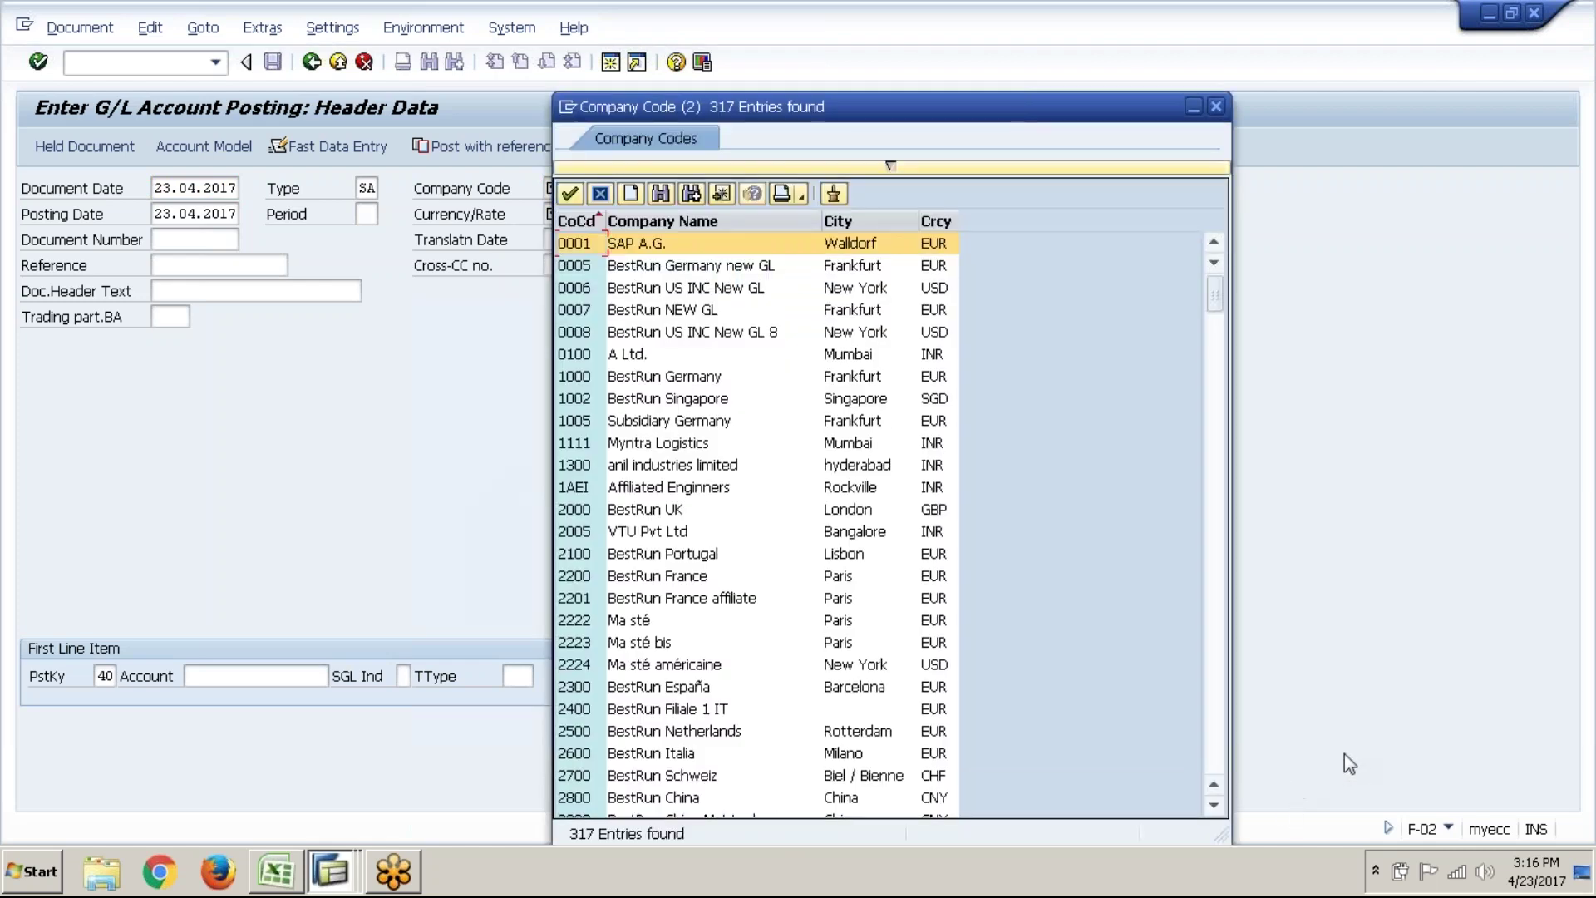
pyautogui.click(1216, 638)
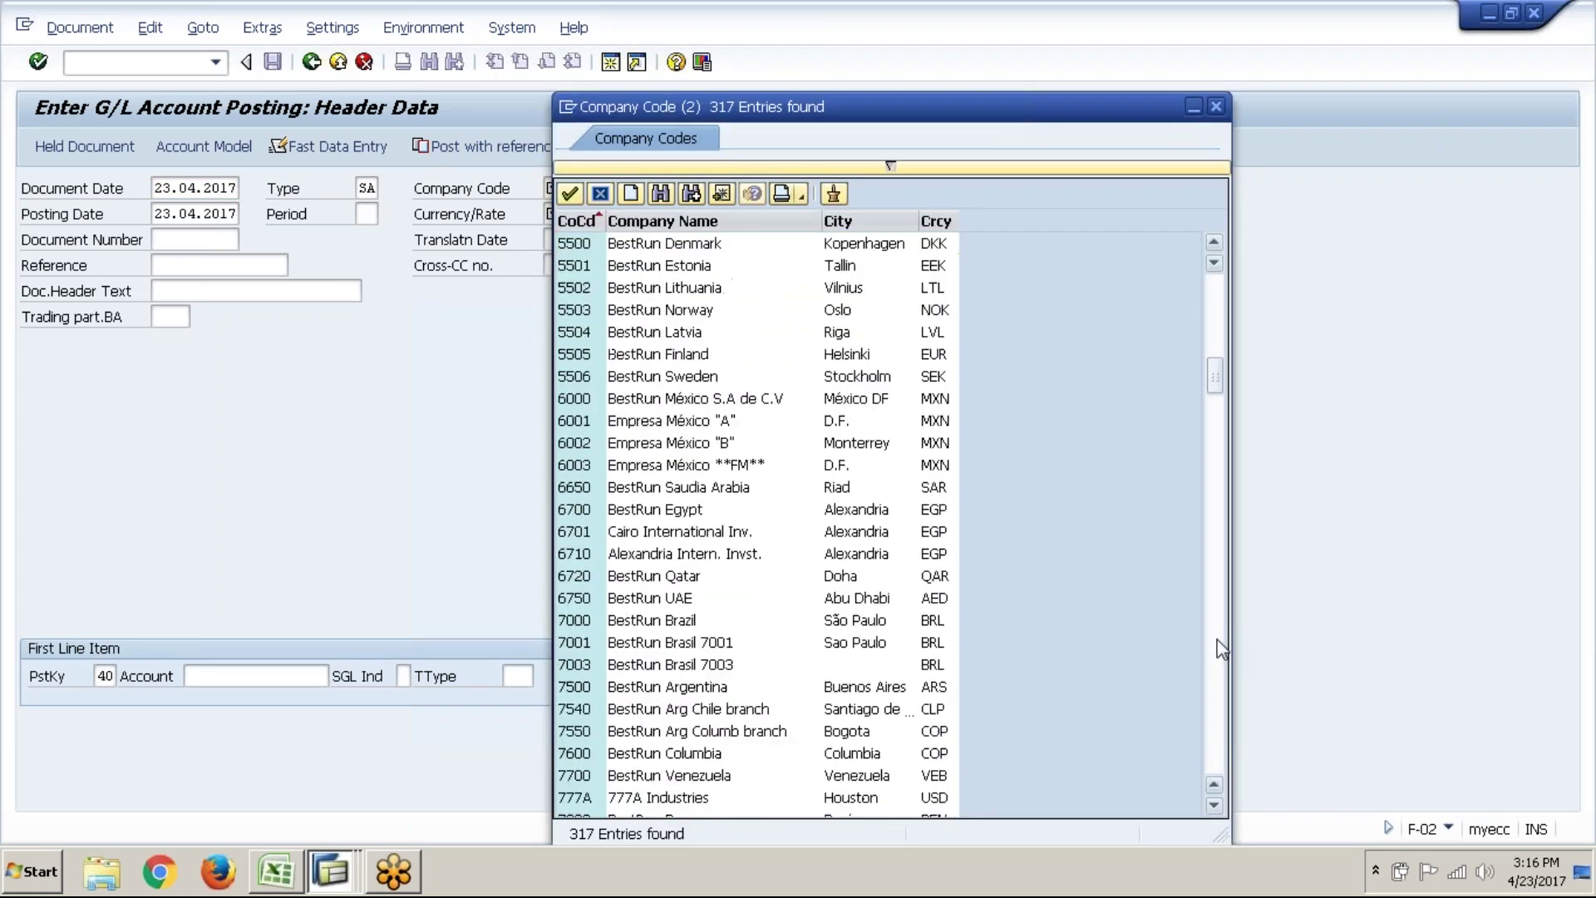
pyautogui.click(1221, 648)
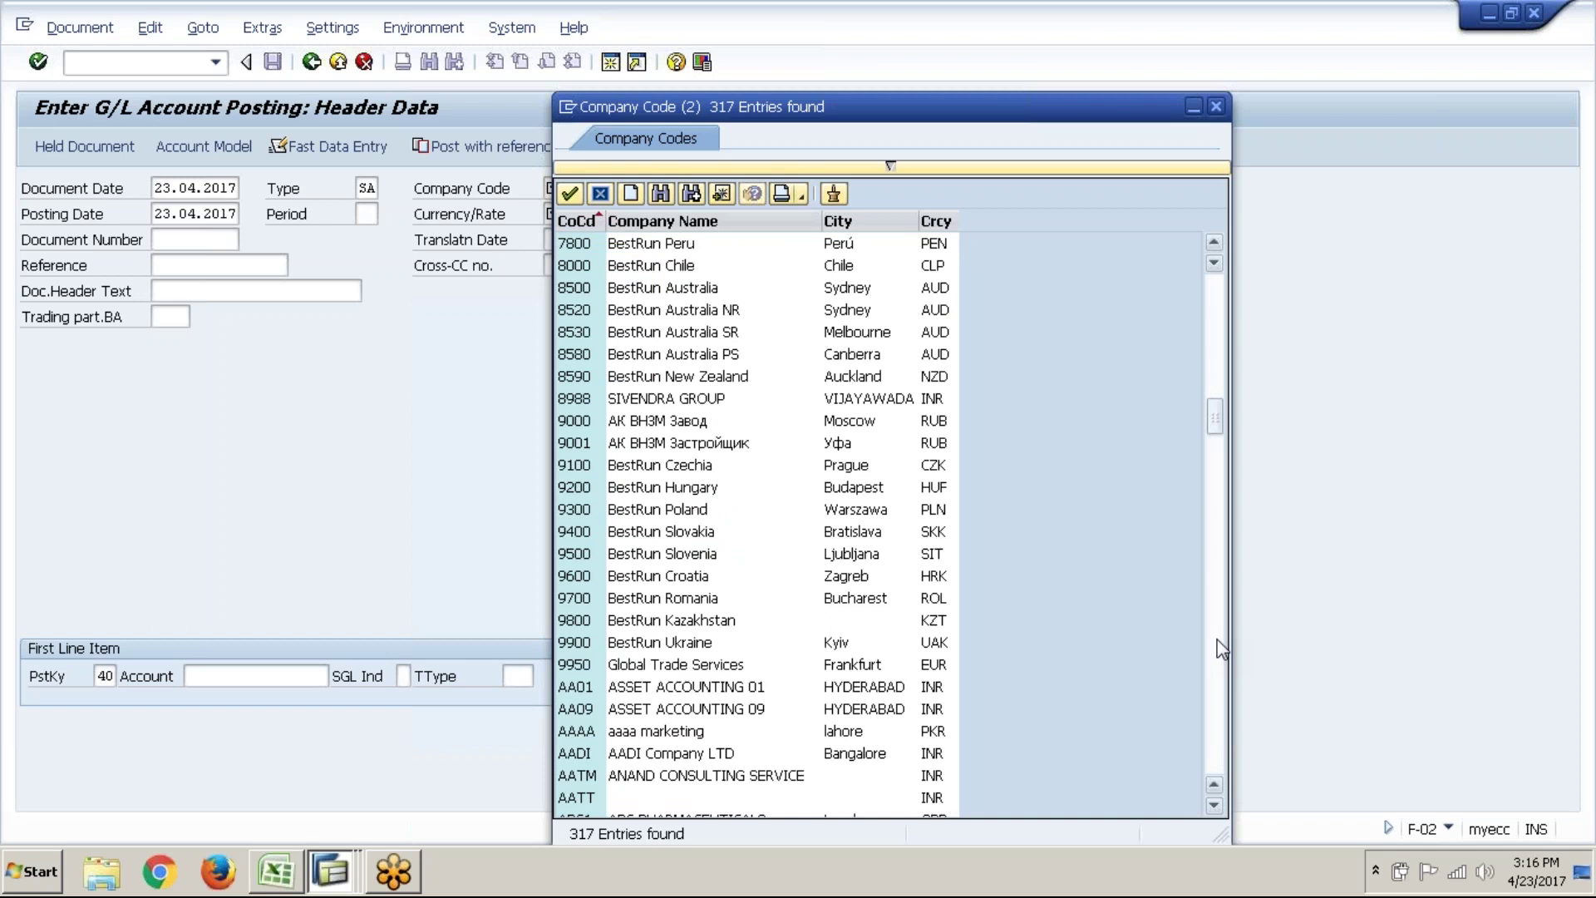
pyautogui.click(1221, 649)
pyautogui.click(1221, 649)
pyautogui.click(1221, 648)
pyautogui.click(1221, 648)
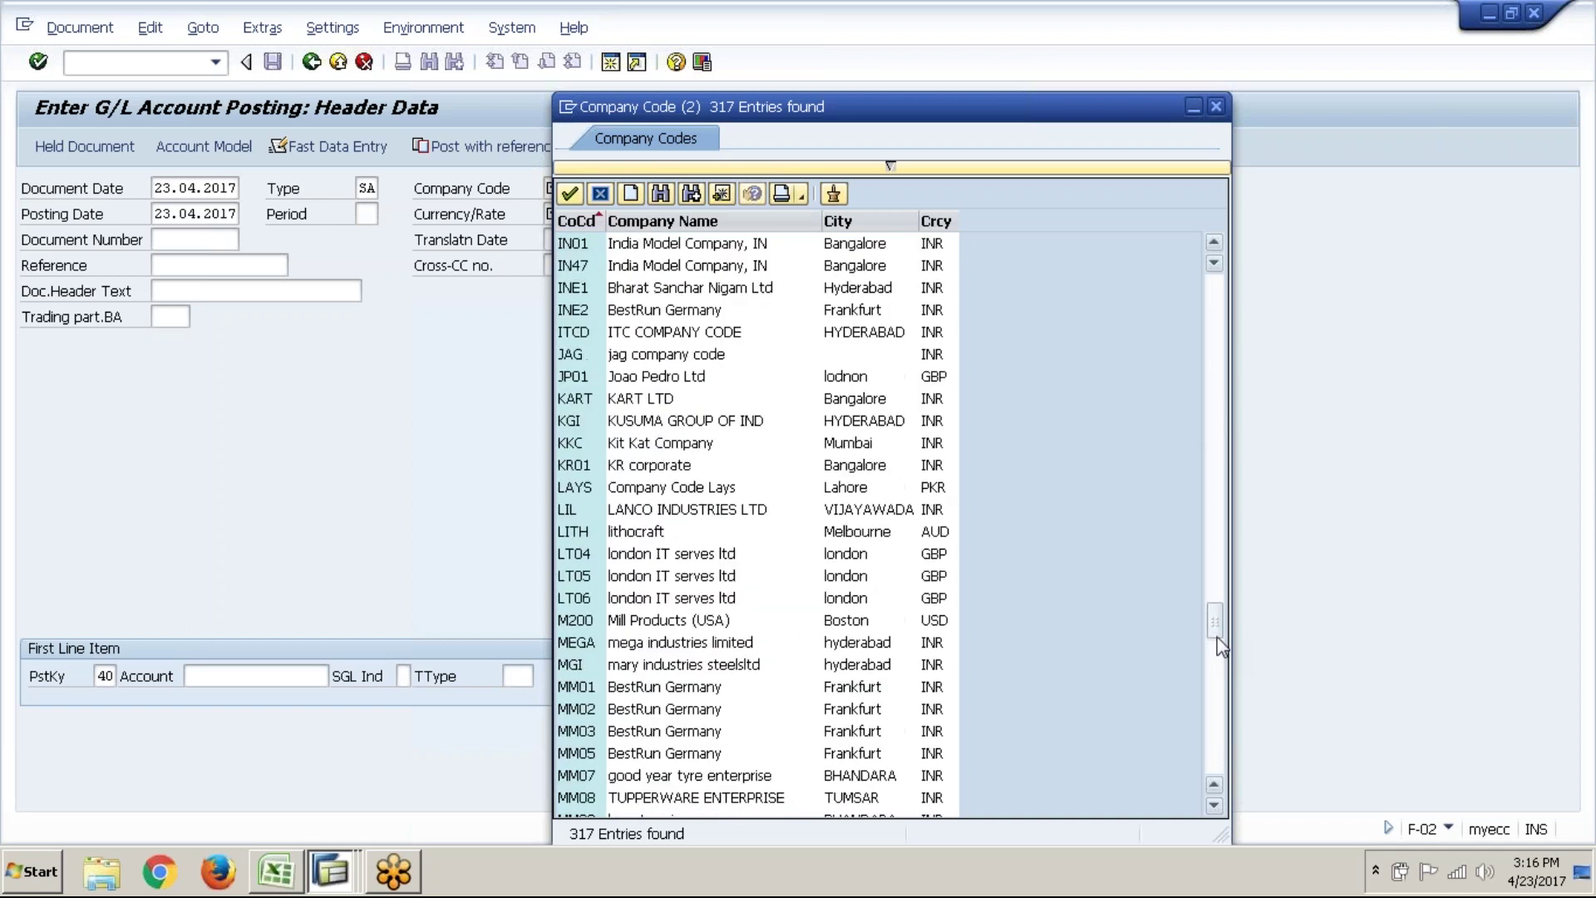
pyautogui.click(1220, 543)
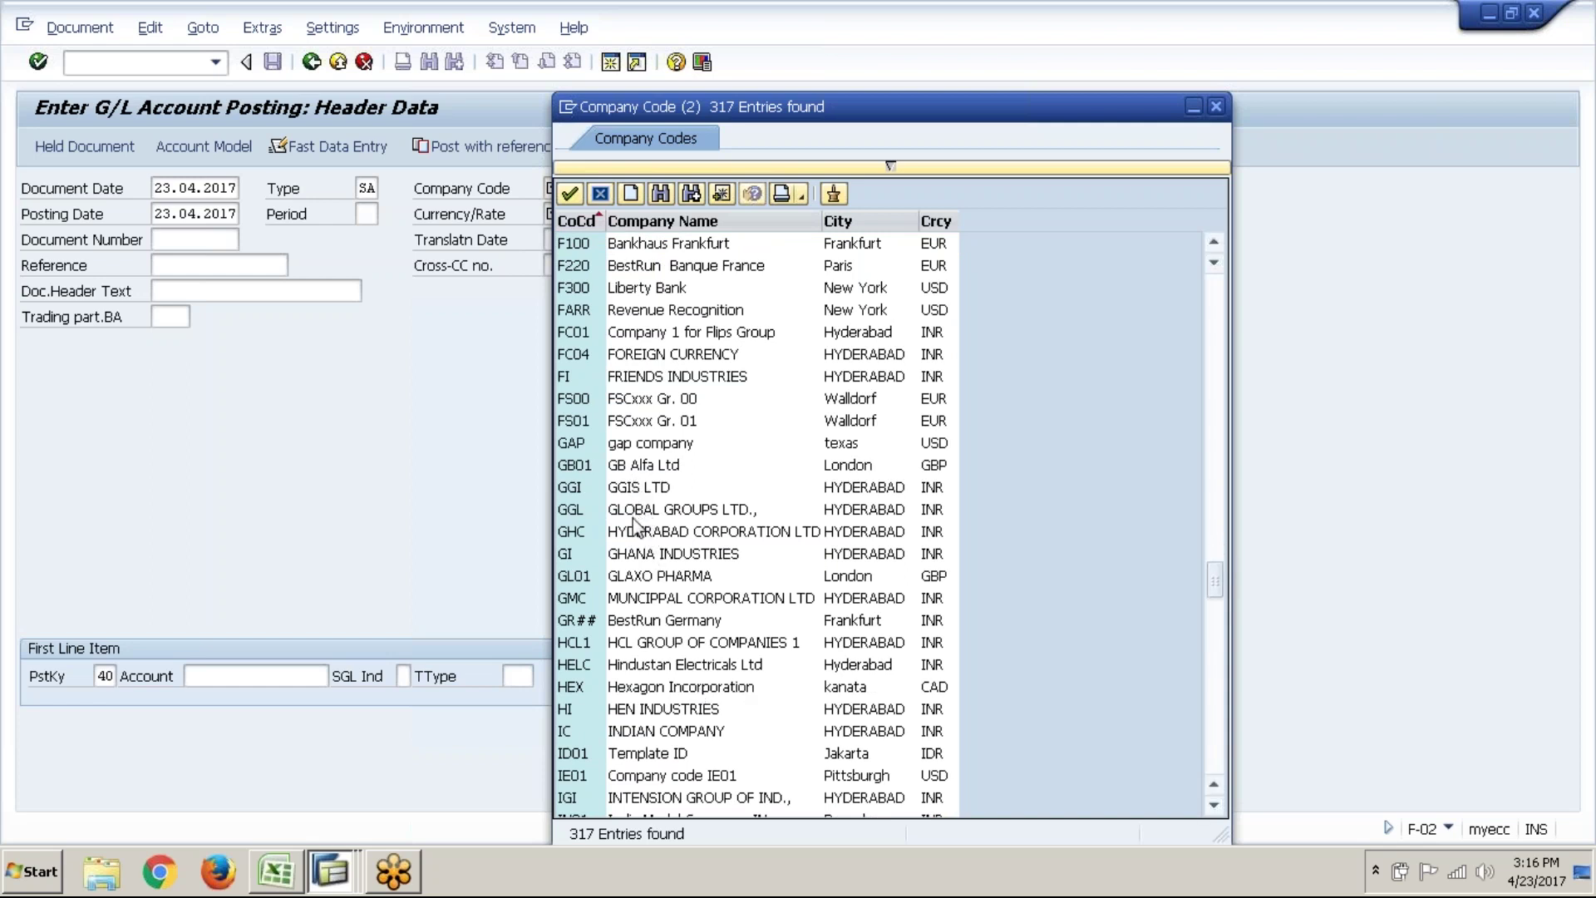
pyautogui.click(634, 575)
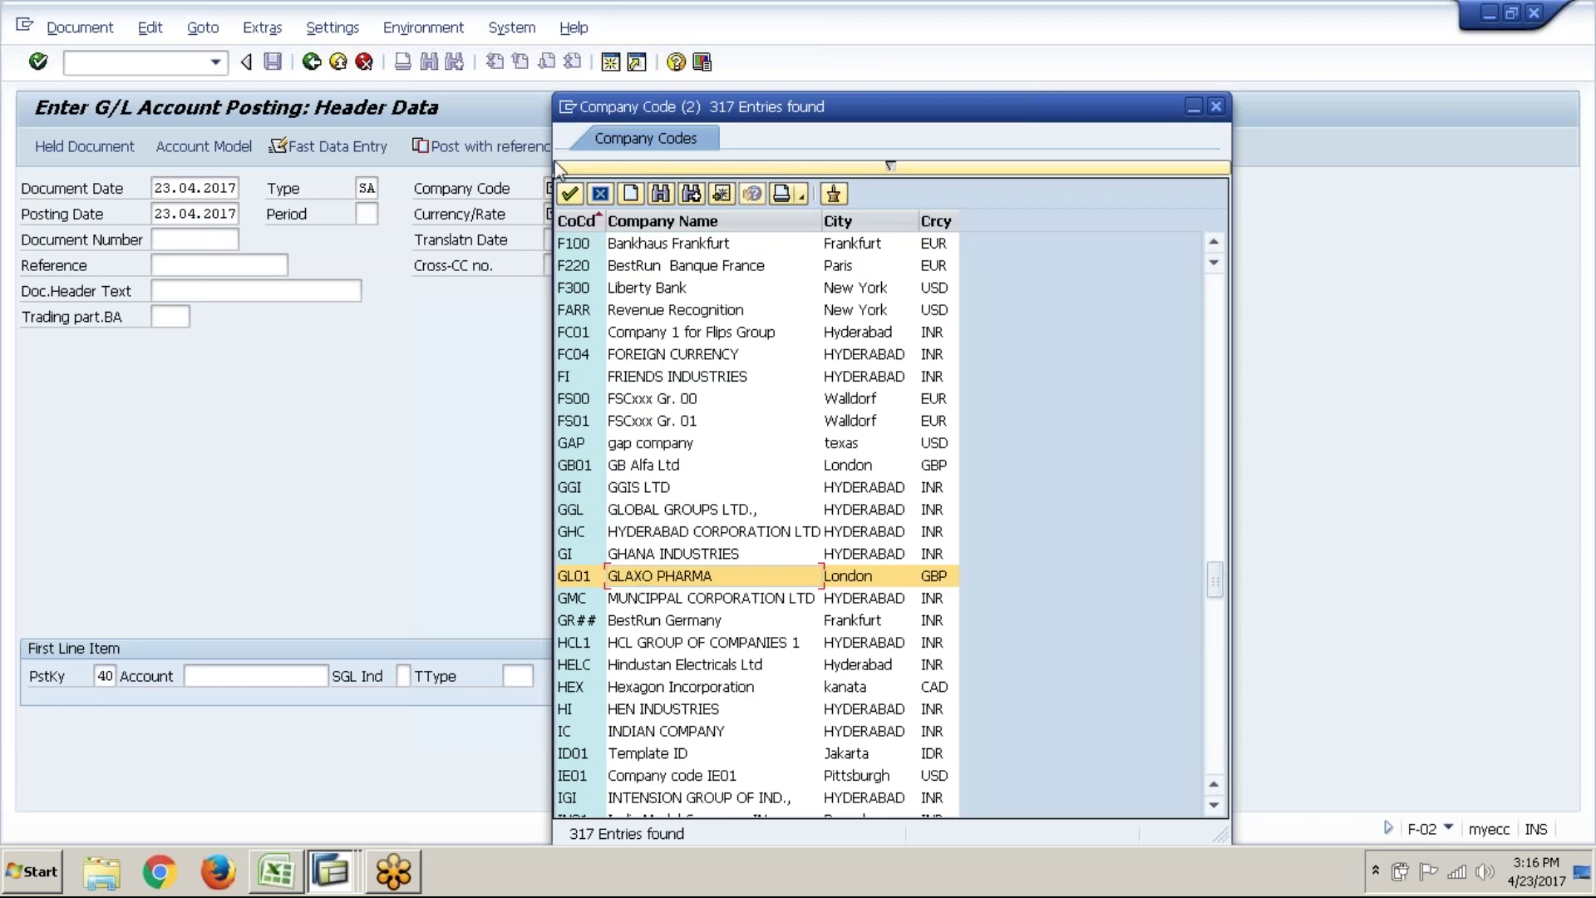
pyautogui.click(569, 195)
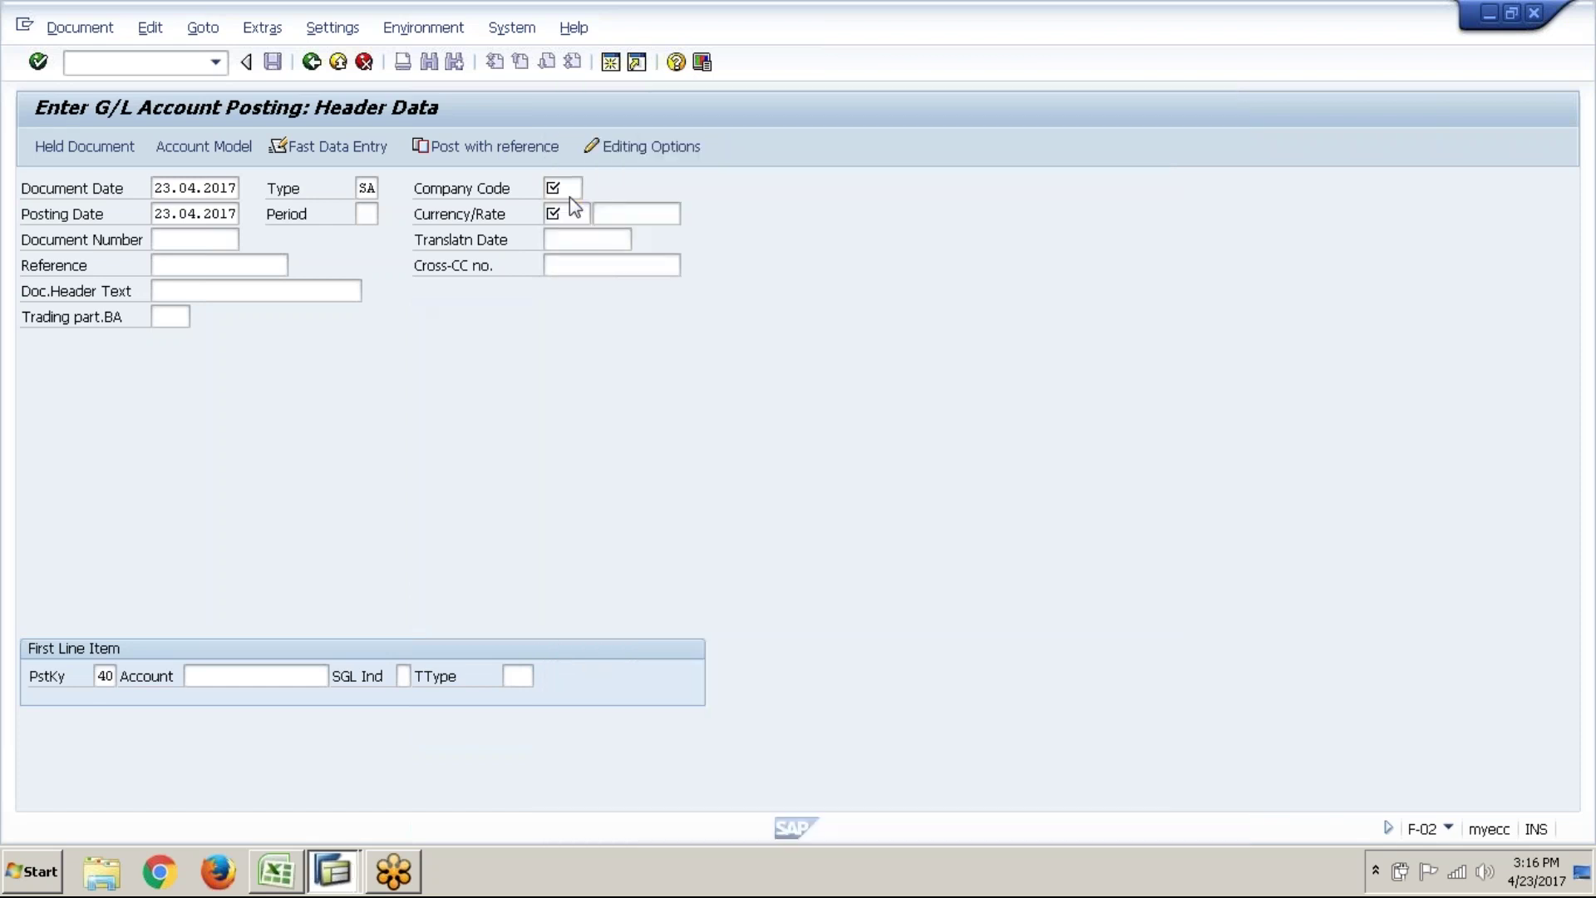
# - Set the posting period to 1 and the currency to GBP in the document header
pyautogui.click(366, 213)
pyautogui.write('1')
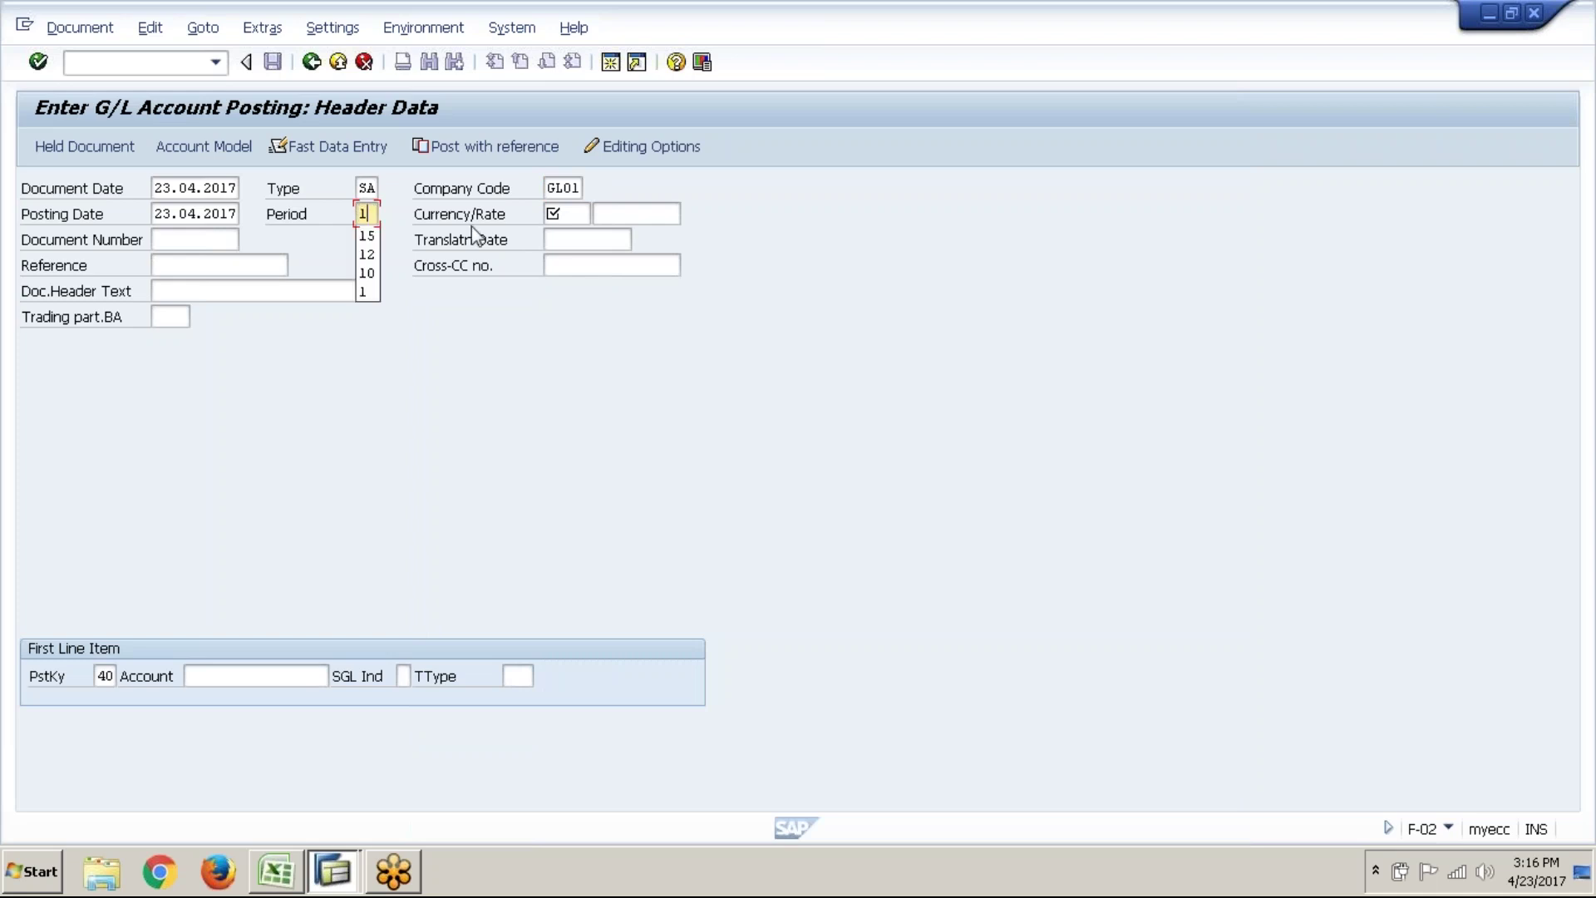
pyautogui.click(587, 215)
pyautogui.write('gbp')
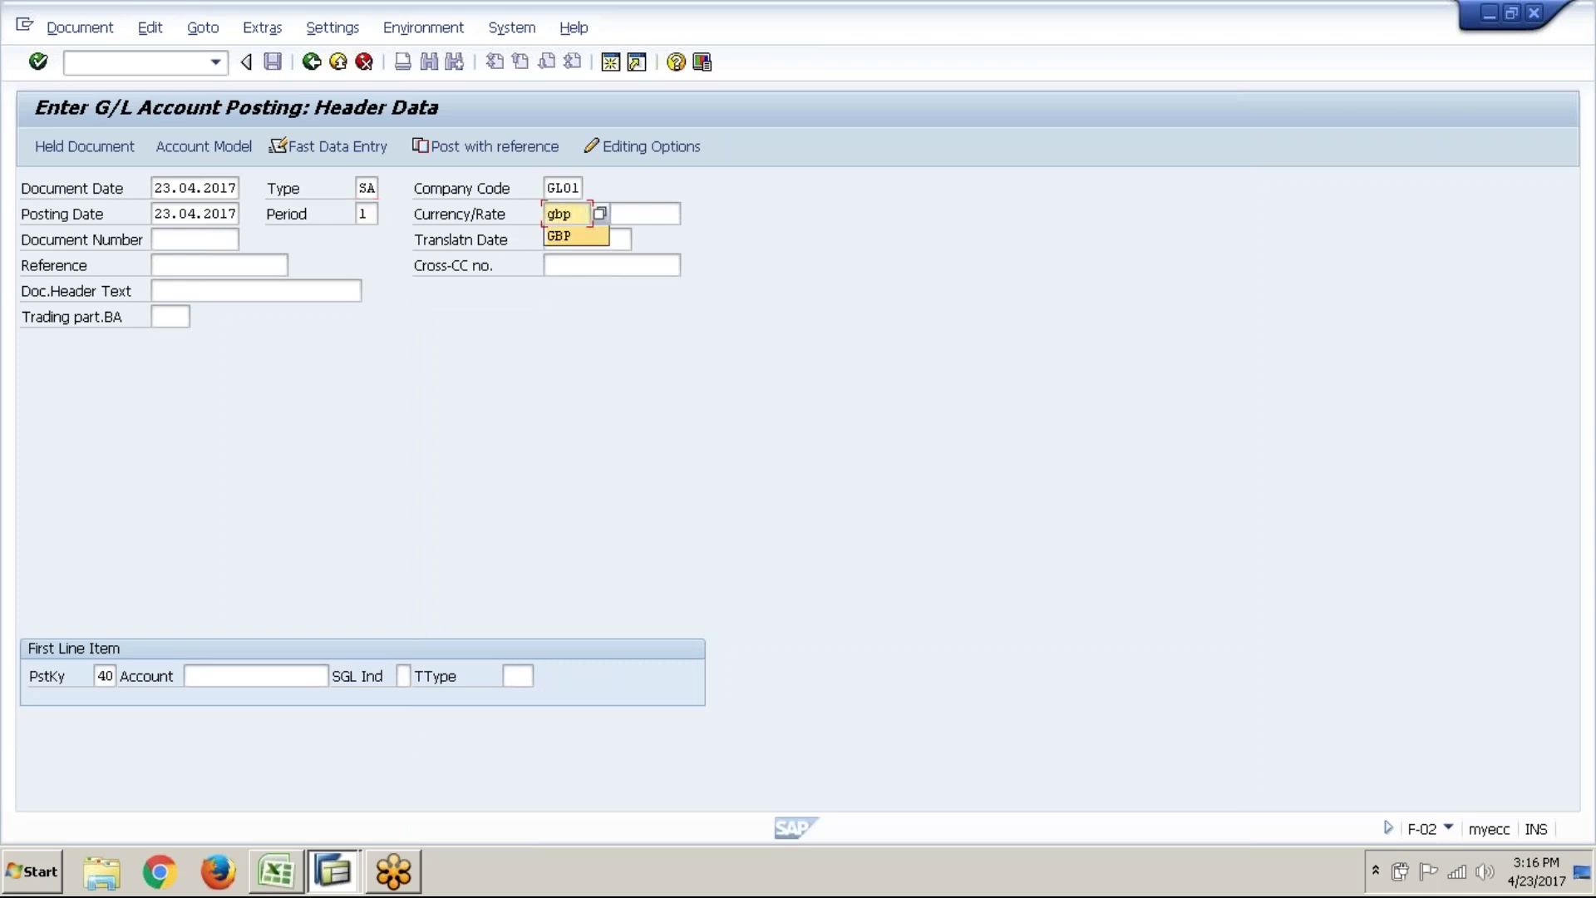
pyautogui.click(572, 237)
# - Look up the G/L accounts for the first line item and choose the Electricity expenses account
pyautogui.click(217, 672)
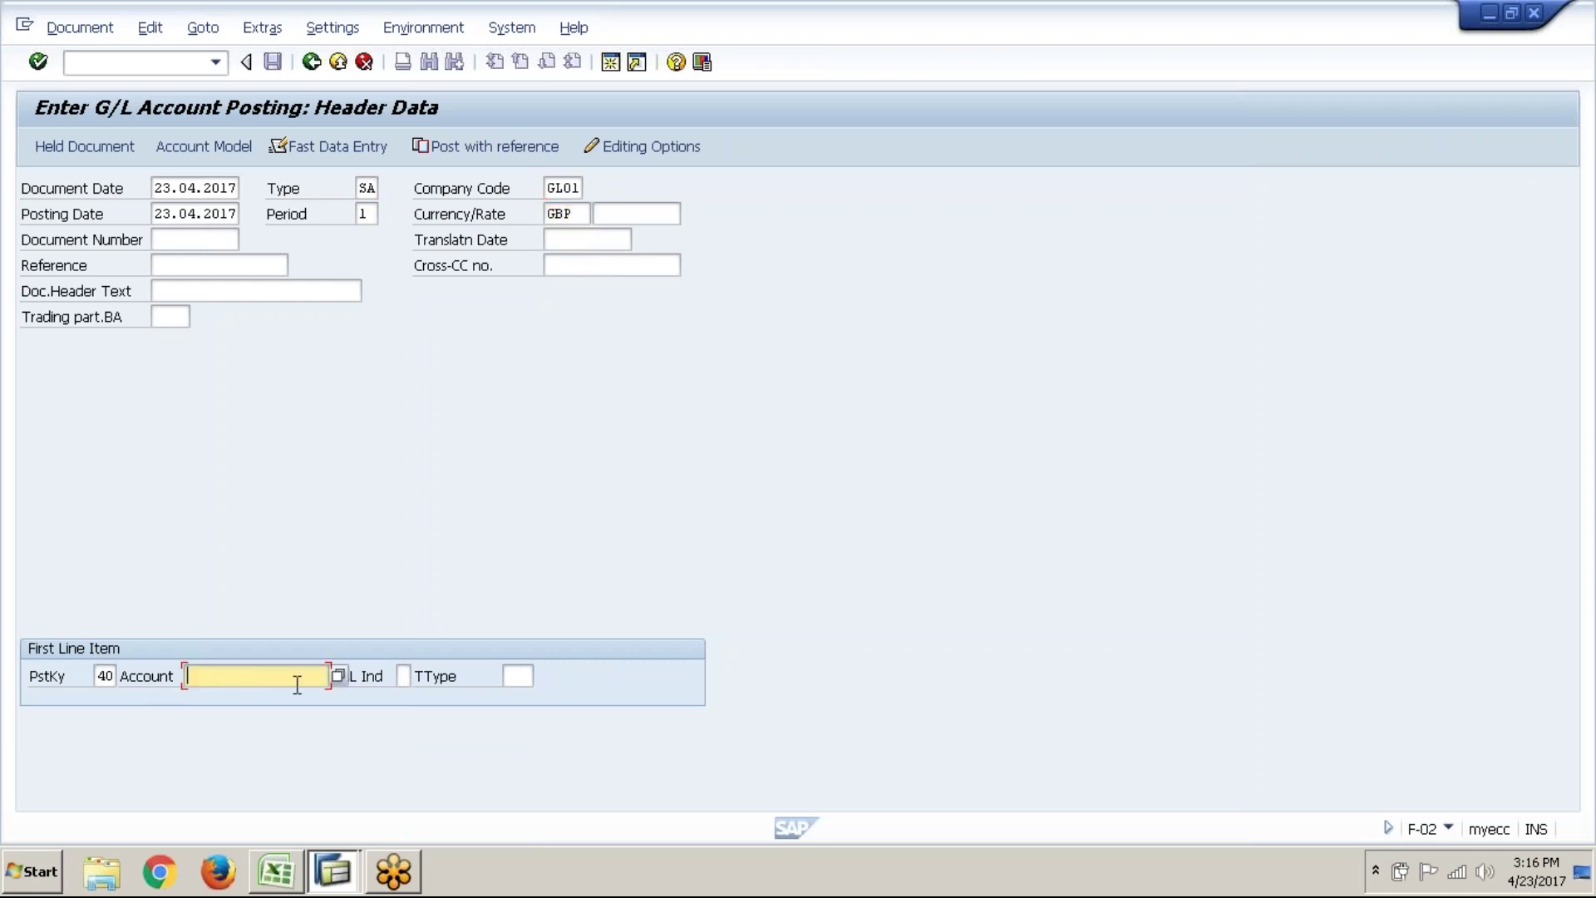
pyautogui.click(339, 678)
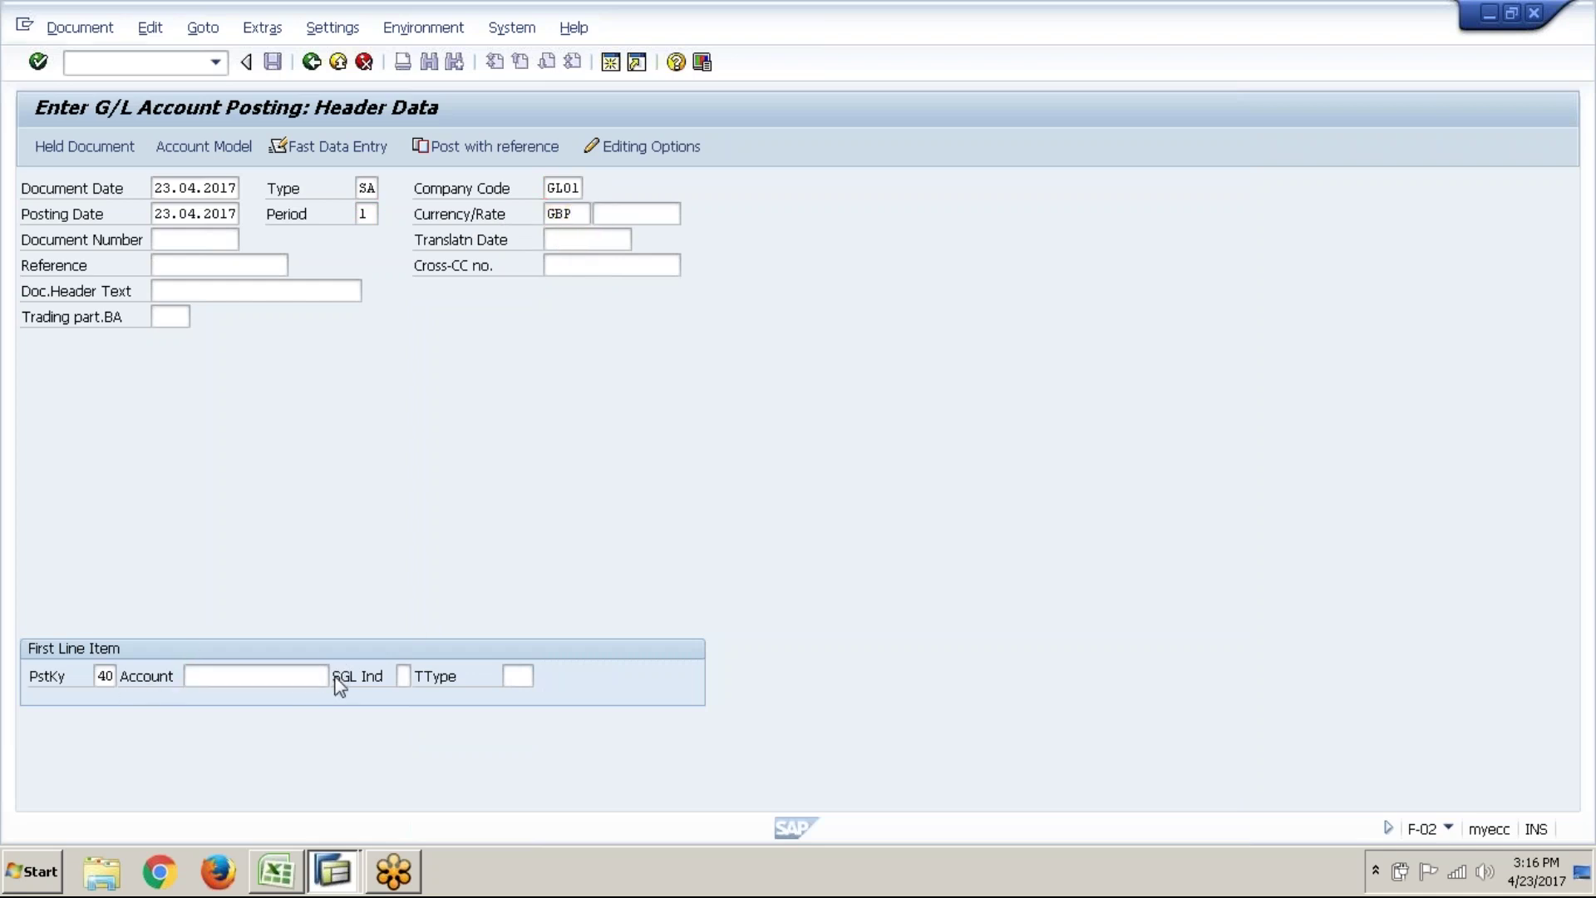
pyautogui.click(631, 360)
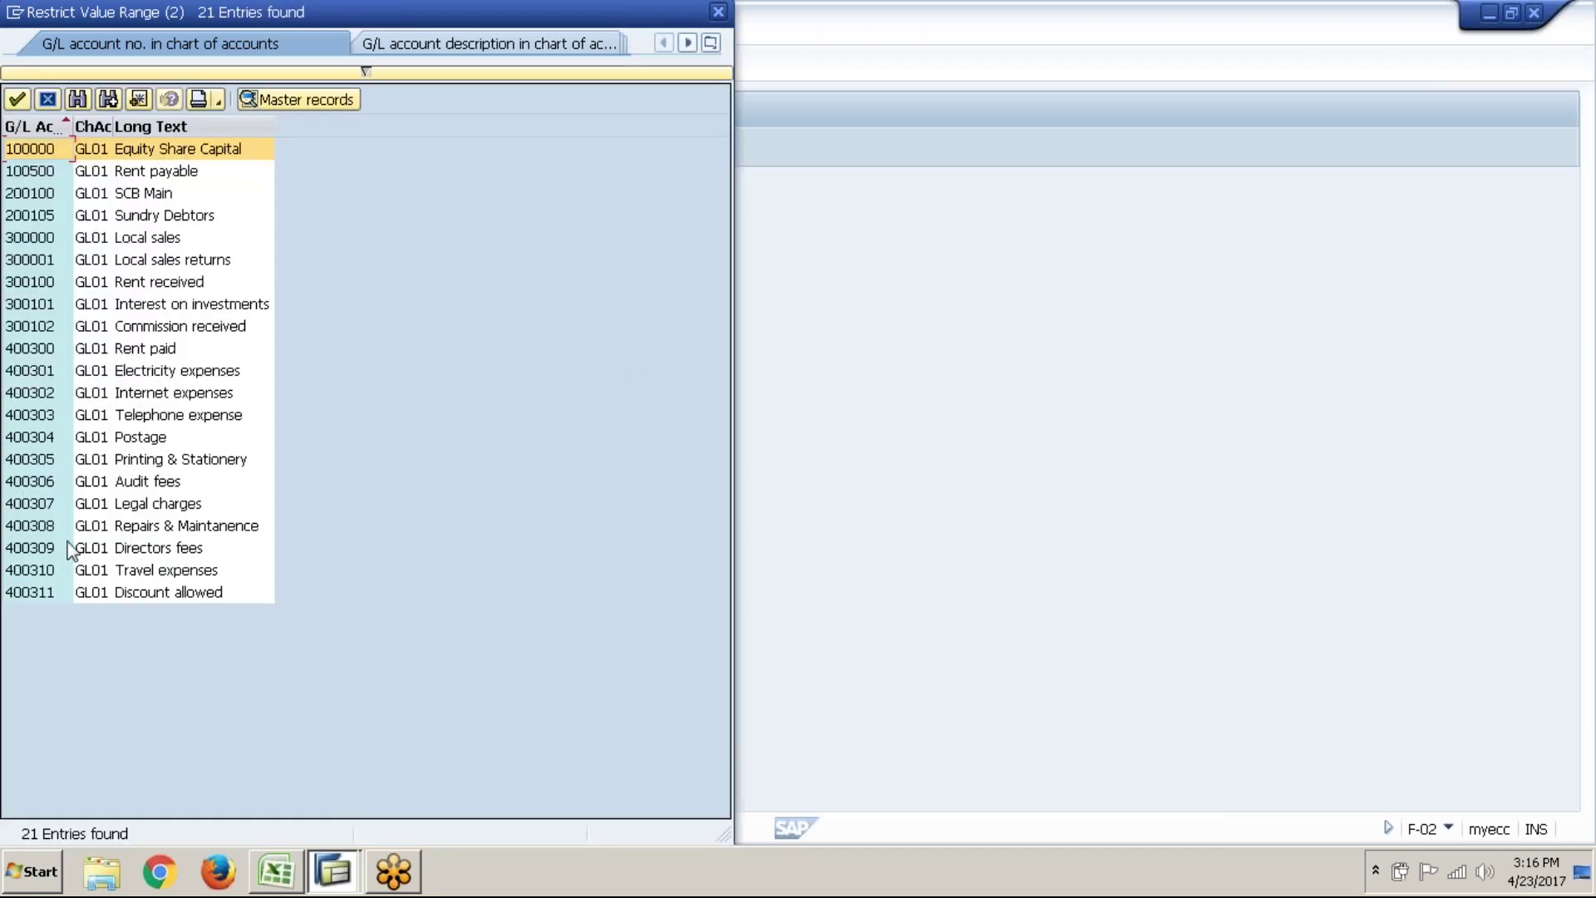
pyautogui.click(117, 370)
pyautogui.click(16, 99)
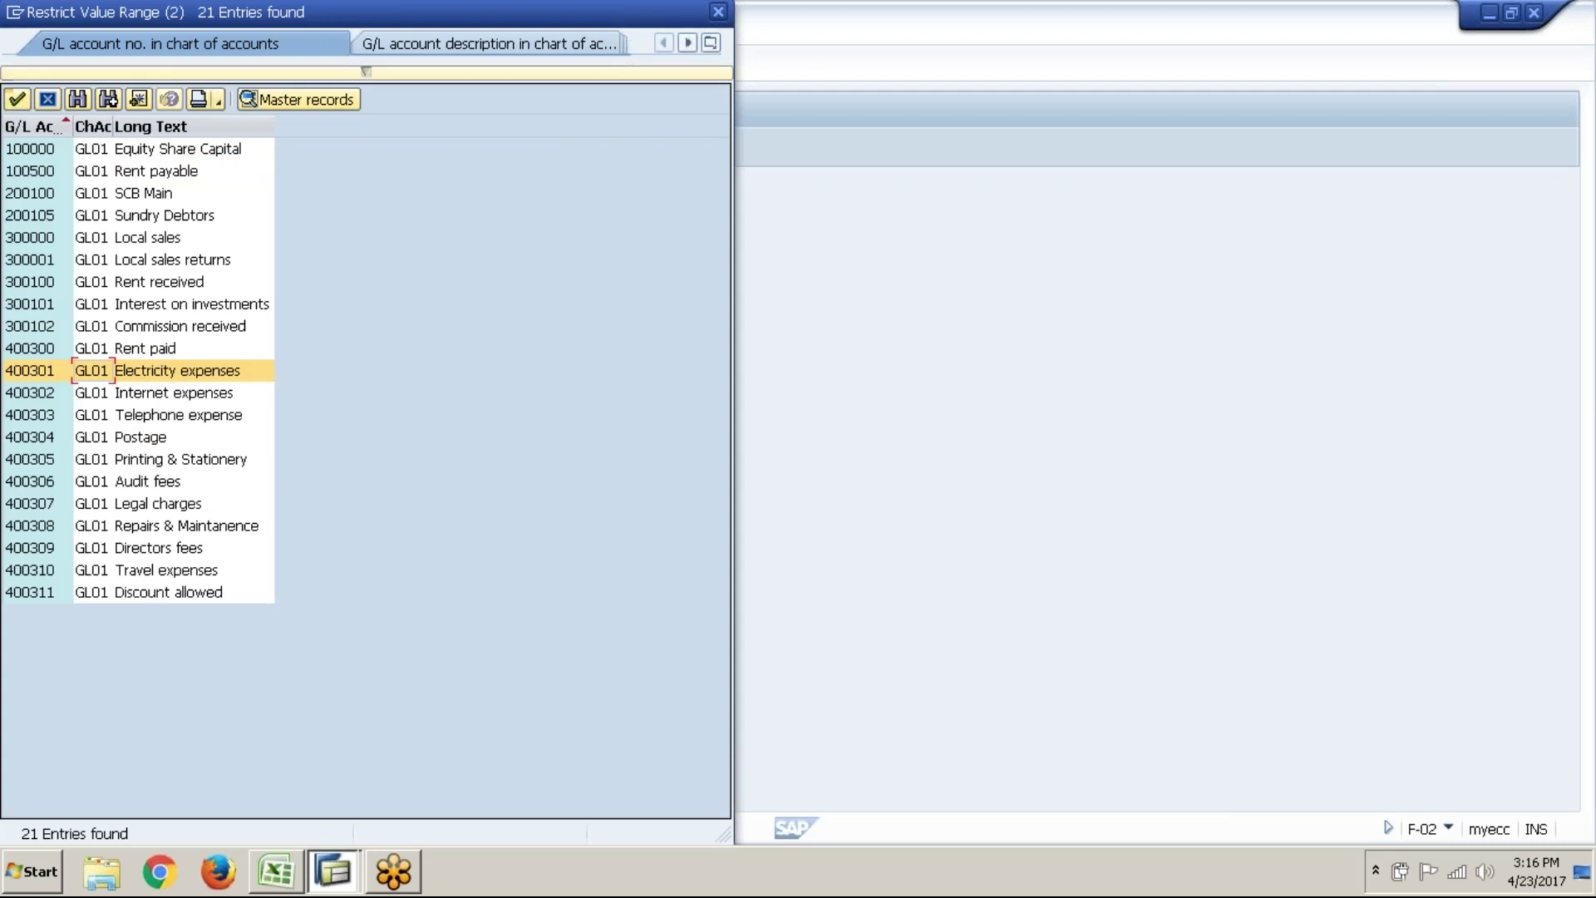
# - Accept the Electricity expenses account and the header data, acknowledging the warnings to reach the first line item
pyautogui.click(38, 62)
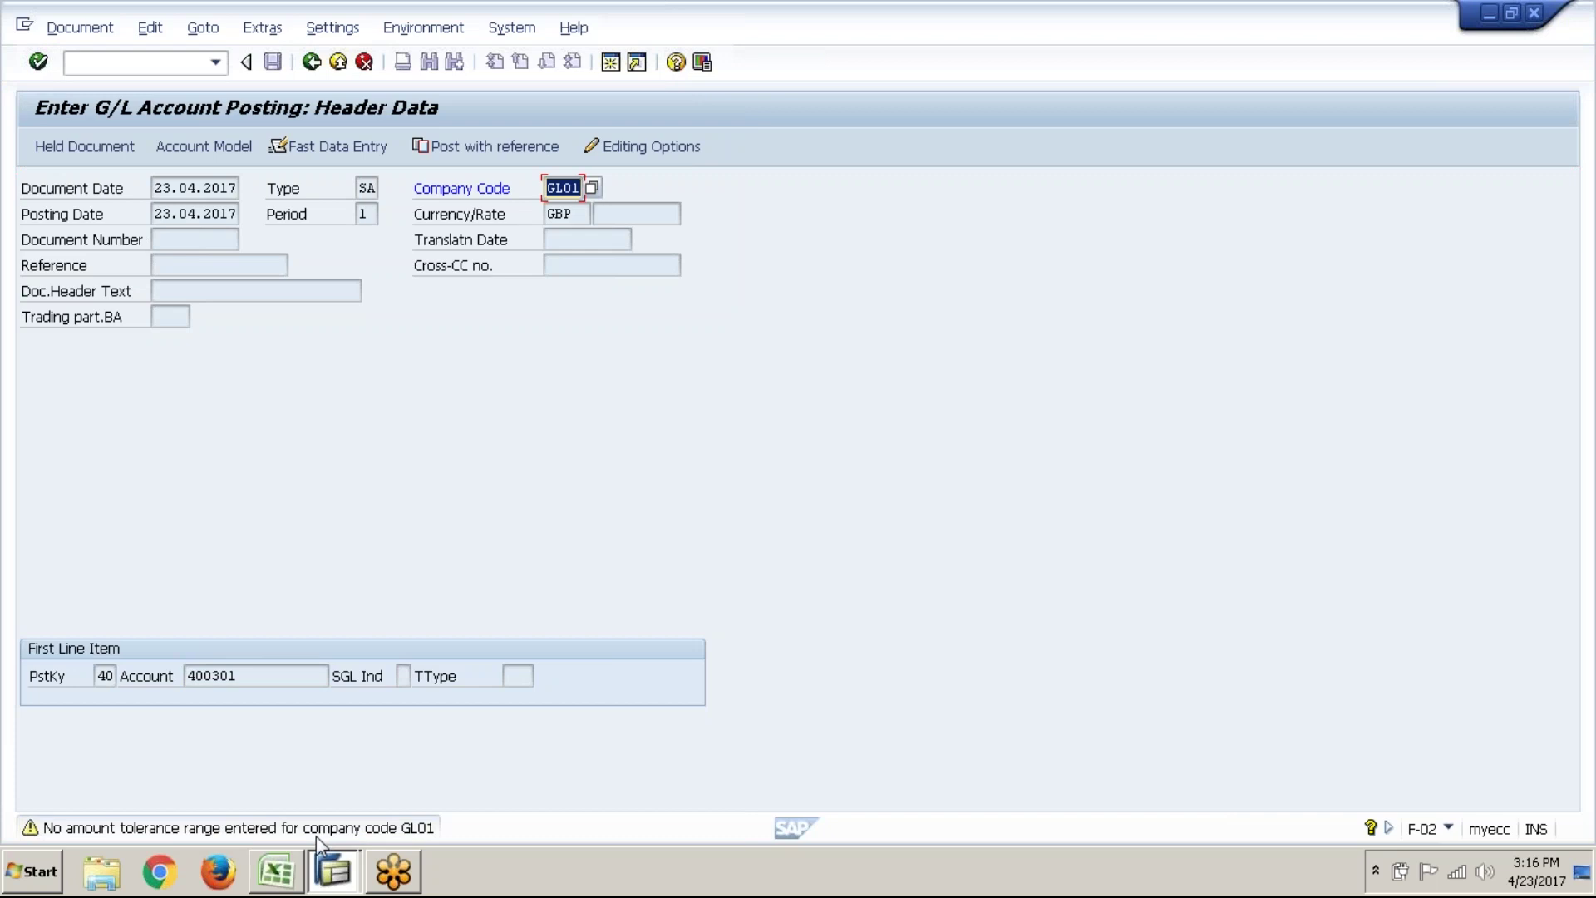
pyautogui.press('Return')
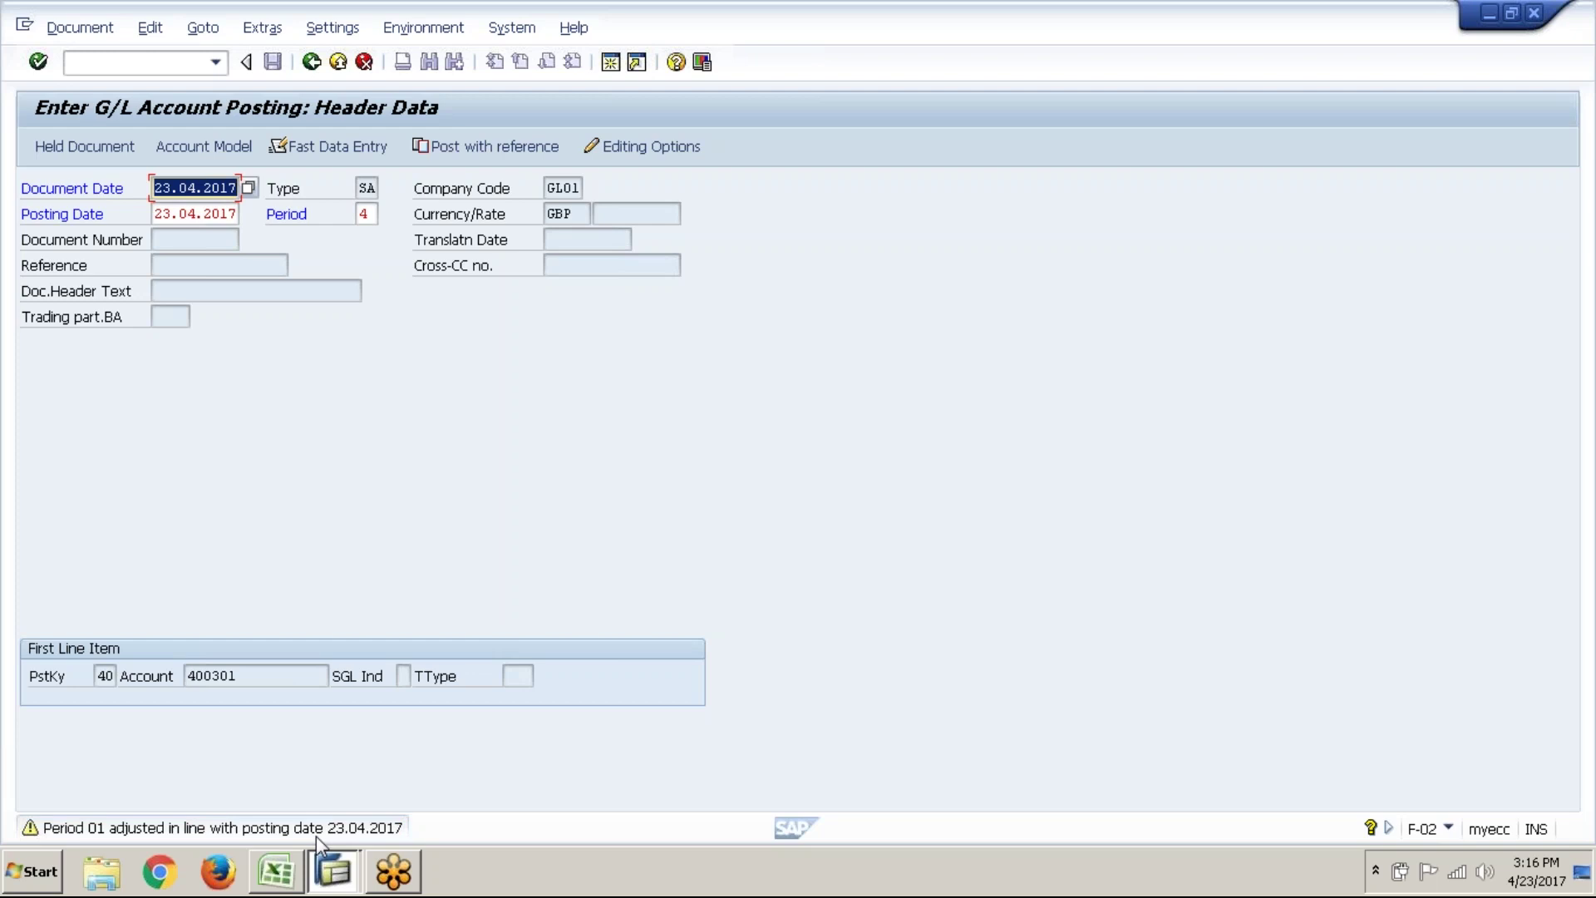
pyautogui.press('Return')
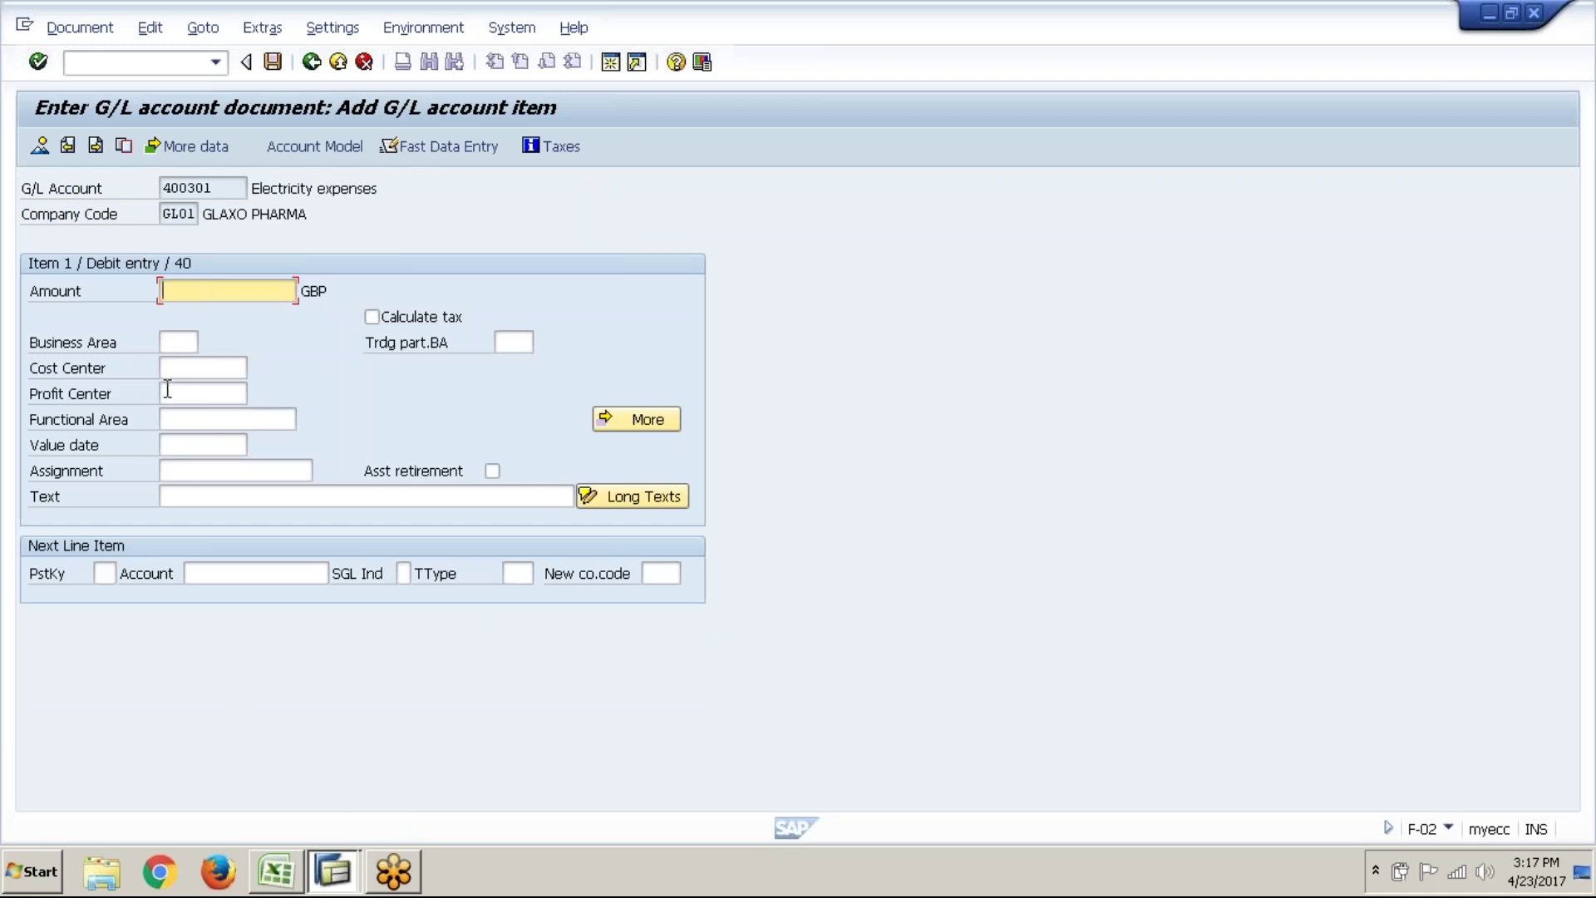
# - Compare the line item's amount, cost center, functional area, value date and text fields with the field control notes in Excel
pyautogui.click(213, 492)
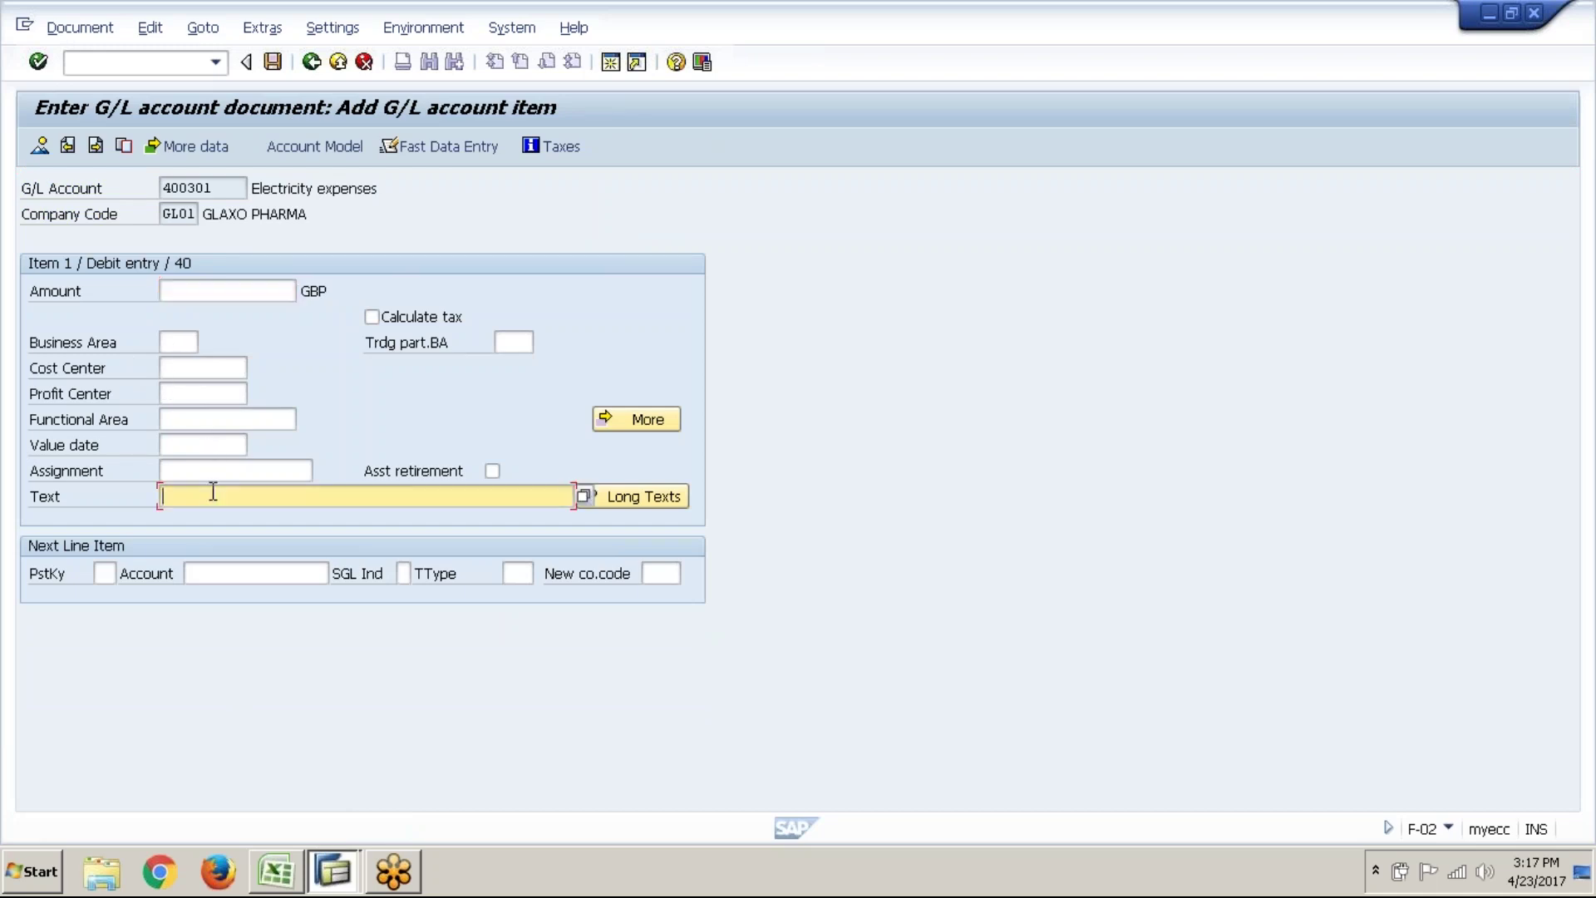
pyautogui.click(296, 883)
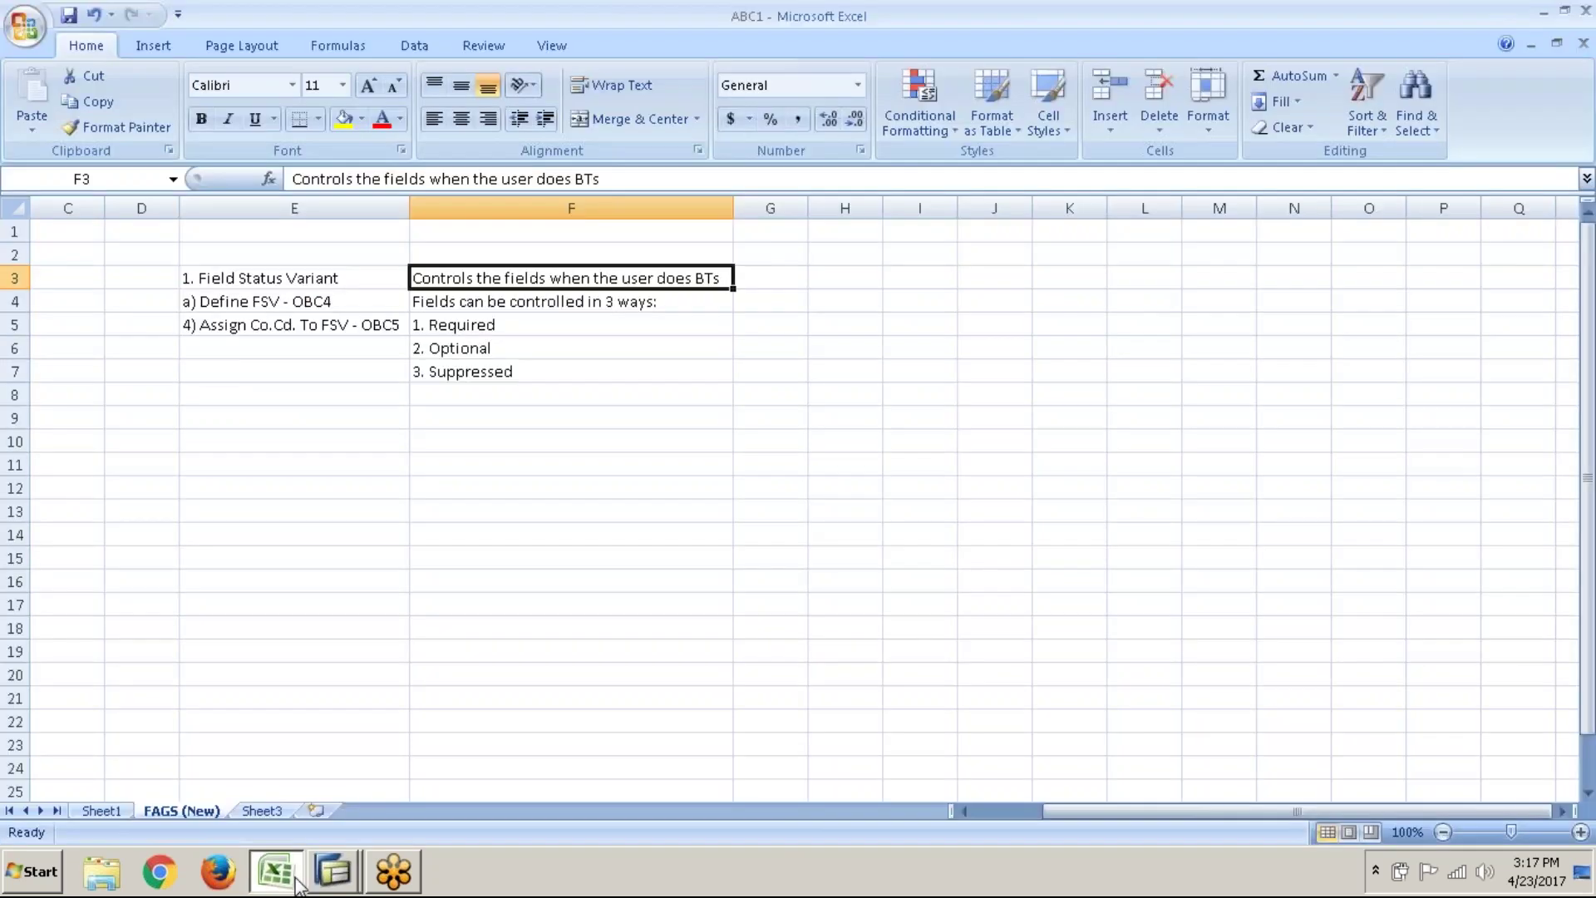
pyautogui.click(523, 303)
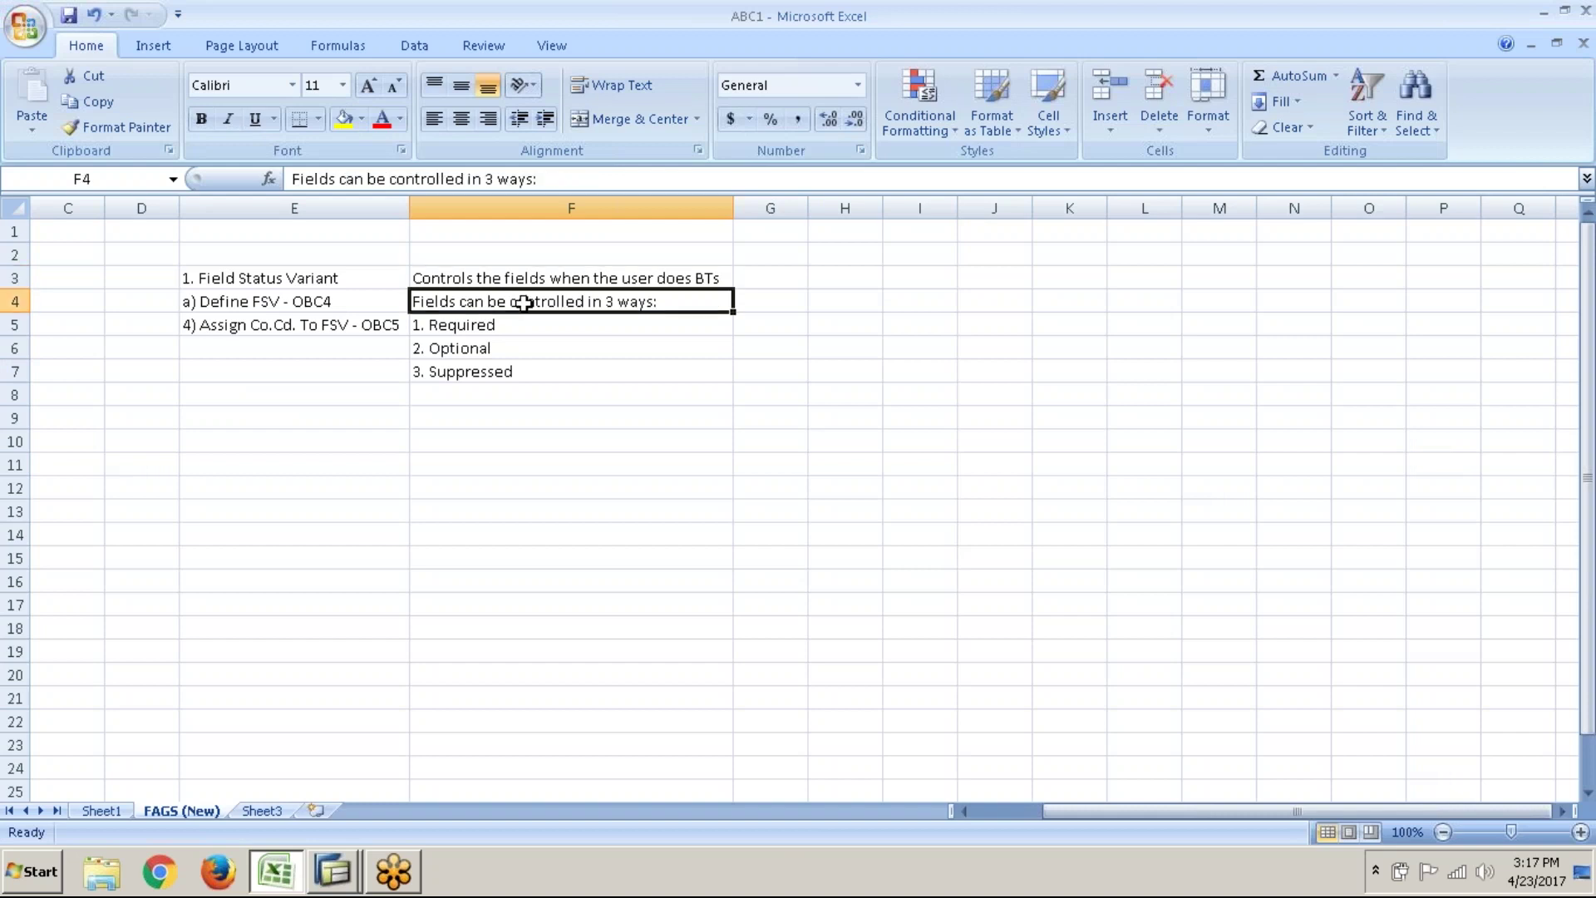
pyautogui.hotkey('alt', 'Tab')
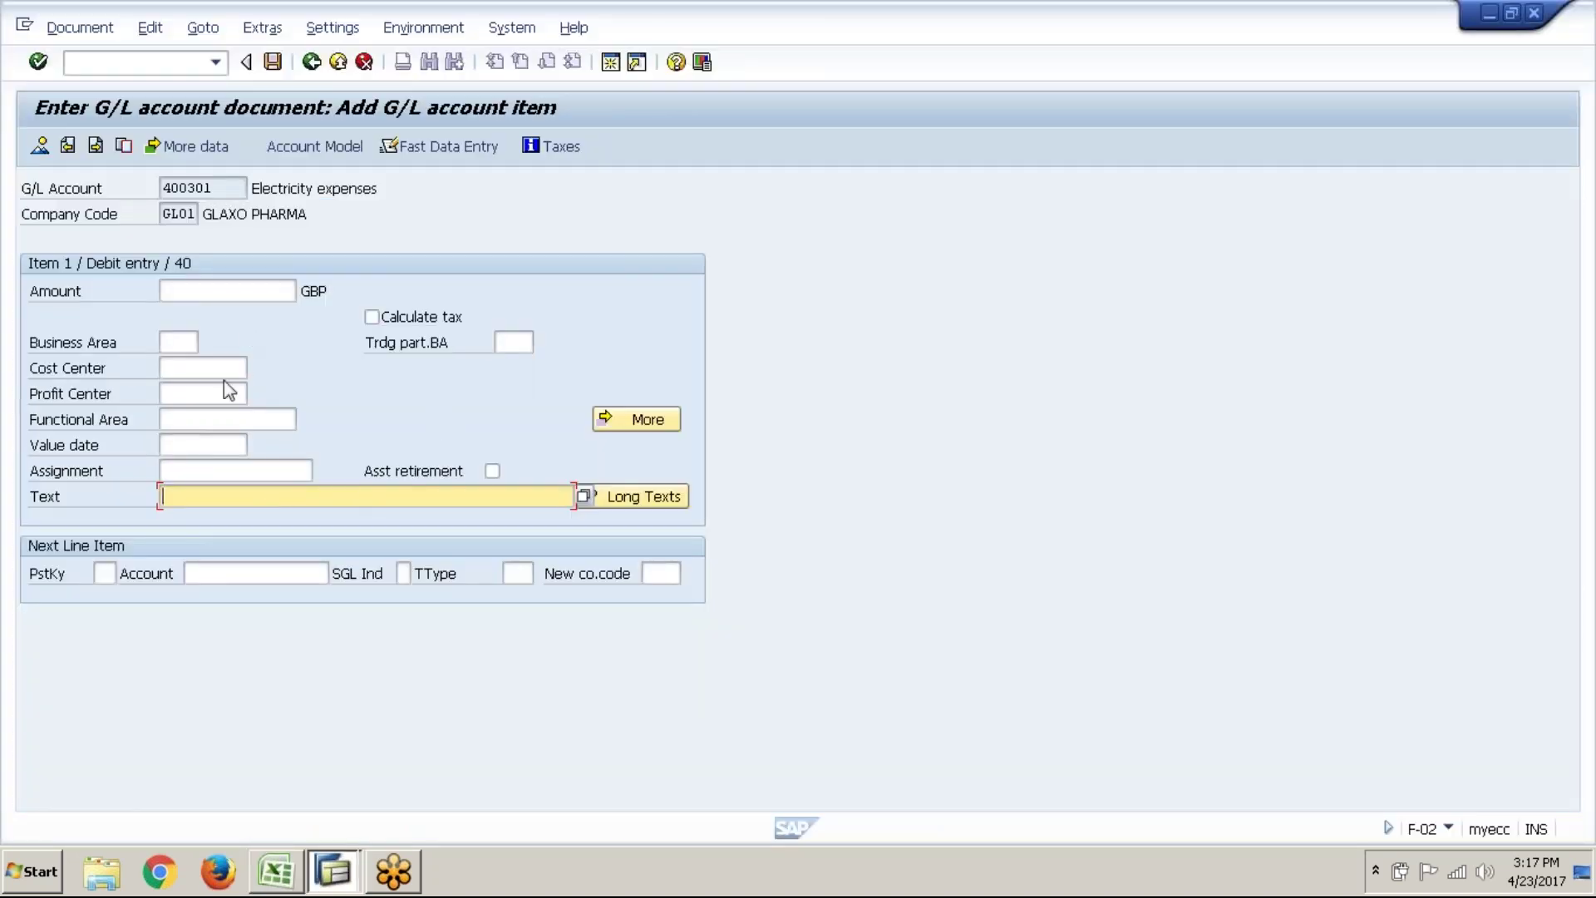
pyautogui.click(213, 416)
pyautogui.click(210, 449)
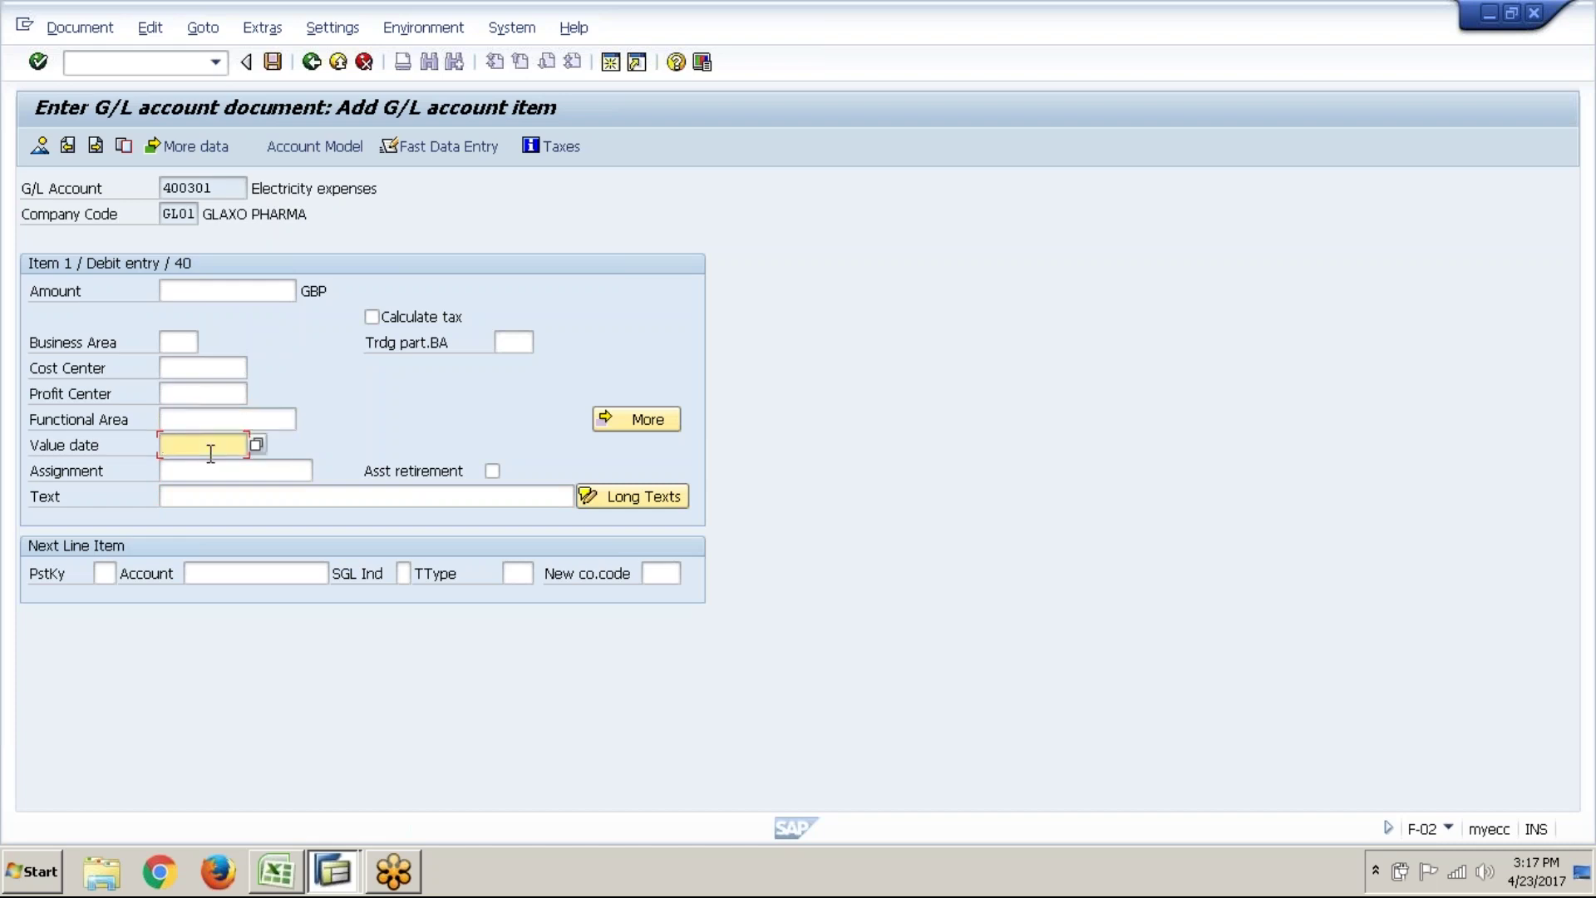
pyautogui.click(192, 363)
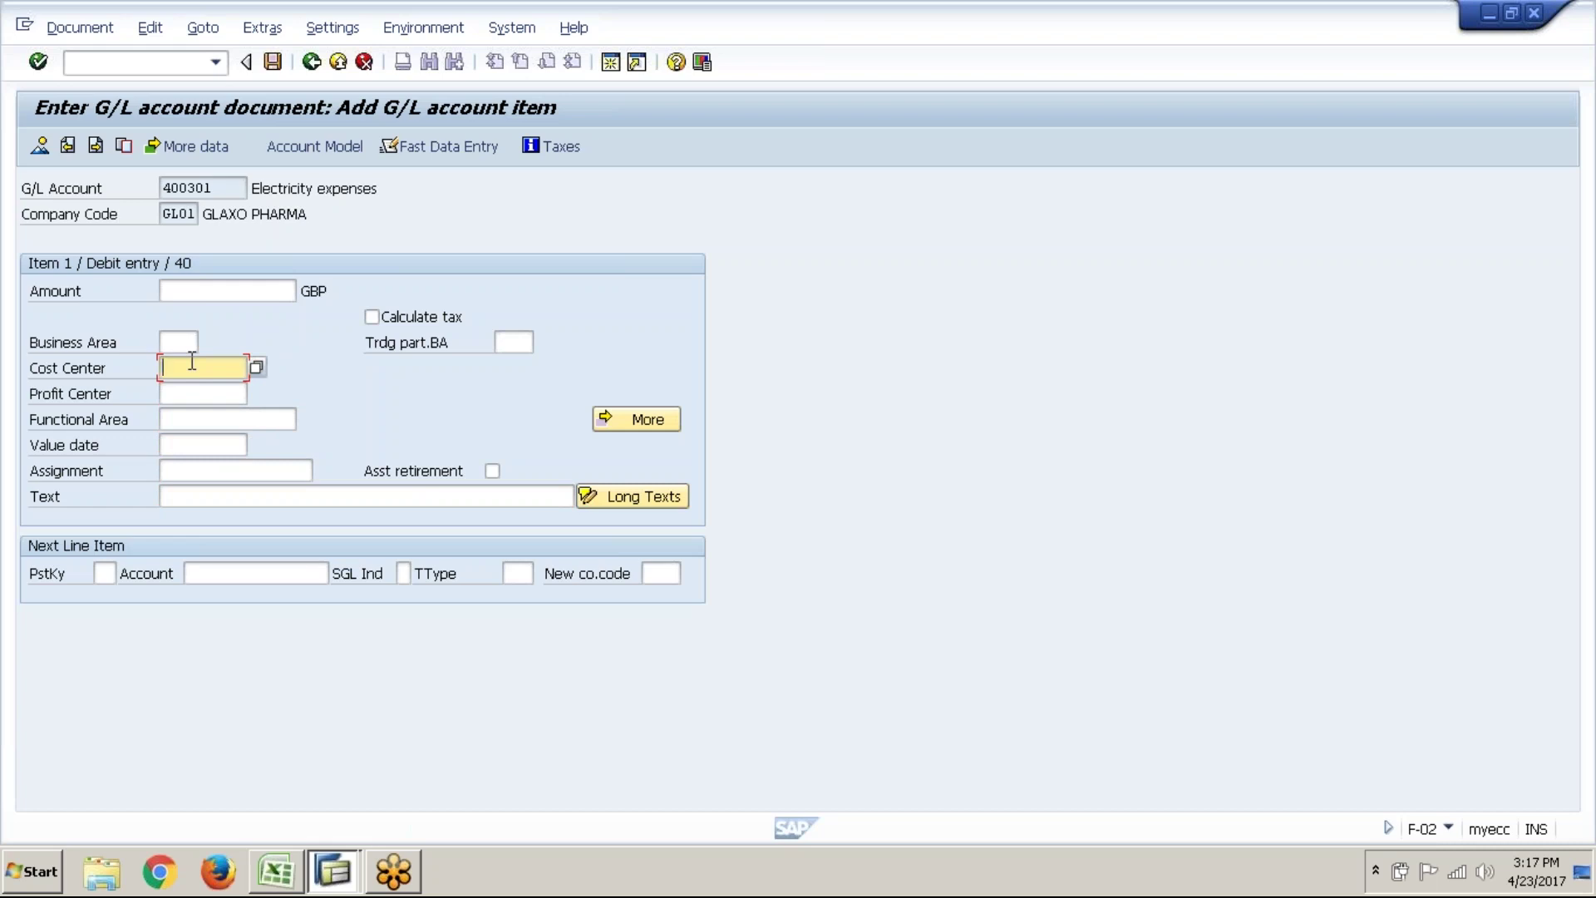
pyautogui.click(241, 289)
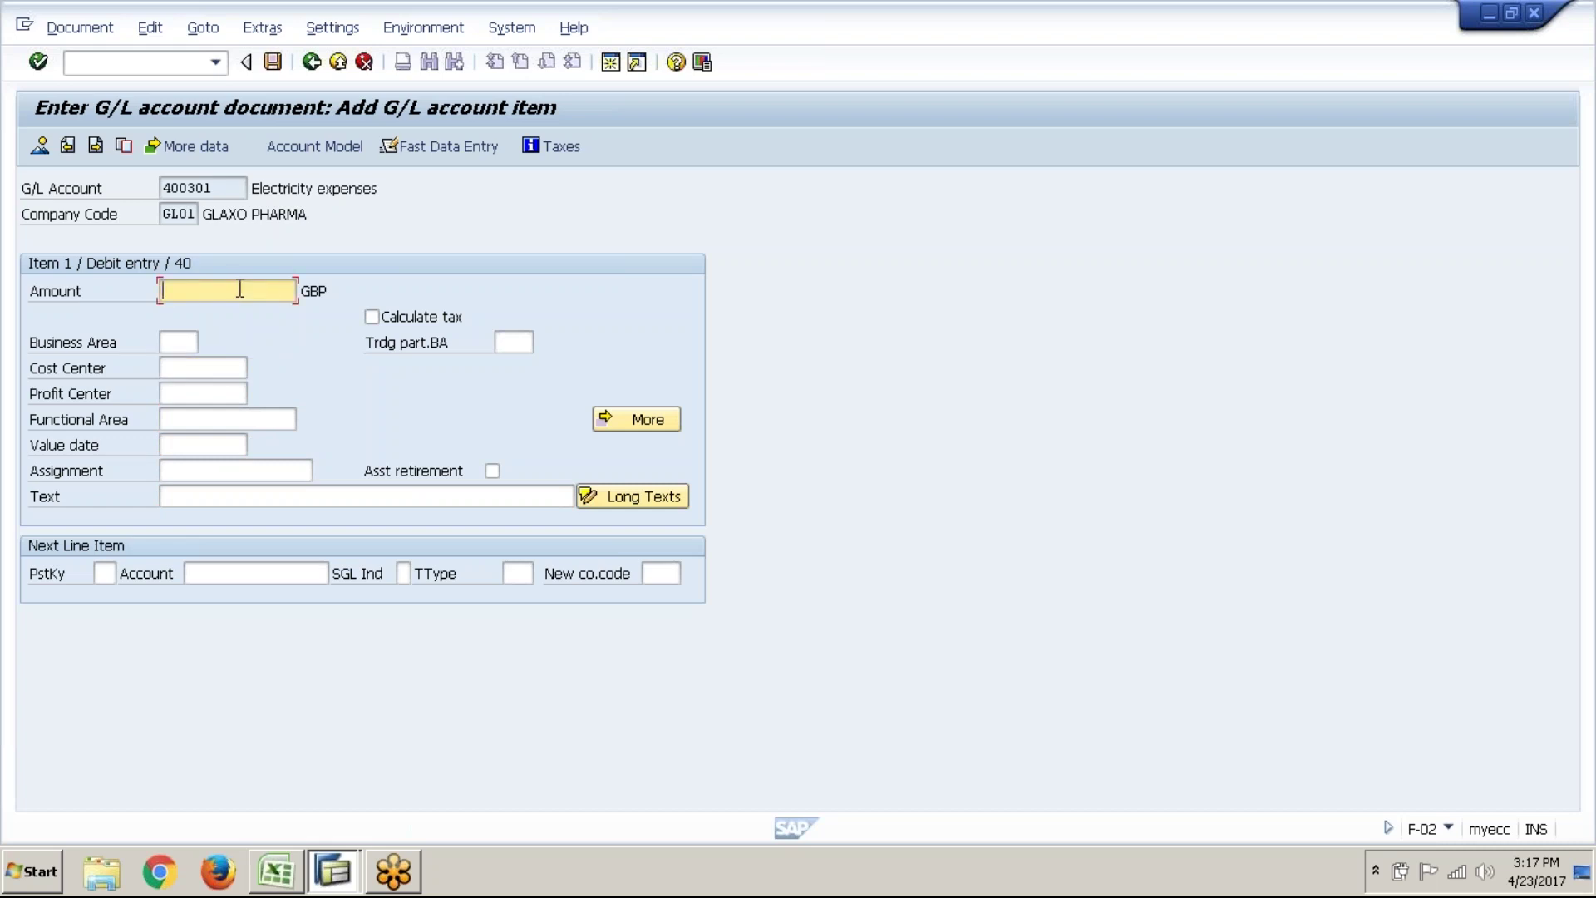
pyautogui.click(200, 370)
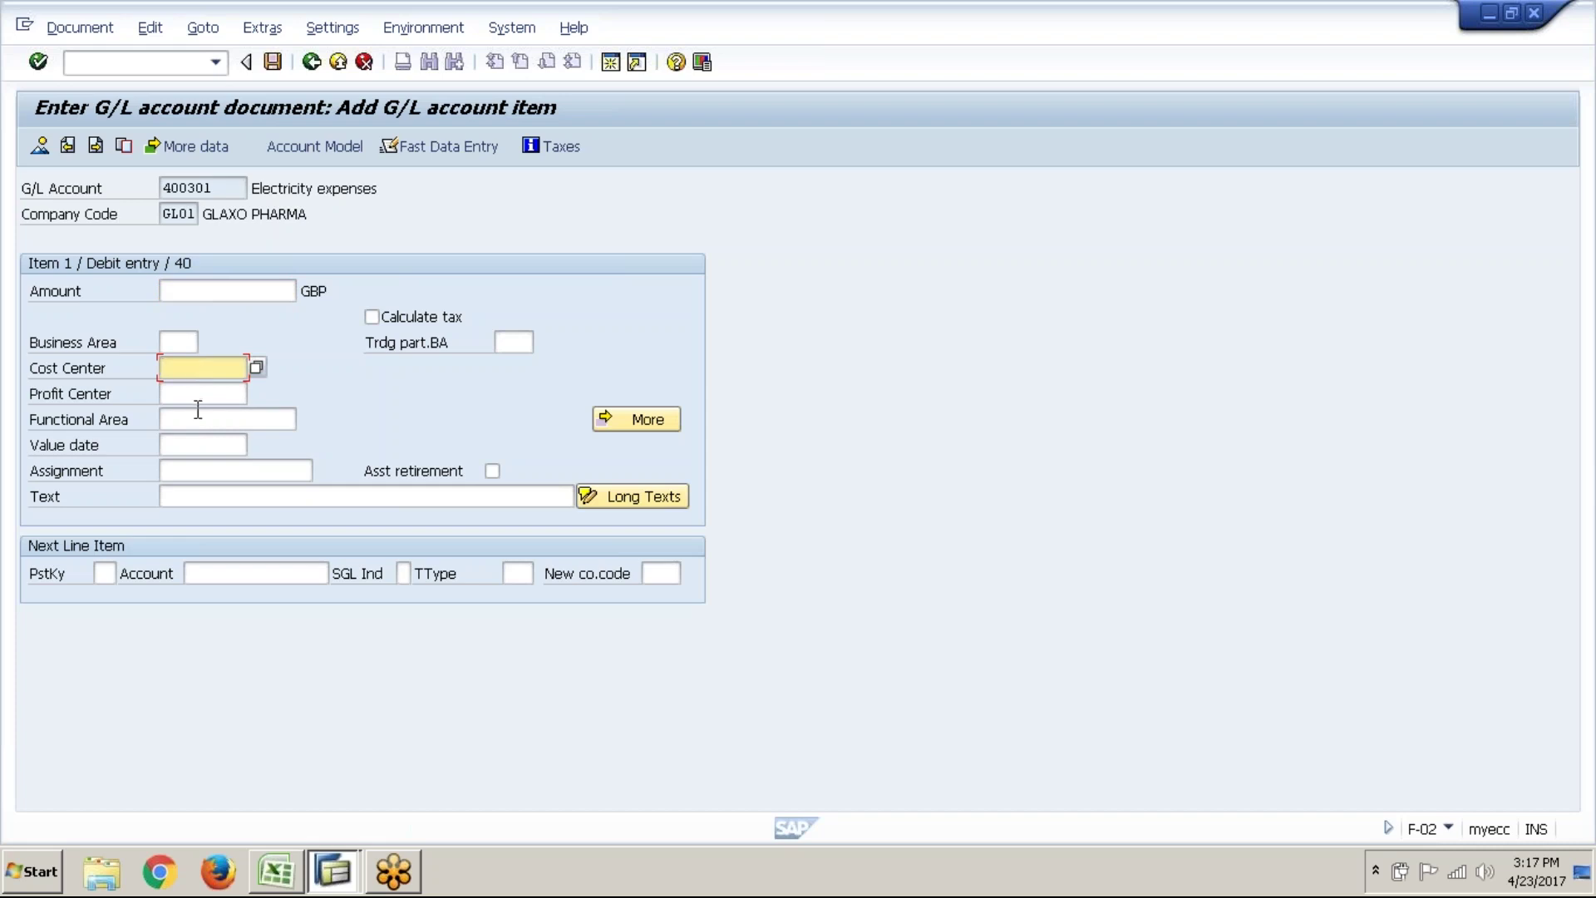
pyautogui.click(198, 411)
pyautogui.click(201, 449)
pyautogui.click(209, 499)
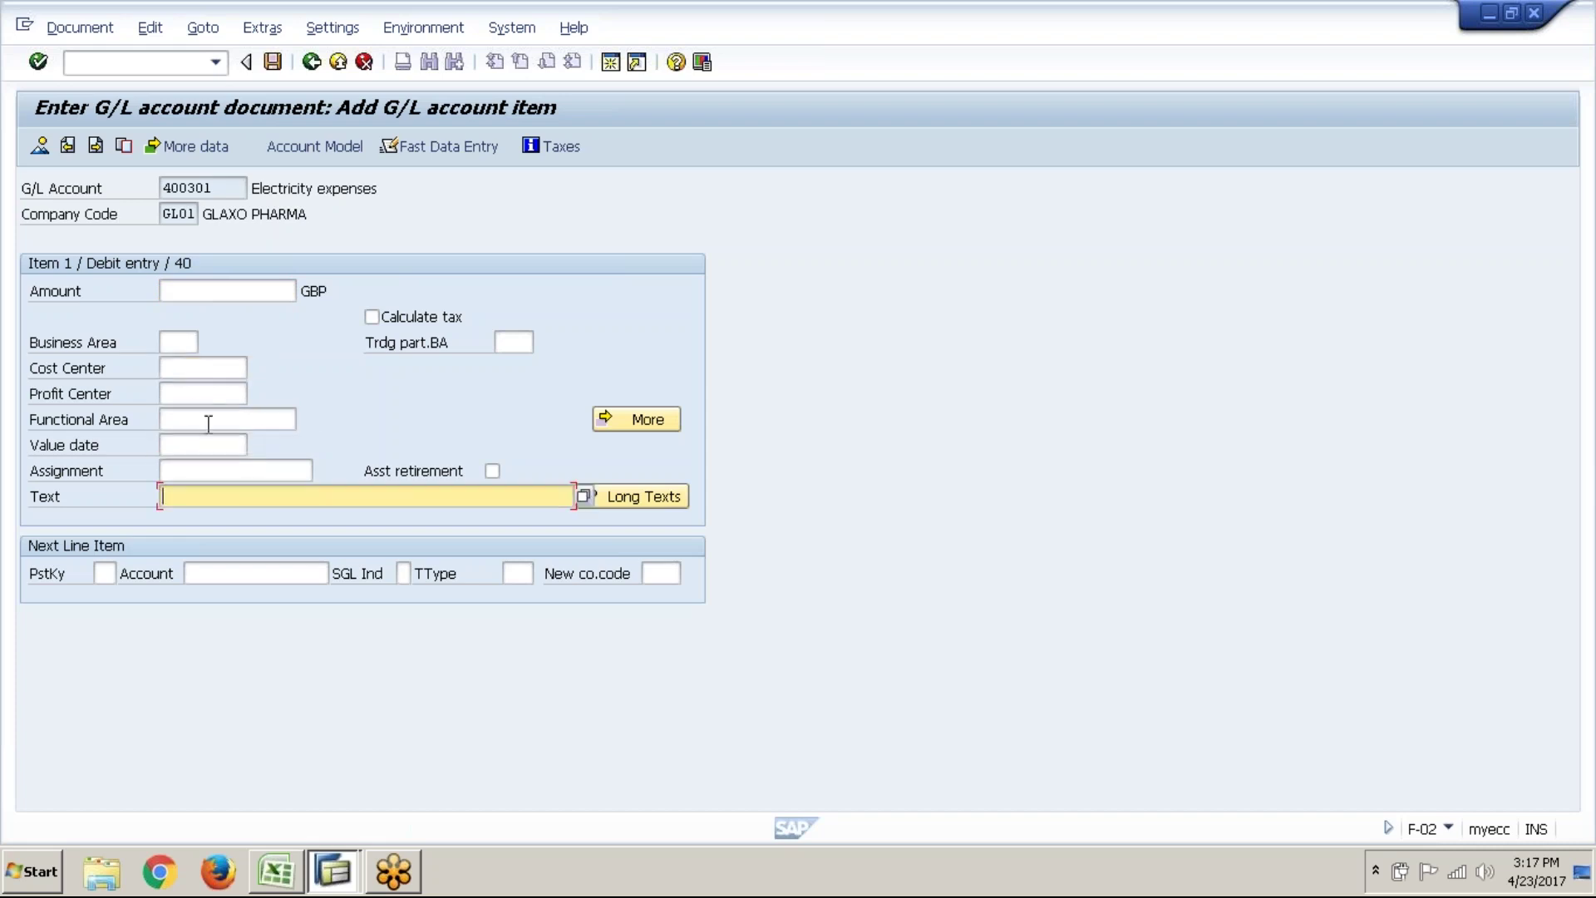
# - Enter an amount of 2500 and the text "Electricity exps paid" for the debit line item
pyautogui.click(207, 294)
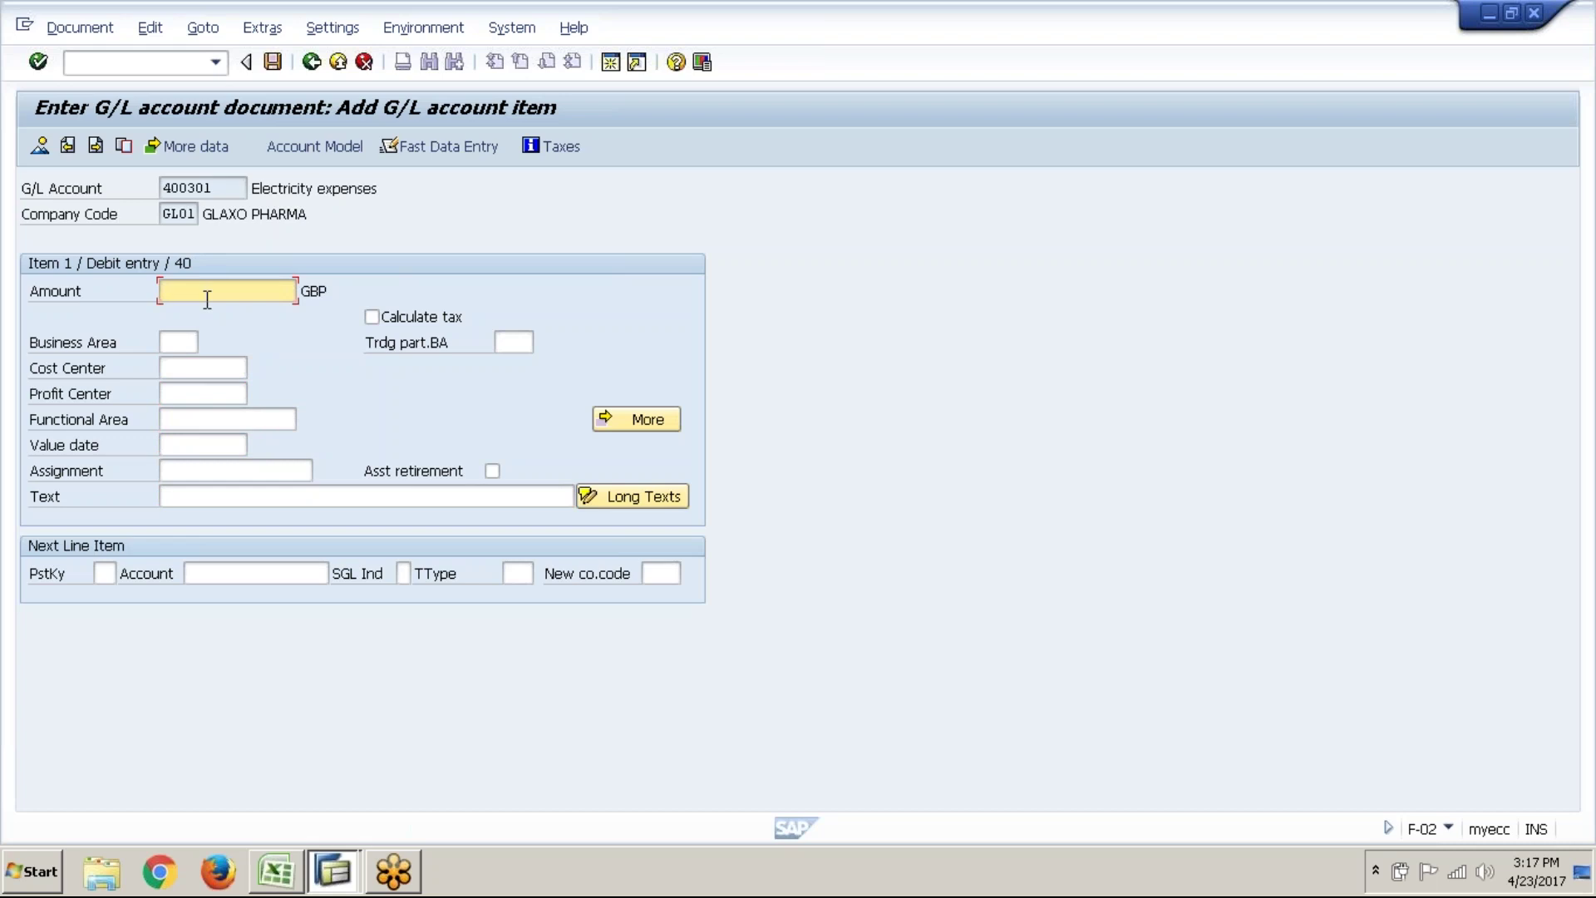
pyautogui.write('2500')
pyautogui.click(297, 490)
pyautogui.write('Electricity exps paid')
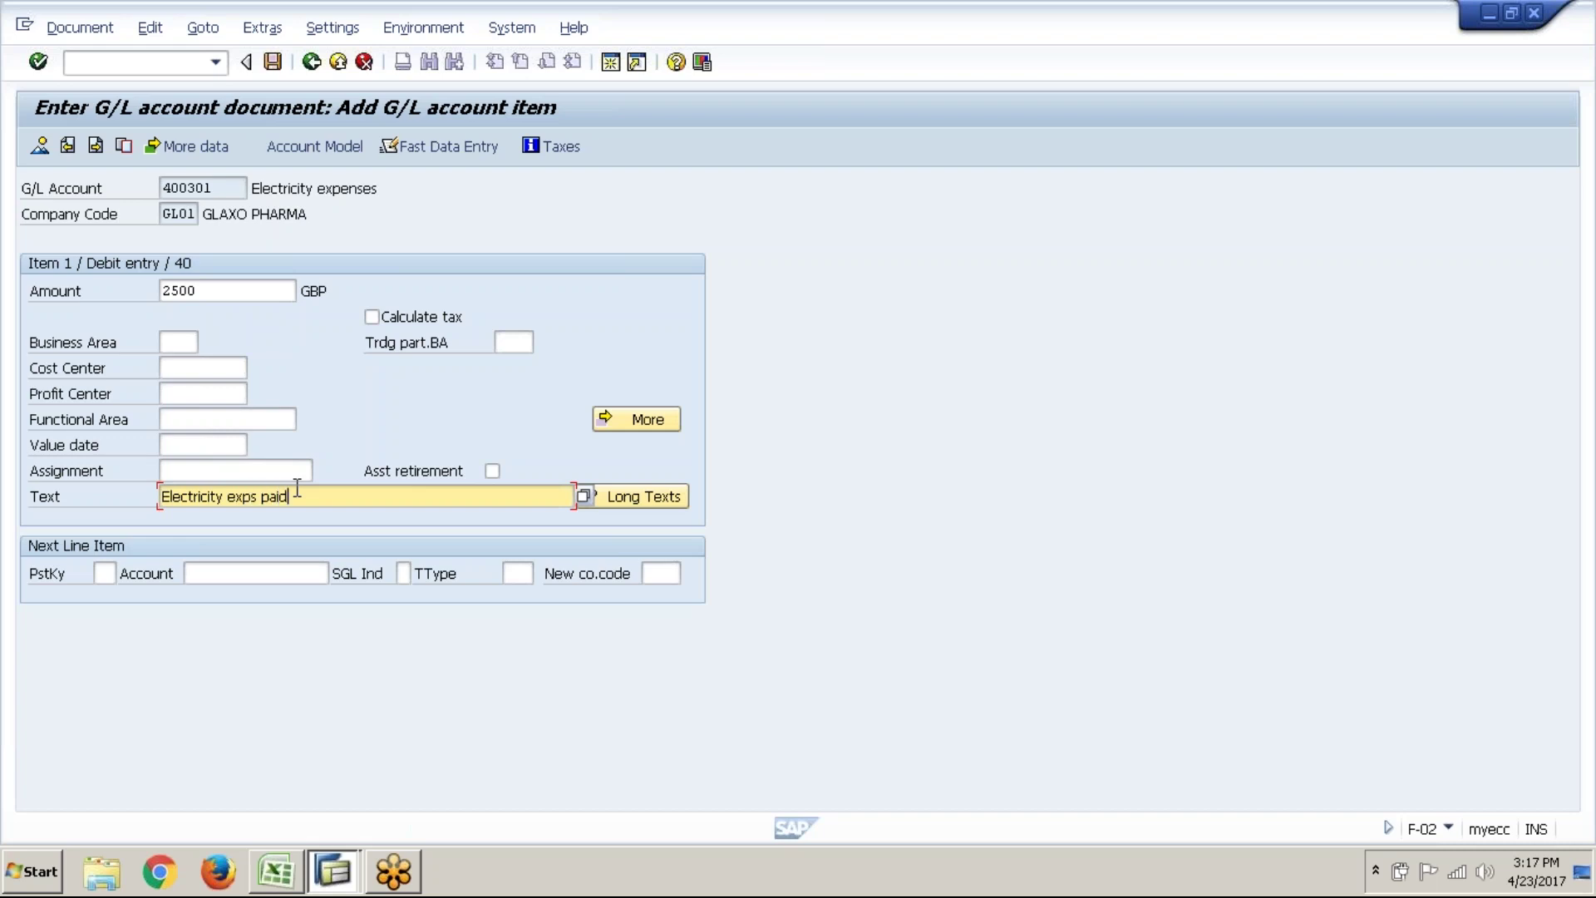
# - Set the next line item to posting key 50 and look up G/L account 200100, SCB Main
pyautogui.click(104, 573)
pyautogui.write('50')
pyautogui.press('Tab')
pyautogui.click(337, 573)
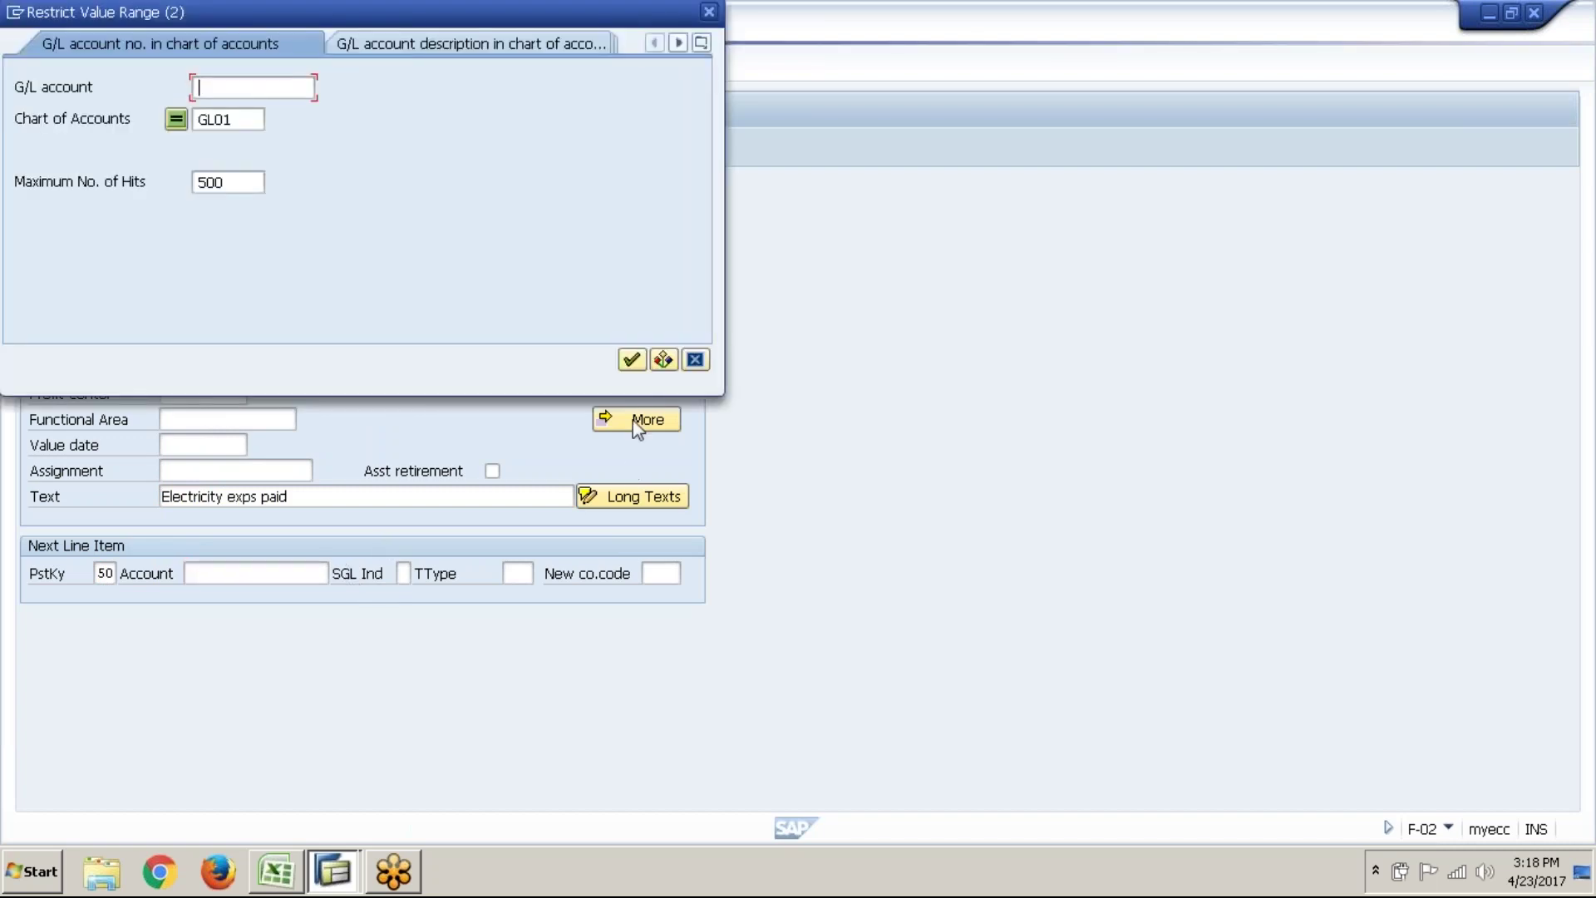
pyautogui.click(632, 359)
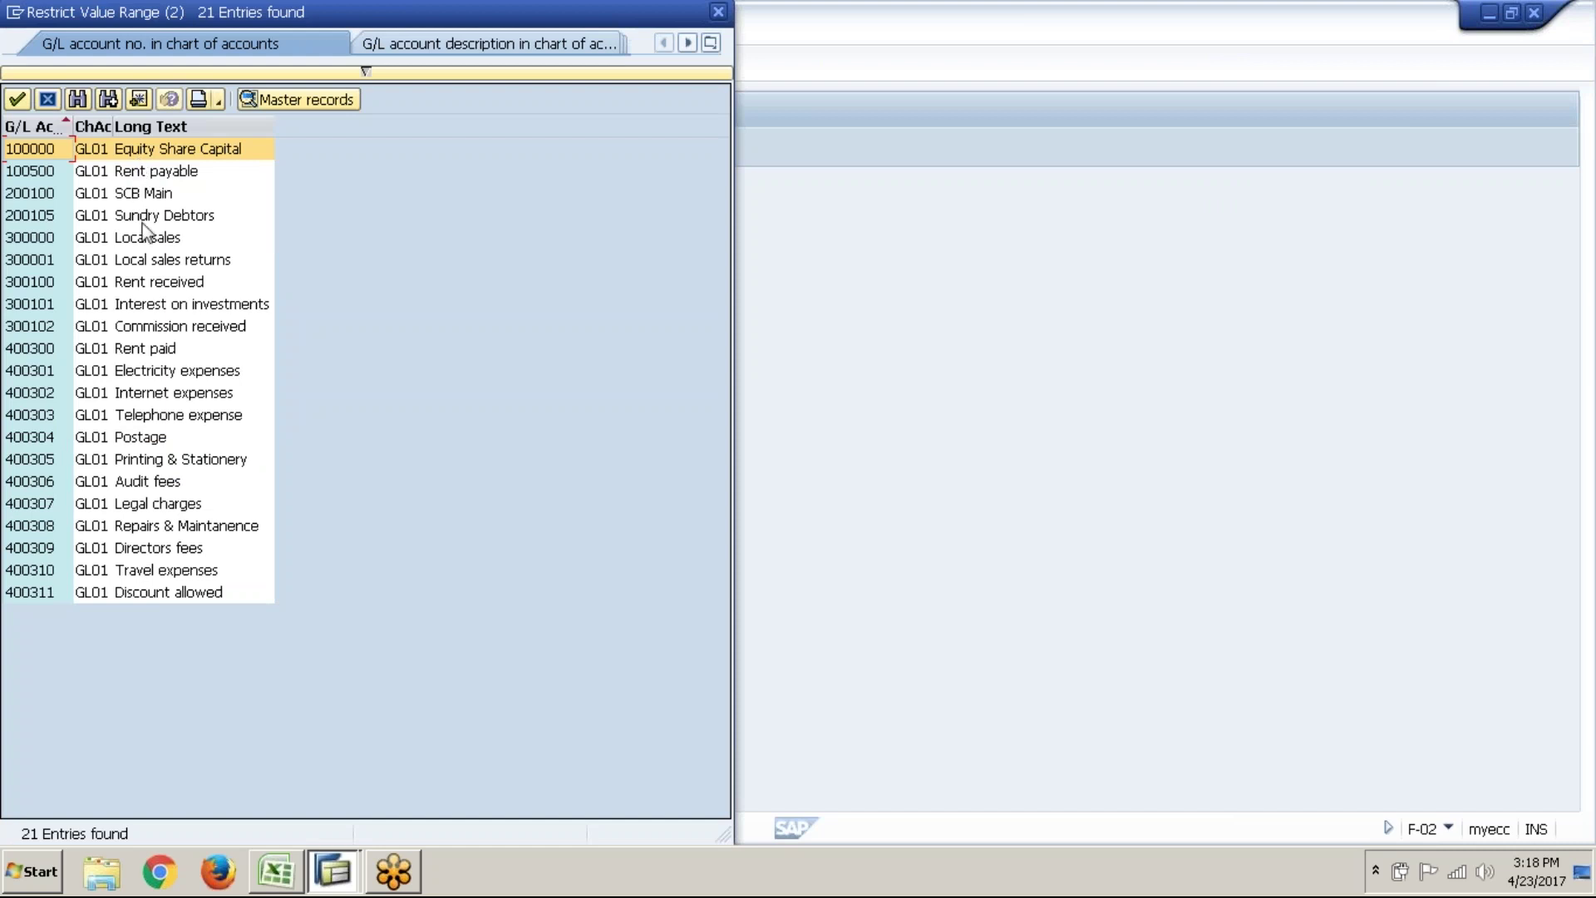
pyautogui.click(57, 193)
pyautogui.click(19, 100)
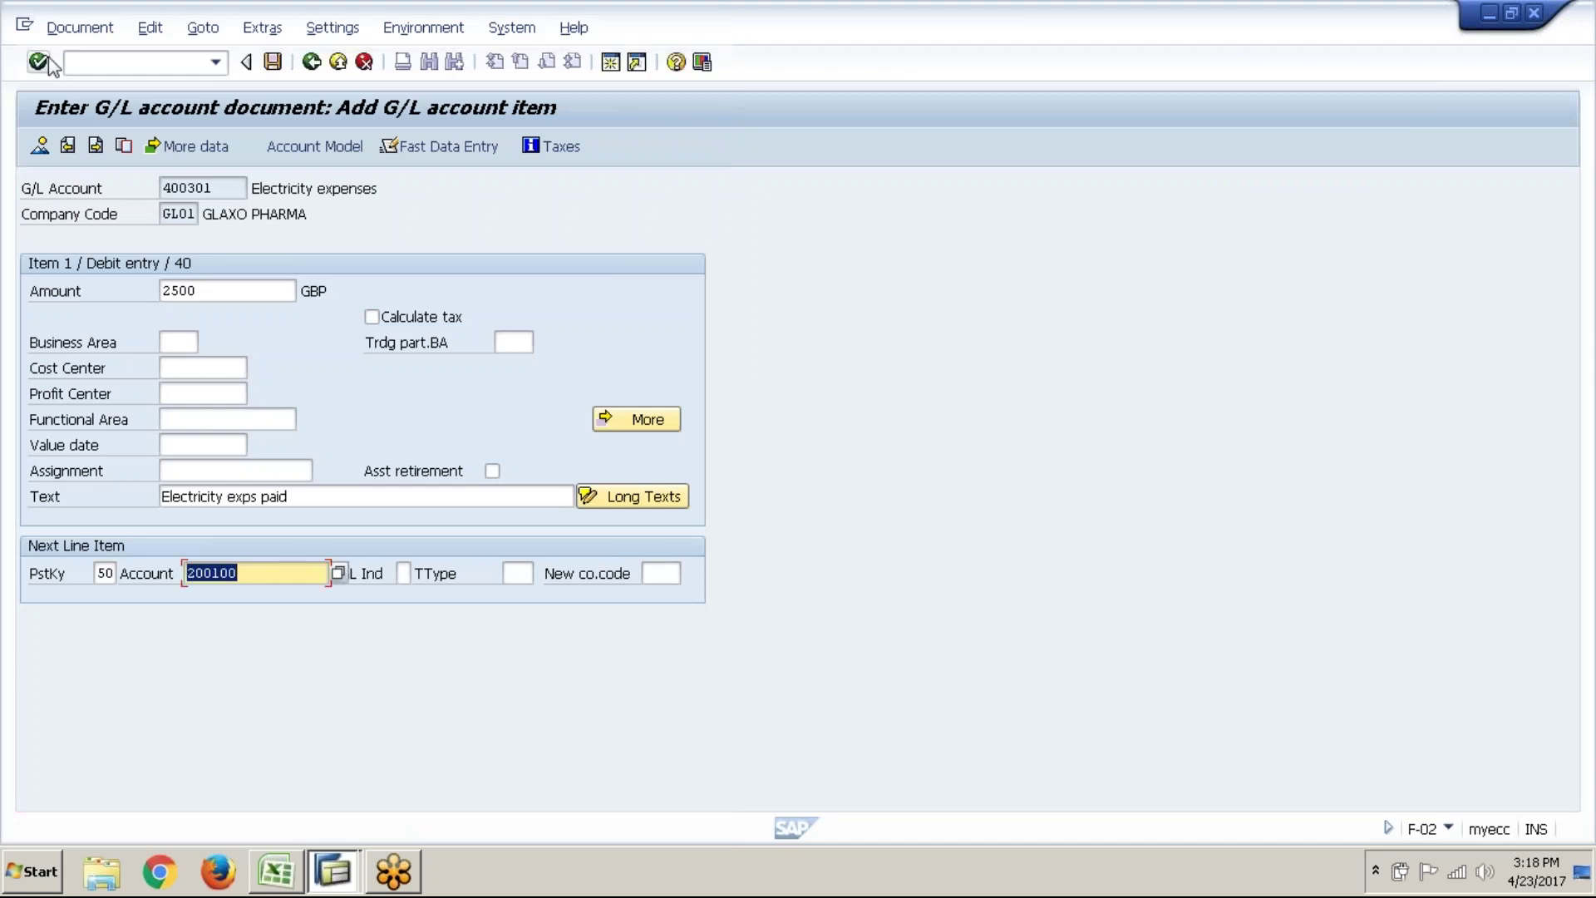
# - Submit the debit line item and read the detailed explanation of the tolerance message for company code GL01
pyautogui.click(39, 62)
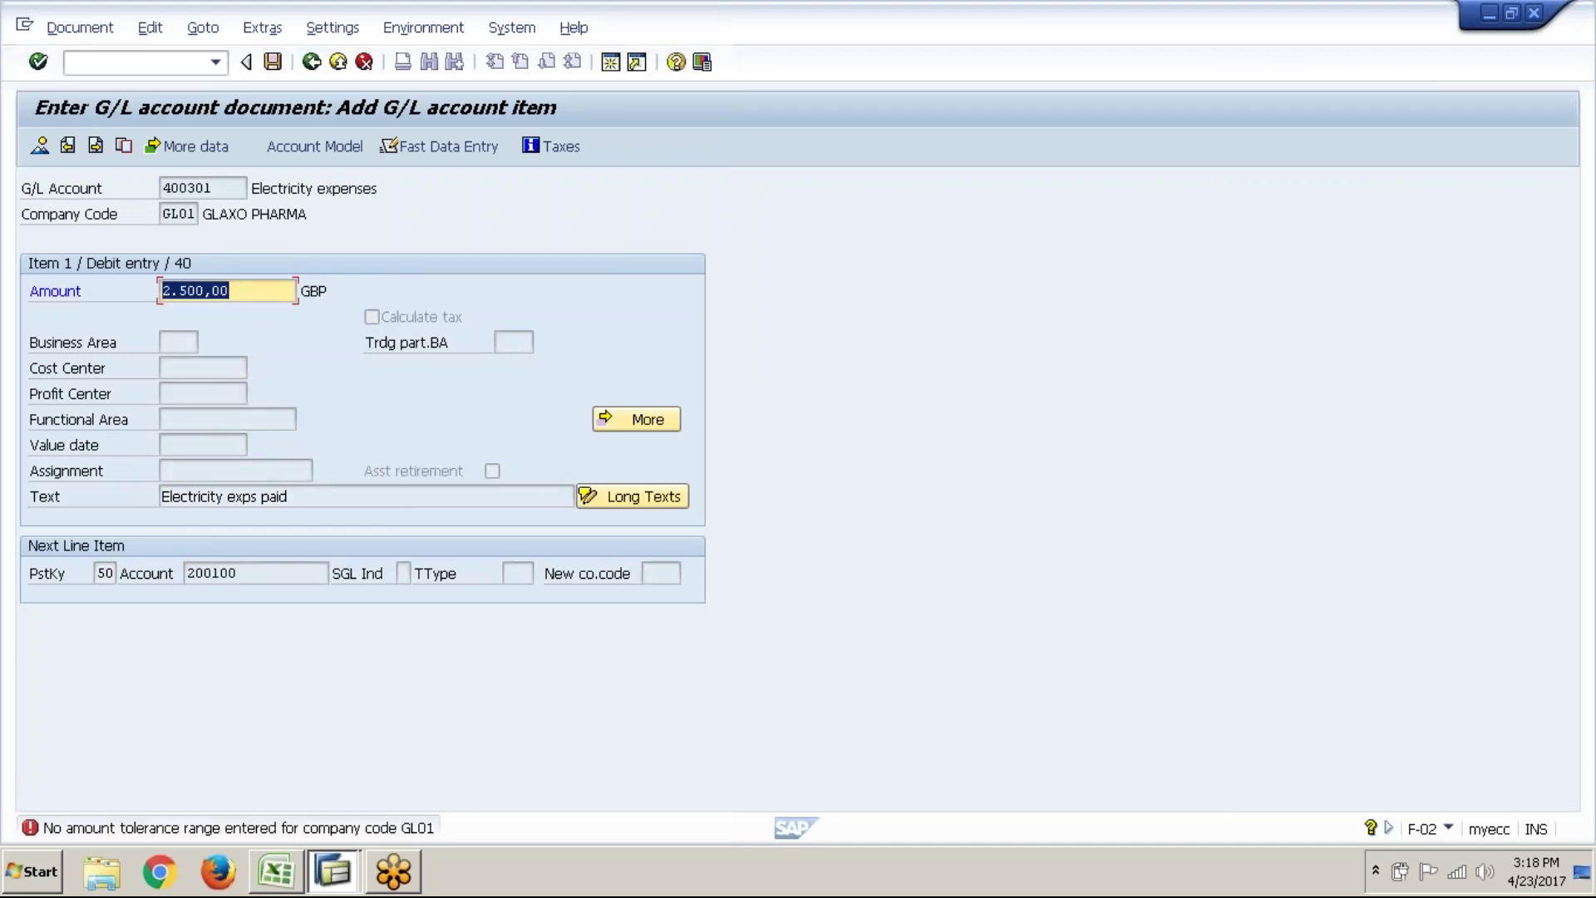
pyautogui.click(261, 831)
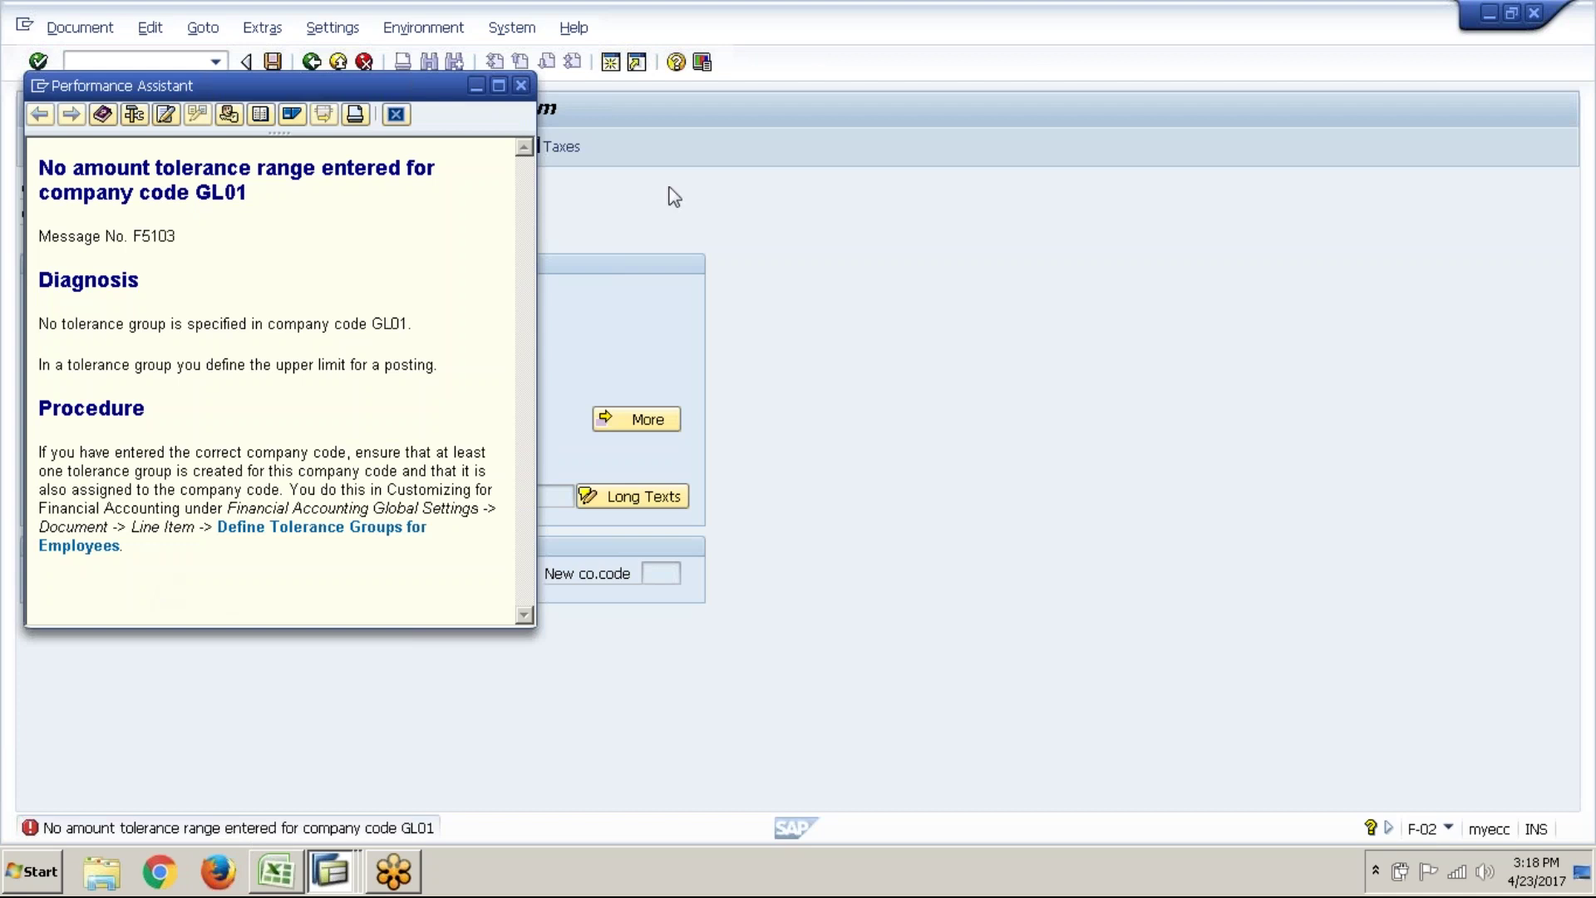
pyautogui.click(522, 85)
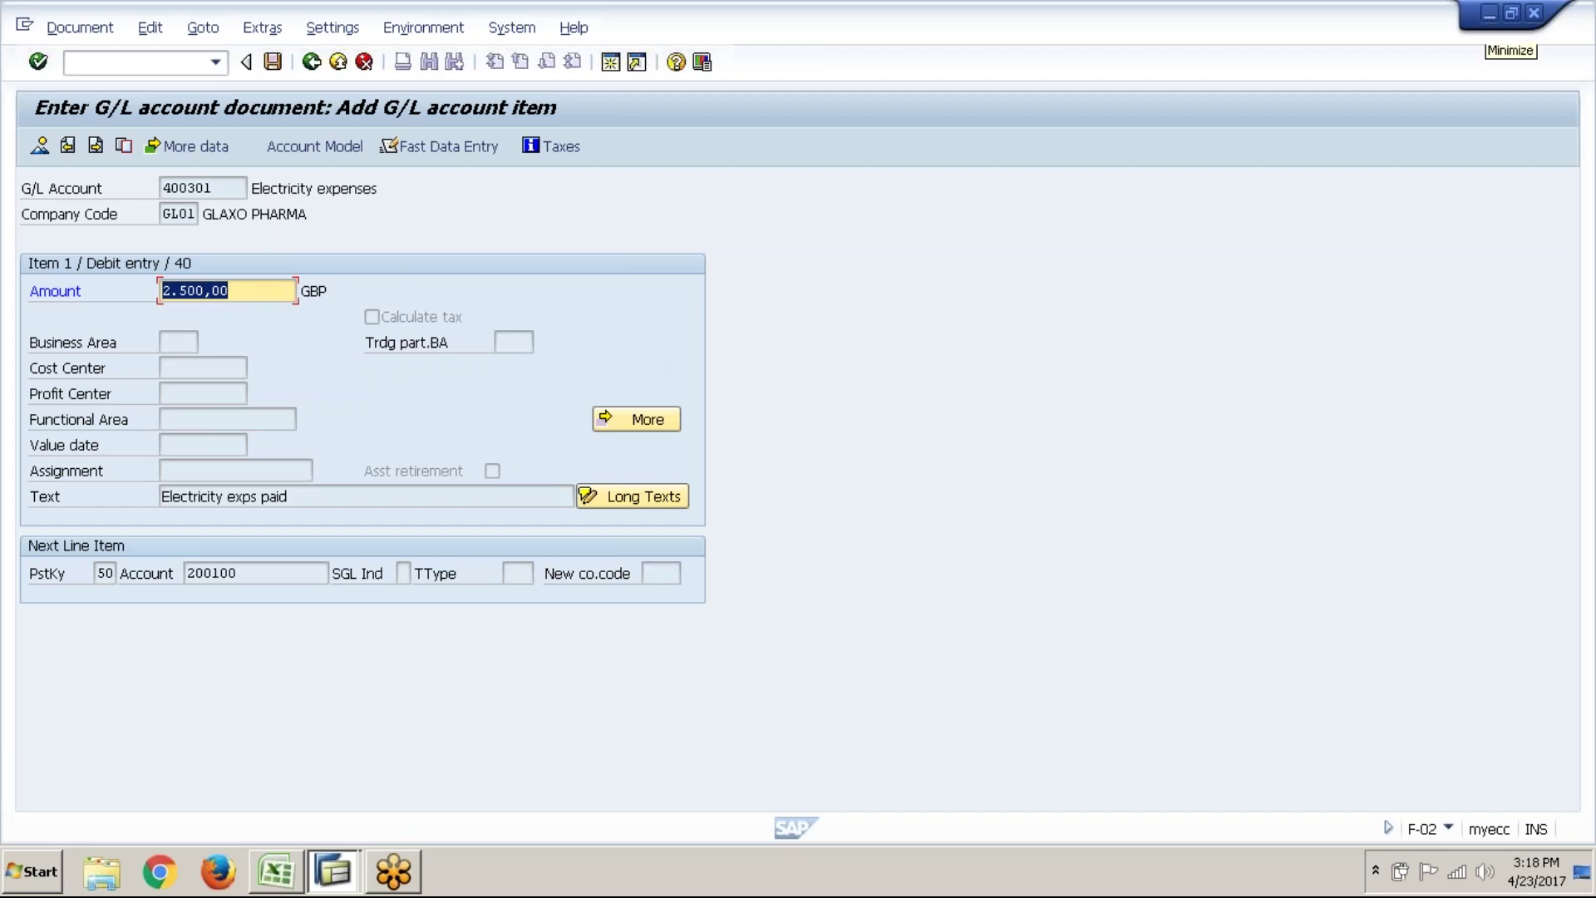
# - Edit the thousands and decimal separators of the debit amount, ending with 2.500,00
pyautogui.click(208, 292)
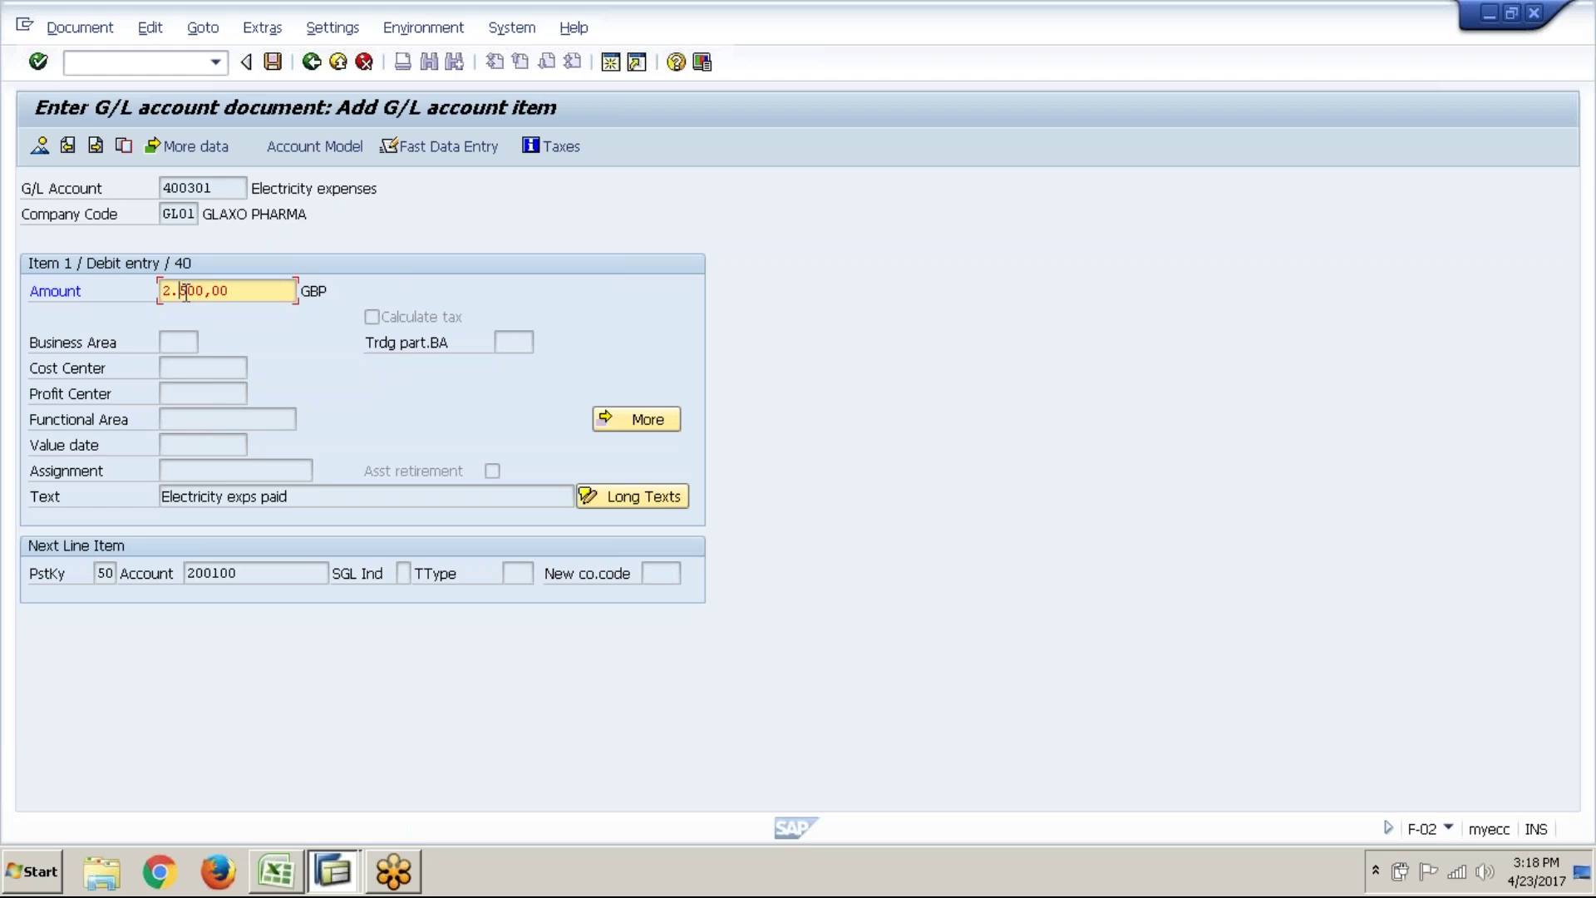
pyautogui.press('BackSpace')
pyautogui.write(',')
pyautogui.press('BackSpace')
pyautogui.write('.')
pyautogui.click(270, 297)
pyautogui.click(219, 291)
pyautogui.press('BackSpace')
pyautogui.write(',')
pyautogui.click(179, 290)
pyautogui.press('BackSpace')
pyautogui.write('.')
pyautogui.click(189, 370)
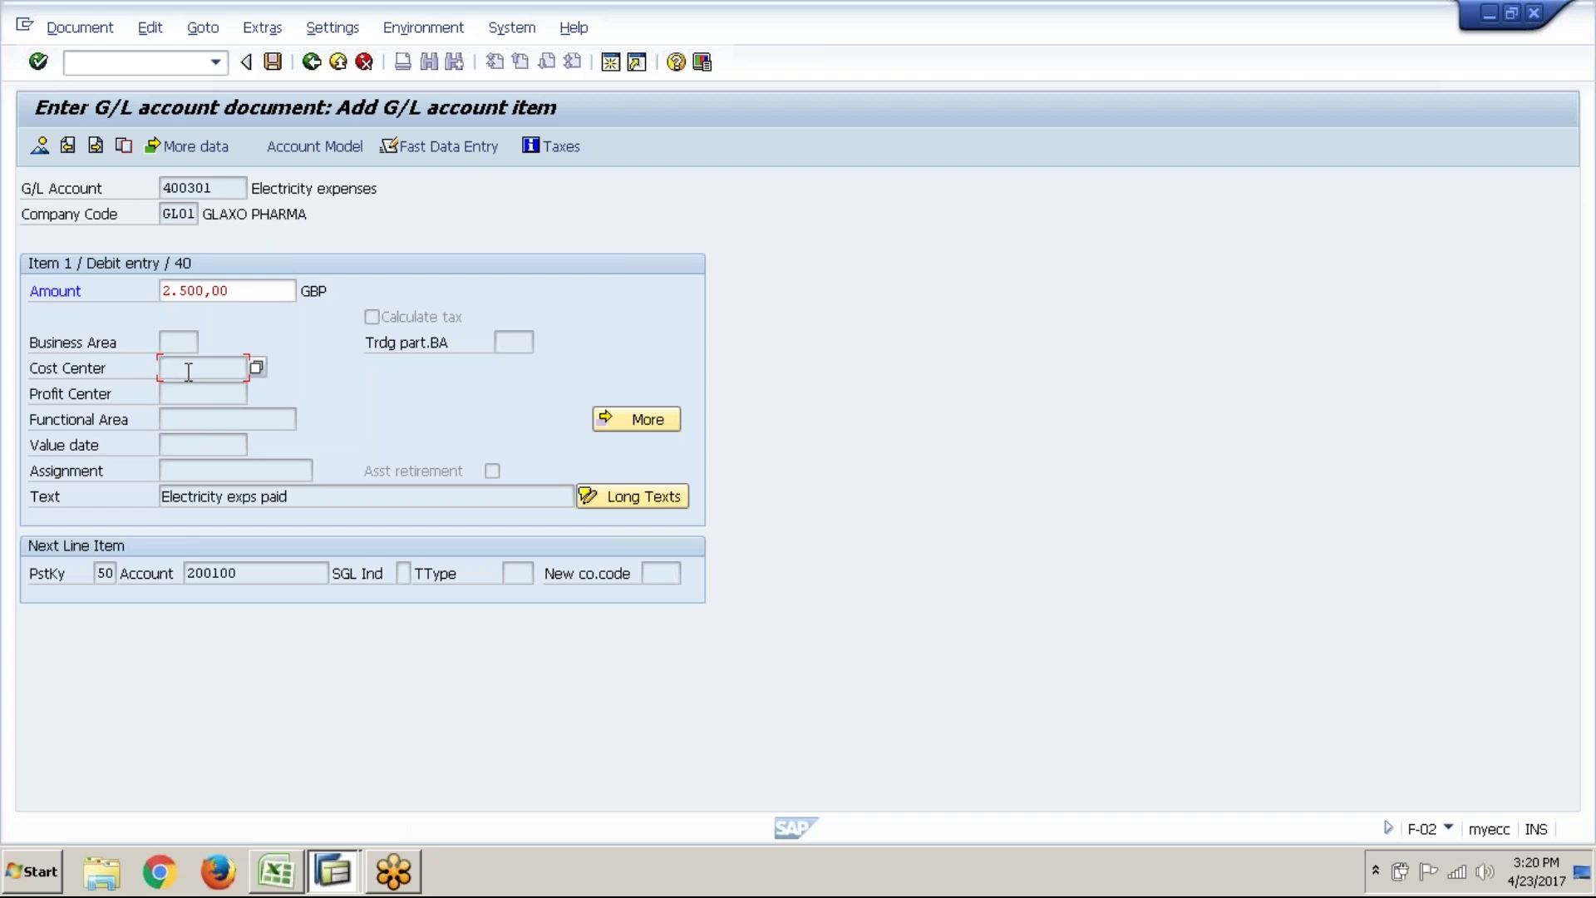
pyautogui.moveTo(273, 877)
pyautogui.click(213, 371)
pyautogui.press('F4')
pyautogui.click(1403, 317)
pyautogui.click(1289, 492)
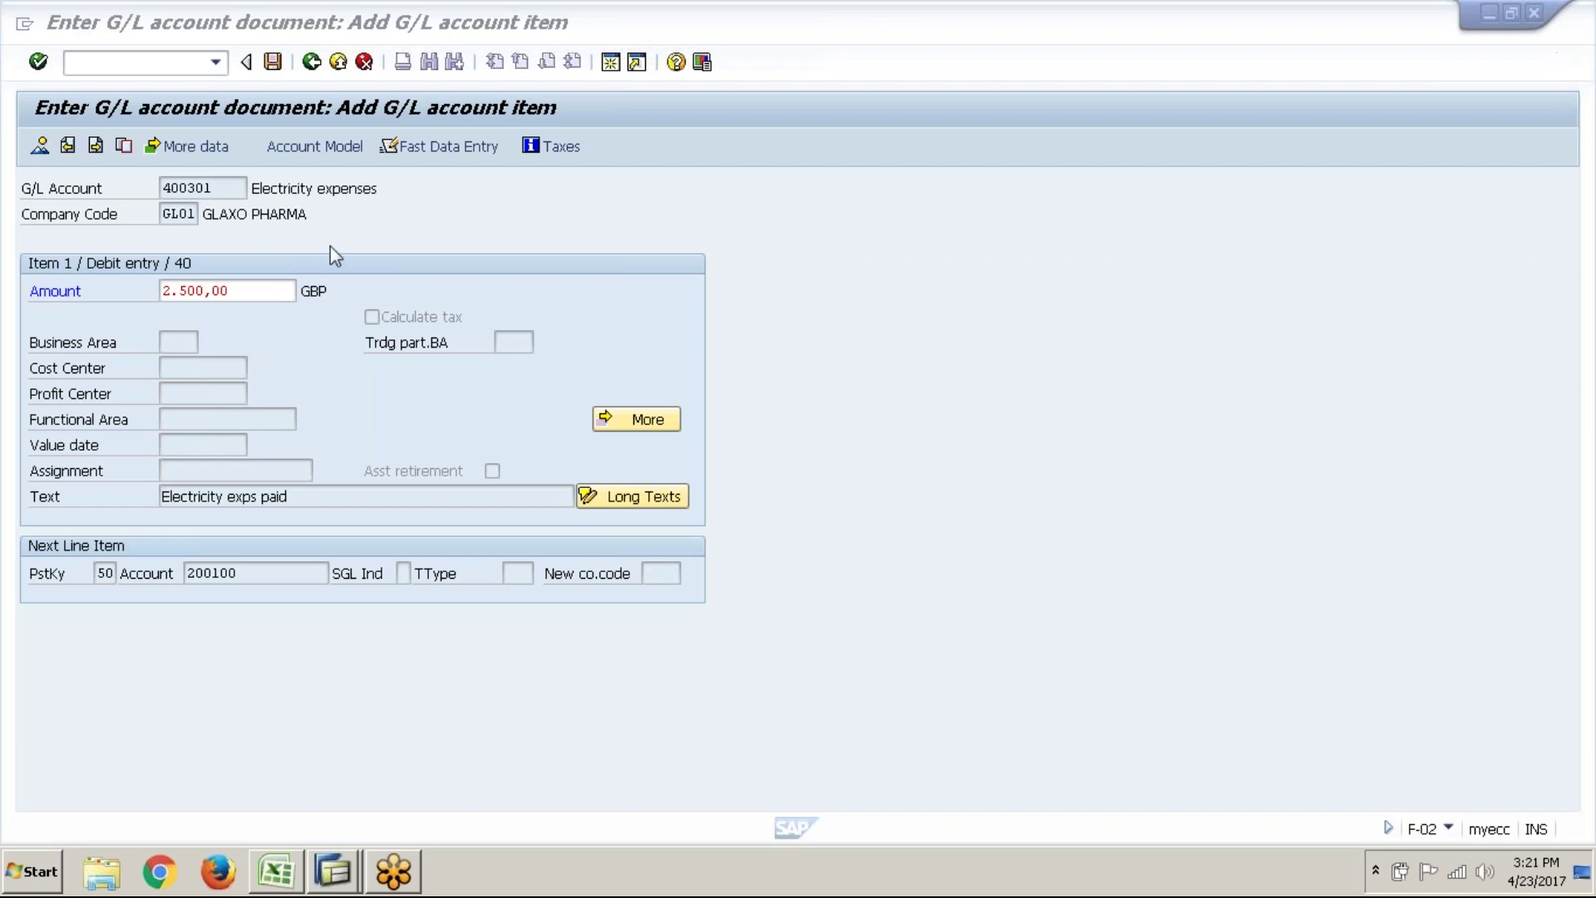
pyautogui.click(220, 371)
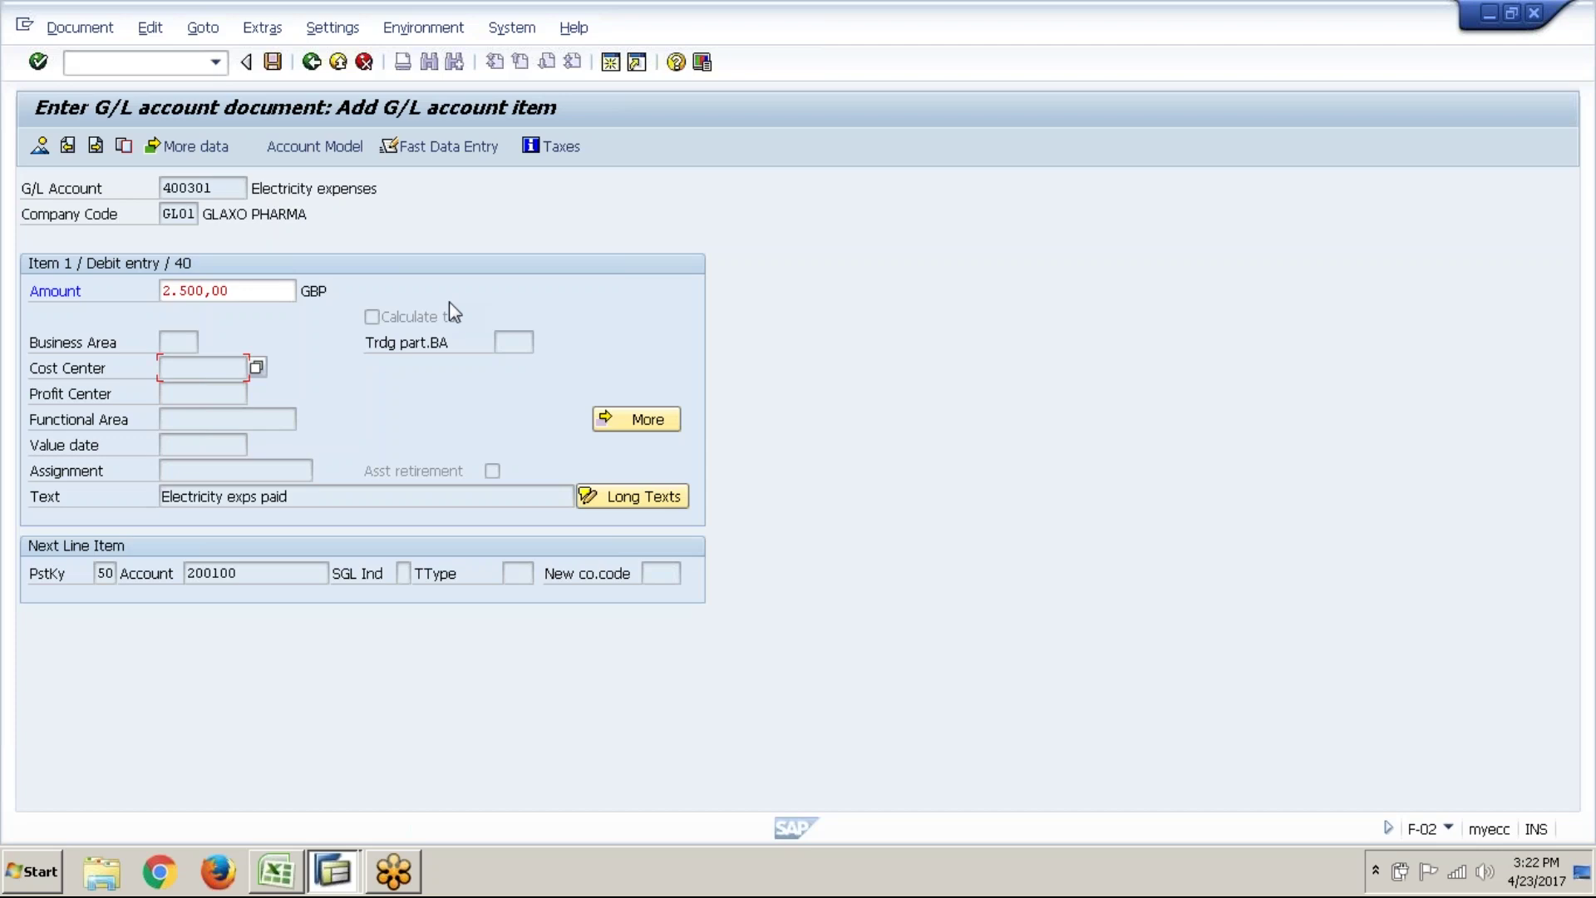
# - Open a new SAP session and run transaction OX02 for company code maintenance
pyautogui.click(617, 72)
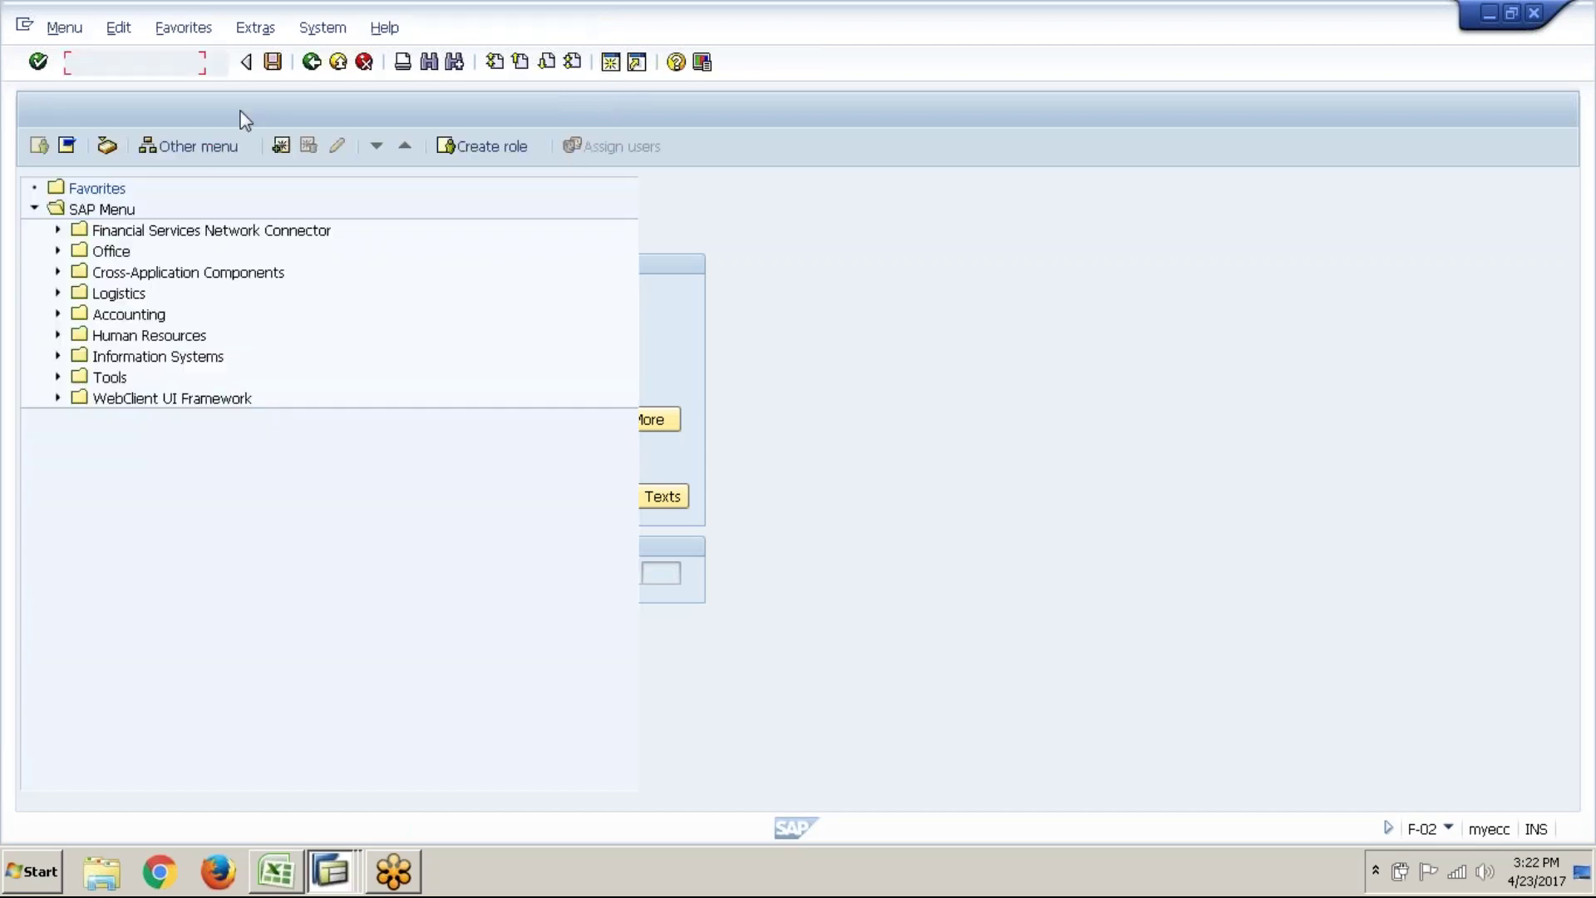
pyautogui.write('ox02')
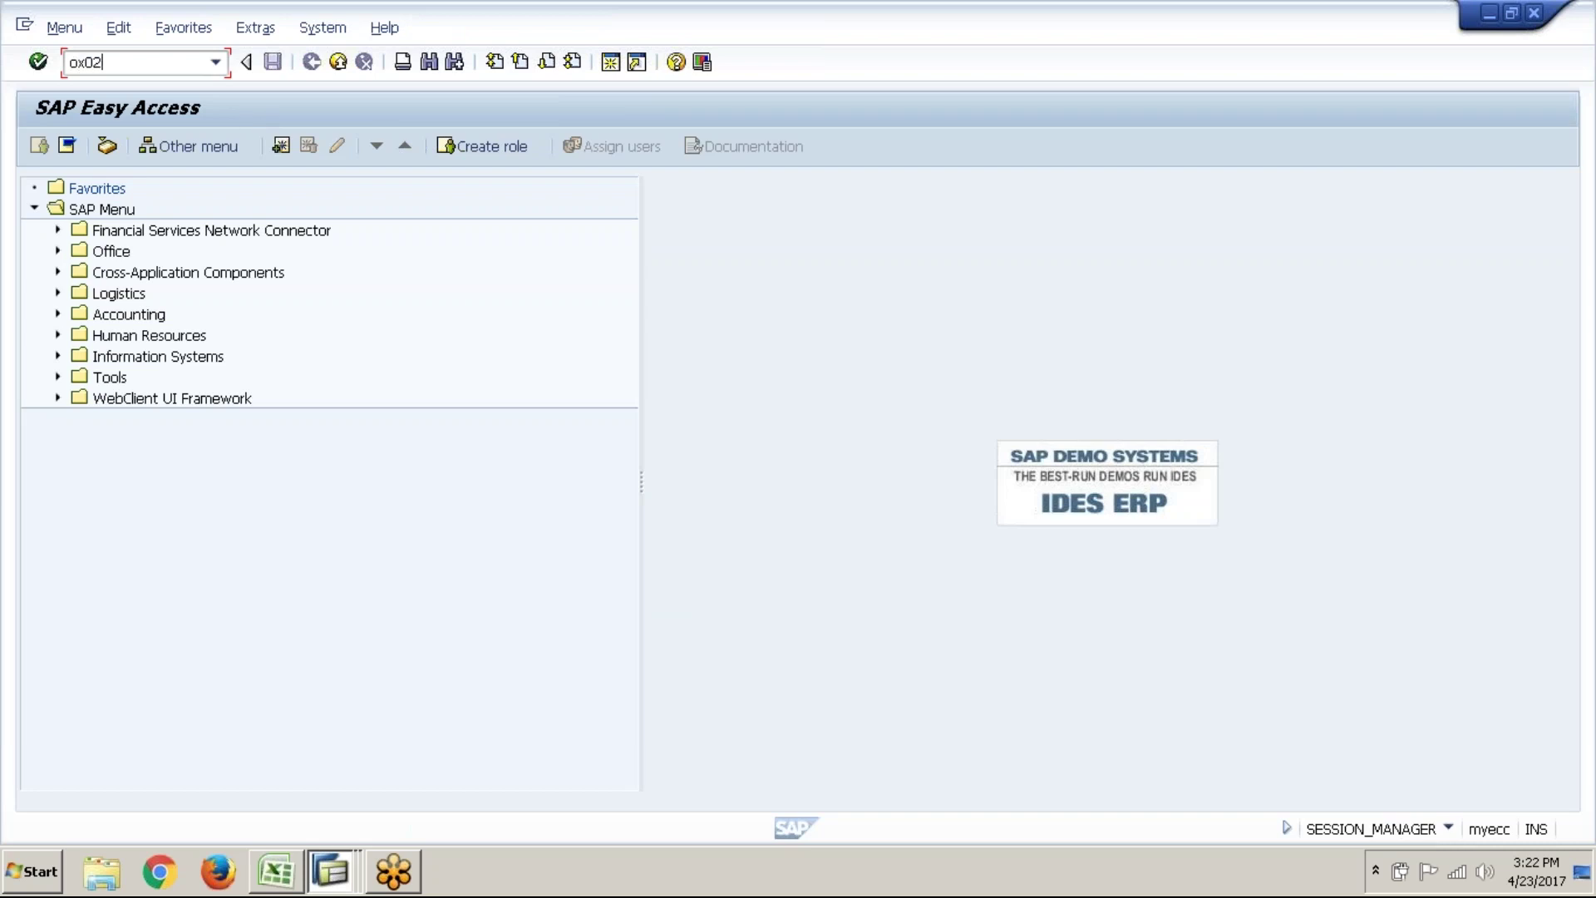
pyautogui.press('Return')
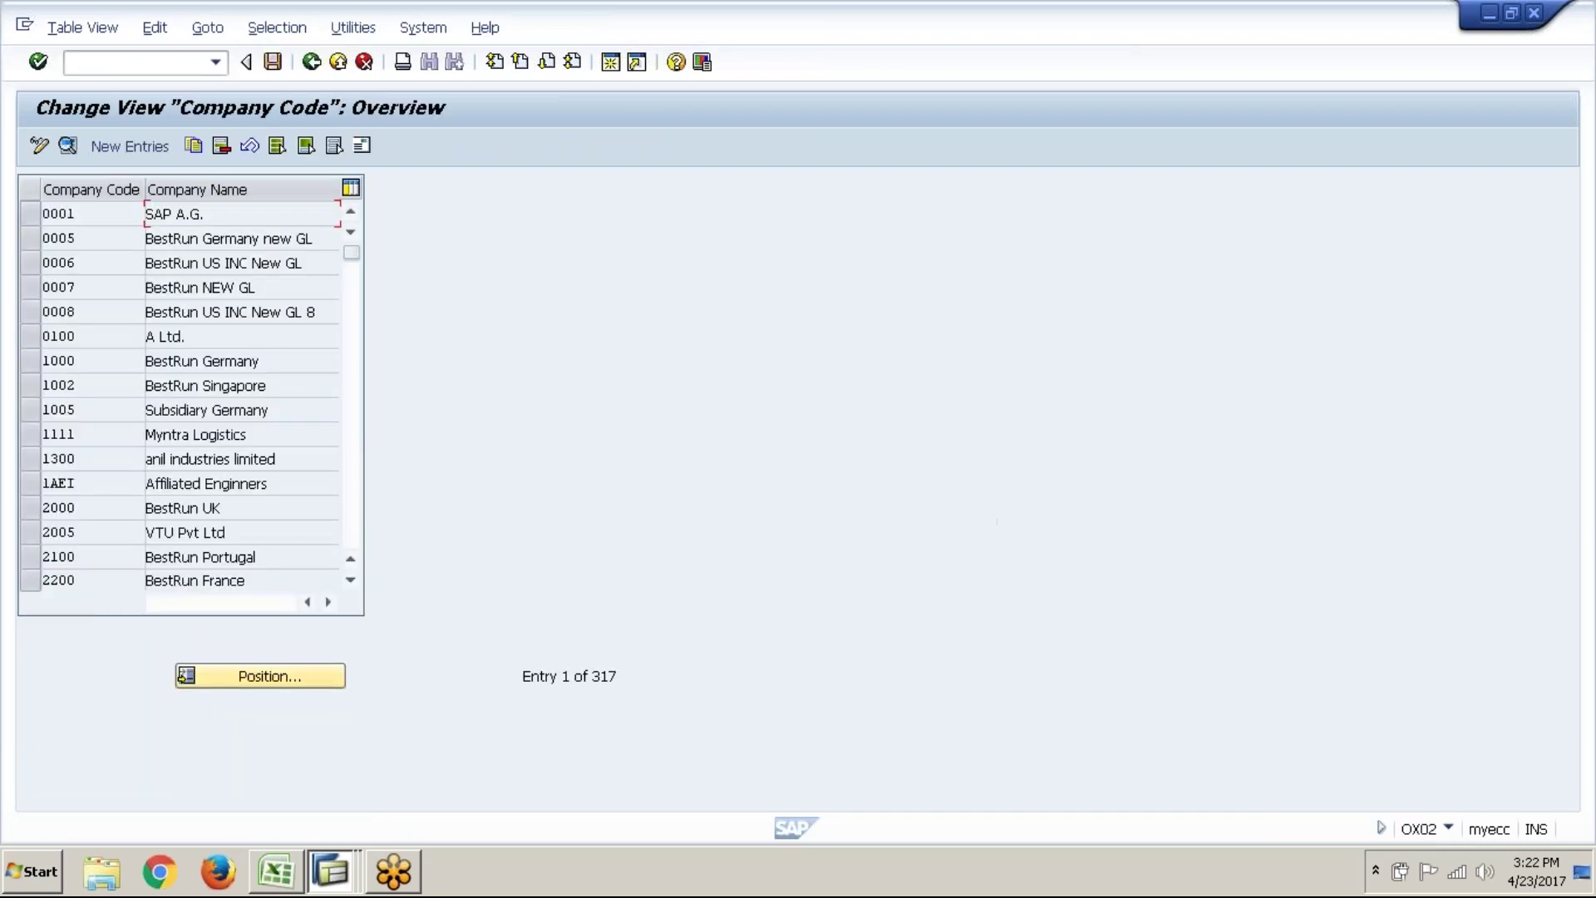
# - Locate company code ABC1, ABC PHARMACEUTICALS, in the overview and open its details
pyautogui.click(281, 680)
pyautogui.write('abc1')
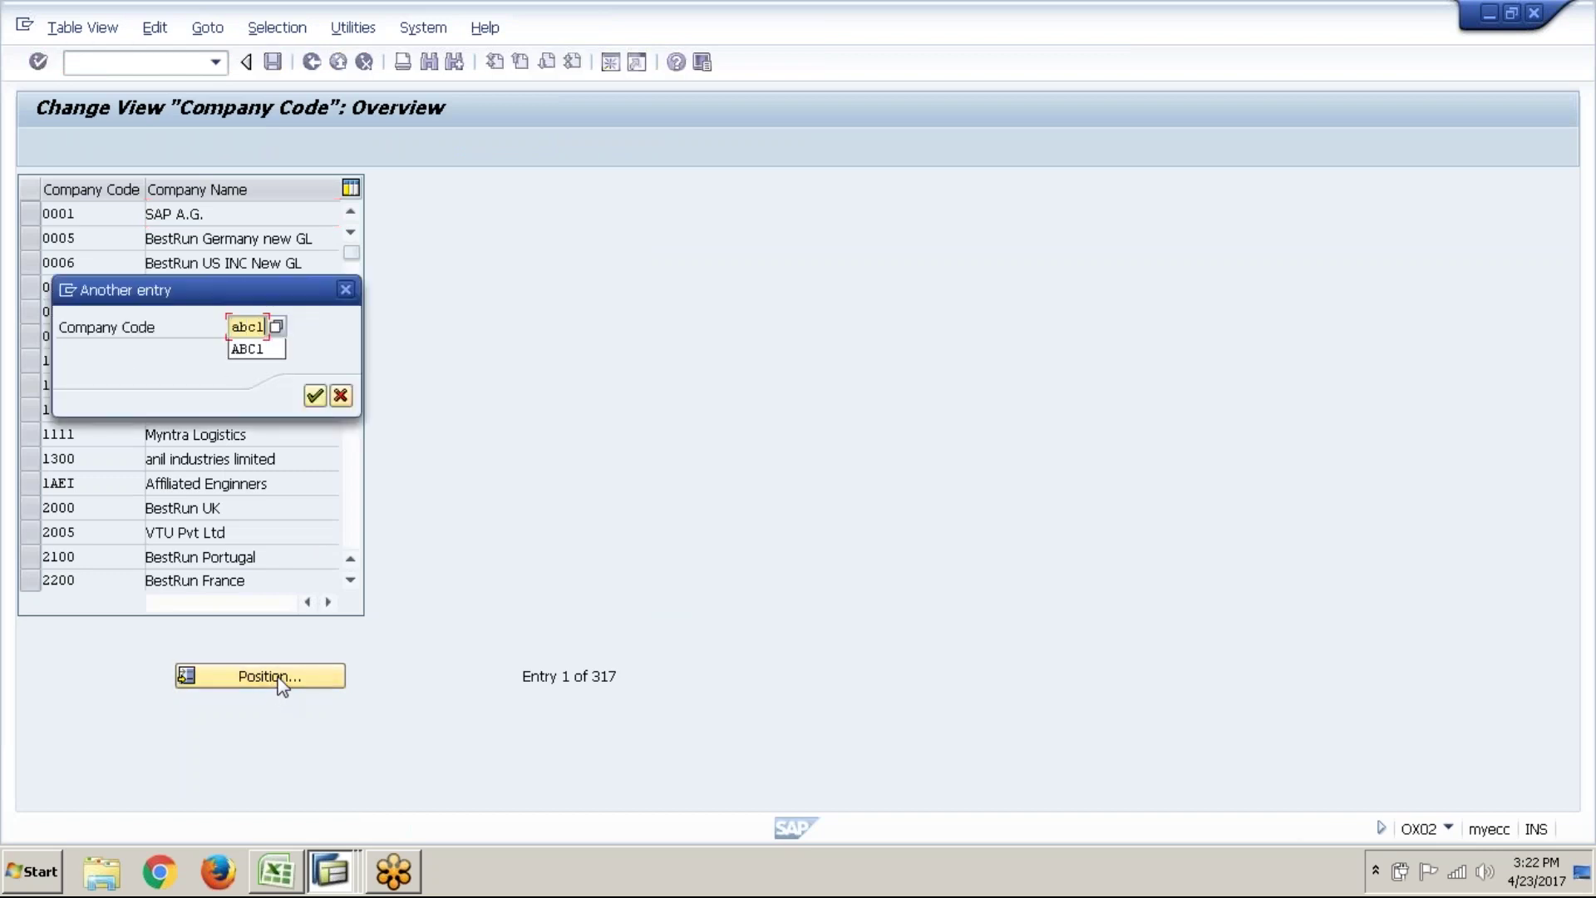
pyautogui.press('Return')
pyautogui.press('Return')
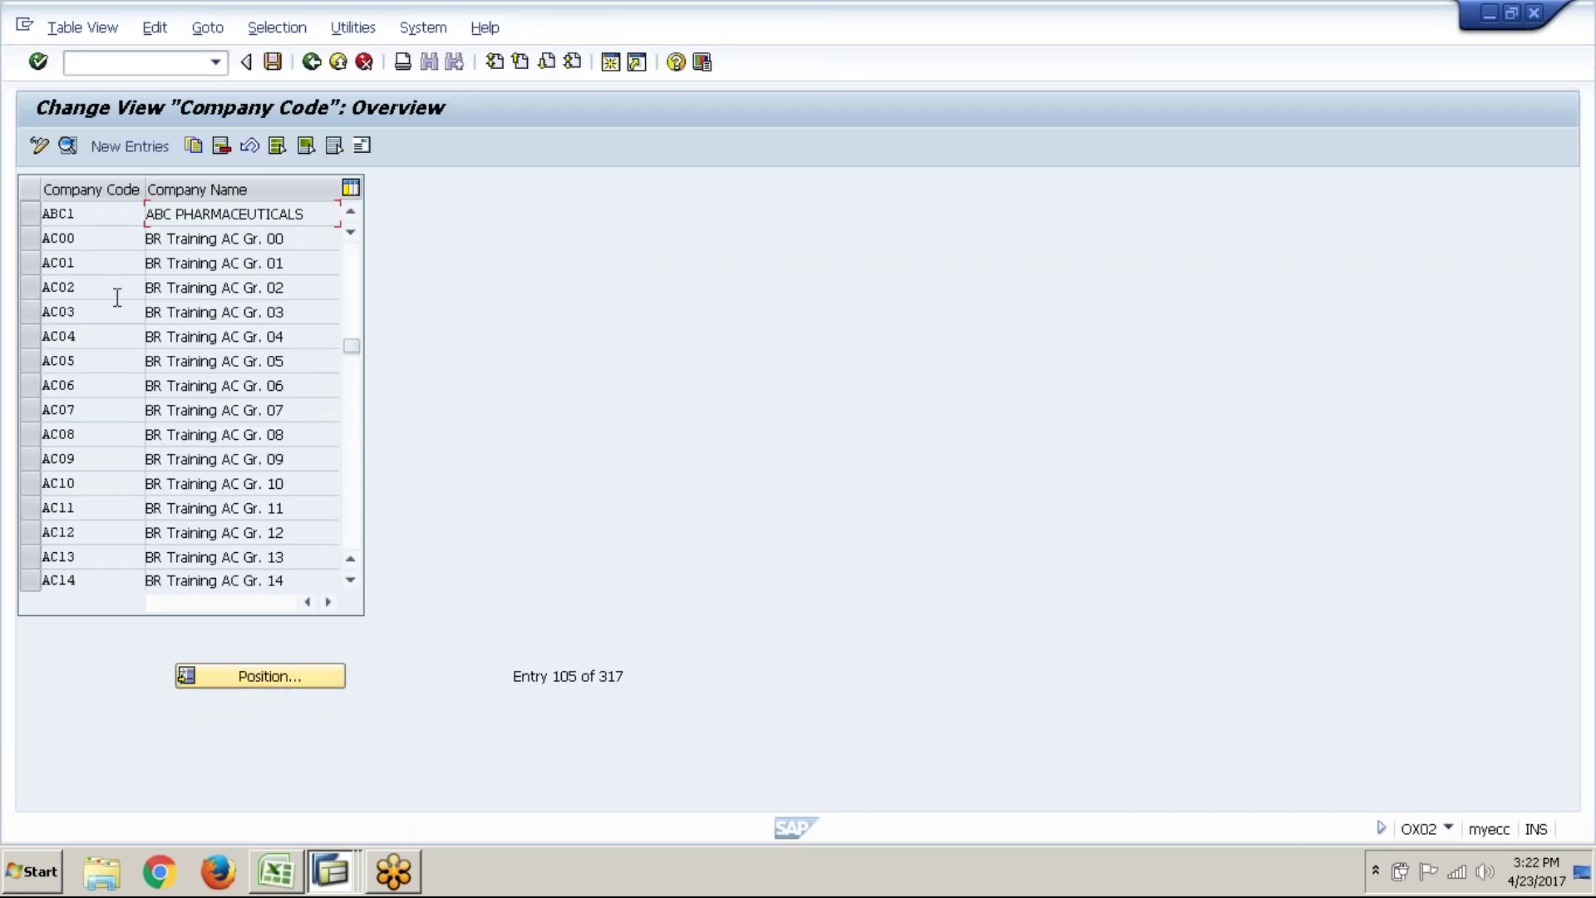
pyautogui.click(28, 214)
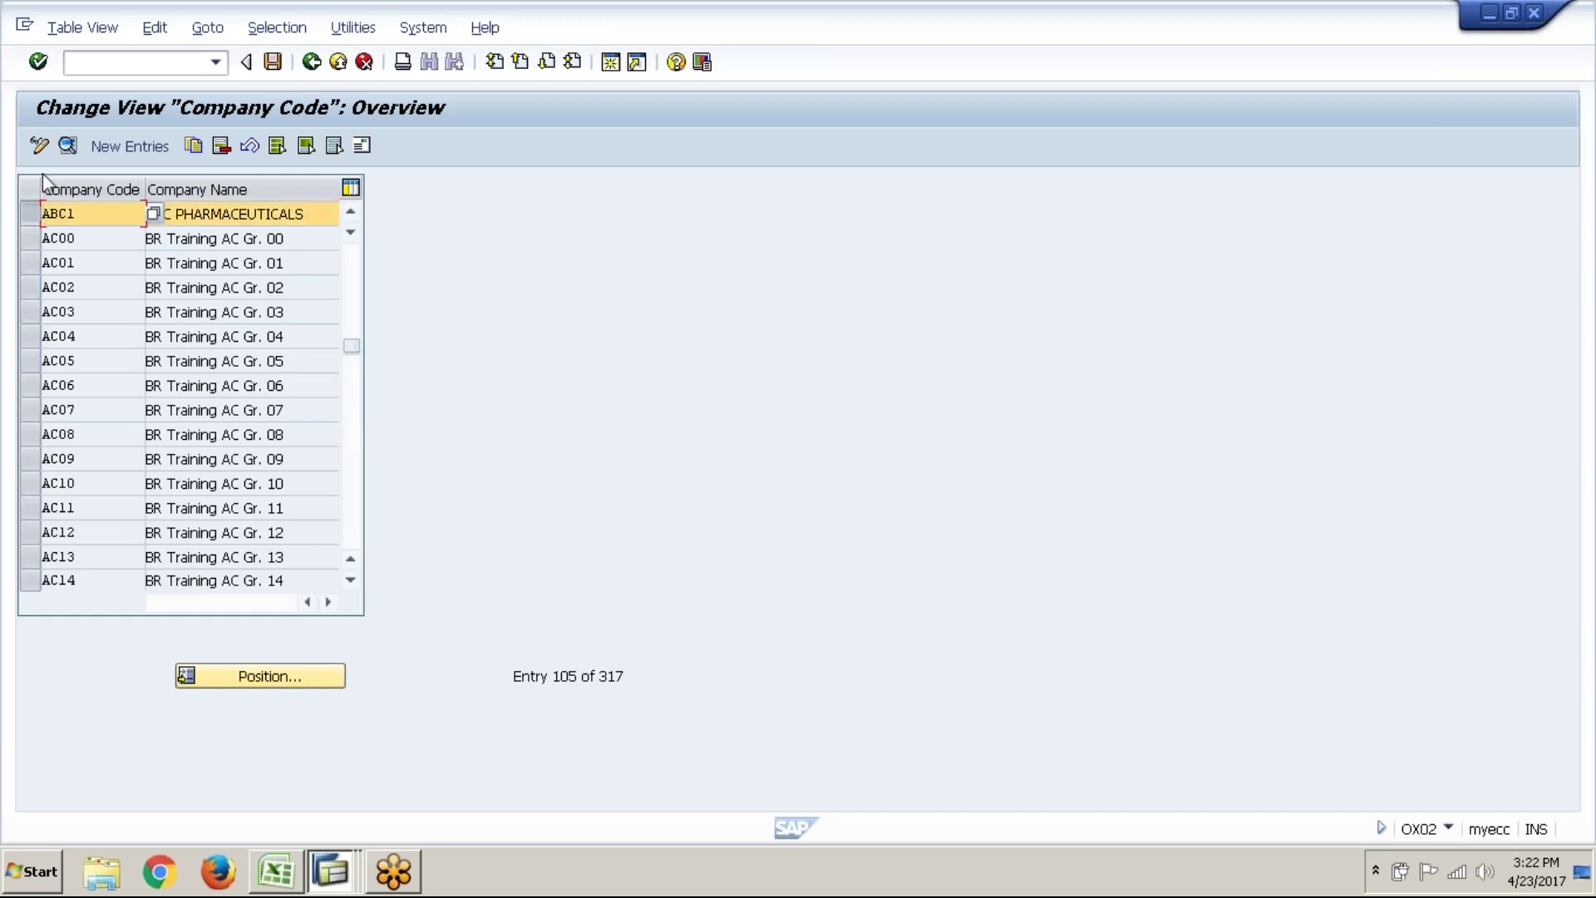
pyautogui.click(67, 147)
# - Clear the currency of company code ABC1 and leave the field to show its mandatory-entry marker
pyautogui.click(209, 340)
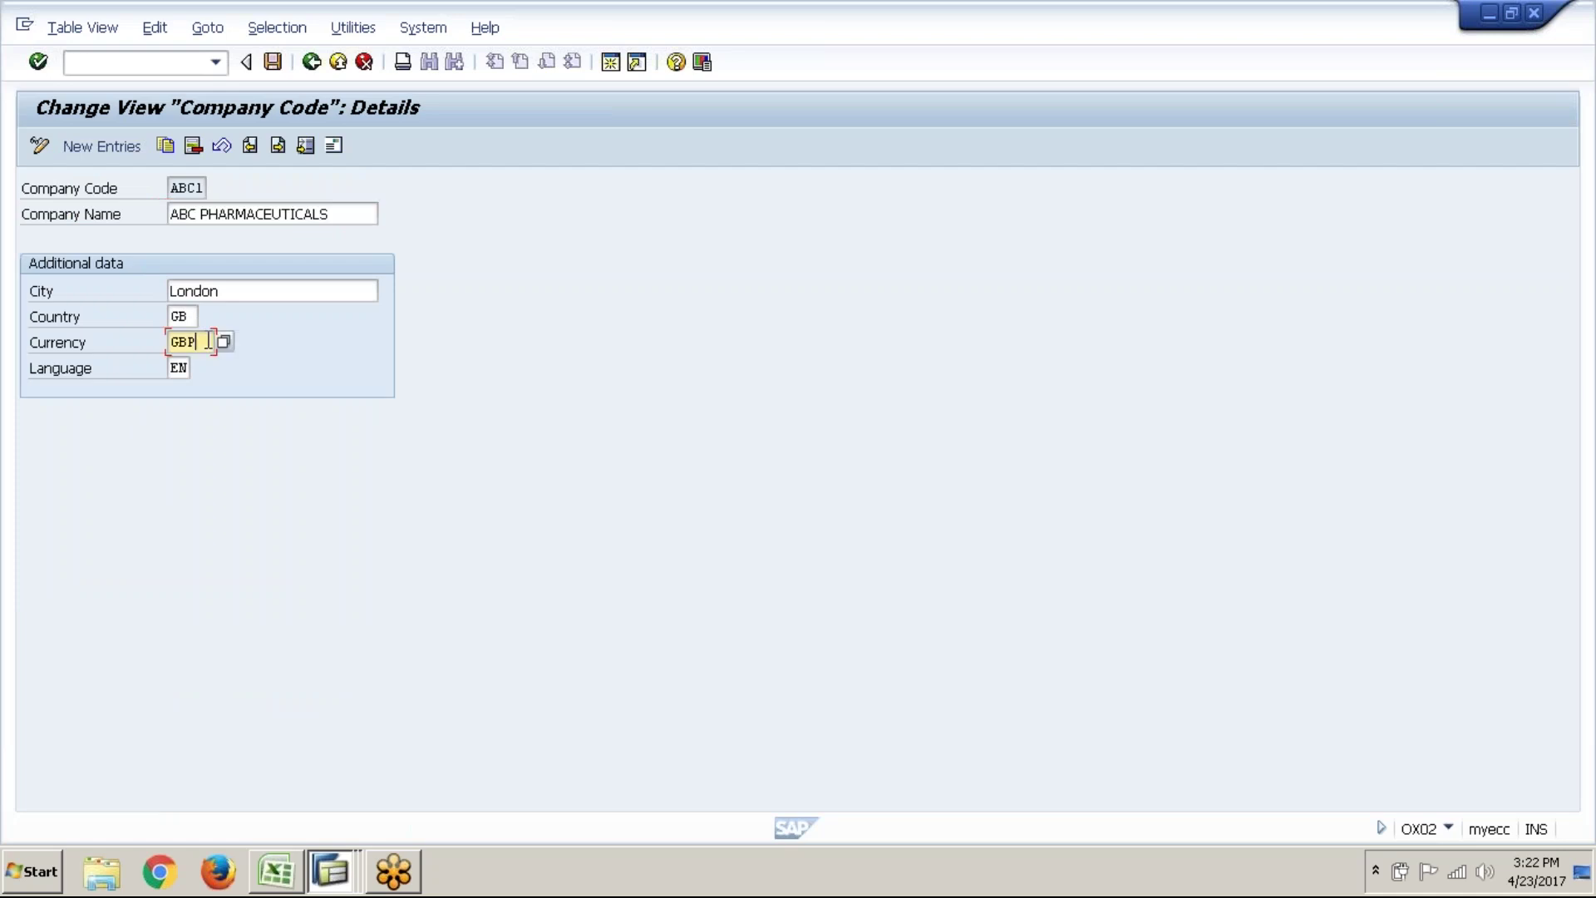
pyautogui.press('BackSpace')
pyautogui.press('BackSpace')
pyautogui.press('BackSpace')
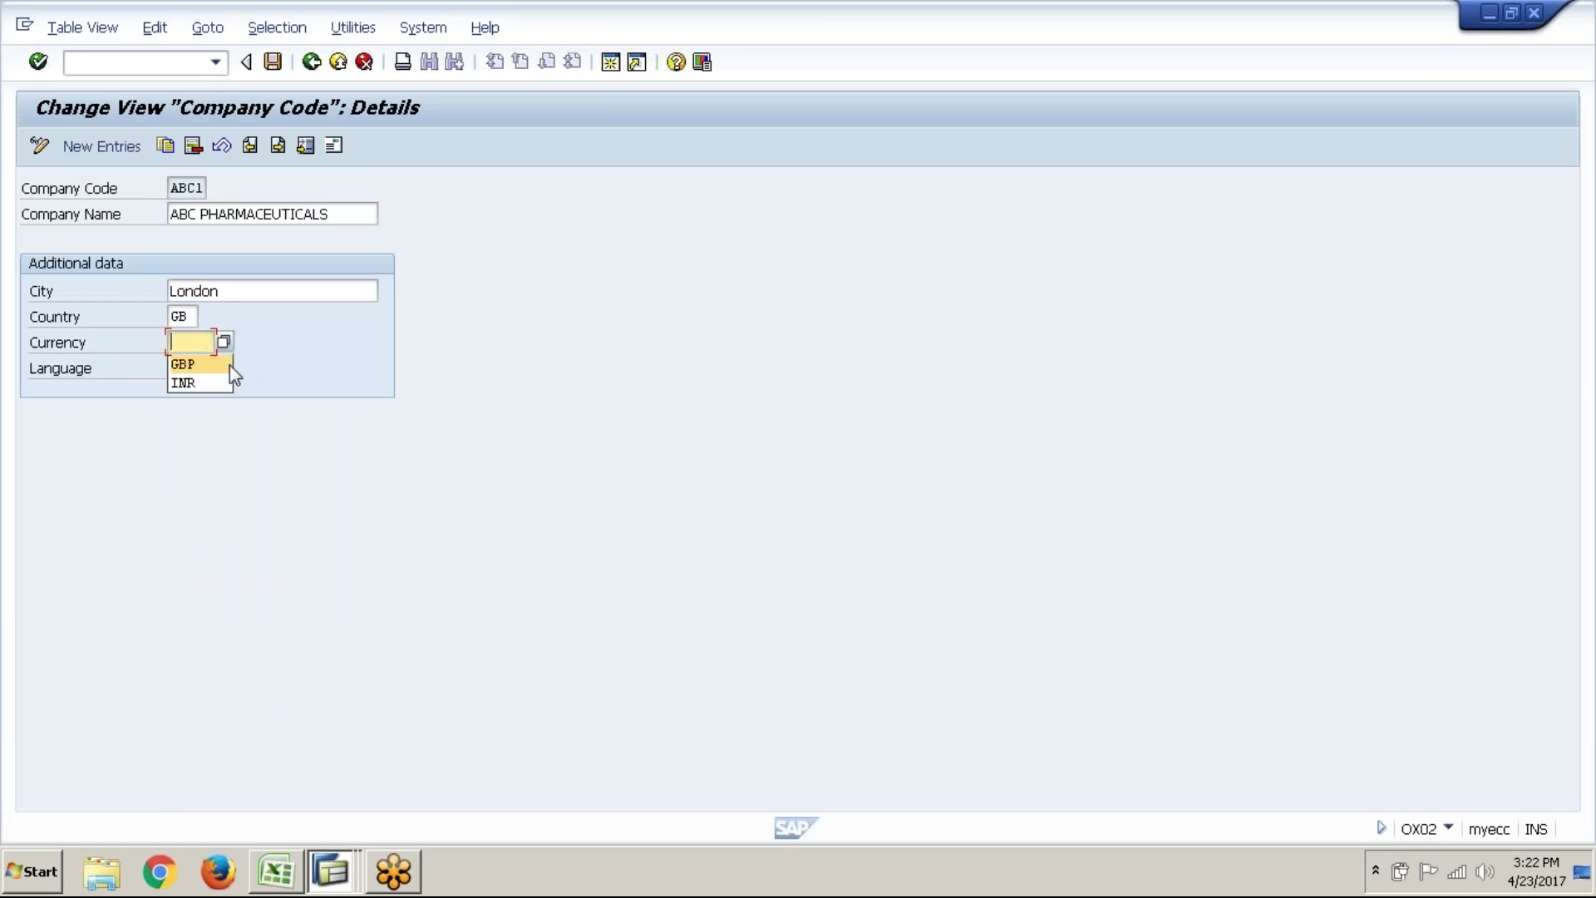
pyautogui.click(279, 291)
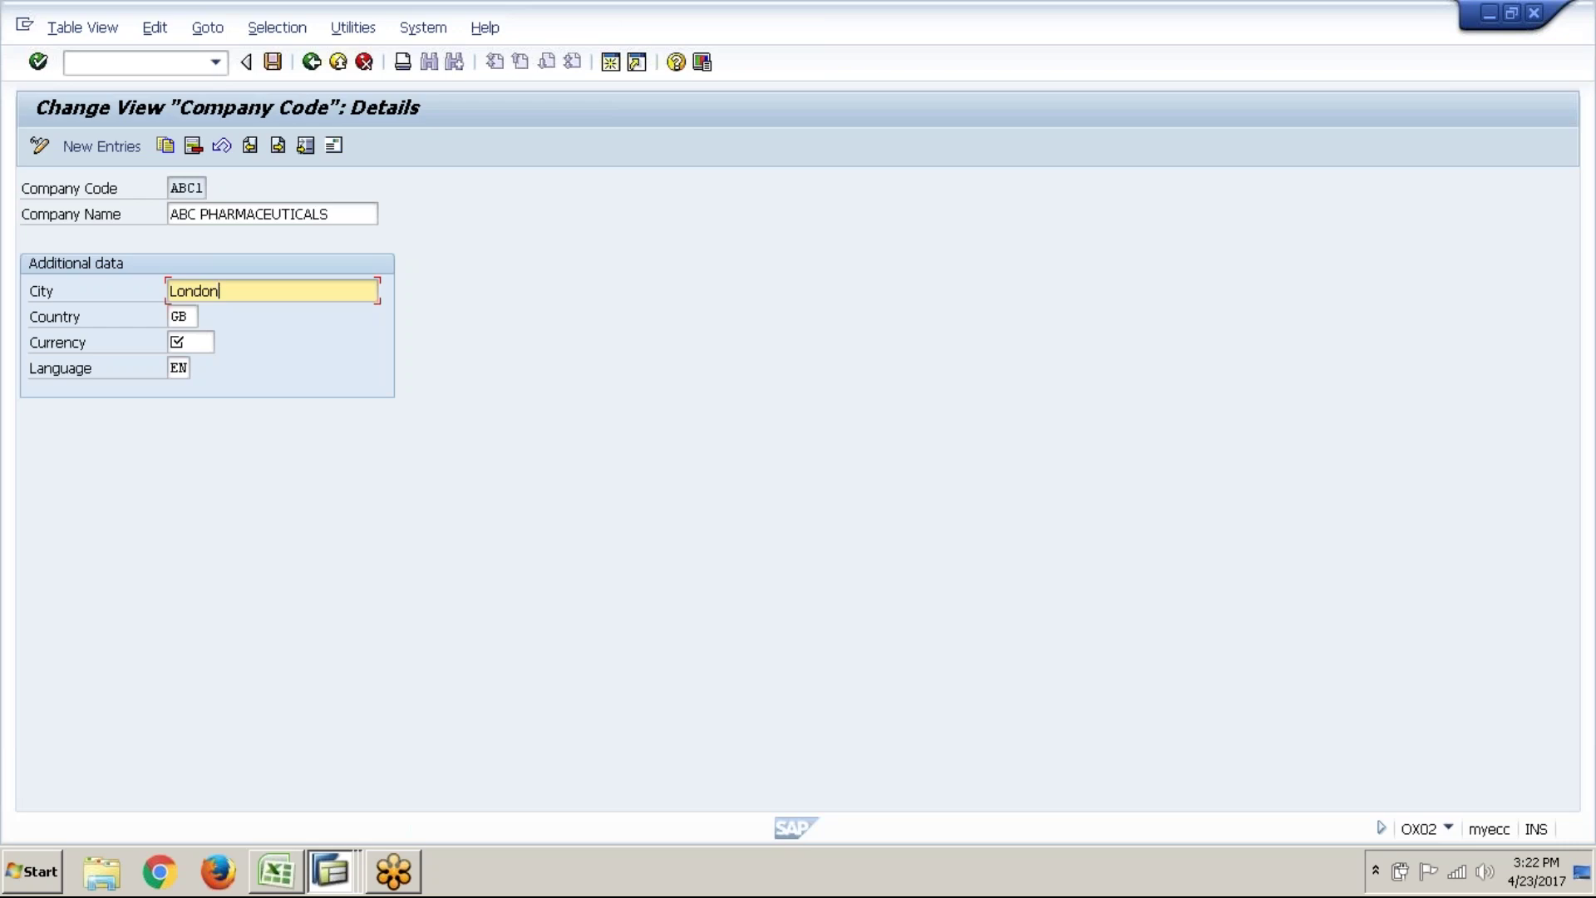
# - Set the currency of company code ABC1 to GBP, save it under the FICO_ABC_Enterprise Structure customizing request, and close the session
pyautogui.click(194, 342)
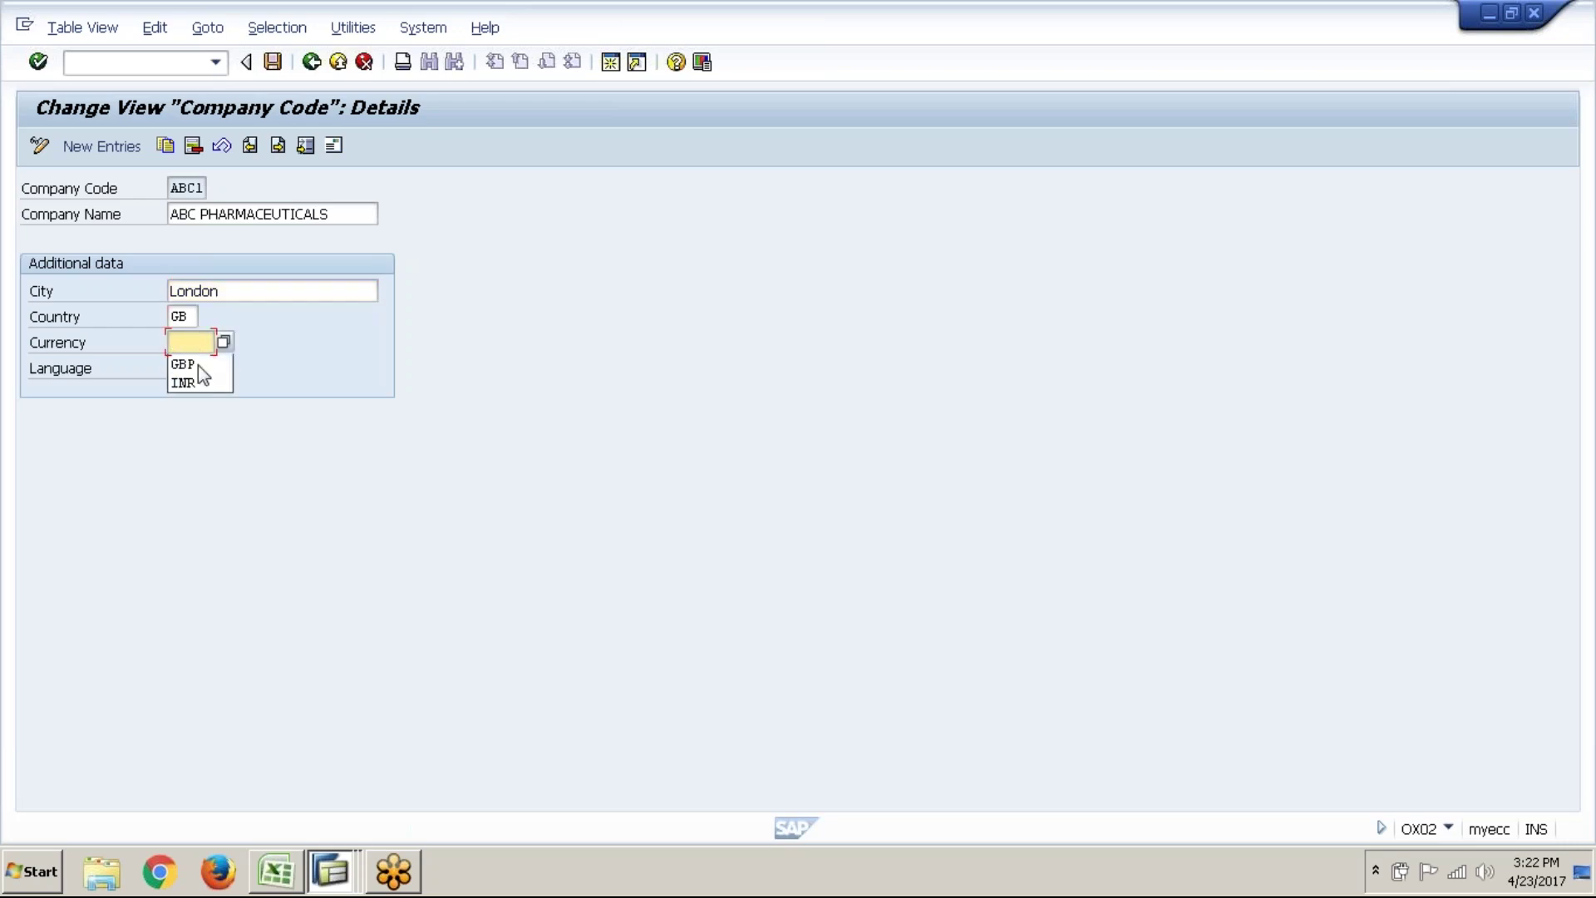
pyautogui.click(198, 366)
pyautogui.click(275, 64)
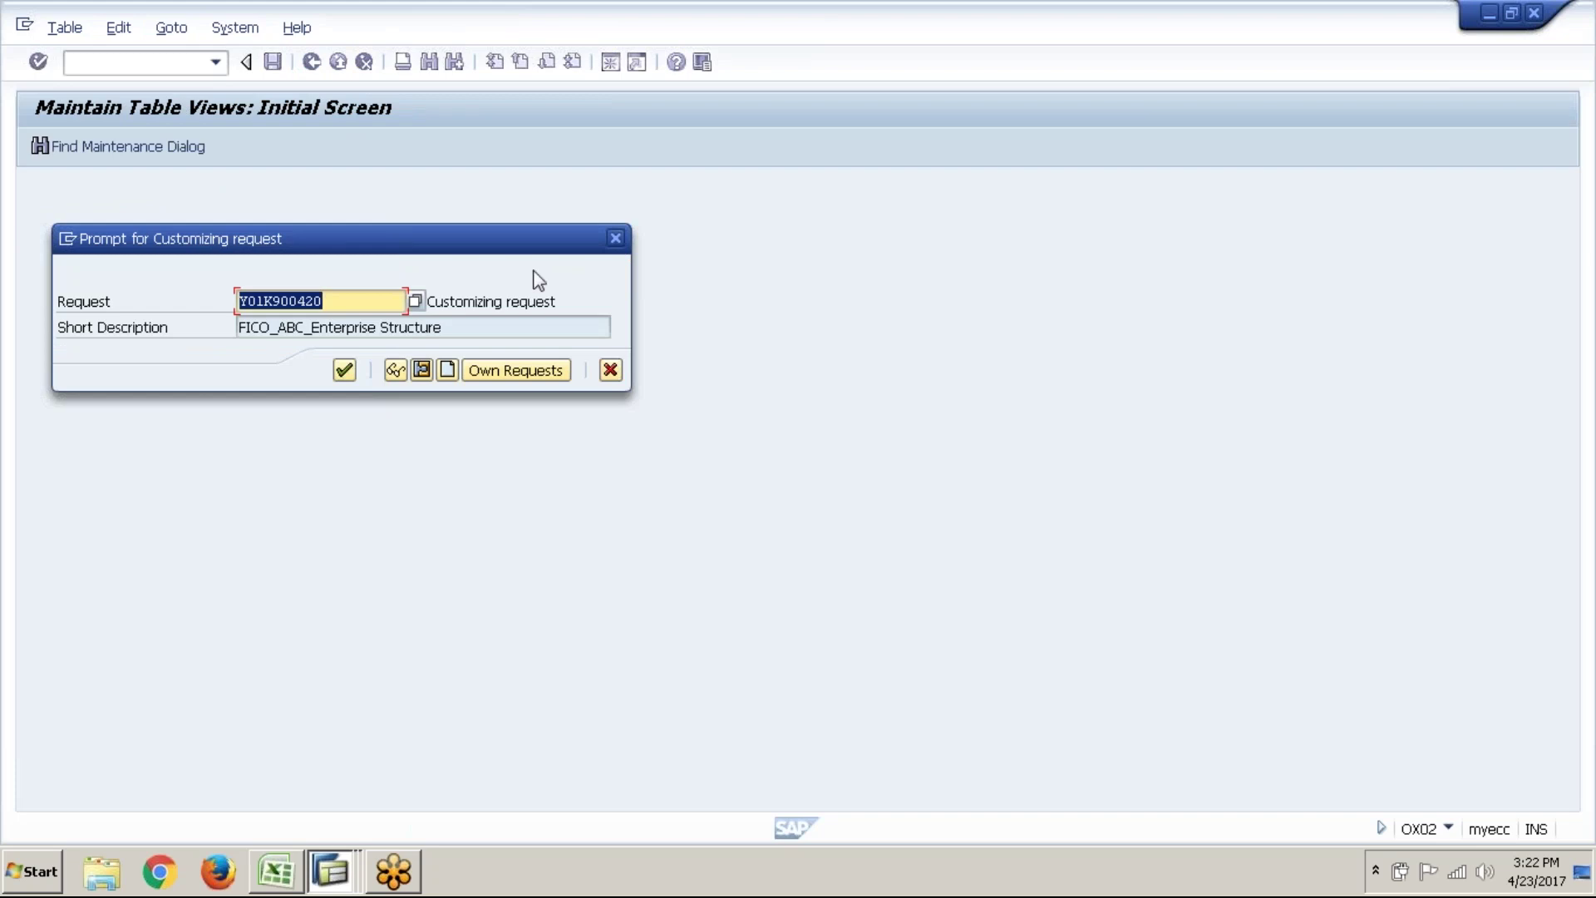
pyautogui.click(344, 371)
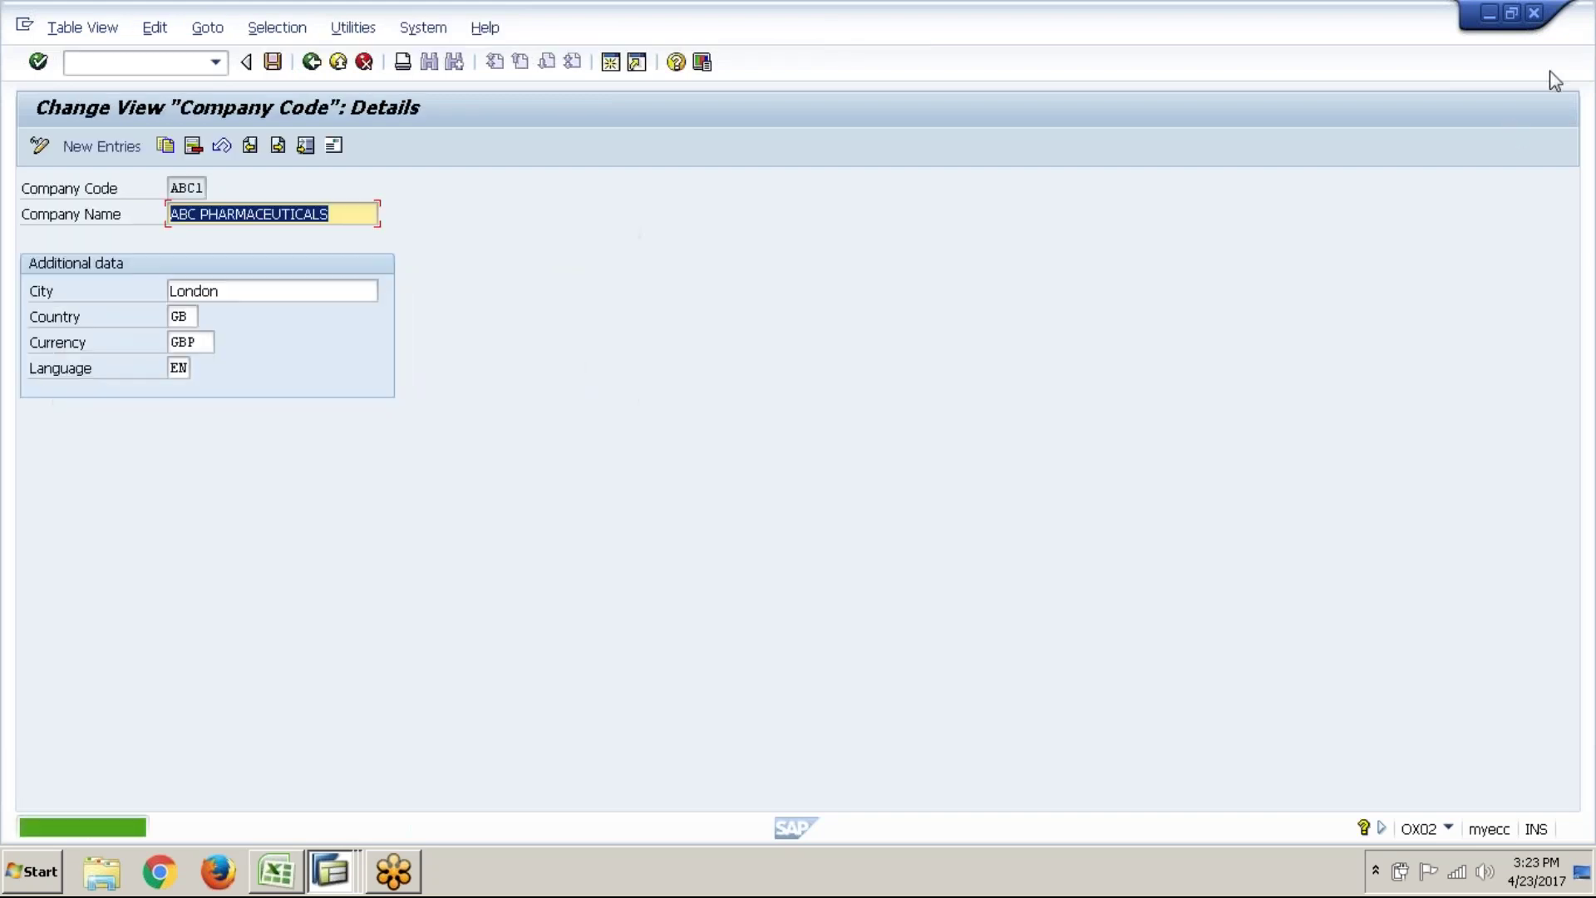
pyautogui.click(1535, 18)
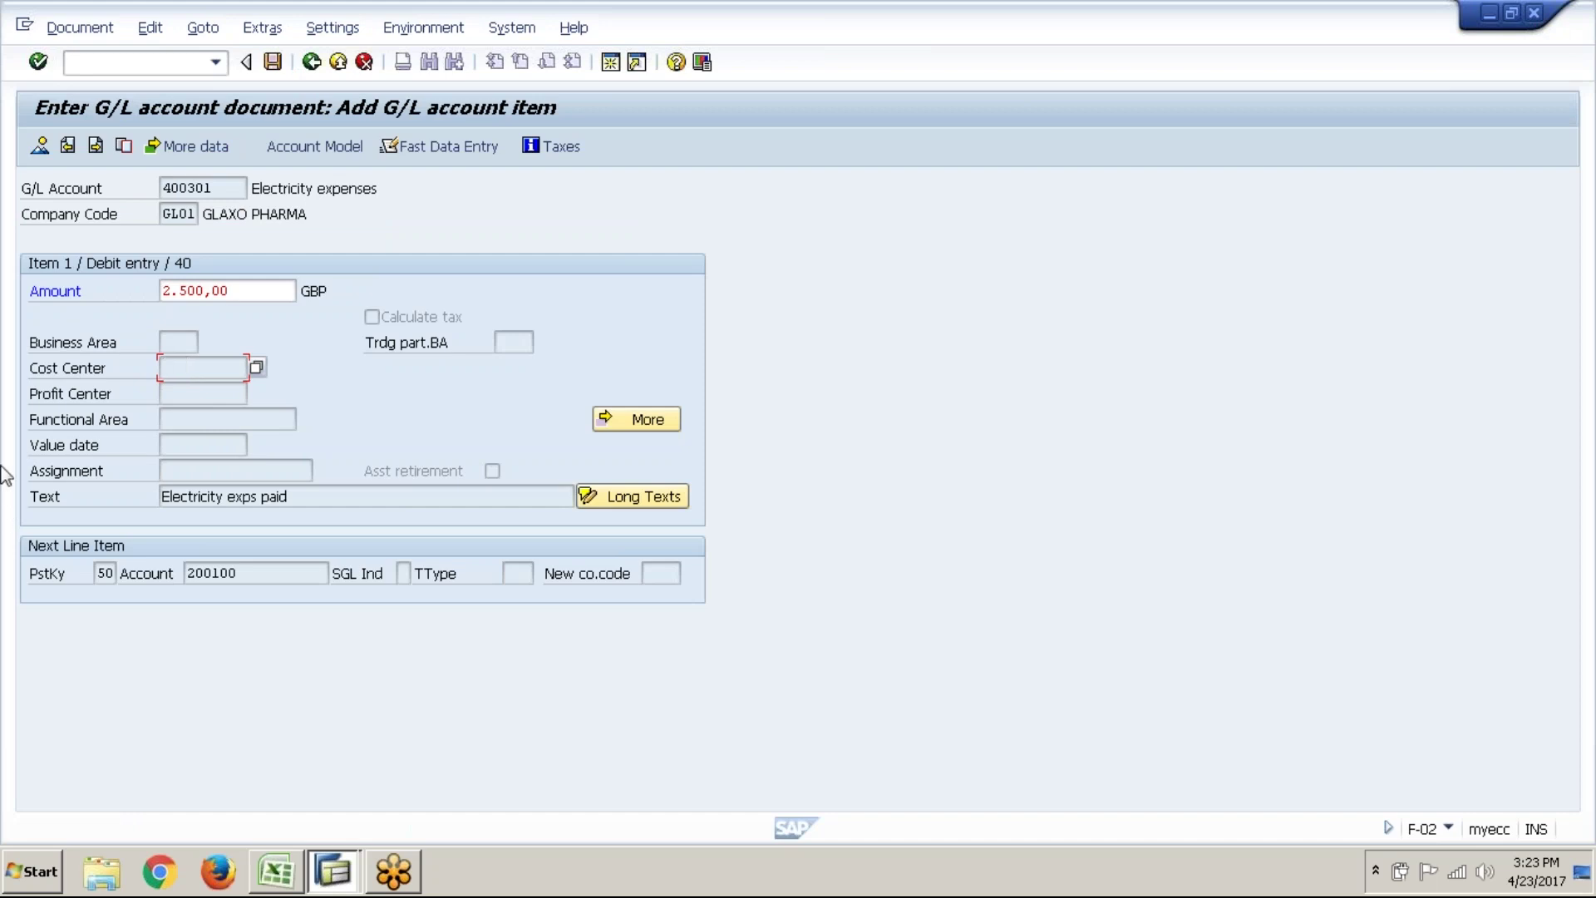
# - Examine the Cost Center field of the F-02 posting and review the Excel notes on field control options and defining the FSV
pyautogui.click(41, 371)
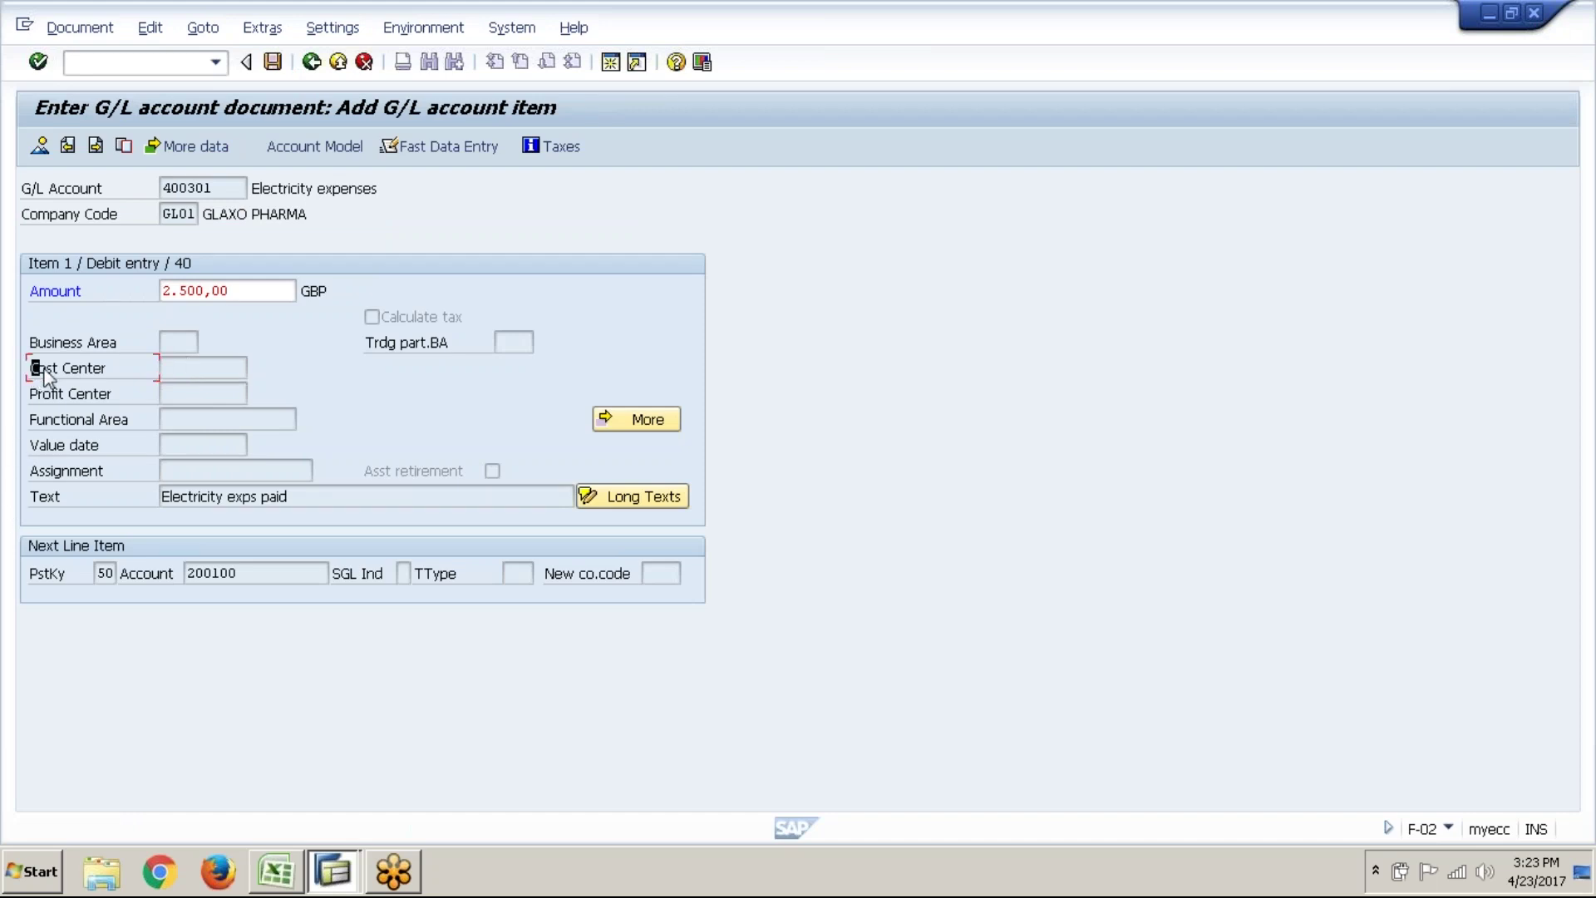
pyautogui.click(234, 372)
pyautogui.click(304, 878)
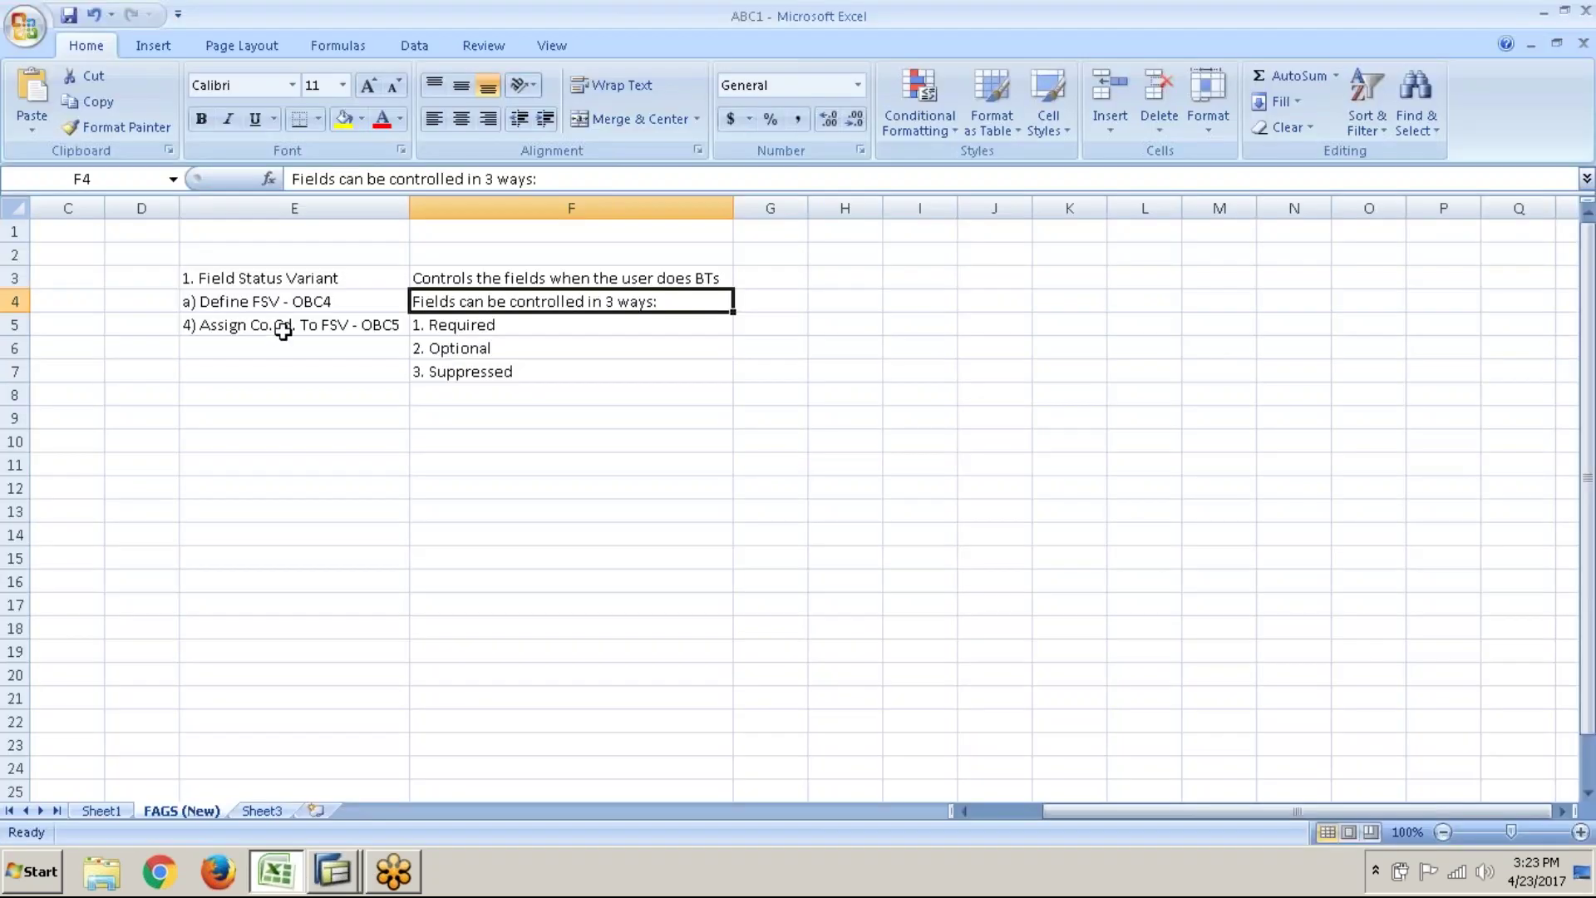
pyautogui.click(507, 349)
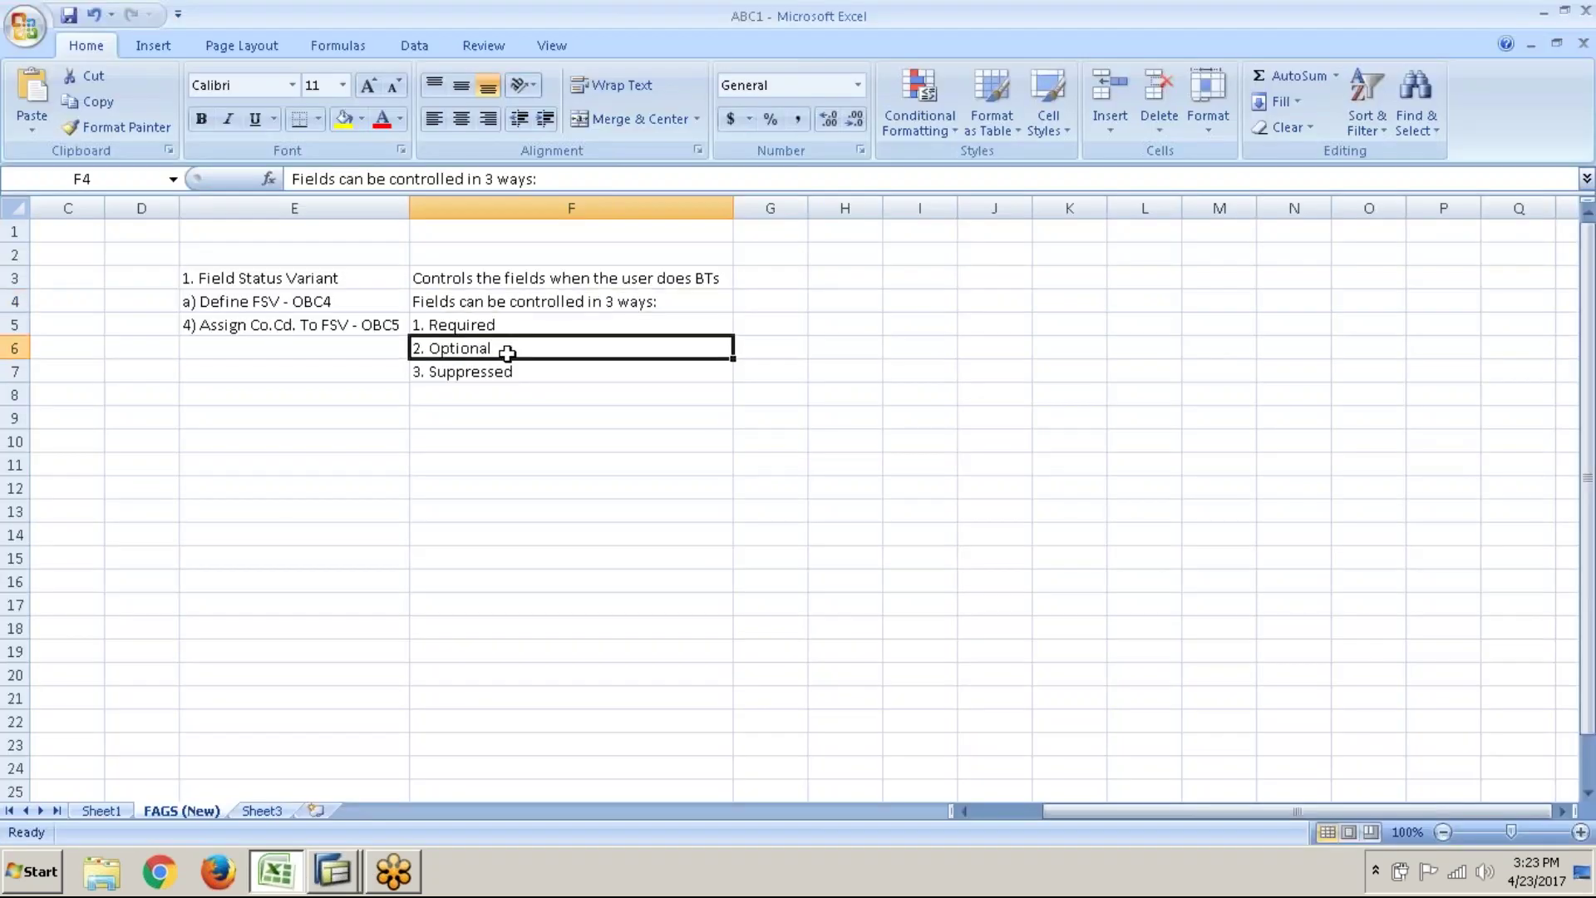
pyautogui.click(426, 392)
pyautogui.click(302, 408)
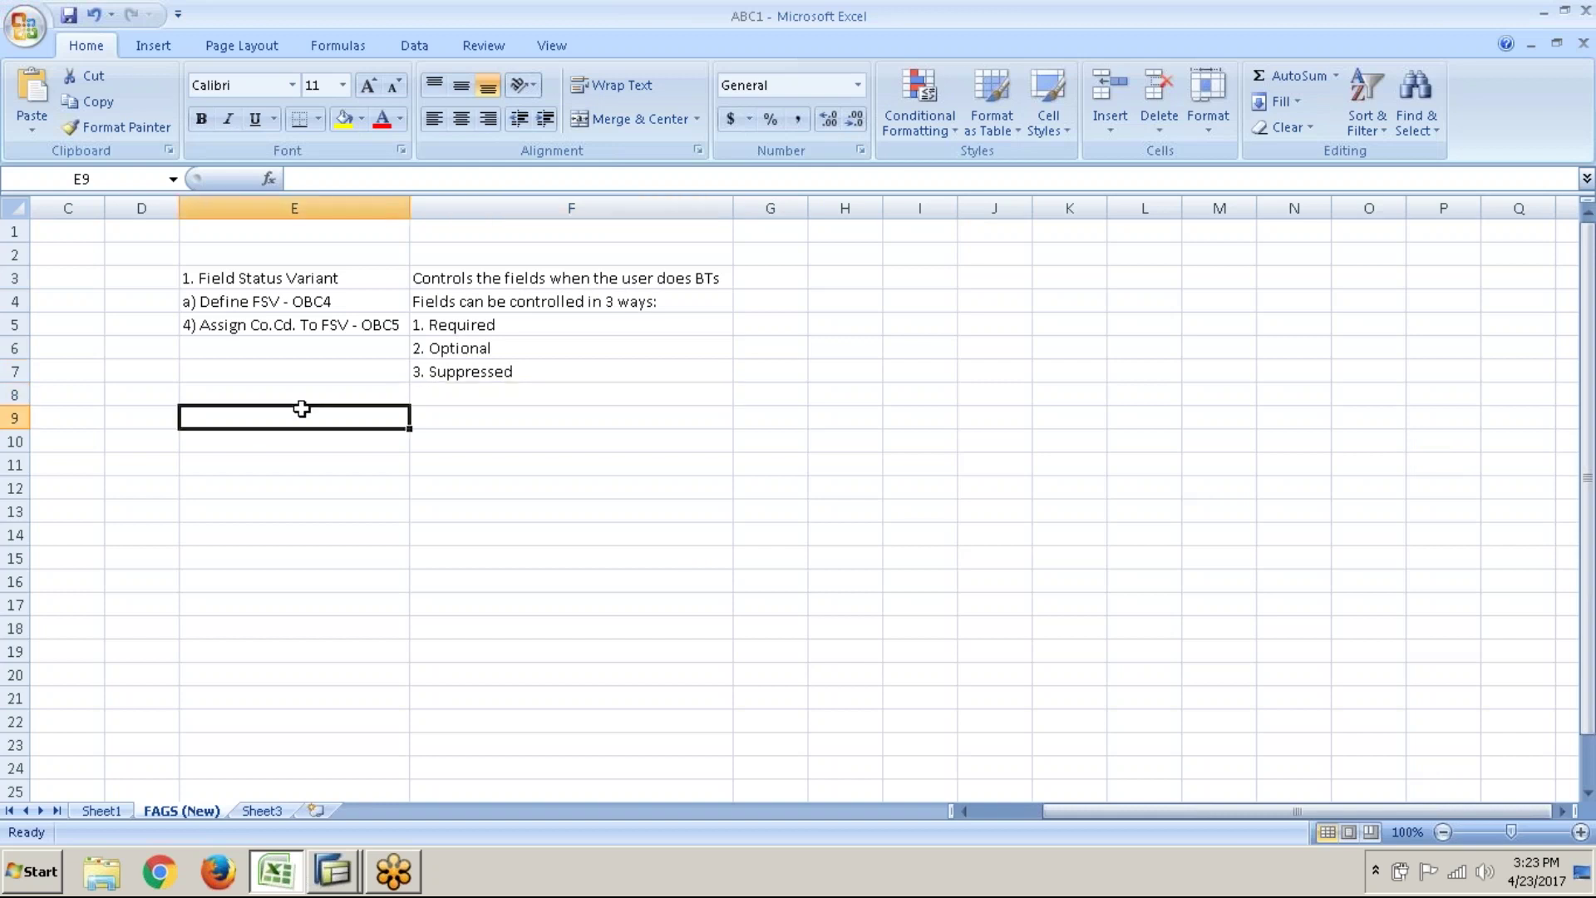
pyautogui.click(314, 302)
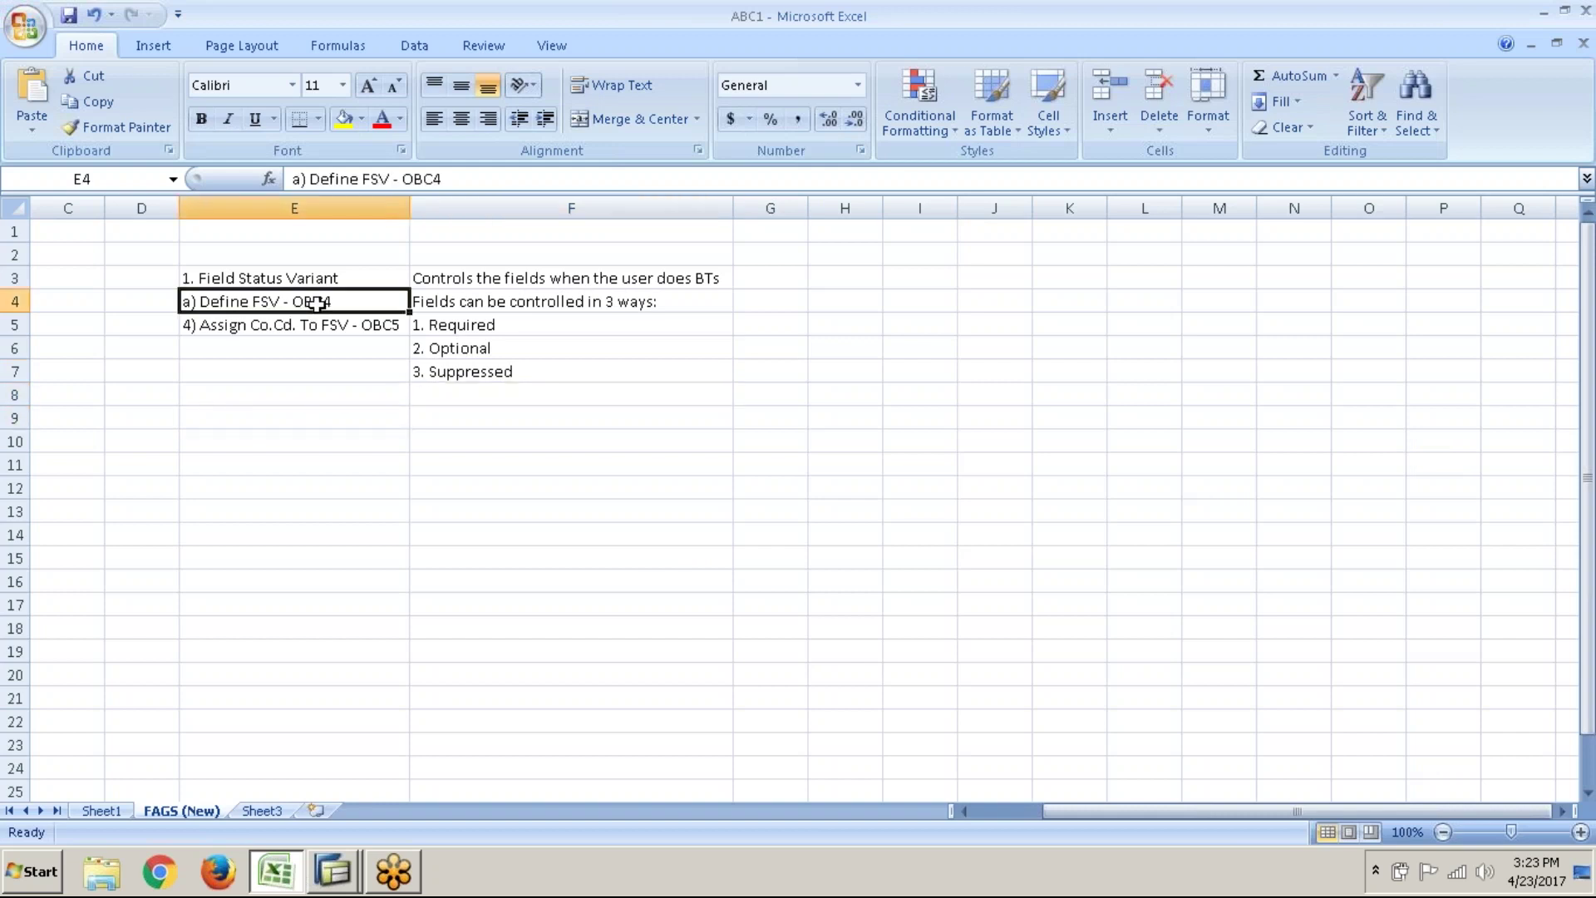
# - Return to the F-02 posting in SAP, leave the line item, and close its session without posting
pyautogui.hotkey('alt', 'Tab')
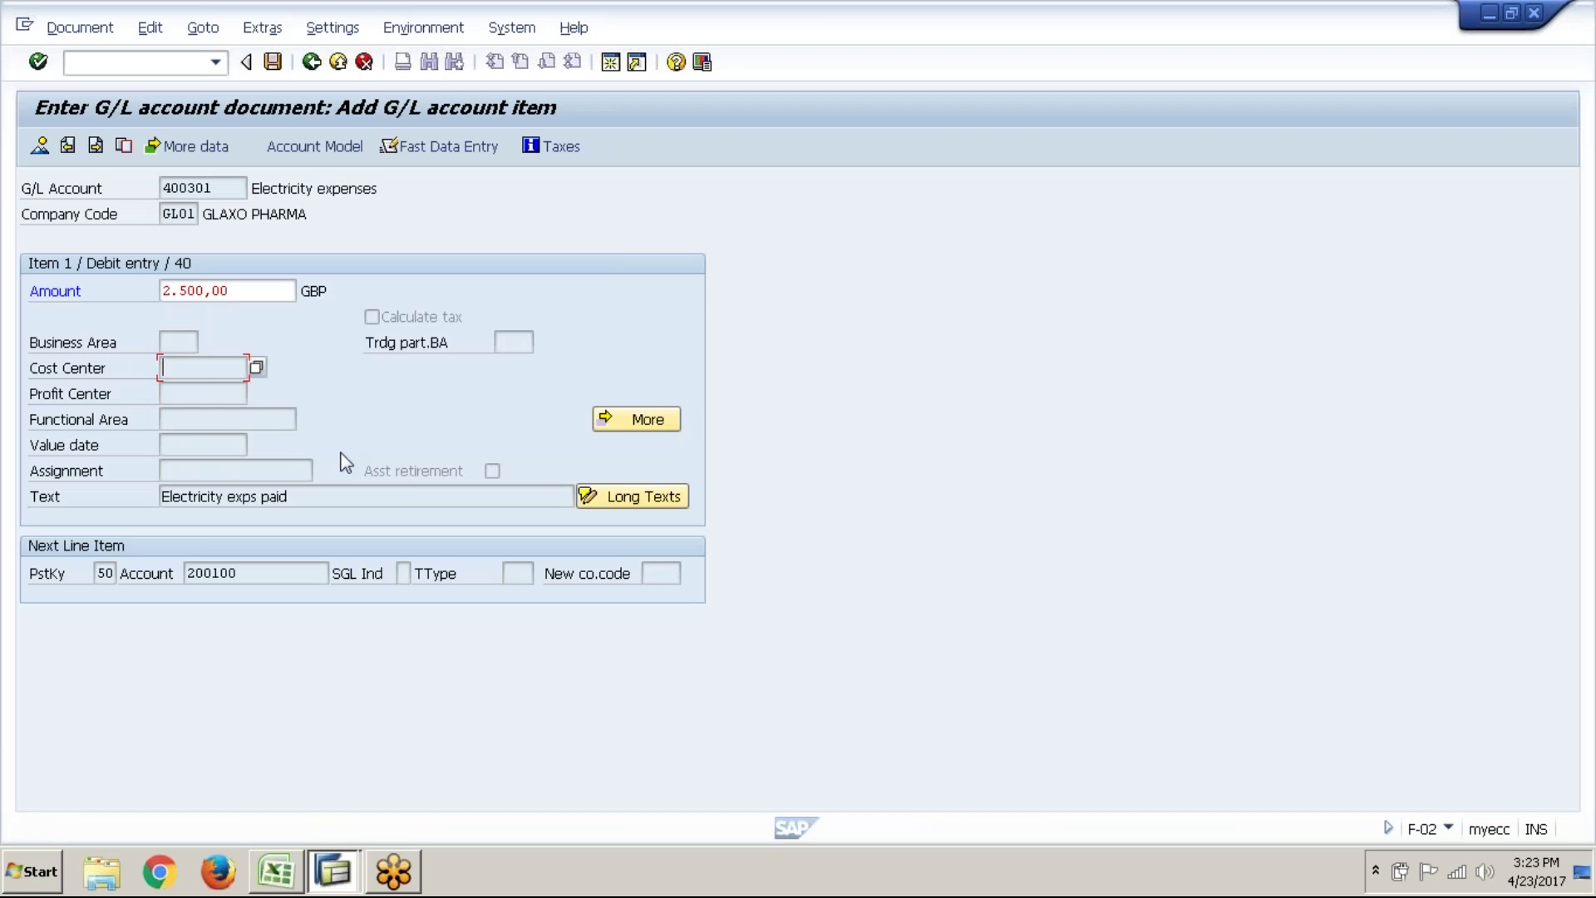
pyautogui.click(312, 63)
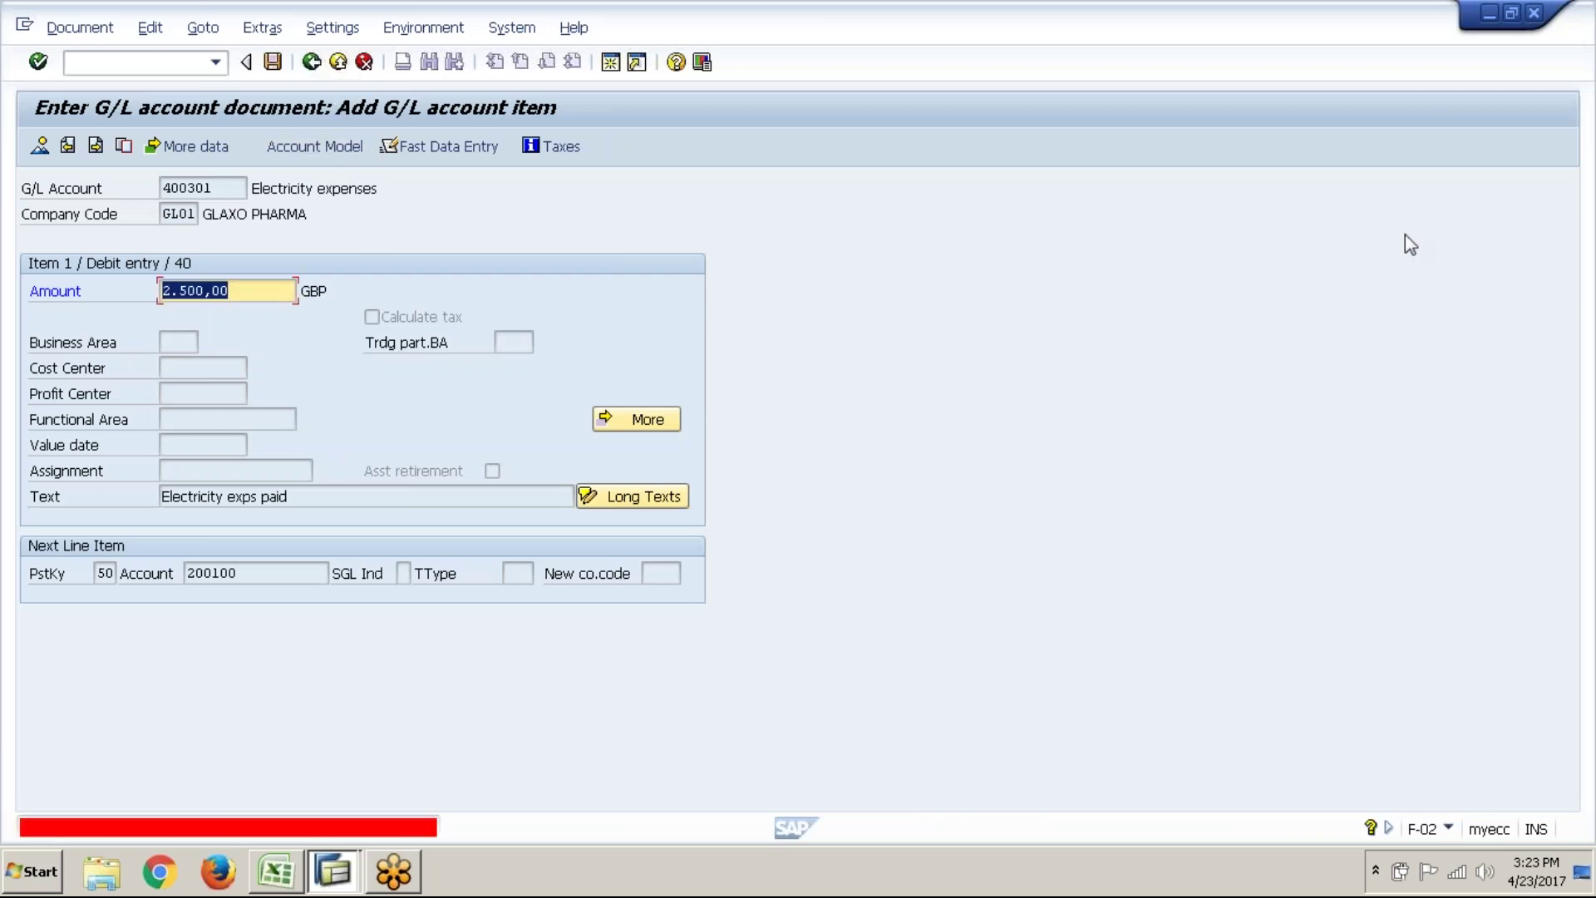
pyautogui.click(1534, 15)
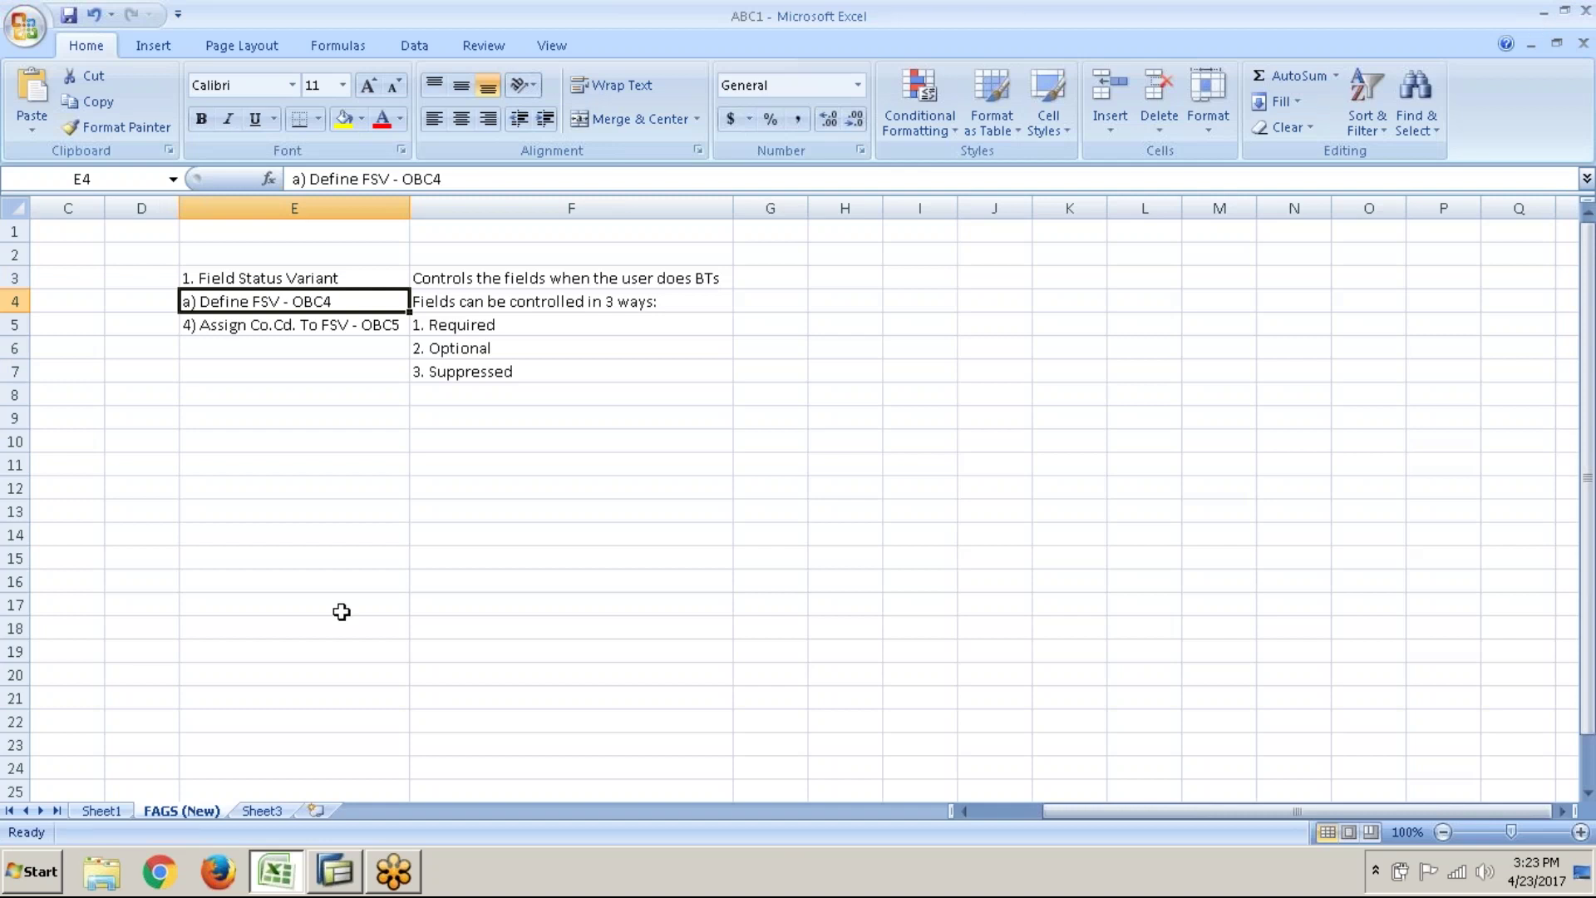
# - Switch to the SAP implementation guide session and execute the Define Field Status Variants activity
pyautogui.click(337, 873)
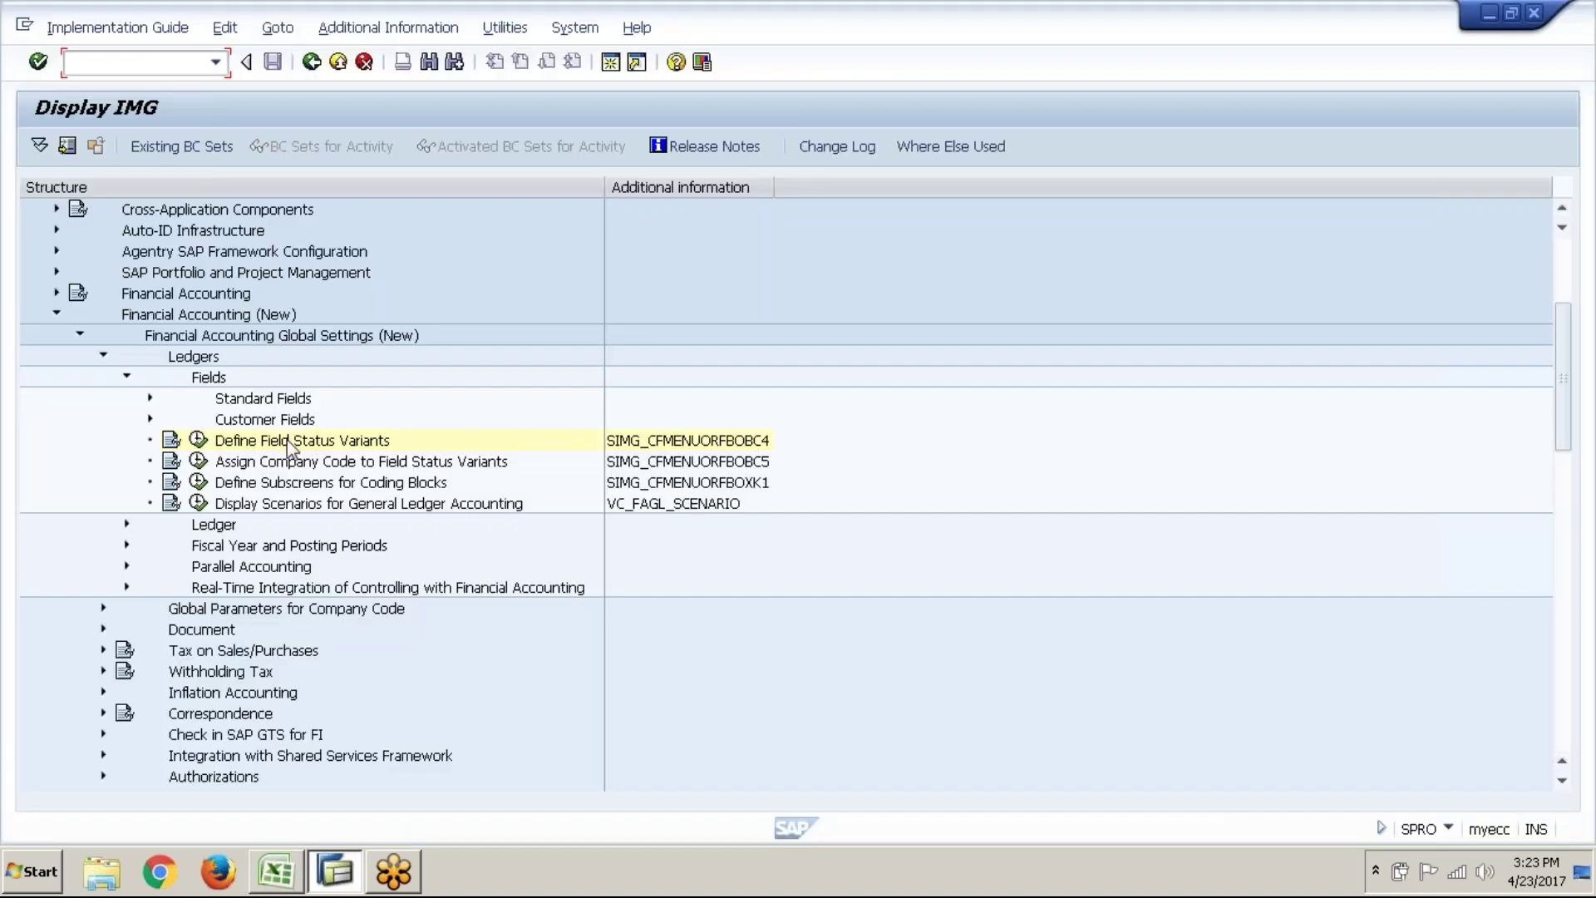
pyautogui.click(288, 446)
pyautogui.click(200, 441)
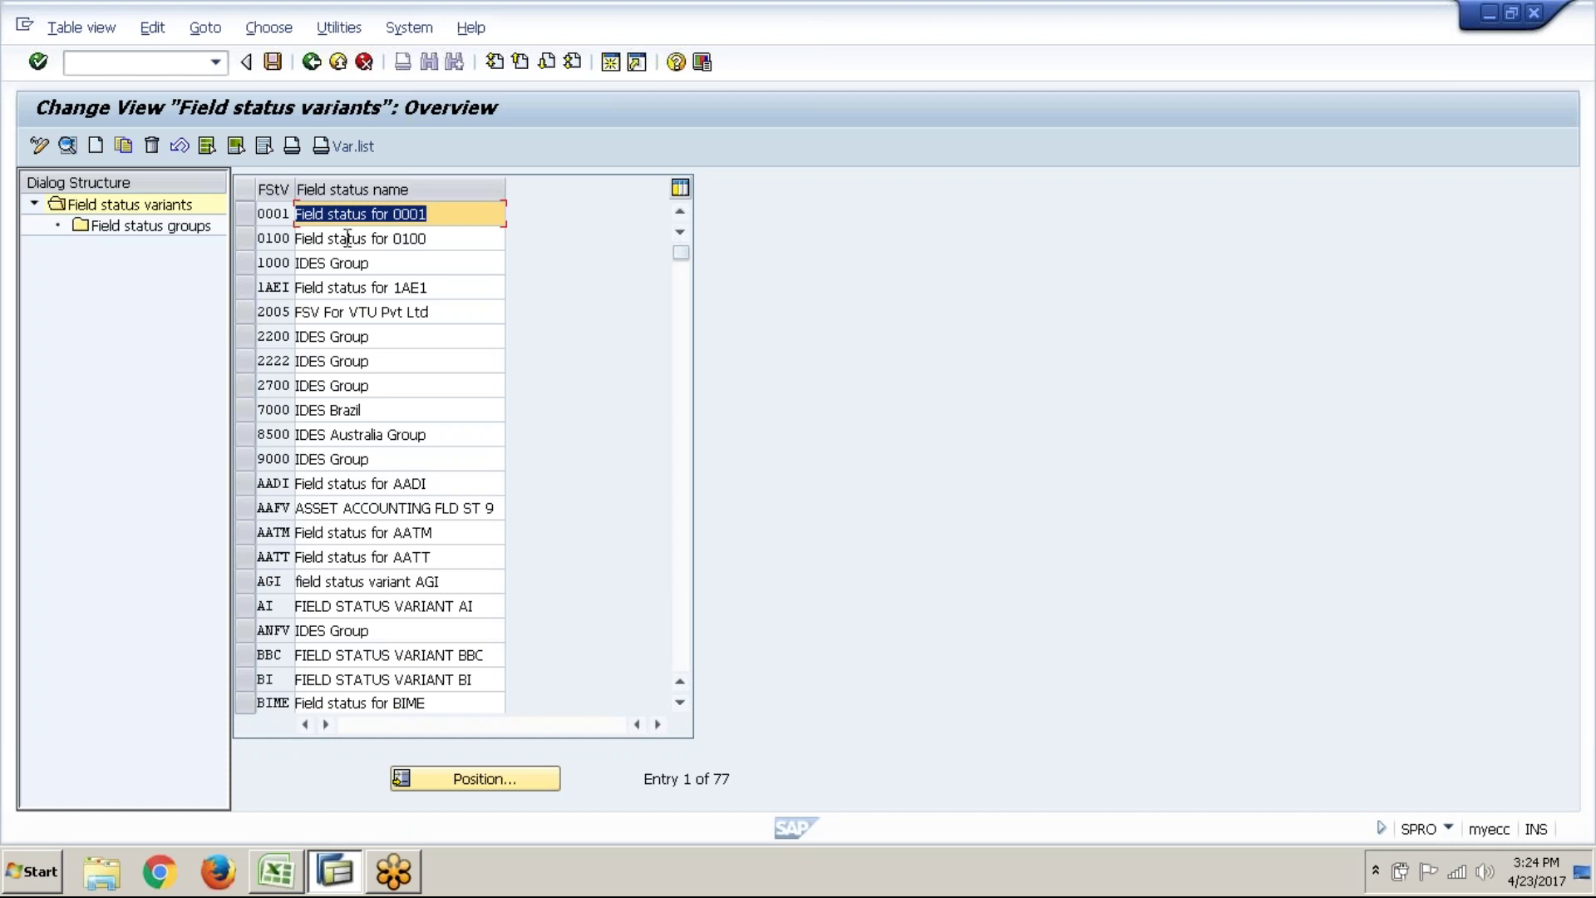
# - Examine the existing field status variants in the overview, from 0001 through 9000, marking and unmarking individual entries
pyautogui.click(243, 214)
pyautogui.click(243, 213)
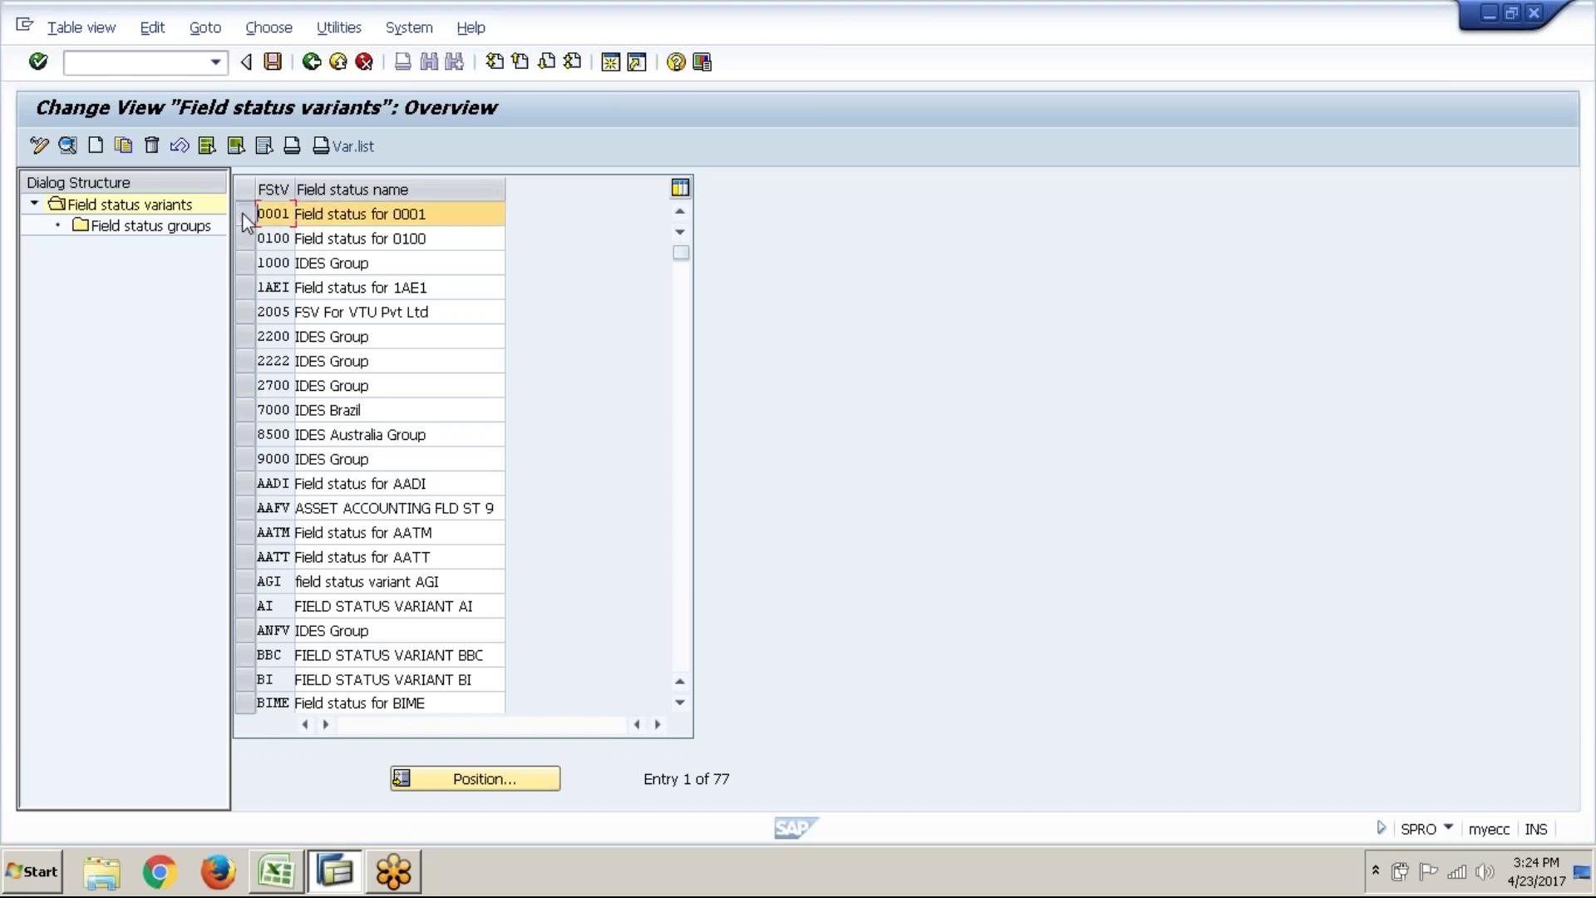
pyautogui.click(242, 236)
pyautogui.click(243, 216)
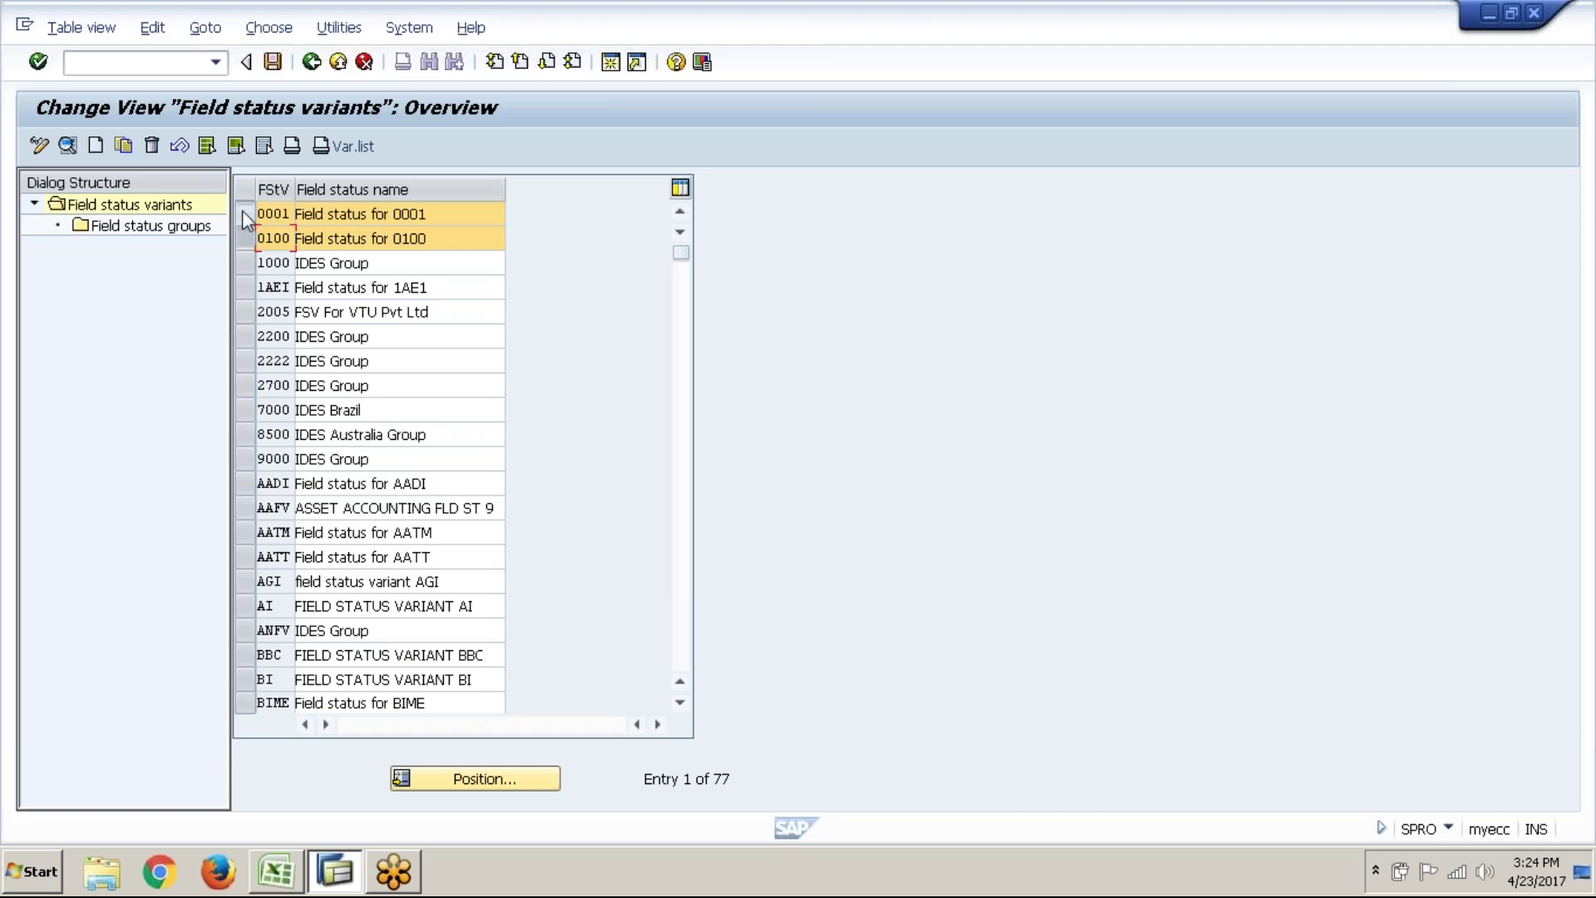
pyautogui.click(247, 241)
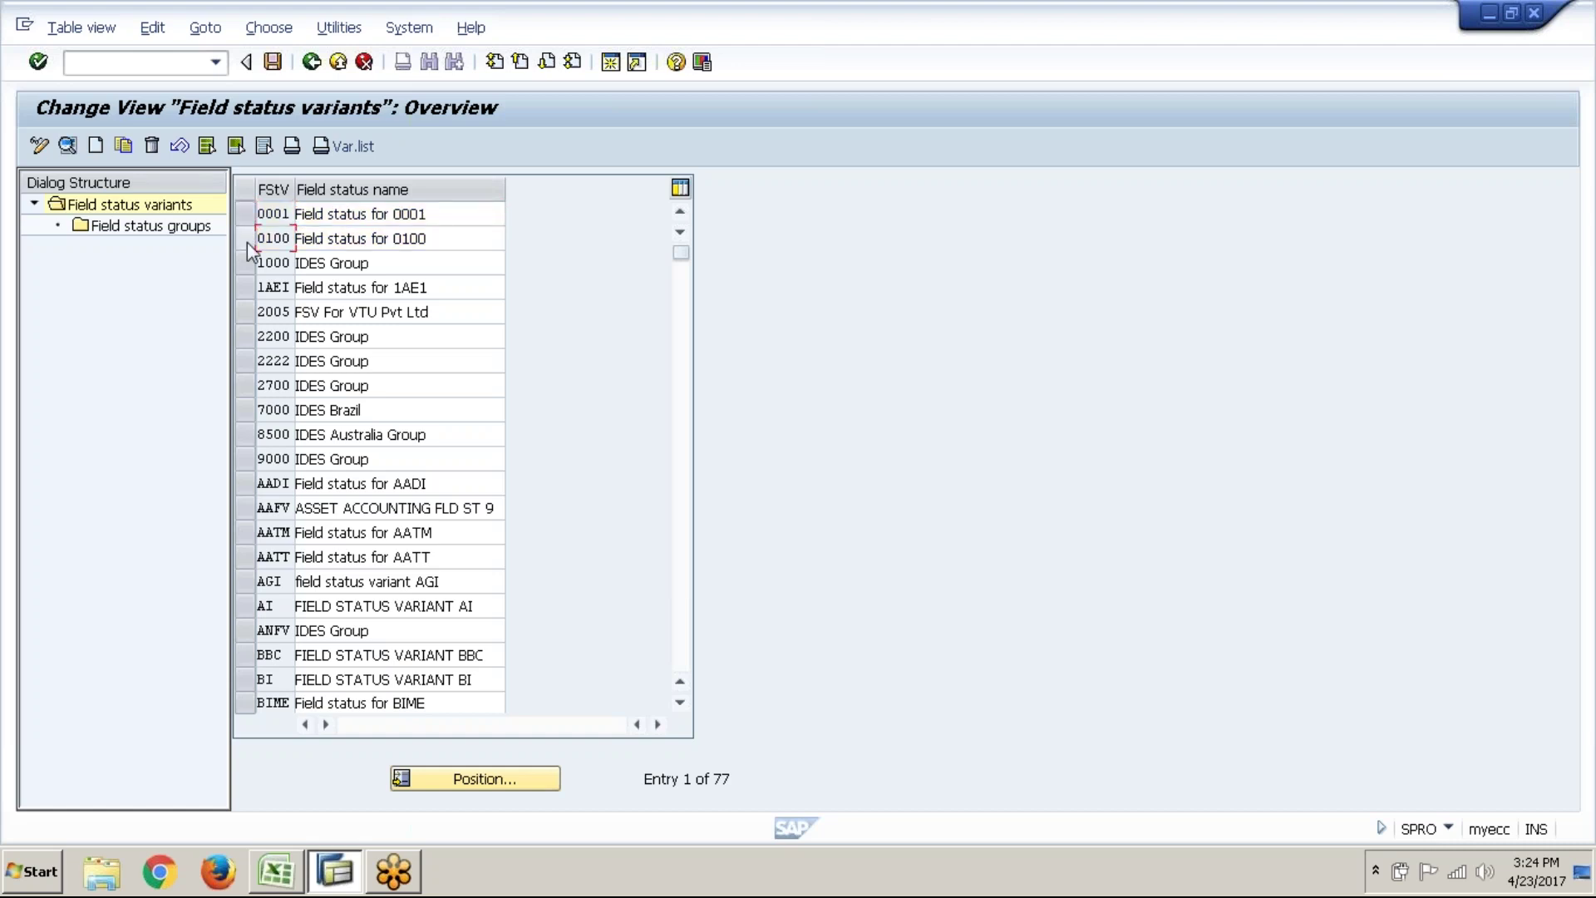
pyautogui.click(285, 263)
pyautogui.click(264, 336)
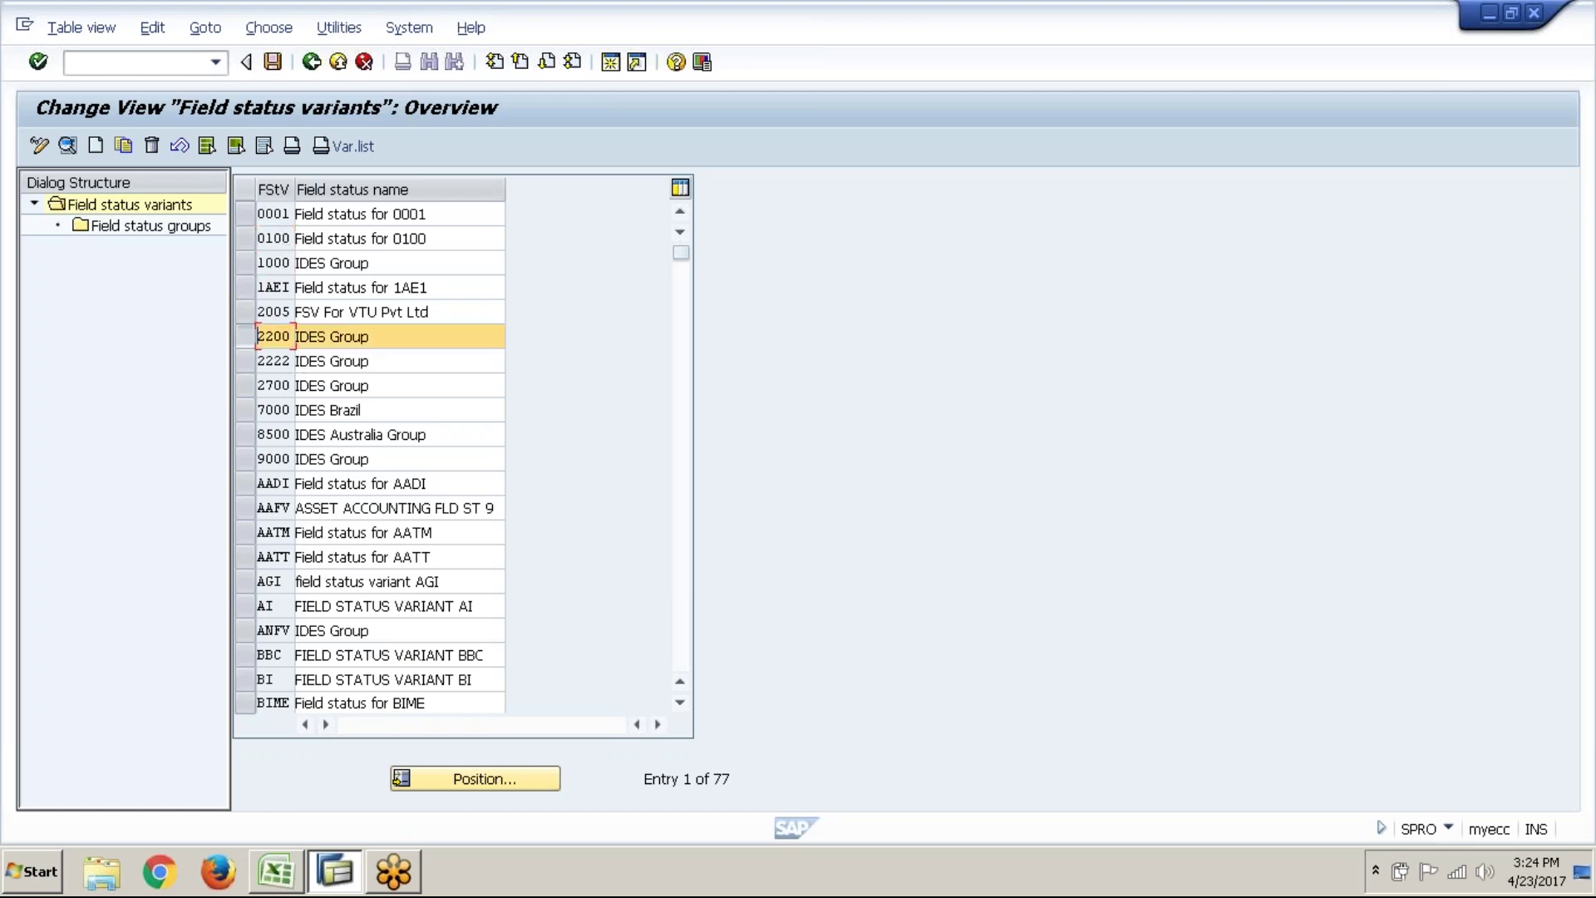
pyautogui.click(255, 387)
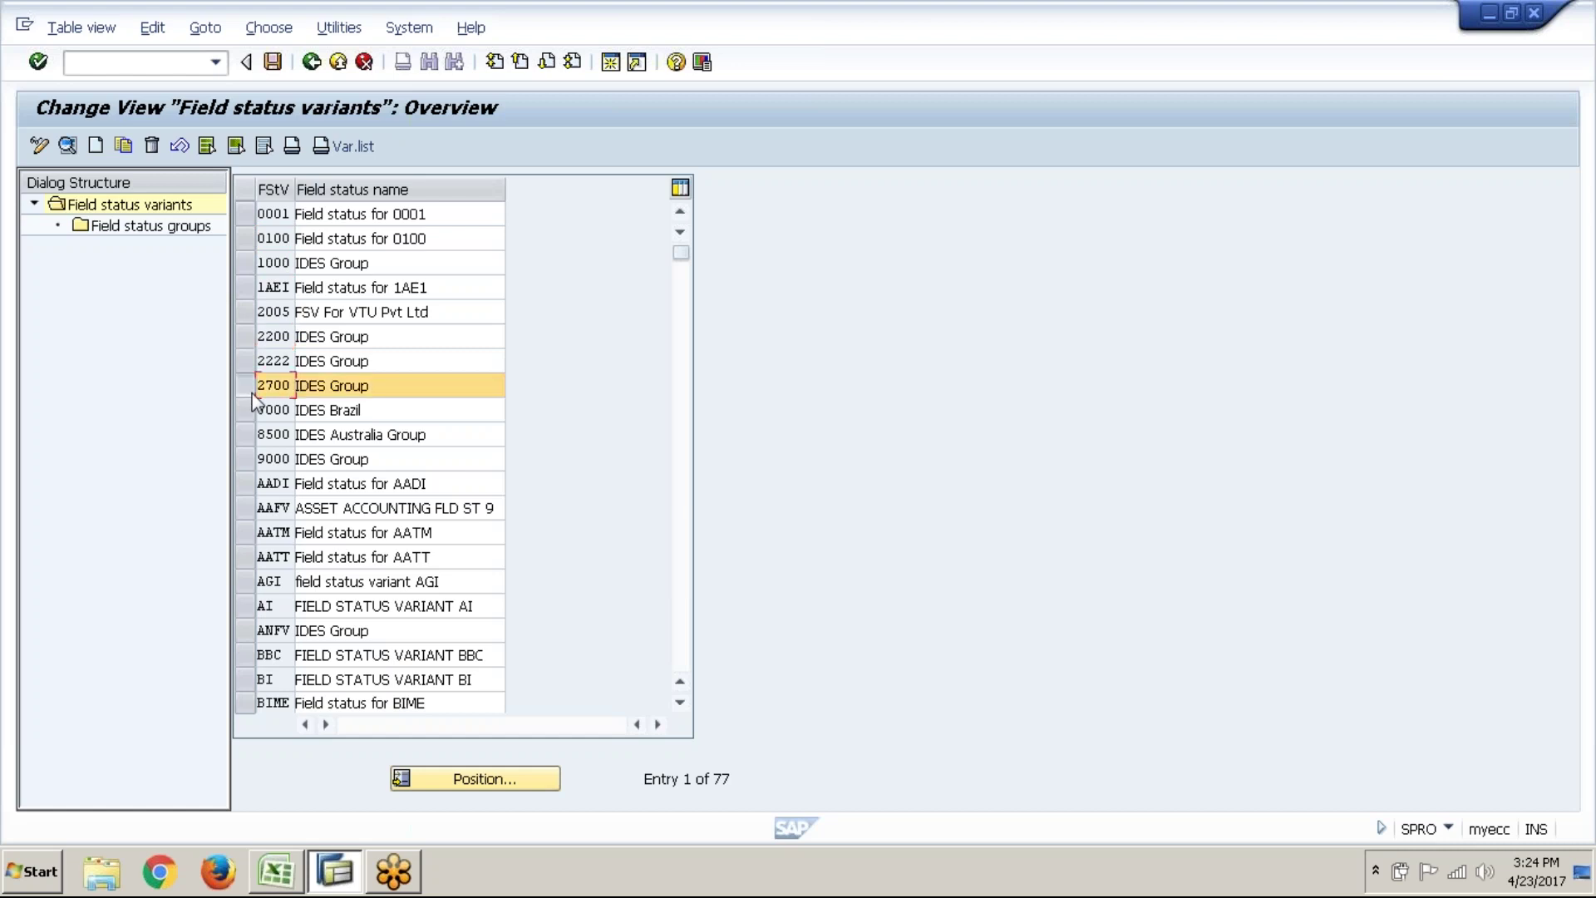
pyautogui.click(248, 440)
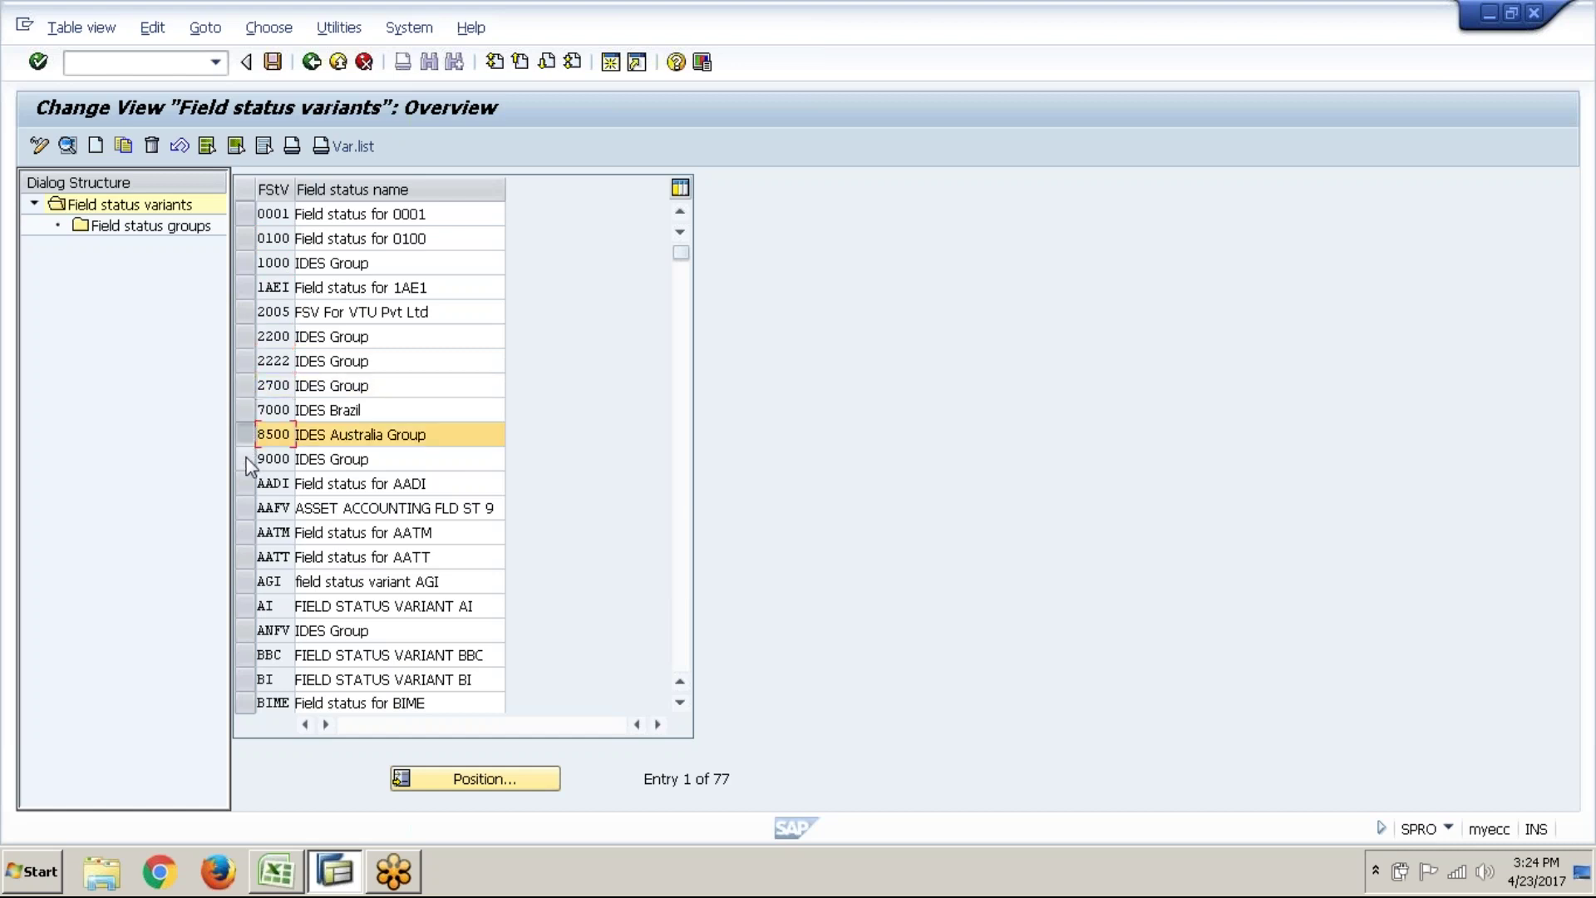
pyautogui.click(249, 459)
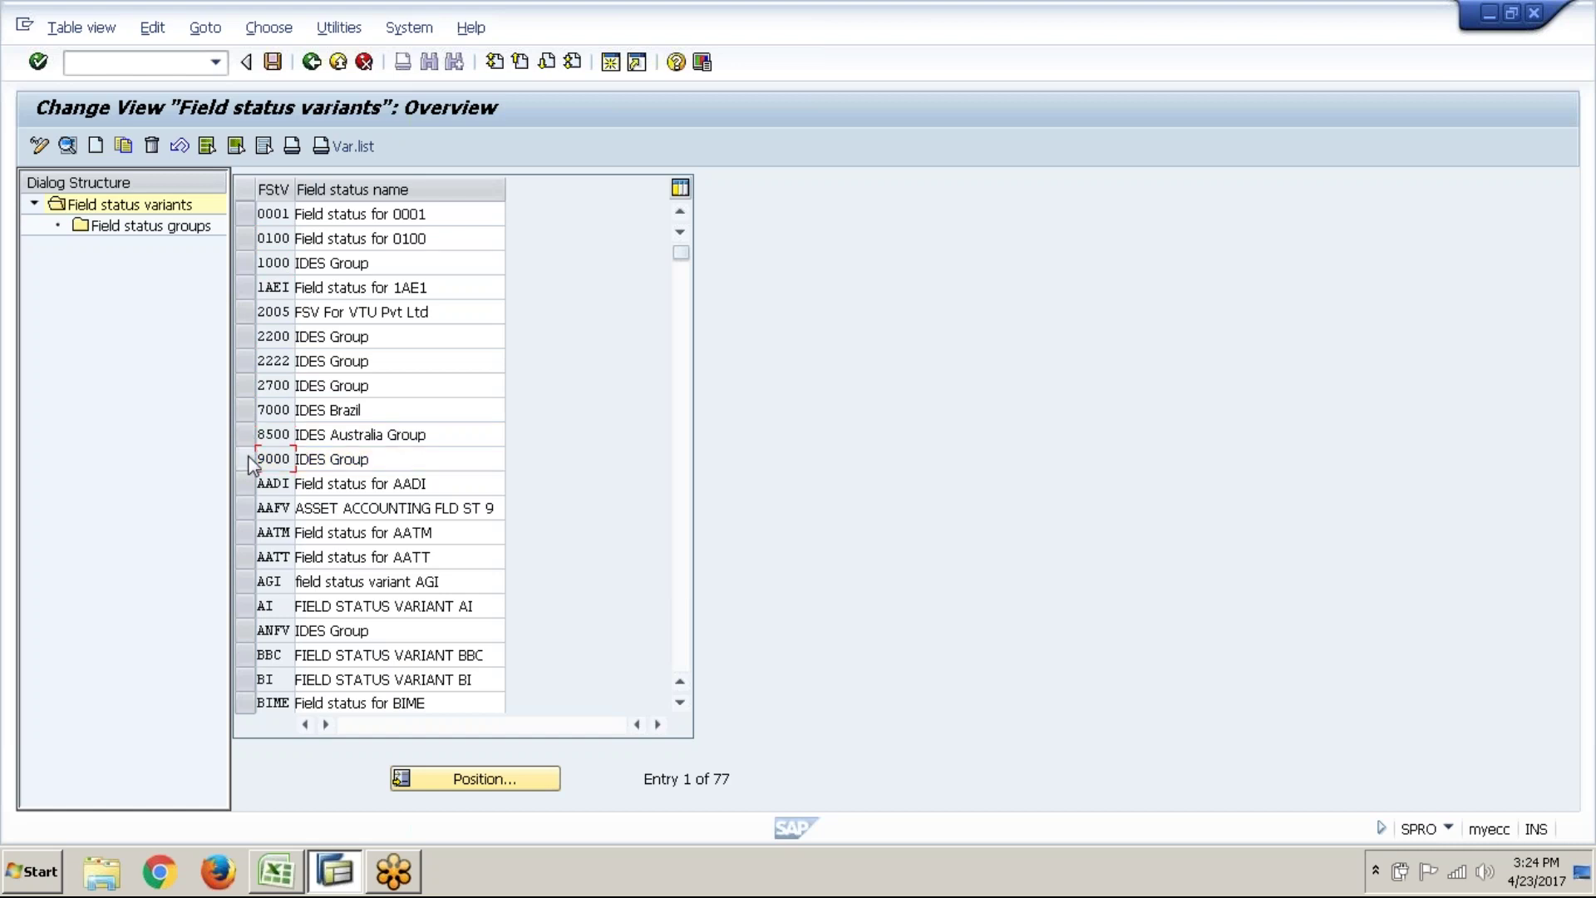
# - Open the field status groups of variant 1000 and display the field status of group G001, General (with text, allocation)
pyautogui.click(249, 271)
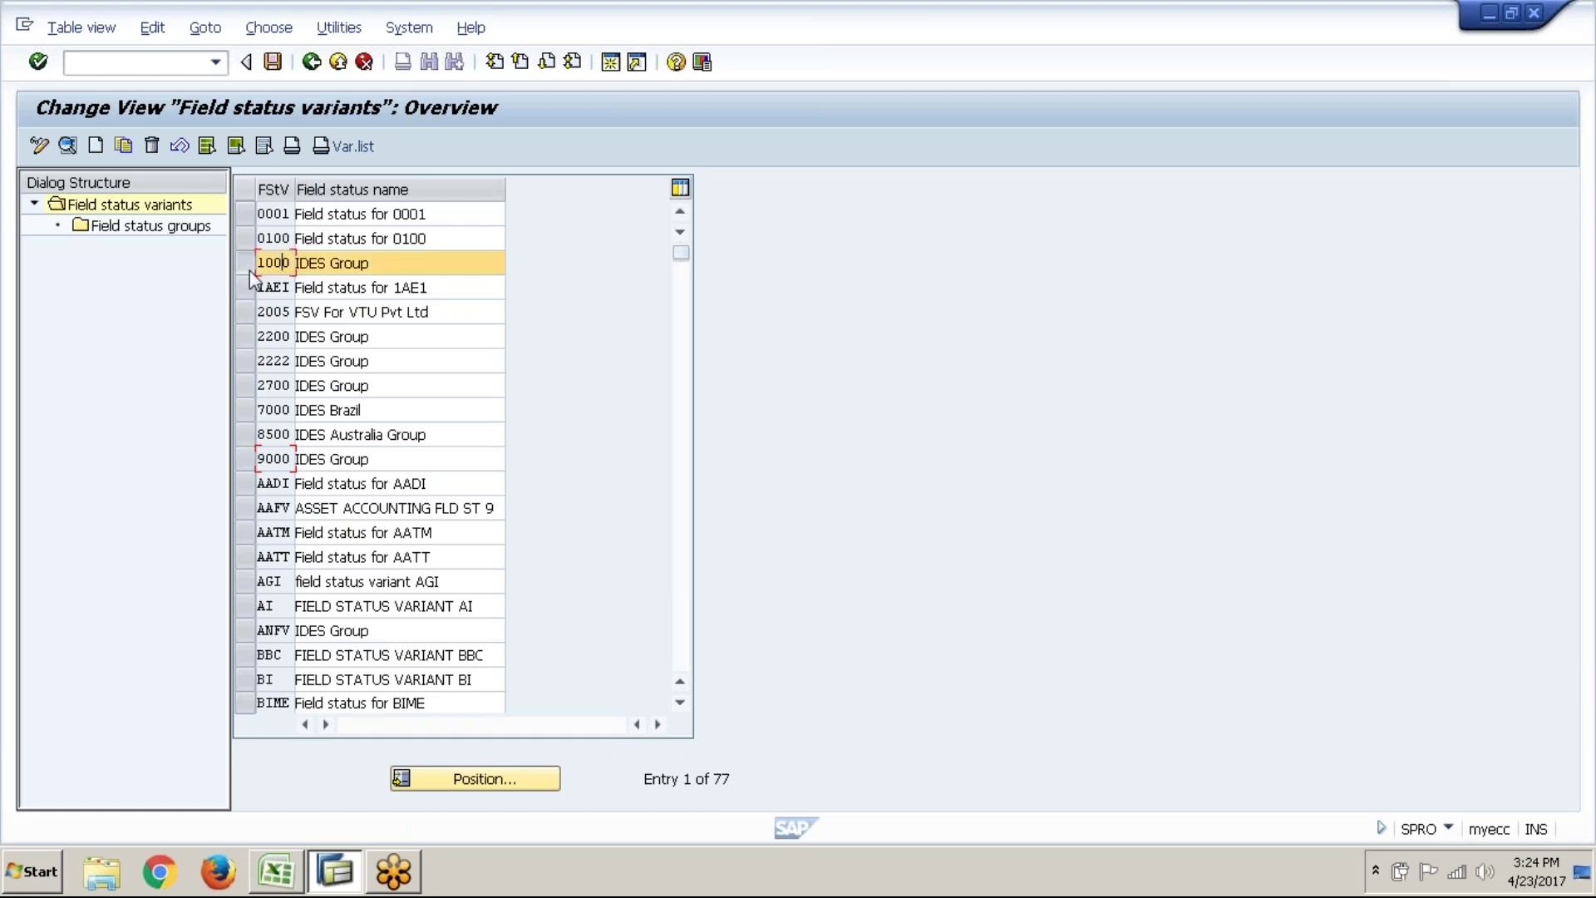
pyautogui.doubleClick(181, 233)
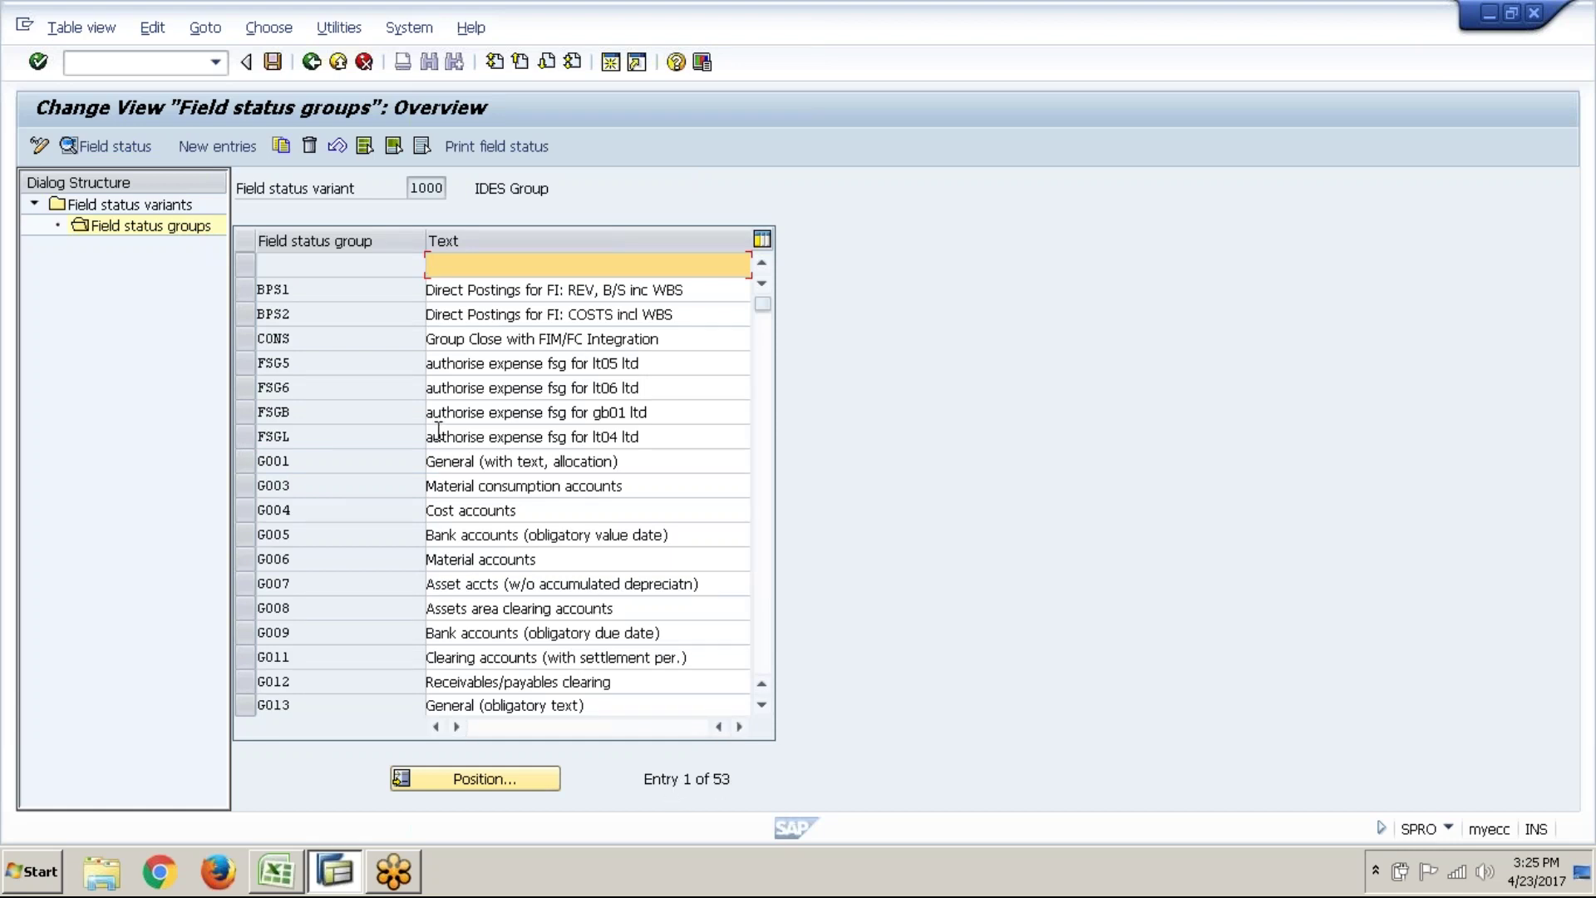
pyautogui.click(280, 470)
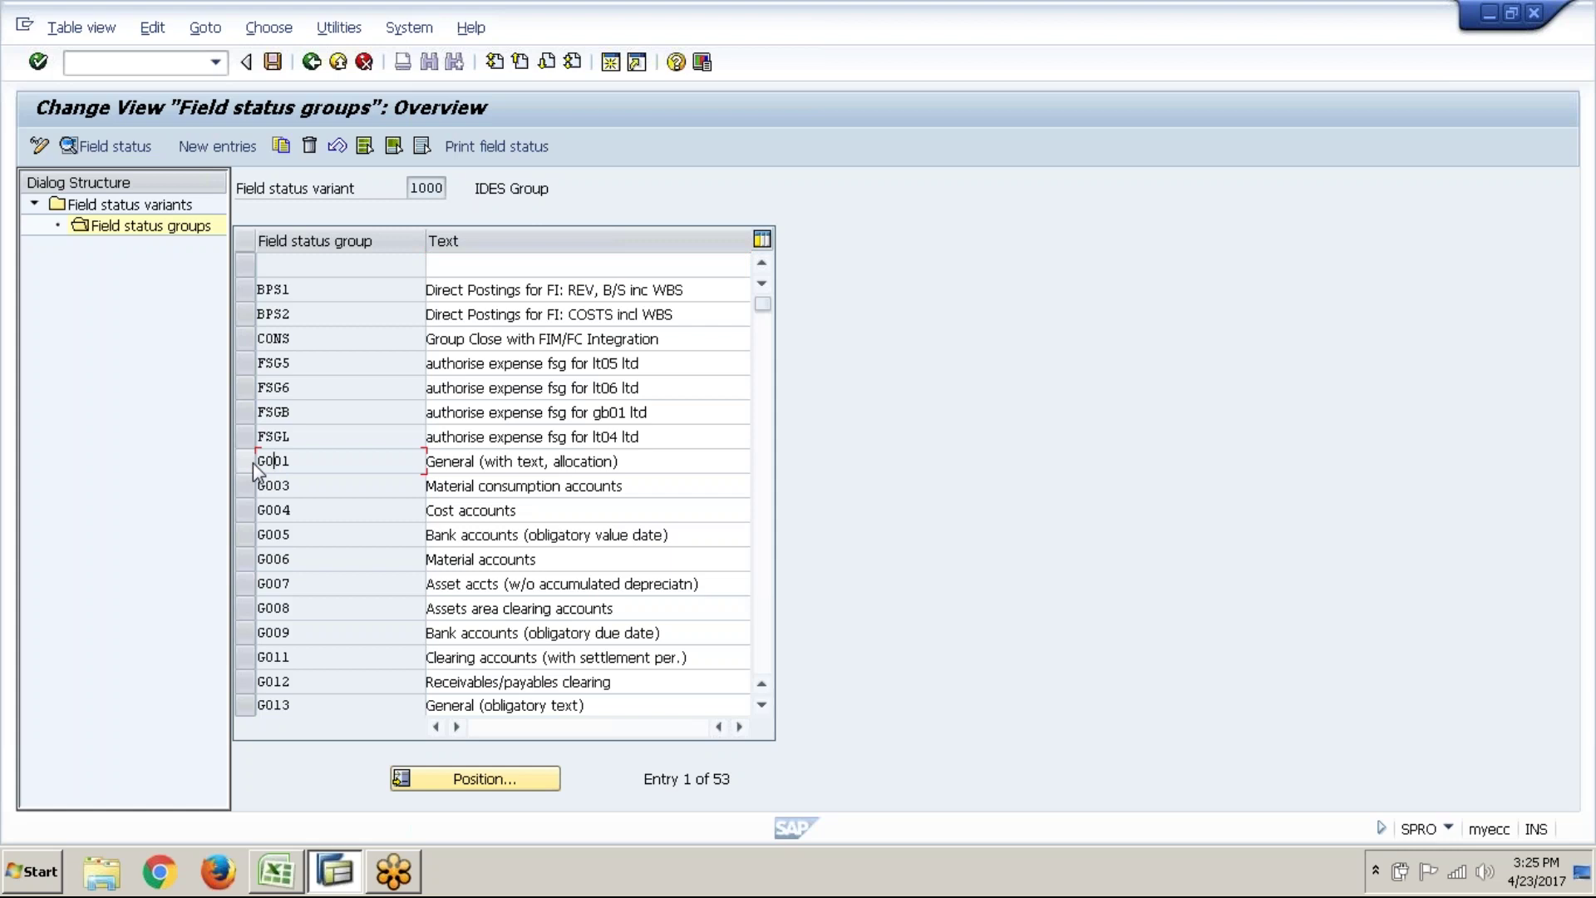
pyautogui.click(253, 462)
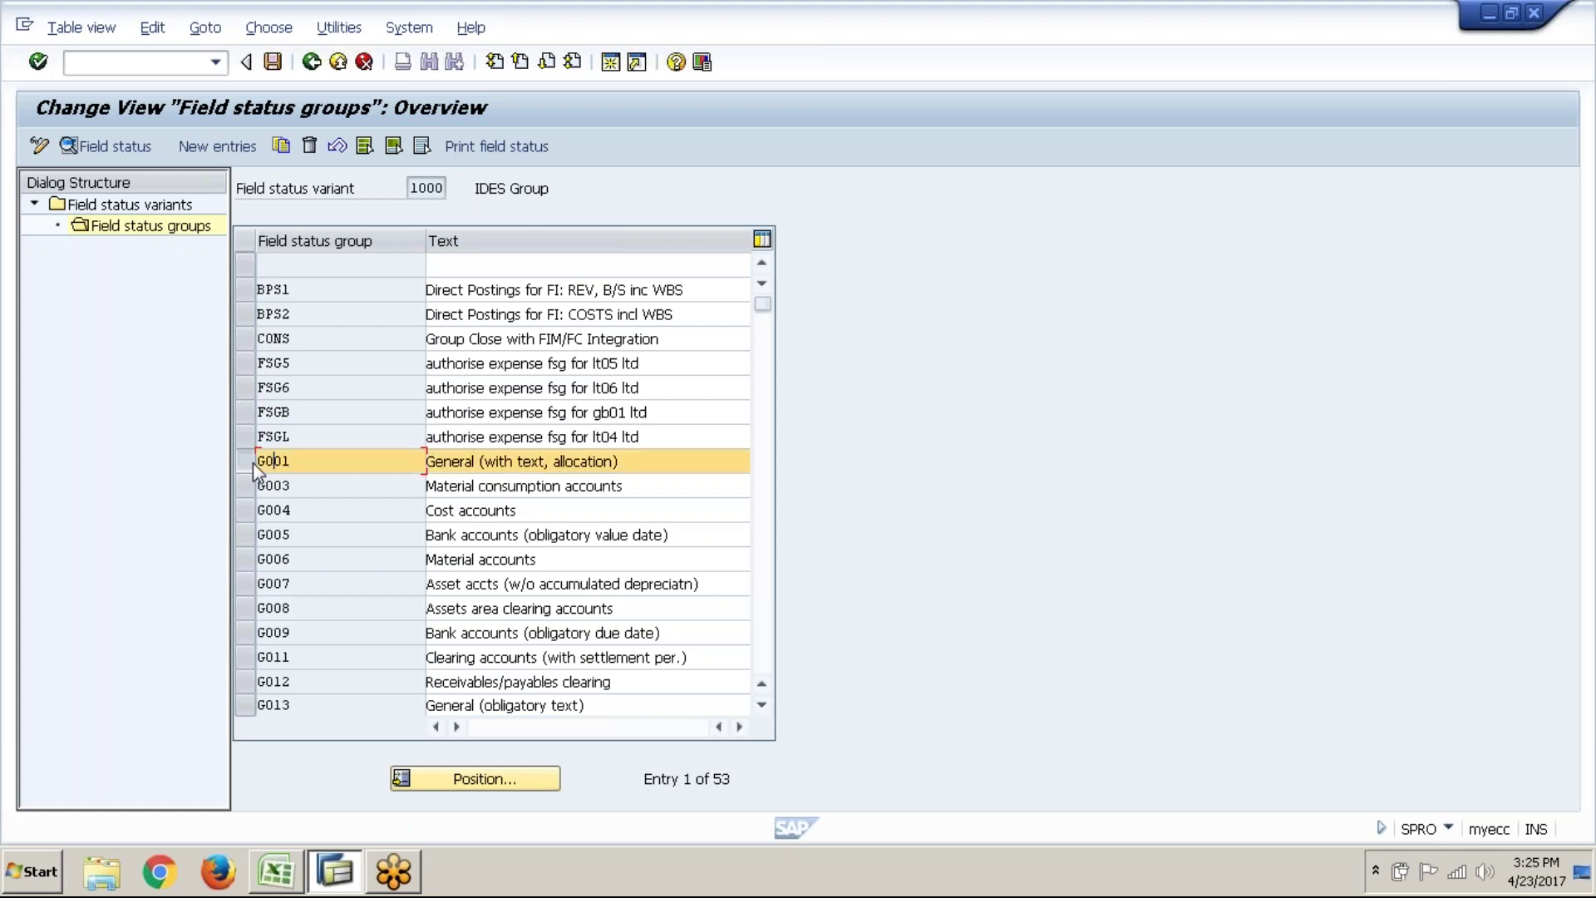
pyautogui.click(123, 148)
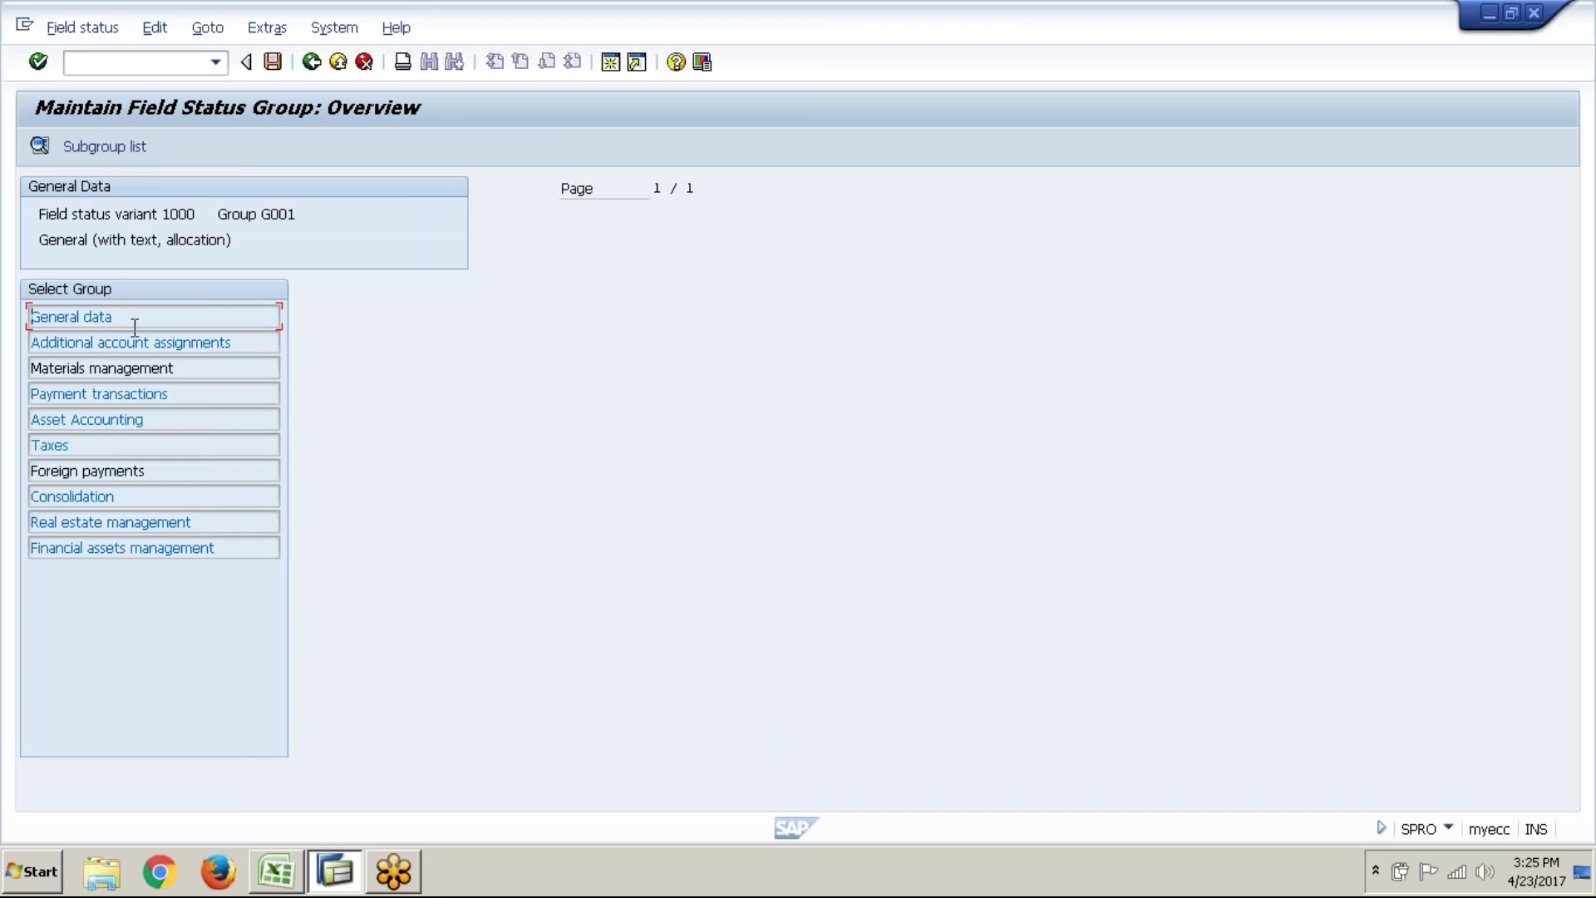
# - Examine the General data and Additional account assignments settings of group G001, and return to the field status variants overview
pyautogui.doubleClick(71, 317)
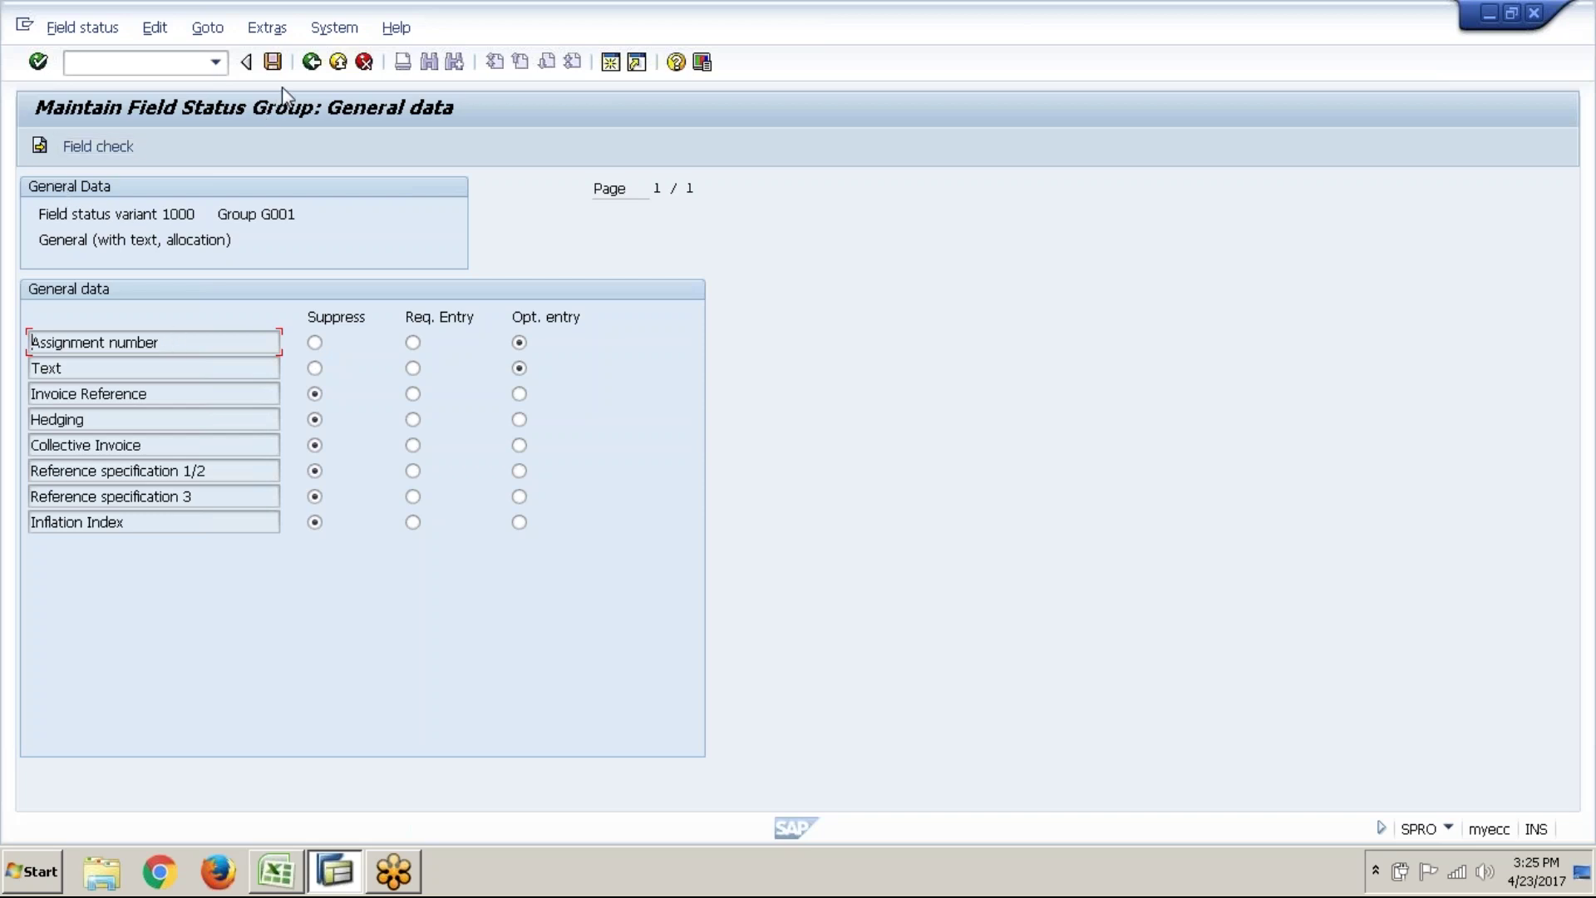
pyautogui.click(325, 72)
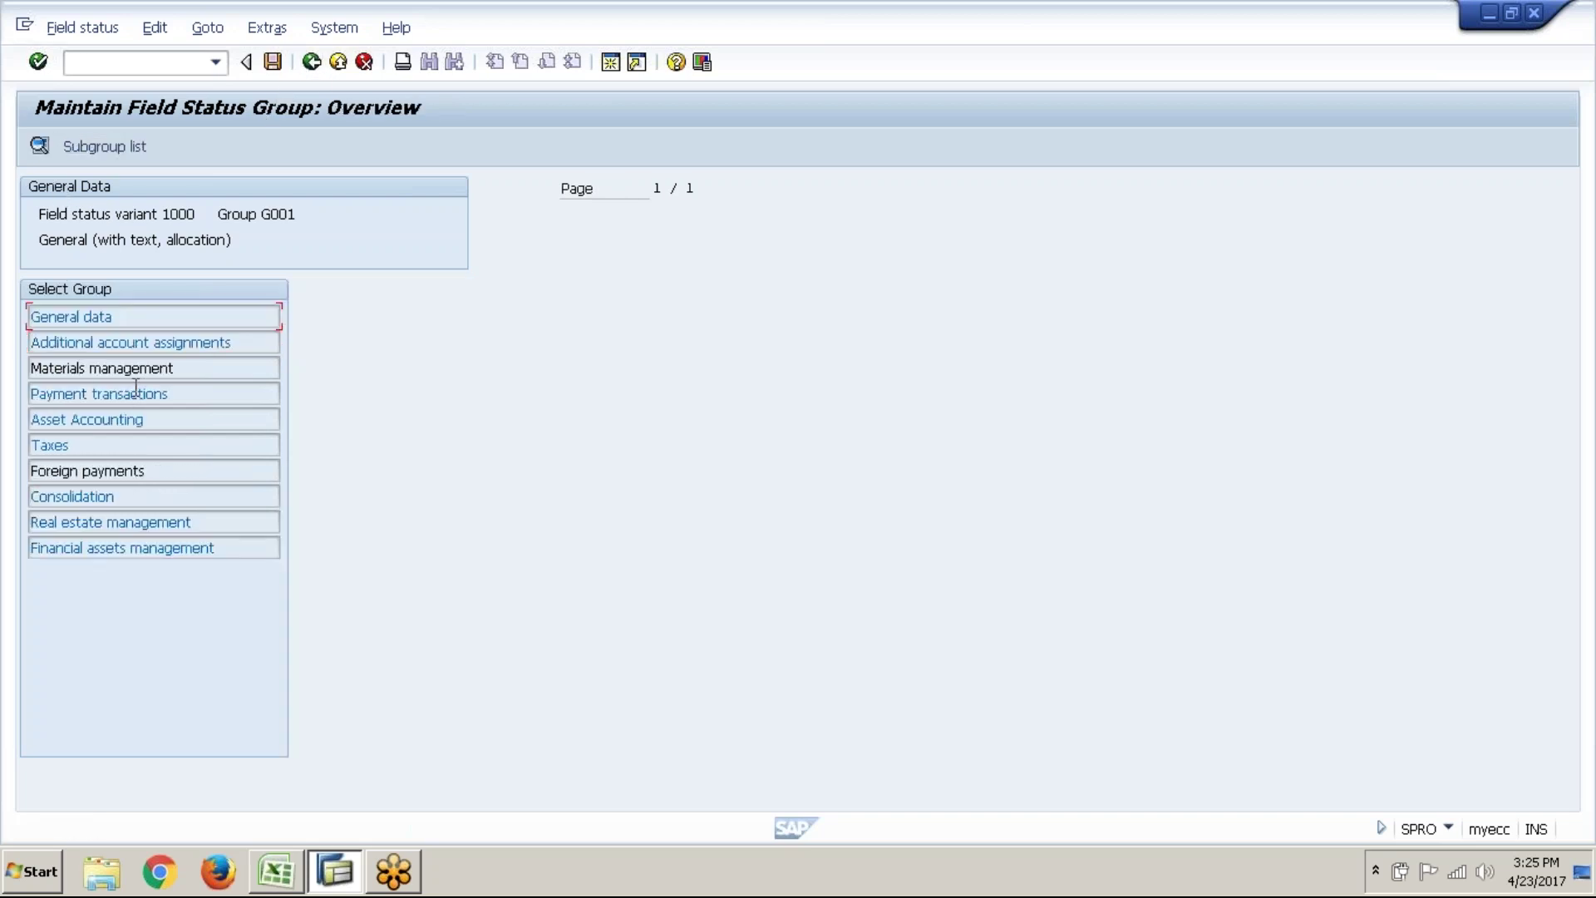
pyautogui.doubleClick(159, 344)
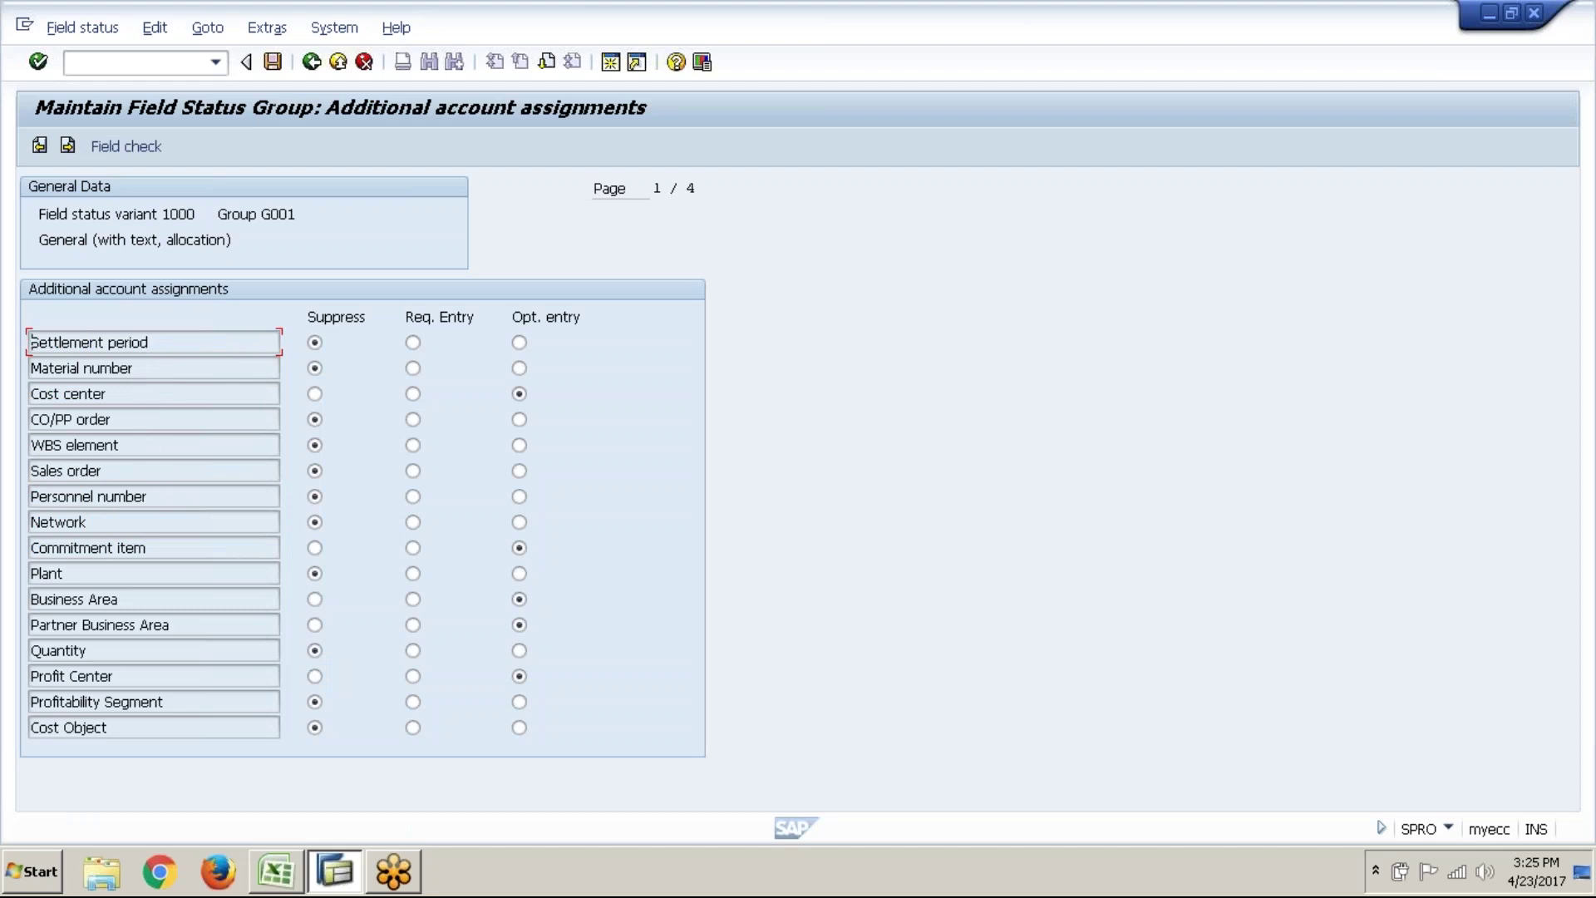
pyautogui.click(317, 67)
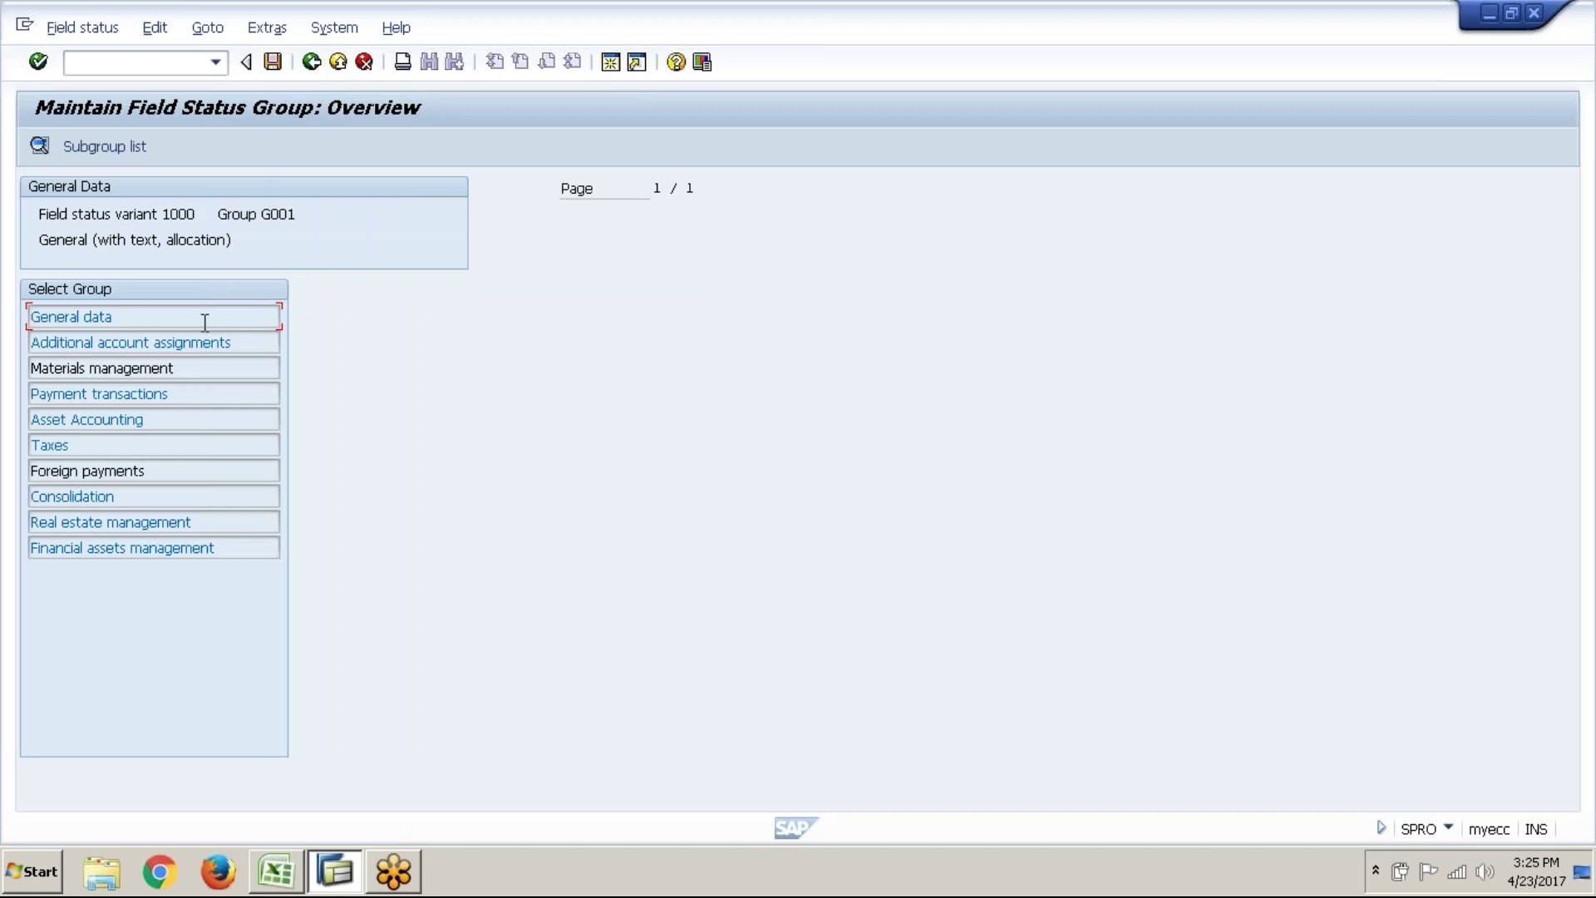
pyautogui.click(312, 63)
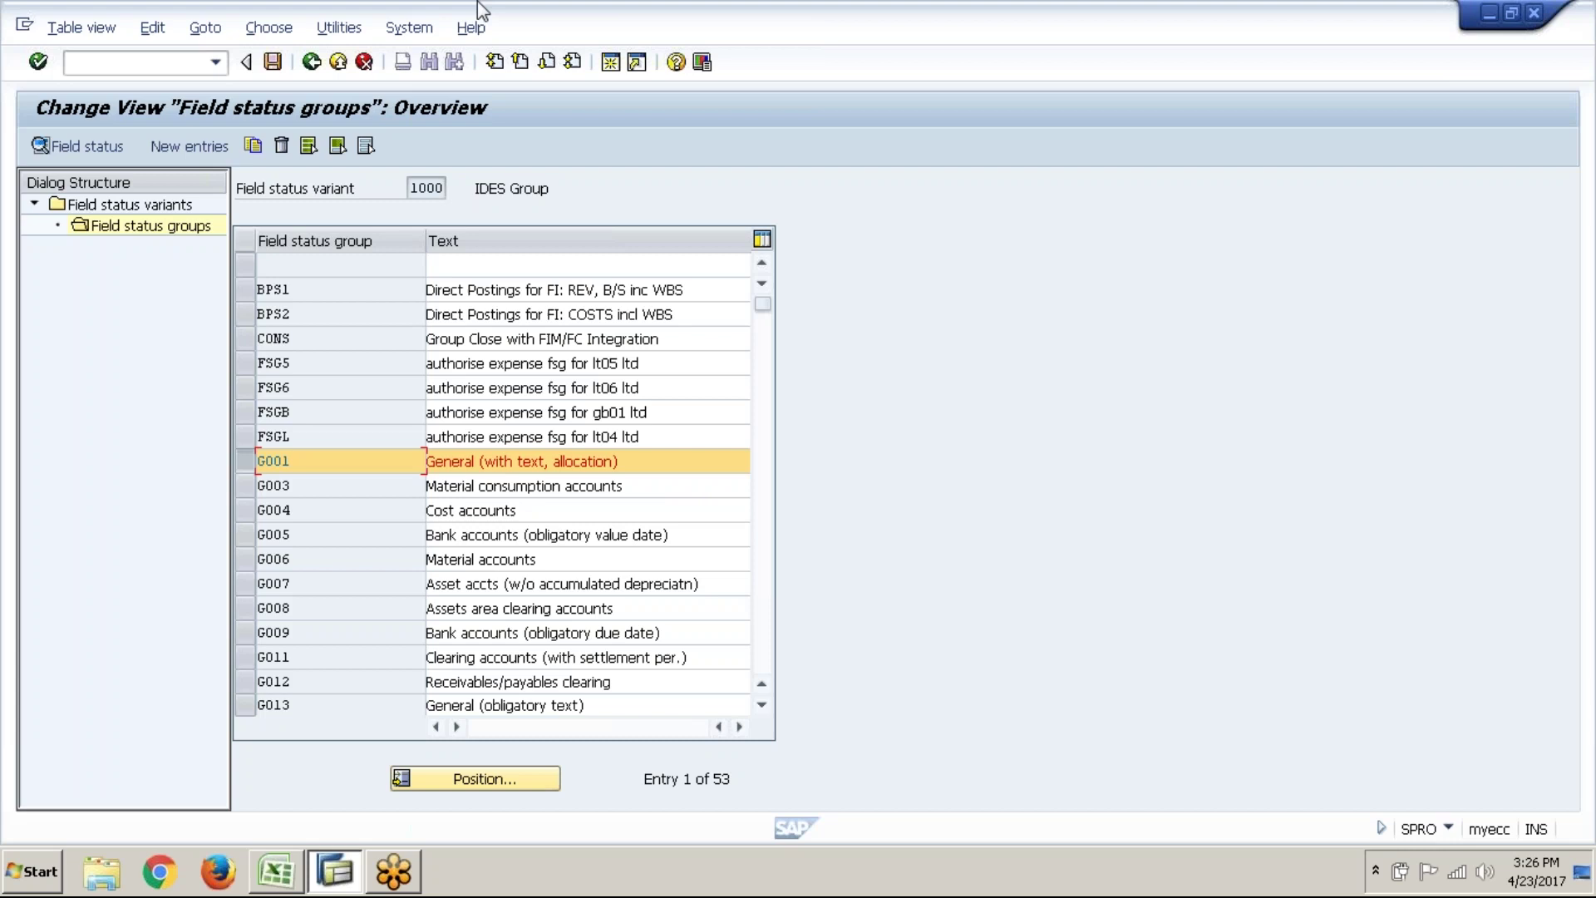
pyautogui.click(309, 64)
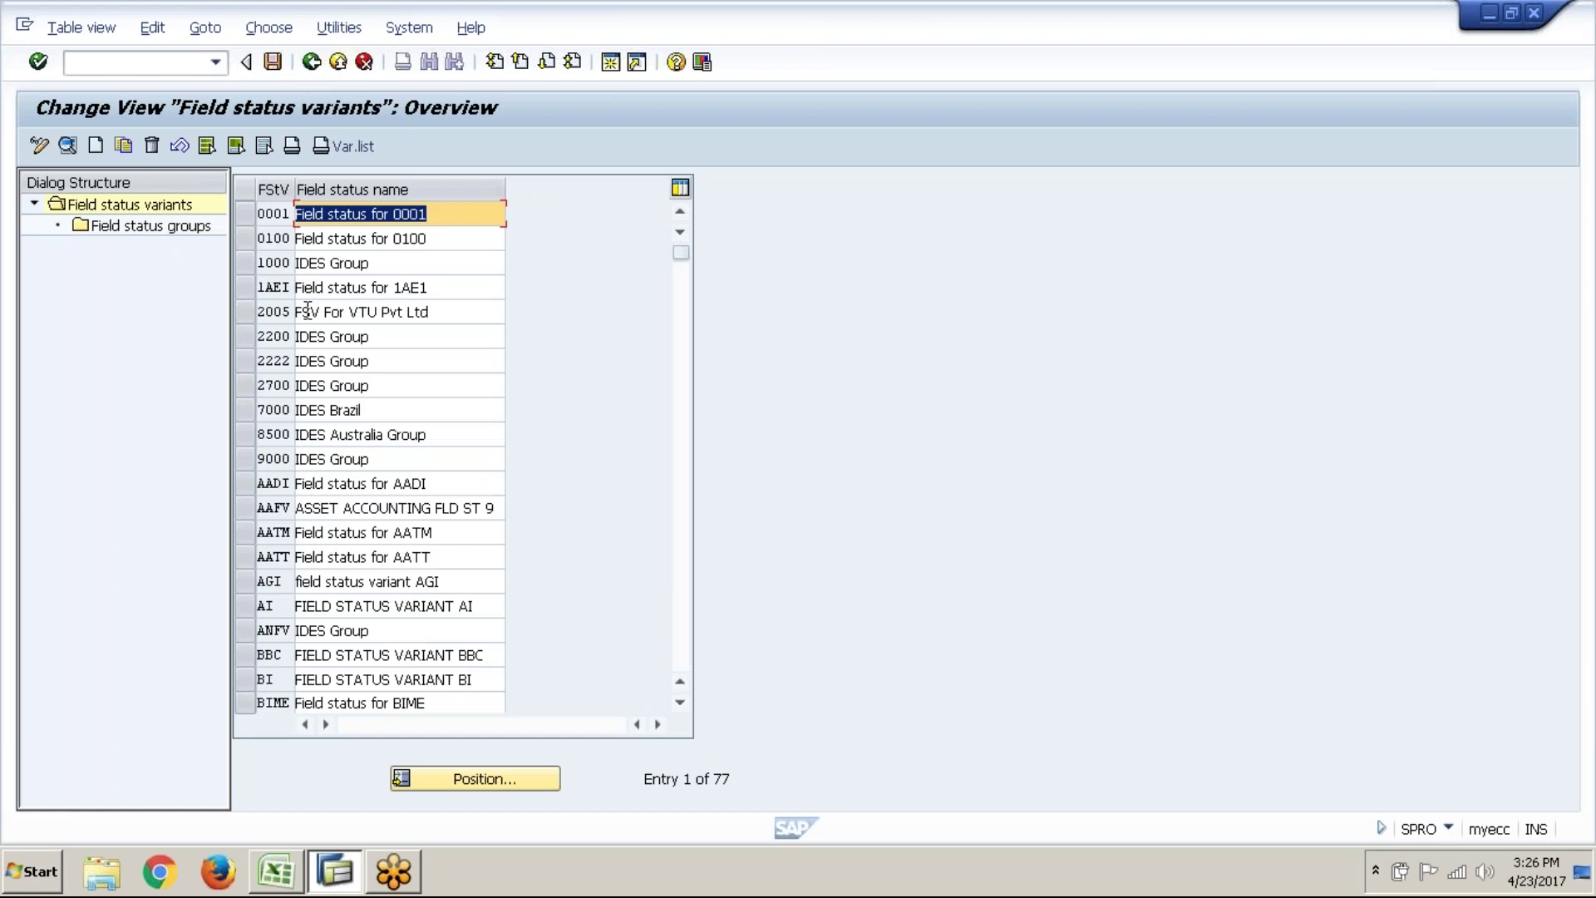
# - Copy field status variant 1000 and set the key of the copy to ABC1
pyautogui.click(241, 266)
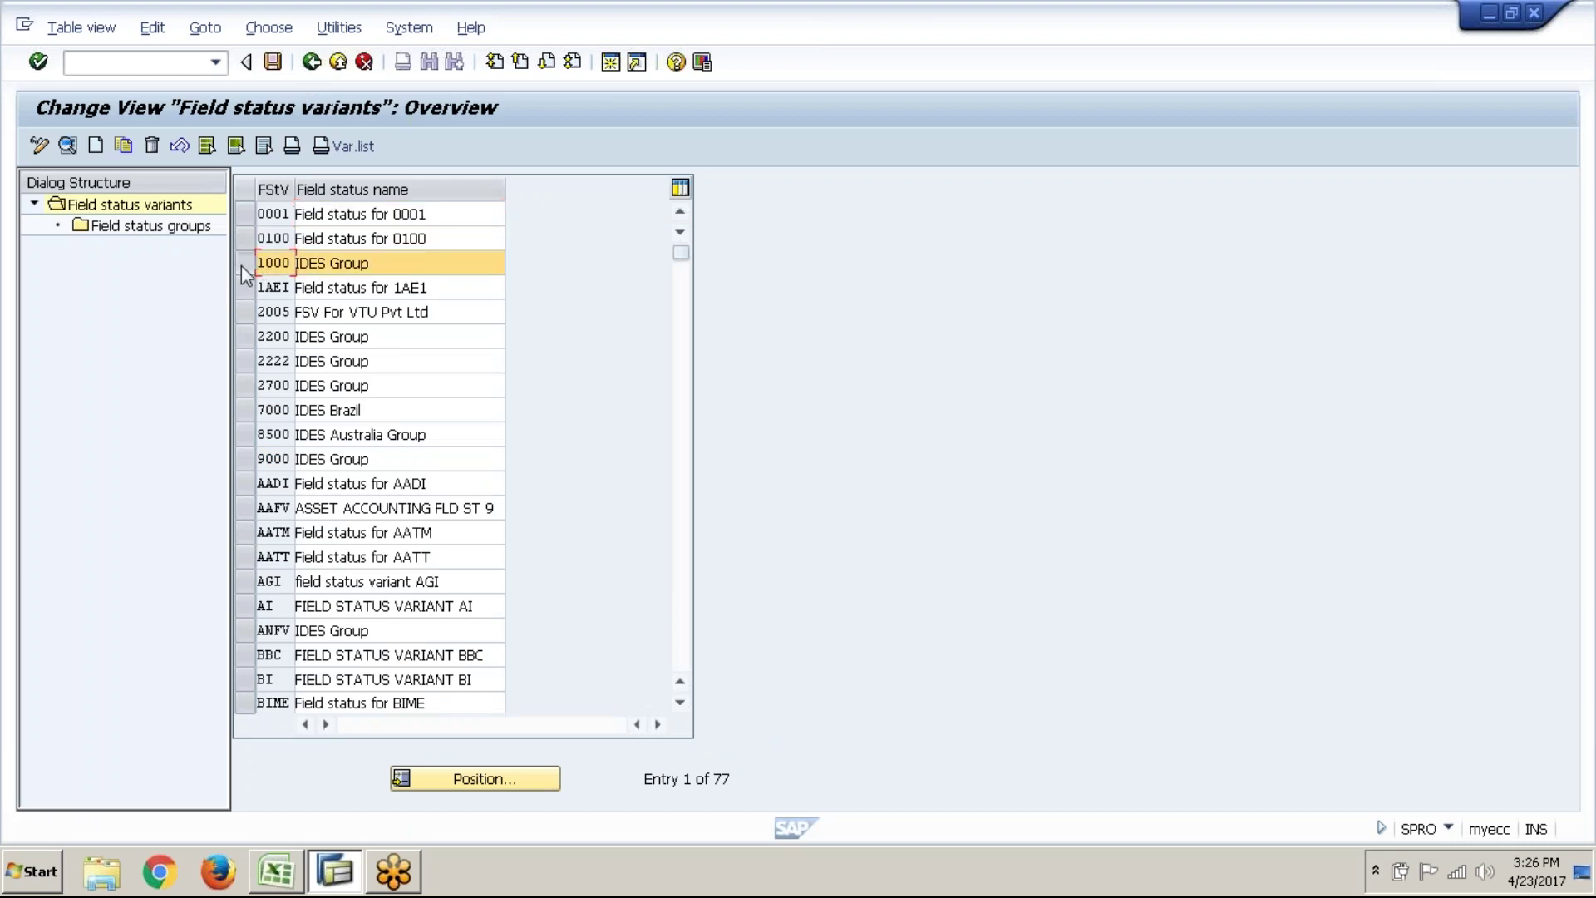
pyautogui.click(123, 145)
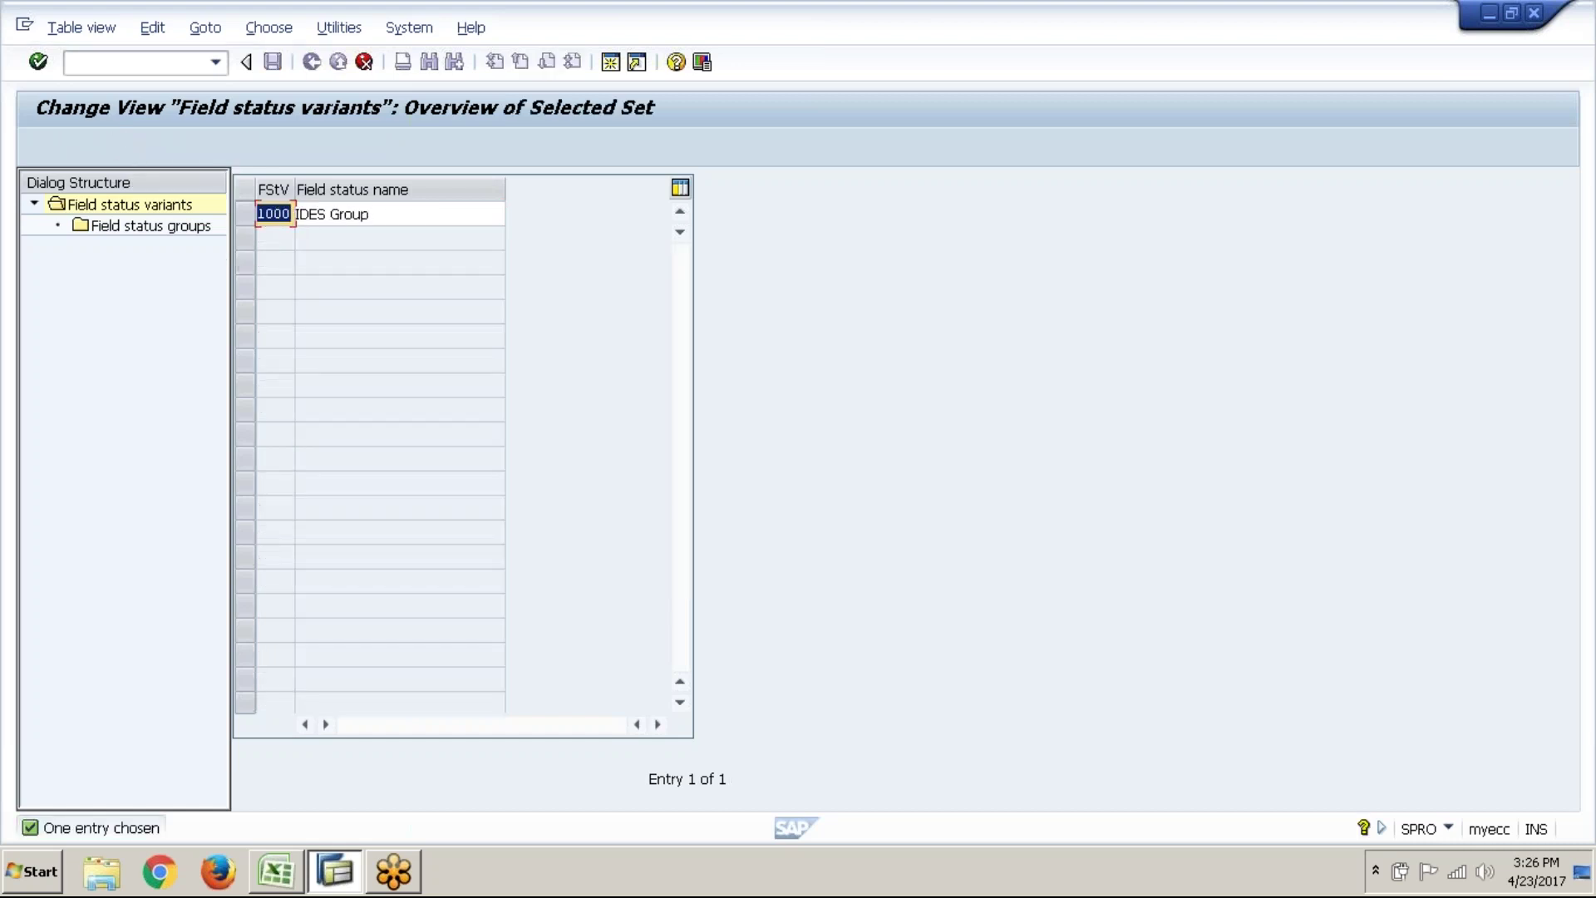
pyautogui.press('Delete')
pyautogui.write('ABCI')
pyautogui.write('1')
pyautogui.press('Tab')
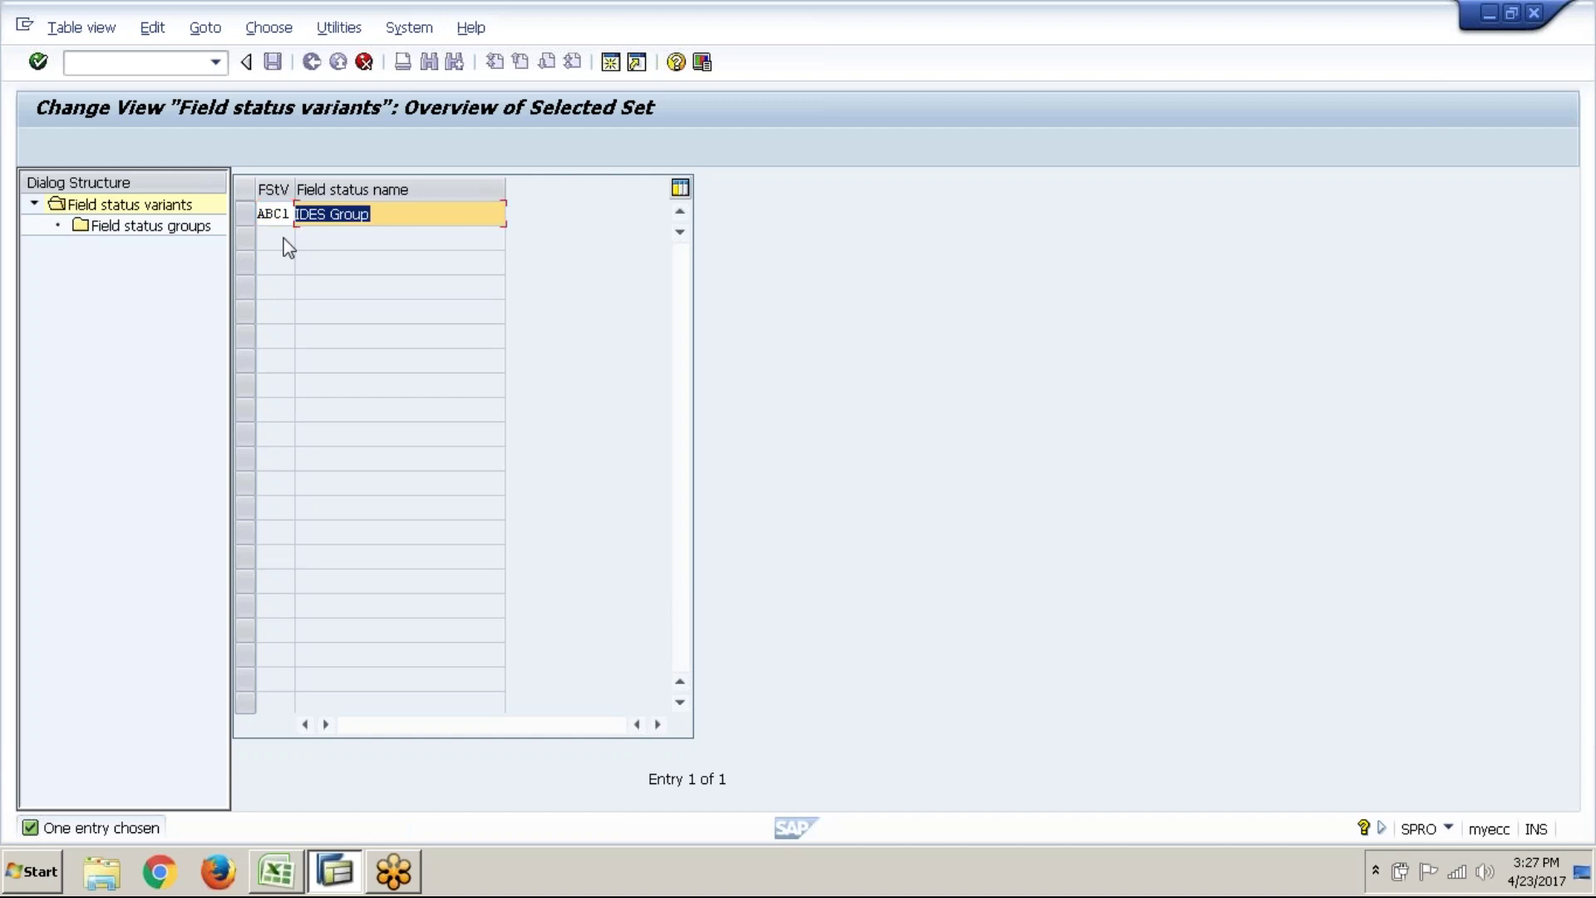
# - Name the copied field status variant "ABC1 : FieldStatusVariant"
pyautogui.write('ABC1 : Field Status')
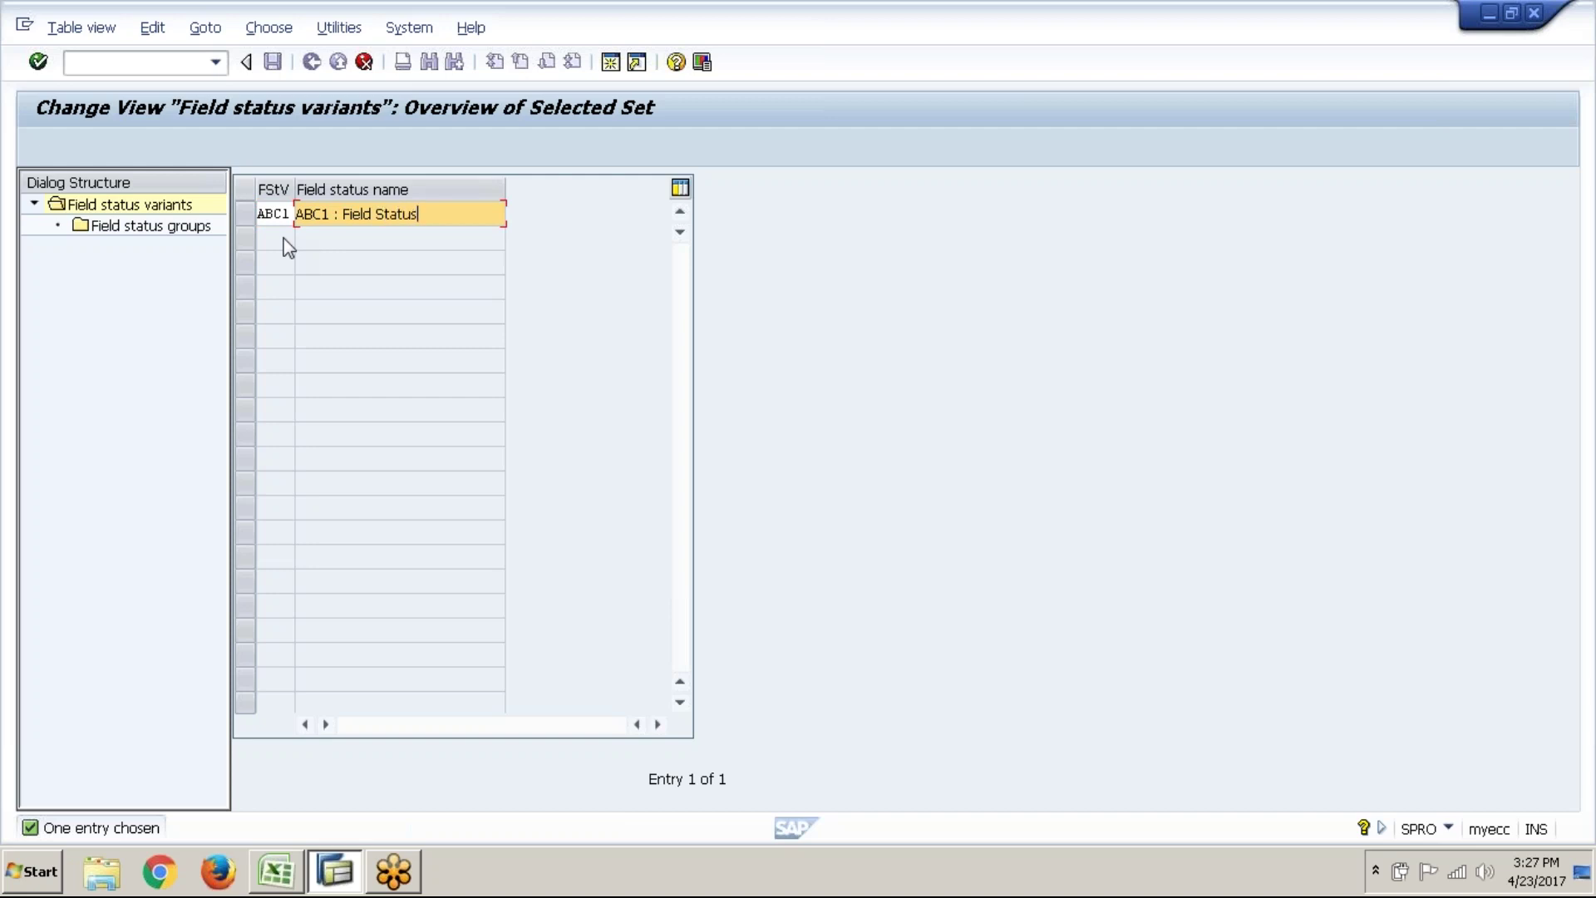
pyautogui.write(' Varia')
pyautogui.press('BackSpace')
pyautogui.press('BackSpace')
pyautogui.press('BackSpace')
pyautogui.press('BackSpace')
pyautogui.press('BackSpace')
pyautogui.write('Varian')
pyautogui.click(384, 219)
pyautogui.press('BackSpace')
pyautogui.click(478, 218)
pyautogui.write('t')
pyautogui.click(291, 221)
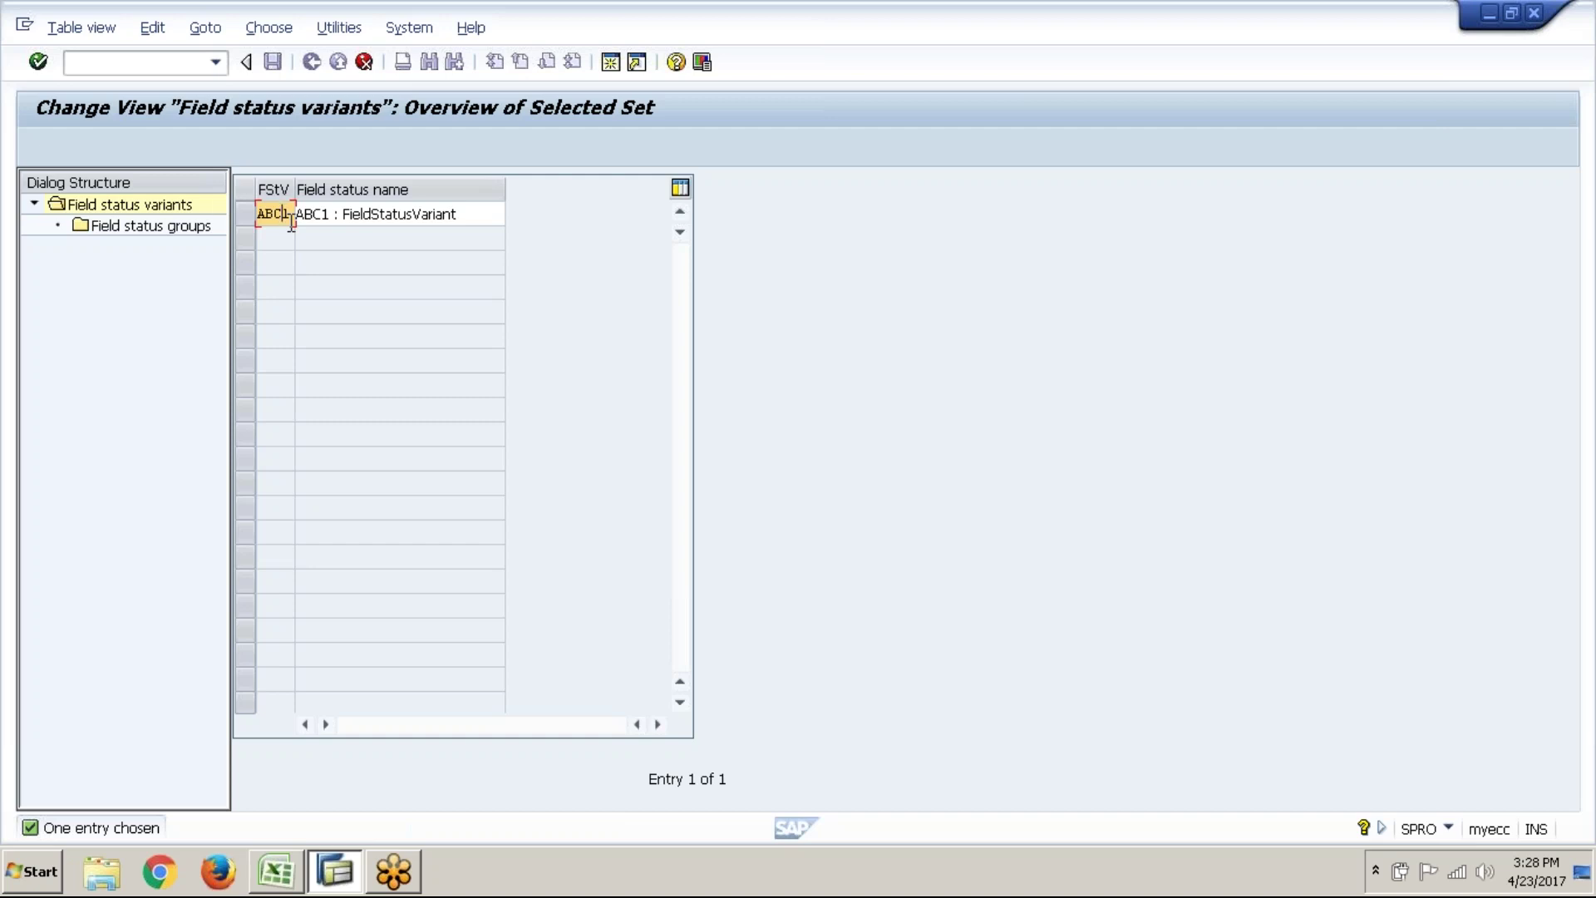
# - Copy the variant with all its dependent entries and leave the overview without saving the changes
pyautogui.click(39, 71)
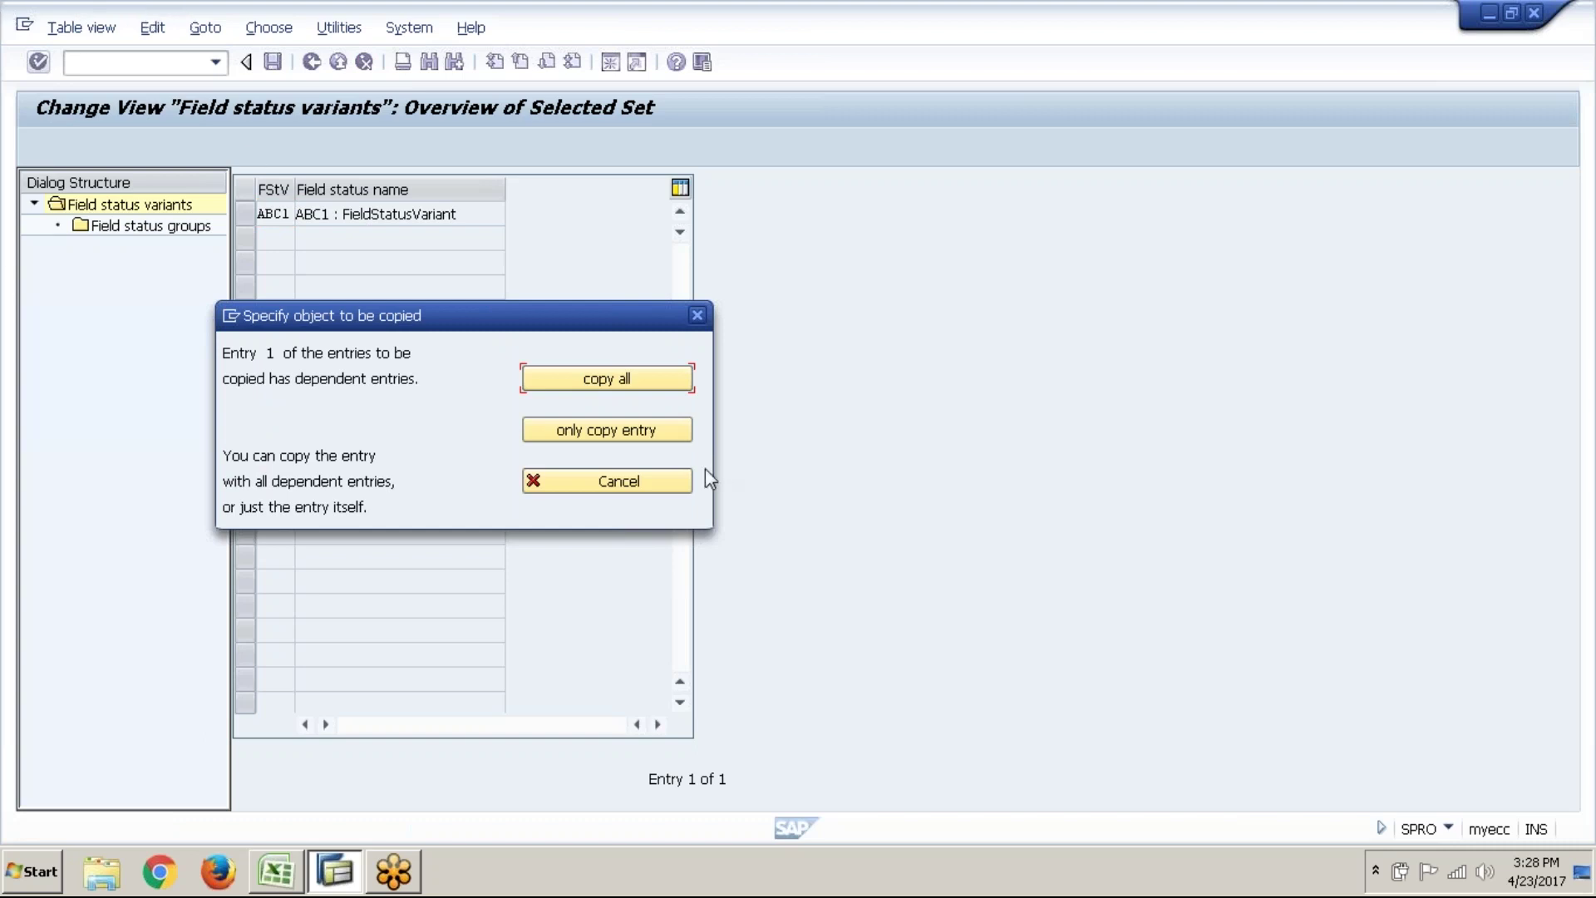
pyautogui.click(575, 387)
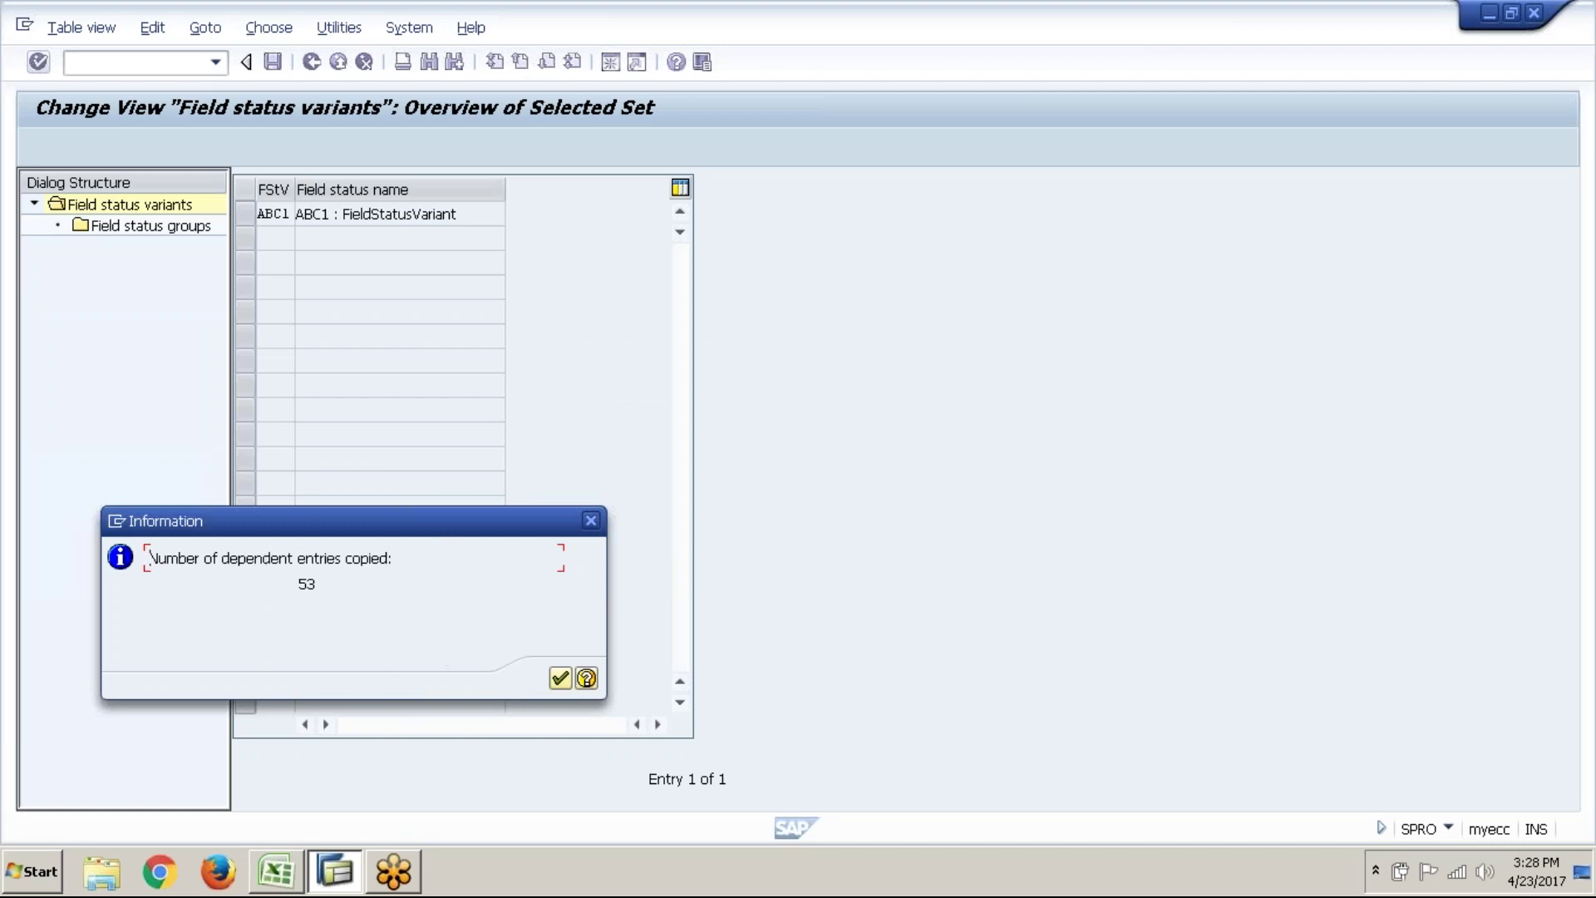
pyautogui.click(565, 680)
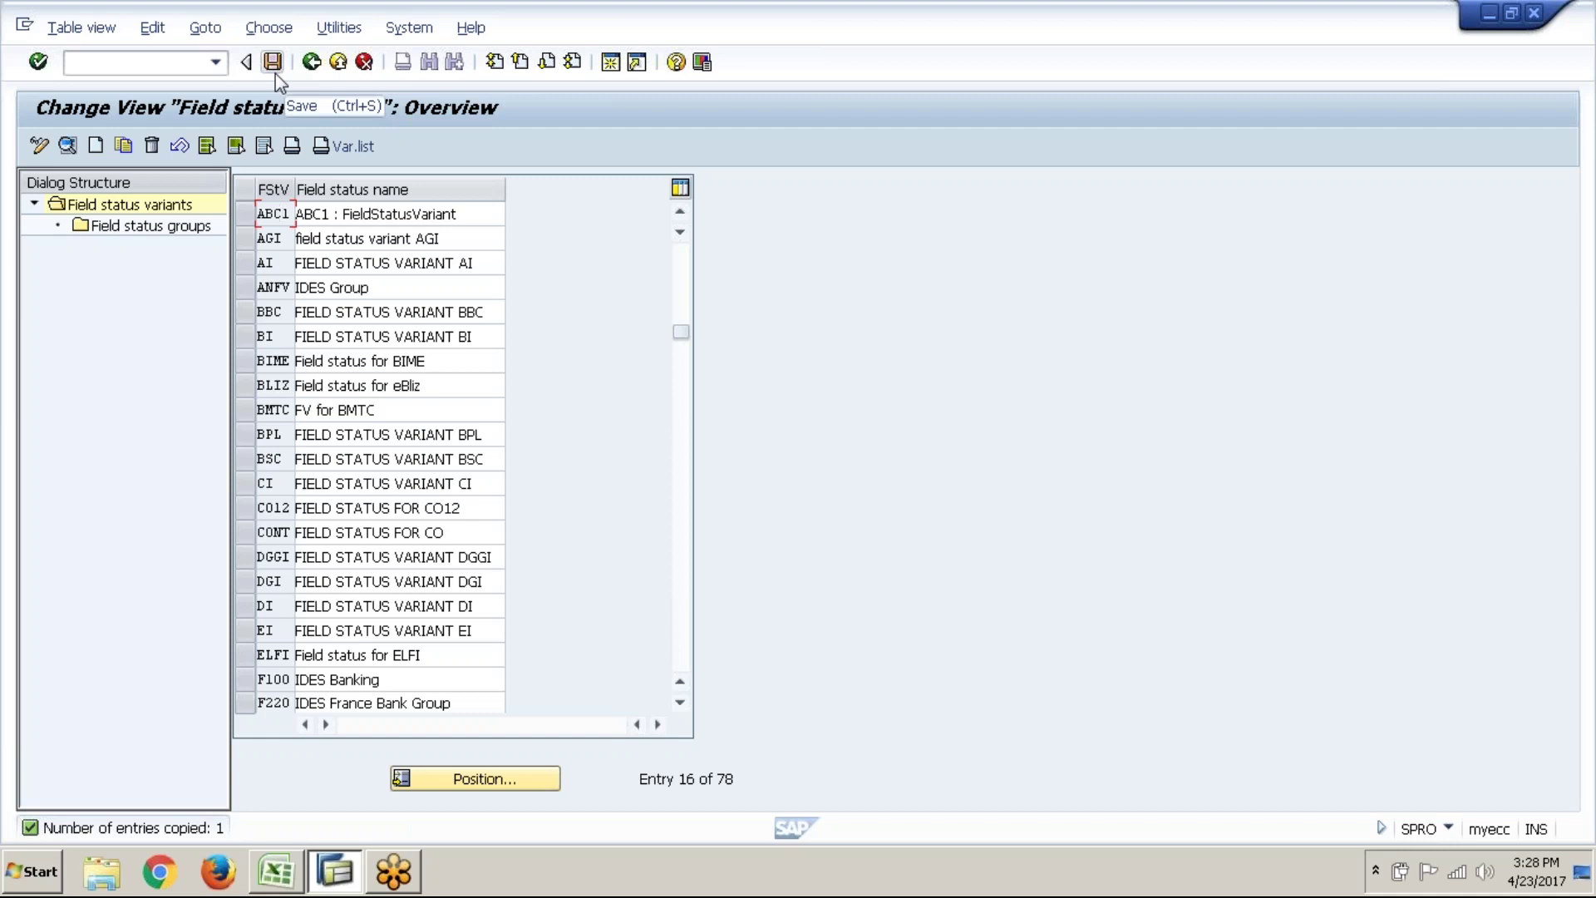
pyautogui.click(316, 72)
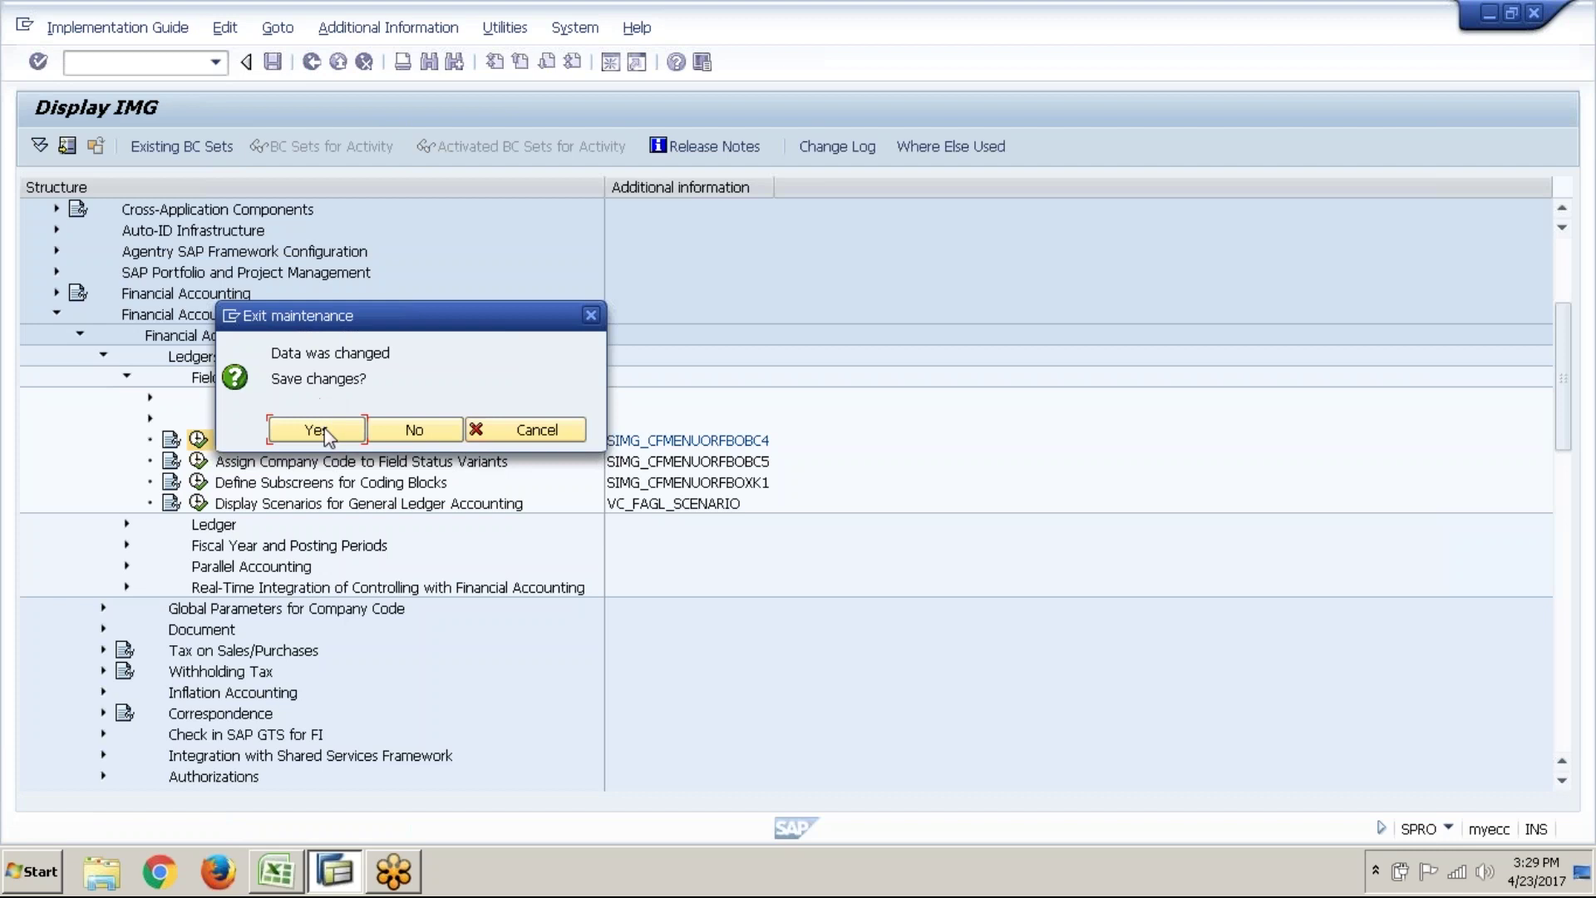
pyautogui.click(414, 431)
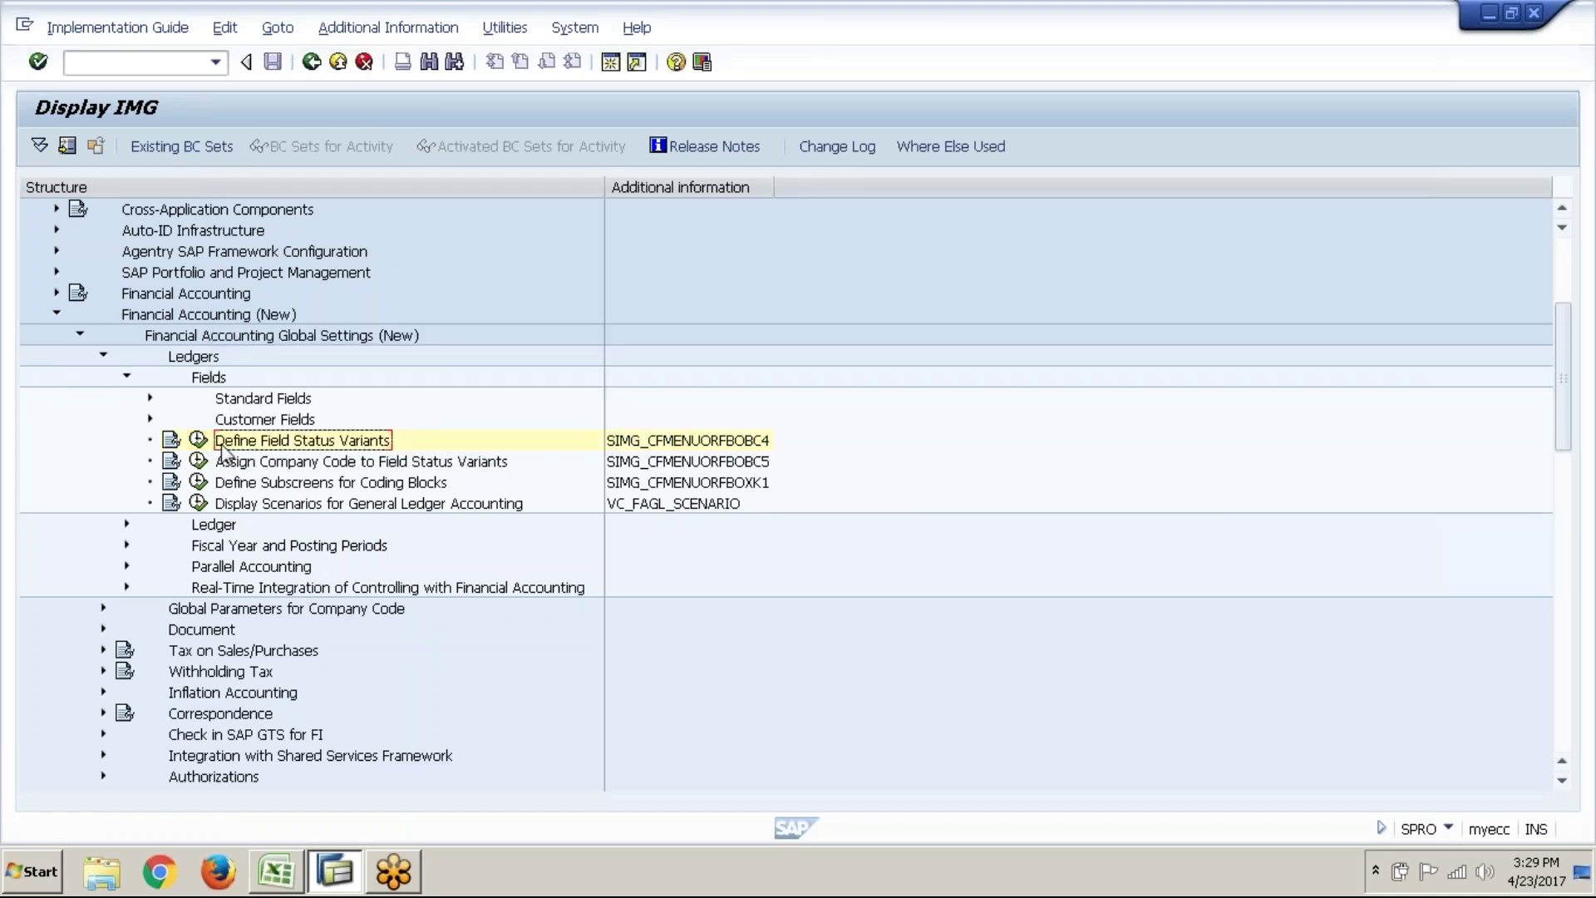
# - Execute Define Field Status Variants again and copy variant 1000 as ABC1 with the name "ABC1 : FieldStatusVariant"
pyautogui.click(205, 450)
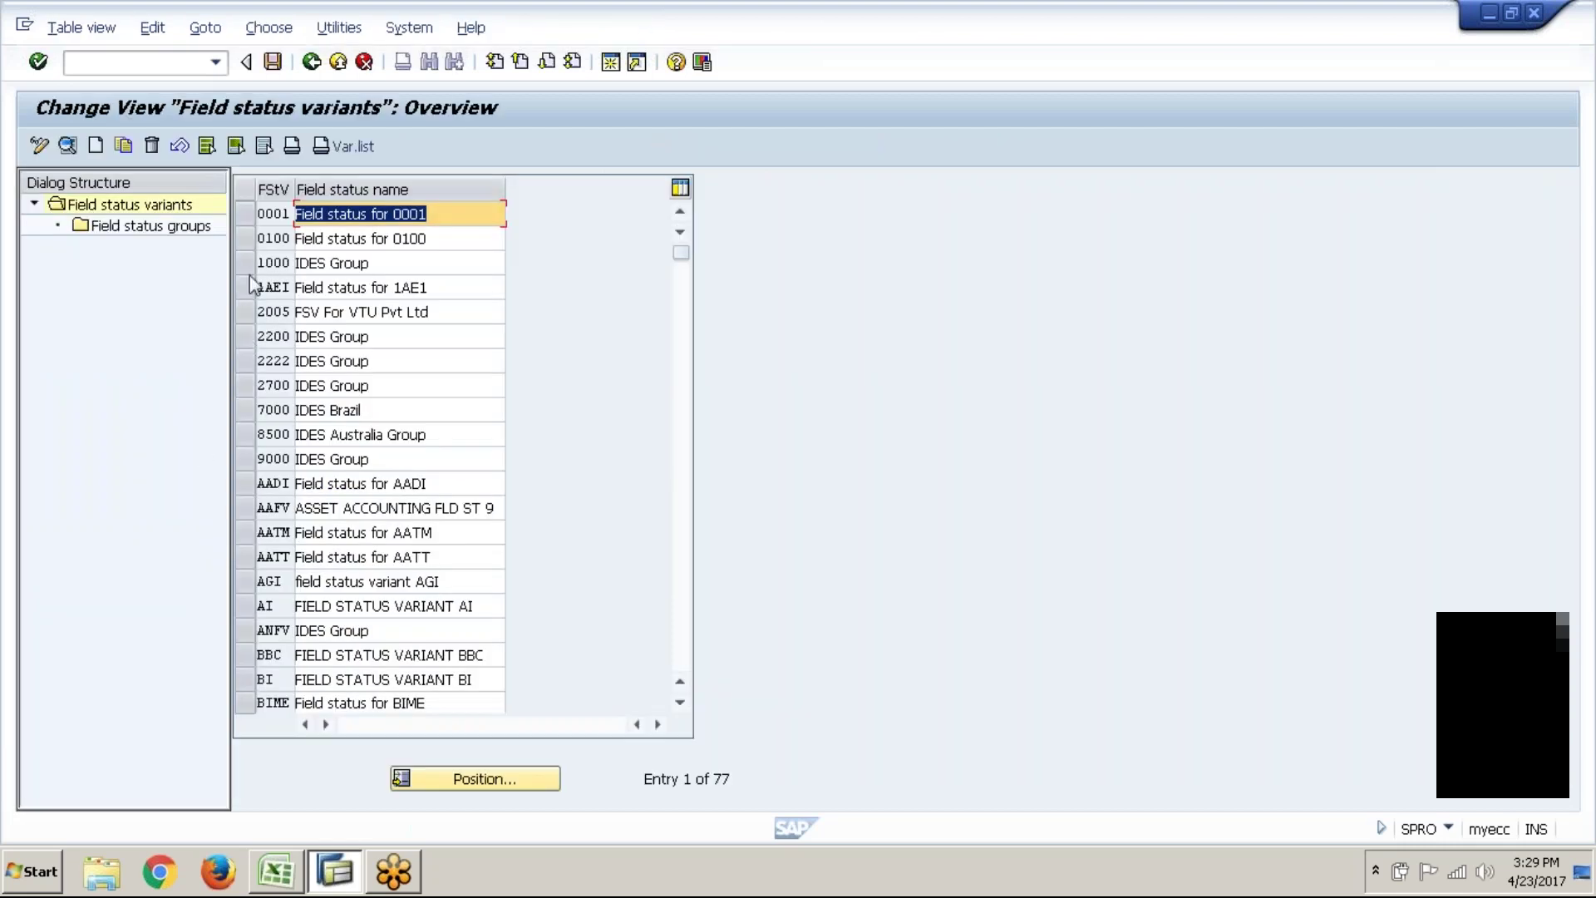
pyautogui.click(247, 268)
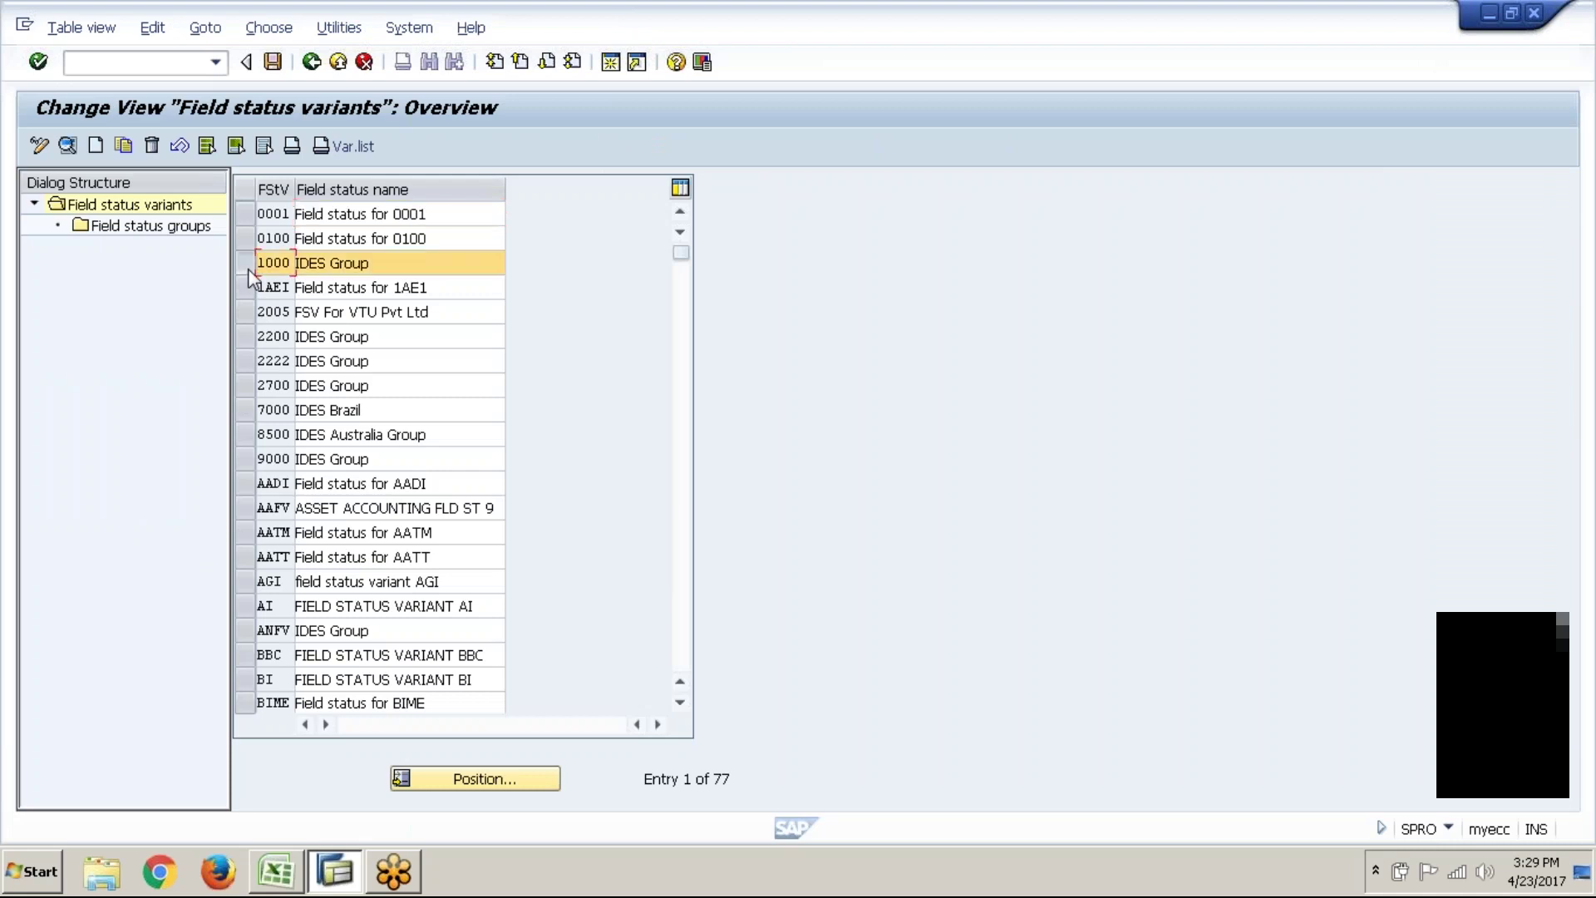
pyautogui.click(125, 146)
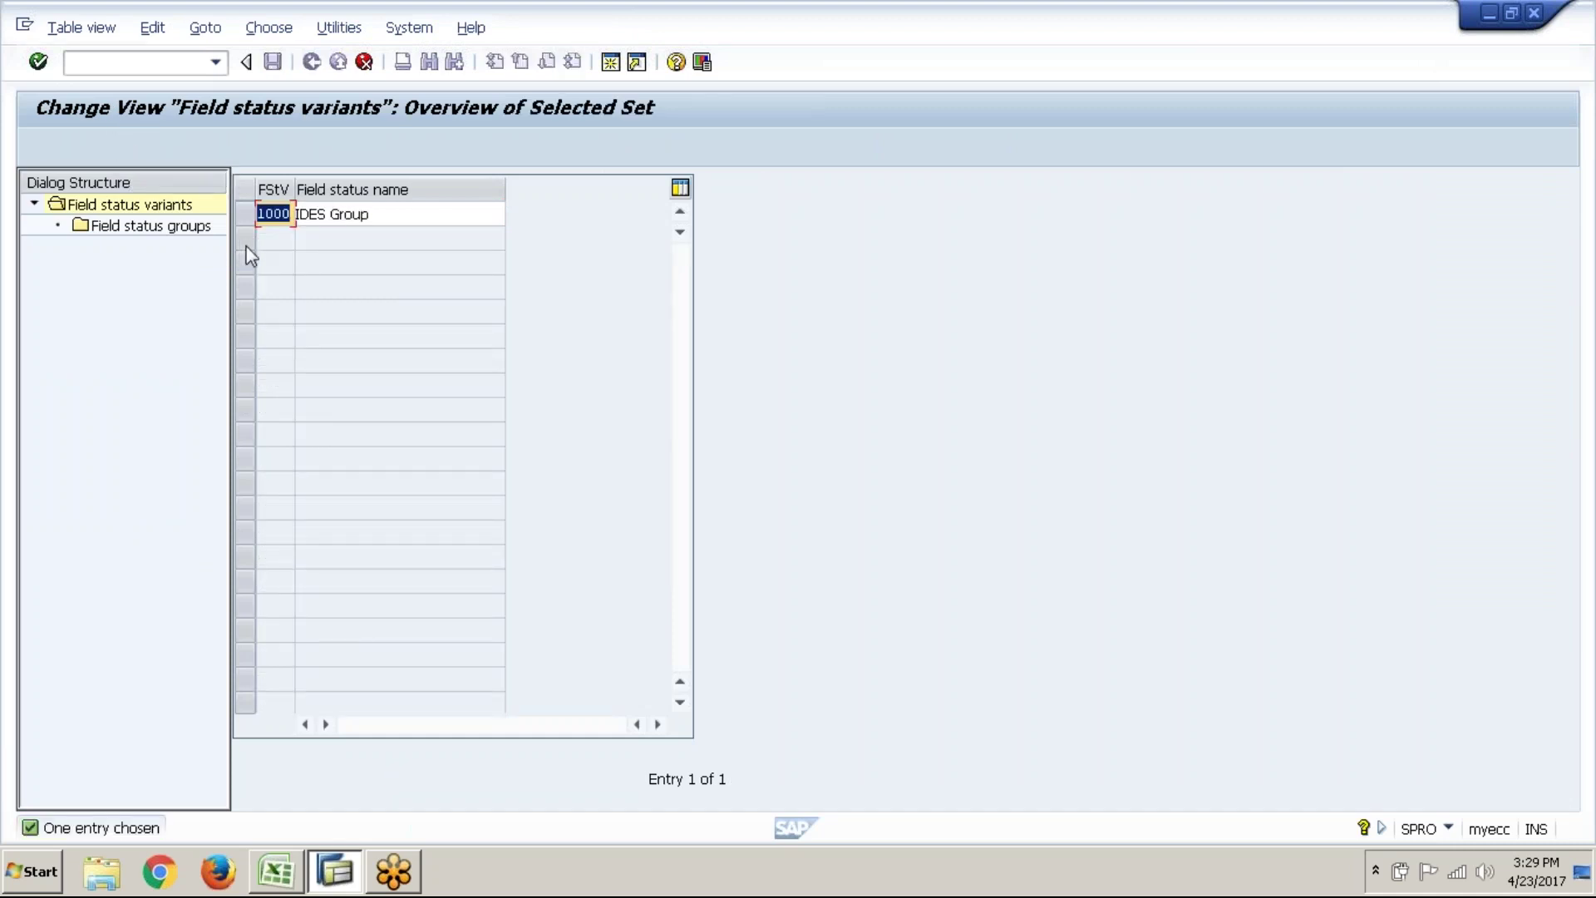
pyautogui.write('ABC1')
pyautogui.press('Tab')
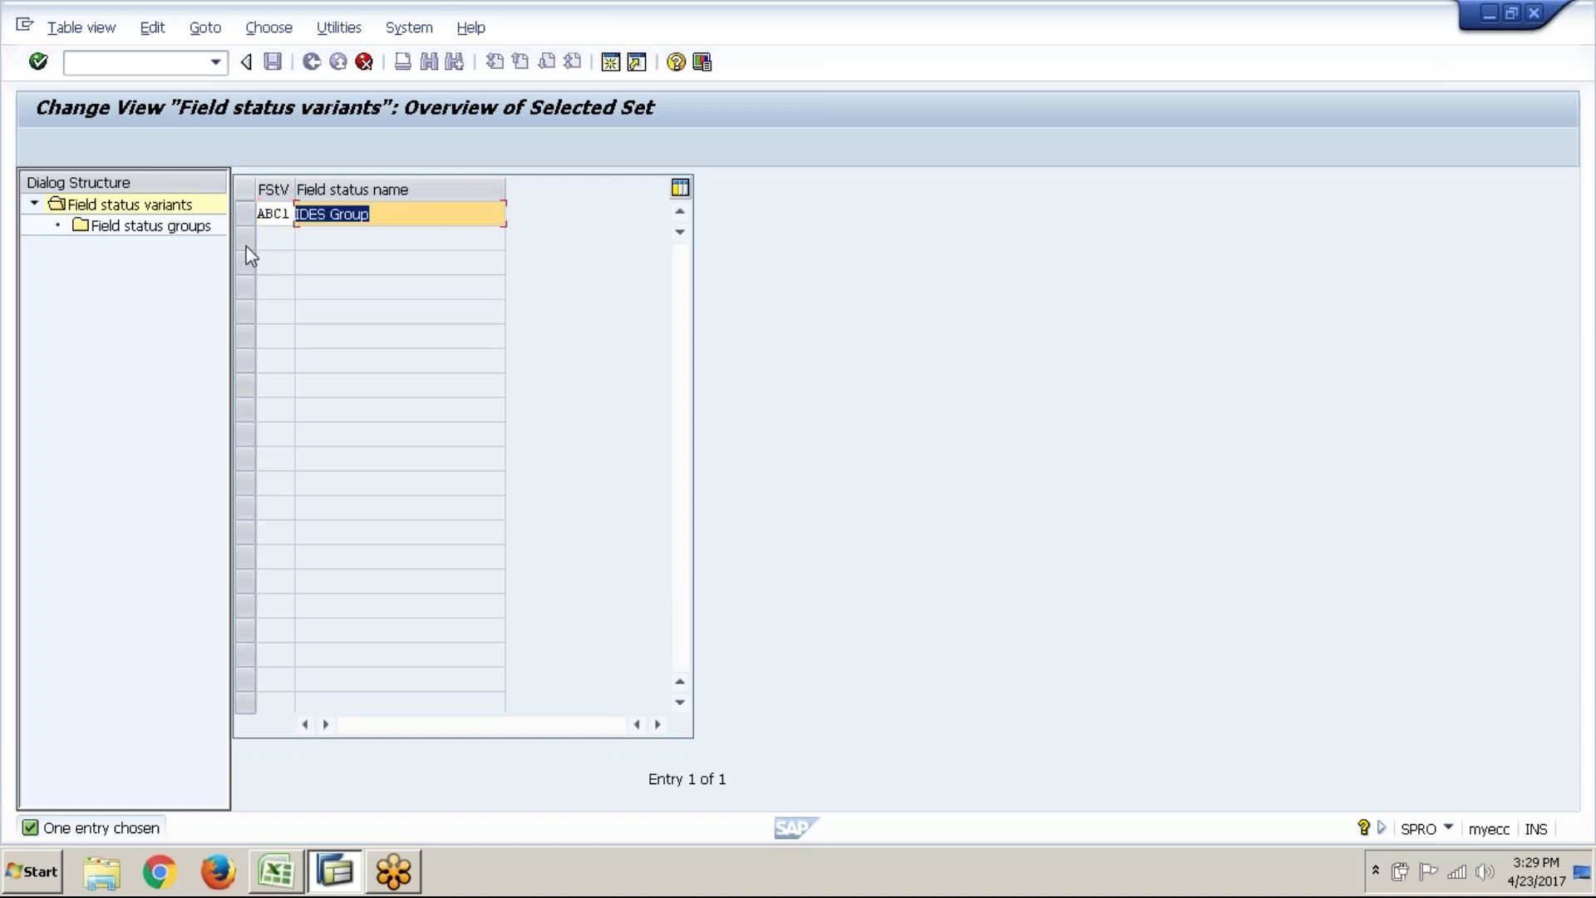
pyautogui.write('AB')
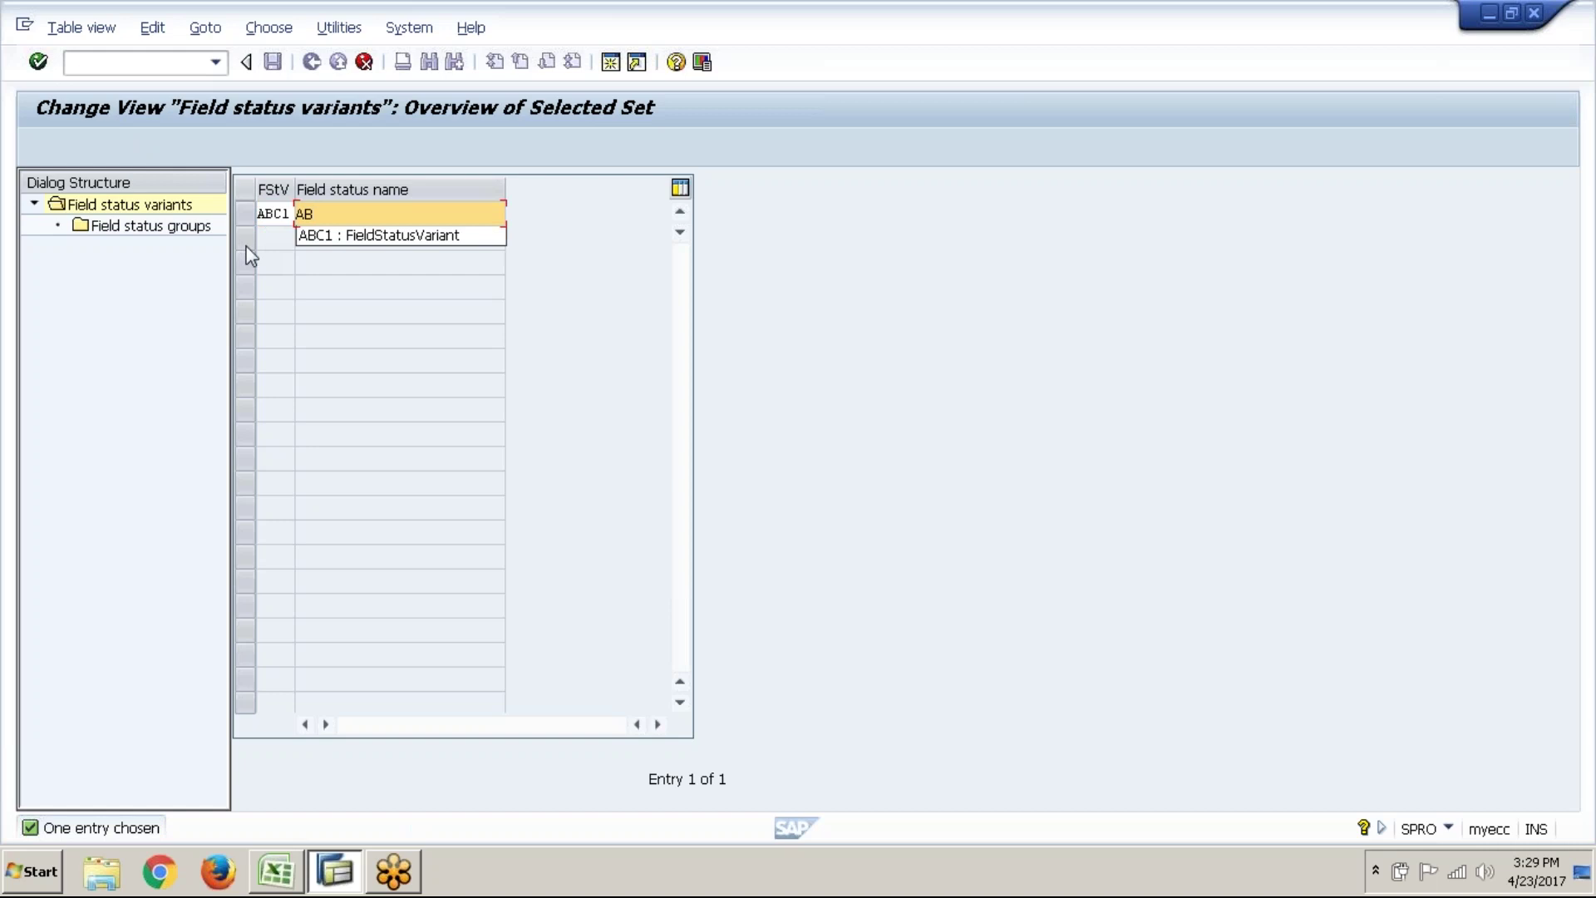
pyautogui.press('Down')
pyautogui.press('Return')
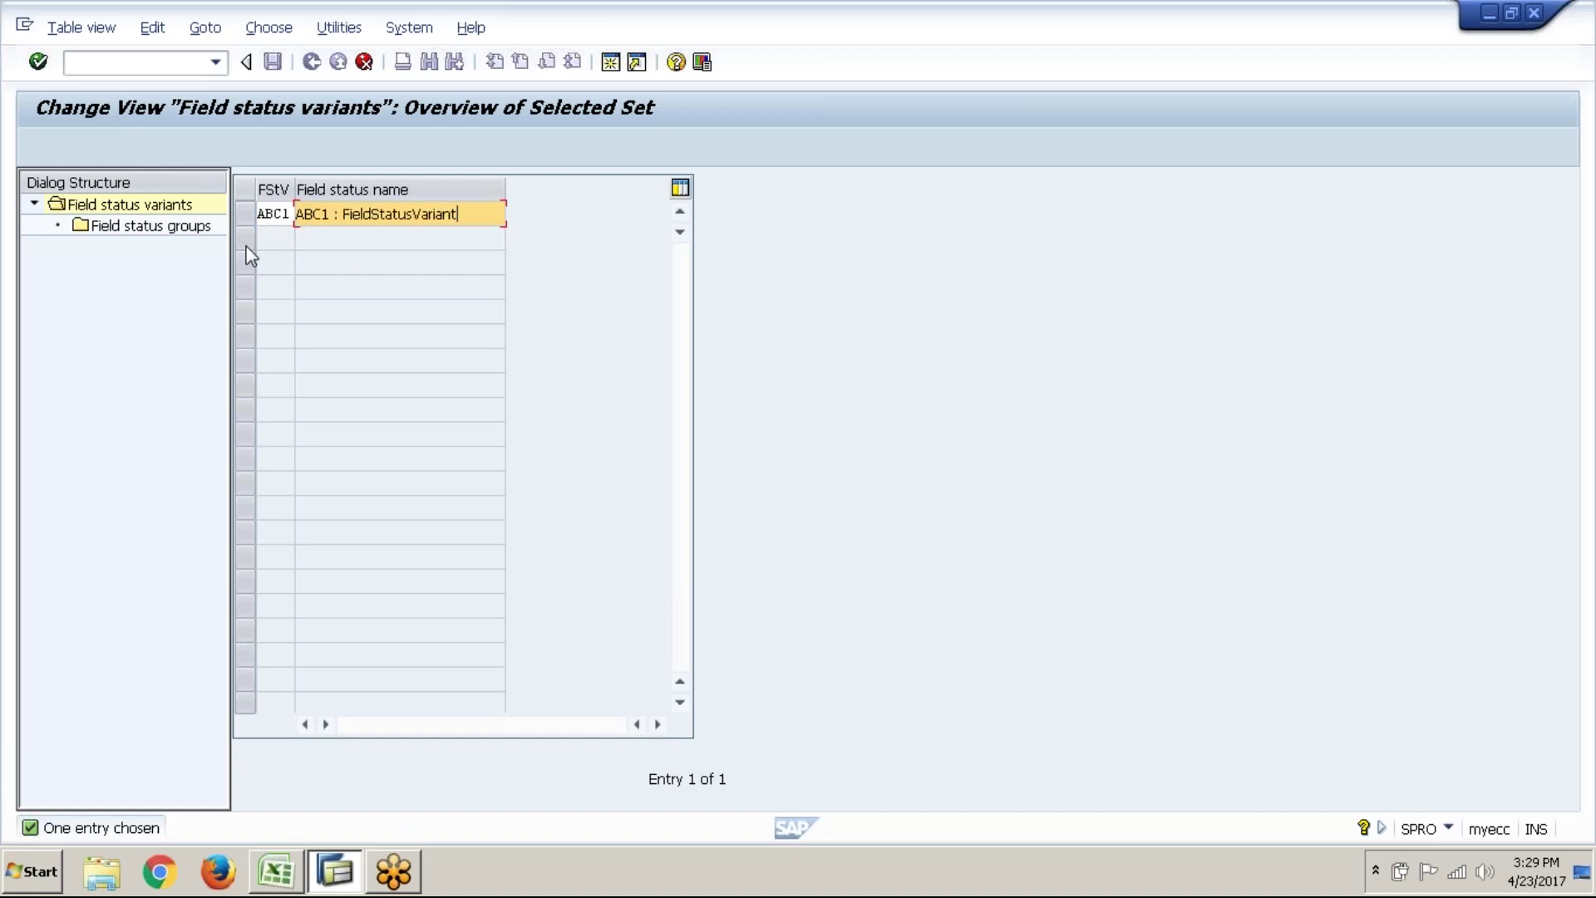
# - Confirm the copy of variant ABC1, including all dependent entries
pyautogui.click(38, 70)
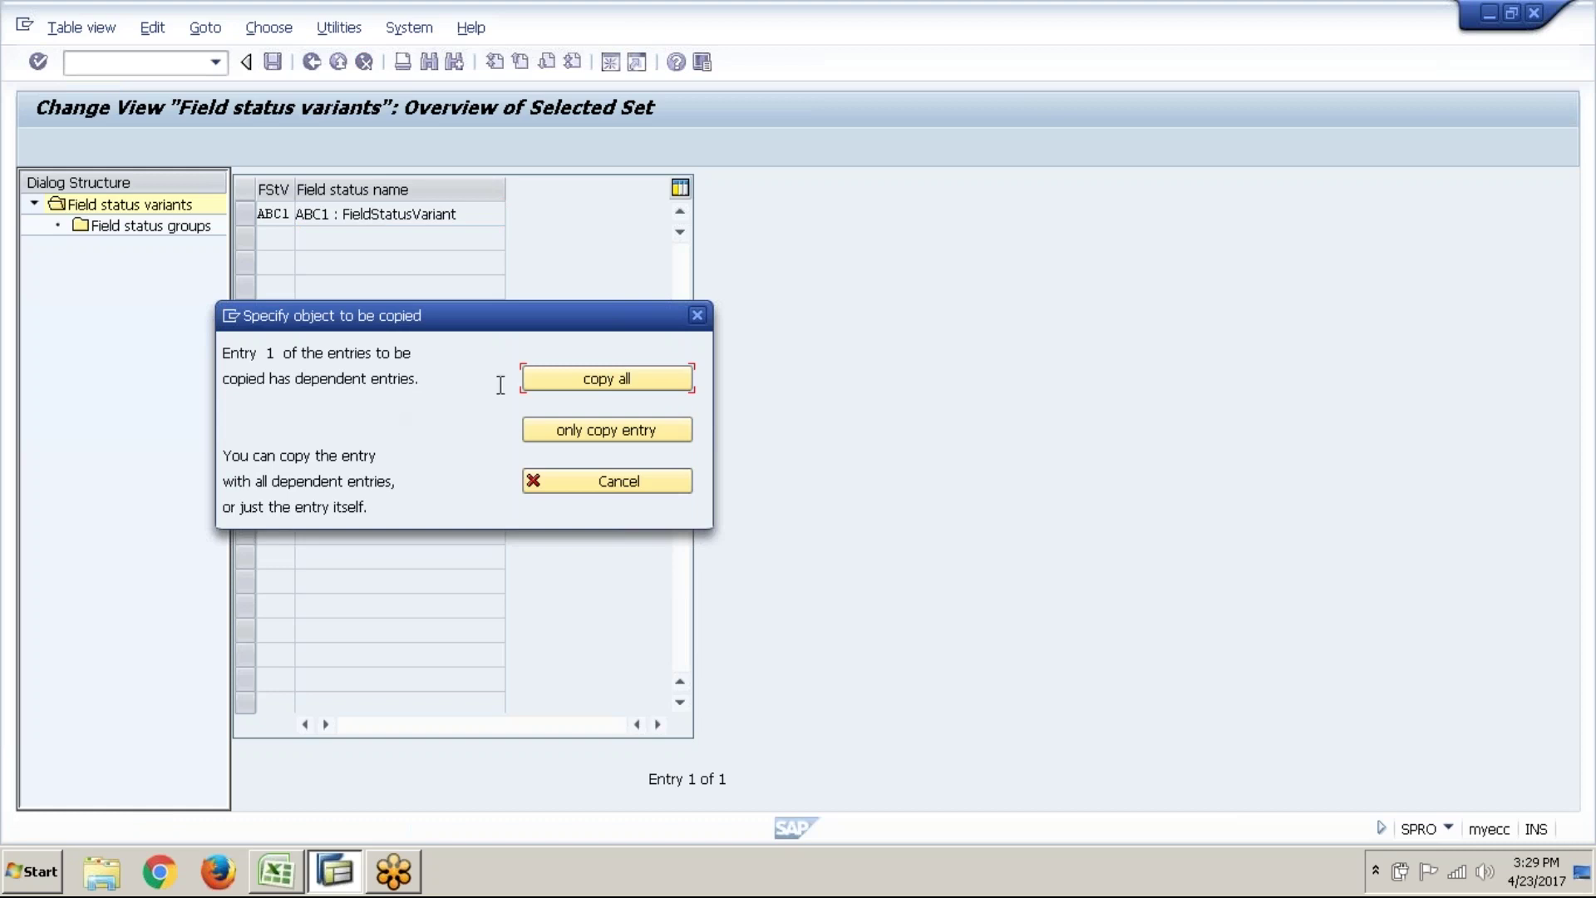
pyautogui.click(609, 382)
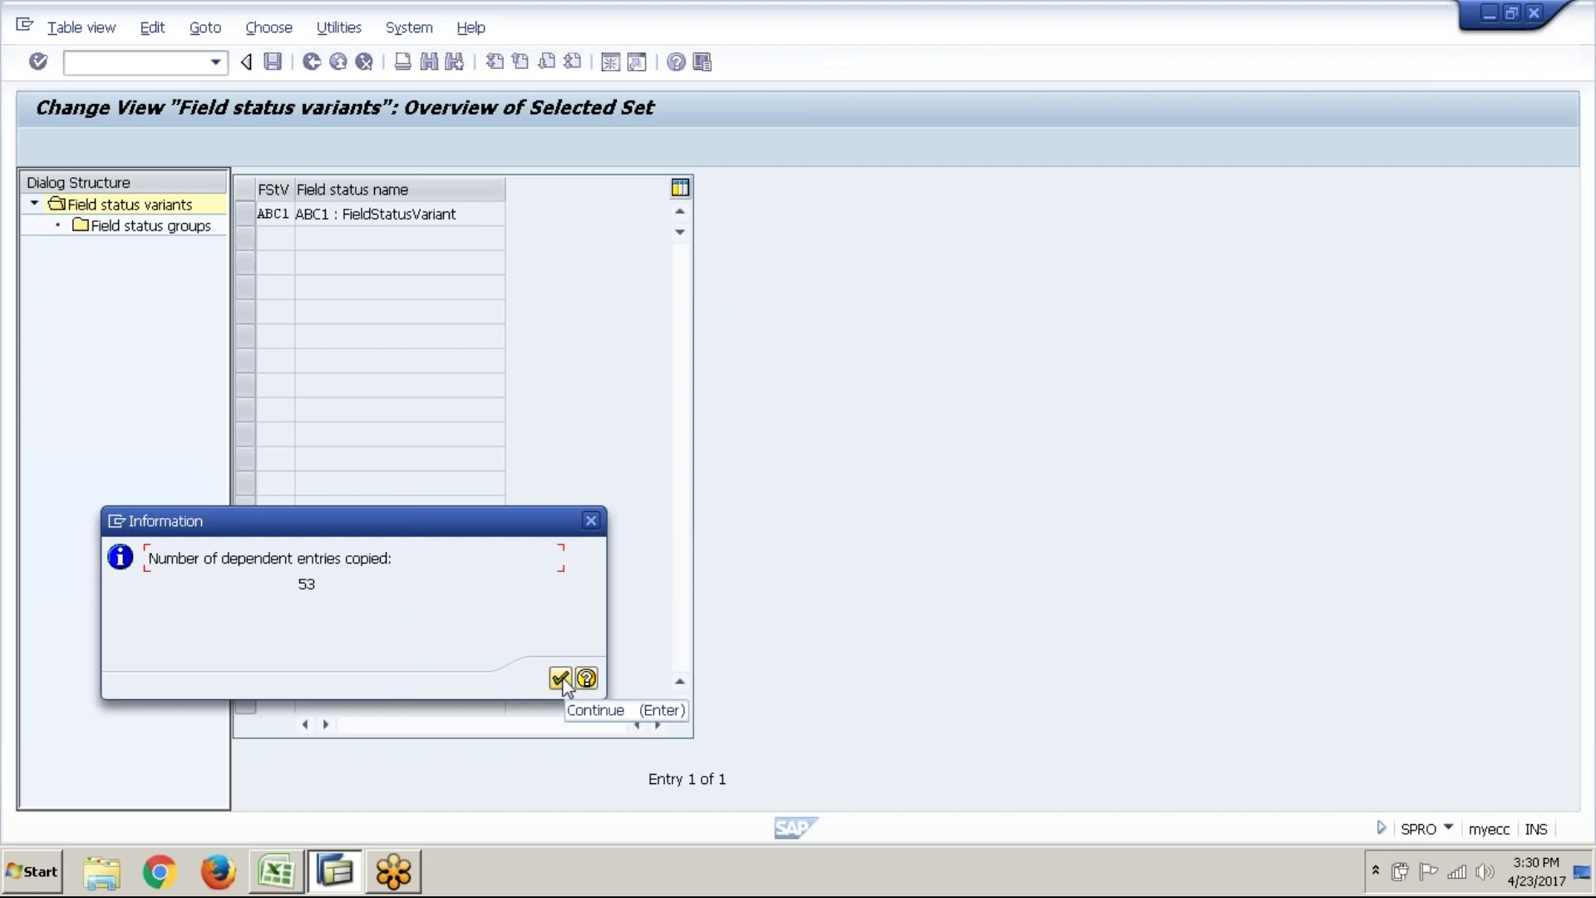
pyautogui.click(560, 680)
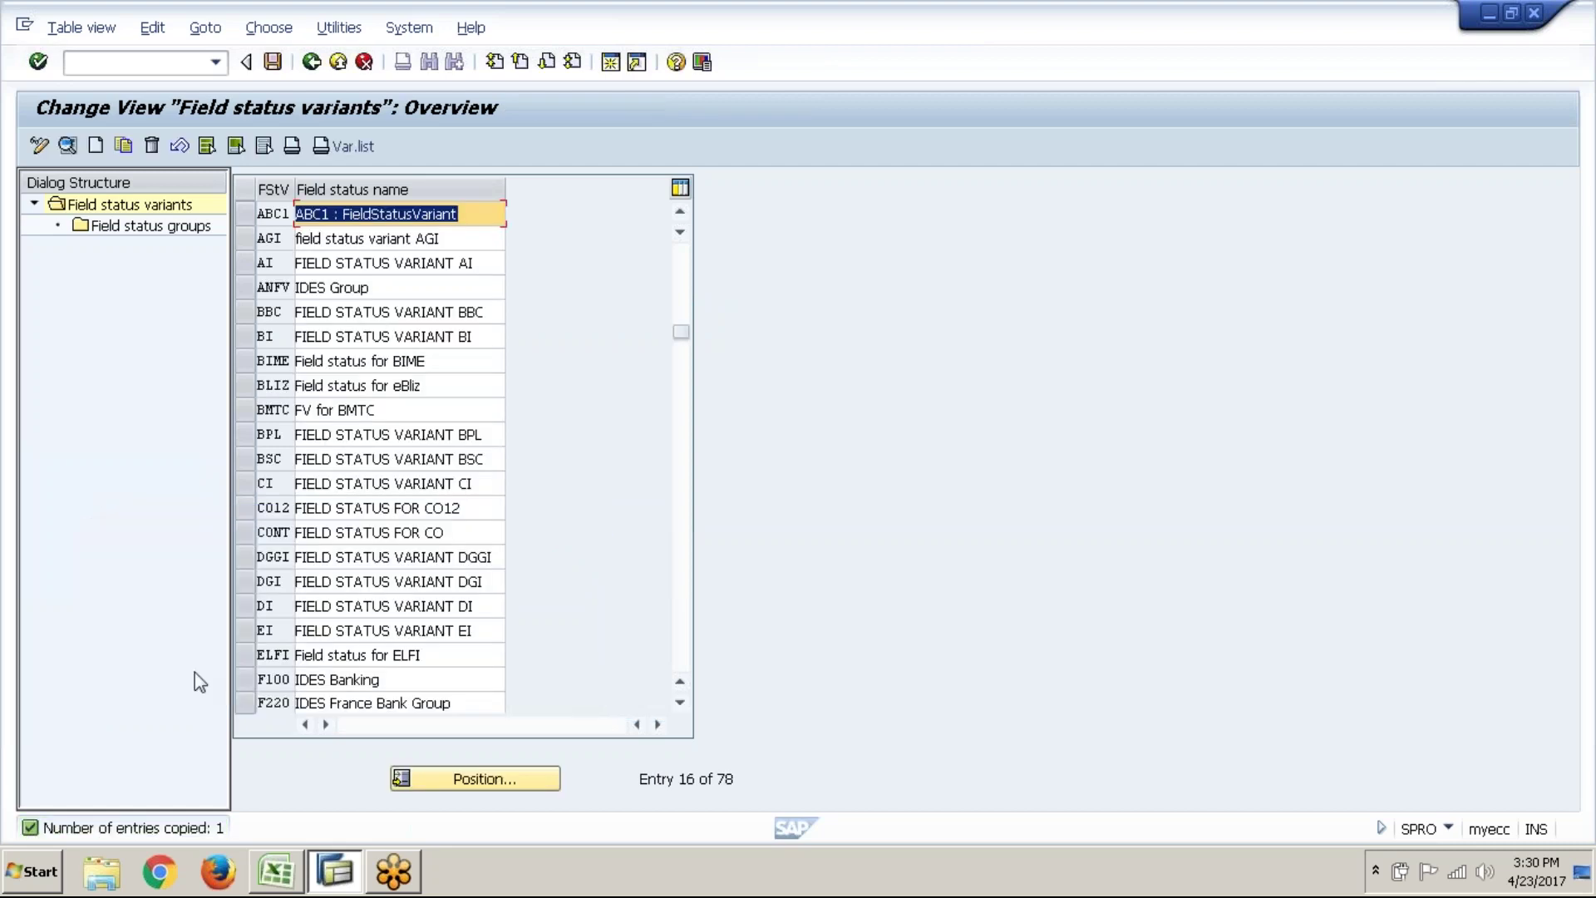
# - Save variant ABC1 in a new customizing request described as "FICO_ABC1_Financial accounting global settings (new)"
pyautogui.click(278, 71)
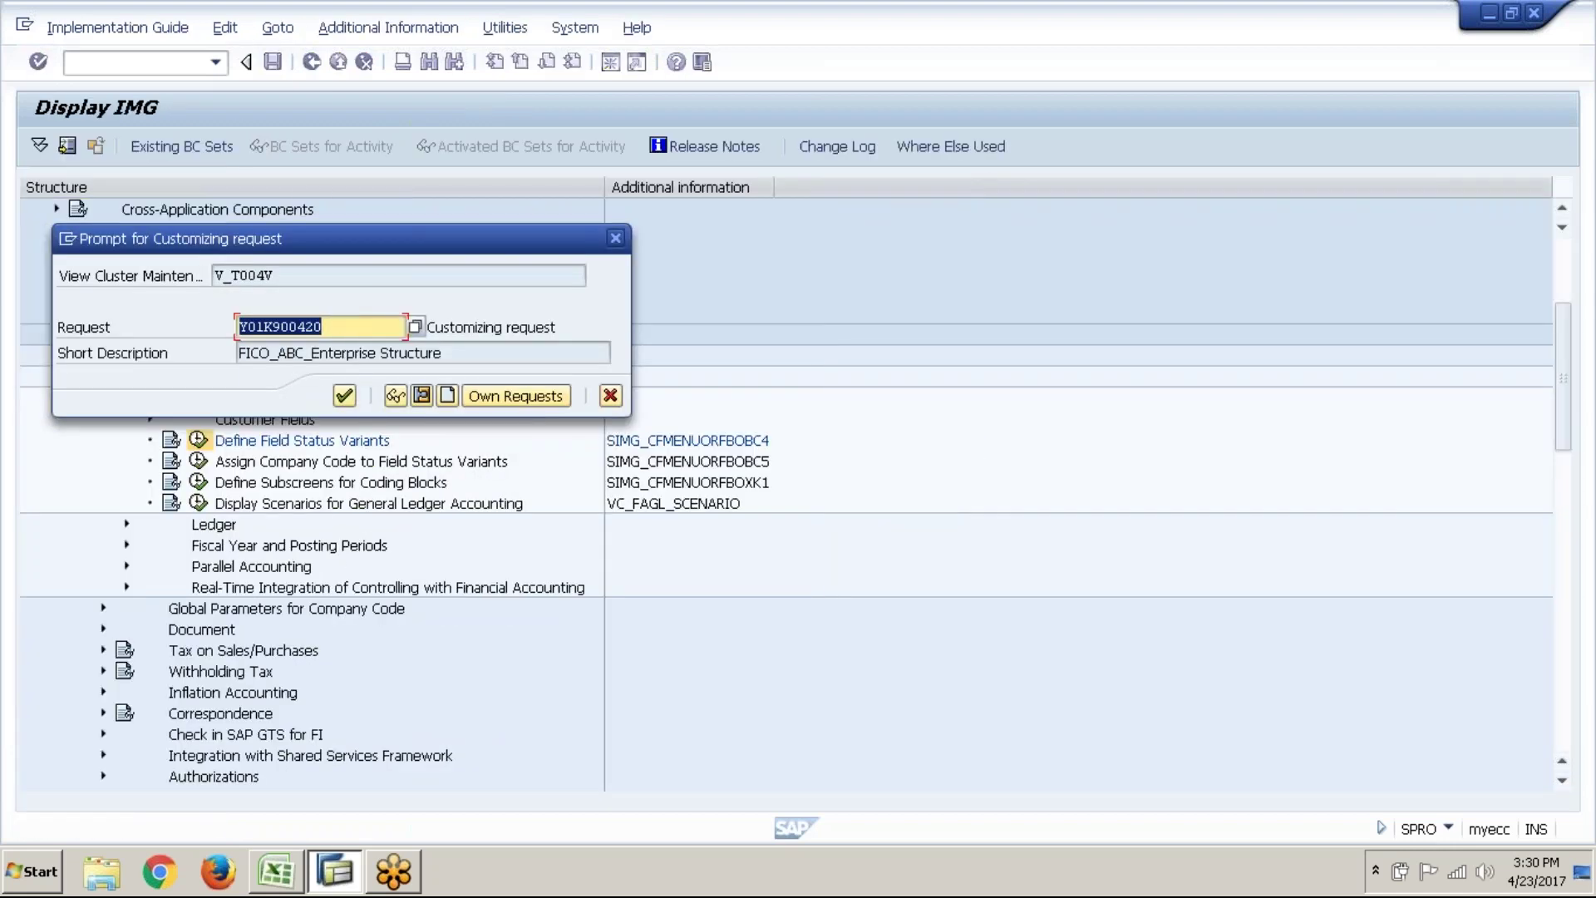
pyautogui.click(447, 396)
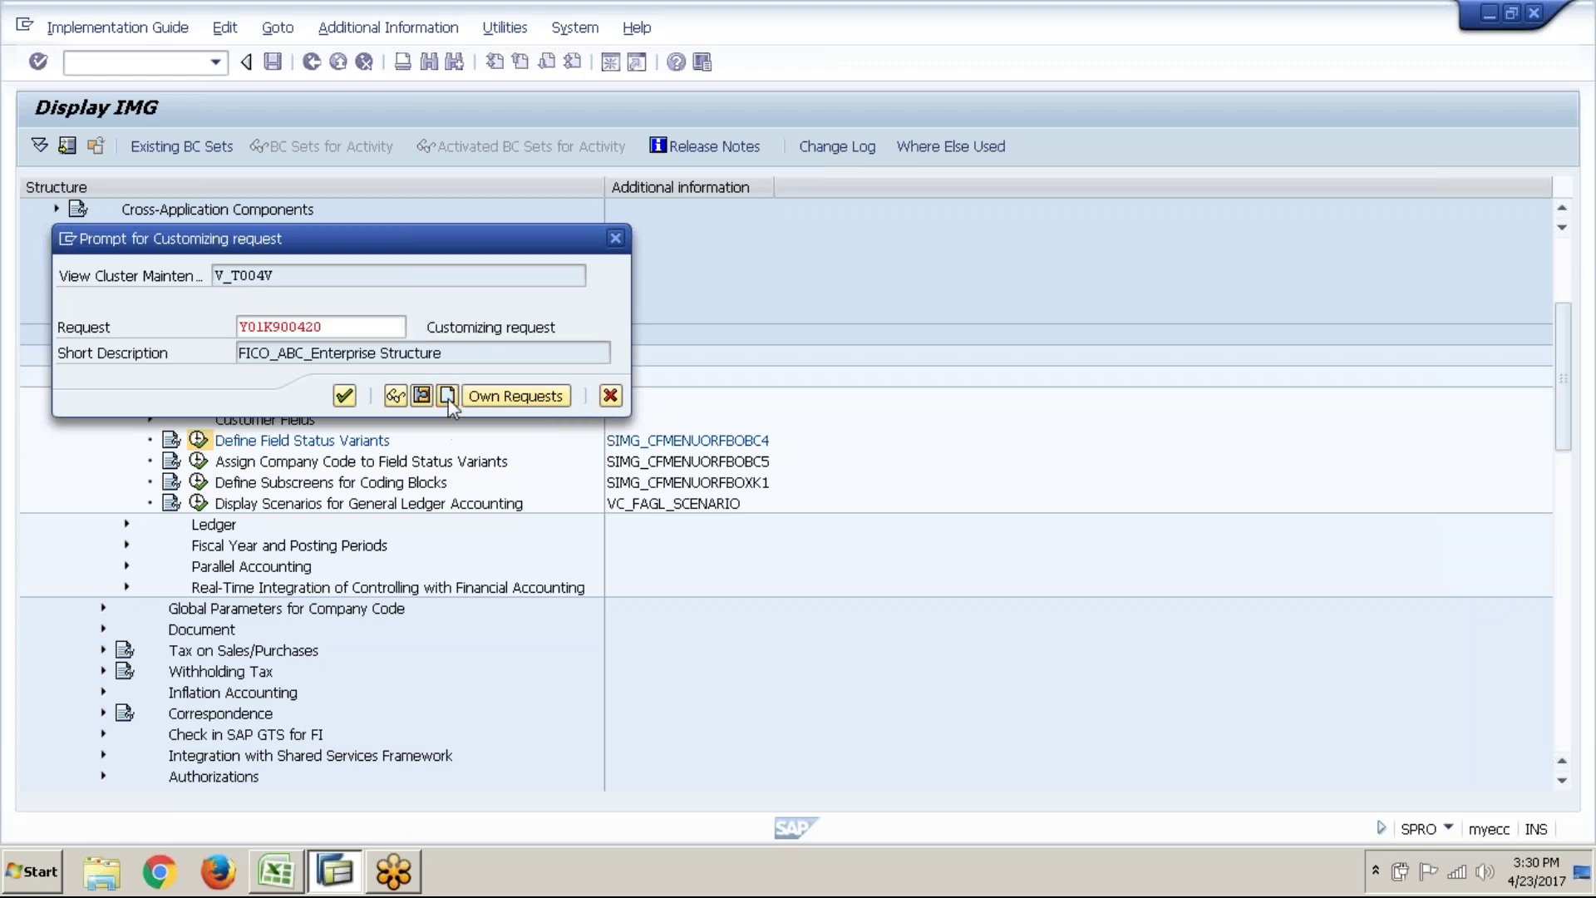
pyautogui.write('FICO_ABC1')
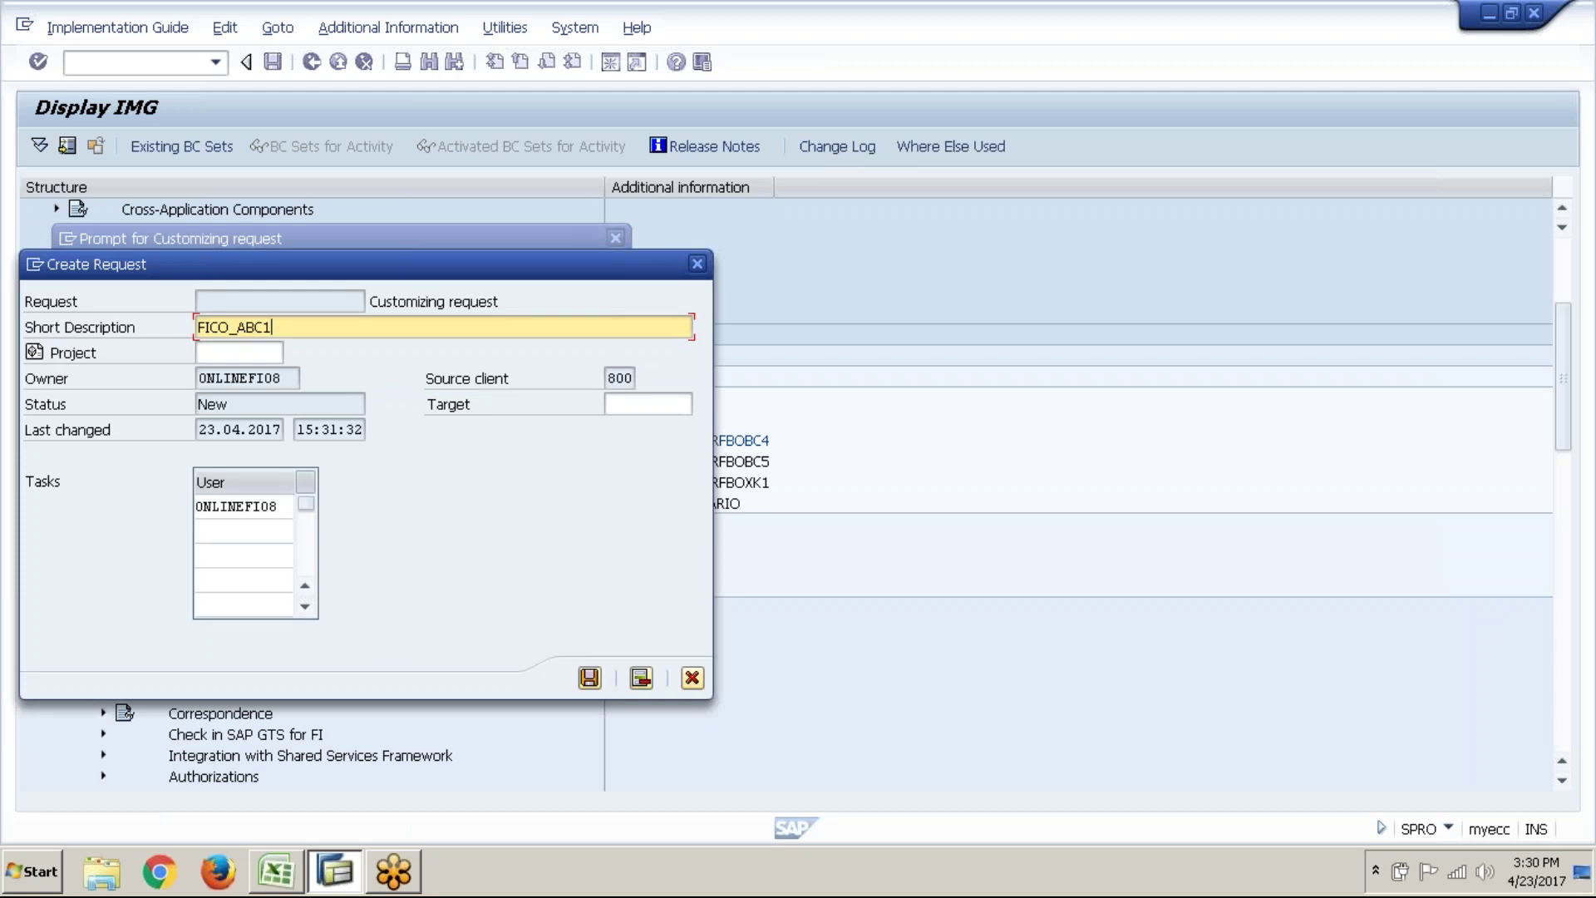
pyautogui.write('_Financial accounting lgl')
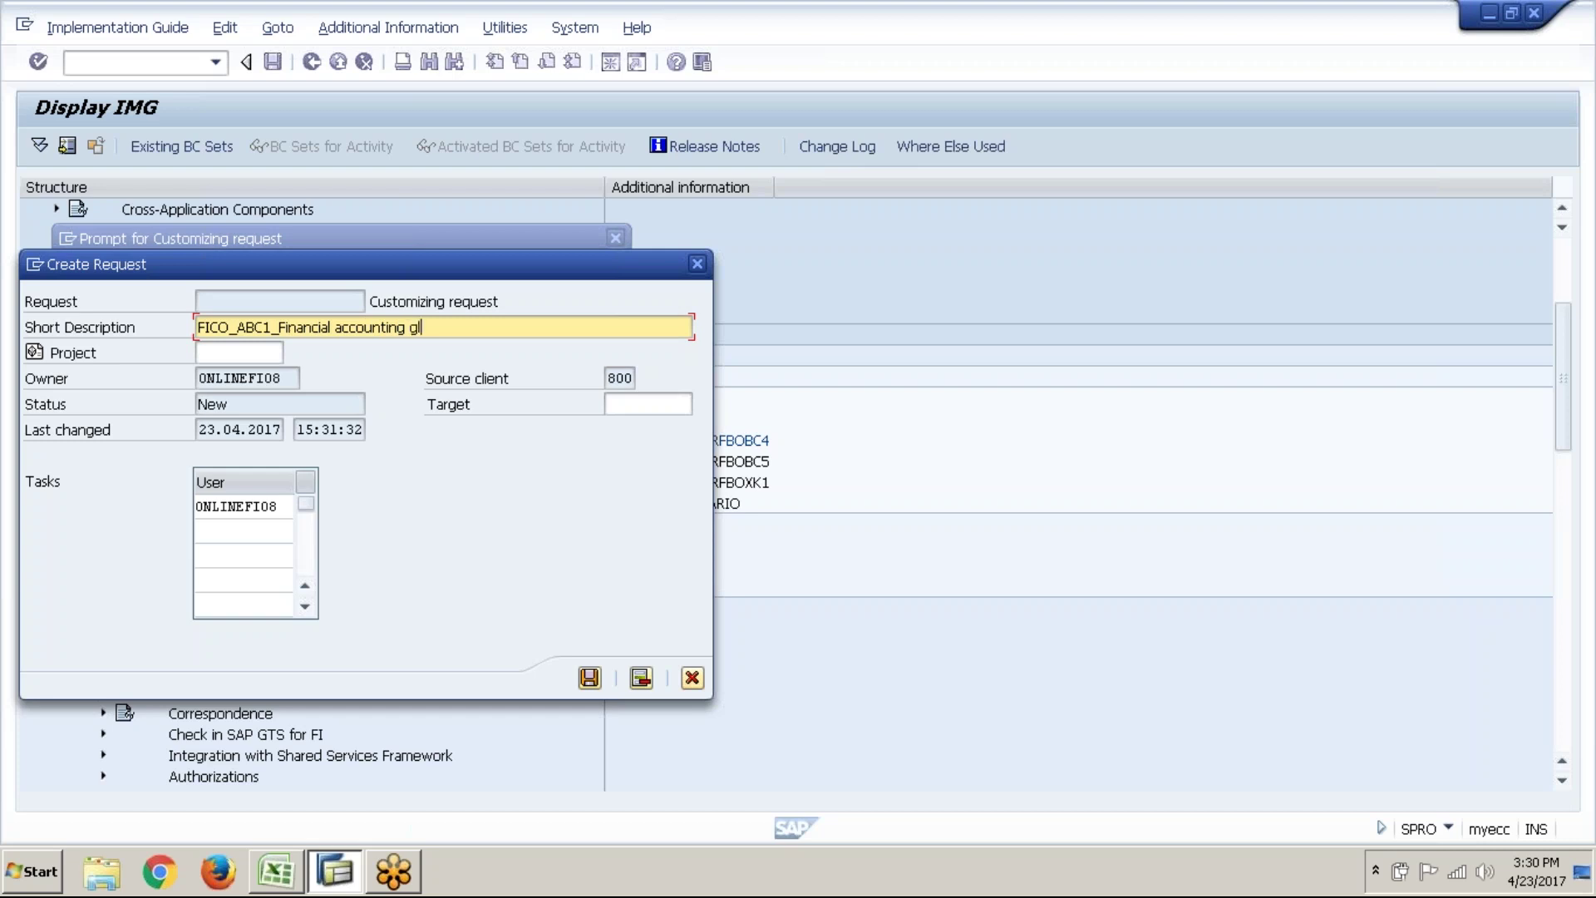
pyautogui.write('obal settings (new)')
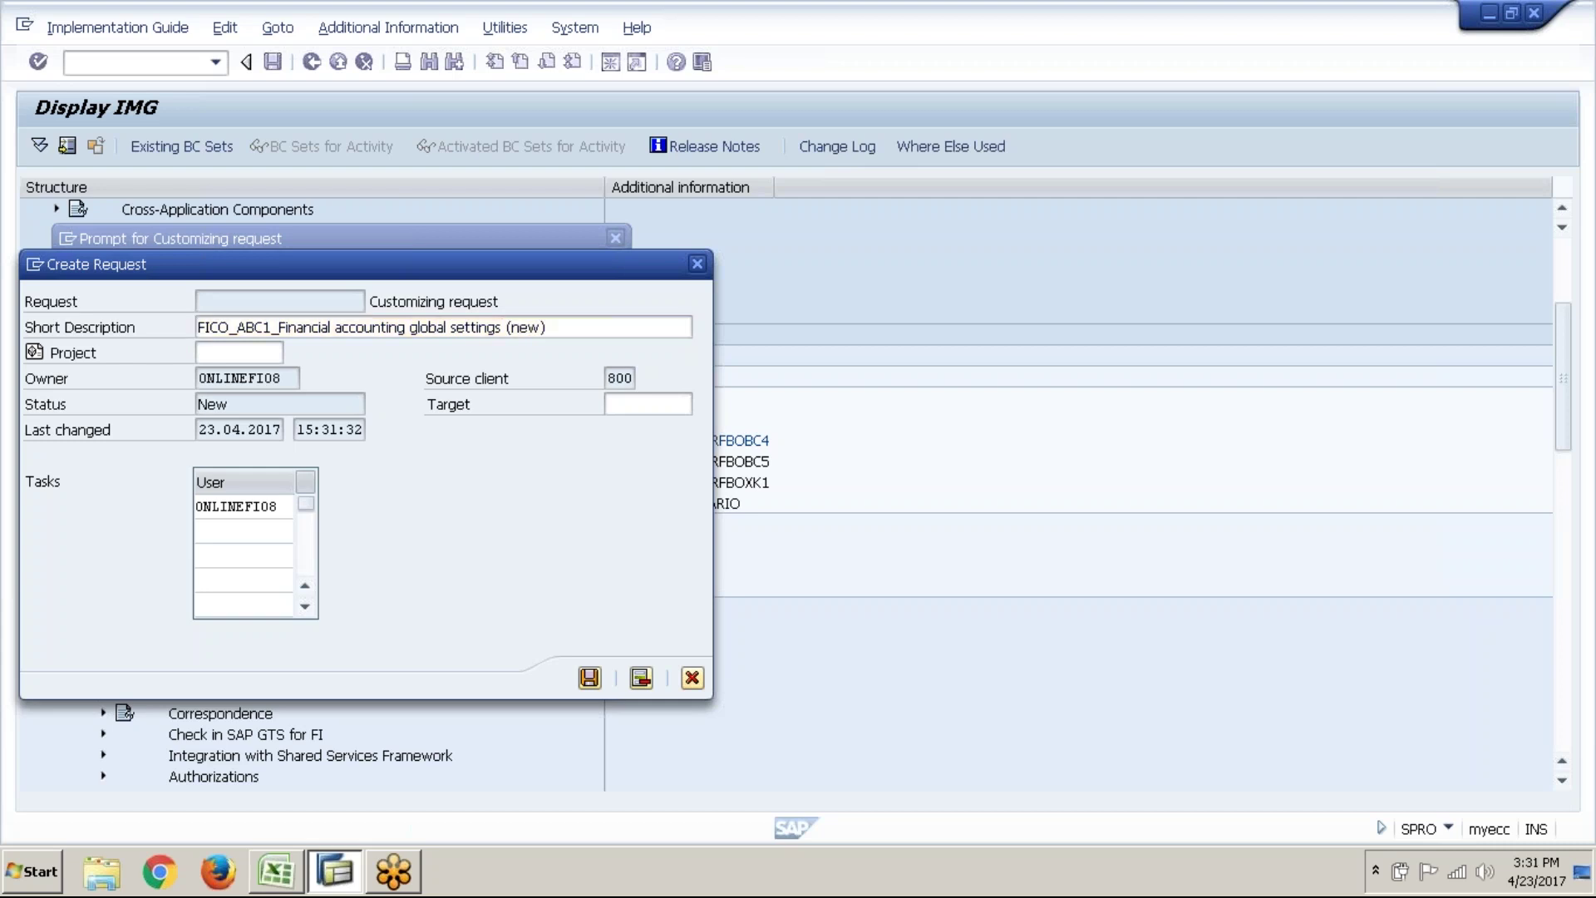
pyautogui.press('Return')
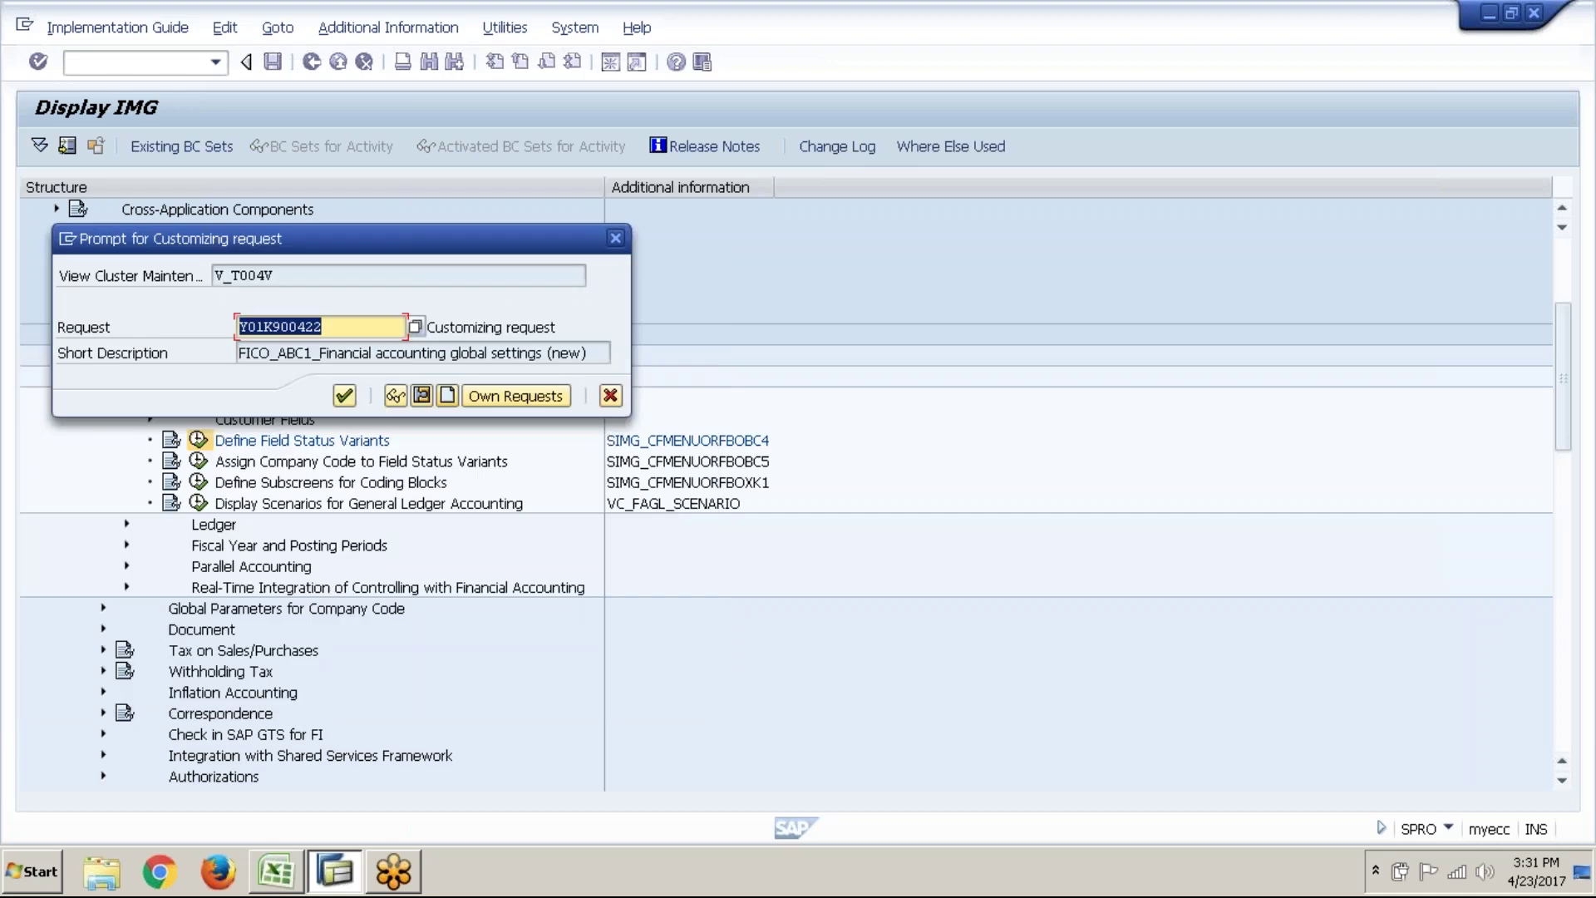
pyautogui.click(345, 396)
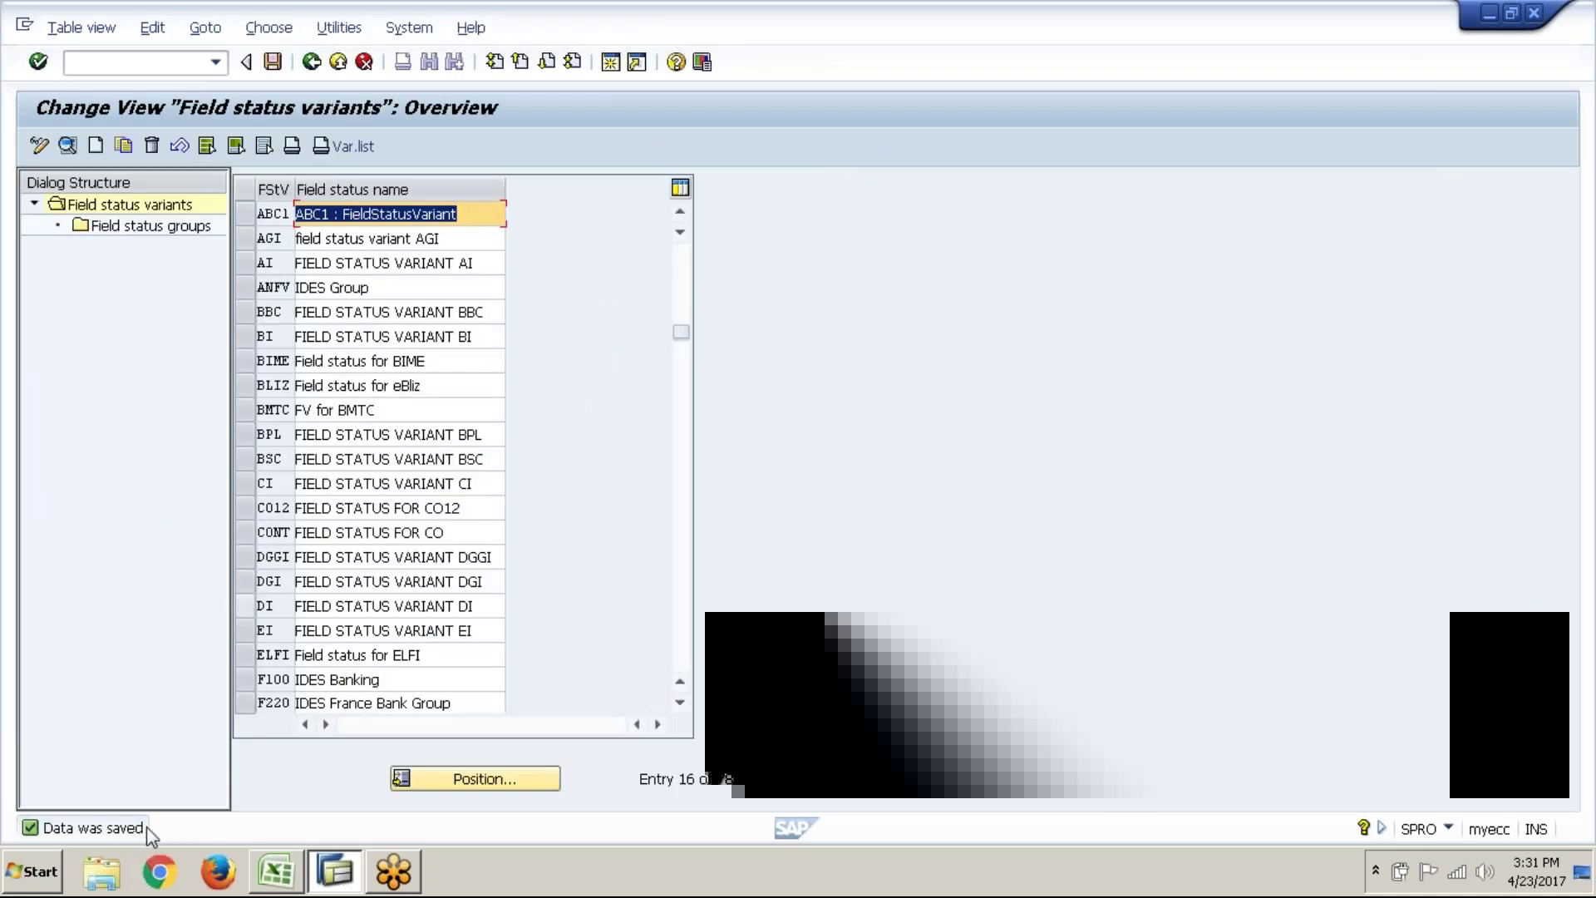
# - Return to the implementation guide and execute the Assign Company Code to Field Status Variants activity
pyautogui.click(311, 63)
pyautogui.click(266, 464)
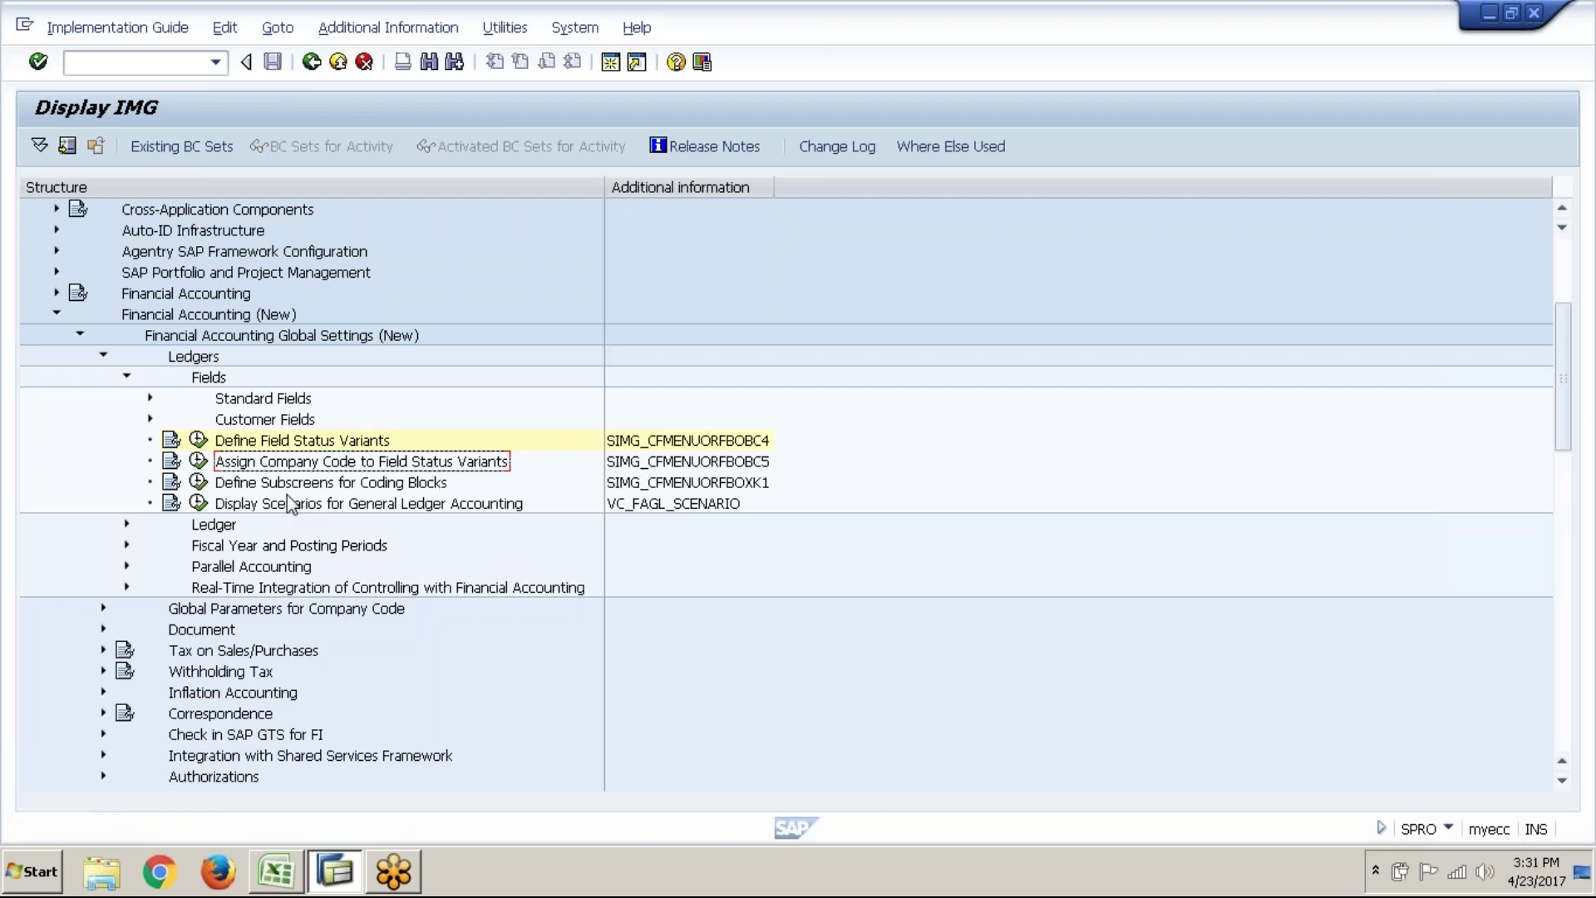
pyautogui.click(199, 463)
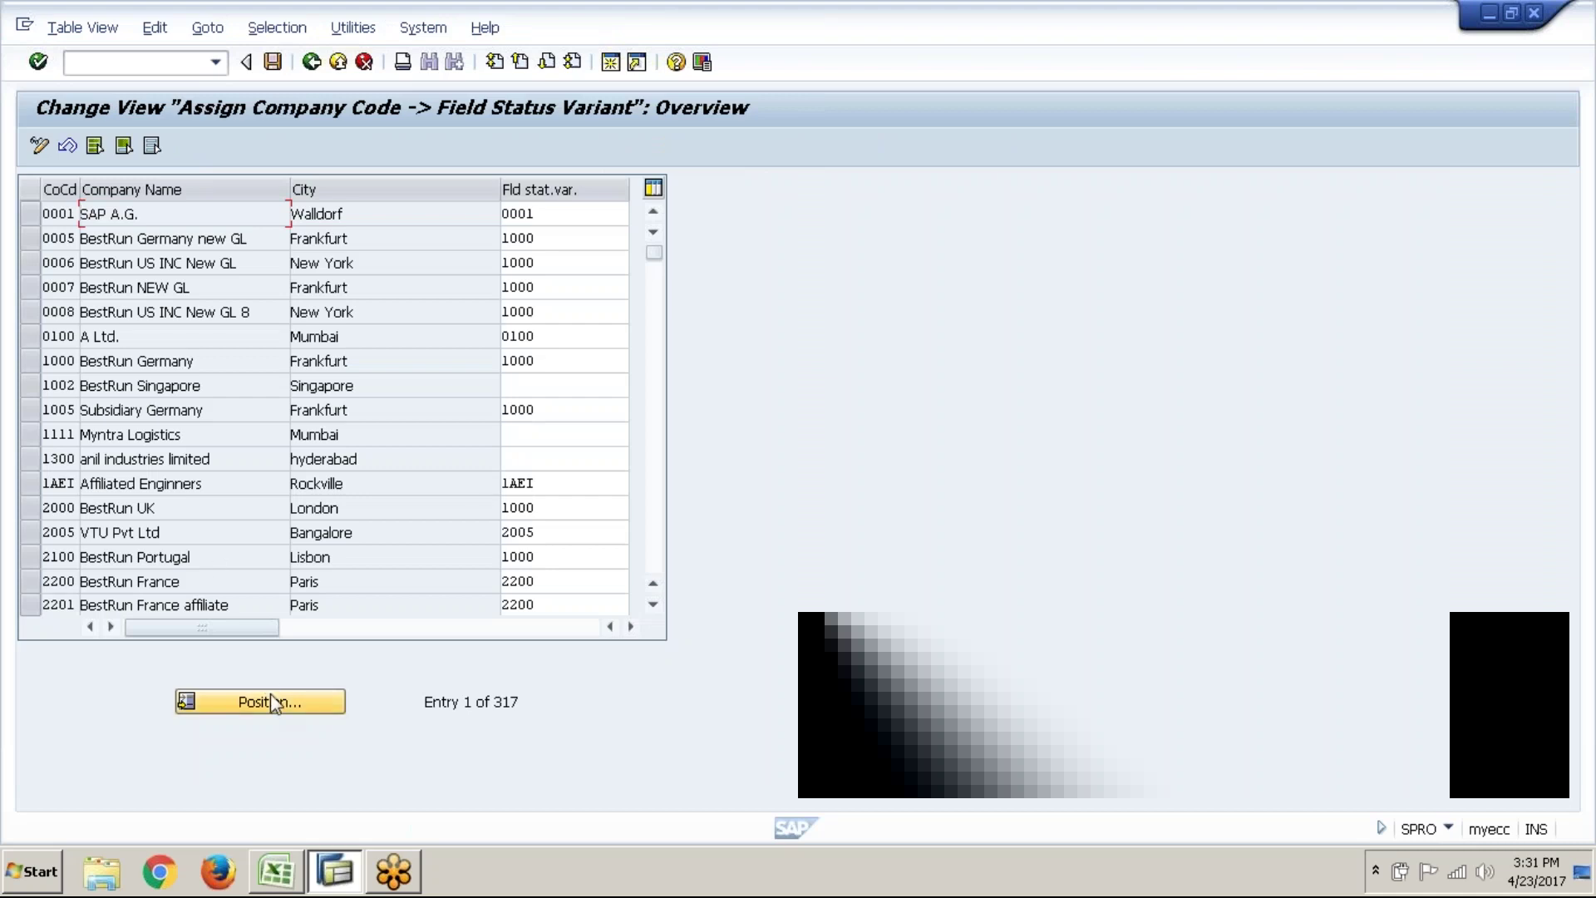
# - Position the assignment list on company code ABC1 and narrow the City column
pyautogui.click(271, 693)
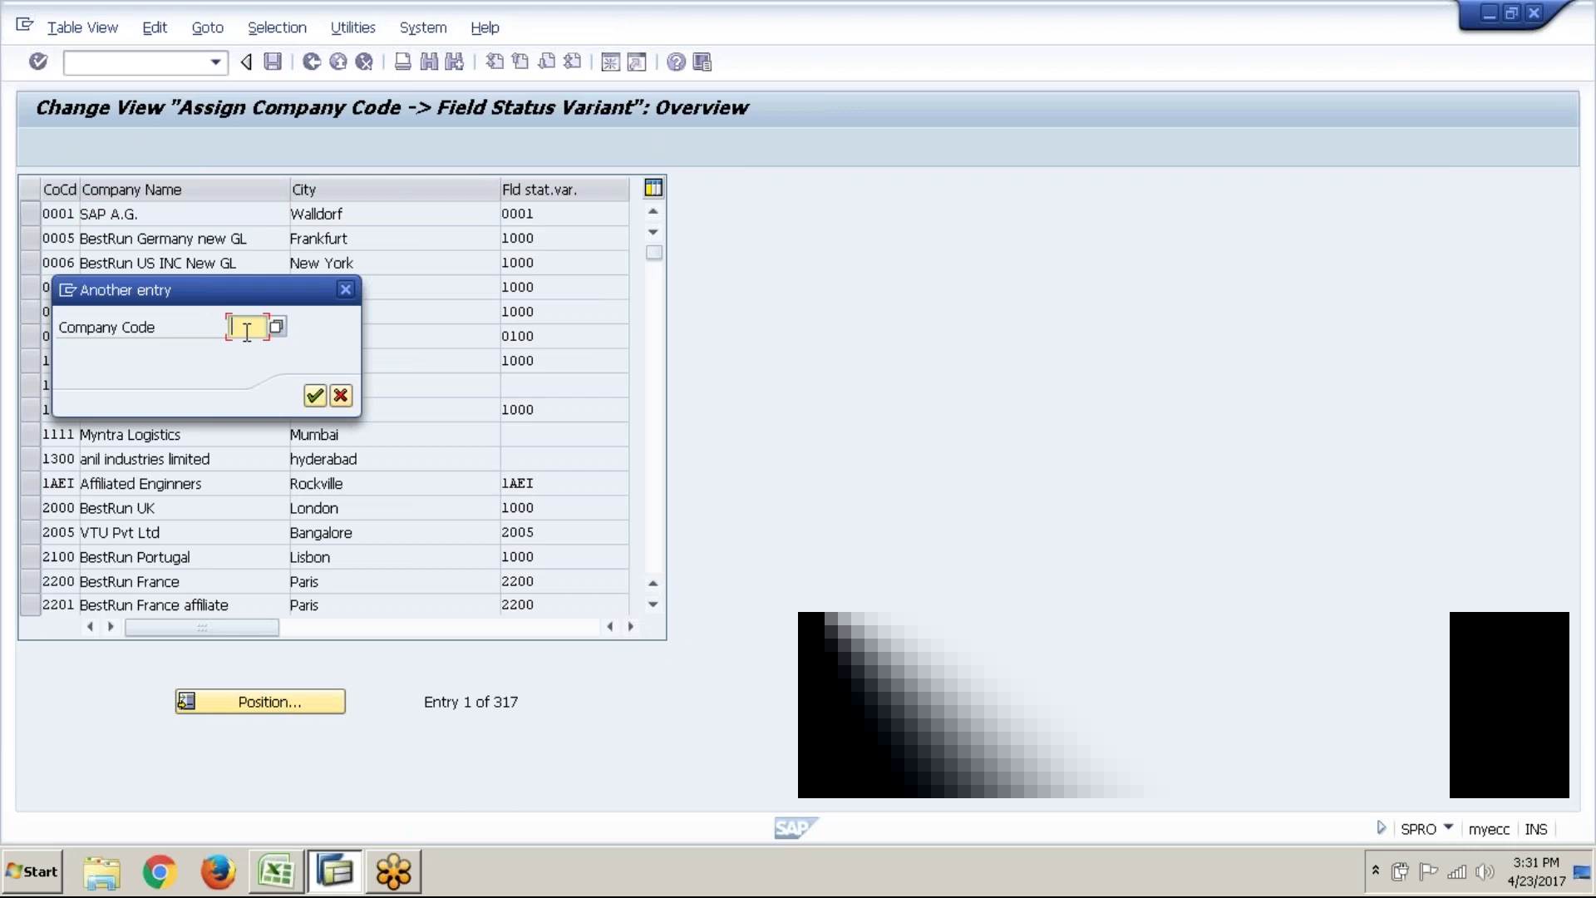
pyautogui.write('ABC1')
pyautogui.click(315, 397)
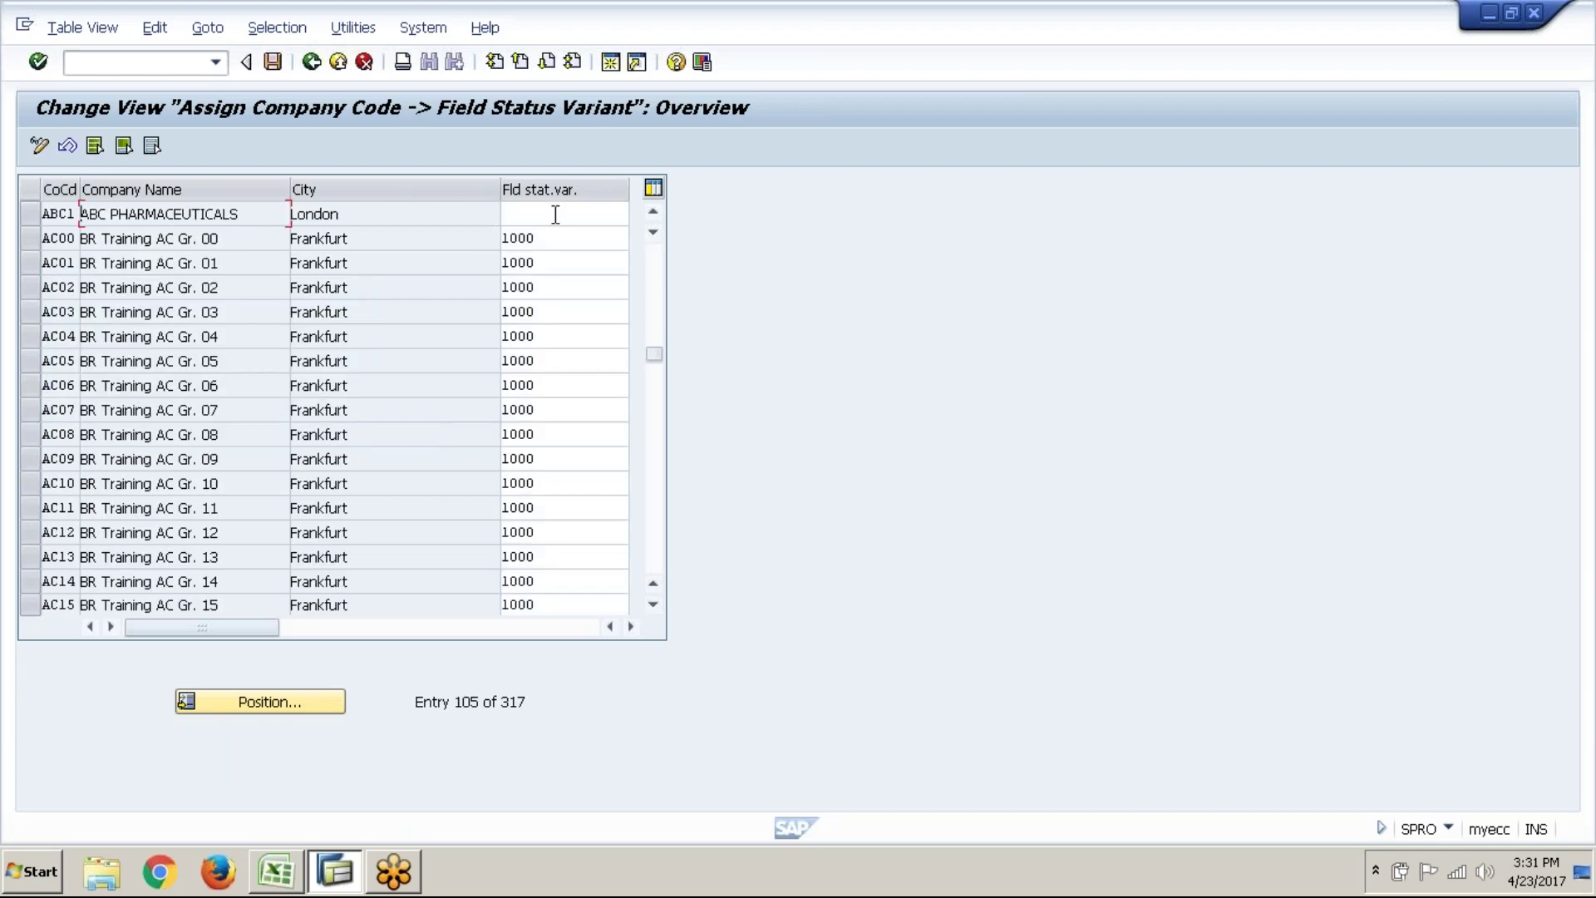
pyautogui.click(524, 213)
pyautogui.moveTo(500, 221); pyautogui.dragTo(412, 223)
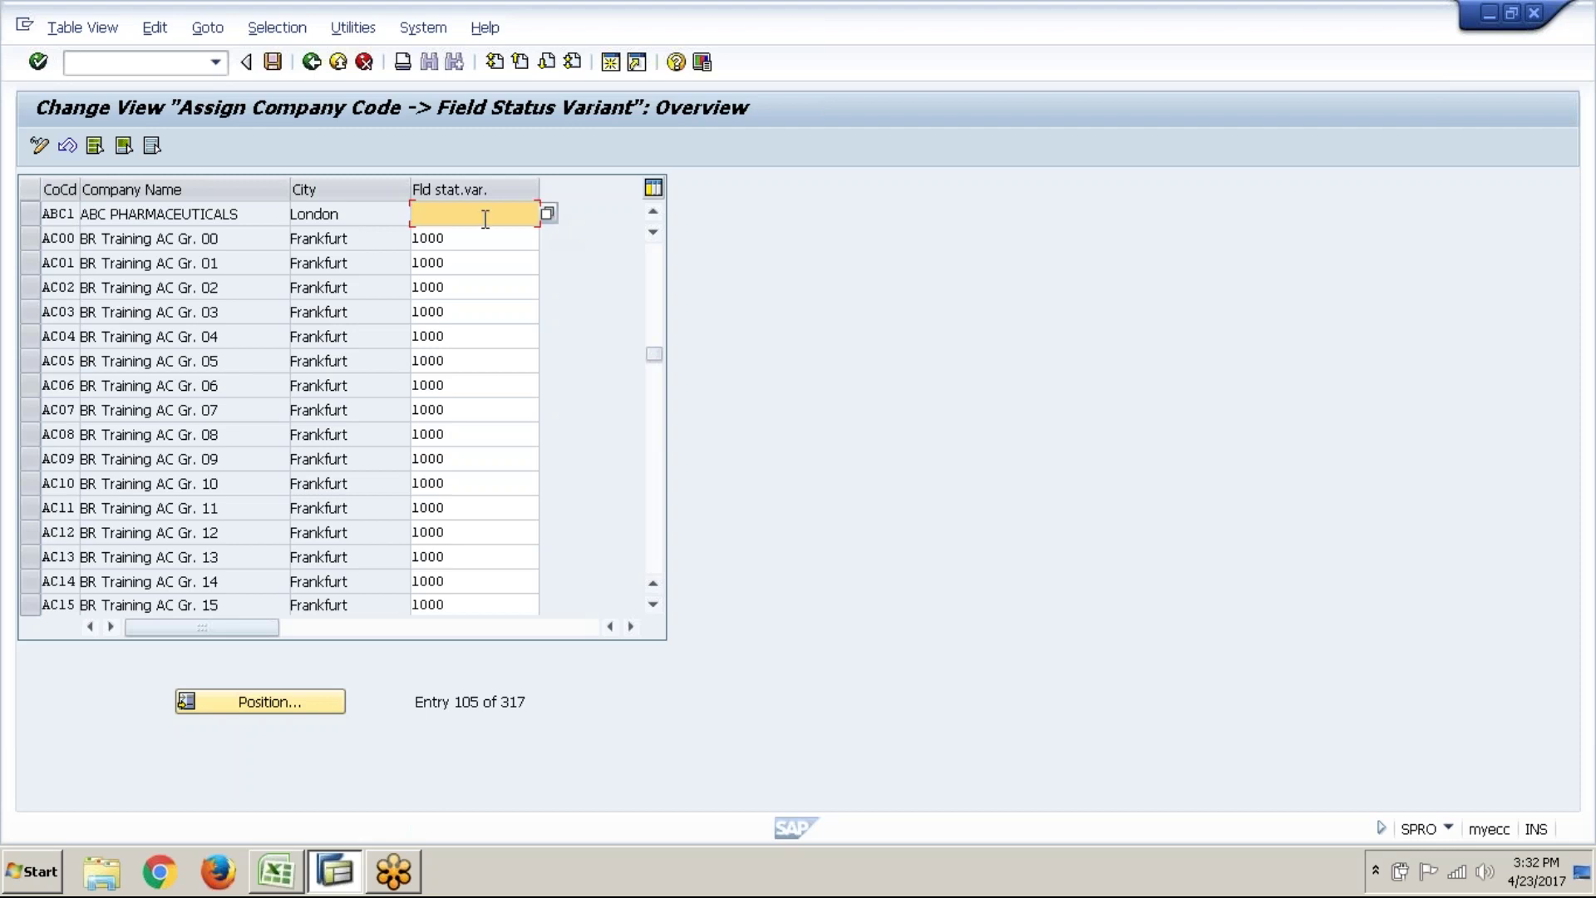
pyautogui.write('ABC1')
pyautogui.press('BackSpace')
pyautogui.press('BackSpace')
pyautogui.press('BackSpace')
pyautogui.press('BackSpace')
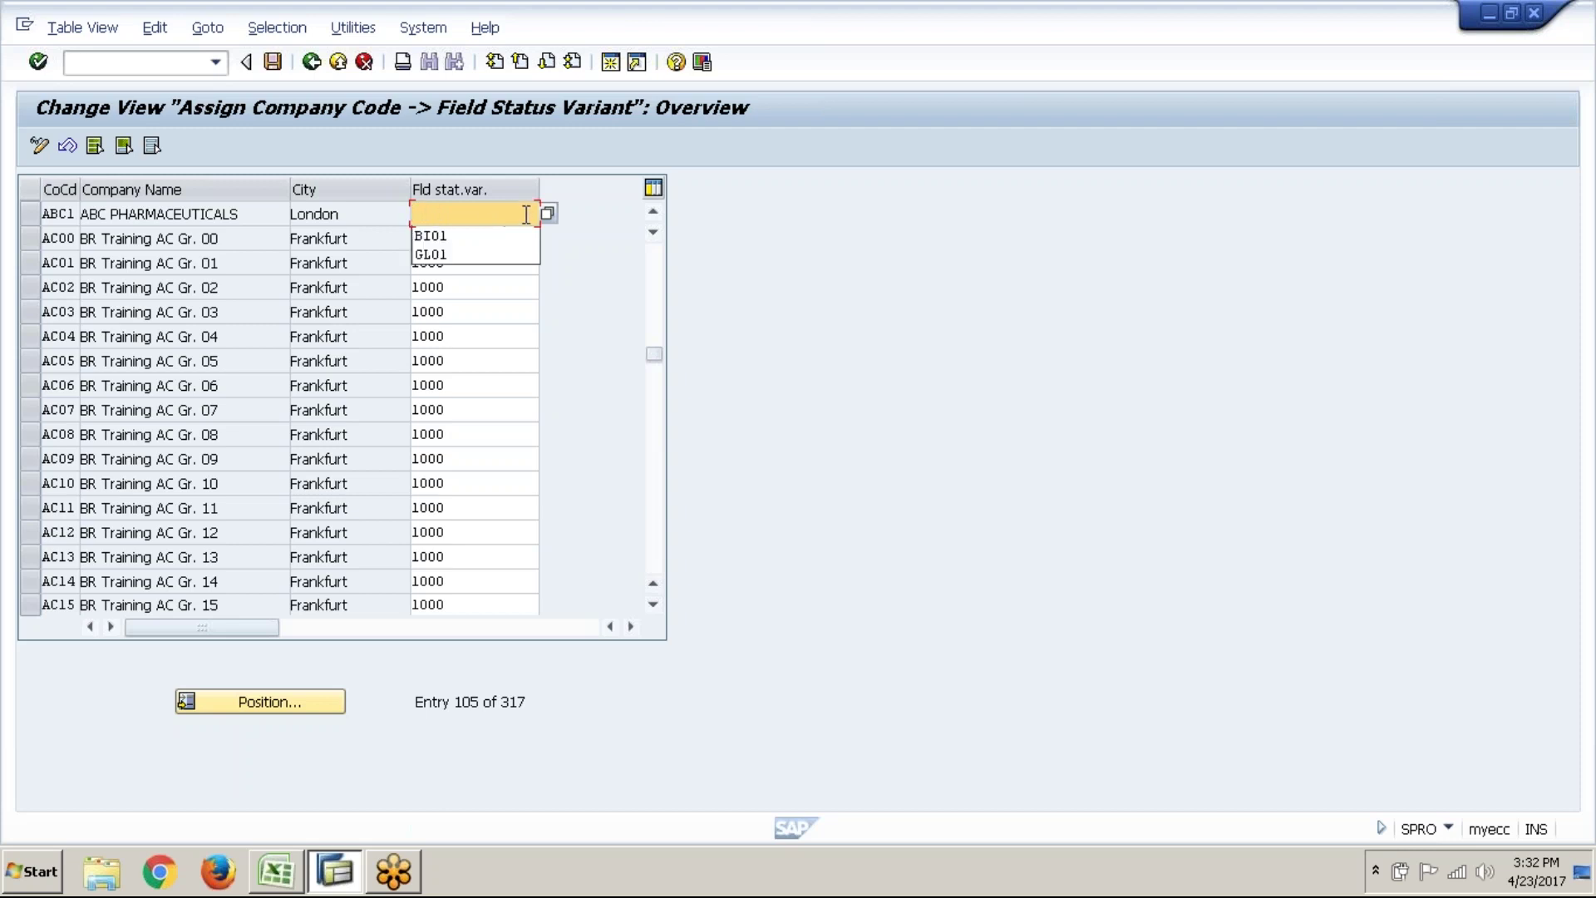
# - Assign field status variant ABC1 to company code ABC1, choosing it from the list of possible variants
pyautogui.click(548, 215)
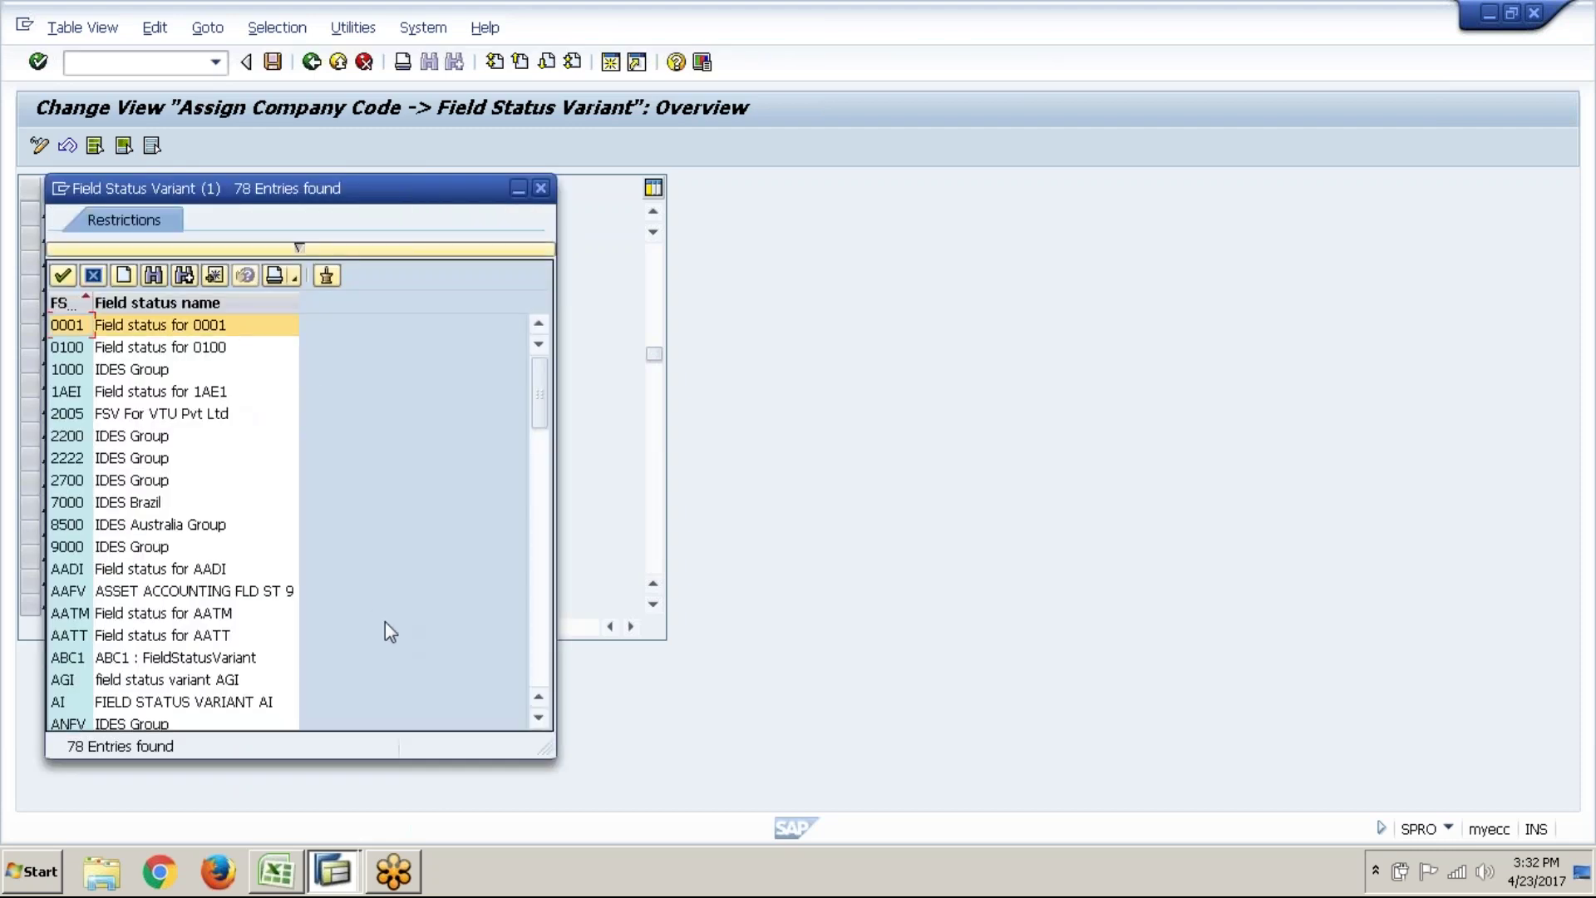
pyautogui.click(539, 719)
pyautogui.click(539, 719)
pyautogui.click(538, 720)
pyautogui.click(539, 720)
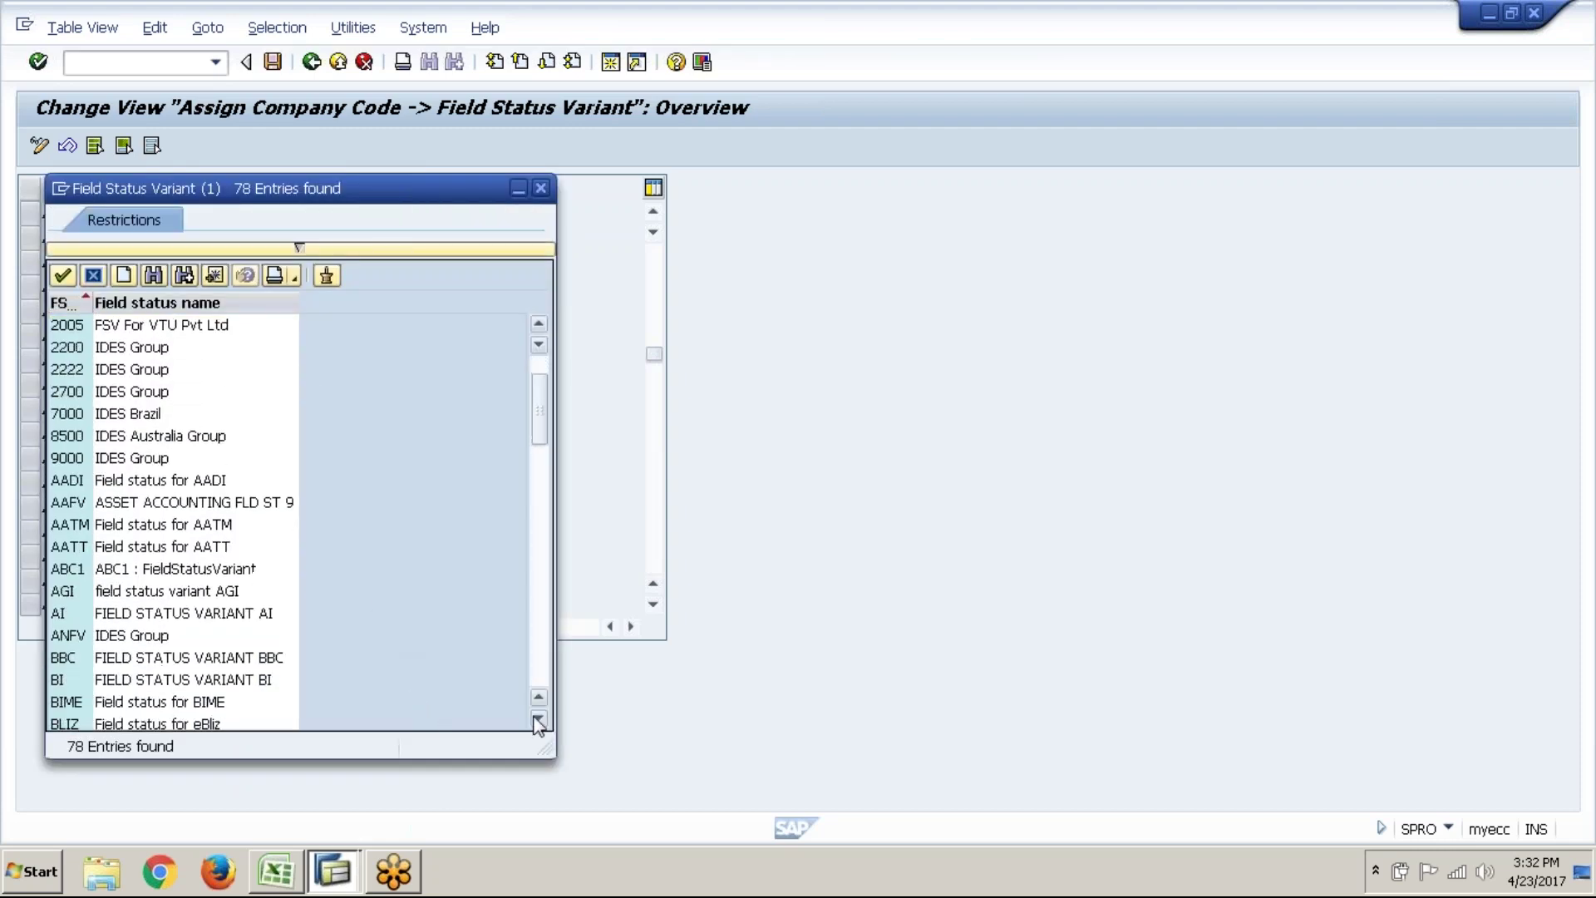
pyautogui.click(137, 568)
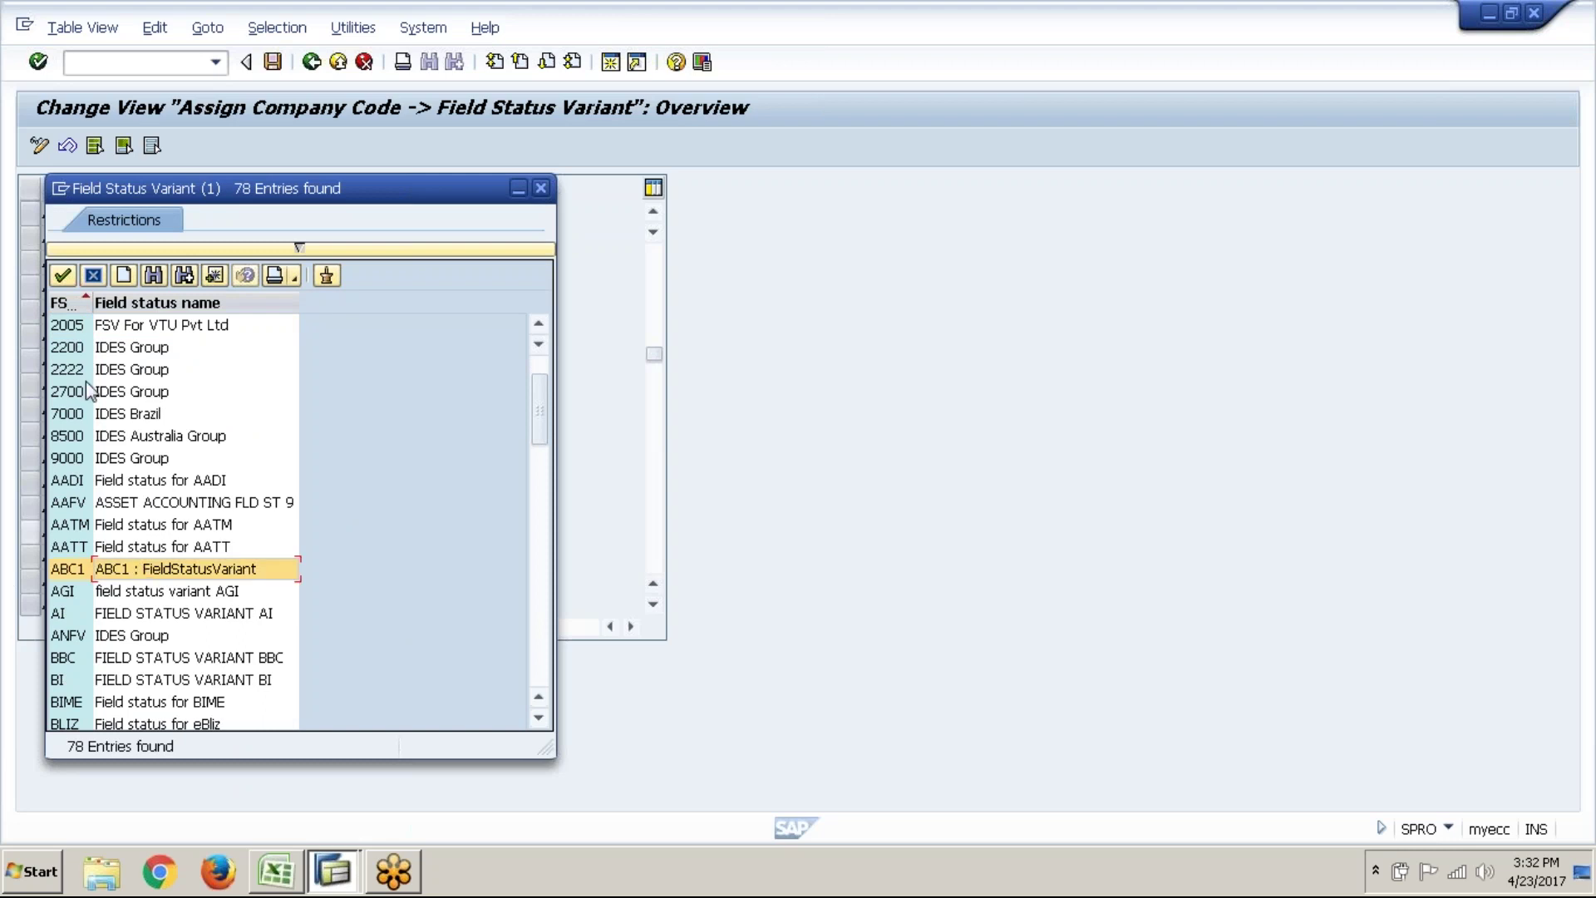
pyautogui.click(64, 276)
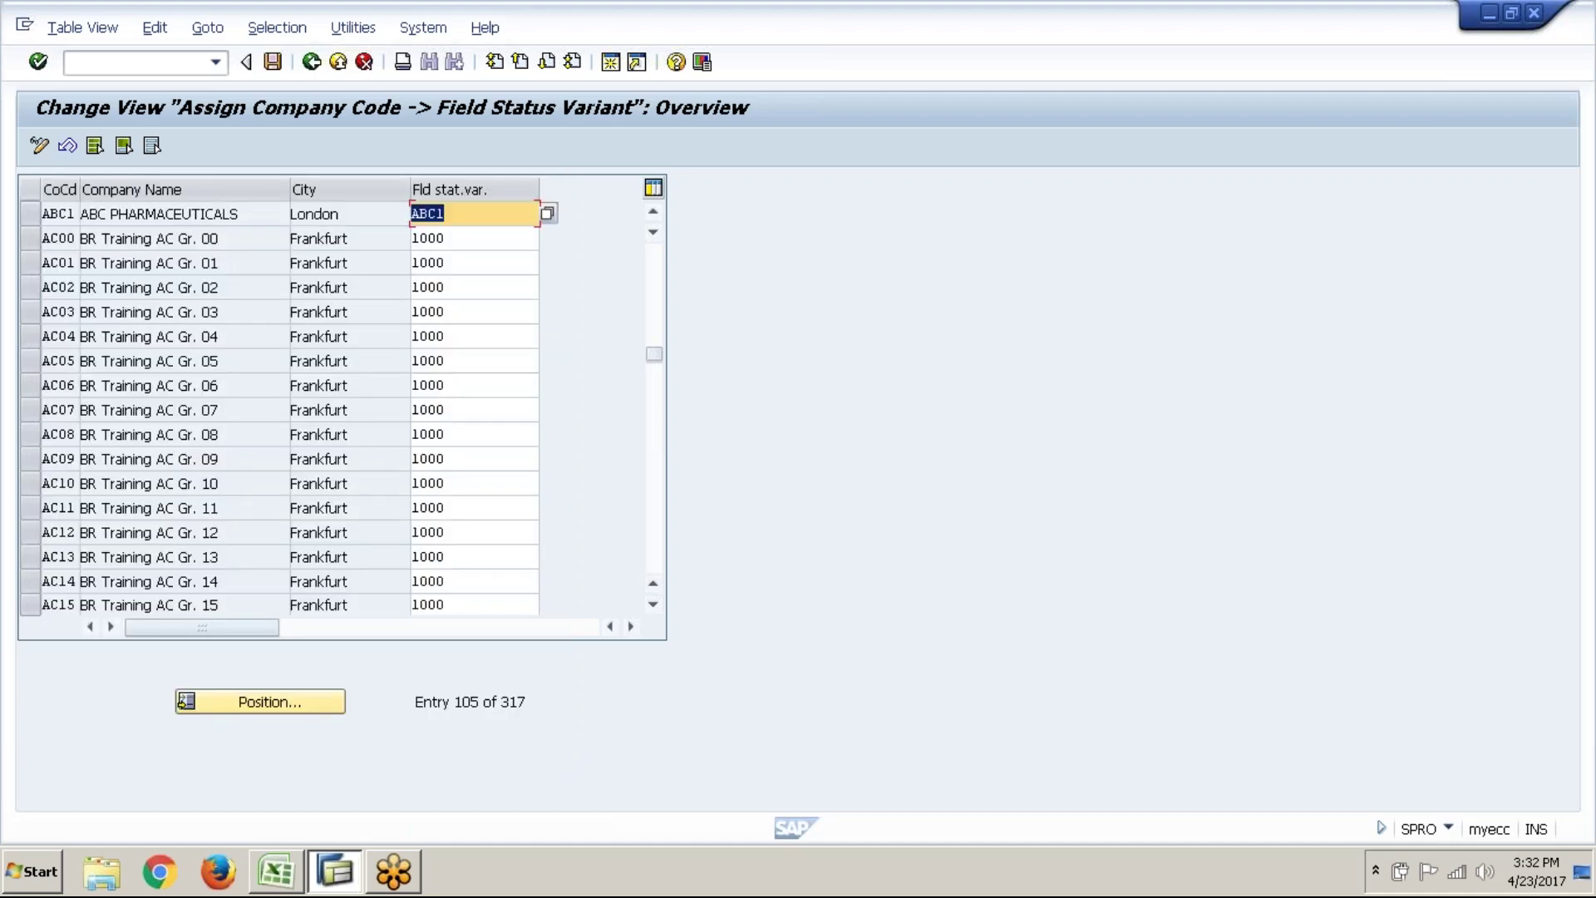
# - Save the assignment in the "FICO_ABC1_Financial accounting global settings (new)" request, return to the implementation guide and collapse the Fields node
pyautogui.click(271, 63)
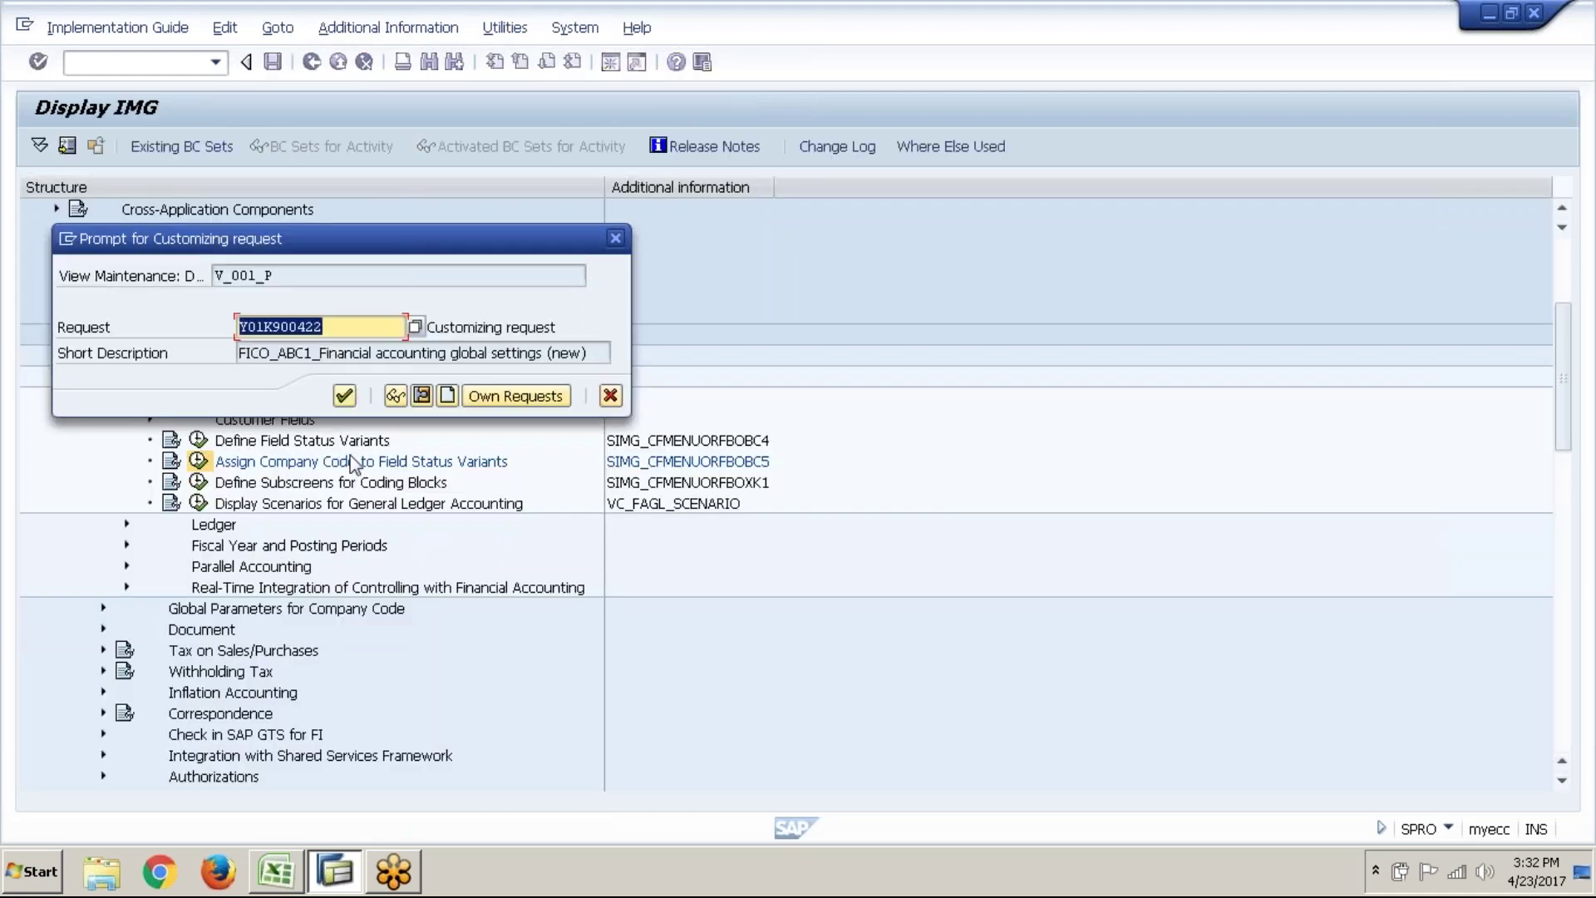
pyautogui.click(344, 397)
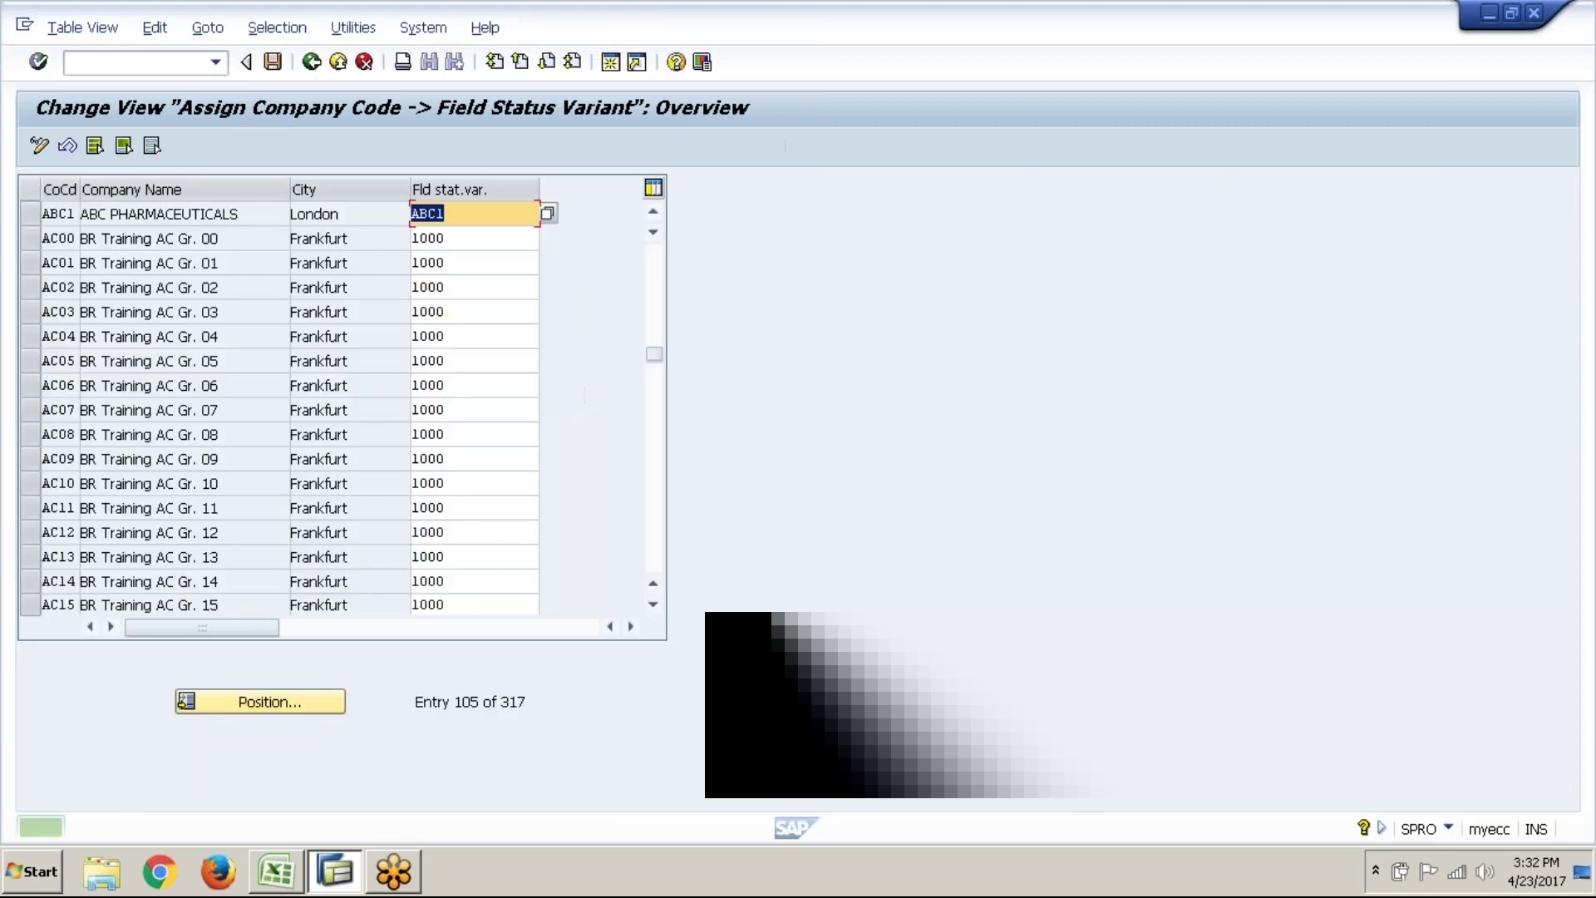
pyautogui.click(312, 63)
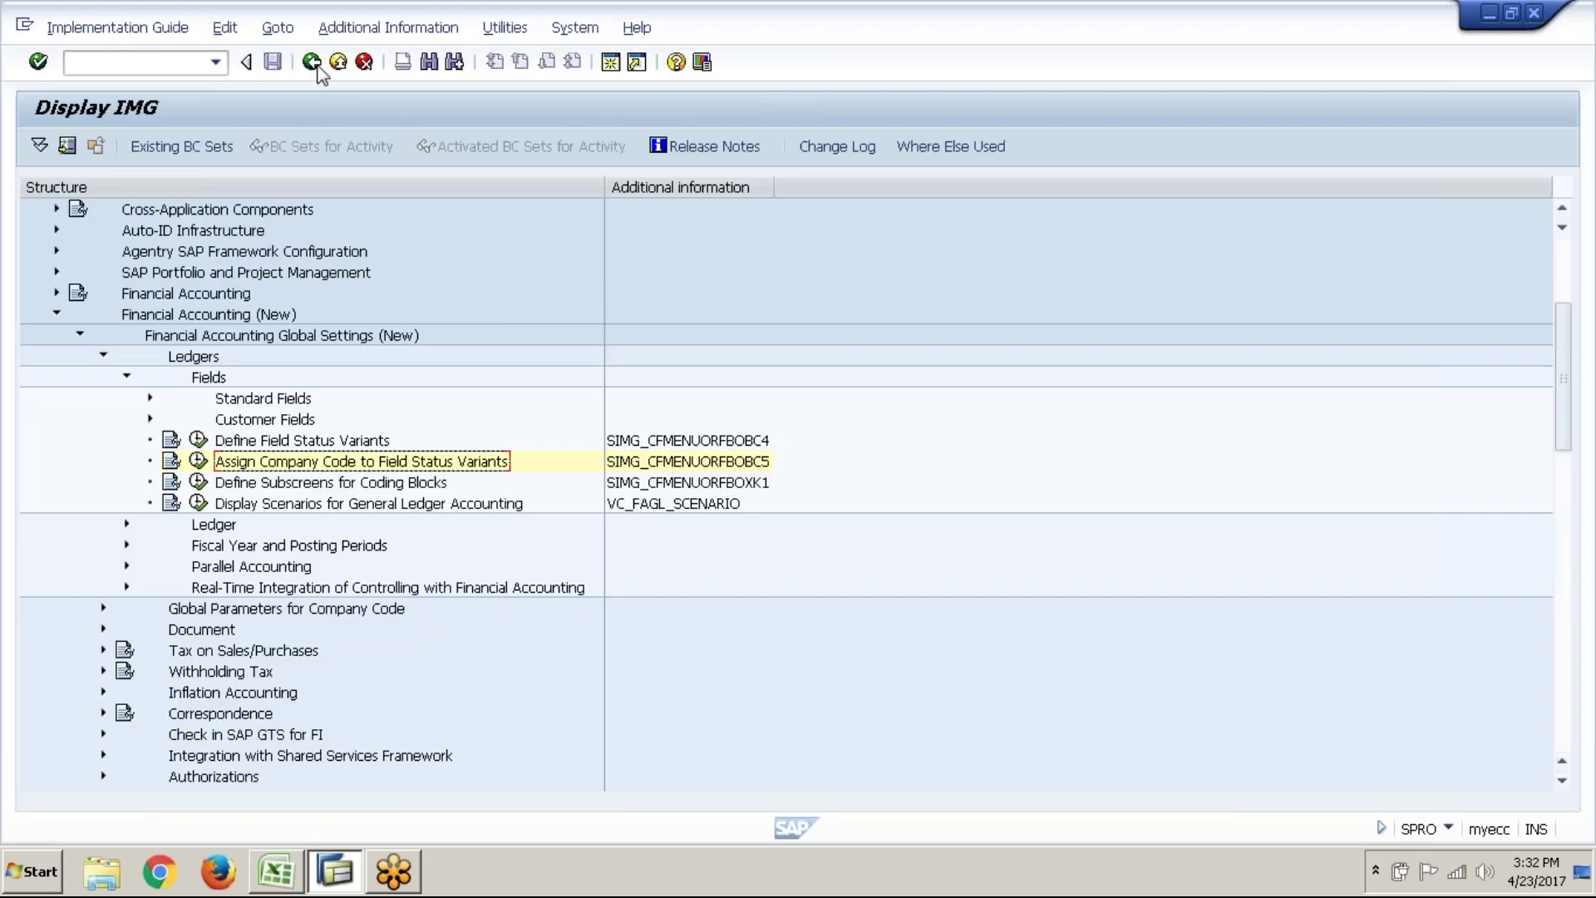
pyautogui.click(126, 378)
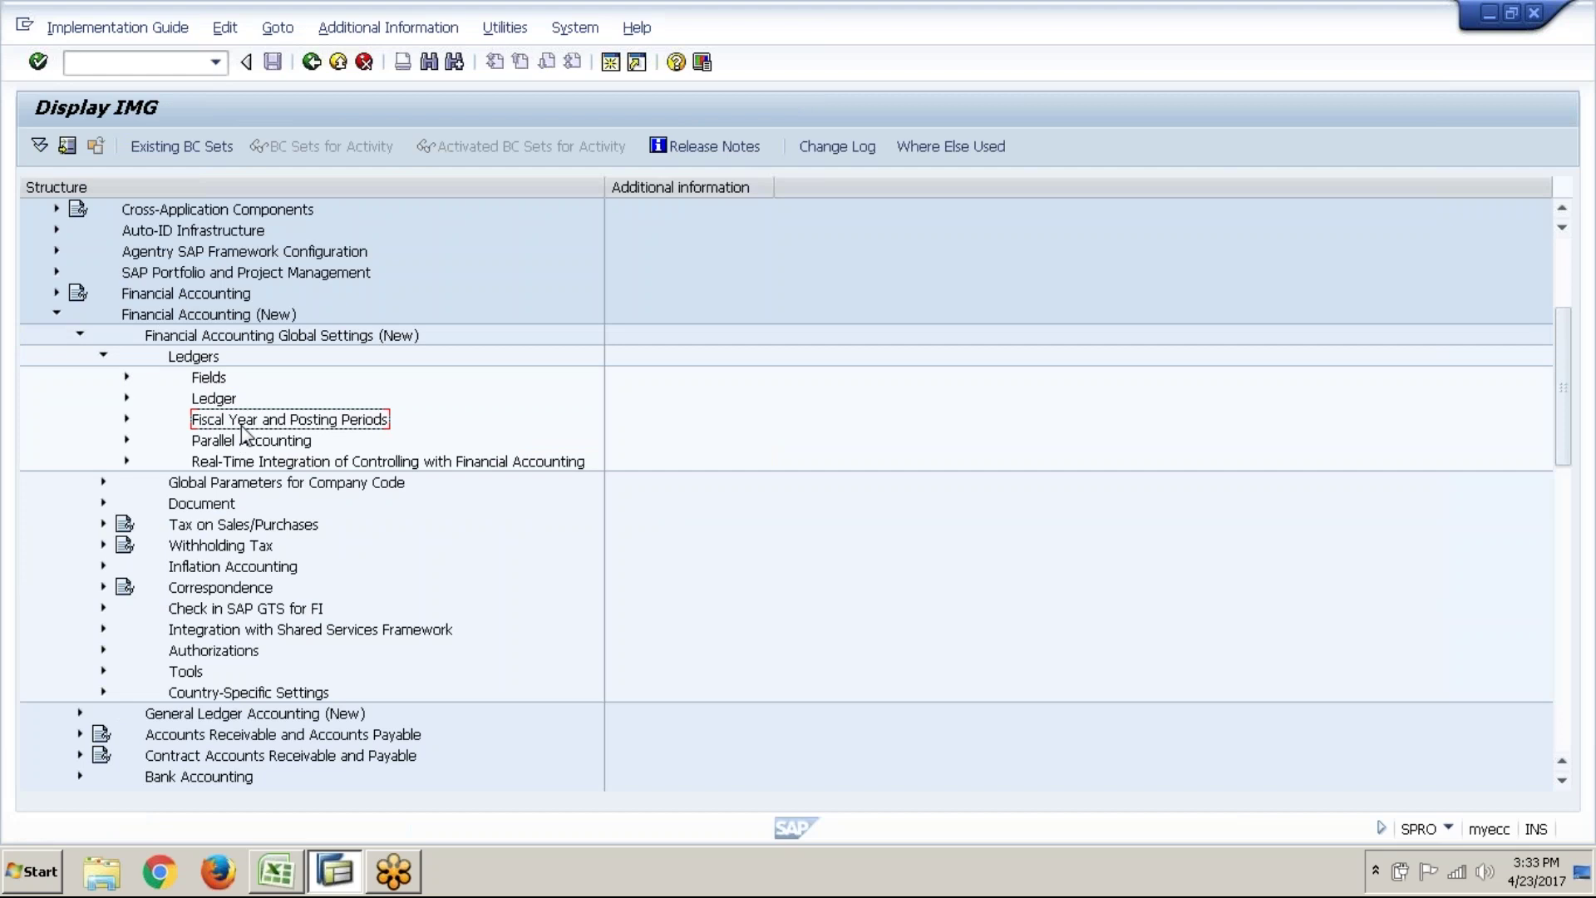
# - Switch to the Excel notes and enter the heading "2. Fiscal year variant" in cell E10
pyautogui.click(283, 873)
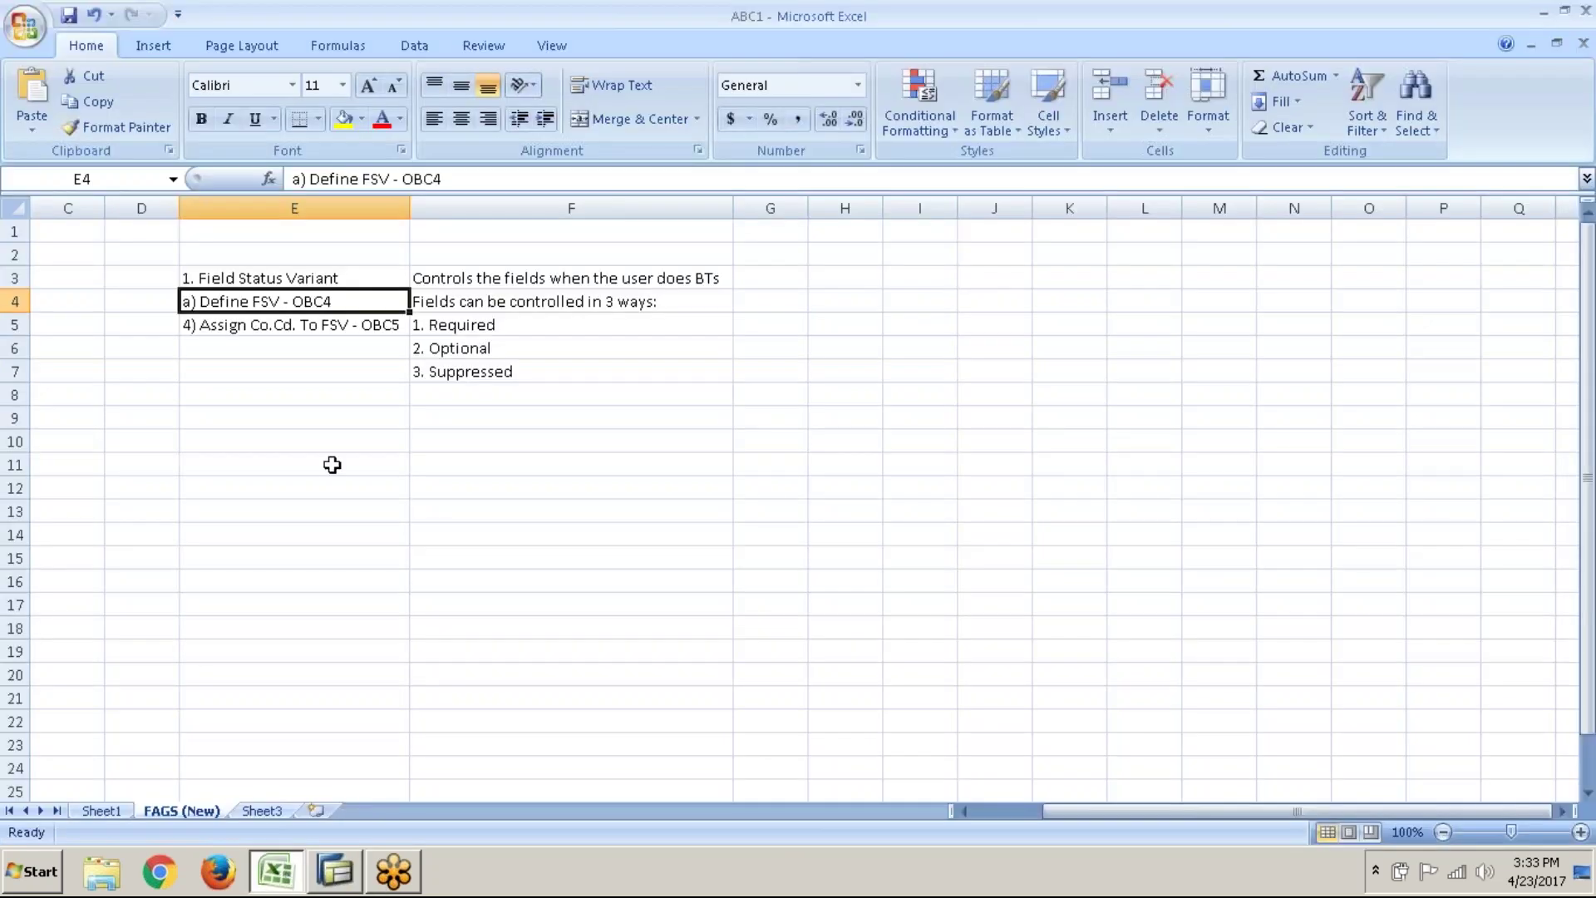
pyautogui.click(218, 434)
pyautogui.write('2')
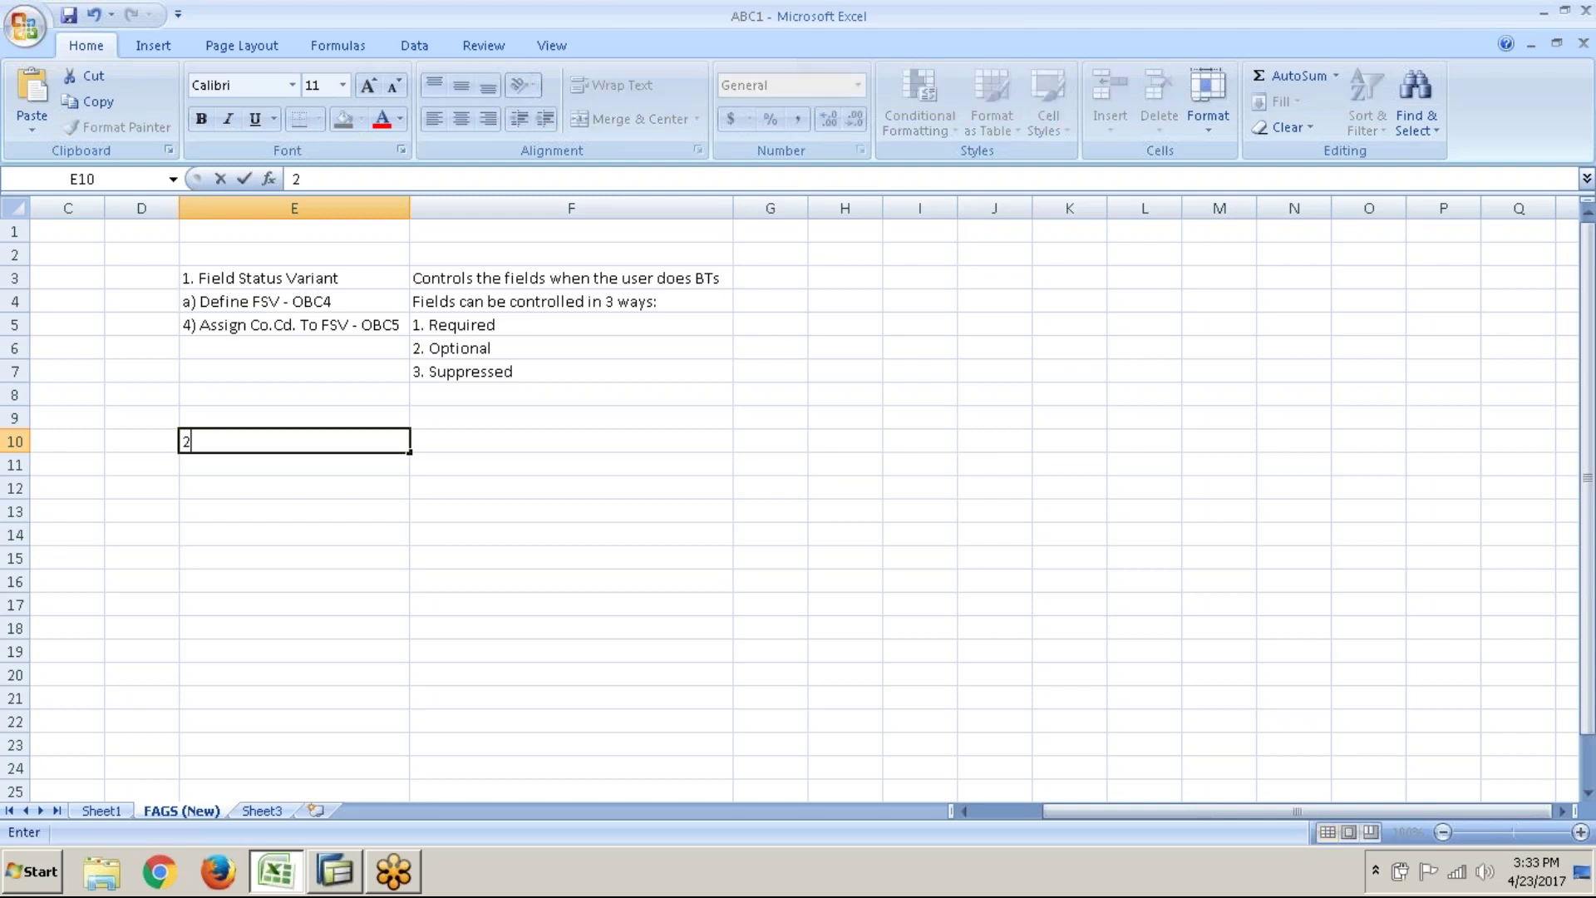
pyautogui.write('.')
pyautogui.hotkey('ctrl', 'f')
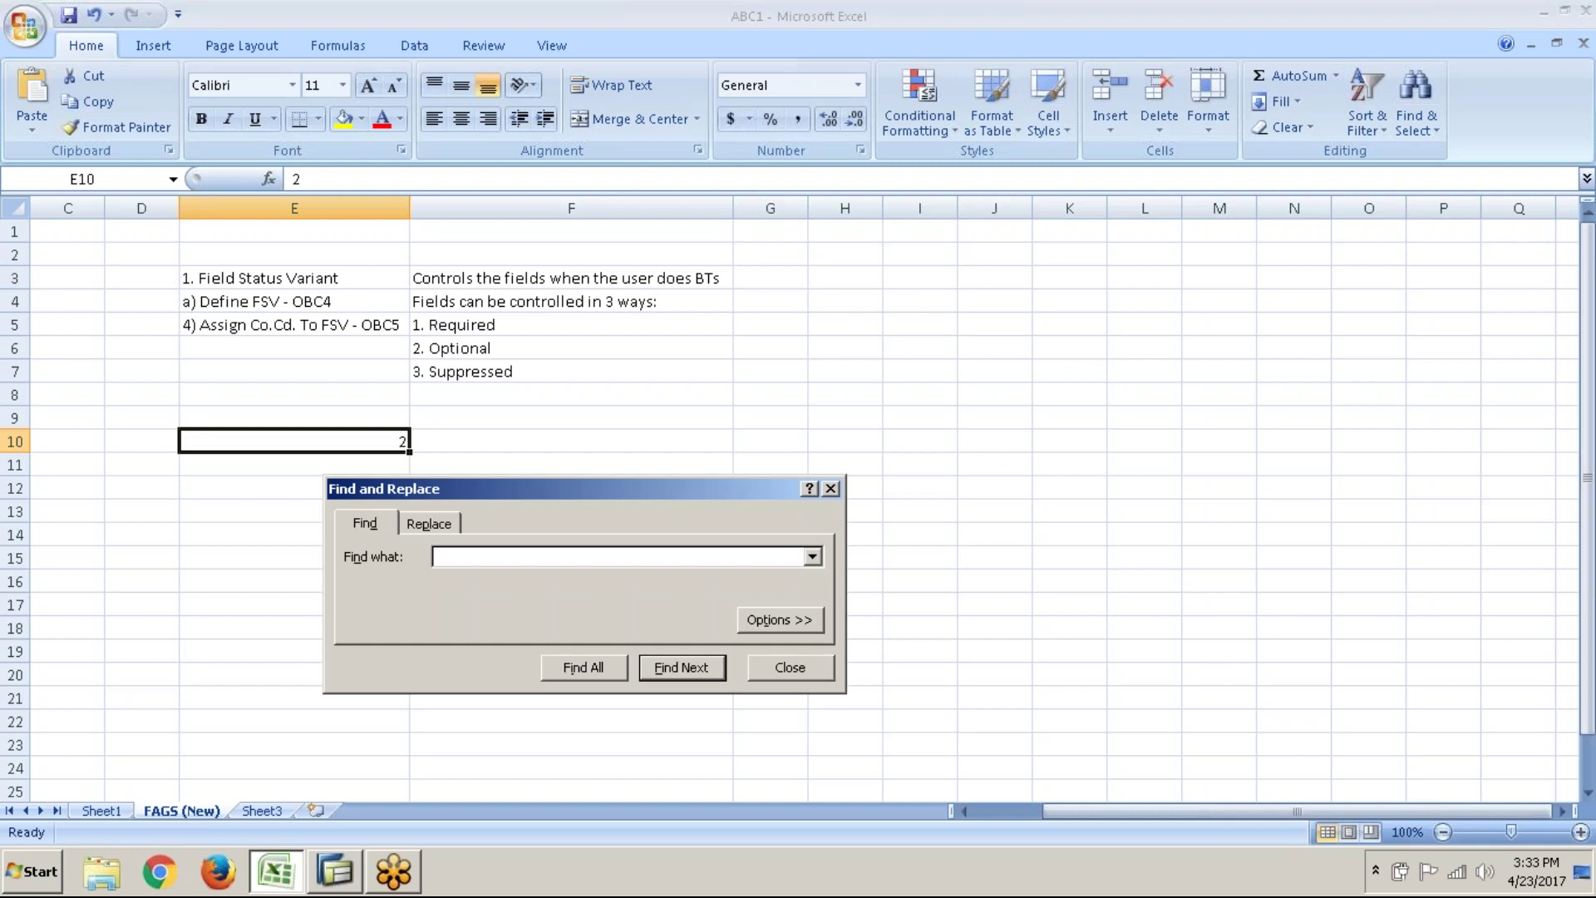
pyautogui.click(788, 670)
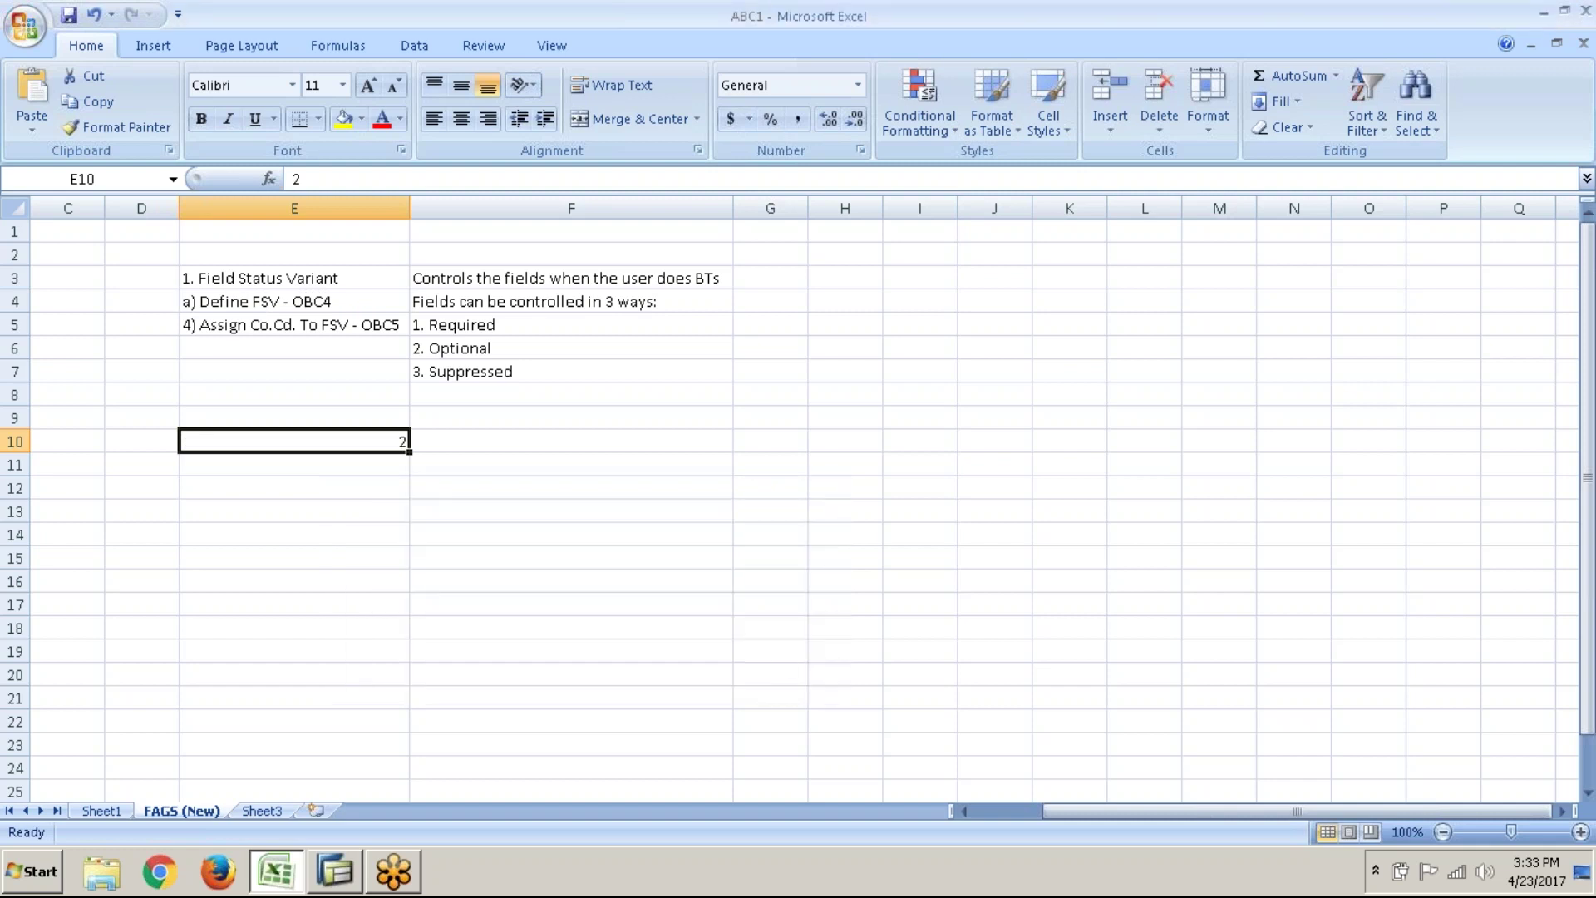
pyautogui.press('Delete')
pyautogui.write('2.')
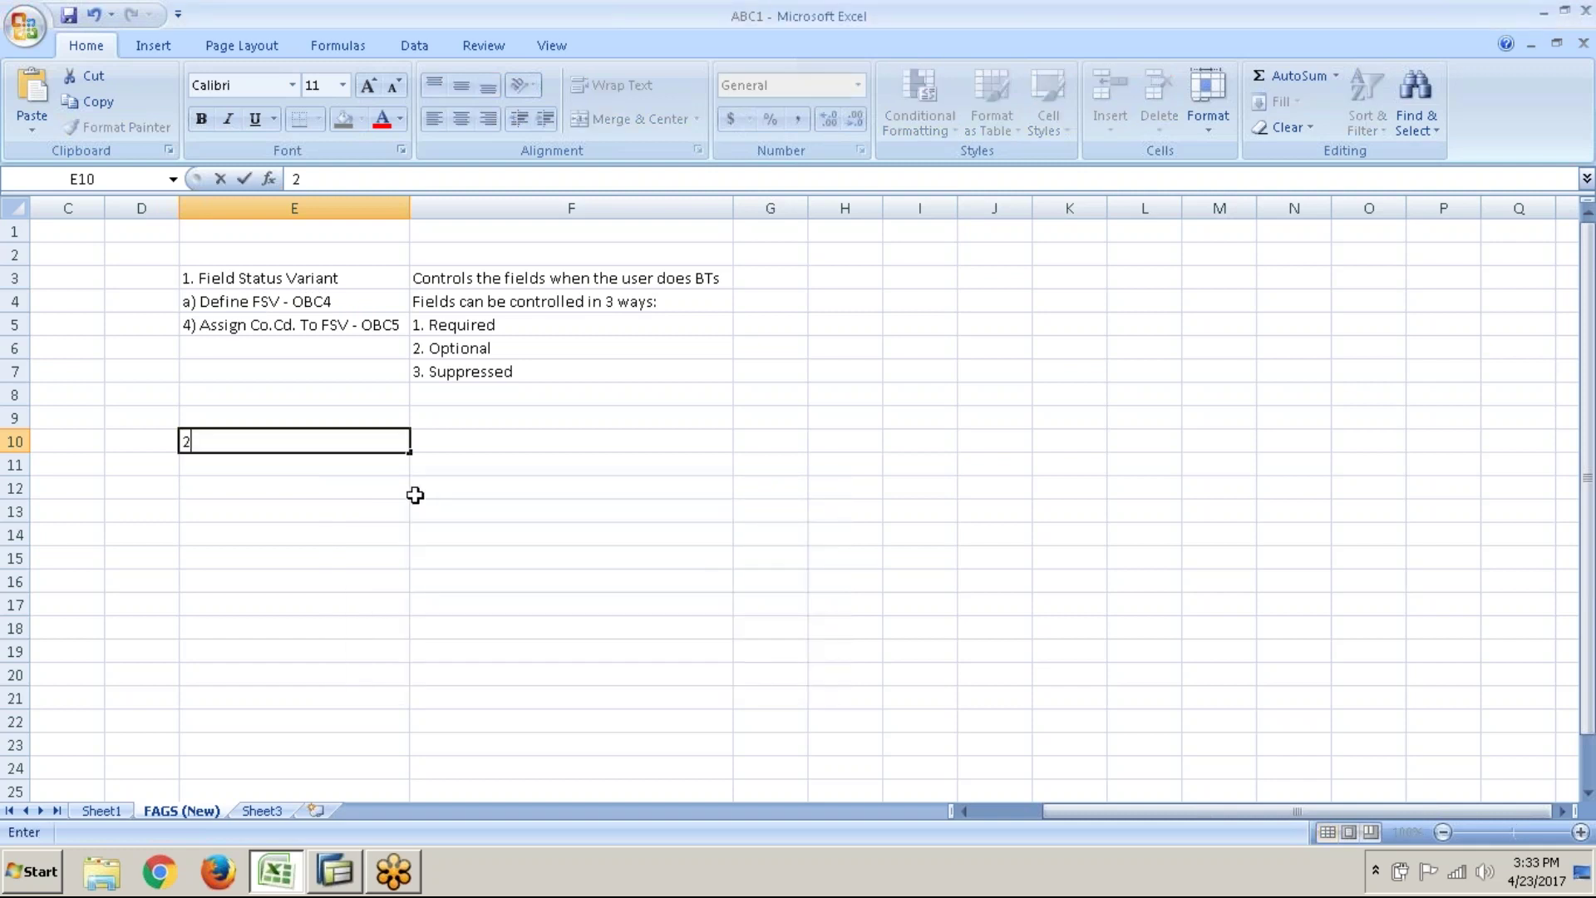
pyautogui.write(' Fiscal year variant')
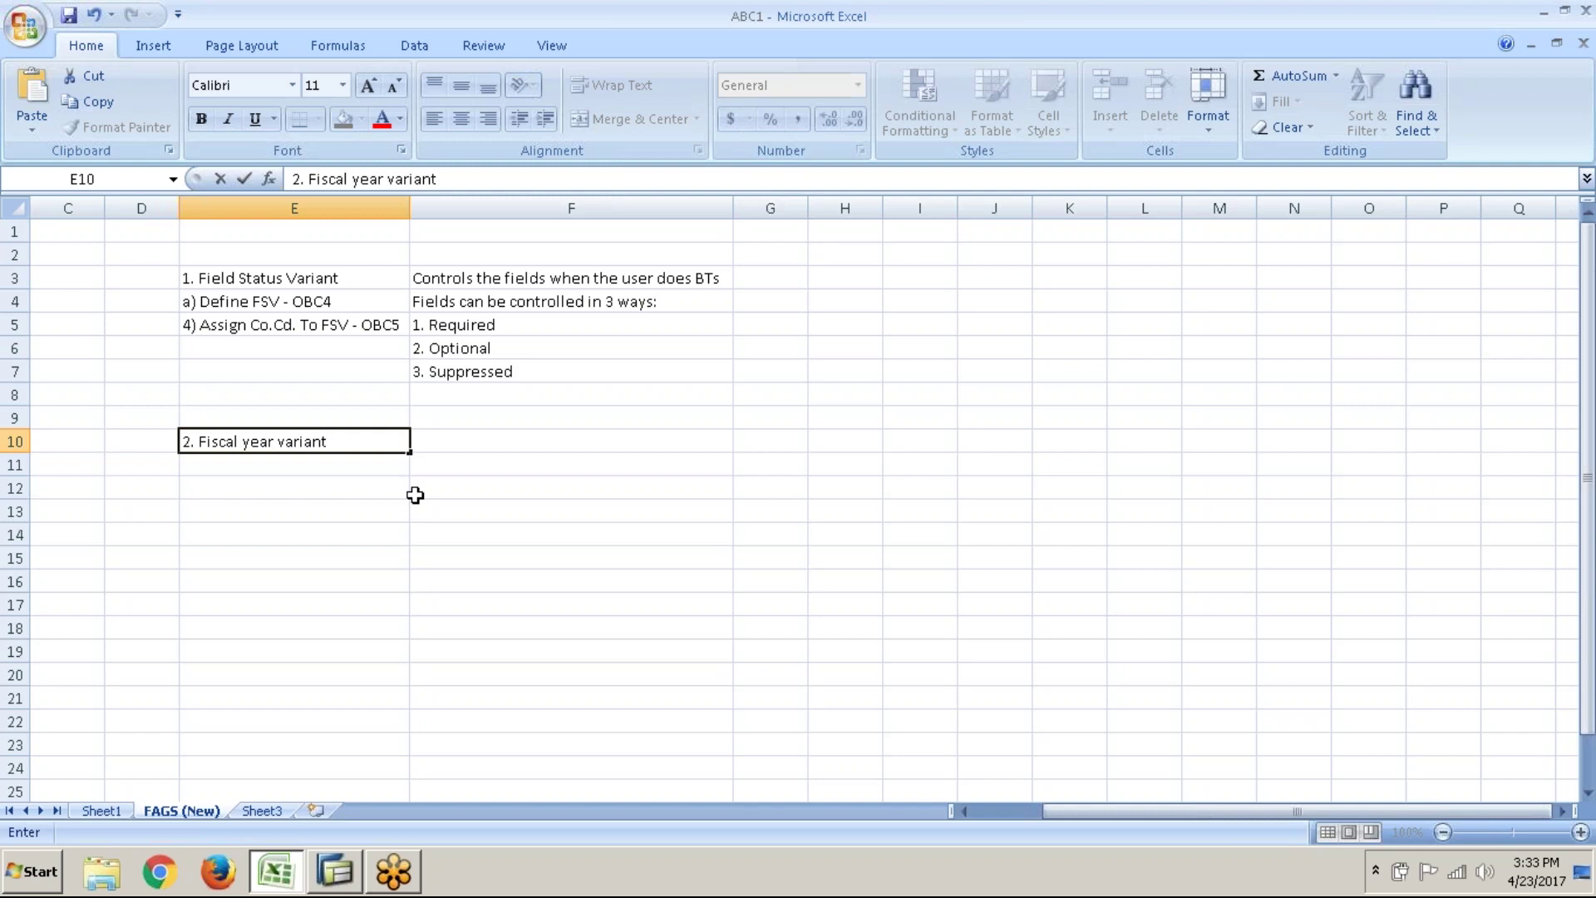
pyautogui.press('Return')
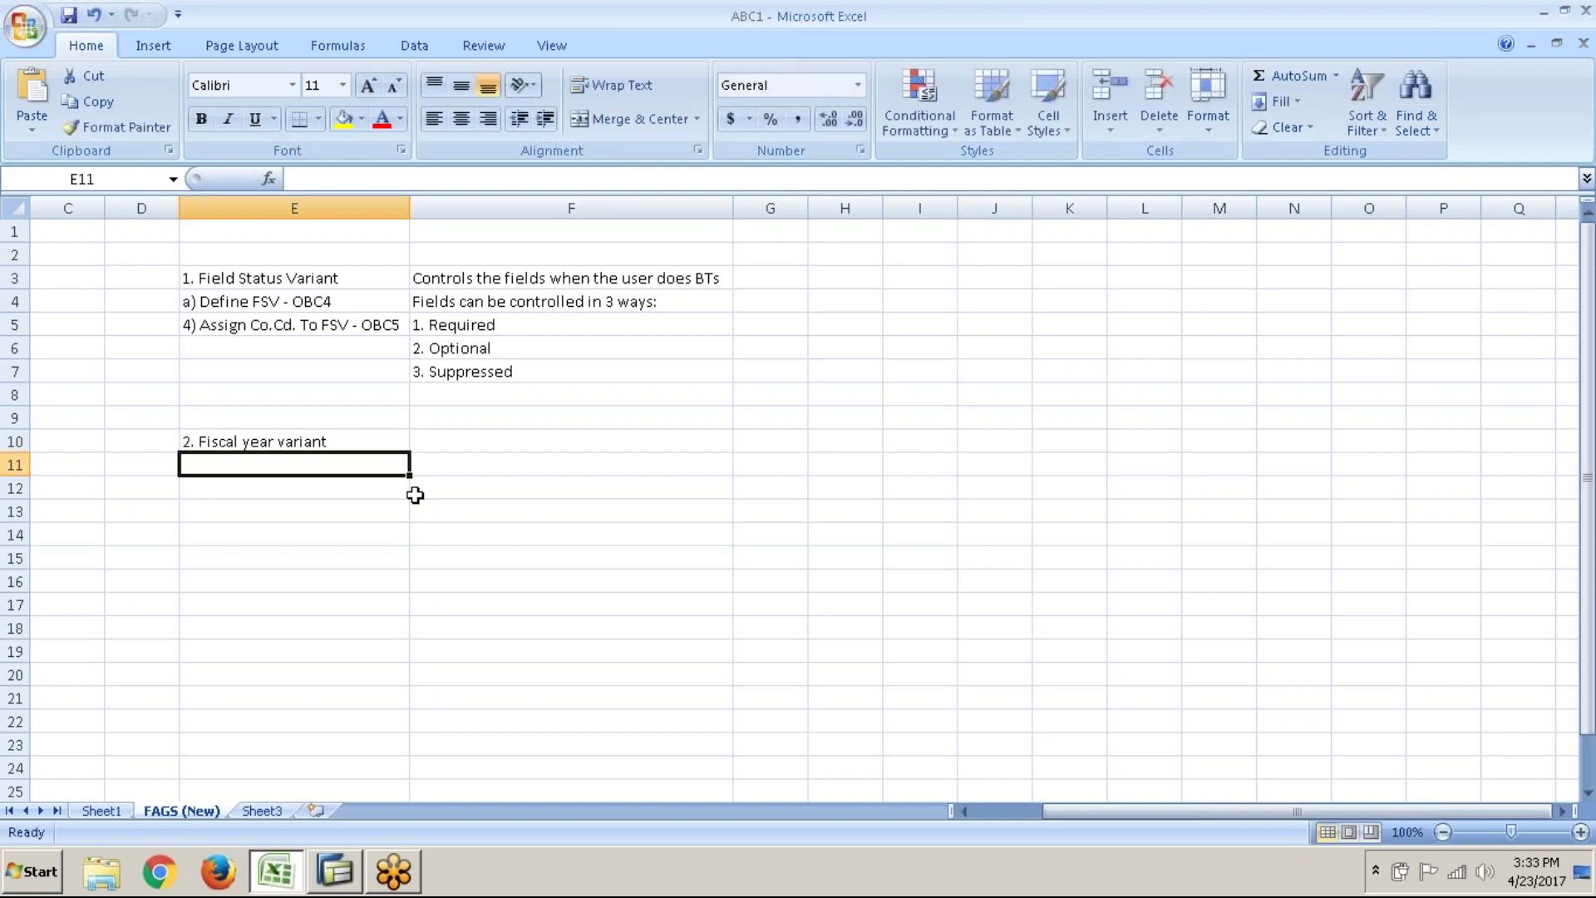
# - Enter "a) Maintain FYV - OB29" in cell E11 under the fiscal year variant heading
pyautogui.write('a')
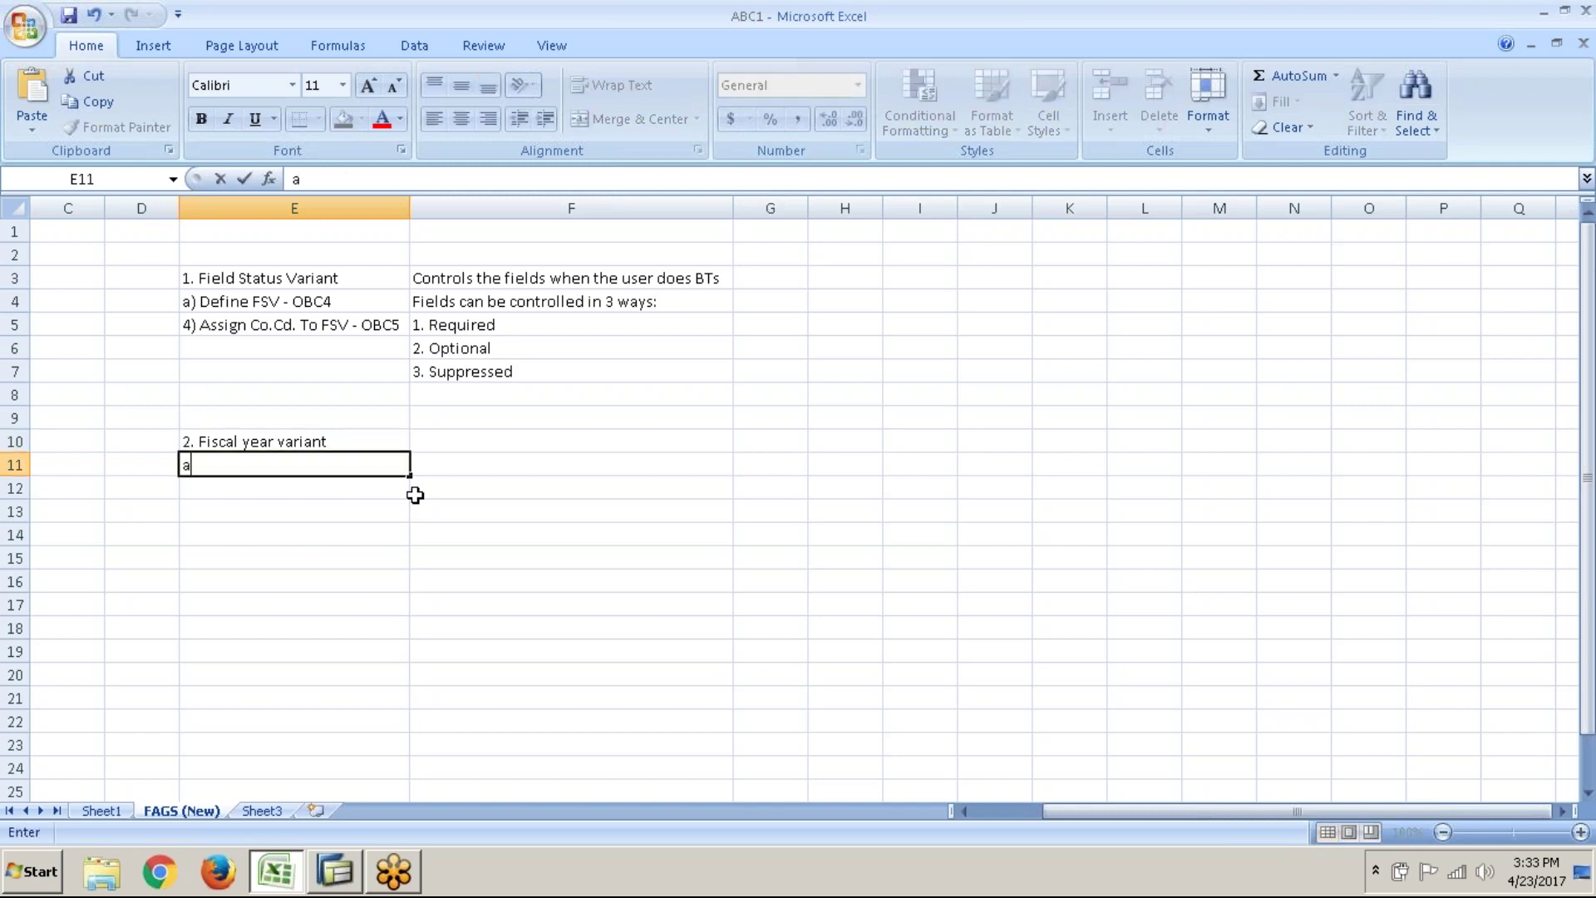
pyautogui.write(') D')
pyautogui.press('BackSpace')
pyautogui.write('Maintain FYV')
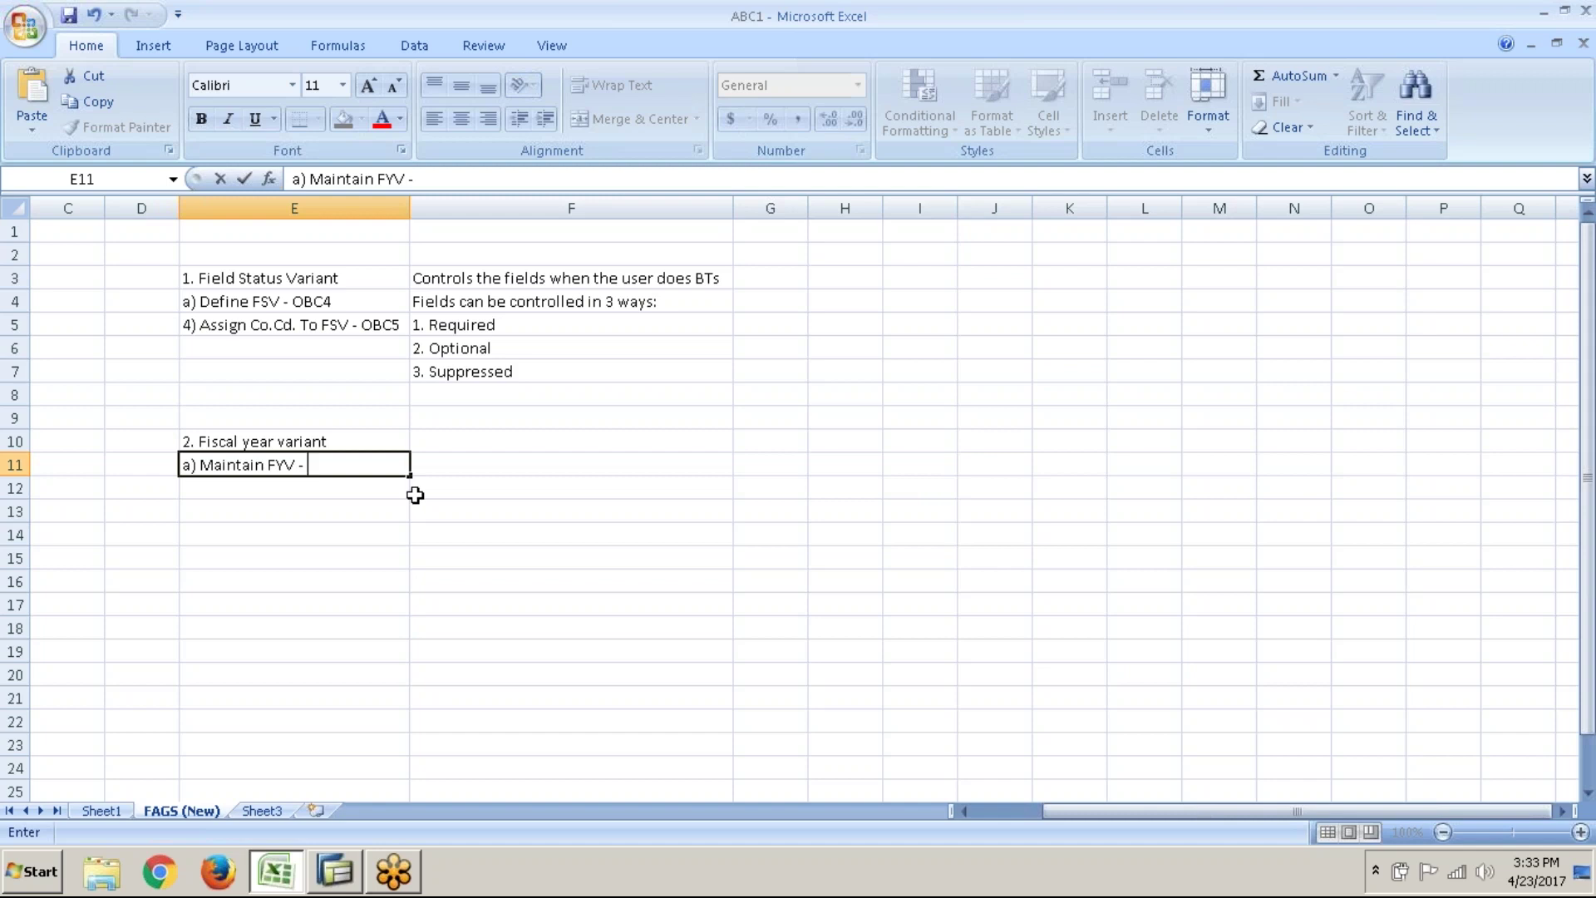
pyautogui.write(' - OB29')
pyautogui.press('Return')
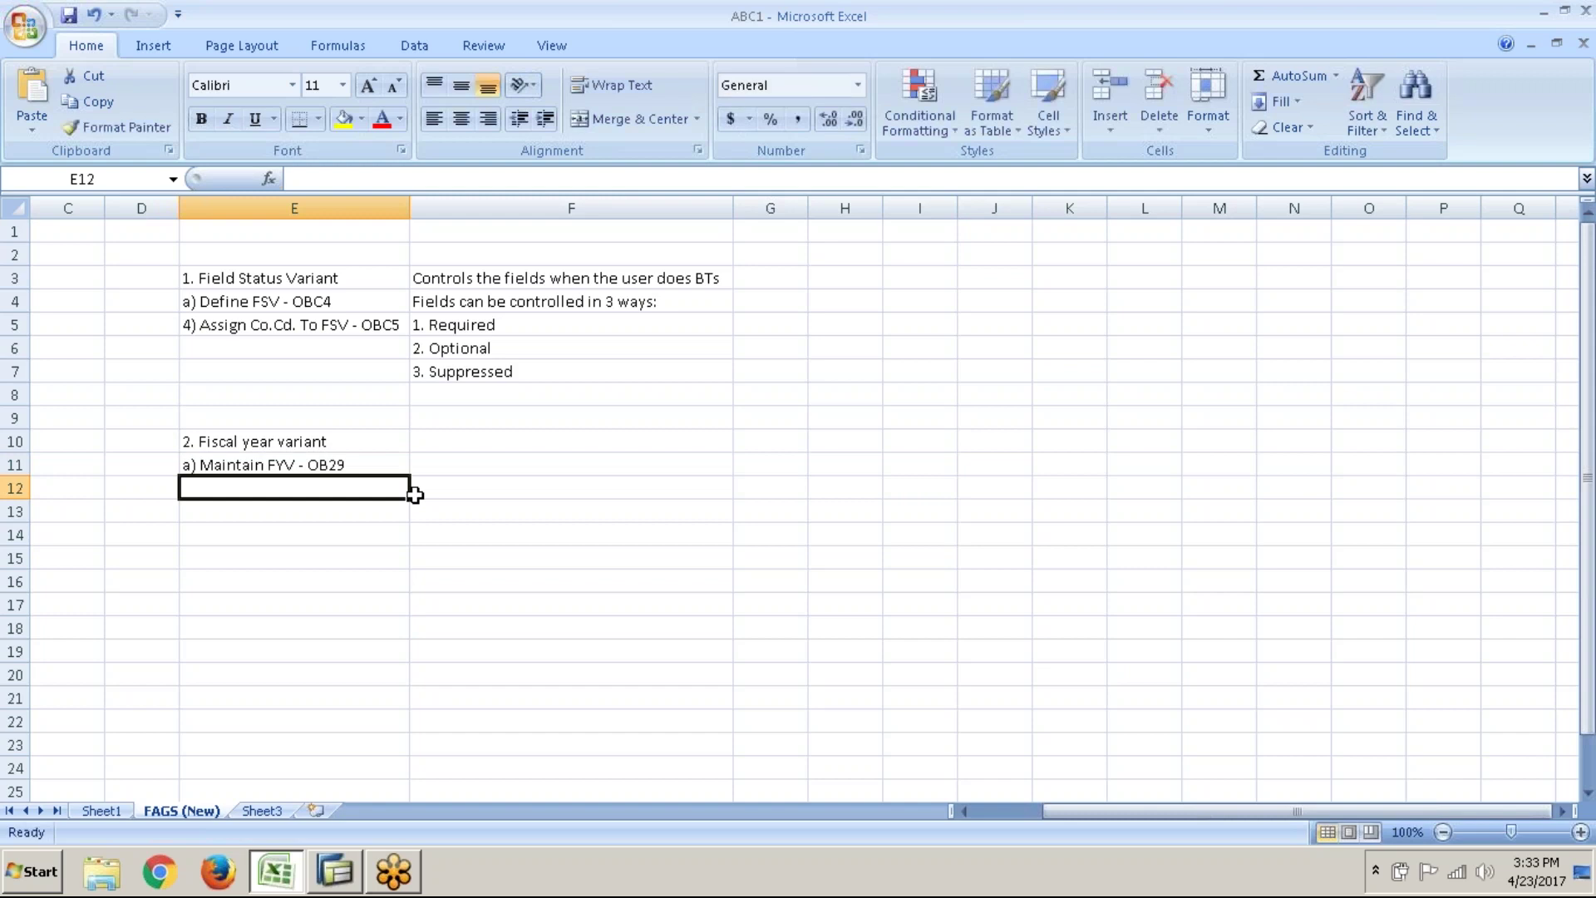
# - Enter "b) Assign Co.Cd. - OB37" in cell E12 below the OB29 line
pyautogui.write('b) Assign CO')
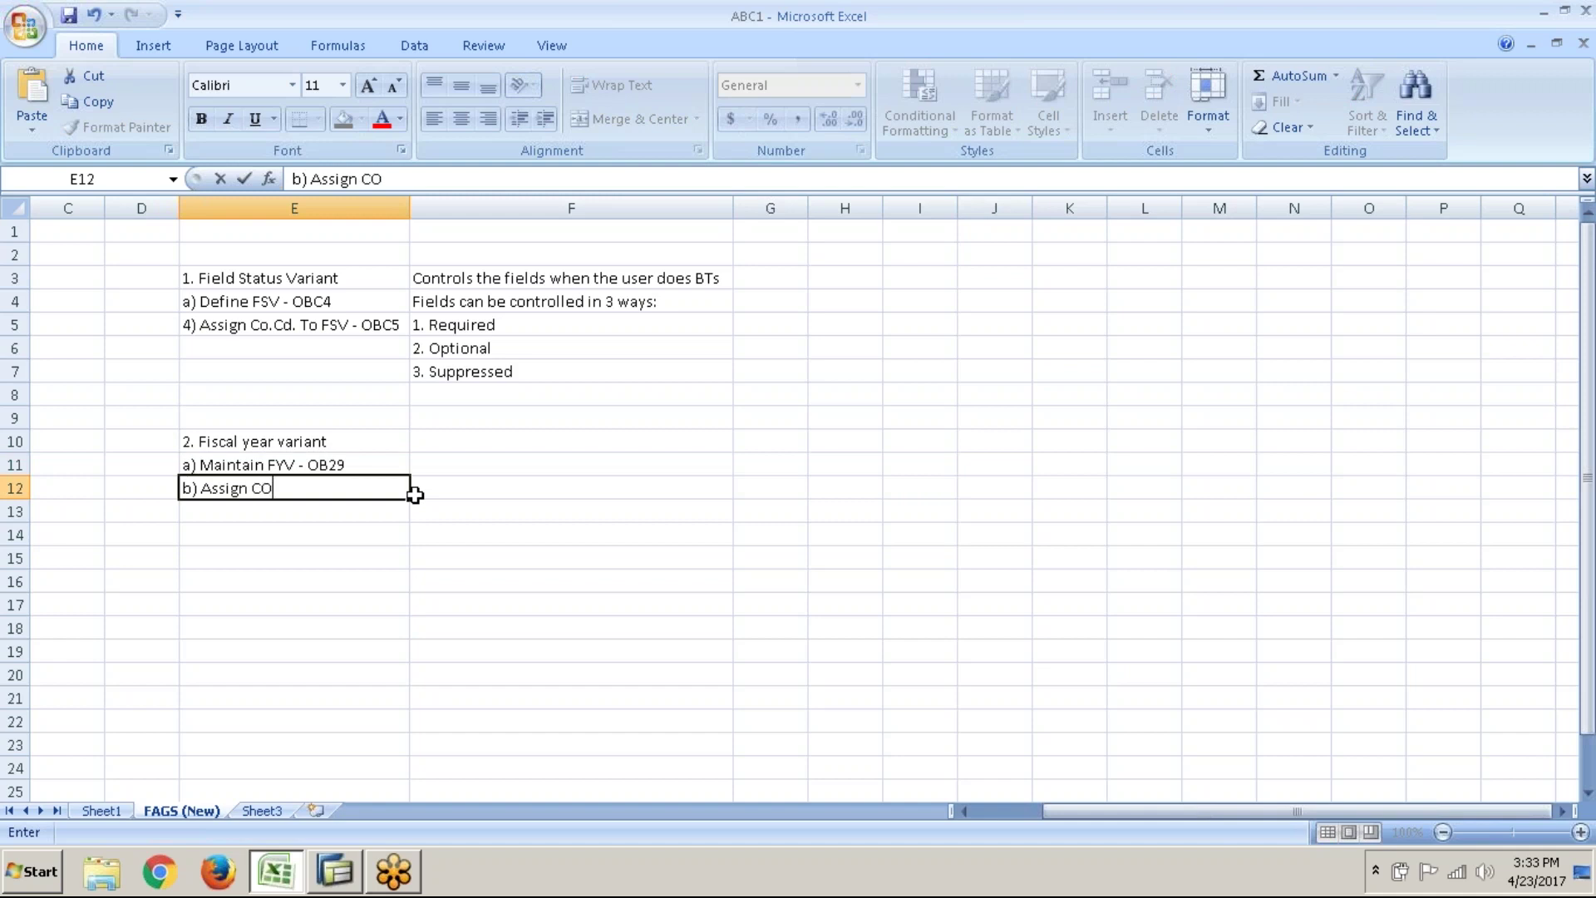
pyautogui.press('BackSpace')
pyautogui.write('o.Cd. - OB37')
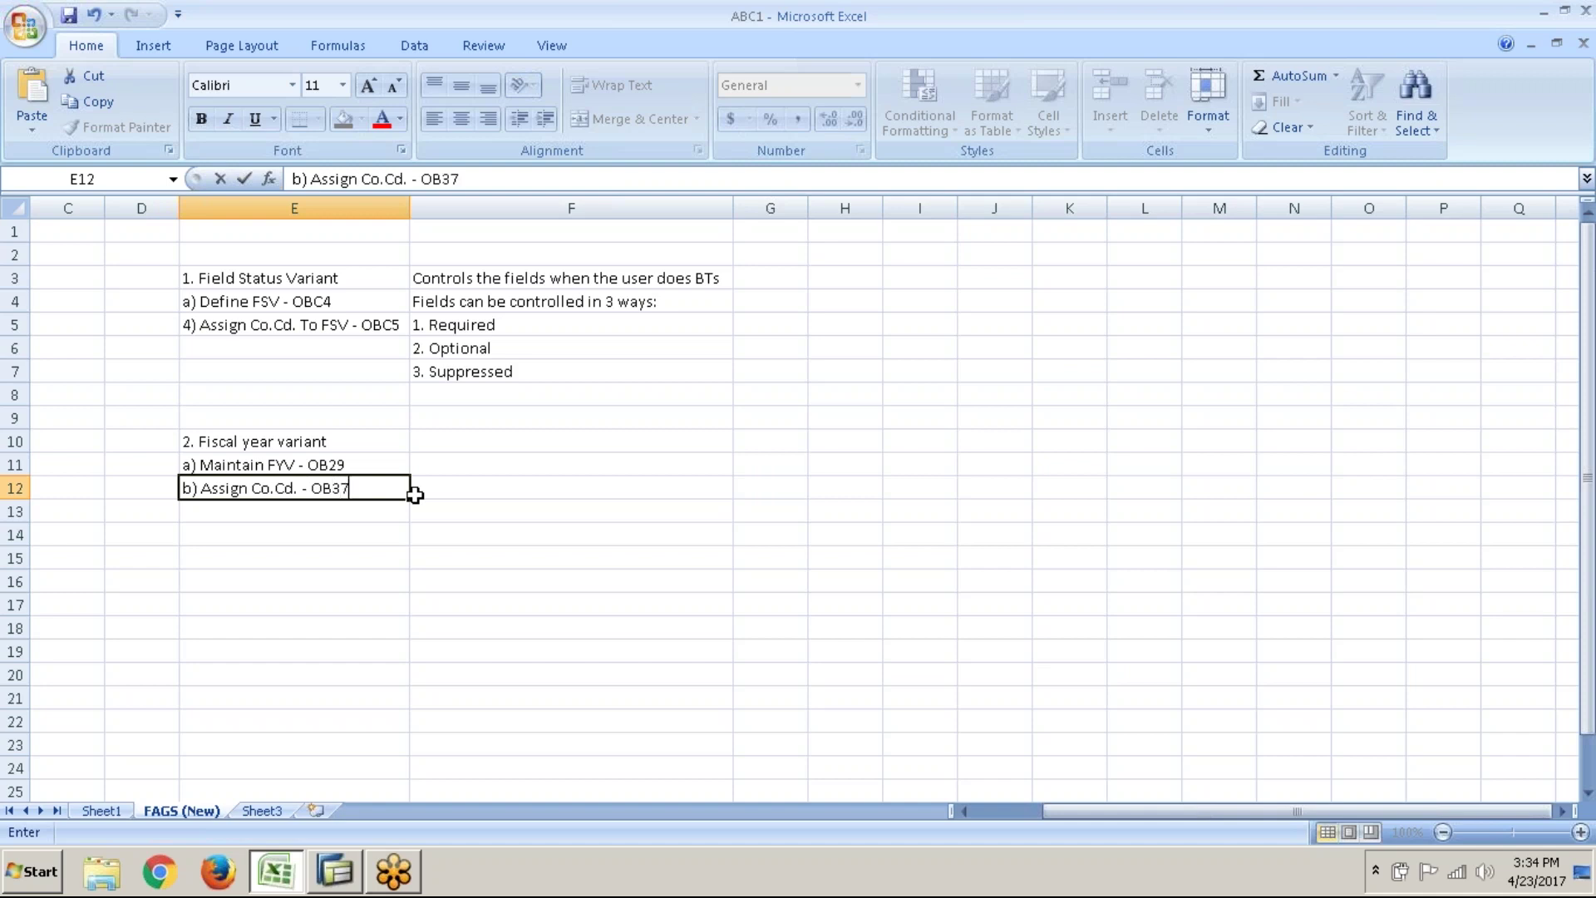
pyautogui.press('Return')
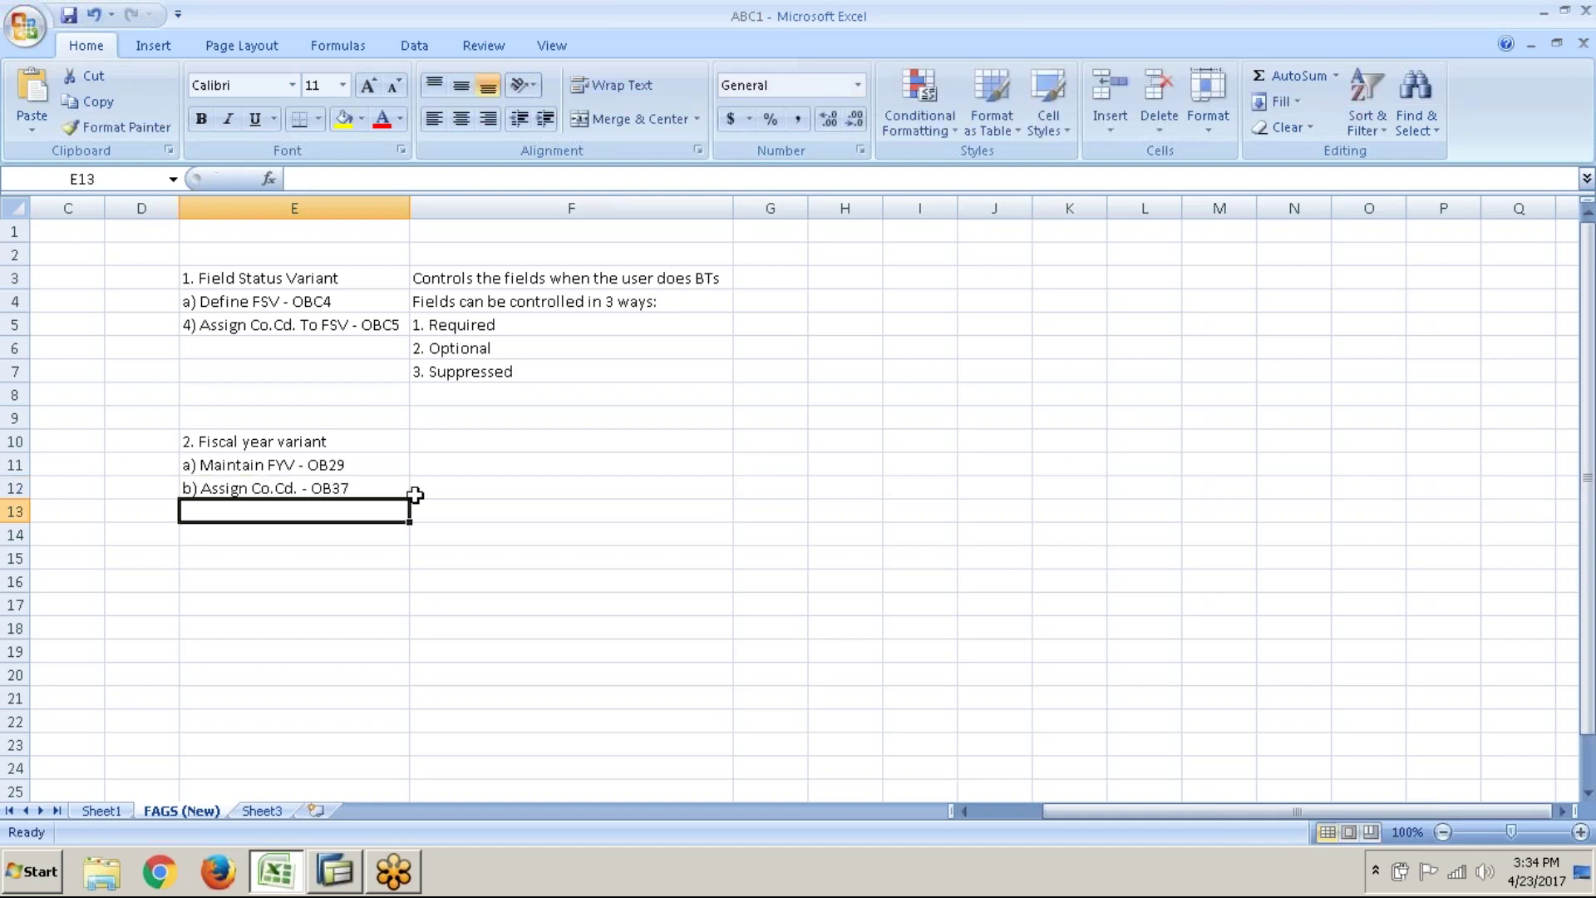
# - Make the headings "1. Field Status Variant" in E3 and "2. Fiscal year variant" in E10 bold
pyautogui.click(440, 445)
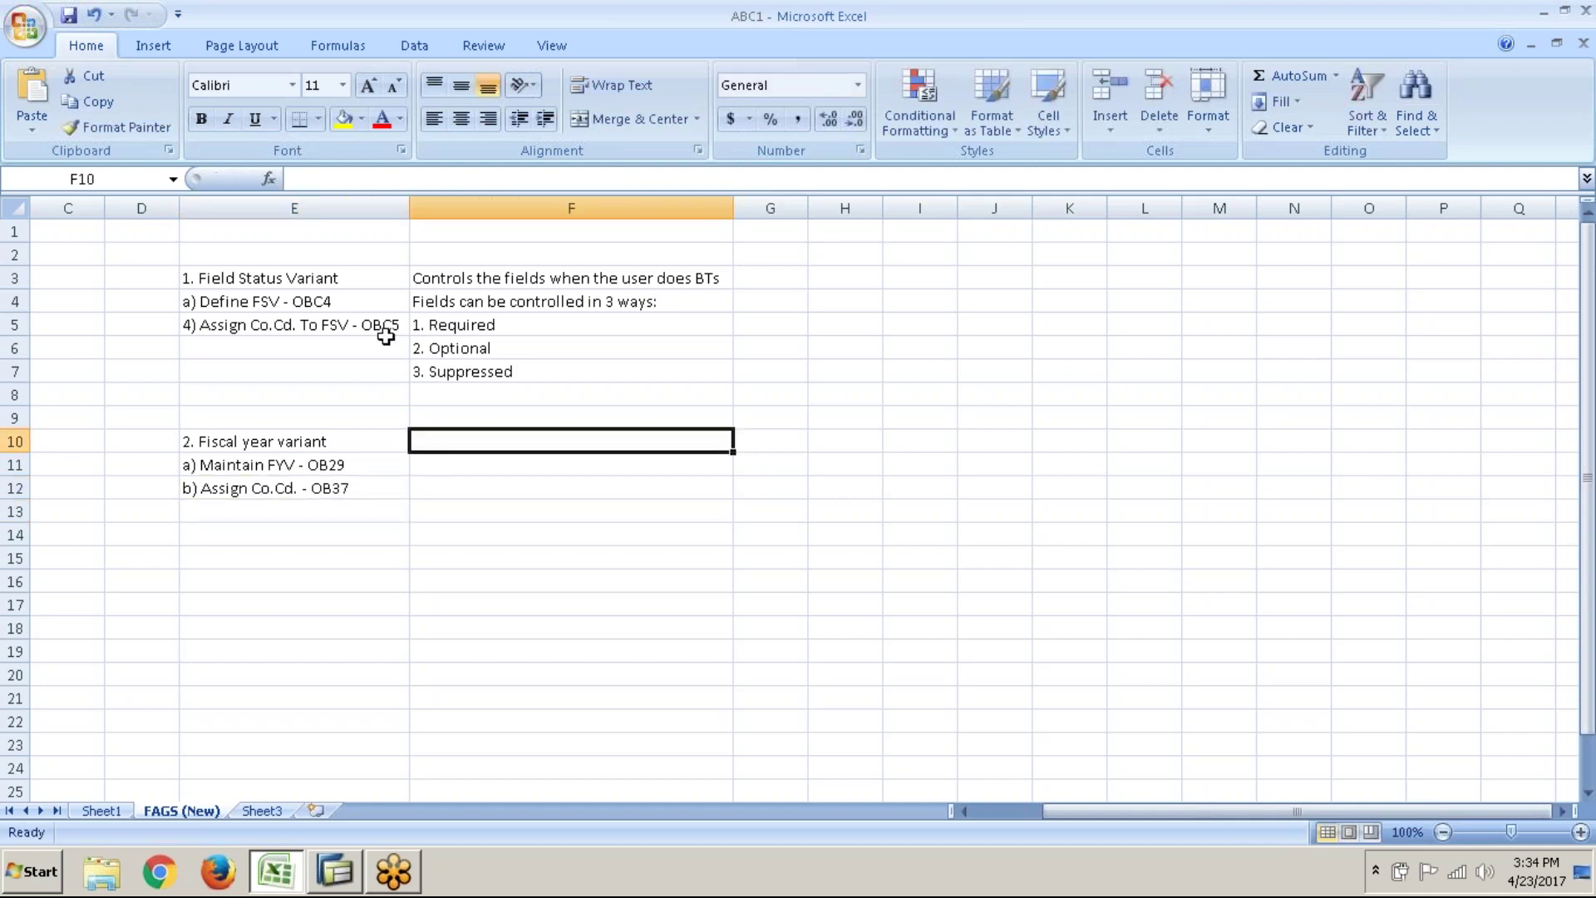
pyautogui.click(372, 278)
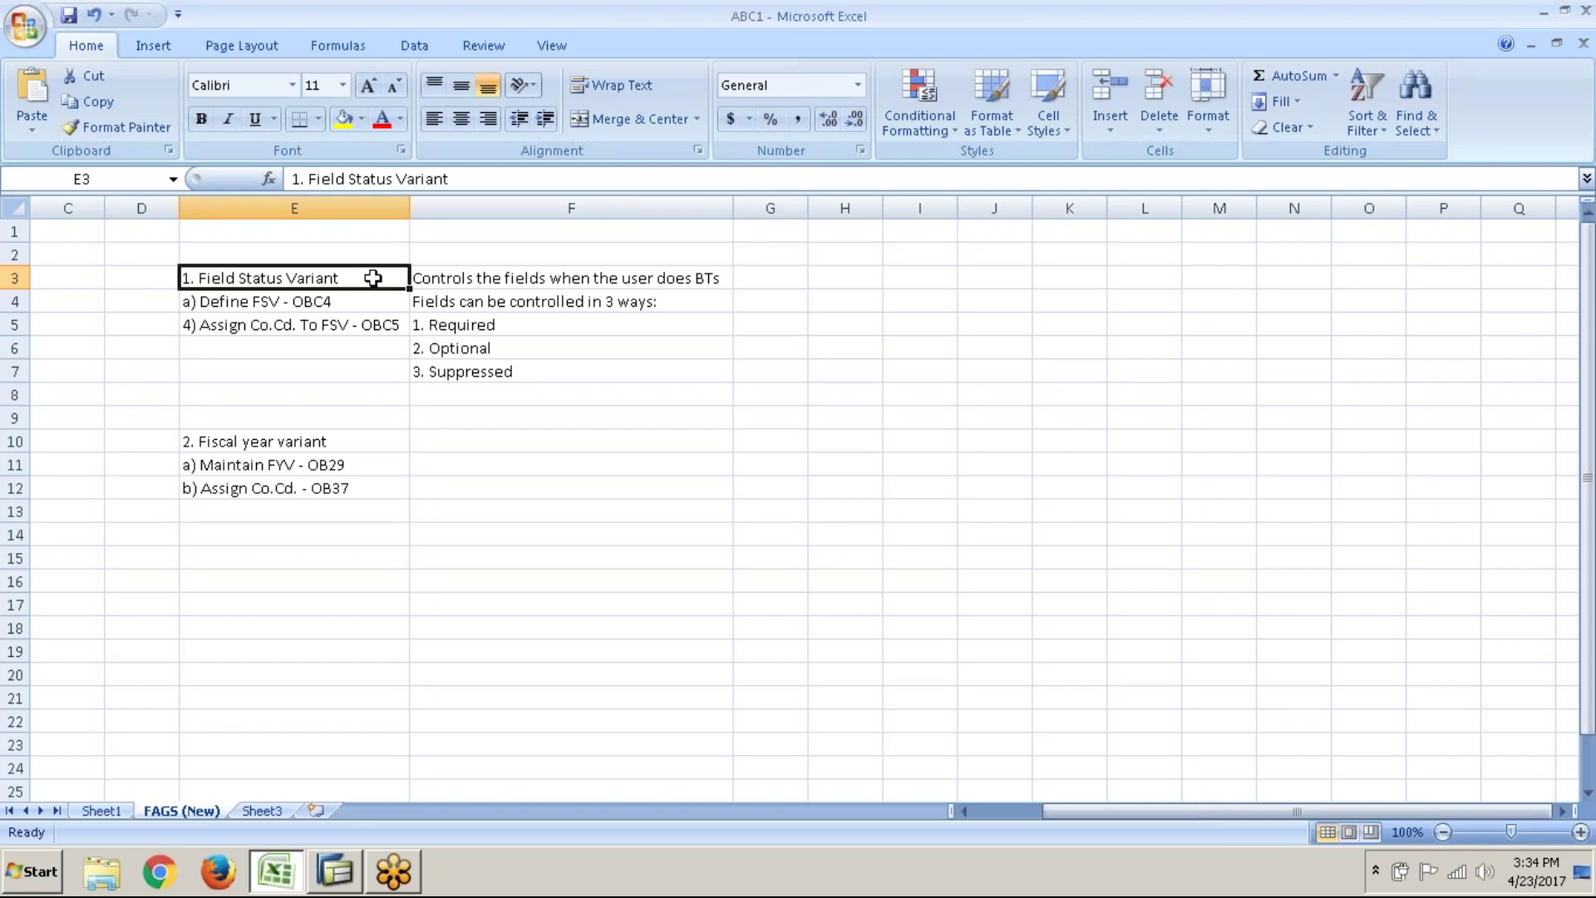
pyautogui.hotkey('ctrl', 'b')
pyautogui.press('Down')
pyautogui.press('Down')
pyautogui.press('Down')
pyautogui.press('Down')
pyautogui.press('Down')
pyautogui.press('Down')
pyautogui.press('Down')
pyautogui.hotkey('ctrl', 'b')
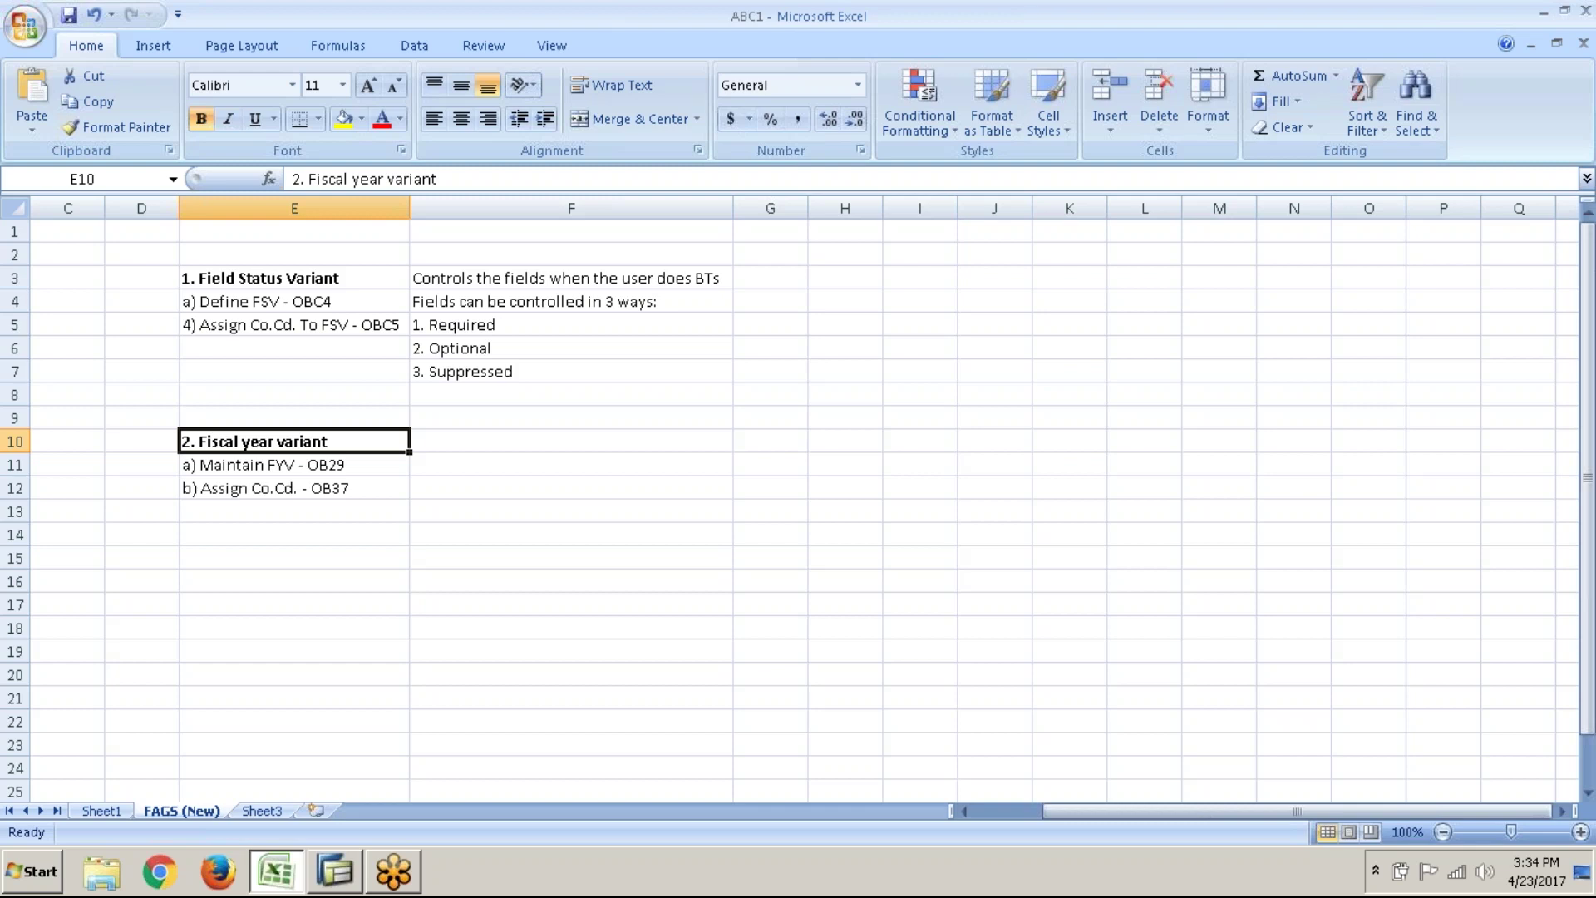
pyautogui.click(331, 551)
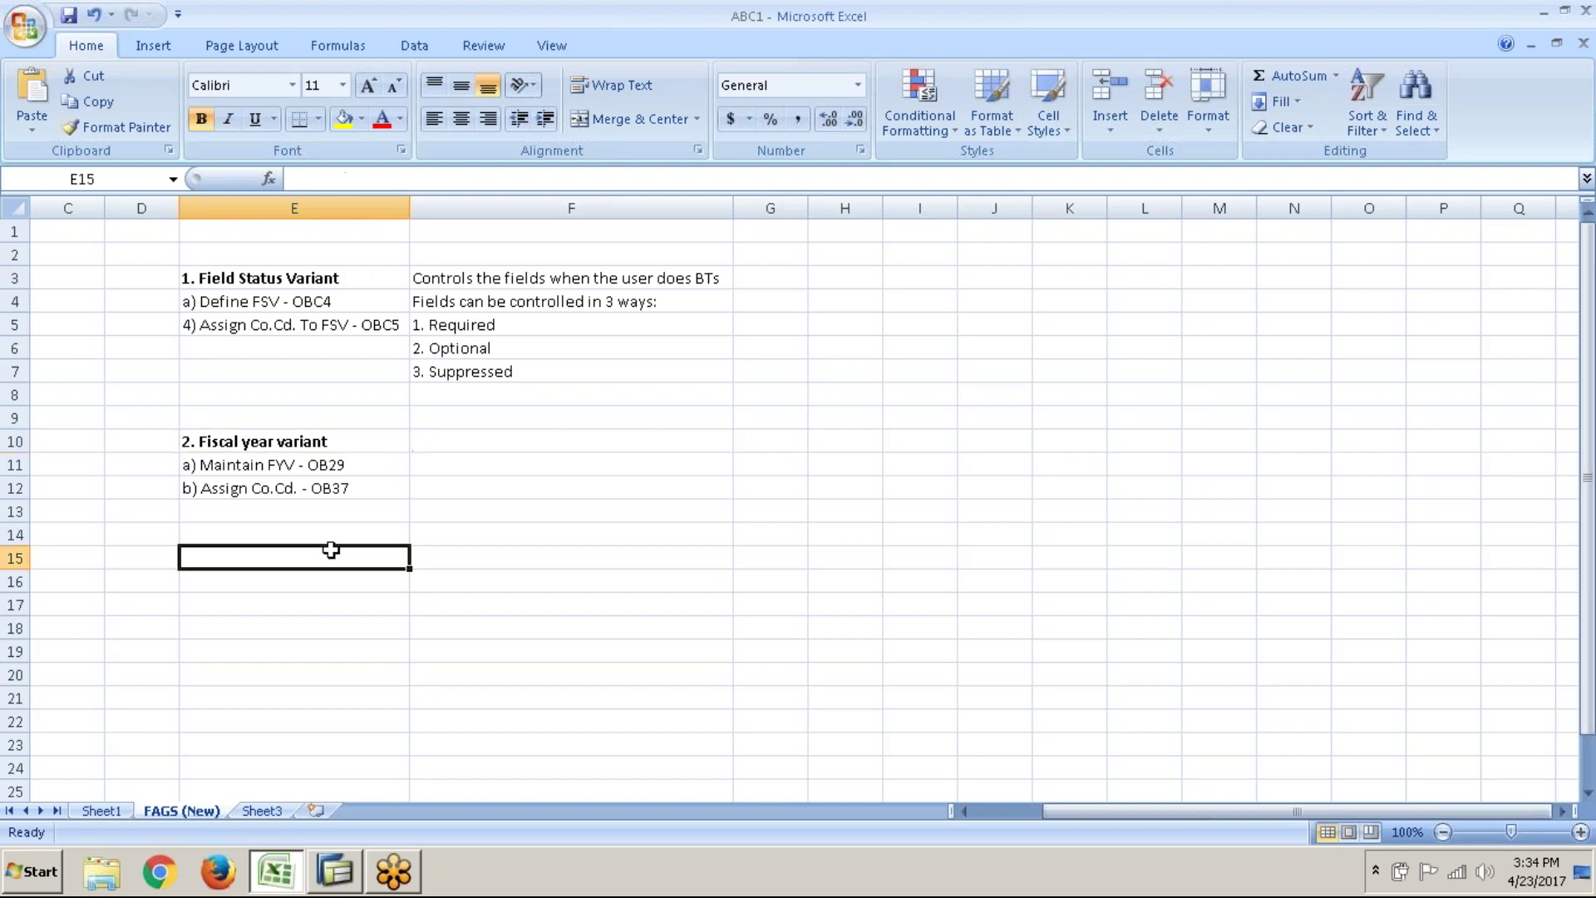
pyautogui.click(342, 535)
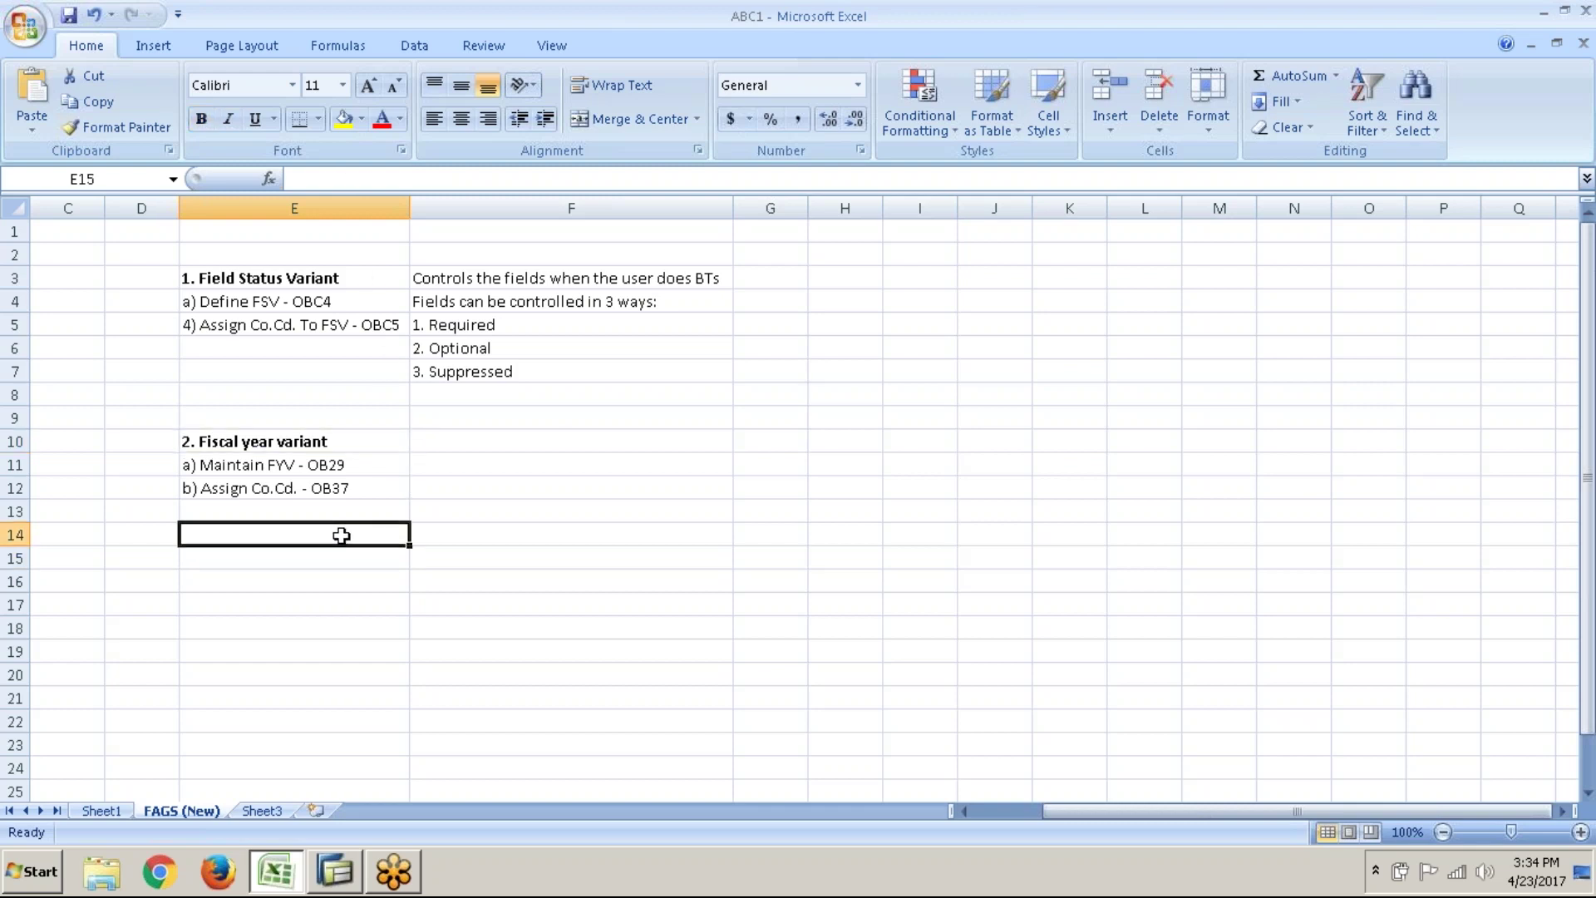
pyautogui.click(492, 444)
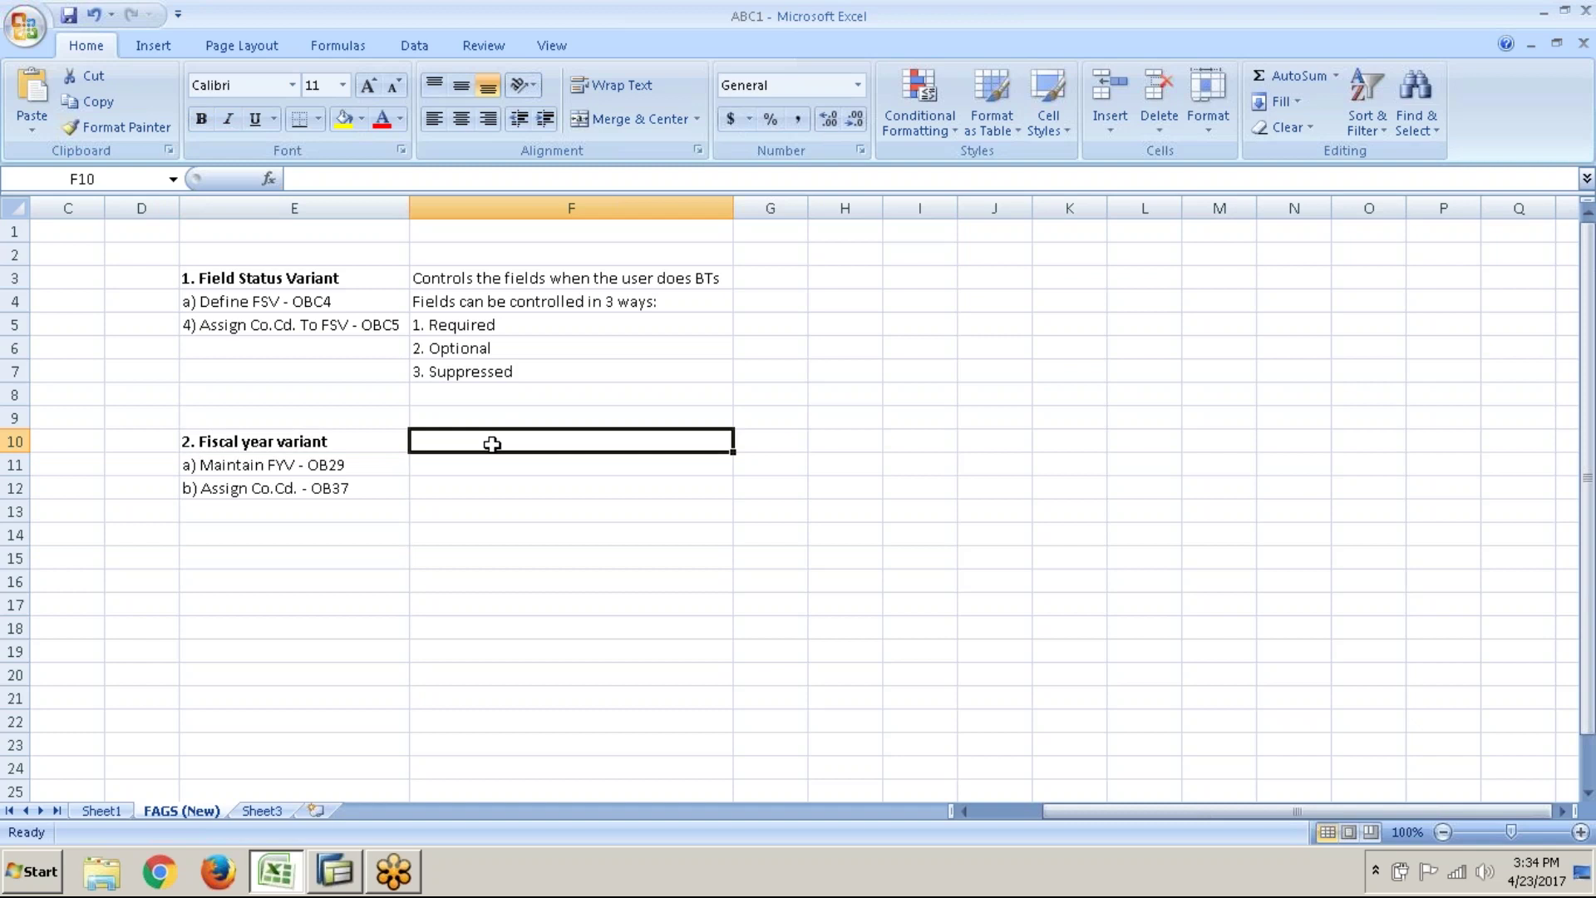
# - Switch back to SAP, expand Fiscal Year and Posting Periods and execute the Maintain Fiscal Year Variant (Maintain Shortened Fisc. Year) activity
pyautogui.hotkey('alt', 'Tab')
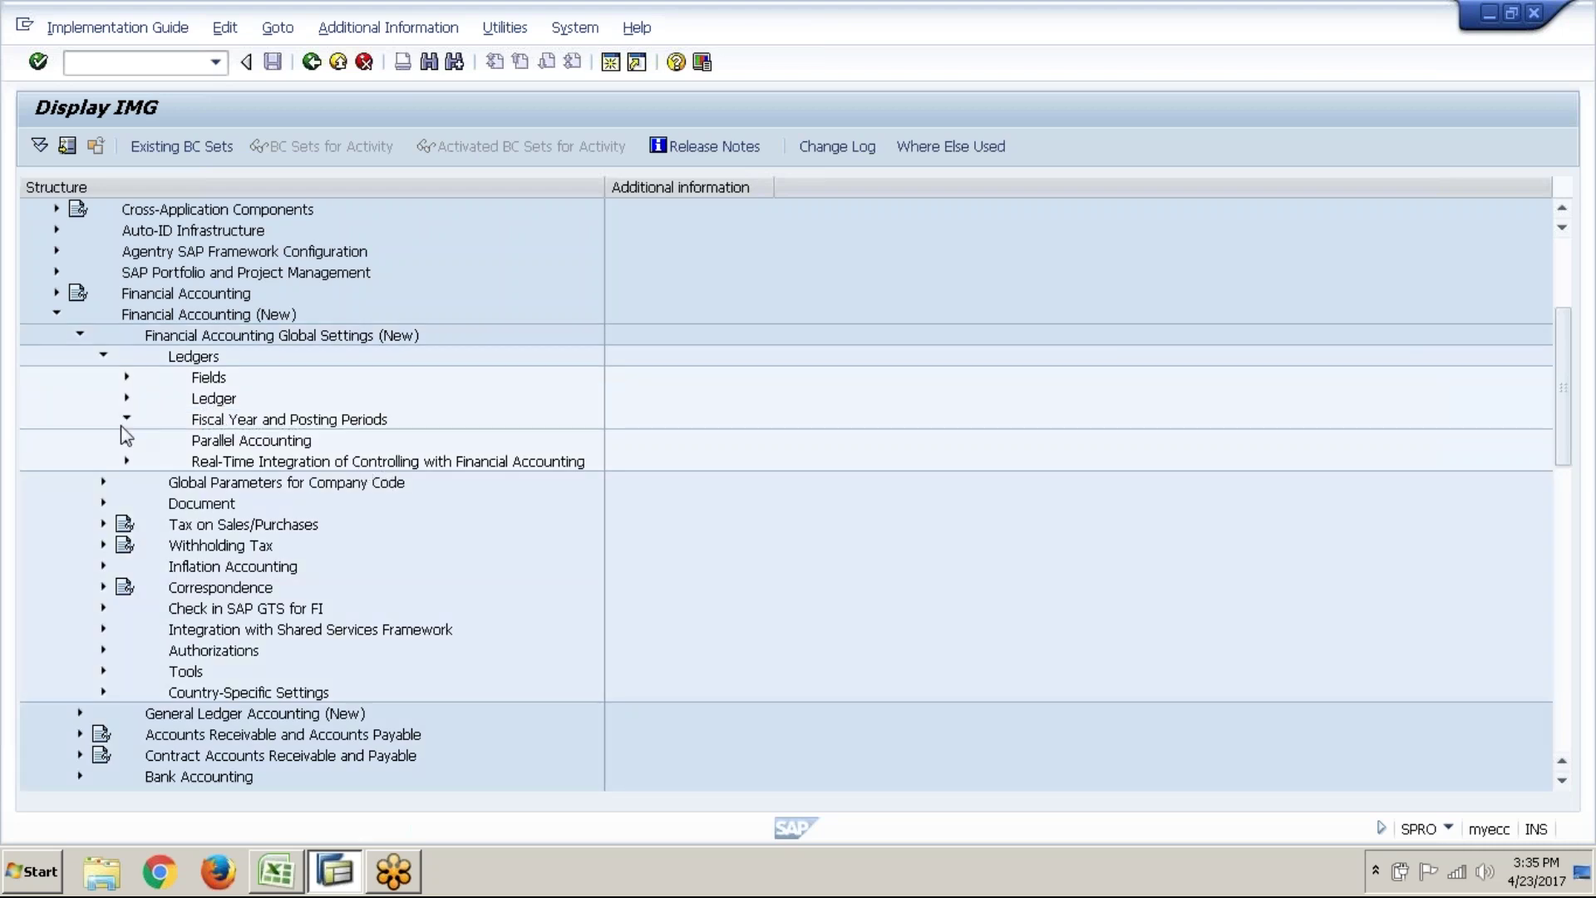
pyautogui.click(126, 419)
pyautogui.click(283, 447)
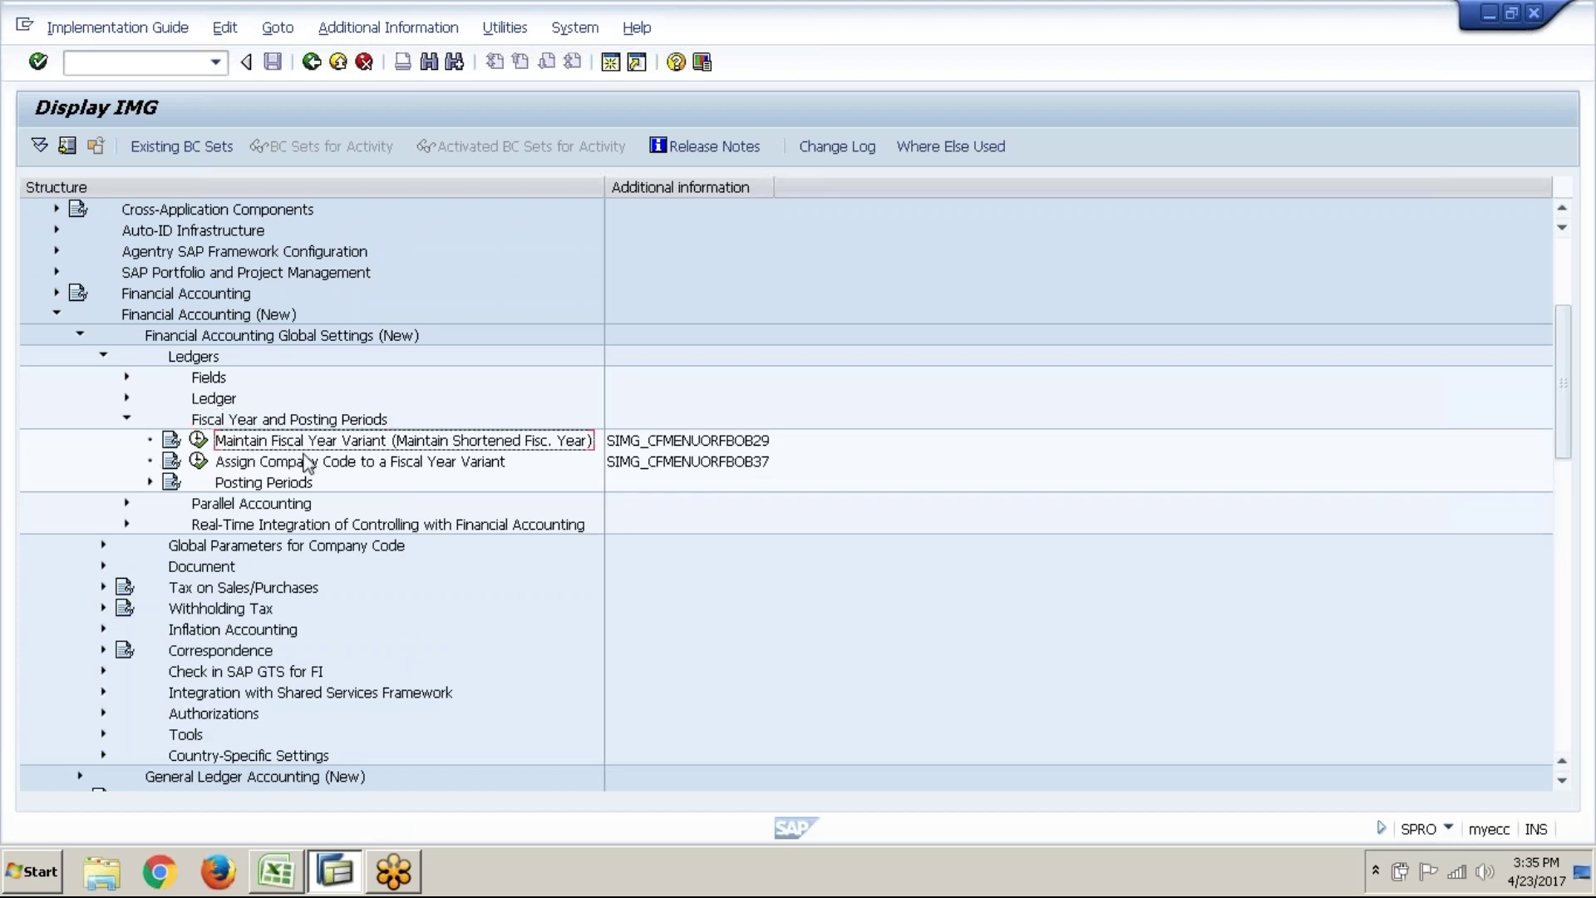
pyautogui.scroll(-2, 308, 461)
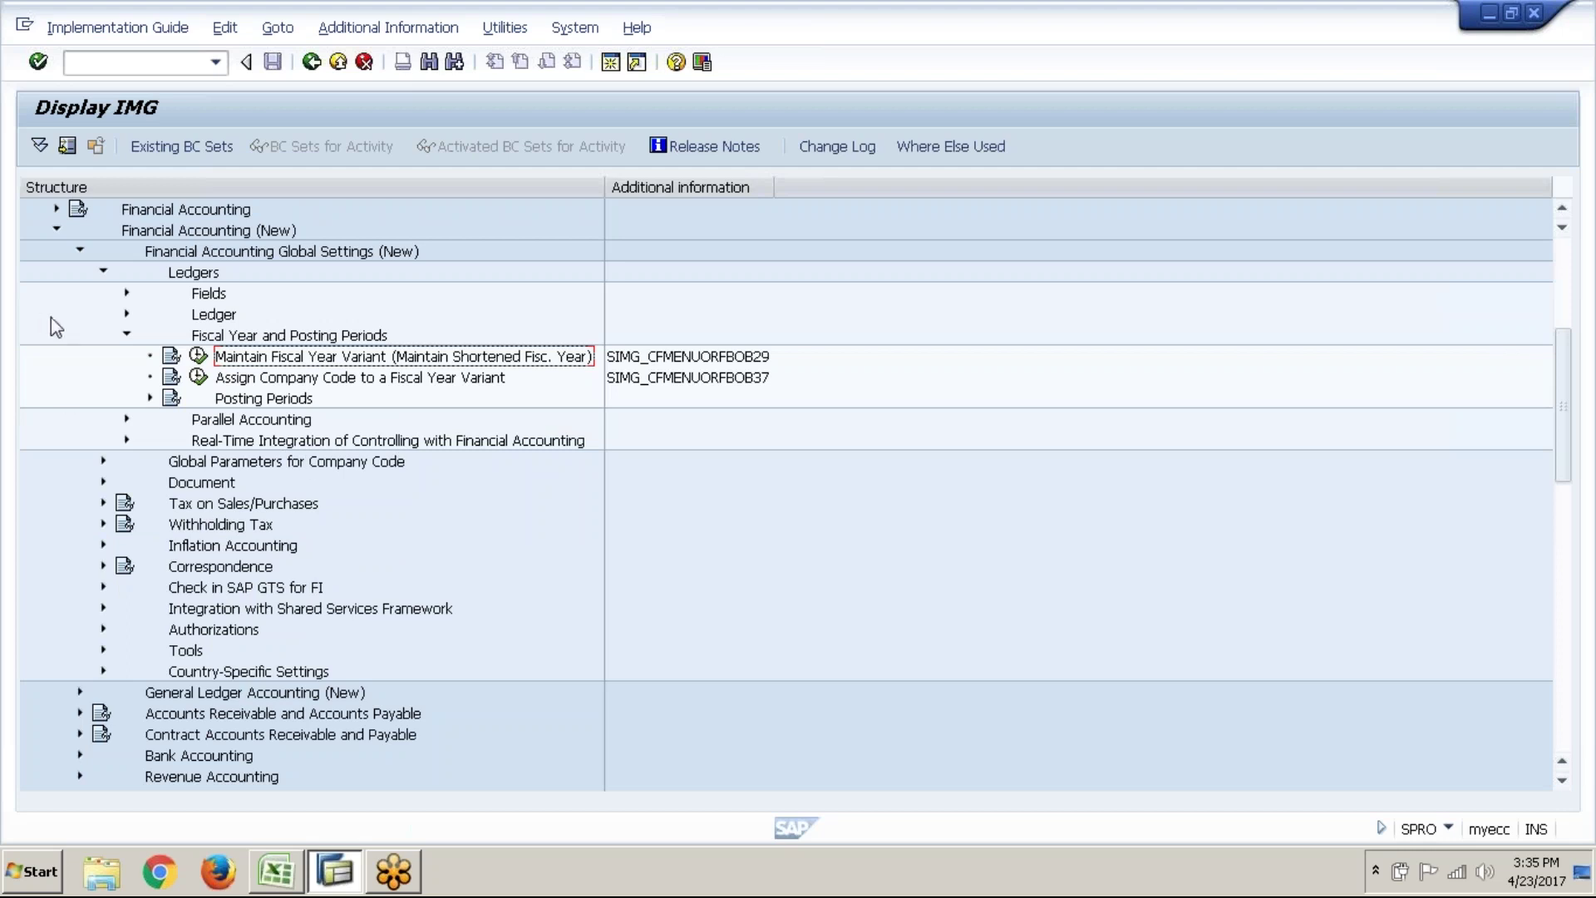
pyautogui.click(203, 274)
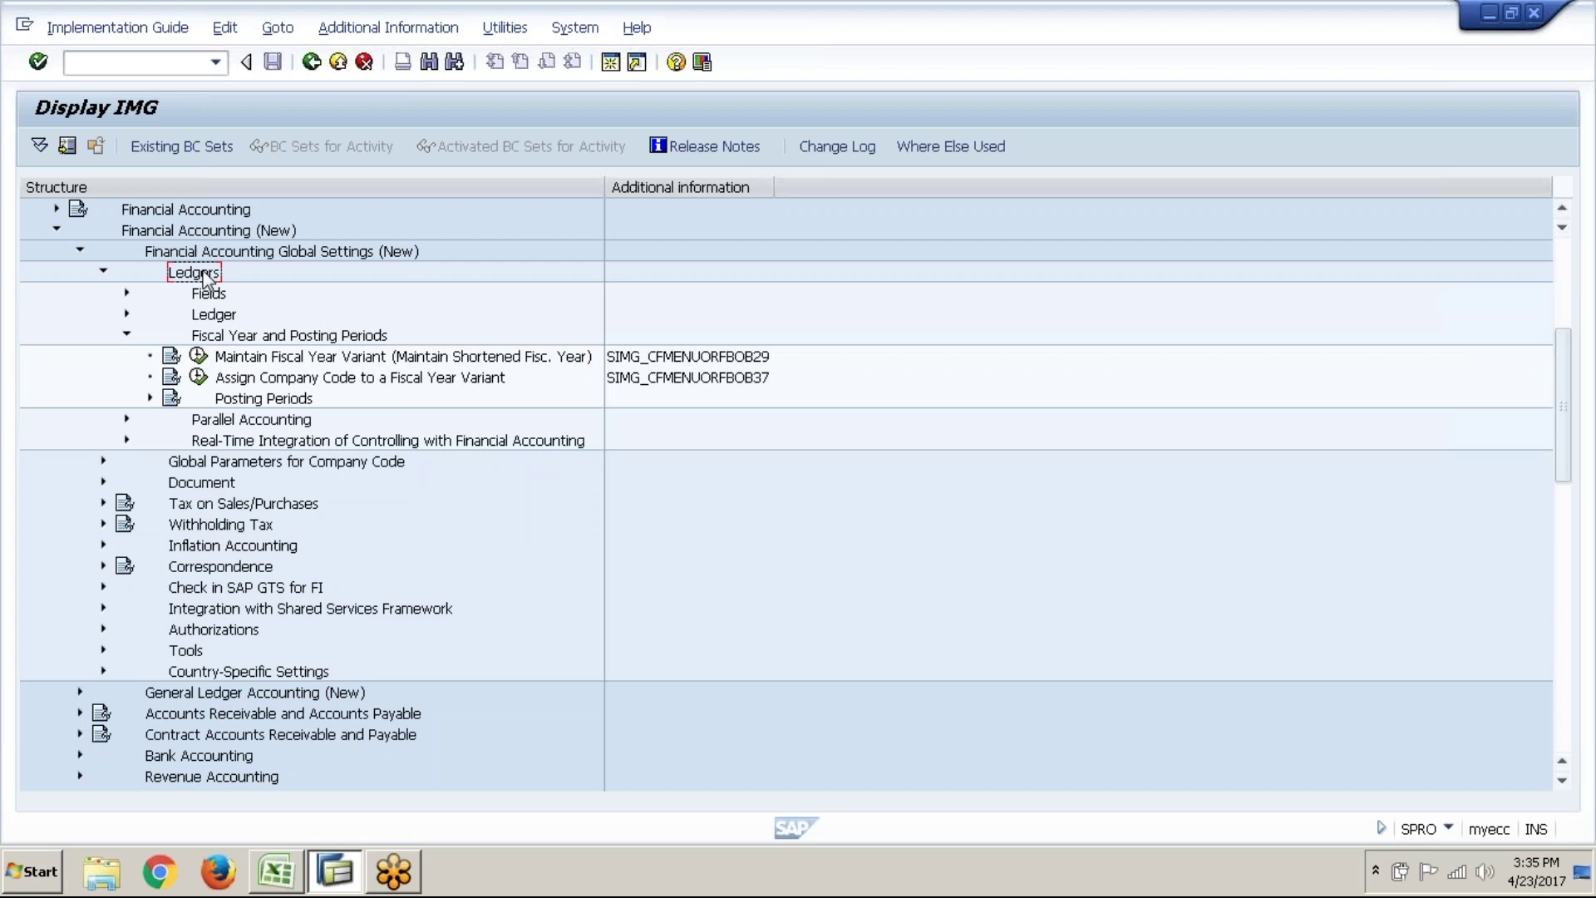
pyautogui.click(242, 339)
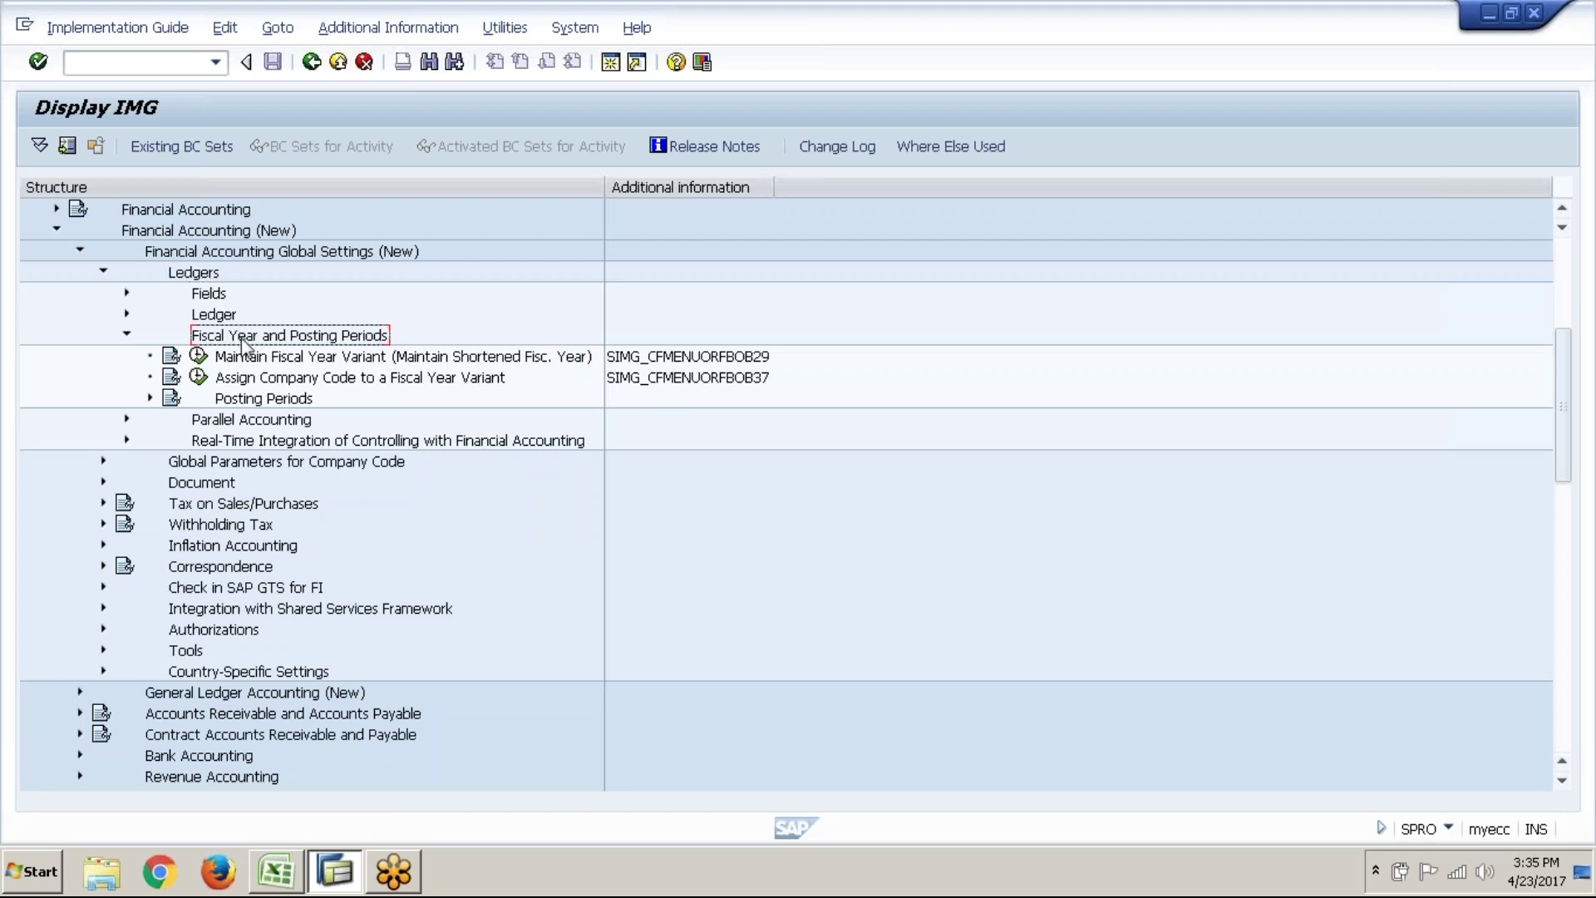
pyautogui.click(246, 360)
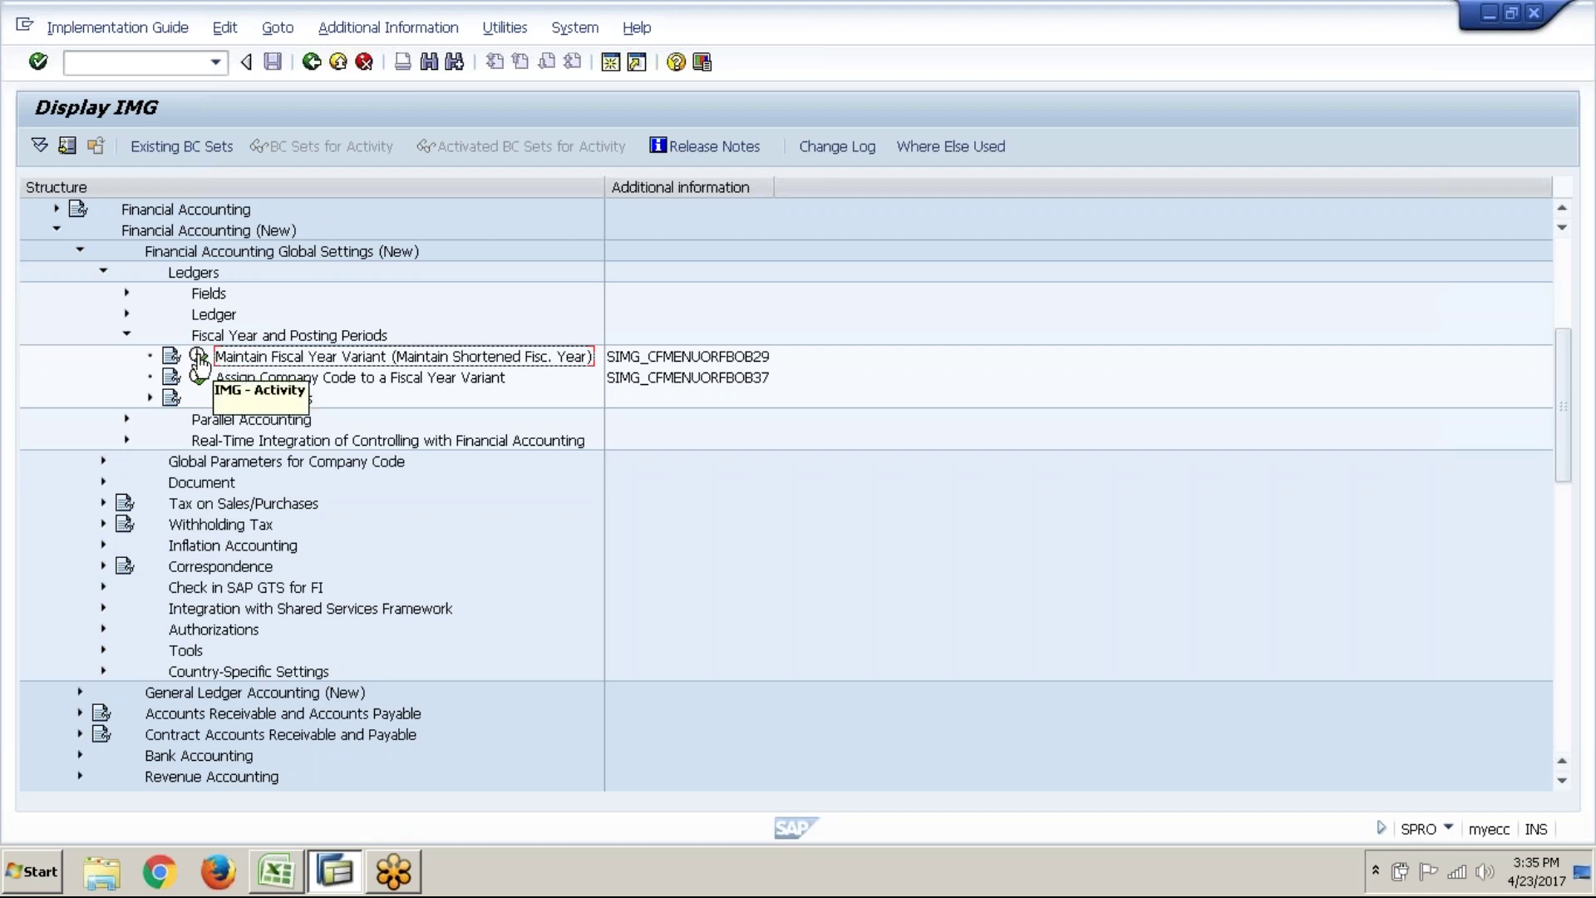
pyautogui.click(200, 357)
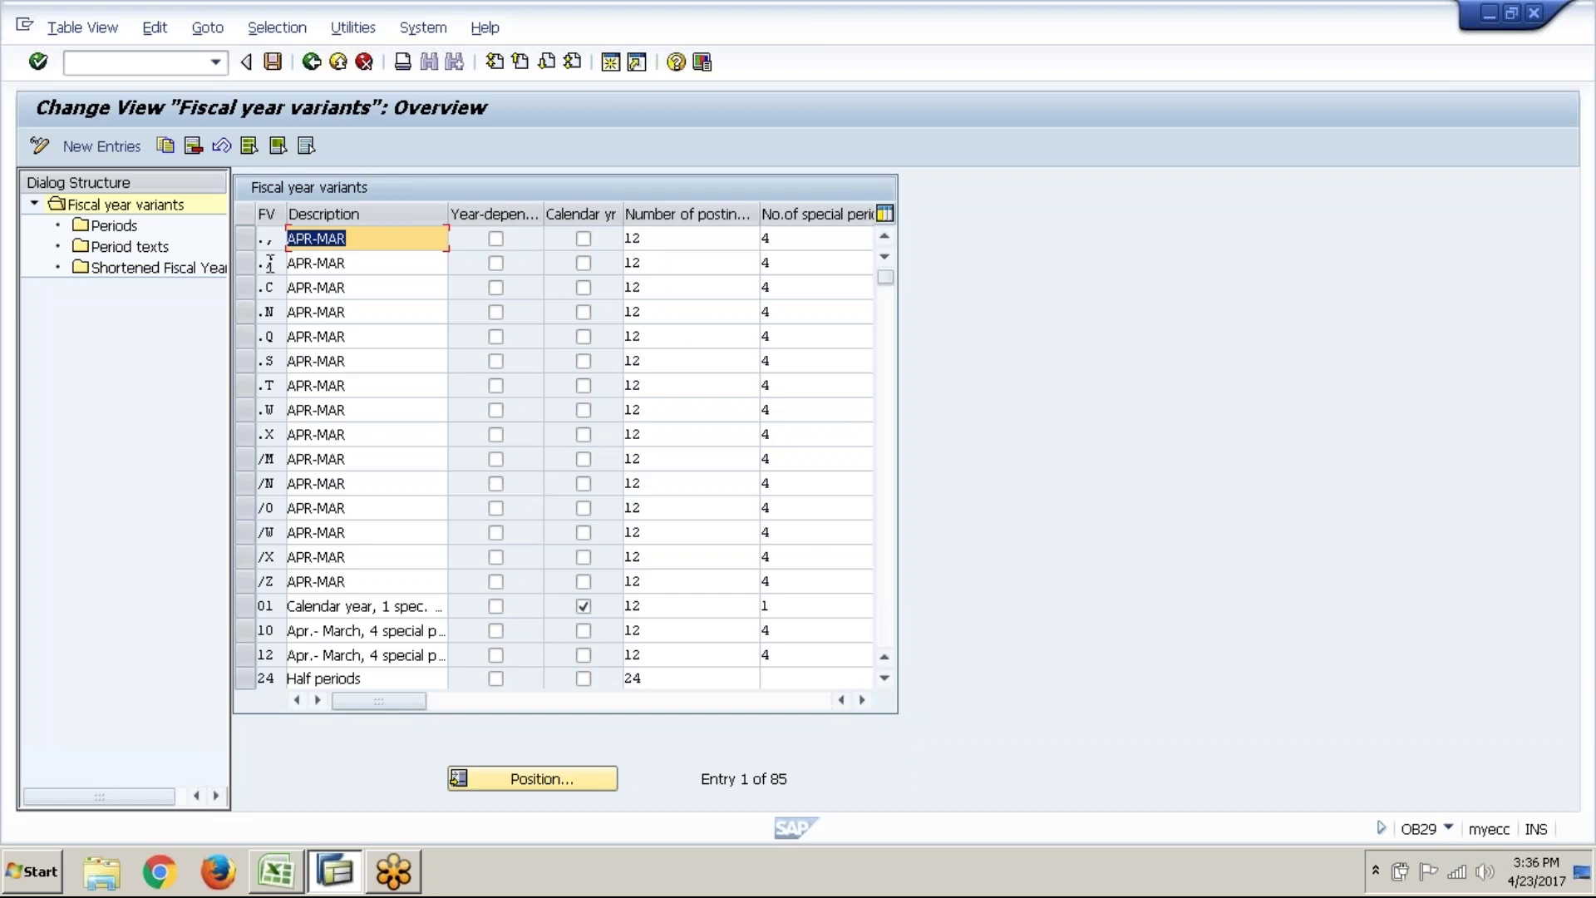
# - Start a new fiscal year variant entry with the variant key A1
pyautogui.click(101, 146)
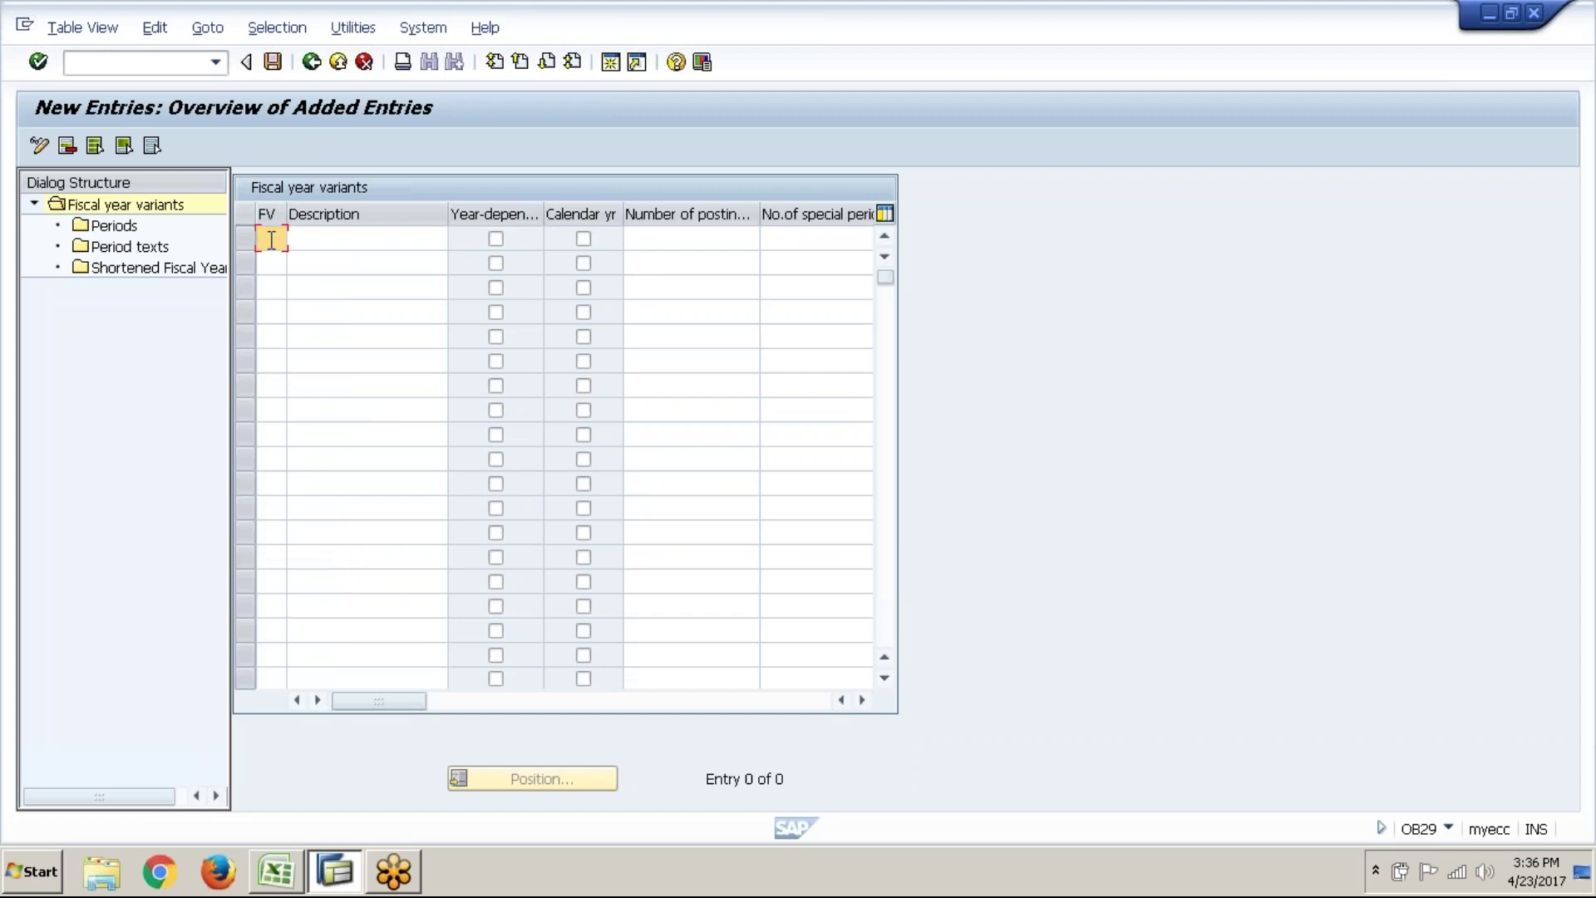
pyautogui.write('rf')
pyautogui.press('BackSpace')
pyautogui.press('BackSpace')
pyautogui.write('A1')
pyautogui.press('Tab')
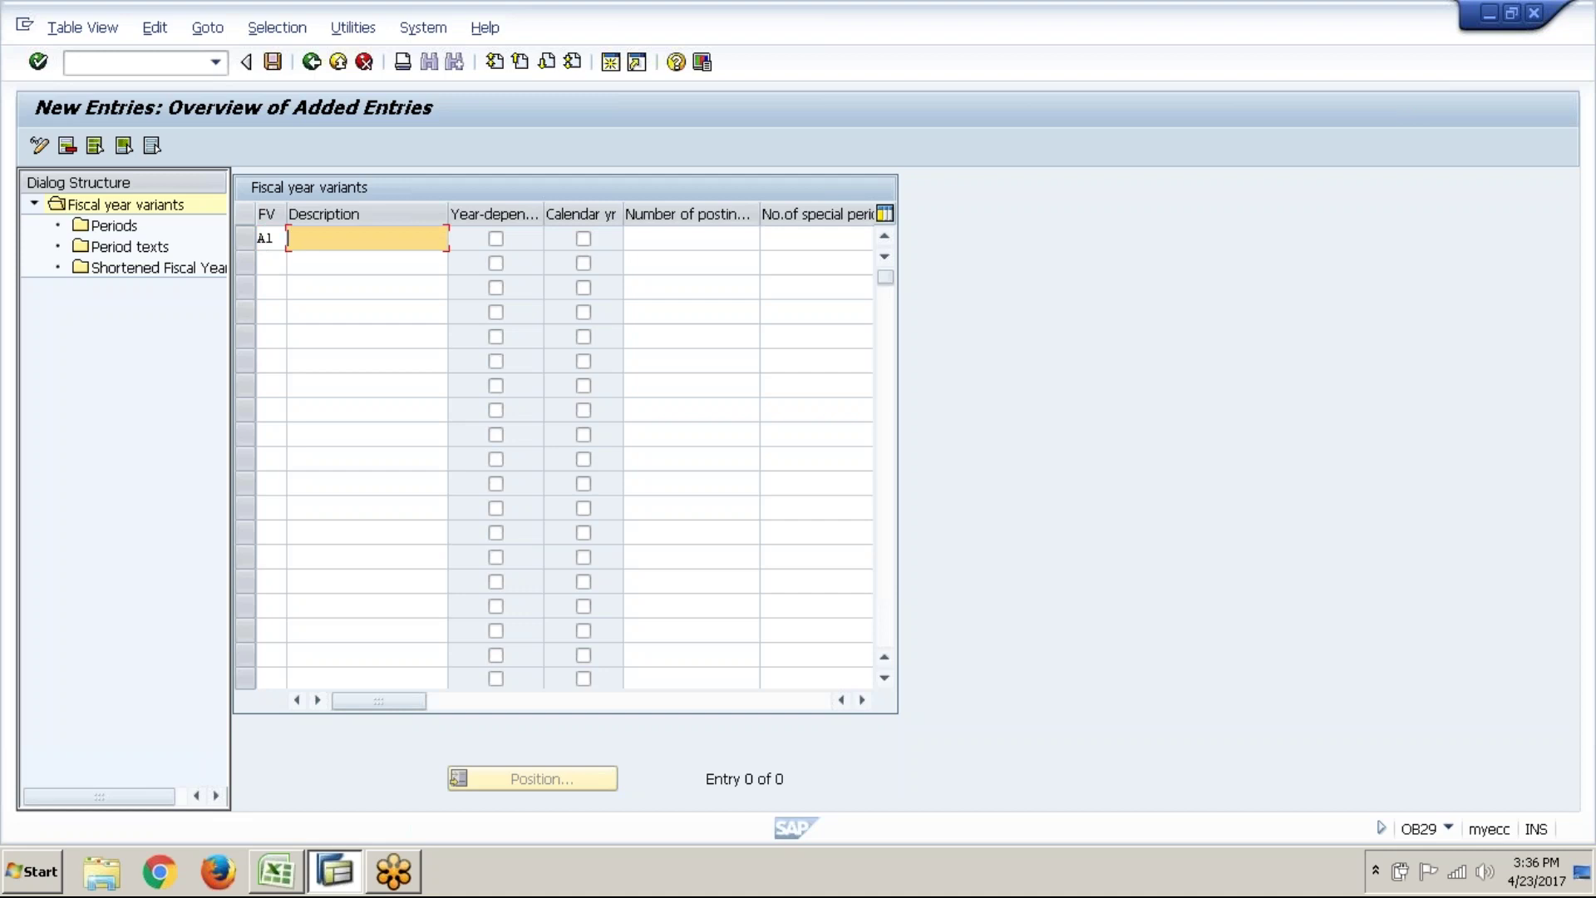
pyautogui.write('AP')
pyautogui.press('BackSpace')
pyautogui.press('BackSpace')
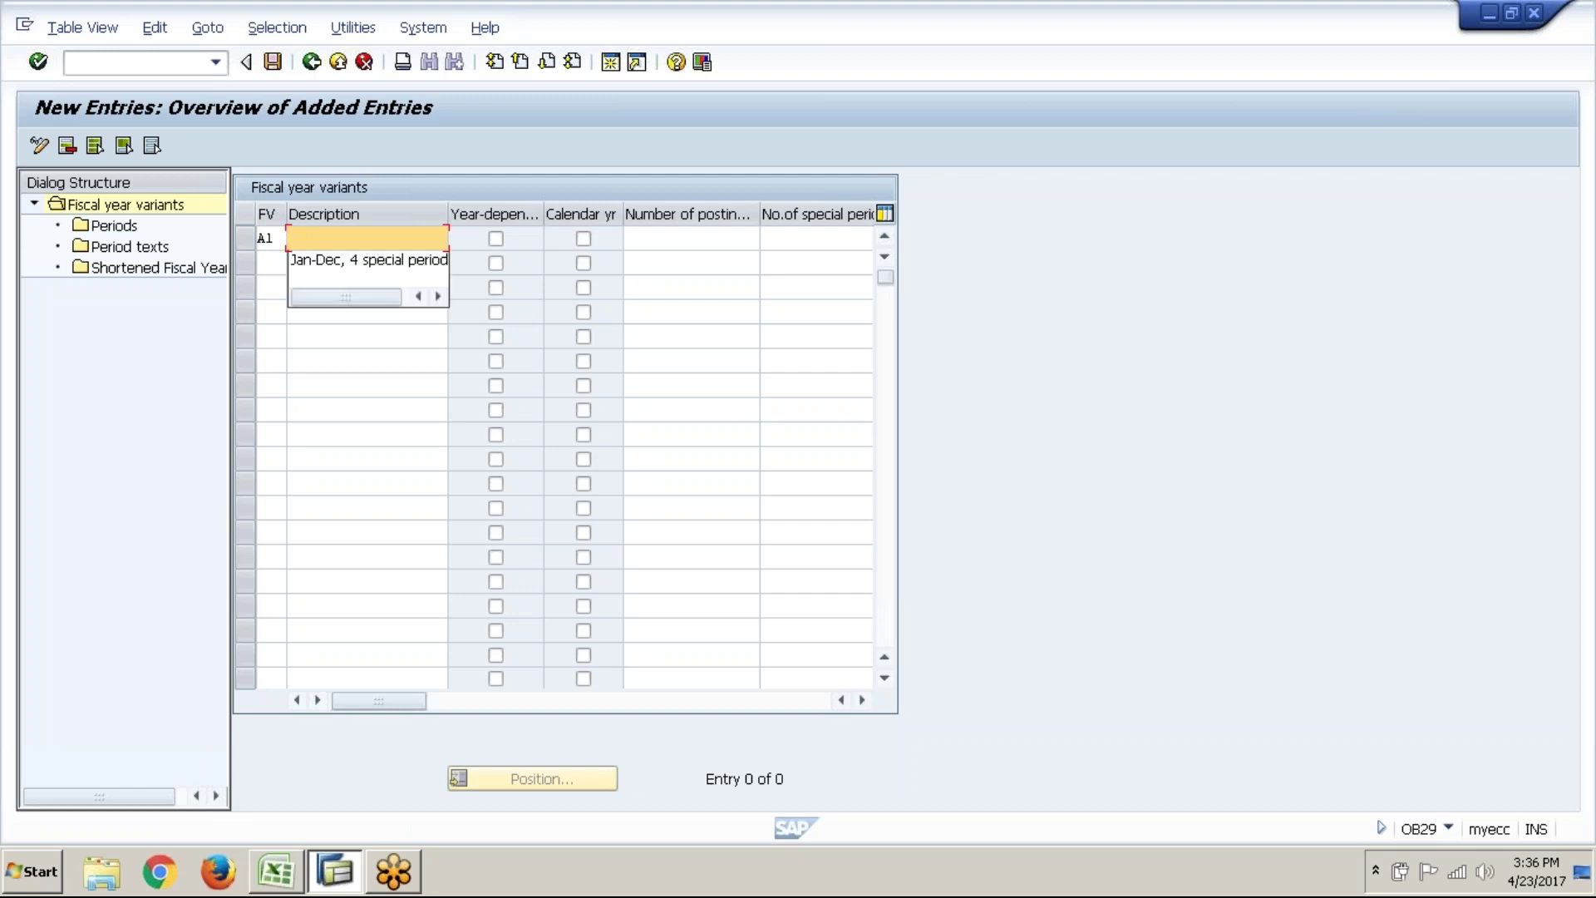
pyautogui.press('Tab')
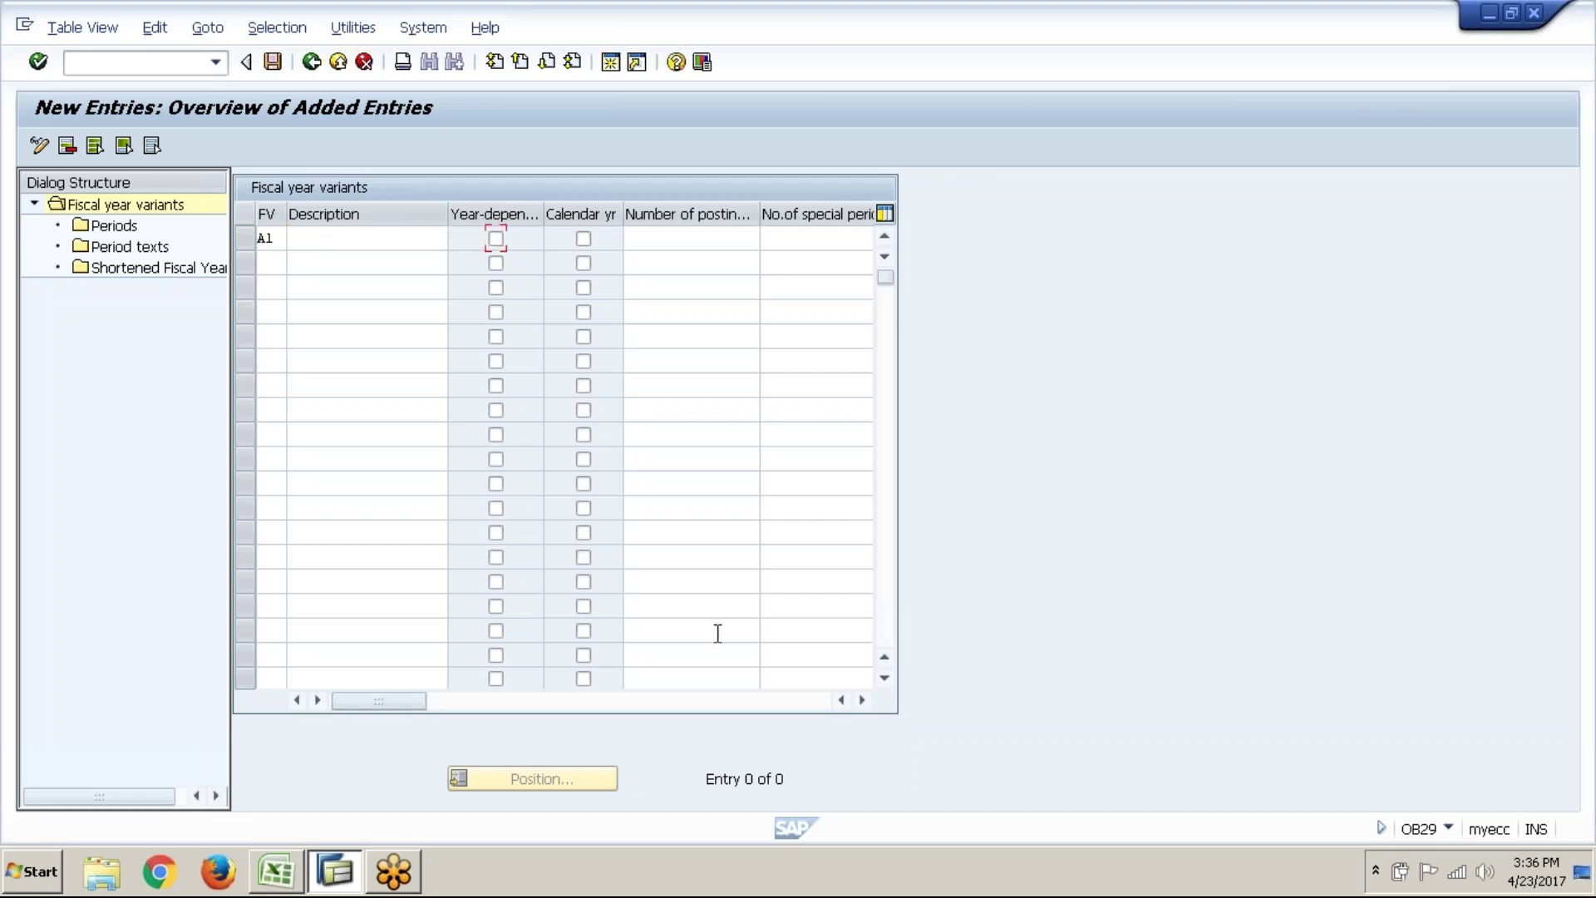
# - Enter the description "April-March, 4 special periods" for fiscal year variant A1
pyautogui.click(410, 235)
pyautogui.write('April-March')
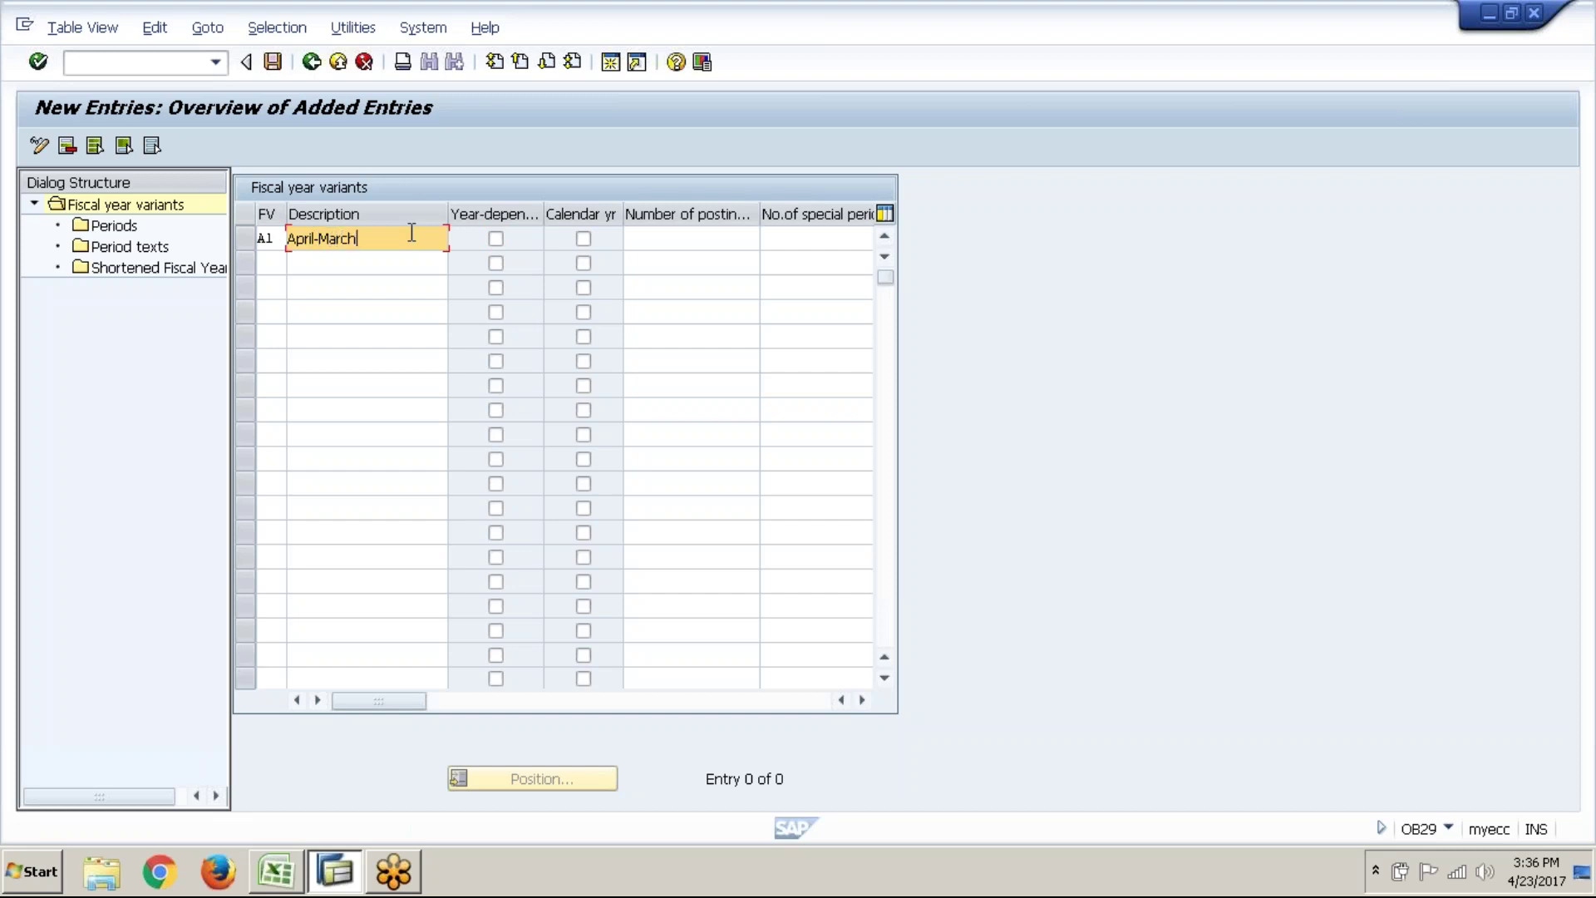
pyautogui.write(', 4 speci')
pyautogui.write('l')
pyautogui.press('BackSpace')
pyautogui.press('BackSpace')
pyautogui.press('BackSpace')
pyautogui.press('BackSpace')
pyautogui.write('ecial periods')
pyautogui.click(584, 239)
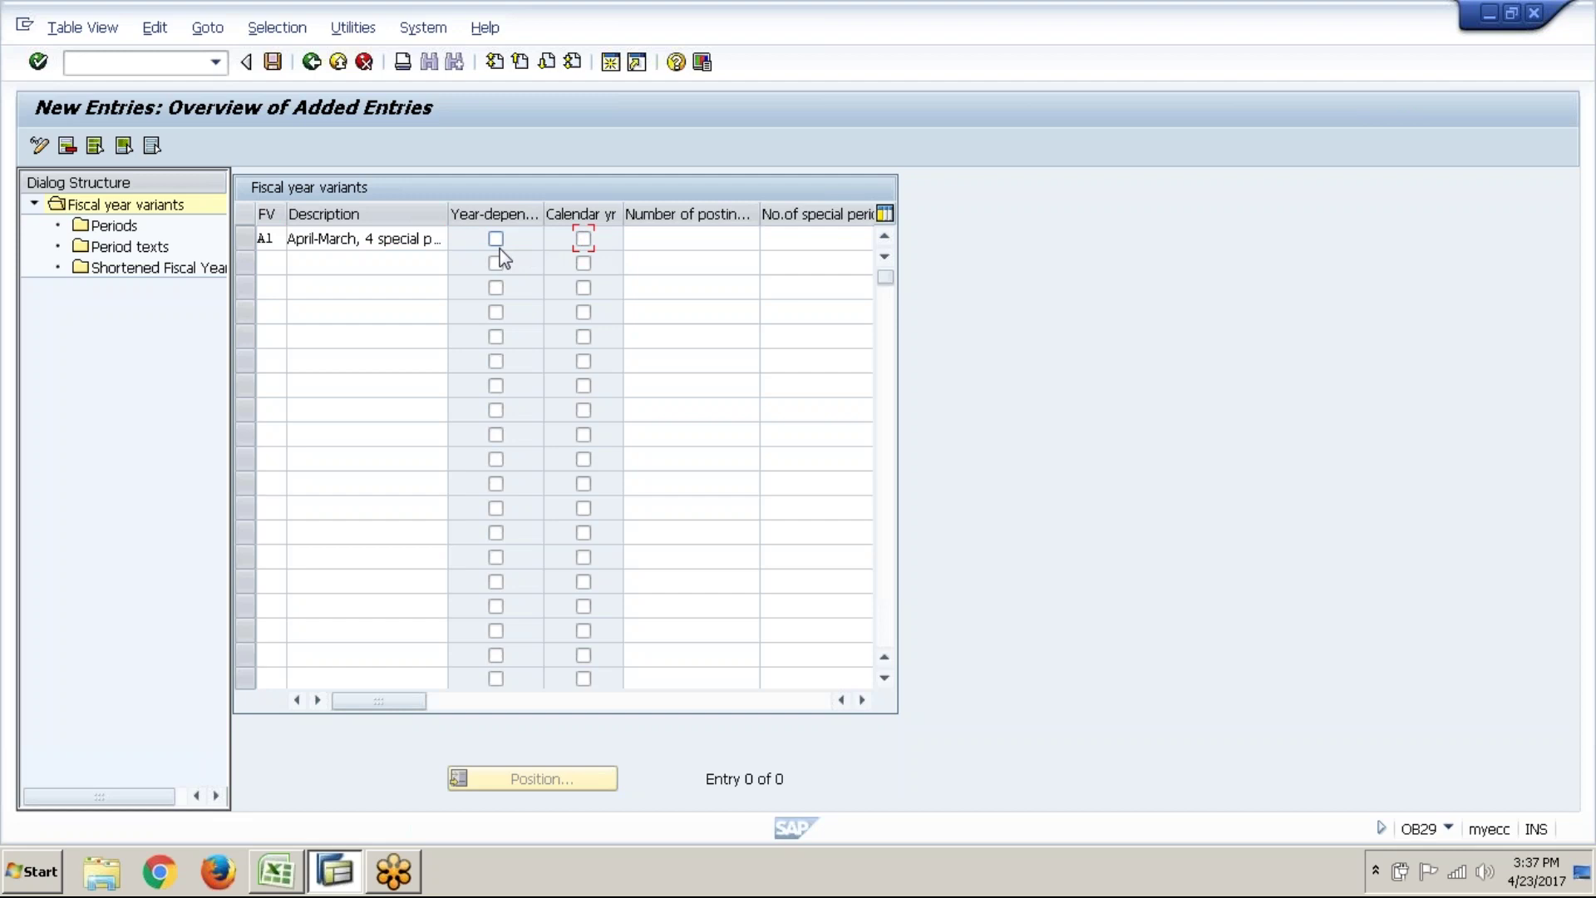
pyautogui.click(584, 240)
pyautogui.click(586, 247)
# - Switch to the ABC1 workbook in Excel and enter the heading "Cal month days" in cell I8
pyautogui.click(299, 883)
pyautogui.click(934, 387)
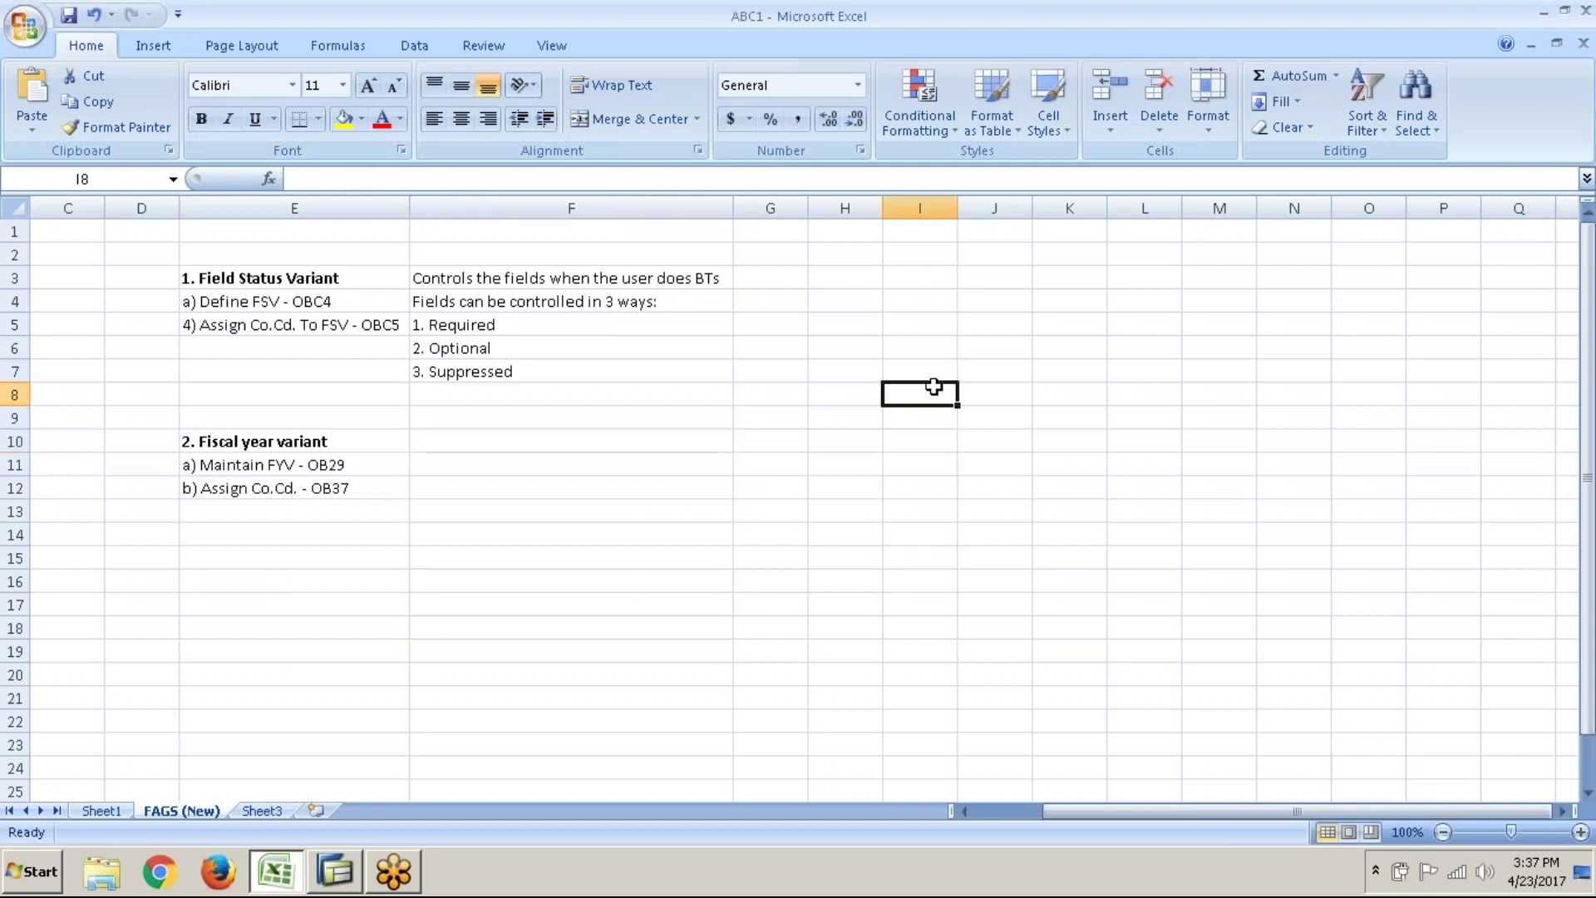
pyautogui.hotkey('alt', 'Tab')
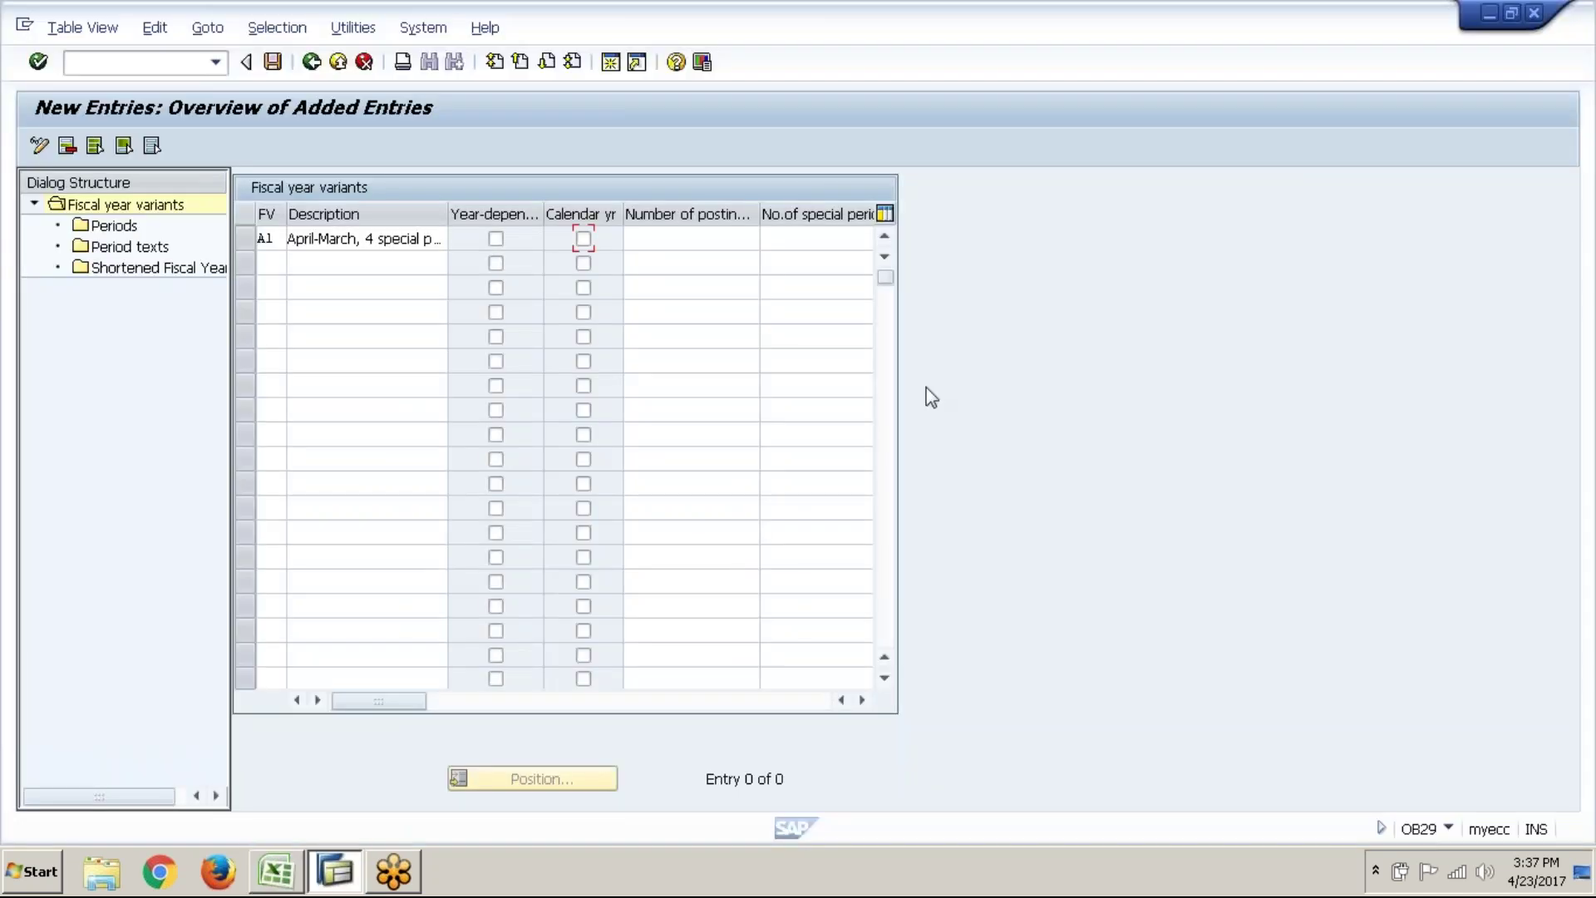
pyautogui.click(507, 241)
pyautogui.hotkey('alt', 'Tab')
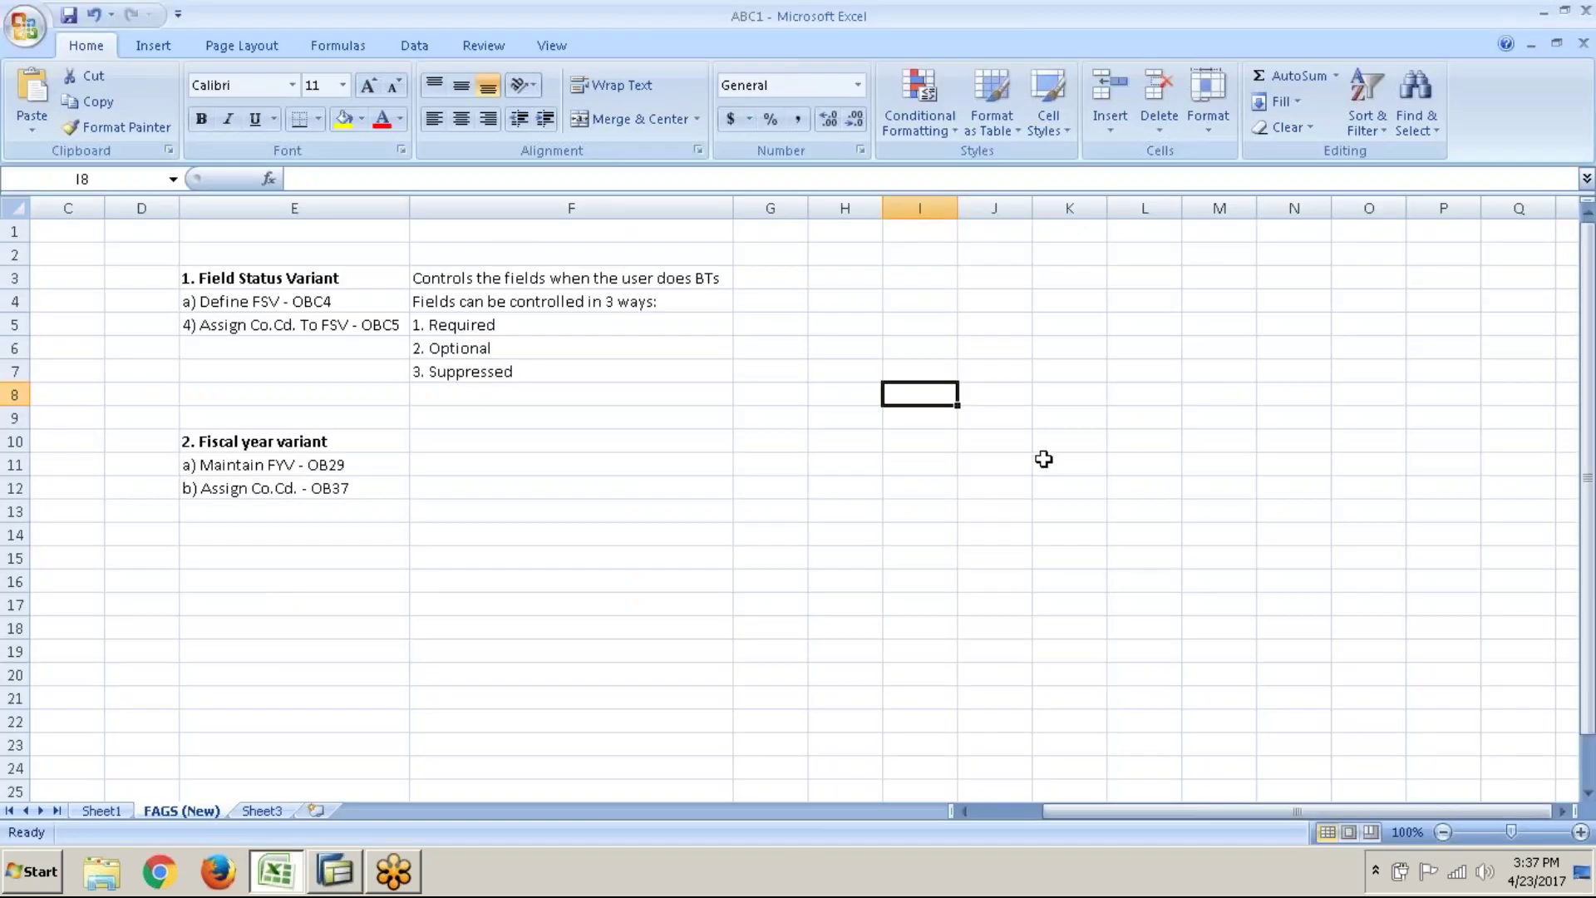
pyautogui.write('Cal month days')
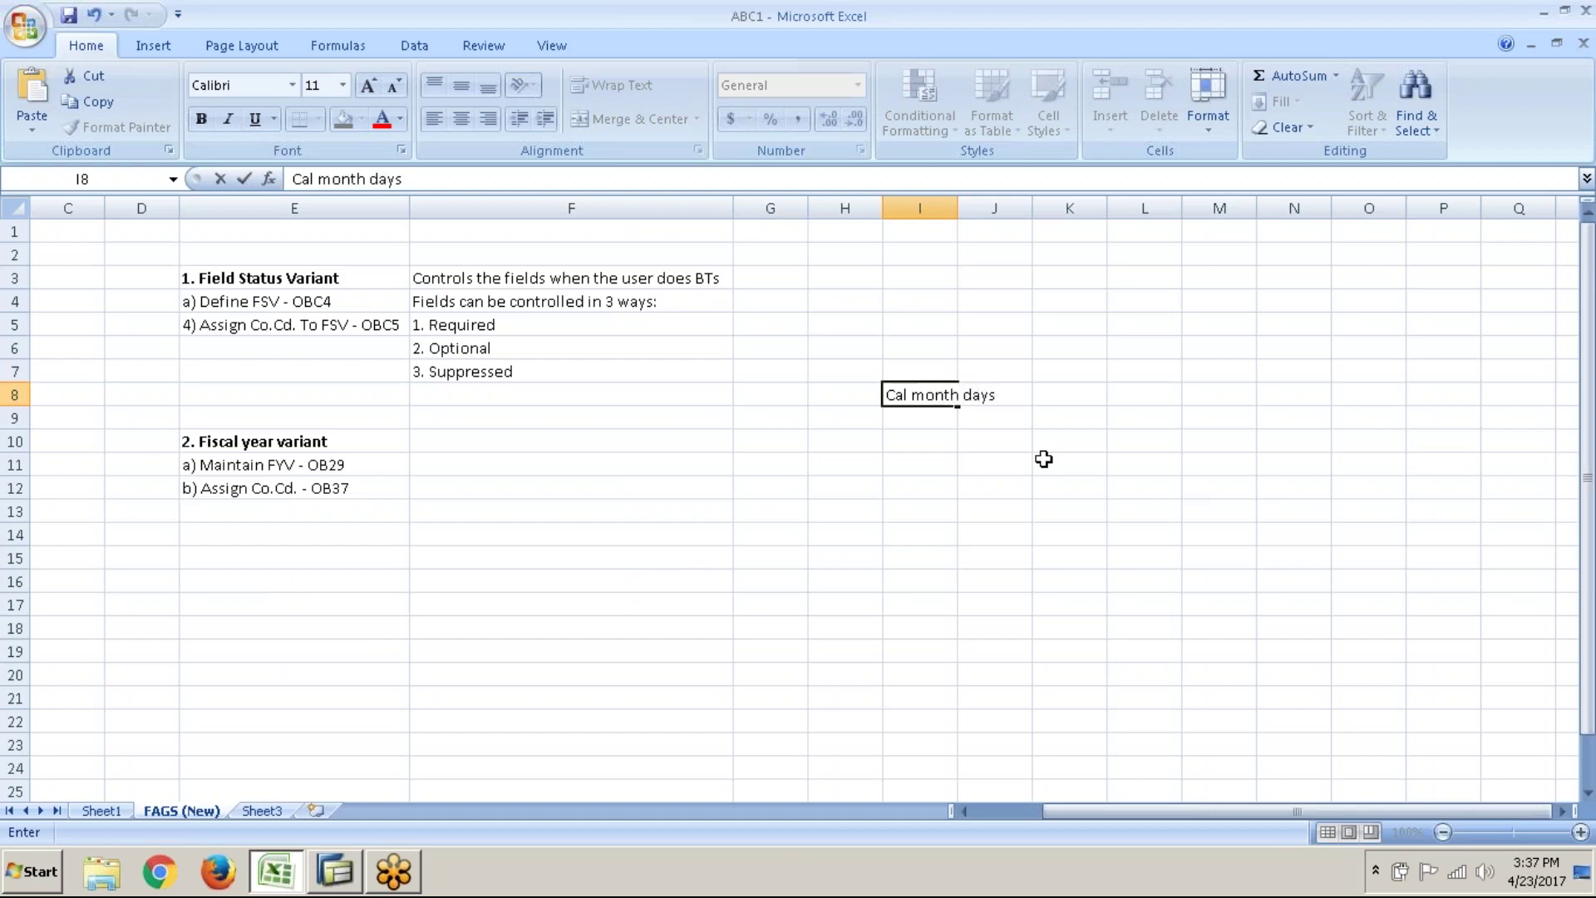
# - Fit column I to its contents and widen column J
pyautogui.click(972, 205)
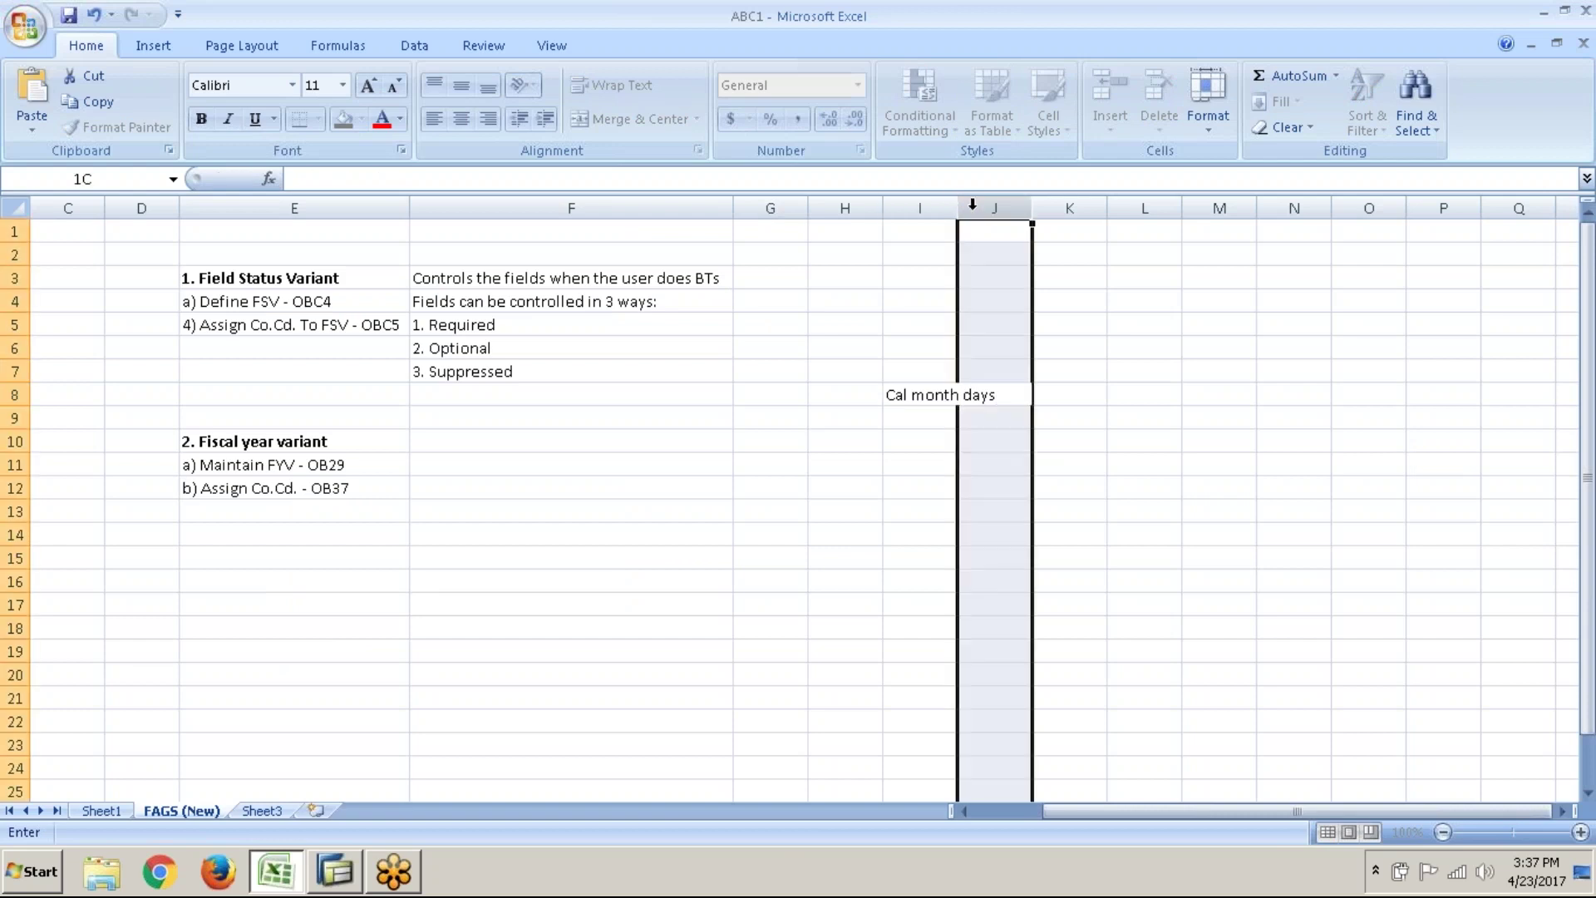
pyautogui.doubleClick(958, 208)
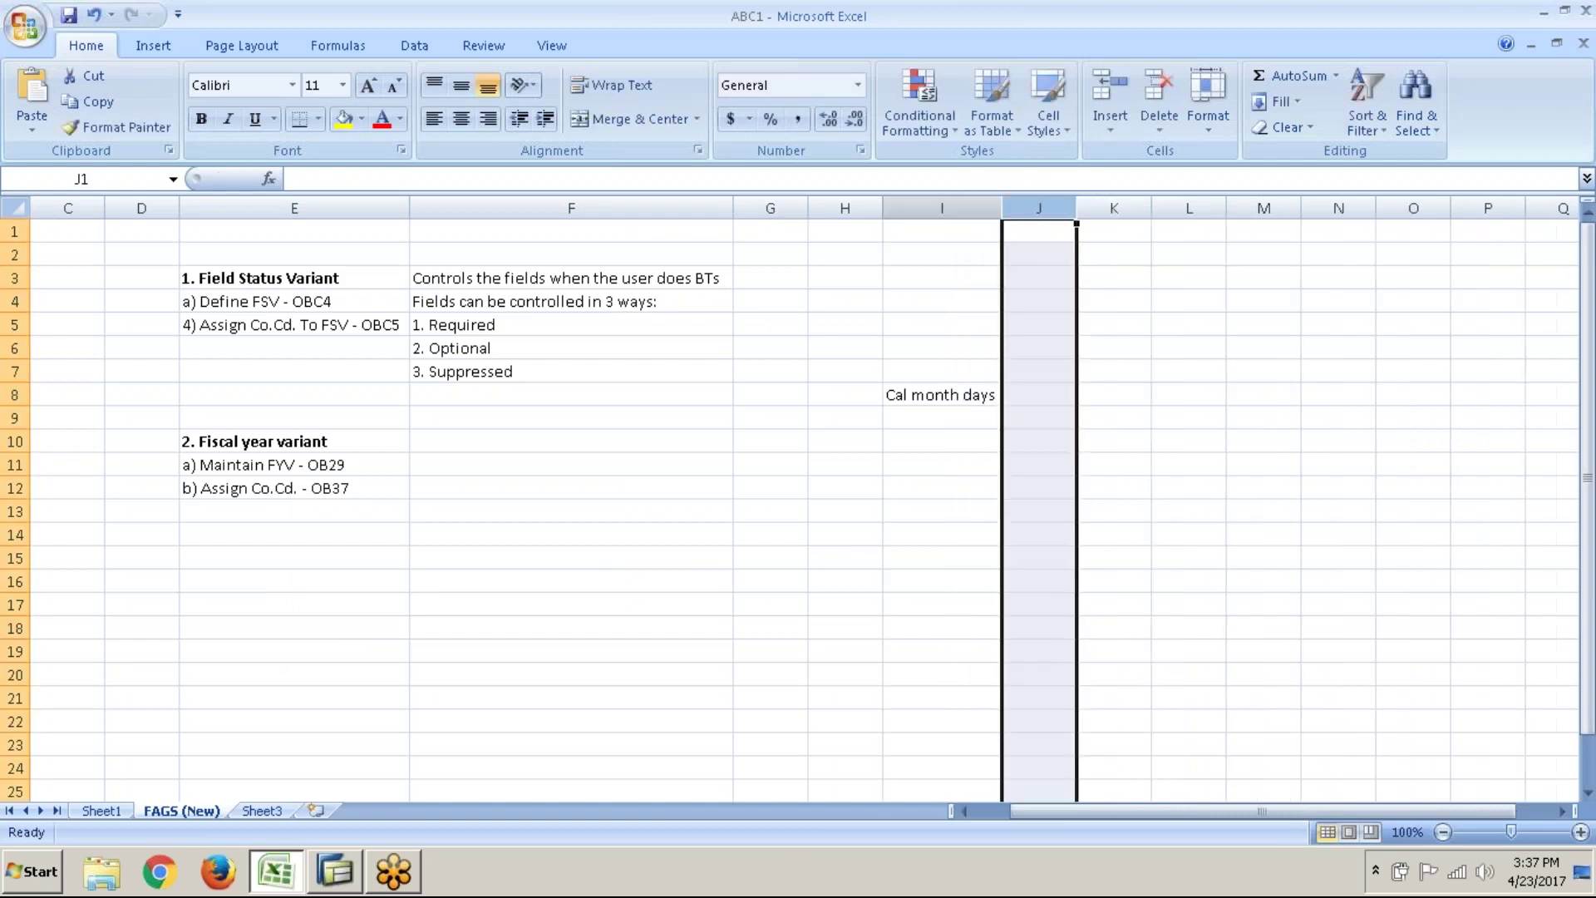
pyautogui.moveTo(1076, 206); pyautogui.dragTo(1150, 236)
# - Enter the heading "business days" in cell J8 beside the calendar month heading
pyautogui.click(1078, 387)
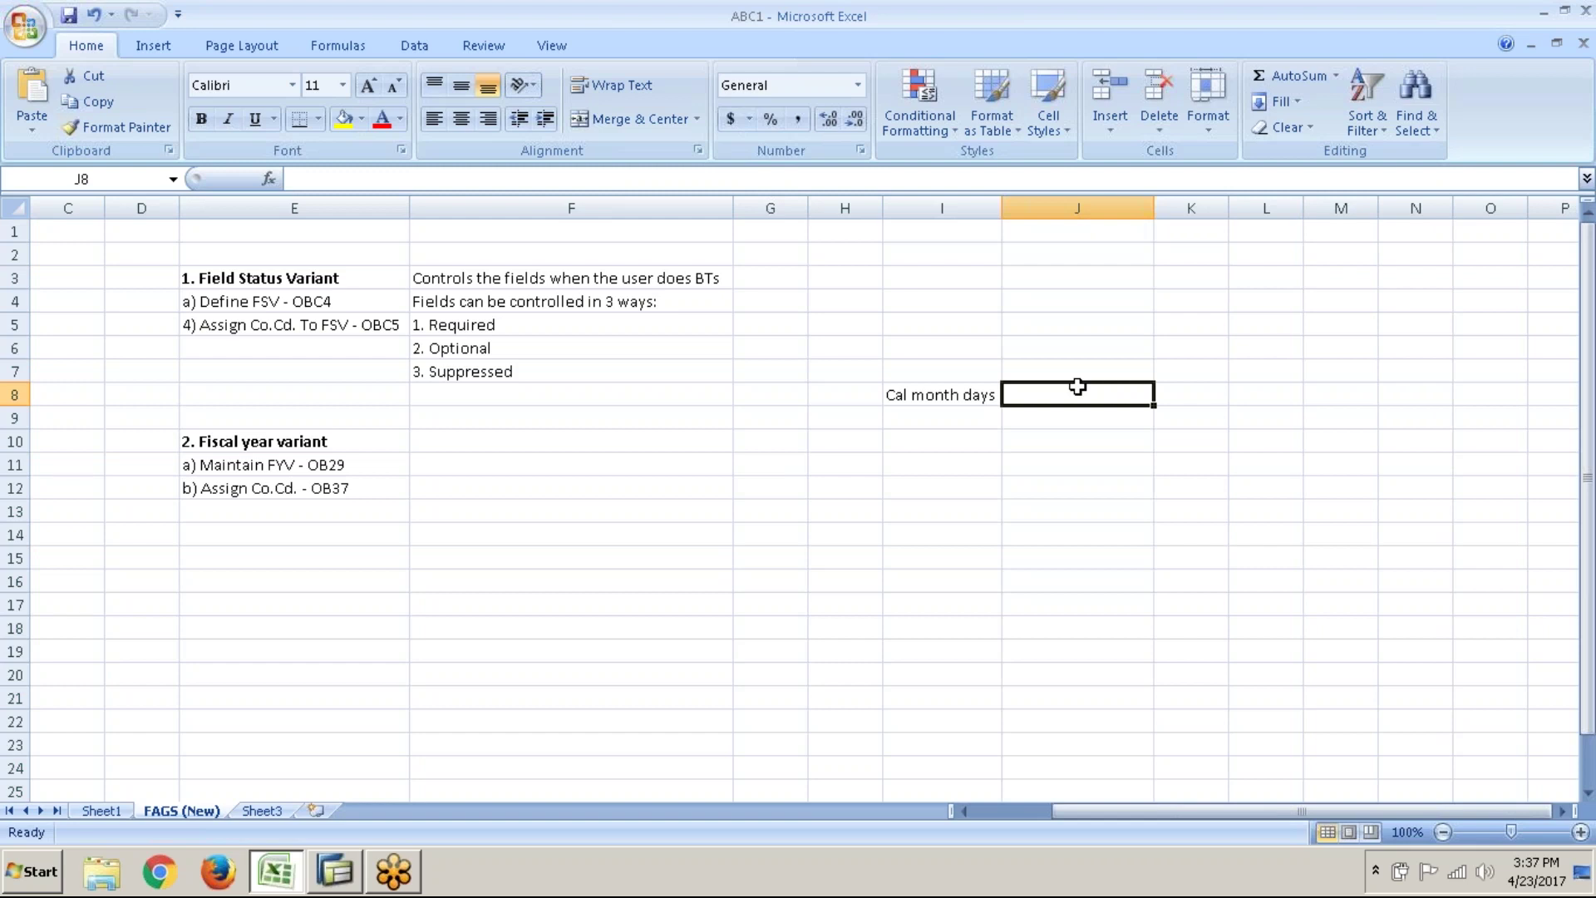
pyautogui.write('bus day')
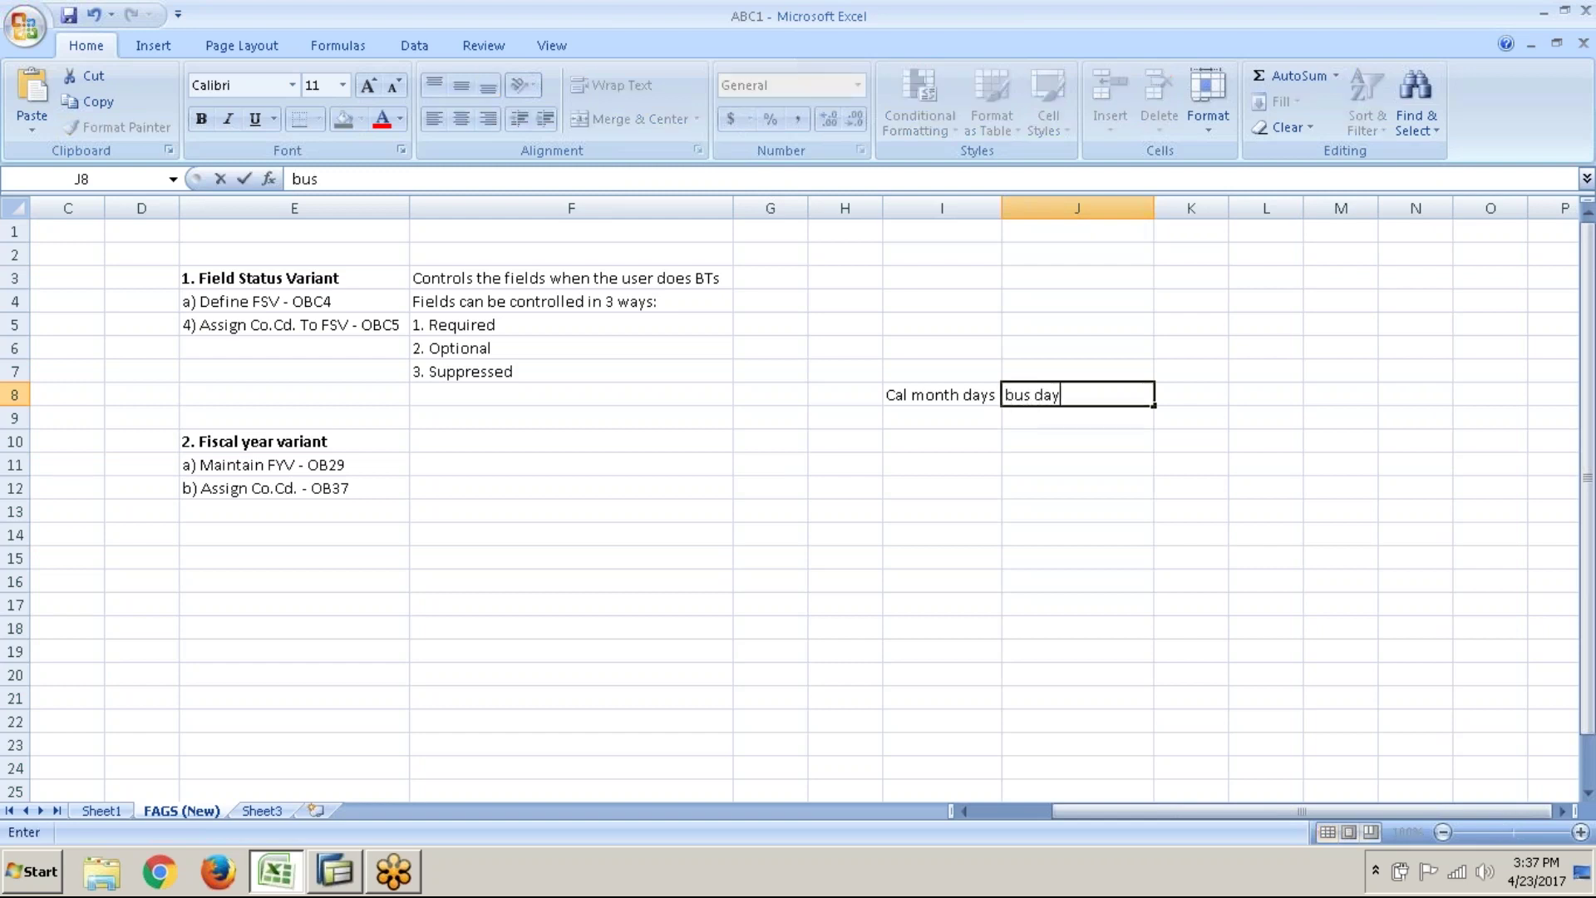
pyautogui.write('s')
pyautogui.press('Return')
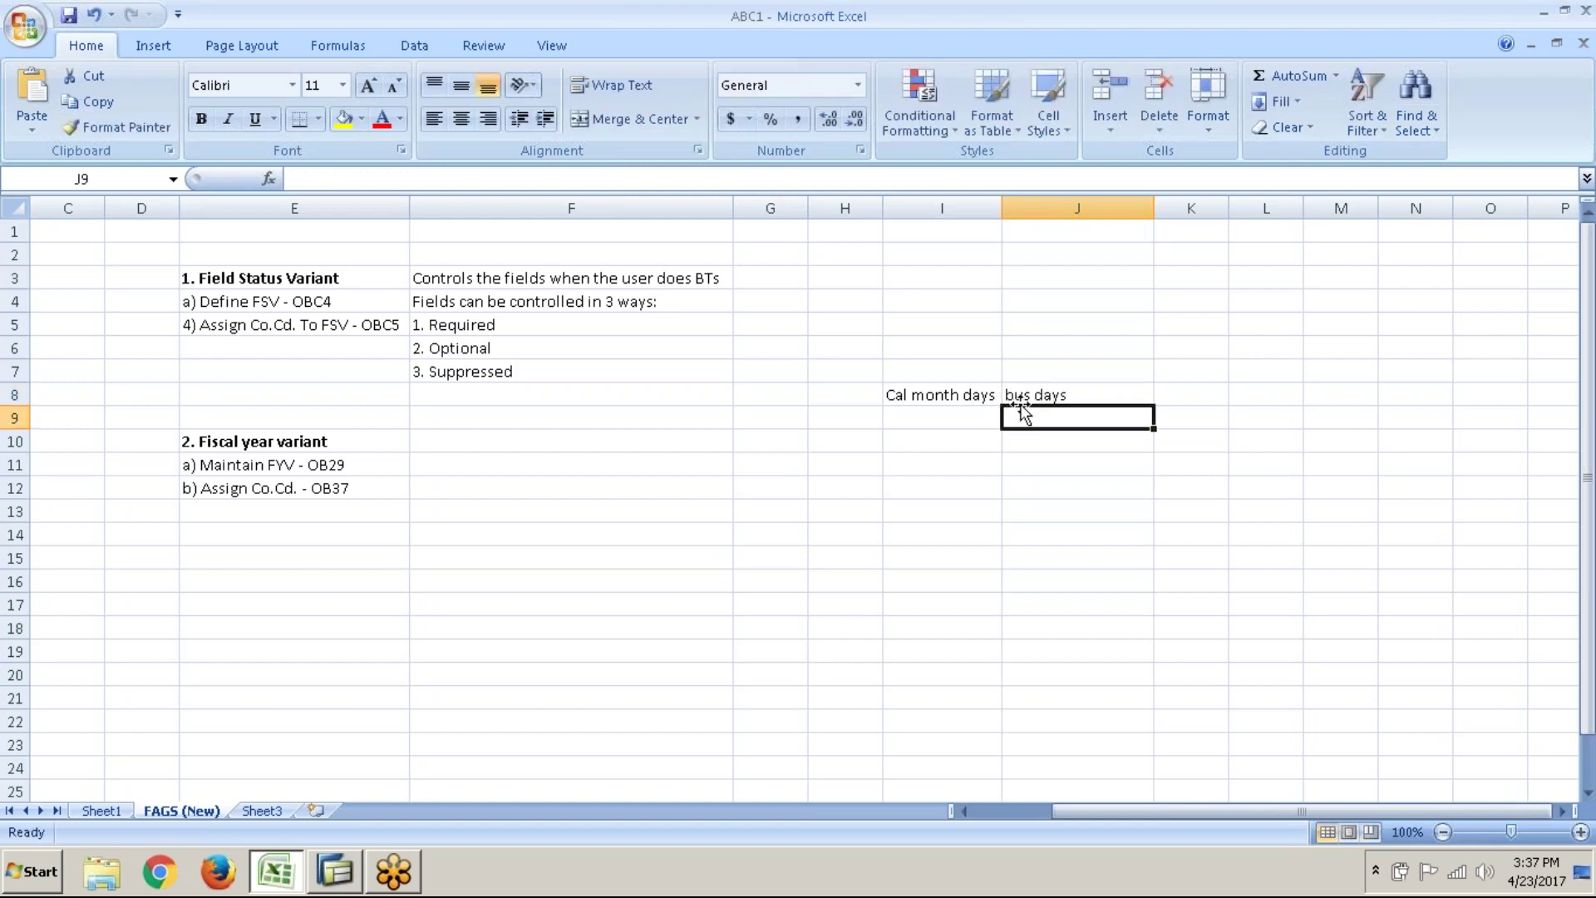
pyautogui.doubleClick(1021, 400)
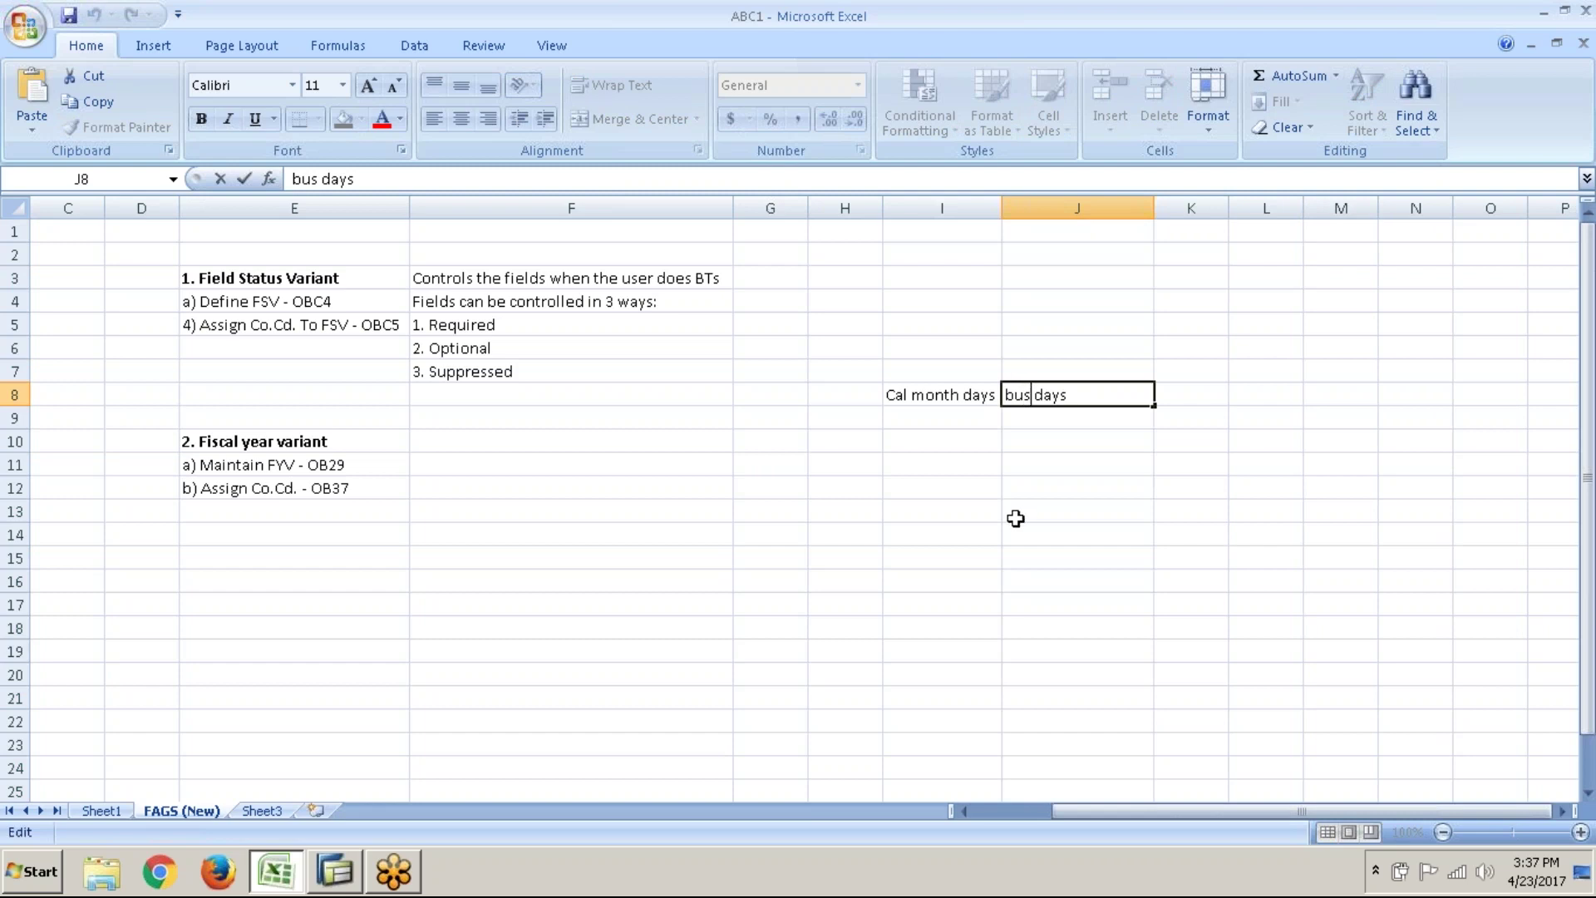
pyautogui.write('iness')
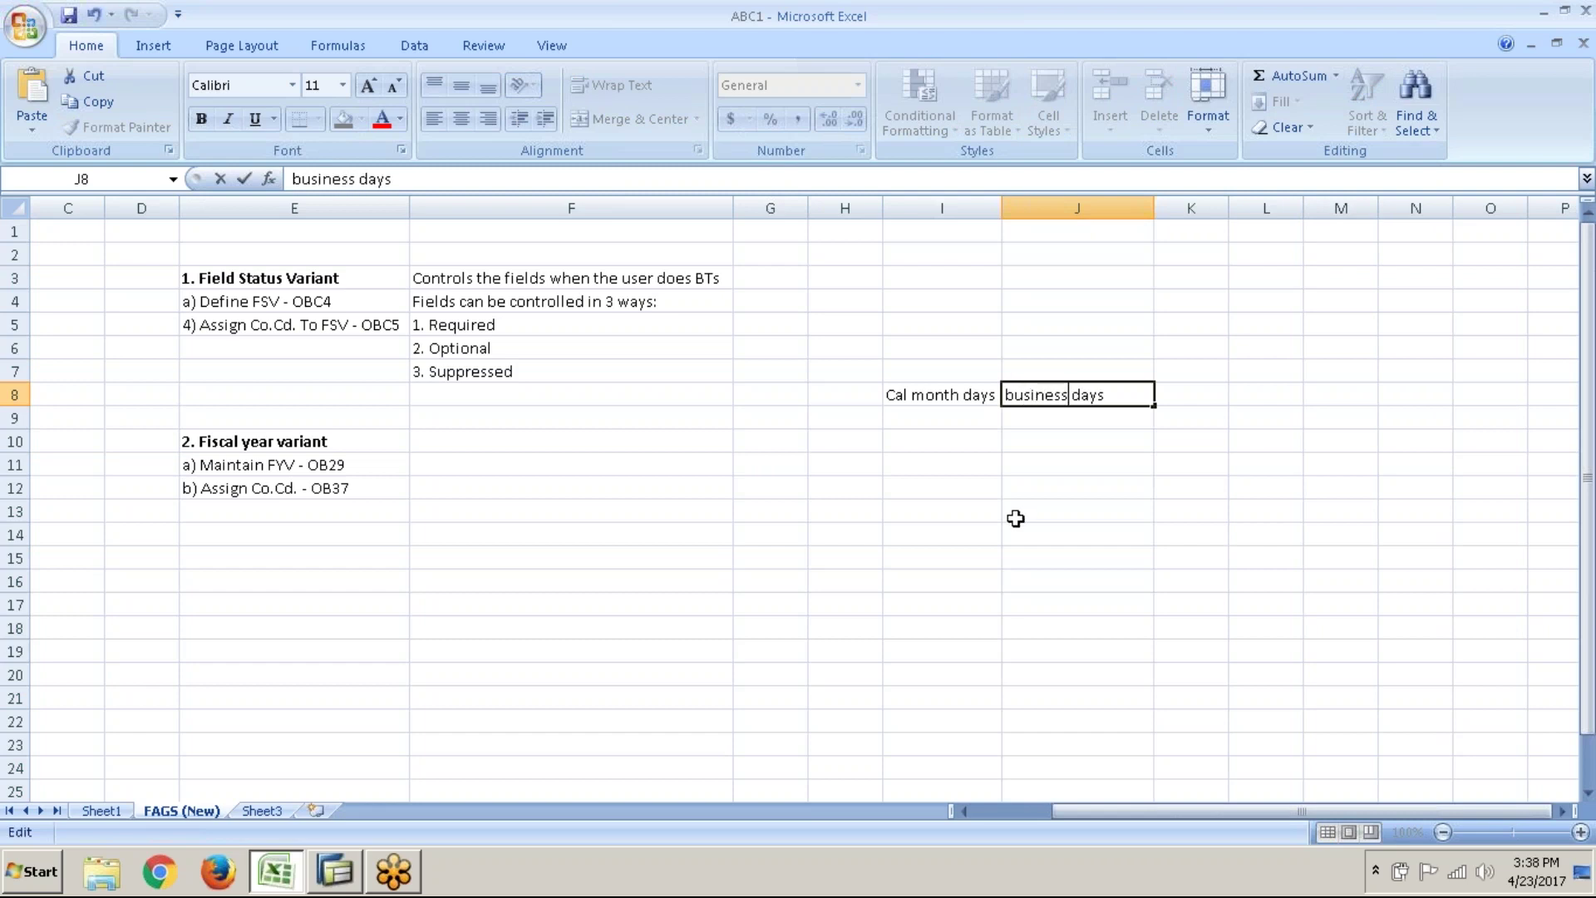
# - List the calendar month ranges "Jan 1 - 31", "Feb 1- 28/29" and "Mar 1 - 31" in cells I9 to I11
pyautogui.click(930, 416)
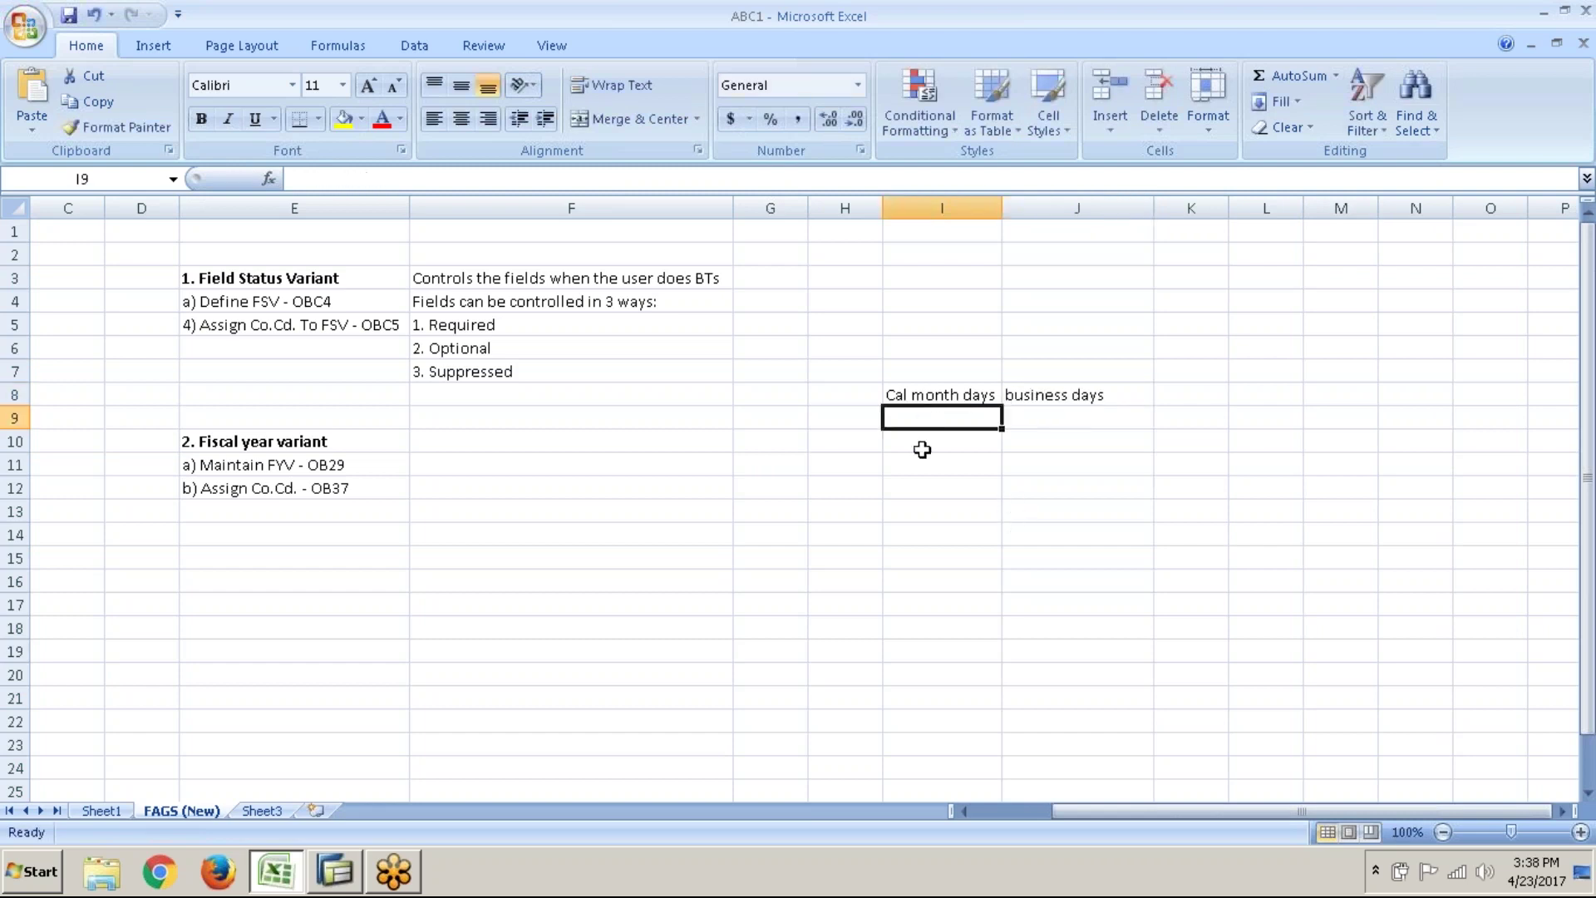
pyautogui.write('J')
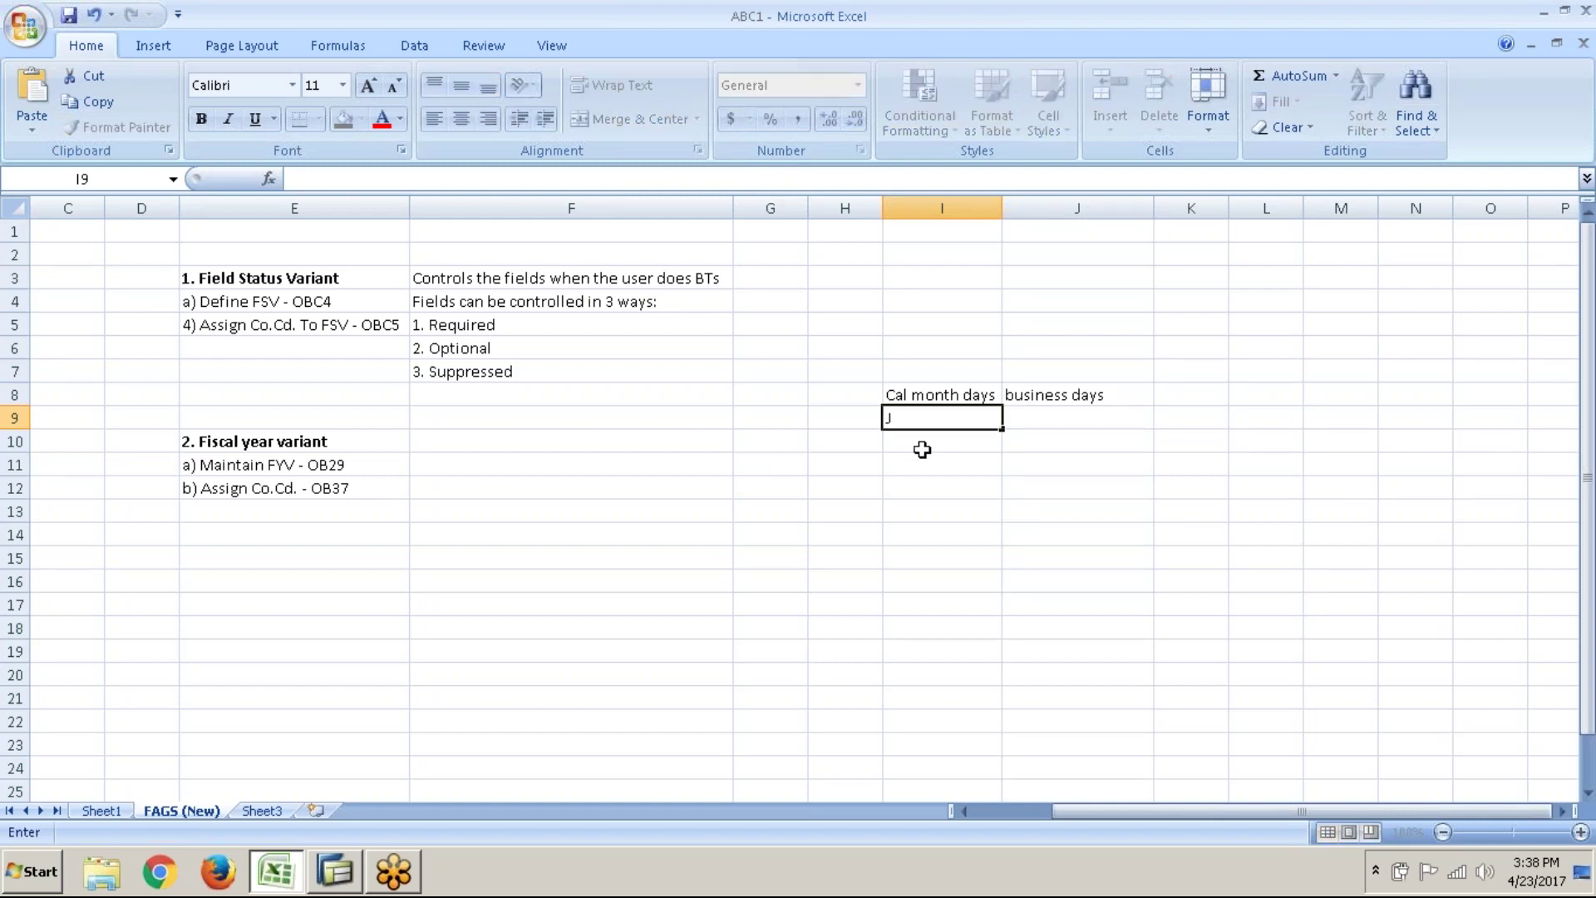
pyautogui.write('an 1 - 31')
pyautogui.press('Return')
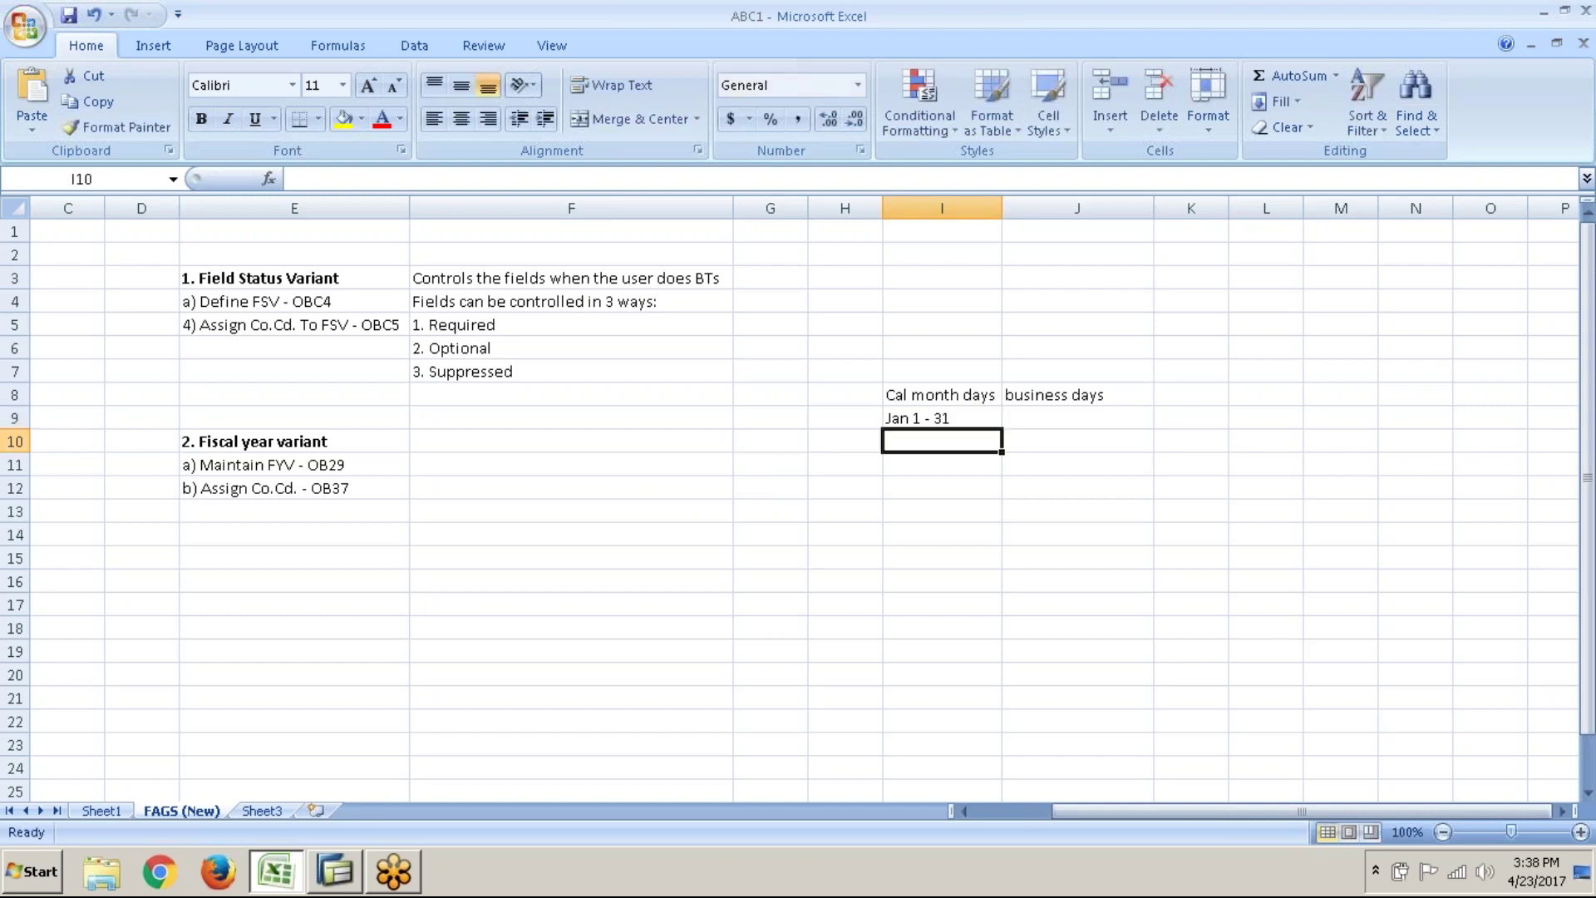
pyautogui.write('Feb 1')
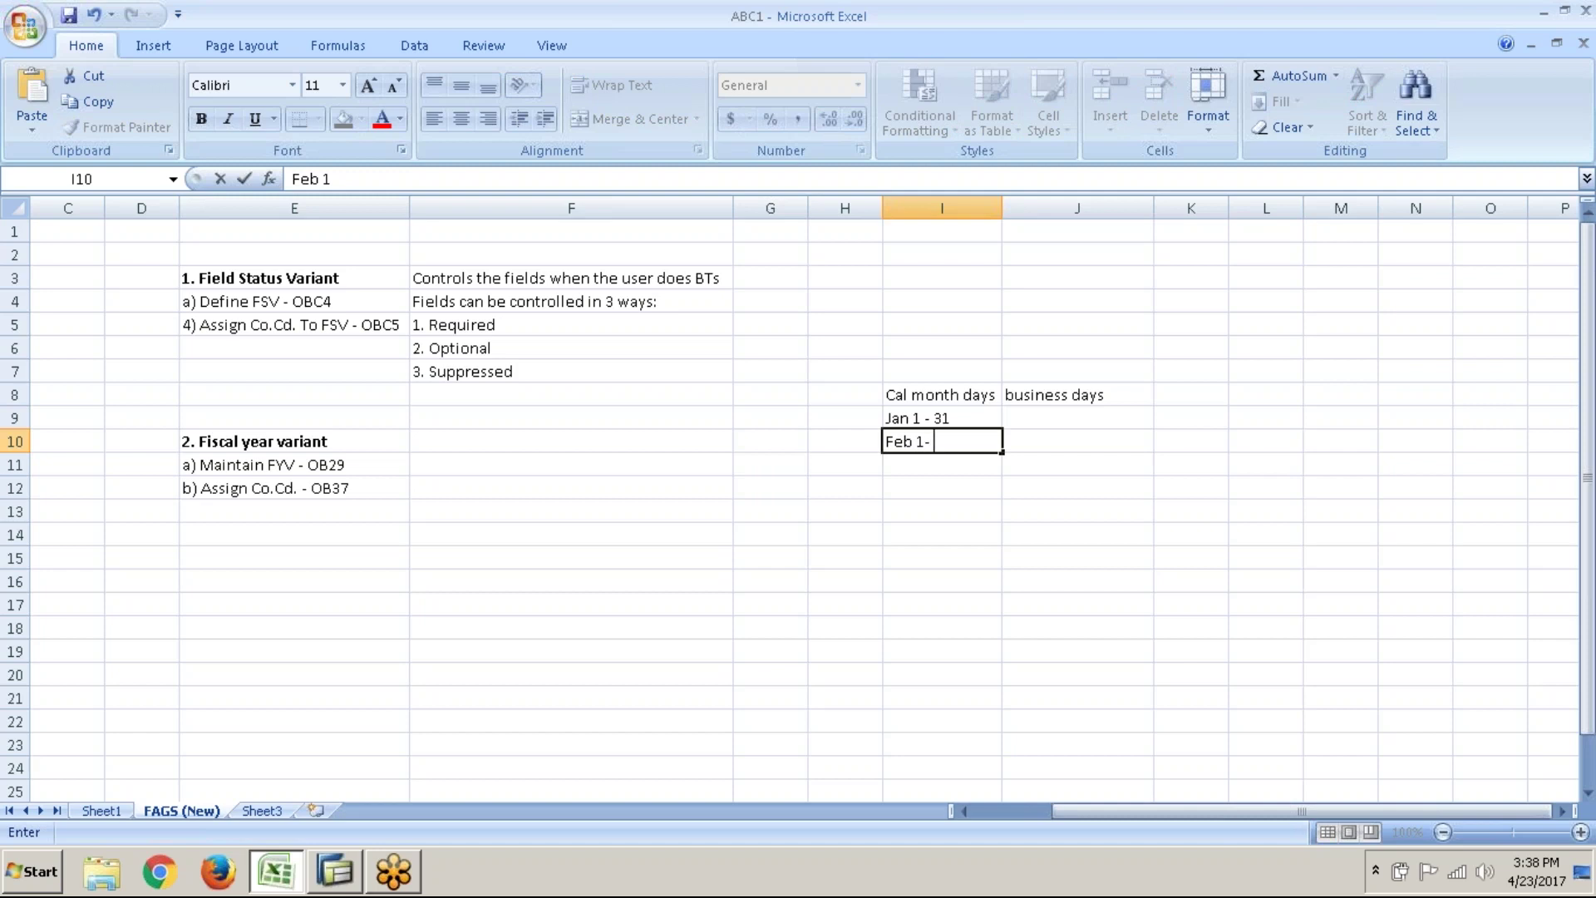
pyautogui.write('- 28/29')
pyautogui.press('Return')
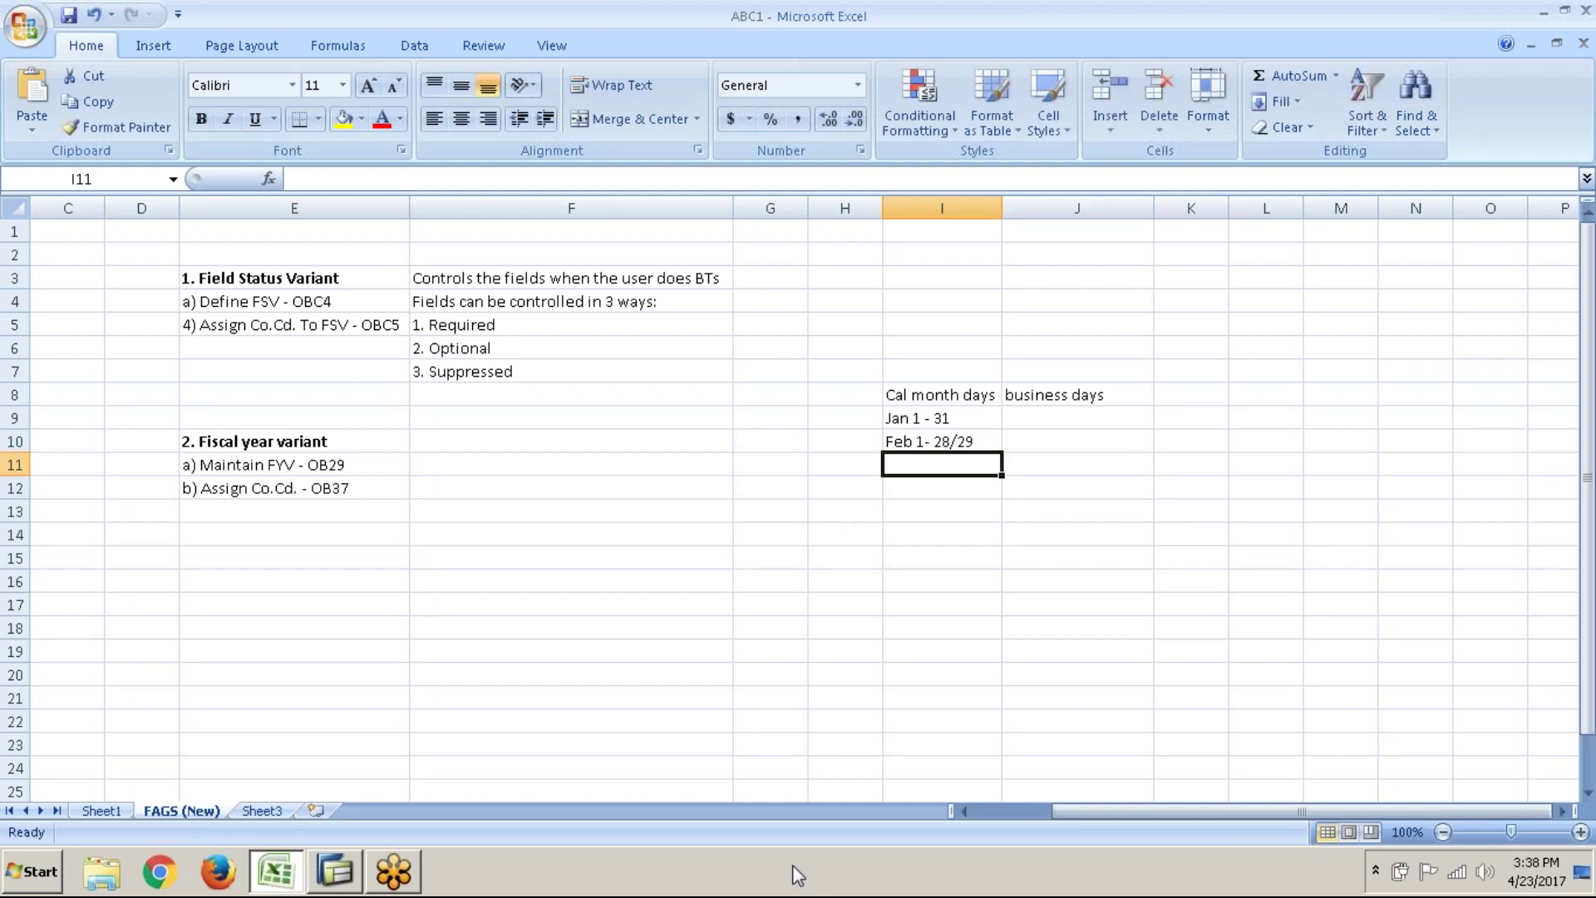
pyautogui.write('Mar')
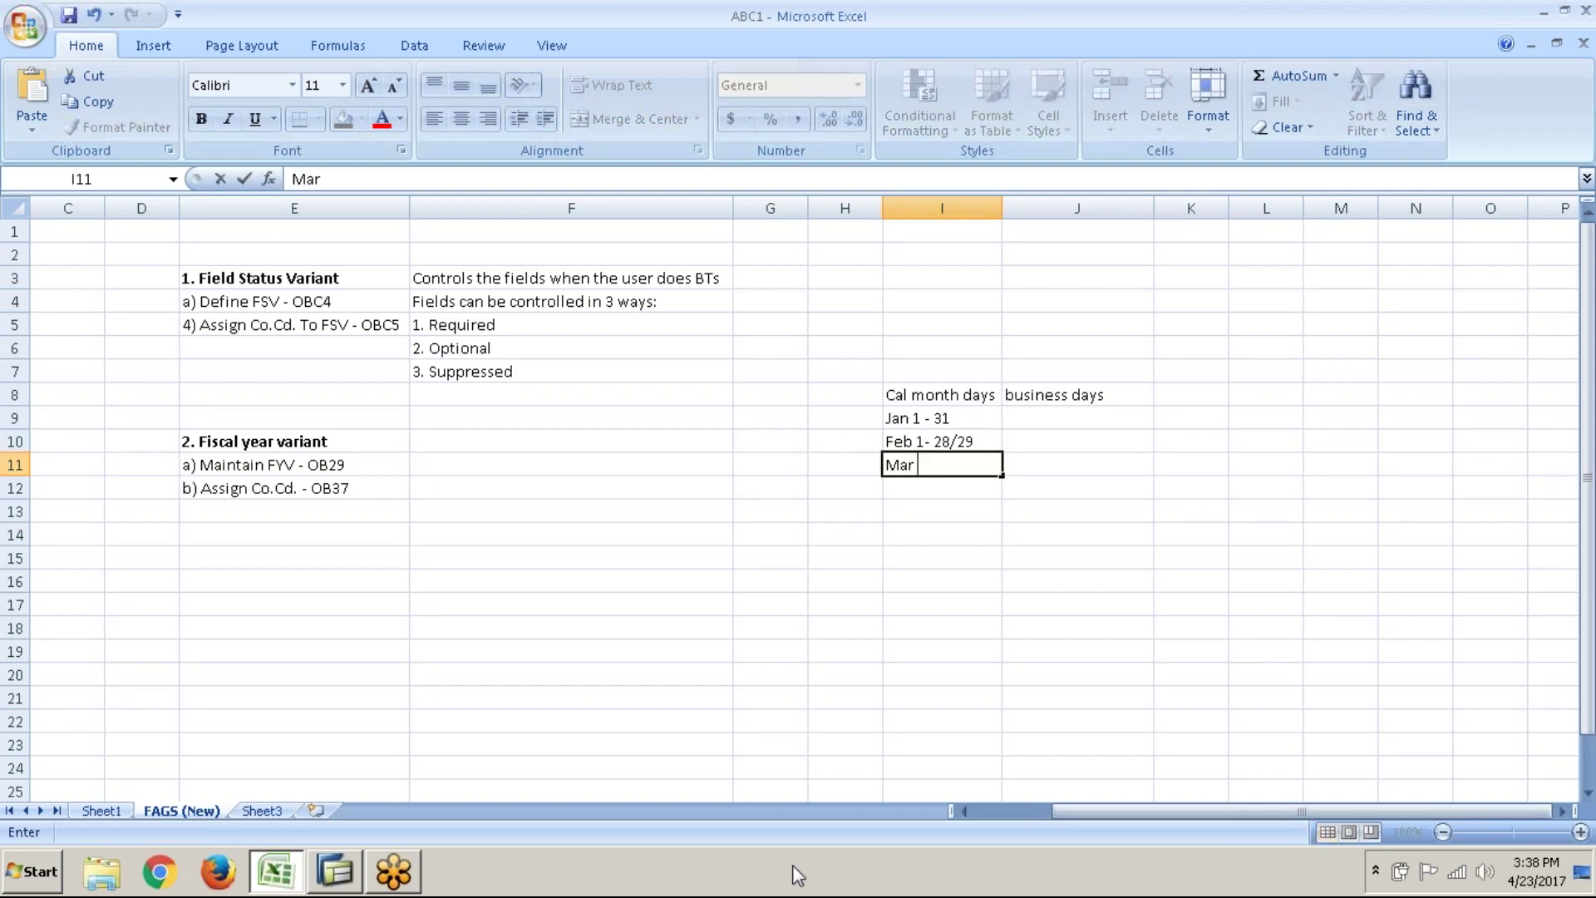
pyautogui.write(' 1 - 31')
pyautogui.press('Return')
pyautogui.press('Return')
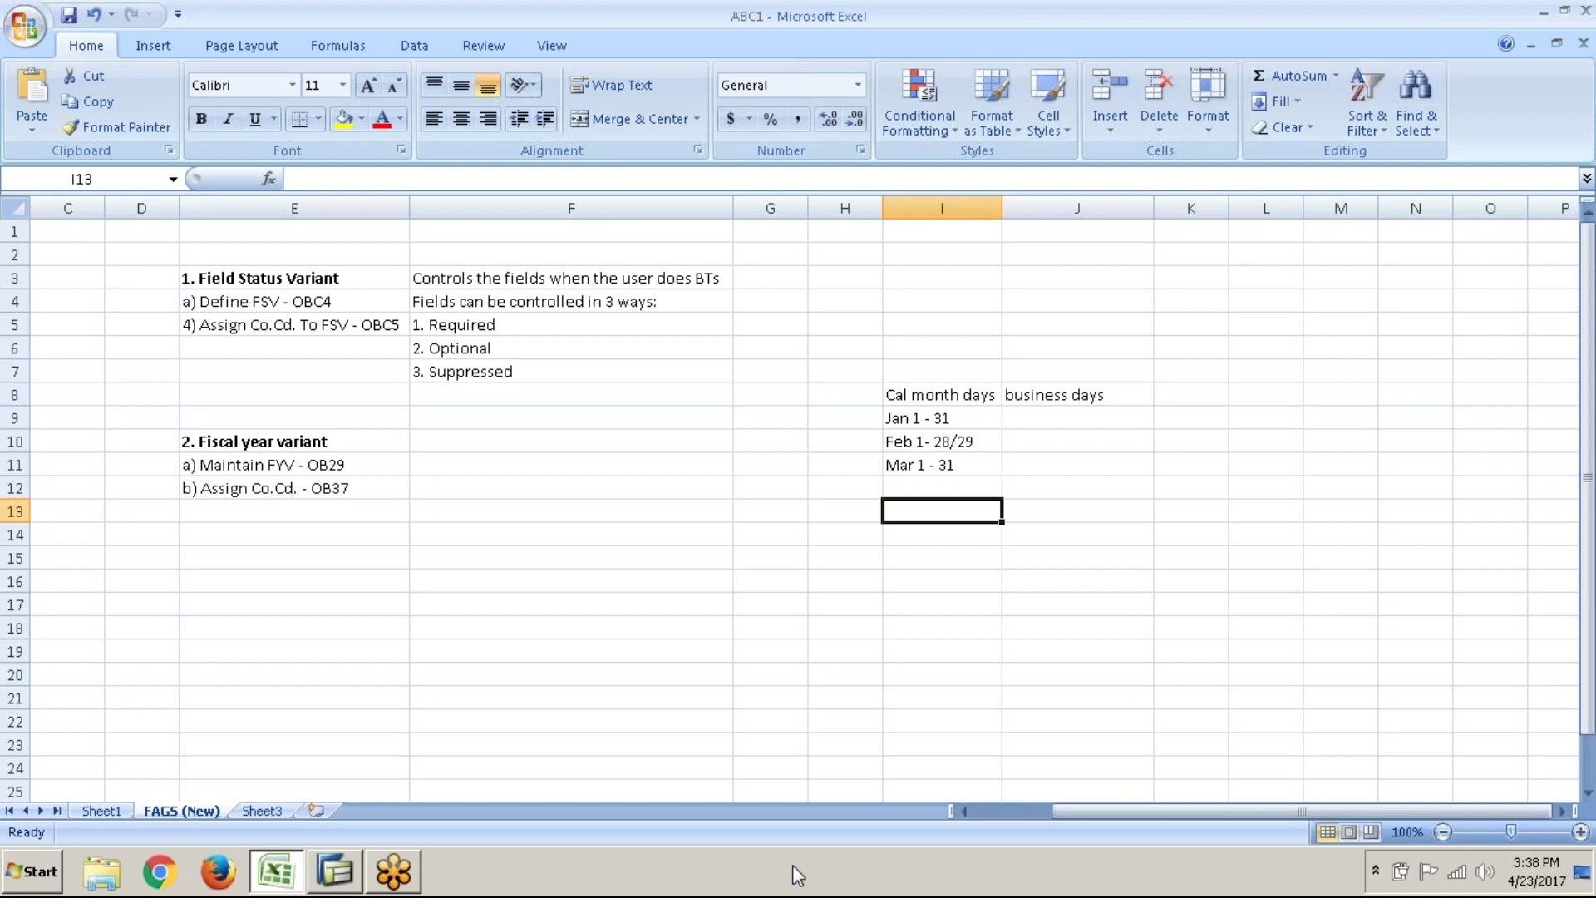
# - Enter the business period "Jan 4 - Feb 3" in cell J9 beside the January range
pyautogui.click(1061, 420)
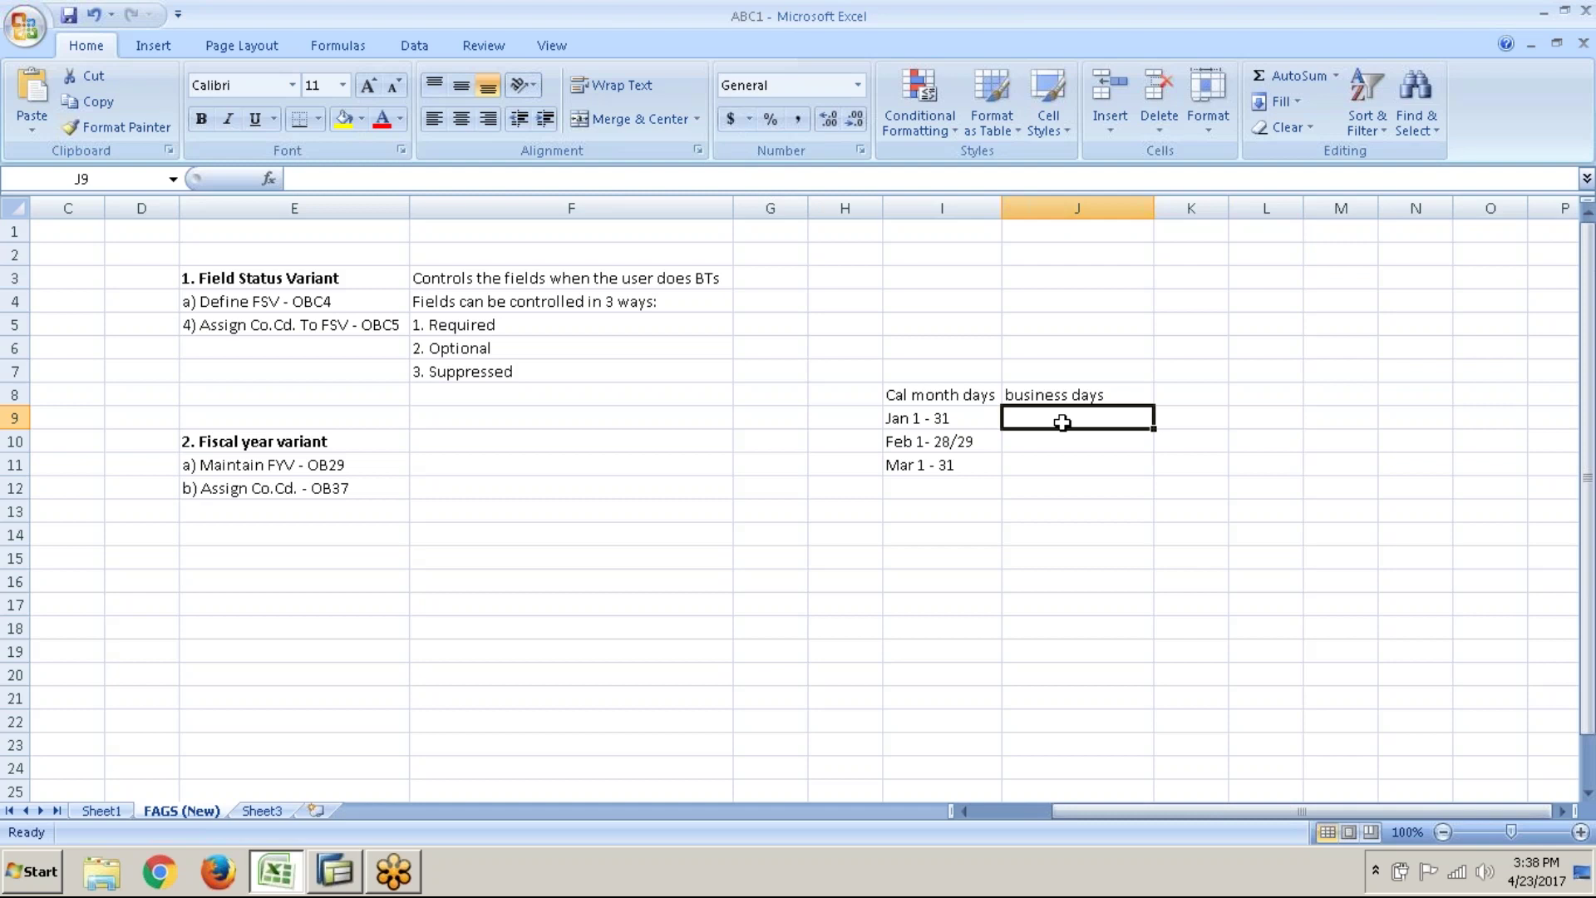
pyautogui.click(970, 413)
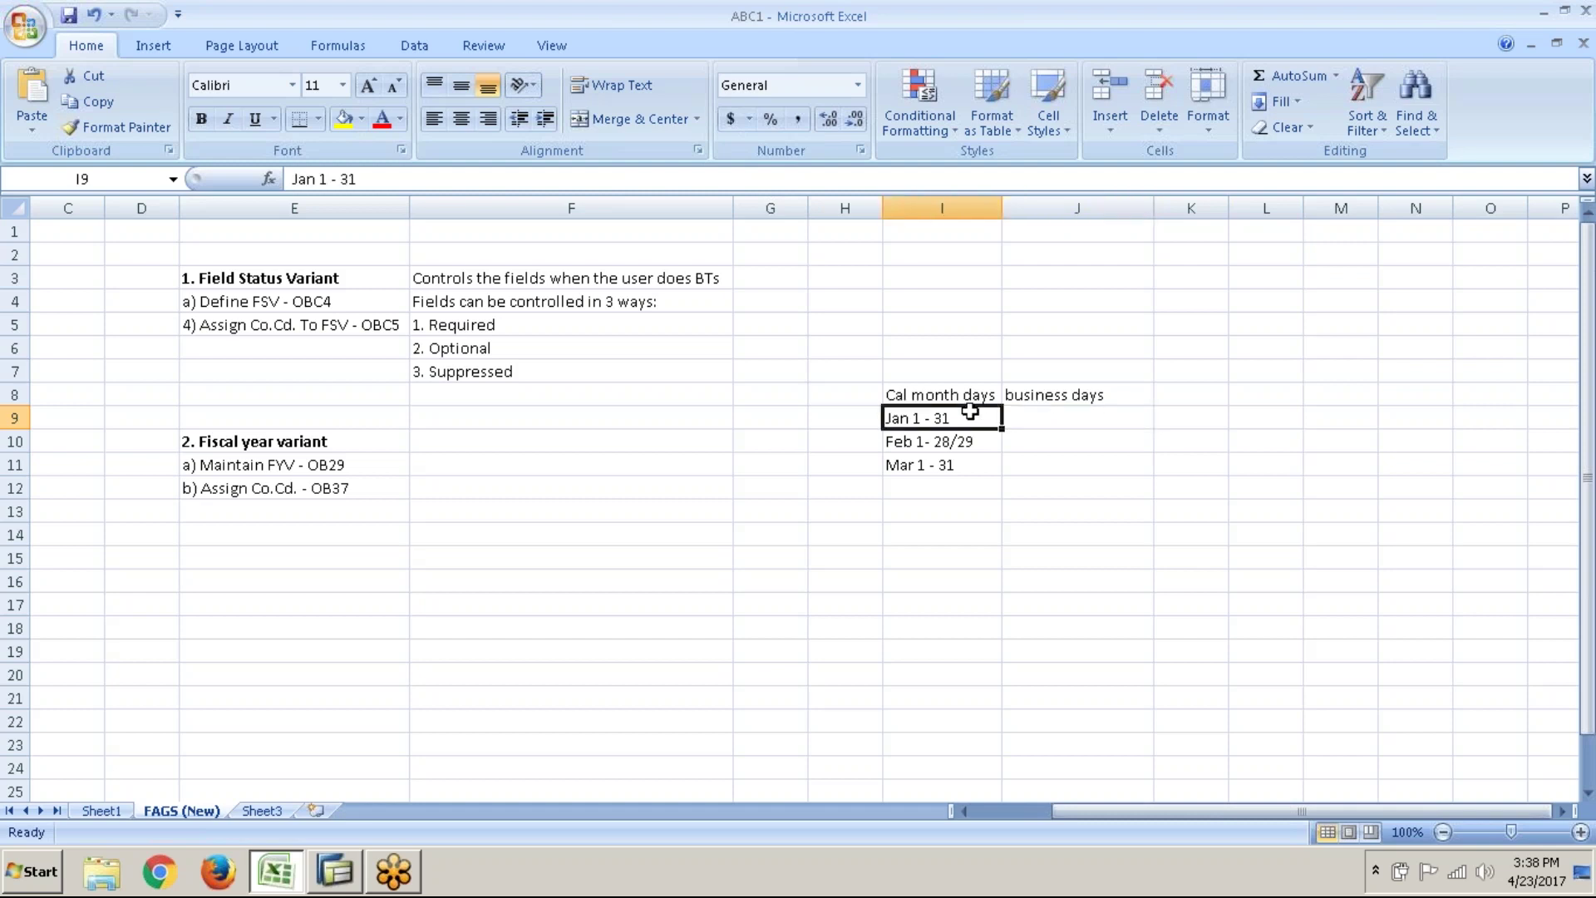
pyautogui.click(1055, 419)
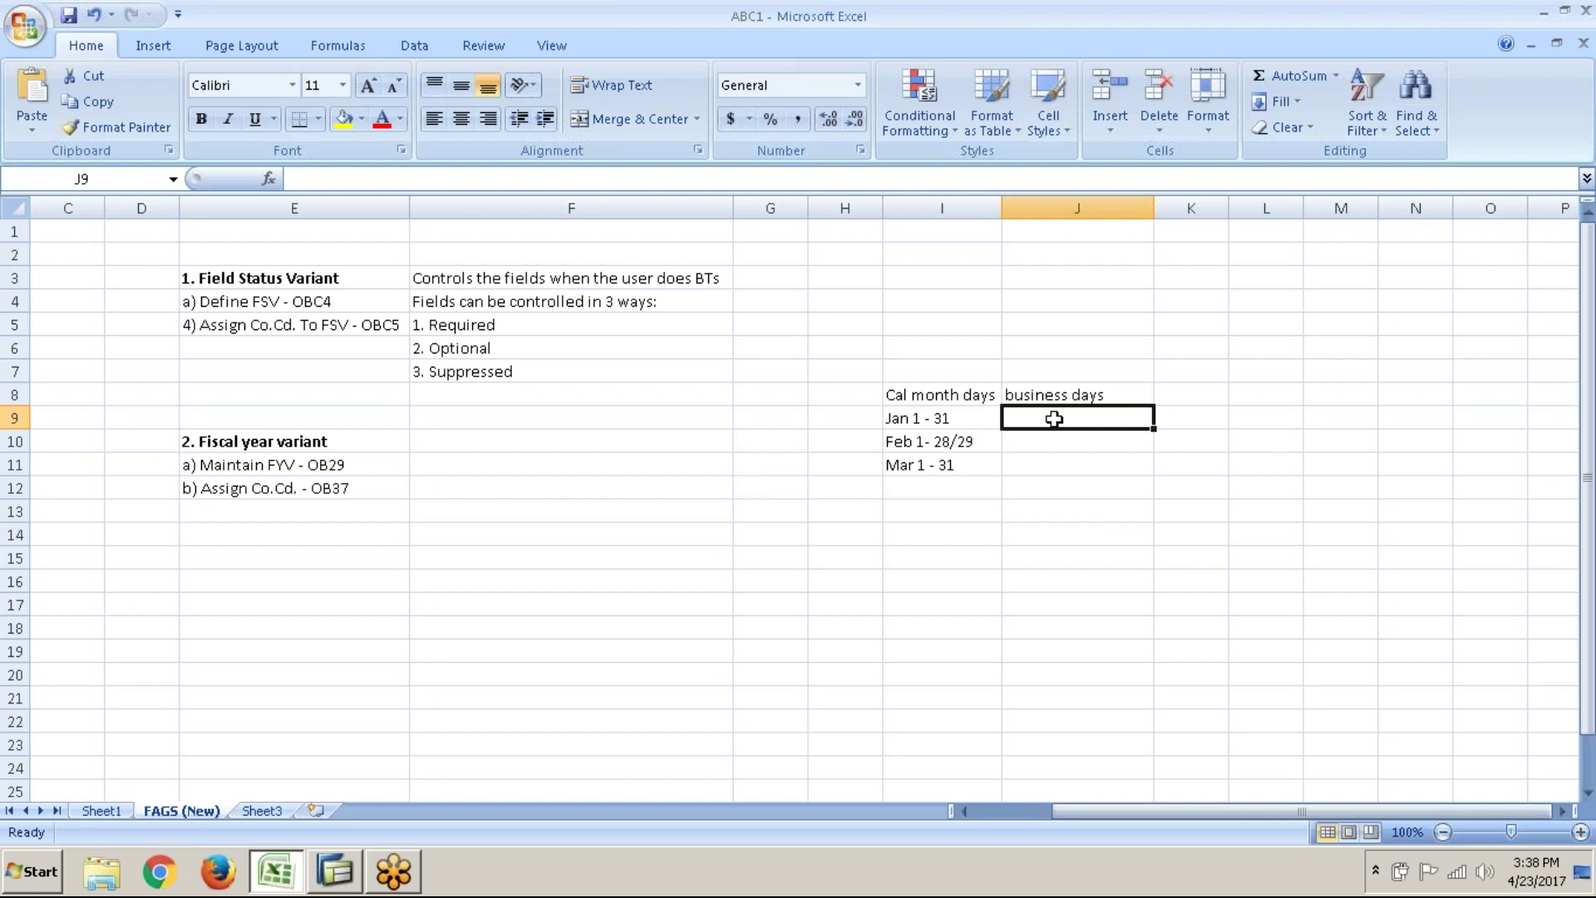
pyautogui.write('Jan')
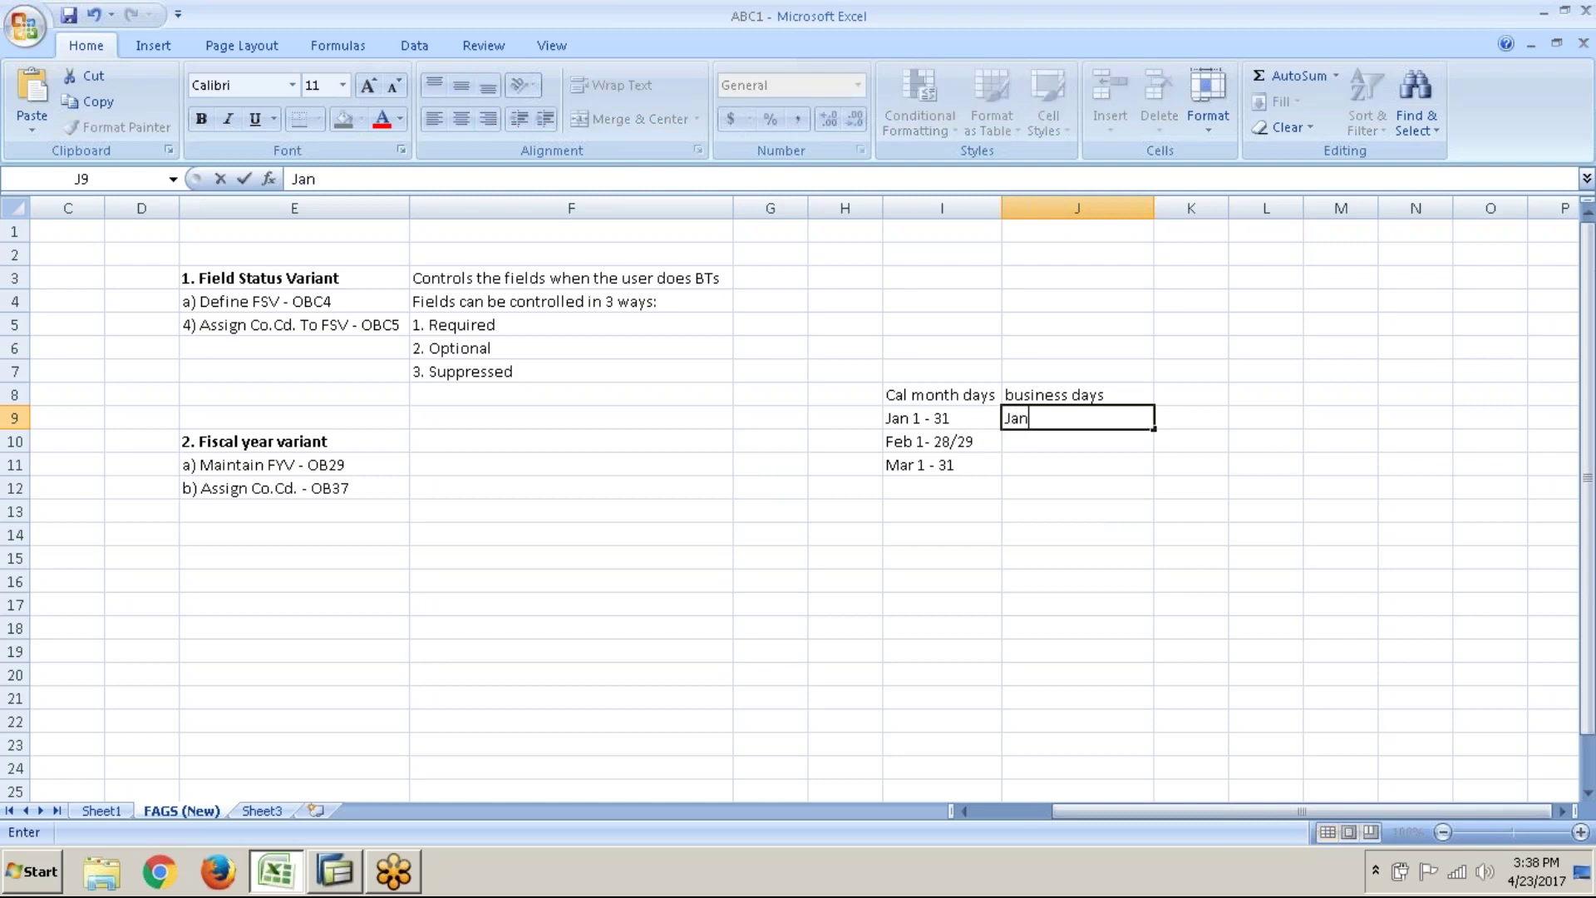
pyautogui.write(' 4 - Feb 3')
pyautogui.press('Return')
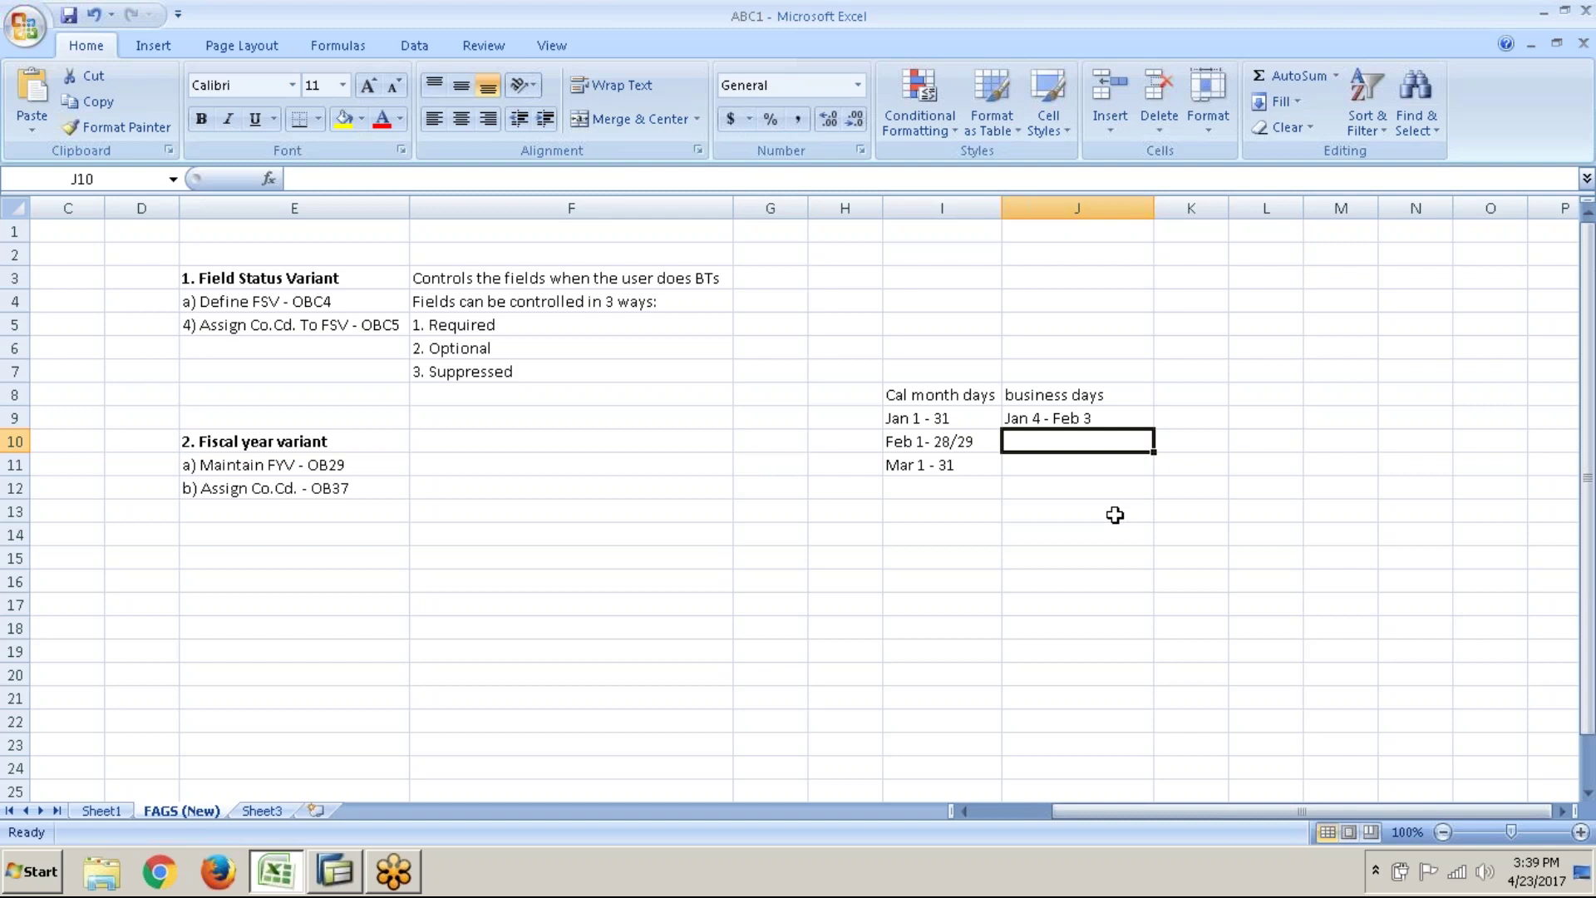
# - Enter the business period "Feb 4 - Mar 1" in cell J10 beside the February range
pyautogui.write('Fe')
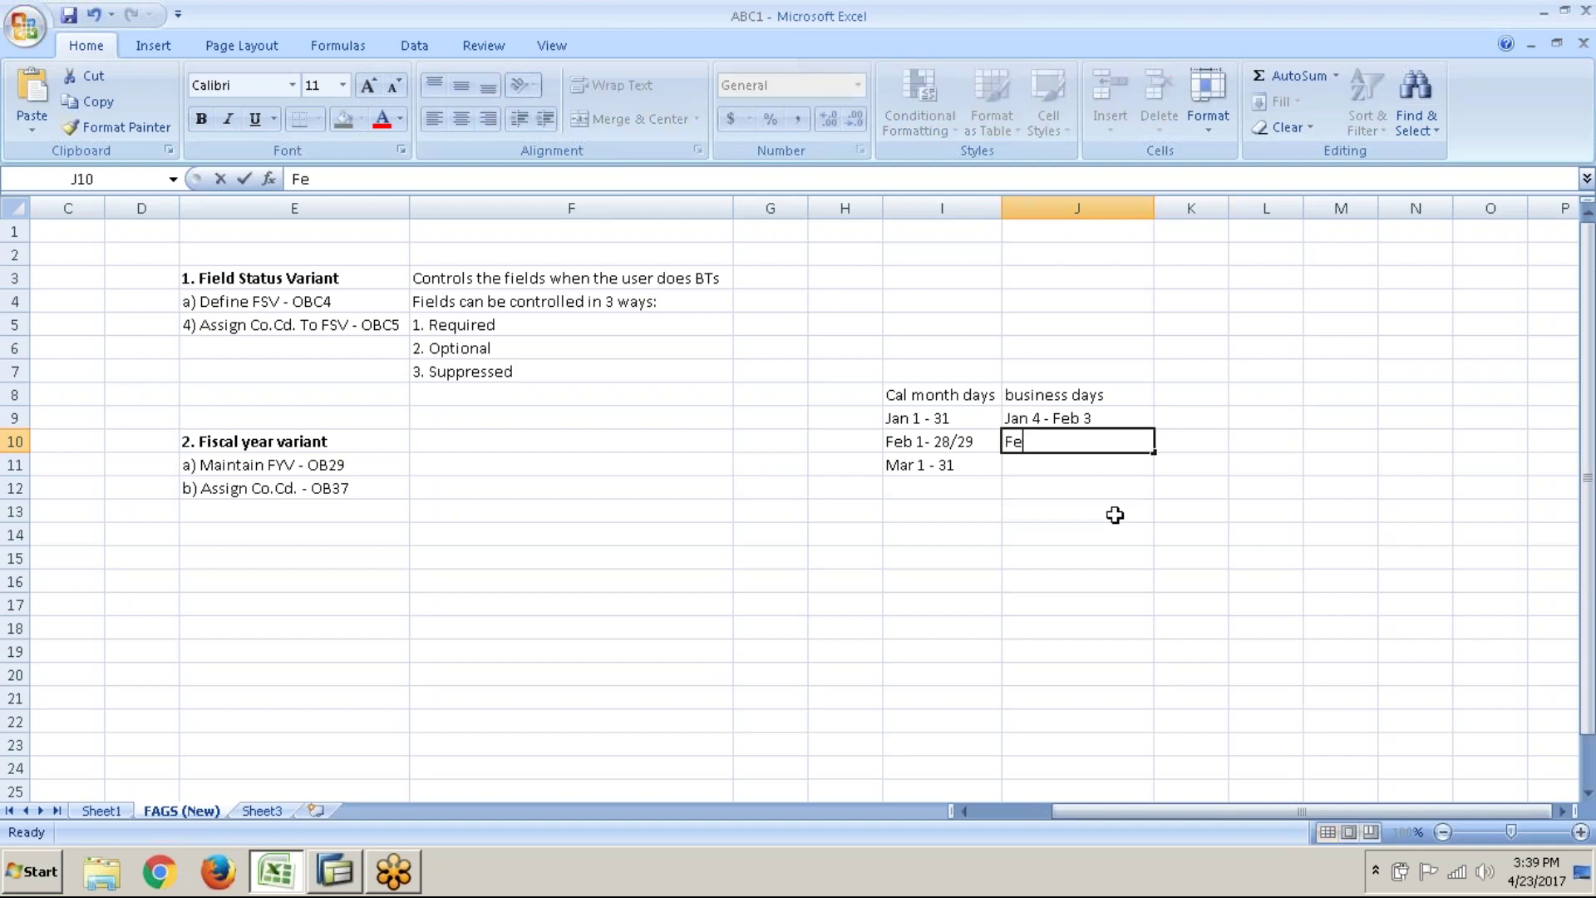
pyautogui.write('b 4 -')
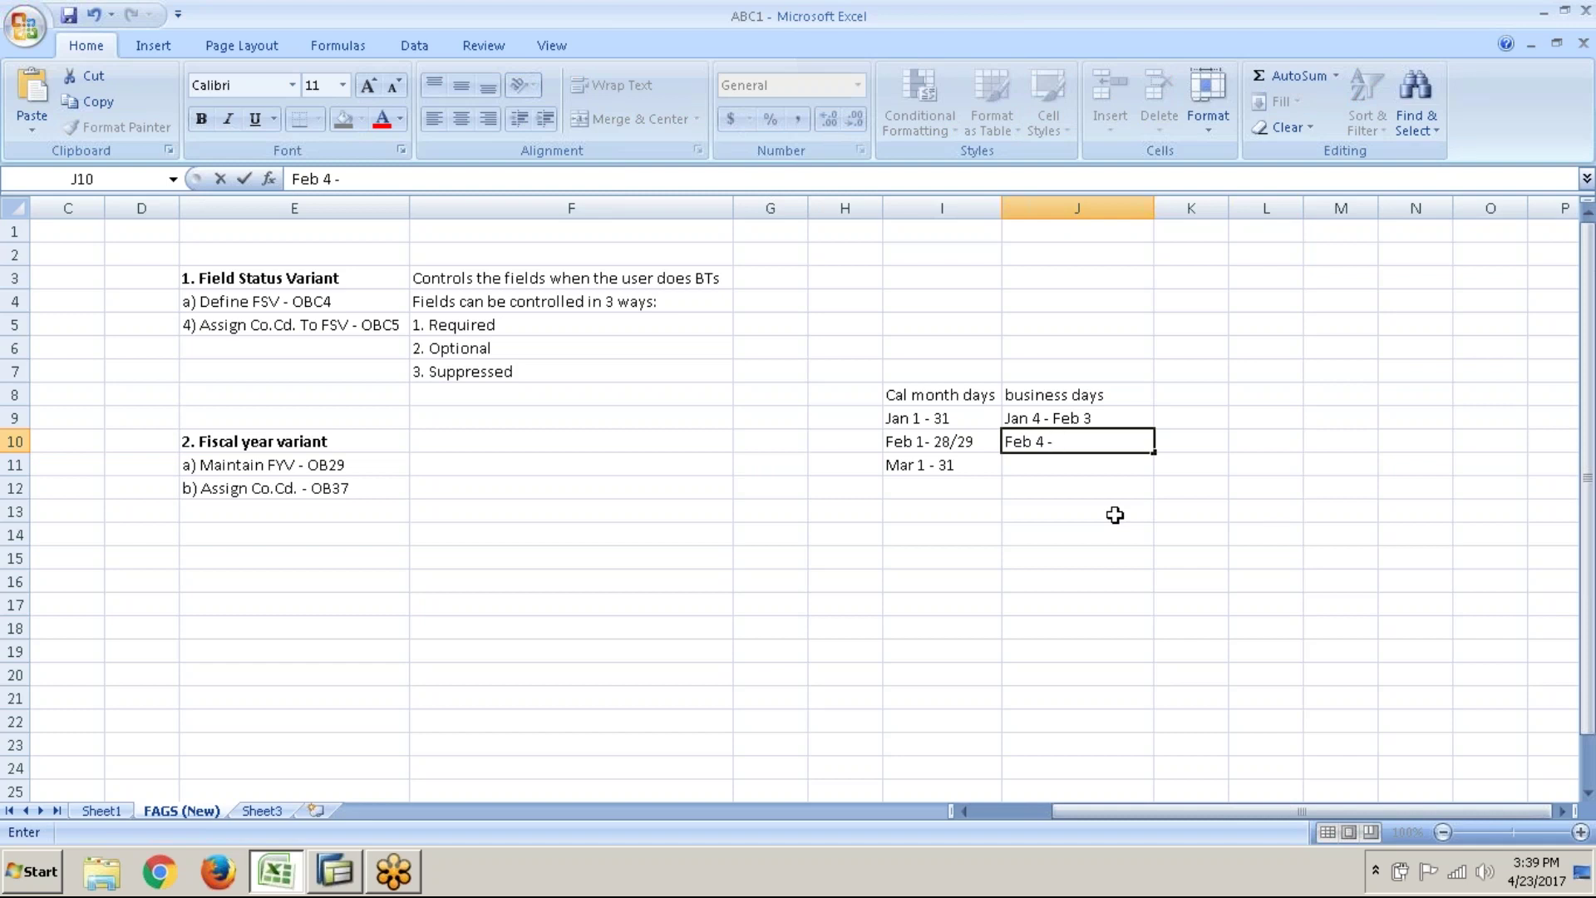
pyautogui.write('m')
pyautogui.press('BackSpace')
pyautogui.write('Mar 1')
pyautogui.press('Return')
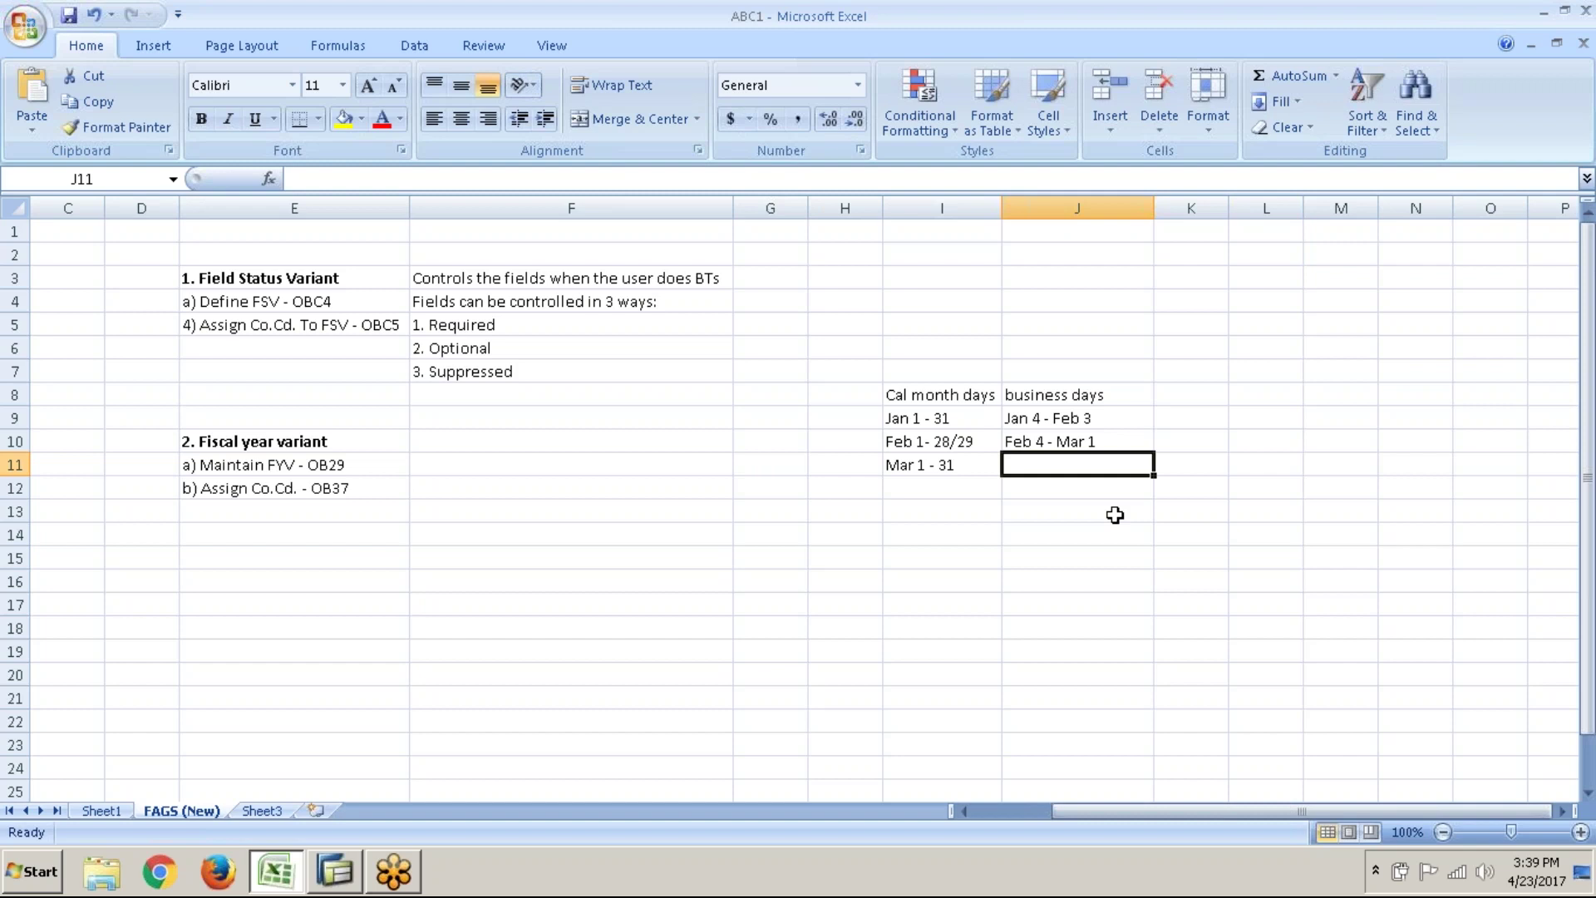
# - Enter the business period "Mar 1 - Mar 31" in cell J11 beside the March range
pyautogui.write('Mar')
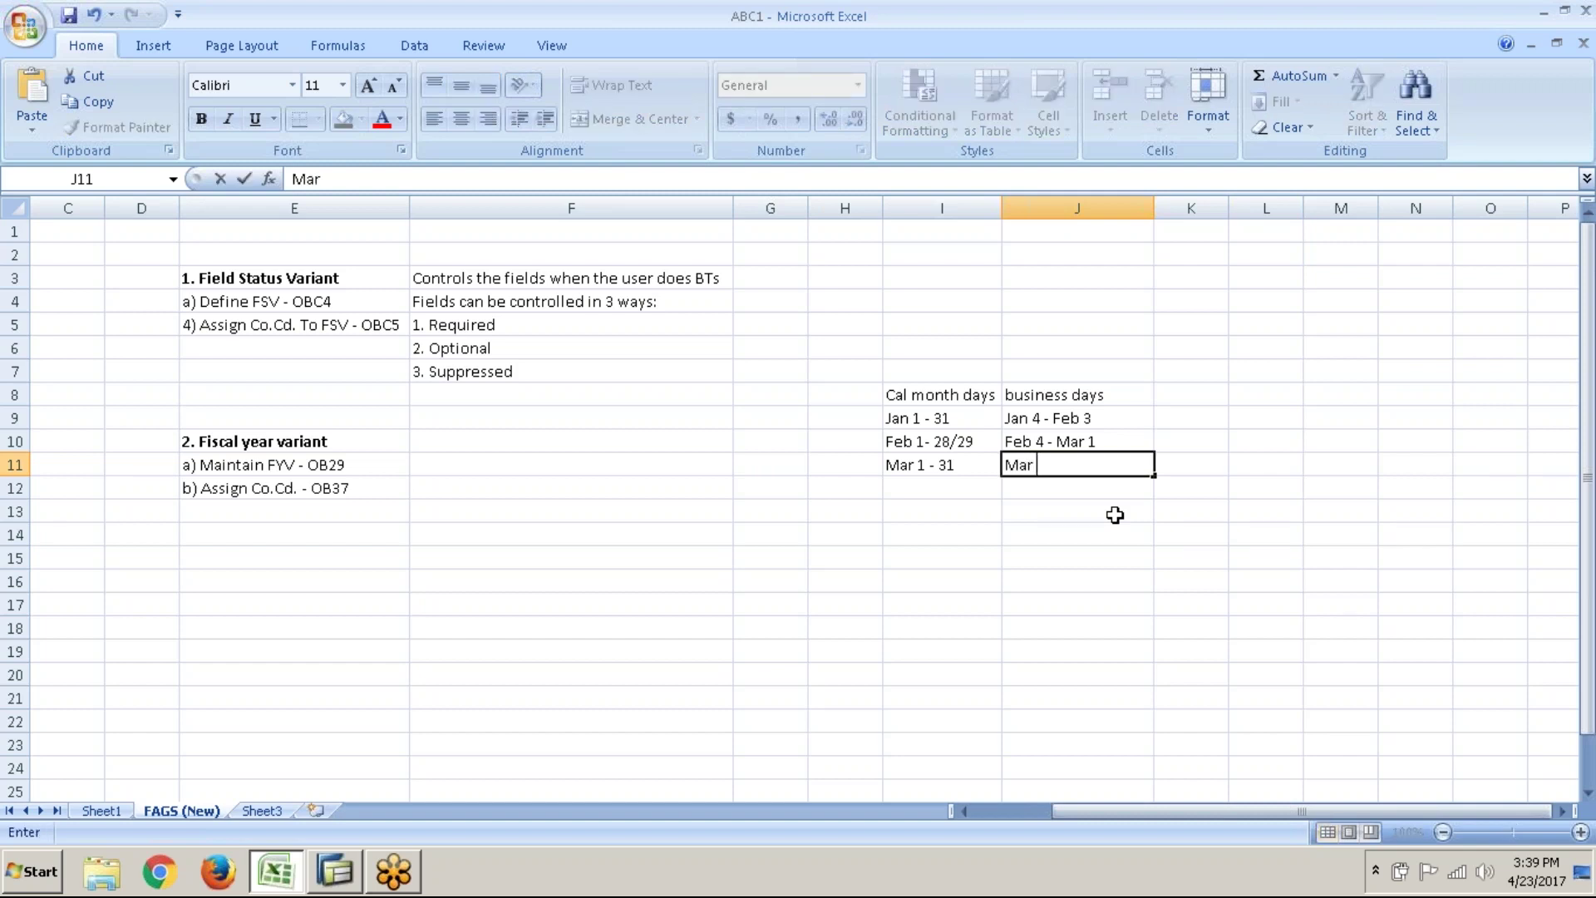
pyautogui.write(' 1 -')
pyautogui.doubleClick(1115, 439)
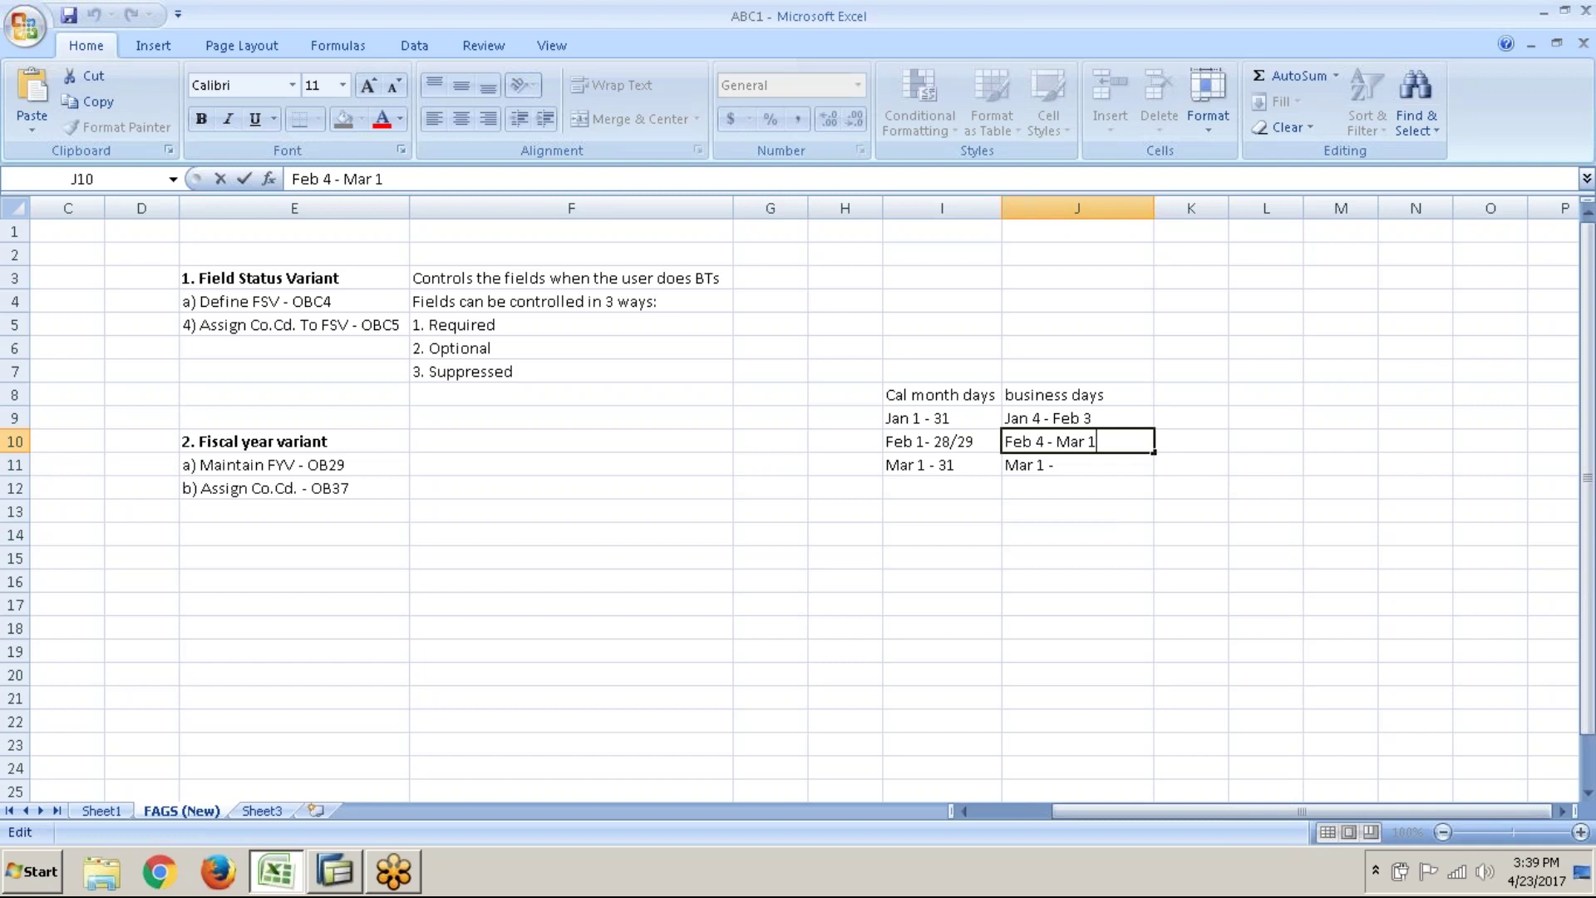
pyautogui.press('Return')
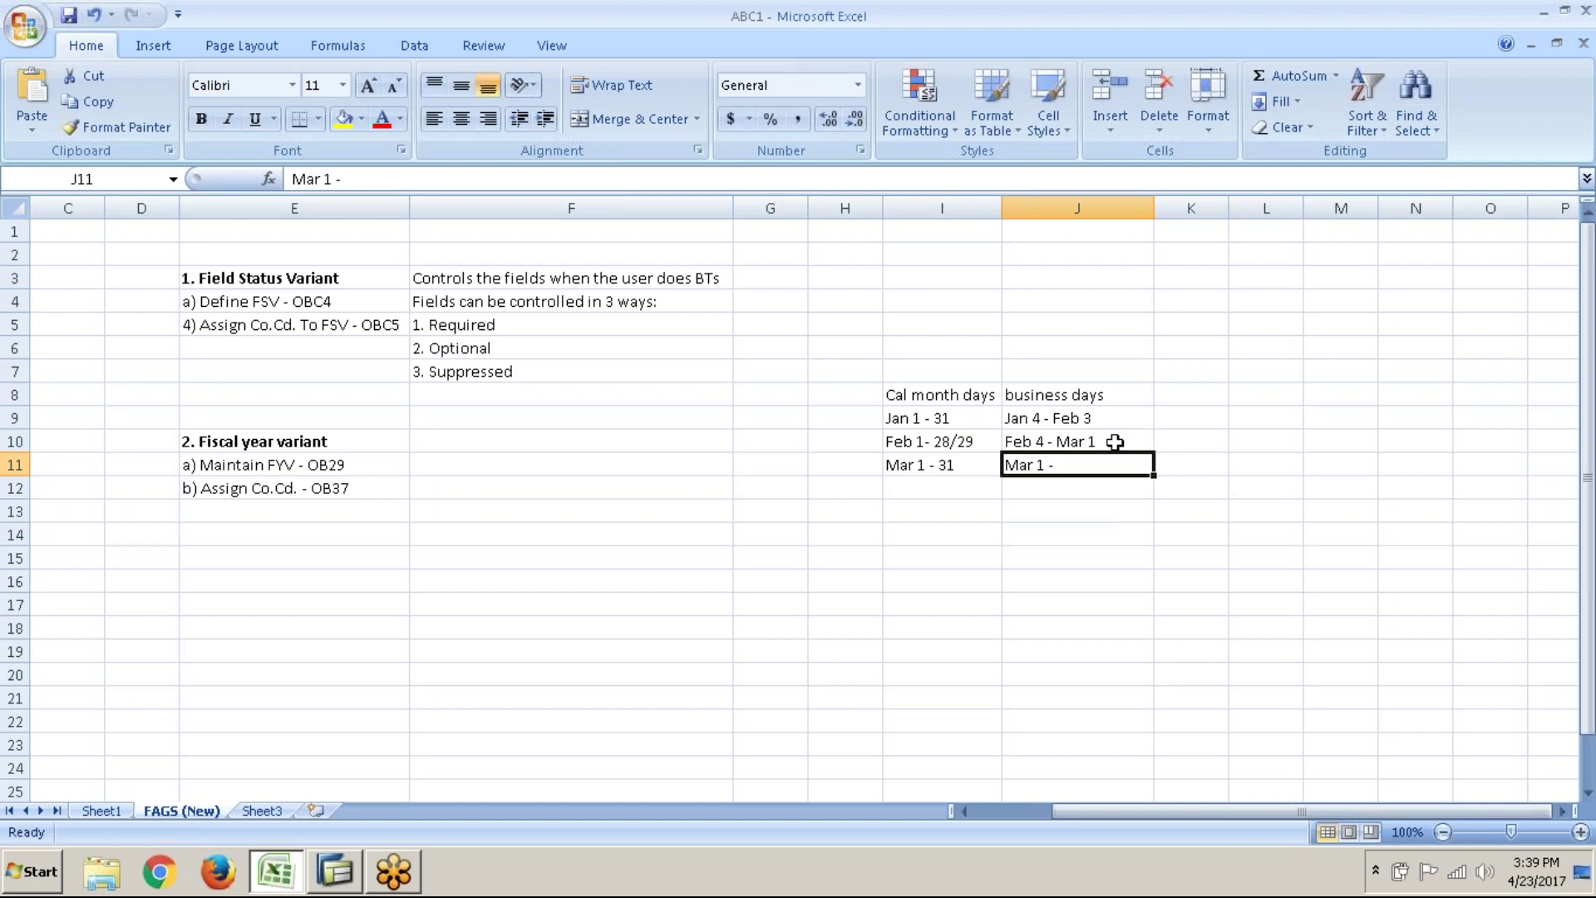
pyautogui.doubleClick(1117, 467)
pyautogui.write('Apr')
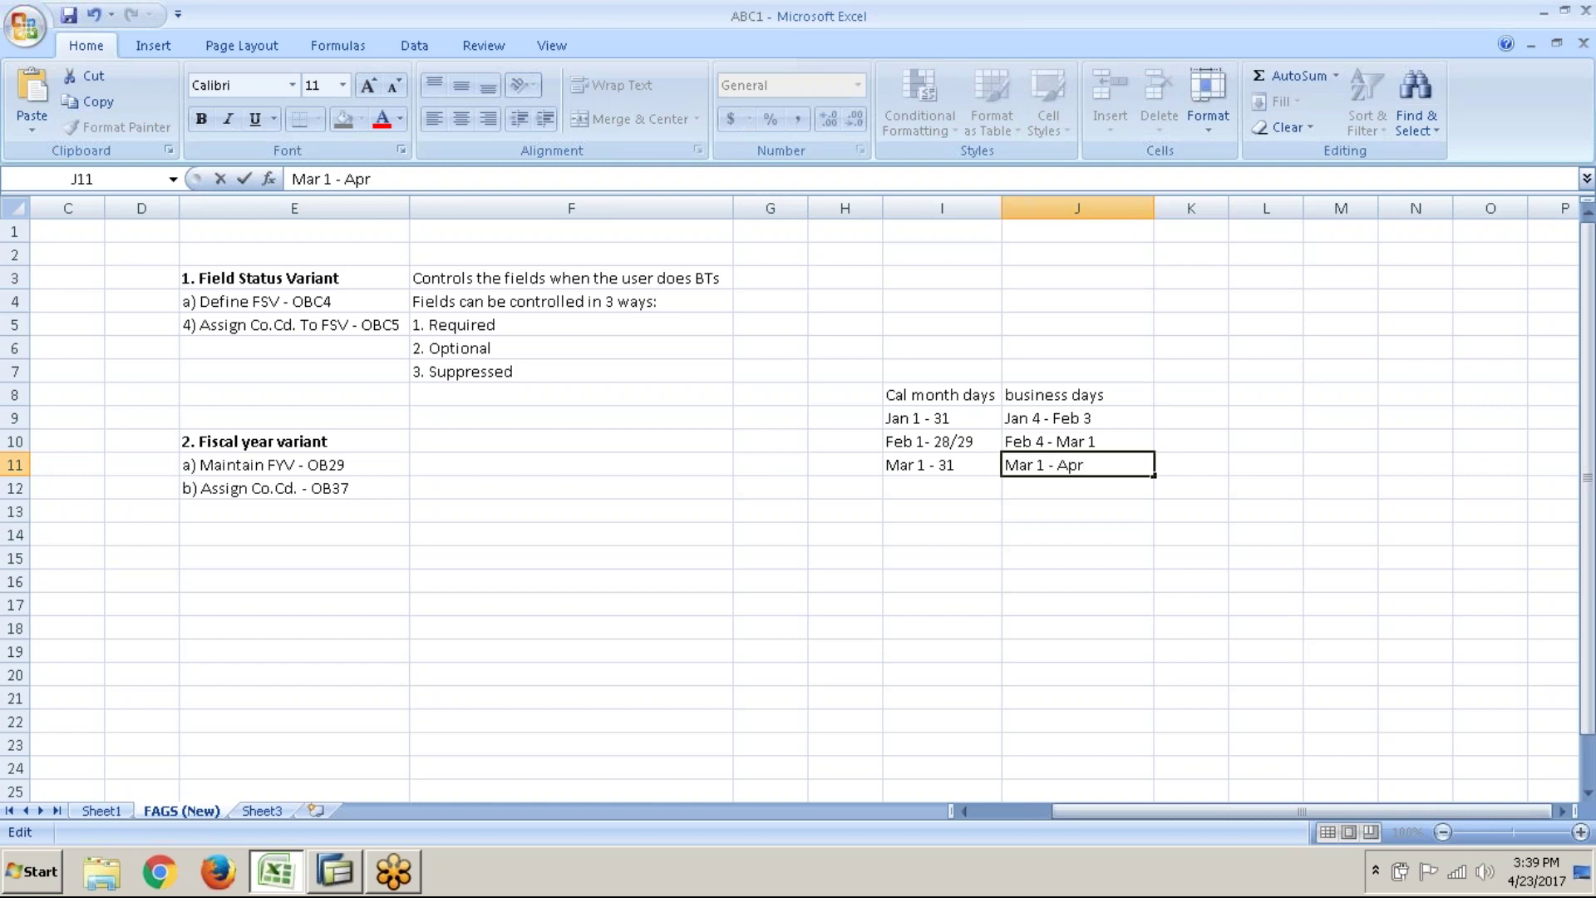
pyautogui.write(' 1')
pyautogui.press('BackSpace')
pyautogui.press('BackSpace')
pyautogui.press('BackSpace')
pyautogui.press('BackSpace')
pyautogui.press('BackSpace')
pyautogui.write('Mar 31')
pyautogui.press('Return')
pyautogui.press('Up')
pyautogui.press('Up')
pyautogui.press('Up')
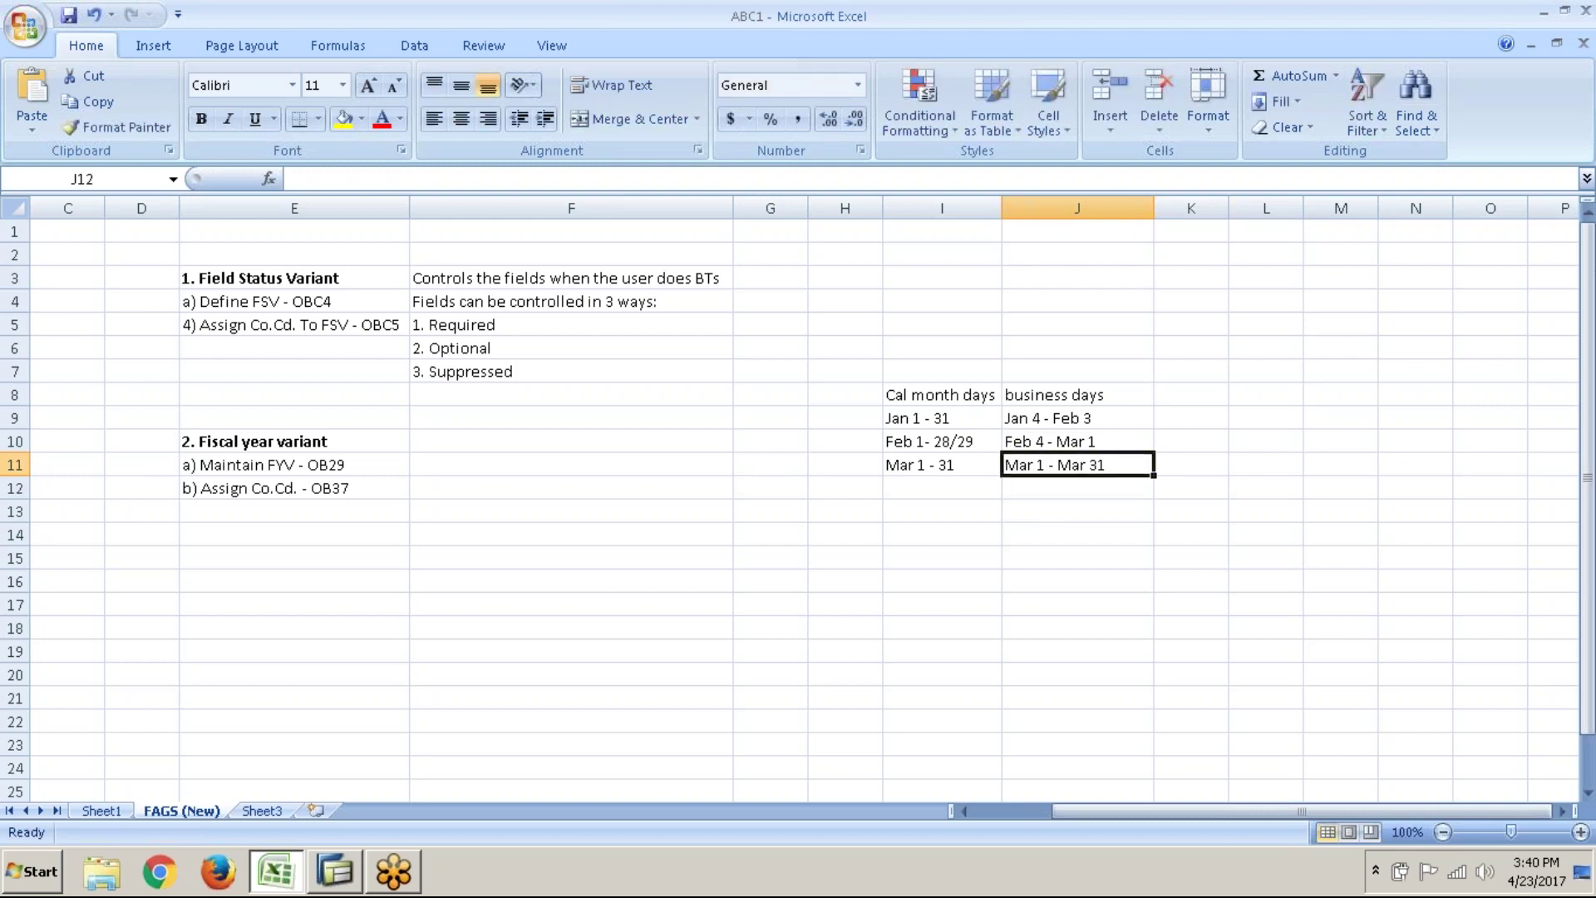
pyautogui.press('Up')
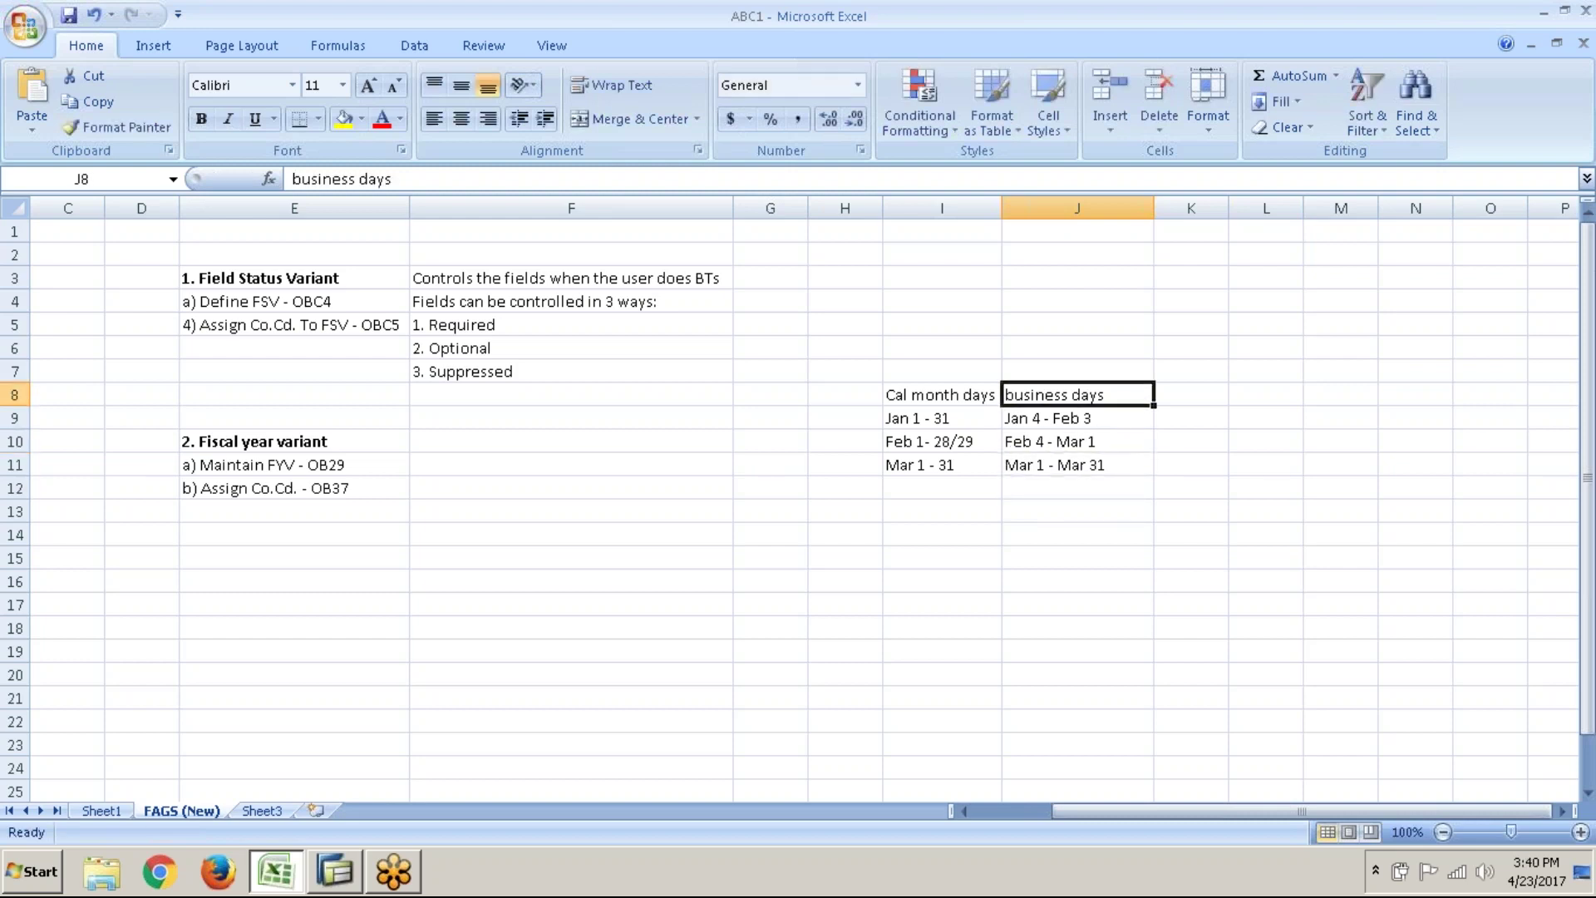
pyautogui.press('Left')
pyautogui.press('Right')
pyautogui.press('Left')
pyautogui.press('Right')
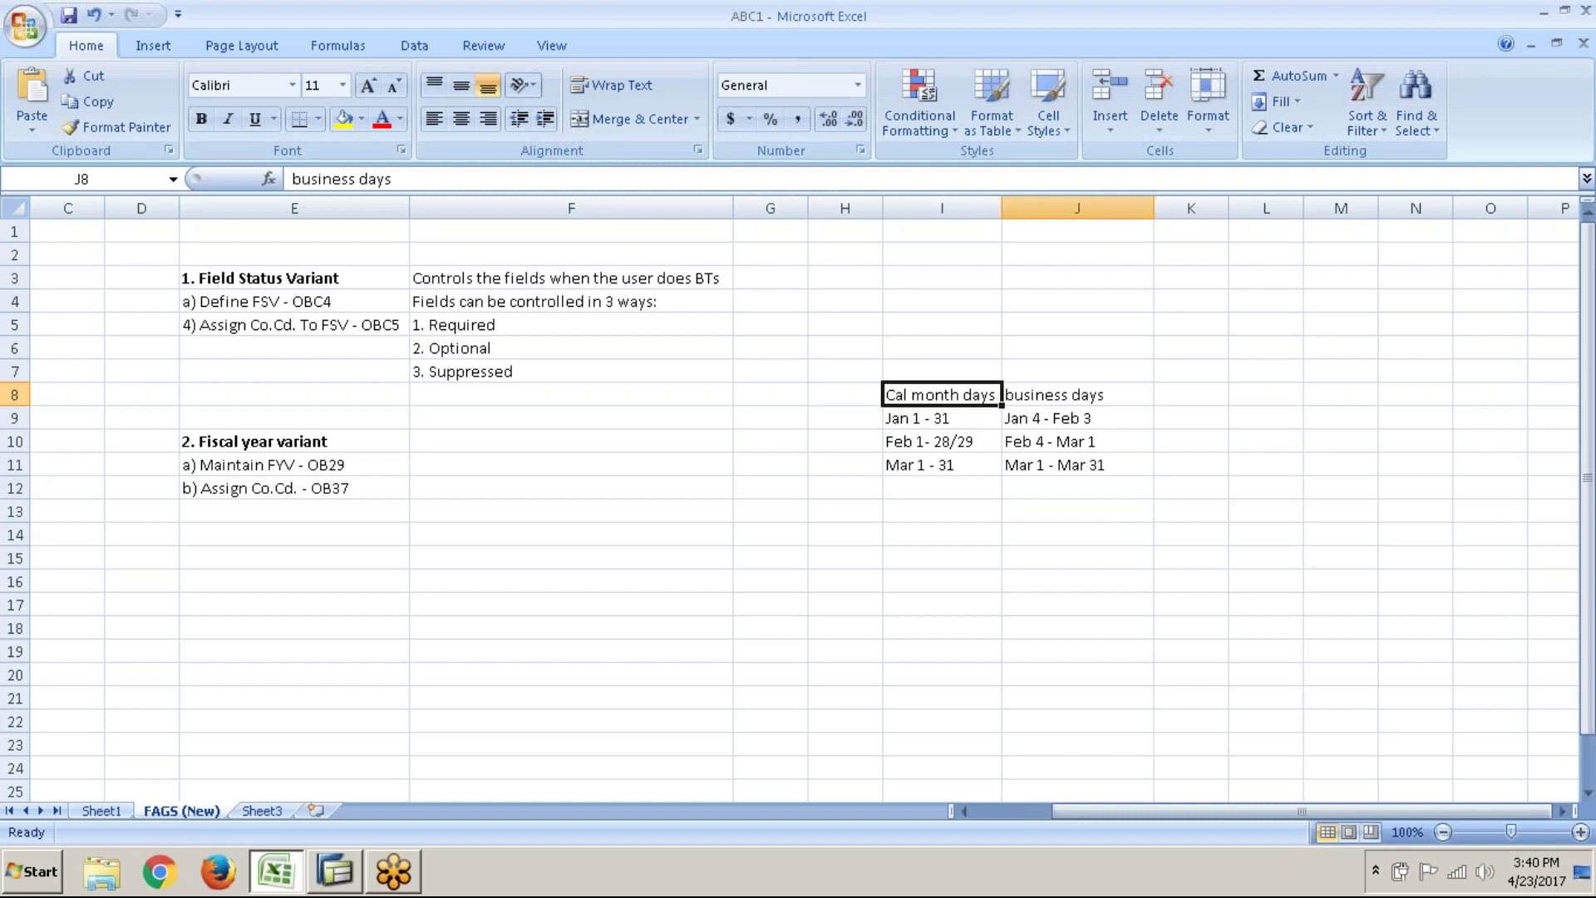
pyautogui.press('Left')
pyautogui.press('Right')
pyautogui.press('Left')
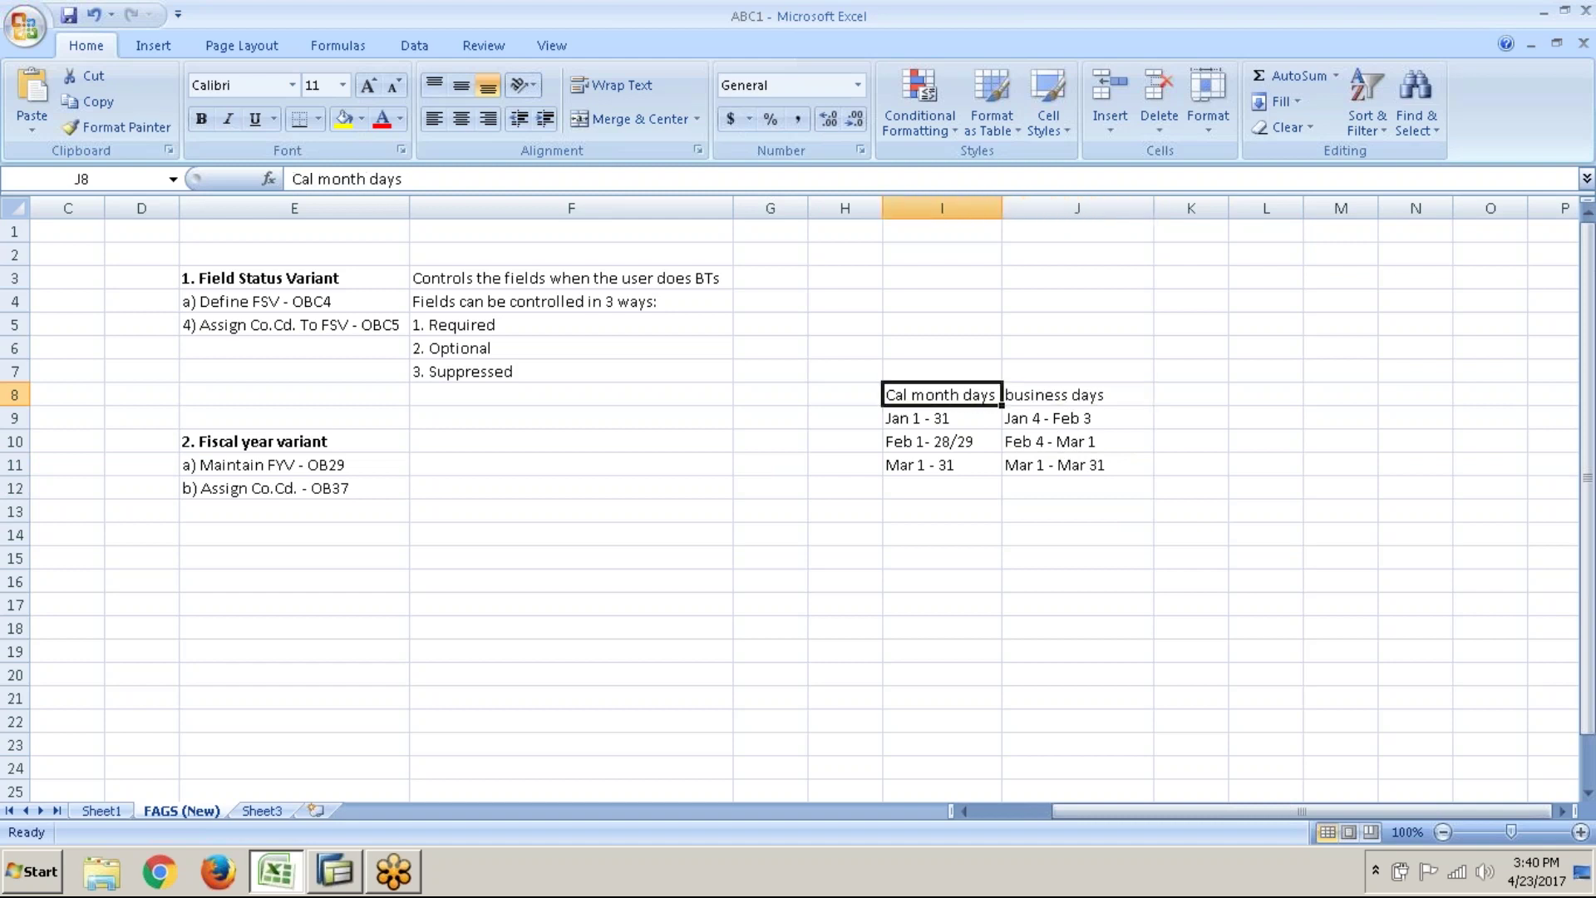
pyautogui.press('Right')
pyautogui.press('Left')
pyautogui.press('Right')
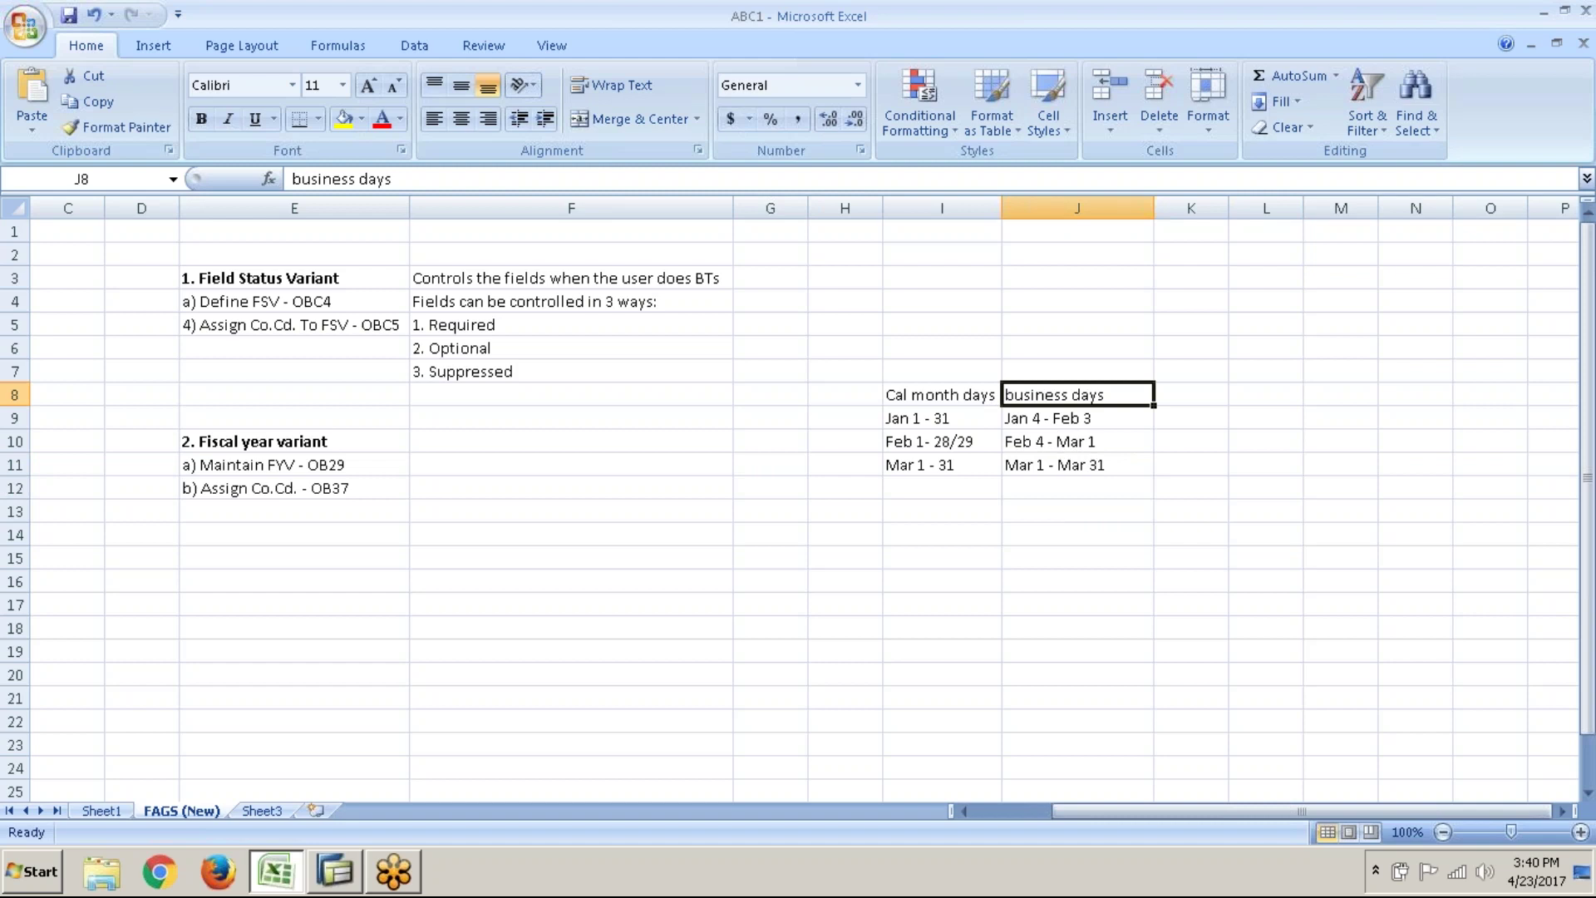
# - Switch to SAP and clear the Year-dependent option for fiscal year variant A1
pyautogui.hotkey('alt', 'Tab')
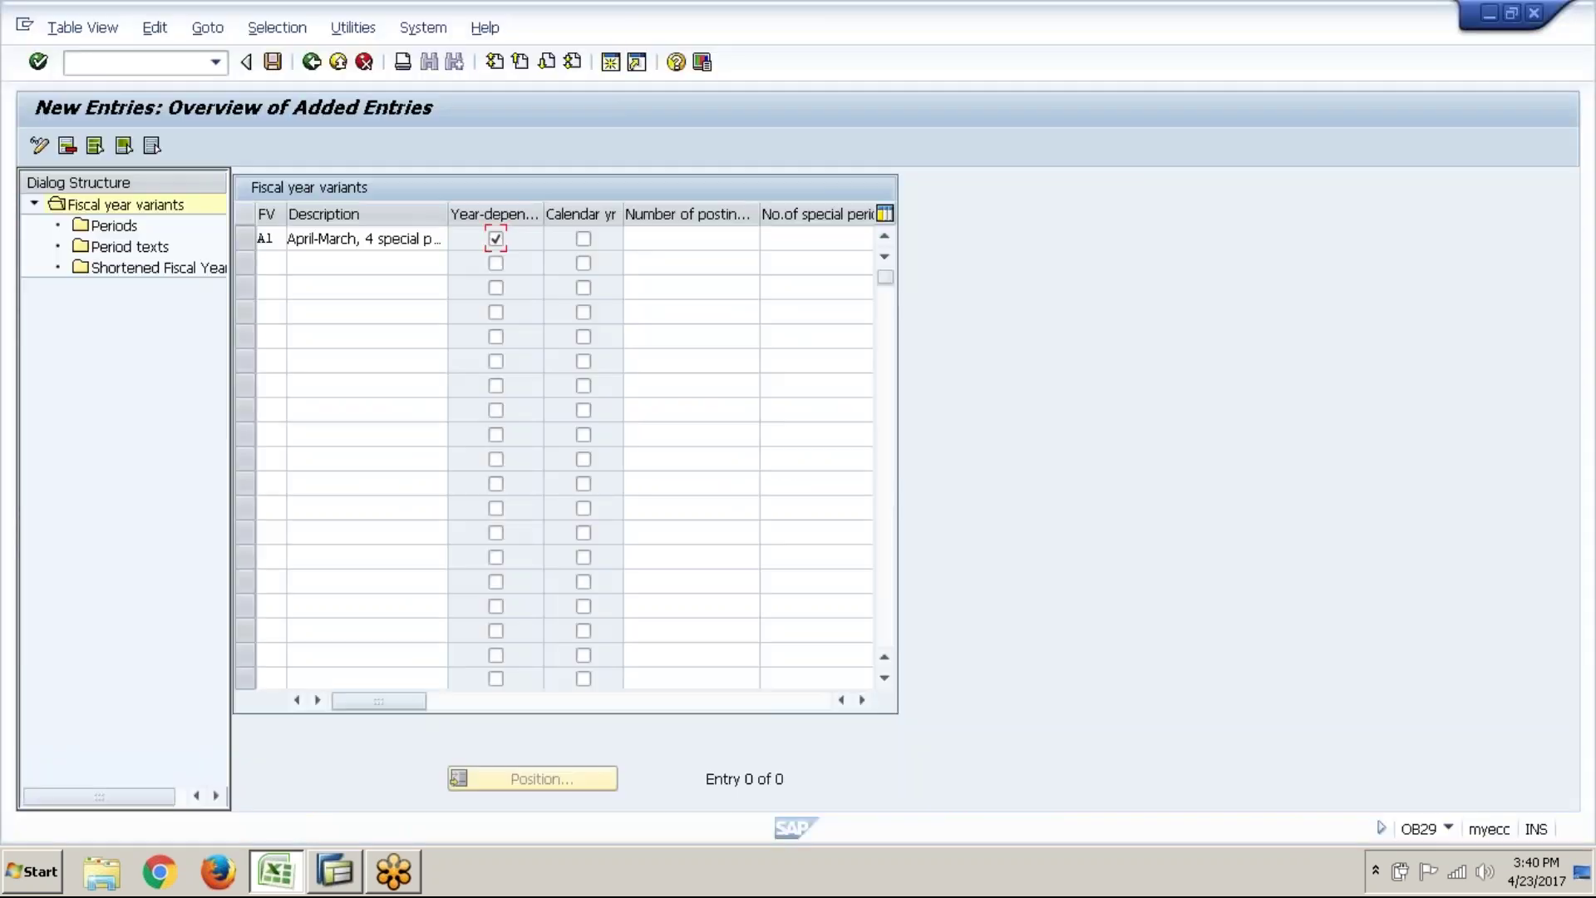
pyautogui.click(496, 241)
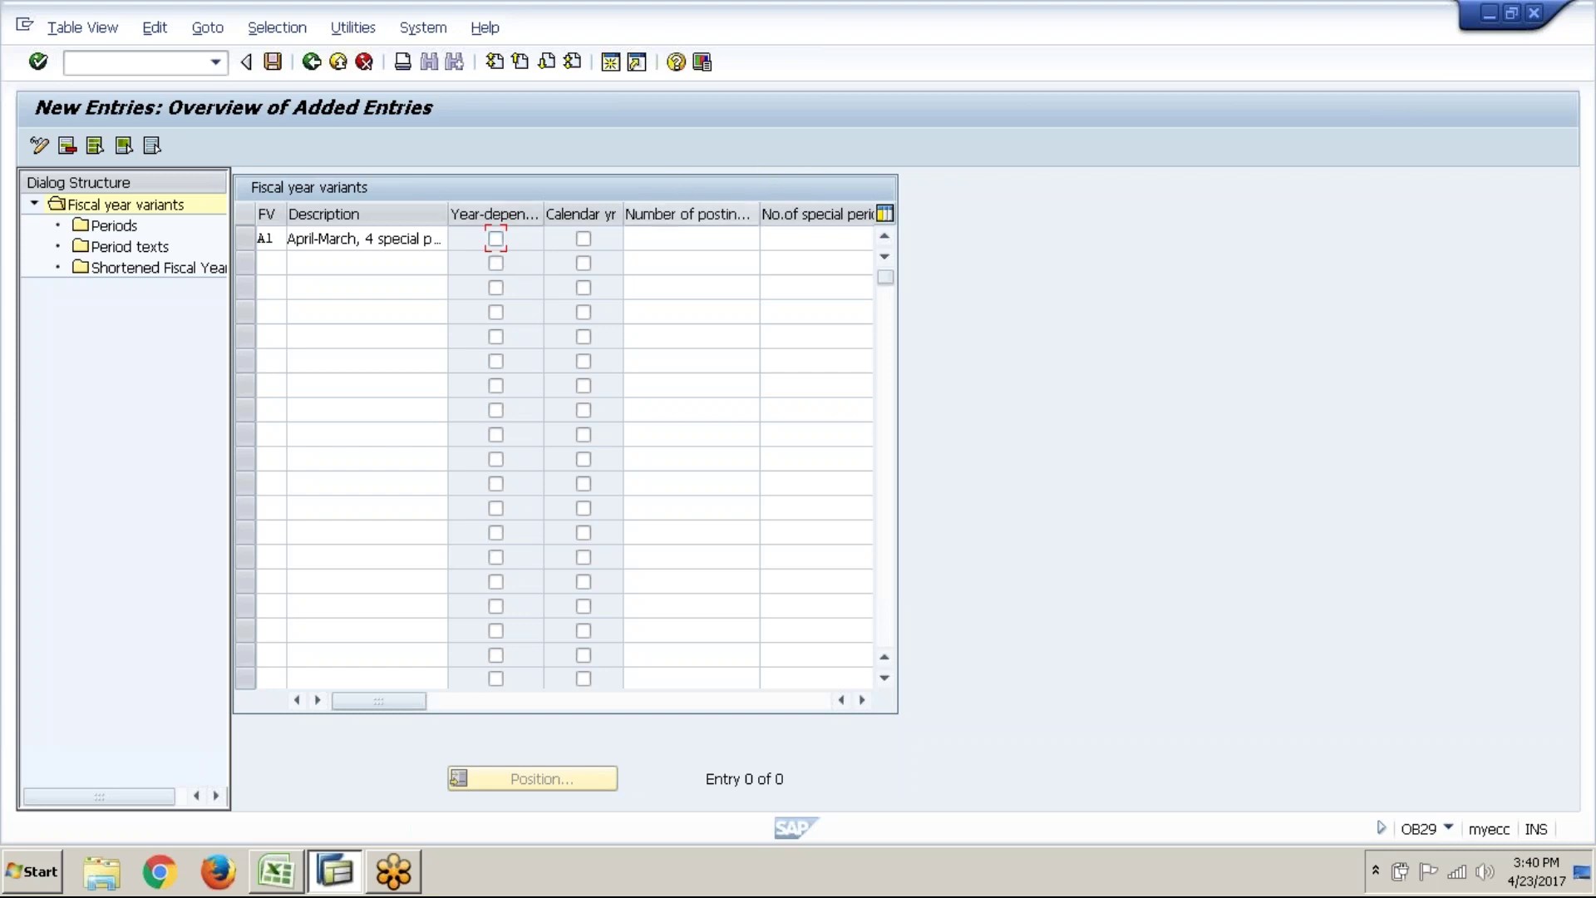
pyautogui.click(692, 236)
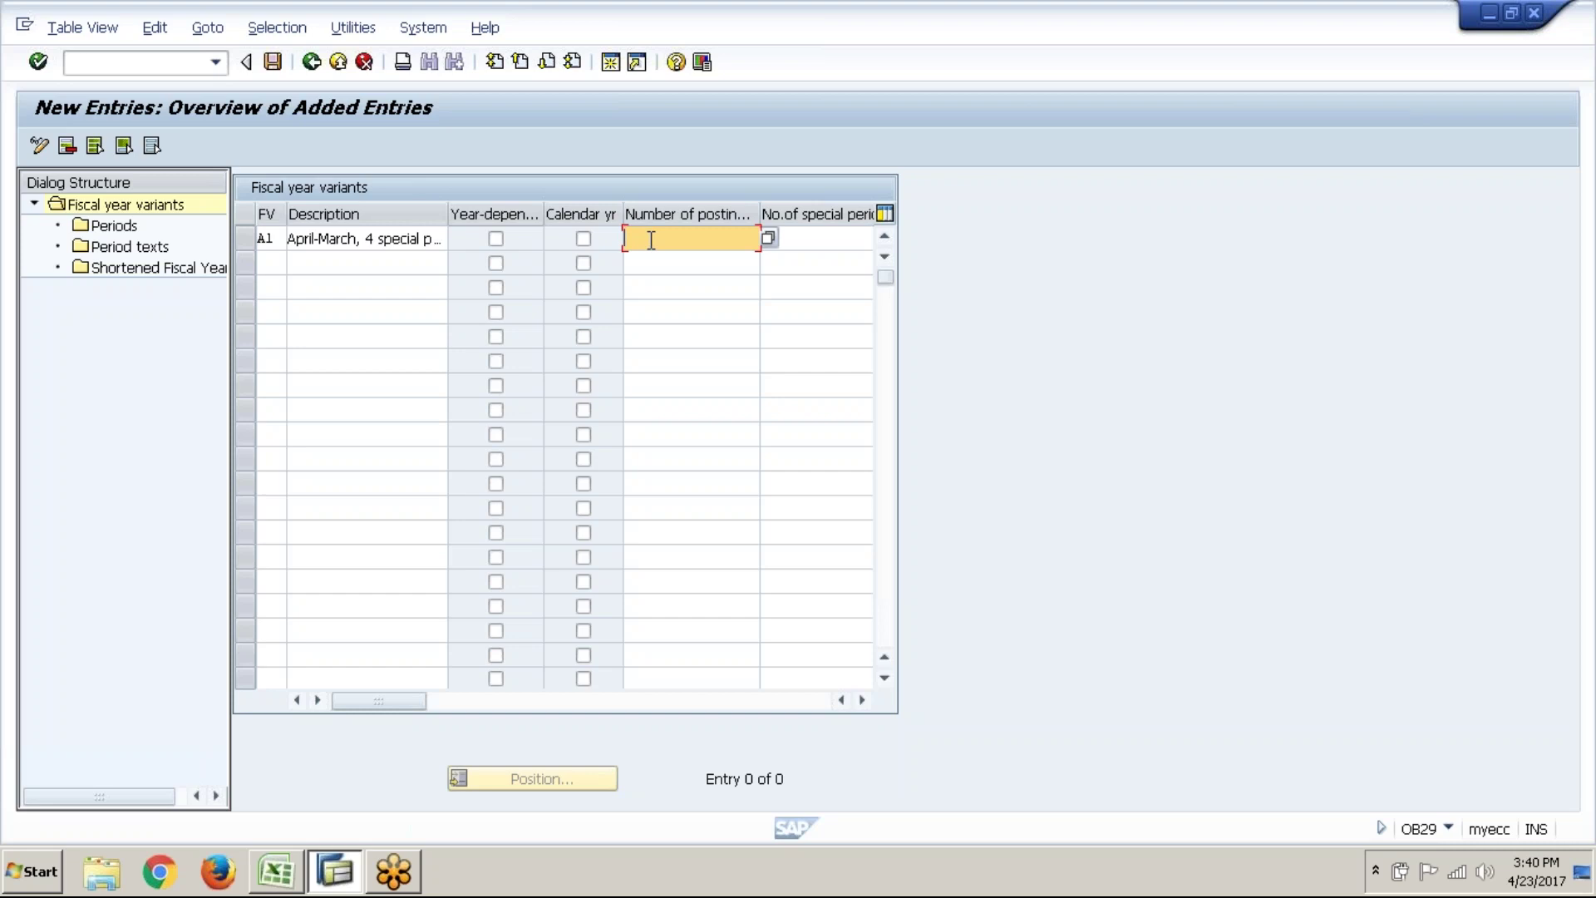
# - Switch to Excel and clear the calendar and business days example from cells I8 to J11
pyautogui.hotkey('alt', 'Tab')
pyautogui.hotkey('shift', 'Left')
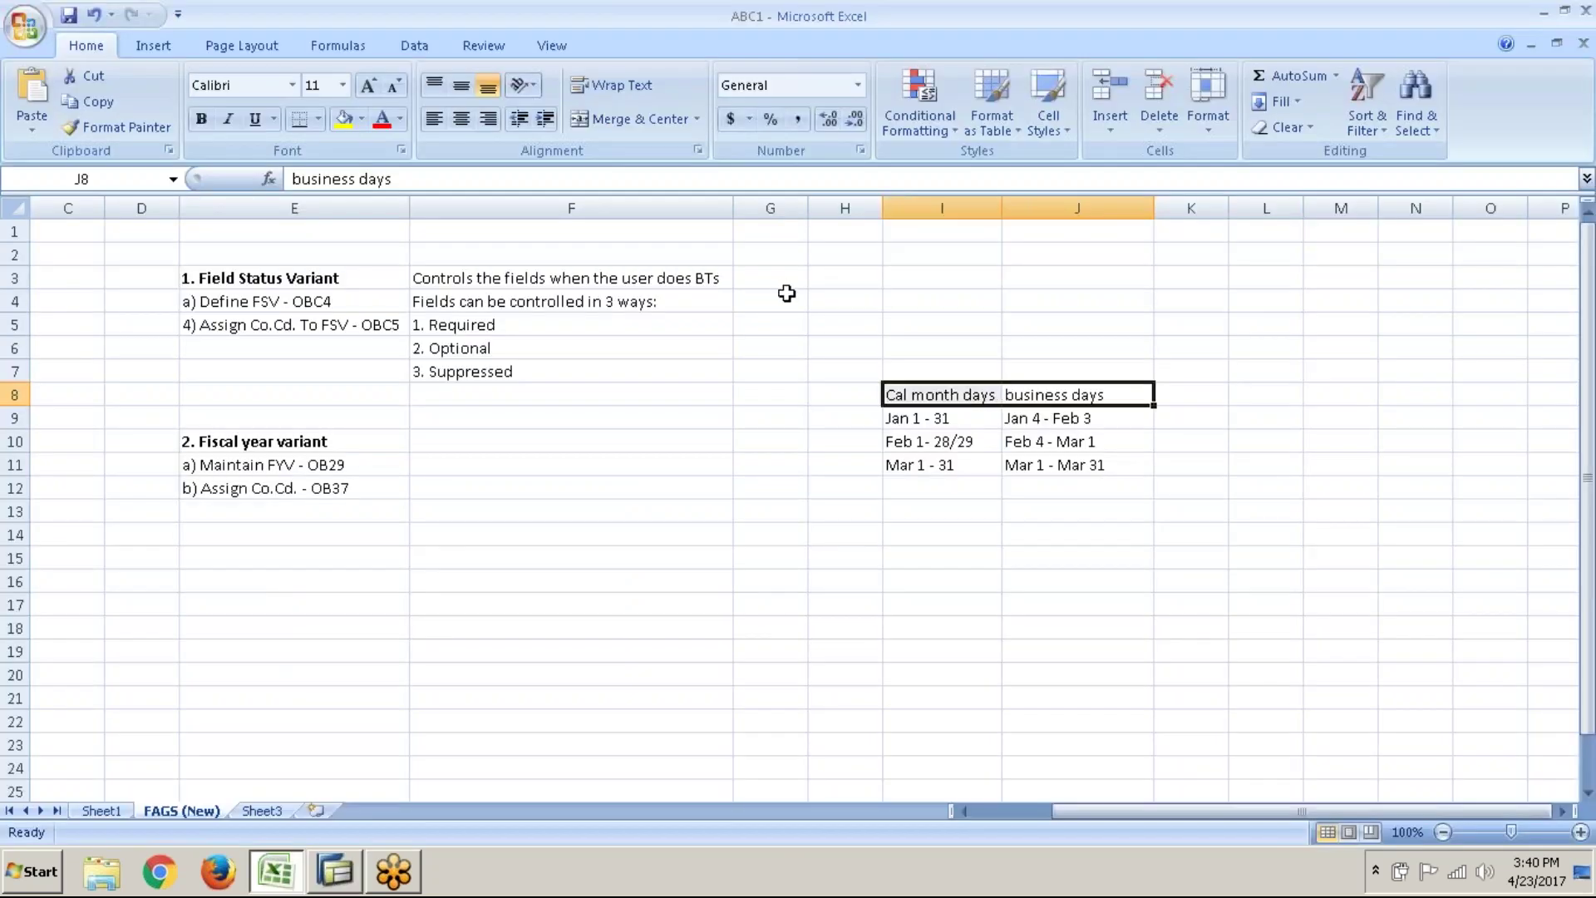
pyautogui.press('Delete')
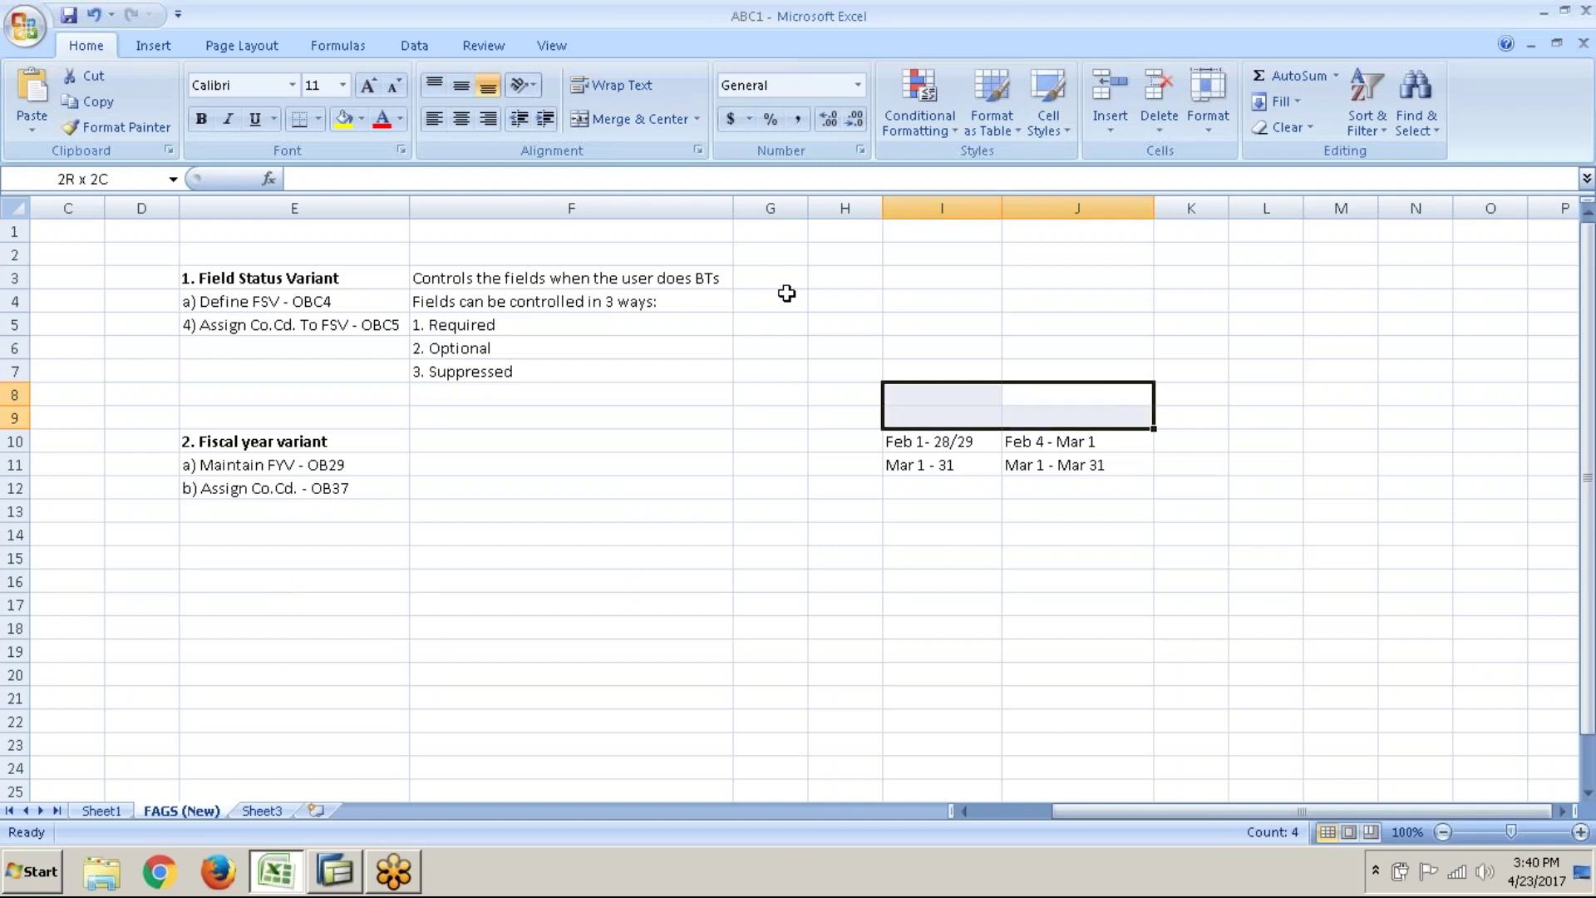
pyautogui.hotkey('shift', 'Down')
pyautogui.hotkey('shift', 'Down')
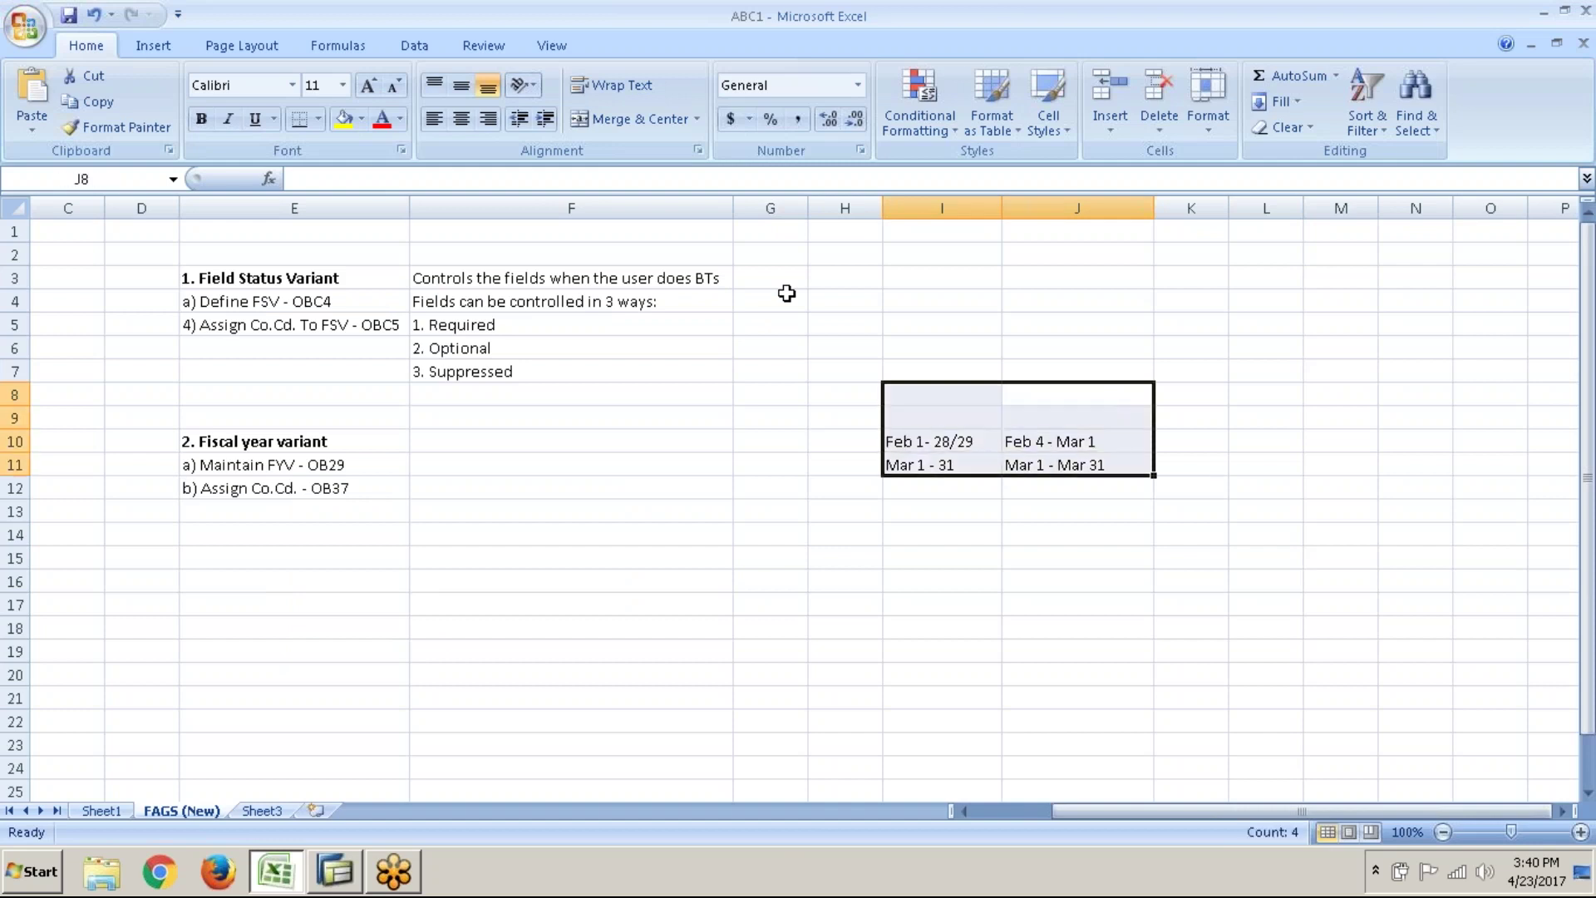
pyautogui.press('Delete')
pyautogui.click(909, 398)
# - Switch back to SAP and set variant A1 to 12 posting periods and 4 special periods
pyautogui.hotkey('alt', 'Tab')
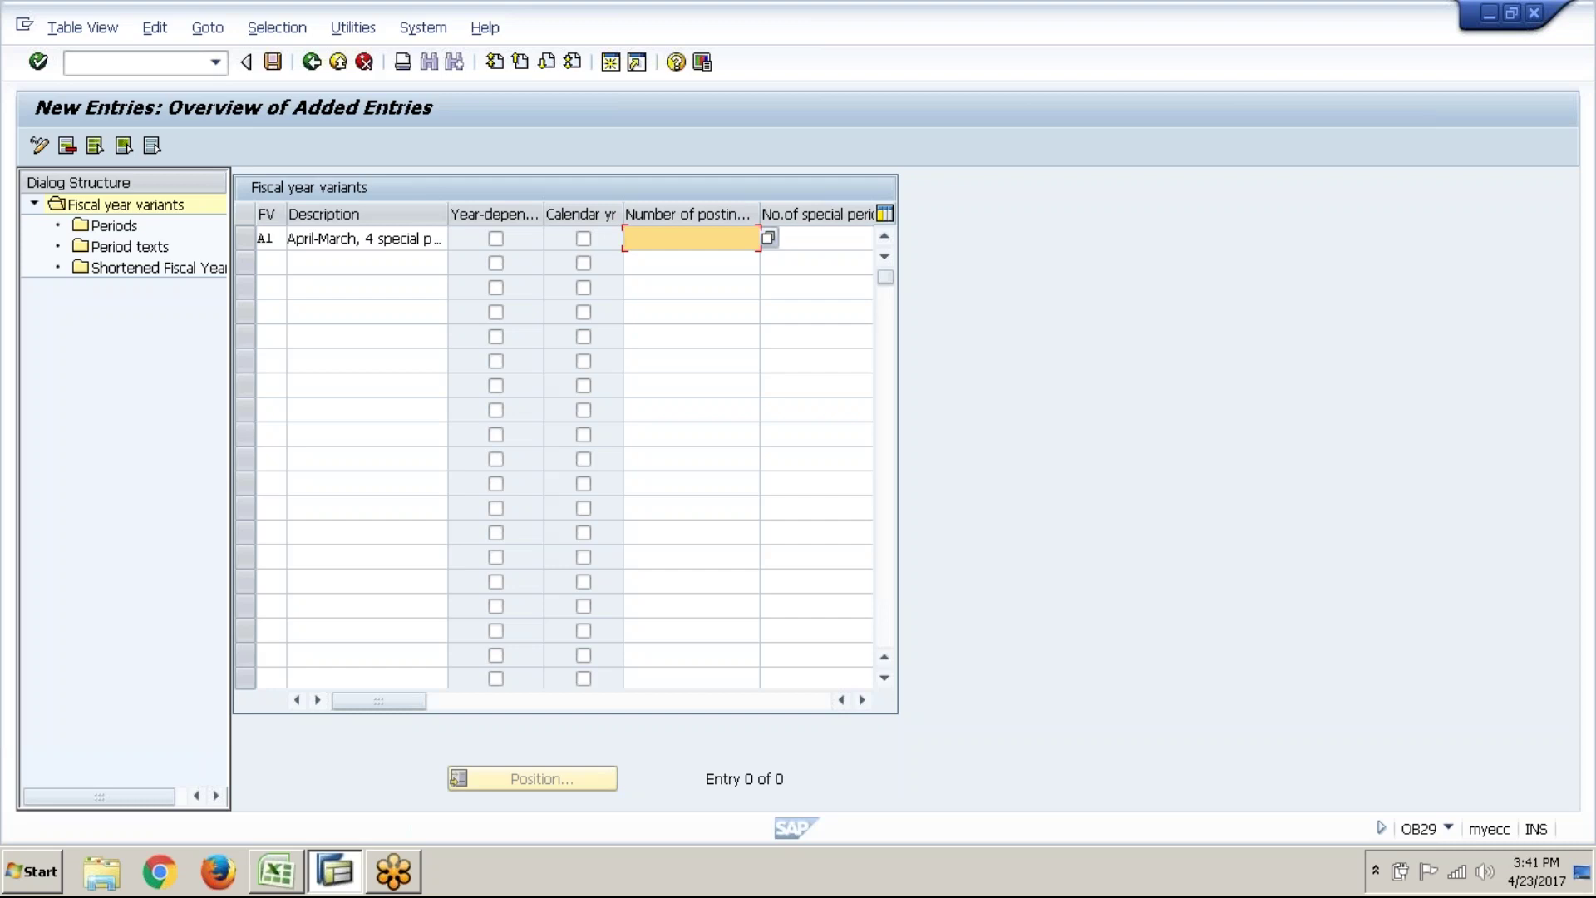
pyautogui.write('12')
pyautogui.press('Tab')
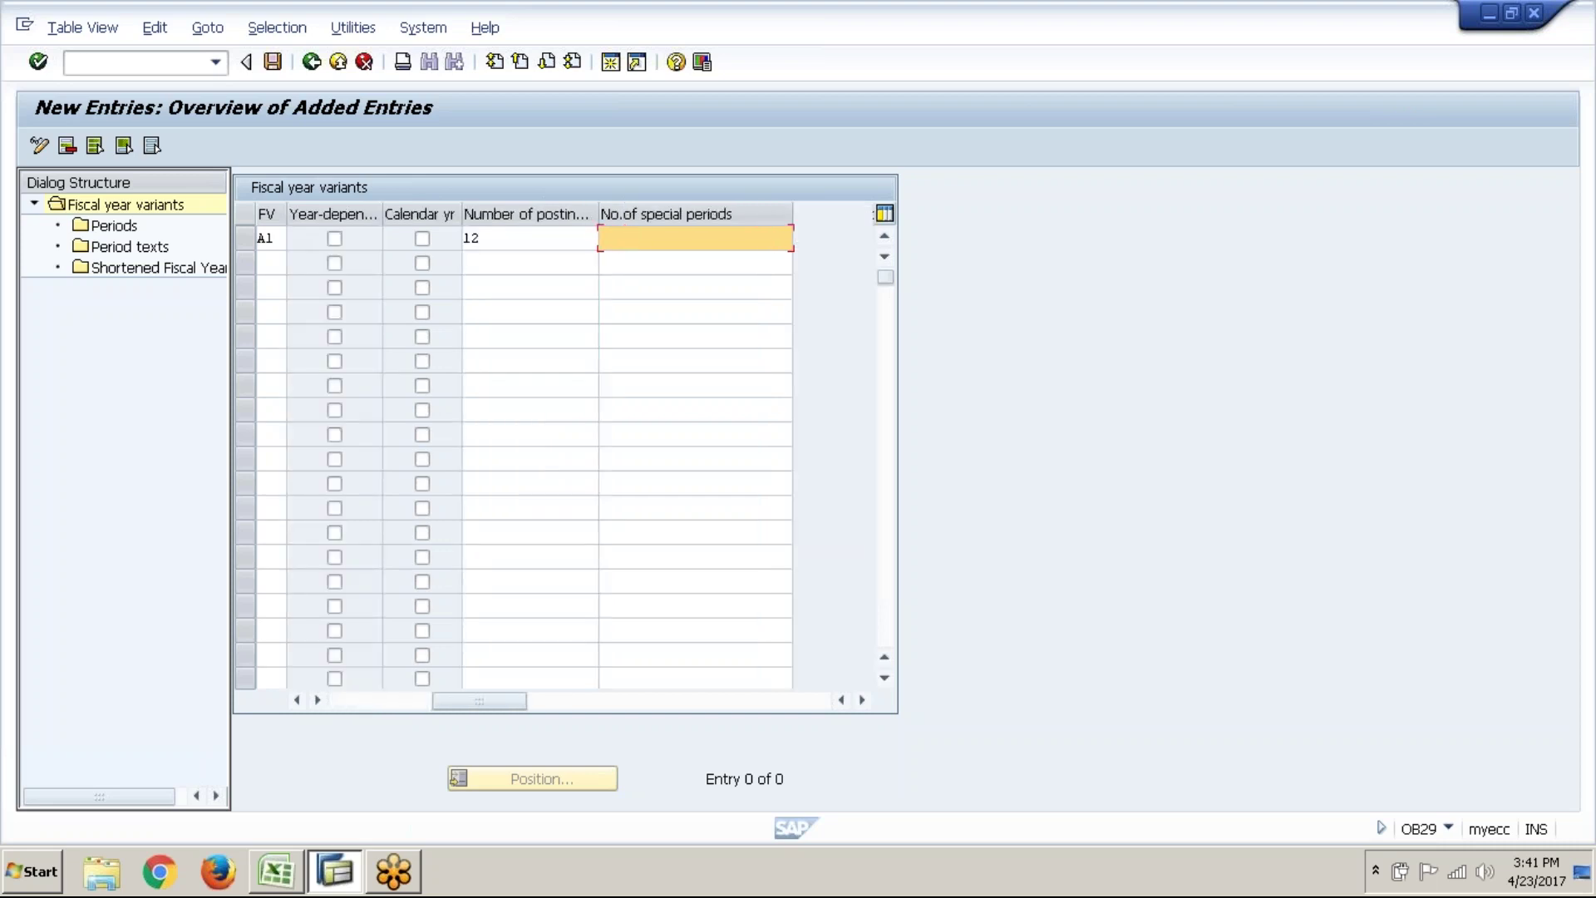
pyautogui.write('4')
pyautogui.click(399, 703)
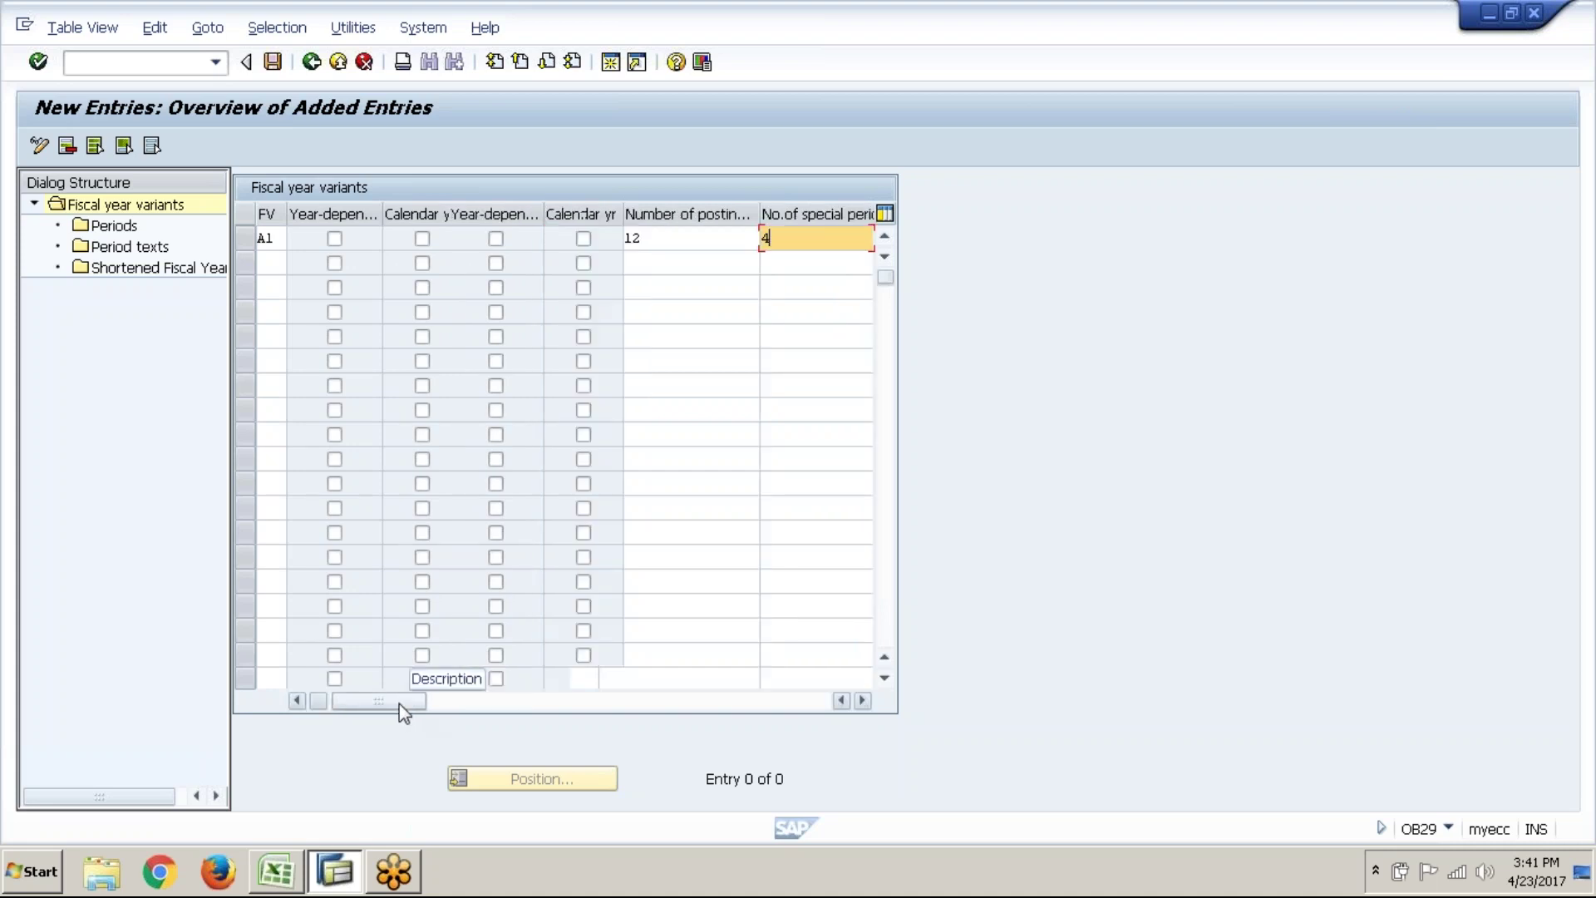
# - Switch to Excel and enter the headings "Month" in cell I8 and "Normal periods" in cell J8
pyautogui.click(276, 871)
pyautogui.scroll(-1, 1003, 327)
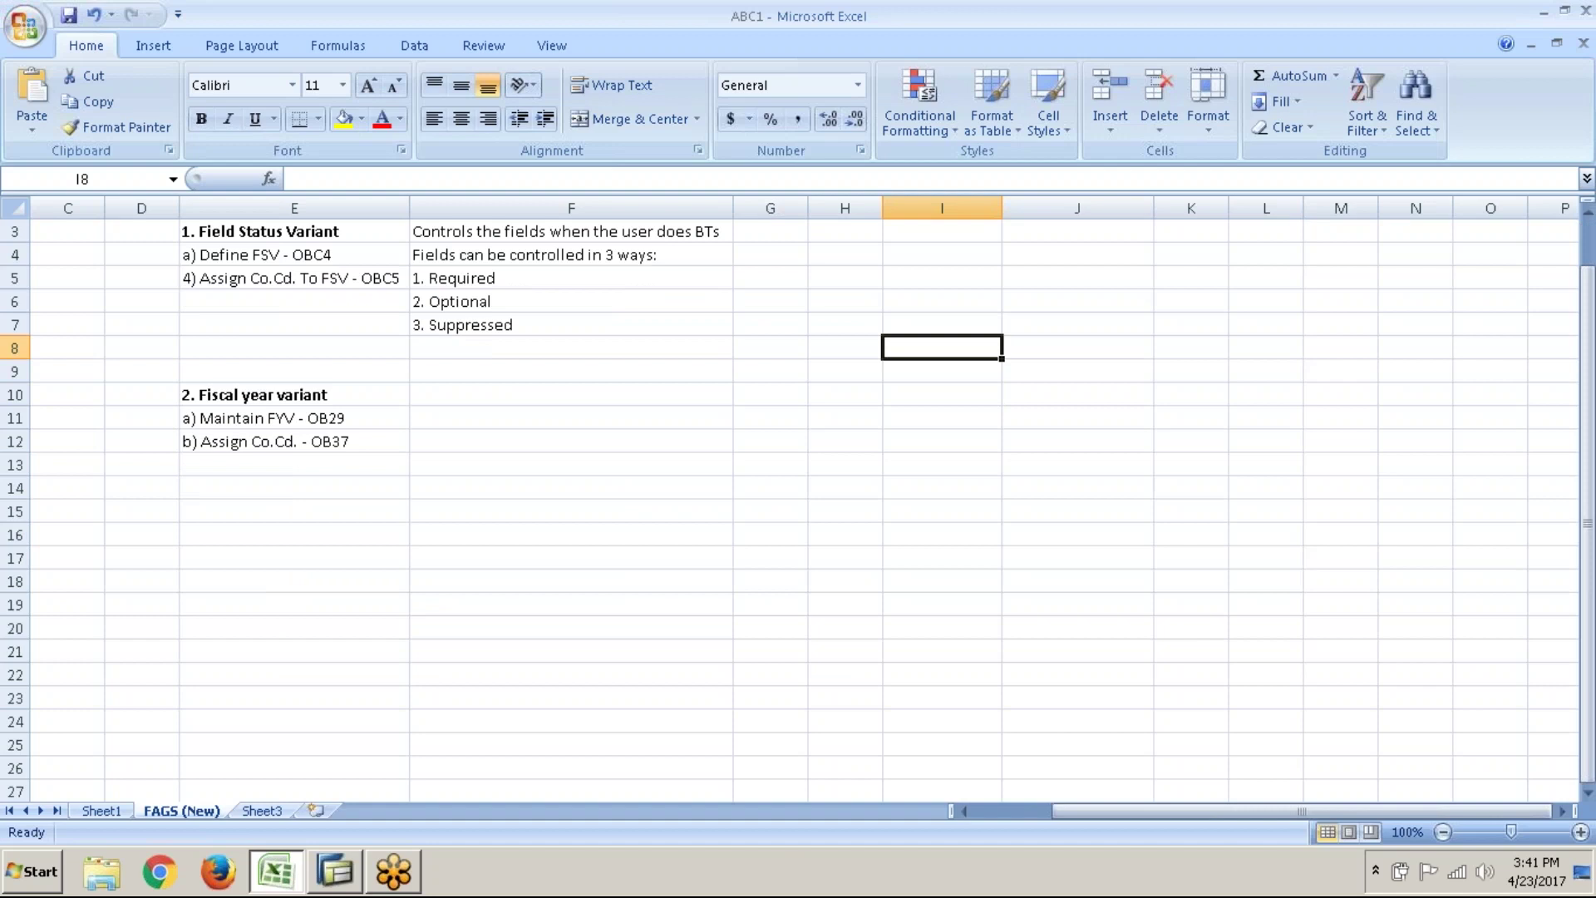
pyautogui.write('Month')
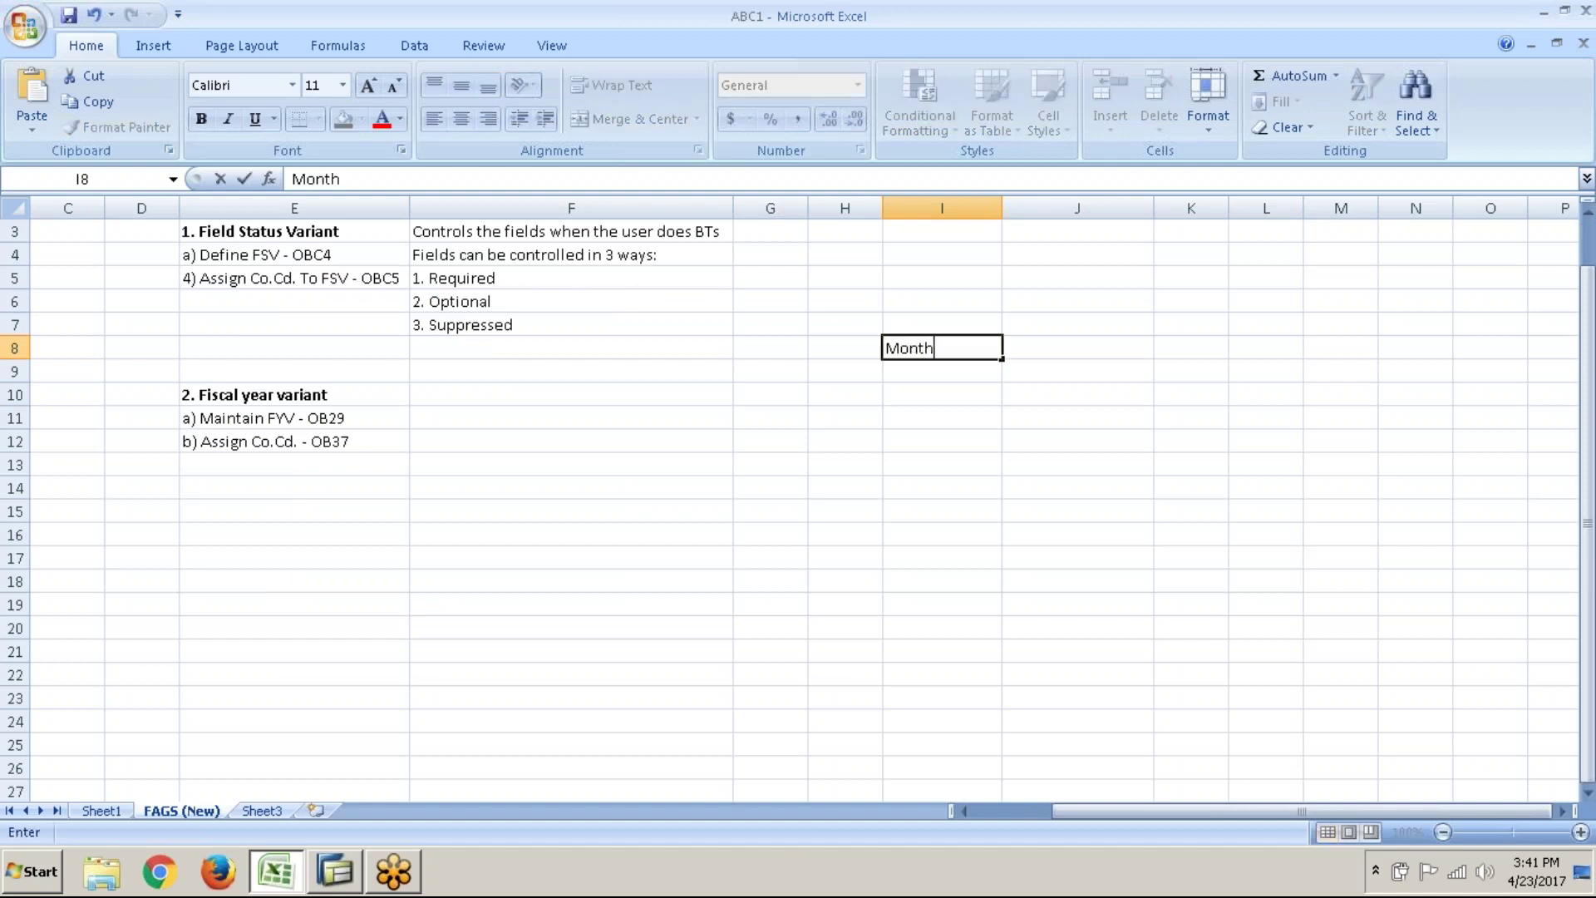
pyautogui.press('Return')
pyautogui.press('Up')
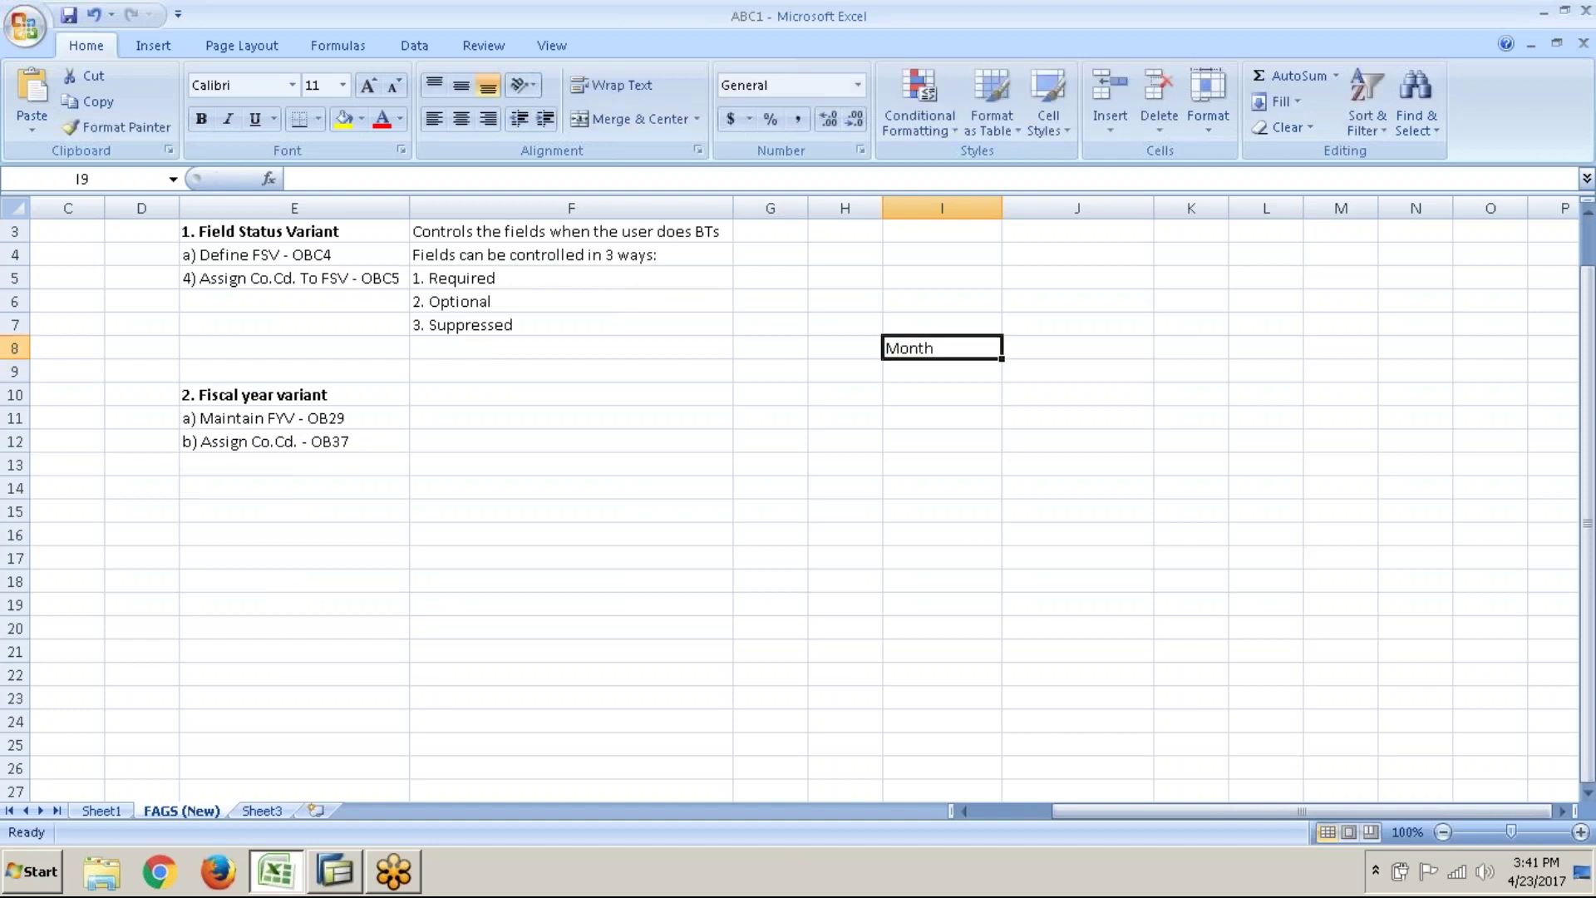
pyautogui.click(1033, 341)
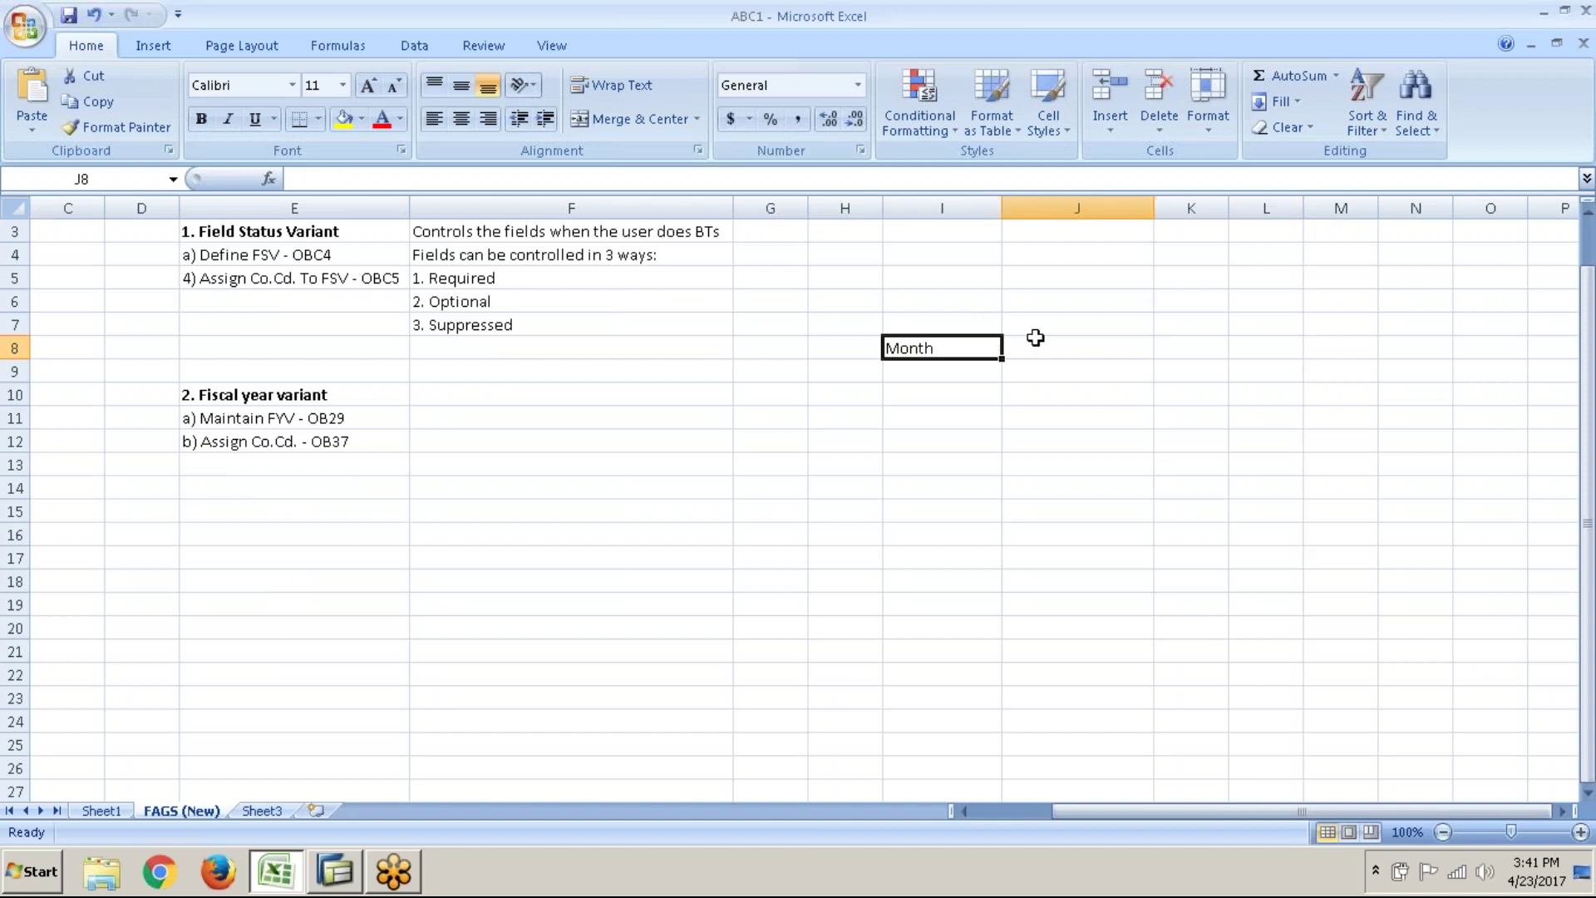
pyautogui.write('No')
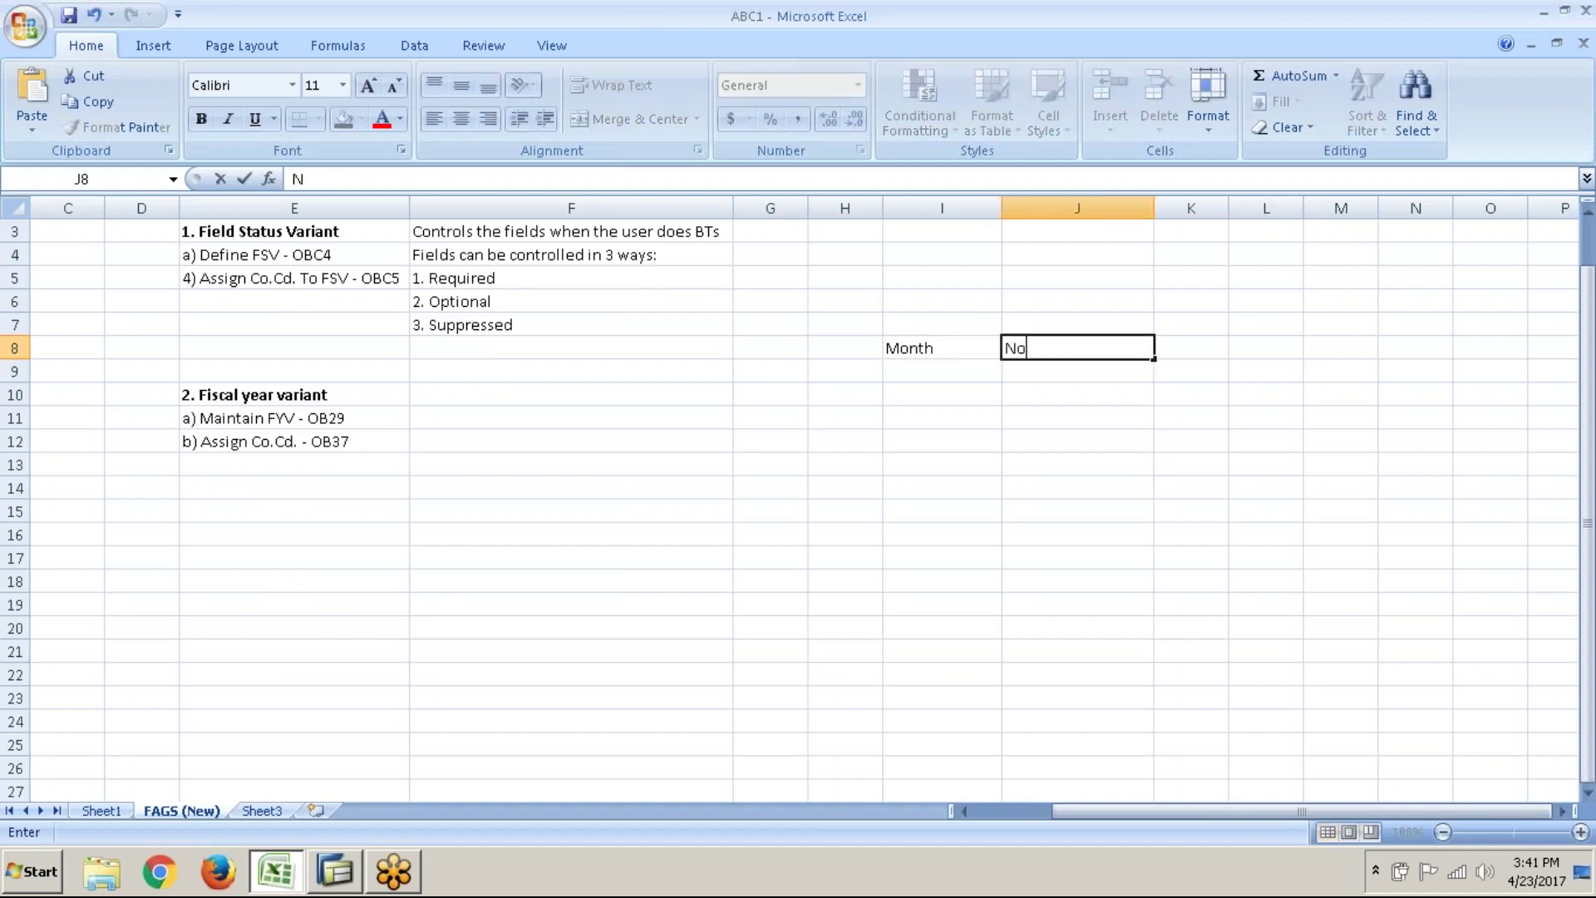
pyautogui.write('rmal periods')
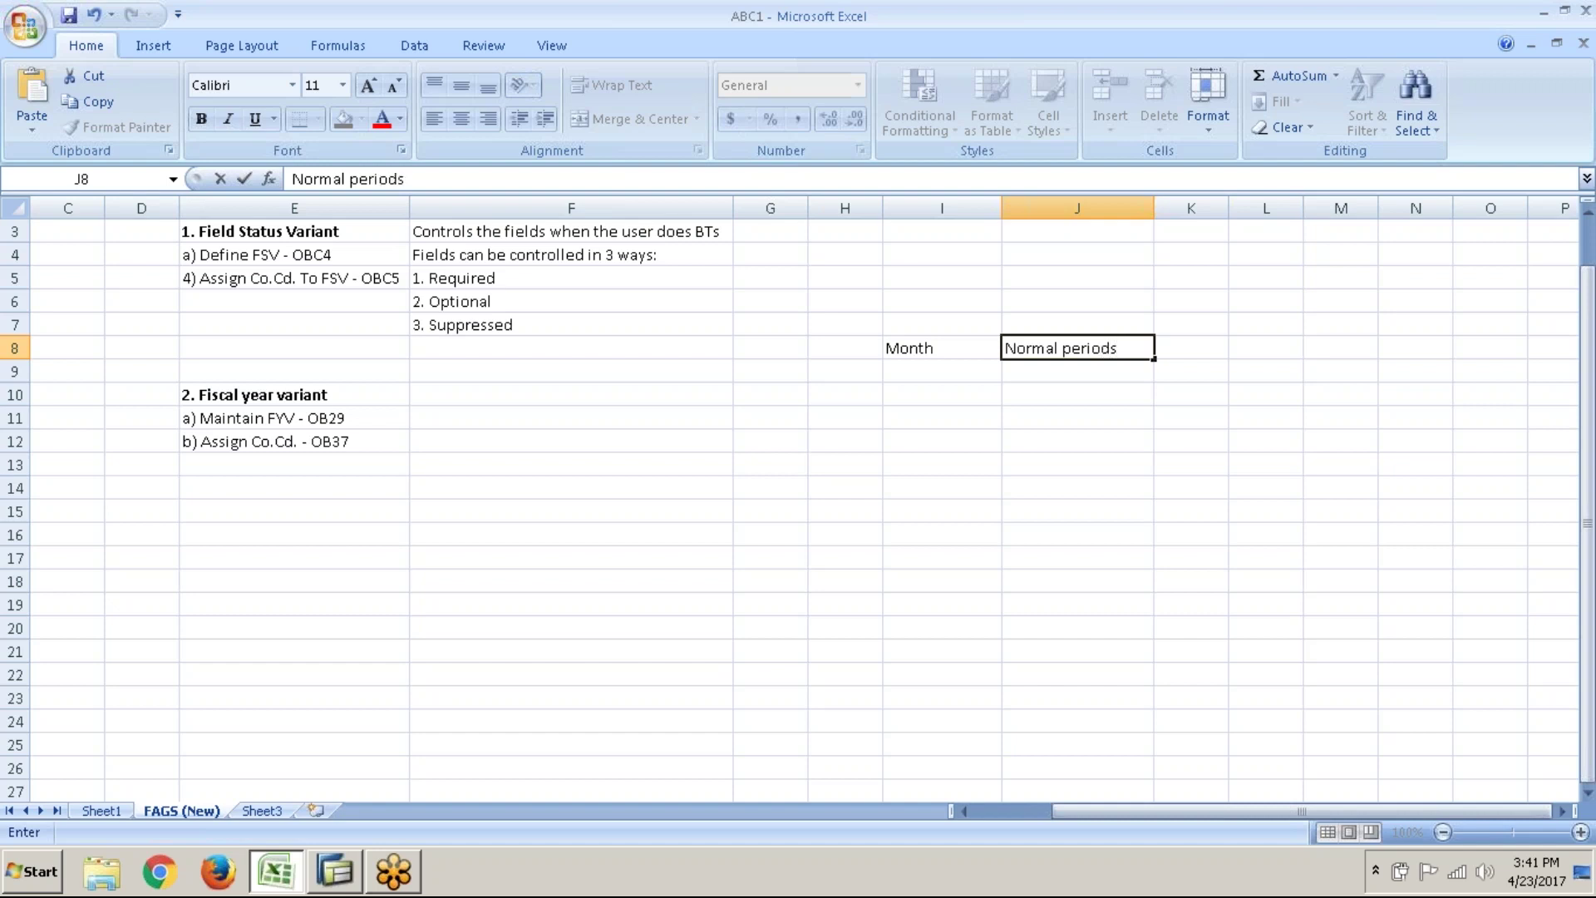
pyautogui.press('Tab')
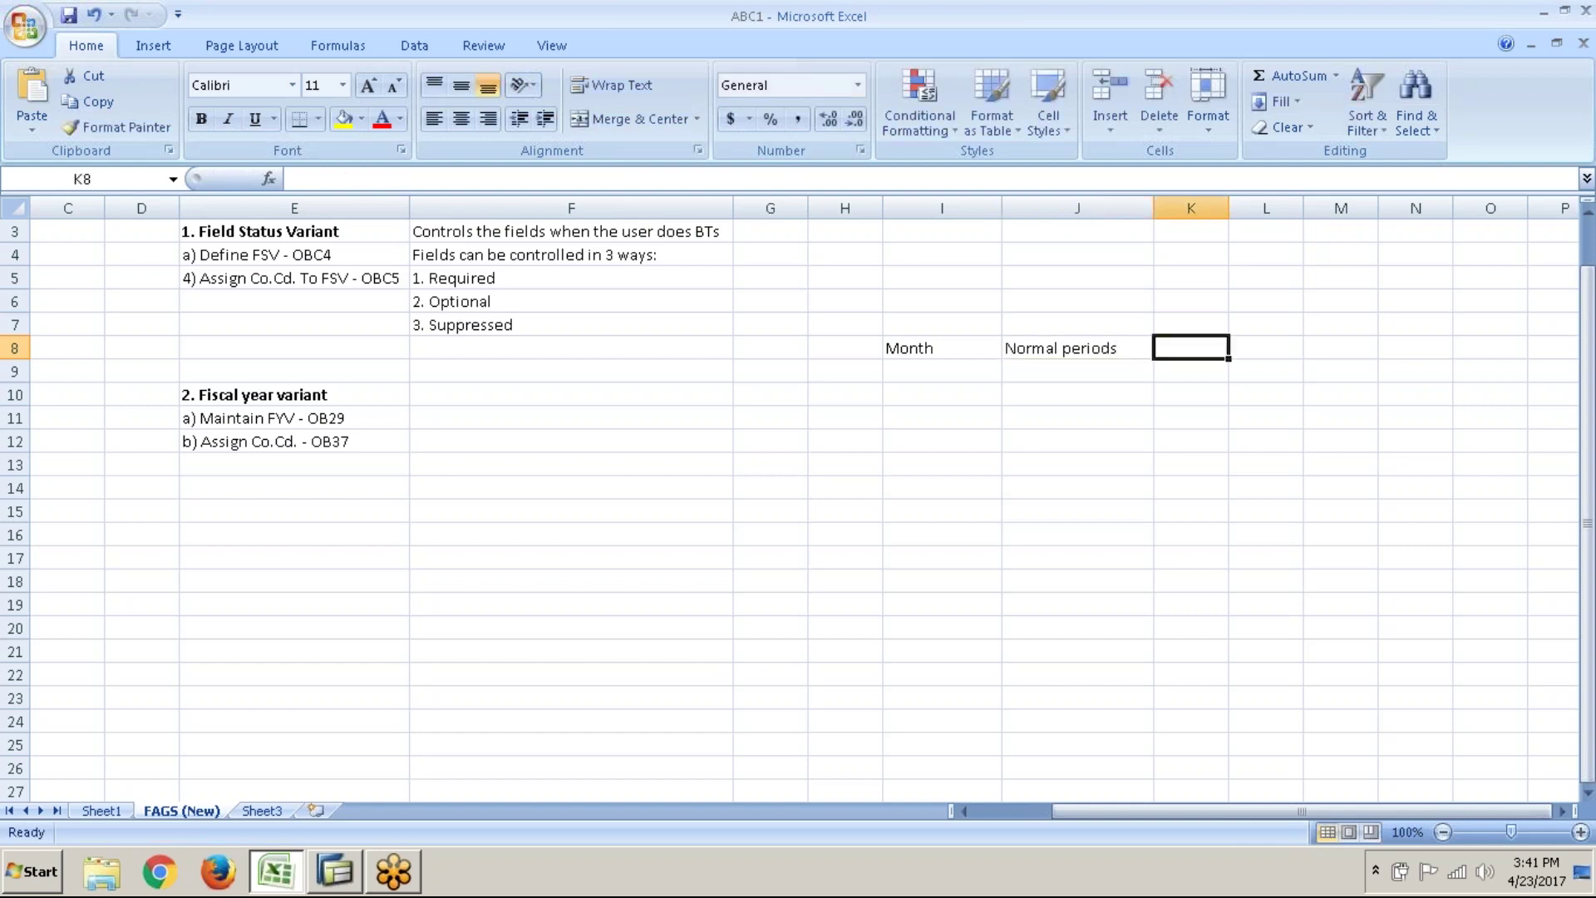
# - Enter the heading "Spl periods" in cell K8 and fit column K's width to its contents
pyautogui.write('Sp')
pyautogui.press('BackSpace')
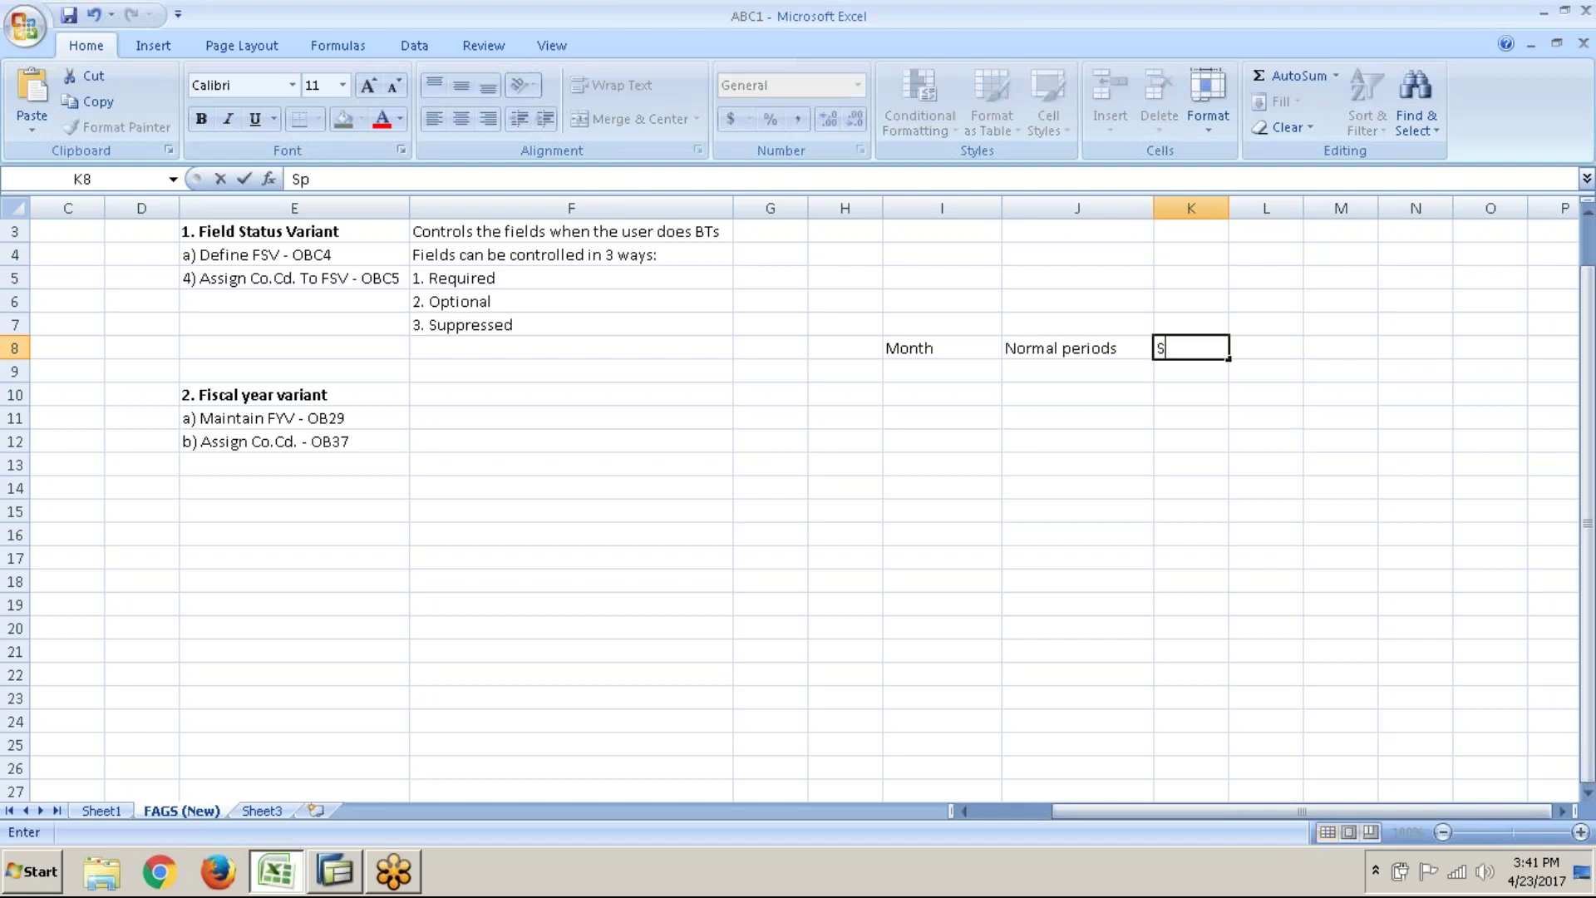
pyautogui.write('pl periods')
pyautogui.press('Return')
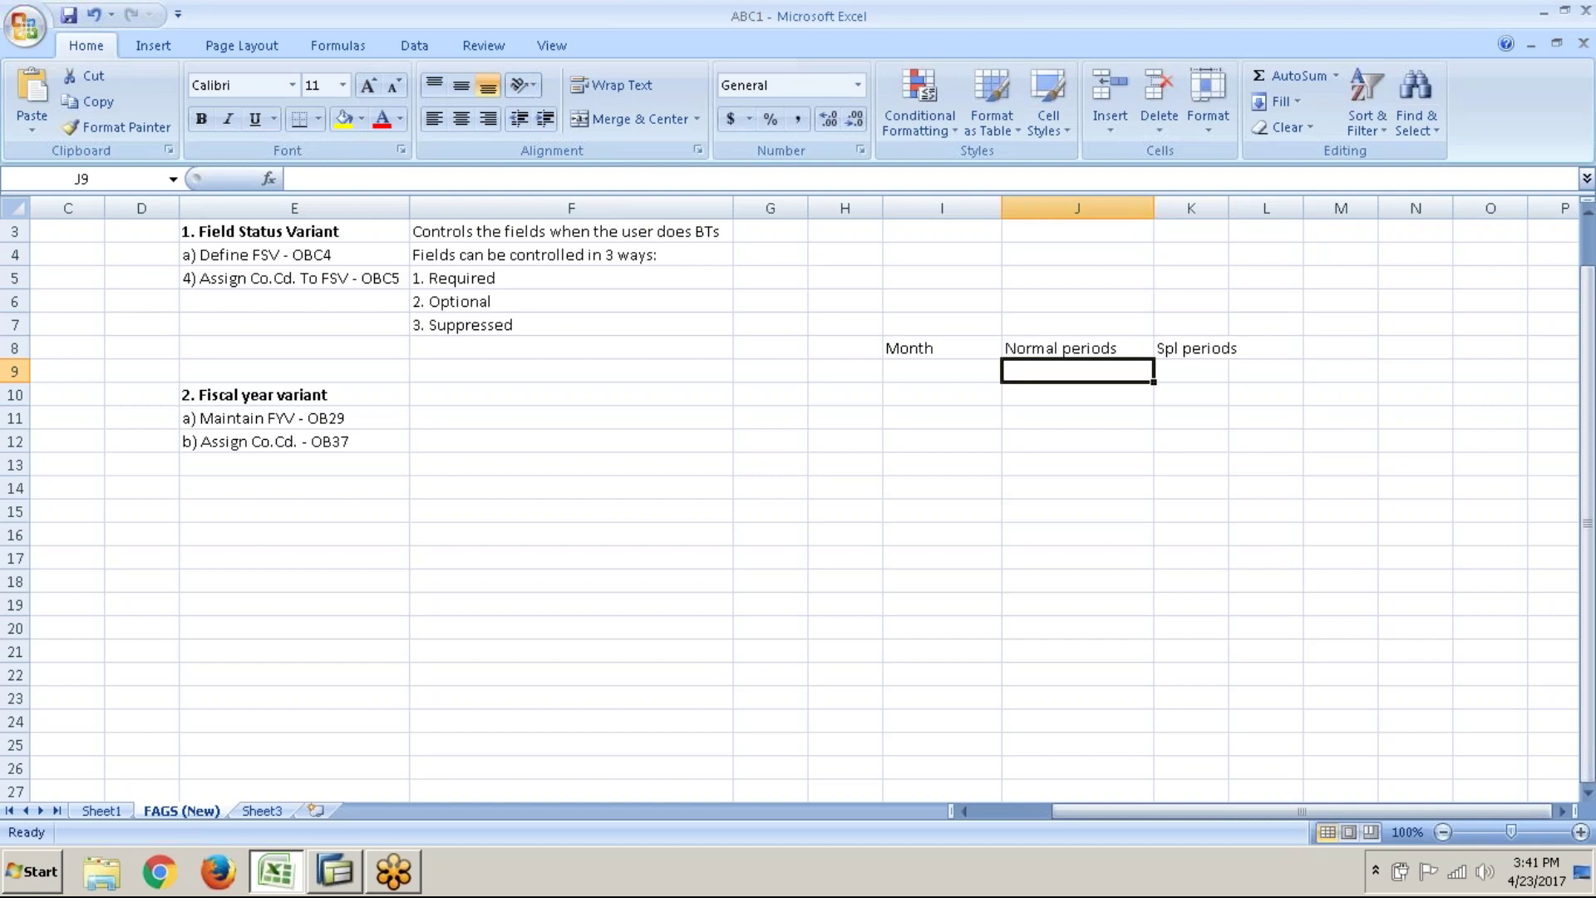
pyautogui.doubleClick(1229, 208)
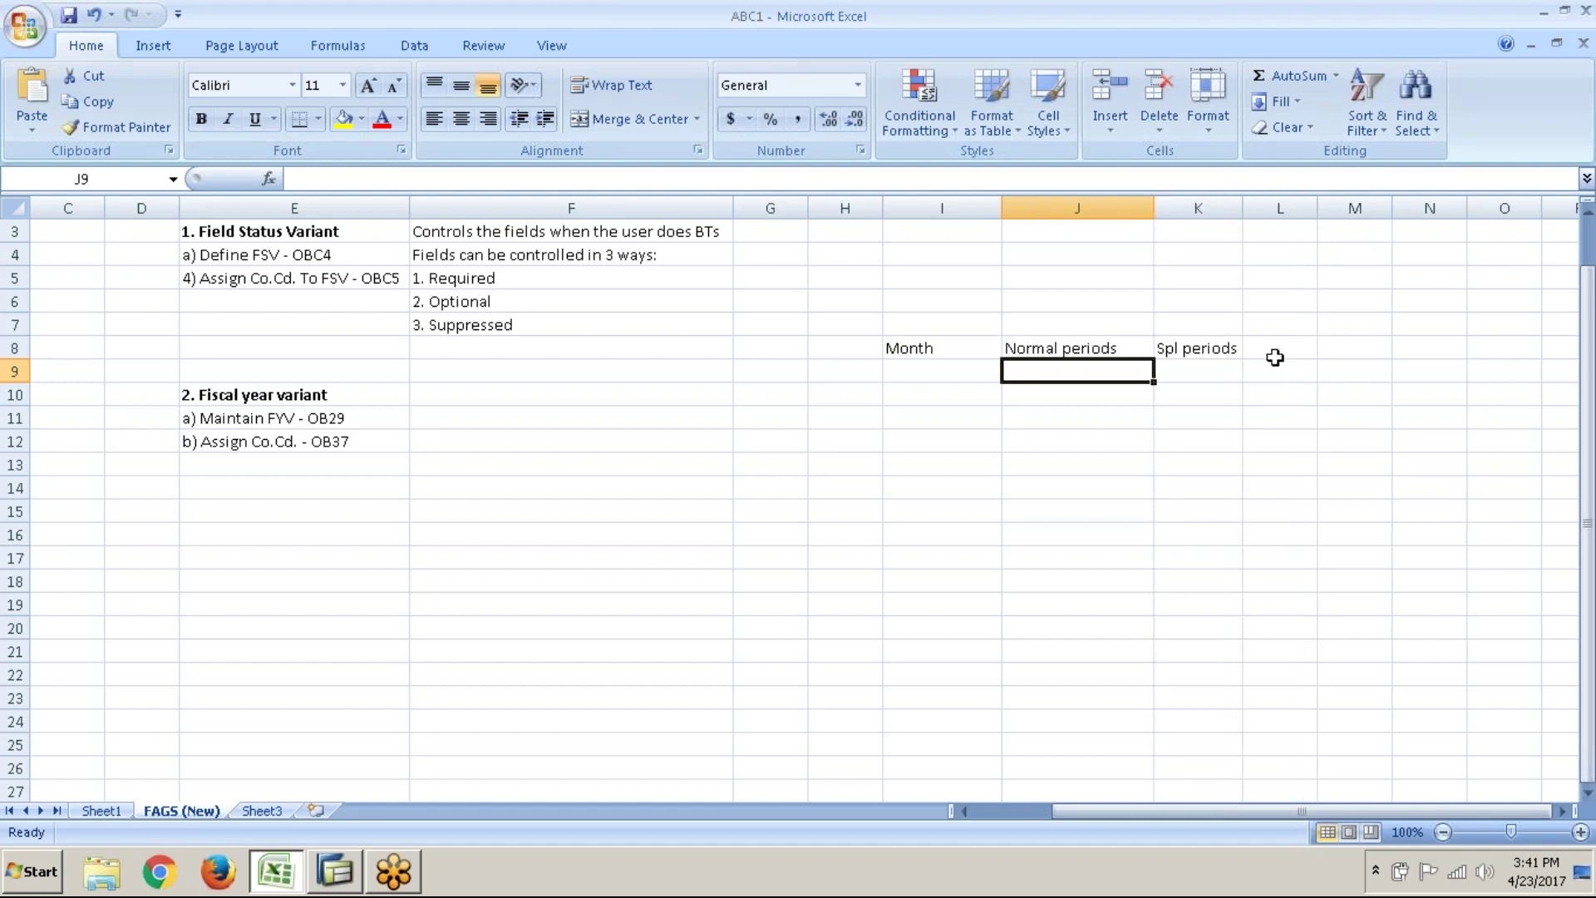
# - Enter the note "The last period of any yearr is further sub-divided into a maximum of 4 spl pds" in cell I6
pyautogui.click(1202, 331)
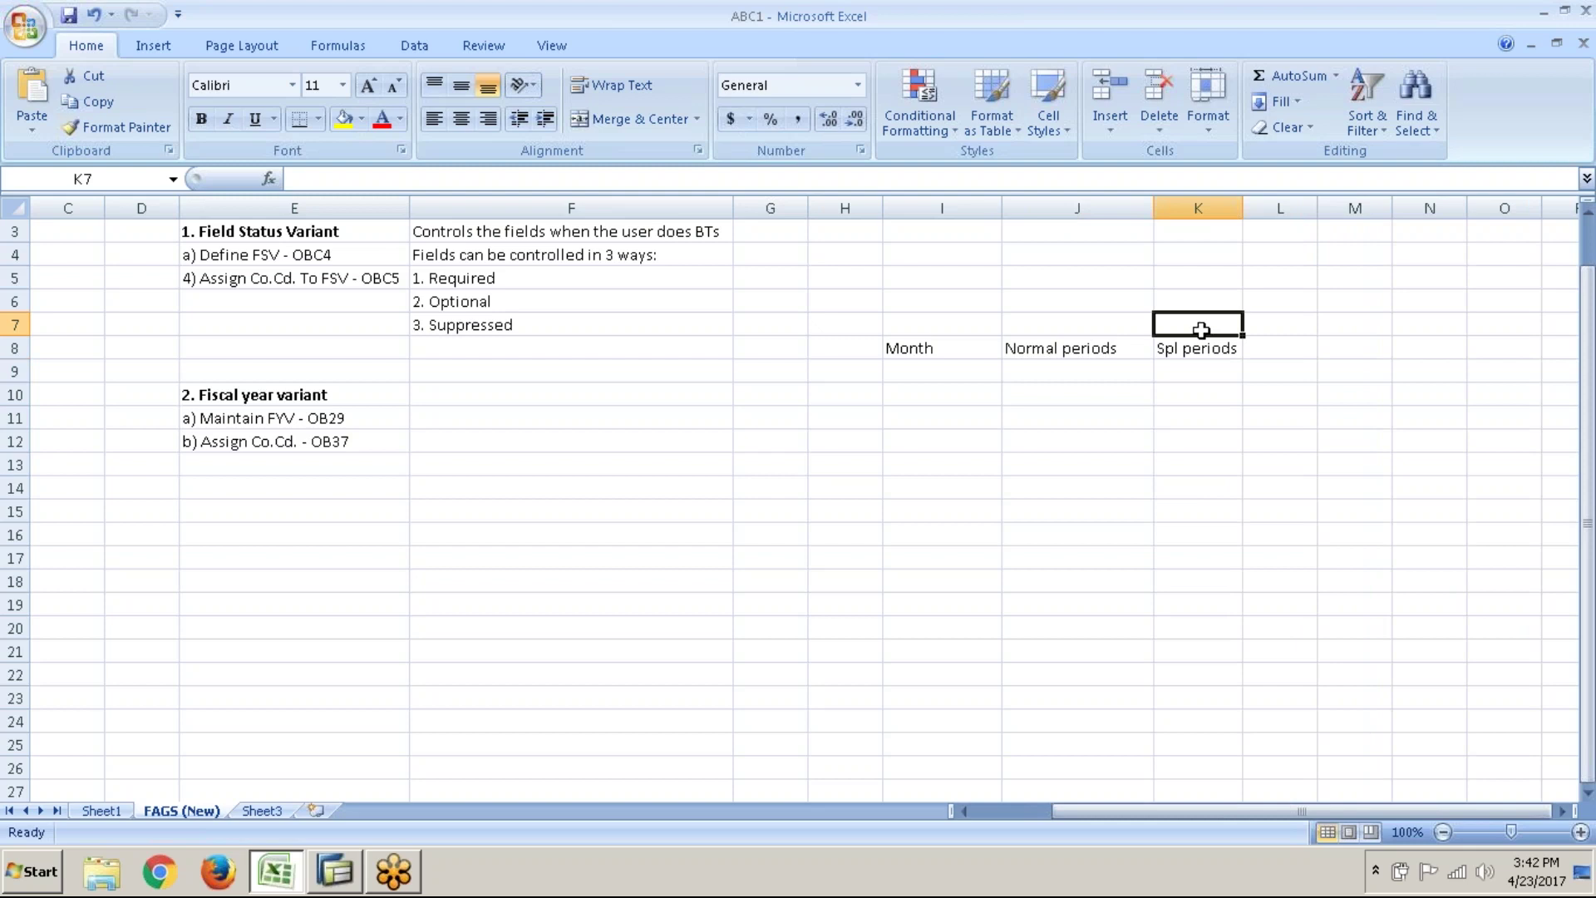
pyautogui.click(946, 294)
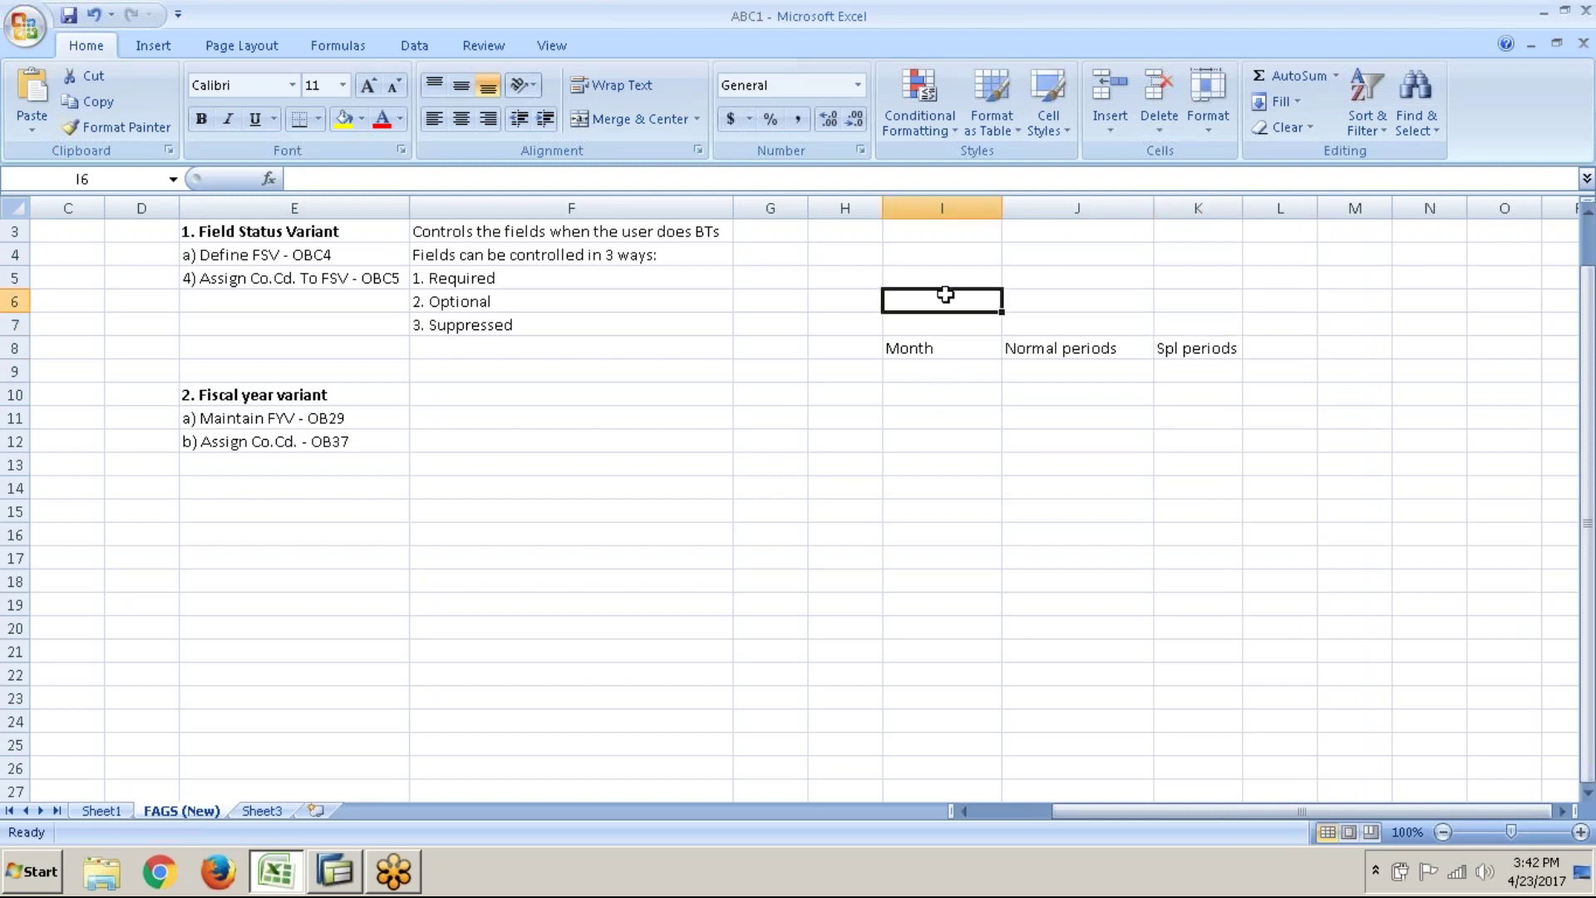
pyautogui.scroll(-2, 945, 294)
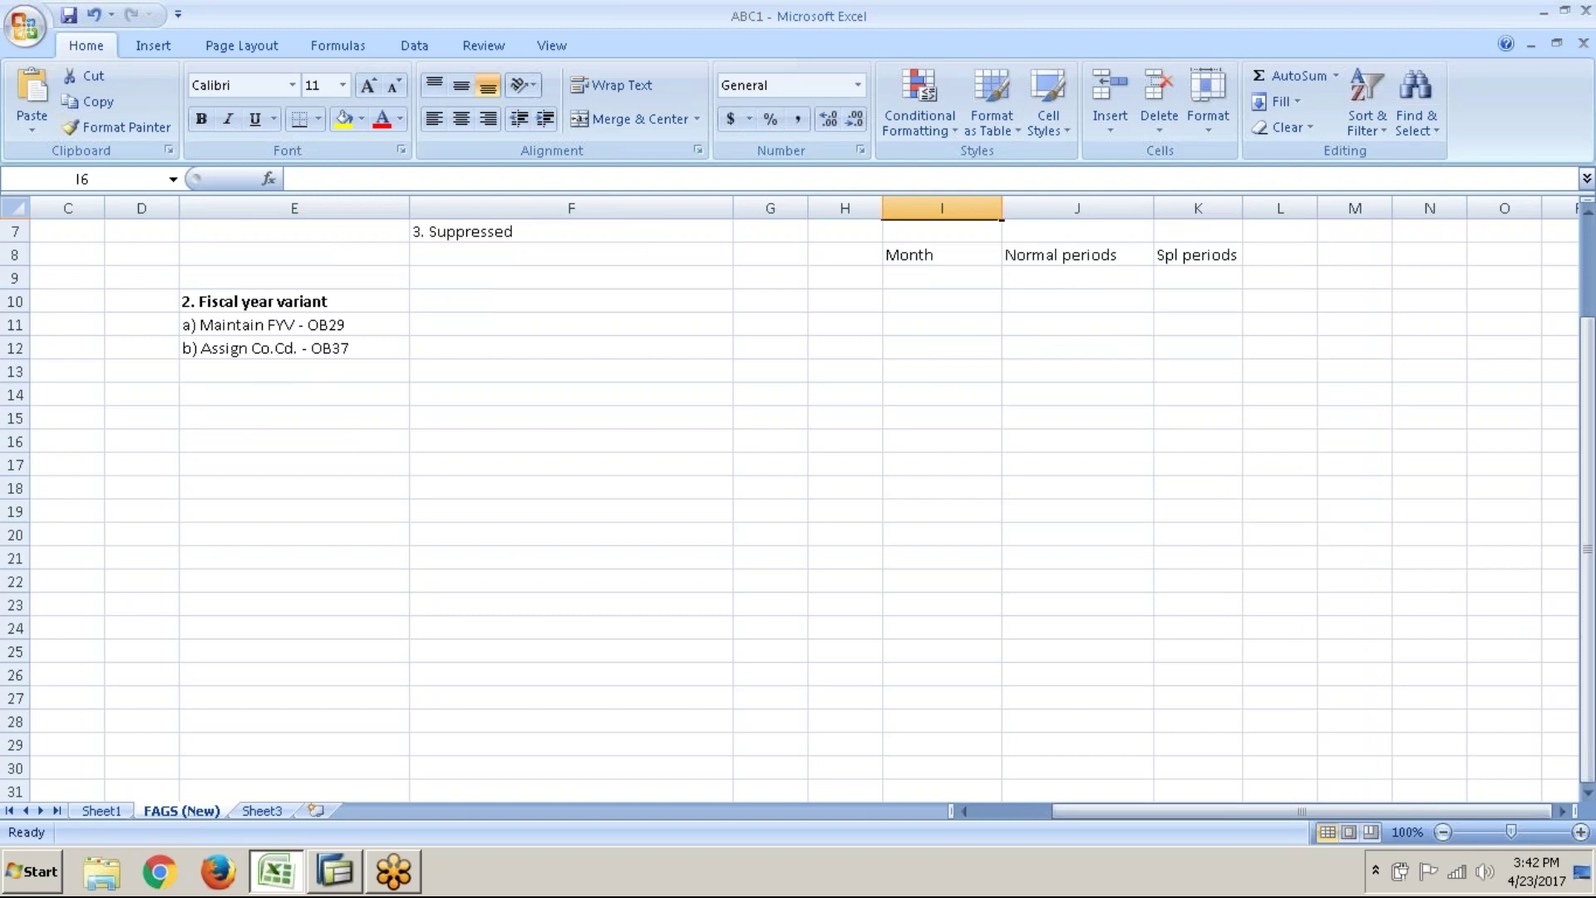
pyautogui.scroll(2, 799, 499)
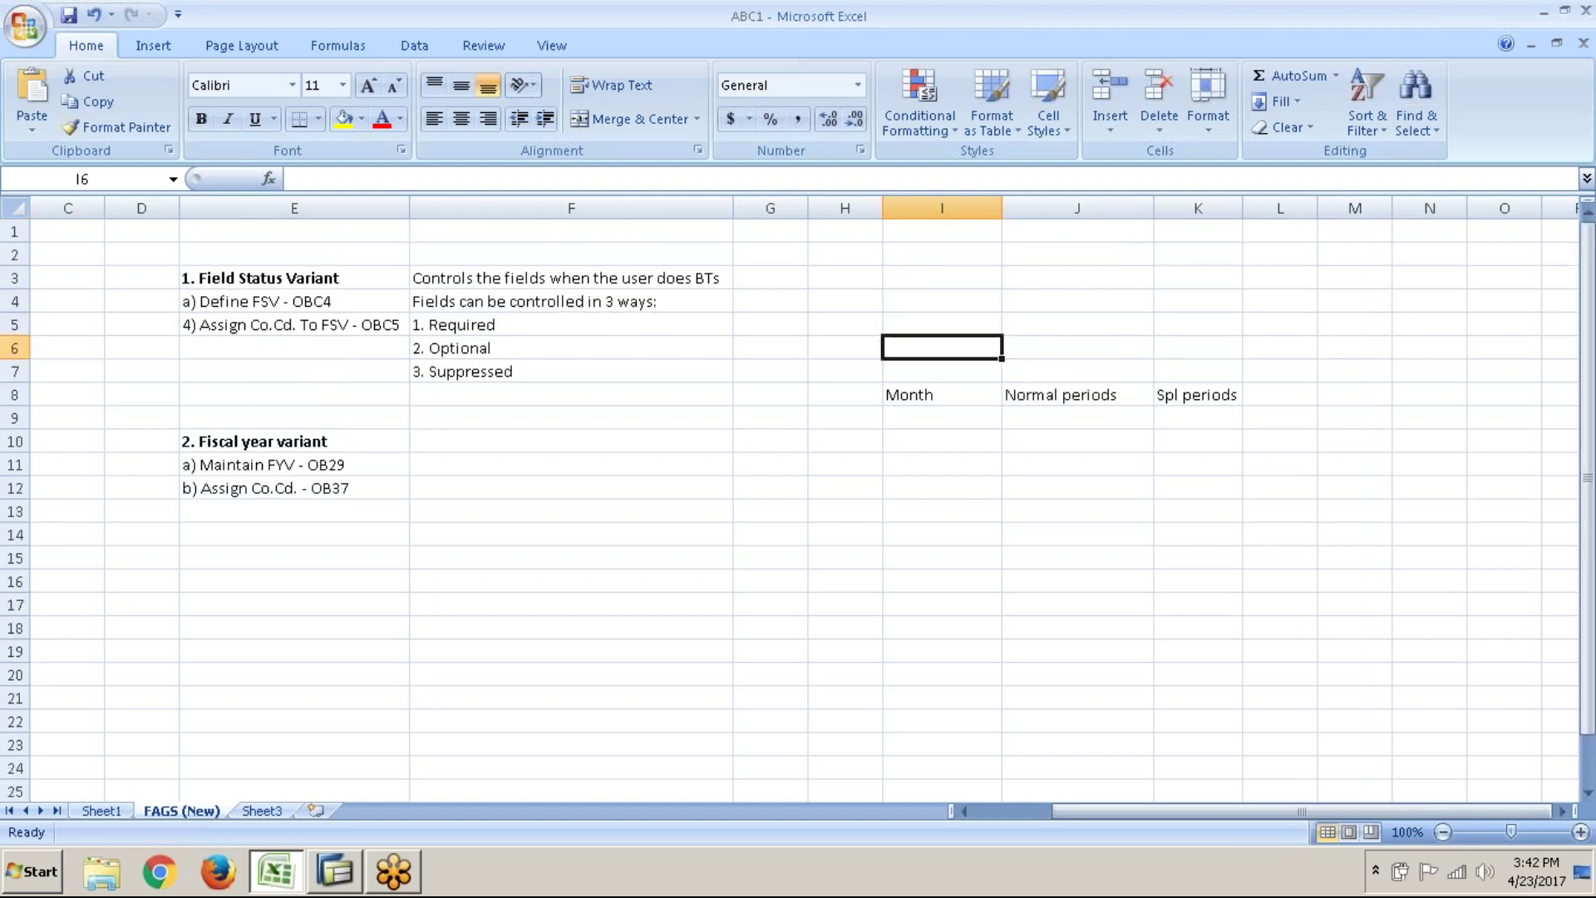
pyautogui.write('The las')
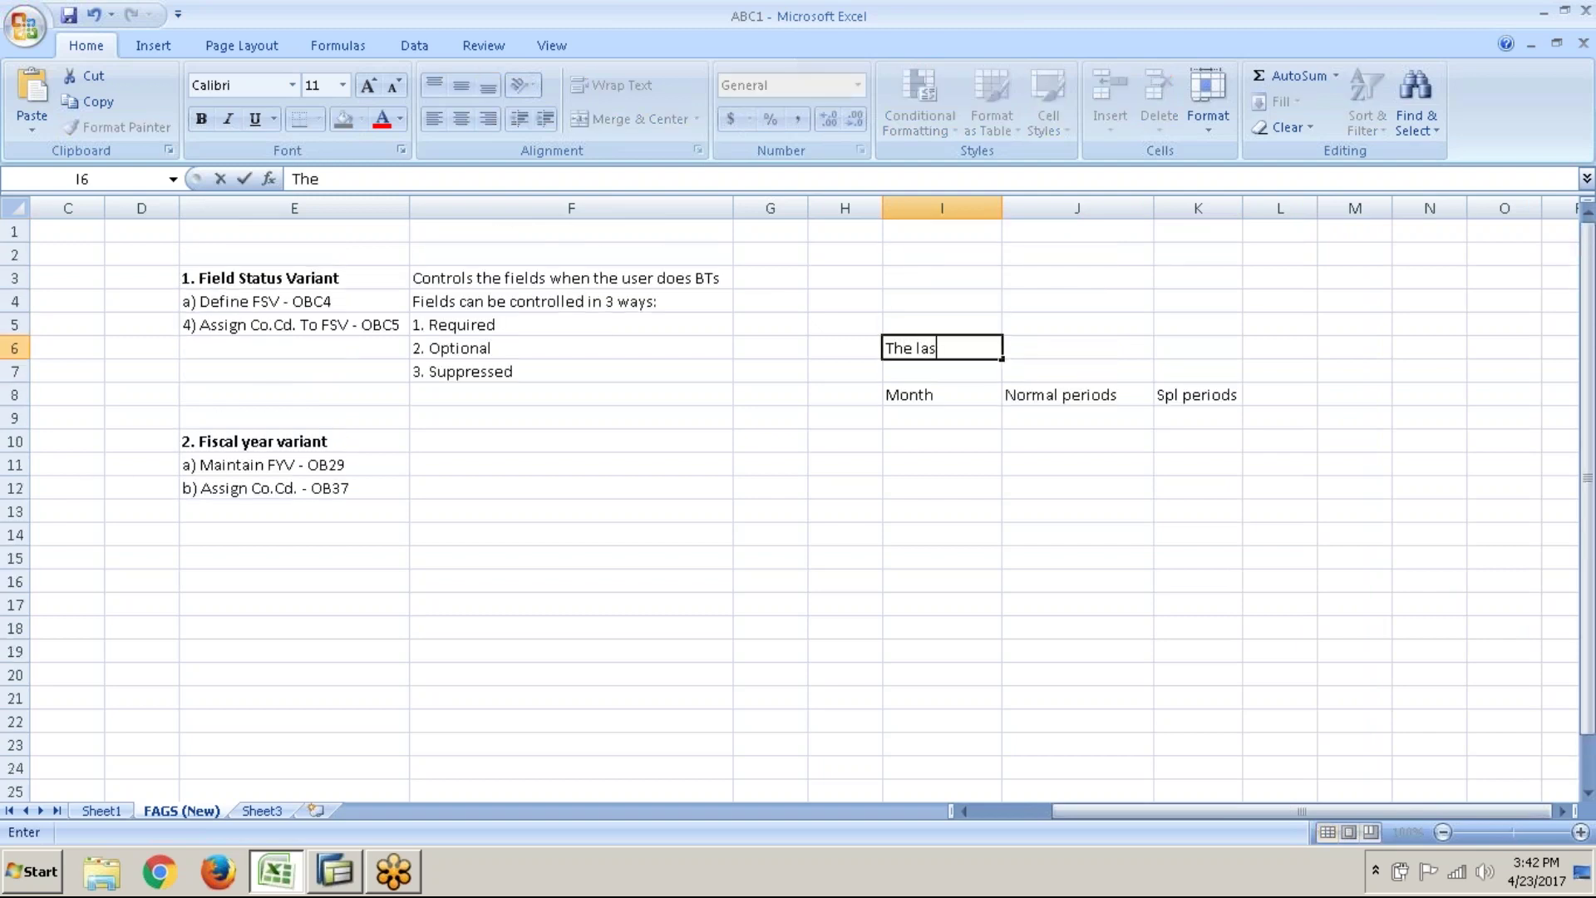
pyautogui.write('t period o')
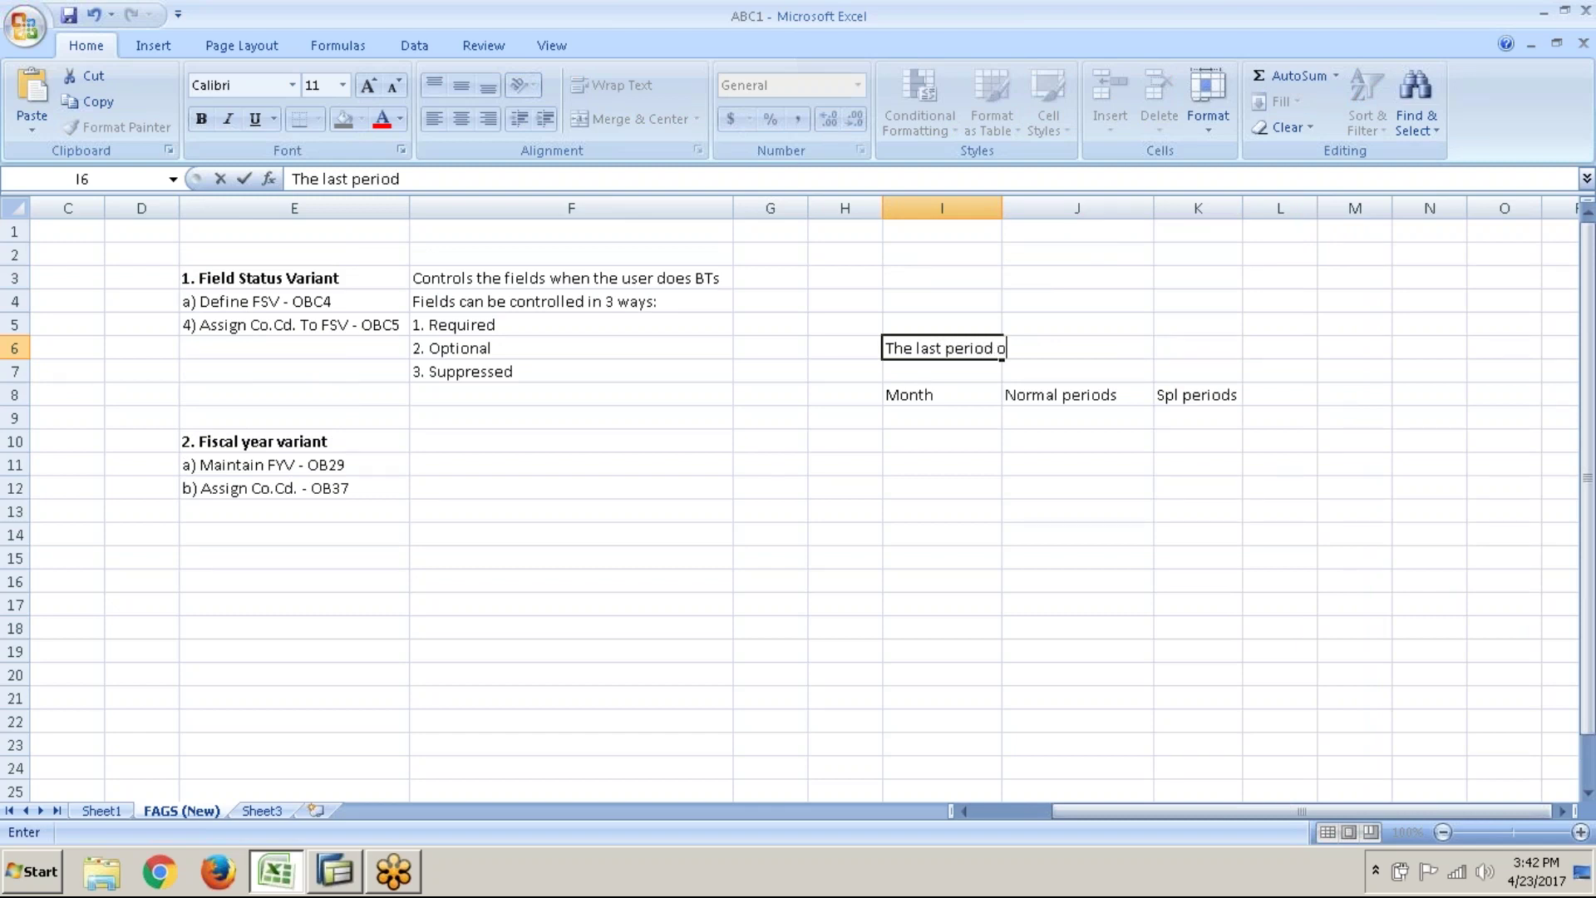
pyautogui.write('f any yearr is fu')
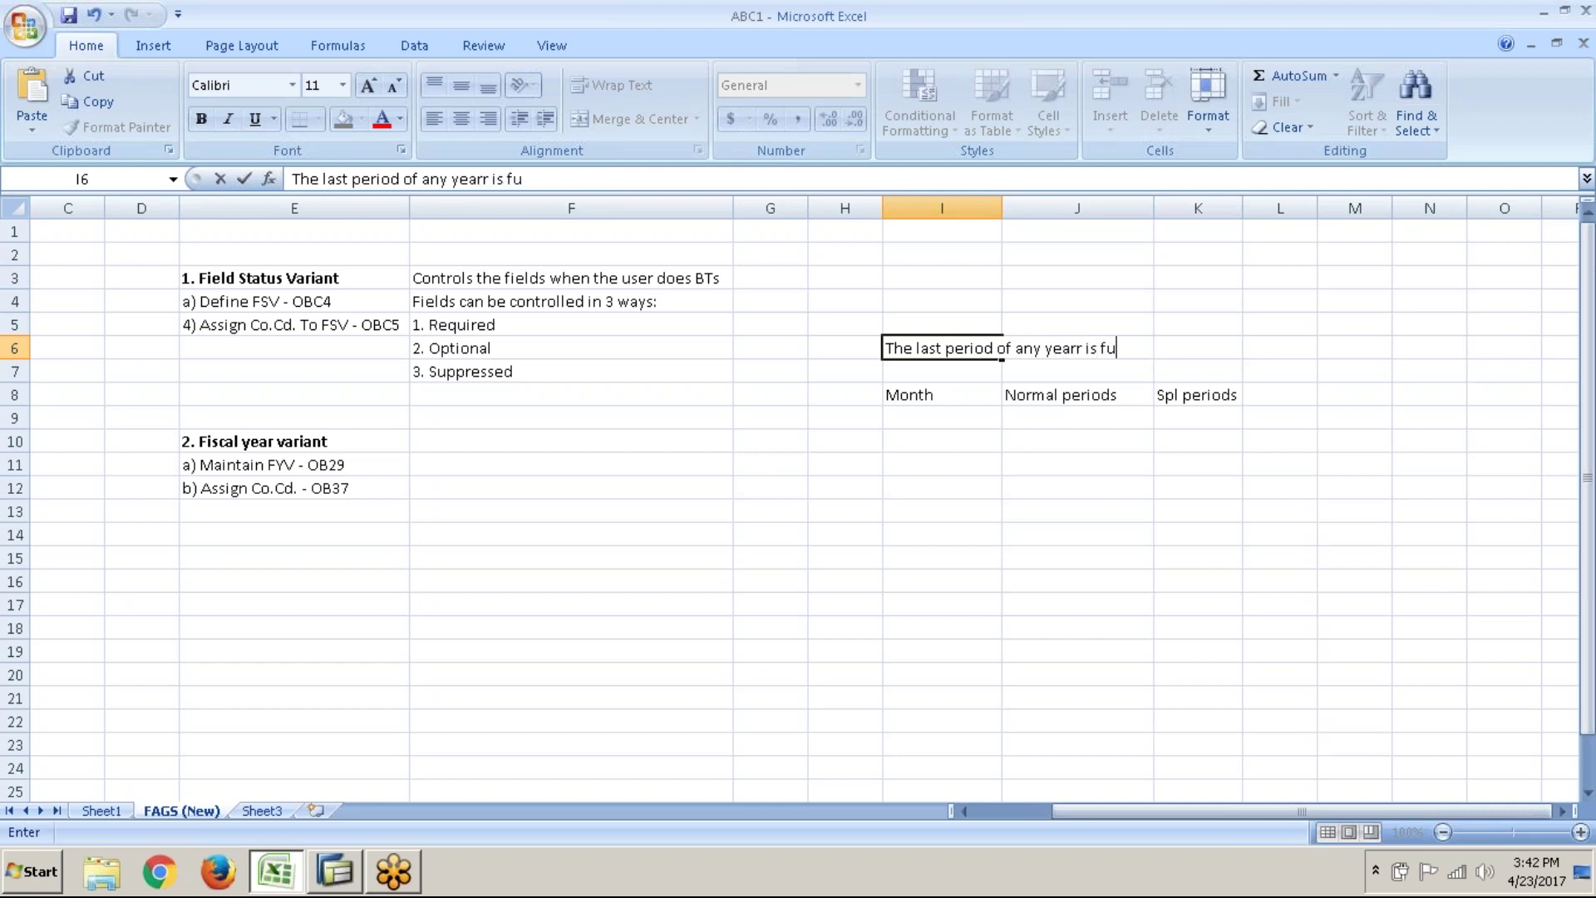
pyautogui.write('rther sub-di')
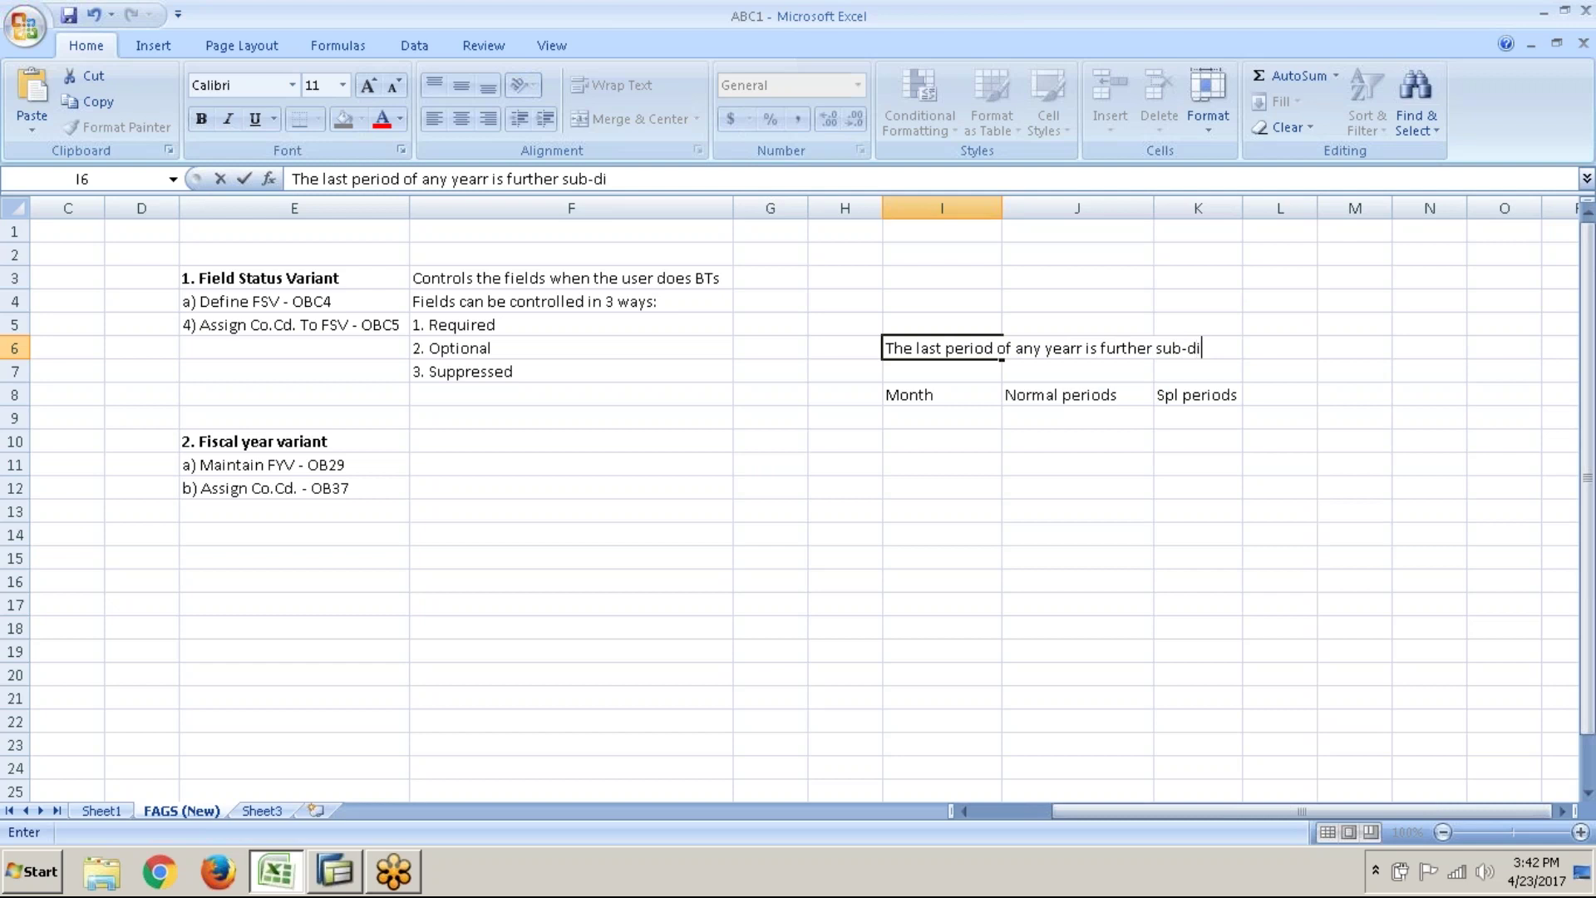
pyautogui.write('vided into ')
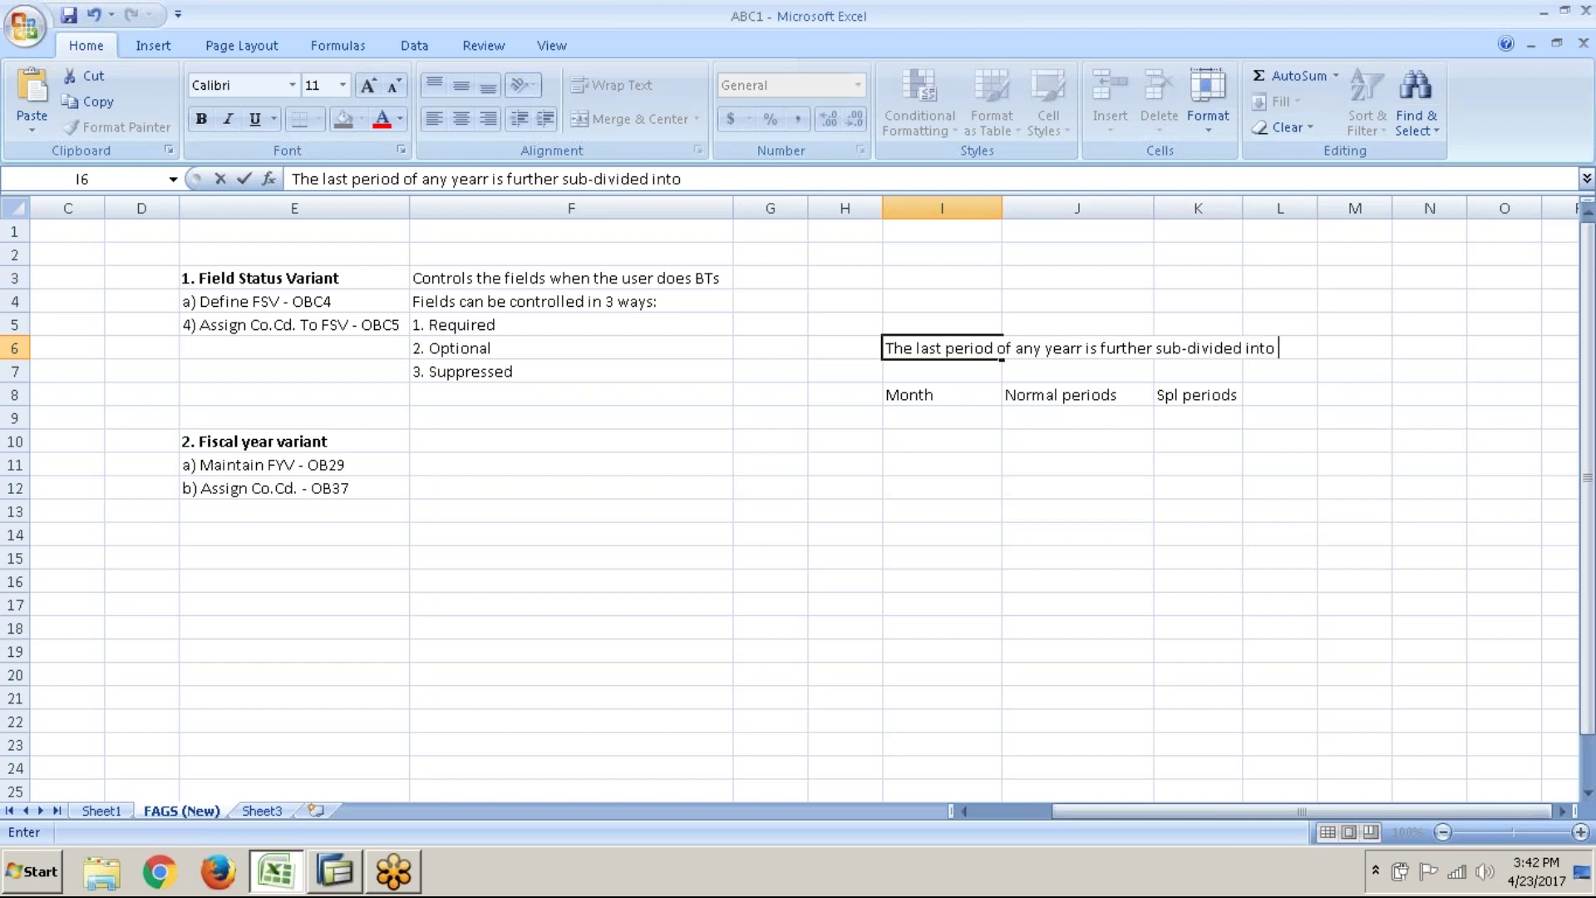
pyautogui.write('a maximum ')
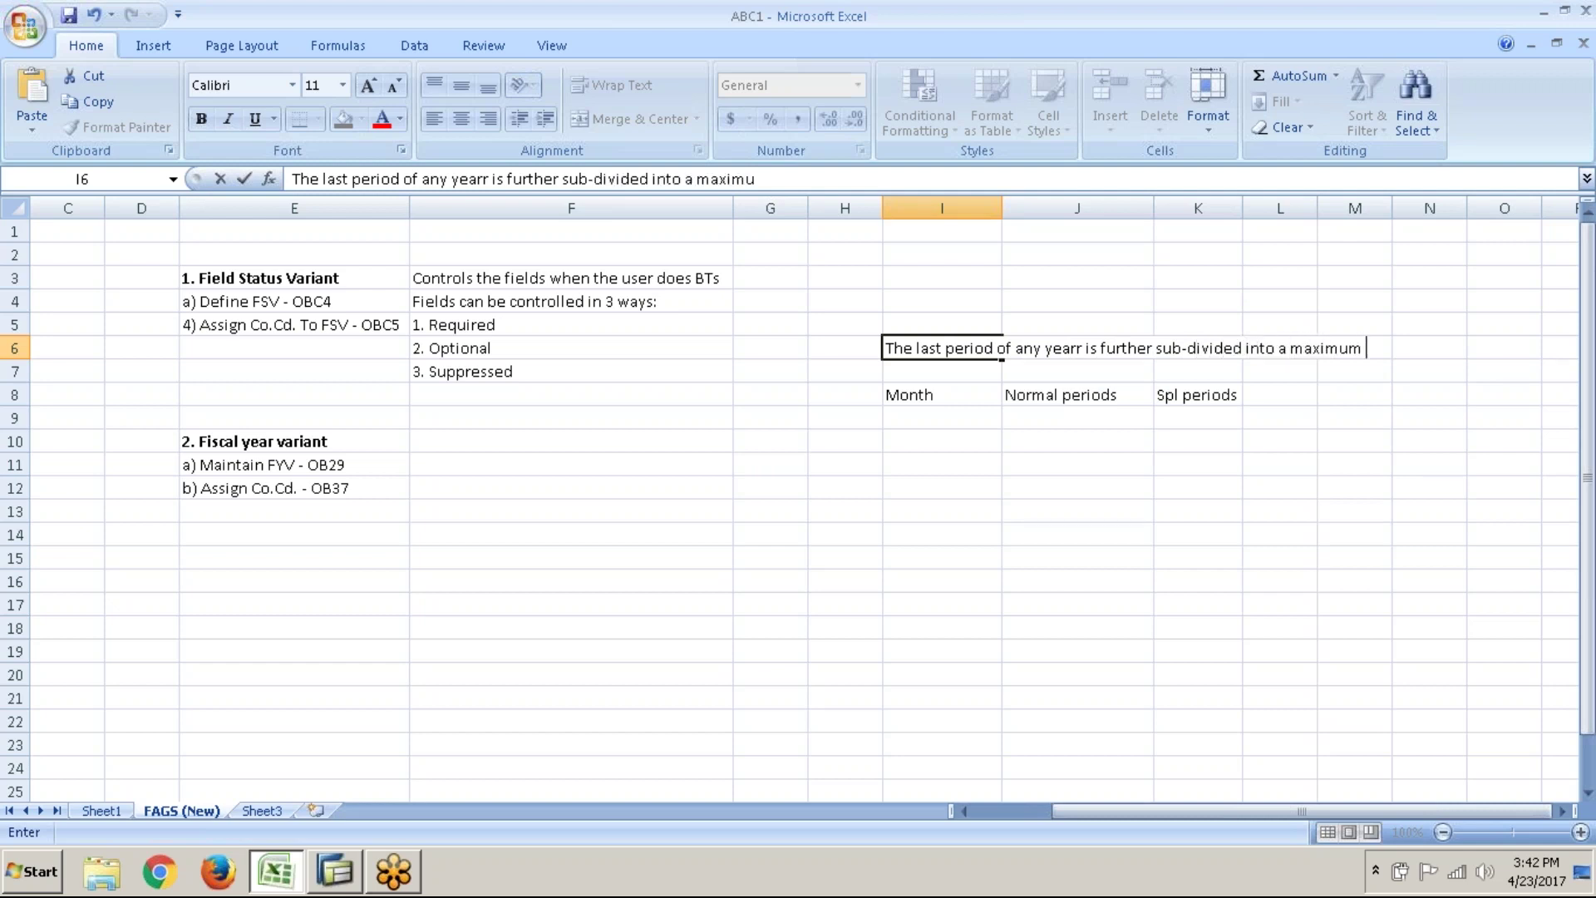
pyautogui.write('of 4 spl pds')
pyautogui.press('Return')
# - List the months April through September in cells I9 to I14 under the Month heading
pyautogui.press('Return')
pyautogui.press('Return')
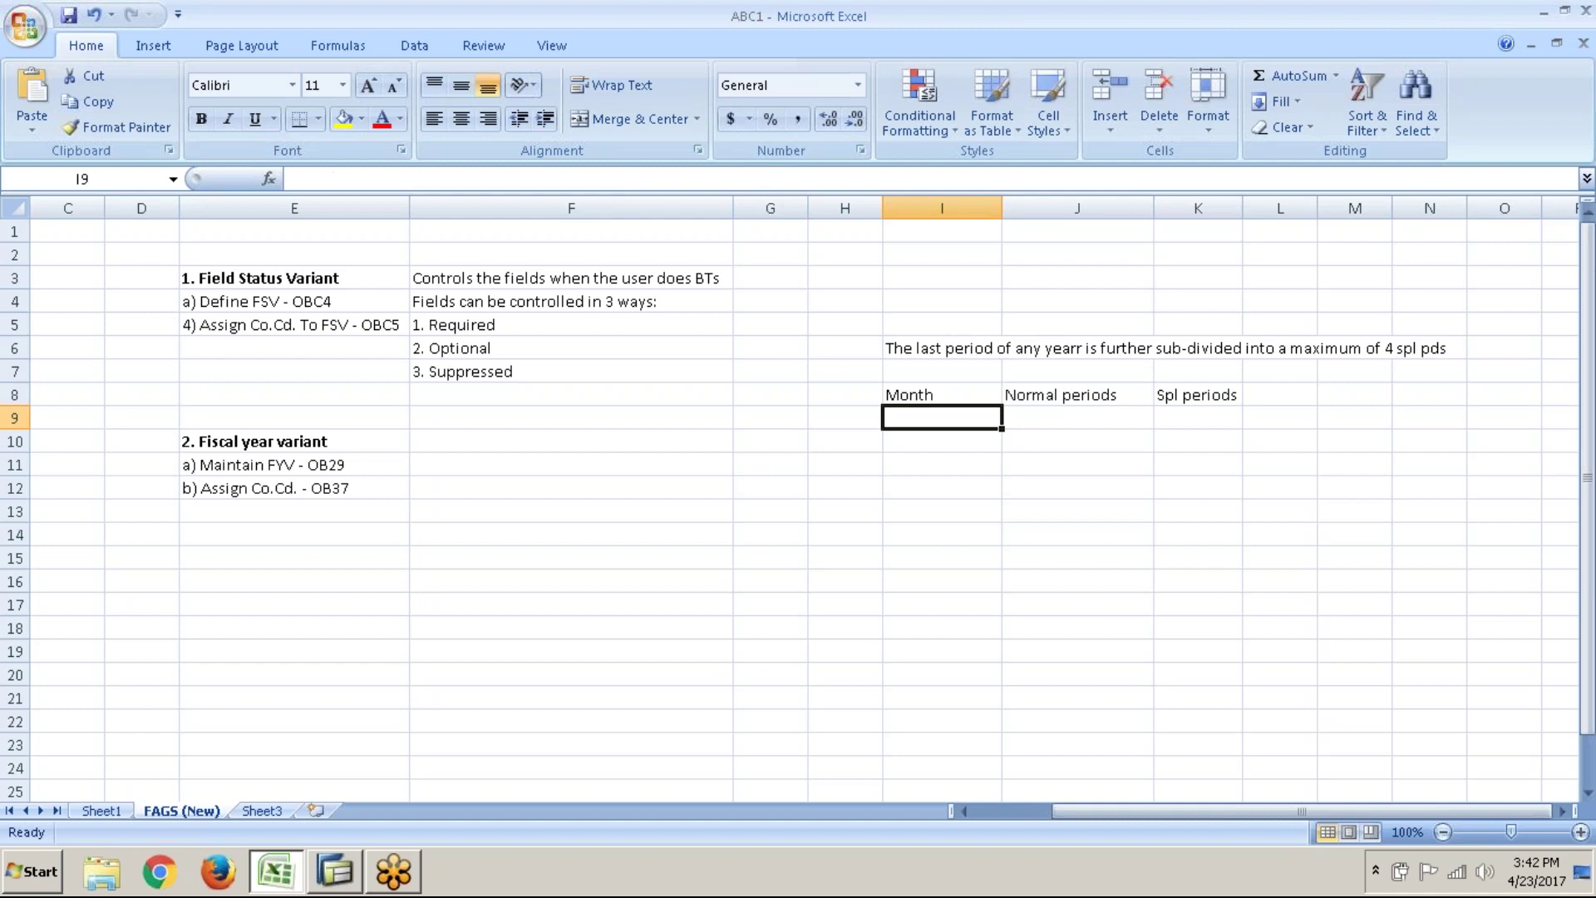
pyautogui.write('April')
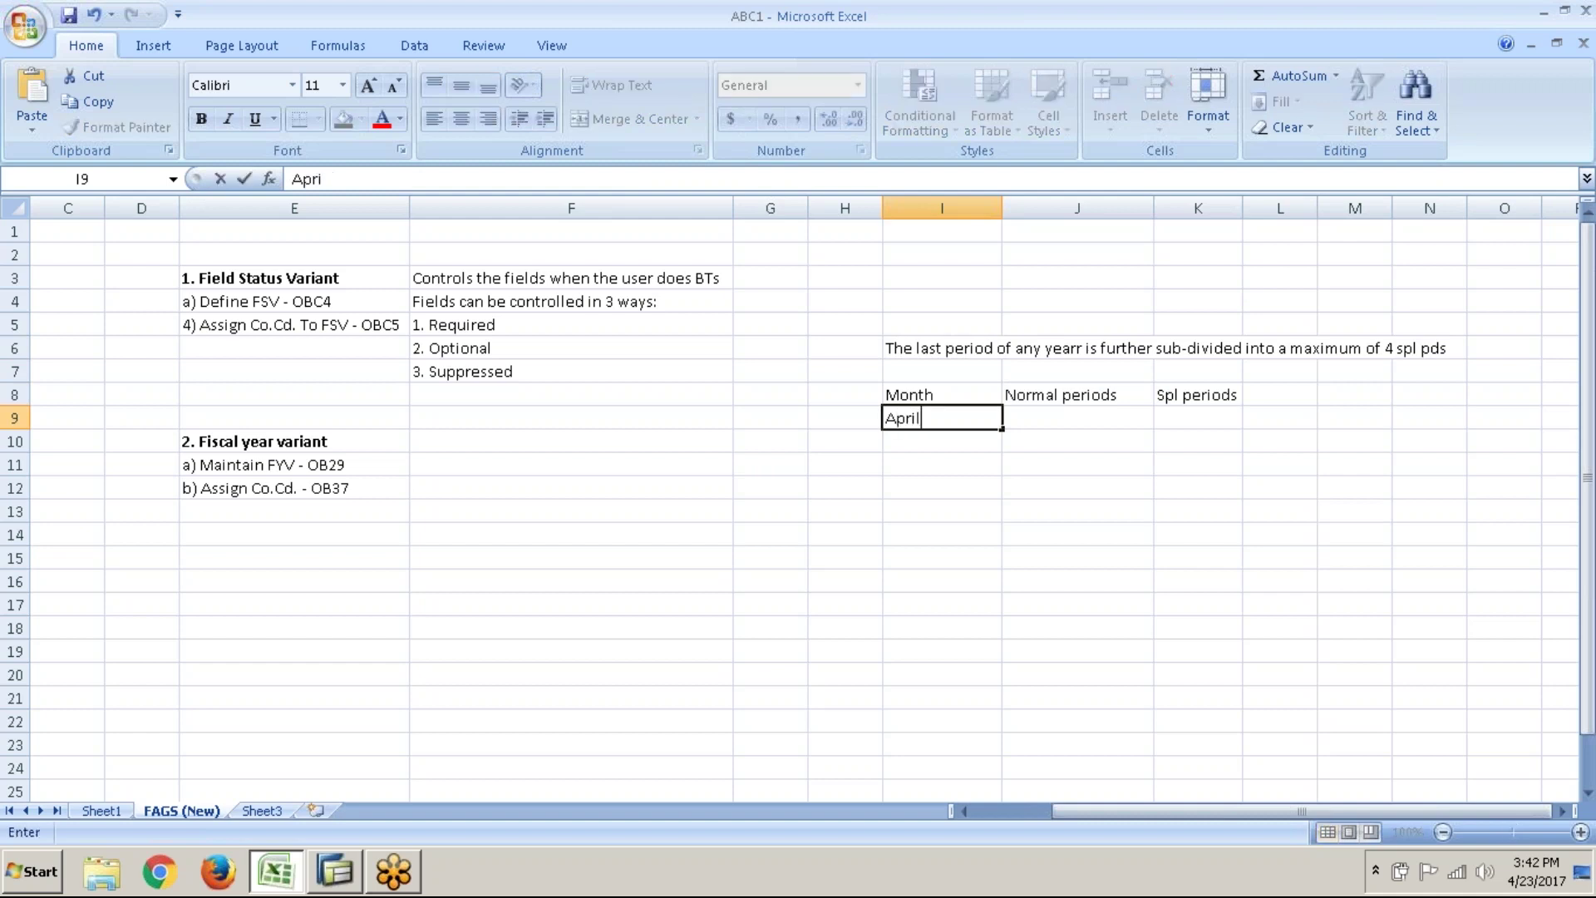
pyautogui.press('Return')
pyautogui.write('May')
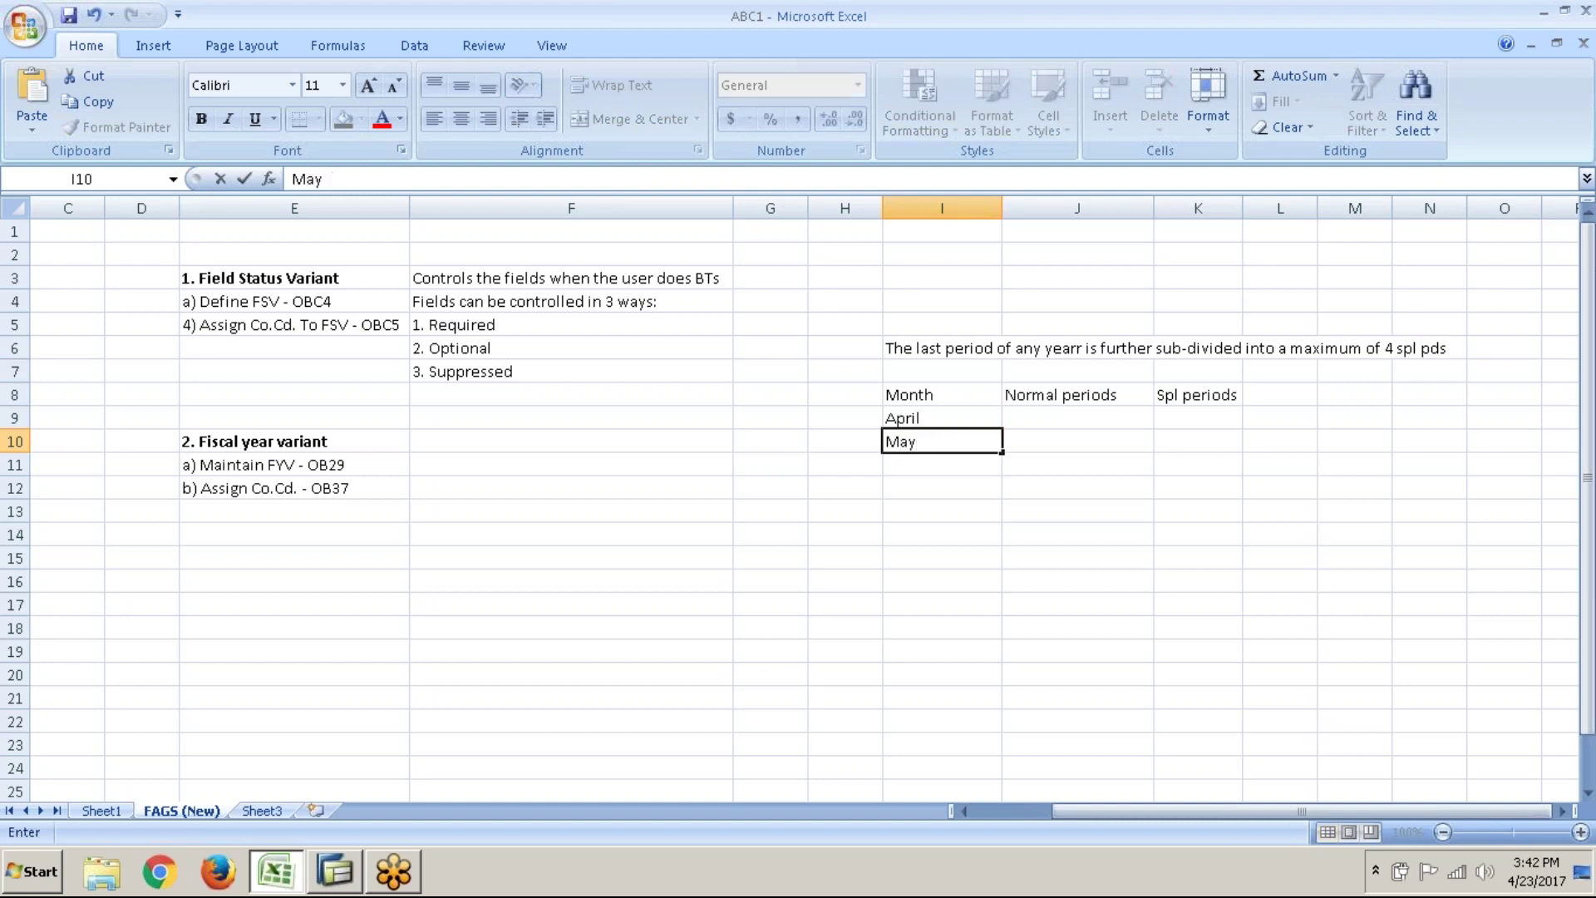
pyautogui.press('Return')
pyautogui.write('June')
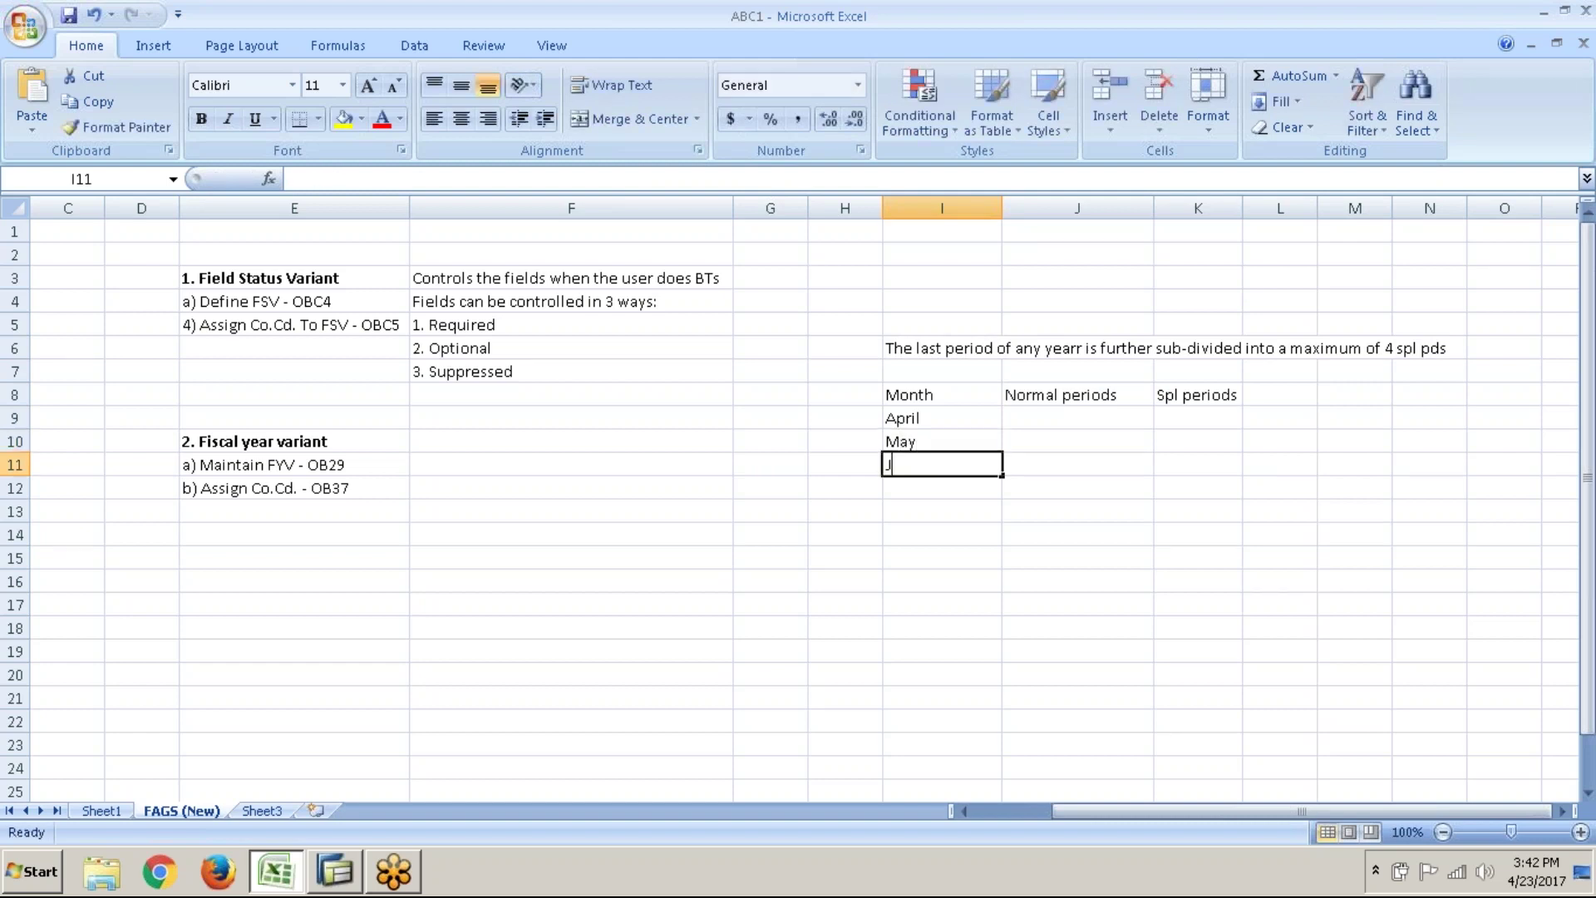
pyautogui.press('Return')
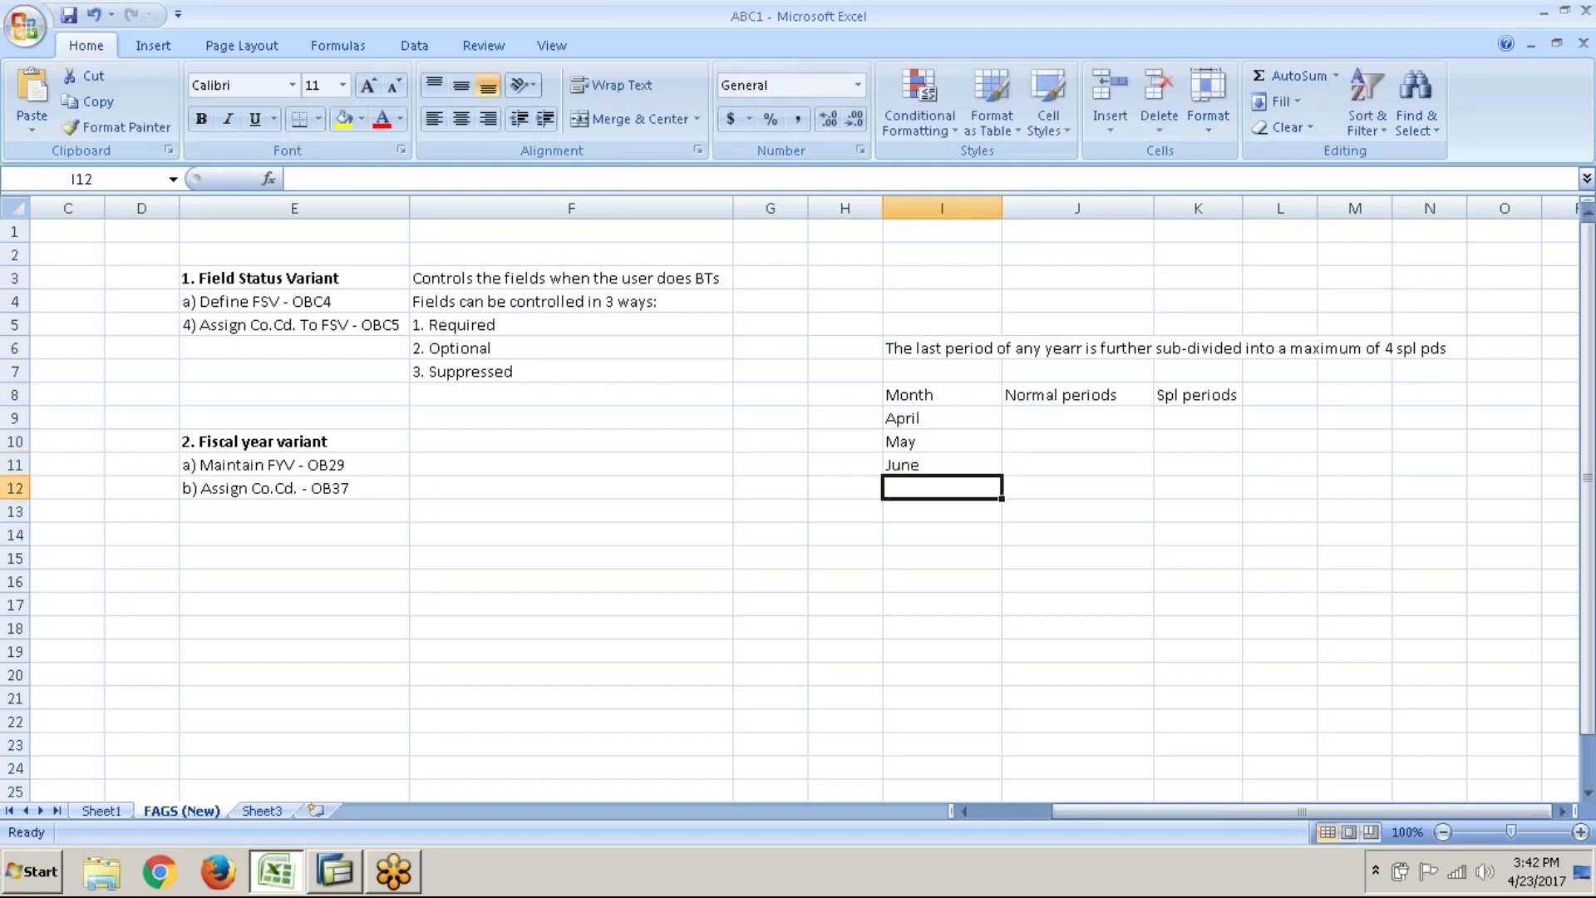
pyautogui.write('July')
pyautogui.press('Return')
pyautogui.write('August')
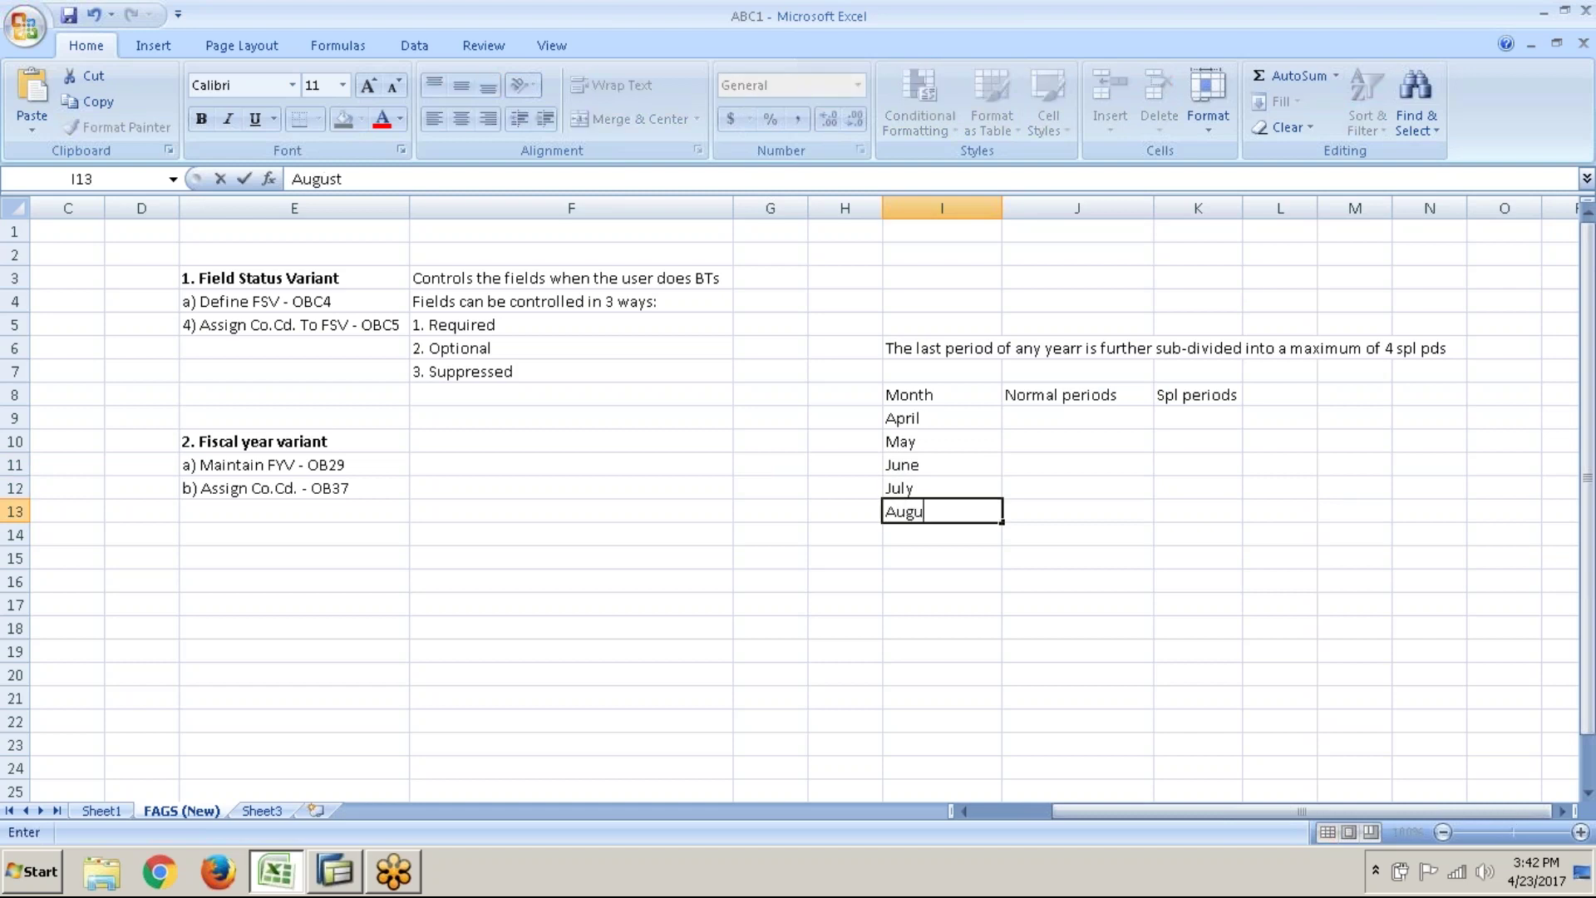
pyautogui.press('Return')
pyautogui.write('September')
pyautogui.press('Return')
# - Continue the Month column with October through March in cells I15 to I20
pyautogui.write('O')
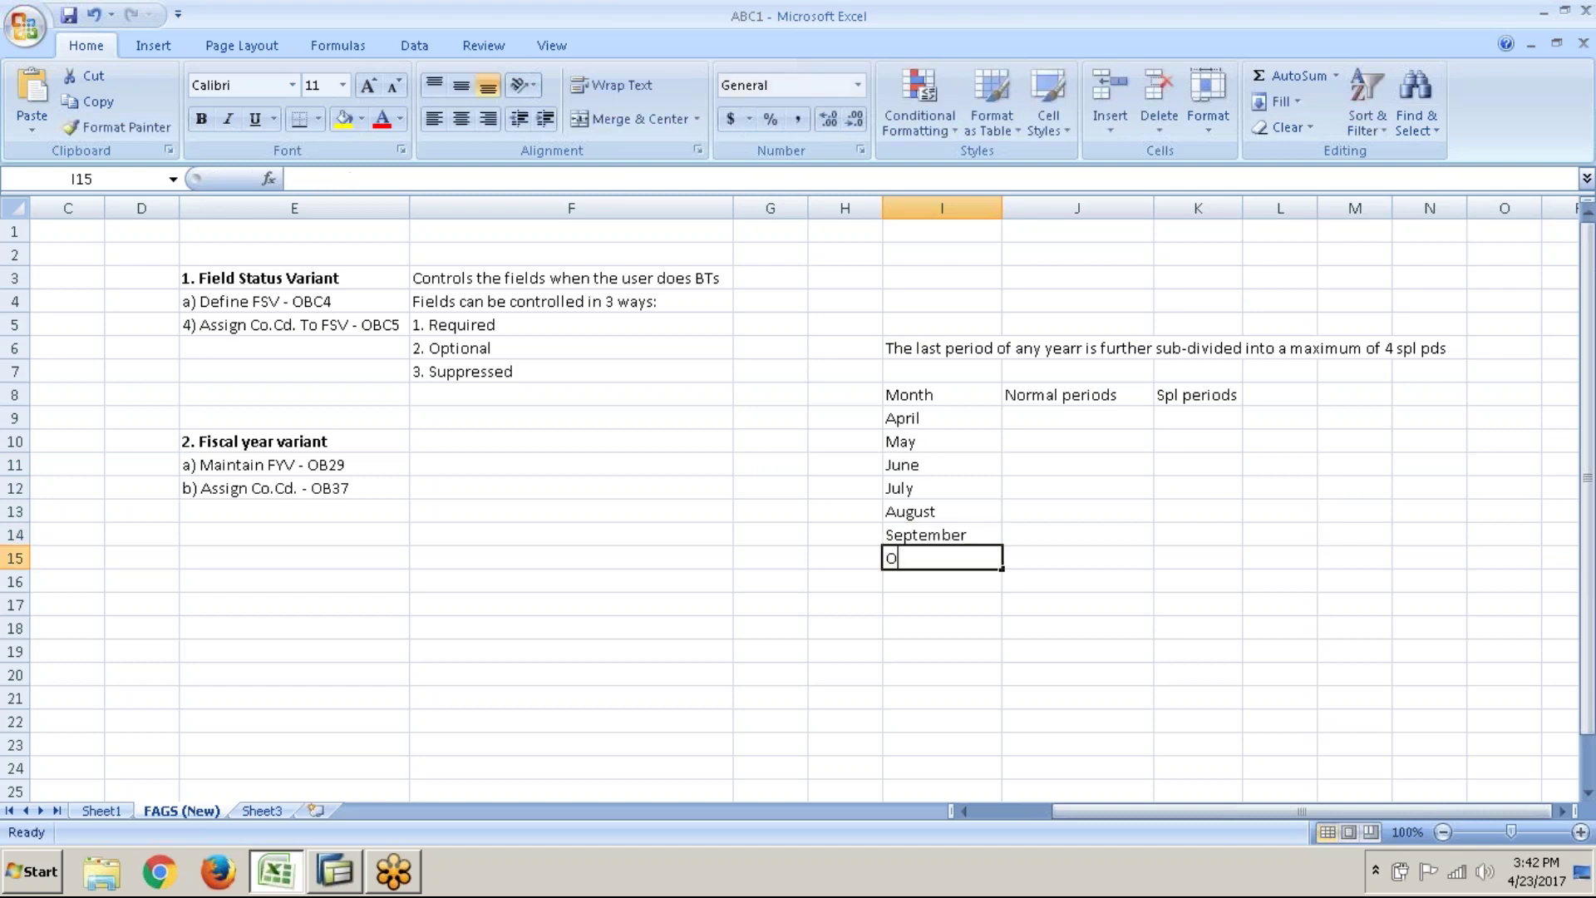
pyautogui.write('ctober')
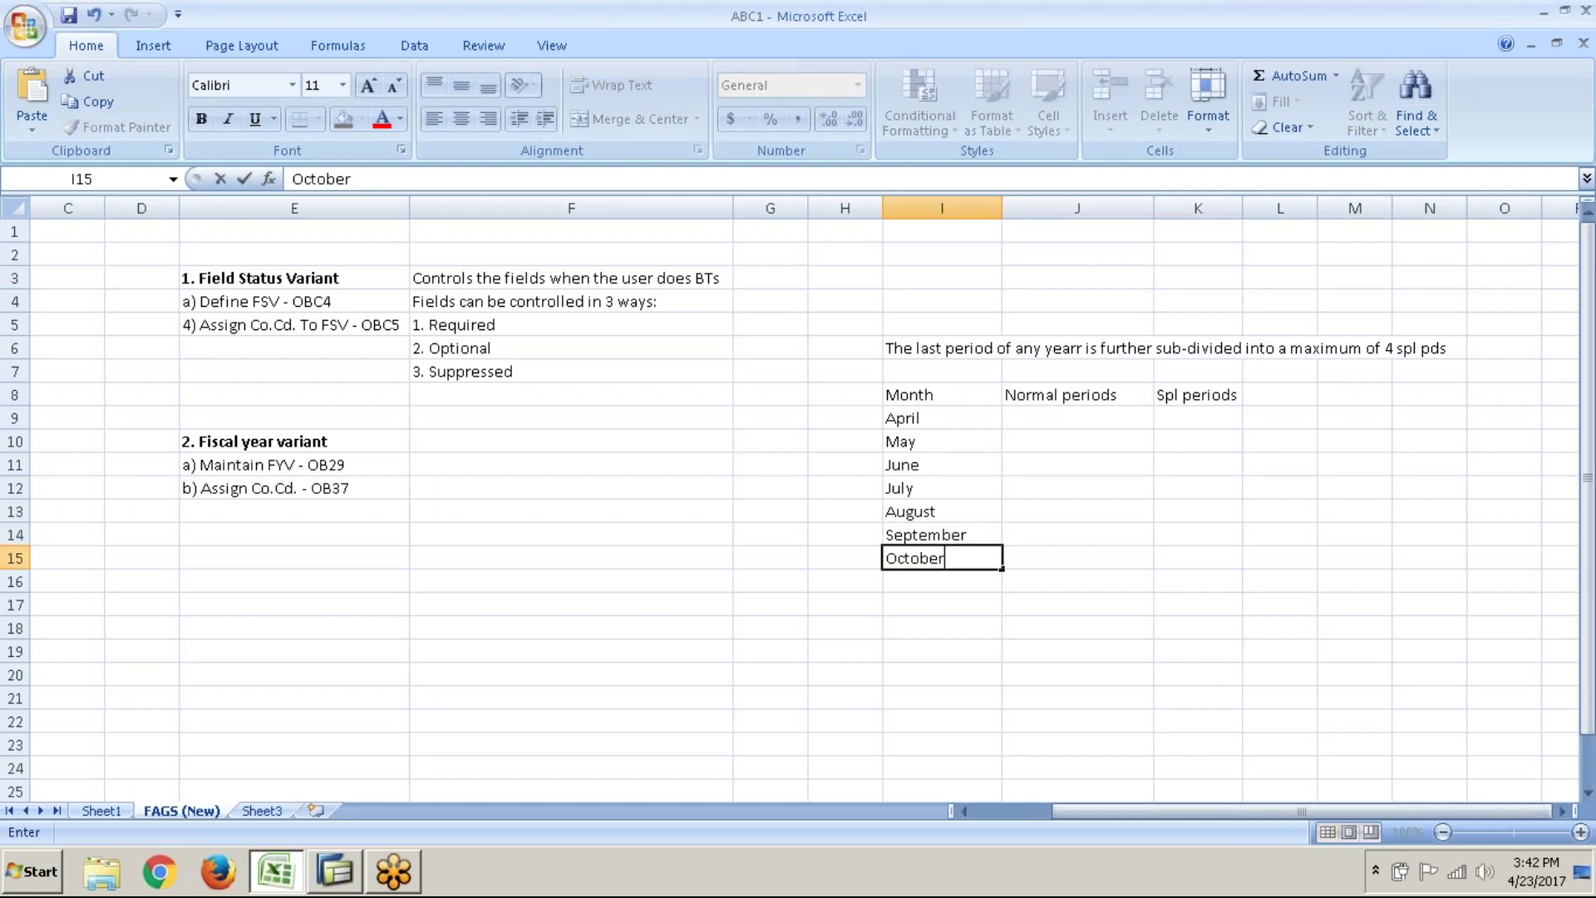
pyautogui.press('Return')
pyautogui.write('November')
pyautogui.press('Return')
pyautogui.write('December')
pyautogui.press('Return')
pyautogui.write('Ja')
pyautogui.write('uary')
pyautogui.press('Return')
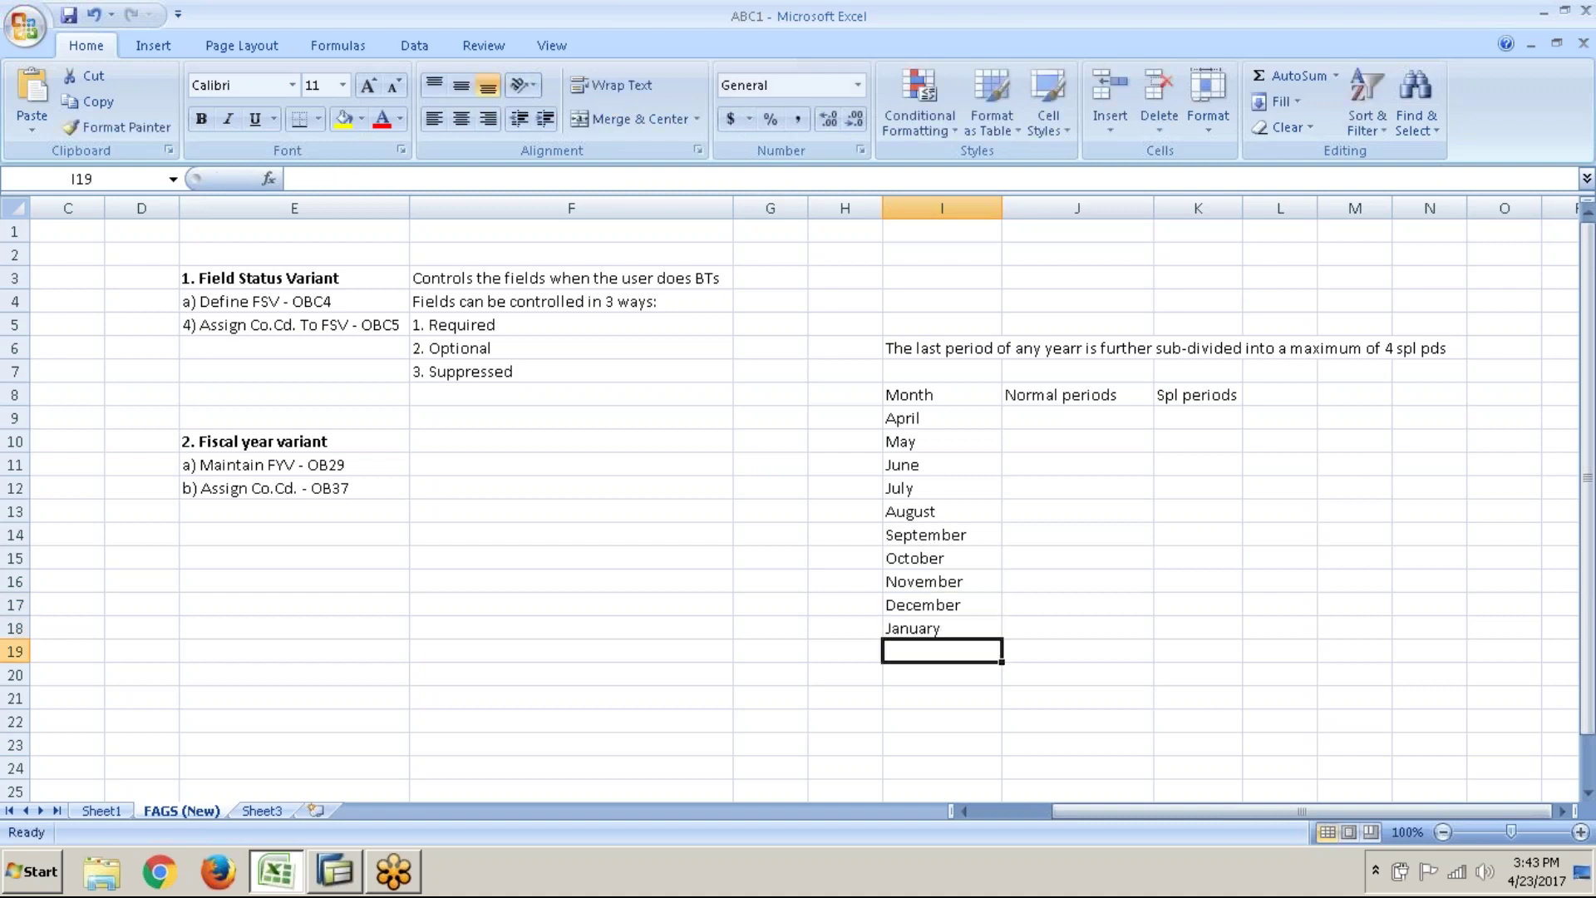
pyautogui.write('Februa')
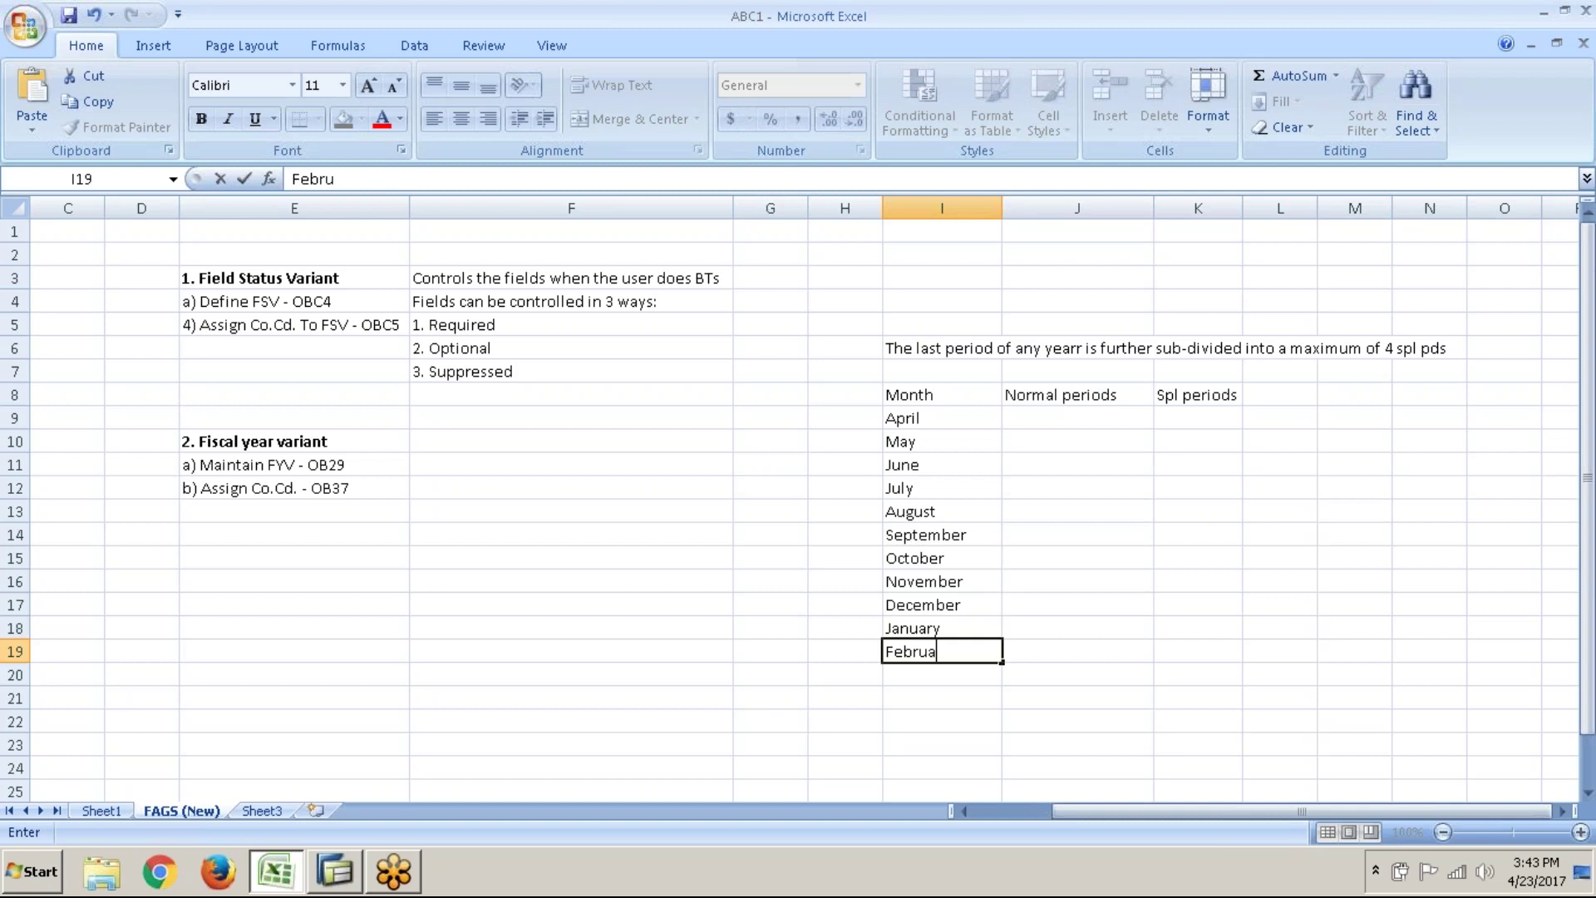
pyautogui.write('ry')
pyautogui.press('Return')
pyautogui.write('March')
pyautogui.press('Return')
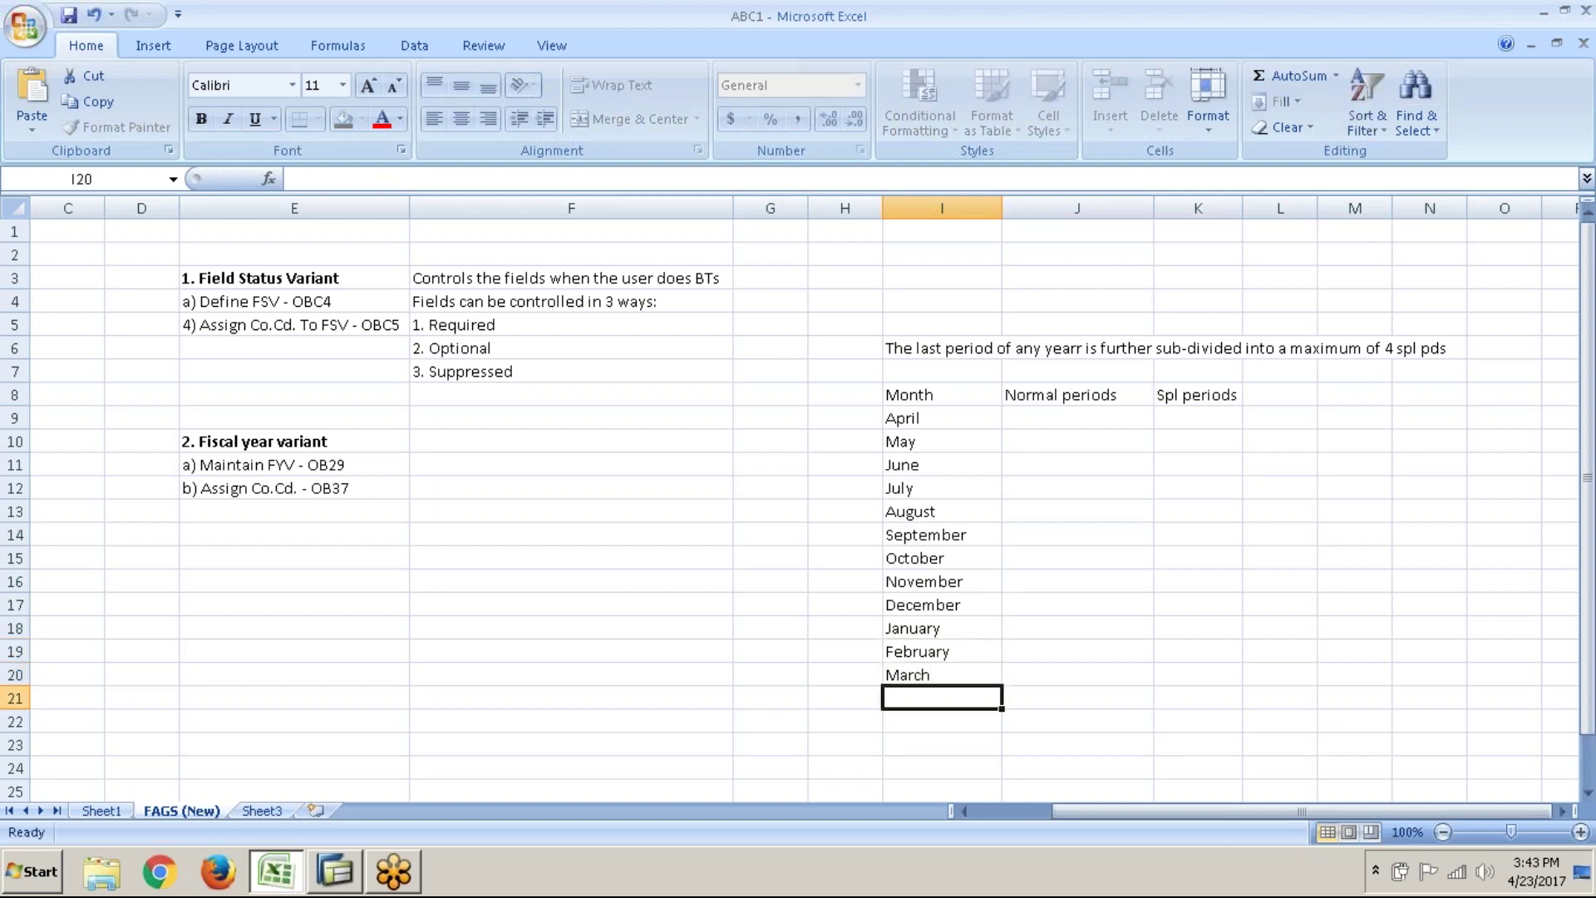
# - Enter normal periods 1, 2 and 3 for April, May and June in cells J9 to J11
pyautogui.click(1032, 413)
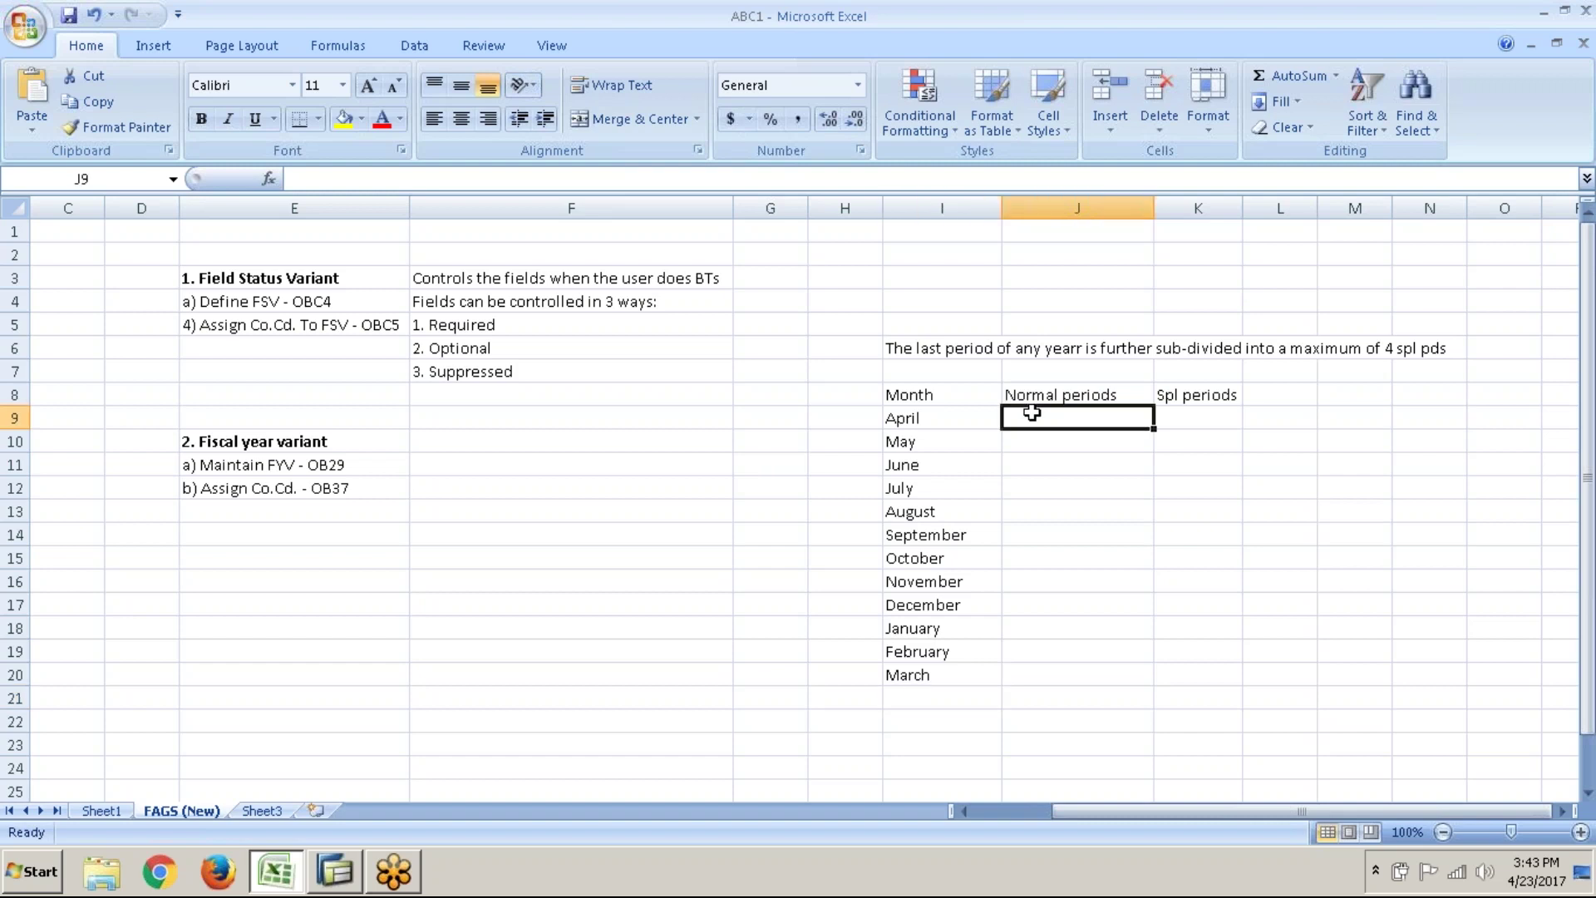
pyautogui.write('1')
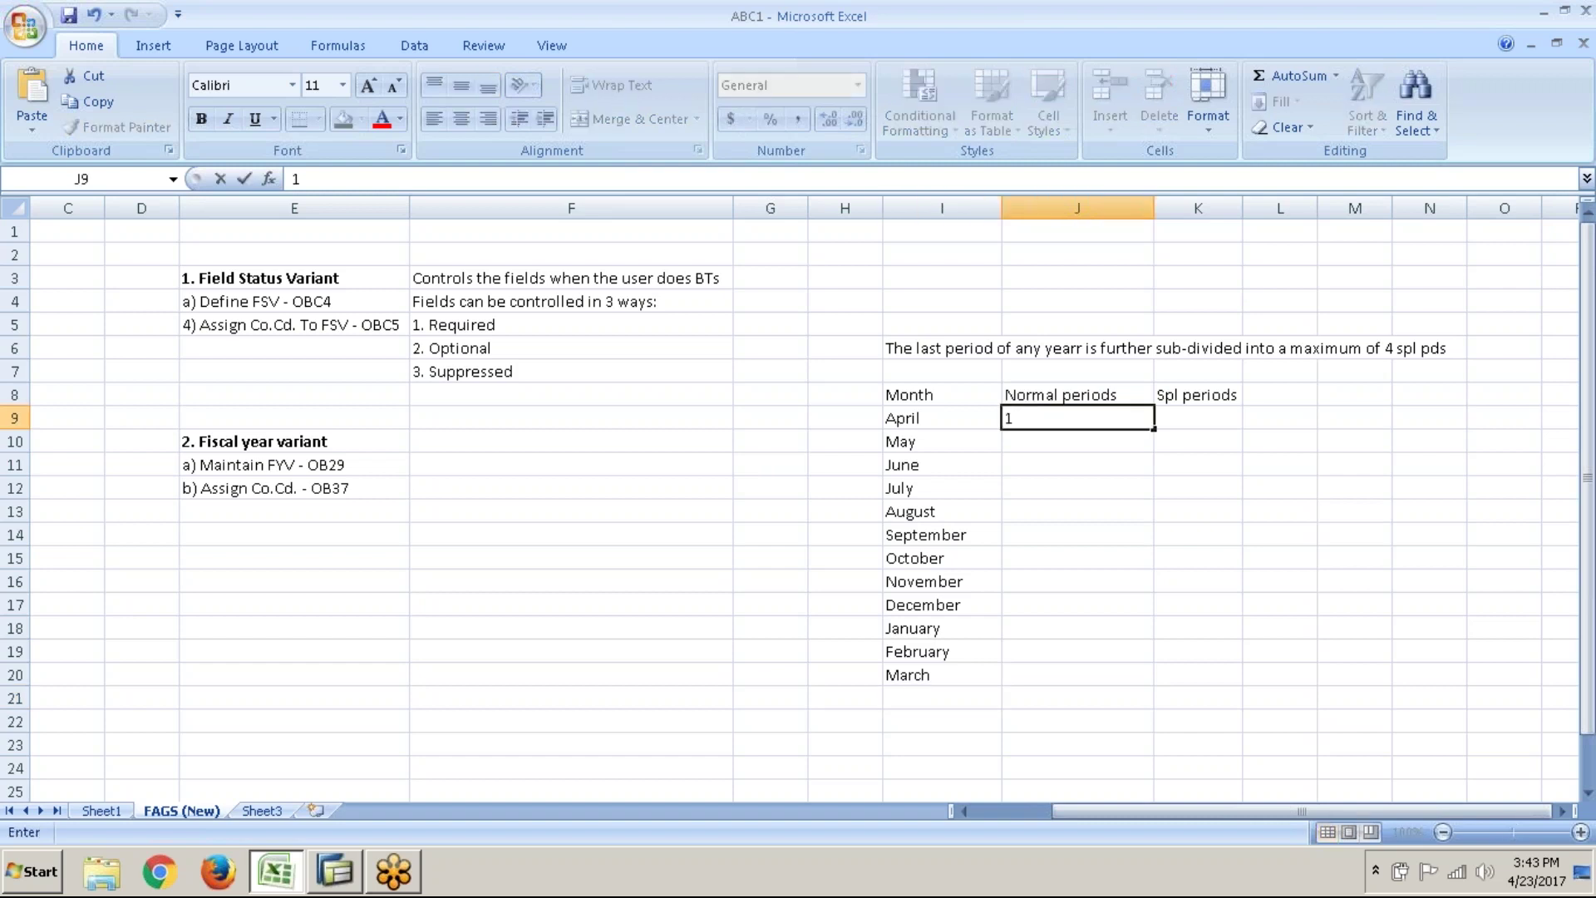
pyautogui.press('Return')
pyautogui.write('2')
pyautogui.press('Return')
pyautogui.write('3')
pyautogui.press('Return')
pyautogui.write('4')
pyautogui.press('Return')
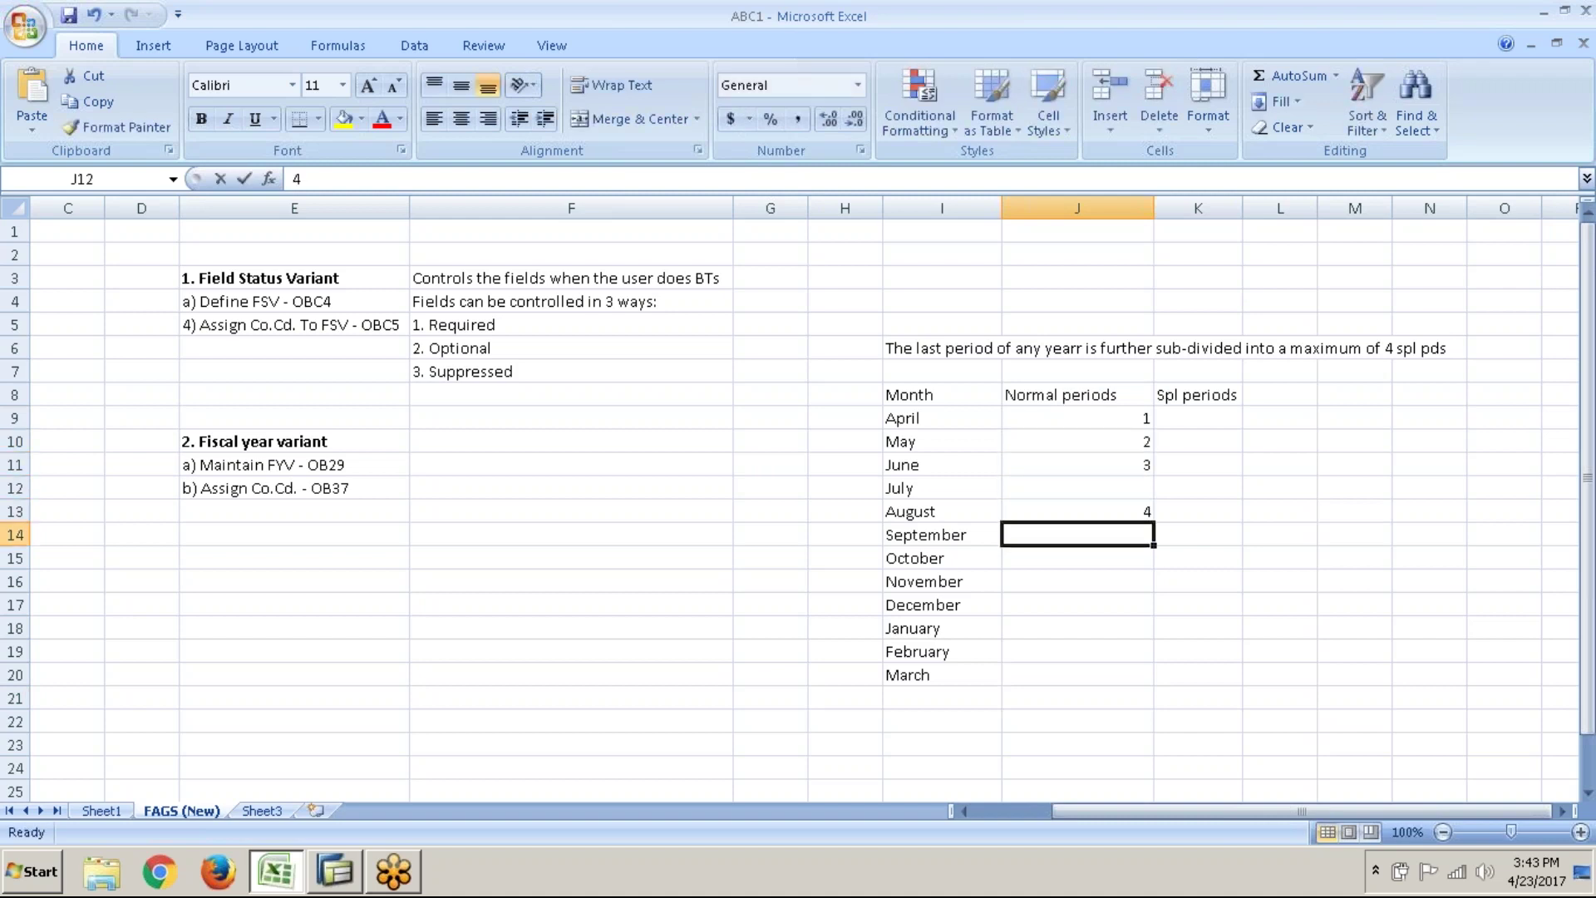
pyautogui.write('5')
pyautogui.press('Return')
pyautogui.press('Return')
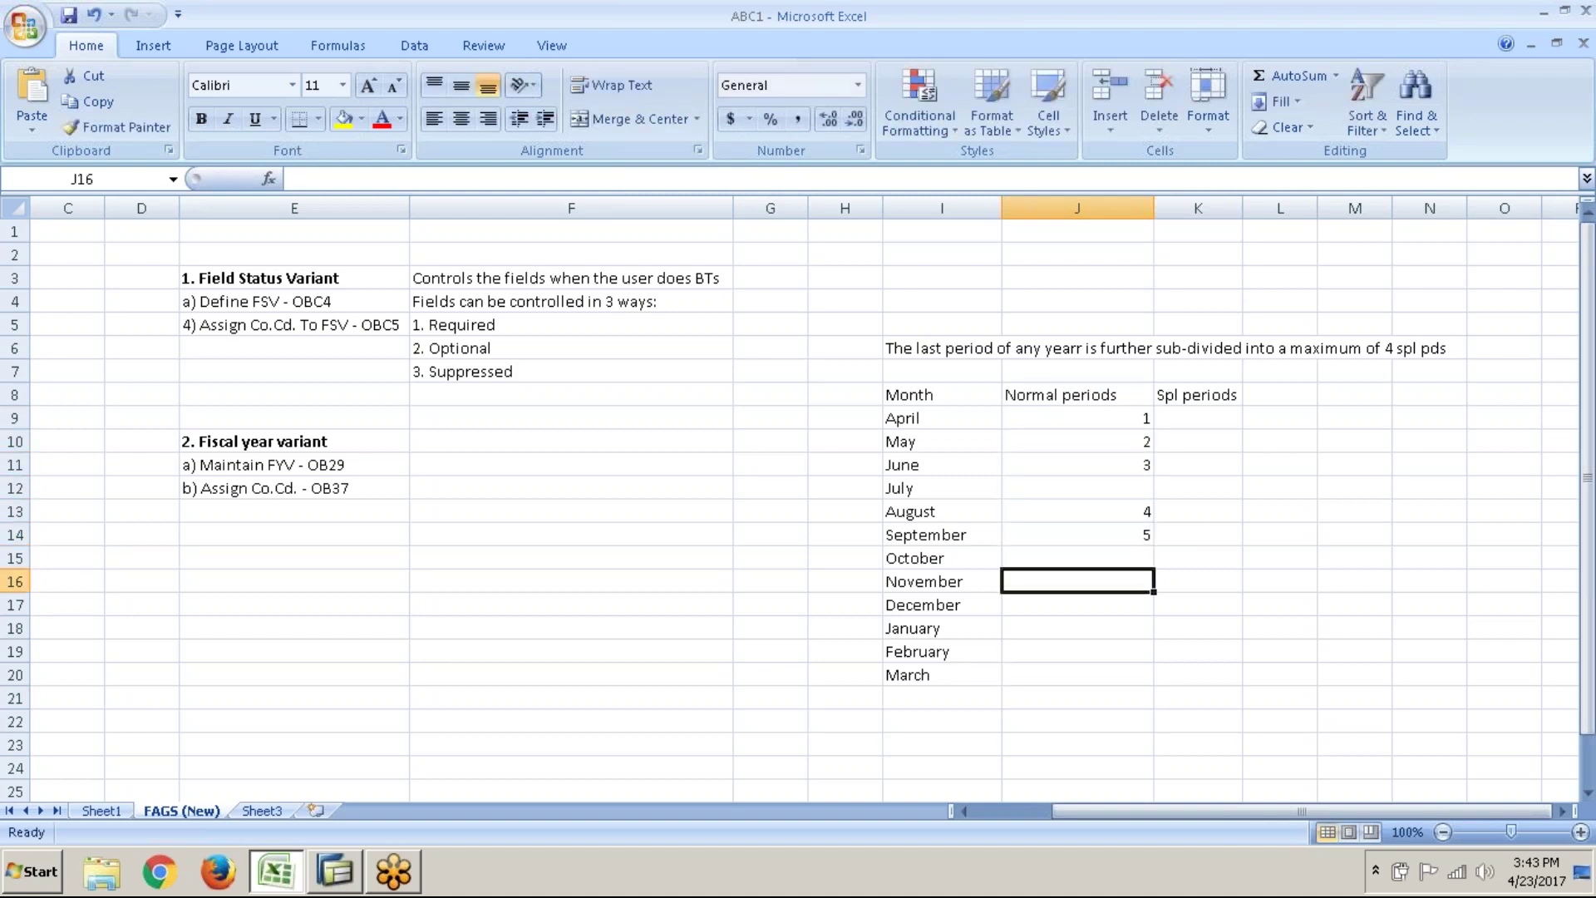
pyautogui.press('Up')
pyautogui.press('Up')
pyautogui.press('Up')
pyautogui.press('Up')
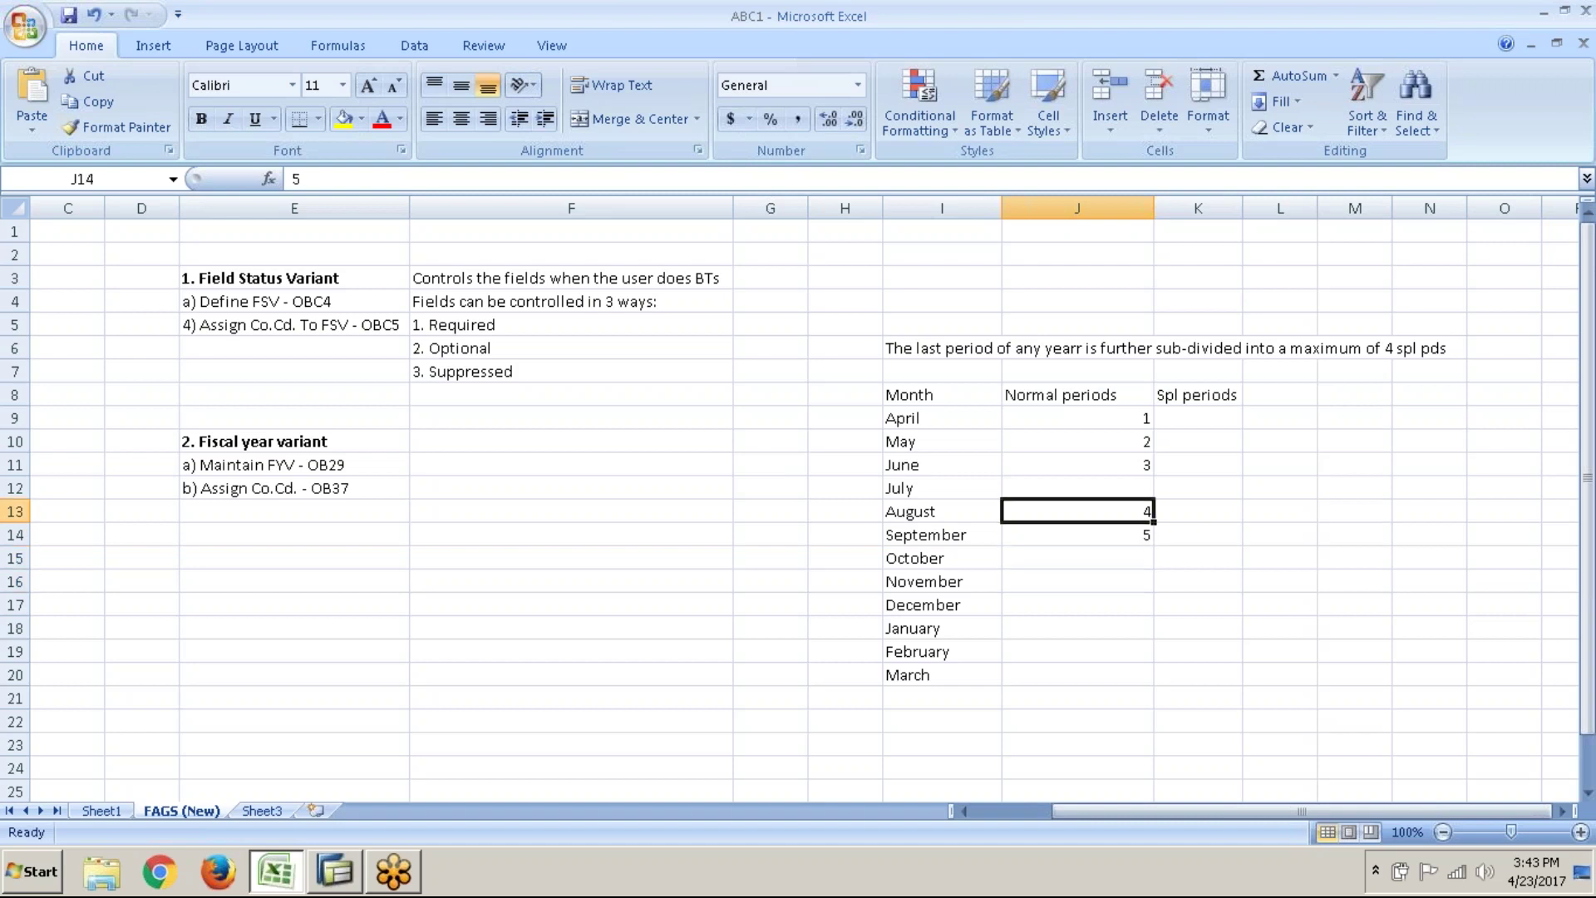
# - Enter normal periods 4 through 12 for July through March in cells J12 to J20
pyautogui.write('4')
pyautogui.press('Return')
pyautogui.write('5')
pyautogui.press('Return')
pyautogui.write('6')
pyautogui.press('Return')
pyautogui.write('7')
pyautogui.press('Return')
pyautogui.write('8')
pyautogui.press('Return')
pyautogui.write('9')
pyautogui.press('Return')
pyautogui.write('10')
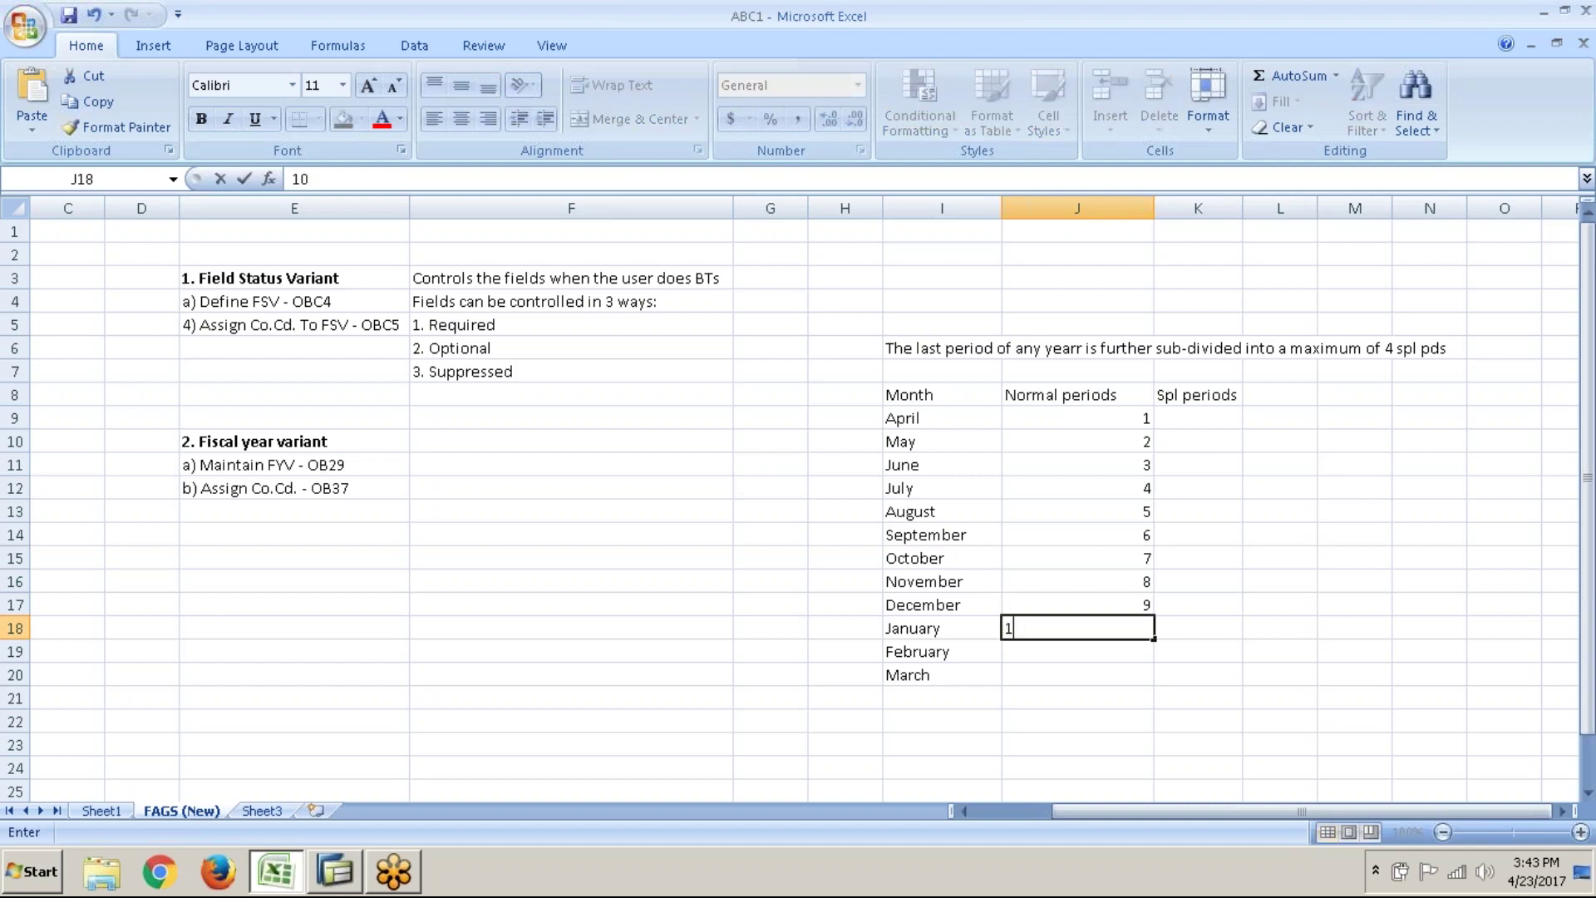
pyautogui.press('Return')
pyautogui.write('11')
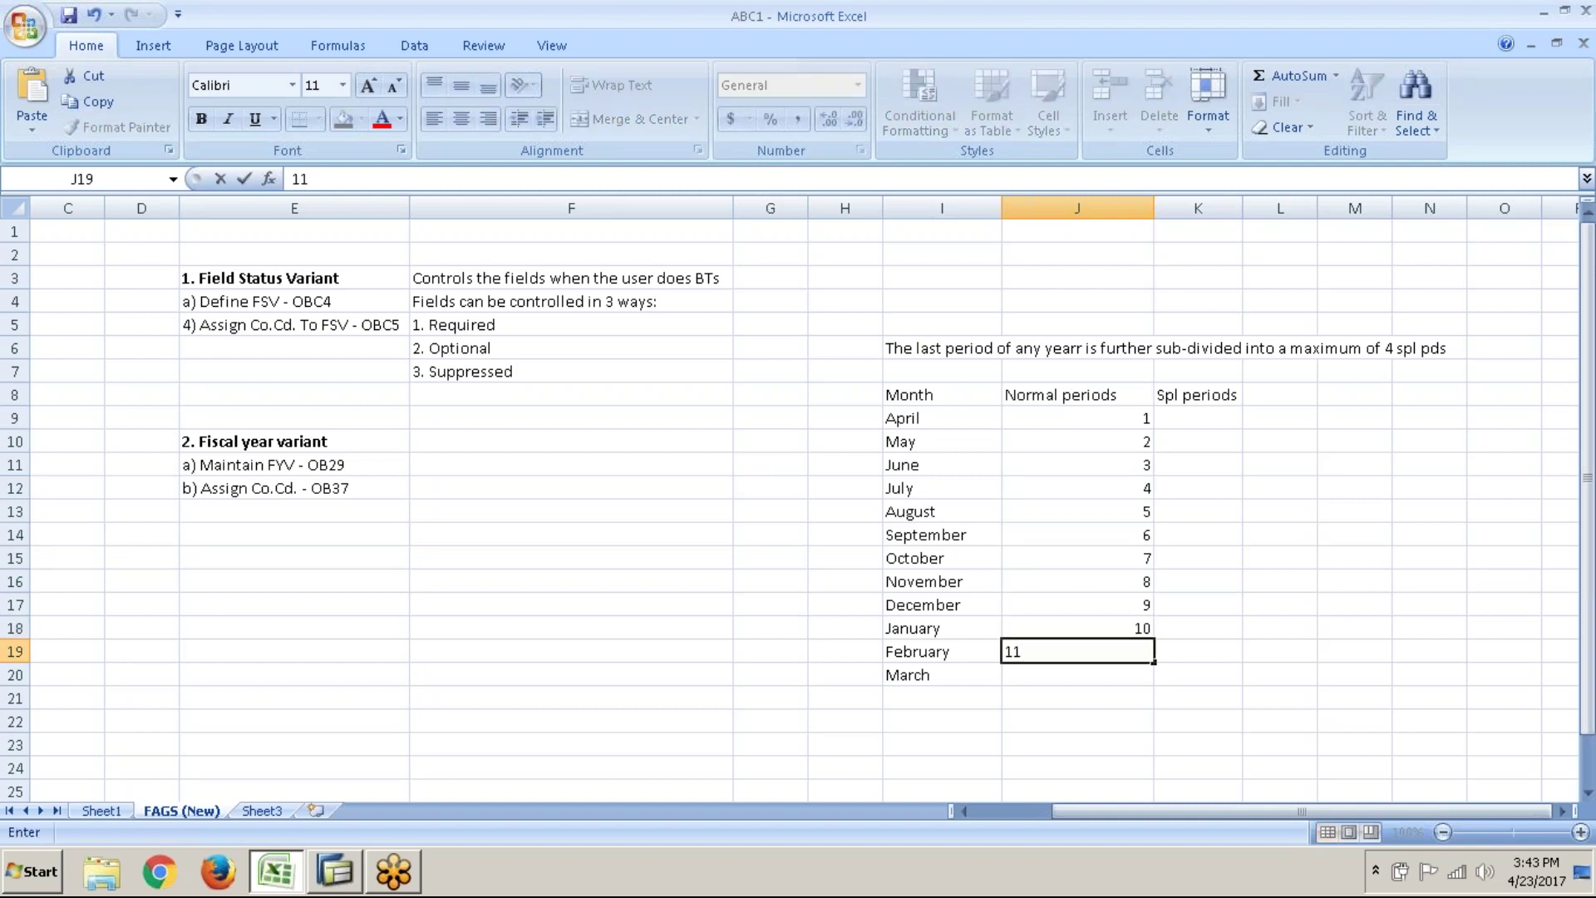
pyautogui.press('Return')
pyautogui.write('12')
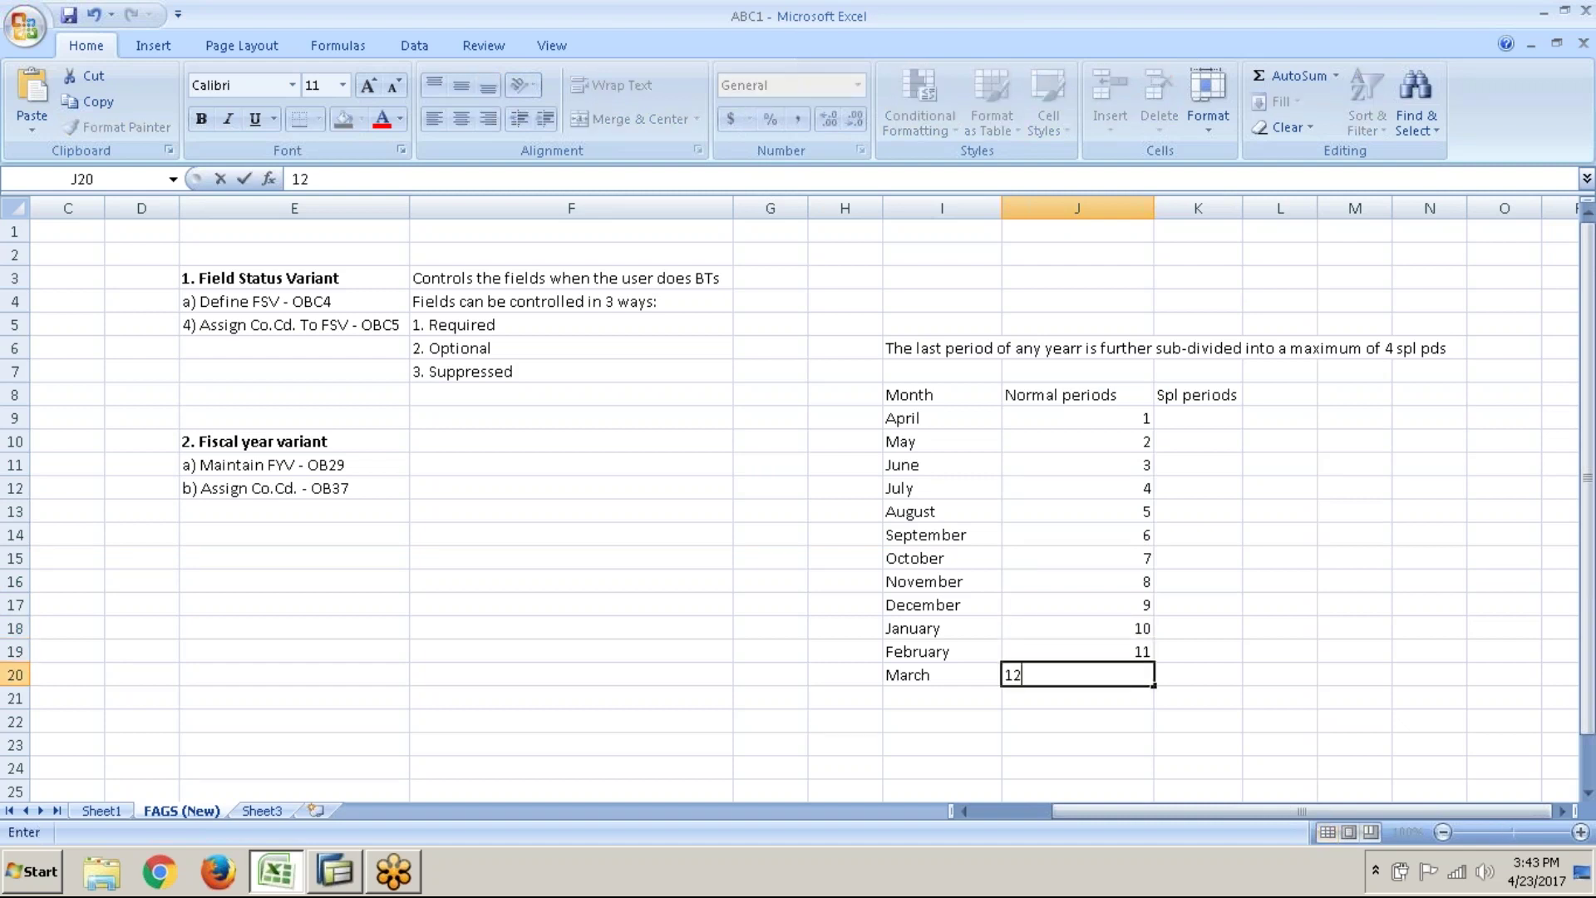
pyautogui.press('Return')
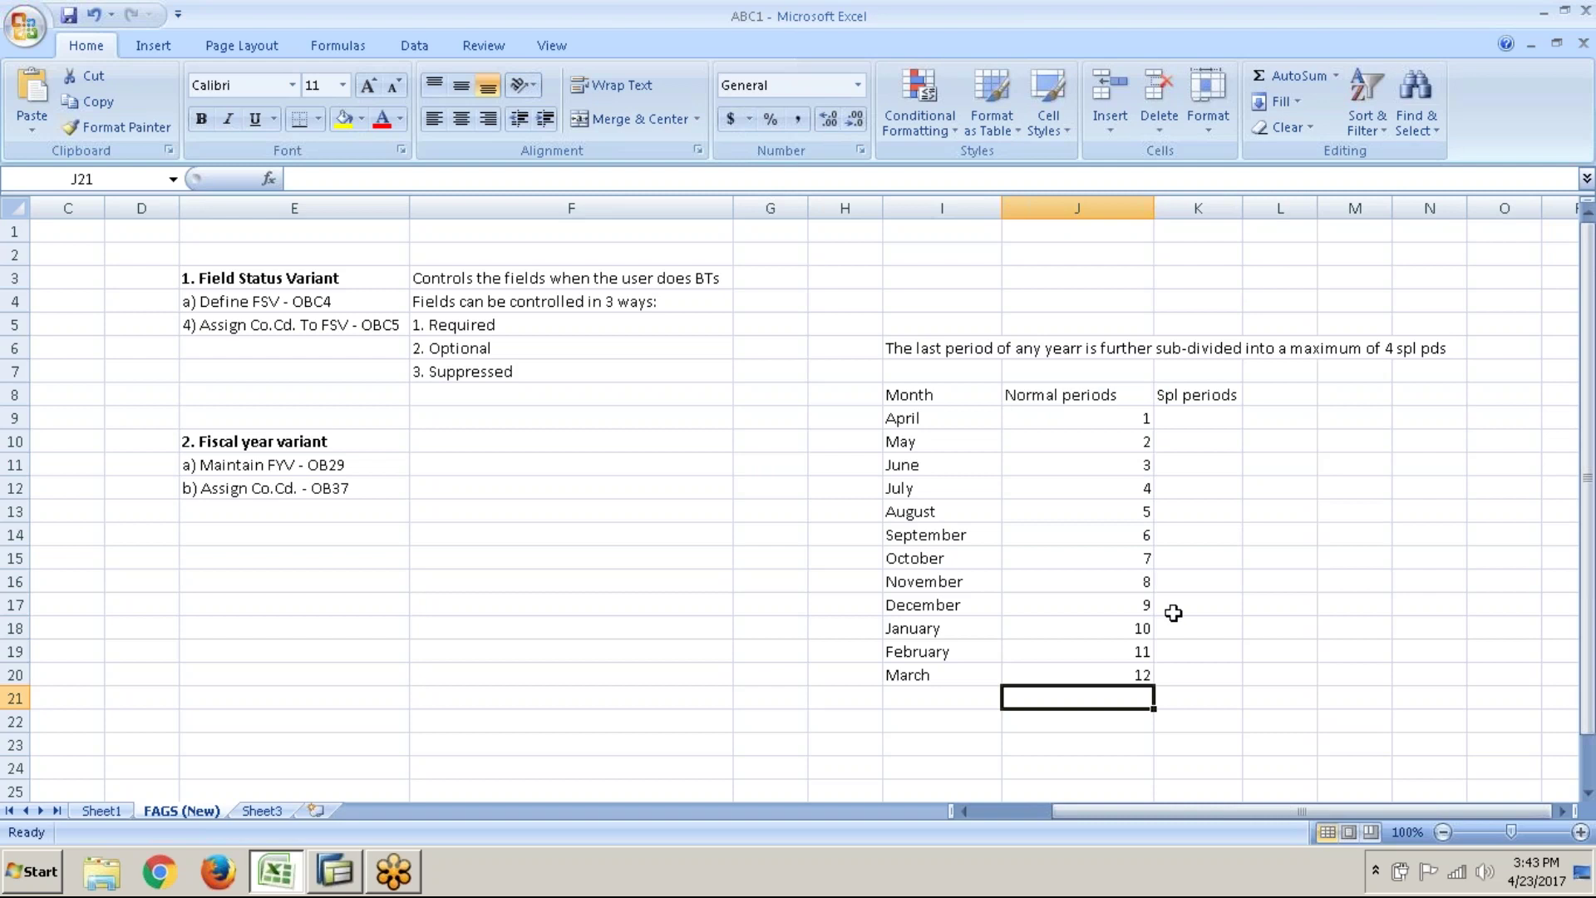
# - Correct the spelling of "yearr" to "year" in the note in cell I6
pyautogui.scroll(-3, 1173, 613)
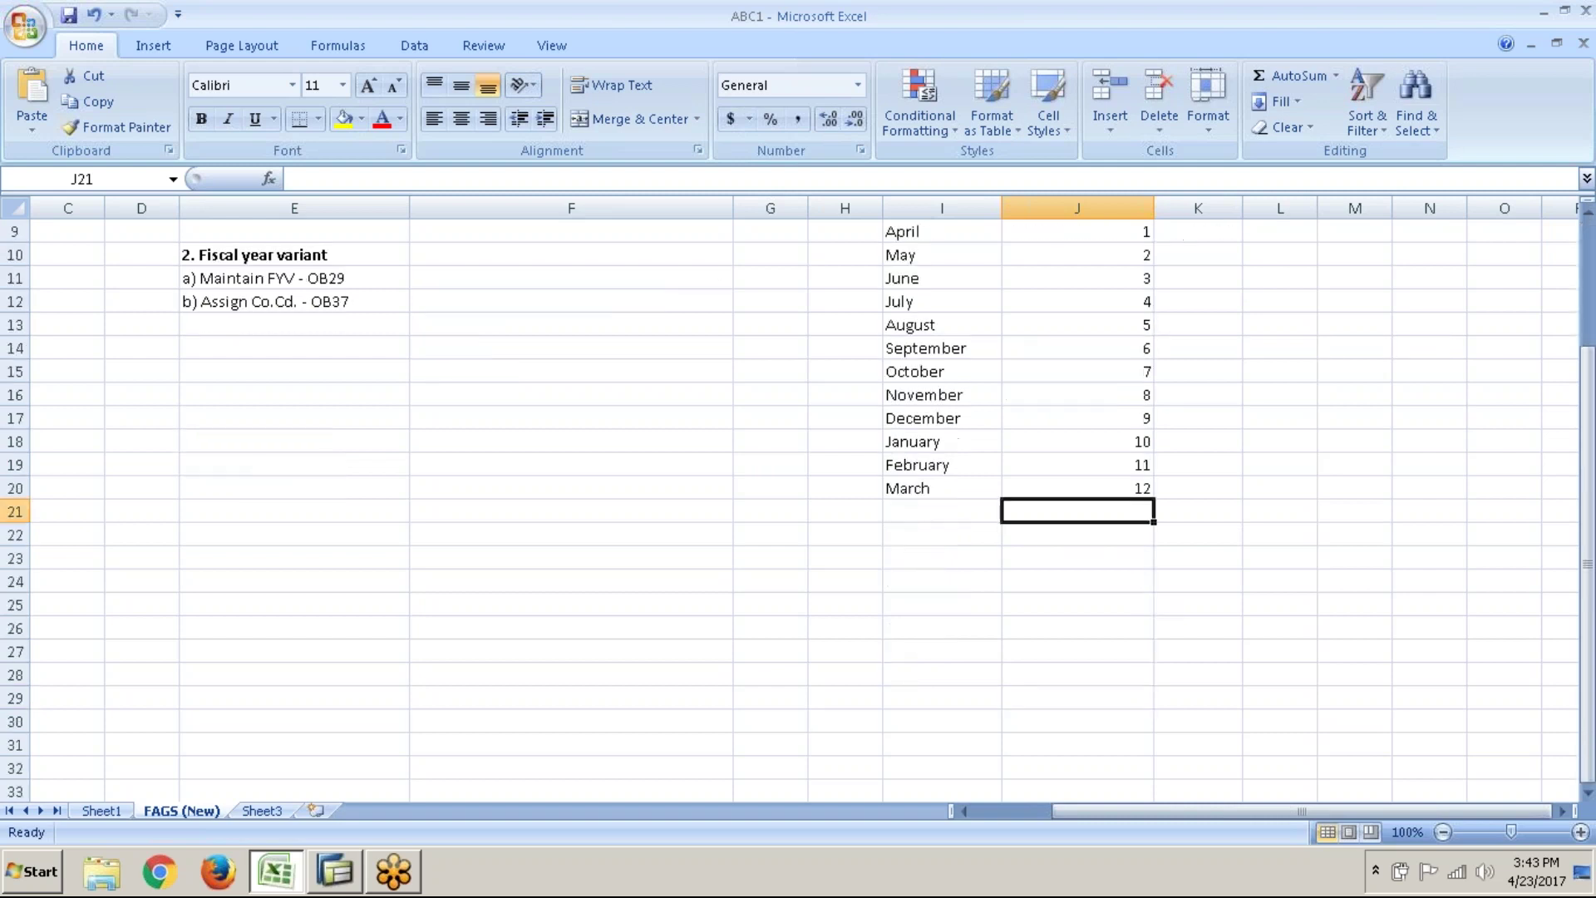
pyautogui.scroll(3, 1173, 613)
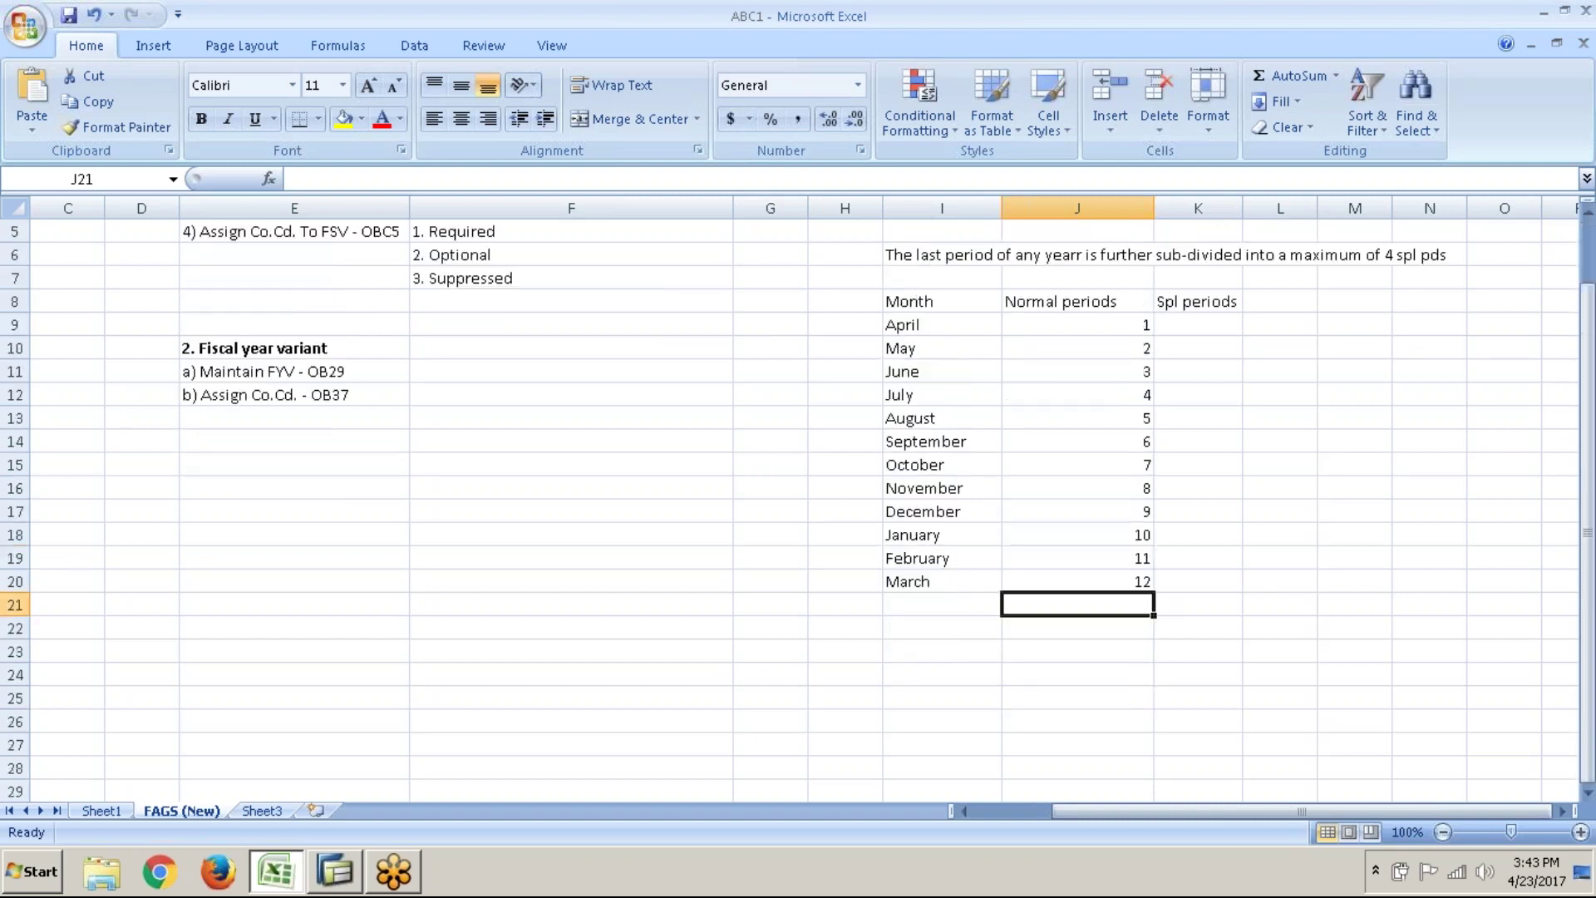
pyautogui.click(1179, 672)
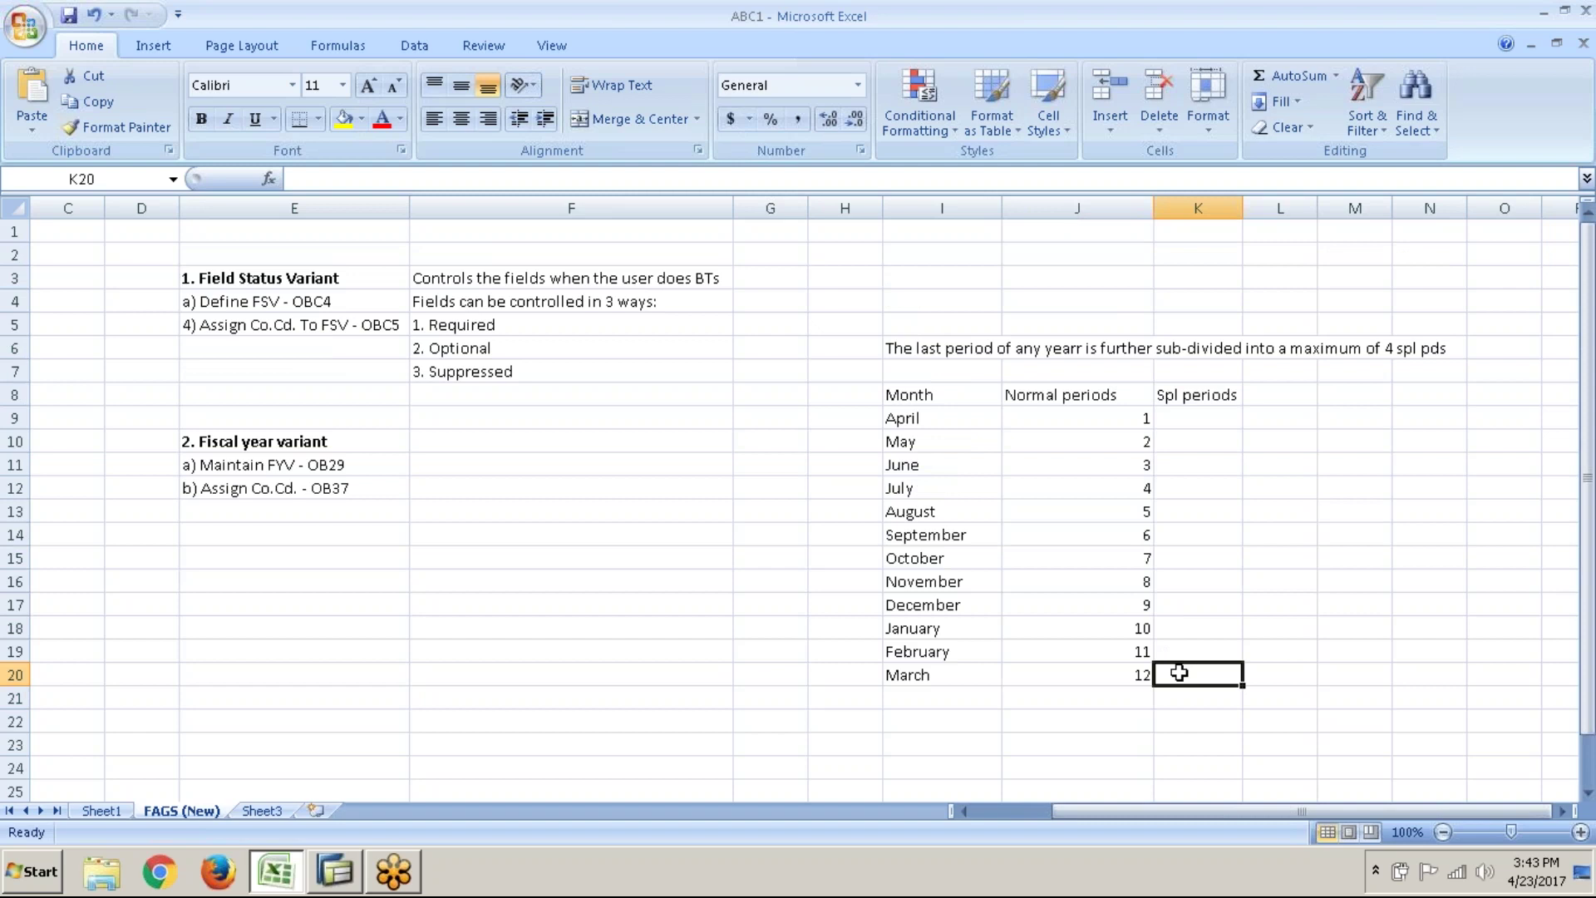
pyautogui.click(973, 348)
pyautogui.click(487, 187)
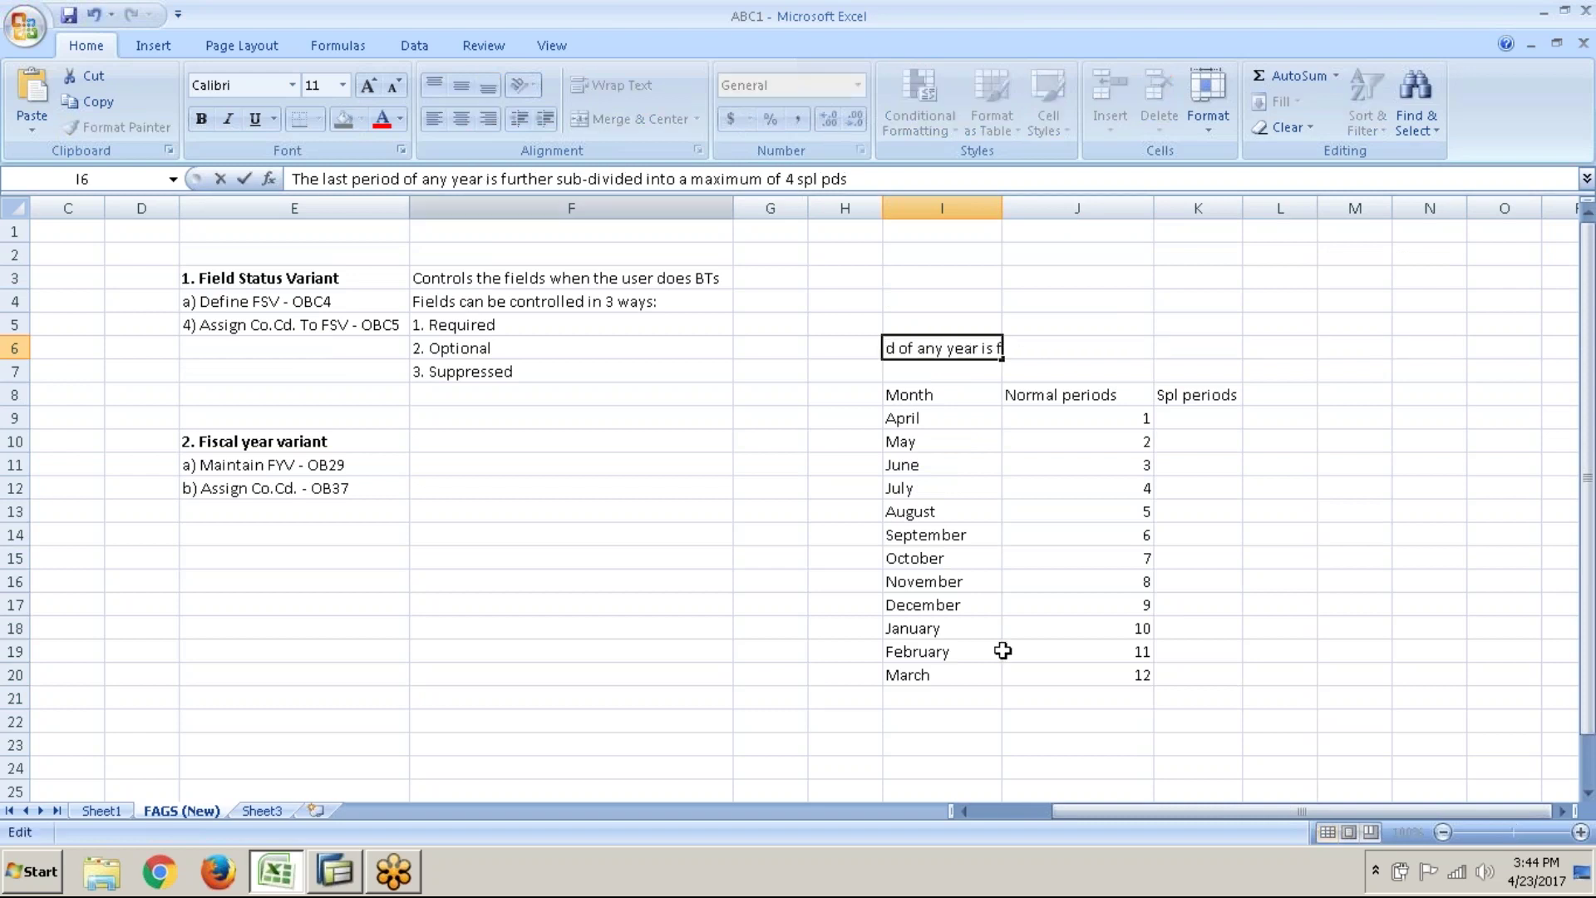
# - Repeat normal period 12 below March in cells J21 to J23
pyautogui.click(1141, 691)
pyautogui.write('12')
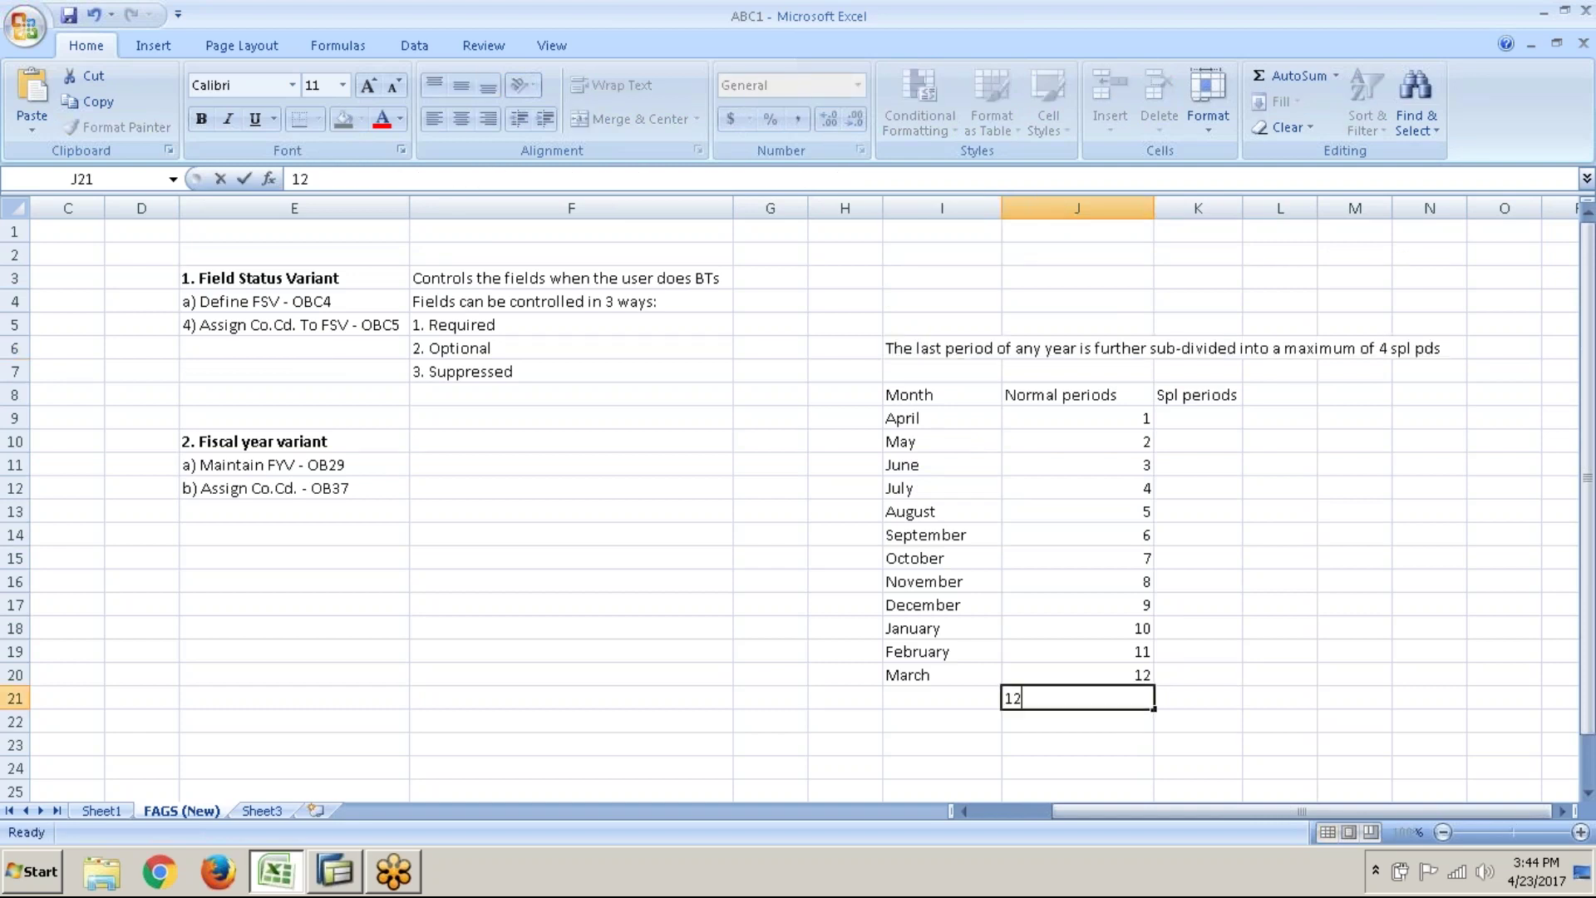
pyautogui.press('Return')
pyautogui.write('12')
pyautogui.press('Return')
pyautogui.write('12')
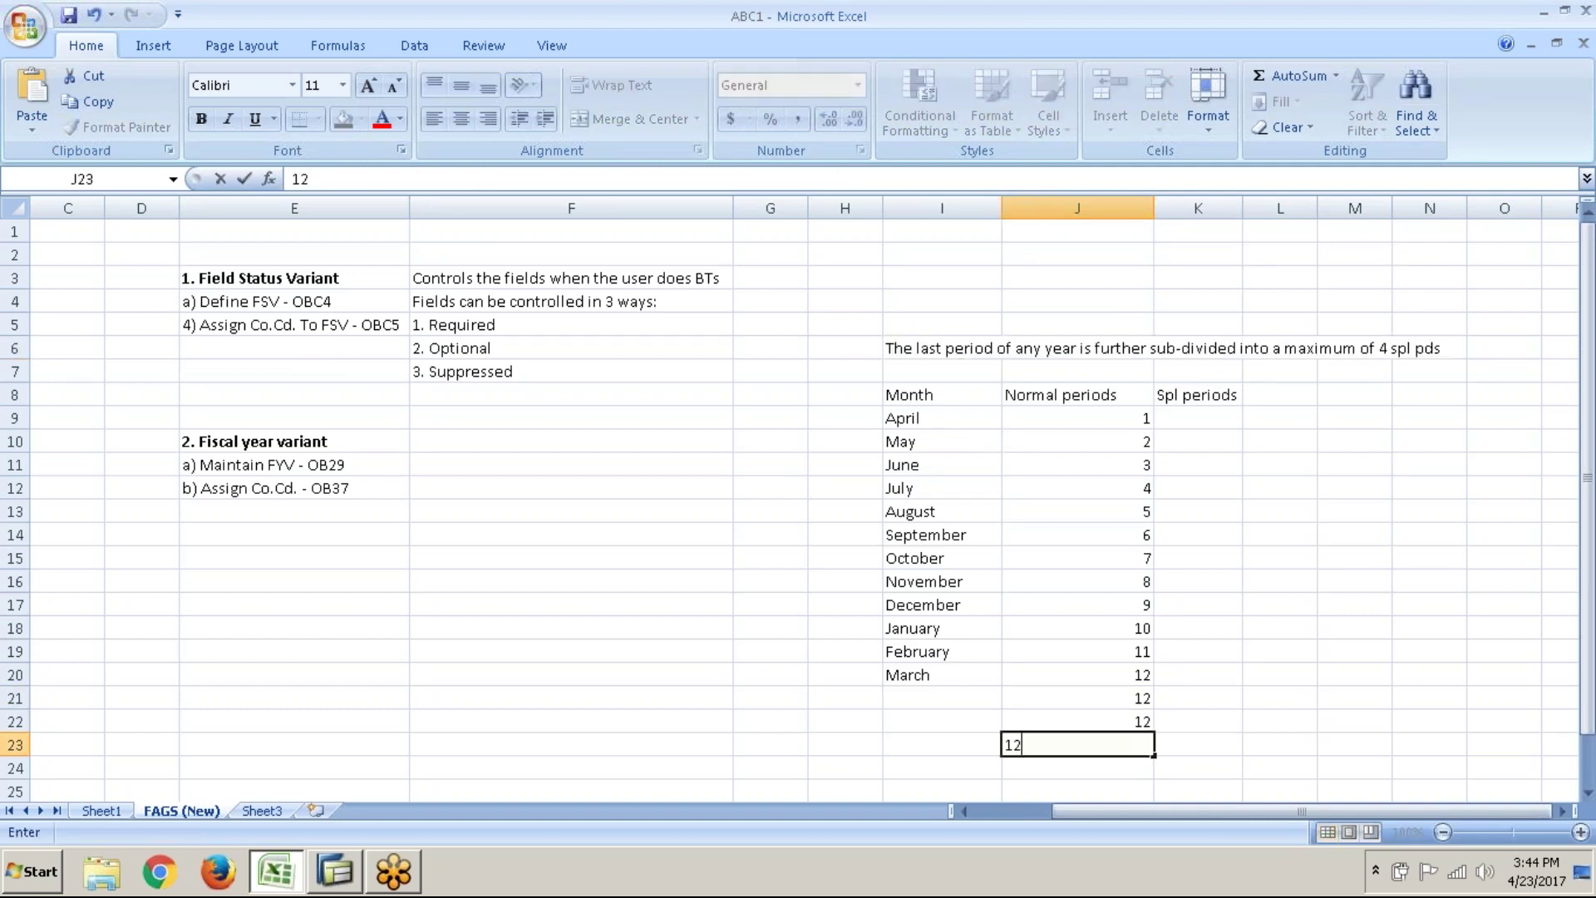
pyautogui.click(1165, 695)
# - Enter special periods 13, 14, 15 and 16 in cells K20 to K23
pyautogui.click(1178, 675)
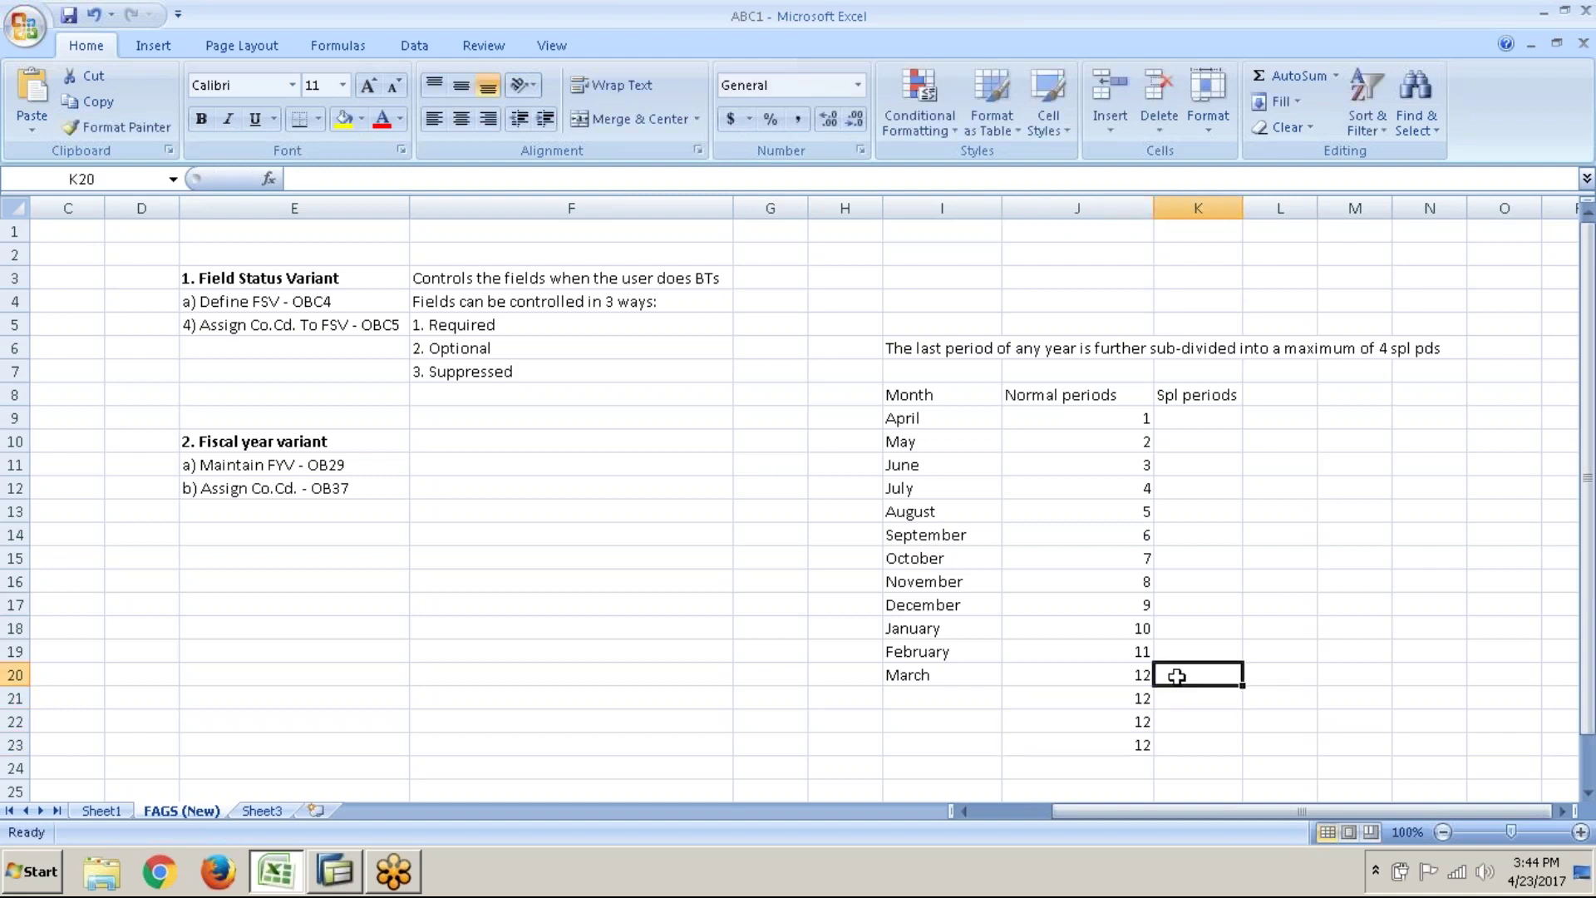
pyautogui.write('13')
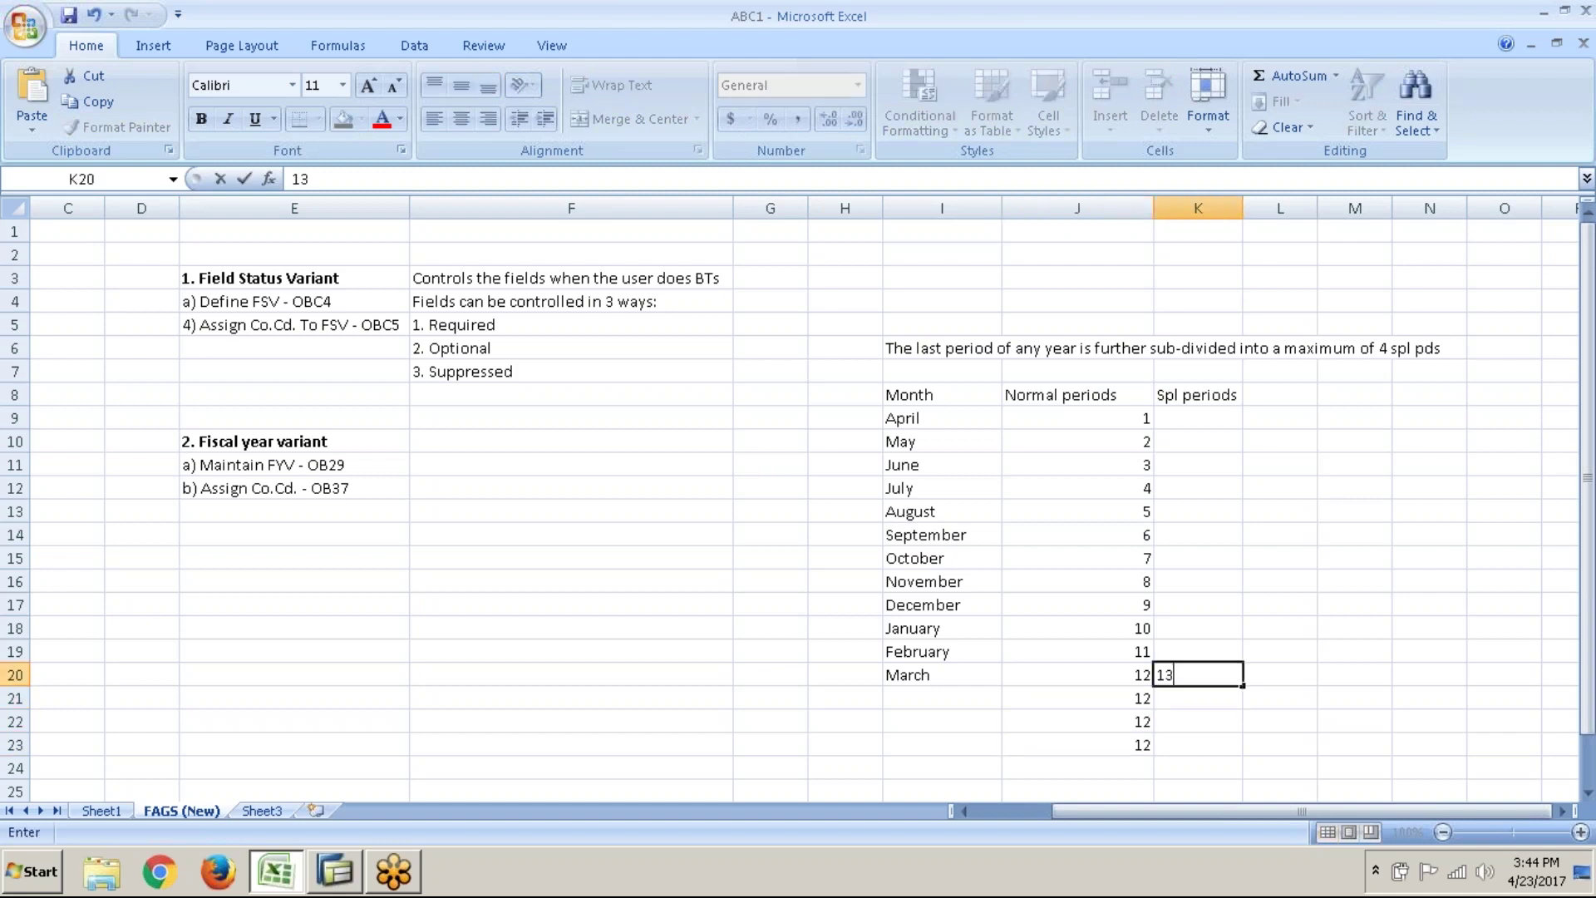
pyautogui.press('Return')
pyautogui.write('14')
pyautogui.press('Return')
pyautogui.write('15')
pyautogui.press('Return')
pyautogui.write('16')
pyautogui.press('Return')
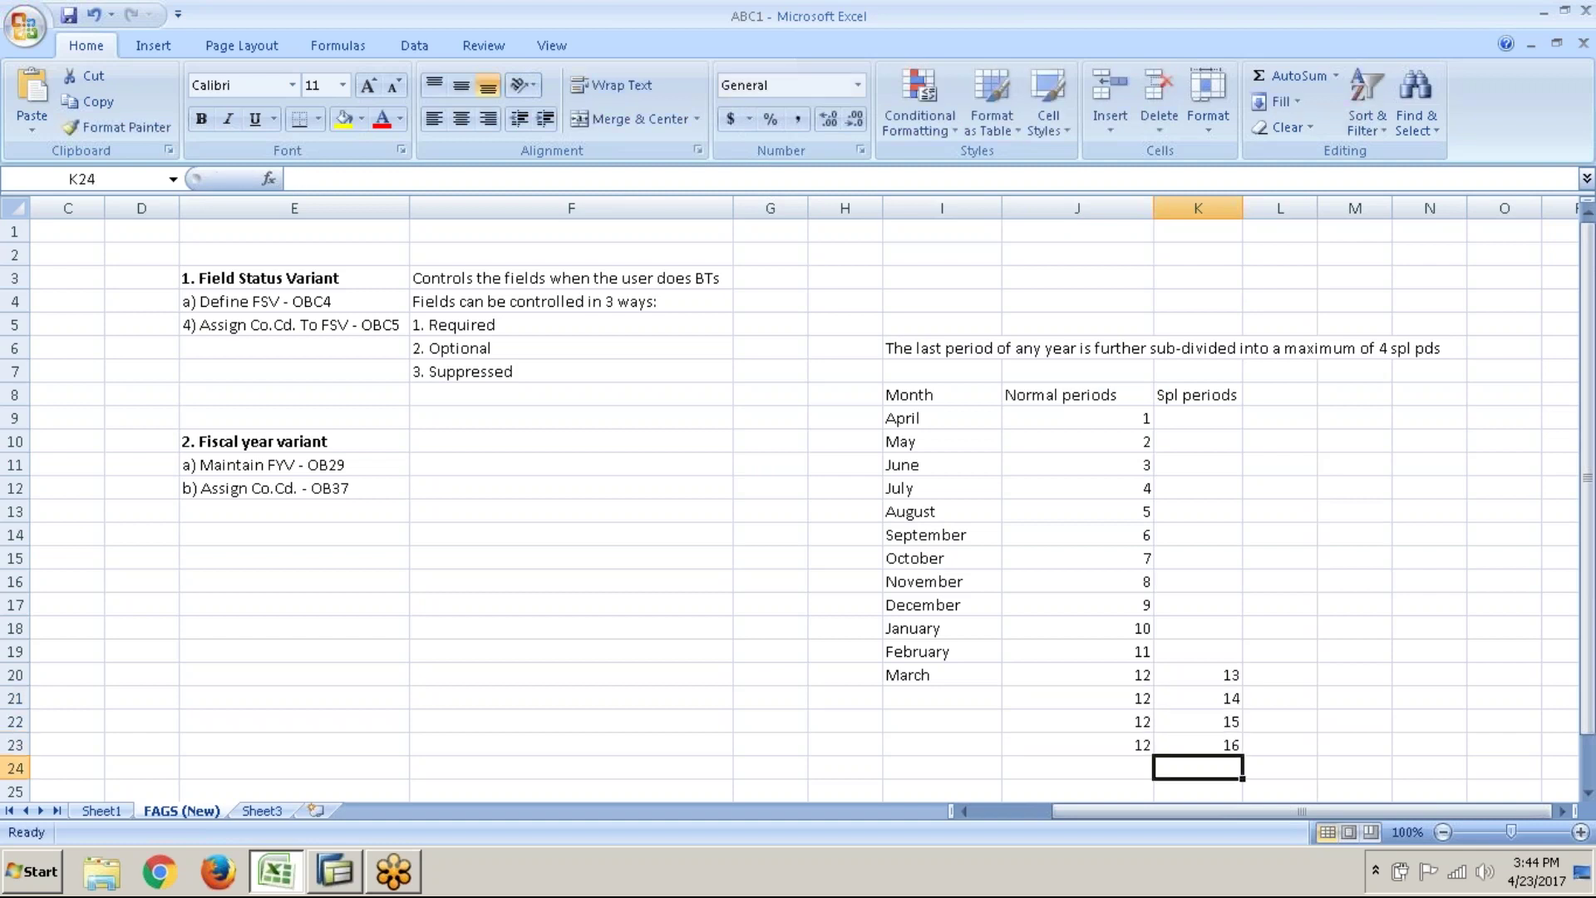
# - Review the normal periods for April to March and the special periods attached to the last month
pyautogui.moveTo(1150, 675); pyautogui.dragTo(1160, 737)
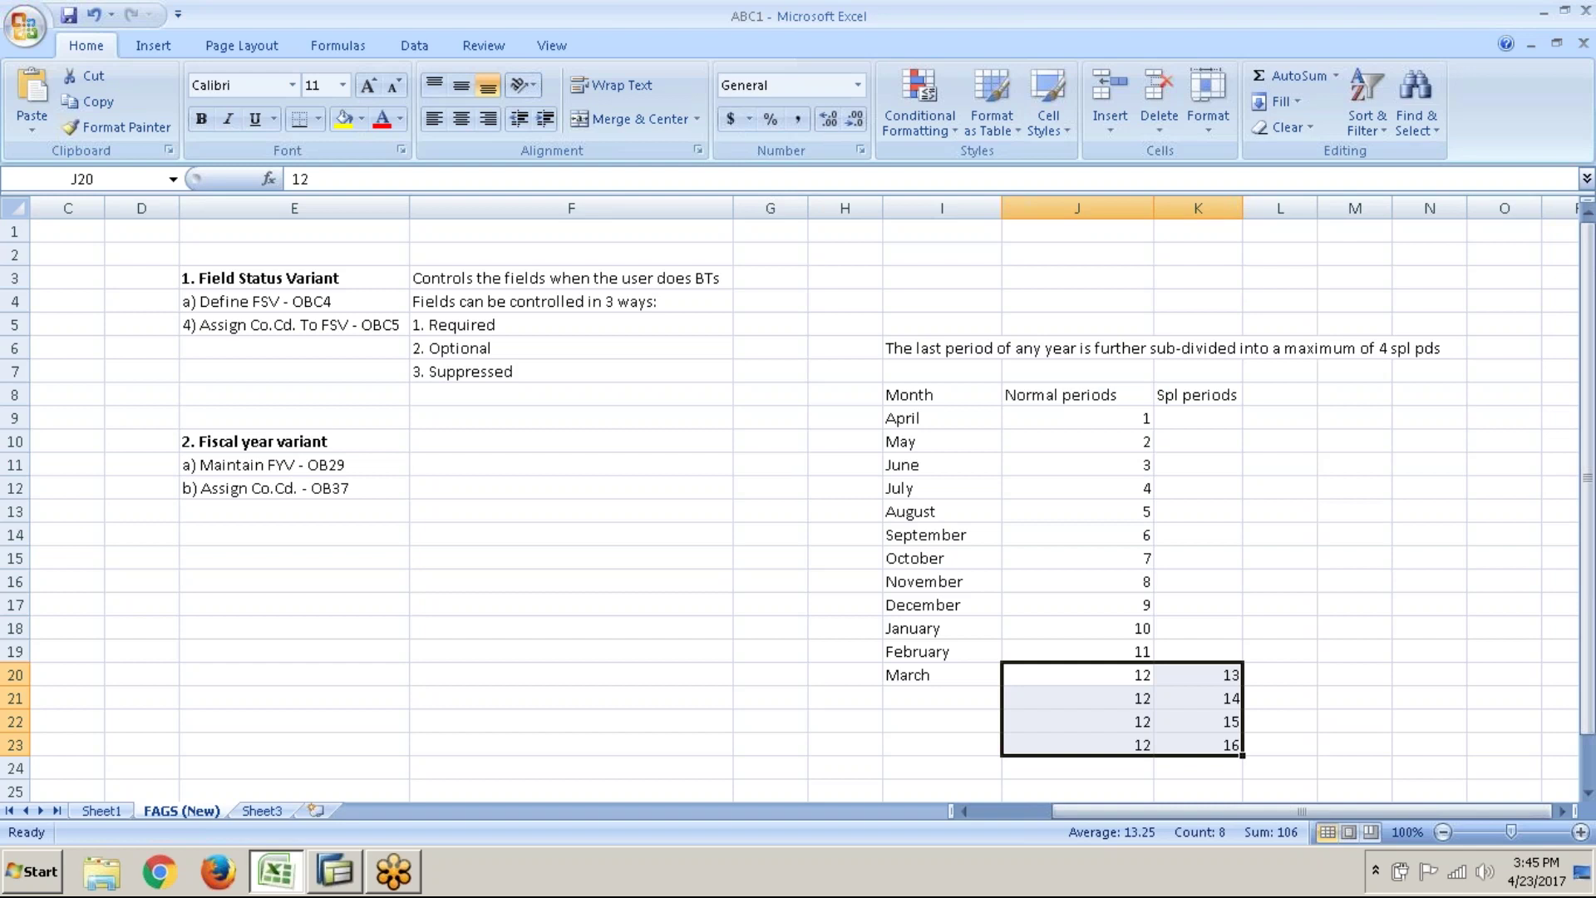
pyautogui.press('super')
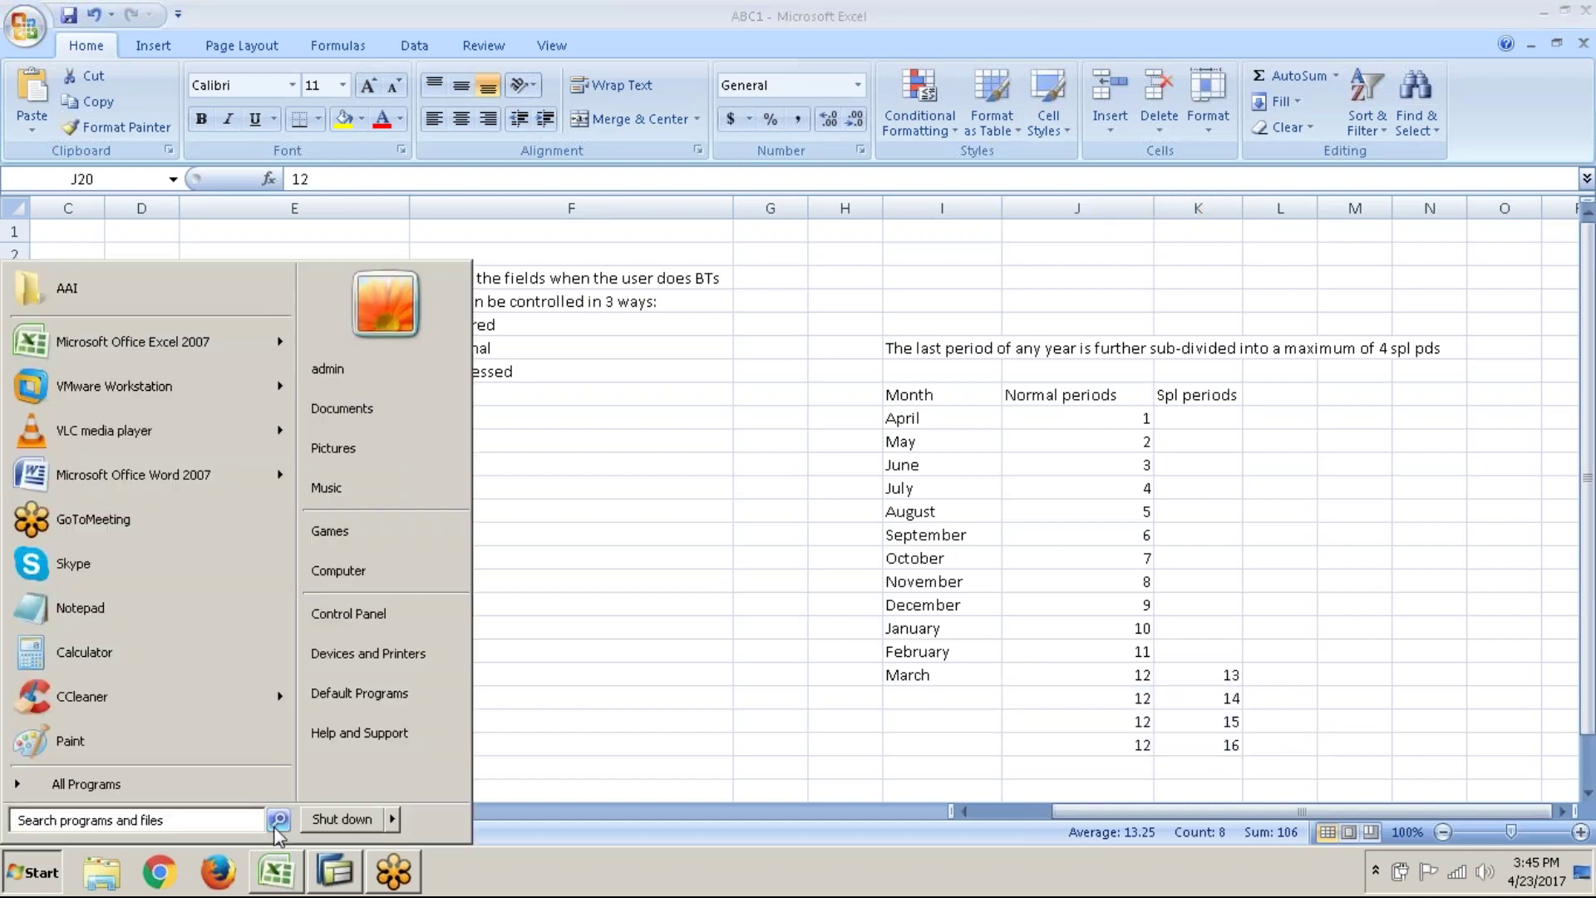
pyautogui.click(1075, 430)
pyautogui.moveTo(1075, 429); pyautogui.dragTo(1095, 677)
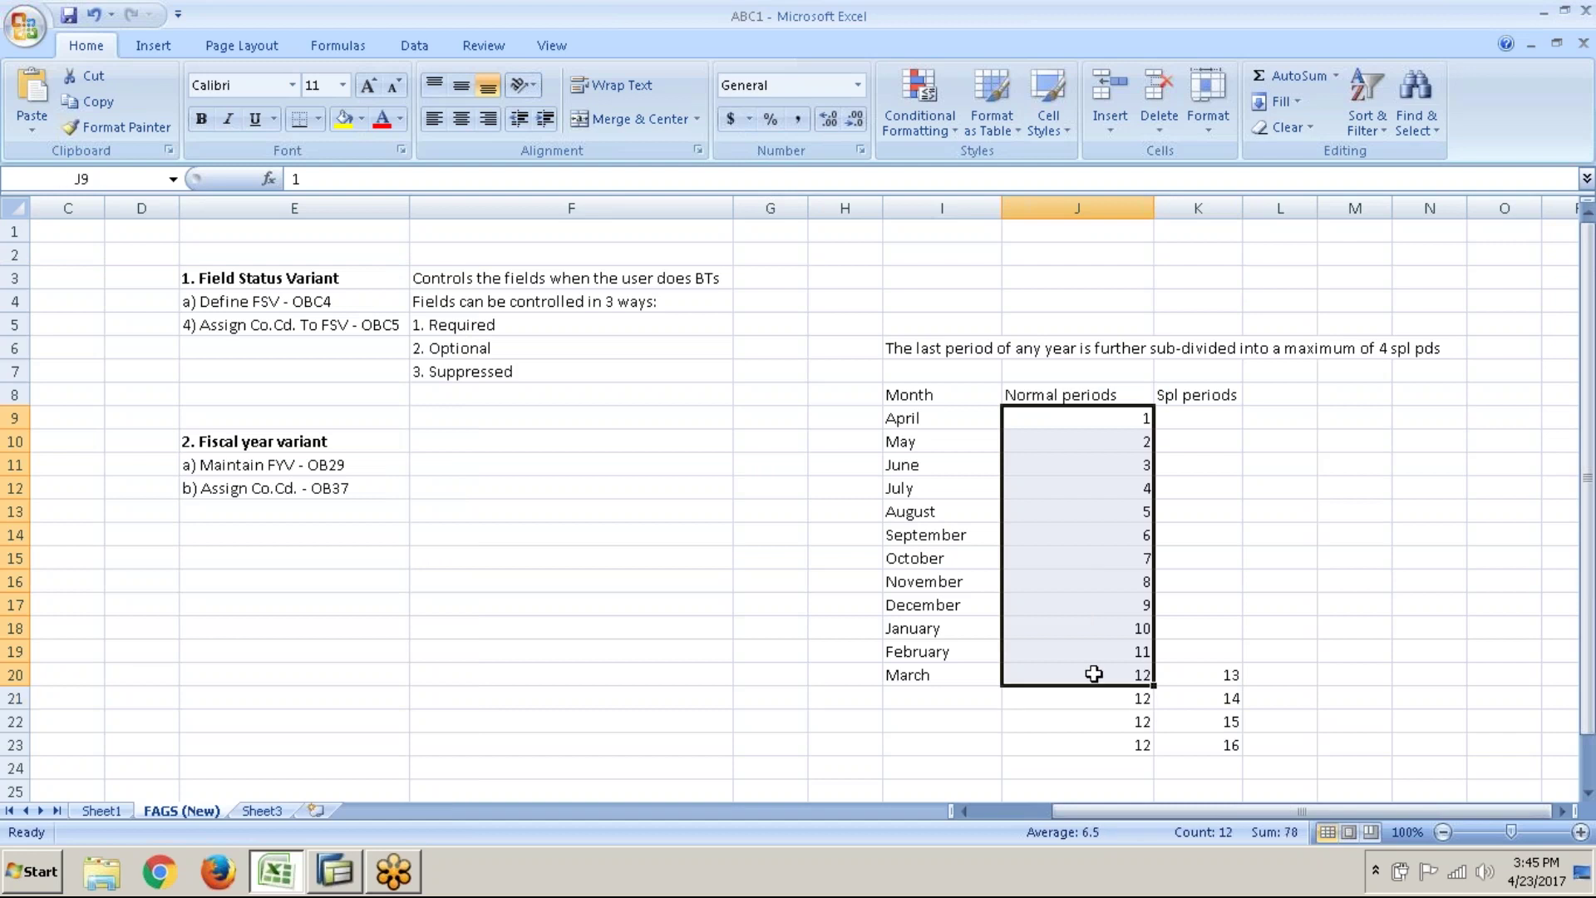
pyautogui.moveTo(1220, 690); pyautogui.dragTo(1216, 749)
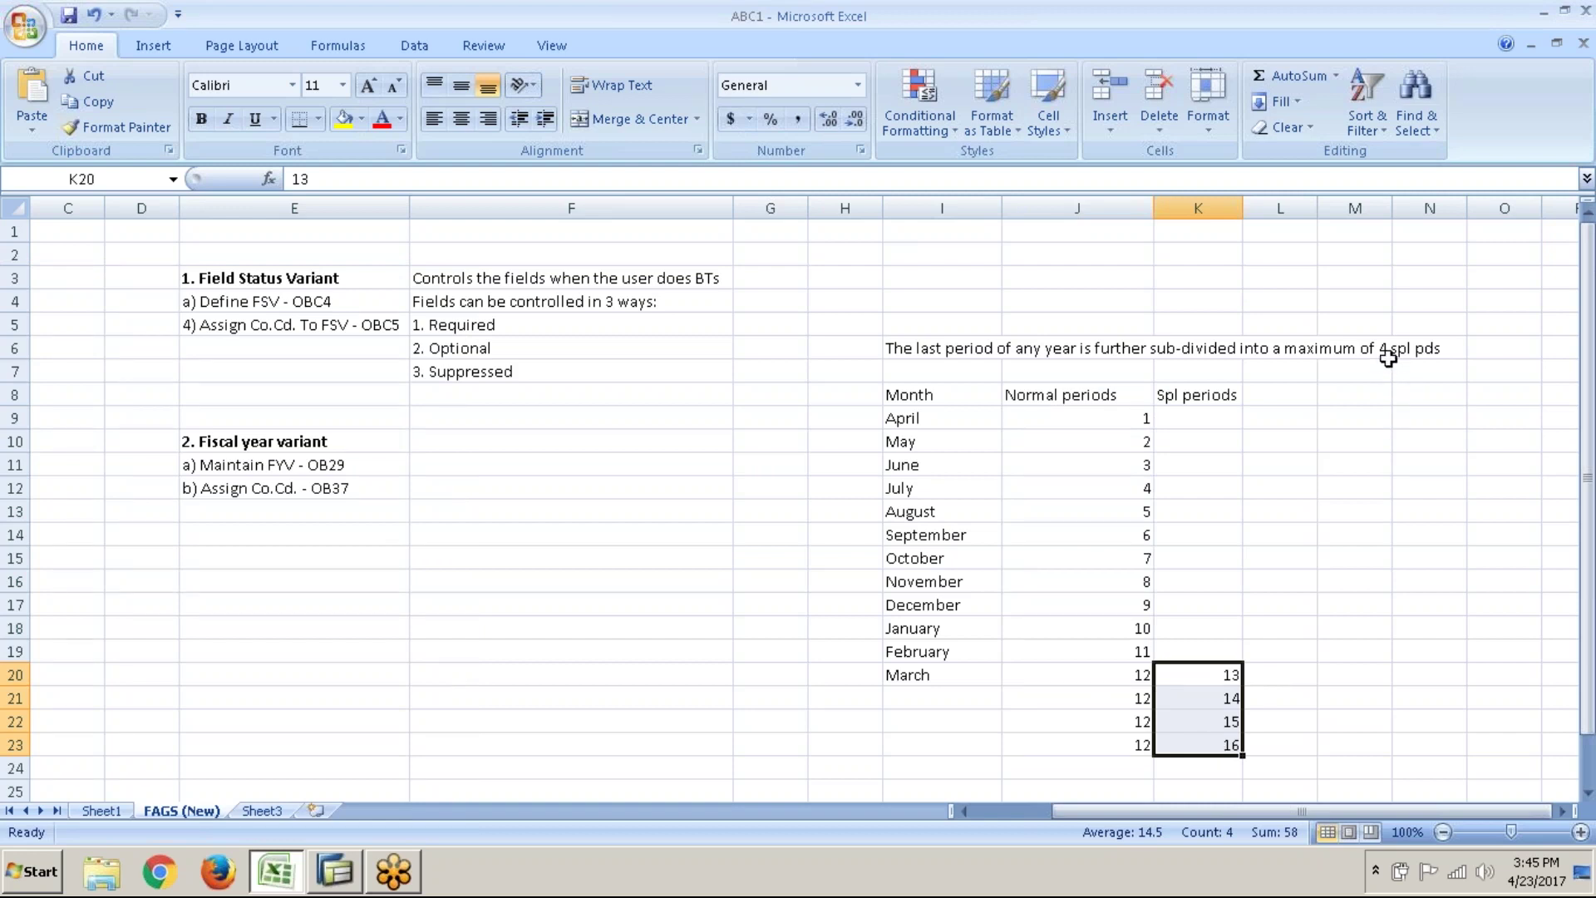
pyautogui.click(1229, 697)
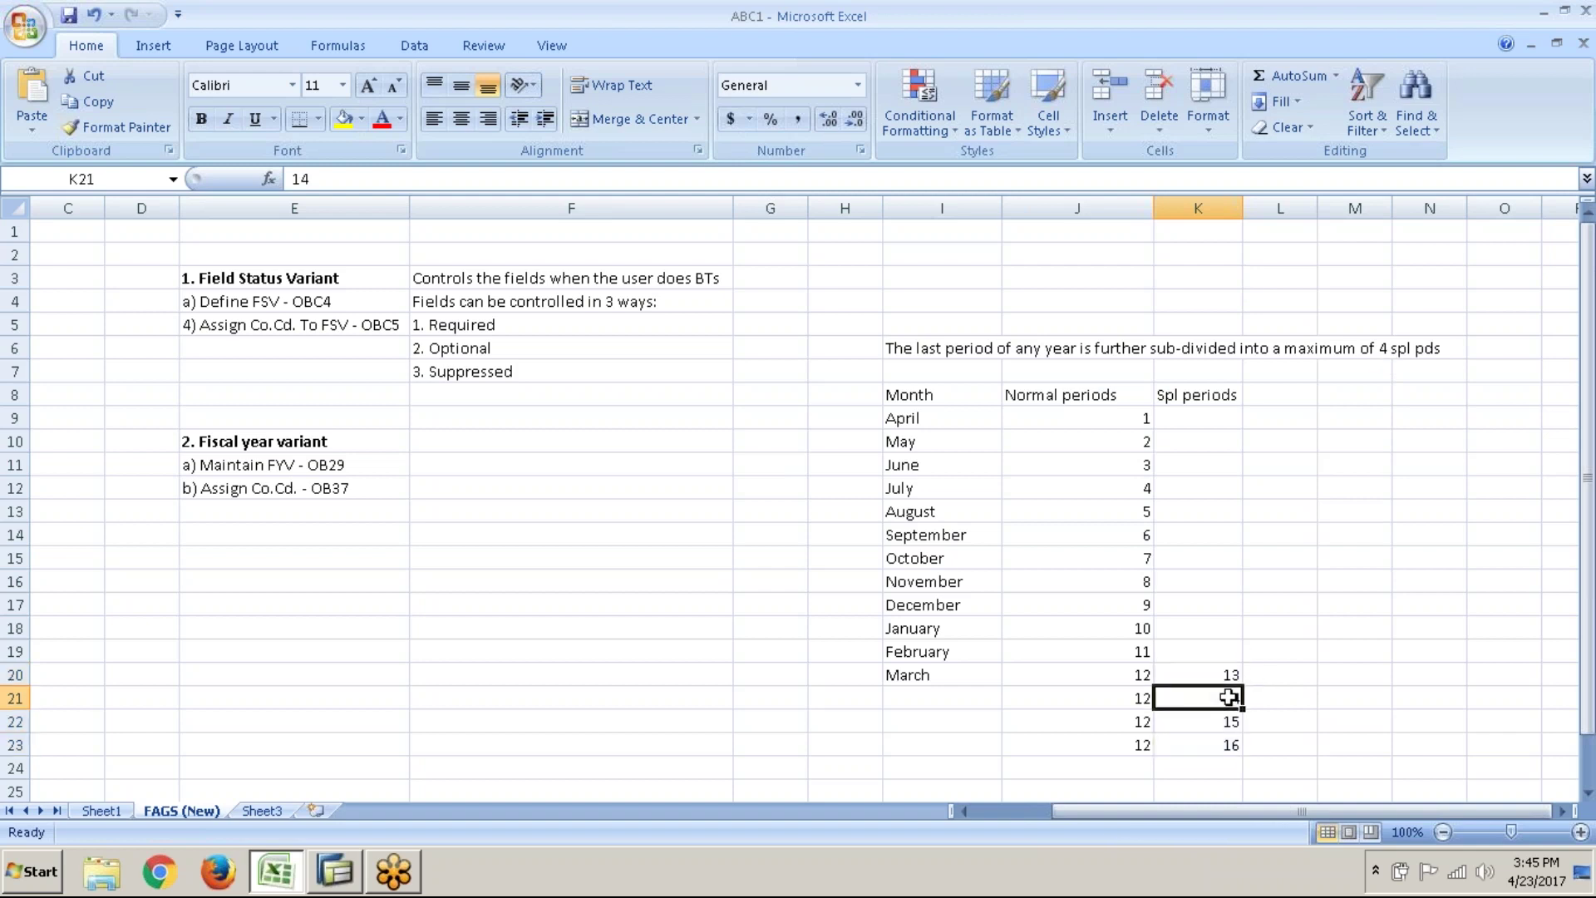
pyautogui.moveTo(1224, 675); pyautogui.dragTo(1221, 714)
pyautogui.click(1239, 747)
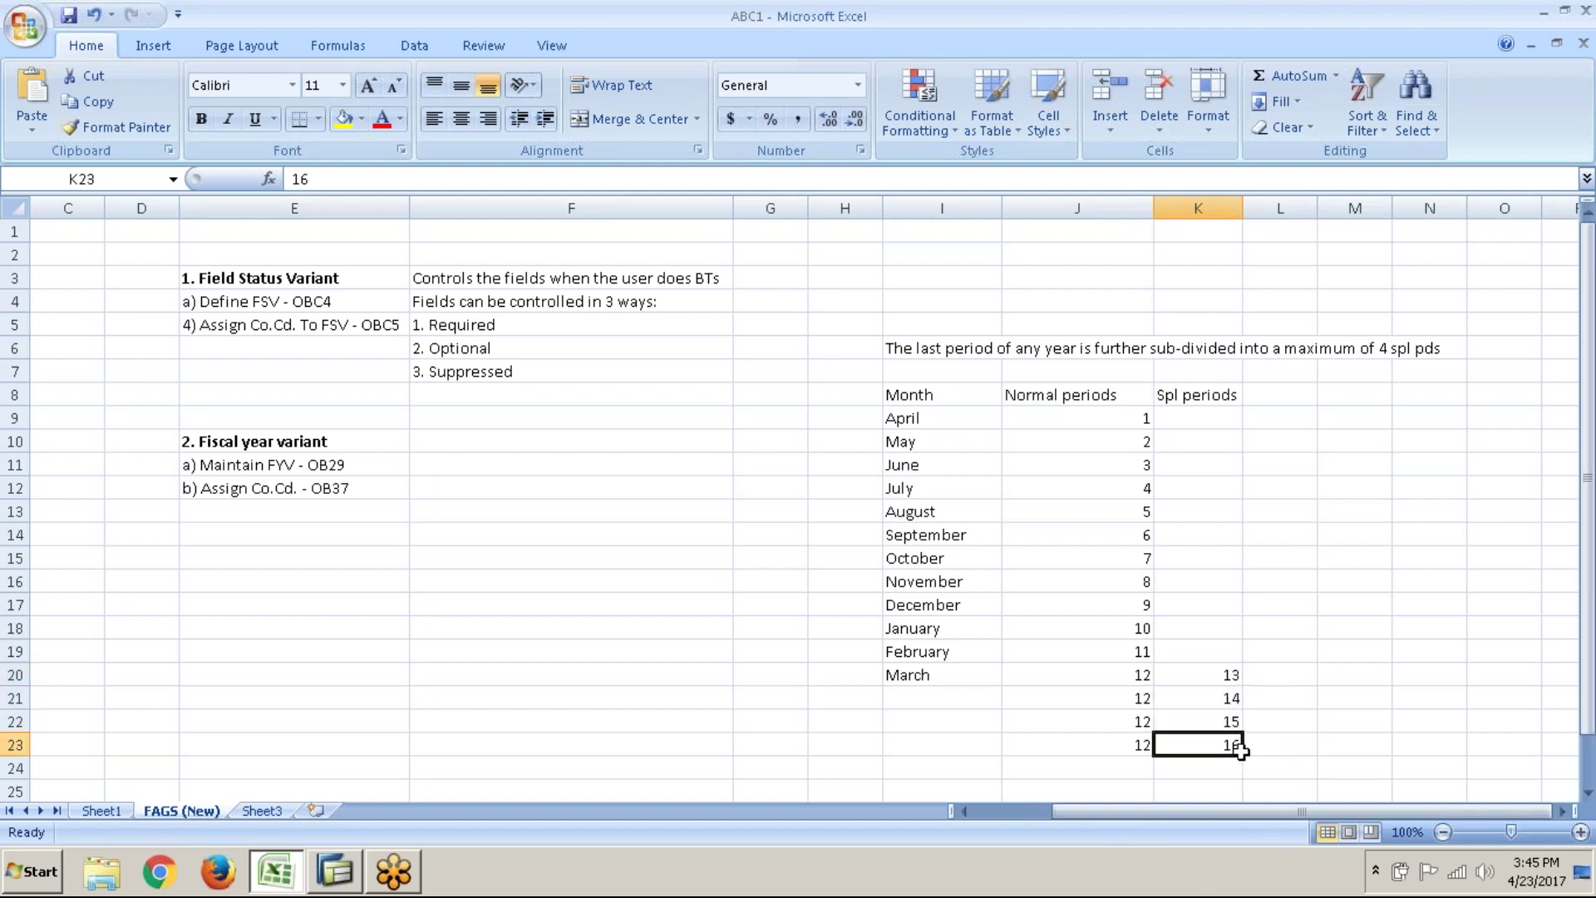
pyautogui.press('Right')
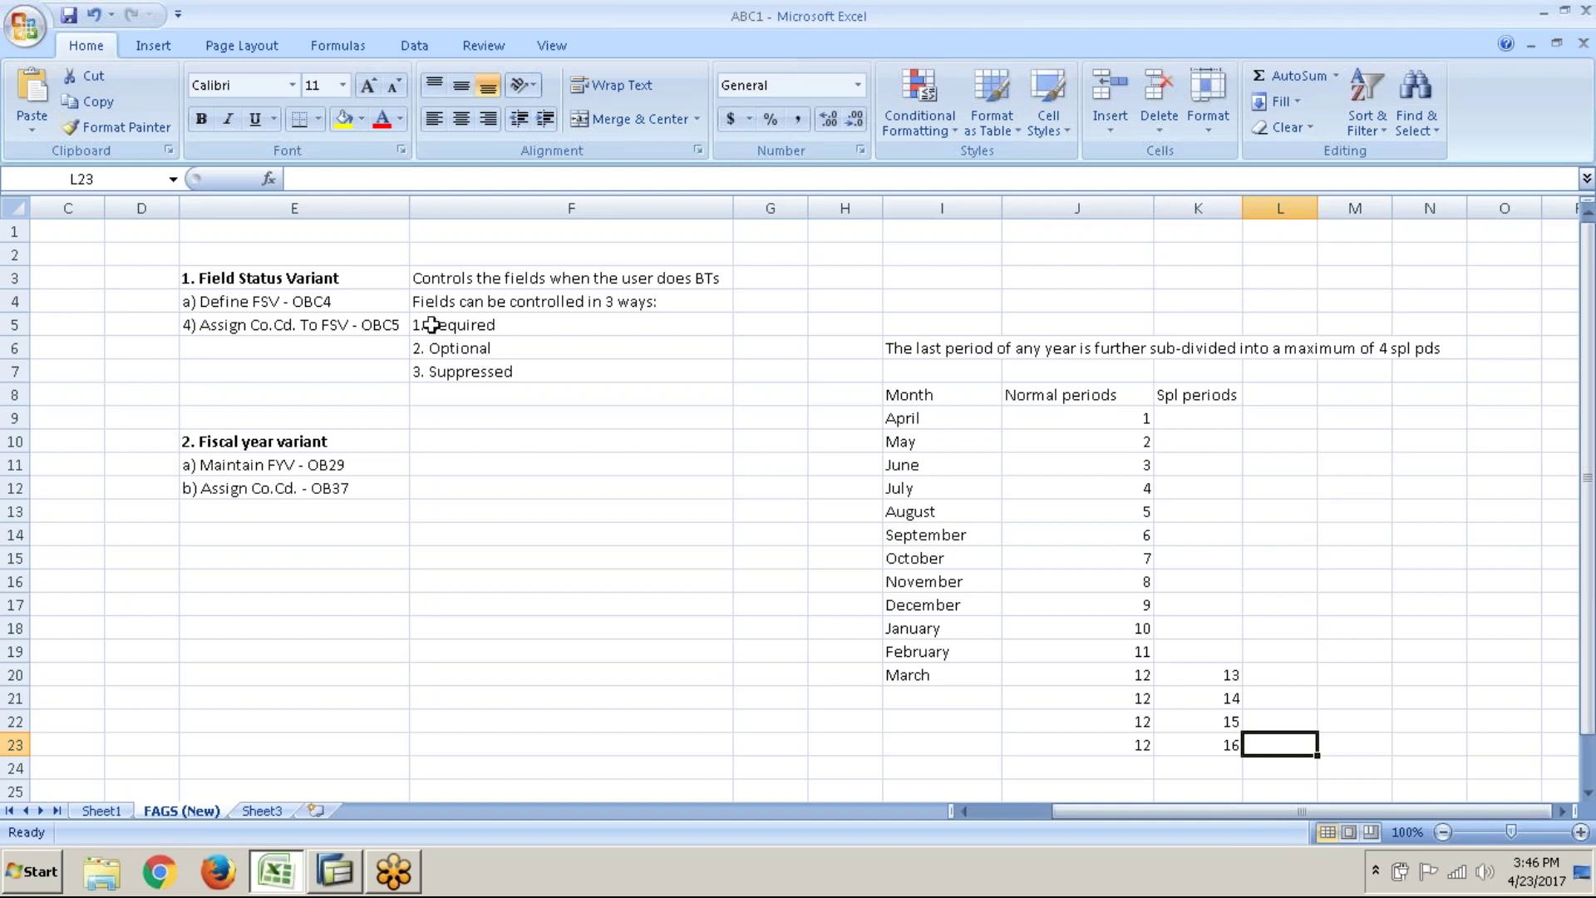
# - Save the ABC1 workbook and switch to the SAP fiscal year variant entry
pyautogui.click(75, 18)
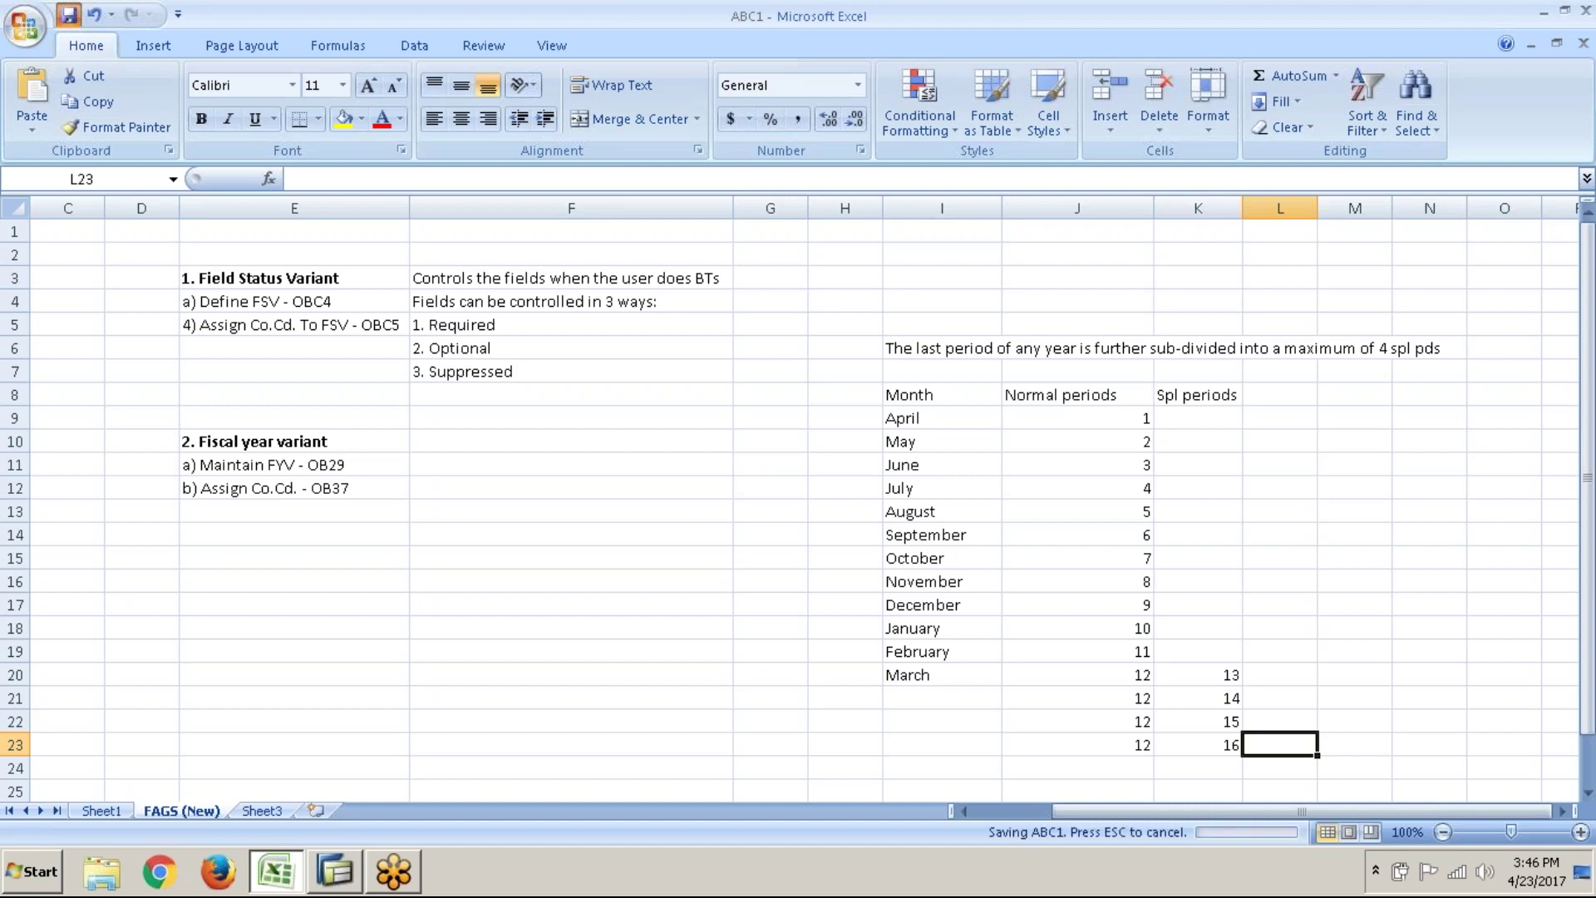
pyautogui.hotkey('alt', 'Tab')
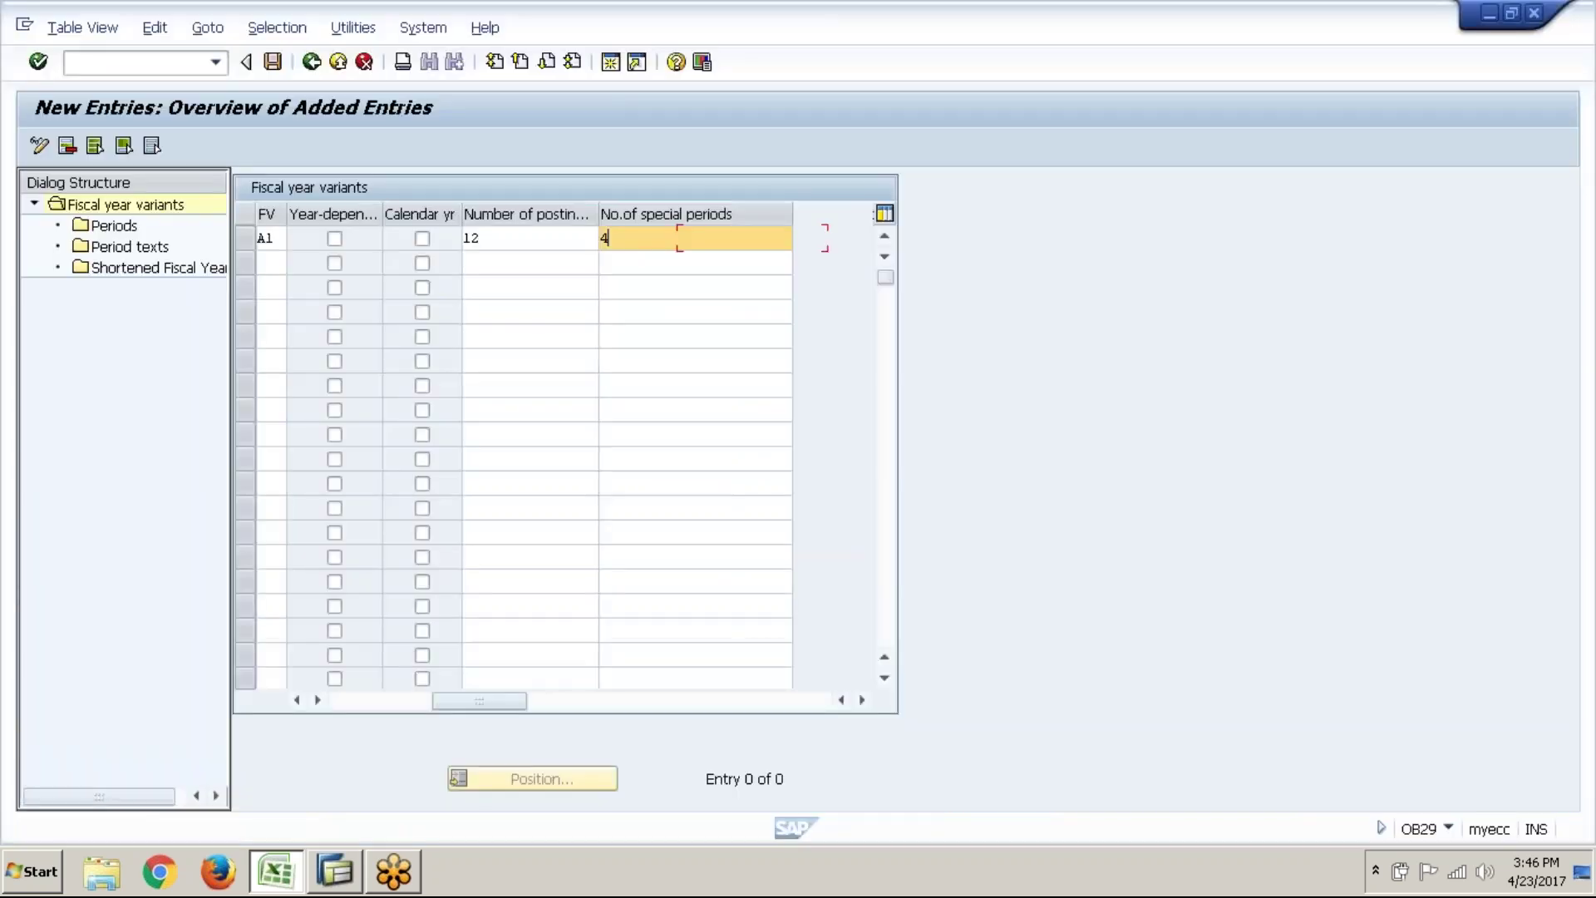
# - Change the new fiscal year variant's key to A2 and save it in the proposed FICO_ABC1 financial accounting global settings customizing request
pyautogui.click(391, 695)
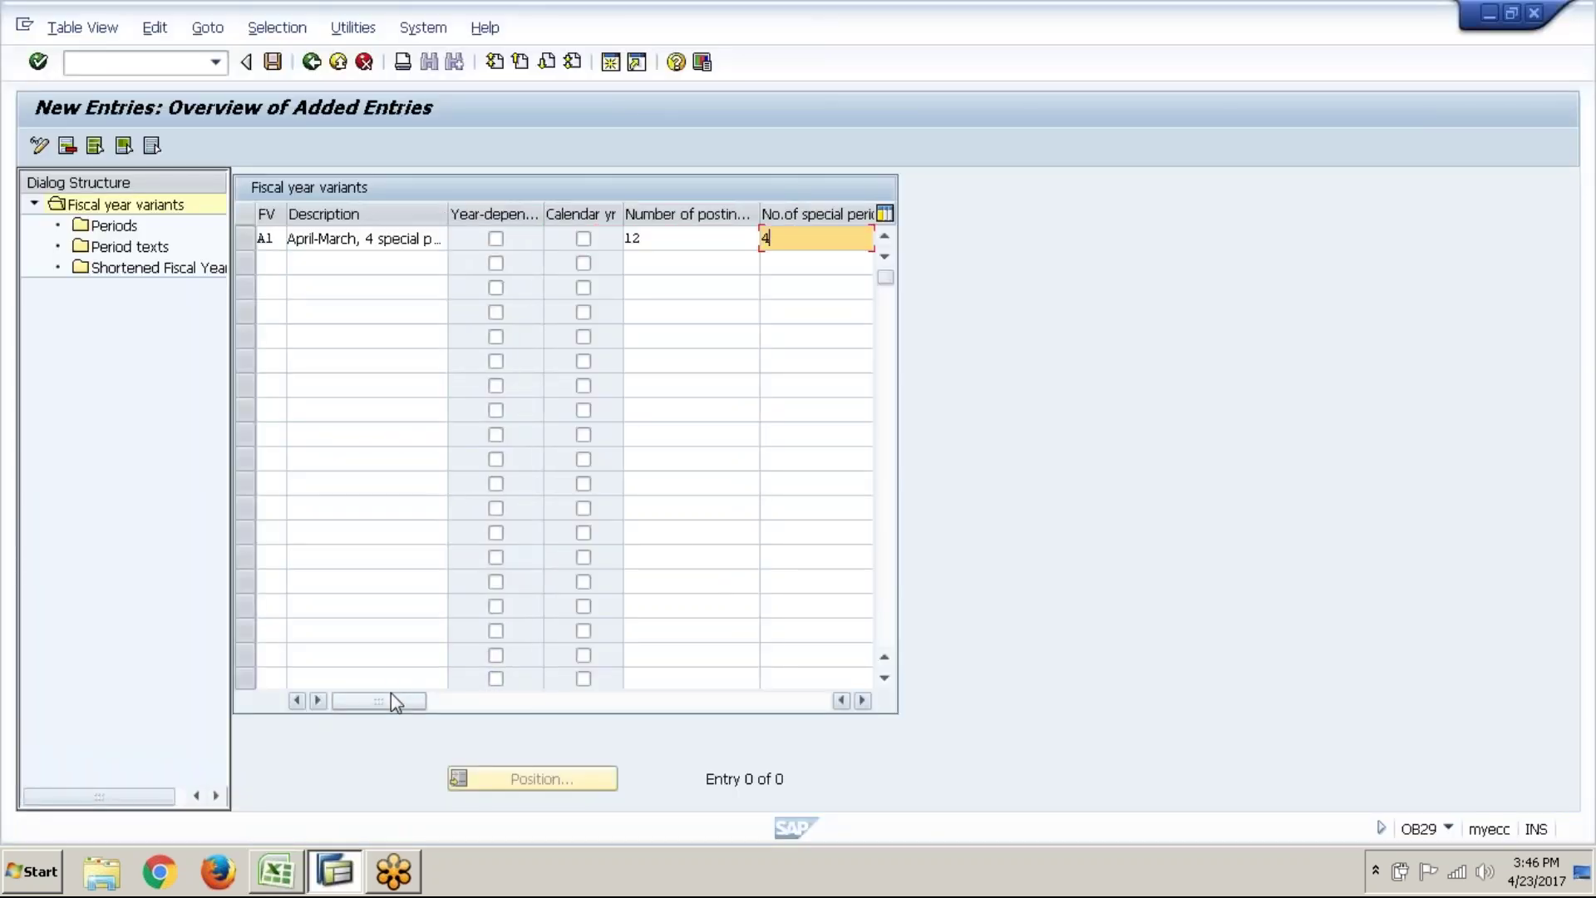
pyautogui.click(272, 63)
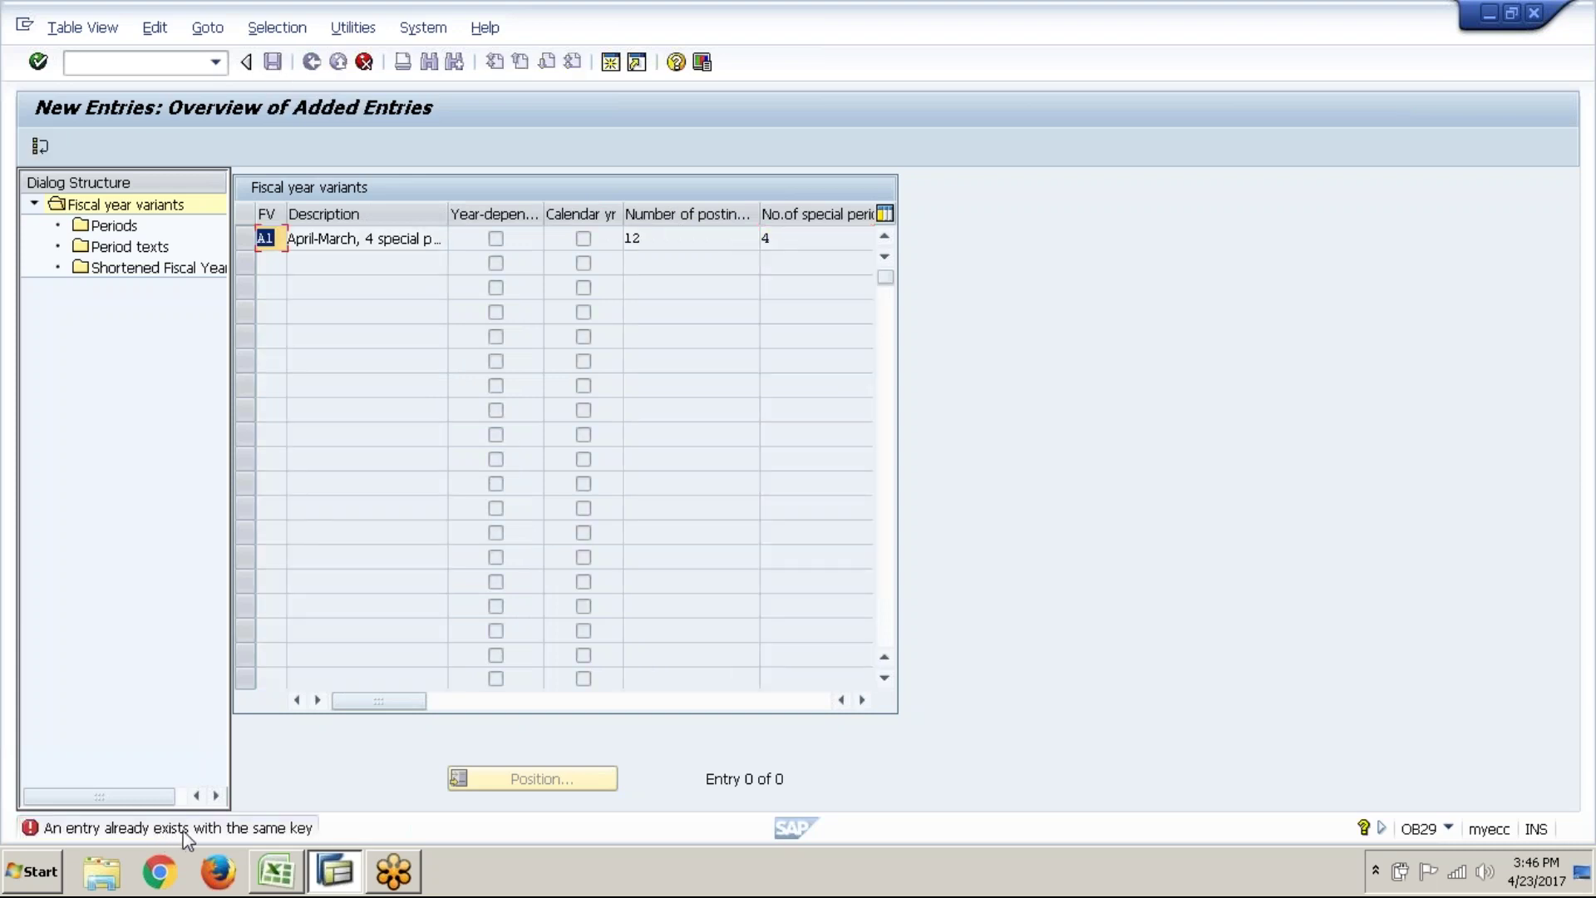
pyautogui.click(278, 240)
pyautogui.press('BackSpace')
pyautogui.write('2')
pyautogui.press('Return')
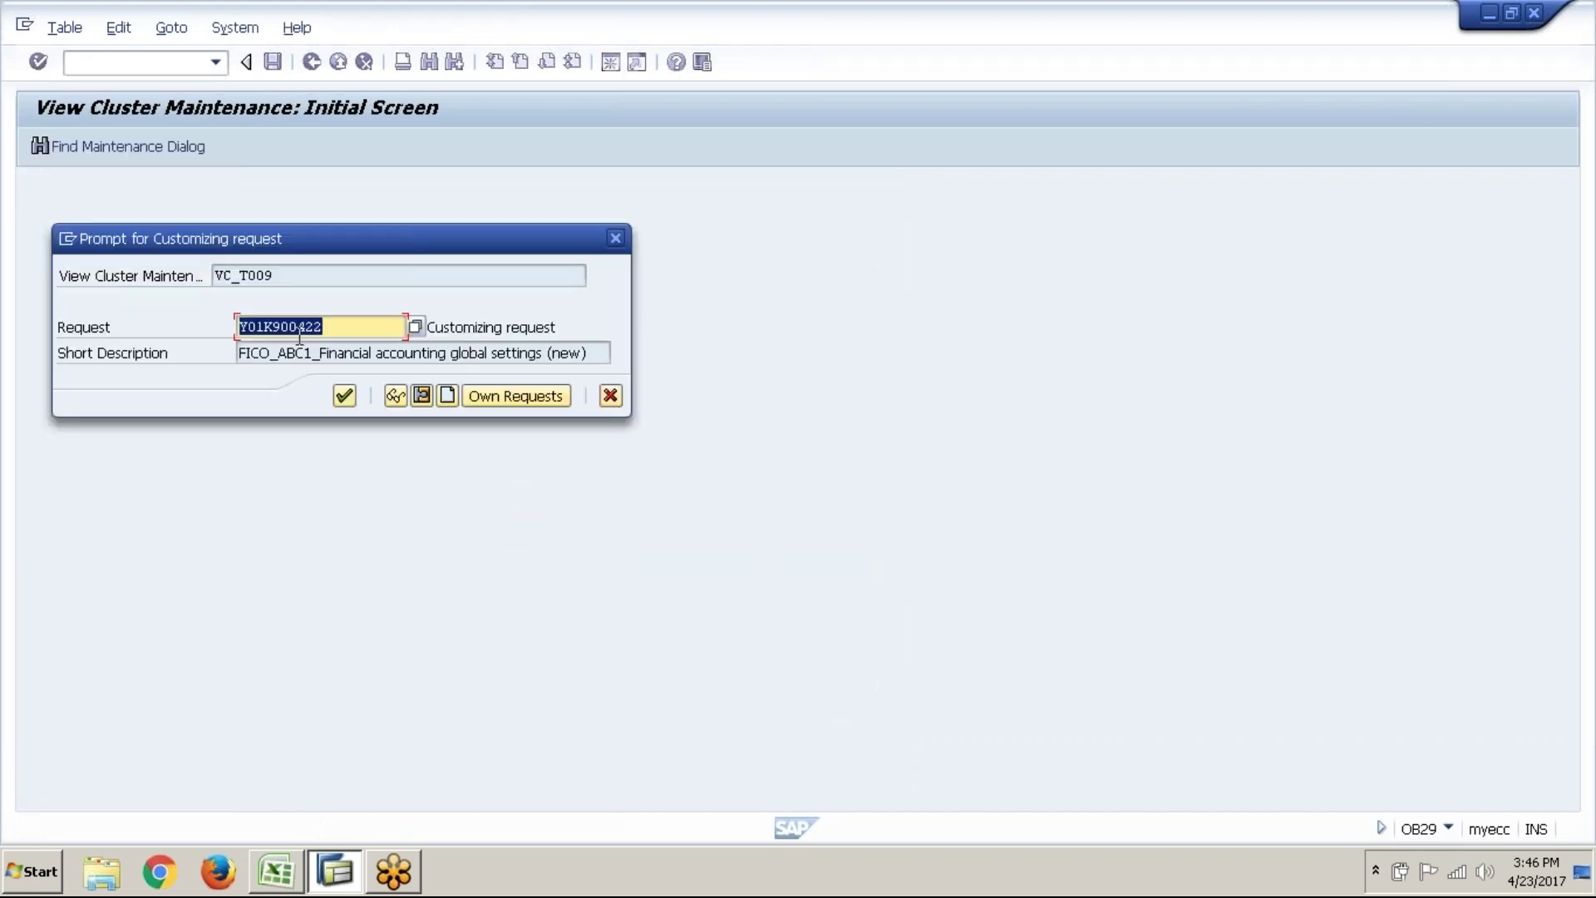
pyautogui.click(346, 404)
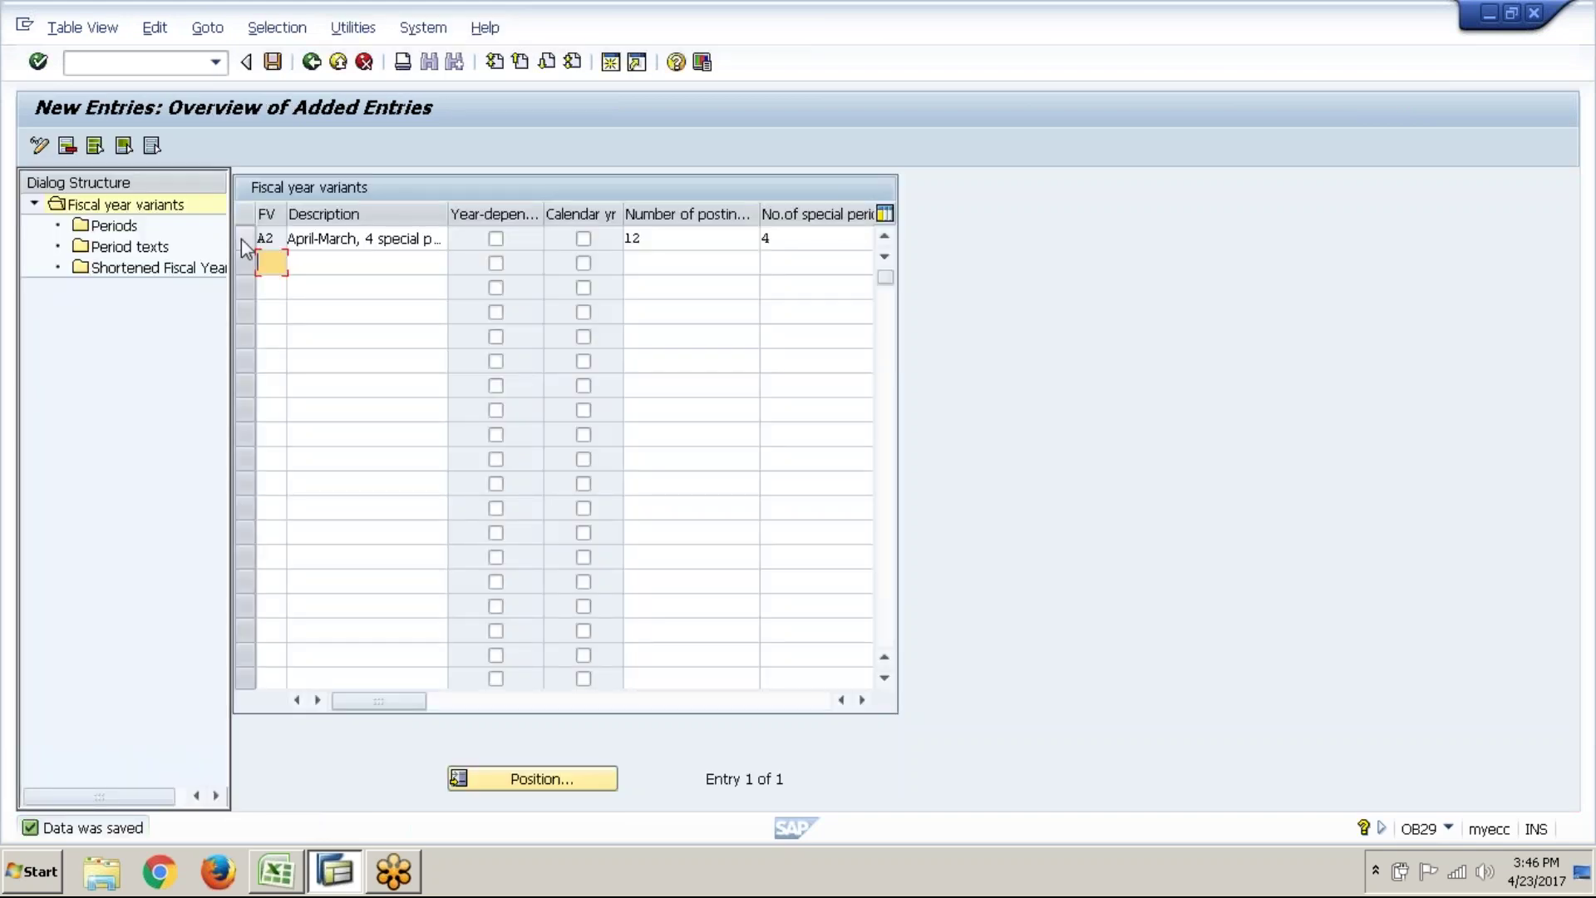
# - Open the periods of fiscal year variant A2 and start new entries for them
pyautogui.click(242, 238)
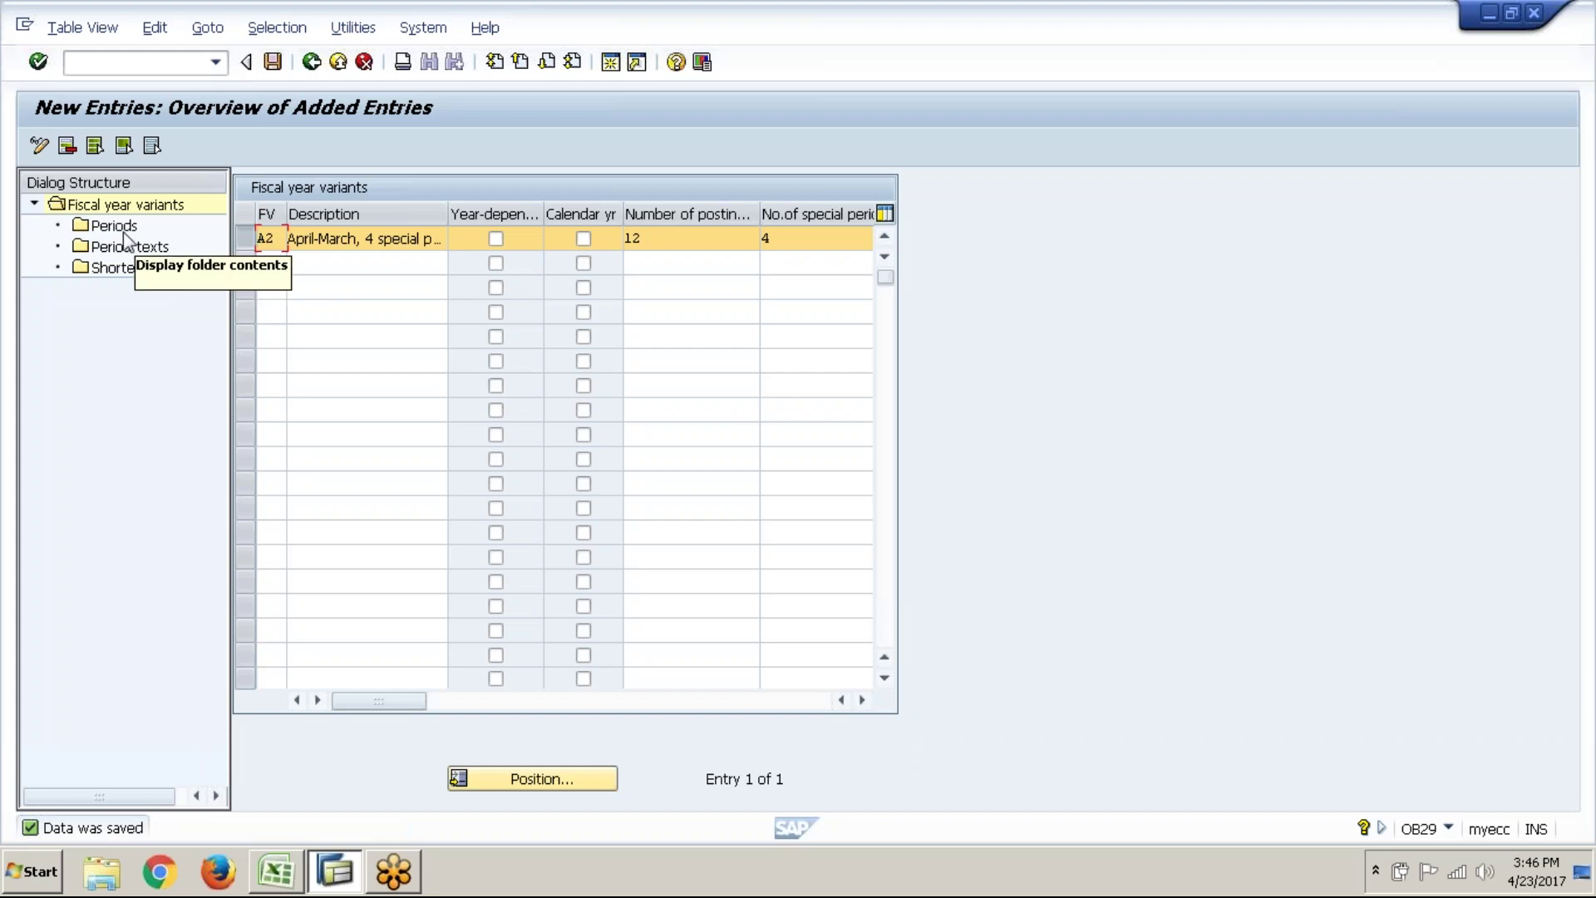
pyautogui.click(243, 239)
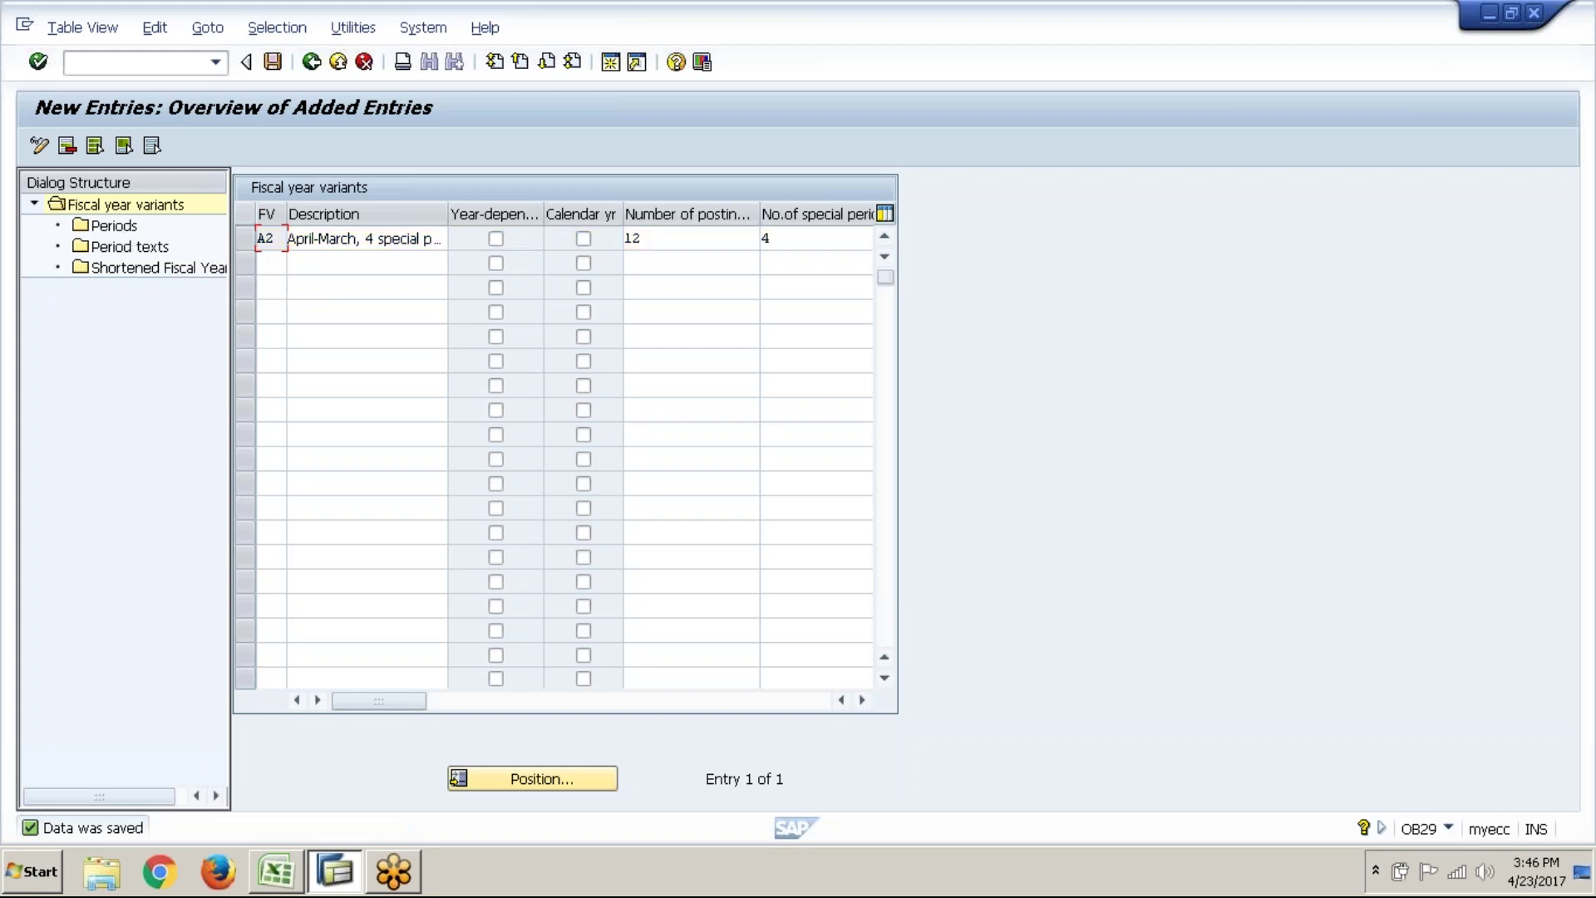
pyautogui.click(244, 242)
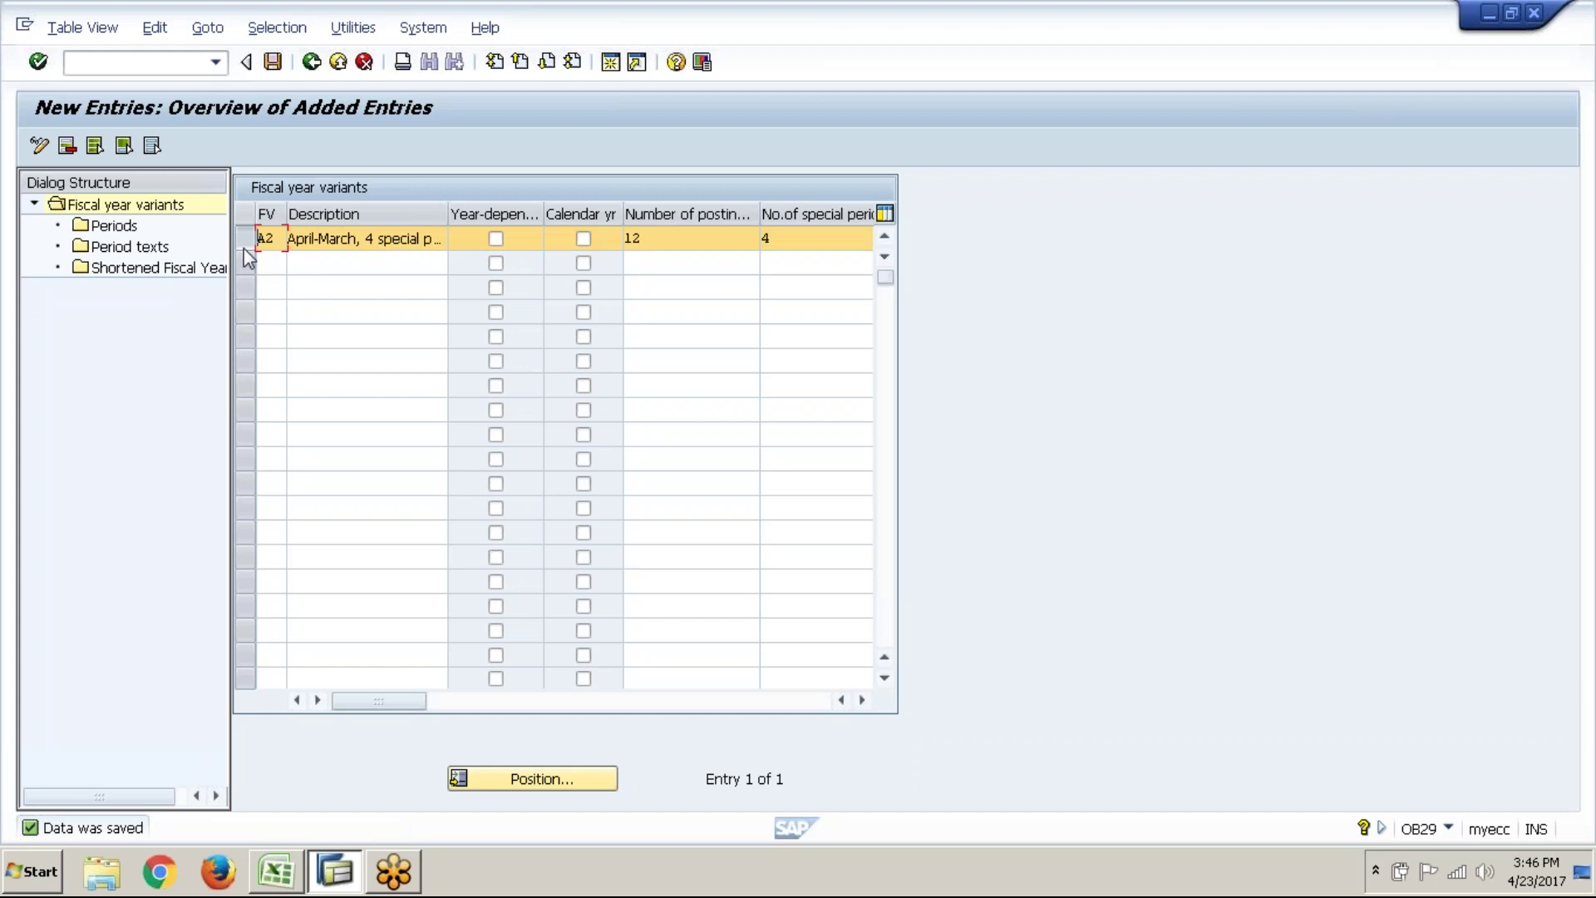
pyautogui.doubleClick(131, 228)
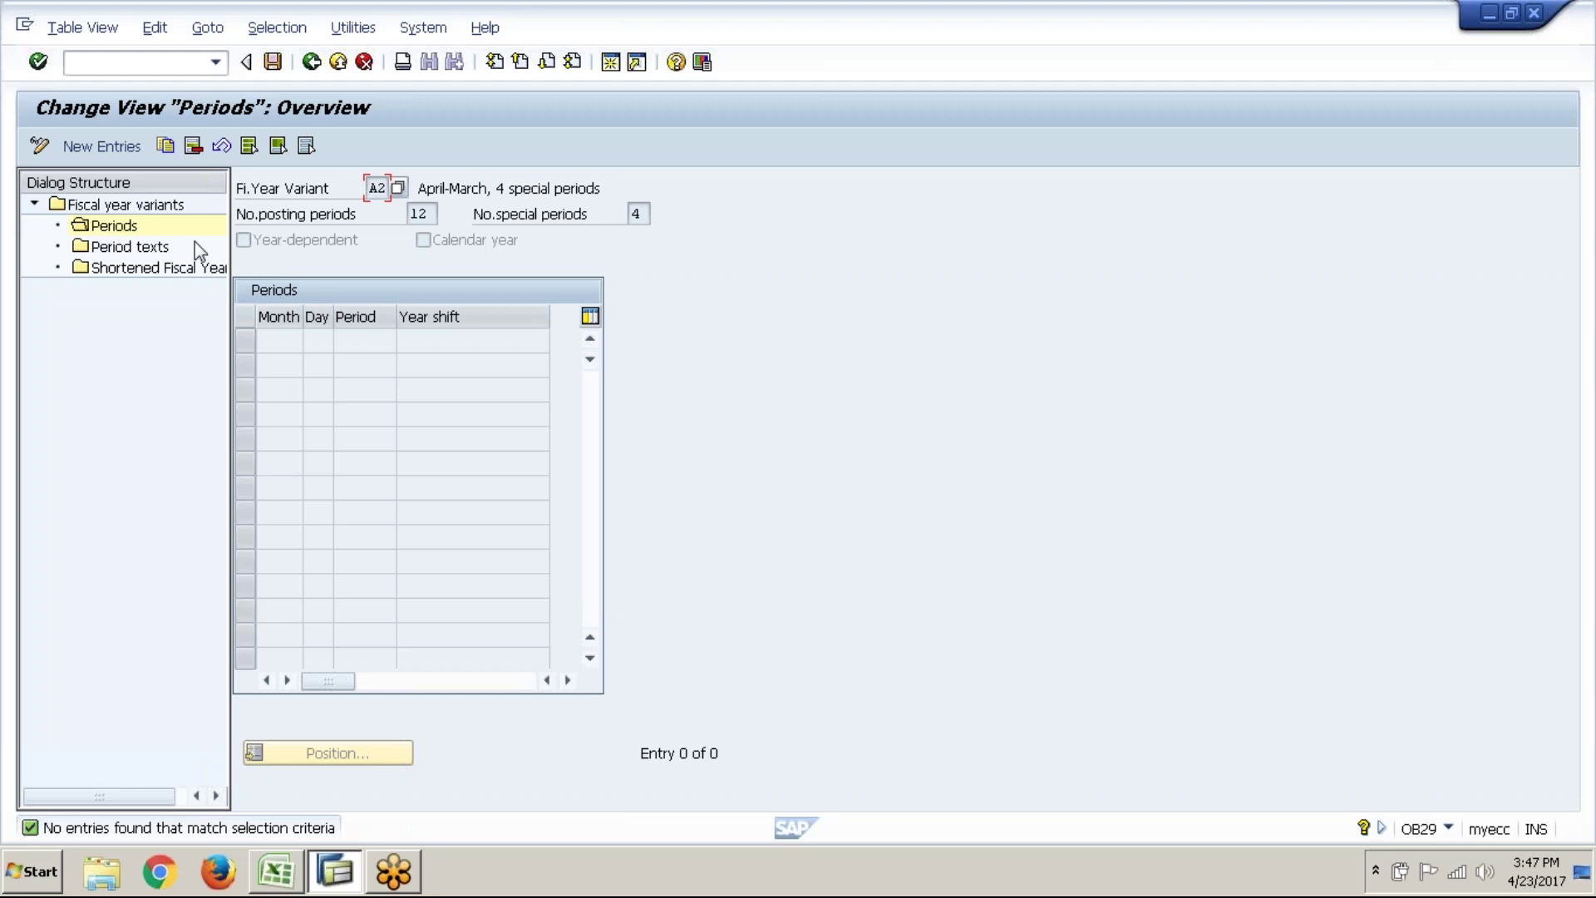
pyautogui.click(128, 148)
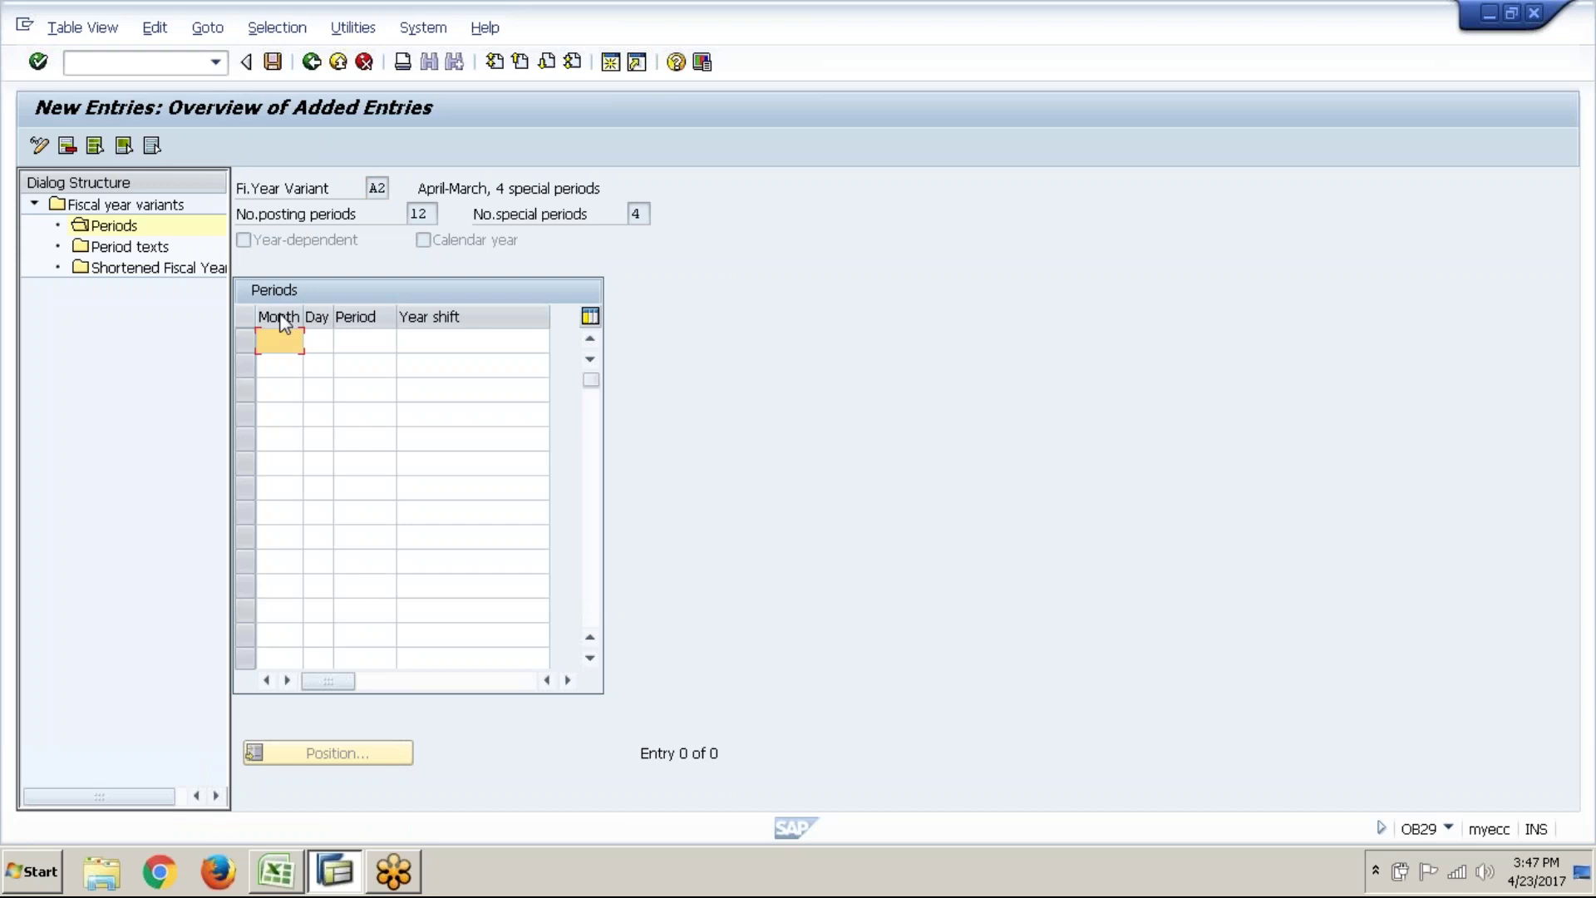
# - Fill the Month column of variant A2's periods with months 1 through 12
pyautogui.write('1')
pyautogui.press('Down')
pyautogui.write('2')
pyautogui.press('Down')
pyautogui.write('3')
pyautogui.press('Down')
pyautogui.write('4')
pyautogui.press('Down')
pyautogui.write('5')
pyautogui.press('Down')
pyautogui.write('6')
pyautogui.press('Down')
pyautogui.write('7')
pyautogui.press('Down')
pyautogui.write('8')
pyautogui.press('Down')
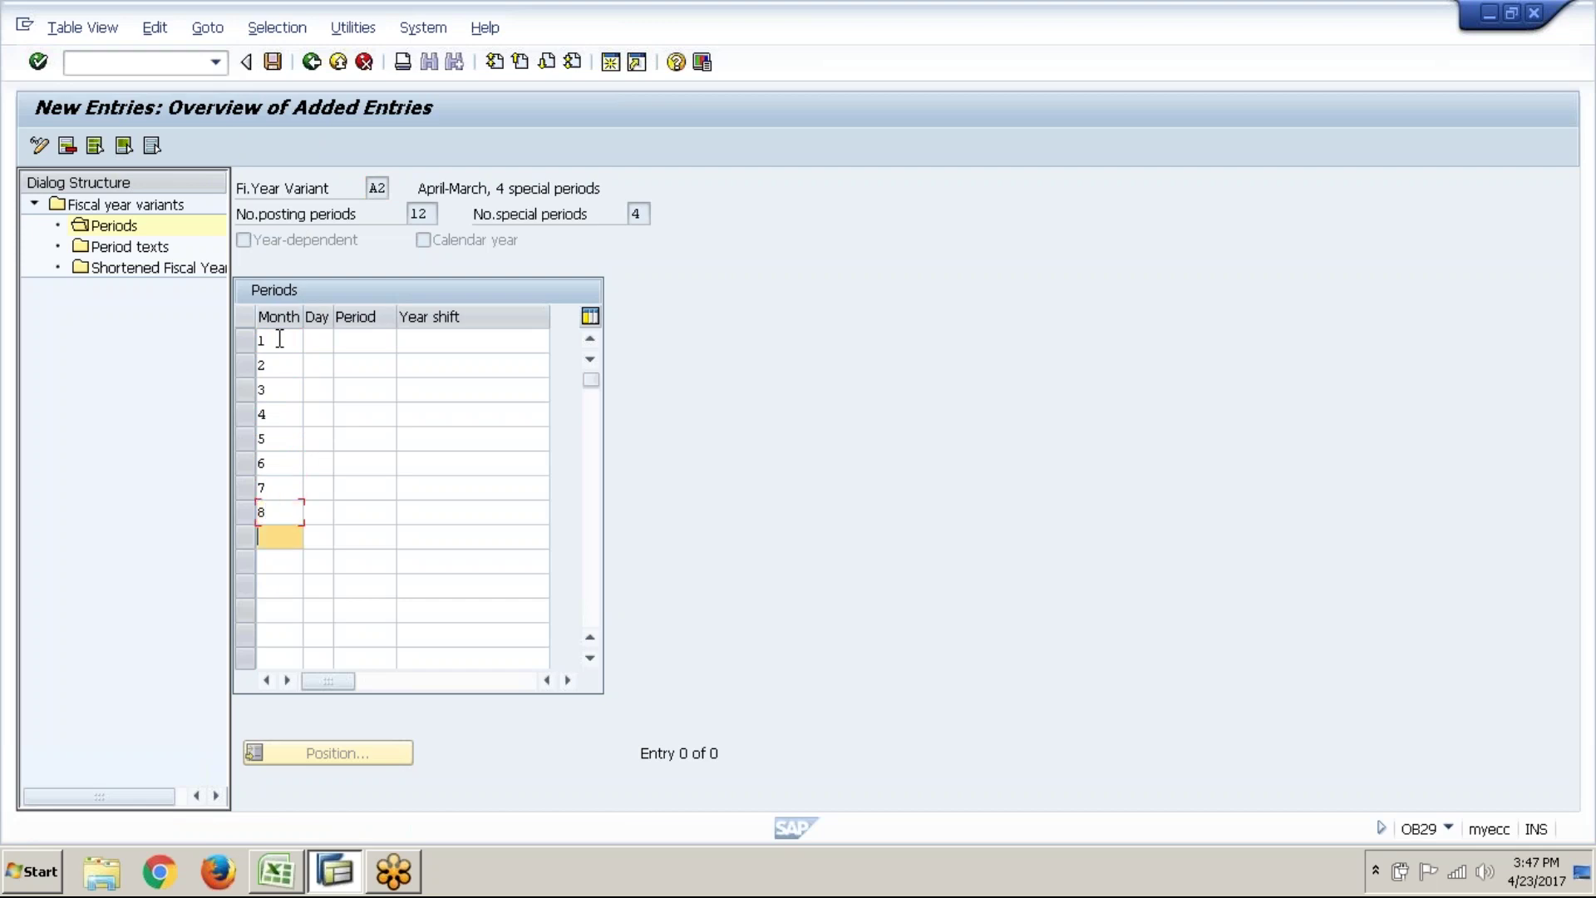
pyautogui.write('9')
pyautogui.press('Down')
pyautogui.write('10')
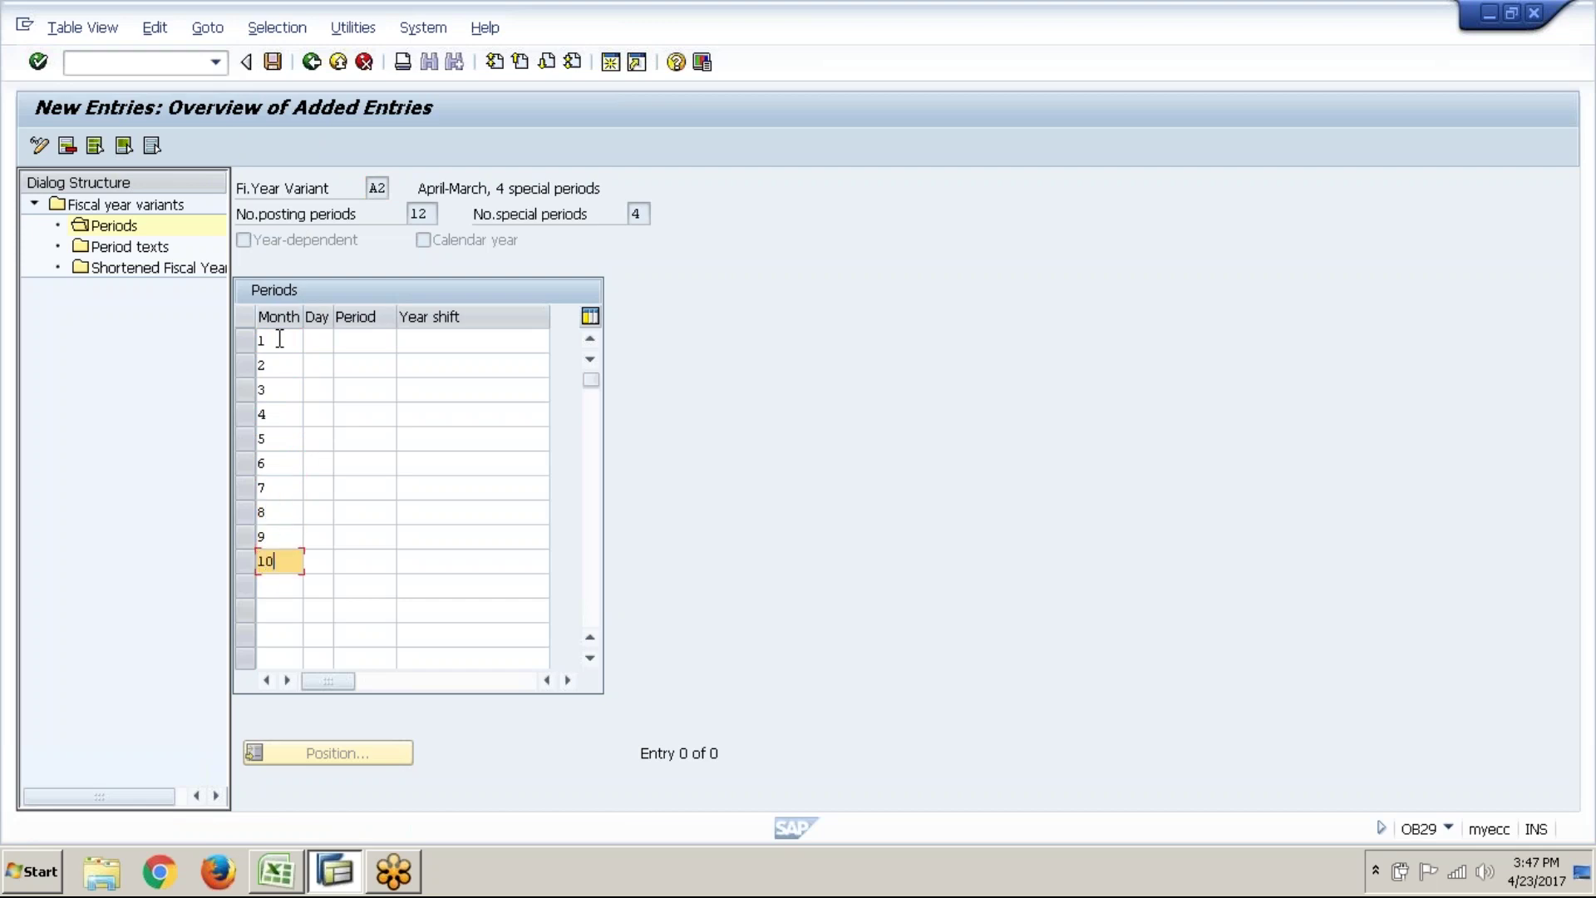
pyautogui.press('Down')
pyautogui.write('11')
pyautogui.press('Down')
pyautogui.write('12')
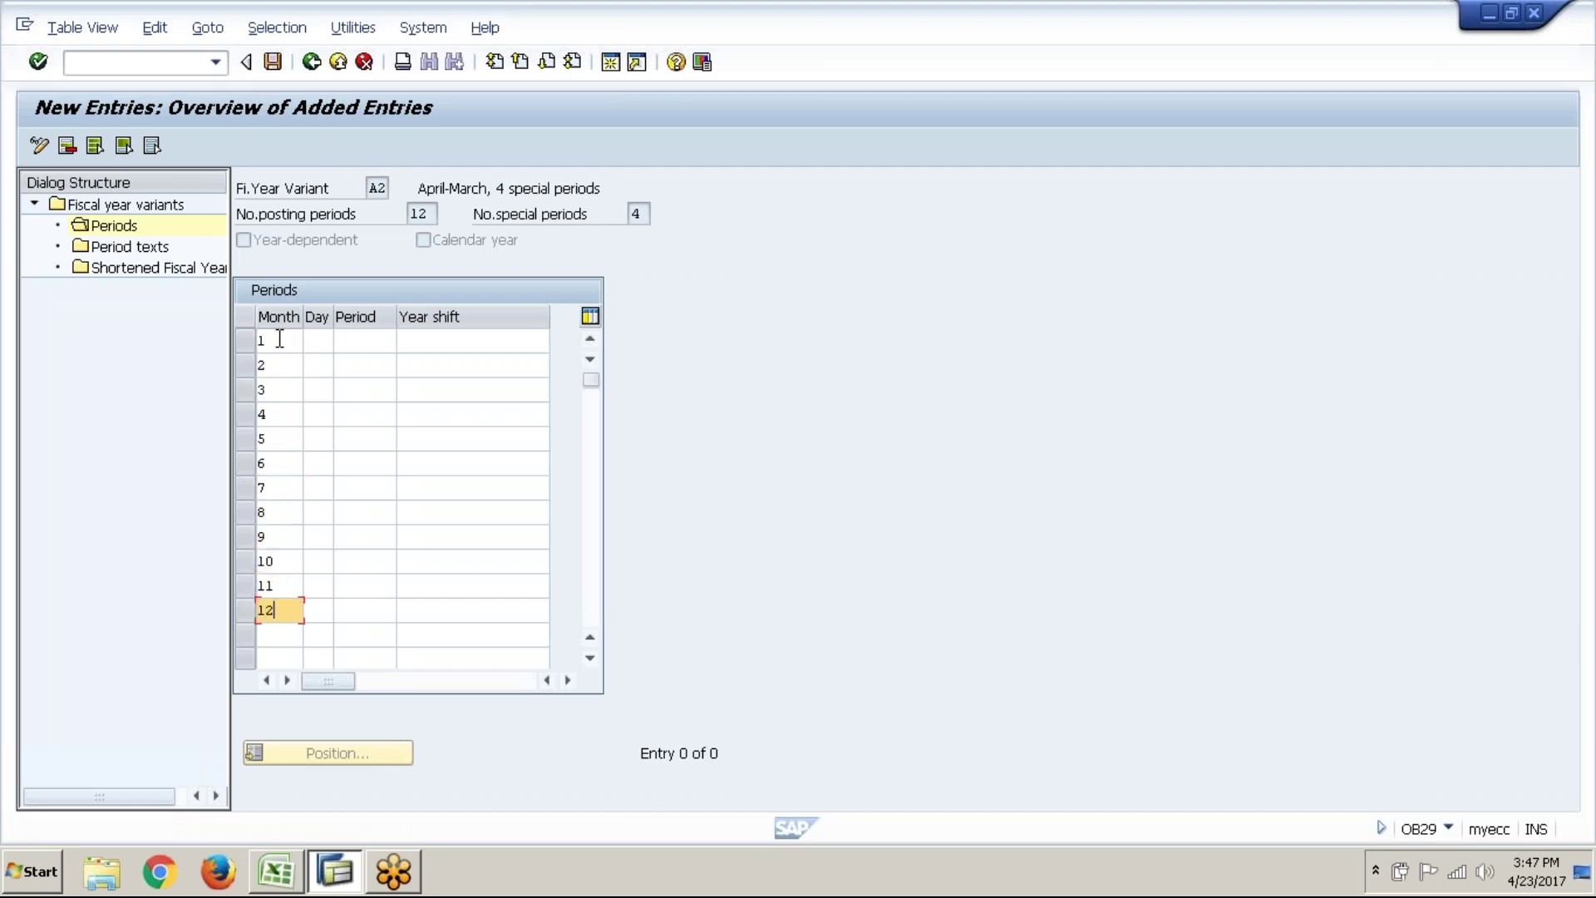
# - Enter the month-end days 31, 29, 31 and 30 for months 1 to 4
pyautogui.click(329, 342)
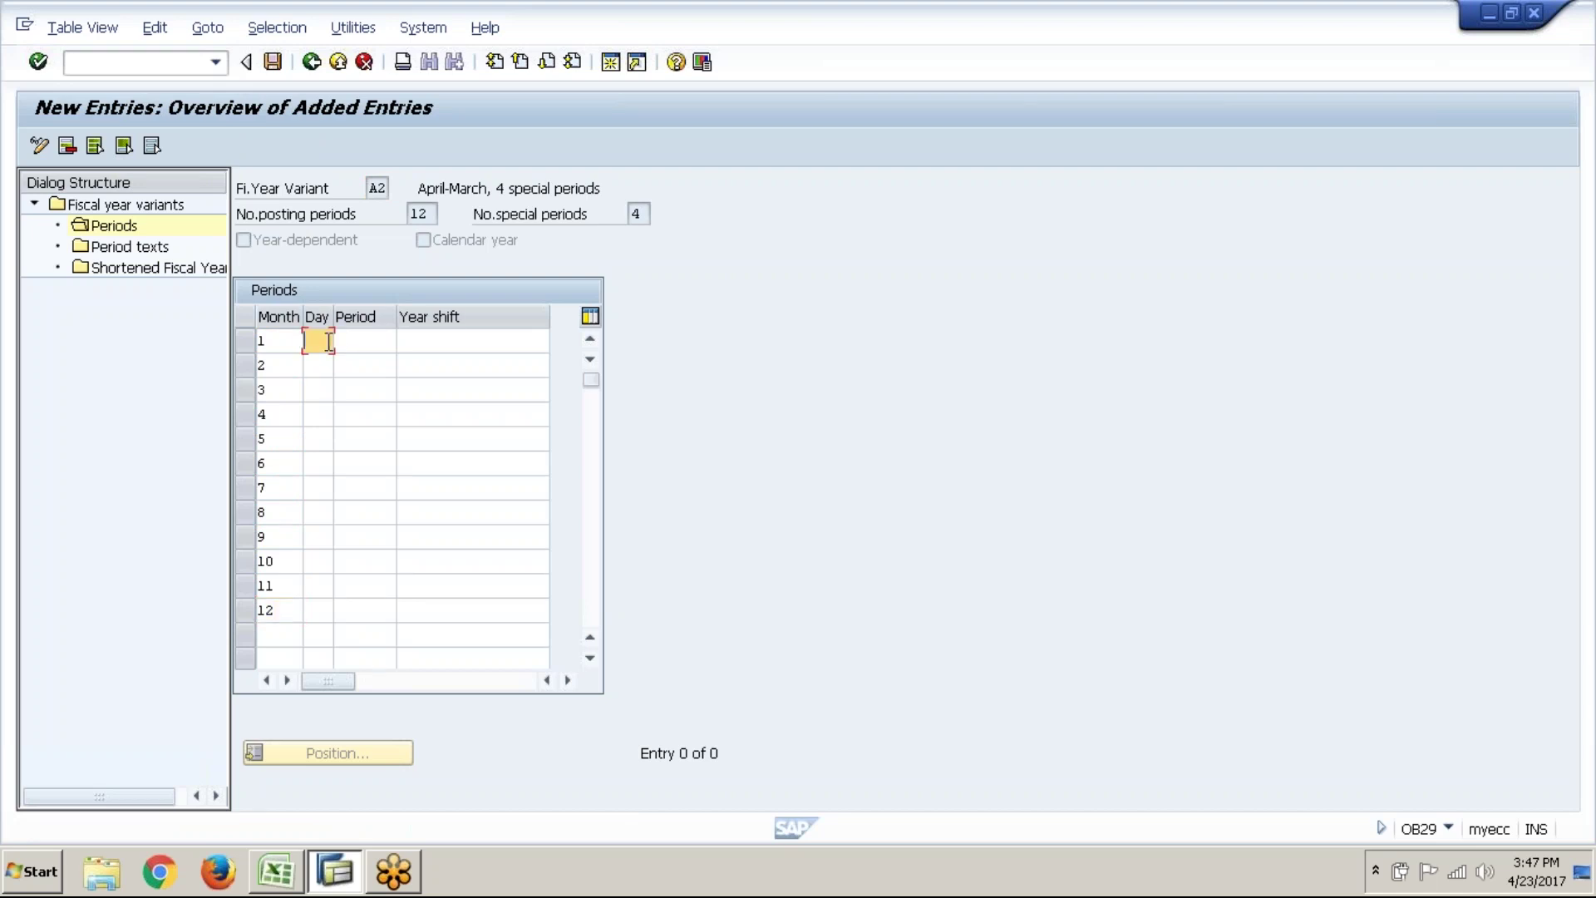
pyautogui.write('31')
pyautogui.press('Down')
pyautogui.write('29')
pyautogui.press('Down')
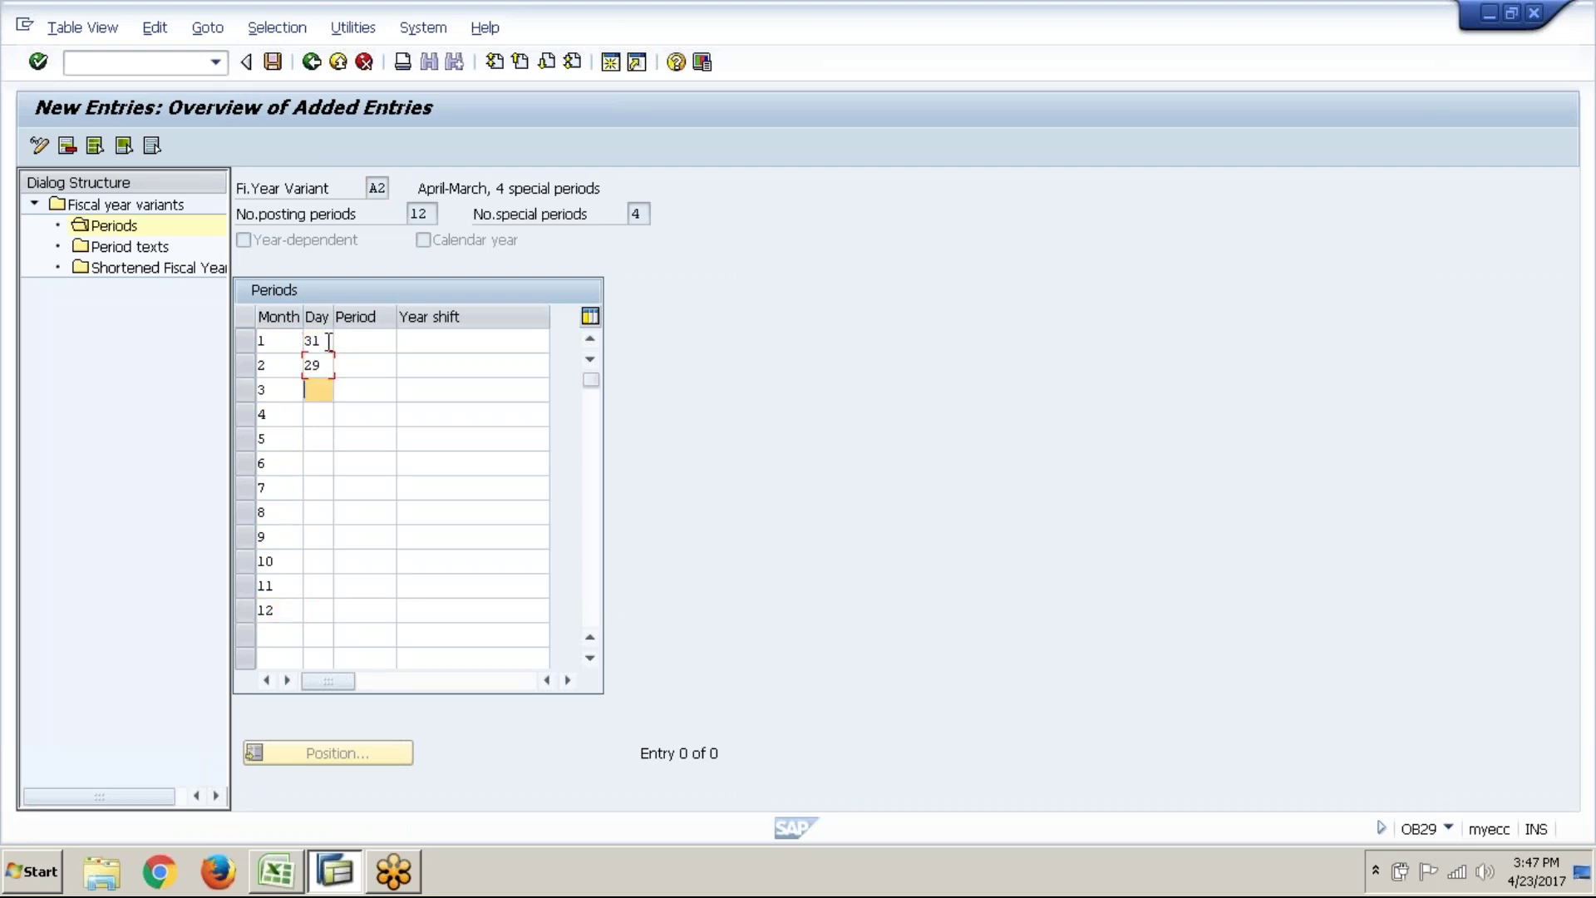
pyautogui.write('31')
pyautogui.press('Down')
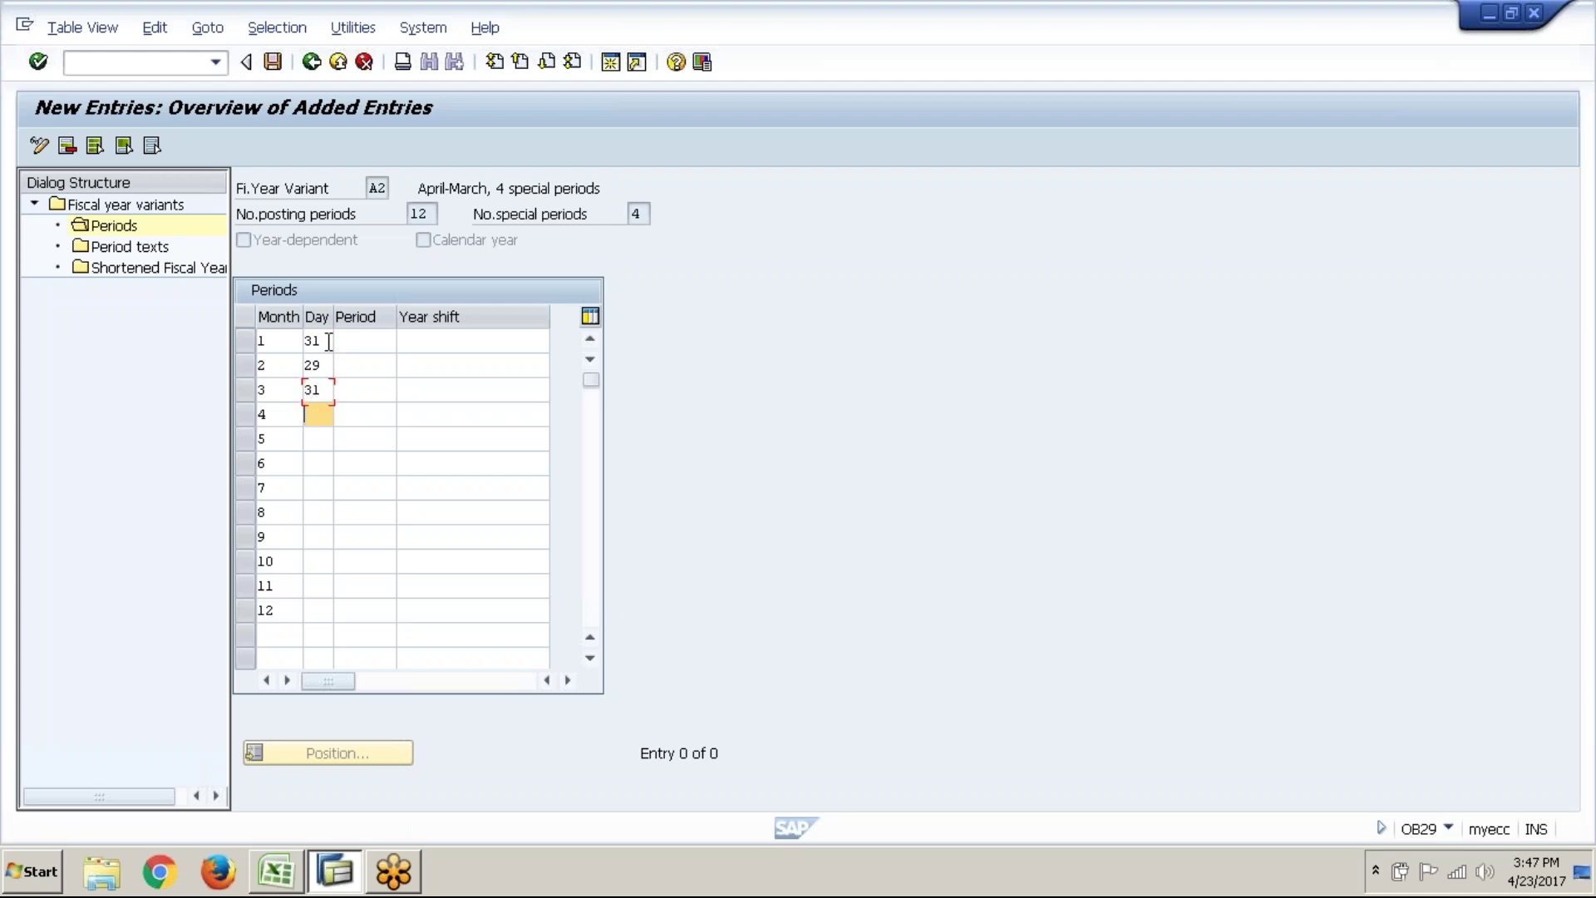
pyautogui.write('30')
# - Enter days 31 and 30 for months 5 and 6, and assign period 1 to month 4
pyautogui.click(323, 441)
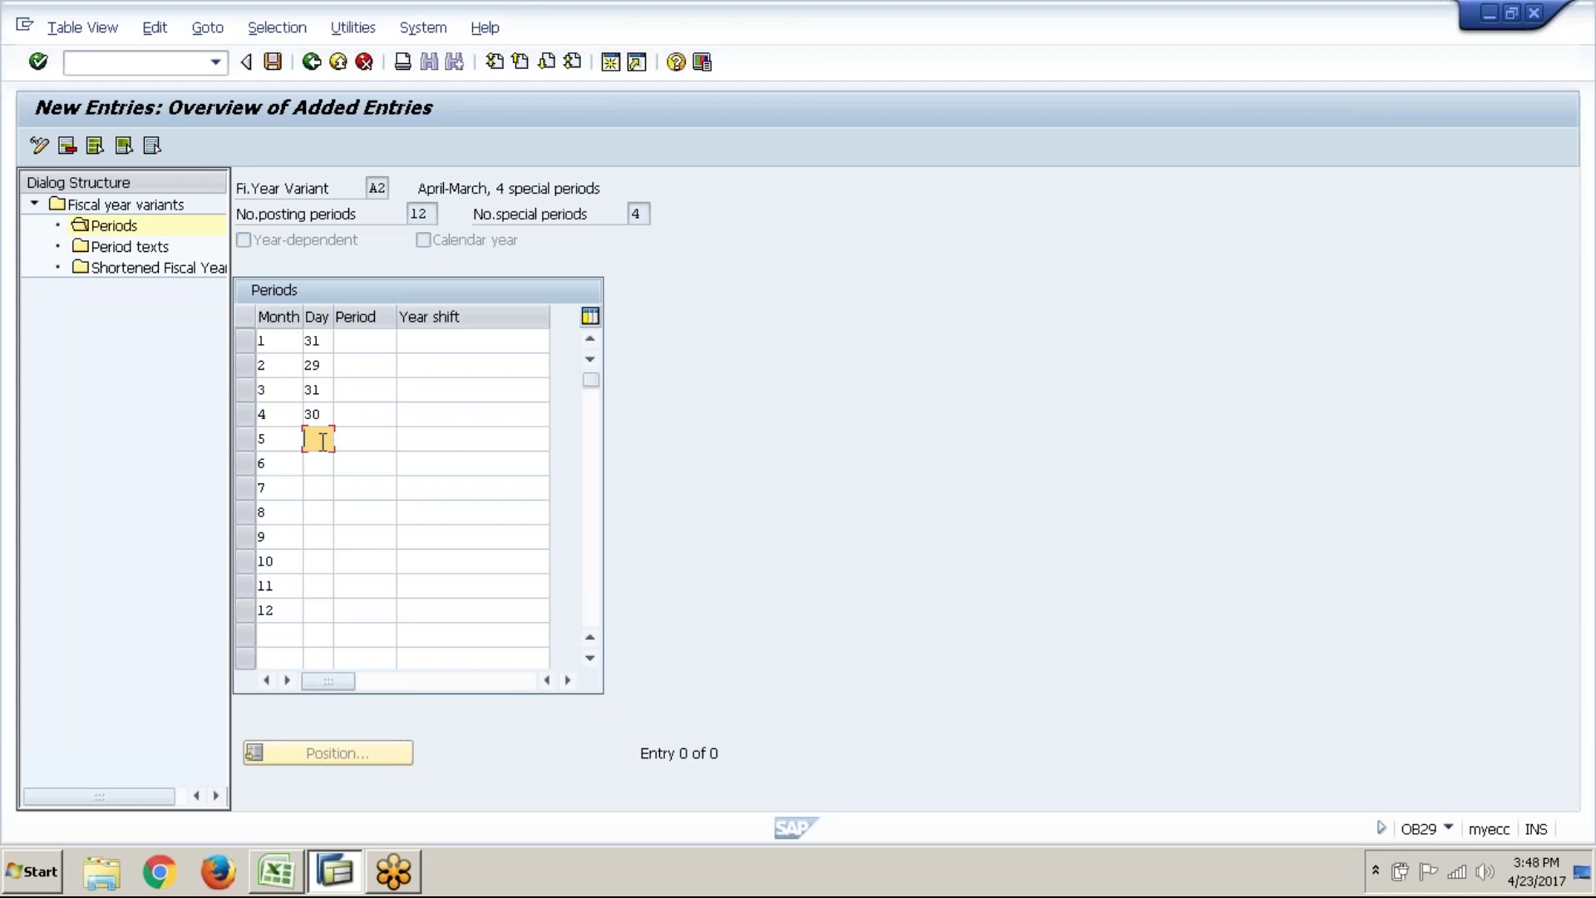
pyautogui.write('31')
pyautogui.click(319, 470)
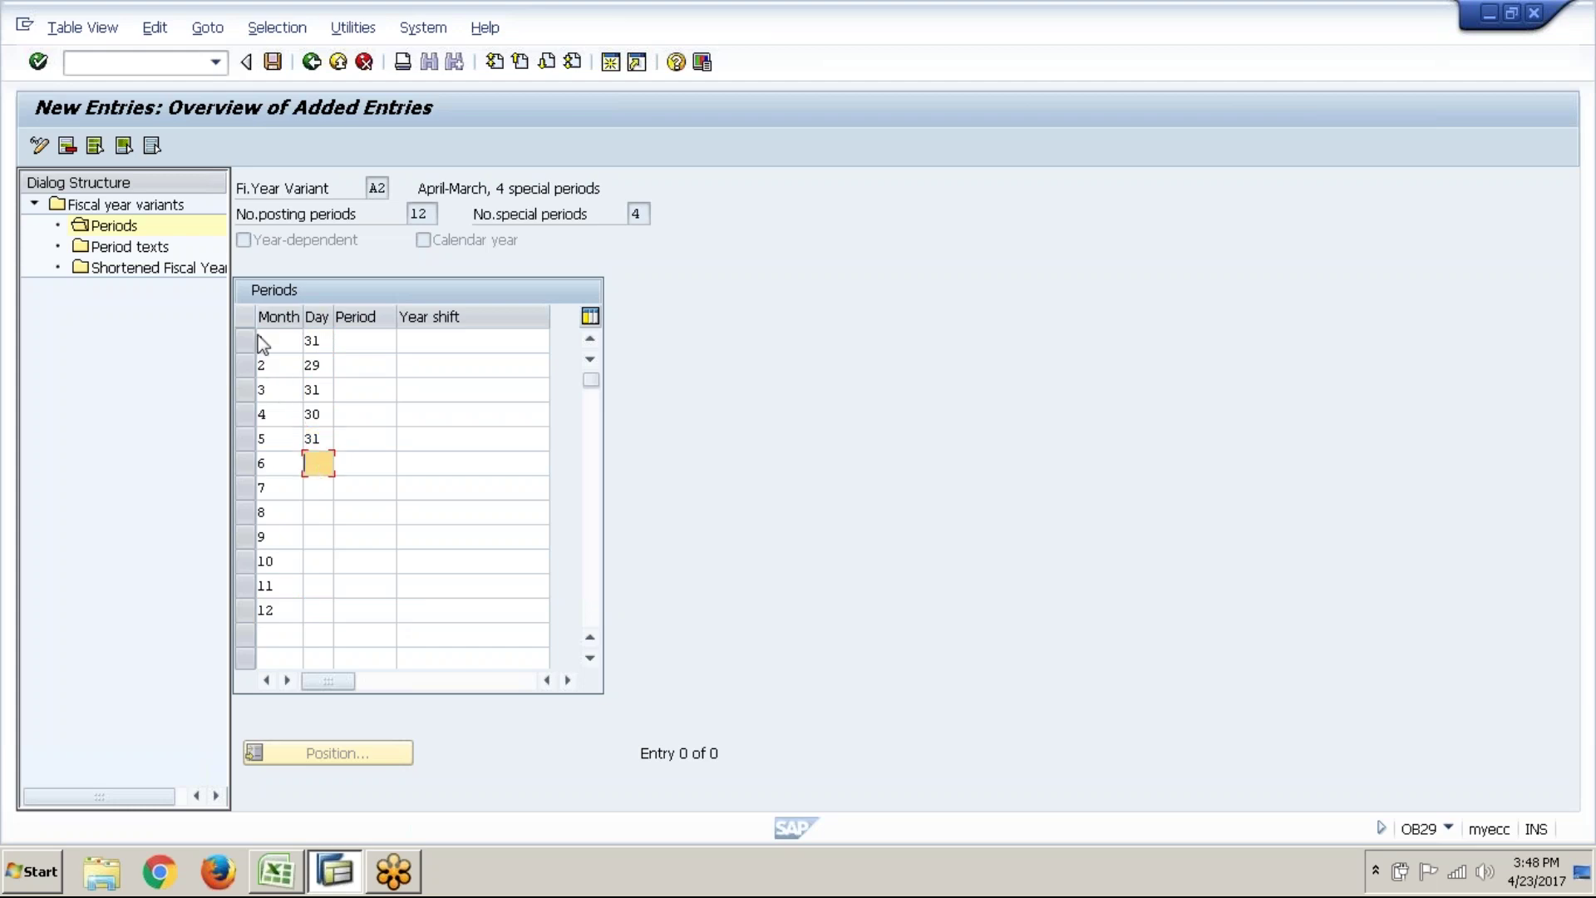
pyautogui.write('30')
pyautogui.press('Down')
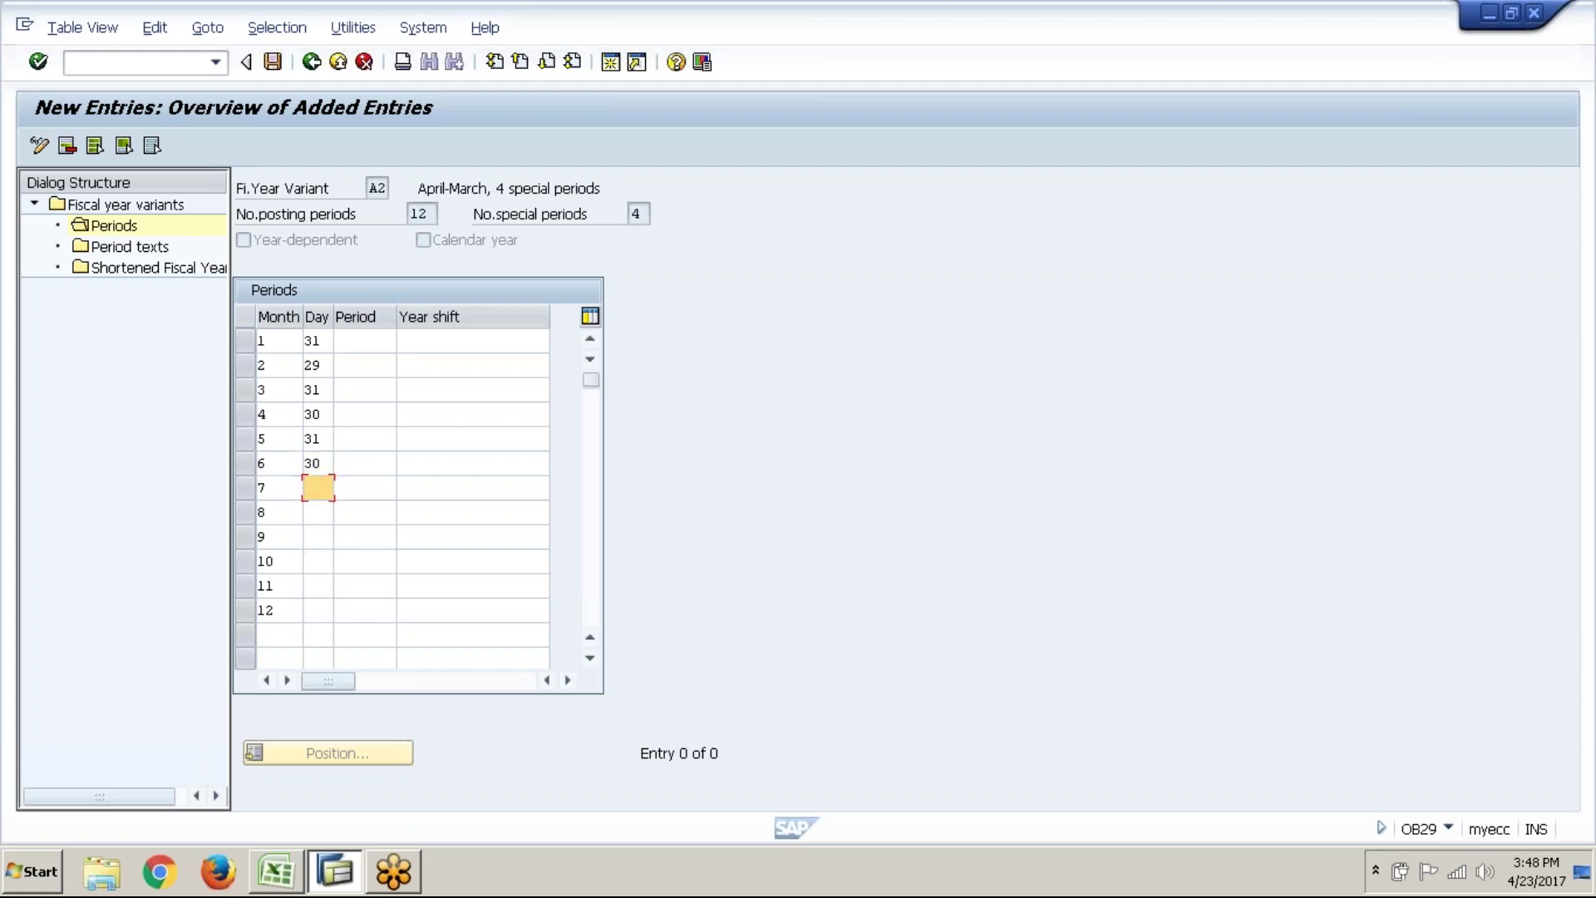
pyautogui.click(374, 420)
pyautogui.write('1')
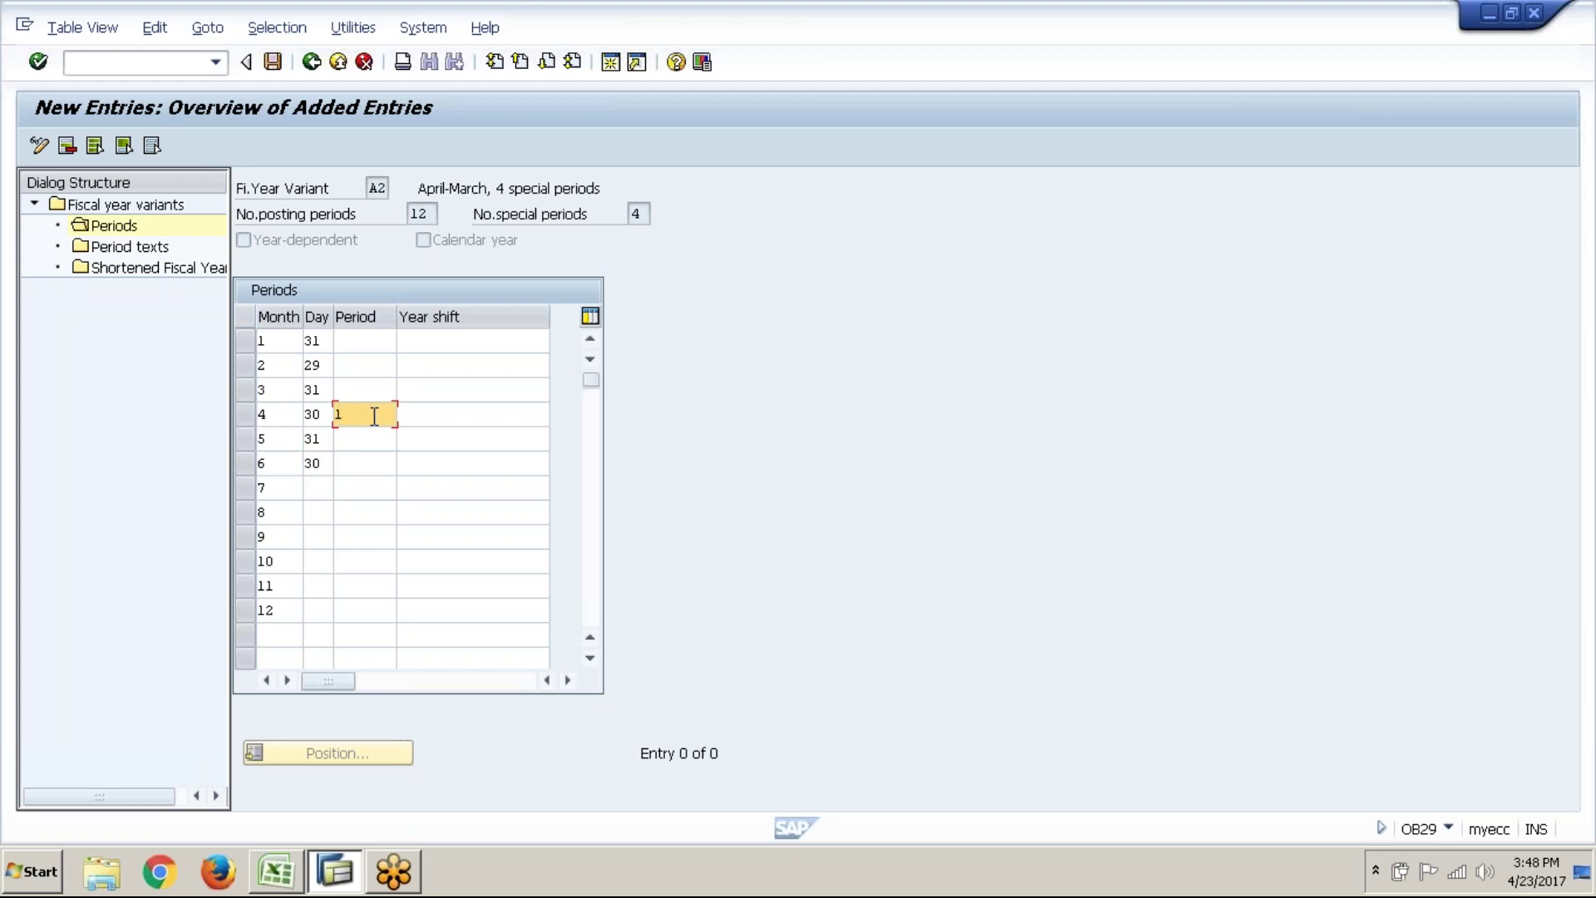
# - Enter the month-end days 31, 31, 30, 31, 30 and 31 for months 7 to 12
pyautogui.click(320, 489)
pyautogui.write('31')
pyautogui.press('Down')
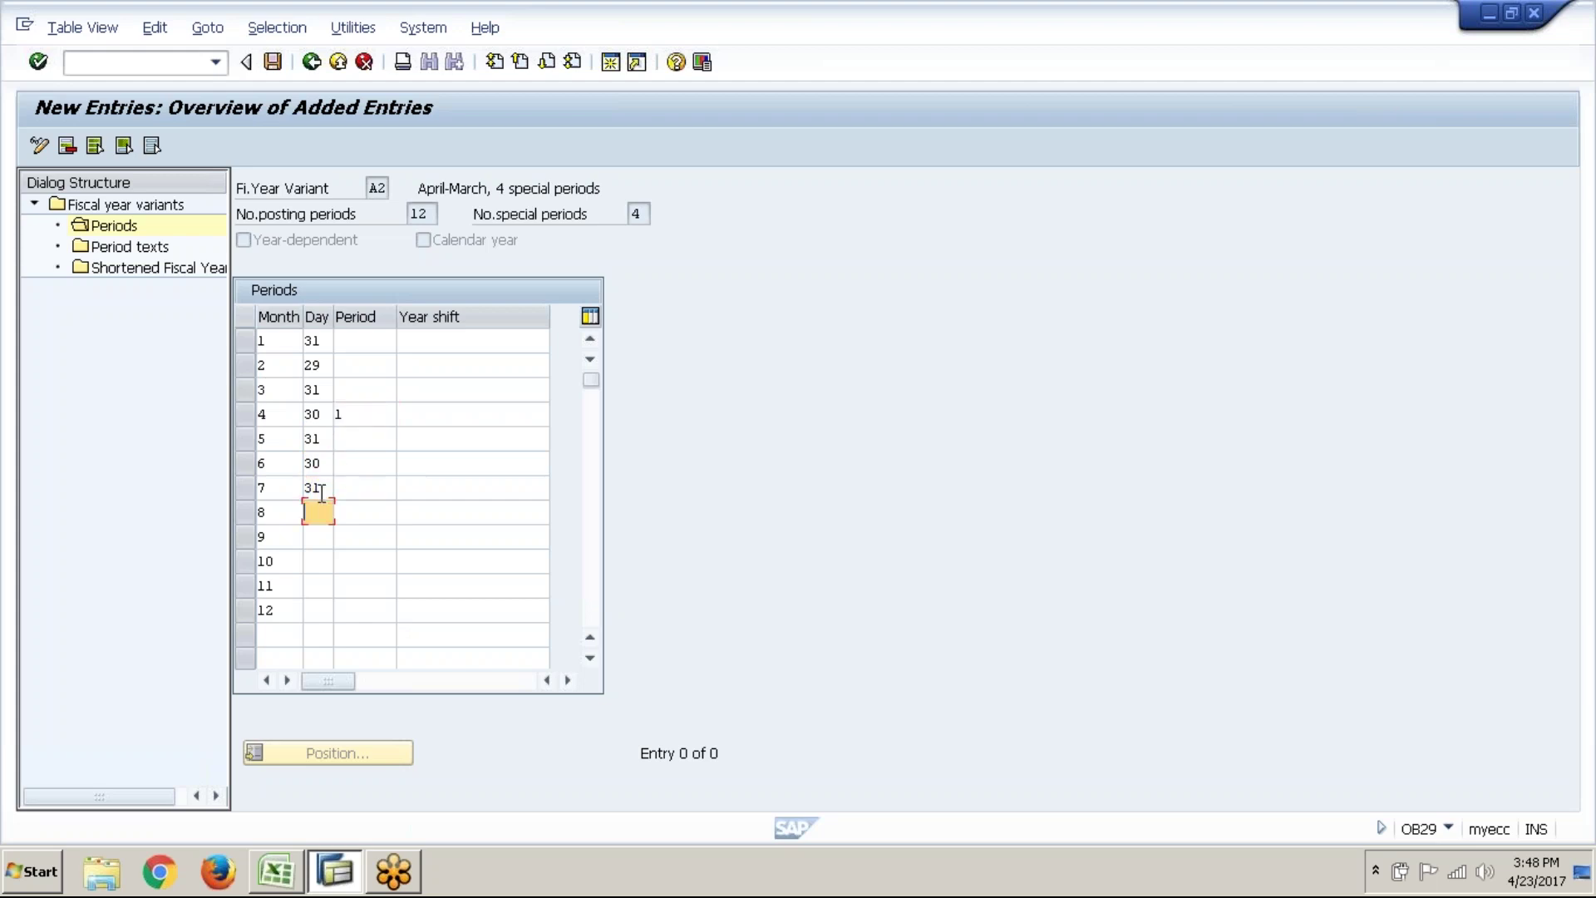
pyautogui.write('31')
pyautogui.press('Down')
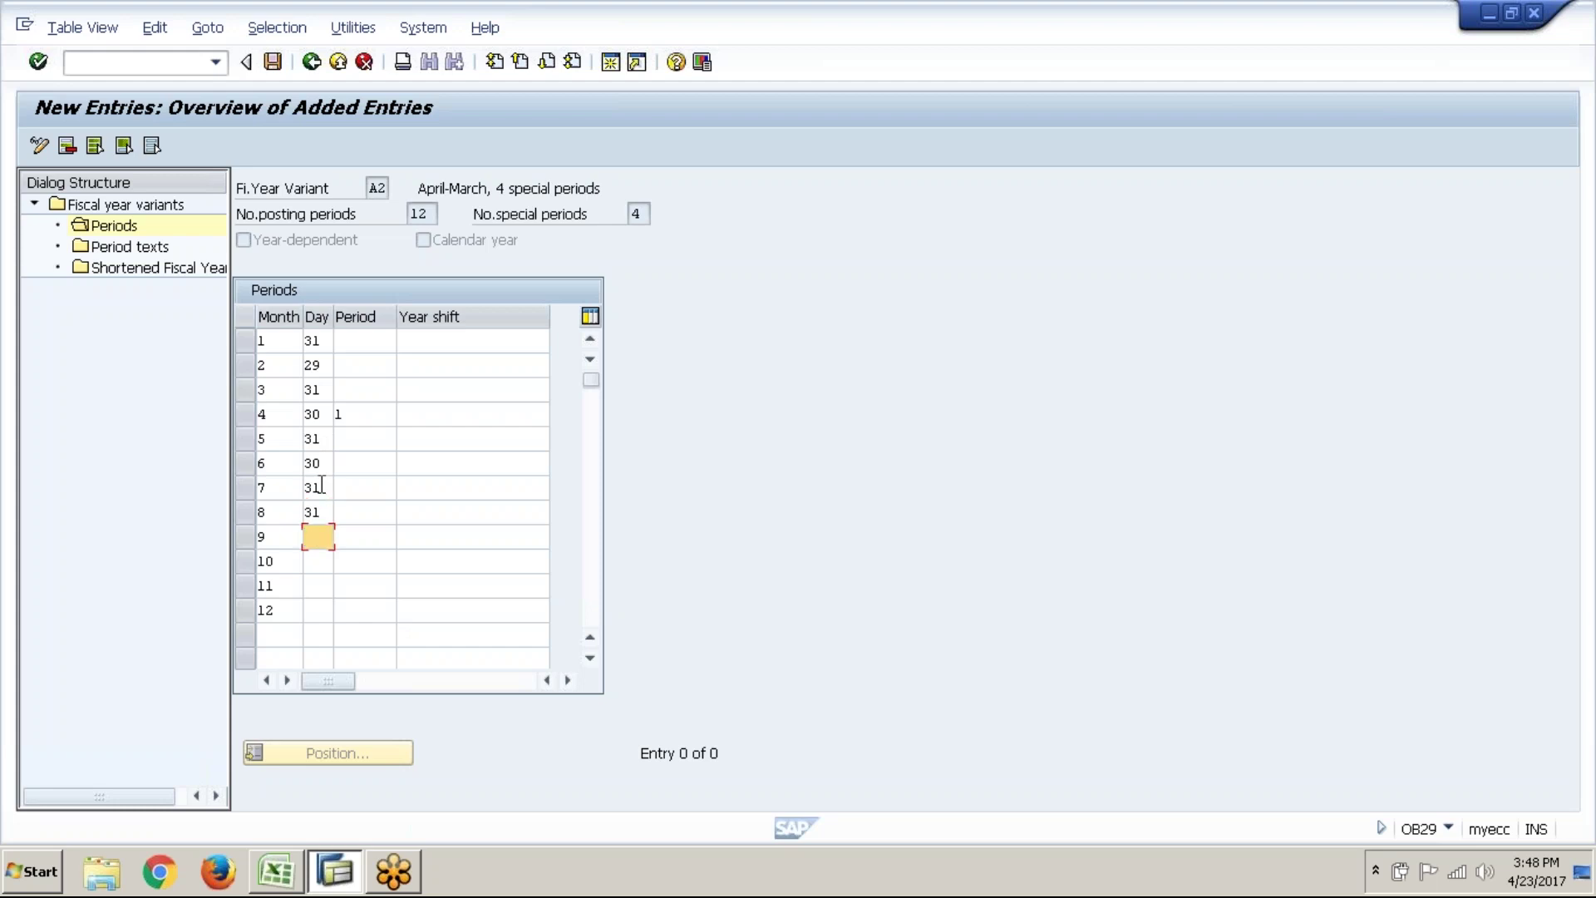
pyautogui.write('30')
pyautogui.press('Down')
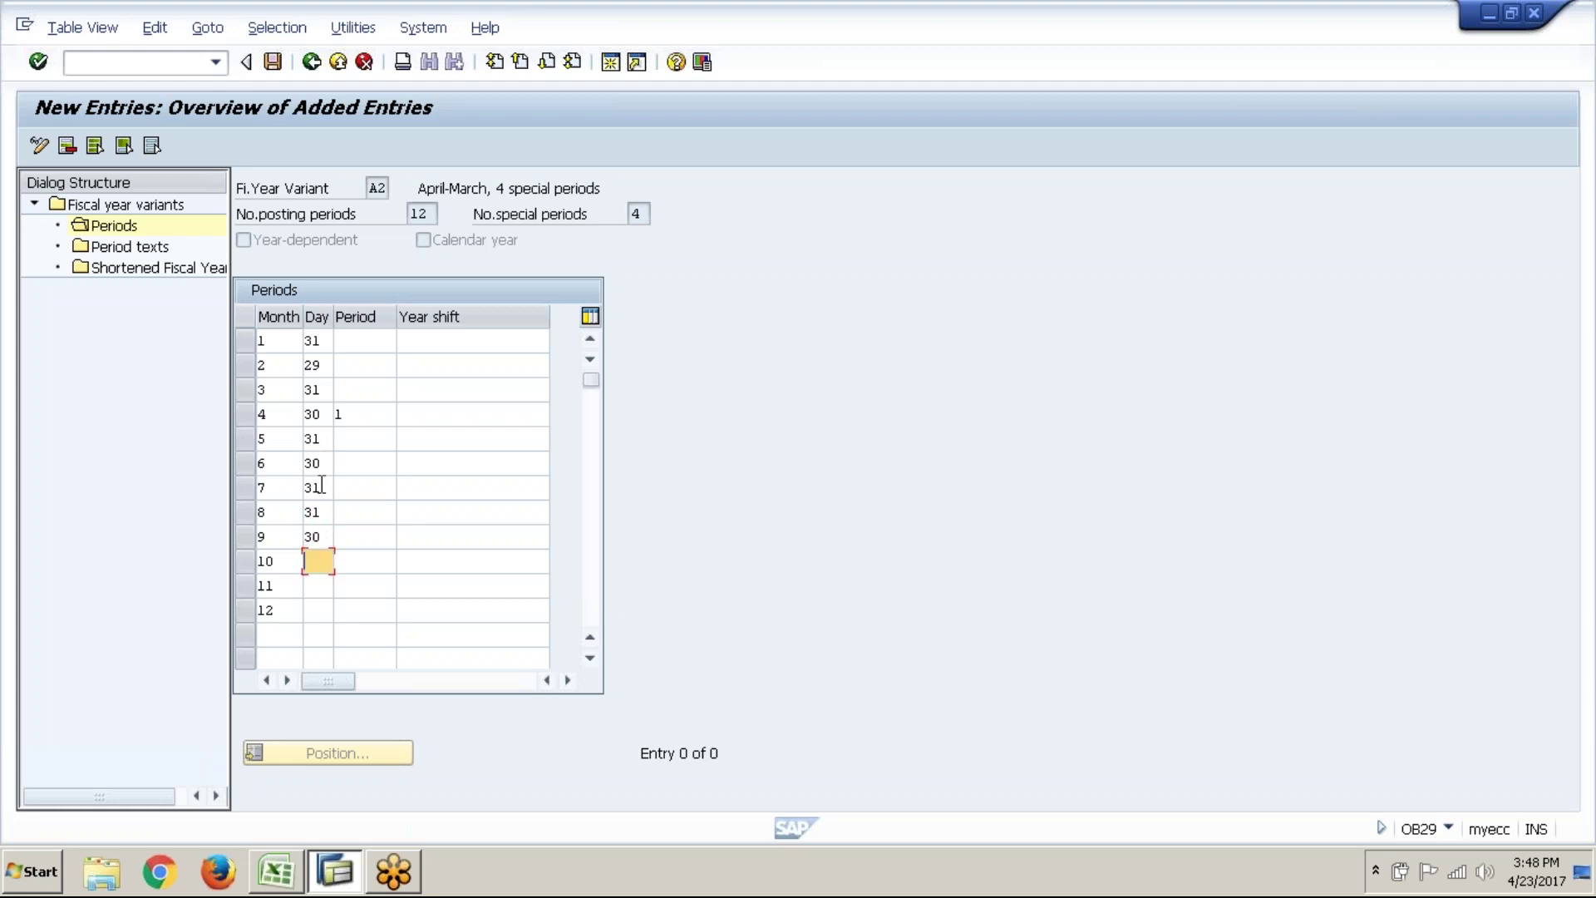
pyautogui.write('31')
pyautogui.press('Down')
pyautogui.write('30')
pyautogui.press('Down')
pyautogui.write('31')
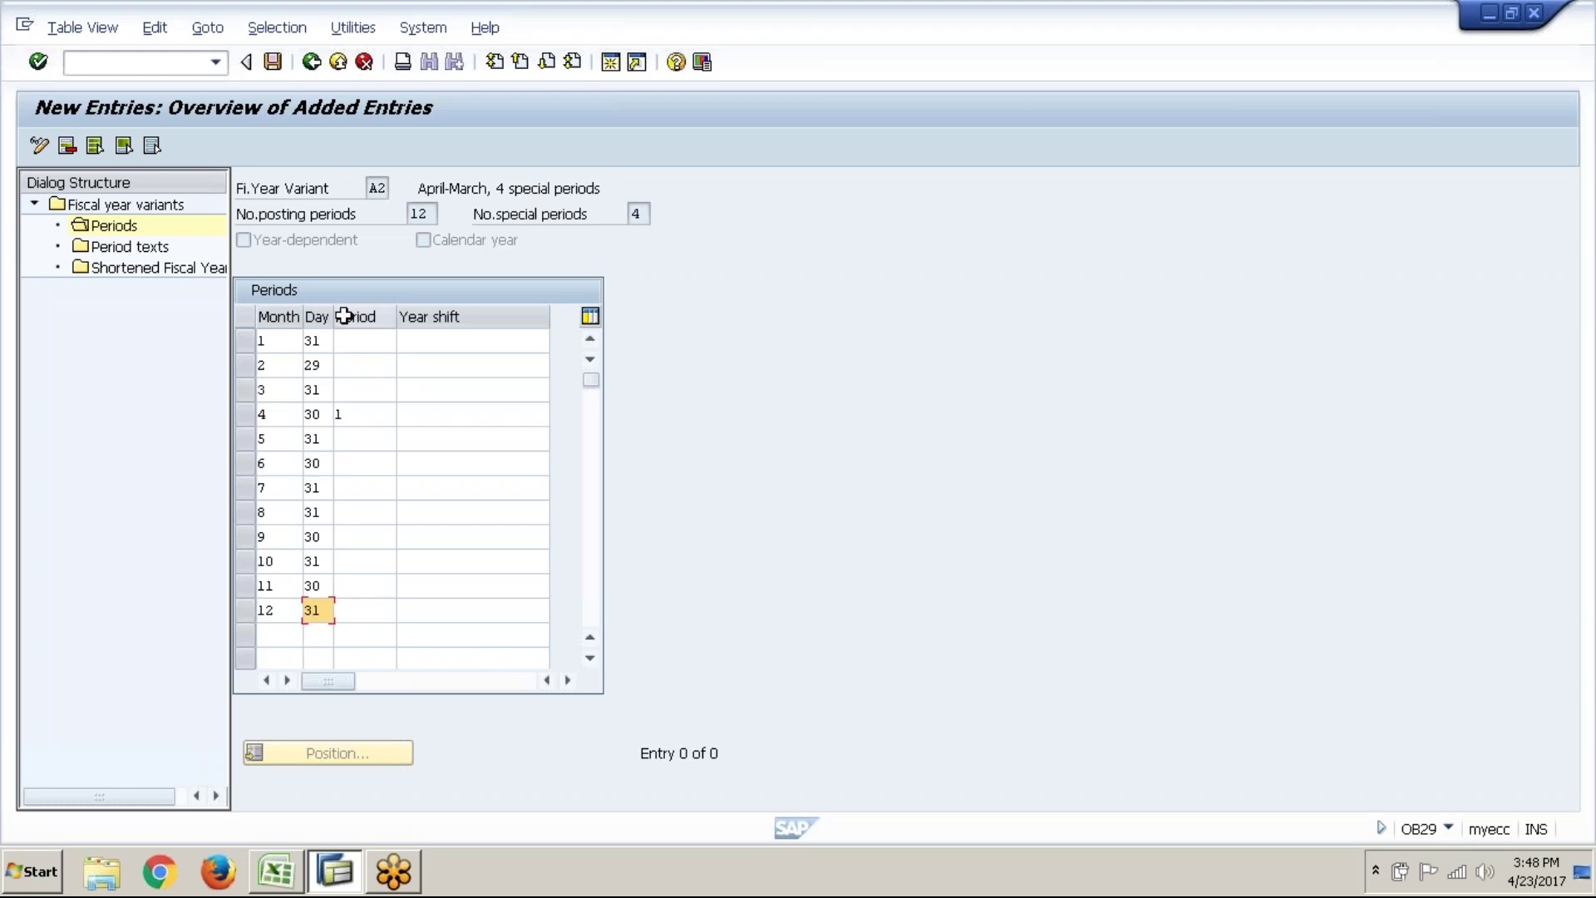
# - Assign periods 2 through 9 to months 5 through 12 of fiscal year variant A2
pyautogui.click(358, 410)
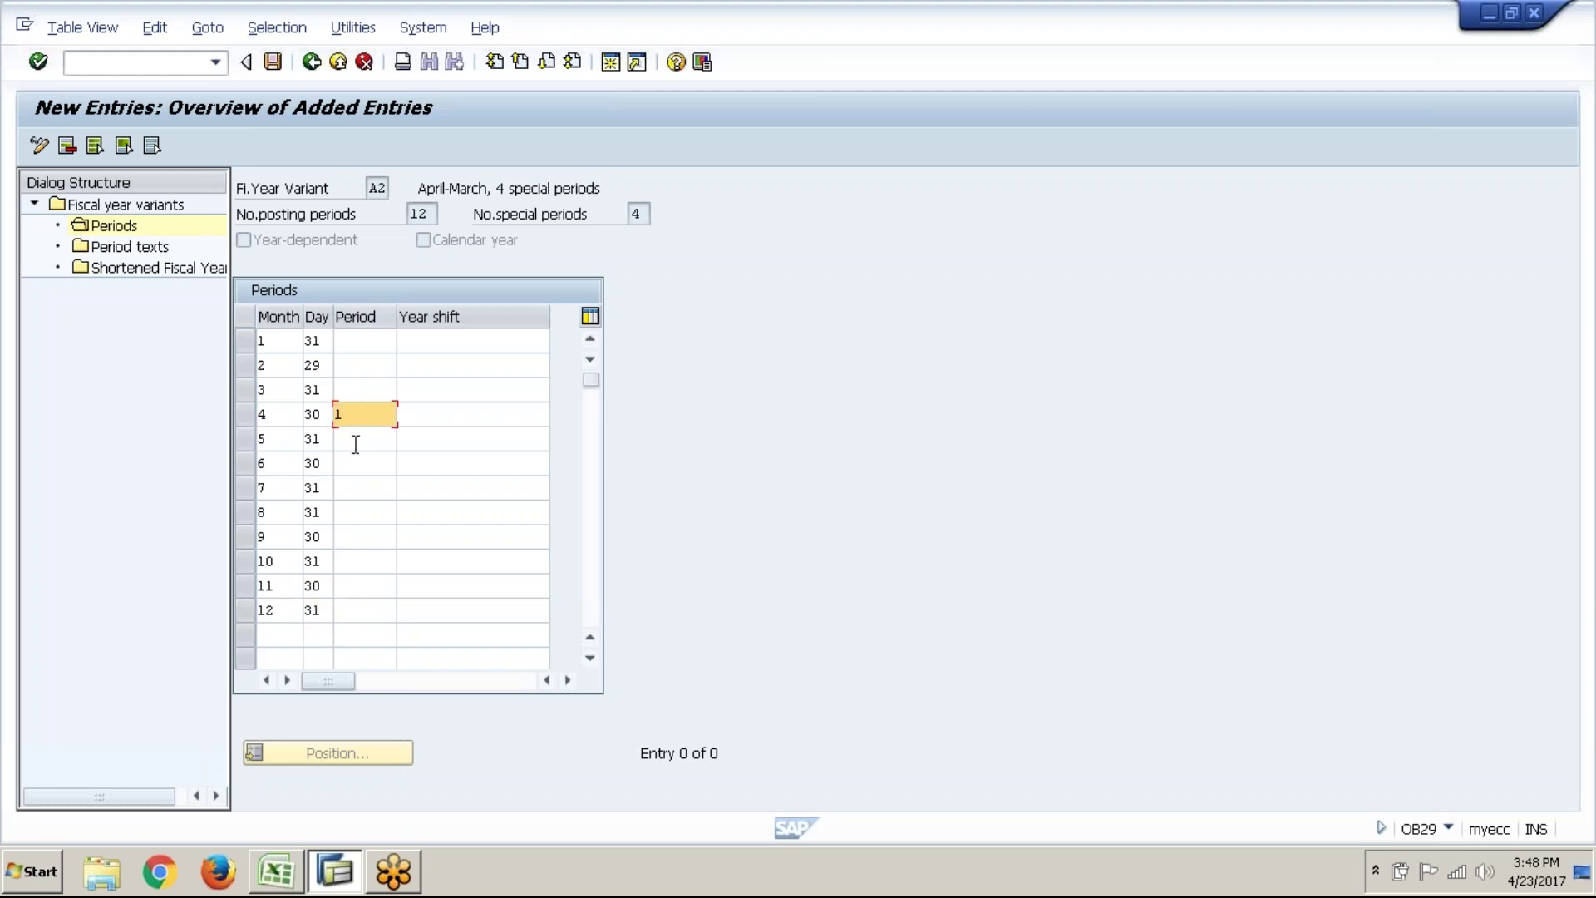
pyautogui.click(356, 443)
pyautogui.write('2')
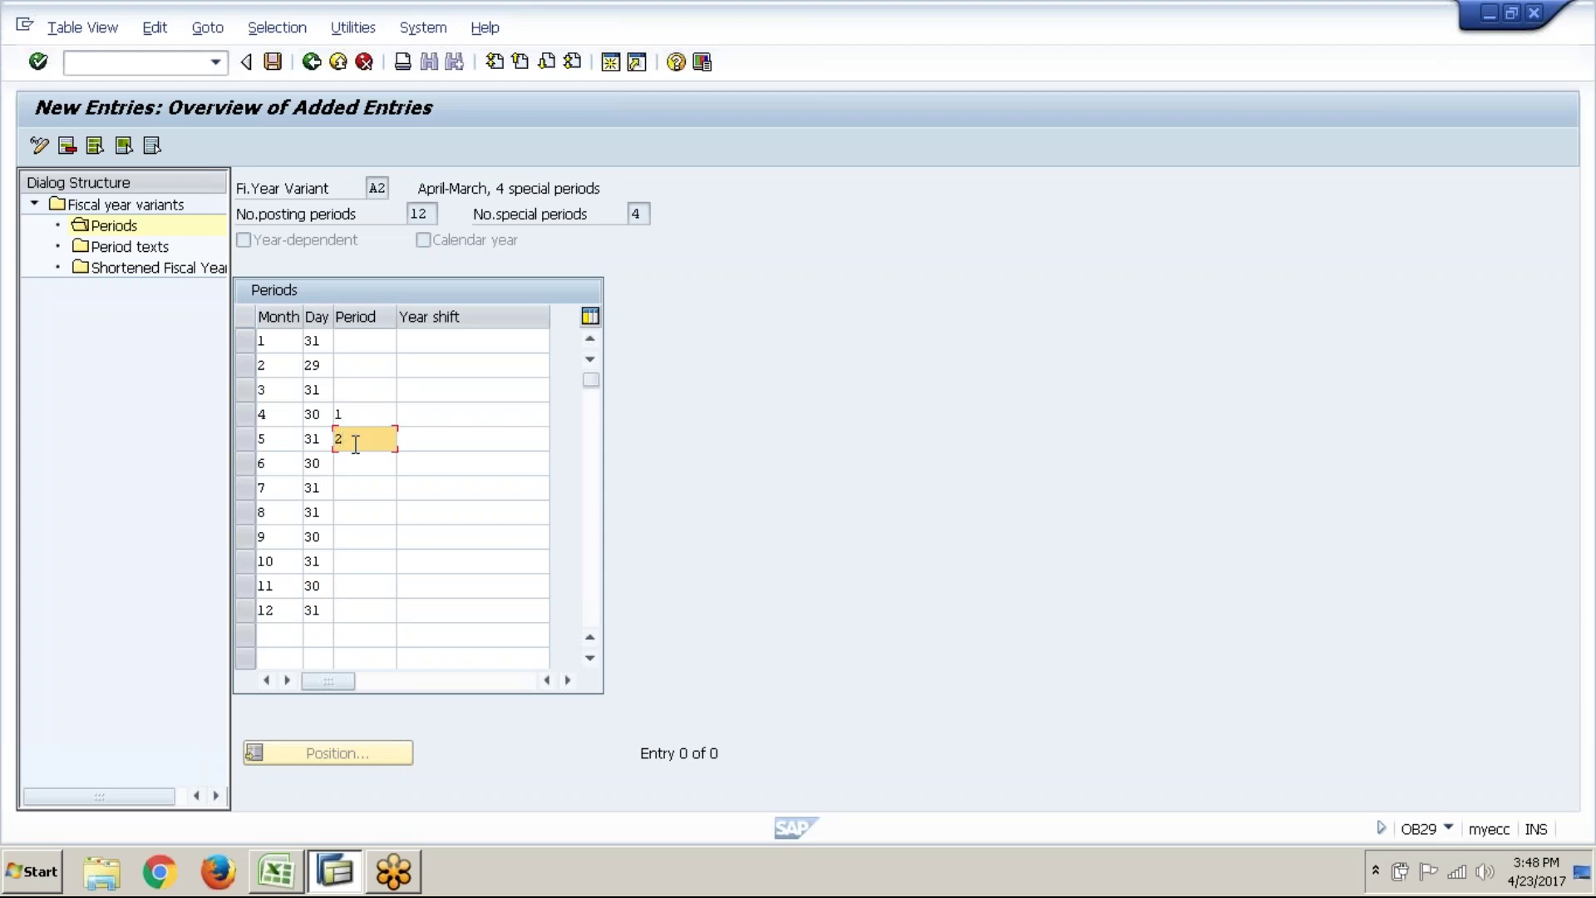
pyautogui.press('Down')
pyautogui.write('3')
pyautogui.press('Down')
pyautogui.write('4')
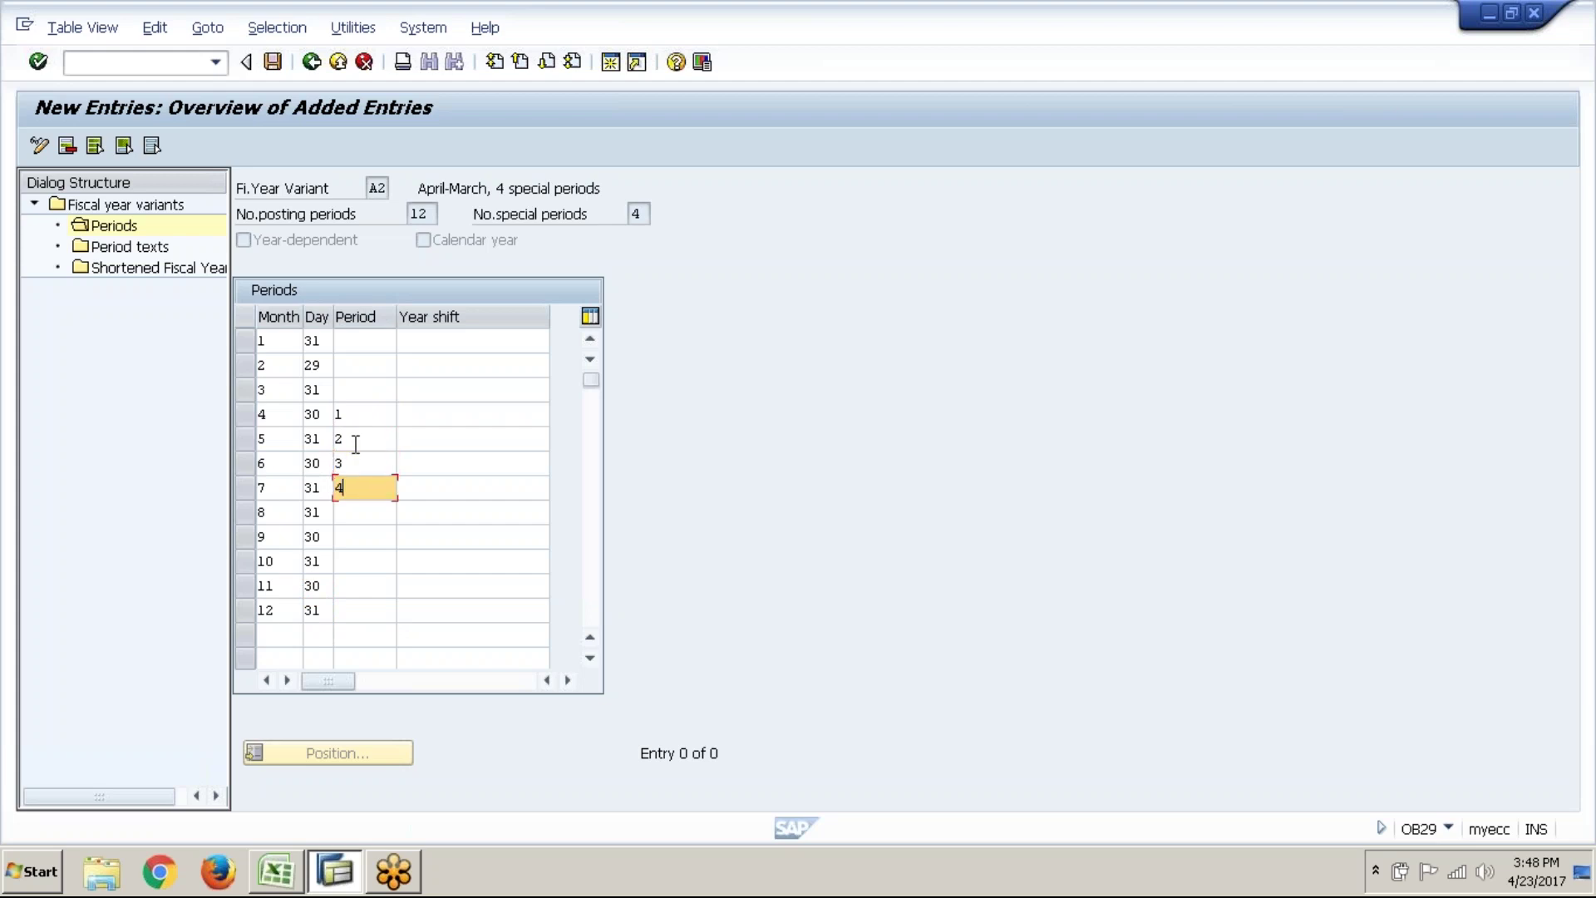
pyautogui.press('Down')
pyautogui.write('5')
pyautogui.press('Down')
pyautogui.write('6')
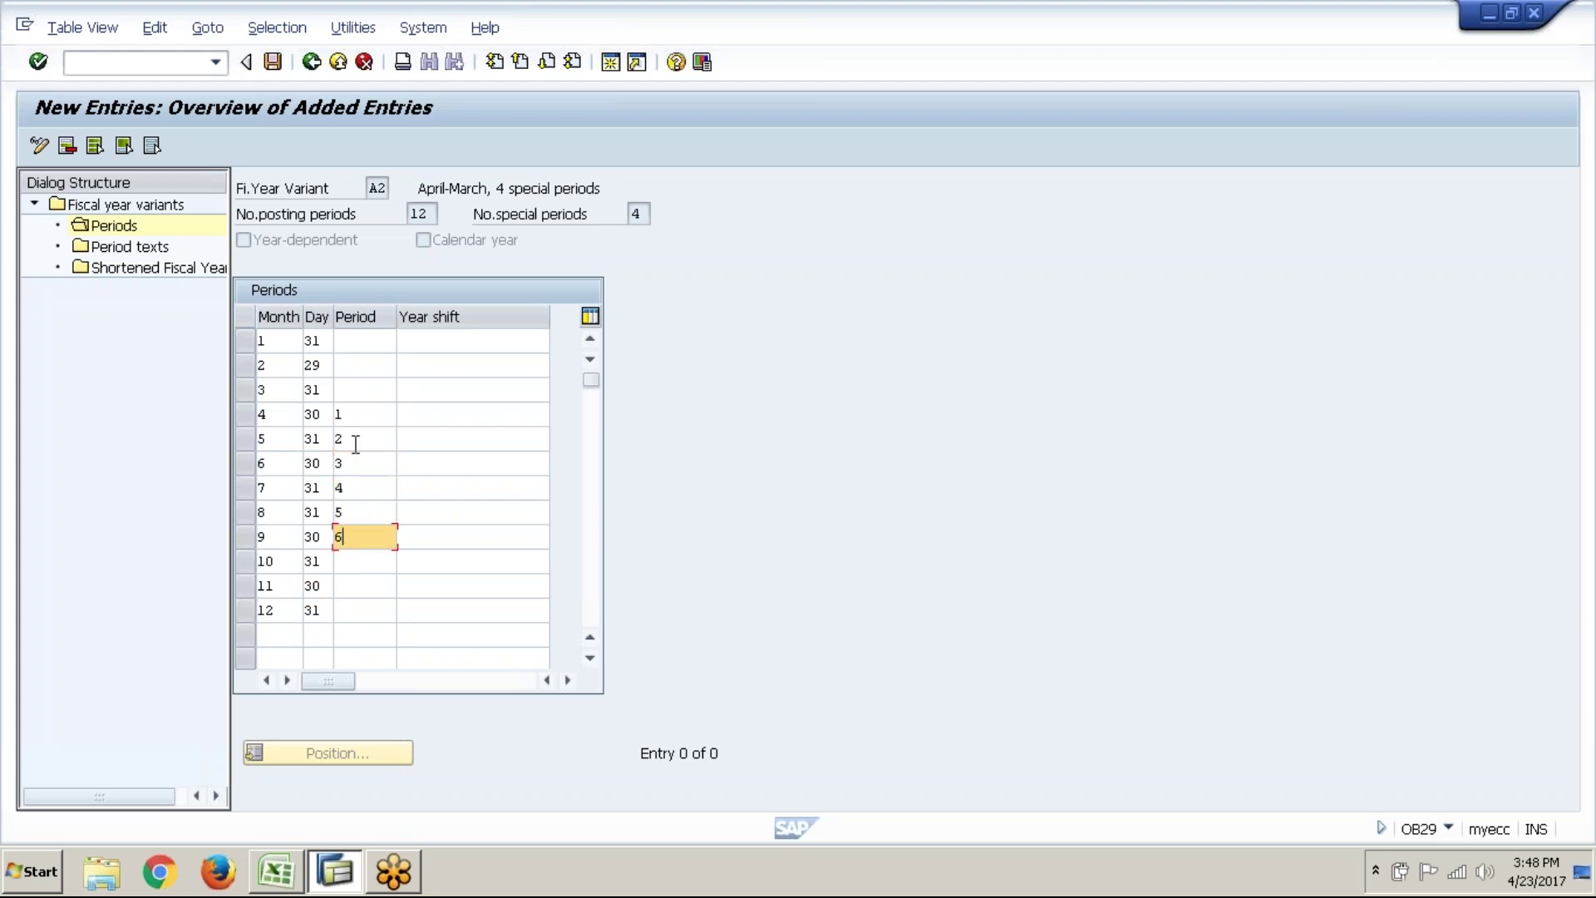
pyautogui.press('Down')
pyautogui.write('7')
pyautogui.press('Down')
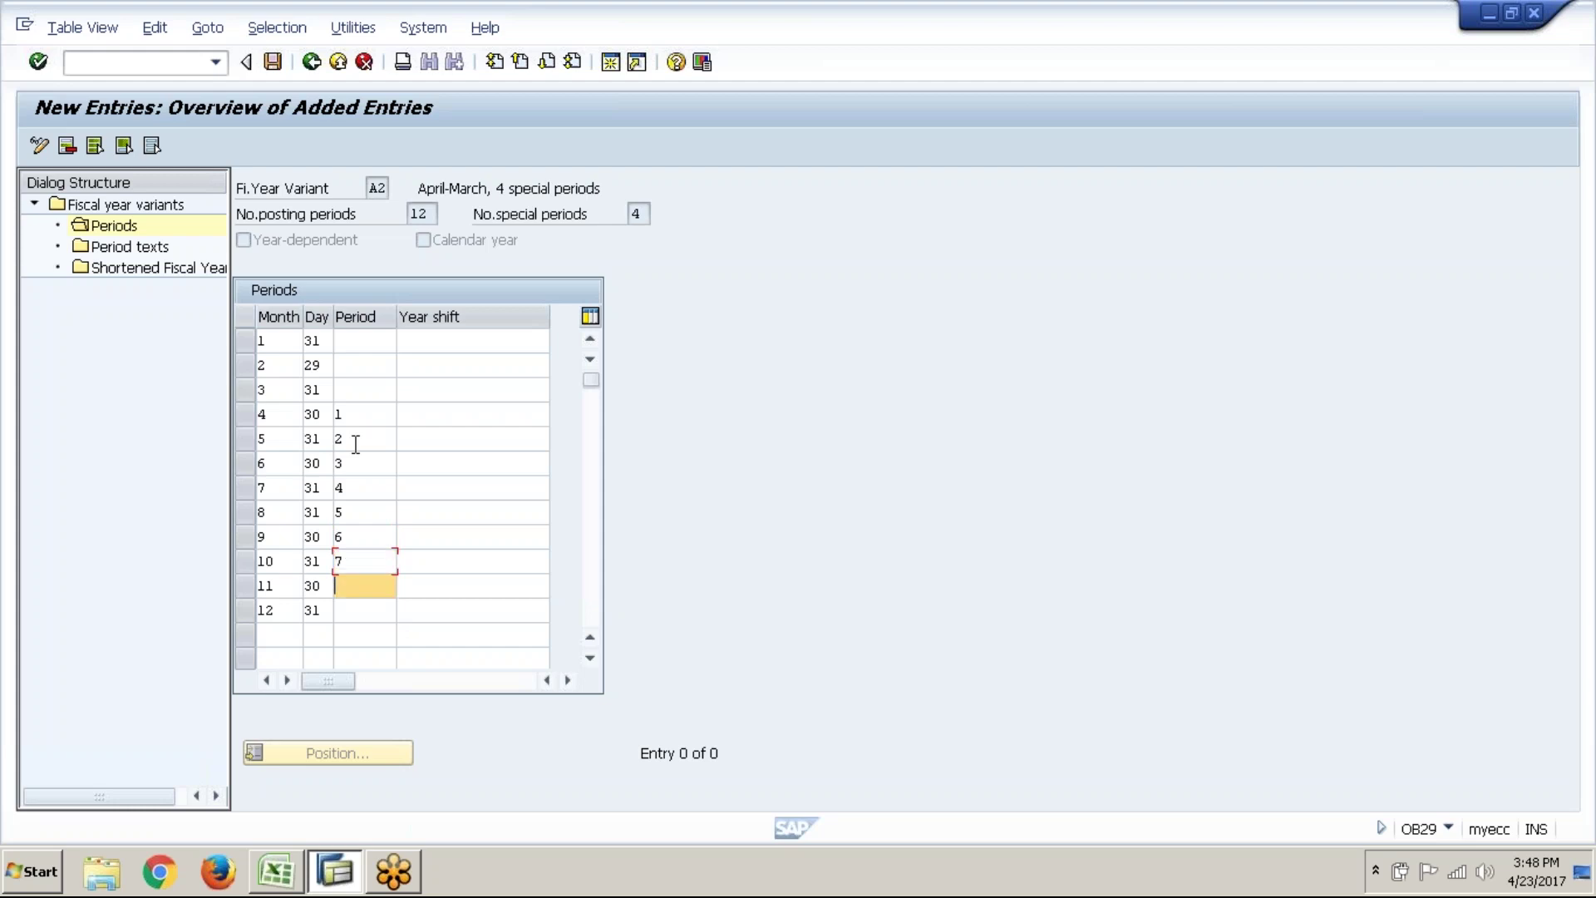
pyautogui.write('8')
pyautogui.press('Down')
pyautogui.write('9')
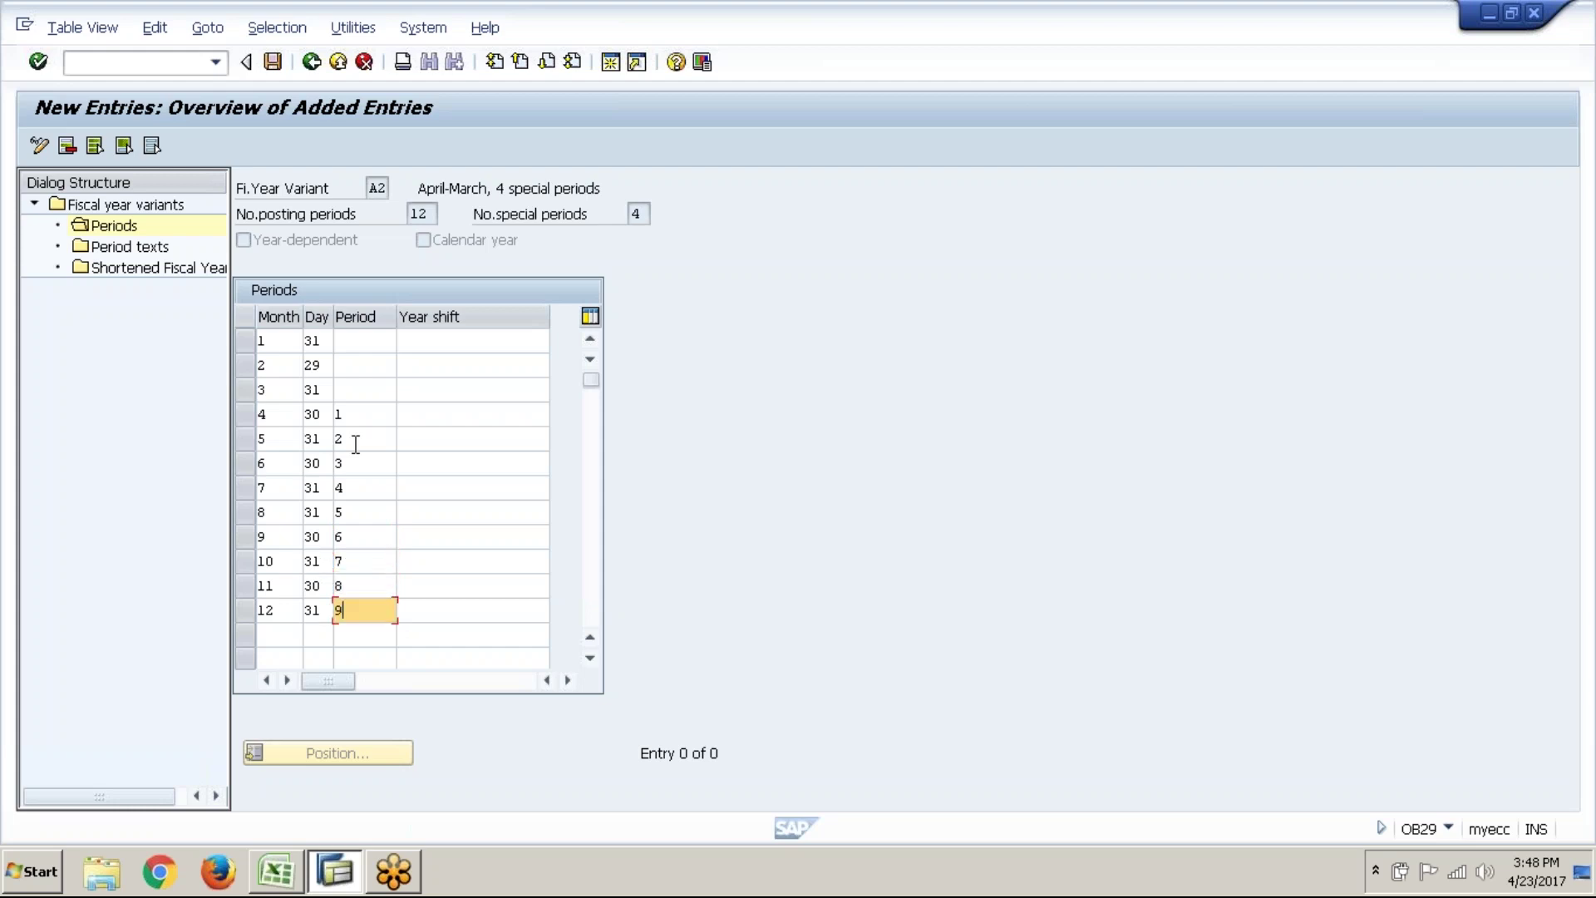
# - Assign periods 10, 11 and 12 to months 1, 2 and 3
pyautogui.click(368, 347)
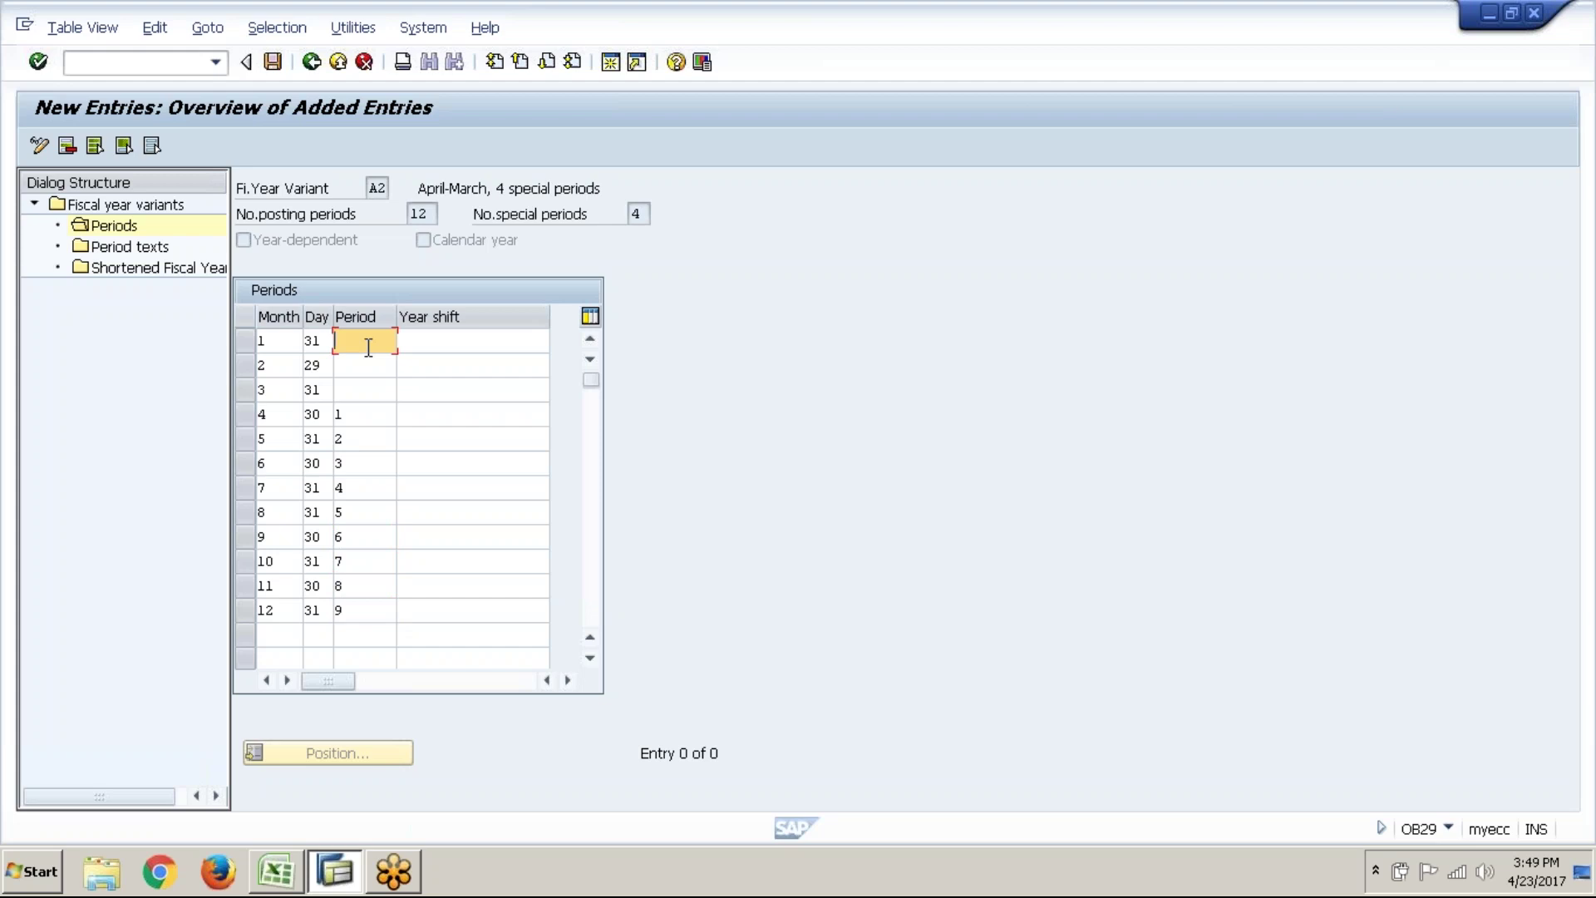
pyautogui.write('10')
pyautogui.press('Down')
pyautogui.write('11')
pyautogui.press('Down')
pyautogui.write('12')
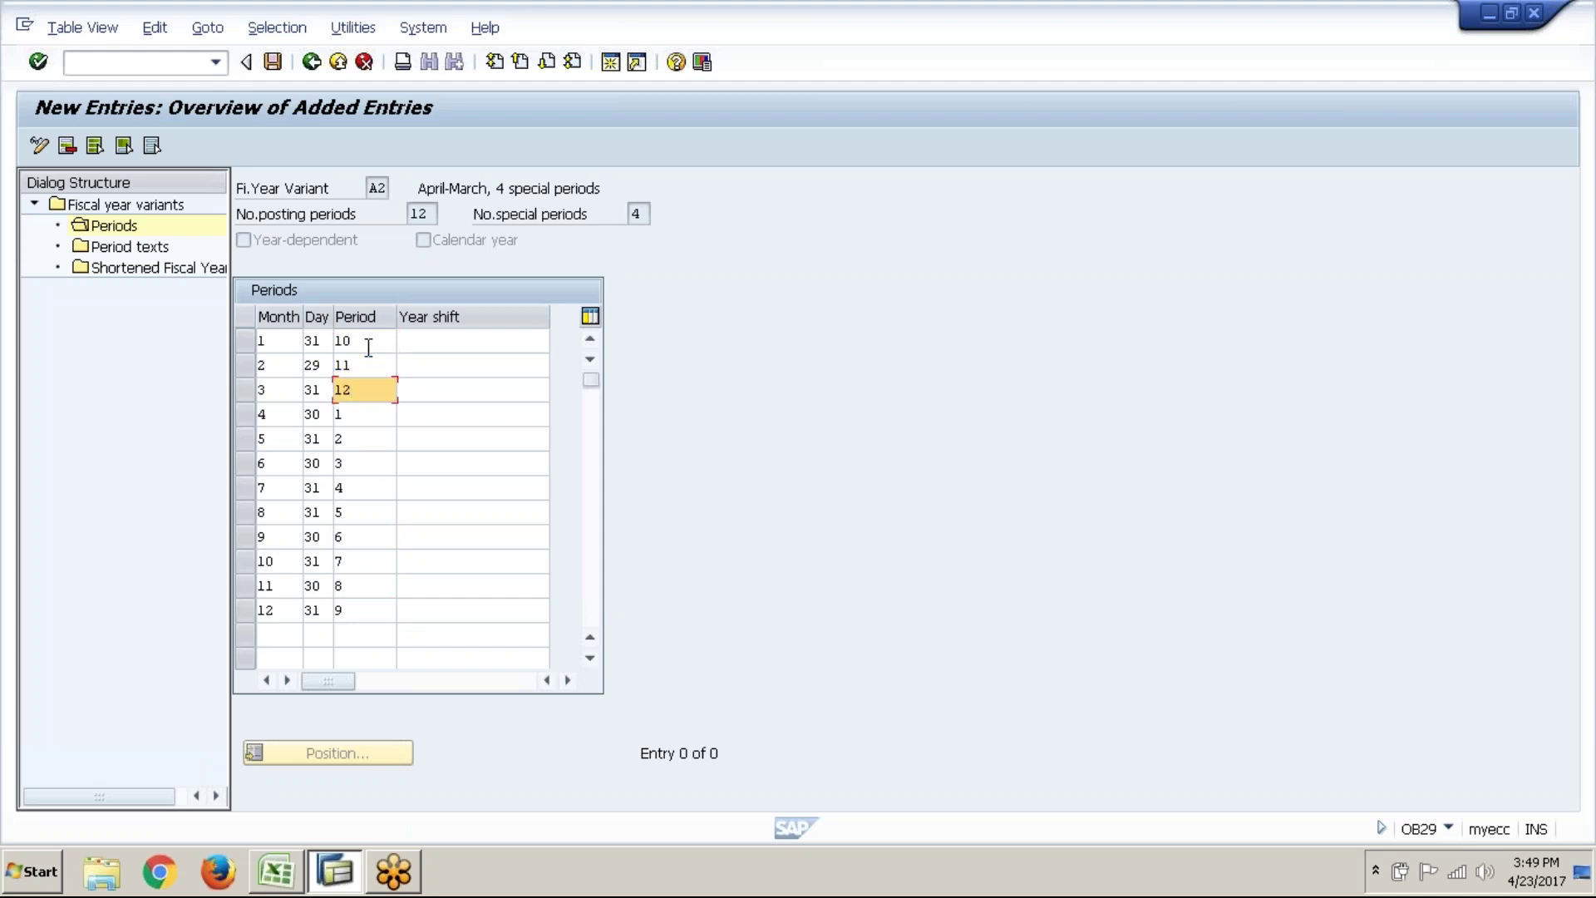
# - Set the year shift to 0 for months 4 through 12
pyautogui.click(412, 340)
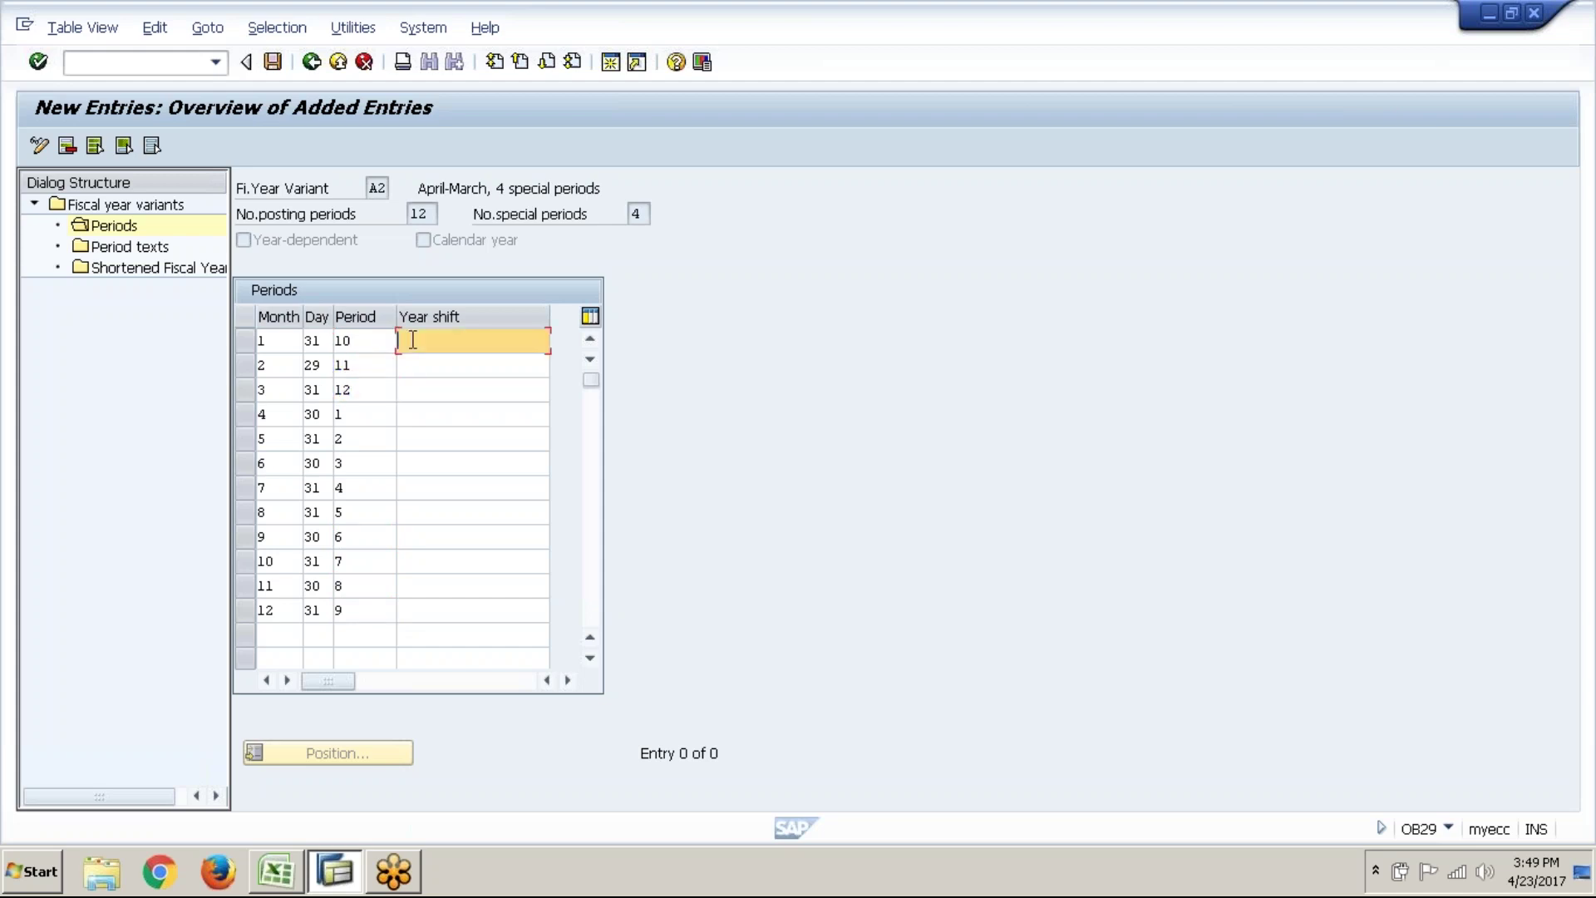
pyautogui.click(420, 417)
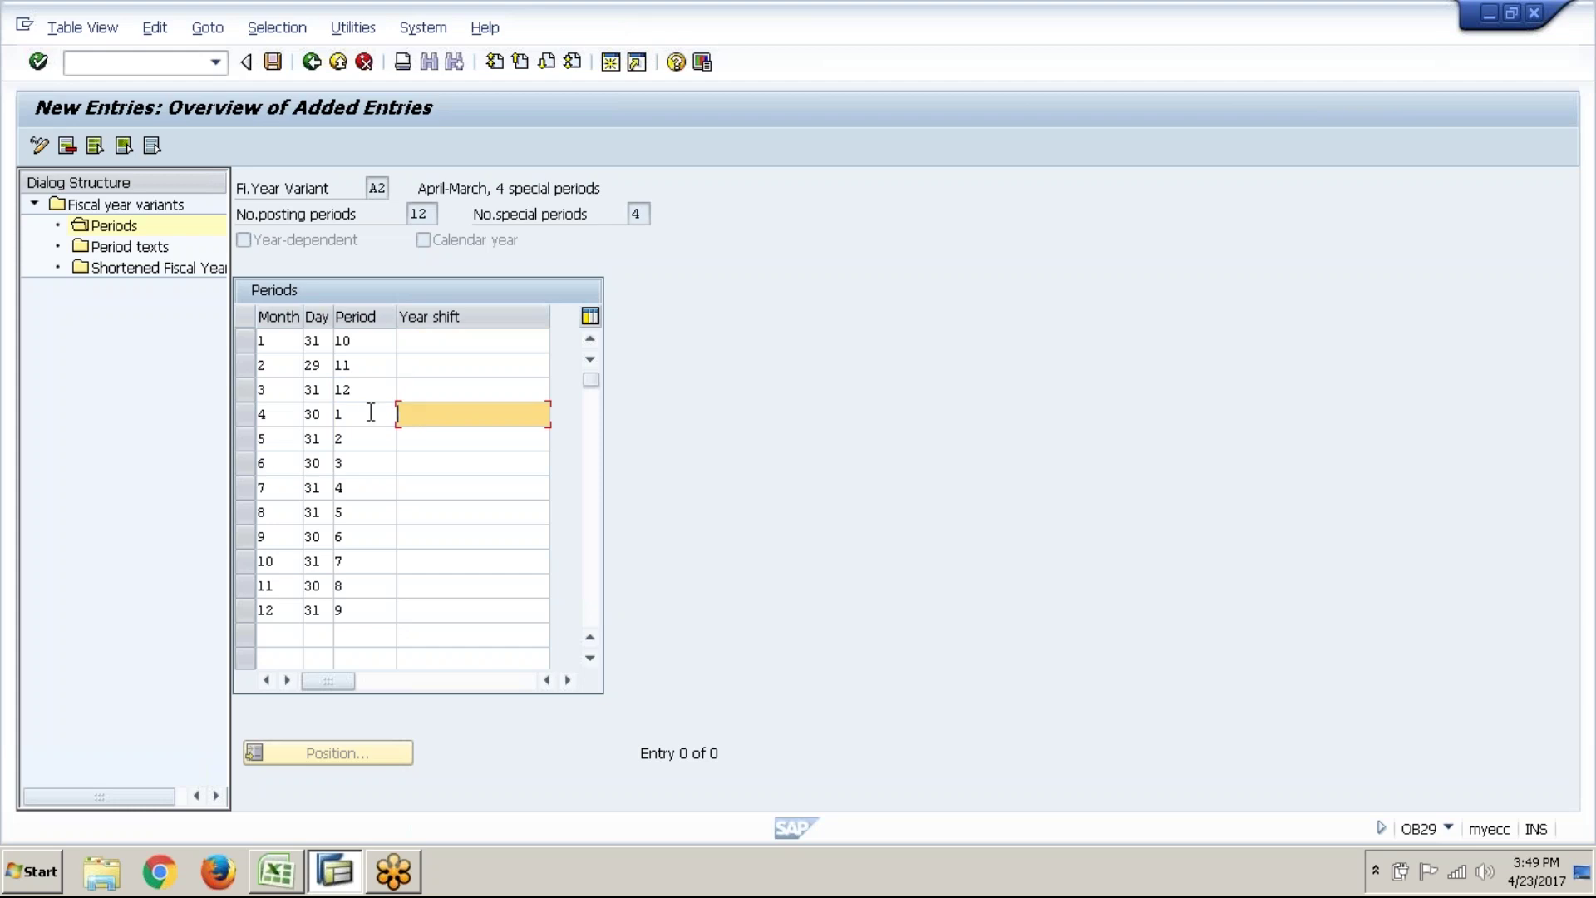
pyautogui.click(369, 414)
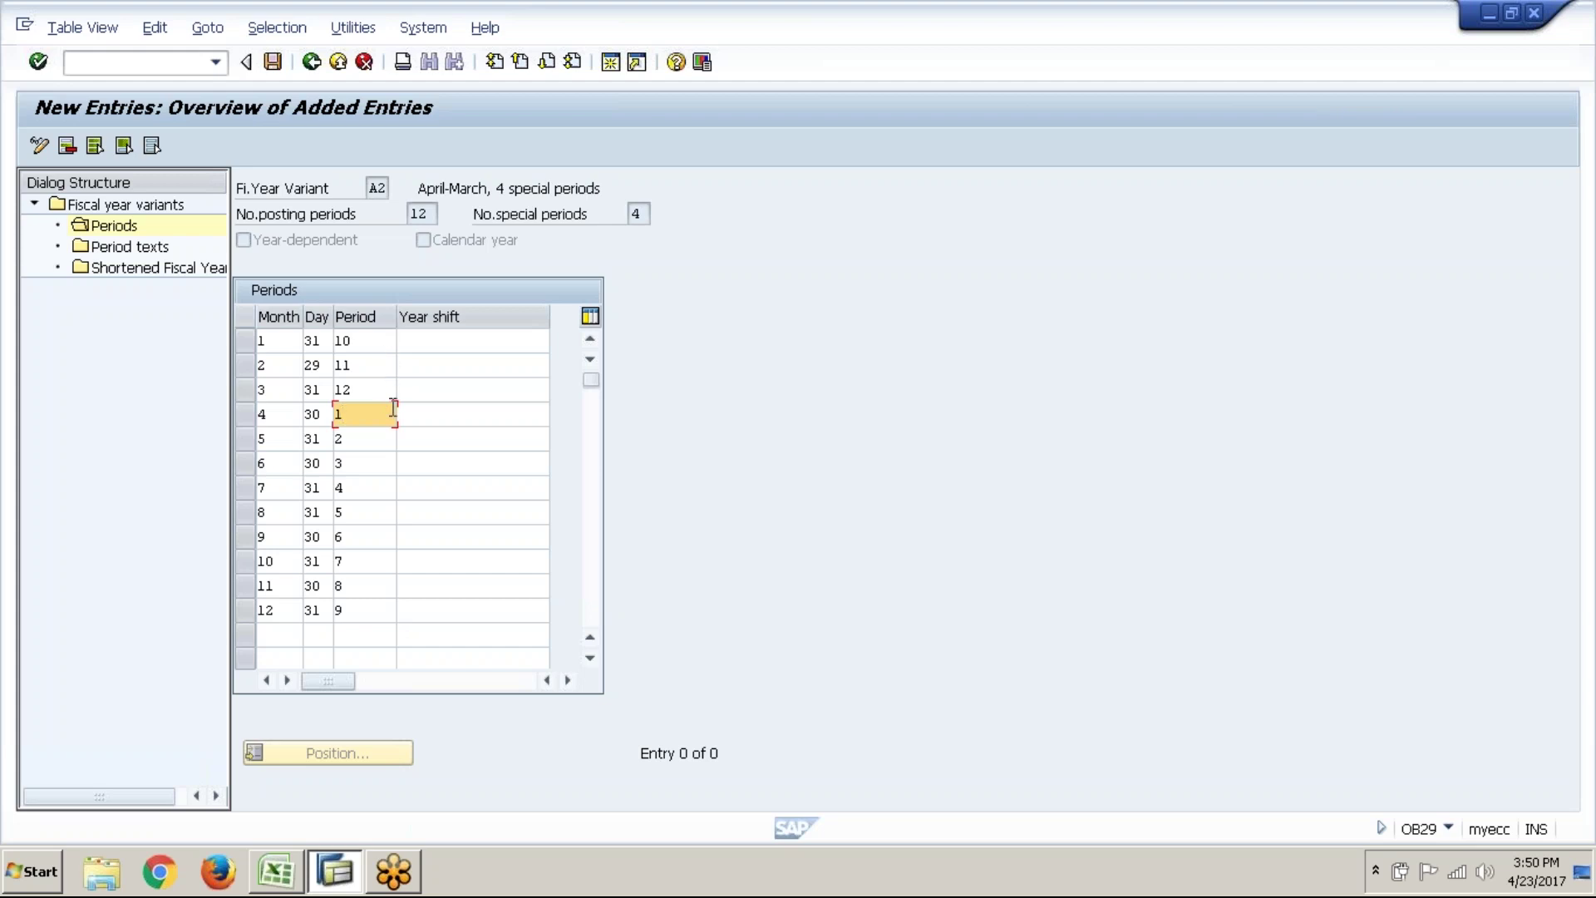
pyautogui.click(431, 418)
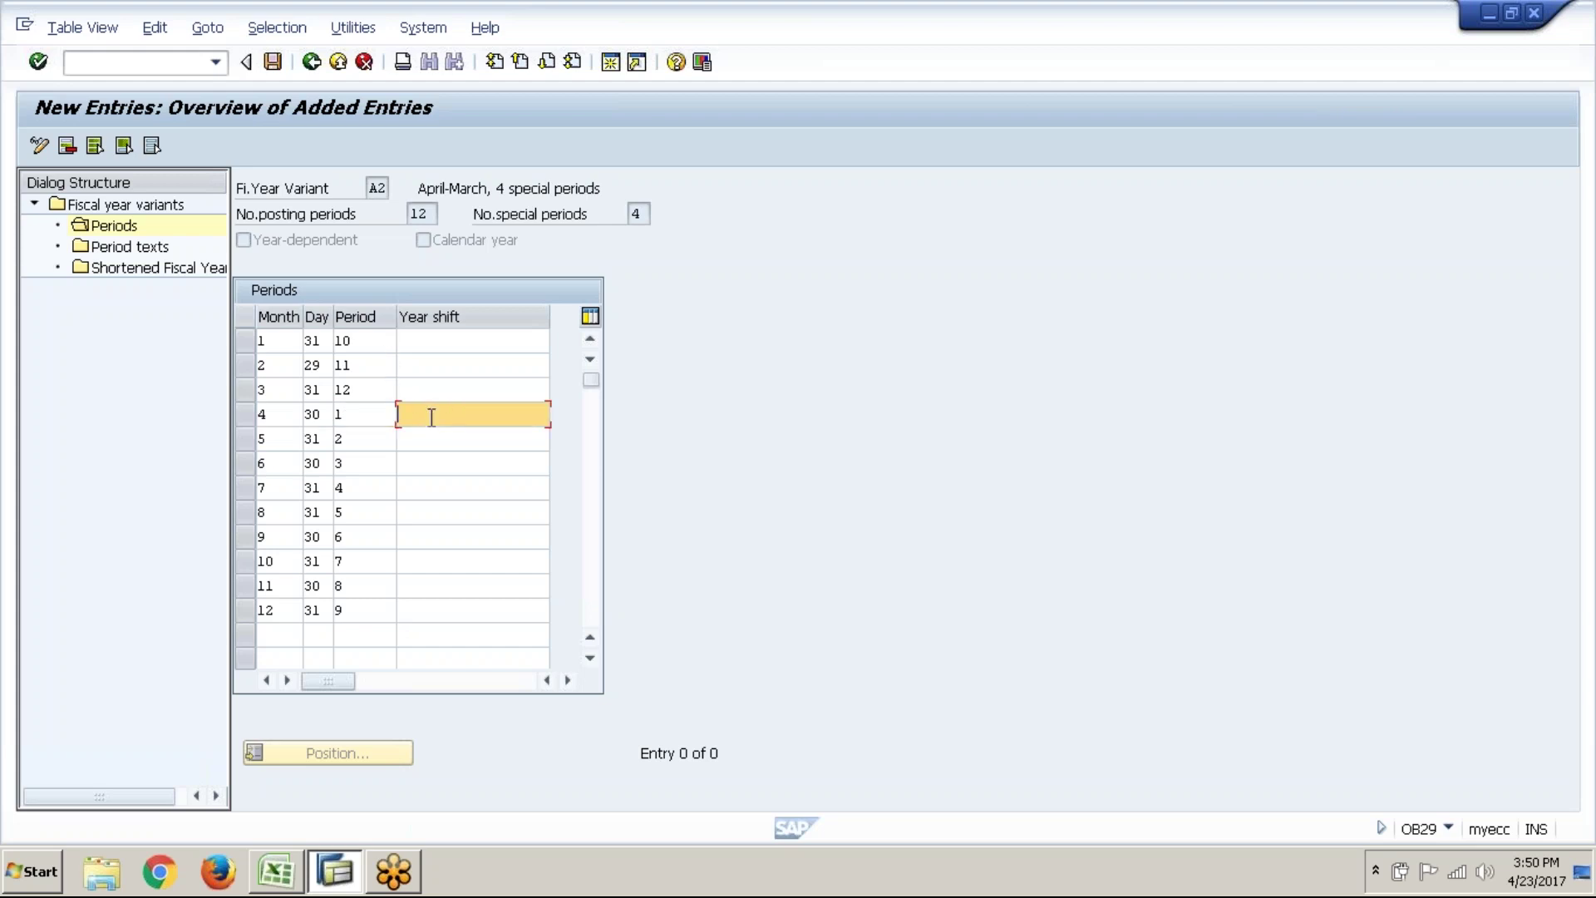
pyautogui.write('0')
pyautogui.press('Down')
pyautogui.write('0')
pyautogui.press('Down')
pyautogui.write('0')
pyautogui.press('Down')
pyautogui.write('0')
pyautogui.press('Down')
pyautogui.write('0')
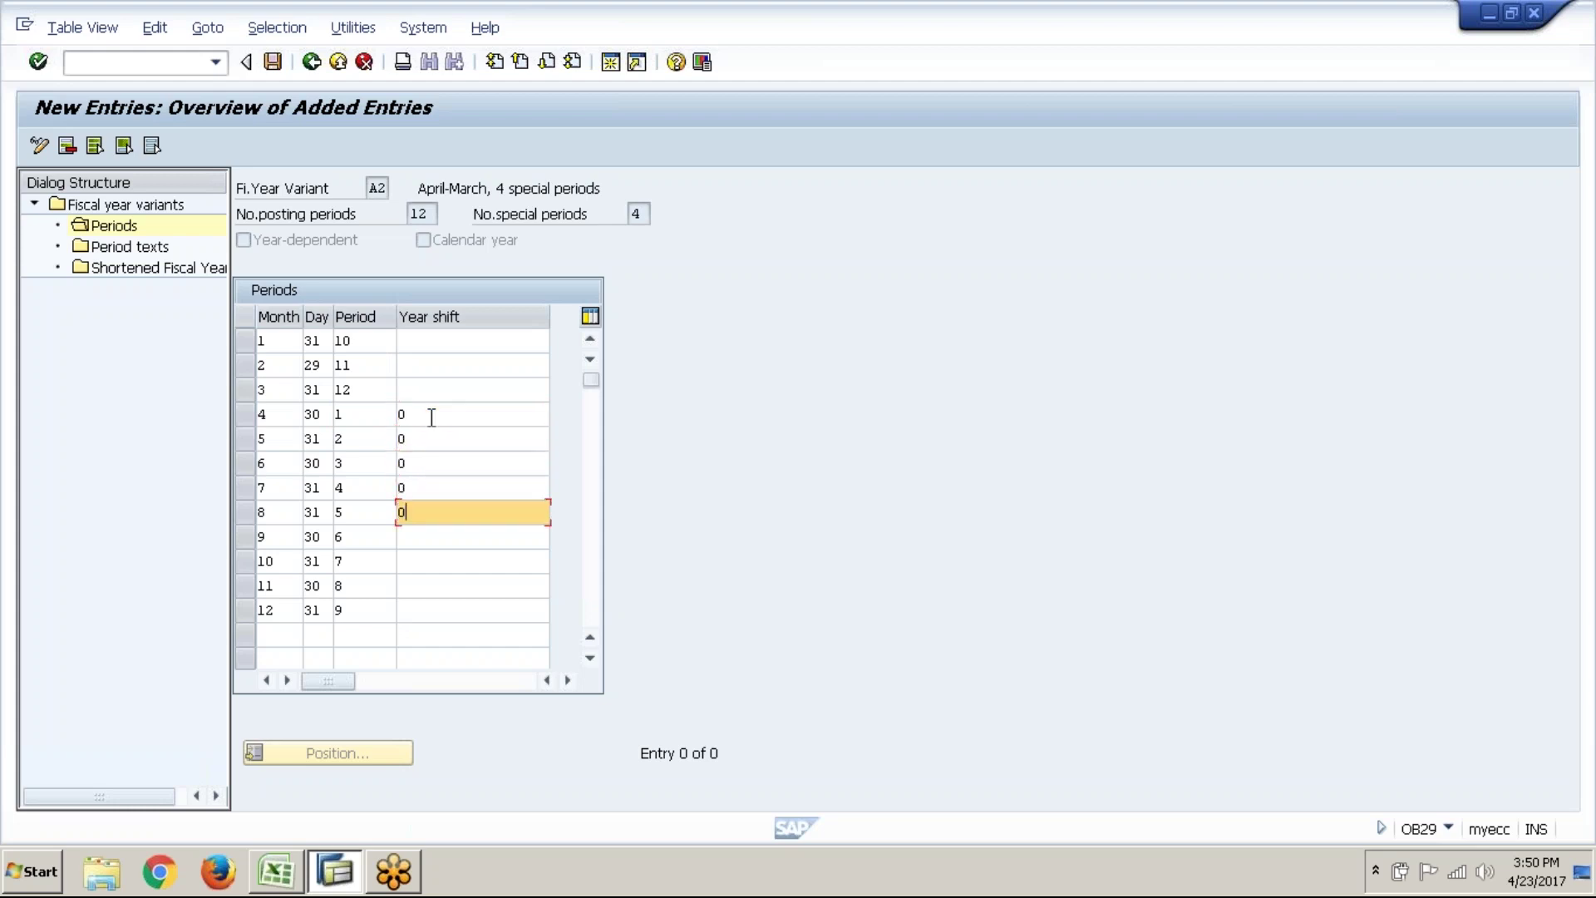
pyautogui.press('Down')
pyautogui.write('0')
pyautogui.press('Down')
pyautogui.write('0')
pyautogui.press('Down')
pyautogui.write('0')
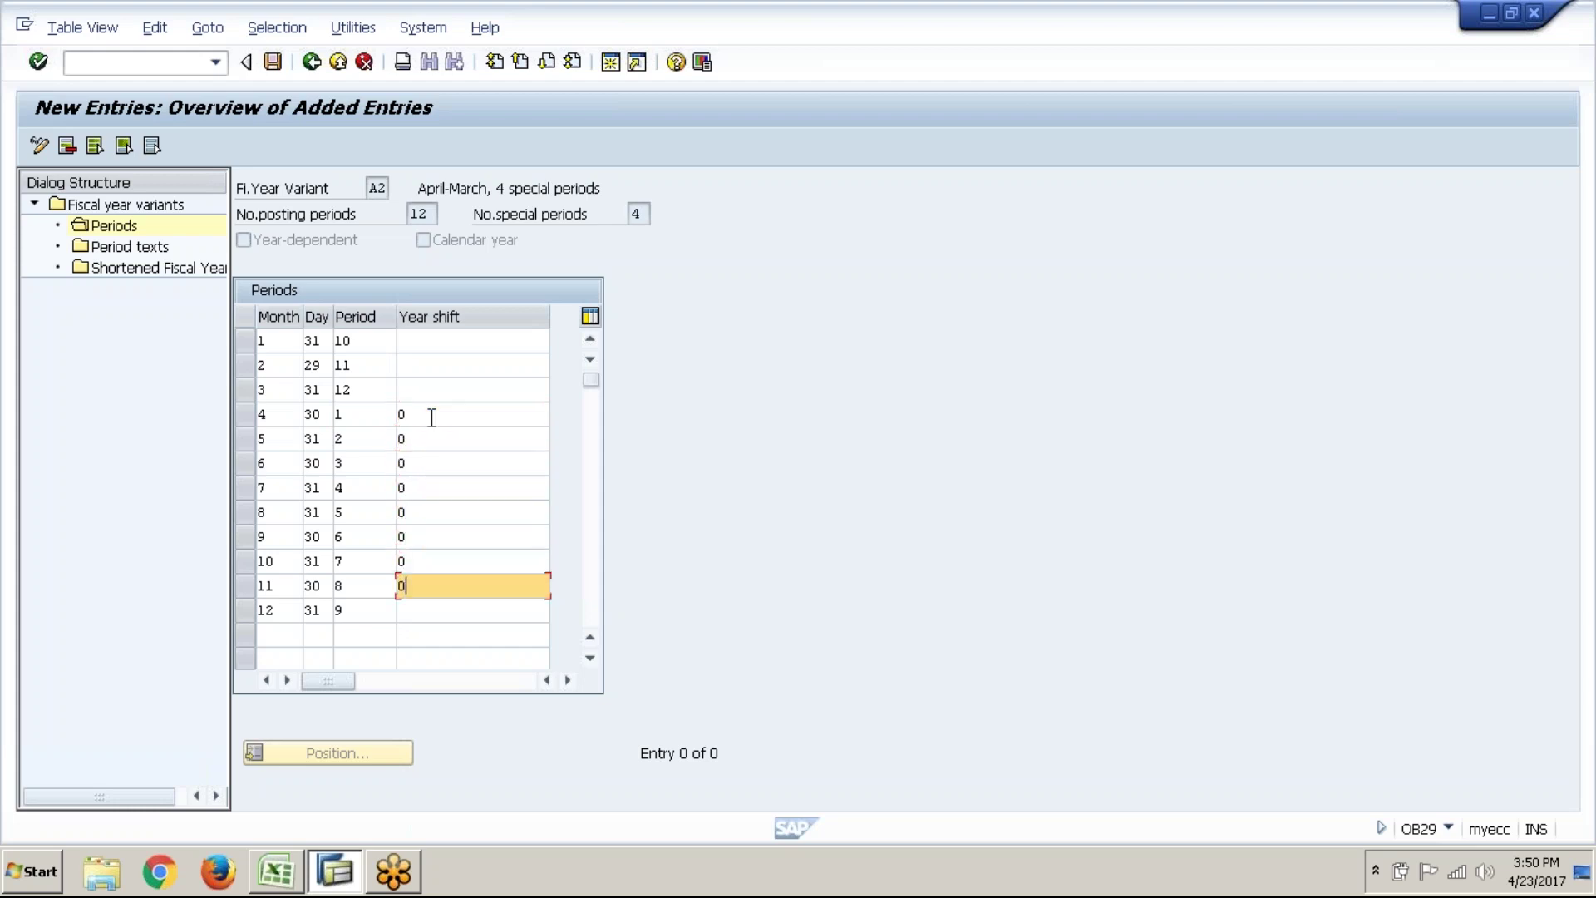
pyautogui.press('Down')
pyautogui.write('0')
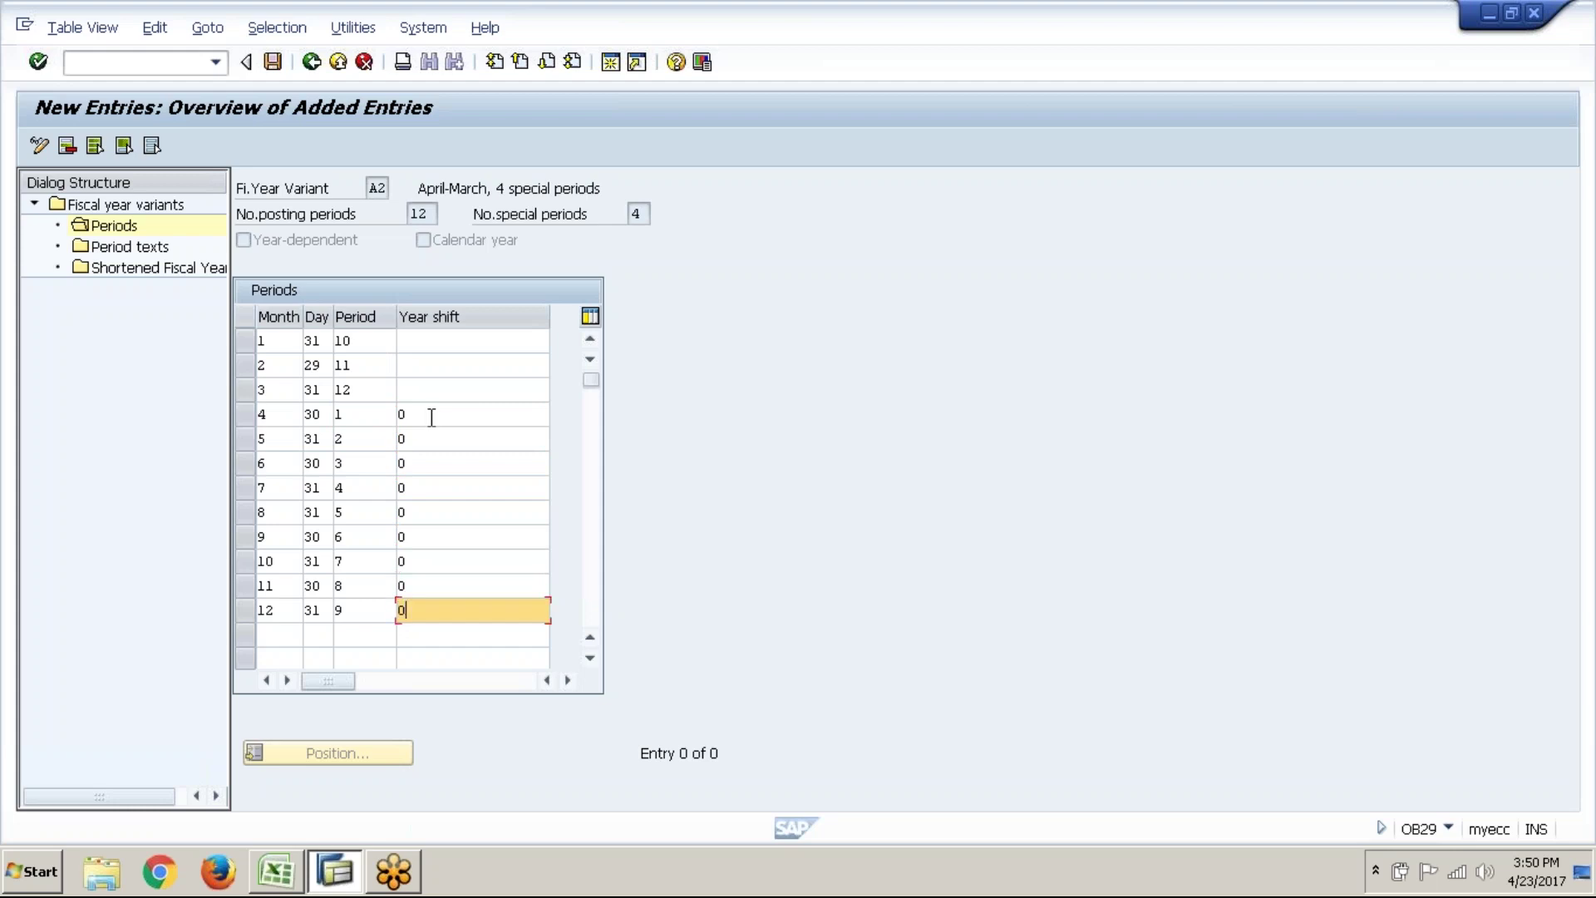
# - Set the year shift to -1 for months 1 to 3 and save the periods of variant A2
pyautogui.click(419, 349)
pyautogui.write('-1')
pyautogui.press('Down')
pyautogui.write('-1')
pyautogui.press('Down')
pyautogui.write('-')
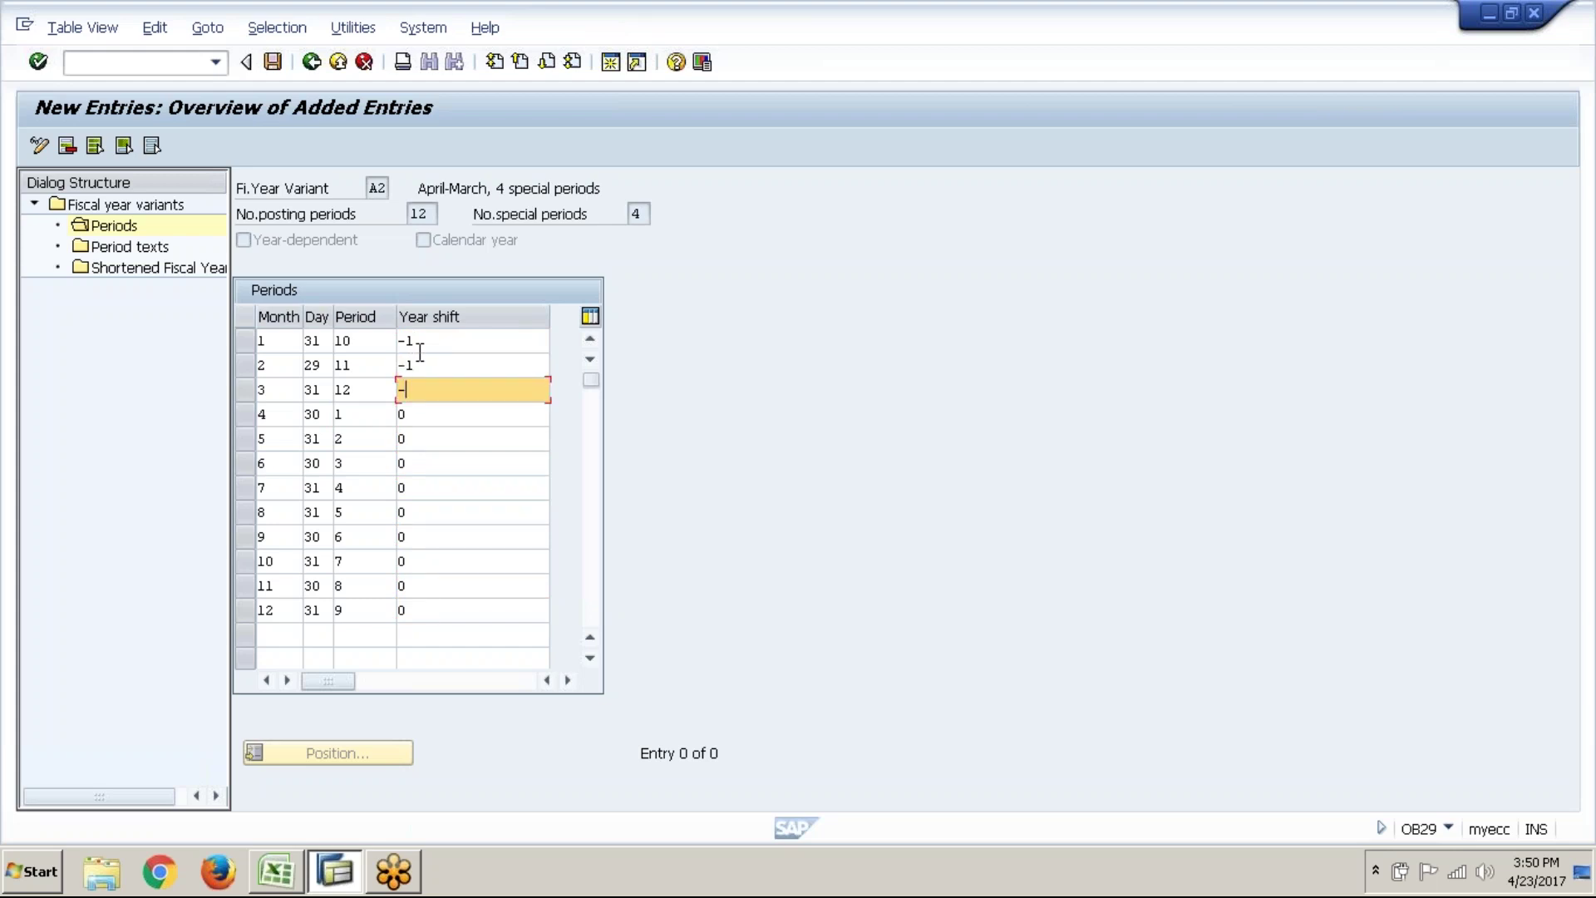
pyautogui.write('1')
pyautogui.press('Return')
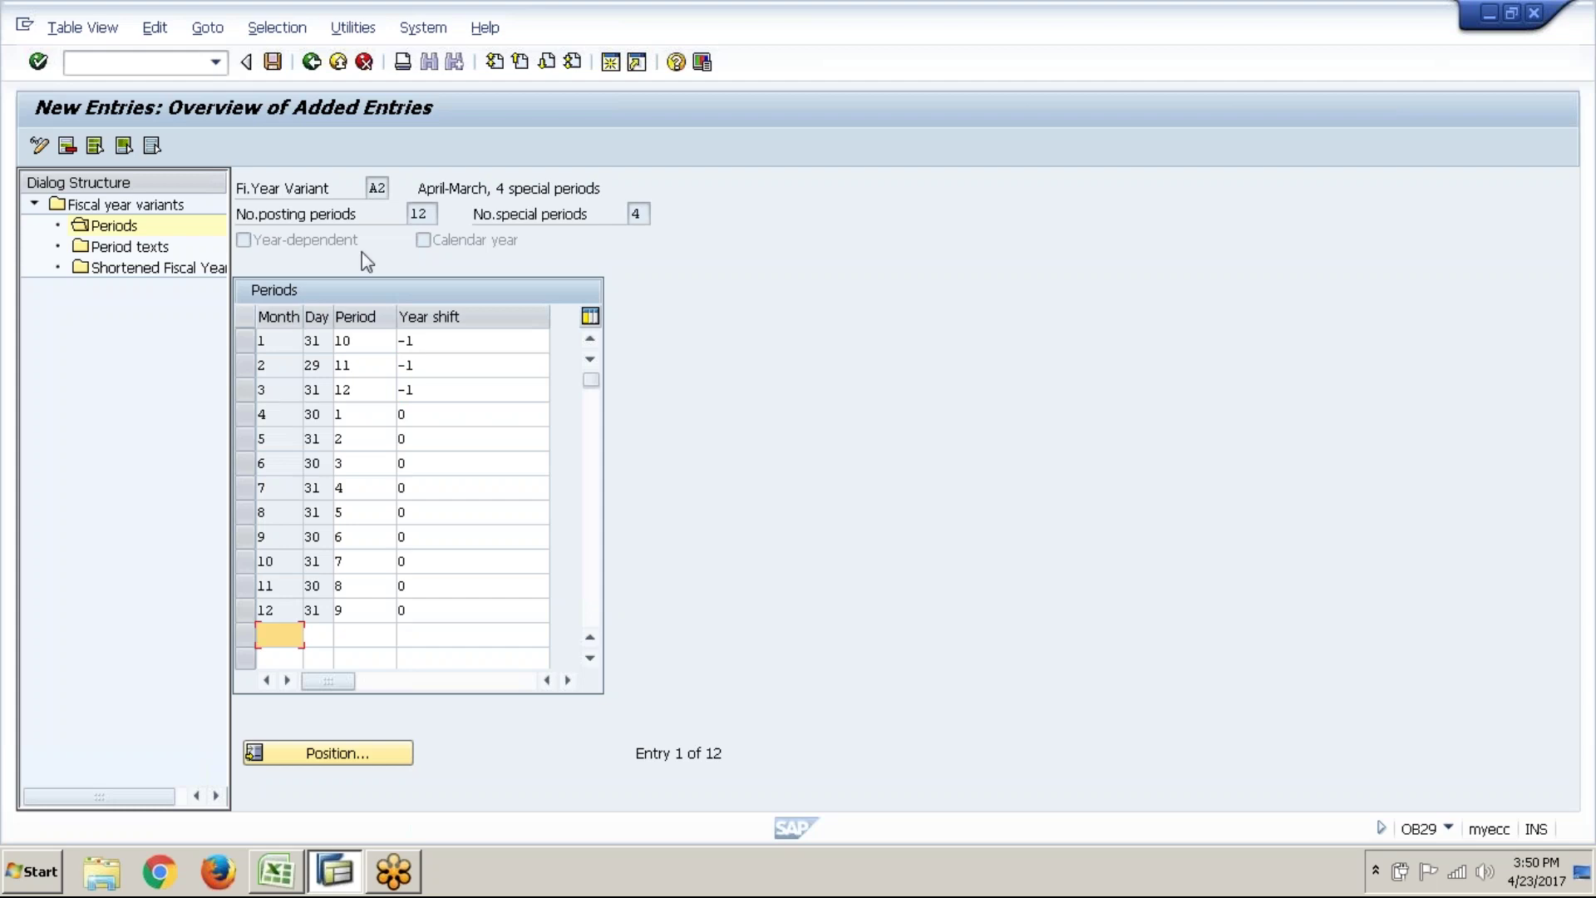
pyautogui.click(276, 70)
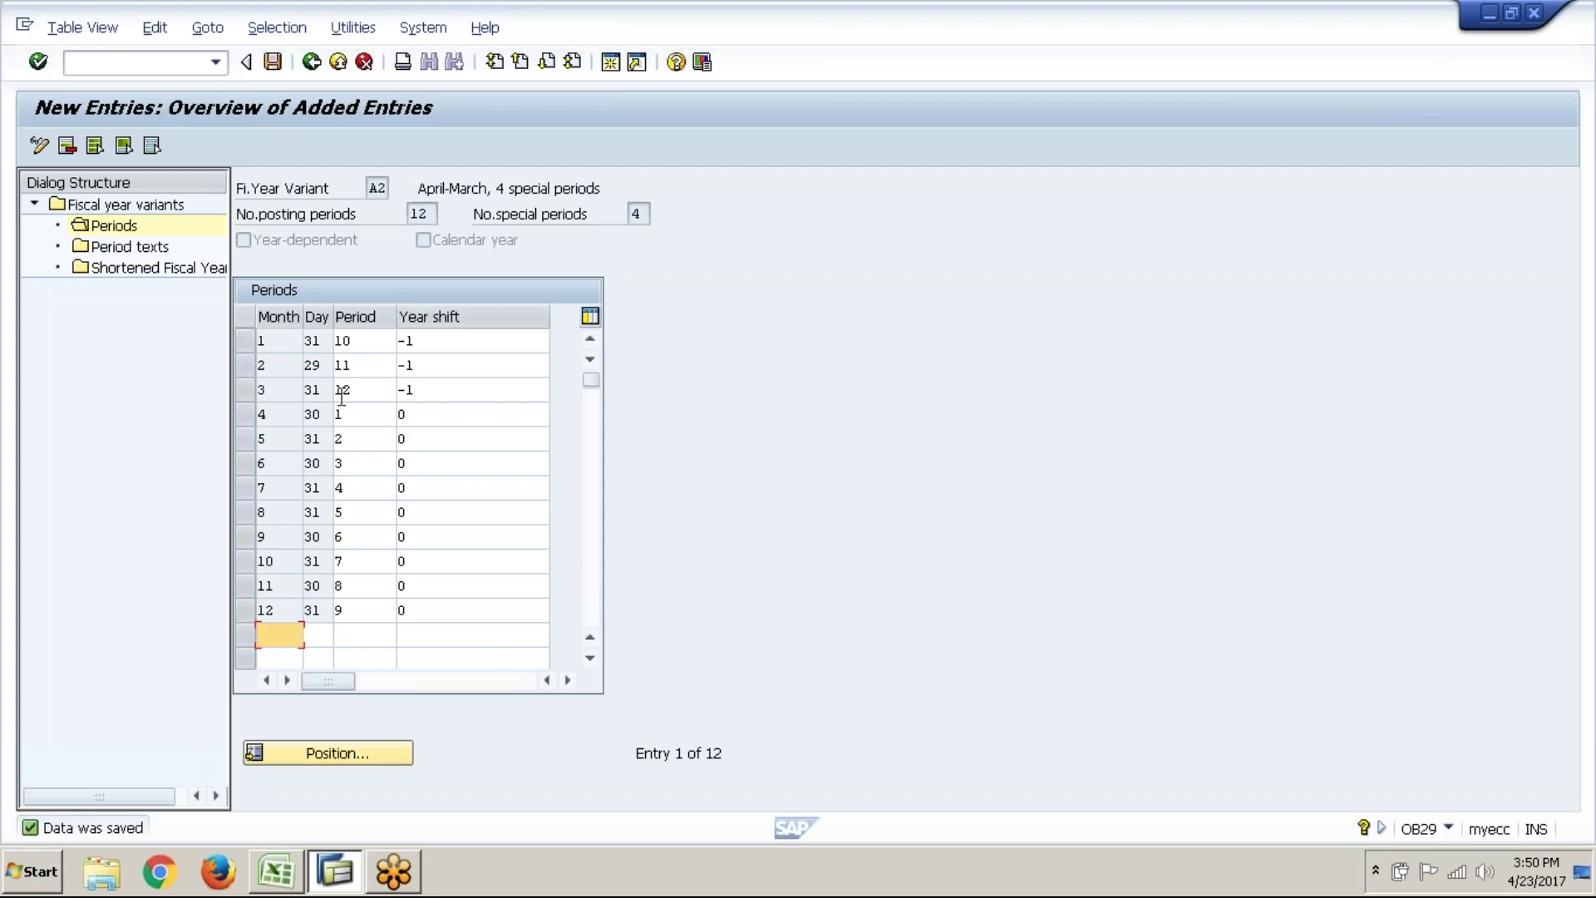
# - Try the Calendar year option for variant A2 in the variants overview, and return to the implementation guide
pyautogui.click(309, 65)
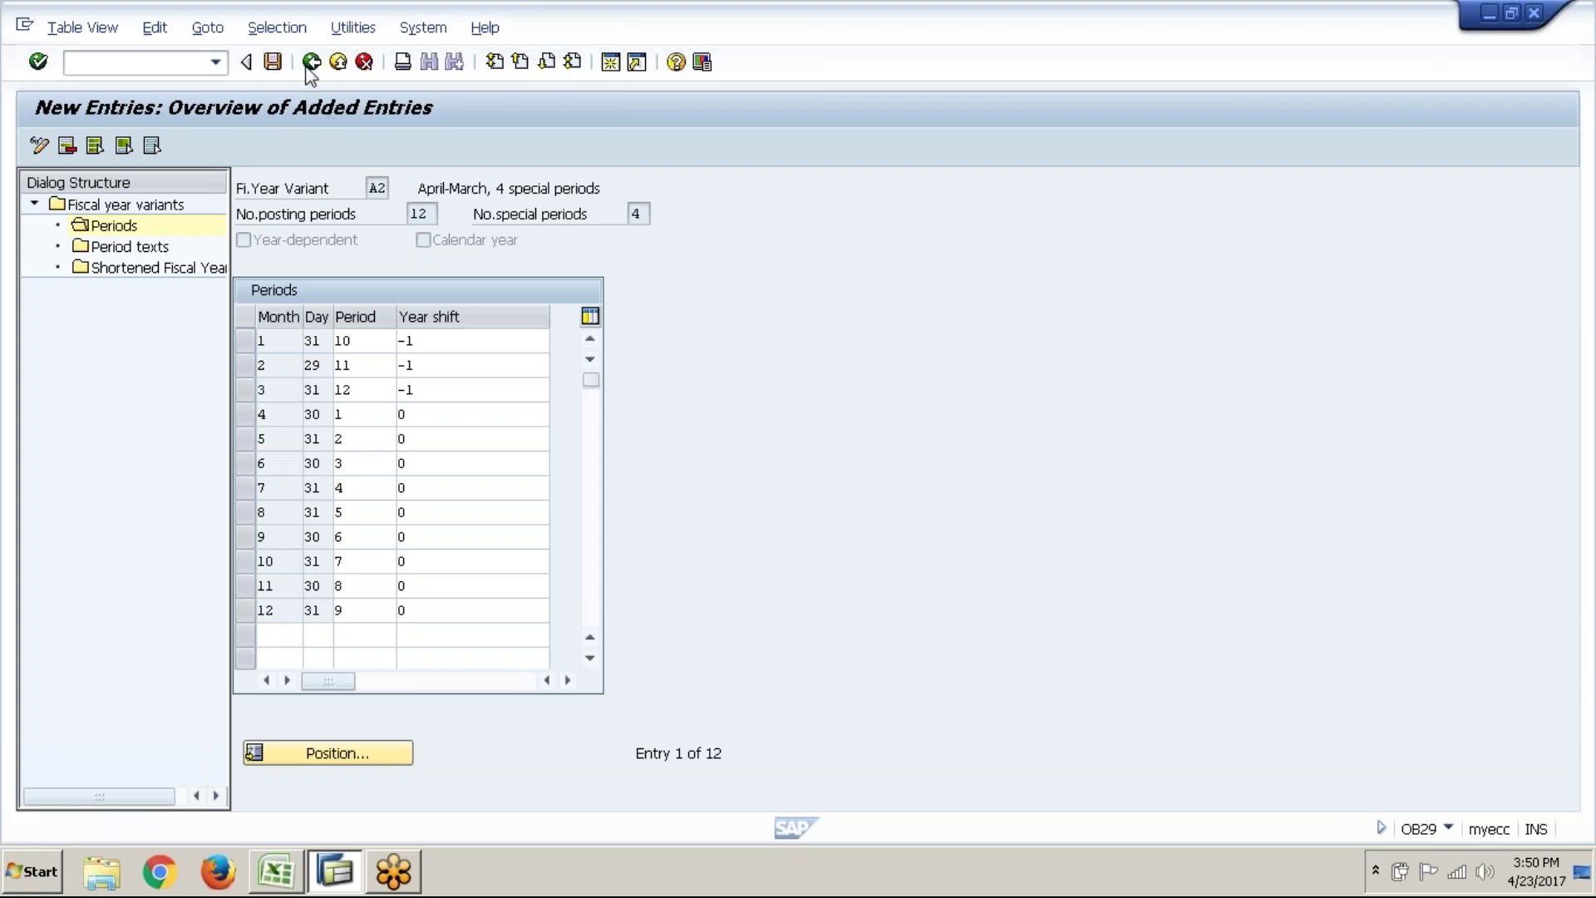
pyautogui.click(310, 63)
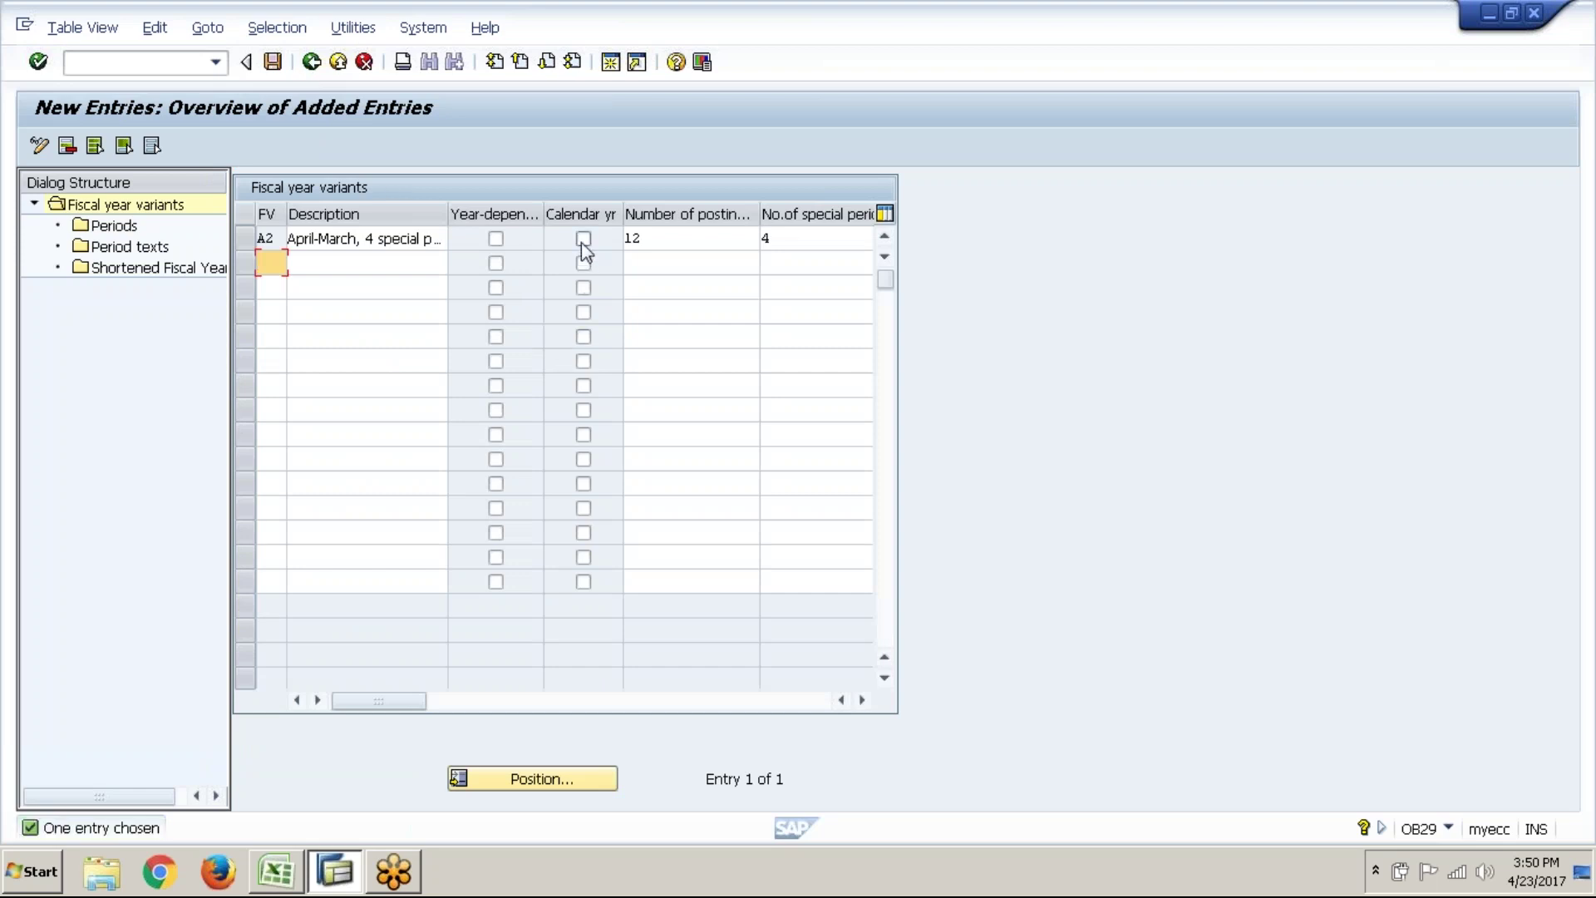
pyautogui.click(583, 239)
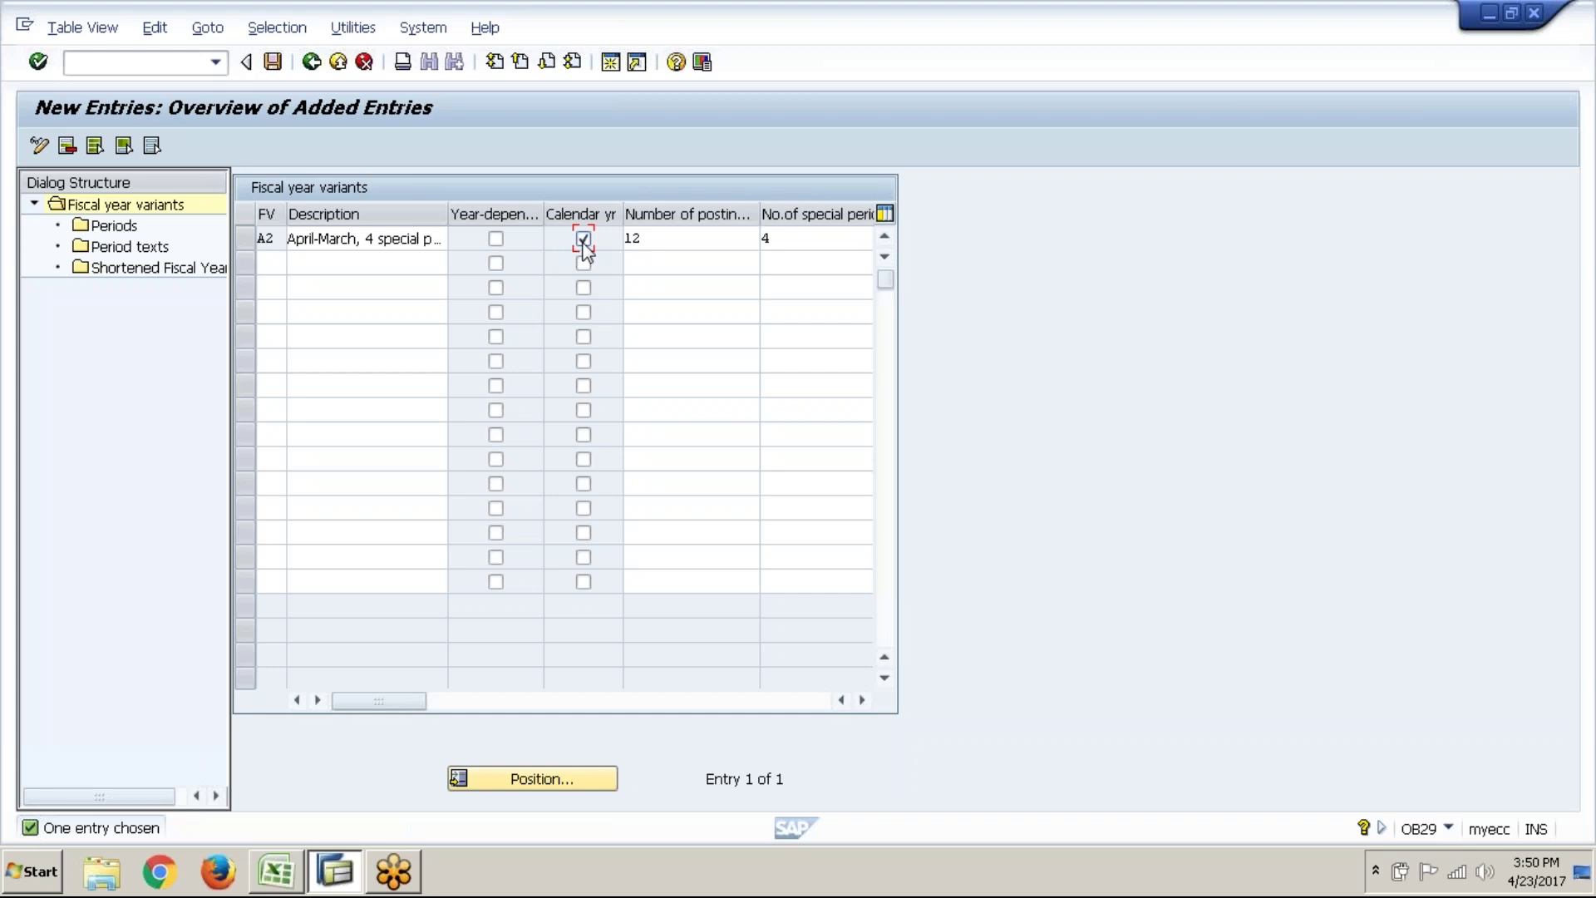
pyautogui.click(315, 66)
pyautogui.click(316, 68)
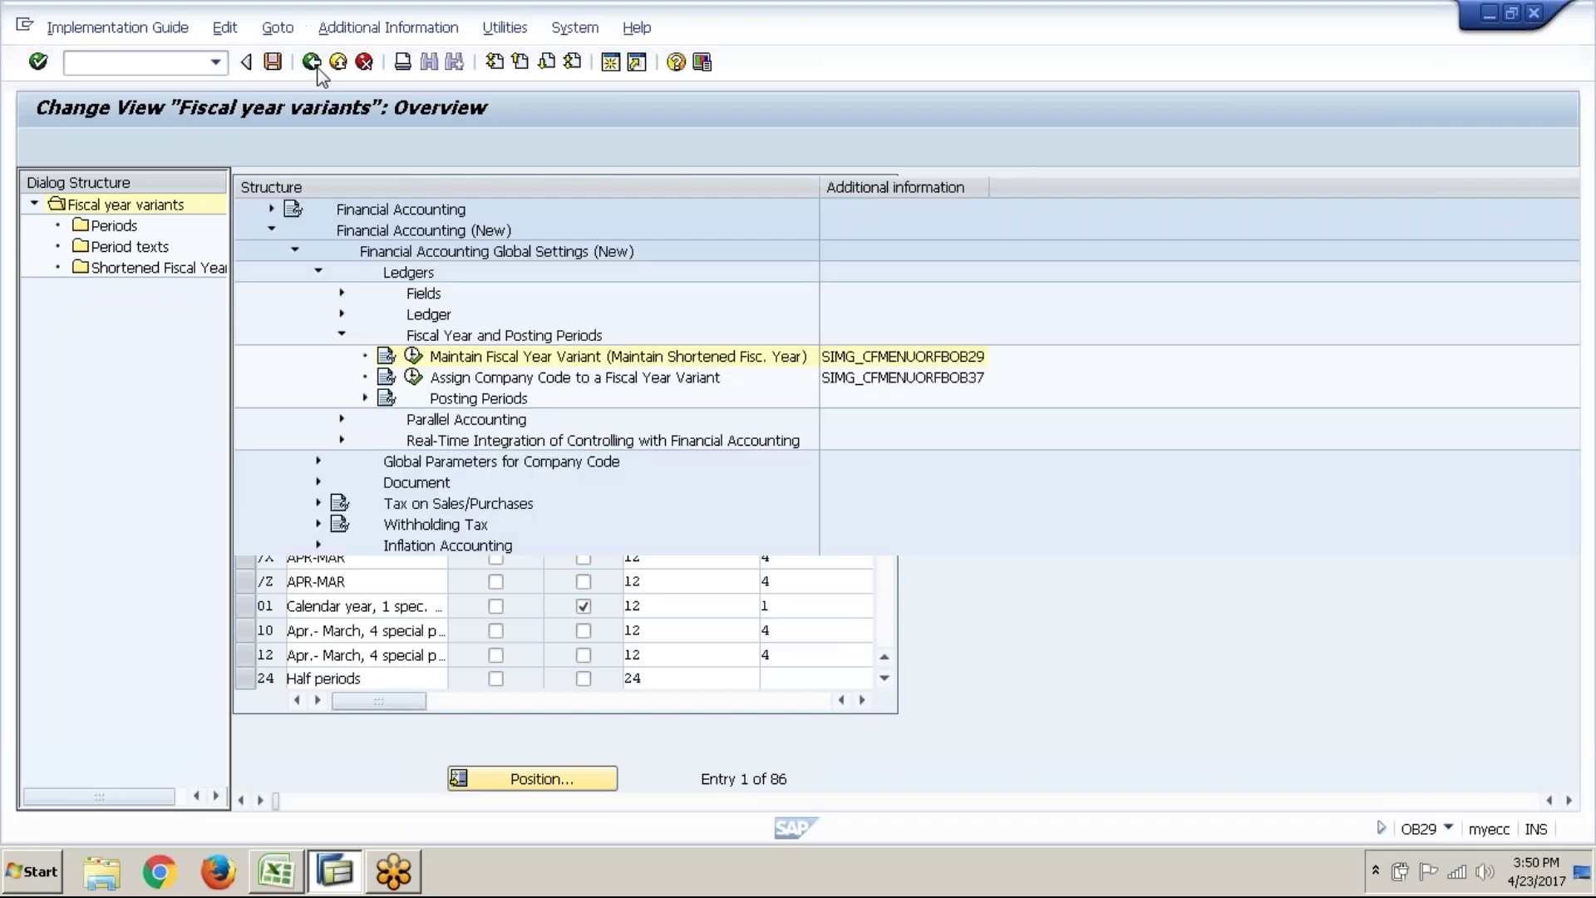
# - Open the assignment of company codes to fiscal year variants and position the list at company code ABC1
pyautogui.click(327, 384)
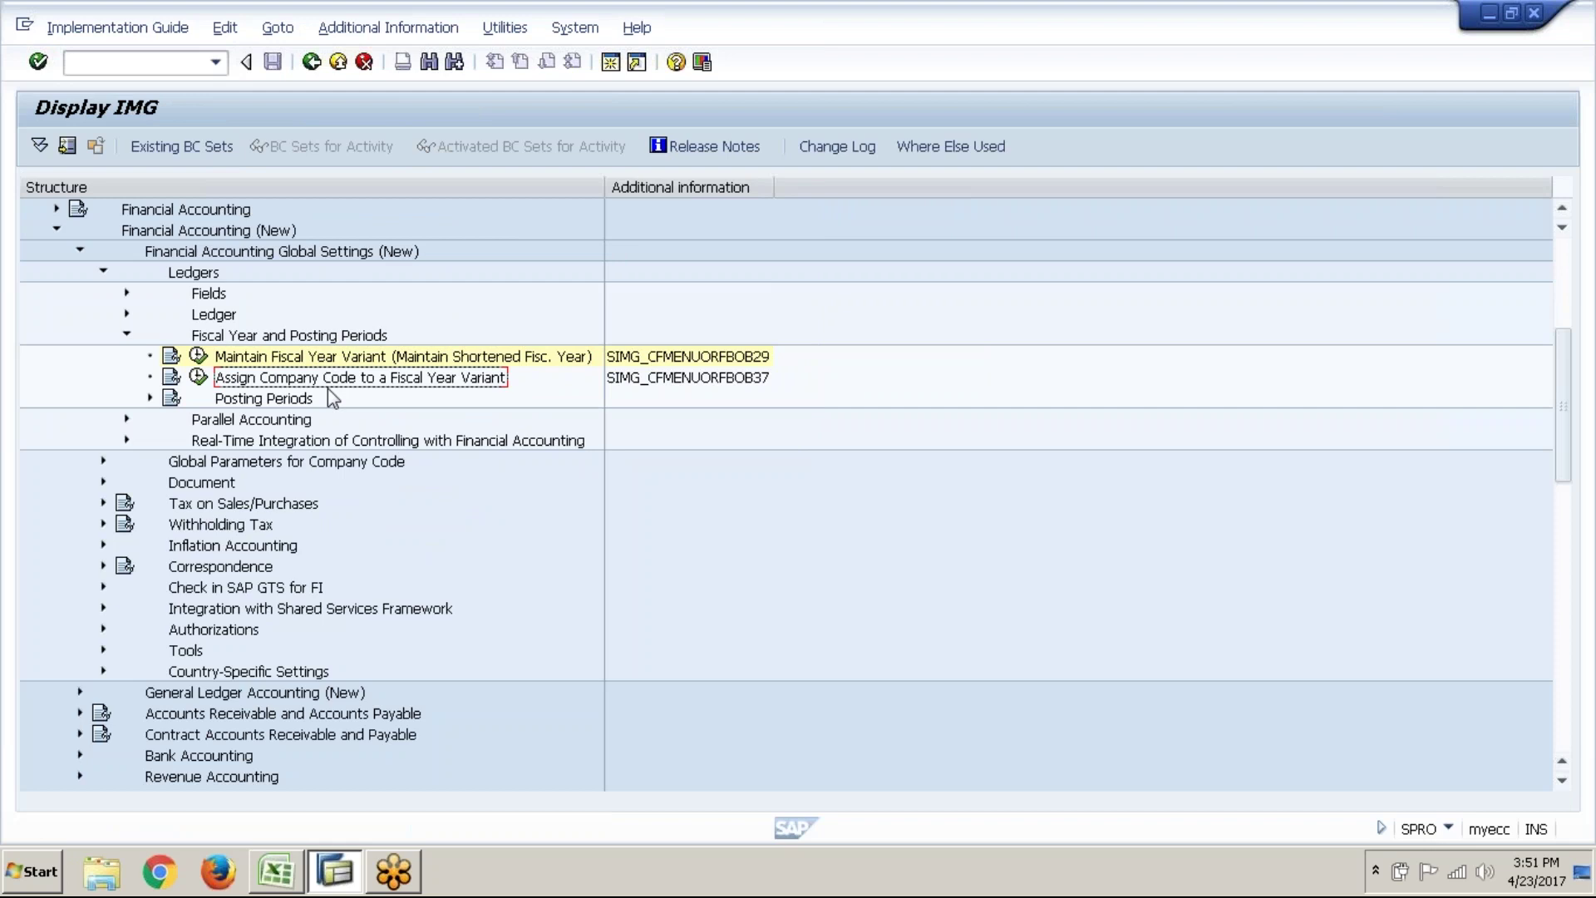
pyautogui.click(199, 380)
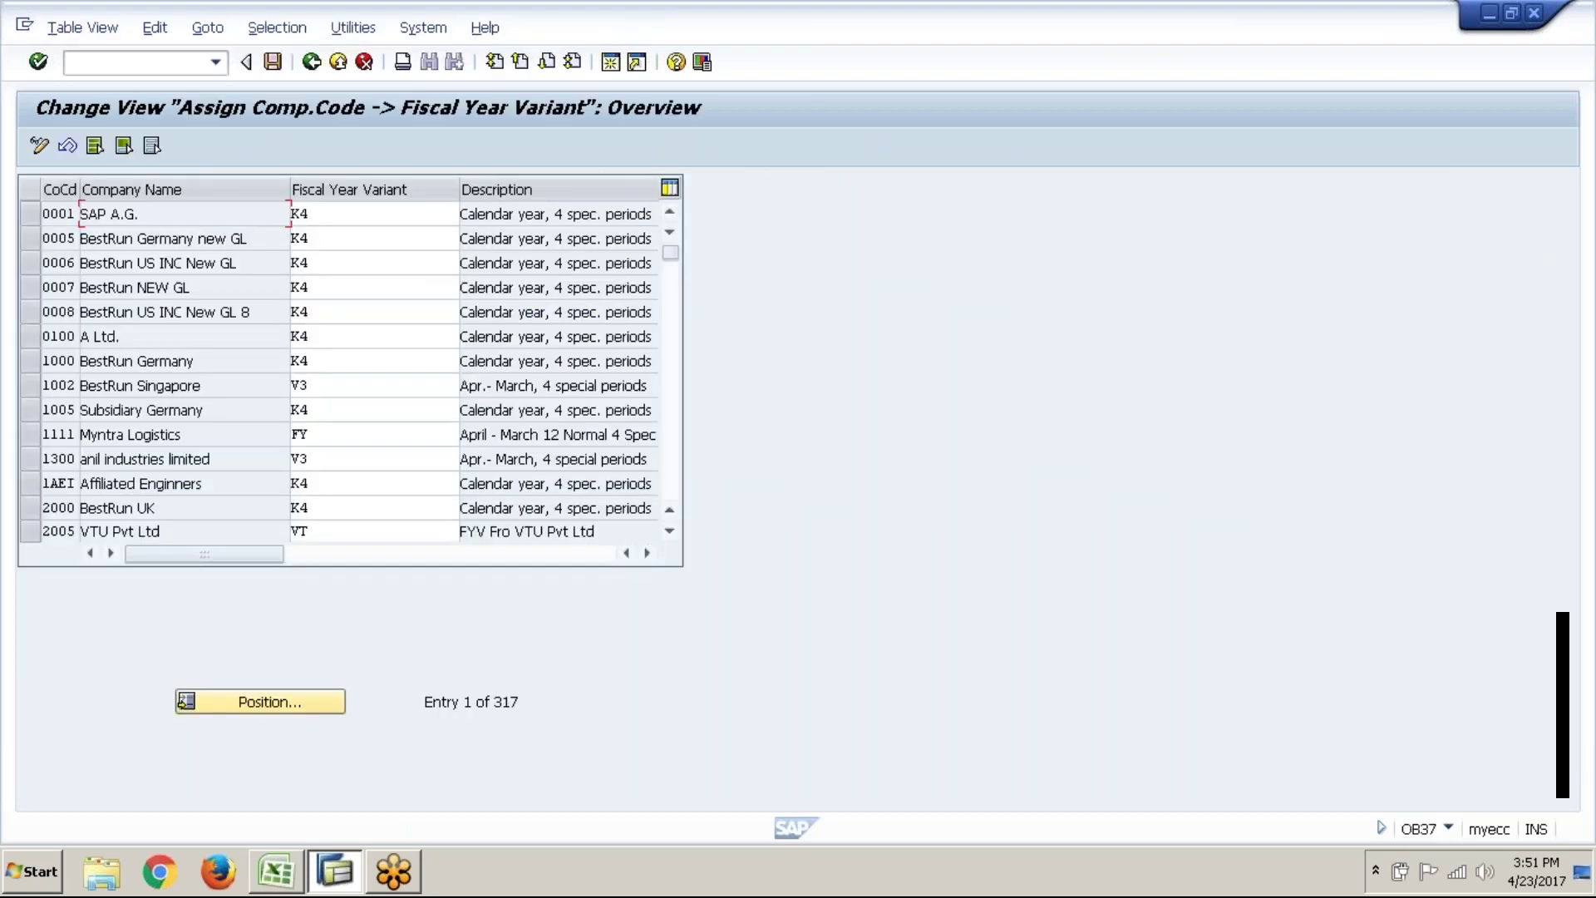
pyautogui.click(298, 707)
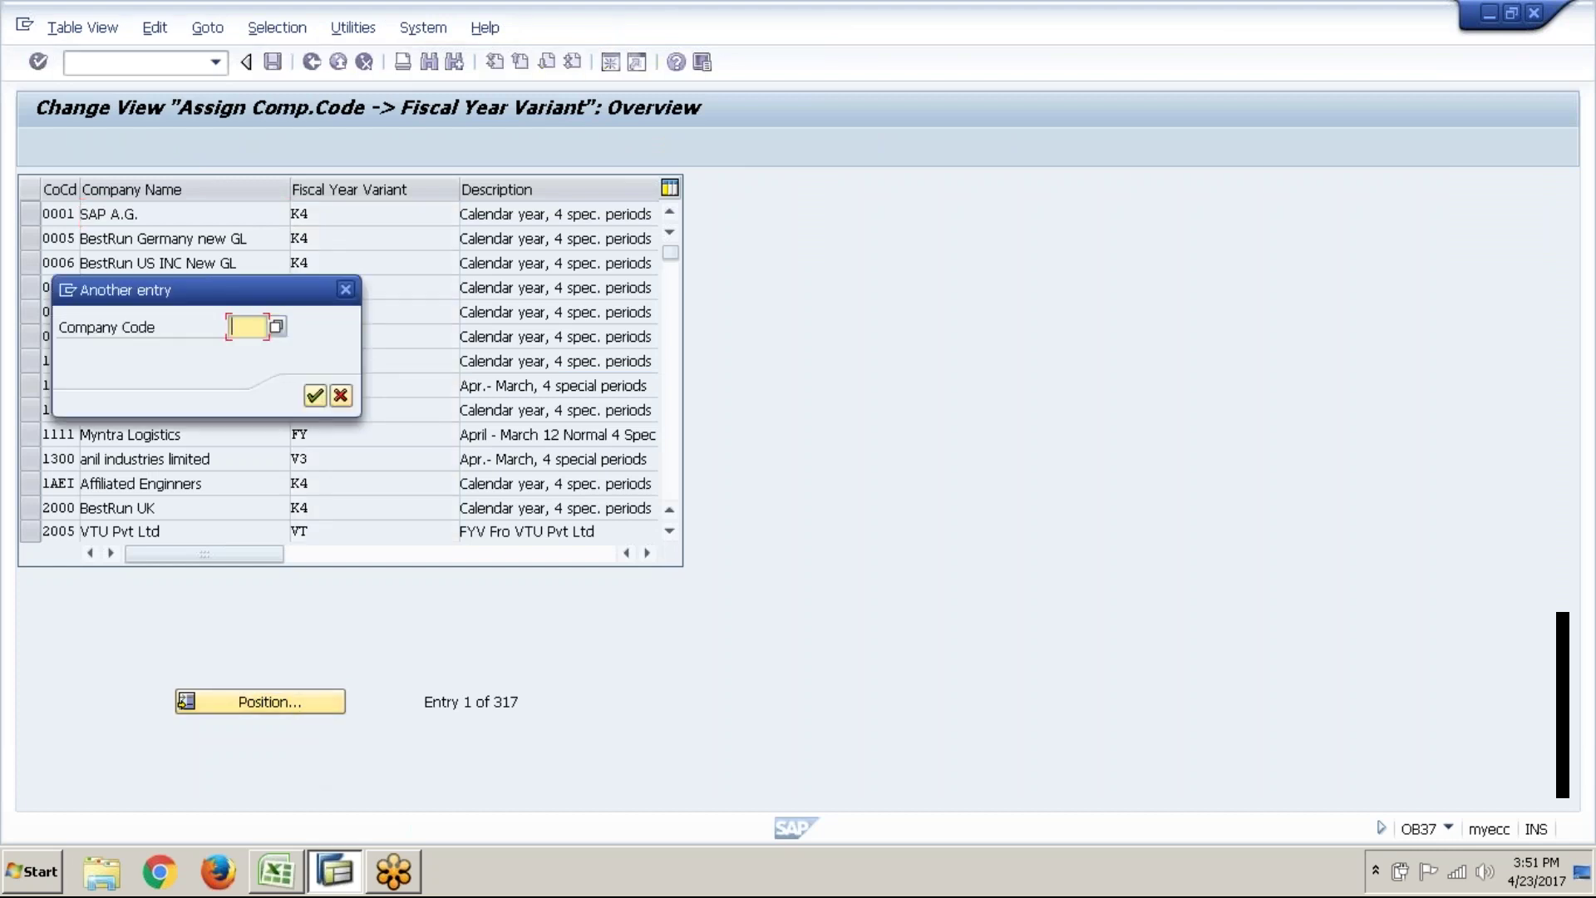
pyautogui.write('abc1')
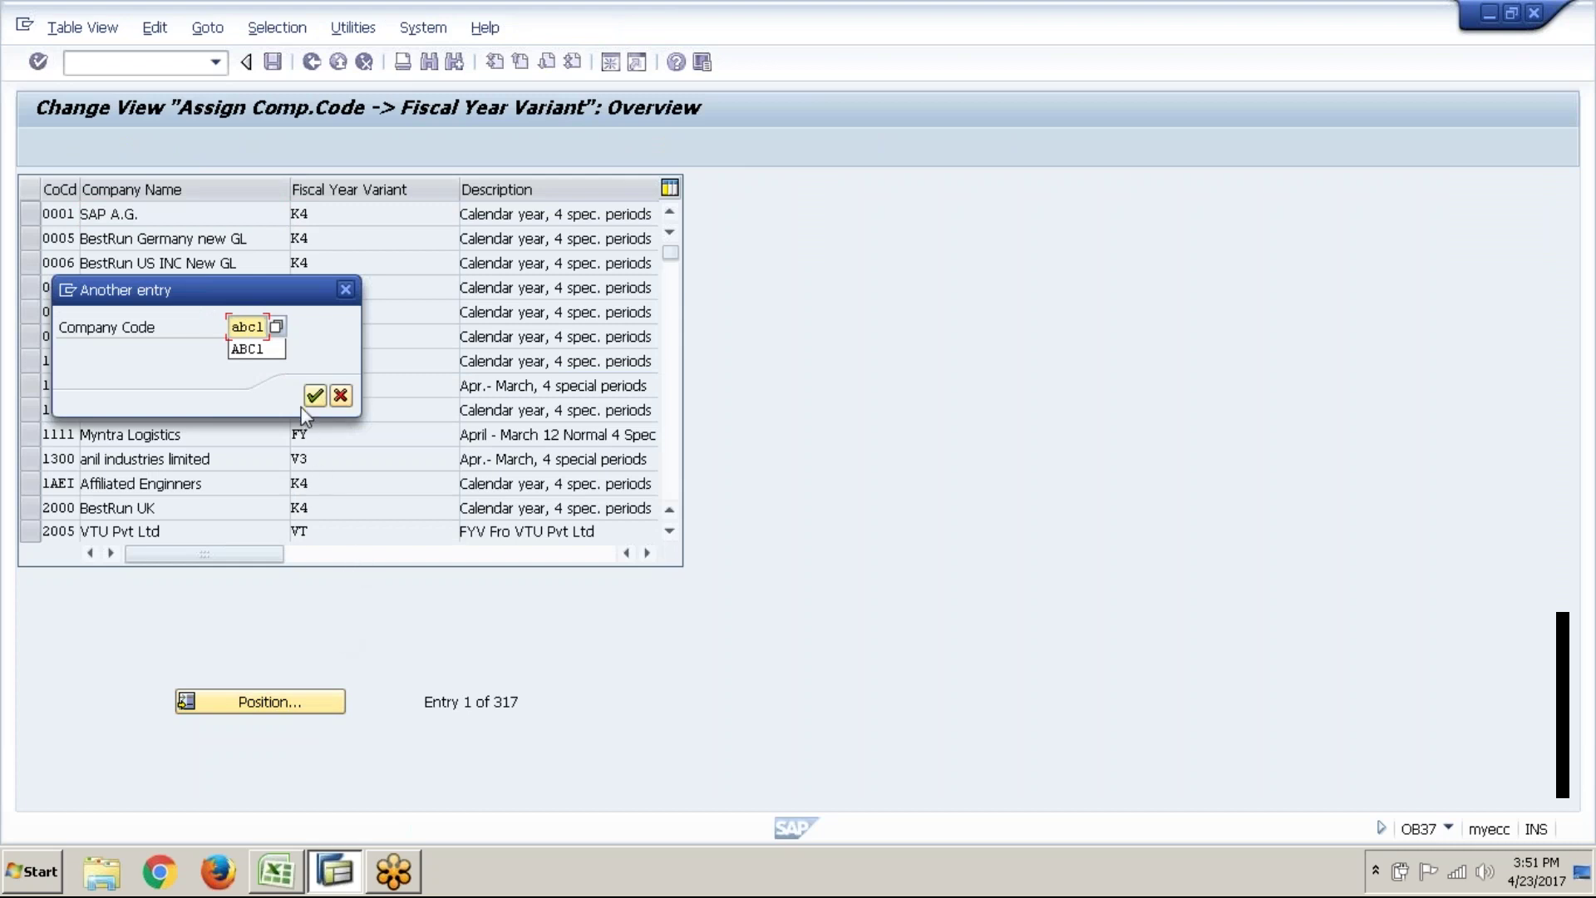
pyautogui.click(314, 397)
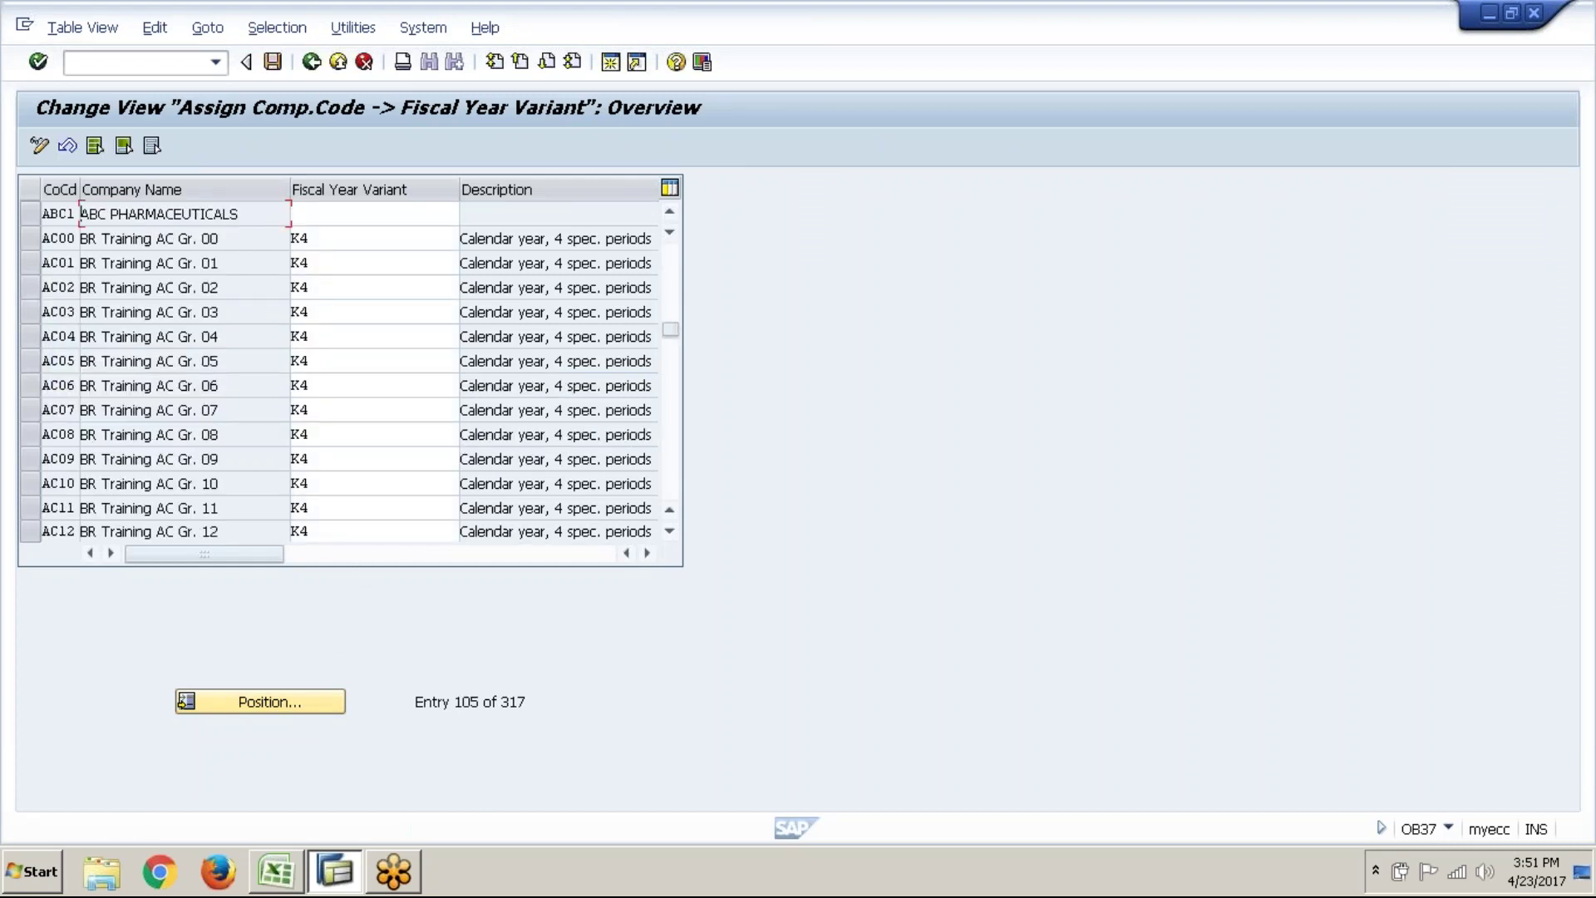
# - Assign fiscal year variant A2 (April-March, 4 special periods) to company code ABC1 from the list of available variants
pyautogui.click(347, 217)
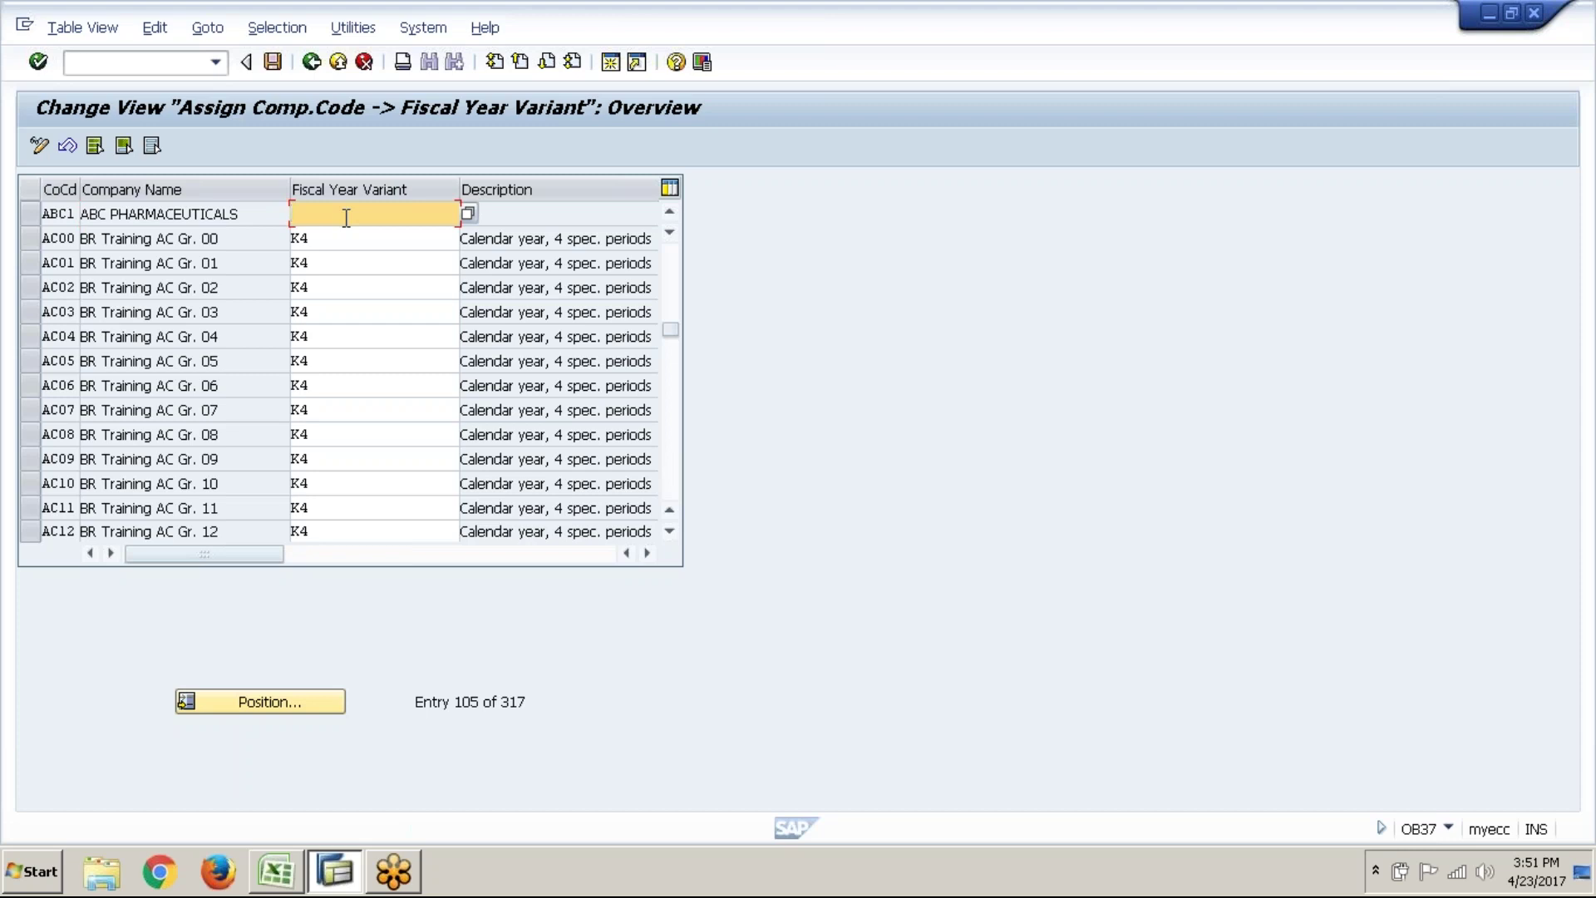
pyautogui.click(464, 215)
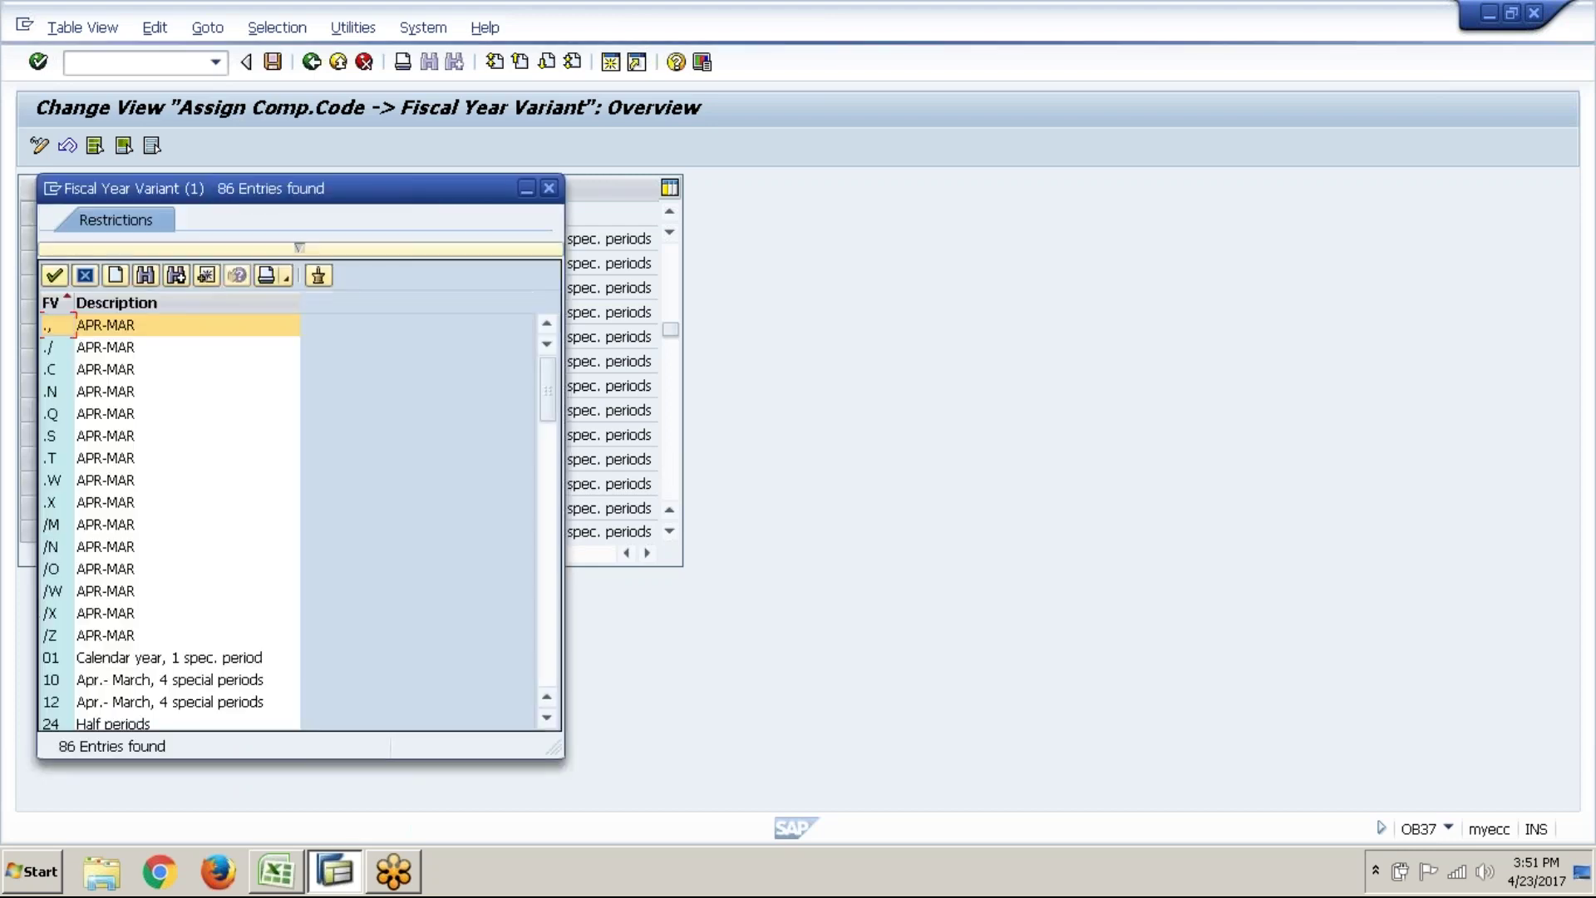
pyautogui.click(546, 655)
pyautogui.click(143, 373)
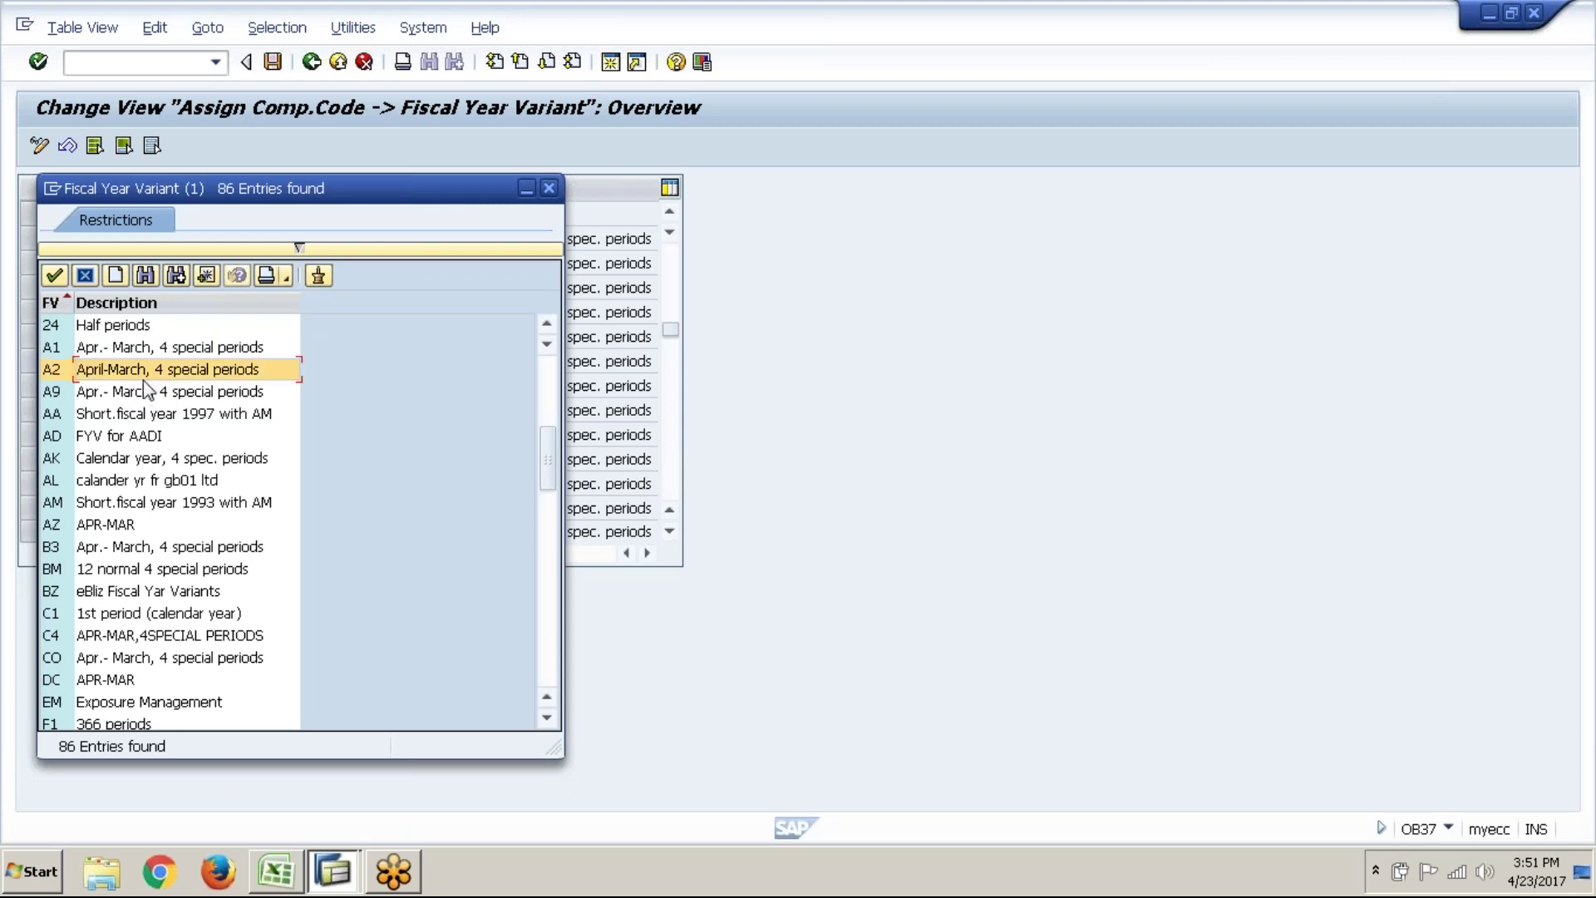
pyautogui.click(55, 277)
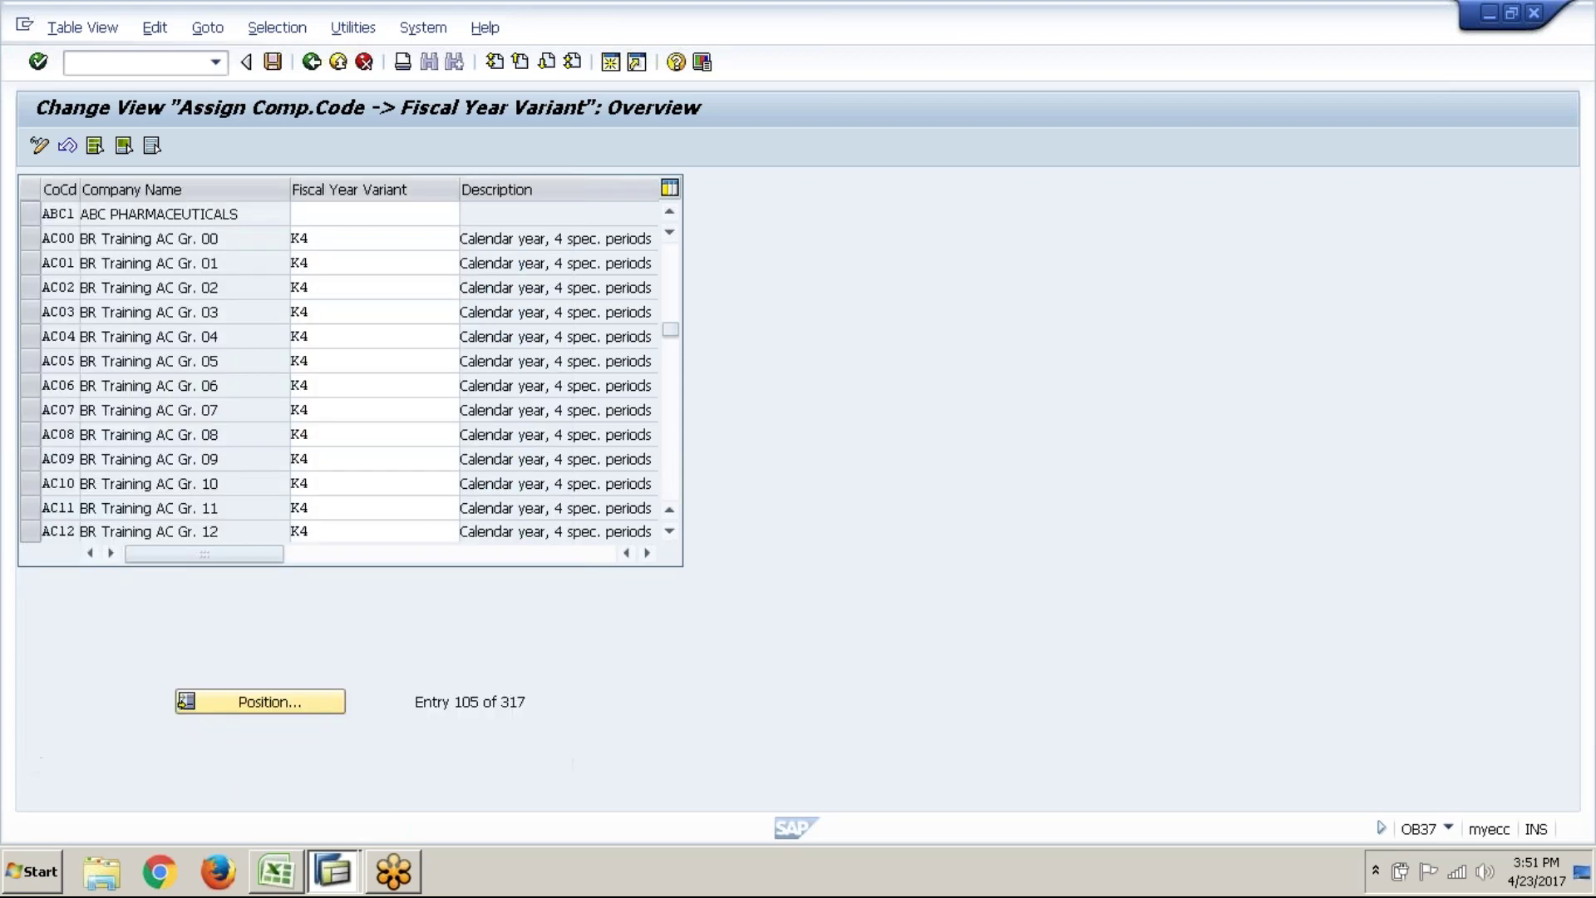
# - Save the fiscal year variant assignment in the proposed FICO_ABC1 customizing request, and expand Posting Periods in the implementation guide
pyautogui.click(272, 62)
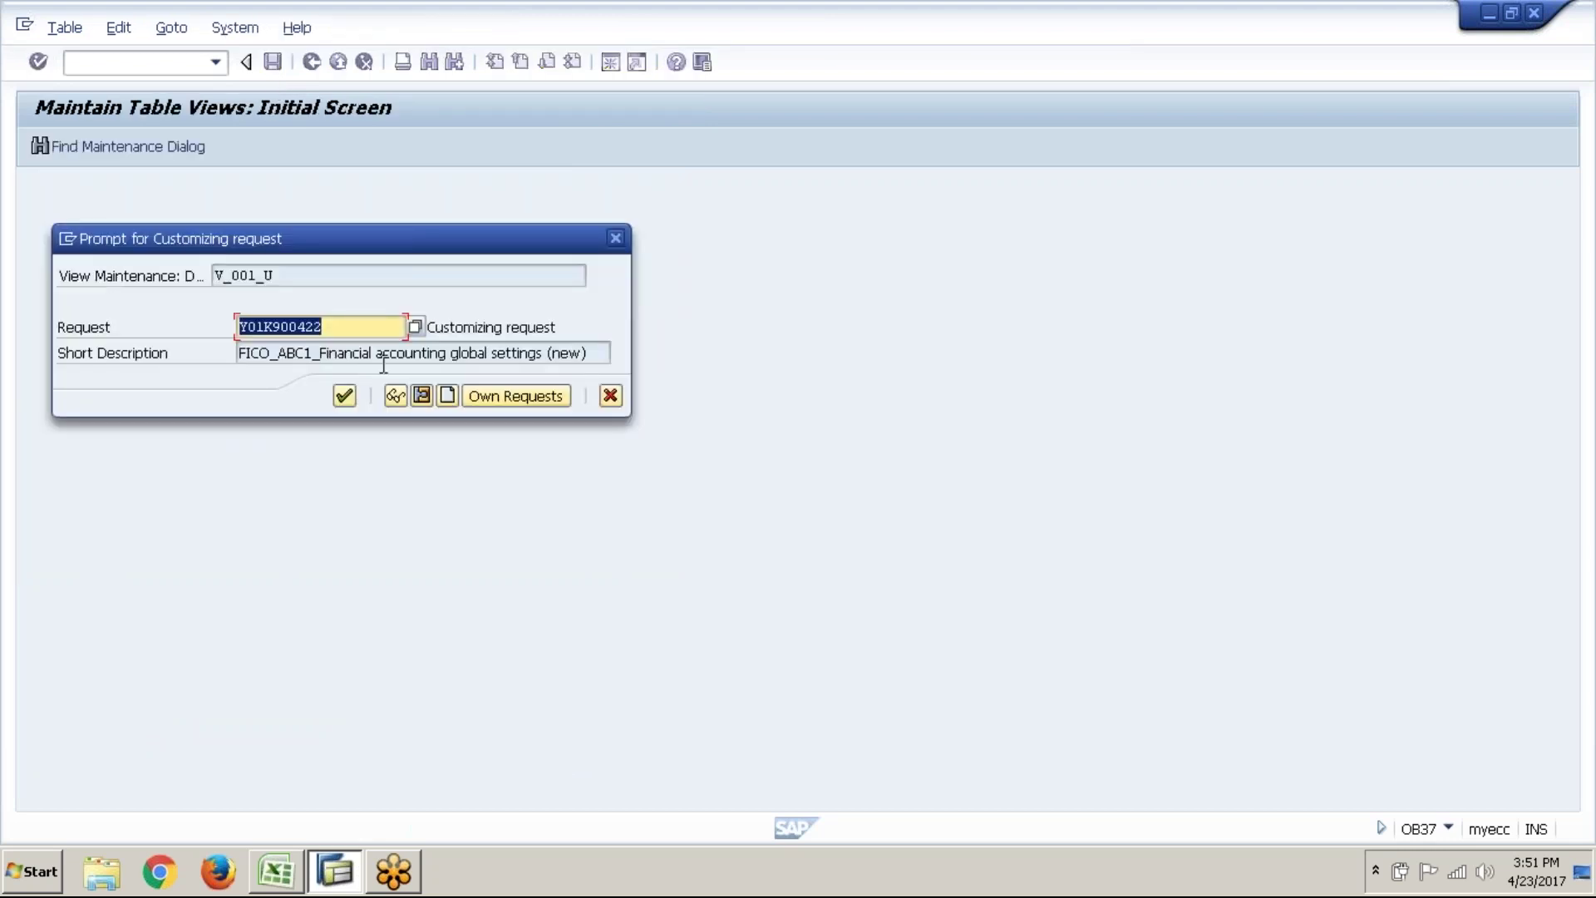
pyautogui.click(346, 397)
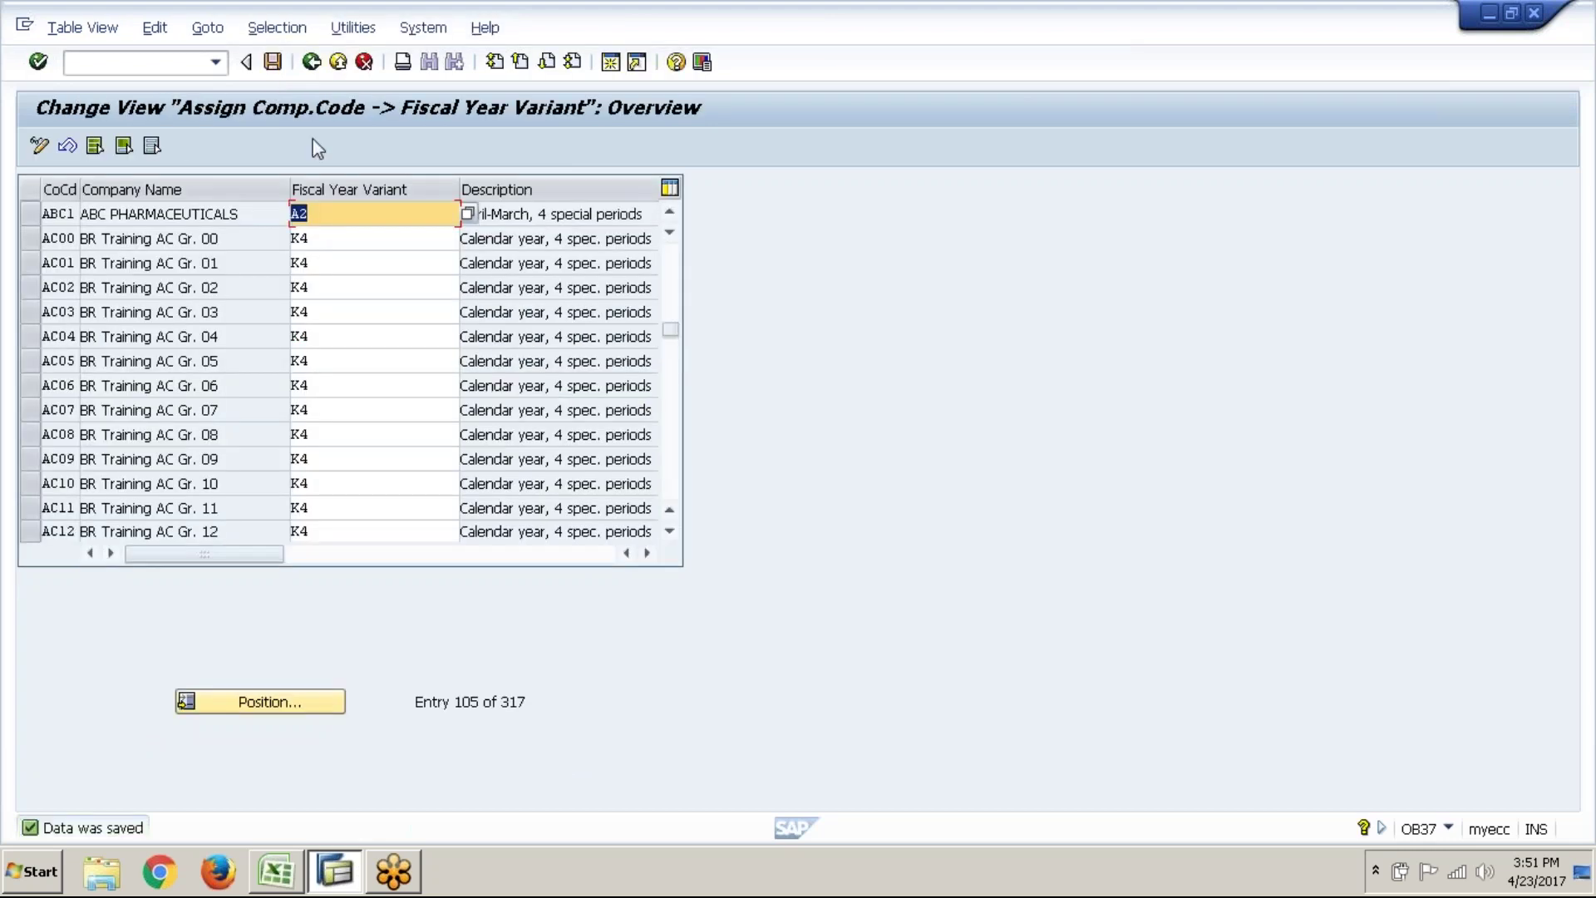
pyautogui.click(310, 72)
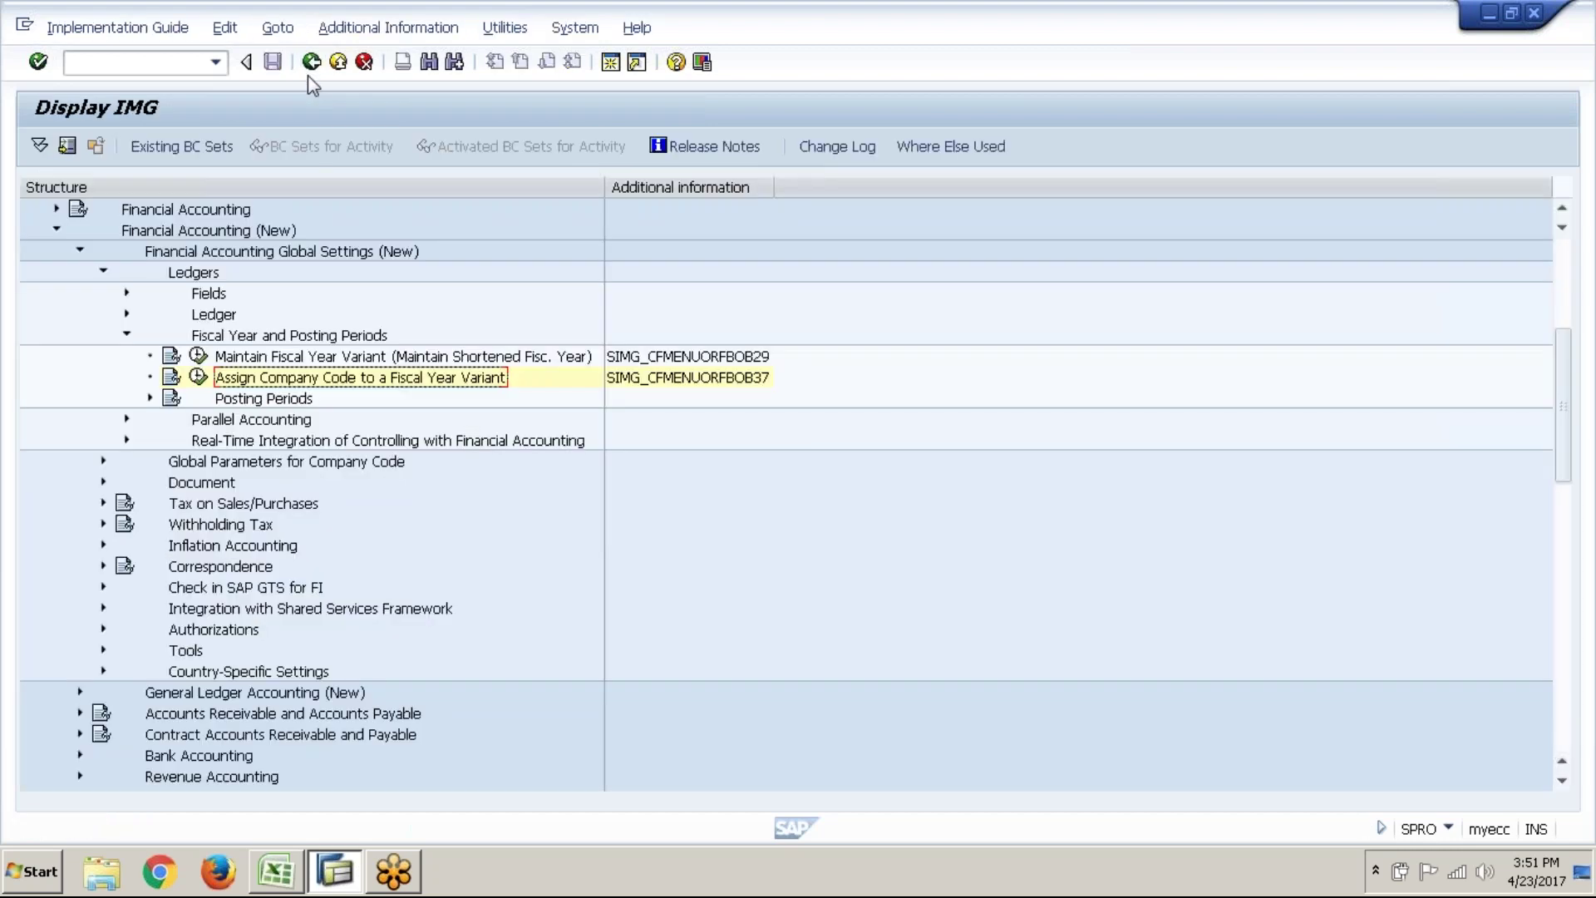
pyautogui.click(264, 401)
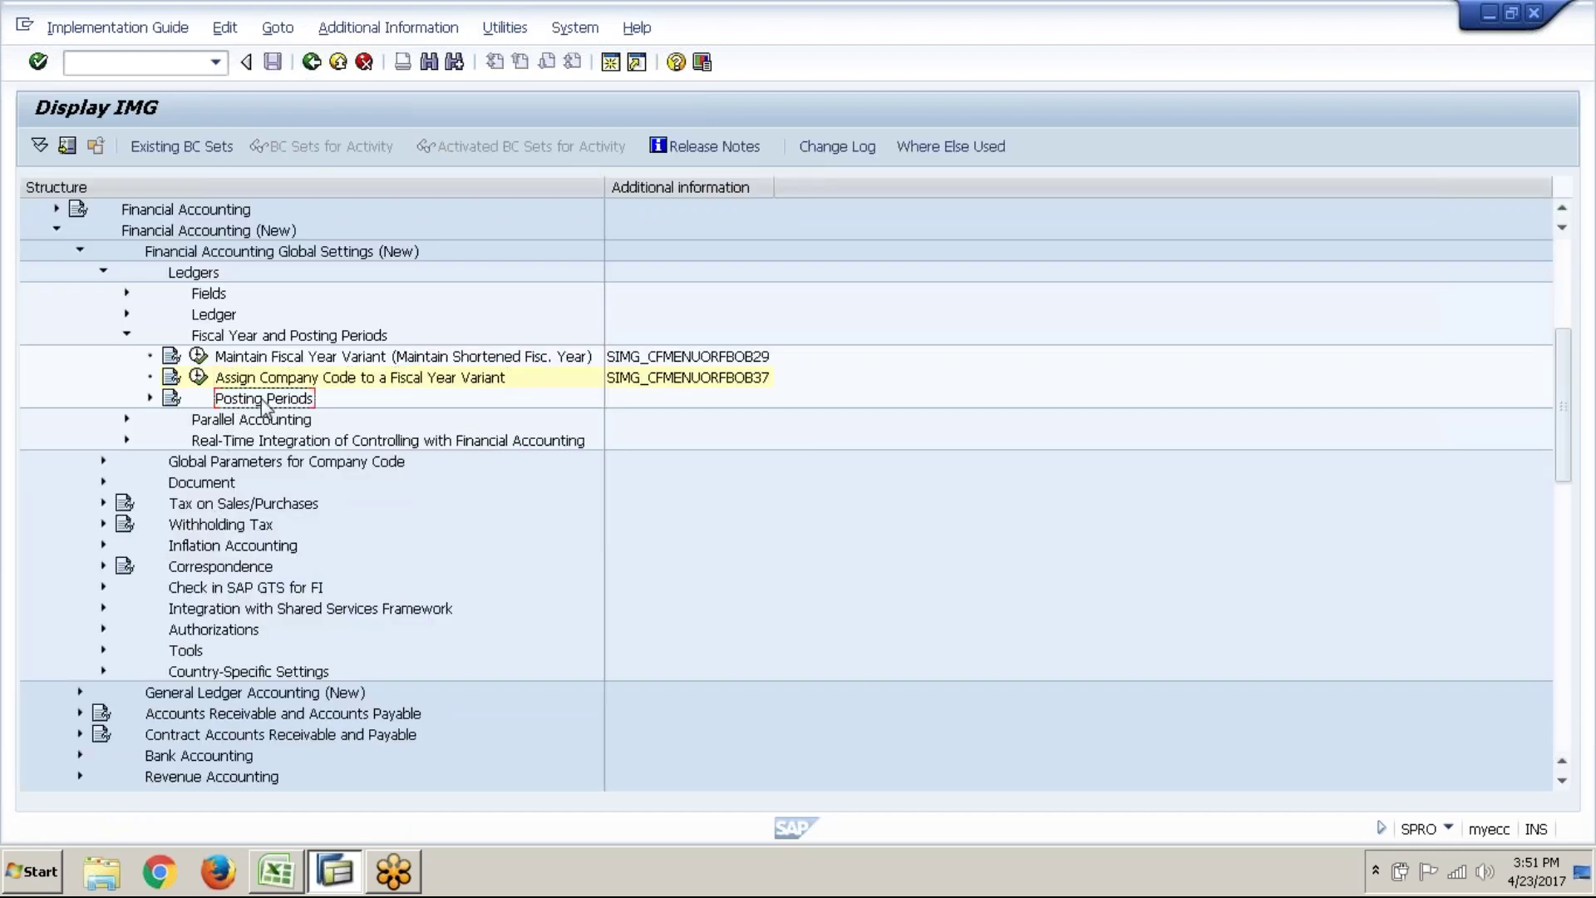
pyautogui.click(150, 399)
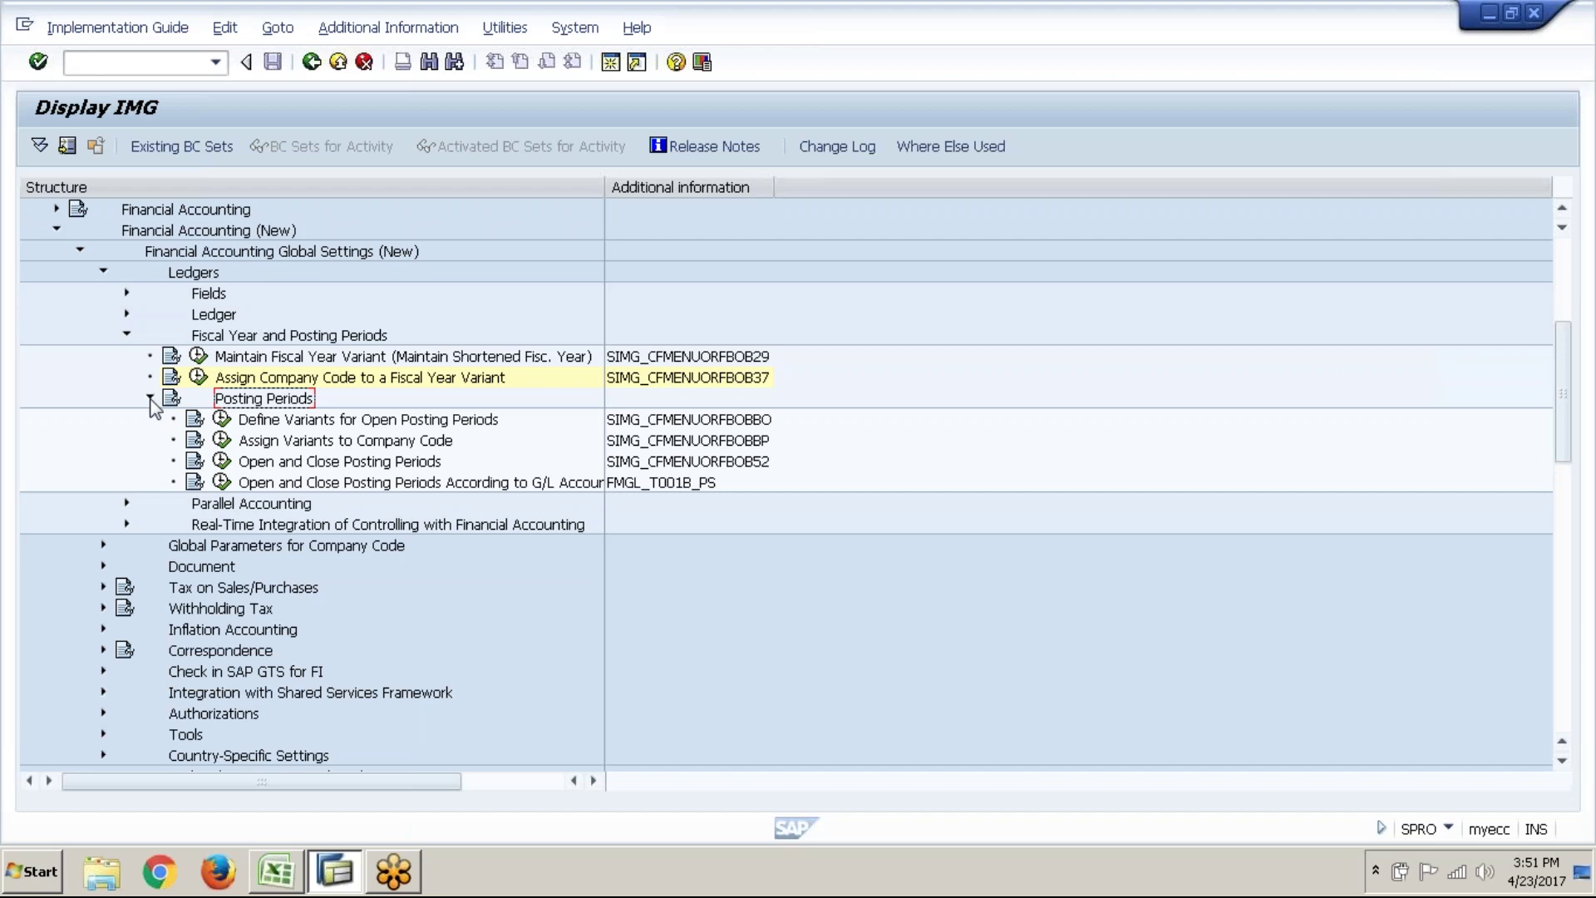
# - Switch to the ABC1 workbook in Excel and enter the bold heading "3. Posting periods" in cell E15
pyautogui.hotkey('alt', 'Tab')
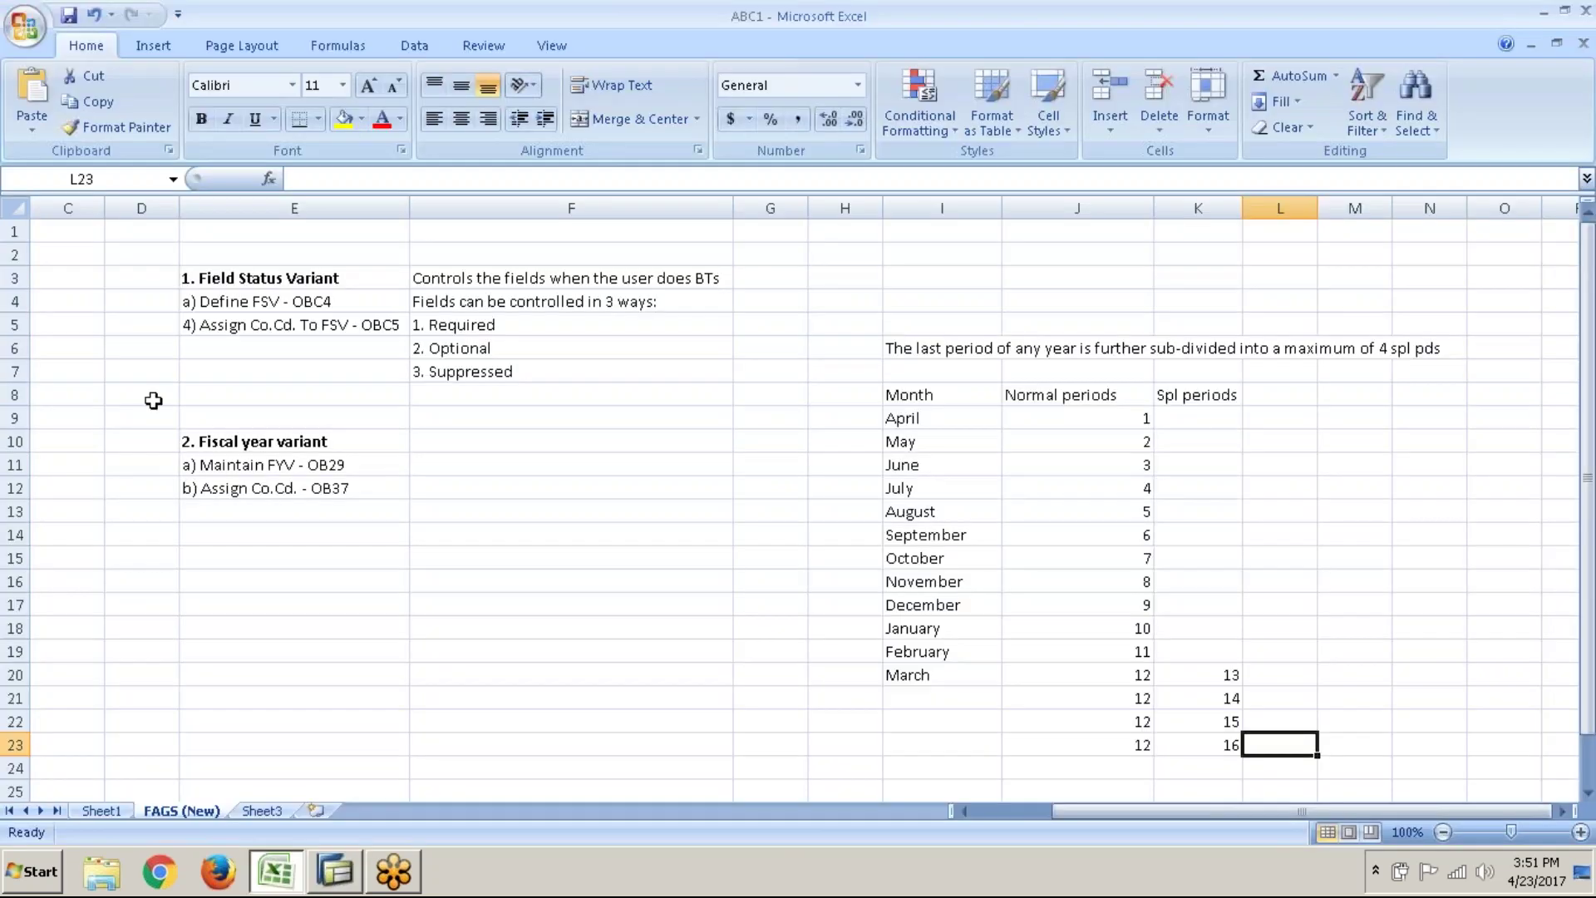
pyautogui.click(235, 539)
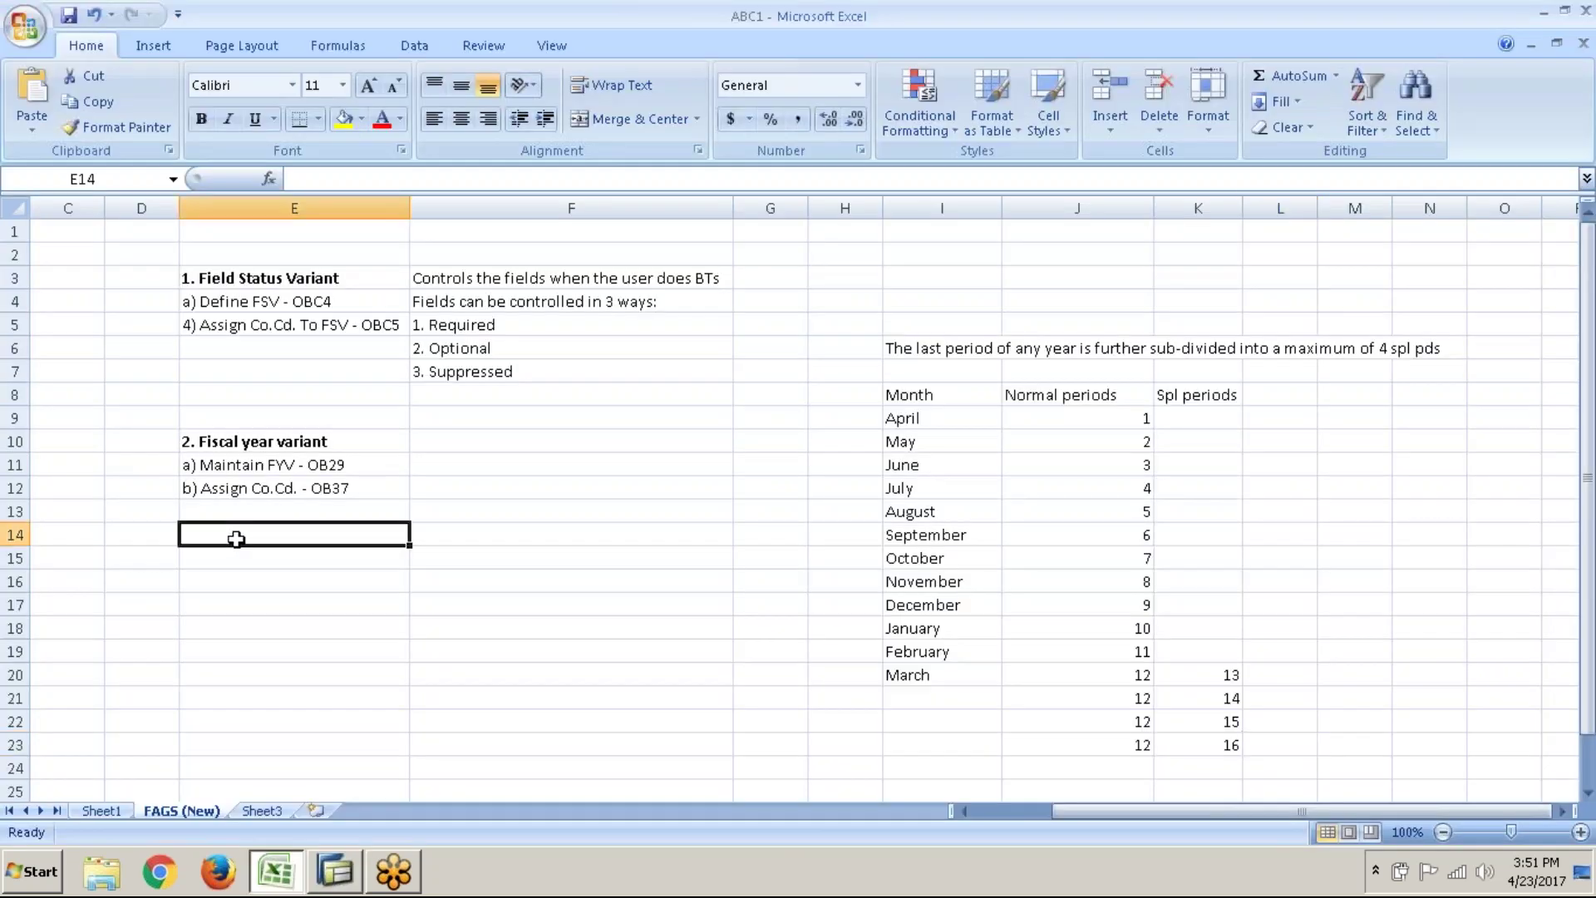
pyautogui.click(232, 551)
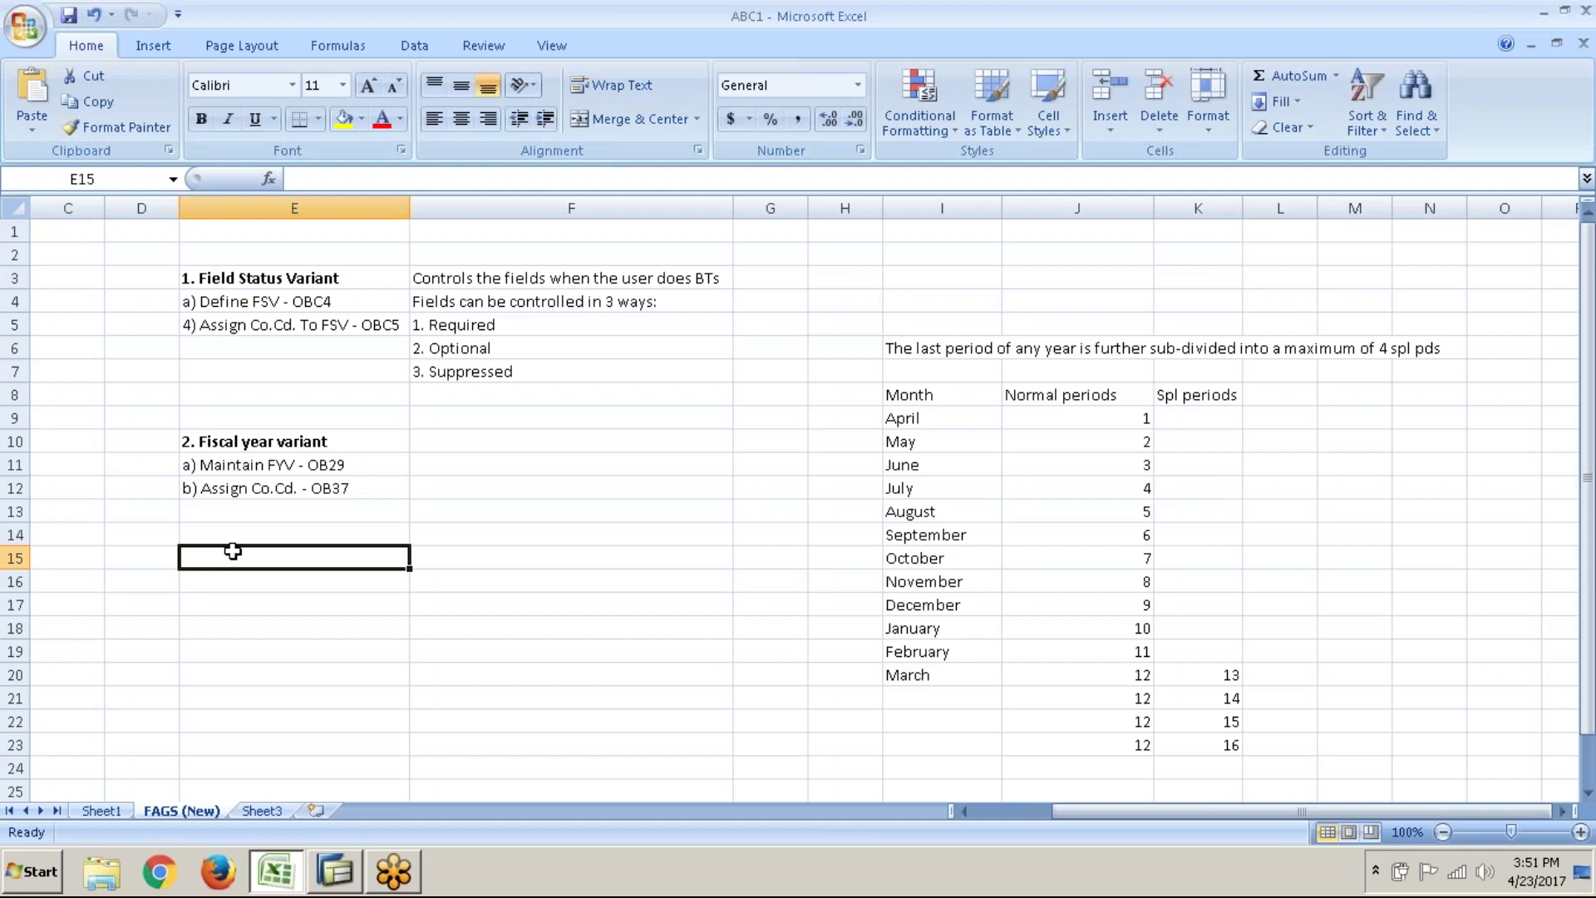
pyautogui.write('3')
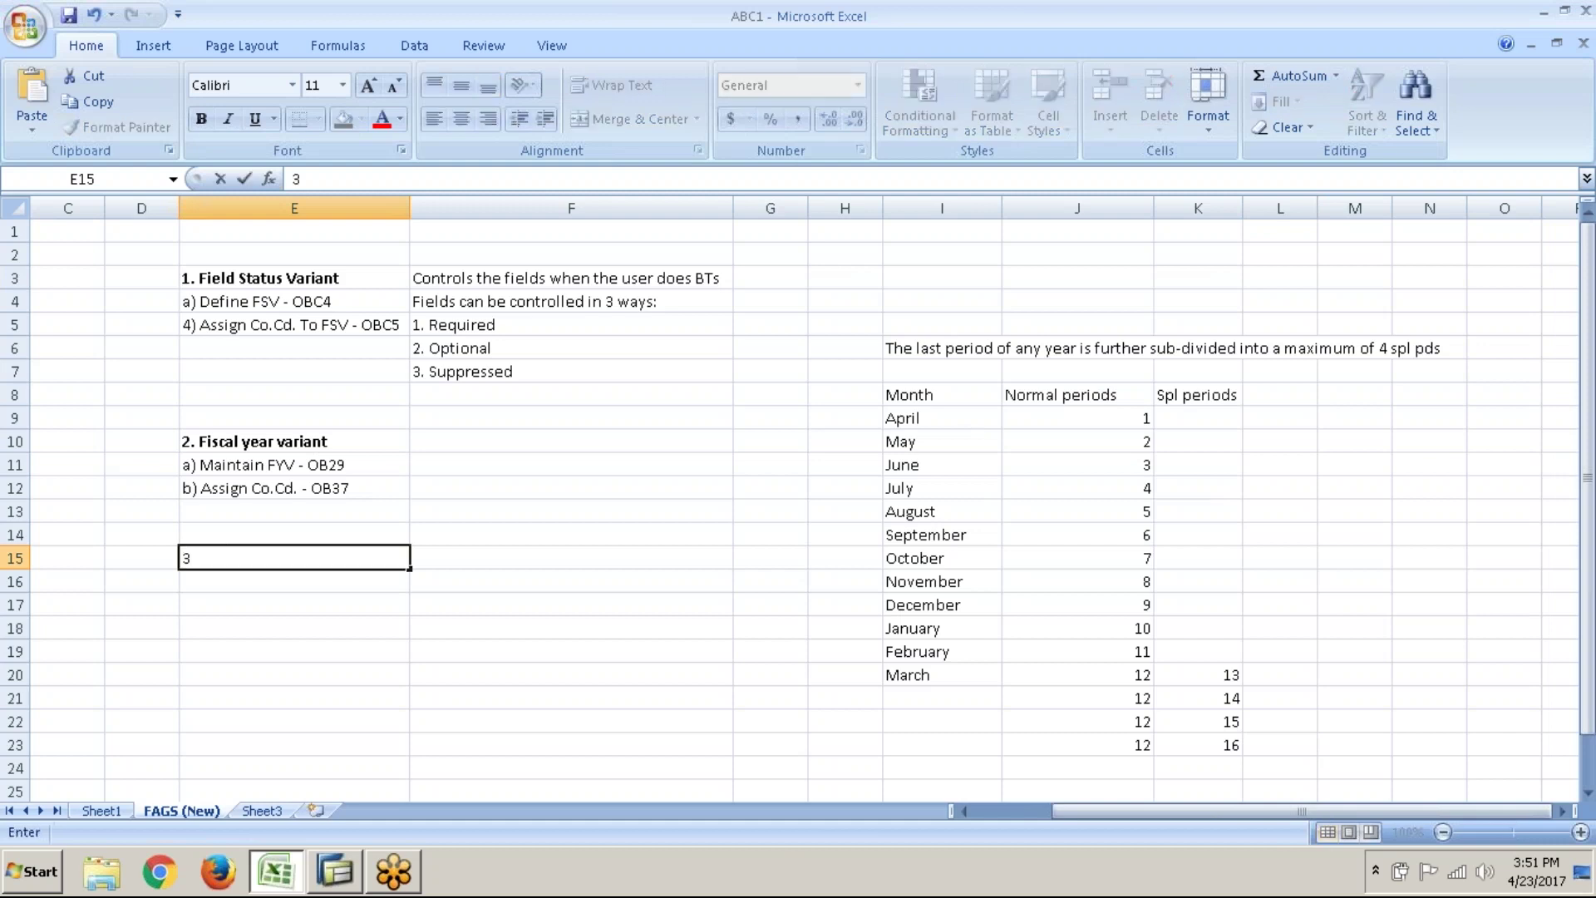
pyautogui.press('BackSpace')
pyautogui.press('Return')
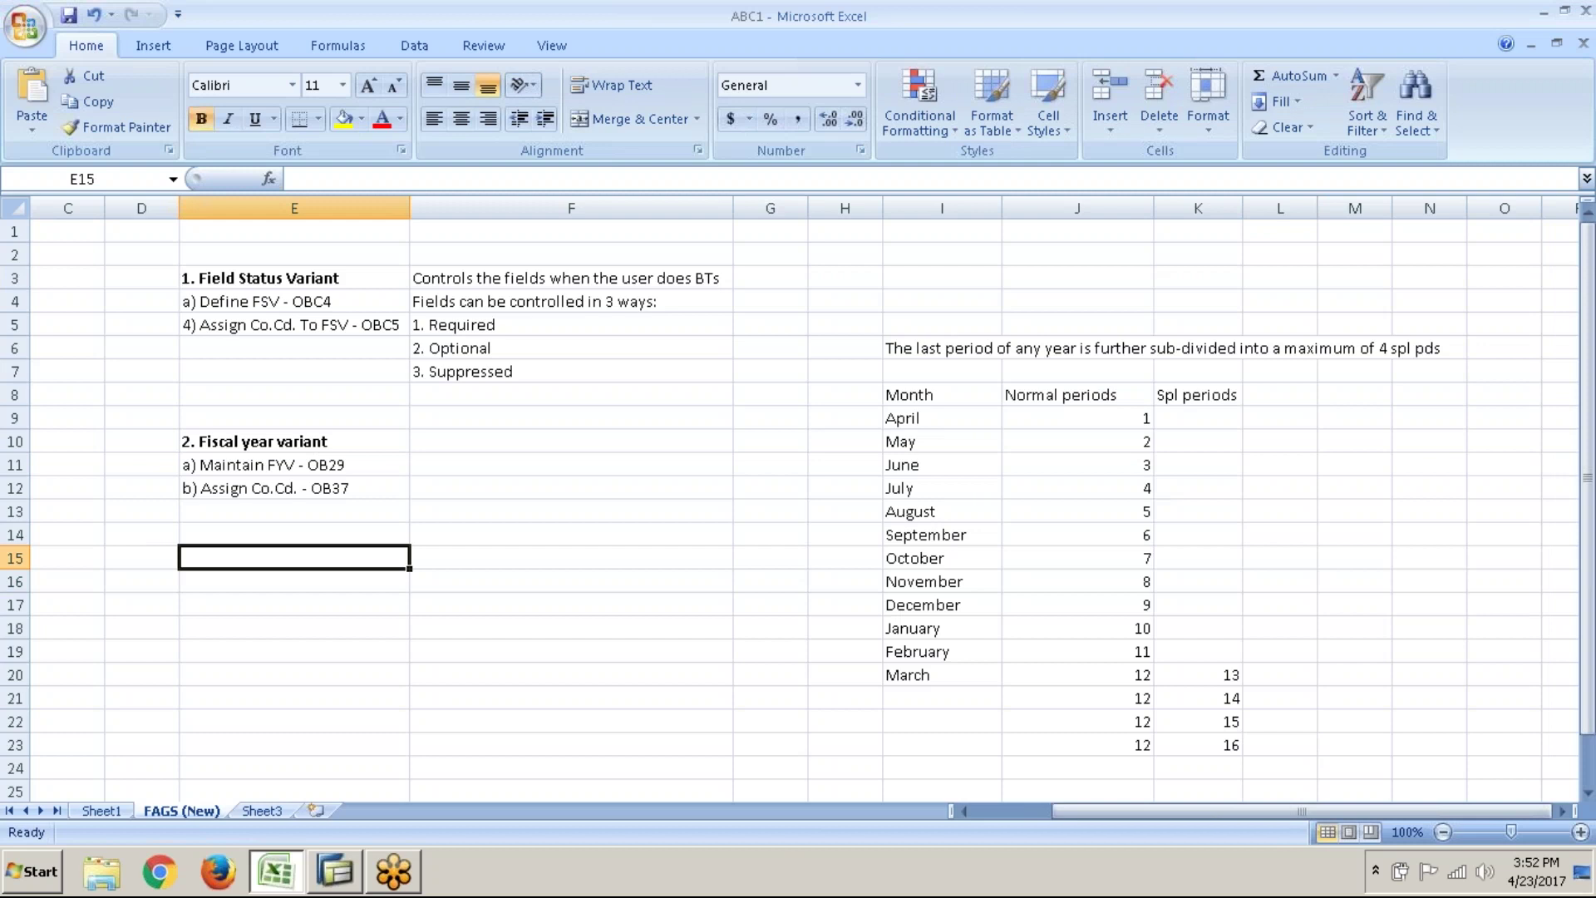
pyautogui.write('3. Posting')
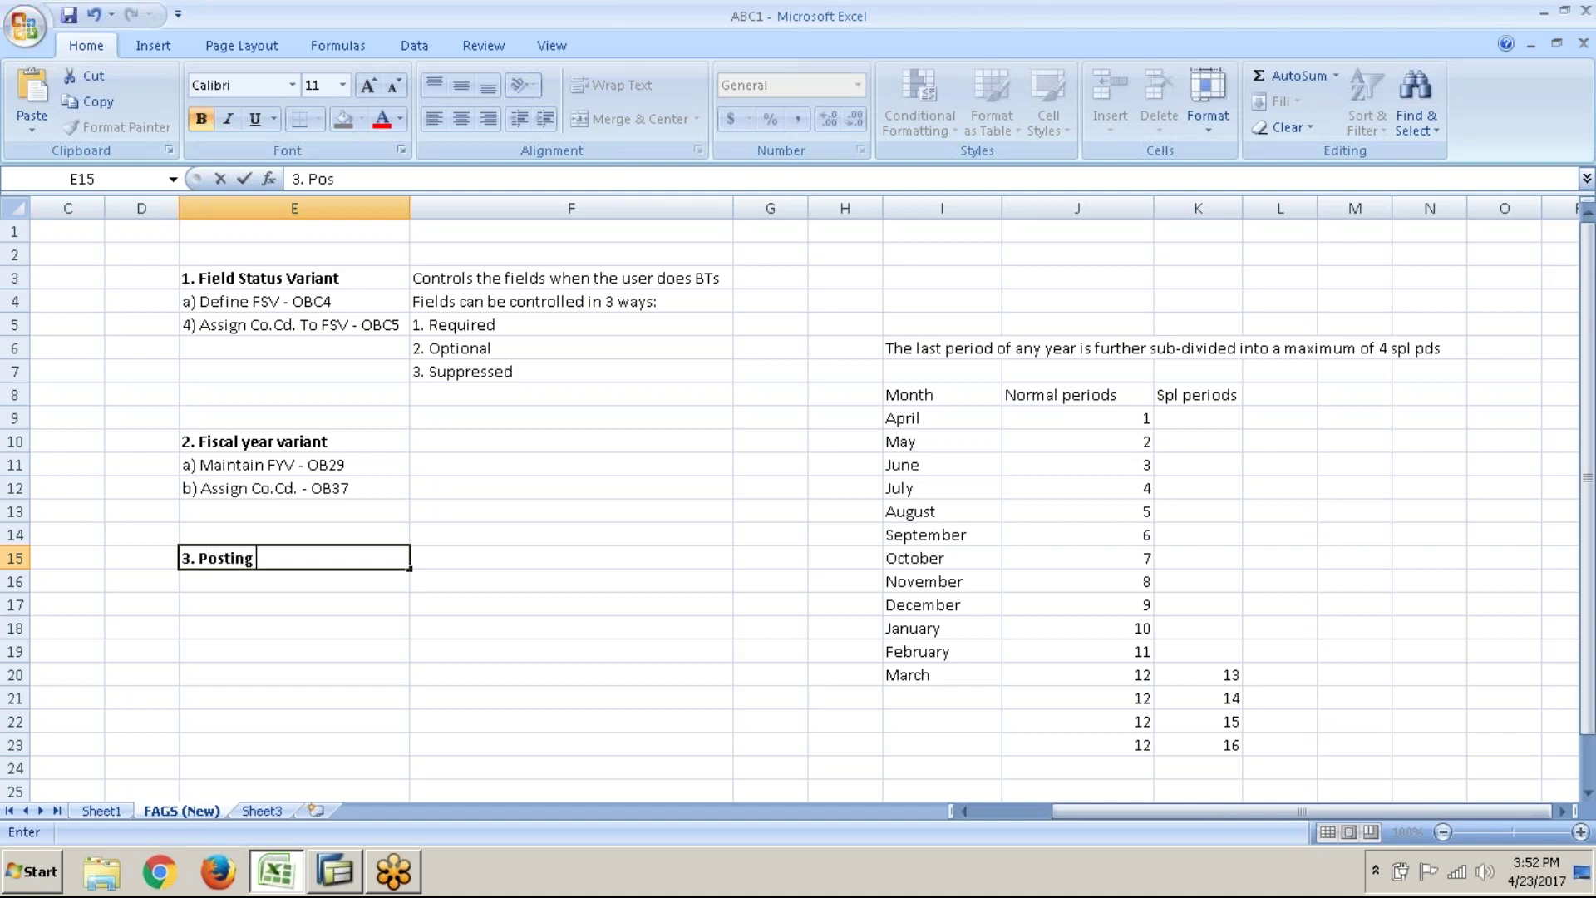
pyautogui.write(' periods')
pyautogui.press('Return')
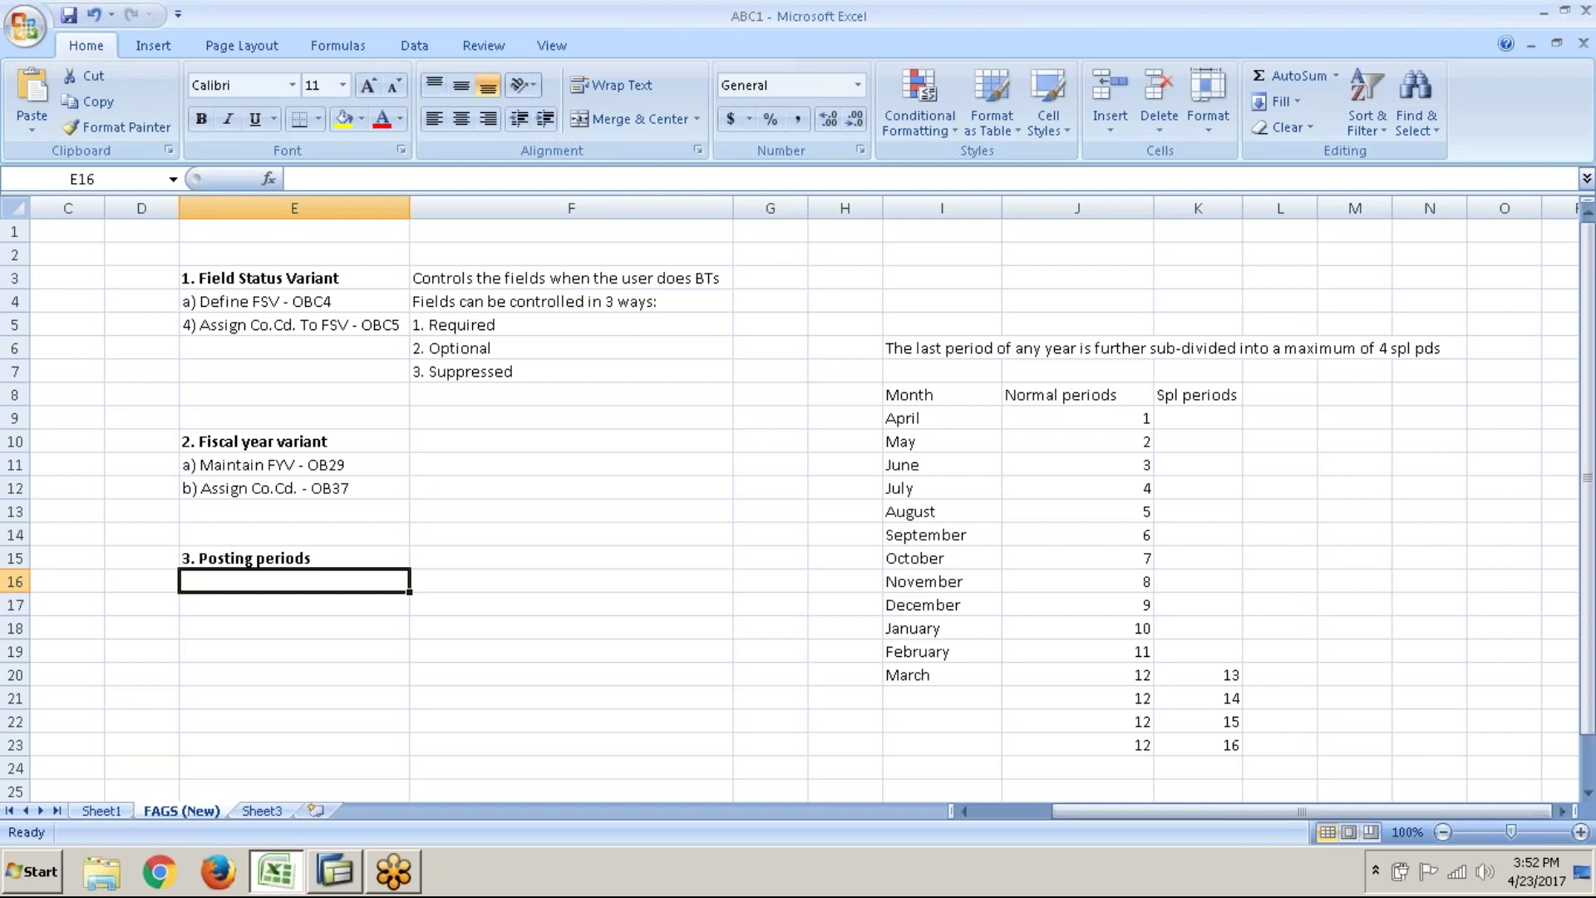
# - Enter "a) Define variants for open posting periods - OBBO" in cell E16, following the wording of the implementation guide
pyautogui.write('a')
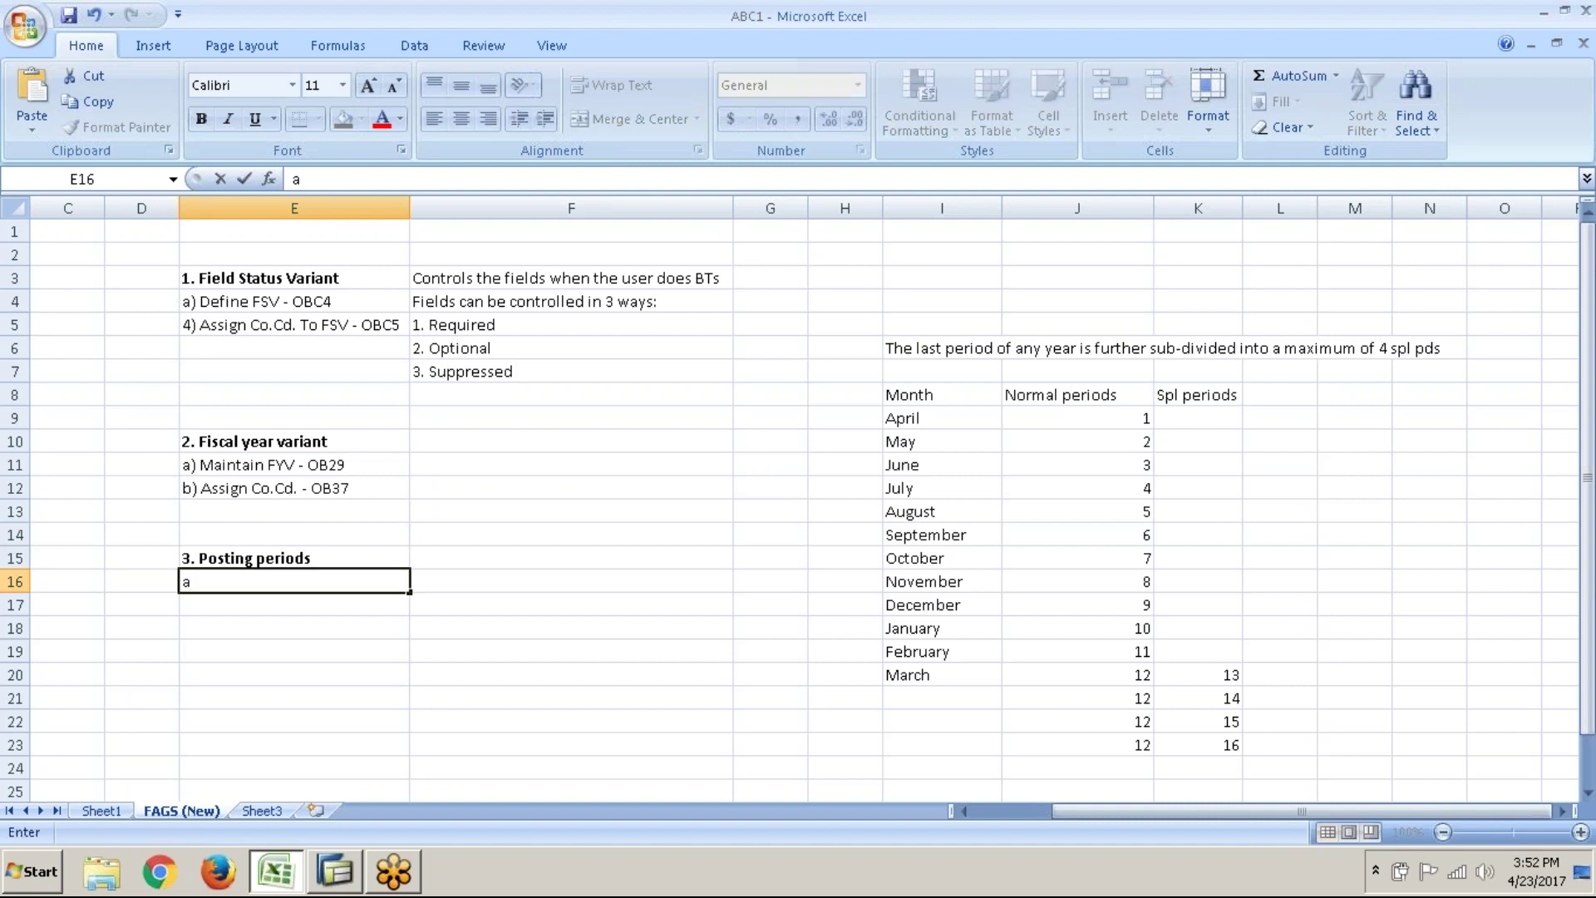
pyautogui.write(')')
pyautogui.hotkey('alt', 'Tab')
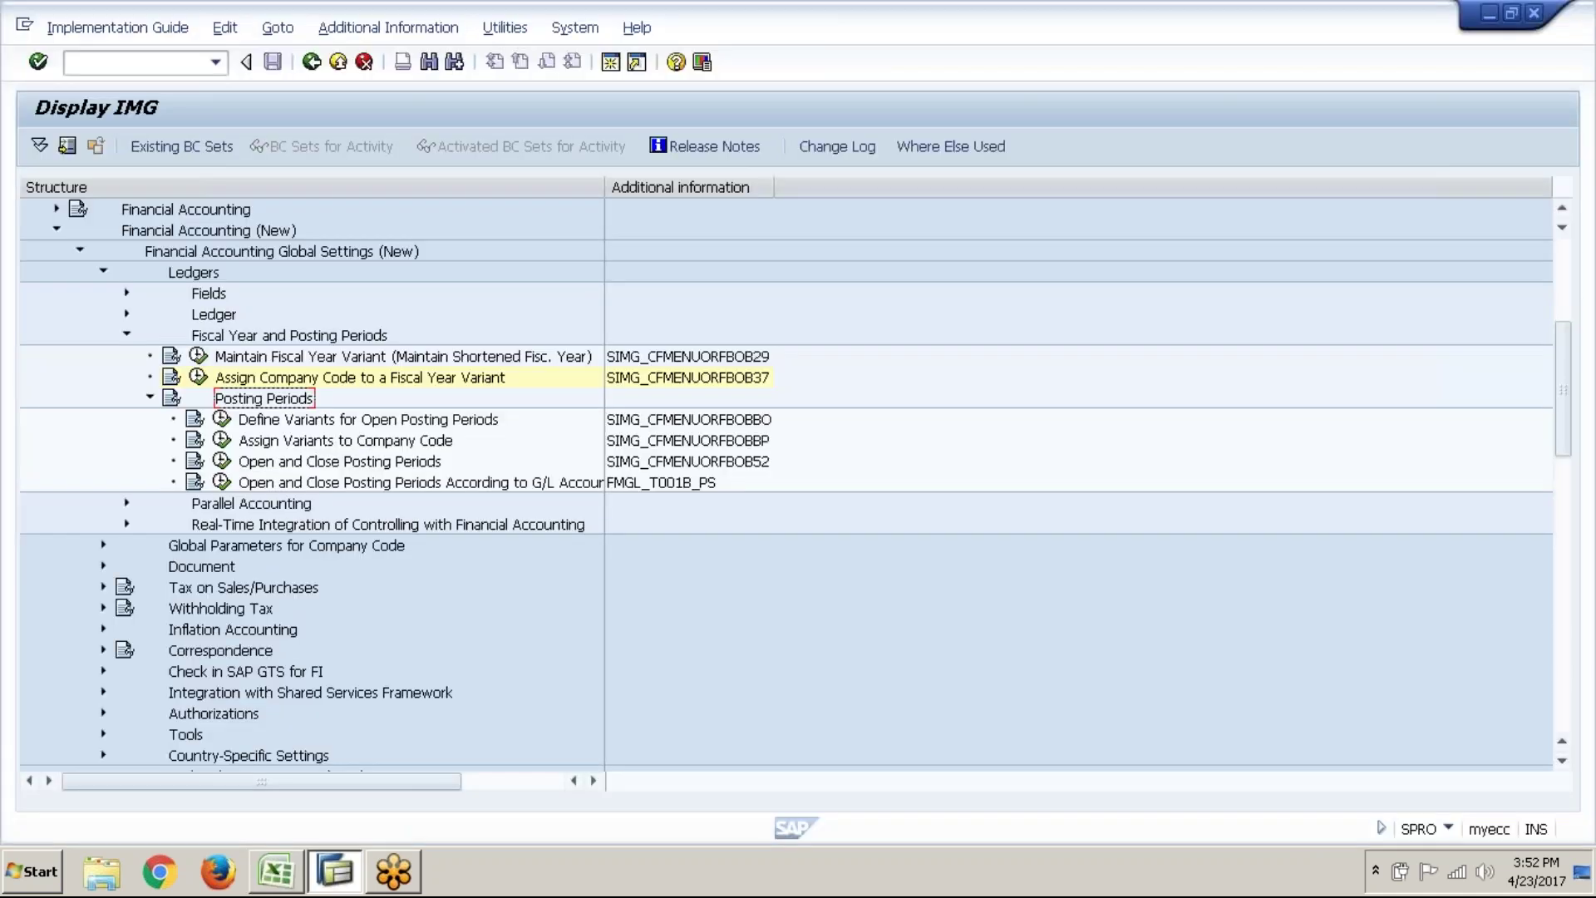
pyautogui.hotkey('alt', 'Tab')
pyautogui.write('D')
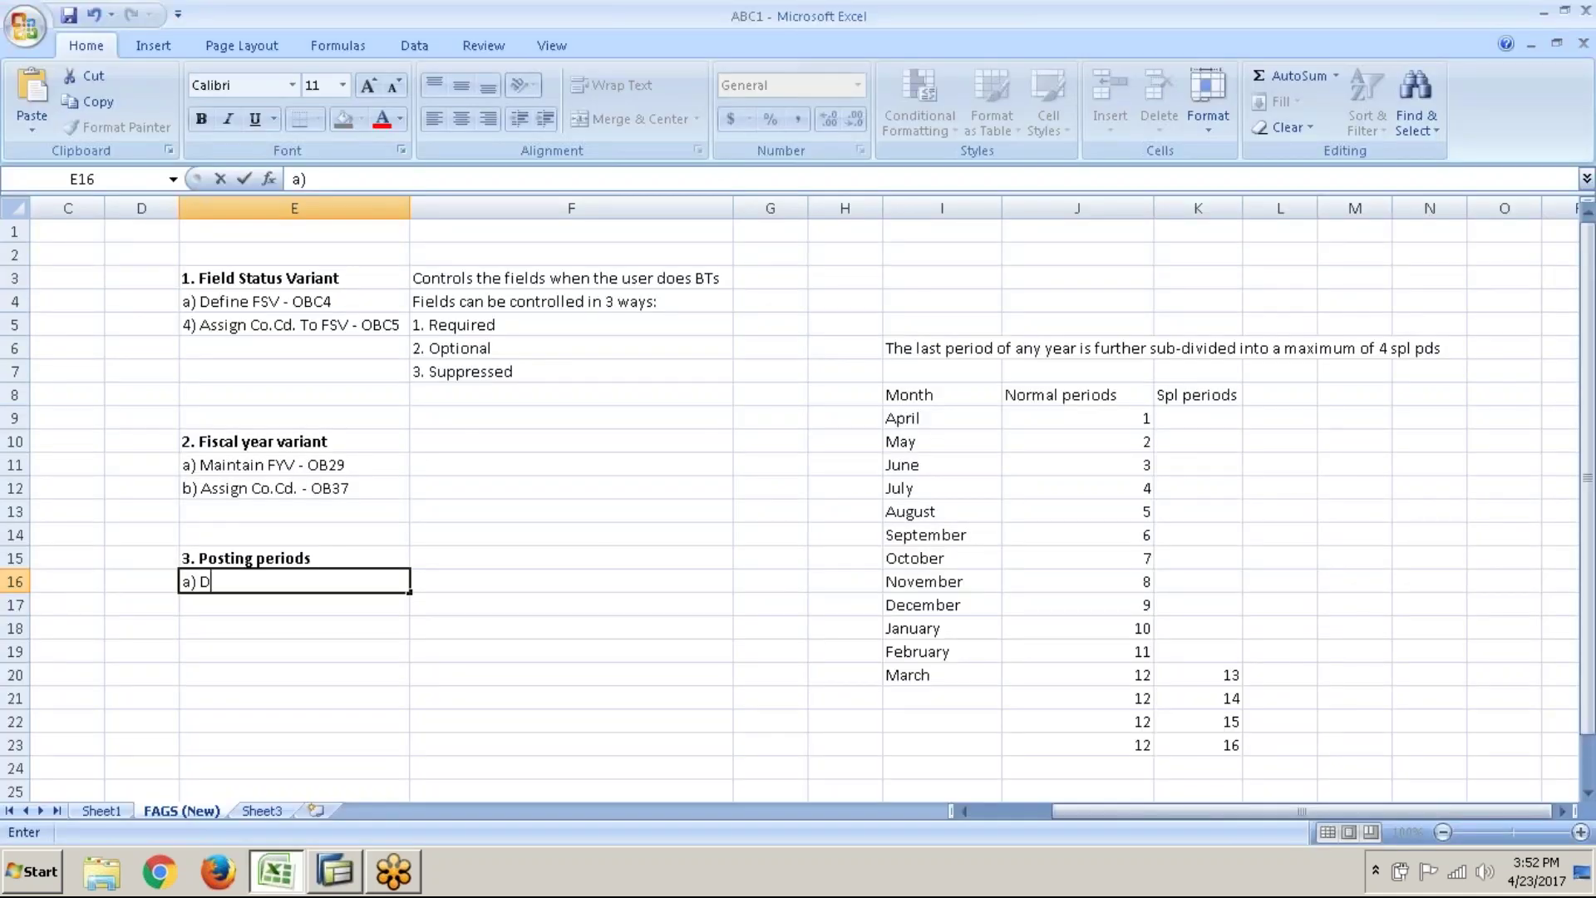
pyautogui.write('efine variants for open po')
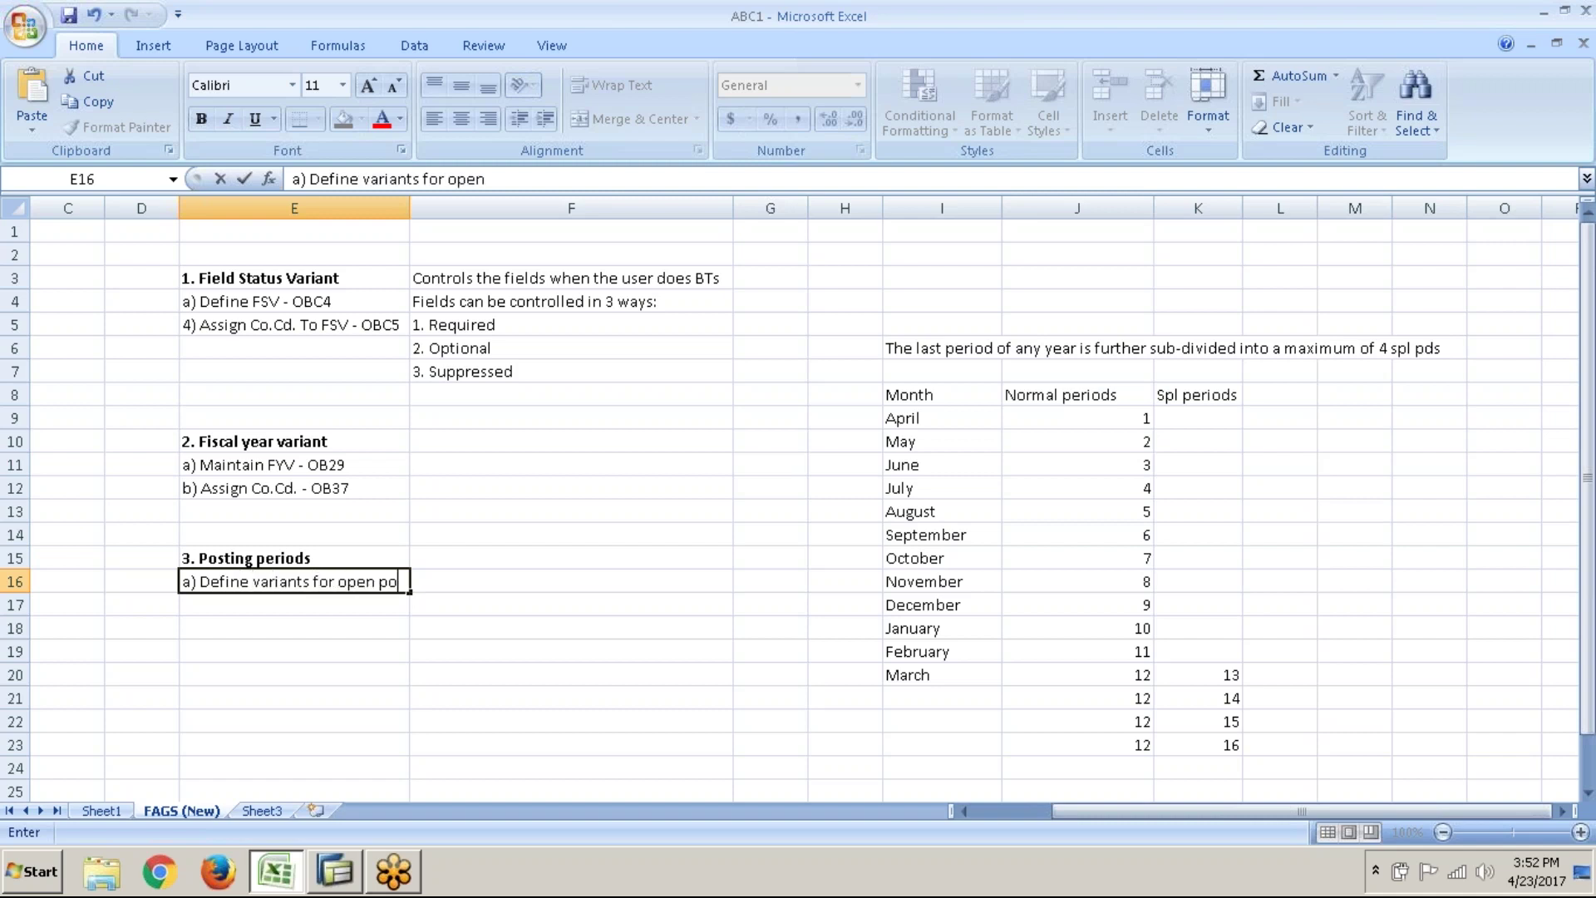
pyautogui.write('sting per')
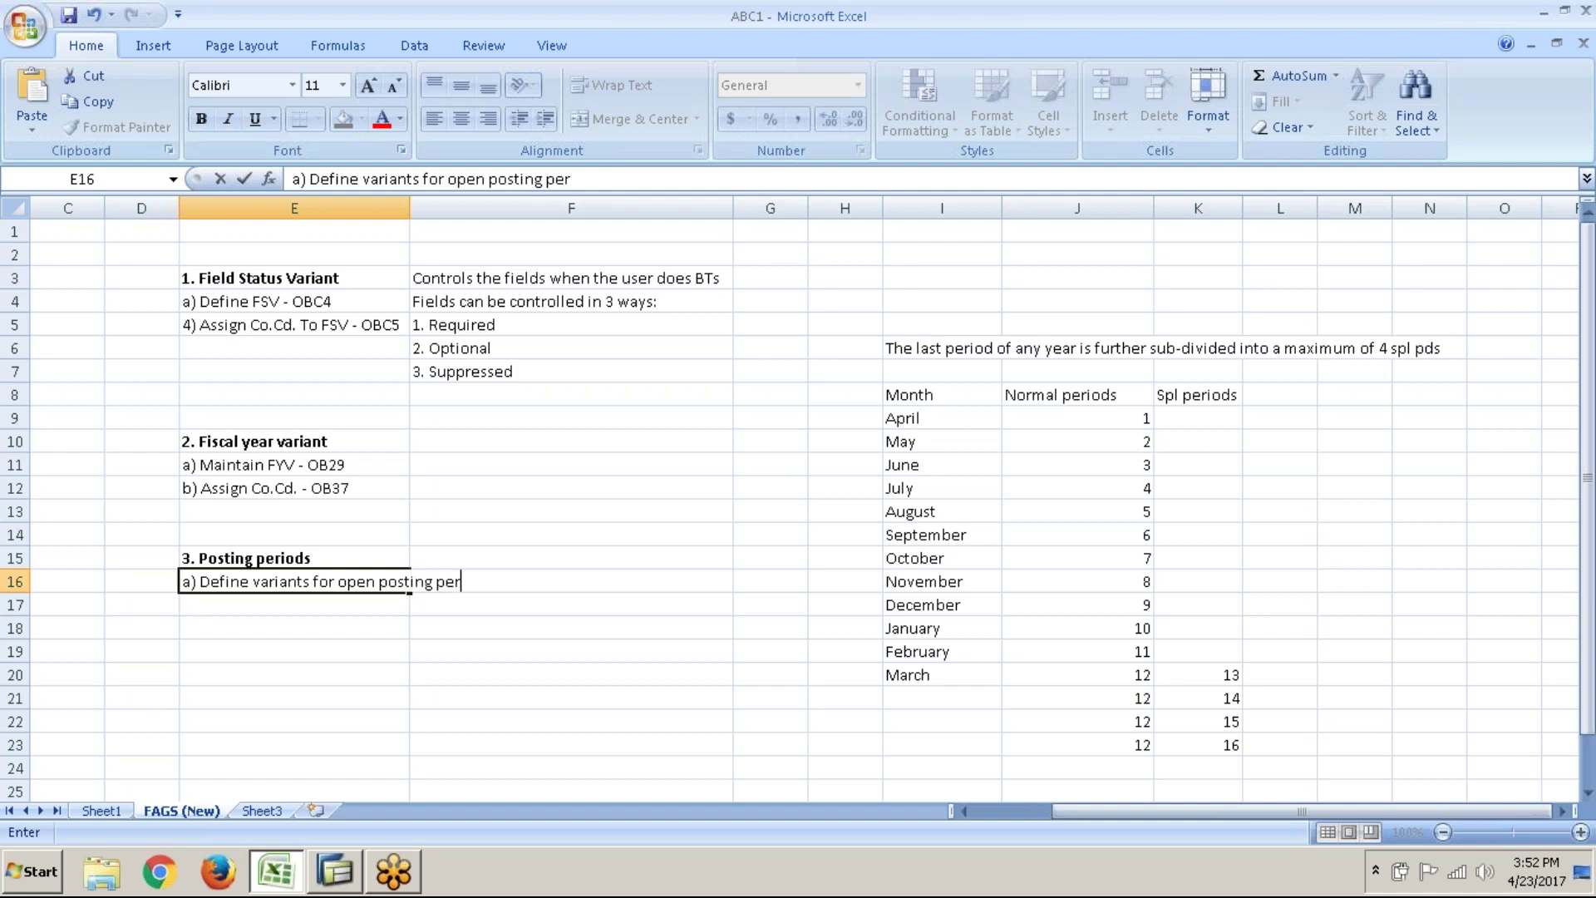
pyautogui.write('iods - OBBO')
pyautogui.press('Return')
# - Enter "b) Assign variants to company code - OBBP" in cell E17, following the wording of the implementation guide
pyautogui.write('b')
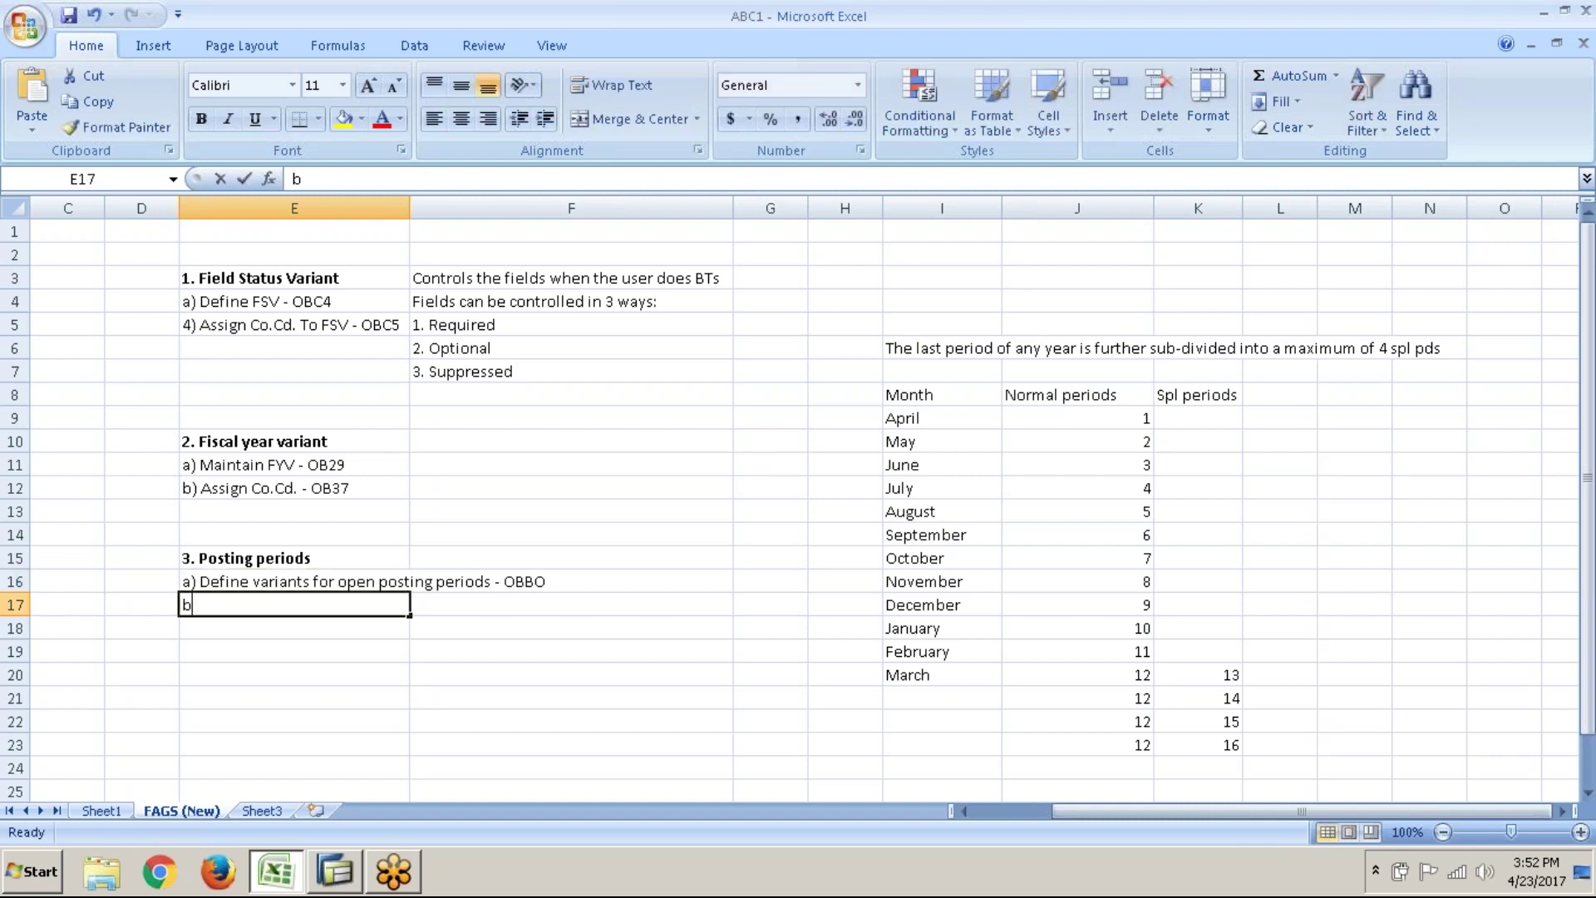
pyautogui.write(') Ass')
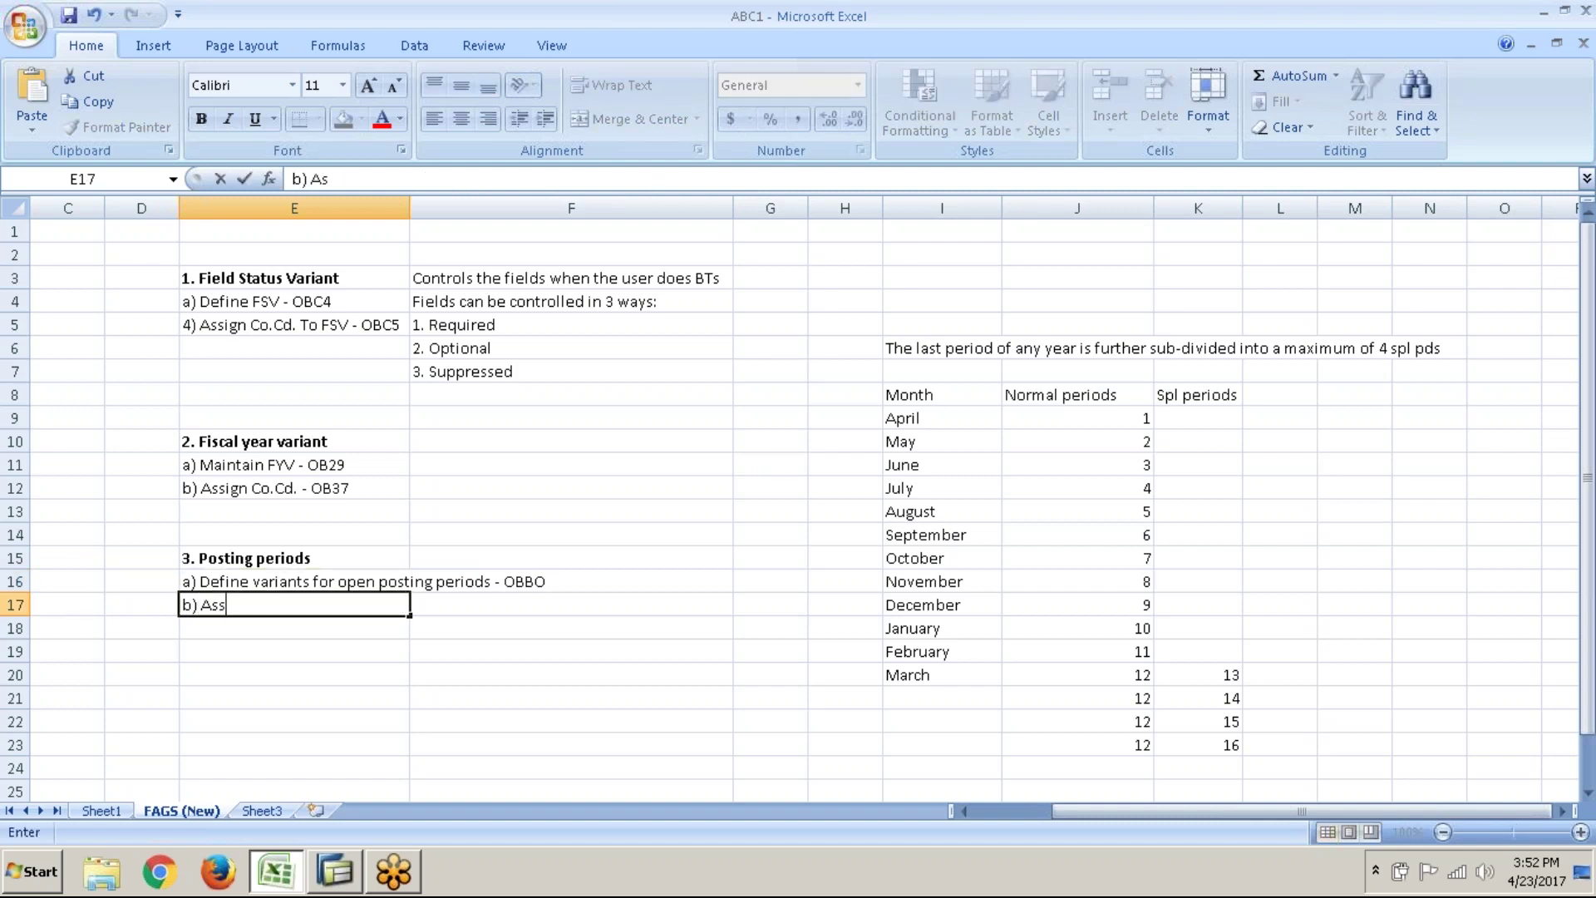
pyautogui.write('ign variants ')
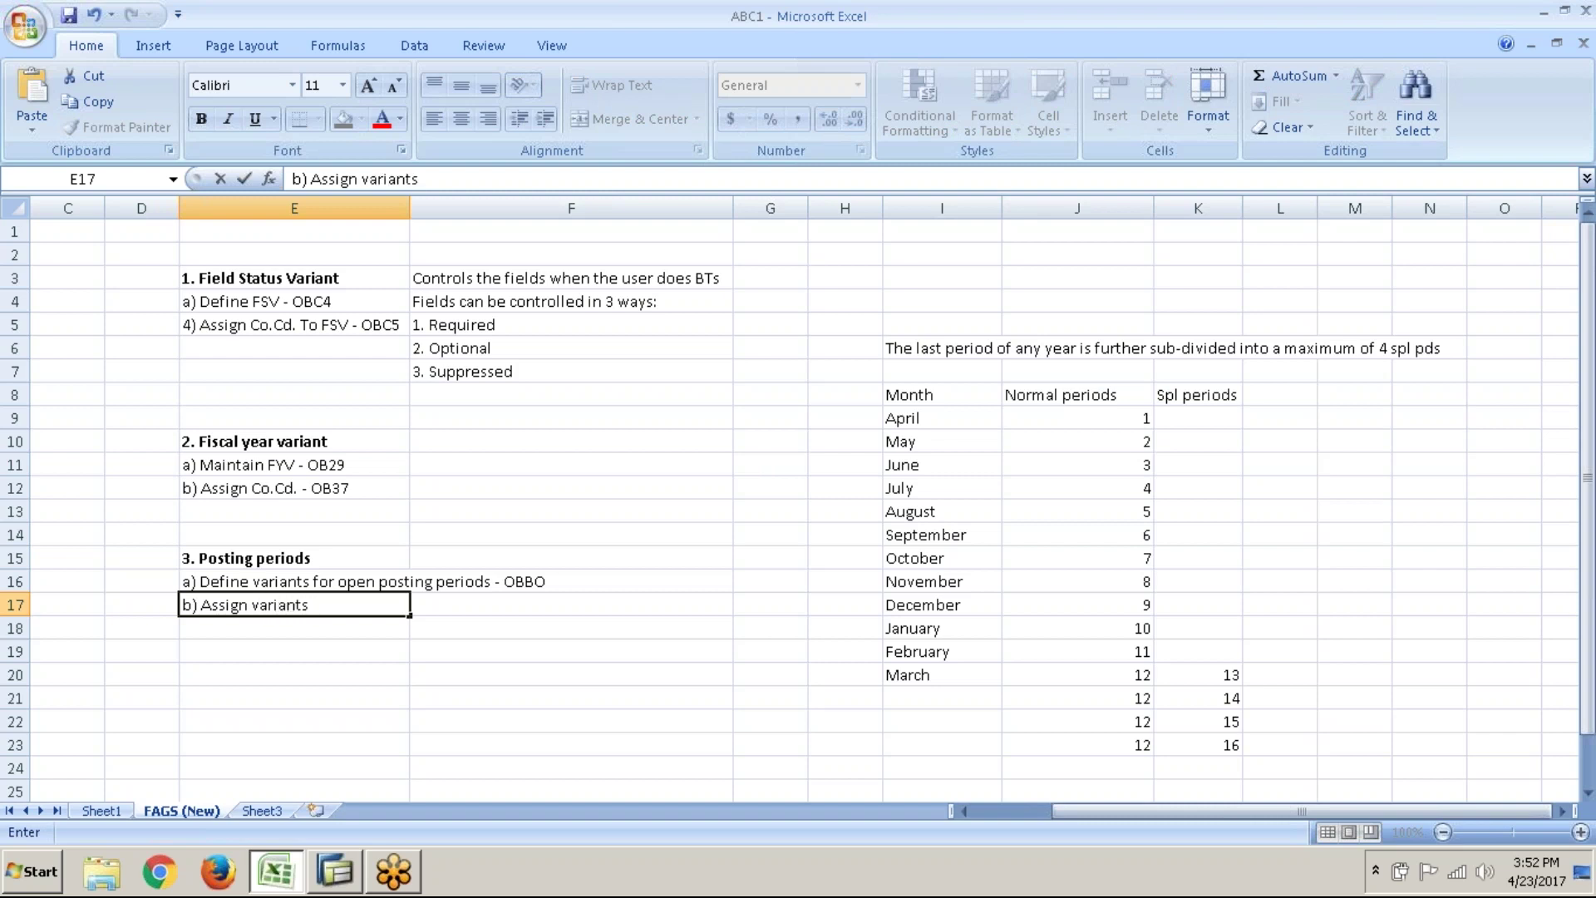
pyautogui.write('to')
pyautogui.hotkey('alt', 'Tab')
pyautogui.hotkey('alt', 'Tab')
pyautogui.write('company co')
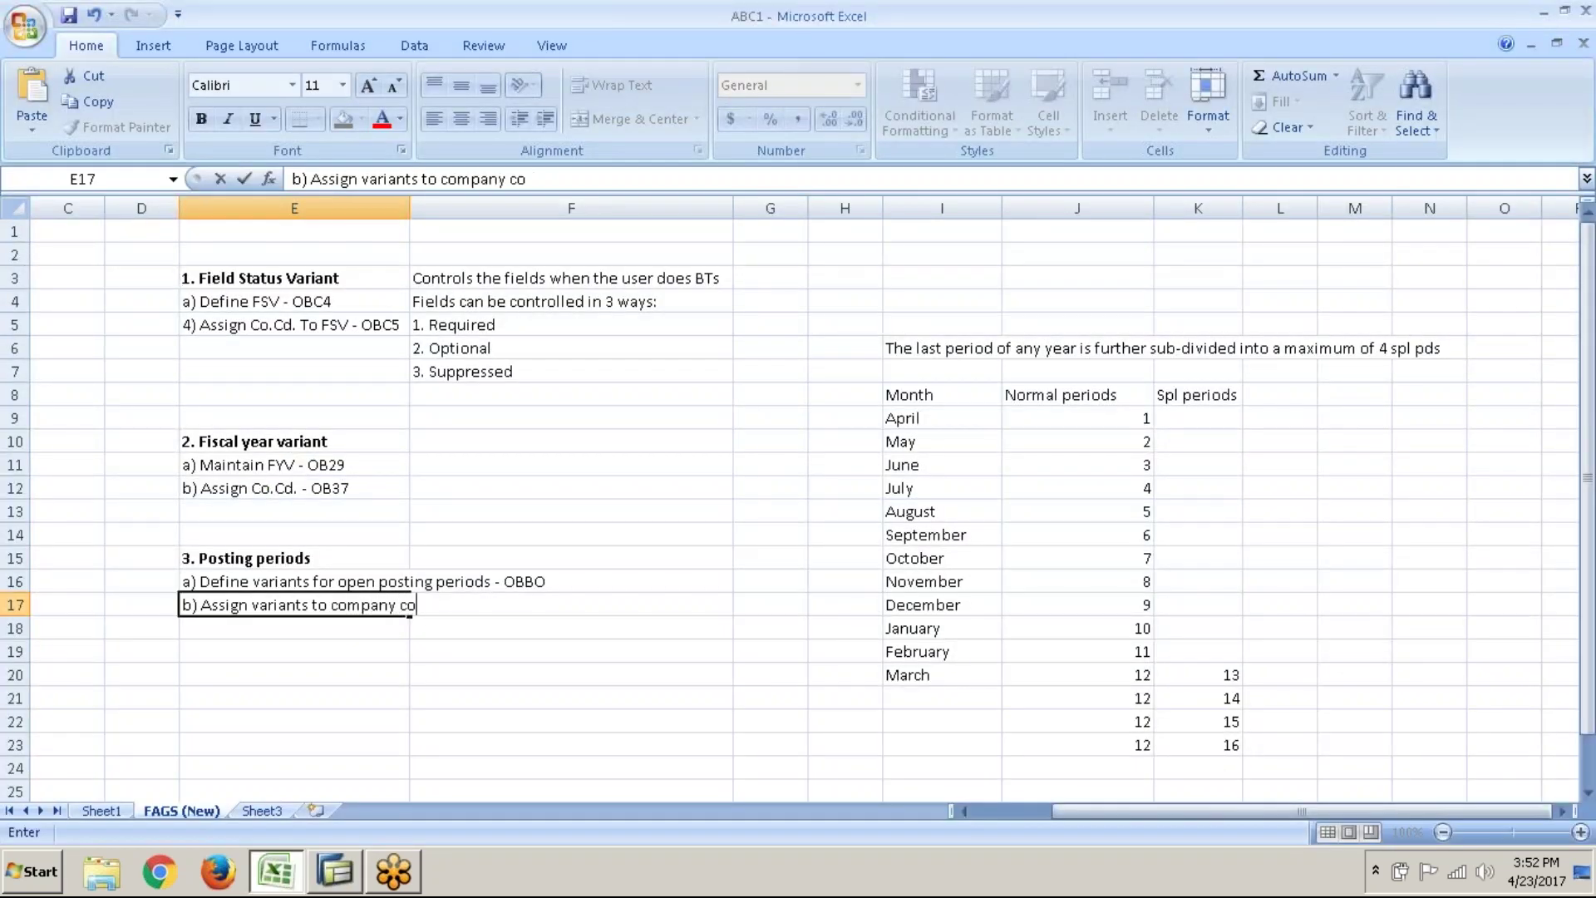
pyautogui.write('de - OBB')
pyautogui.write('P')
pyautogui.press('Return')
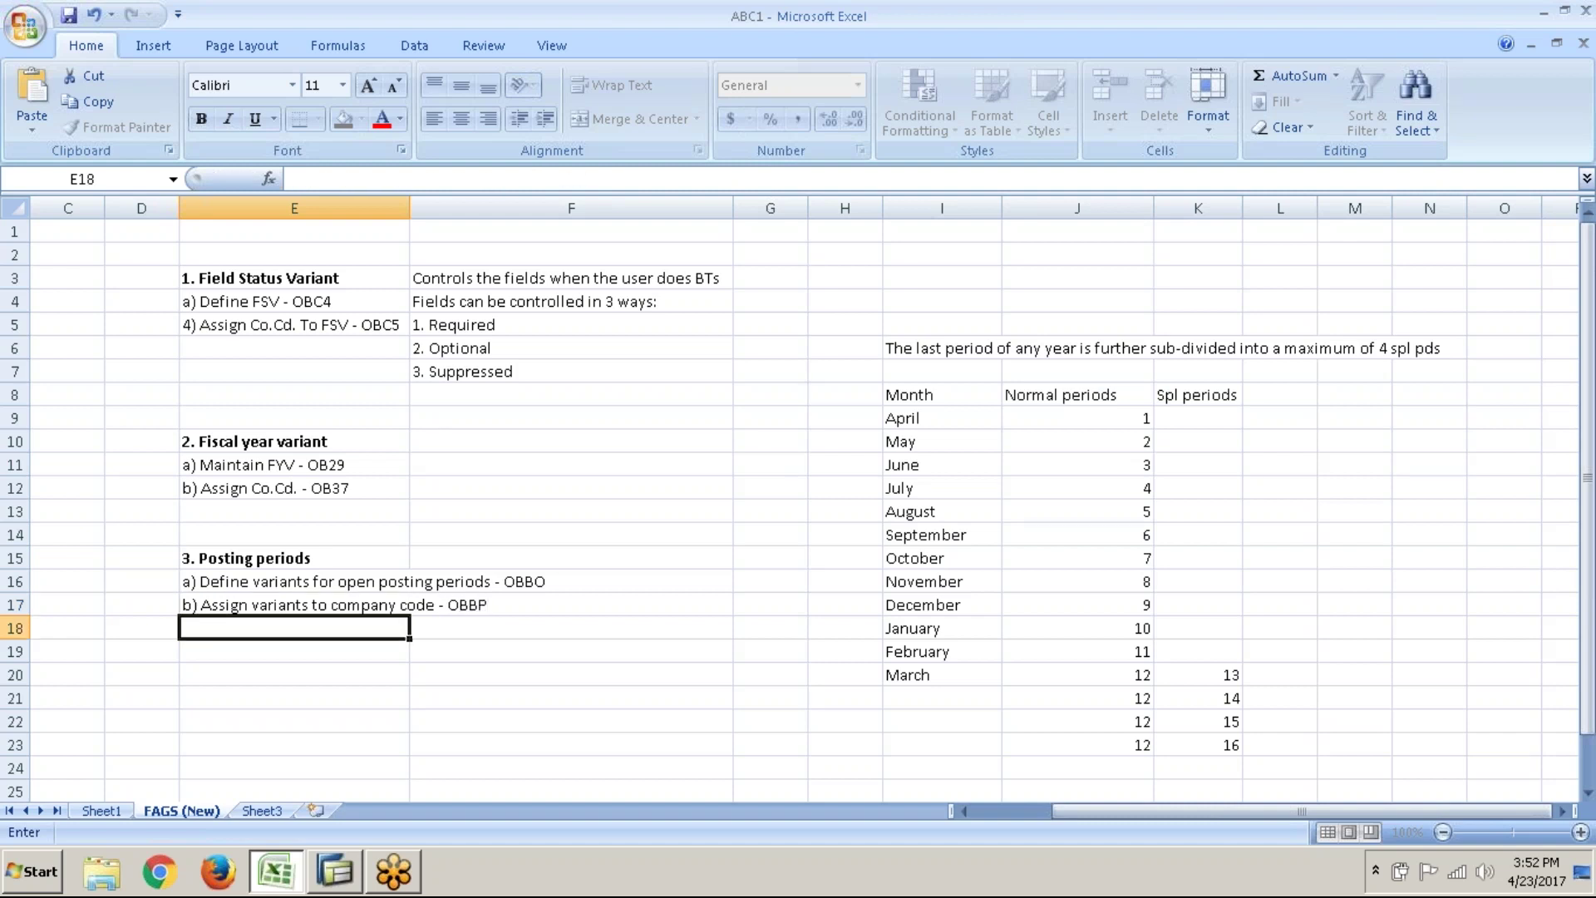
# - Enter "c) Open and close posting periods - OB52" in cell E18
pyautogui.write('c)')
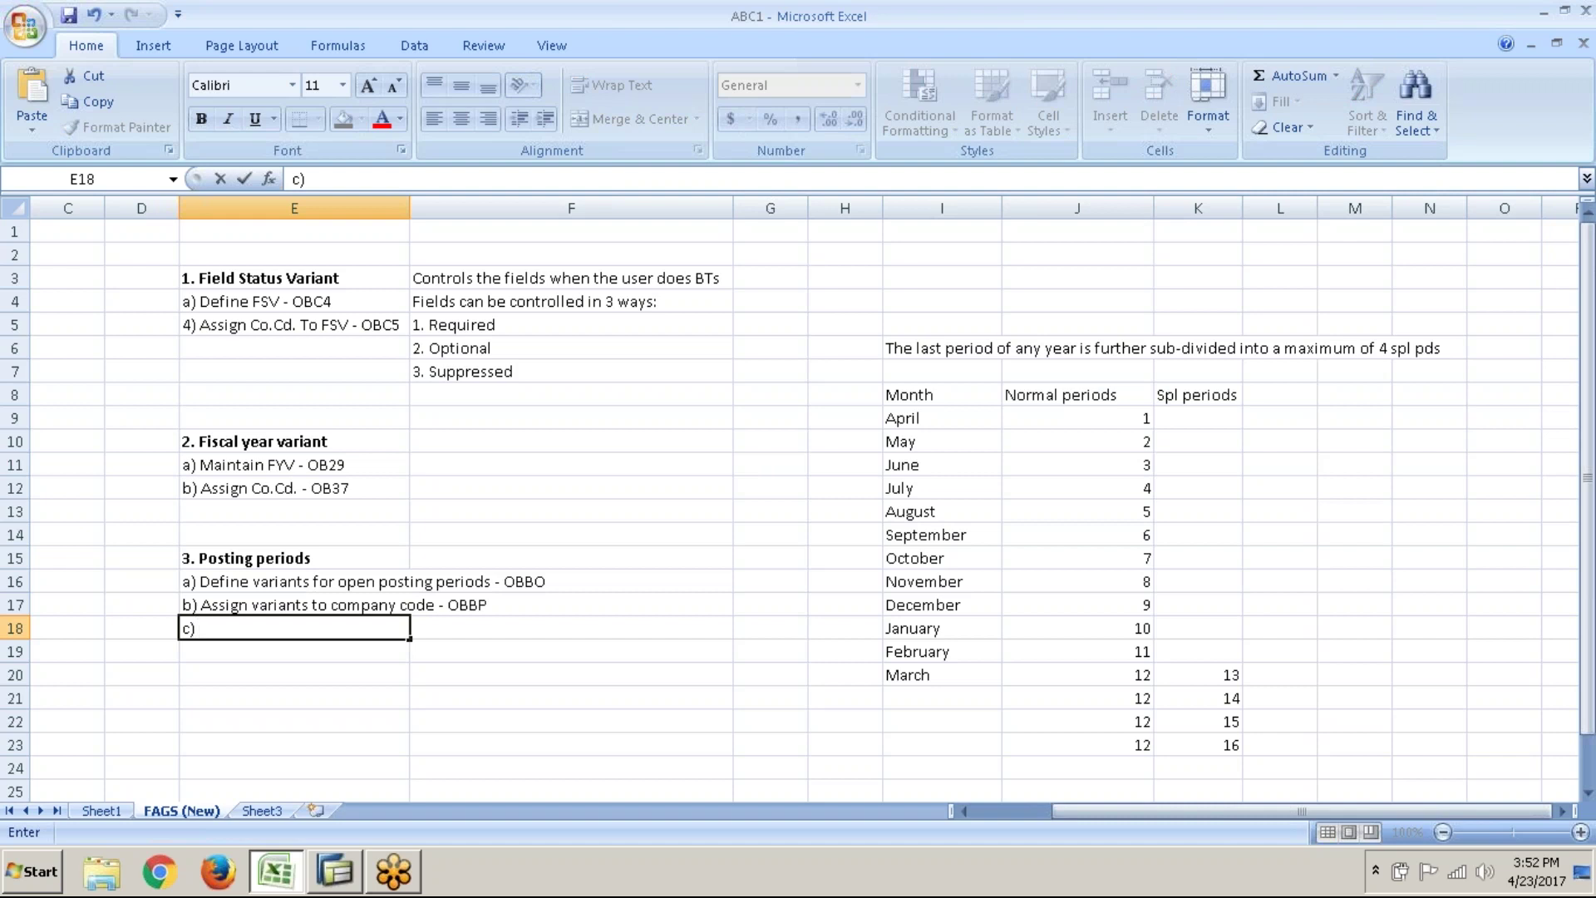
pyautogui.write(' Open and')
pyautogui.write('clo')
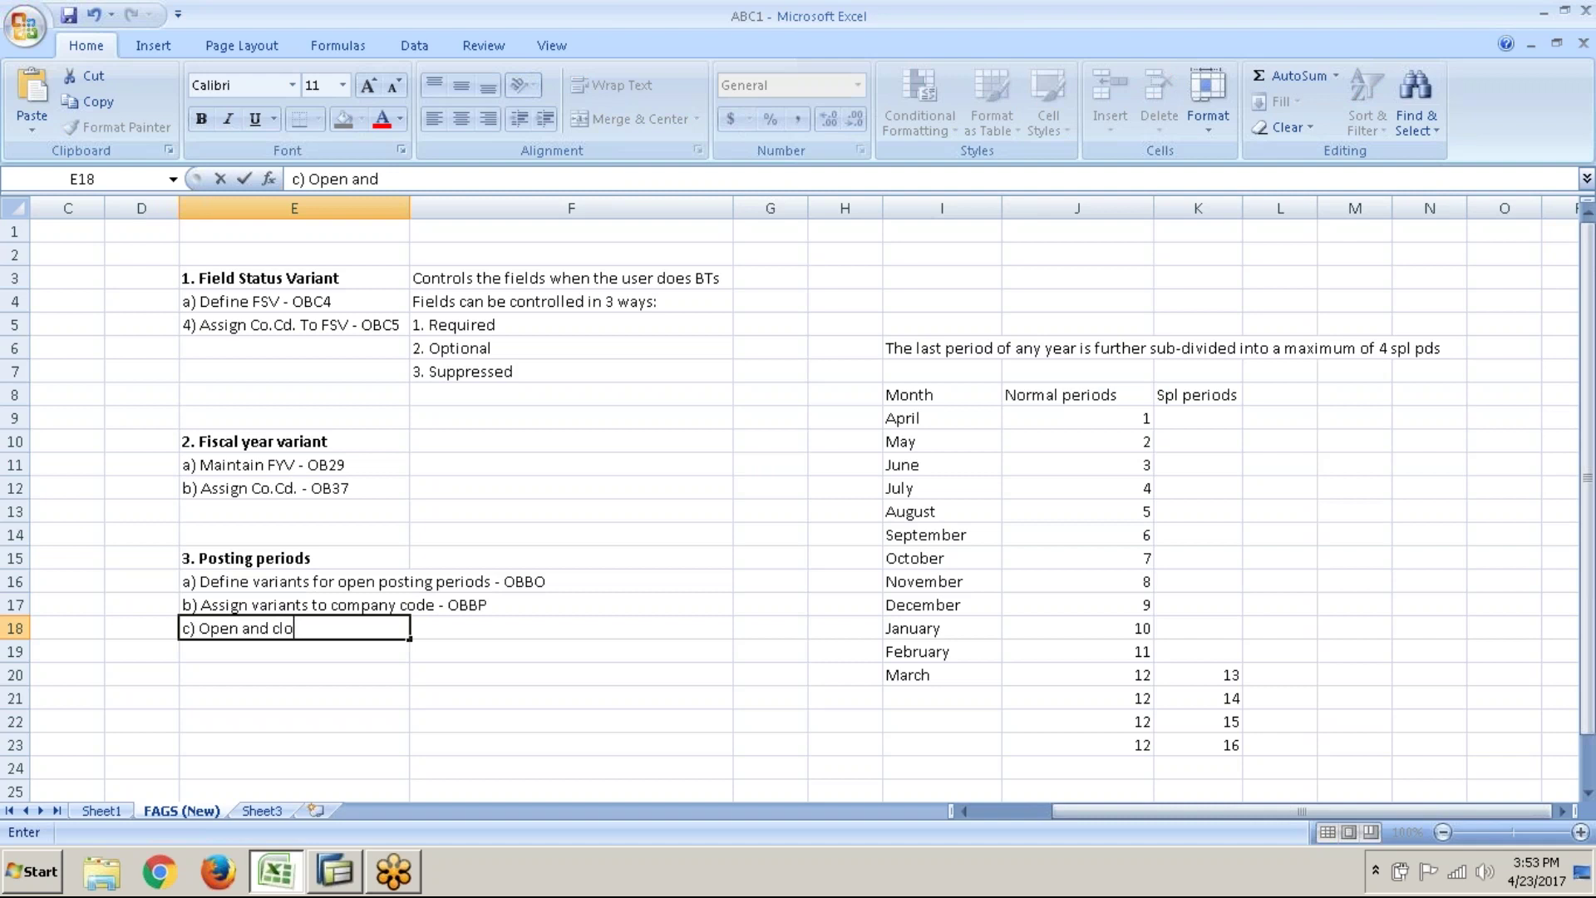
pyautogui.write('se postin')
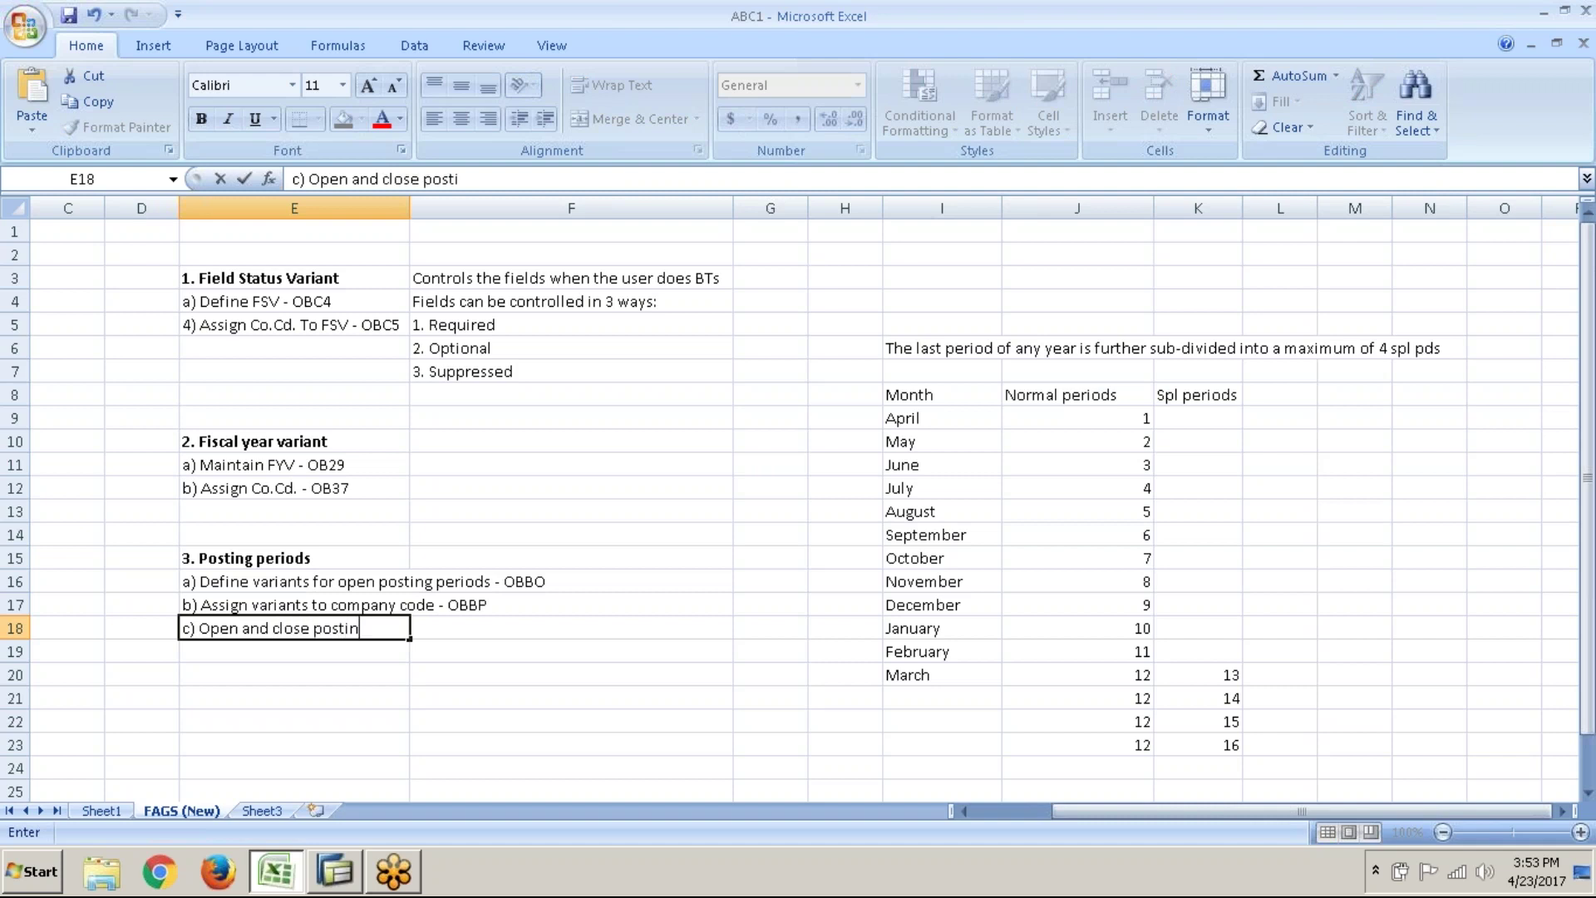
pyautogui.write('g periods ')
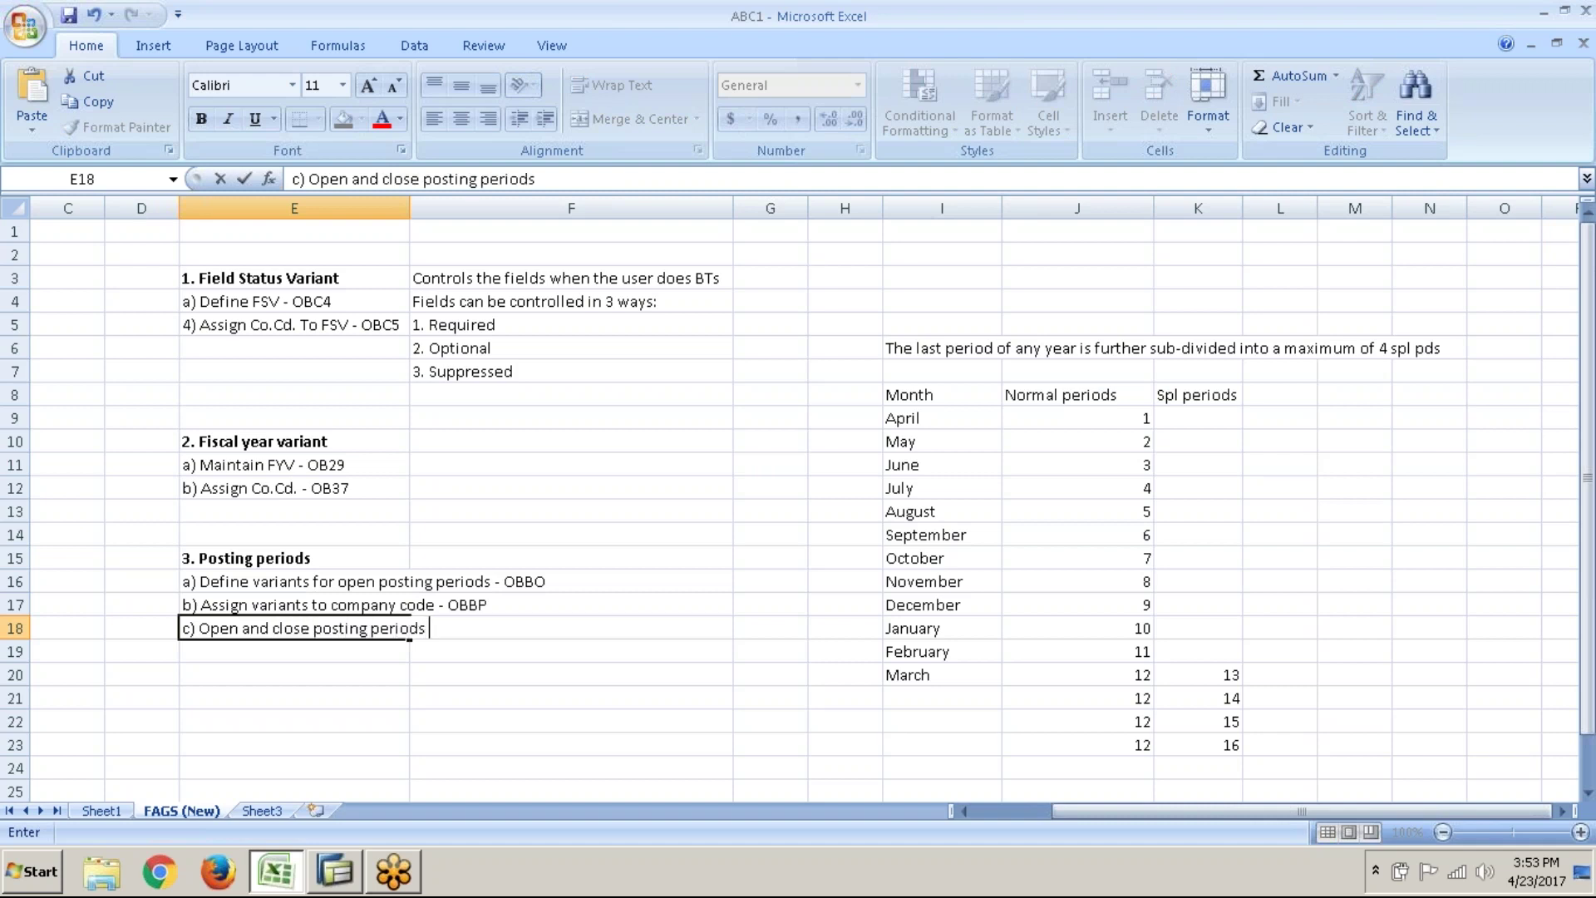
pyautogui.write('- OB52')
pyautogui.press('Return')
pyautogui.click(294, 674)
pyautogui.click(294, 698)
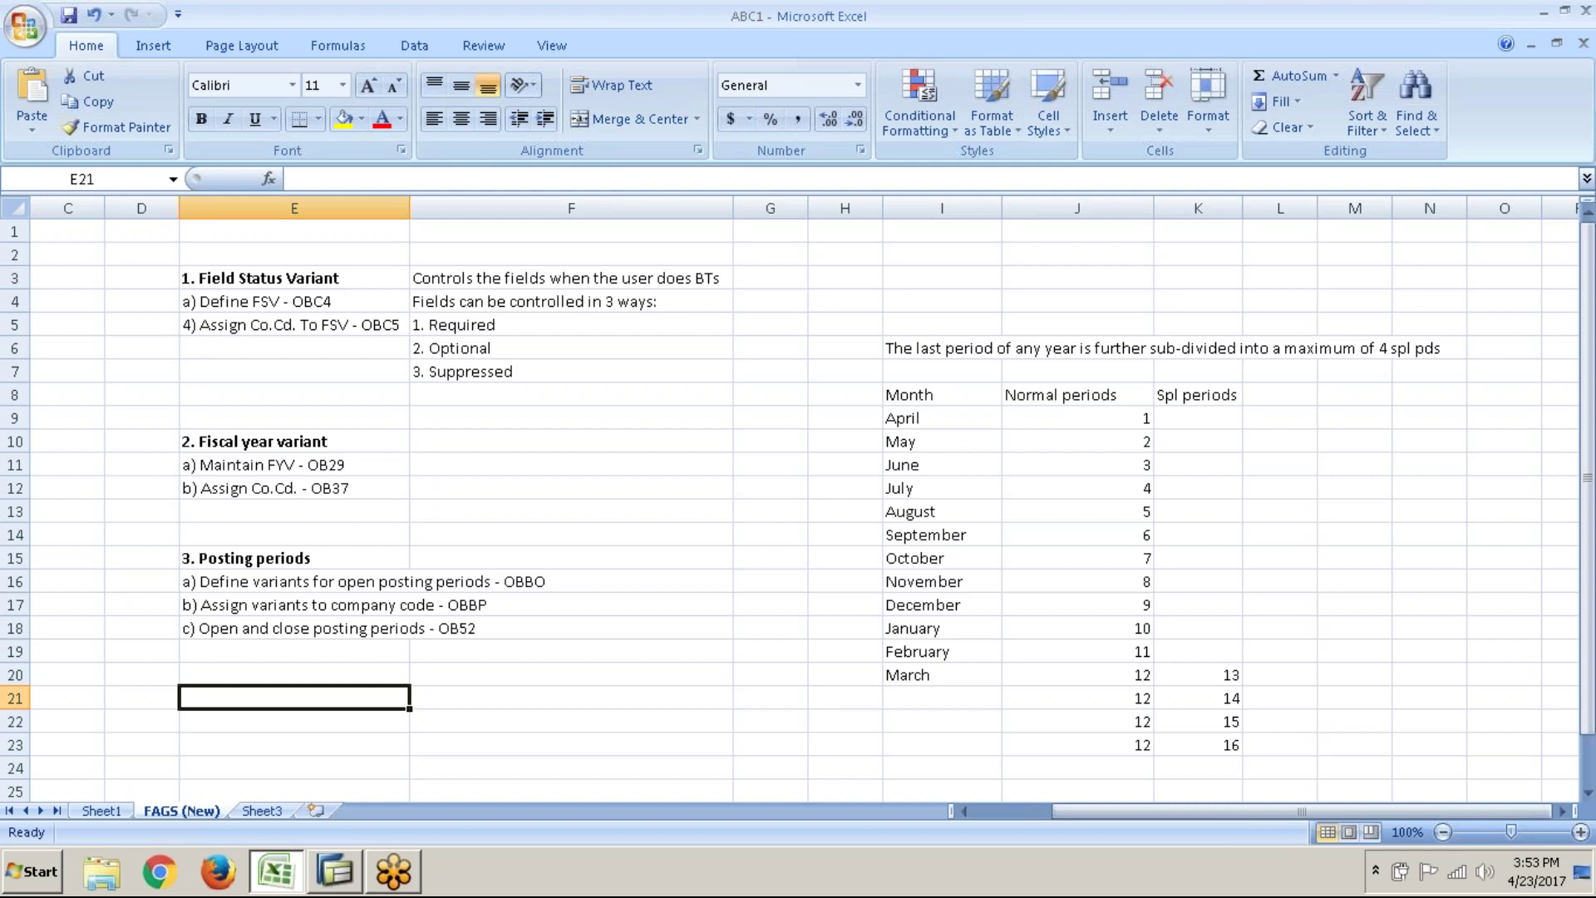
# - Add the note "One month of doing a BT is one posting period" in cell F15 beside the Posting periods heading
pyautogui.click(425, 558)
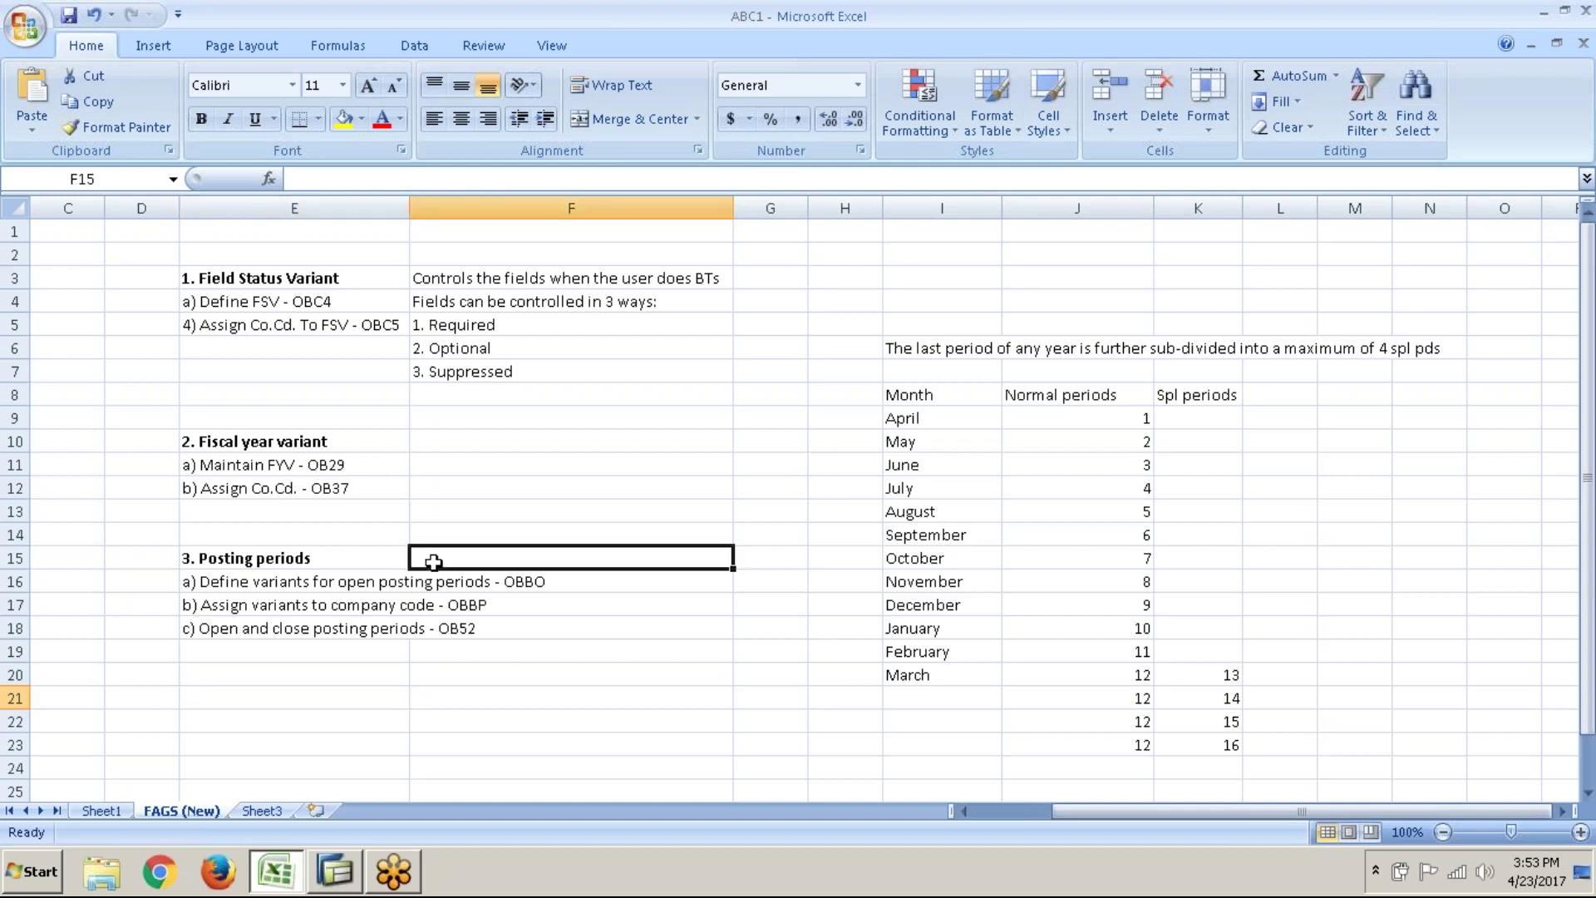
pyautogui.write('One mont')
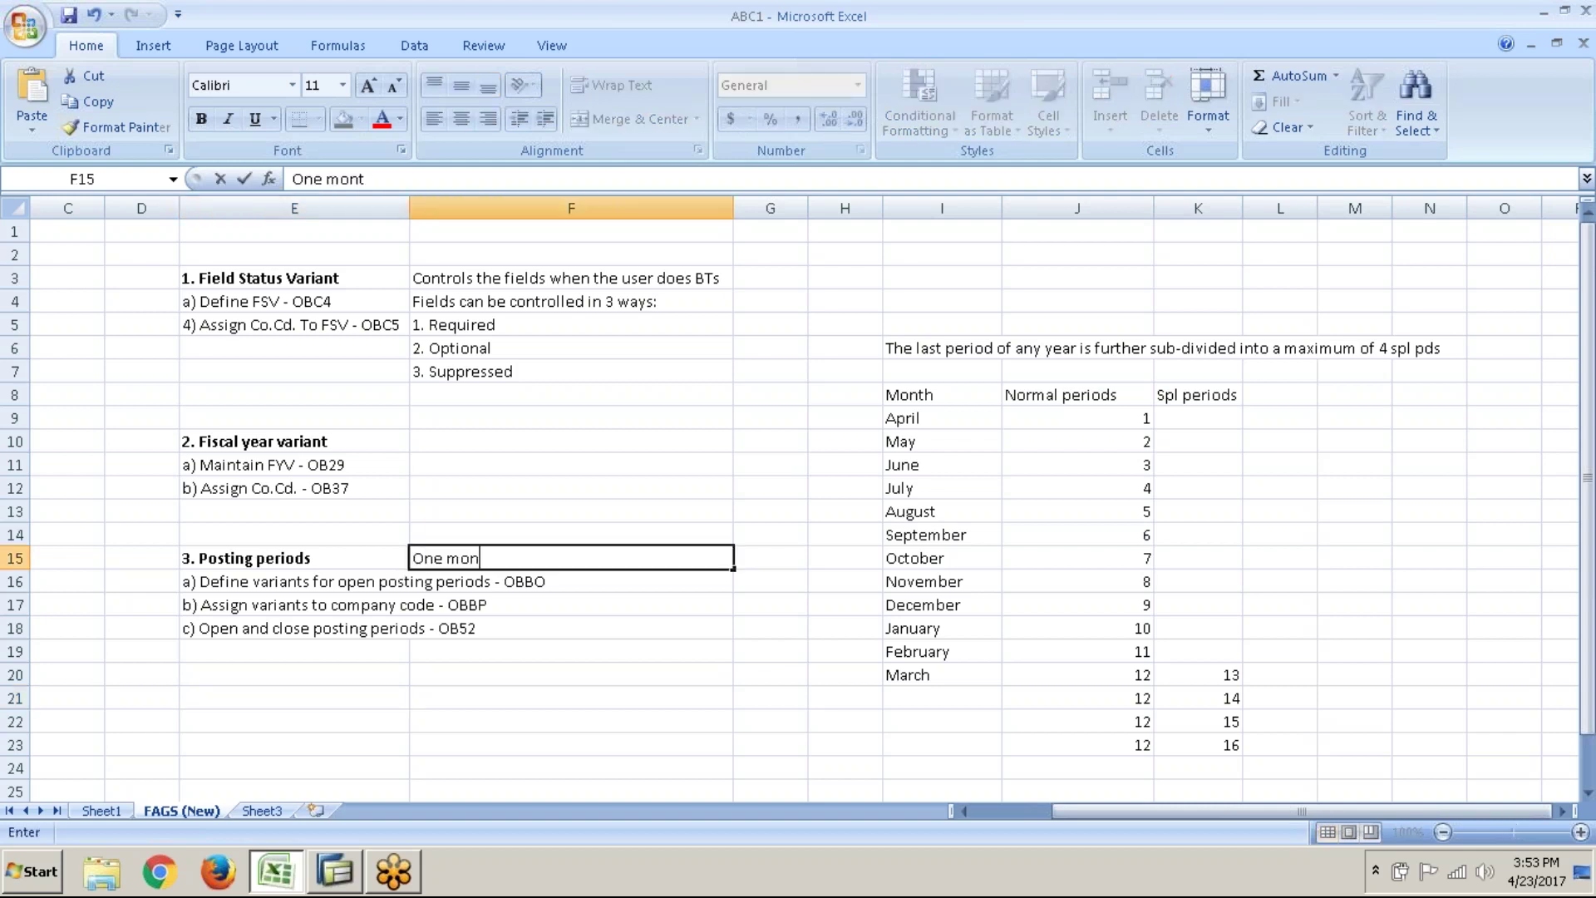
pyautogui.write('h of doing a BT is one posting periods')
pyautogui.press('BackSpace')
pyautogui.press('Return')
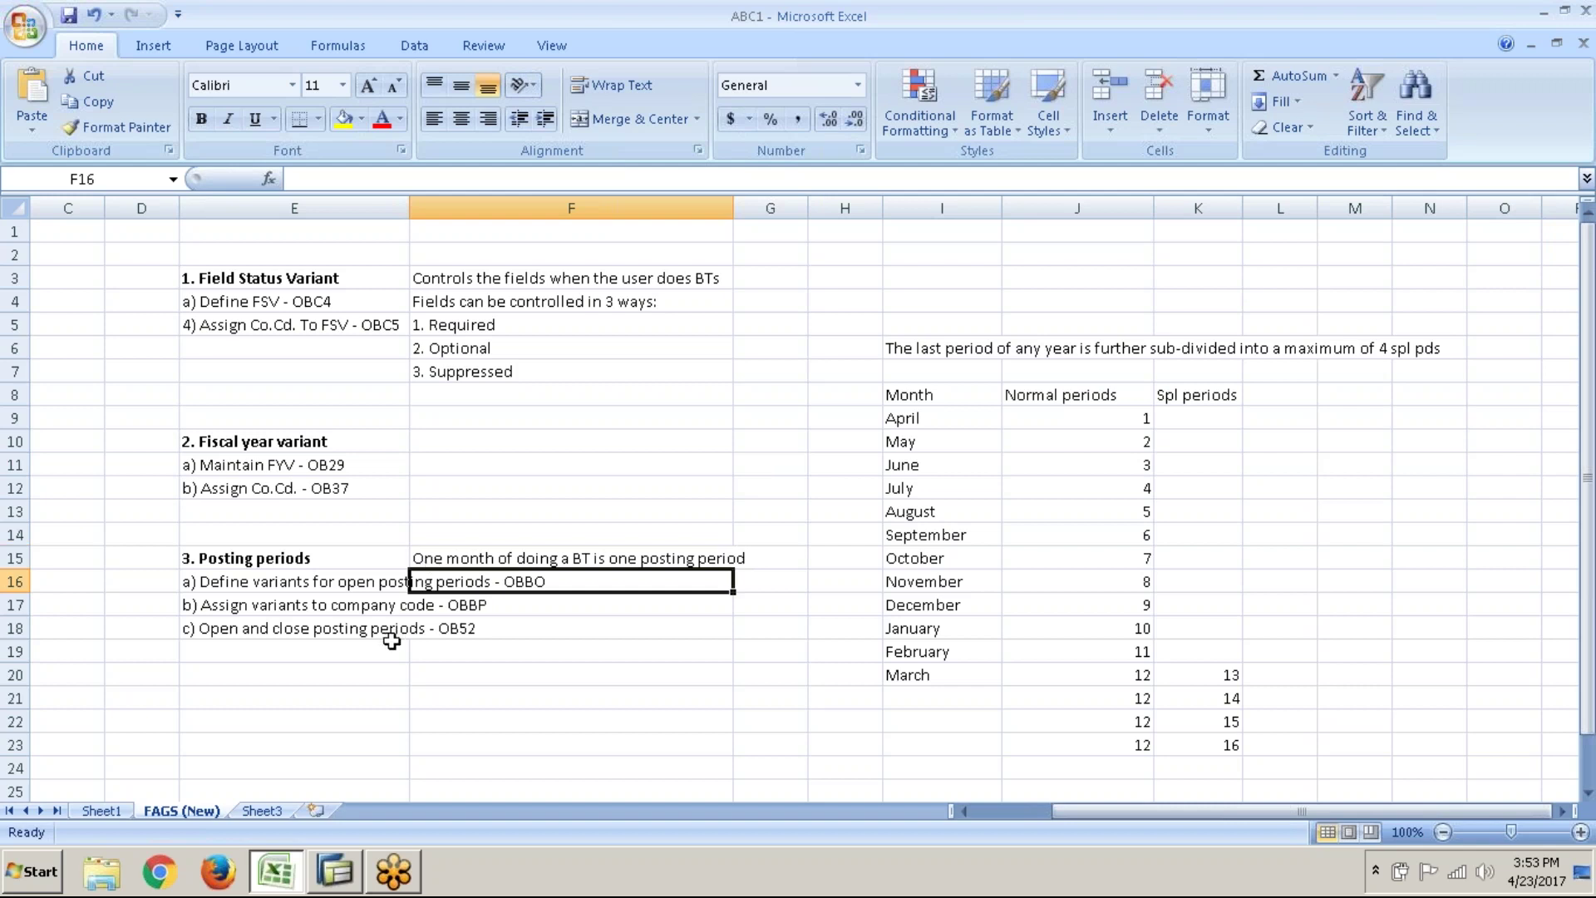
# - Switch to the SAP implementation guide and open the activity Define Variants for Open Posting Periods
pyautogui.hotkey('alt', 'Tab')
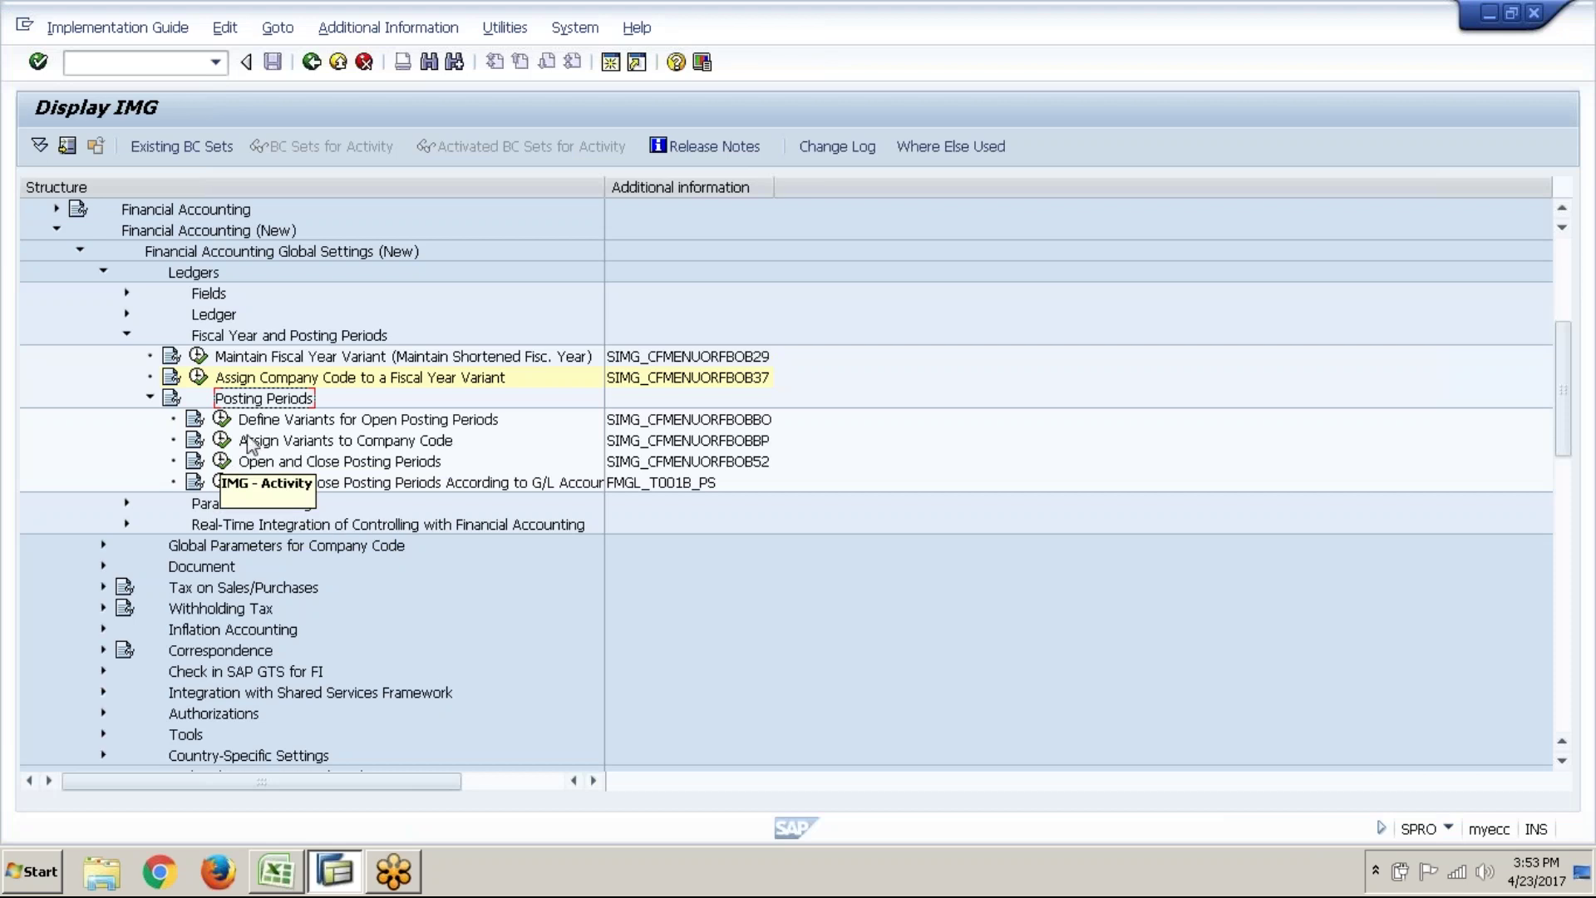
pyautogui.hotkey('alt', 'Tab')
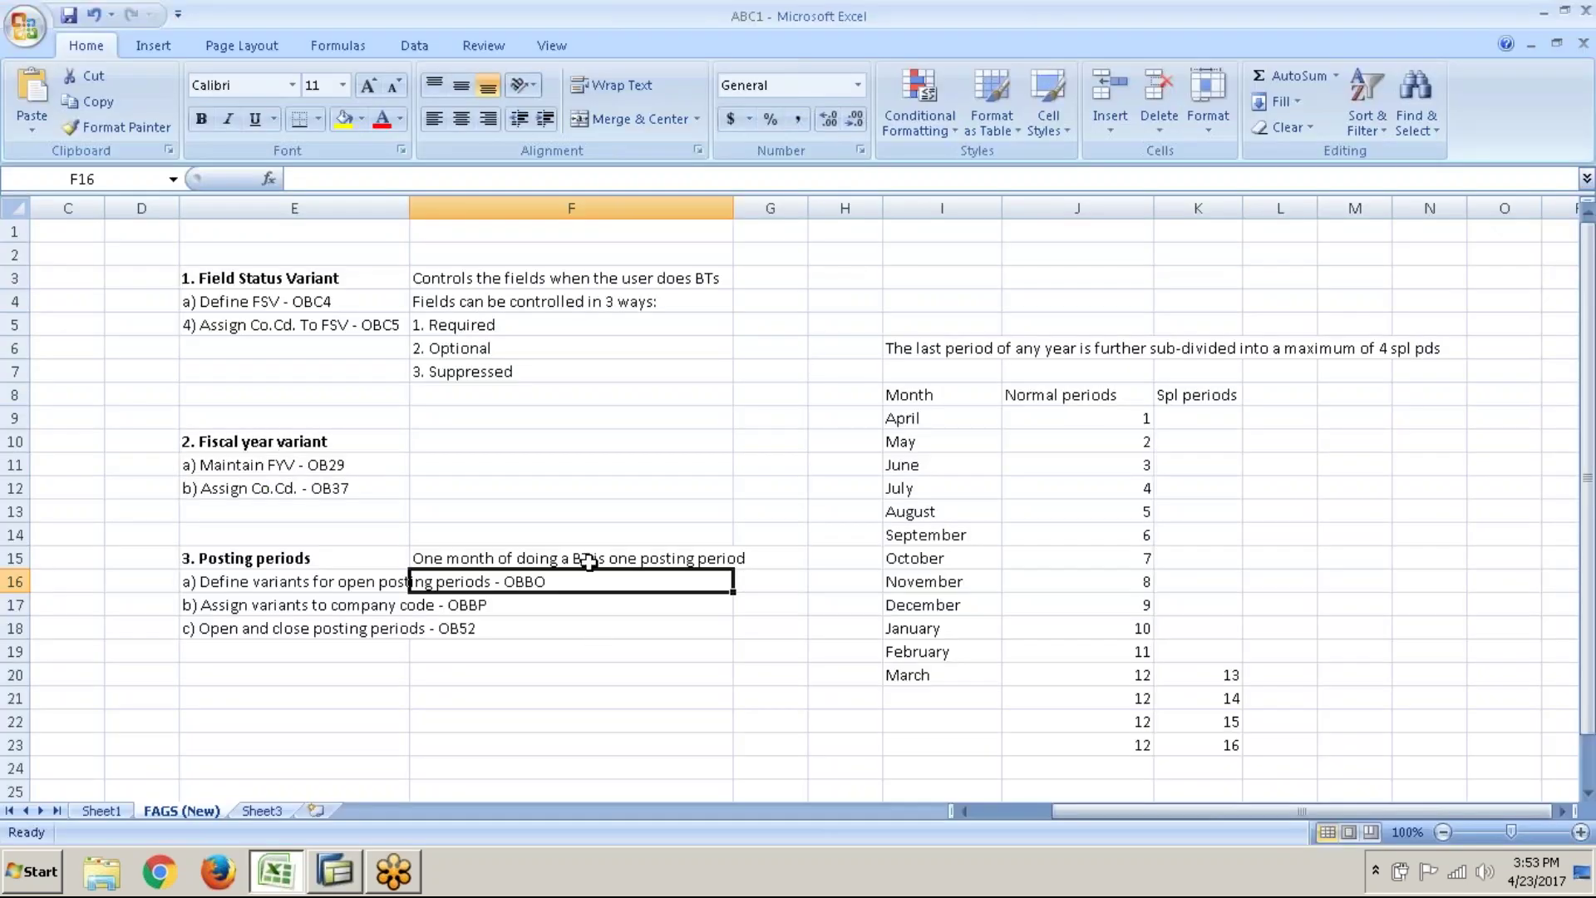
pyautogui.hotkey('alt', 'Tab')
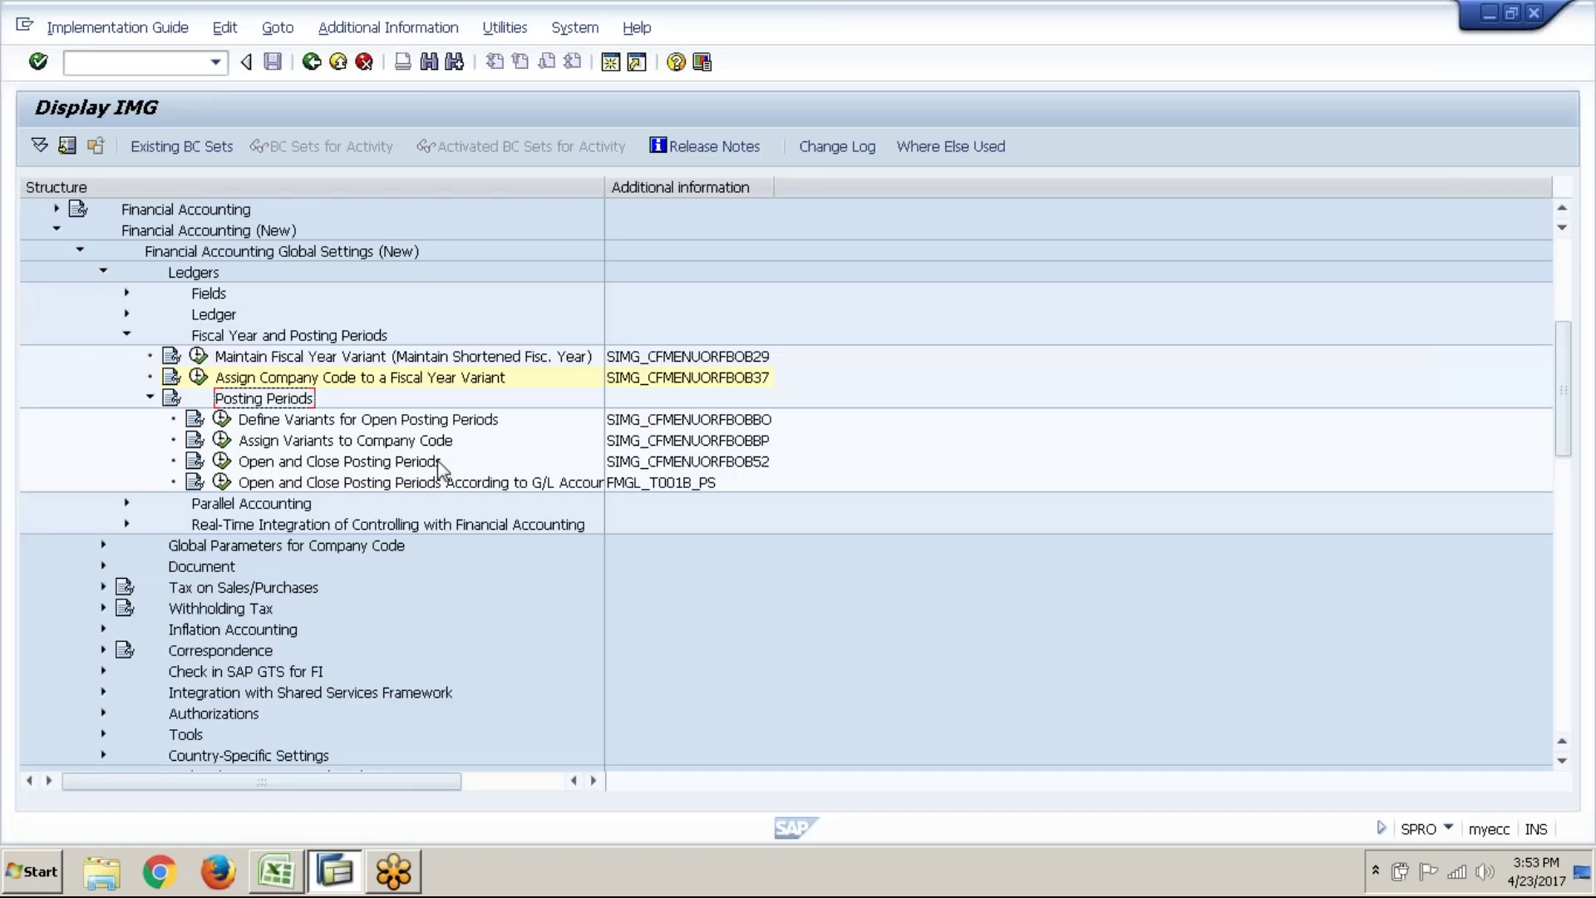
pyautogui.press('Down')
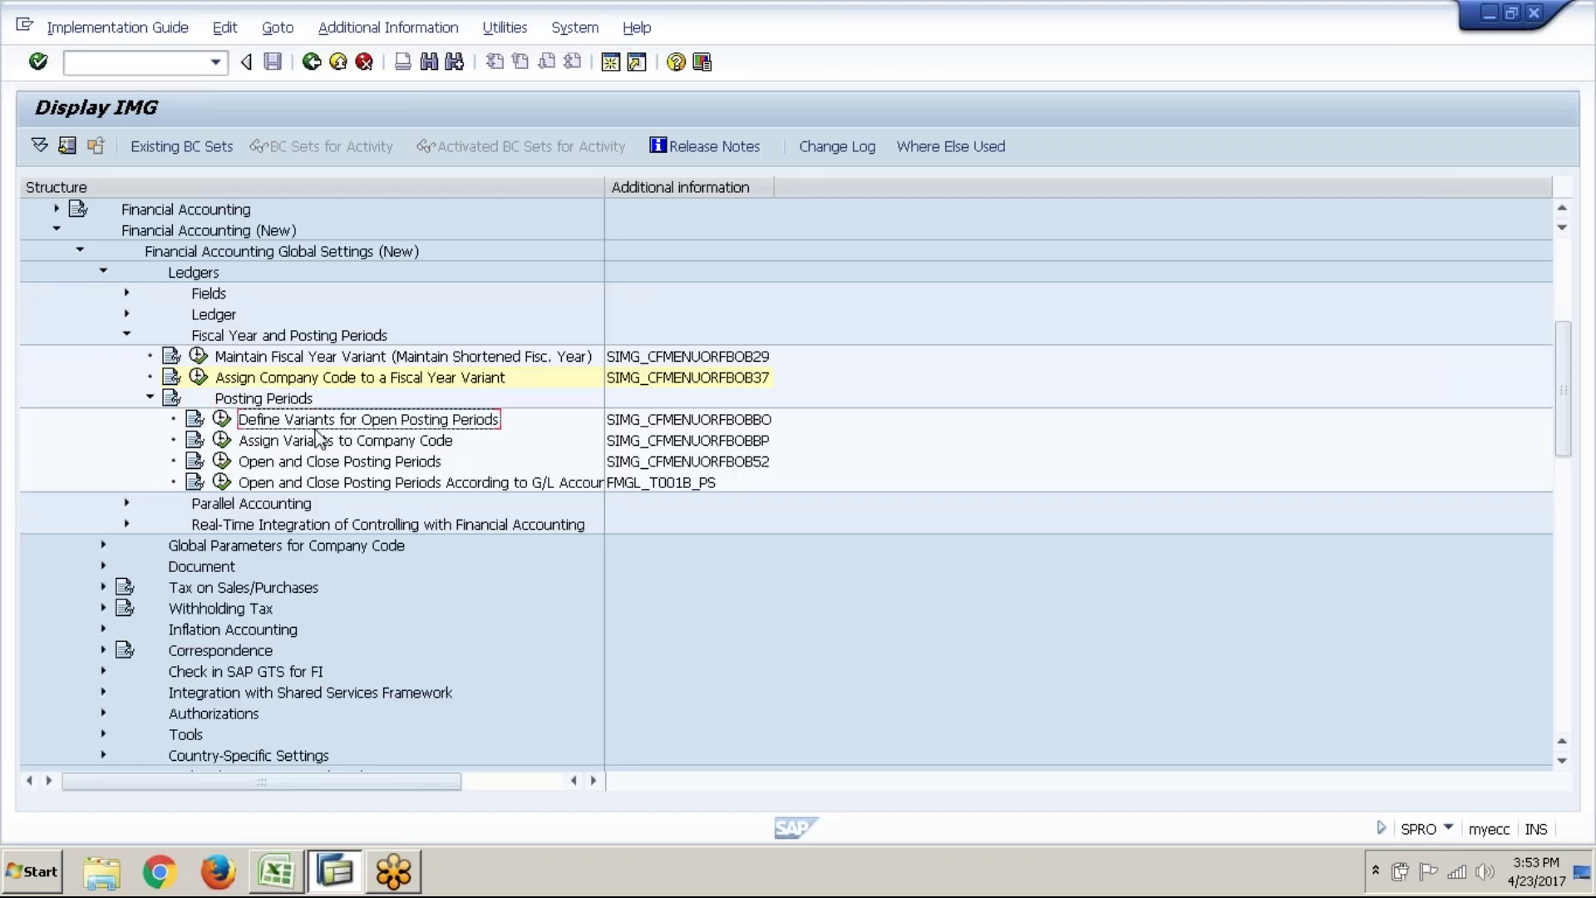
pyautogui.click(222, 419)
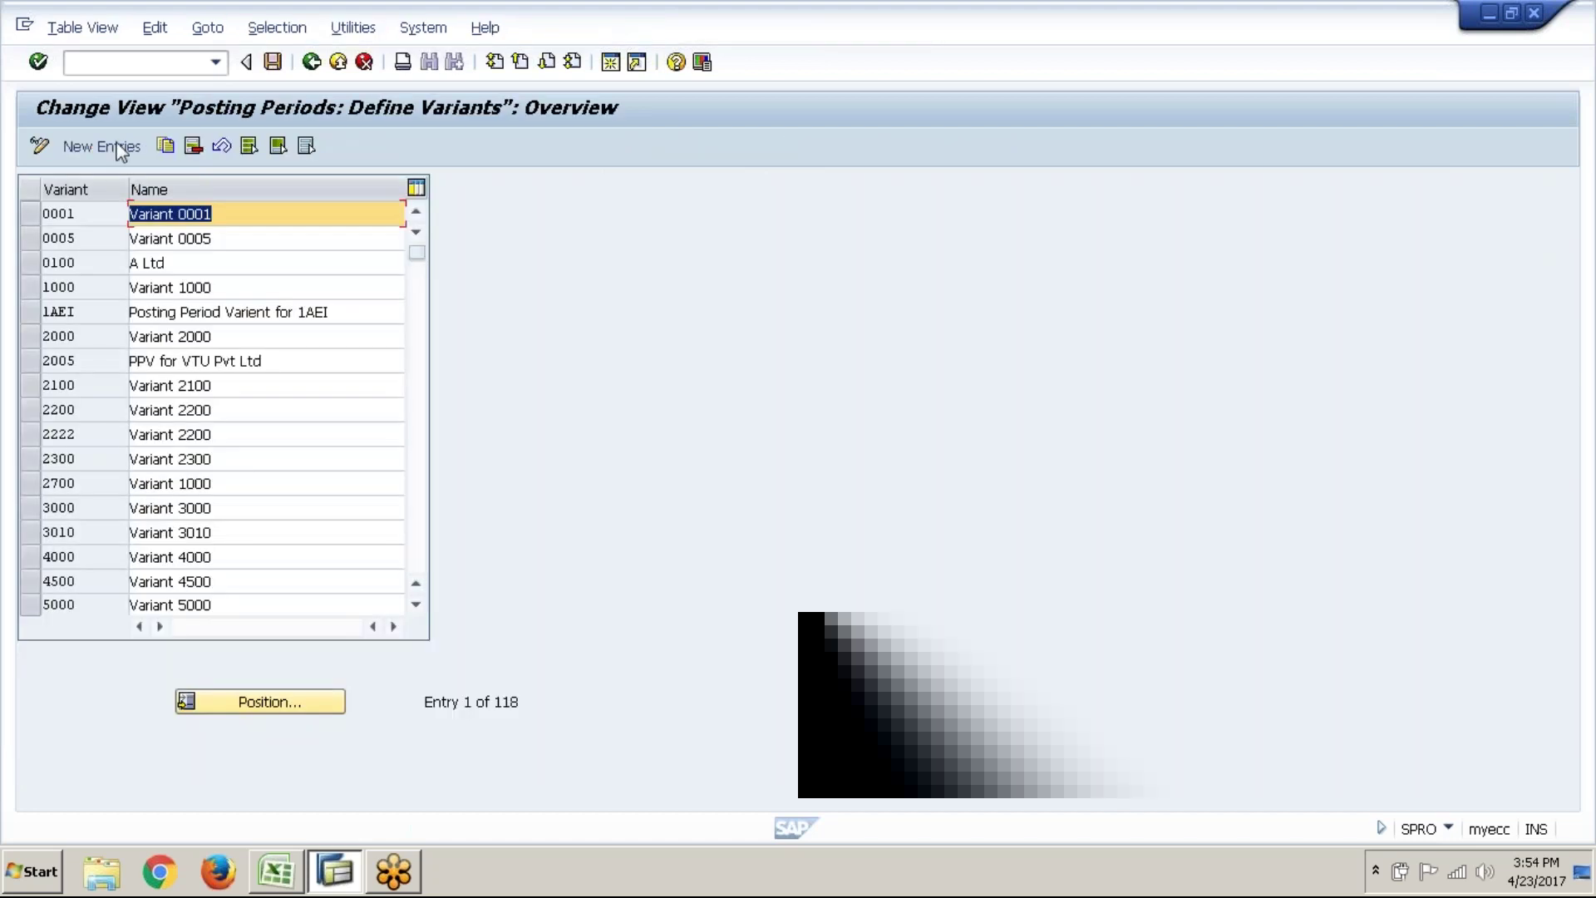
# - Add a new posting period variant ABC1 and start its name with "Pos"
pyautogui.click(119, 148)
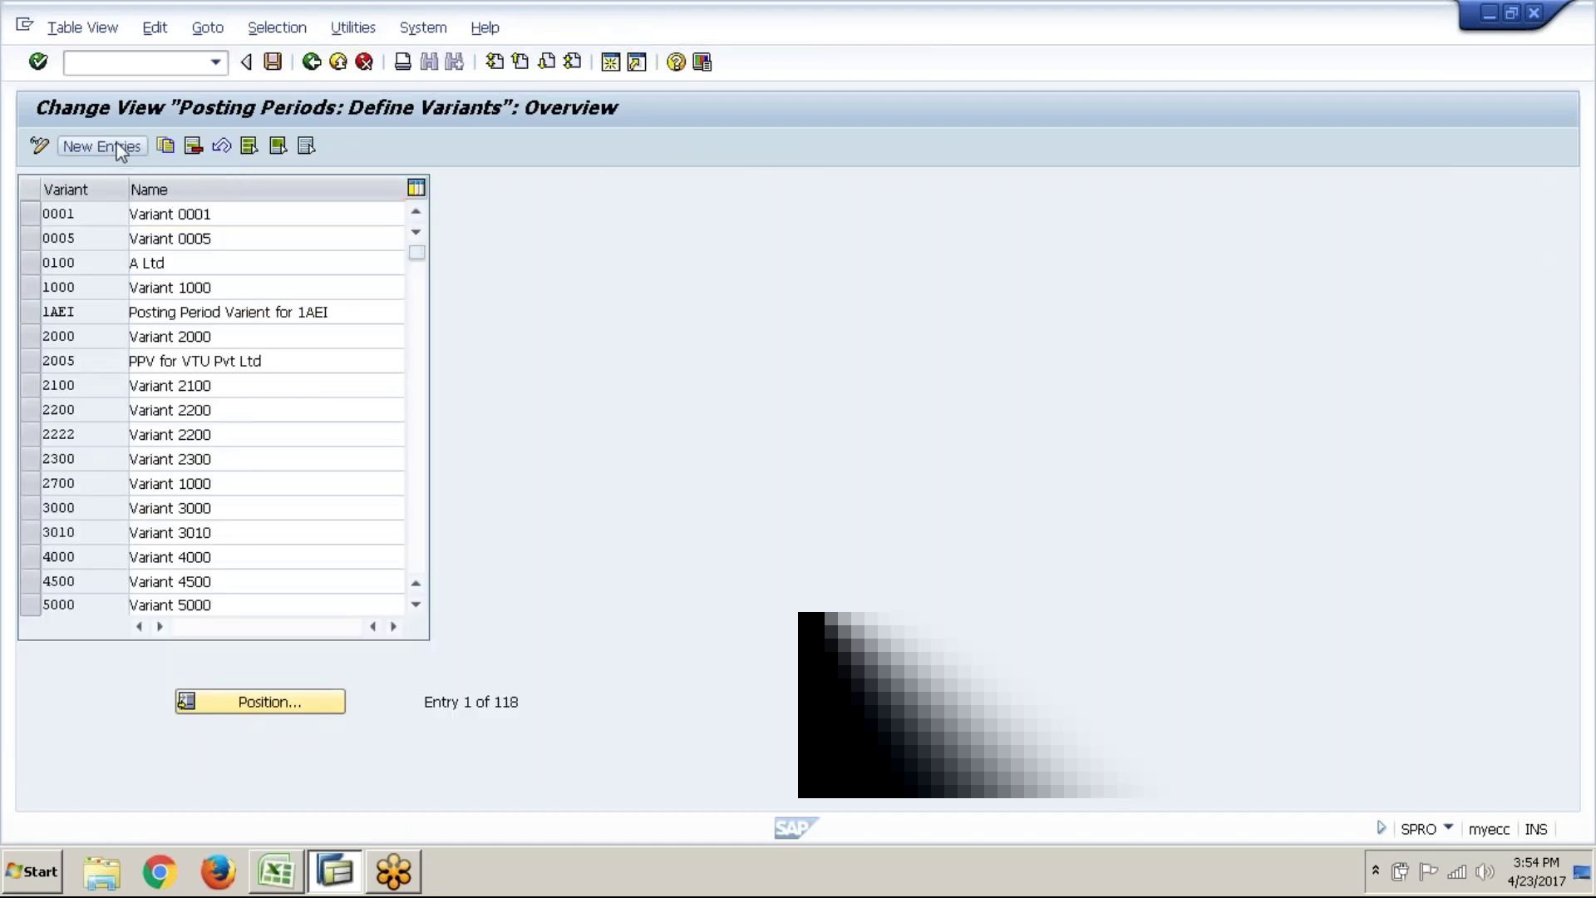
pyautogui.write('ABC1')
pyautogui.press('Tab')
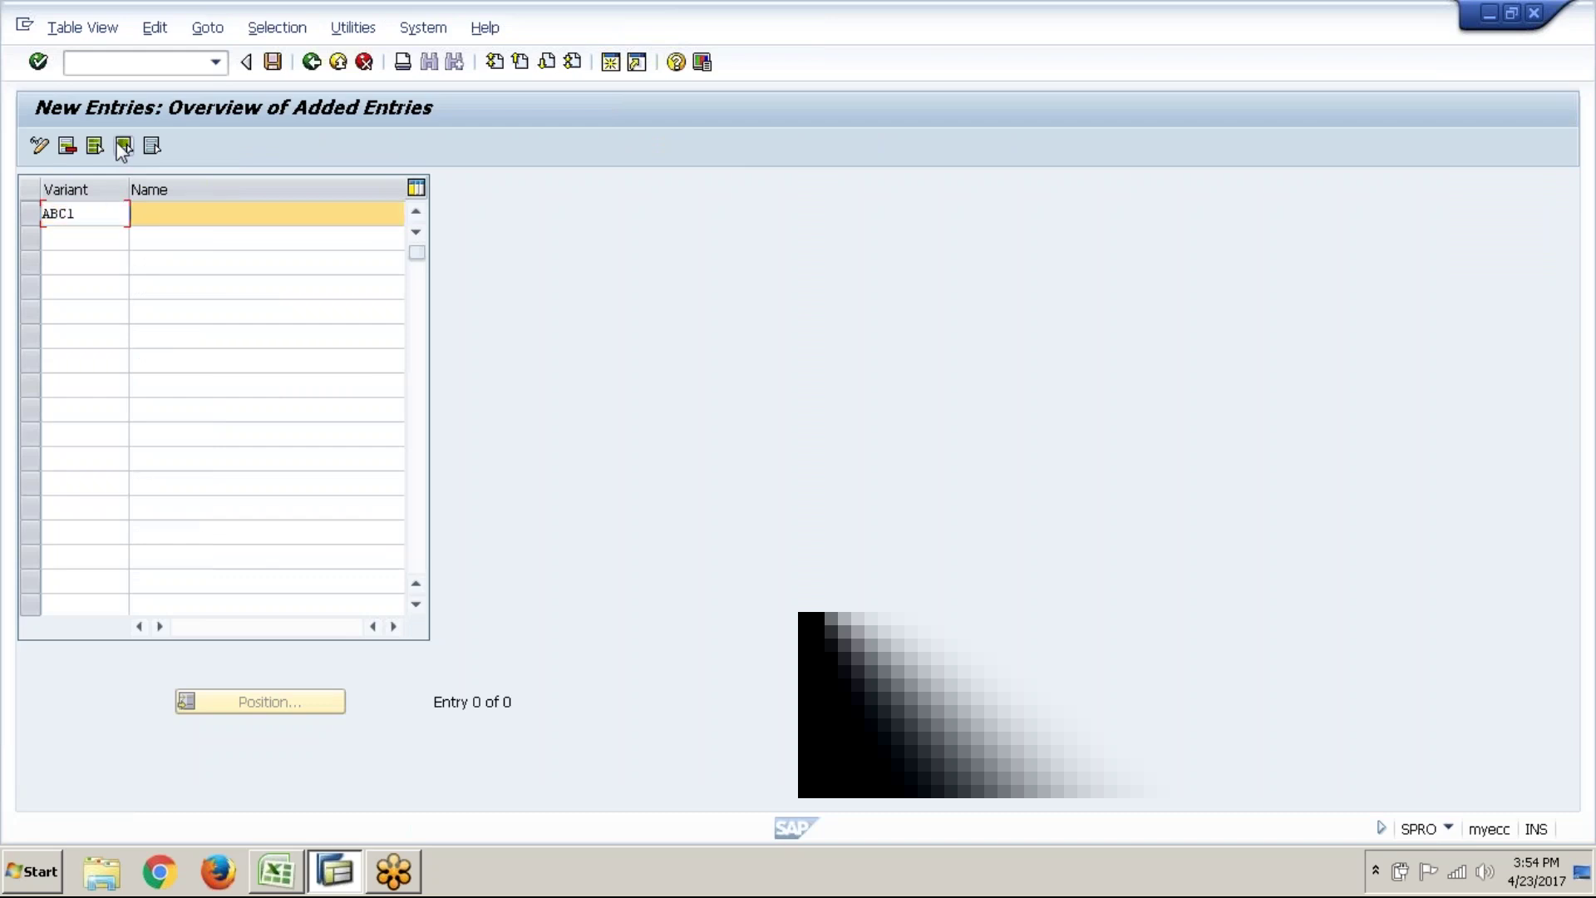
pyautogui.write('Pos')
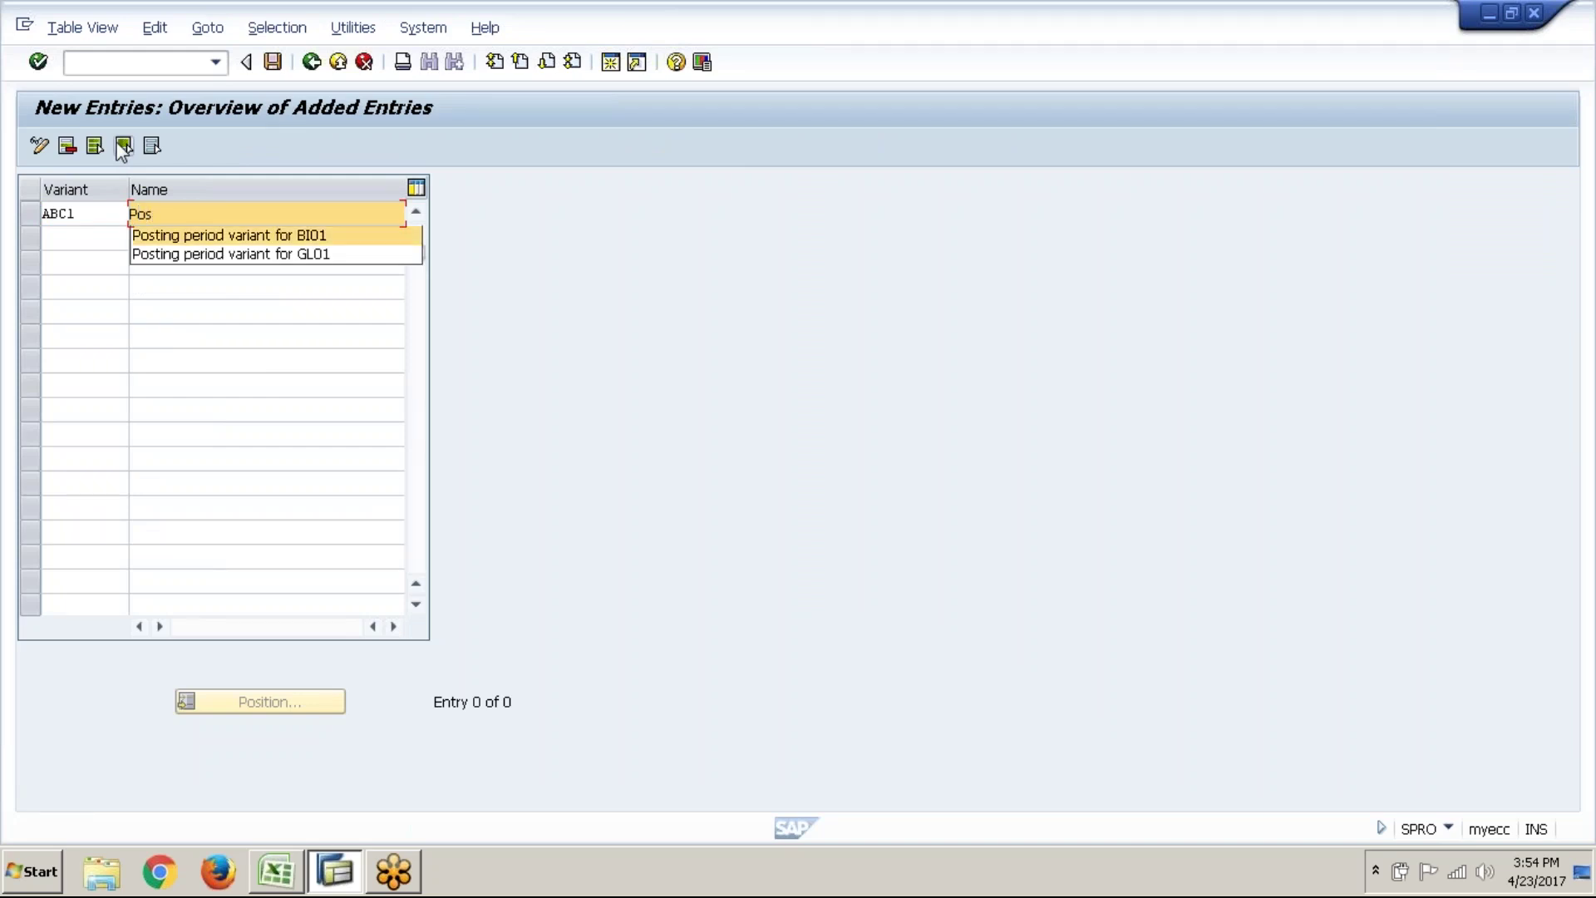
# - Name the new posting period variant ABC1 "Posting period variant for ABC1"
pyautogui.press('Return')
pyautogui.press('BackSpace')
pyautogui.press('BackSpace')
pyautogui.press('BackSpace')
pyautogui.press('BackSpace')
pyautogui.write('abc')
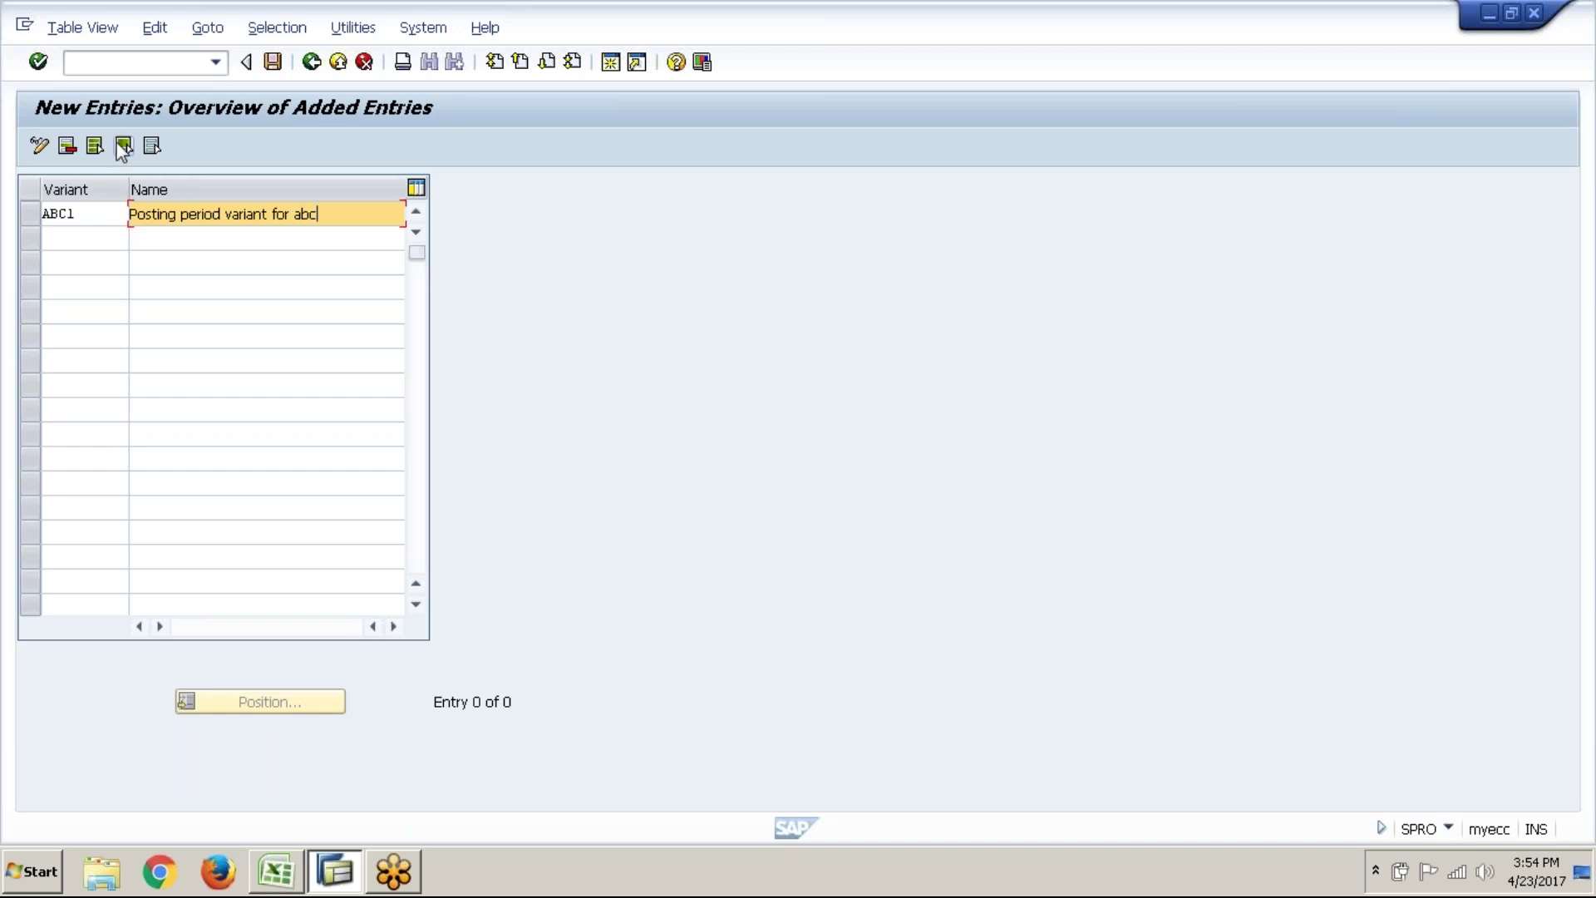
pyautogui.press('BackSpace')
pyautogui.press('BackSpace')
pyautogui.press('BackSpace')
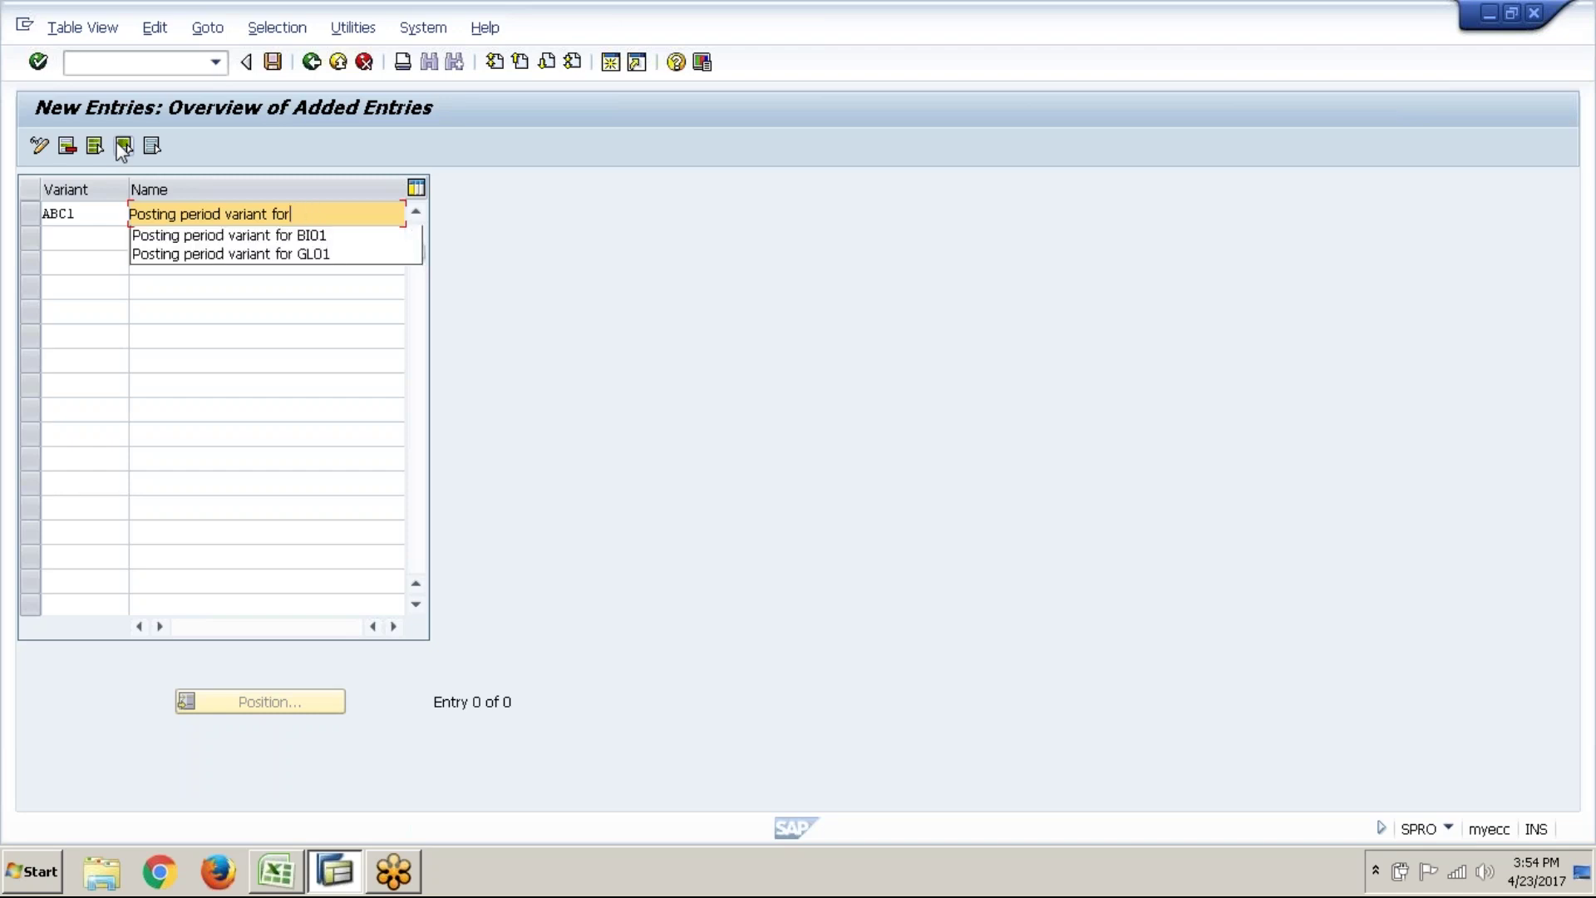
pyautogui.write('ABC1')
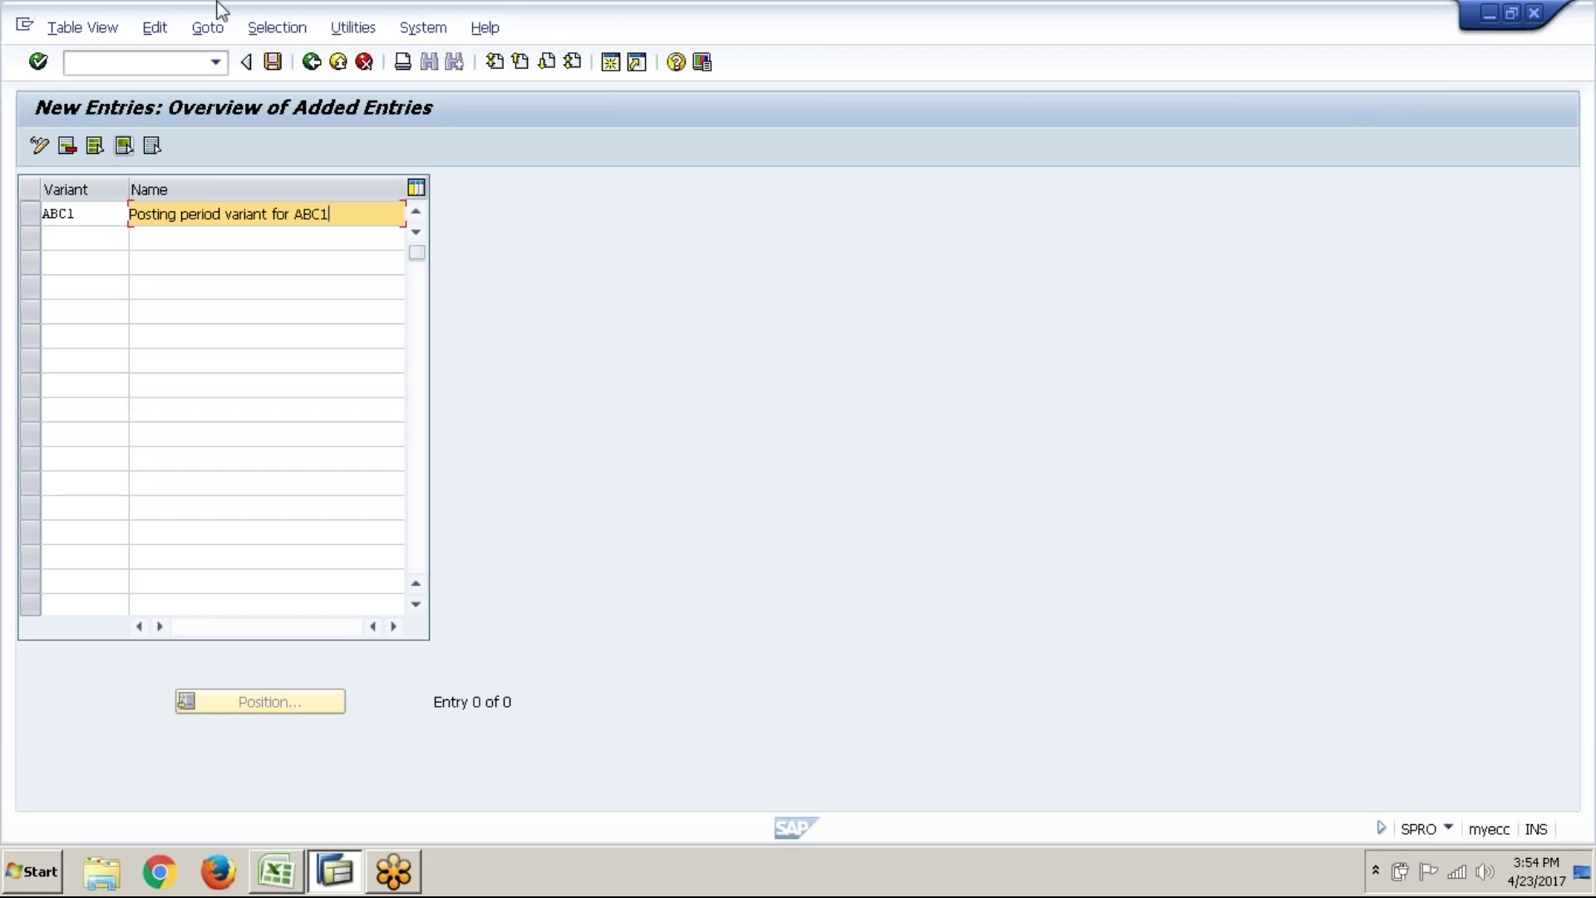
# - Save the new variant to customizing request Y01K900422 and return to the implementation guide
pyautogui.click(276, 73)
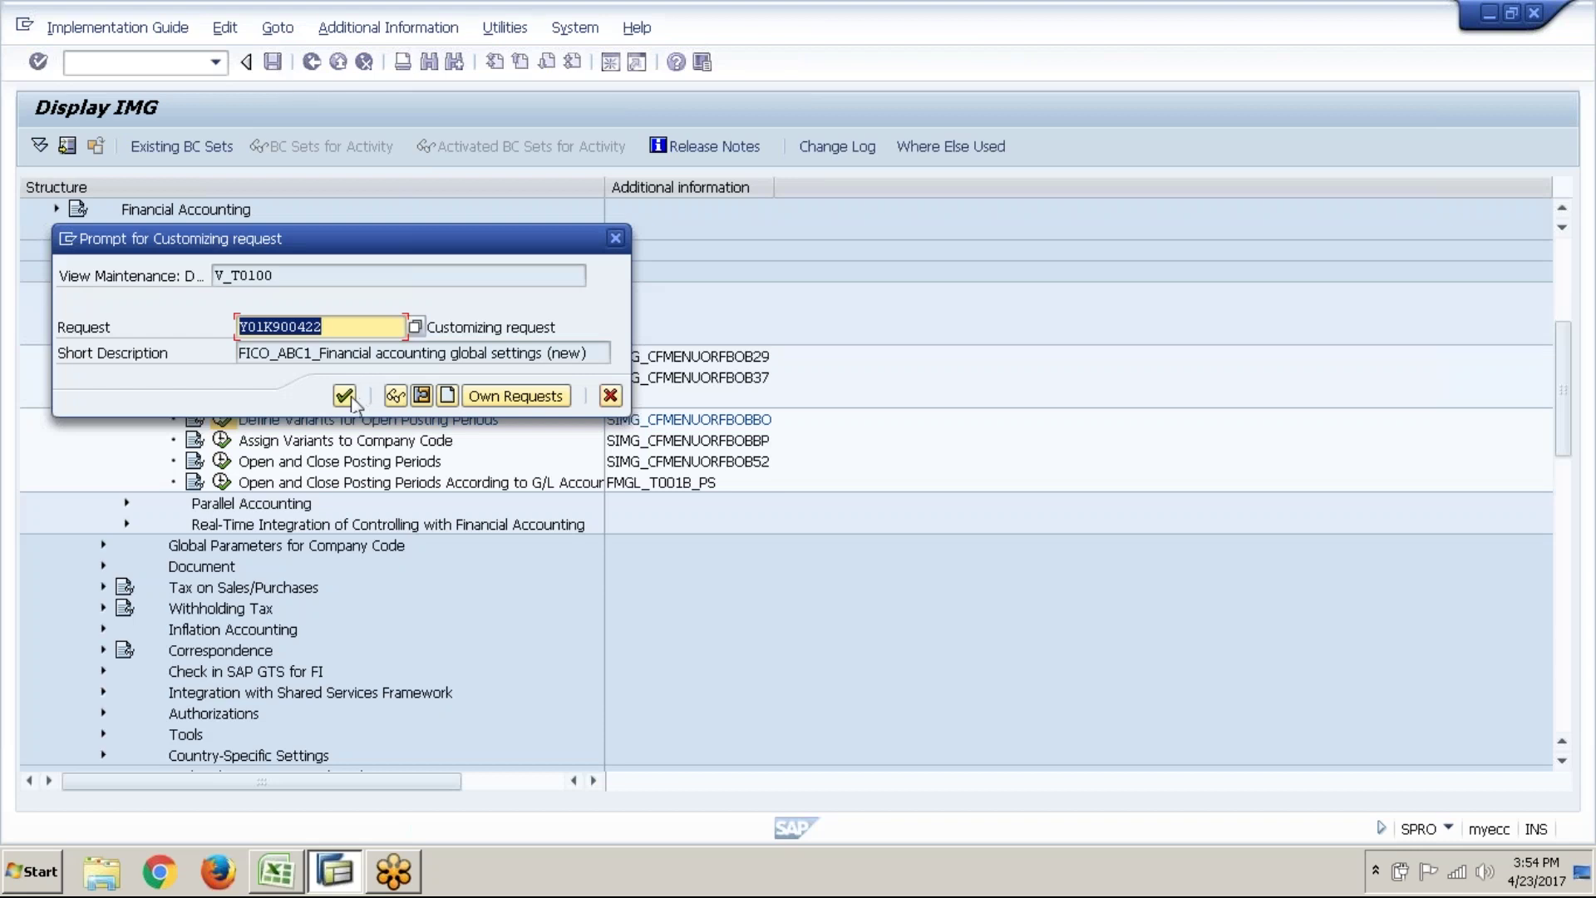
pyautogui.click(345, 397)
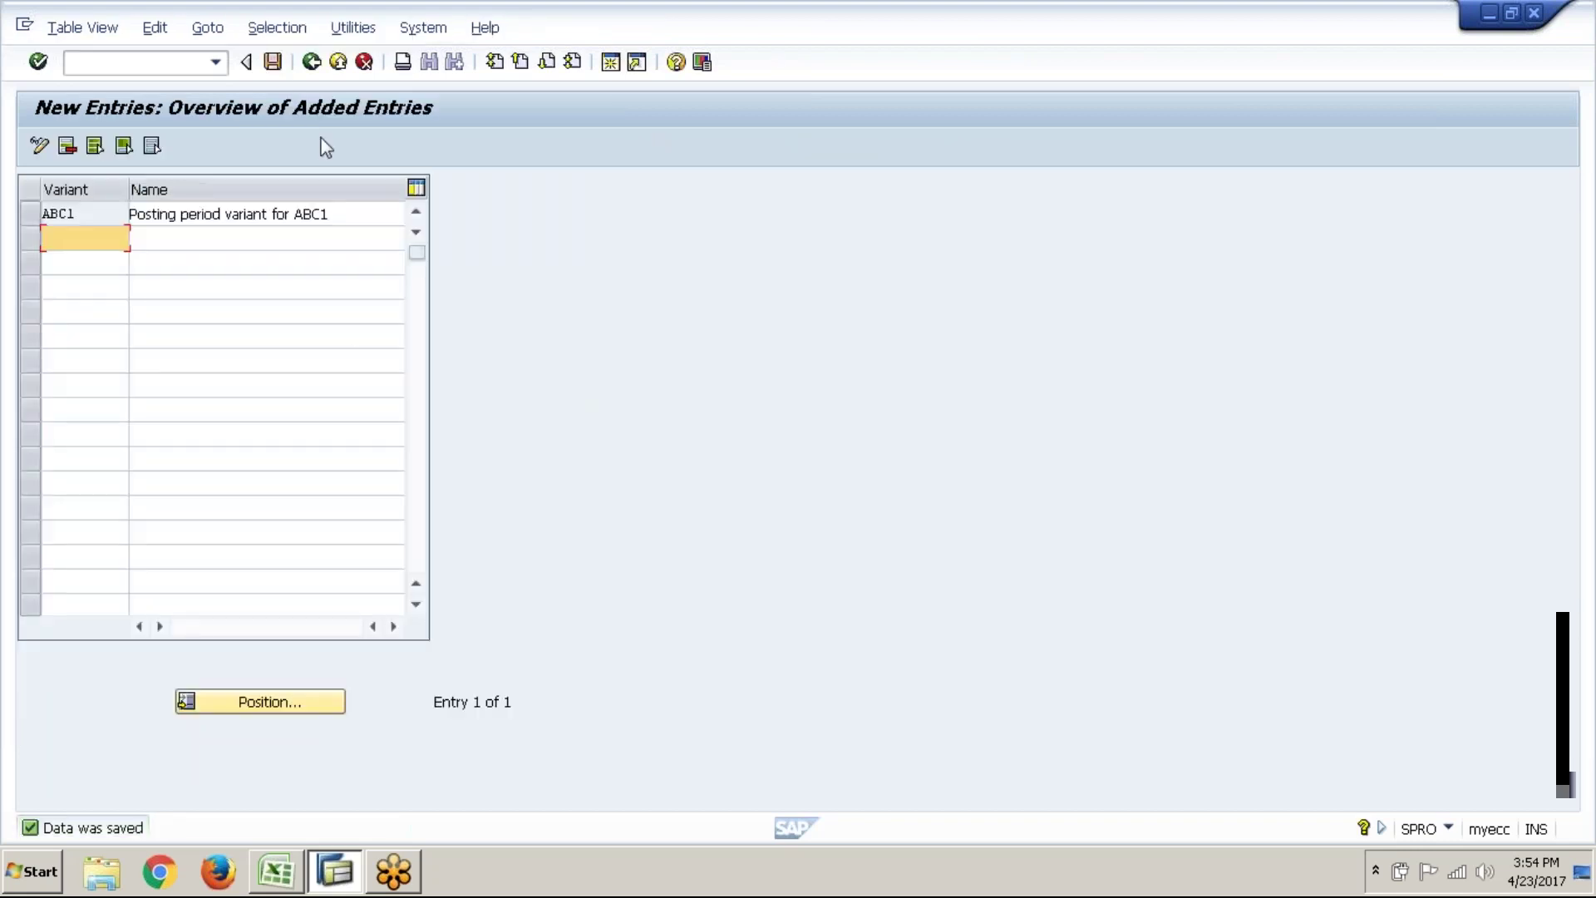
pyautogui.click(312, 62)
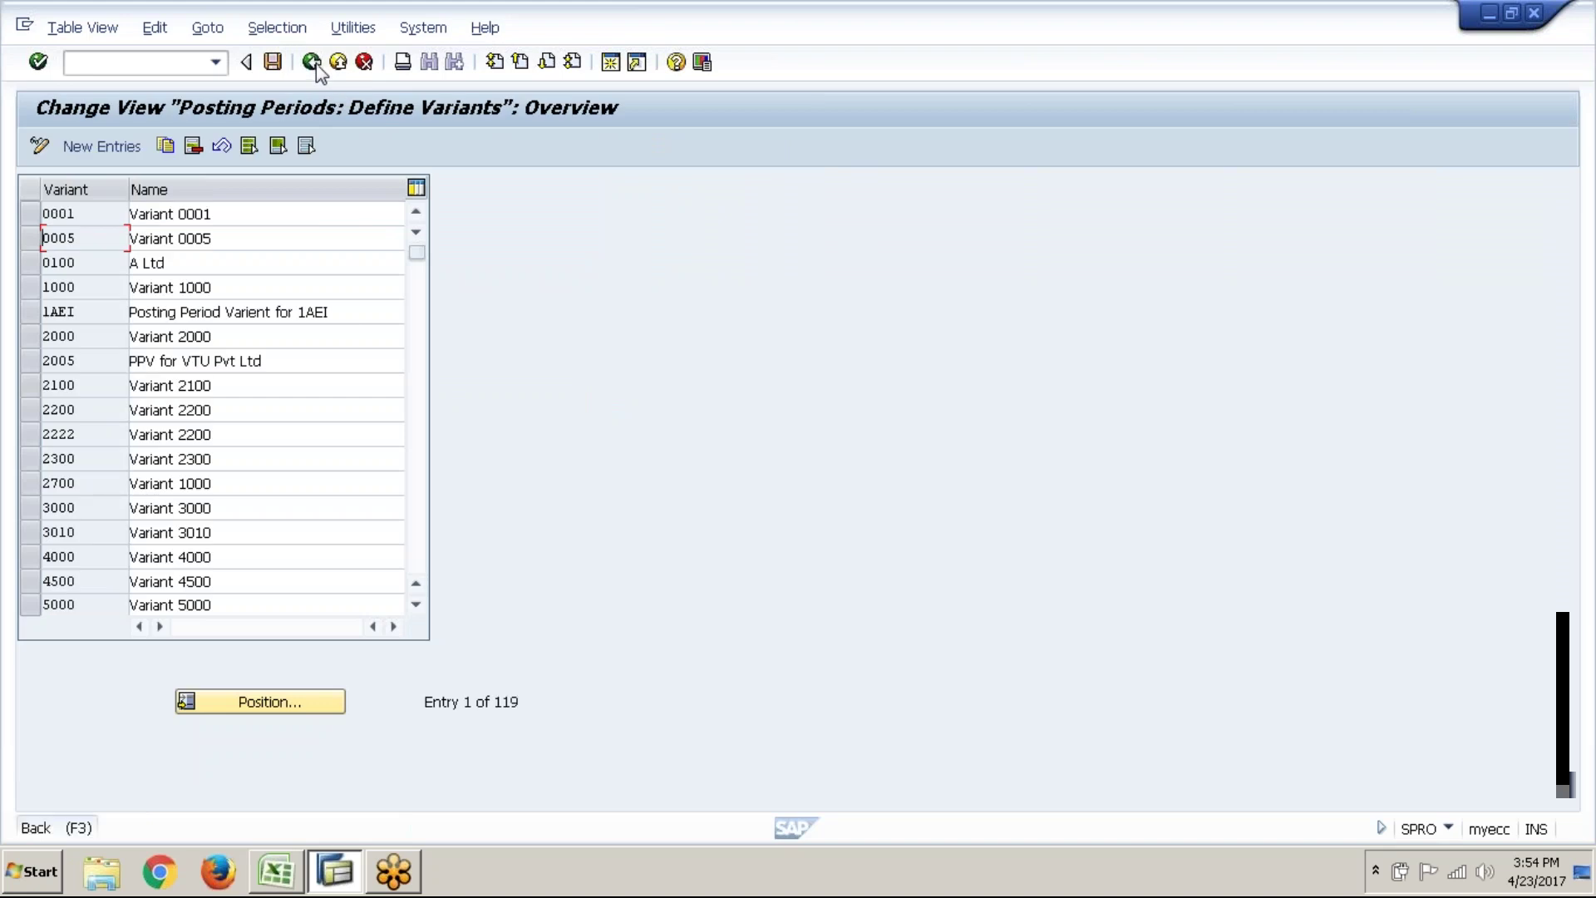
pyautogui.click(314, 65)
# - Open the Assign Variants to Company Code activity and locate the entry for company code ABC1
pyautogui.click(321, 443)
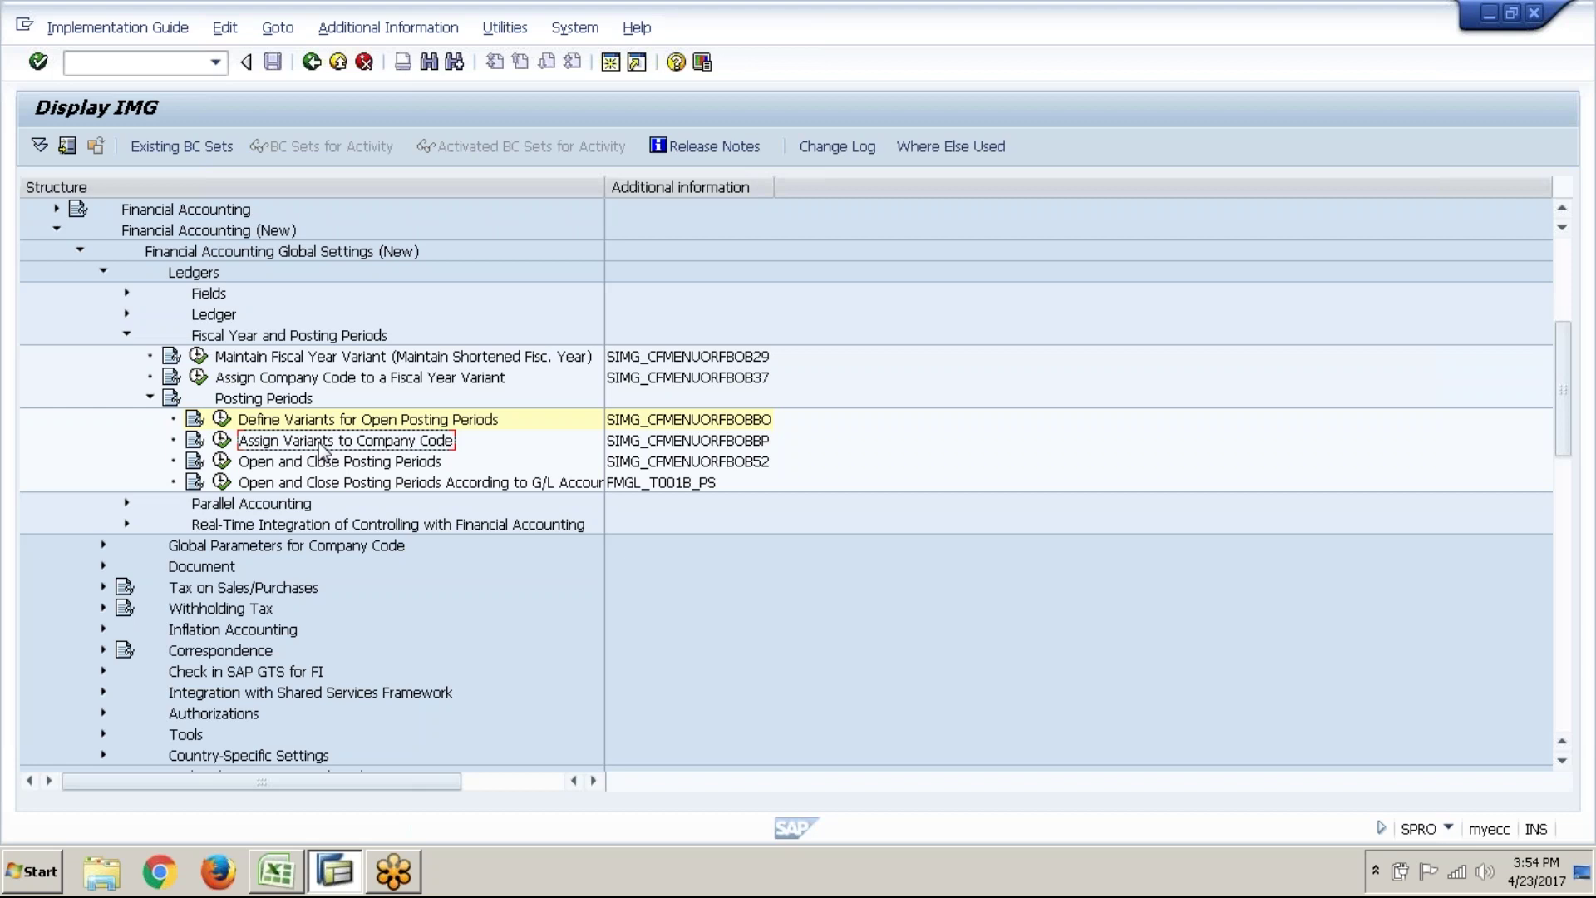
pyautogui.click(221, 440)
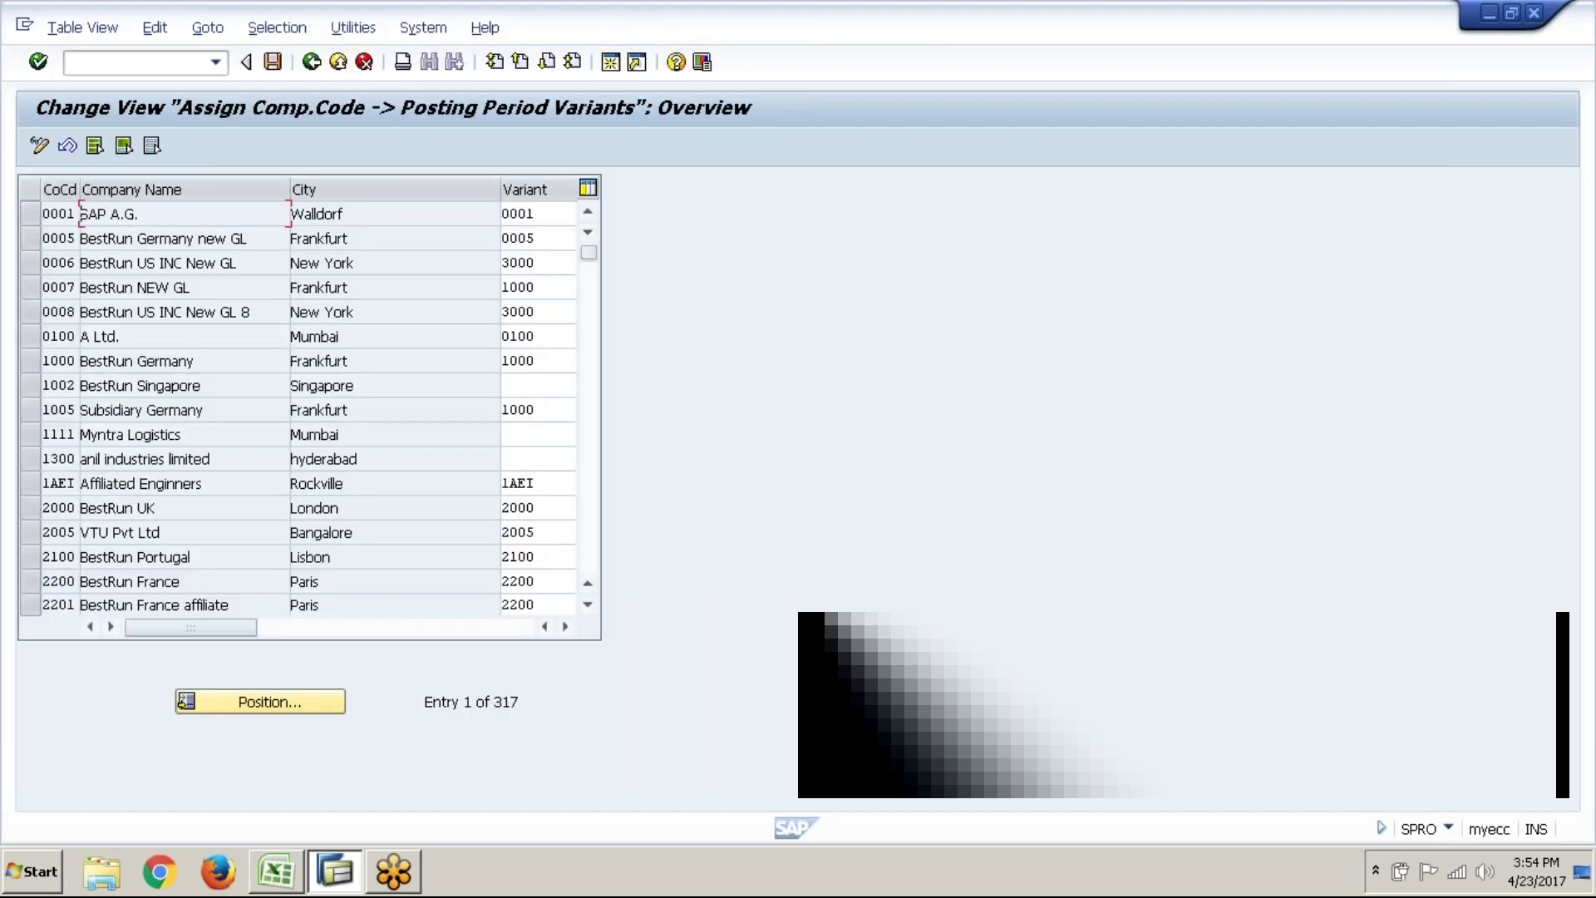
pyautogui.click(268, 702)
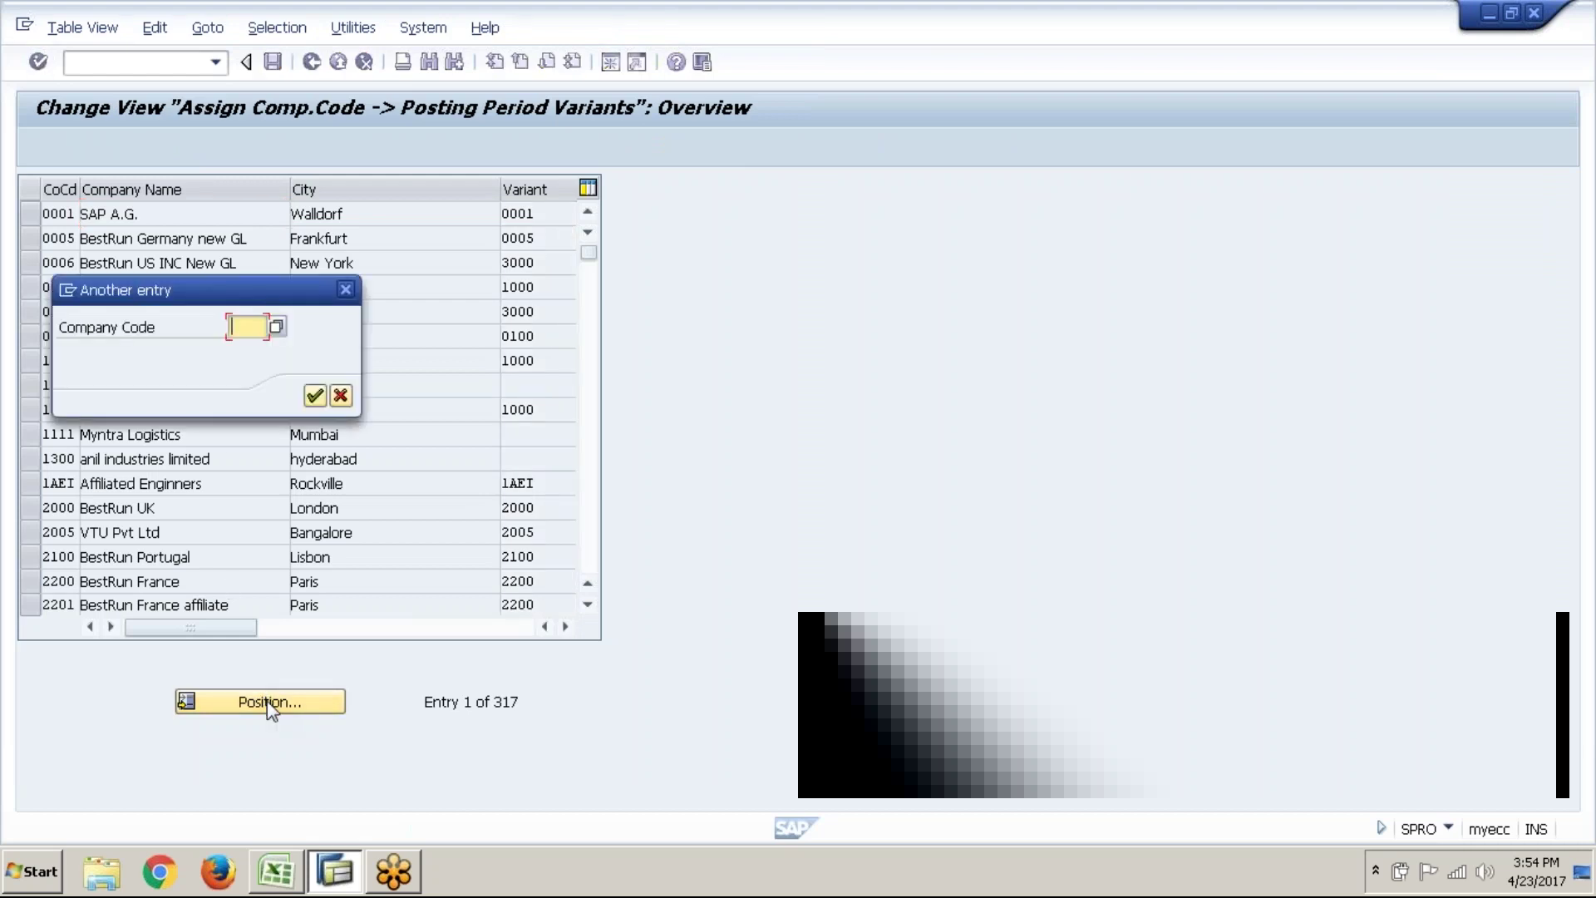
pyautogui.write('ABC1')
pyautogui.click(314, 396)
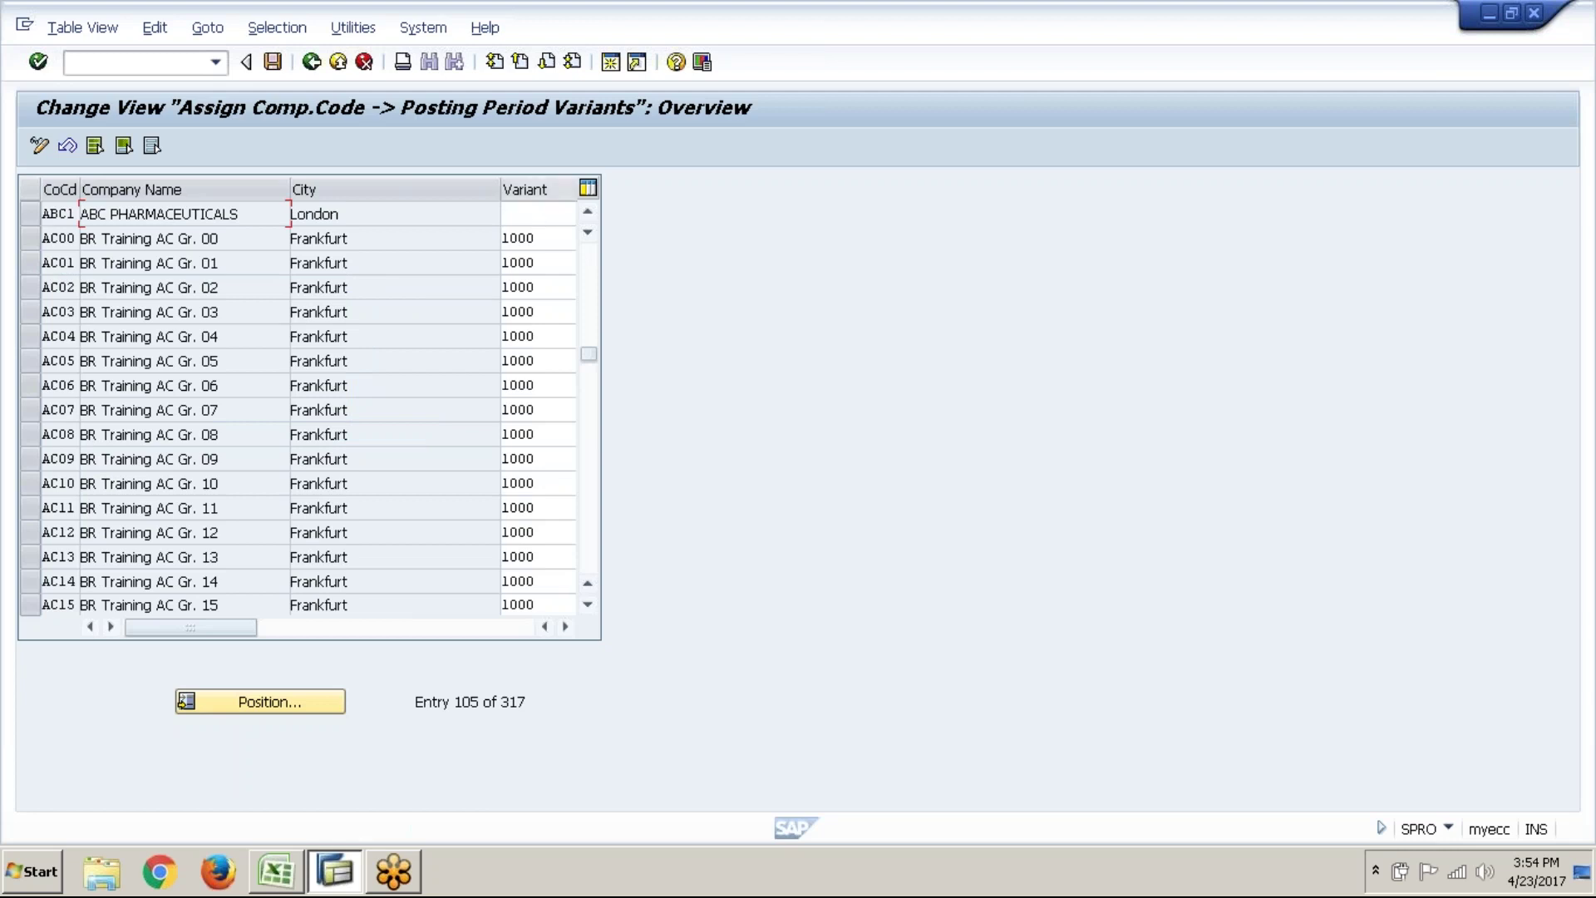
# - Narrow the City column and assign posting period variant ABC1 to company code ABC1 from the list of possible variants
pyautogui.moveTo(500, 199); pyautogui.dragTo(402, 200)
pyautogui.click(417, 213)
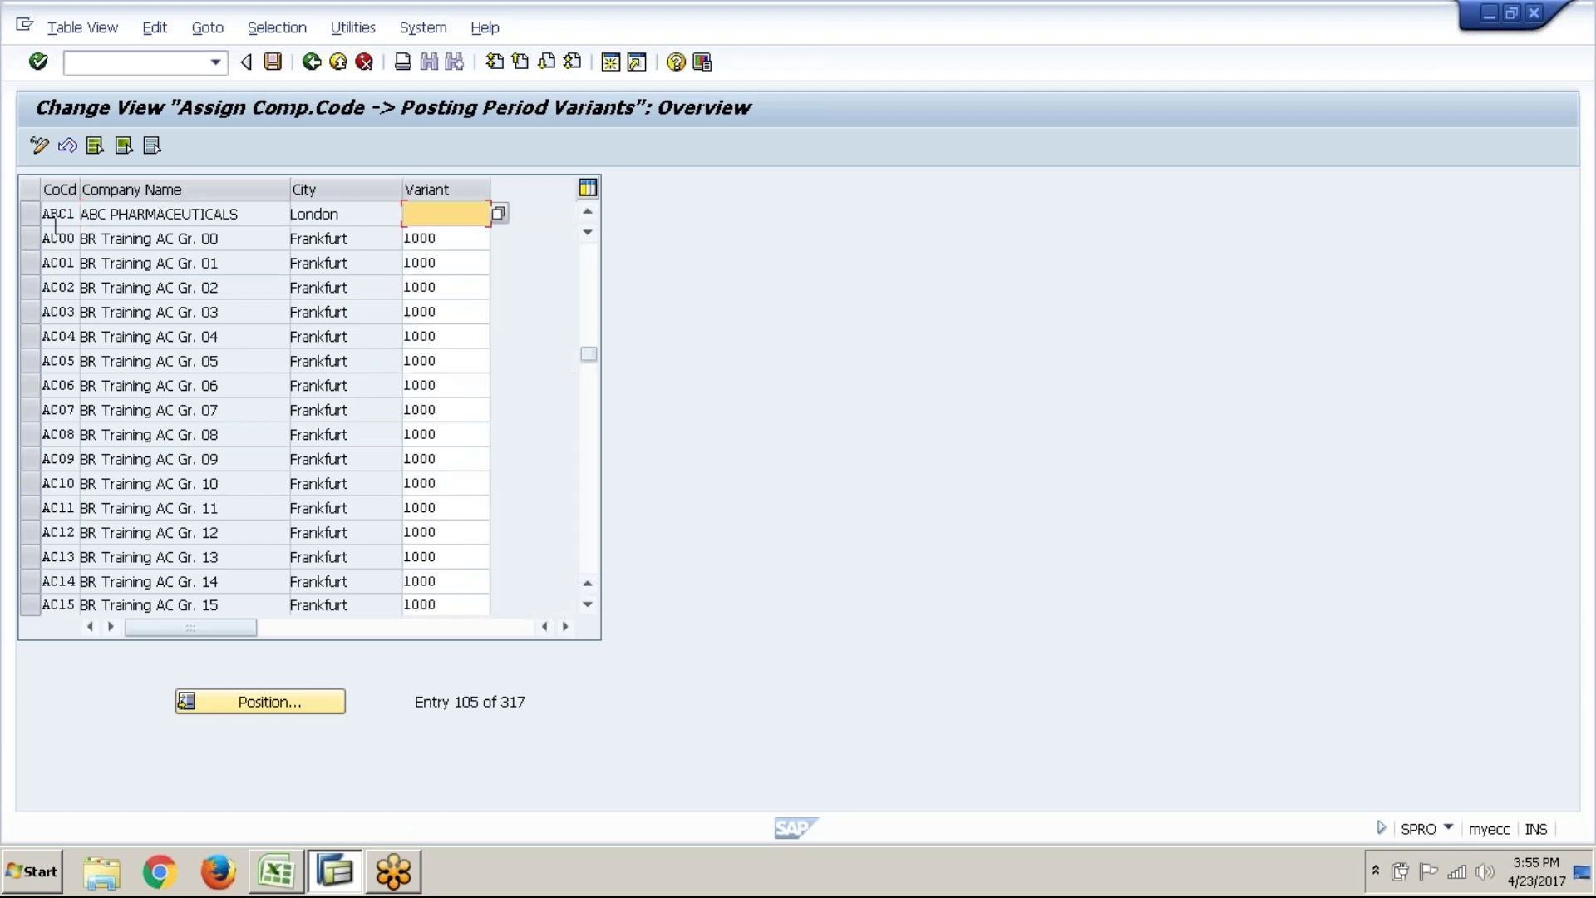
pyautogui.click(499, 214)
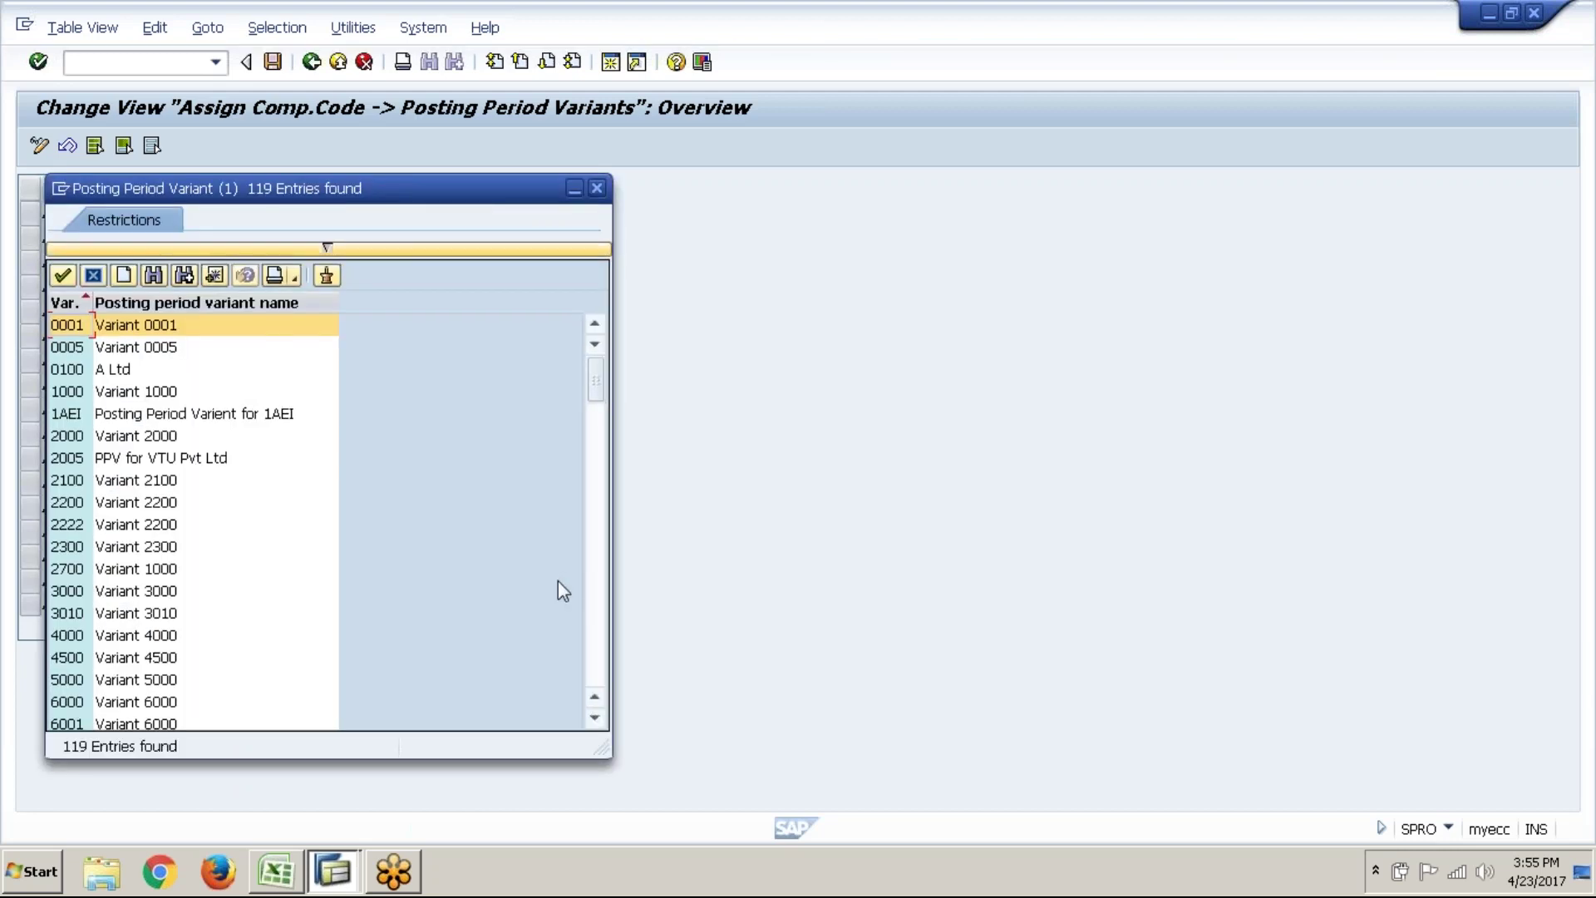
pyautogui.click(596, 627)
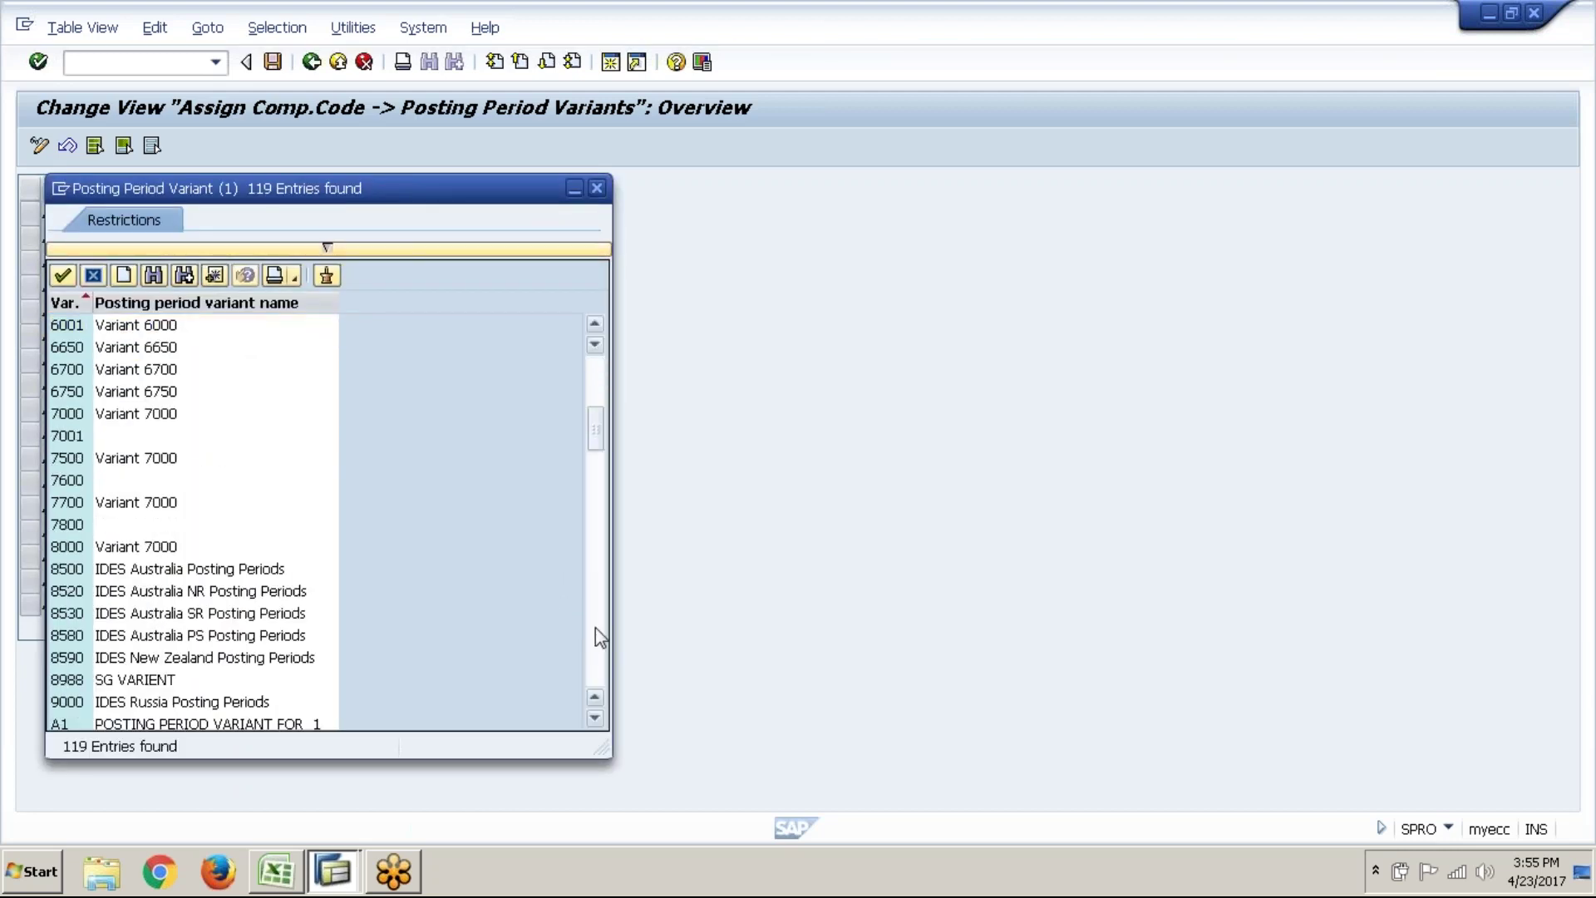
pyautogui.click(595, 627)
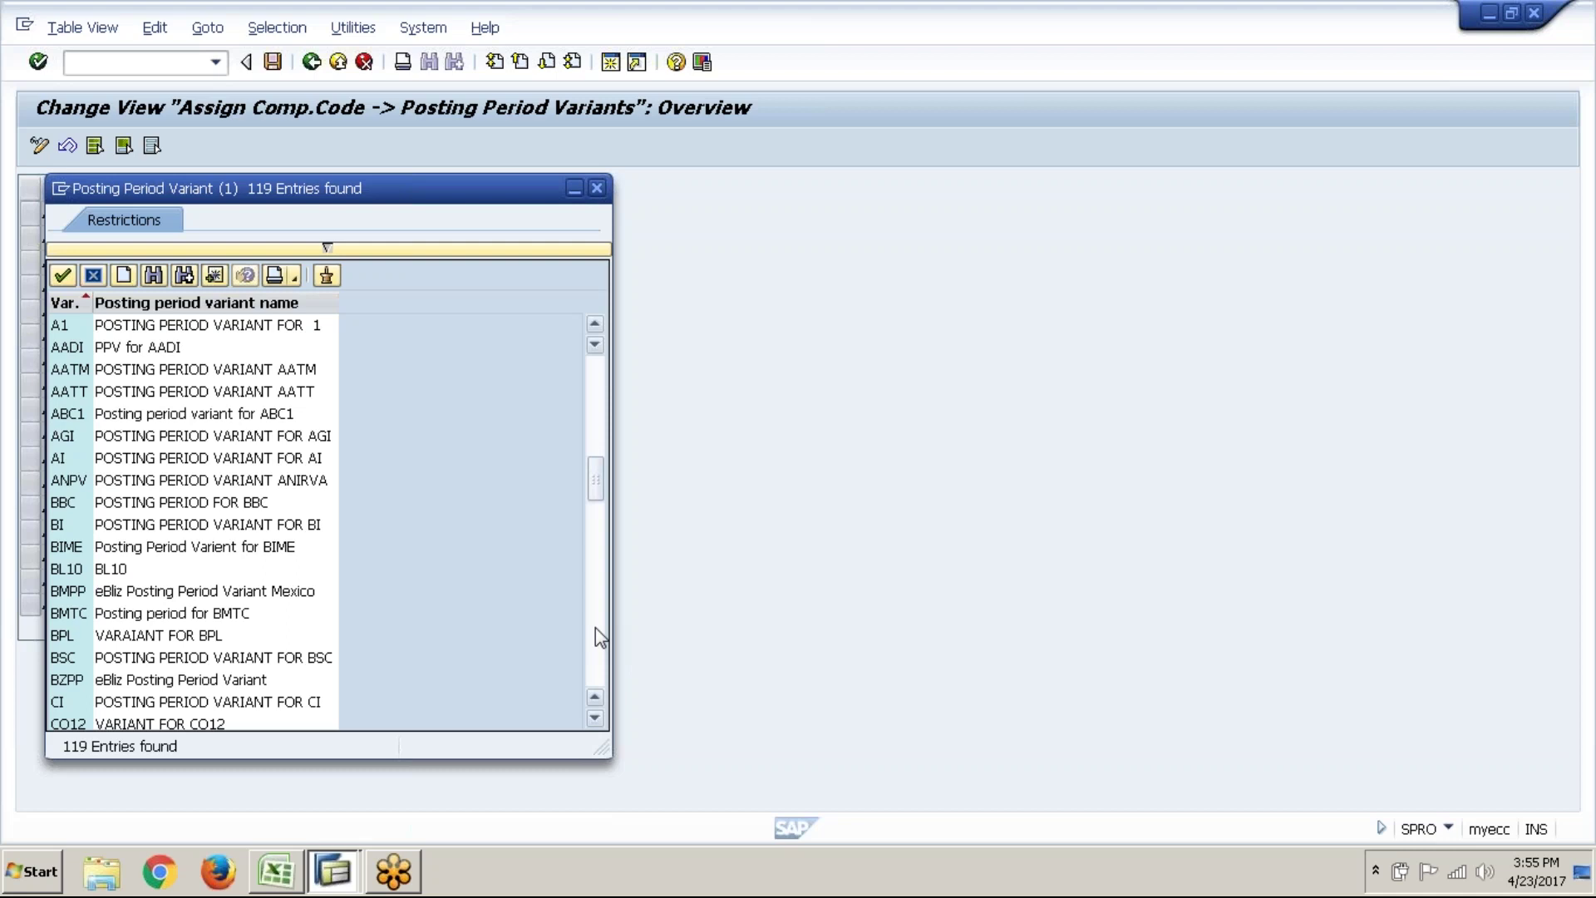
pyautogui.click(114, 414)
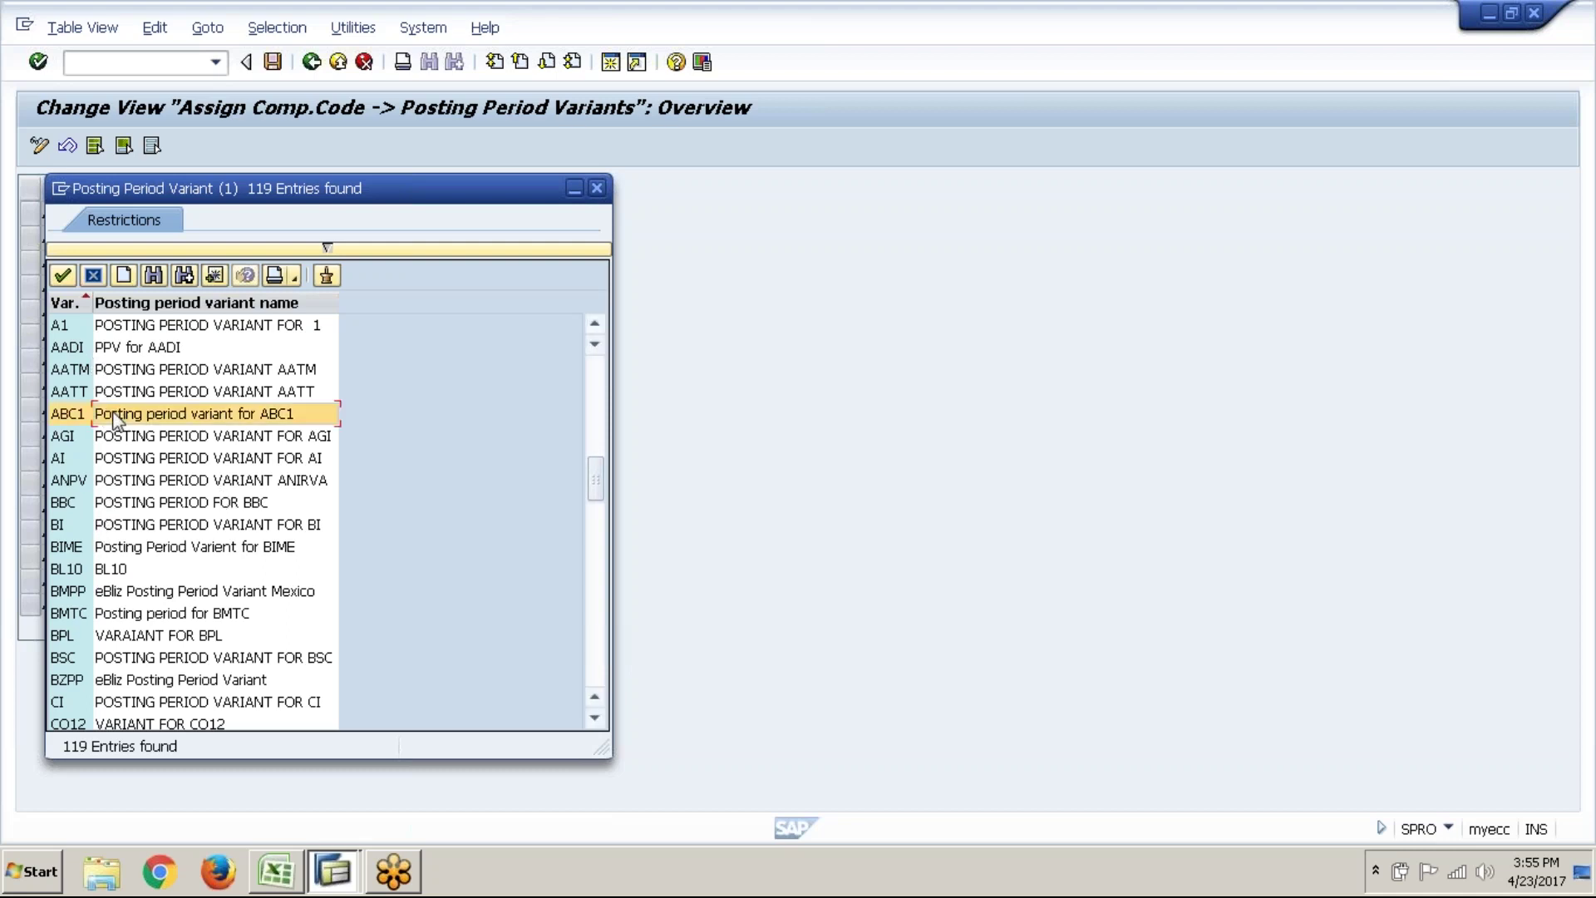
pyautogui.click(64, 278)
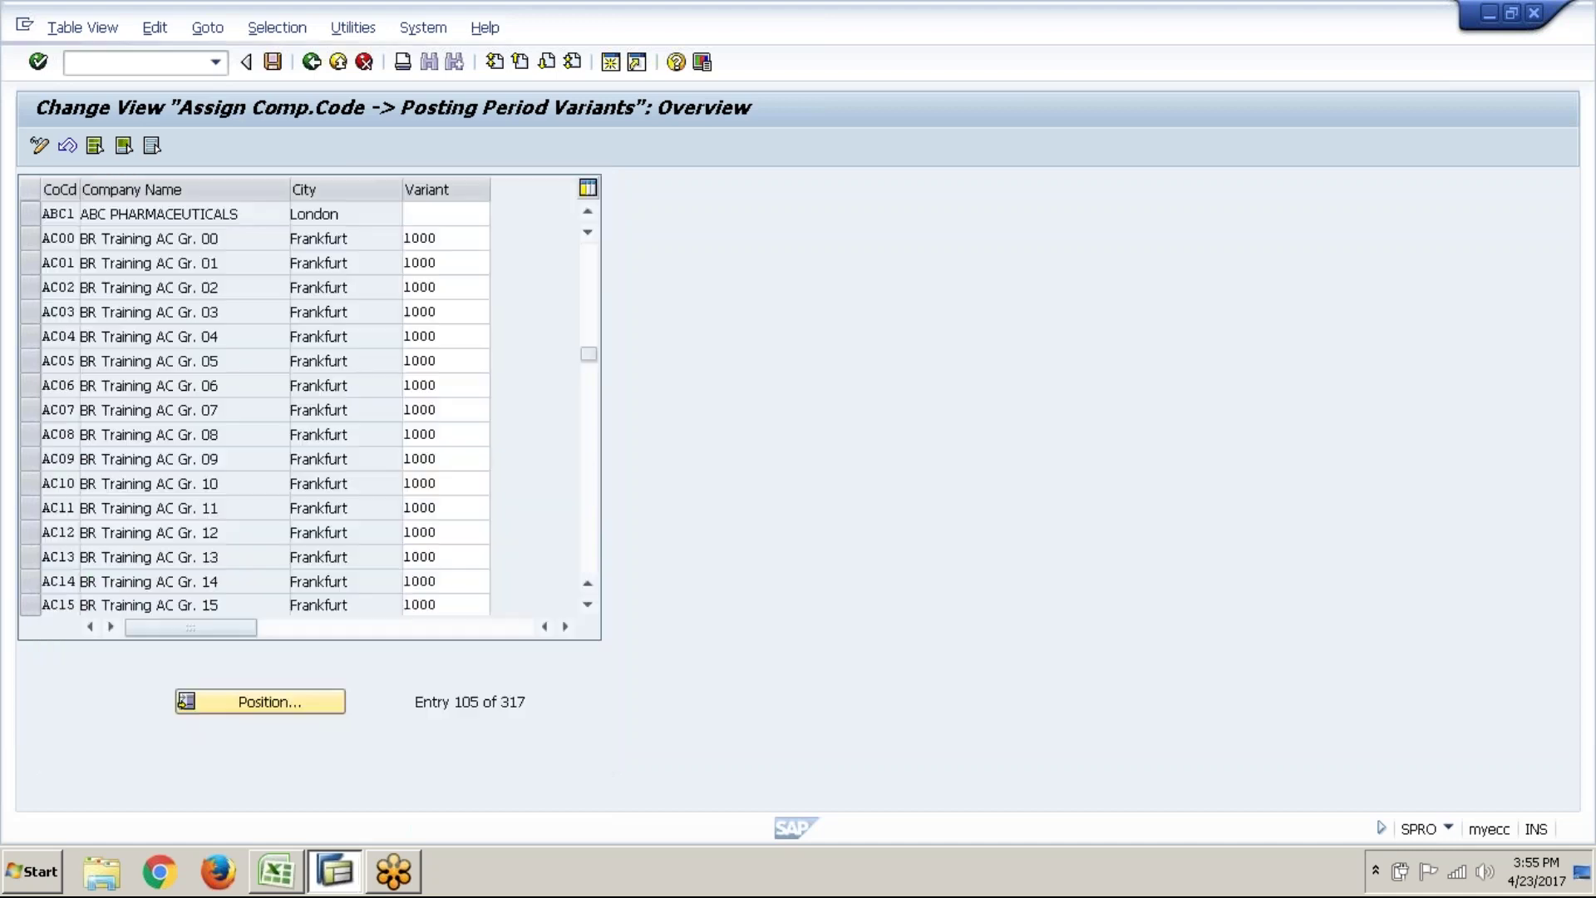
# - Save the variant assignment to customizing request Y01K900422 and return to the implementation guide
pyautogui.click(272, 71)
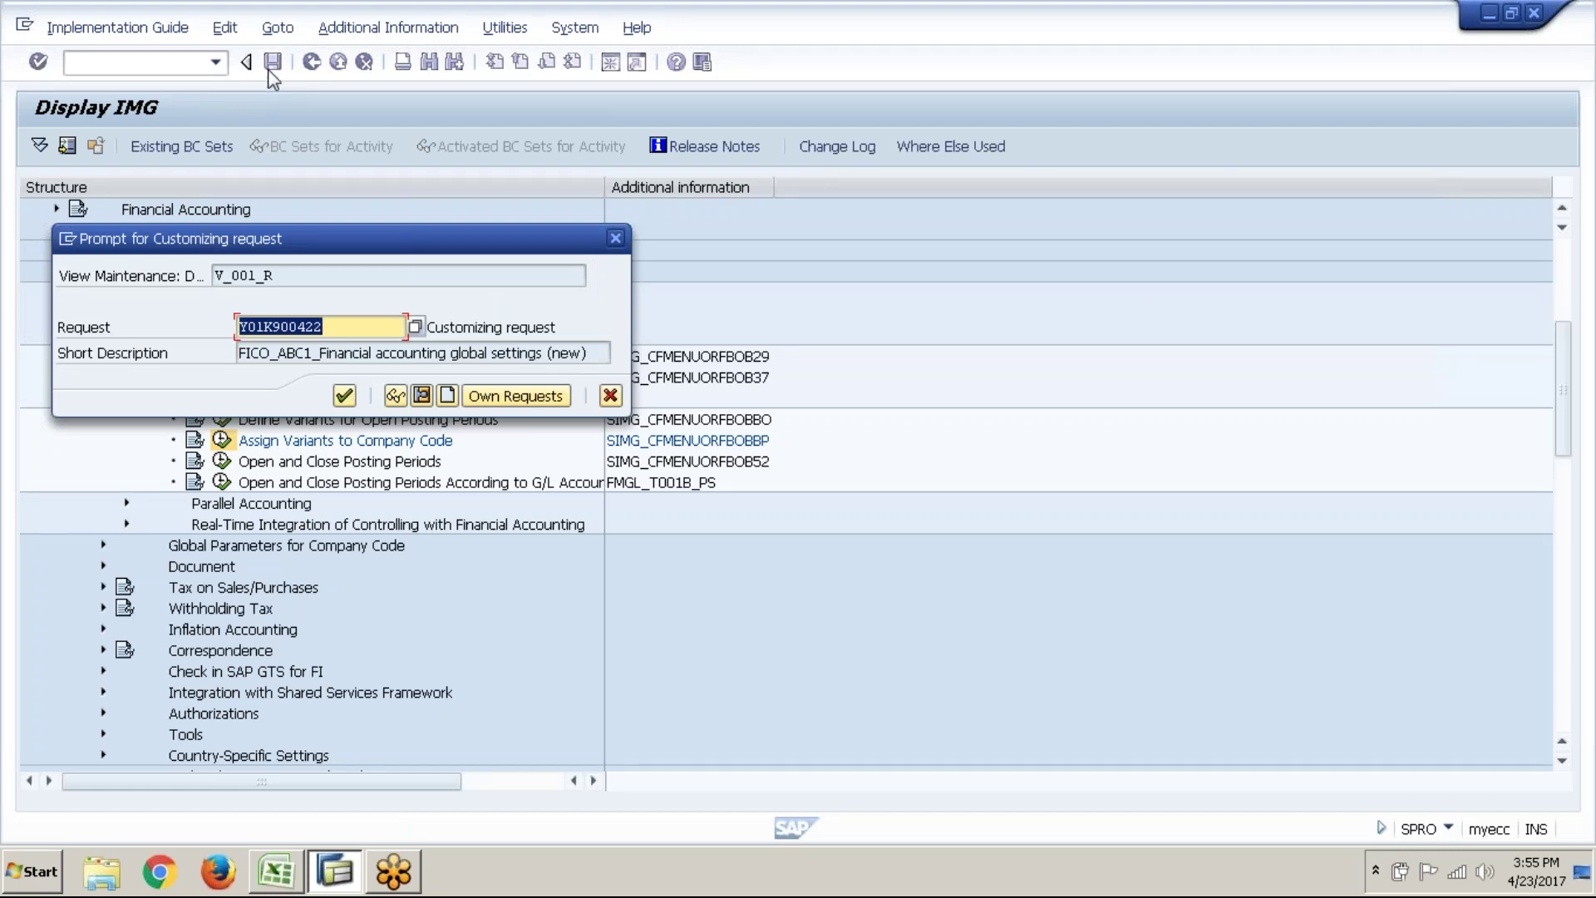
pyautogui.click(343, 398)
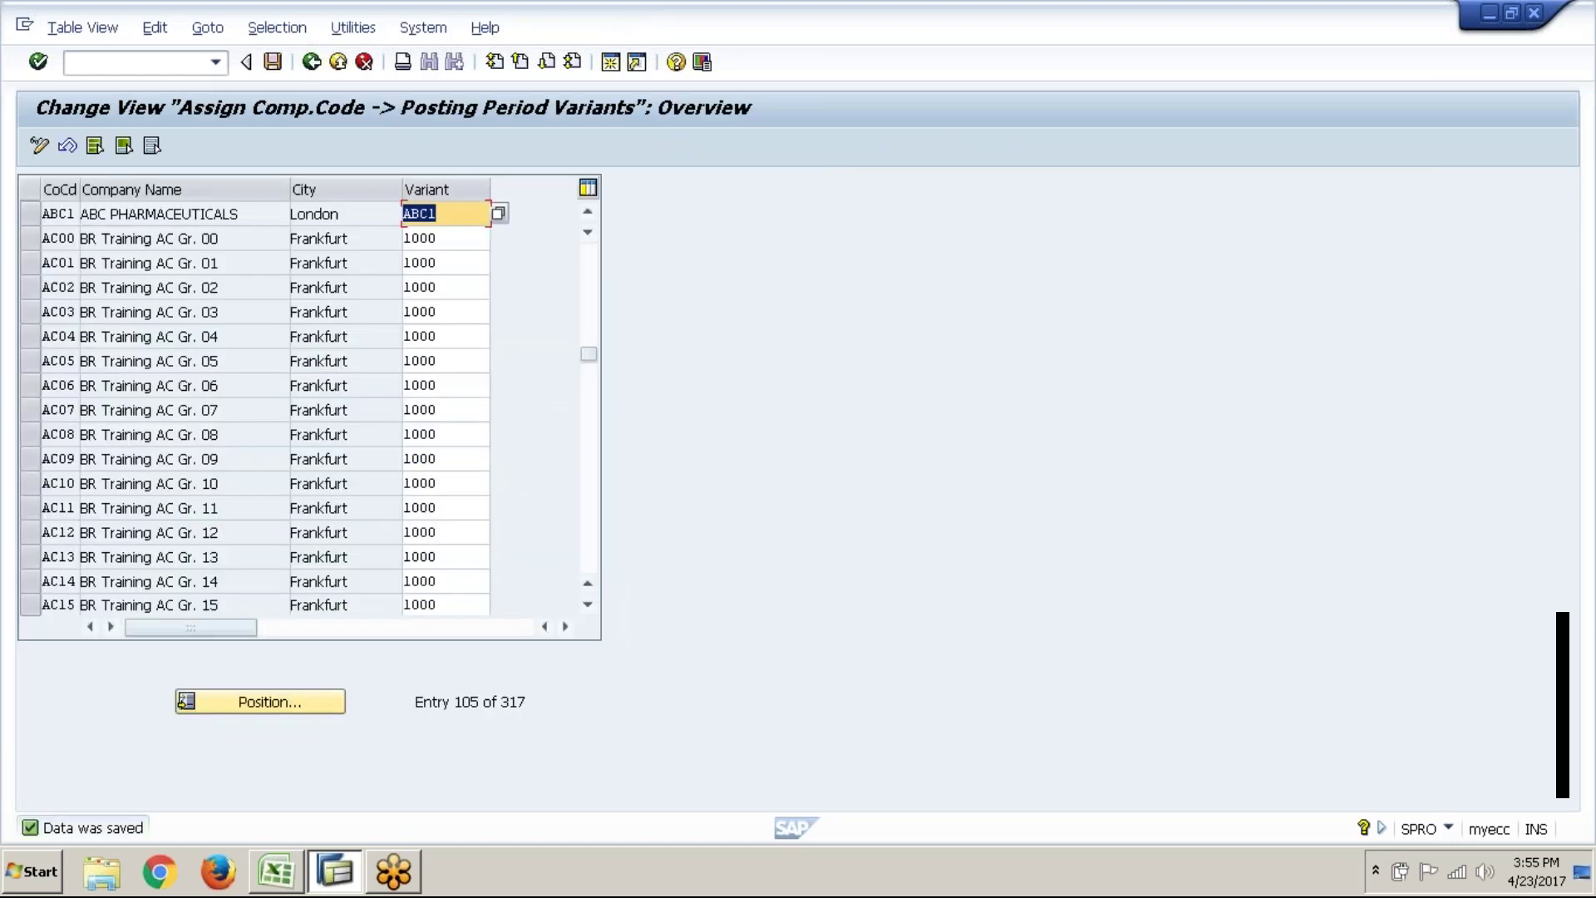
pyautogui.click(313, 66)
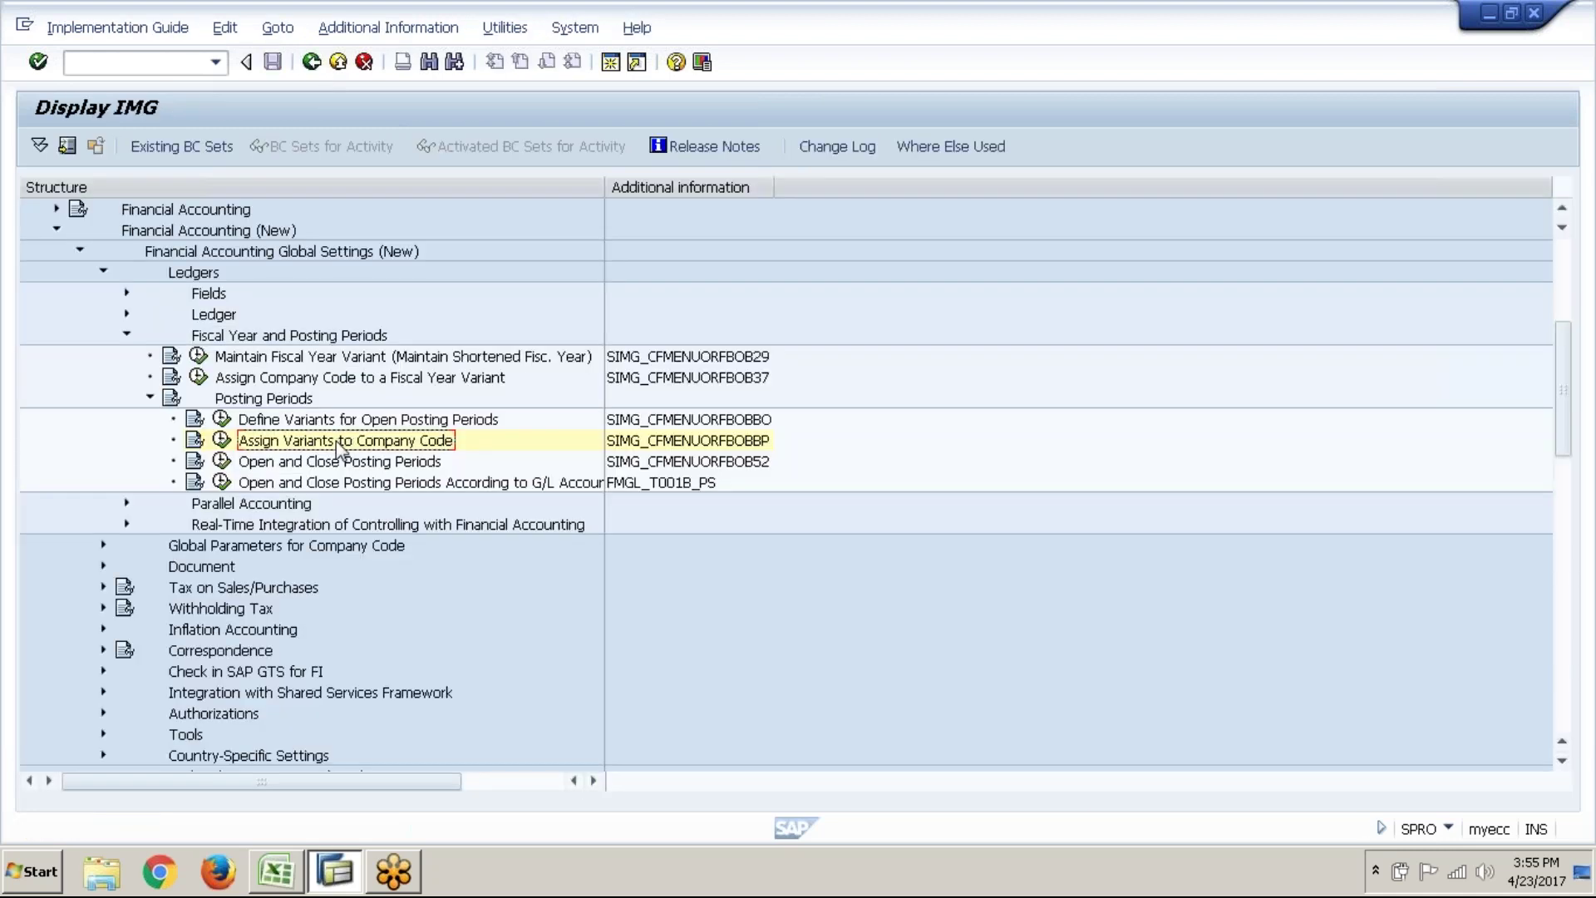
# - Open the Open and Close Posting Periods activity and start adding new entries
pyautogui.press('Down')
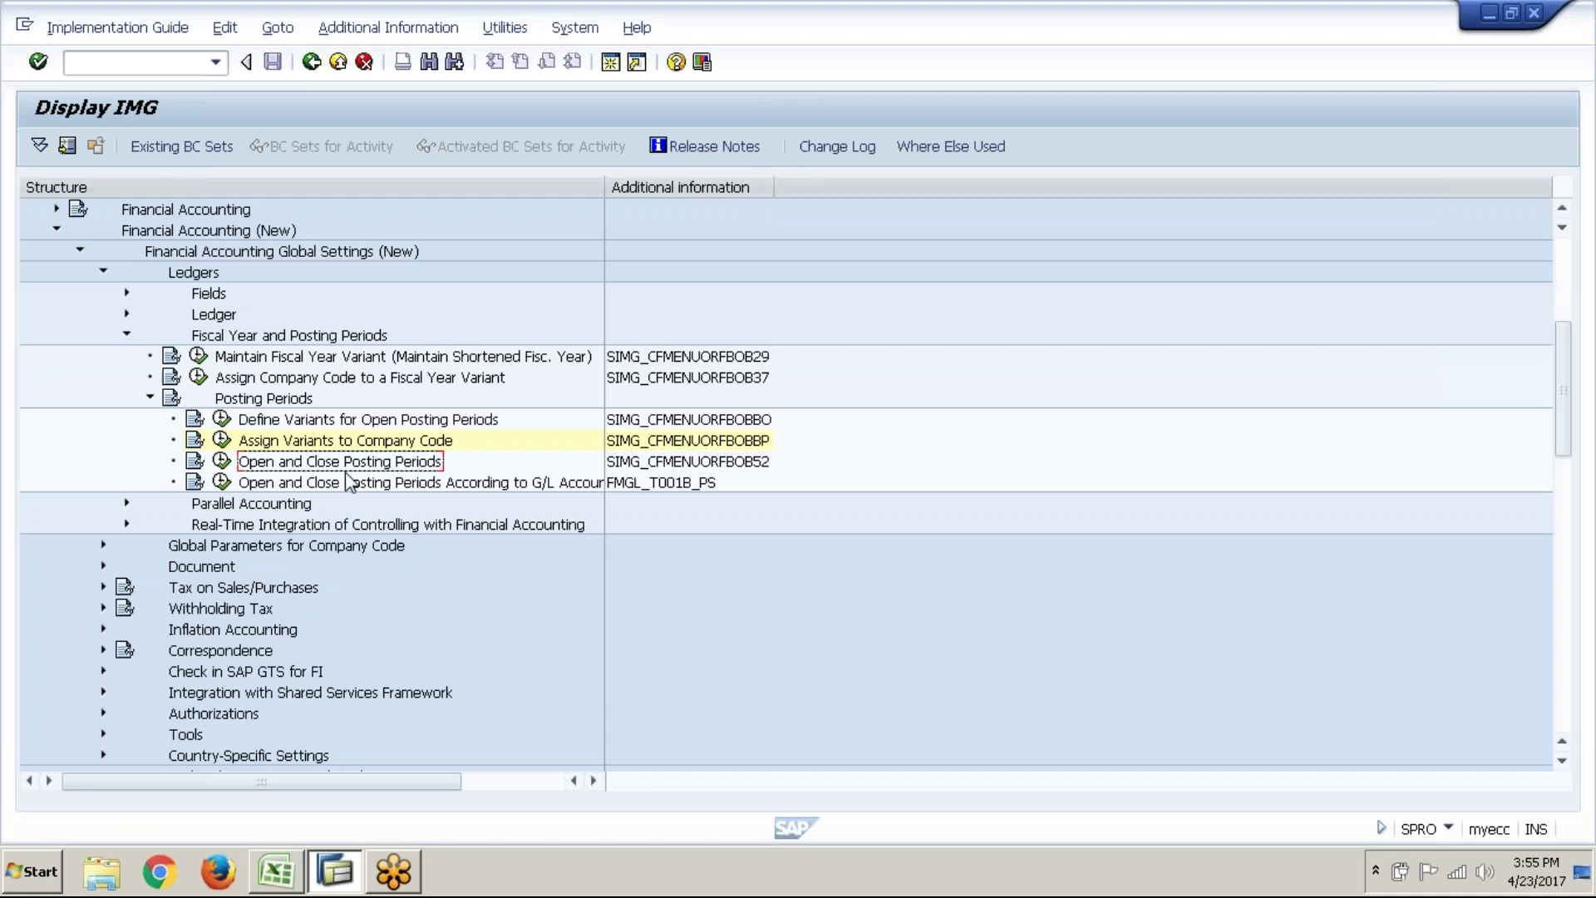
pyautogui.click(226, 471)
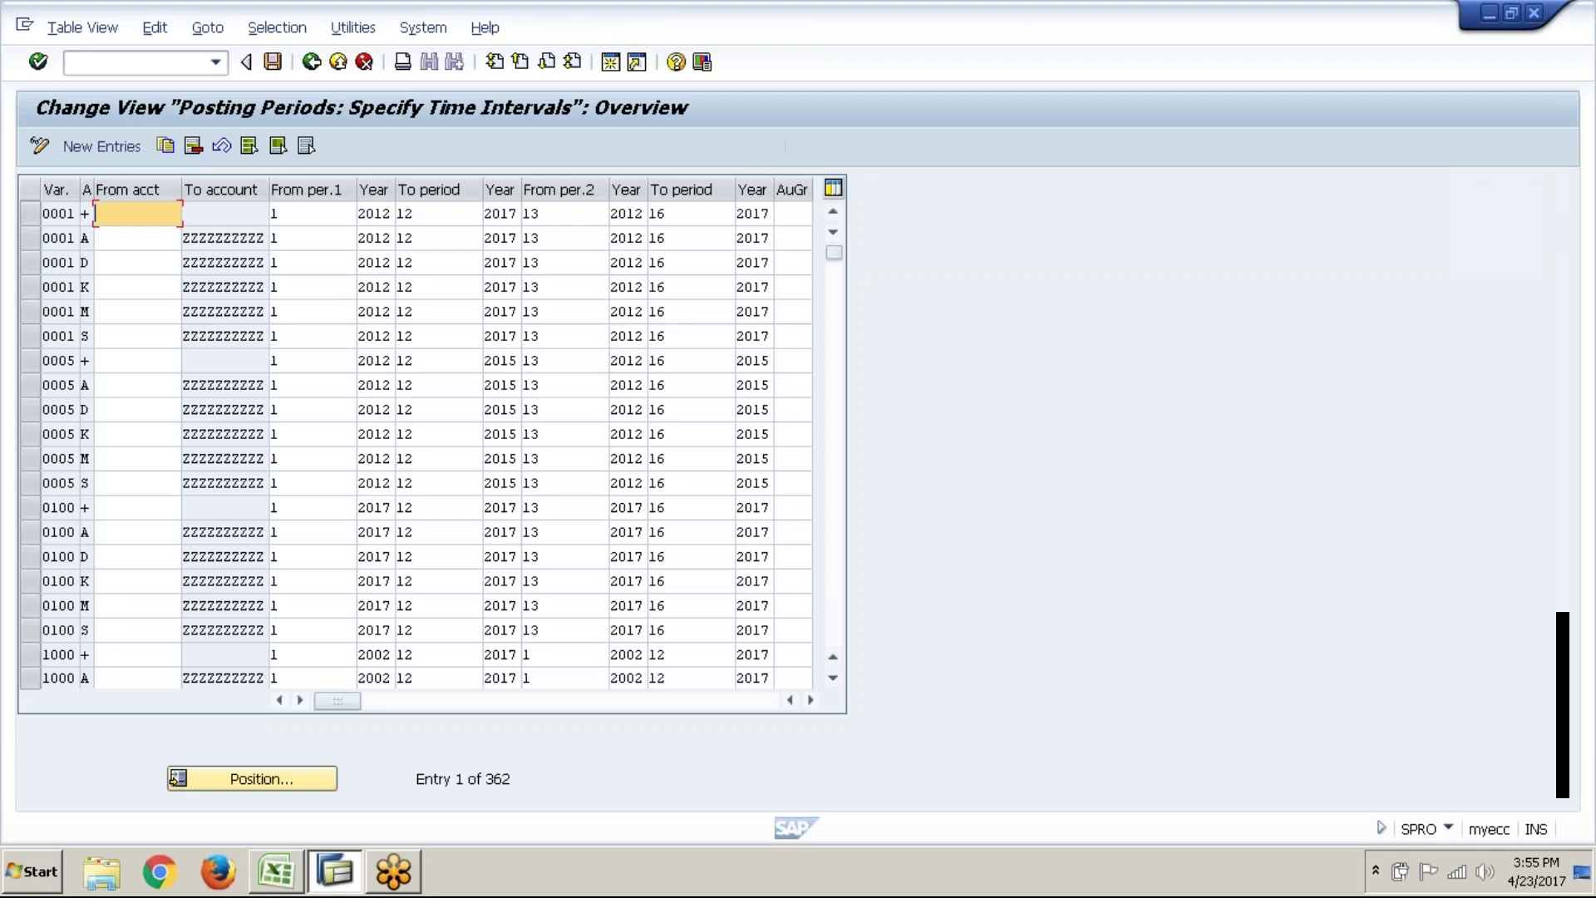
pyautogui.click(128, 153)
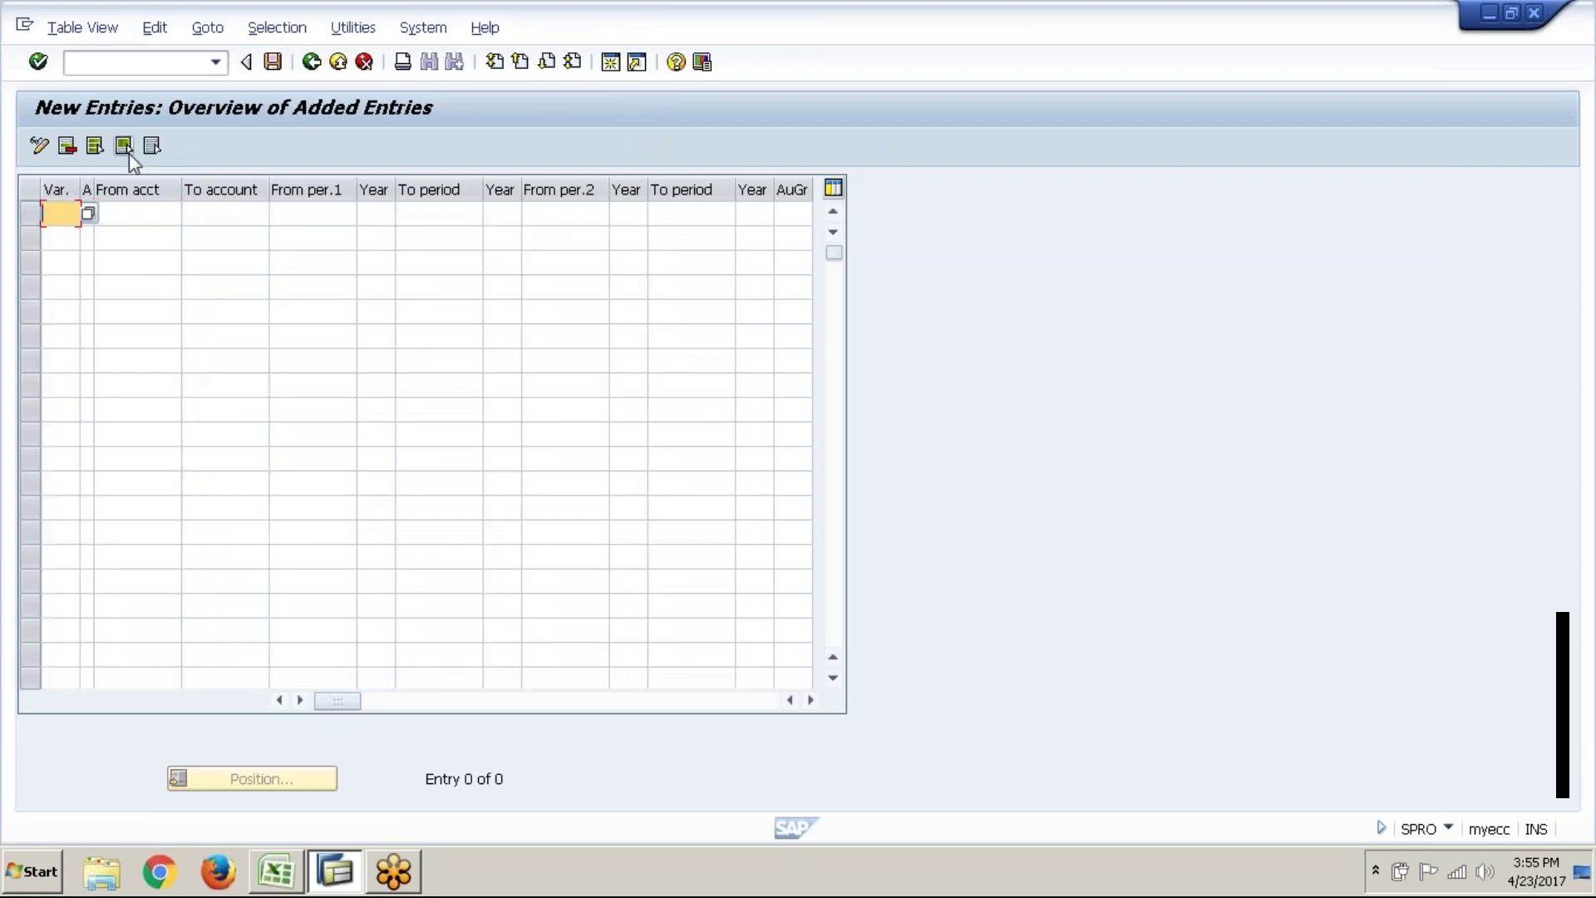
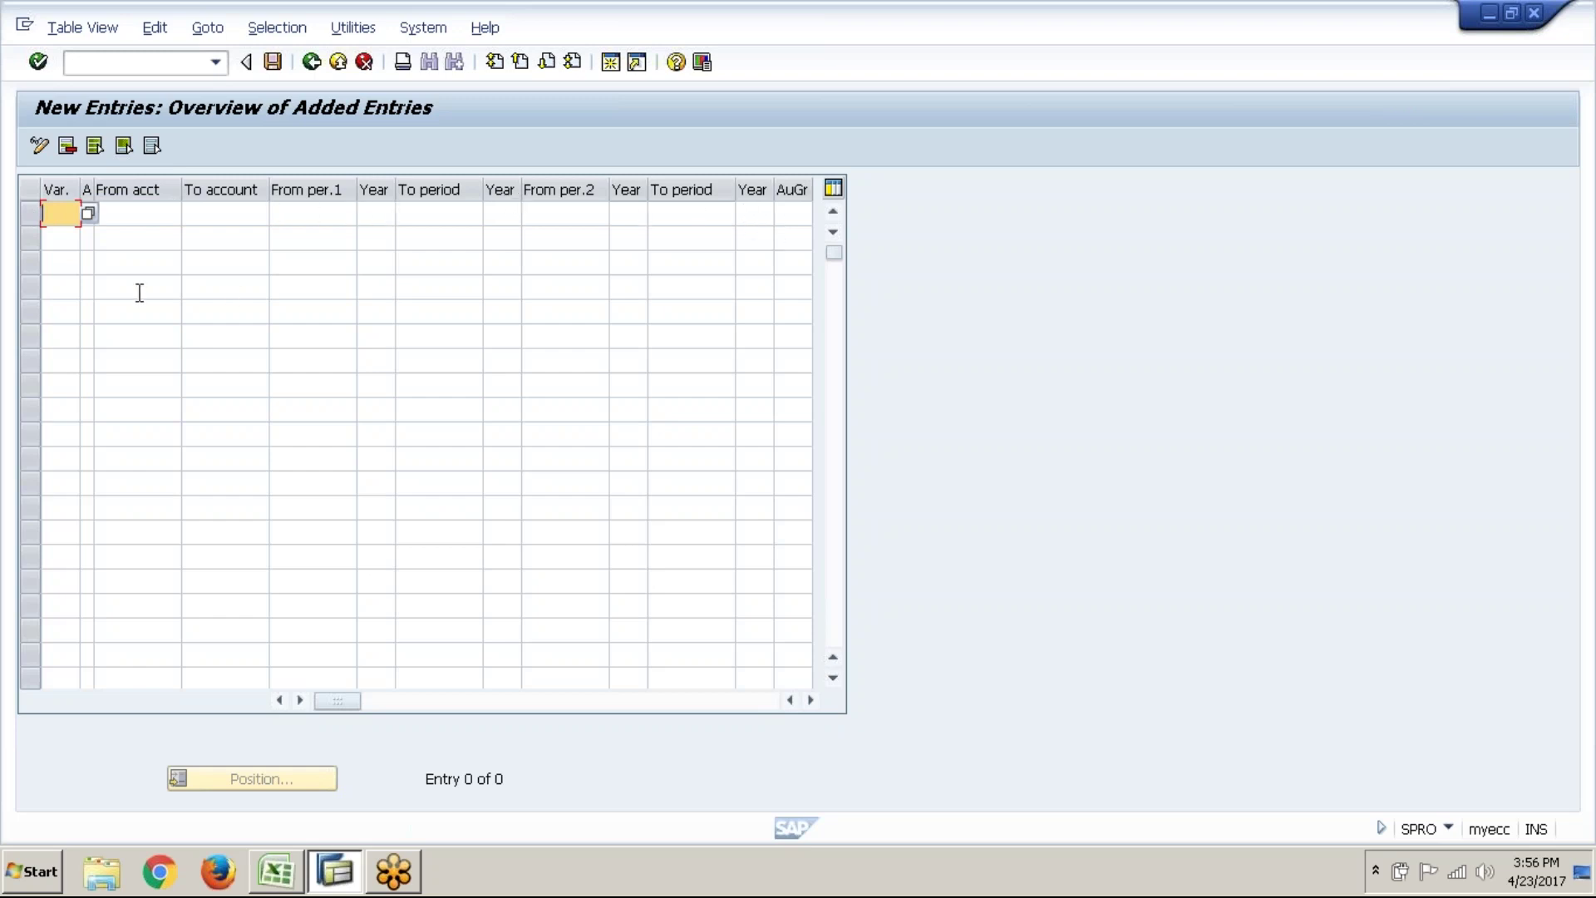
# - Enter variant ABC1 in the first row with account type + (Valid for all account types), leaving the account range empty
pyautogui.write('ABC1')
pyautogui.press('Tab')
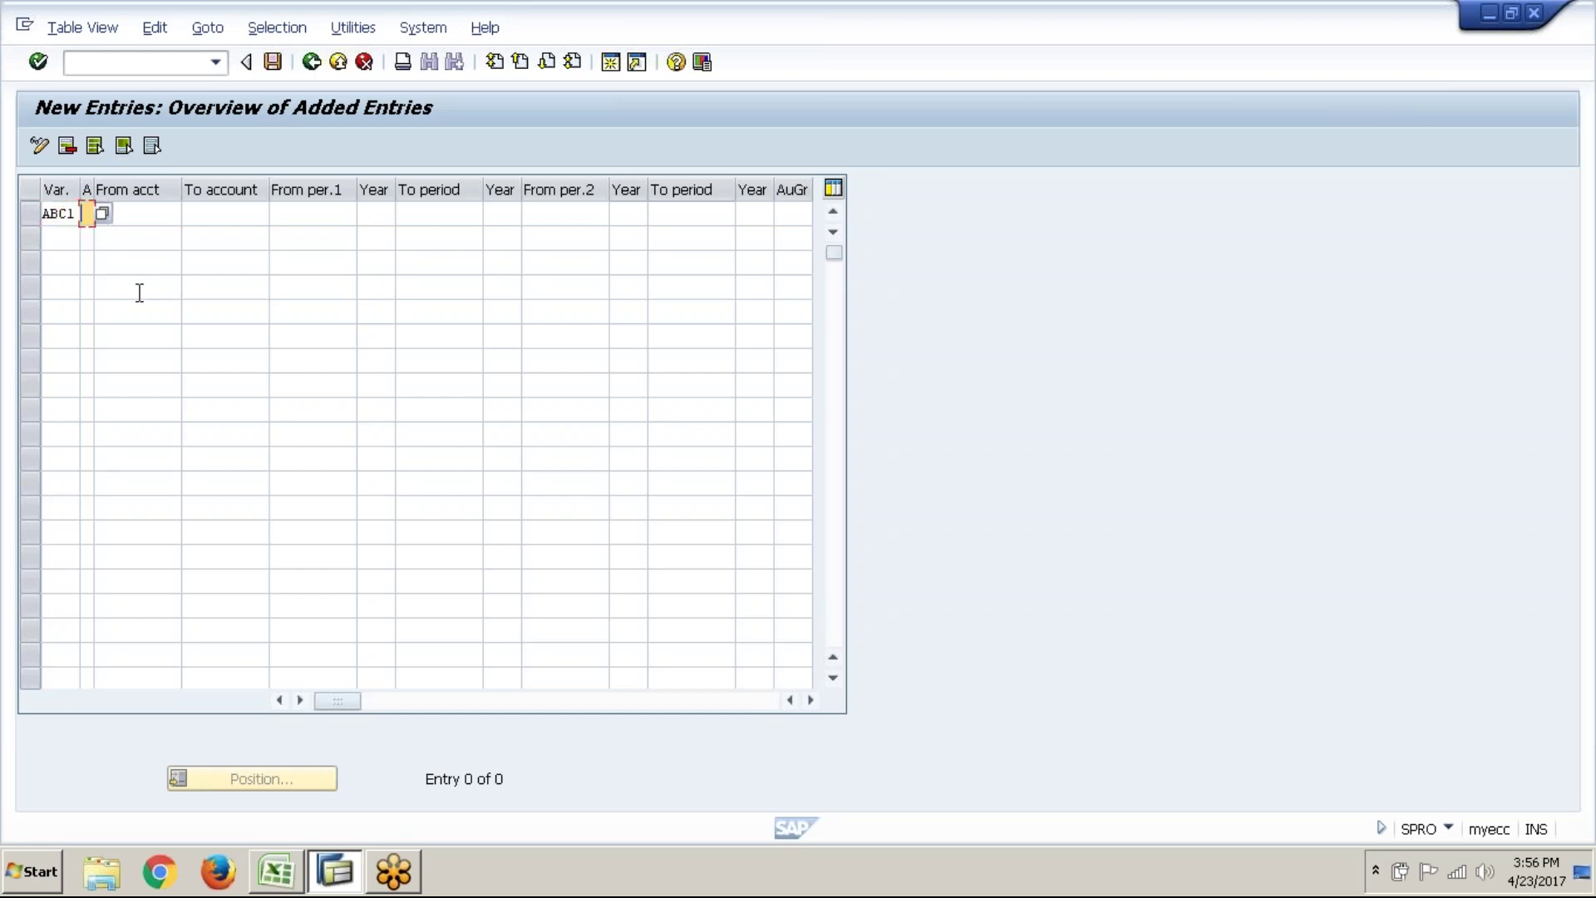
pyautogui.click(101, 214)
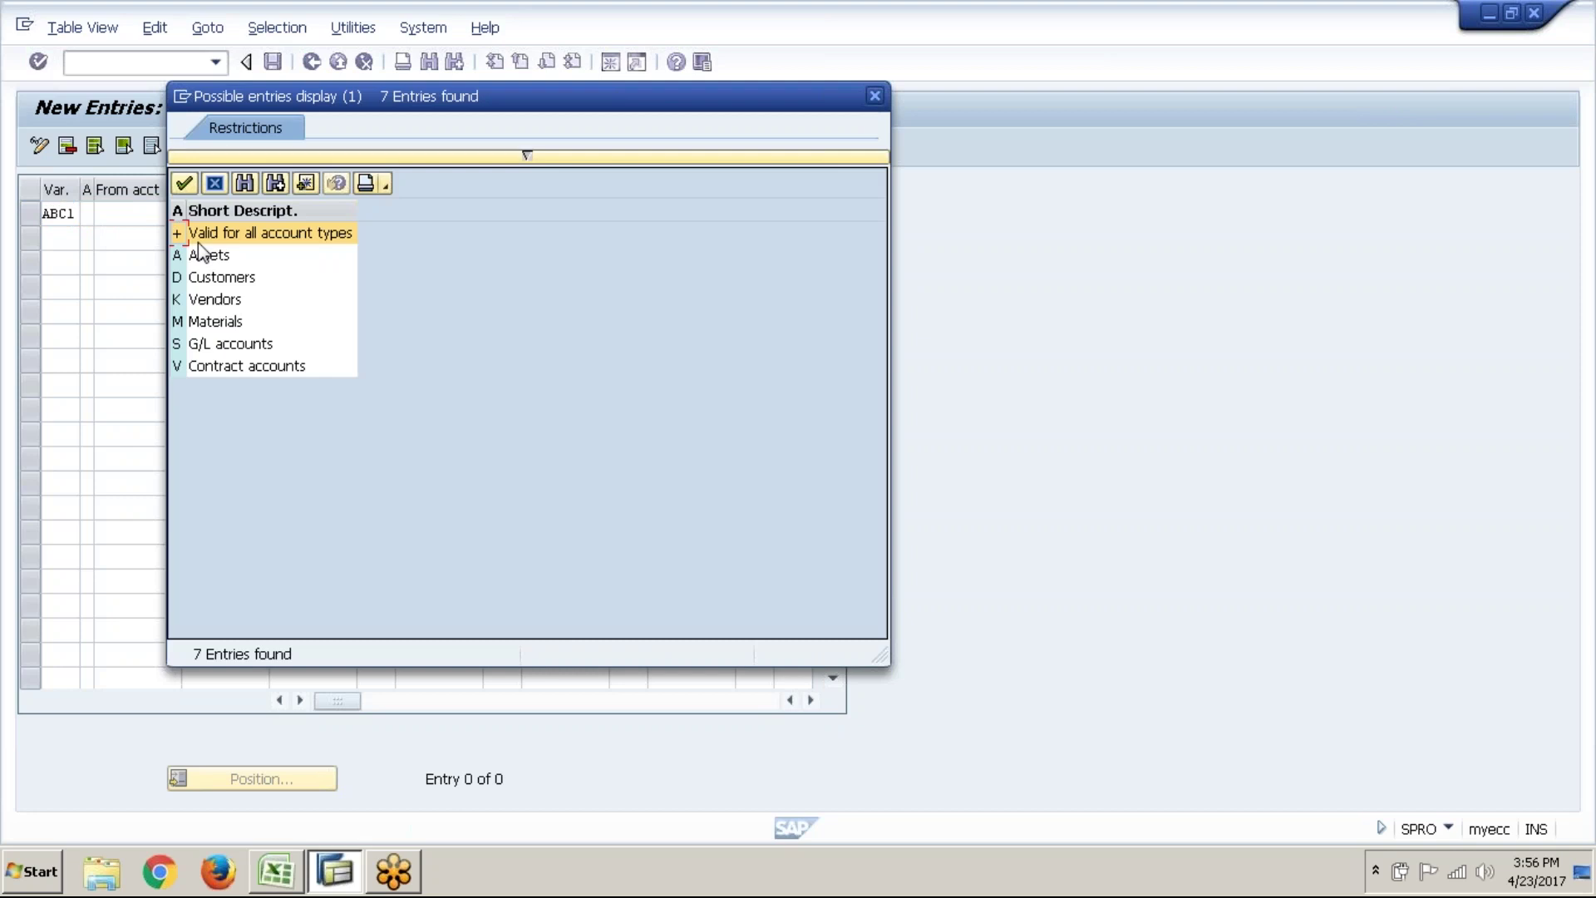
pyautogui.click(202, 368)
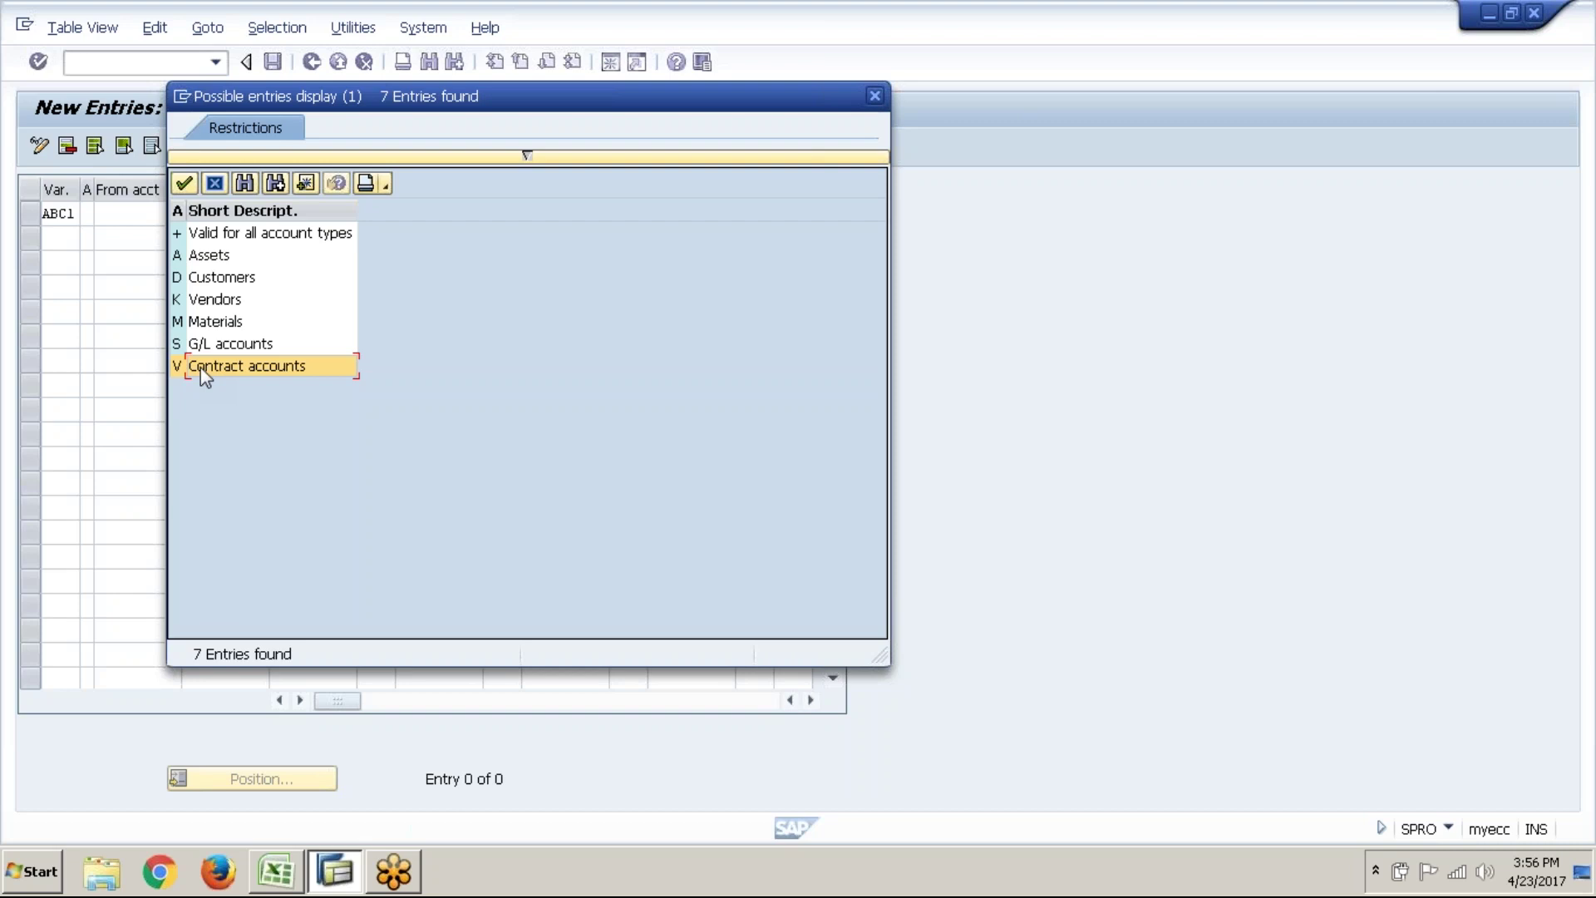
pyautogui.doubleClick(200, 234)
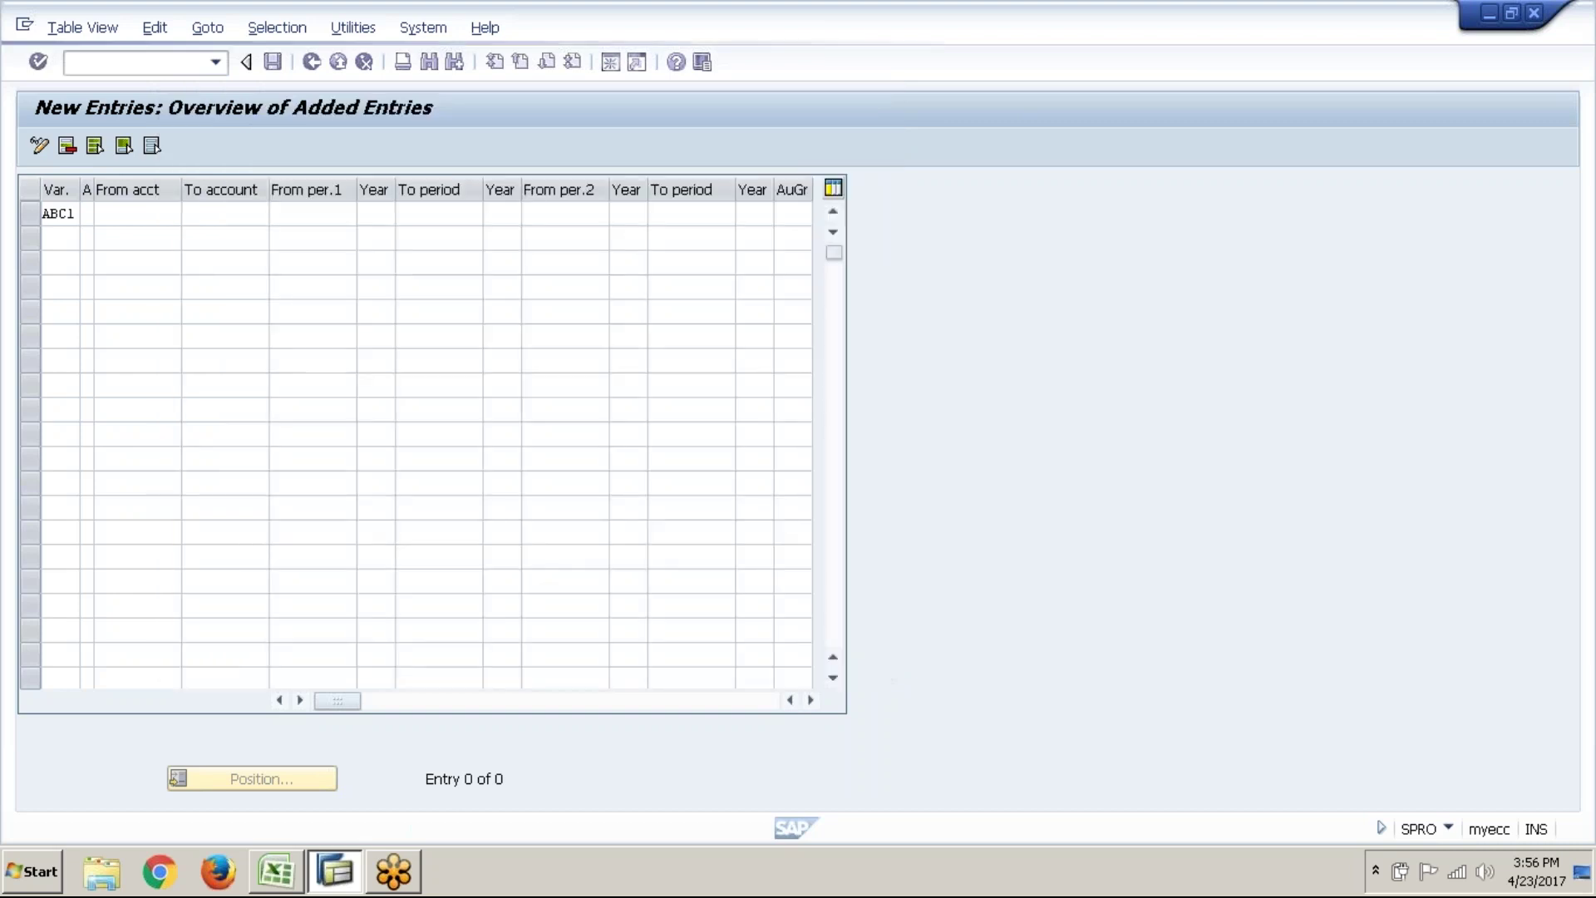
pyautogui.click(139, 219)
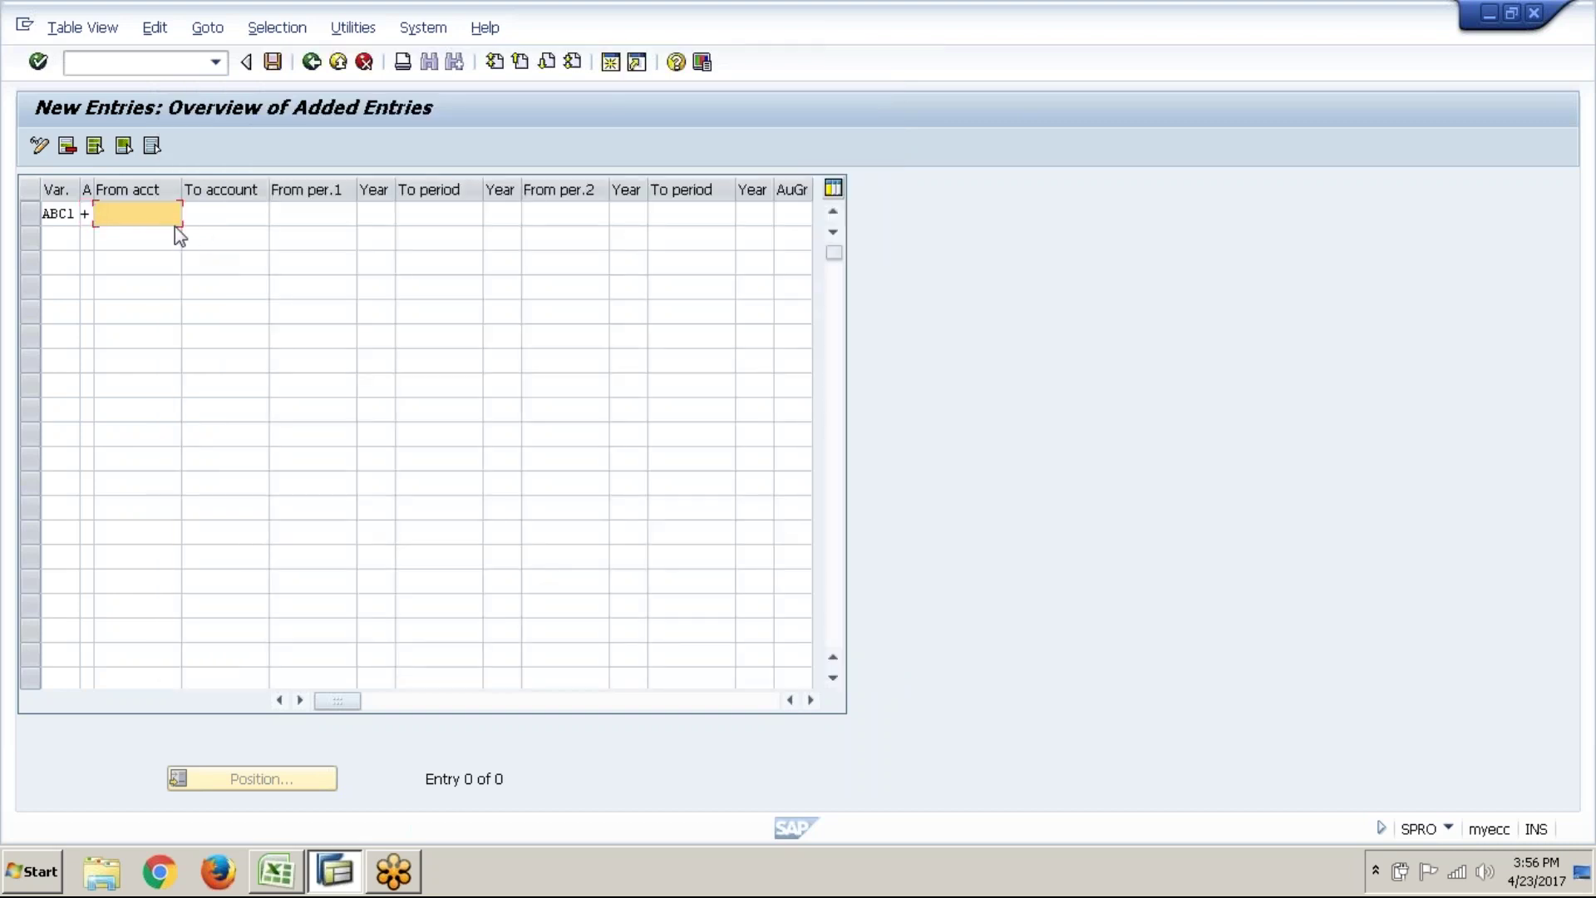
pyautogui.click(203, 231)
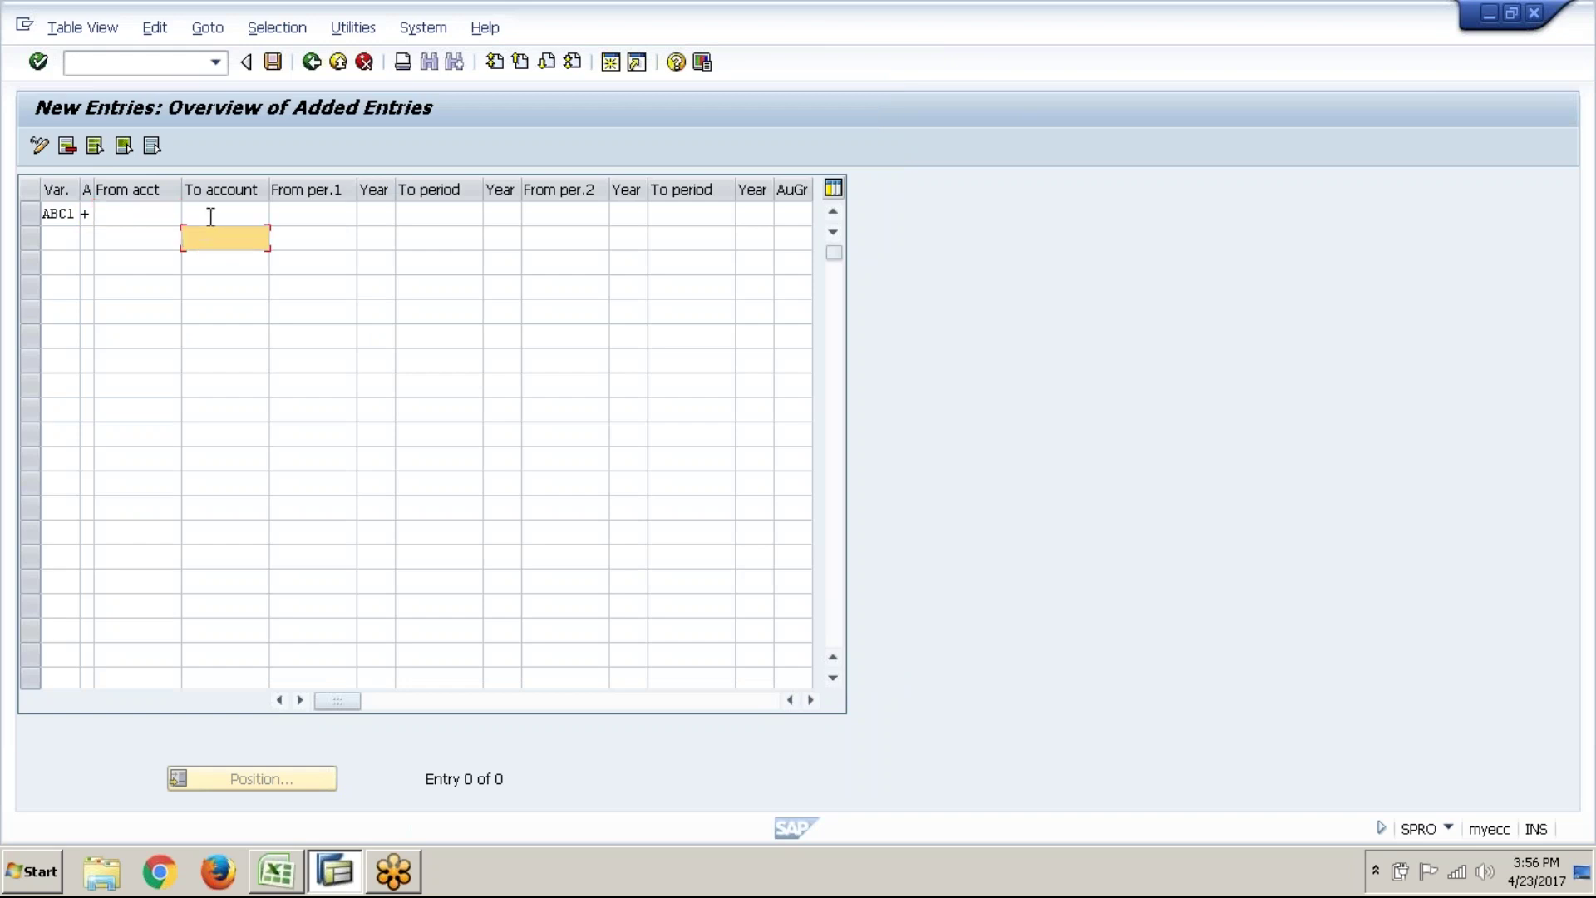
pyautogui.click(210, 215)
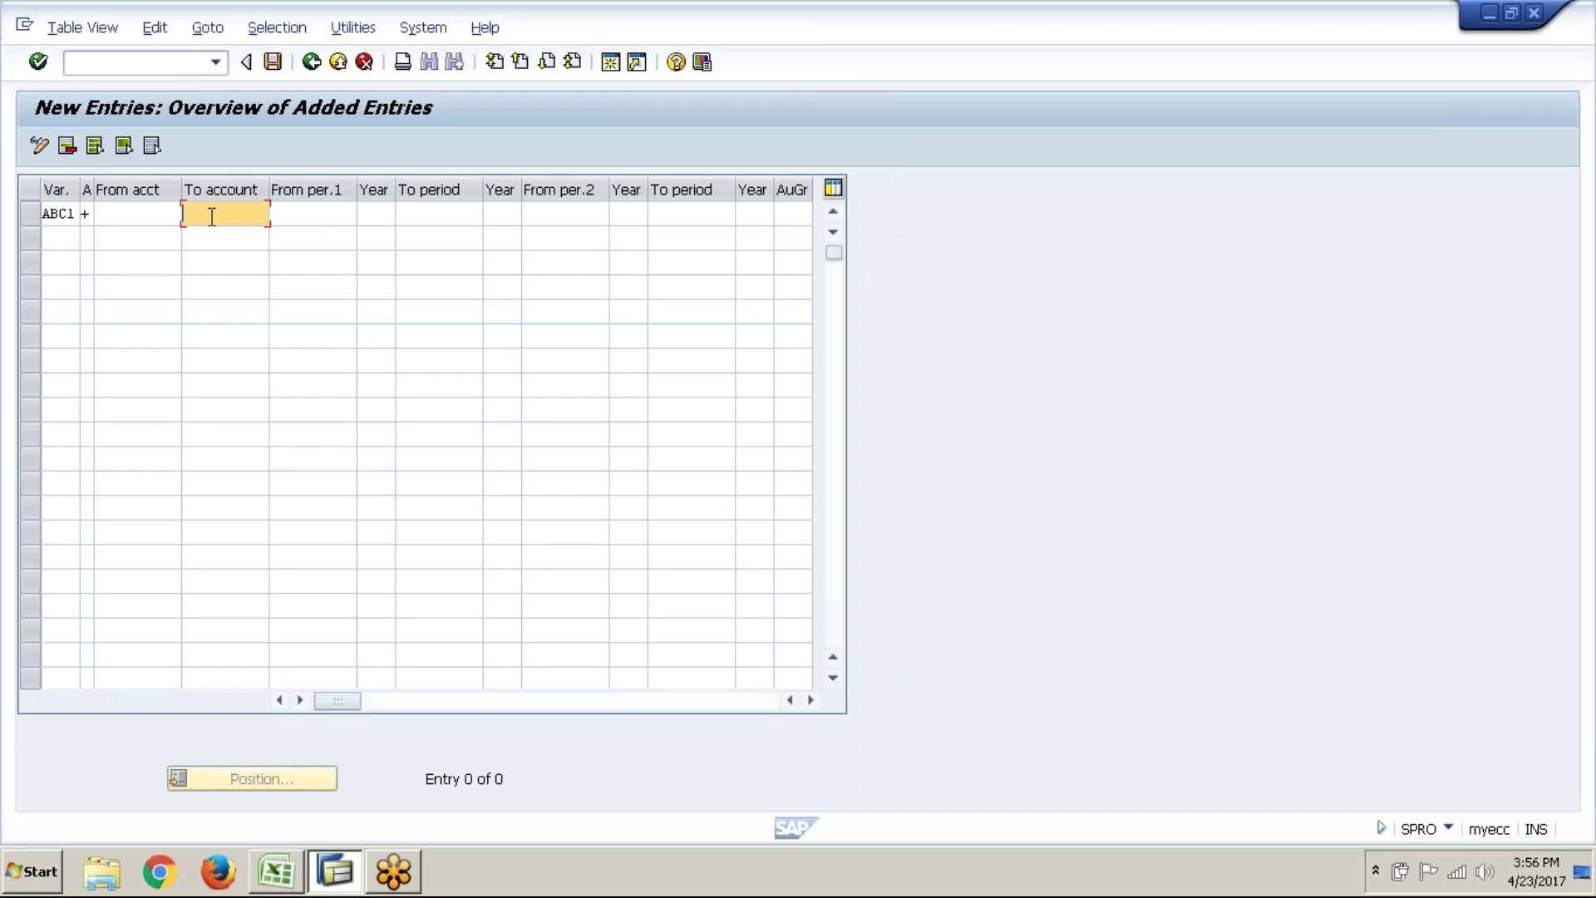
# - Set the first posting interval of the + row from period 1 of 2017 to period 12 of 2017
pyautogui.click(284, 217)
pyautogui.write('1')
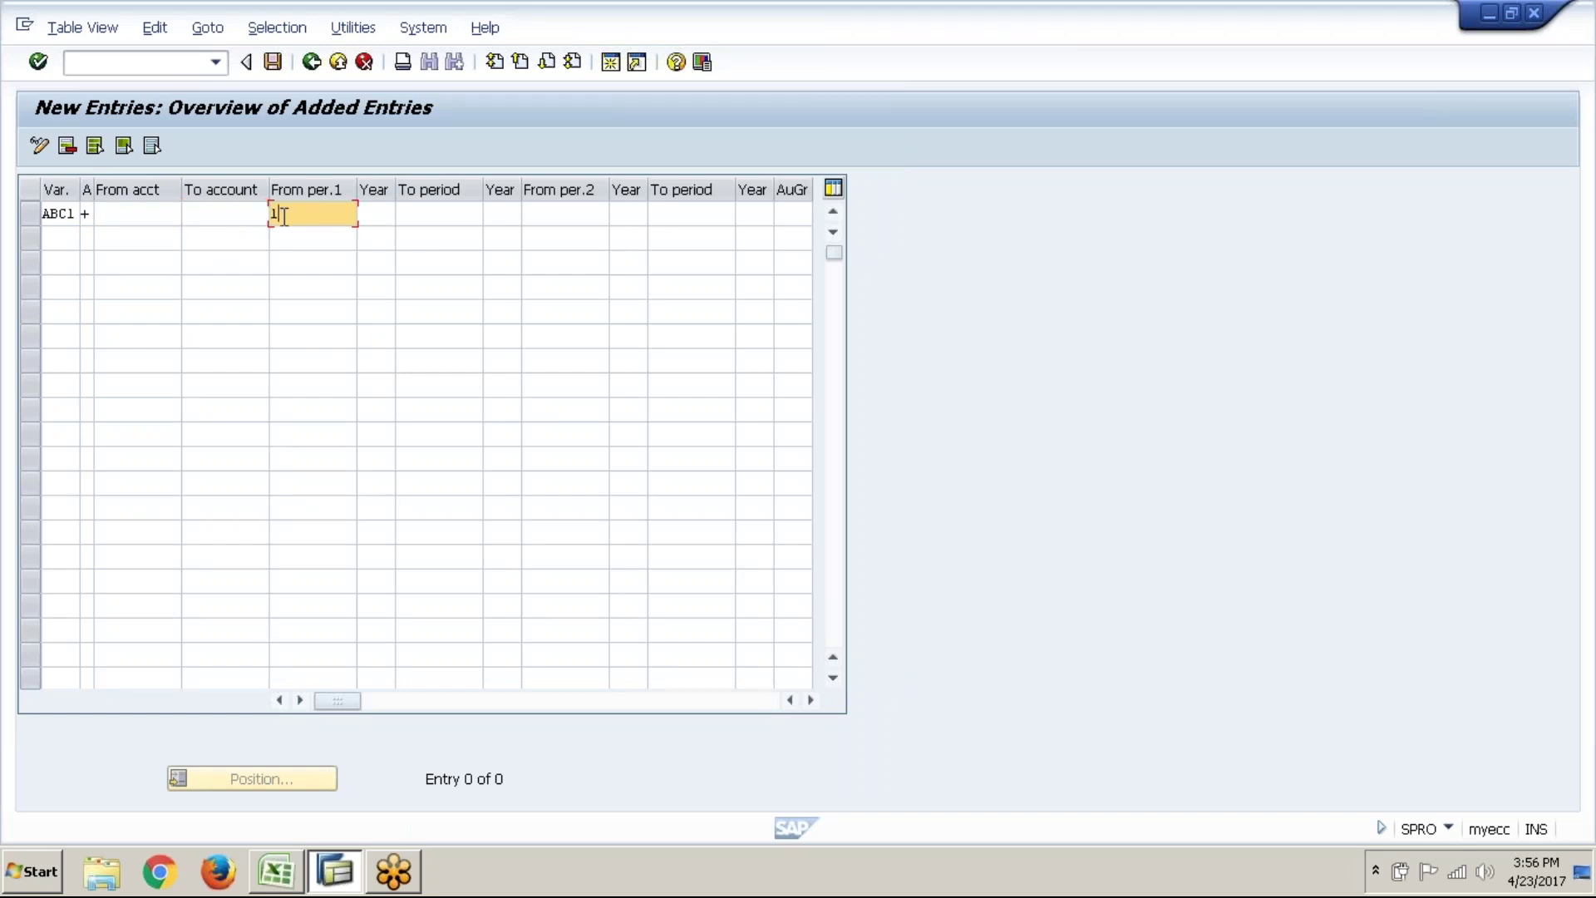
pyautogui.press('Tab')
pyautogui.write('2017')
pyautogui.press('Tab')
pyautogui.write('12')
pyautogui.press('Tab')
pyautogui.write('2017')
pyautogui.press('Tab')
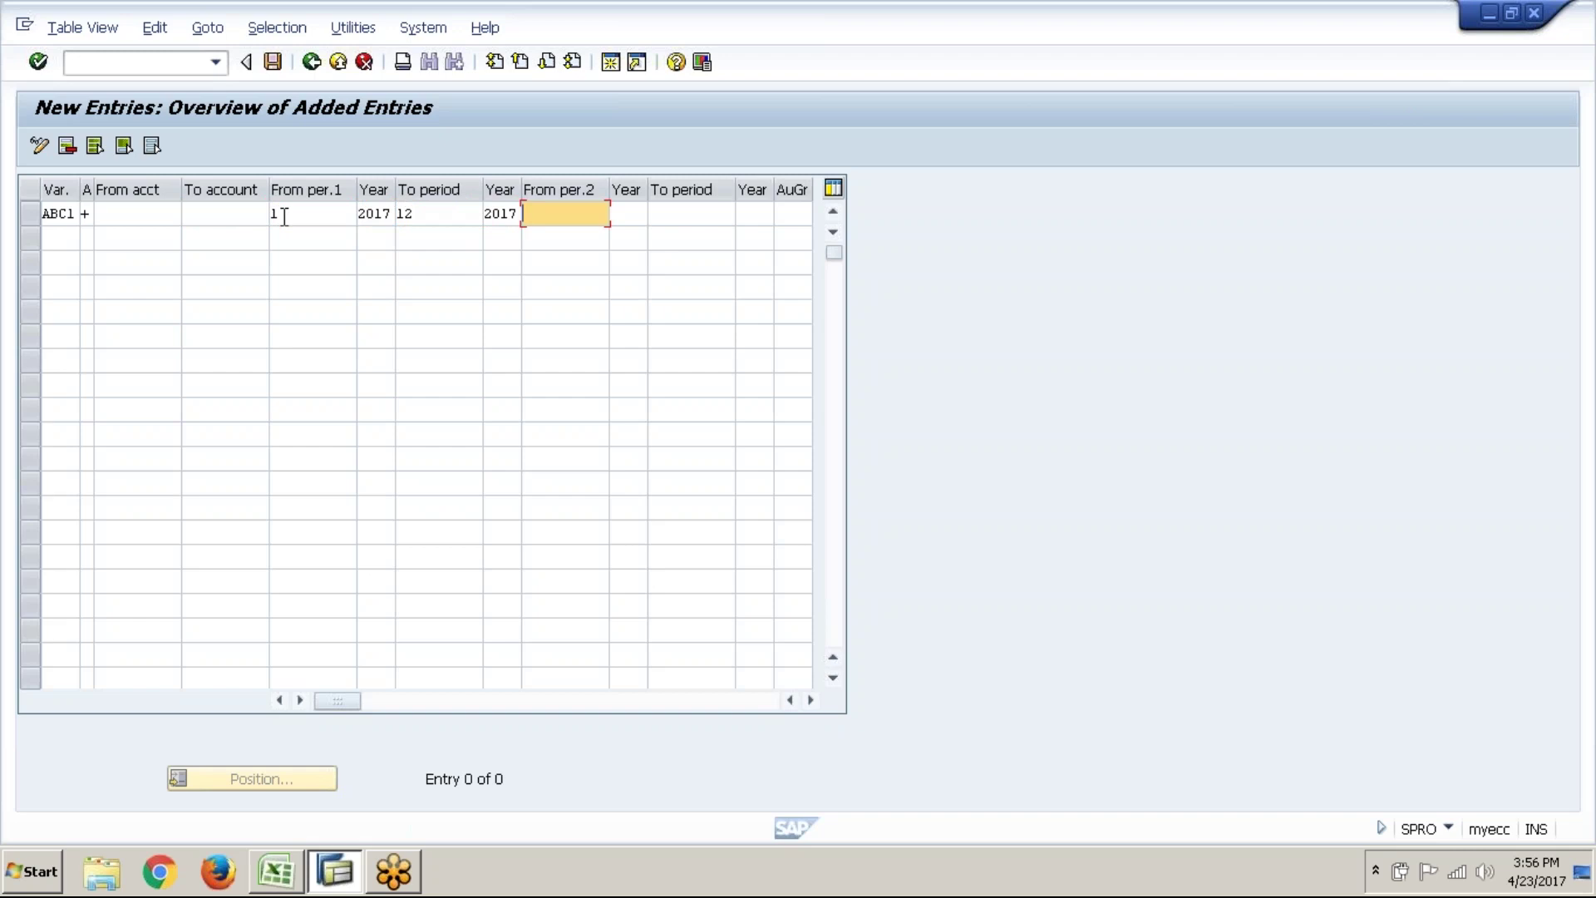
# - Set the second interval of the + row from period 13 of 2017 to period 16 of 2017 and confirm the row
pyautogui.write('13')
pyautogui.press('Tab')
pyautogui.write('2017')
pyautogui.press('Tab')
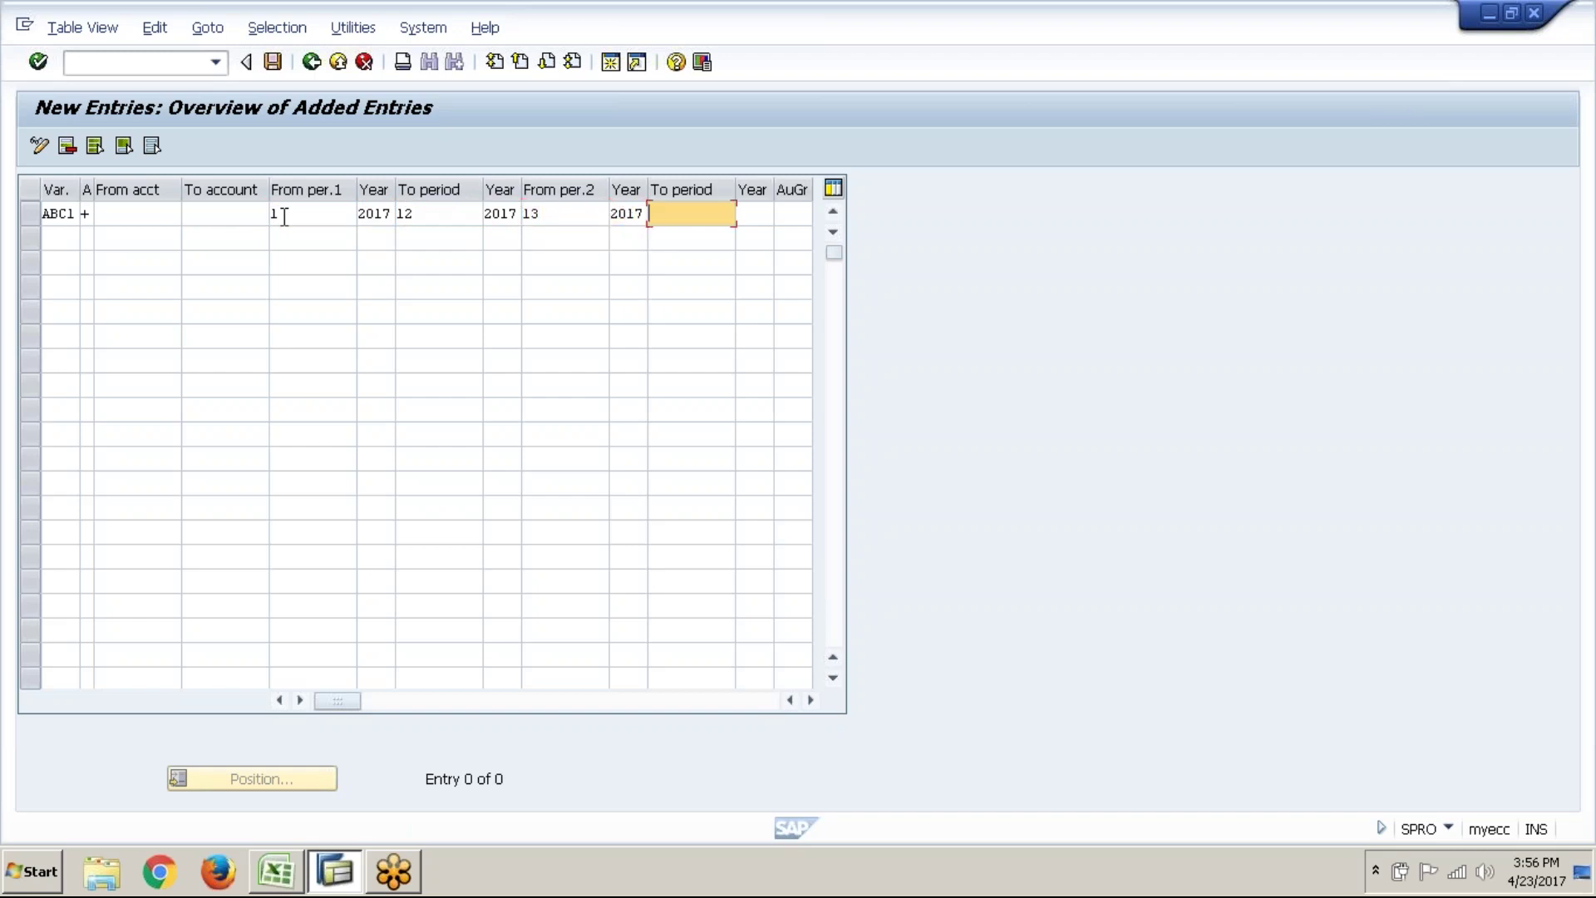
pyautogui.write('16')
pyautogui.press('Tab')
pyautogui.write('2017')
pyautogui.press('Return')
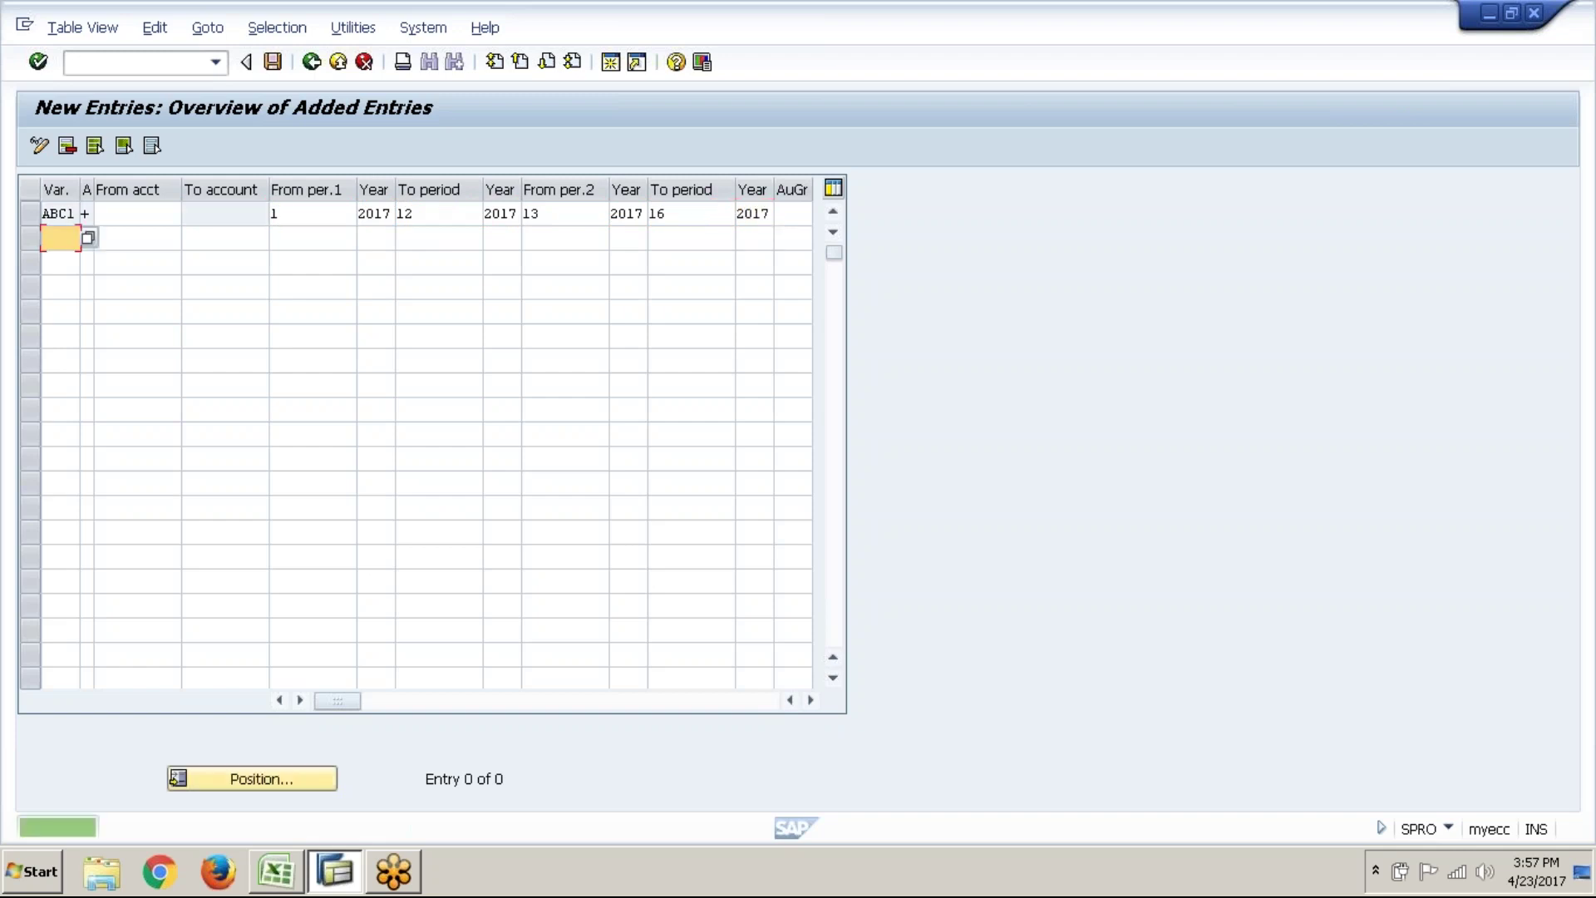
# - Enter variant ABC1 in the second row and choose account type A (Assets) from its possible entries
pyautogui.write('ABC')
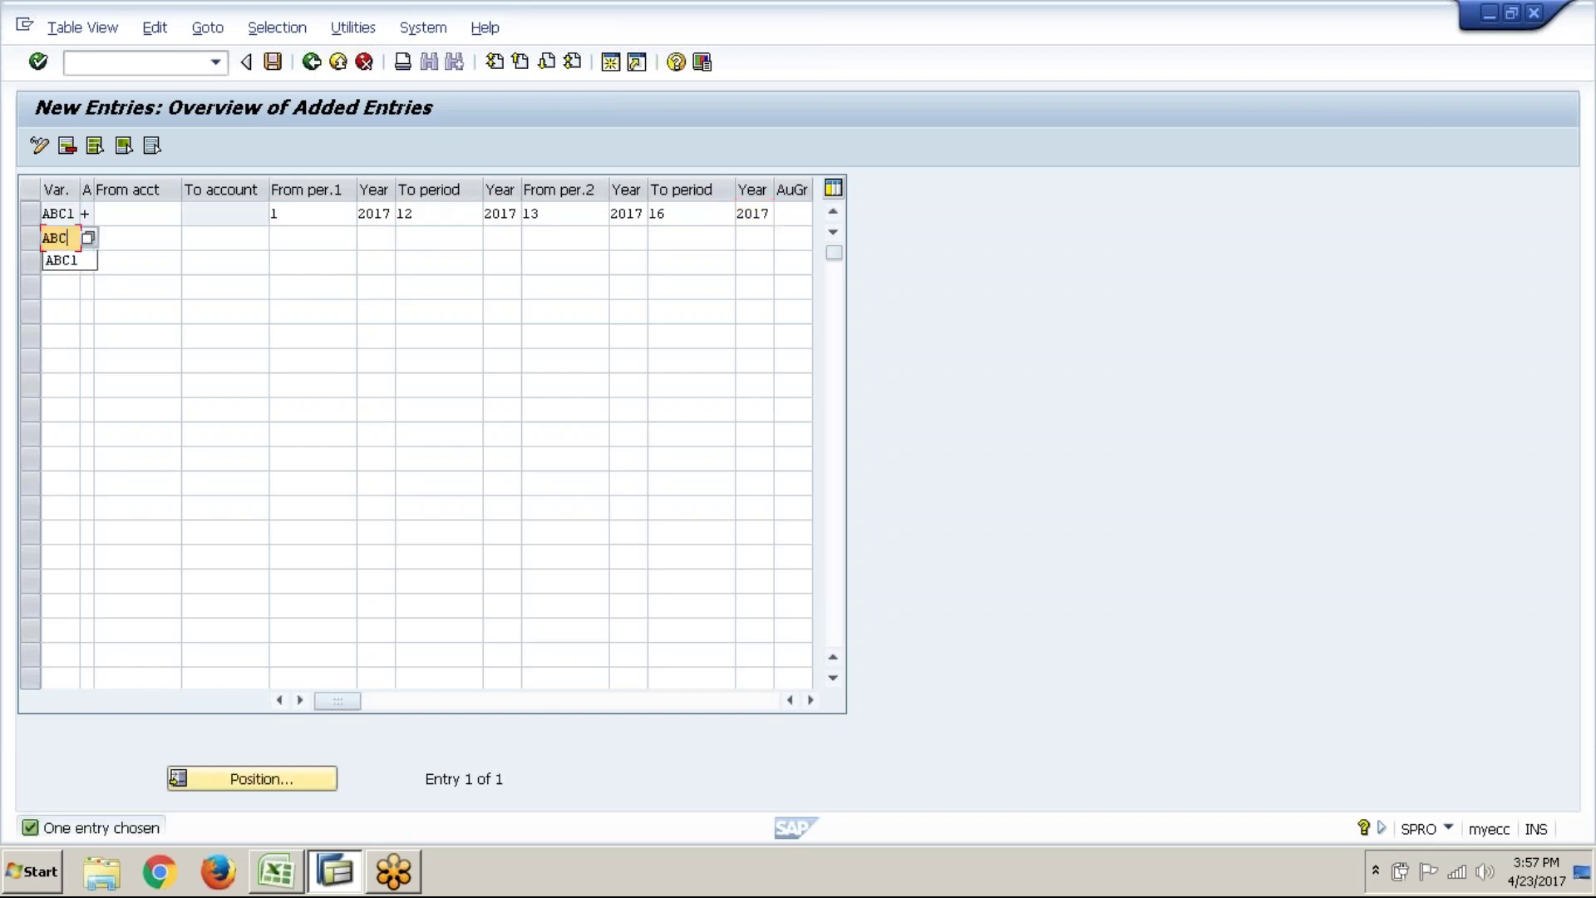
pyautogui.write('1')
pyautogui.press('Tab')
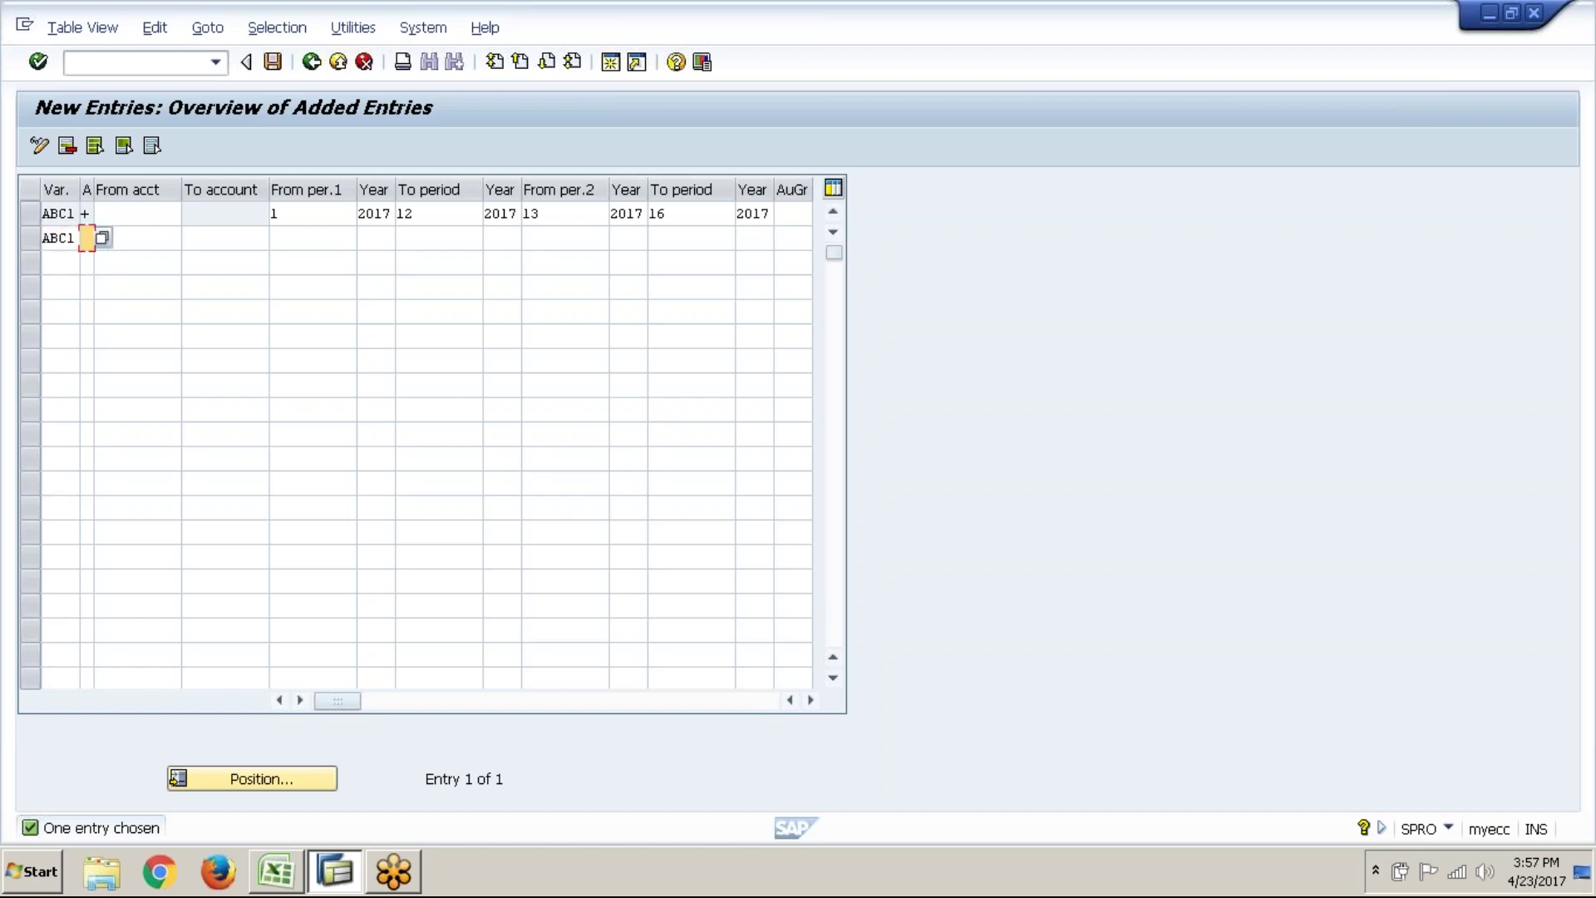
pyautogui.click(107, 240)
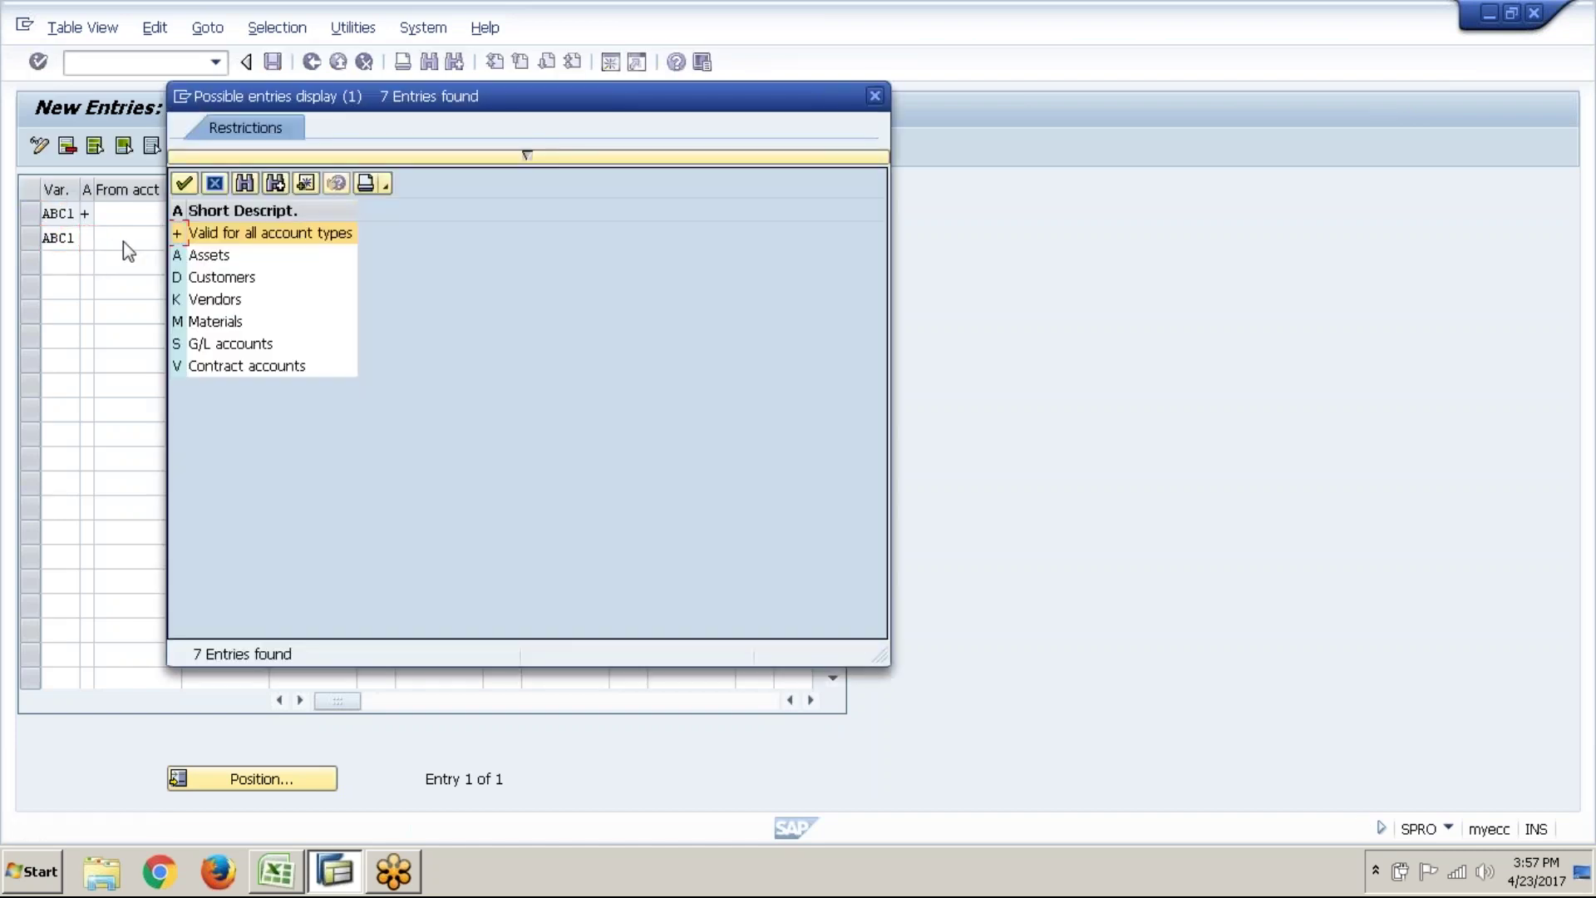
pyautogui.click(178, 258)
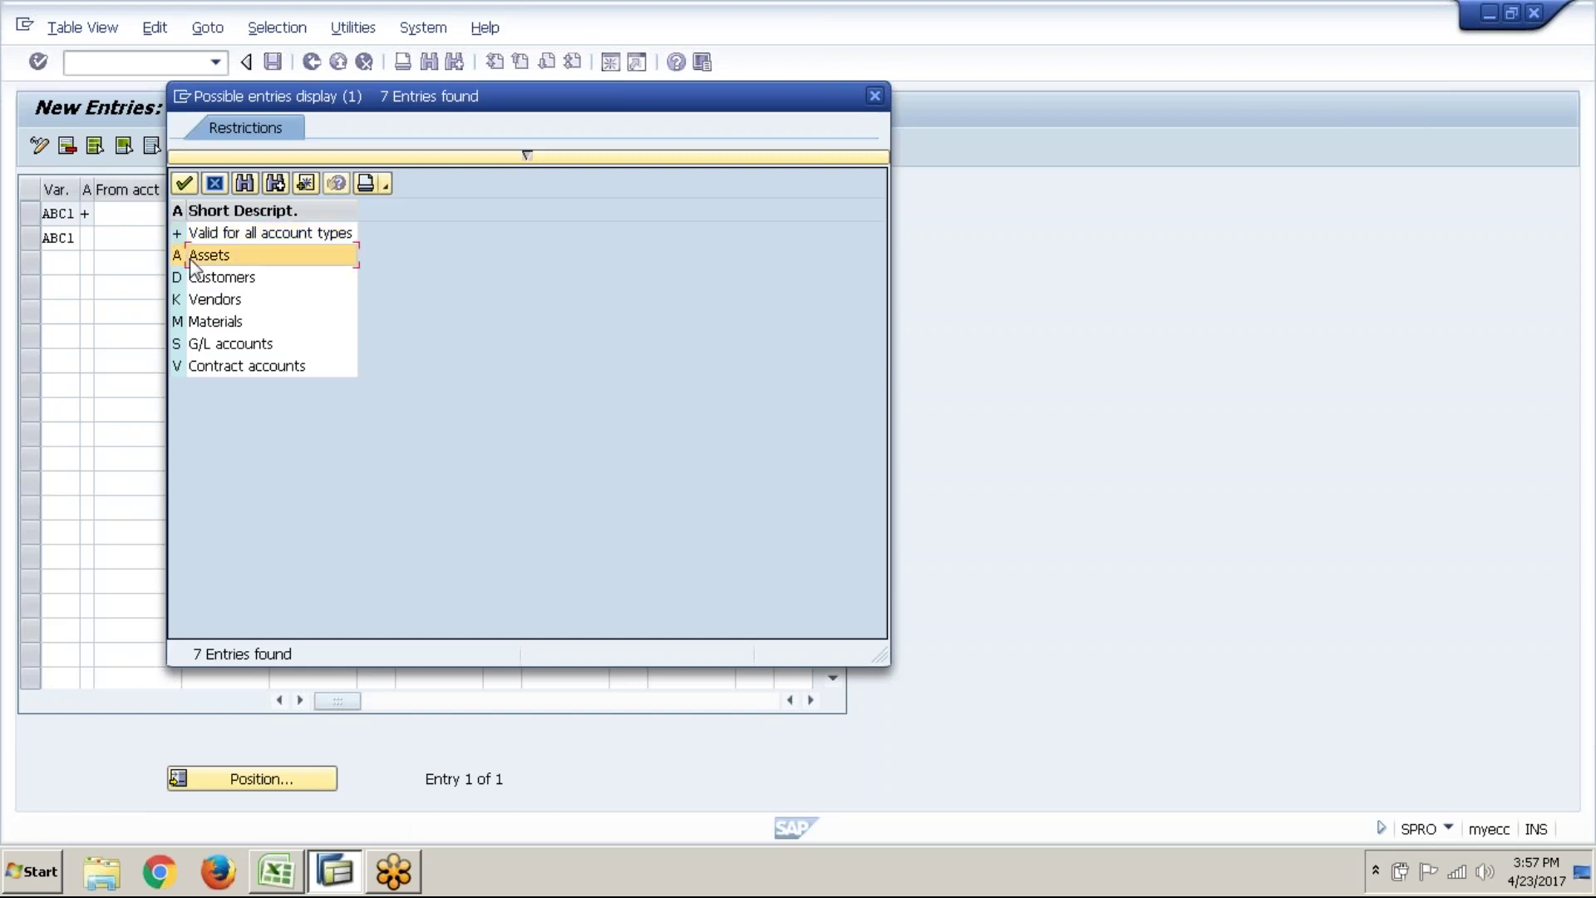
pyautogui.click(185, 185)
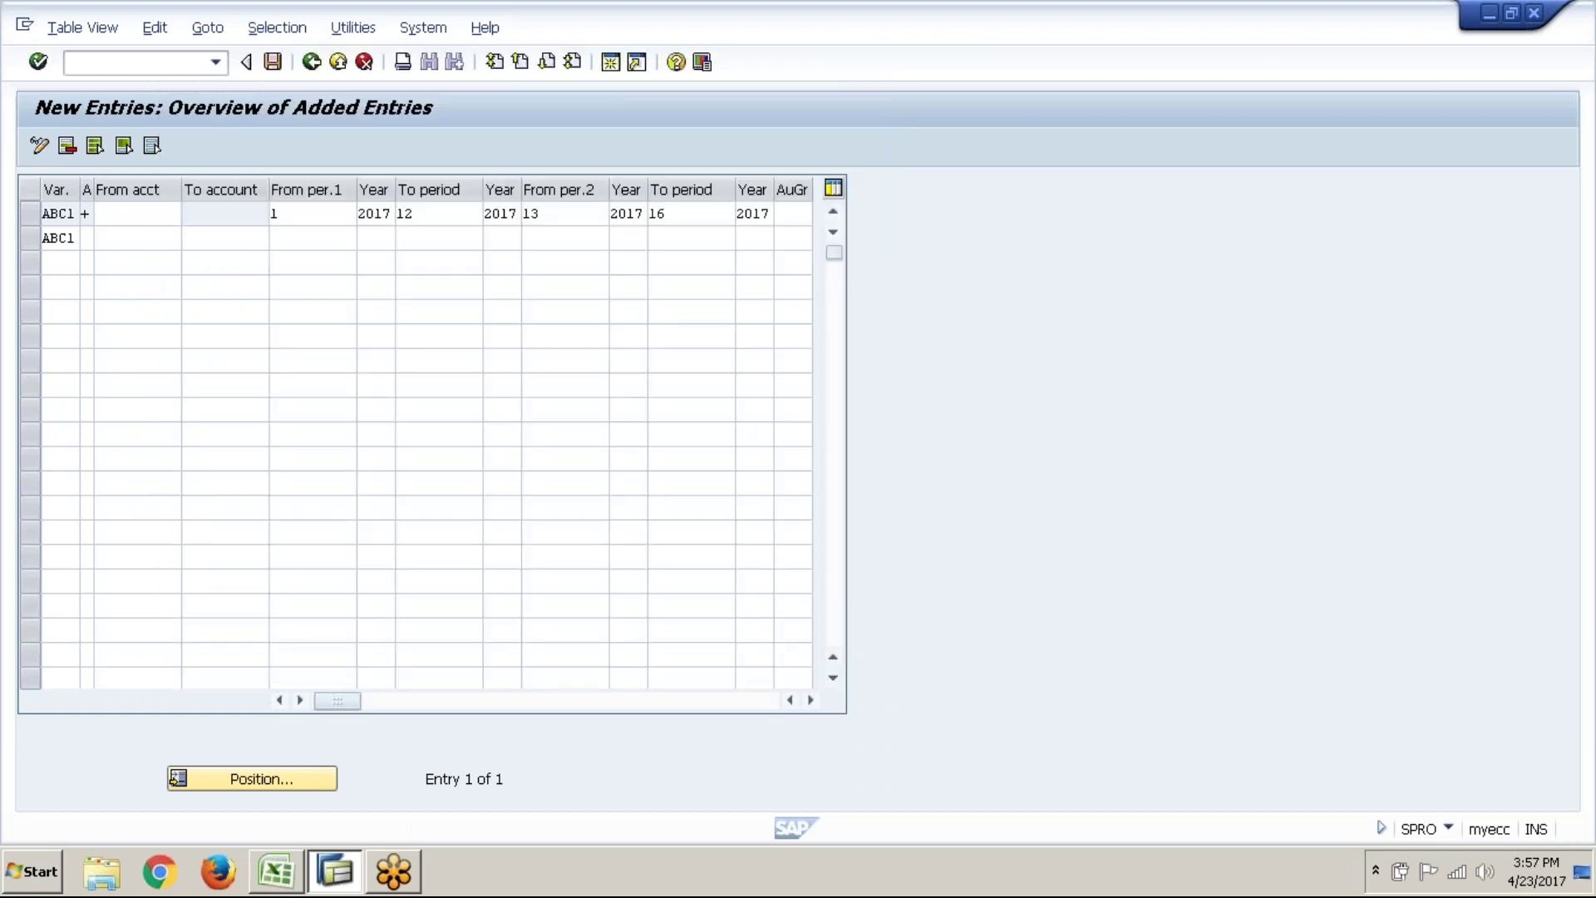
# - Set the account range of the Assets row from 1 to ZZZZ
pyautogui.click(158, 240)
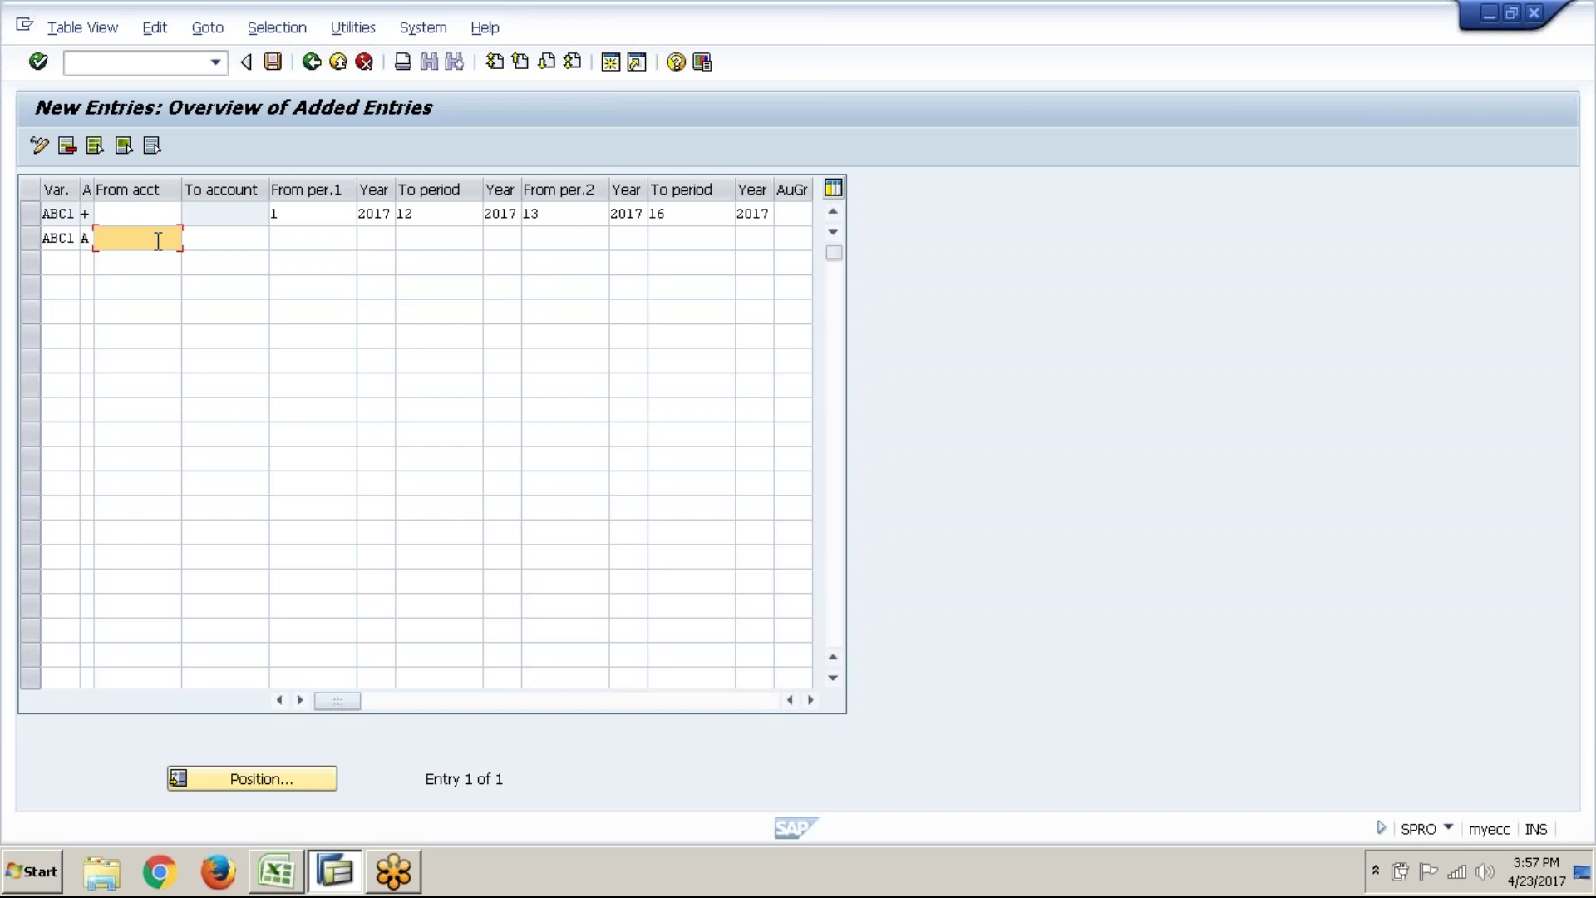
pyautogui.write('1')
pyautogui.press('Tab')
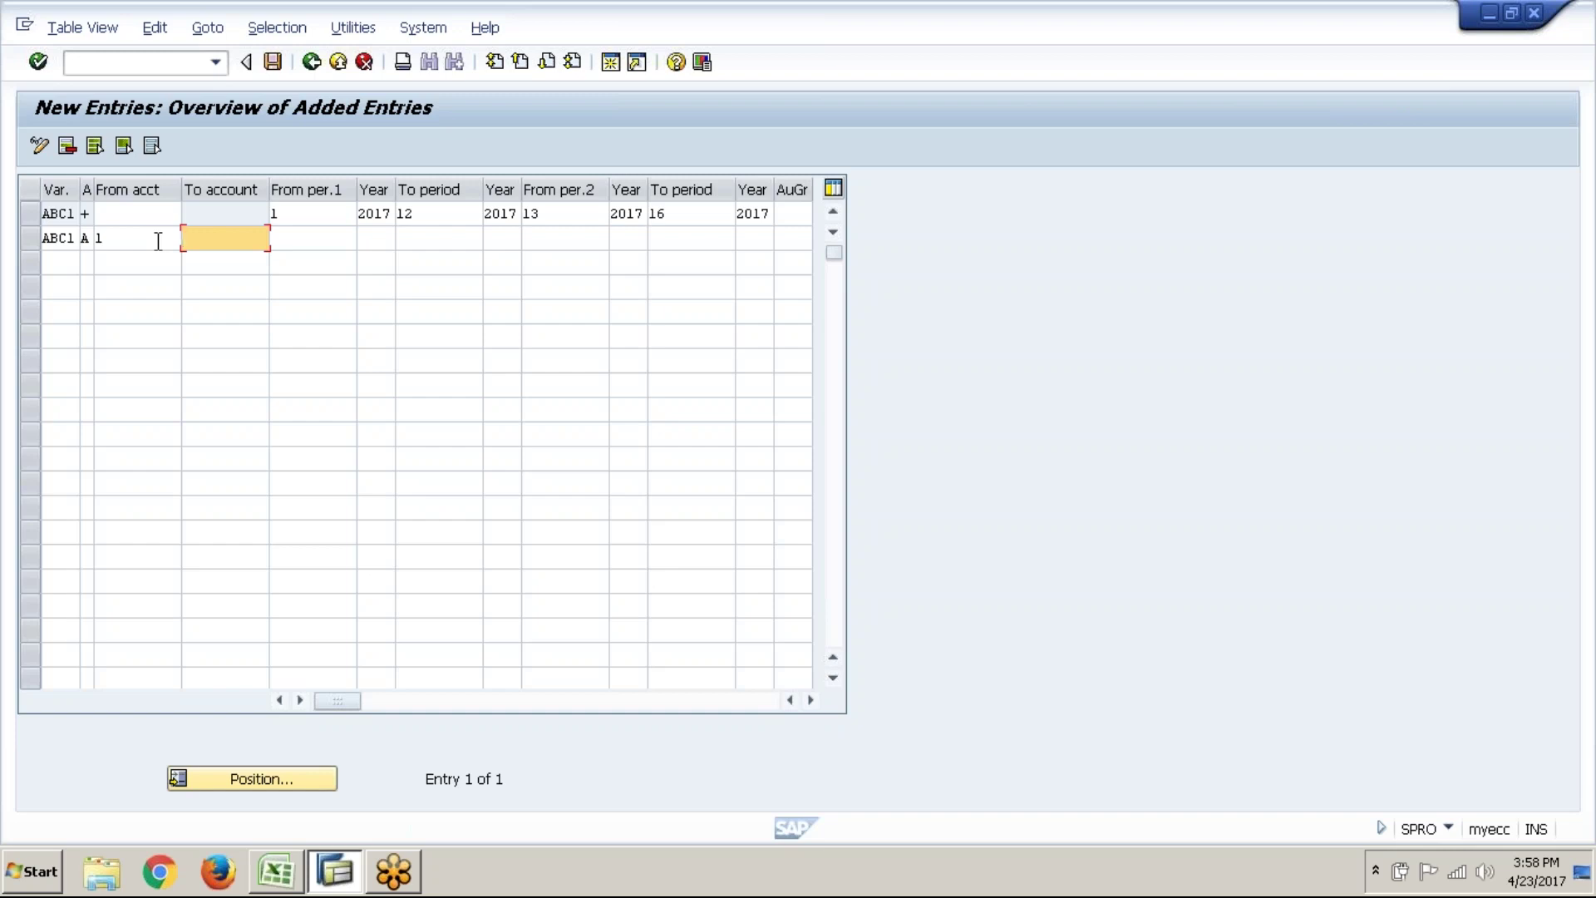
pyautogui.write('ZZZZ')
pyautogui.press('Tab')
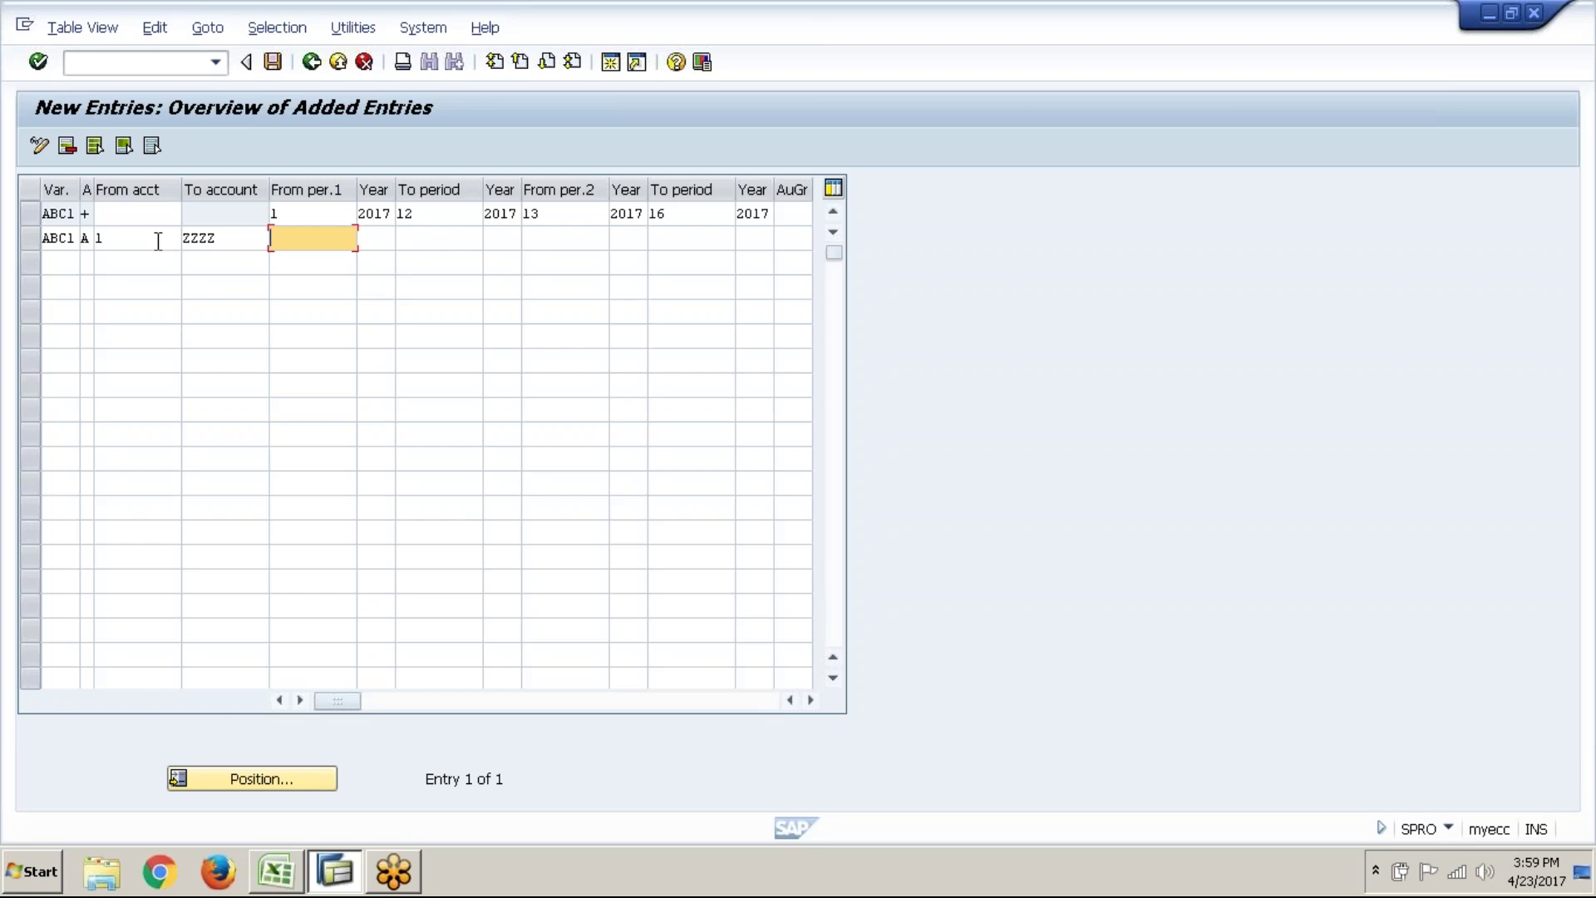
# - Set the first posting interval of the Assets row from period 1 of 2017 to period 12 of 2017
pyautogui.write('1')
pyautogui.press('Tab')
pyautogui.write('2')
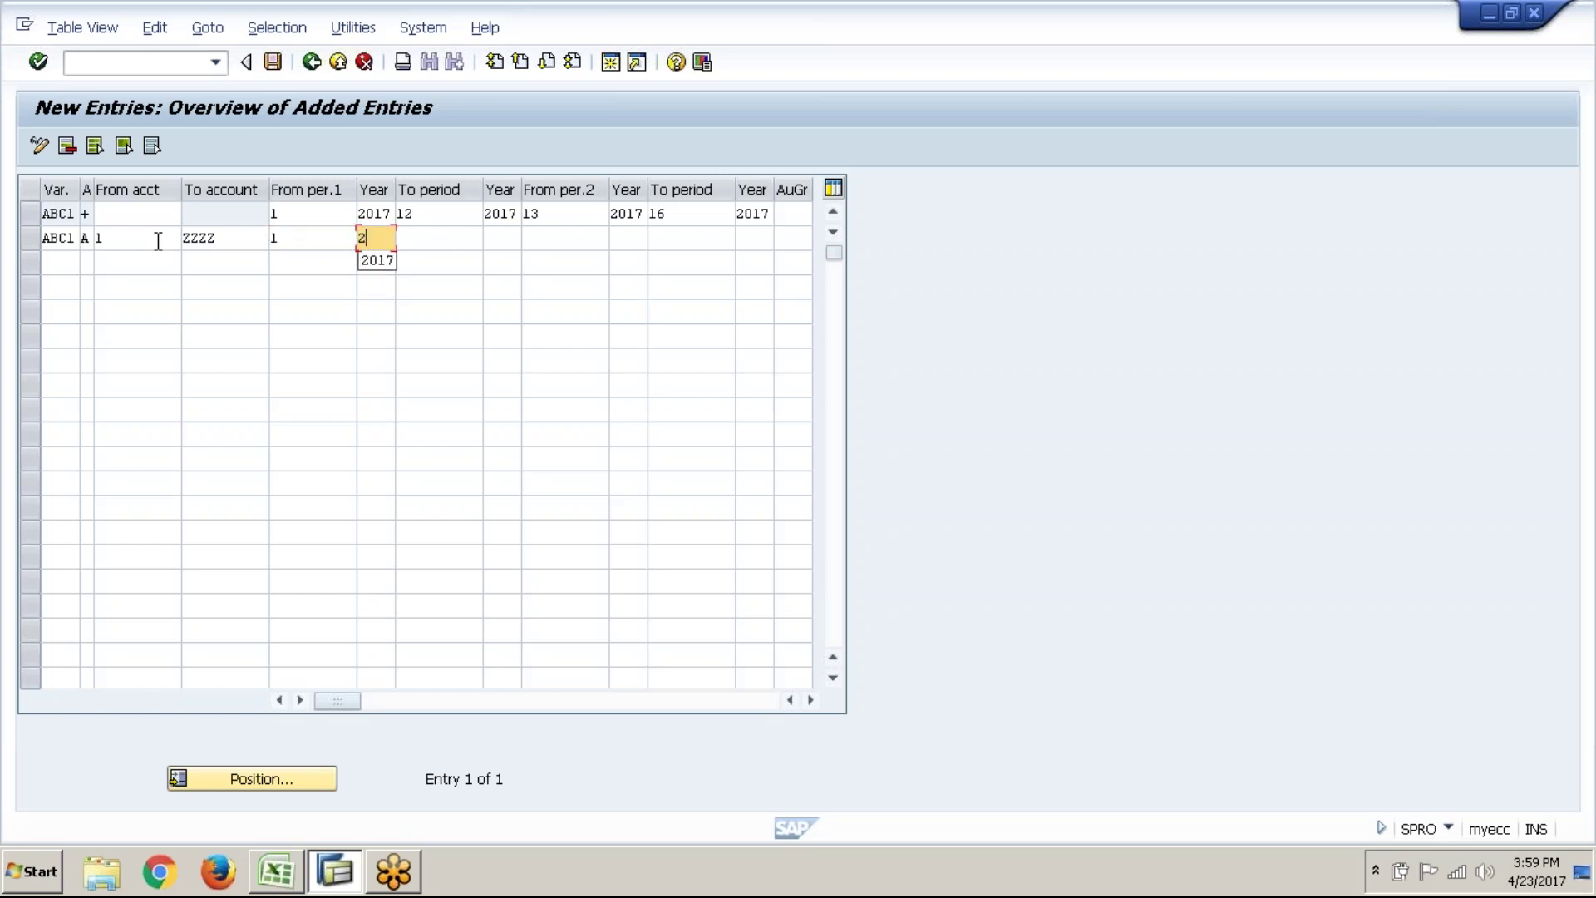
pyautogui.write('017')
pyautogui.press('Tab')
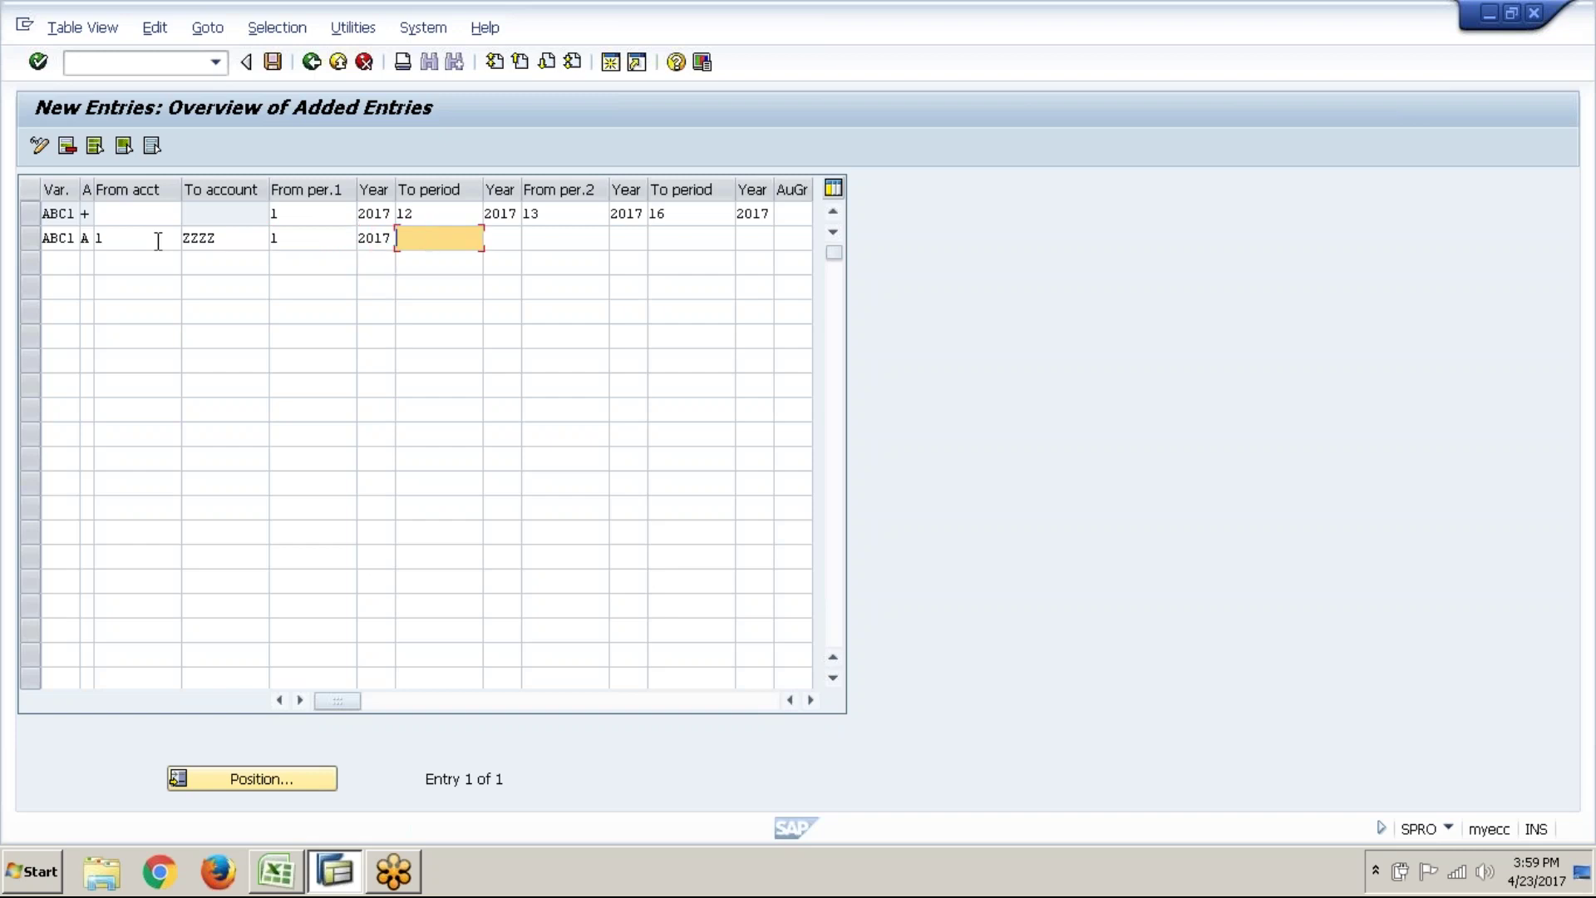
pyautogui.write('12')
pyautogui.press('Tab')
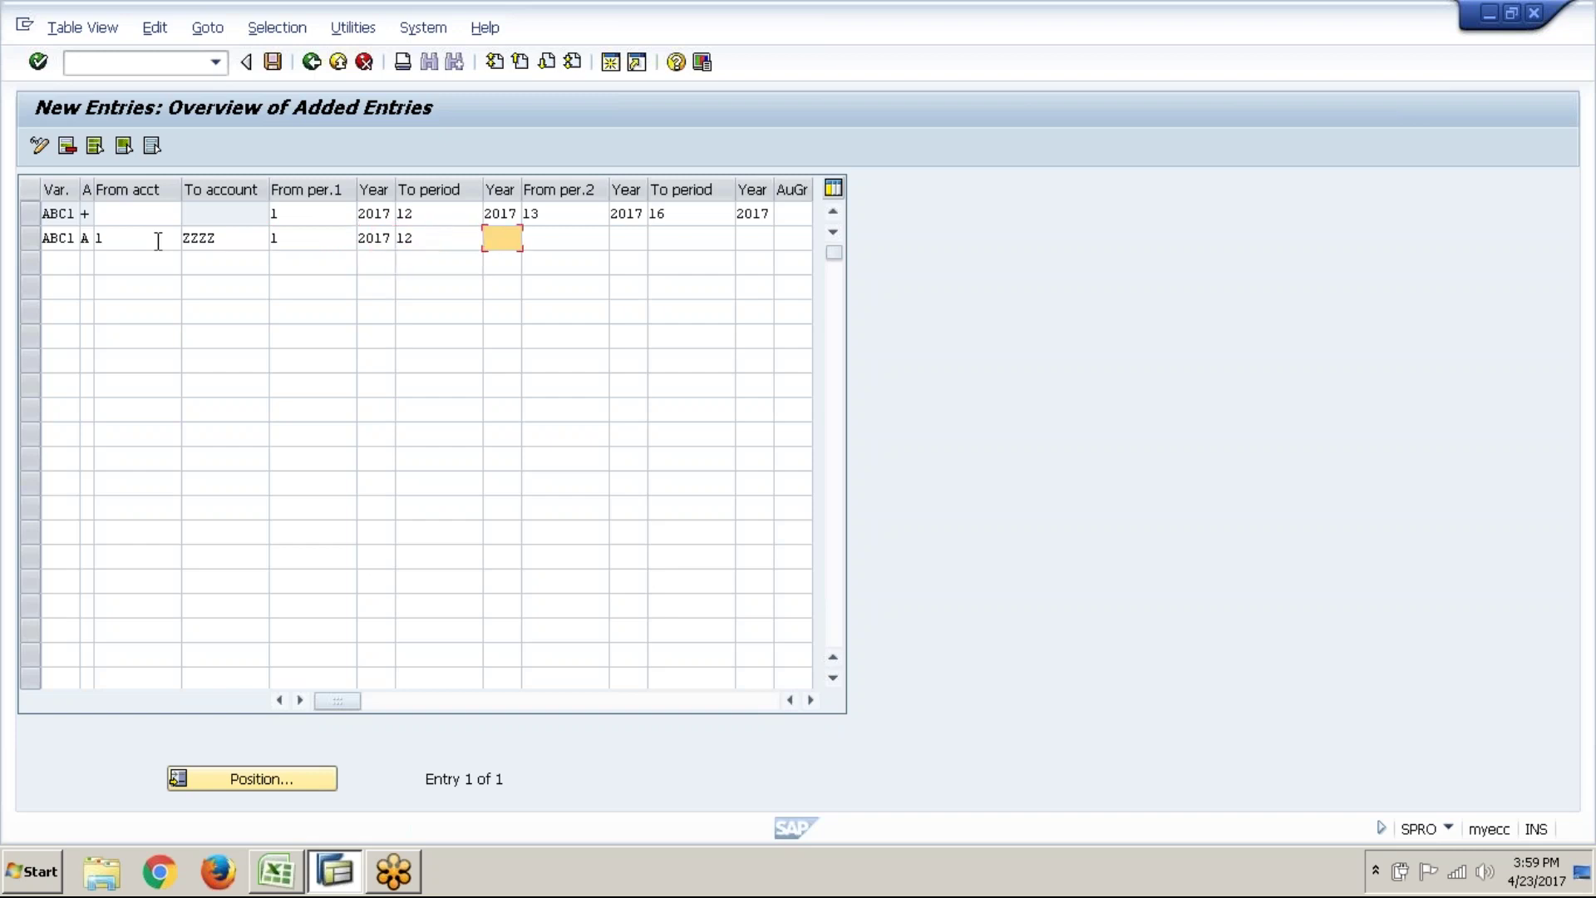
pyautogui.write('2017')
pyautogui.press('Tab')
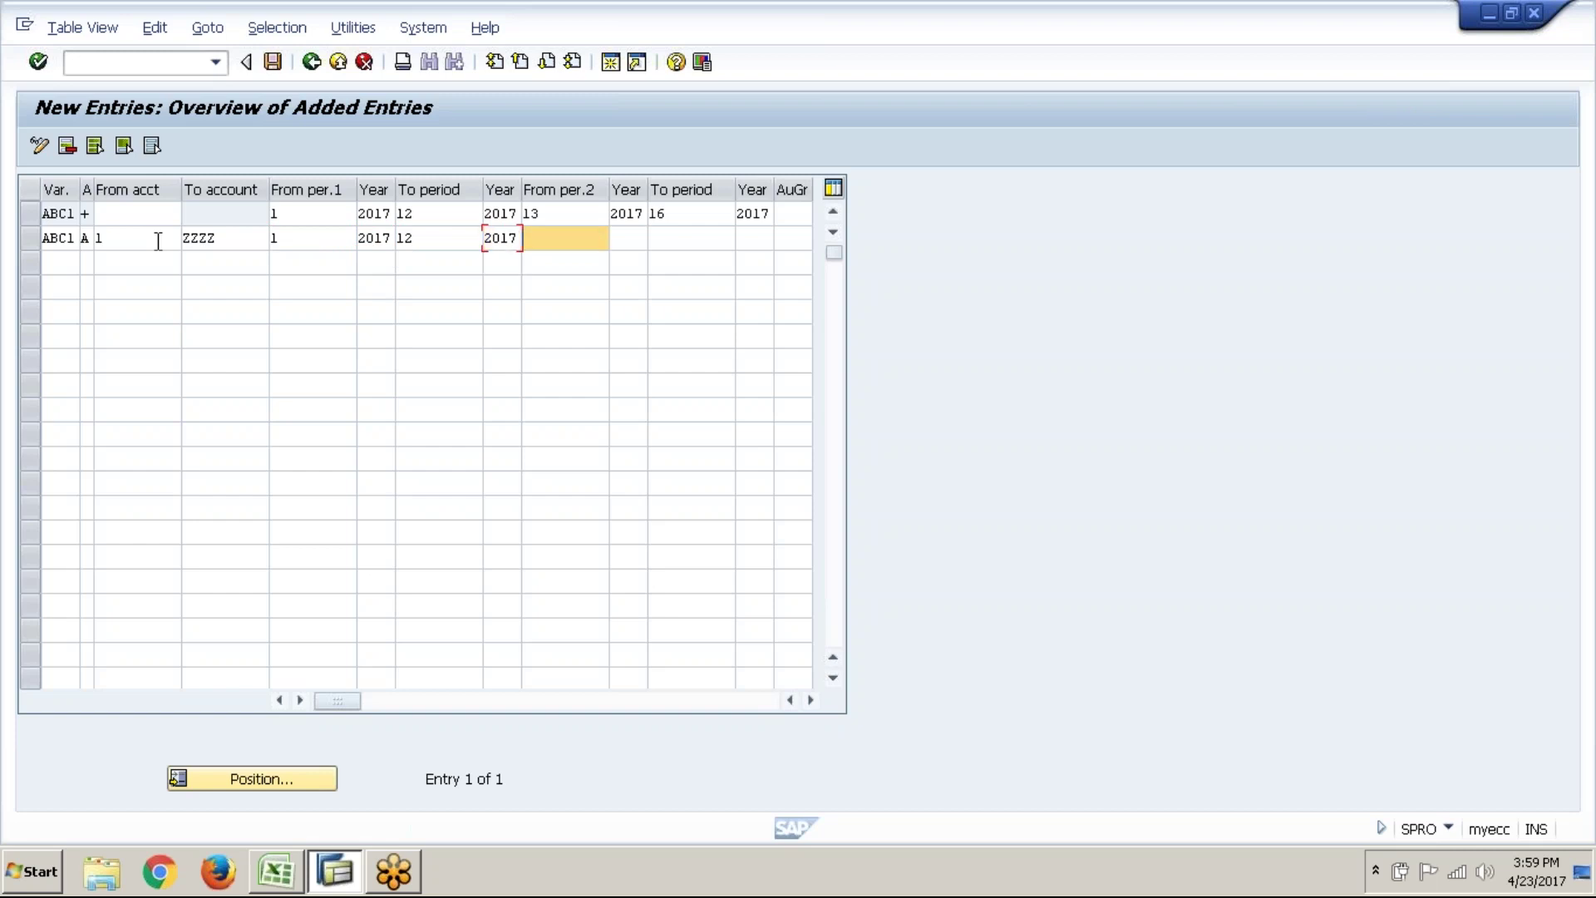
# - Set the second interval of the Assets row from period 13 of 2017 to period 16 of 2017 and confirm the row
pyautogui.write('13')
pyautogui.press('Tab')
pyautogui.write('2017')
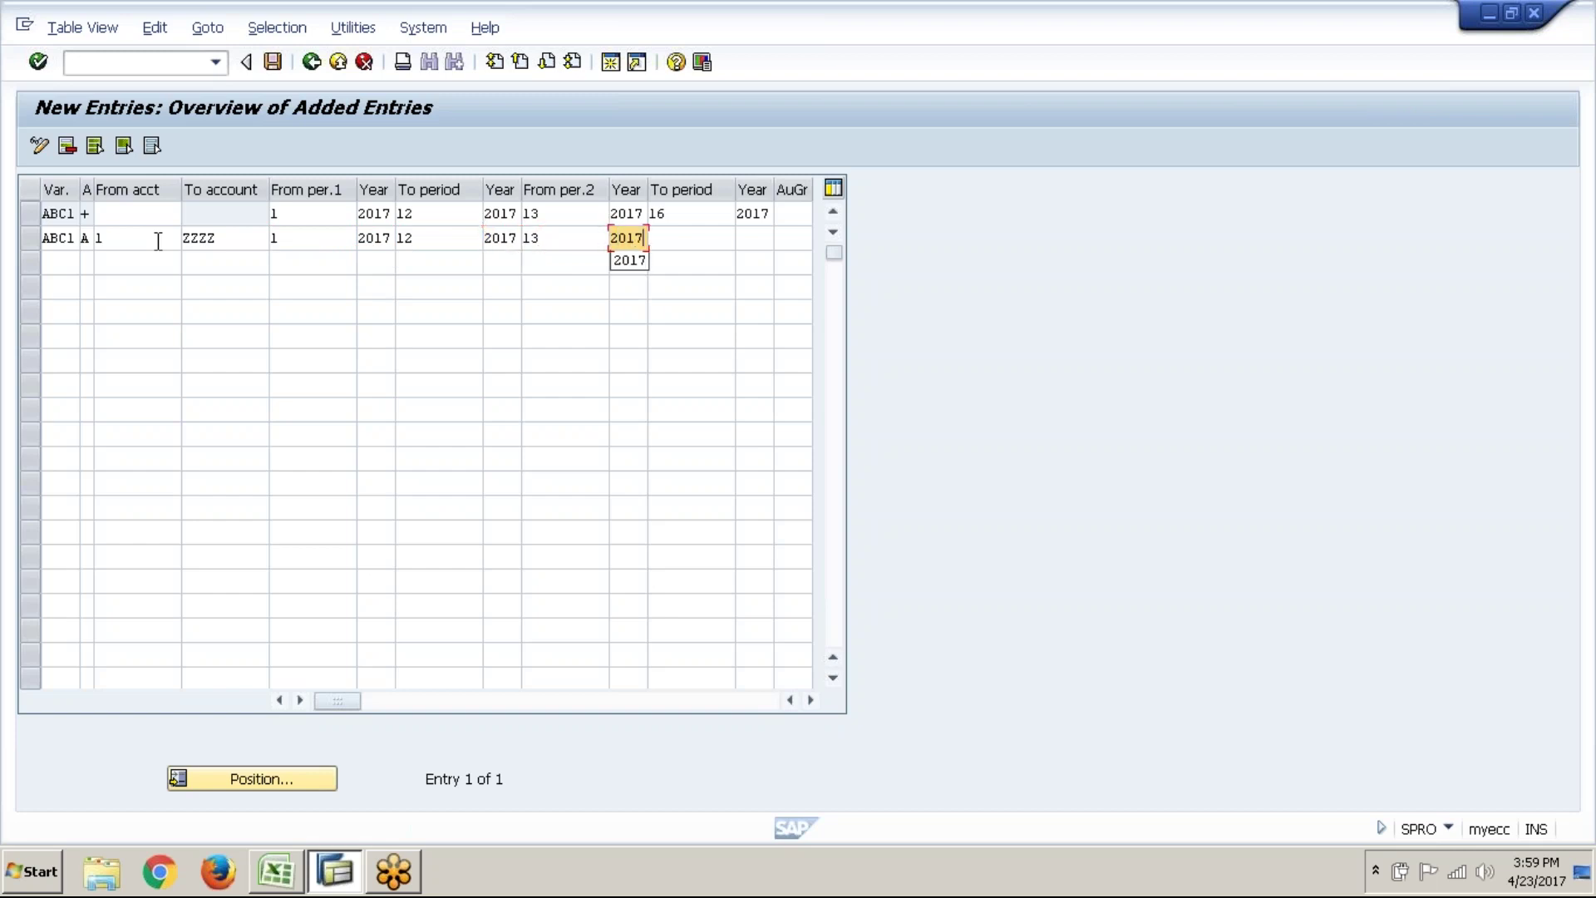
pyautogui.press('Tab')
pyautogui.write('16')
pyautogui.press('Tab')
pyautogui.write('2017')
pyautogui.press('Return')
# - Enter variant ABC1 in the third row and choose account type D (Customers) from its possible entries
pyautogui.write('ABC1')
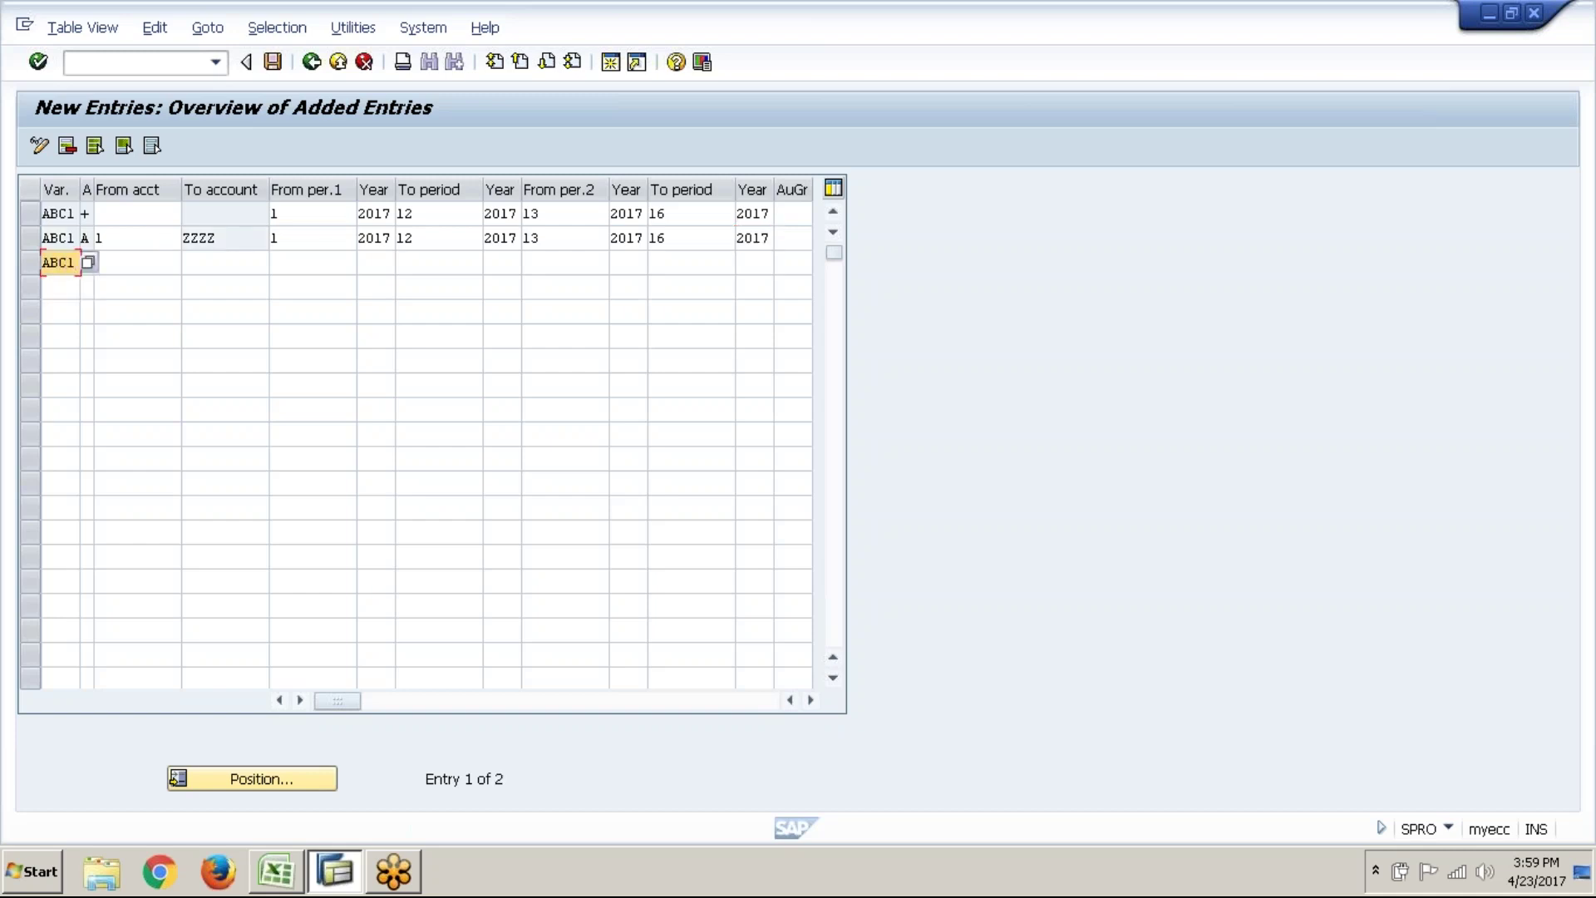
pyautogui.press('Tab')
pyautogui.click(104, 268)
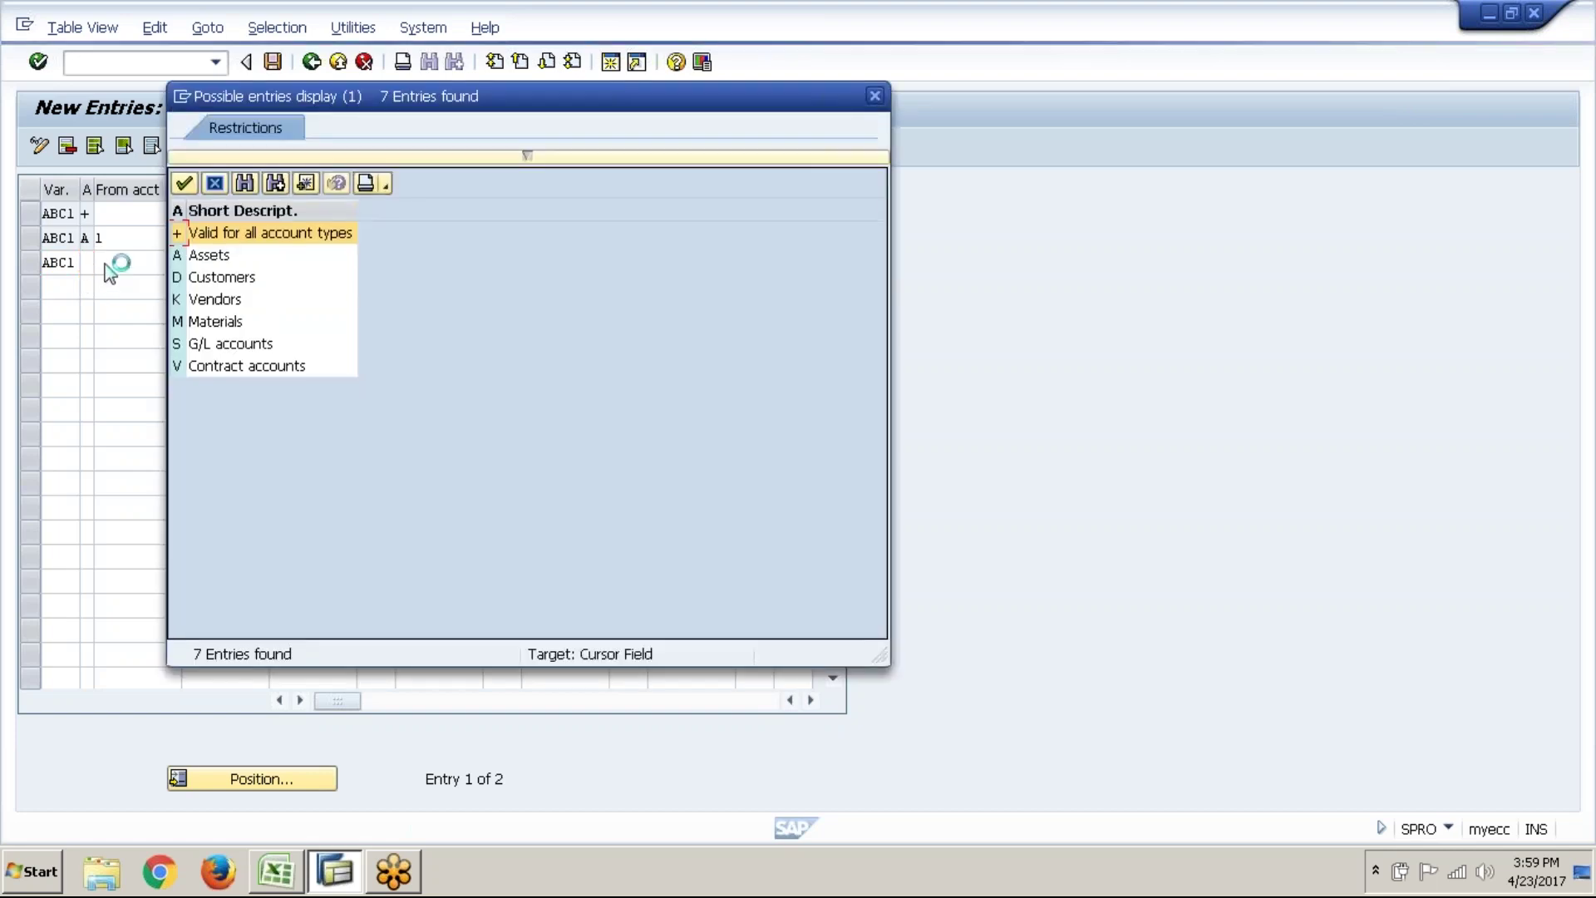
pyautogui.click(207, 283)
pyautogui.press('Return')
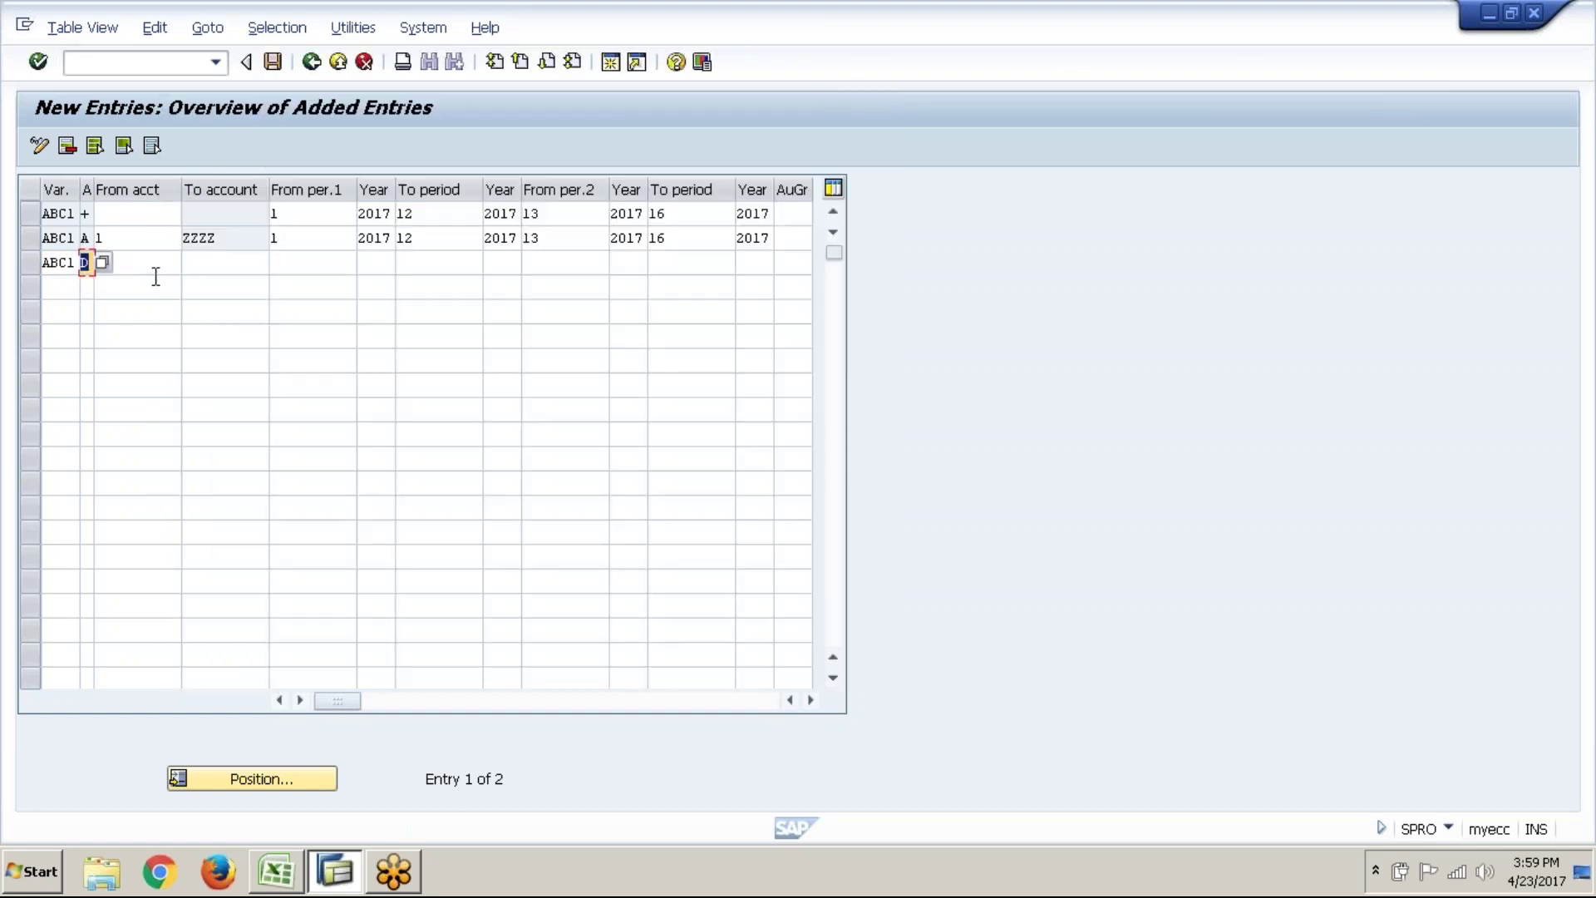
# - Set the account range of the Customers row from 1 to ZZZZ
pyautogui.click(155, 277)
pyautogui.click(155, 267)
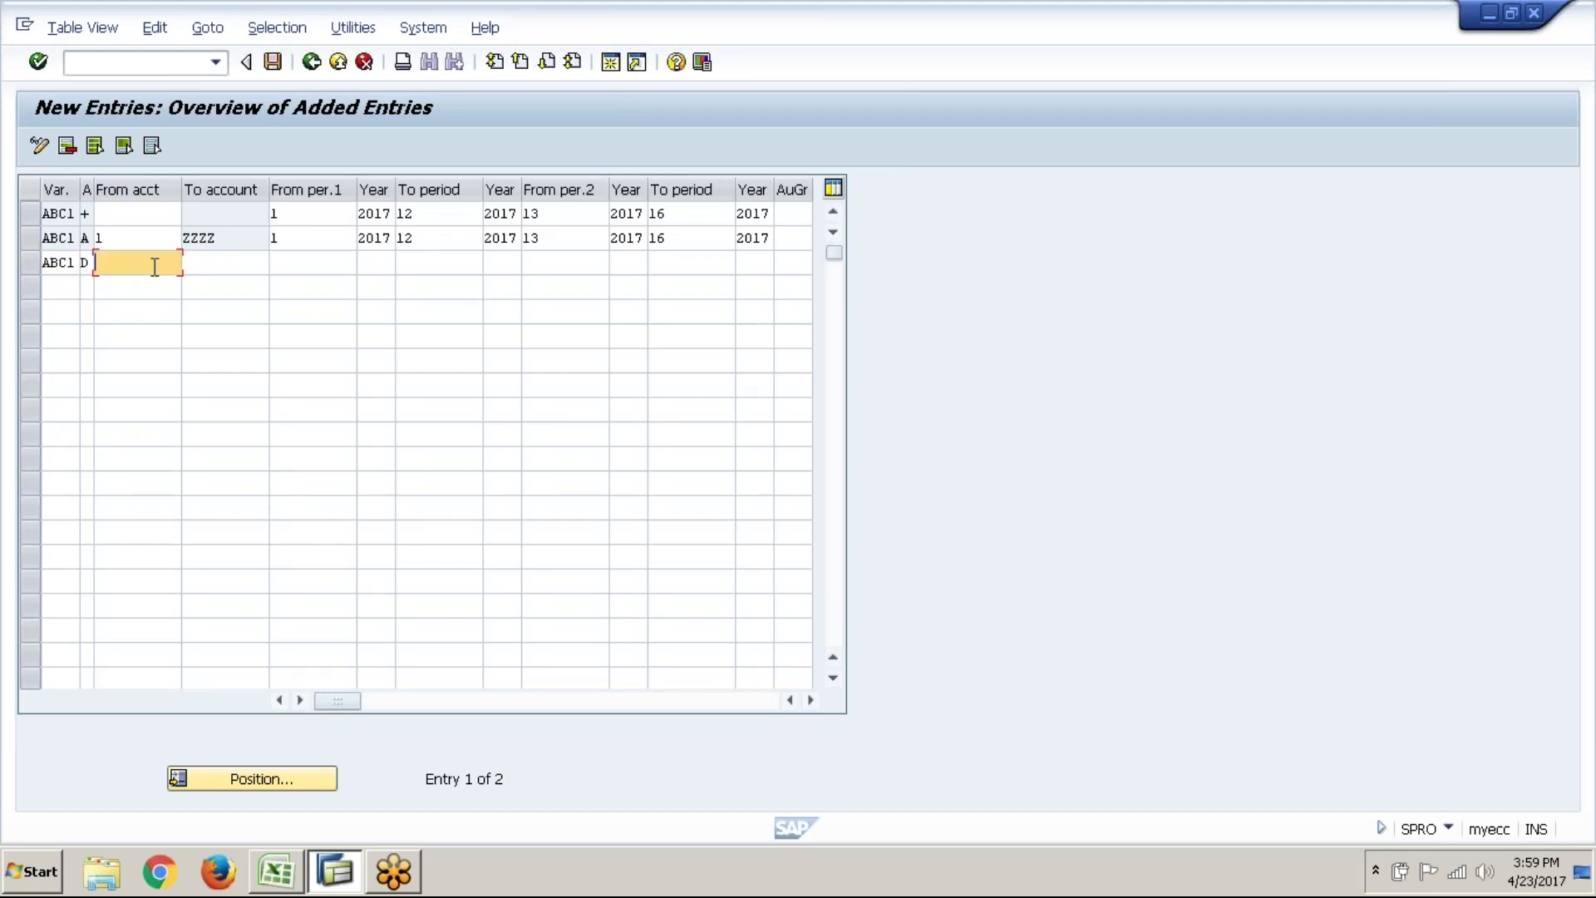
pyautogui.write('1')
pyautogui.press('Tab')
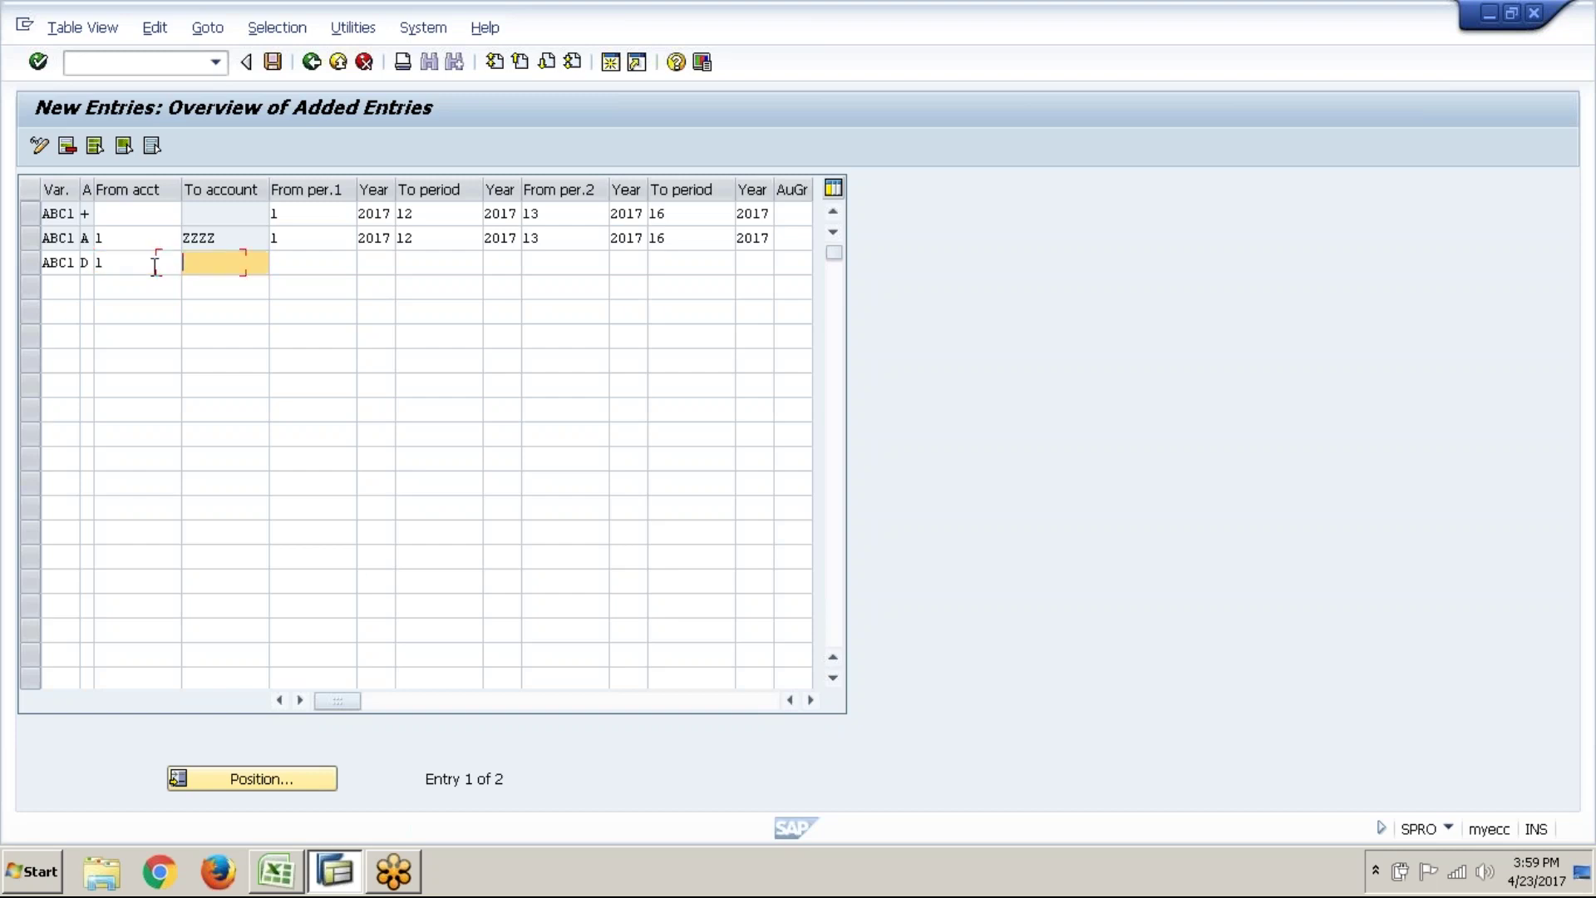
pyautogui.write('ZZZ')
pyautogui.press('Tab')
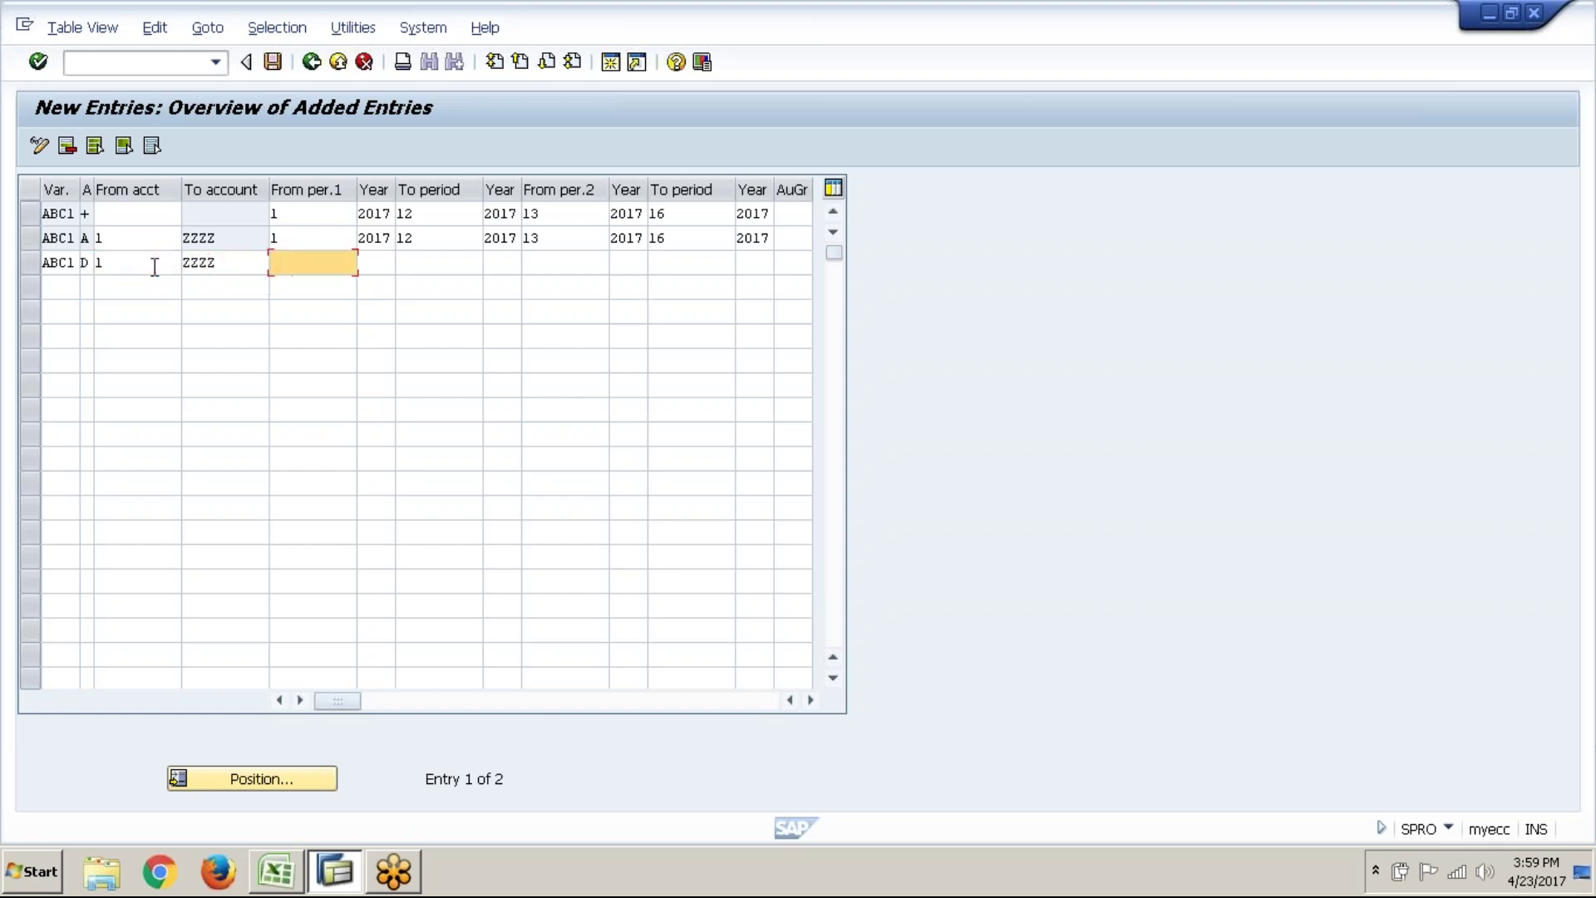
# - Set the first posting interval of the Customers row from period 1 of 2017 to period 12 of 2017
pyautogui.press('Tab')
pyautogui.hotkey('shift', 'Tab')
pyautogui.write('1')
pyautogui.press('Tab')
pyautogui.write('2')
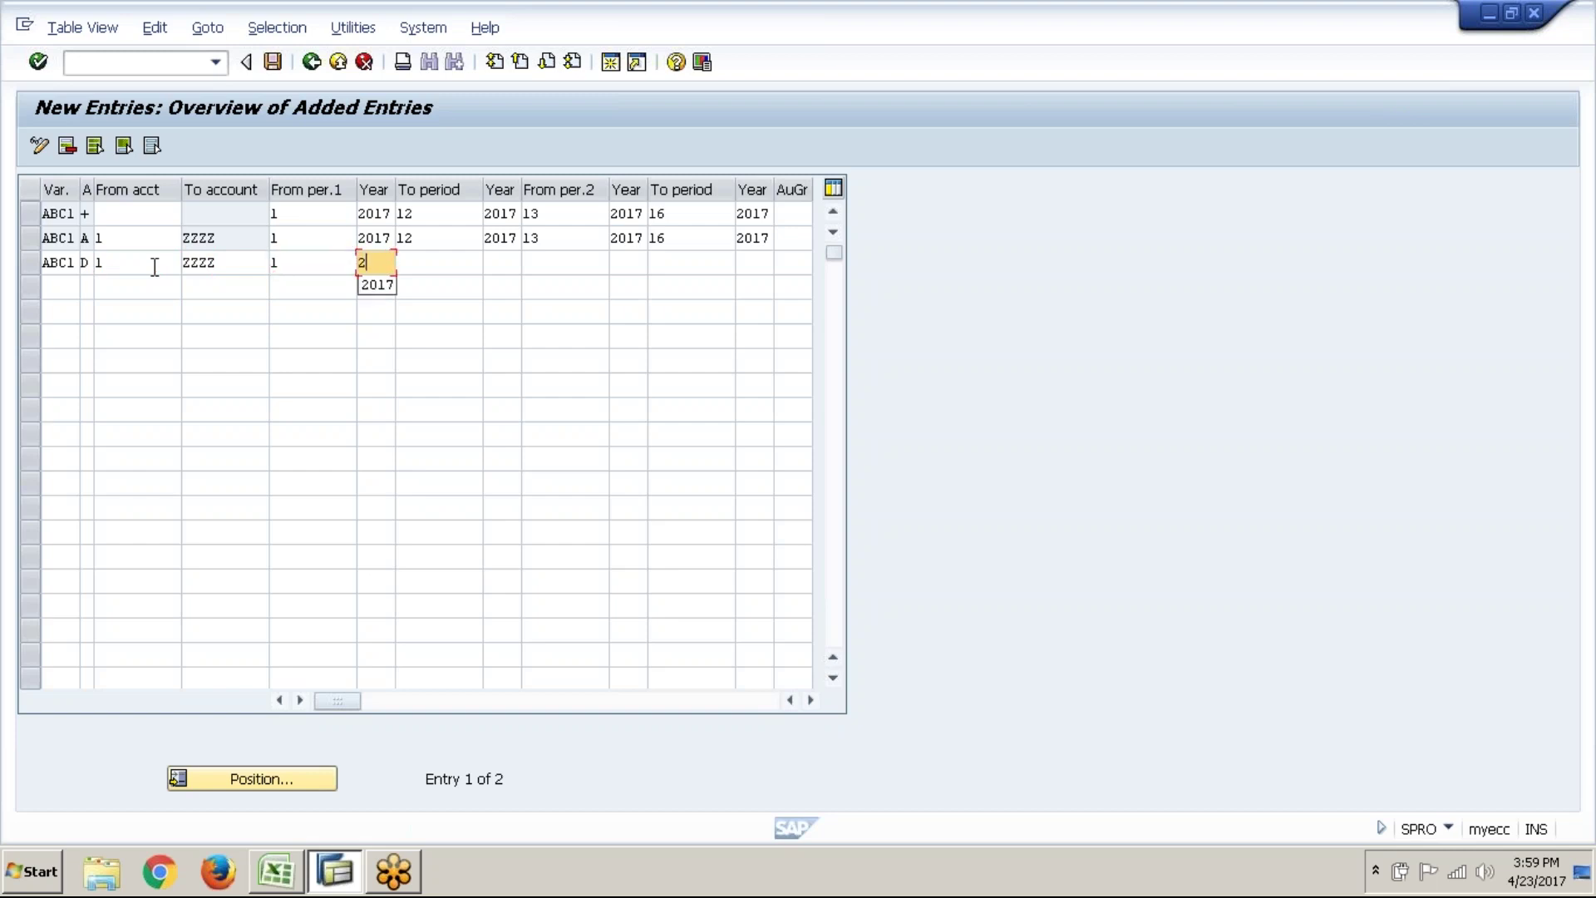
pyautogui.write('017')
pyautogui.press('Tab')
pyautogui.write('12')
pyautogui.press('Tab')
pyautogui.write('2017')
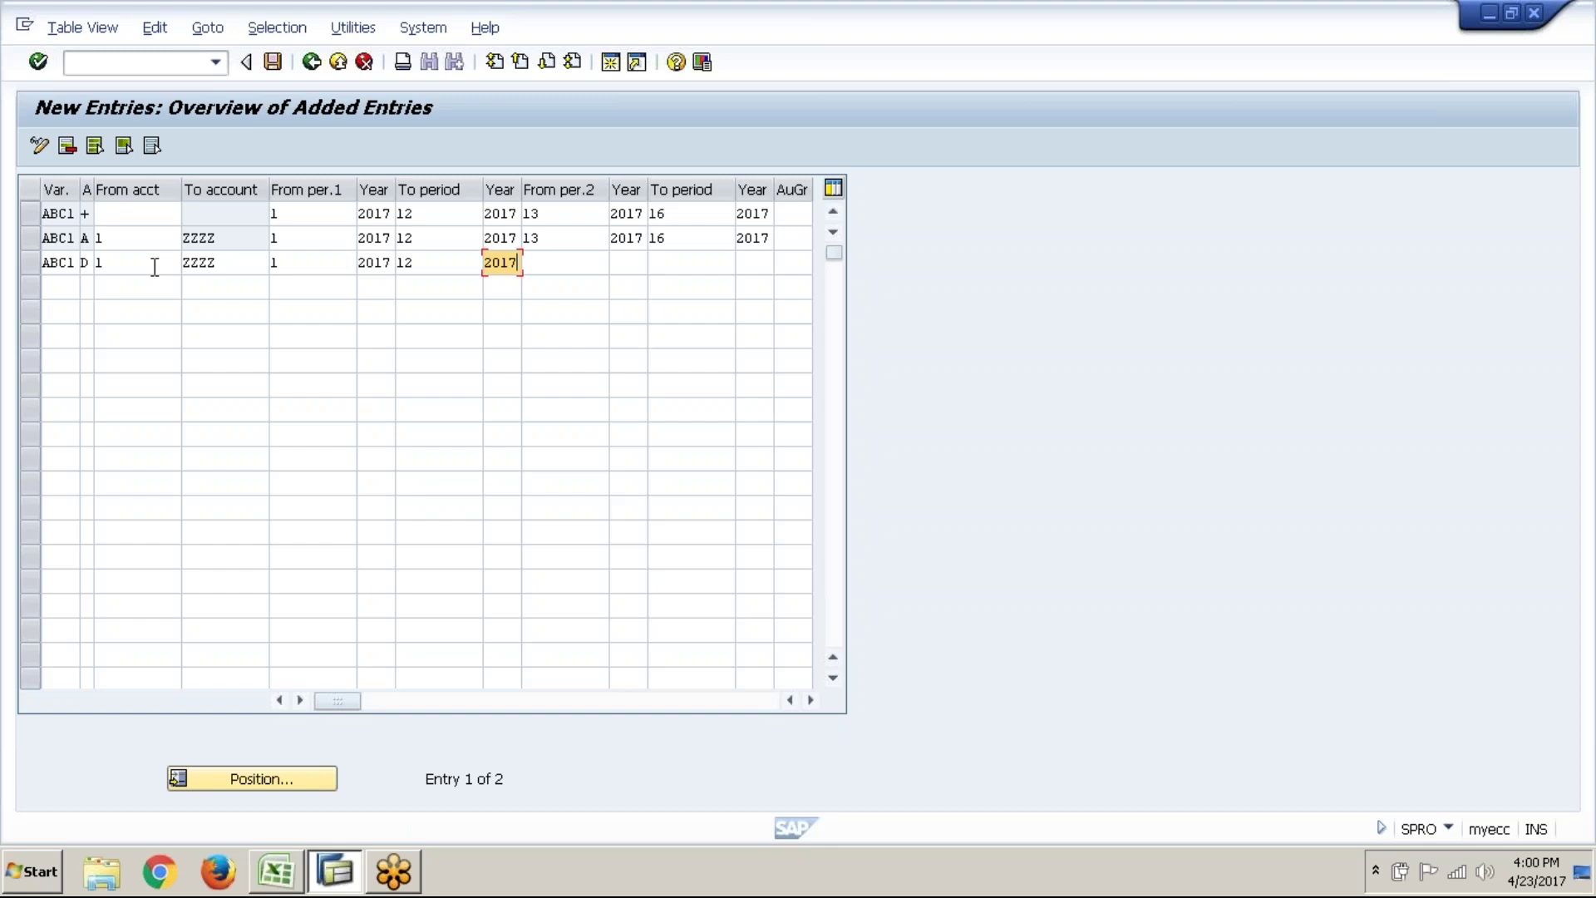
# - Set the second interval of the Customers row from period 13 of 2017 to period 16 of 2017 and confirm the row
pyautogui.click(283, 262)
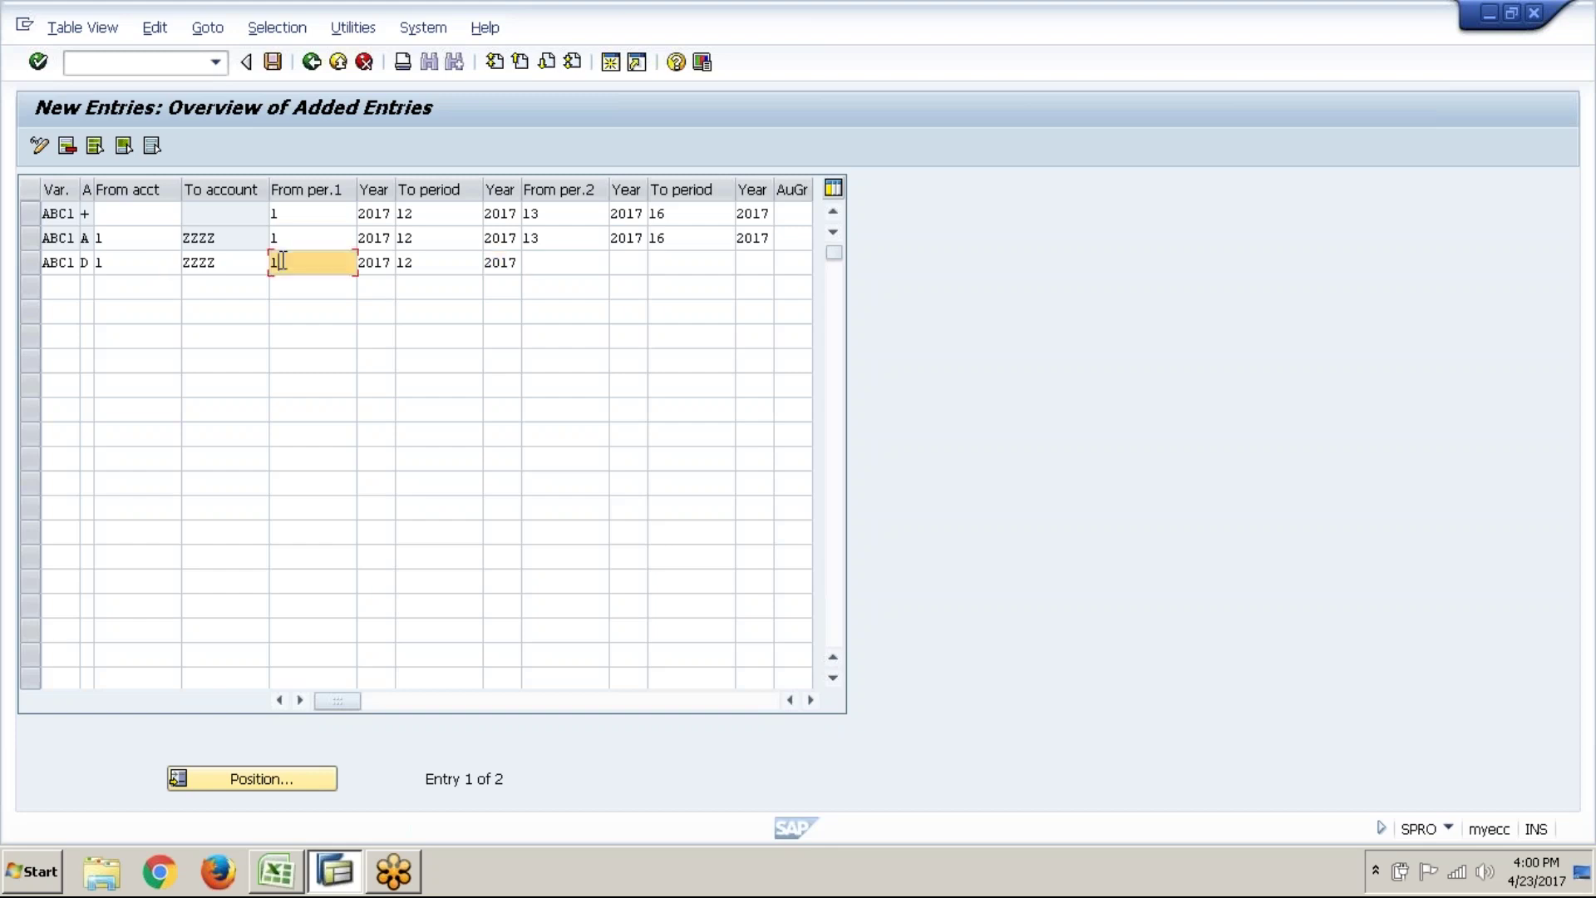
pyautogui.click(415, 262)
pyautogui.click(537, 261)
pyautogui.write('13')
pyautogui.press('Tab')
pyautogui.write('2017')
pyautogui.press('Tab')
pyautogui.write('16')
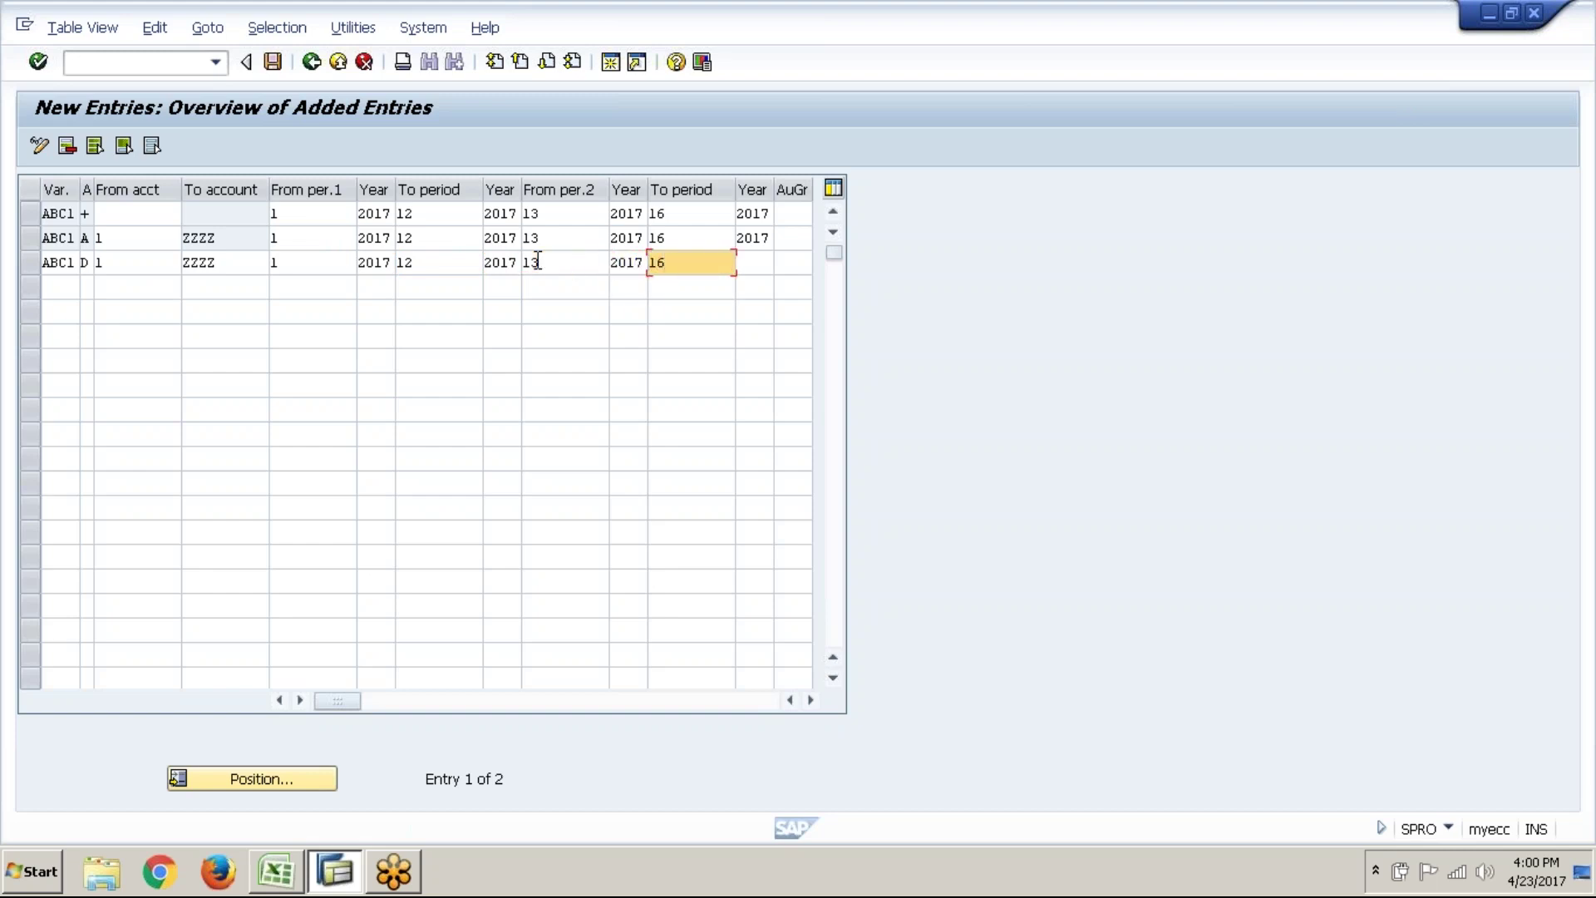
pyautogui.press('Tab')
pyautogui.write('2017')
pyautogui.press('Return')
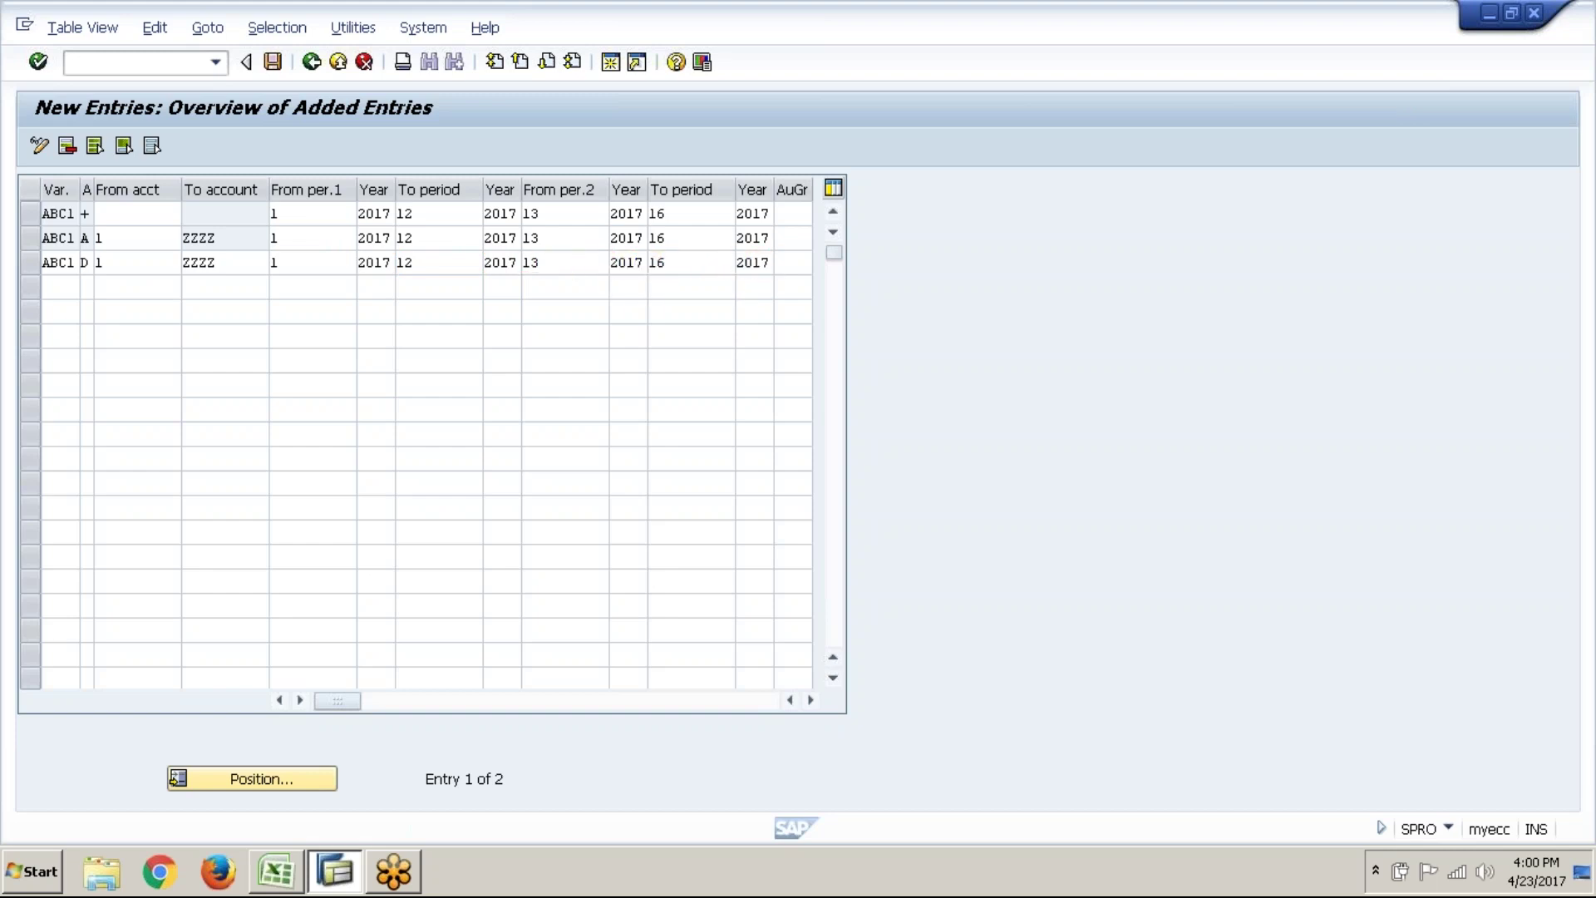
# - Enter variant ABC1 in the fourth row and choose account type K (Vendors) from its possible entries
pyautogui.write('AC')
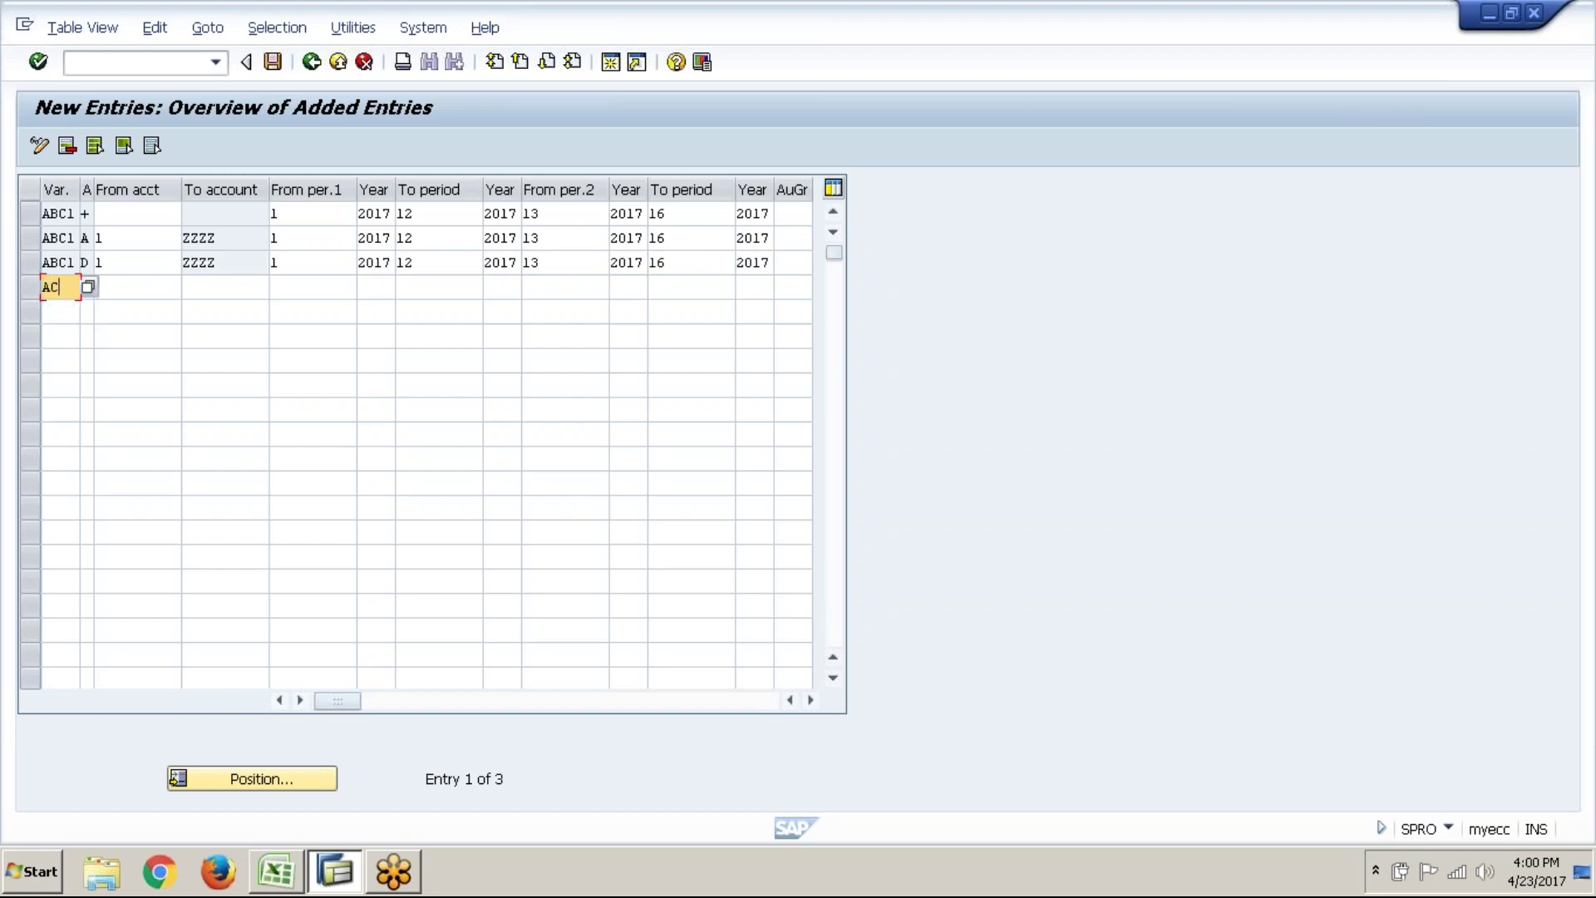
pyautogui.press('BackSpace')
pyautogui.write('BC1')
pyautogui.press('Tab')
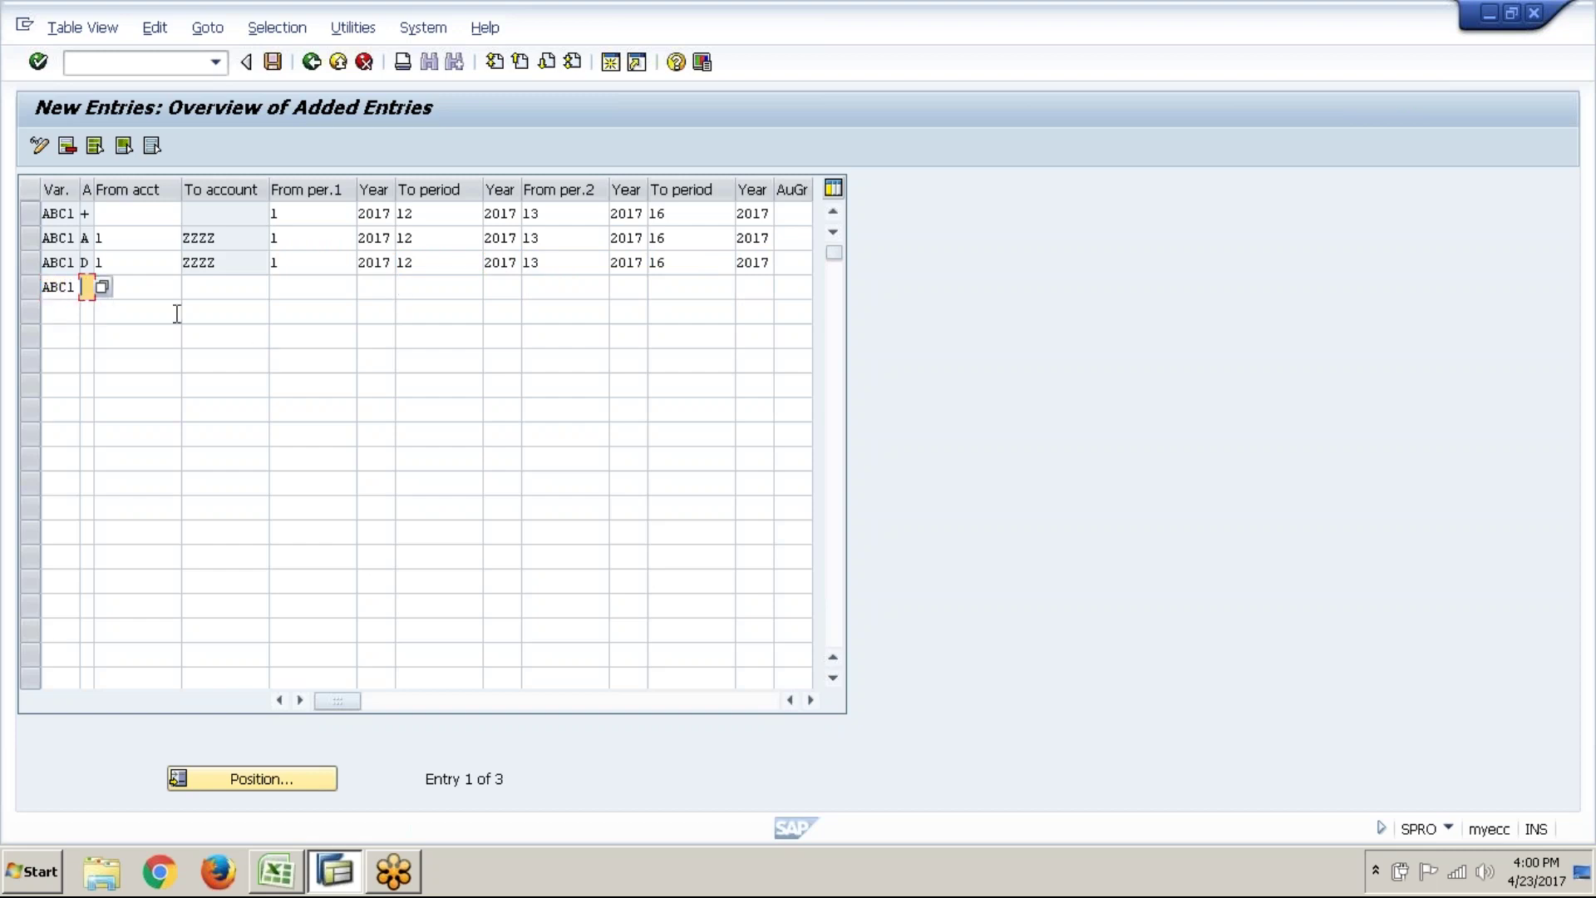
pyautogui.click(101, 287)
pyautogui.click(181, 305)
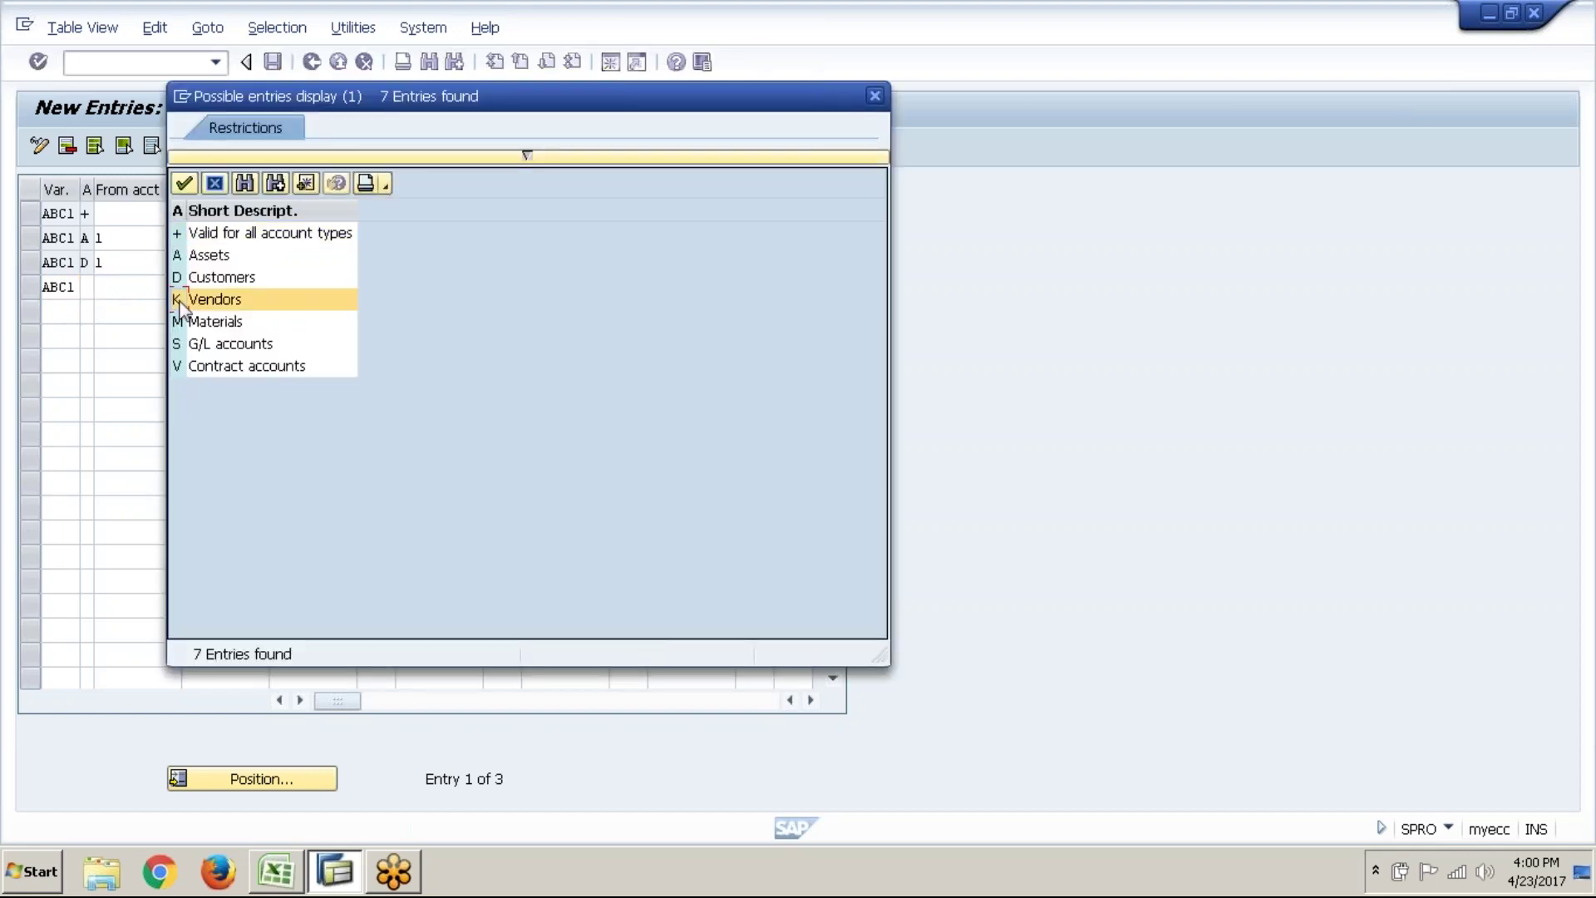
pyautogui.click(184, 183)
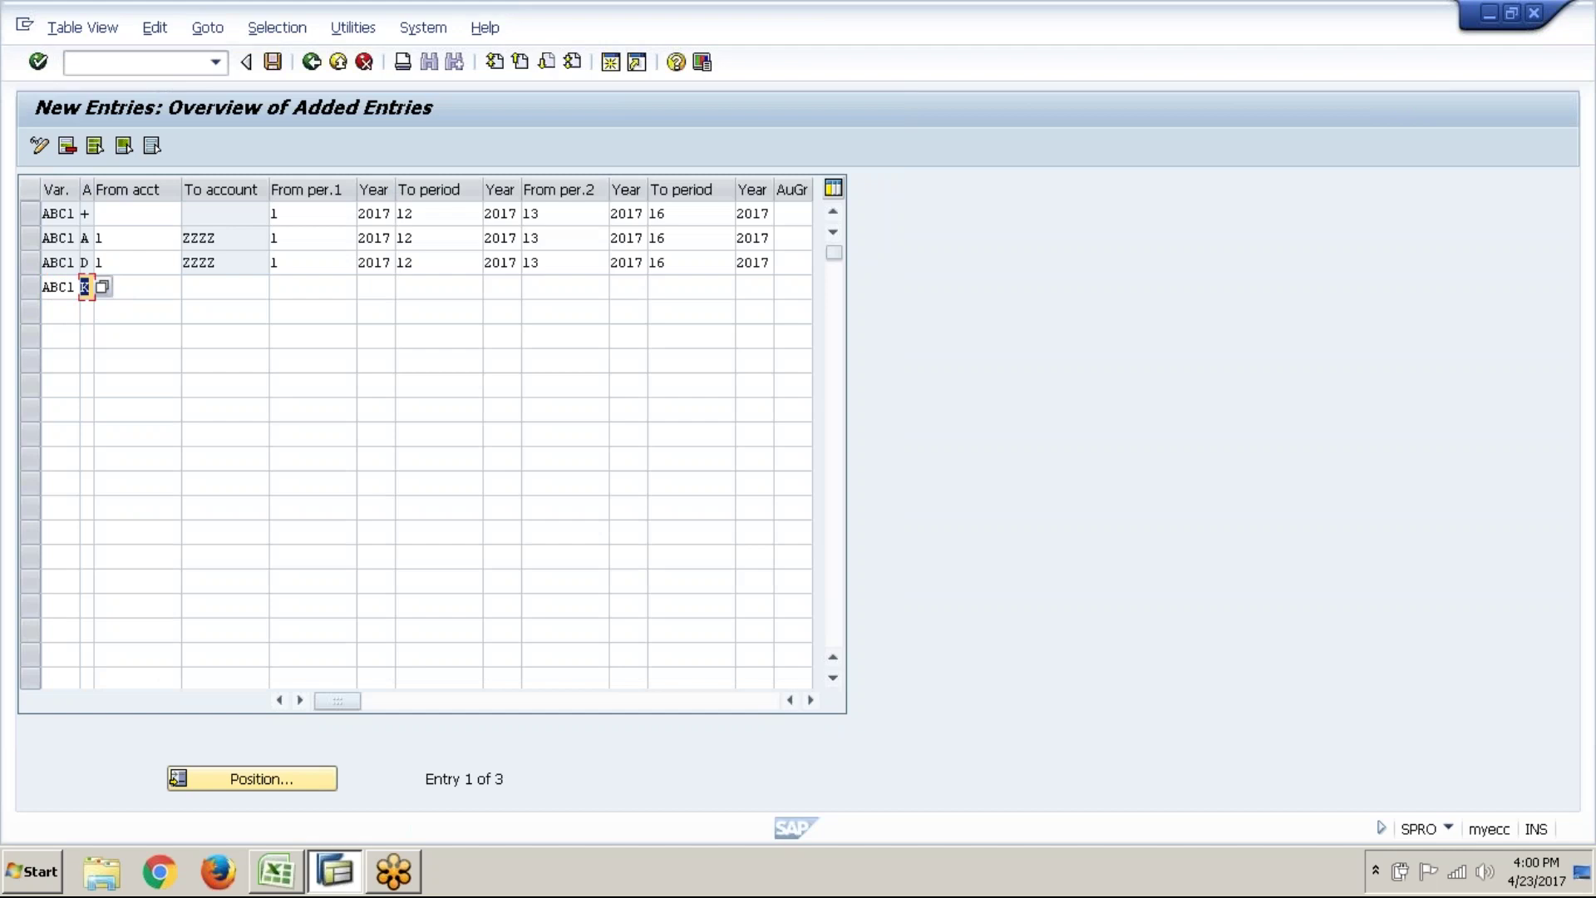
# - Set the account range of the Vendors row from 1 to ZZZZ
pyautogui.click(154, 280)
pyautogui.write('1')
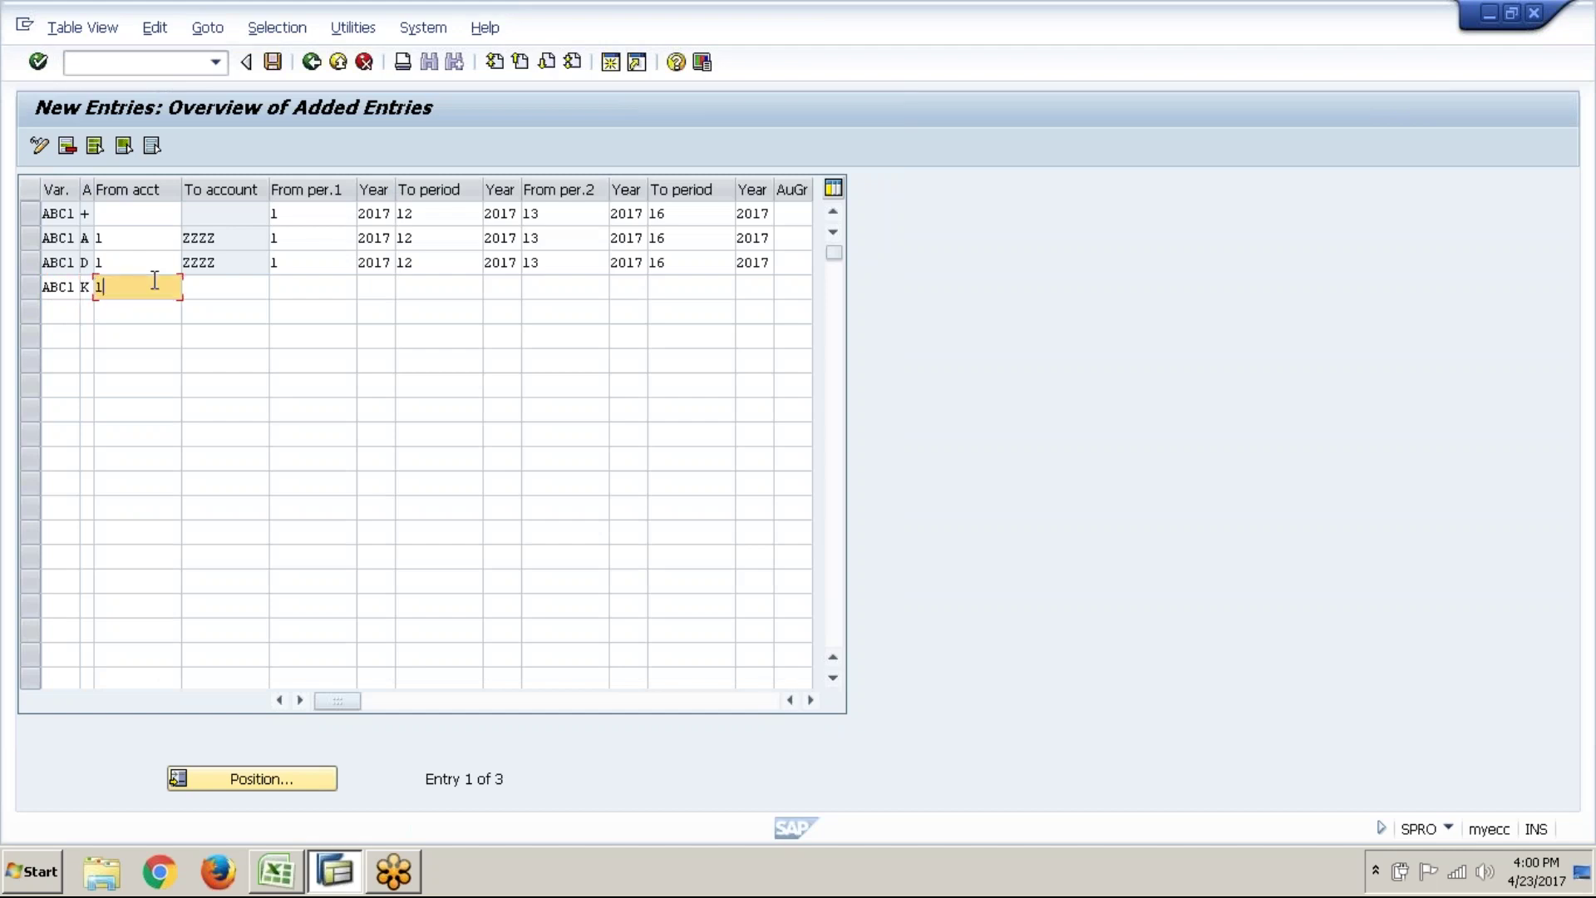
pyautogui.press('Tab')
pyautogui.write('ZZZZ')
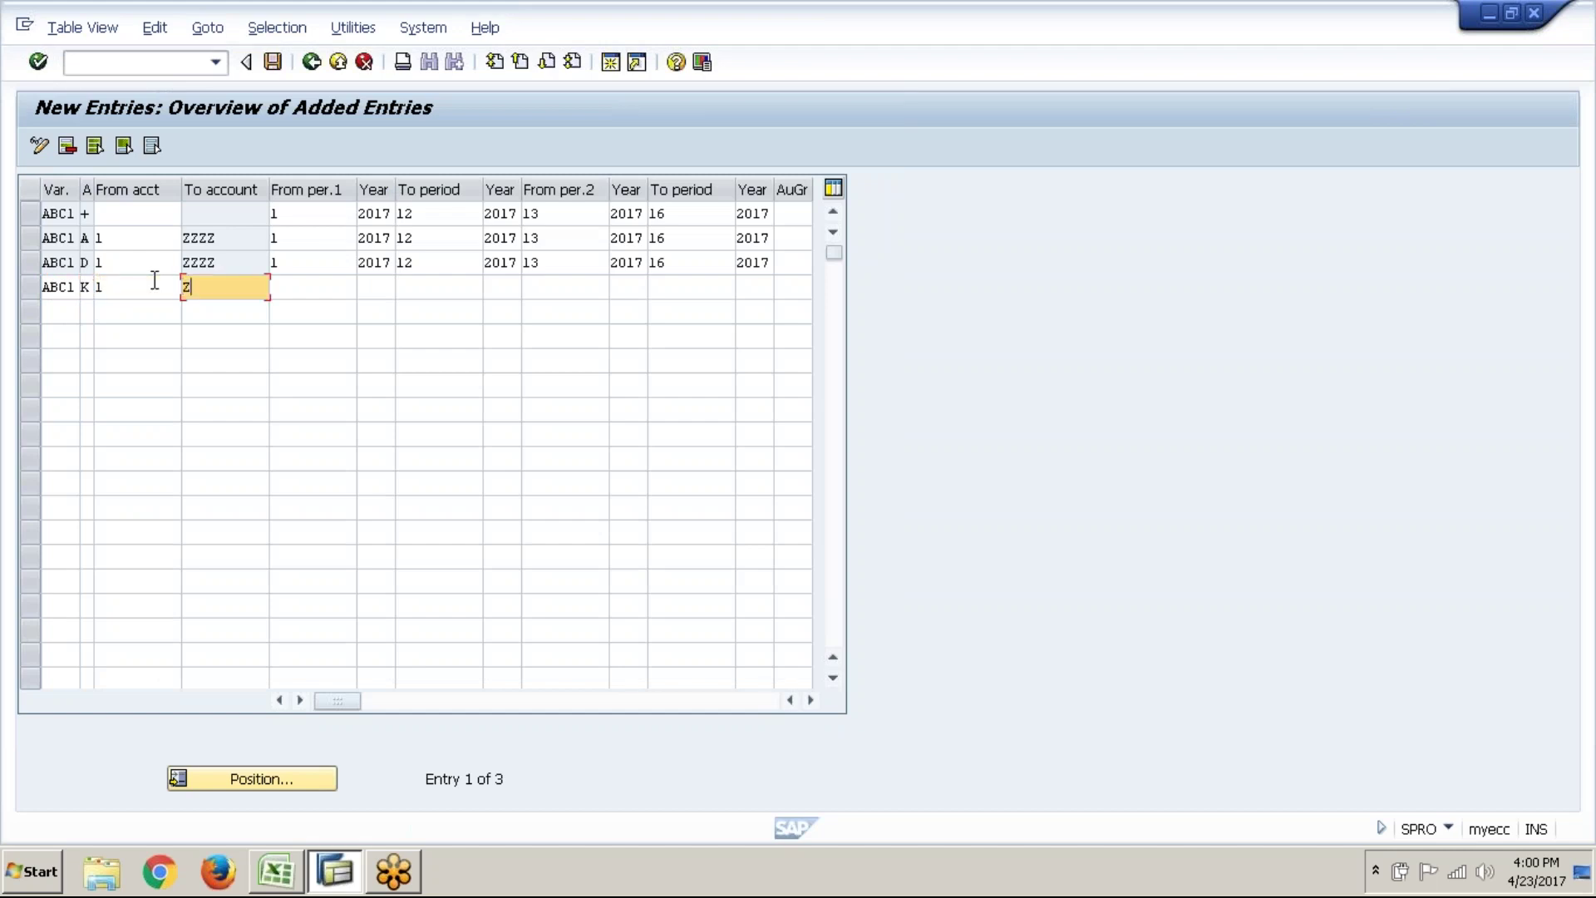
pyautogui.press('Tab')
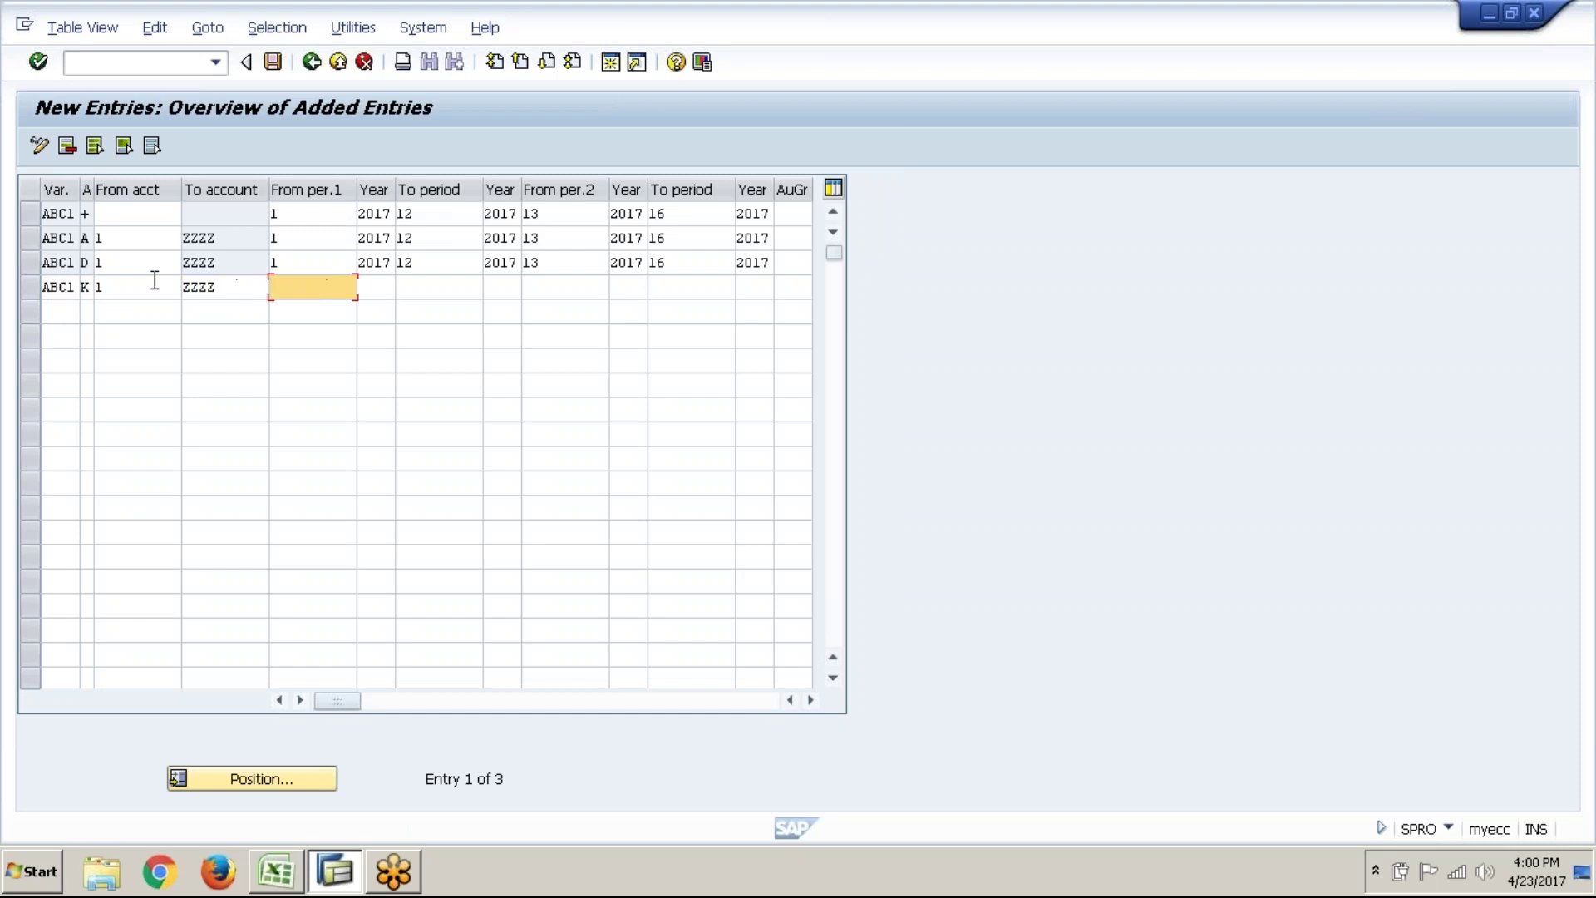
# - Set the first posting interval of the Vendors row from period 1 of 2017 to period 12 of 2017
pyautogui.write('1')
pyautogui.press('Tab')
pyautogui.write('20')
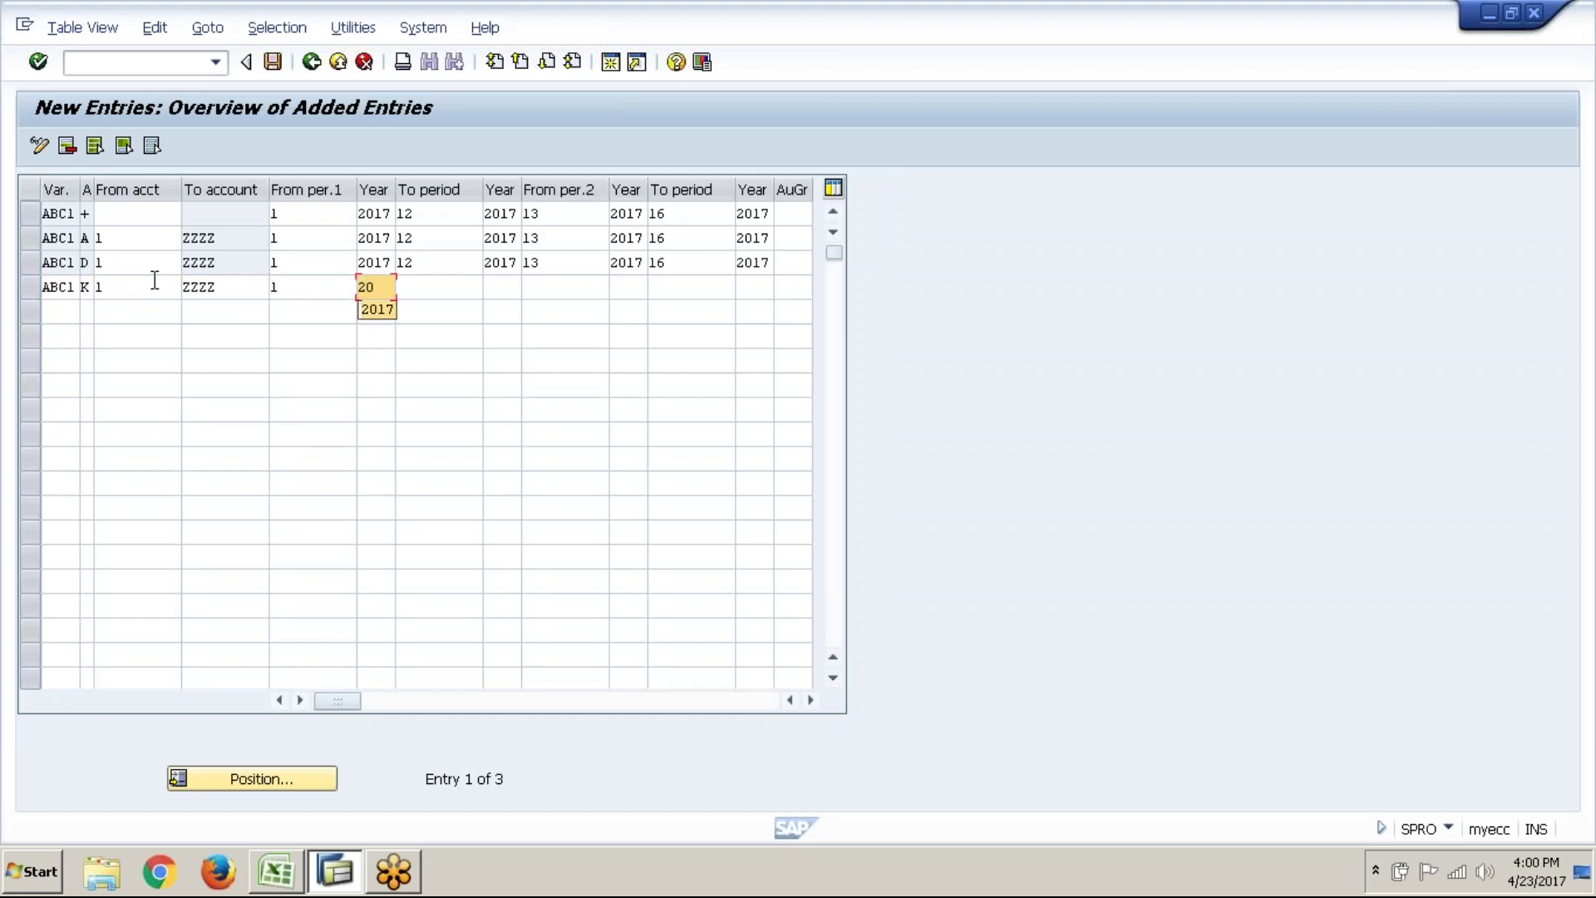
pyautogui.write('17')
pyautogui.press('Tab')
pyautogui.write('12')
pyautogui.press('Tab')
pyautogui.write('2017')
pyautogui.press('Tab')
# - Set the second interval of the Vendors row from period 13 of 2017 to period 16 of 2017
pyautogui.write('13')
pyautogui.press('Tab')
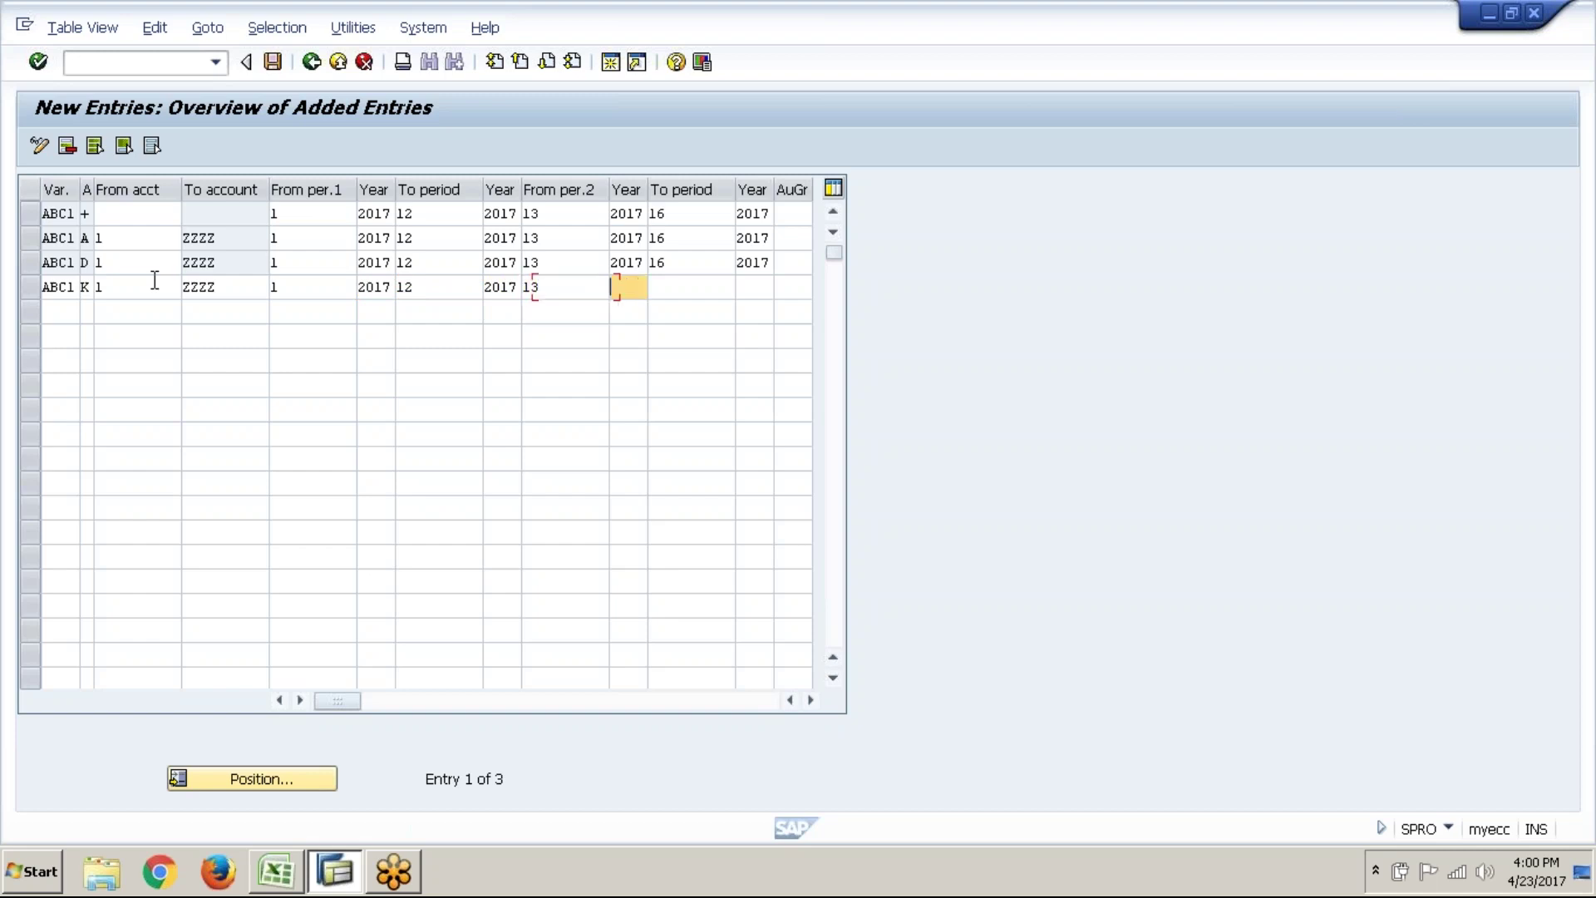
pyautogui.write('0')
pyautogui.press('BackSpace')
pyautogui.press('Down')
pyautogui.press('Return')
pyautogui.press('Tab')
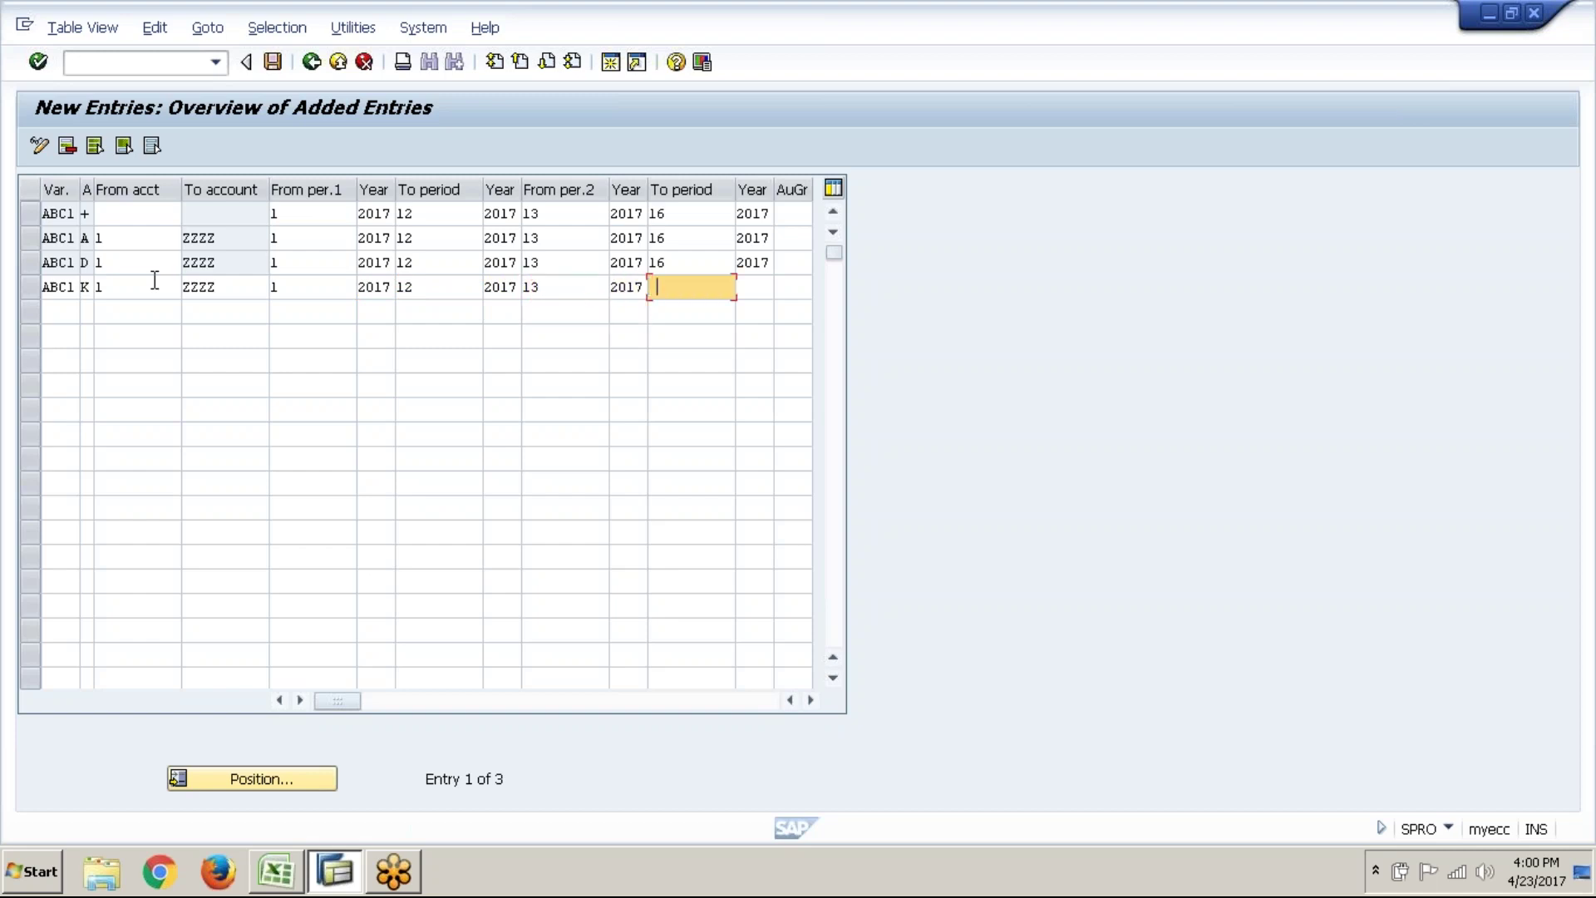
pyautogui.write('16')
pyautogui.press('Tab')
pyautogui.press('Down')
pyautogui.press('Return')
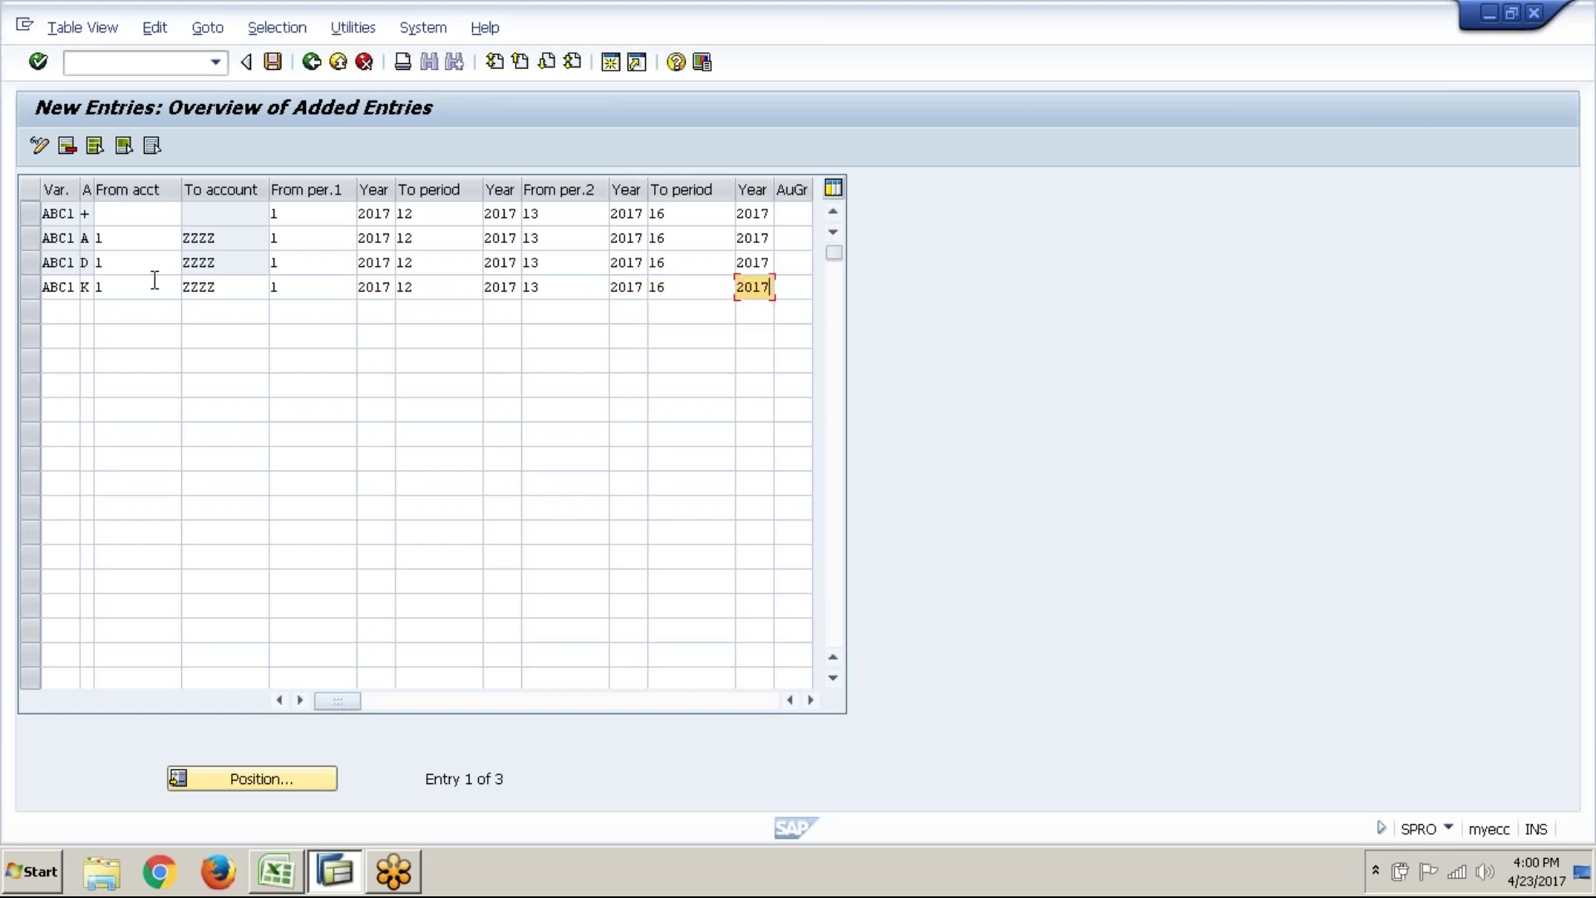
# - Enter variant ABC1 in the fifth row and choose account type M (Materials) from its possible entries
pyautogui.press('Tab')
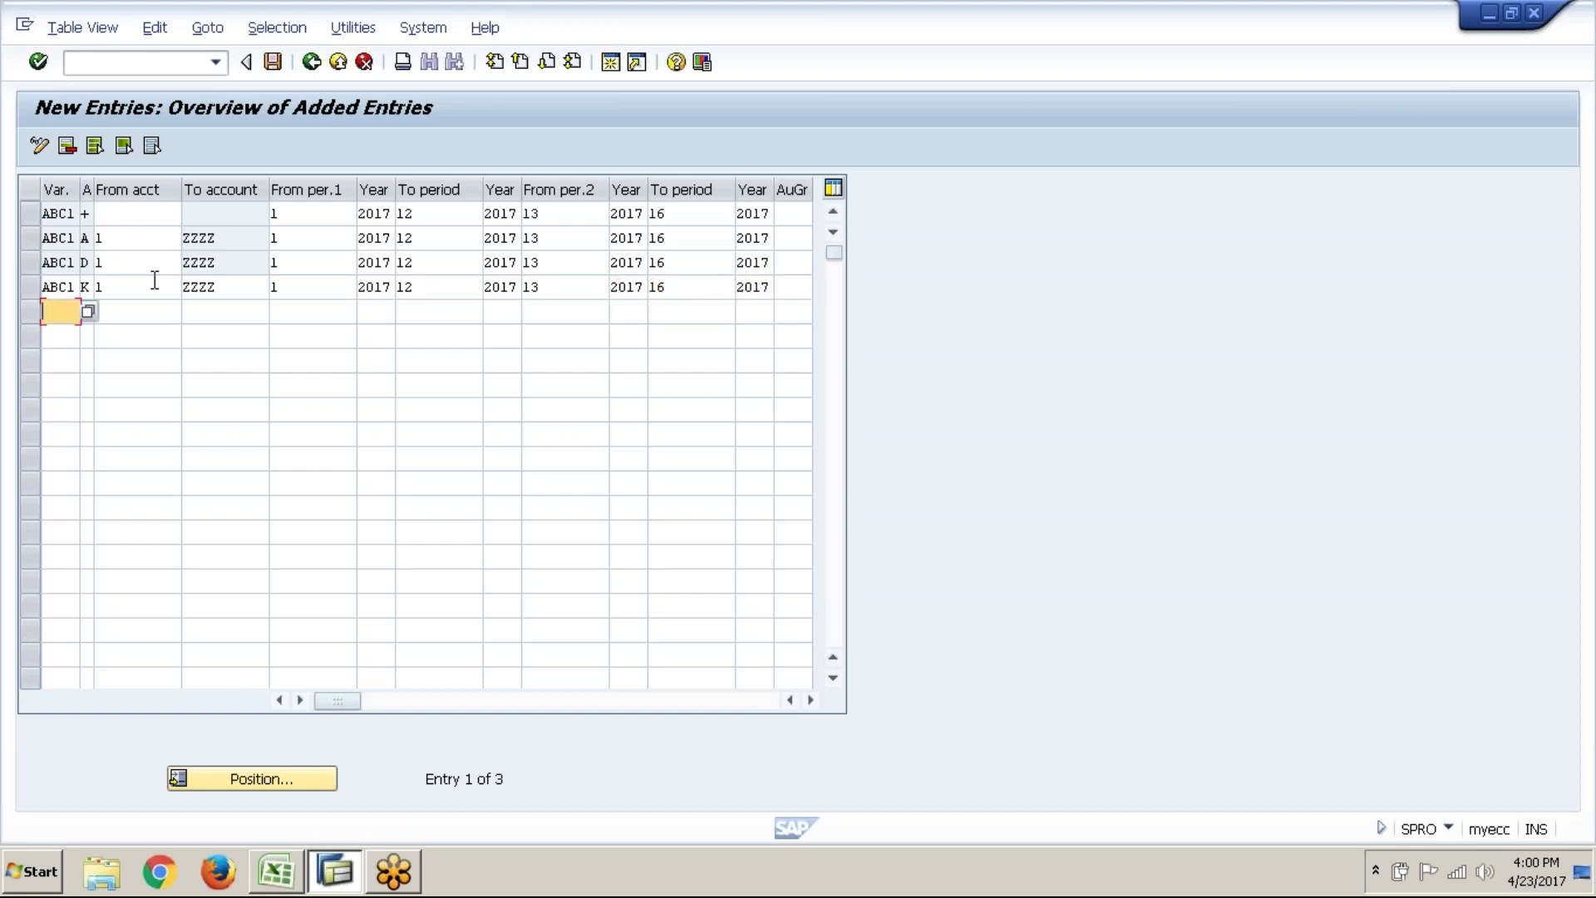
pyautogui.write('ABC1')
pyautogui.press('Tab')
pyautogui.click(101, 312)
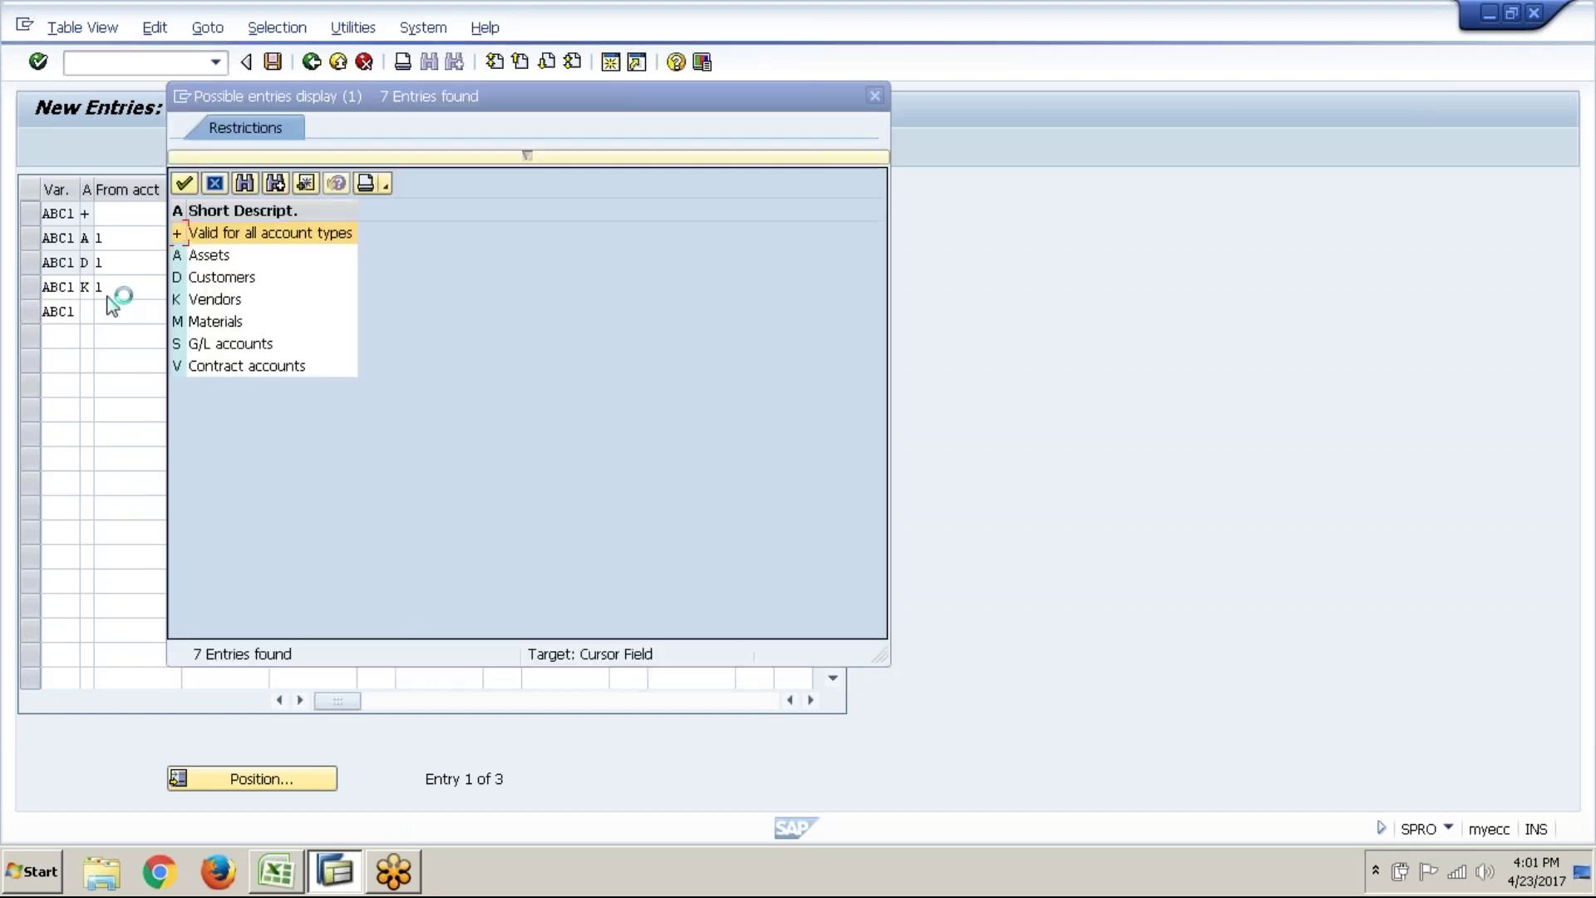
pyautogui.doubleClick(222, 324)
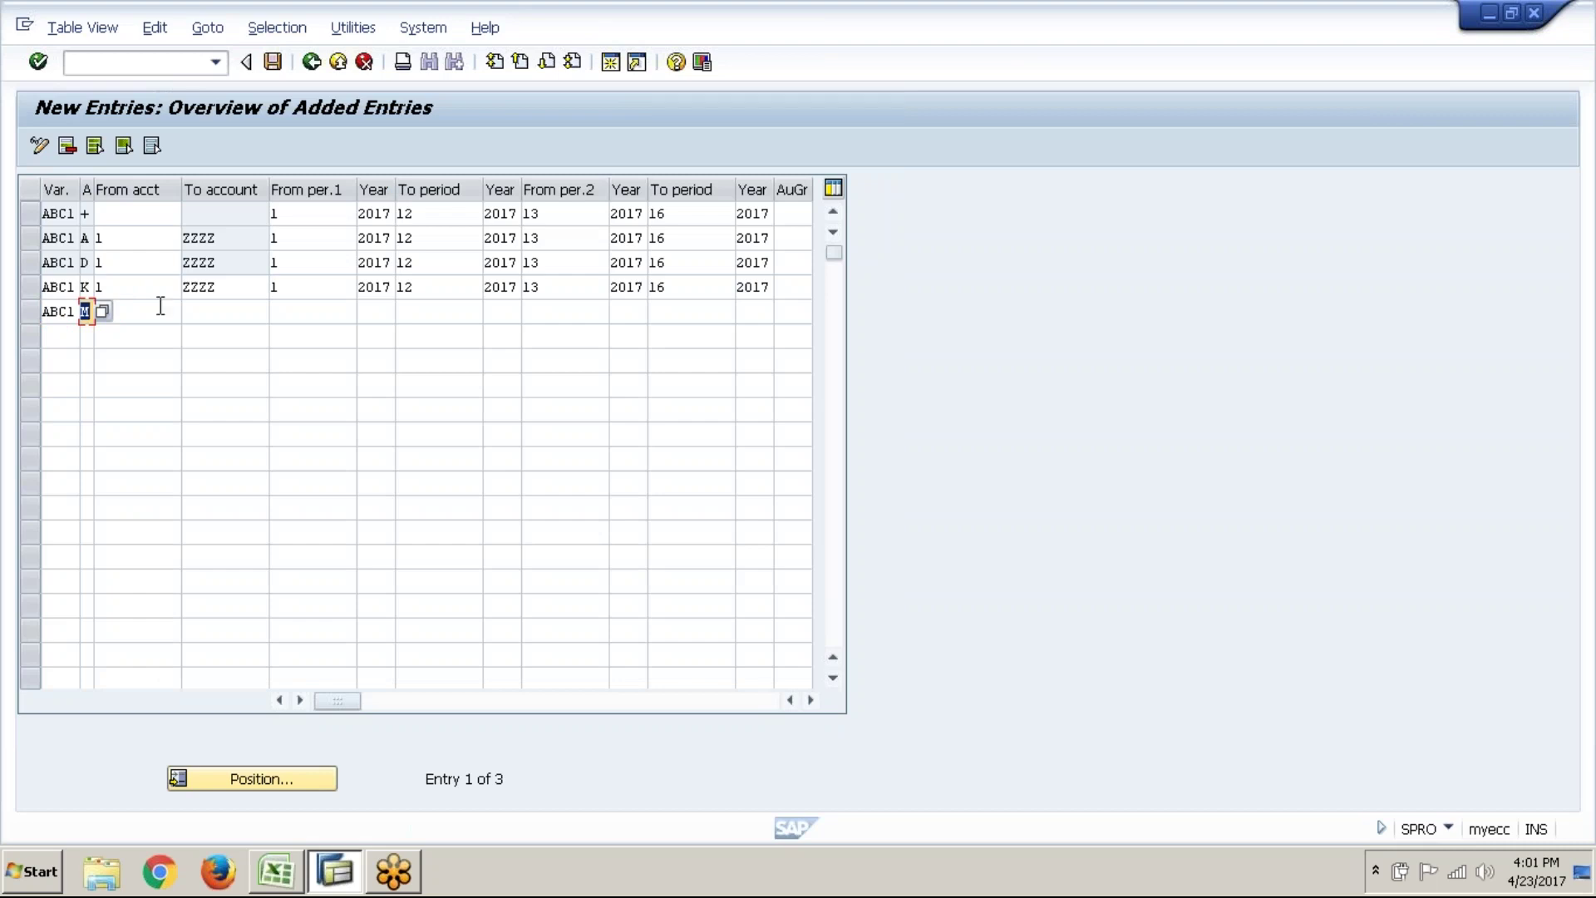
# - Set the account range of the Materials row from 1 to ZZZZ
pyautogui.click(161, 307)
pyautogui.write('1')
pyautogui.press('Tab')
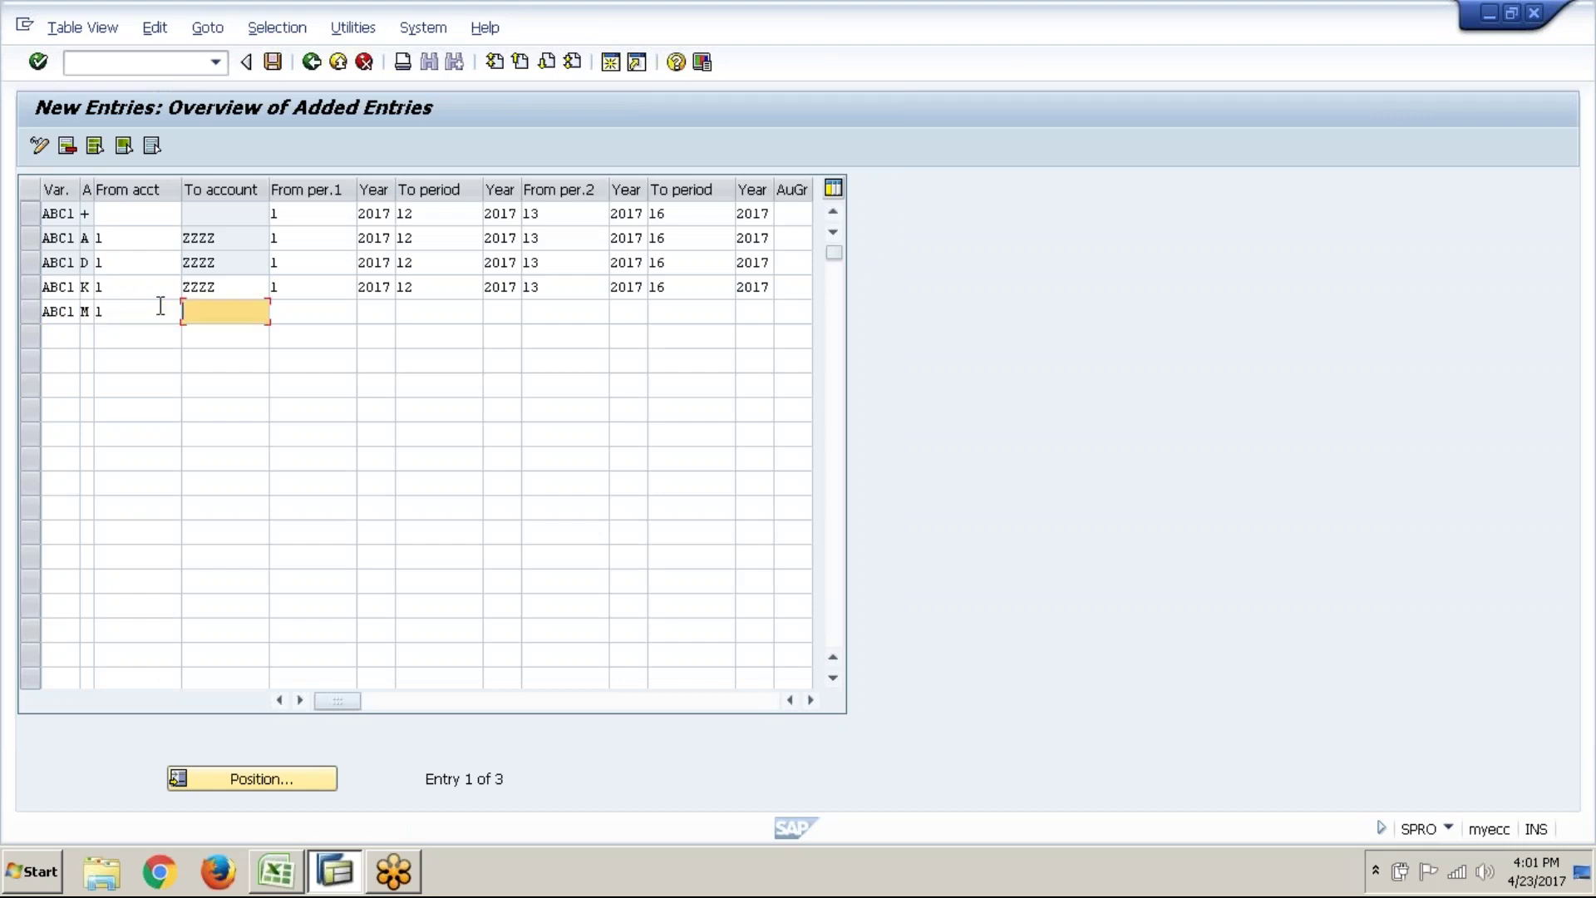
pyautogui.press('Down')
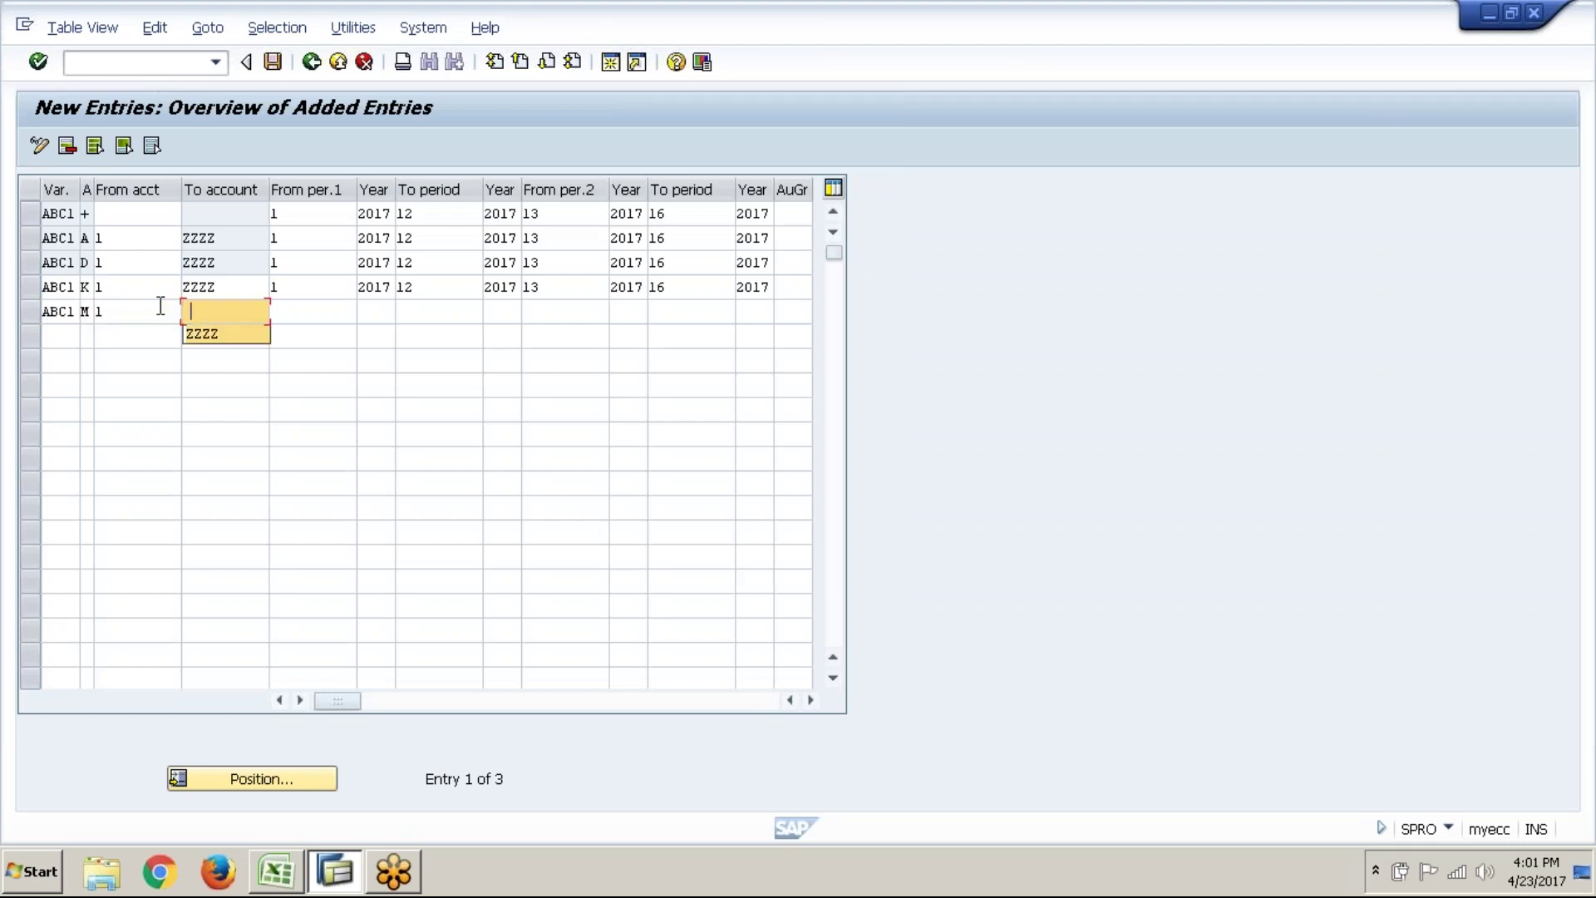
pyautogui.press('Tab')
# - Set the first posting interval of the Materials row from period 1 of 2017 to period 12 of 2017
pyautogui.write('1')
pyautogui.press('Tab')
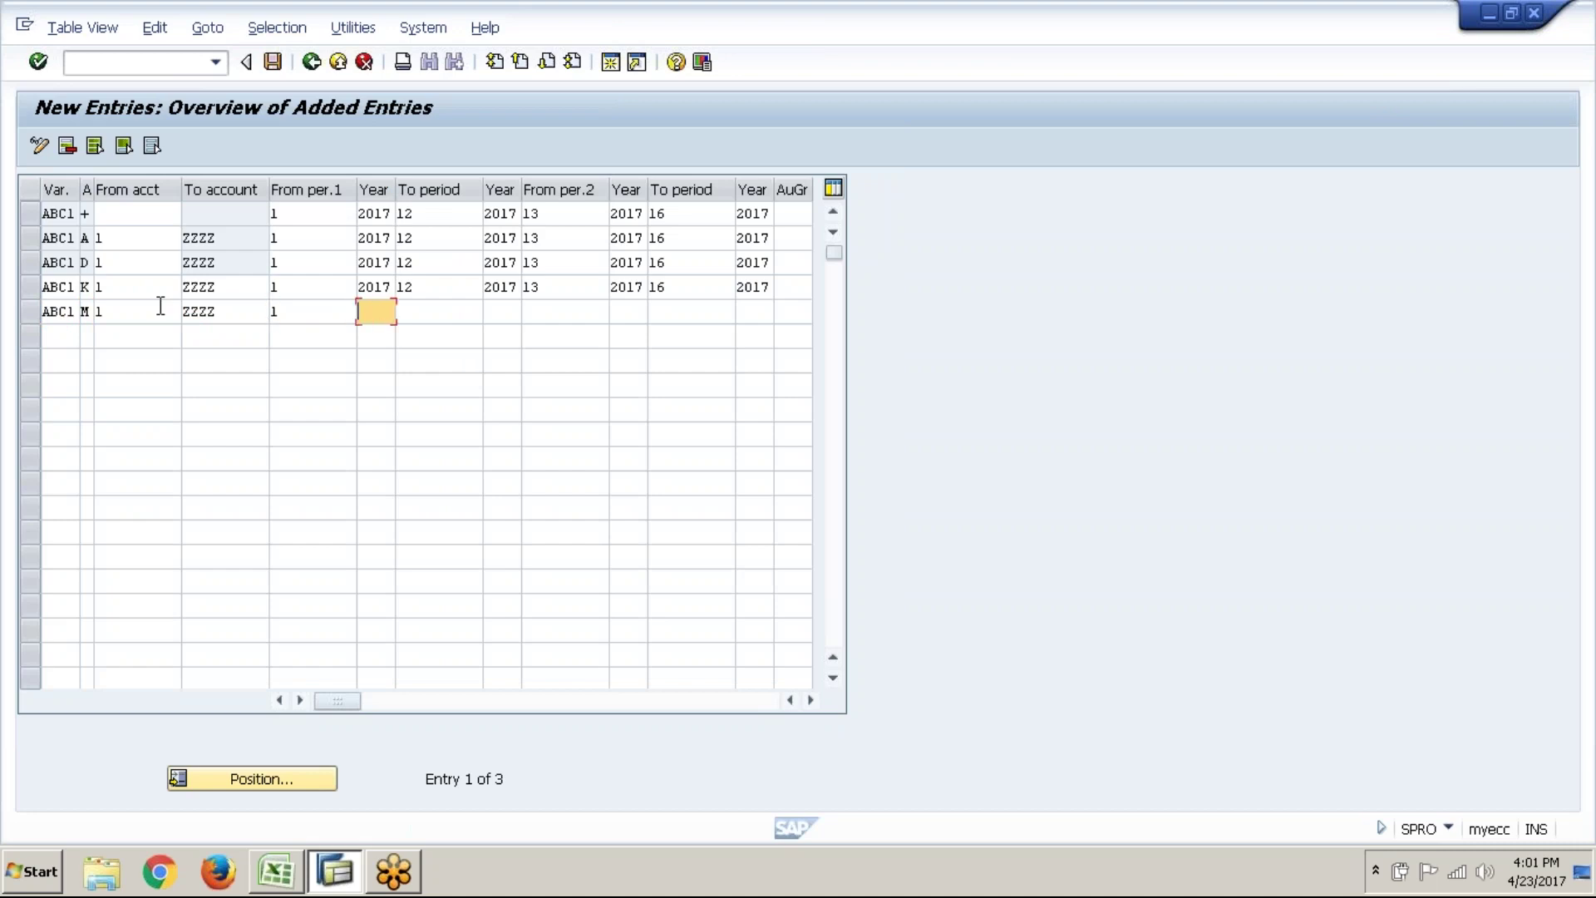
pyautogui.write('201')
pyautogui.press('Down')
pyautogui.press('Tab')
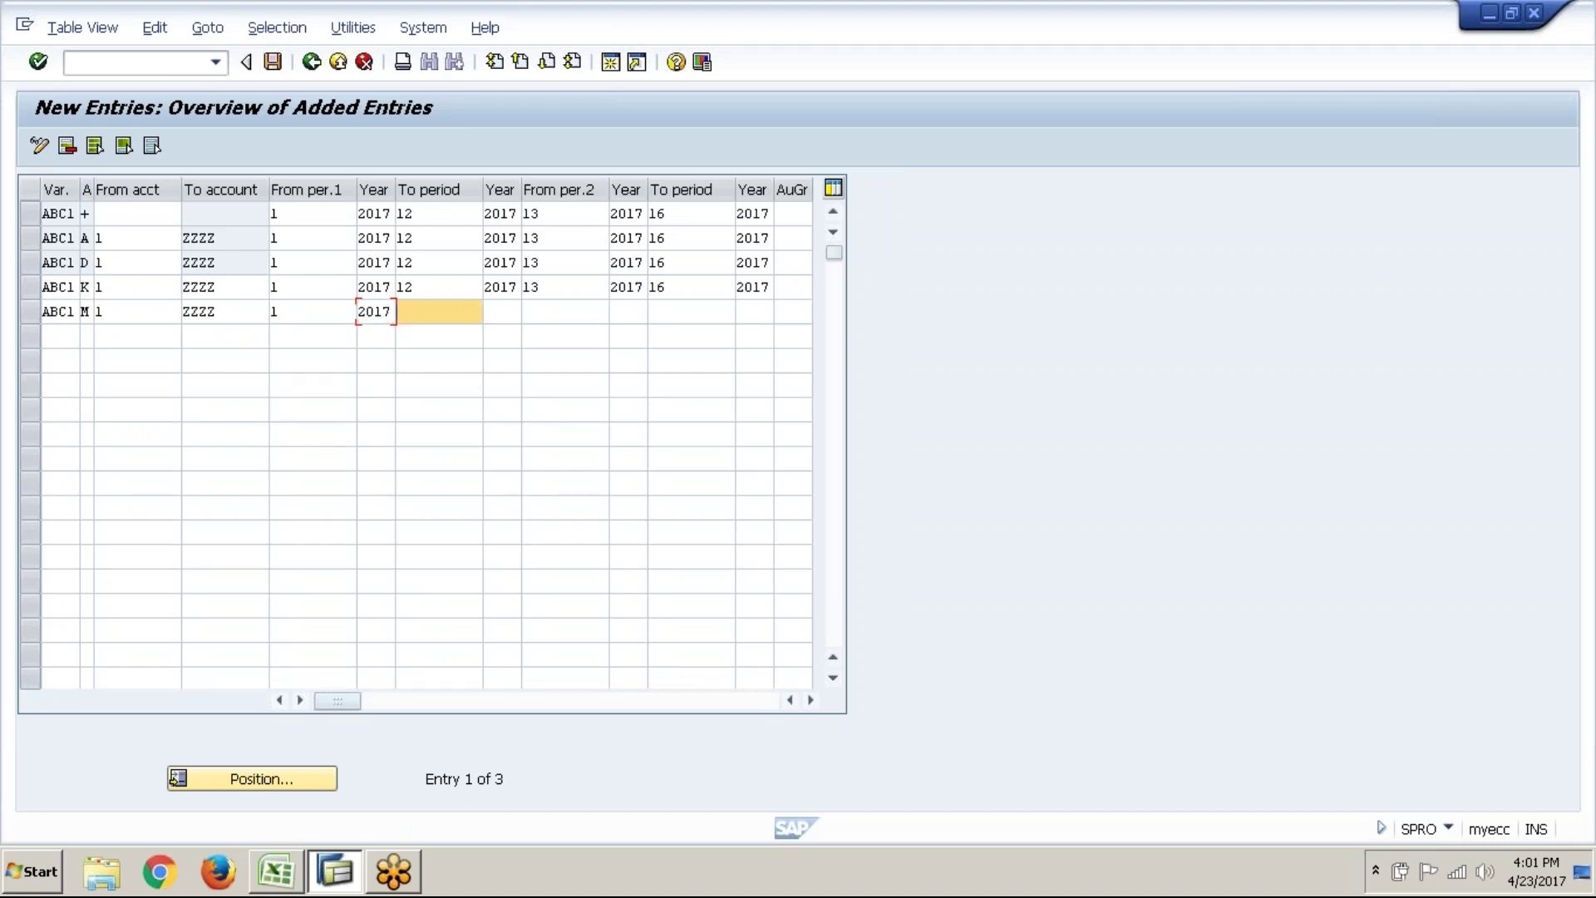
pyautogui.press('Down')
pyautogui.press('Tab')
pyautogui.press('Down')
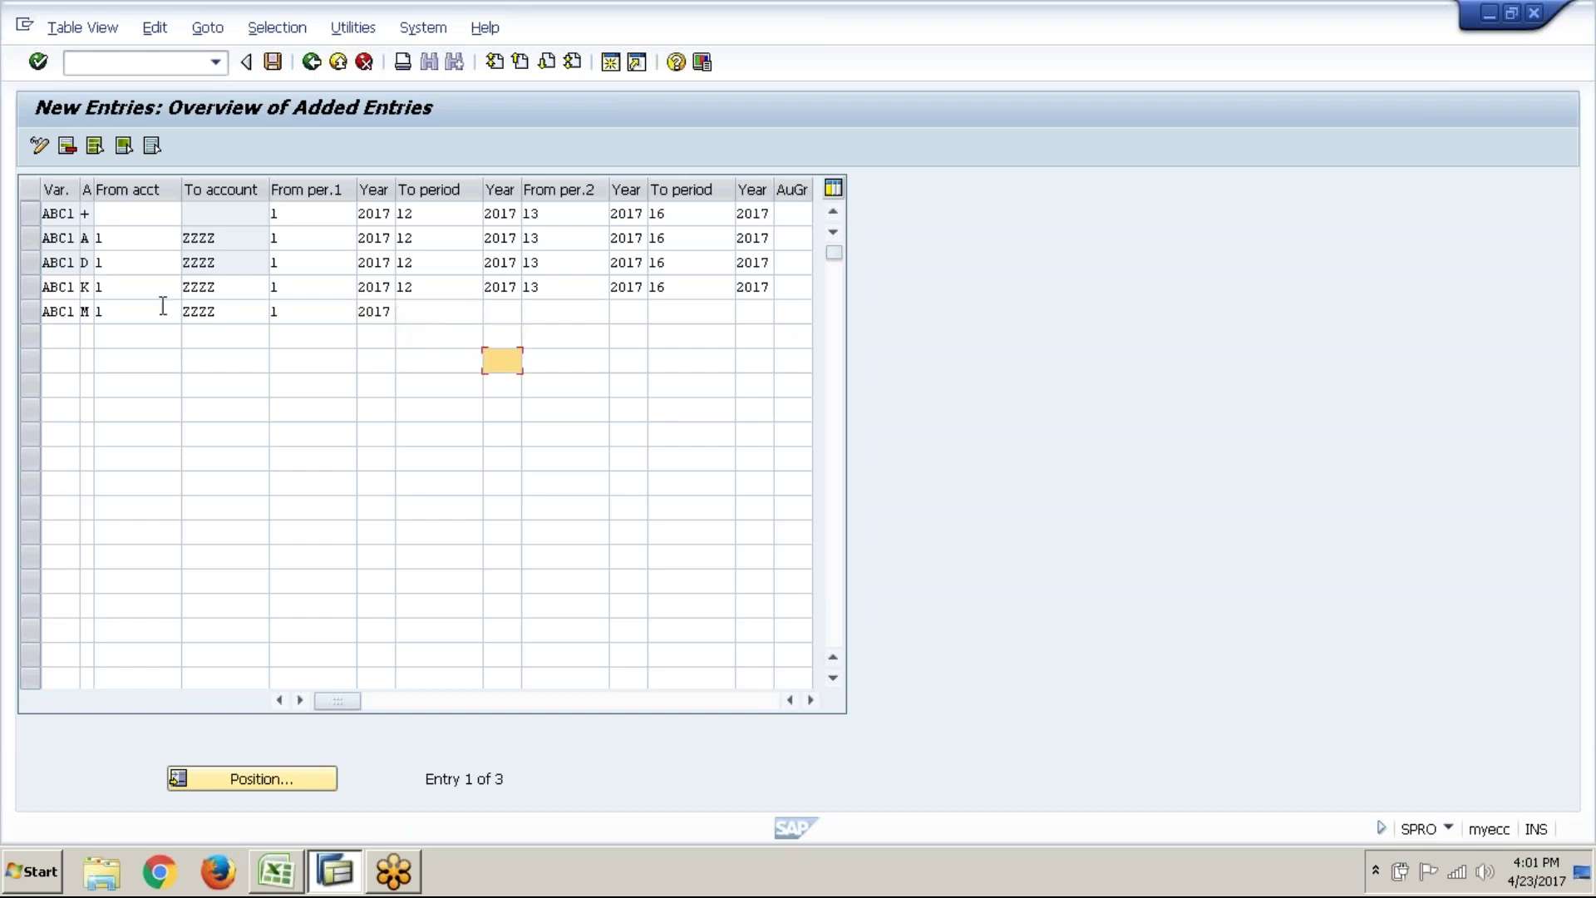
pyautogui.click(419, 312)
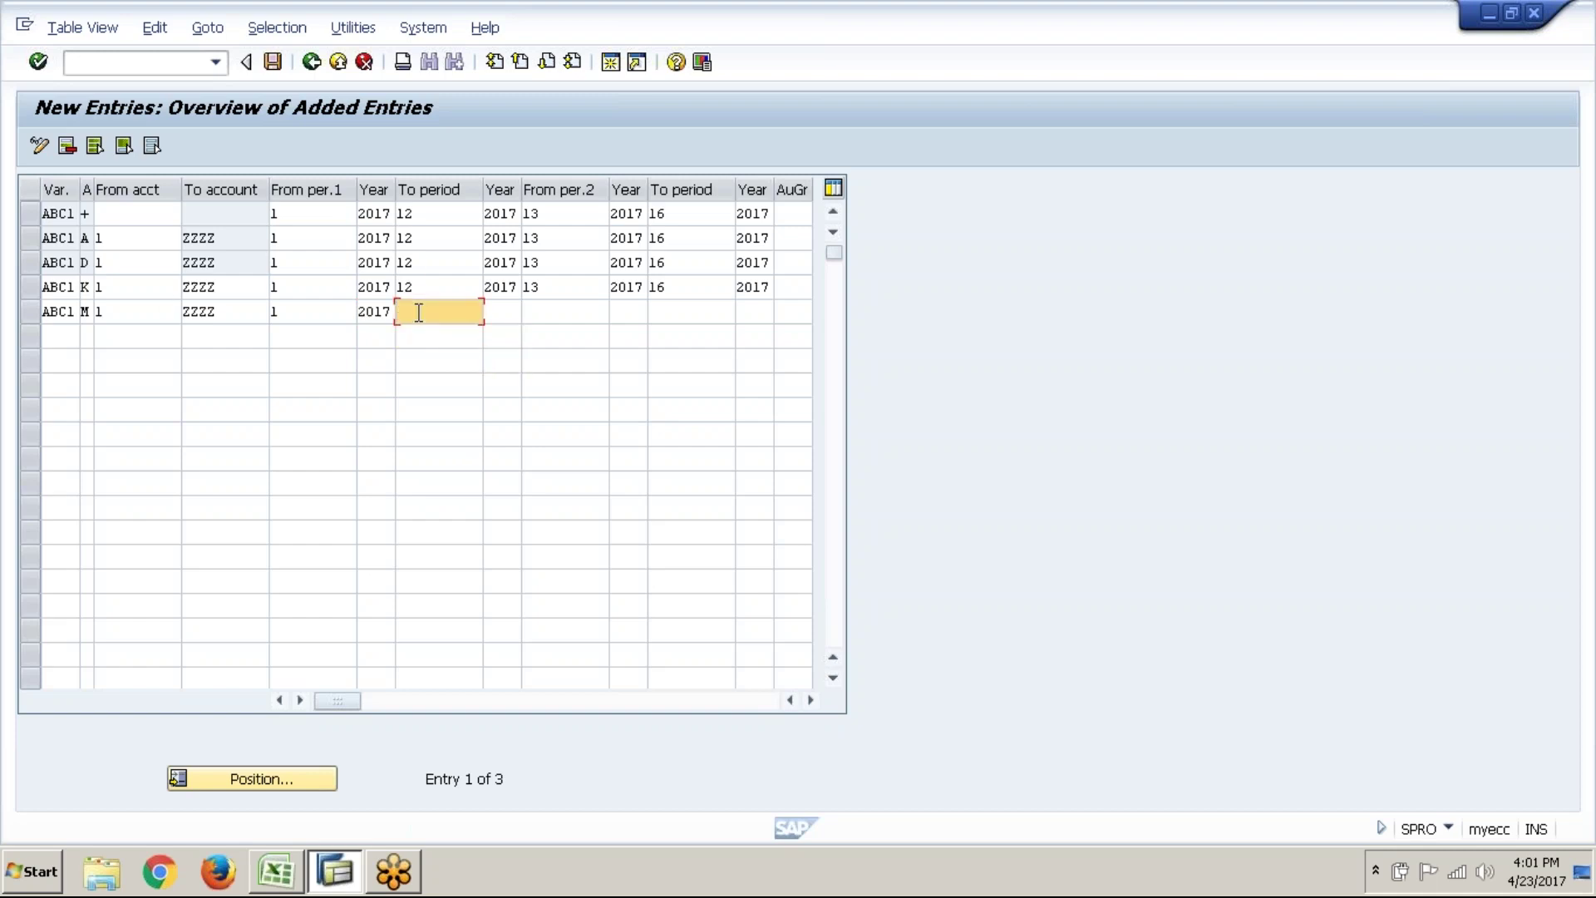
pyautogui.press('Down')
pyautogui.press('Tab')
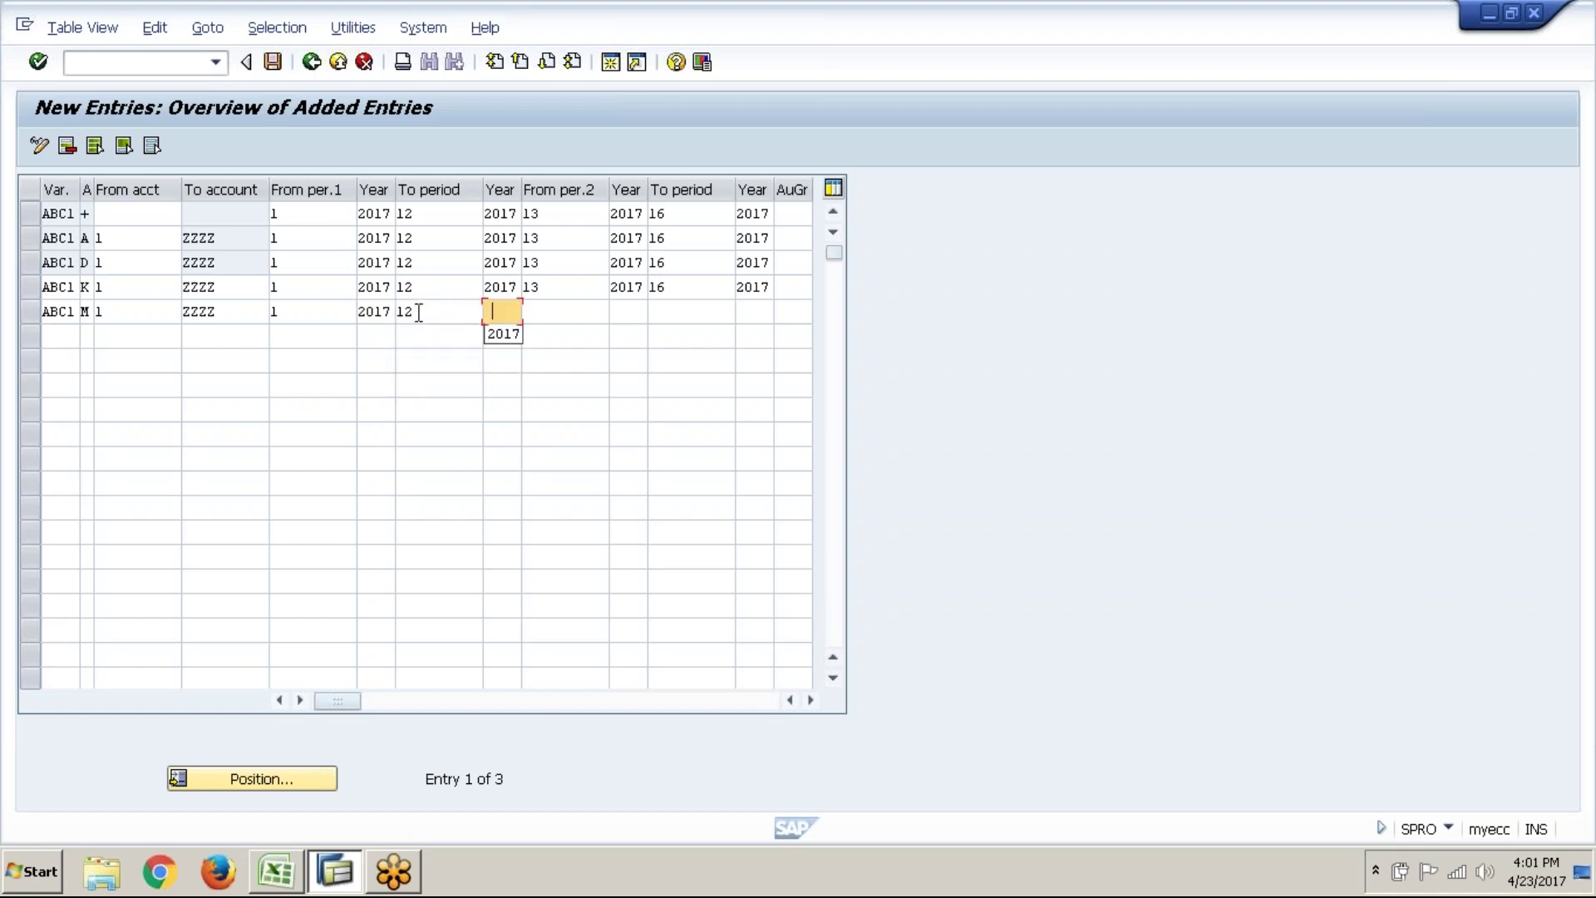
pyautogui.press('Down')
pyautogui.press('Tab')
# - Set the second interval of the Materials row from period 13 of 2017 to period 16 of 2017 and confirm the row
pyautogui.press('Down')
pyautogui.press('Tab')
pyautogui.press('Down')
pyautogui.press('Tab')
pyautogui.press('Down')
pyautogui.press('Tab')
pyautogui.press('Down')
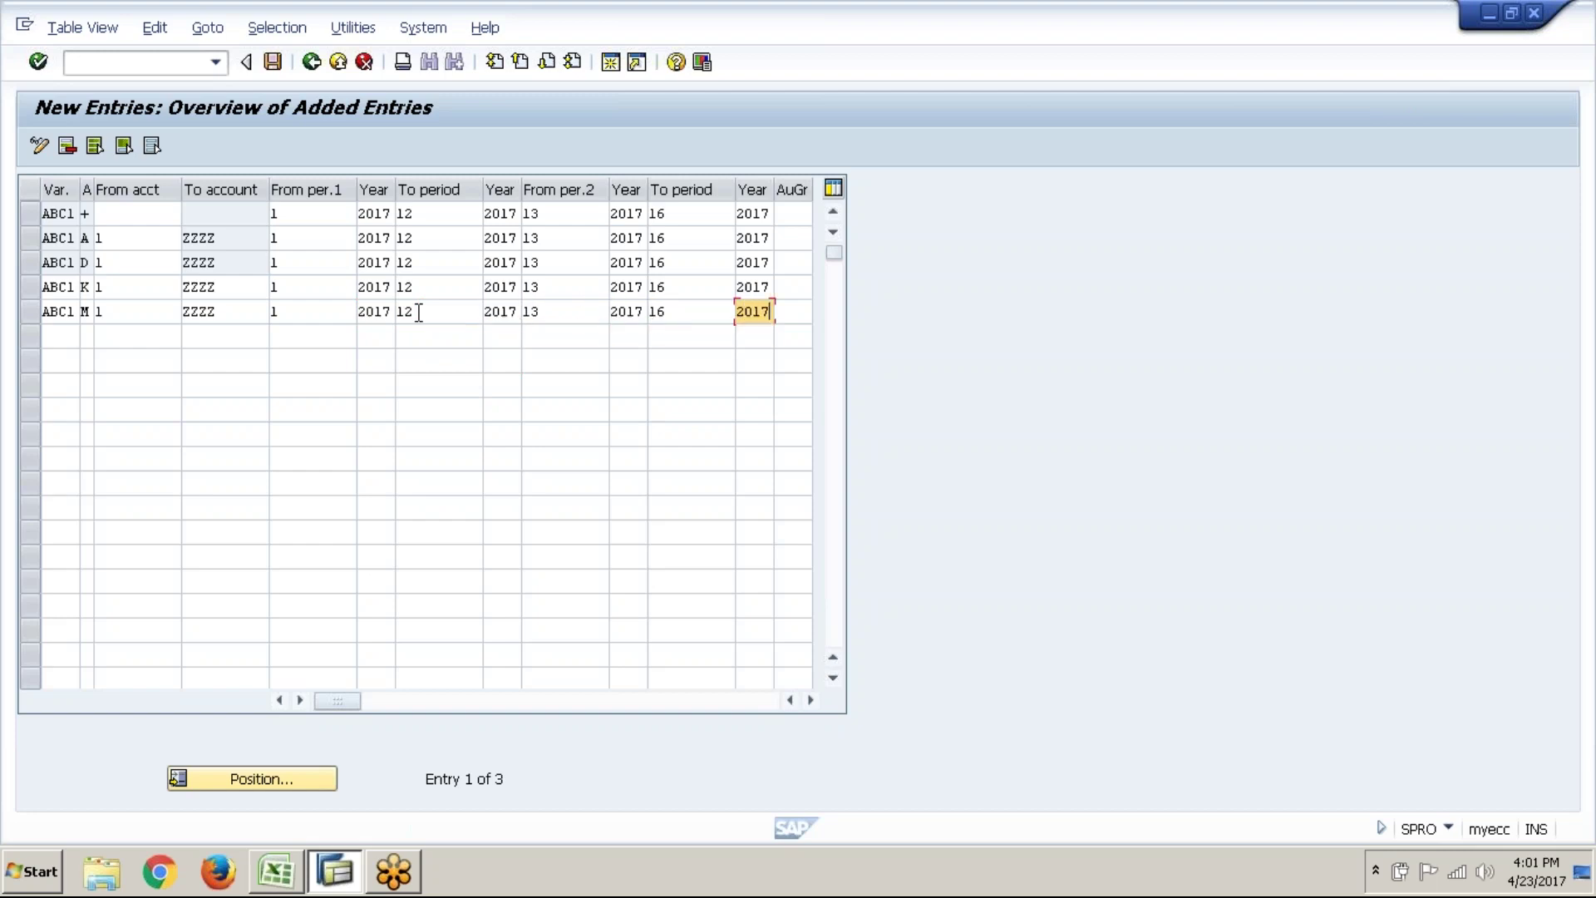
pyautogui.press('Return')
# - Enter variant ABC1 in the sixth row and choose account type S (G/L accounts) from its possible entries
pyautogui.press('Down')
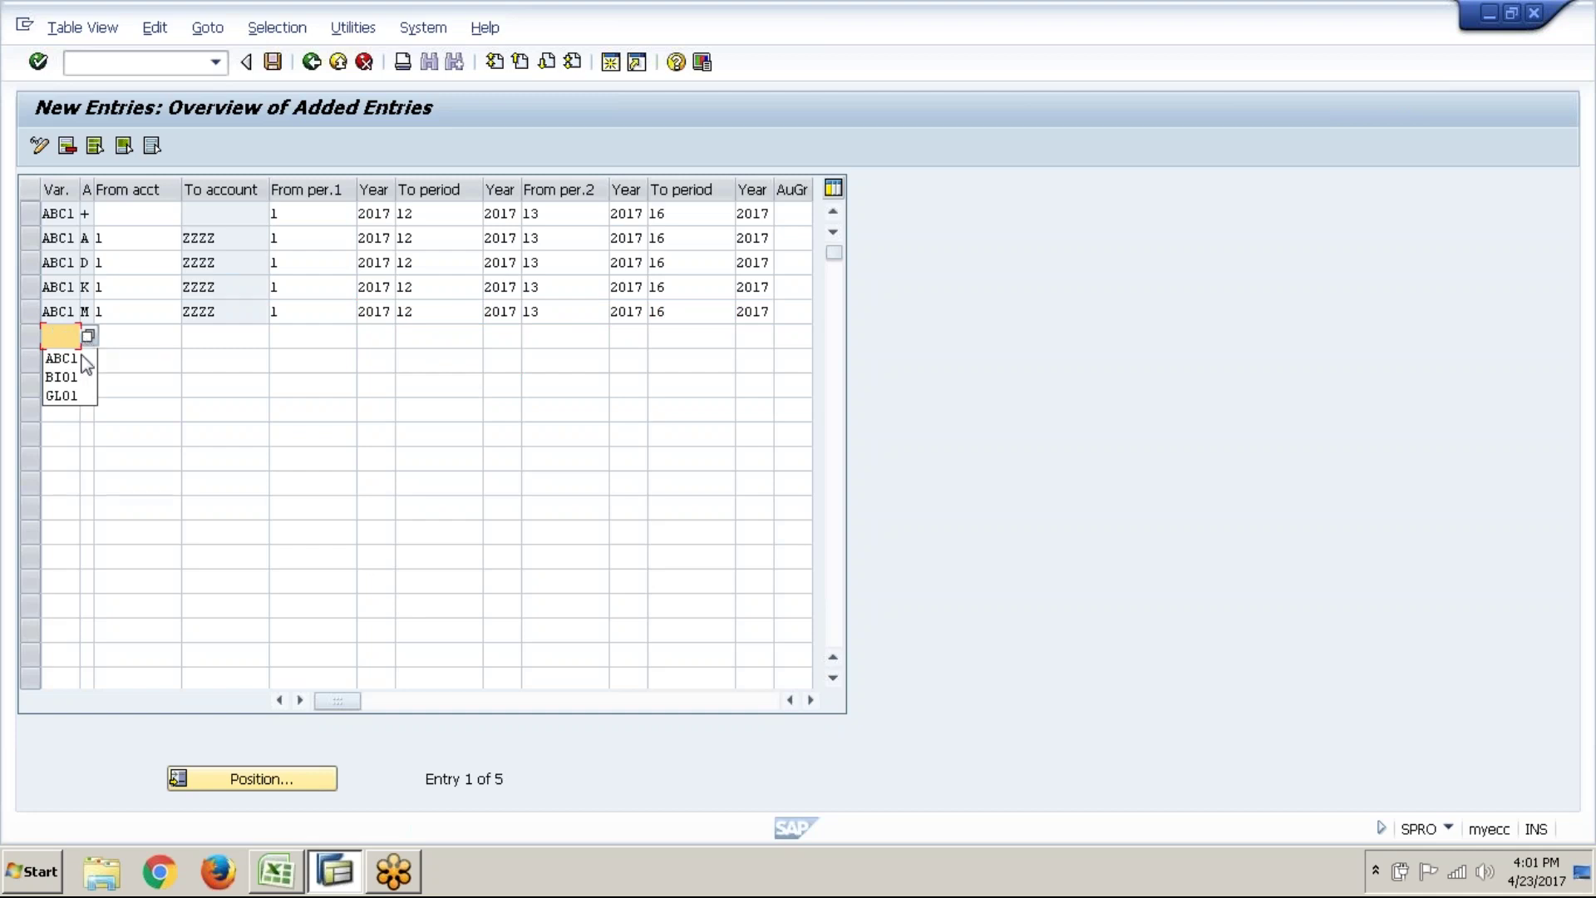
pyautogui.click(80, 360)
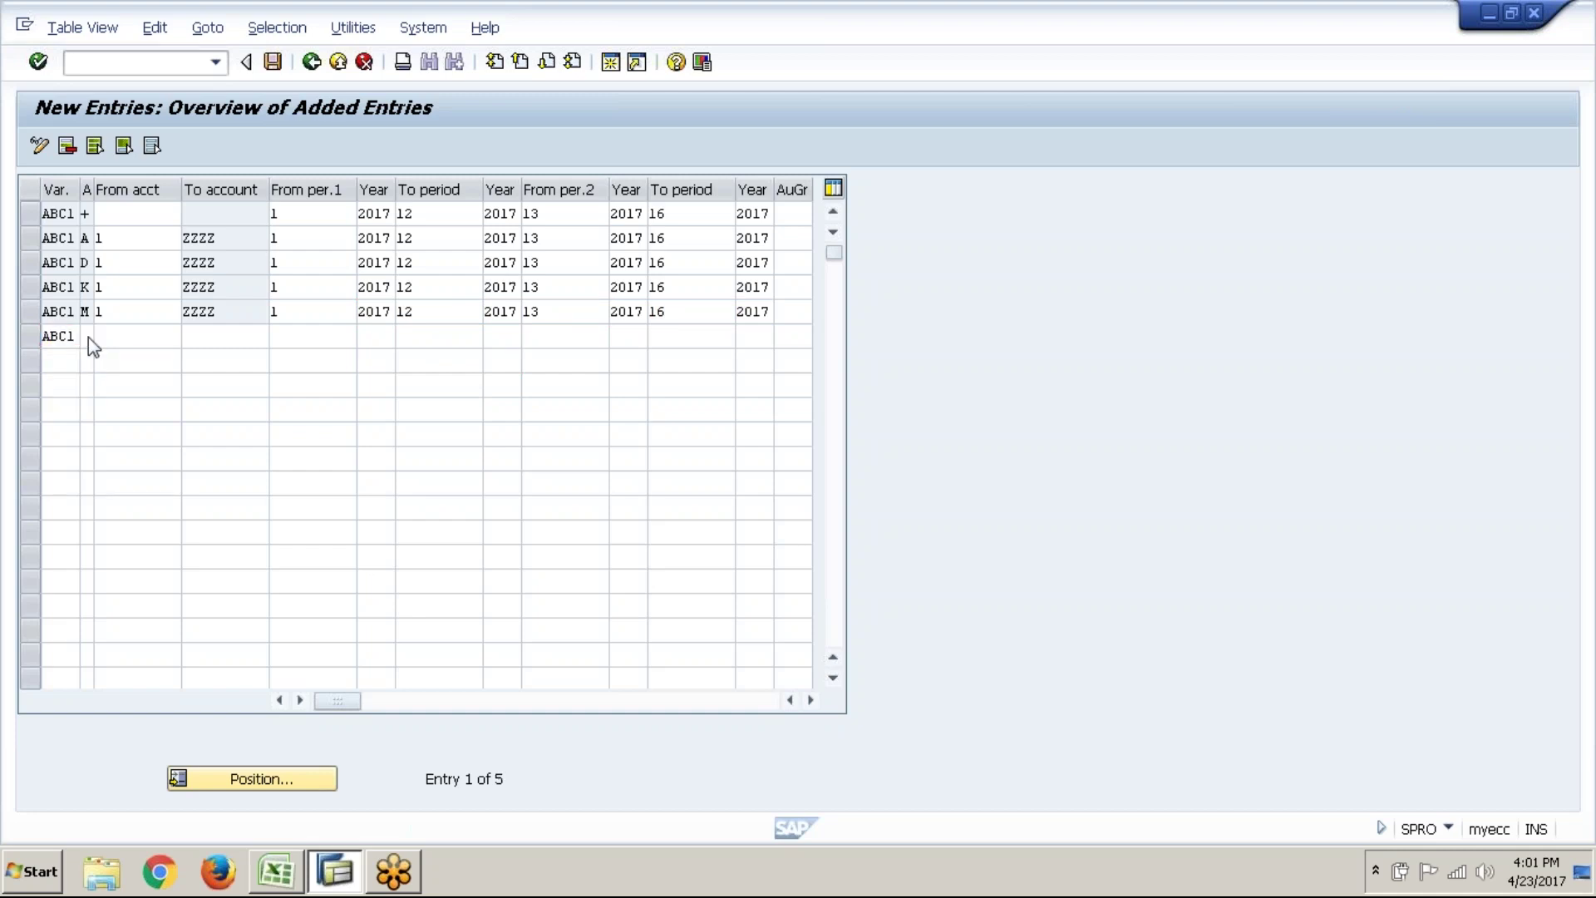
pyautogui.press('F4')
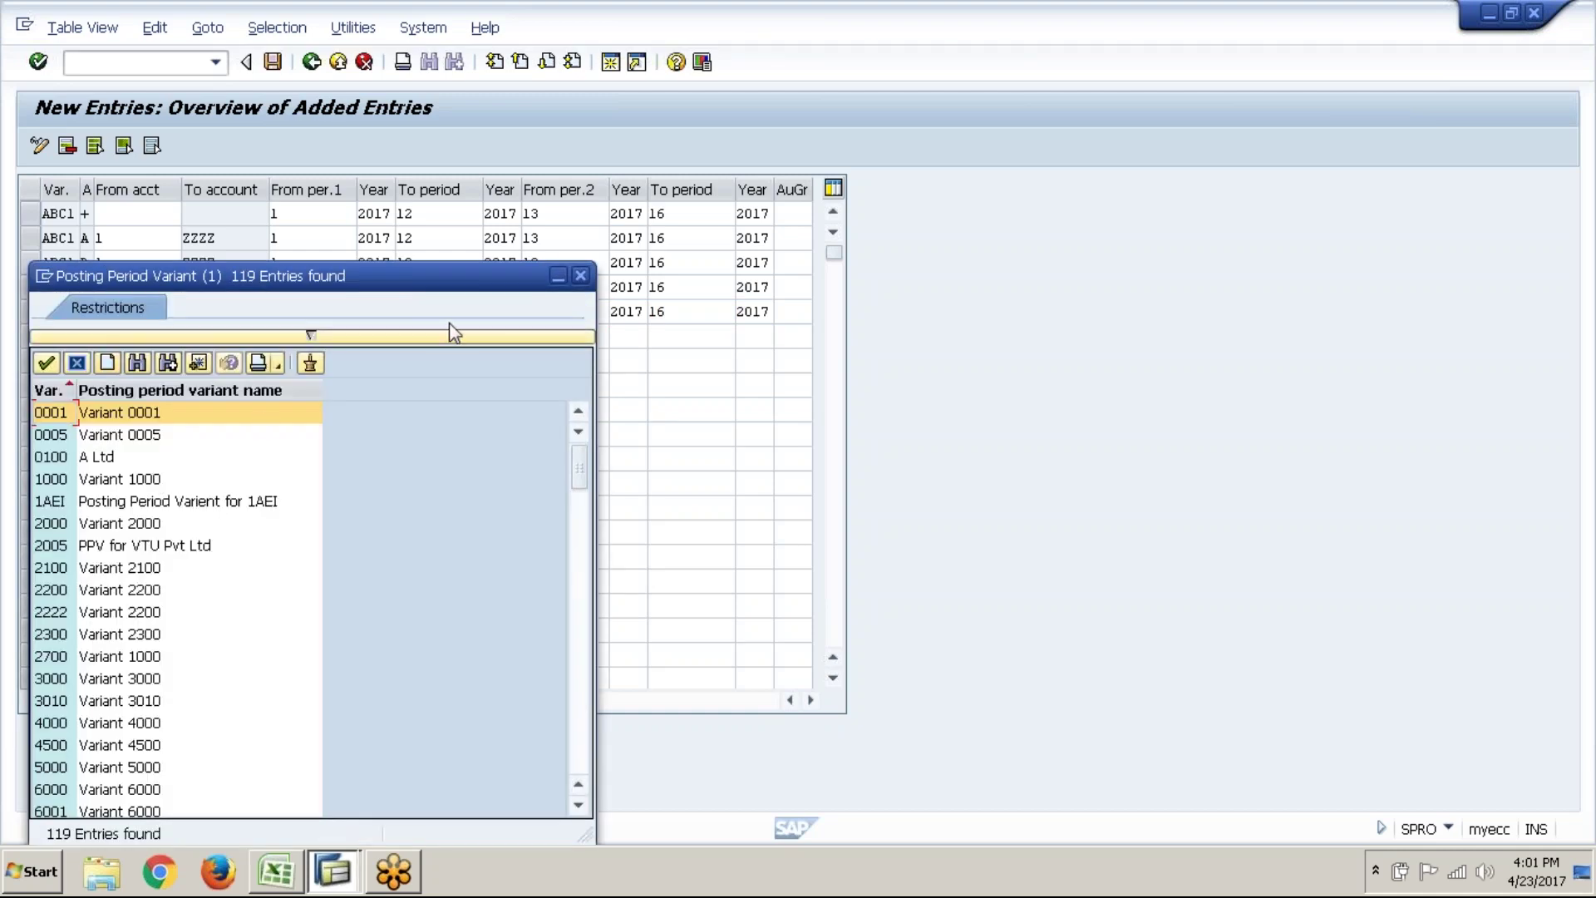
pyautogui.click(580, 276)
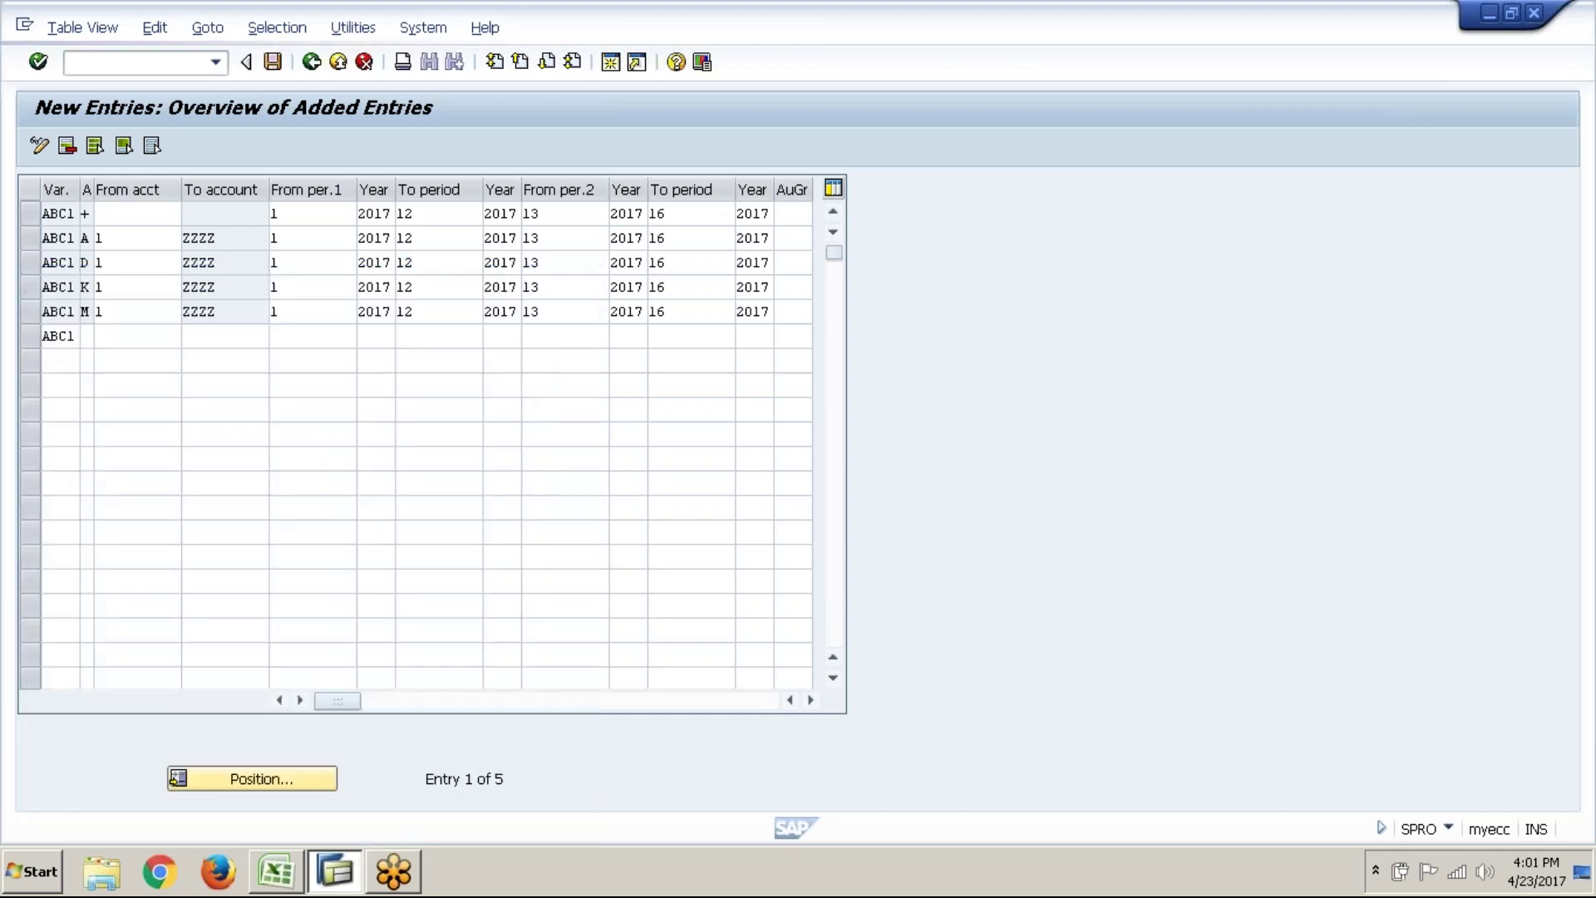
pyautogui.click(88, 336)
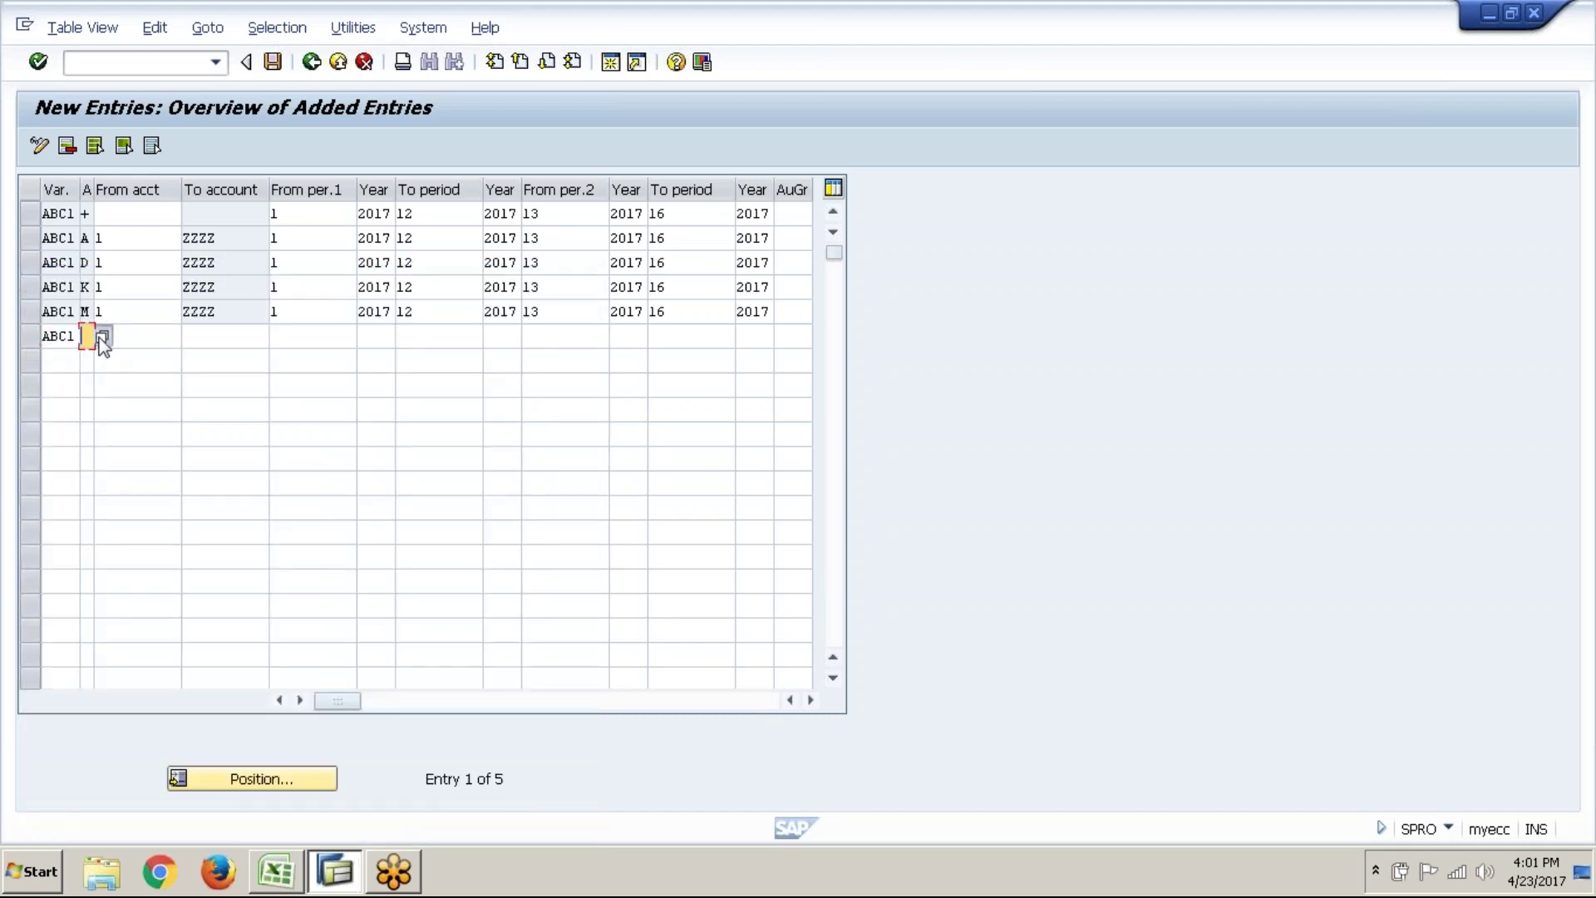
pyautogui.click(103, 341)
pyautogui.doubleClick(226, 344)
# - Set the account range of the G/L accounts row from 1 to ZZZZ
pyautogui.press('Tab')
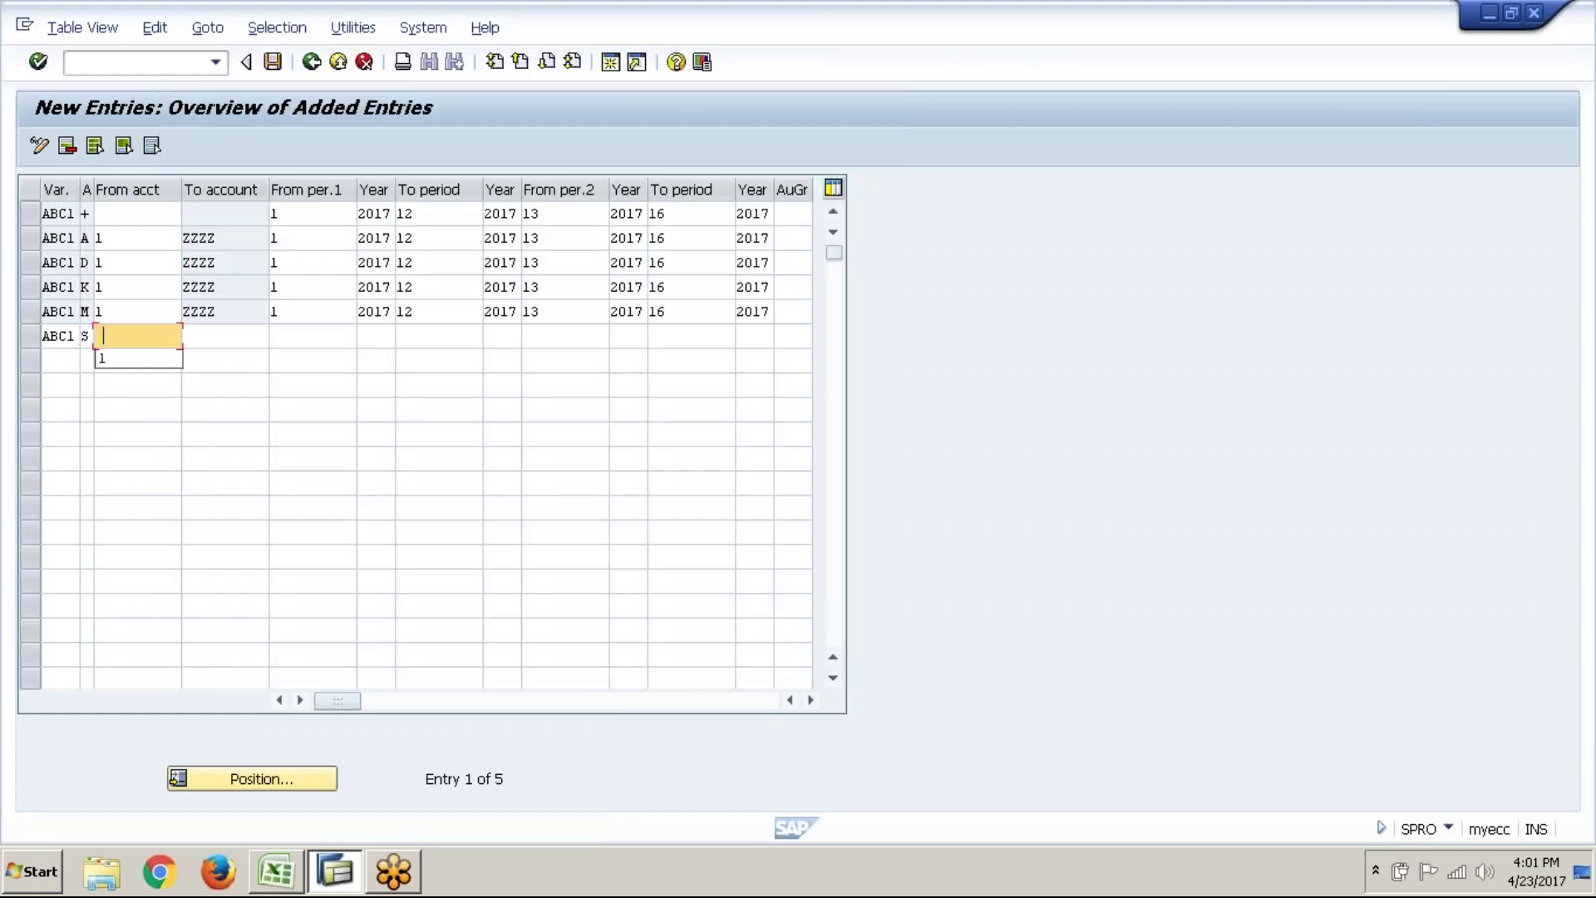
pyautogui.press('Down')
pyautogui.press('Tab')
pyautogui.press('Down')
pyautogui.press('Tab')
# - Set the start of the first posting interval in the G/L accounts row to period 1 of 2017
pyautogui.press('Down')
pyautogui.press('Tab')
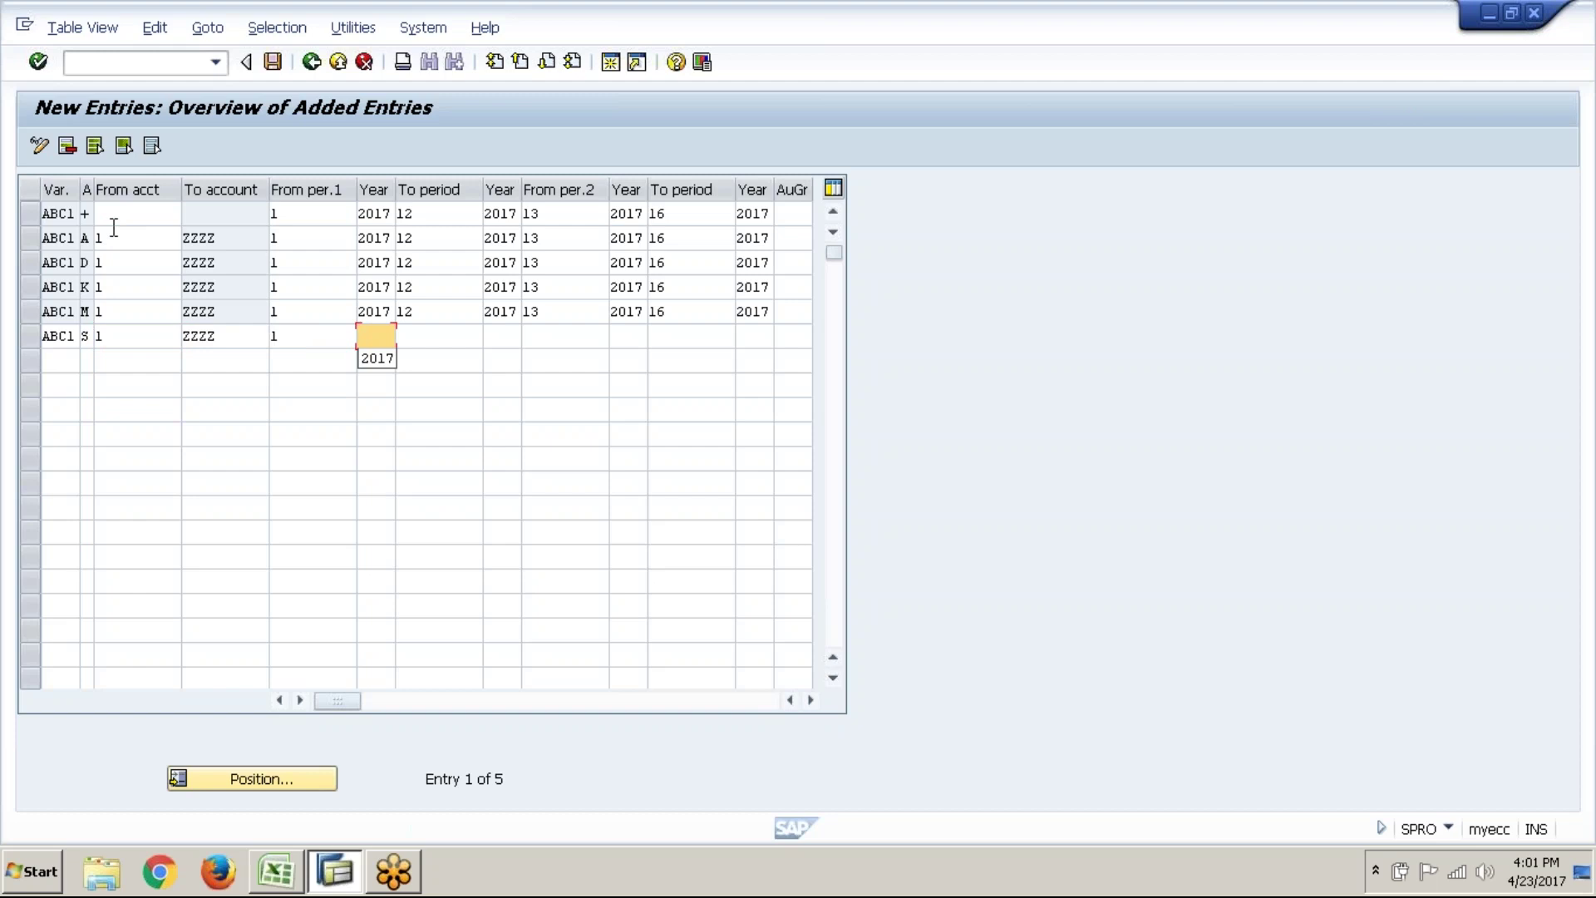
pyautogui.click(241, 236)
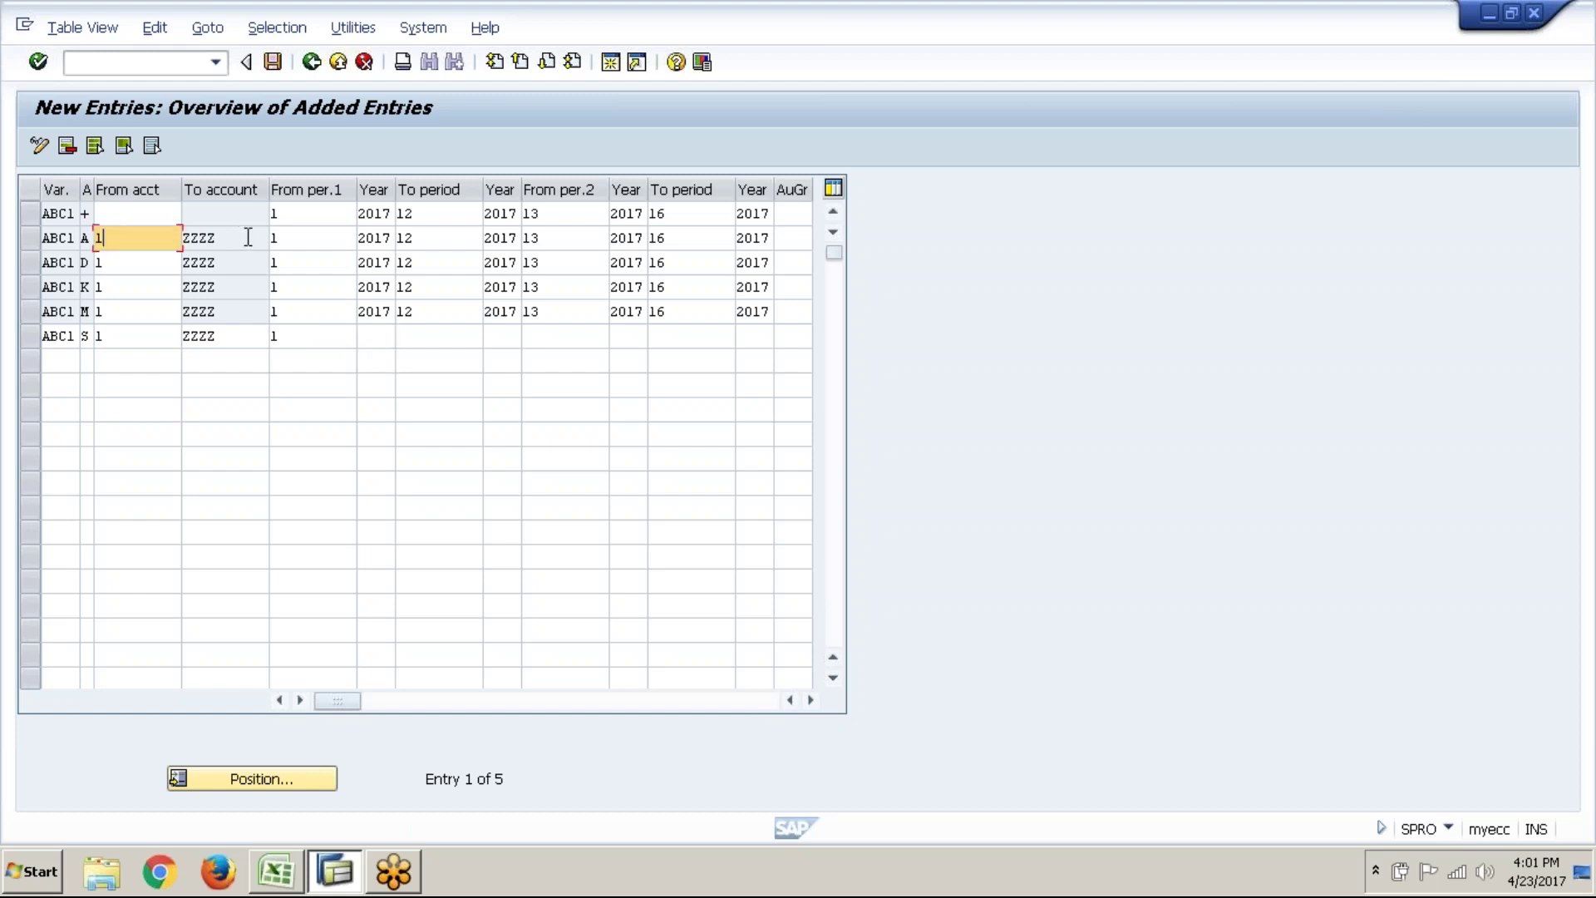
pyautogui.click(376, 340)
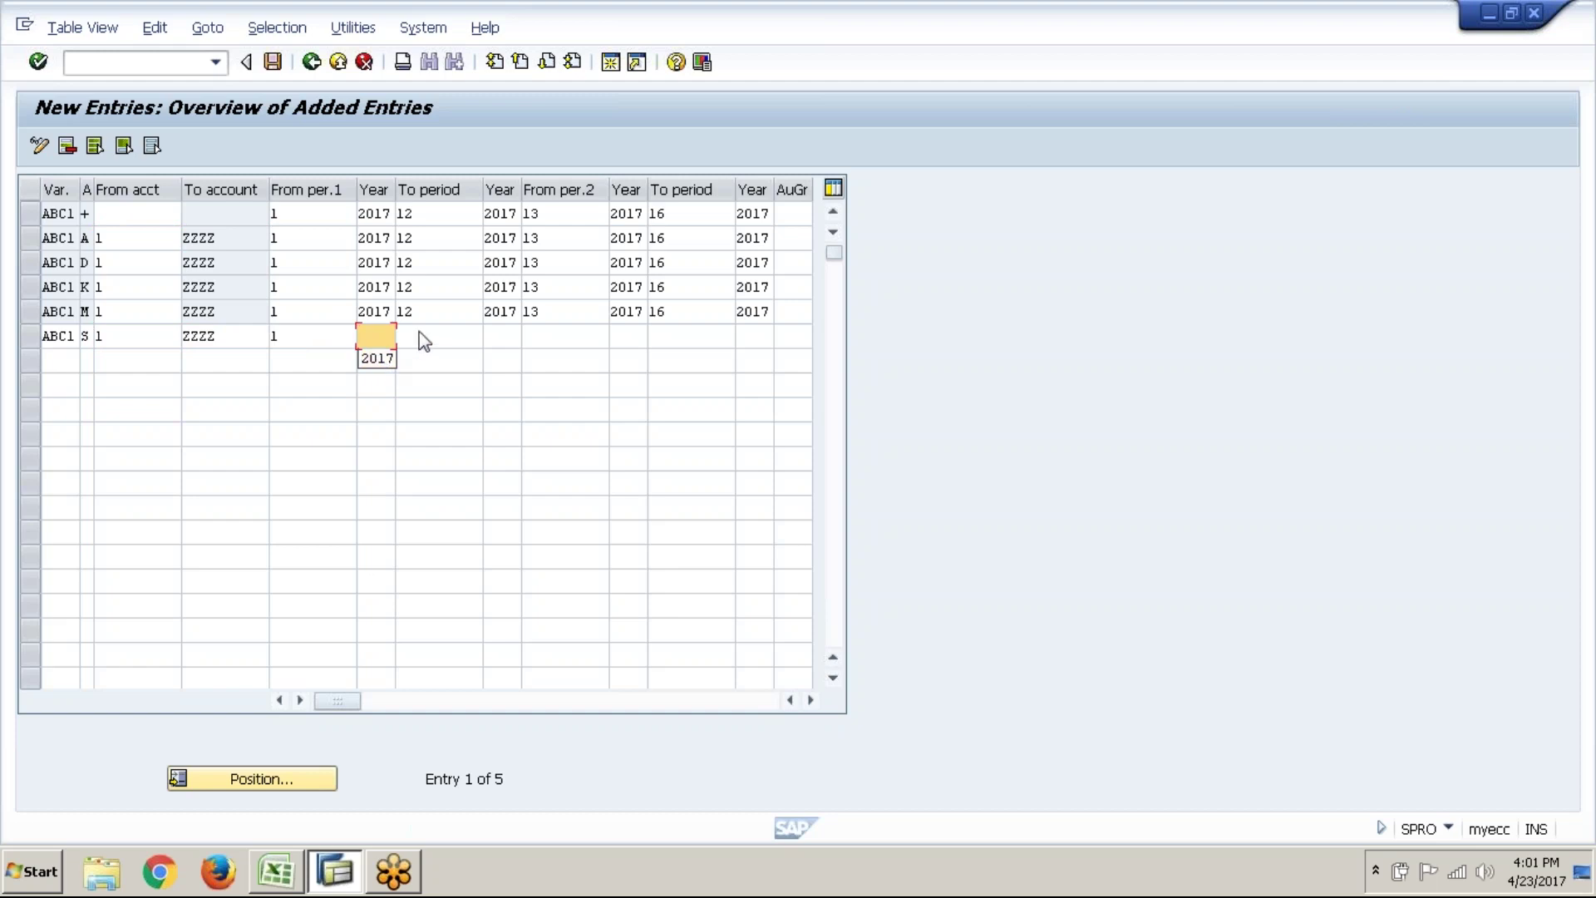
pyautogui.click(383, 358)
# - Set the end of the first posting interval in the G/L accounts row to period 12 of 2017
pyautogui.click(414, 352)
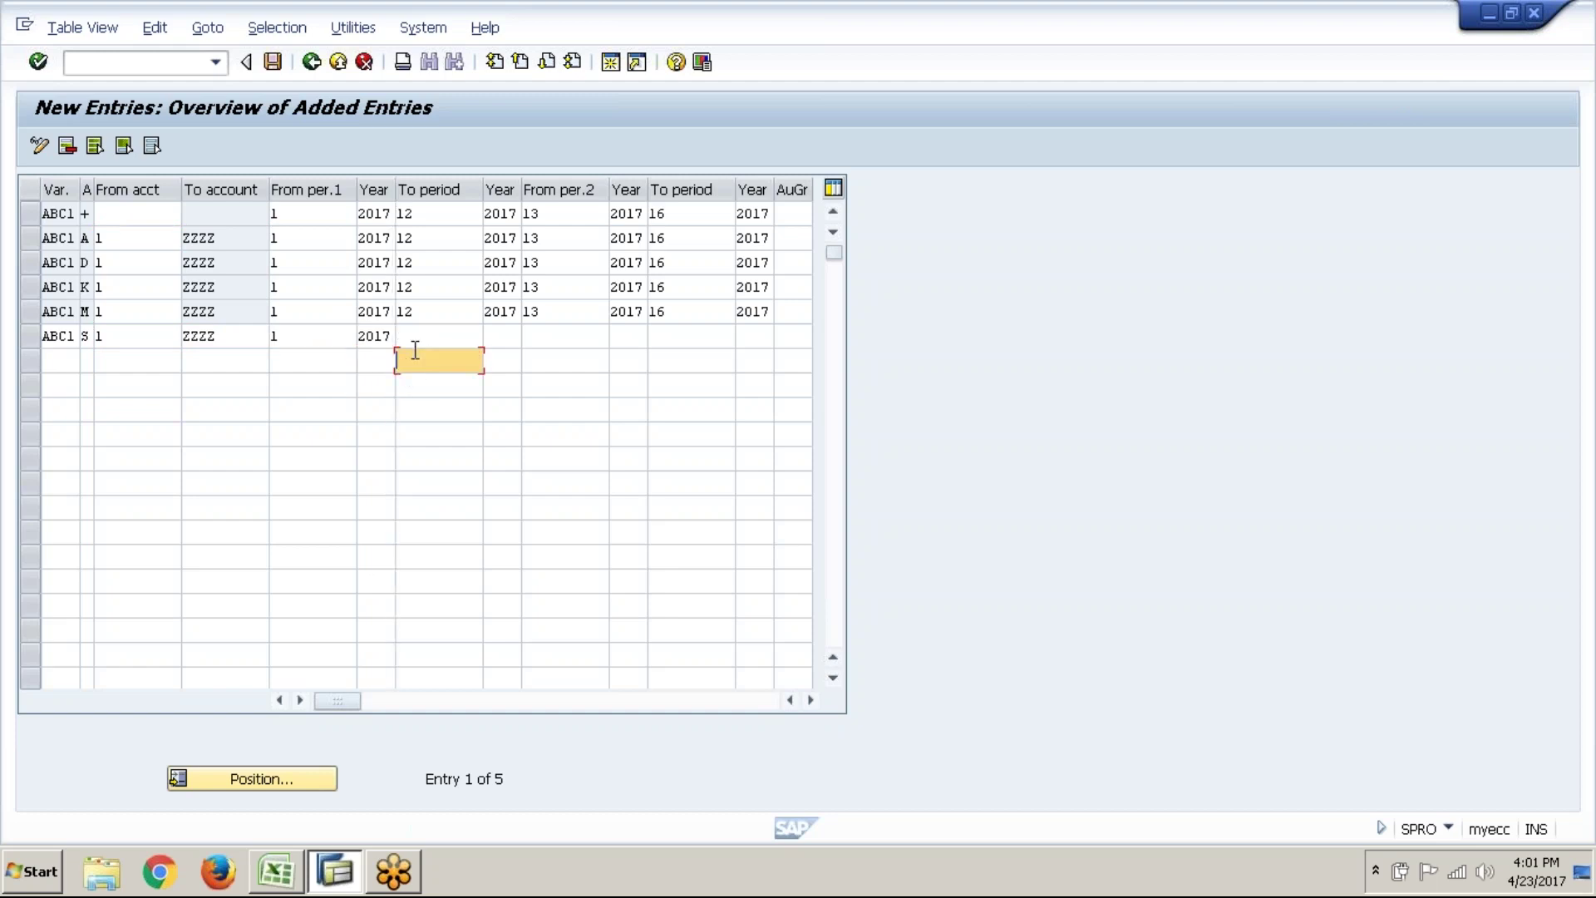
pyautogui.click(429, 337)
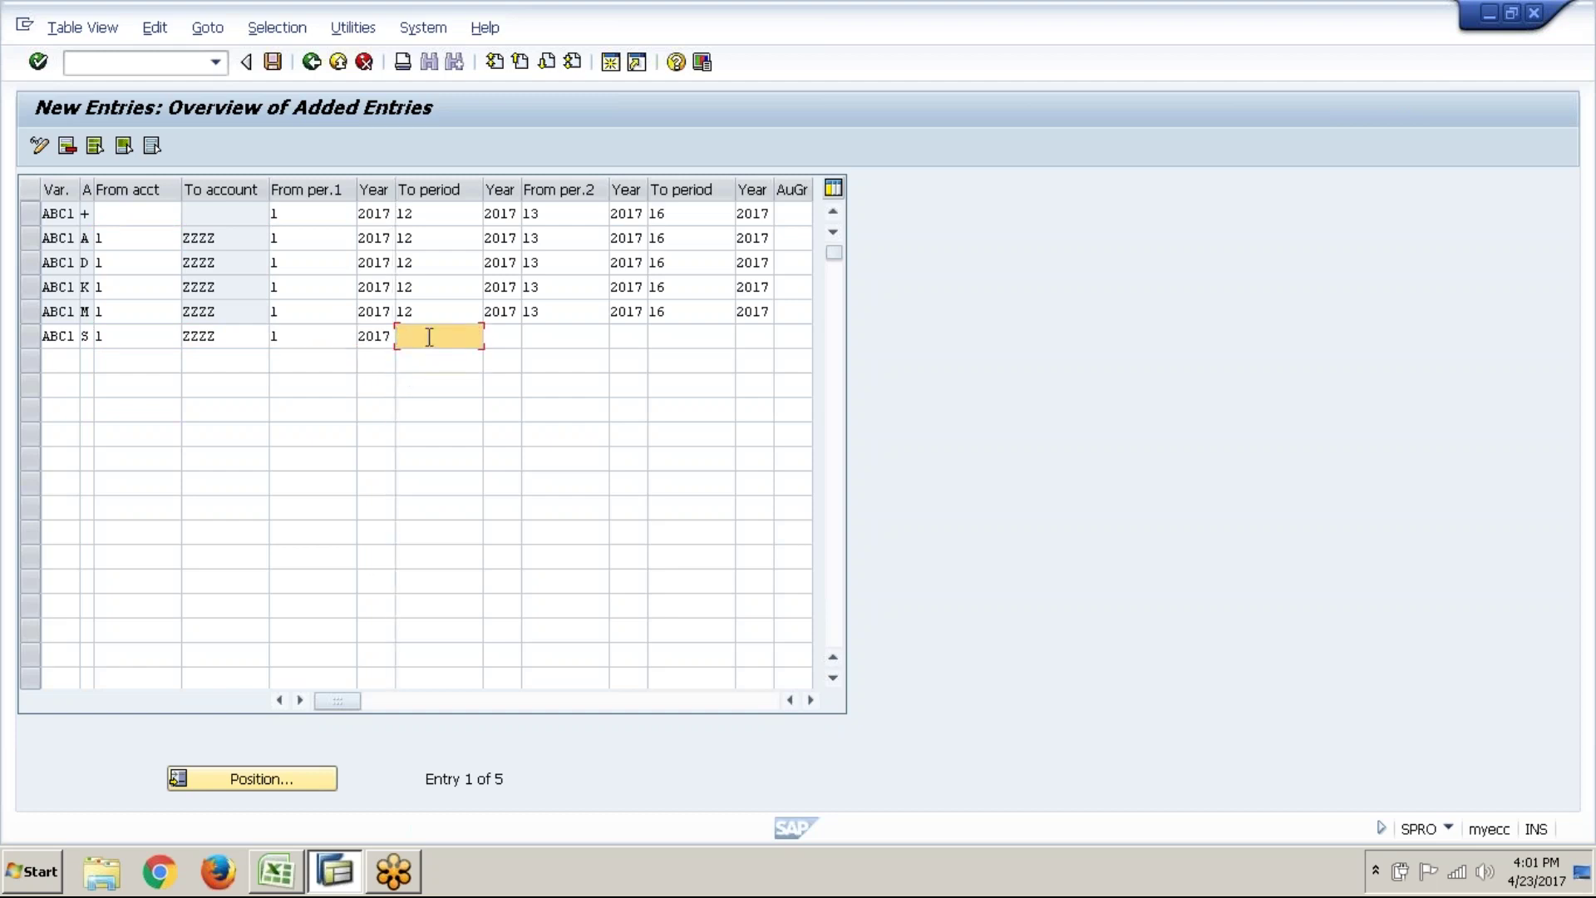
pyautogui.press('Down')
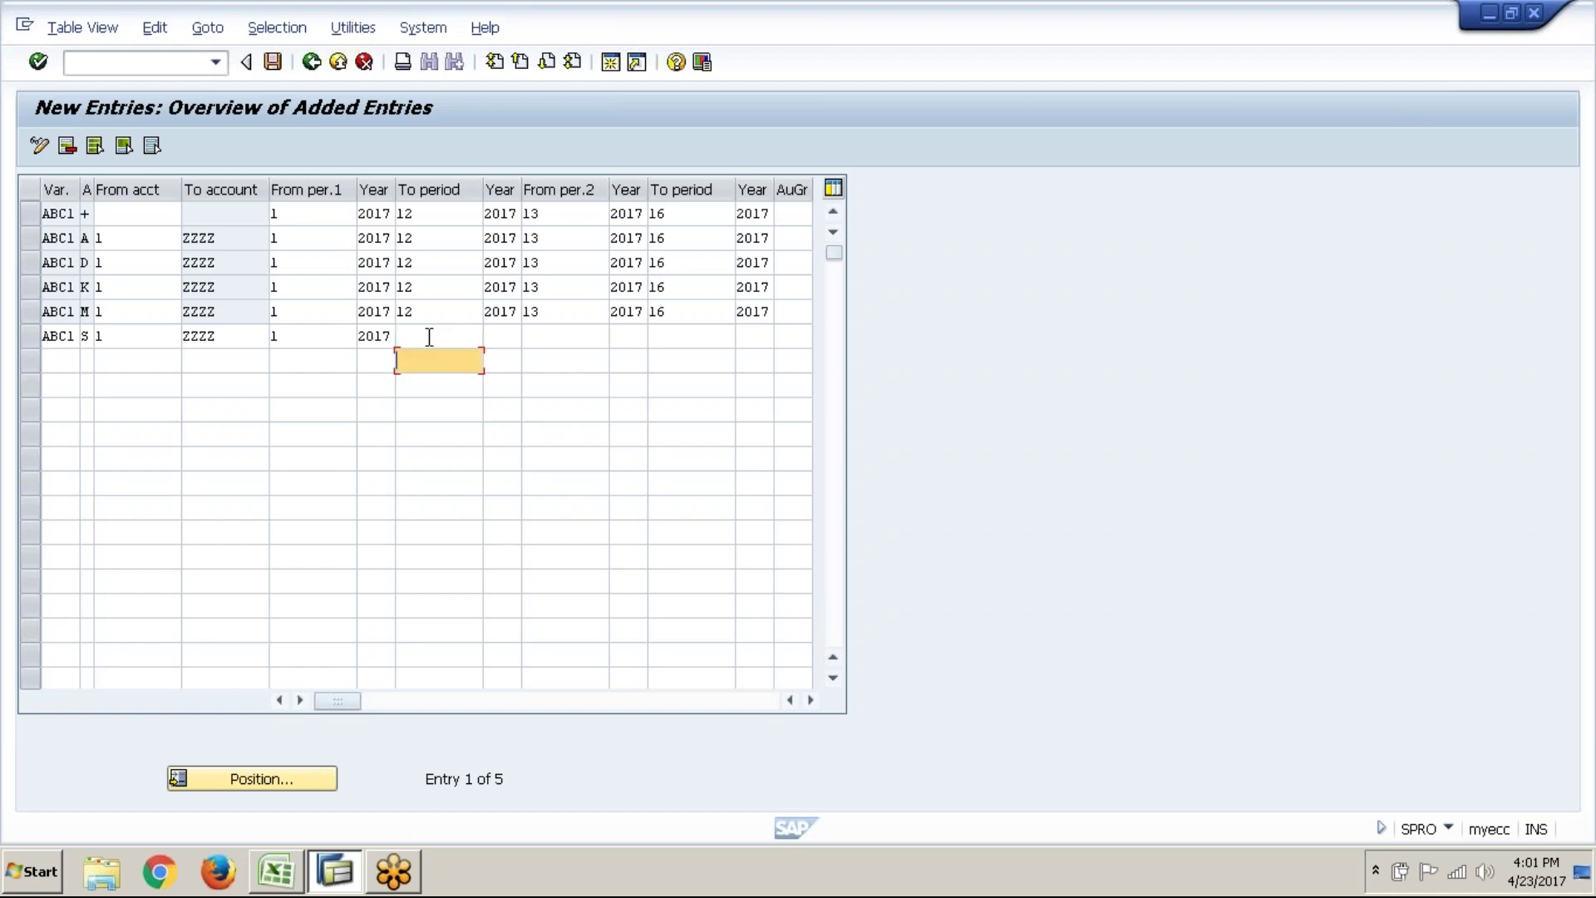
pyautogui.click(429, 337)
pyautogui.press('Down')
pyautogui.click(429, 336)
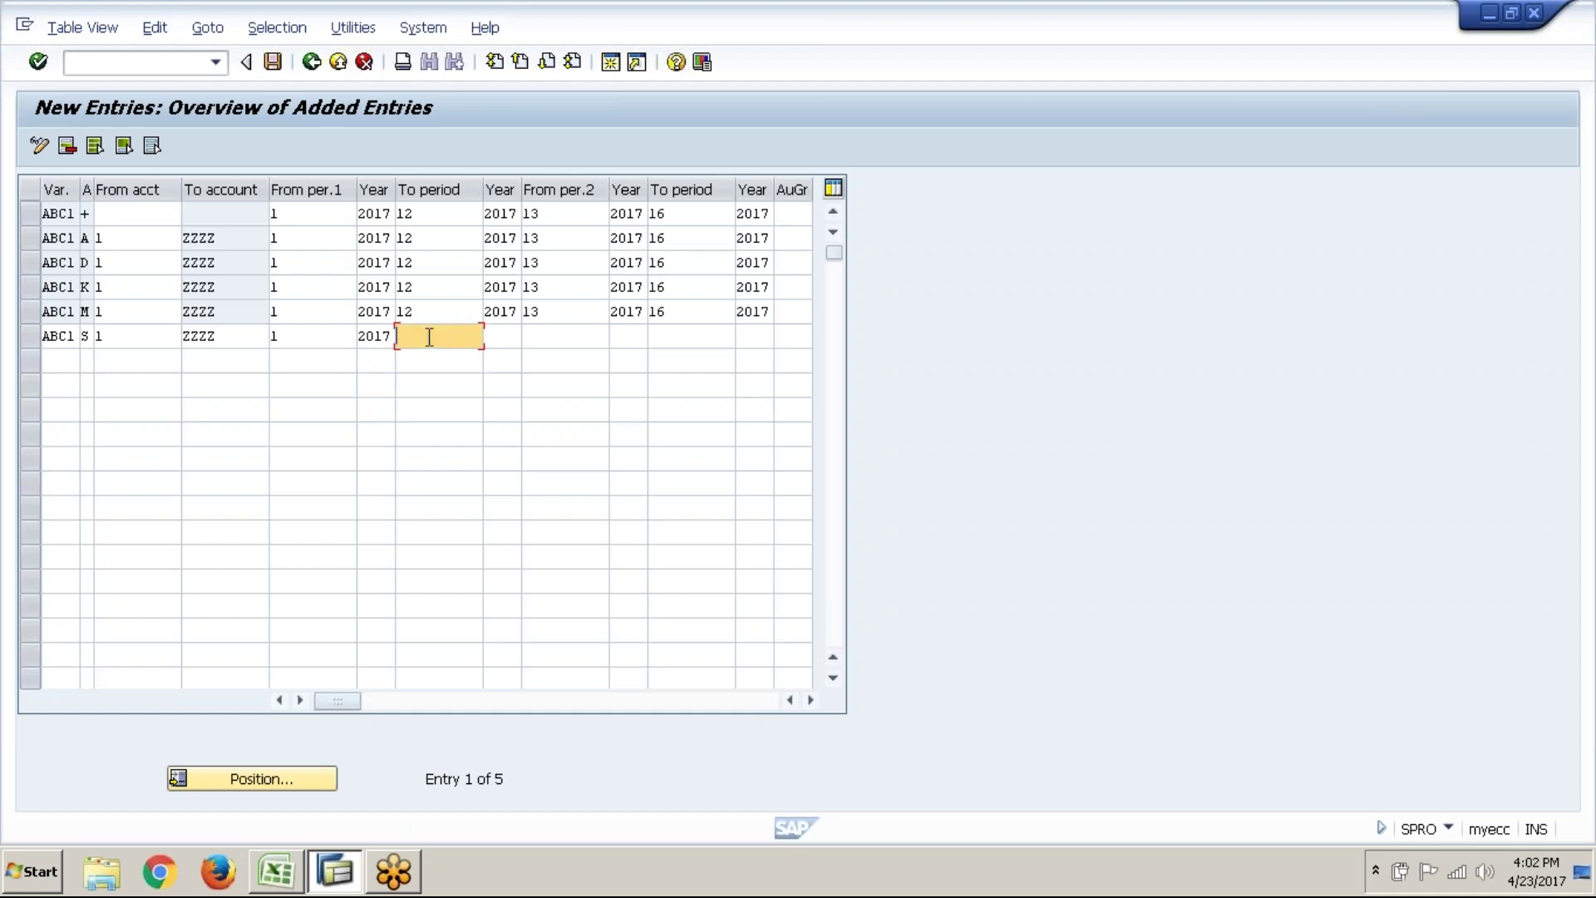
pyautogui.write('12')
pyautogui.press('Tab')
pyautogui.write('2017')
pyautogui.press('Tab')
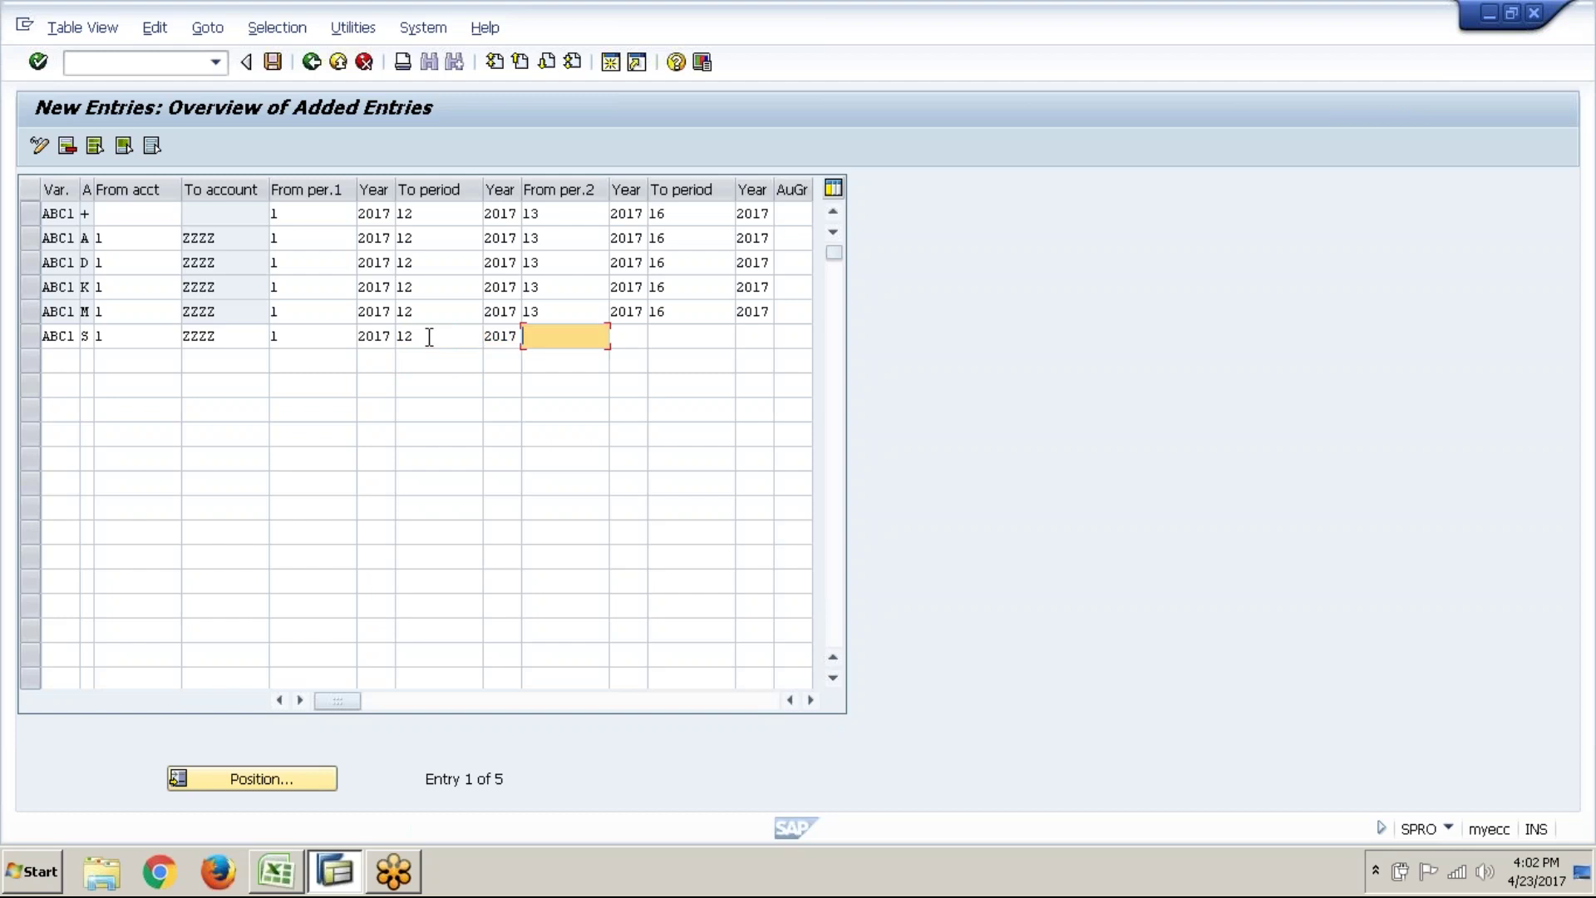
# - Set the second interval of the G/L accounts row from period 13 of 2017 to period 16 of 2017
pyautogui.write('13')
pyautogui.press('Tab')
pyautogui.write('2017')
pyautogui.press('Tab')
pyautogui.write('16')
pyautogui.press('Tab')
pyautogui.write('2017')
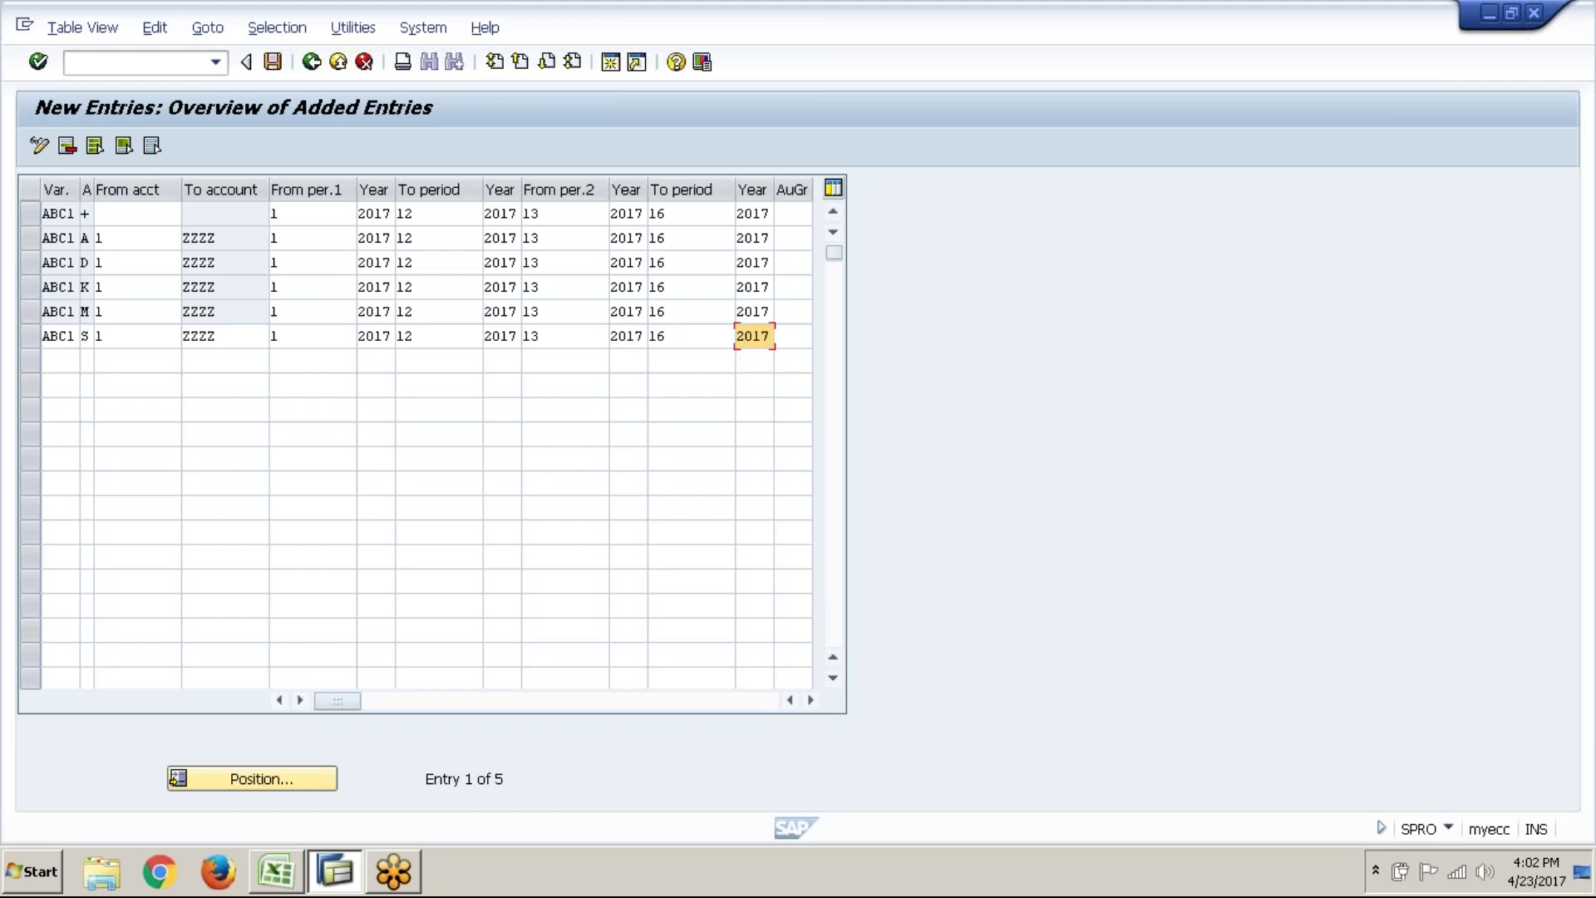
# - Confirm the rows and save the new posting period entries to the proposed FICO_ABC1 customizing request
pyautogui.press('Return')
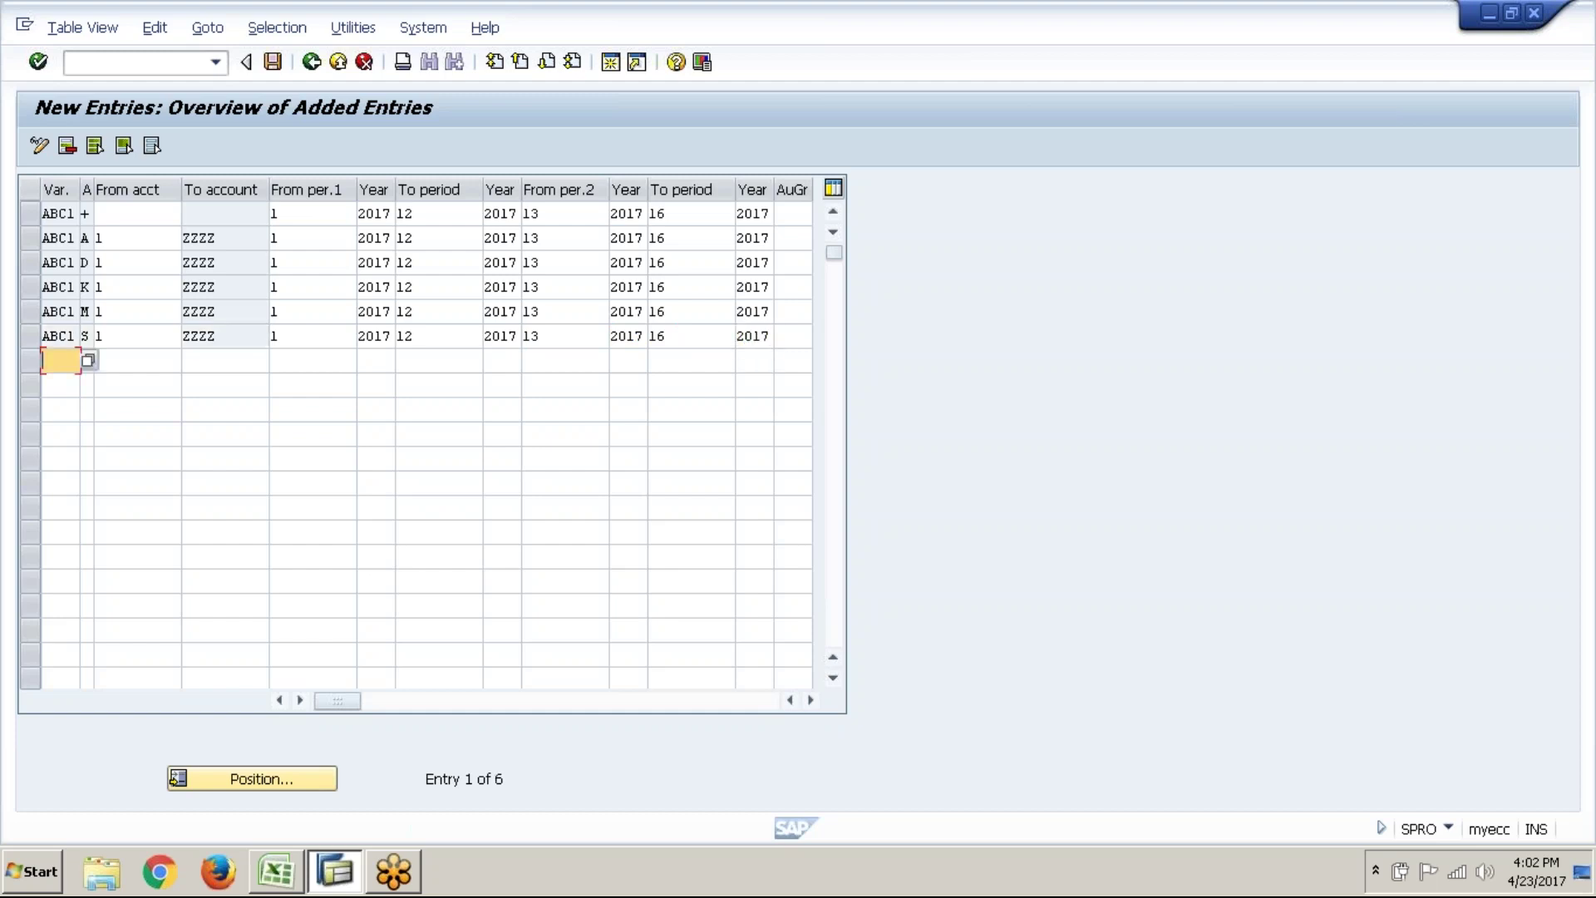
pyautogui.click(273, 63)
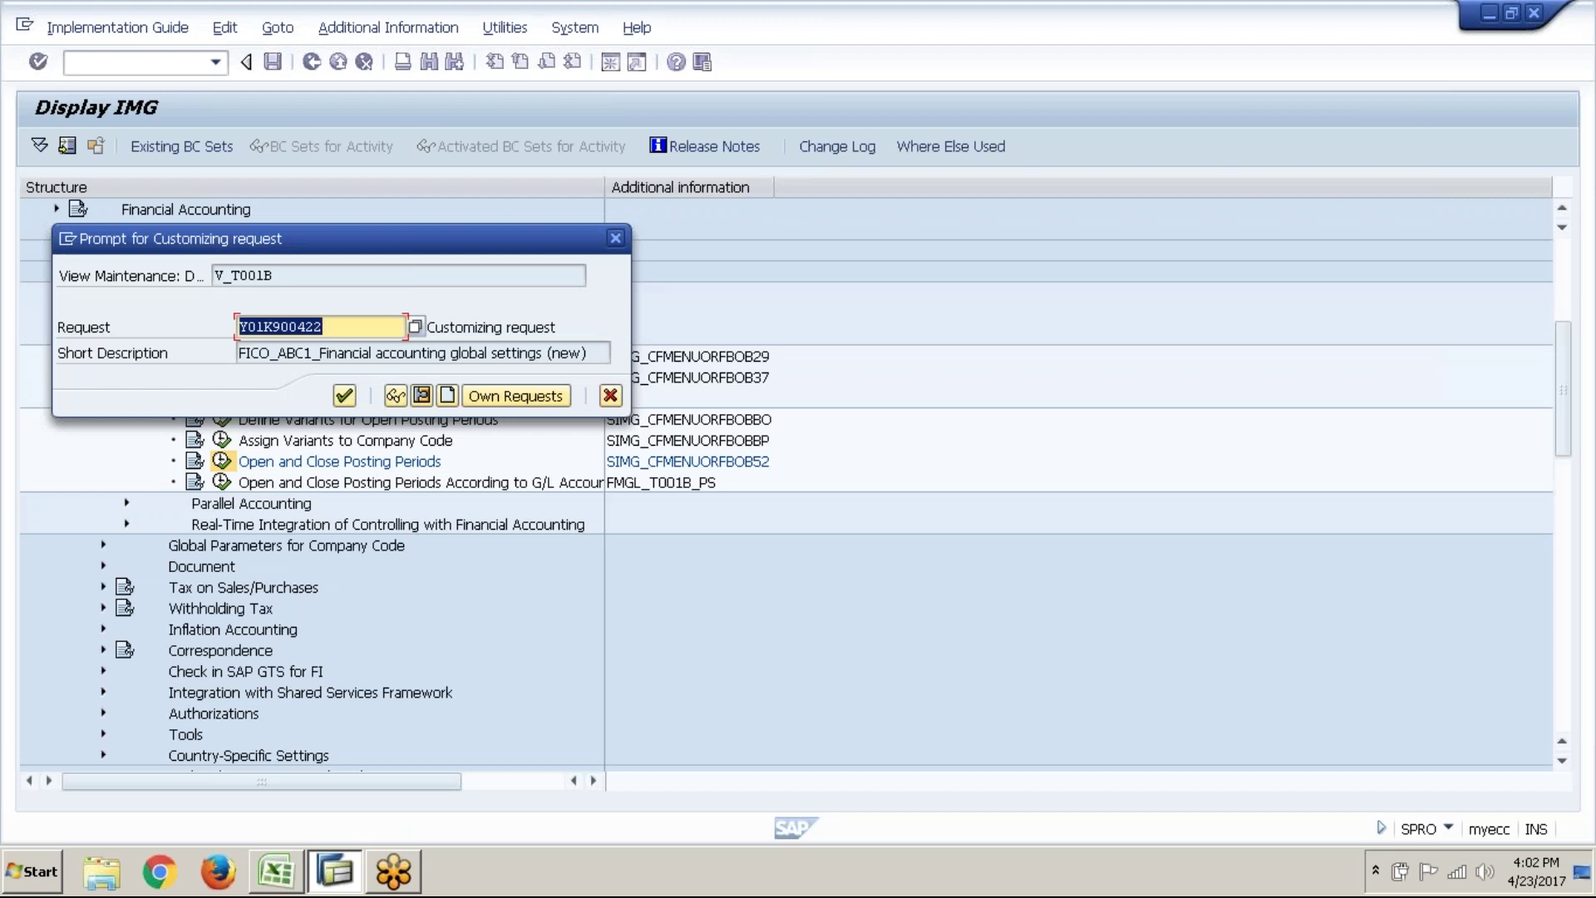
pyautogui.press('Return')
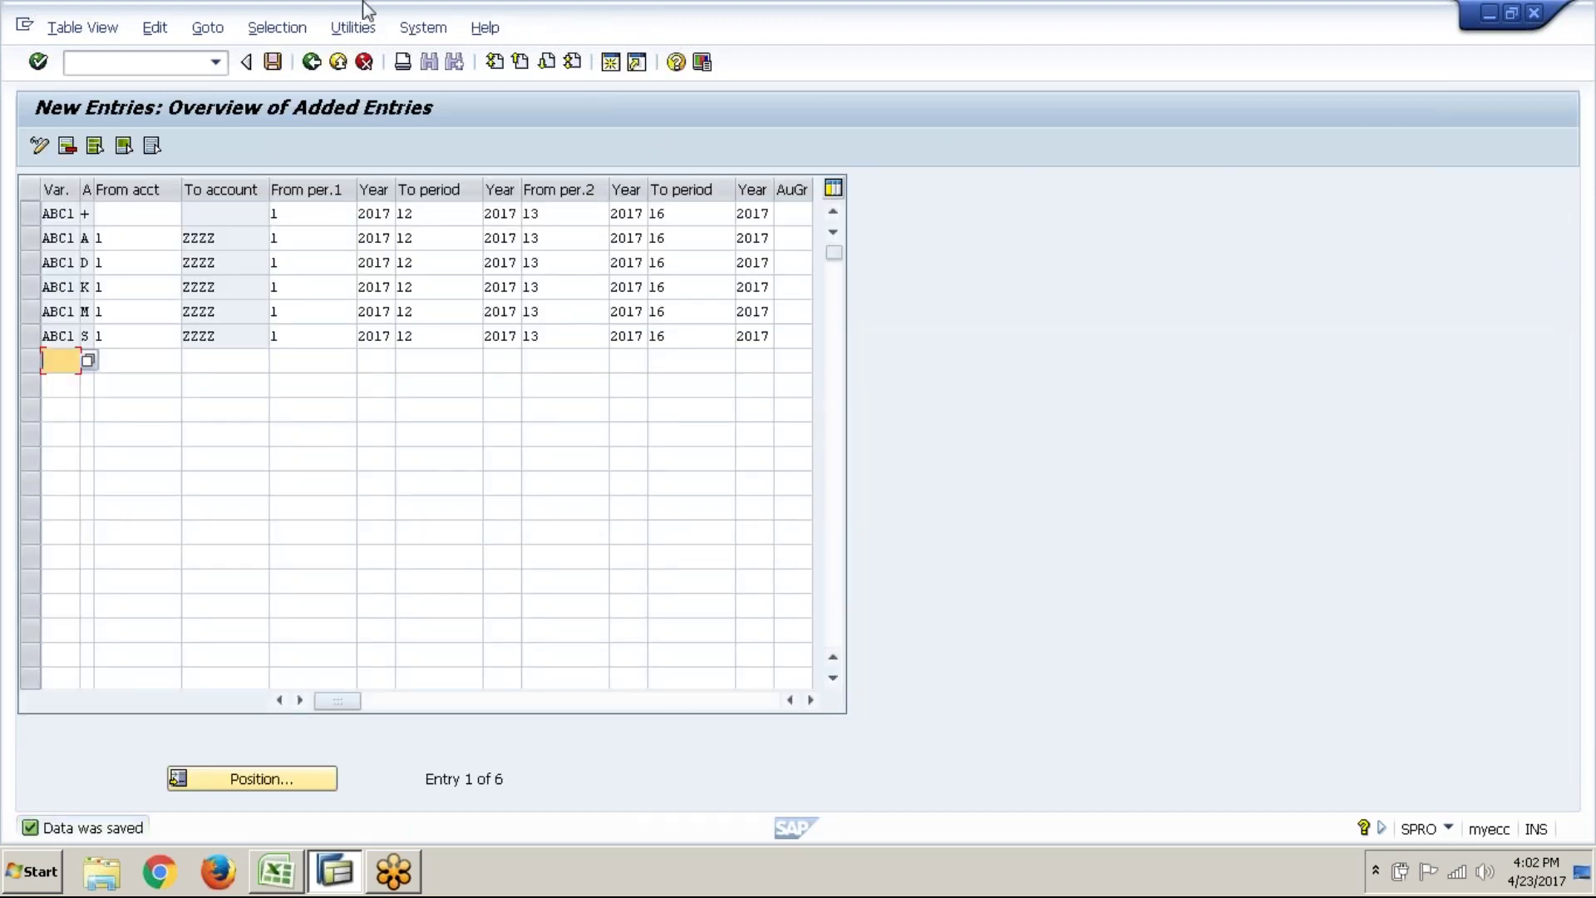
pyautogui.click(324, 222)
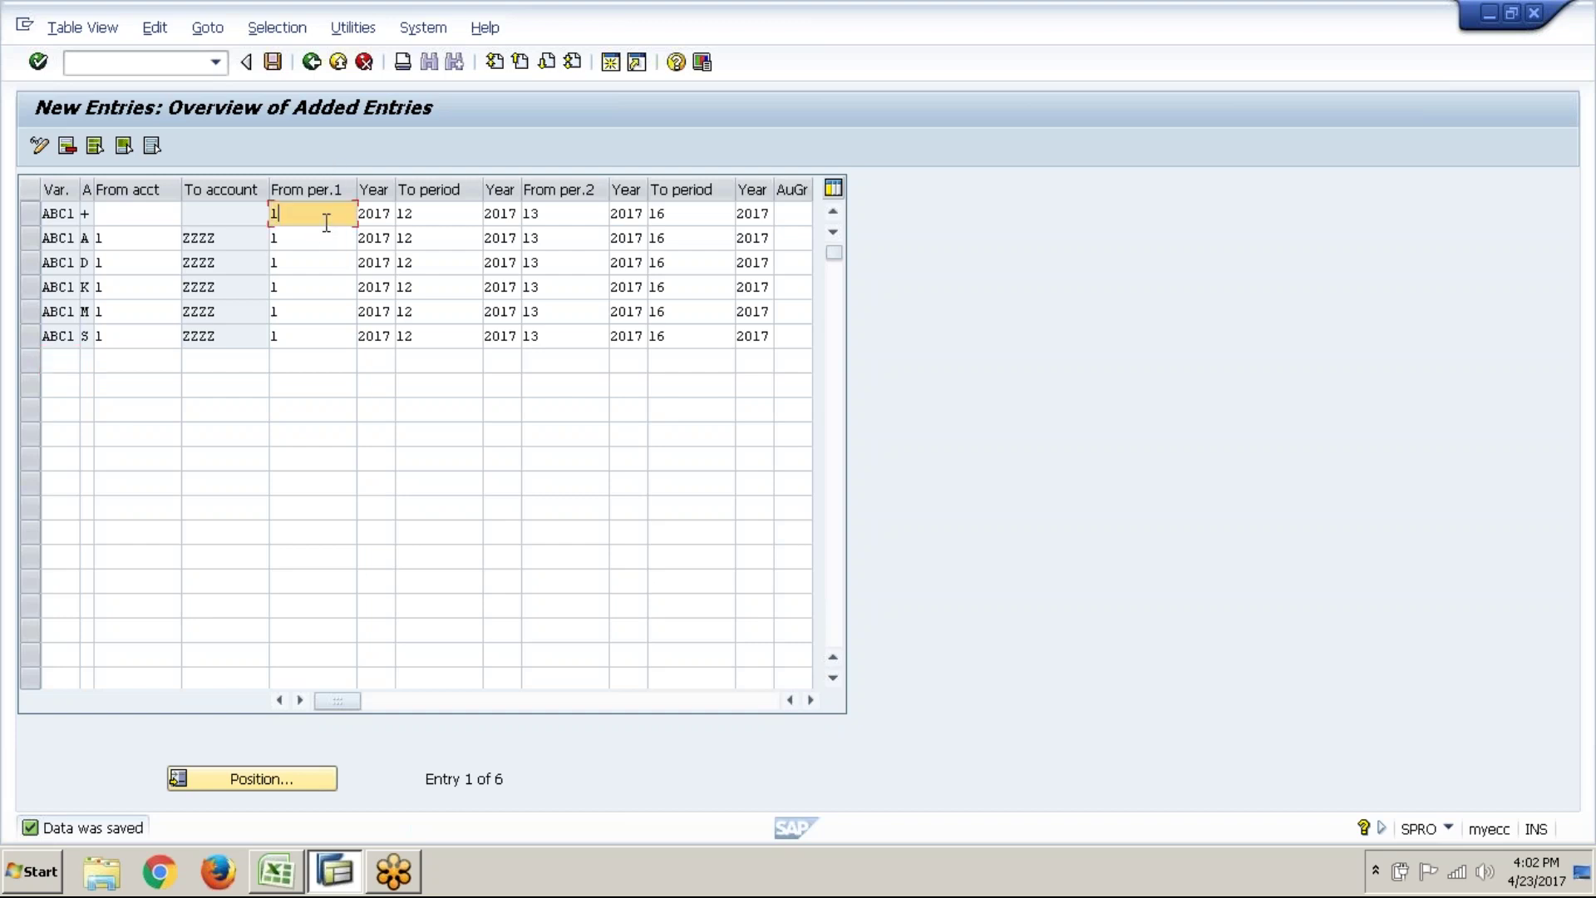
pyautogui.click(414, 221)
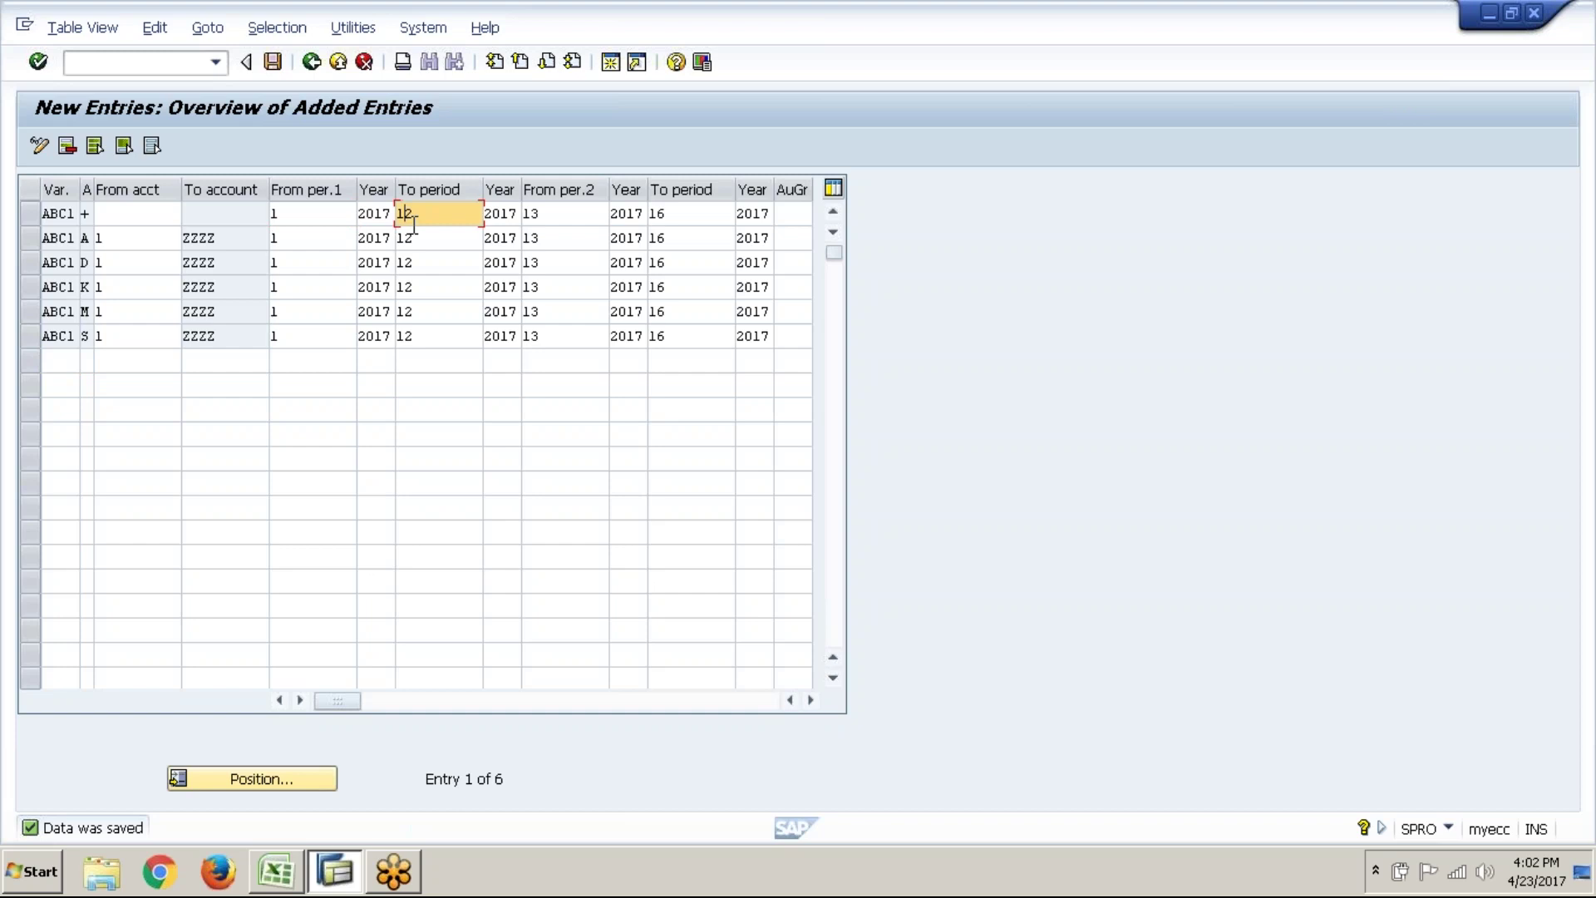
pyautogui.click(349, 221)
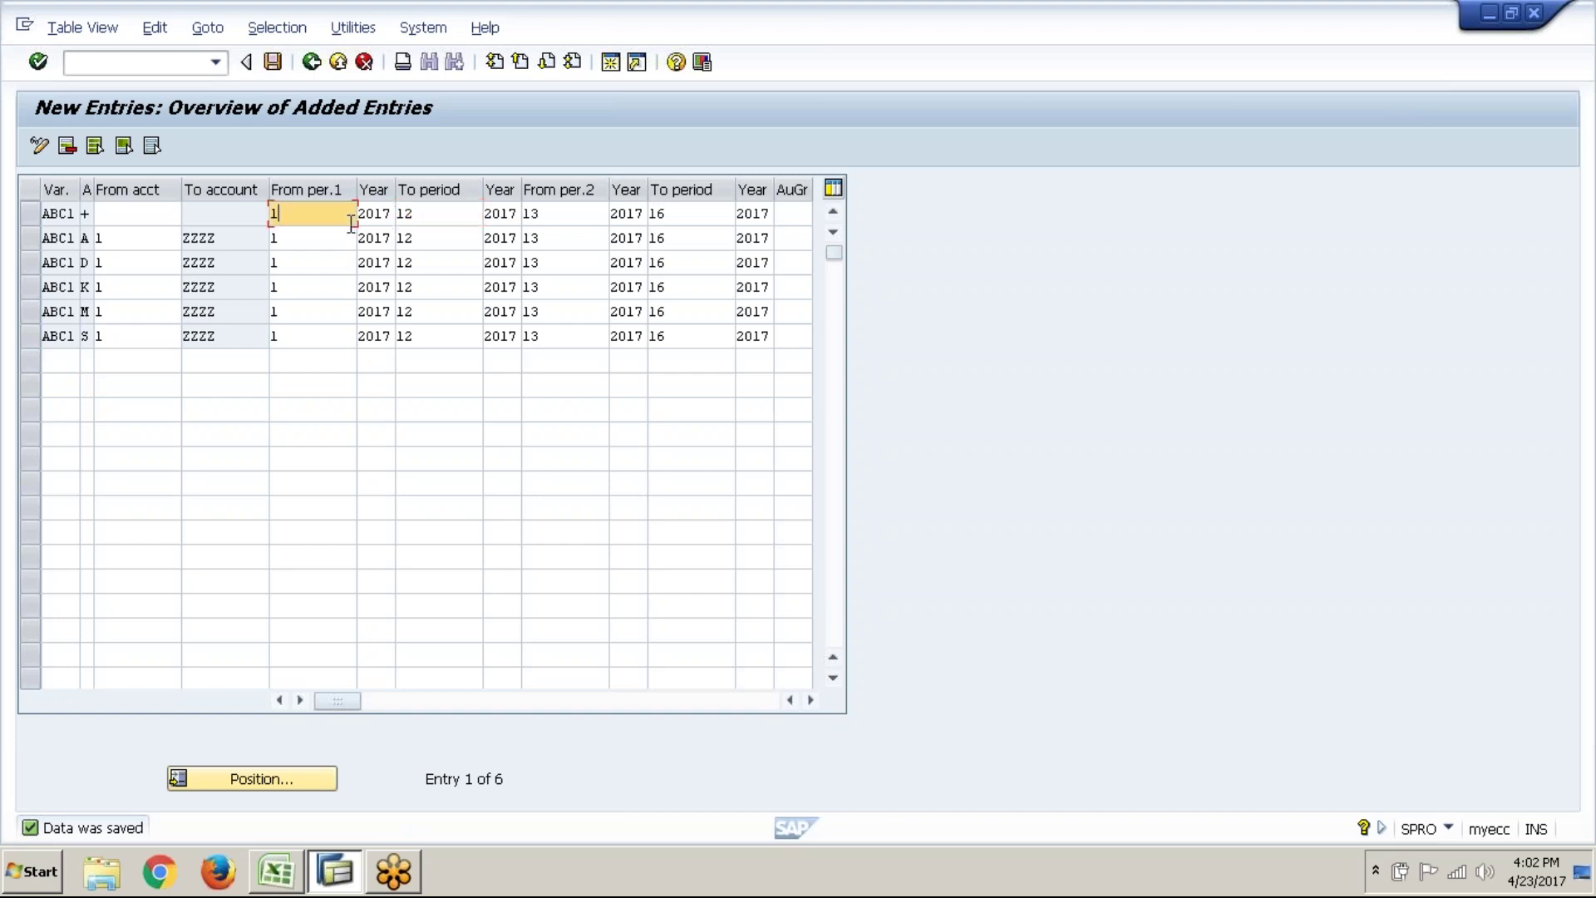
pyautogui.click(438, 241)
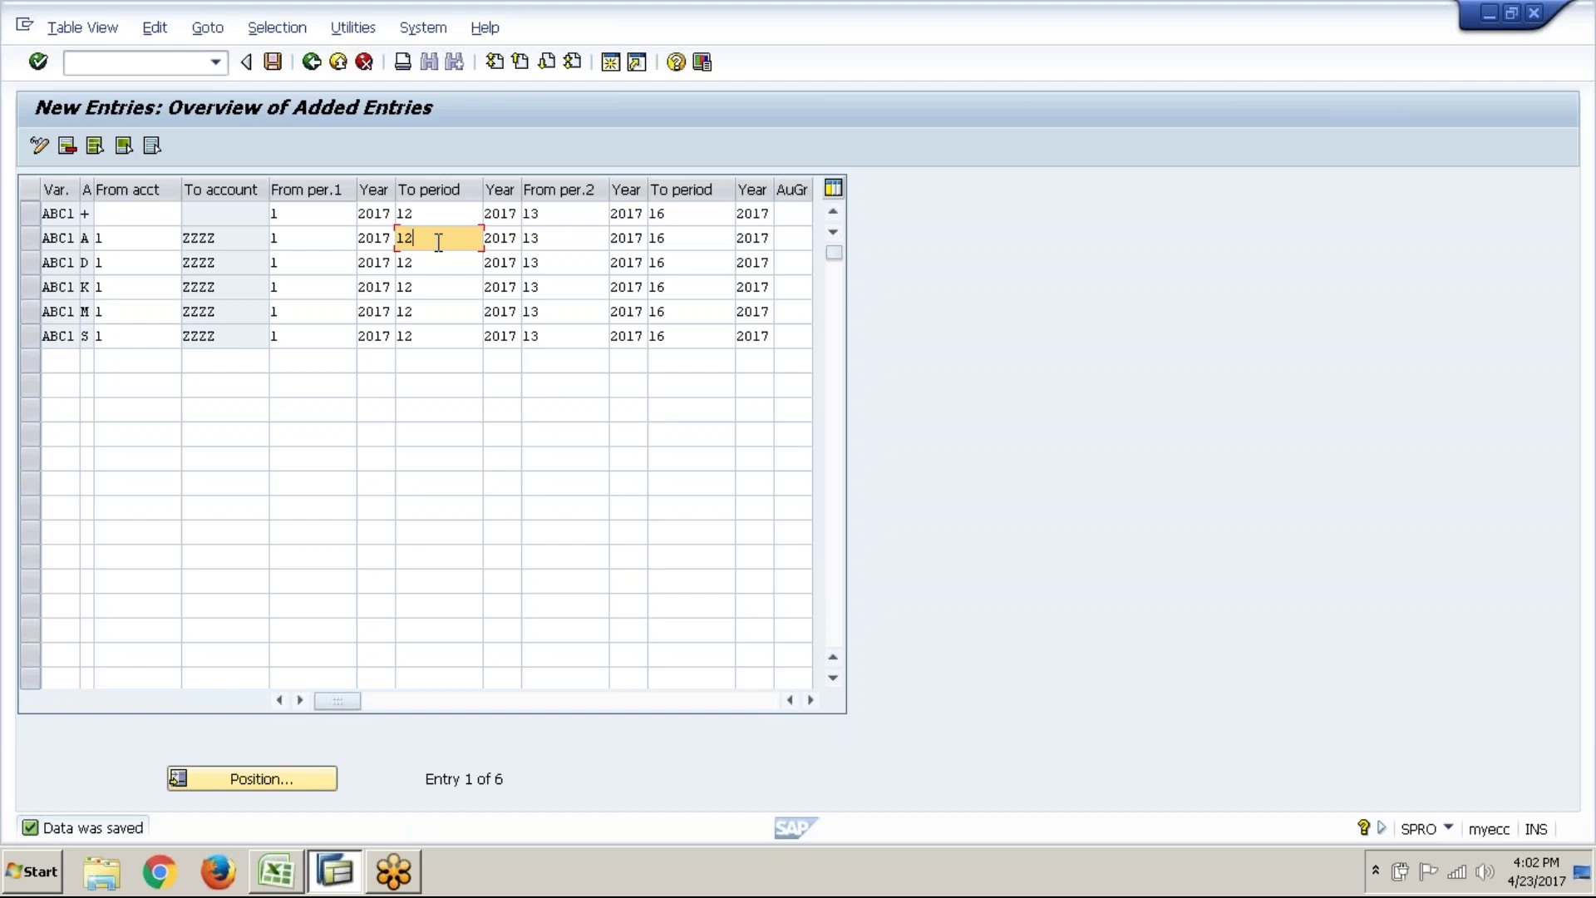
# - Change the first interval of the row valid for all account types so it runs from period 4 to period 4
pyautogui.click(296, 212)
pyautogui.press('BackSpace')
pyautogui.write('4')
pyautogui.press('Tab')
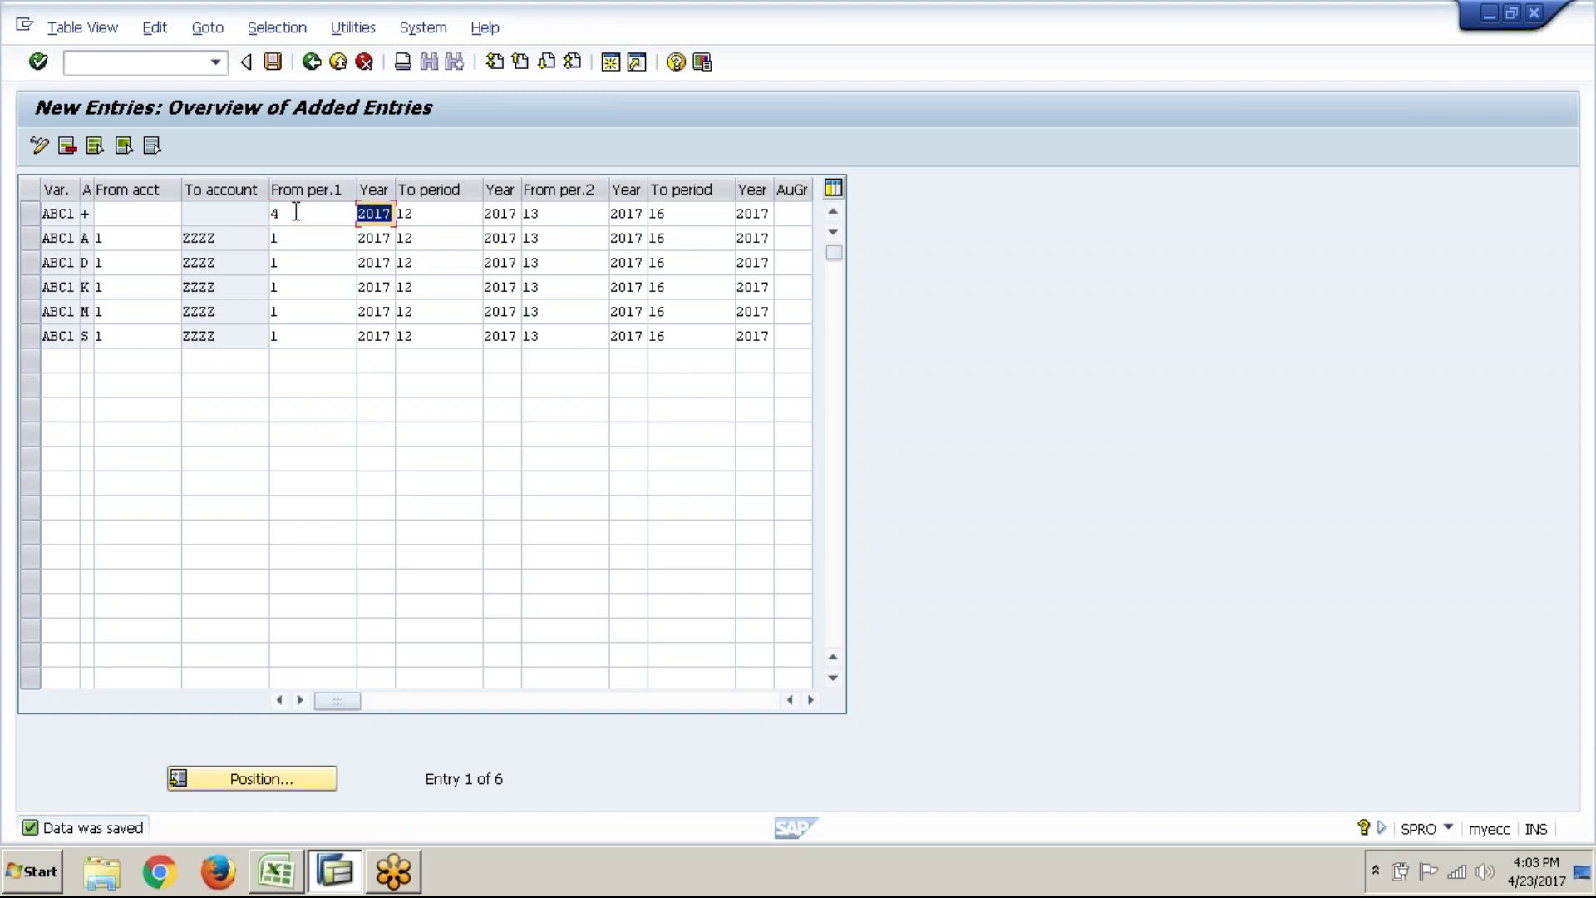
pyautogui.press('Tab')
pyautogui.write('4')
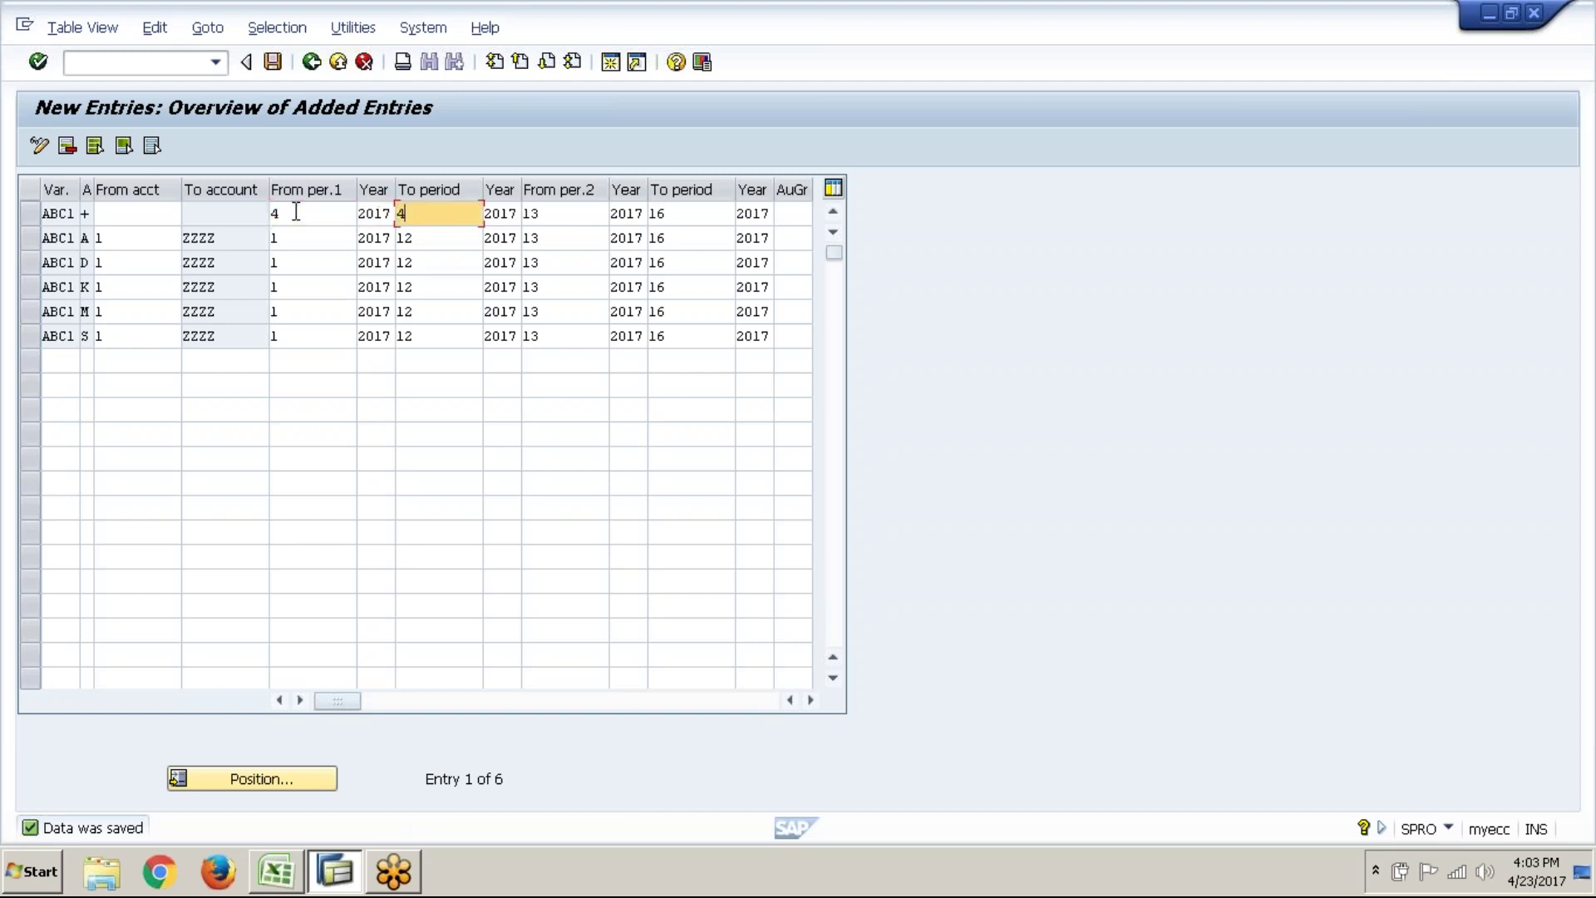
# - Change the first interval of the row valid for all account types so it runs from period 1 to period 1
pyautogui.click(311, 217)
pyautogui.press('BackSpace')
pyautogui.write('1')
pyautogui.press('Tab')
pyautogui.write('1')
# - Set the end of the first posting interval in the assets row (account type A) to period 1
pyautogui.click(311, 243)
pyautogui.press('Tab')
pyautogui.press('Tab')
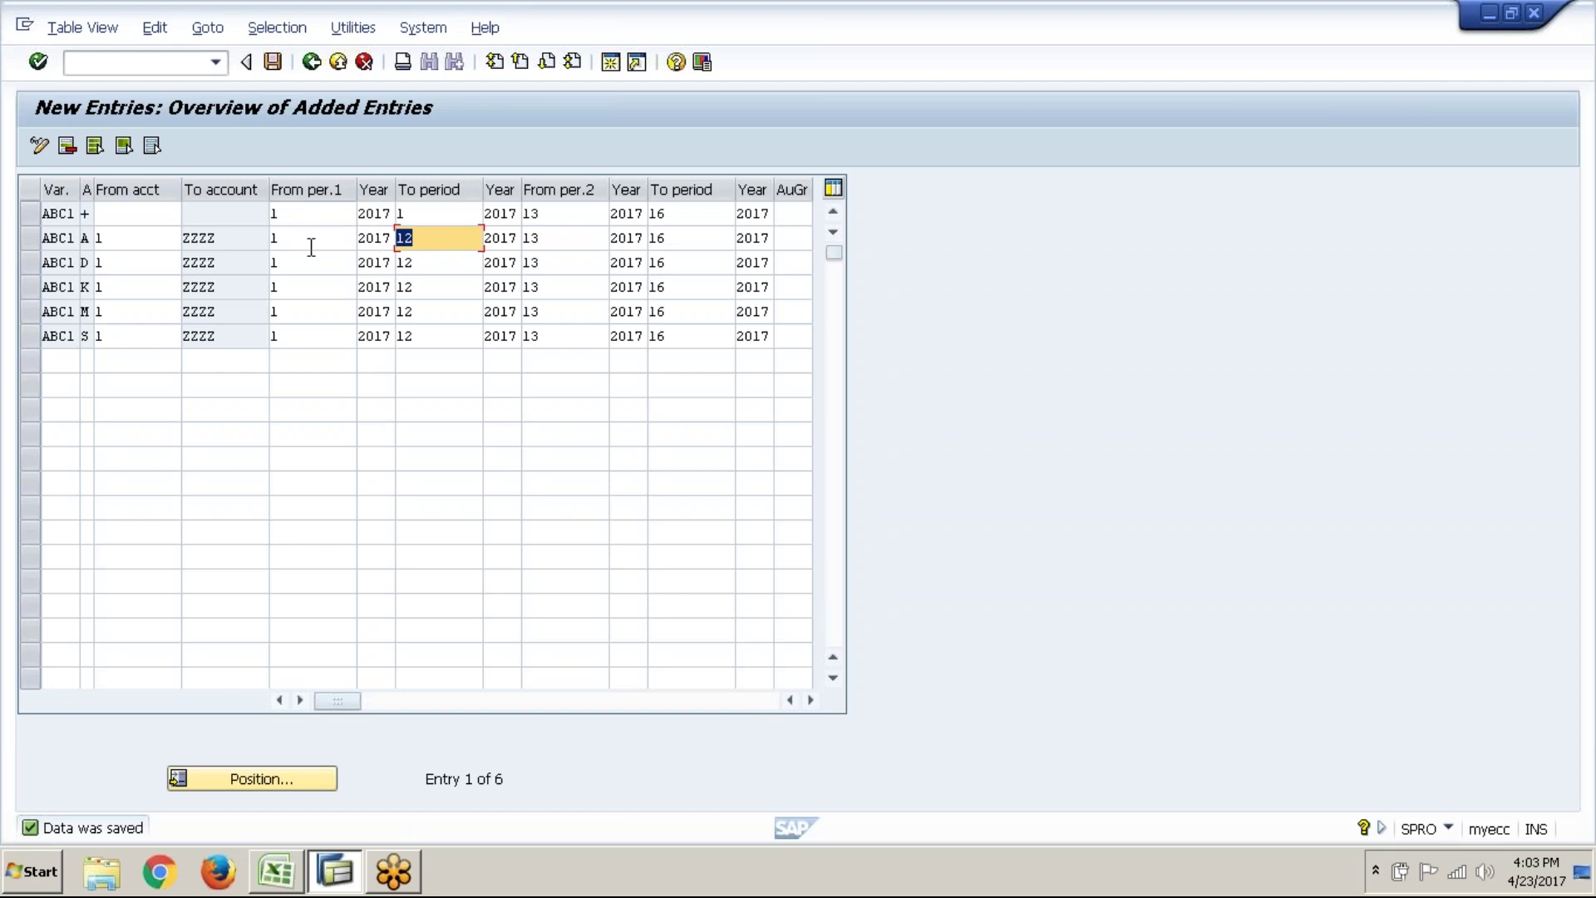
pyautogui.write('1')
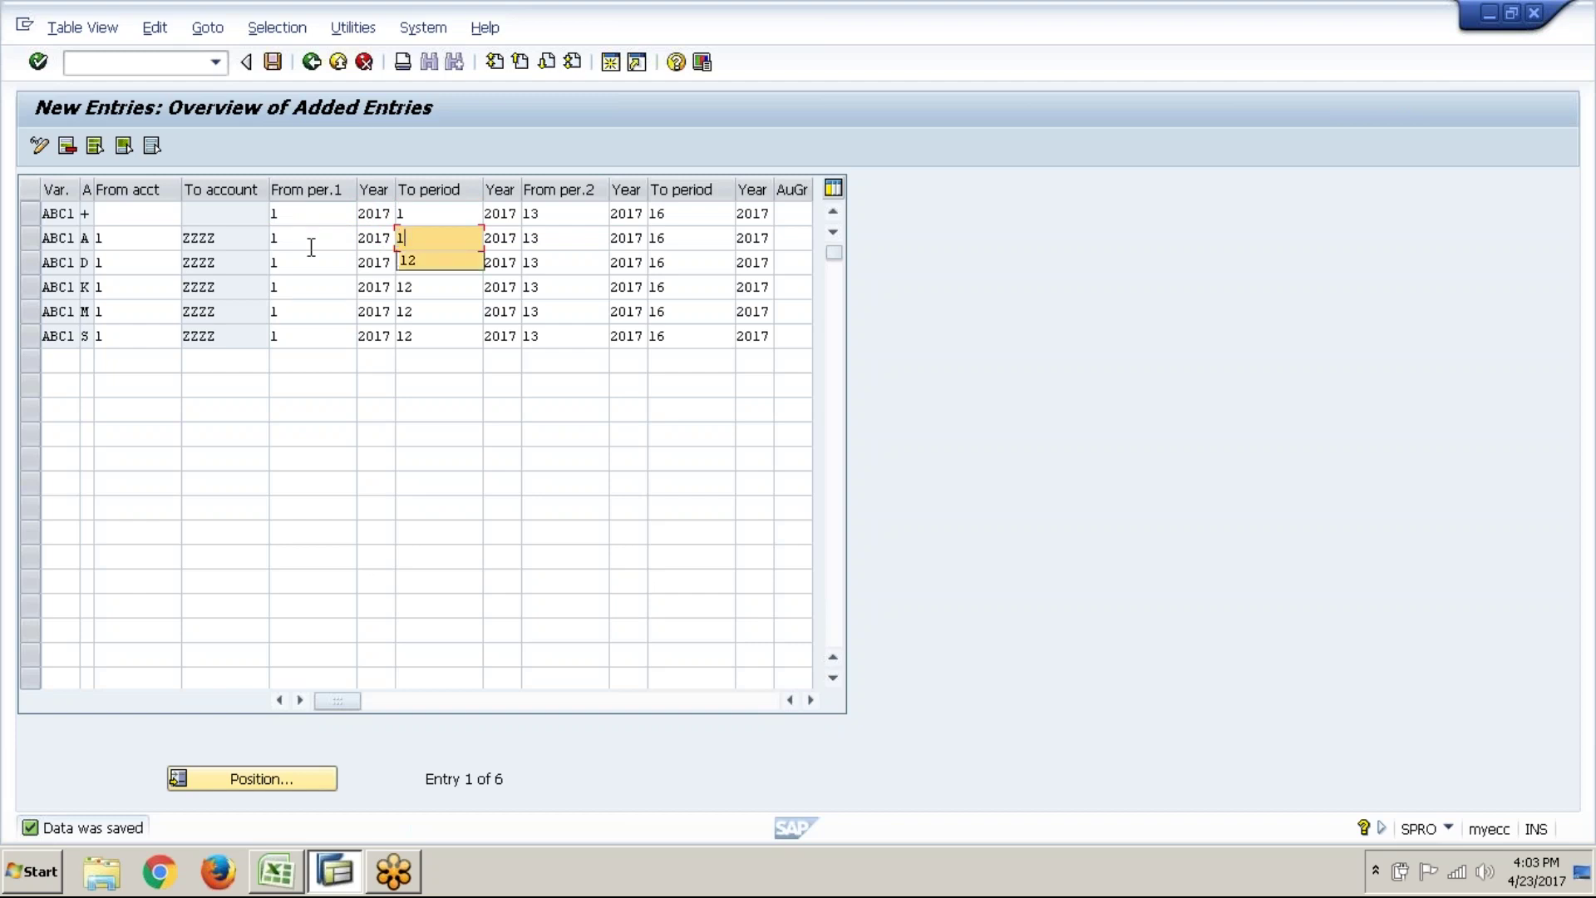
pyautogui.write('2')
pyautogui.press('Tab')
pyautogui.press('Tab')
pyautogui.press('Tab')
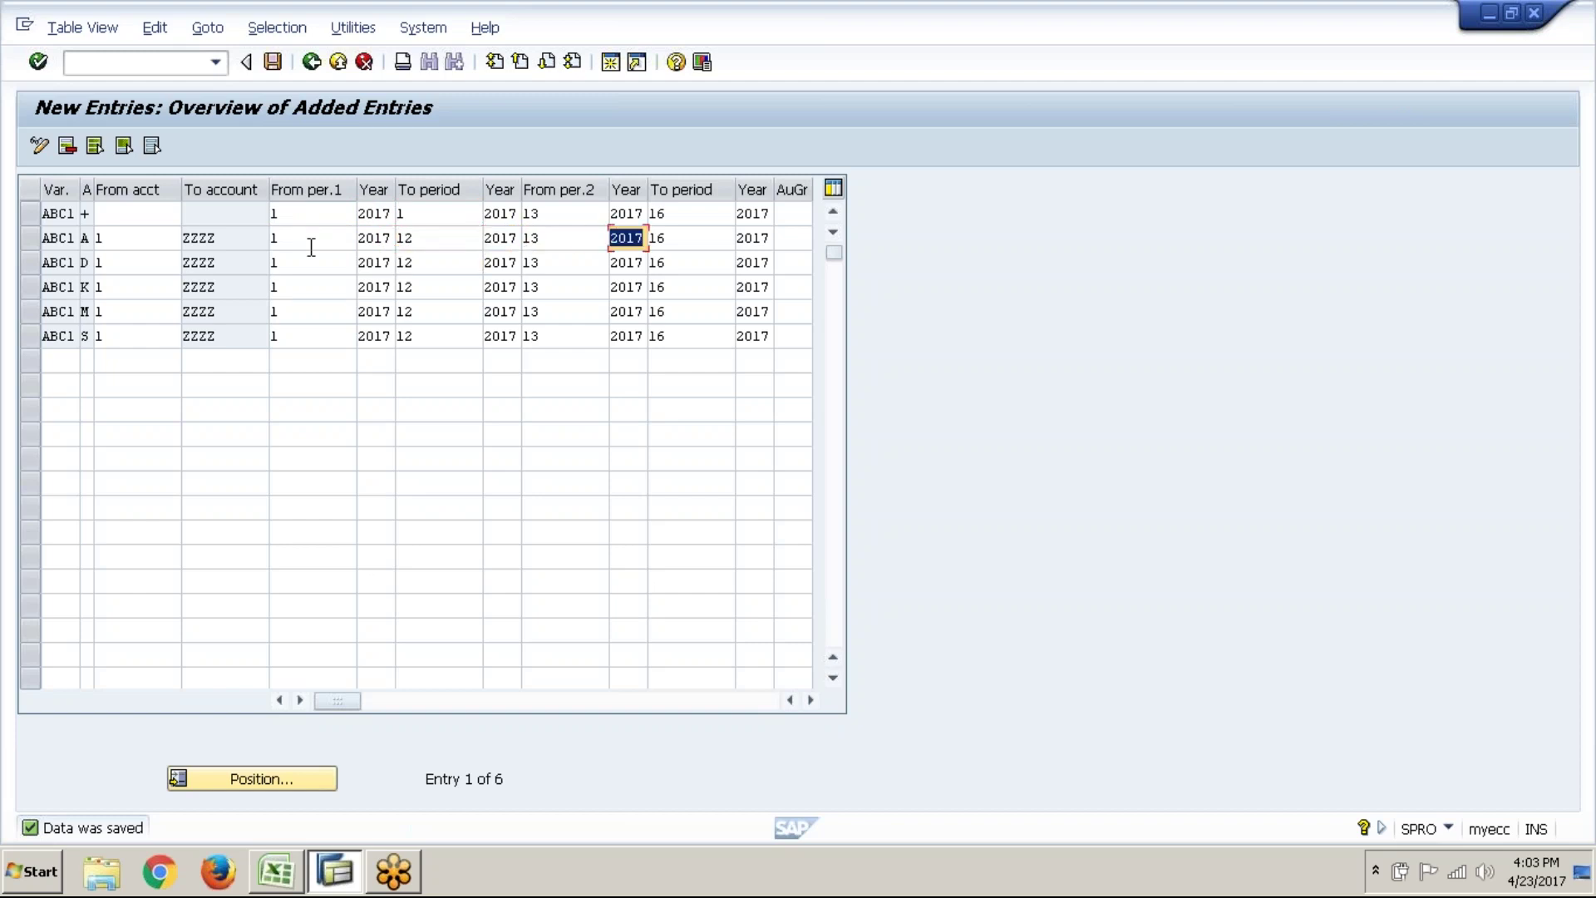
pyautogui.hotkey('shift', 'Tab')
pyautogui.hotkey('shift', 'Tab')
pyautogui.hotkey('shift', 'Tab')
pyautogui.write('1')
# - Set the end of the first posting interval in the customers row (account type D) to period 1
pyautogui.press('Tab')
pyautogui.press('Tab')
pyautogui.press('Tab')
pyautogui.press('Tab')
pyautogui.press('Tab')
pyautogui.press('Tab')
pyautogui.press('Tab')
pyautogui.press('Tab')
pyautogui.press('Tab')
pyautogui.press('Tab')
pyautogui.write('1')
# - Set the end of the first posting interval in the vendors row (account type K) to period 1
pyautogui.press('Tab')
pyautogui.press('Tab')
pyautogui.press('Tab')
pyautogui.press('Tab')
pyautogui.press('Tab')
pyautogui.press('Tab')
pyautogui.press('Tab')
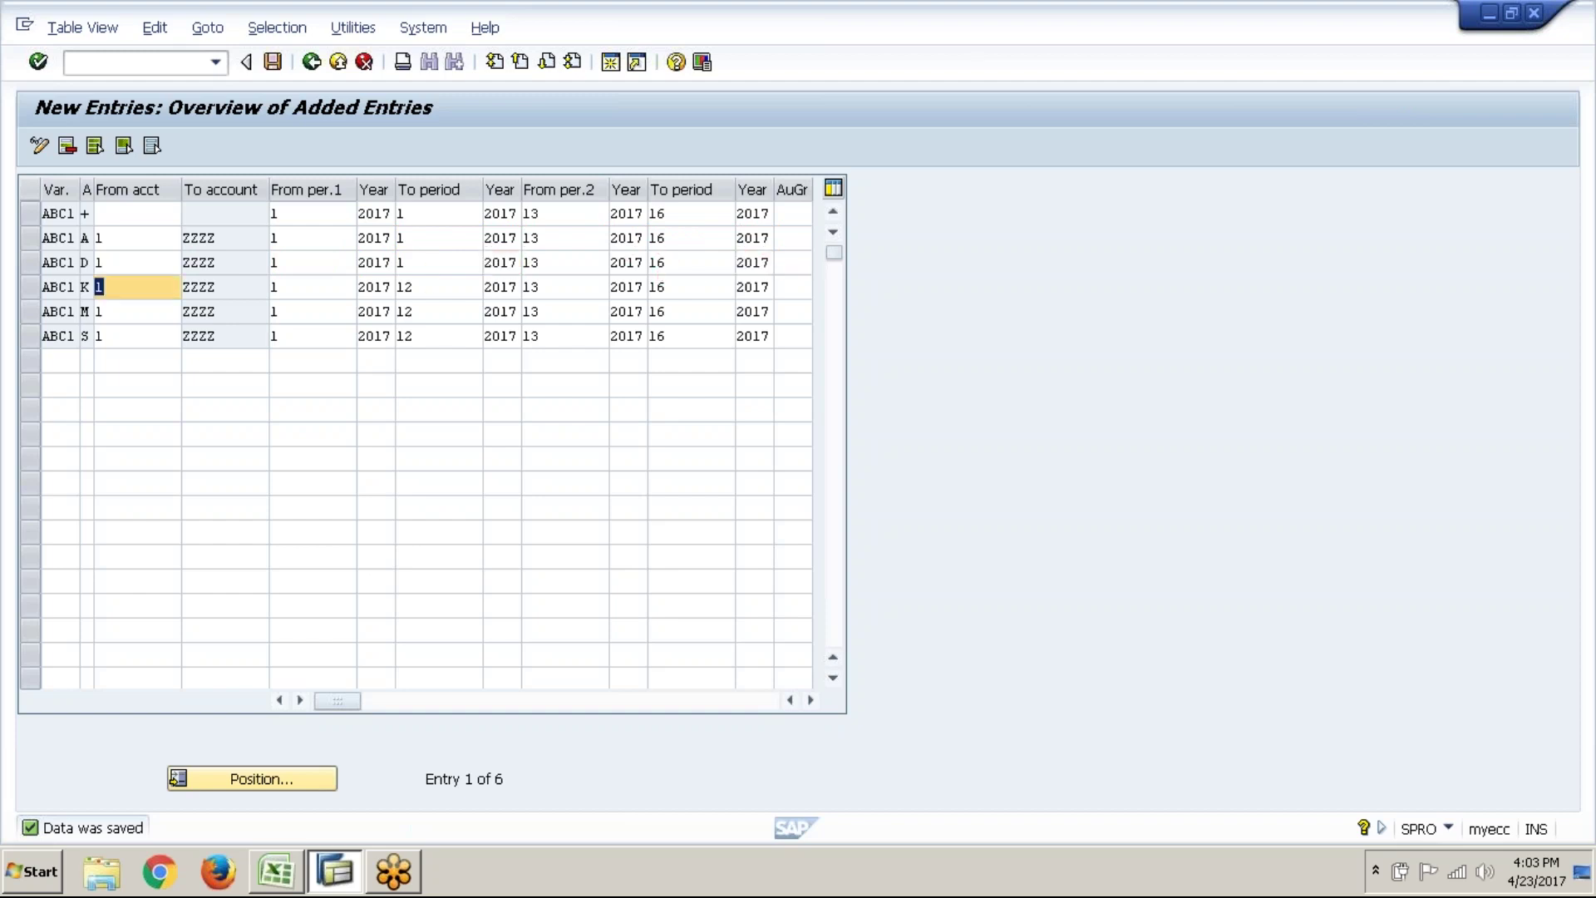
pyautogui.press('Tab')
pyautogui.press('Tab')
pyautogui.press('Tab')
pyautogui.press('Tab')
pyautogui.write('1')
# - Set the end of the first posting interval in the materials row (account type M) to period 1
pyautogui.press('Tab')
pyautogui.press('Tab')
pyautogui.press('Tab')
pyautogui.press('Tab')
pyautogui.press('Tab')
pyautogui.press('Tab')
pyautogui.press('Tab')
pyautogui.press('Tab')
pyautogui.press('Tab')
pyautogui.press('Tab')
pyautogui.write('1')
# - Set the end of the first interval in the G/L accounts row (account type S) to period 1 and save the posting periods
pyautogui.press('Tab')
pyautogui.press('Tab')
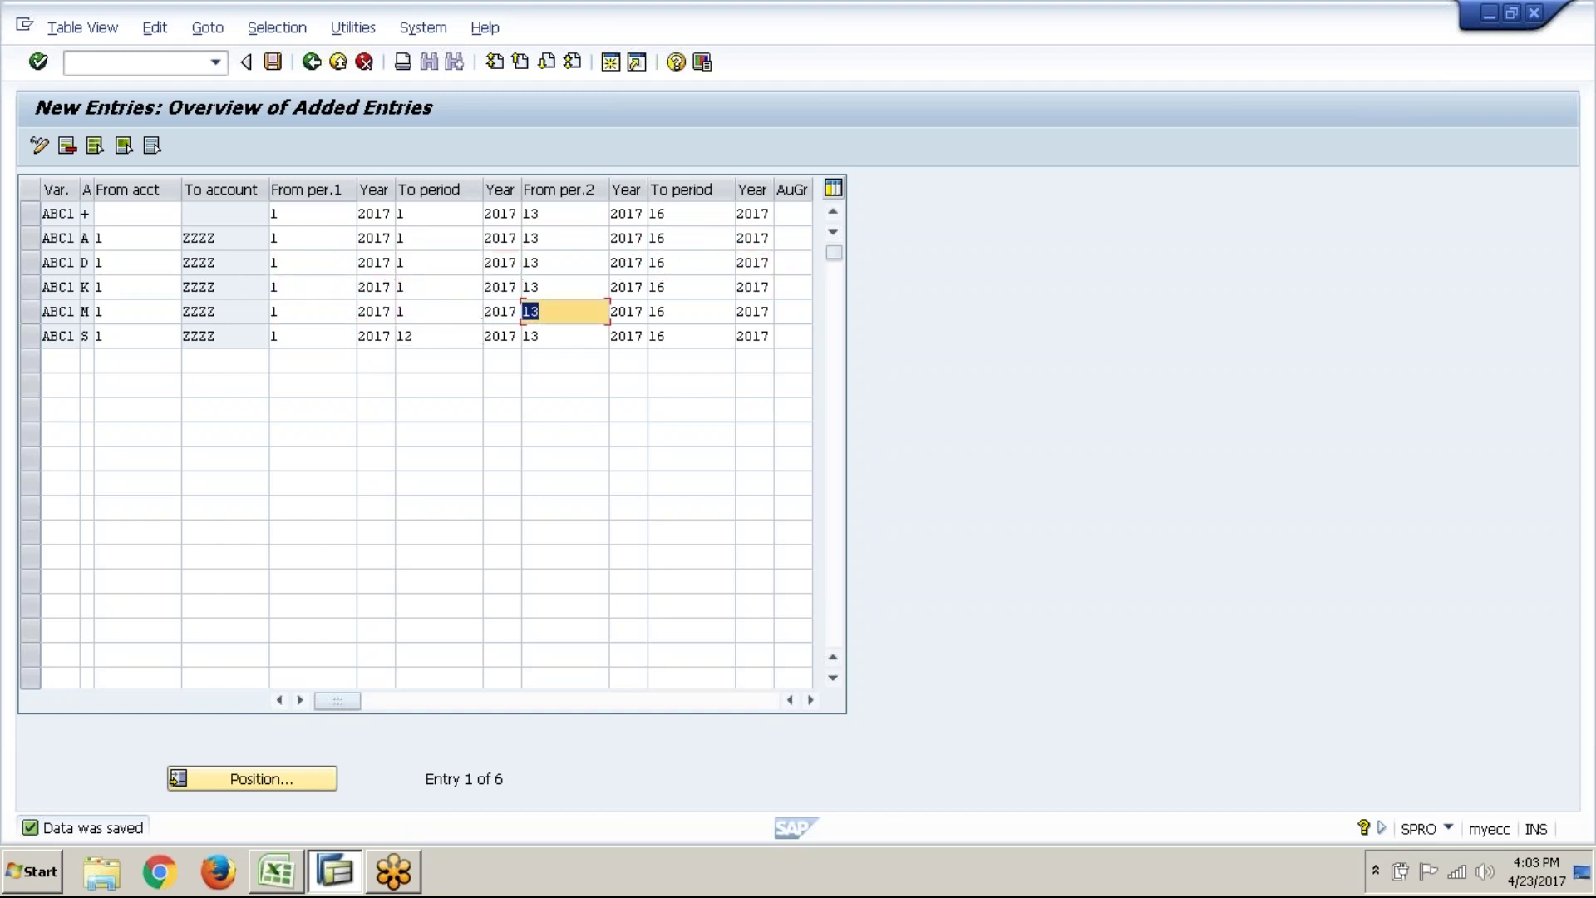
pyautogui.press('Tab')
pyautogui.press('Tab')
pyautogui.press('Tab')
pyautogui.press('Tab')
pyautogui.press('Tab')
pyautogui.press('Tab')
pyautogui.press('Tab')
pyautogui.press('Tab')
pyautogui.press('Delete')
pyautogui.write('1')
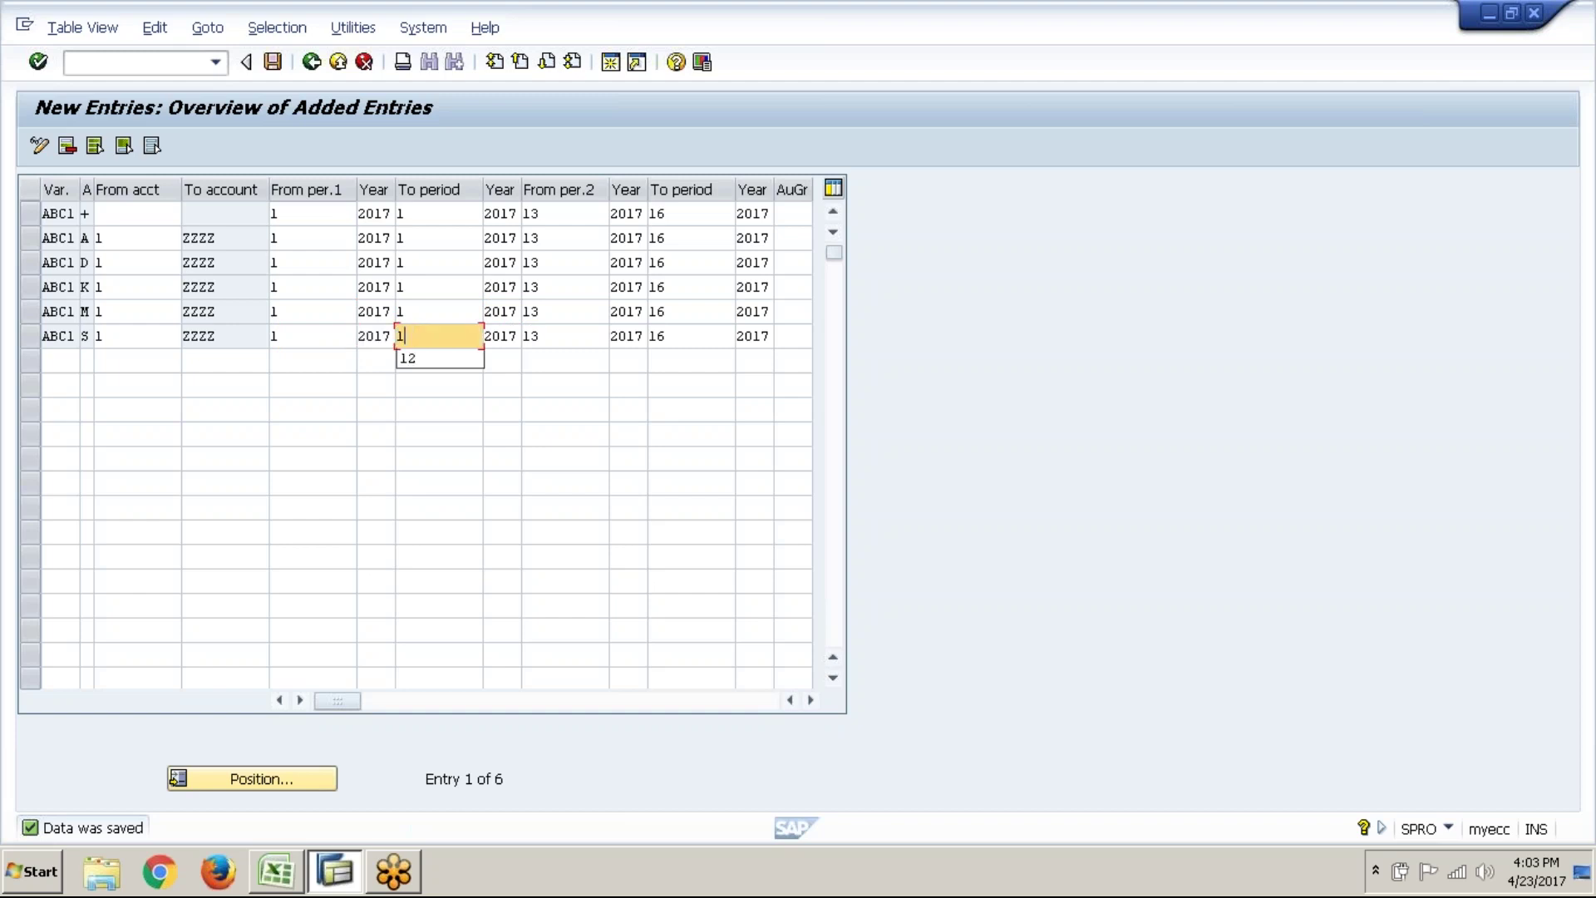
pyautogui.press('Return')
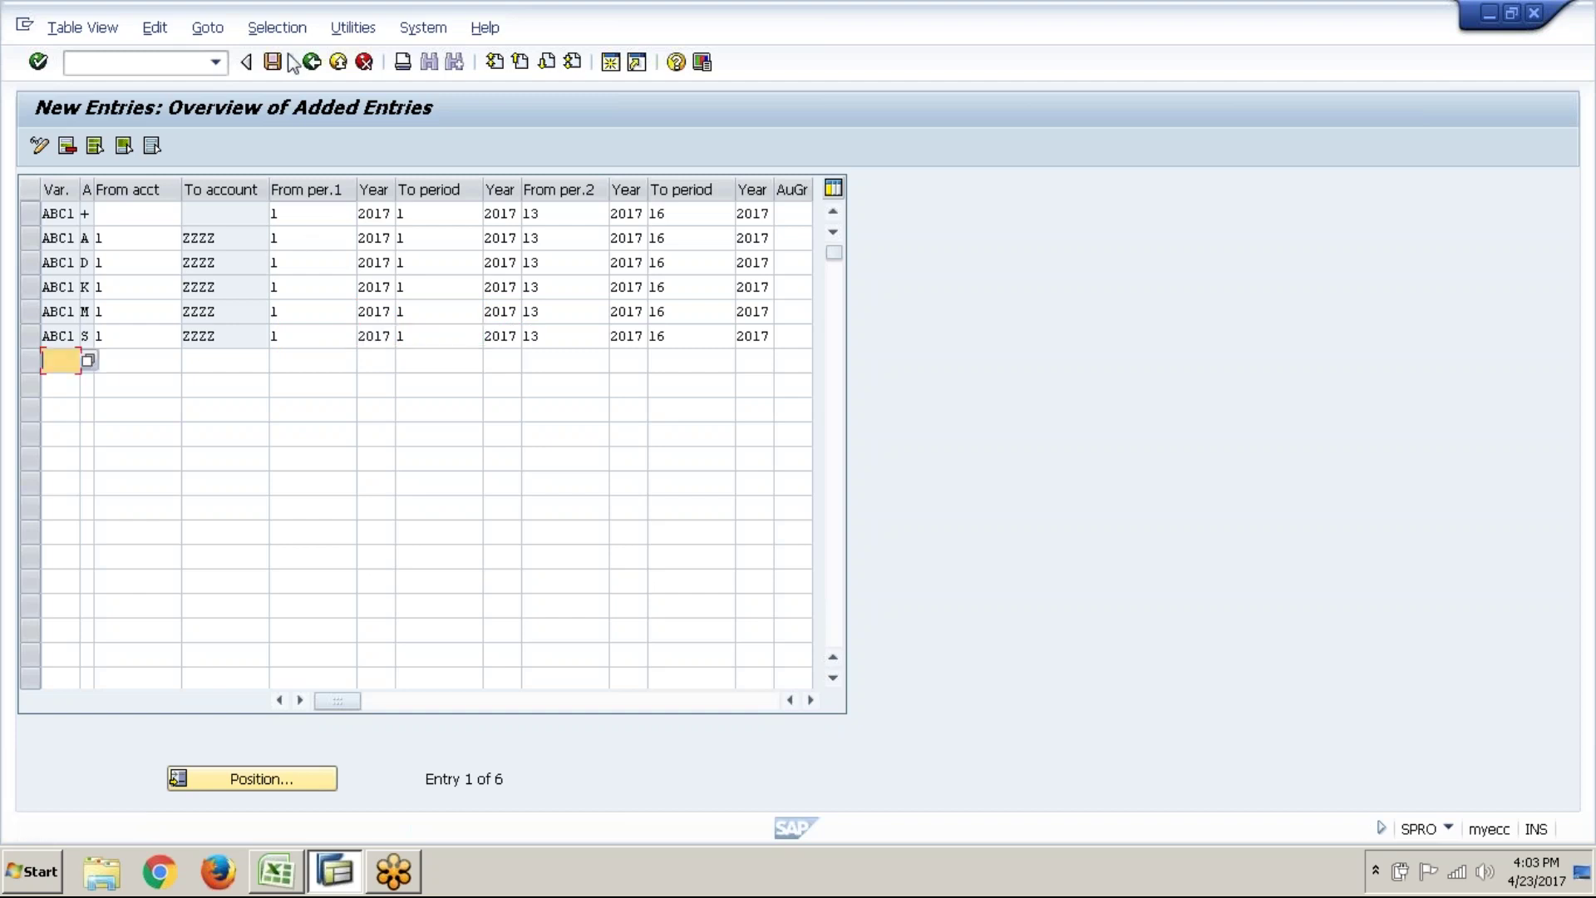
pyautogui.click(278, 64)
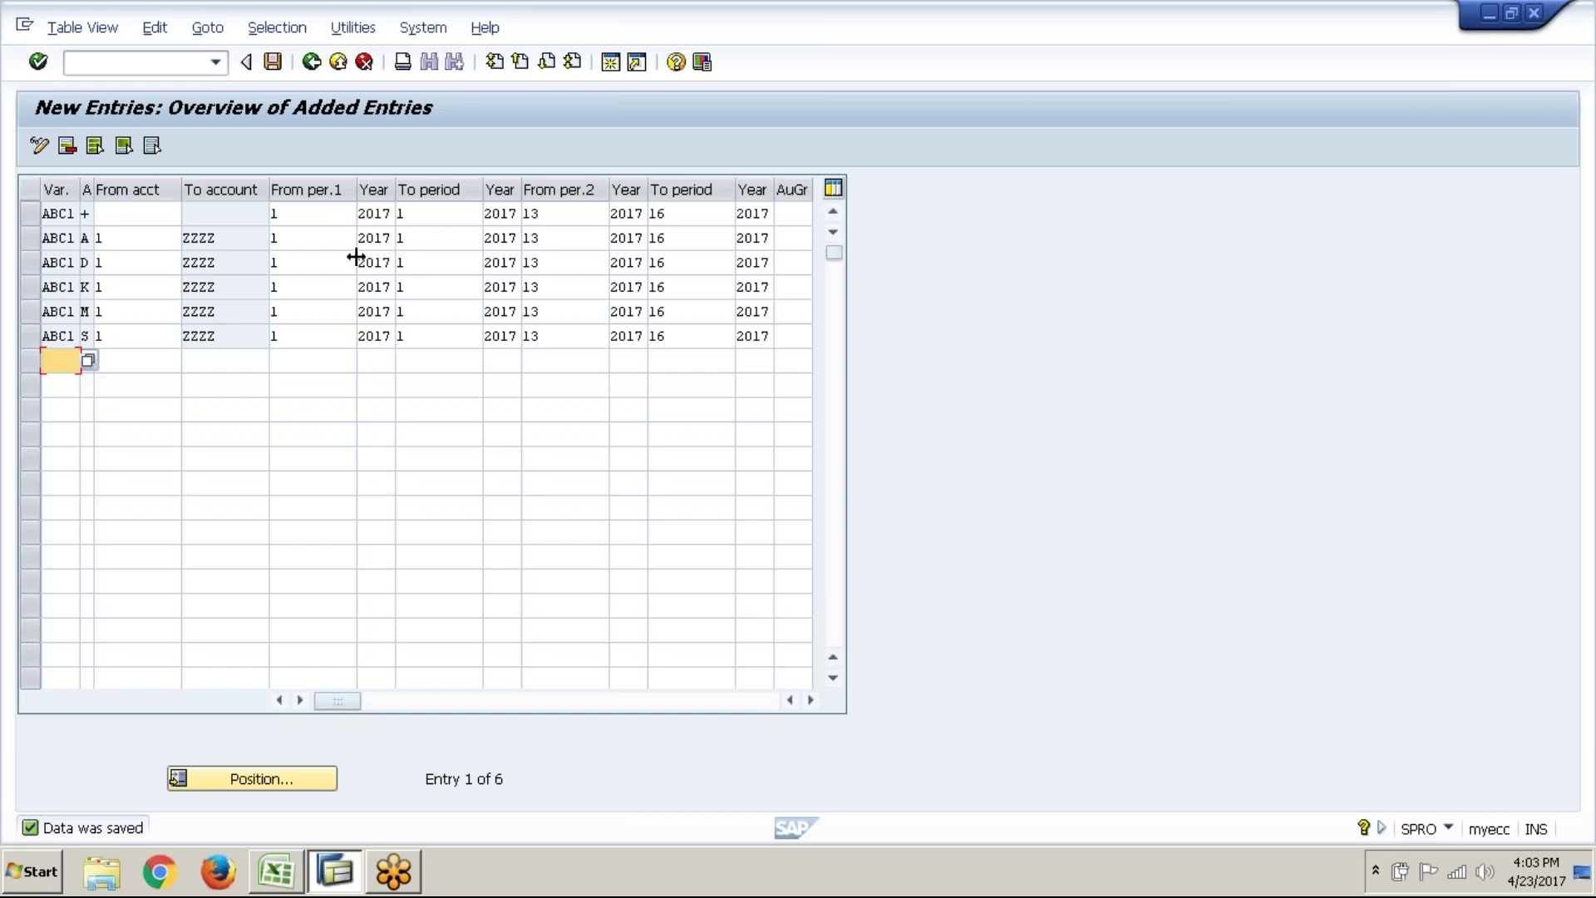
# - Change the first interval of the row valid for all account types so it runs from period 2 to period 2
pyautogui.click(348, 215)
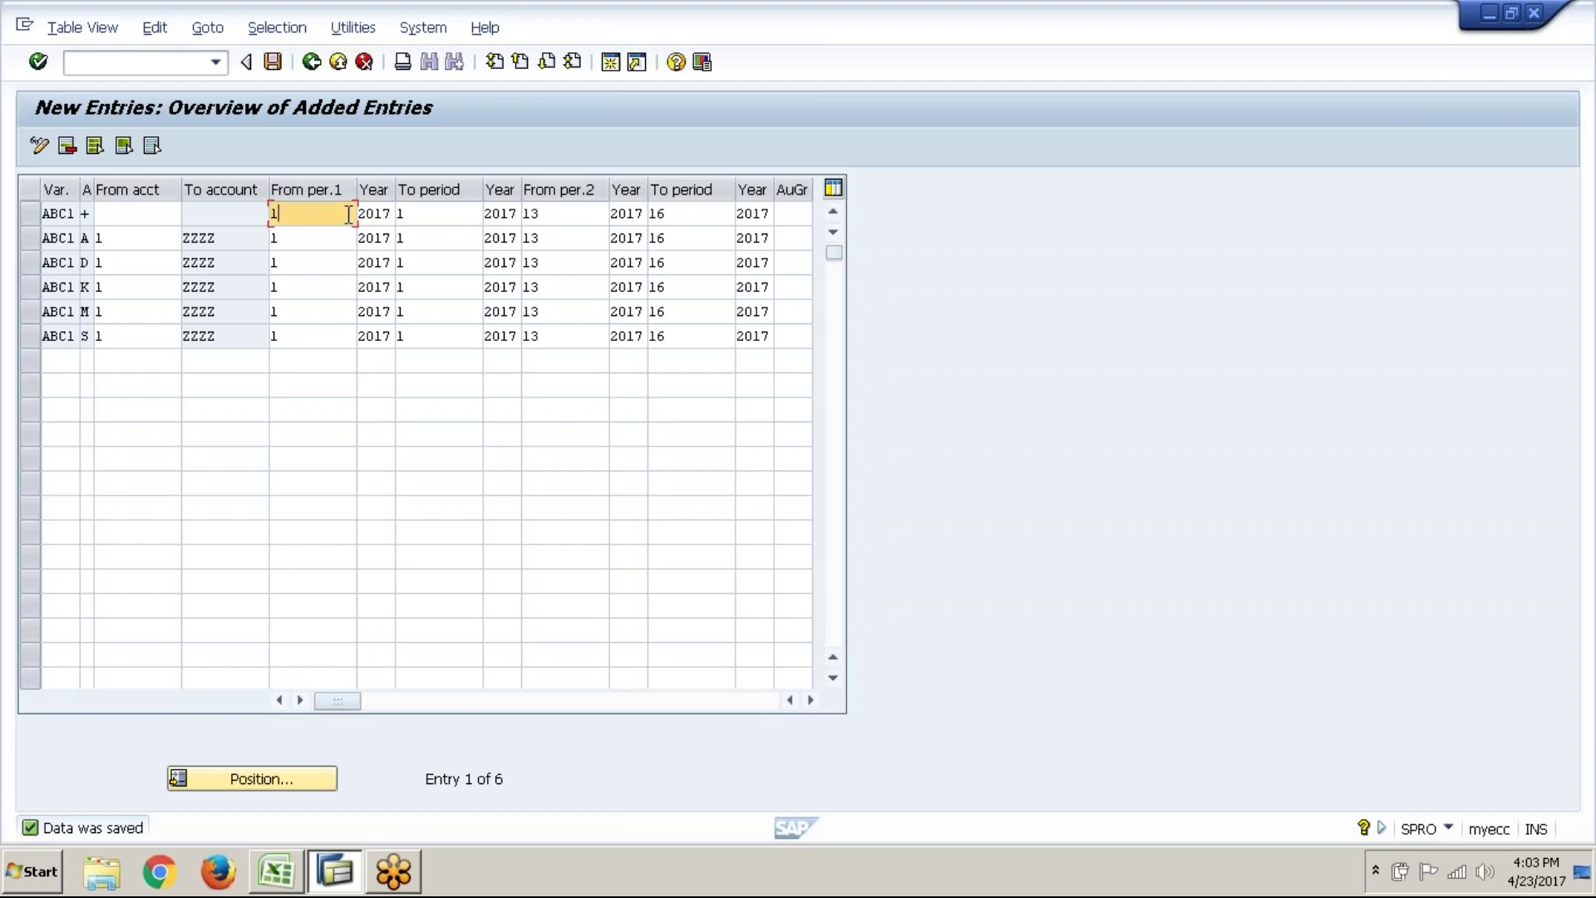
pyautogui.press('BackSpace')
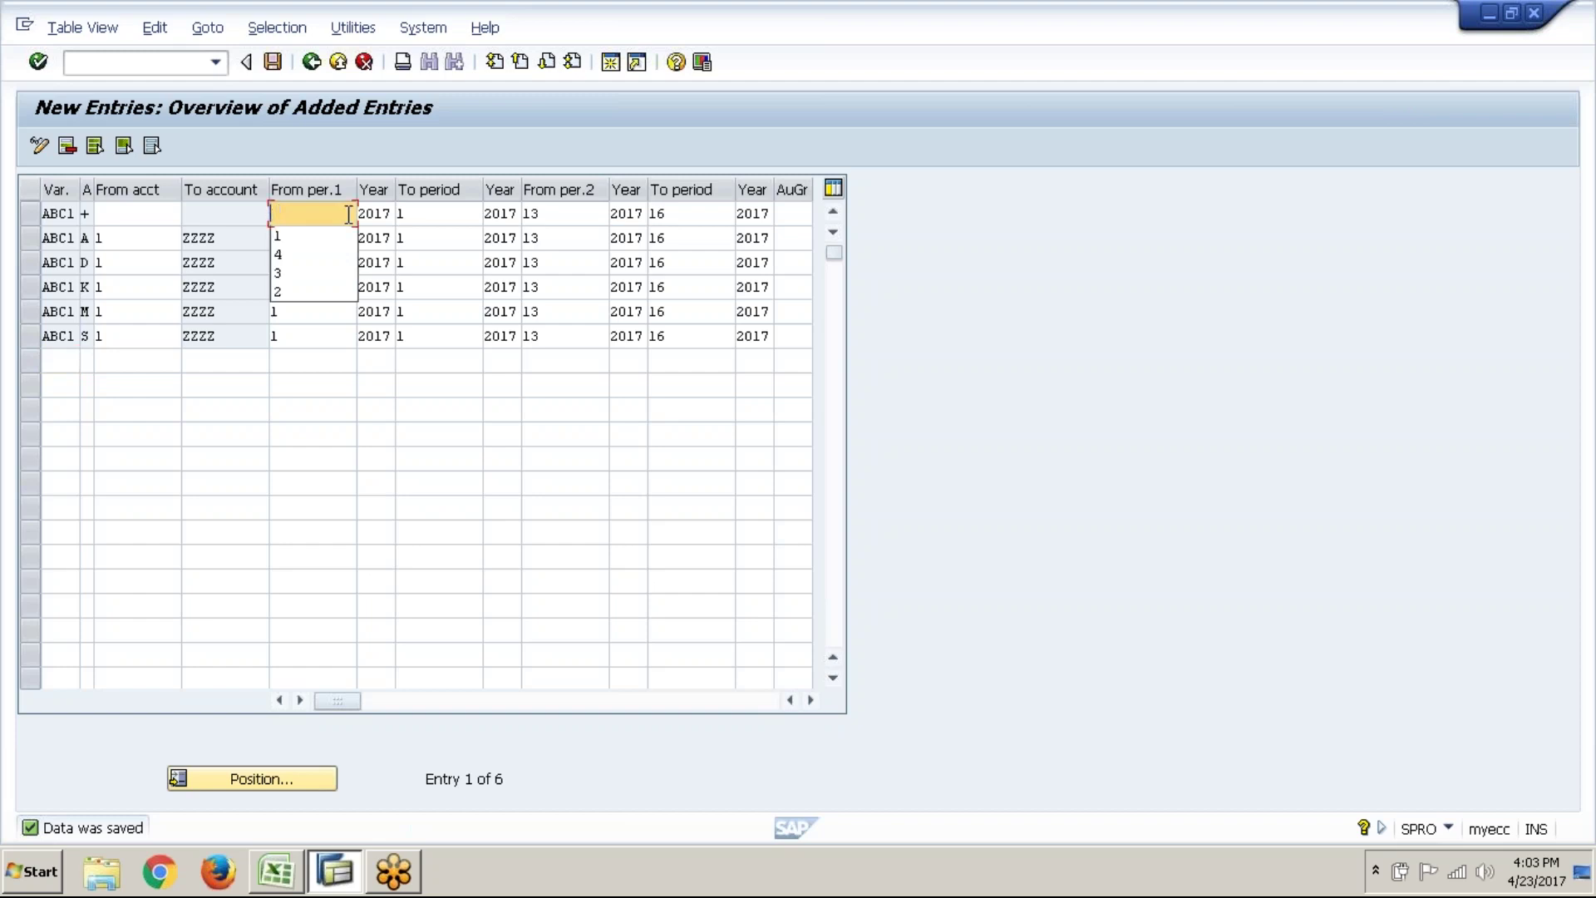
pyautogui.write('2')
pyautogui.press('Tab')
pyautogui.write('2')
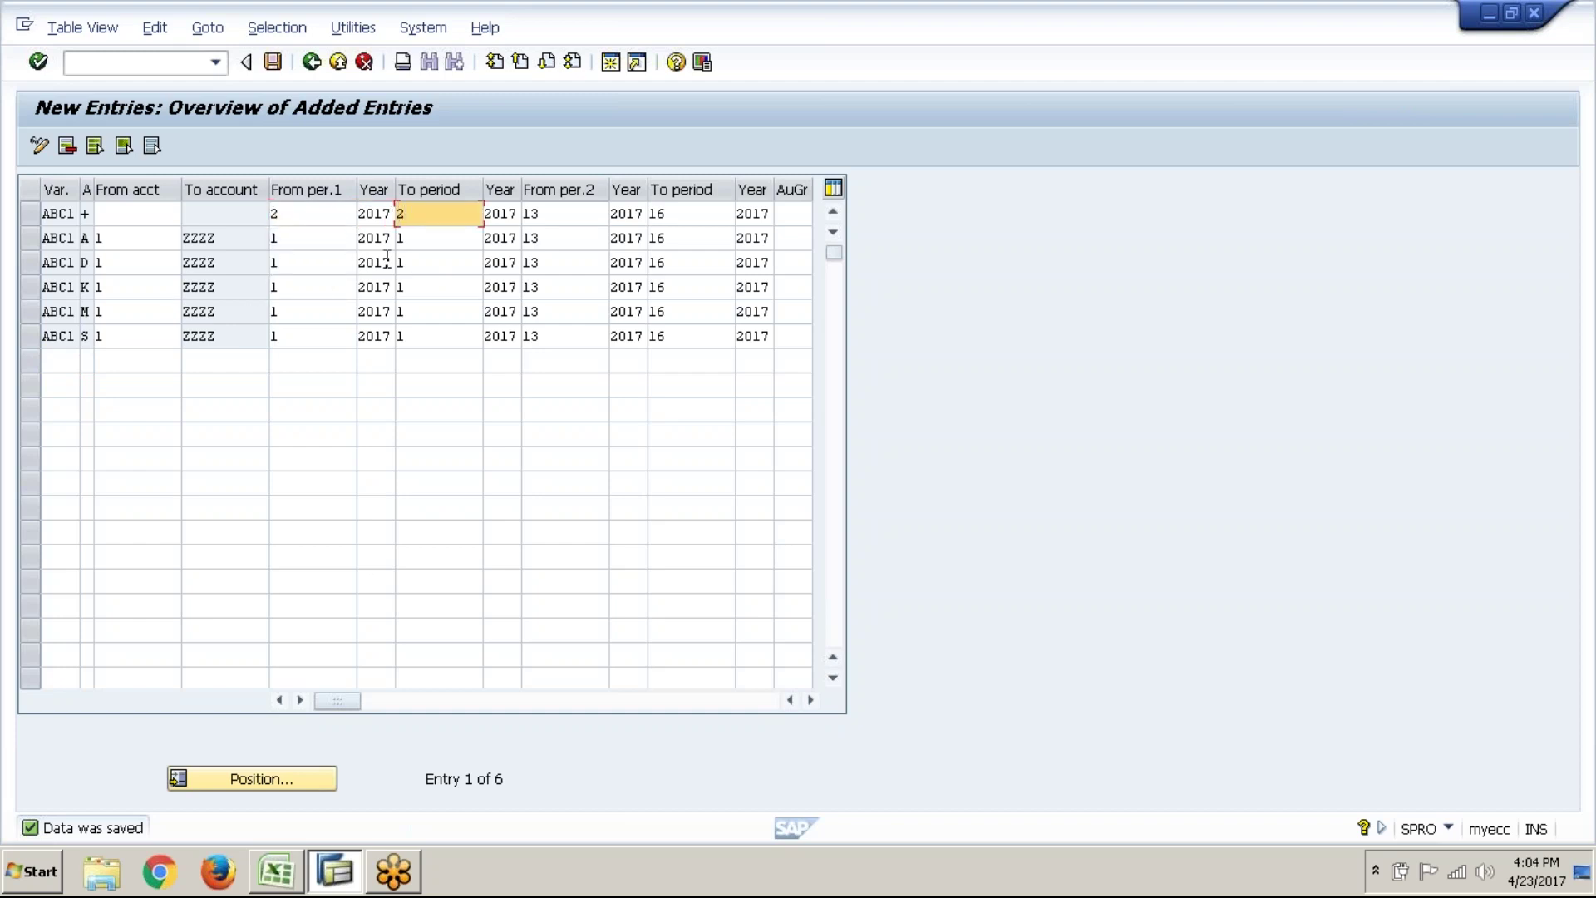
# - Restore the first interval of the row valid for all account types to period 1 through period 1 and save
pyautogui.press('BackSpace')
pyautogui.write('1')
pyautogui.hotkey('shift', 'Tab')
pyautogui.write('1')
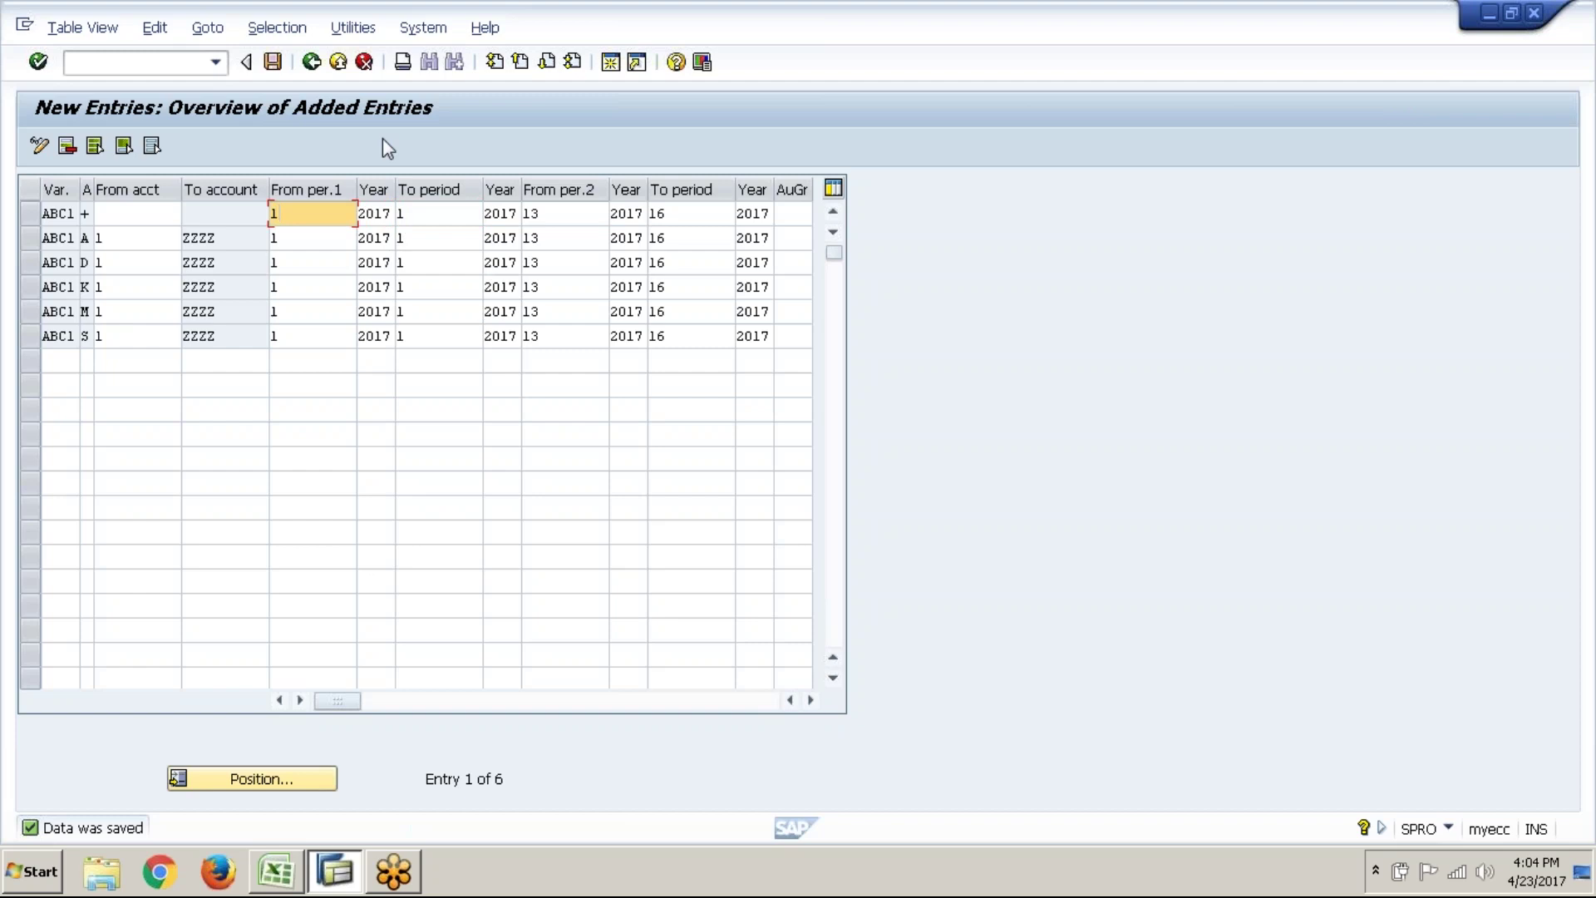
pyautogui.click(273, 72)
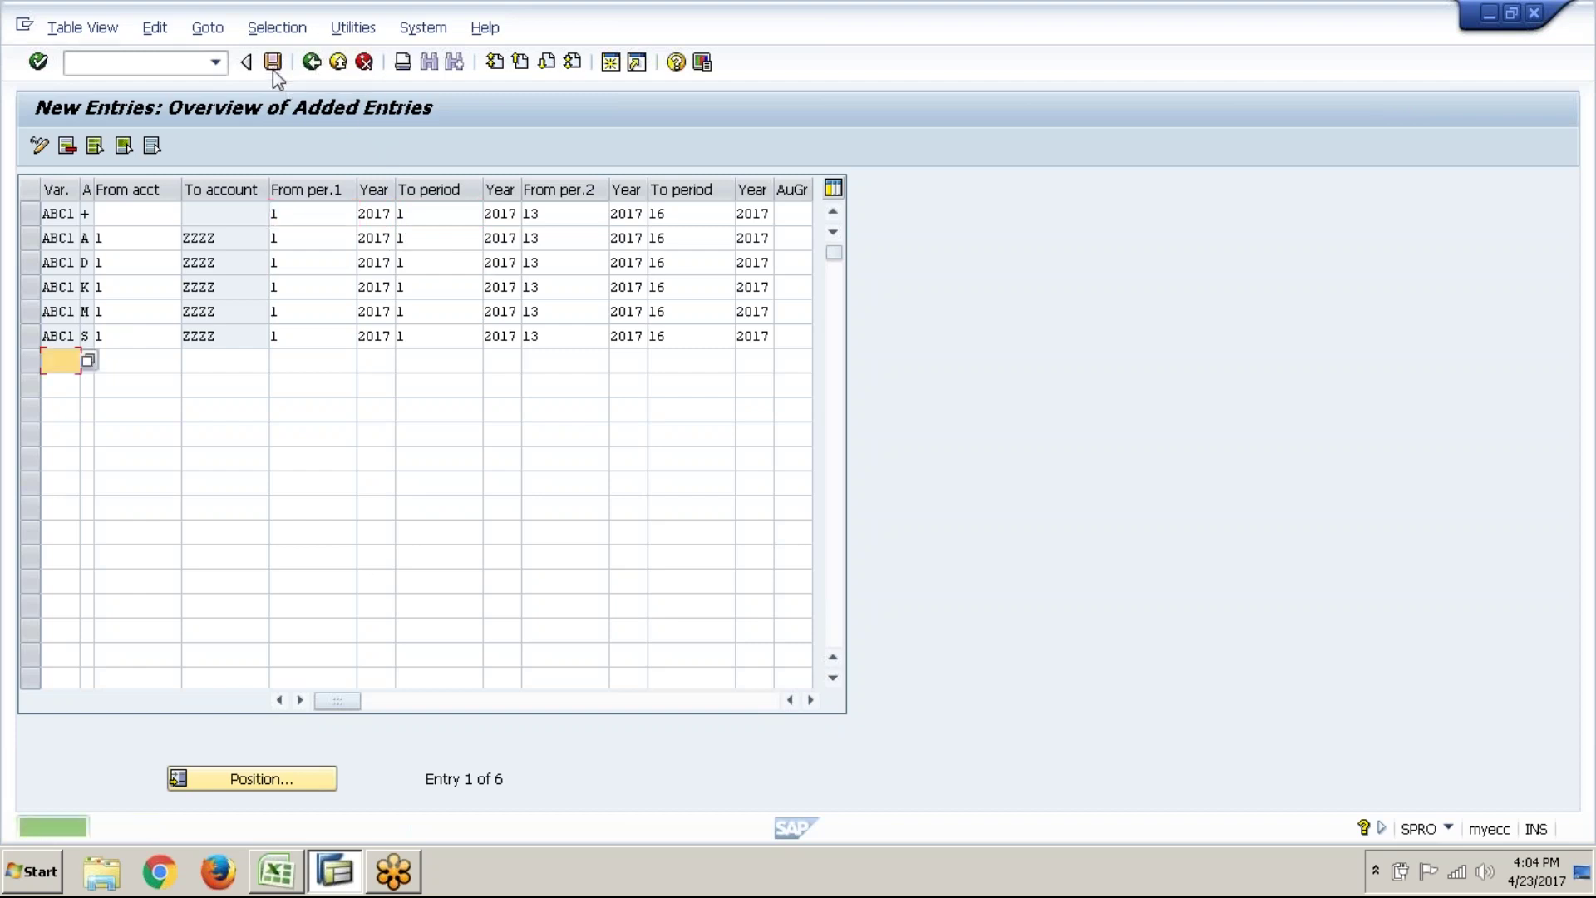
# - Leave the posting period maintenance for the implementation guide and collapse the Ledgers branch with its subnodes
pyautogui.click(319, 74)
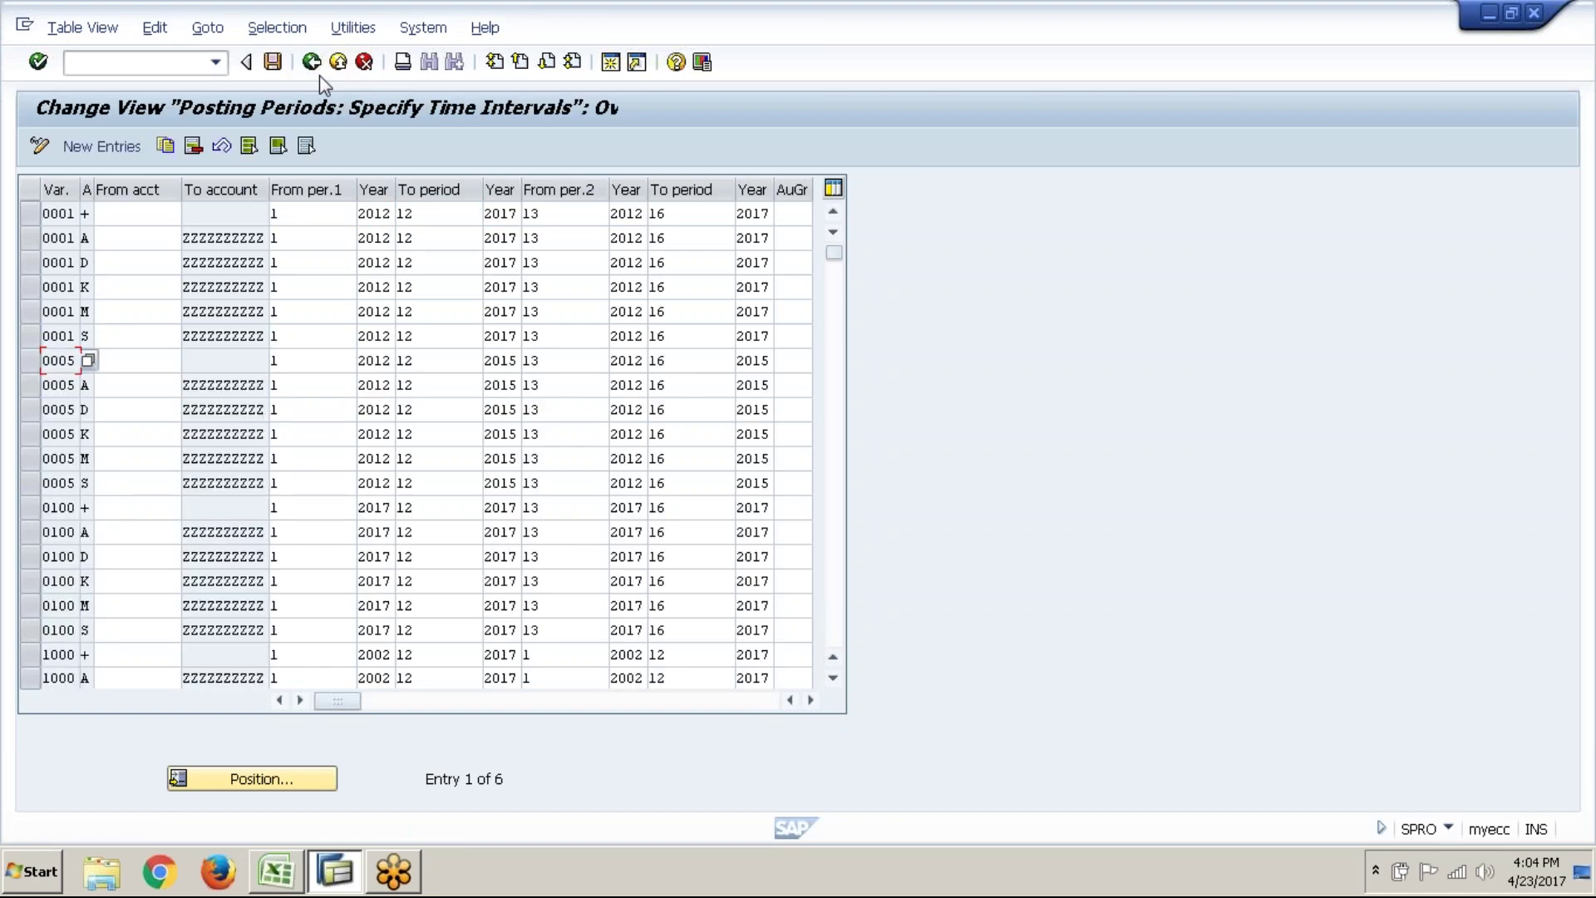
pyautogui.click(319, 75)
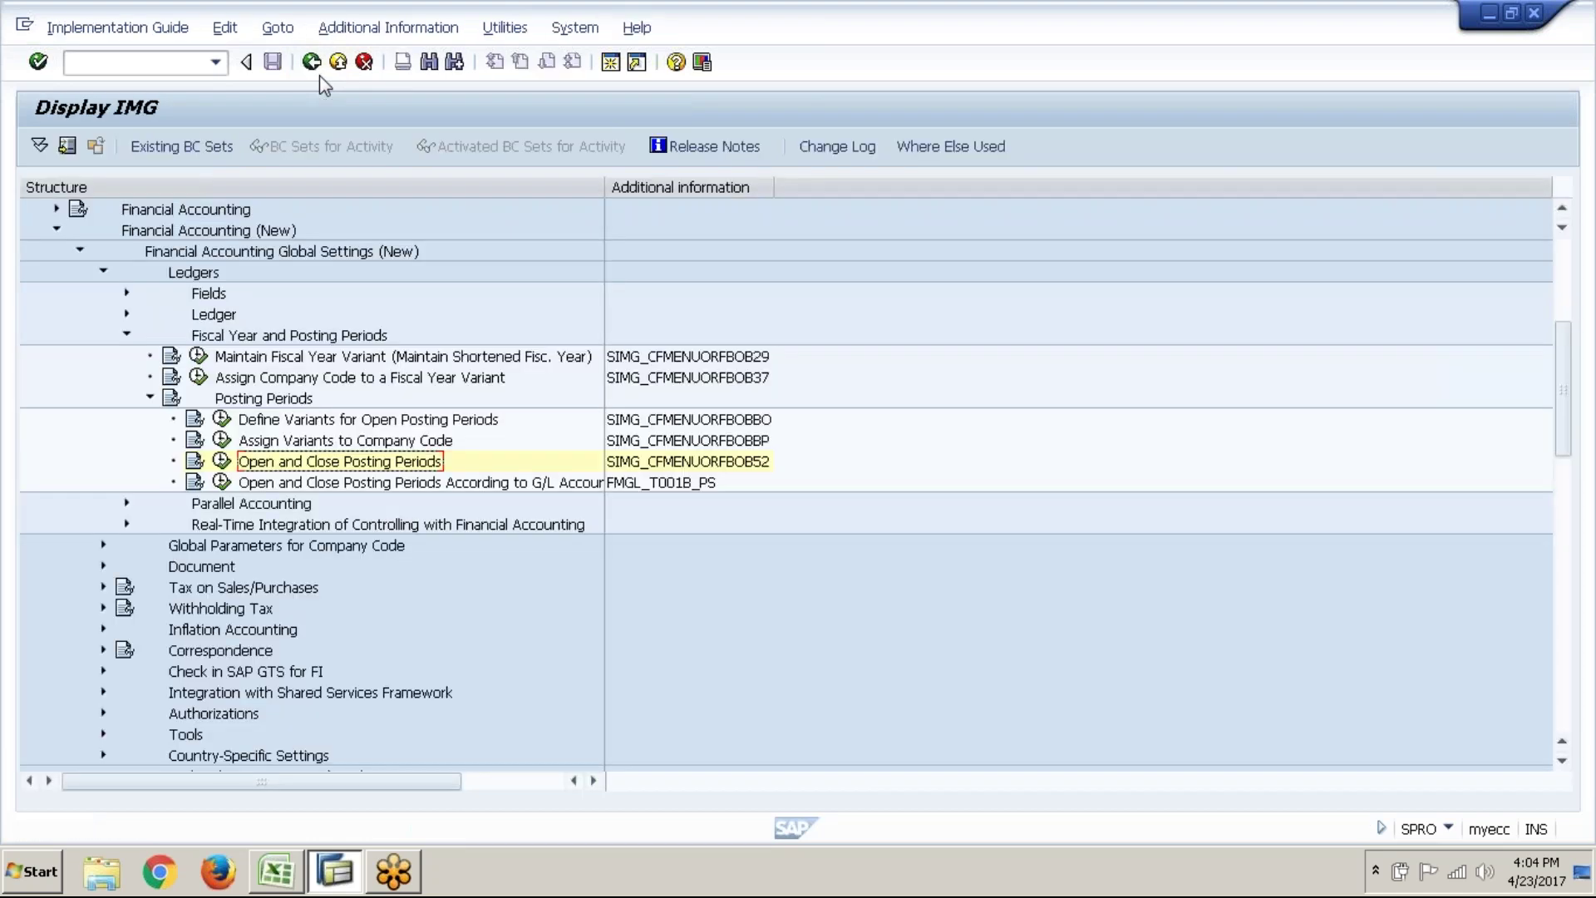
pyautogui.click(150, 398)
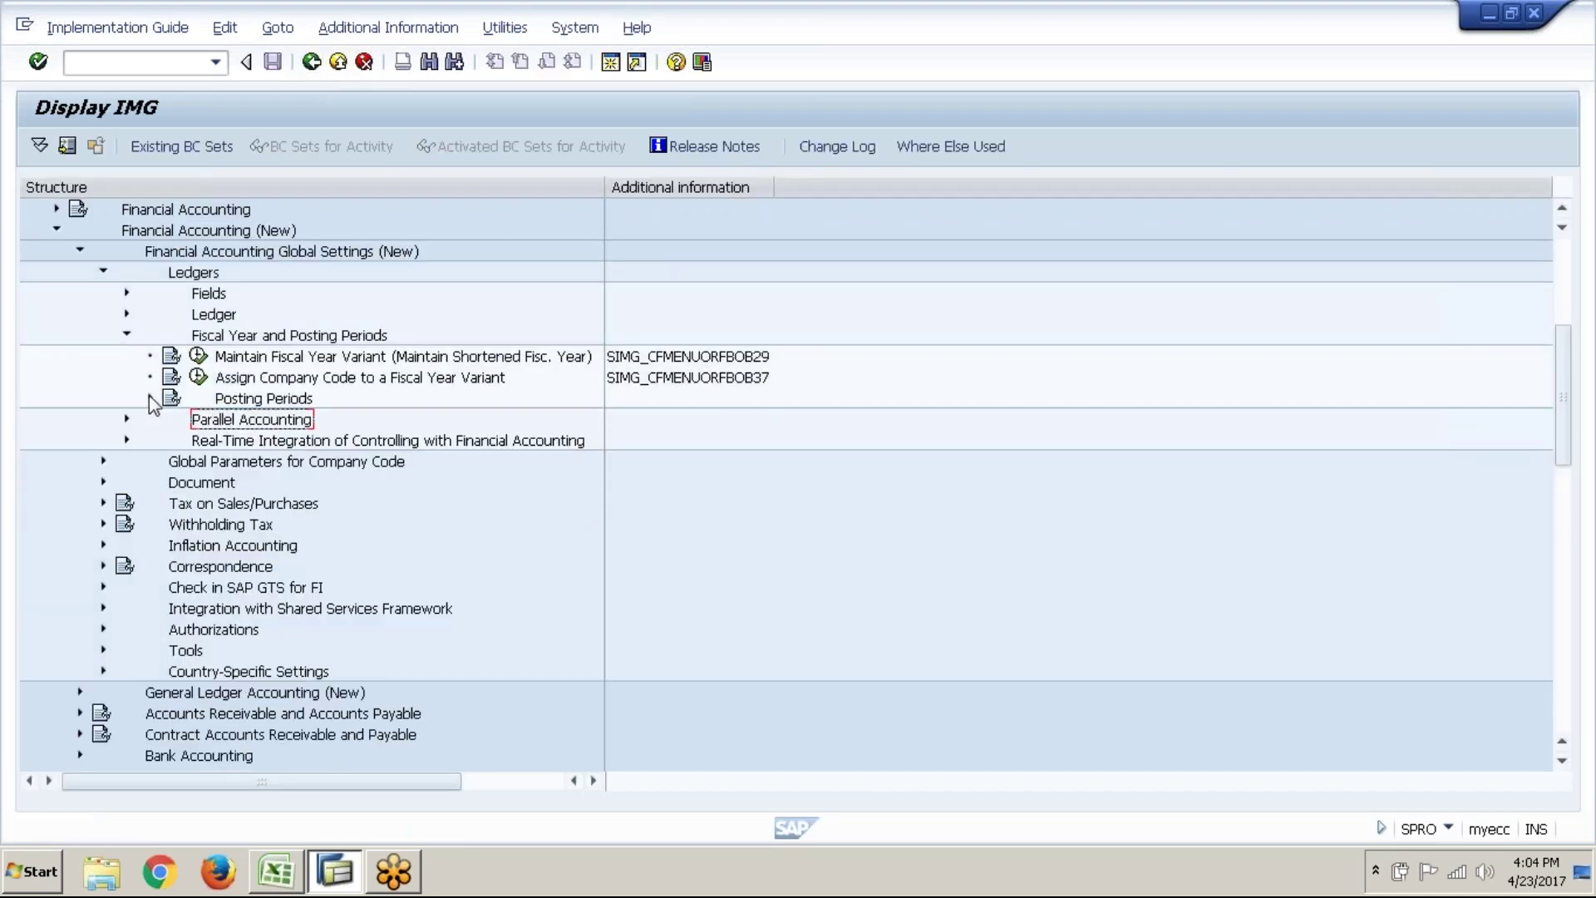
pyautogui.click(126, 335)
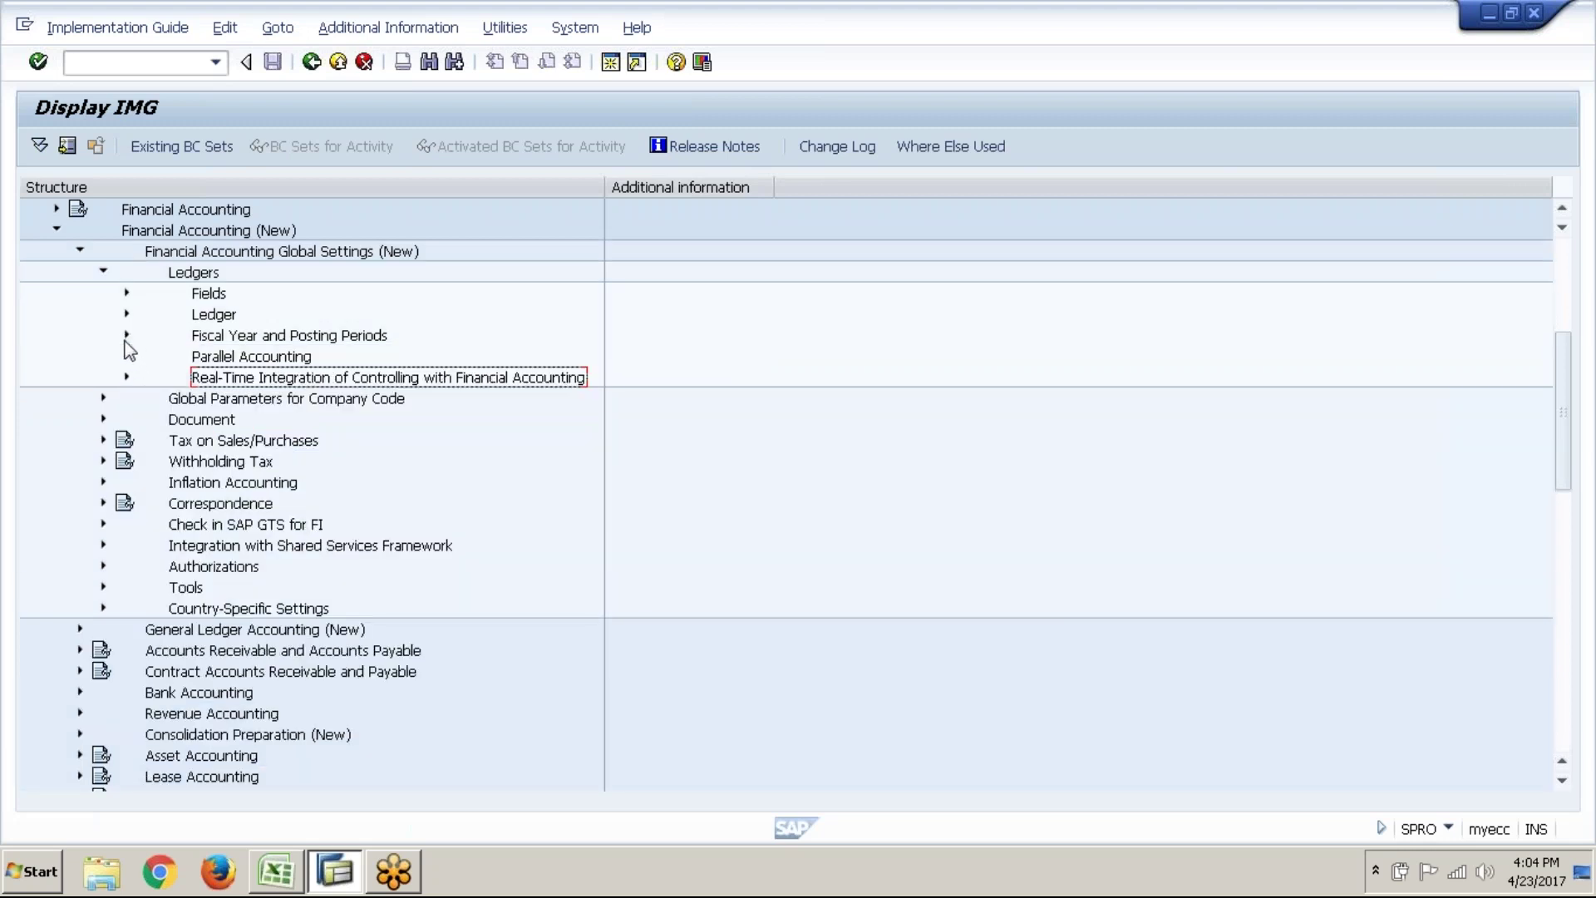
pyautogui.click(103, 271)
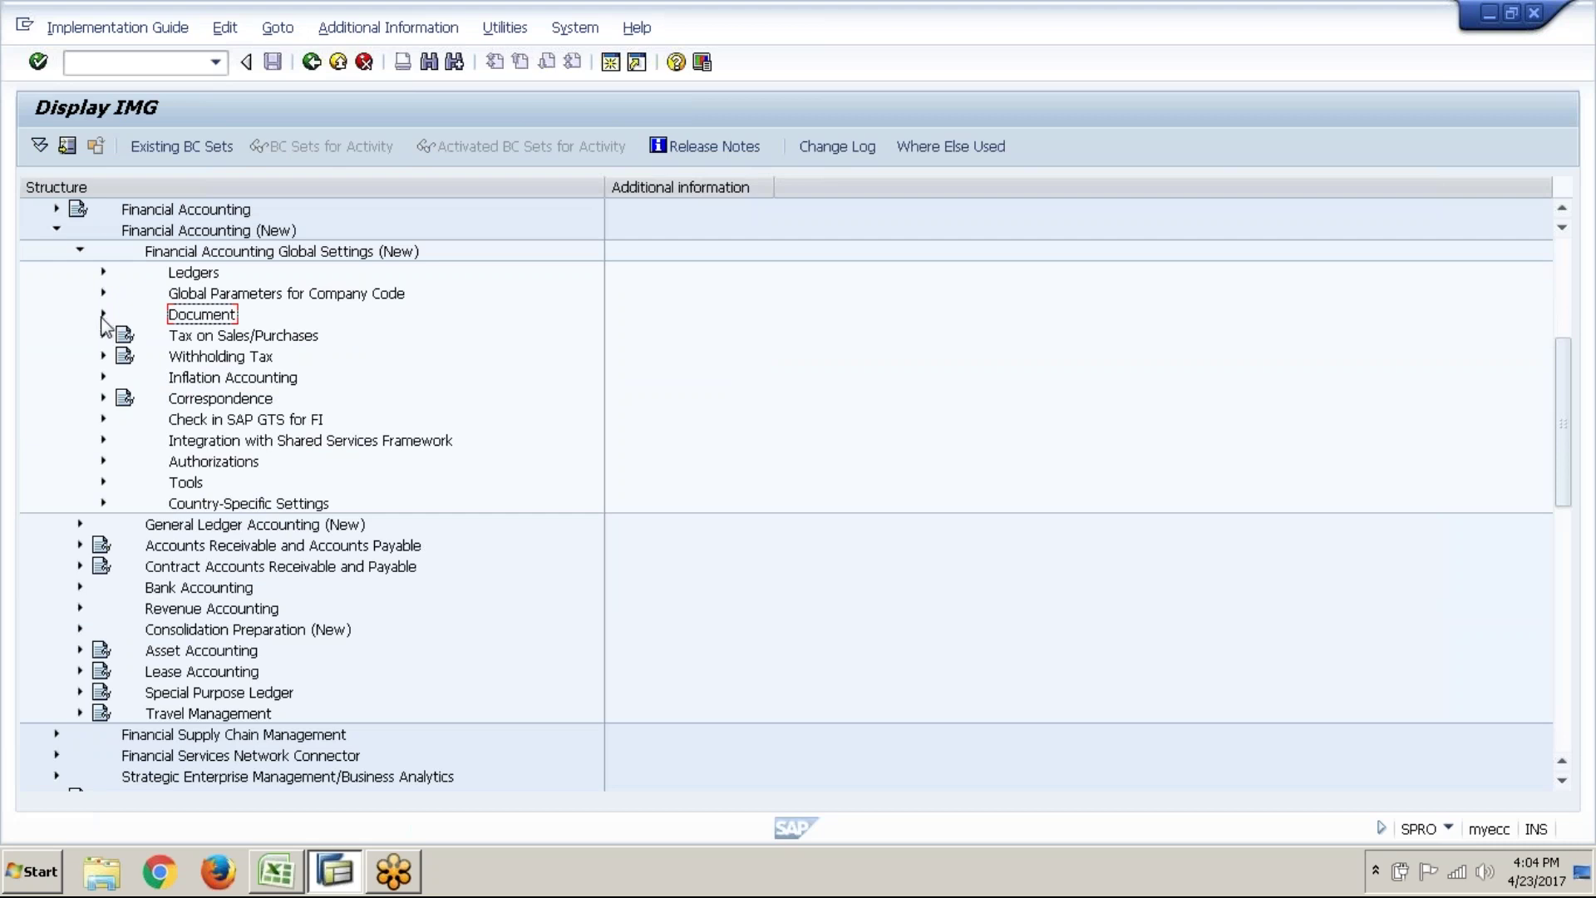
# - Expand Global Parameters for Company Code down to Currencies and Maximum Exchange Rate Difference
pyautogui.click(103, 293)
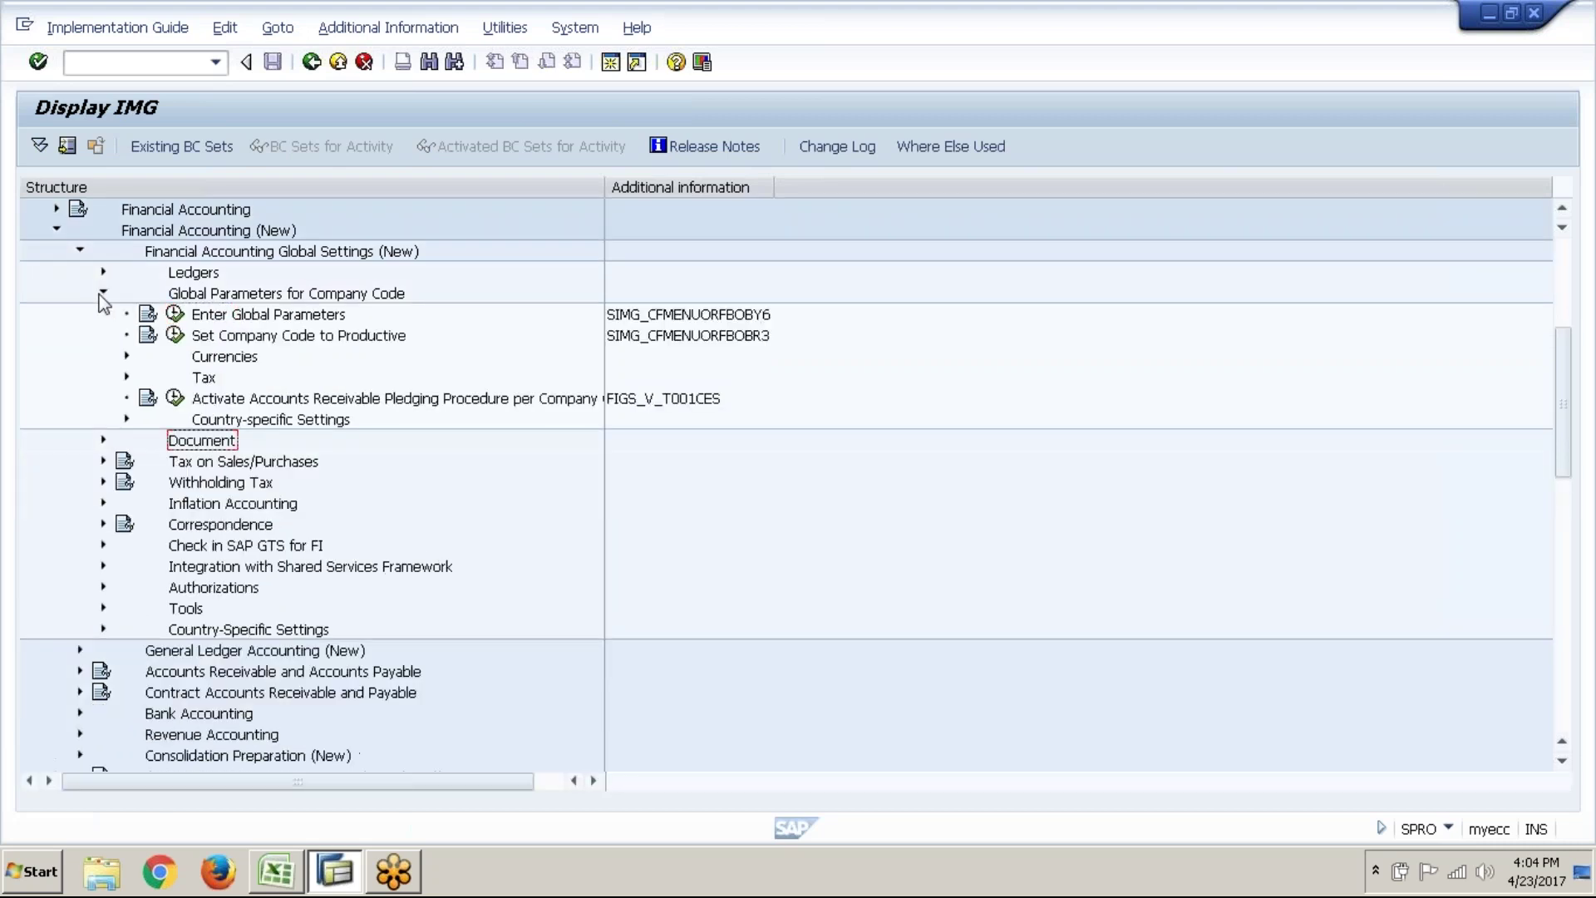
pyautogui.click(127, 356)
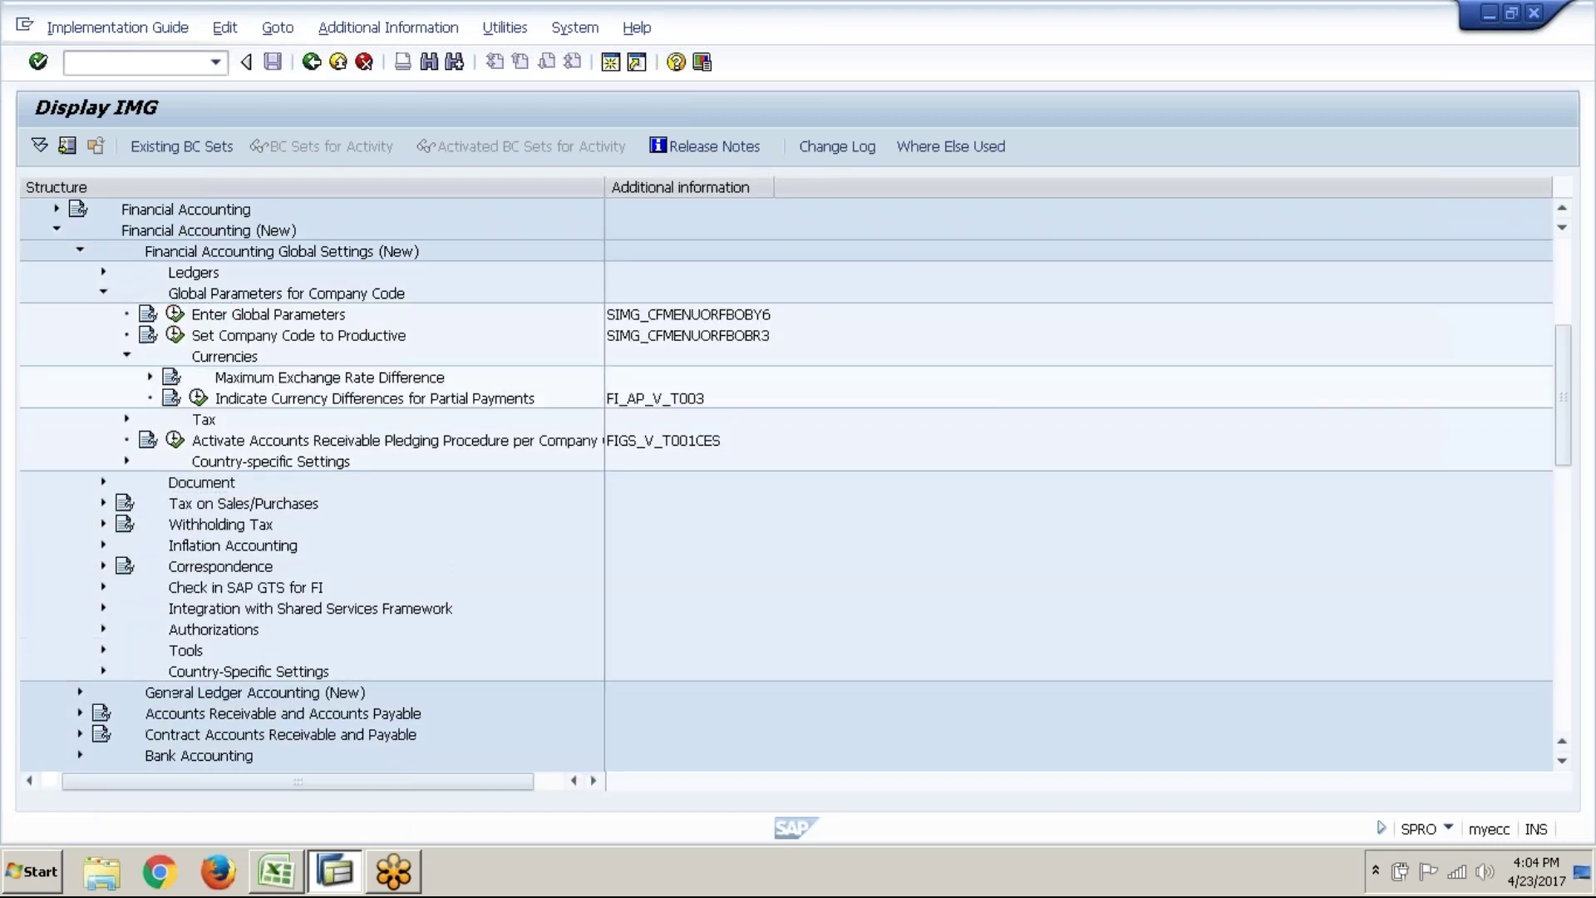
pyautogui.click(149, 377)
# - Switch to the ABC1 workbook in Excel and enter the bold heading "4. Max. Exchange rate difference" in cell E21
pyautogui.hotkey('alt', 'Tab')
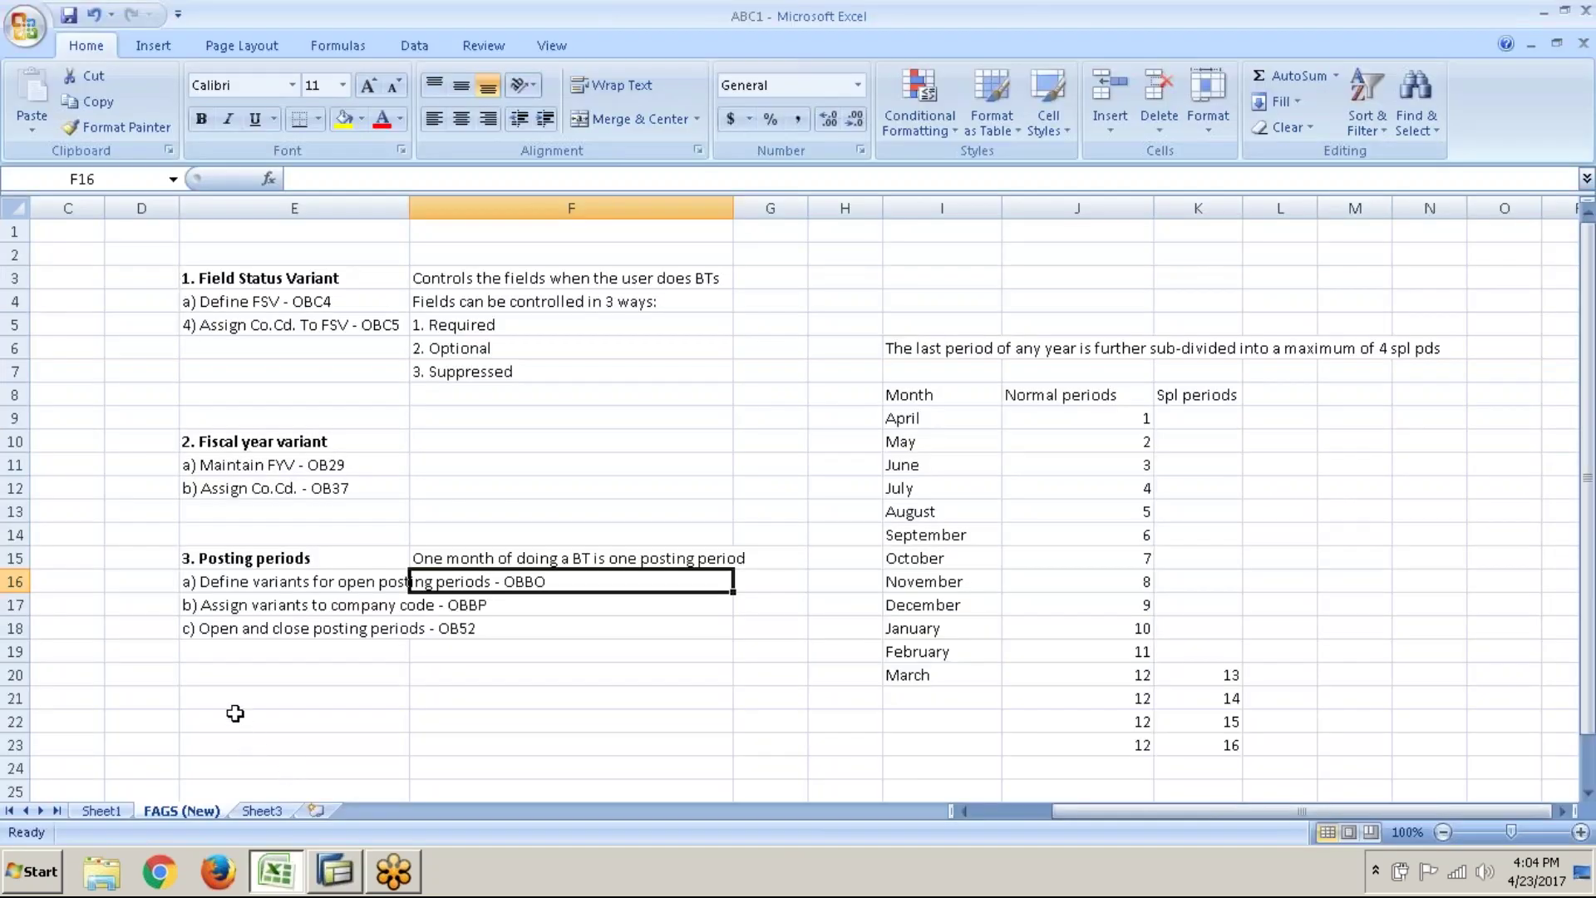
pyautogui.click(214, 697)
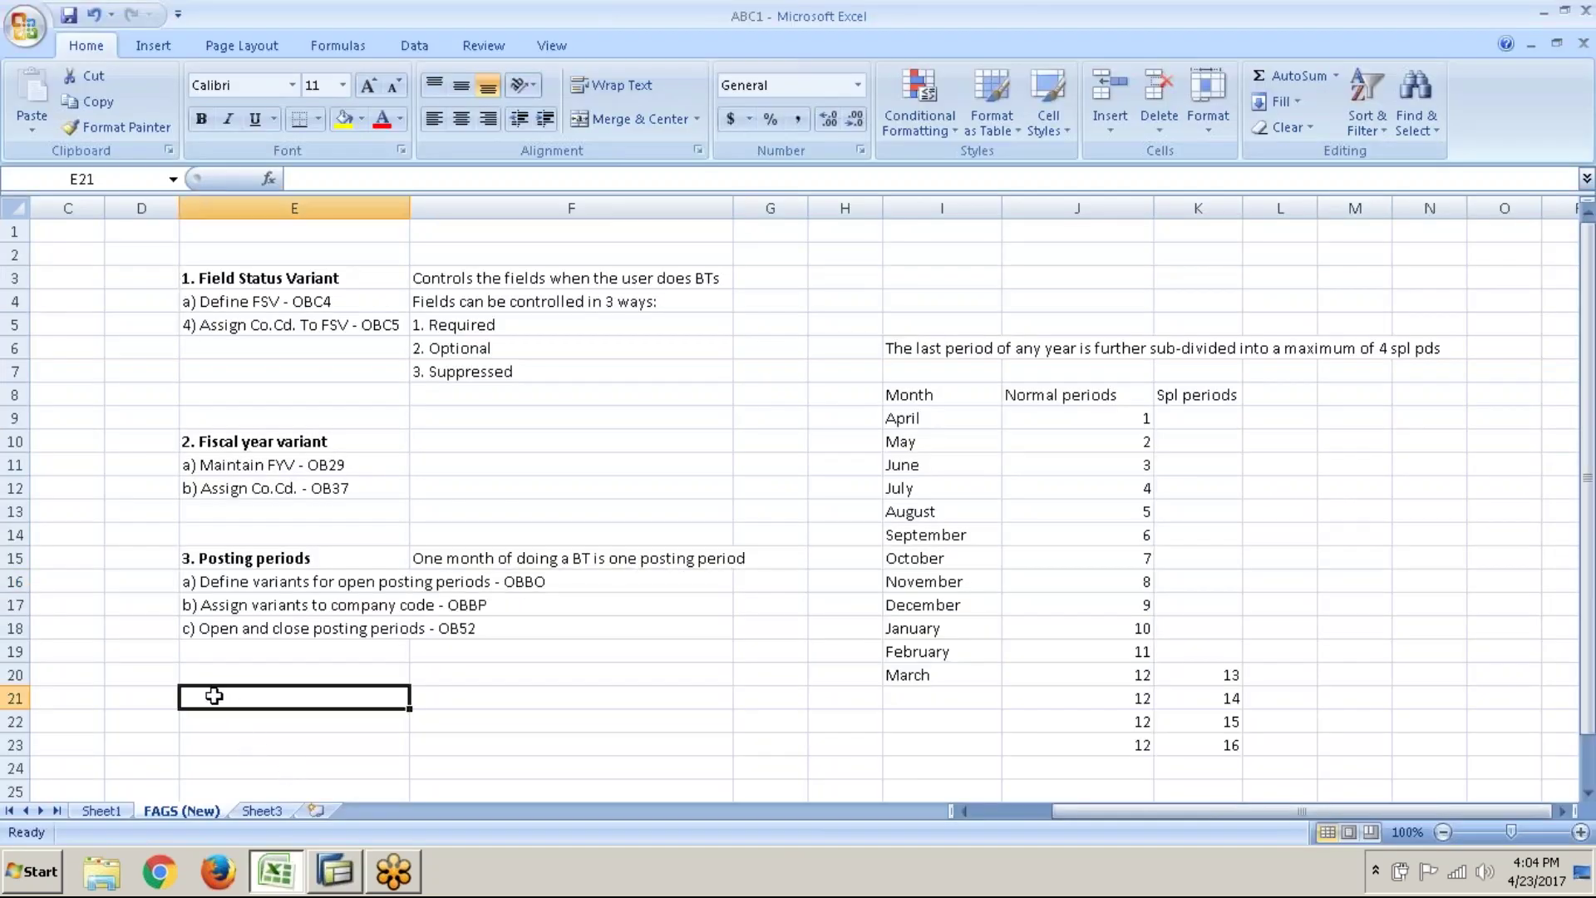
pyautogui.hotkey('ctrl', 'b')
pyautogui.write('4')
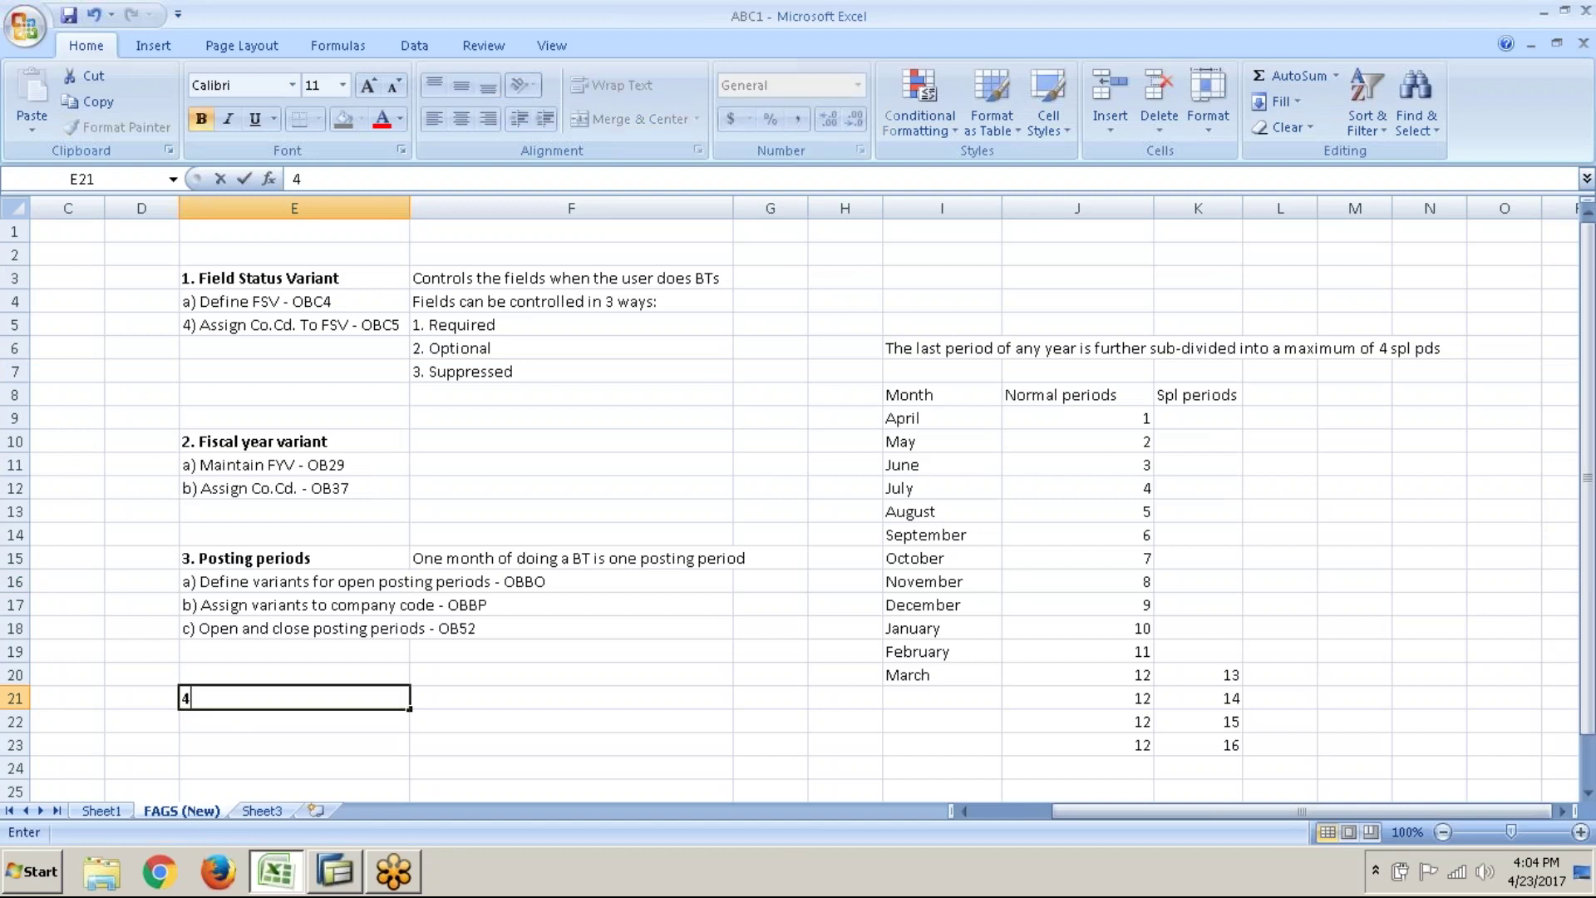
pyautogui.write('. mA')
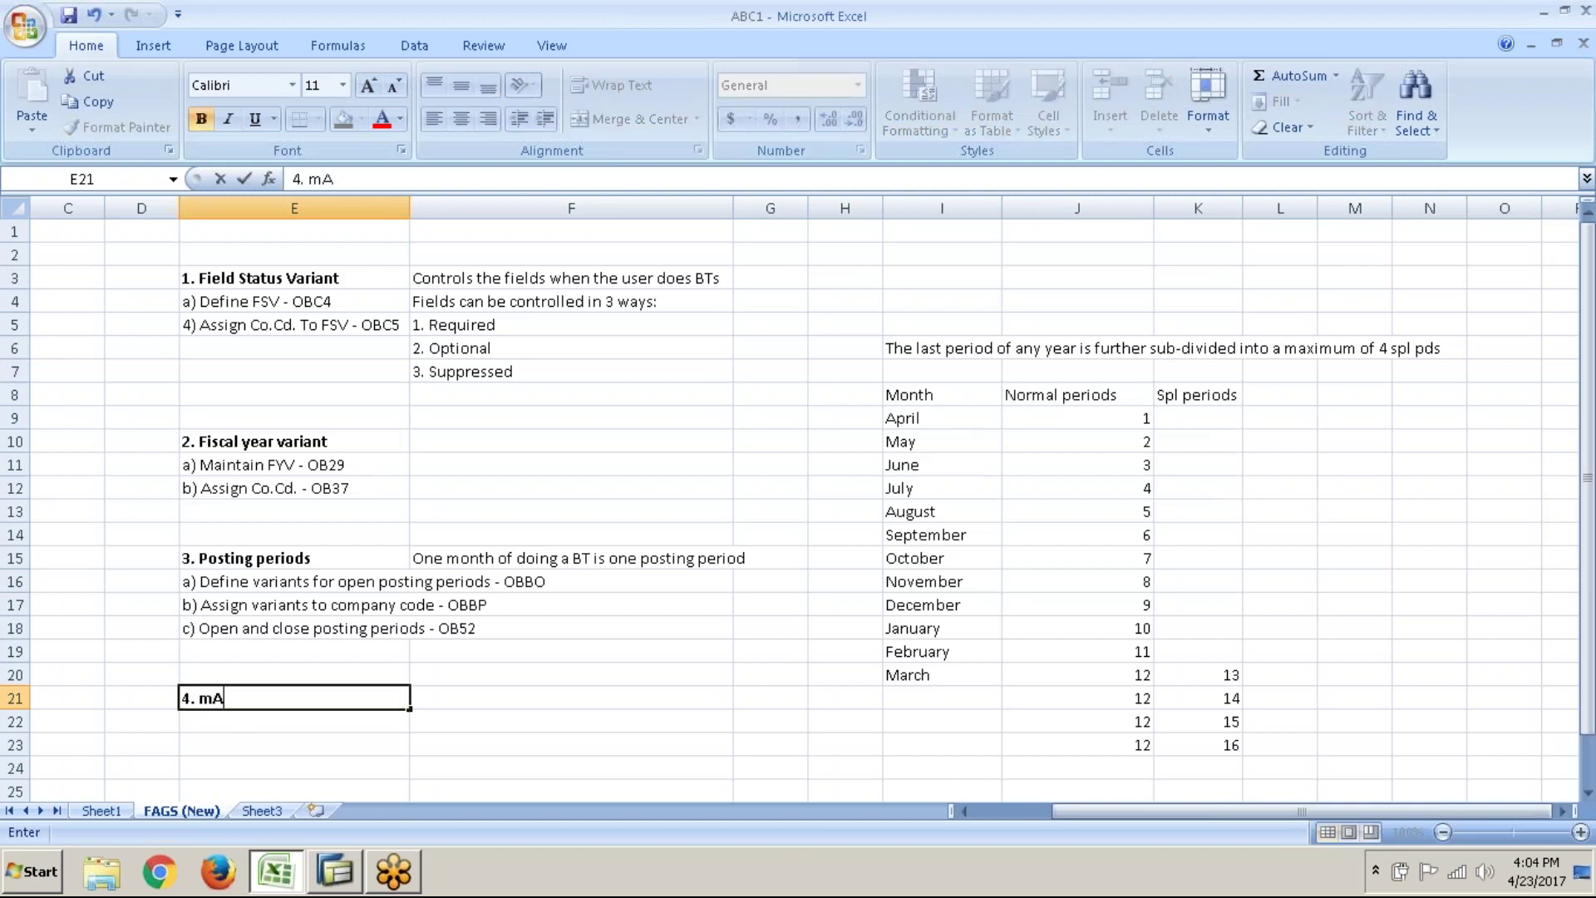
pyautogui.write('X.')
pyautogui.write(' Exc')
pyautogui.write('ha')
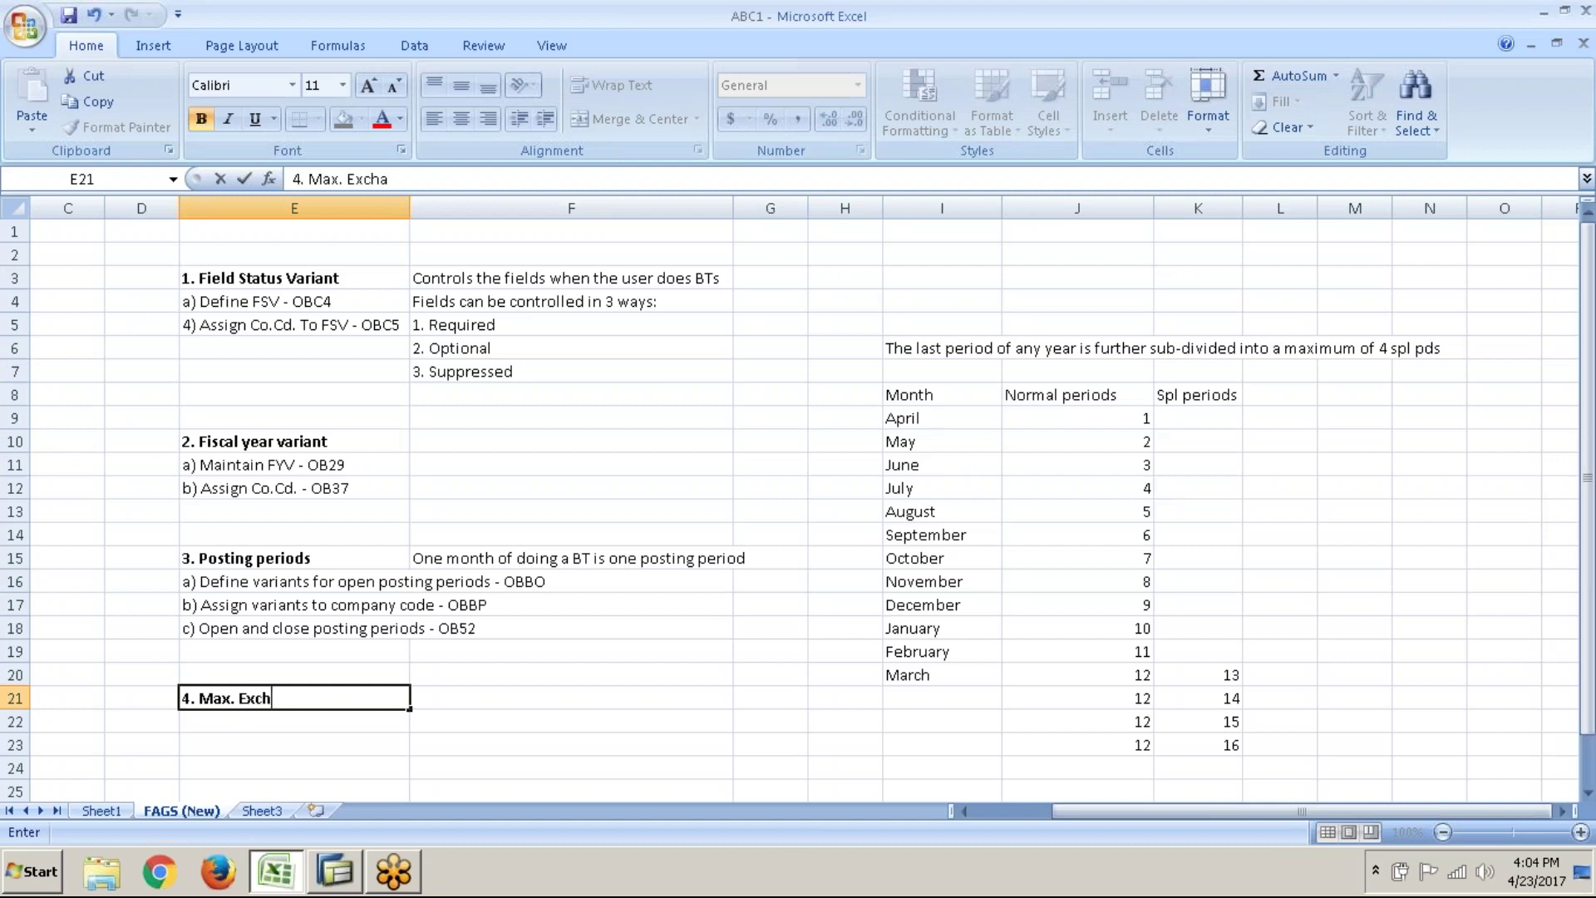
pyautogui.write('nge rate difference')
pyautogui.press('Return')
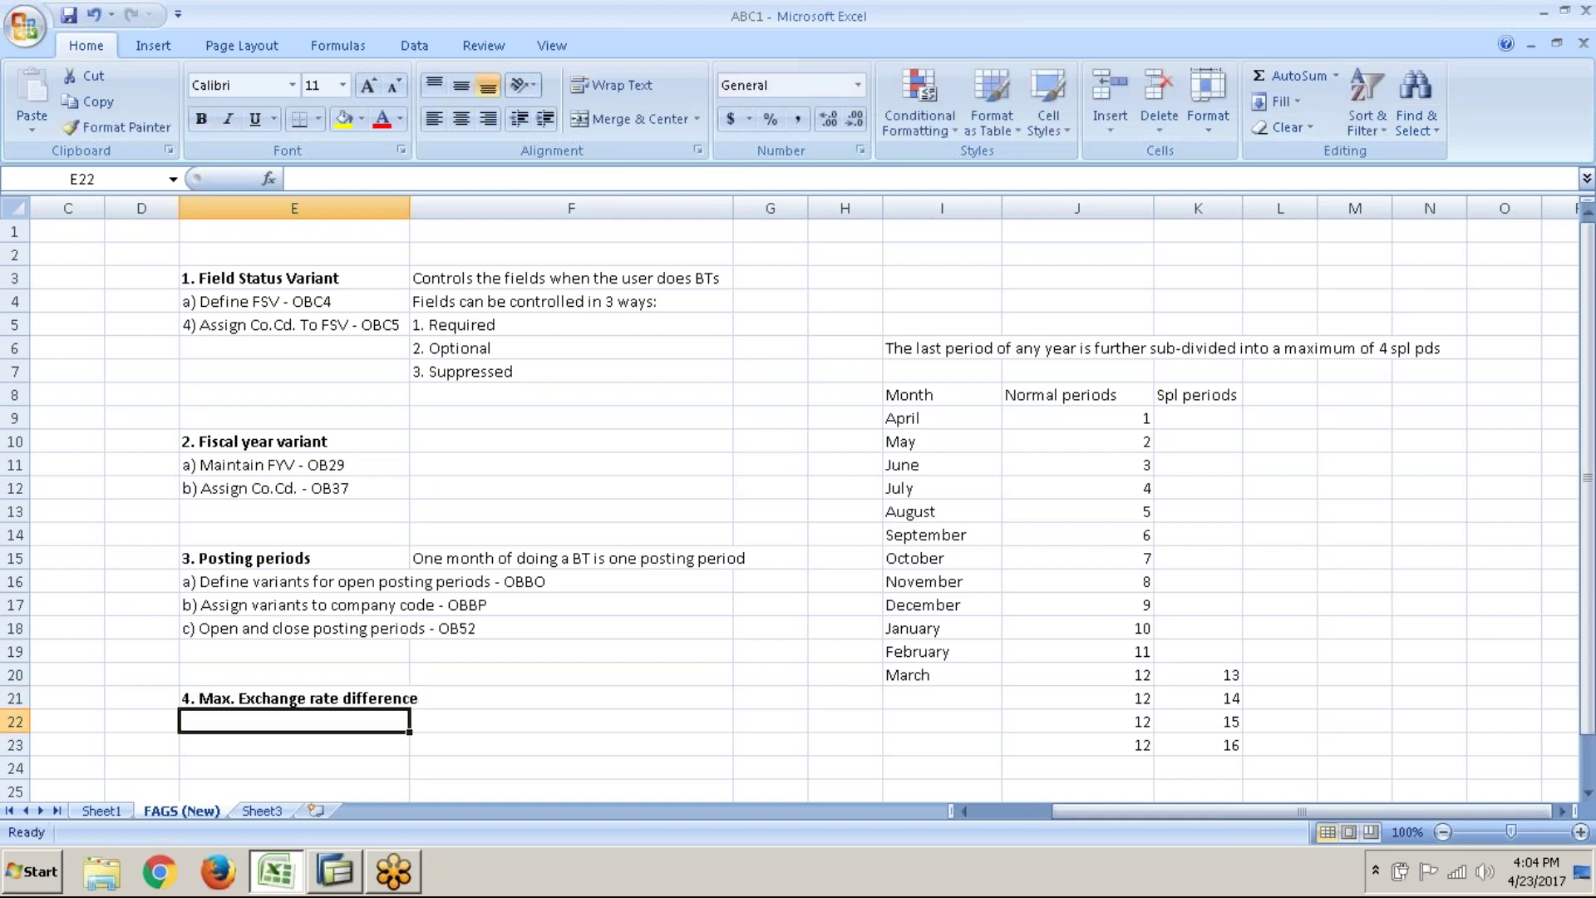
# - Enter "a) Define max excg rate diff per Co Cd - OB64" in cell E22, consulting the SAP guide for the wording
pyautogui.write('a) Define ma')
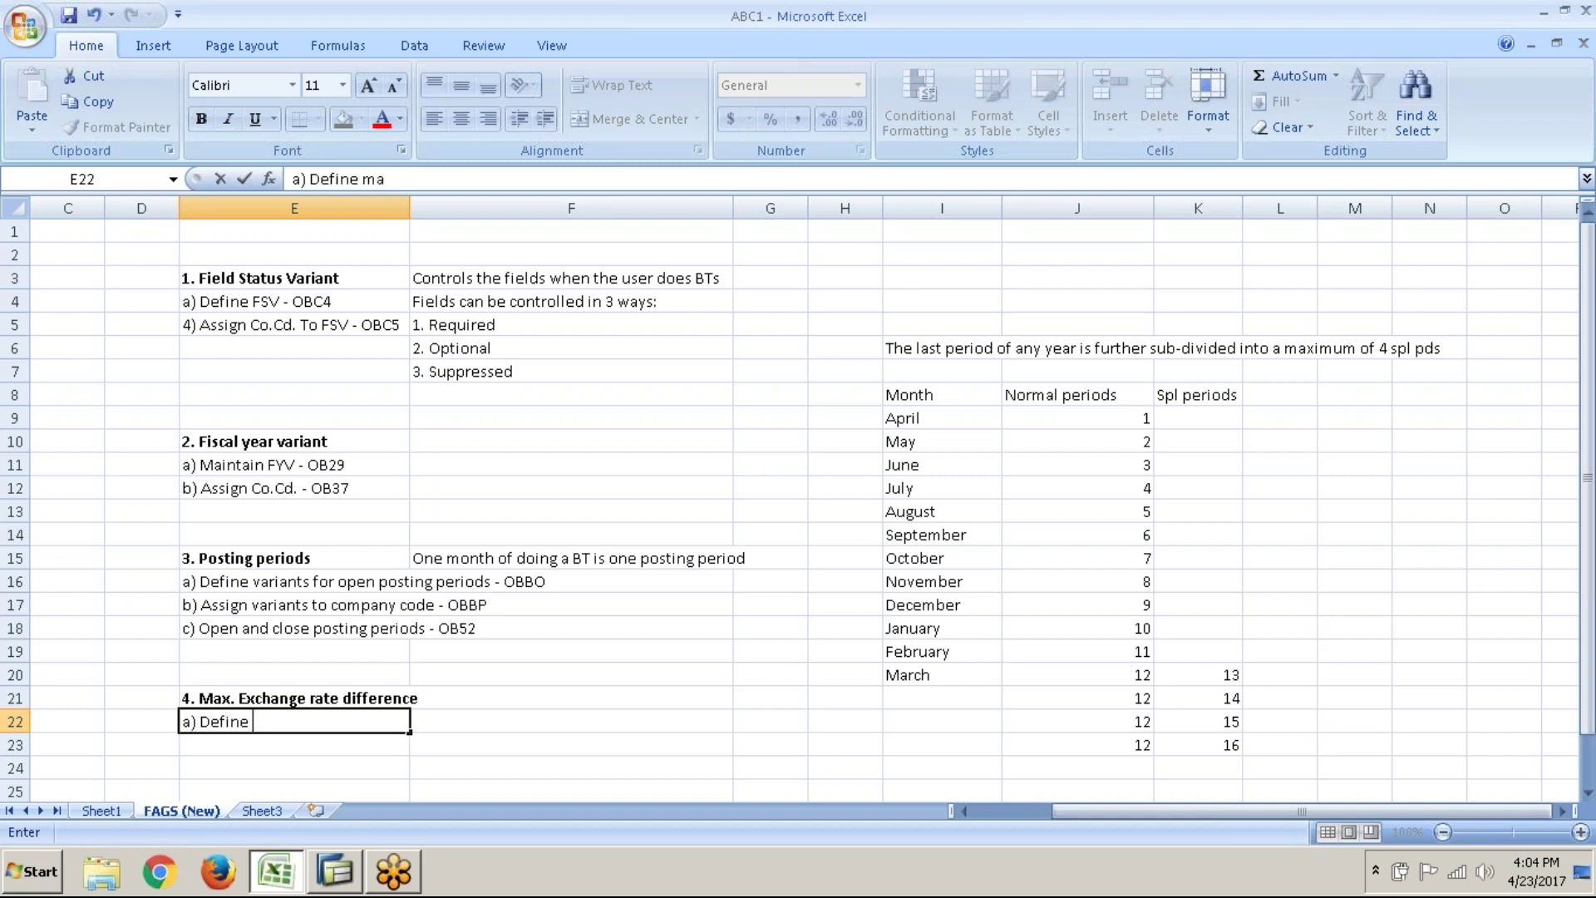
pyautogui.write('x excg rate diff per')
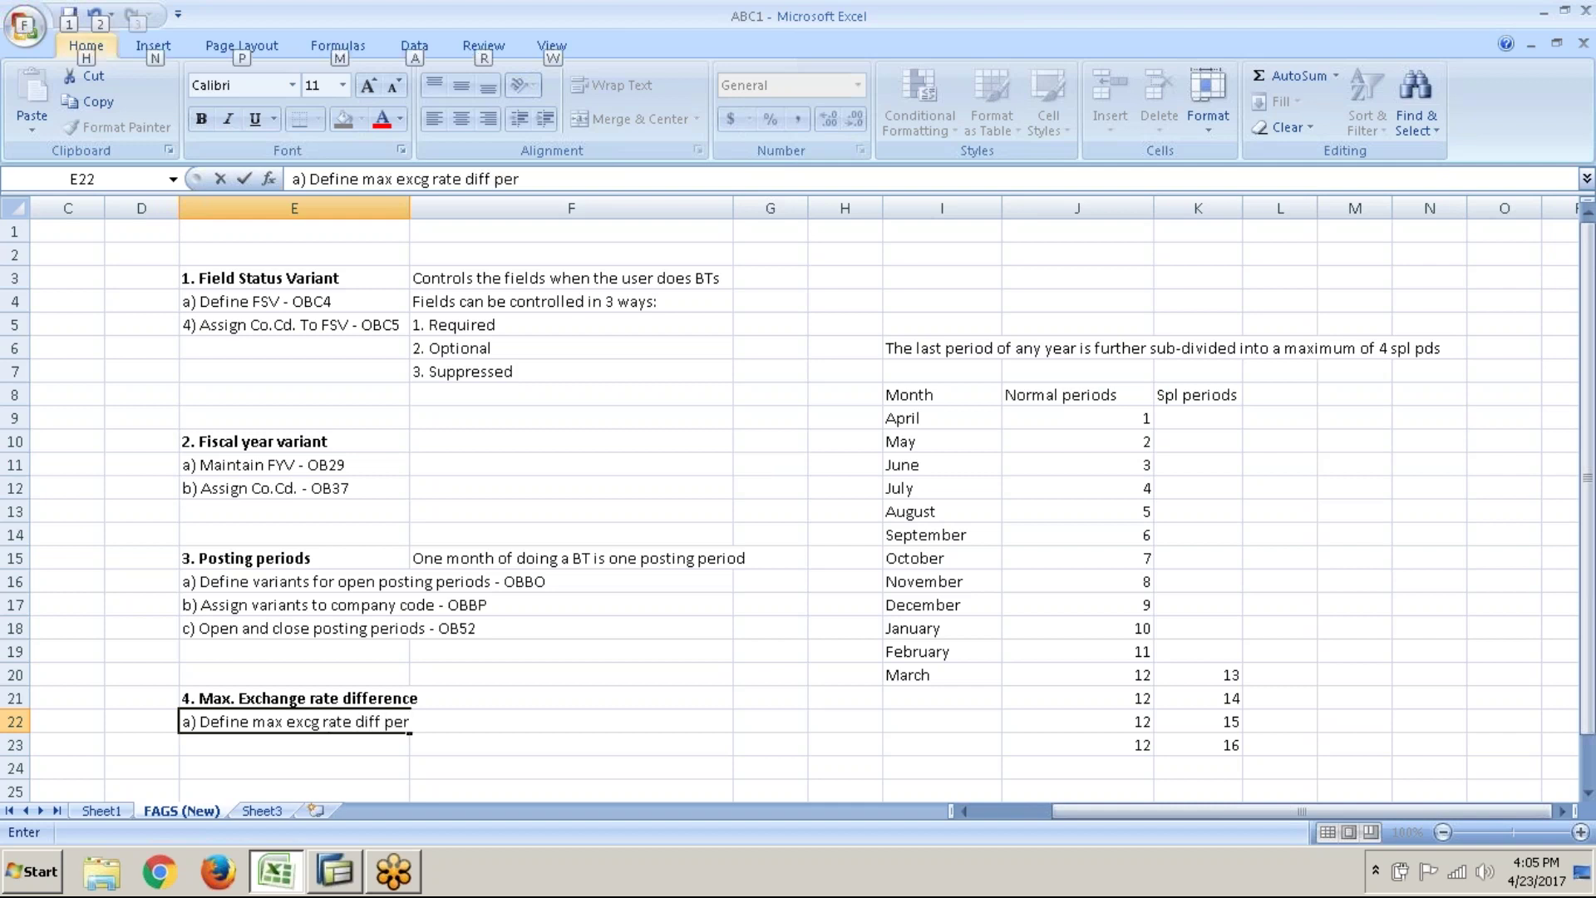
pyautogui.hotkey('alt', 'Tab')
pyautogui.hotkey('alt', 'Tab')
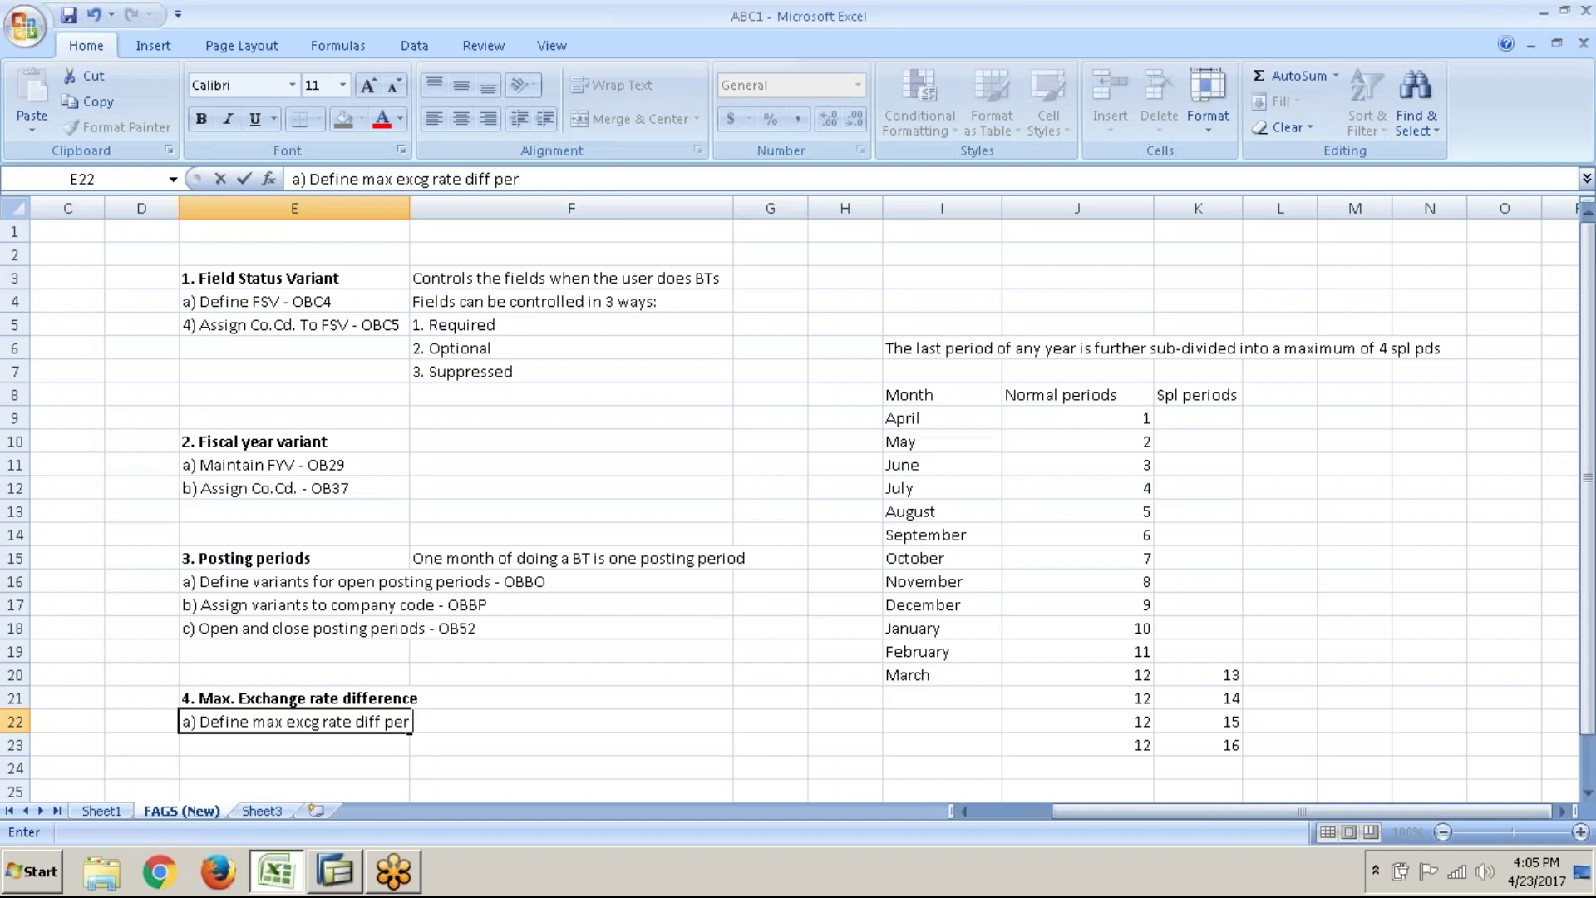
pyautogui.write('Co Cd - OB64')
pyautogui.hotkey('alt', 'Tab')
pyautogui.hotkey('alt', 'Tab')
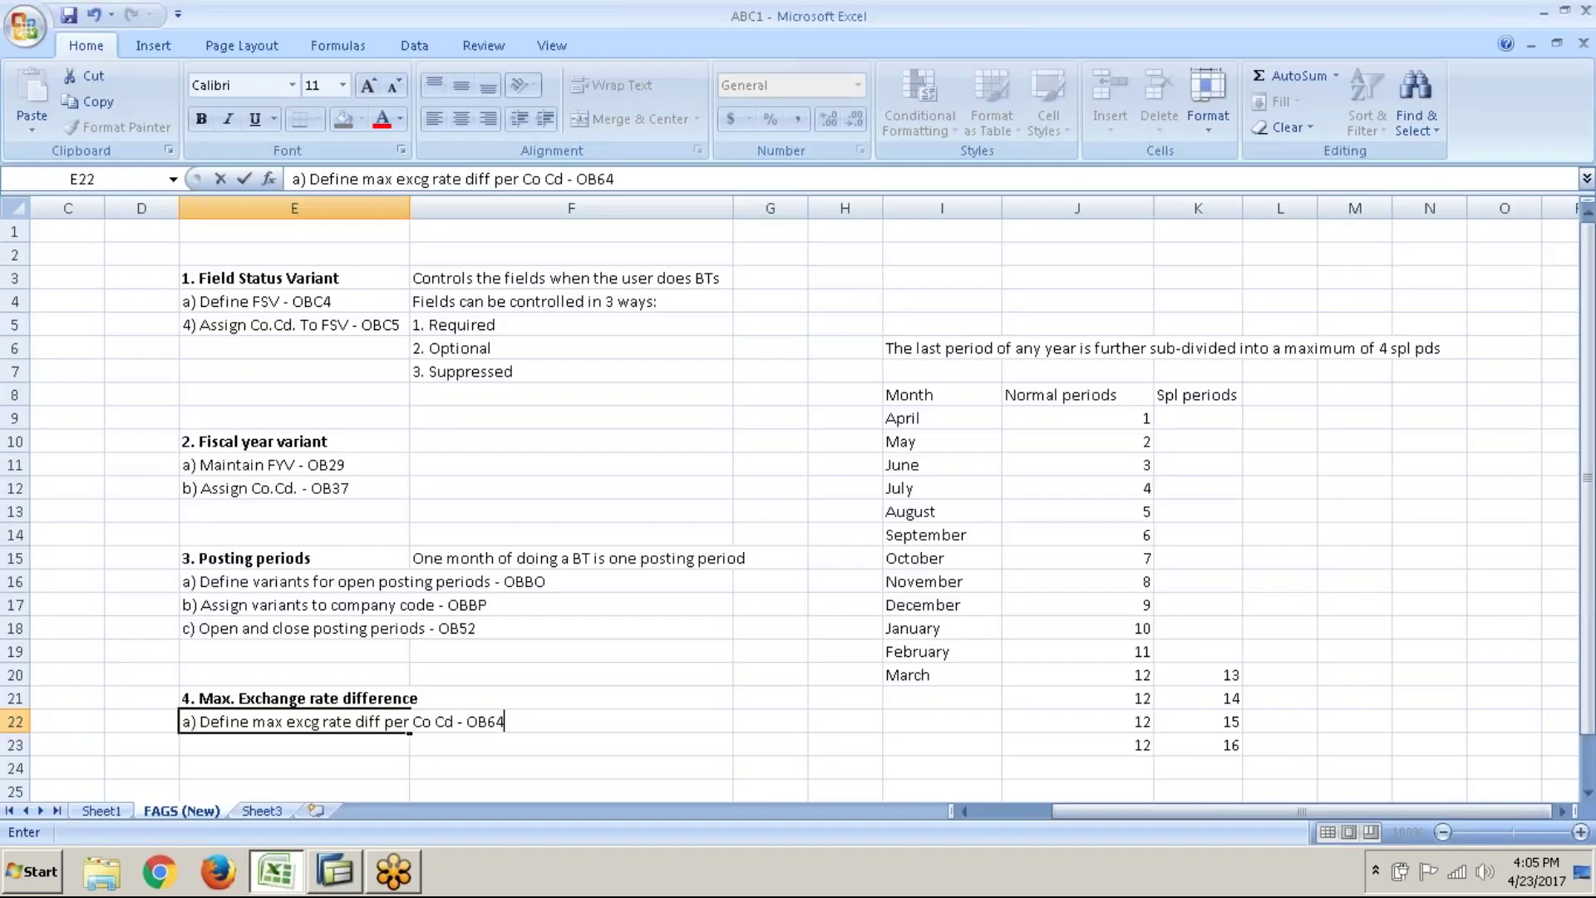
pyautogui.press('Return')
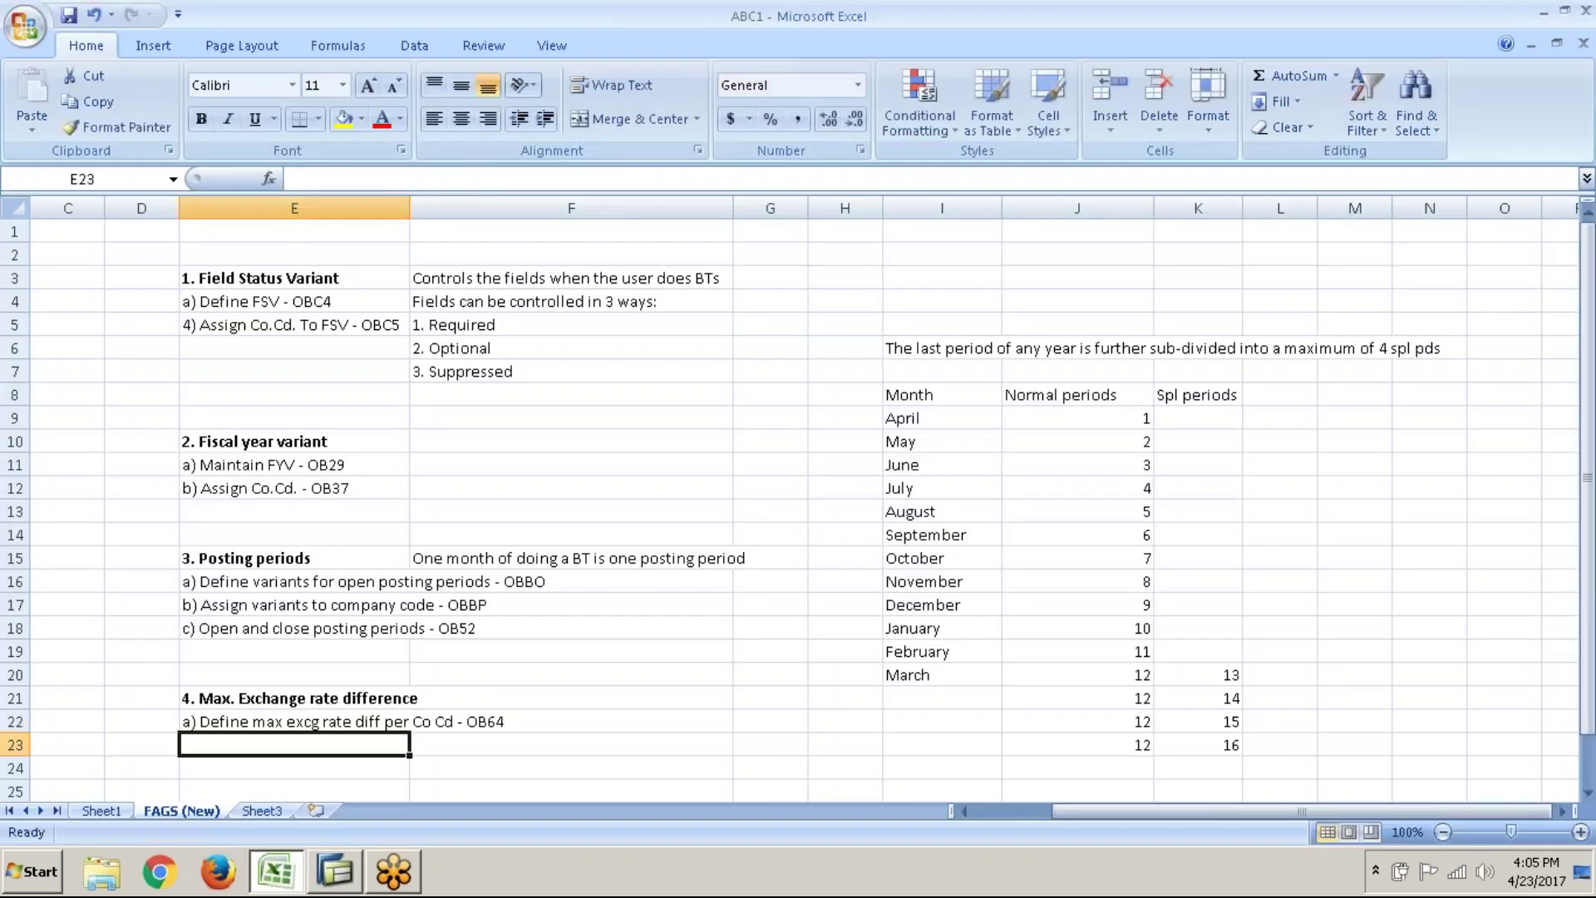
# - Enter "b) Define max excg rate diff per foreign currency - OBBF" in cell E23
pyautogui.click(253, 728)
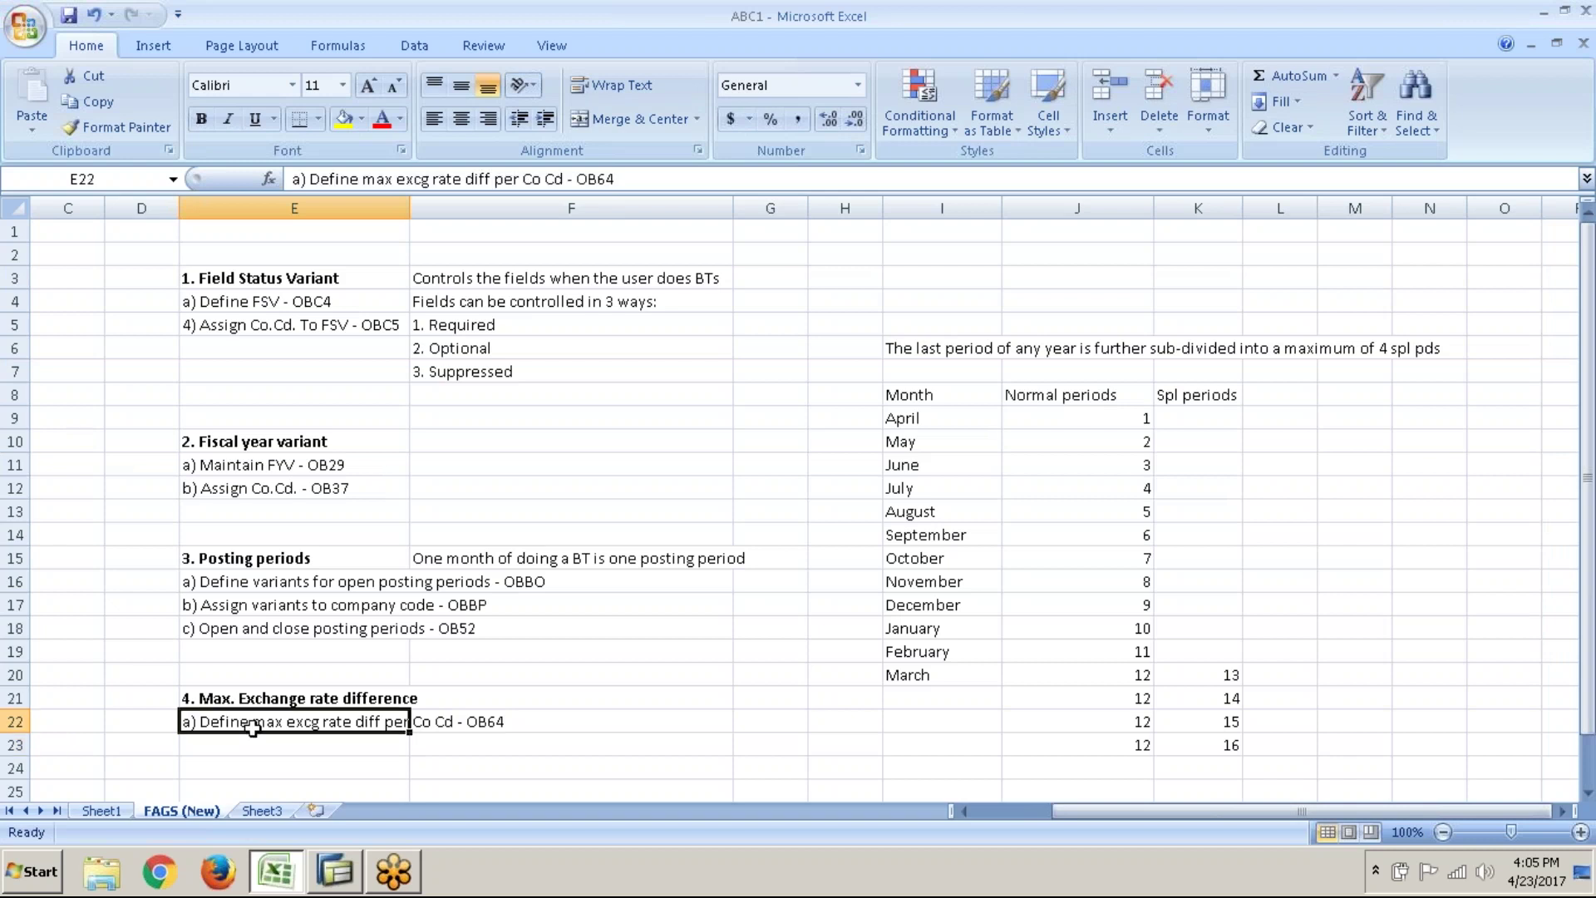
pyautogui.click(216, 754)
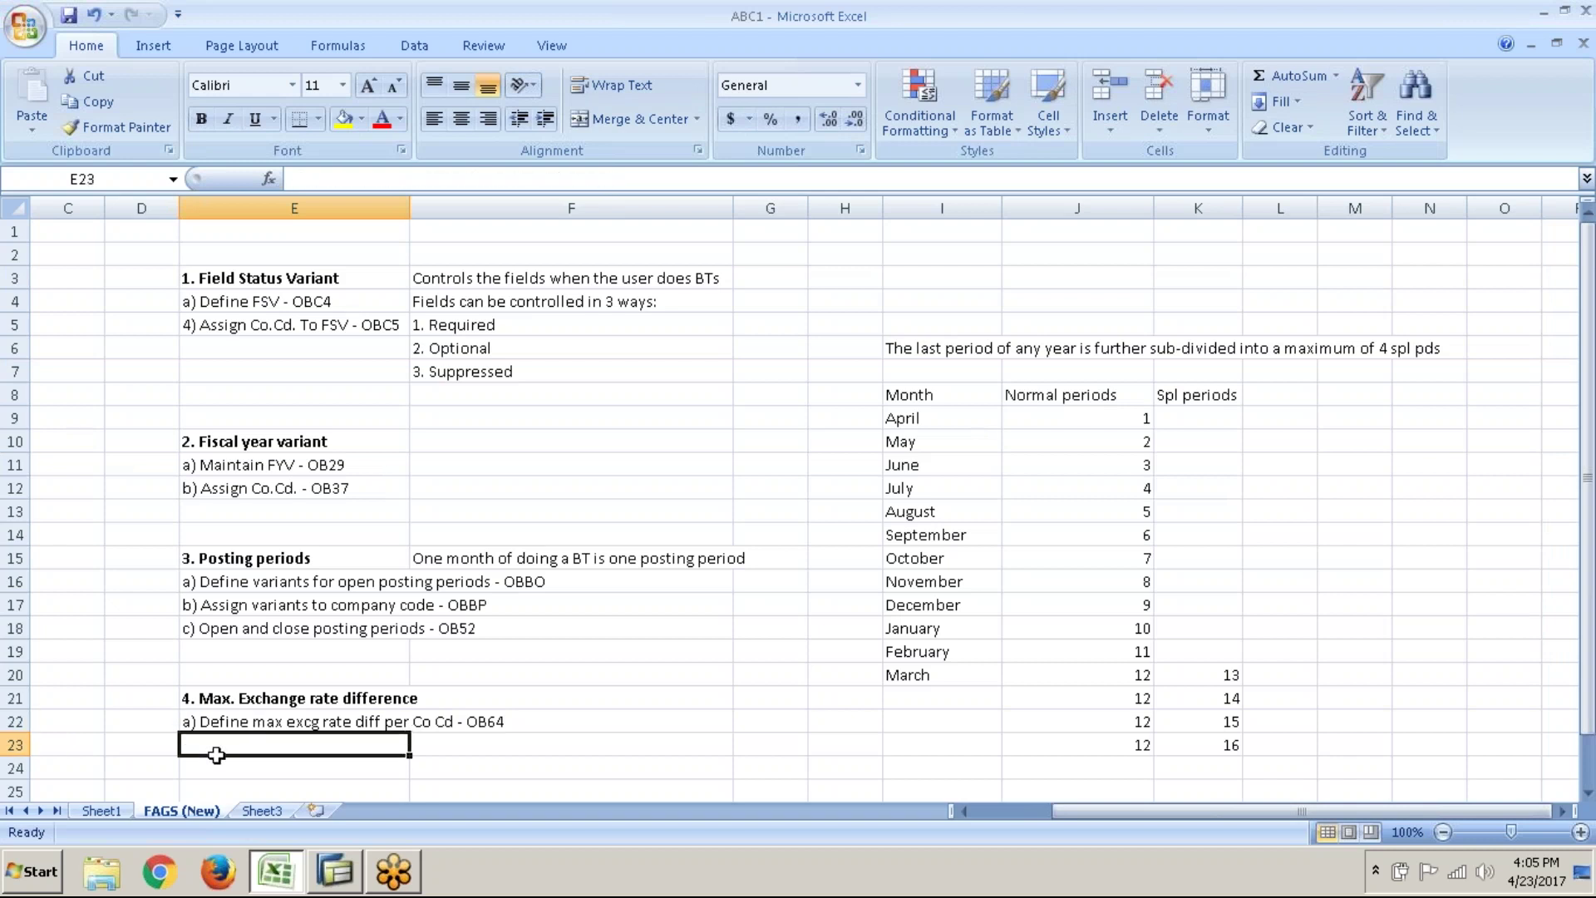
pyautogui.write('b')
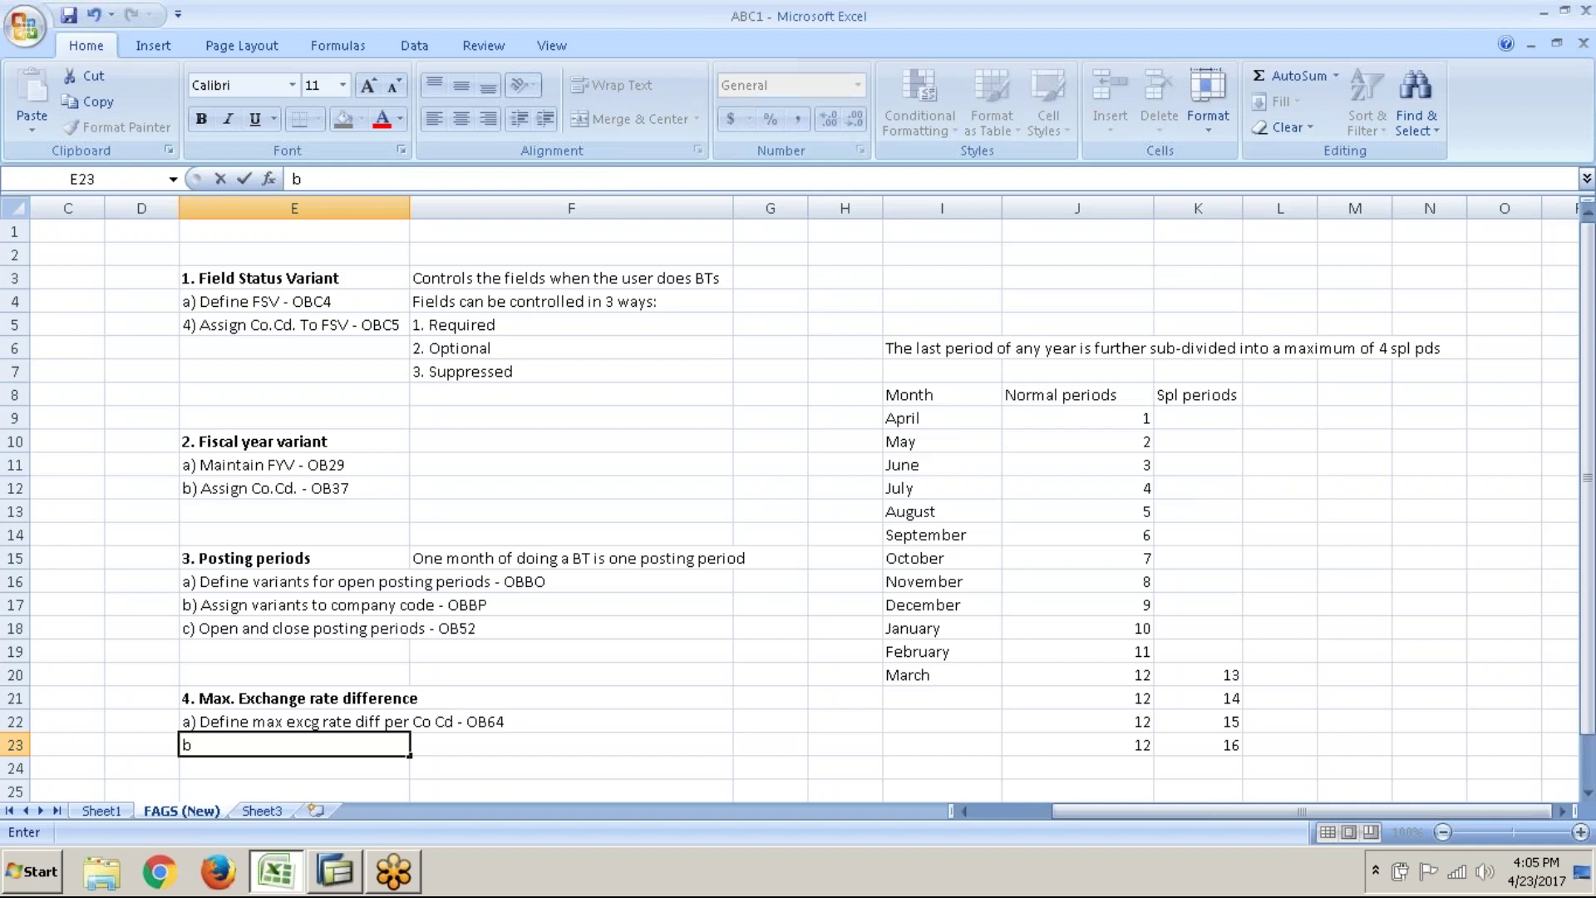
pyautogui.write(') Define')
pyautogui.write(' max')
pyautogui.press('BackSpace')
pyautogui.write('x')
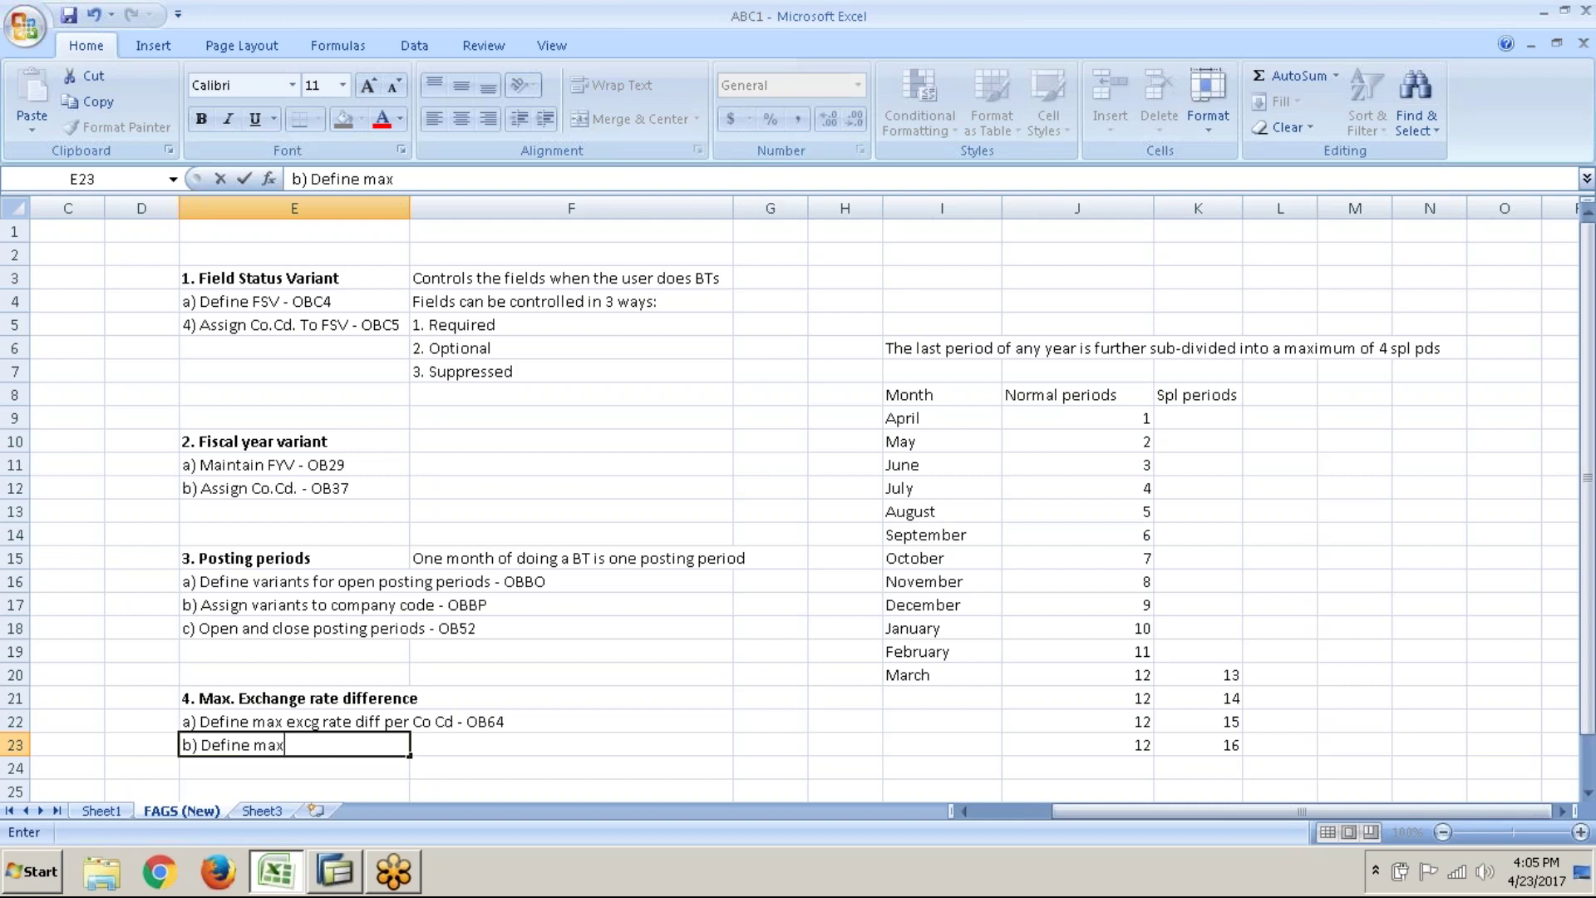
pyautogui.write(' excg rate d')
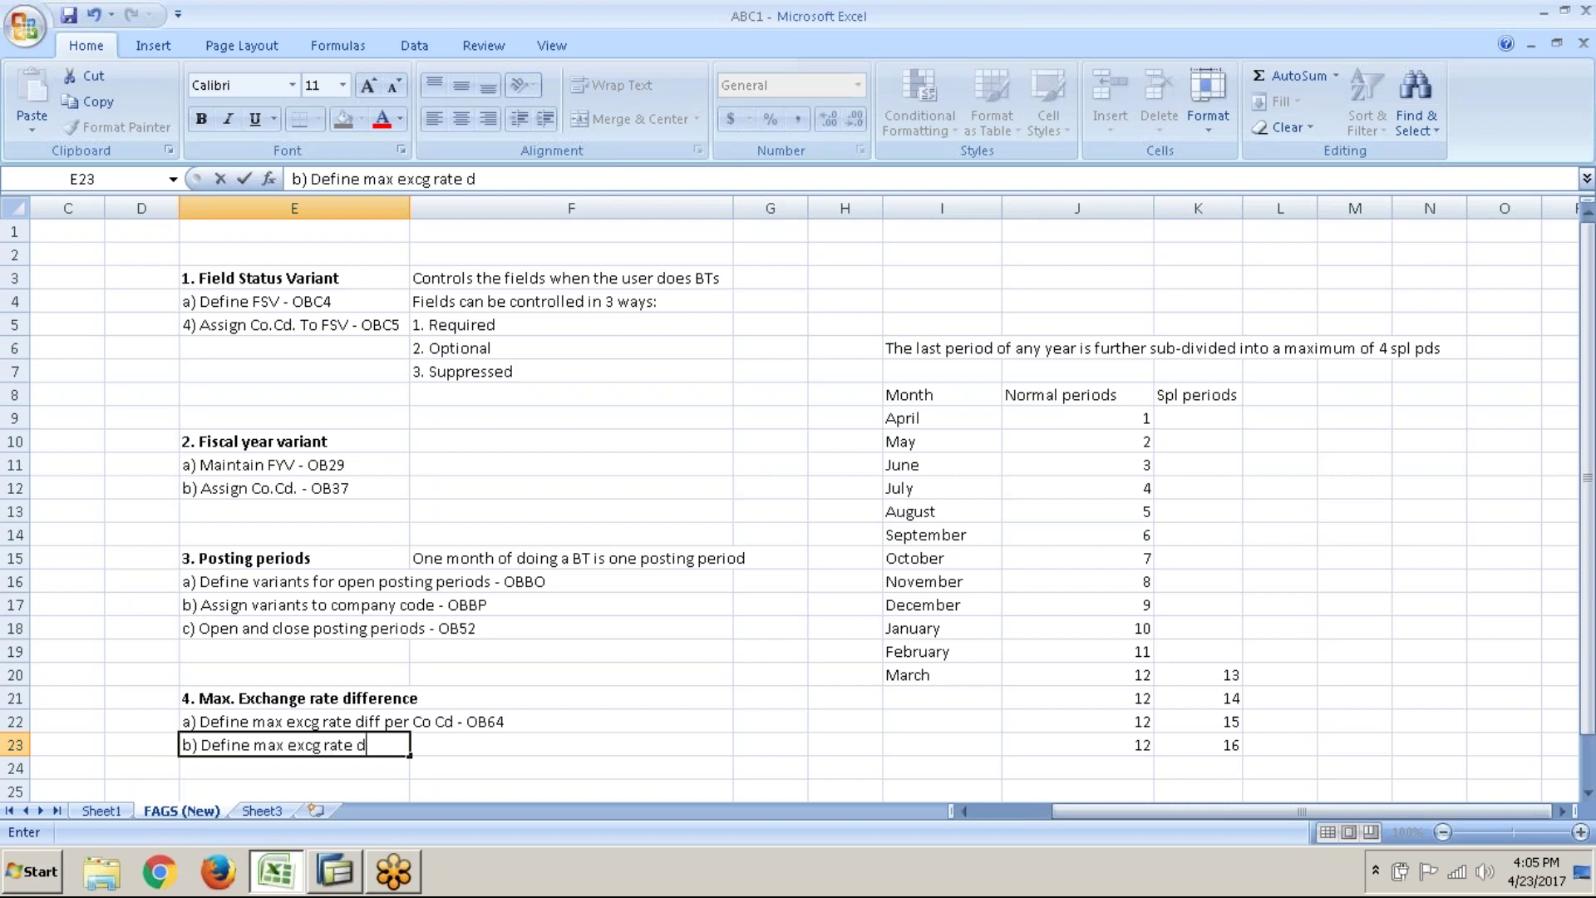
pyautogui.write('iff per foreign ')
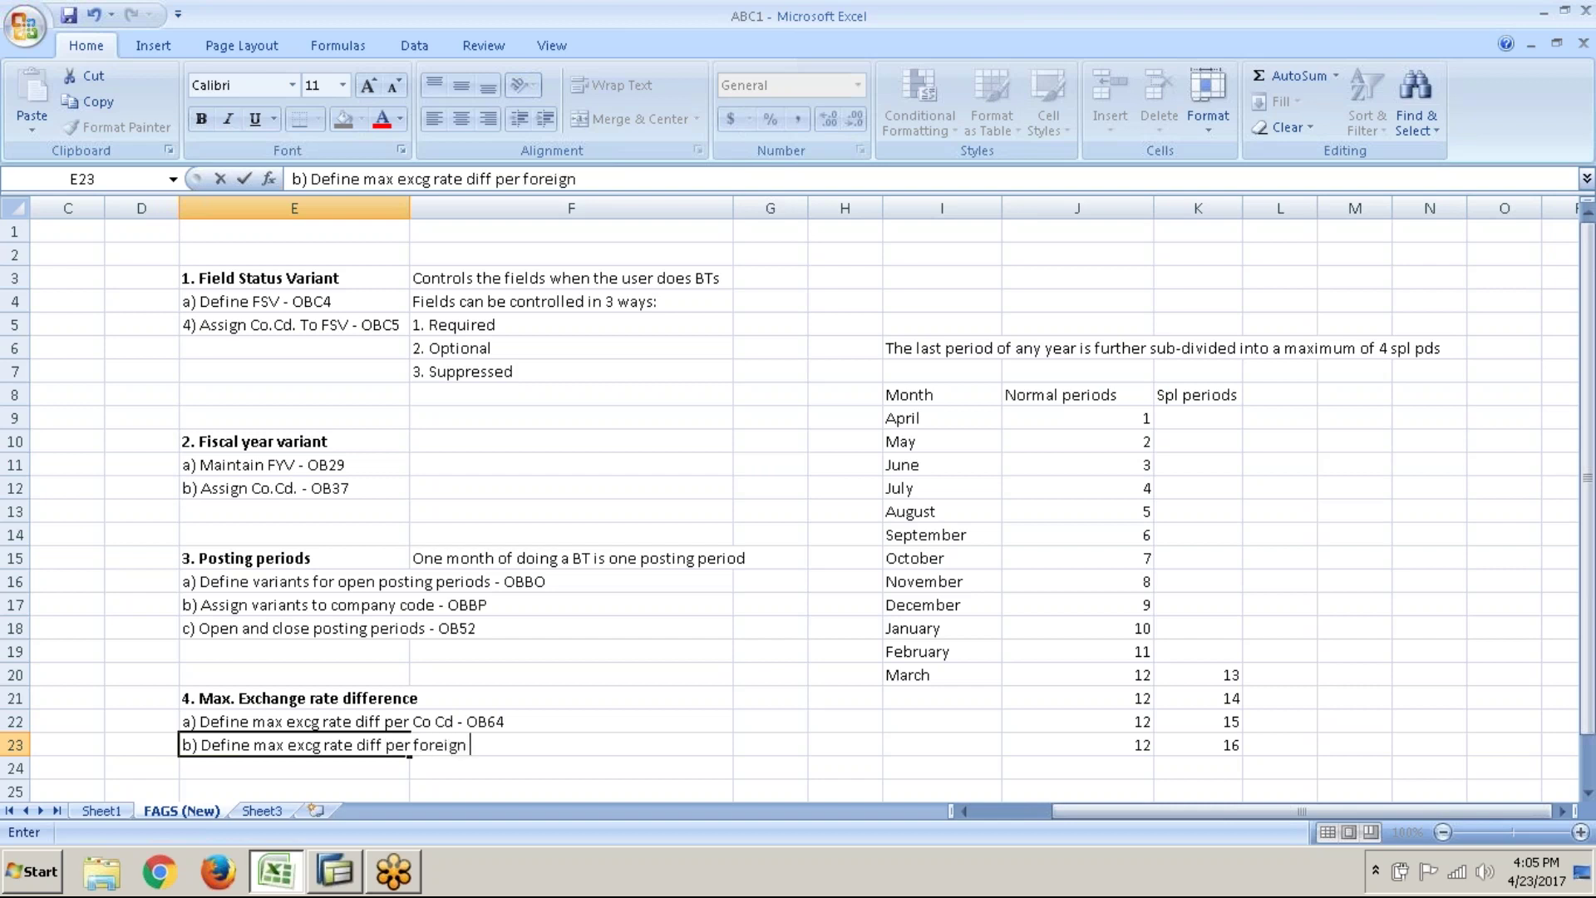
pyautogui.write('currency - OBBf')
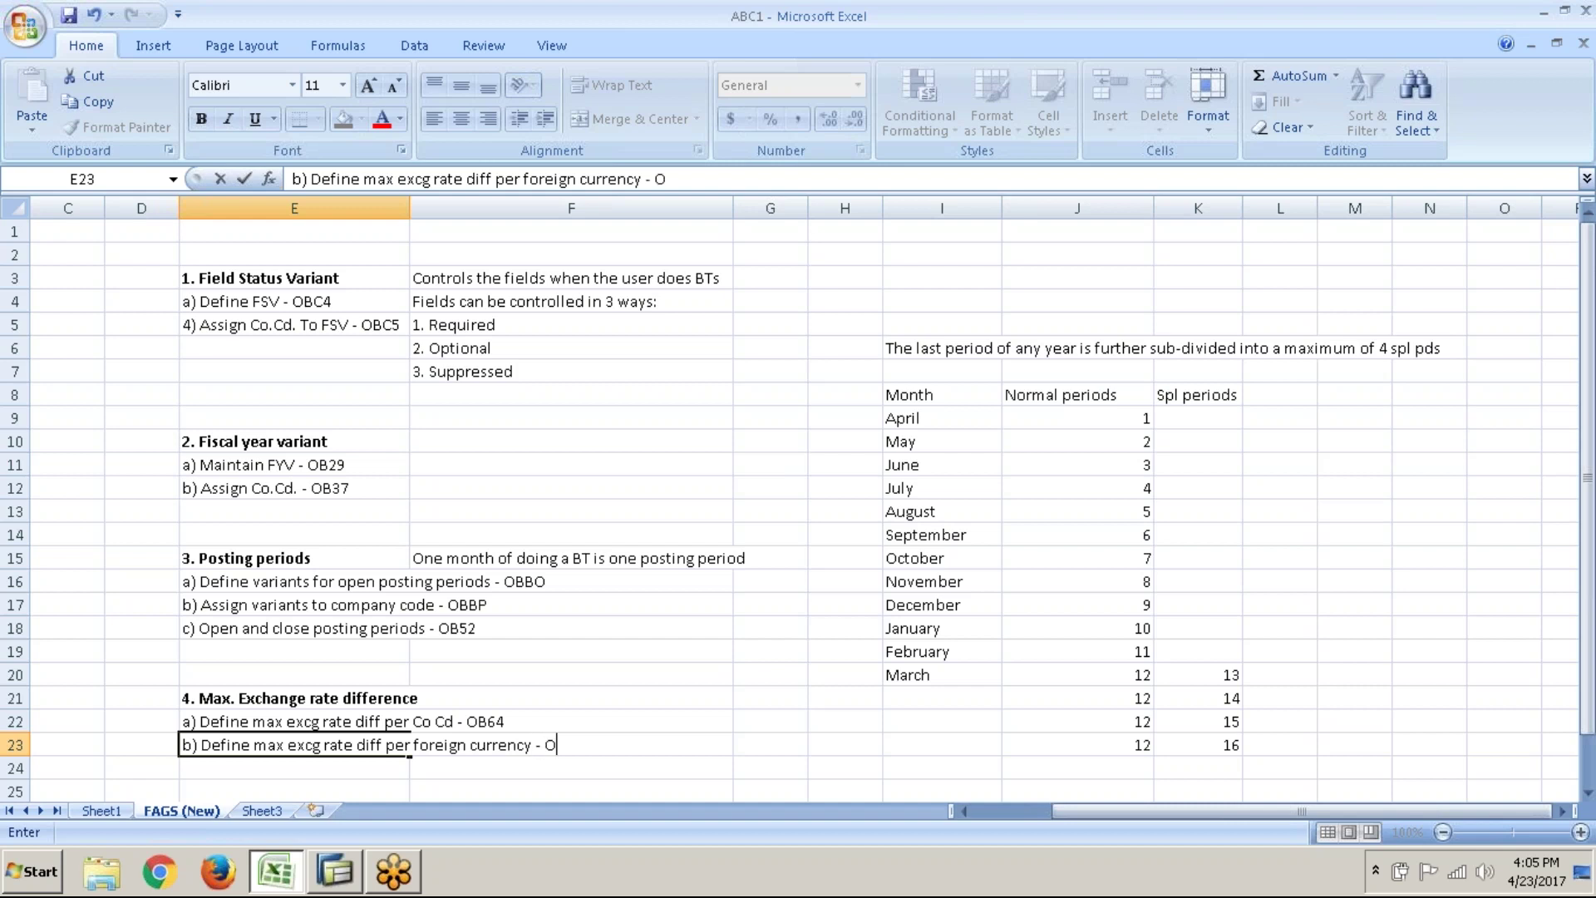
pyautogui.press('BackSpace')
pyautogui.write('F')
pyautogui.press('Return')
# - Apply bold formatting to the empty cell E26 below the exchange rate difference notes
pyautogui.press('Return')
pyautogui.press('Return')
pyautogui.press('Return')
pyautogui.press('Return')
pyautogui.press('Return')
pyautogui.press('Return')
pyautogui.press('Return')
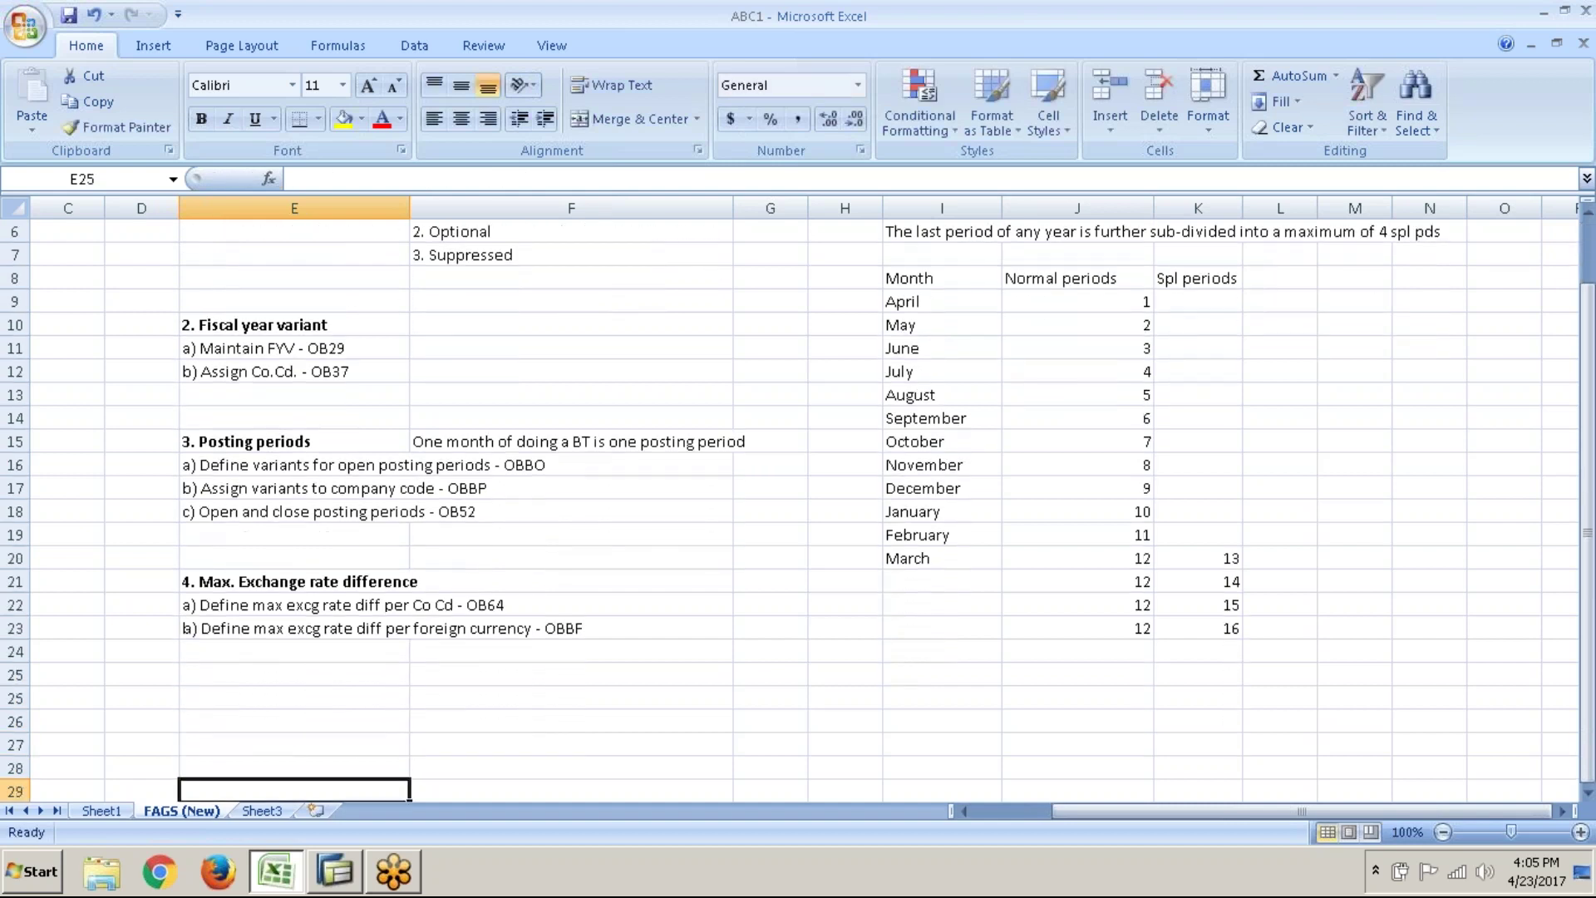
pyautogui.press('Return')
pyautogui.press('Return')
pyautogui.press('Return')
pyautogui.press('Return')
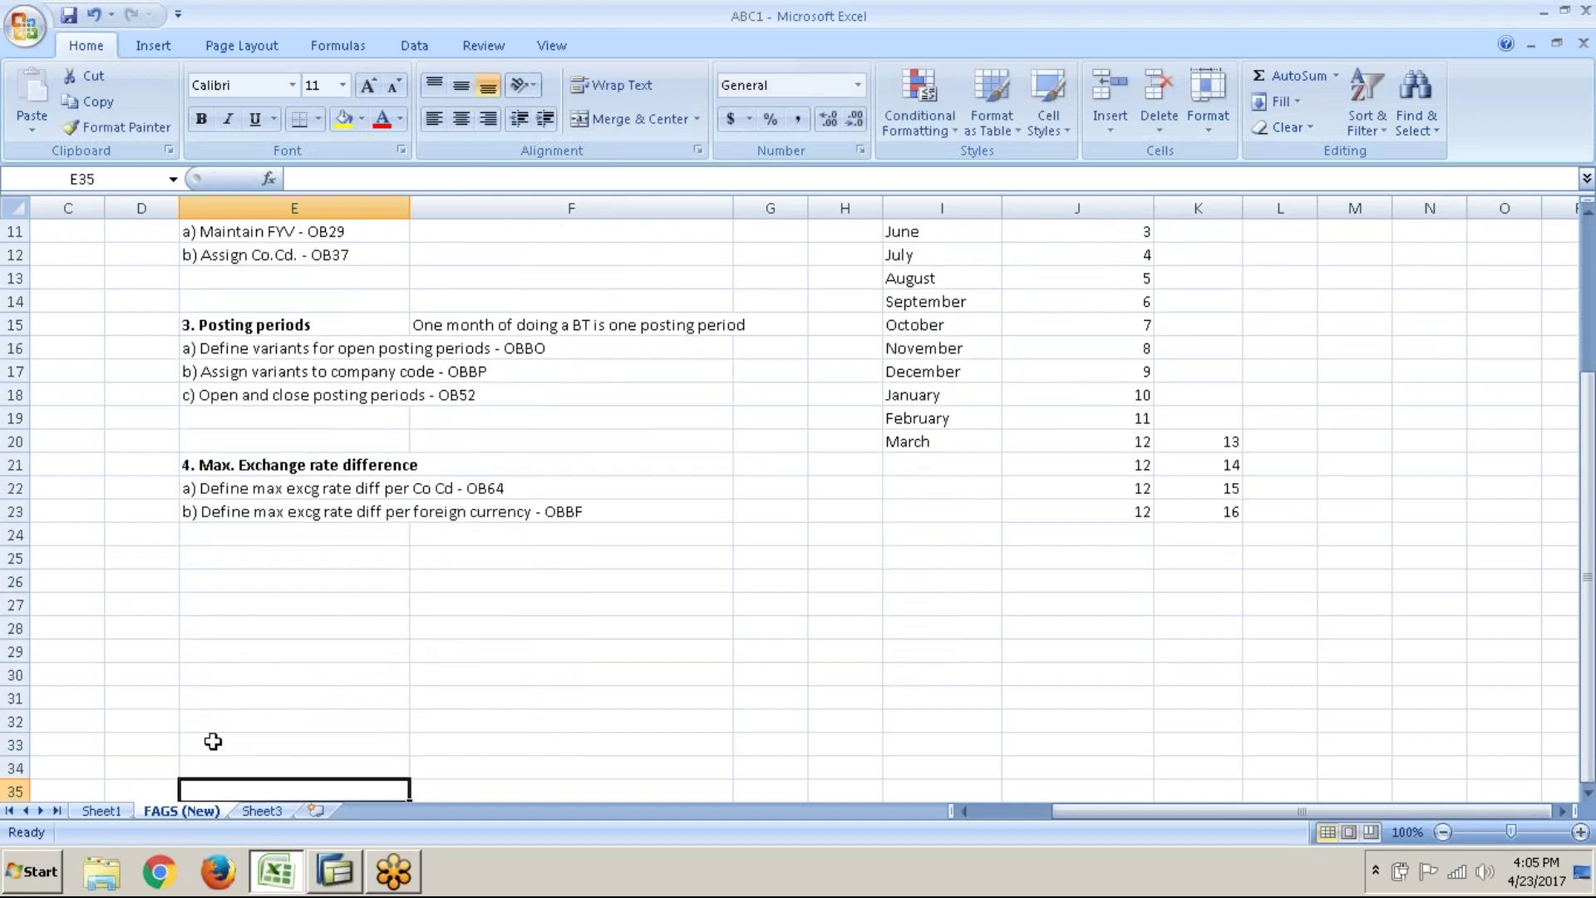
pyautogui.click(228, 572)
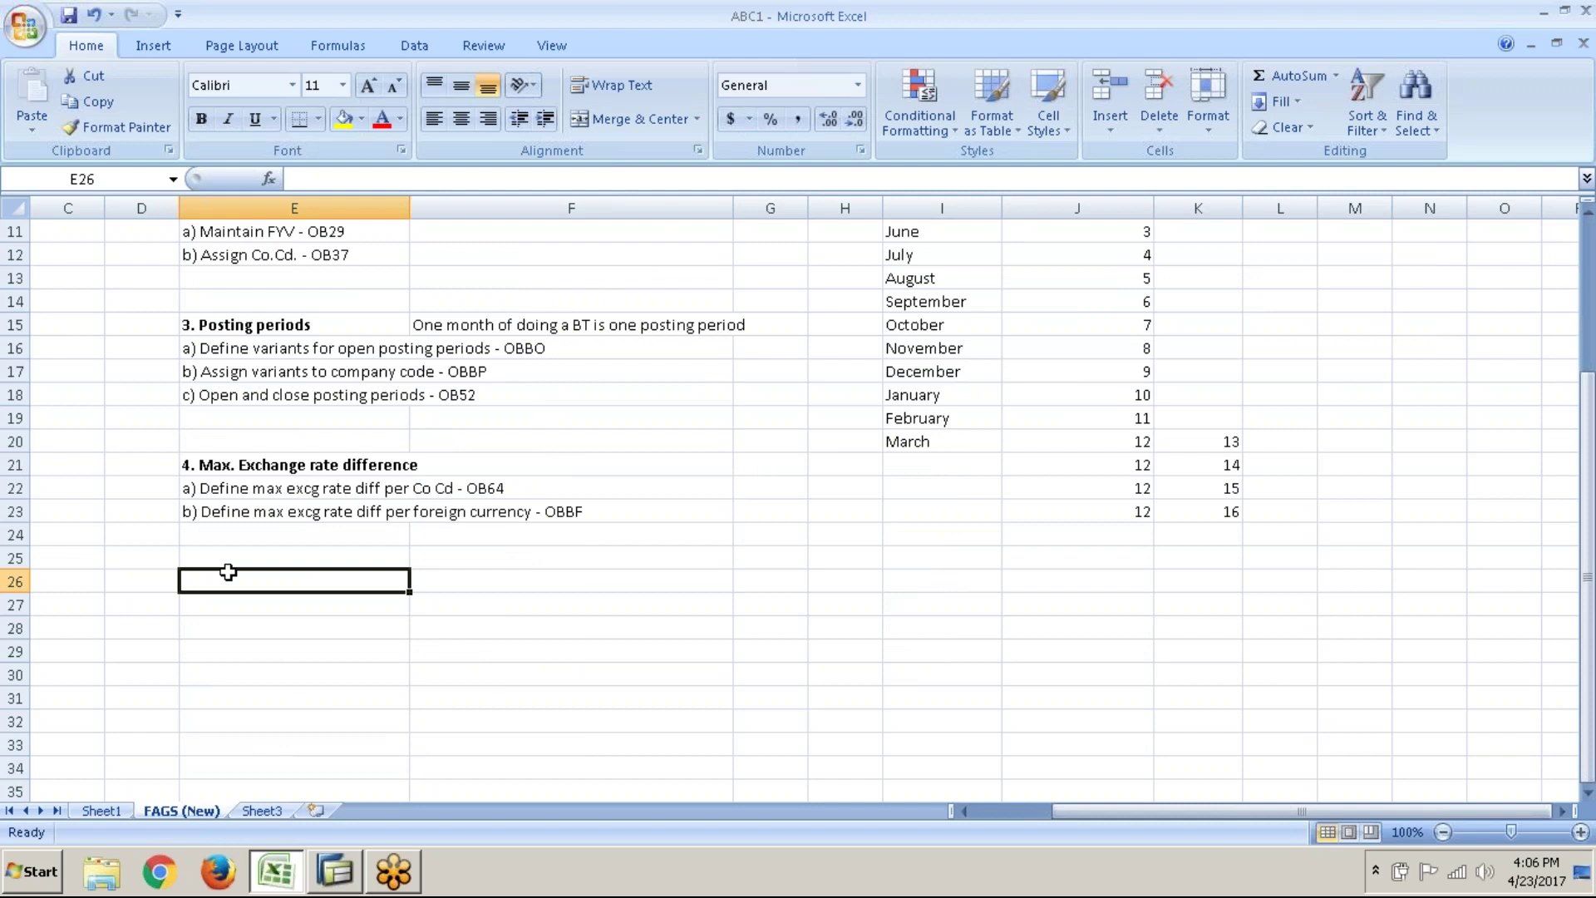
pyautogui.hotkey('ctrl', 'b')
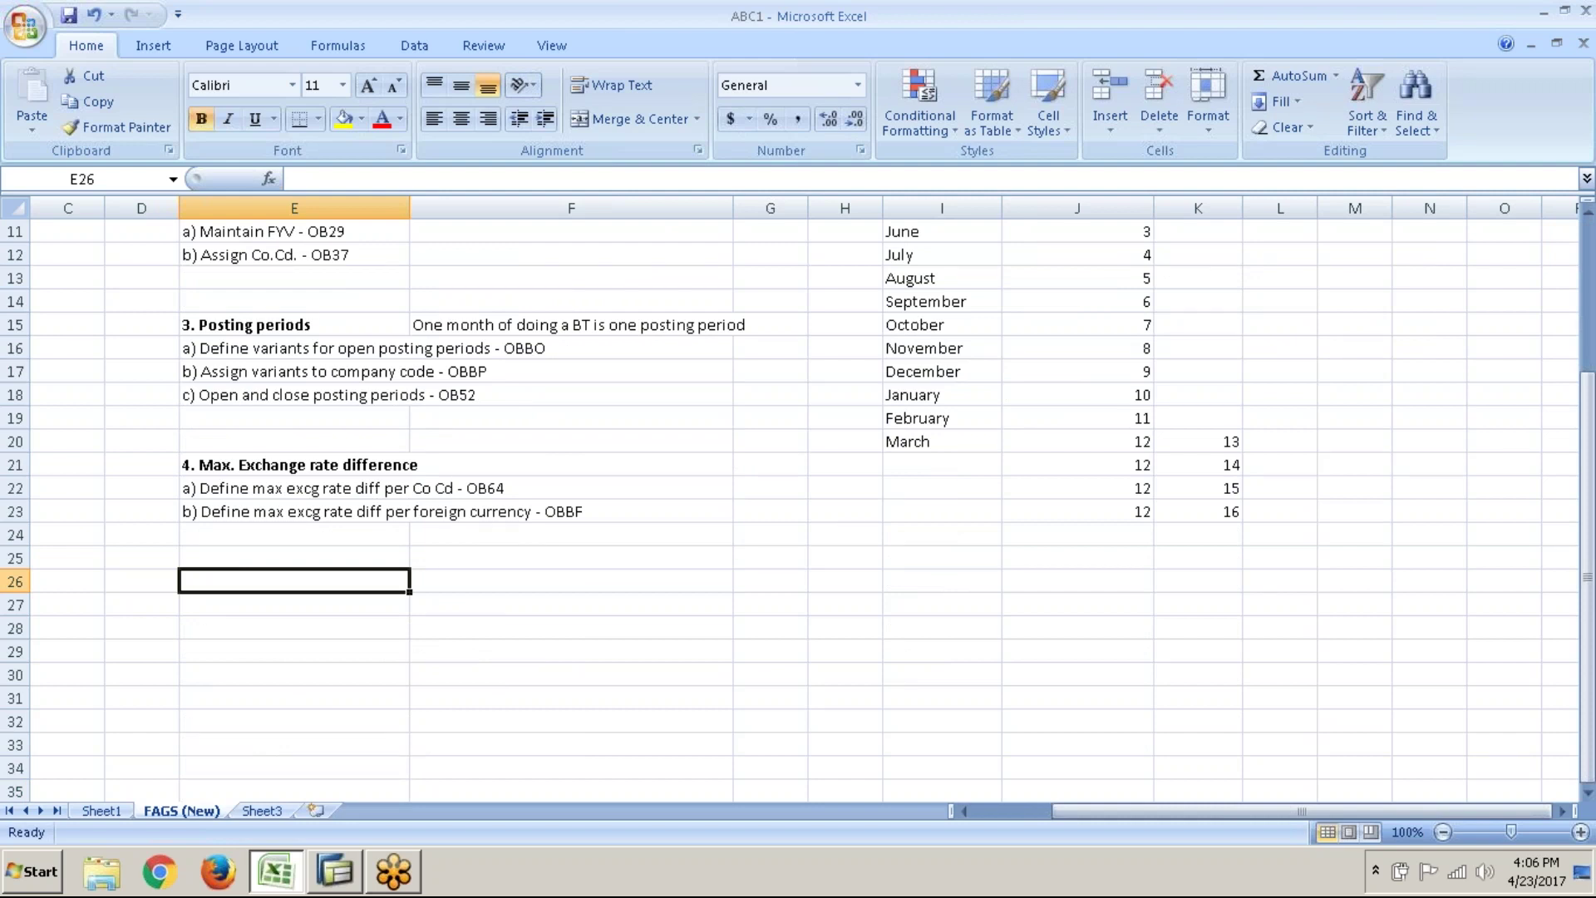
# - Switch to the SAP implementation guide and open the activity Define Maximum Exchange Rate Difference per Company Code
pyautogui.hotkey('alt', 'Tab')
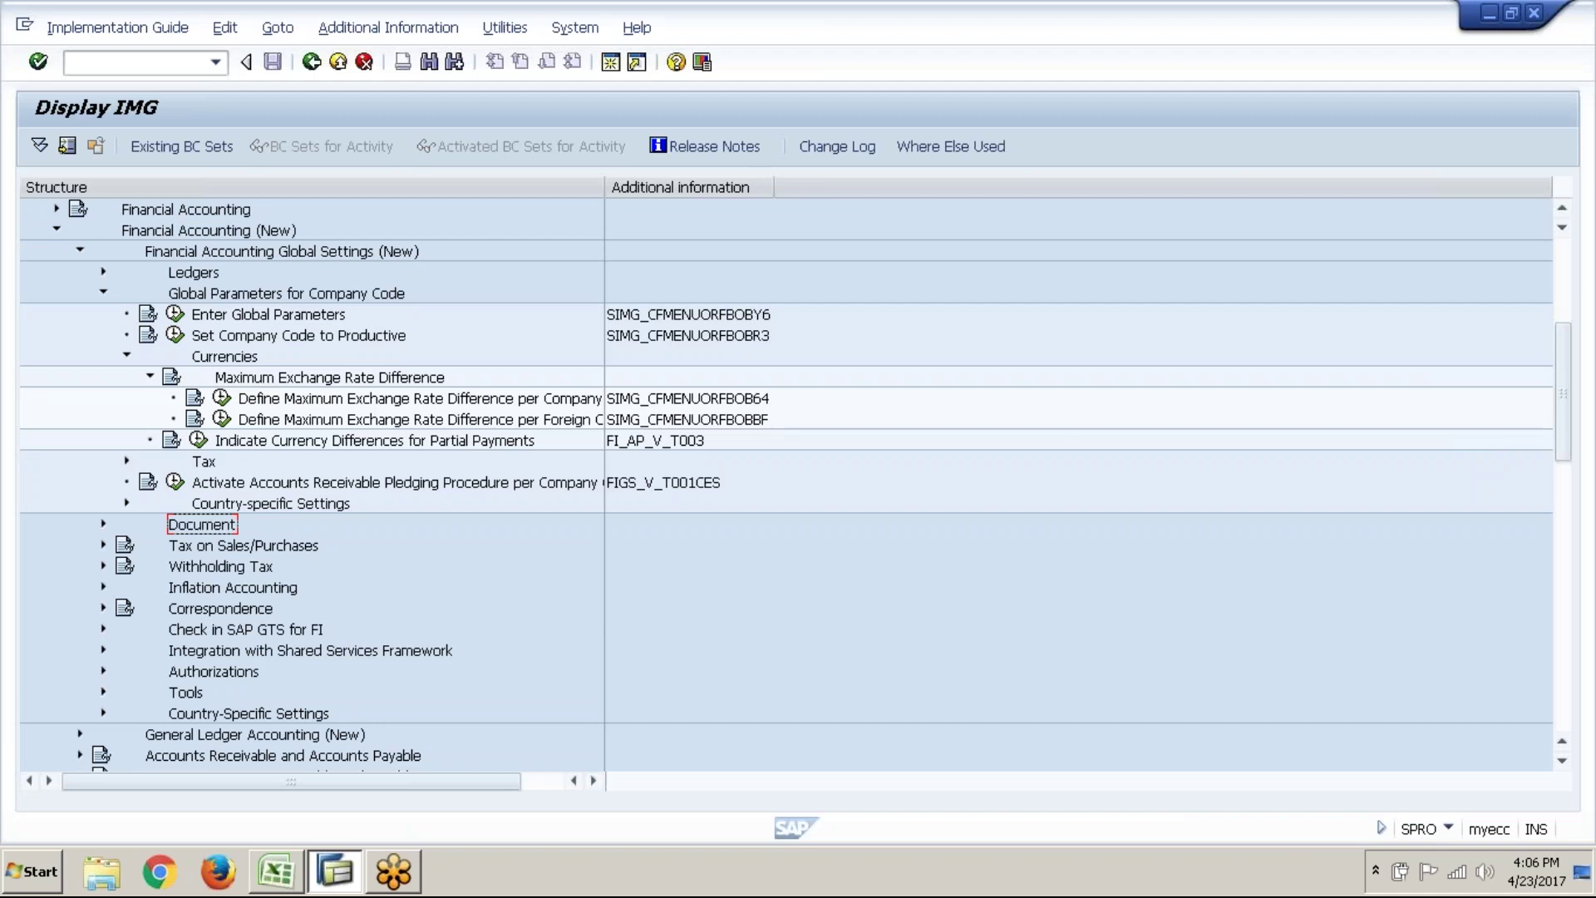
pyautogui.click(276, 292)
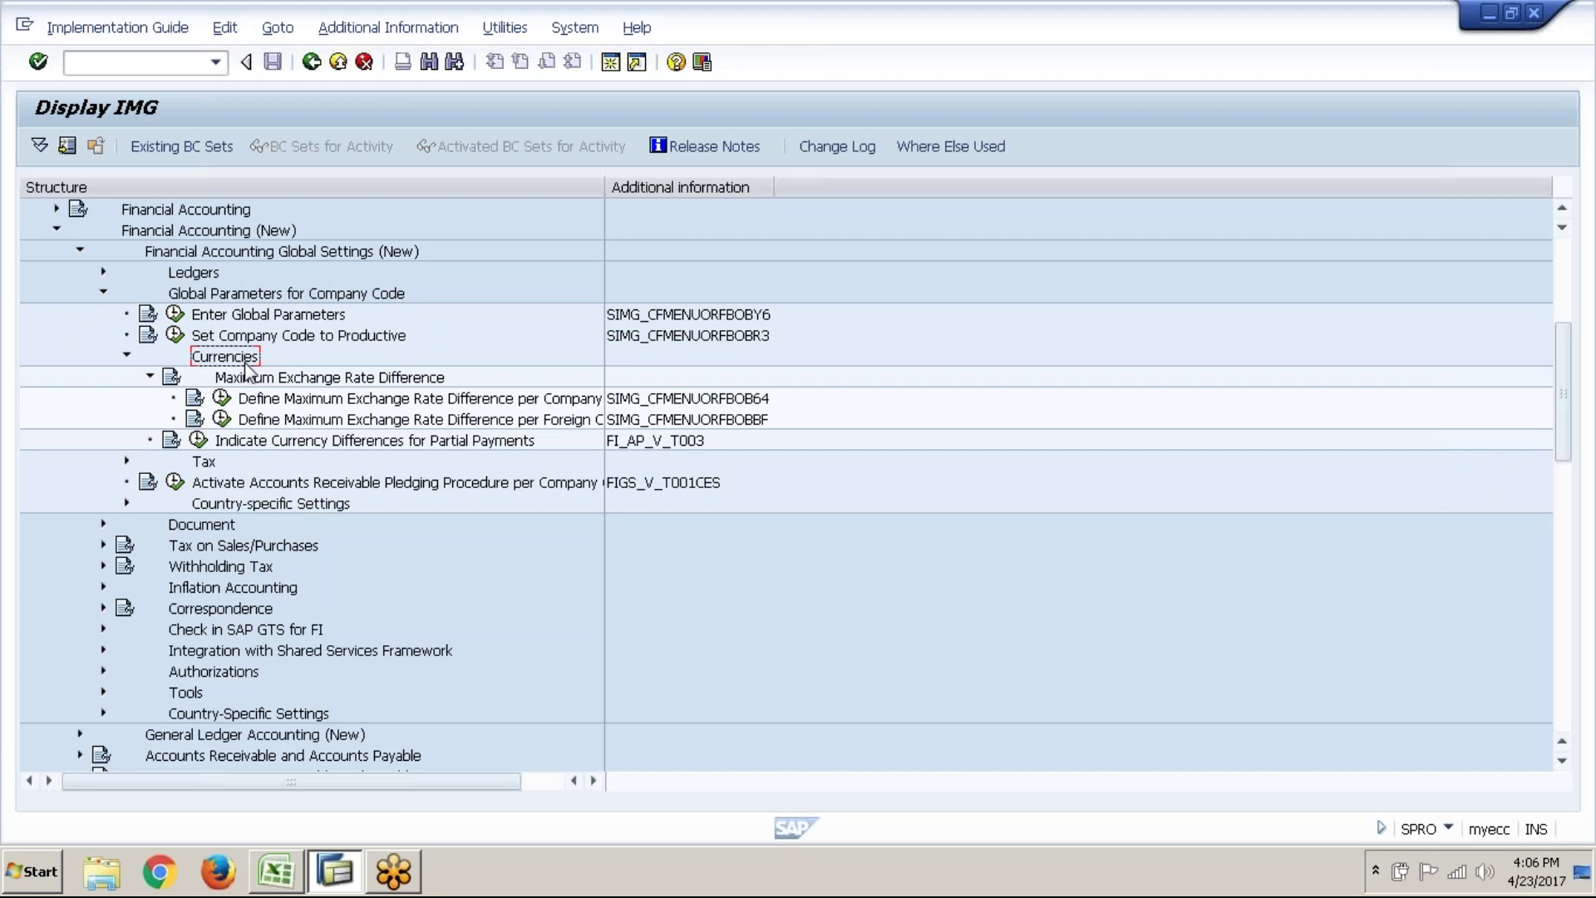
pyautogui.click(266, 379)
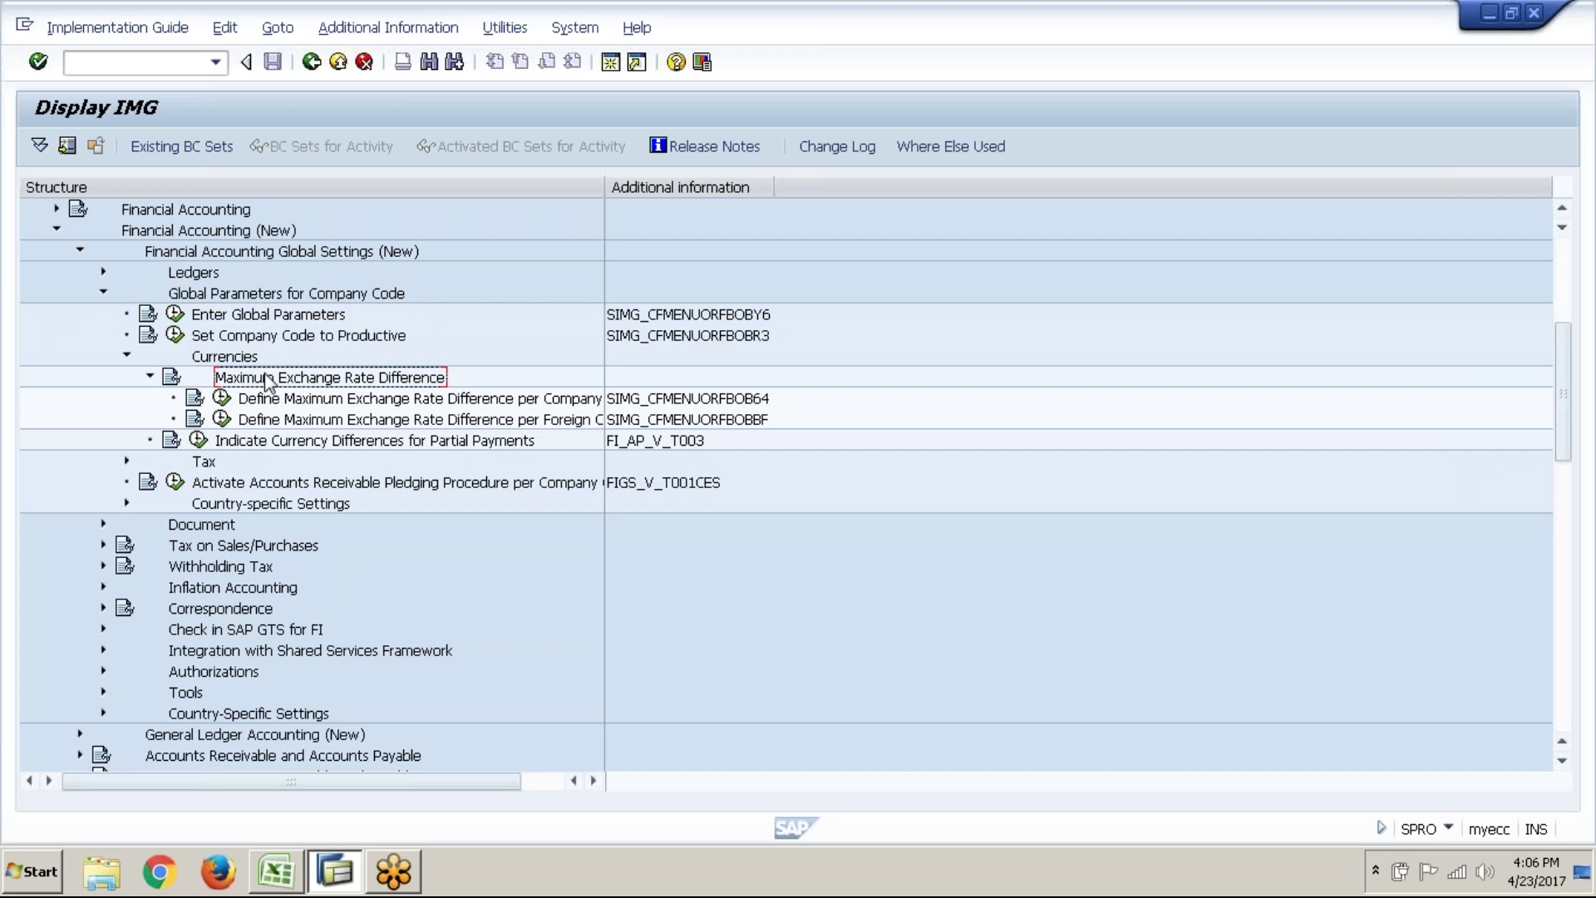
pyautogui.click(277, 401)
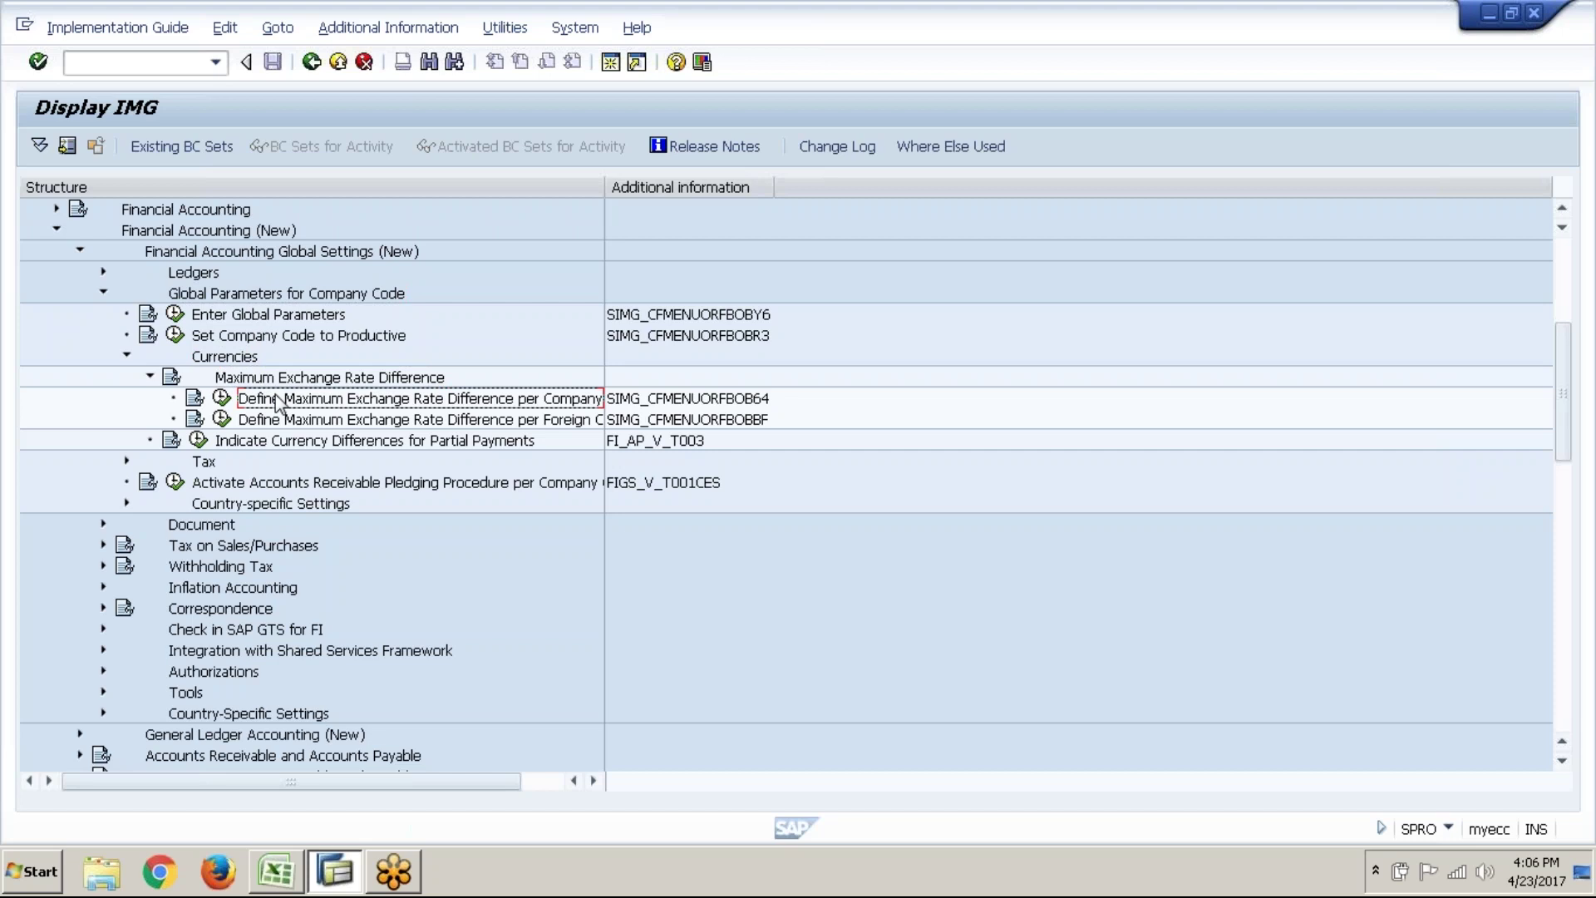
pyautogui.click(222, 399)
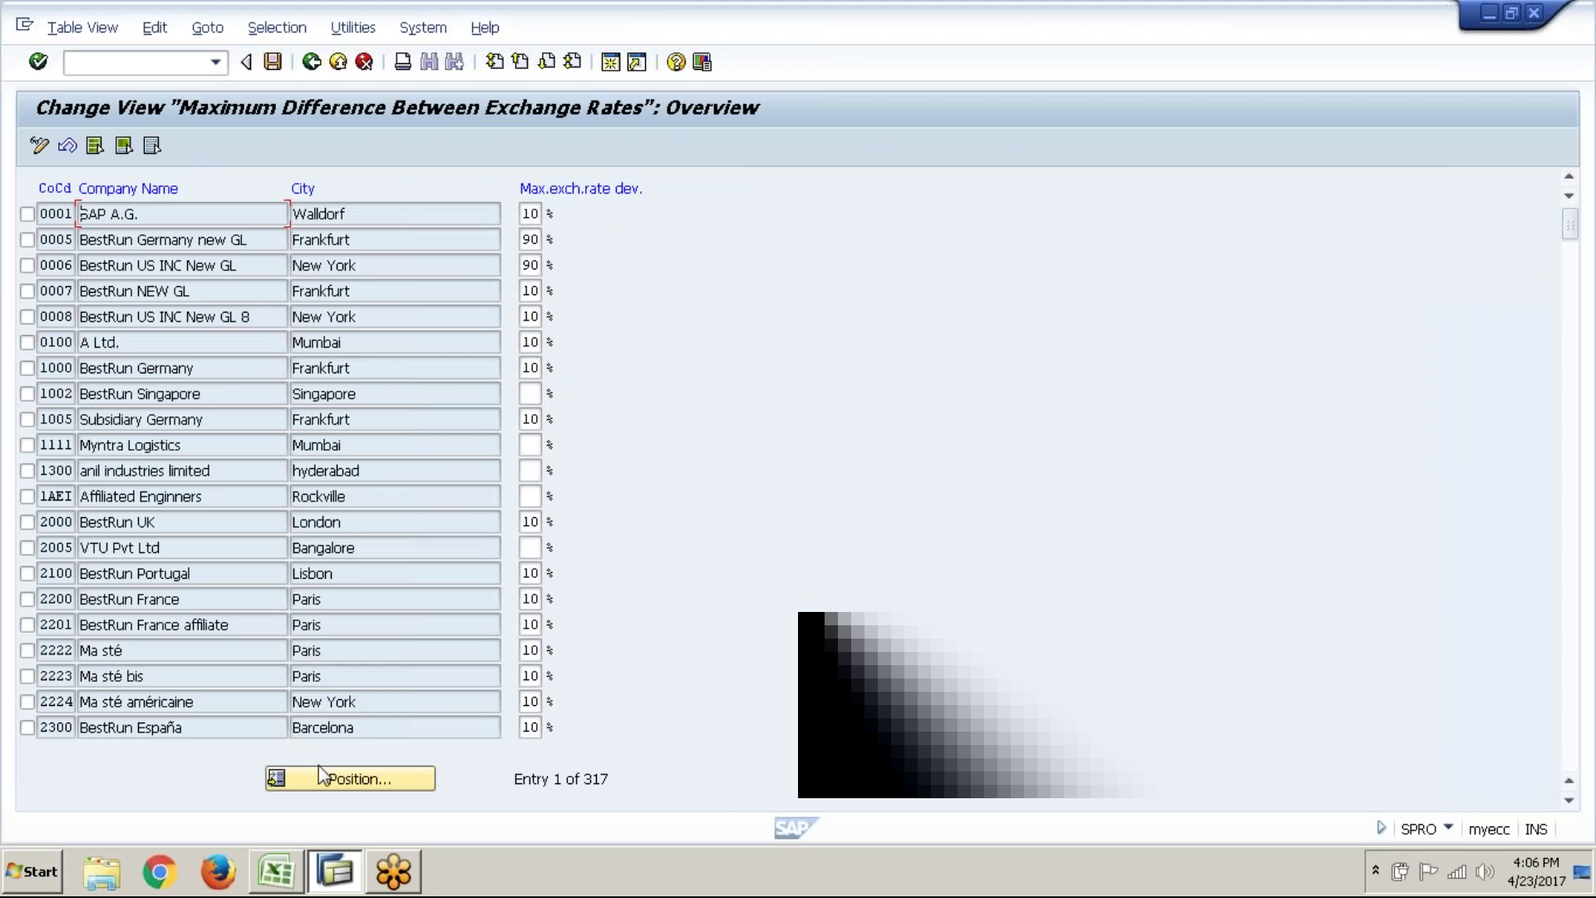
# - Position the maximum exchange rate difference list at company code ABC1
pyautogui.click(337, 788)
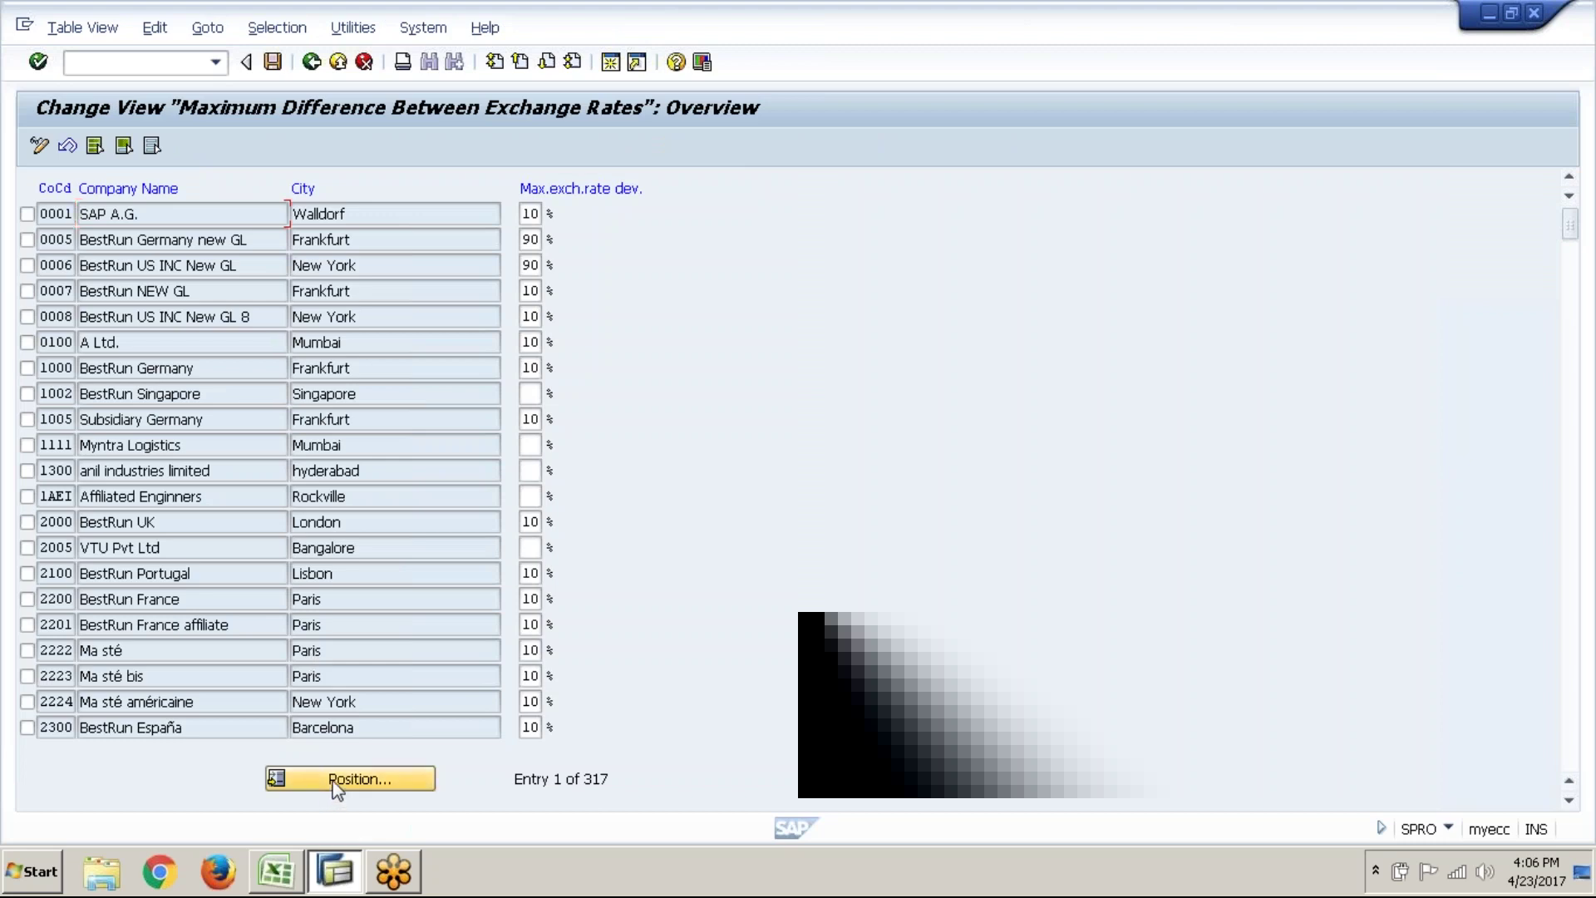
pyautogui.click(336, 788)
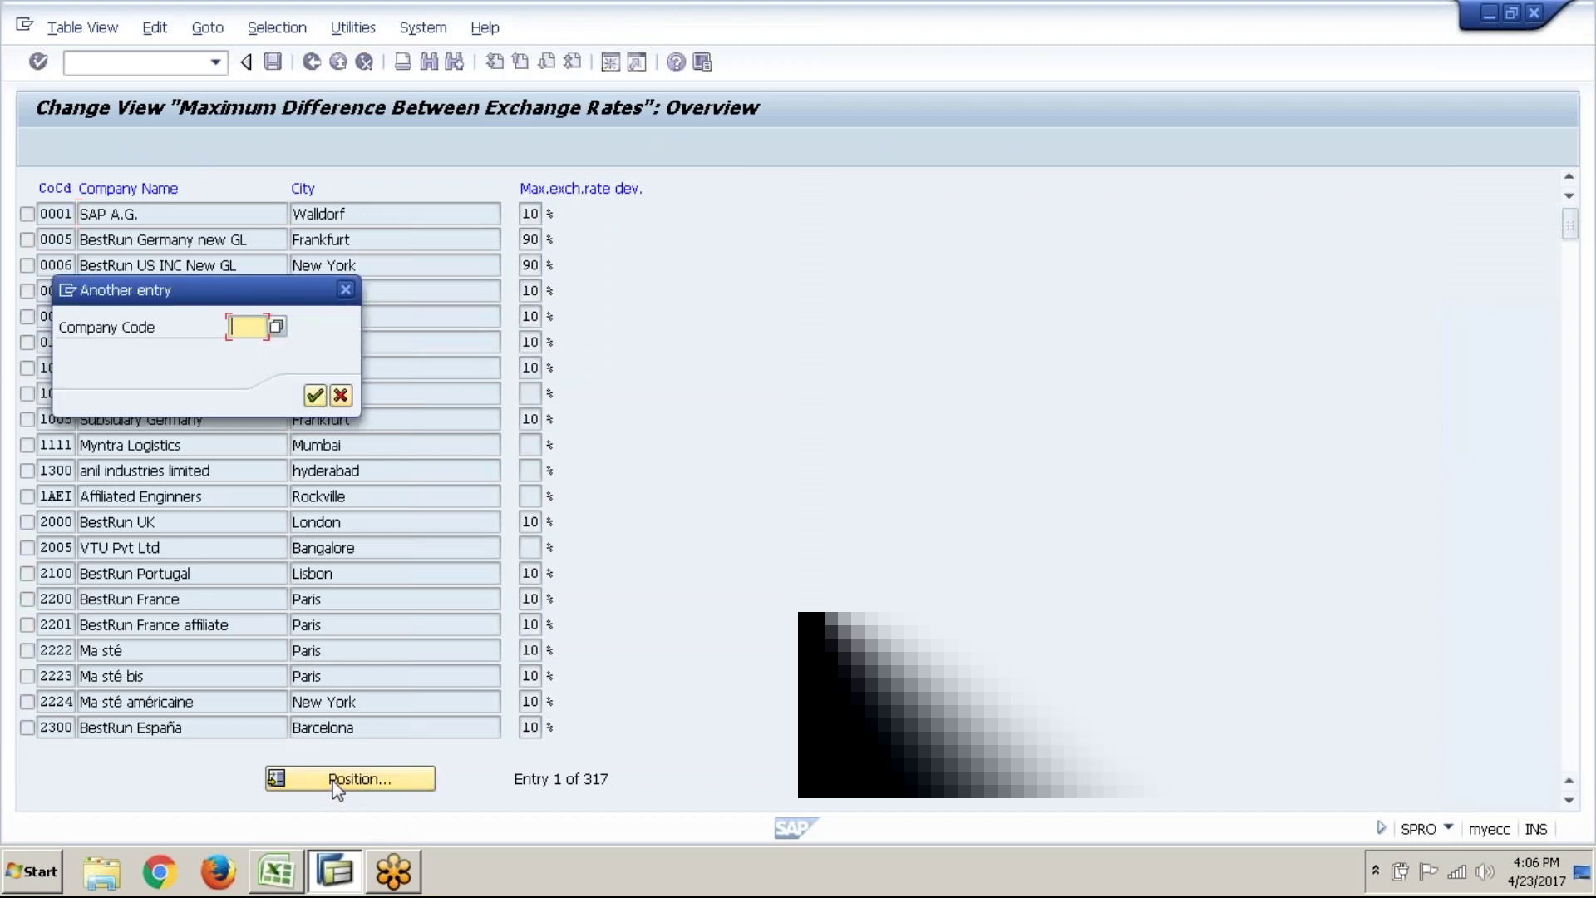
pyautogui.write('abc1')
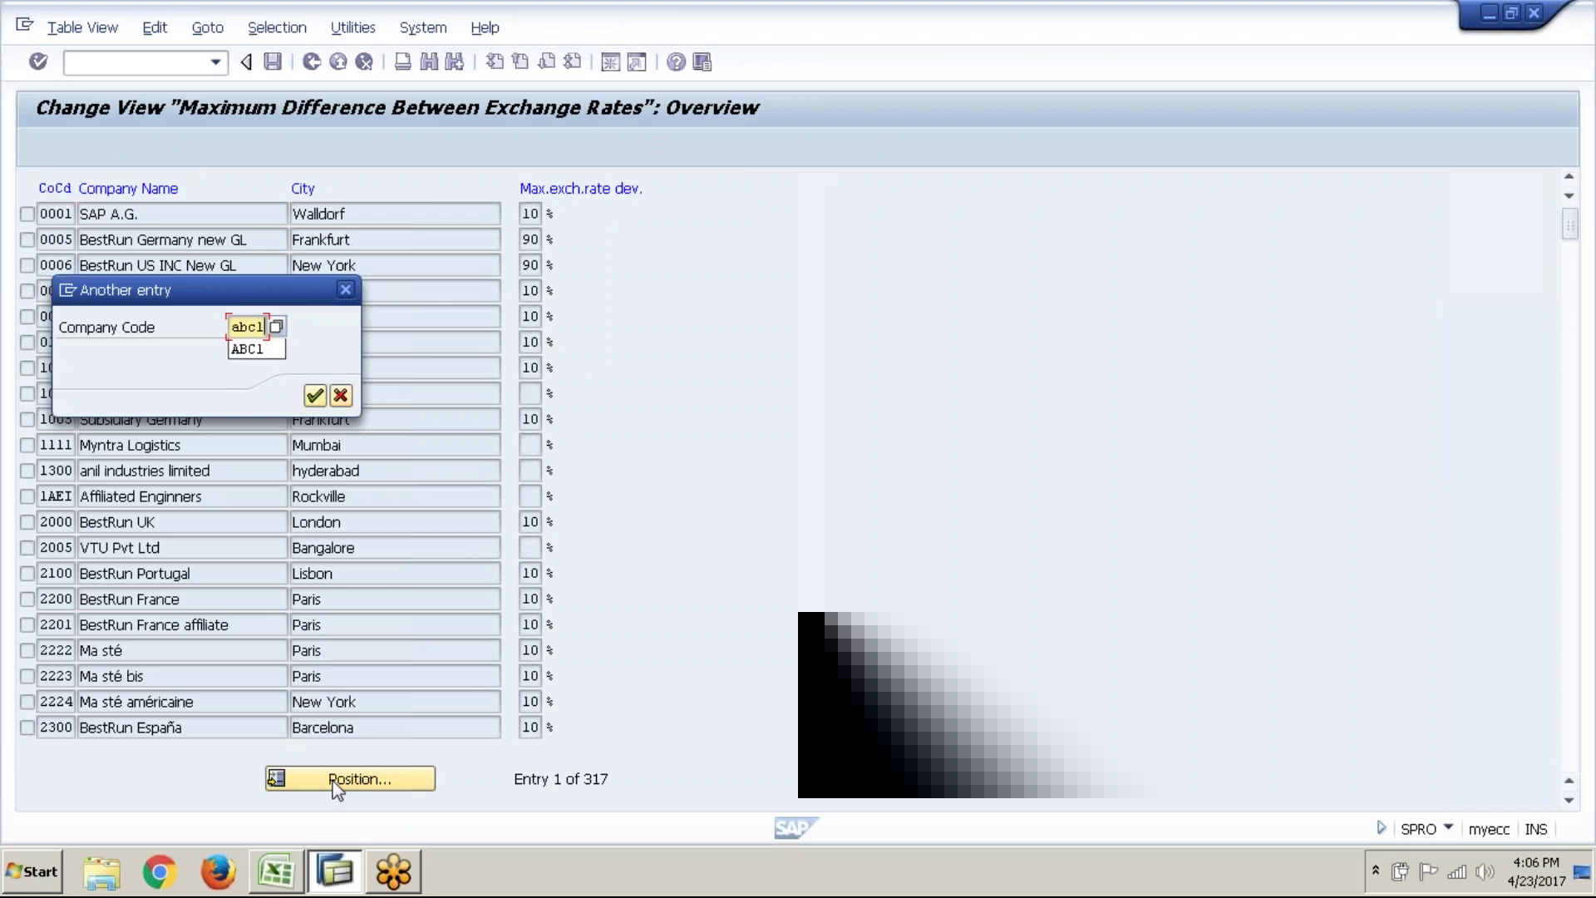
pyautogui.click(260, 354)
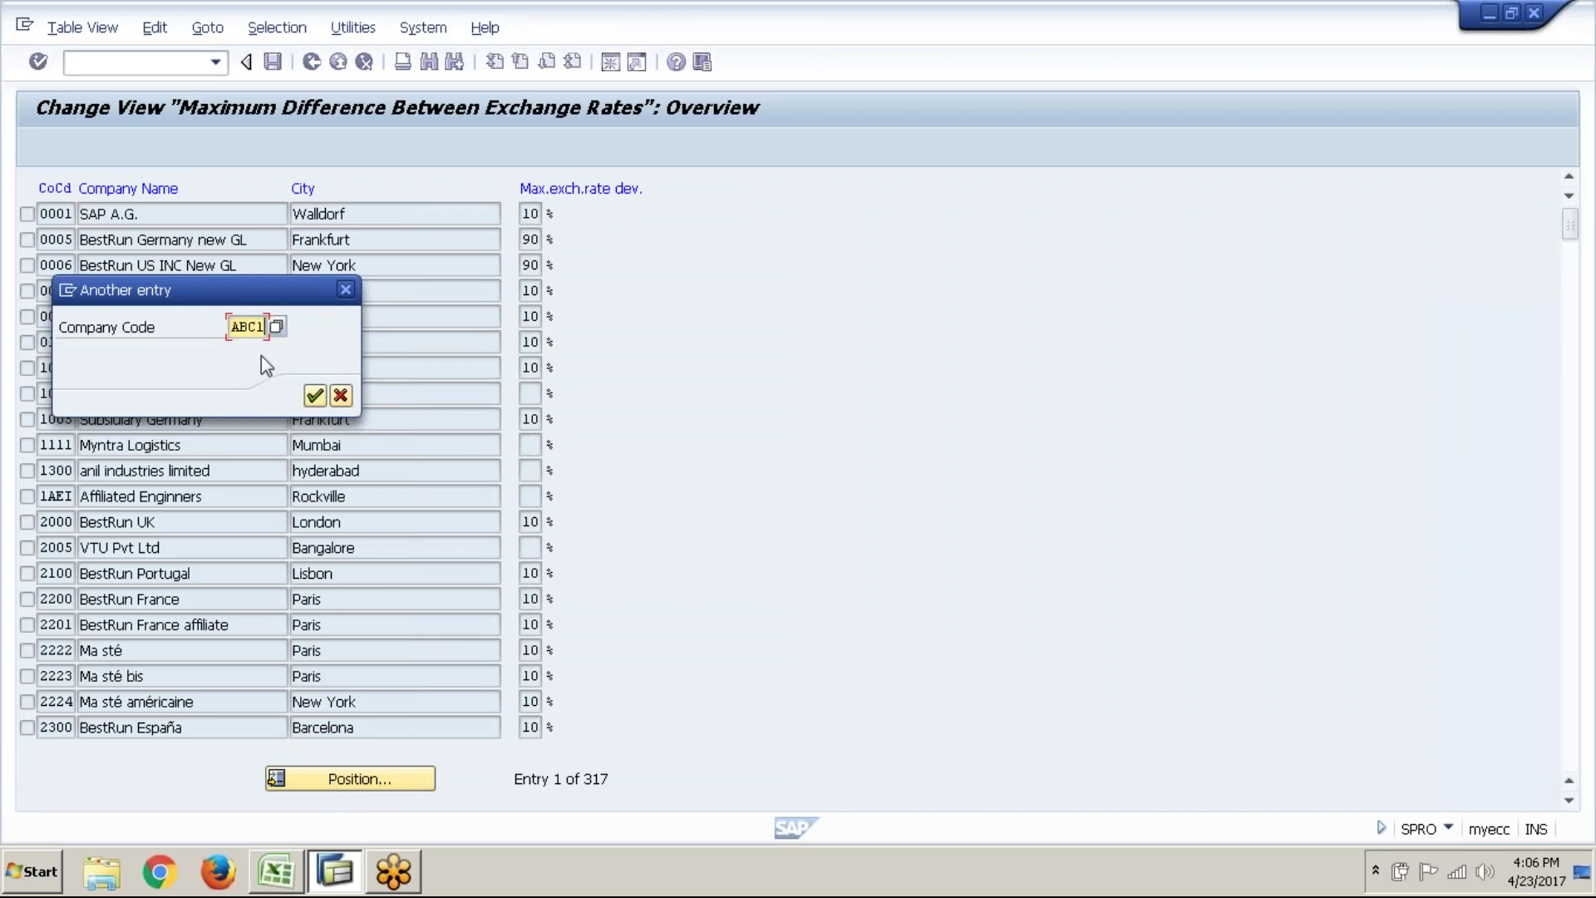
pyautogui.click(314, 398)
# - Set the maximum exchange rate deviation for ABC1 to 10% and save it in the proposed customizing request
pyautogui.click(540, 214)
pyautogui.write('10')
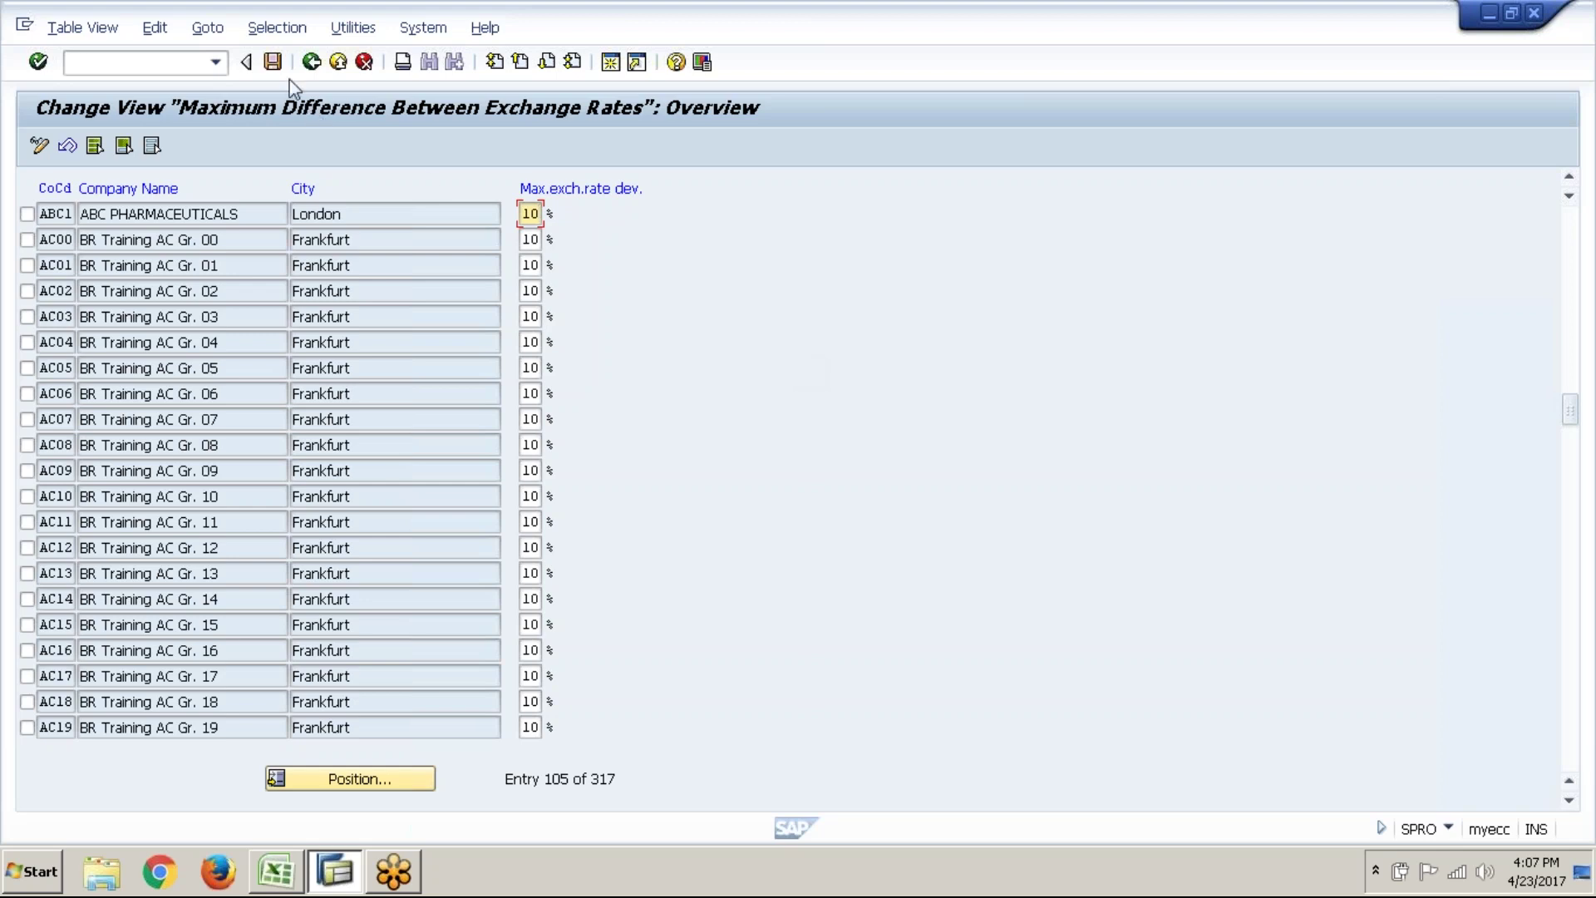
pyautogui.click(273, 61)
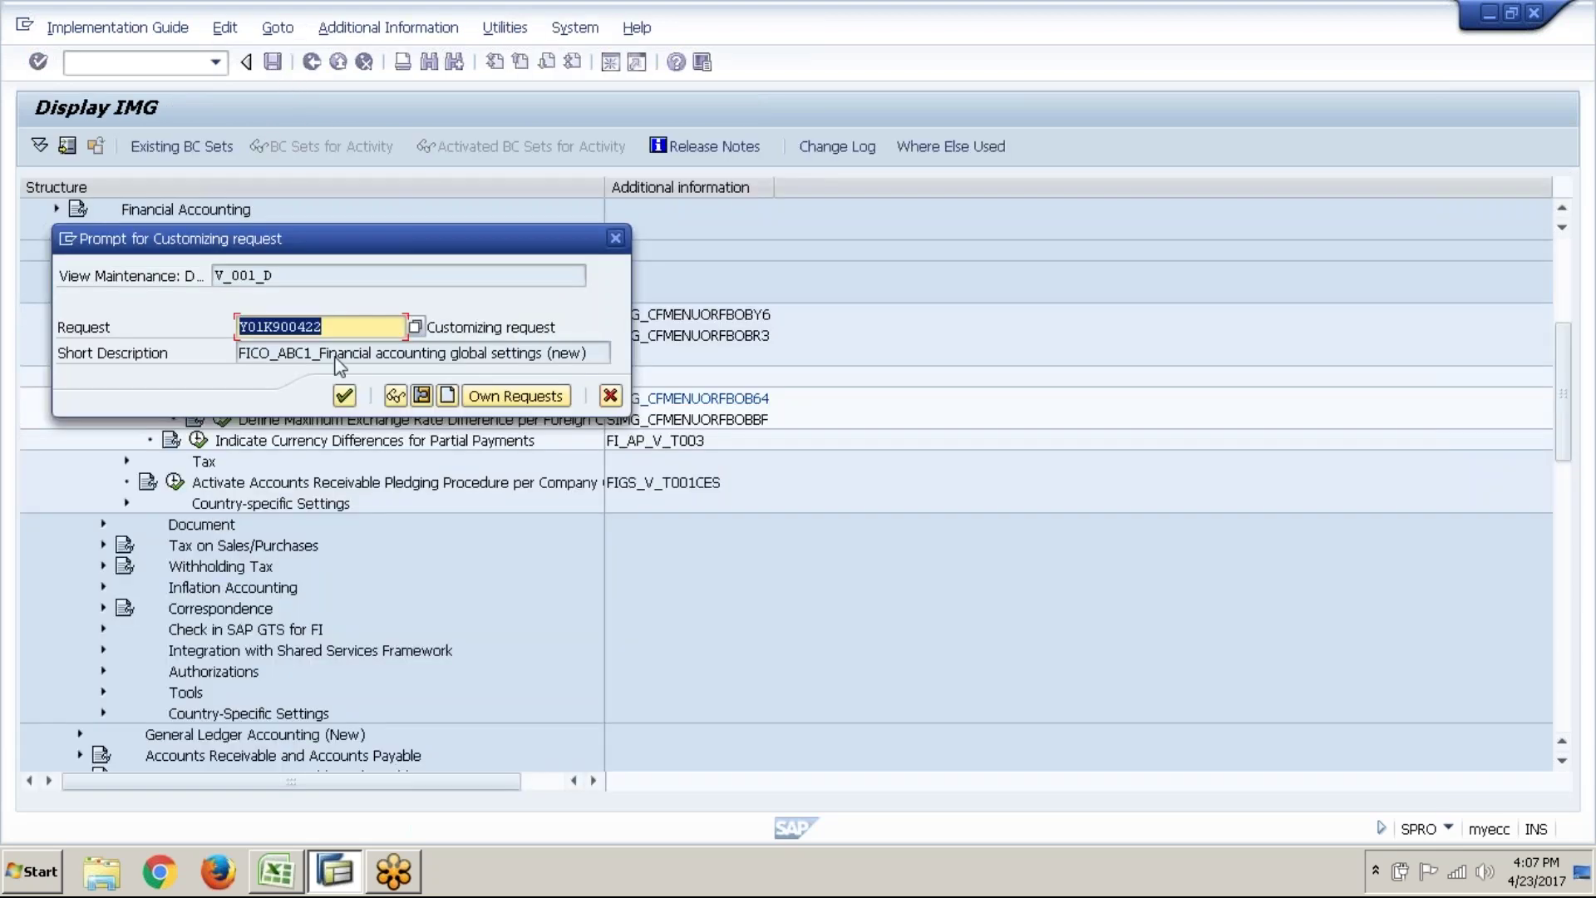
pyautogui.click(345, 396)
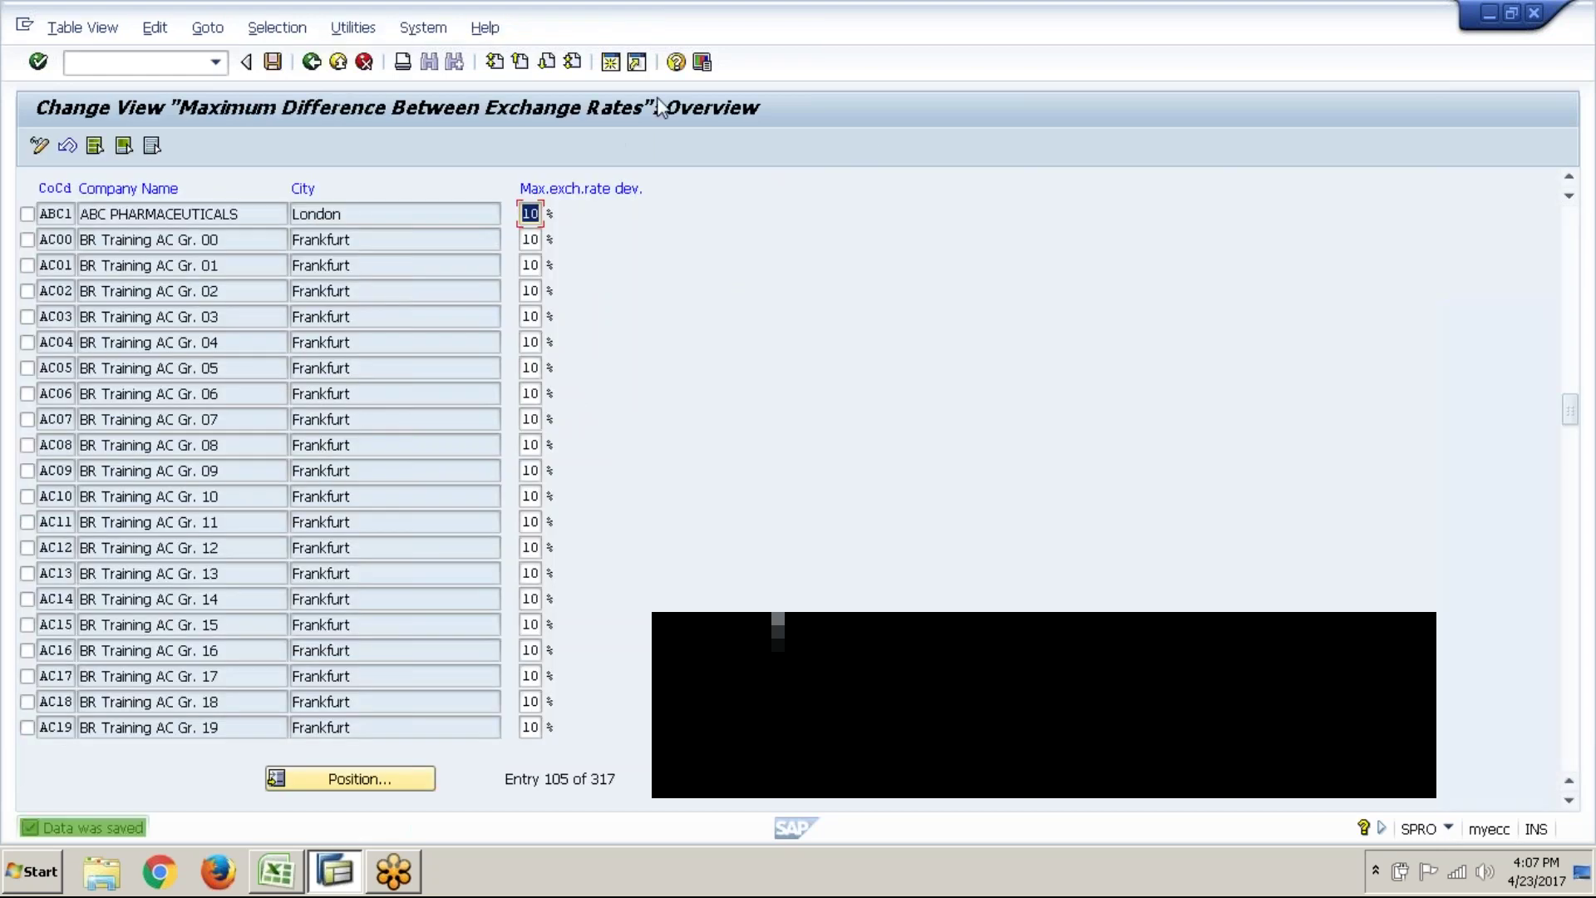
# - Open a new SAP session and start G/L account posting with transaction F-02
pyautogui.click(610, 63)
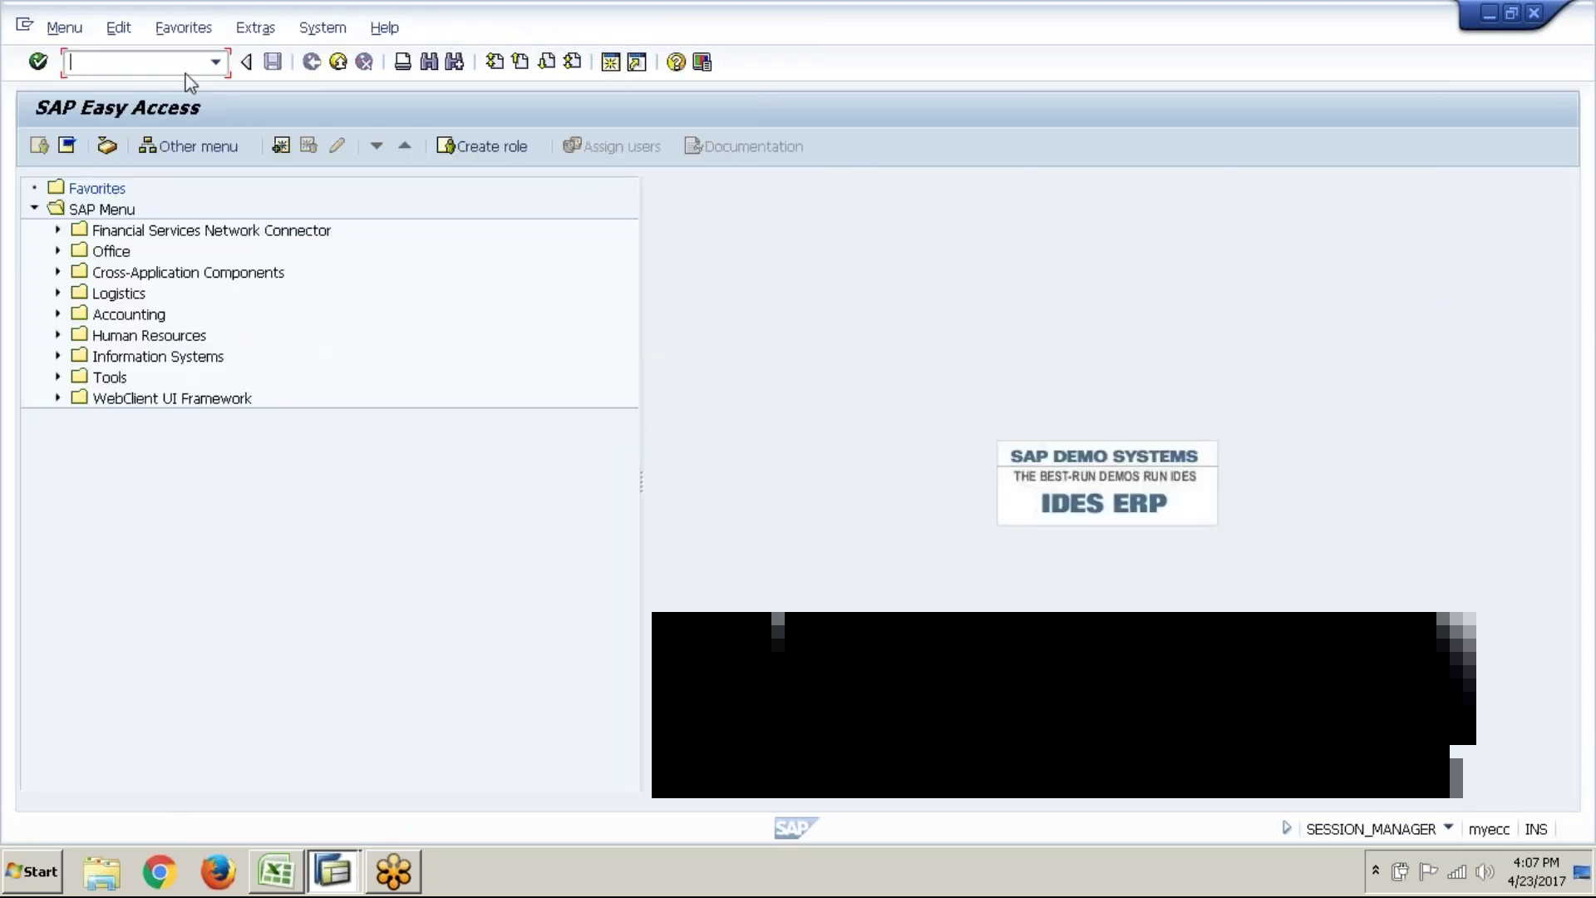
pyautogui.click(216, 64)
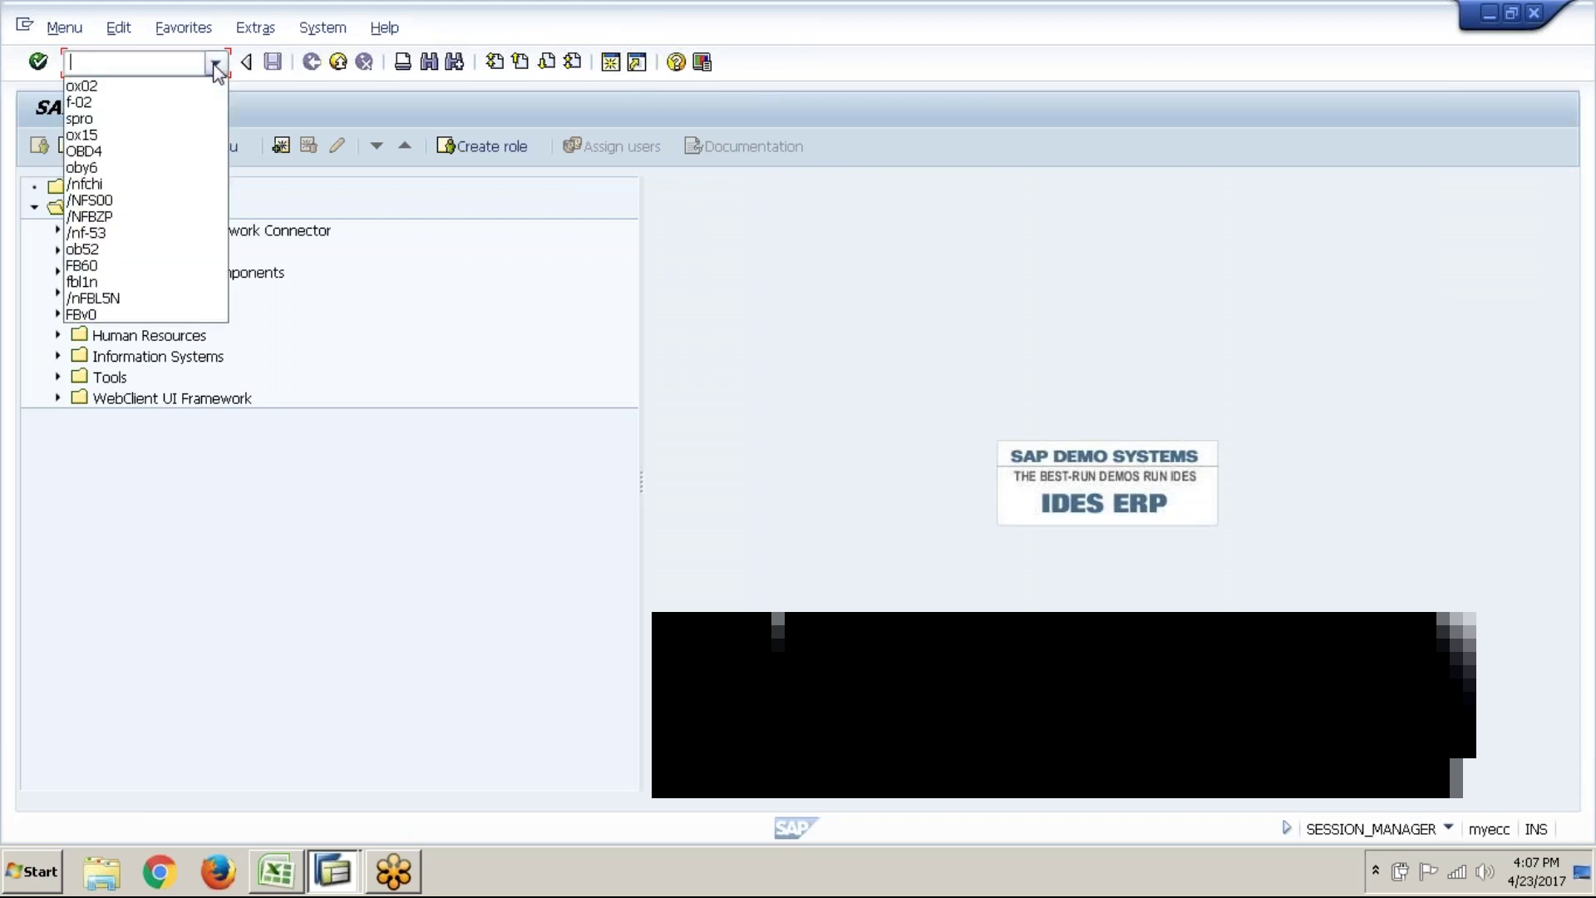
pyautogui.click(170, 103)
pyautogui.click(30, 68)
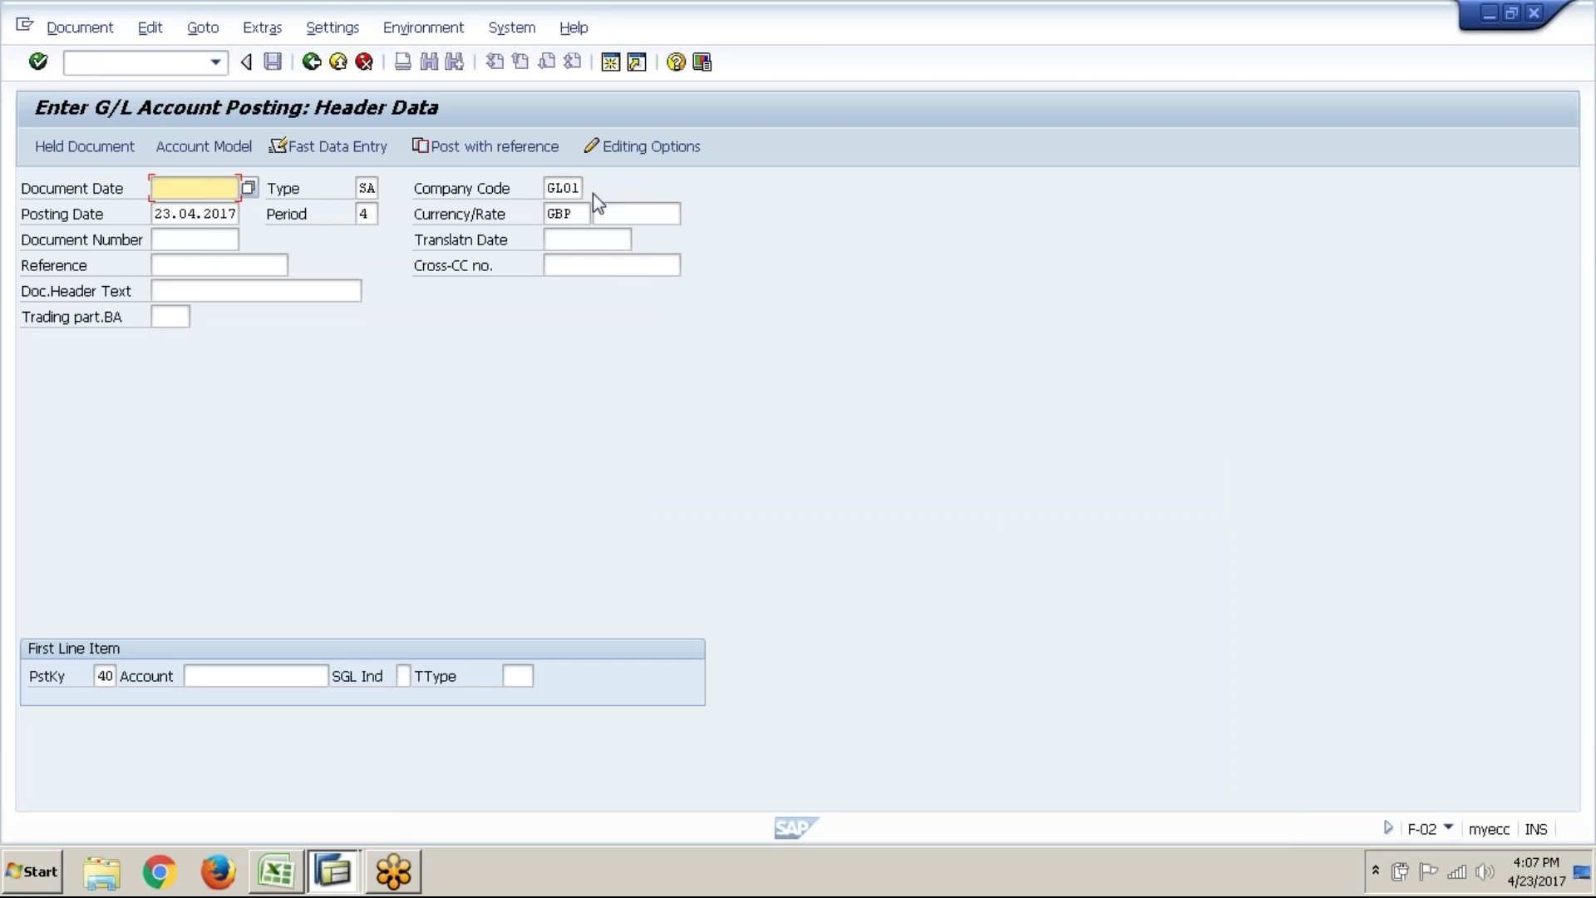
# - Set the posting header's currency to USD and place the cursor in the exchange rate field
pyautogui.click(587, 213)
pyautogui.press('BackSpace')
pyautogui.press('BackSpace')
pyautogui.press('BackSpace')
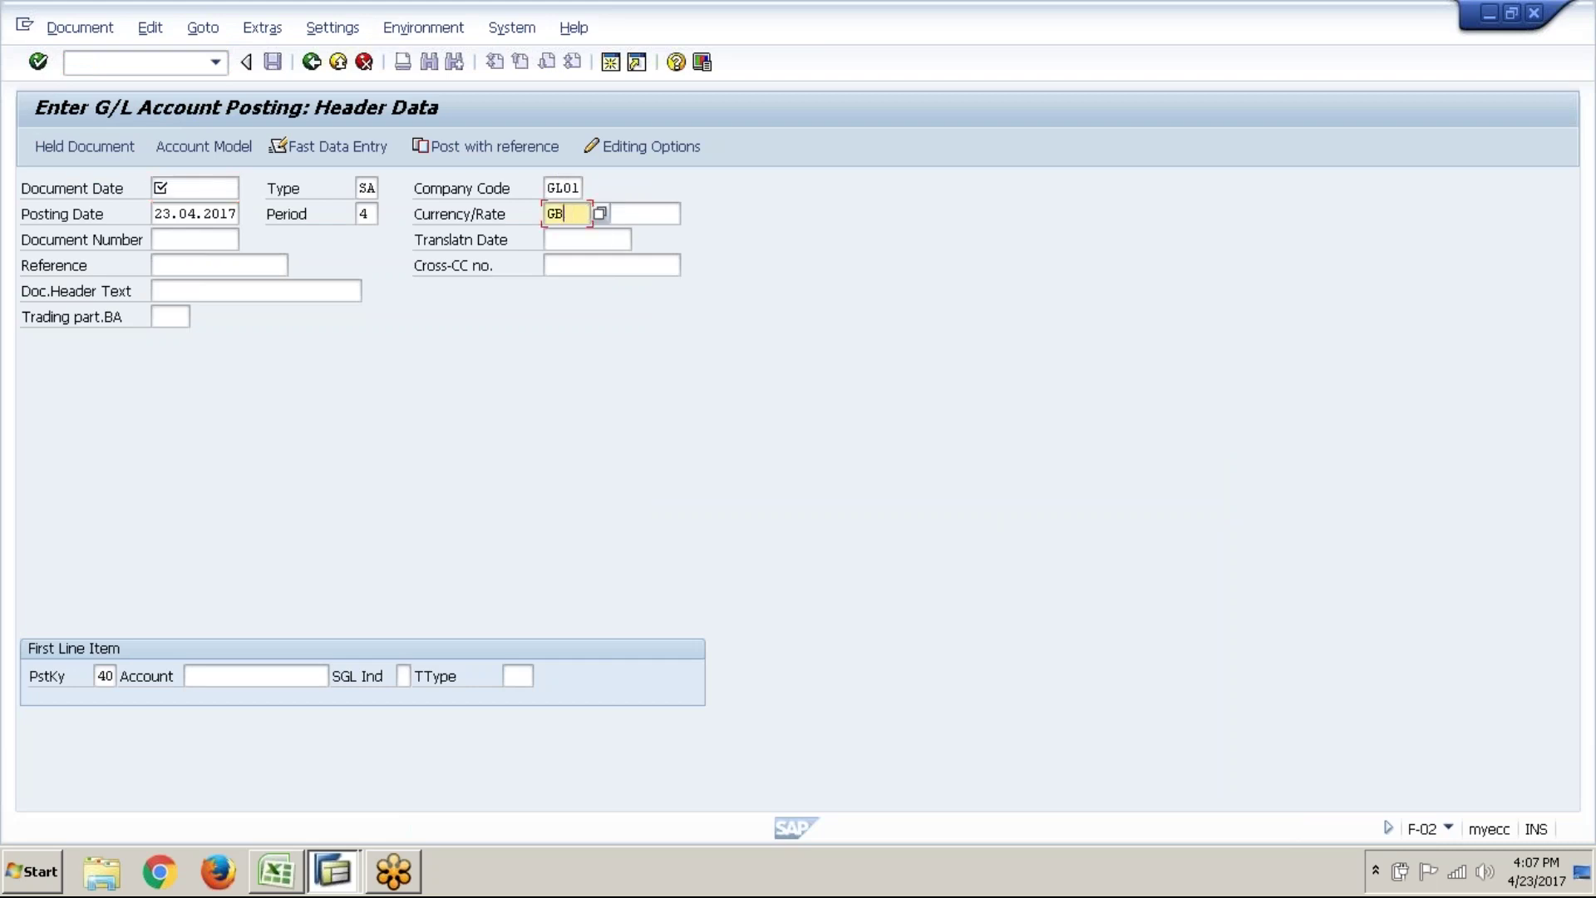
pyautogui.write('usd')
pyautogui.click(576, 234)
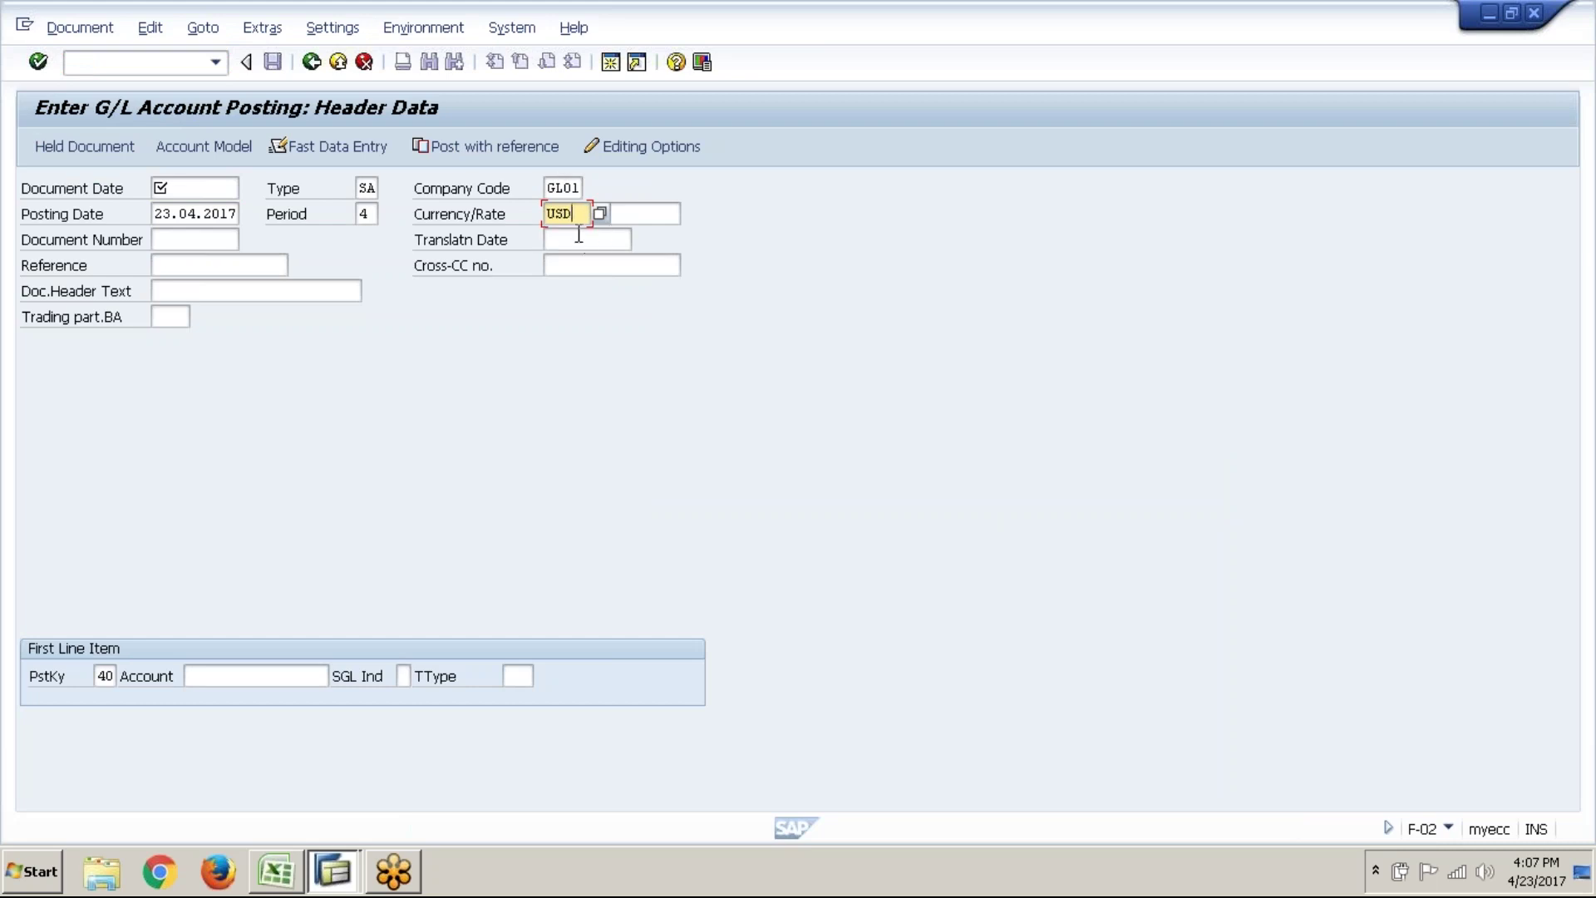
pyautogui.click(666, 213)
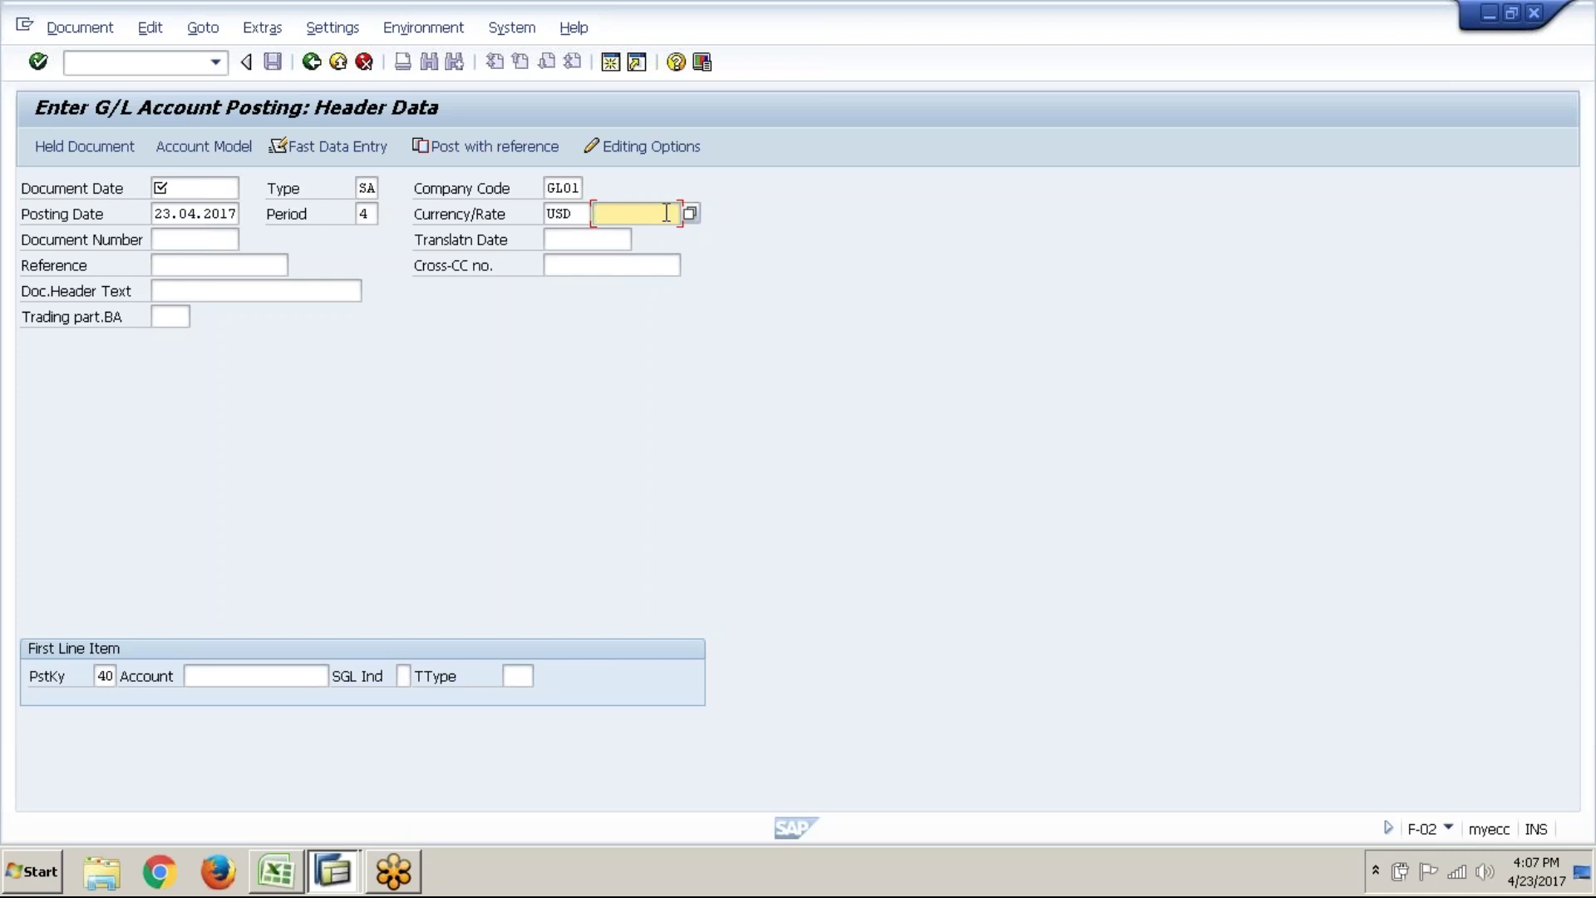
pyautogui.click(293, 867)
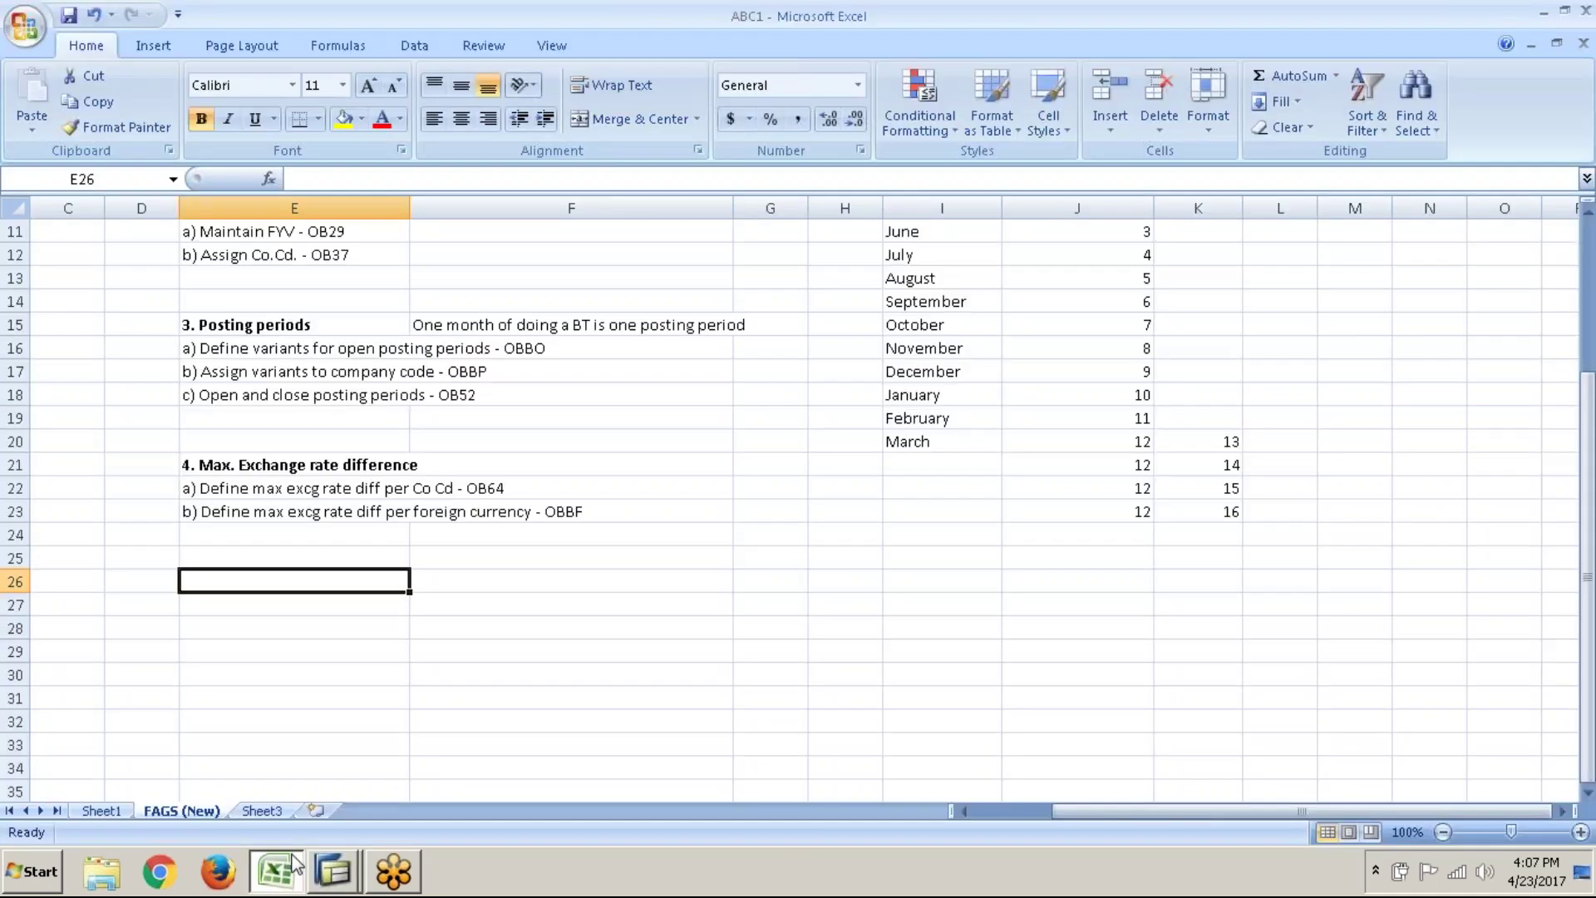
pyautogui.click(663, 608)
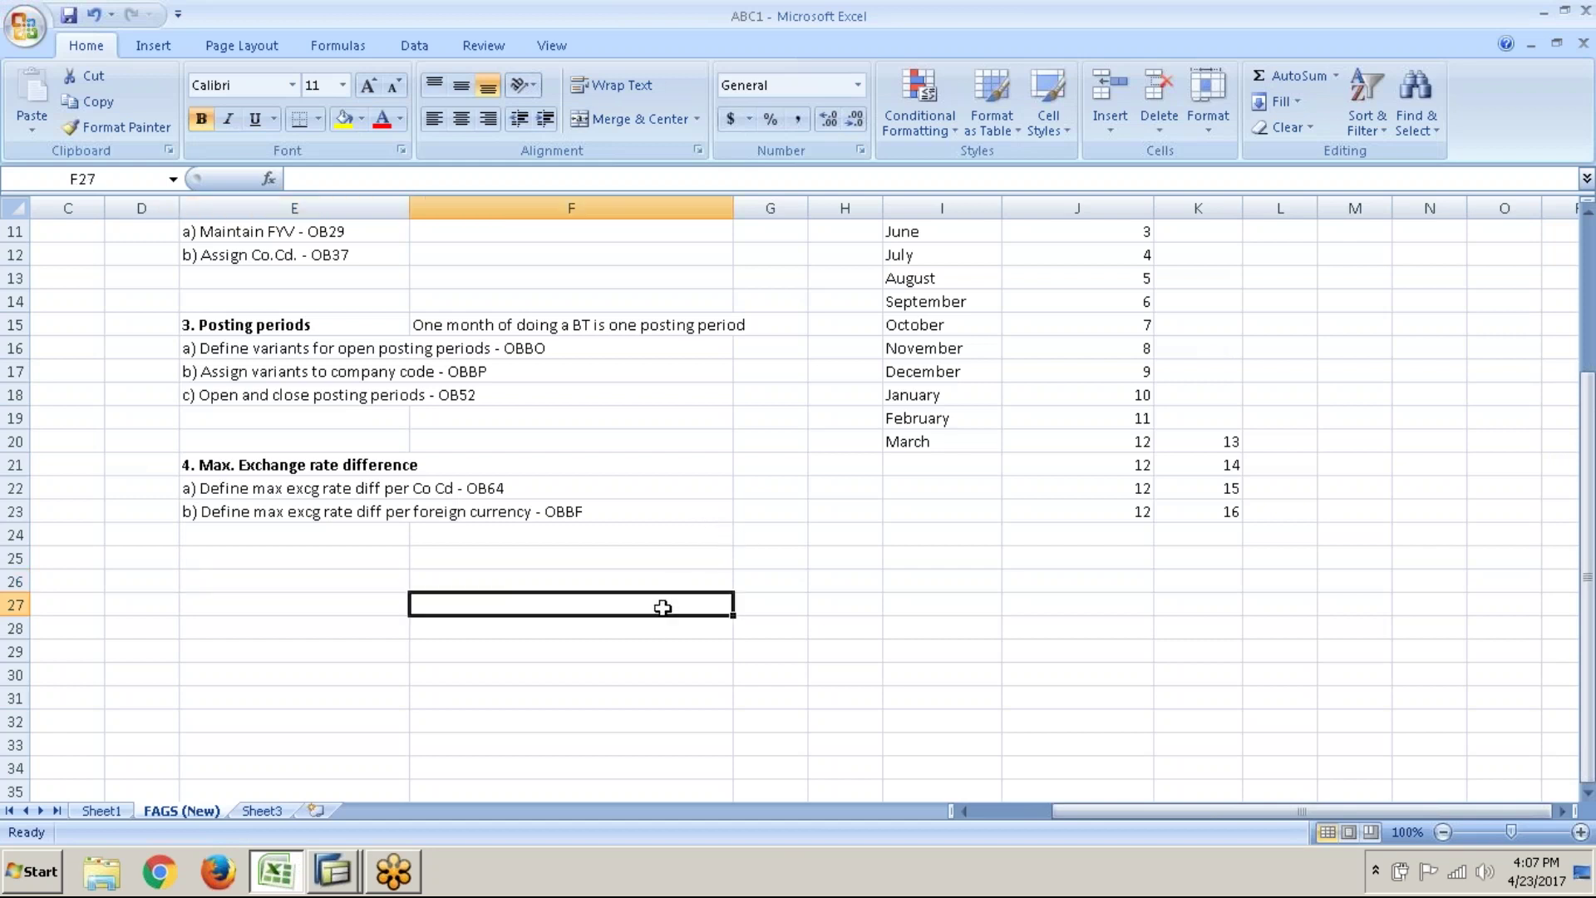
pyautogui.click(74, 492)
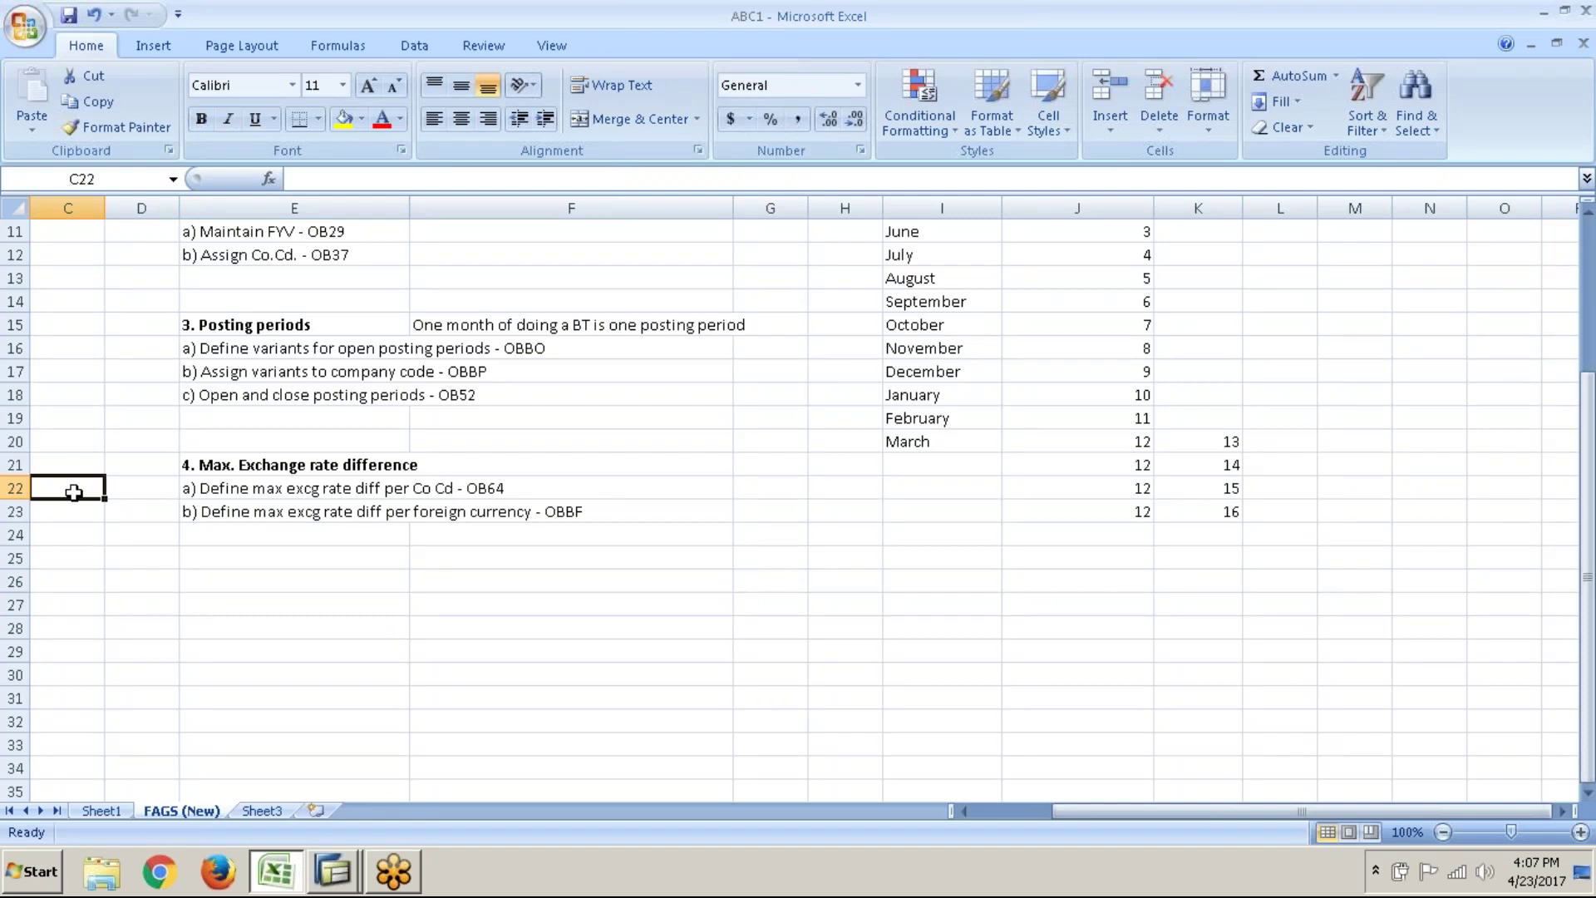
# - Switch to Chrome and search the web for "usd to inr"
pyautogui.click(185, 877)
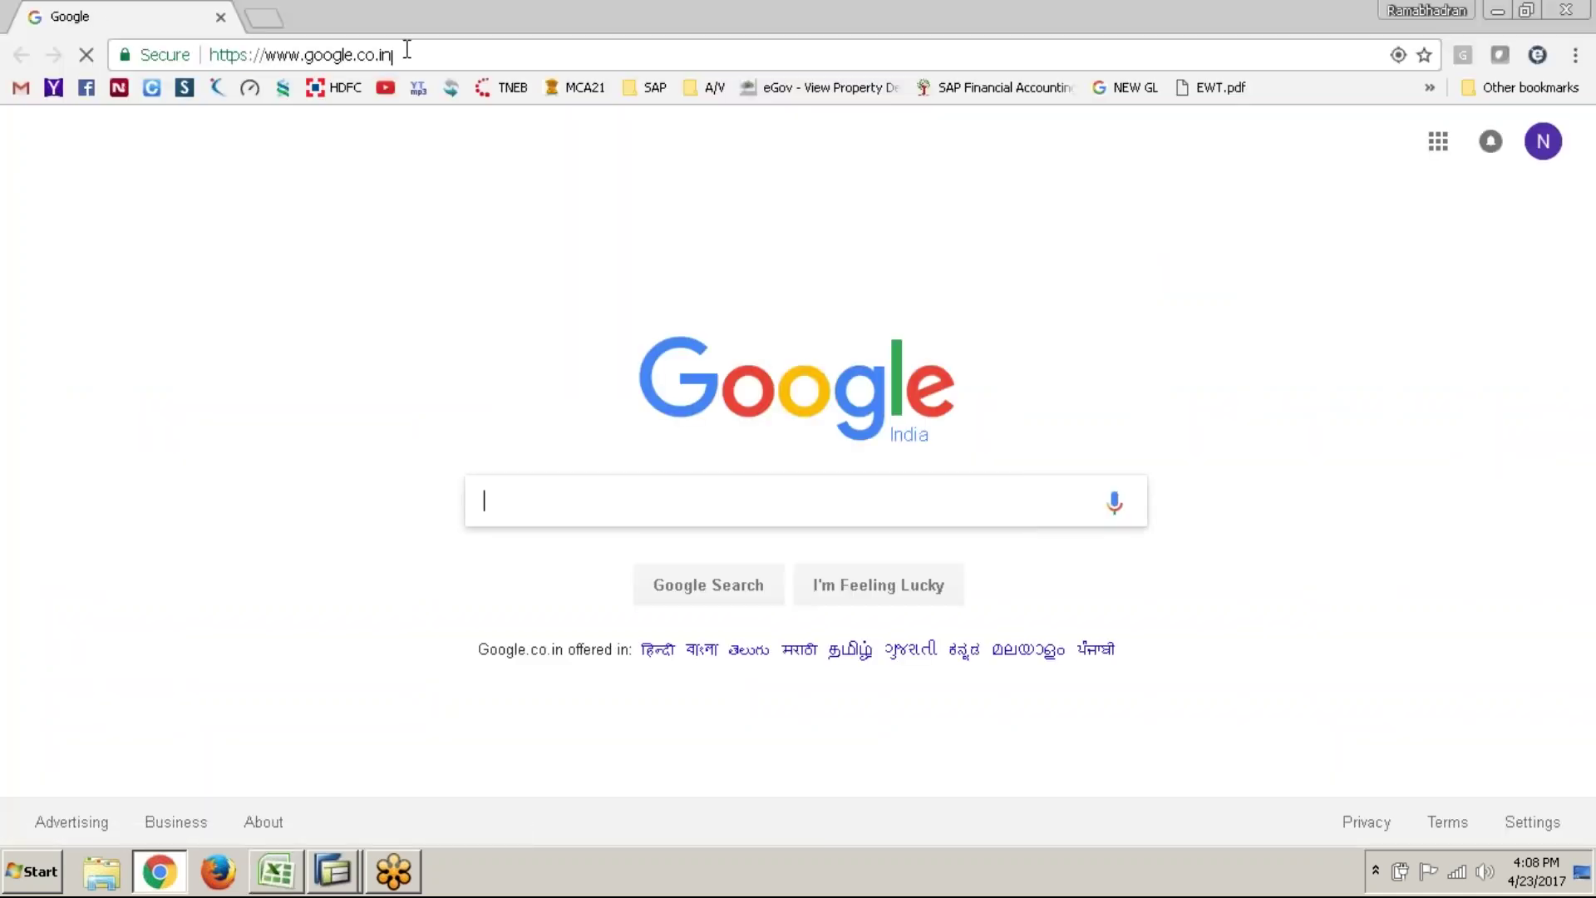
pyautogui.click(408, 50)
pyautogui.write('usd to inr')
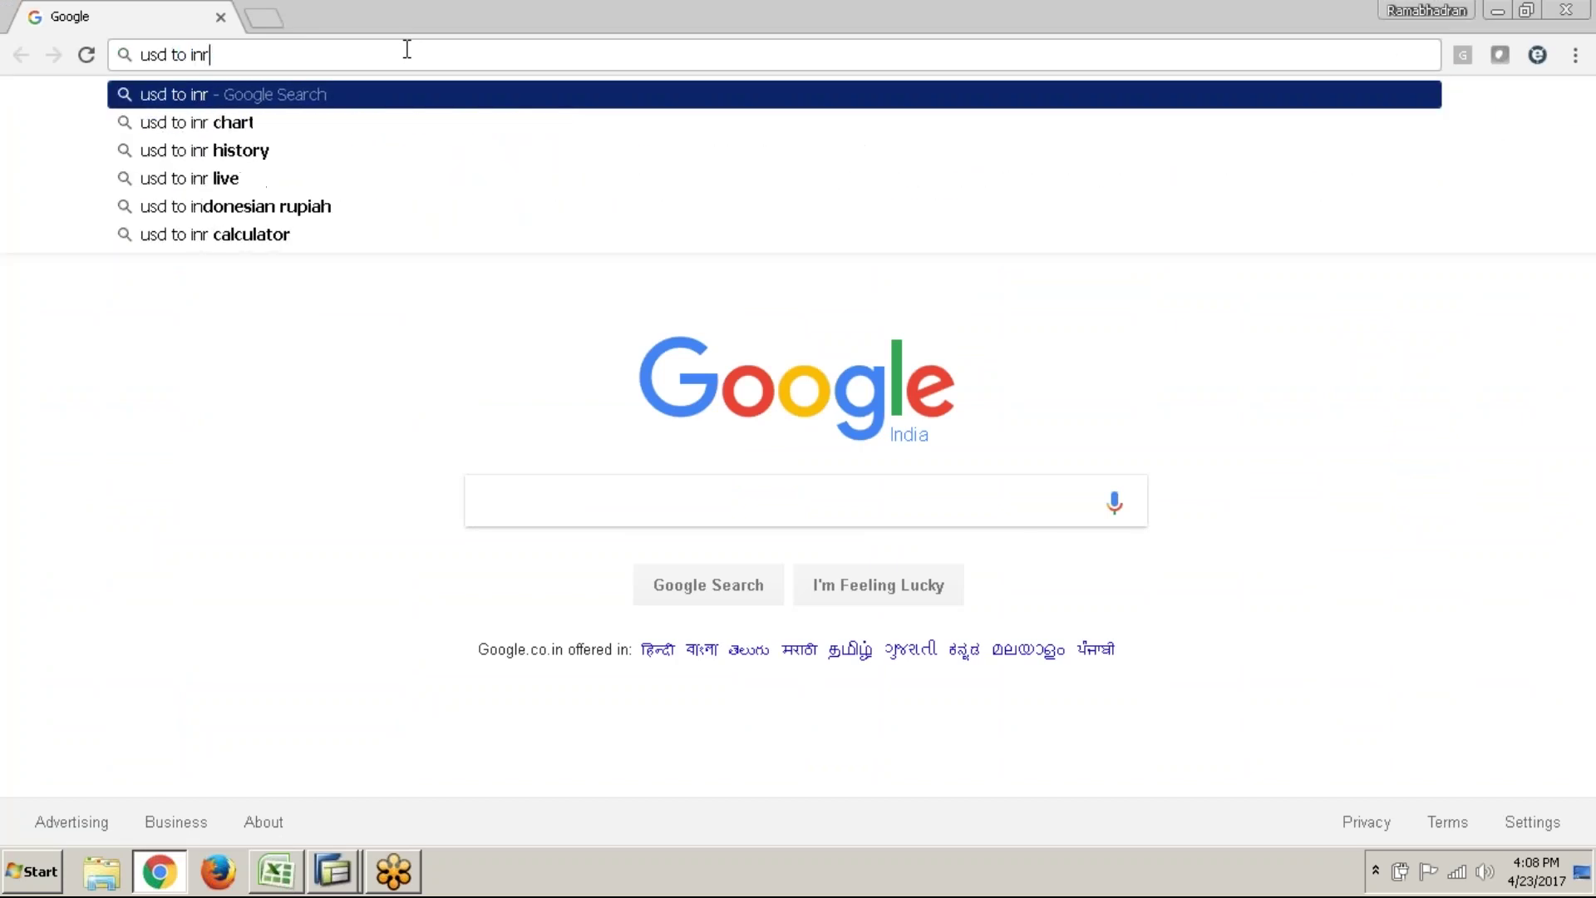
pyautogui.press('Return')
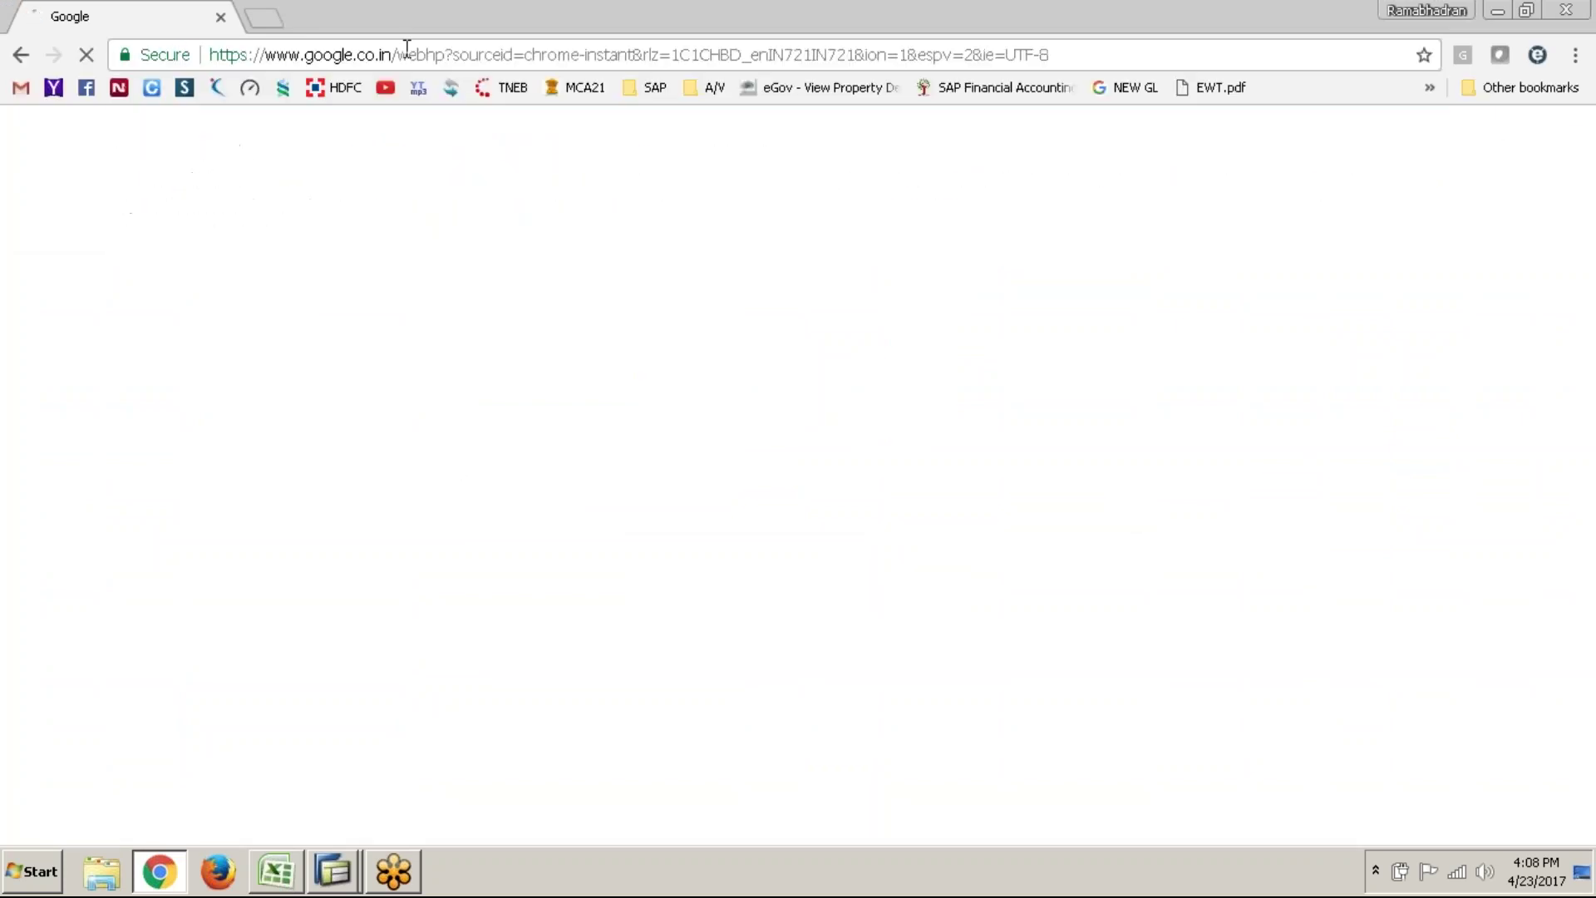
# - Search the web for "usd to gbp"
pyautogui.click(349, 155)
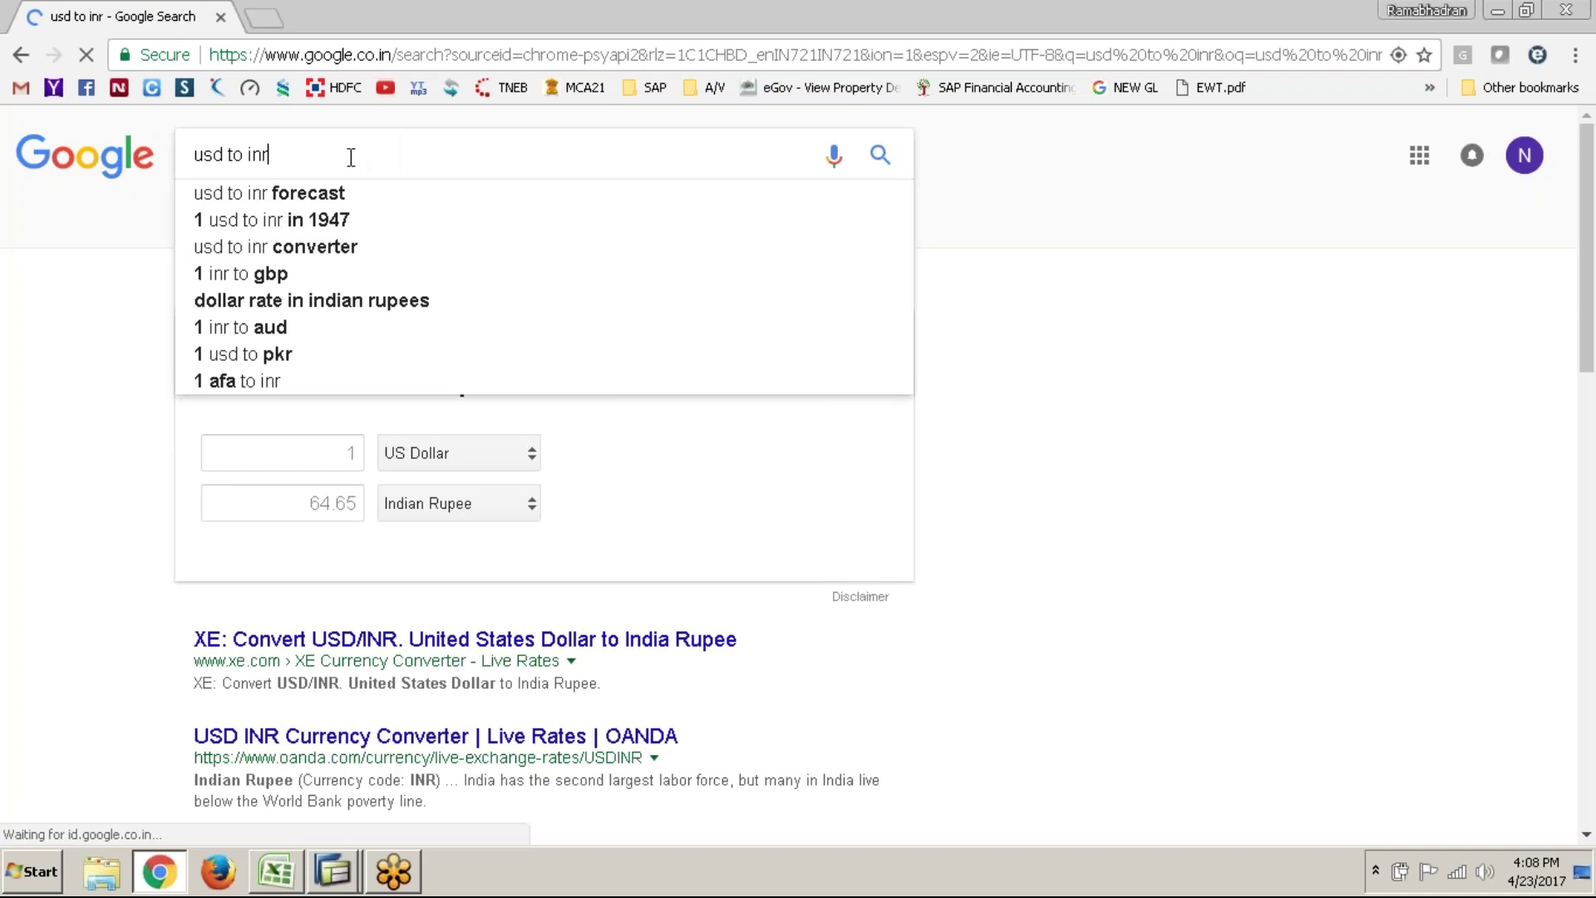
pyautogui.doubleClick(351, 156)
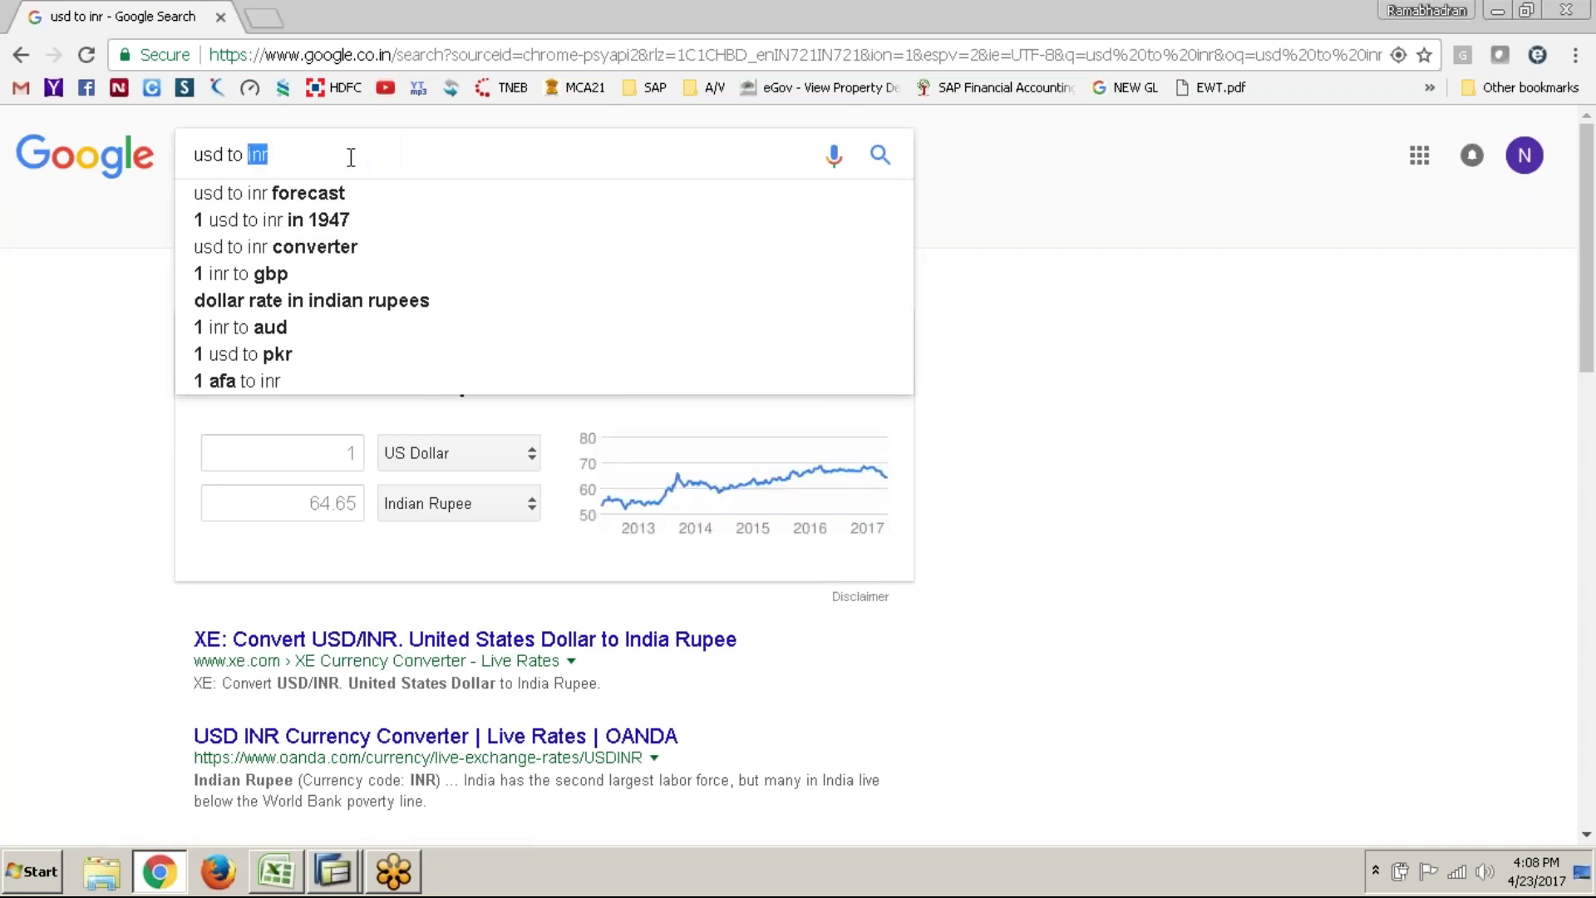
pyautogui.write('gbp')
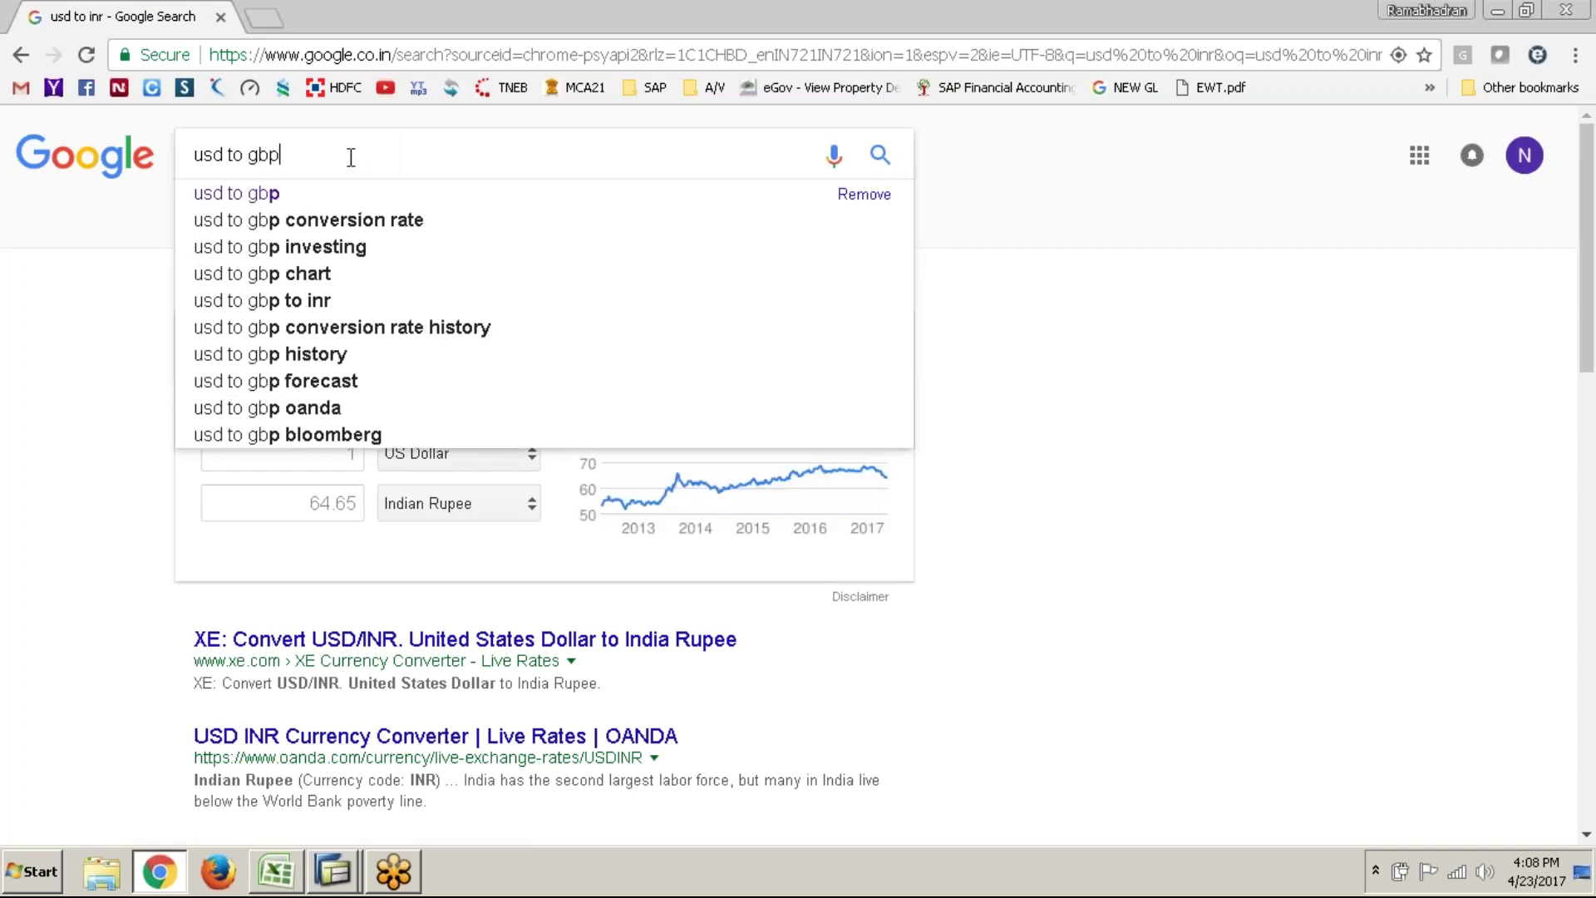
pyautogui.press('Return')
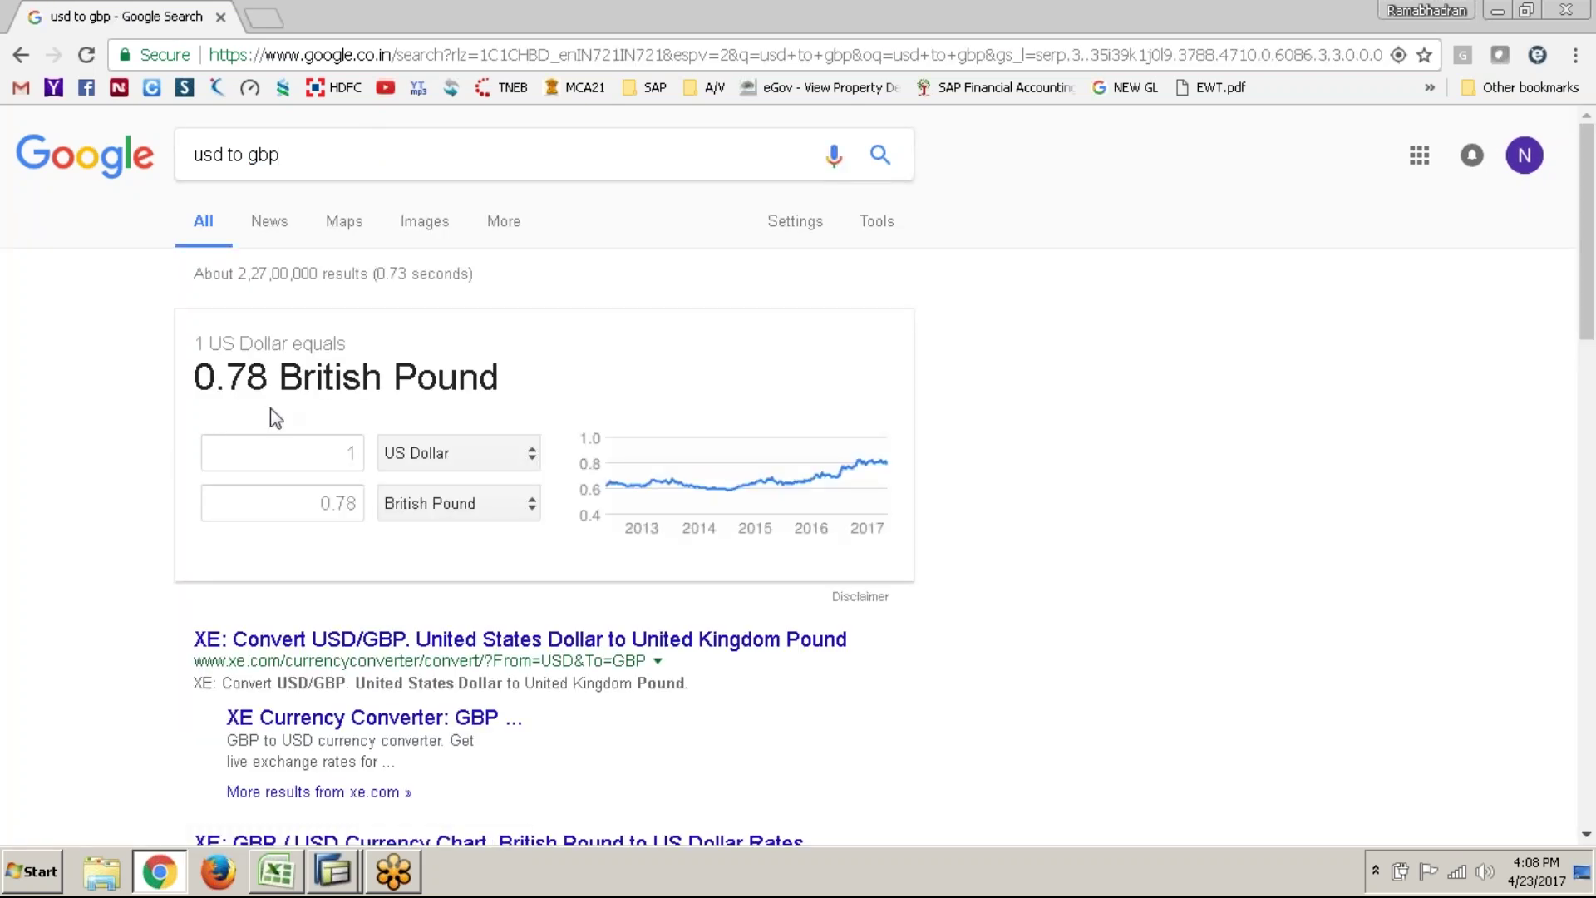
# - Switch to the Excel workbook and enter the exchange rate 0.78 in cell C21
pyautogui.hotkey('alt', 'Tab')
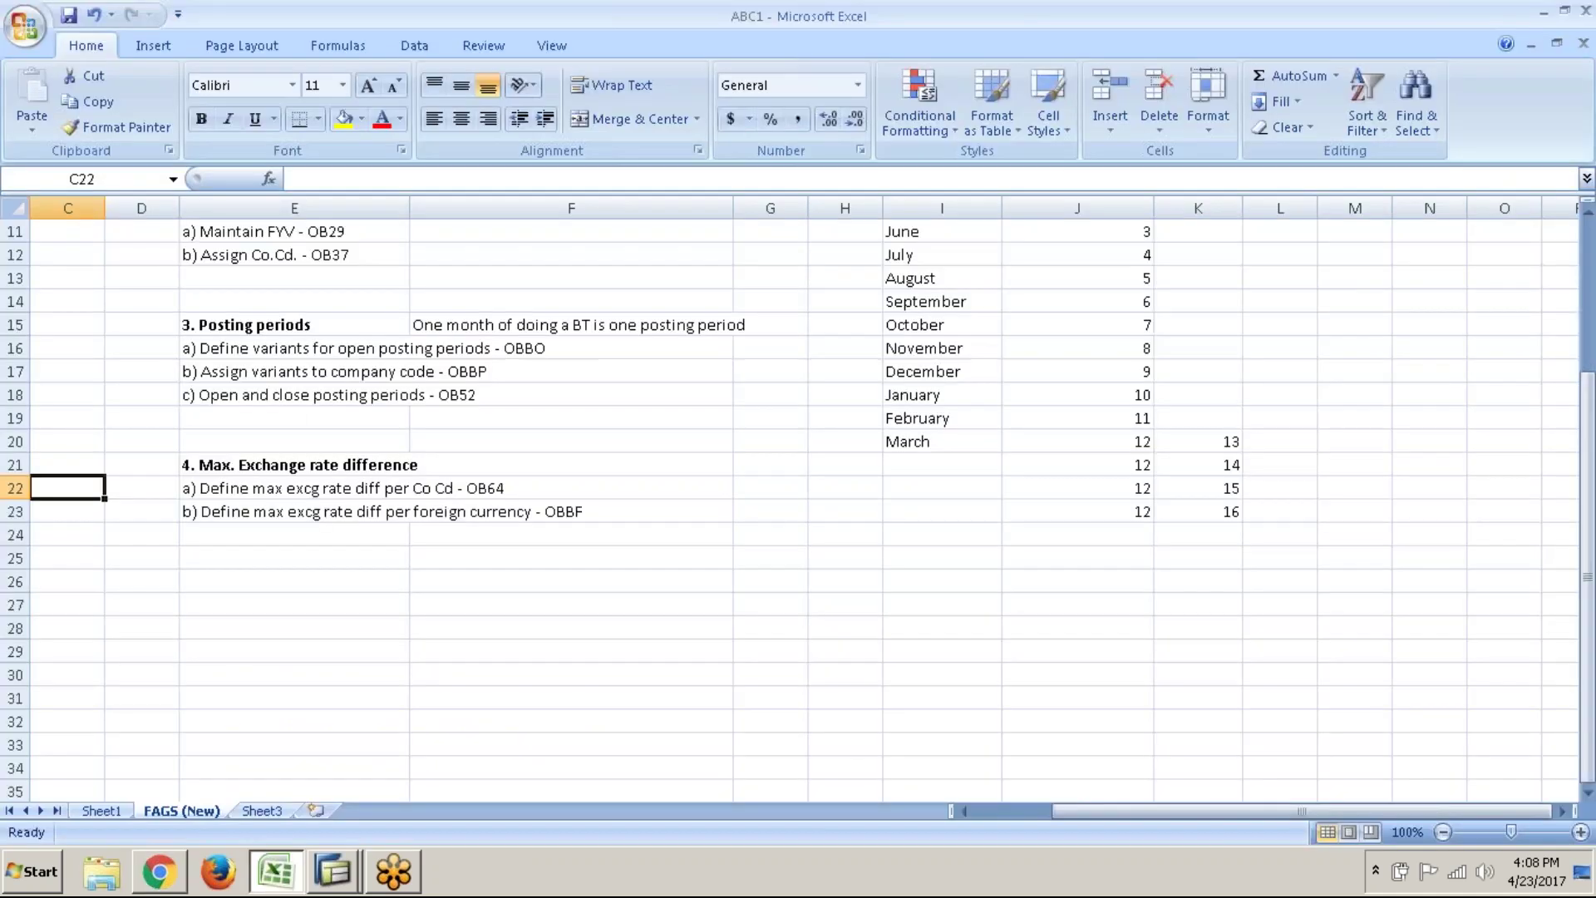
pyautogui.click(49, 456)
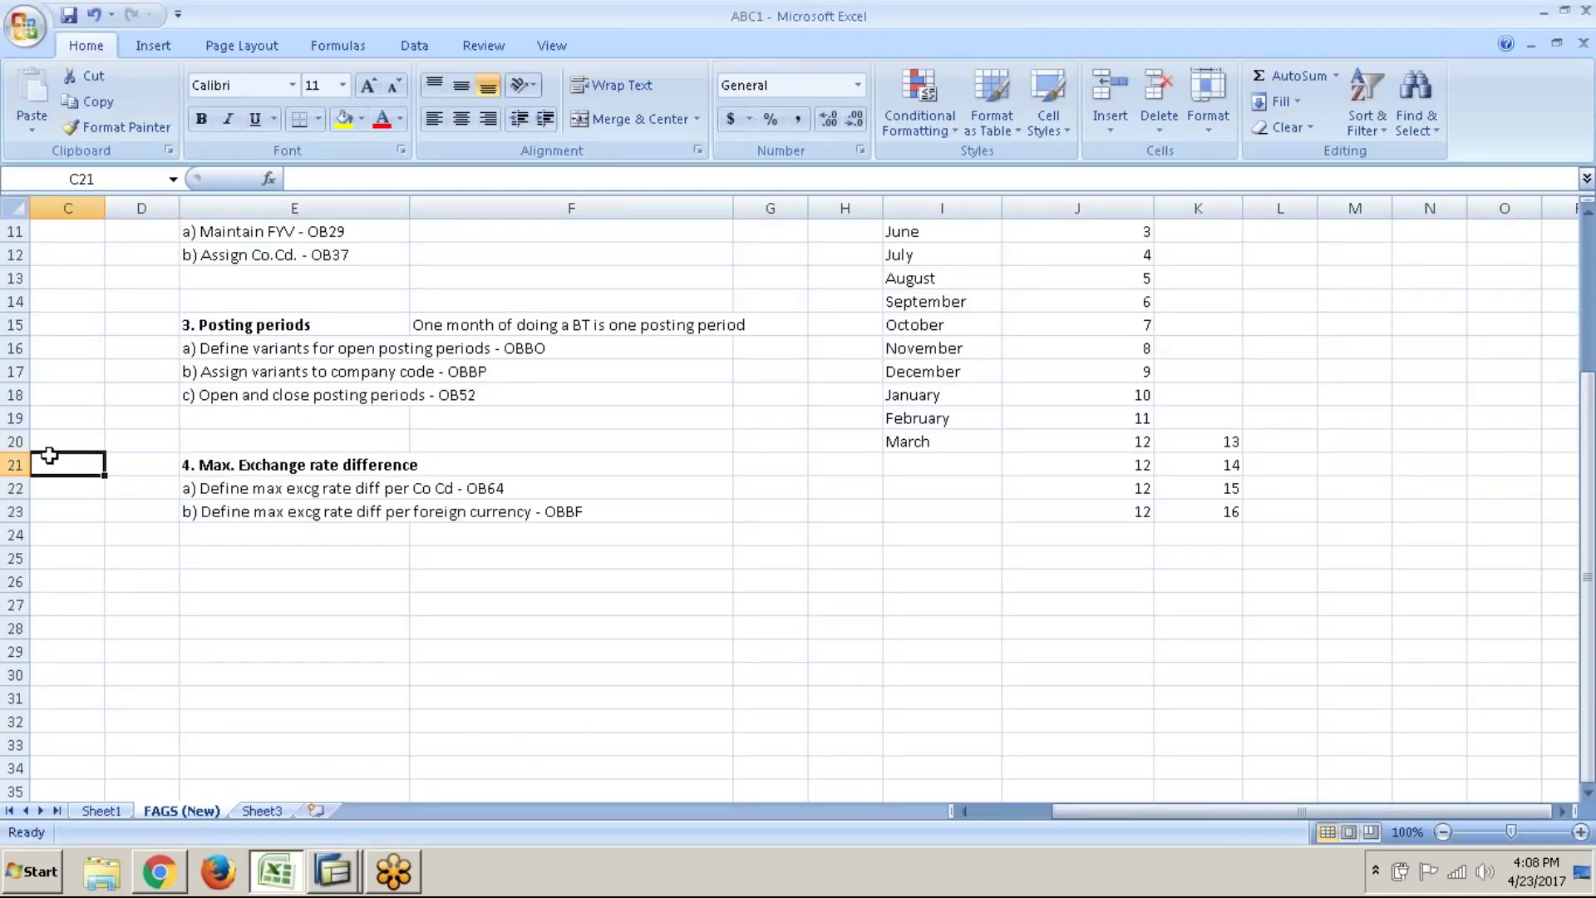
pyautogui.write('0.78')
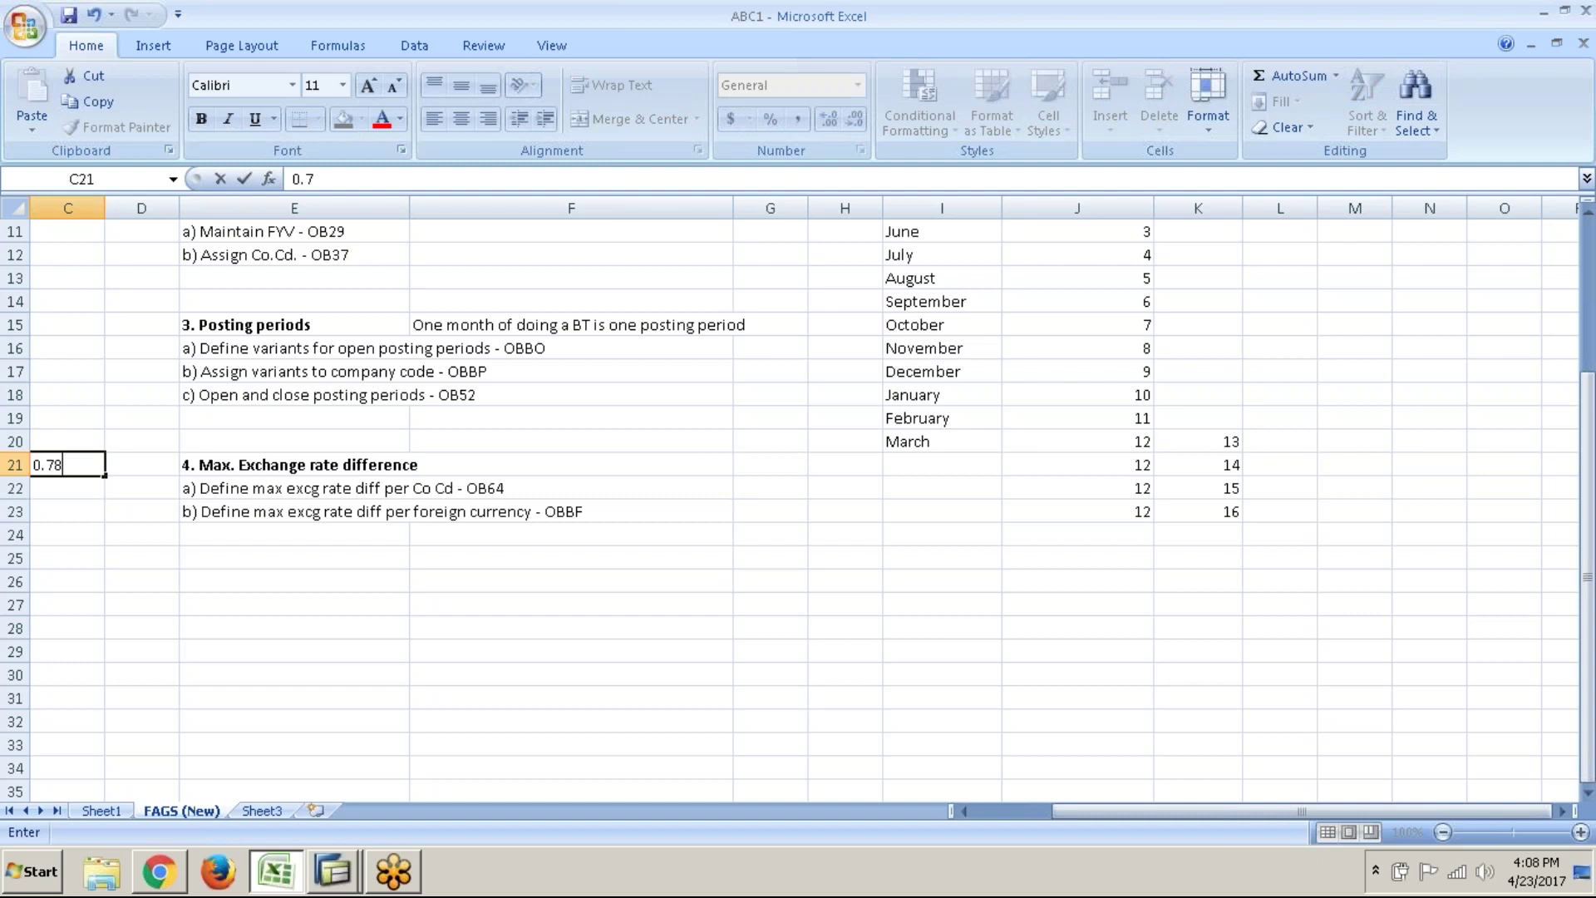
pyautogui.press('Return')
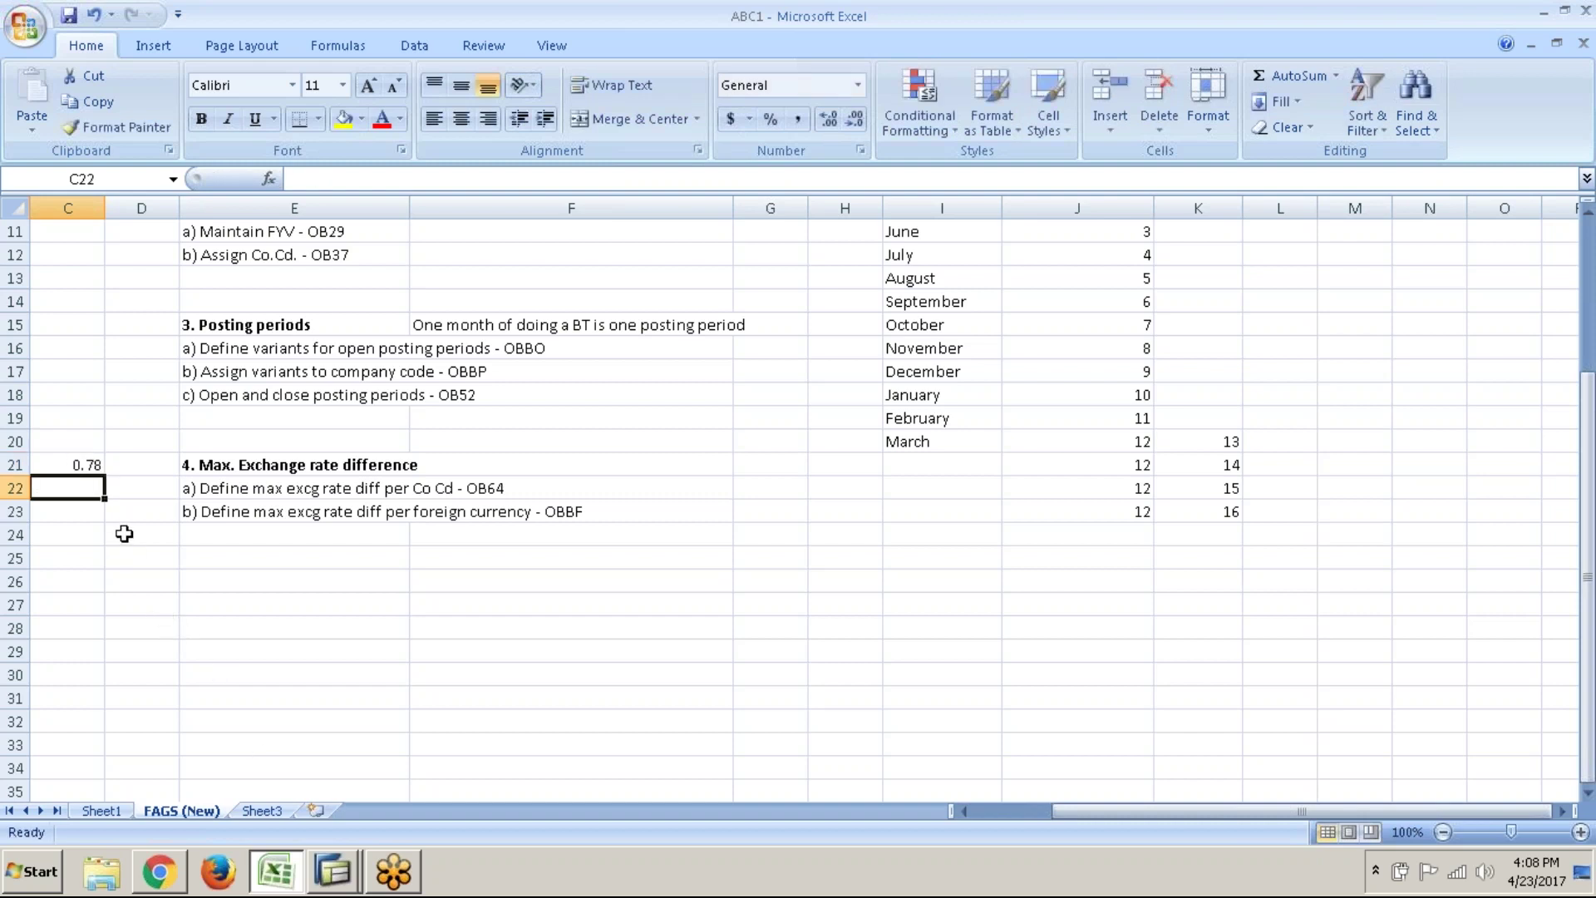
pyautogui.moveTo(341, 873)
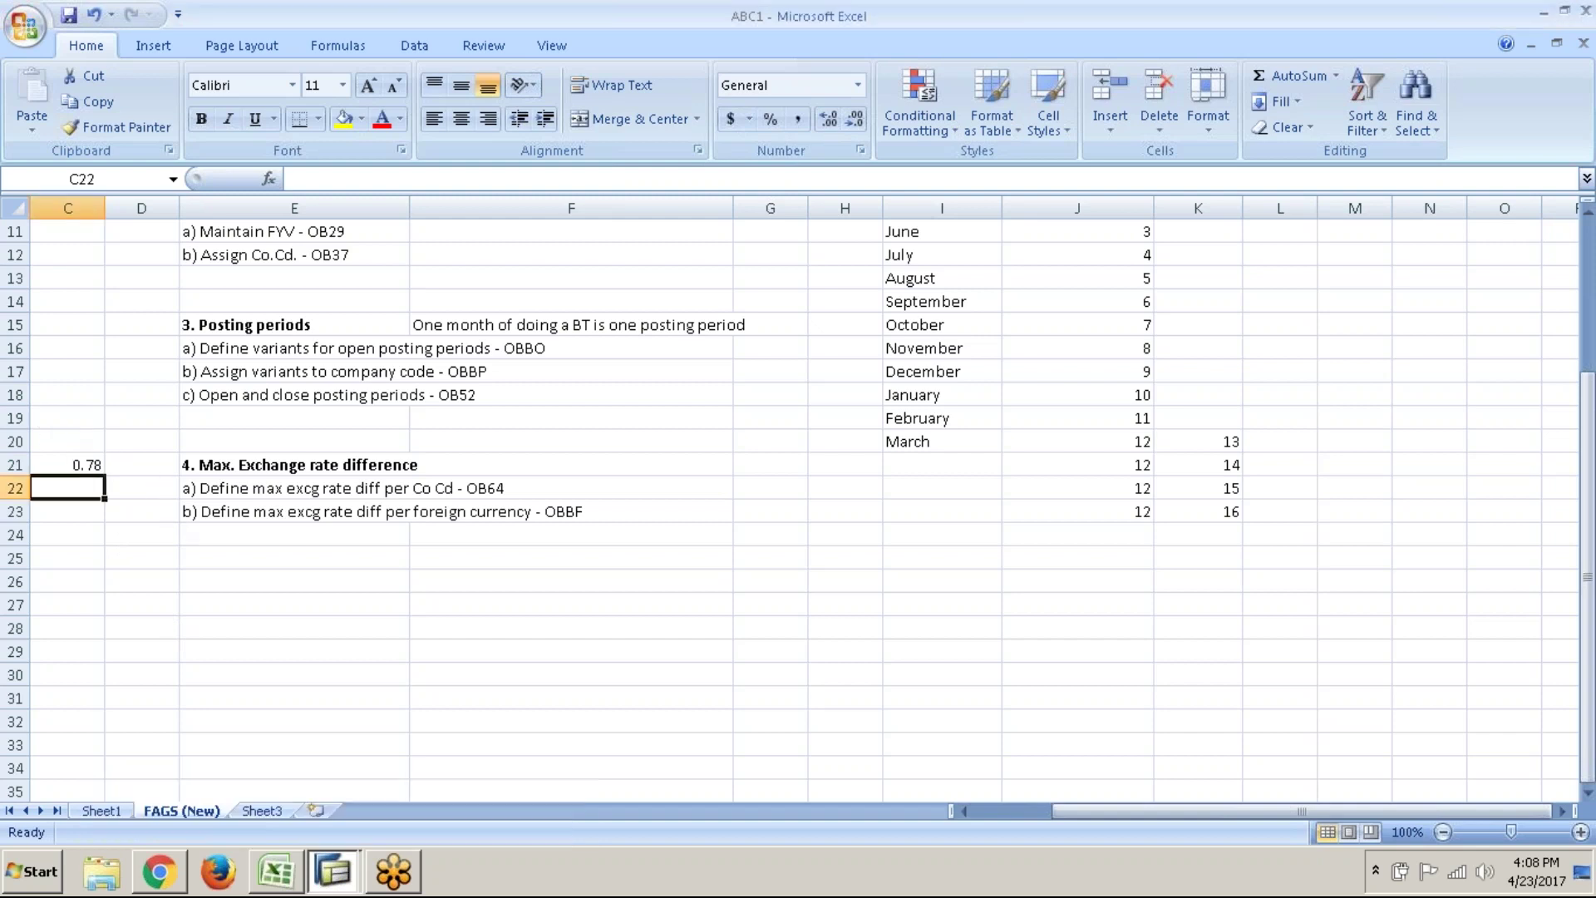
pyautogui.click(62, 459)
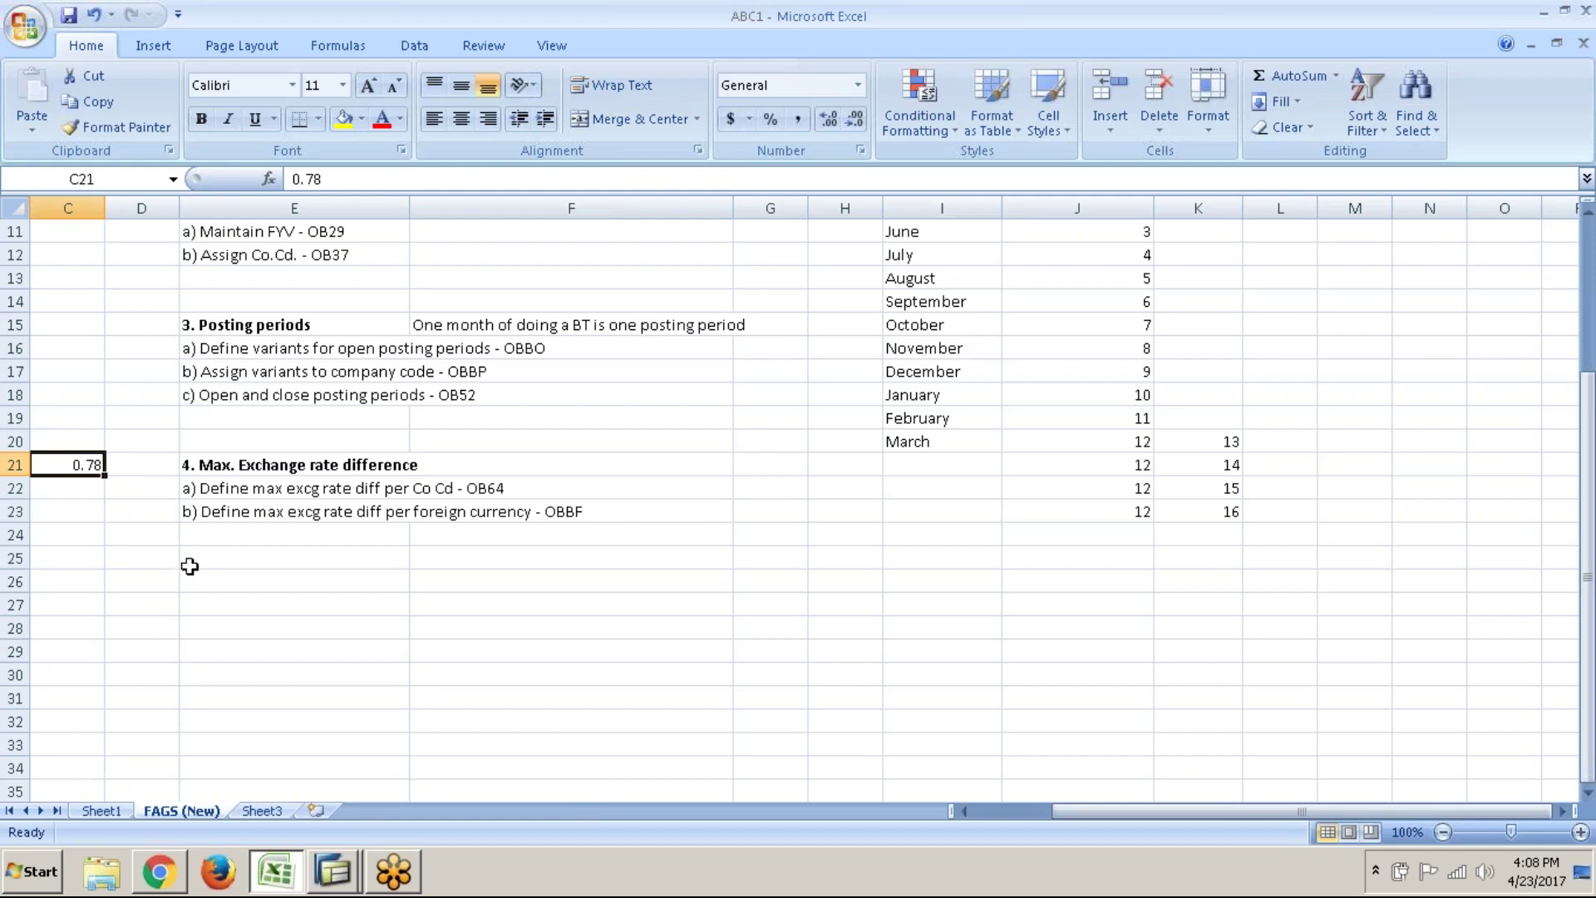
# - Add the heading "5. Enter exchange rates - OB08" in cell E26
pyautogui.click(192, 576)
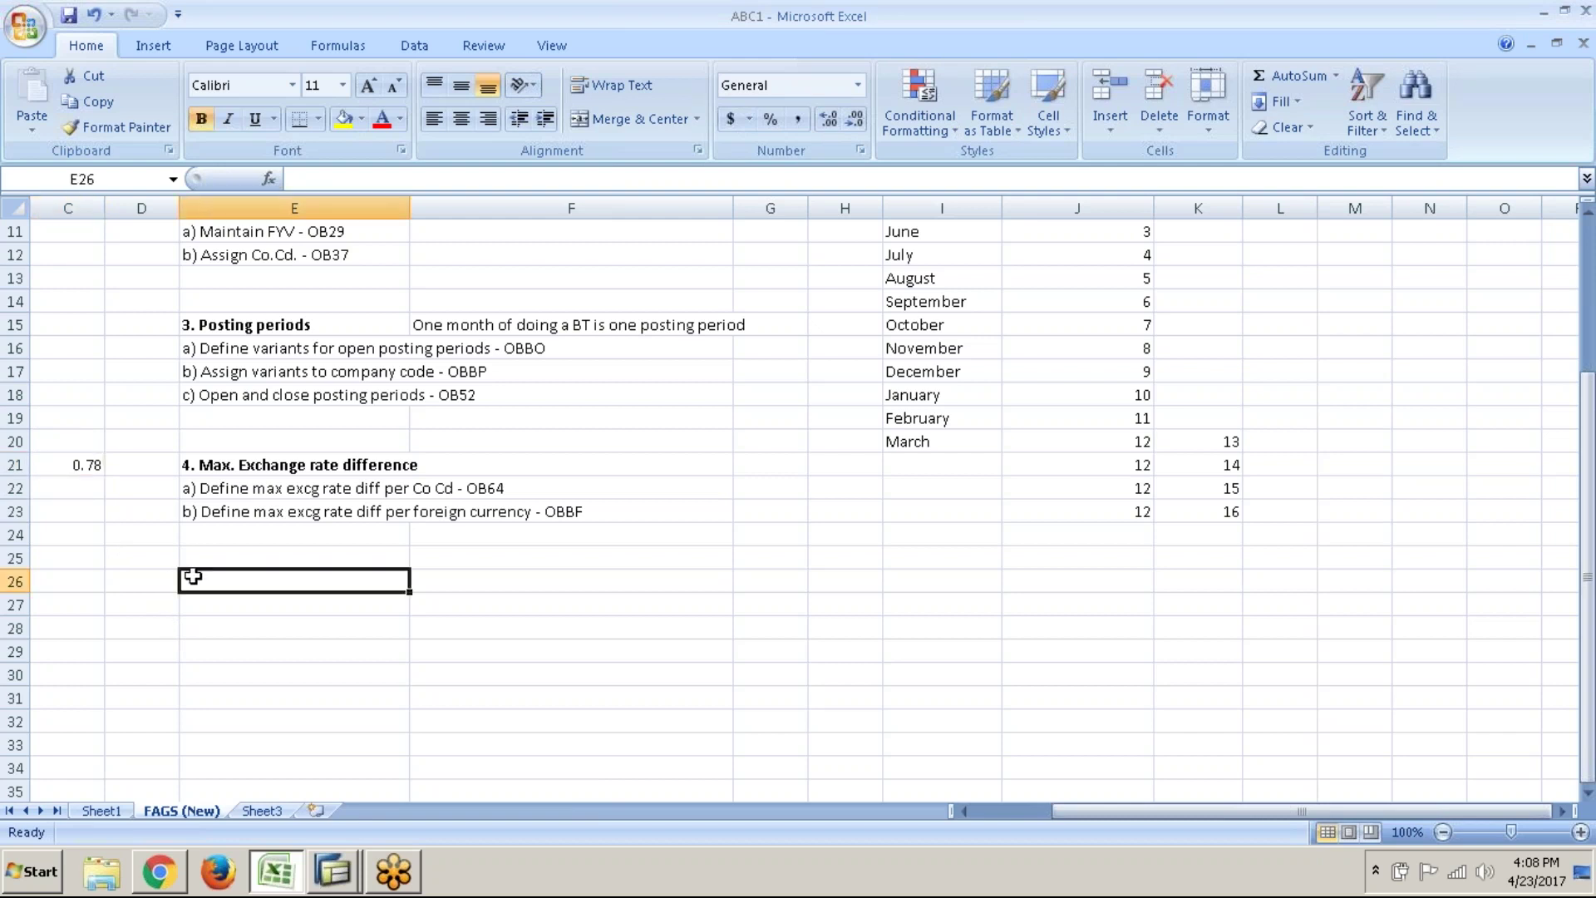
pyautogui.write('5.')
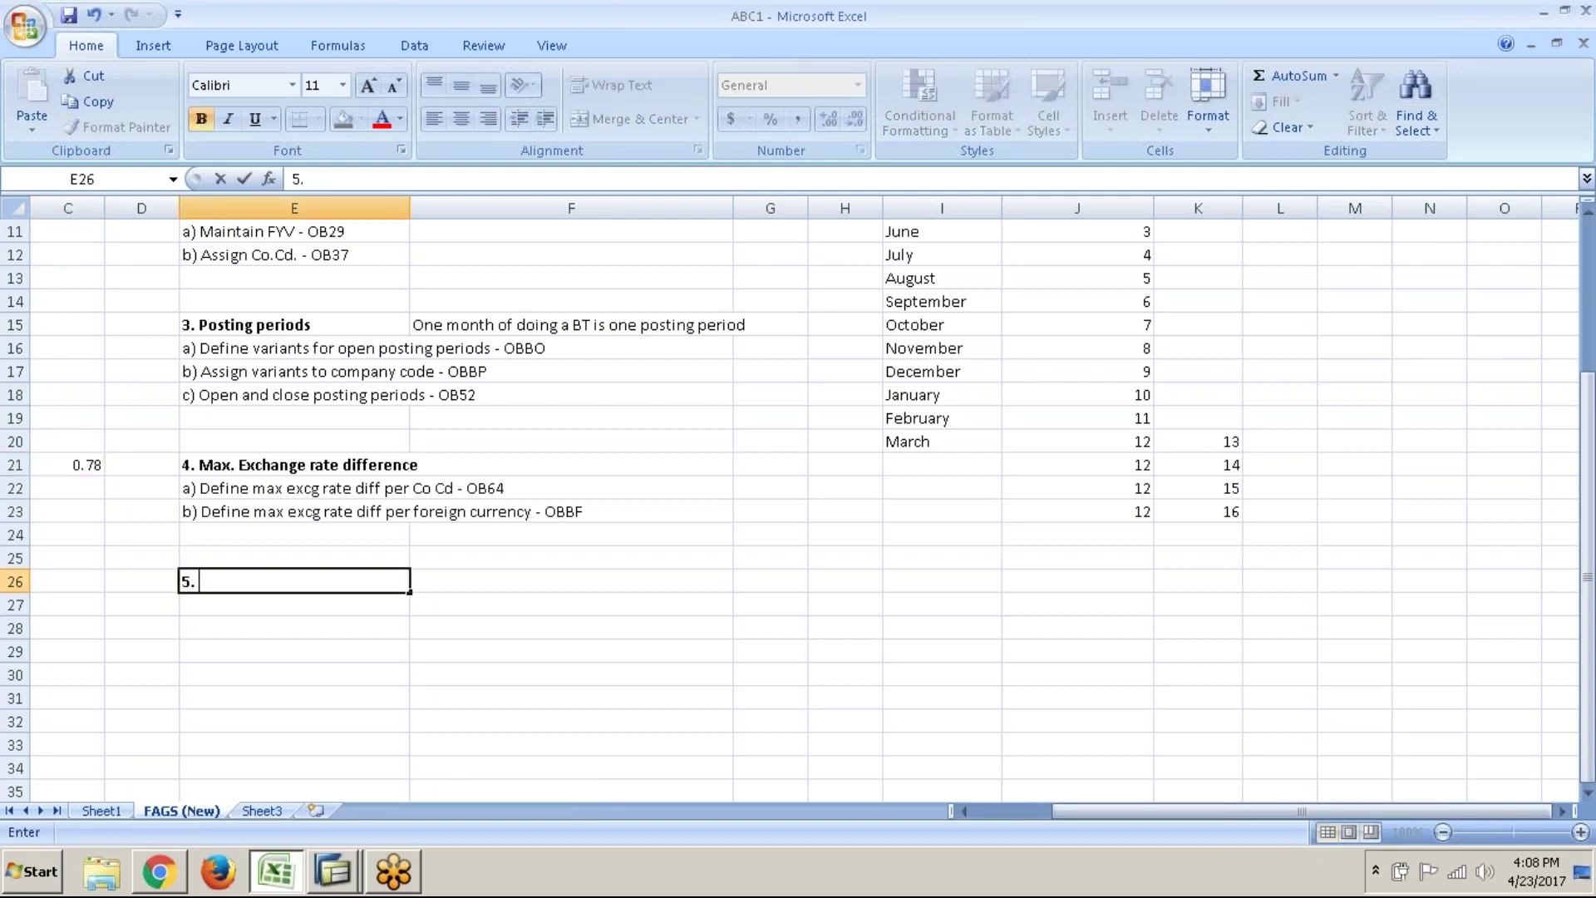
pyautogui.write(' Enter exchange rates ')
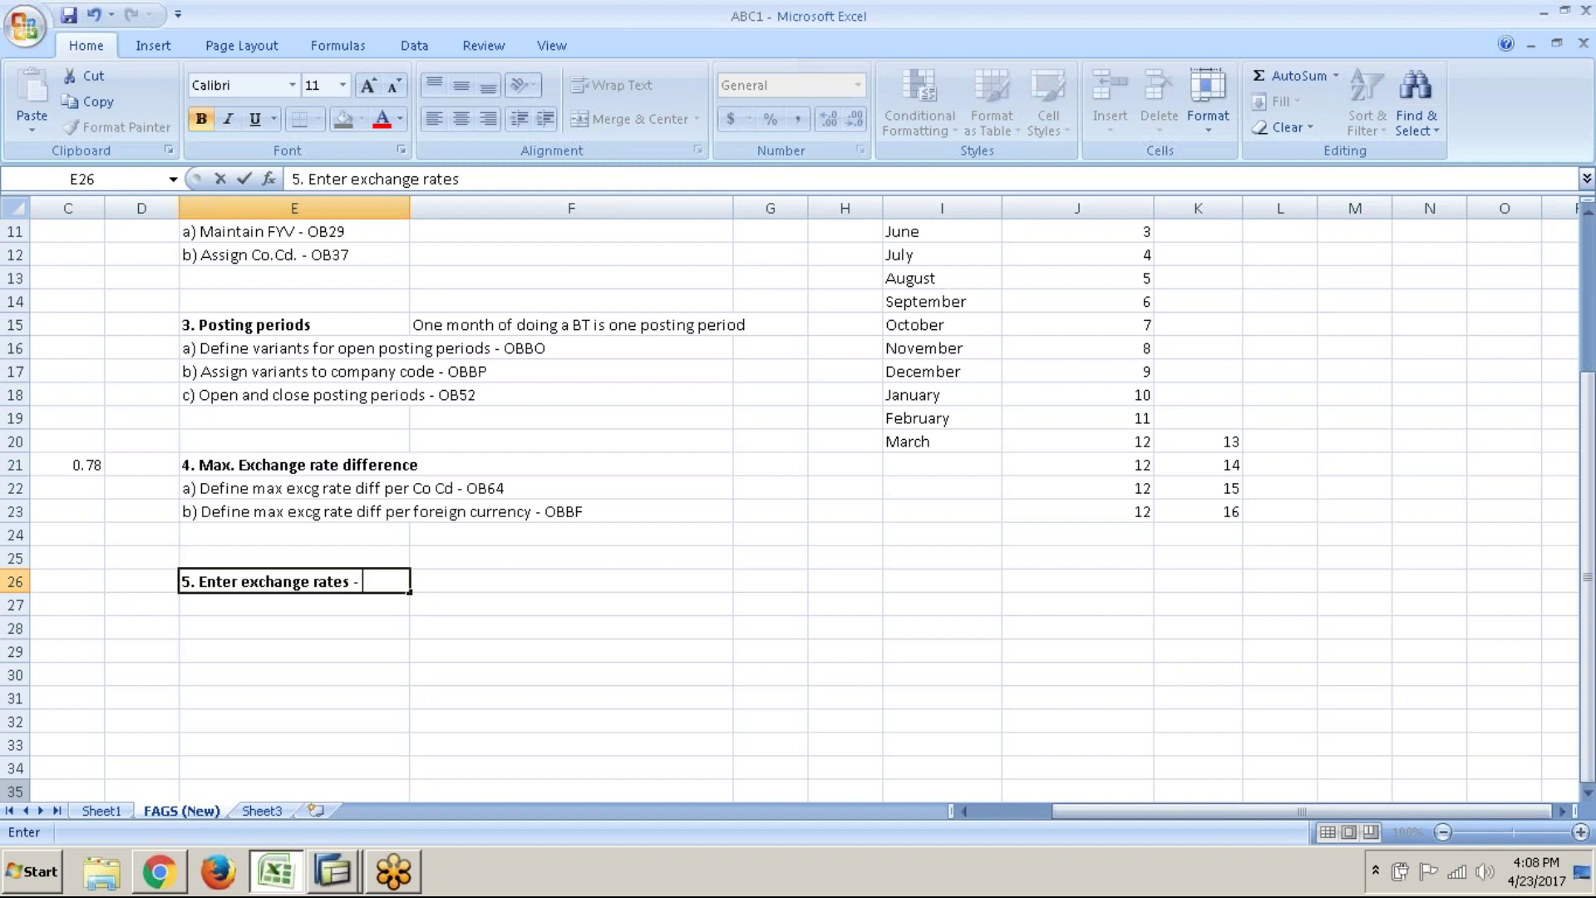
pyautogui.write('- OB08')
pyautogui.press('Return')
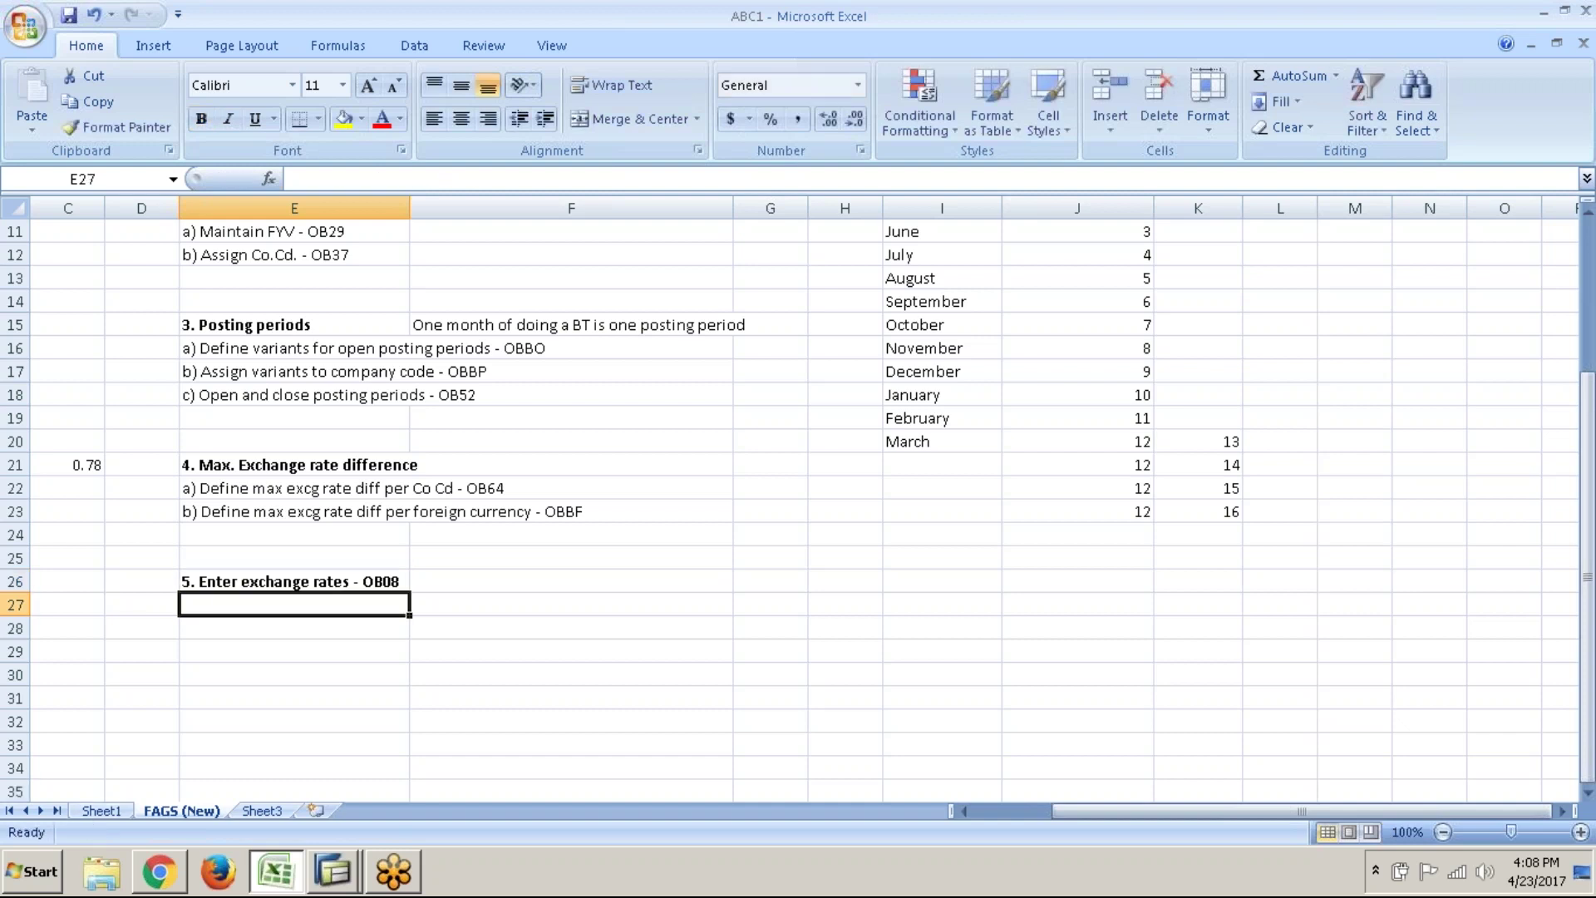
pyautogui.click(220, 579)
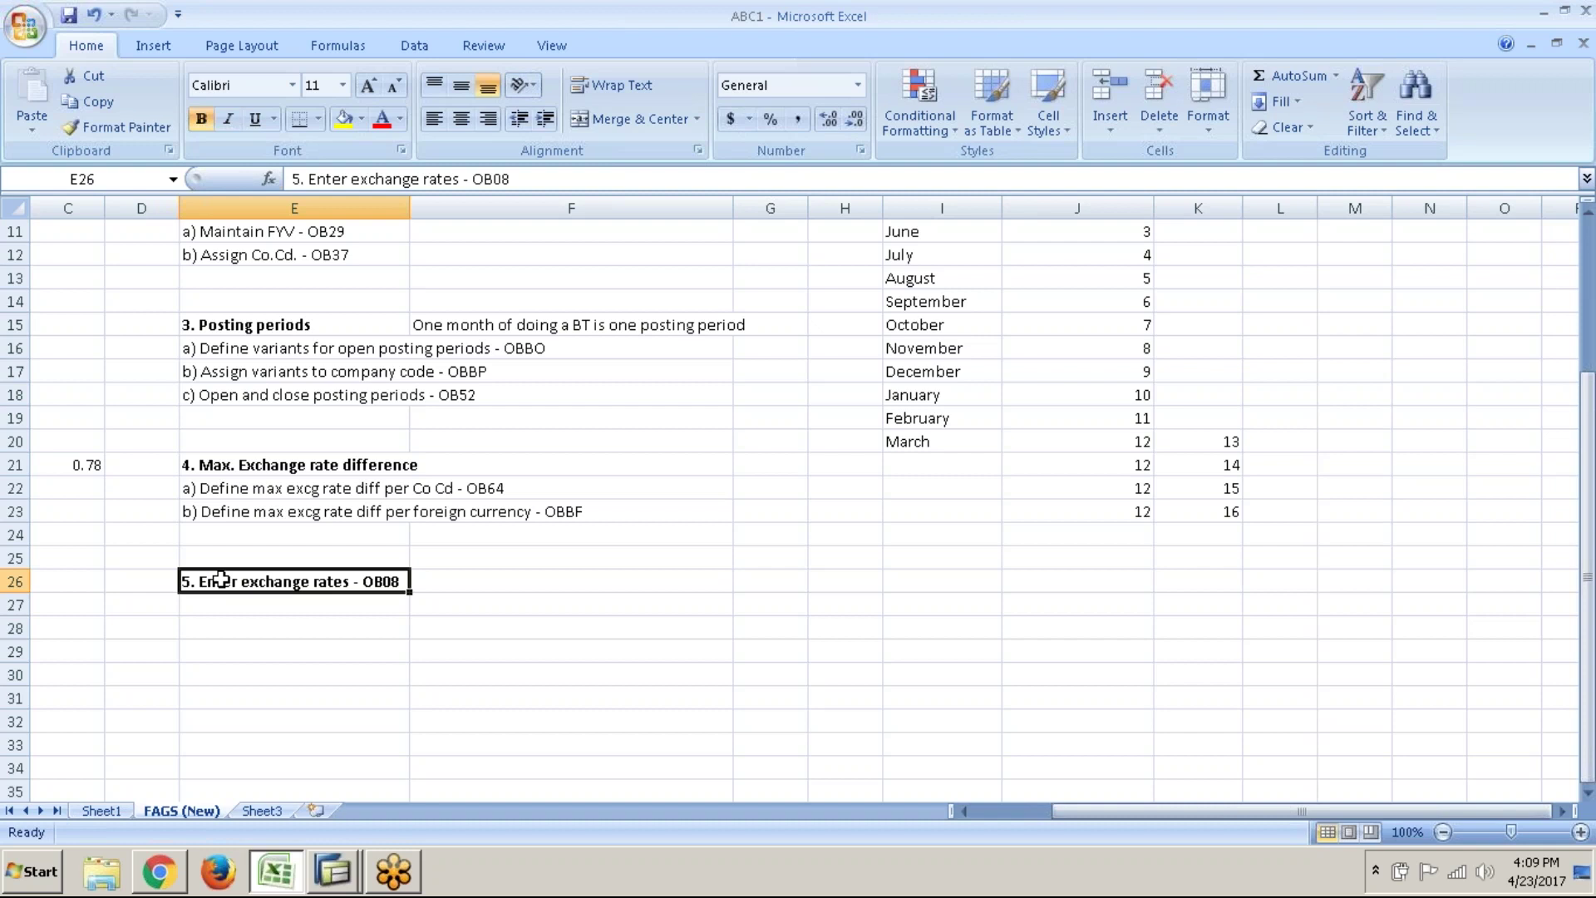
# - Switch to the SAP G/L account posting header and enter 1.00 as the USD exchange rate
pyautogui.click(73, 455)
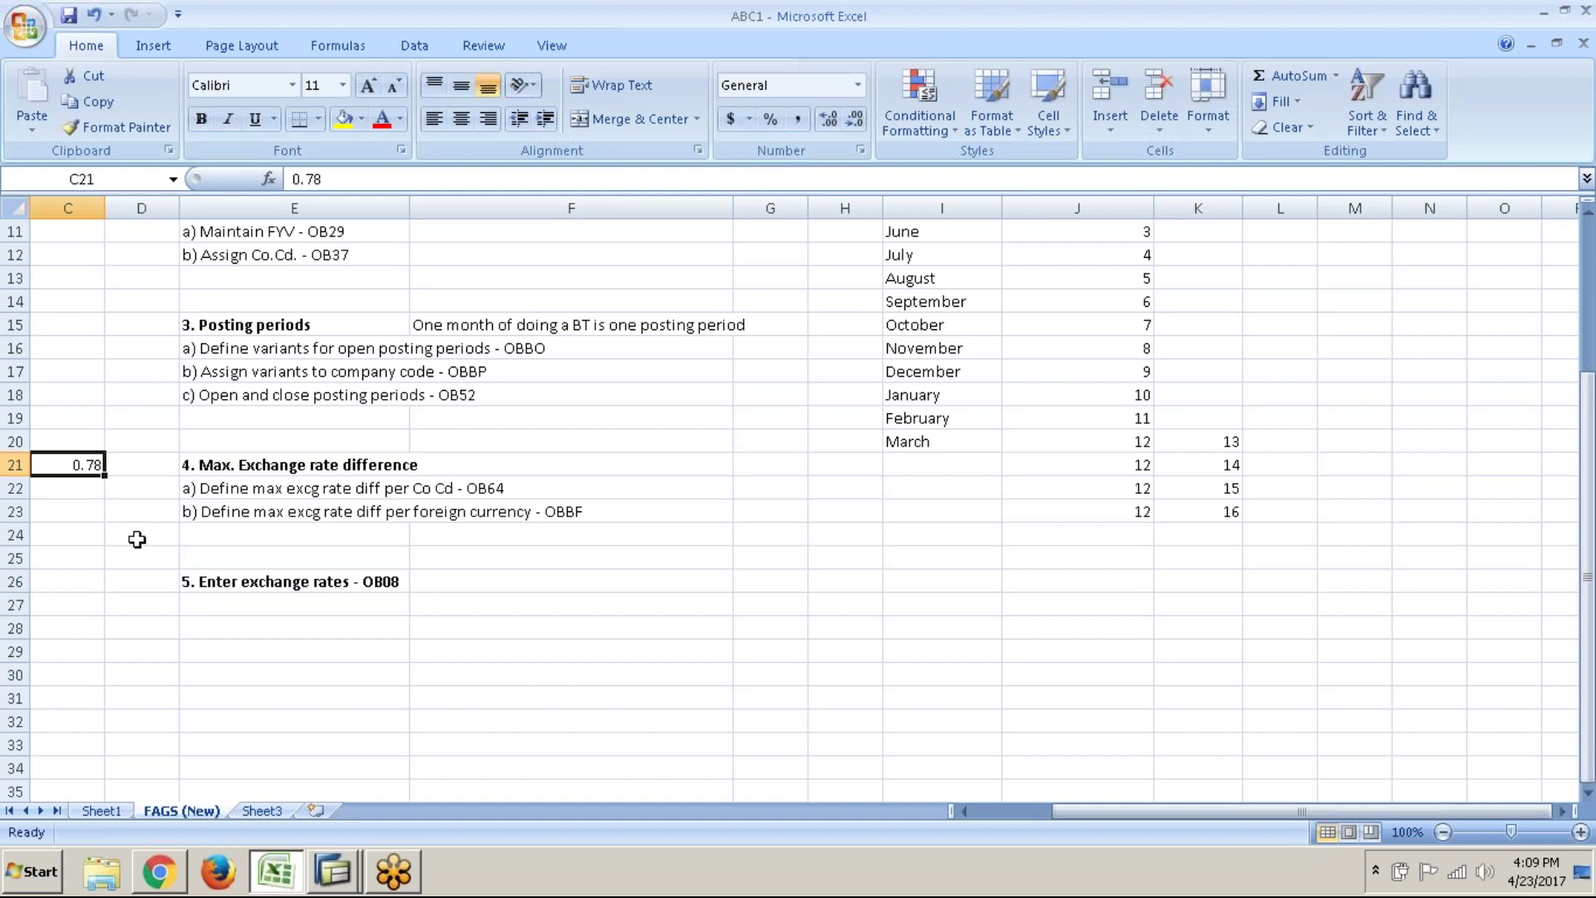
pyautogui.hotkey('alt', 'Tab')
pyautogui.hotkey('alt', 'Tab')
pyautogui.click(330, 857)
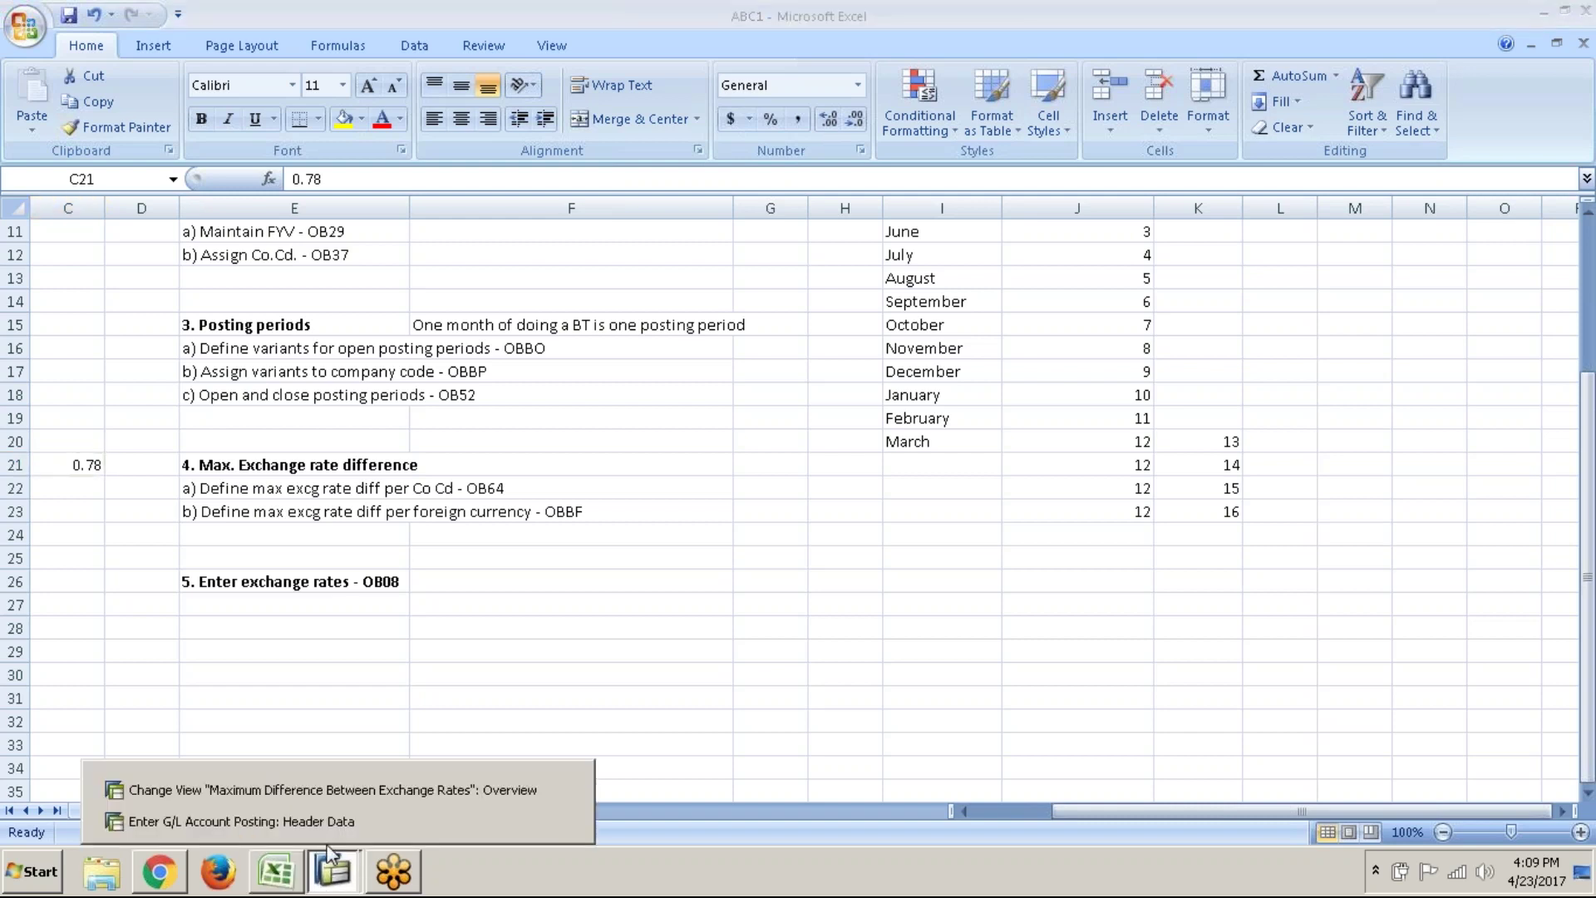
pyautogui.click(333, 832)
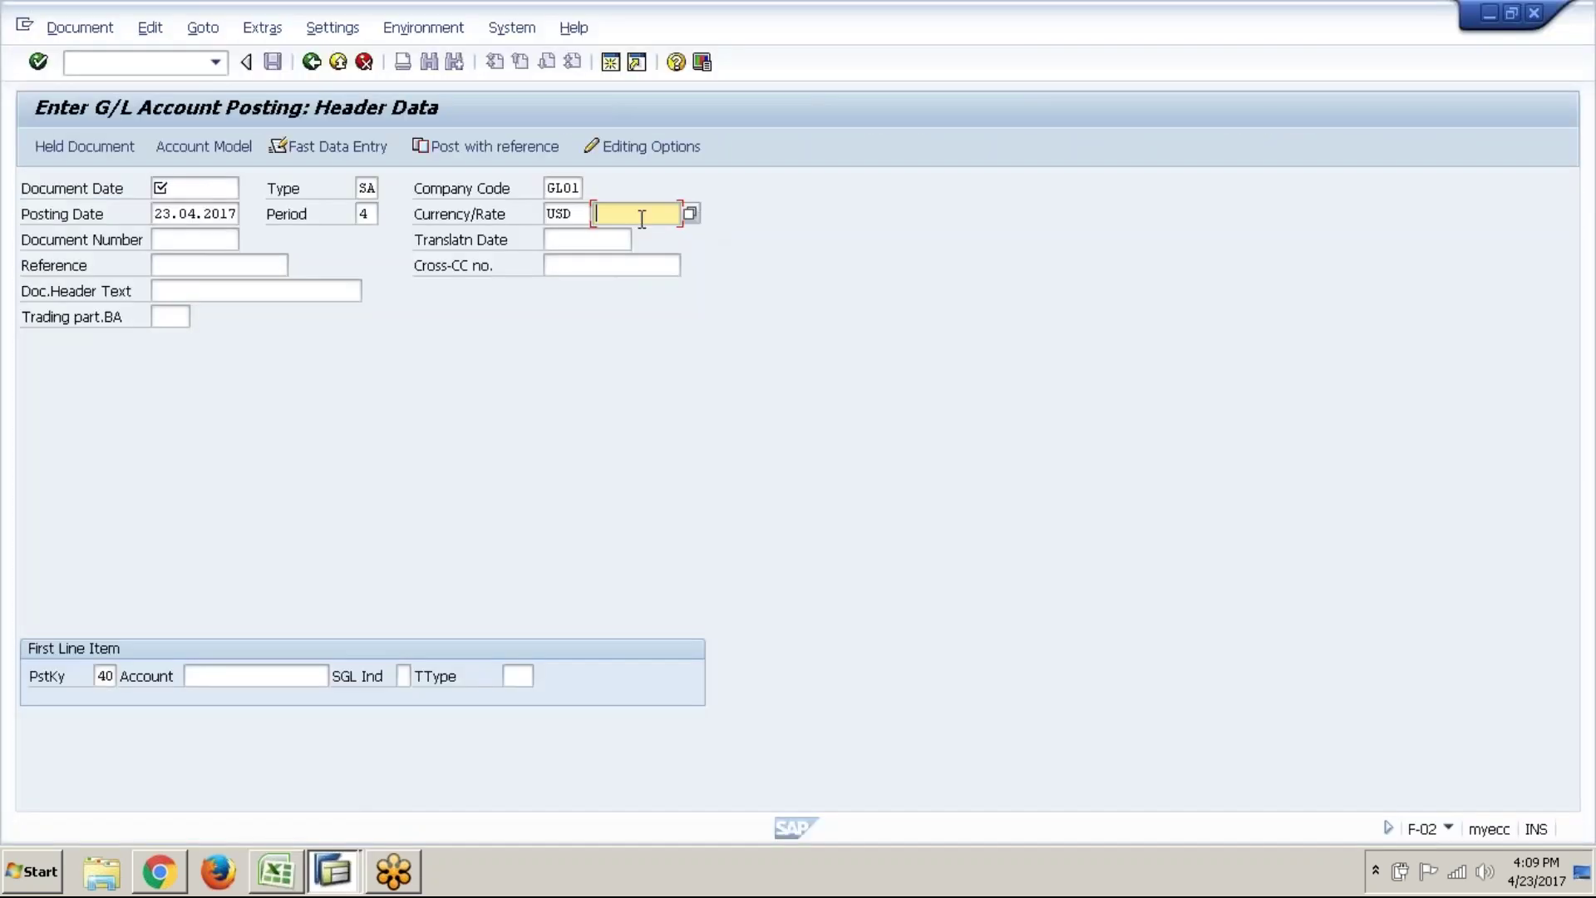
pyautogui.write('1.00')
# - Return to the Excel workbook and enter the posting rate 1.0 in cell D21, beside the 0.78 rate
pyautogui.hotkey('alt', 'Tab')
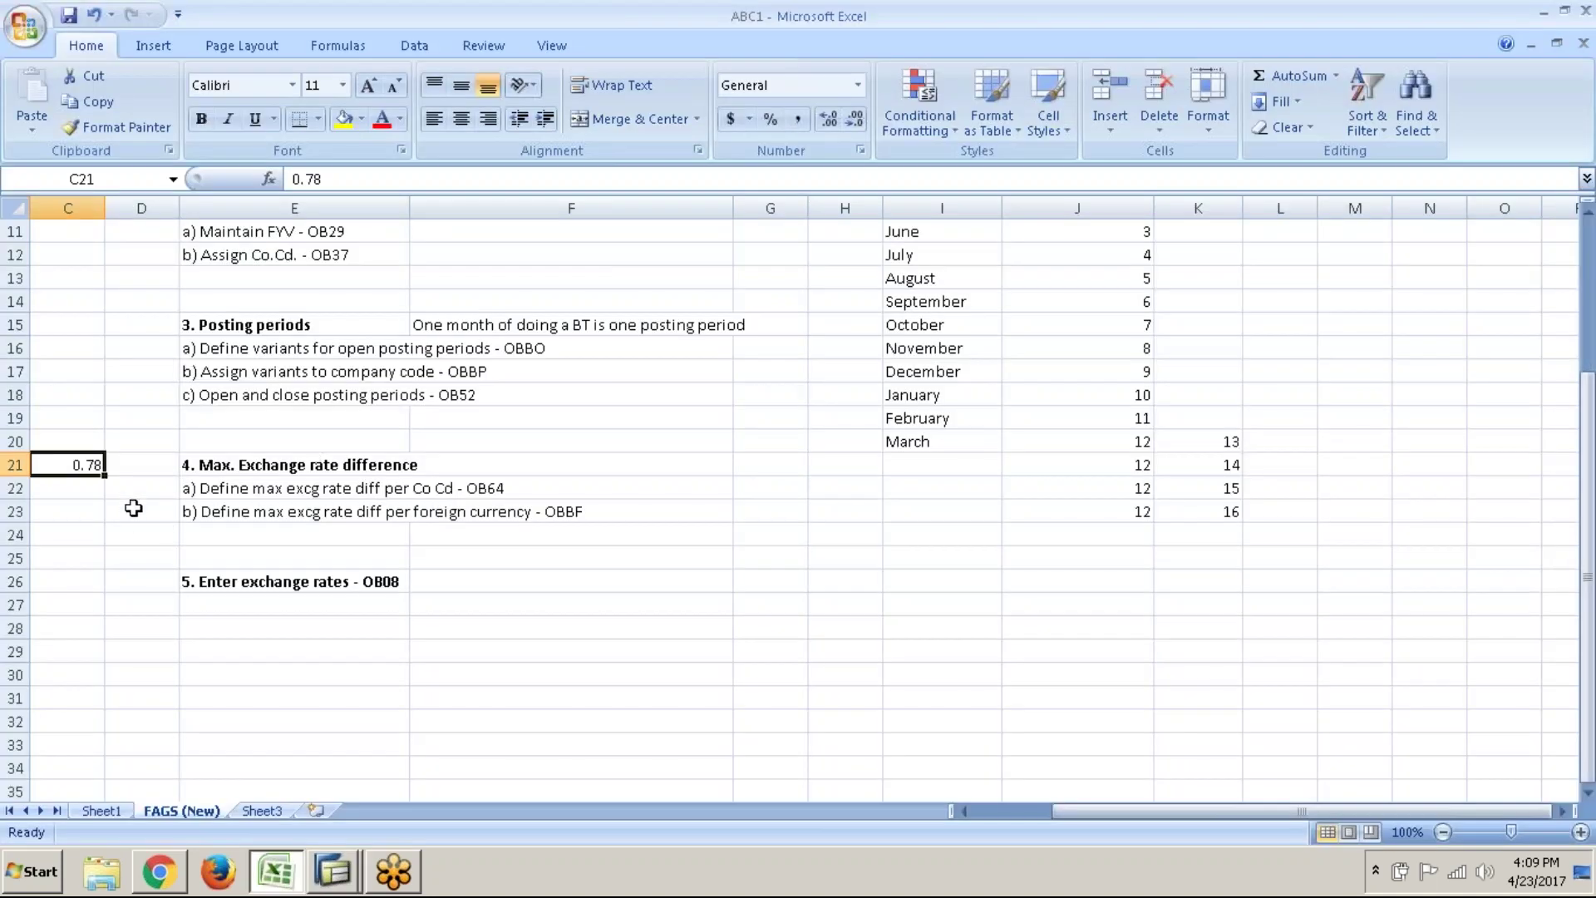
pyautogui.click(123, 465)
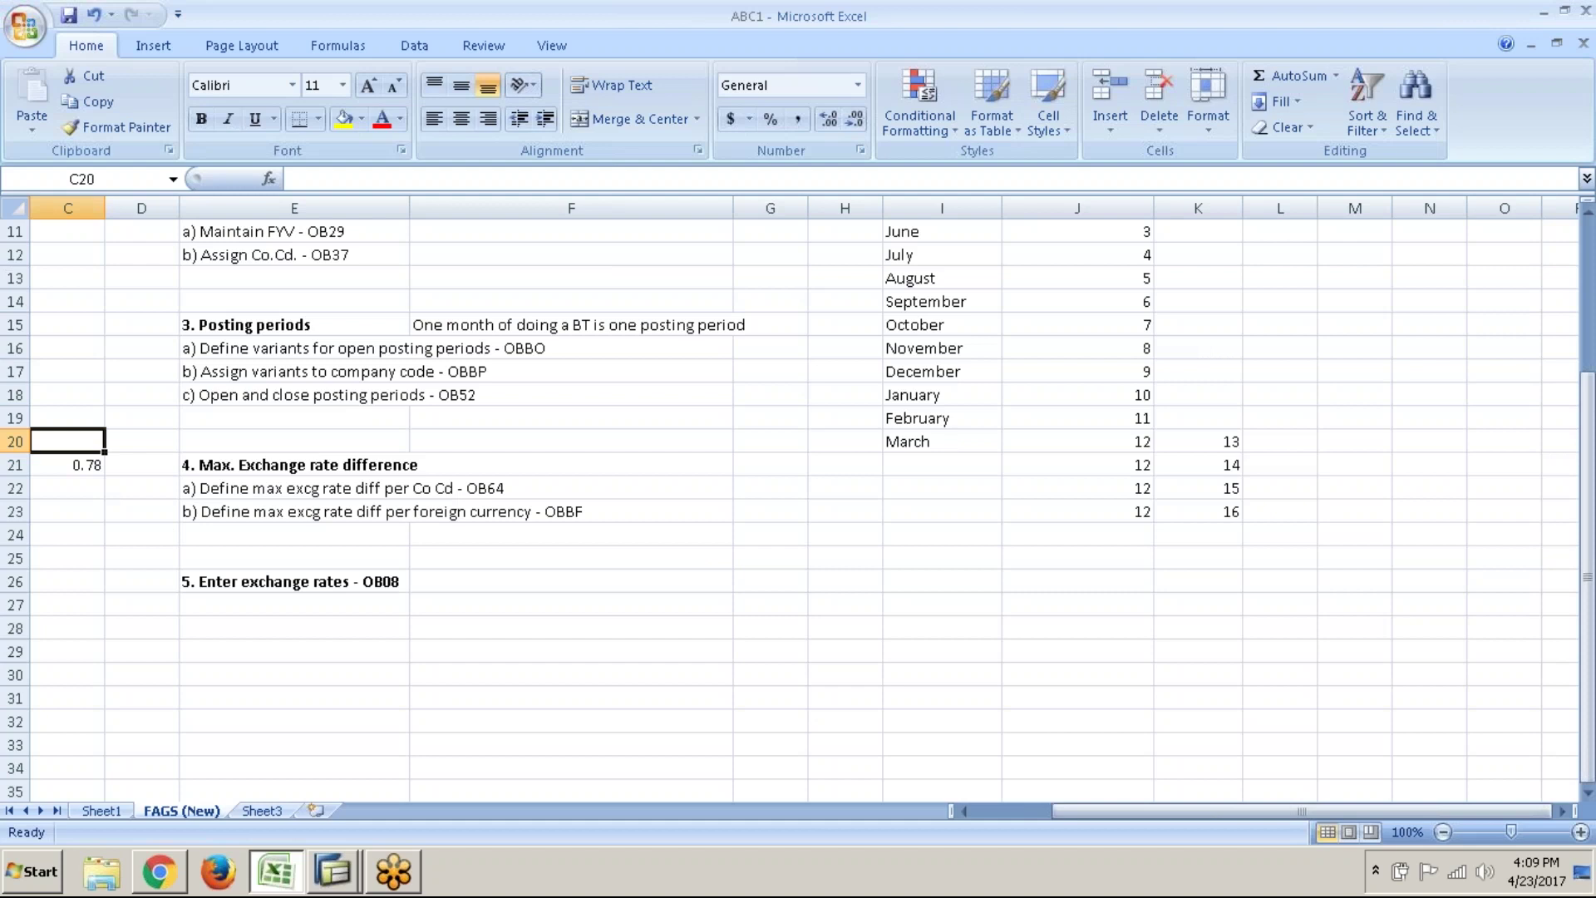
pyautogui.write('10')
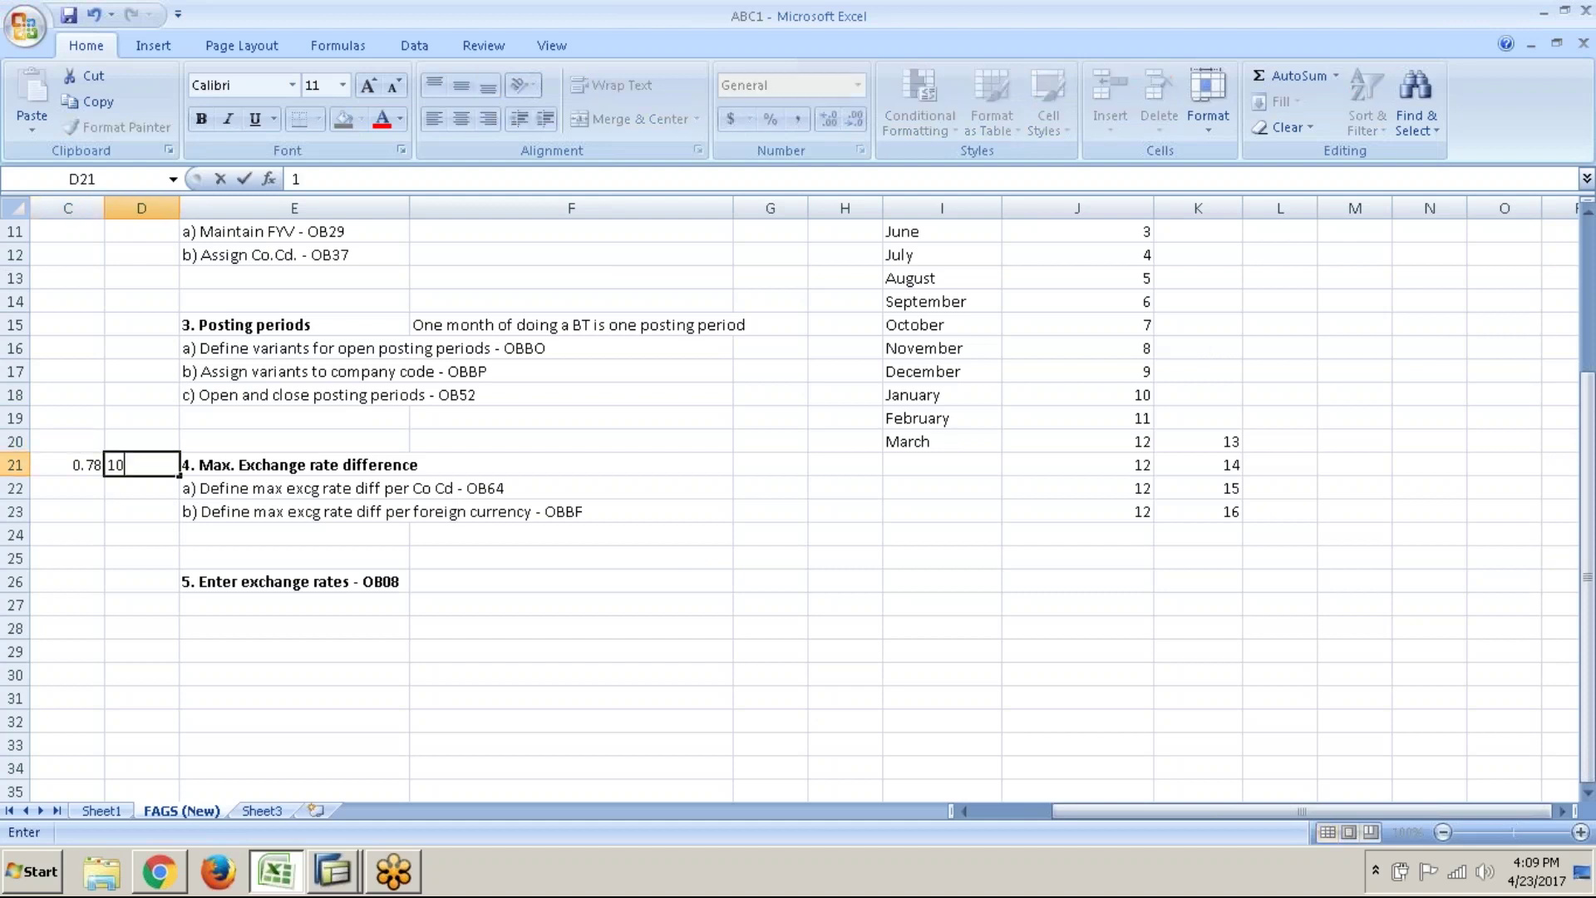
pyautogui.press('BackSpace')
pyautogui.write('.0')
pyautogui.press('Return')
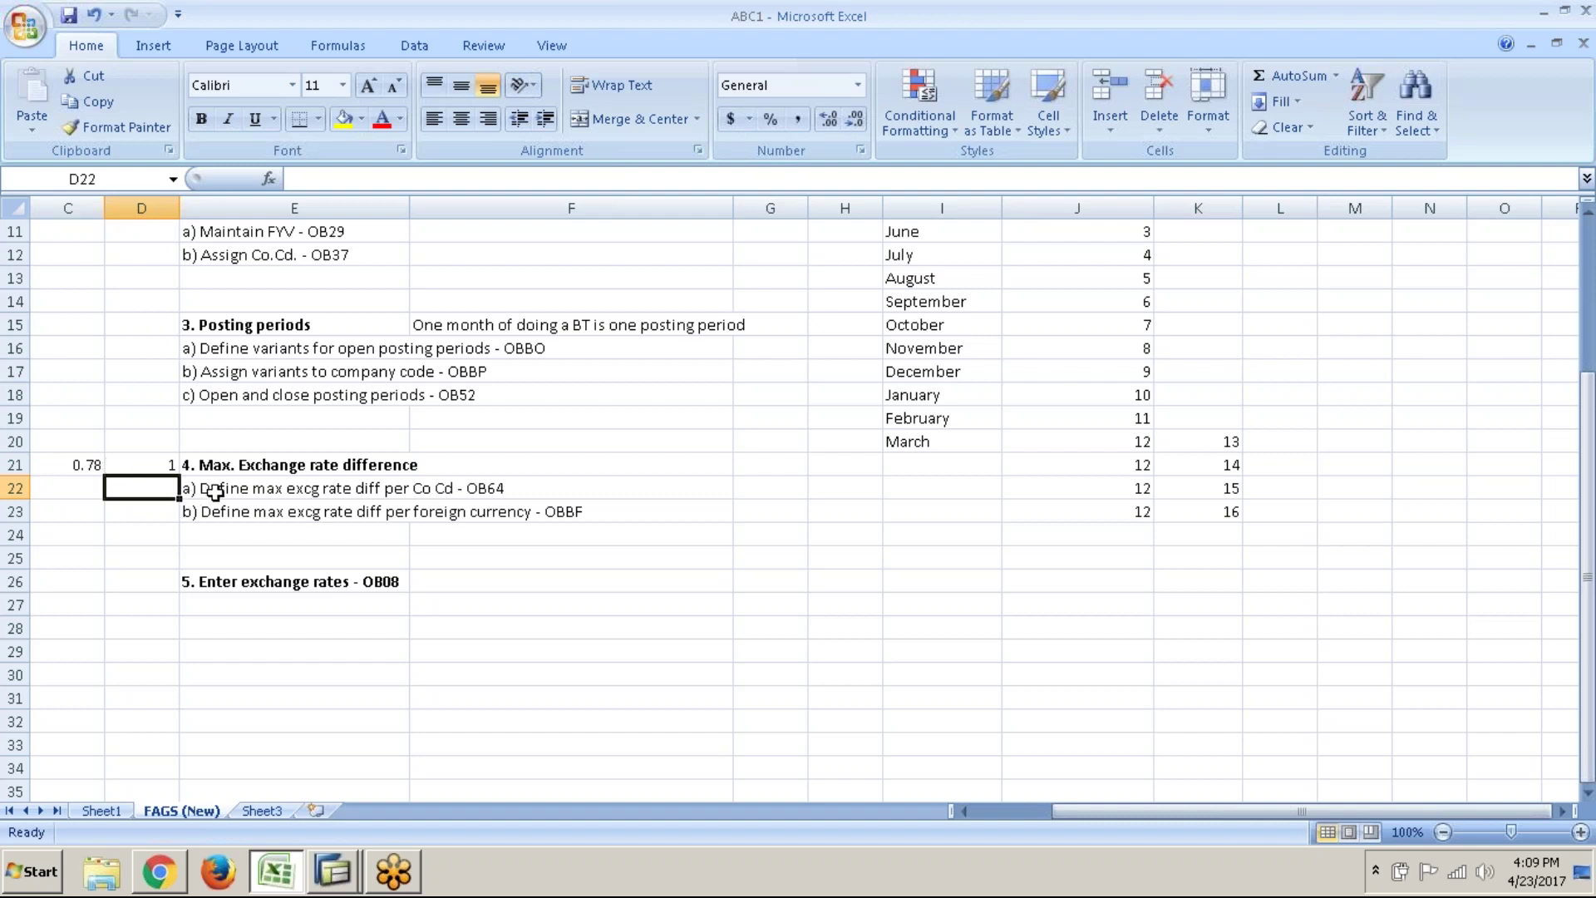
# - Calculate the 10% deviation of the 0.78 rate in cell C22 with the formula =C21*10%
pyautogui.click(90, 492)
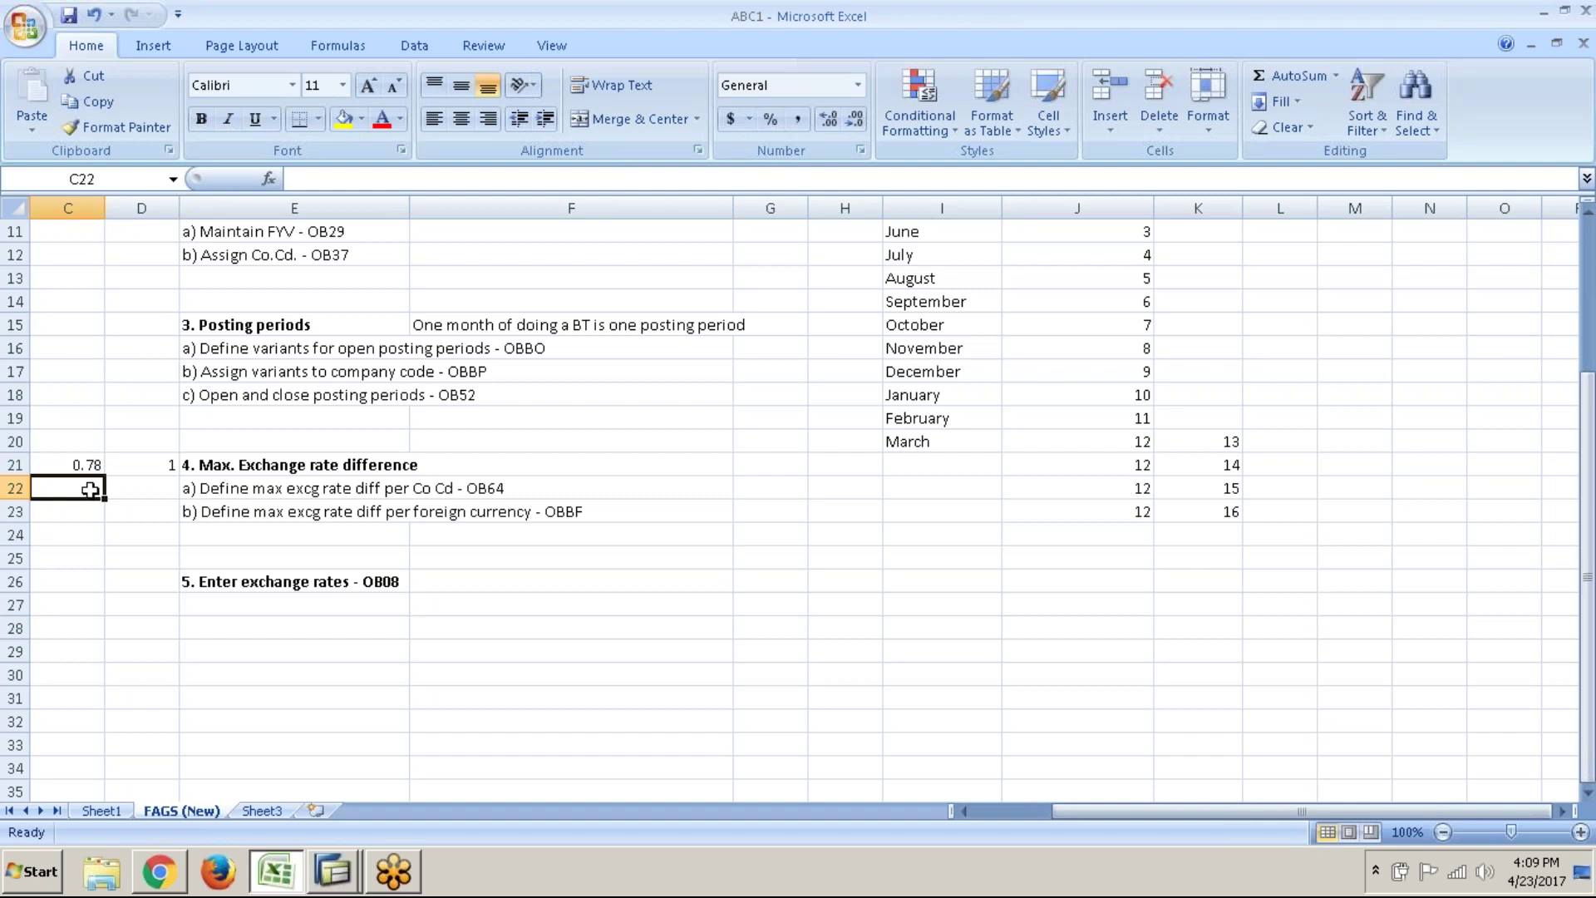
pyautogui.click(92, 465)
pyautogui.press('Return')
pyautogui.write('+')
pyautogui.press('BackSpace')
pyautogui.write('=')
pyautogui.press('Up')
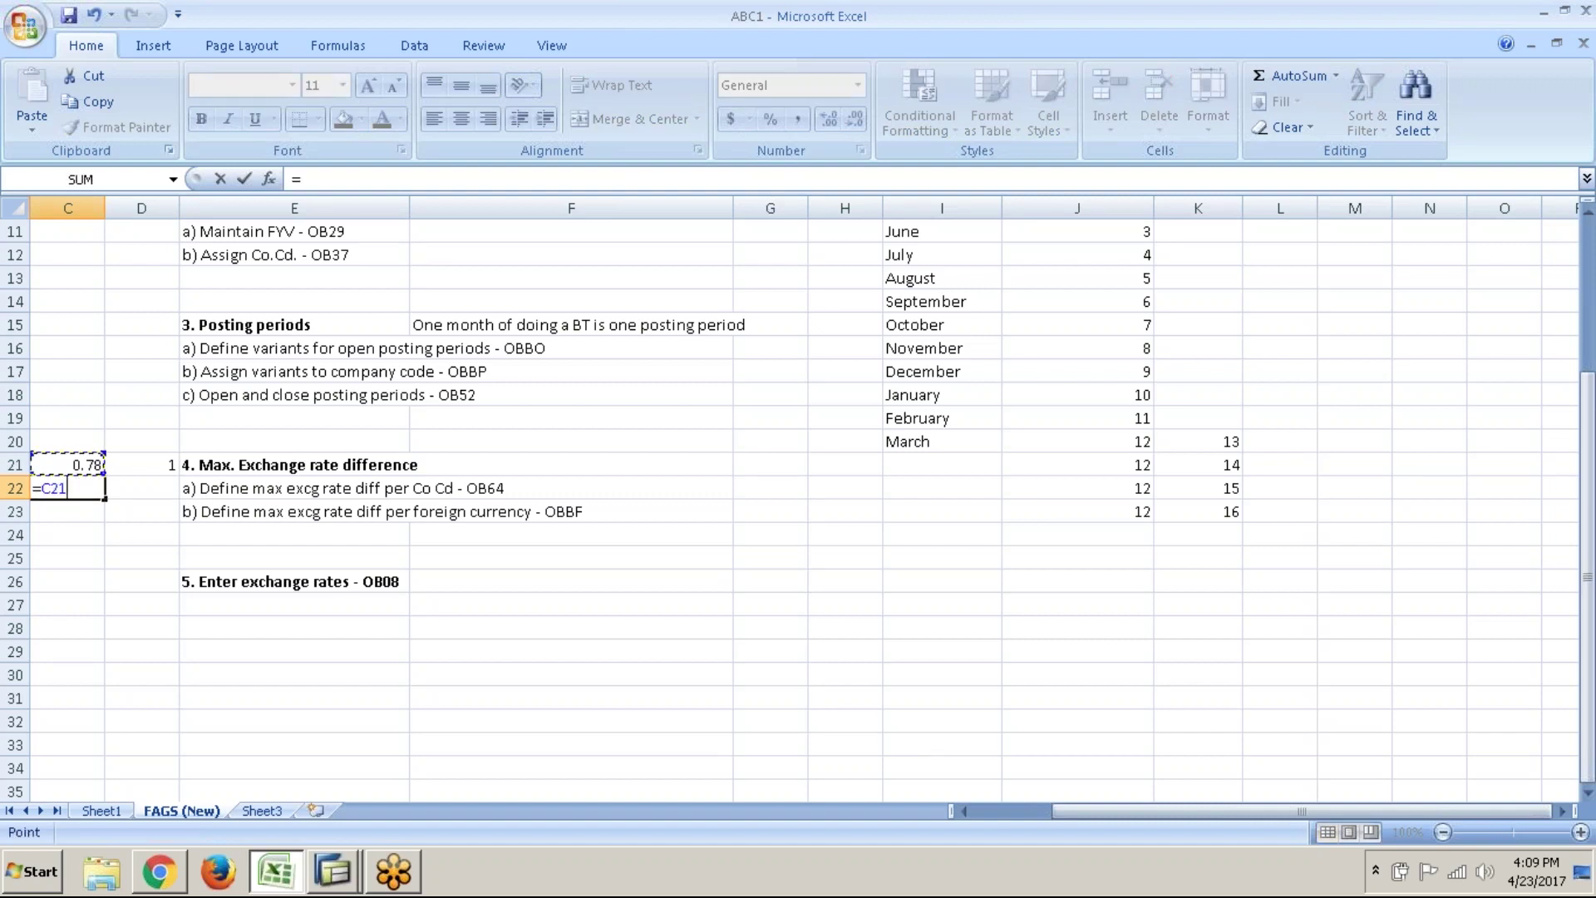
pyautogui.write('*10%')
pyautogui.press('Return')
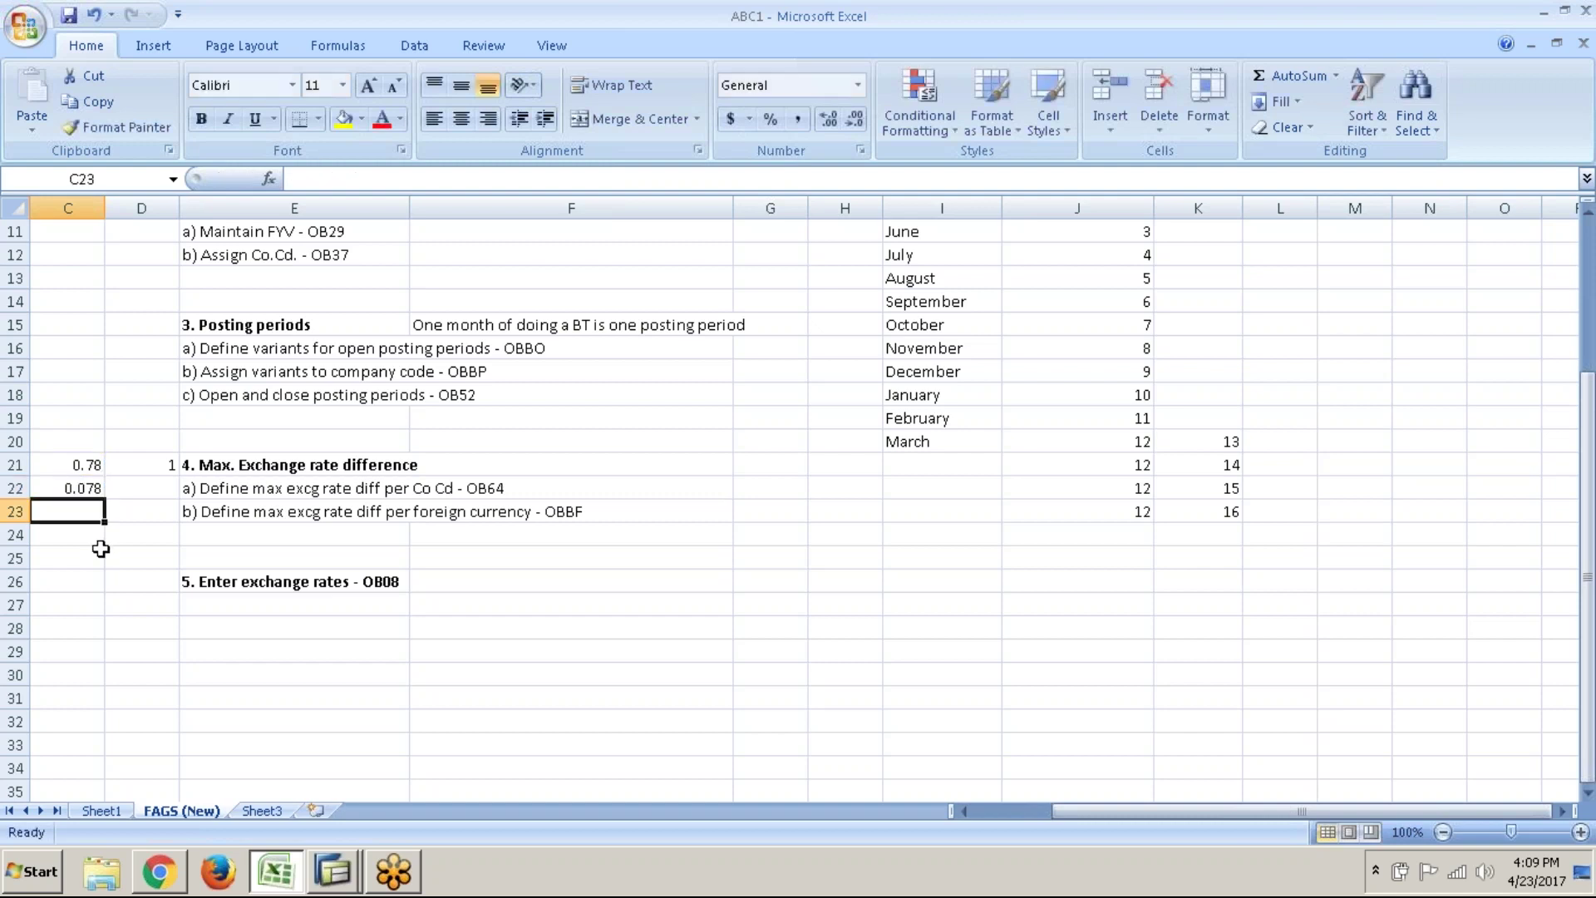
# - Calculate the maximum permitted exchange rate in cell C23 with the formula =C21+C22
pyautogui.click(162, 463)
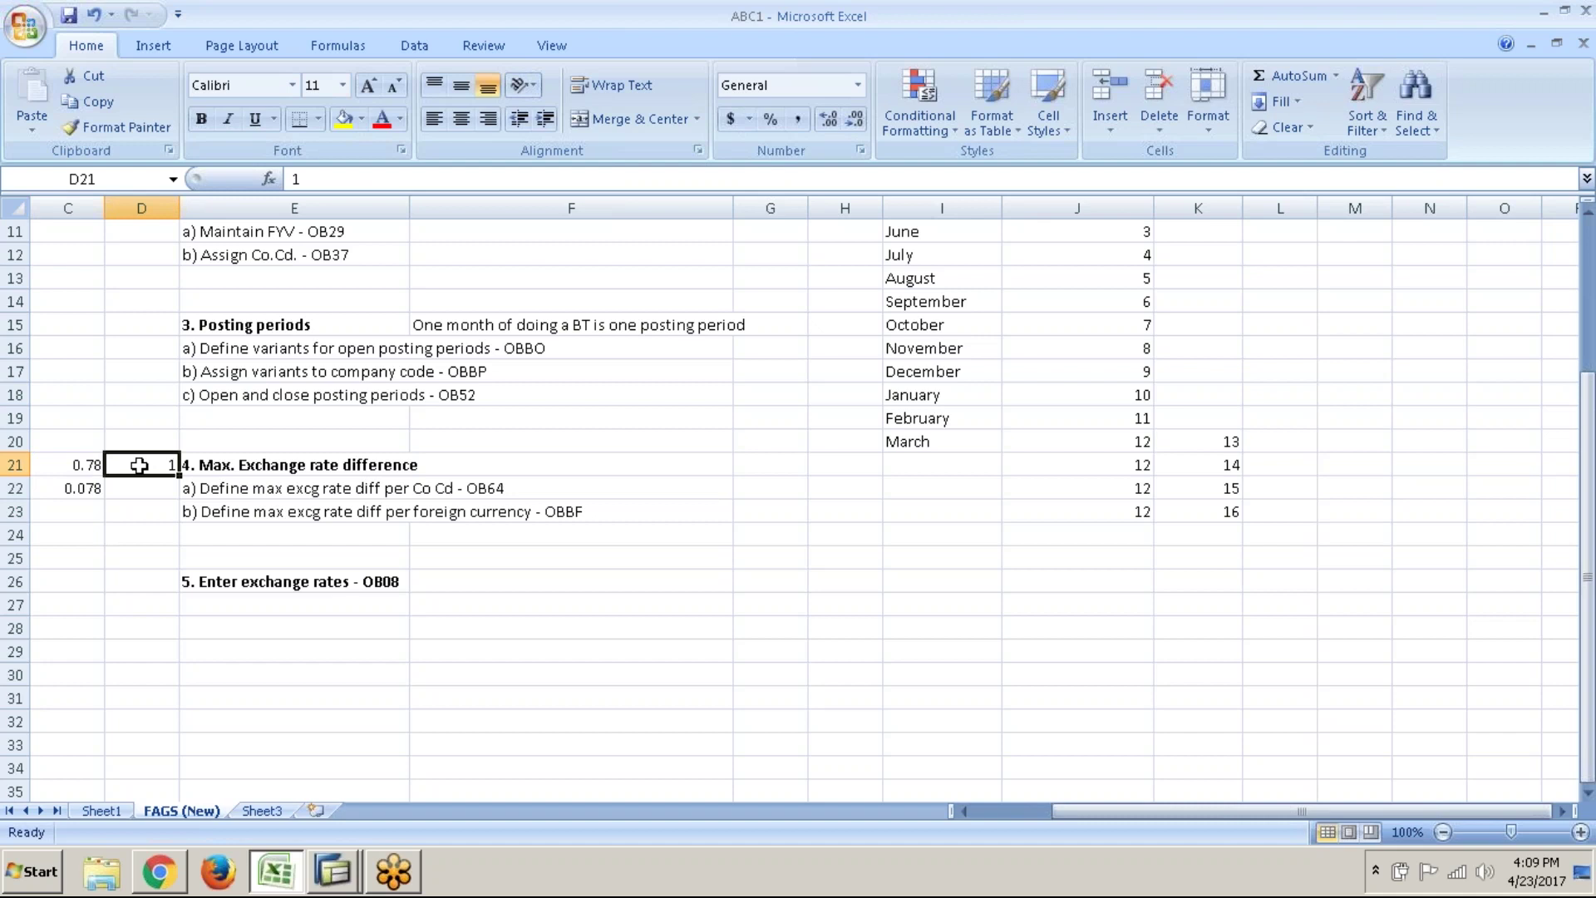
pyautogui.click(90, 512)
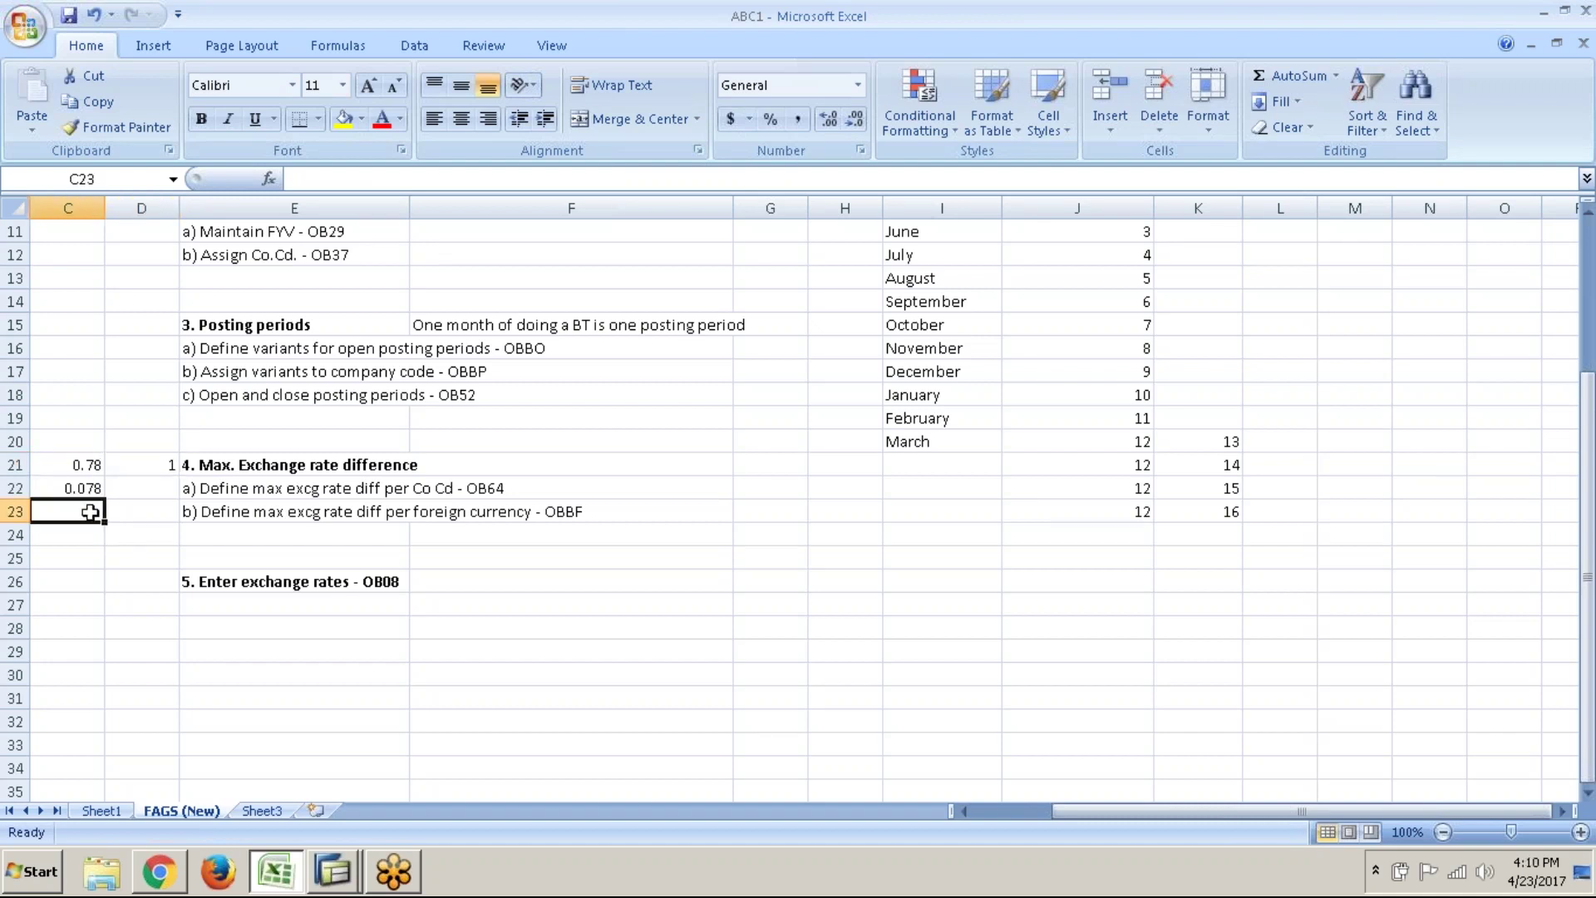
pyautogui.write('=')
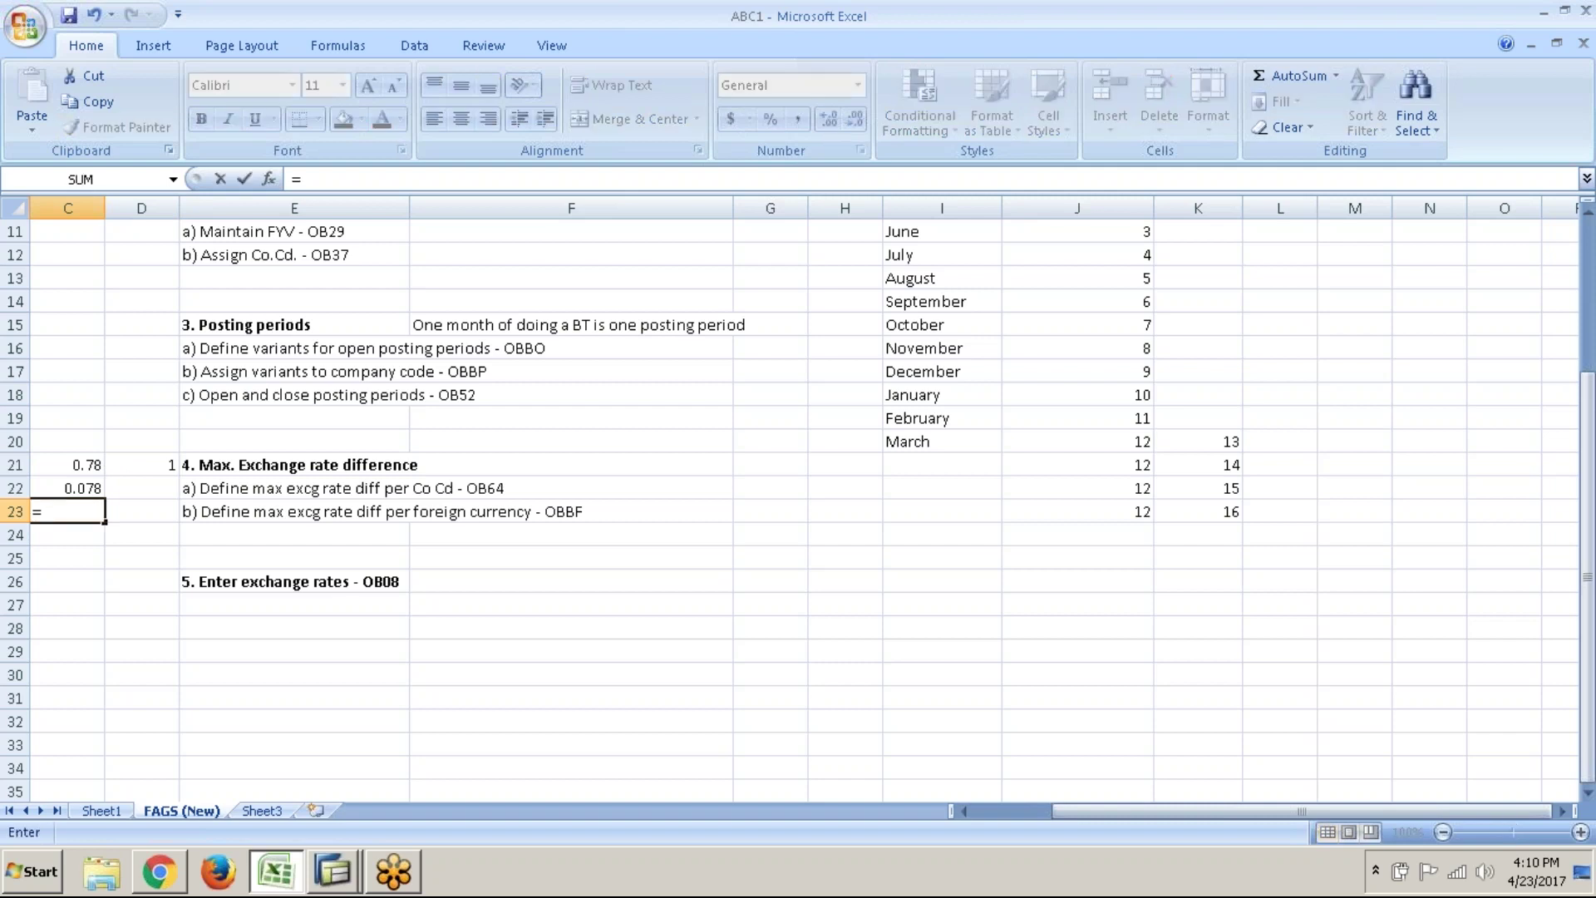
pyautogui.press('Up')
pyautogui.press('Up')
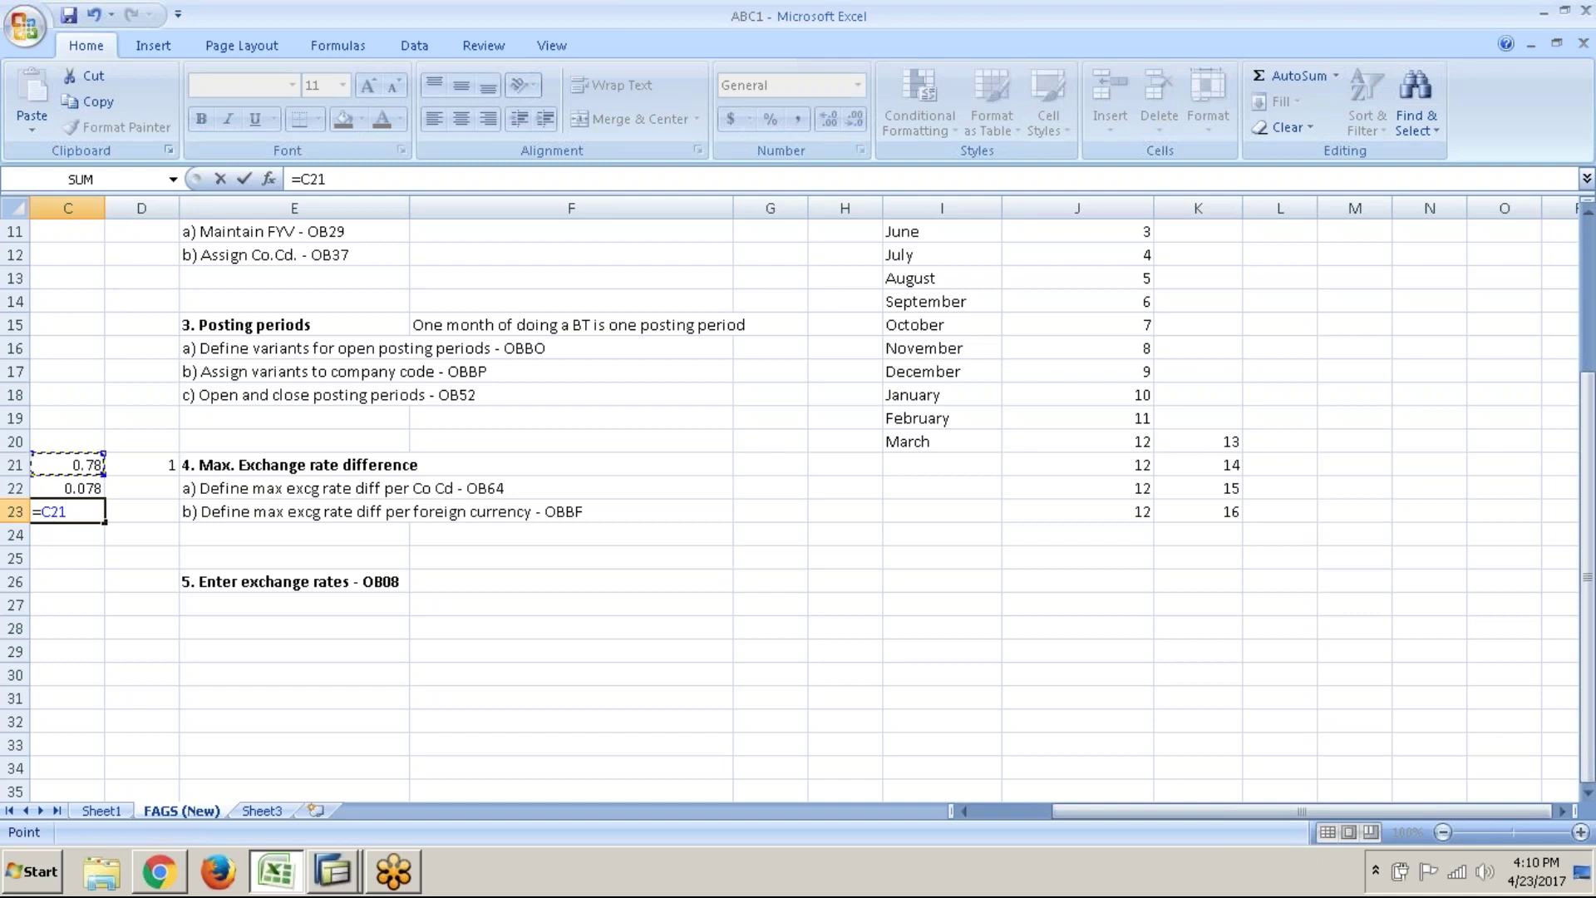
pyautogui.write('+')
pyautogui.press('Up')
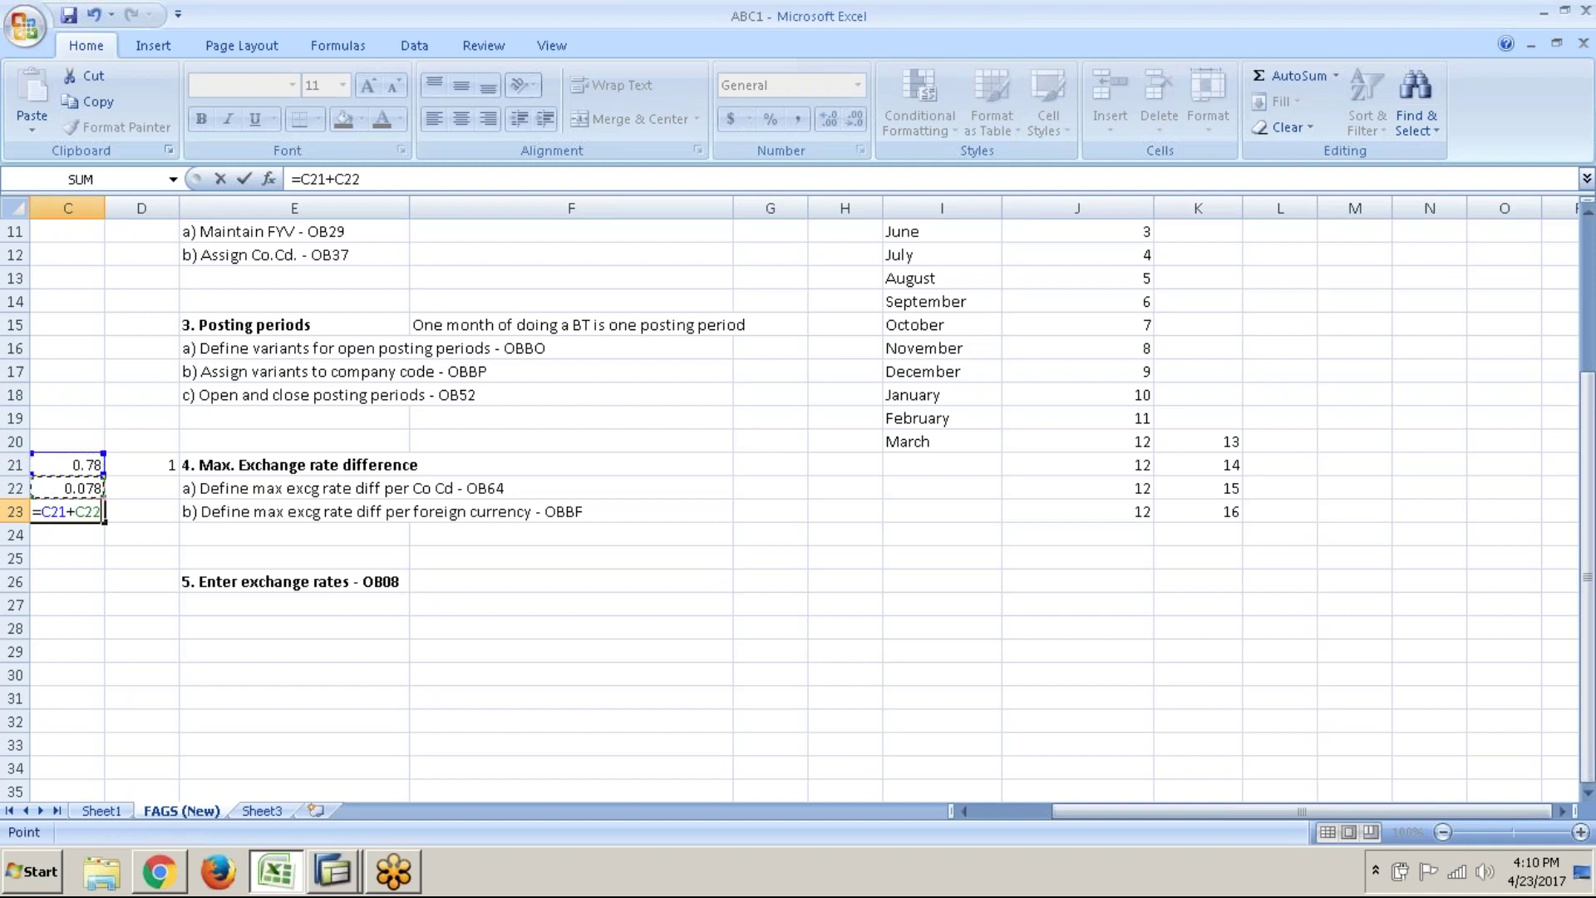
pyautogui.press('Return')
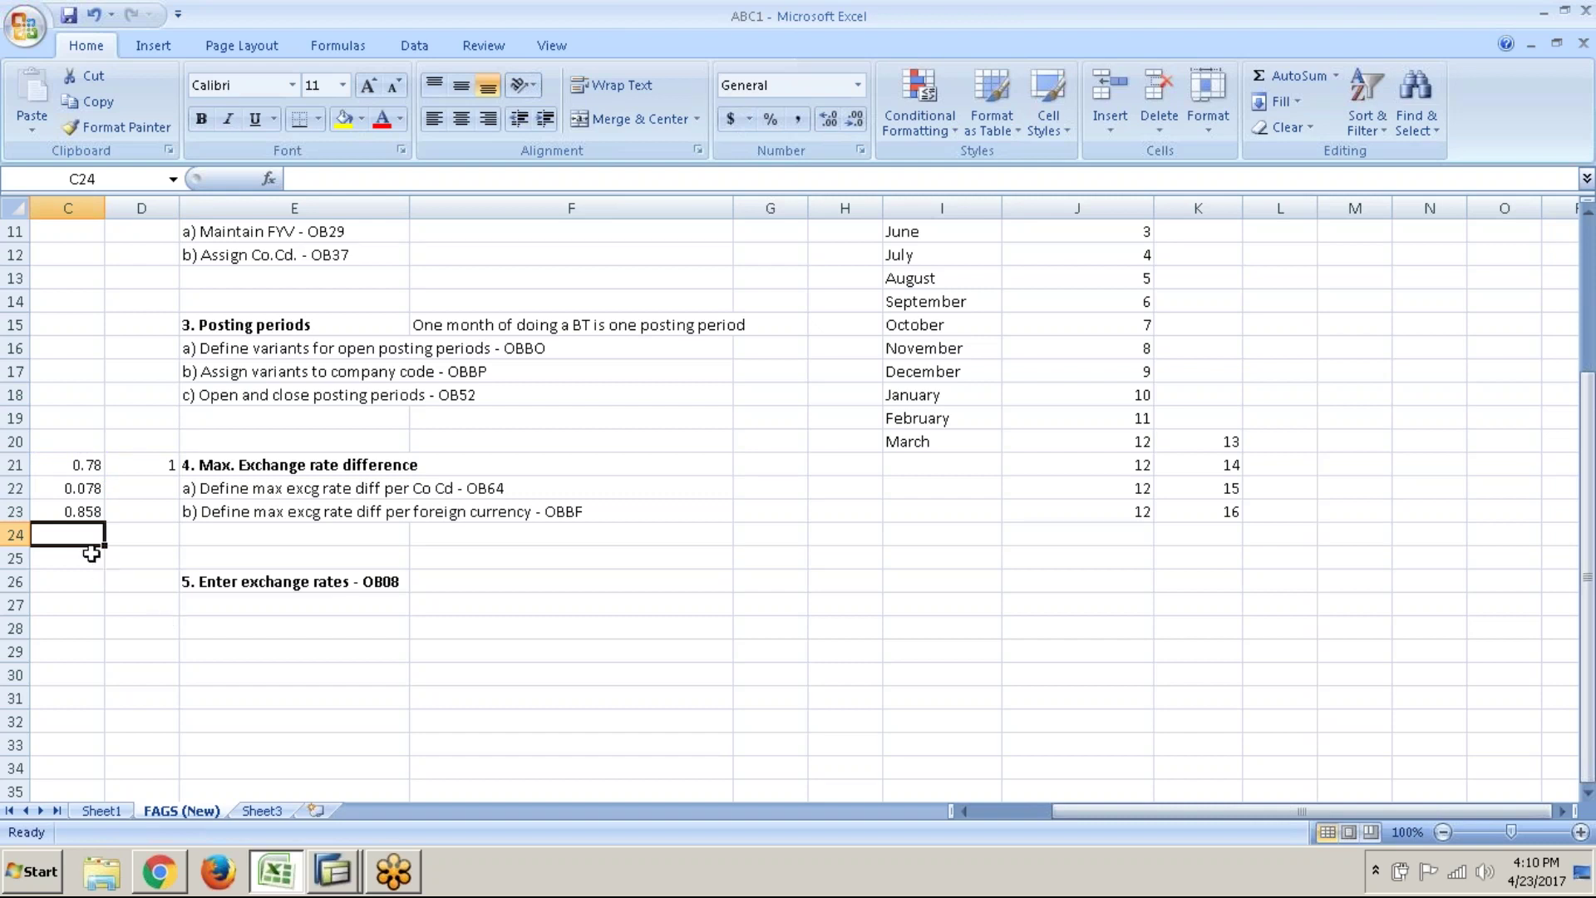
# - Make the maximum permitted rate in C23 bold and compare it with the posting rate in D21
pyautogui.click(84, 511)
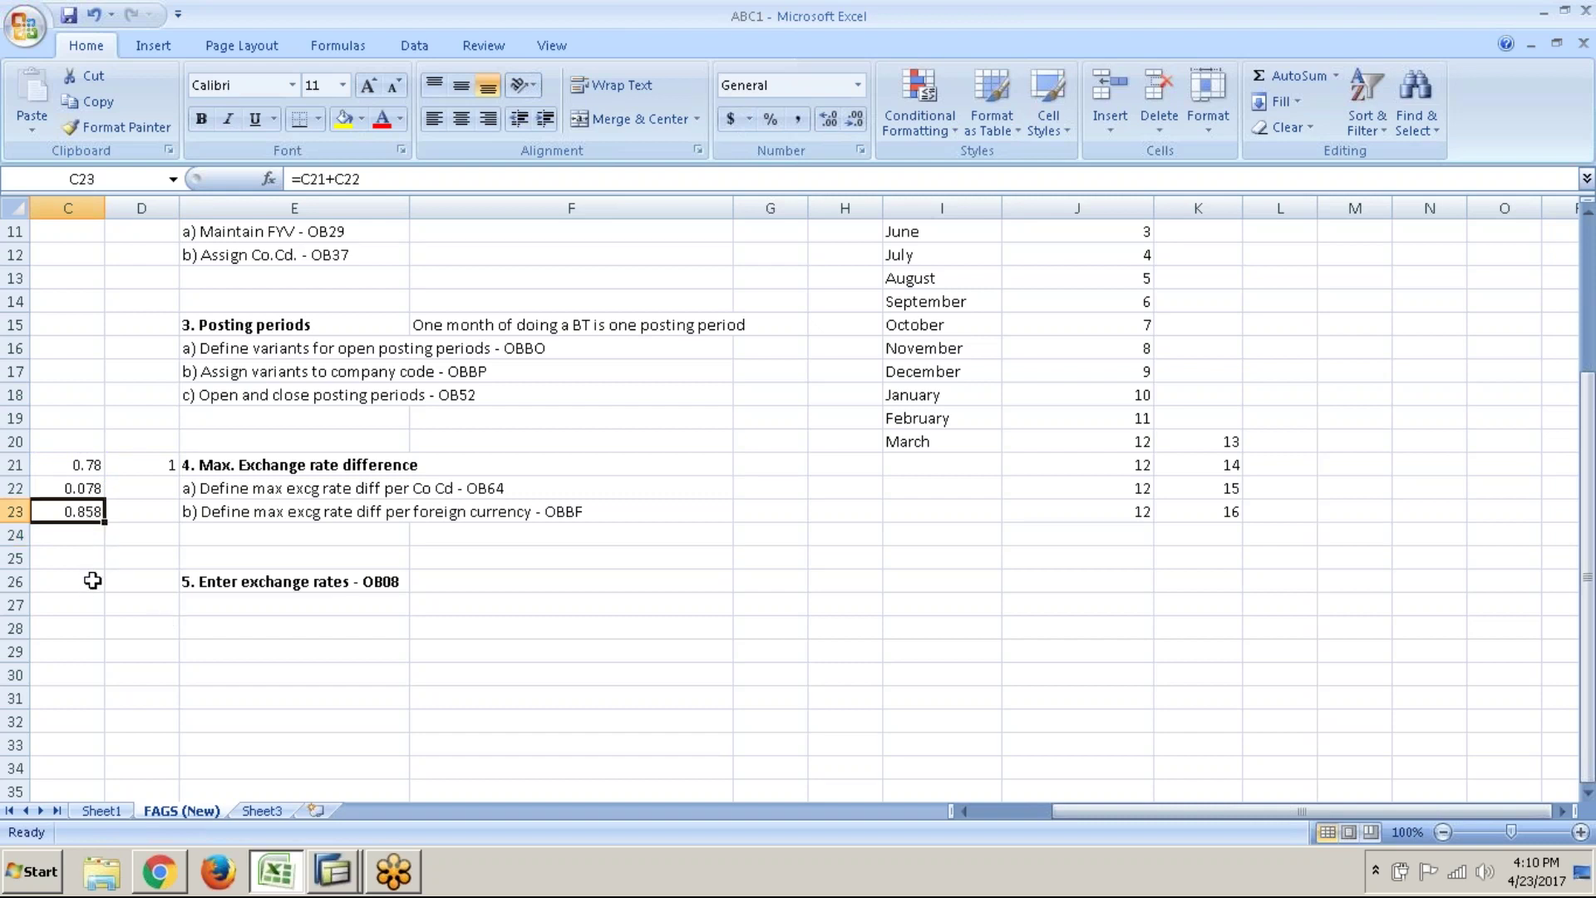
pyautogui.hotkey('ctrl', 'b')
pyautogui.click(147, 465)
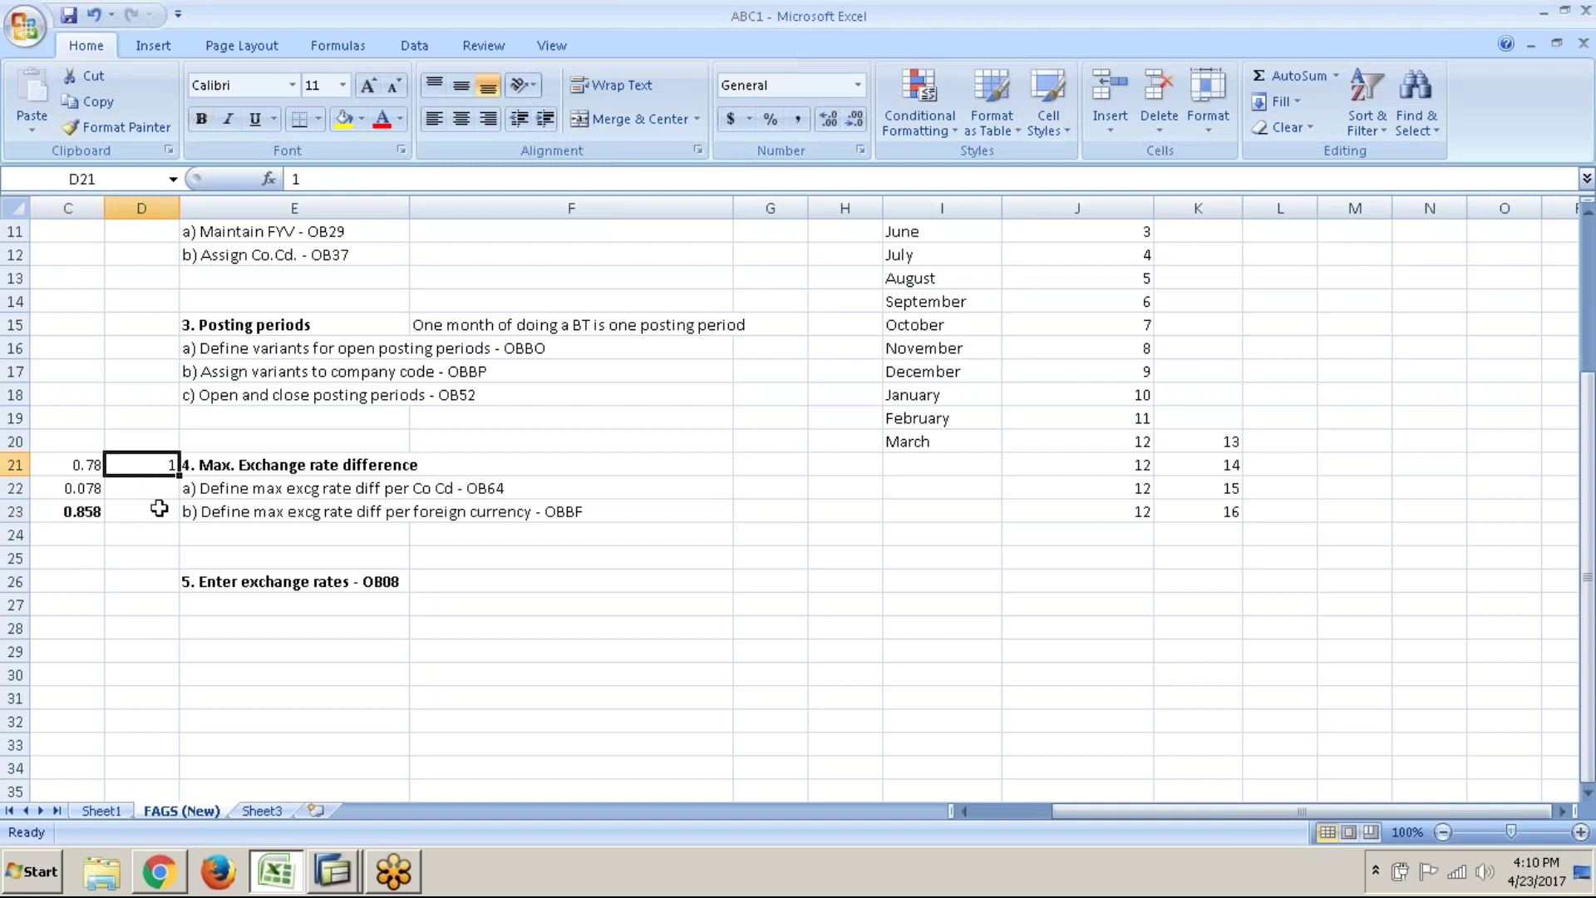
pyautogui.click(109, 513)
pyautogui.click(98, 513)
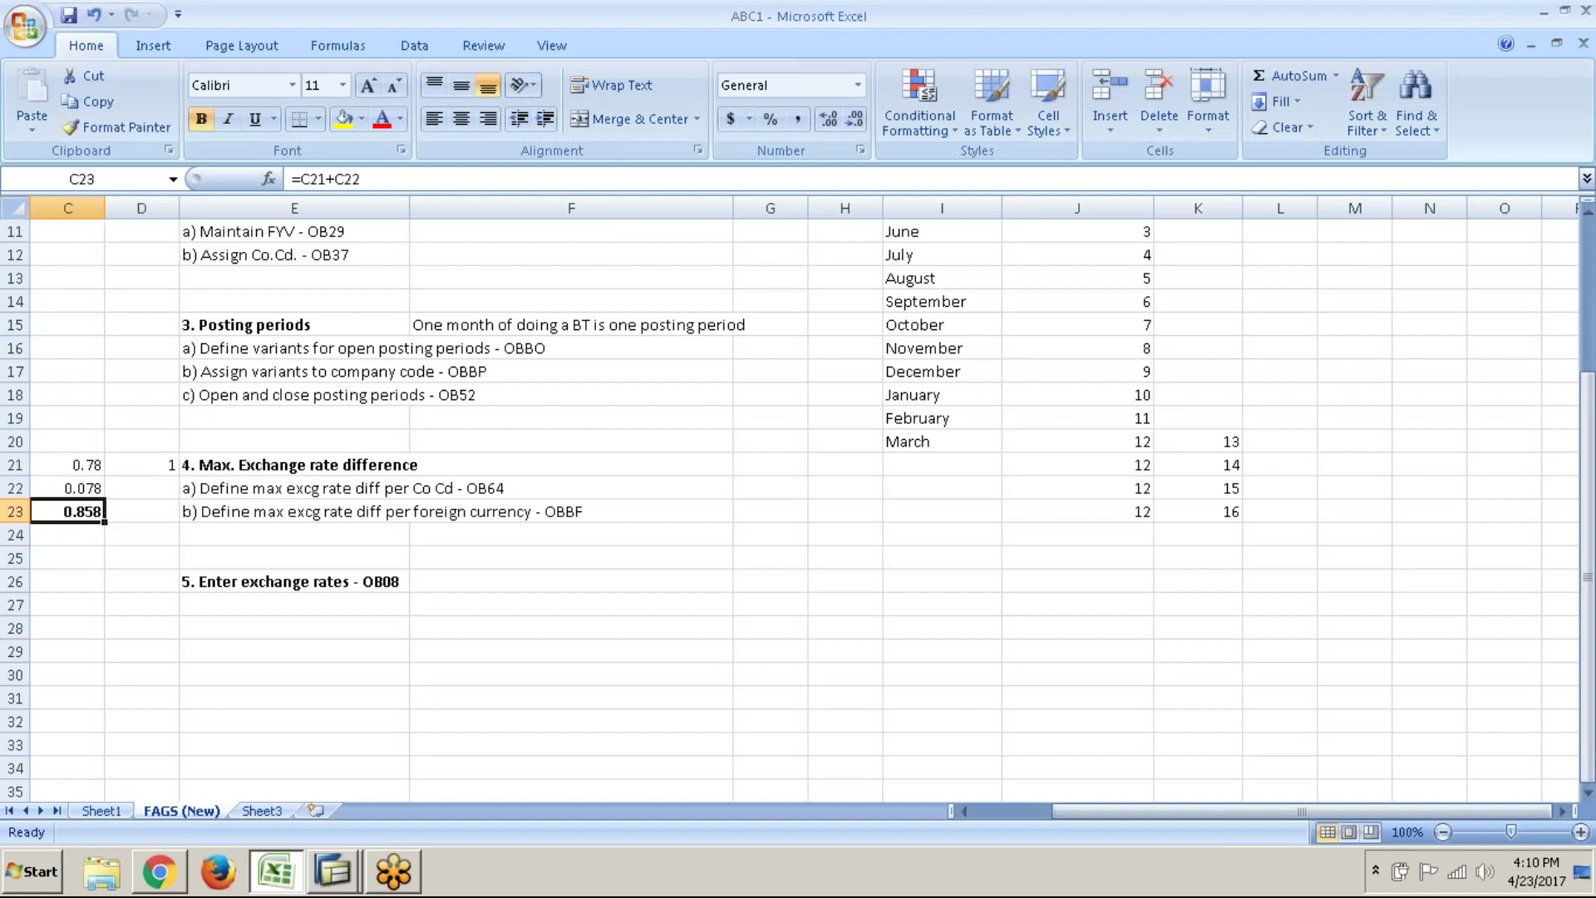
pyautogui.click(132, 466)
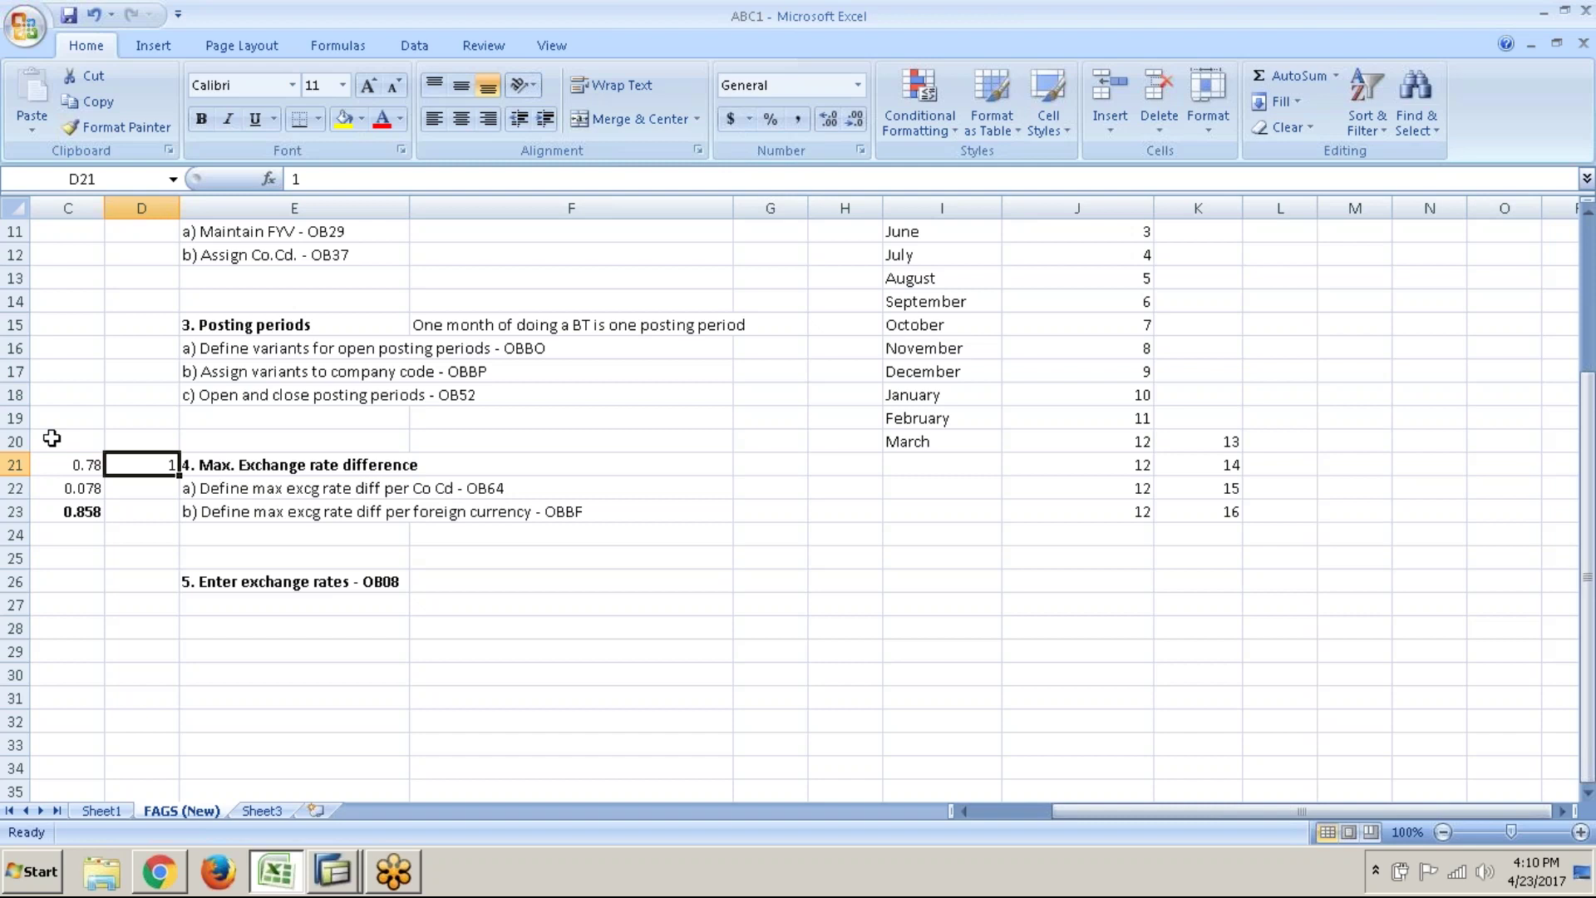
# - Copy the 0.78 rate from C21 into C26, in the row of the Enter exchange rates heading
pyautogui.click(73, 465)
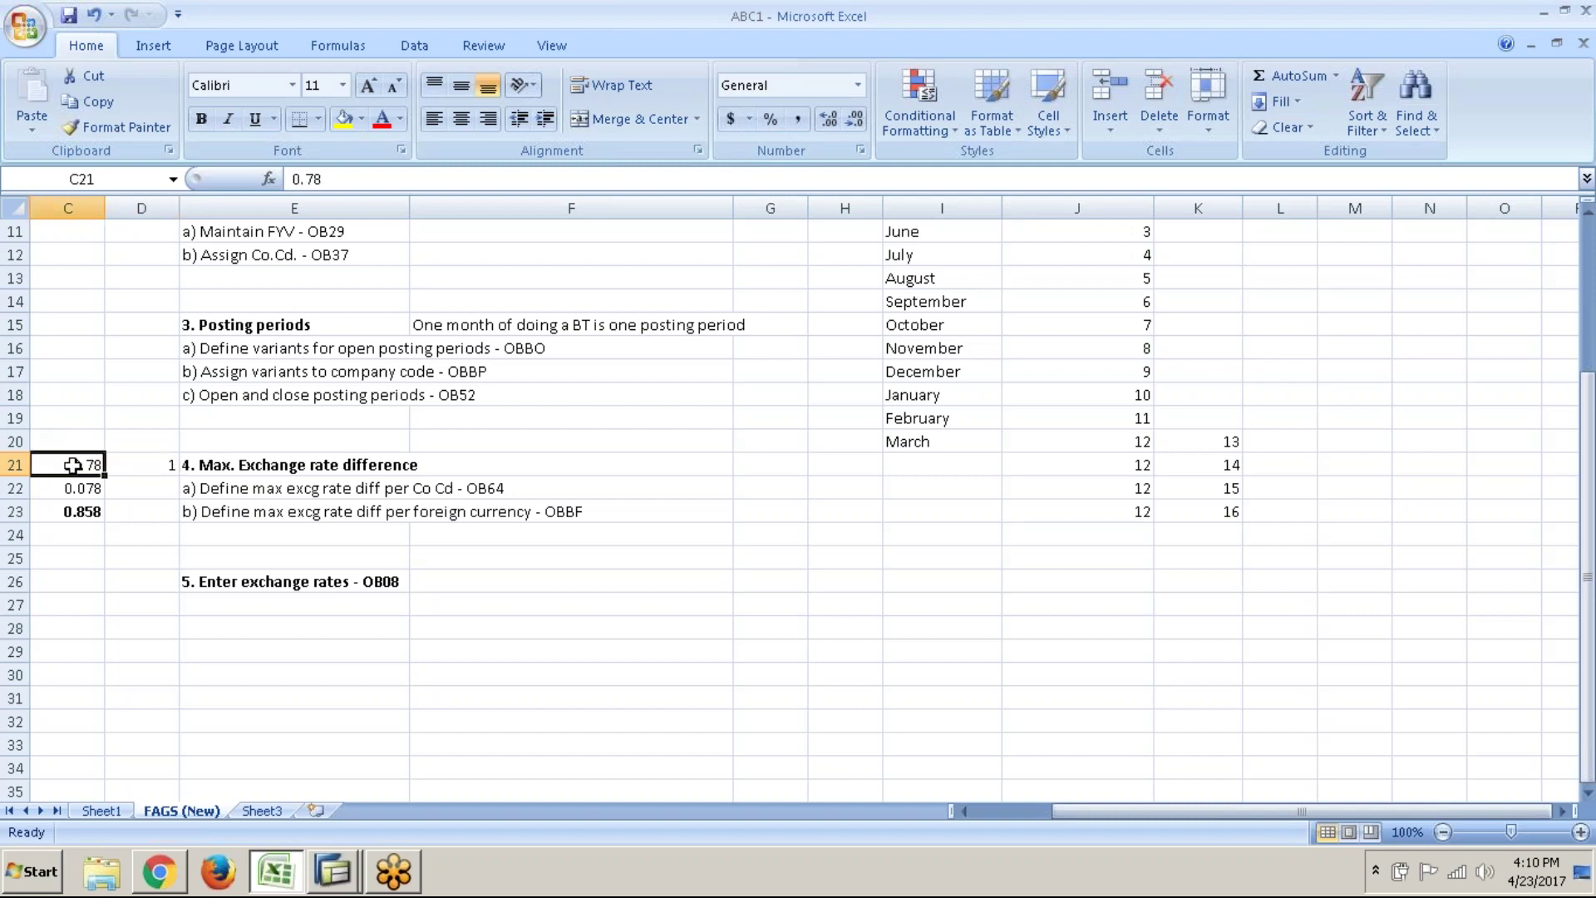
pyautogui.hotkey('ctrl', 'c')
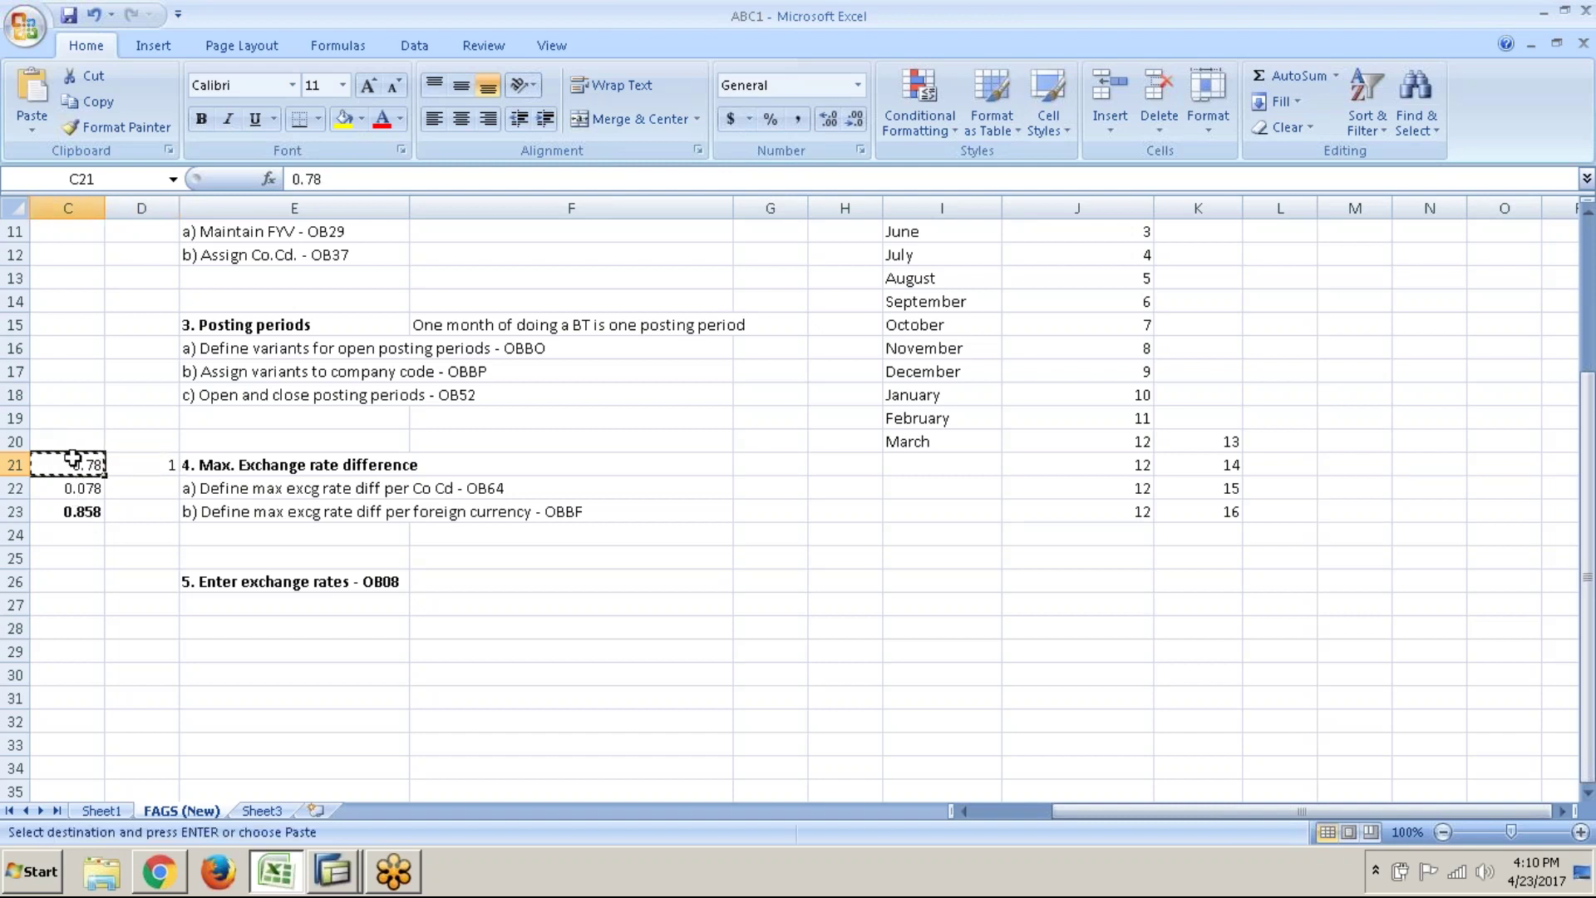
pyautogui.click(73, 436)
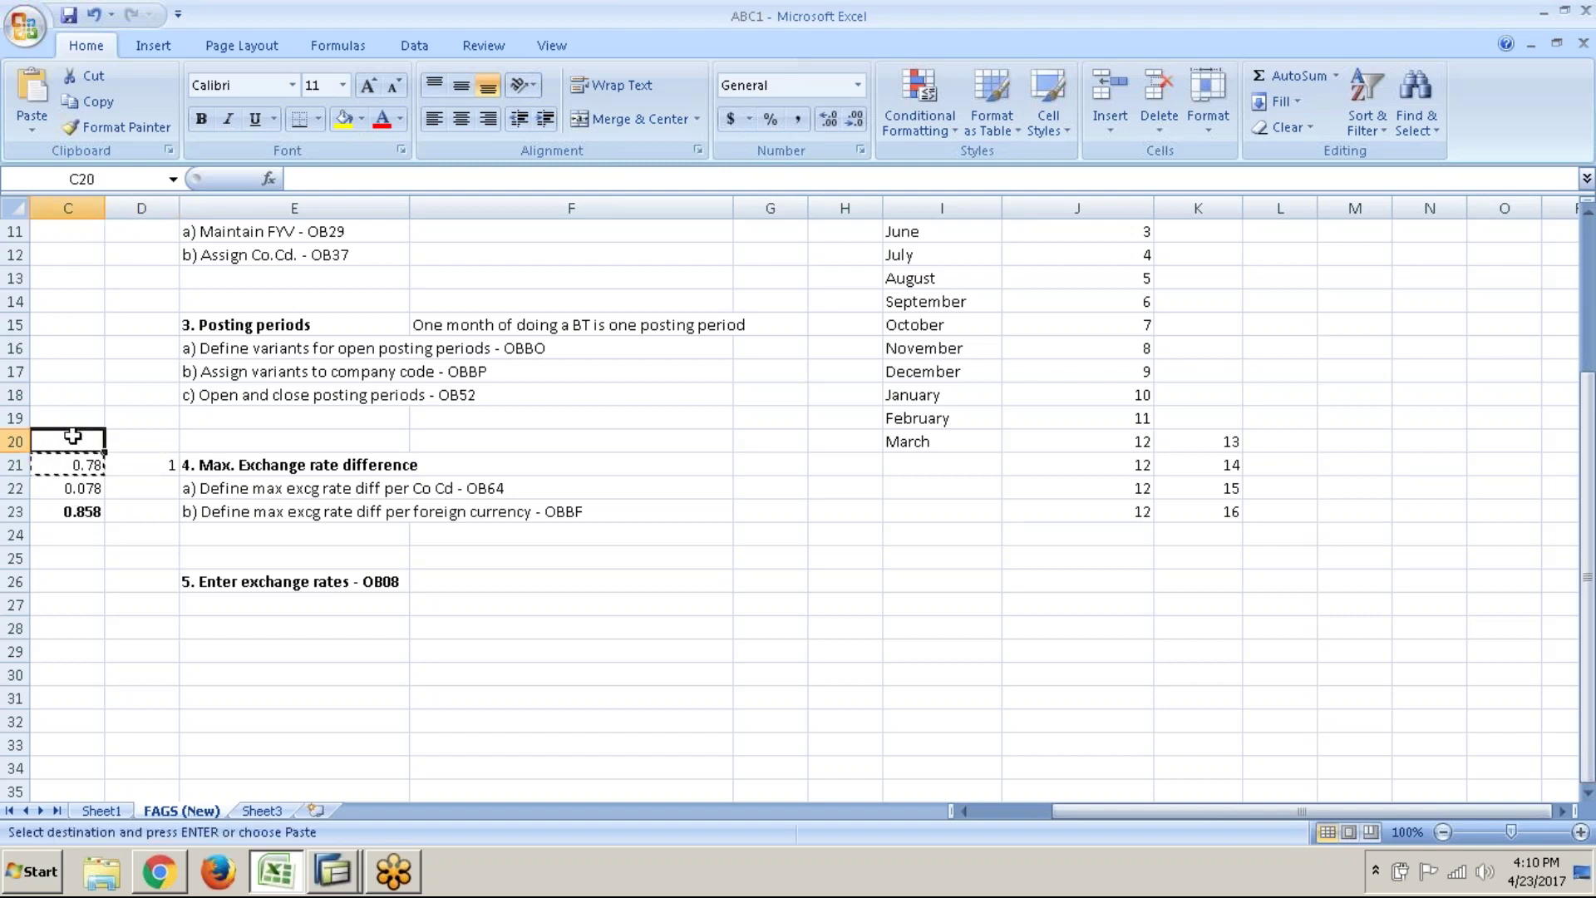
pyautogui.click(84, 586)
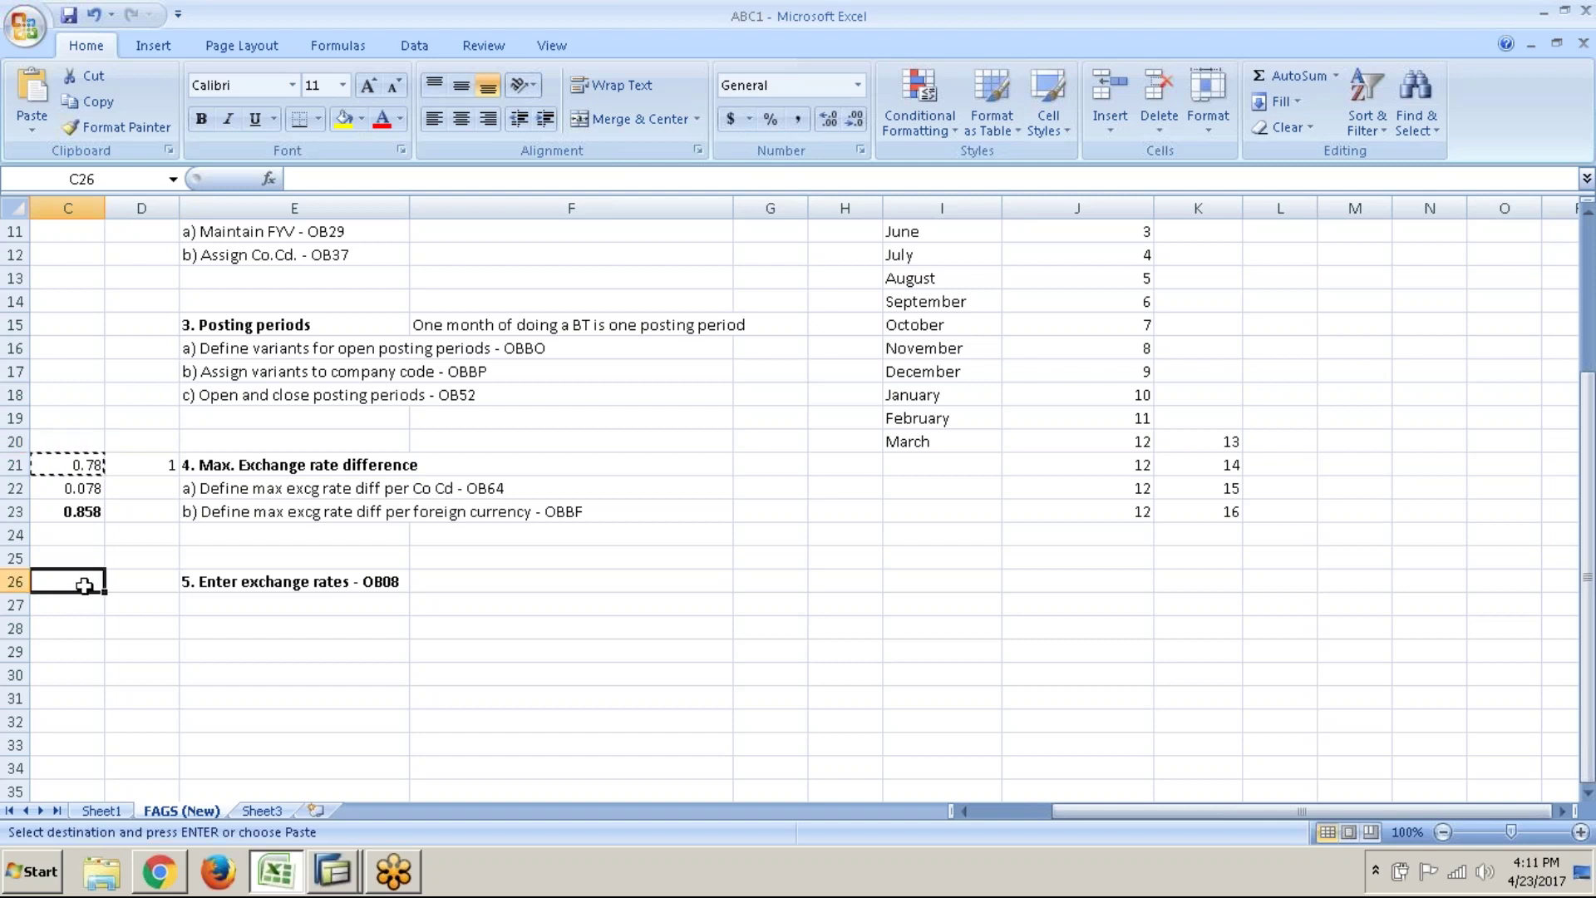
pyautogui.hotkey('ctrl', 'v')
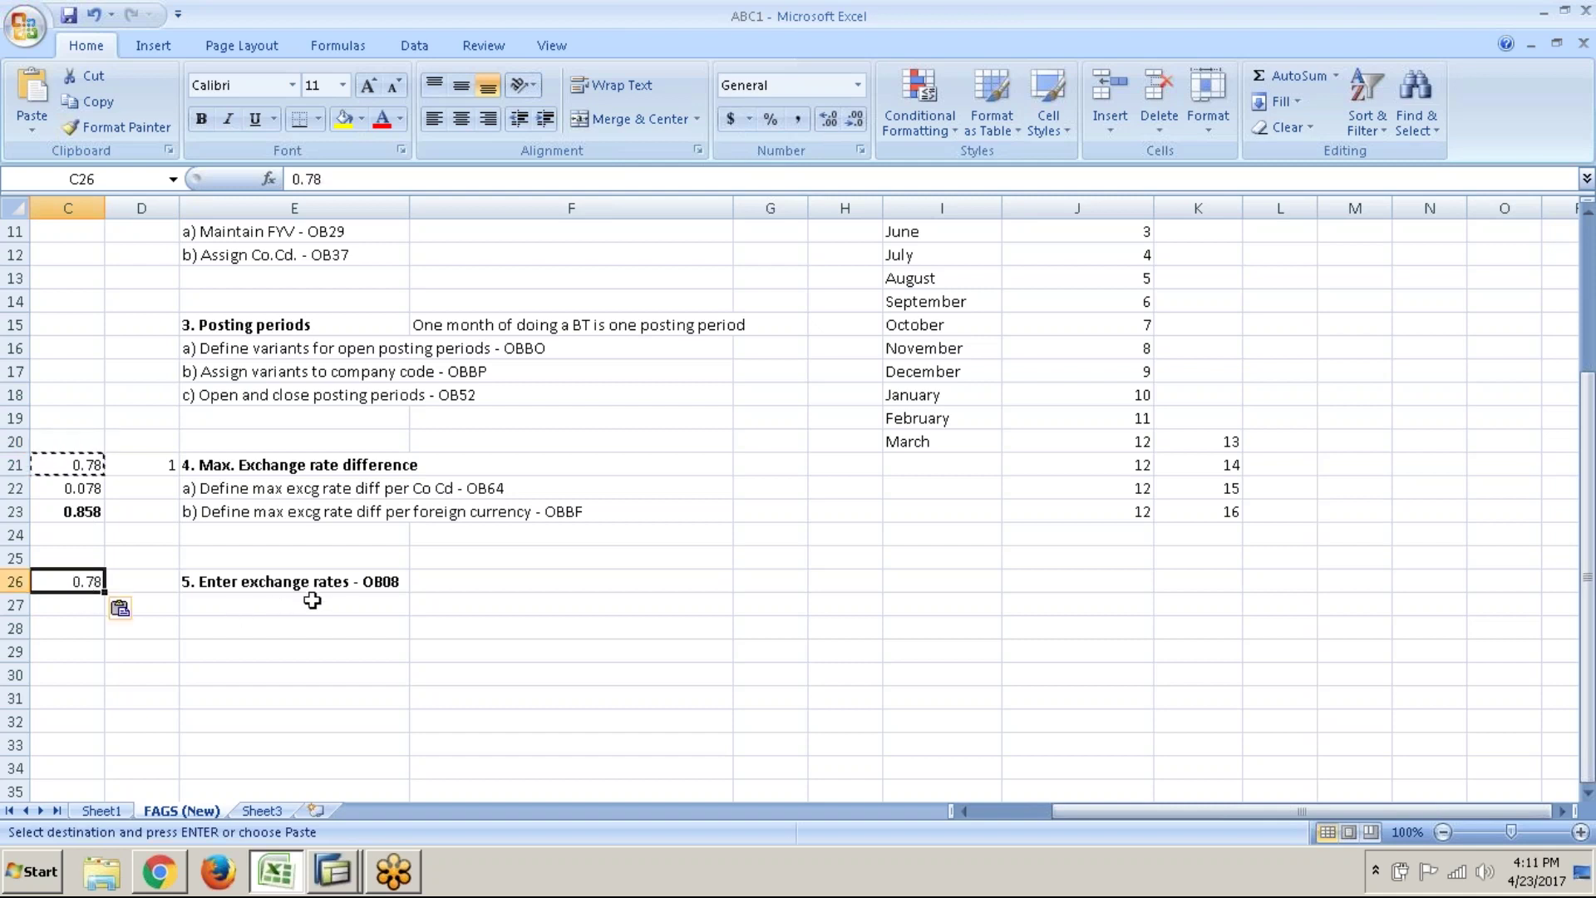
pyautogui.press('Escape')
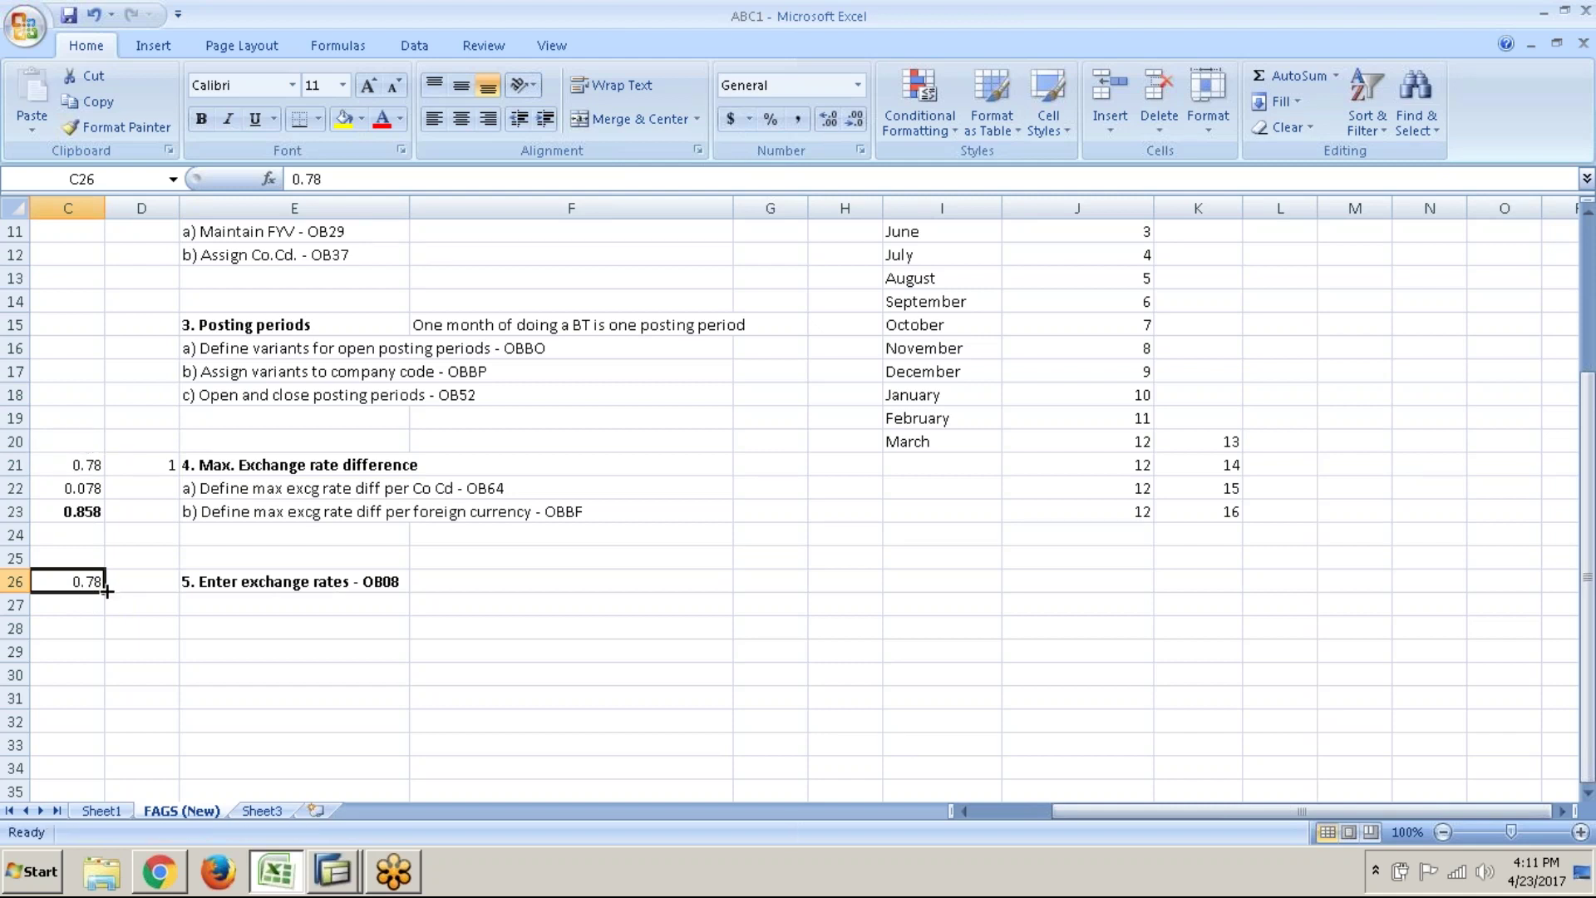
# - Label the posting rate by entering BT in cell D20, and compare that rate with the 0.78 rate in C26
pyautogui.click(150, 438)
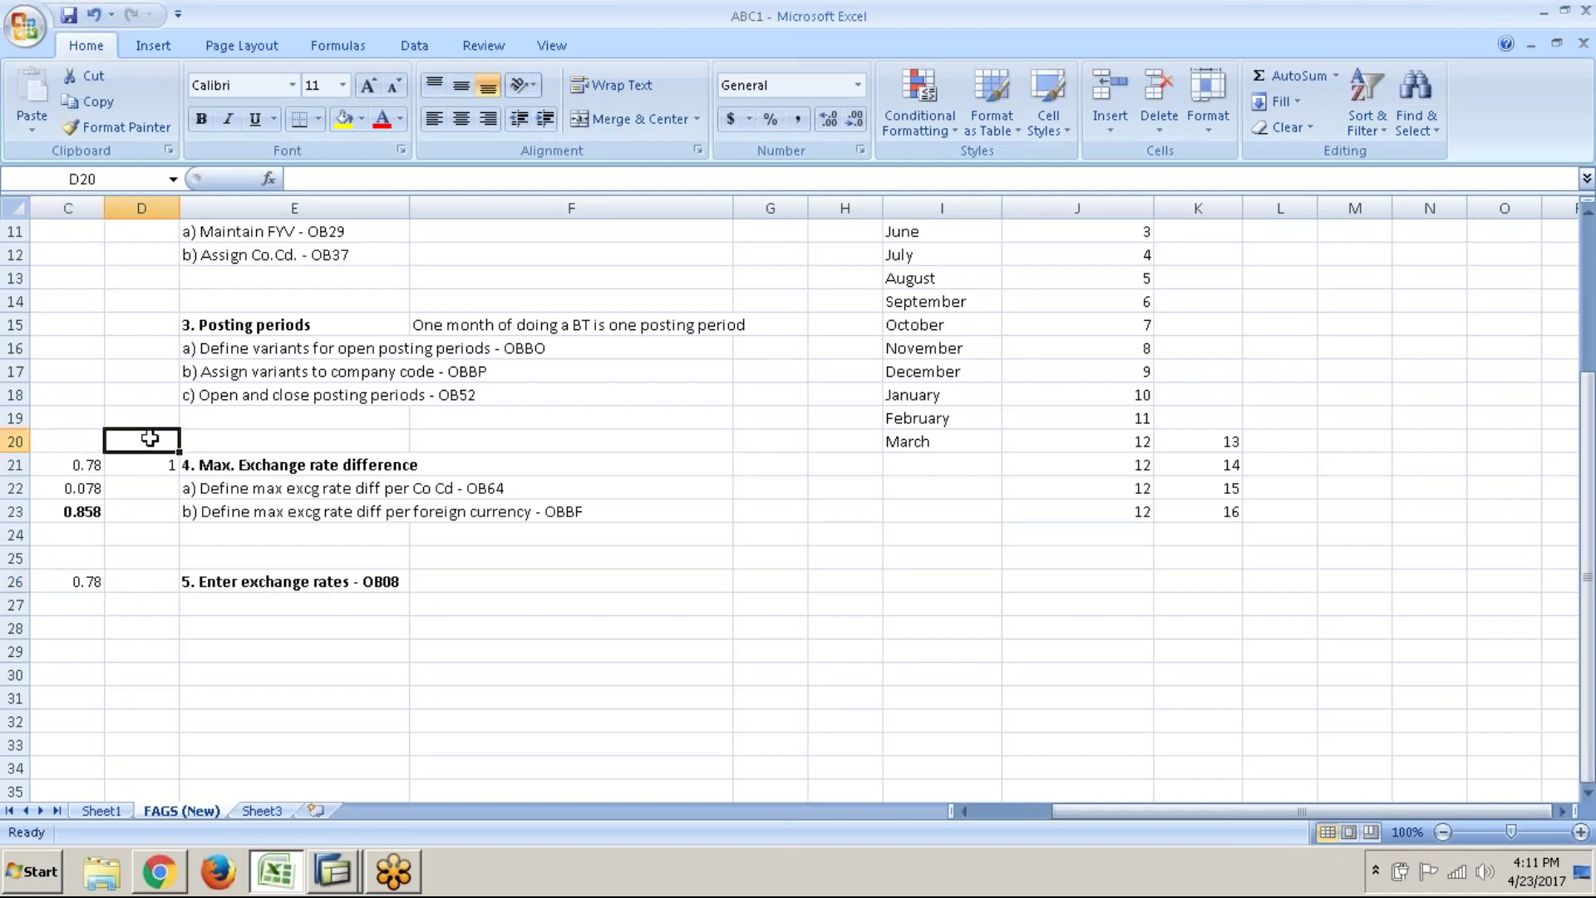
pyautogui.write('BT')
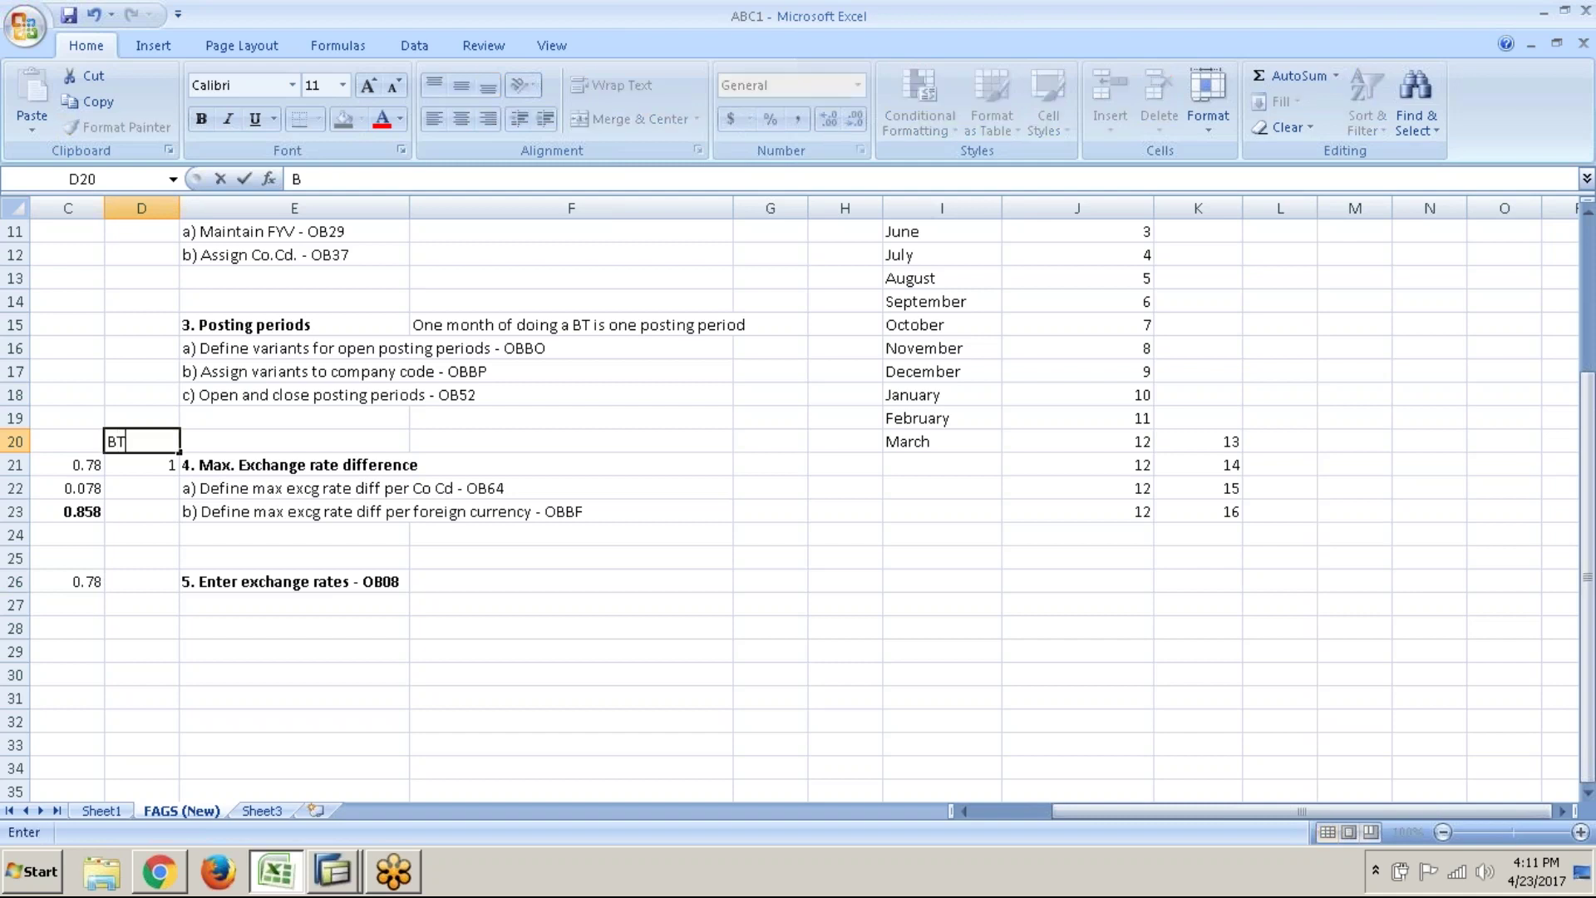
pyautogui.press('Return')
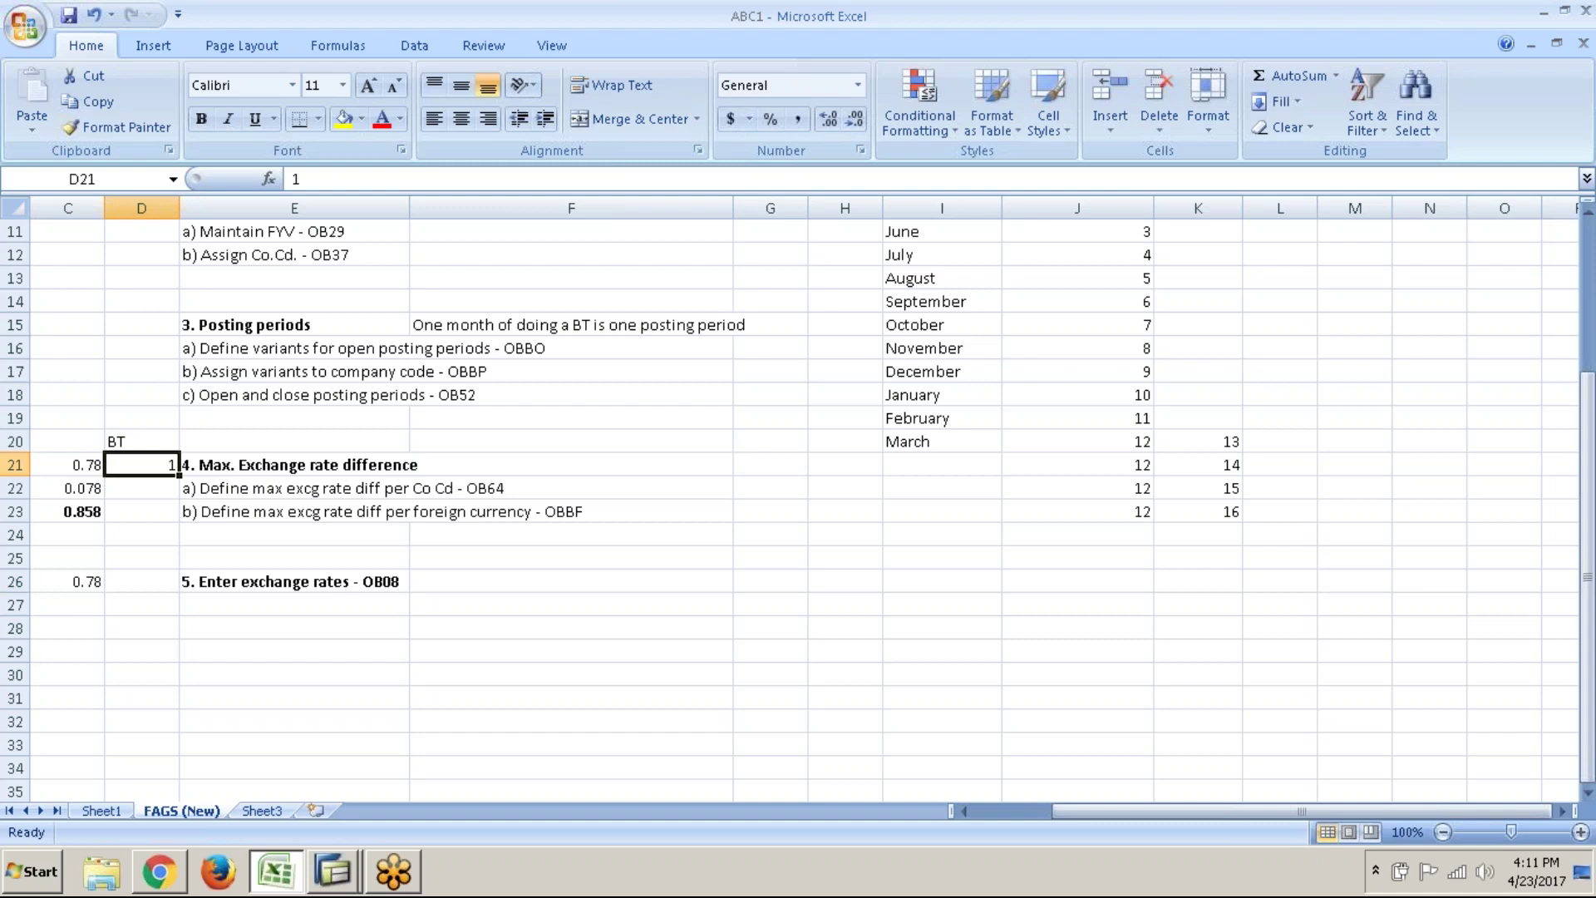
pyautogui.click(93, 579)
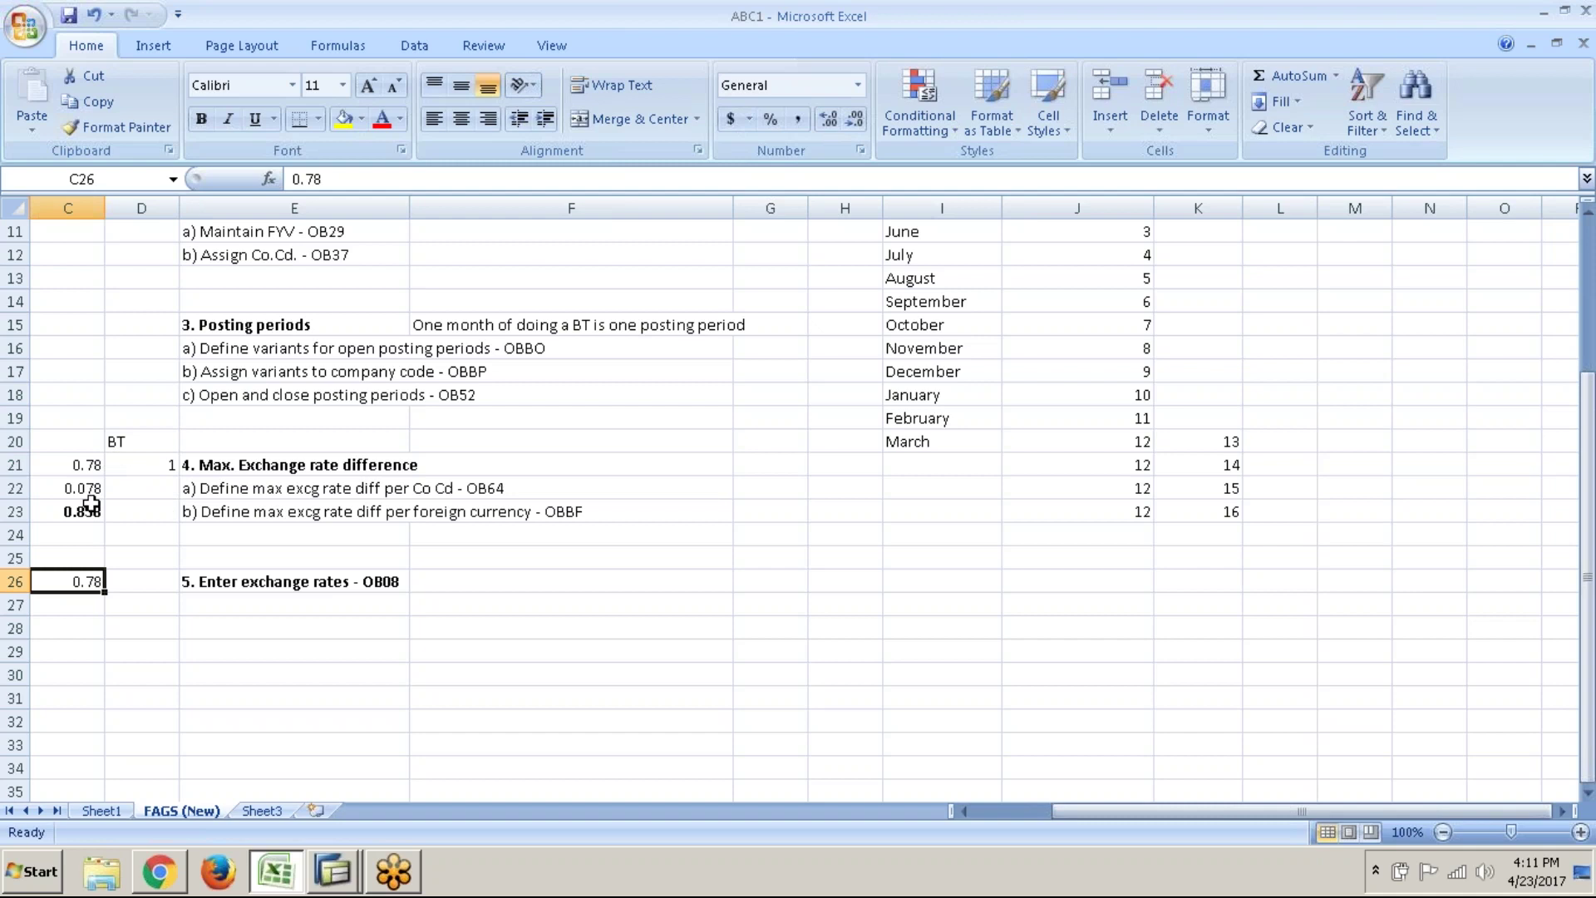
pyautogui.click(148, 464)
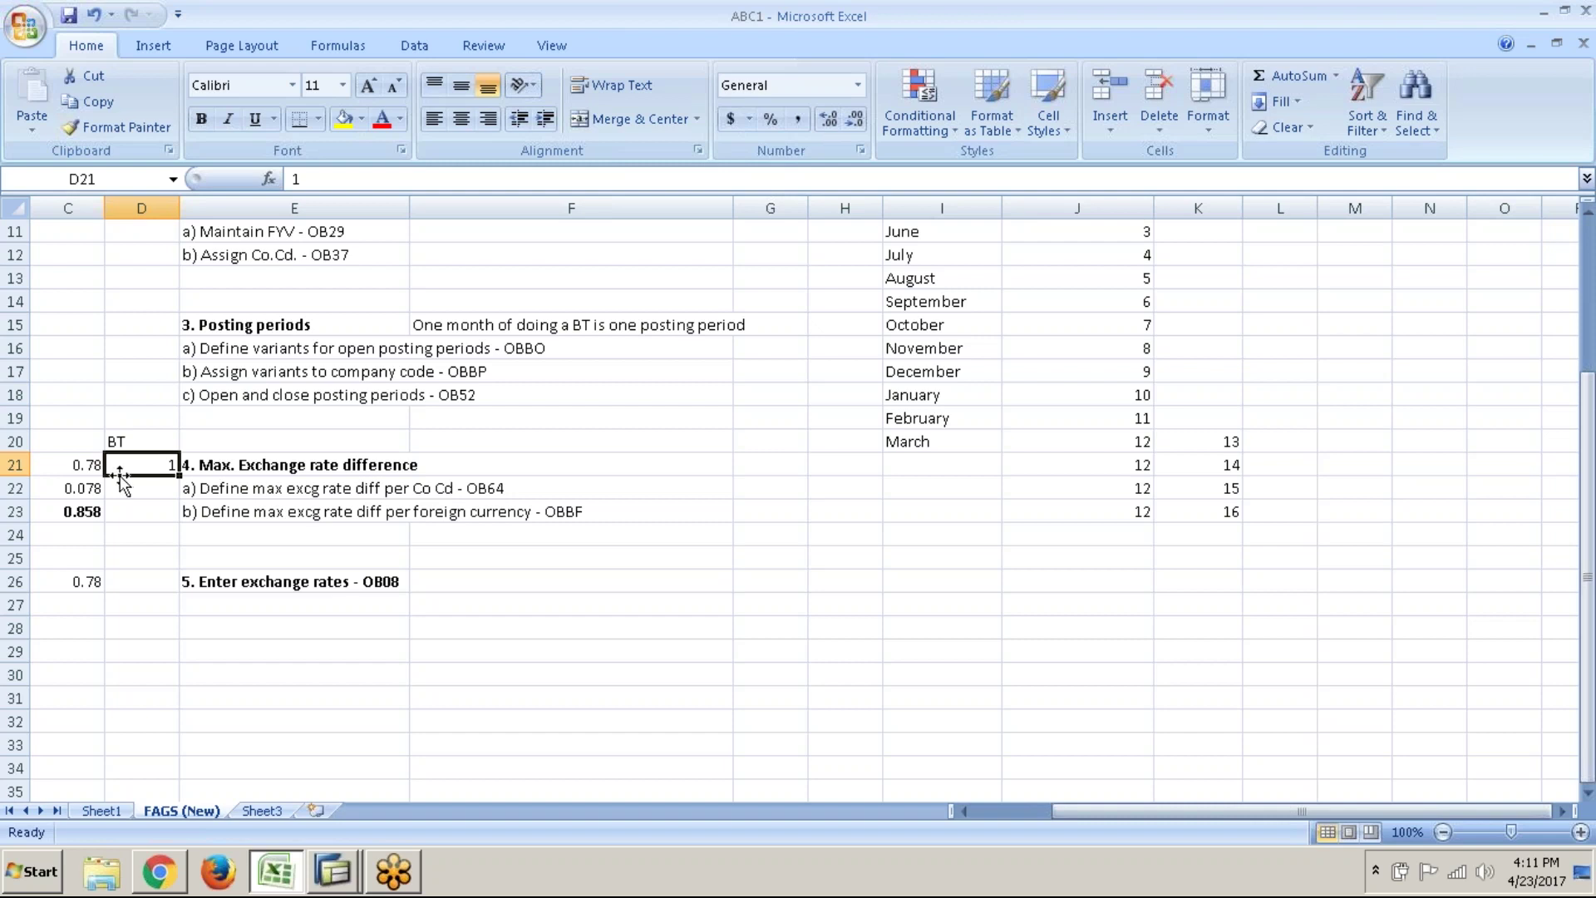
pyautogui.click(117, 529)
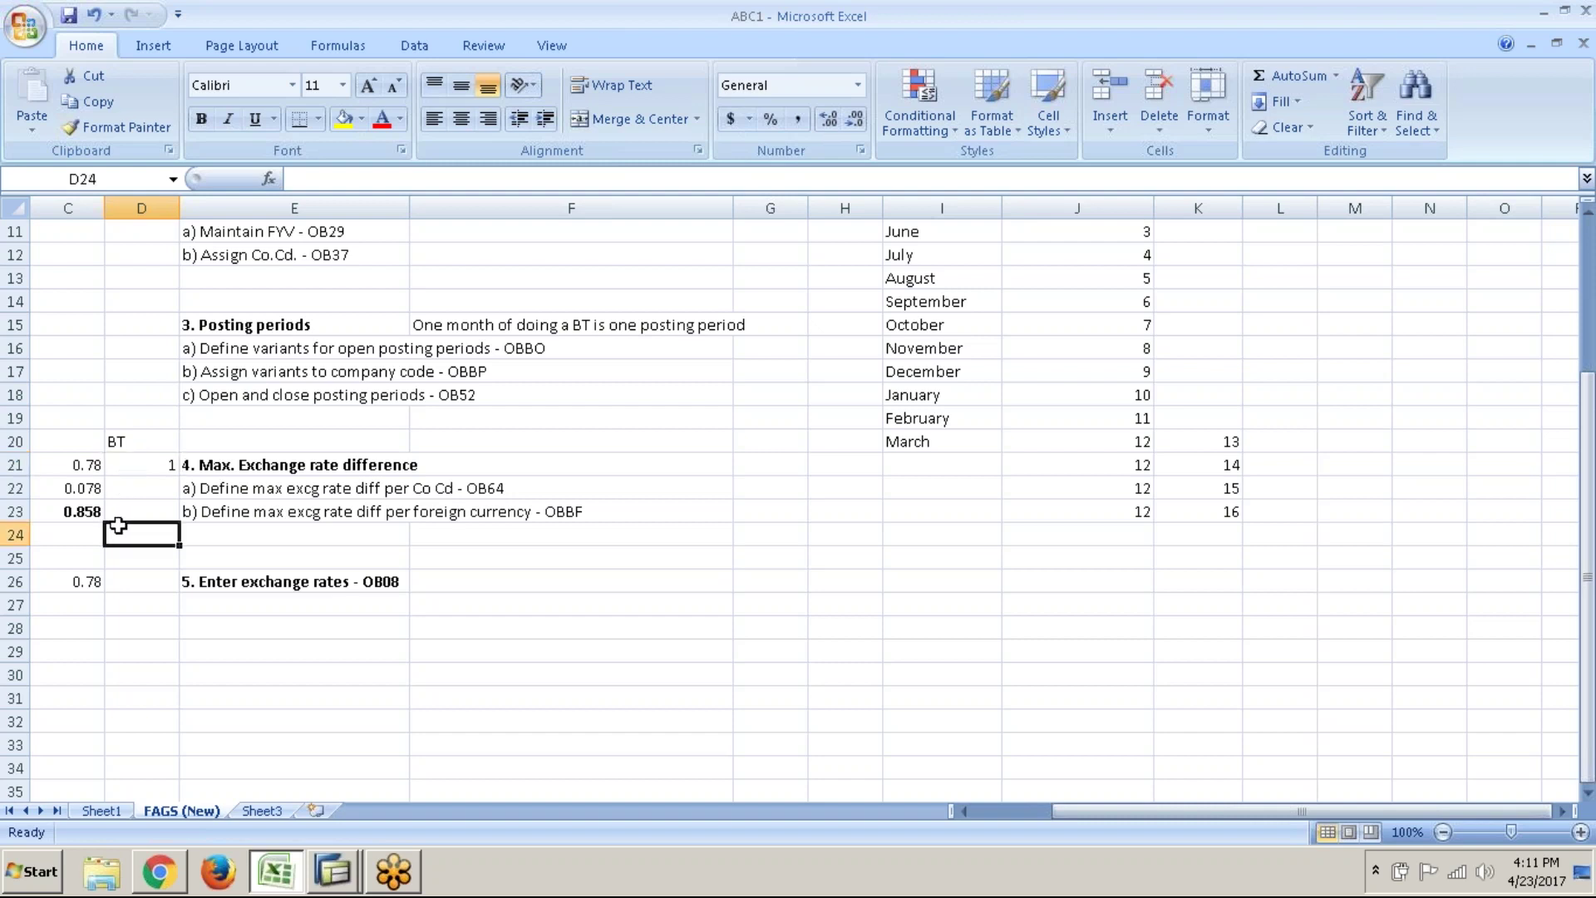
# - Insert a blank column before column D and move the BT label and its rate into D20:D21
pyautogui.click(159, 489)
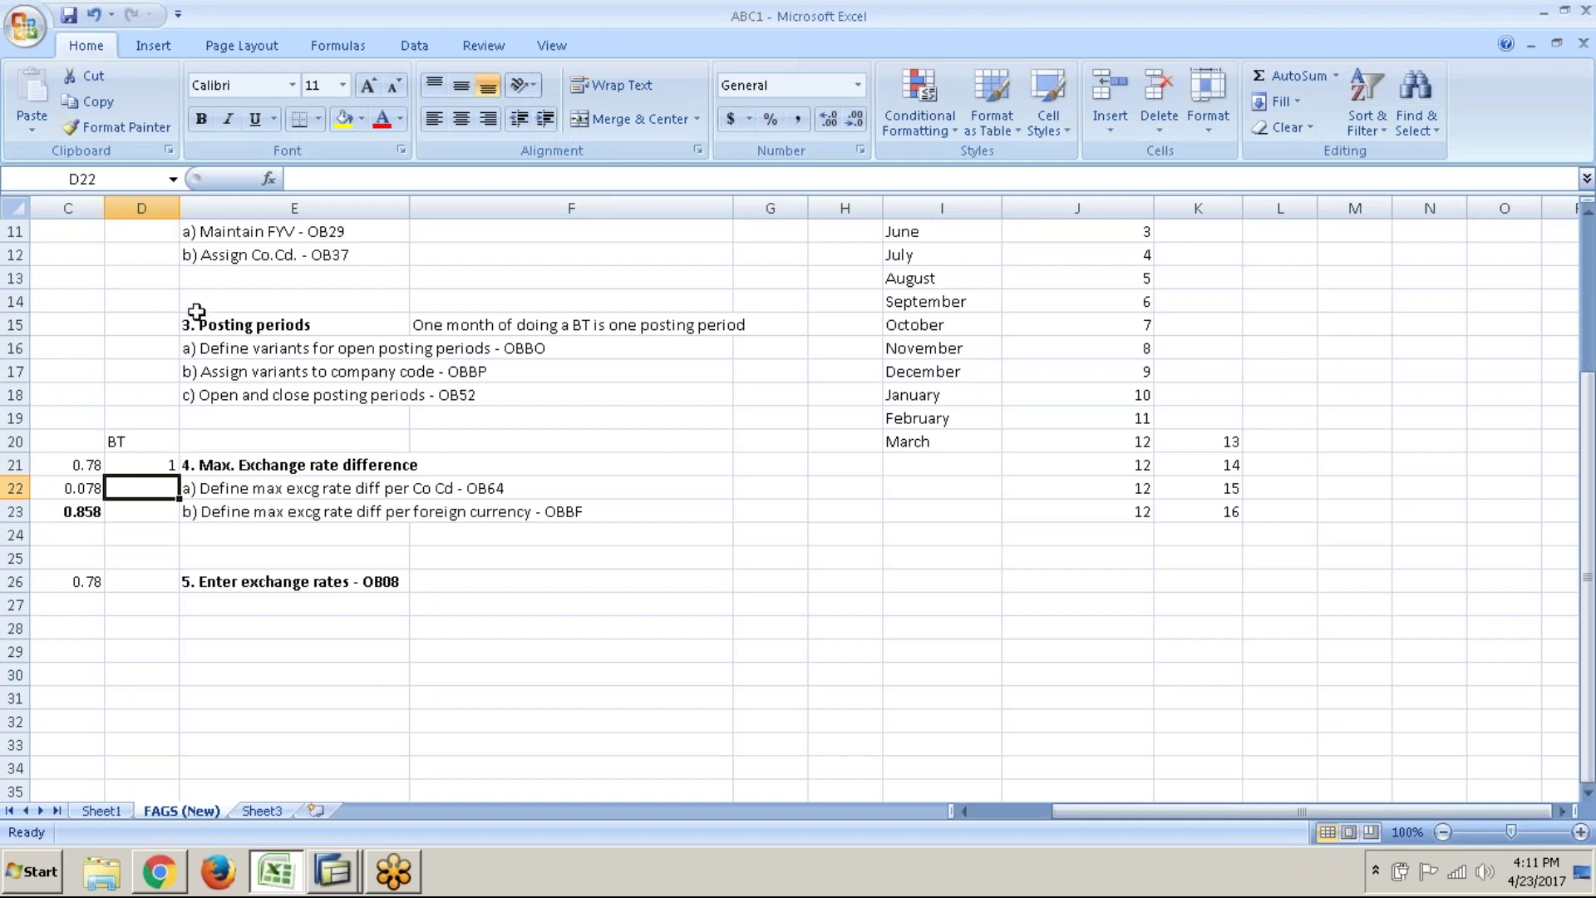
pyautogui.rightClick(154, 208)
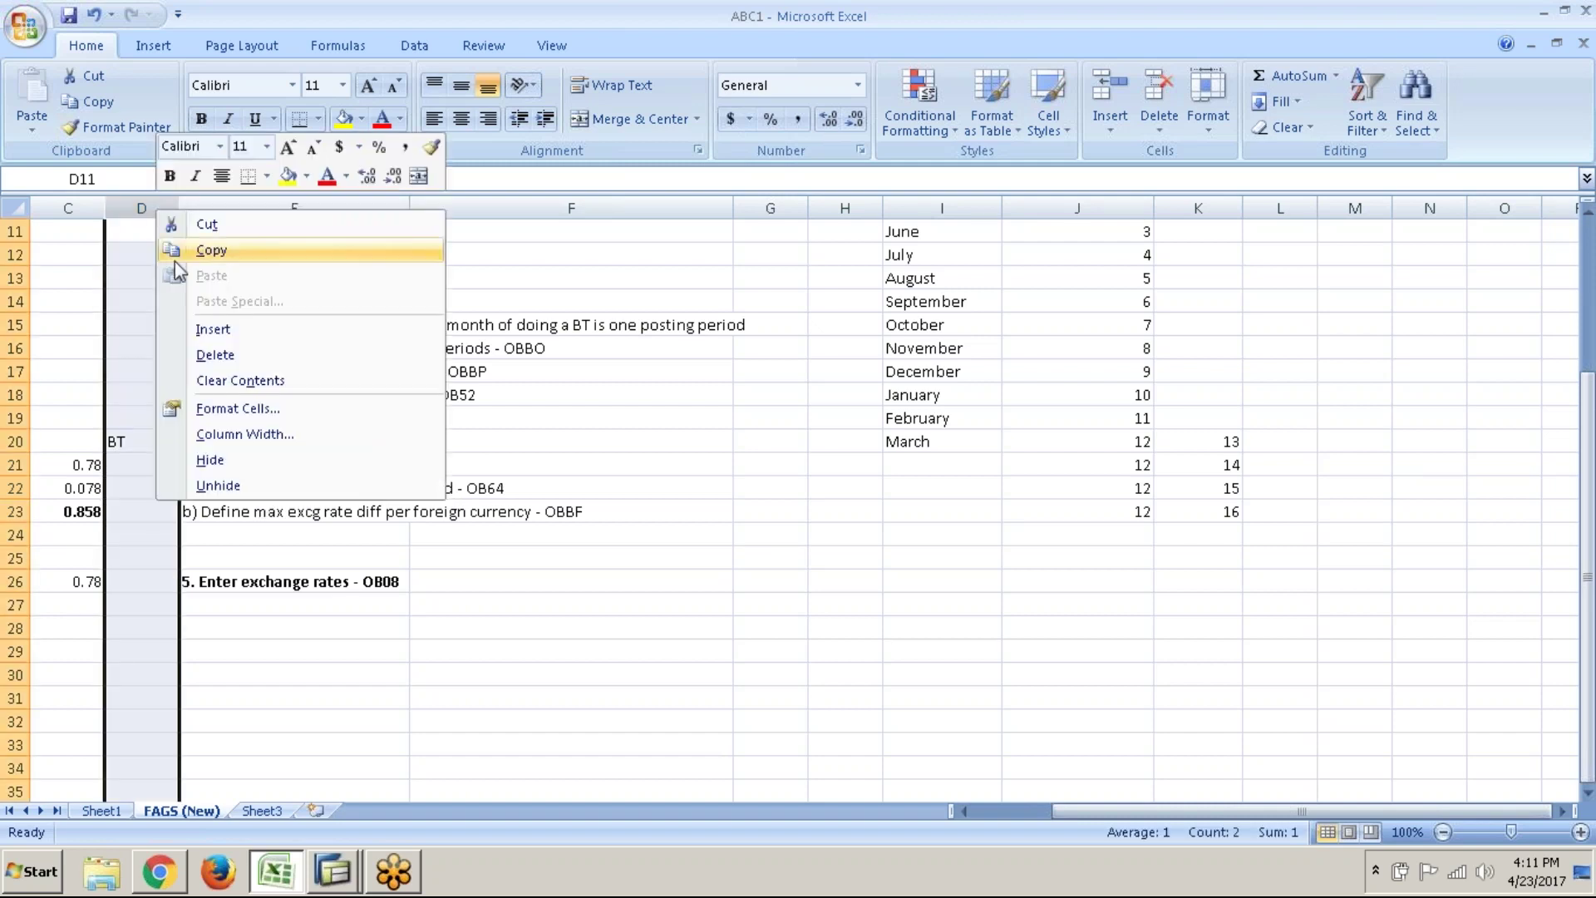
pyautogui.click(200, 329)
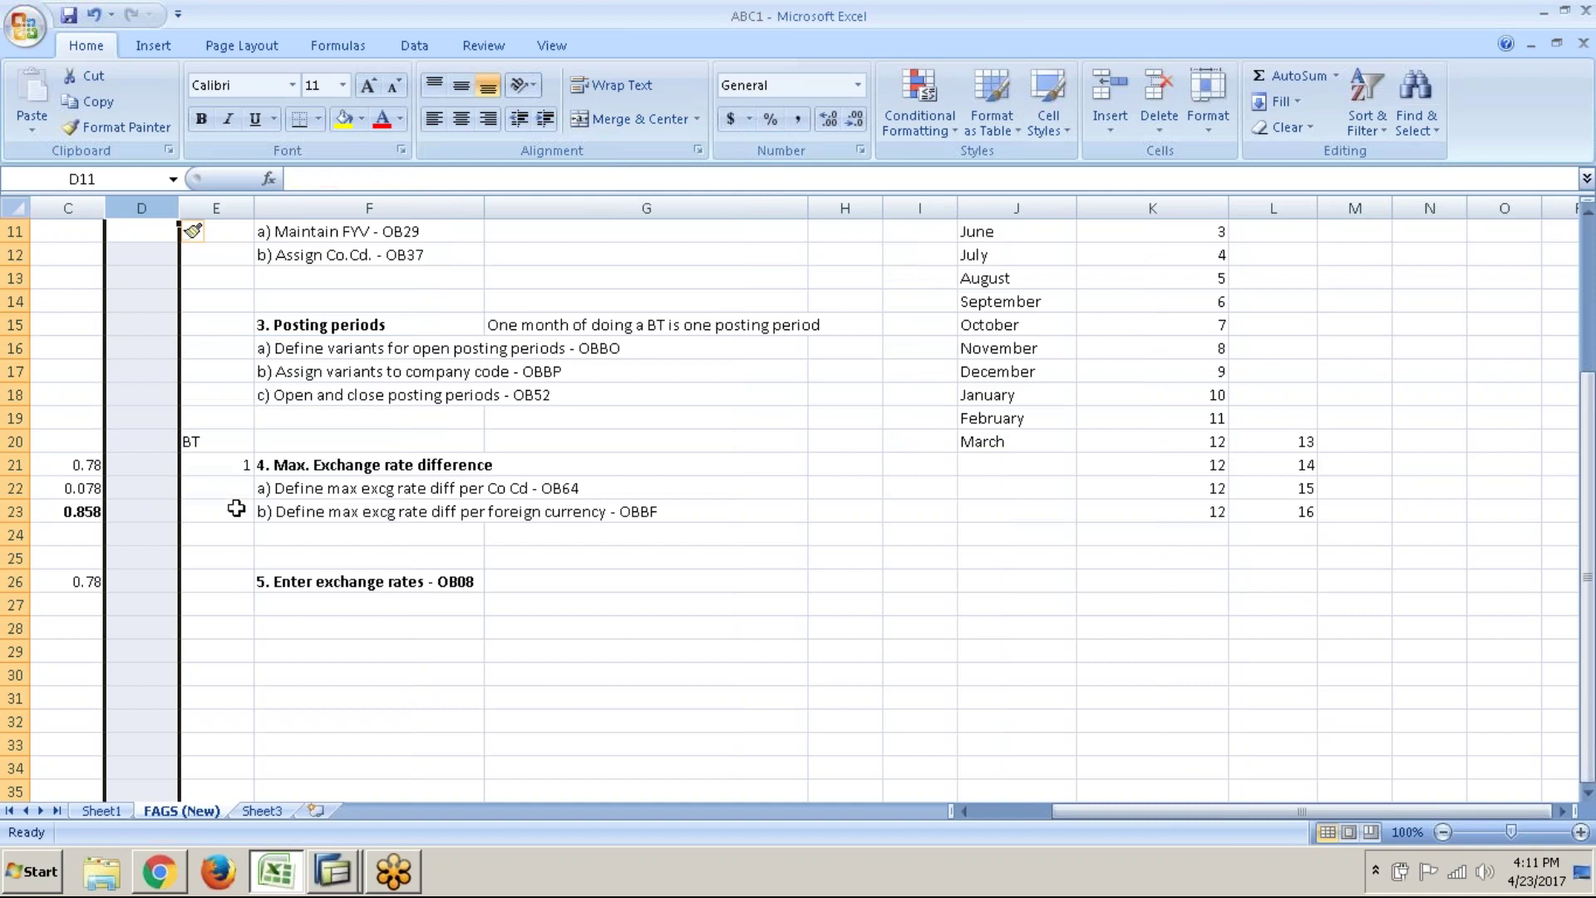
pyautogui.moveTo(226, 452); pyautogui.dragTo(225, 465)
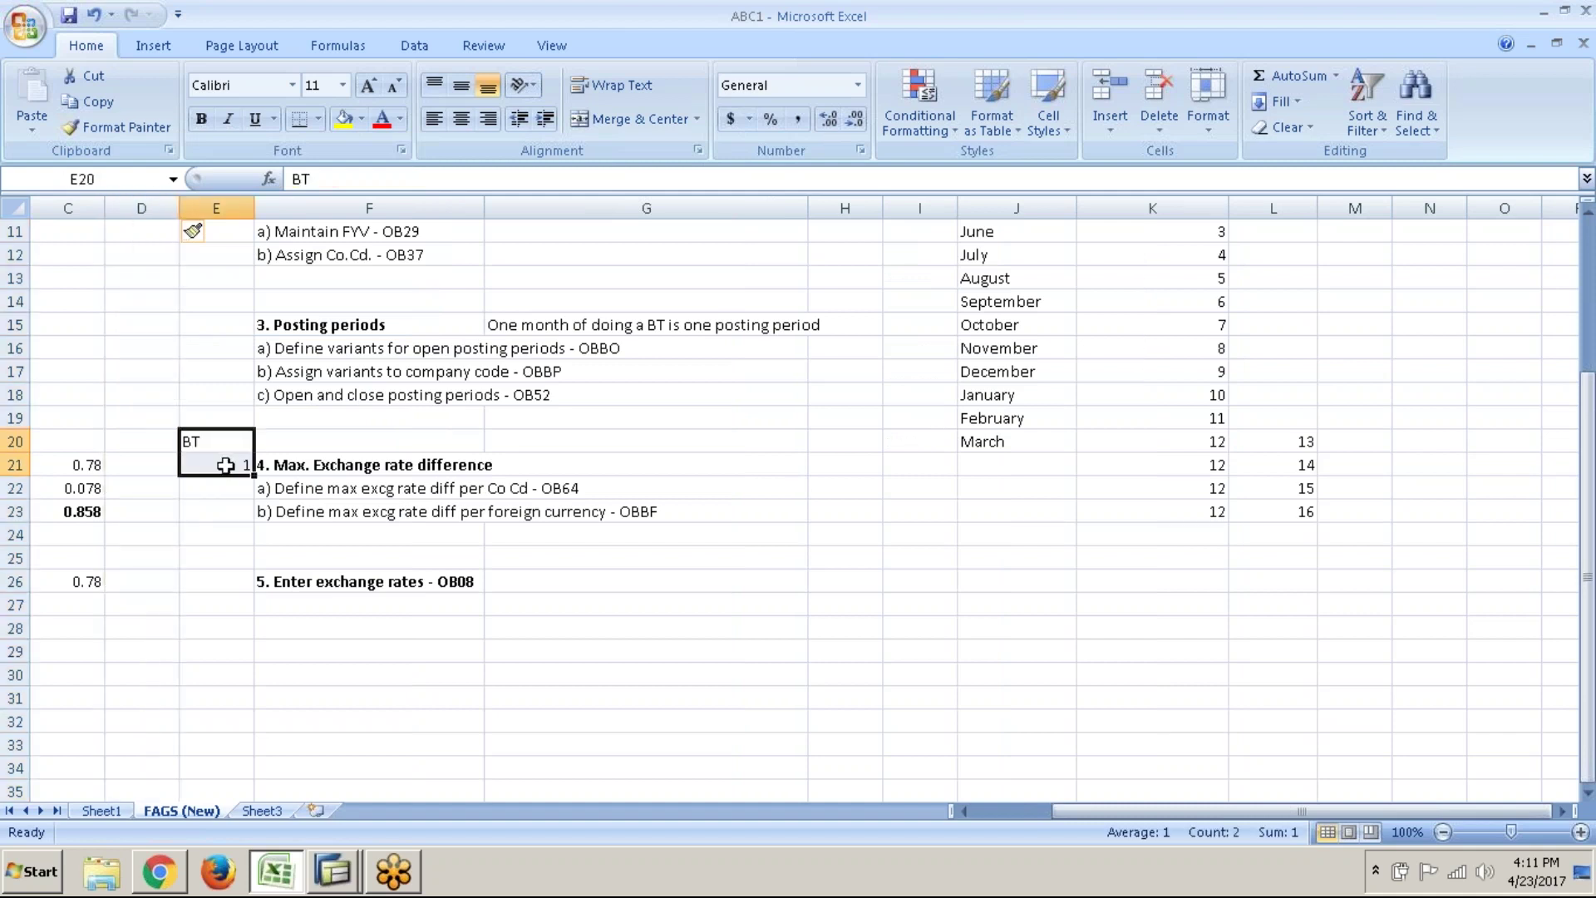
pyautogui.hotkey('ctrl', 'c')
pyautogui.click(133, 442)
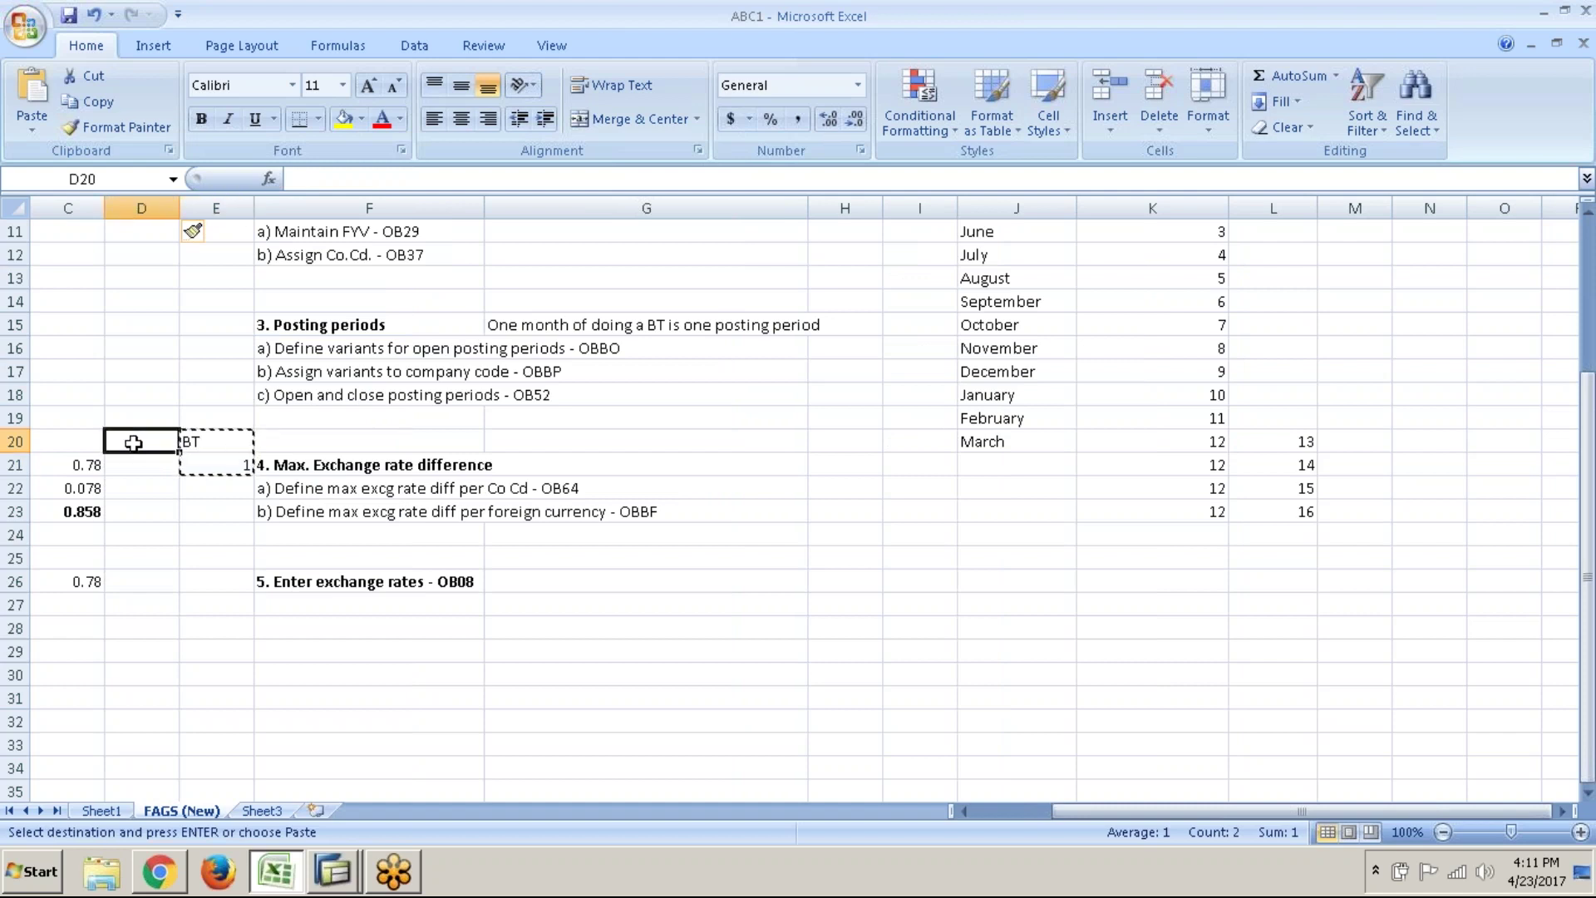
pyautogui.press('Return')
# - Enter 10% in cell E22, beside the OB64 maximum exchange rate difference line
pyautogui.click(212, 485)
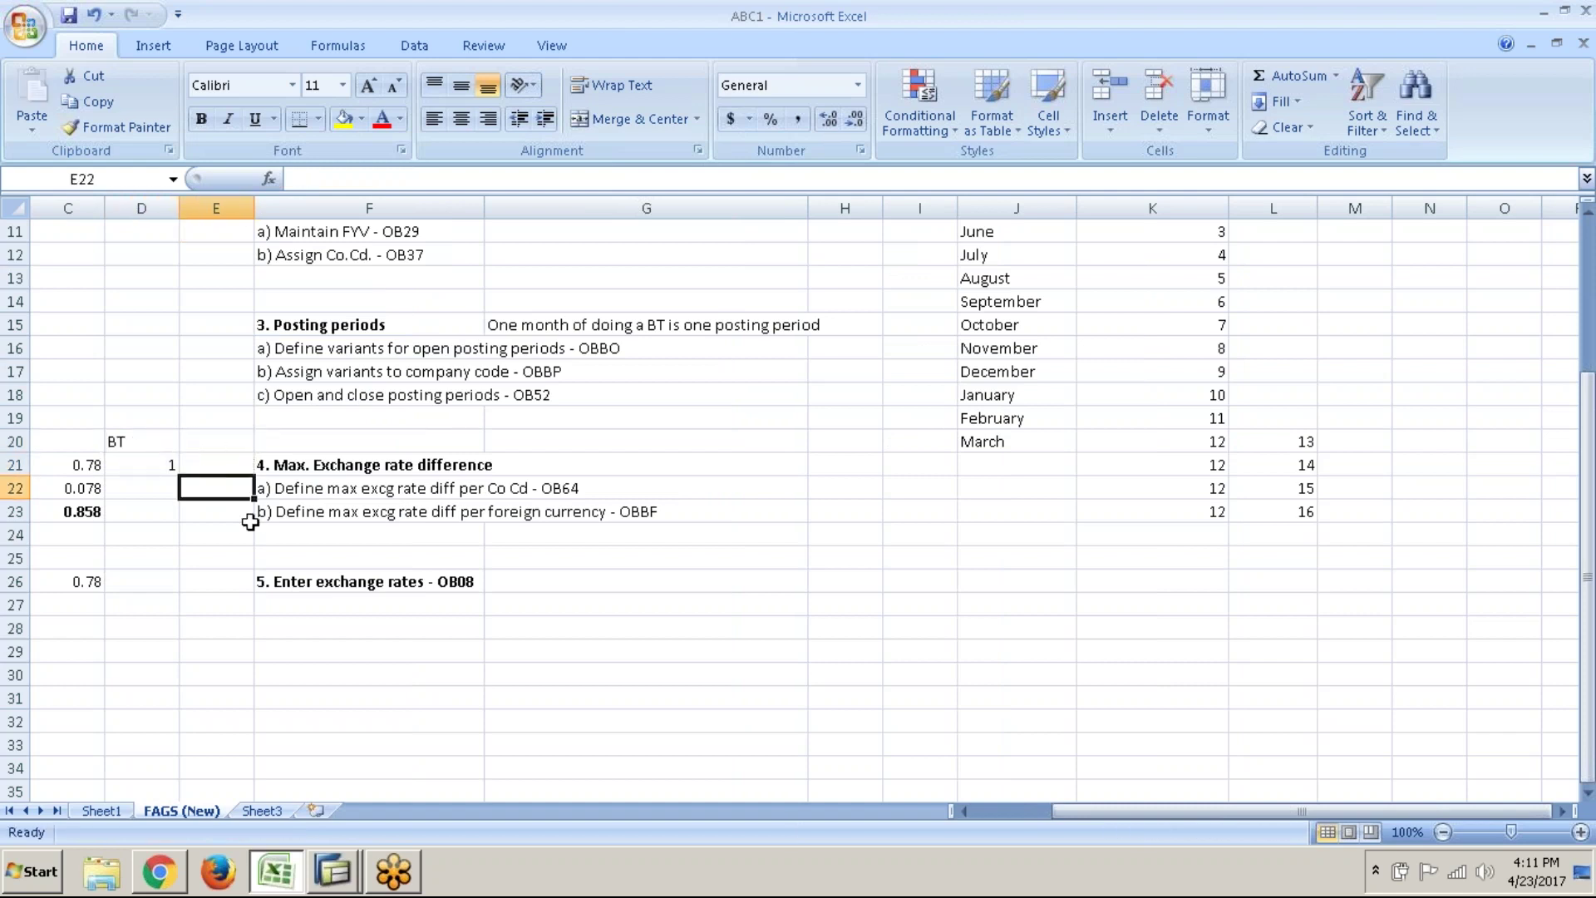
pyautogui.write('10')
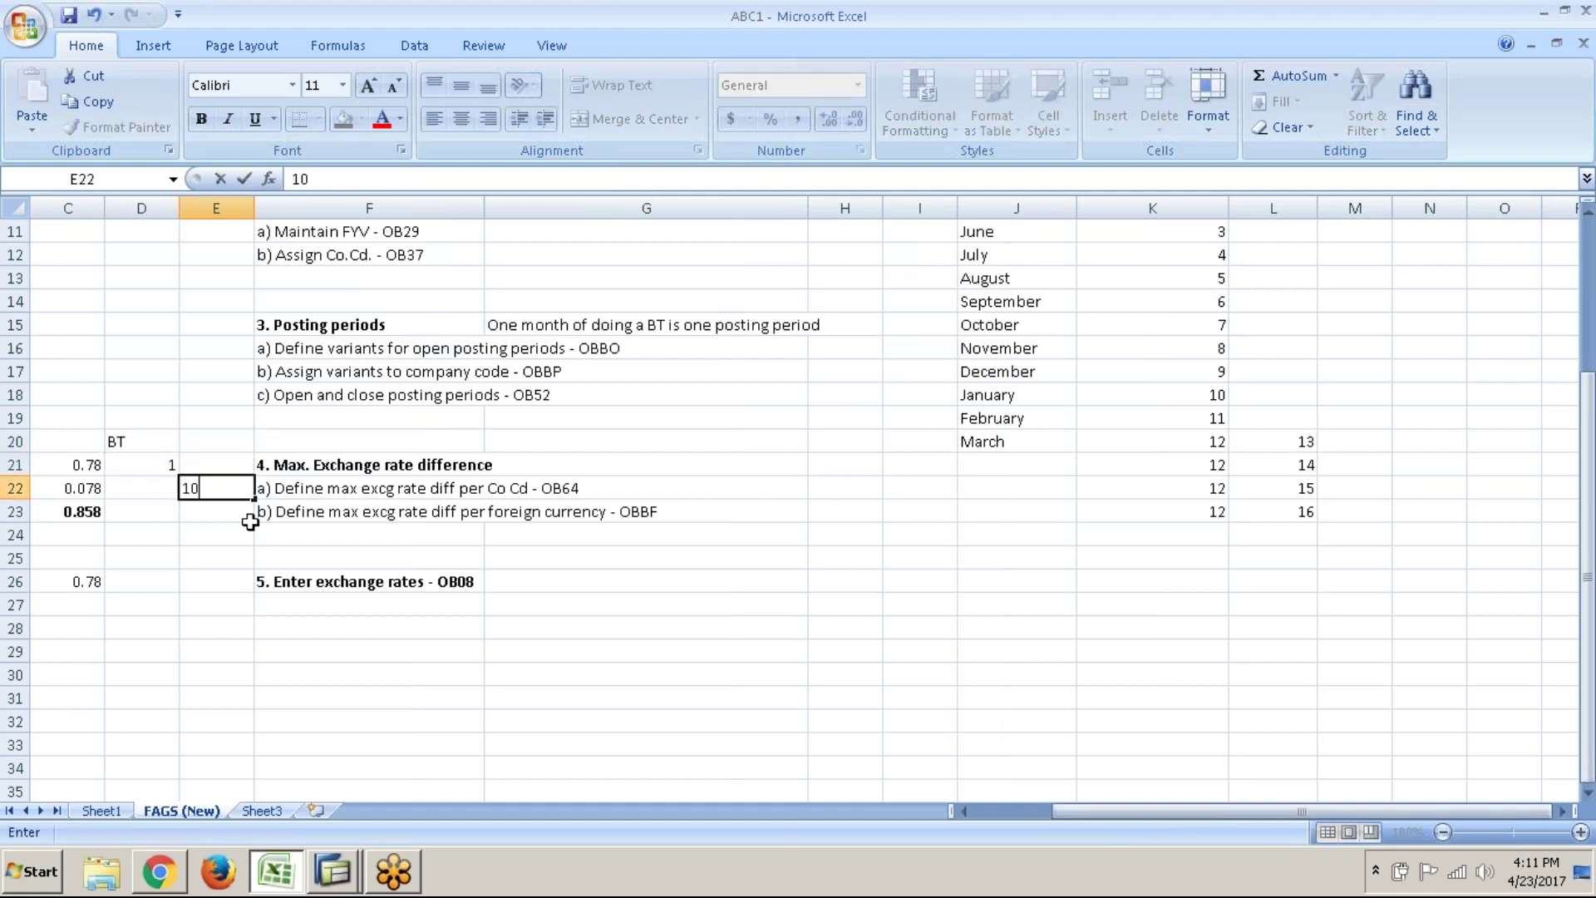
pyautogui.write('%')
pyautogui.press('Return')
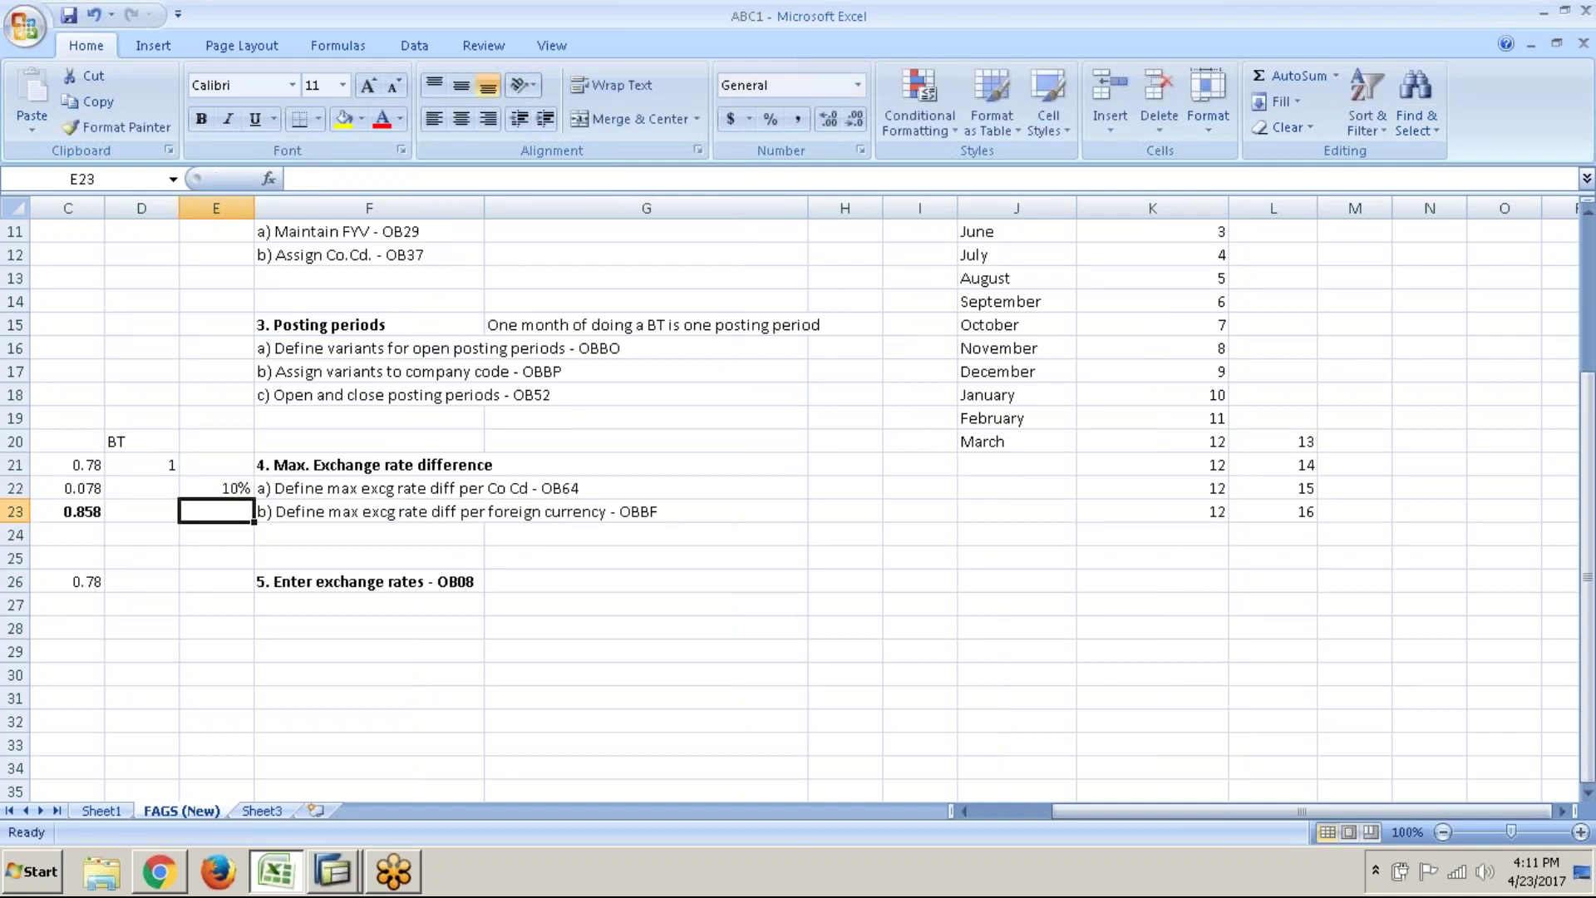
# - Review the C26 rate, the 10% limit and the maximum rate calculation in C21:C23 against the BT rate in D21
pyautogui.click(97, 582)
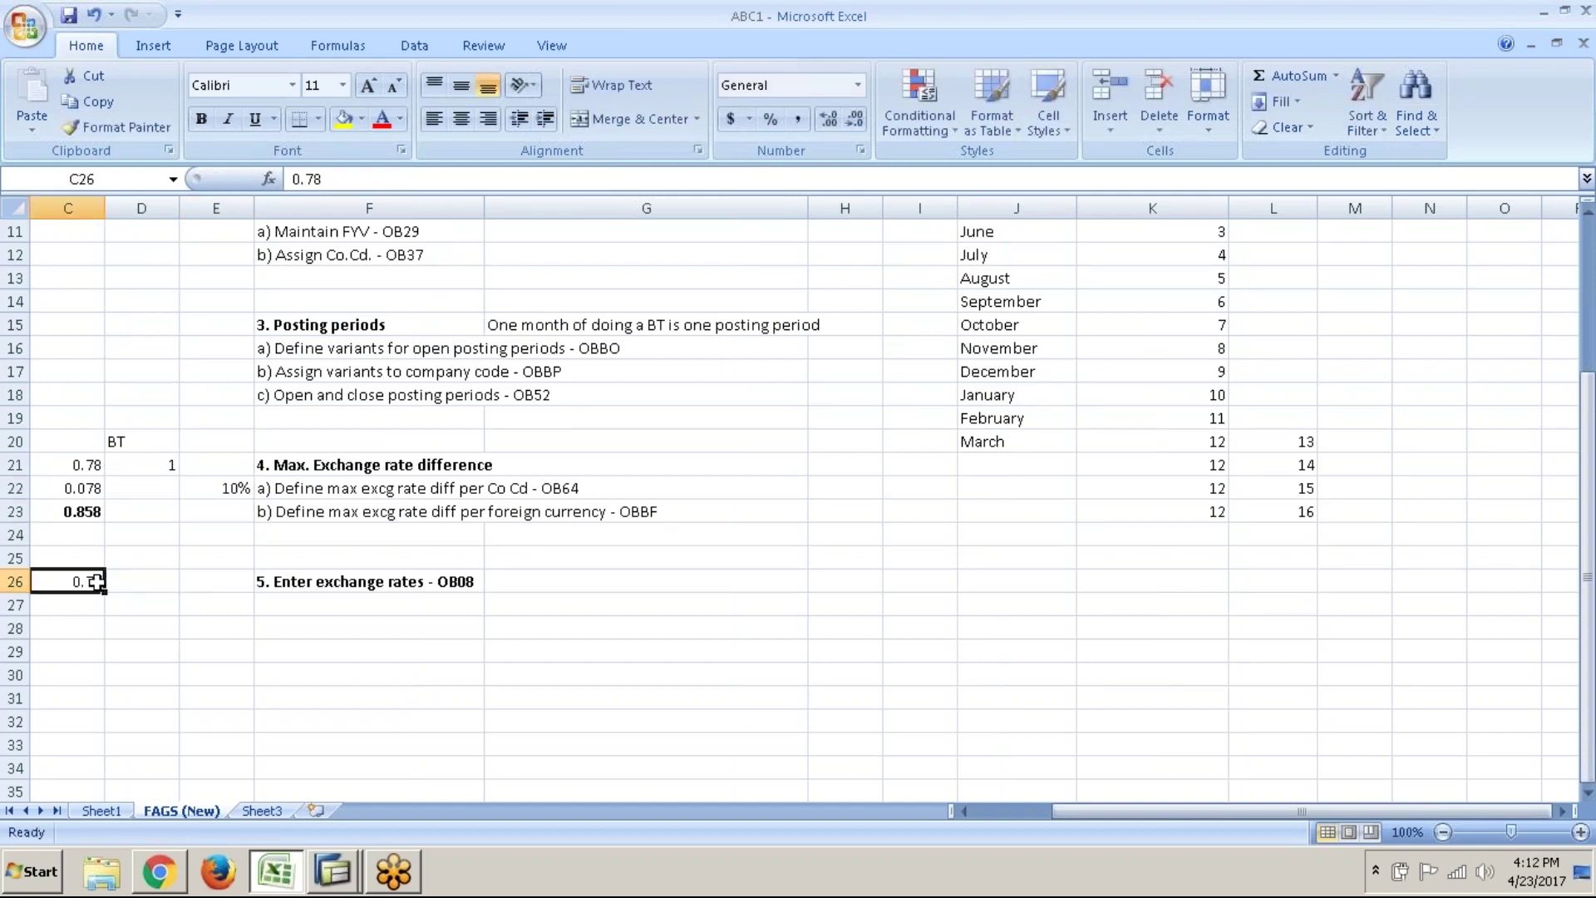
pyautogui.click(235, 488)
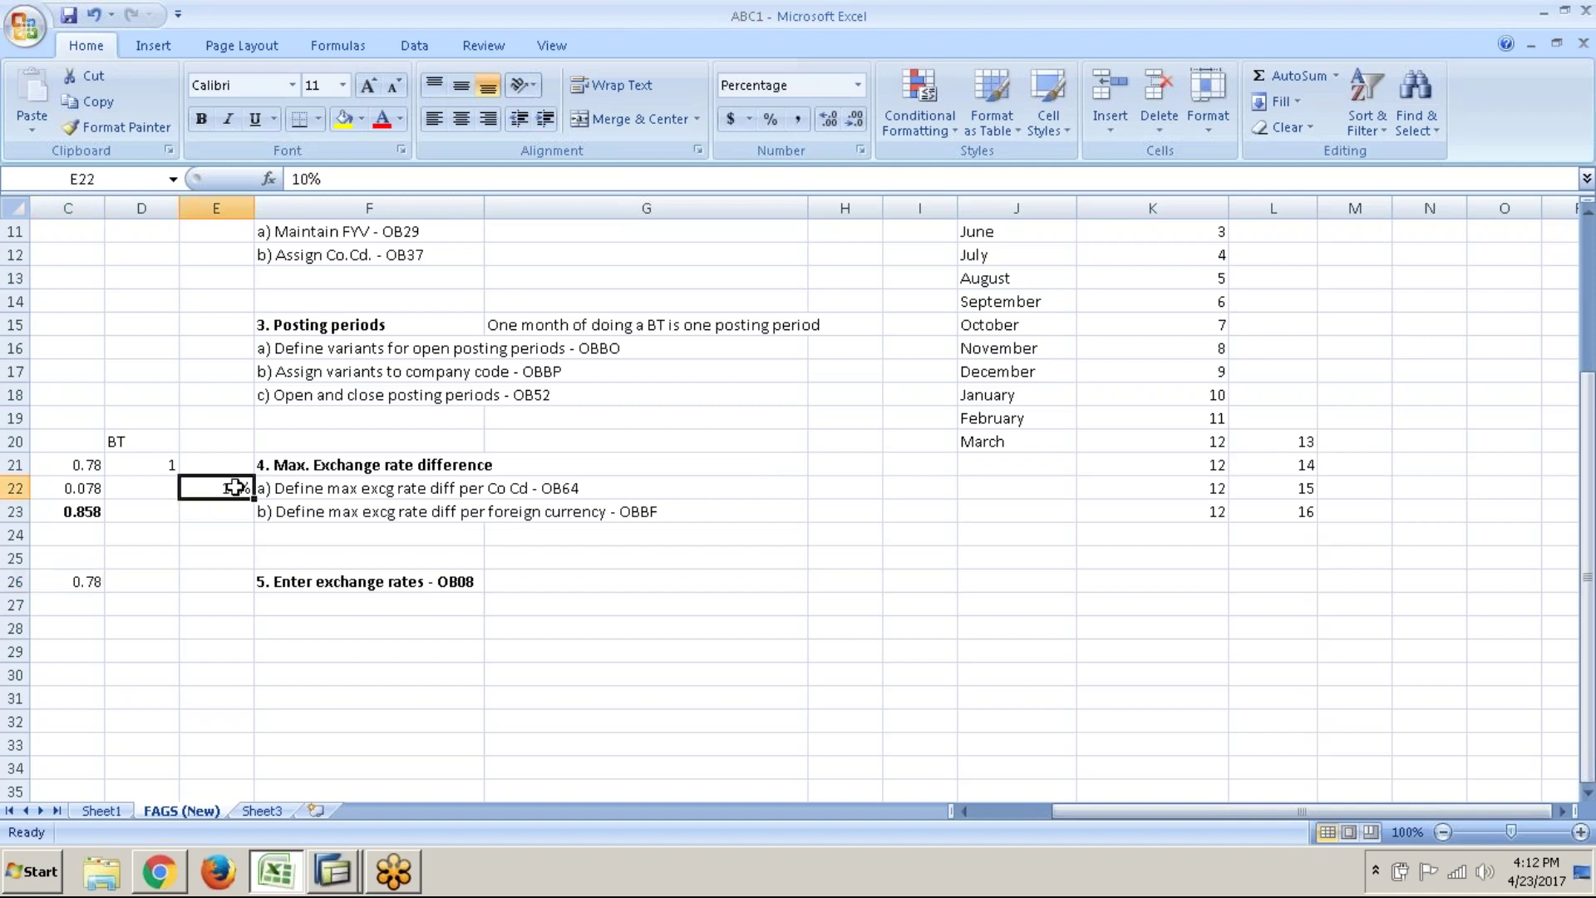
pyautogui.click(84, 492)
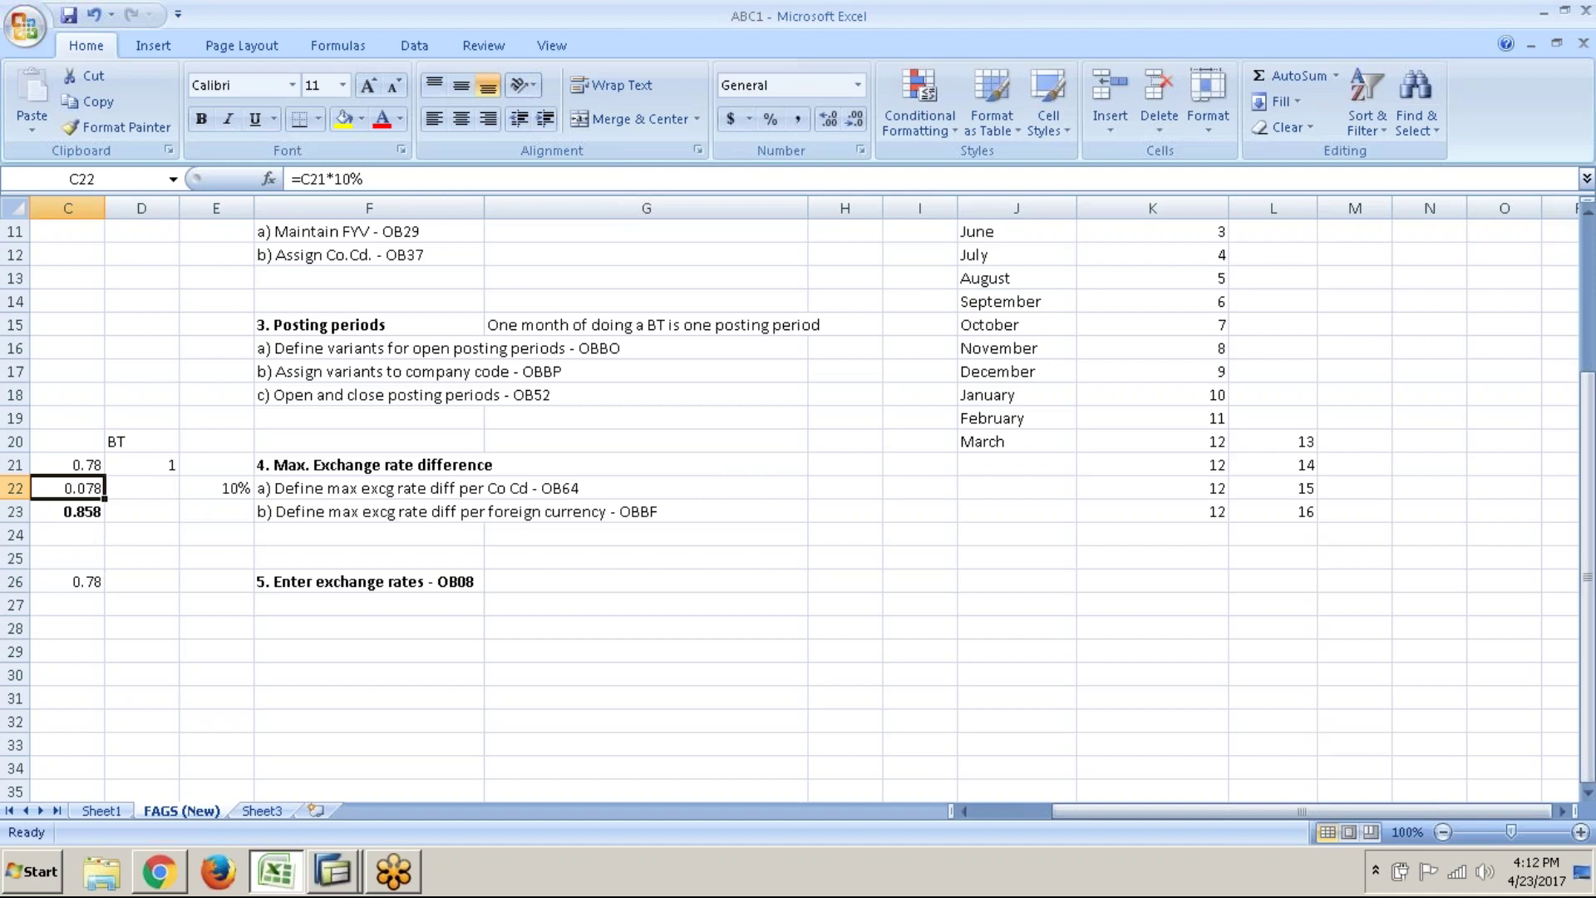
pyautogui.moveTo(83, 465); pyautogui.dragTo(87, 509)
pyautogui.click(87, 509)
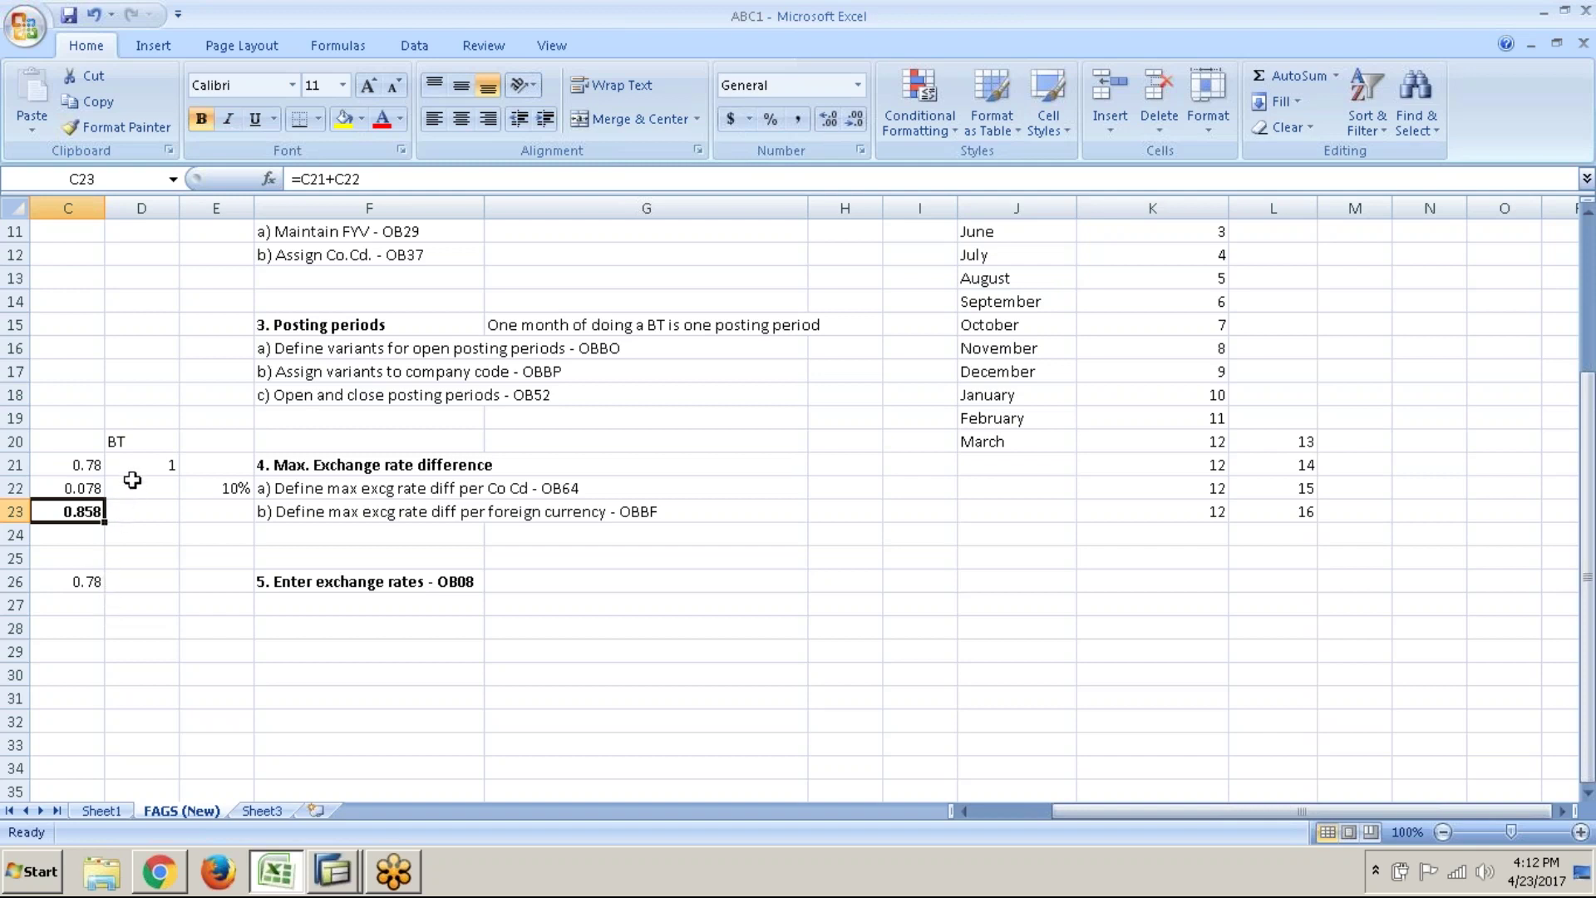
pyautogui.click(133, 480)
pyautogui.click(139, 466)
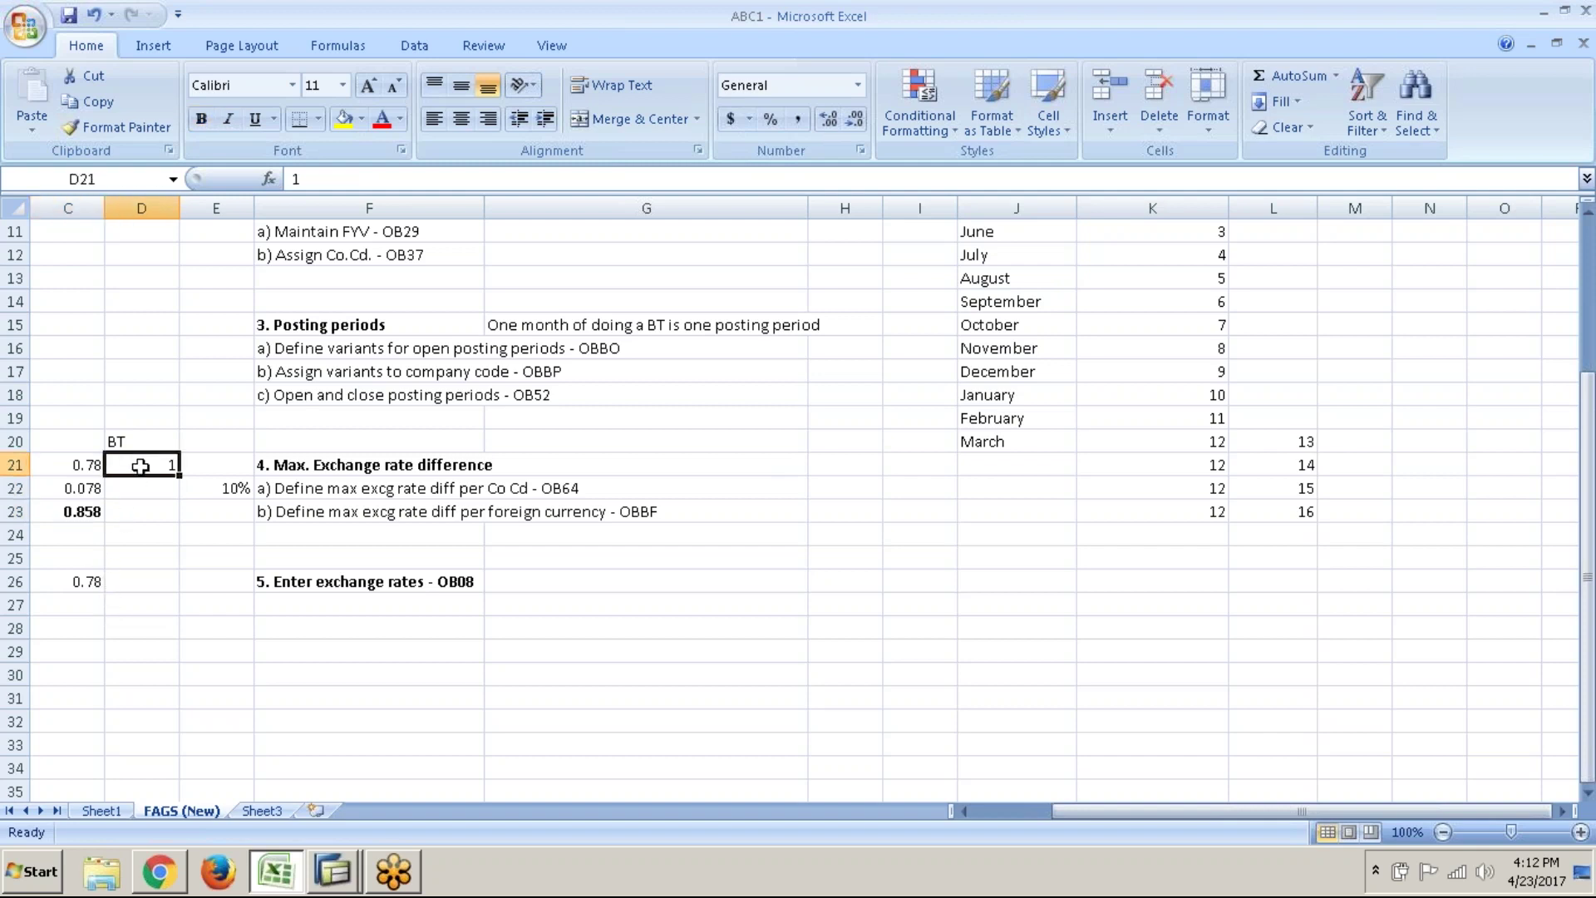
# - Switch to the SAP G/L account posting header and set the USD exchange rate to 0.858
pyautogui.click(335, 873)
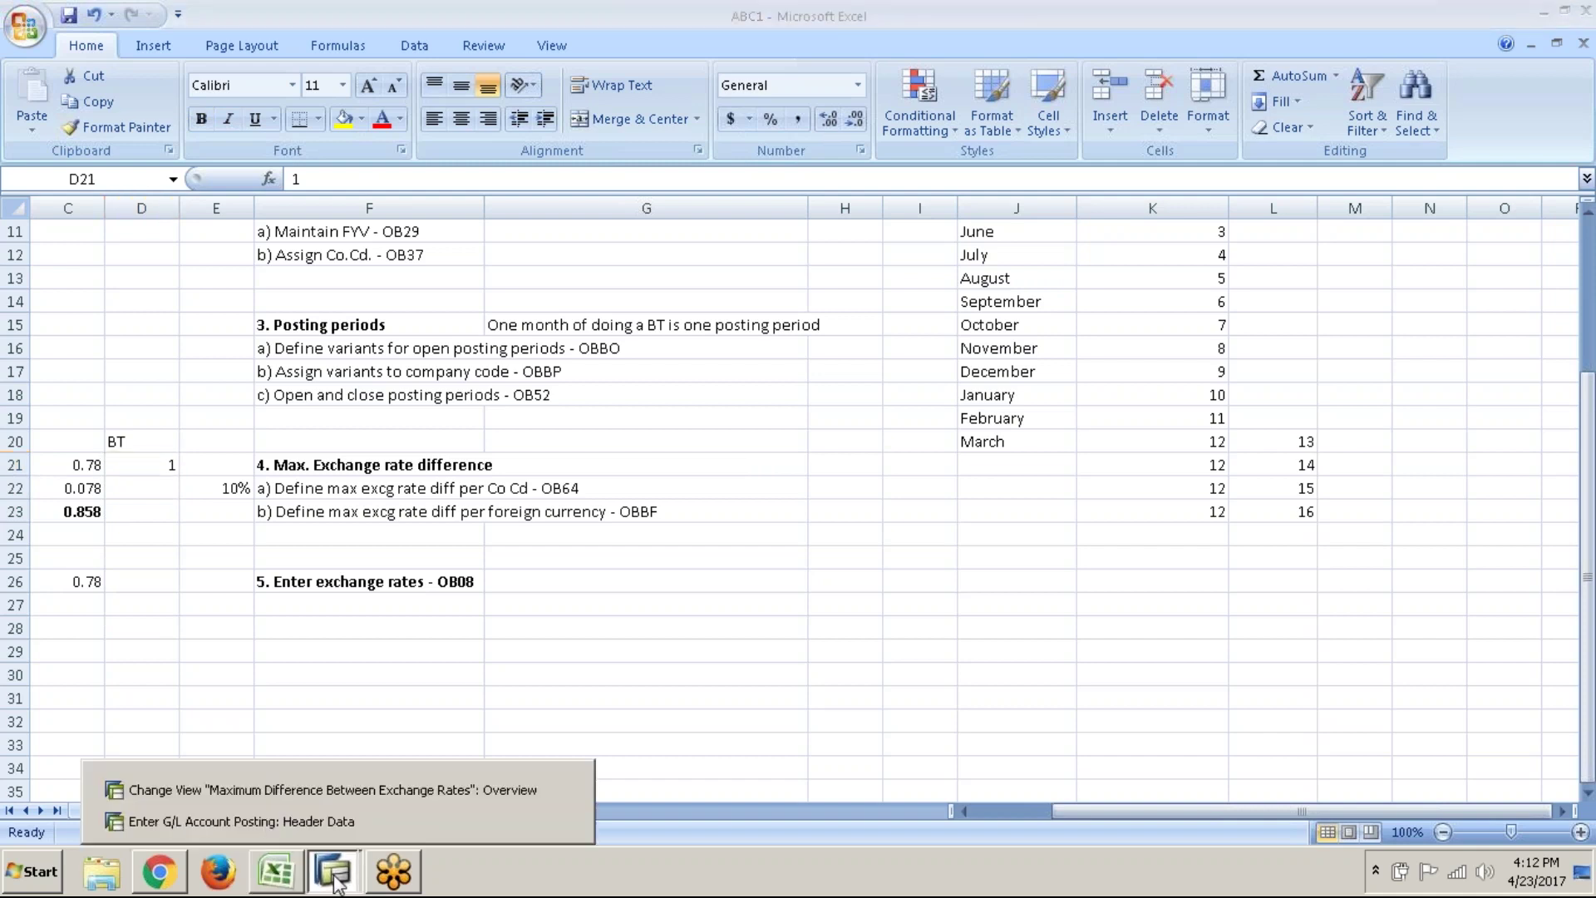
pyautogui.click(331, 822)
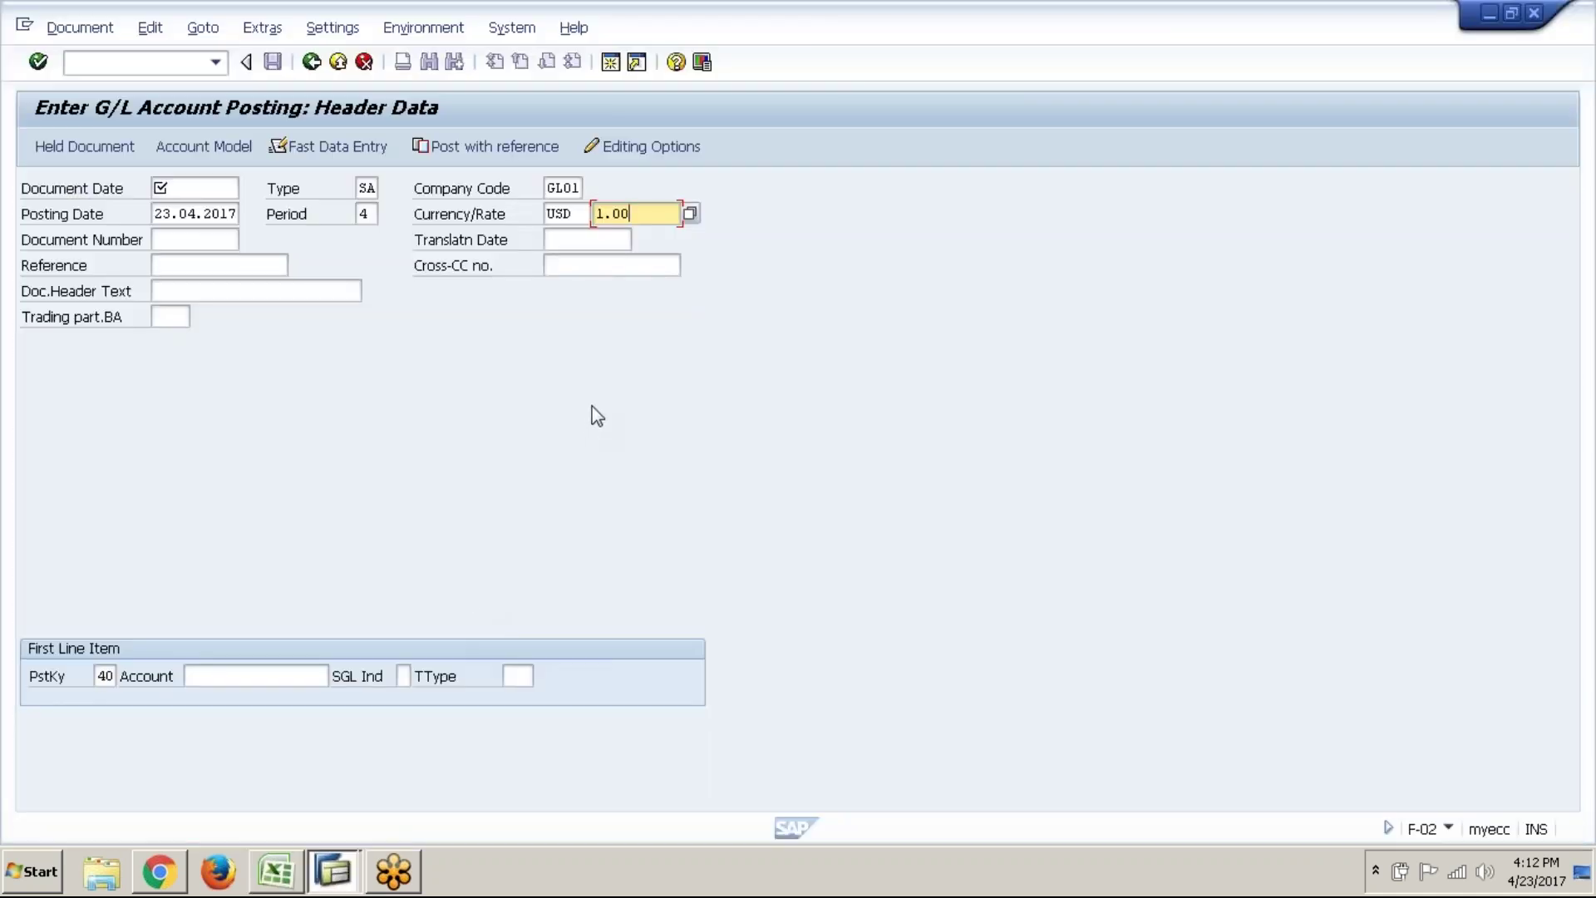
pyautogui.press('BackSpace')
pyautogui.press('BackSpace')
pyautogui.press('BackSpace')
pyautogui.press('BackSpace')
pyautogui.write('0.858')
# - Return to the Excel workbook and examine how the maximum rate in C23 is built from C21 and C22
pyautogui.hotkey('alt', 'Tab')
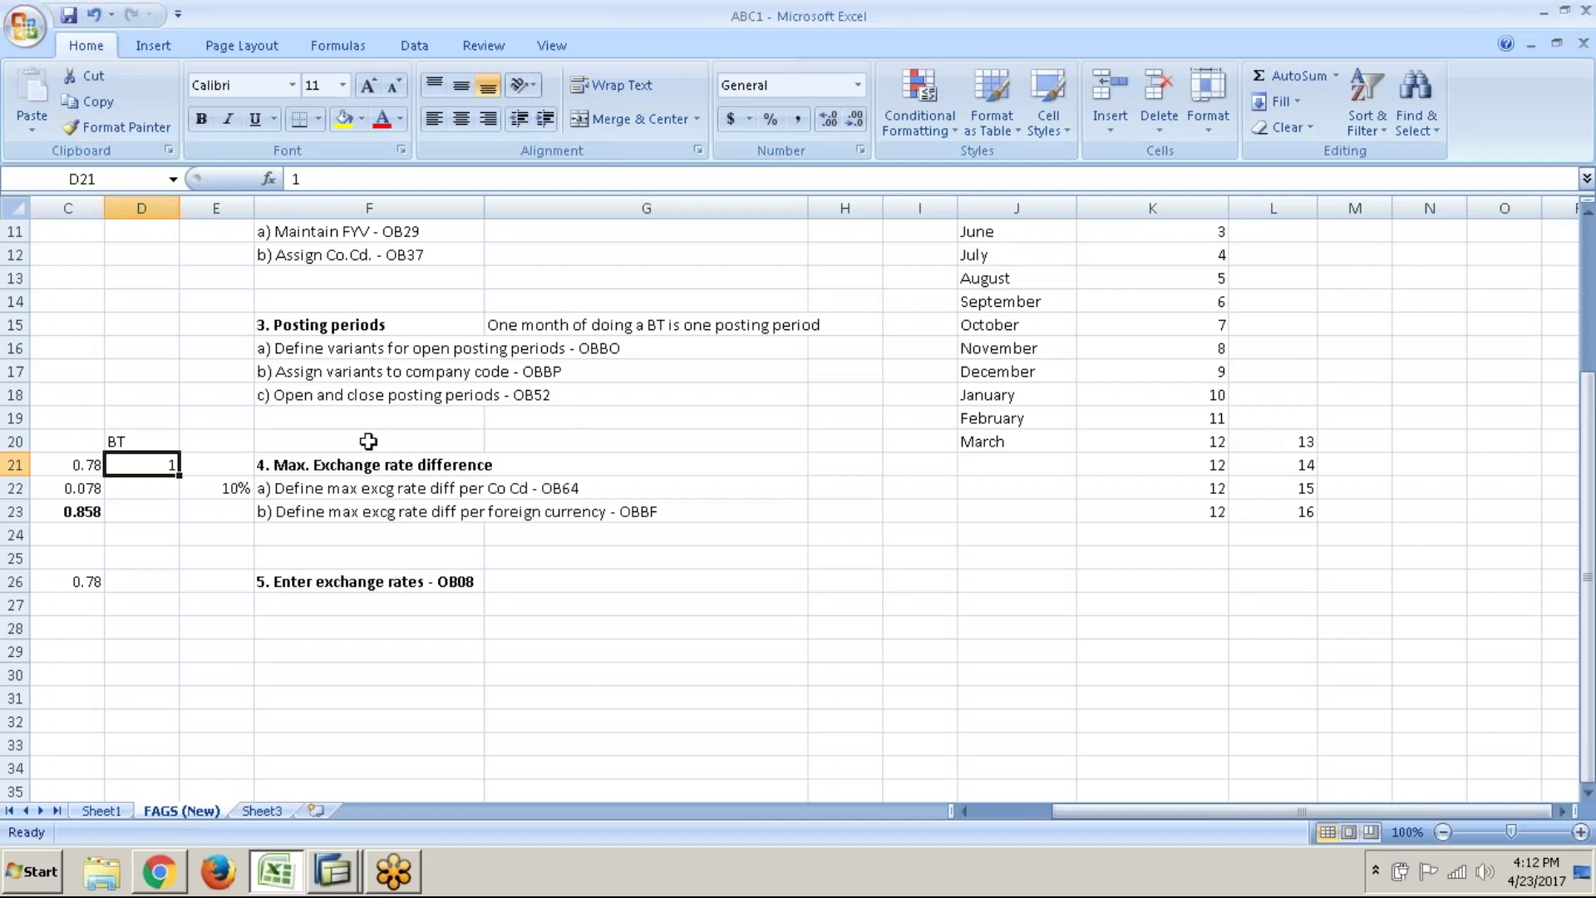
pyautogui.click(92, 512)
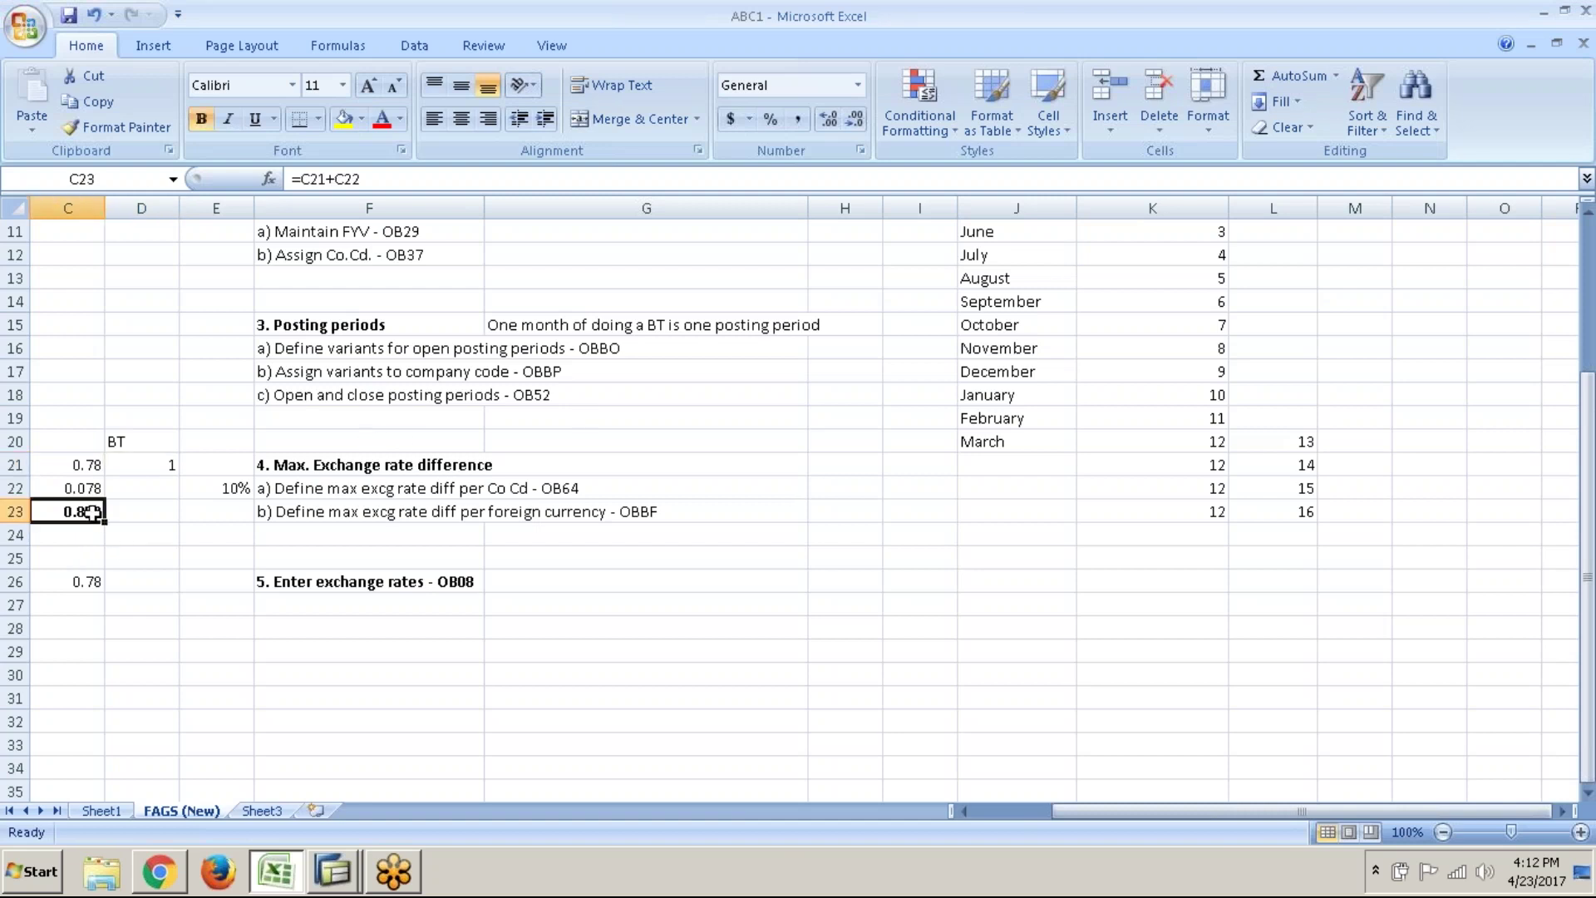
pyautogui.click(90, 487)
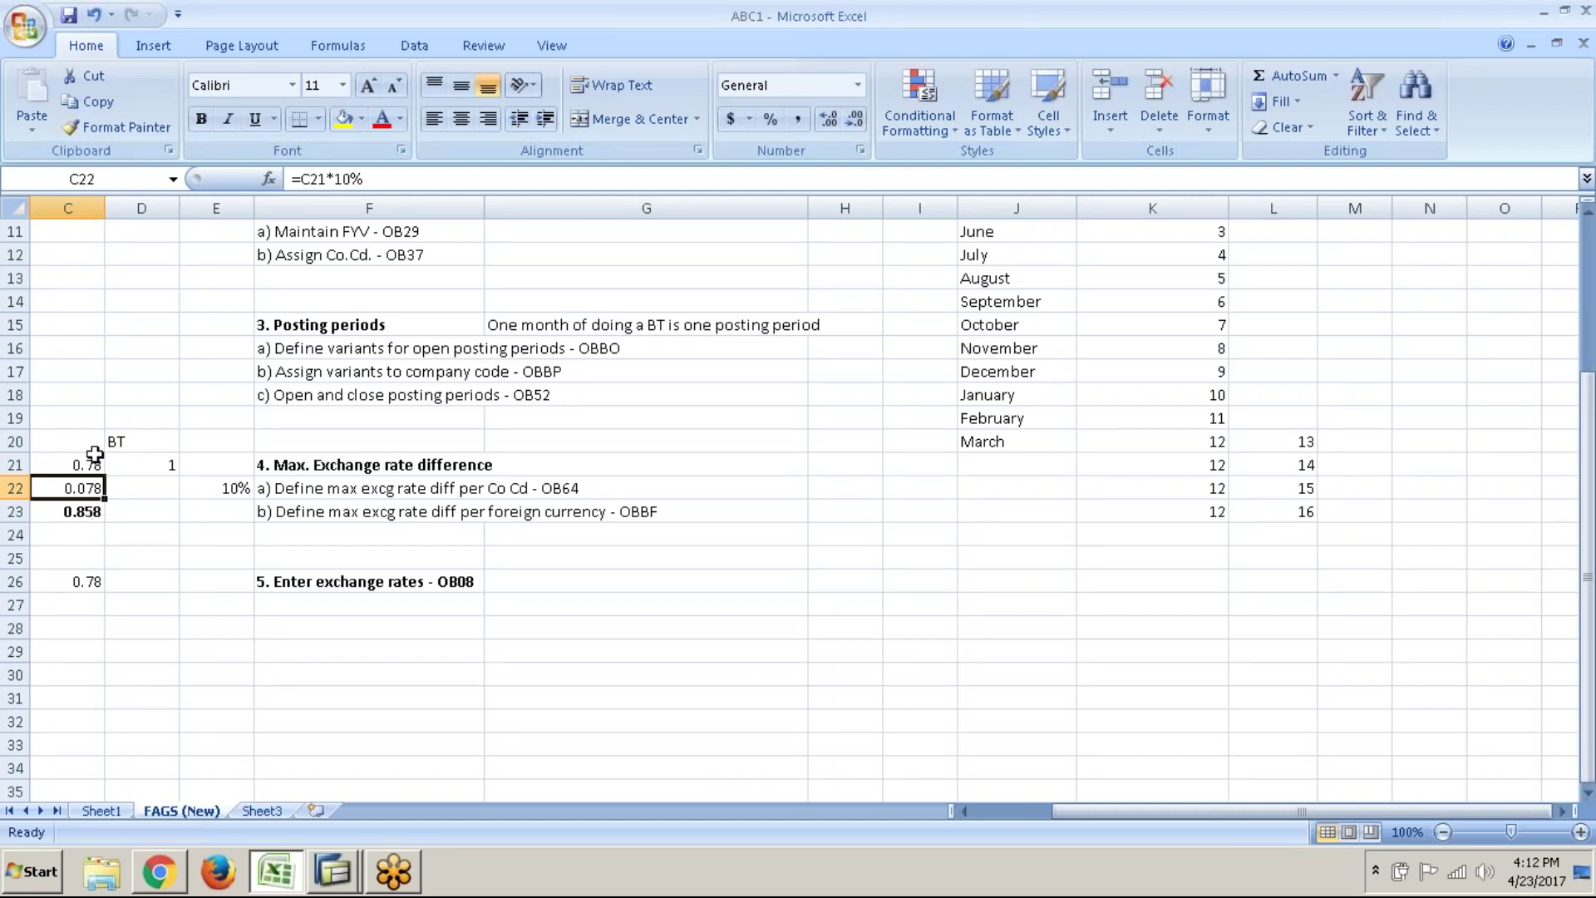
pyautogui.click(92, 463)
pyautogui.click(96, 509)
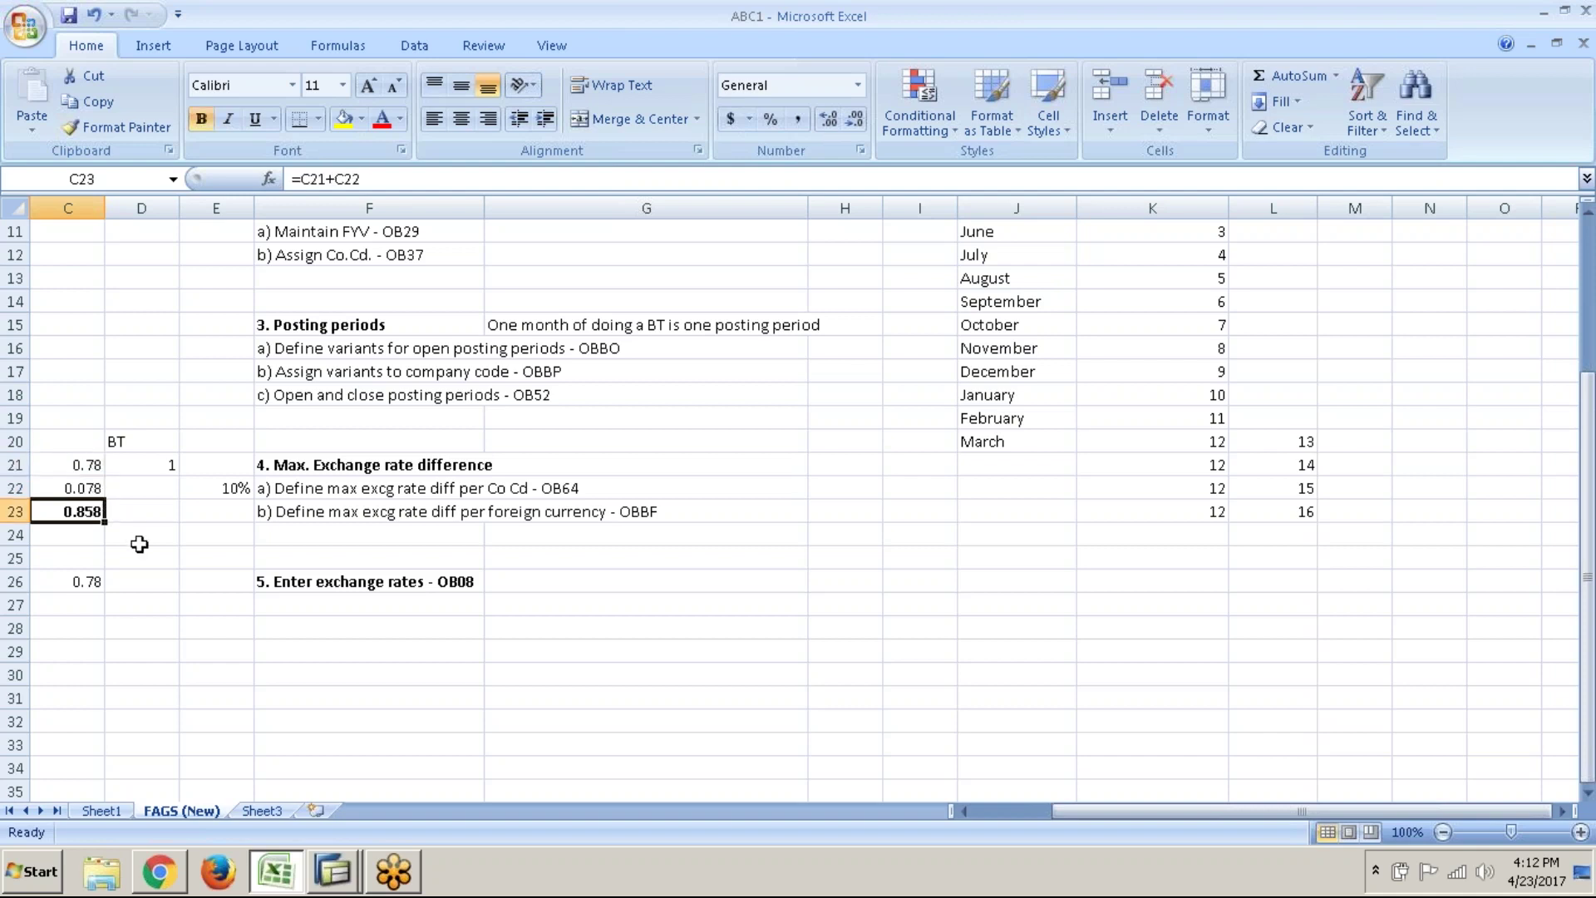
# - Set the USD exchange rate to 1 in the SAP G/L posting header and compare it with the BT rate in Excel cell D21
pyautogui.hotkey('alt', 'Tab')
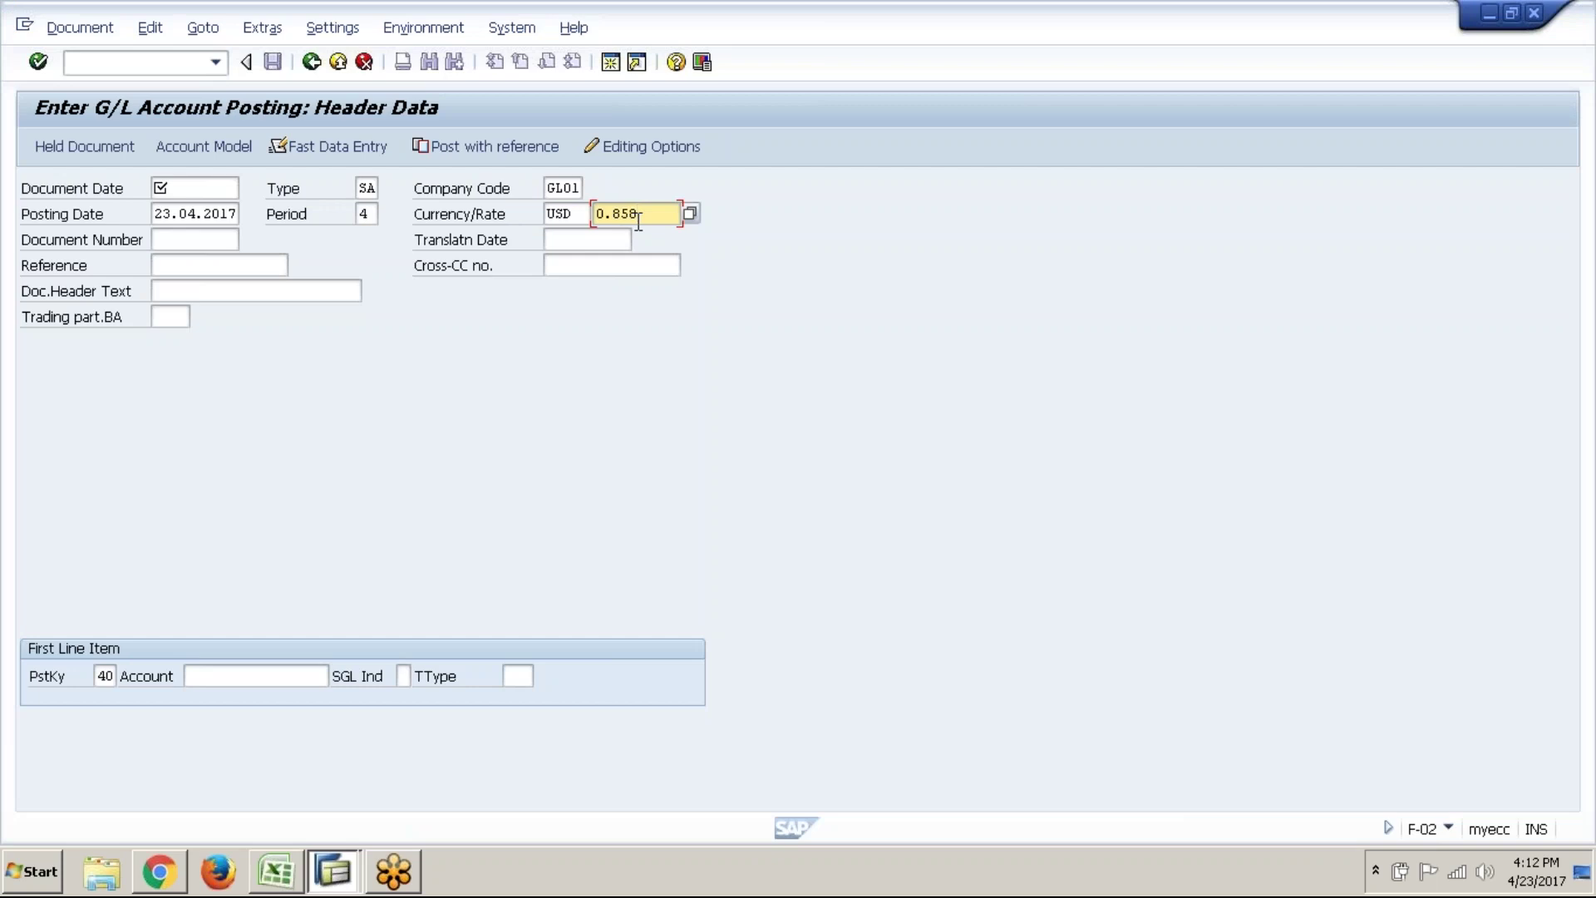
pyautogui.press('BackSpace')
pyautogui.press('BackSpace')
pyautogui.press('BackSpace')
pyautogui.press('BackSpace')
pyautogui.press('BackSpace')
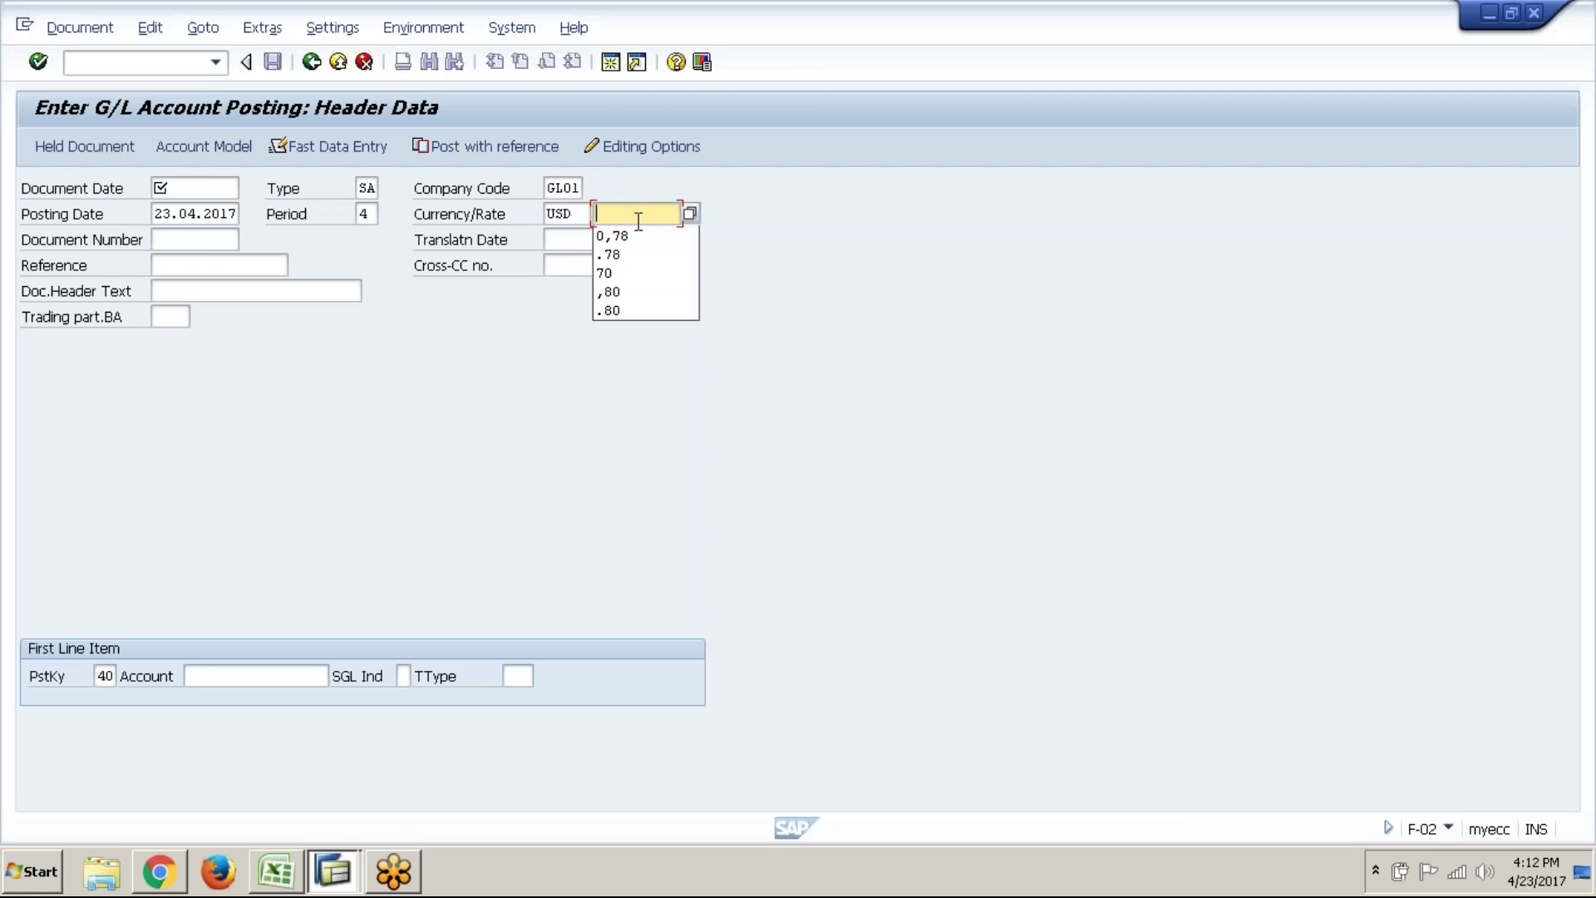
pyautogui.write('1')
pyautogui.hotkey('alt', 'Tab')
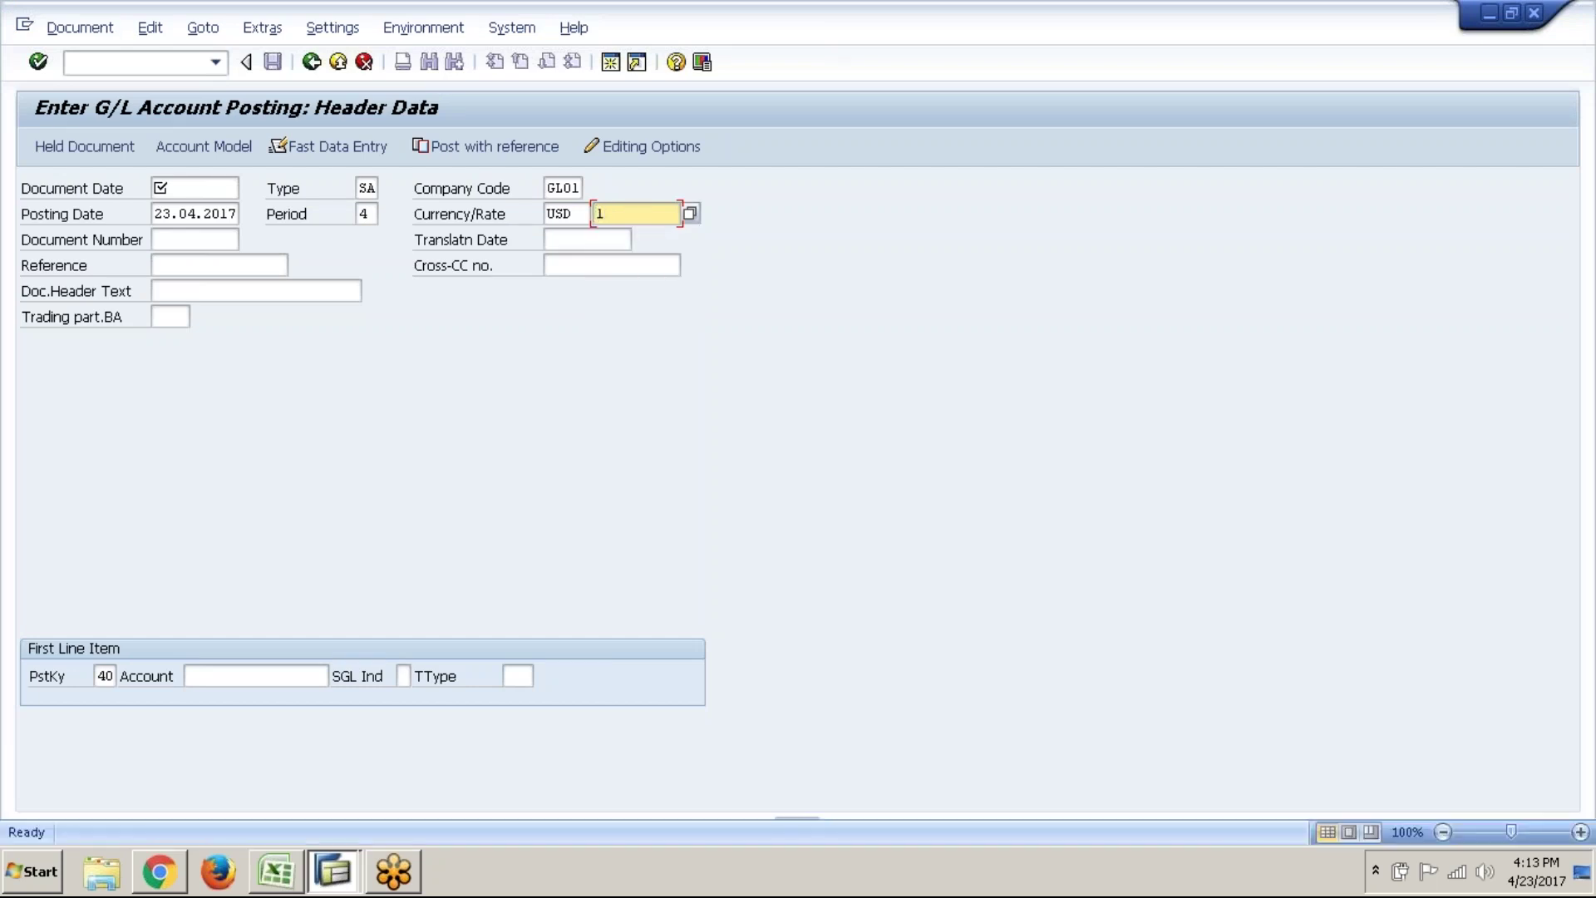
pyautogui.click(155, 456)
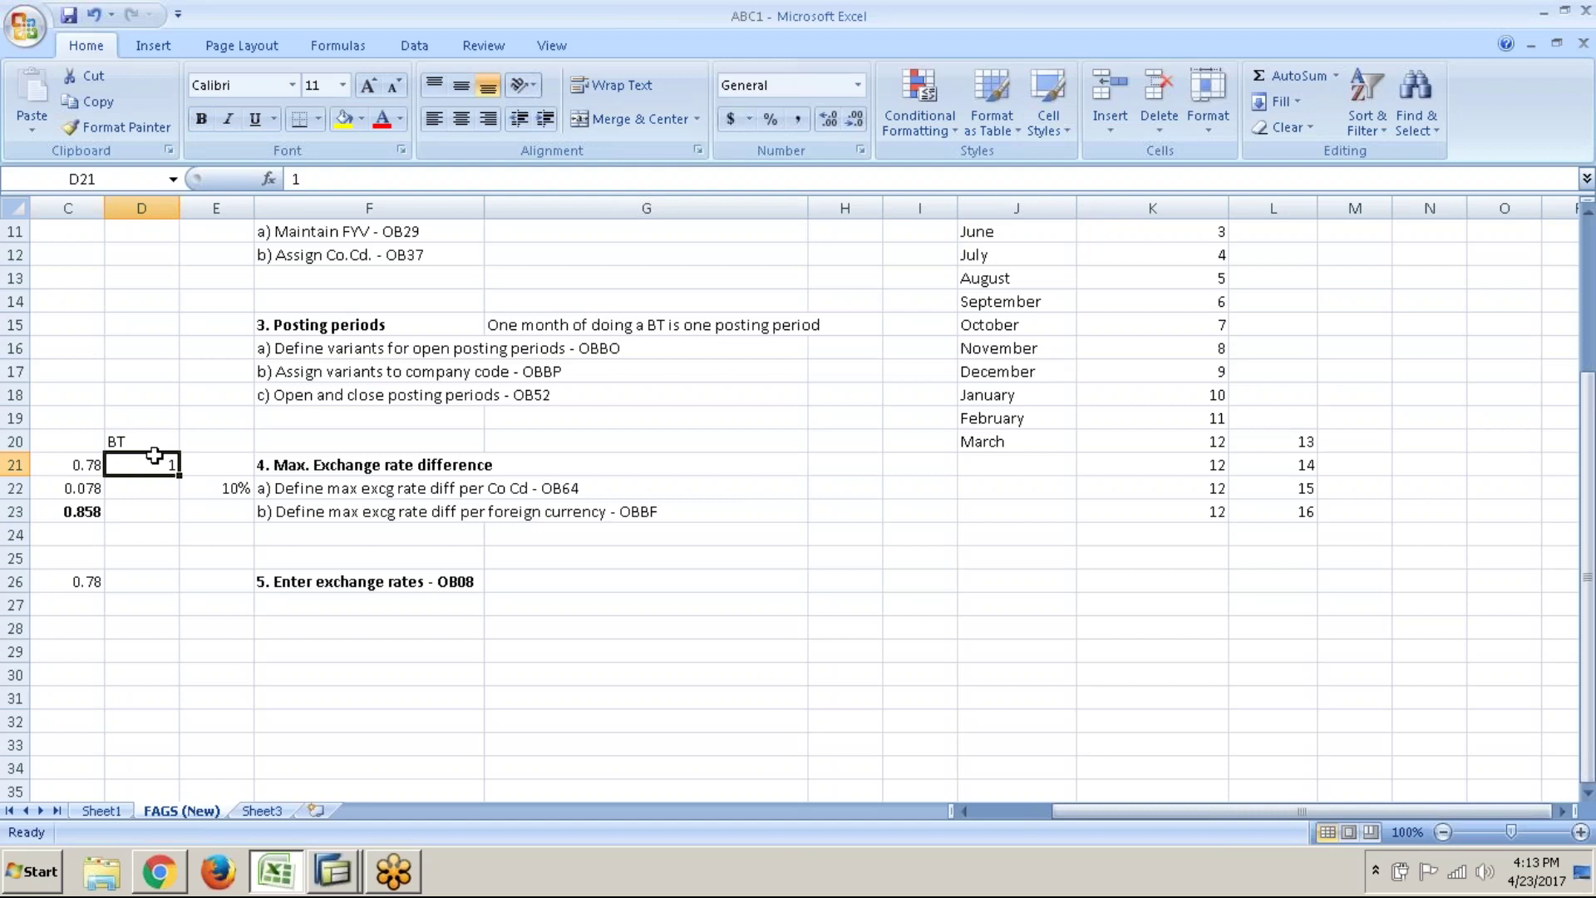
# - Review the 10% maximum exchange rate difference in E22 against the BT rate in D21
pyautogui.click(243, 488)
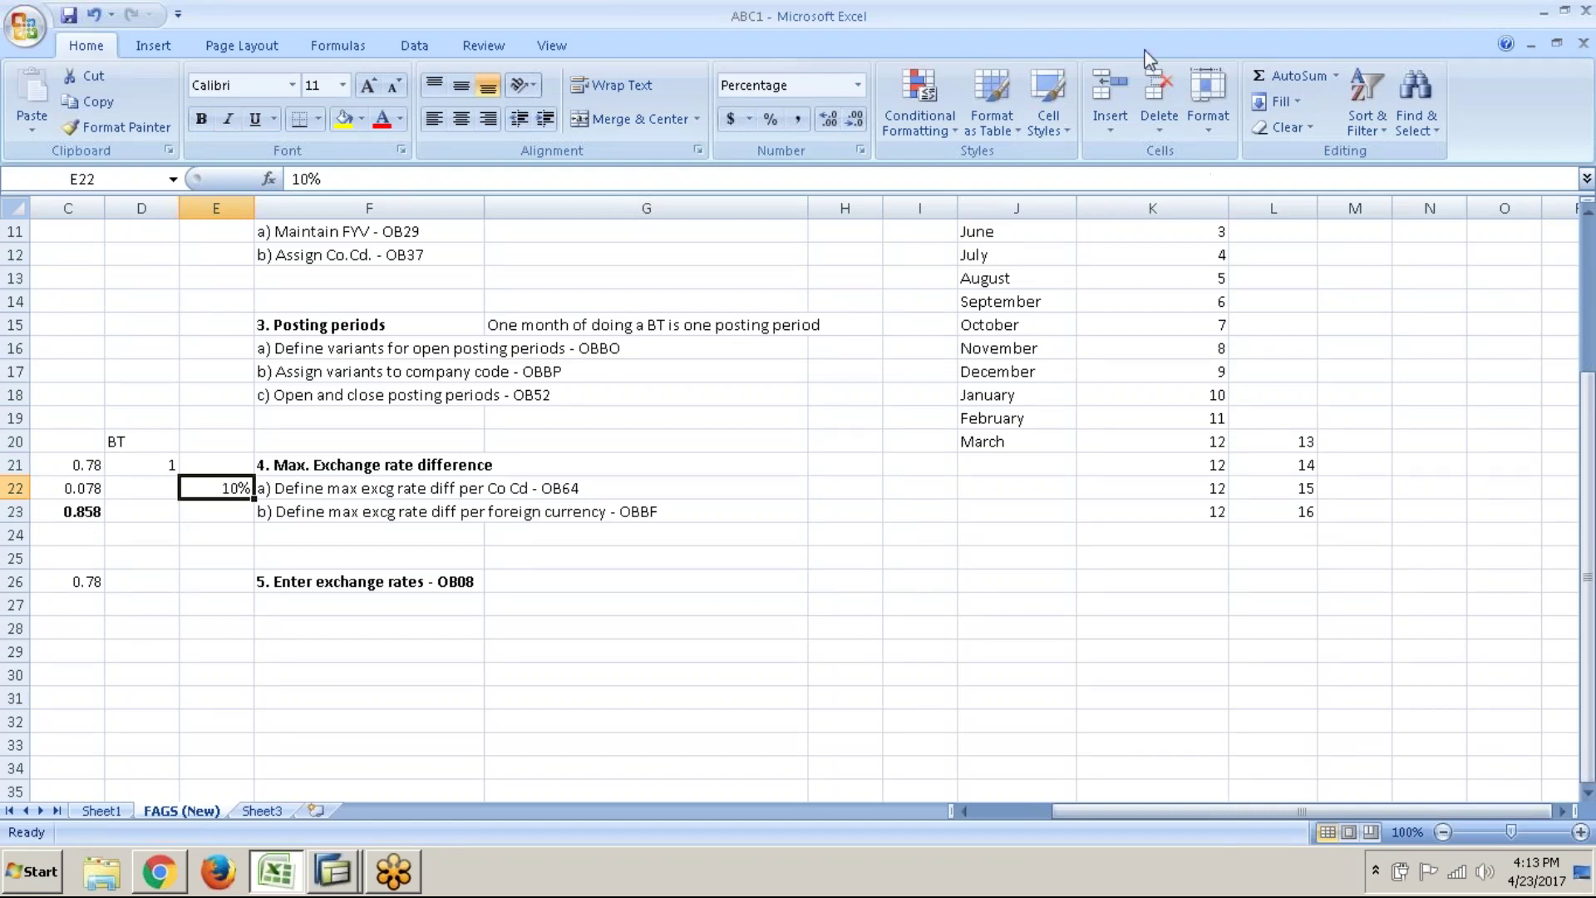
pyautogui.click(1190, 28)
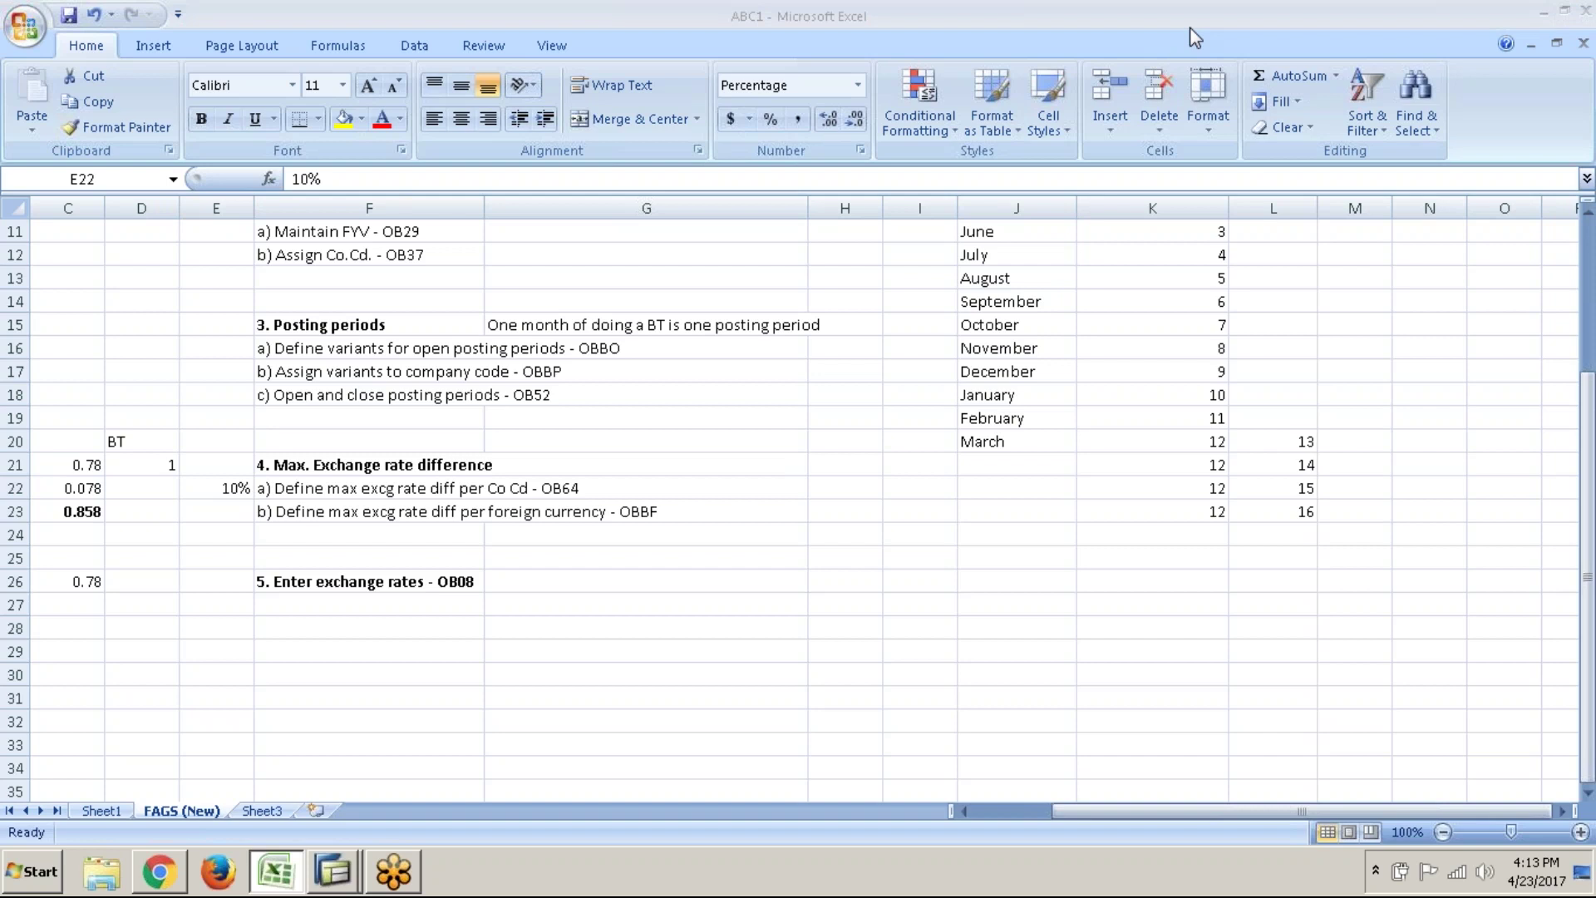
pyautogui.click(1190, 27)
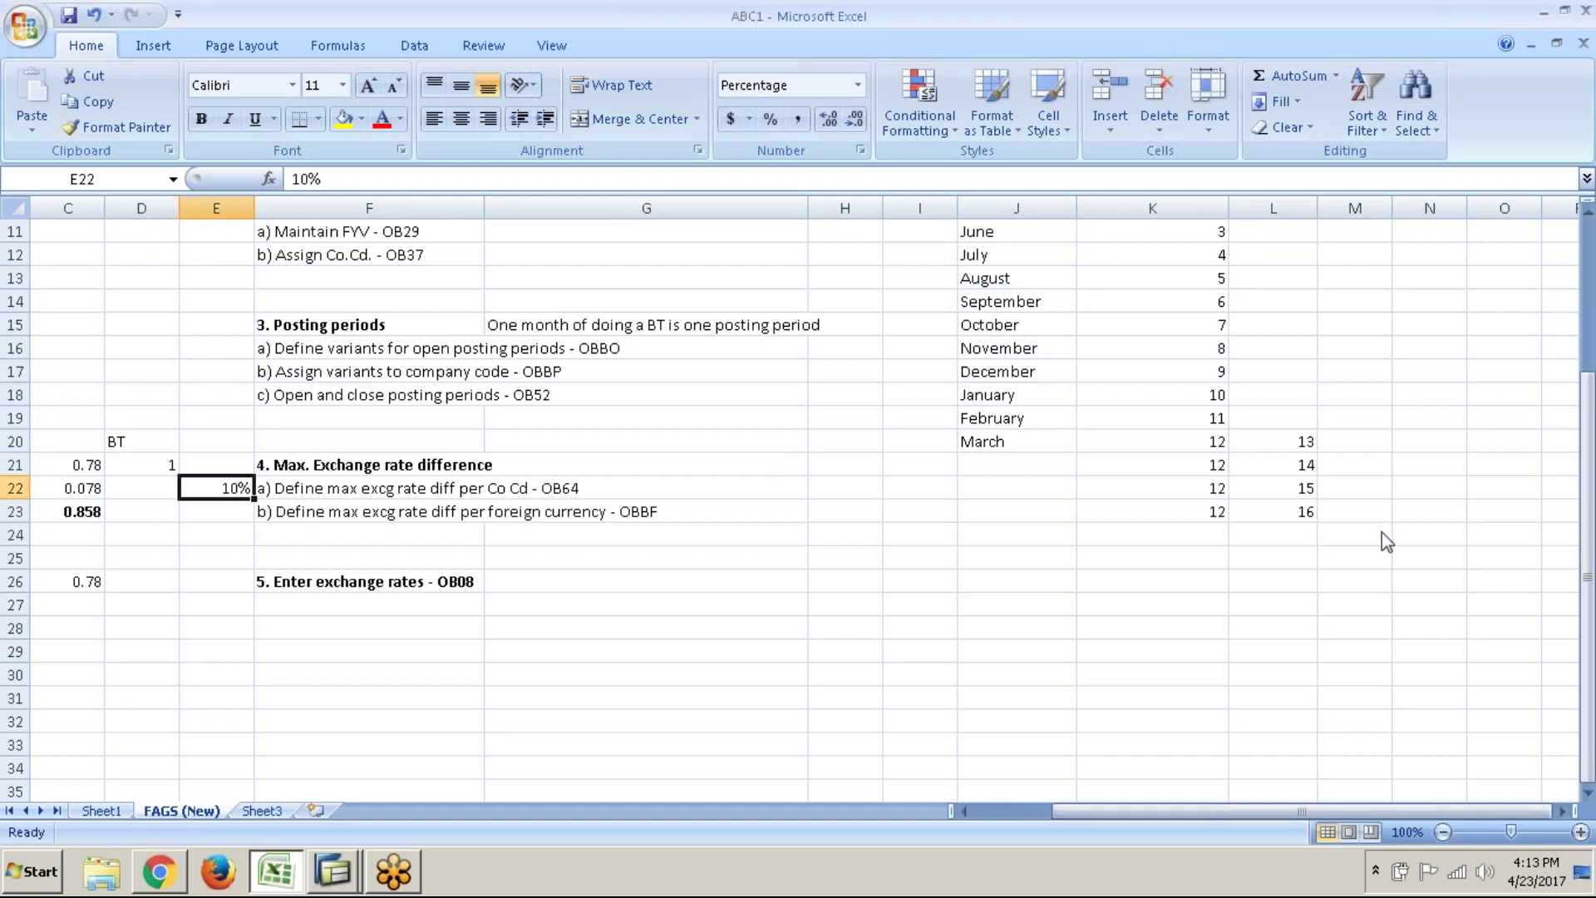
pyautogui.click(1398, 654)
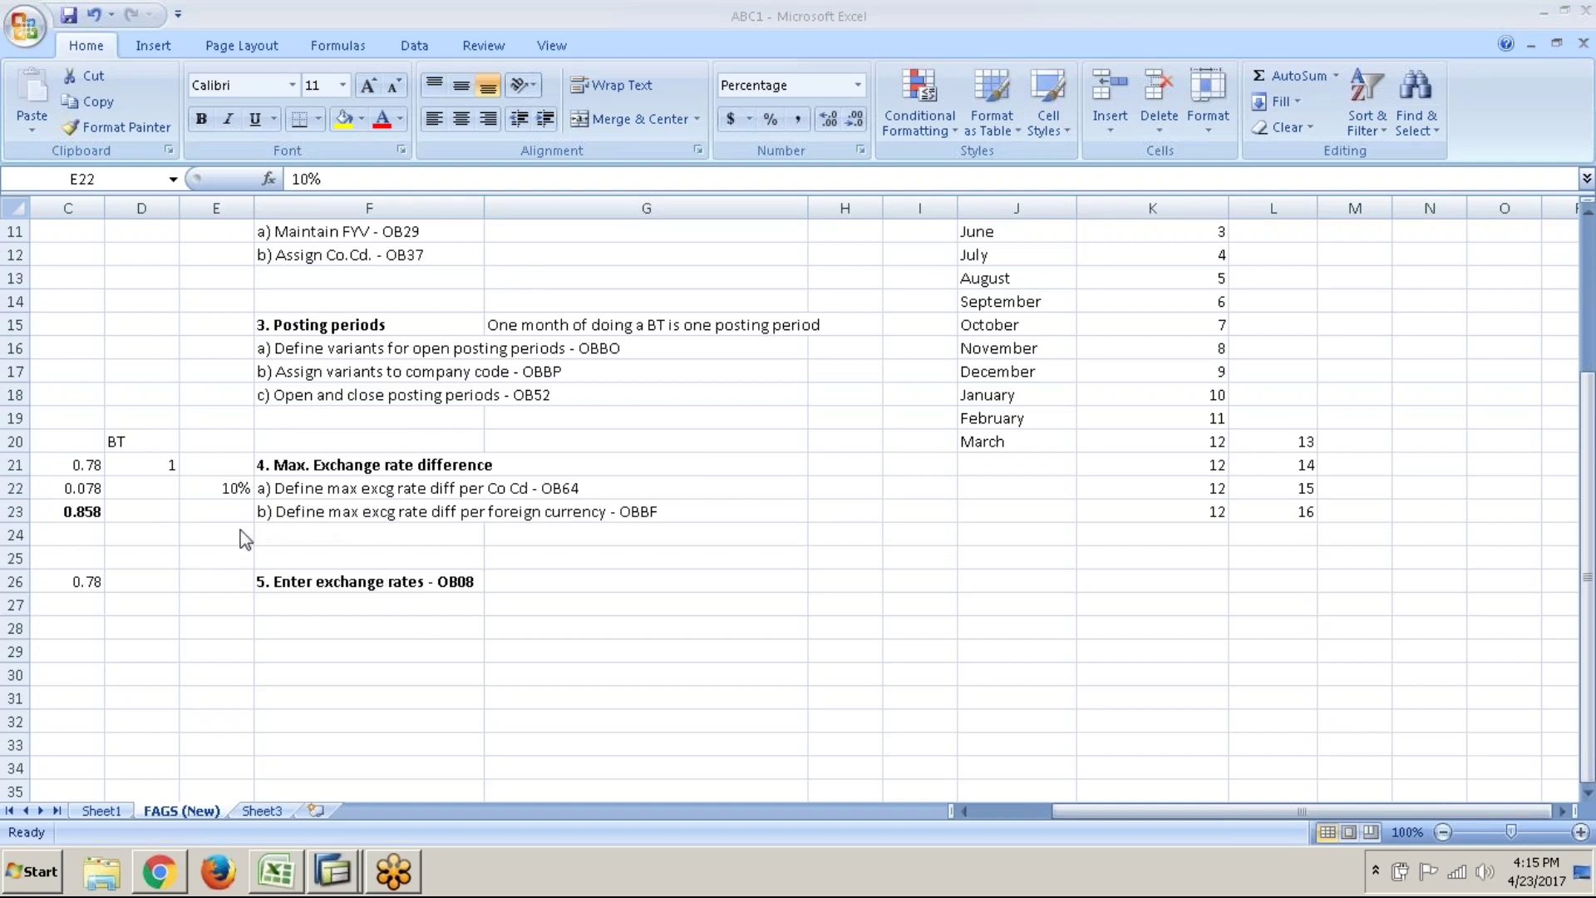
pyautogui.click(216, 488)
pyautogui.click(141, 465)
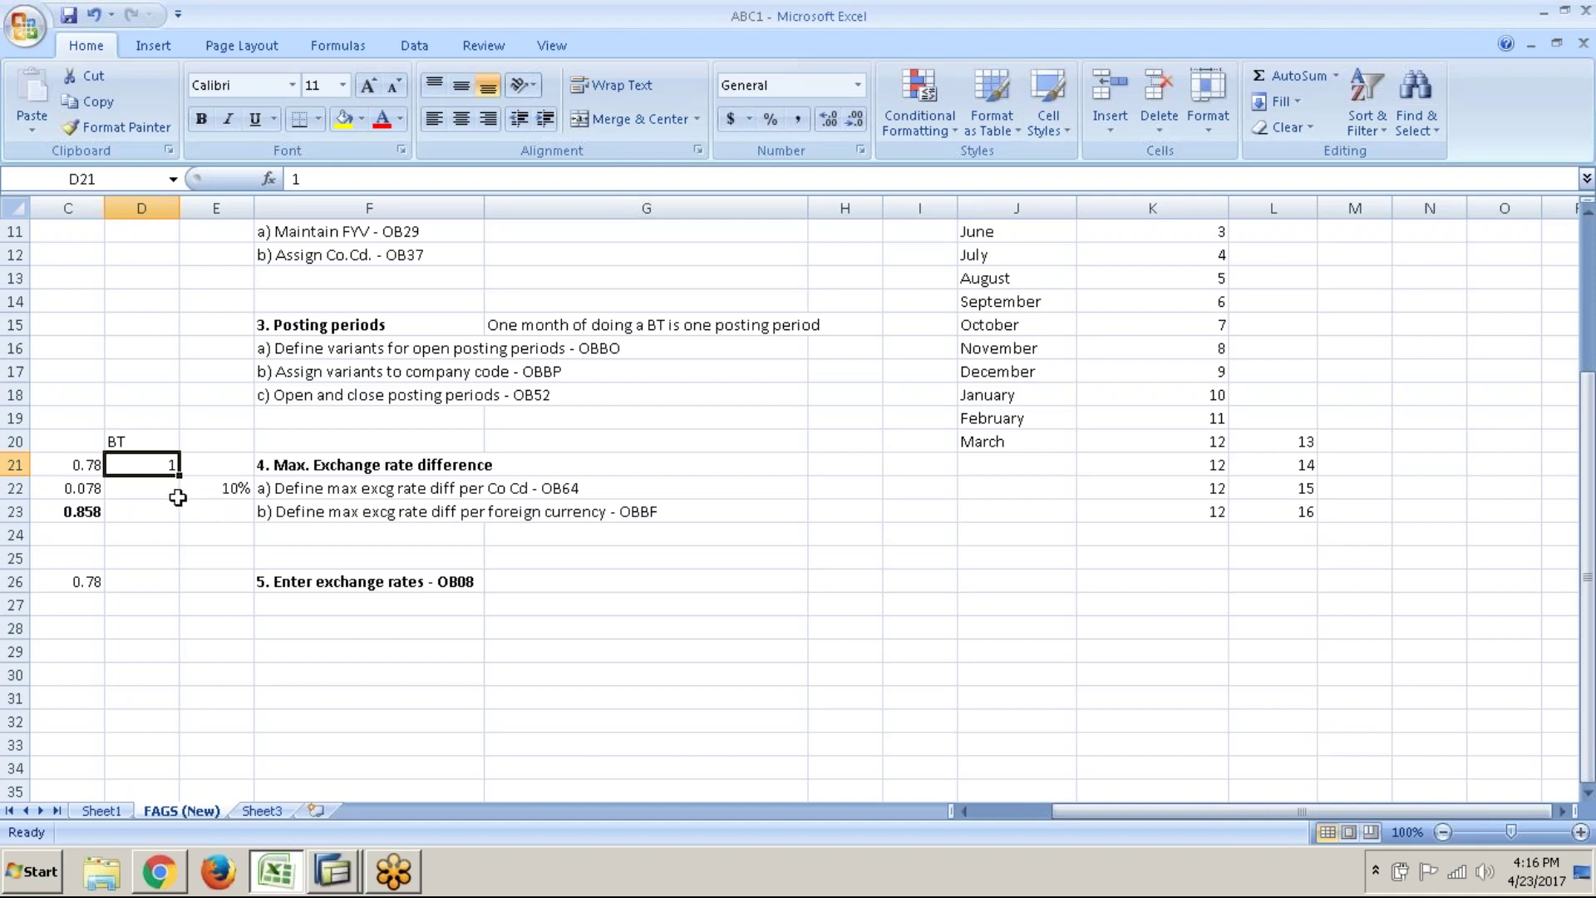
pyautogui.click(205, 489)
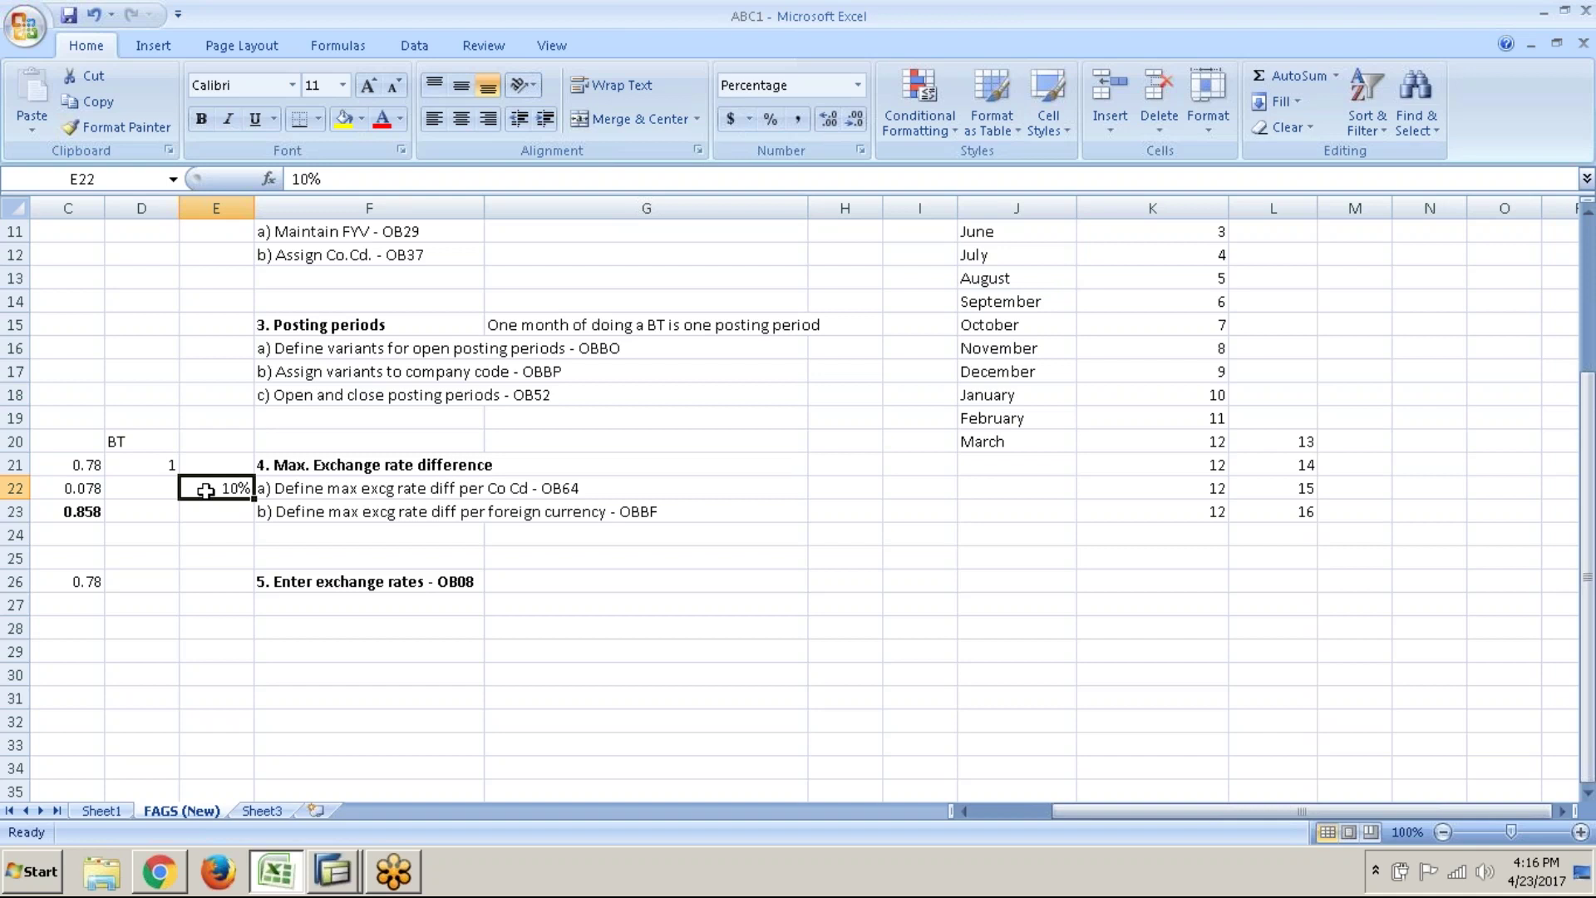
pyautogui.click(1198, 26)
pyautogui.click(1197, 26)
pyautogui.click(1384, 641)
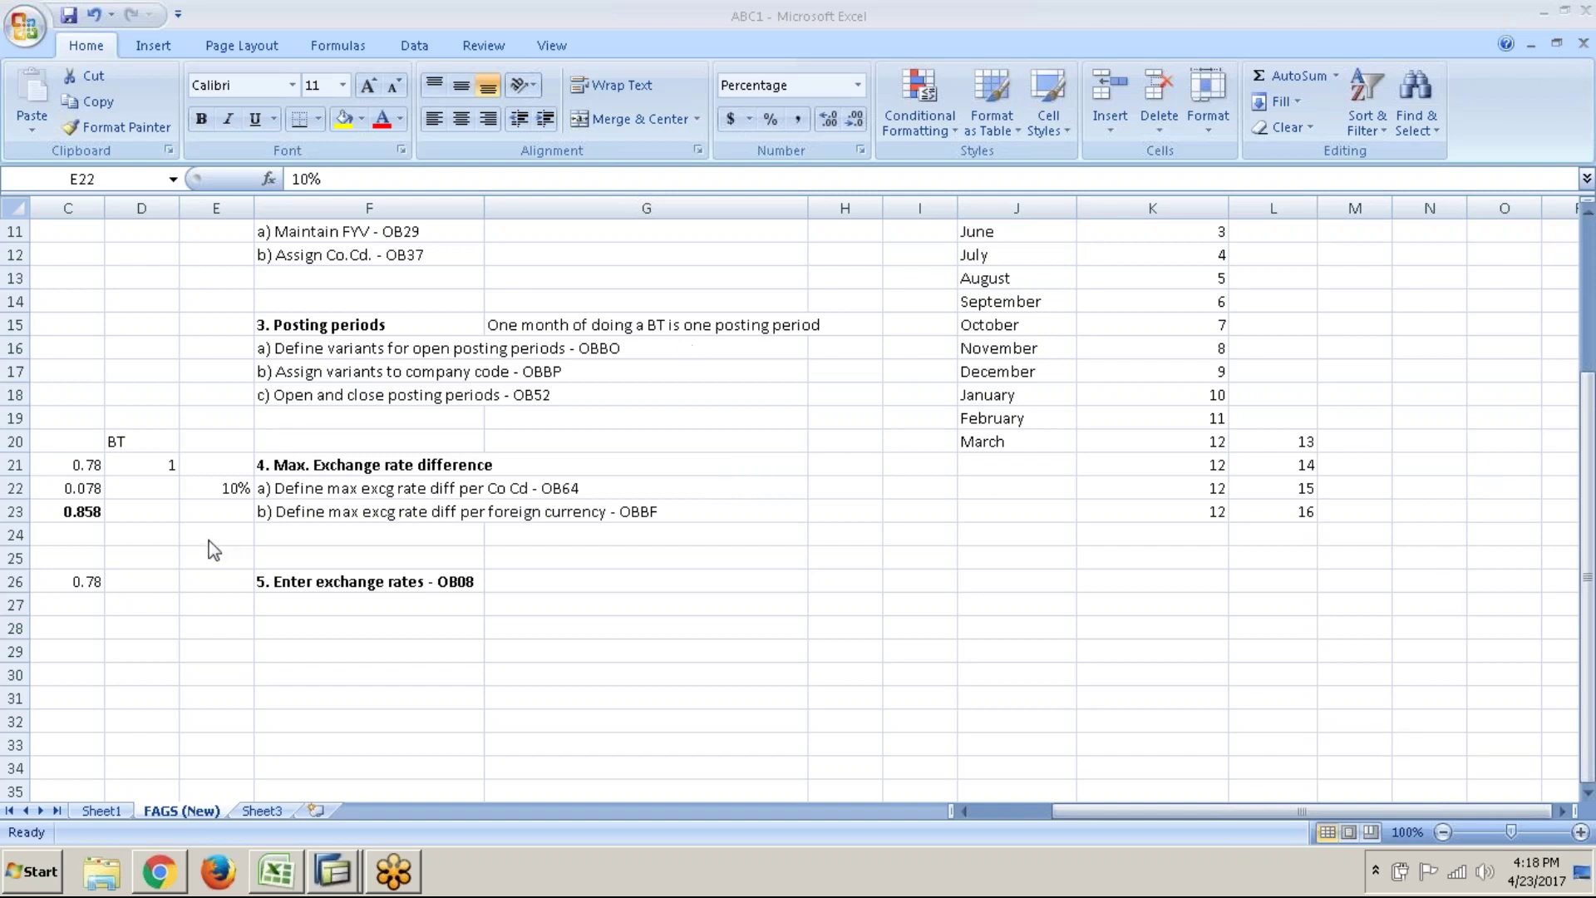
pyautogui.click(222, 497)
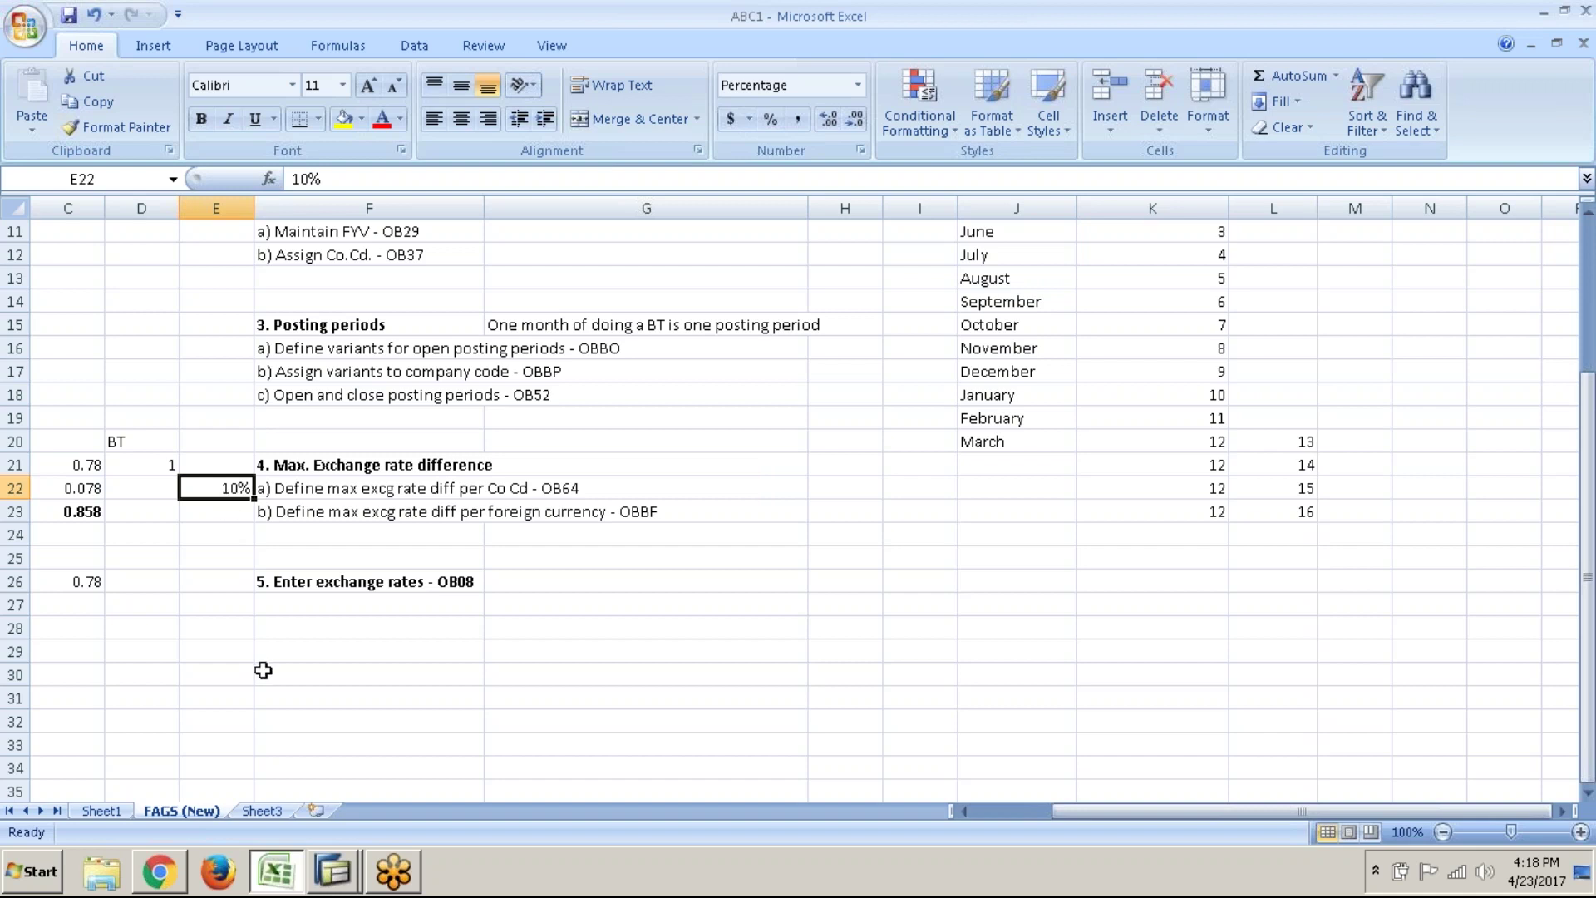
# - Close the SAP G/L account posting header window and select the OBBF note in cell F23
pyautogui.click(327, 886)
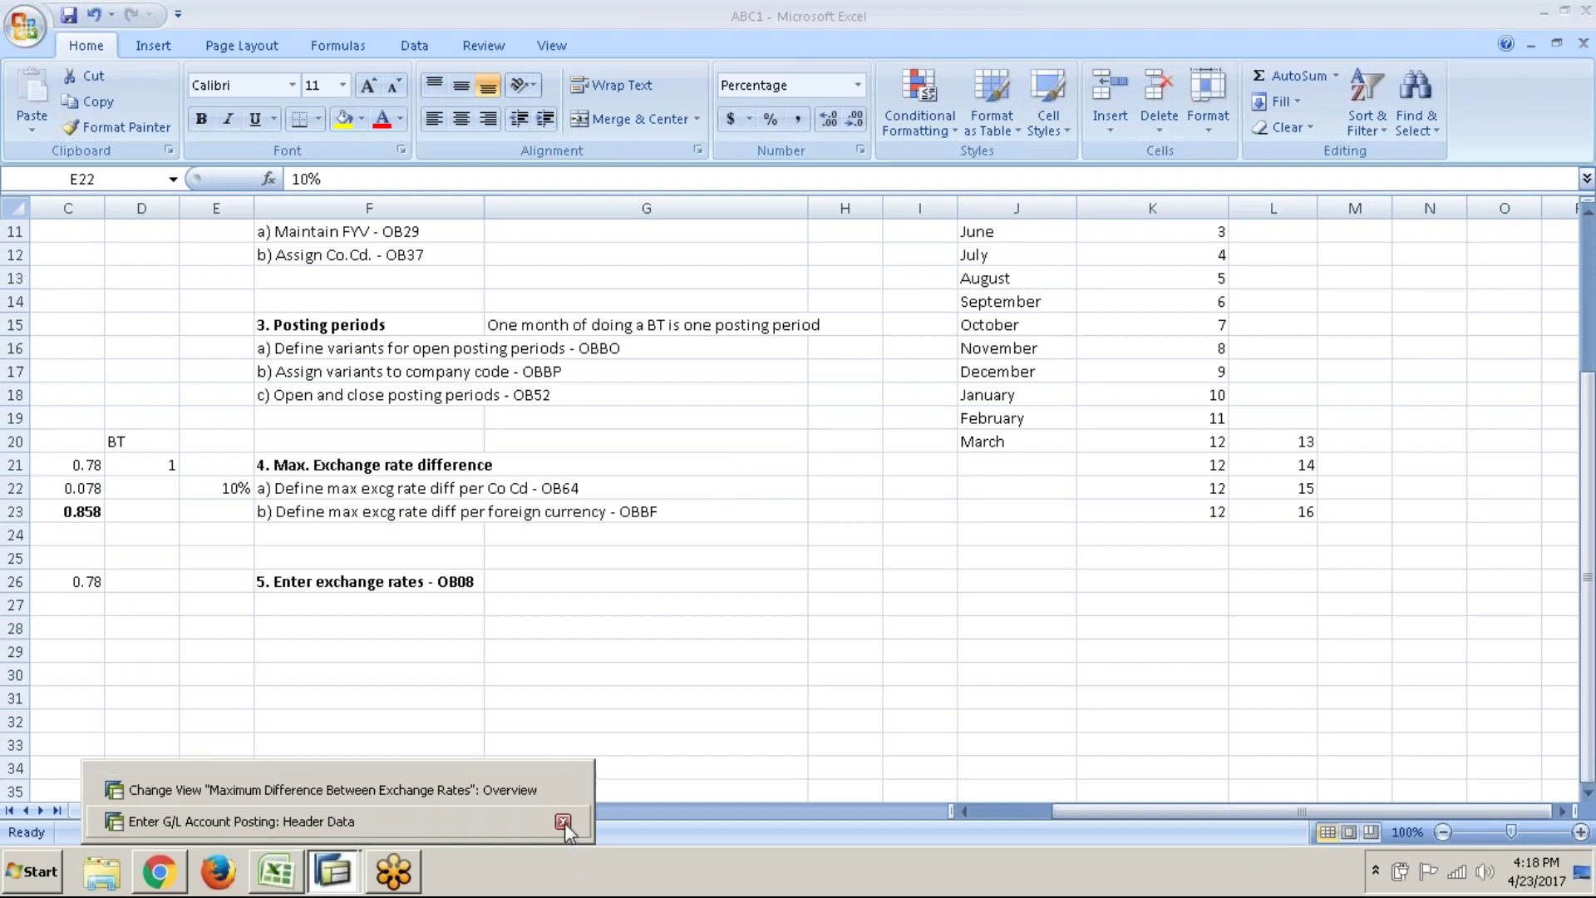
pyautogui.click(566, 821)
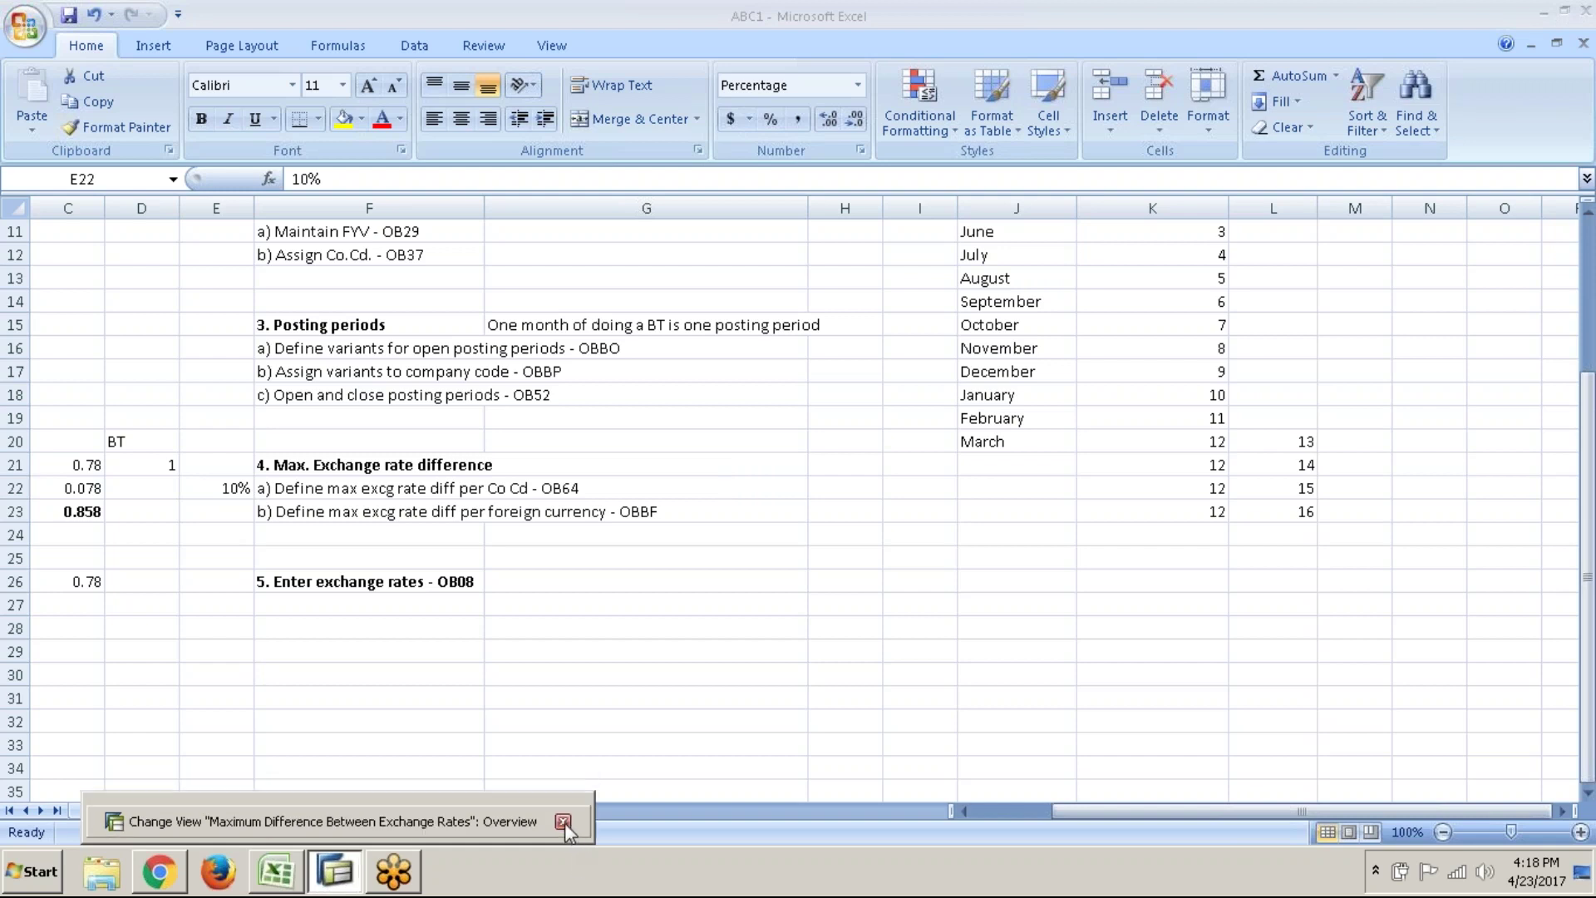
pyautogui.click(442, 515)
pyautogui.click(442, 514)
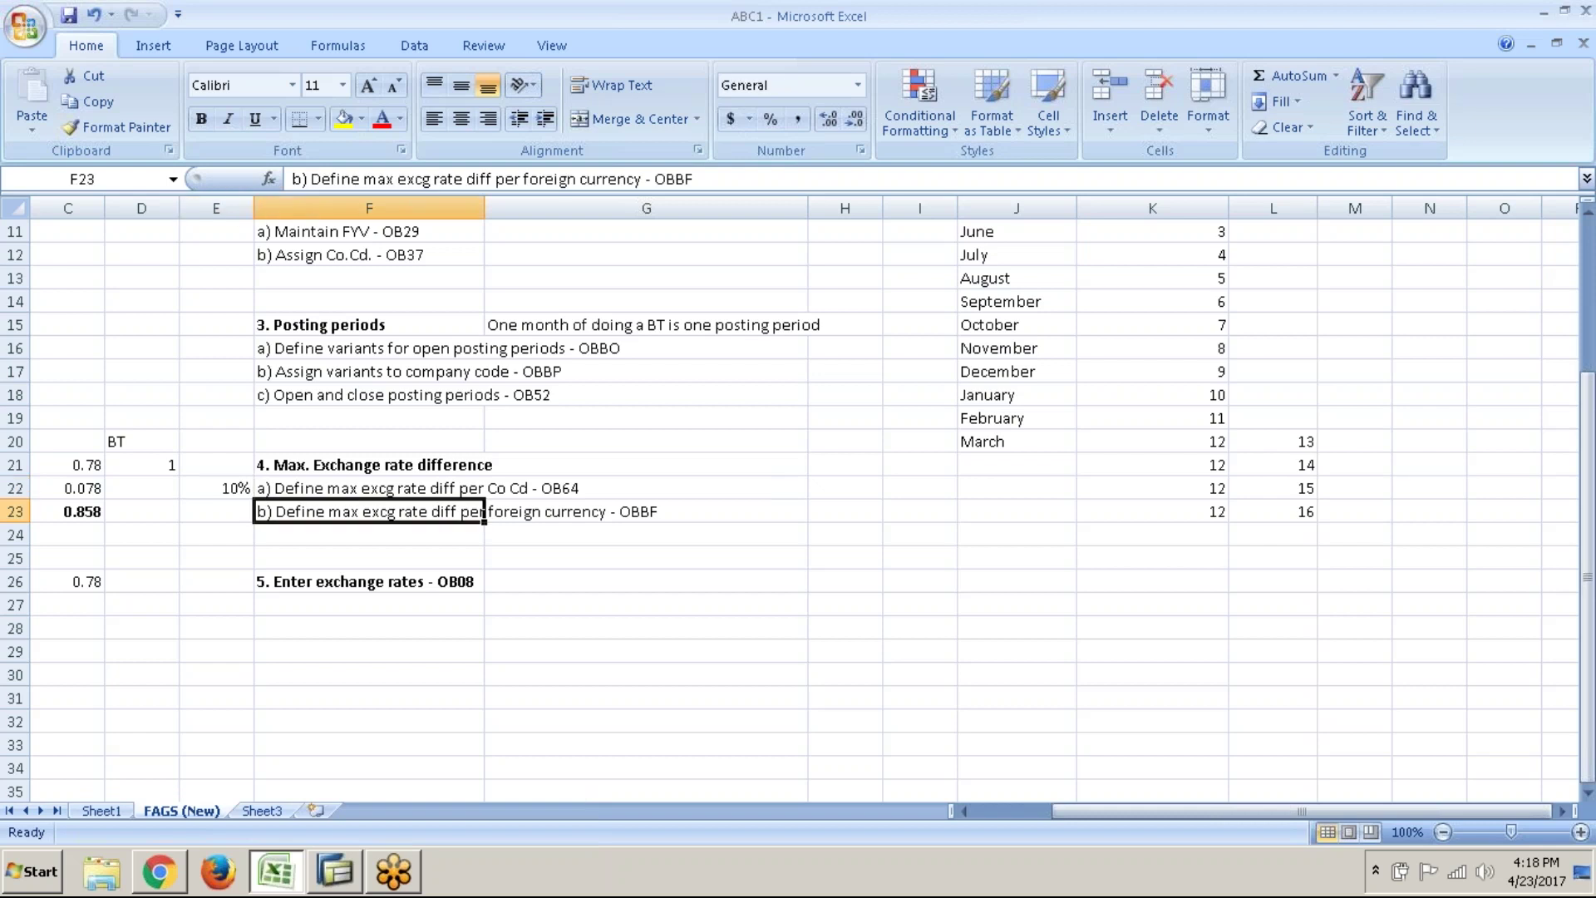
# - Switch to SAP, save and leave the company code view, and open Define Maximum Exchange Rate Difference per Foreign Currency
pyautogui.click(333, 872)
pyautogui.click(273, 64)
pyautogui.click(311, 63)
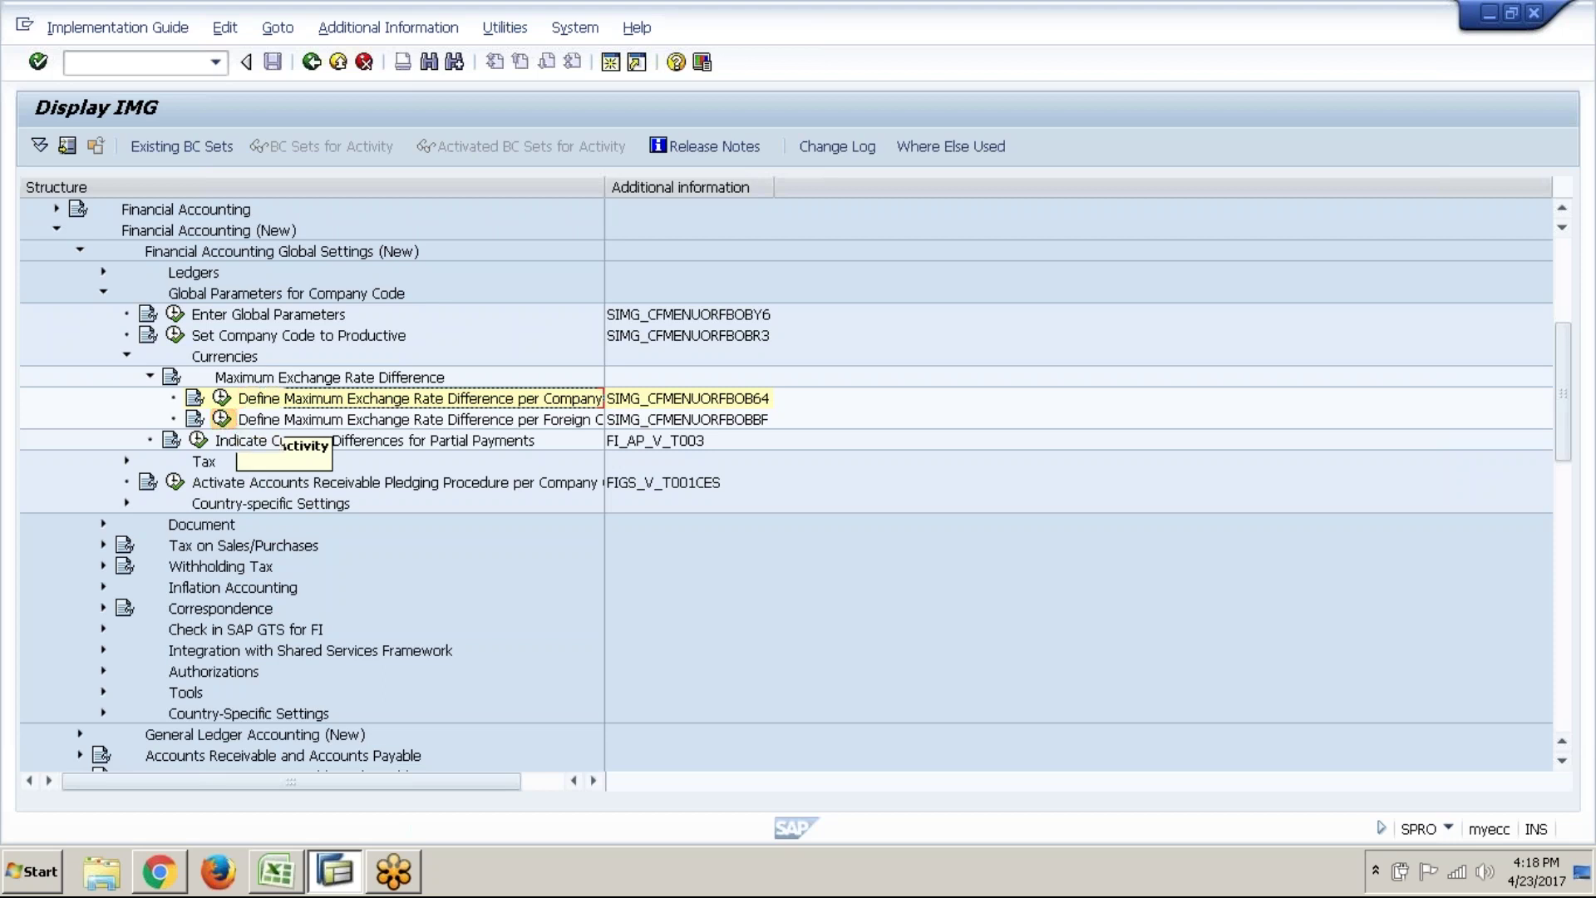
pyautogui.click(235, 420)
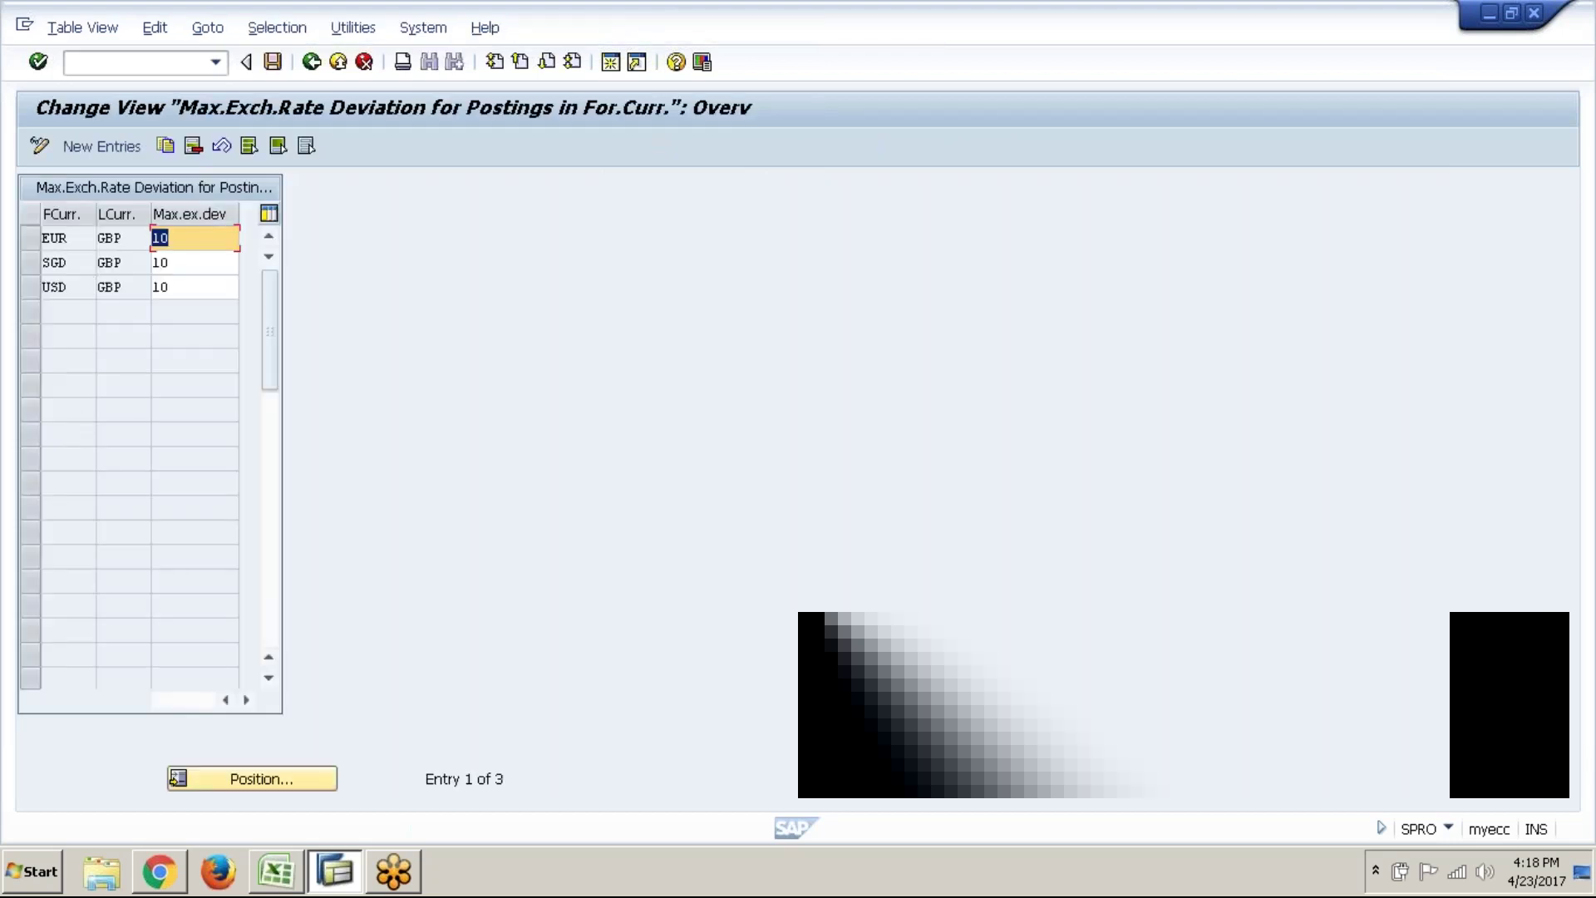
# - Delete the EUR, SGD and USD entries against GBP from the maximum exchange rate deviation table and save
pyautogui.click(88, 283)
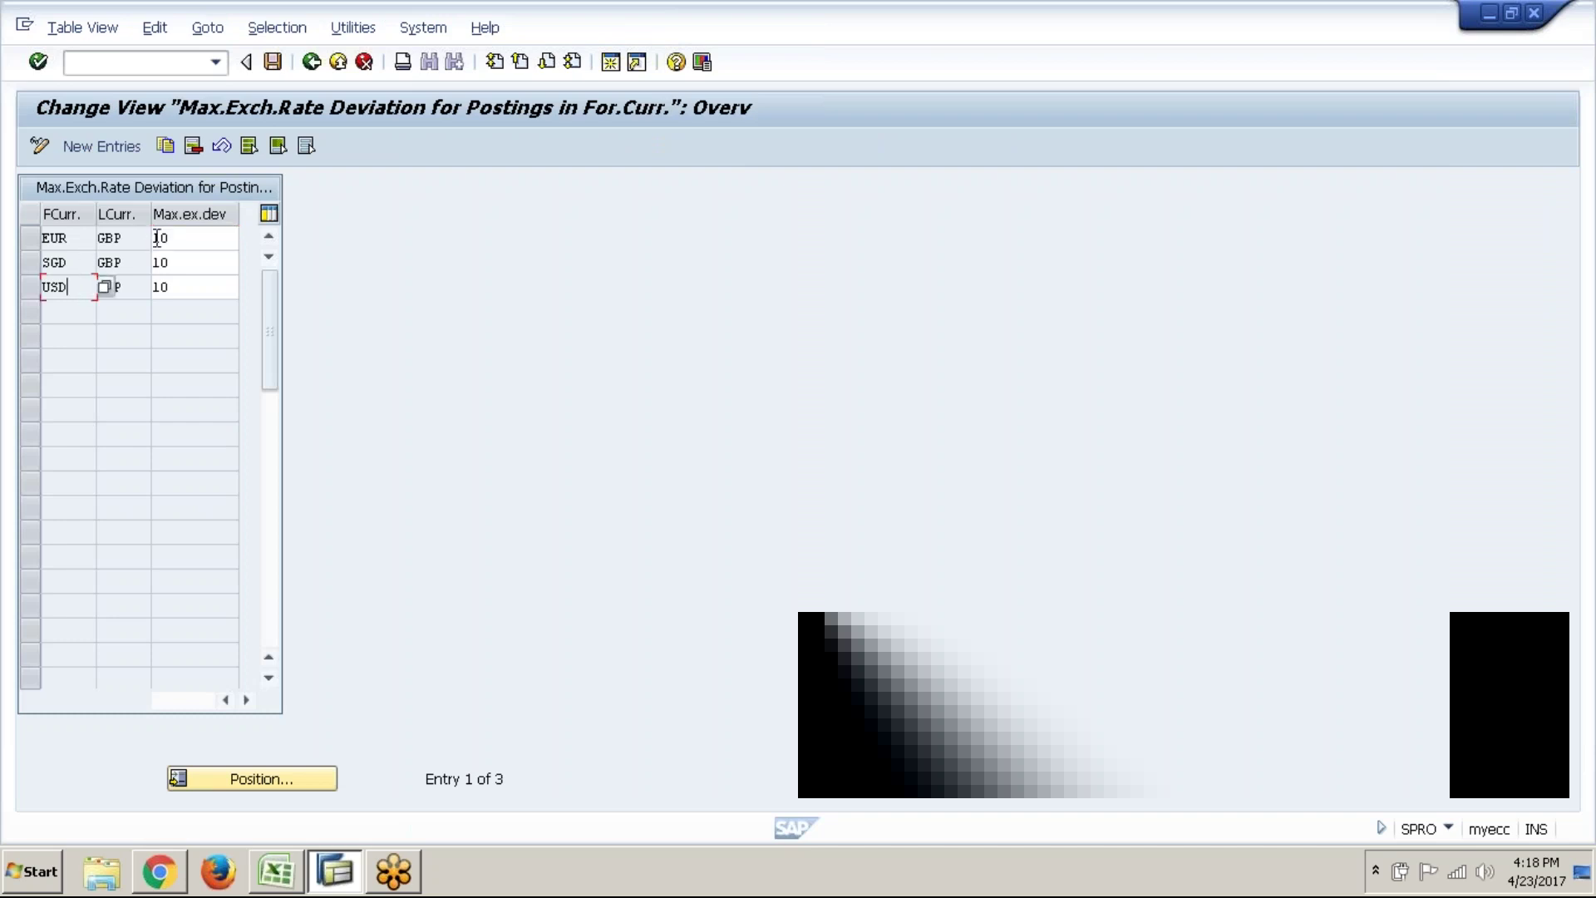
pyautogui.click(26, 251)
pyautogui.click(26, 259)
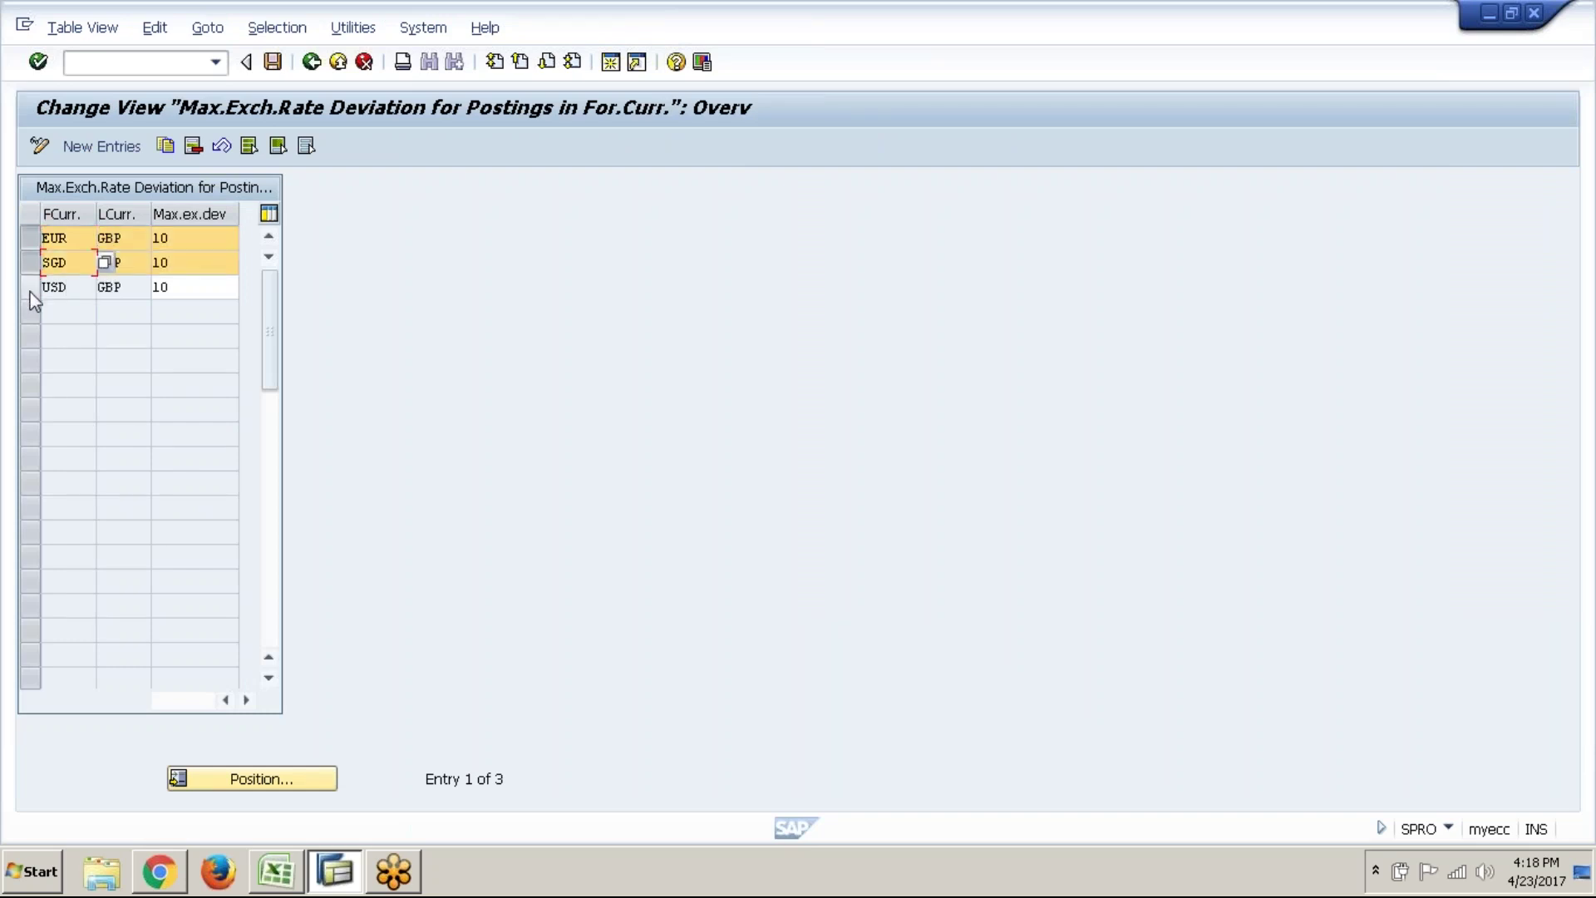
pyautogui.click(30, 291)
pyautogui.click(193, 147)
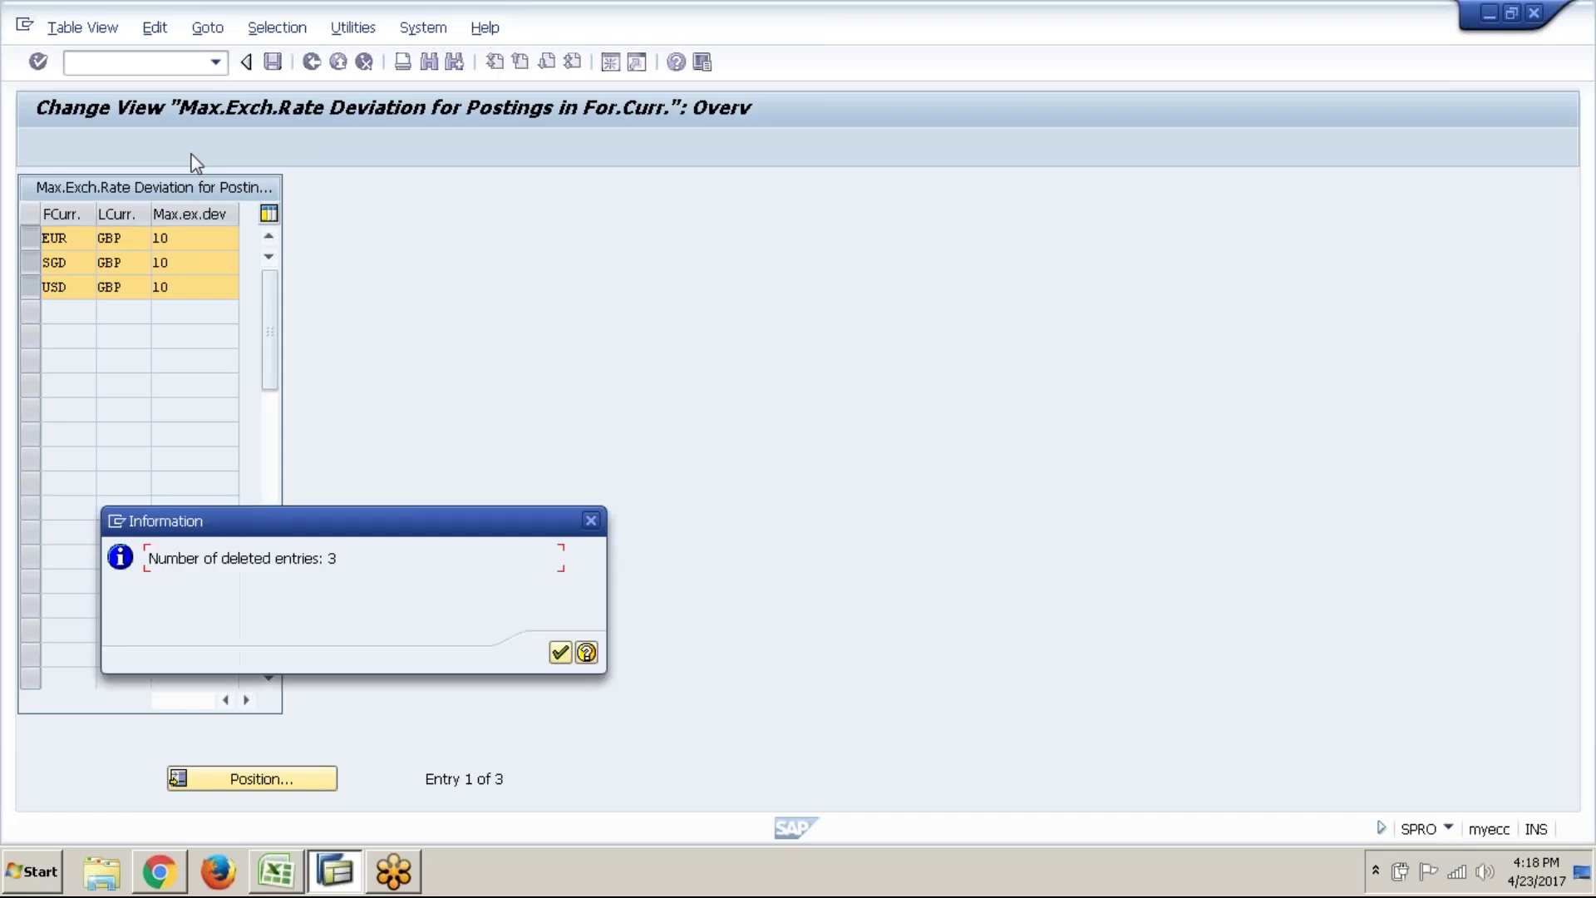
pyautogui.click(562, 659)
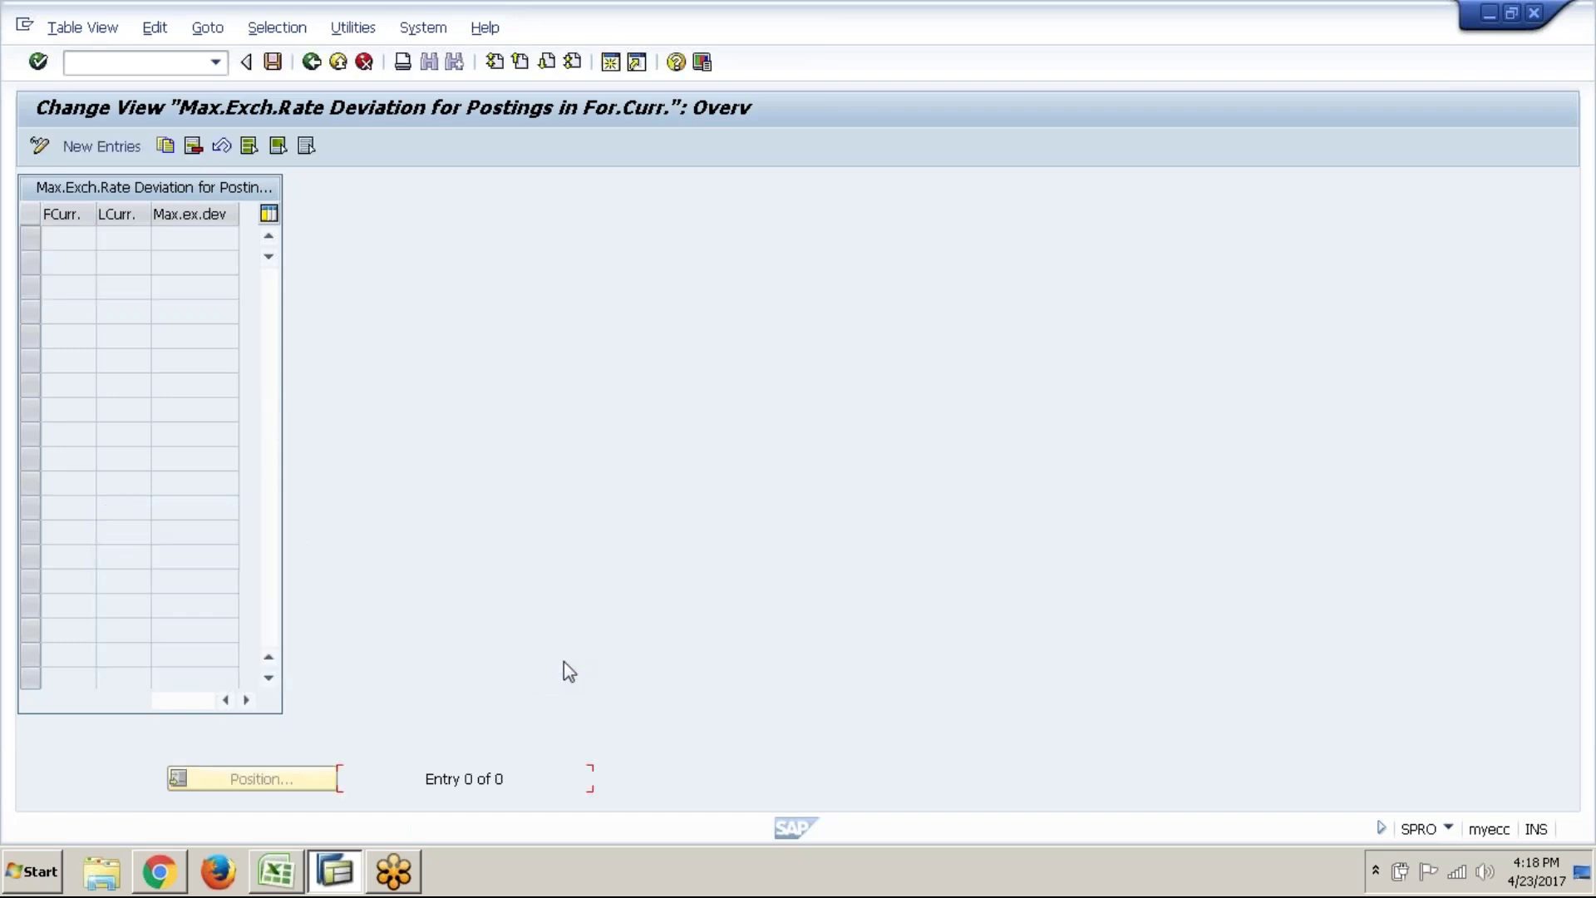
pyautogui.click(273, 63)
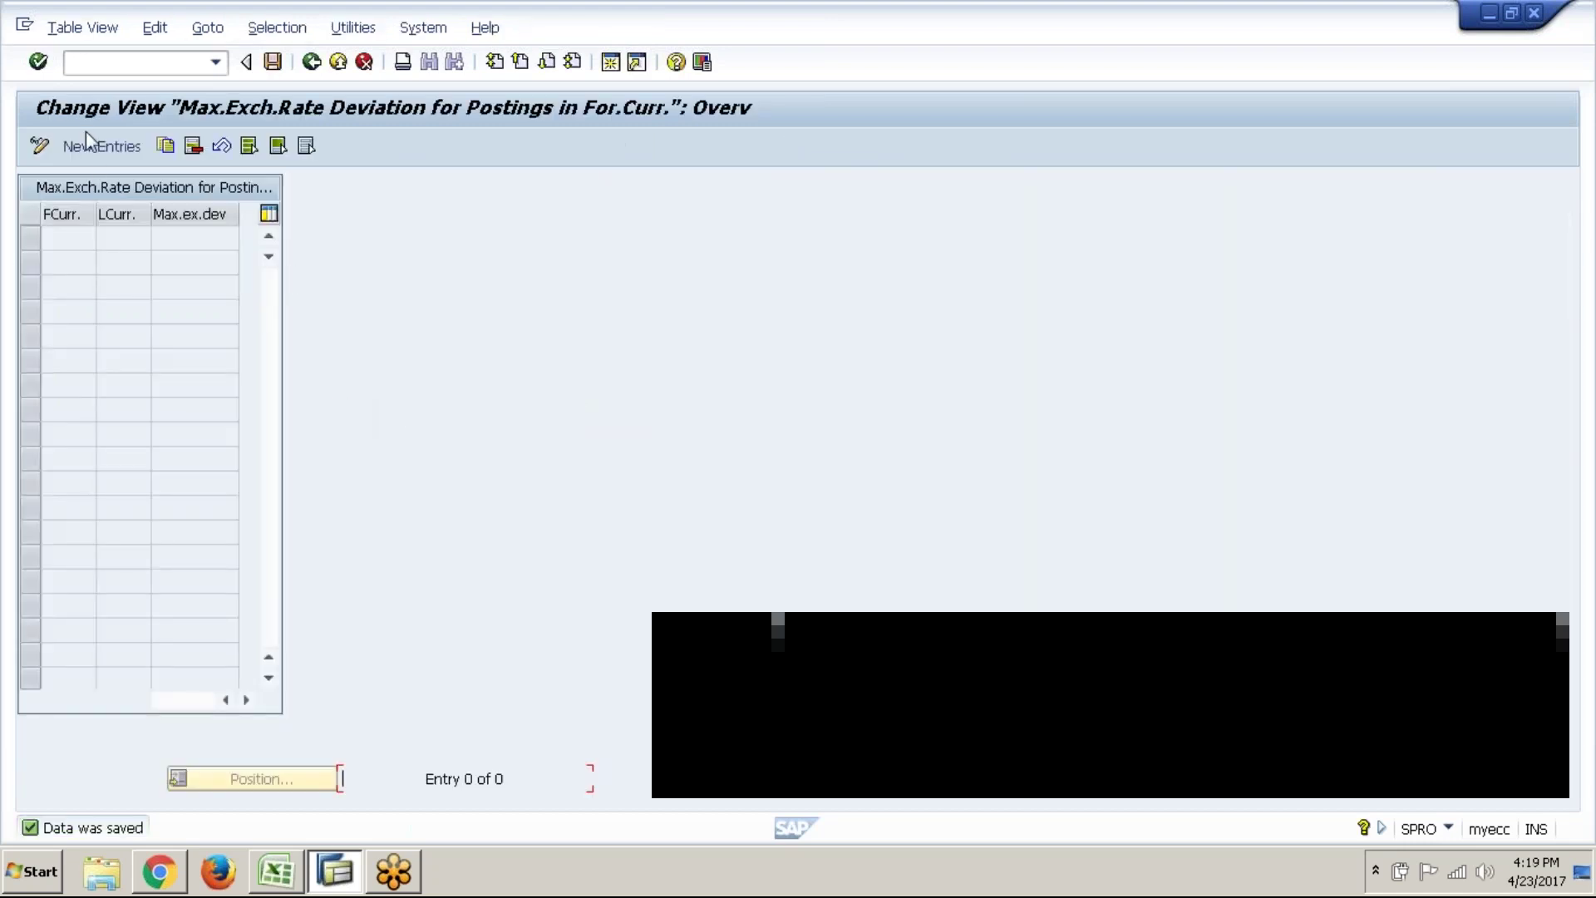
# - Add a new deviation entry with foreign currency USD, local currency GBP and a maximum deviation of 10
pyautogui.click(86, 148)
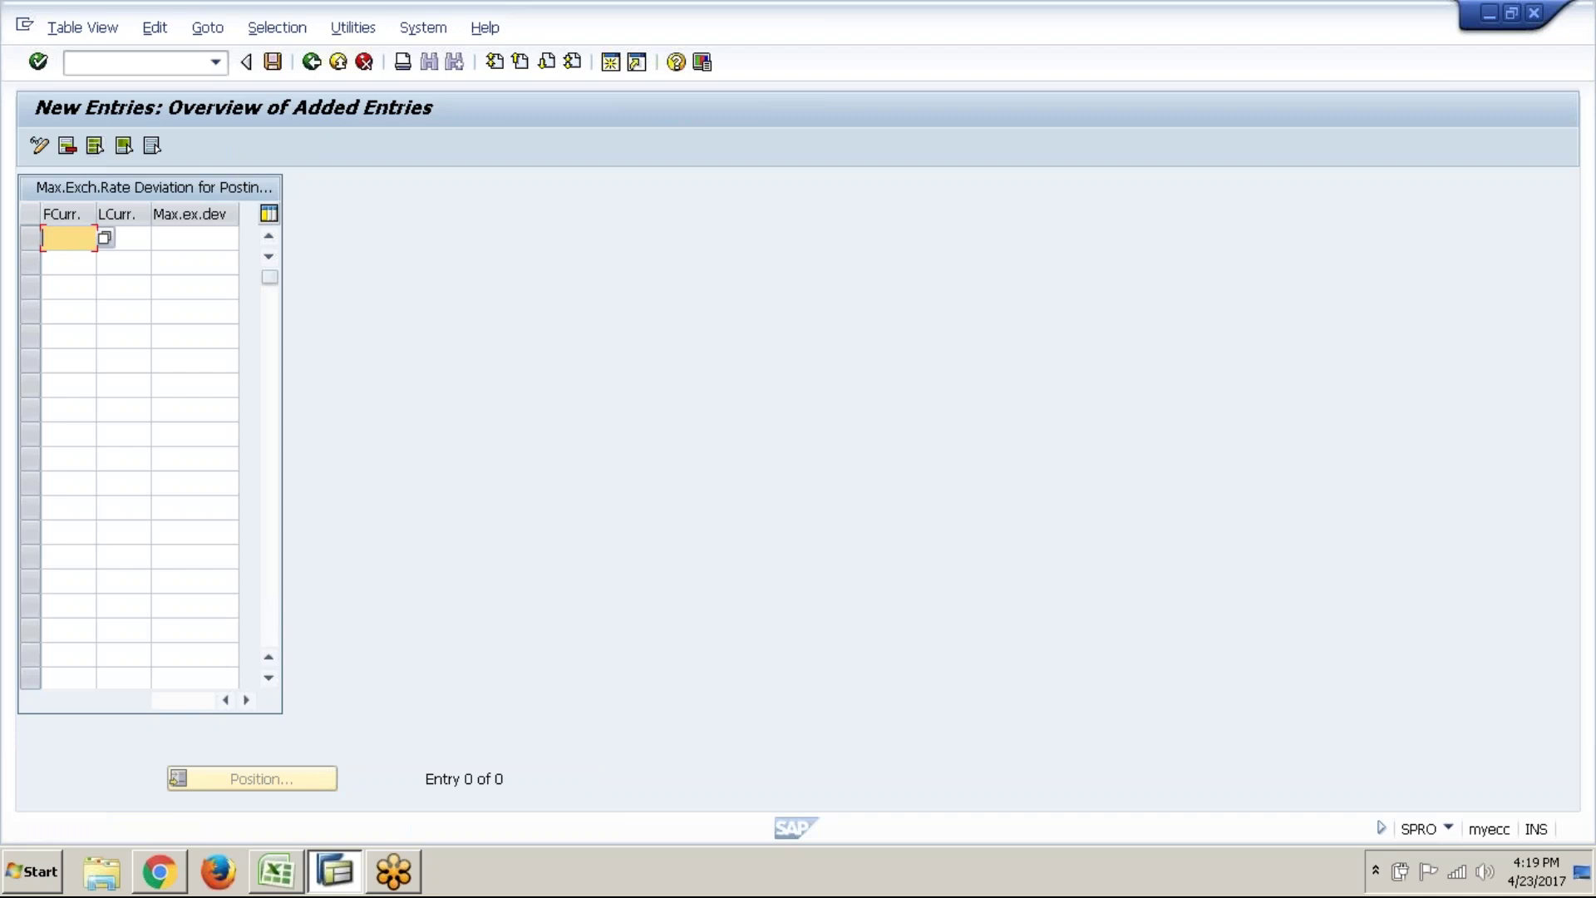
pyautogui.write('USD')
pyautogui.press('Tab')
pyautogui.write('G')
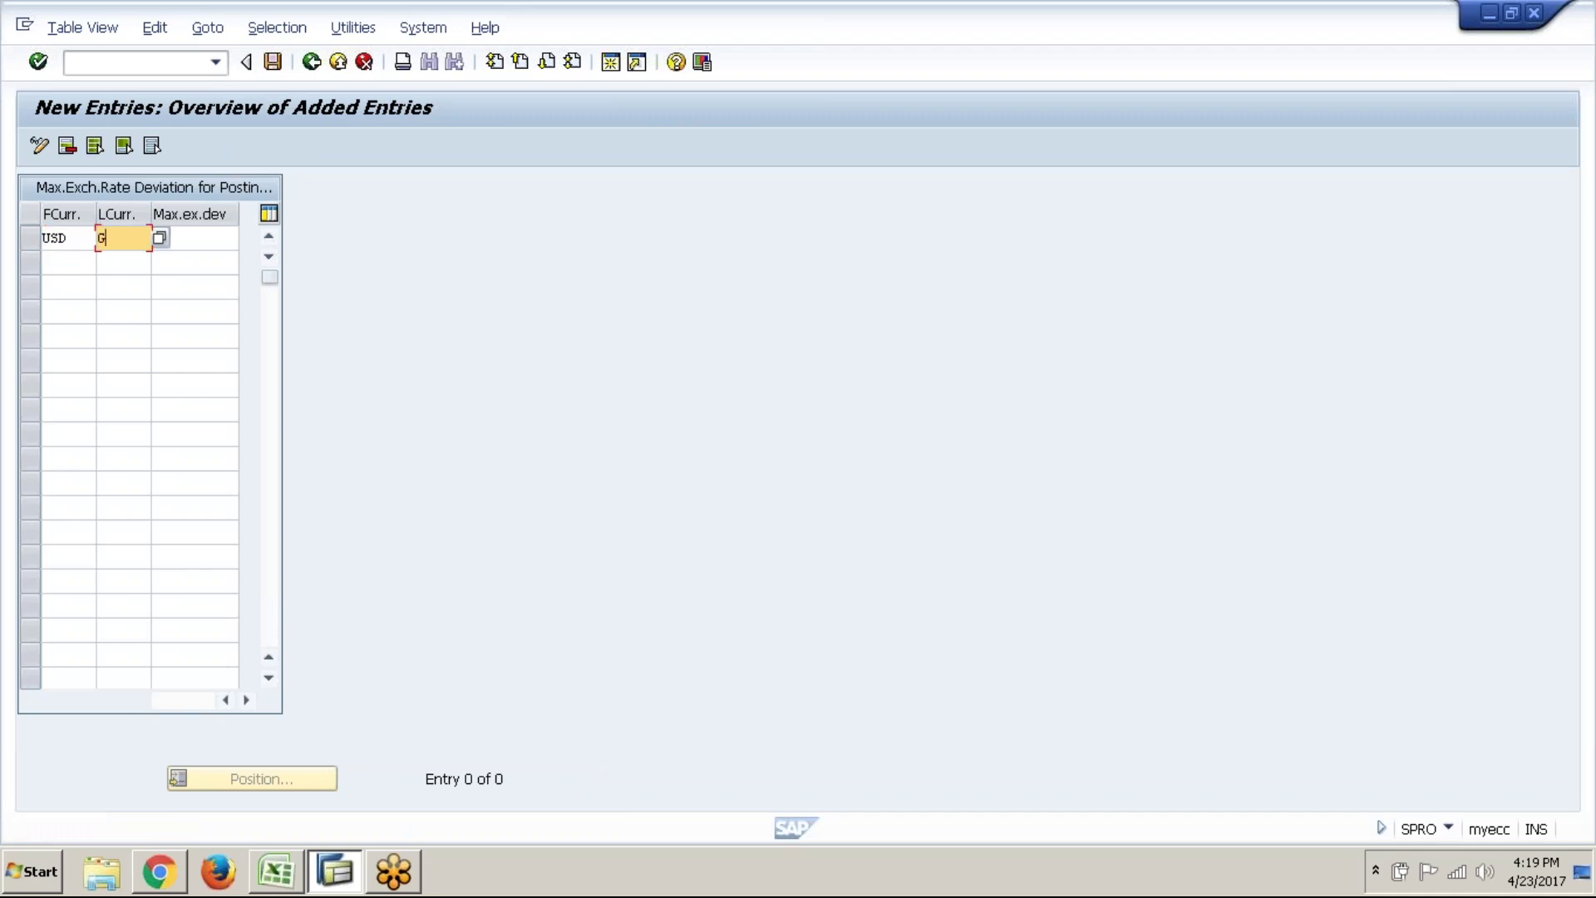
pyautogui.write('BP')
pyautogui.press('Tab')
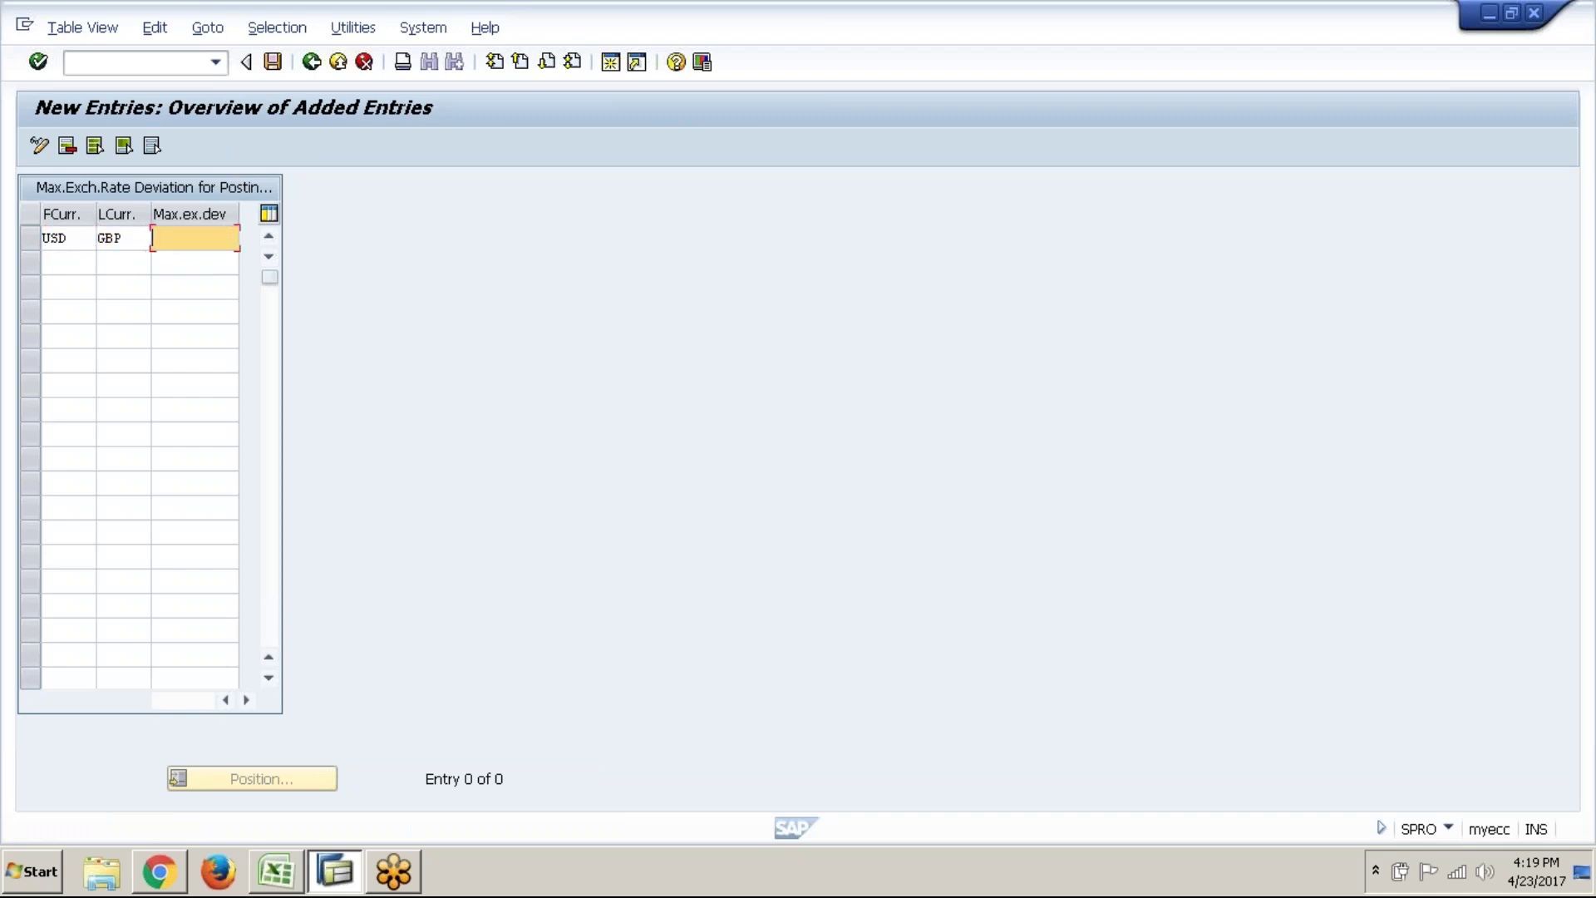
pyautogui.write('10')
pyautogui.press('Return')
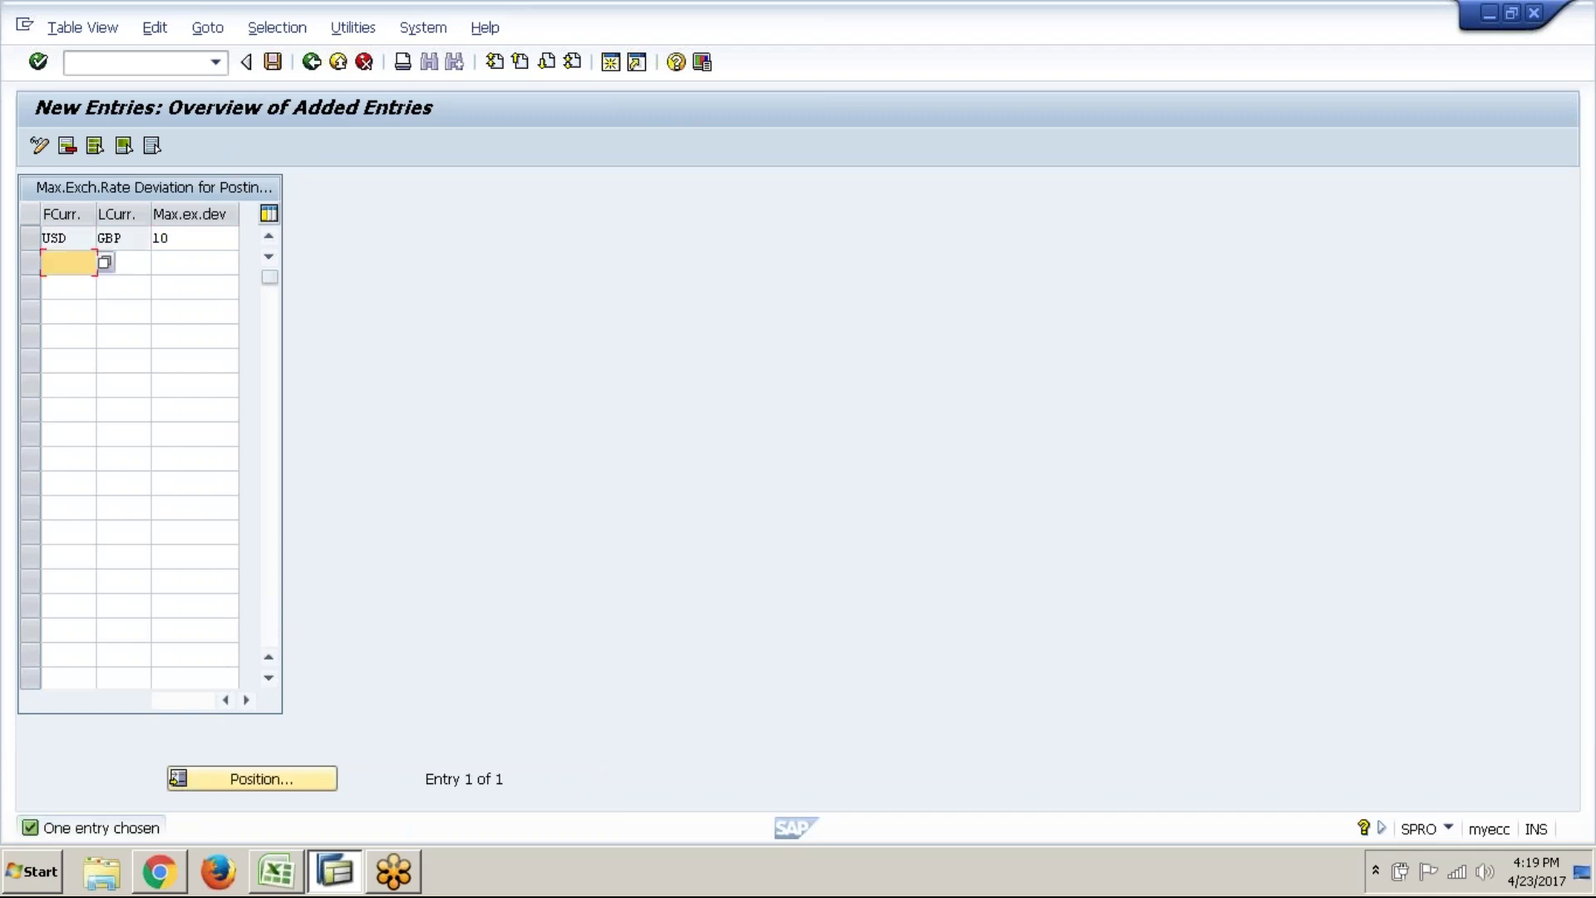
# - Add an AUD to GBP entry with a maximum deviation of 10, save the new entries and return to the IMG
pyautogui.click(850, 10)
pyautogui.click(109, 259)
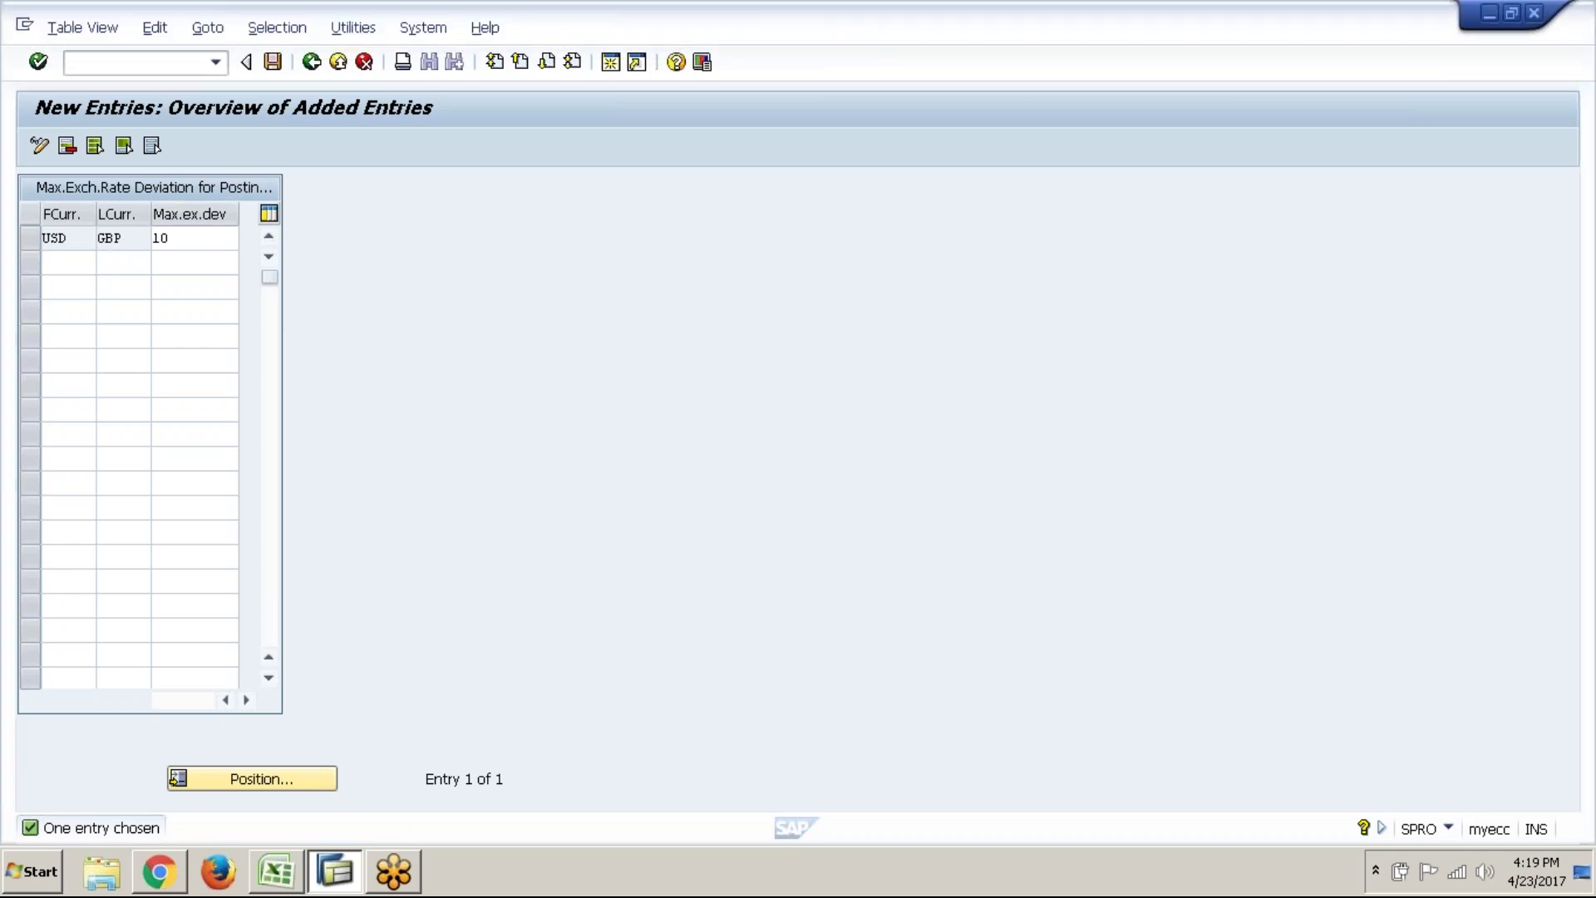
pyautogui.write('AUD')
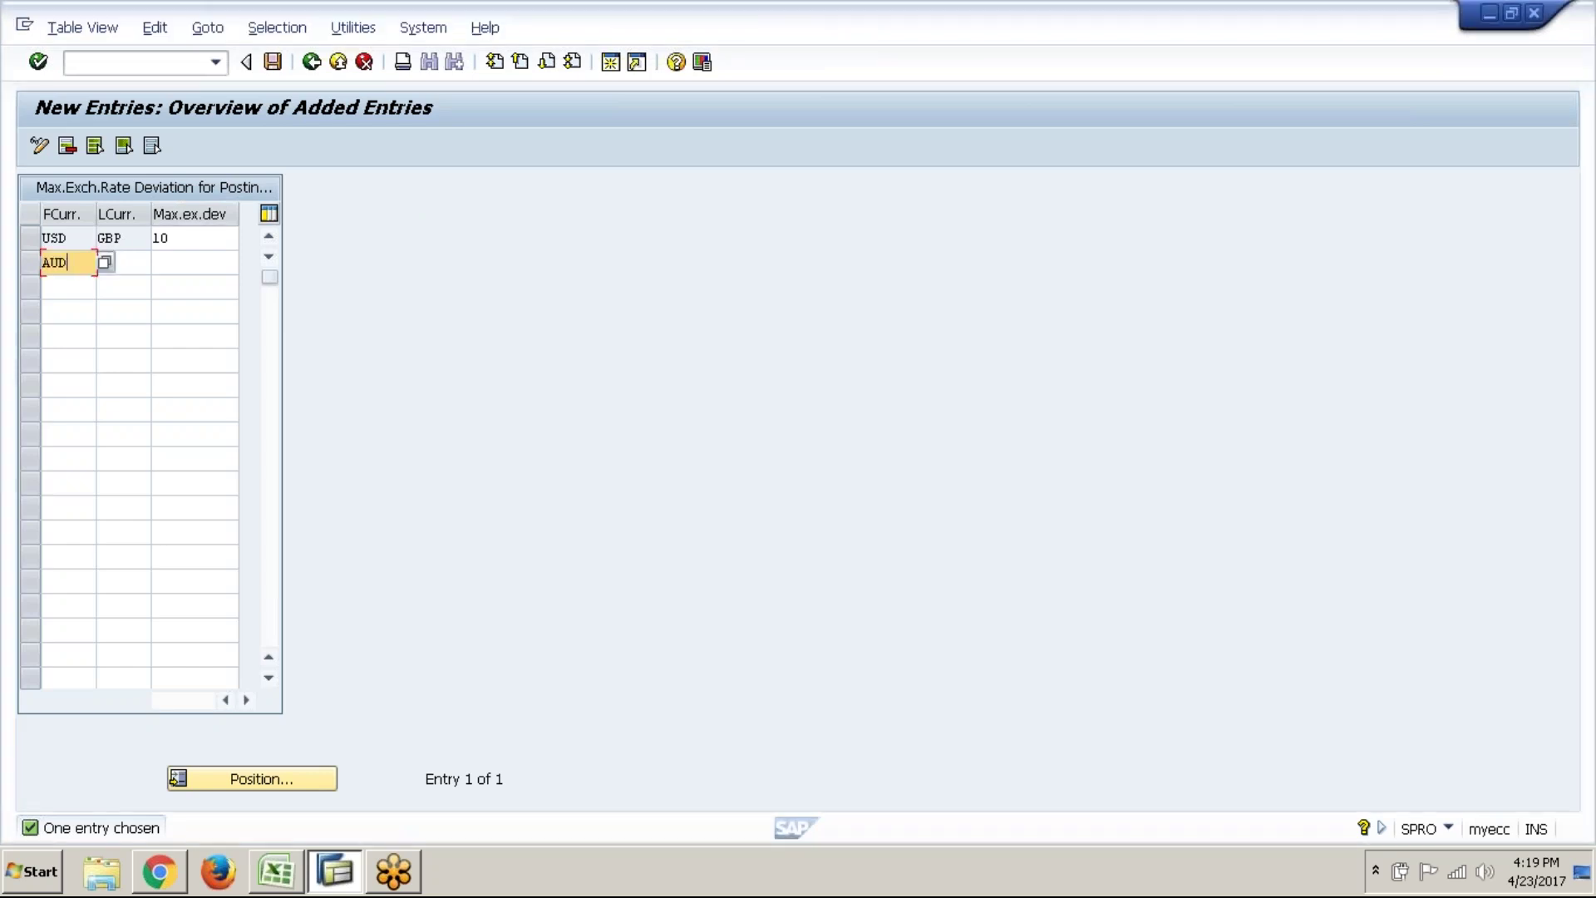
pyautogui.press('Tab')
pyautogui.write('GBP')
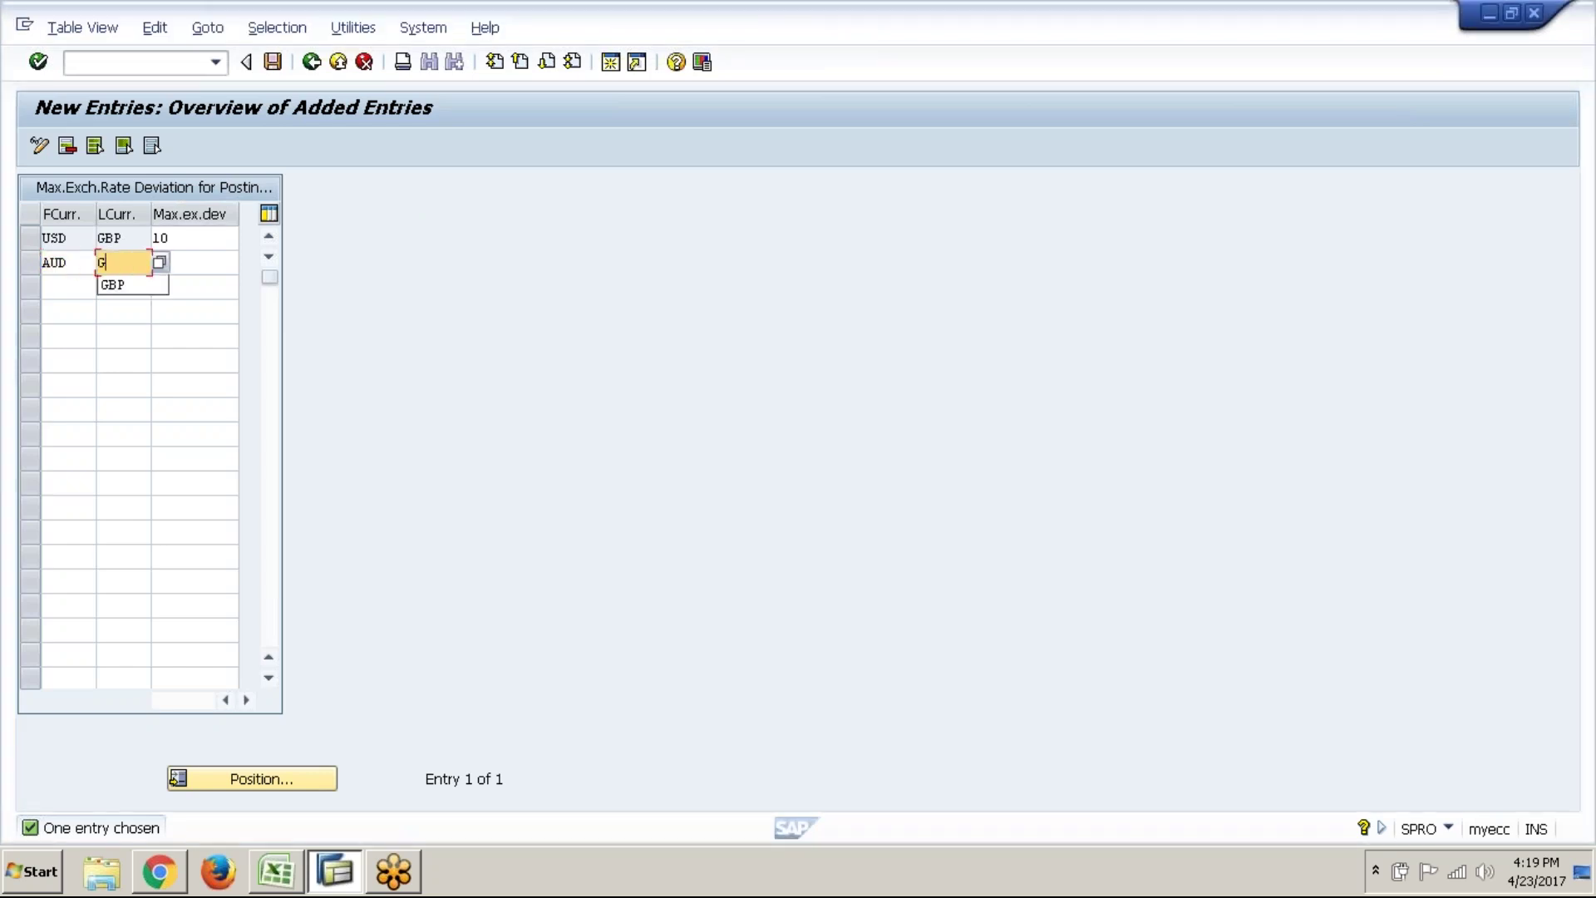
pyautogui.press('Tab')
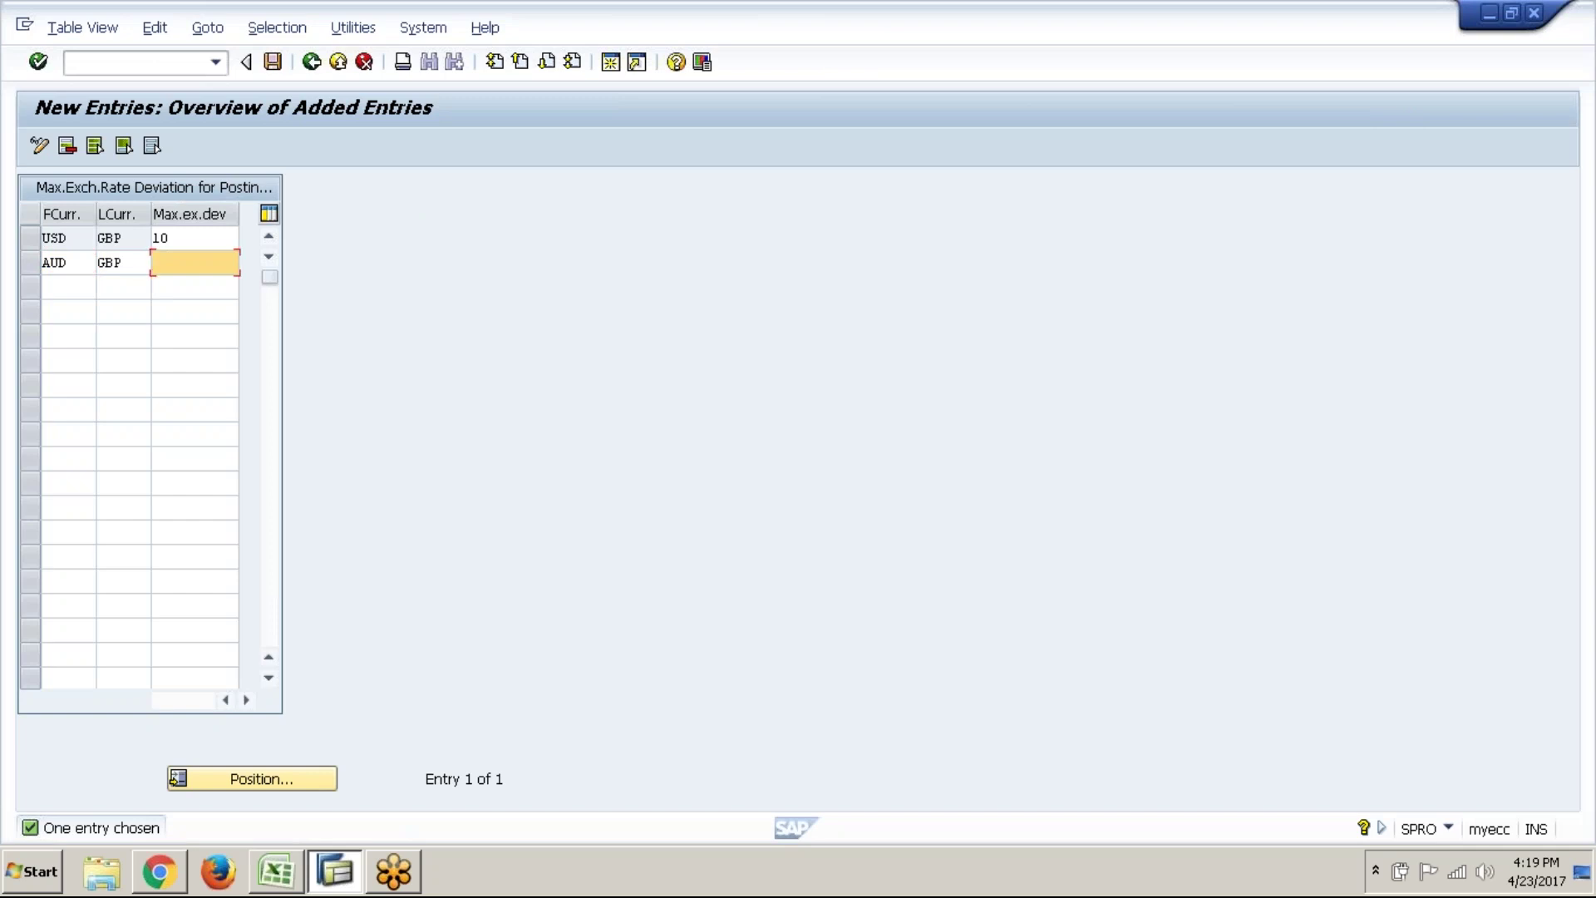
pyautogui.write('10')
pyautogui.press('Return')
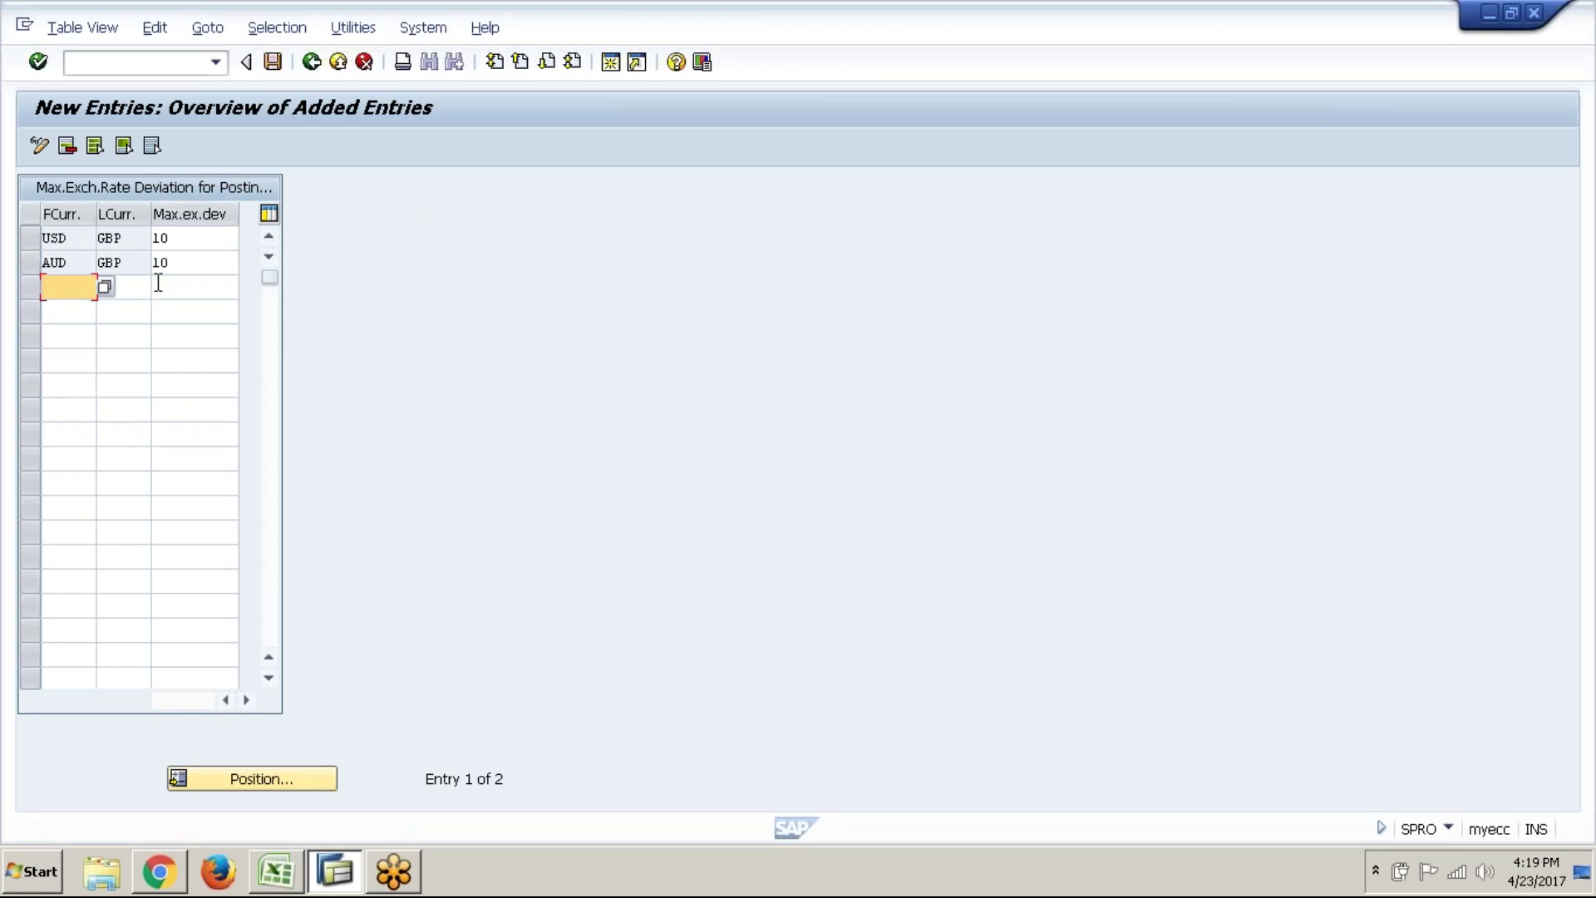
pyautogui.click(273, 67)
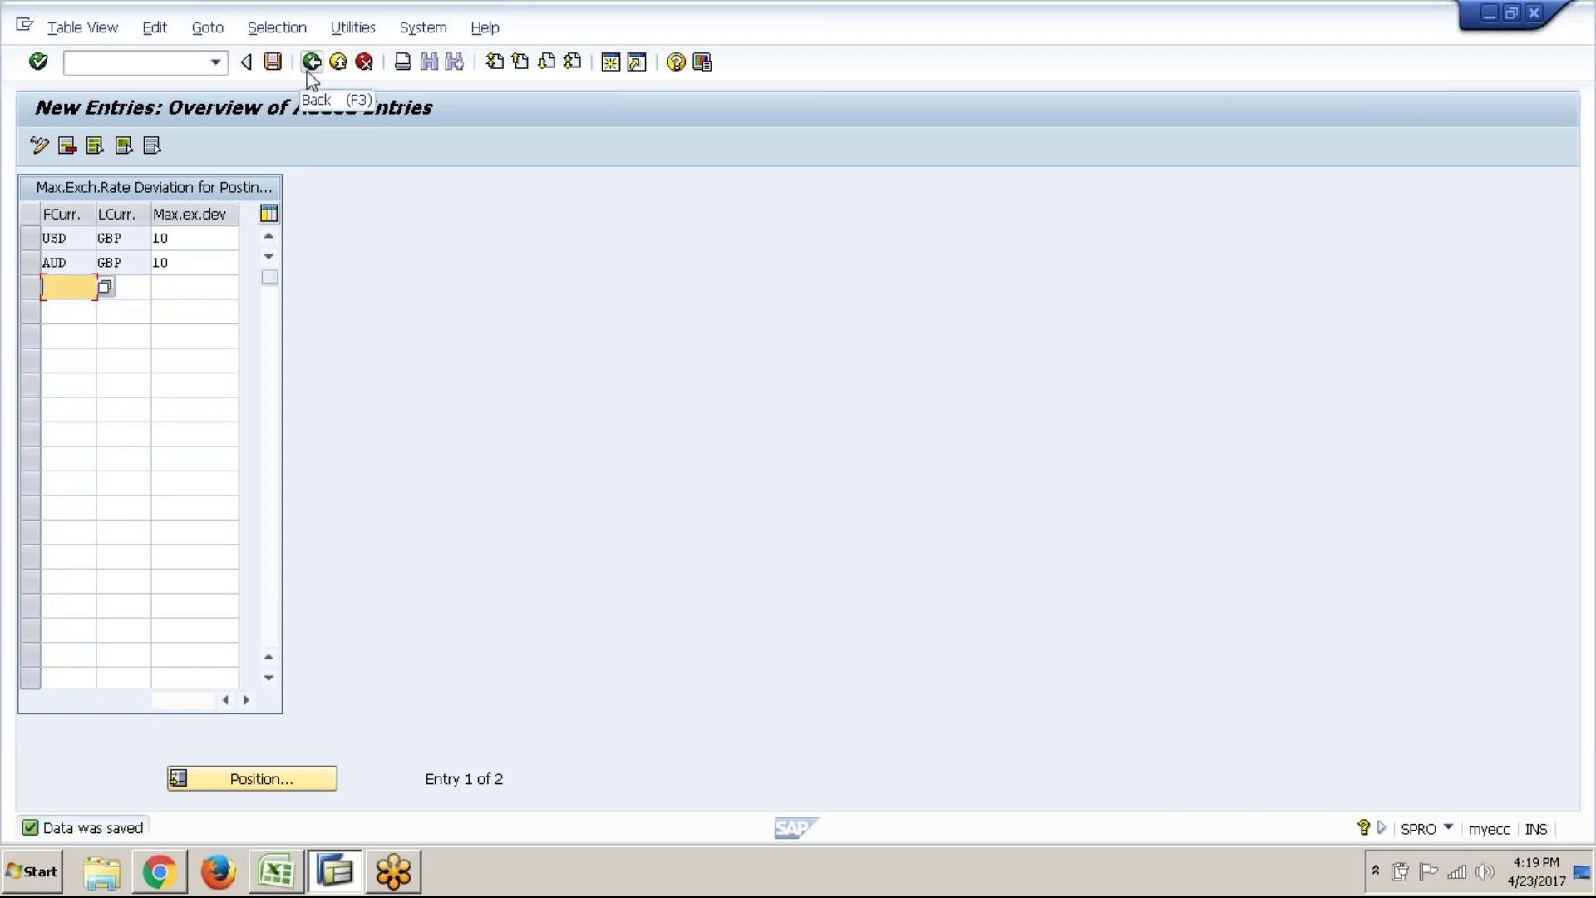
pyautogui.click(310, 70)
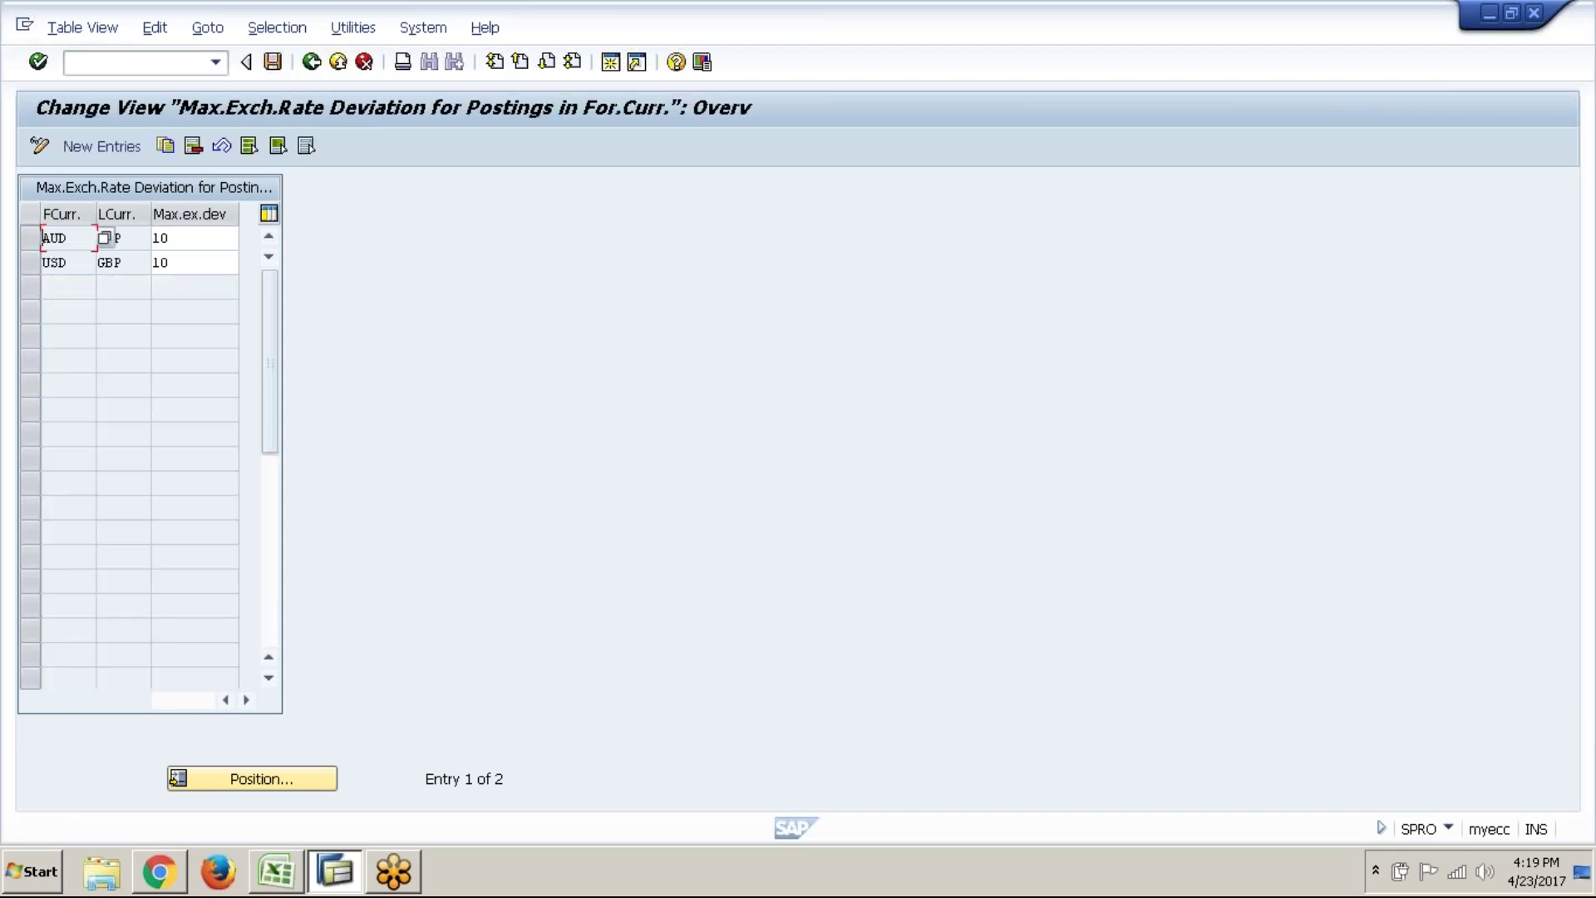
pyautogui.press('F3')
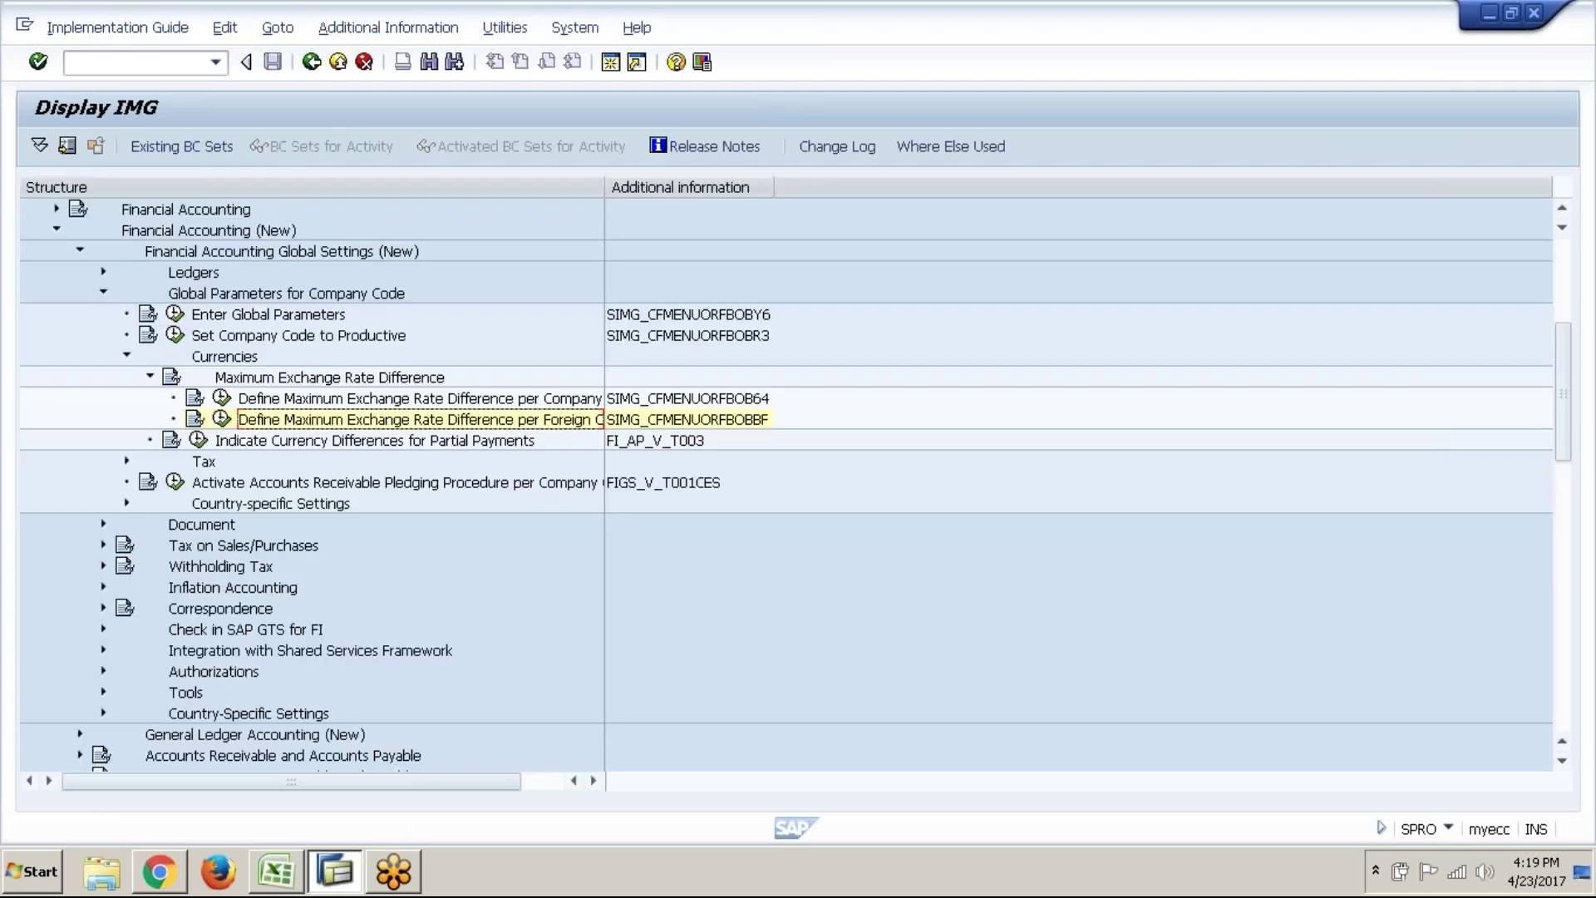
# - Collapse the Financial Accounting (New) branch and its subnodes in the IMG, and switch back to the Excel workbook
pyautogui.click(151, 380)
pyautogui.click(126, 356)
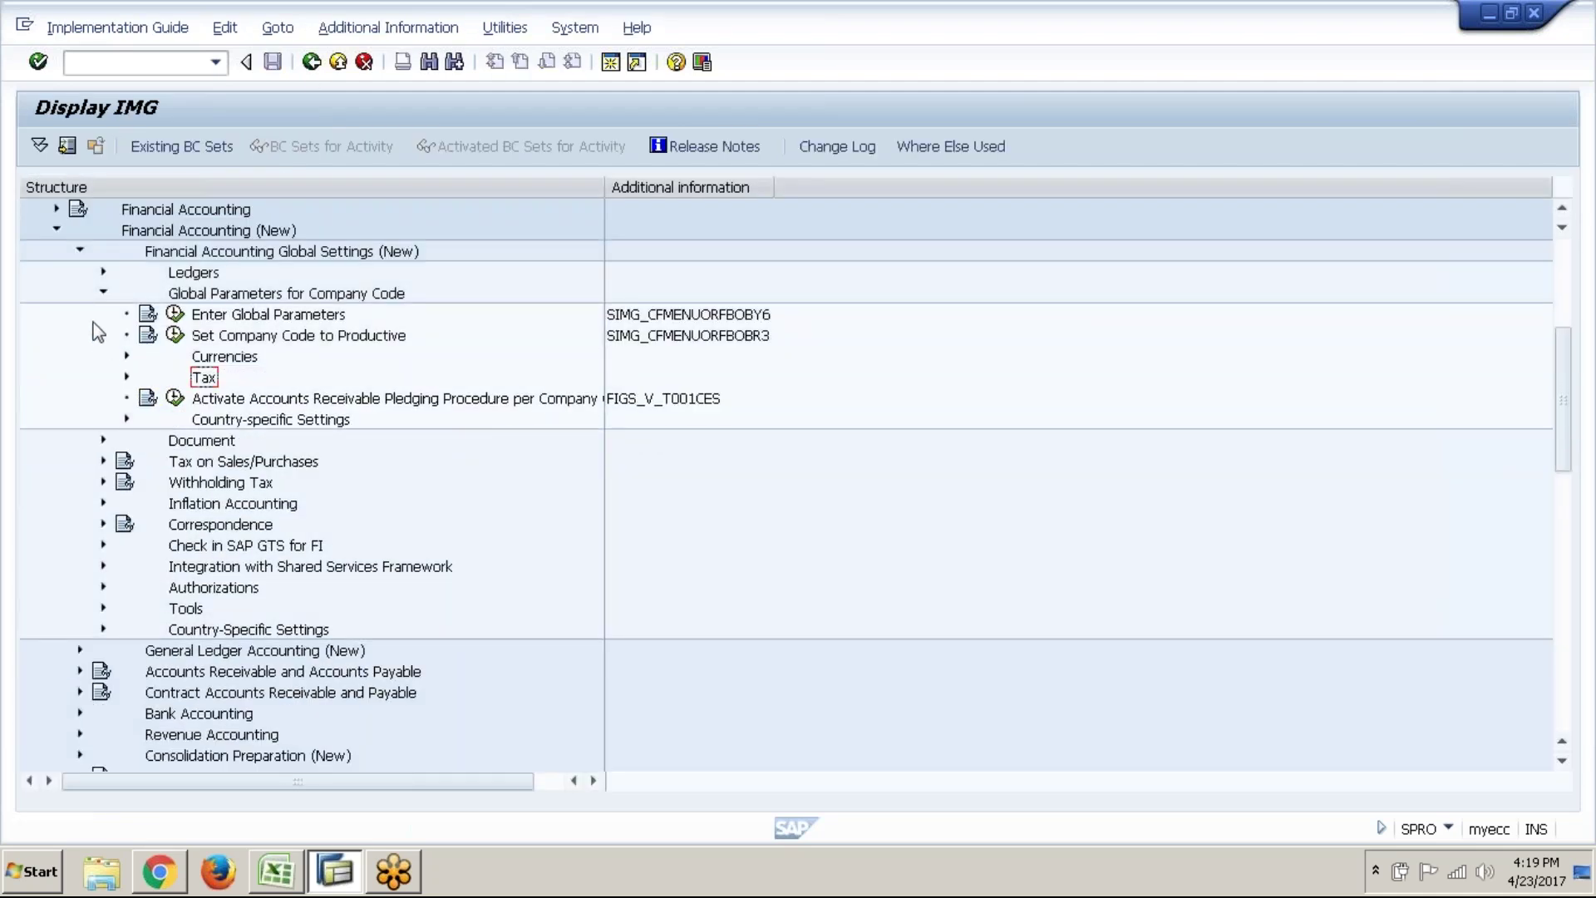
pyautogui.click(102, 295)
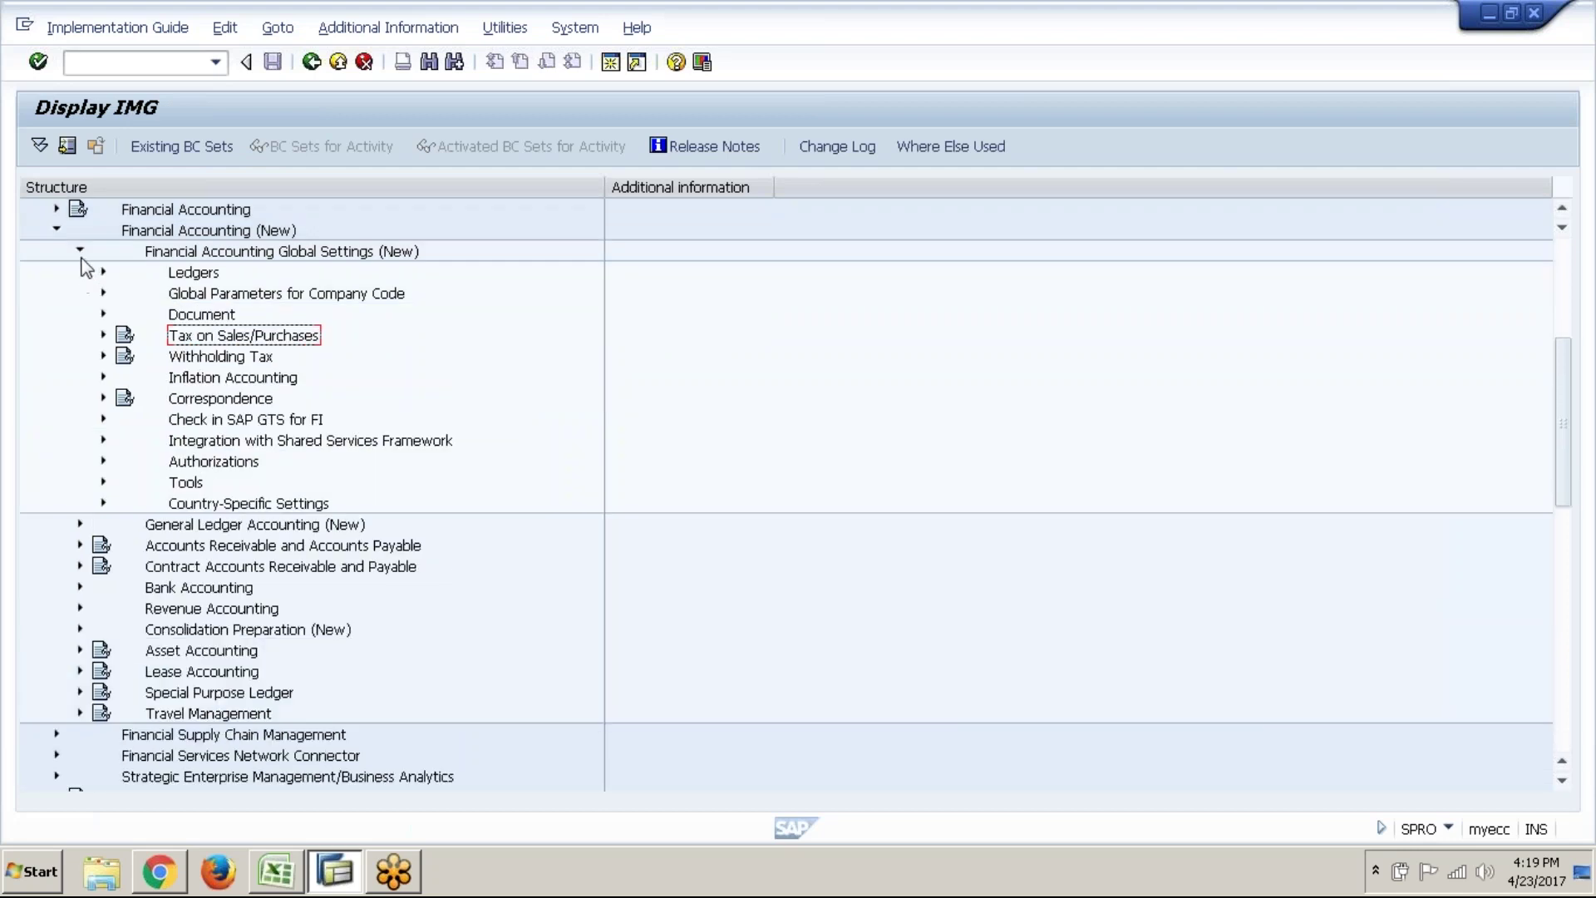
pyautogui.click(80, 250)
pyautogui.click(56, 231)
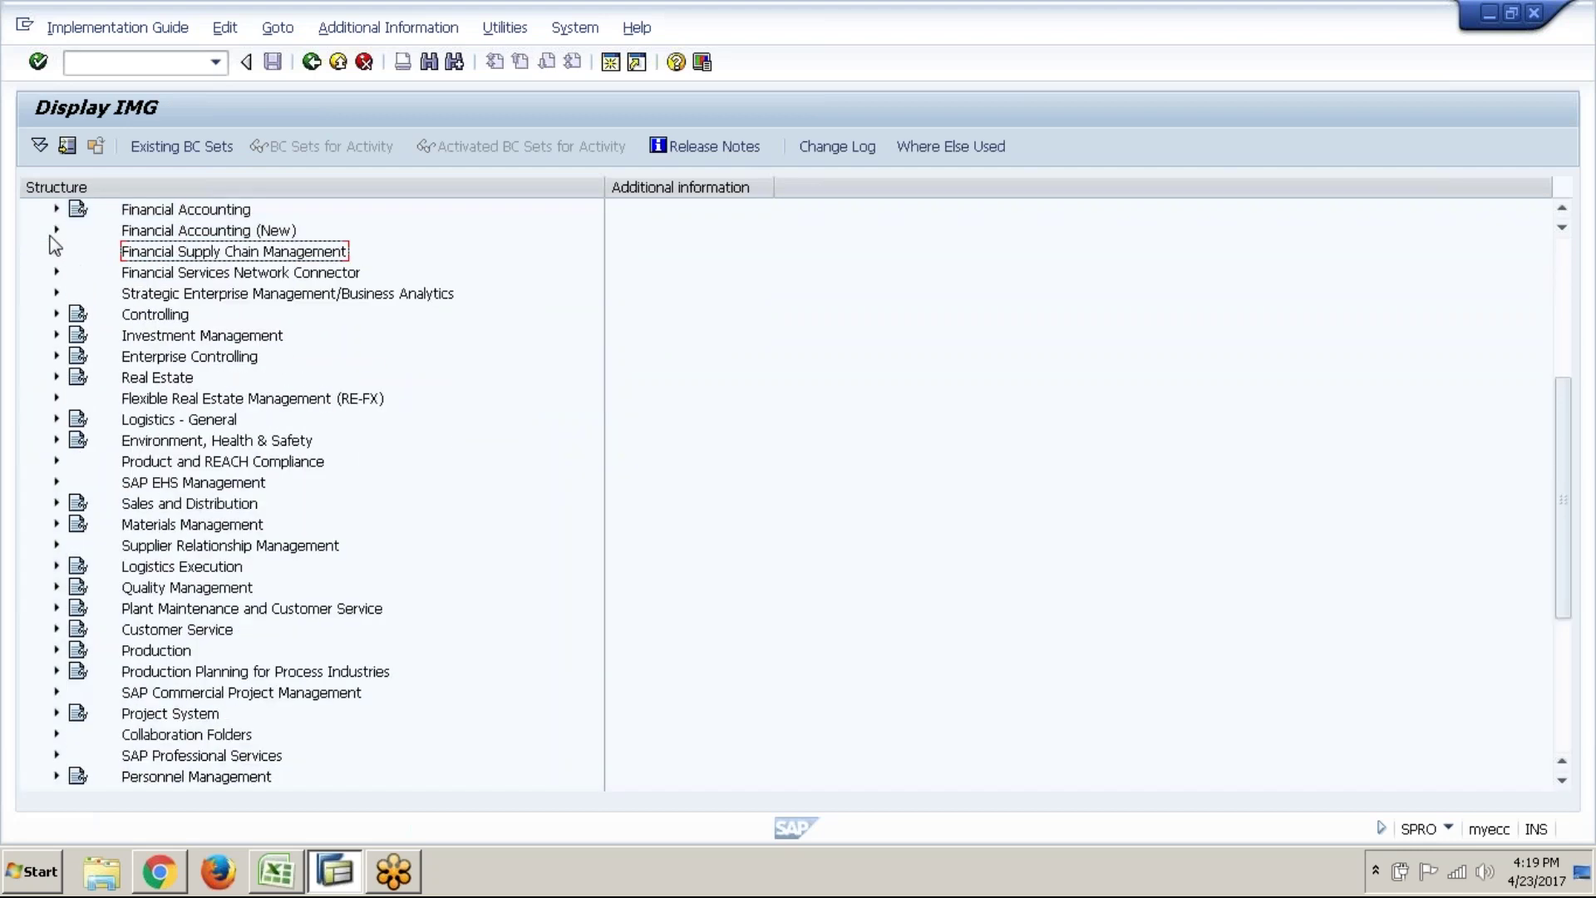
pyautogui.click(1571, 355)
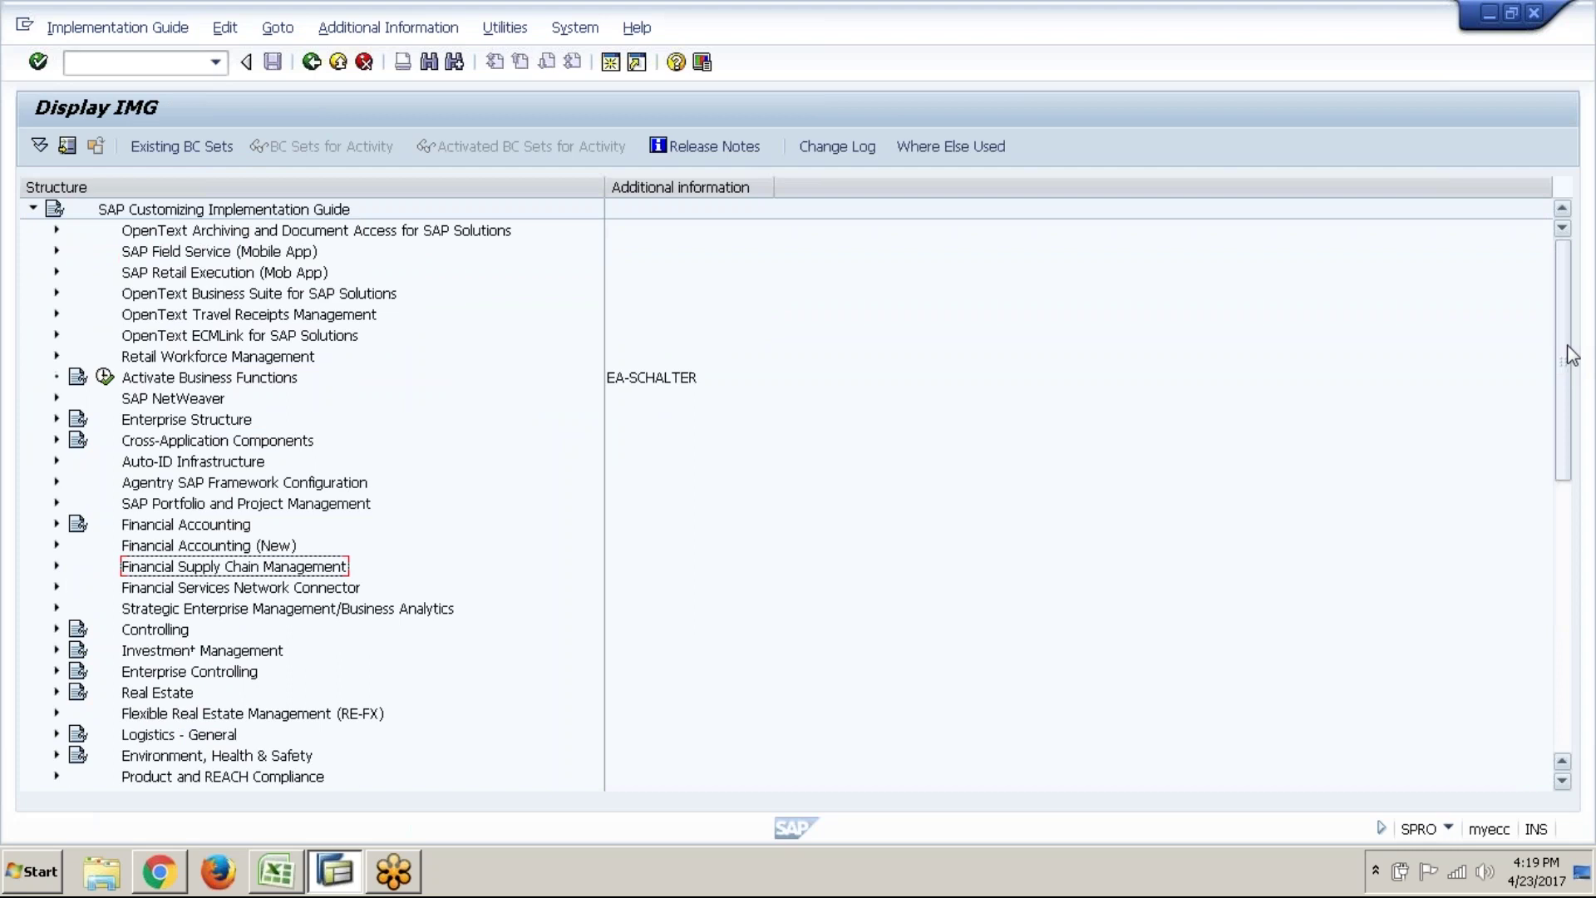
pyautogui.click(291, 881)
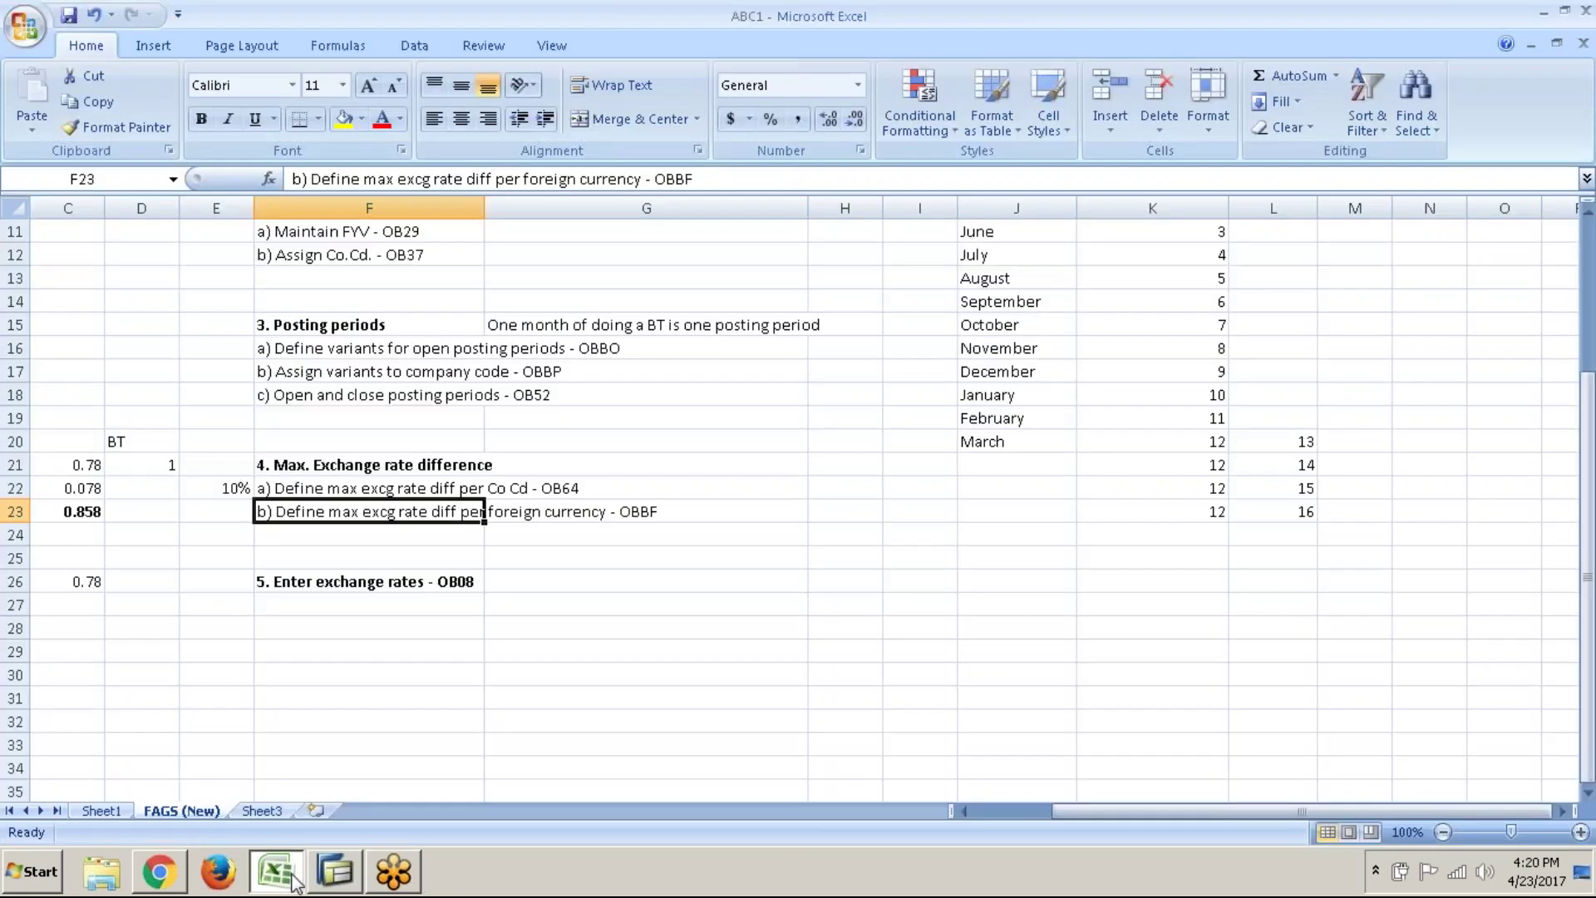
# - Switch to SAP and open Enter Exchange Rates under SAP NetWeaver, General settings, Currencies in the IMG
pyautogui.click(436, 585)
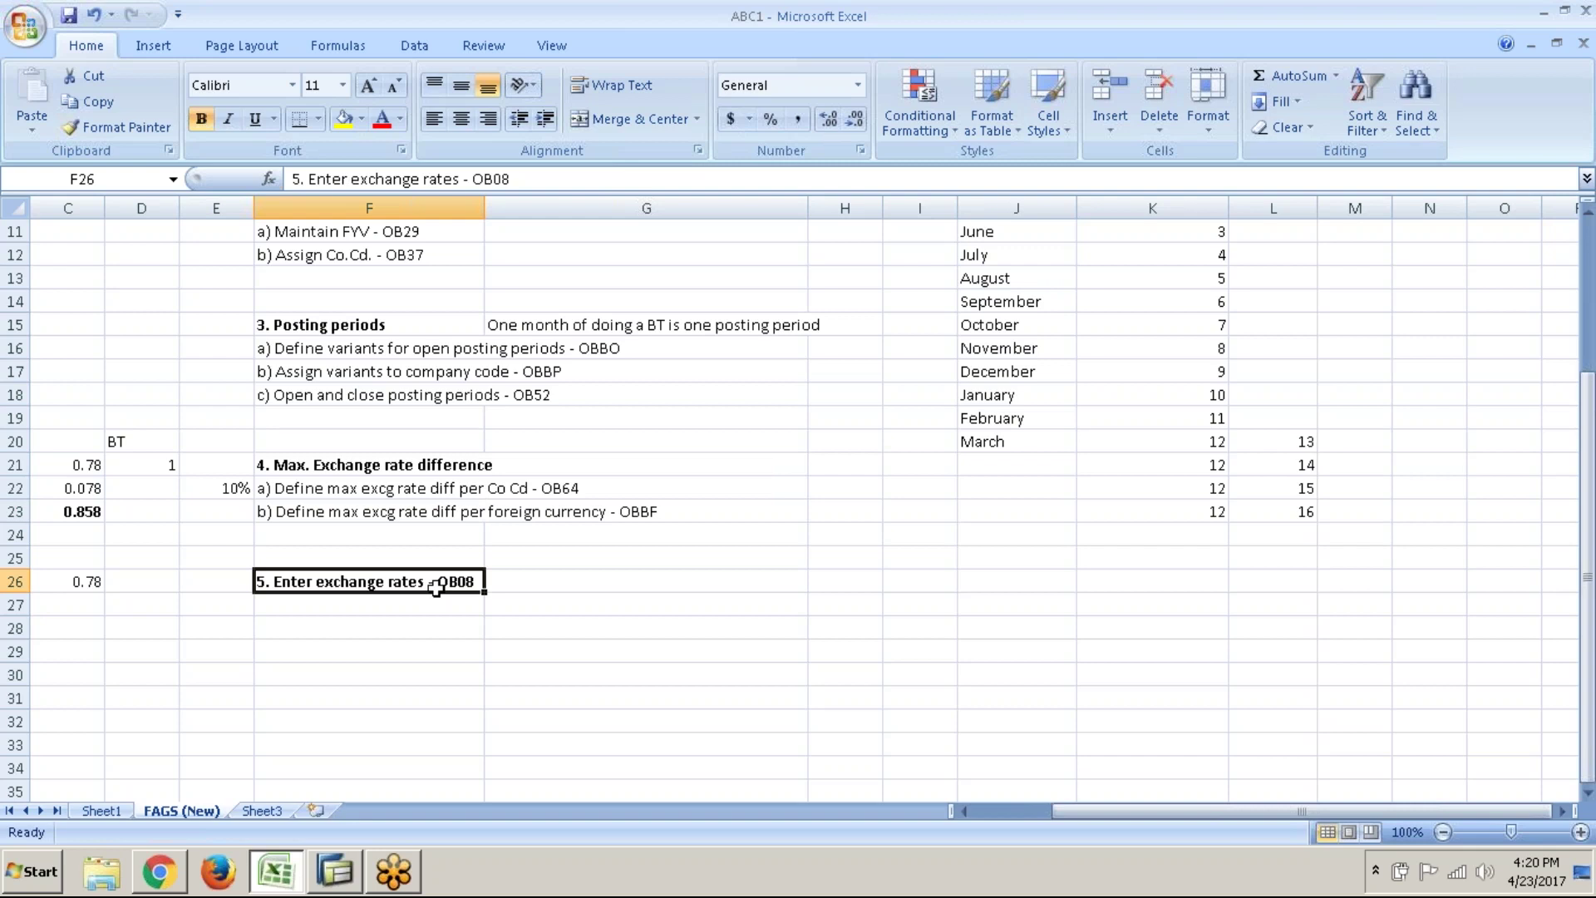
pyautogui.hotkey('alt', 'Tab')
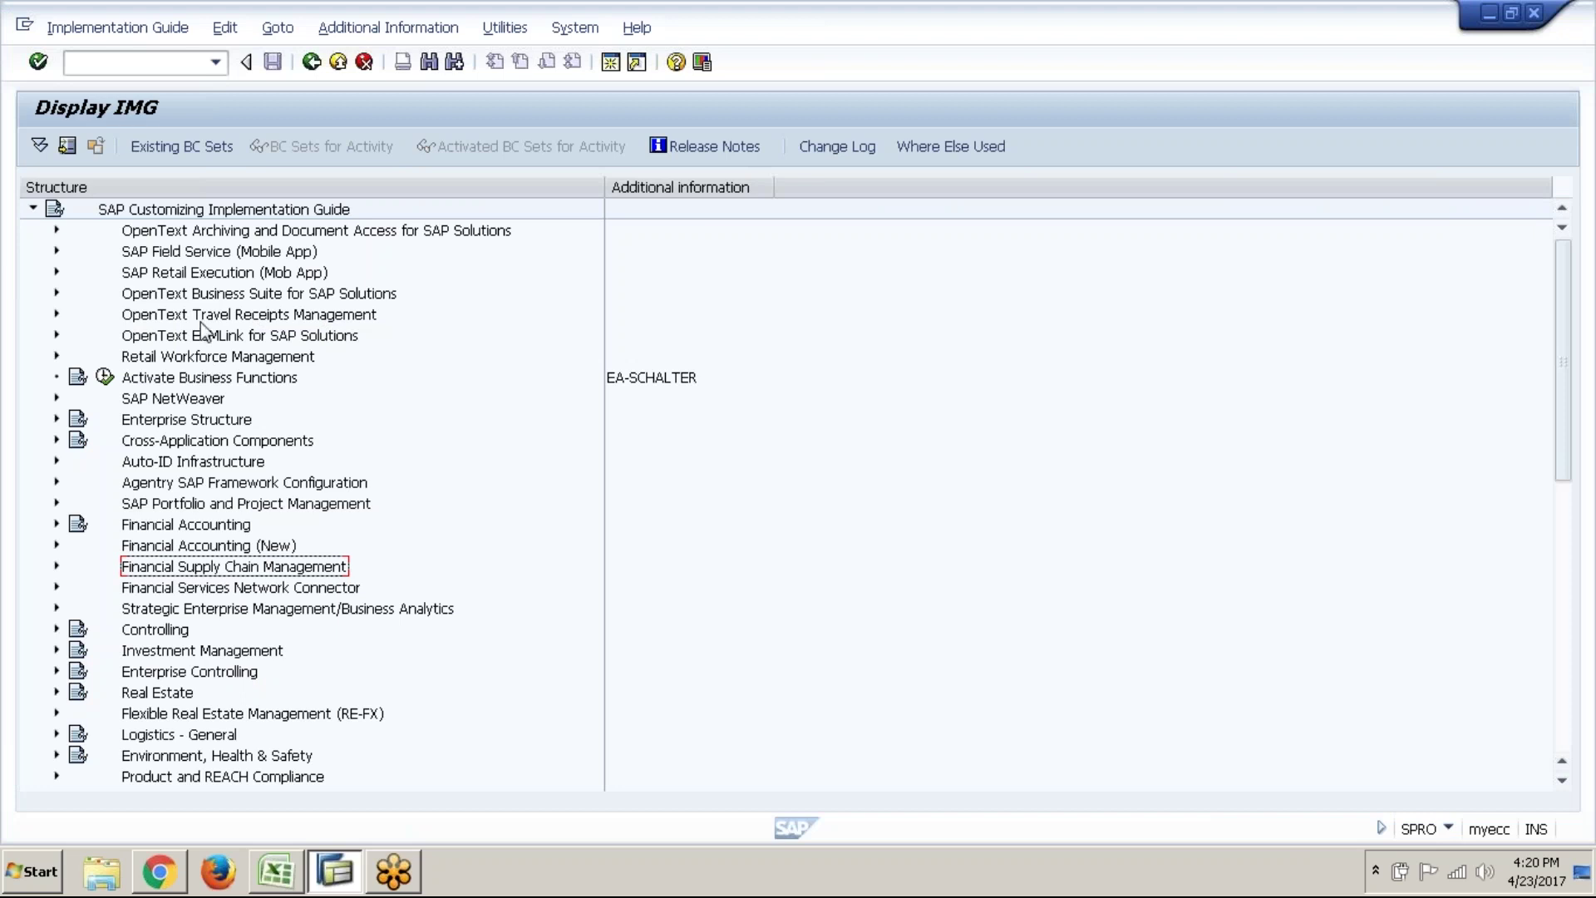
pyautogui.click(156, 401)
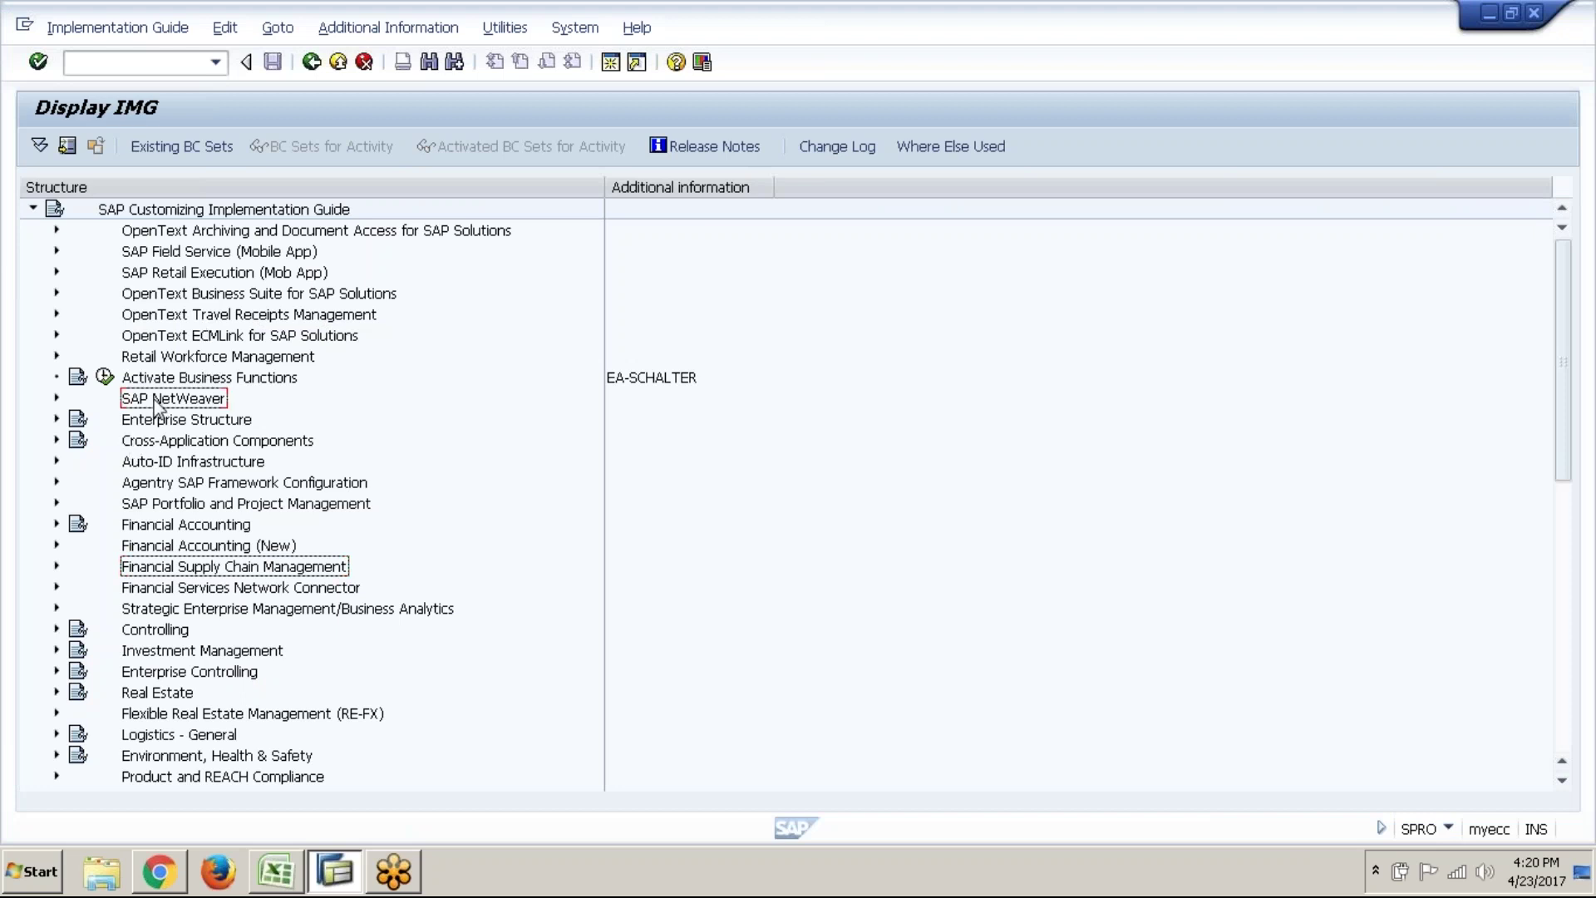
pyautogui.click(56, 398)
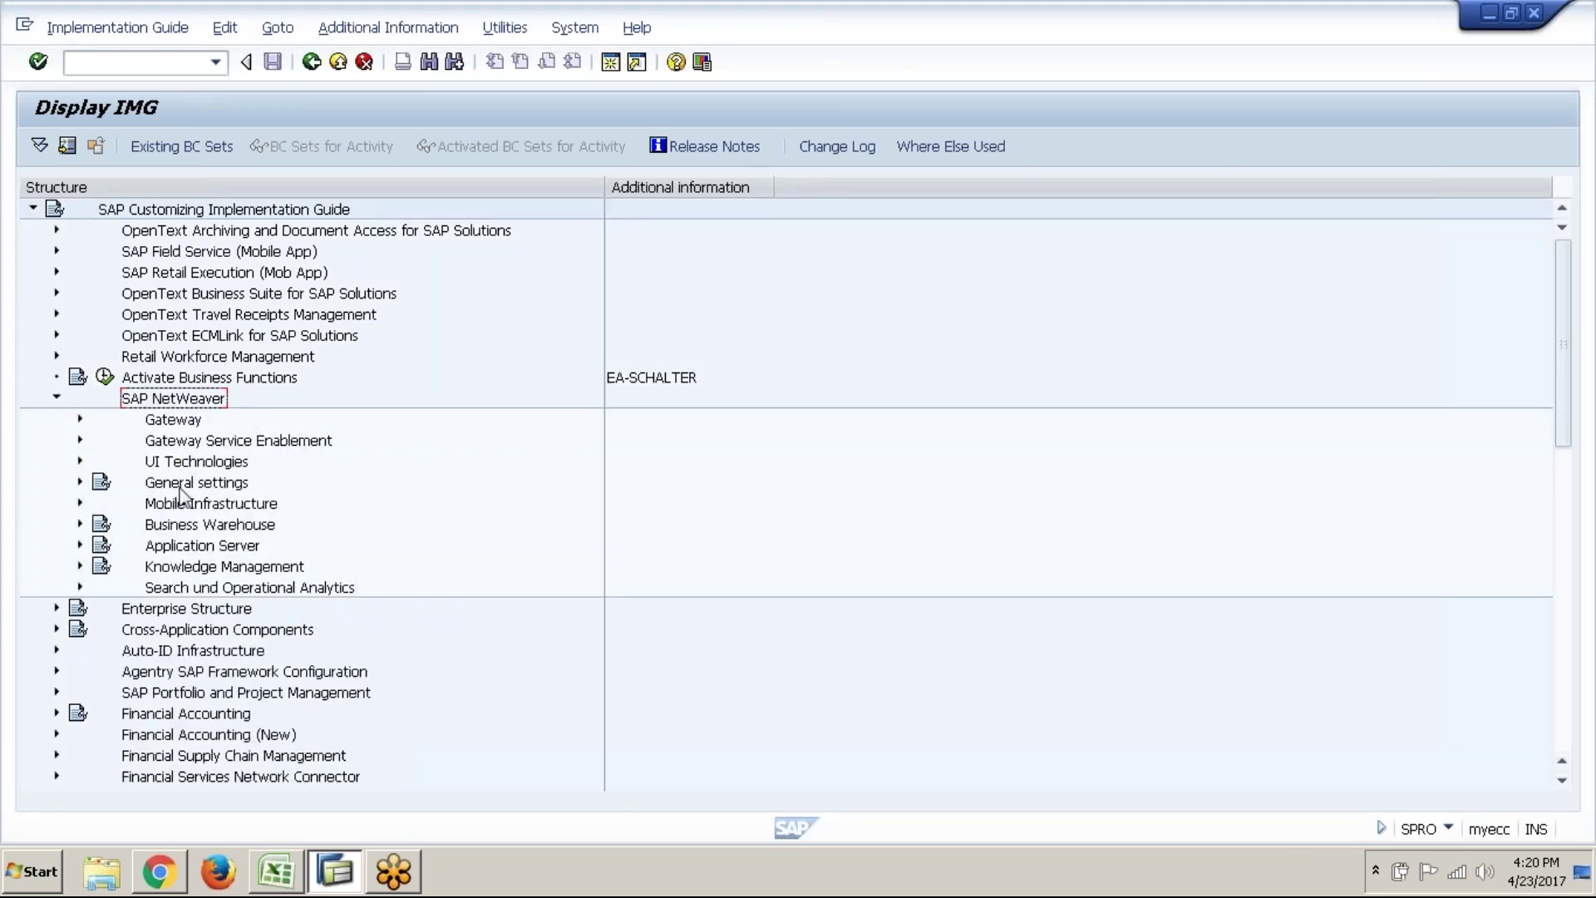
pyautogui.click(80, 482)
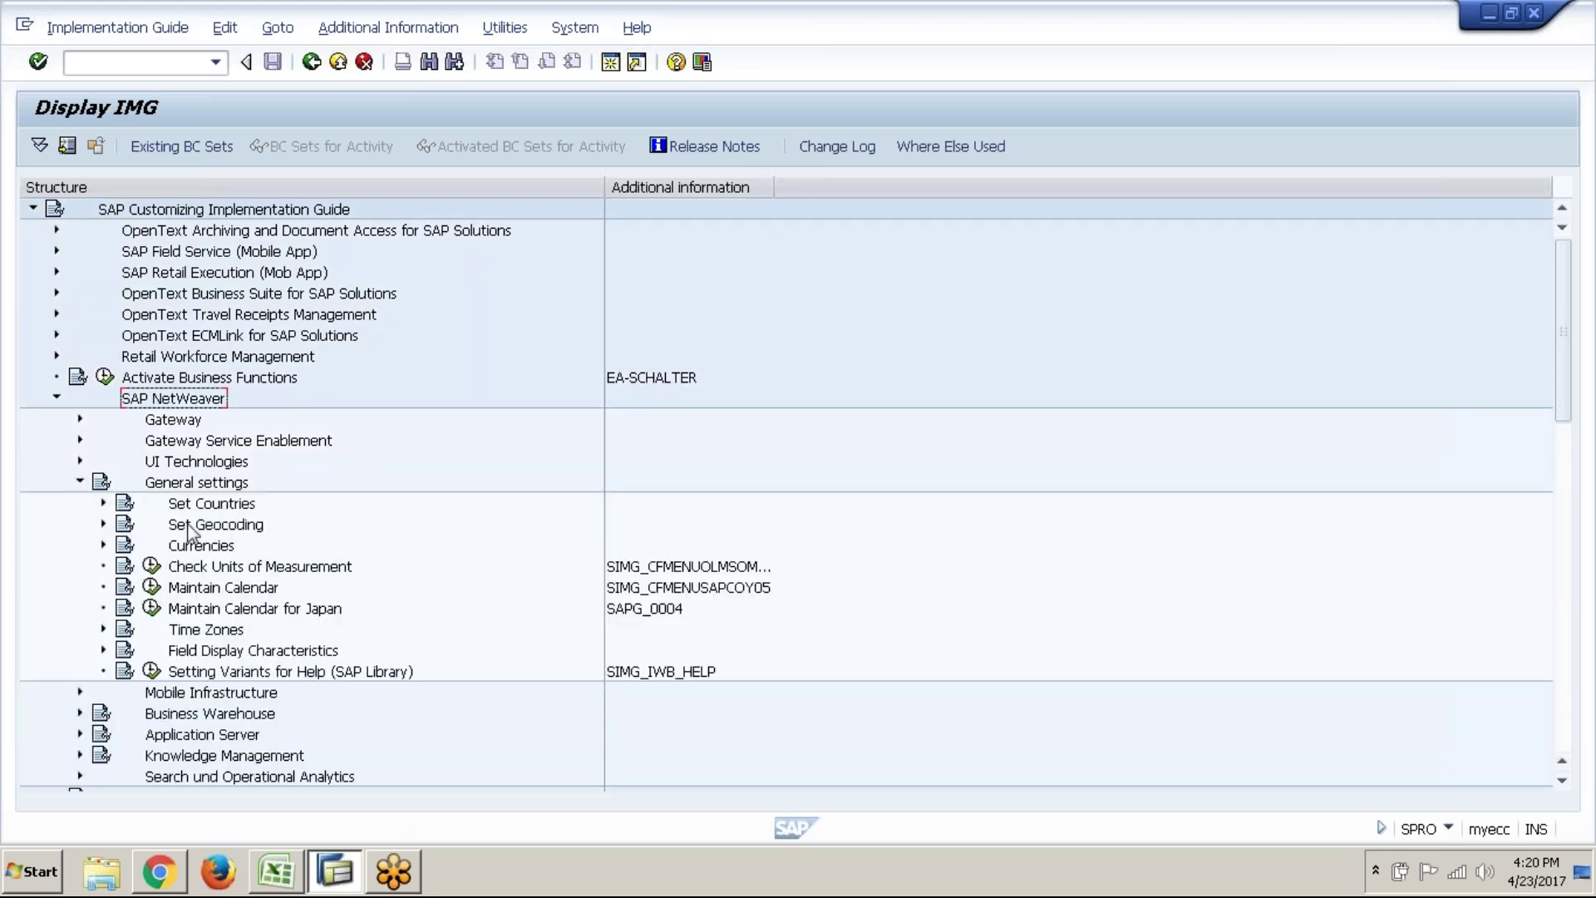
pyautogui.click(103, 544)
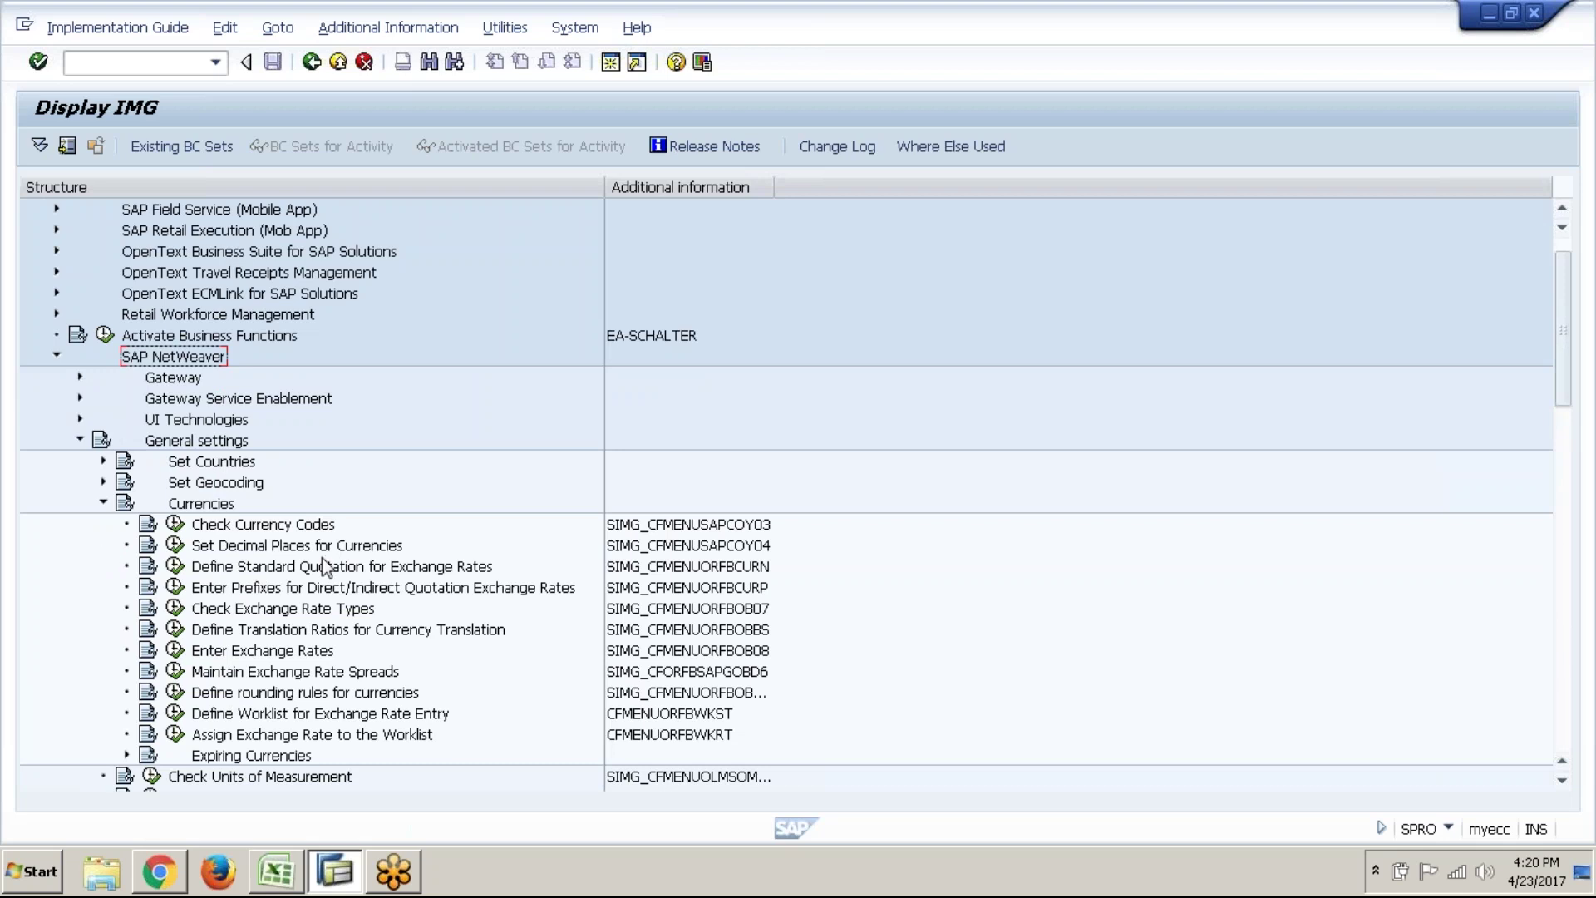
pyautogui.click(297, 617)
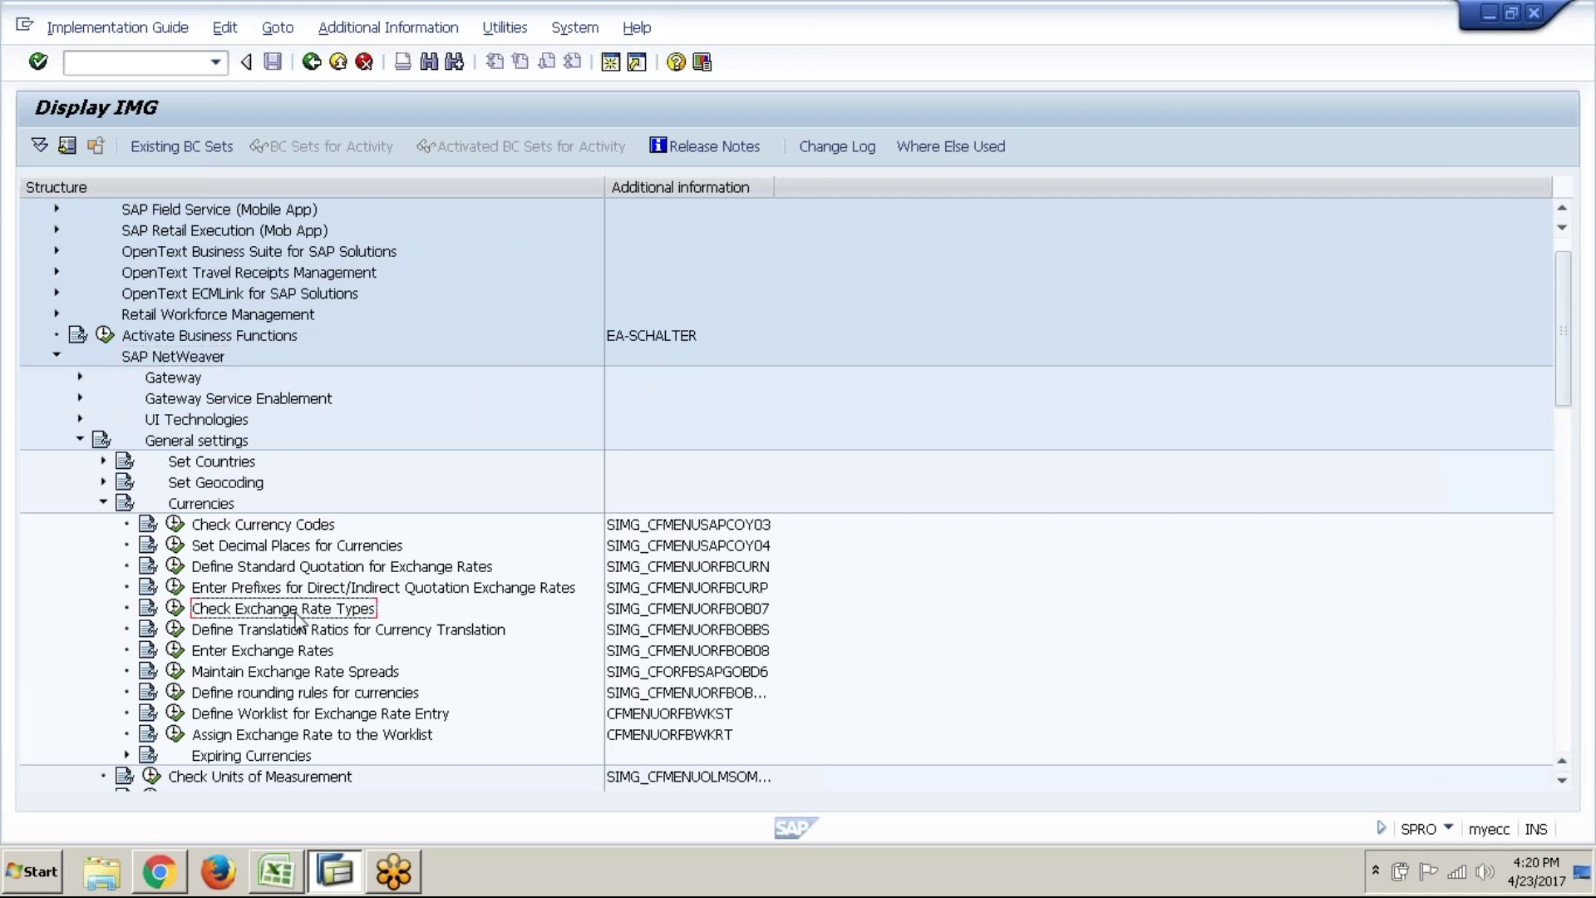
pyautogui.click(199, 657)
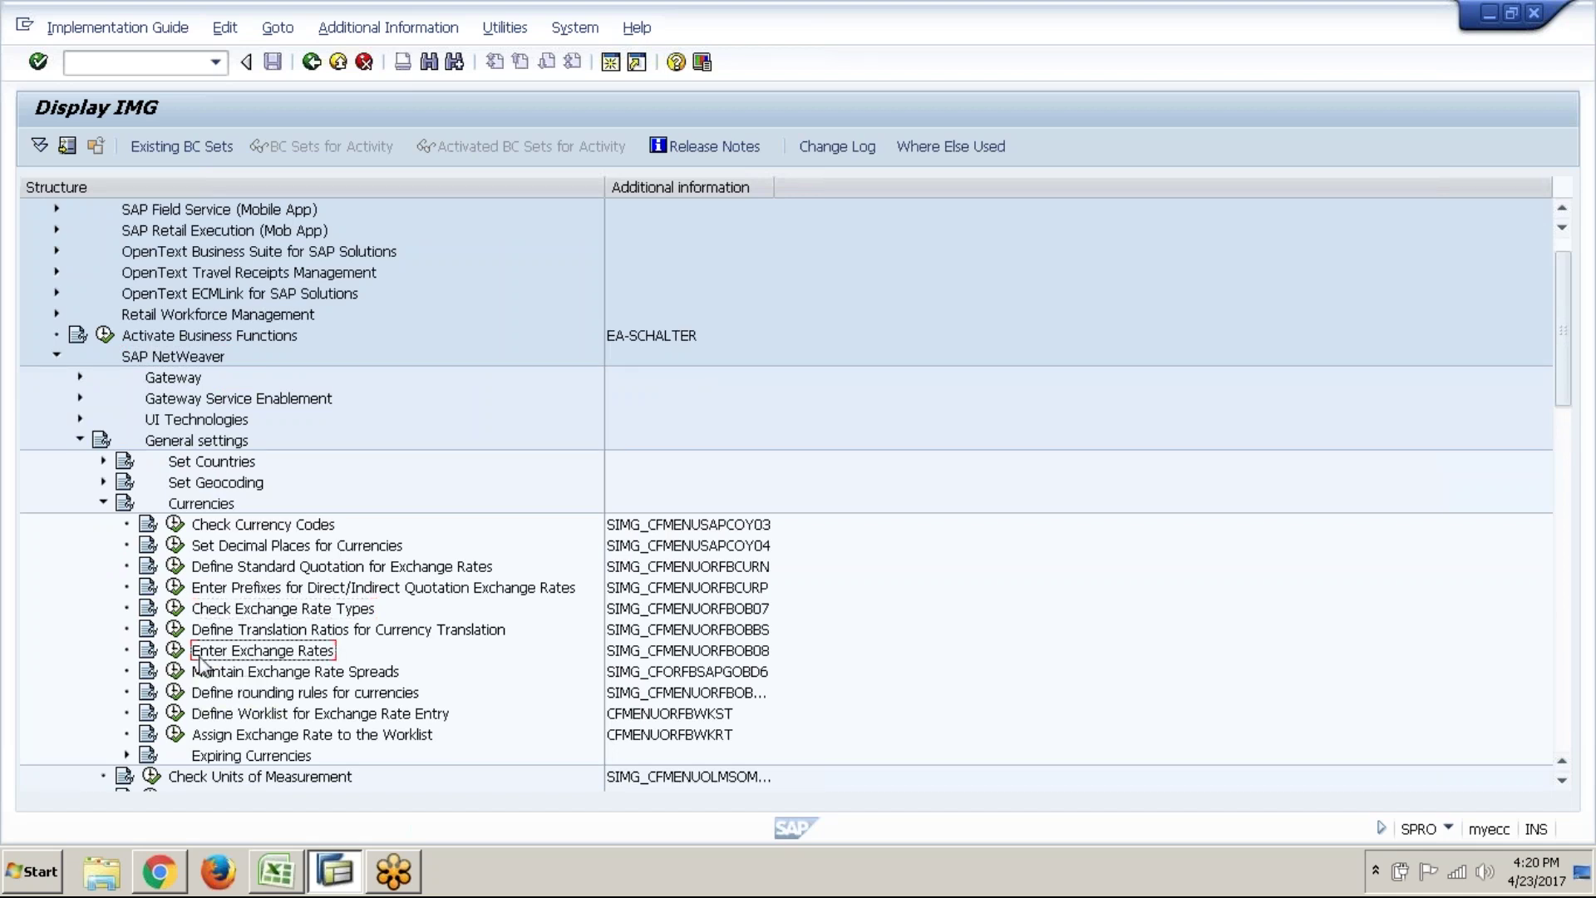
pyautogui.click(175, 650)
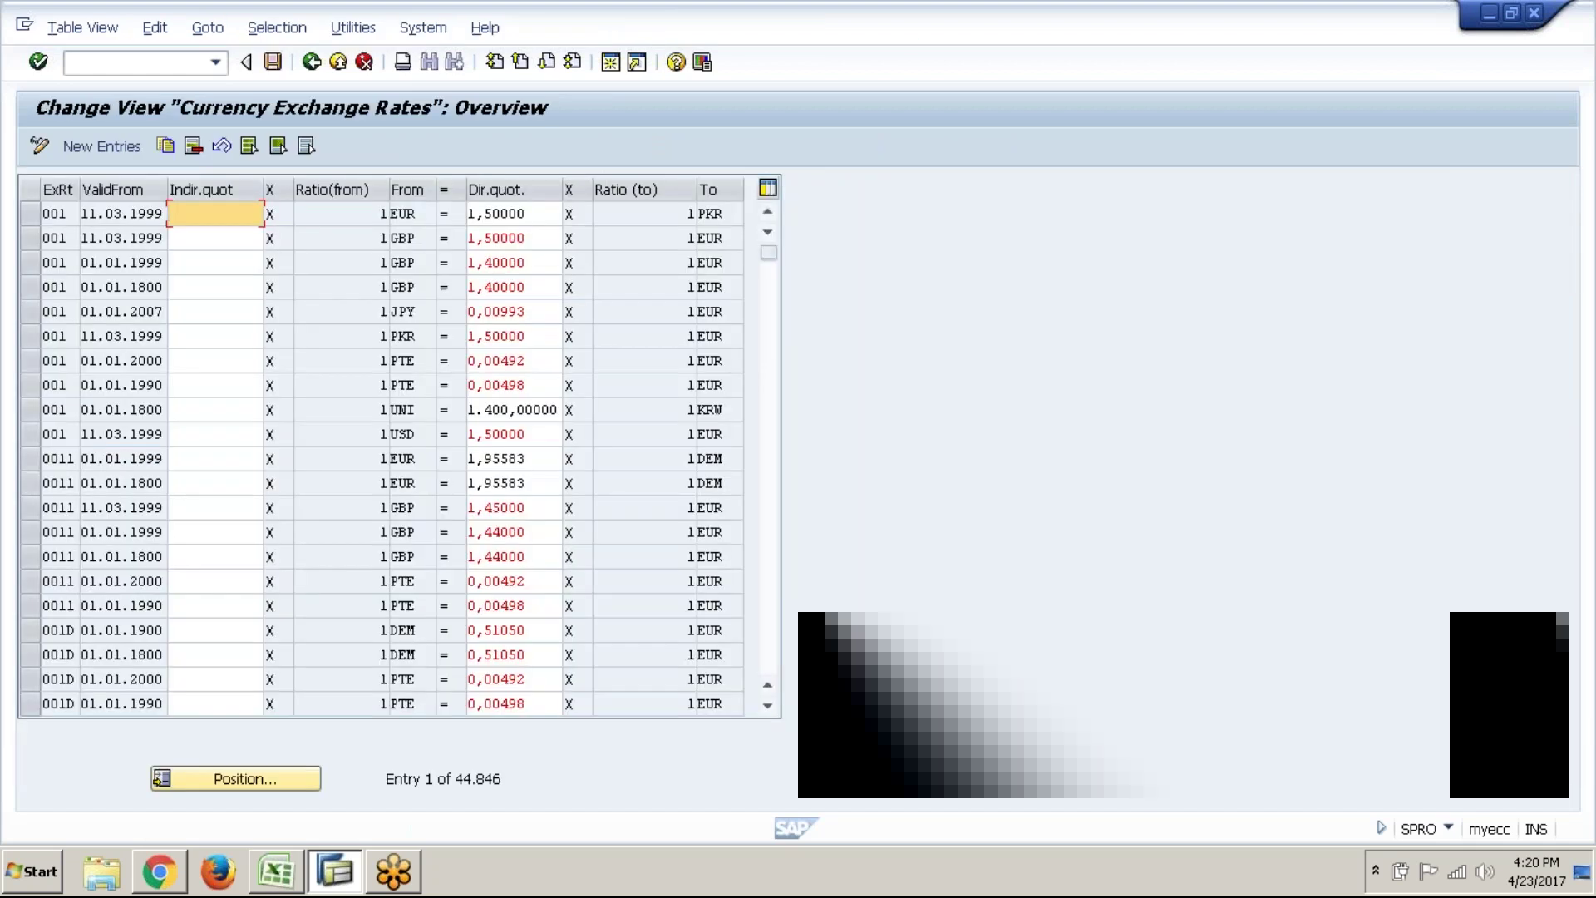
# - Start new entries in the Currency Exchange Rates table and go through the first row's From, direct quotation and To fields
pyautogui.click(117, 148)
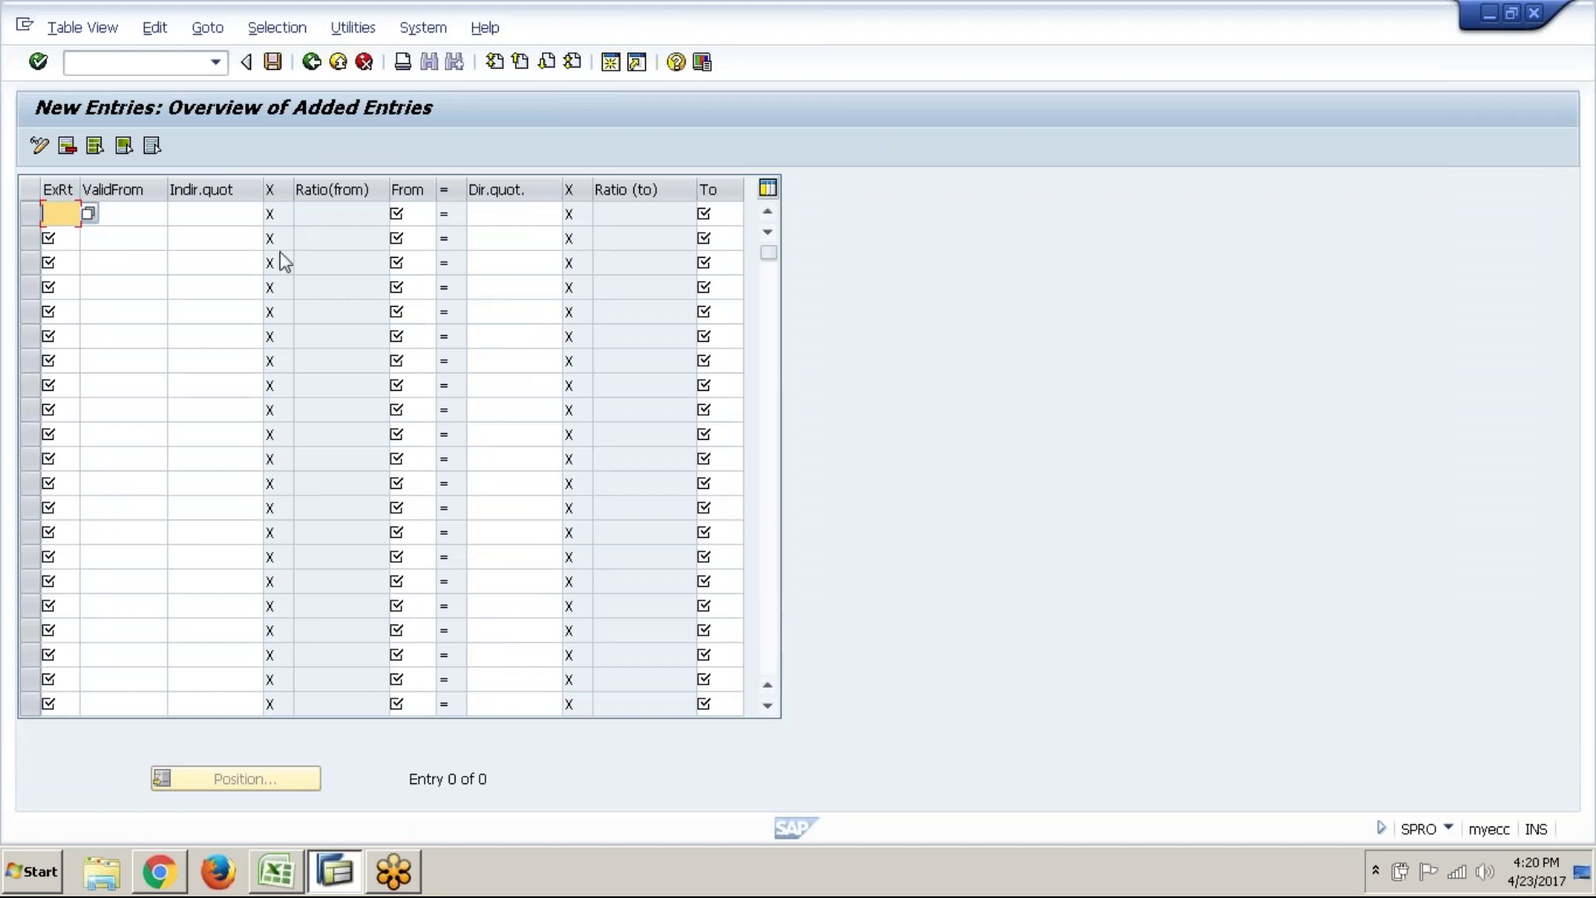
pyautogui.click(415, 212)
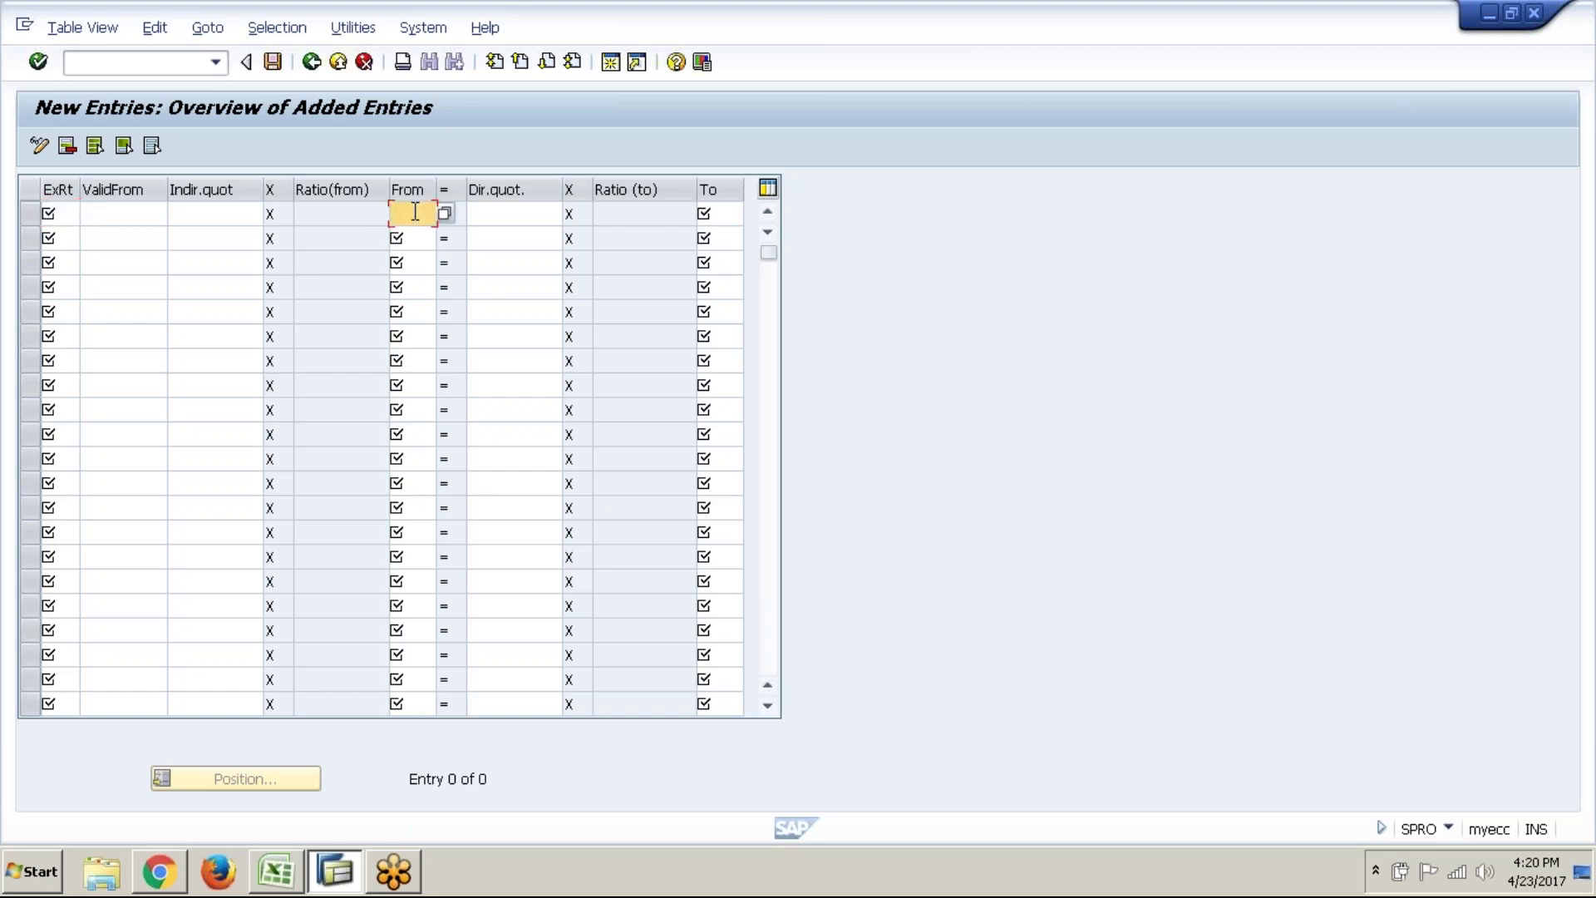
pyautogui.click(511, 212)
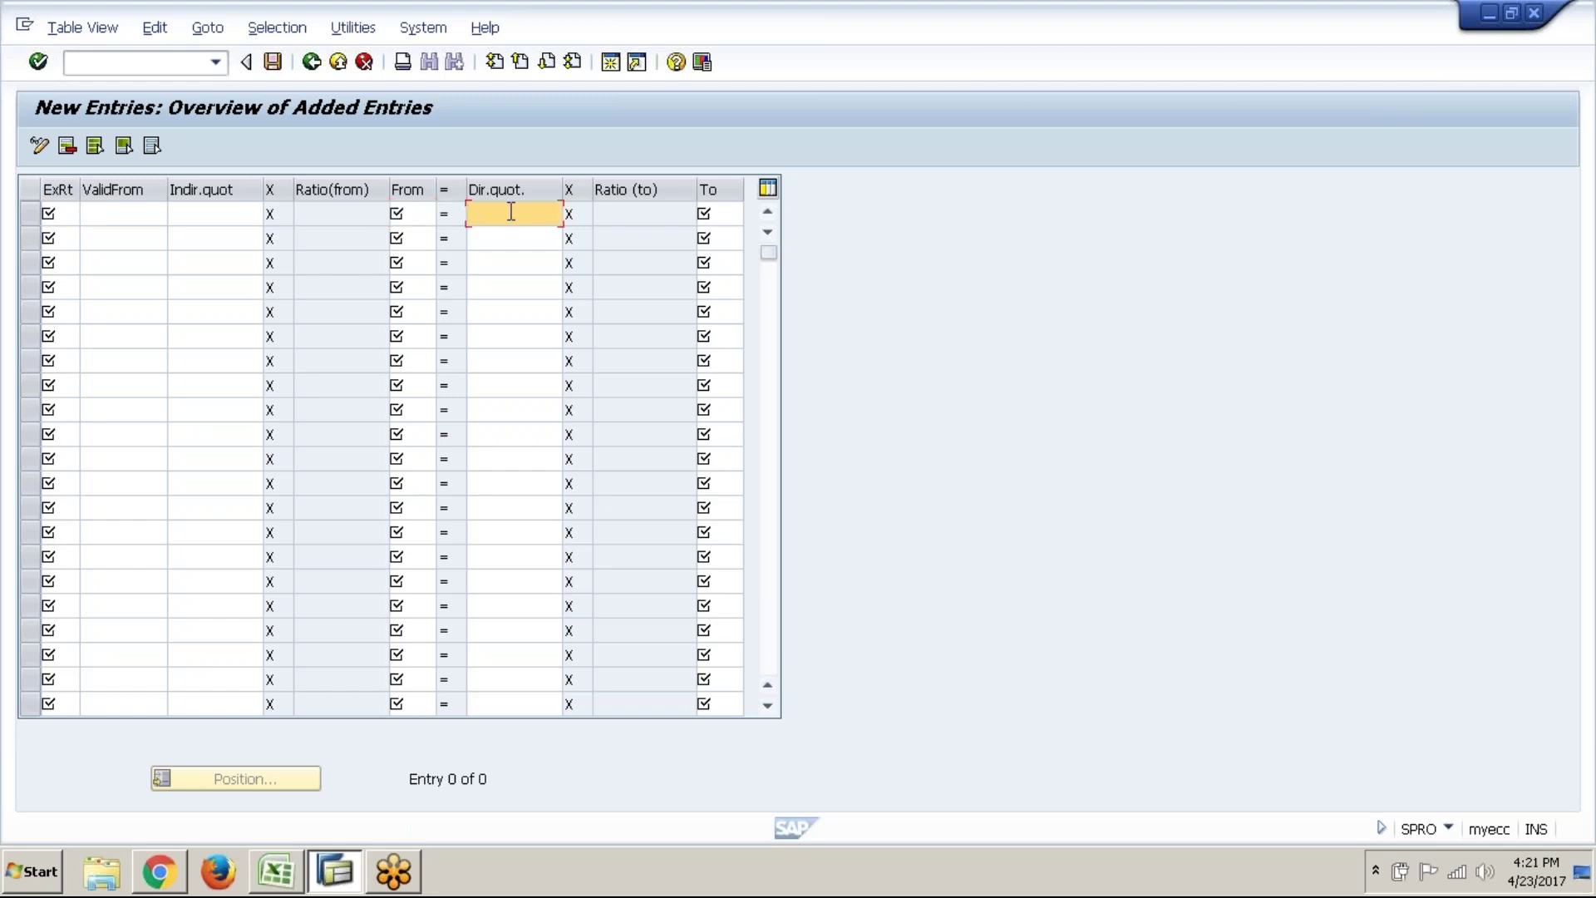
pyautogui.click(722, 215)
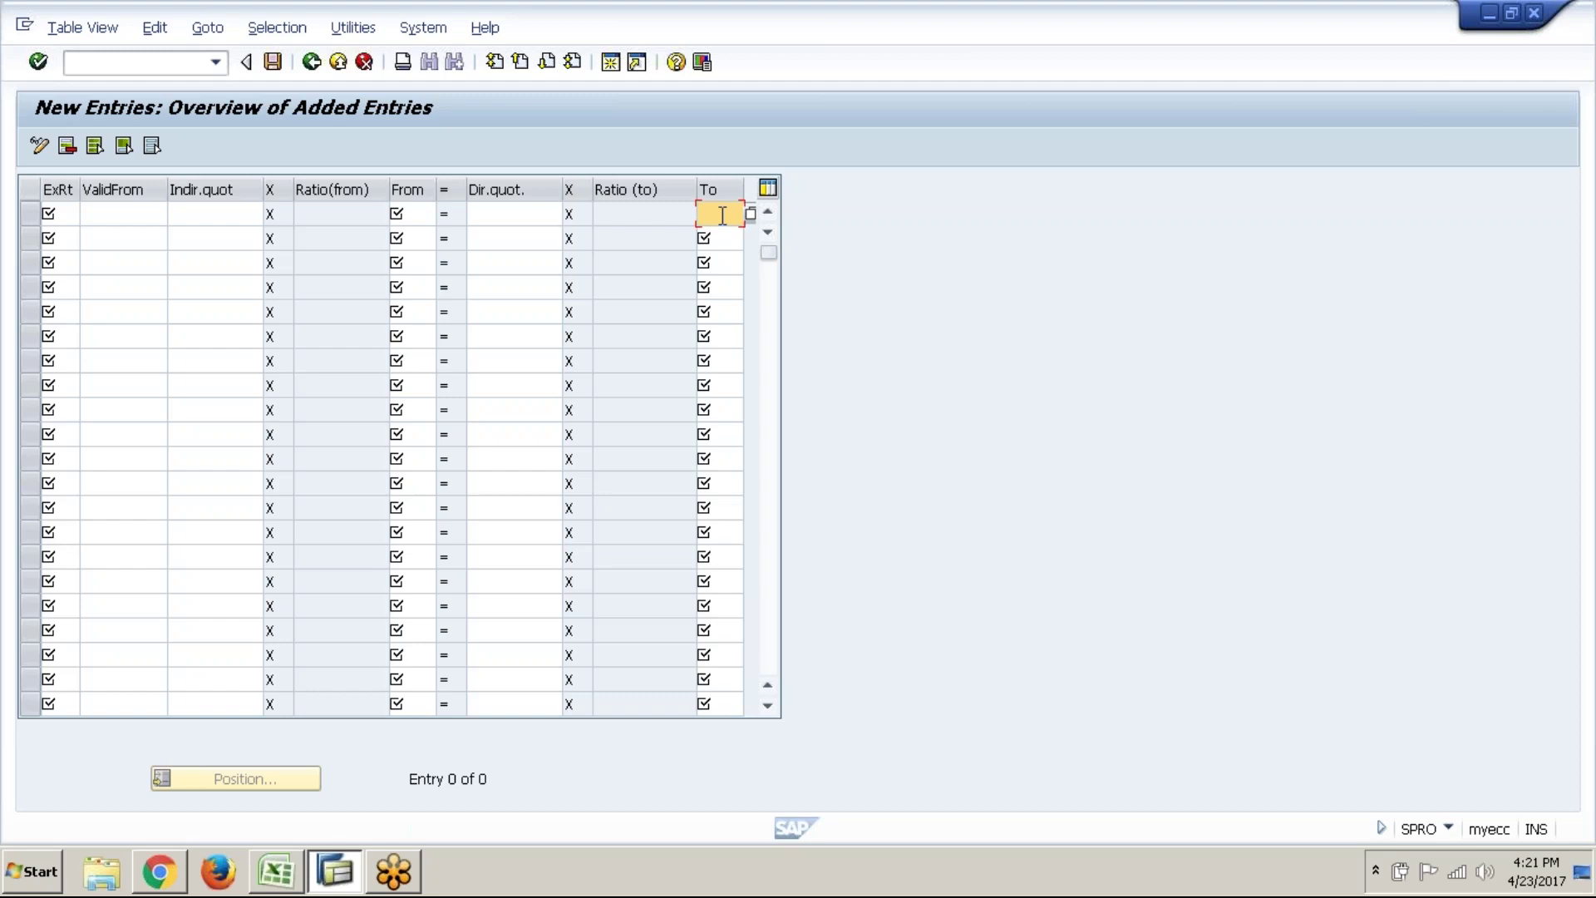
# - Choose exchange rate type B, standard translation at bank selling rate, for the first new entry from the list of possible values
pyautogui.click(60, 214)
pyautogui.click(88, 214)
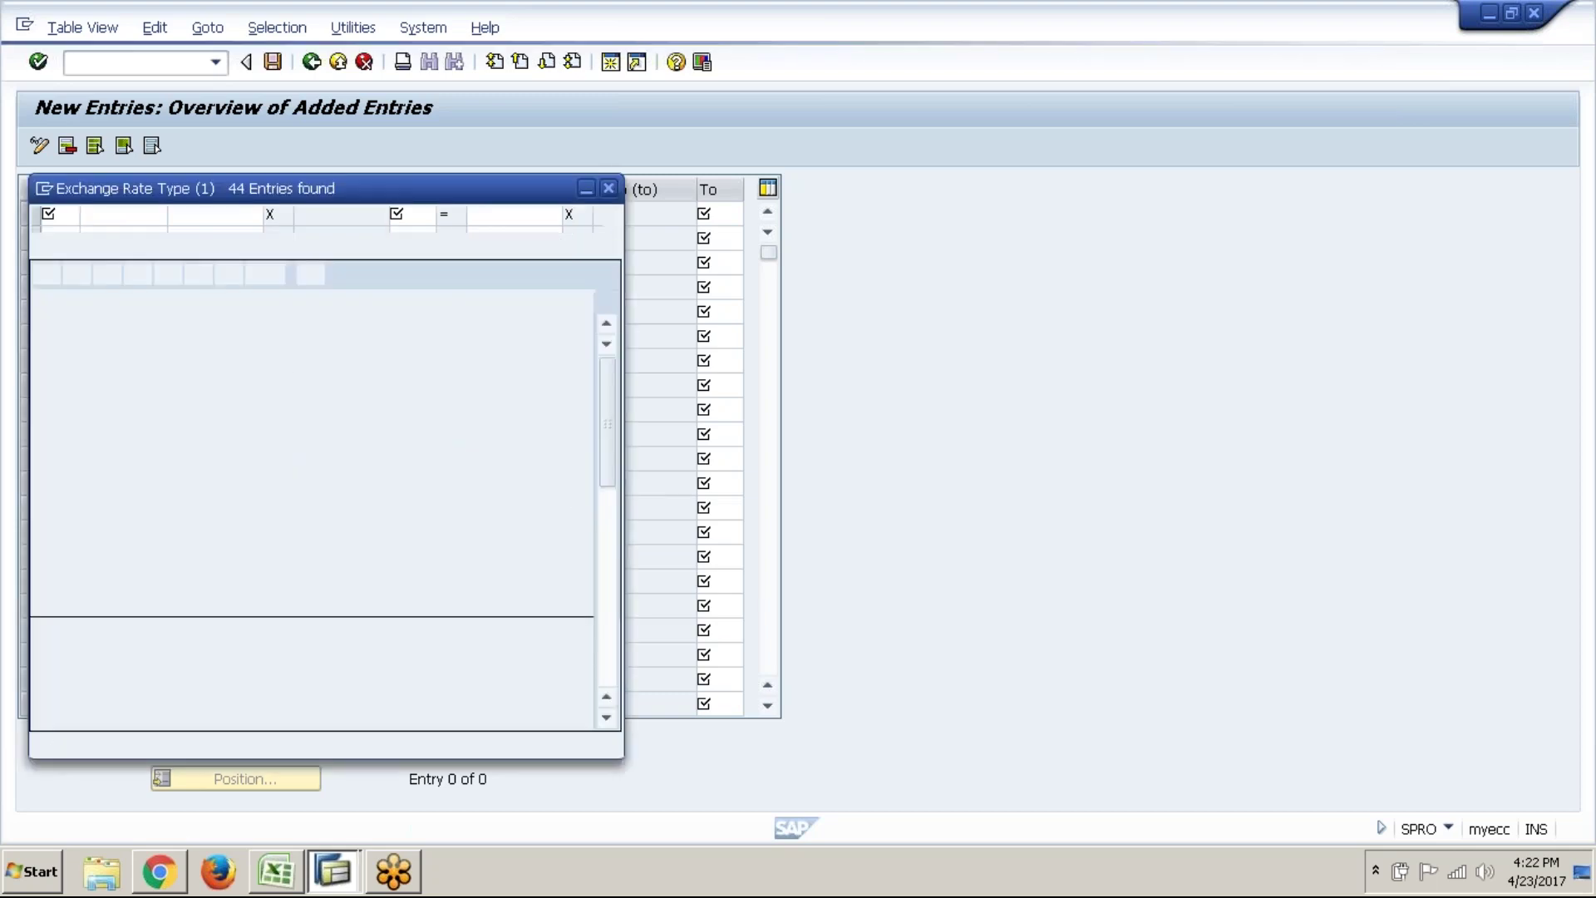
pyautogui.click(609, 597)
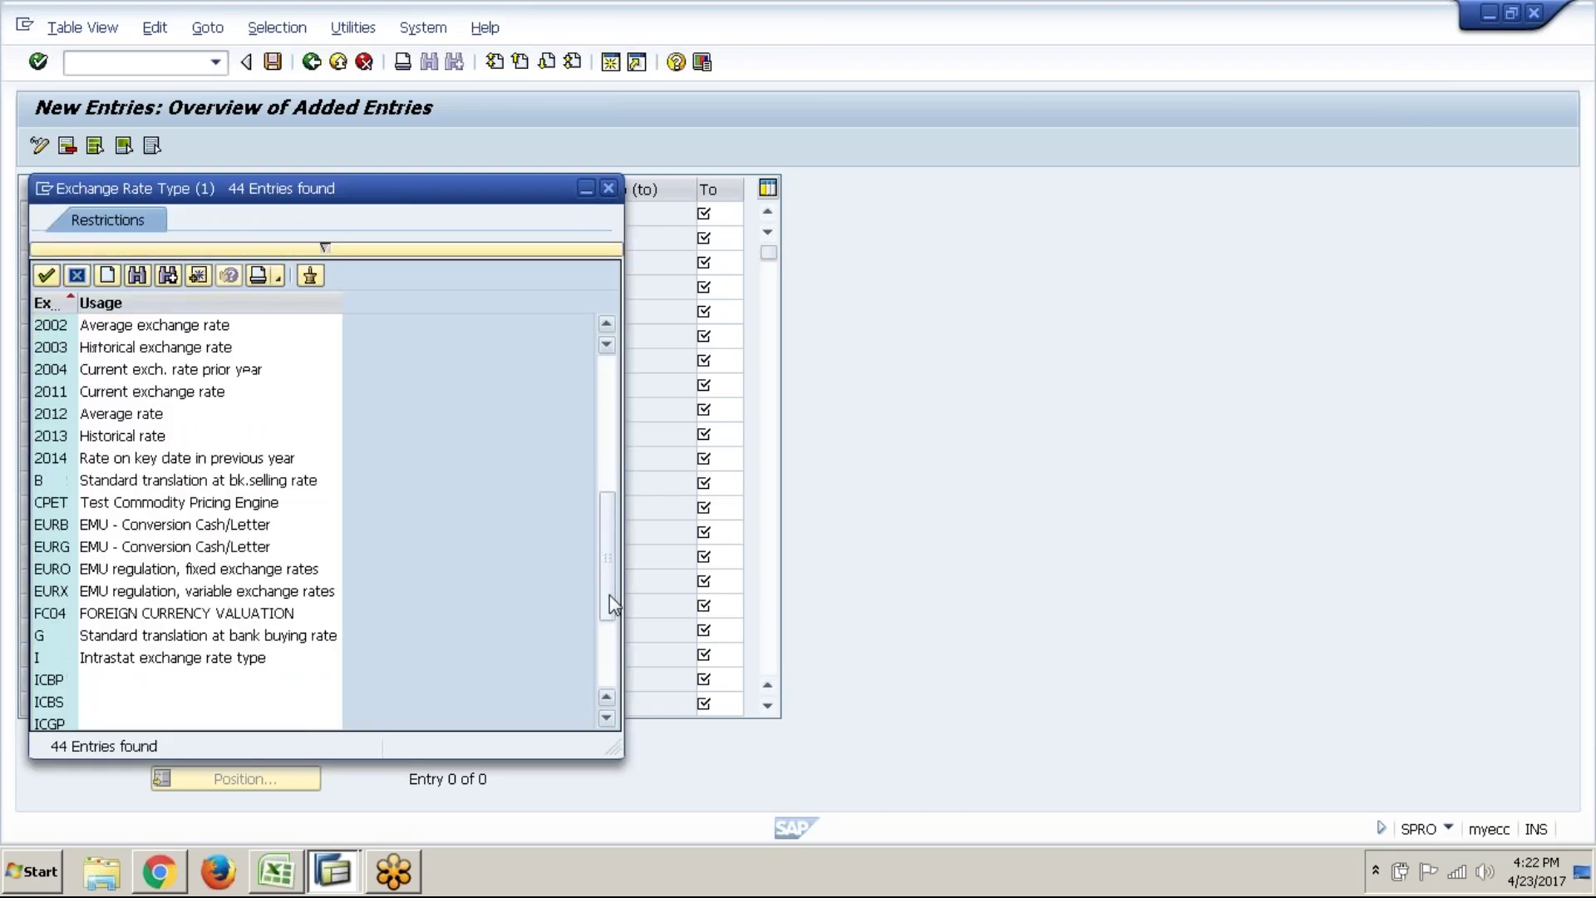
pyautogui.moveTo(611, 596); pyautogui.dragTo(611, 647)
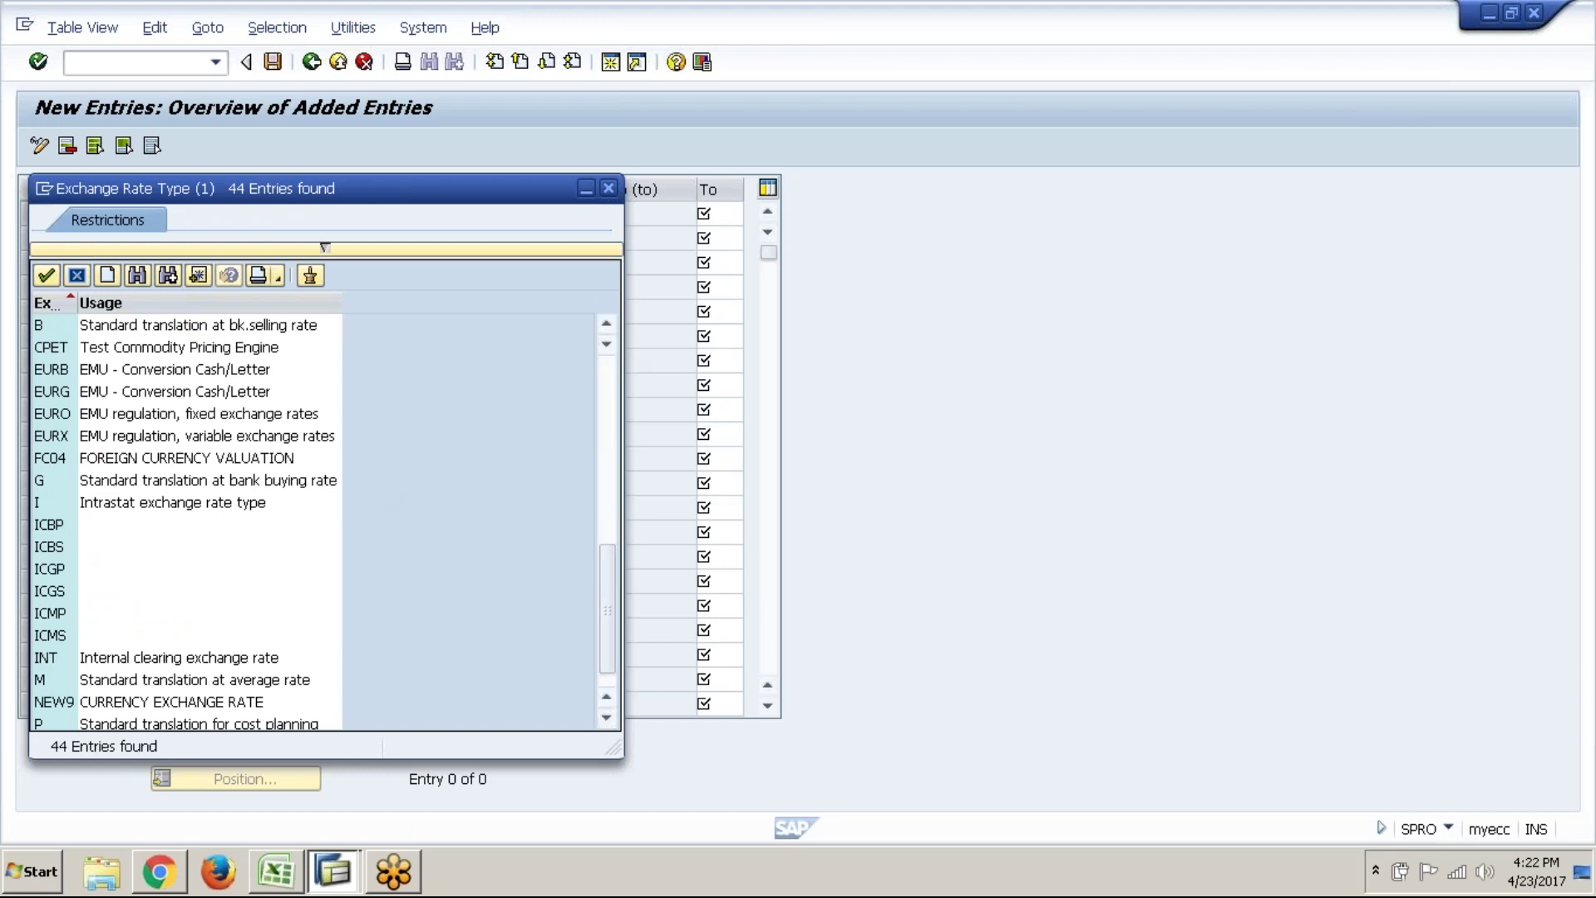
pyautogui.click(233, 327)
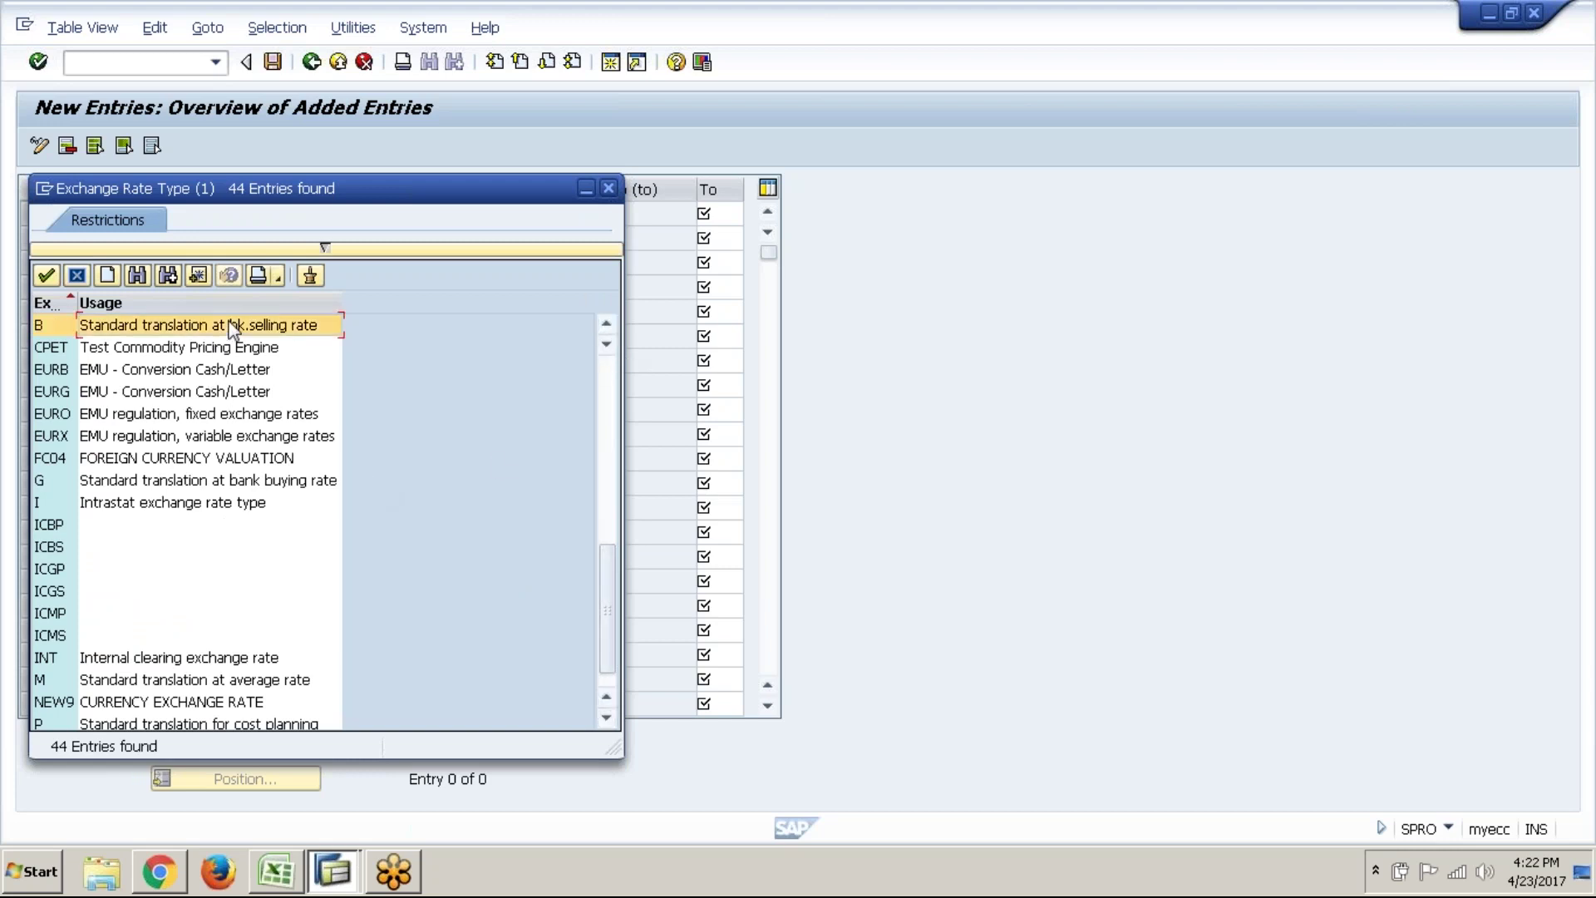
pyautogui.click(238, 486)
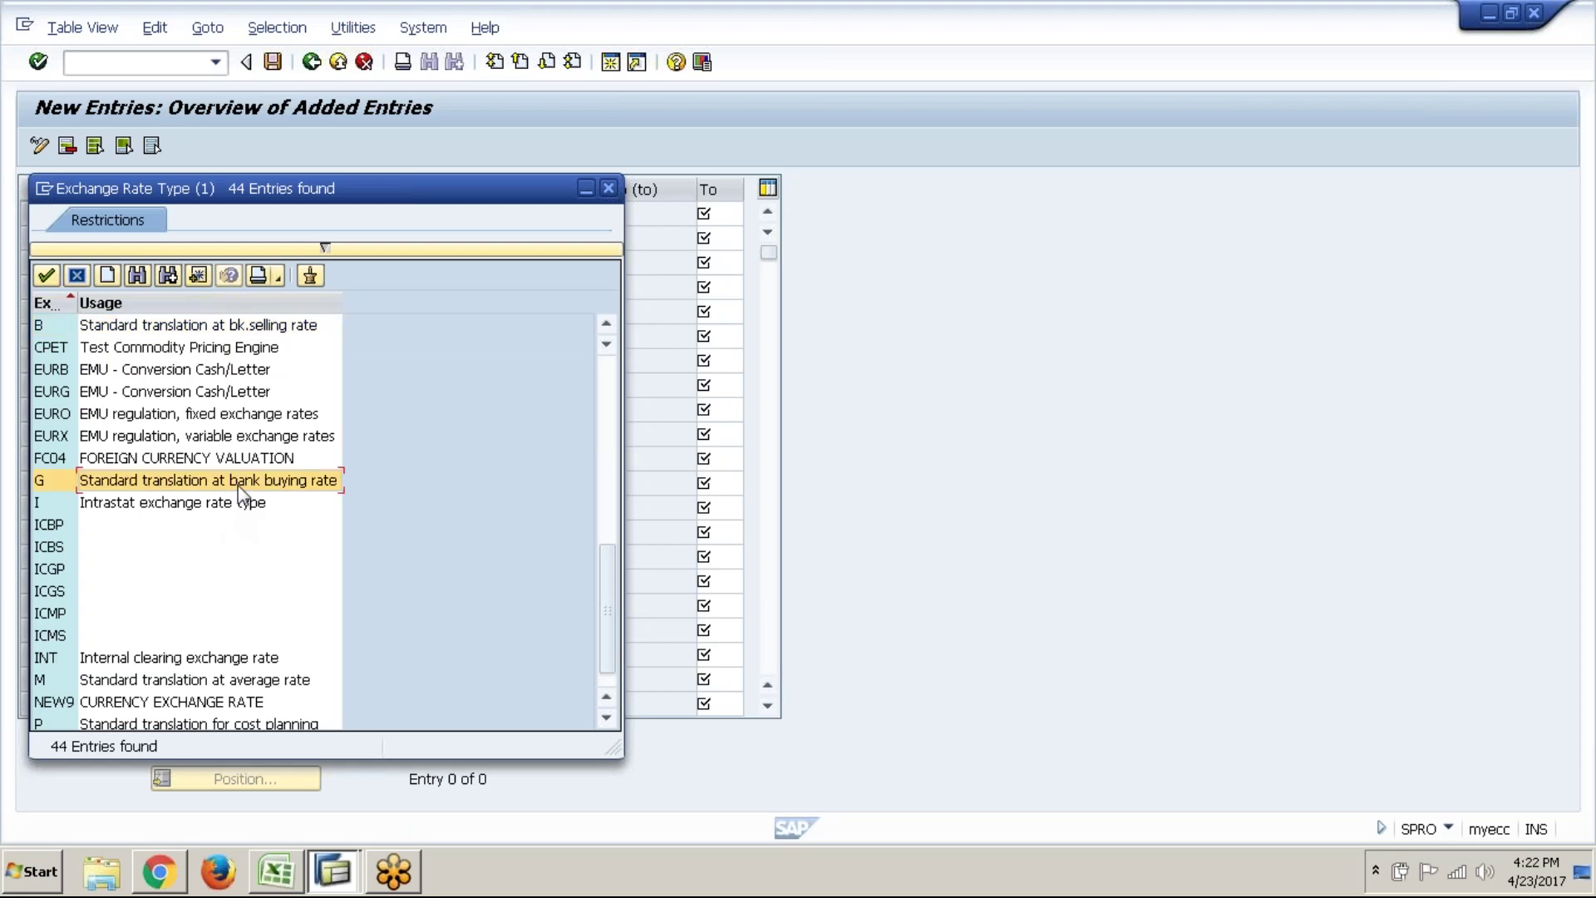
pyautogui.click(185, 682)
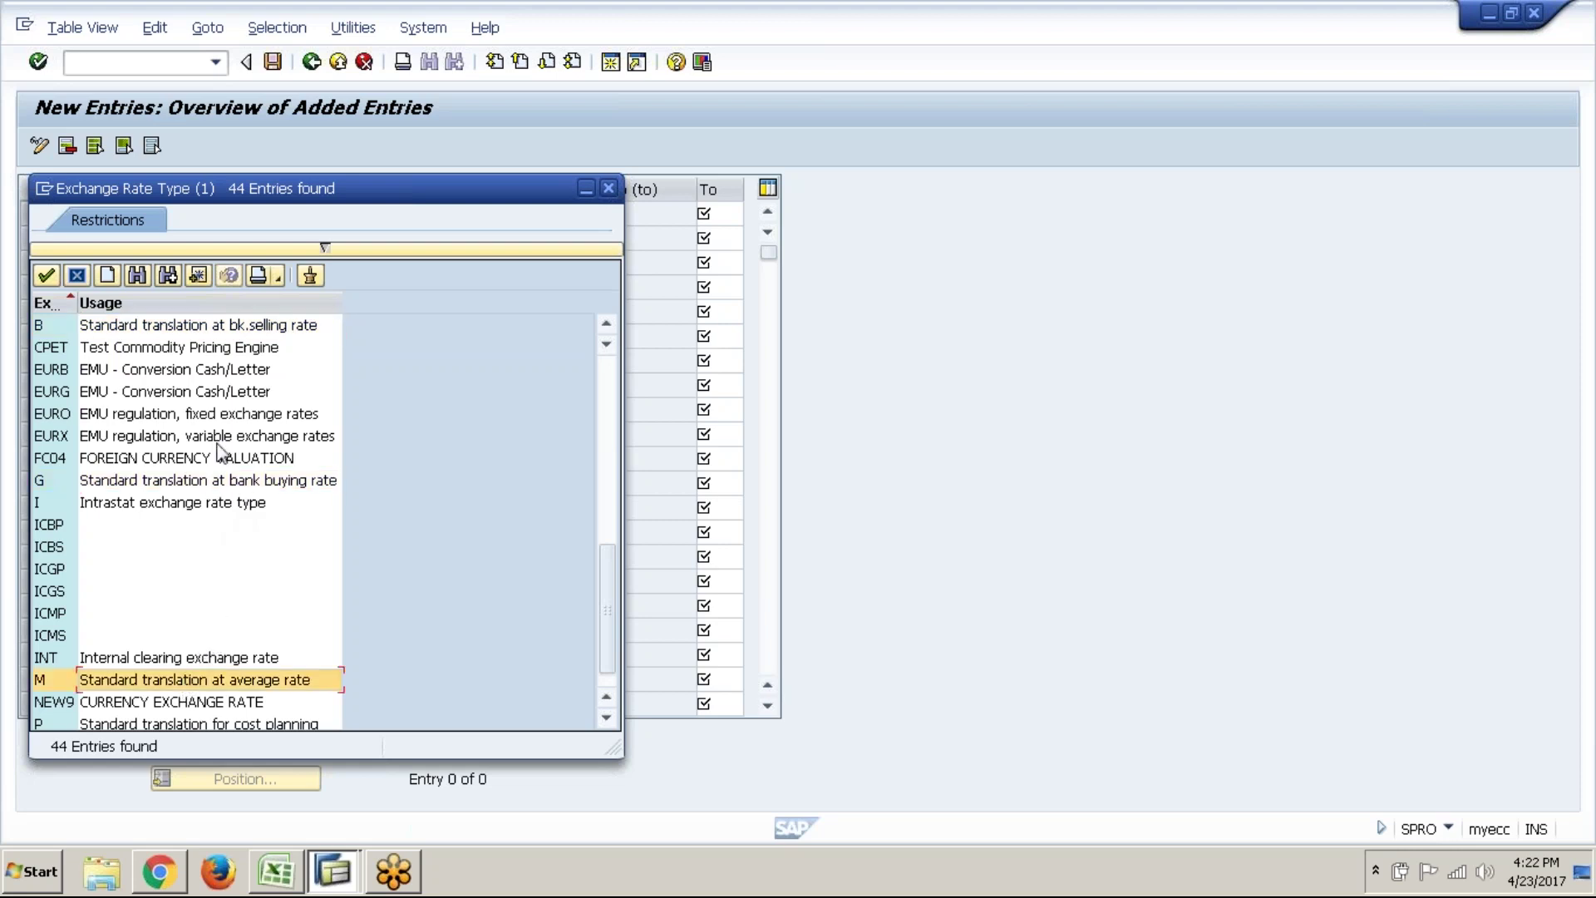
pyautogui.click(230, 332)
pyautogui.doubleClick(230, 332)
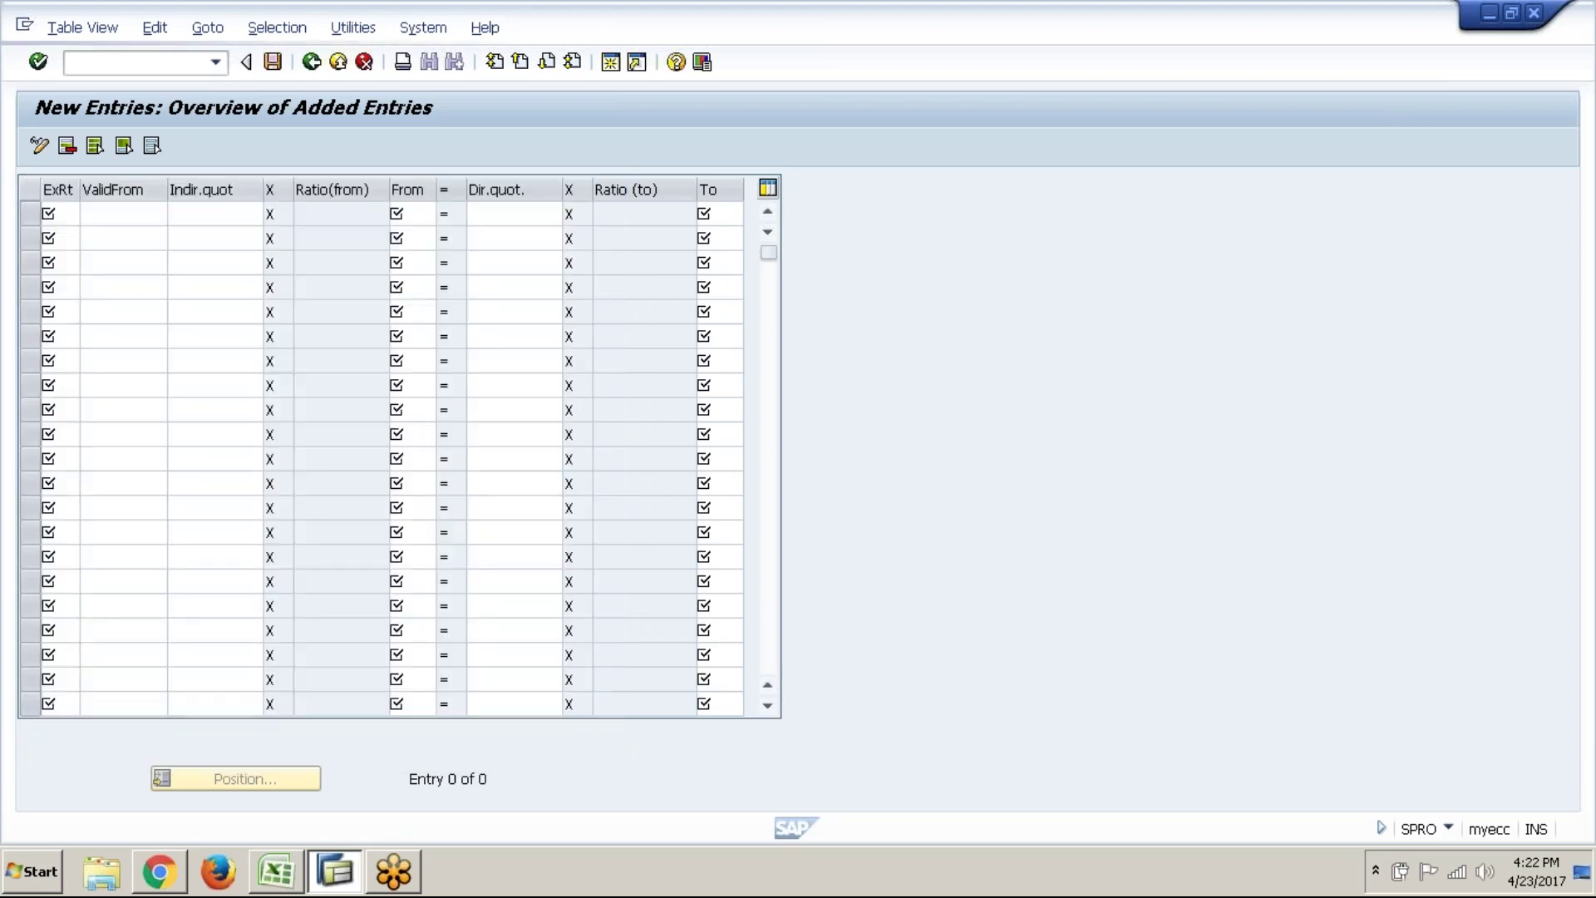
# - Enter exchange rate types G and M for the second and third entries
pyautogui.click(59, 235)
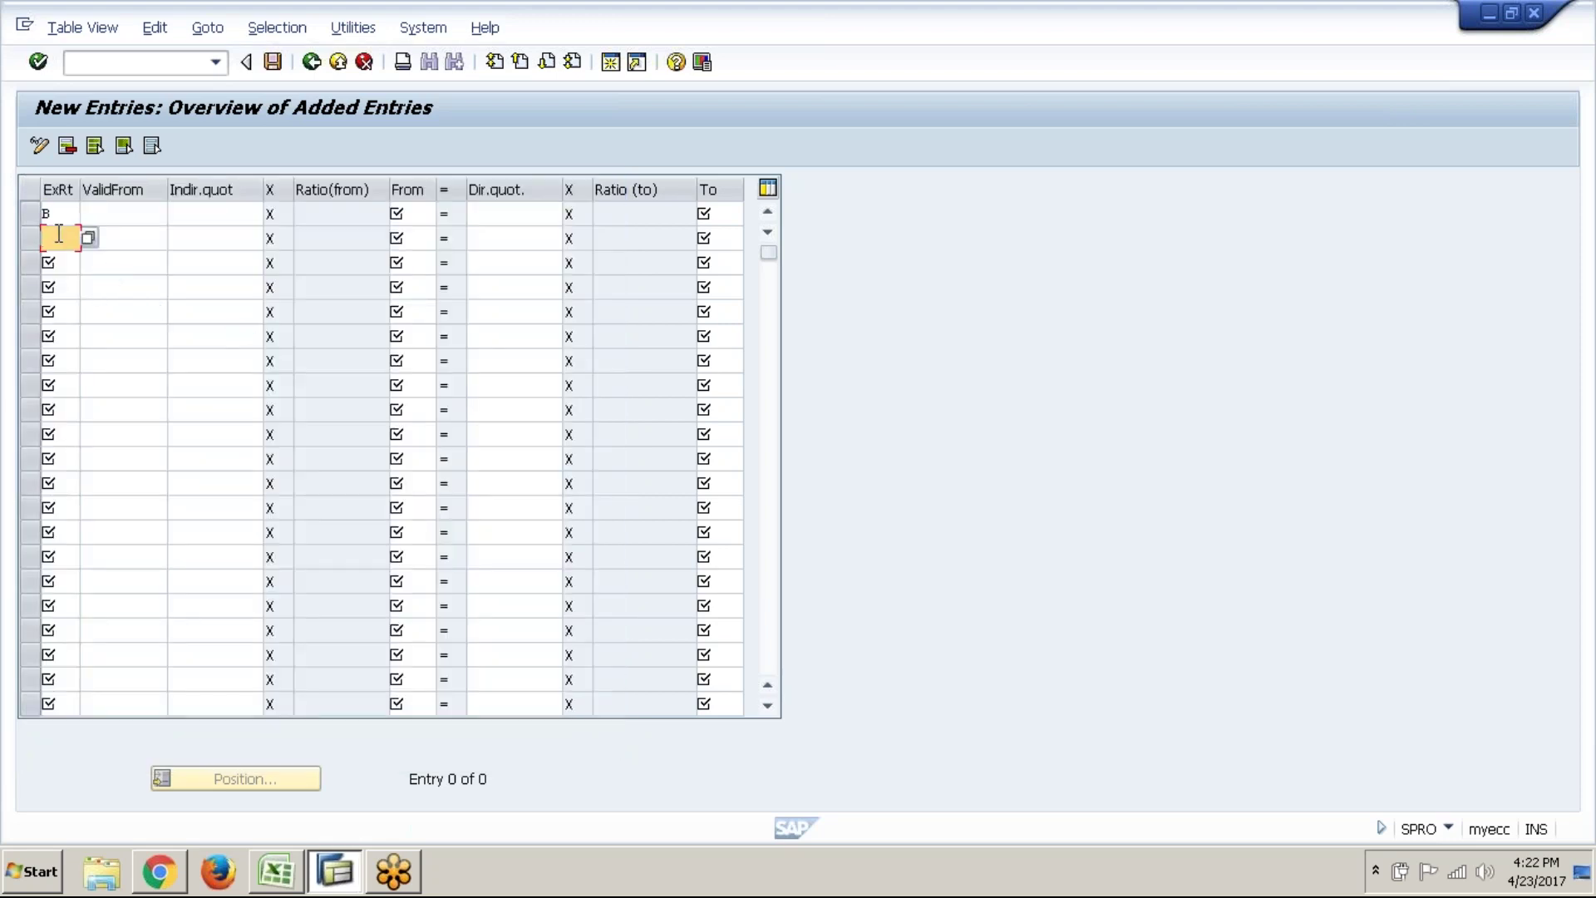
pyautogui.write('G')
pyautogui.press('Down')
pyautogui.write('M')
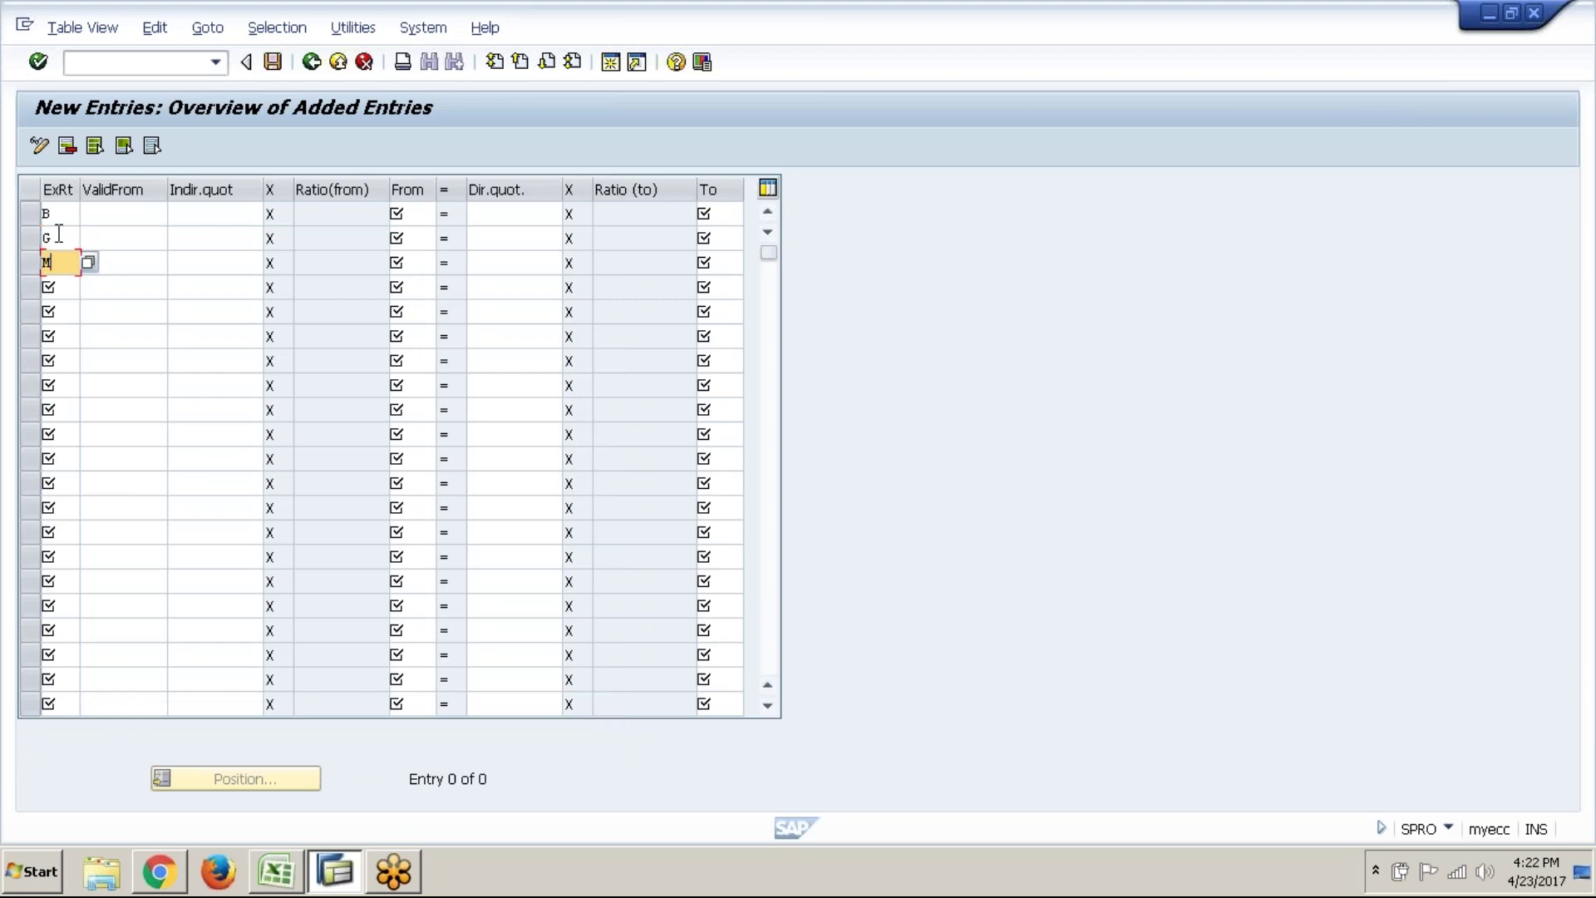
pyautogui.click(73, 219)
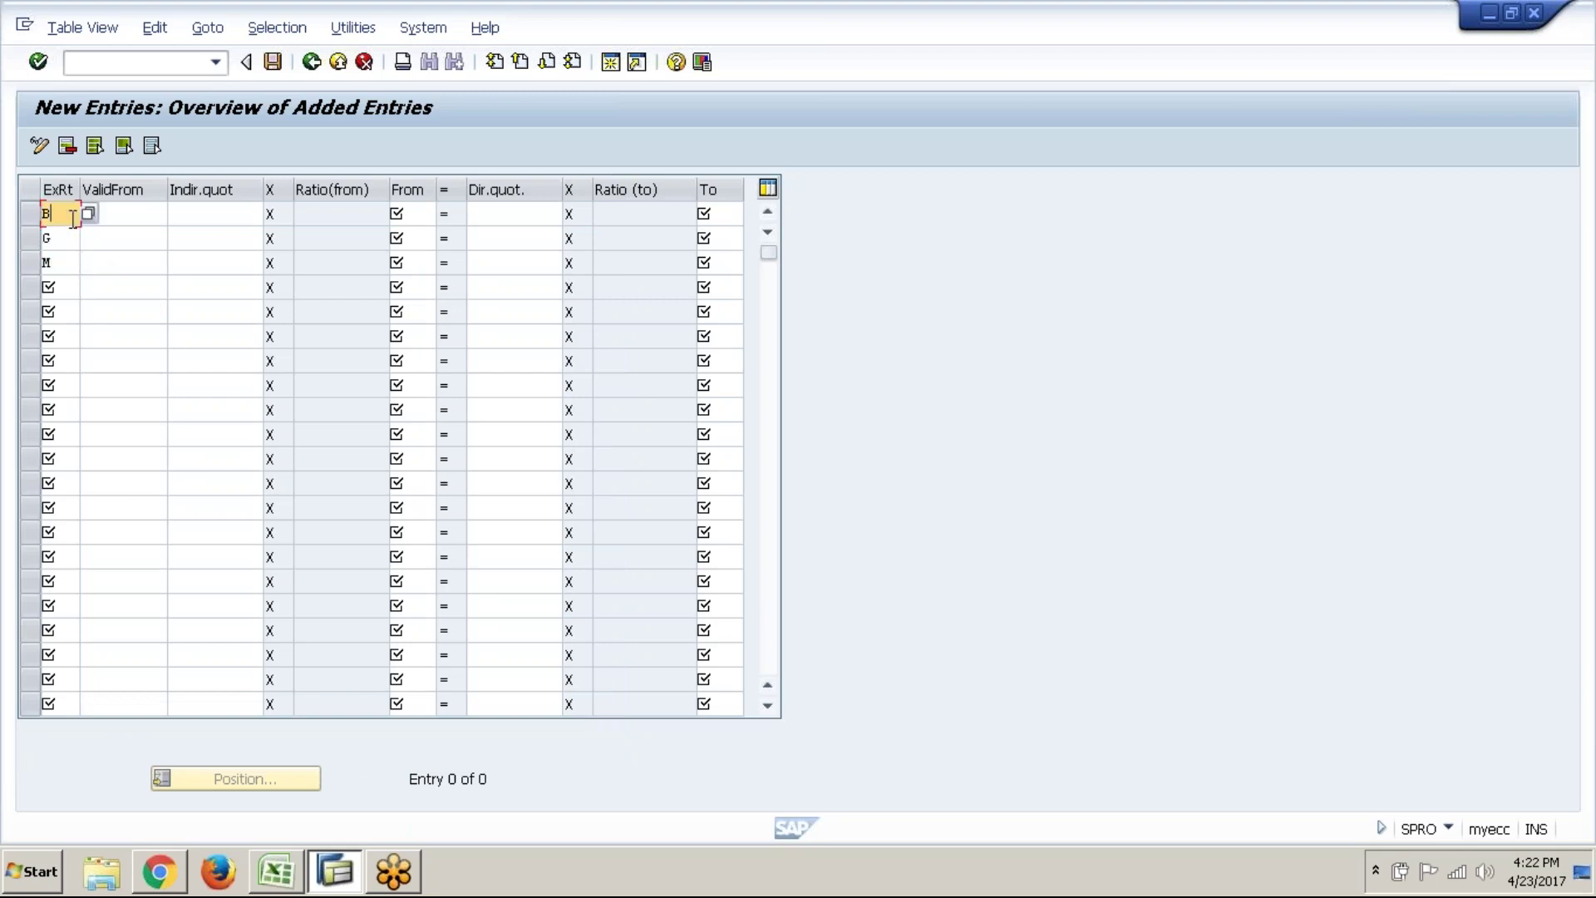
pyautogui.click(74, 238)
pyautogui.click(65, 269)
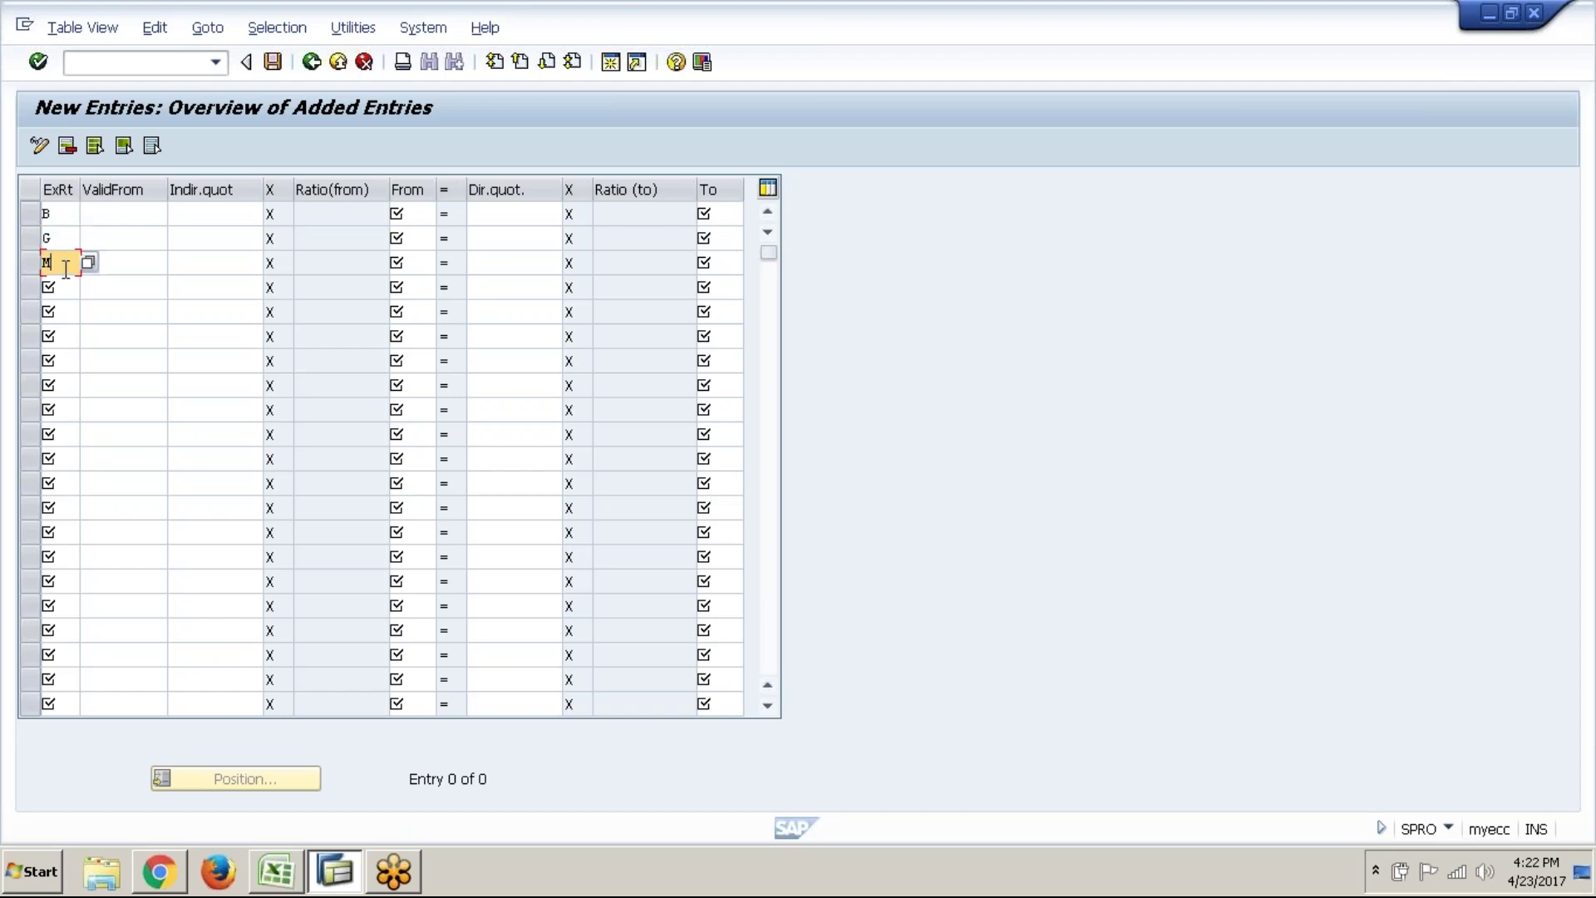
# - Set the valid-from date to 23.04.2017 for the B, G and M entries, copying it from the first row
pyautogui.click(123, 218)
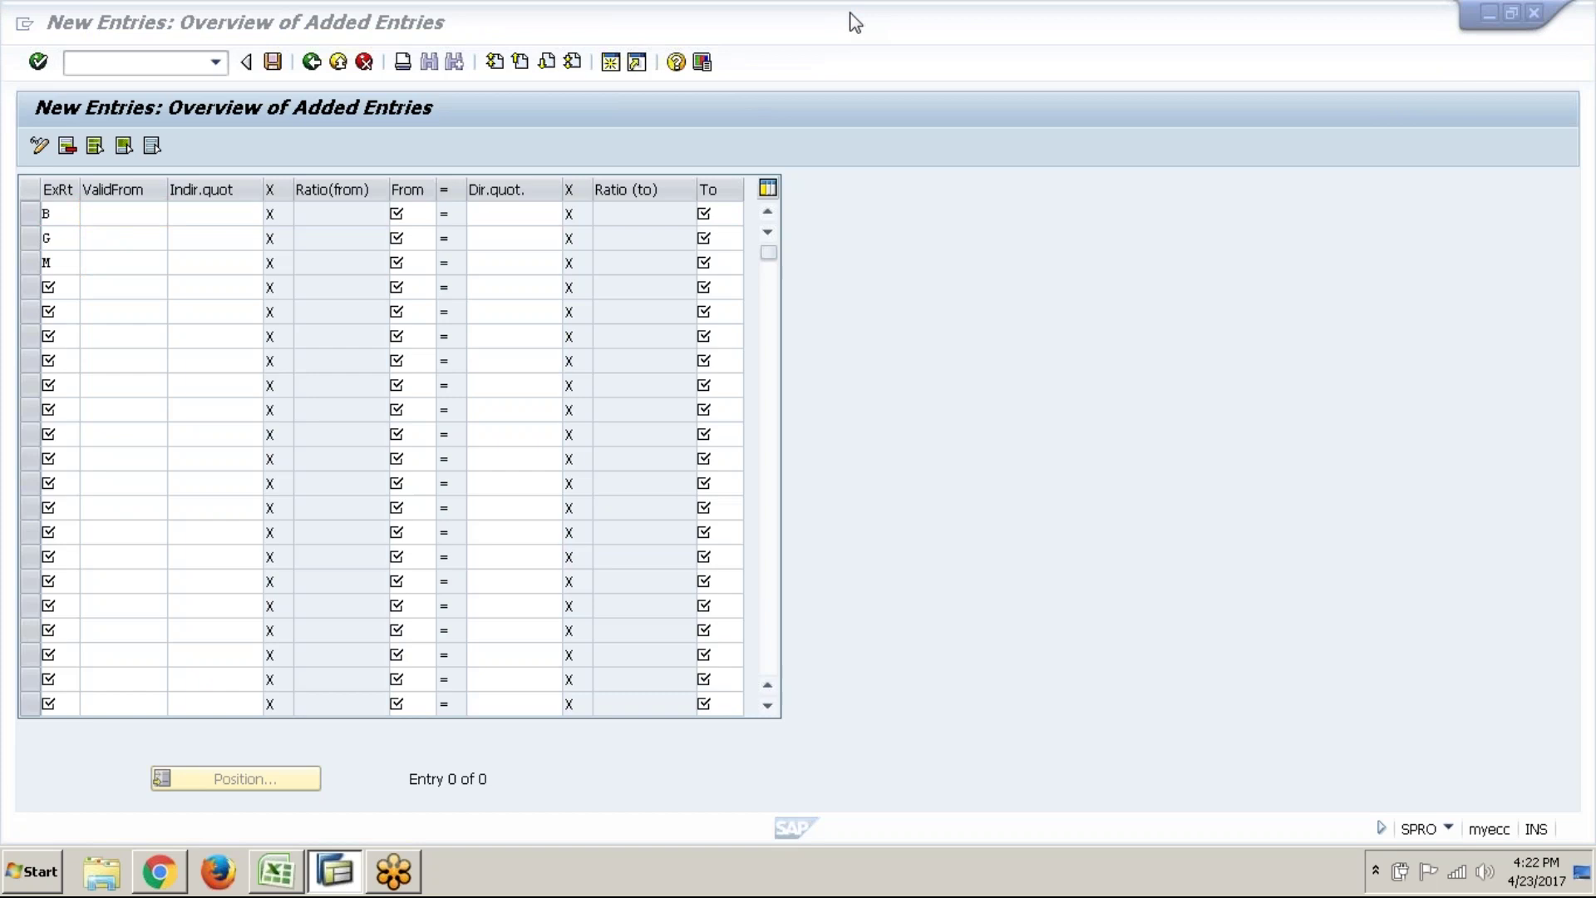
pyautogui.click(142, 213)
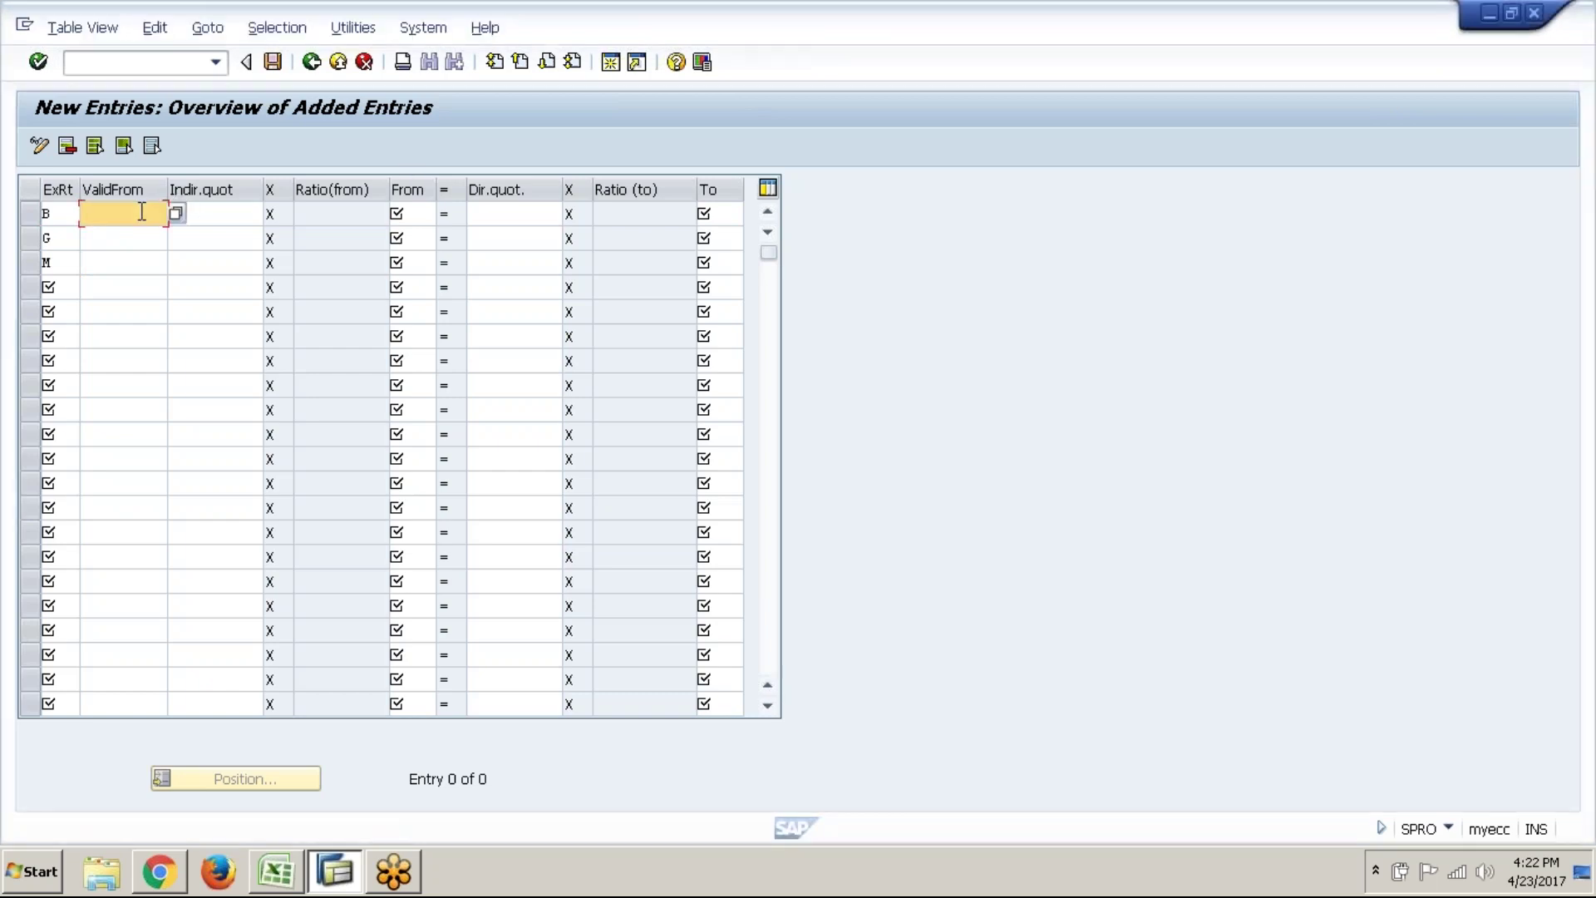
pyautogui.write('23.0')
pyautogui.write('2017')
pyautogui.hotkey('shift', 'Left')
pyautogui.hotkey('shift', 'Left')
pyautogui.hotkey('shift', 'Left')
pyautogui.hotkey('shift', 'Left')
pyautogui.hotkey('shift', 'Left')
pyautogui.hotkey('shift', 'Left')
pyautogui.hotkey('shift', 'Left')
pyautogui.hotkey('shift', 'Left')
pyautogui.hotkey('shift', 'Left')
pyautogui.hotkey('shift', 'Left')
pyautogui.hotkey('ctrl', 'c')
pyautogui.click(142, 213)
pyautogui.press('Down')
pyautogui.hotkey('ctrl', 'v')
pyautogui.press('Down')
pyautogui.hotkey('ctrl', 'v')
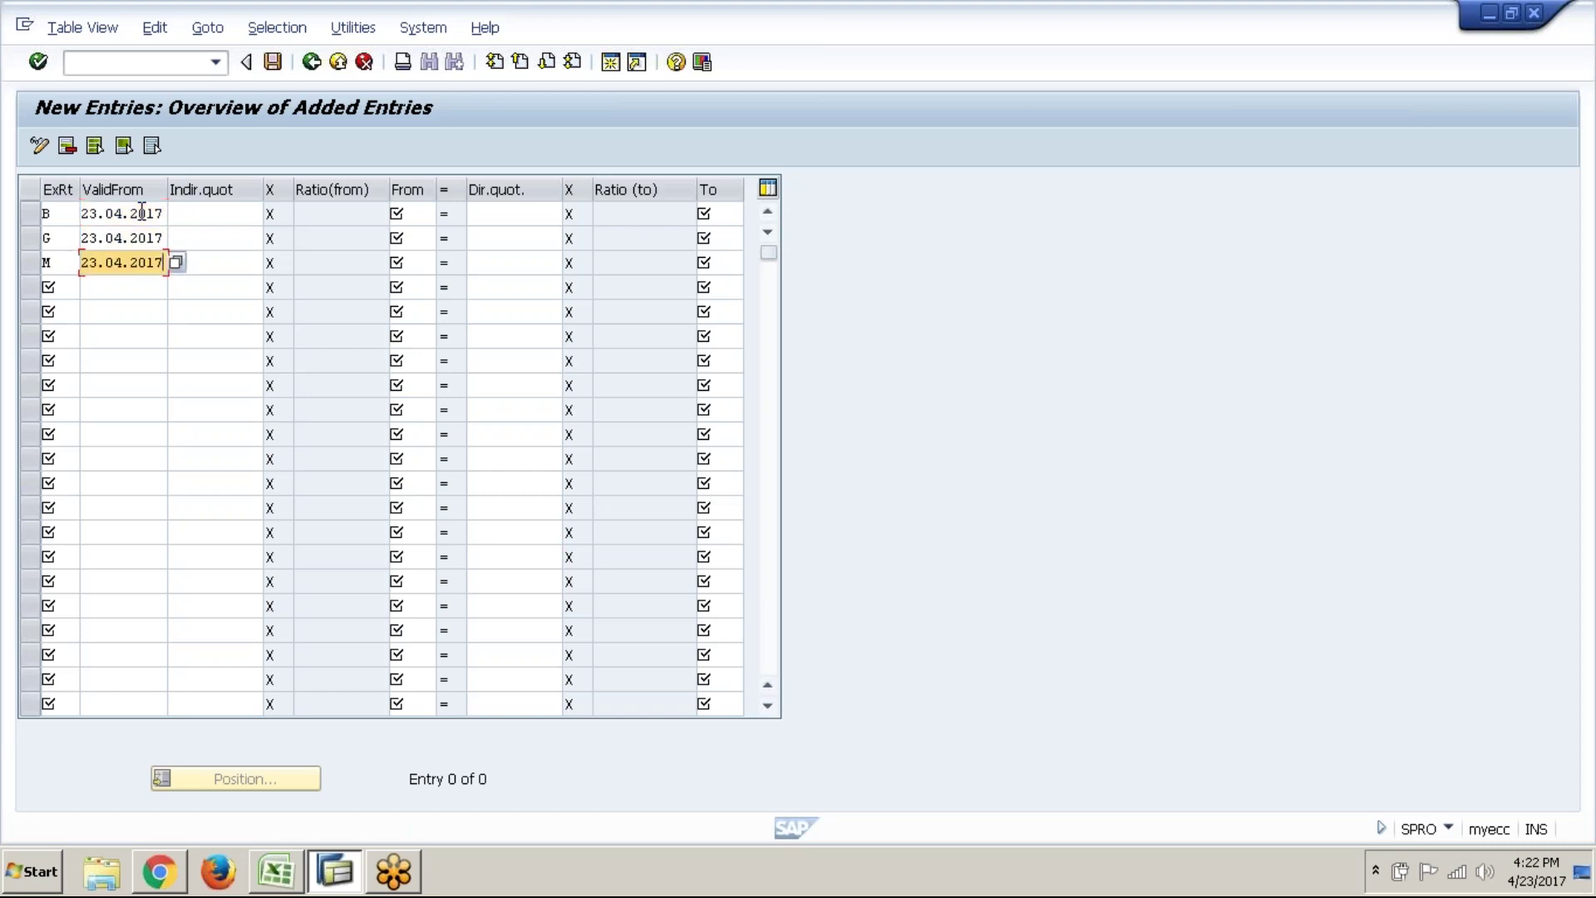
# - Enter AUD as the From currency for the B, G and M entries, correcting the mistyped code in the M row
pyautogui.click(420, 214)
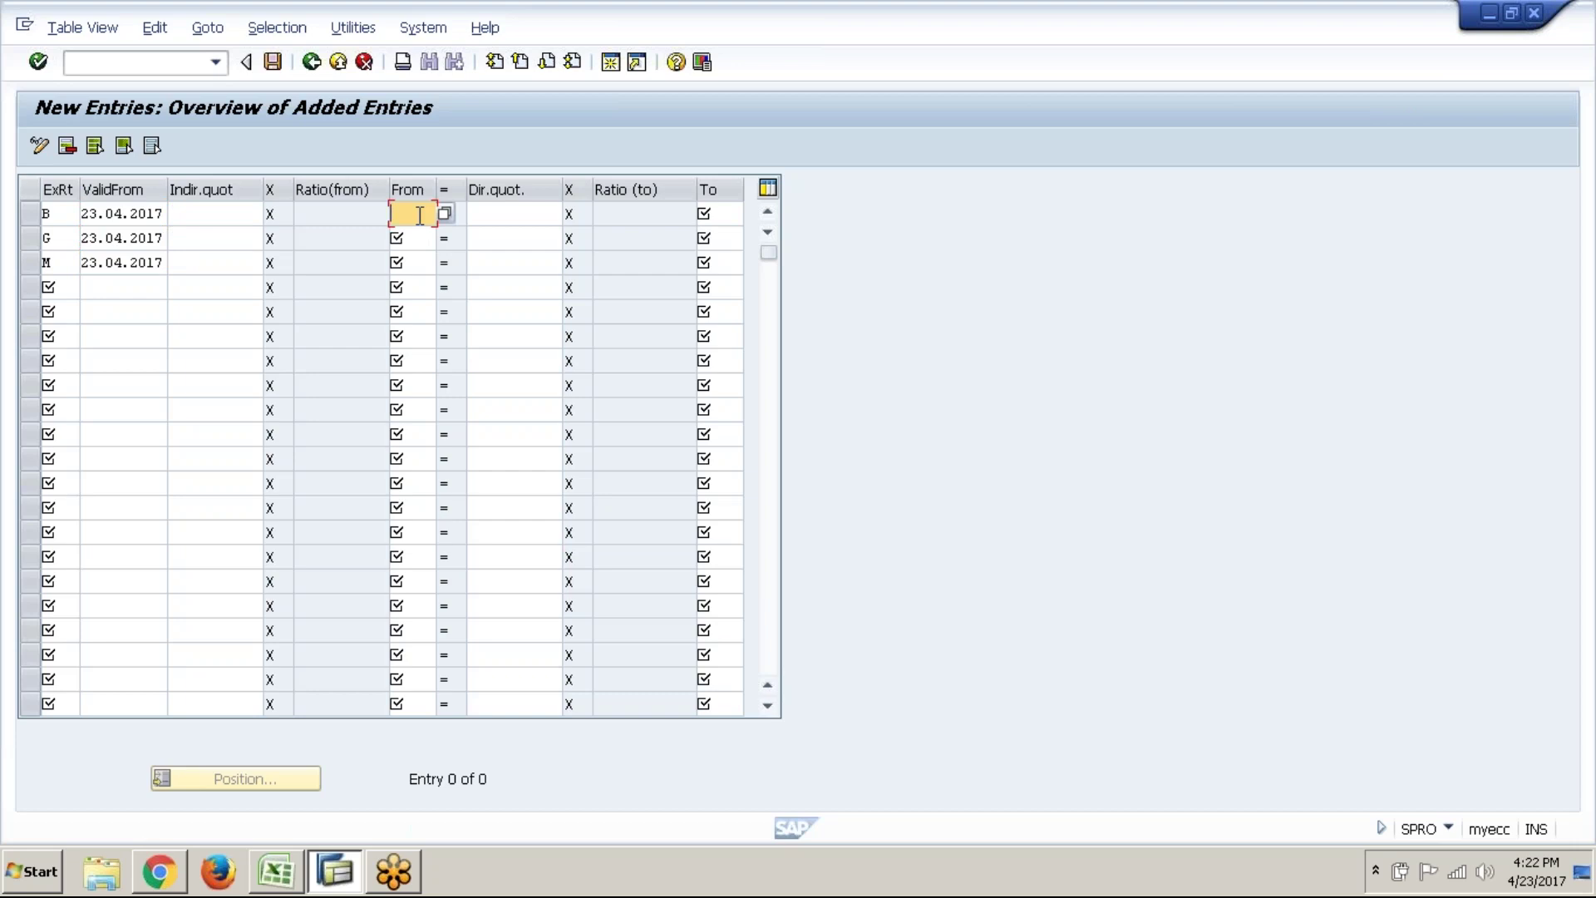
pyautogui.write('AUD')
pyautogui.press('Down')
pyautogui.write('AUD')
pyautogui.press('Down')
pyautogui.write('ADU')
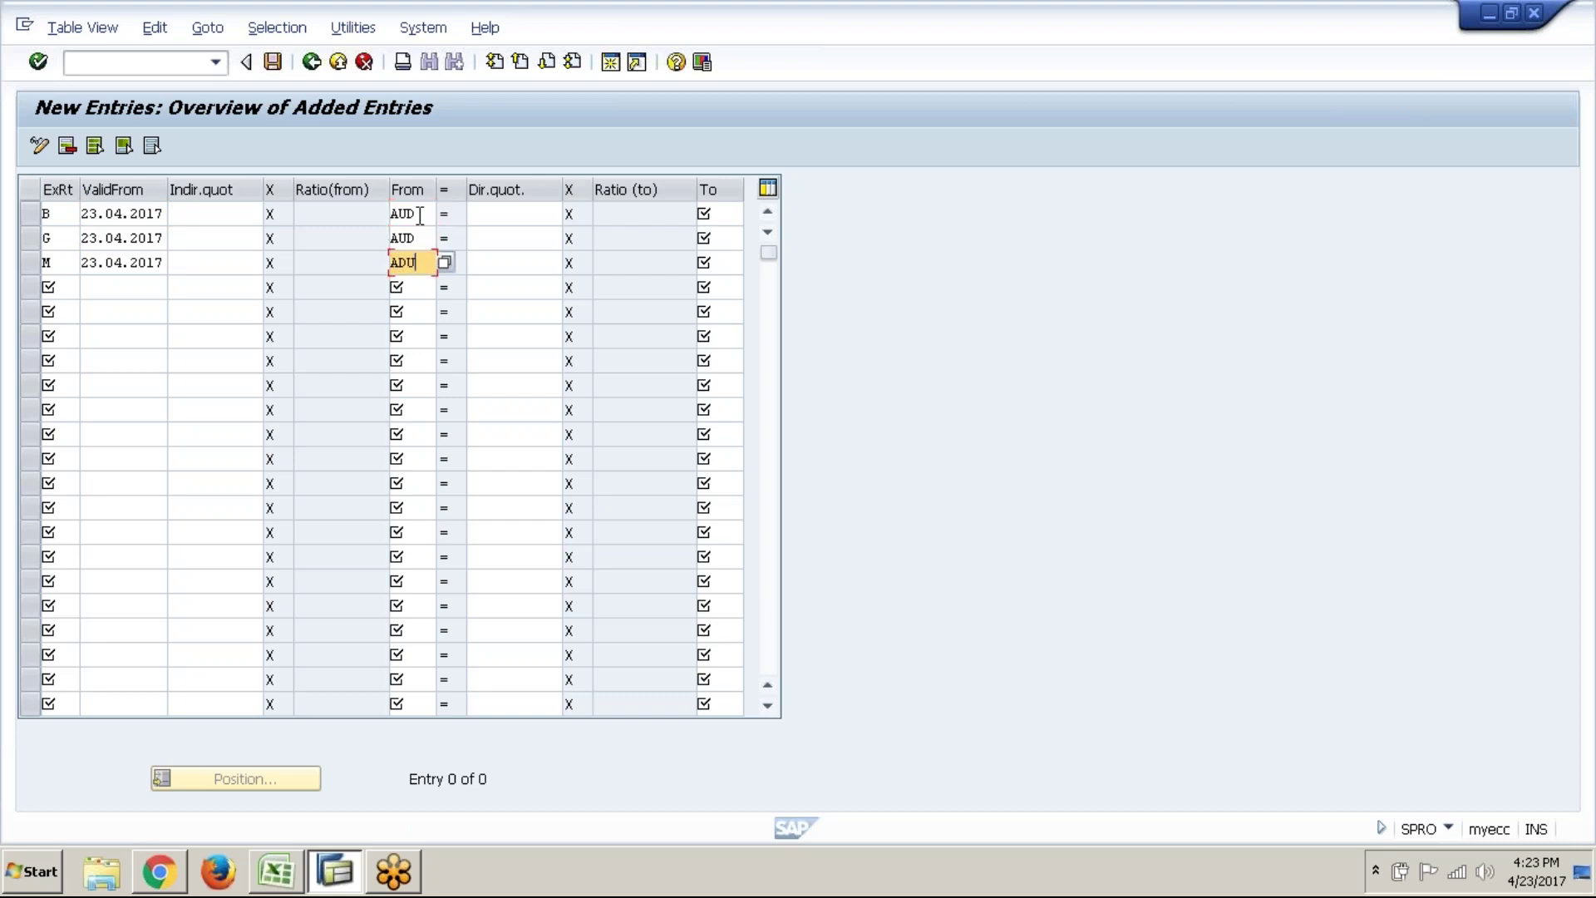
pyautogui.press('BackSpace')
pyautogui.press('BackSpace')
pyautogui.press('BackSpace')
pyautogui.write('AUD')
# - Switch to Chrome, search Google for the AUD to GBP exchange rate, and return to the new entries in SAP
pyautogui.click(527, 210)
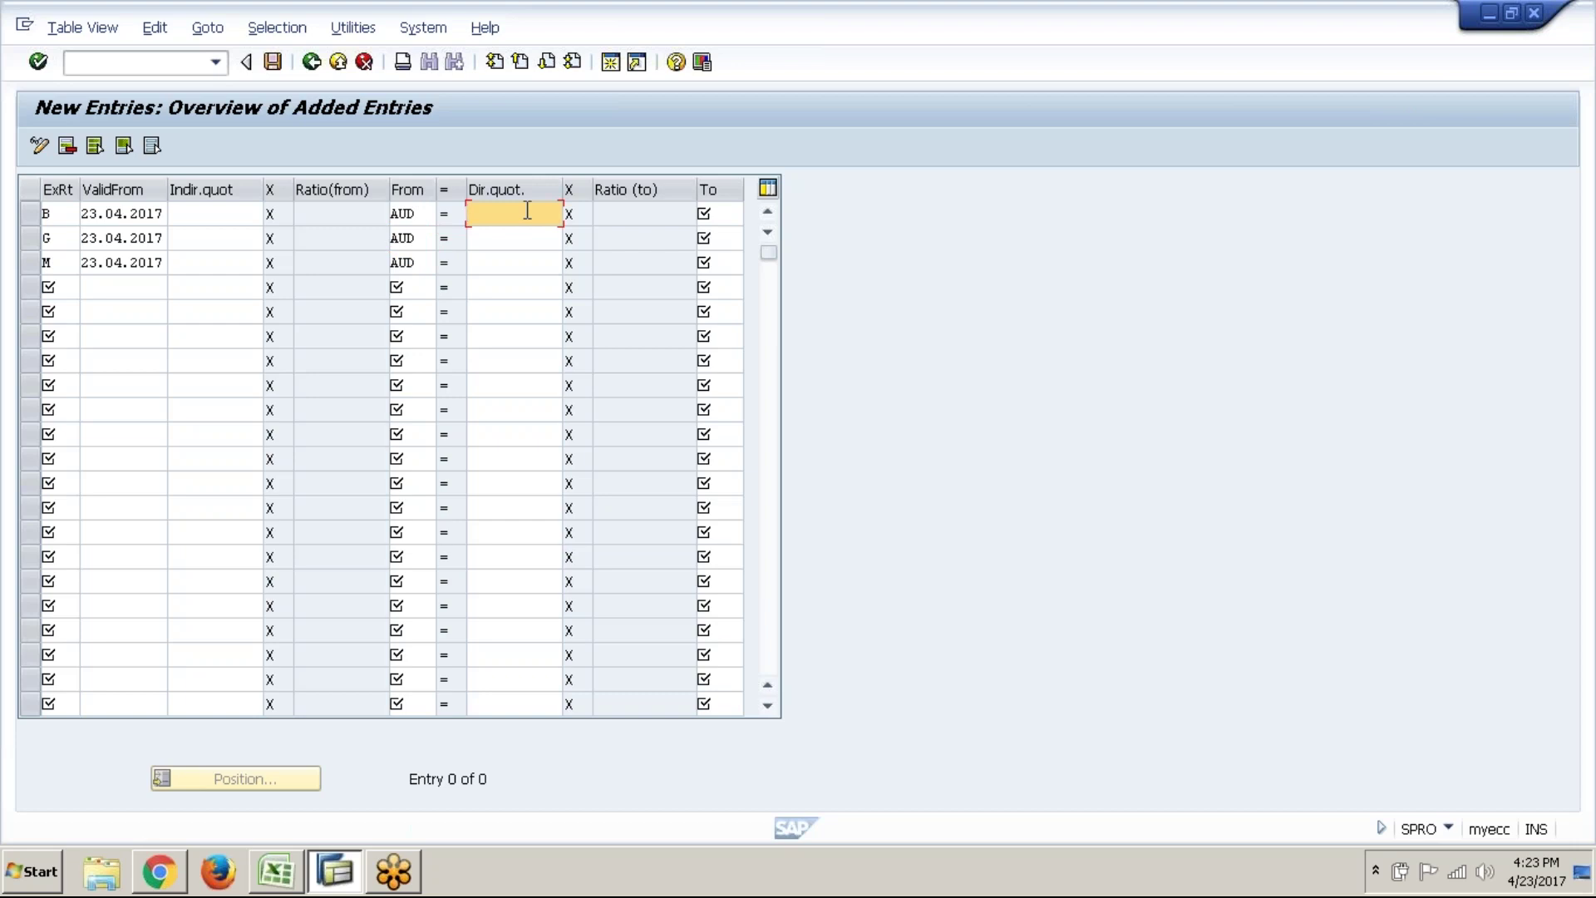
pyautogui.click(171, 875)
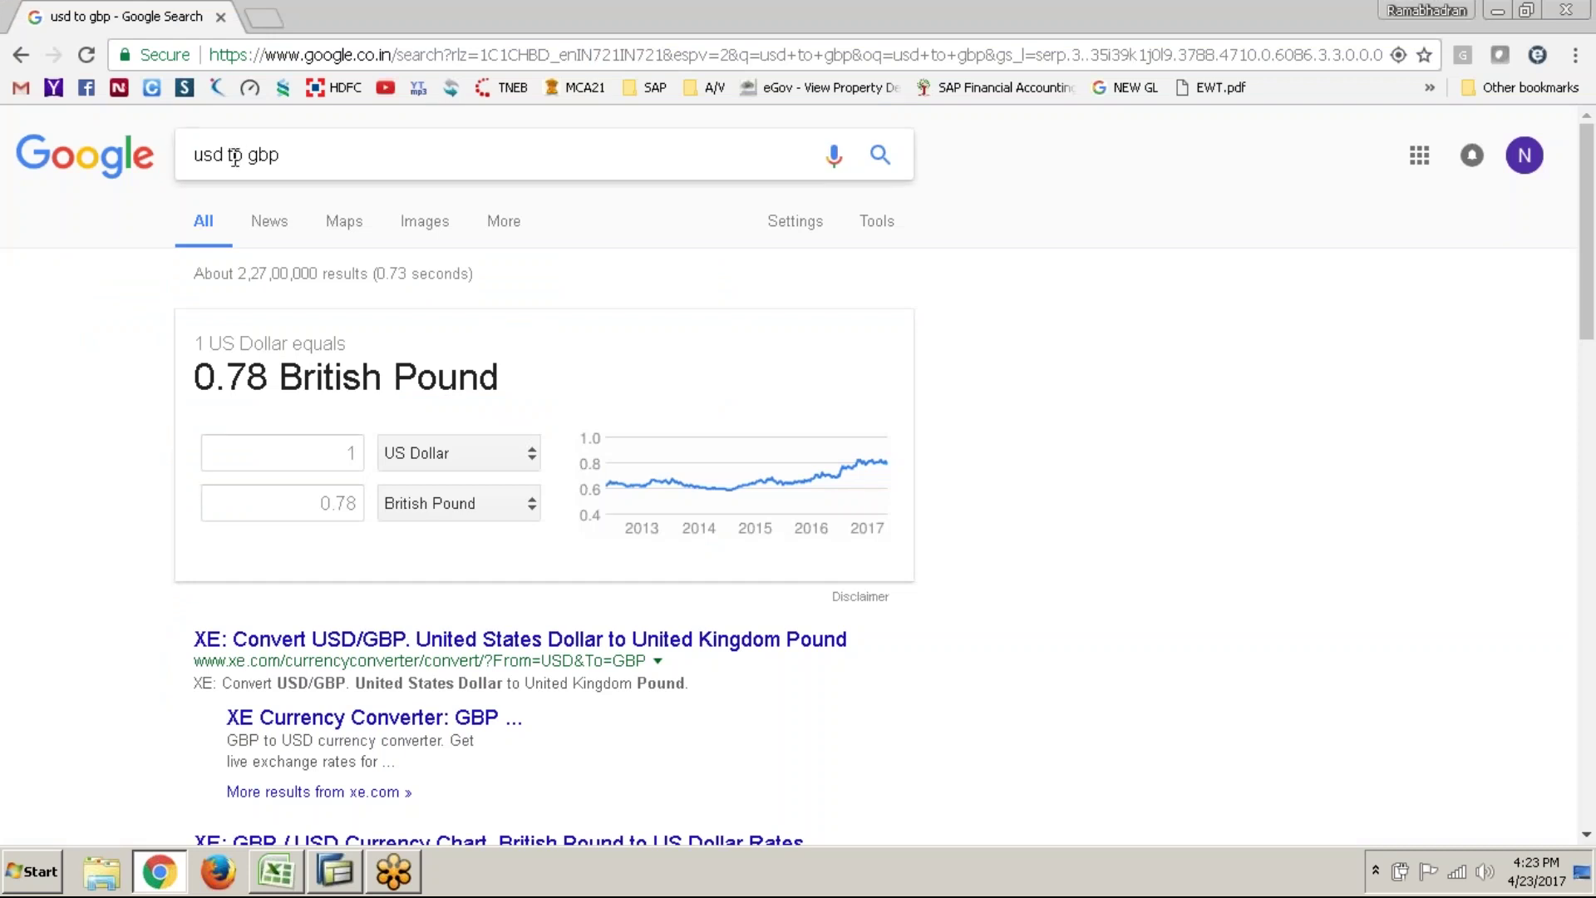
pyautogui.click(227, 157)
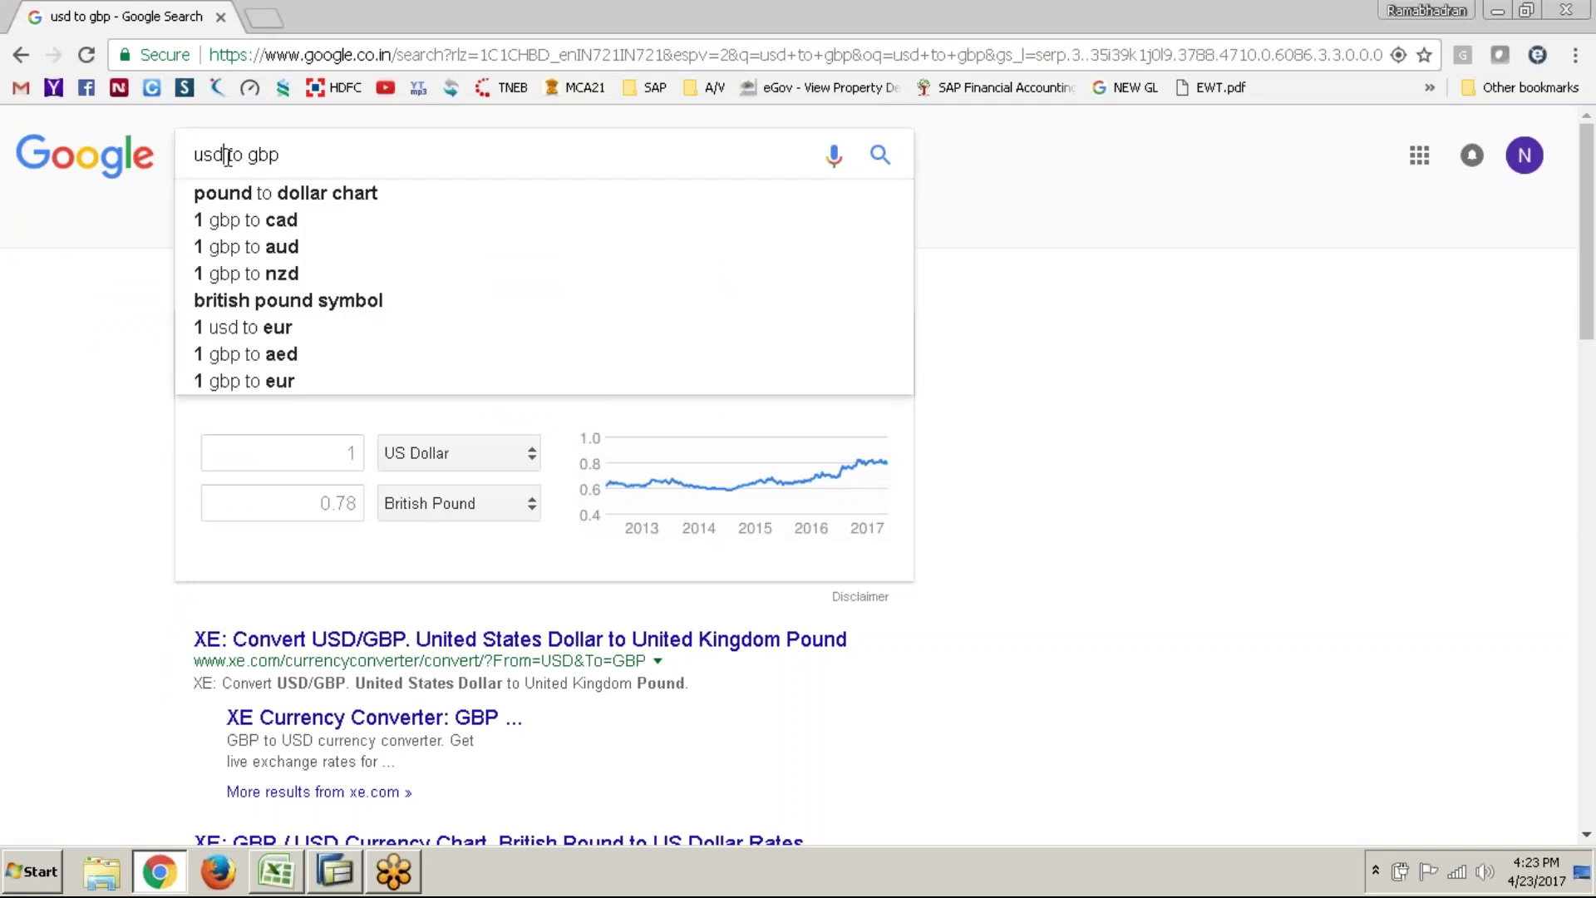
pyautogui.press('BackSpace')
pyautogui.press('BackSpace')
pyautogui.press('BackSpace')
pyautogui.write('AUD')
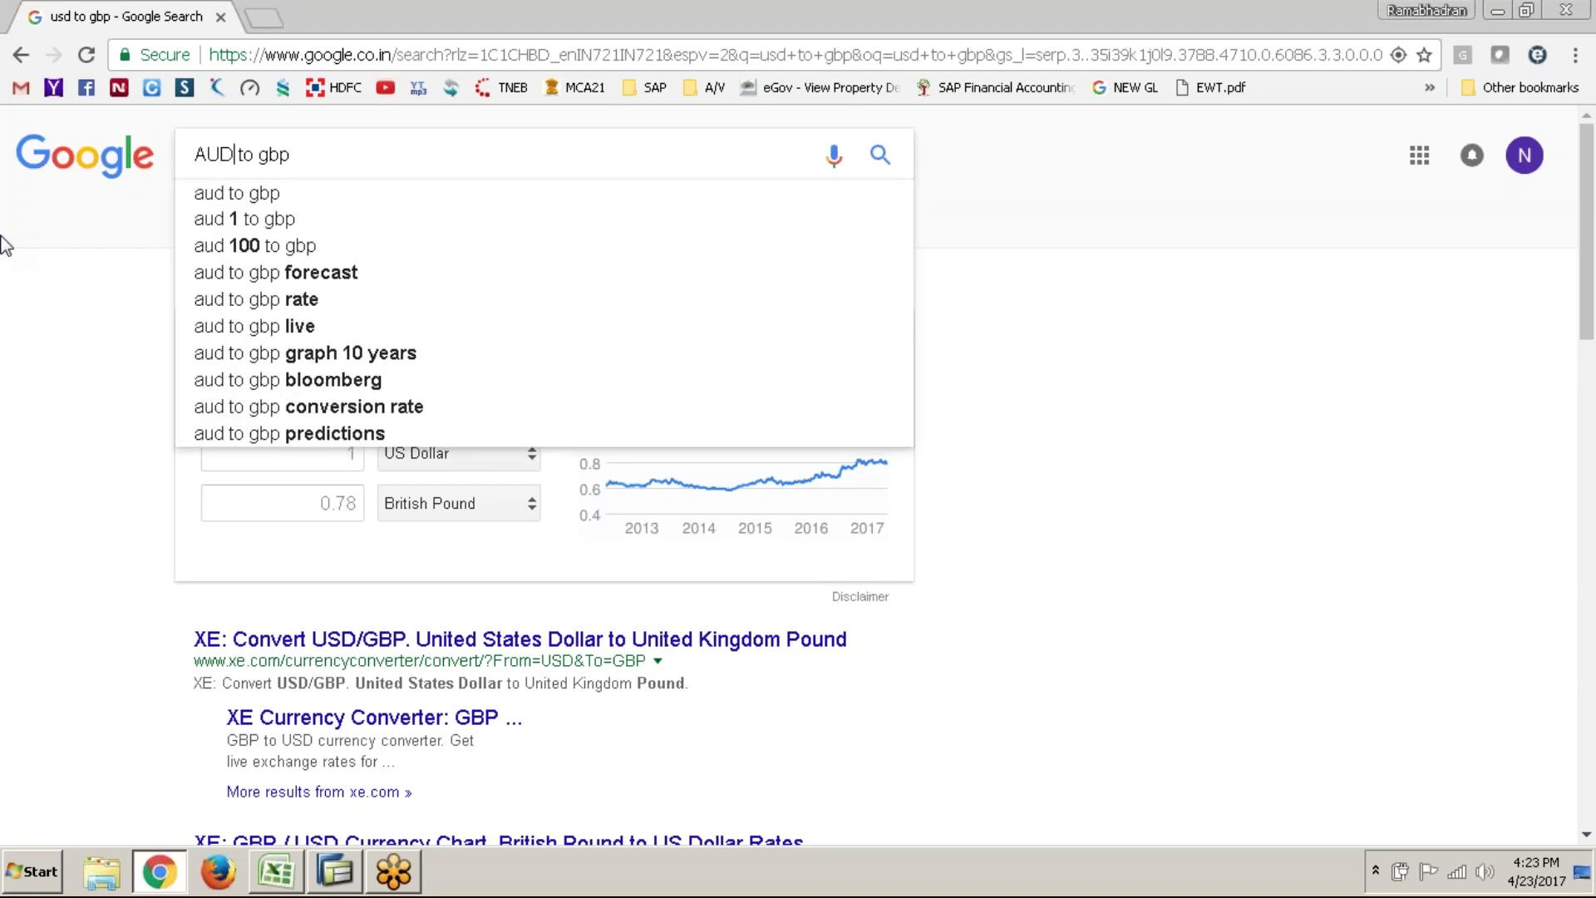
pyautogui.press('Return')
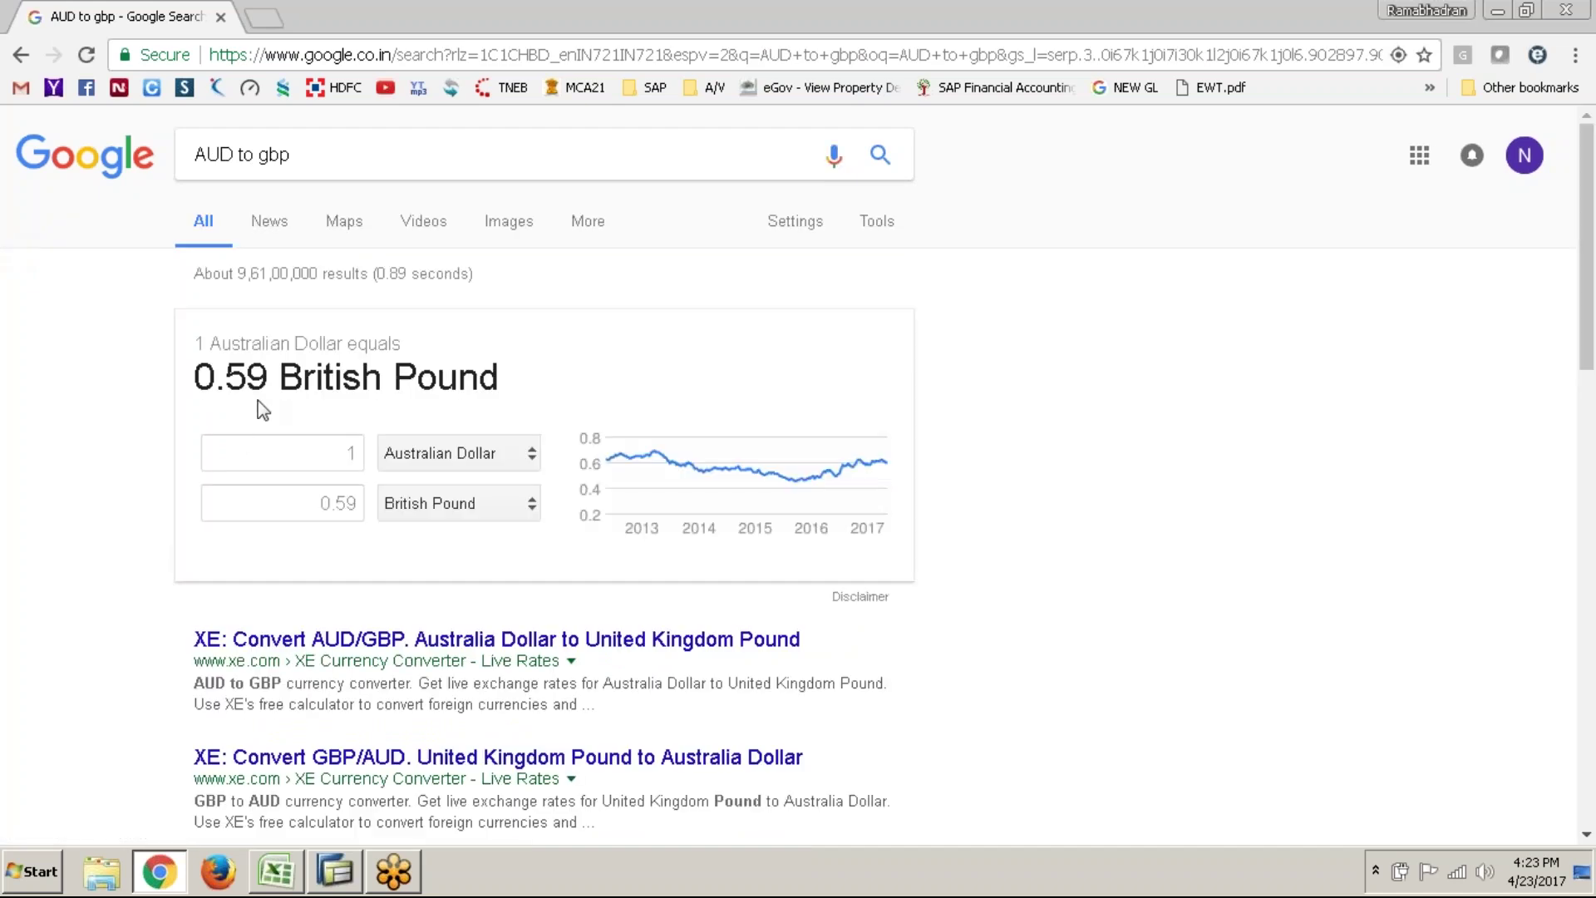
pyautogui.hotkey('alt', 'Tab')
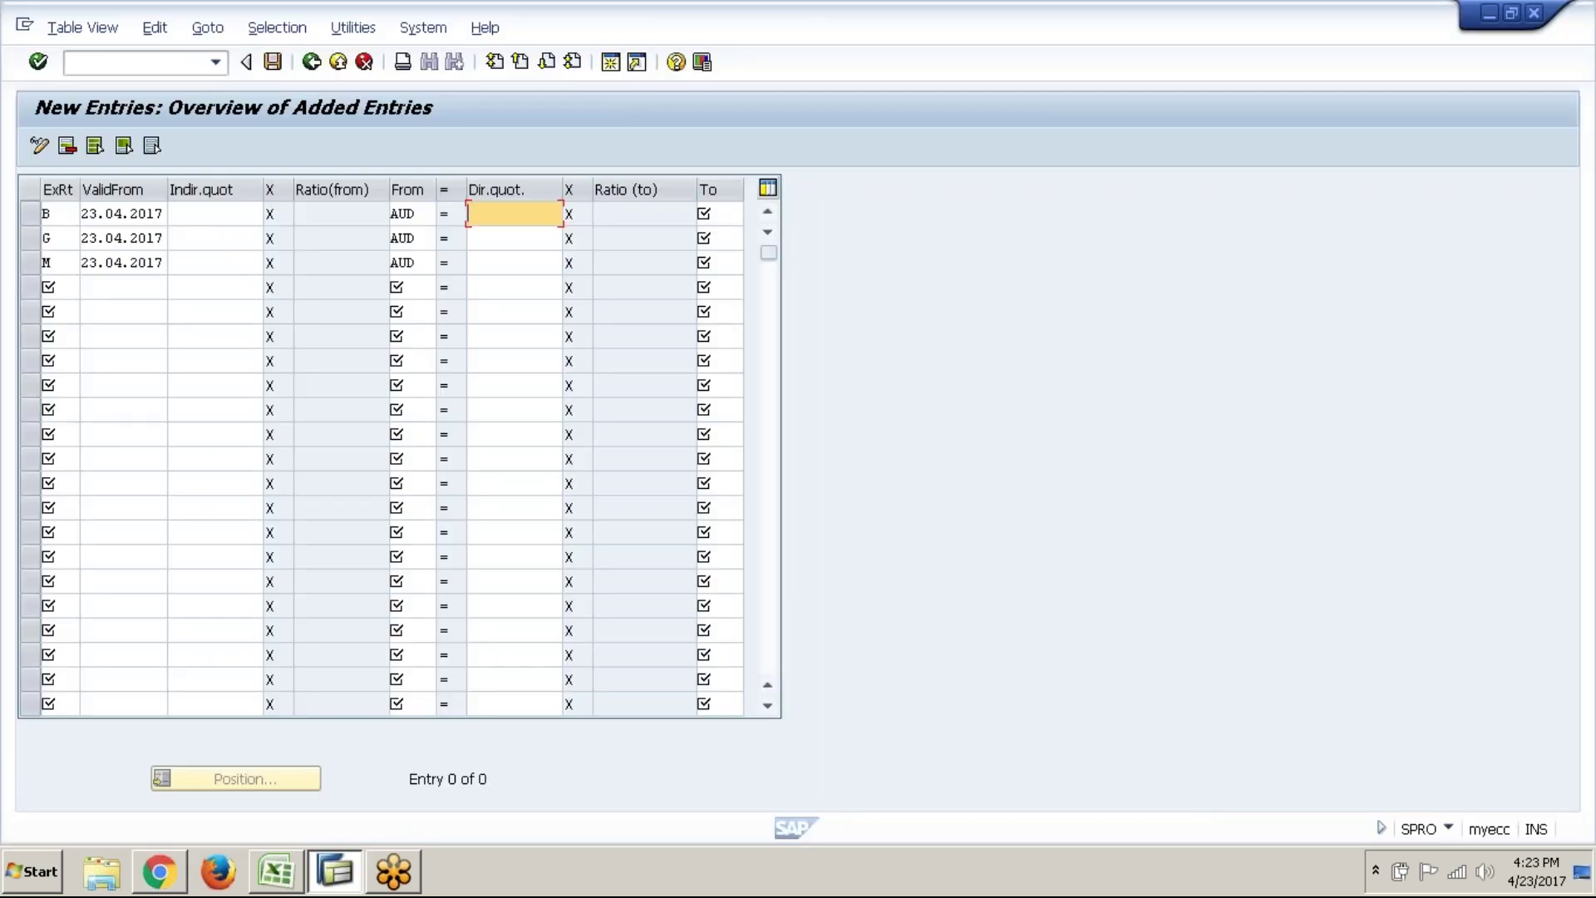
# - Enter direct quotations of ,59 for B, ,58 for G and ,57 for M in the AUD entries
pyautogui.write(',59')
pyautogui.click(514, 238)
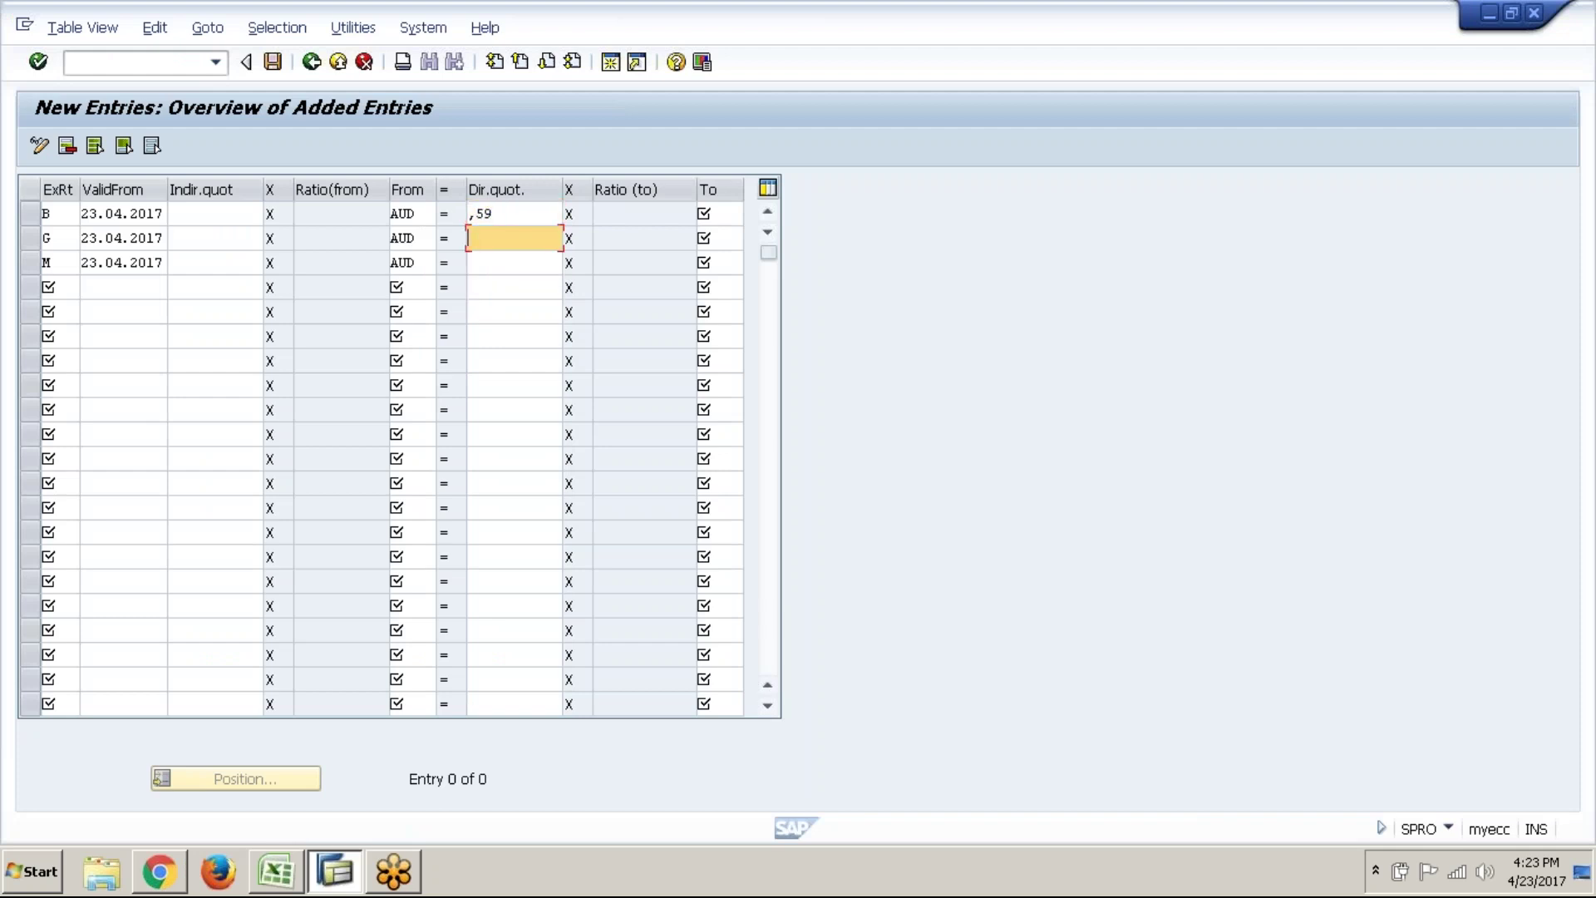
pyautogui.write(',58')
pyautogui.click(514, 263)
pyautogui.write(',')
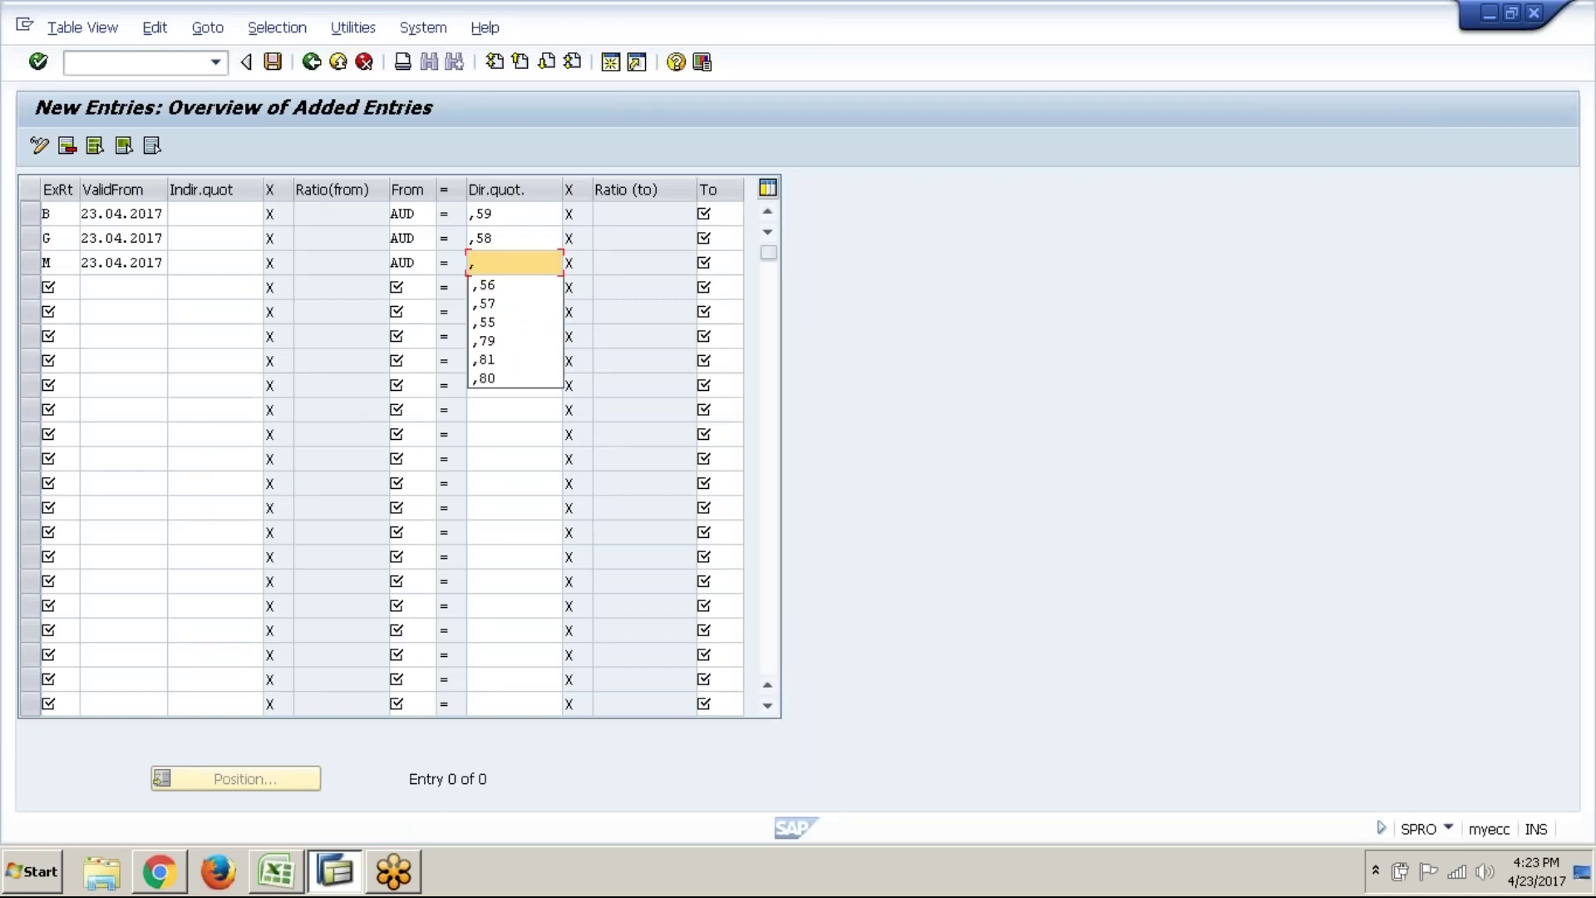
pyautogui.write('56')
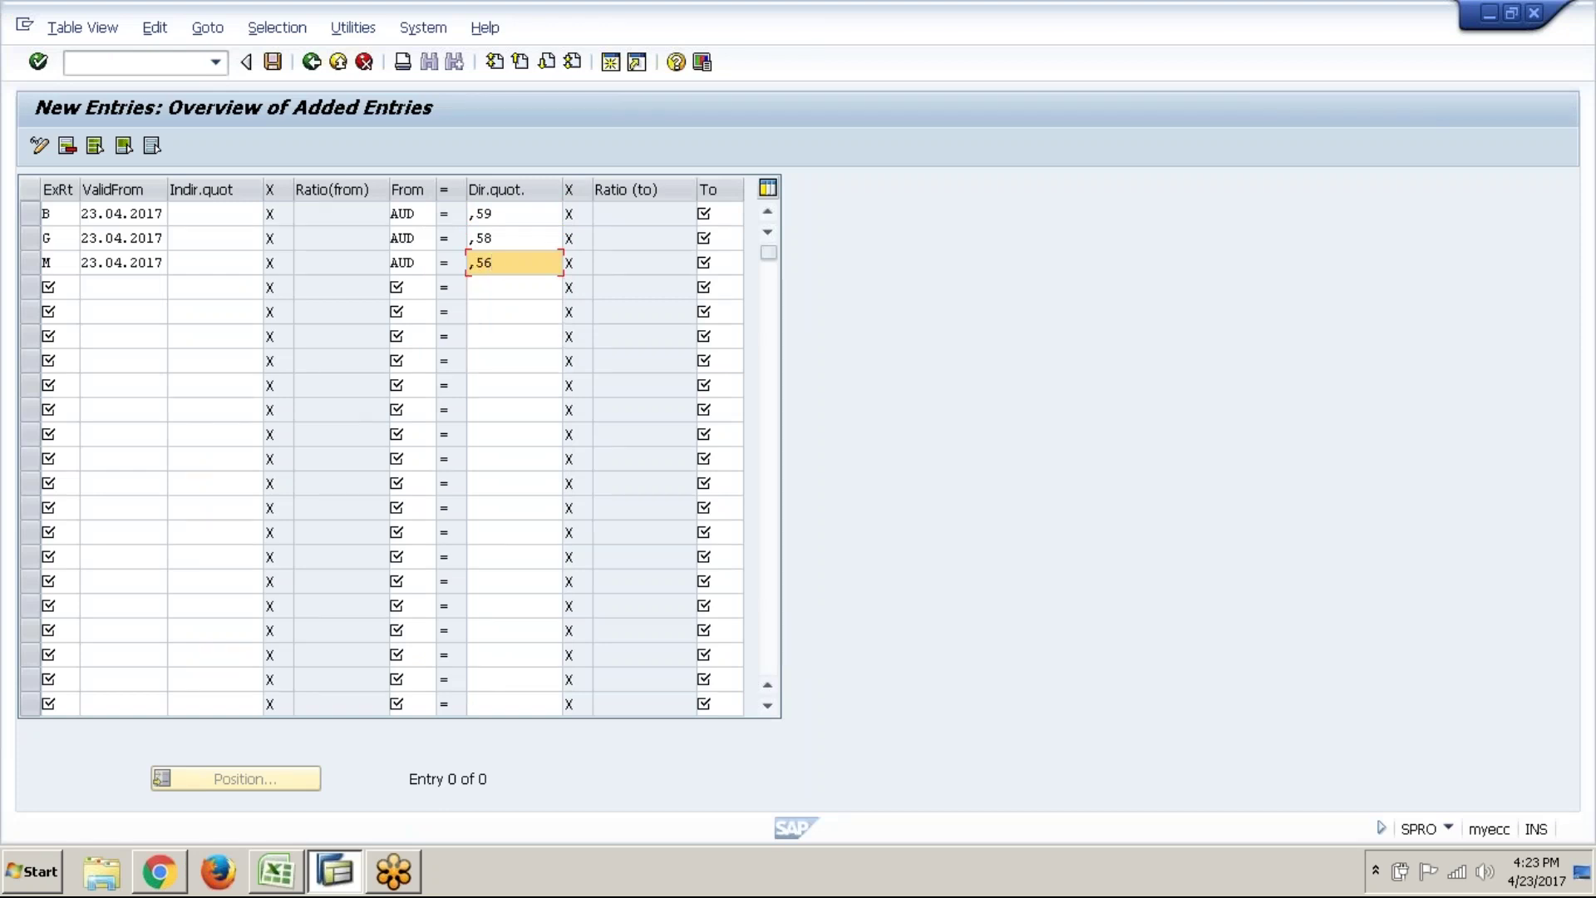
pyautogui.press('BackSpace')
pyautogui.write('7')
# - Set GBP as the To currency for the AUD entries of types B, G and M, and validate the rows
pyautogui.click(720, 212)
pyautogui.write('INR')
pyautogui.press('BackSpace')
pyautogui.press('BackSpace')
pyautogui.press('BackSpace')
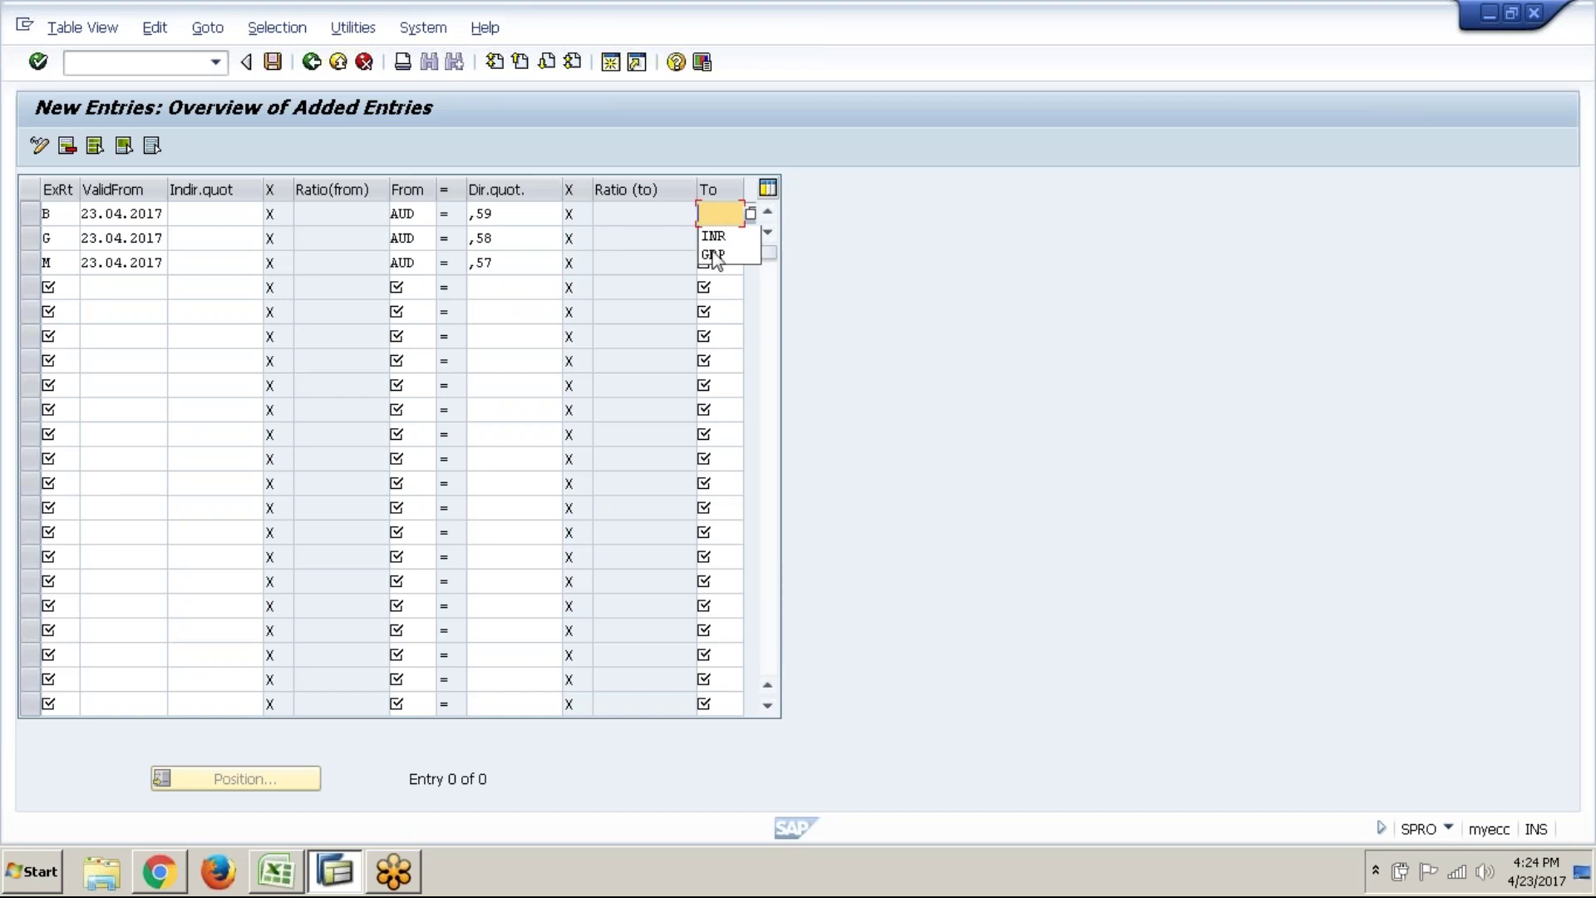
pyautogui.click(713, 256)
pyautogui.click(708, 238)
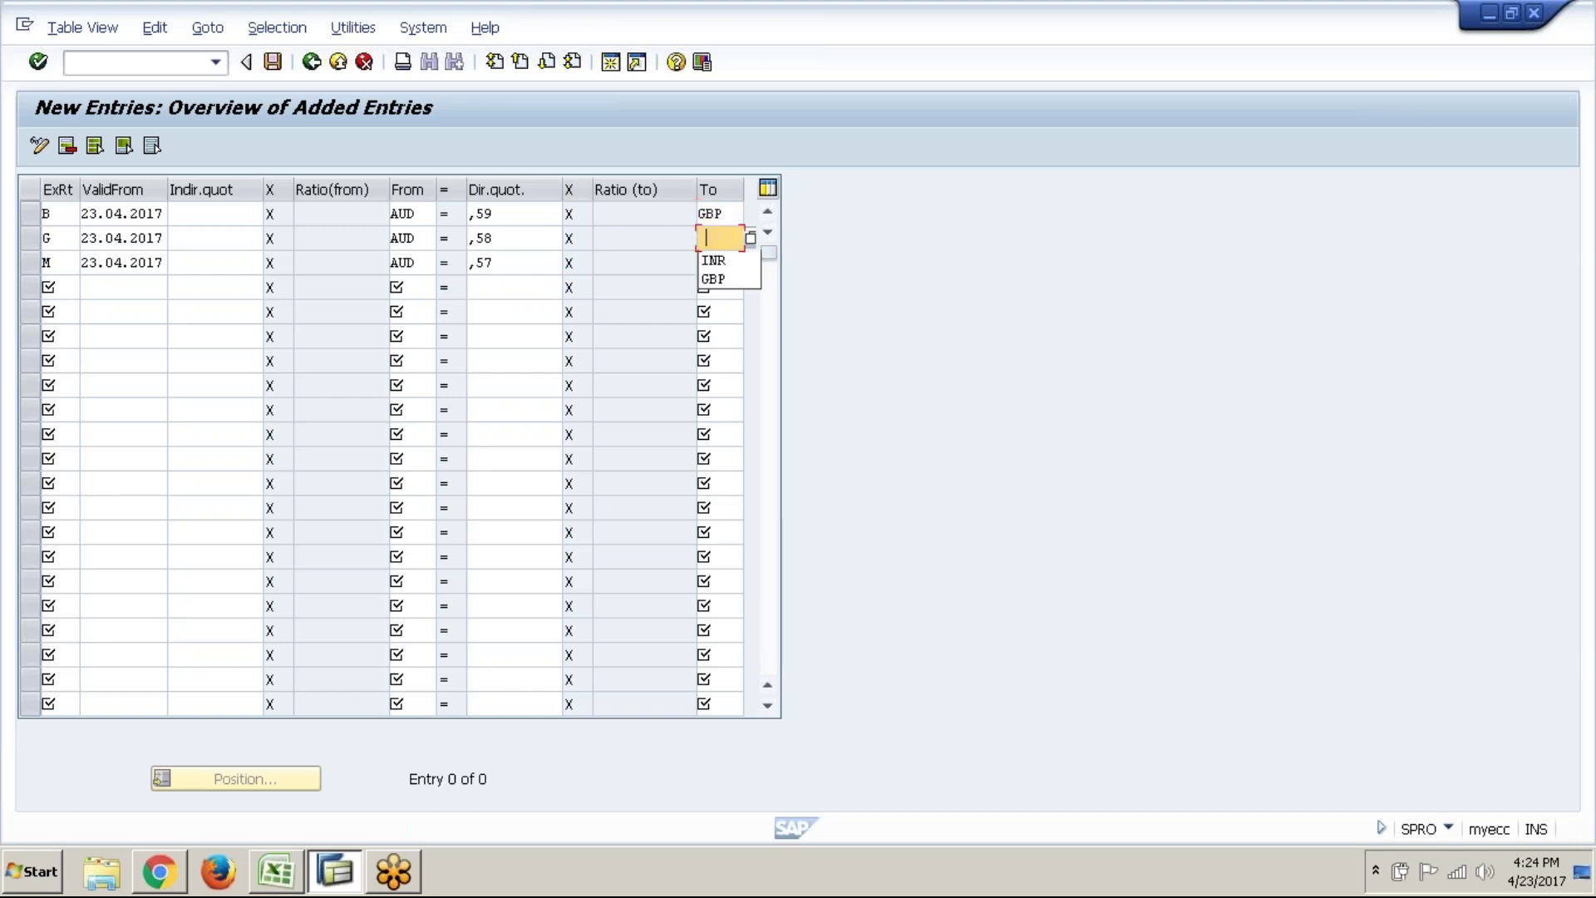
pyautogui.press('Down')
pyautogui.press('Down')
pyautogui.press('Return')
pyautogui.press('Down')
pyautogui.press('Down')
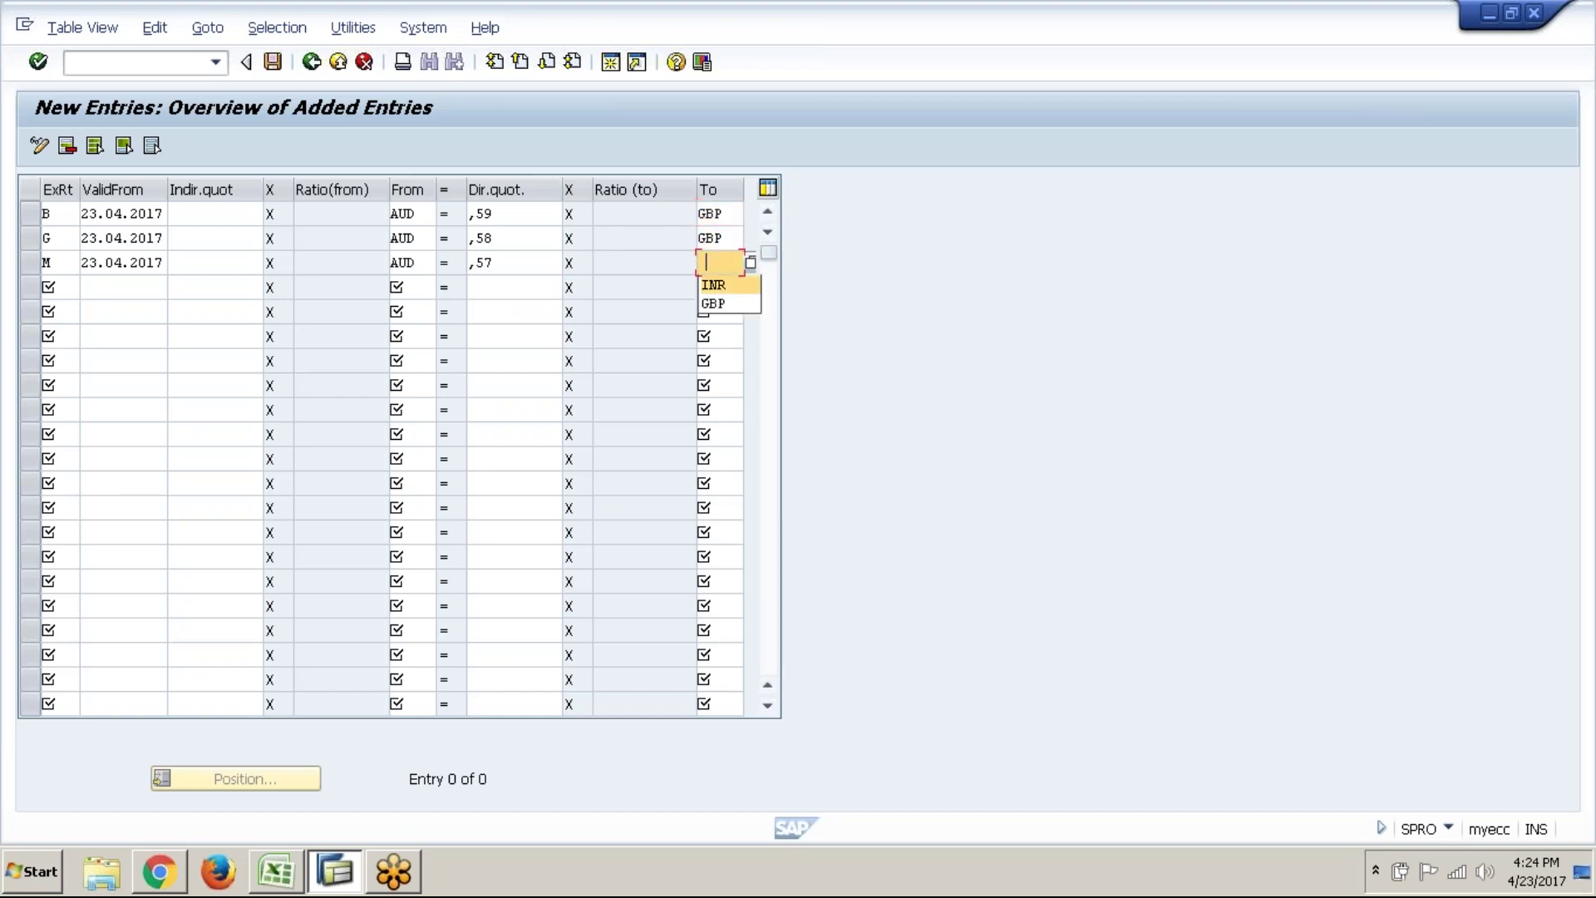
pyautogui.press('Down')
pyautogui.press('Return')
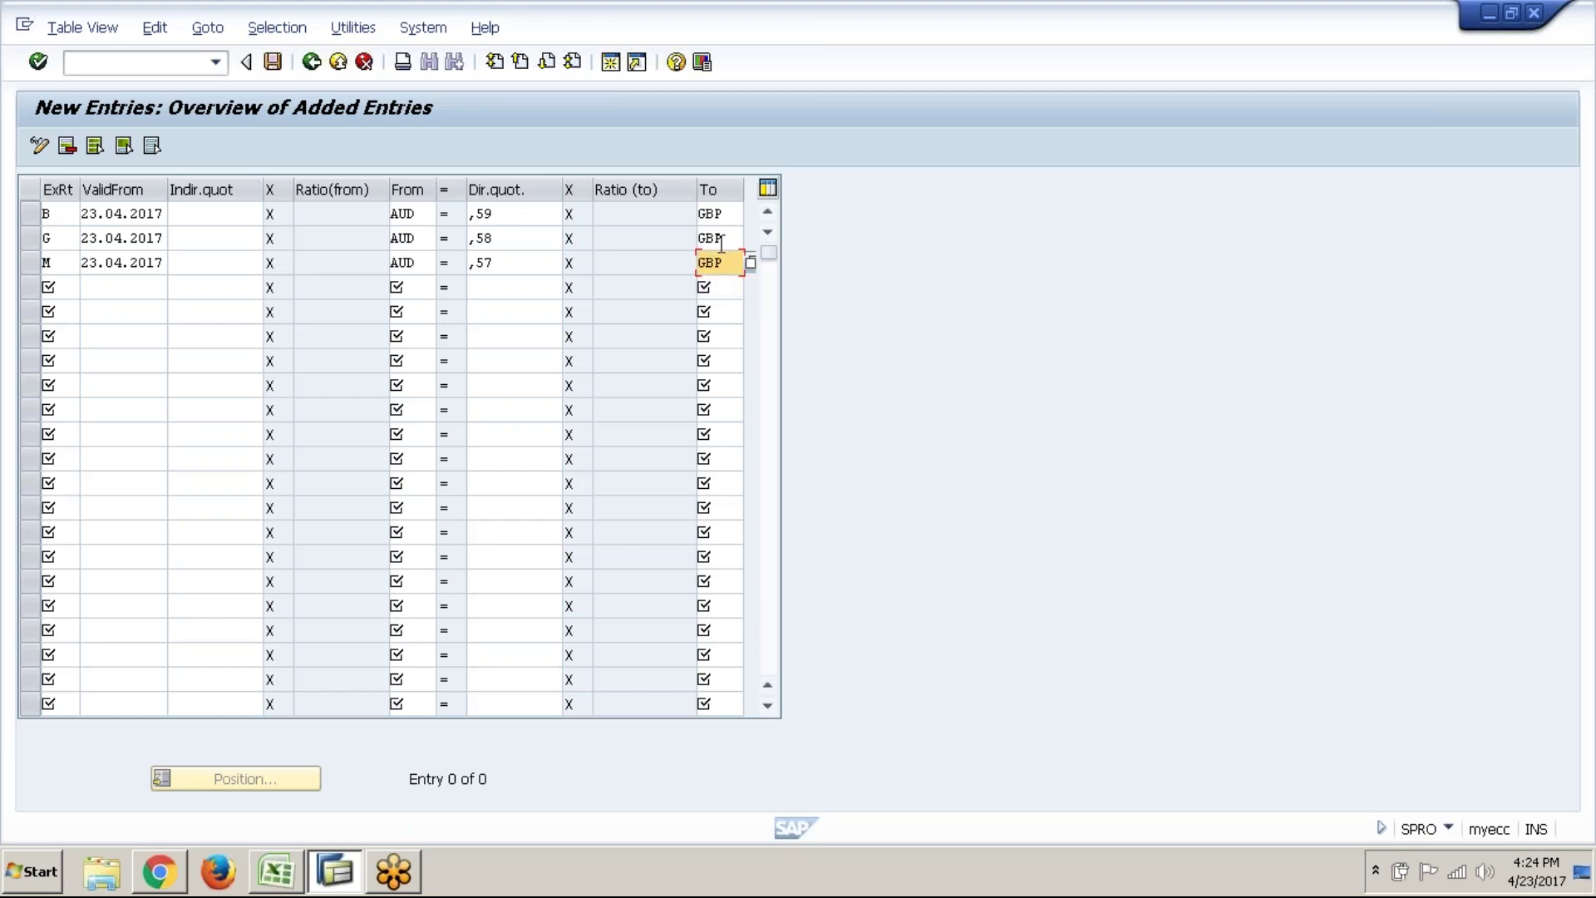
pyautogui.press('Tab')
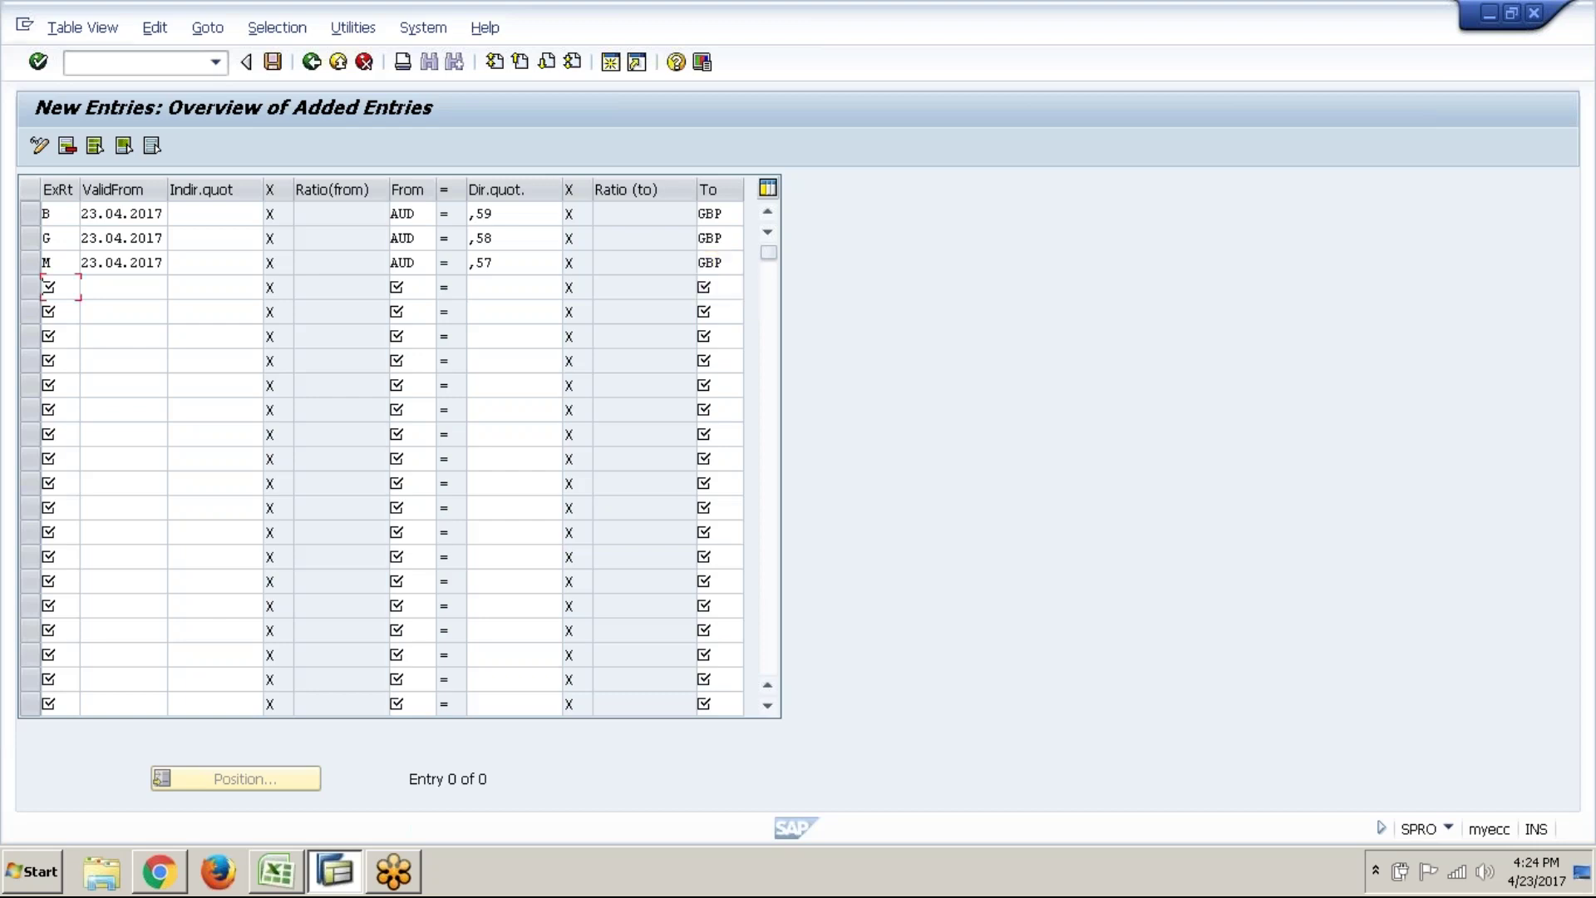
pyautogui.press('Return')
# - Enter exchange rate types B, G and M in the three rows below the AUD entries
pyautogui.write('B')
pyautogui.press('Down')
pyautogui.write('G')
pyautogui.press('Down')
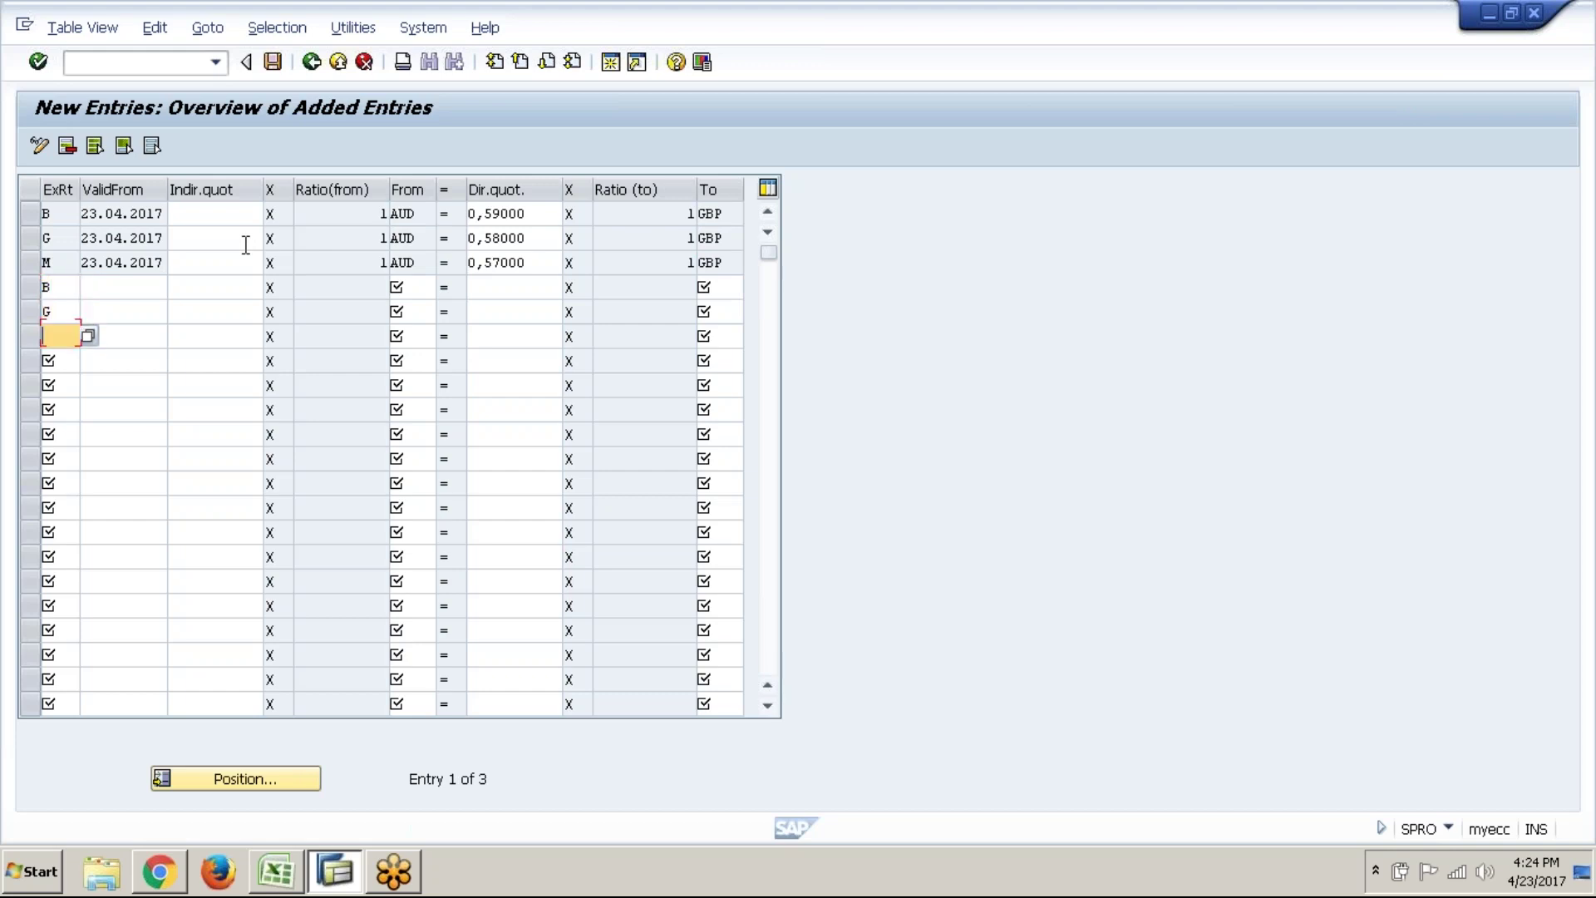
pyautogui.write('M')
# - Set the valid-from date to 23.04.2017 for the second set of B, G and M entries
pyautogui.click(127, 283)
pyautogui.press('Down')
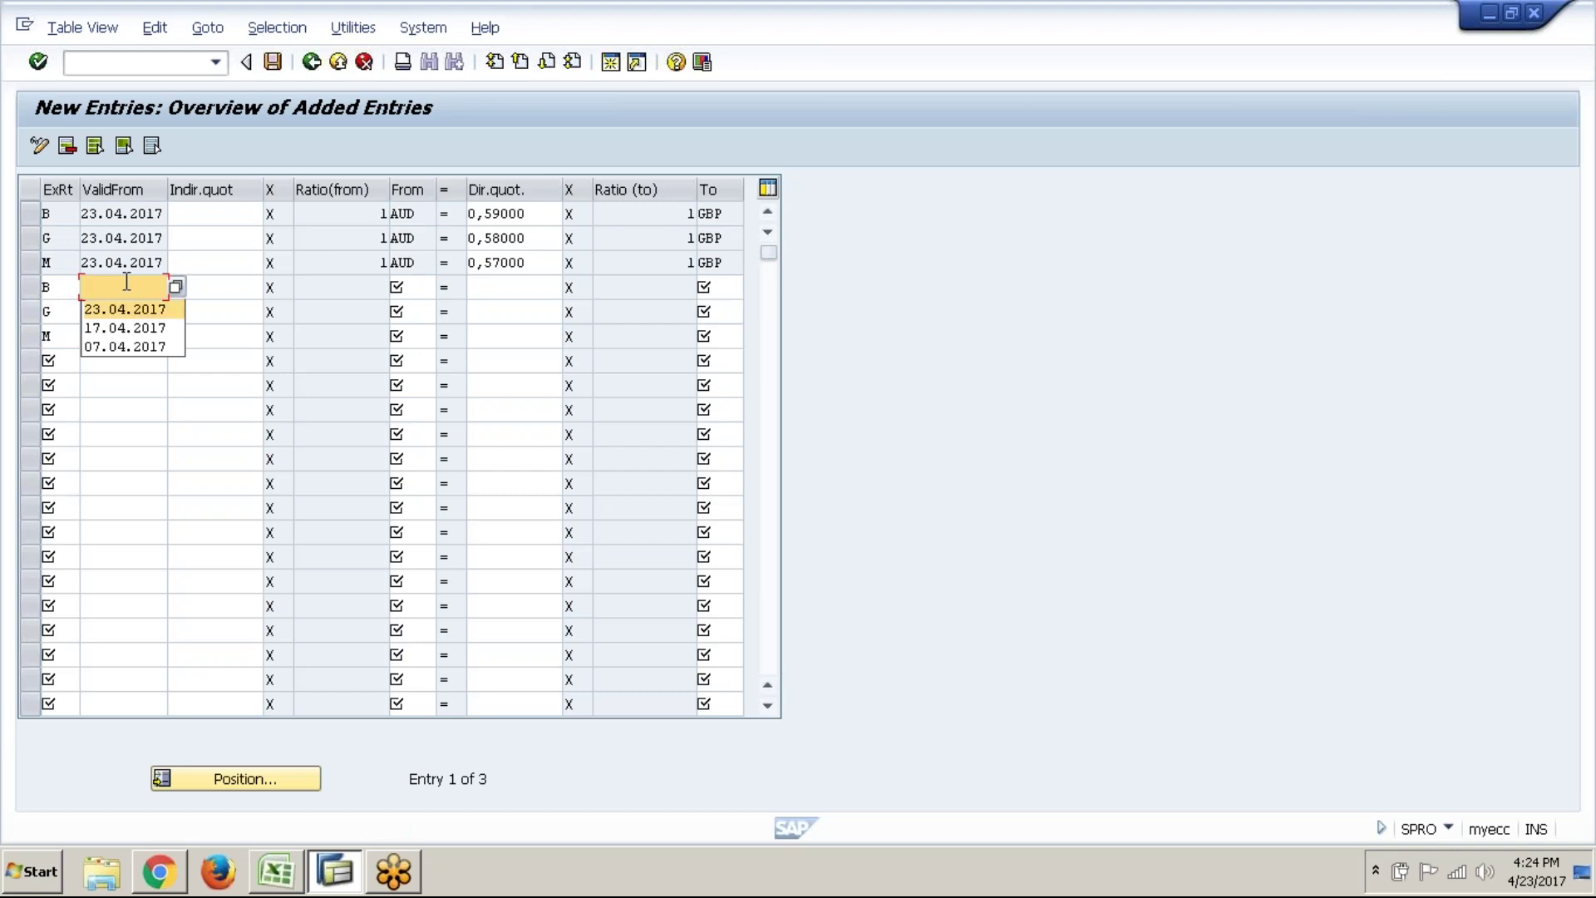
pyautogui.press('Return')
pyautogui.press('Down')
pyautogui.press('Down')
pyautogui.press('Return')
pyautogui.press('Down')
pyautogui.press('Down')
pyautogui.press('Return')
# - Enter USD as the From currency for the second set of B, G and M entries
pyautogui.click(417, 288)
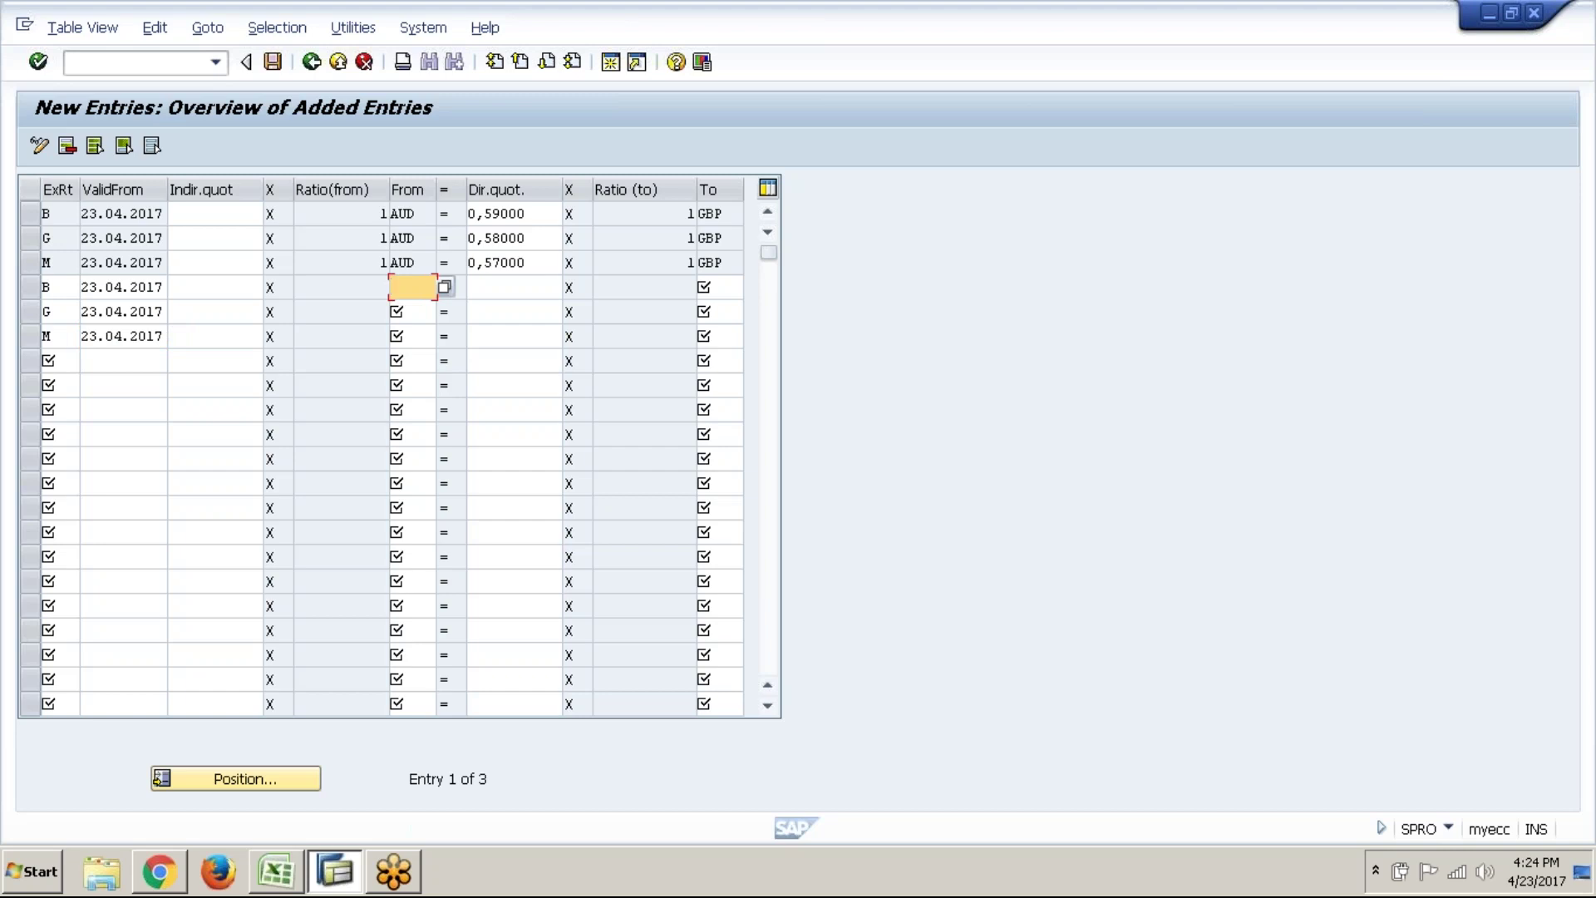
pyautogui.write('USD')
pyautogui.press('Down')
pyautogui.write('USD')
pyautogui.press('Down')
pyautogui.write('USD')
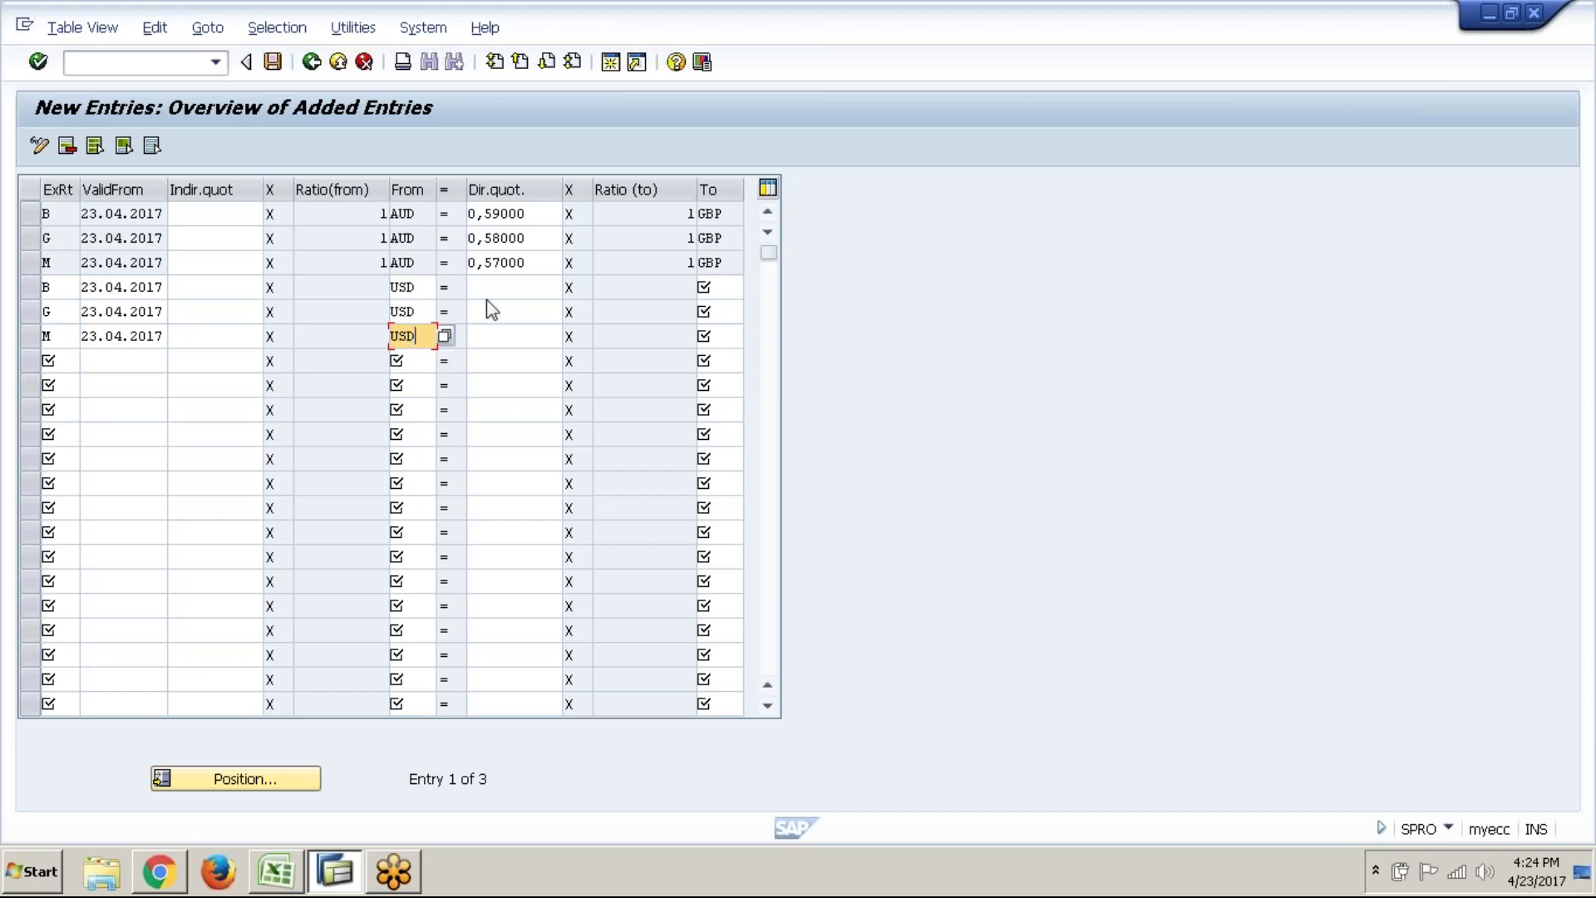
# - Enter direct quotations of ,78 for B, ,76 for G and ,77 for M in the USD entries
pyautogui.click(516, 287)
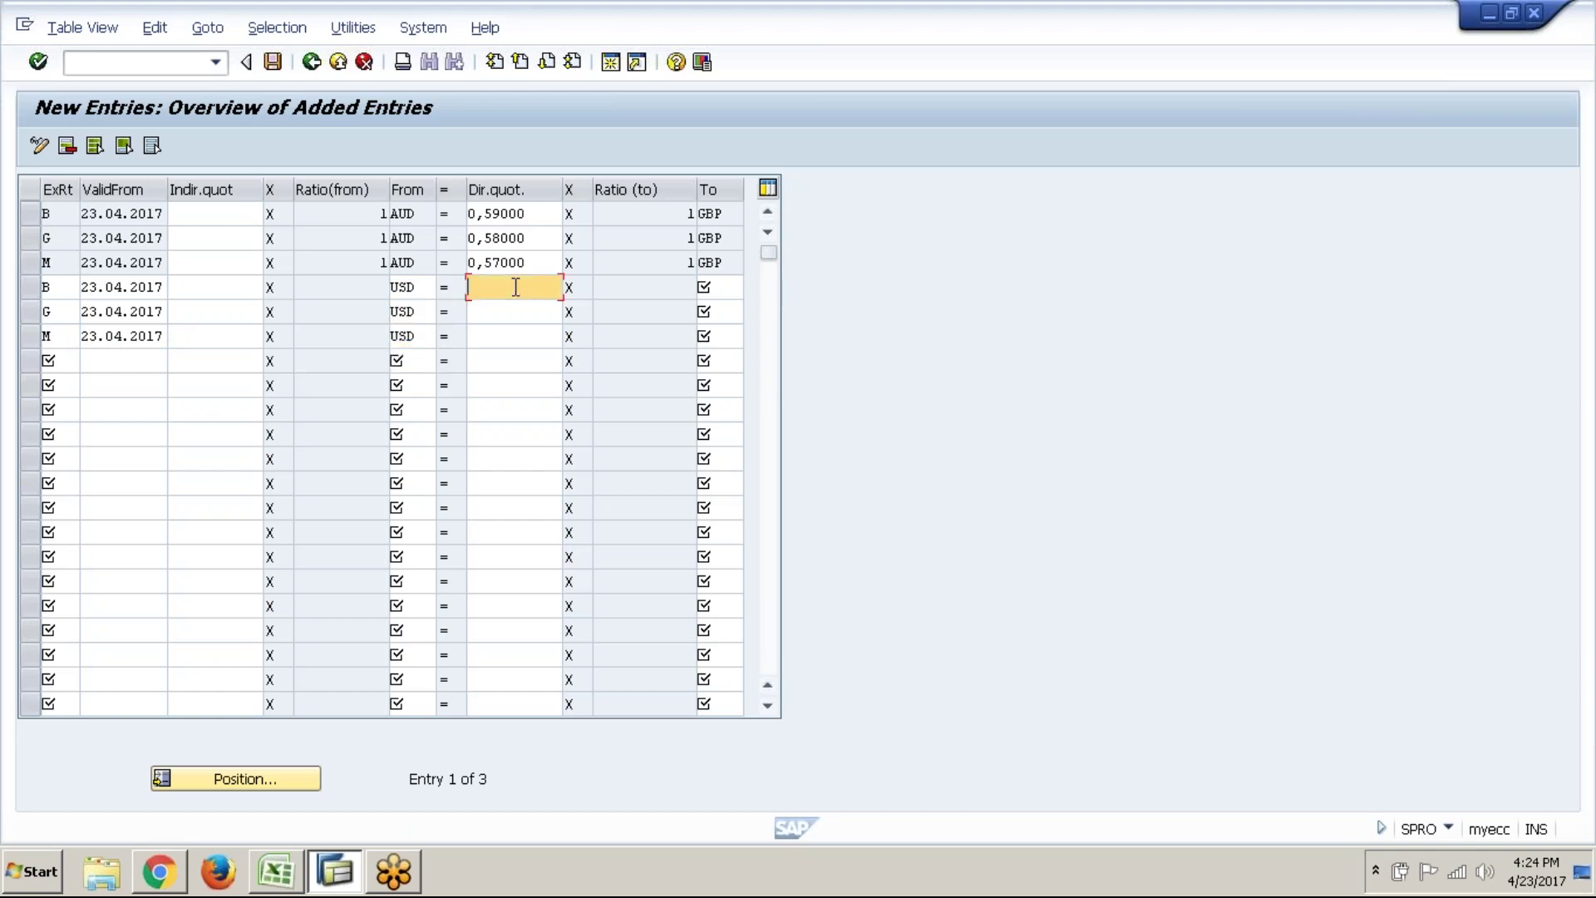
pyautogui.write(',78')
pyautogui.press('Down')
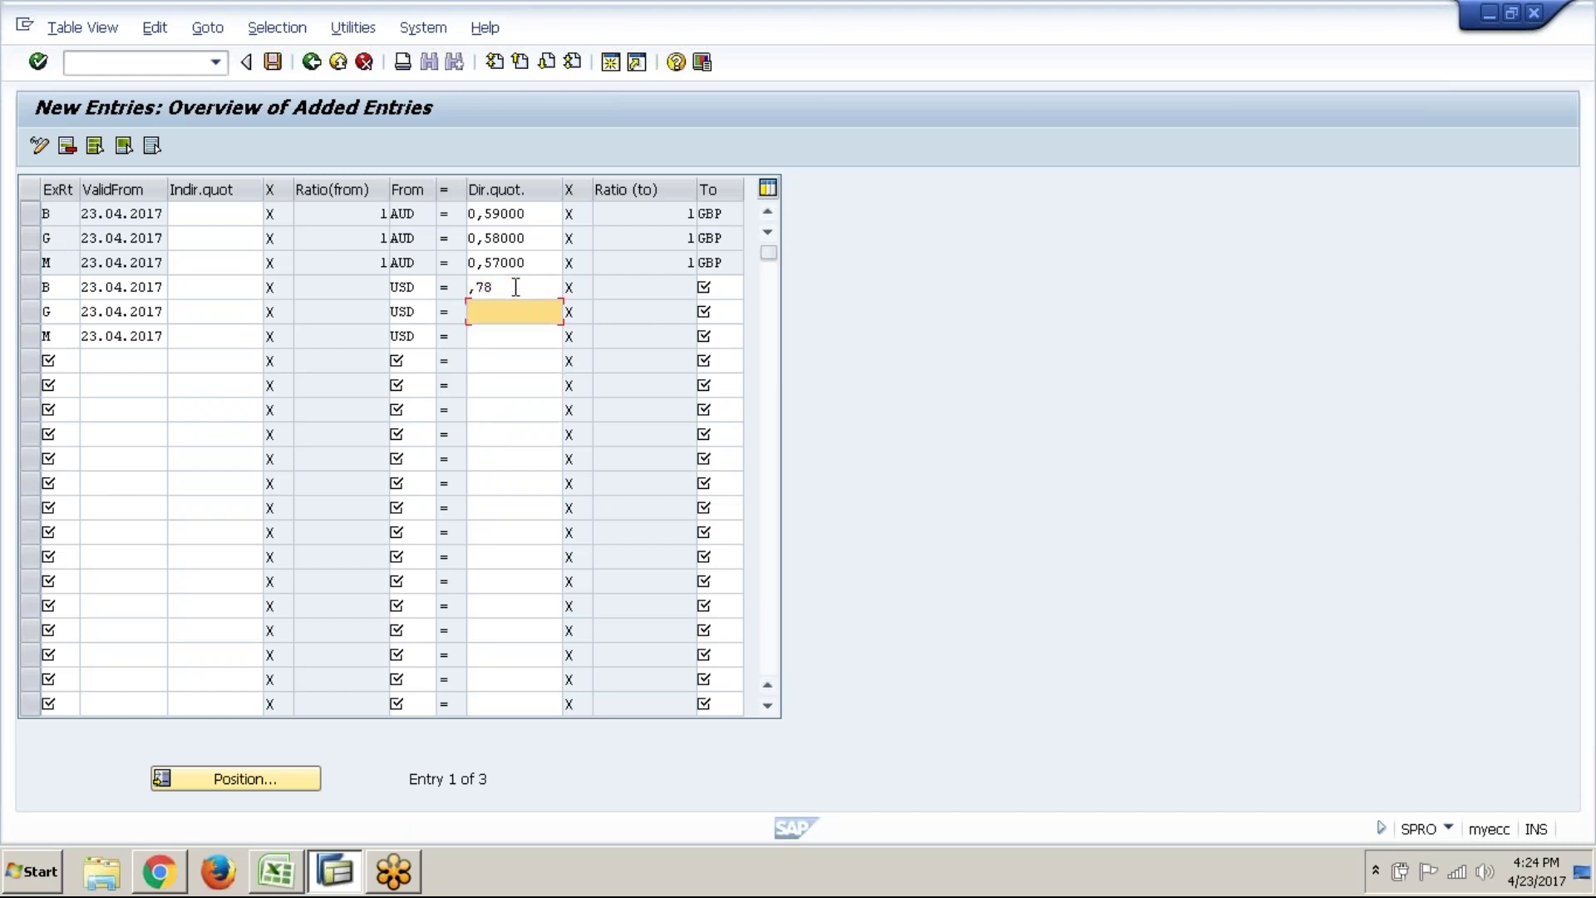
pyautogui.write(',78,')
pyautogui.press('BackSpace')
pyautogui.press('BackSpace')
pyautogui.write('6')
pyautogui.press('Down')
pyautogui.write(',77')
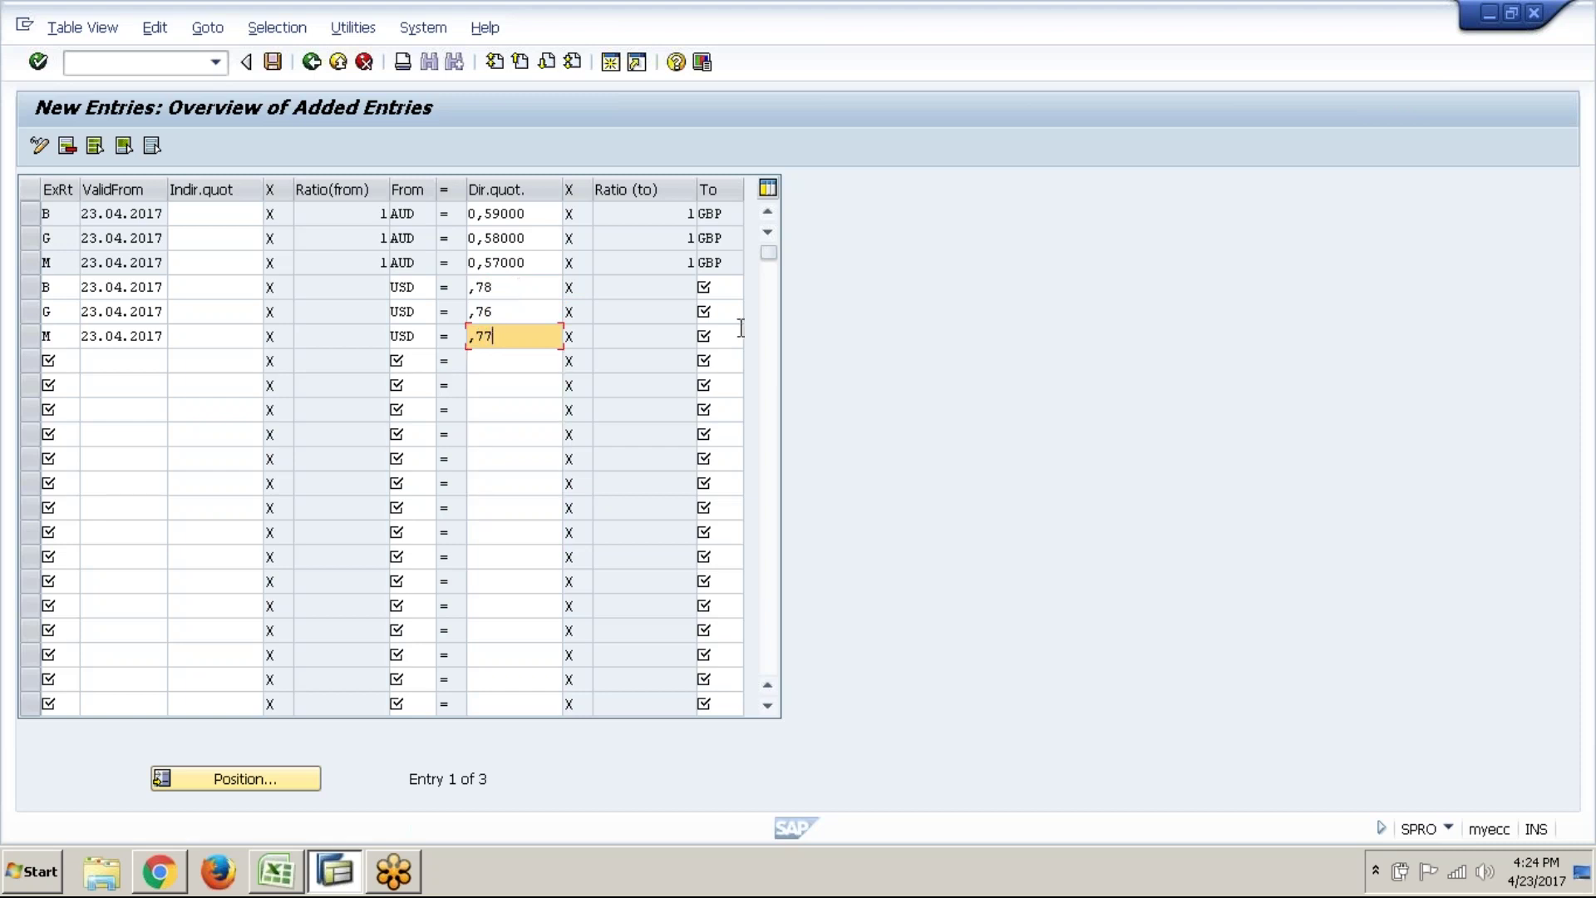
# - Set GBP as the To currency for the three USD entries, then validate and save the exchange rates
pyautogui.click(715, 288)
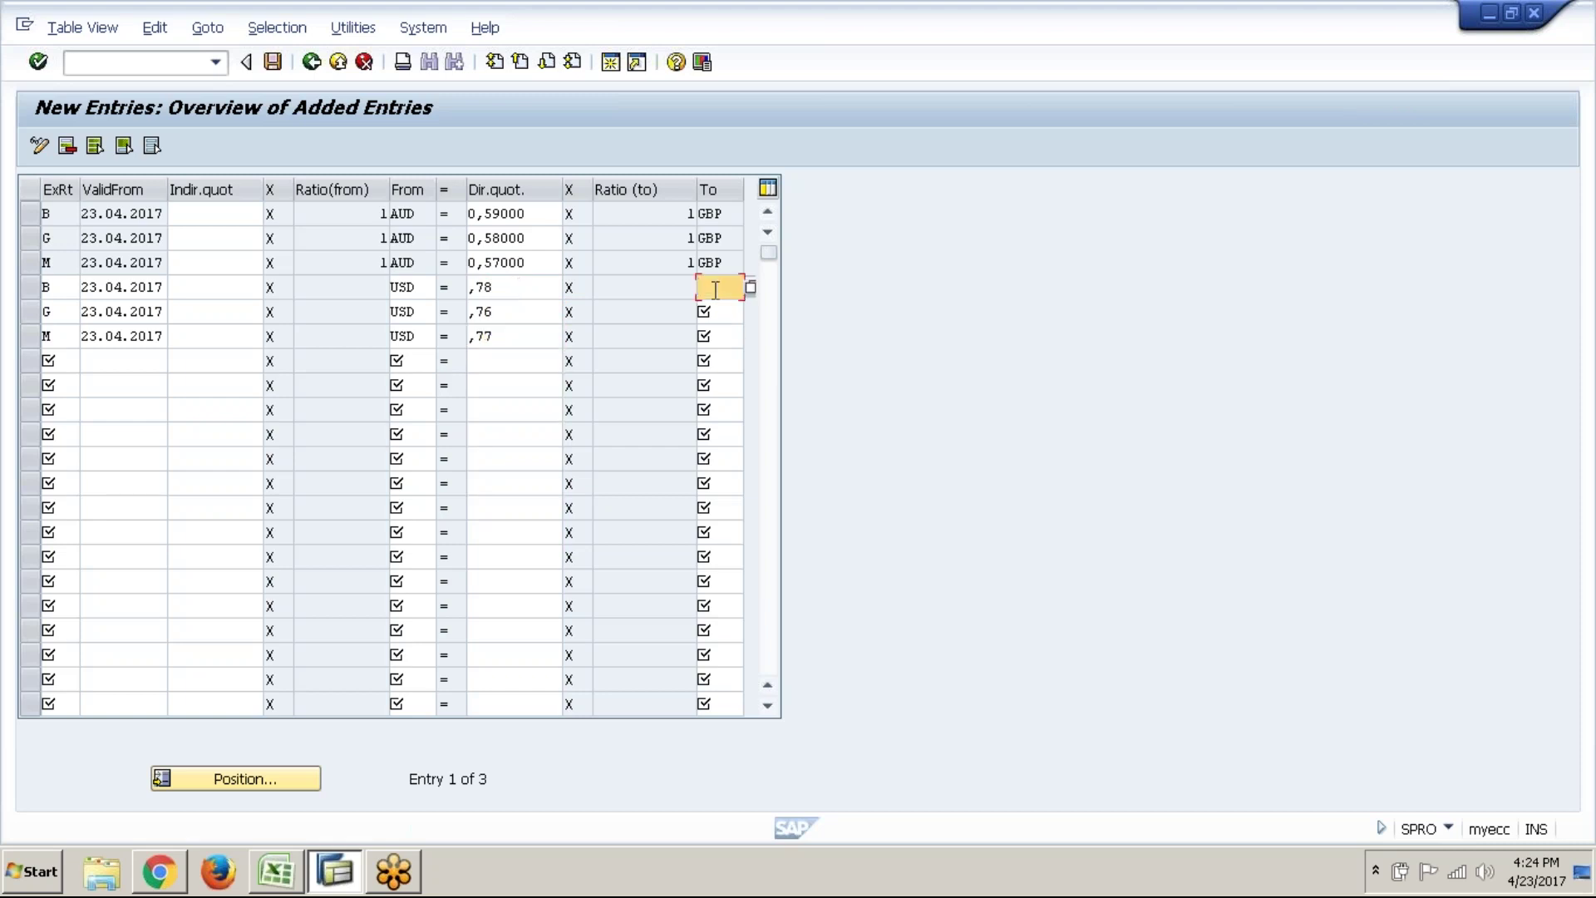
pyautogui.click(715, 288)
pyautogui.press('Down')
pyautogui.press('Return')
pyautogui.press('Down')
pyautogui.press('space')
pyautogui.press('Down')
pyautogui.press('Down')
pyautogui.press('Delete')
pyautogui.press('Down')
pyautogui.press('Return')
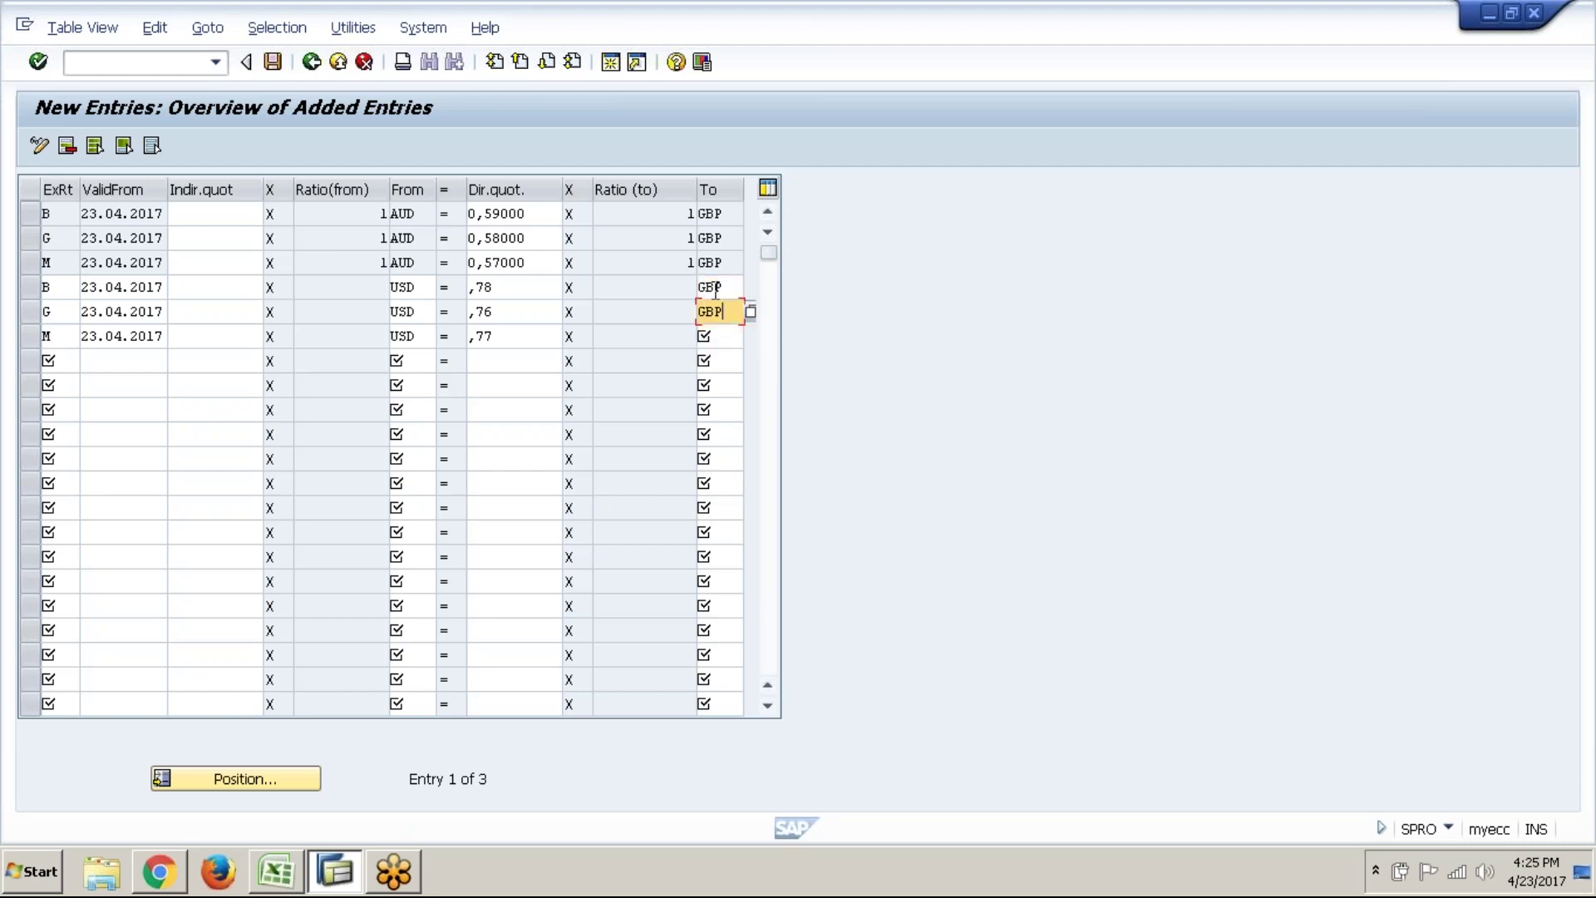
pyautogui.press('Return')
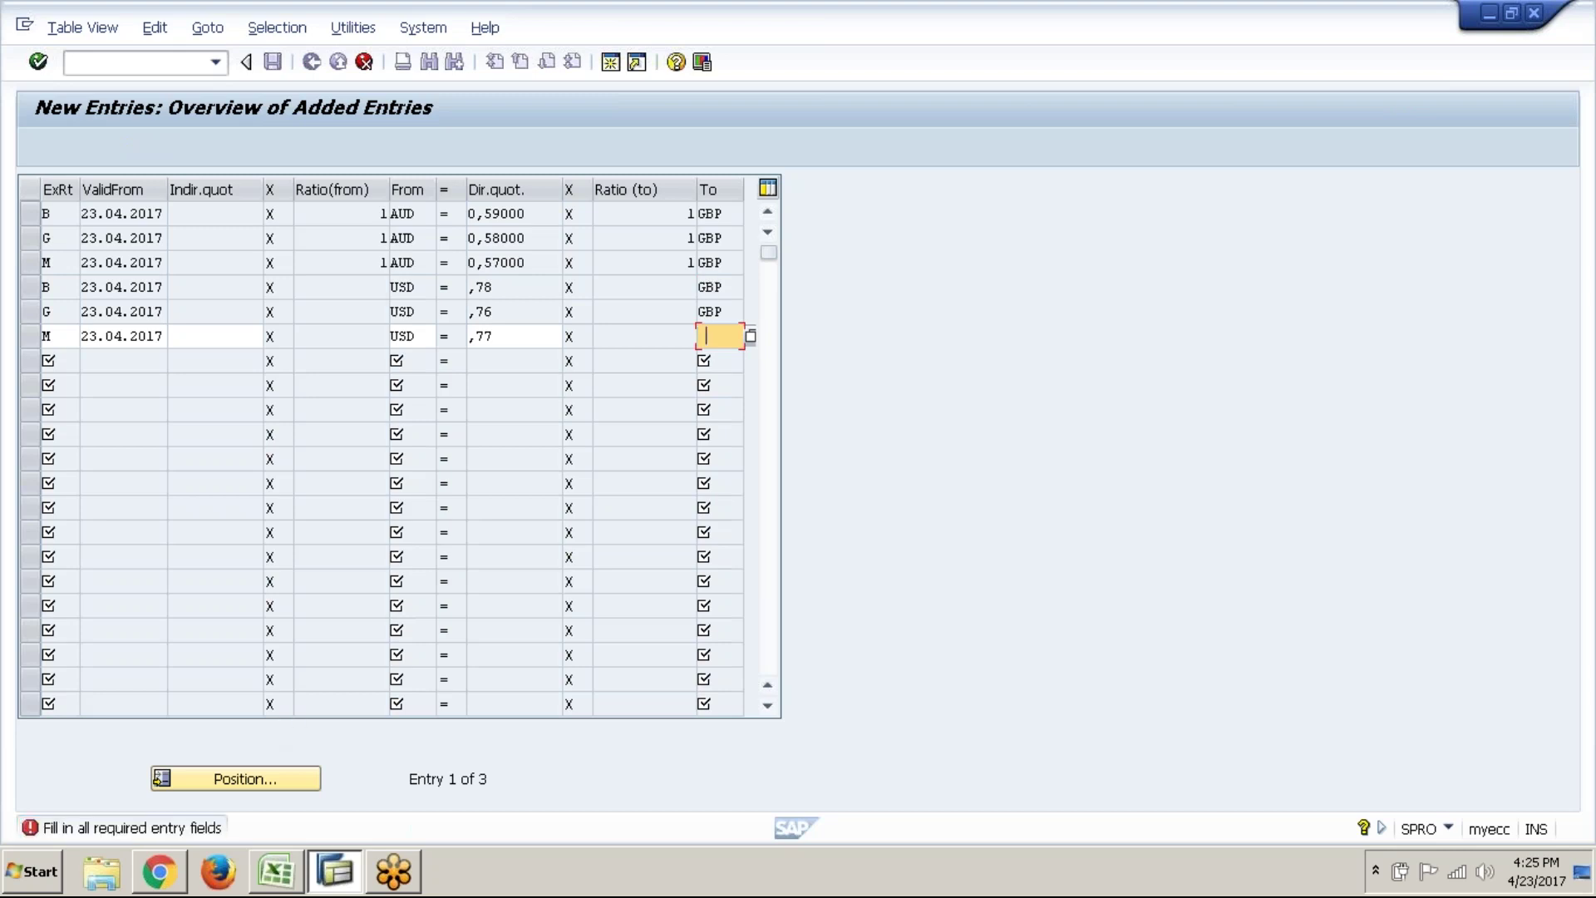
pyautogui.press('Down')
pyautogui.press('Return')
pyautogui.press('Return')
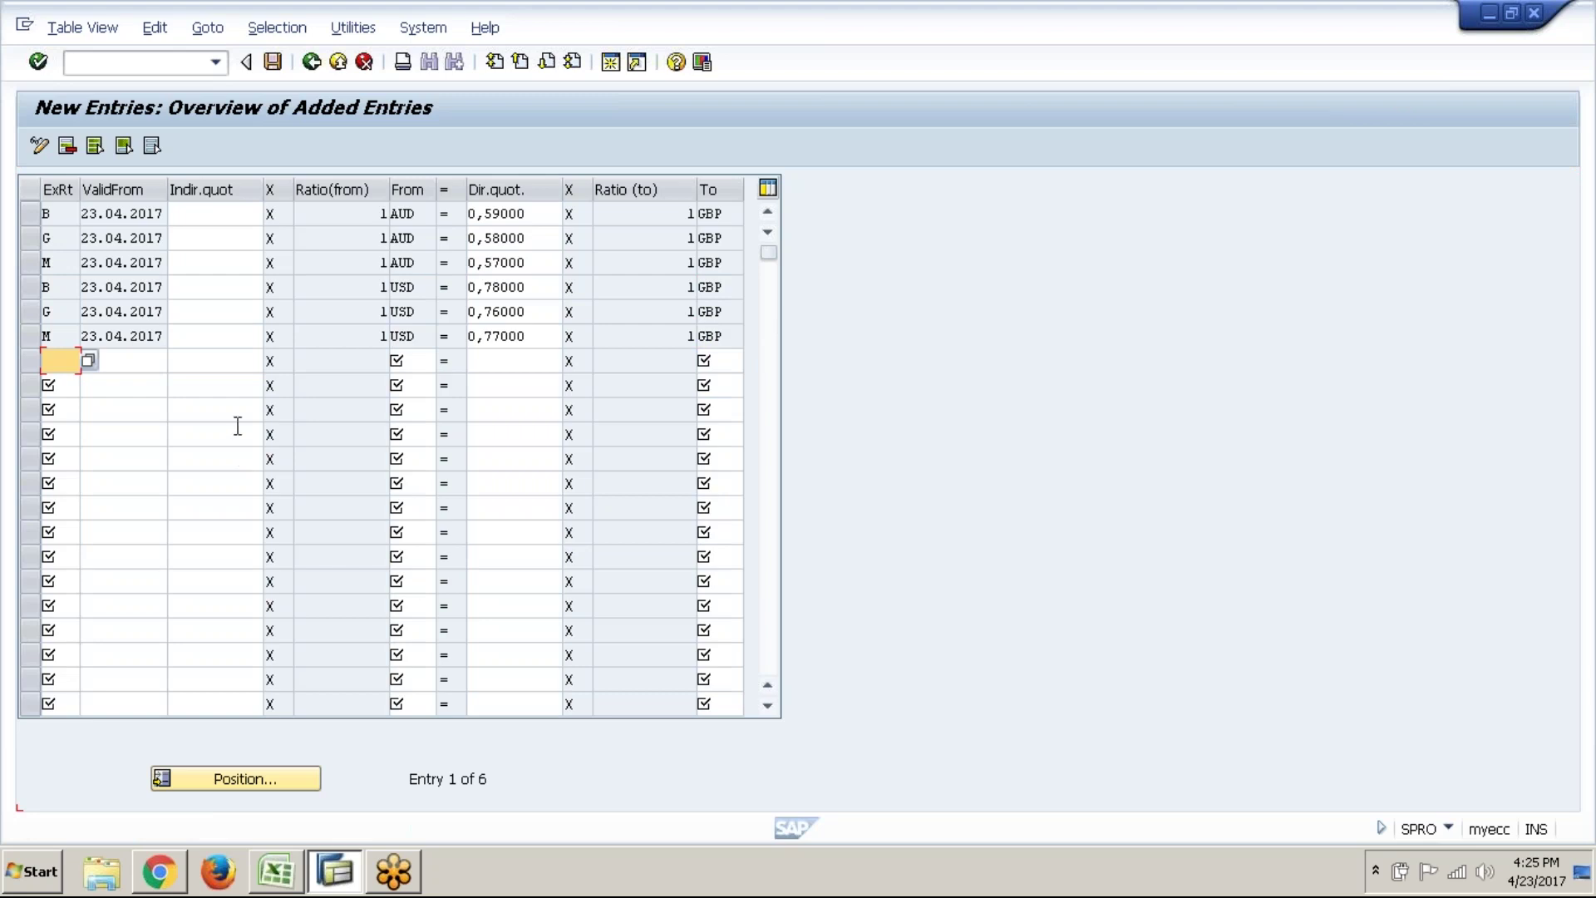
pyautogui.click(271, 71)
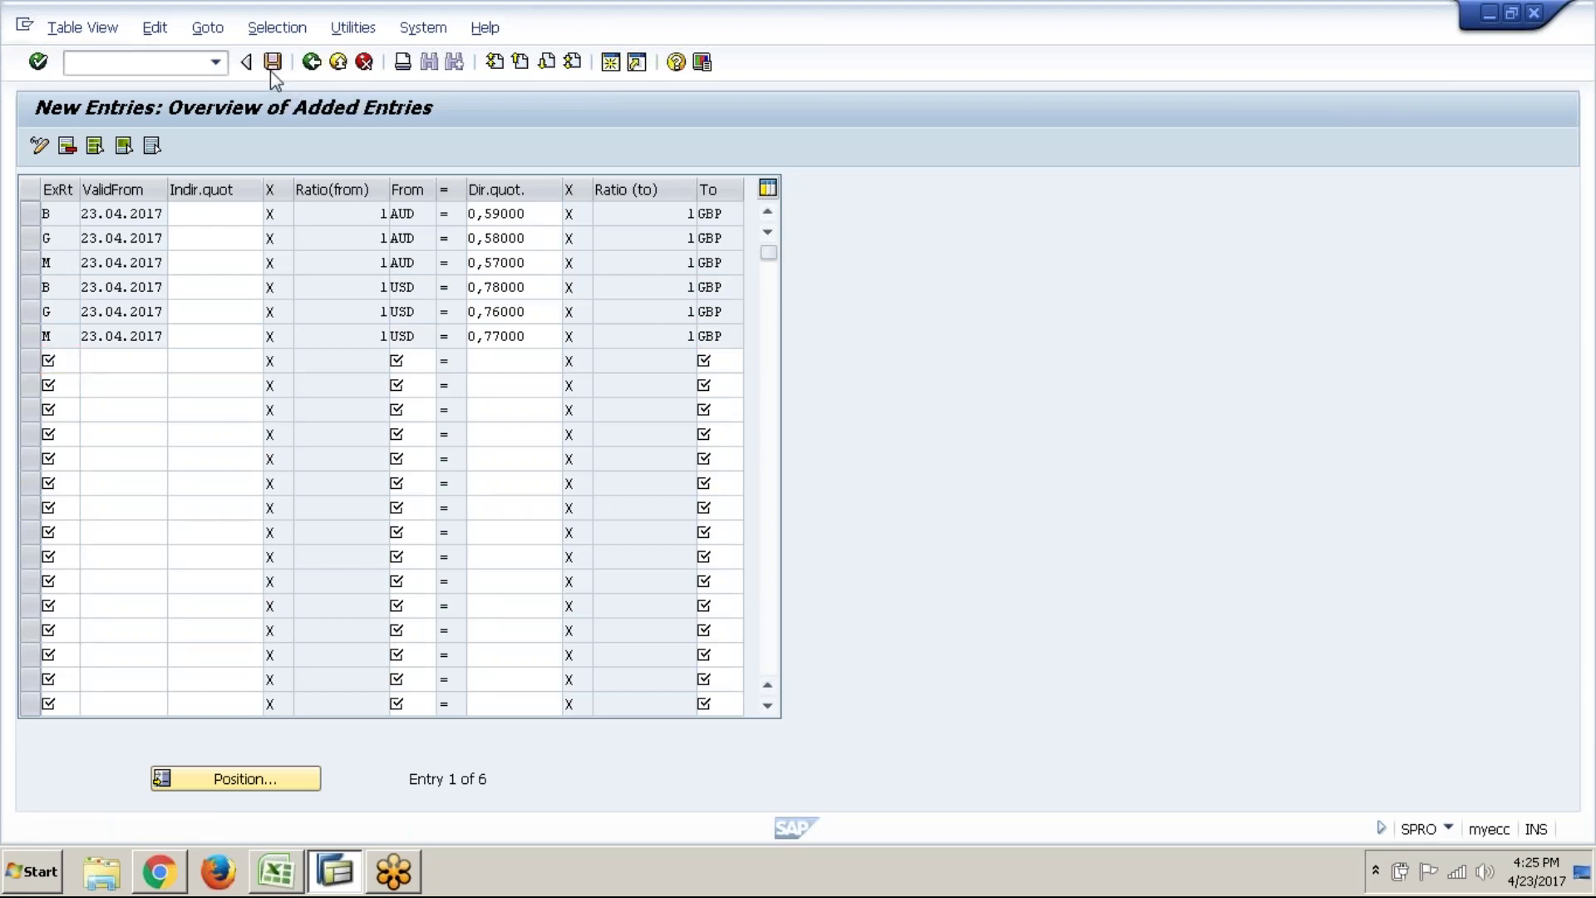
pyautogui.click(345, 398)
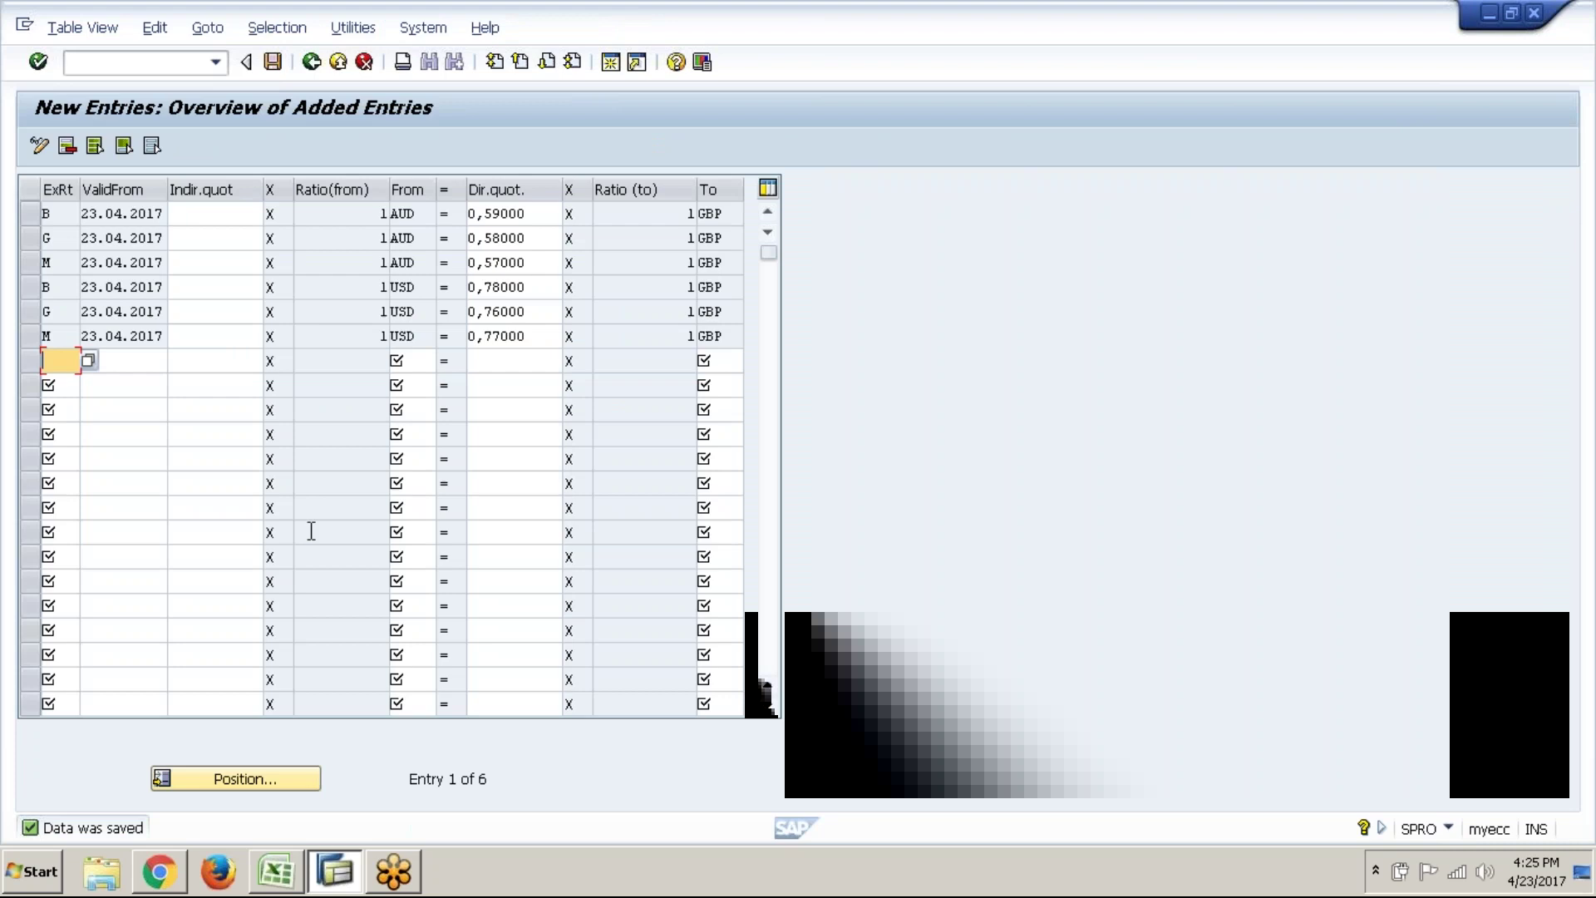
# - Switch to the ABC1 workbook in Excel and add the bold heading "6. Document types - OBA7" in cell F29
pyautogui.click(278, 873)
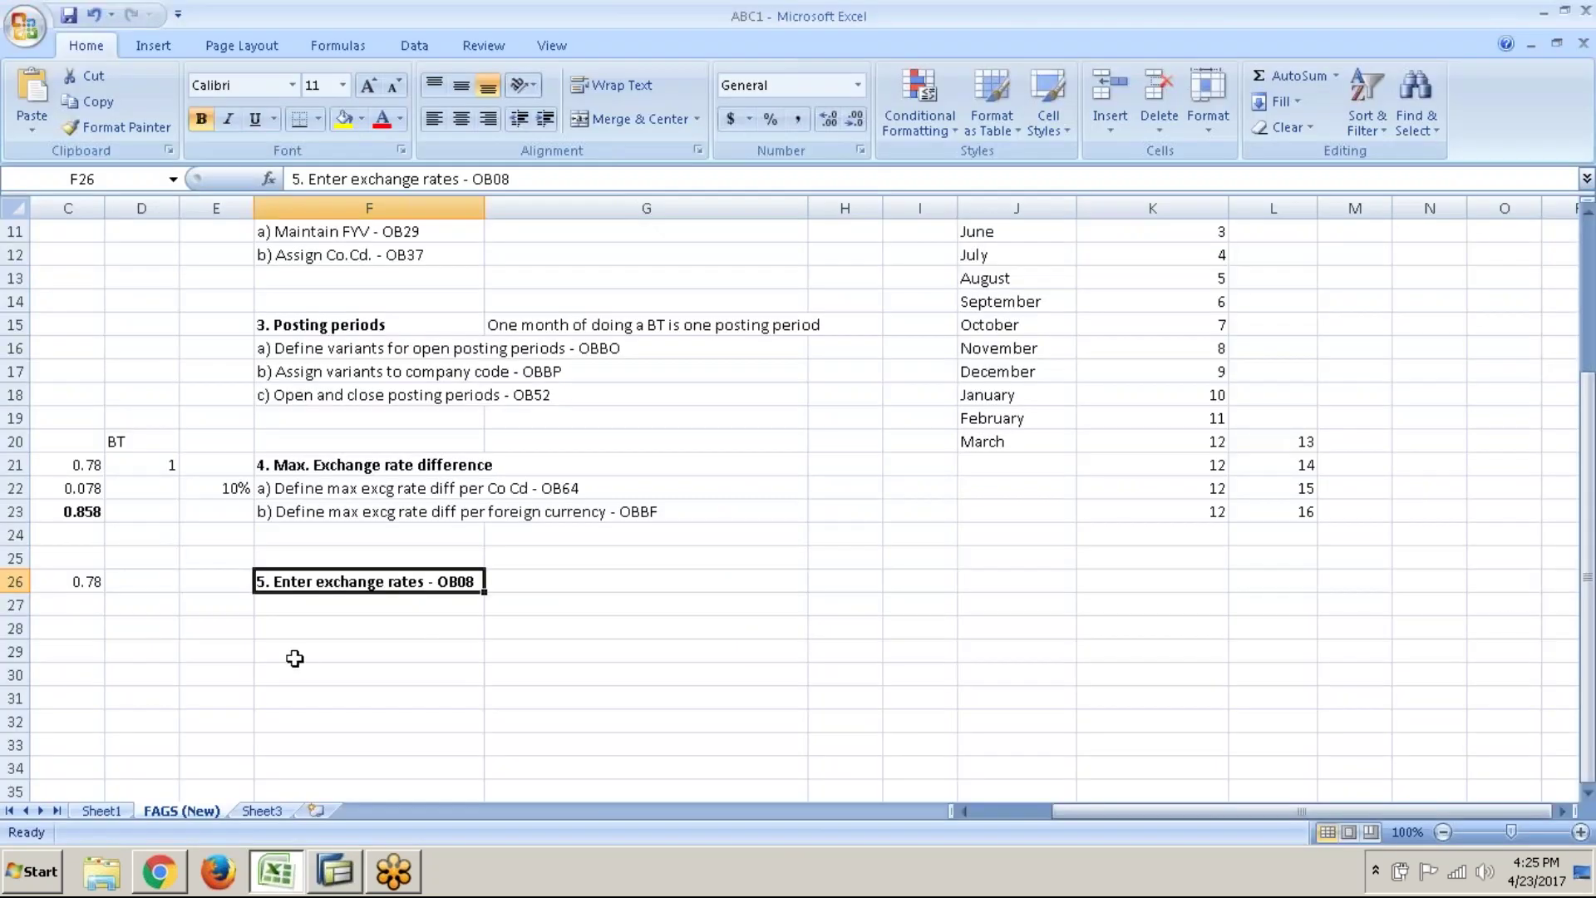
pyautogui.click(288, 650)
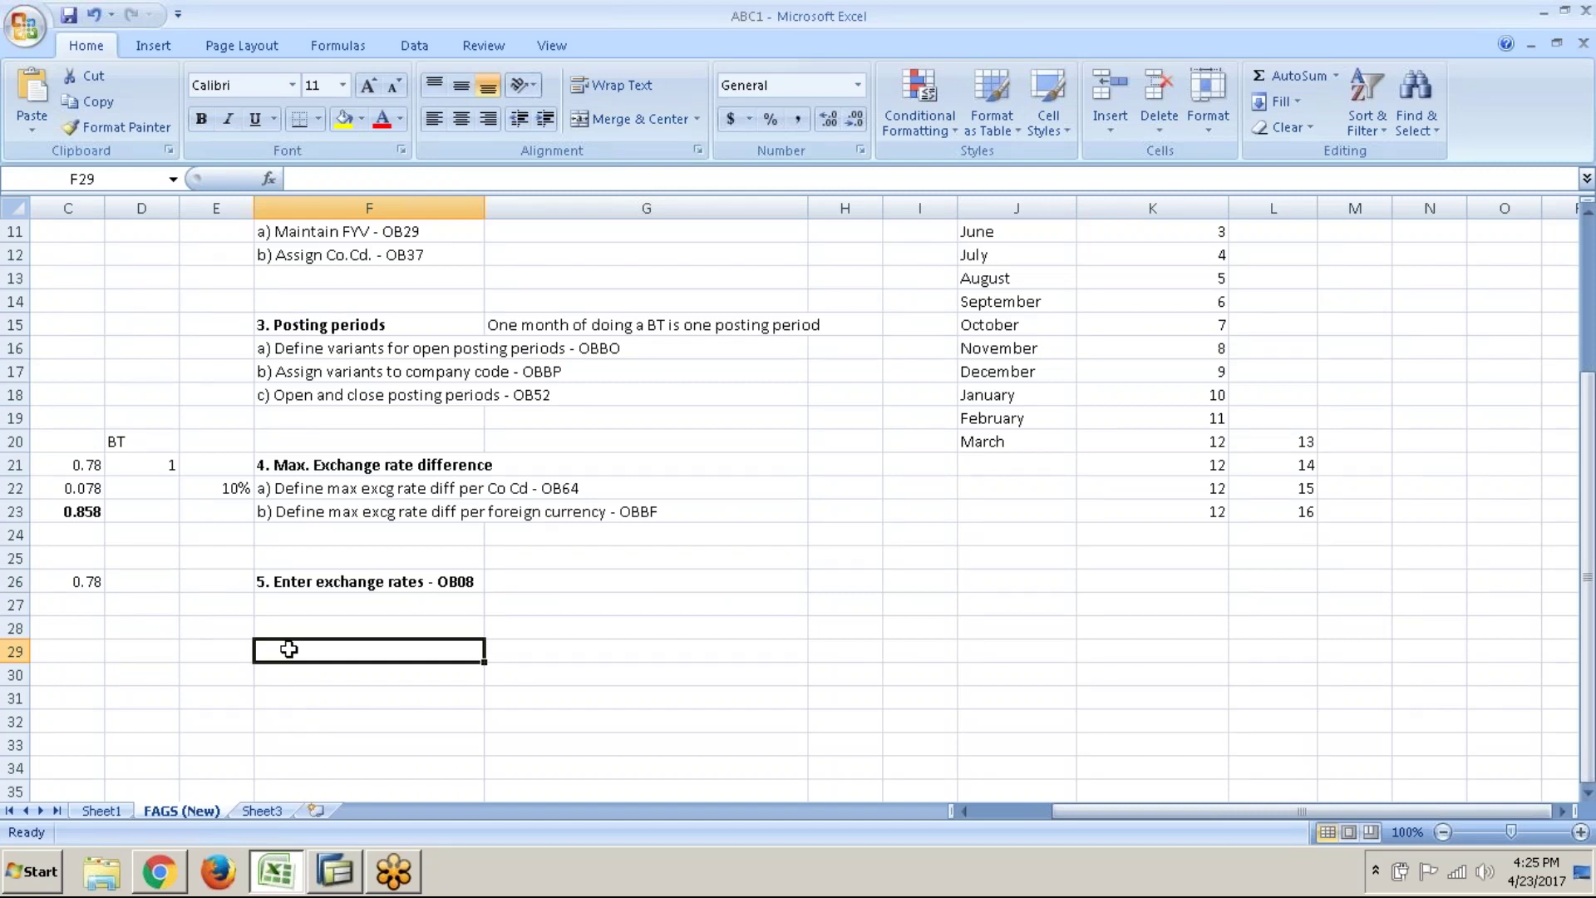
pyautogui.hotkey('ctrl', 'b')
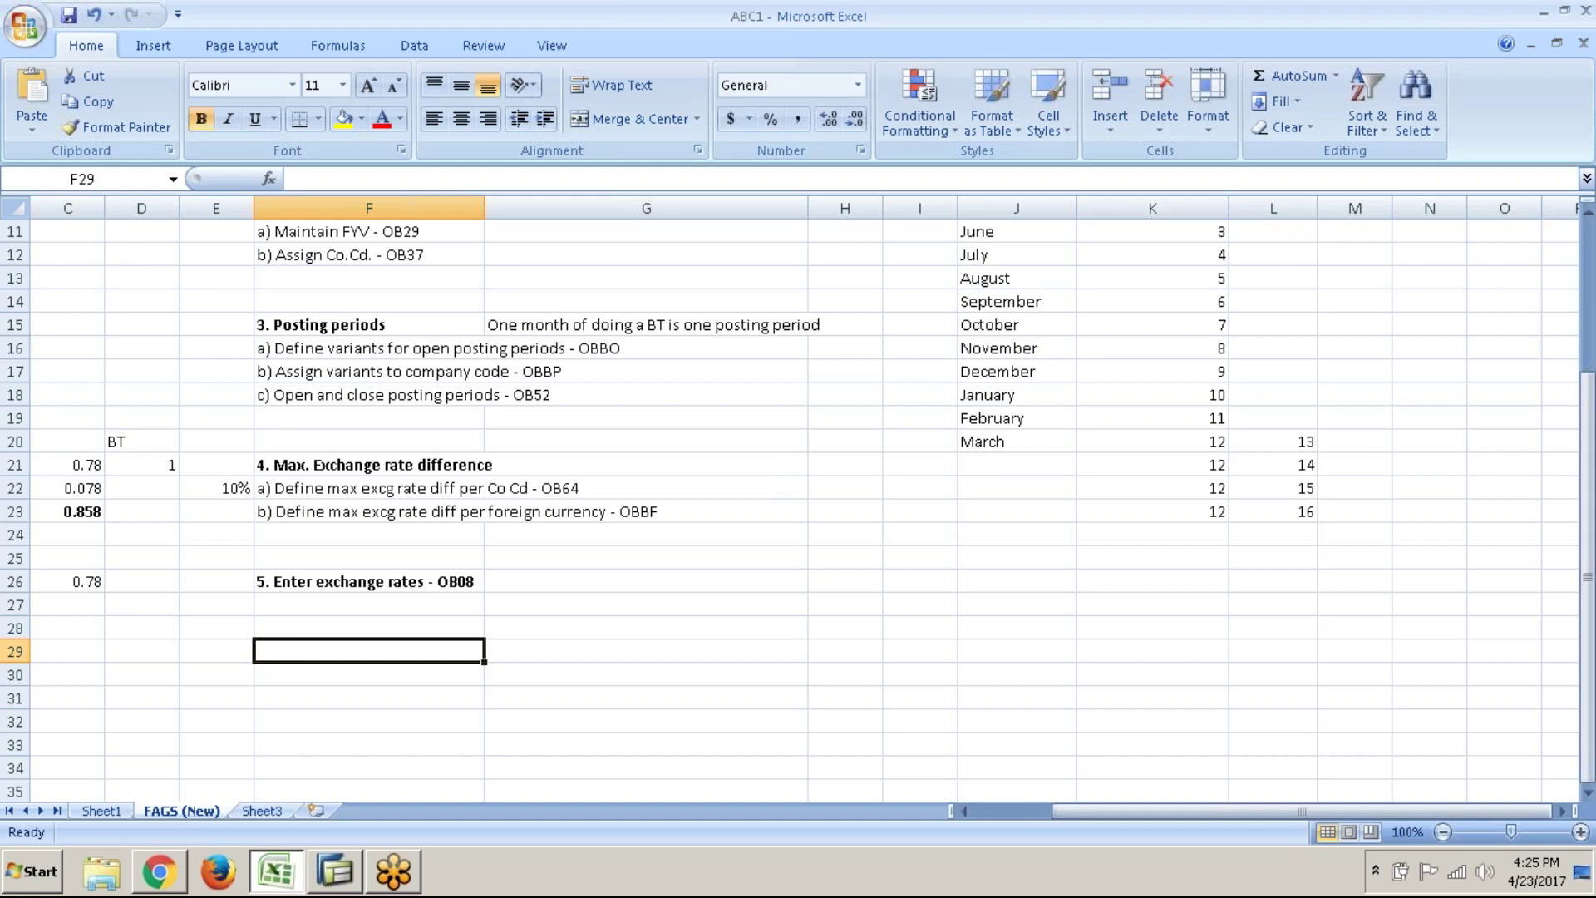
pyautogui.write('6.')
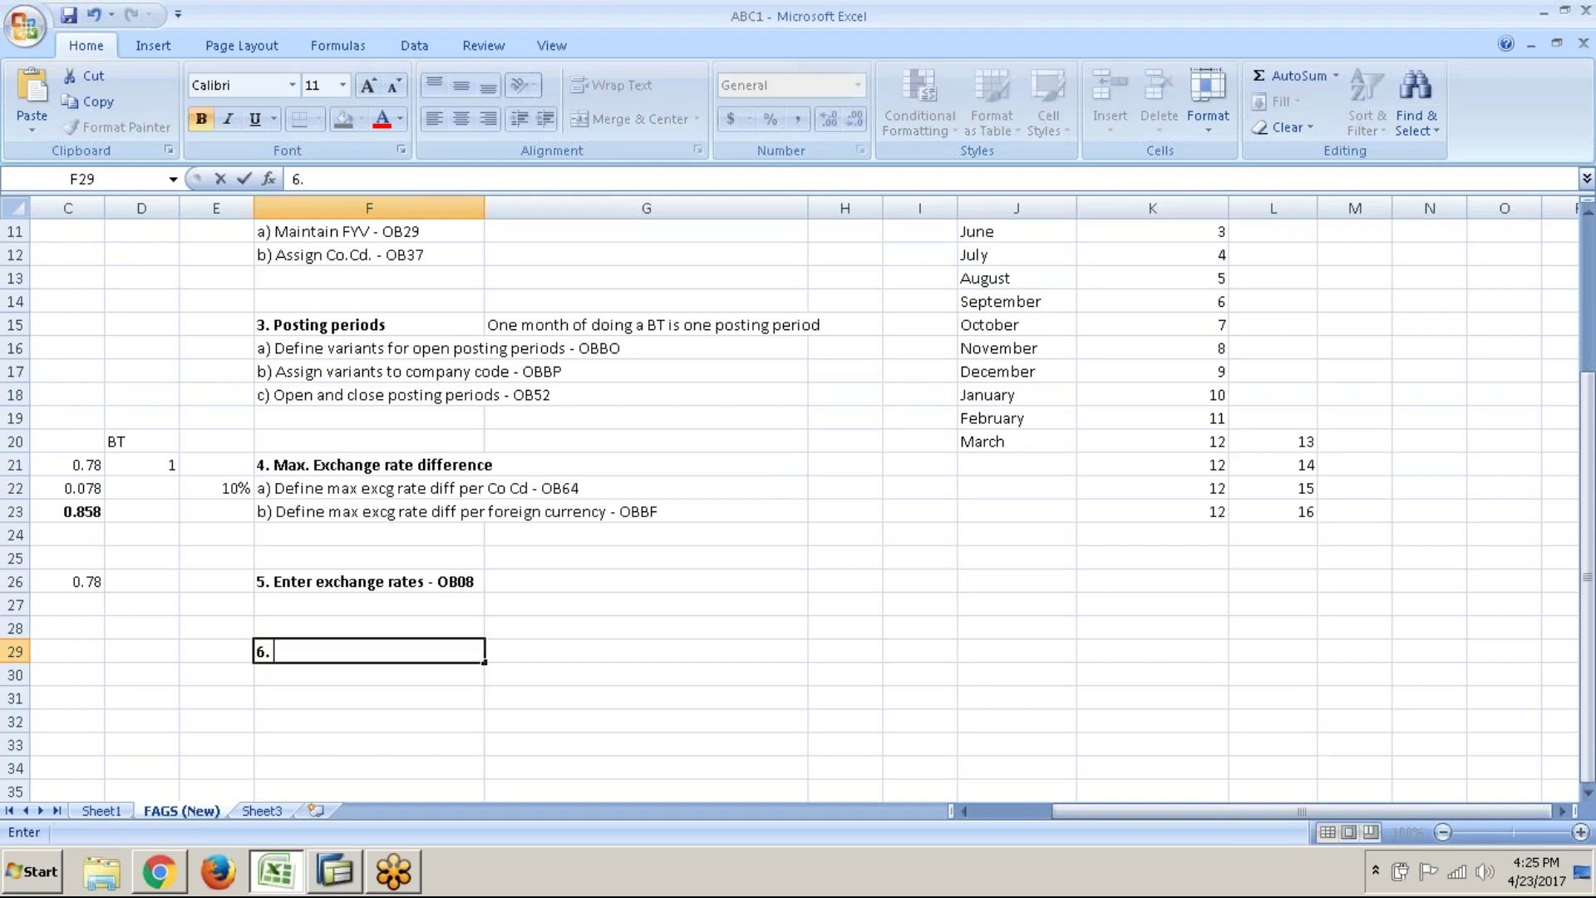
pyautogui.write(' dOCUMENT ty')
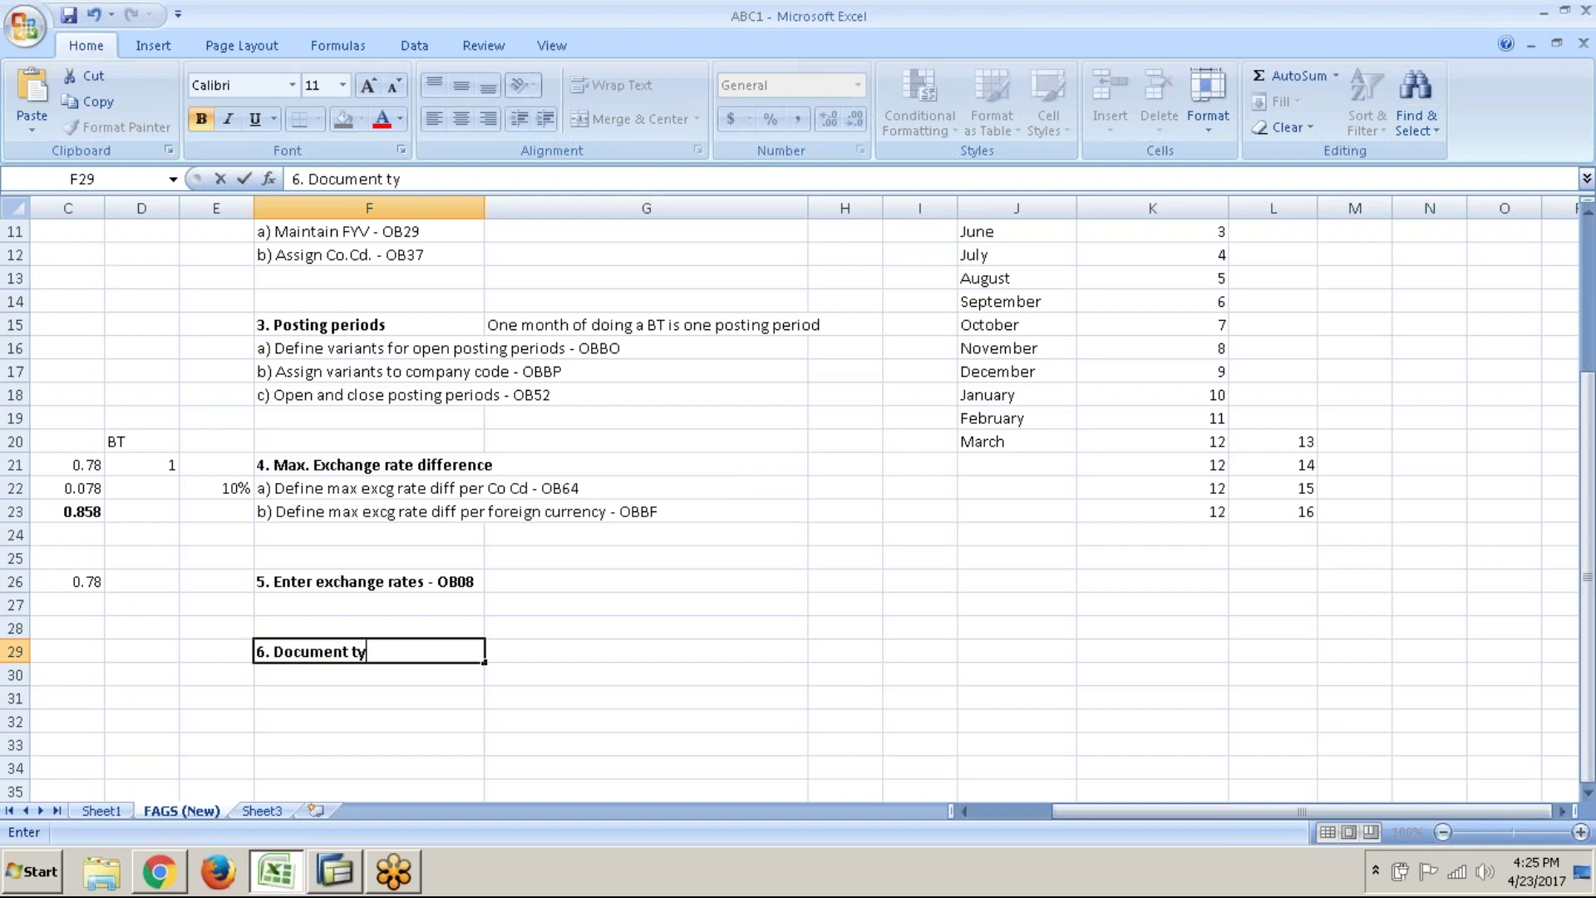
pyautogui.write('pes - OBA7')
pyautogui.press('Return')
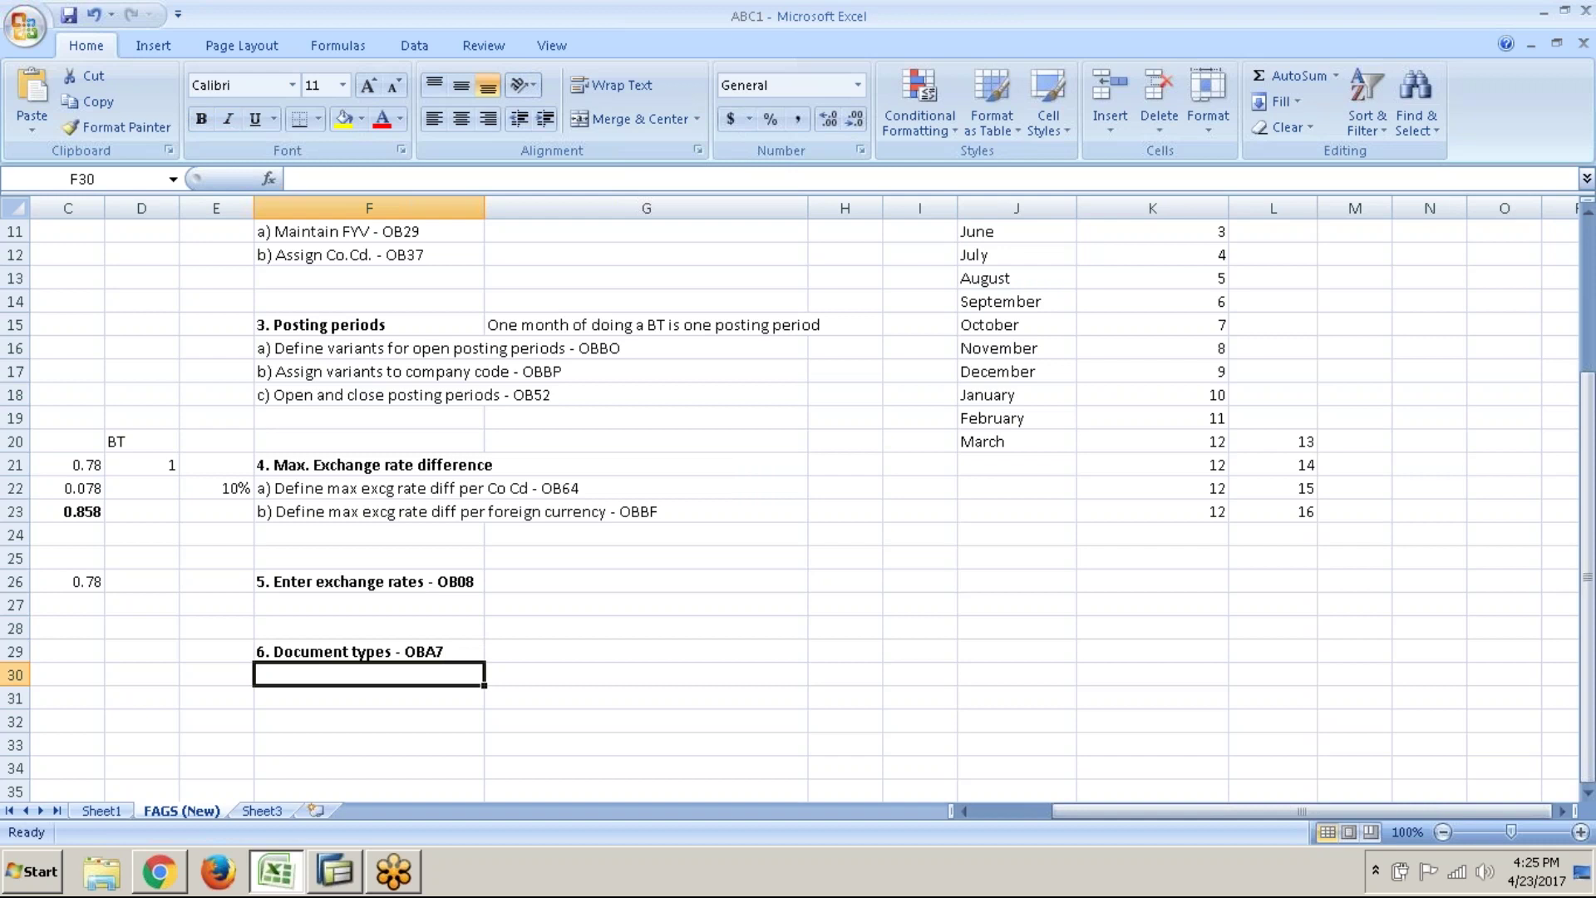
# - Switch back to SAP and review the direct quotations of the AUD and USD entries for types B, G and M
pyautogui.click(351, 878)
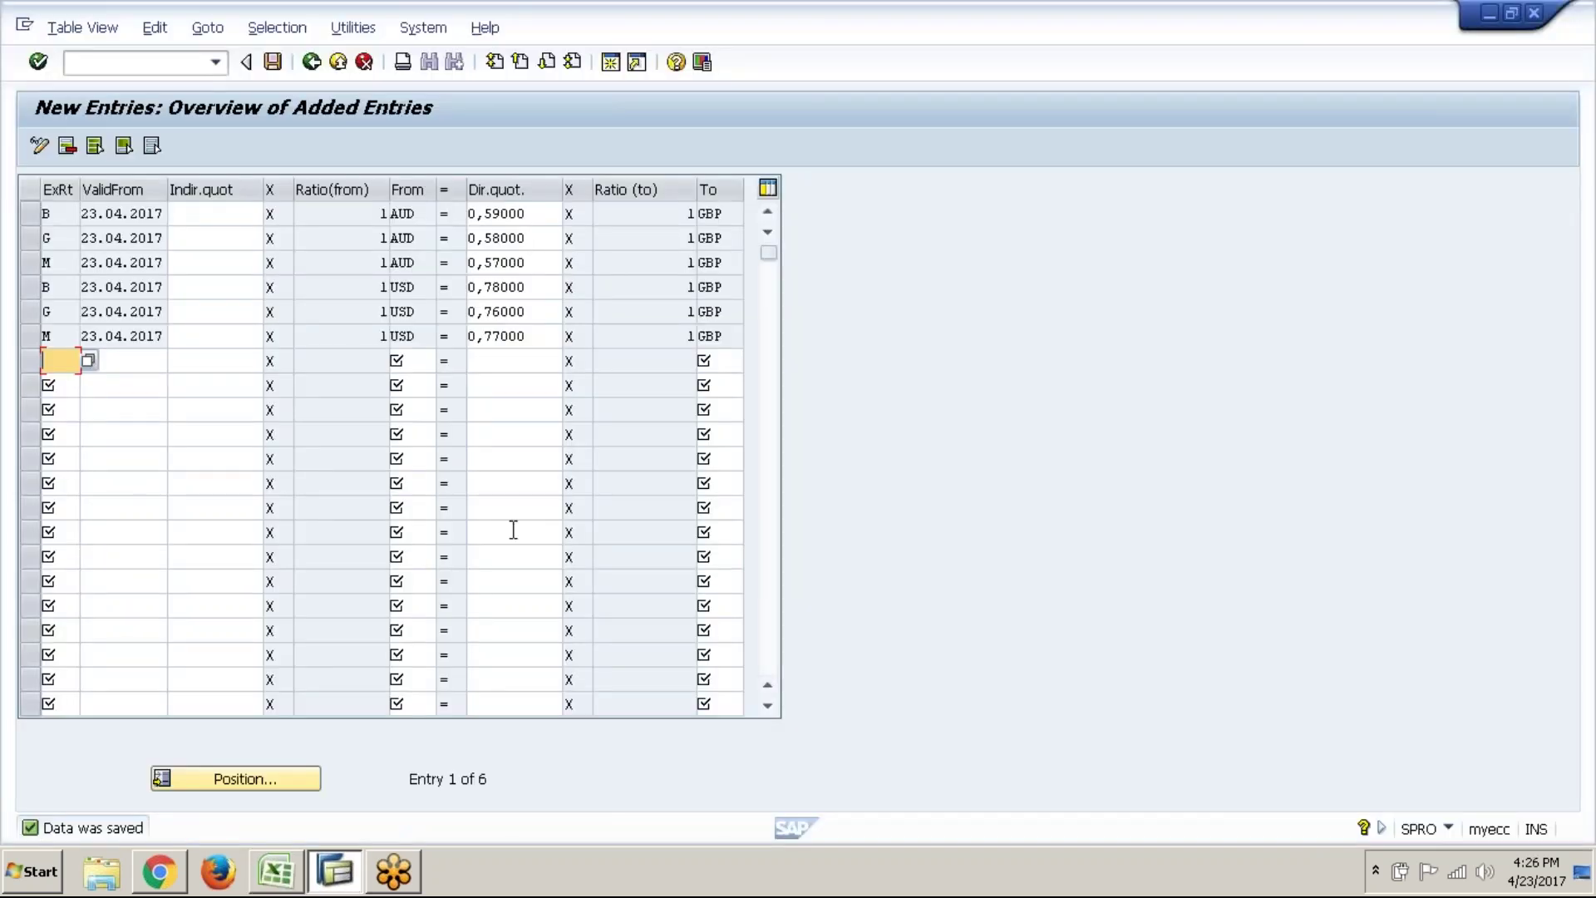
pyautogui.click(538, 271)
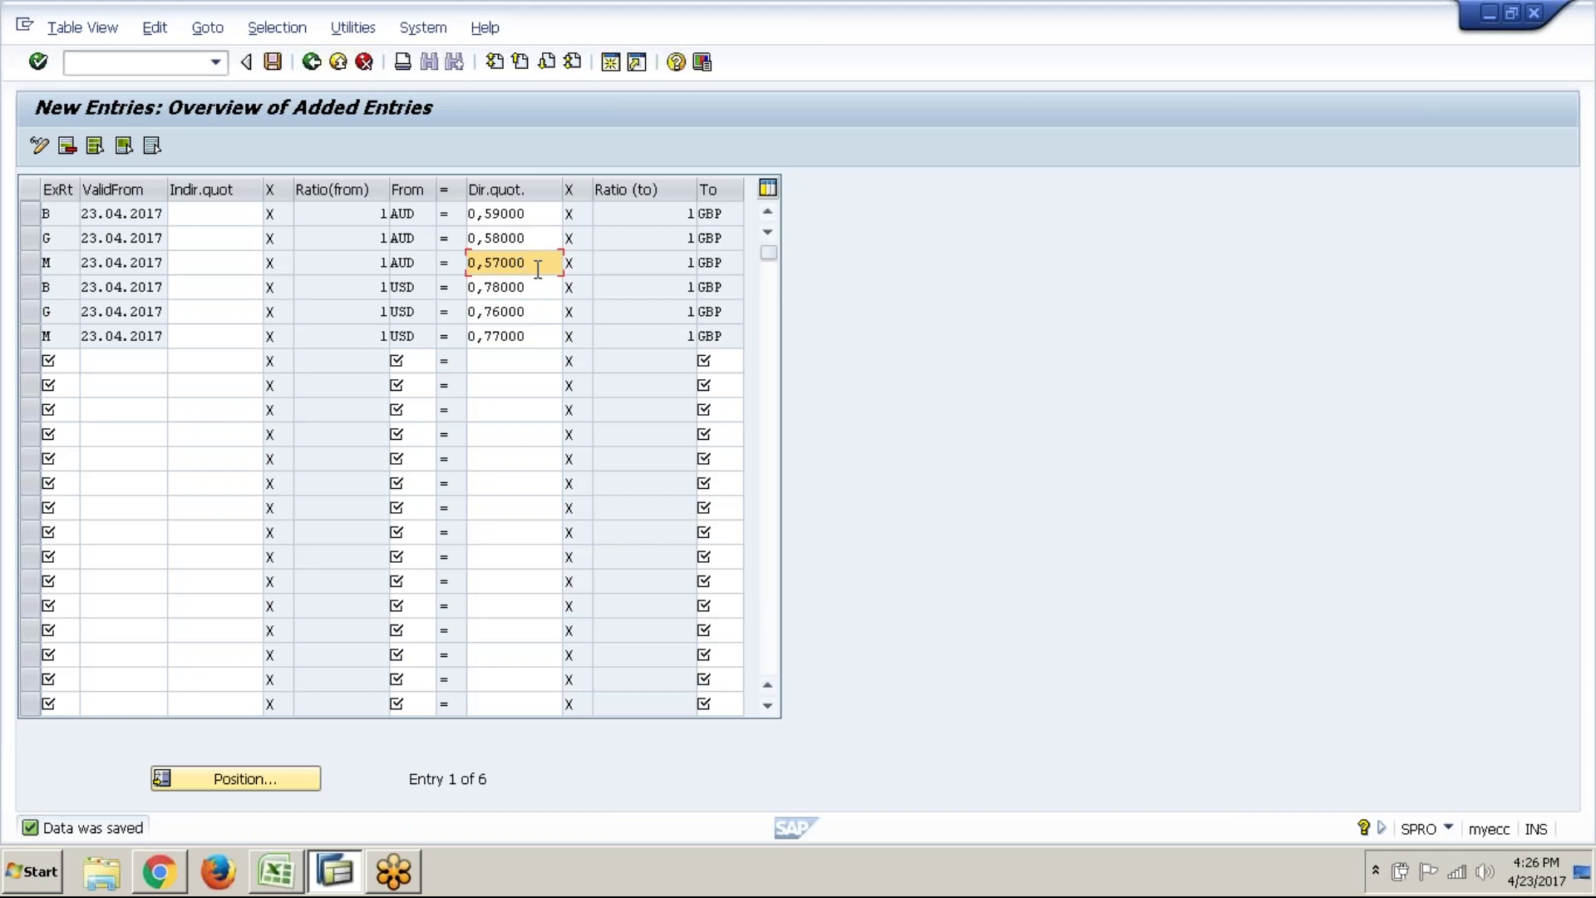
pyautogui.click(553, 214)
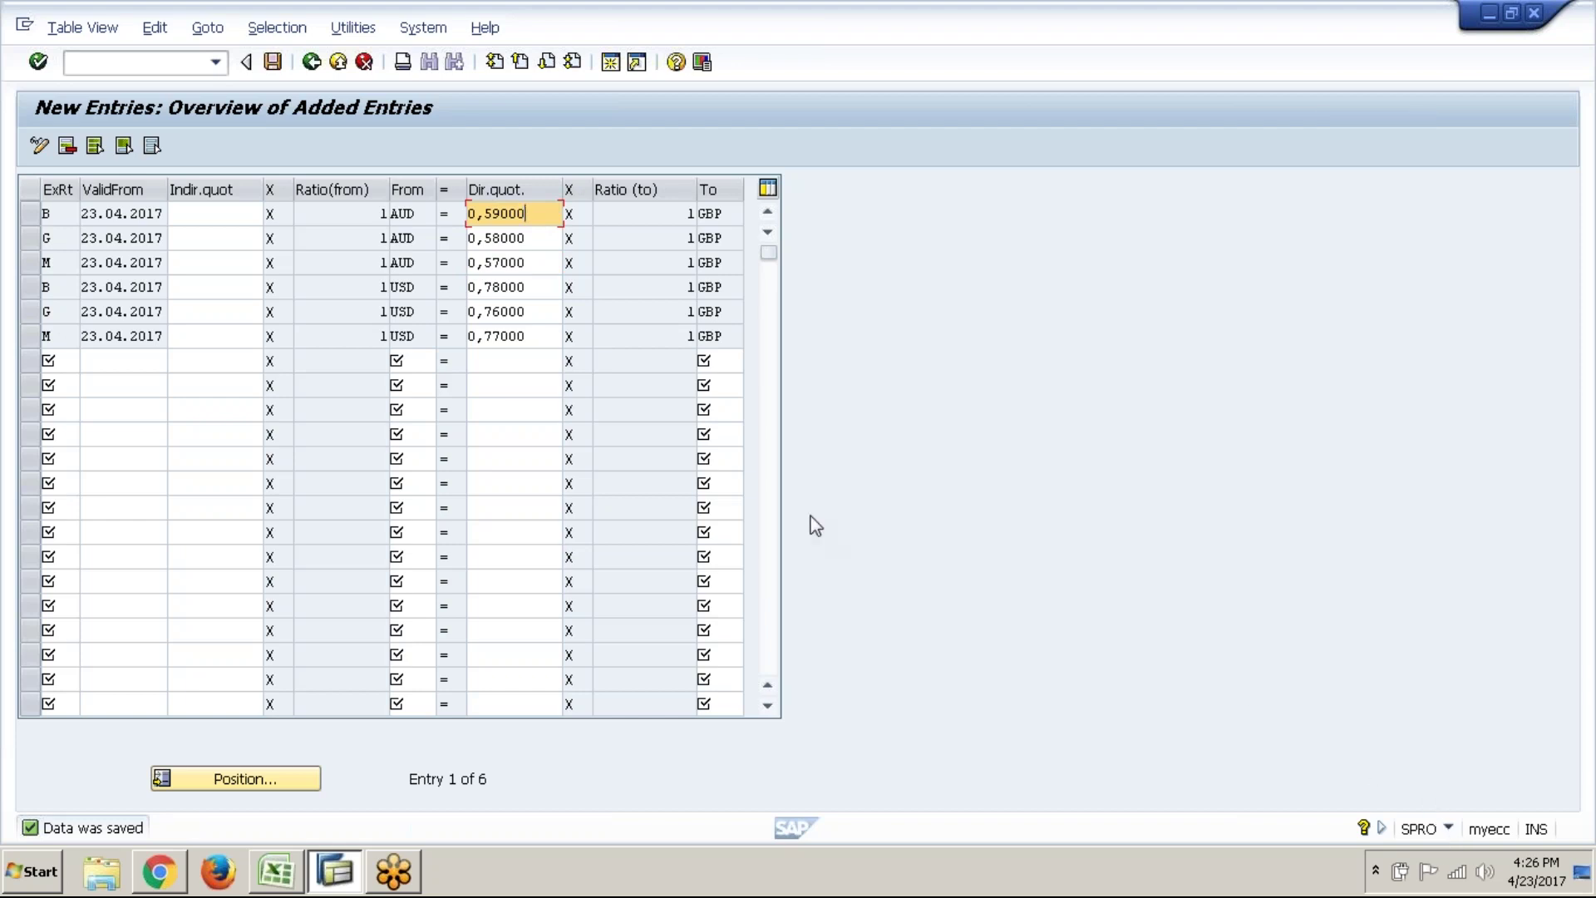
pyautogui.click(529, 237)
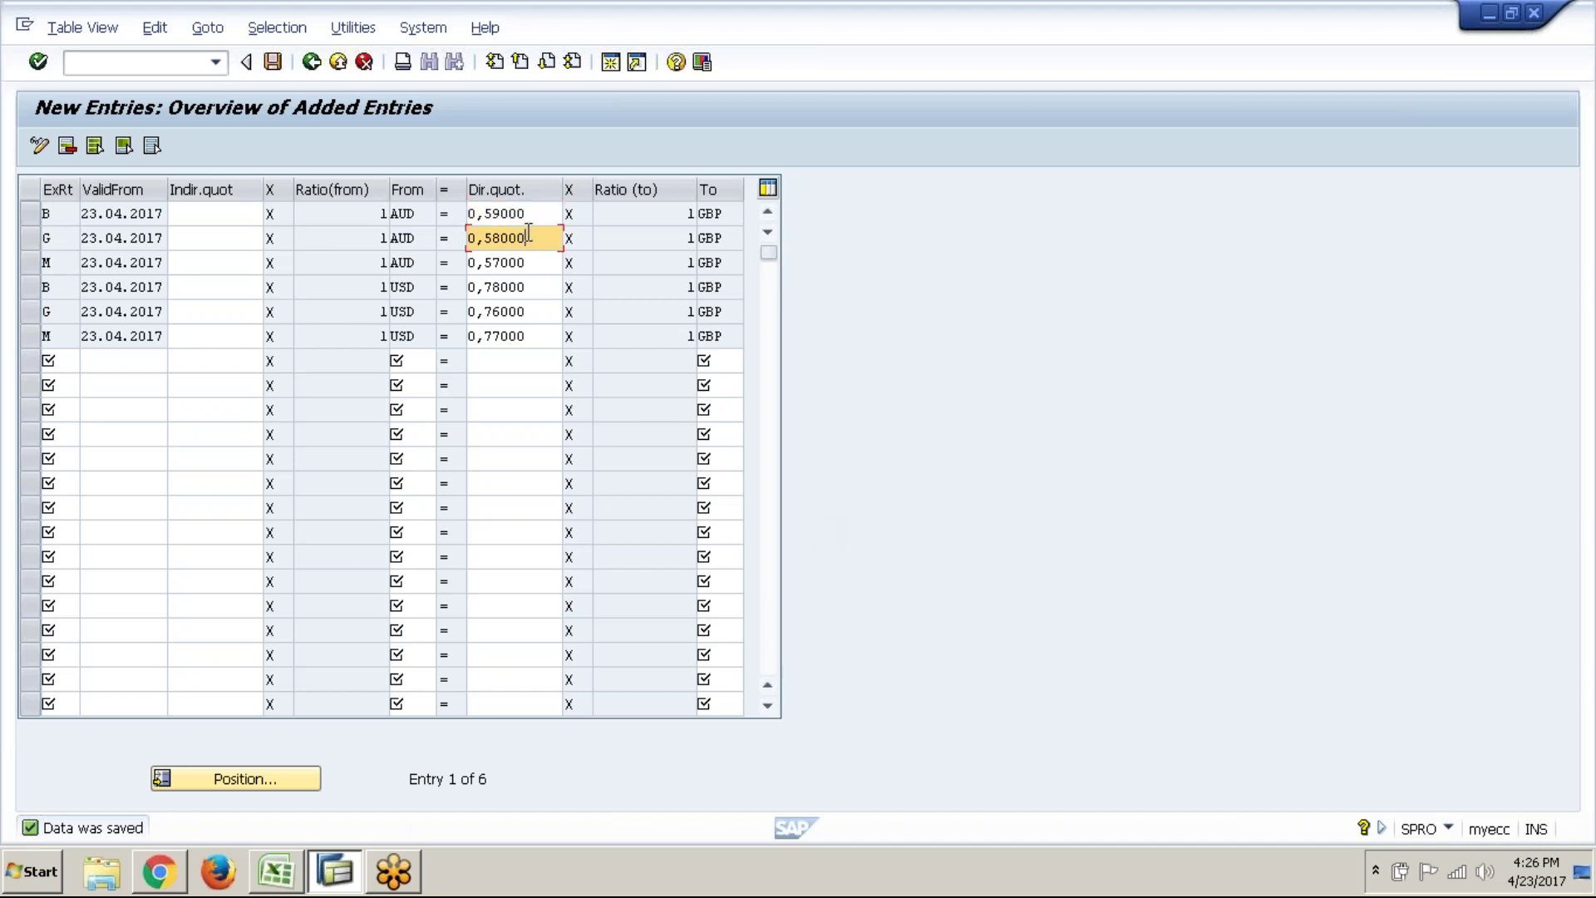
pyautogui.click(534, 286)
pyautogui.click(533, 335)
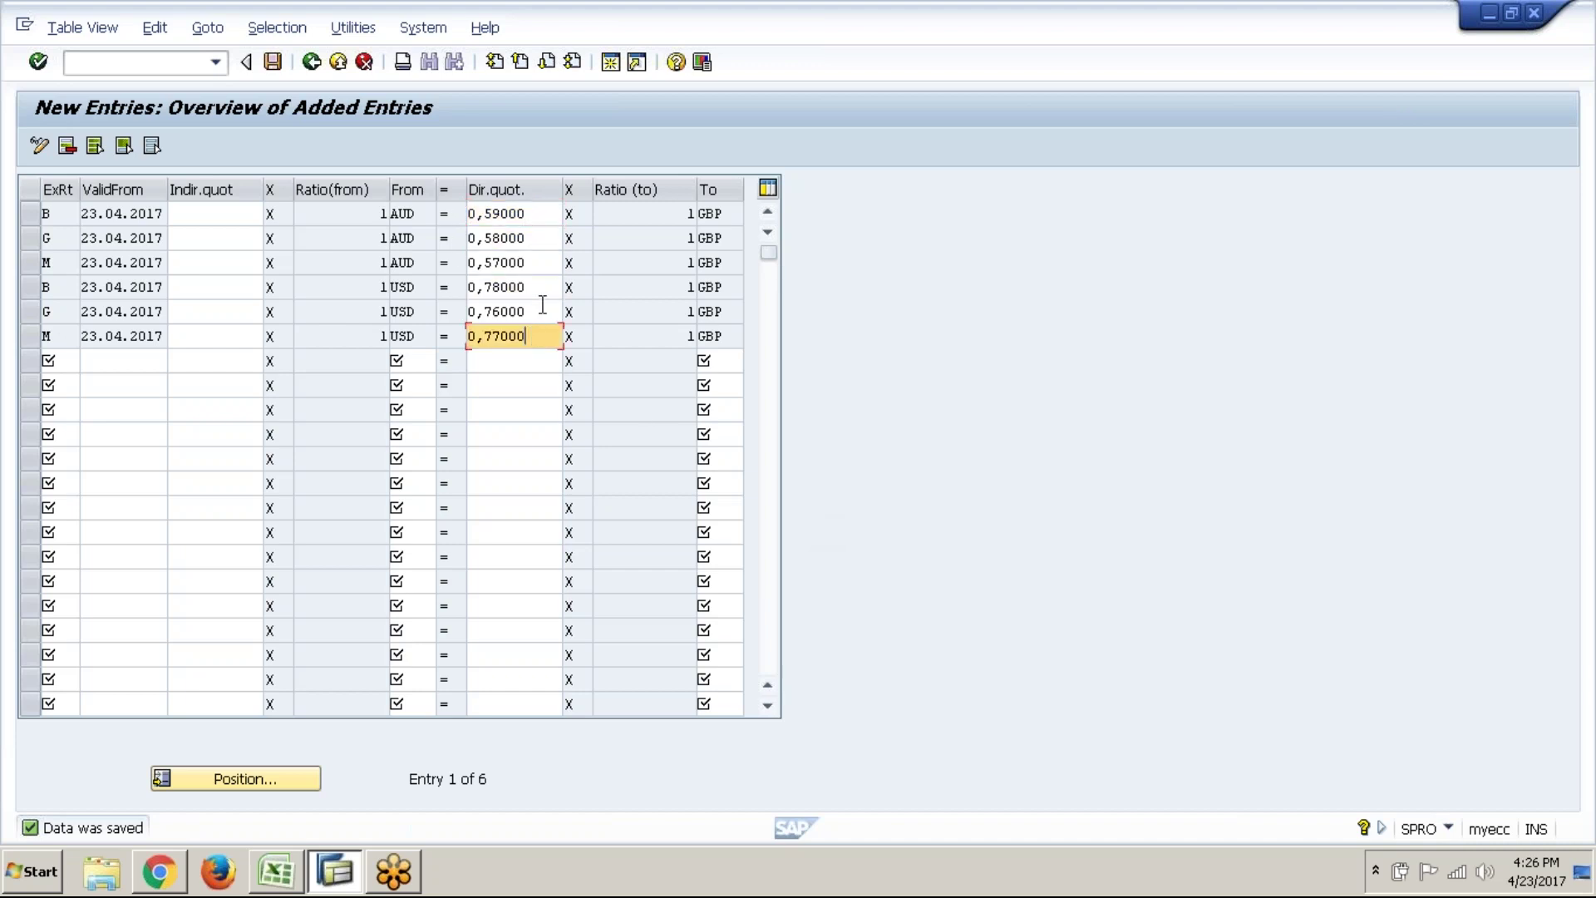
pyautogui.click(541, 311)
pyautogui.click(545, 283)
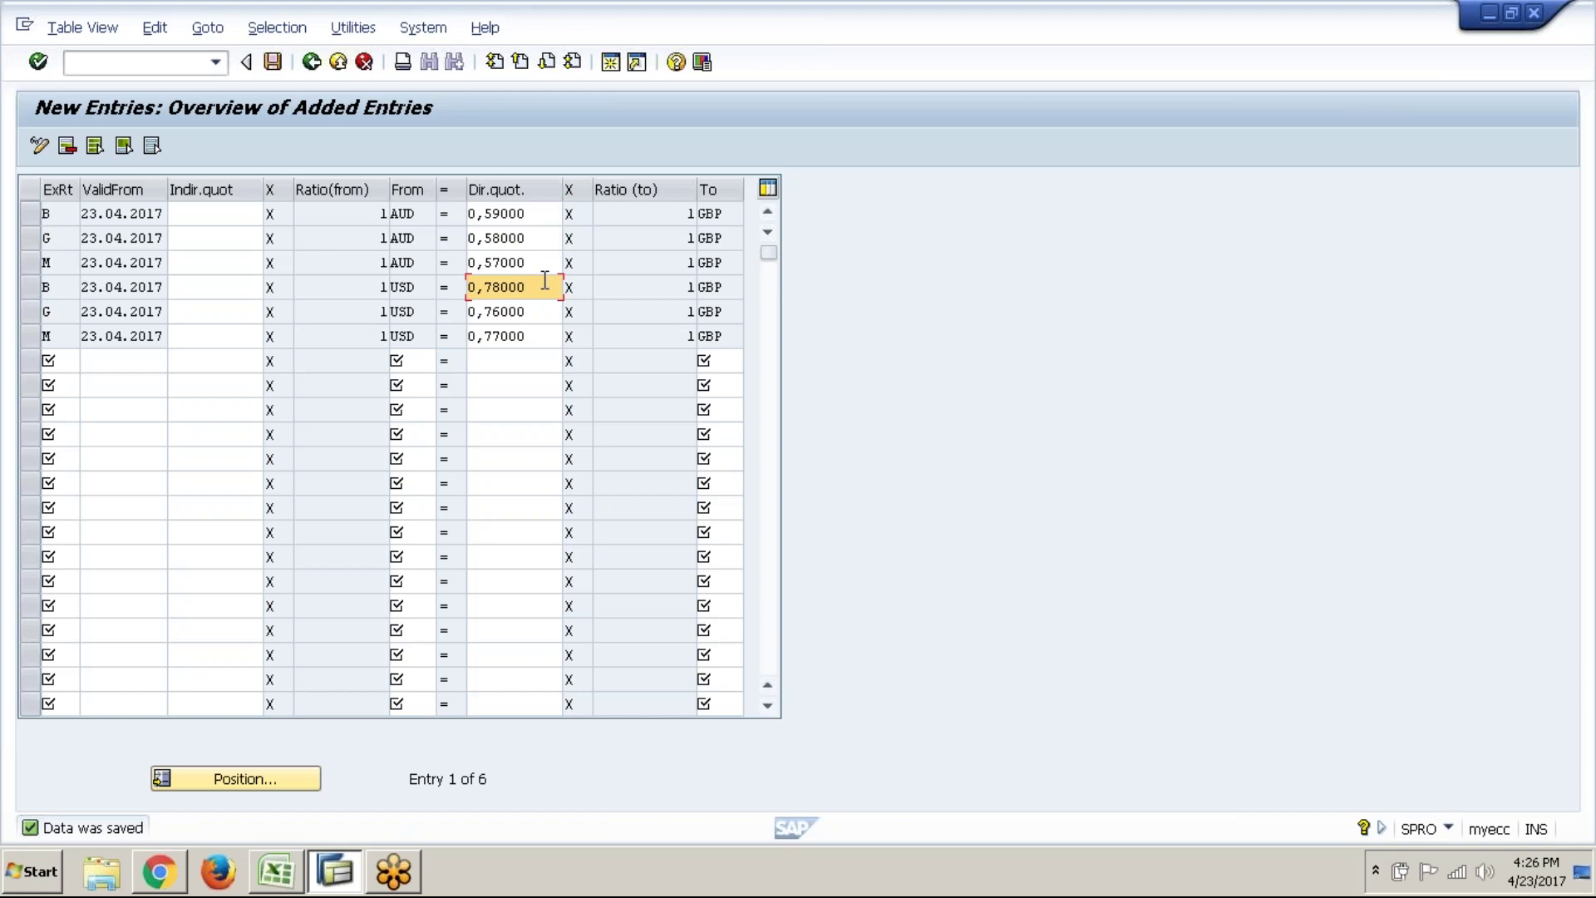
# - Switch to the ABC1 workbook in Excel, save it, and enter "DT define the type of BT that a user does" in cell F30
pyautogui.hotkey('alt', 'Tab')
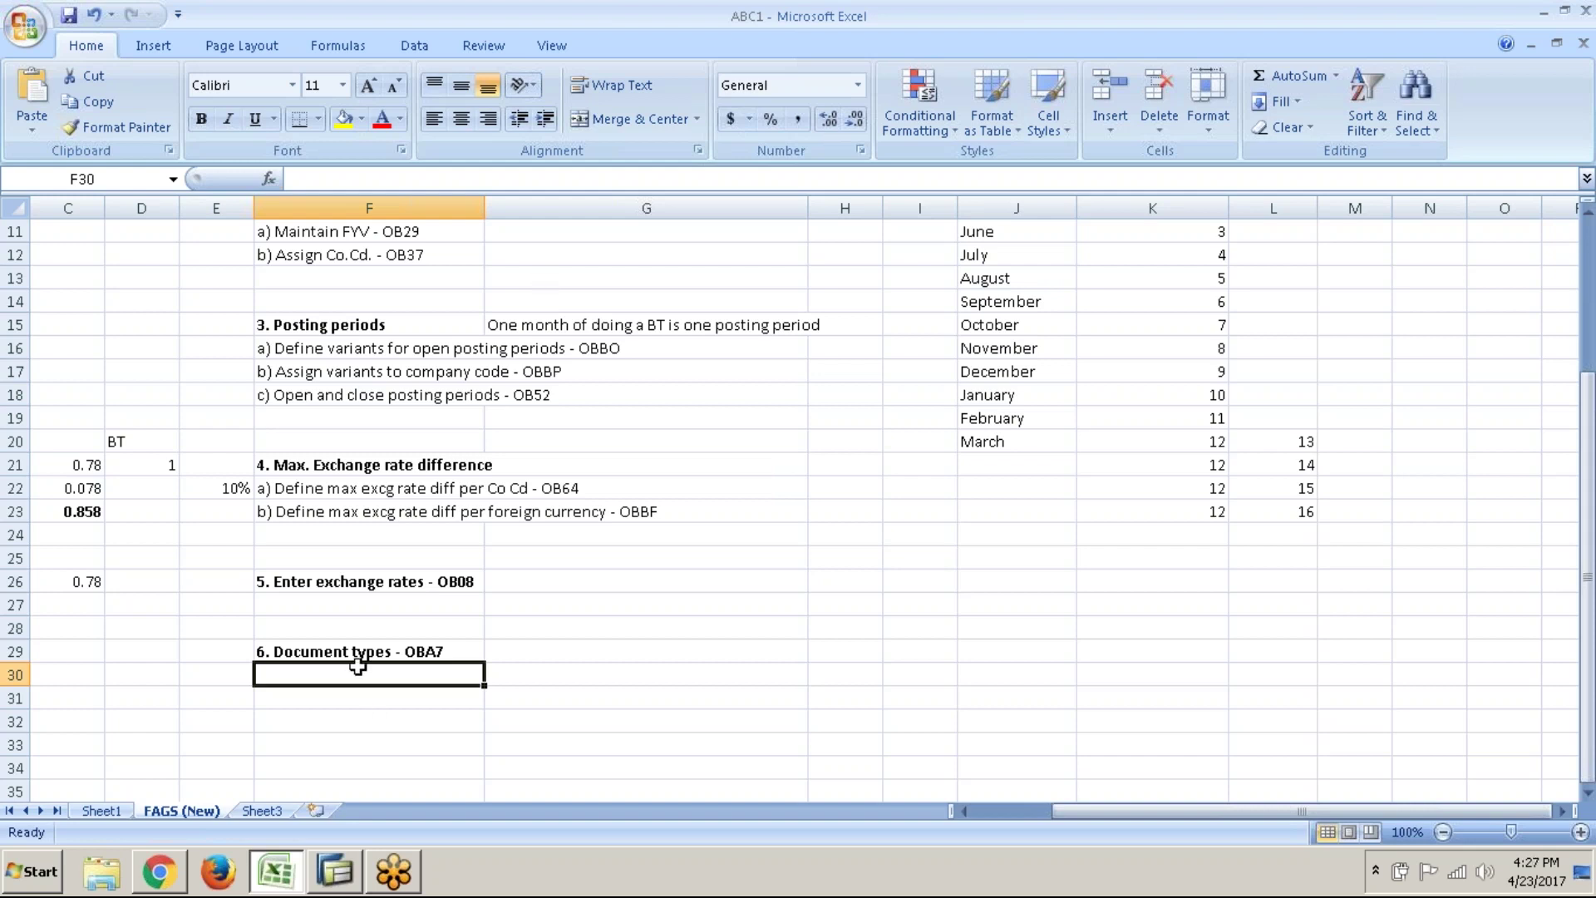
pyautogui.click(70, 14)
pyautogui.write('DT')
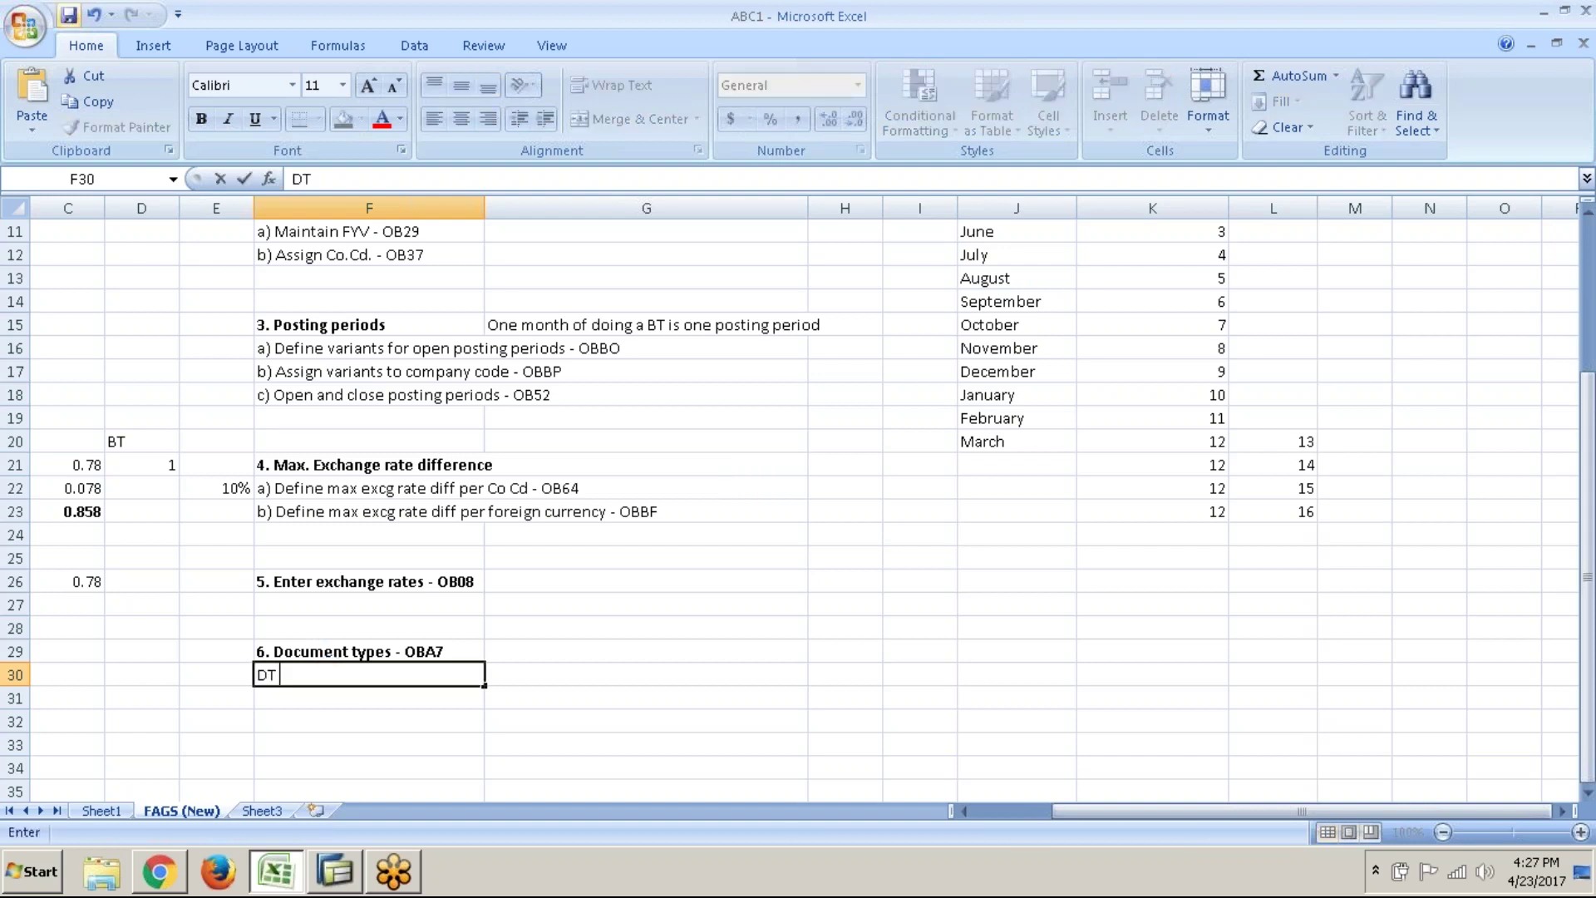
pyautogui.write(' define the t')
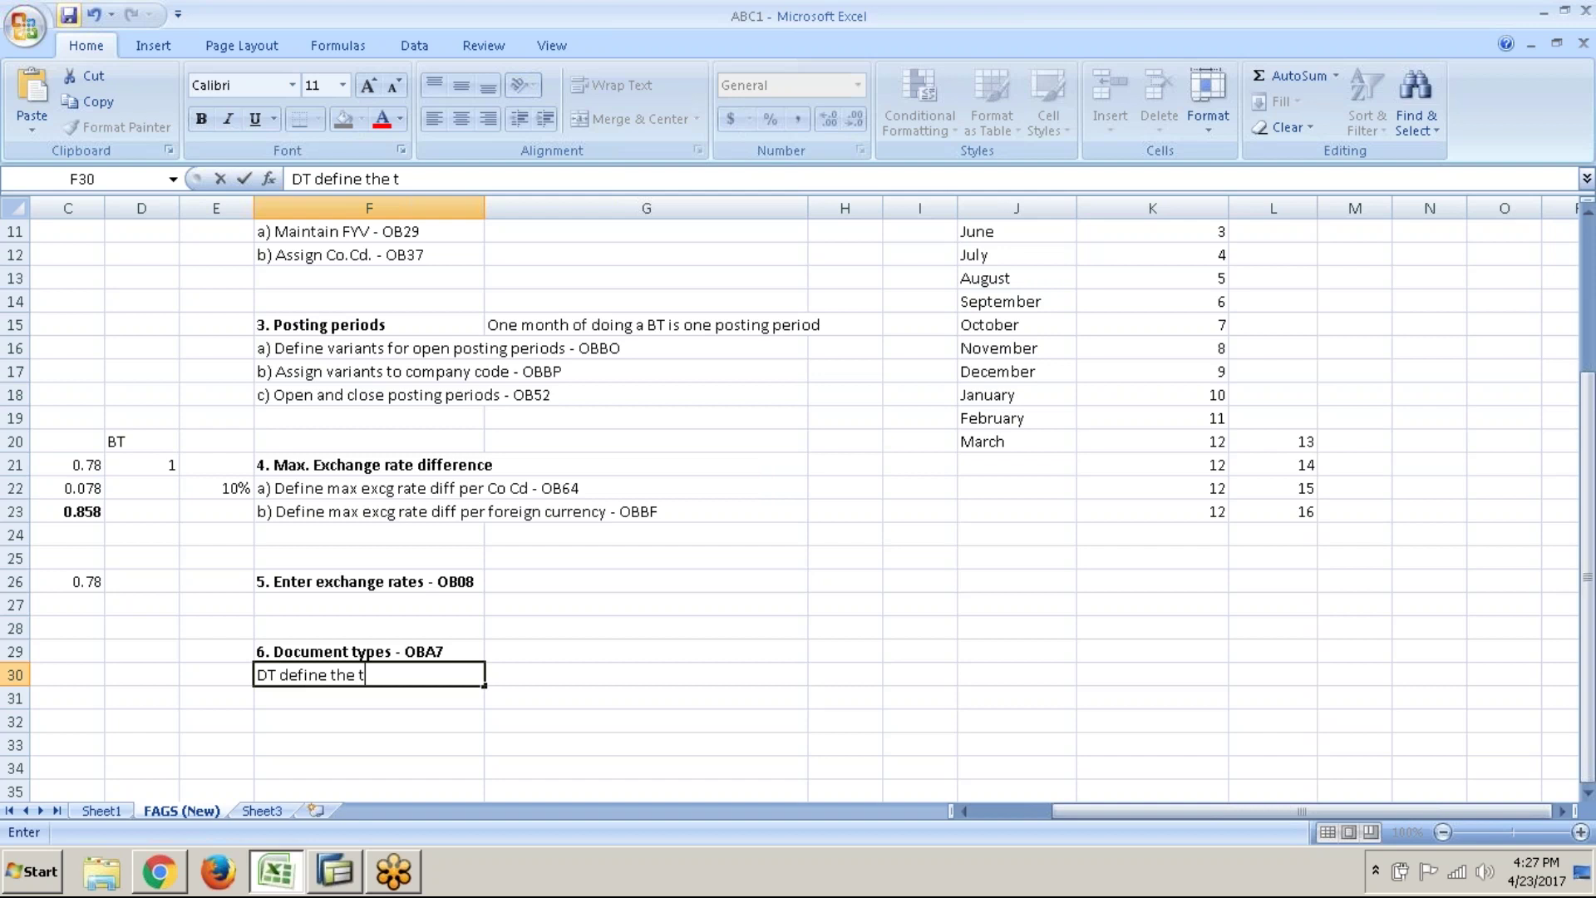
pyautogui.write('ype of BT tha')
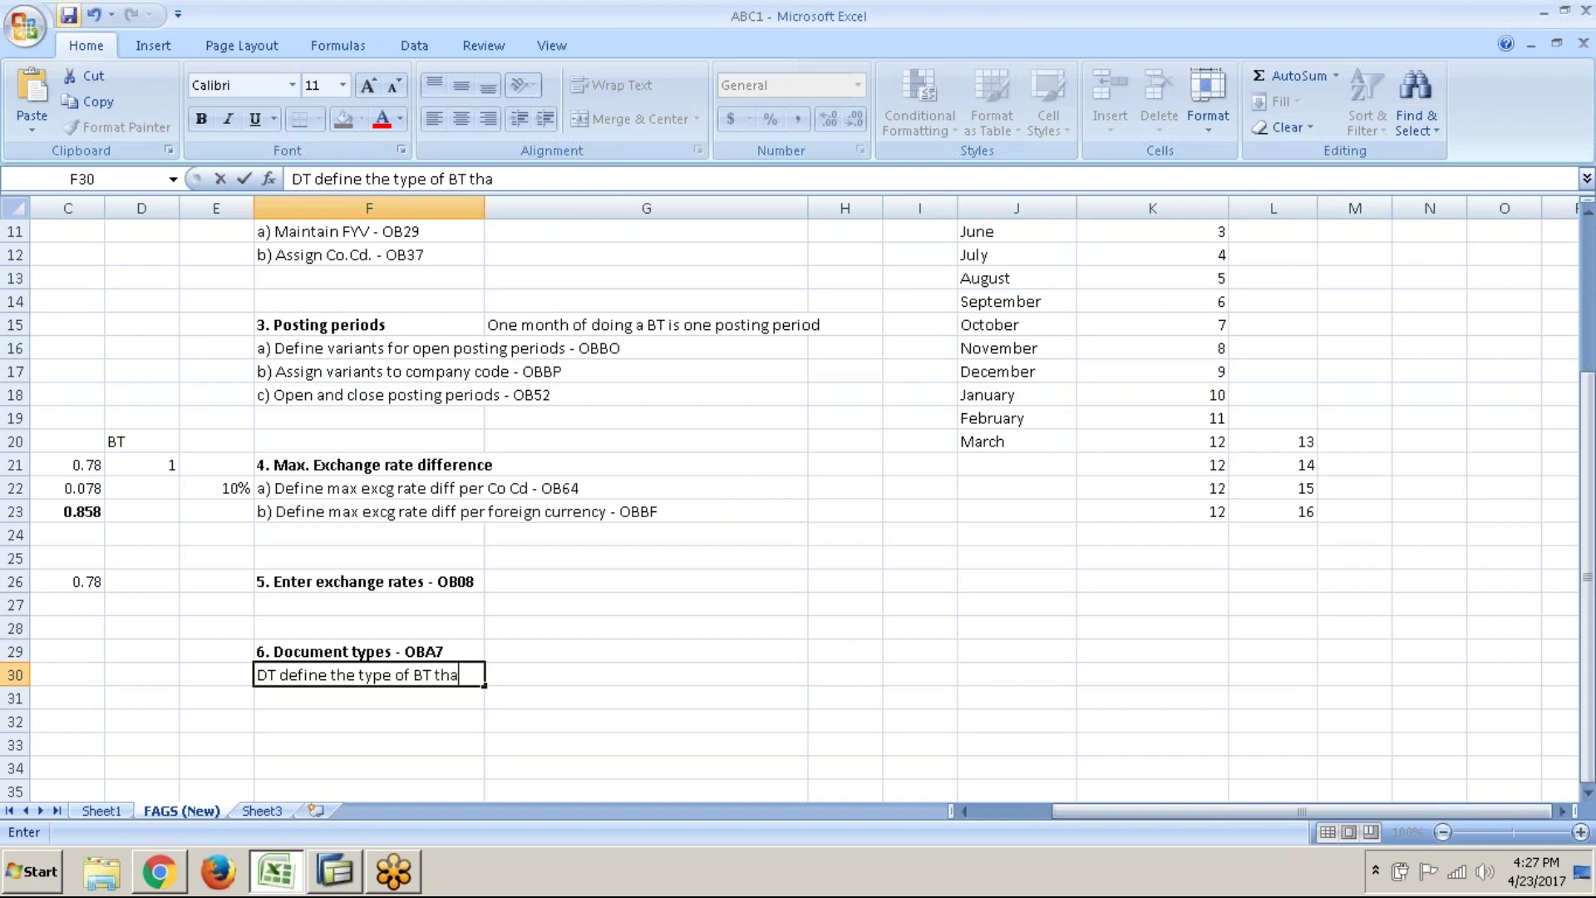
pyautogui.write('t a user does')
pyautogui.press('Return')
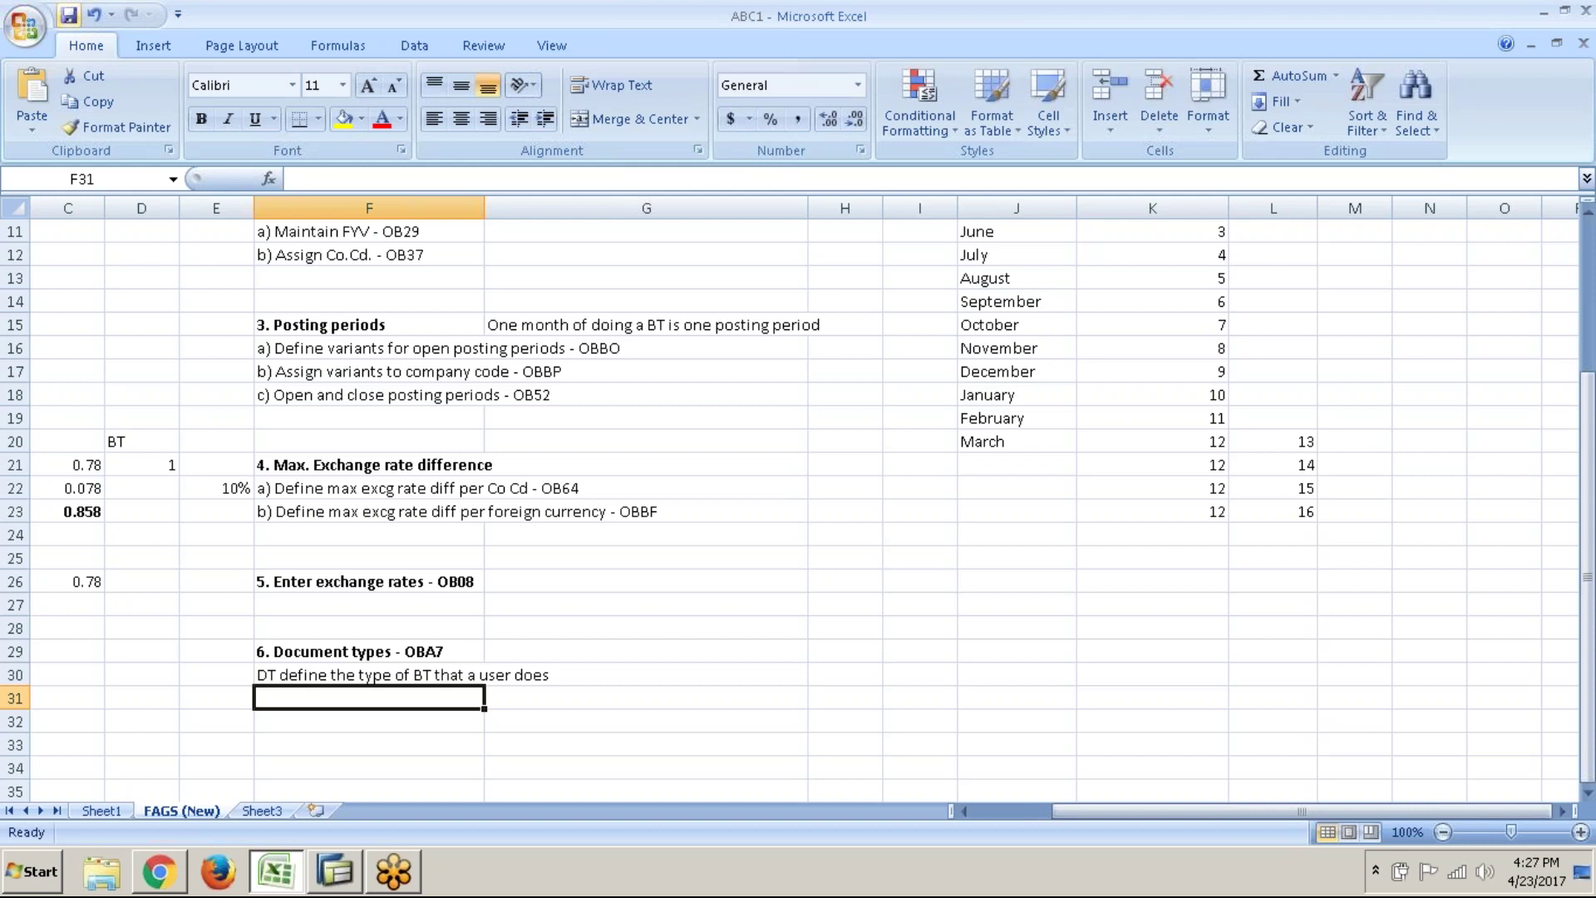
# - Switch back to SAP, return from the exchange rates to the IMG structure, and collapse the Currencies, General settings and SAP NetWeaver nodes
pyautogui.hotkey('alt', 'Tab')
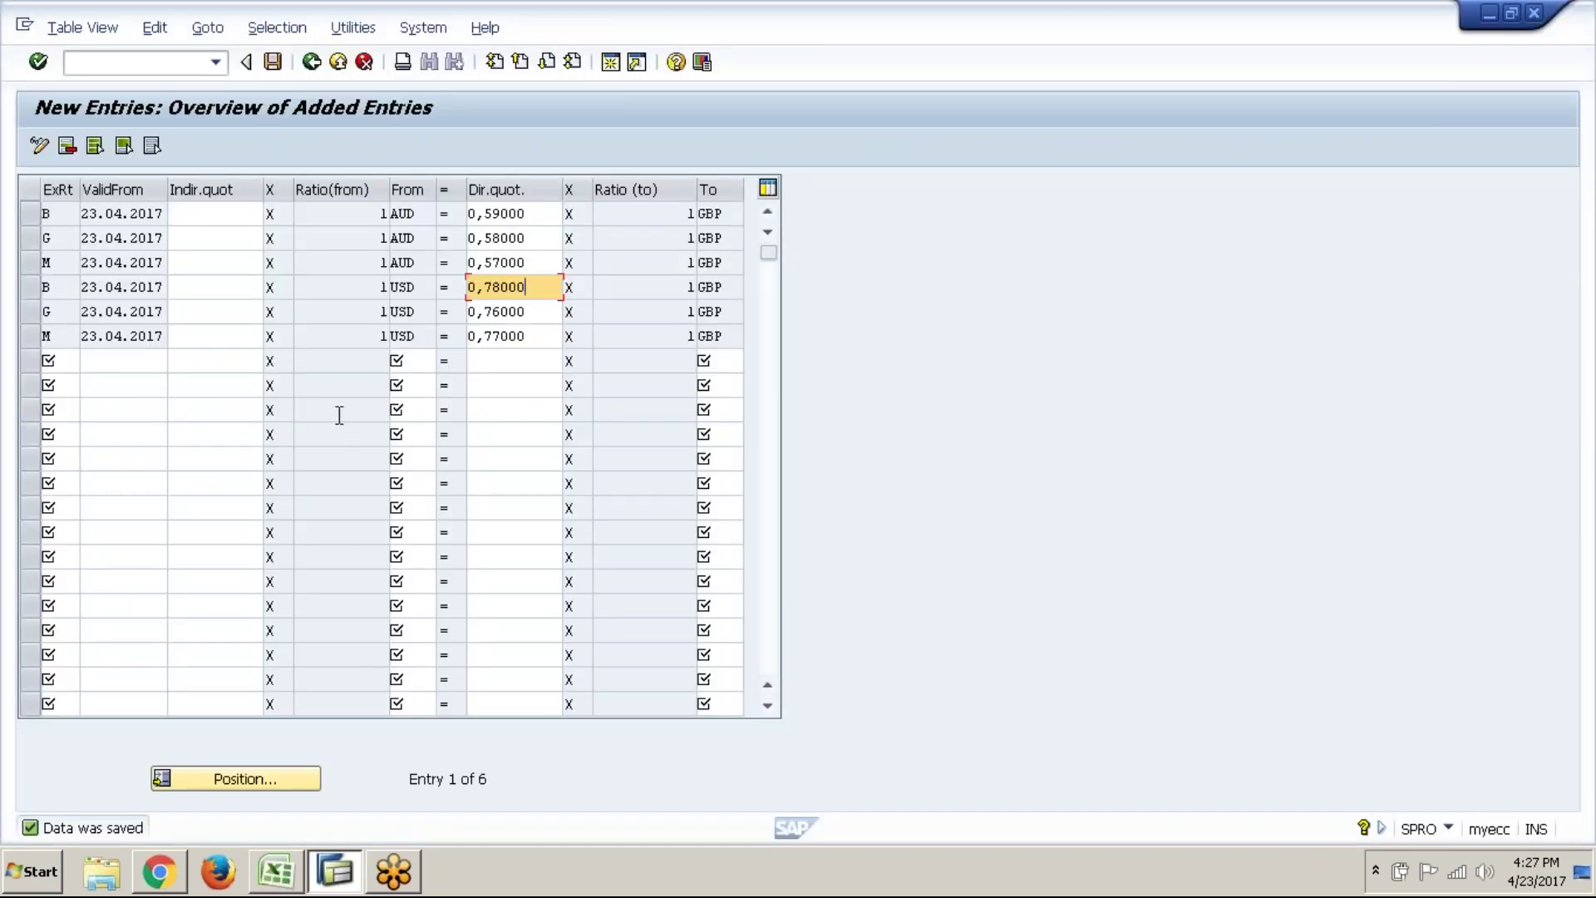
pyautogui.click(312, 62)
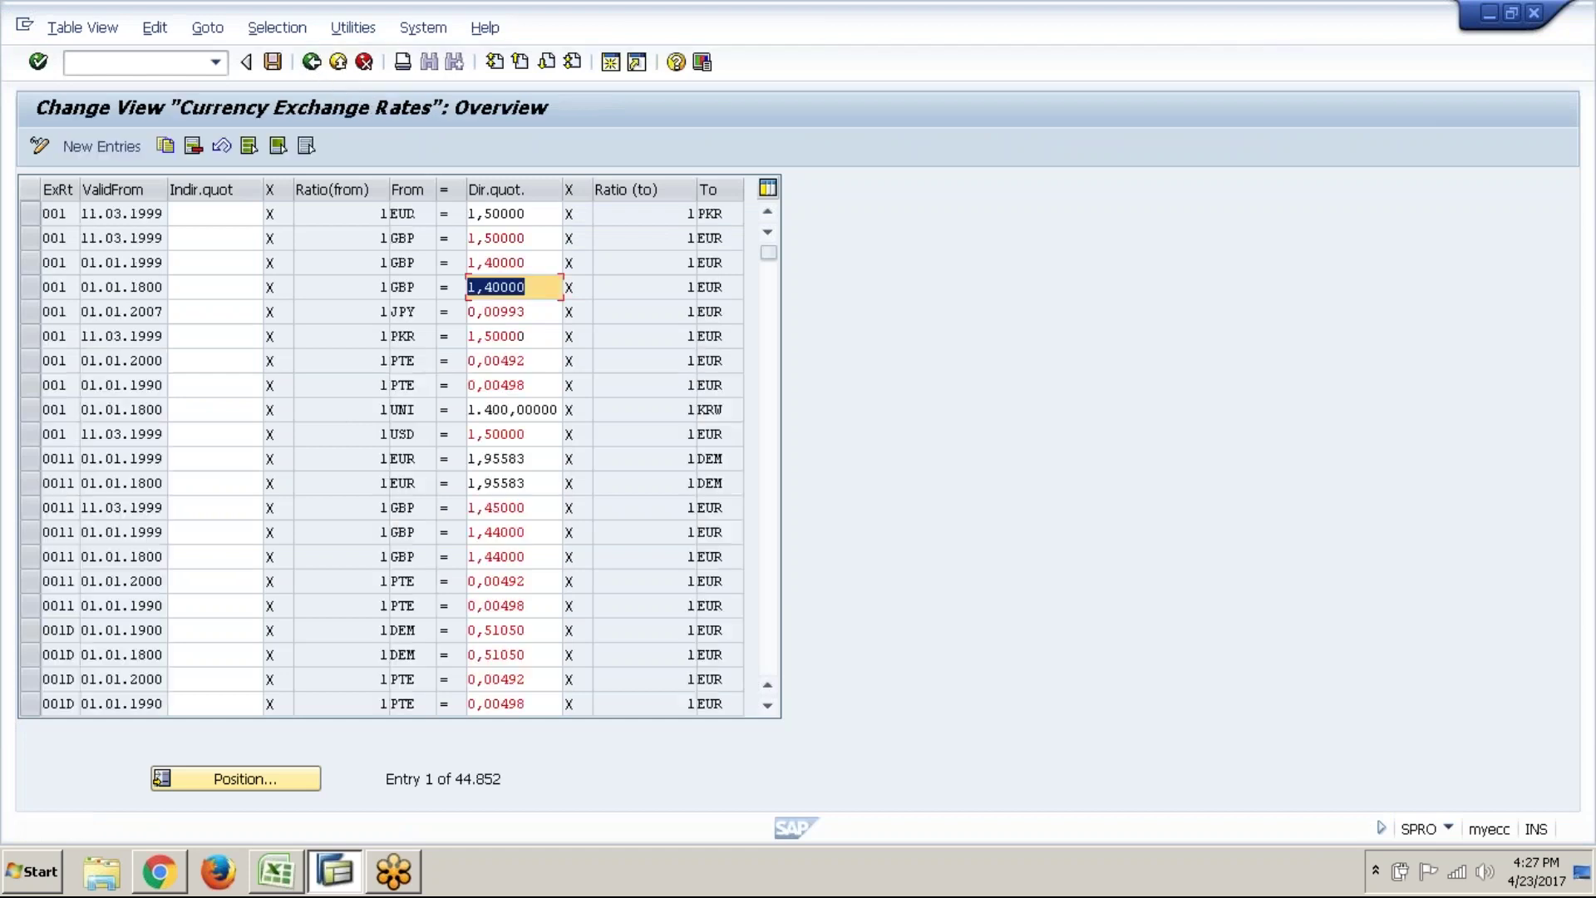
pyautogui.click(312, 62)
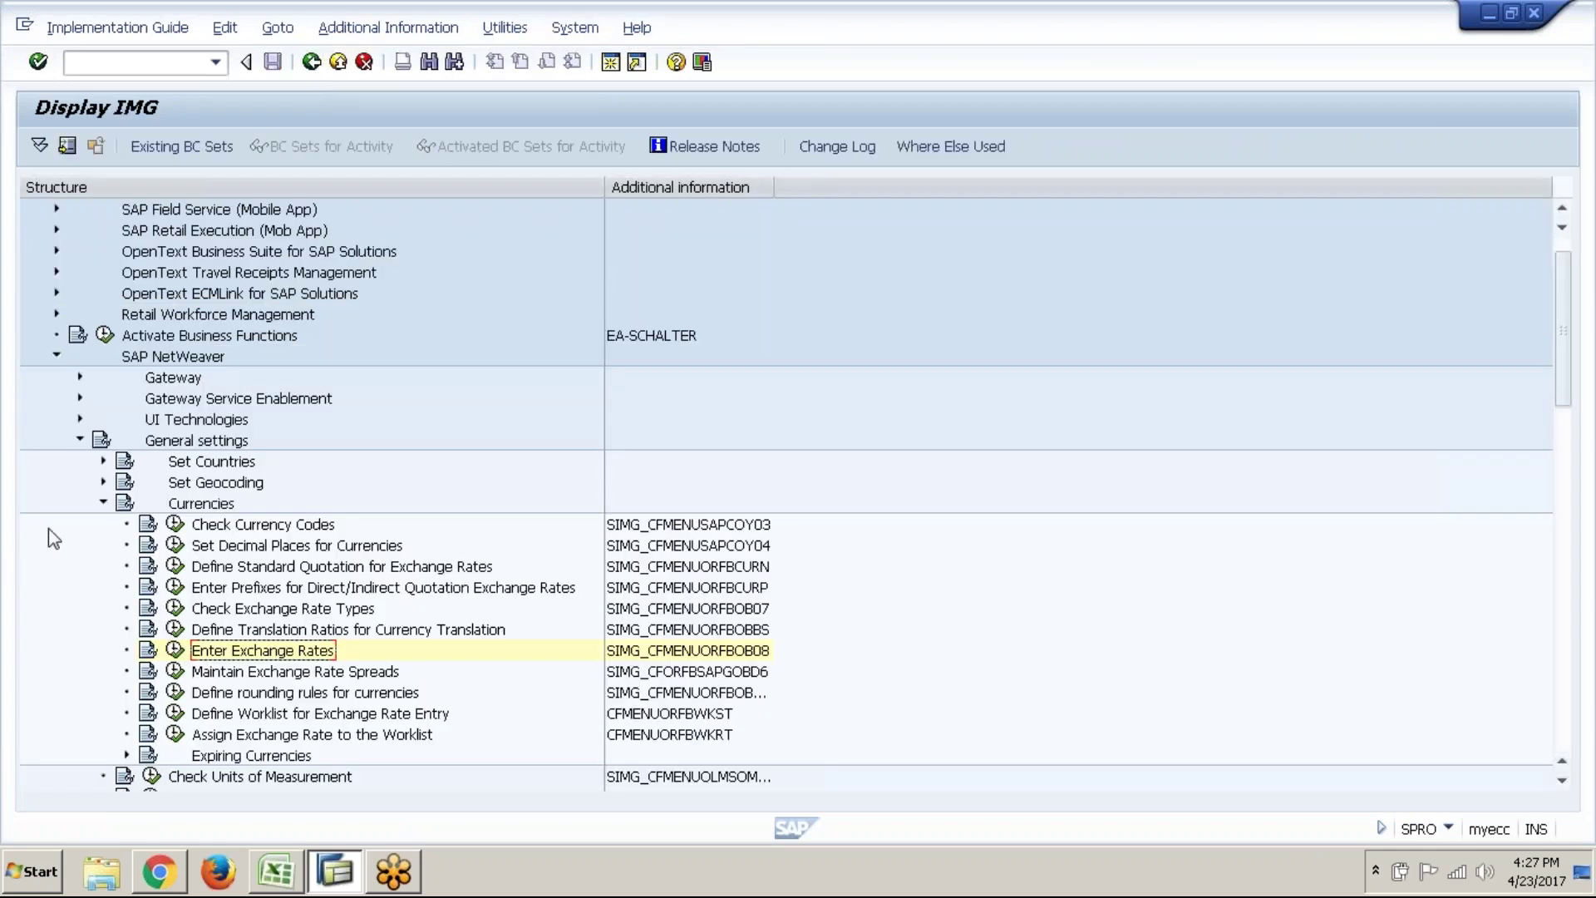
pyautogui.click(104, 502)
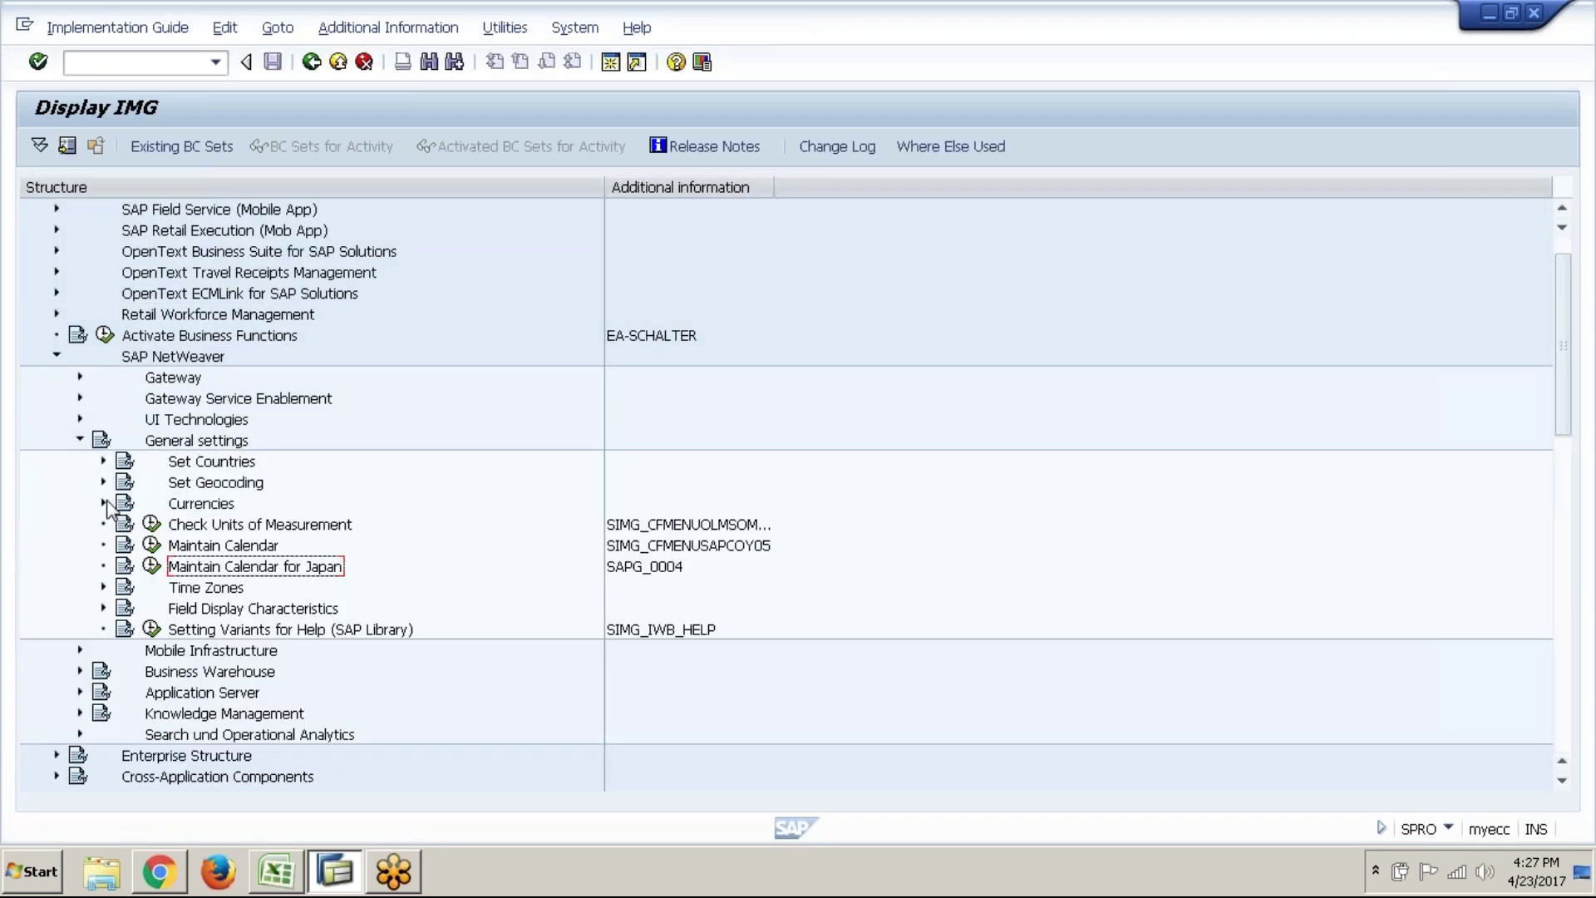
pyautogui.click(79, 439)
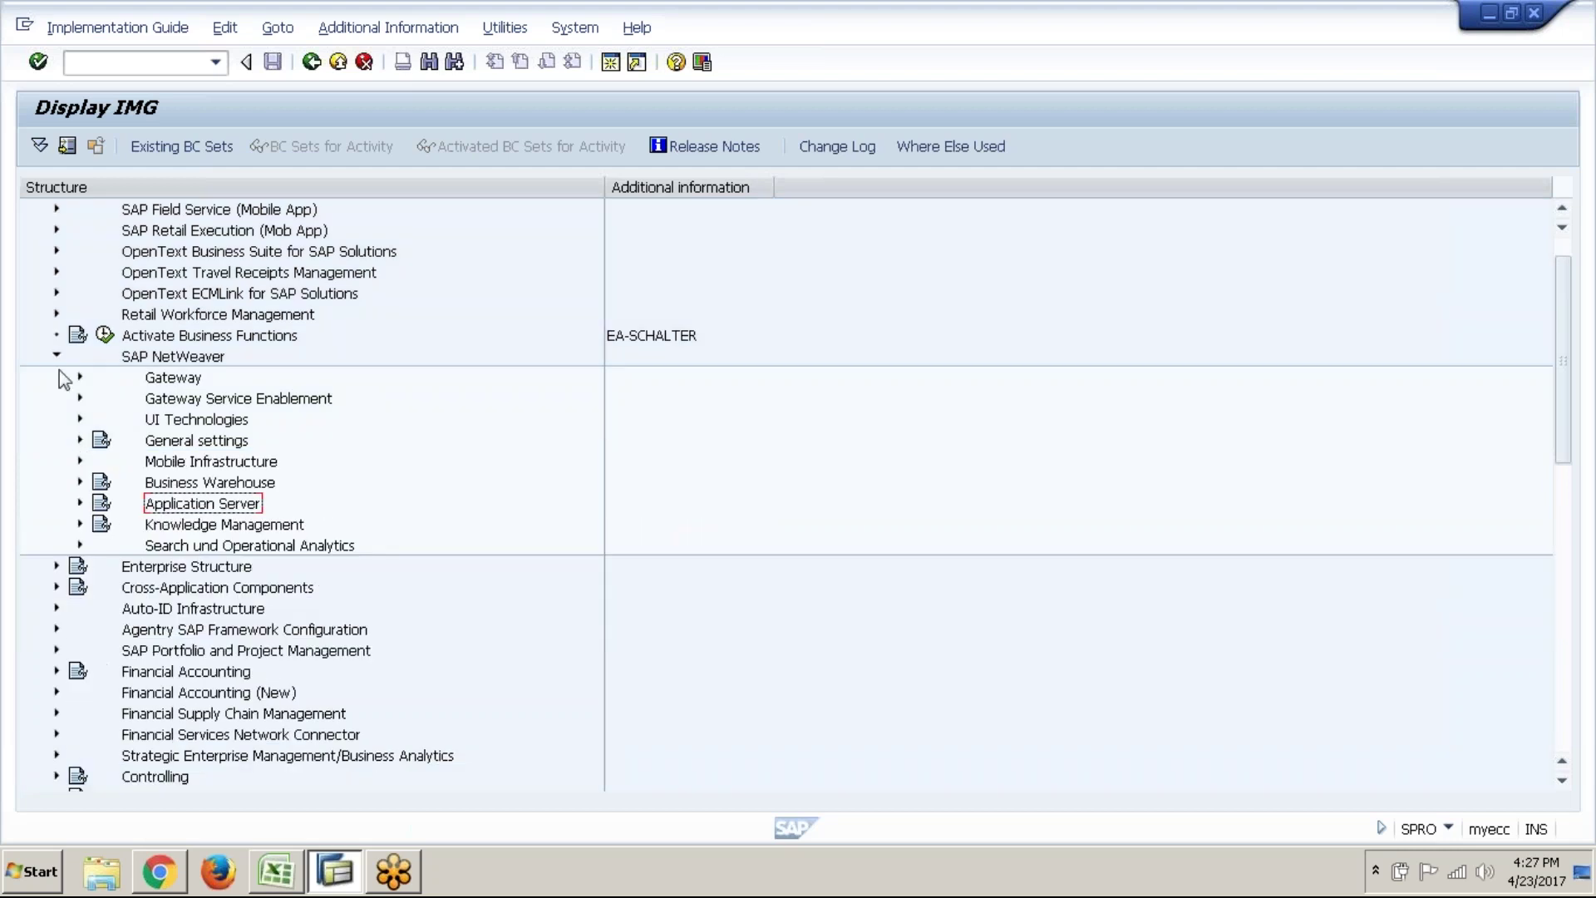
pyautogui.click(56, 356)
# - In the Excel workbook, enter "Electricity exps A/c Dr." in C29 and "To Bank A/c" in C30, and autofit column C
pyautogui.click(275, 871)
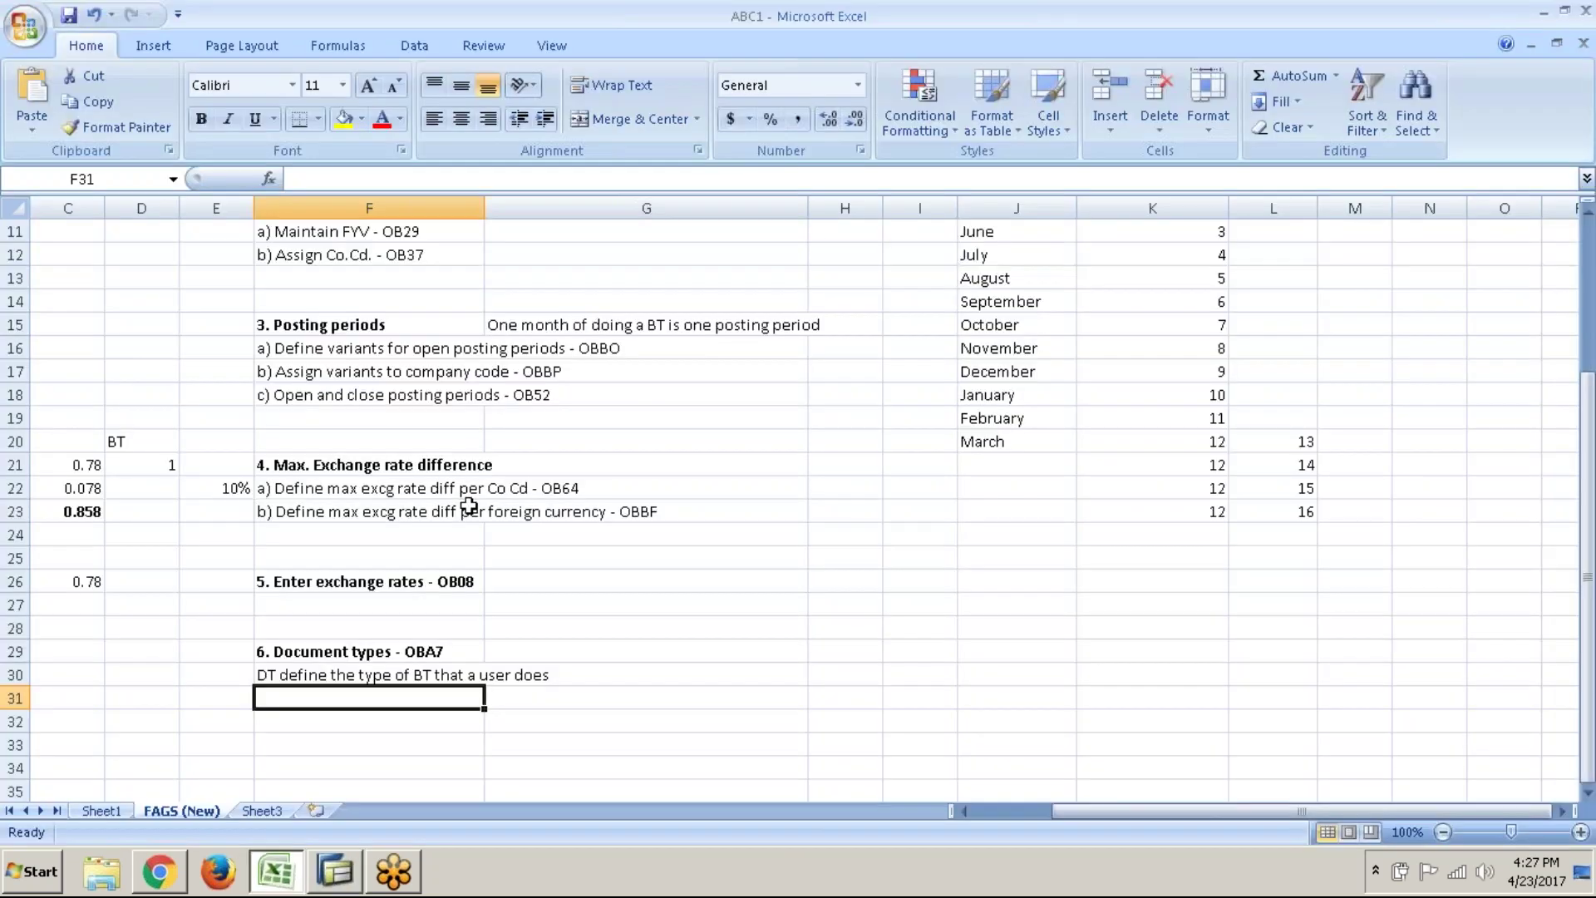
pyautogui.click(89, 673)
pyautogui.press('Up')
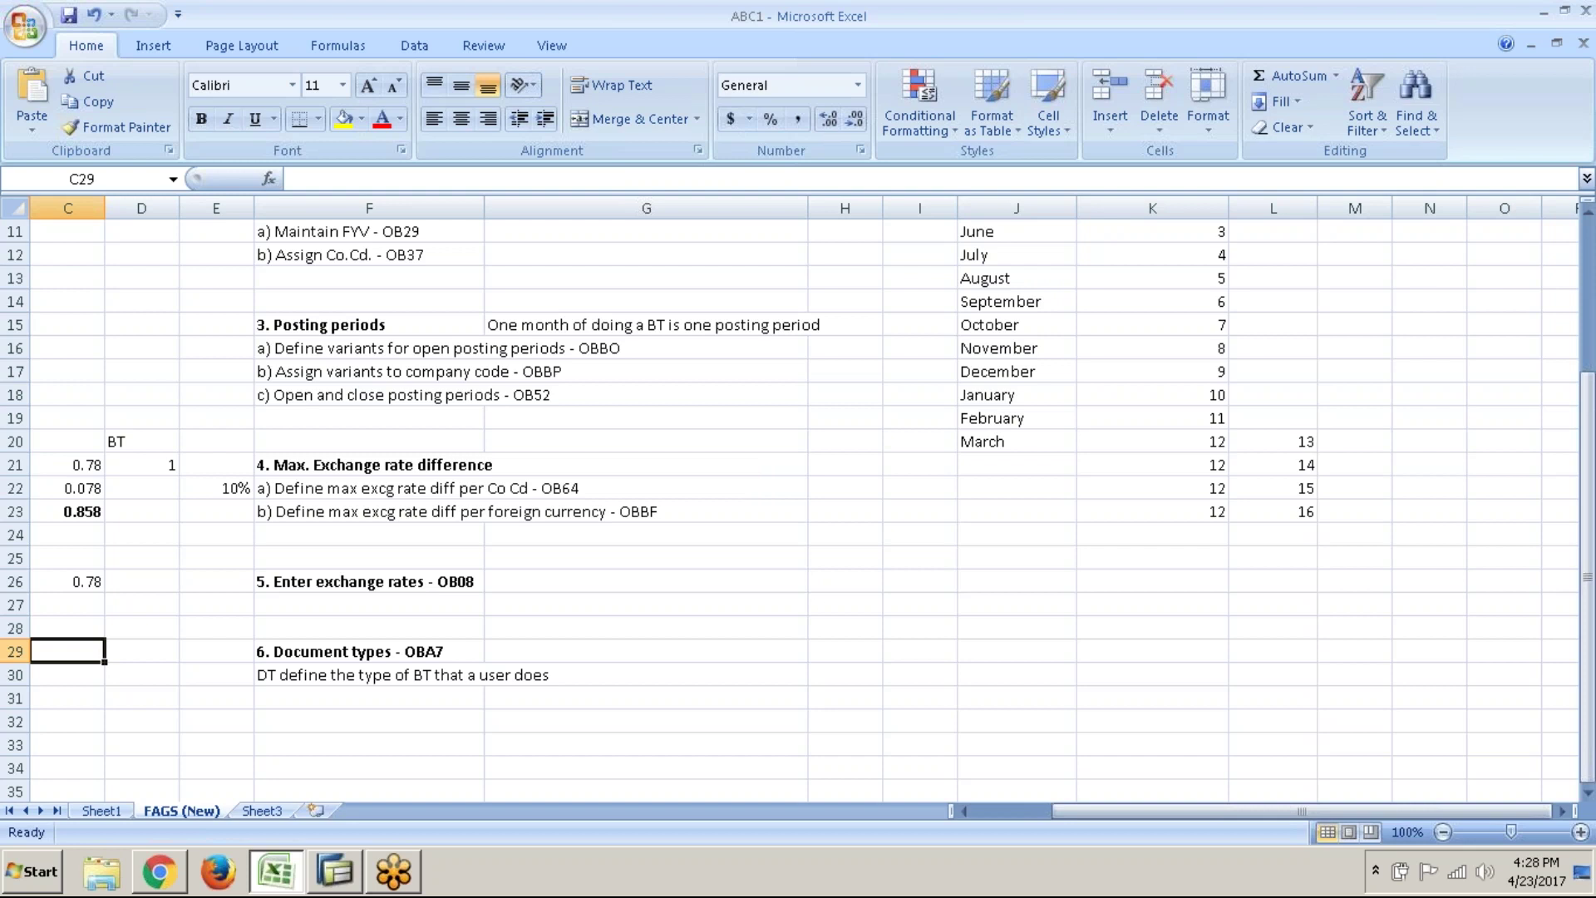
pyautogui.write('Elec')
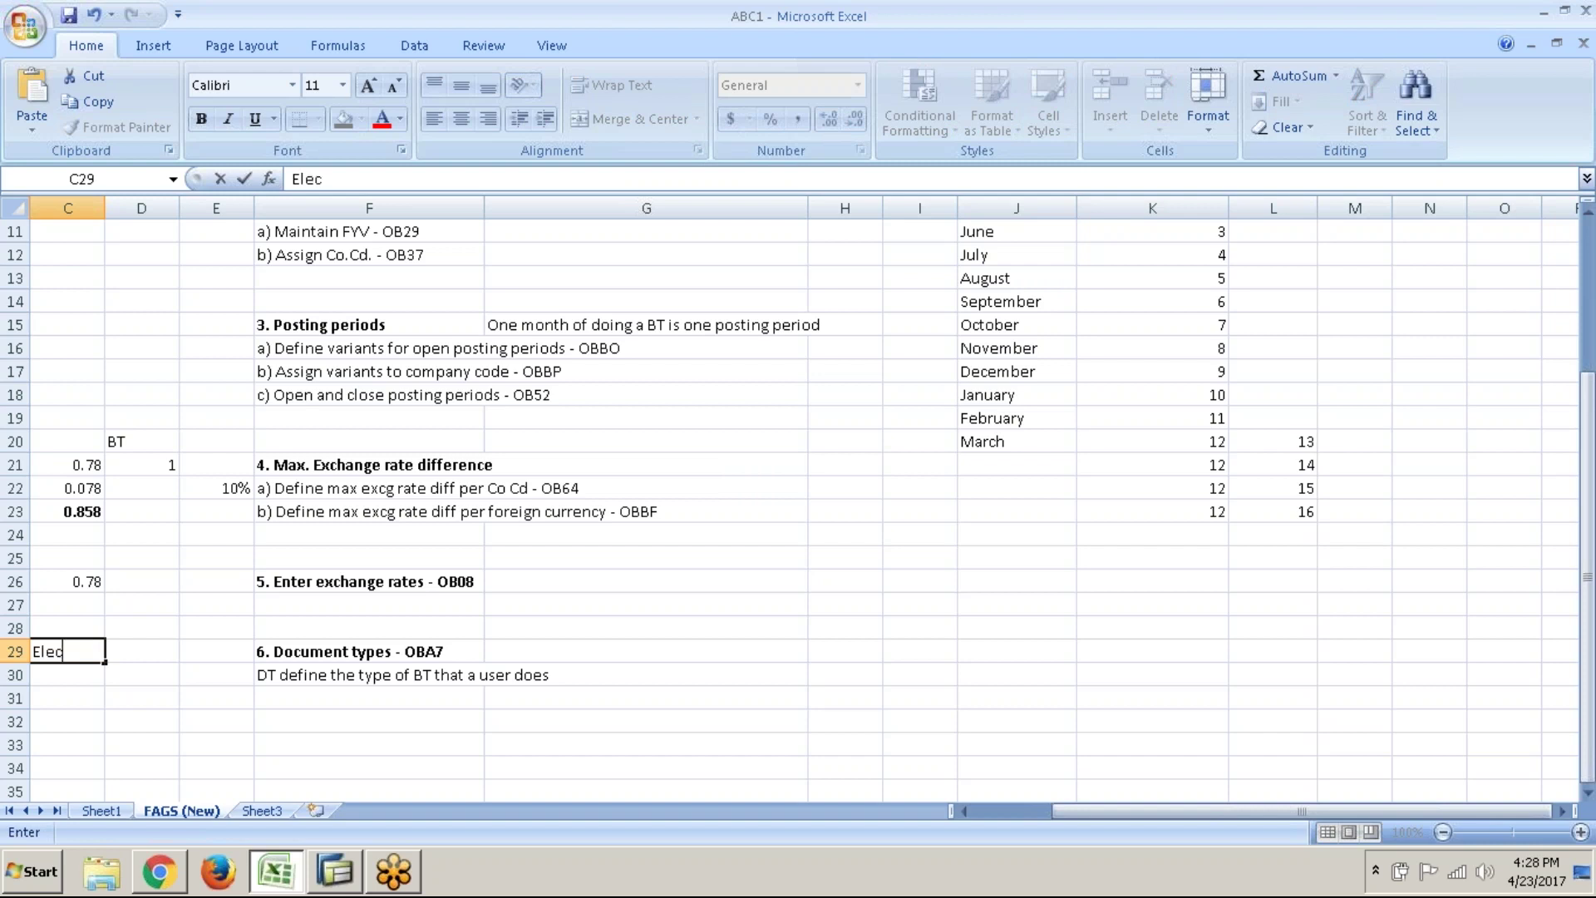
pyautogui.write('tricity exps A/c Dr.')
pyautogui.press('Return')
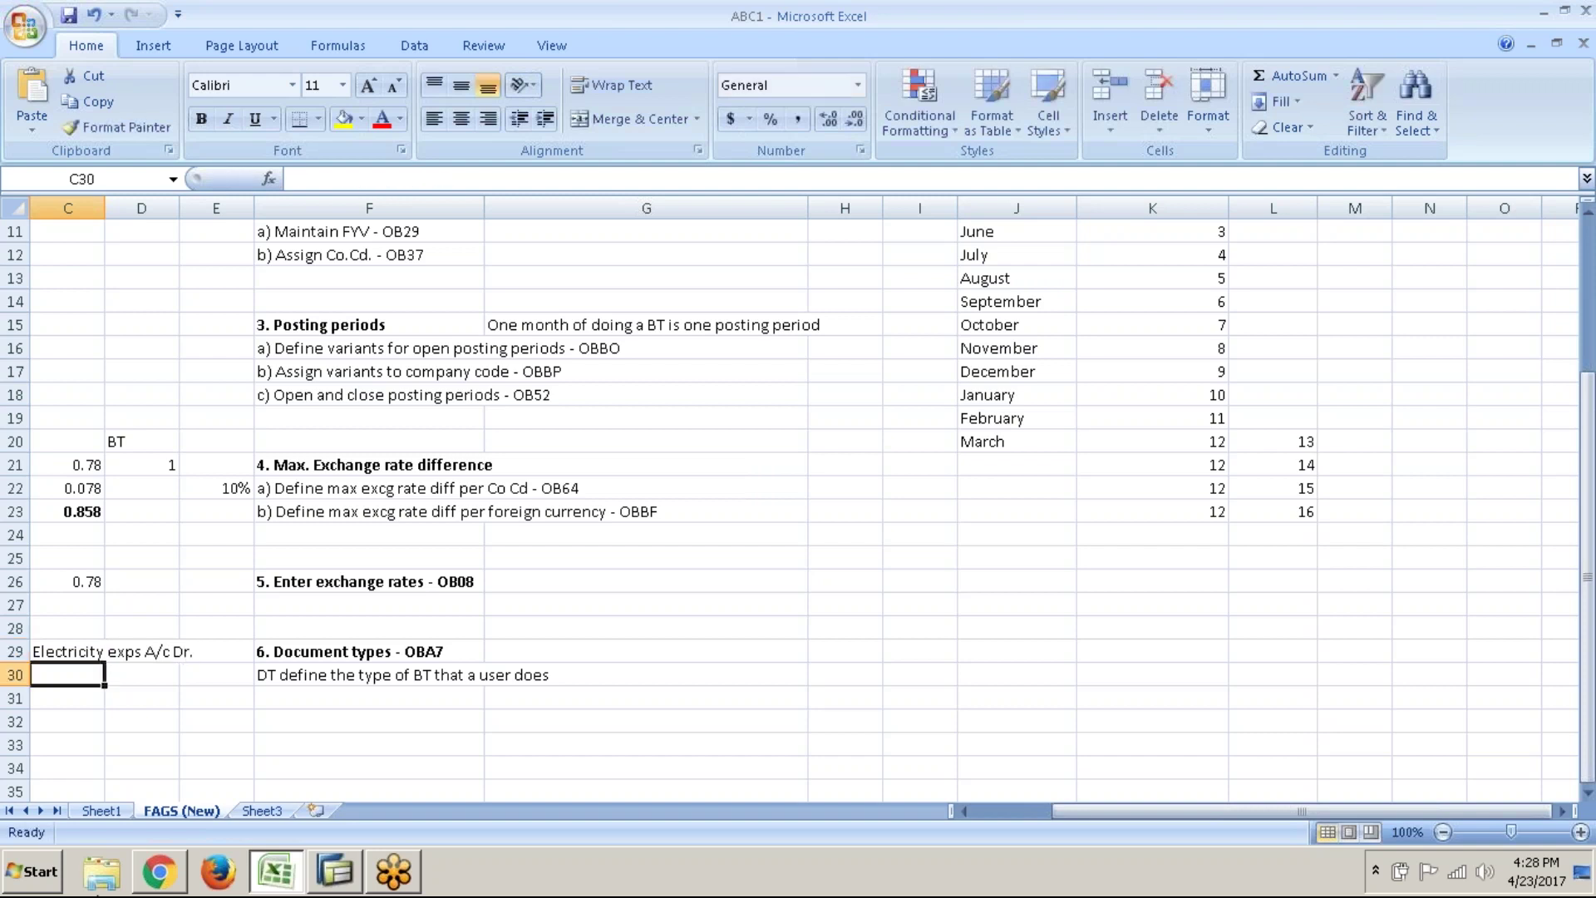
pyautogui.write('To')
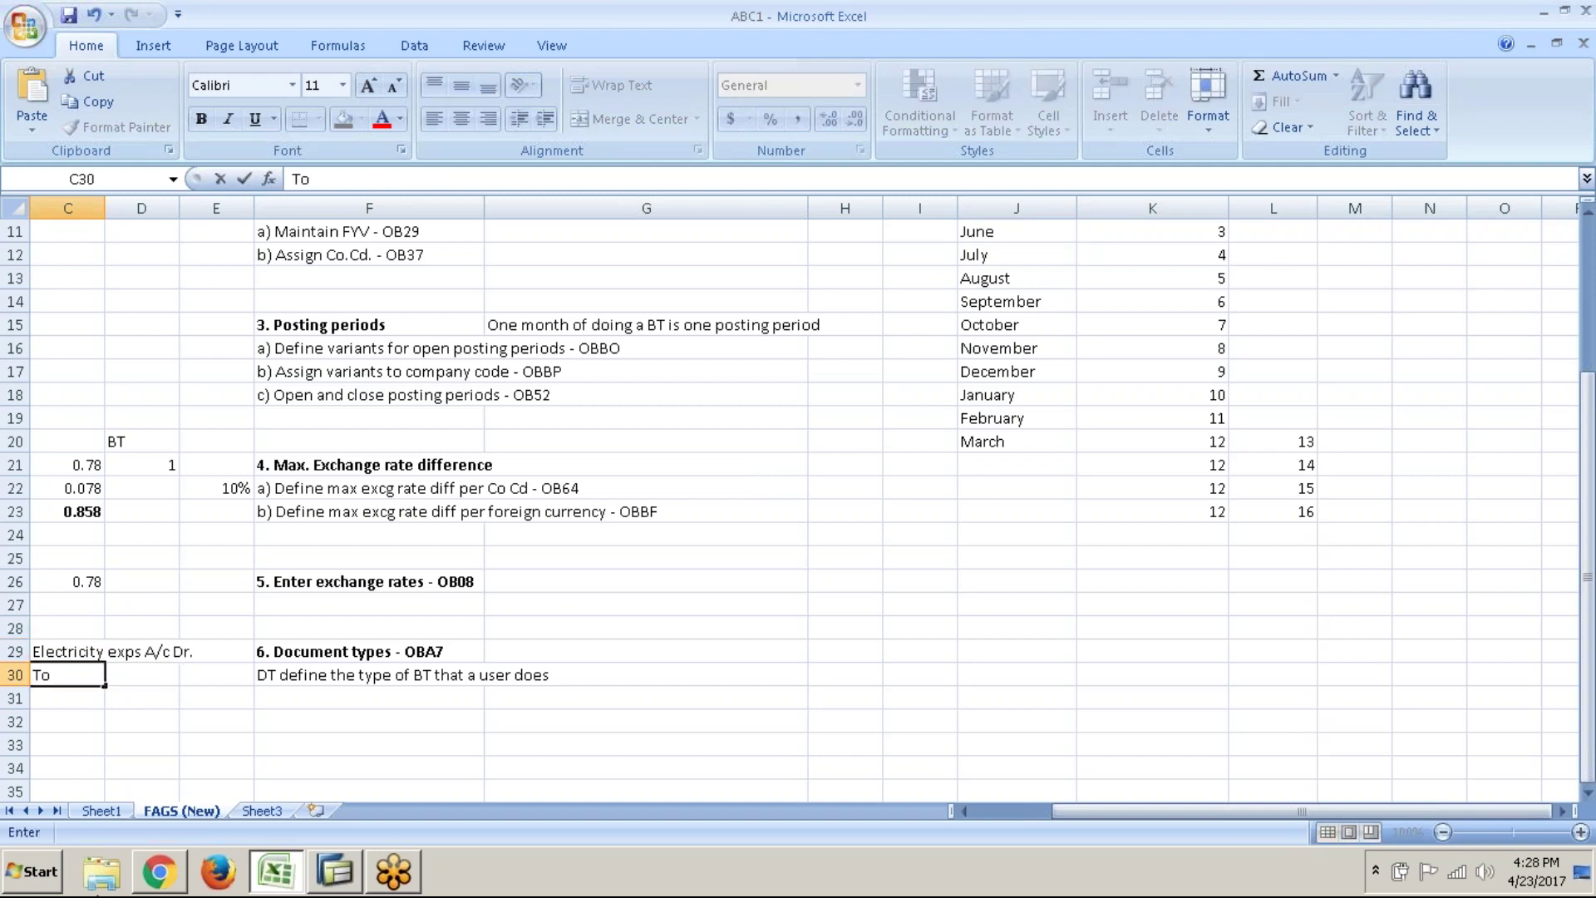
pyautogui.write(' Bank A/c')
pyautogui.press('Return')
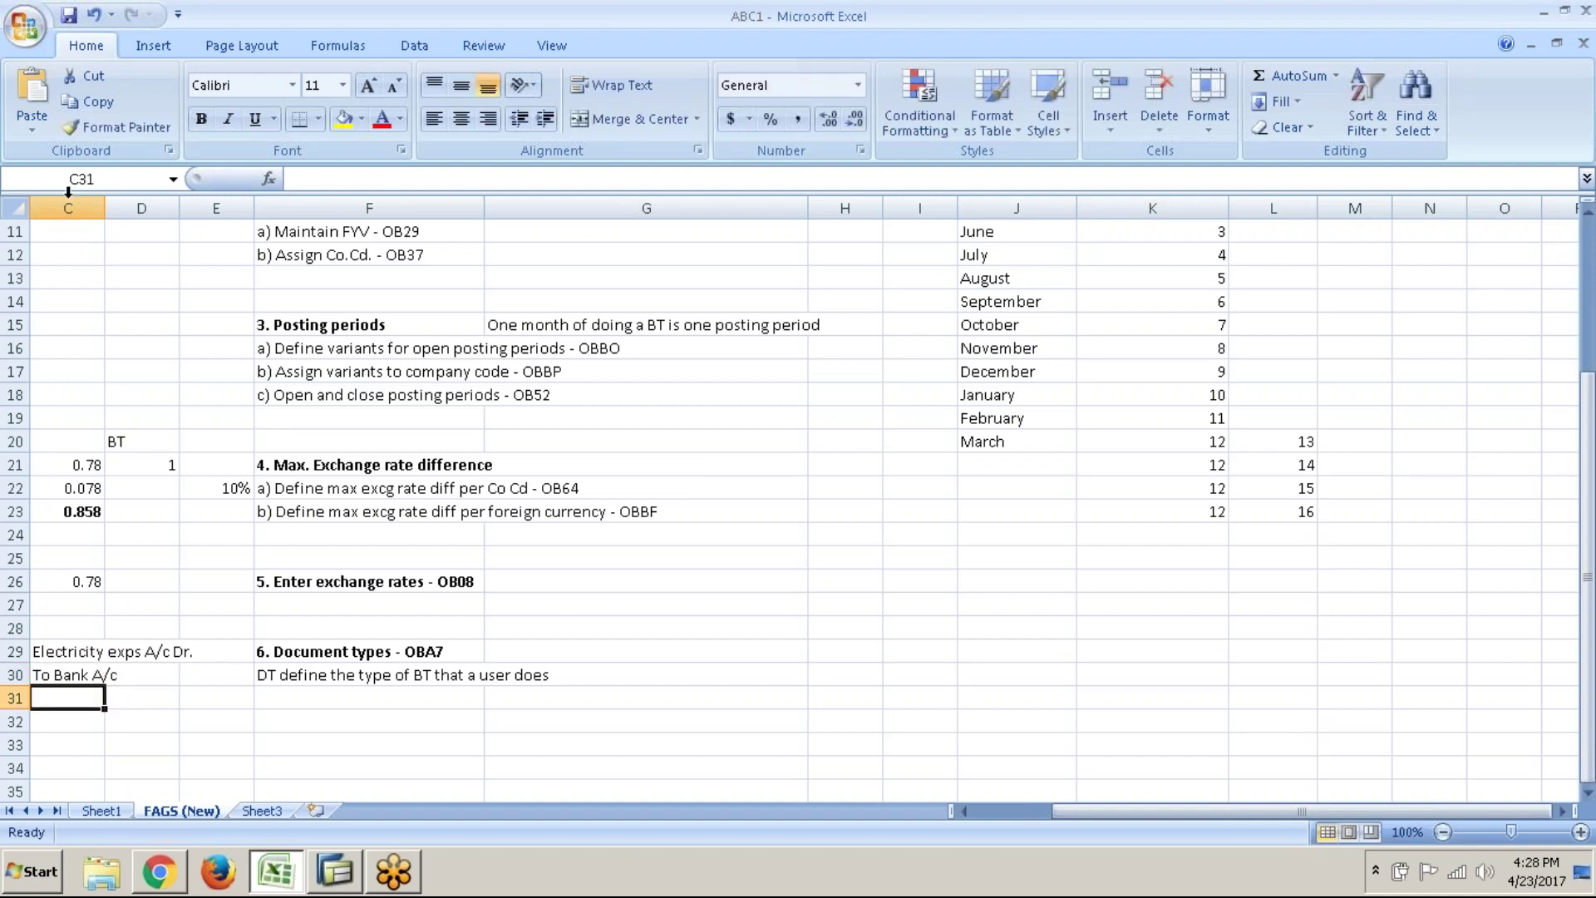
pyautogui.doubleClick(105, 208)
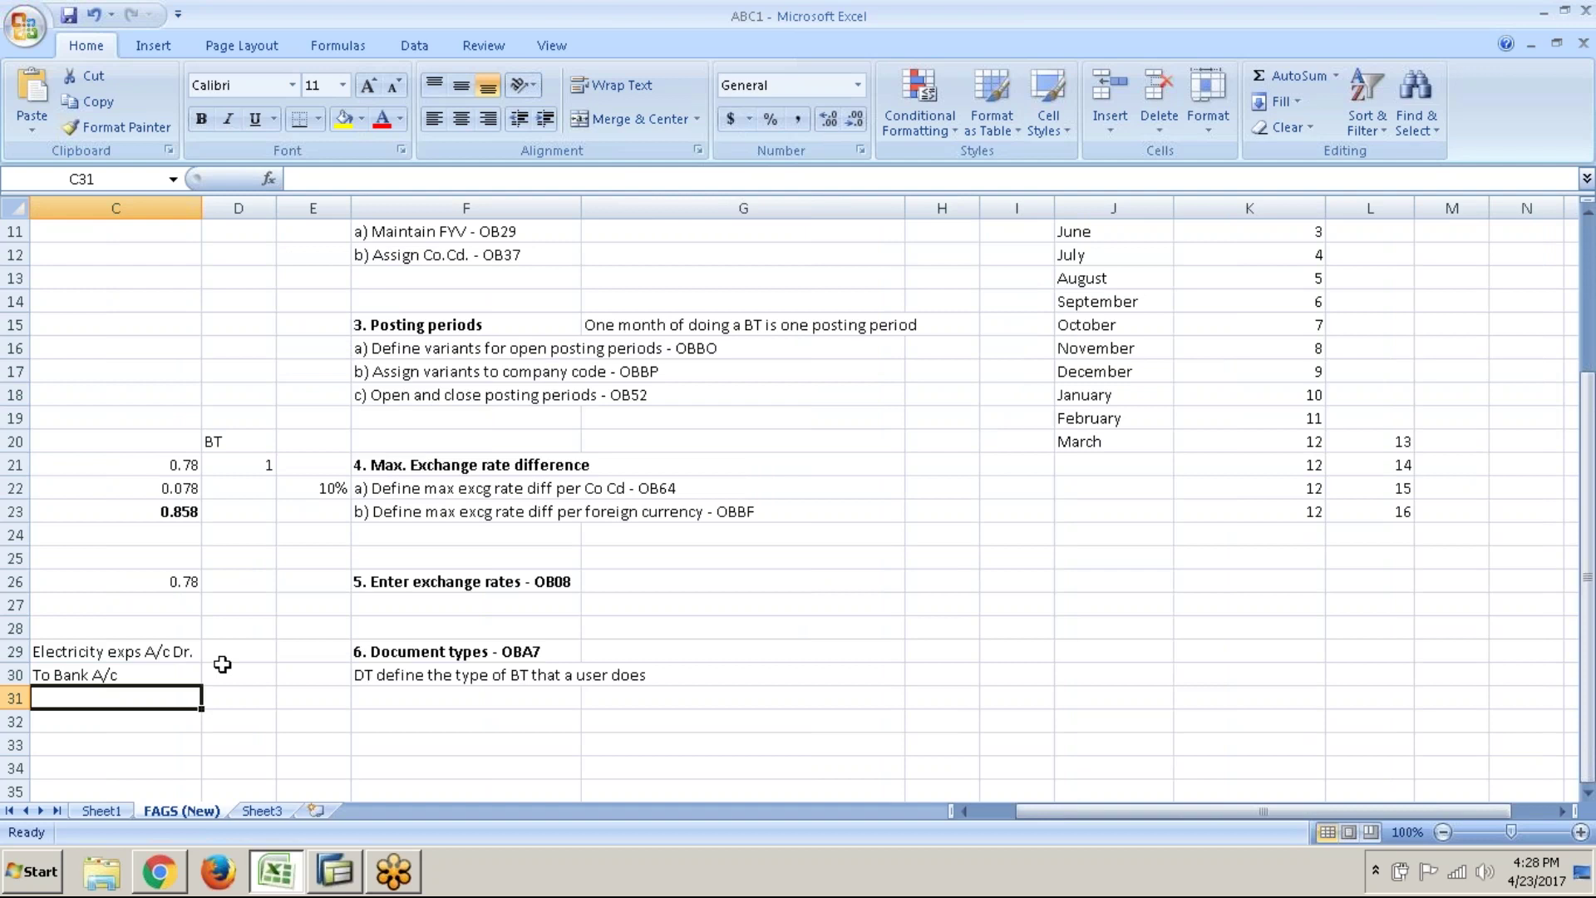
pyautogui.click(173, 666)
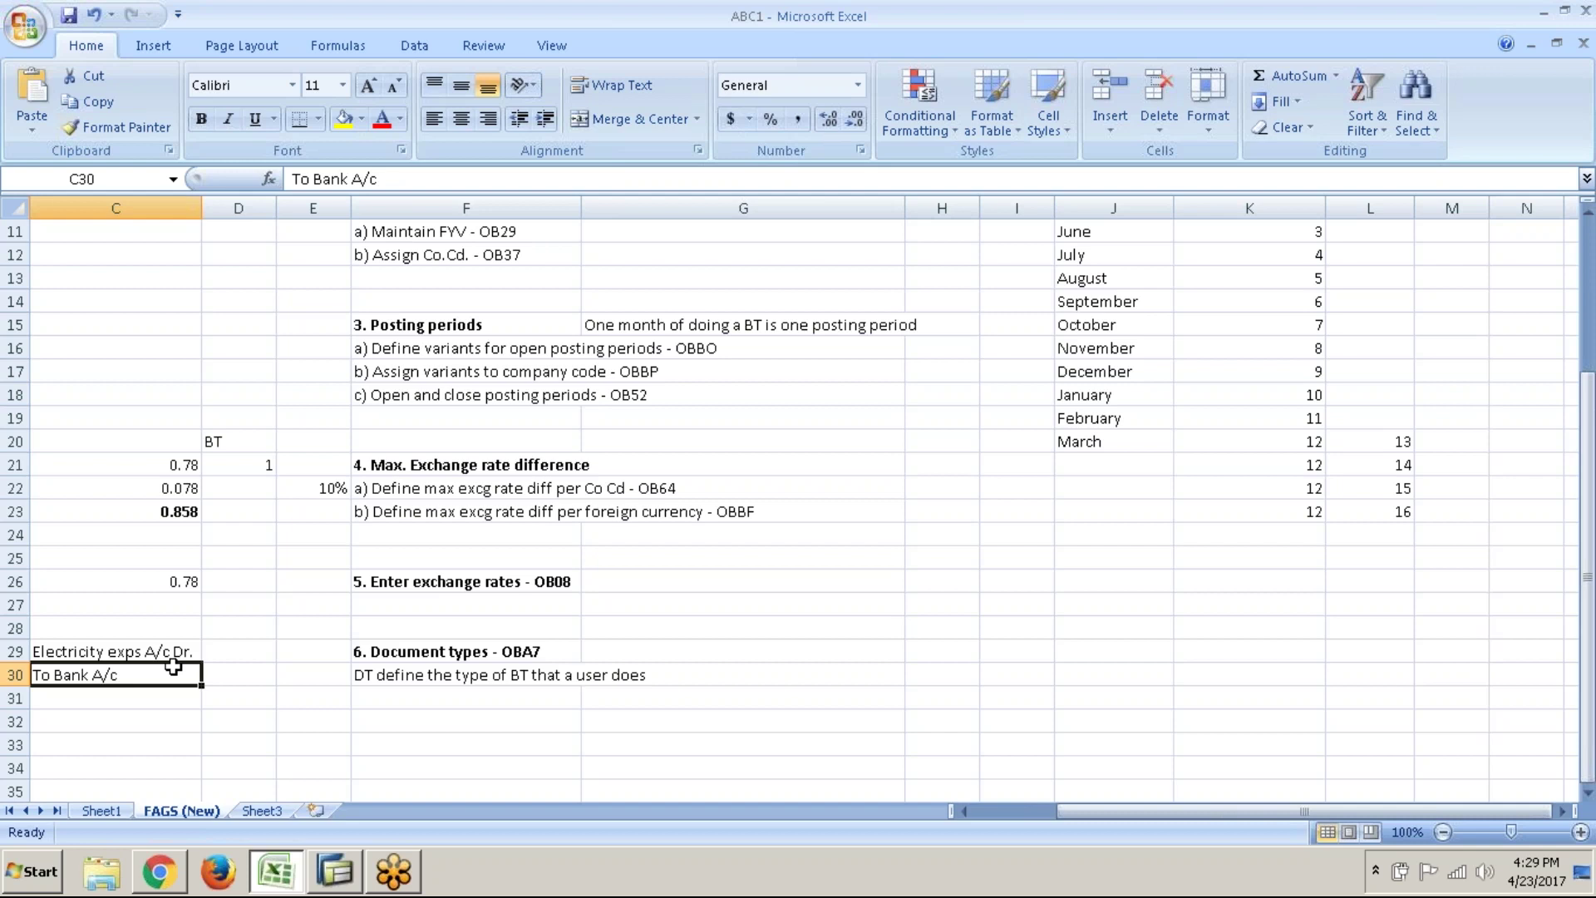
pyautogui.click(215, 665)
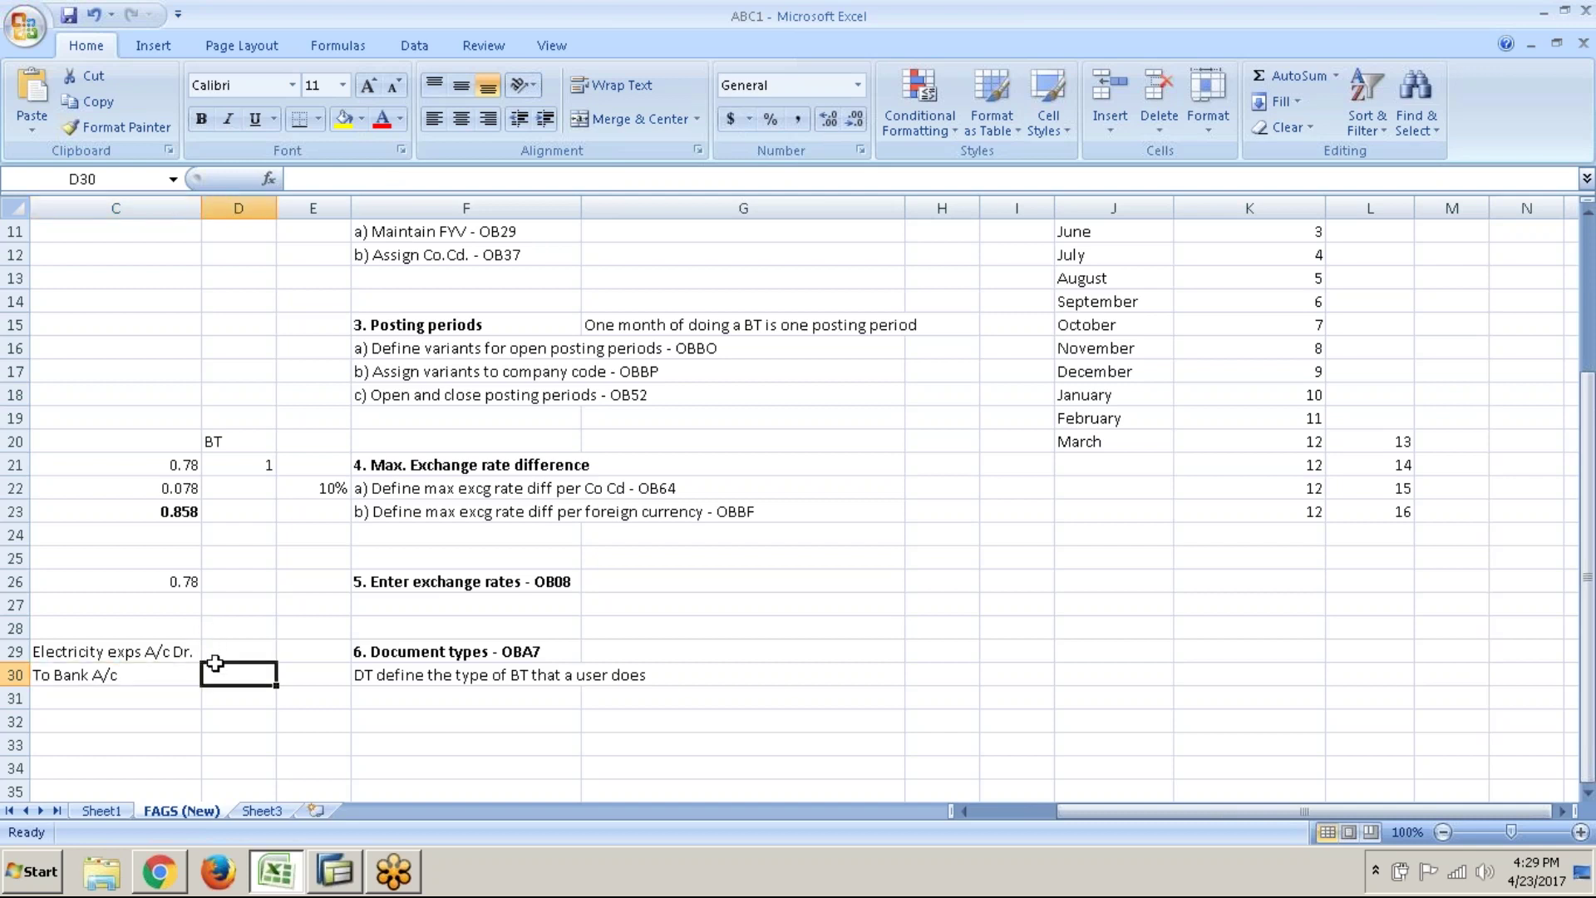
pyautogui.click(226, 648)
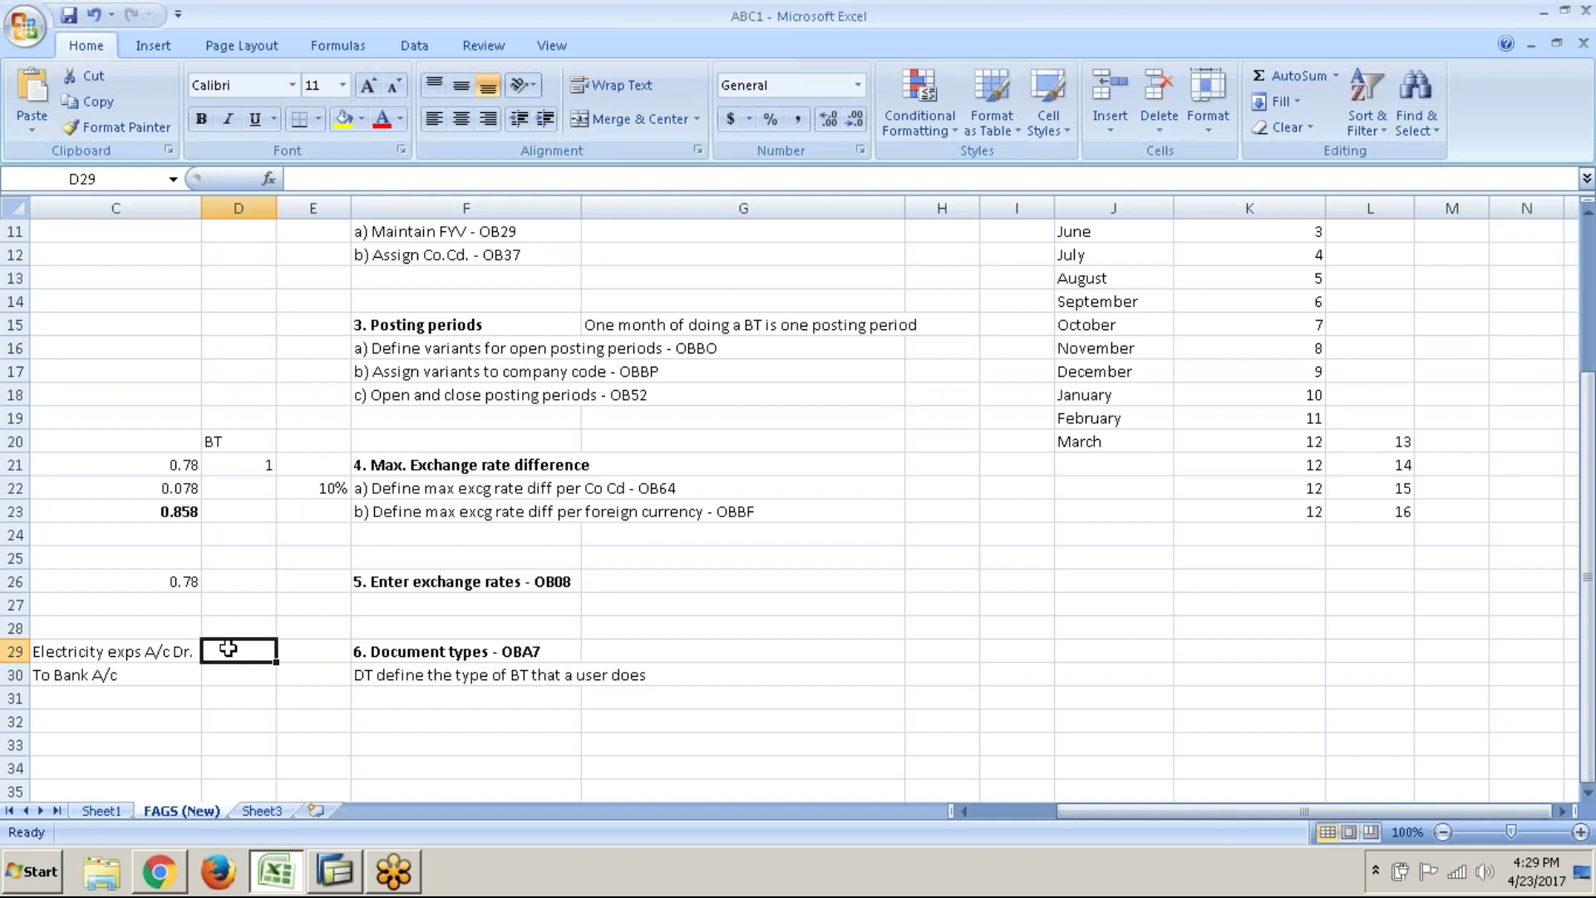
# - Switch to Chrome and search Google in a new tab for "journal entry in spanish"
pyautogui.click(160, 871)
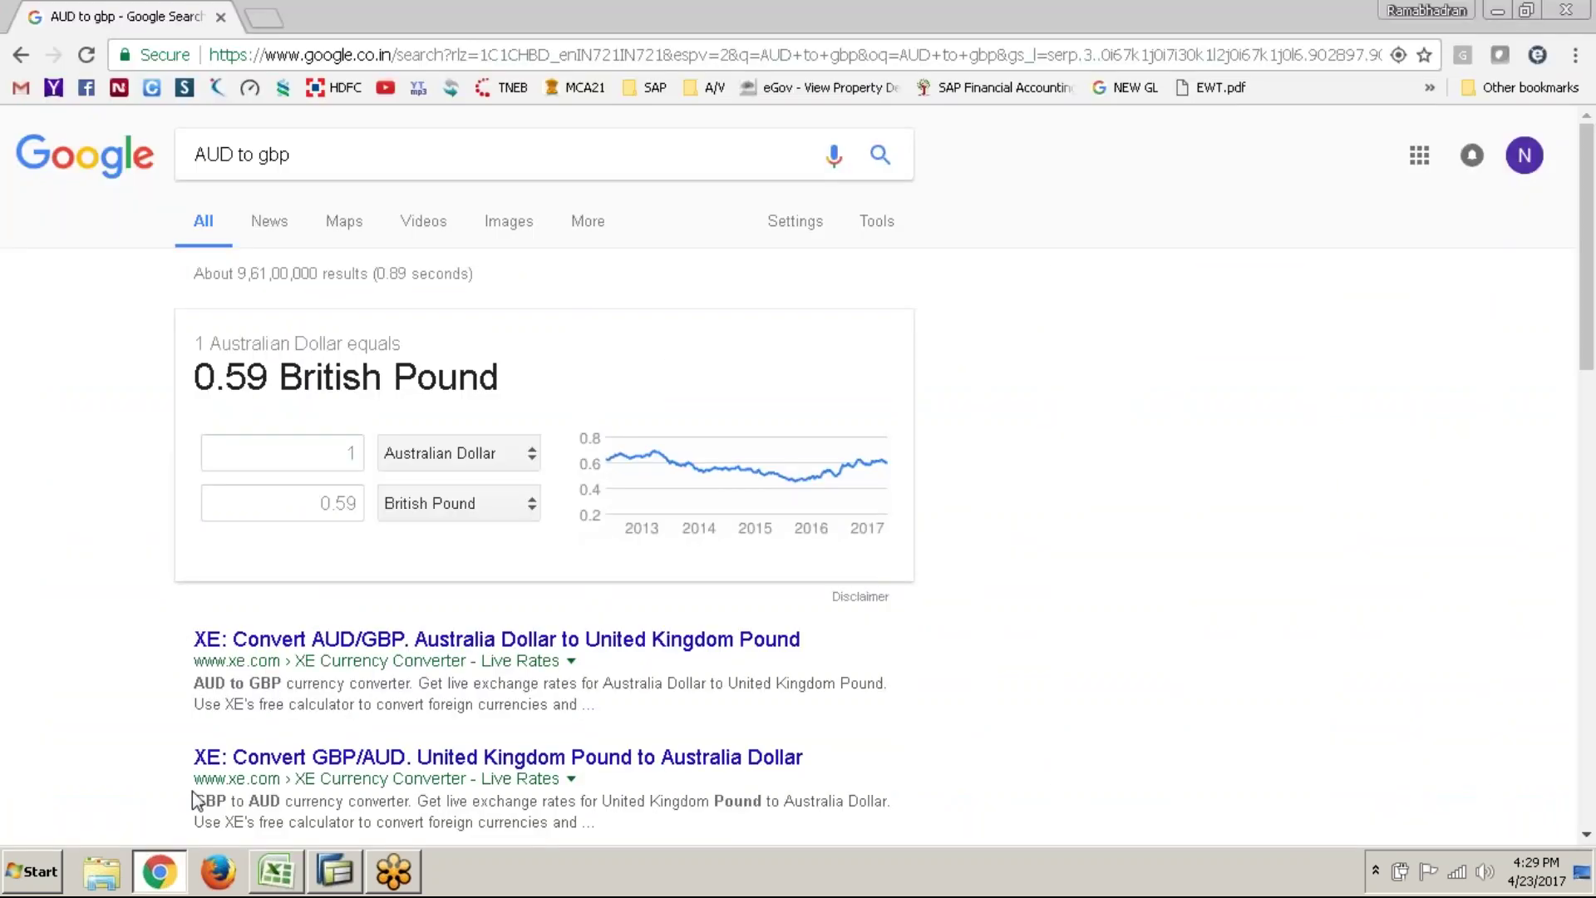
pyautogui.click(267, 18)
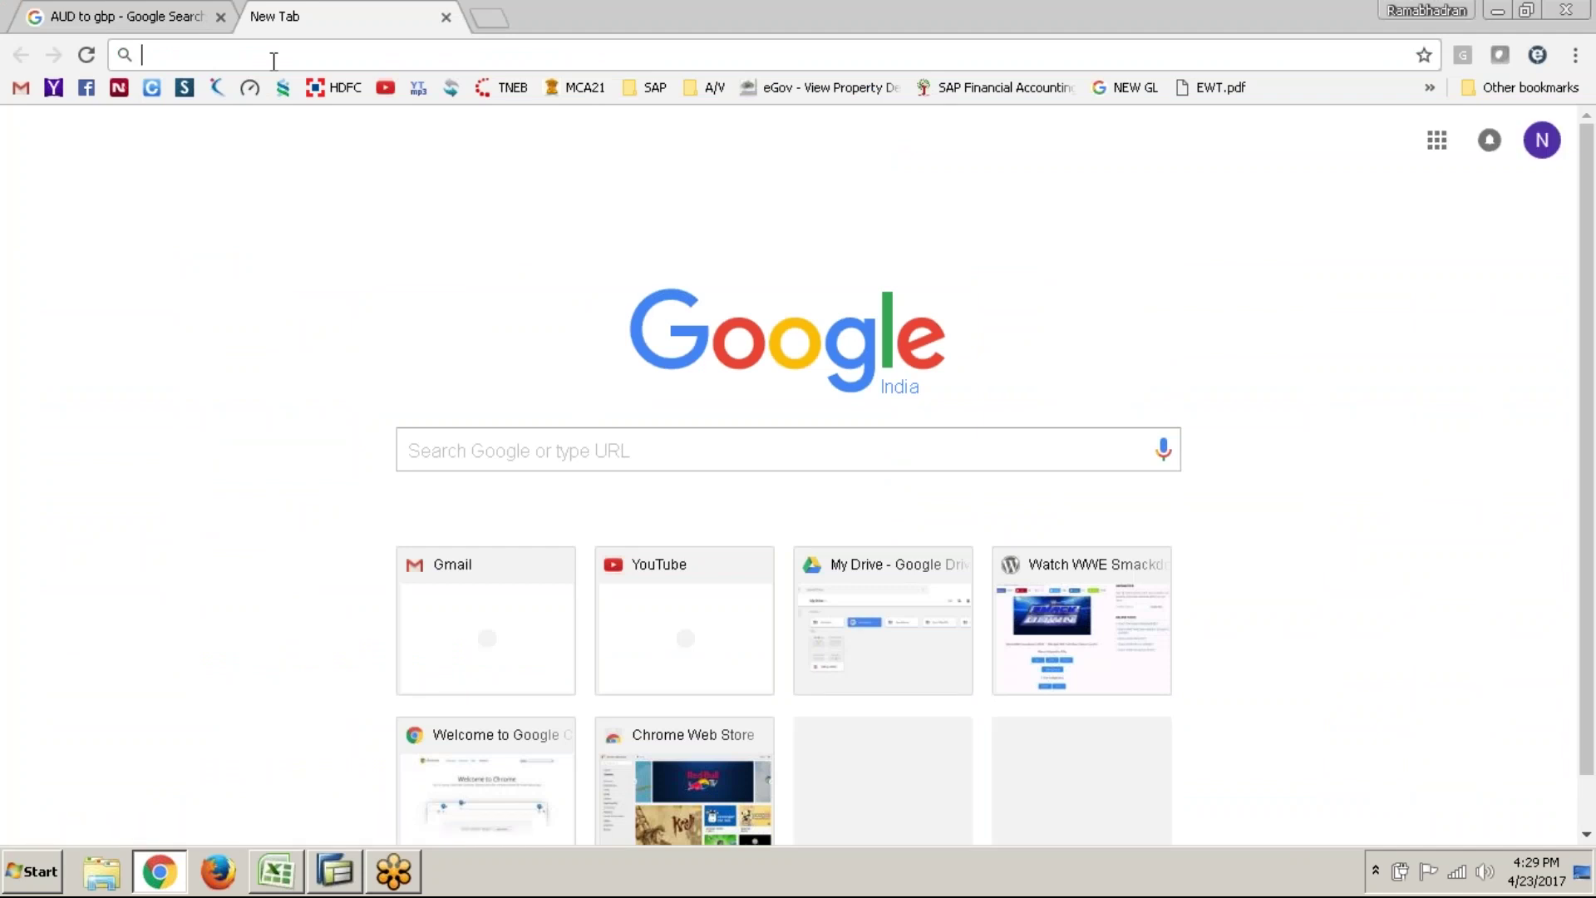
pyautogui.write('jour')
pyautogui.write('l')
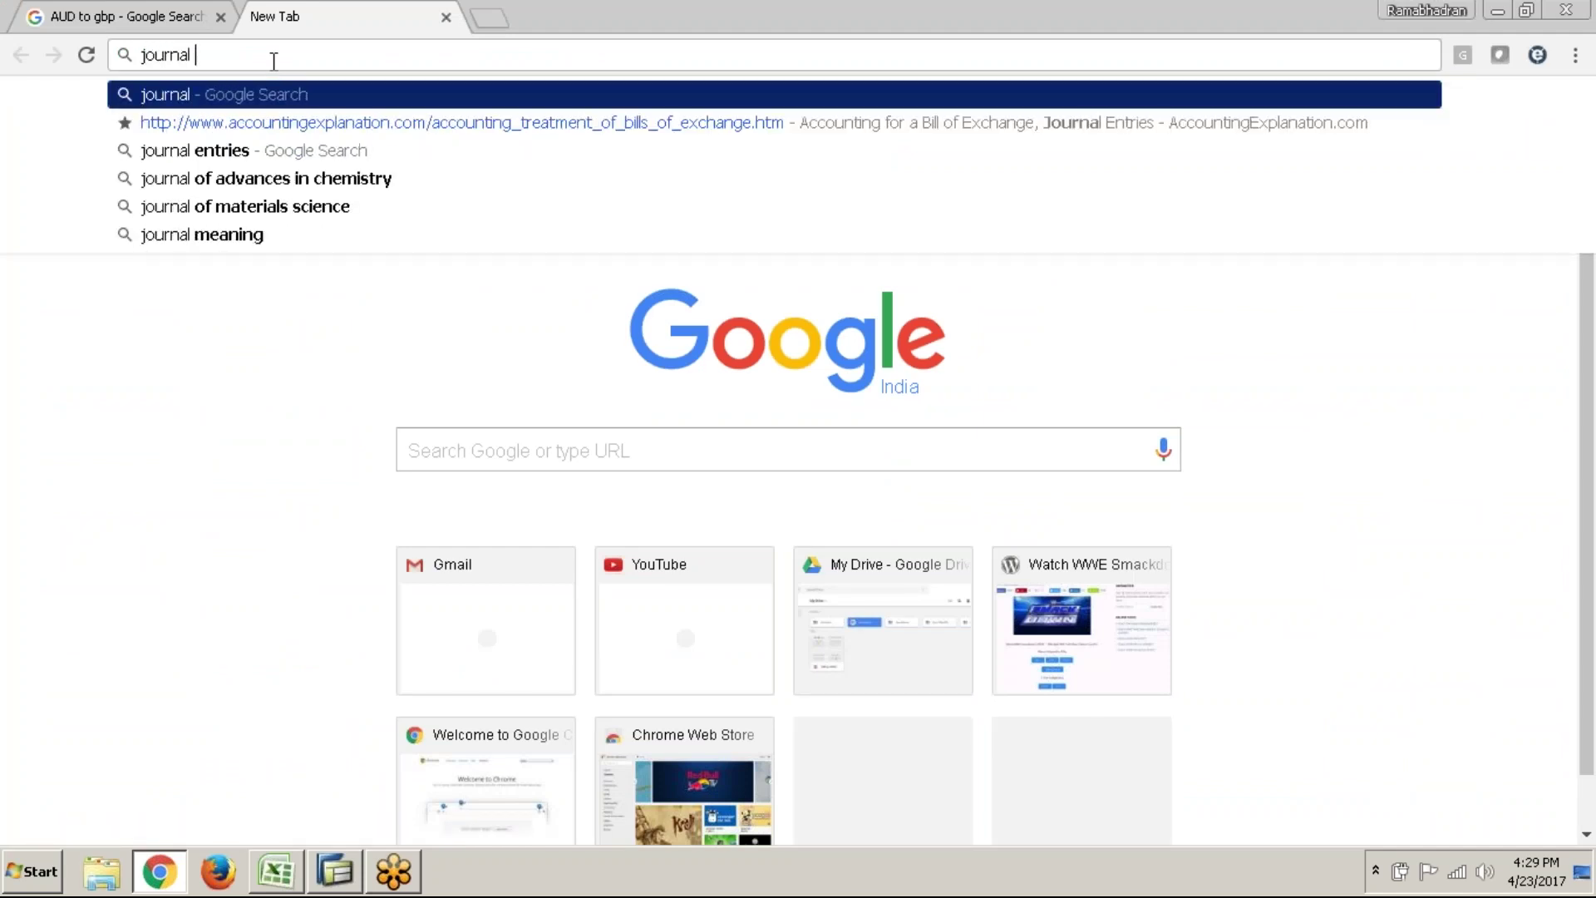
pyautogui.write(' entry')
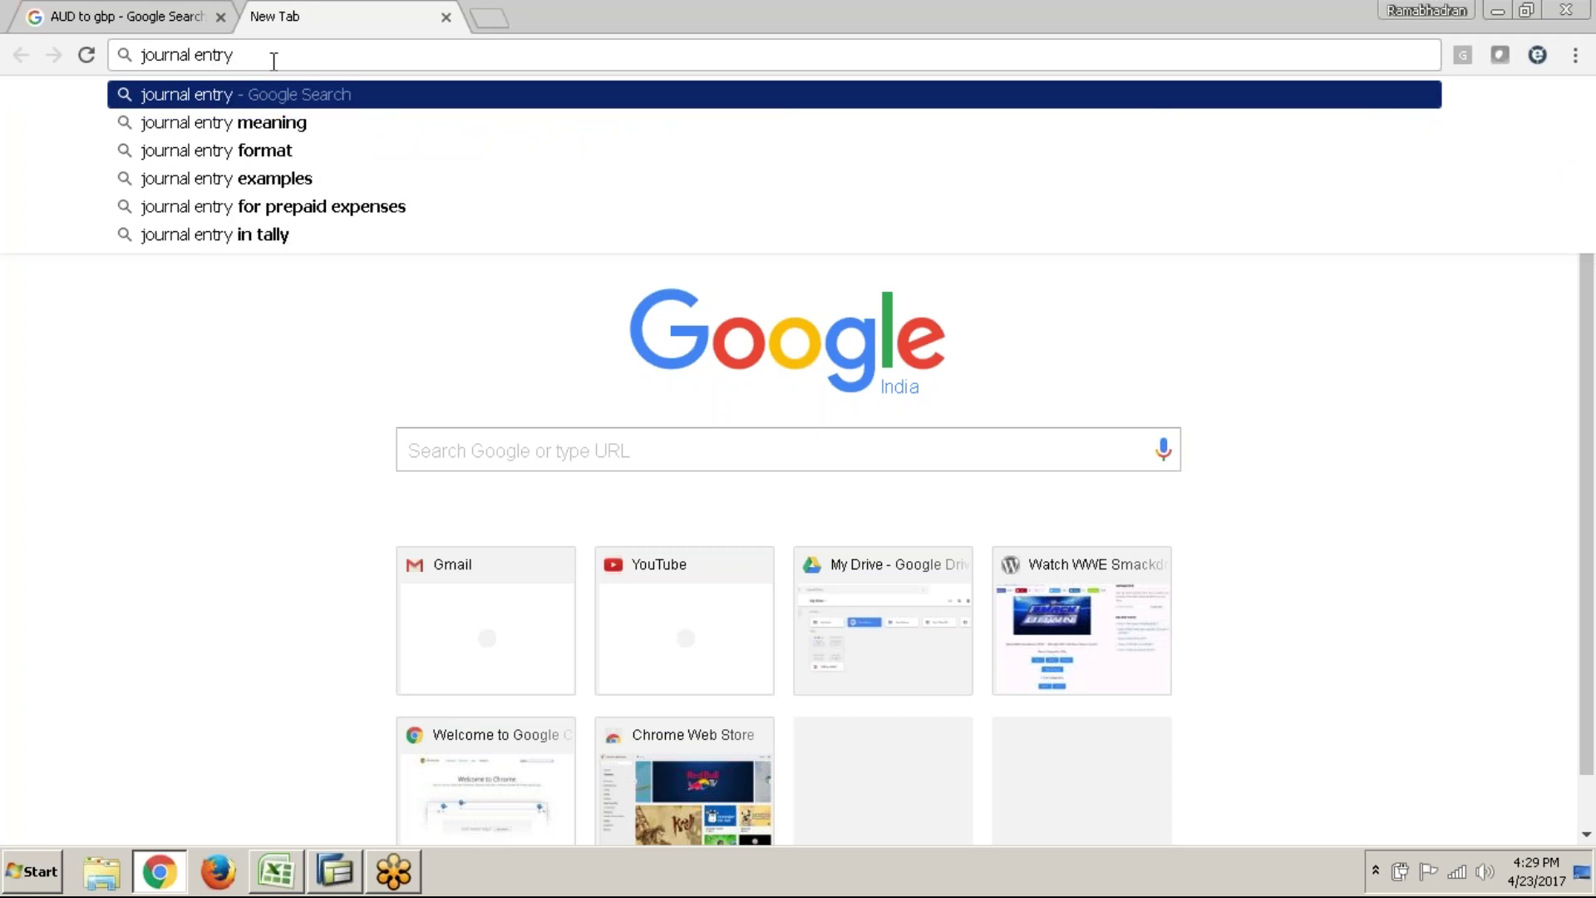
pyautogui.write(' in s')
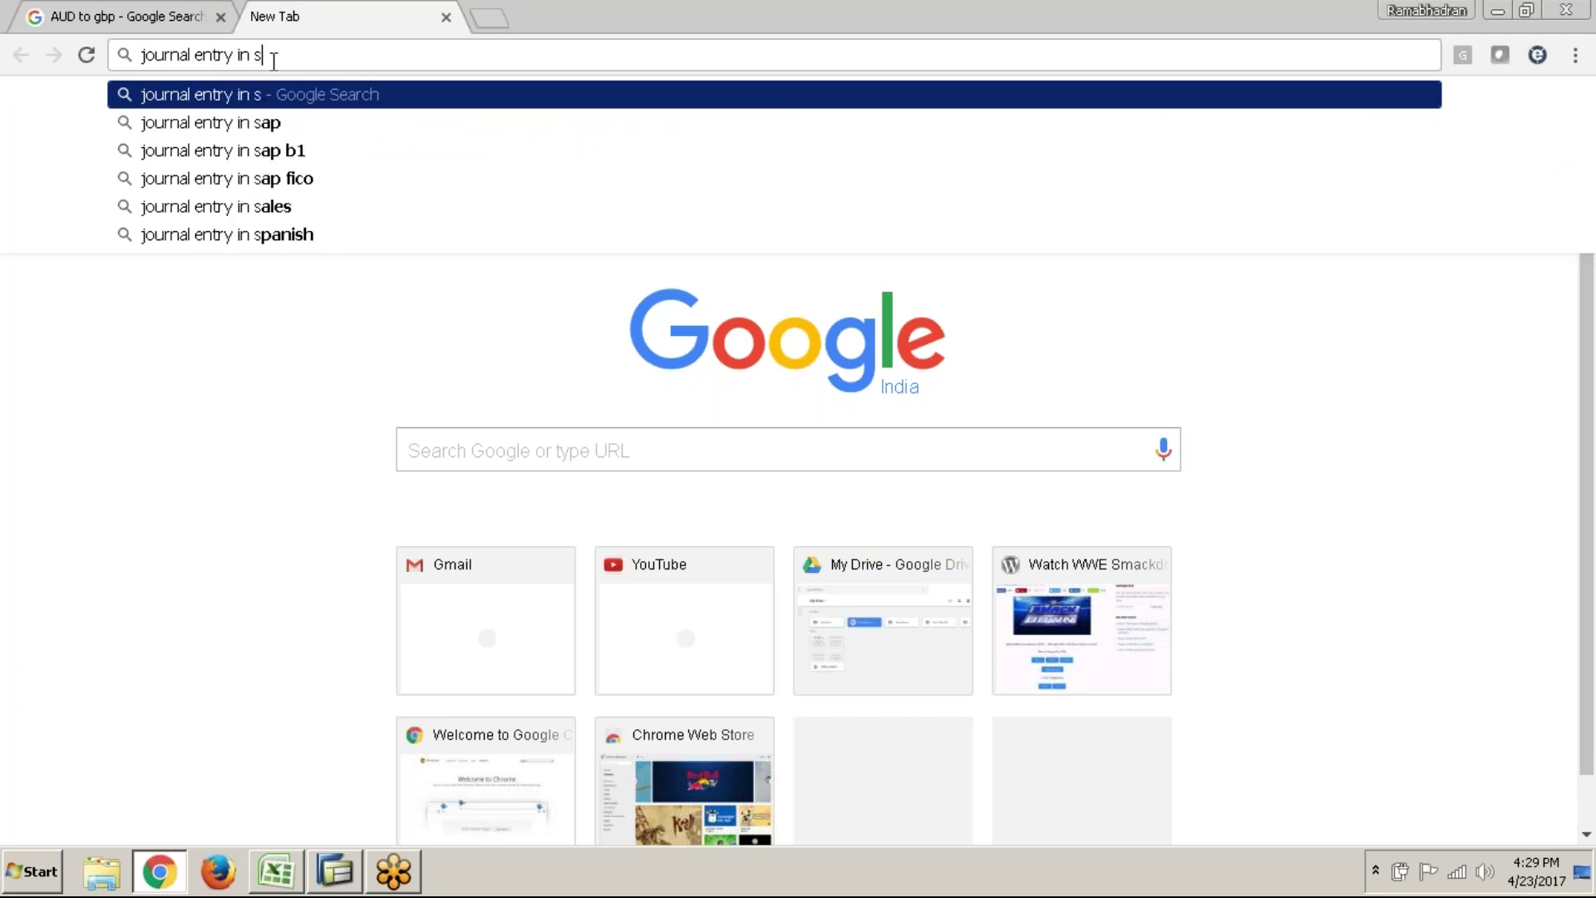
pyautogui.write('panish')
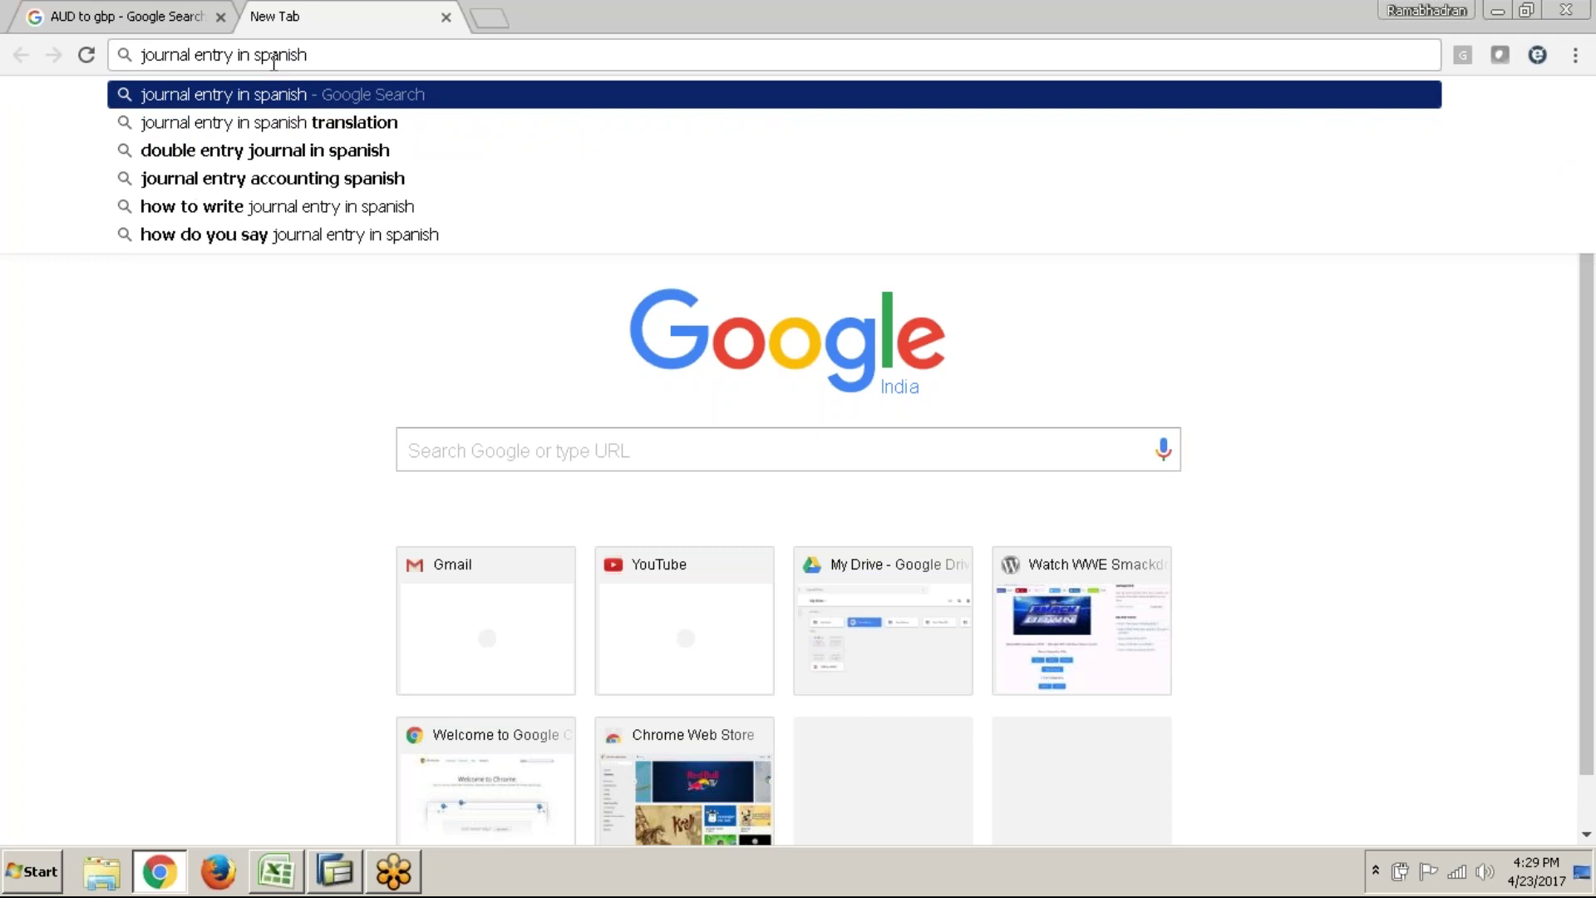
pyautogui.press('Return')
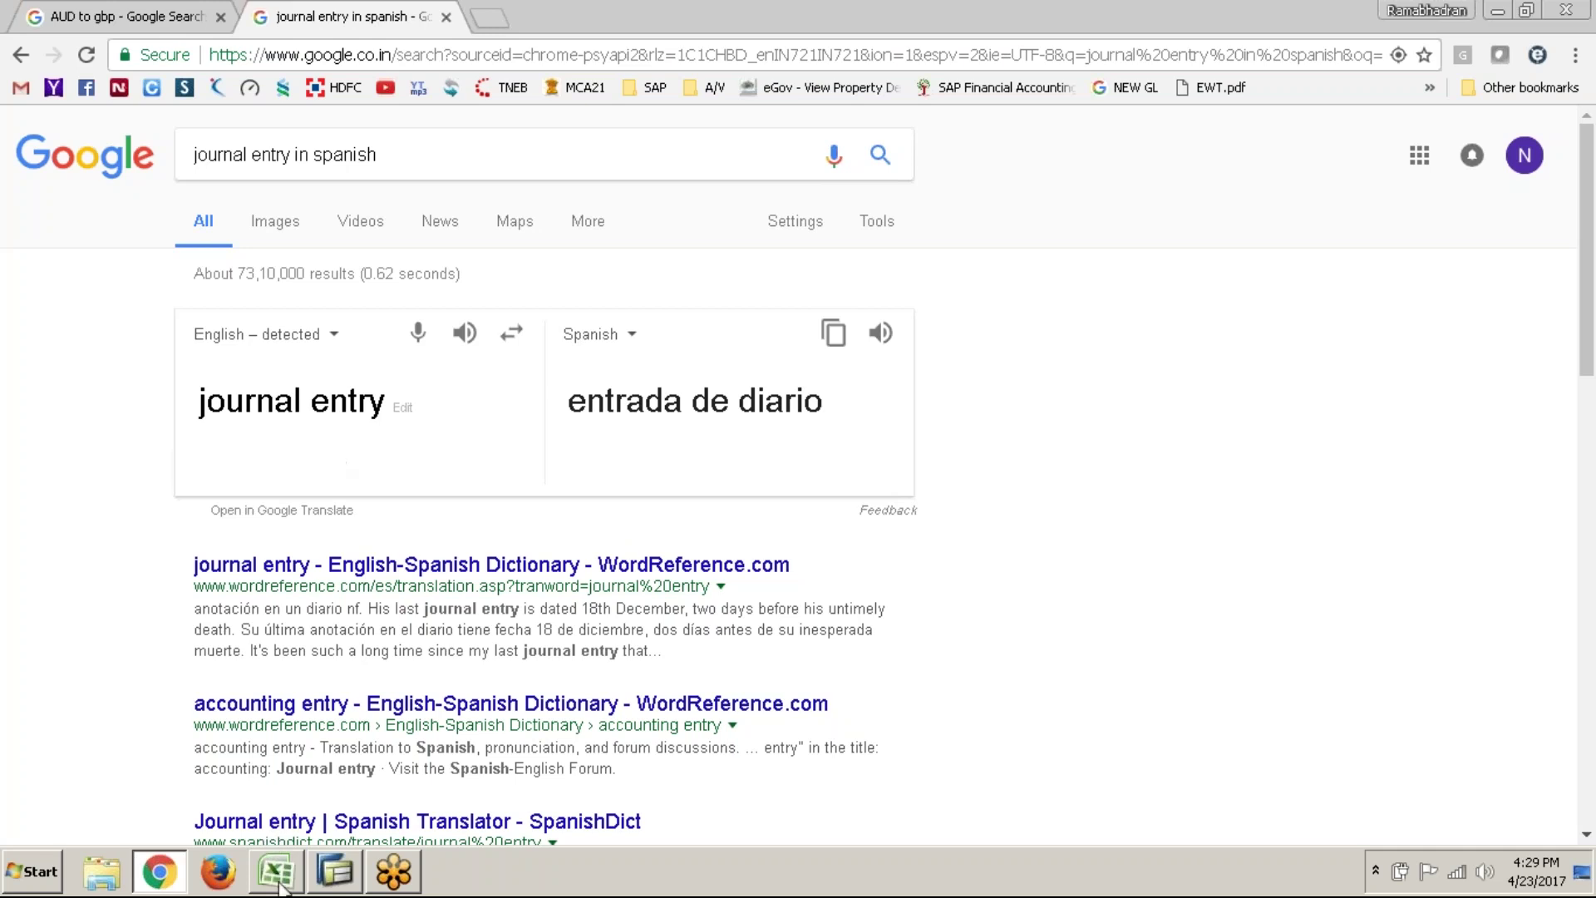
# - Switch back to the Excel workbook and review the debit and credit lines of the journal entry in C29 and C30
pyautogui.moveTo(281, 888)
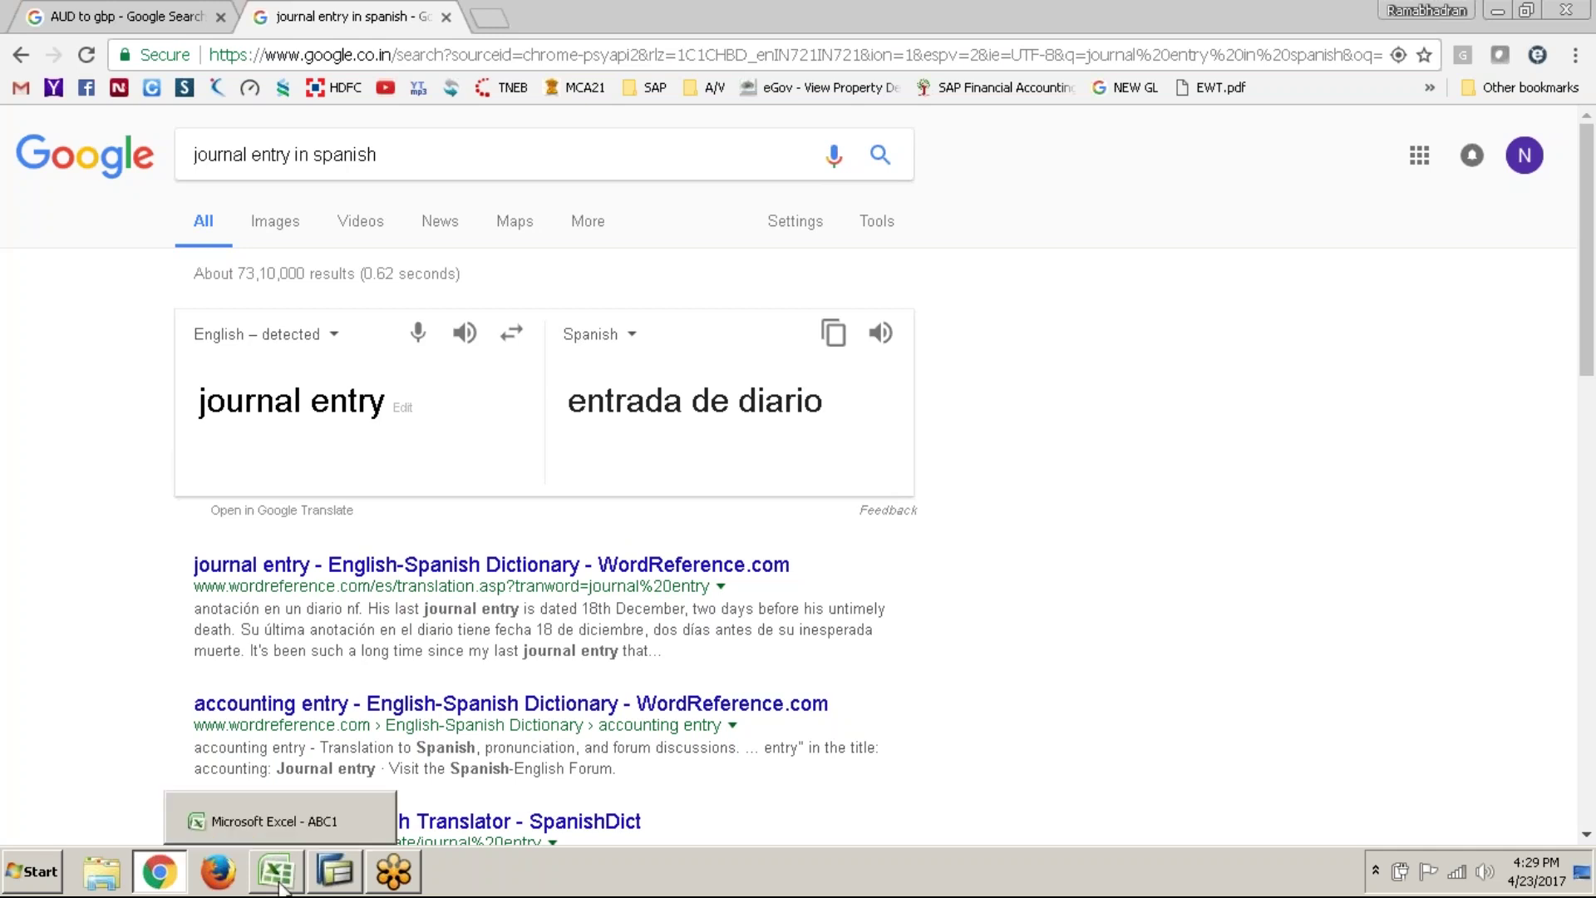
pyautogui.click(281, 888)
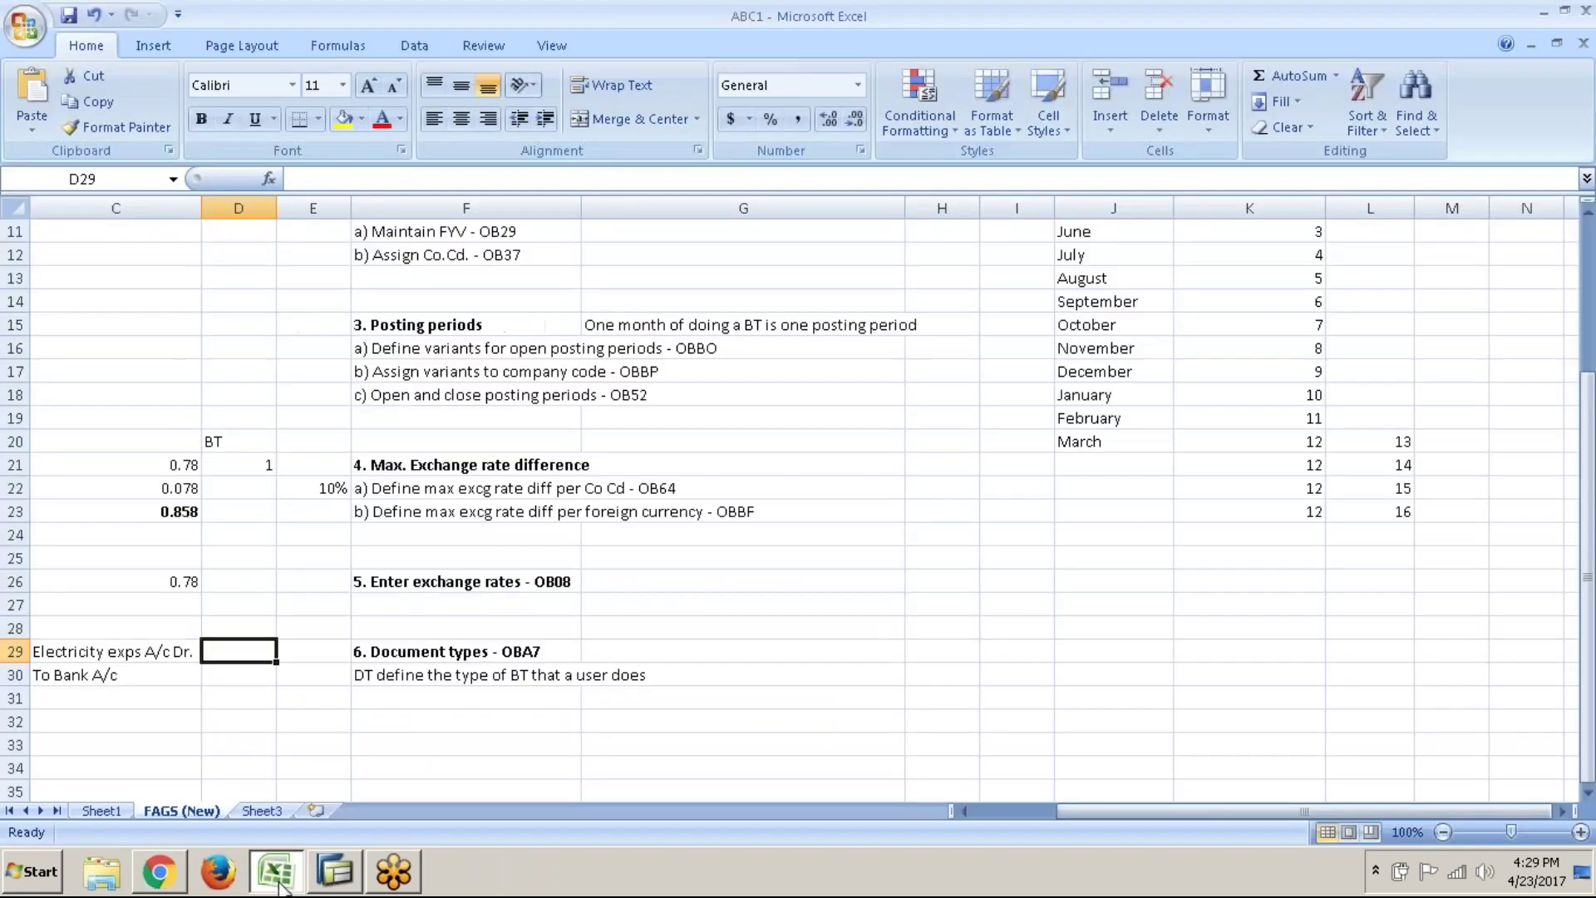
pyautogui.click(145, 657)
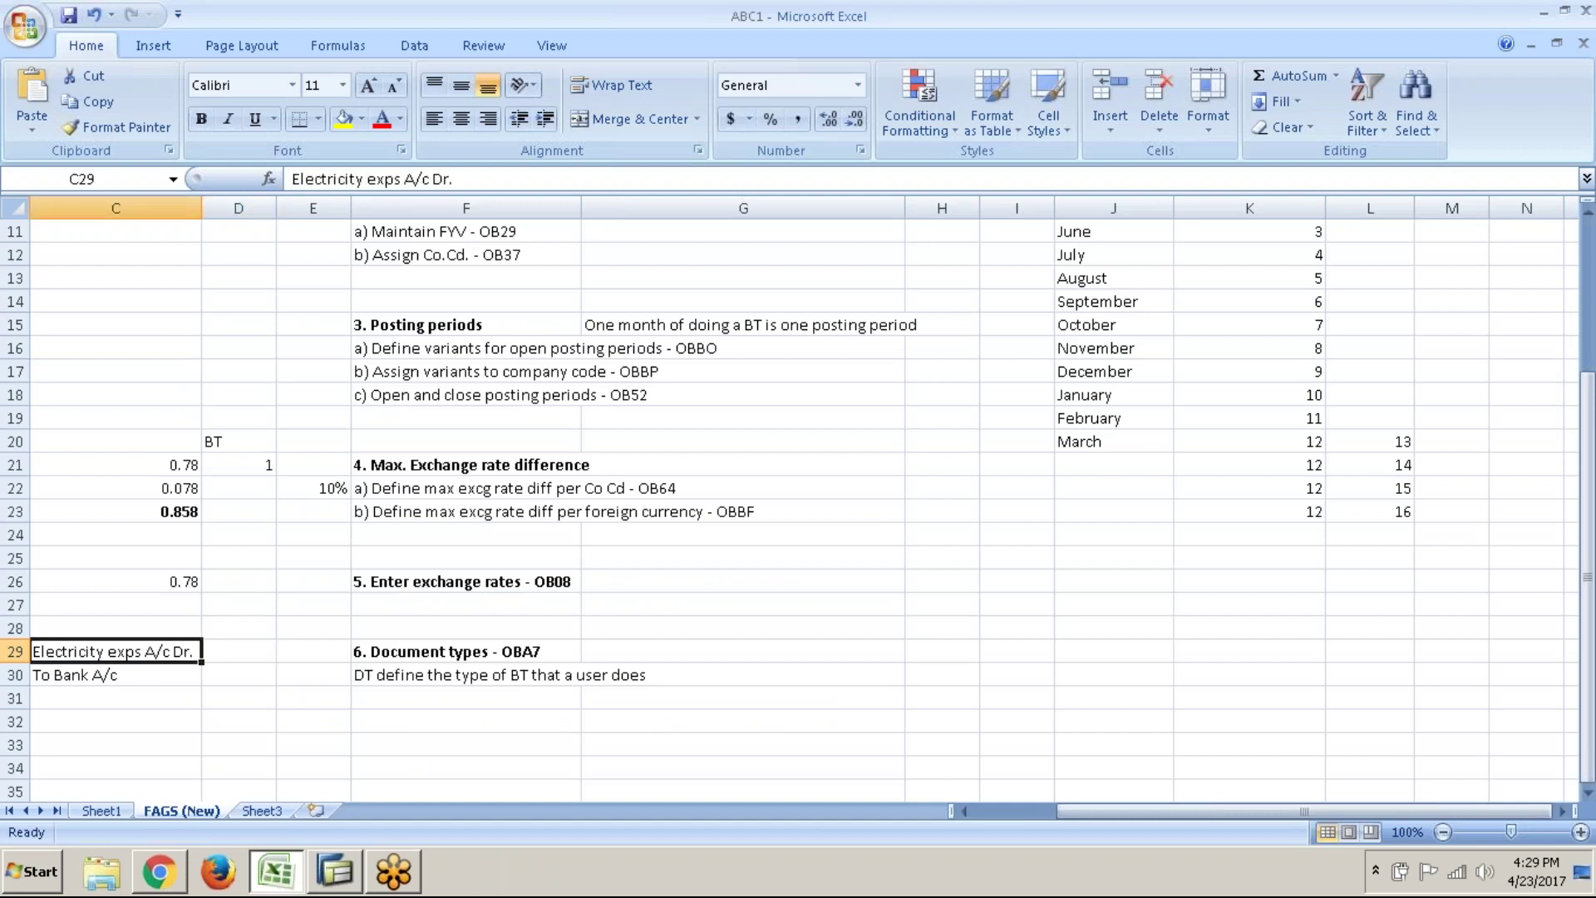
pyautogui.click(184, 675)
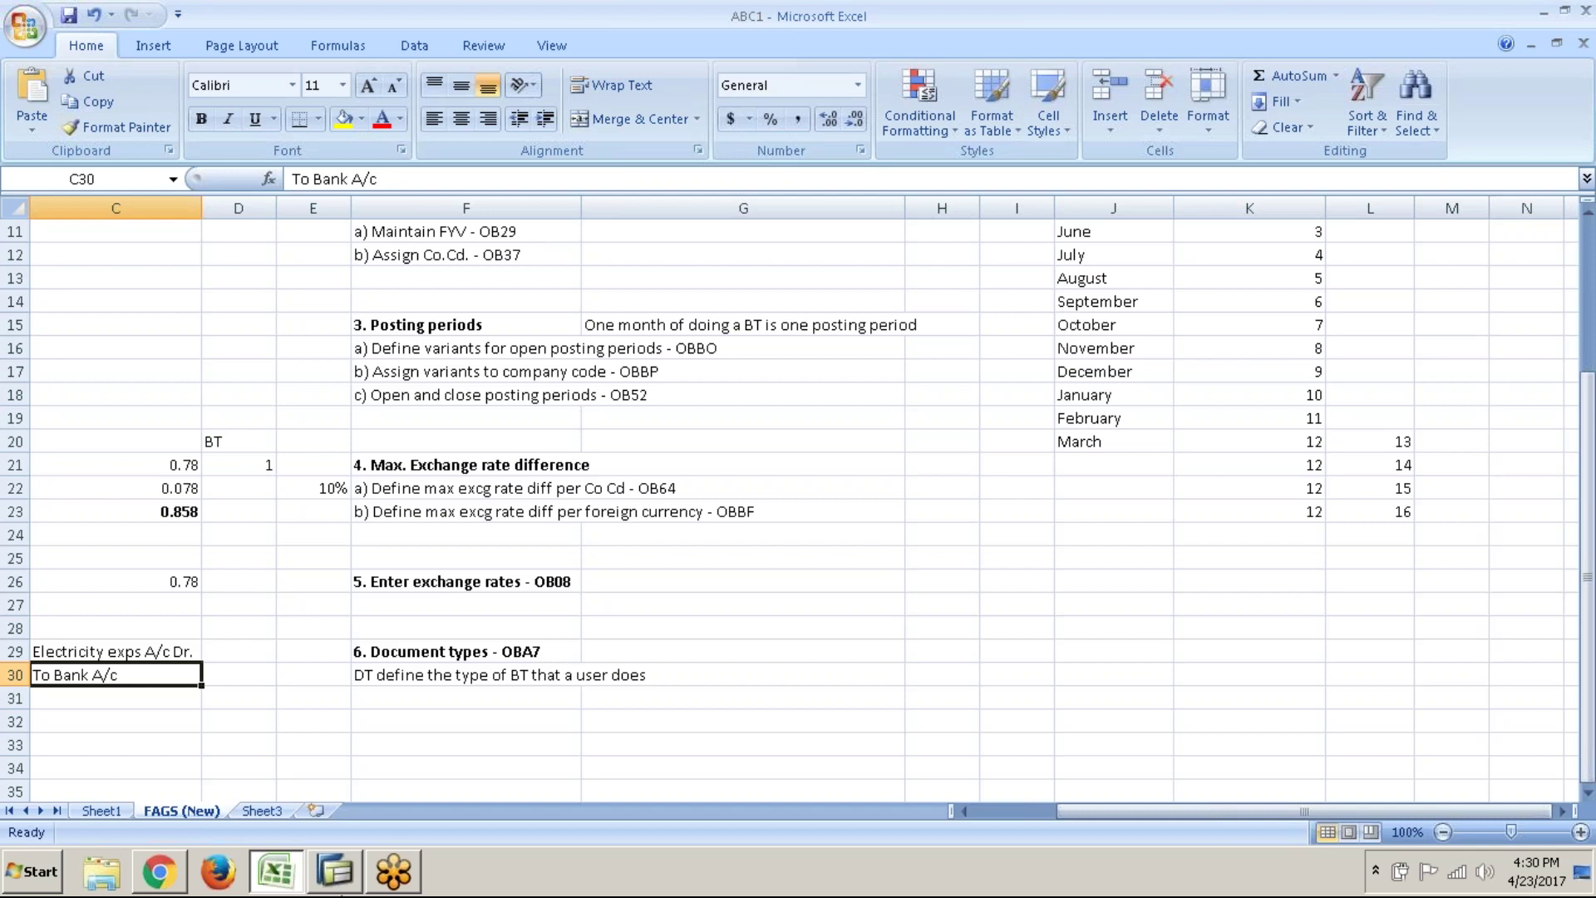
# - Switch to Chrome and replace the Google search with "golden rules of accounting in spanish"
pyautogui.click(174, 873)
pyautogui.click(441, 141)
pyautogui.tripleClick(445, 138)
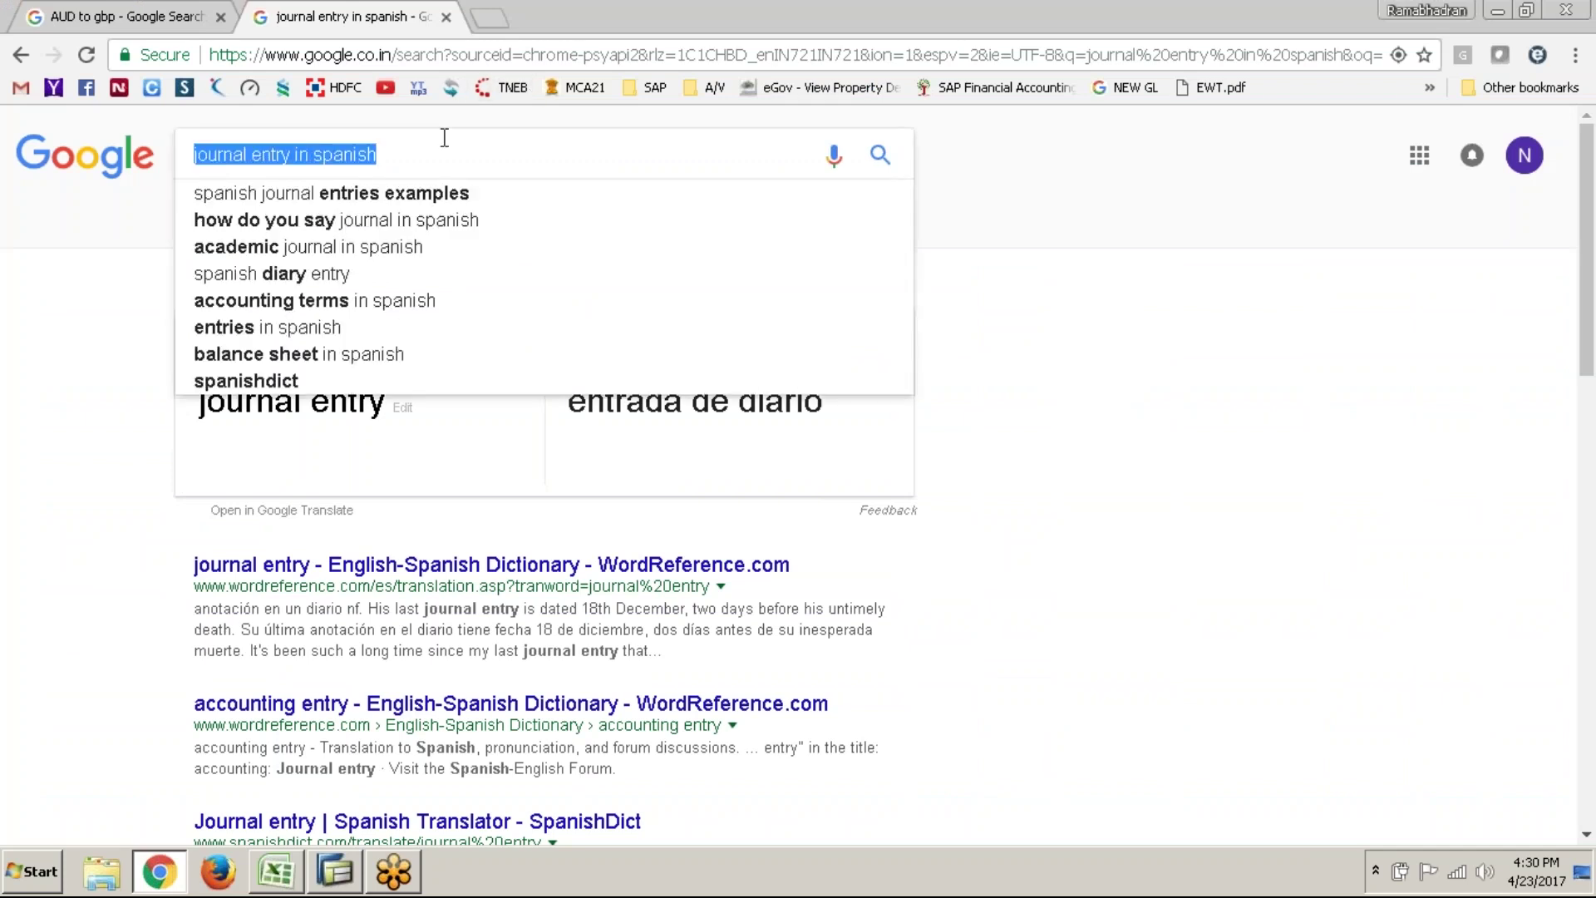
pyautogui.write('golden rules of a')
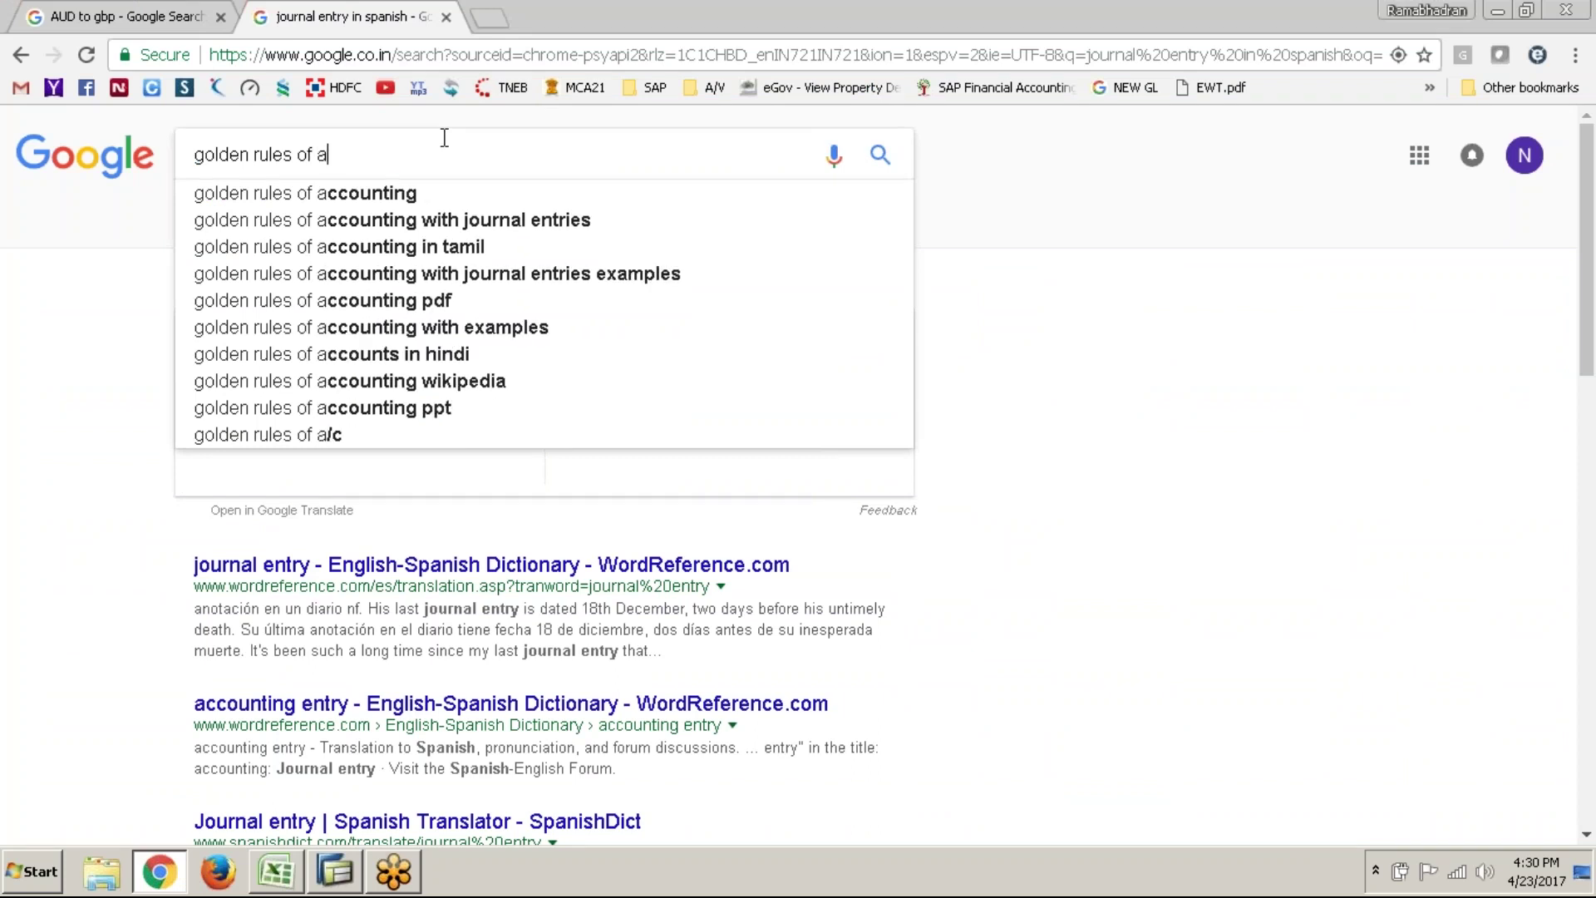
pyautogui.write('ccounting in spanish')
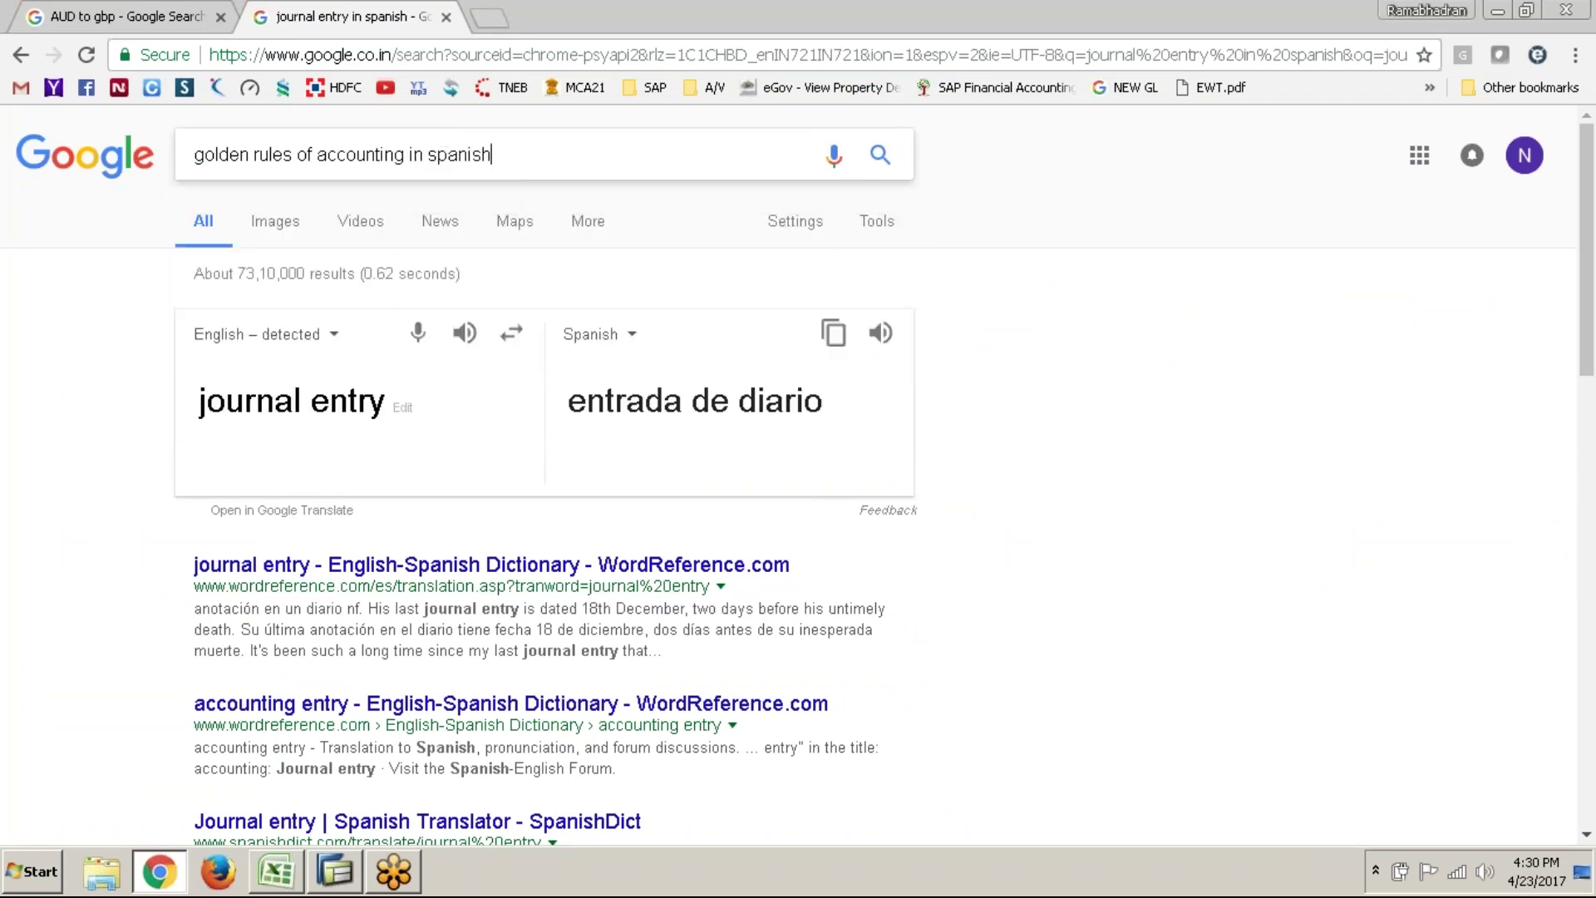
pyautogui.press('Return')
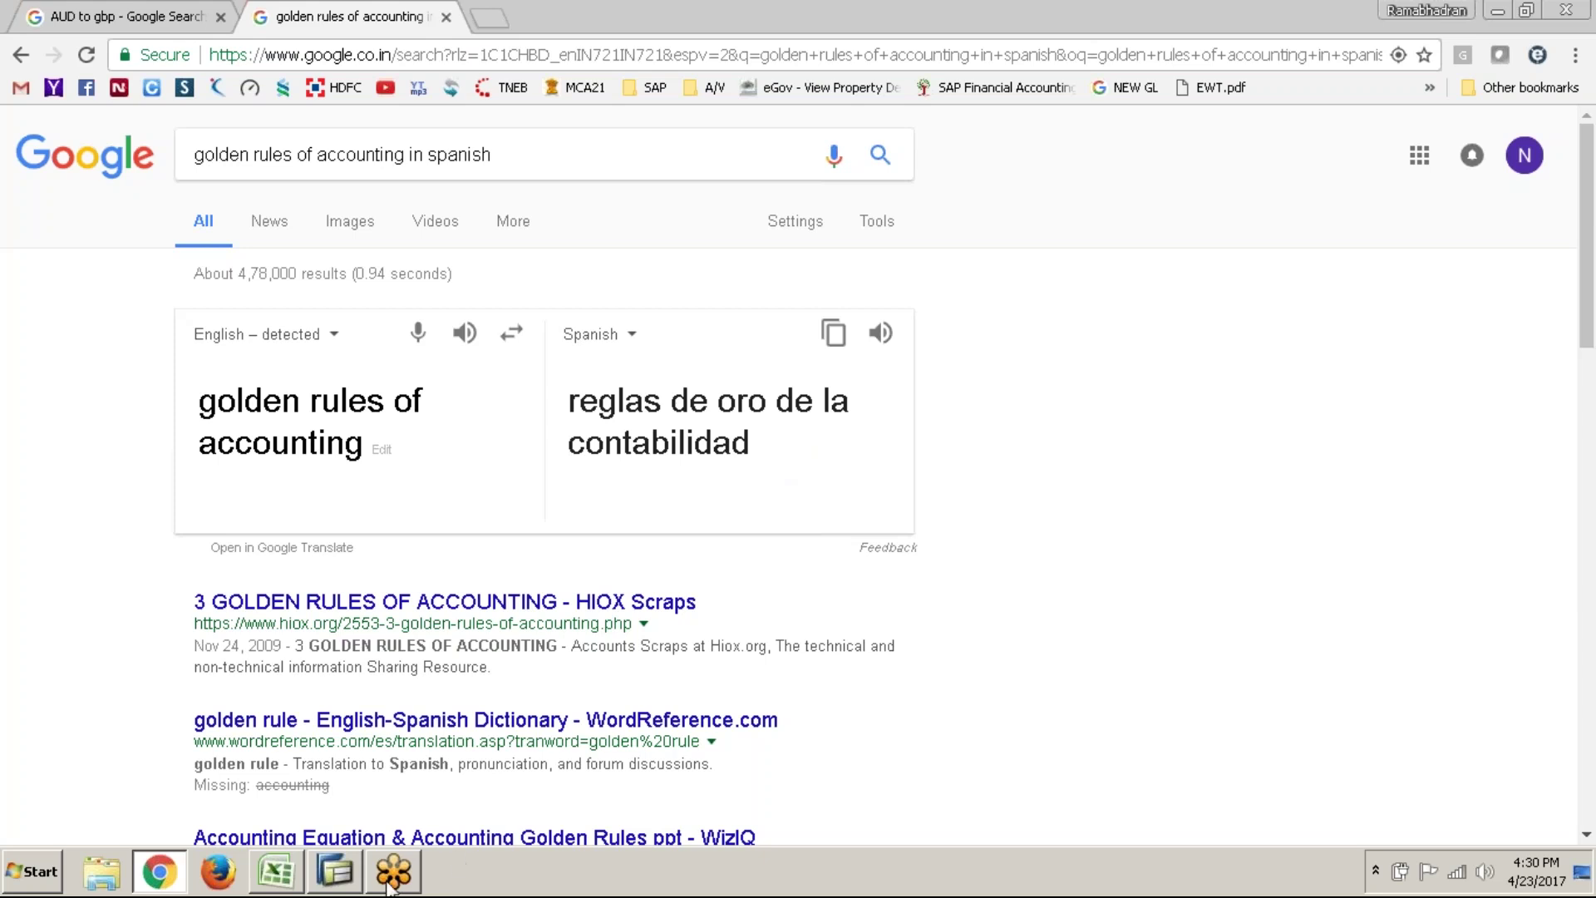
# - Switch back to the Excel workbook and review the journal entry in C29:C30 alongside the document types heading in F29
pyautogui.click(287, 879)
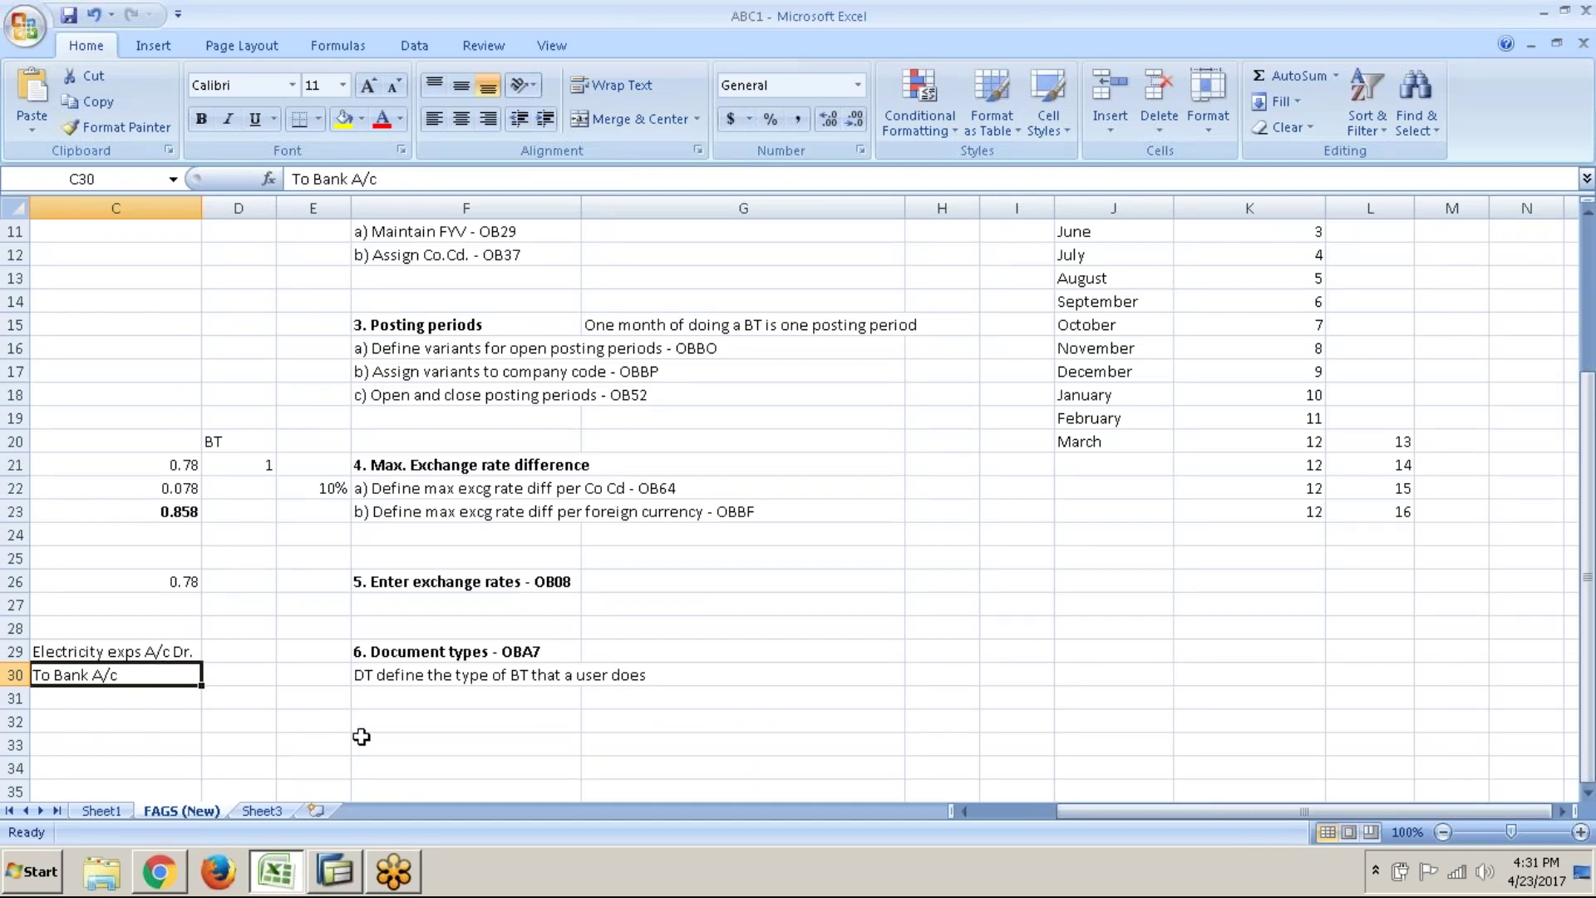
pyautogui.click(154, 654)
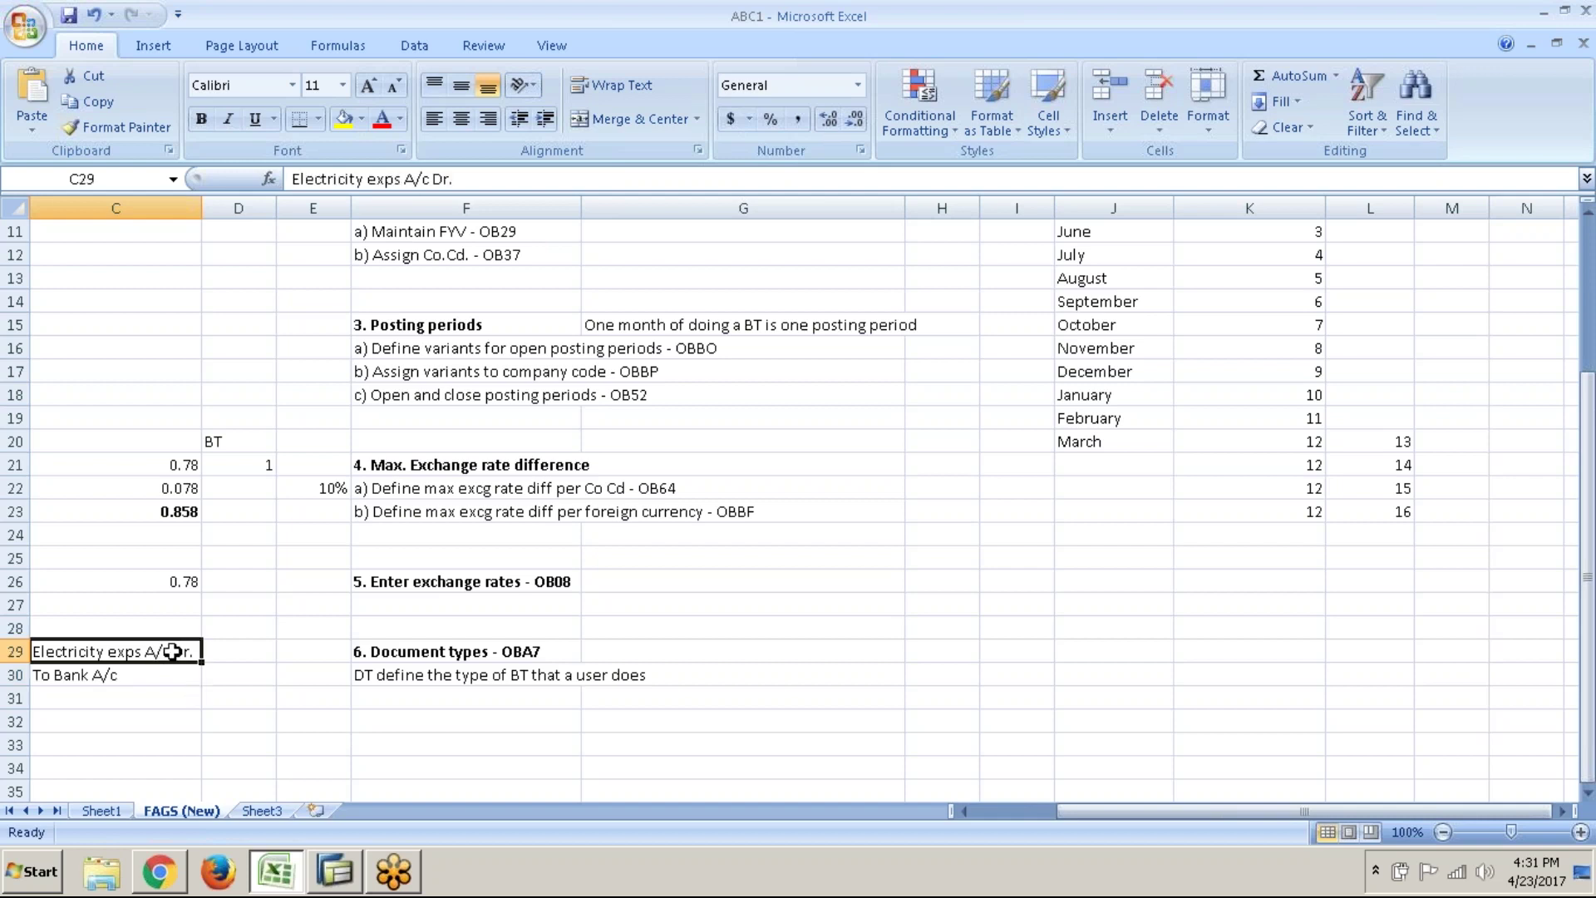
pyautogui.moveTo(172, 651); pyautogui.dragTo(143, 679)
pyautogui.click(553, 688)
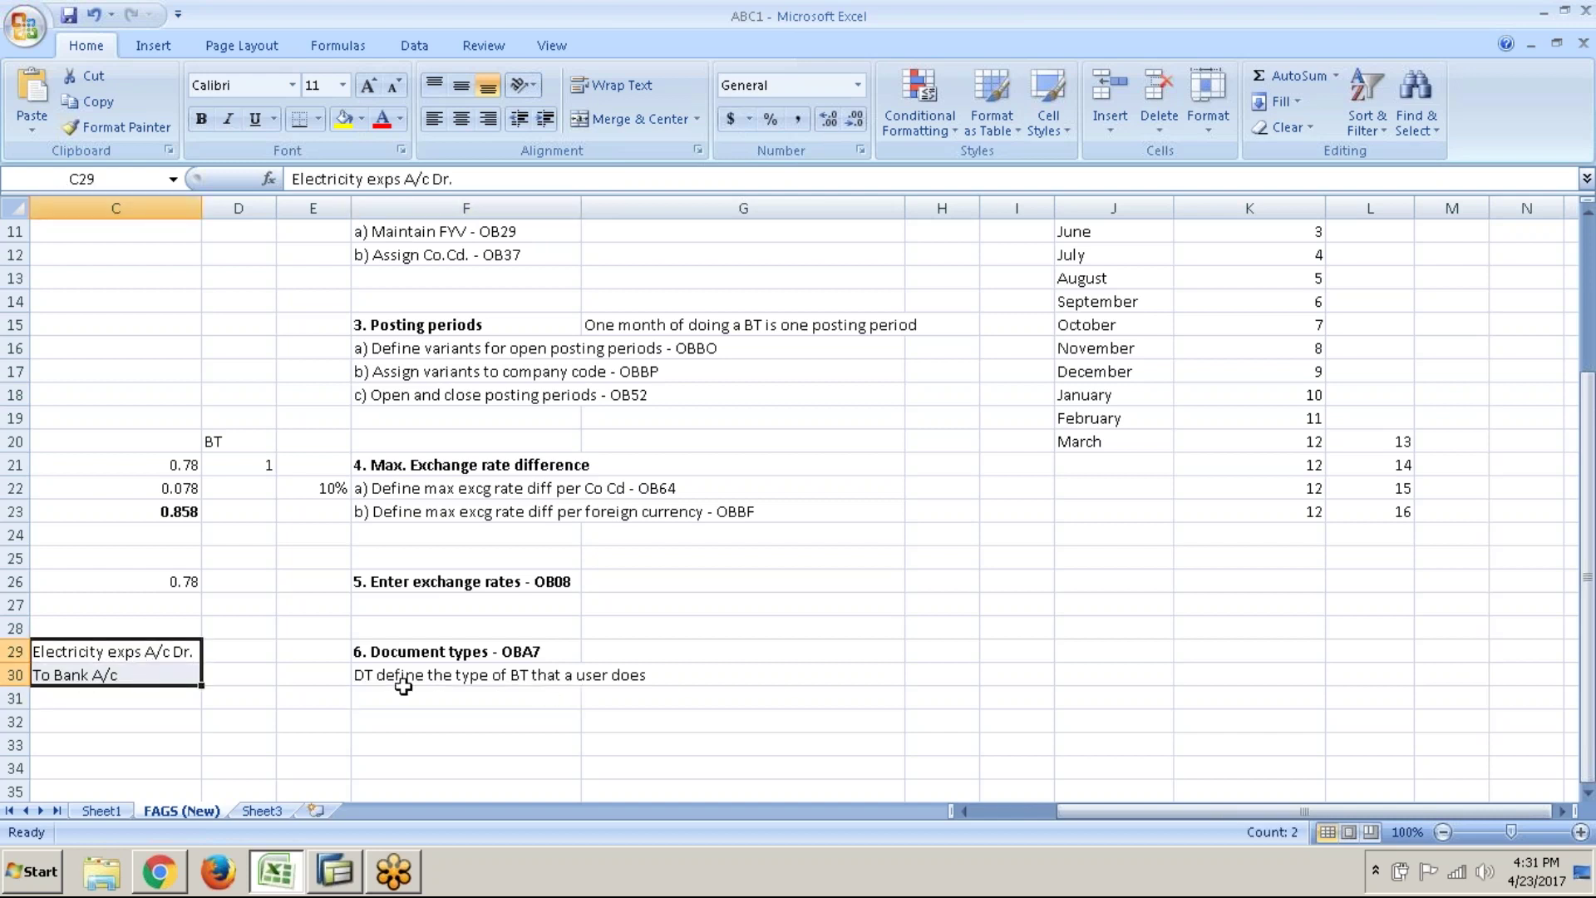
pyautogui.click(441, 637)
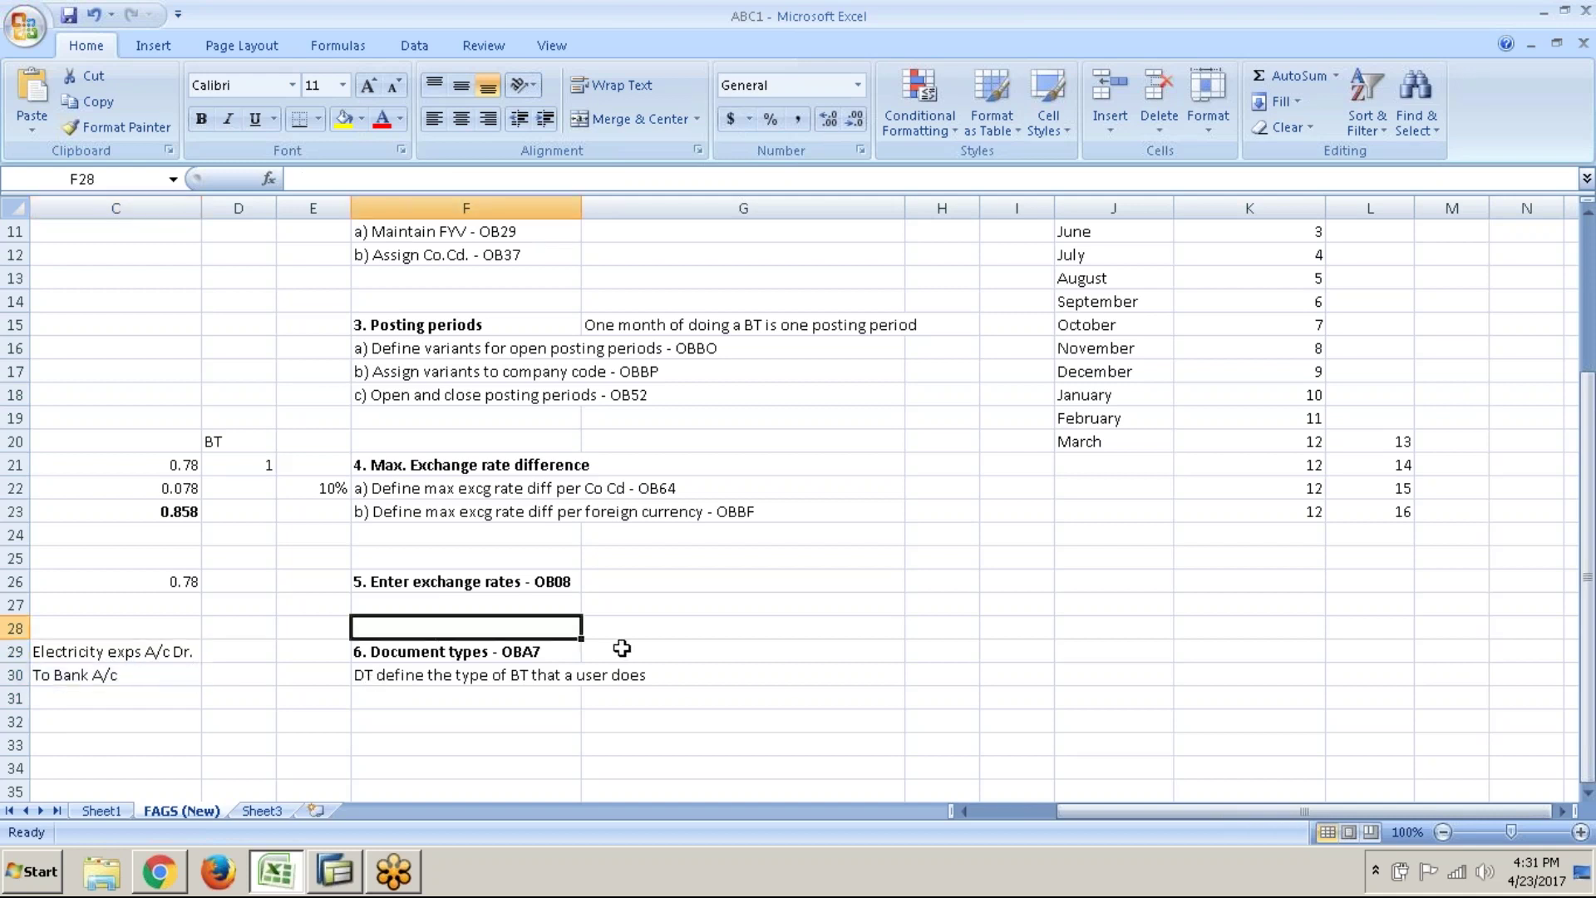
pyautogui.click(463, 655)
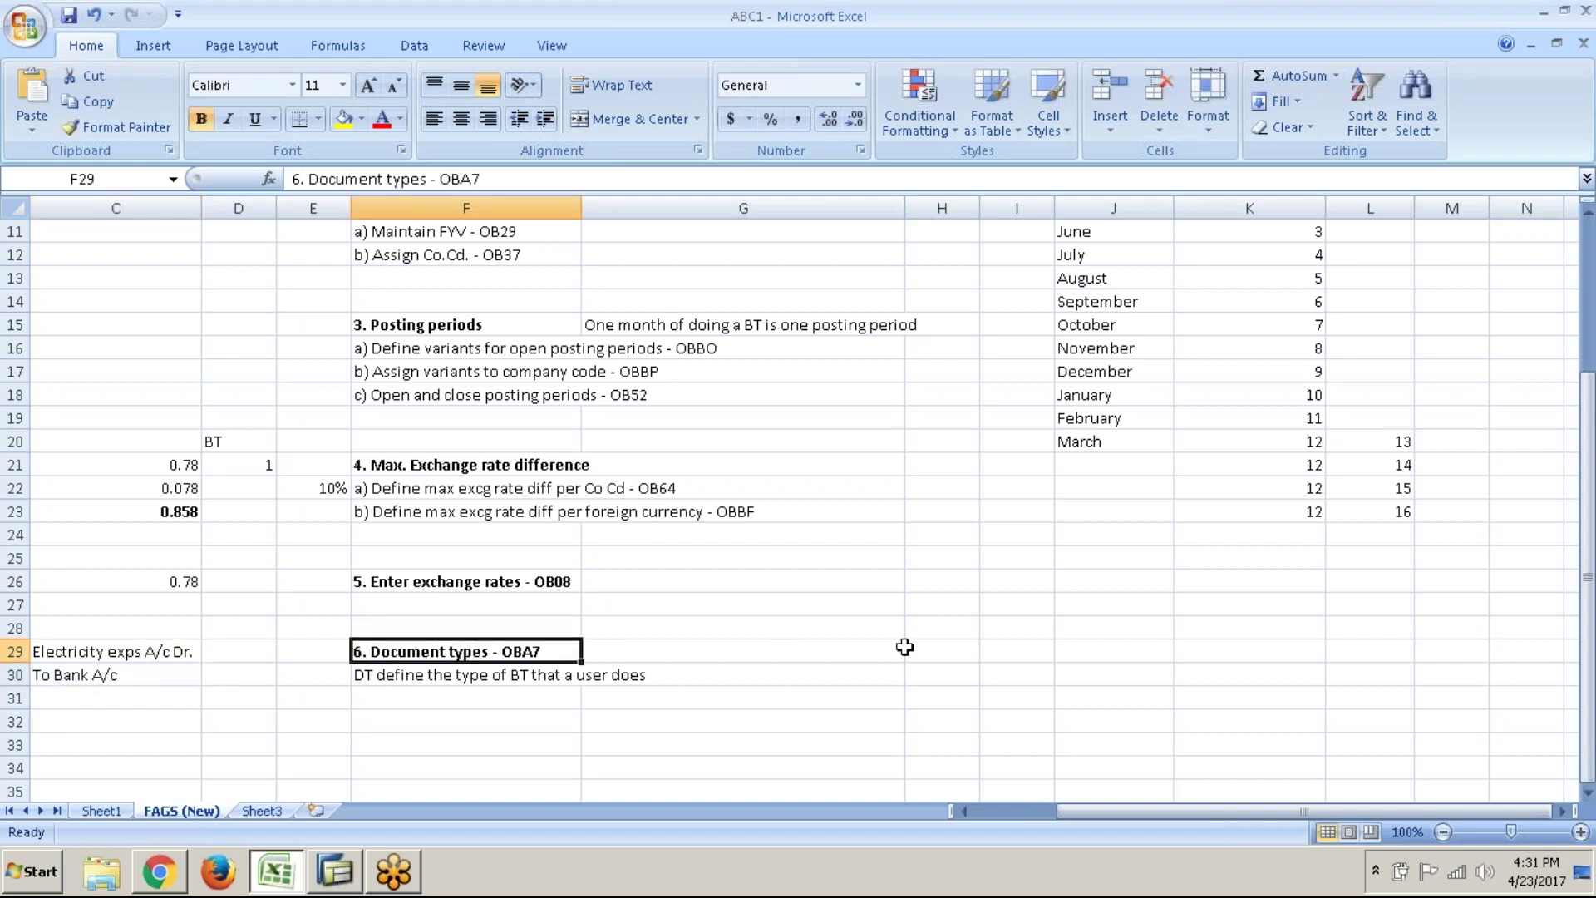
# - Clear the sample journal entry from cells C29 and C30
pyautogui.click(267, 656)
pyautogui.moveTo(172, 656); pyautogui.dragTo(174, 694)
pyautogui.click(176, 694)
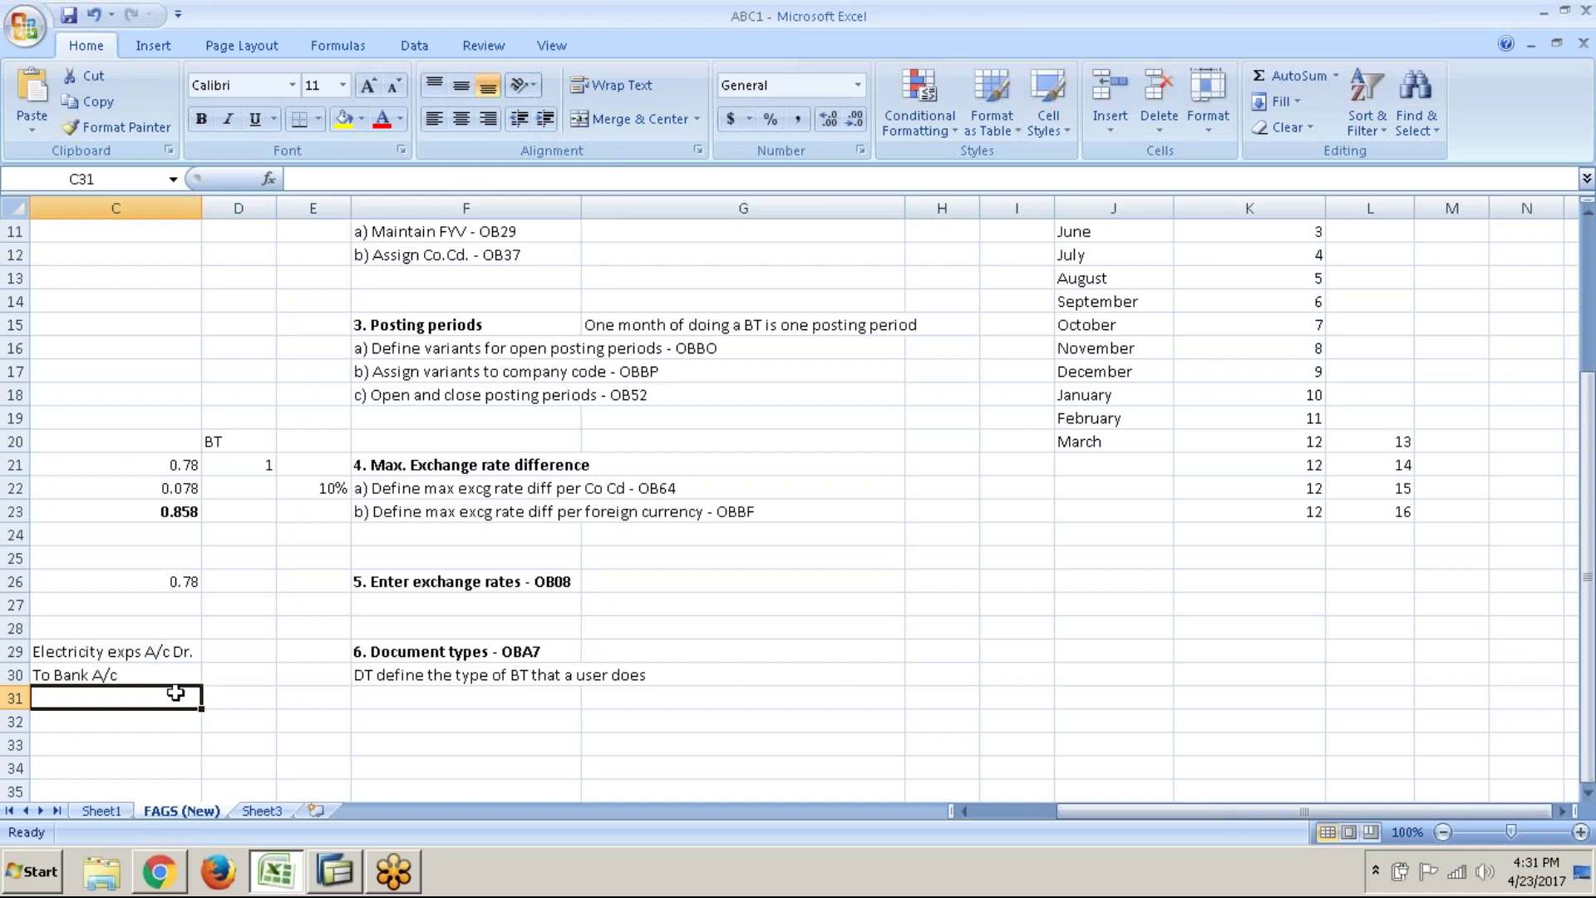
pyautogui.moveTo(180, 648); pyautogui.dragTo(178, 665)
pyautogui.press('Delete')
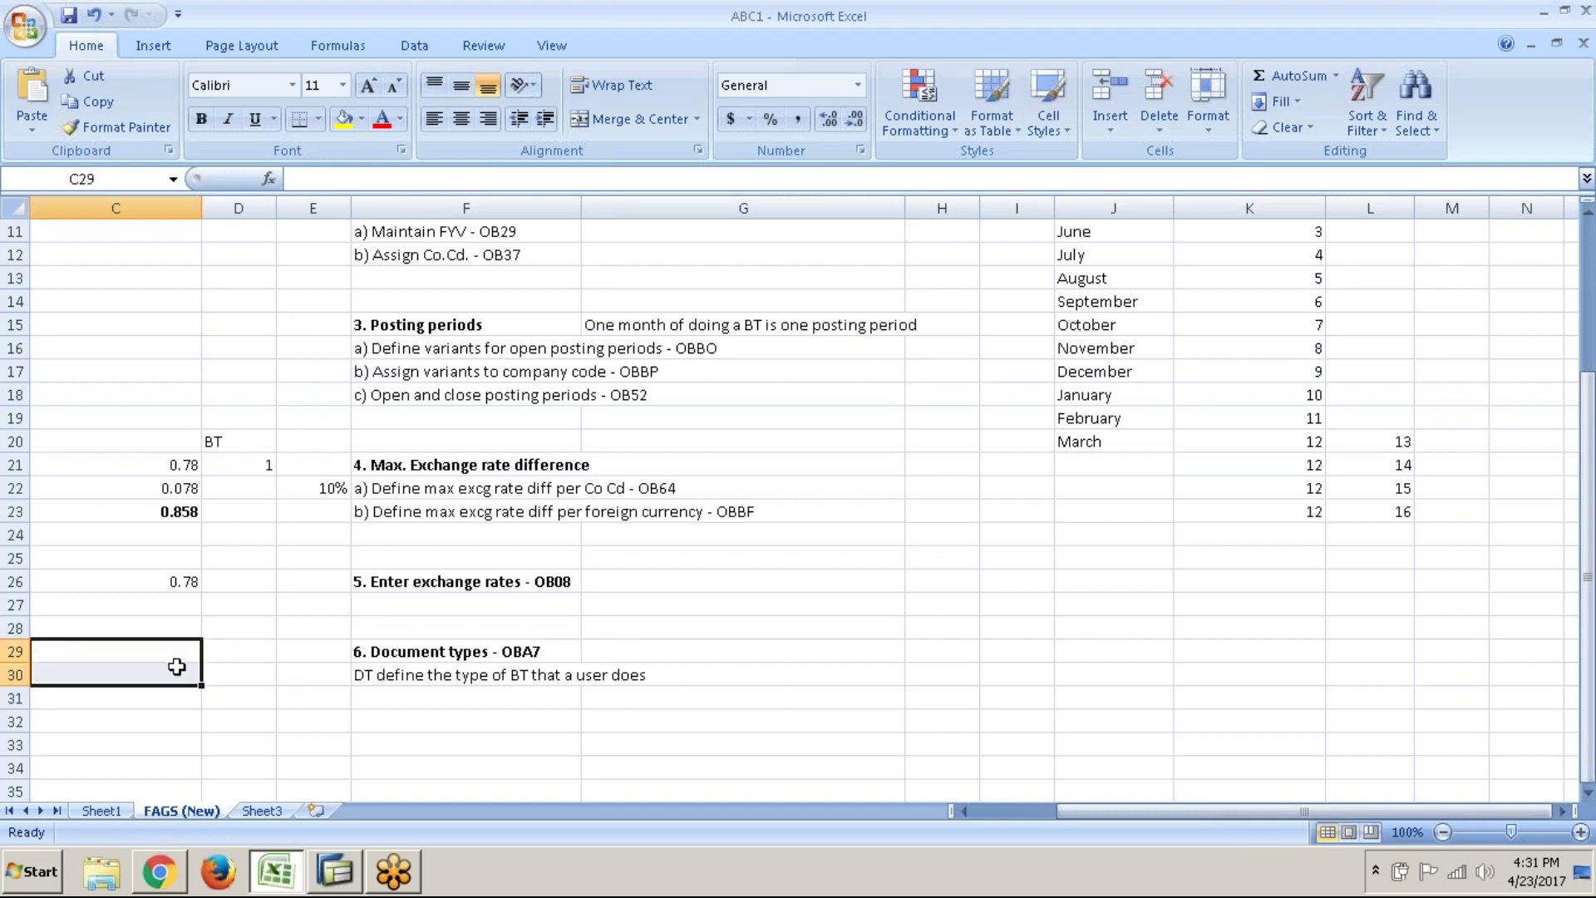
# - Enter "Document posting" in C29 and make it bold as a heading
pyautogui.click(179, 651)
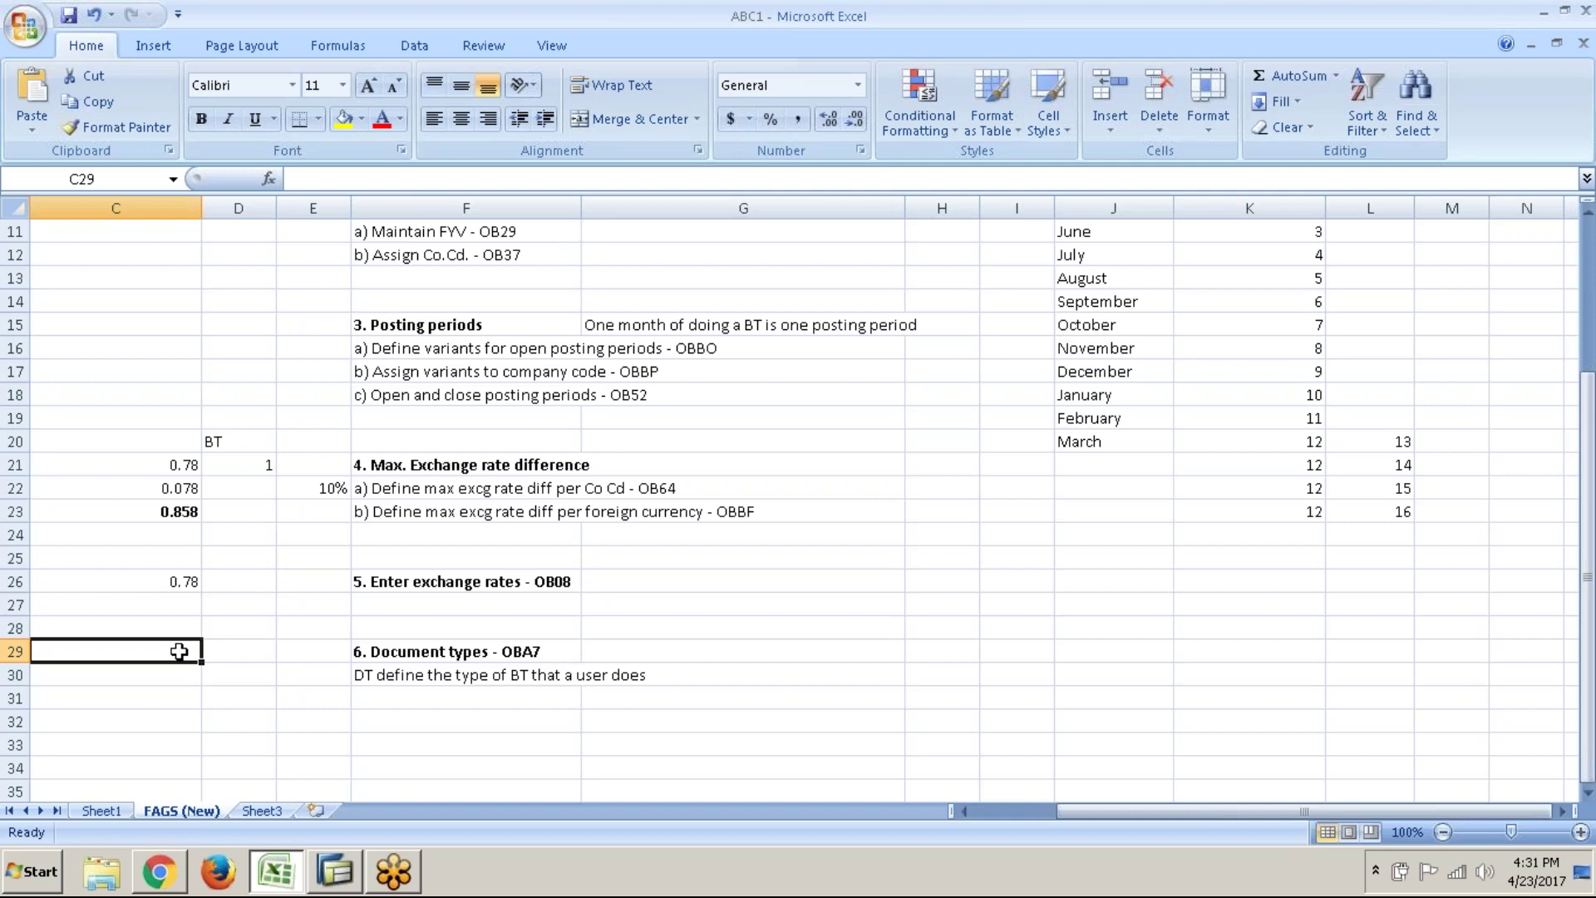
pyautogui.write('Docu')
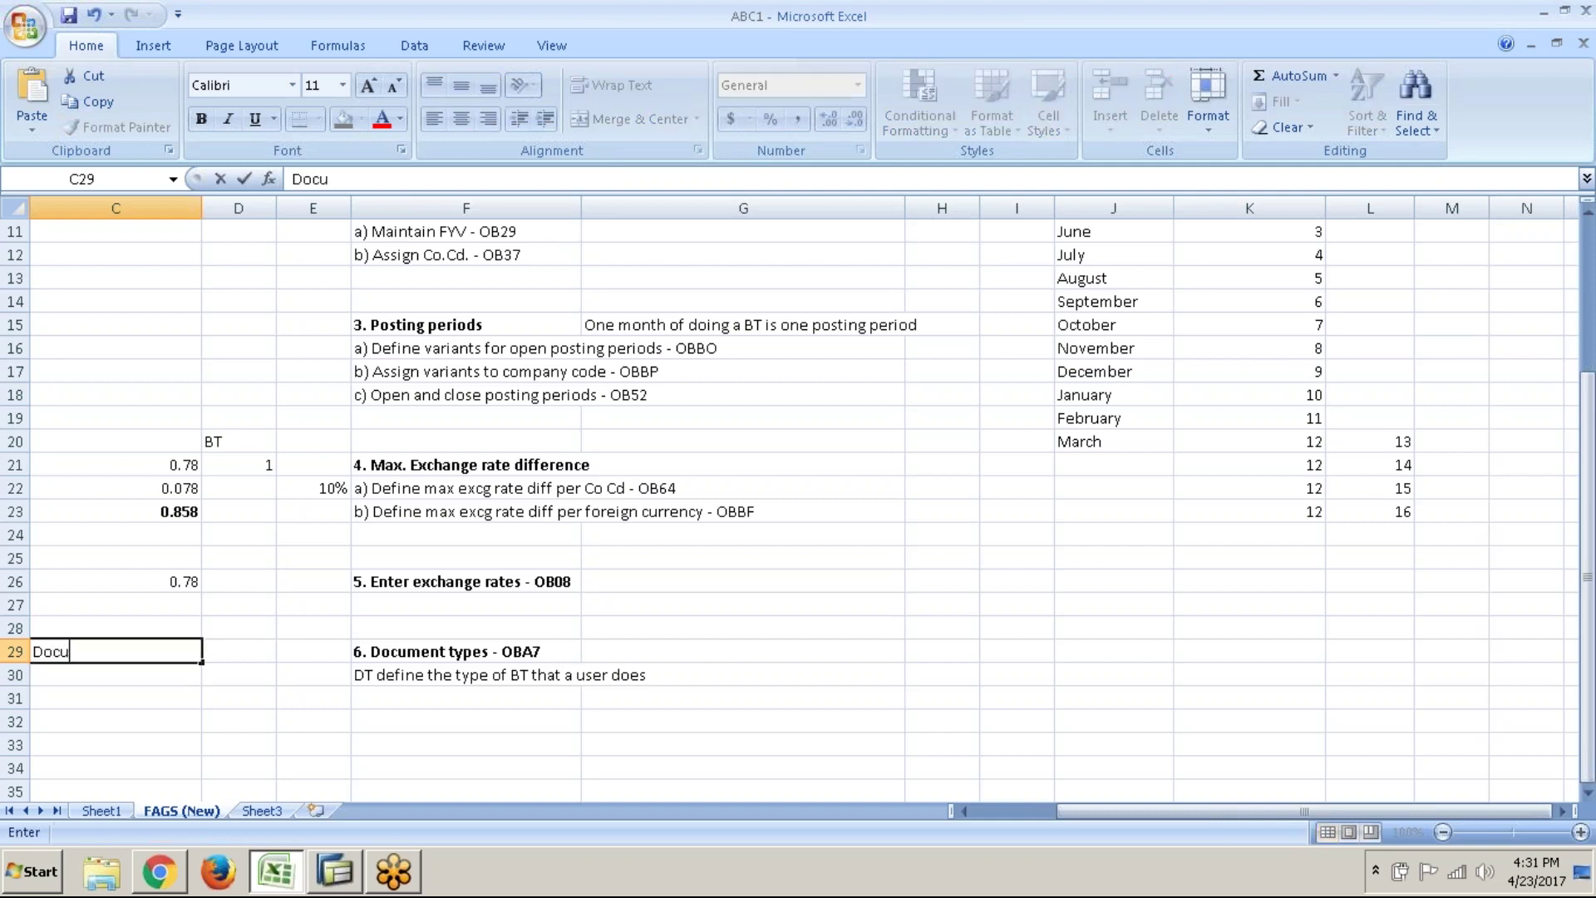
pyautogui.write('ment posting')
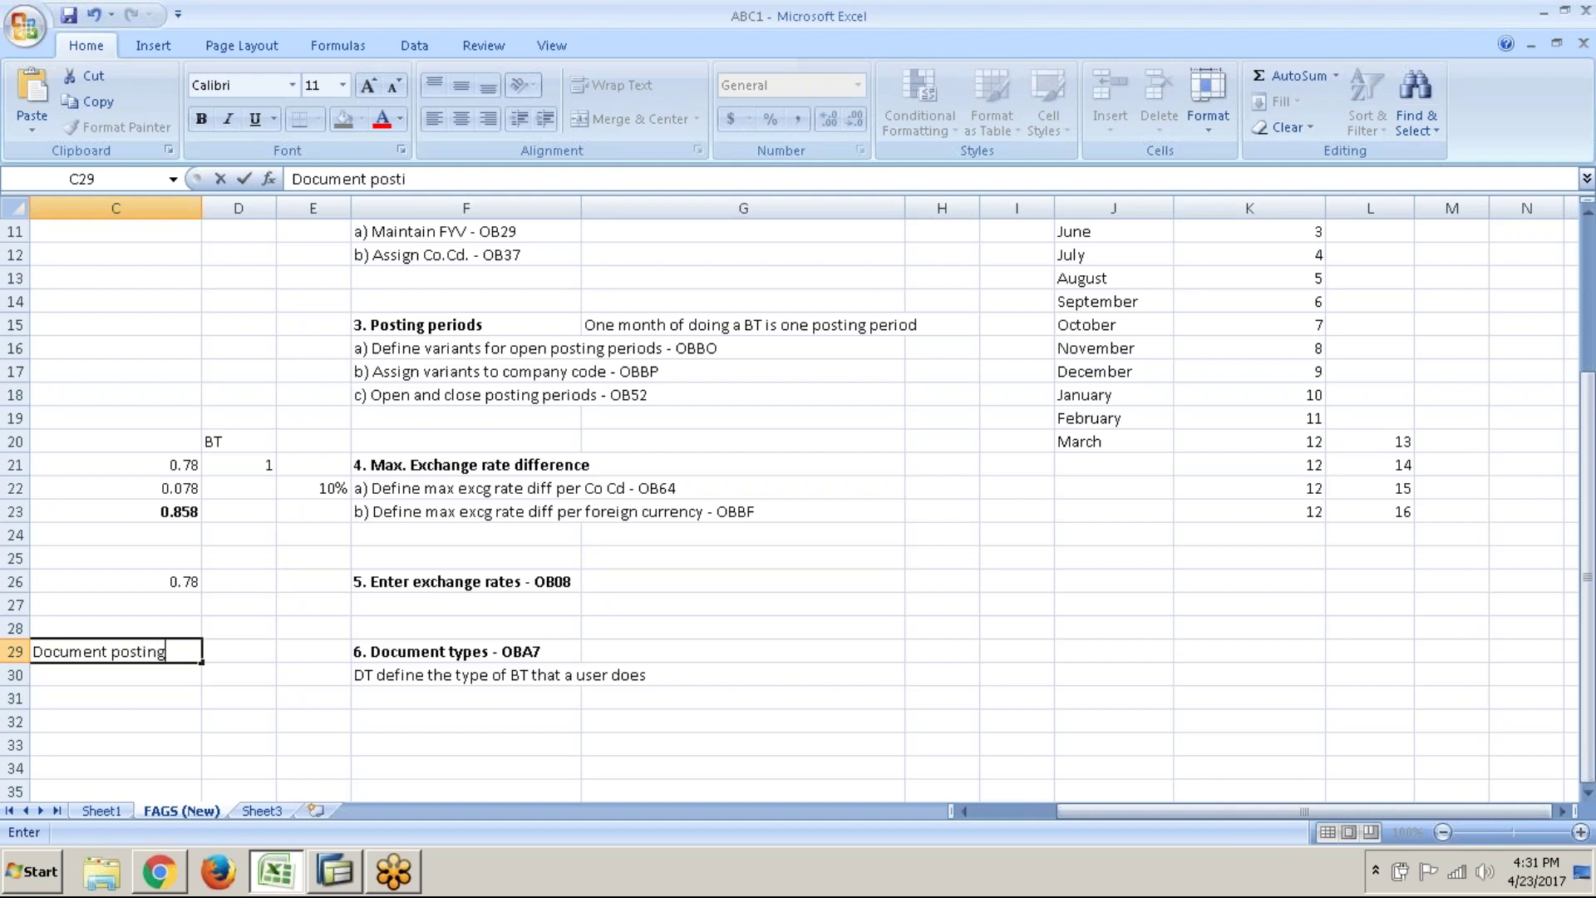
pyautogui.press('Return')
pyautogui.press('Up')
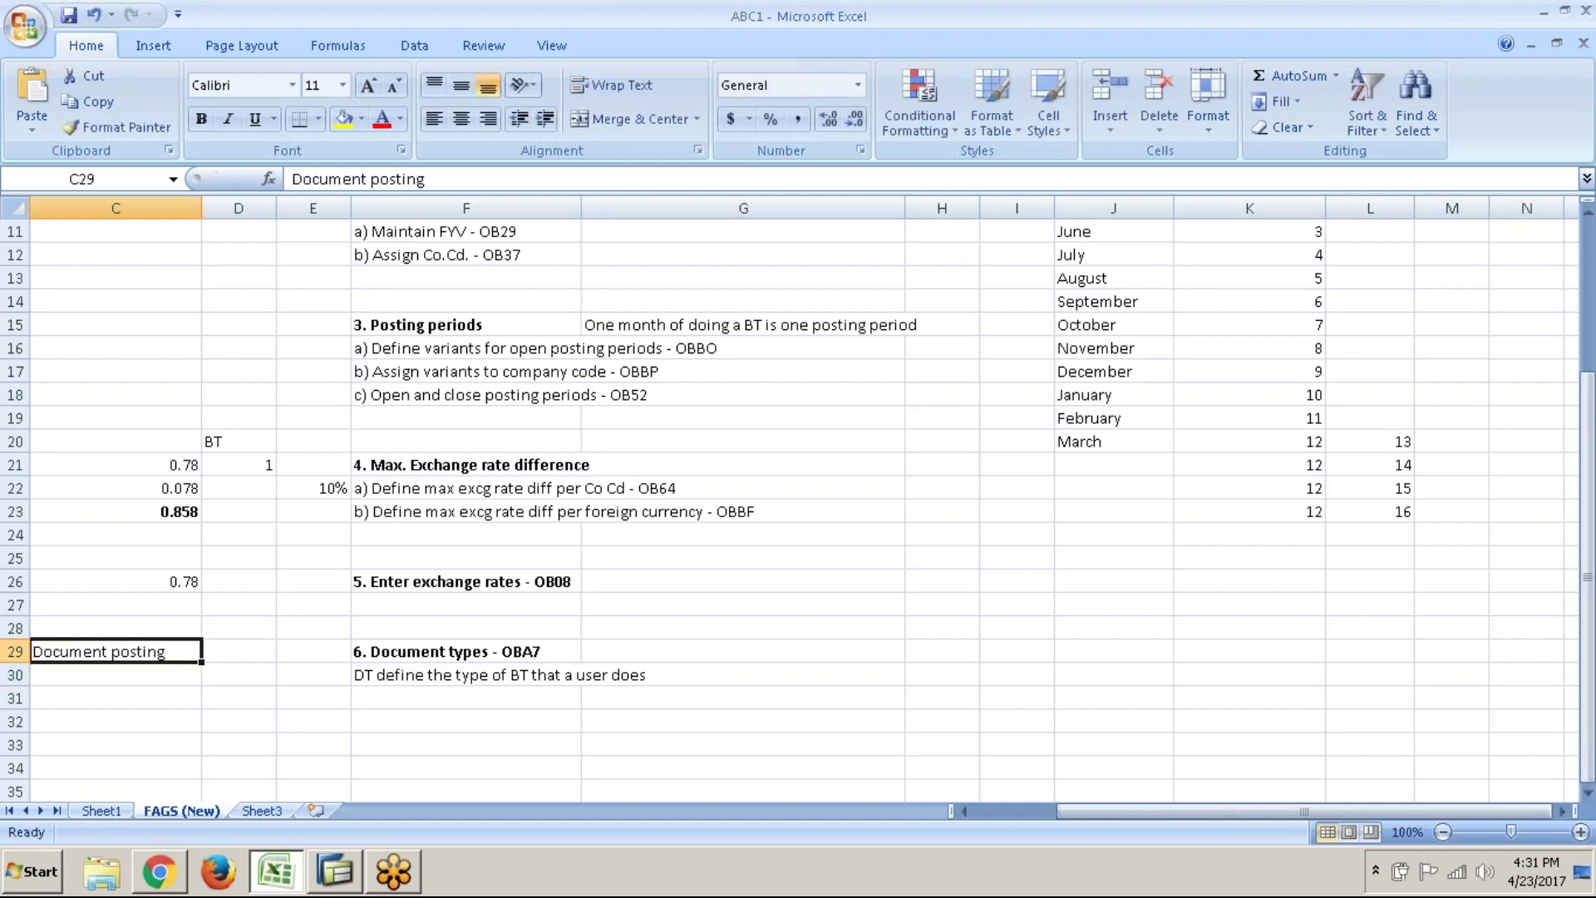
pyautogui.hotkey('ctrl', 'b')
# - List "1. Document types" in C30 and "2. Posting keys" in C31 under the Document posting heading
pyautogui.press('Down')
pyautogui.write('1')
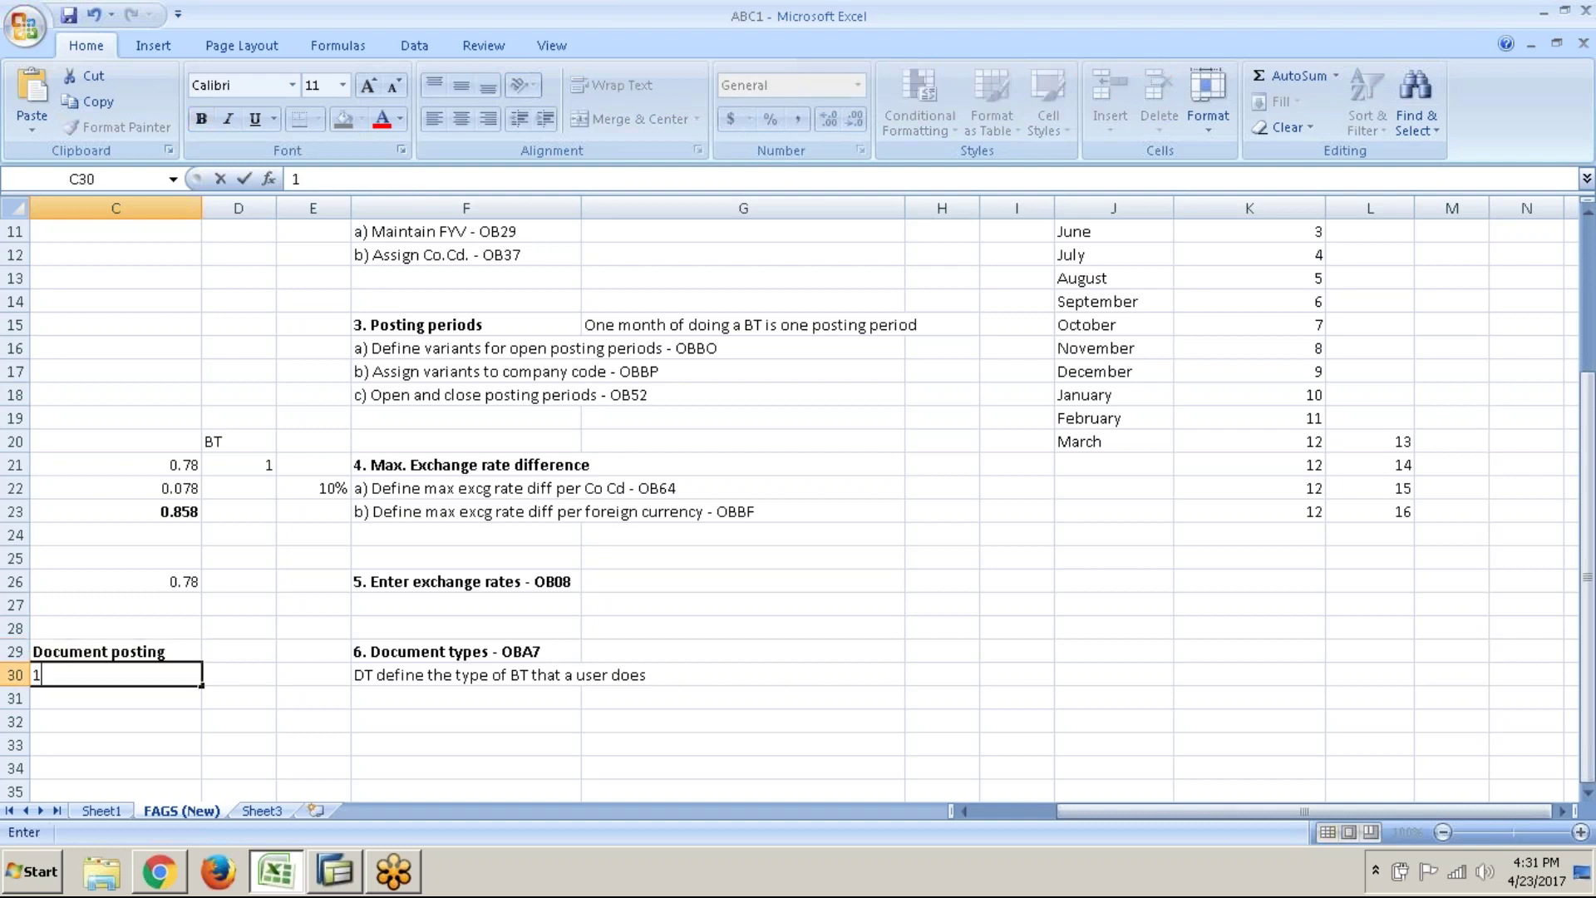
pyautogui.write('. Document types')
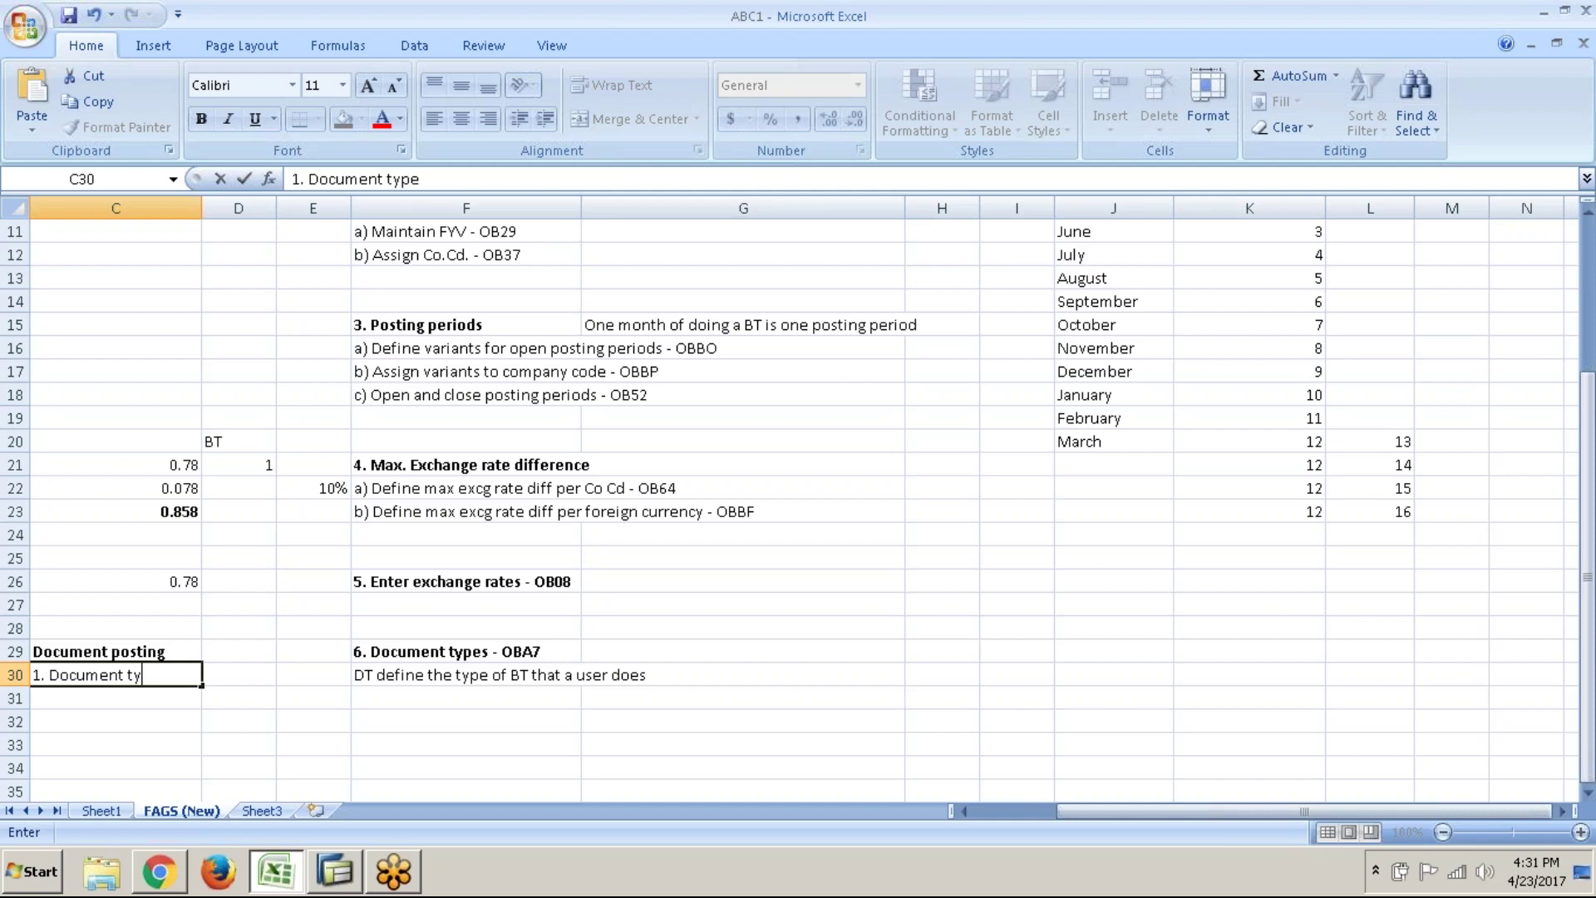
pyautogui.press('Return')
pyautogui.write('2.')
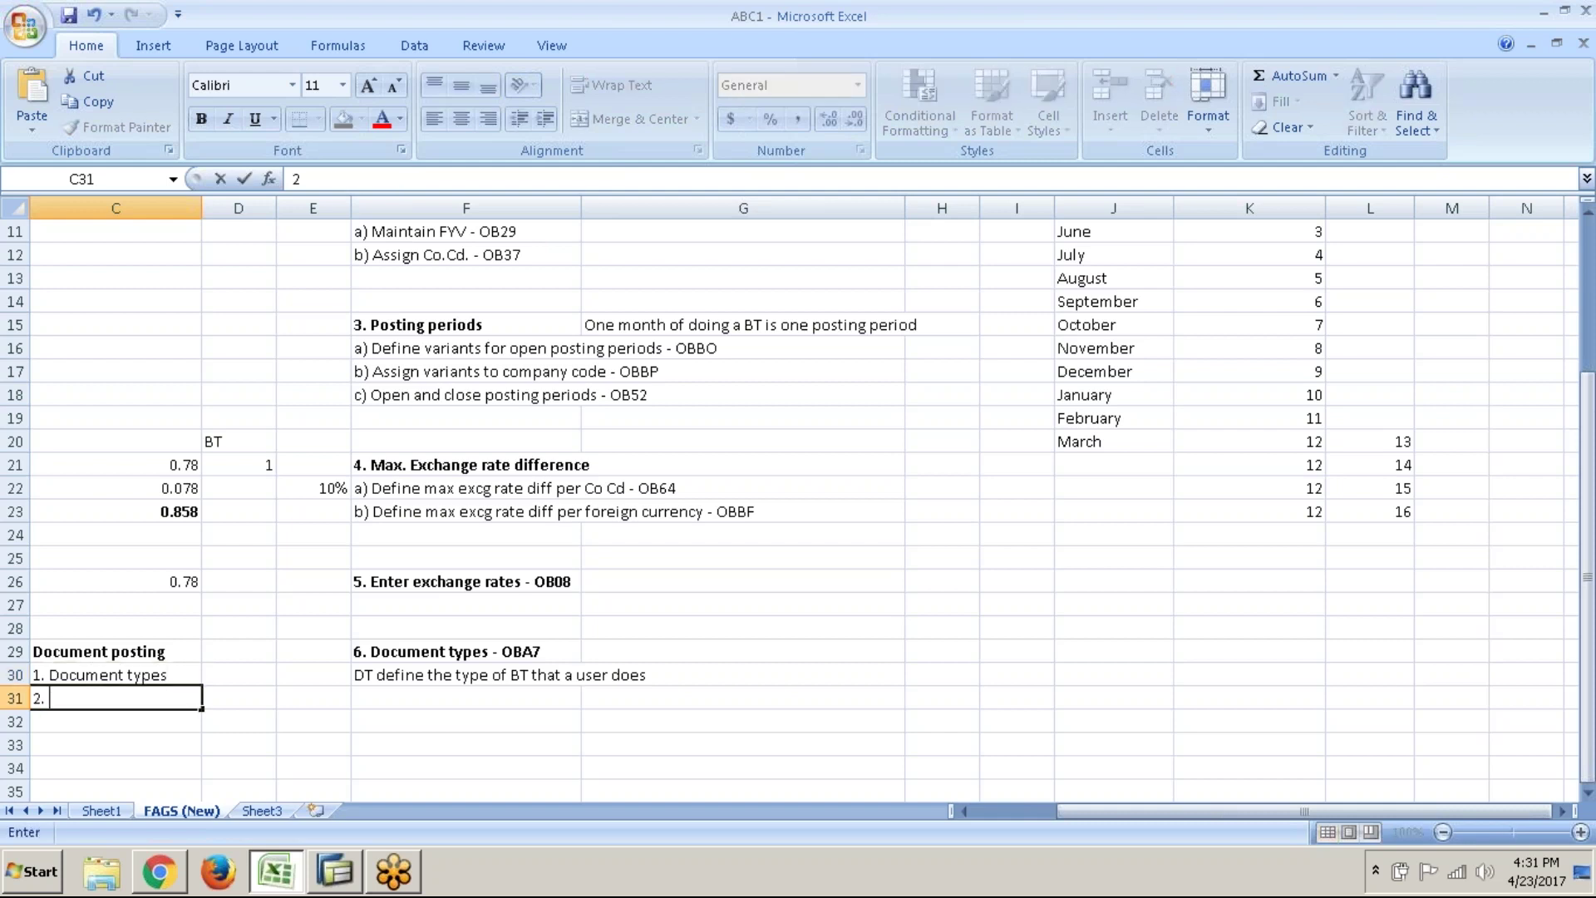
pyautogui.write(' Posting keys')
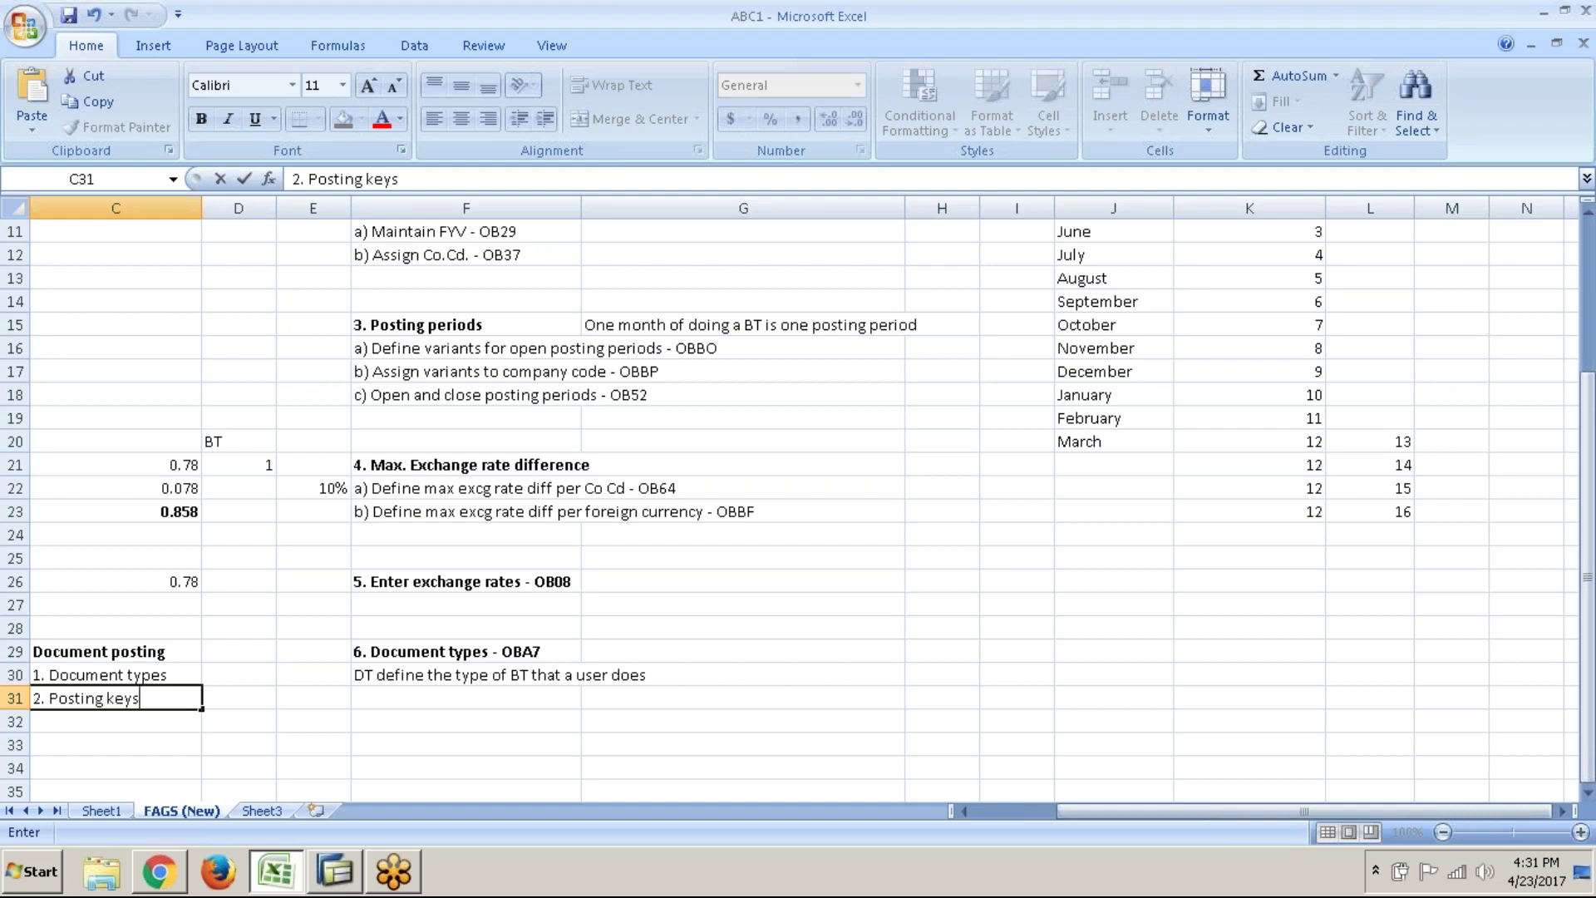
pyautogui.press('Return')
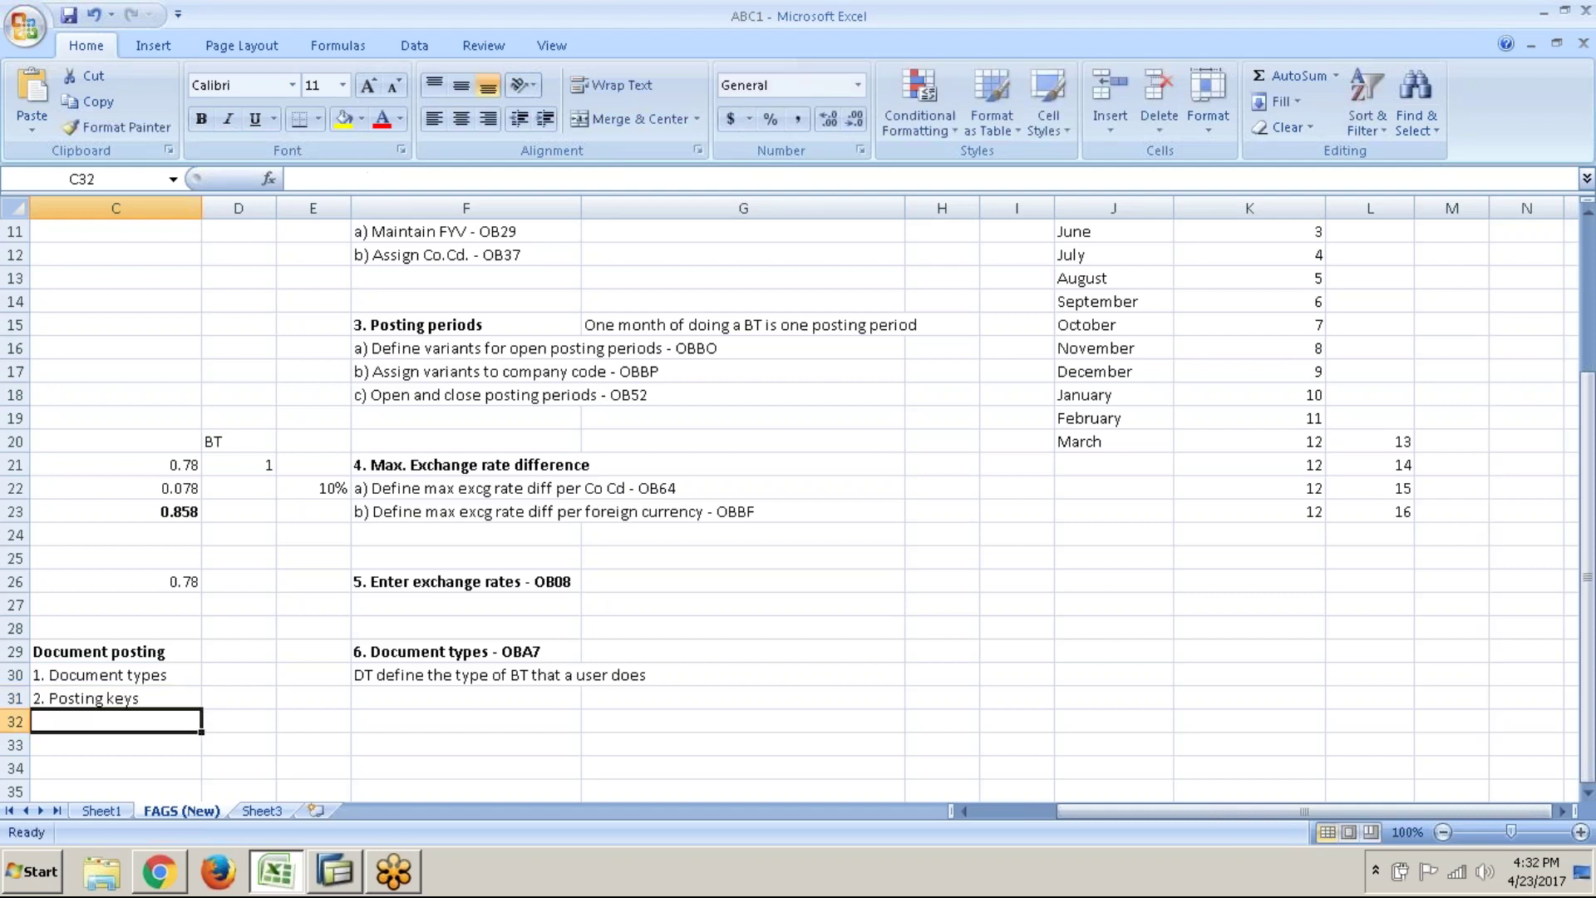
pyautogui.click(175, 690)
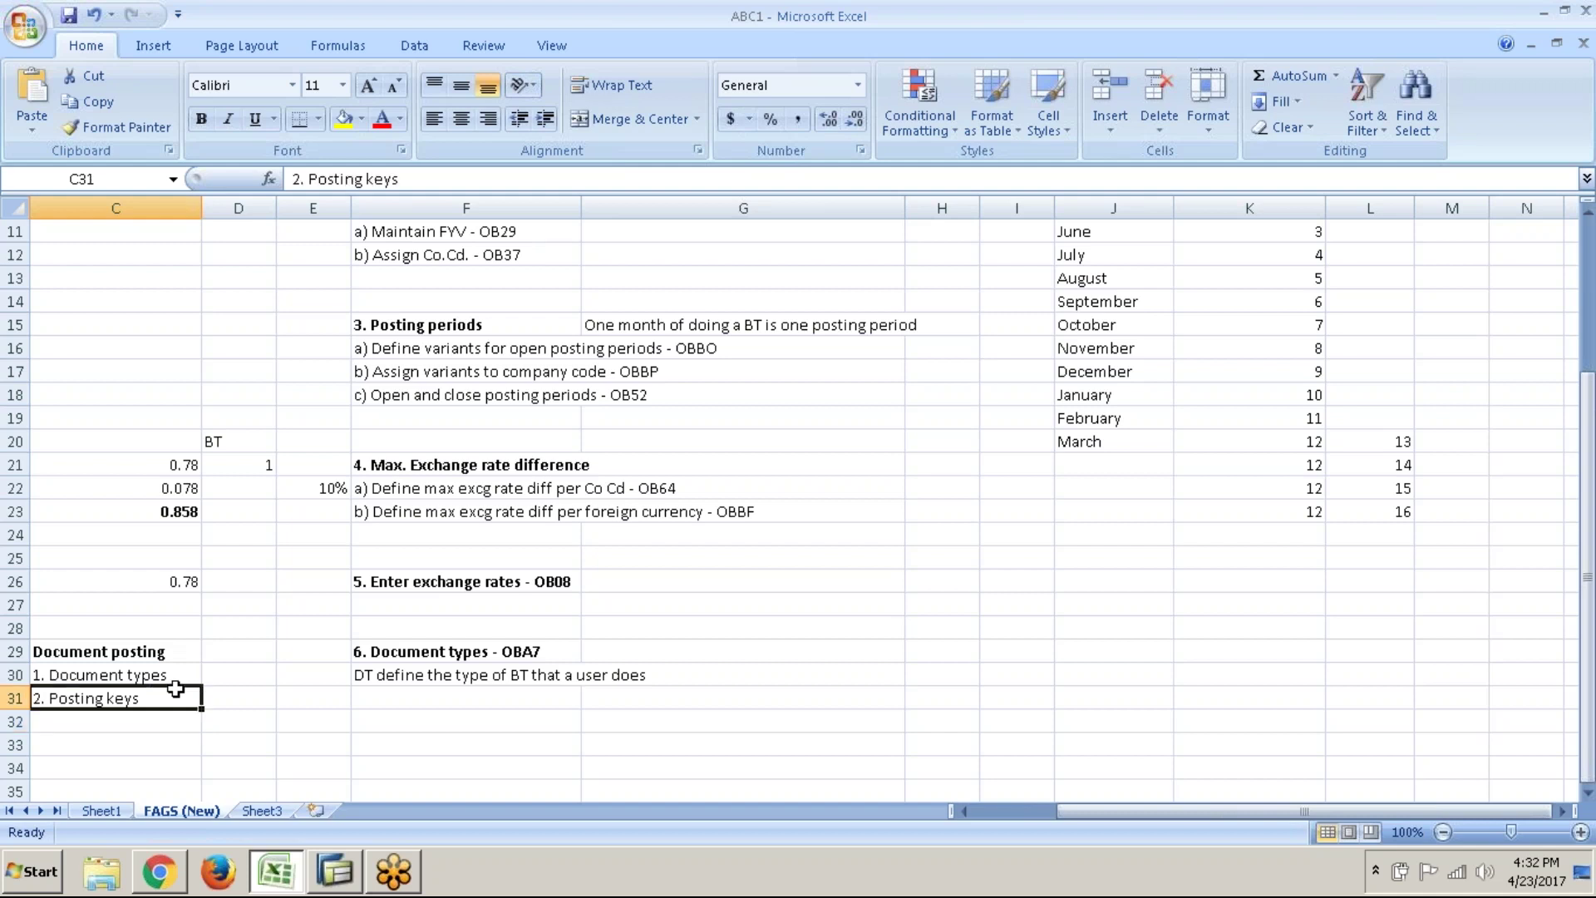
# - Move from the document types notes in the Excel worksheet to the Display IMG screen in SAP
pyautogui.click(151, 676)
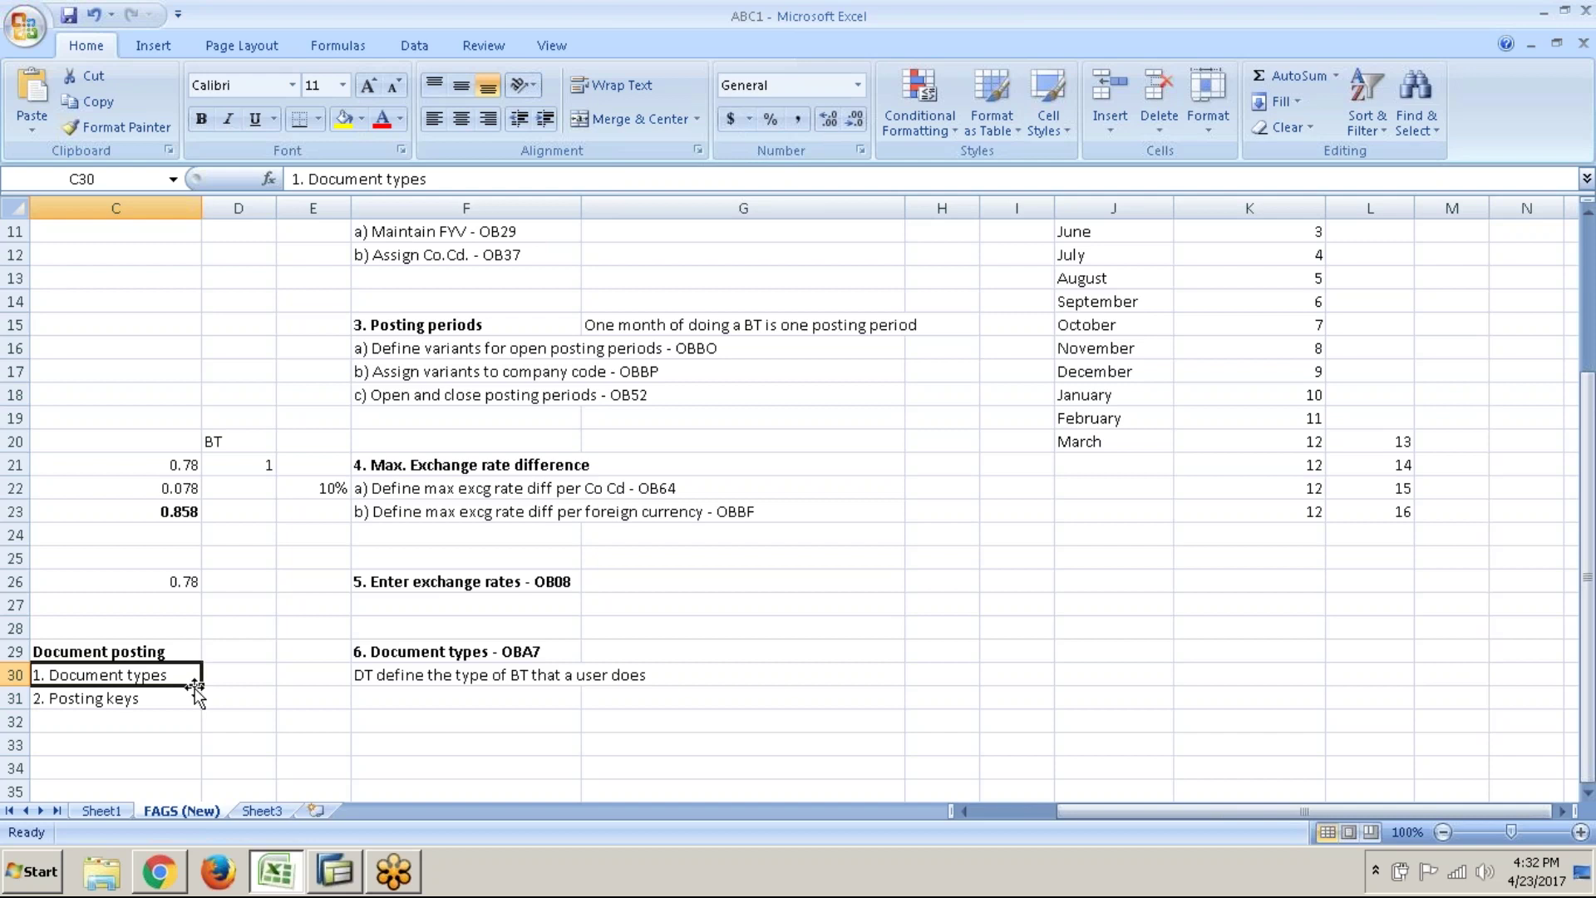
pyautogui.click(369, 677)
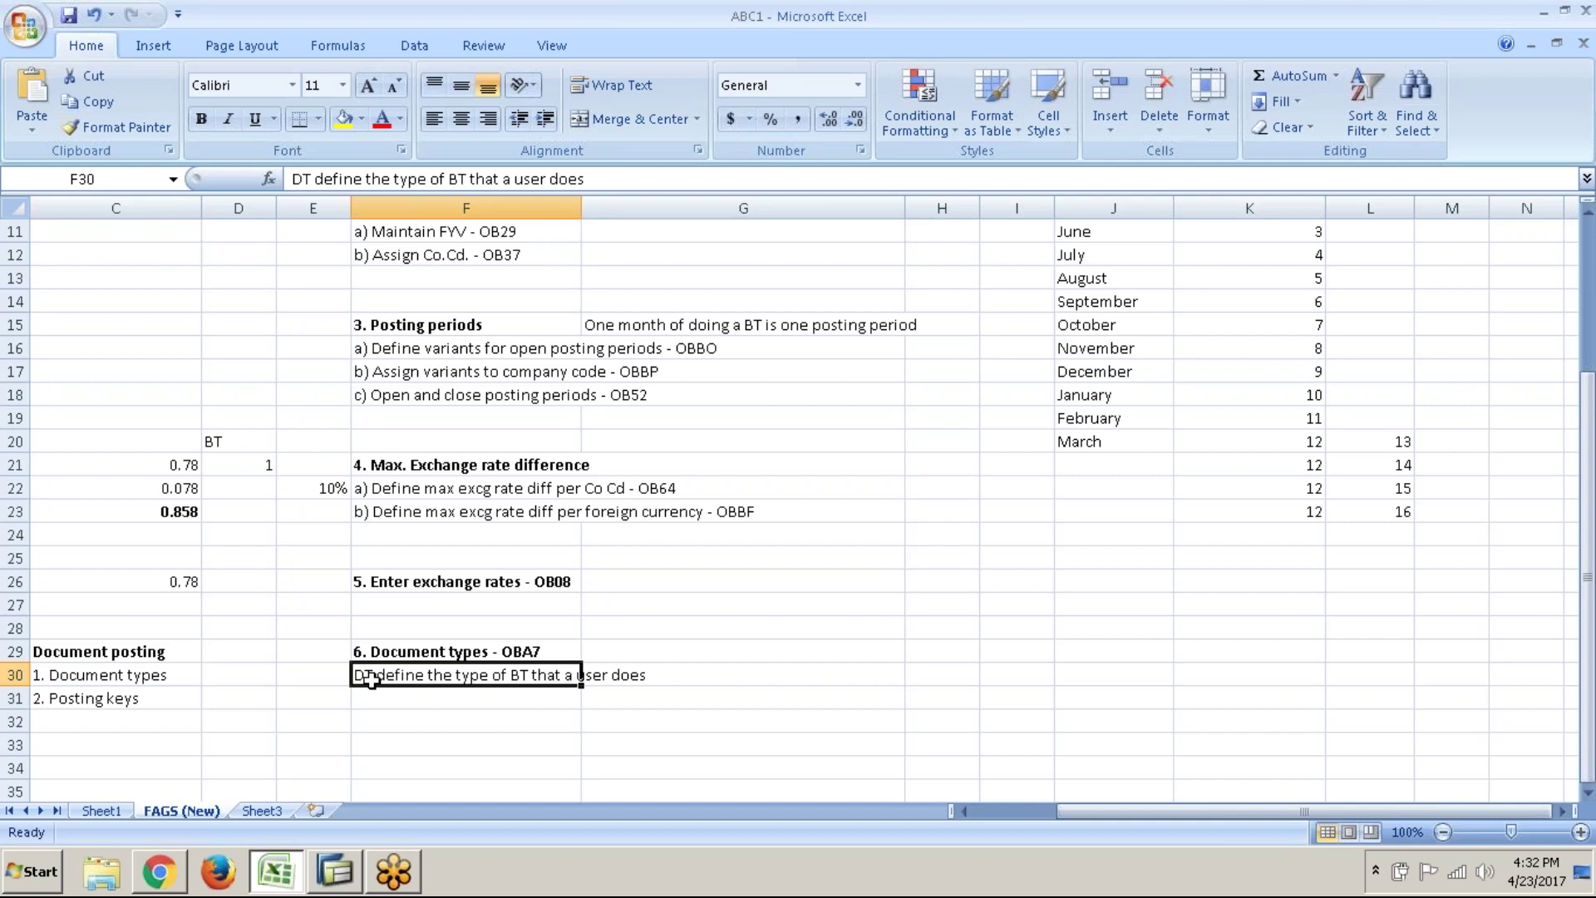
pyautogui.hotkey('alt', 'Tab')
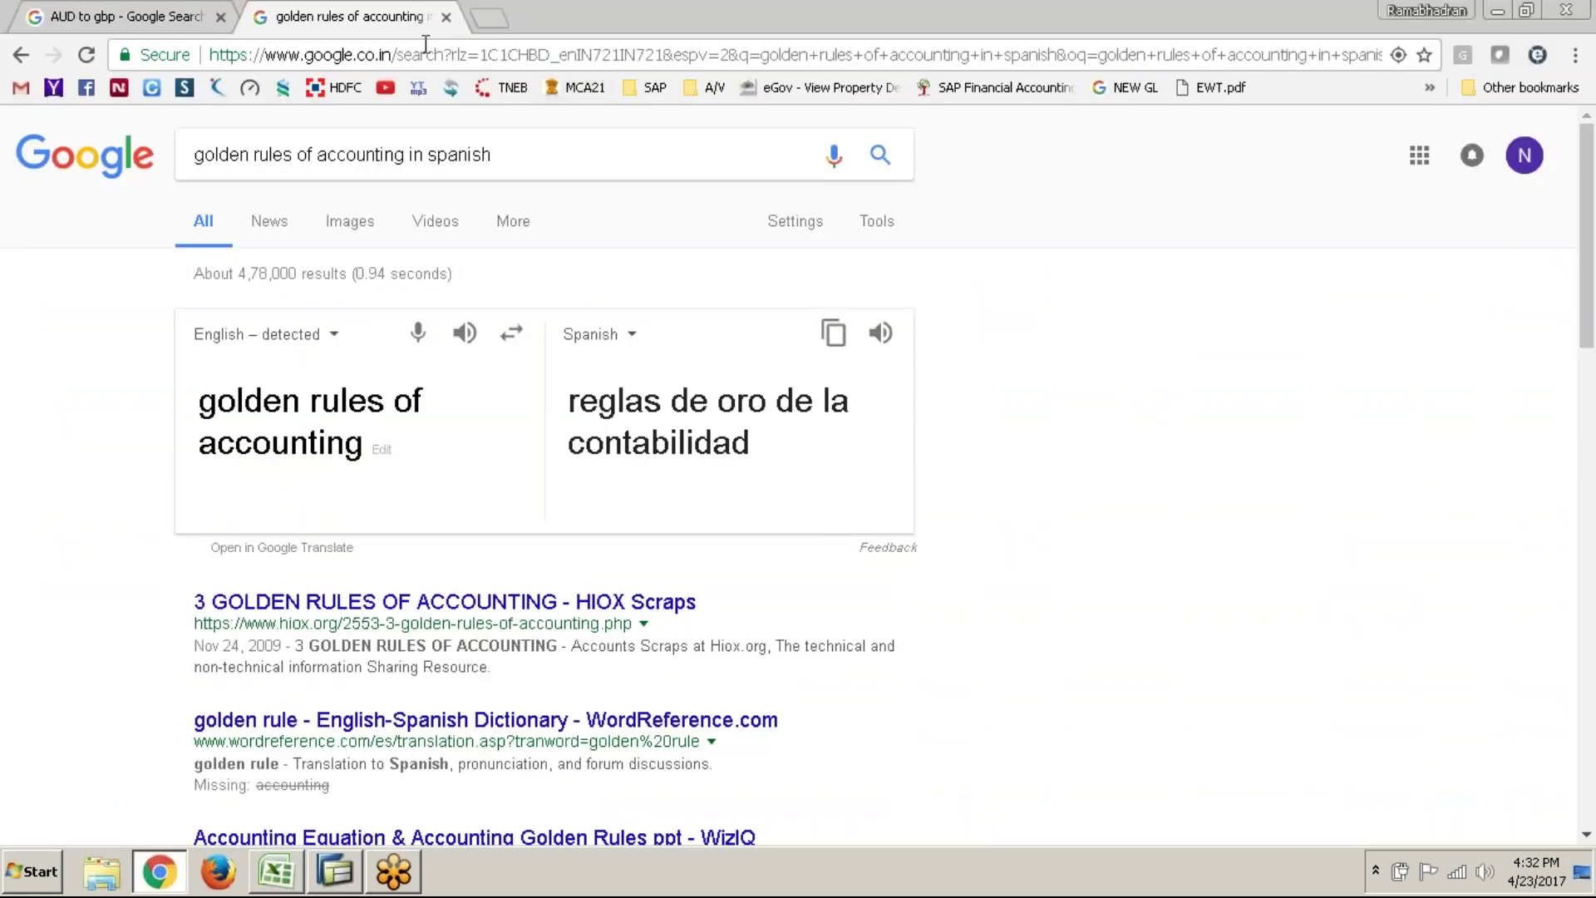
pyautogui.click(1572, 12)
pyautogui.click(335, 874)
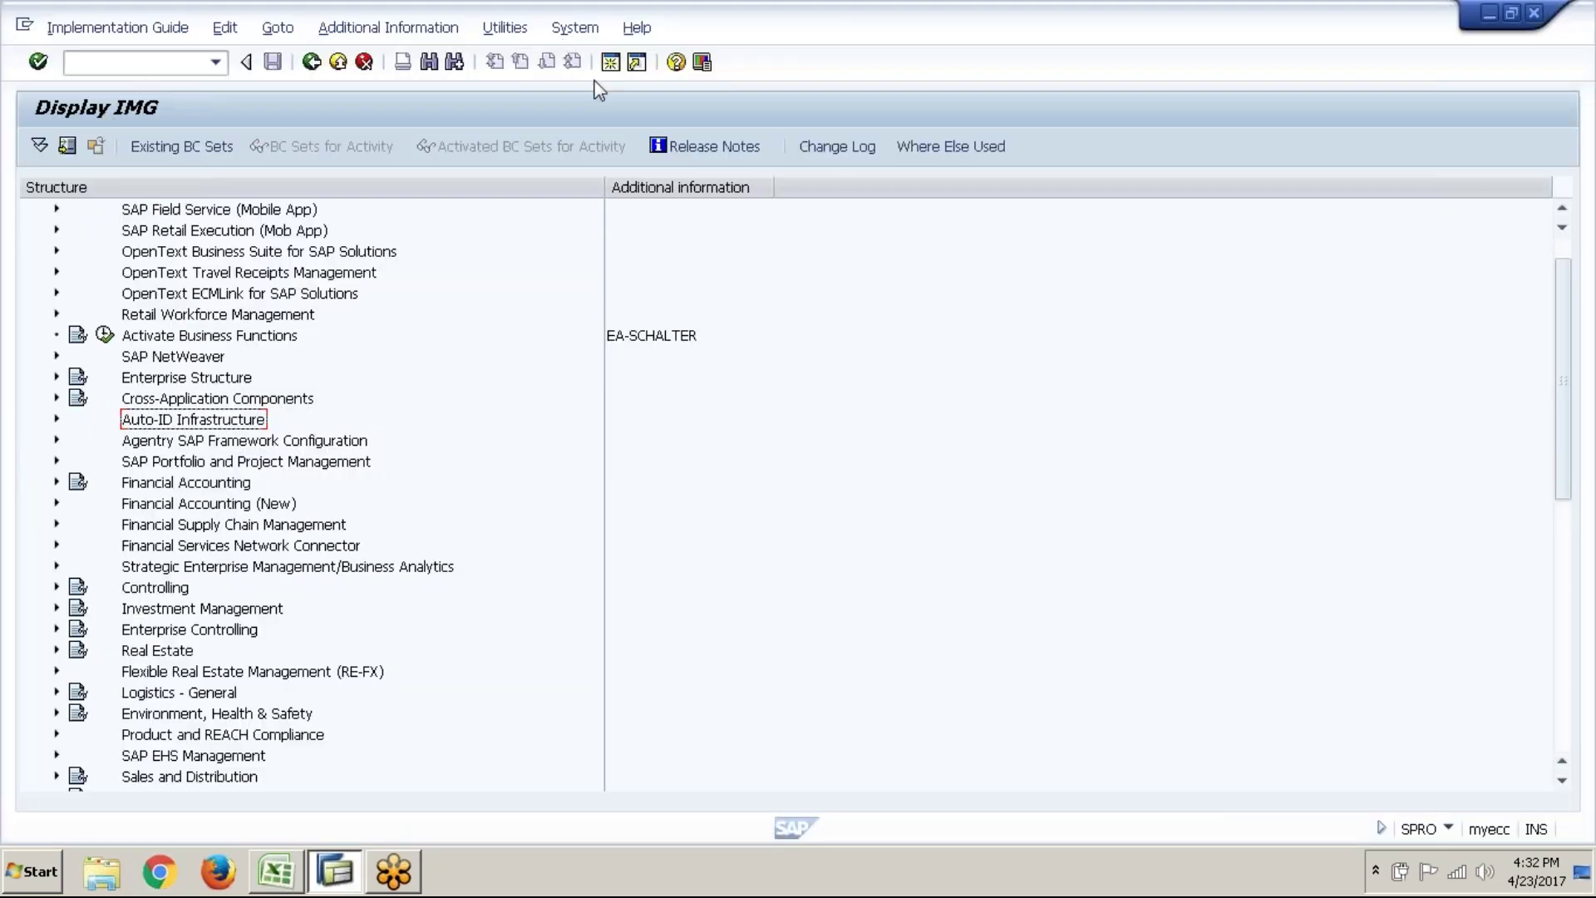
# - Open Define Document Types for Entry View under Document Types, in the Document node of Financial Accounting Global Settings (New)
pyautogui.click(57, 504)
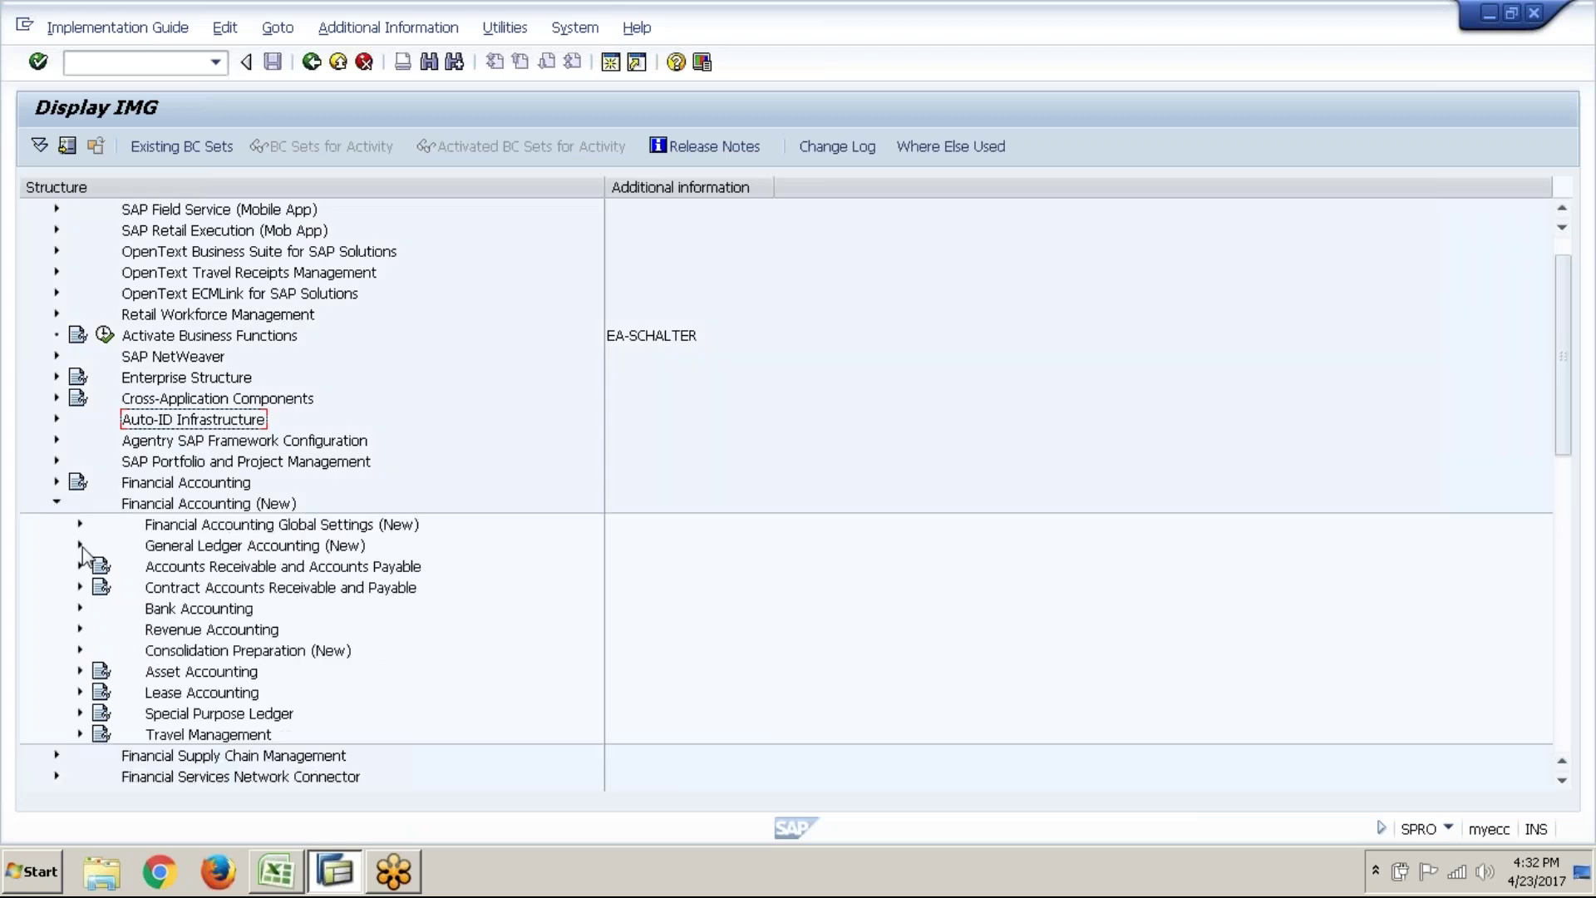
pyautogui.click(80, 523)
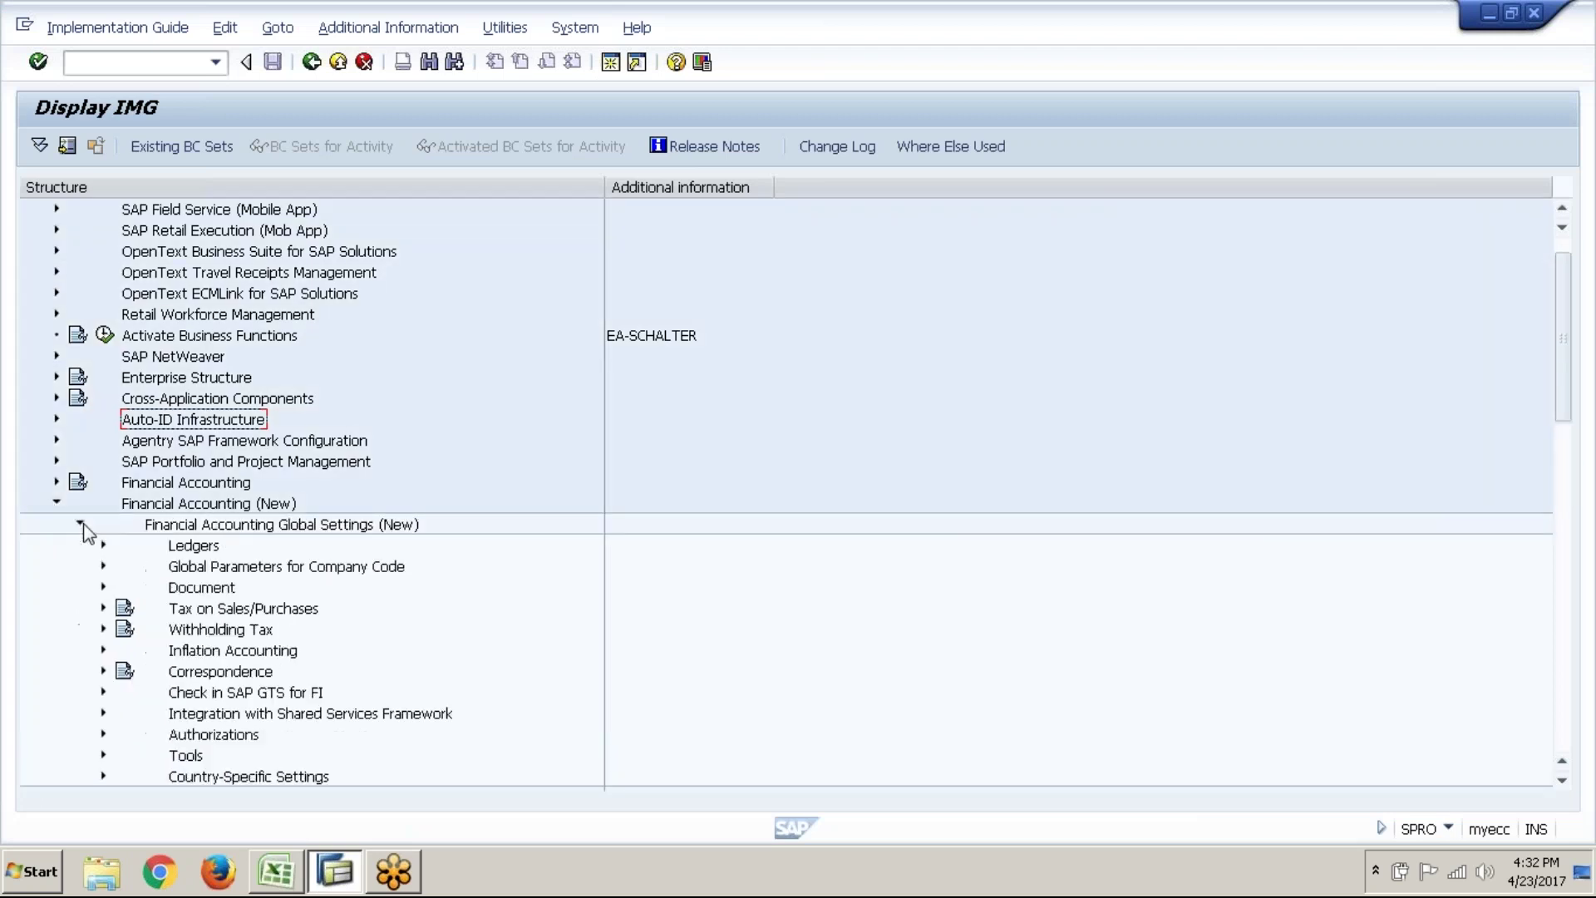
pyautogui.click(103, 588)
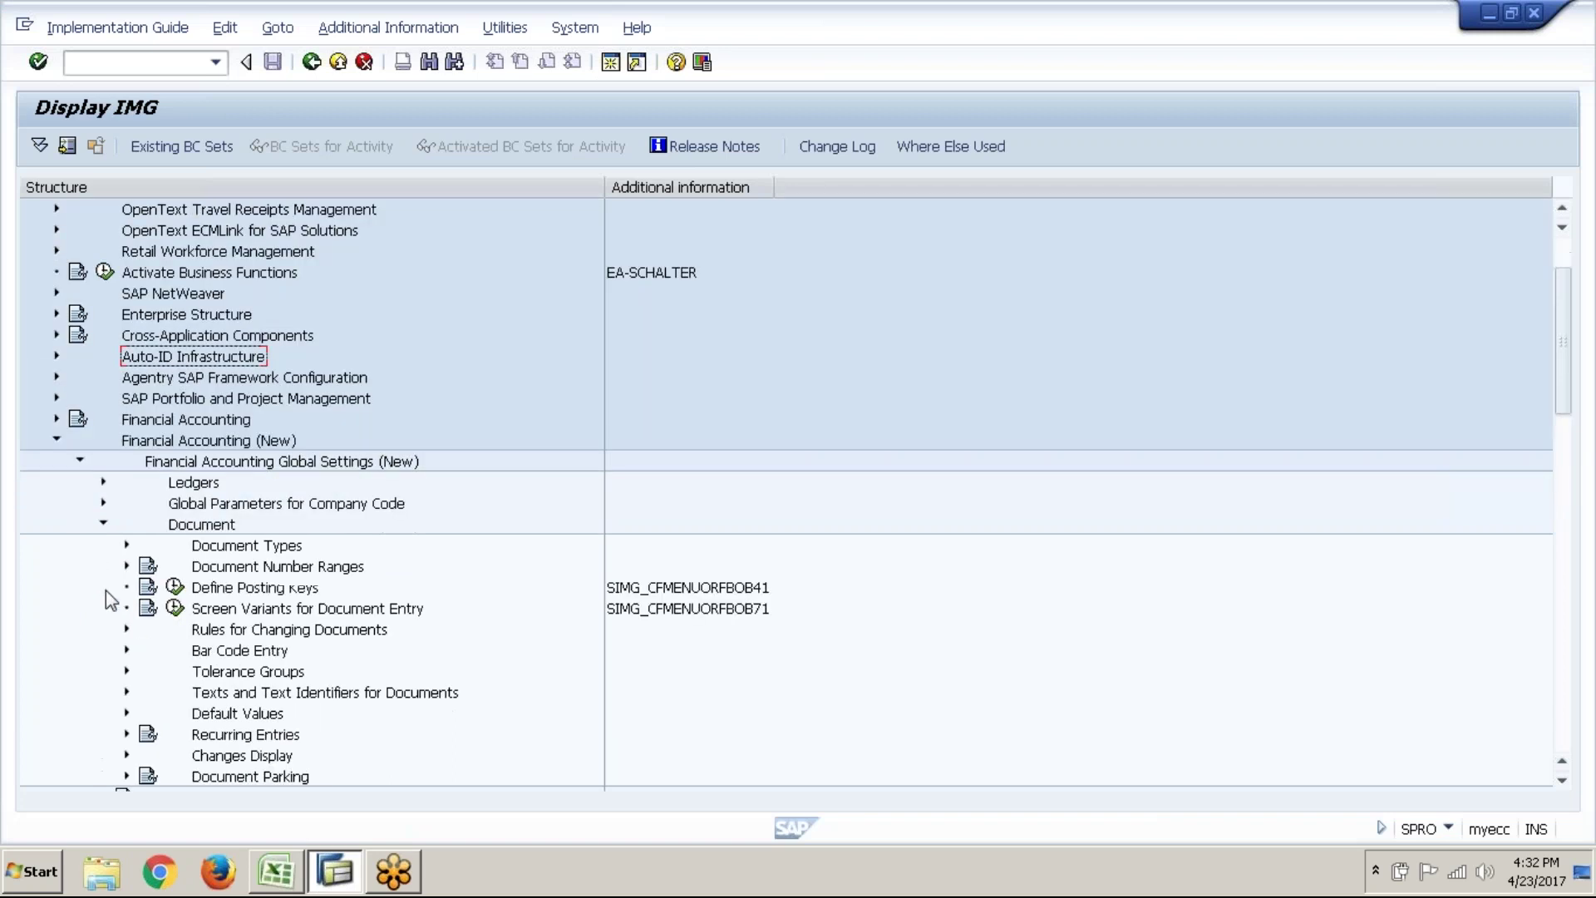
pyautogui.click(126, 545)
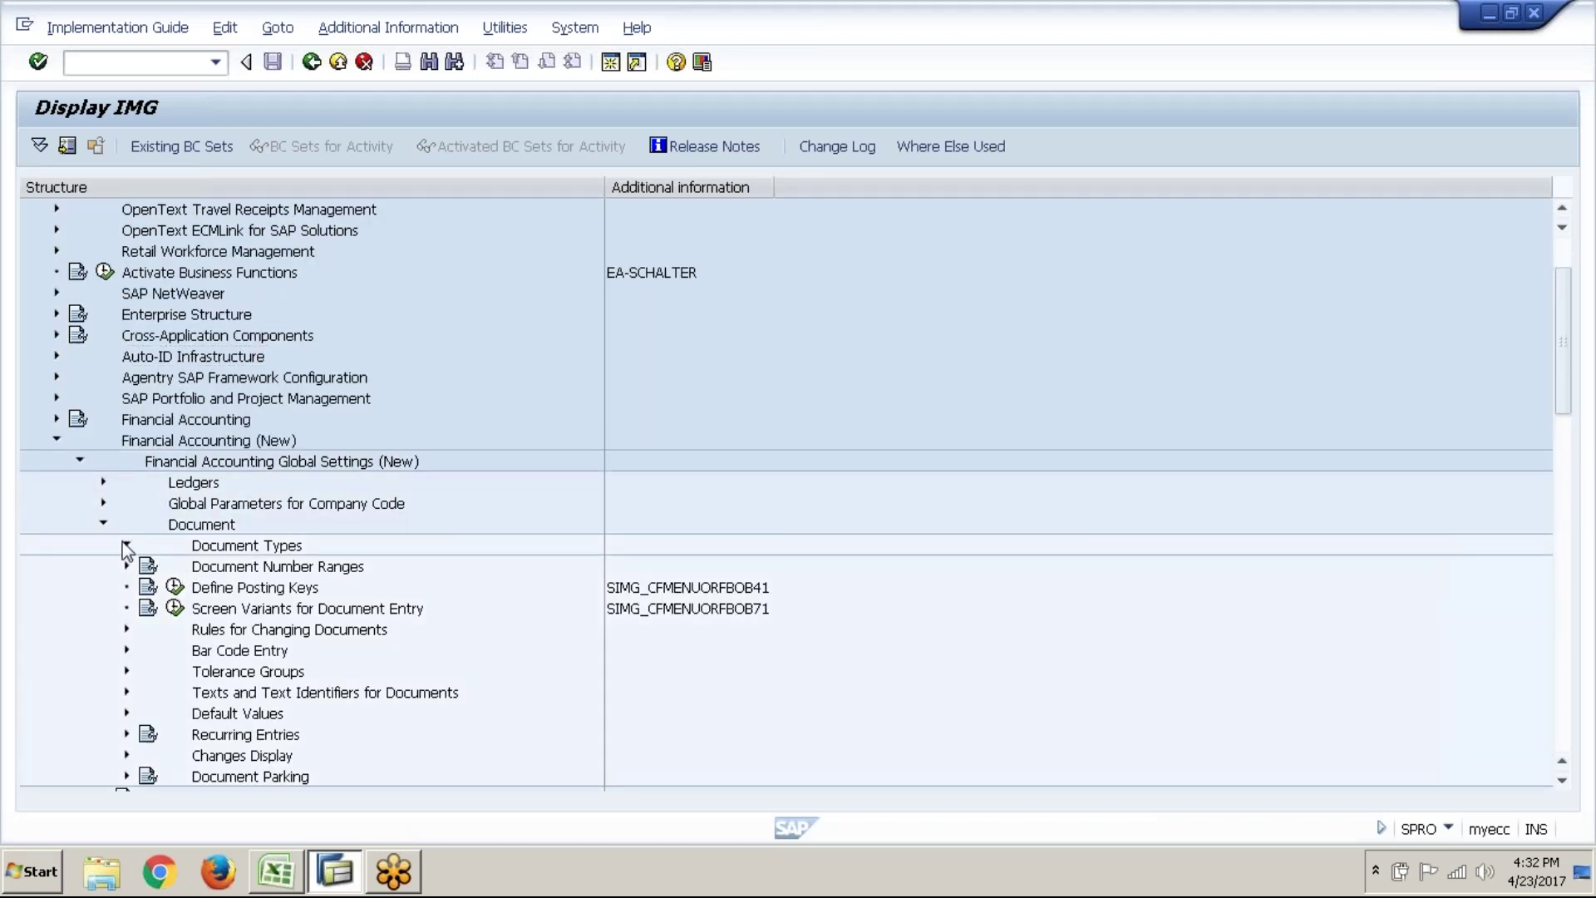
pyautogui.click(323, 588)
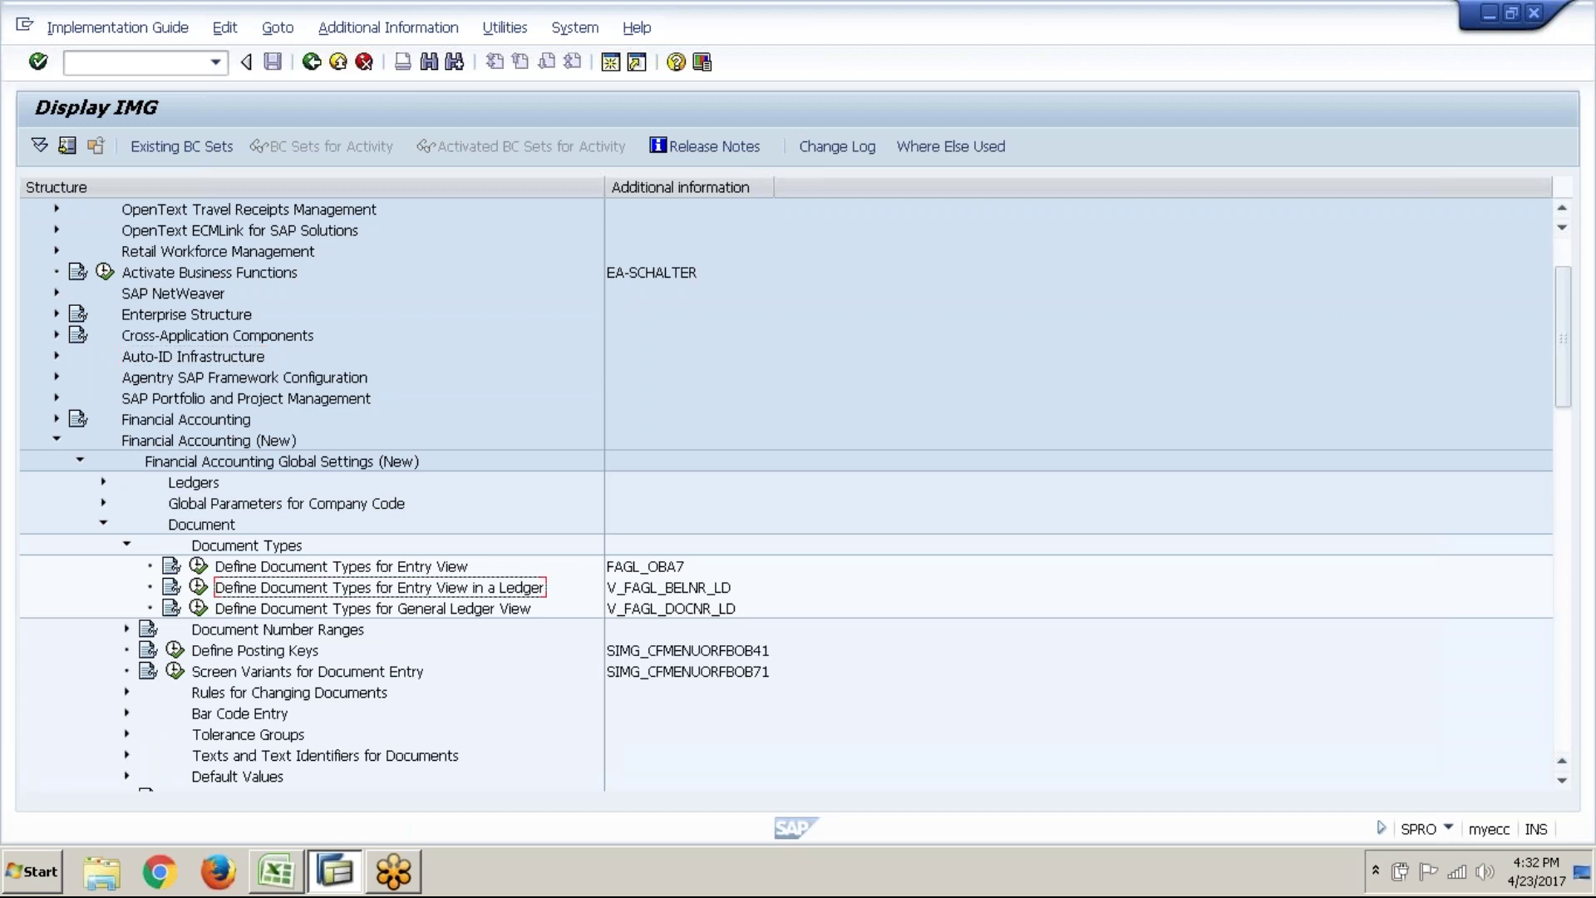
pyautogui.click(335, 567)
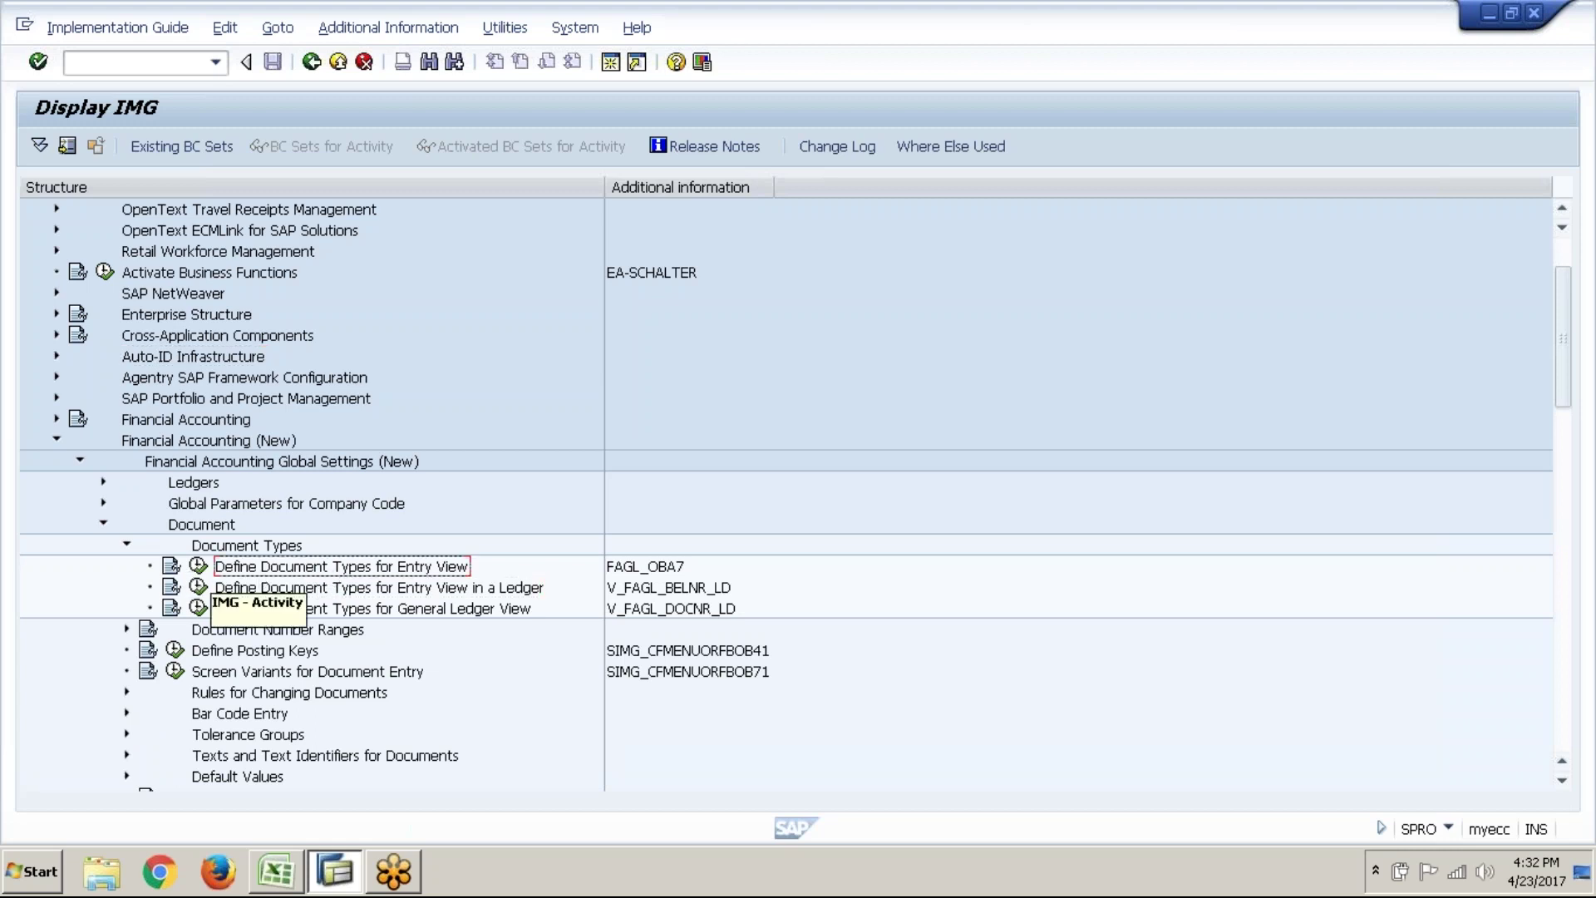
pyautogui.click(198, 567)
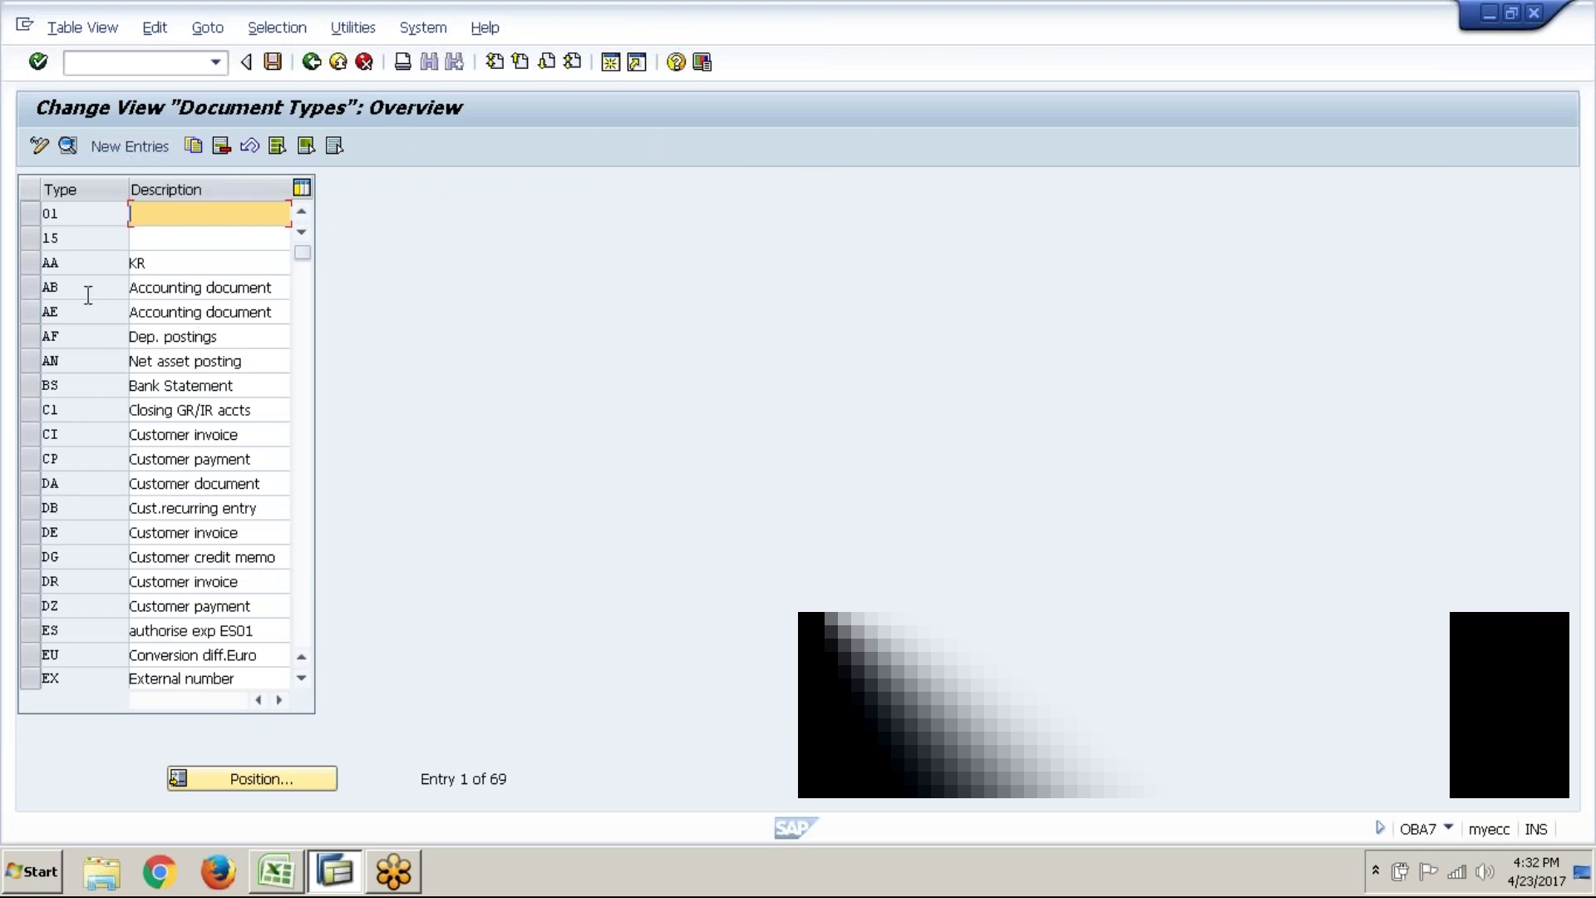
# - Leave the document types overview and collapse the Document Types, Document and Financial Accounting Global Settings (New) nodes along with their parent
pyautogui.click(28, 532)
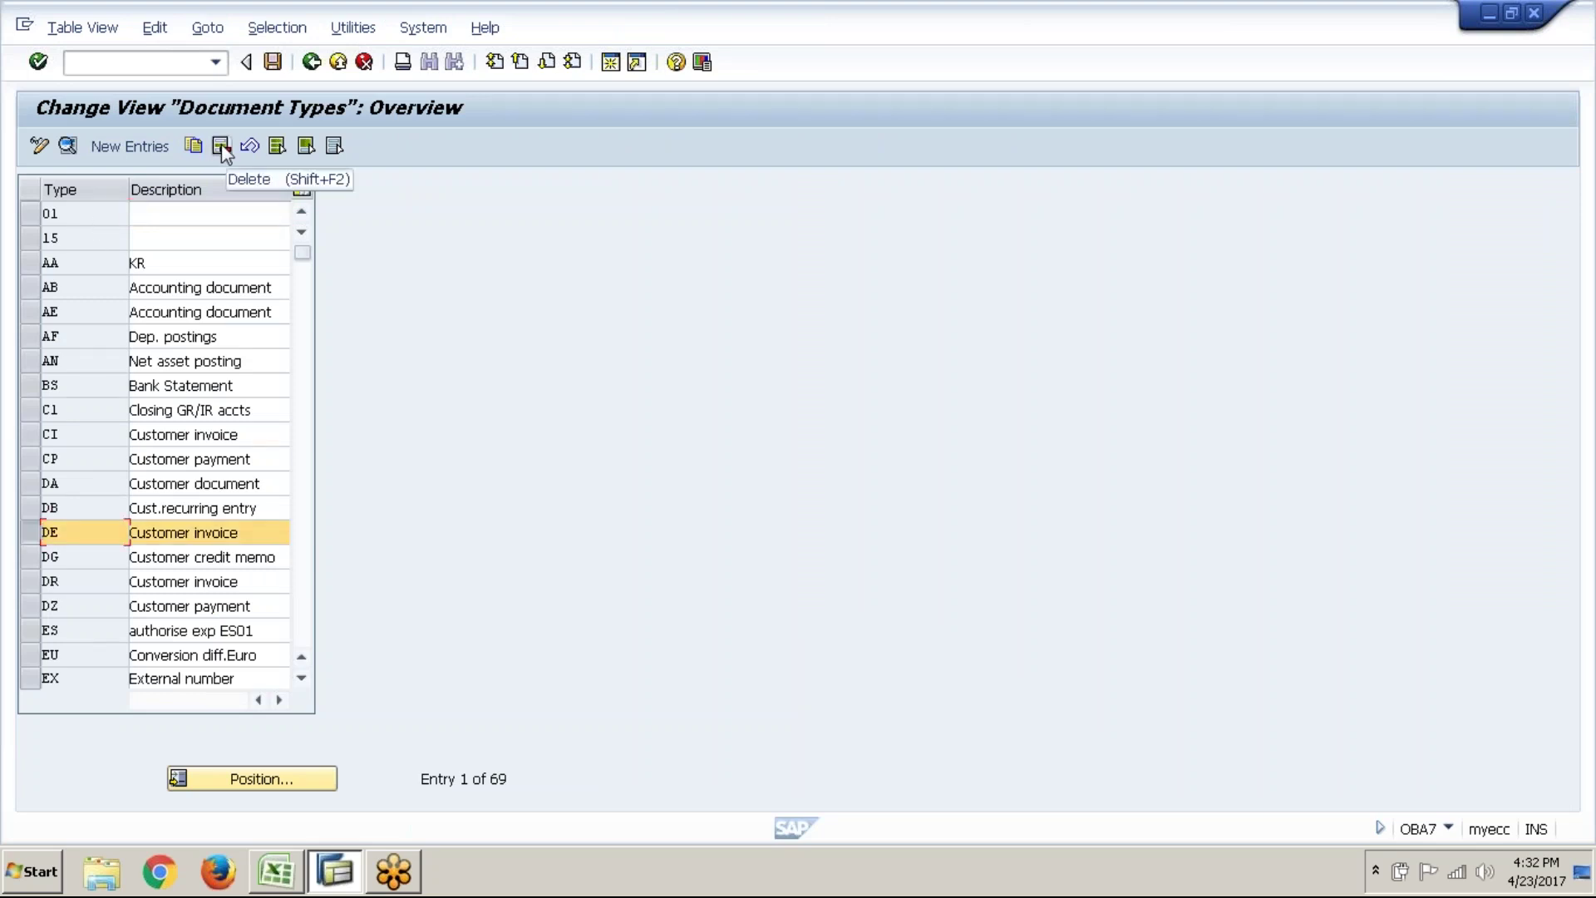
pyautogui.click(33, 530)
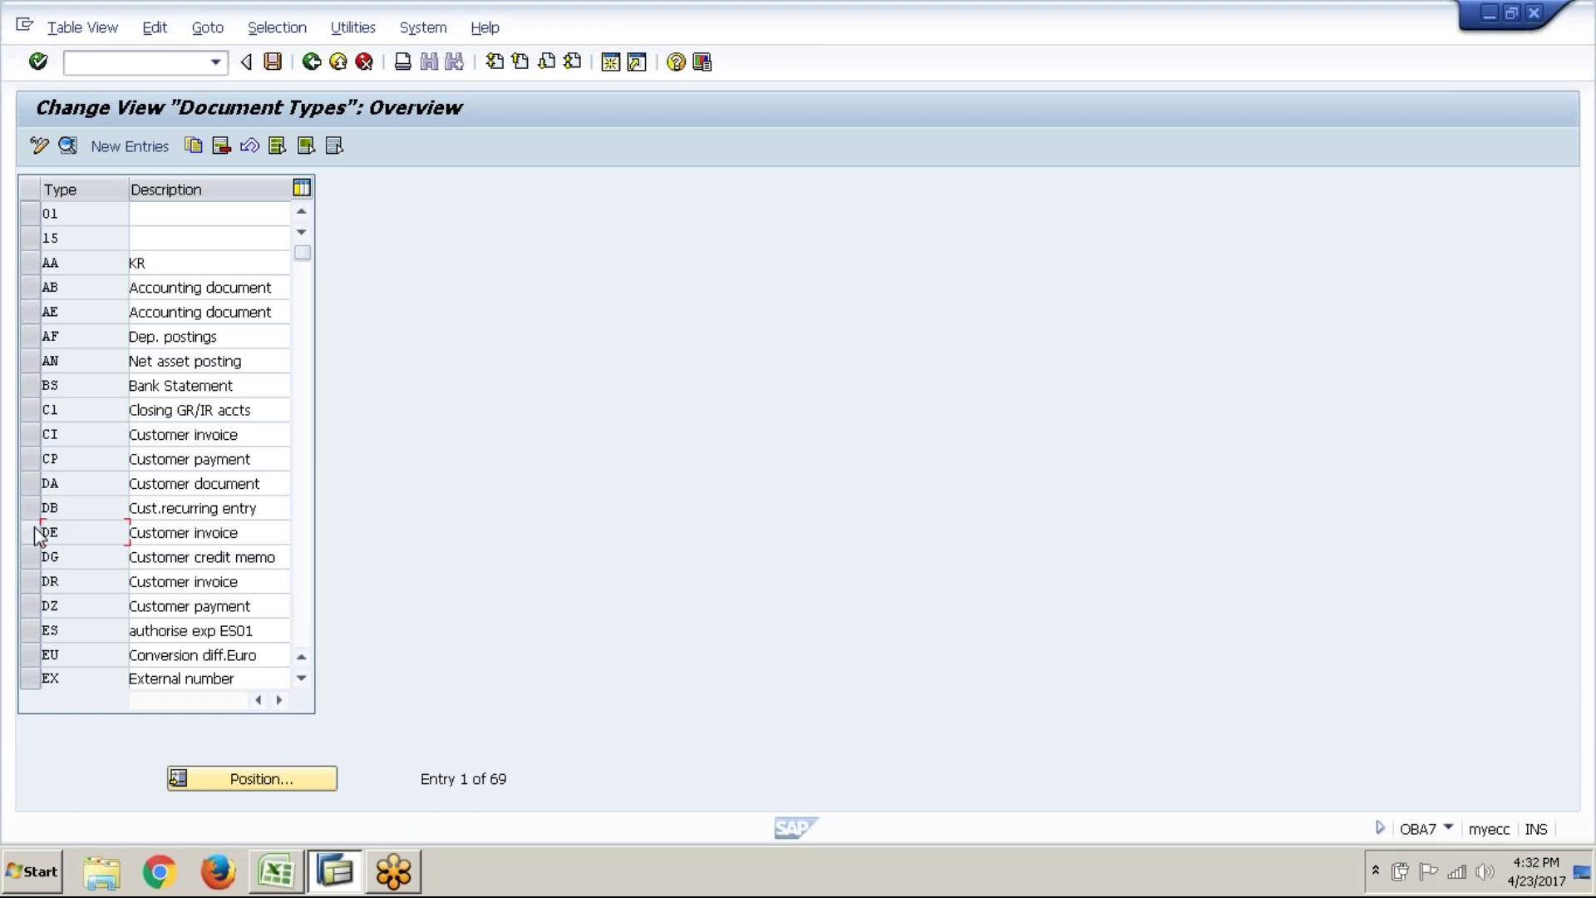
pyautogui.click(312, 63)
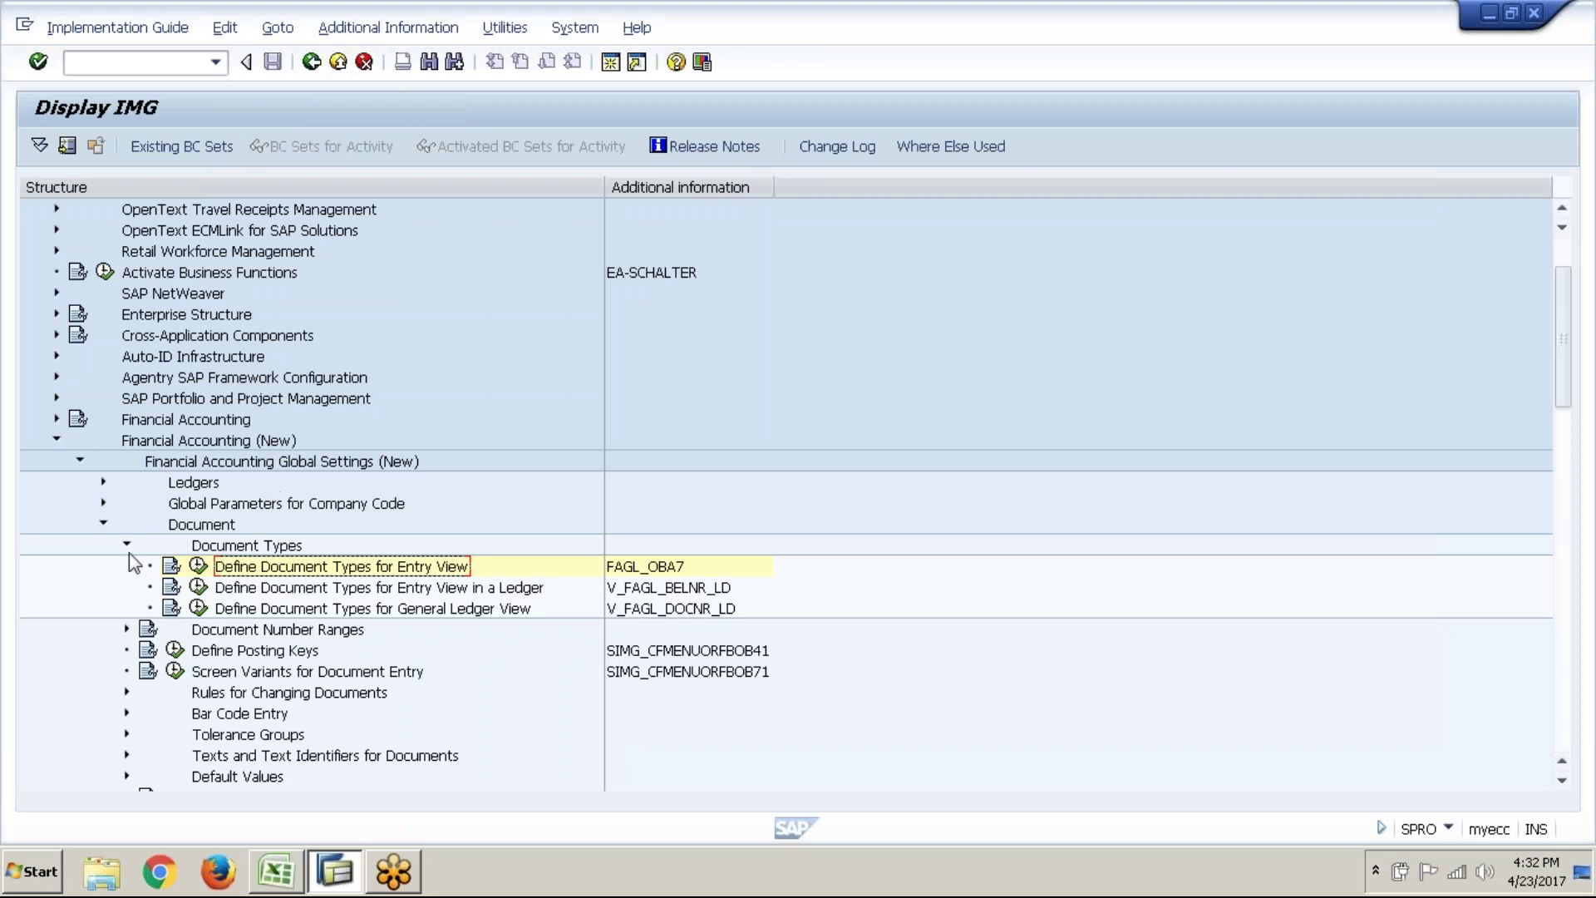
pyautogui.click(126, 544)
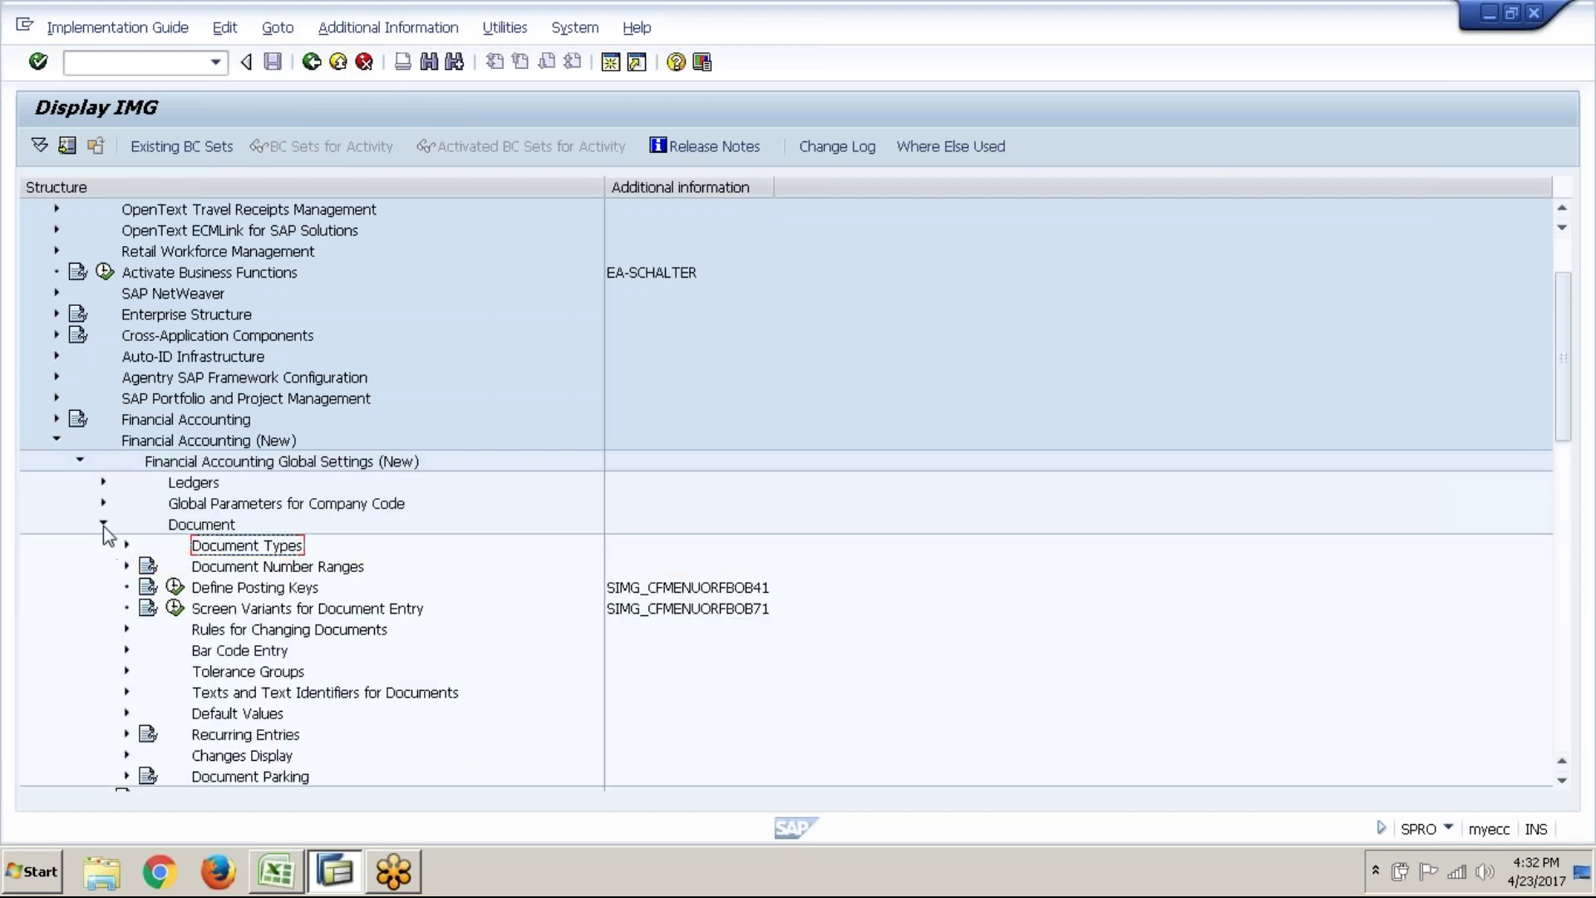
pyautogui.click(103, 523)
pyautogui.click(80, 461)
pyautogui.click(56, 441)
# - Expand Financial Accounting (New) down to Document Types again and execute Define Document Types for Entry View
pyautogui.click(55, 444)
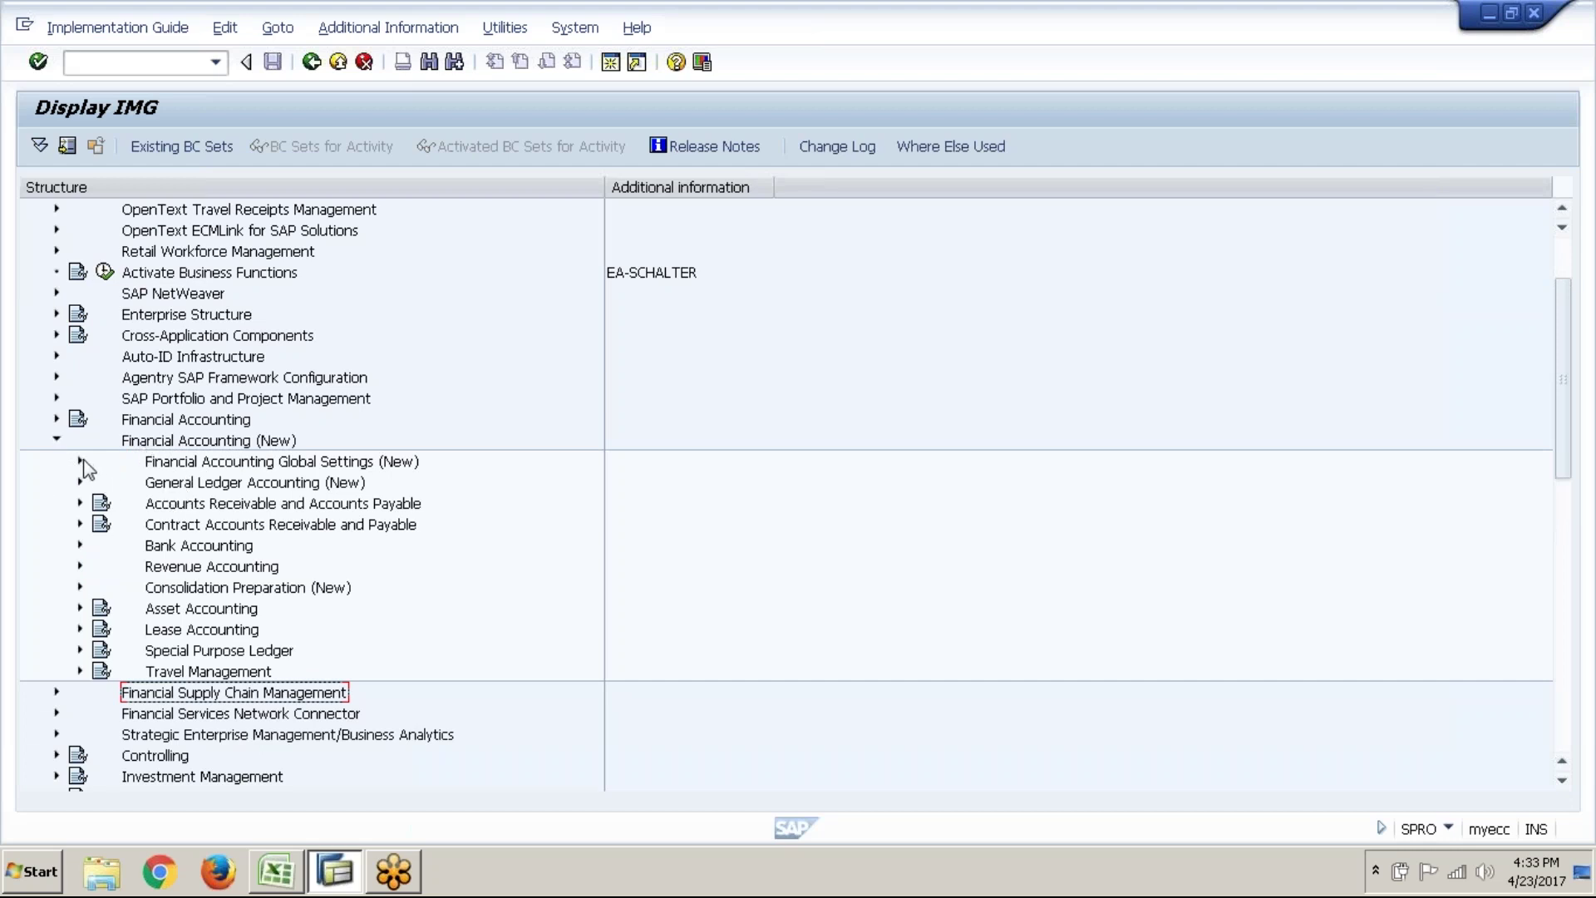
pyautogui.click(80, 462)
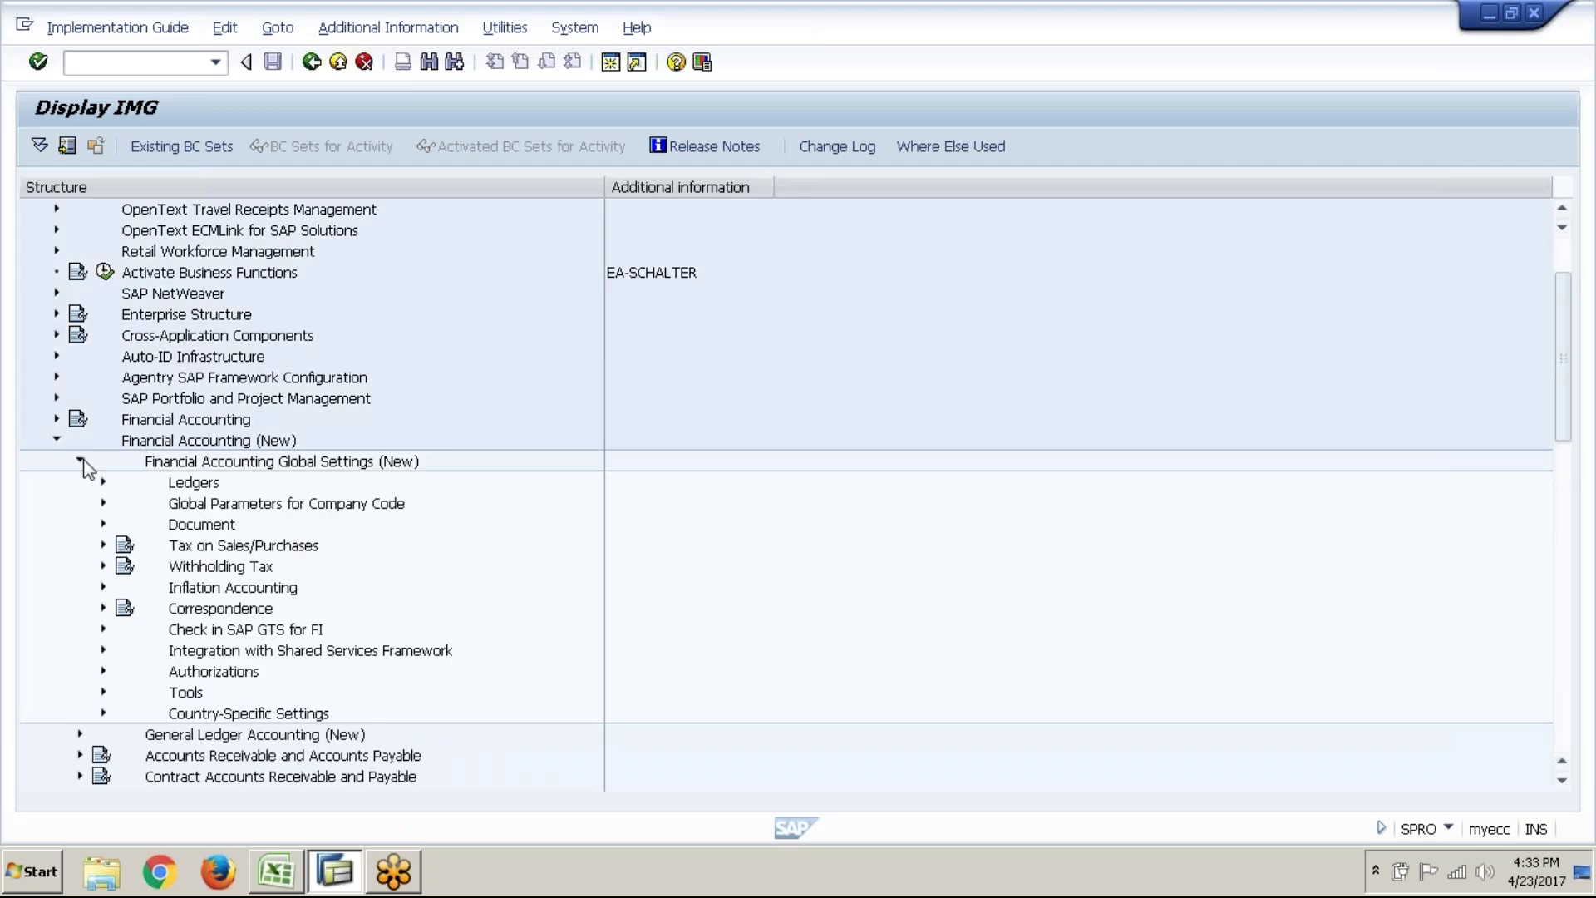
pyautogui.click(104, 525)
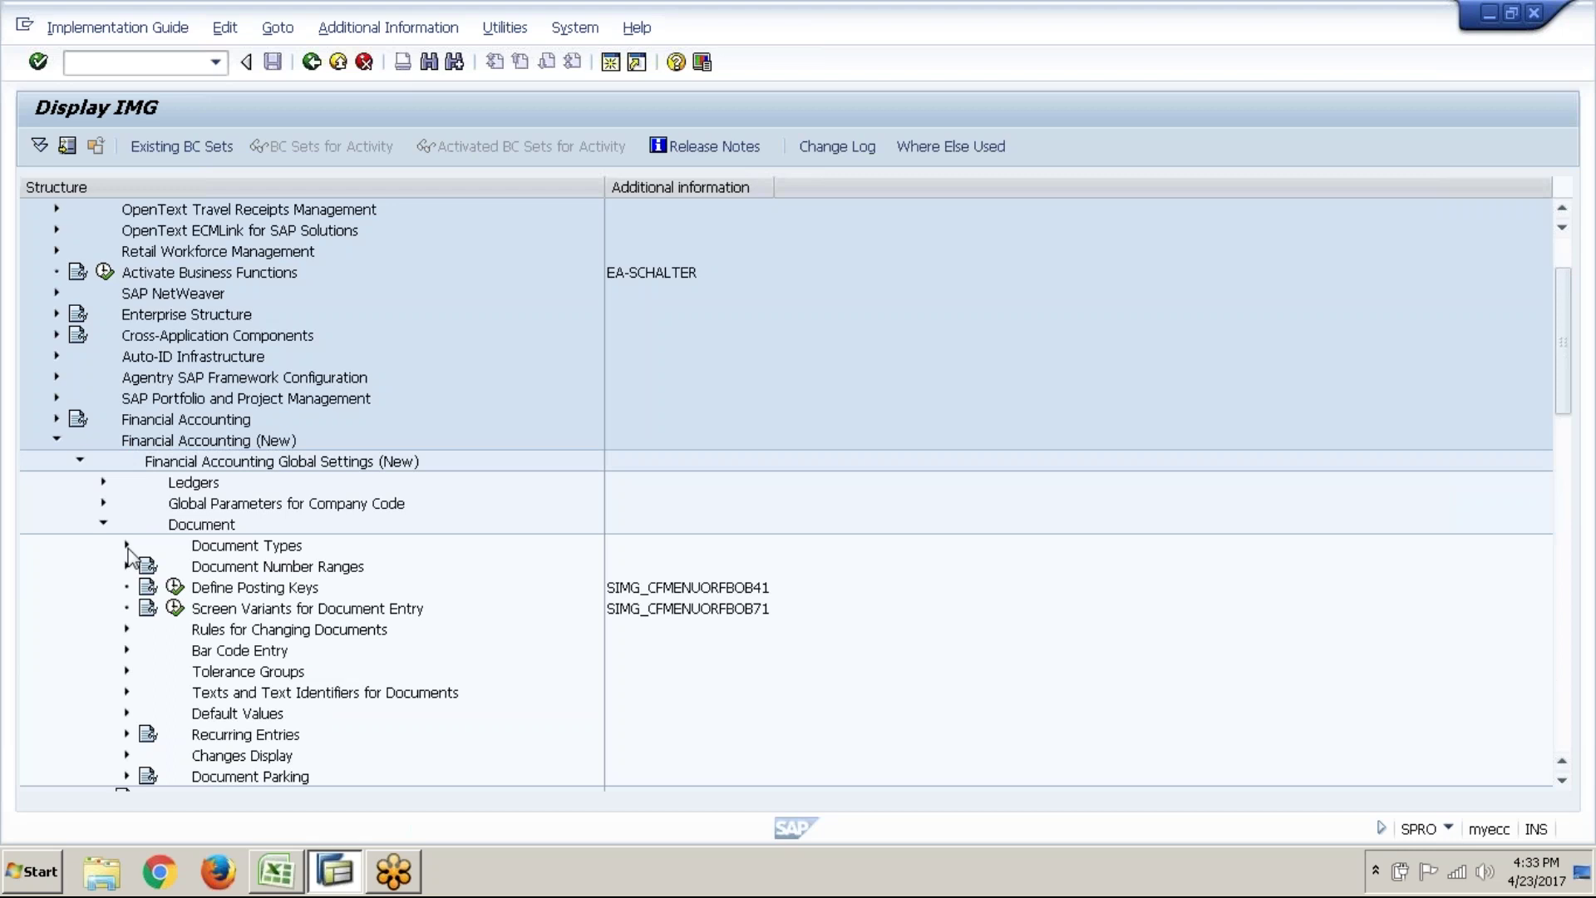
pyautogui.click(127, 546)
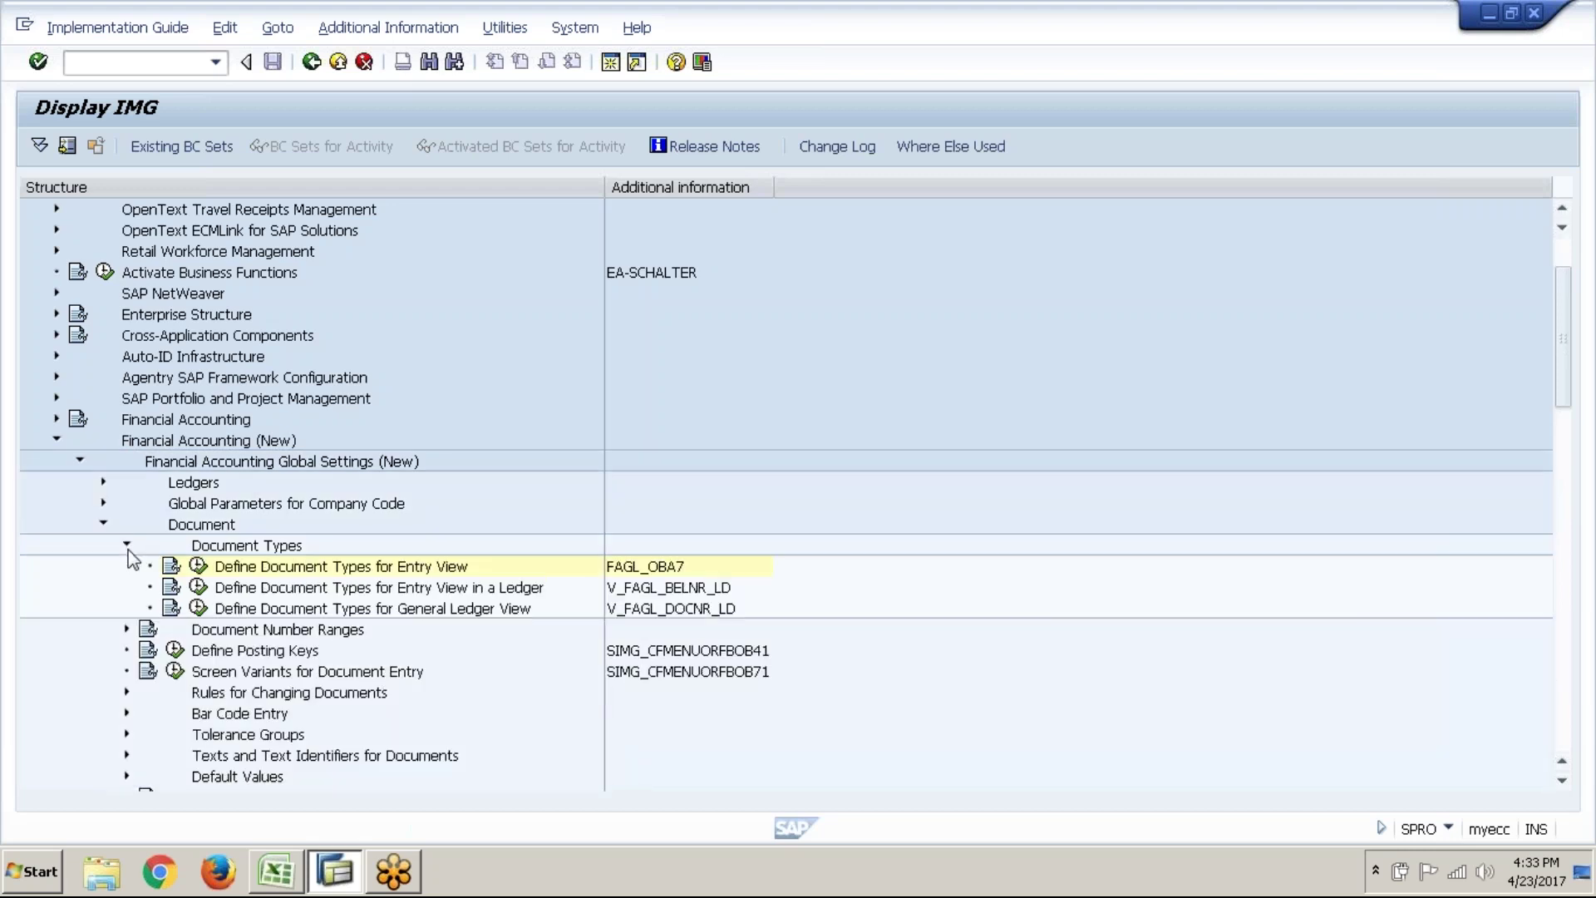
pyautogui.click(311, 572)
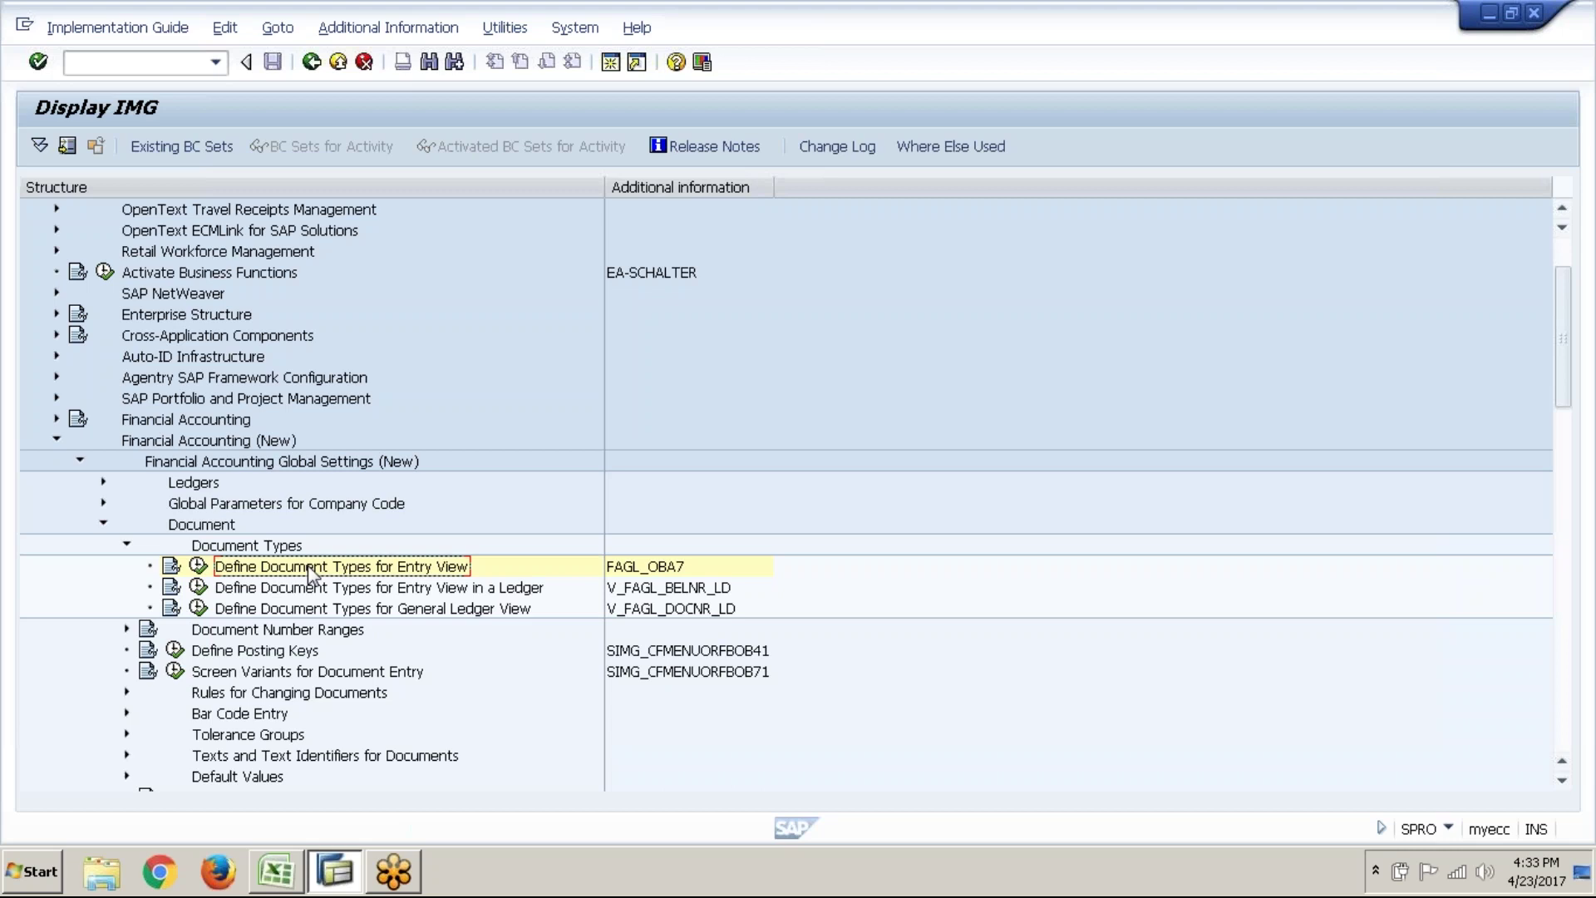
pyautogui.click(197, 566)
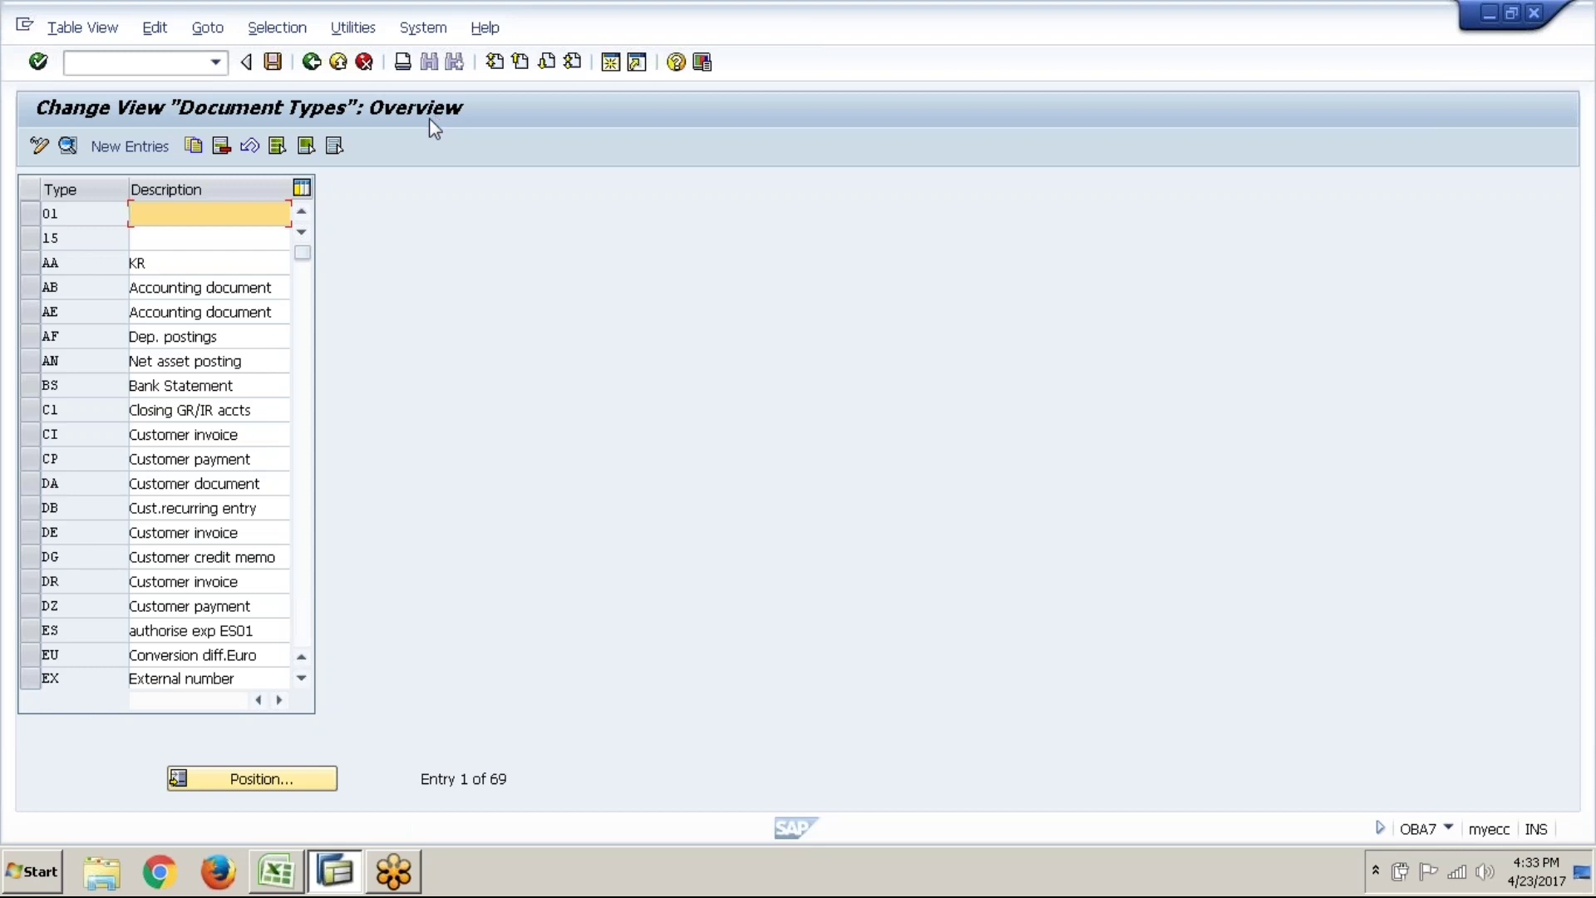
# - Review the details of document type DG (Customer credit memo) and return to the overview
pyautogui.click(33, 552)
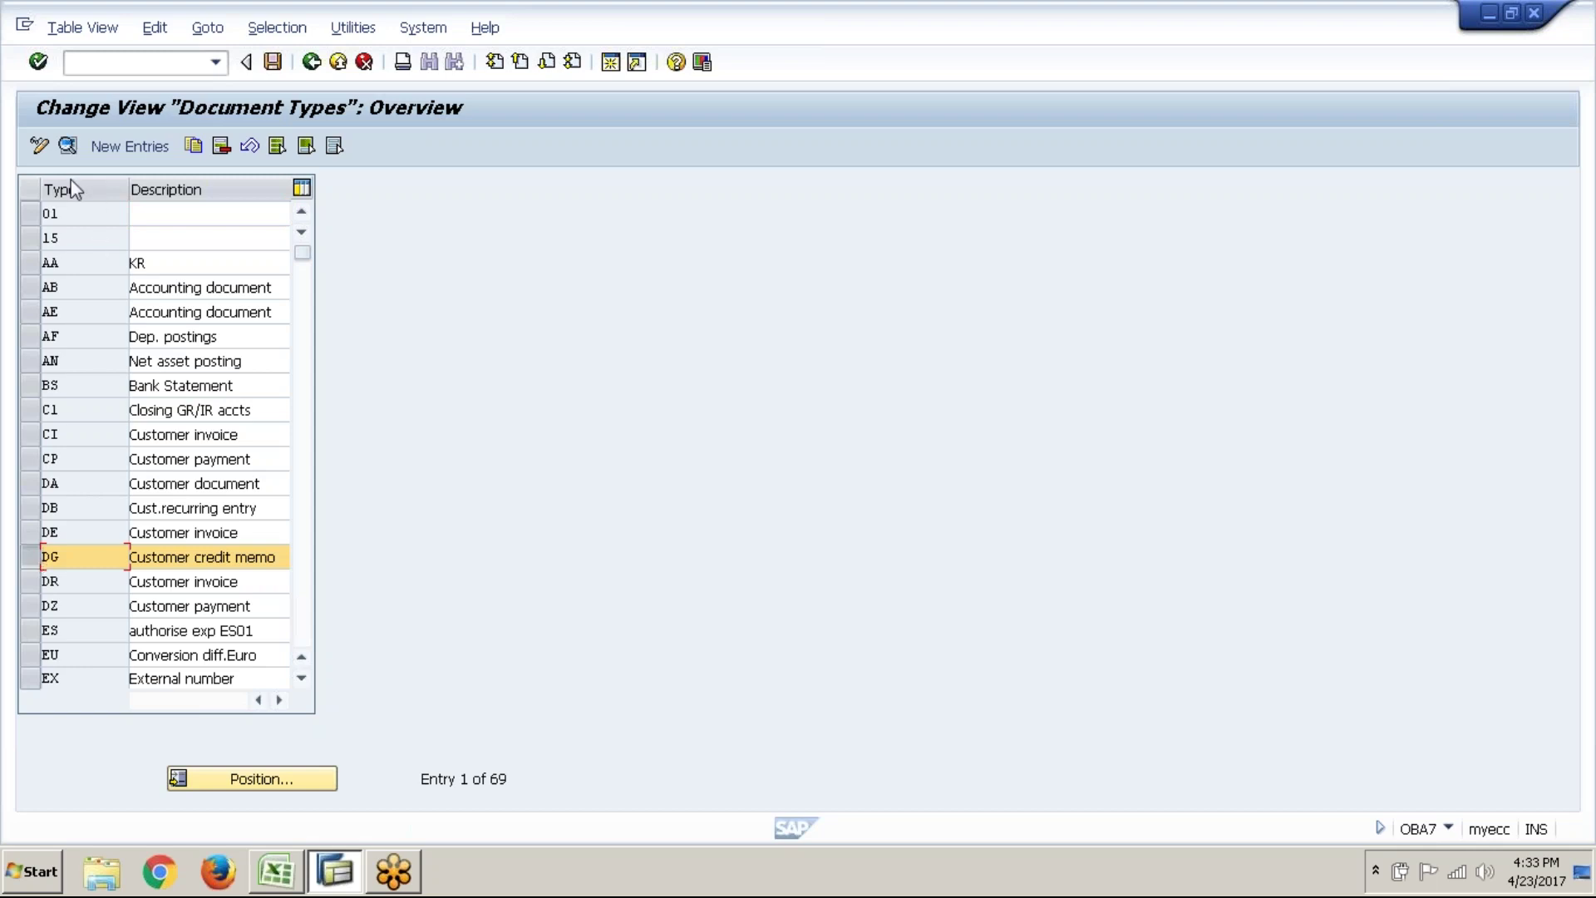
pyautogui.click(27, 558)
pyautogui.click(28, 558)
pyautogui.click(68, 146)
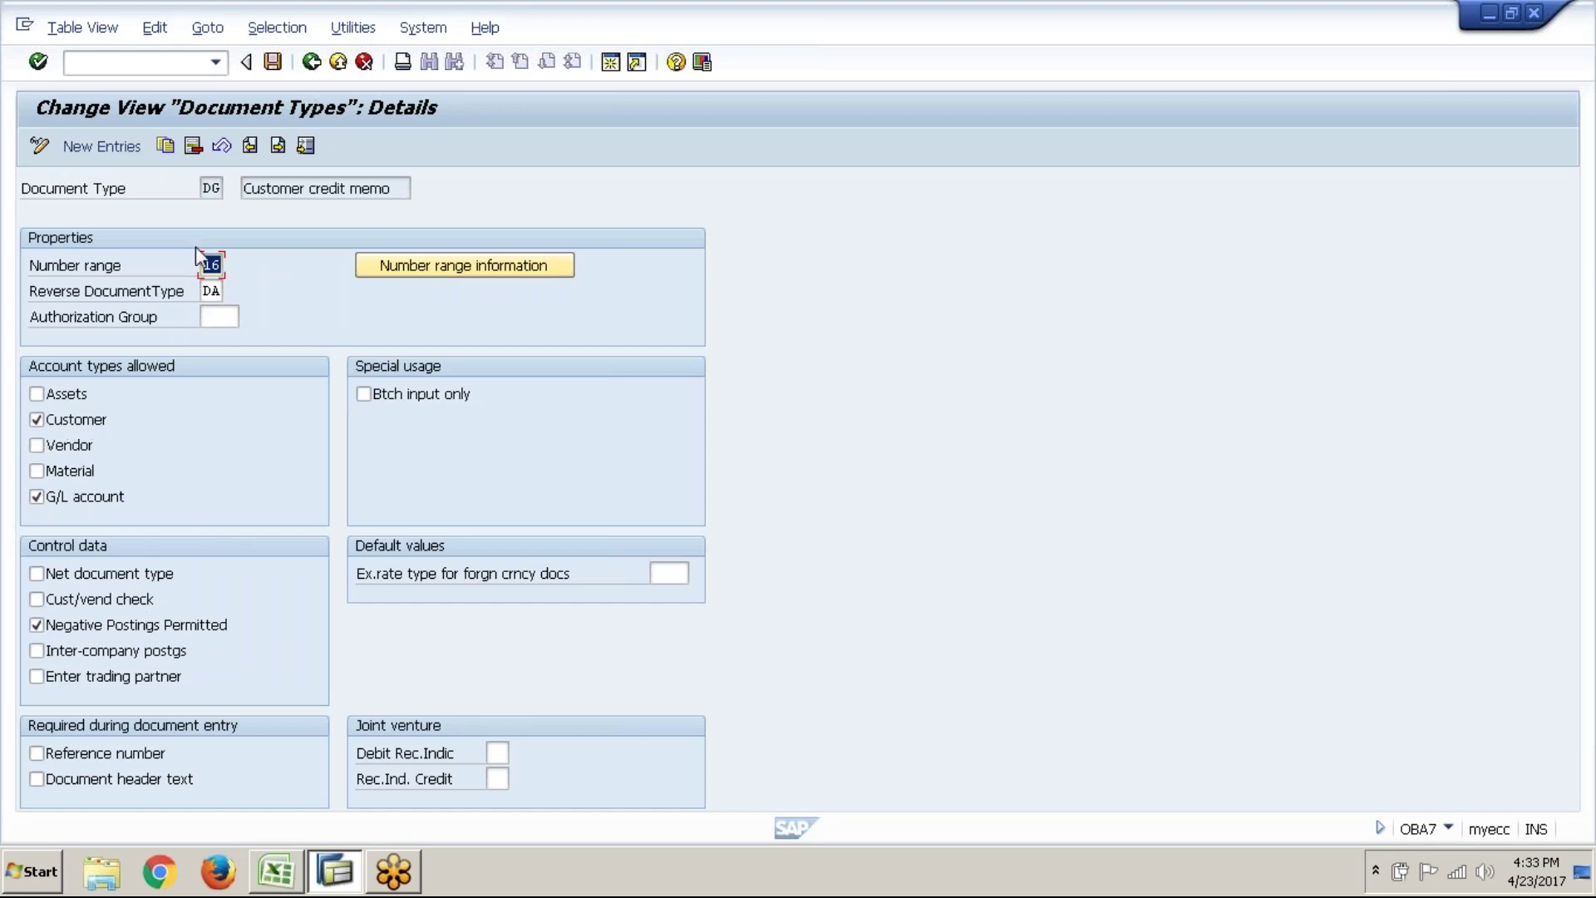
pyautogui.click(310, 68)
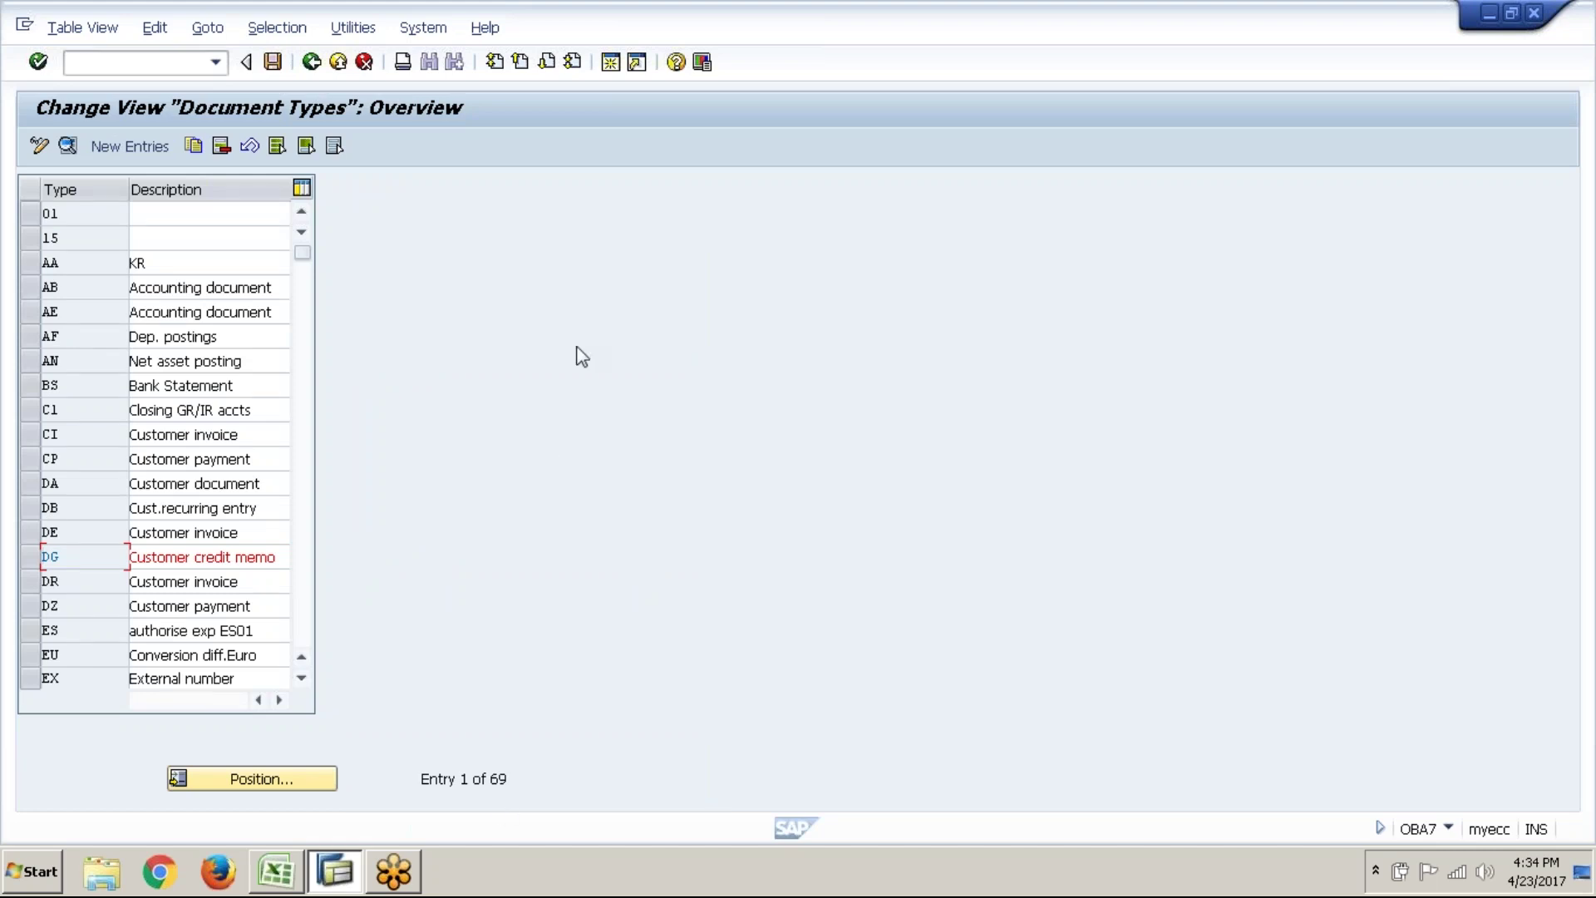
# - Open a new SAP session
pyautogui.click(610, 61)
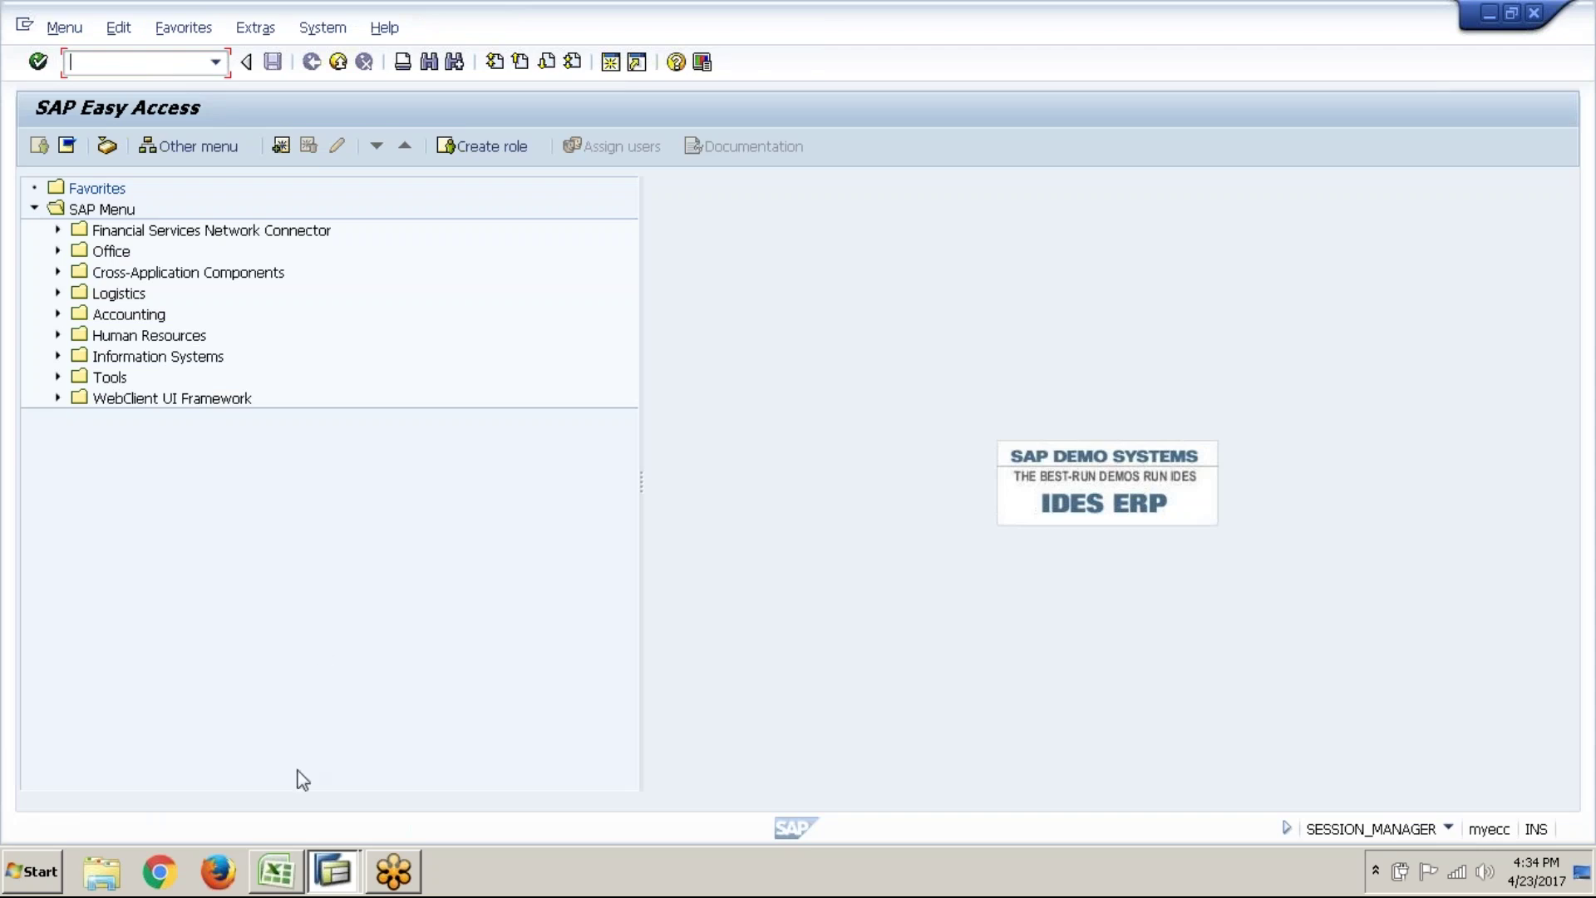
# - Switch to the Excel worksheet and enter a sample sales entry: the customer's name with "A/c Dr." in C34 and "To Sales" in C35
pyautogui.click(276, 886)
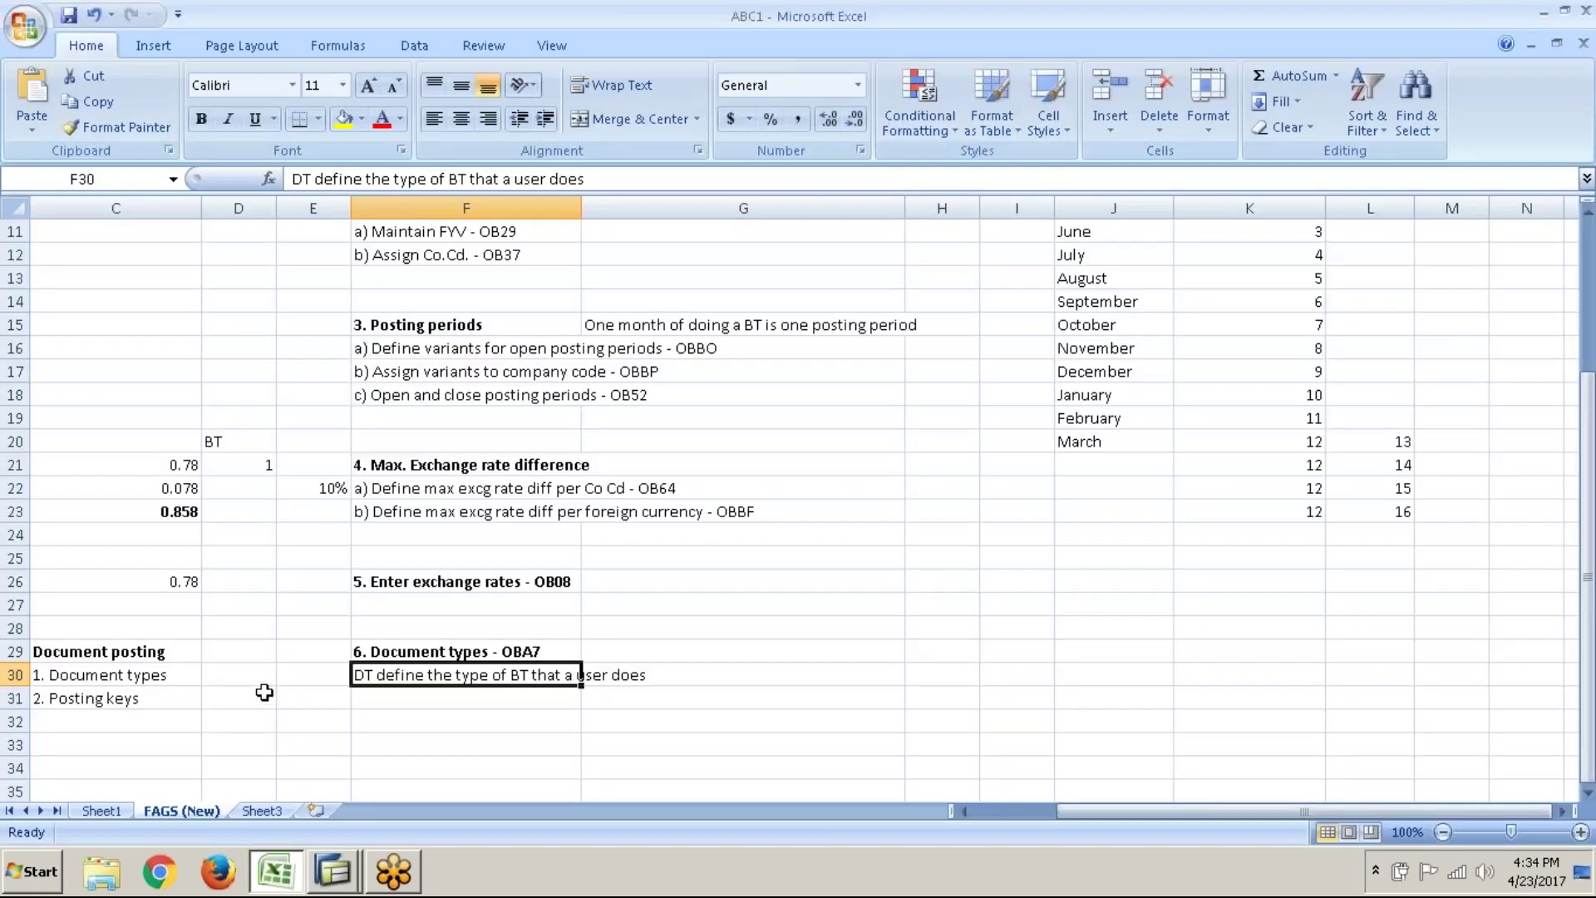
pyautogui.click(146, 736)
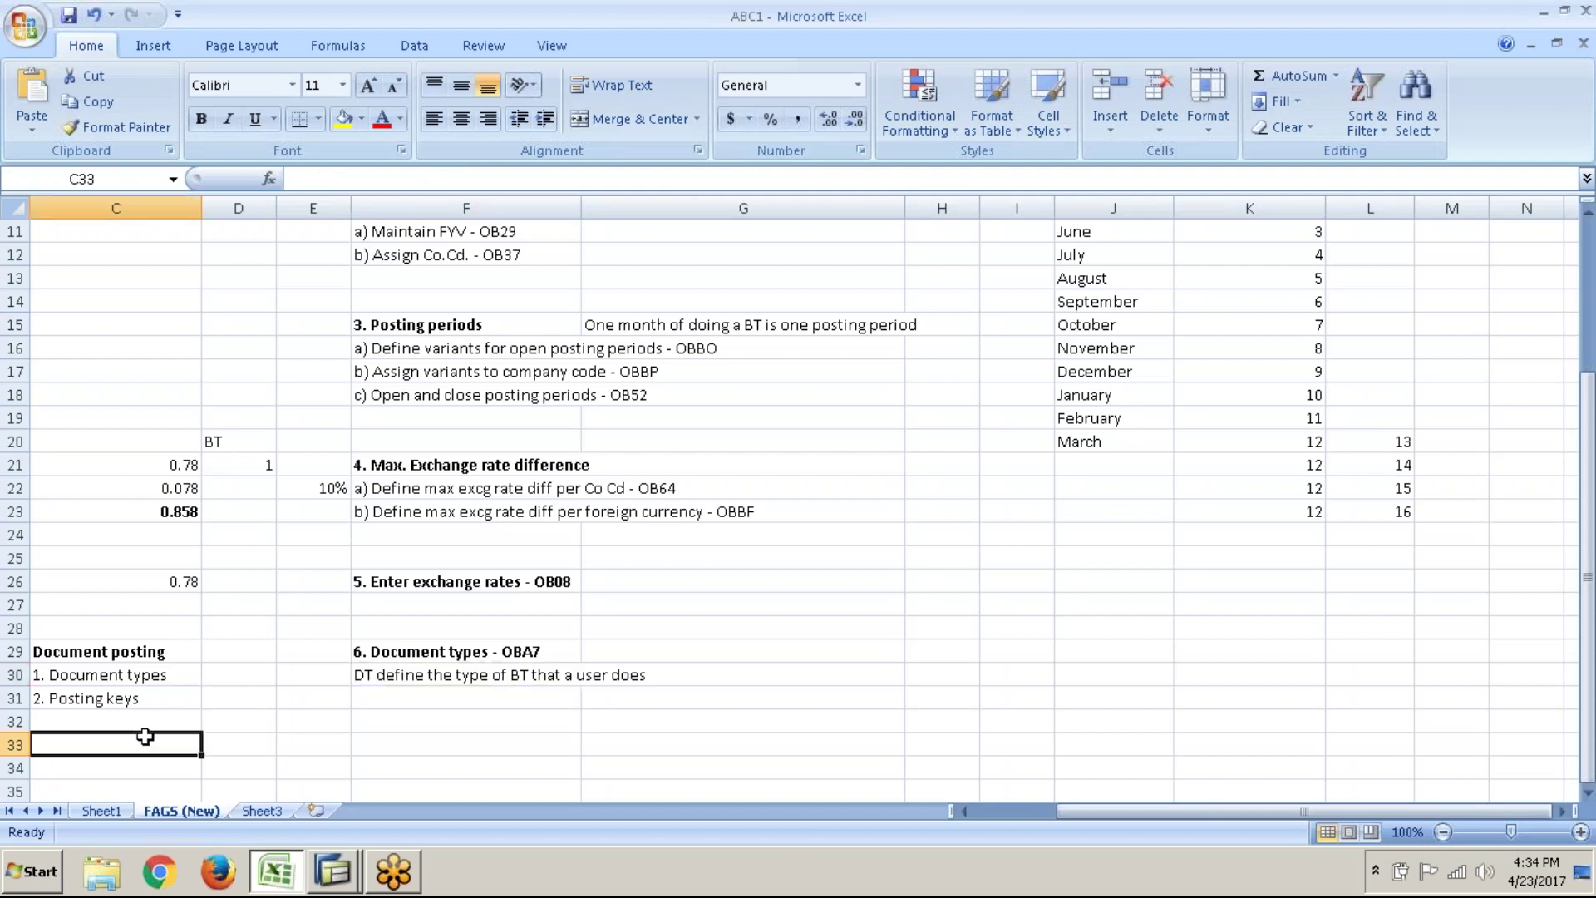
pyautogui.scroll(-5, 145, 737)
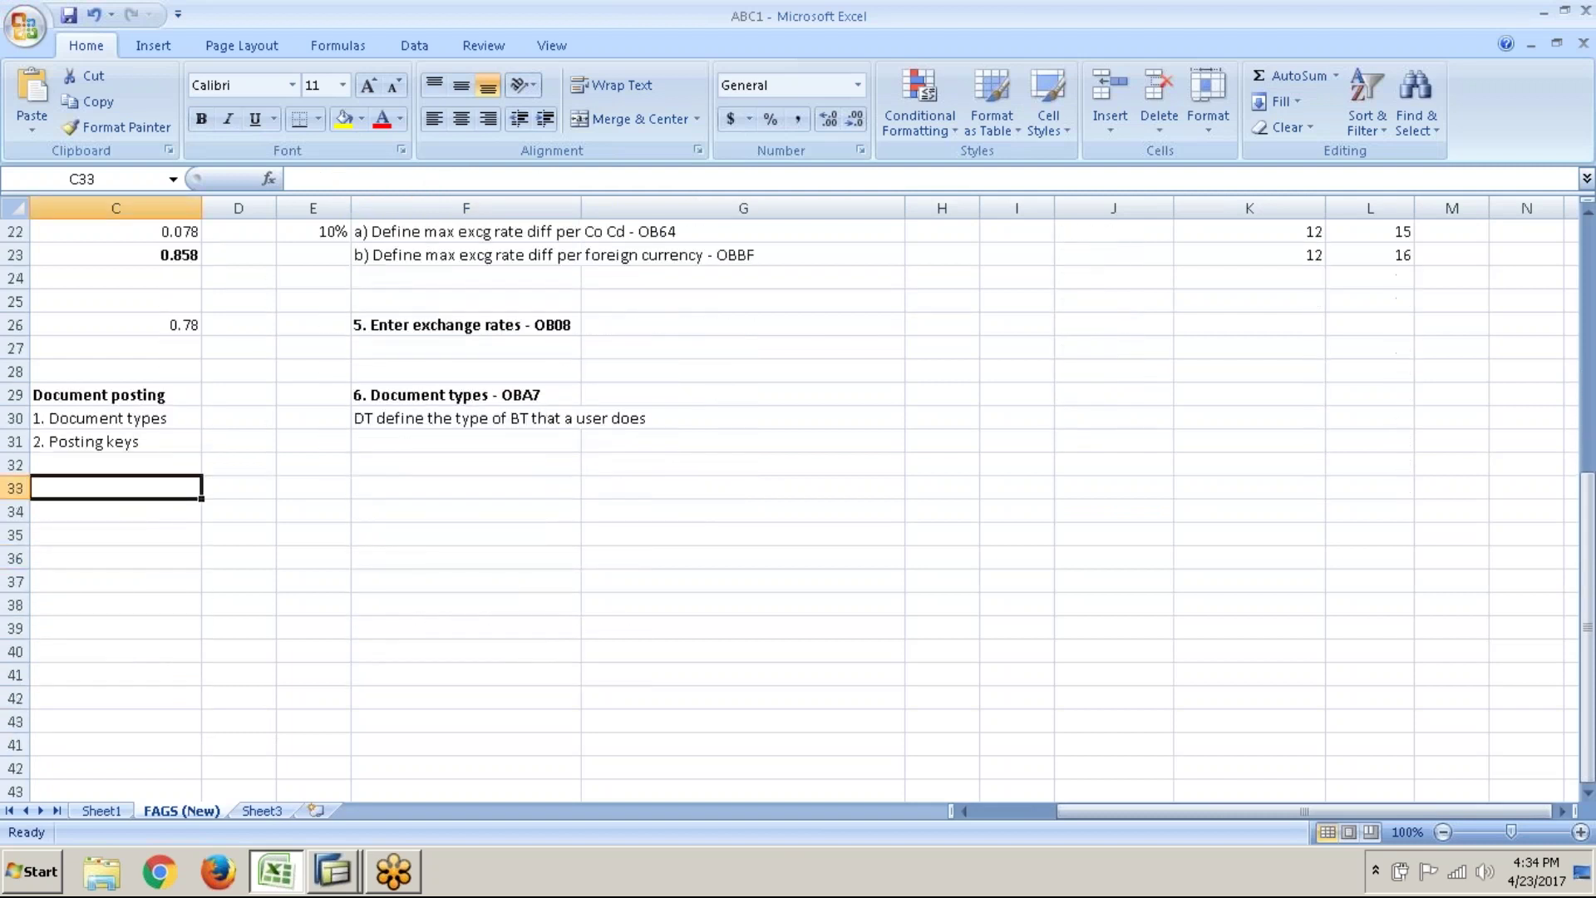
pyautogui.click(118, 467)
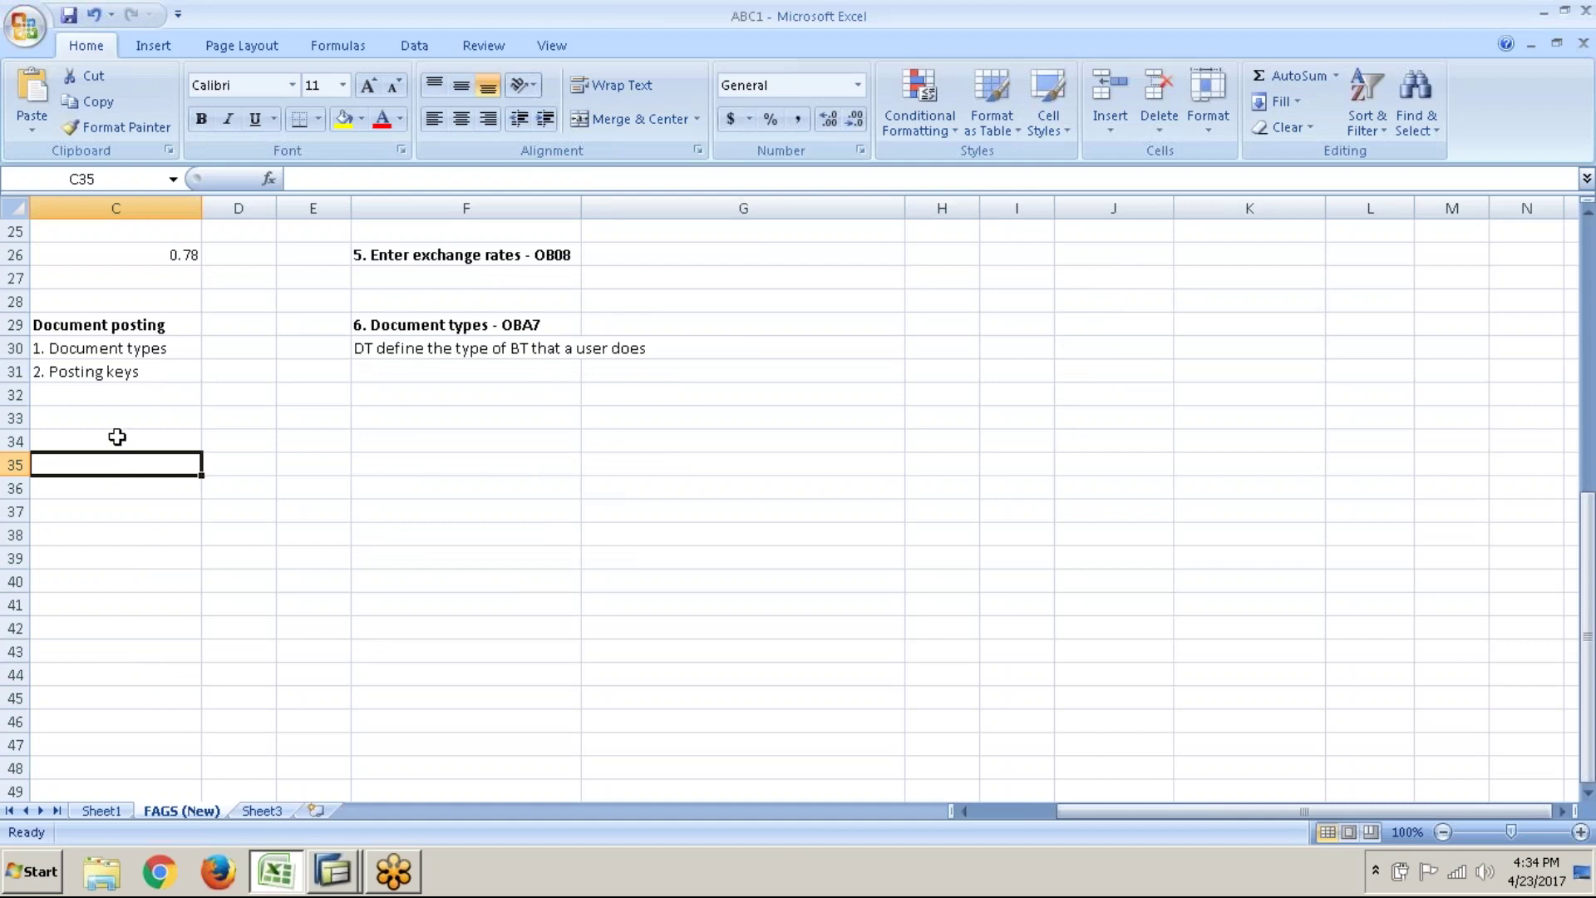
pyautogui.click(116, 437)
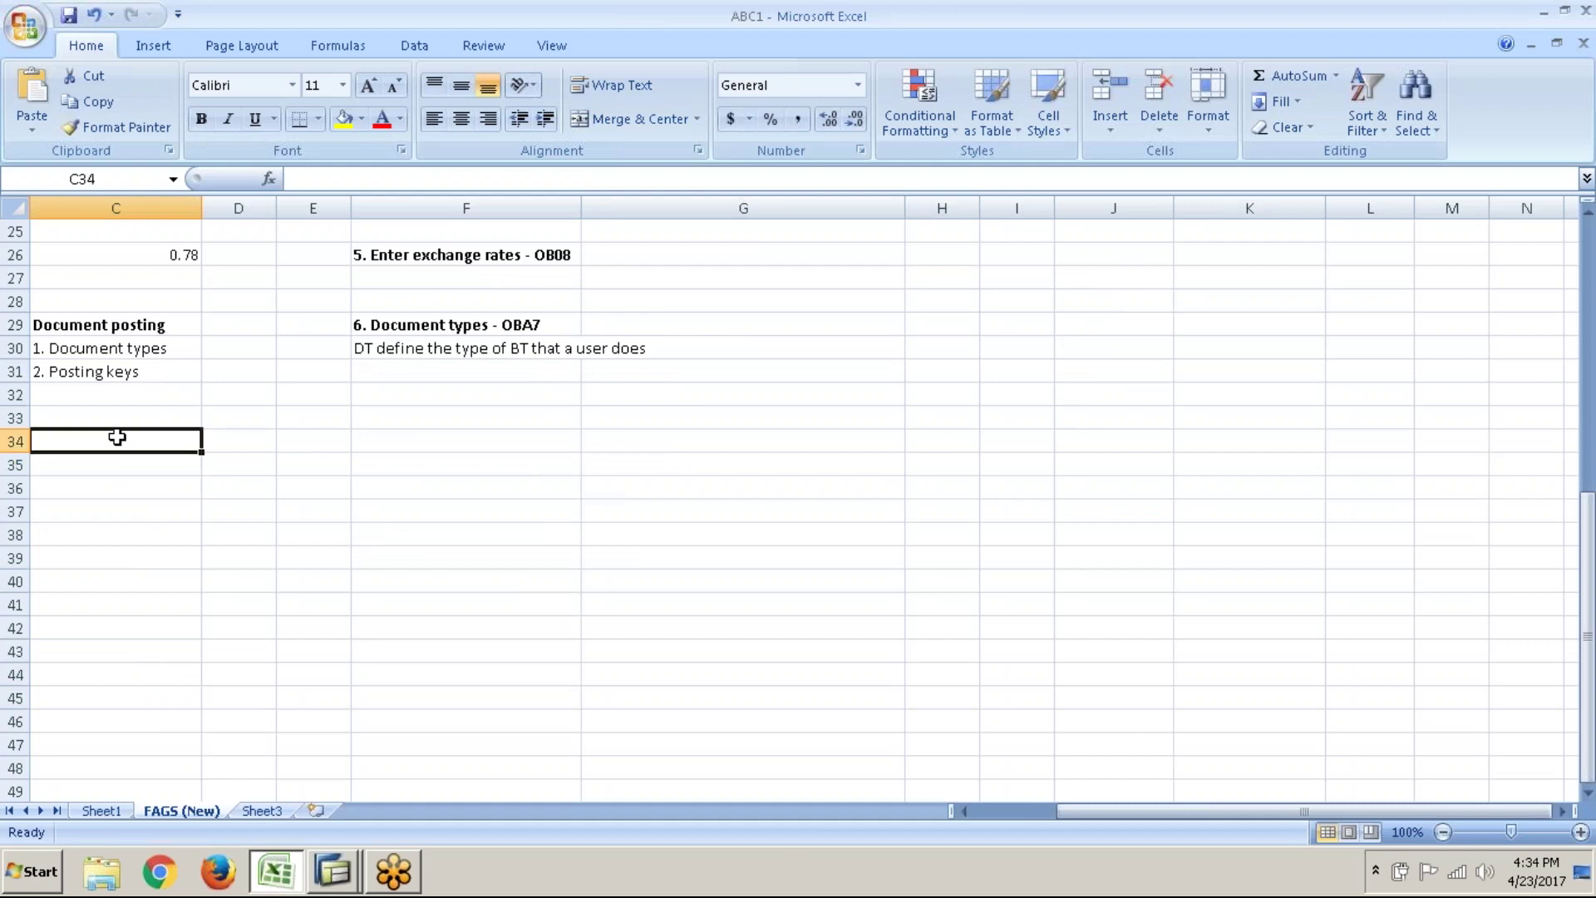
pyautogui.write('Miriam')
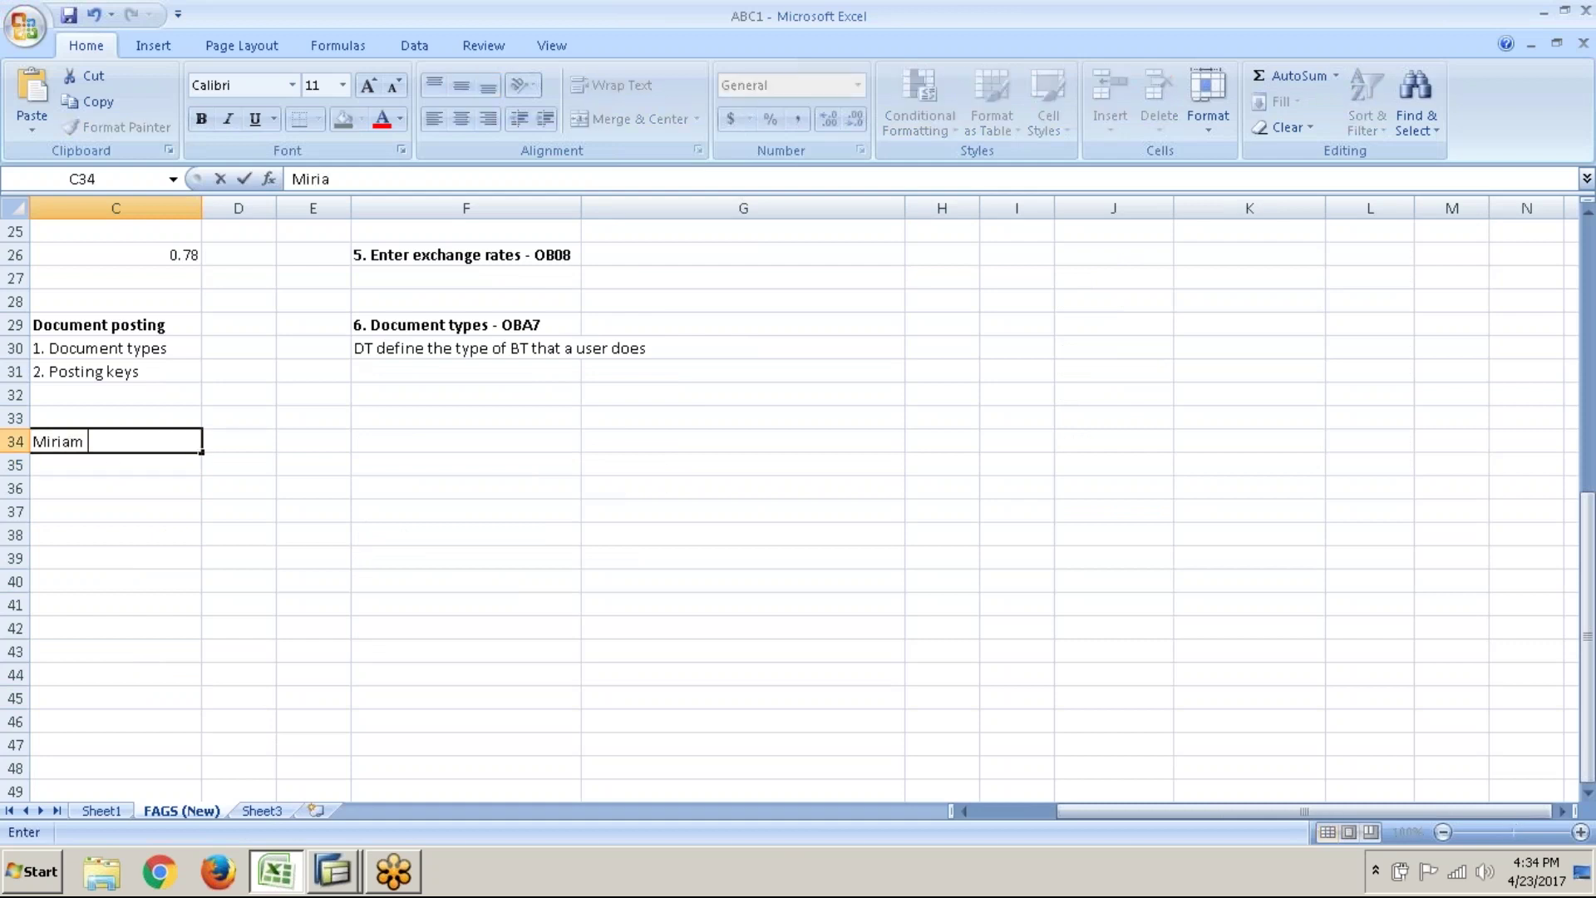
pyautogui.write(' A/c Dr.')
pyautogui.press('Return')
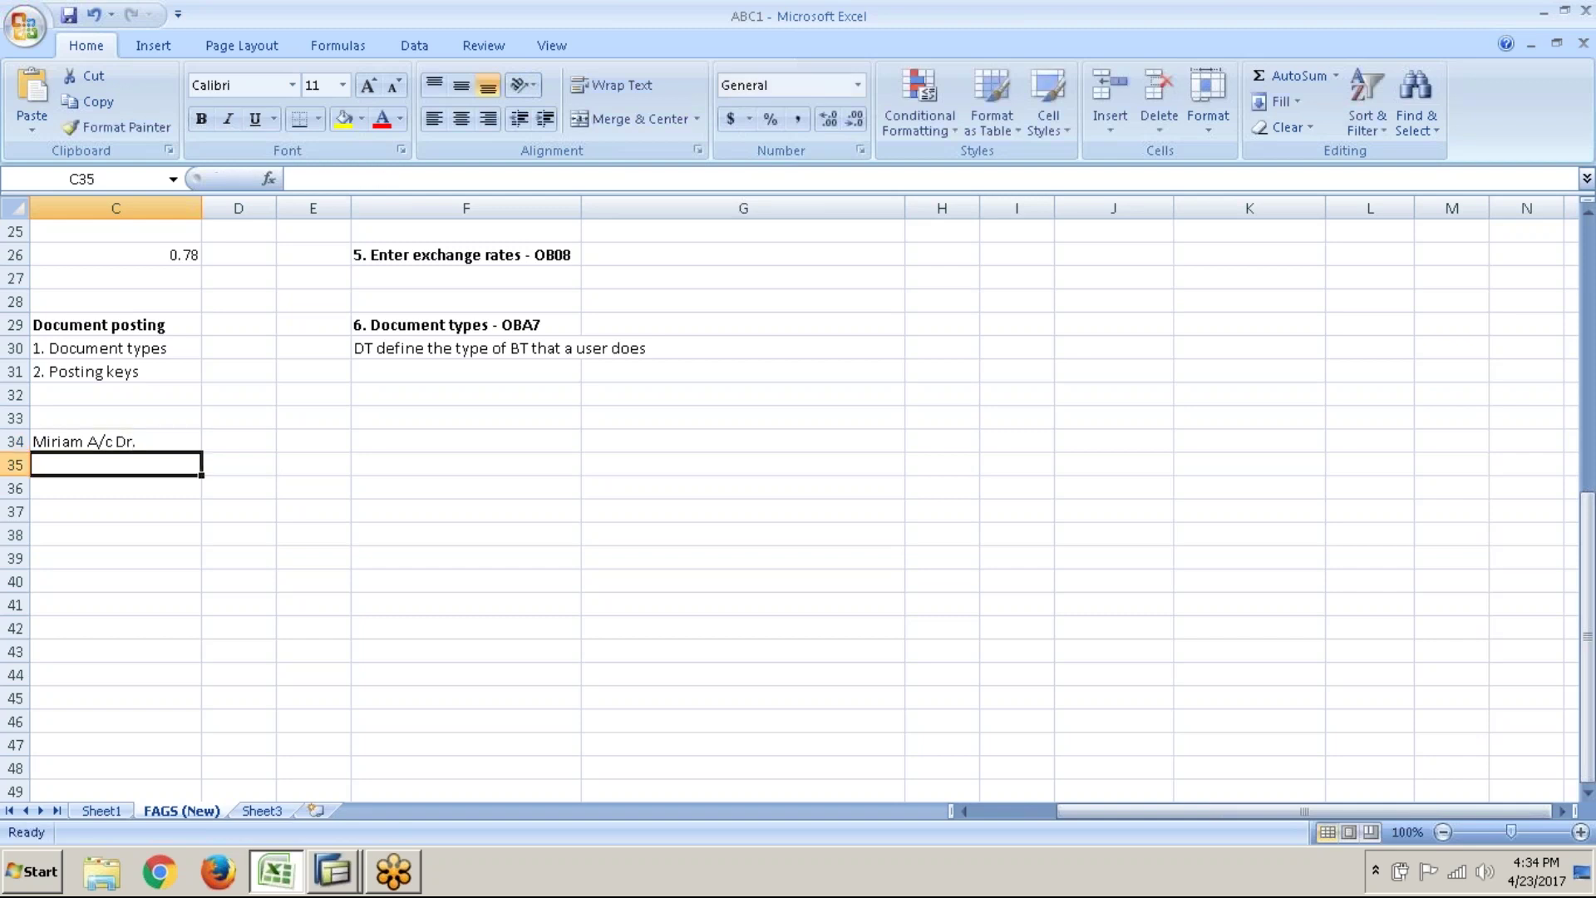
pyautogui.write('To S')
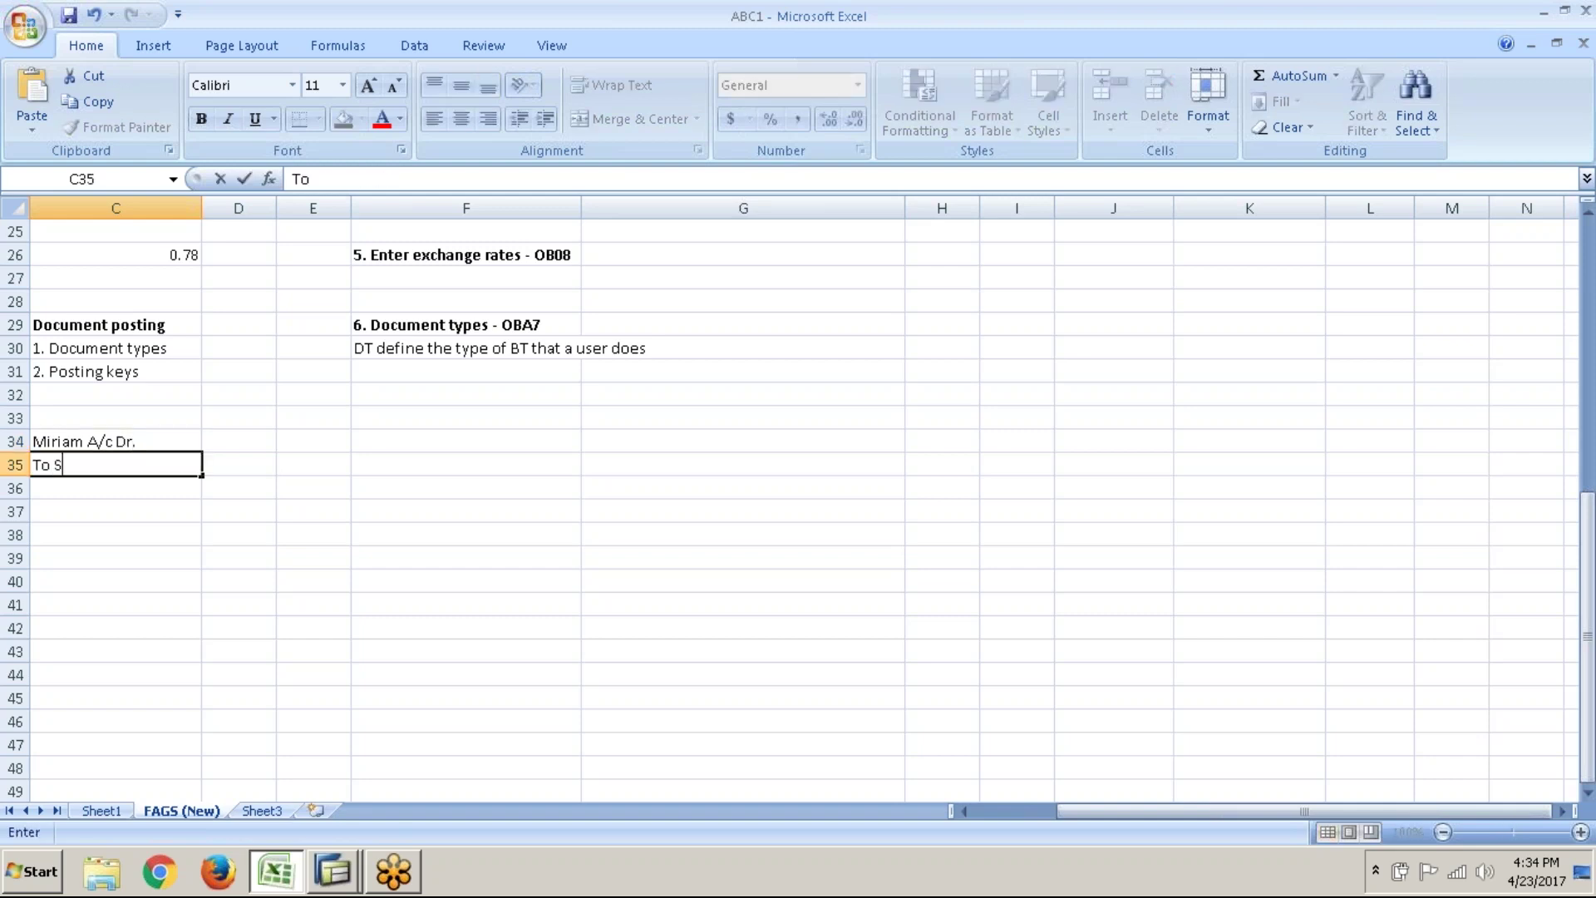
pyautogui.write('ales')
pyautogui.press('Return')
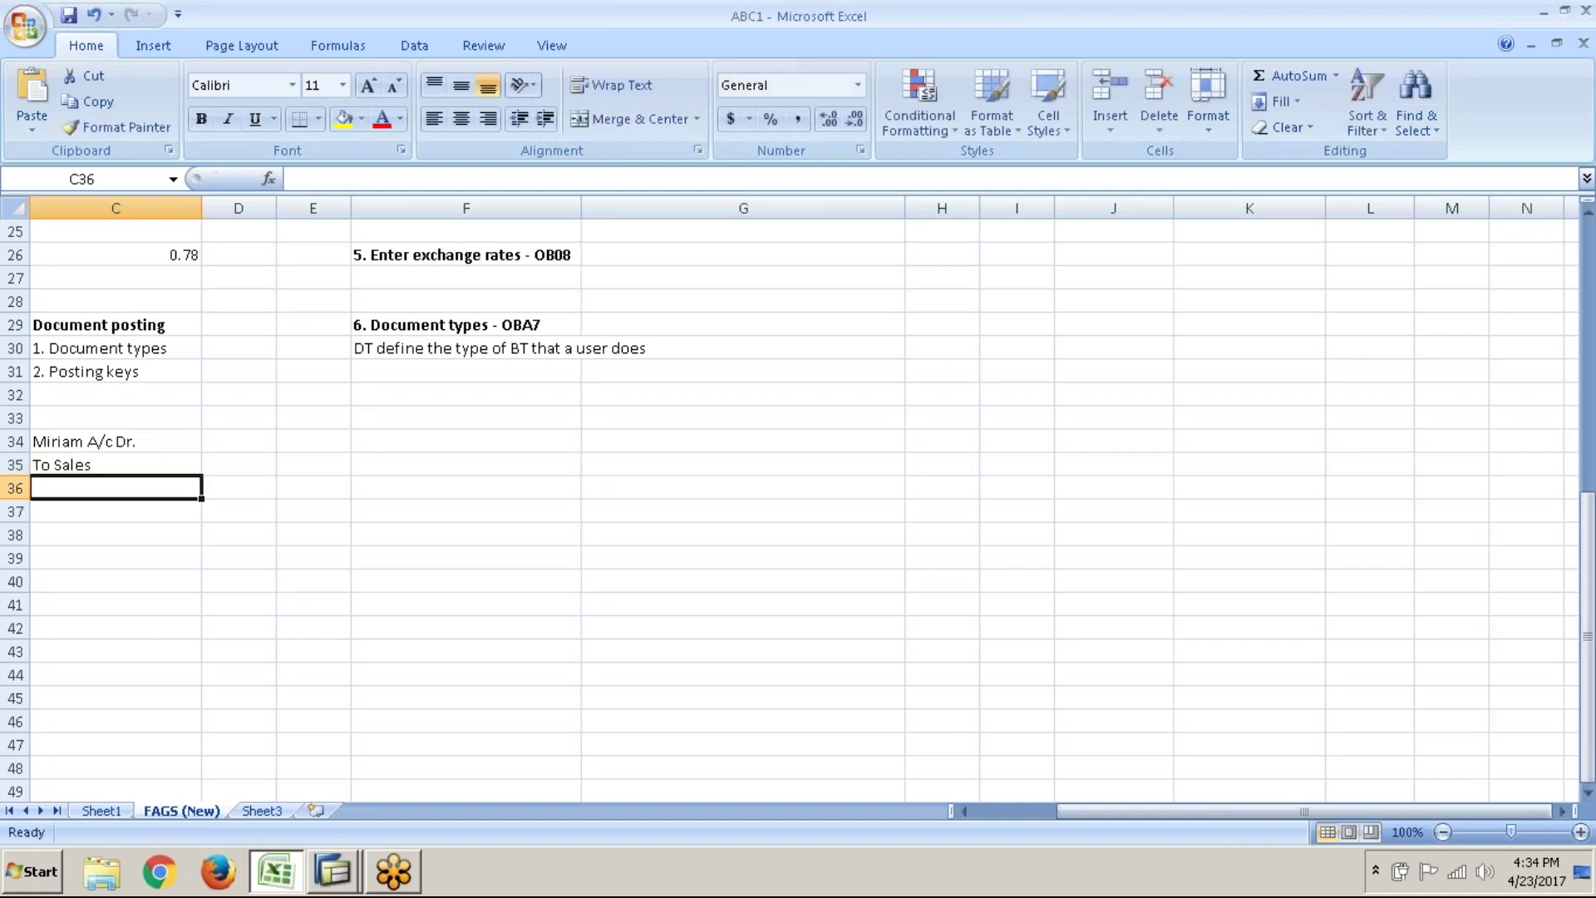
pyautogui.moveTo(155, 446); pyautogui.dragTo(161, 471)
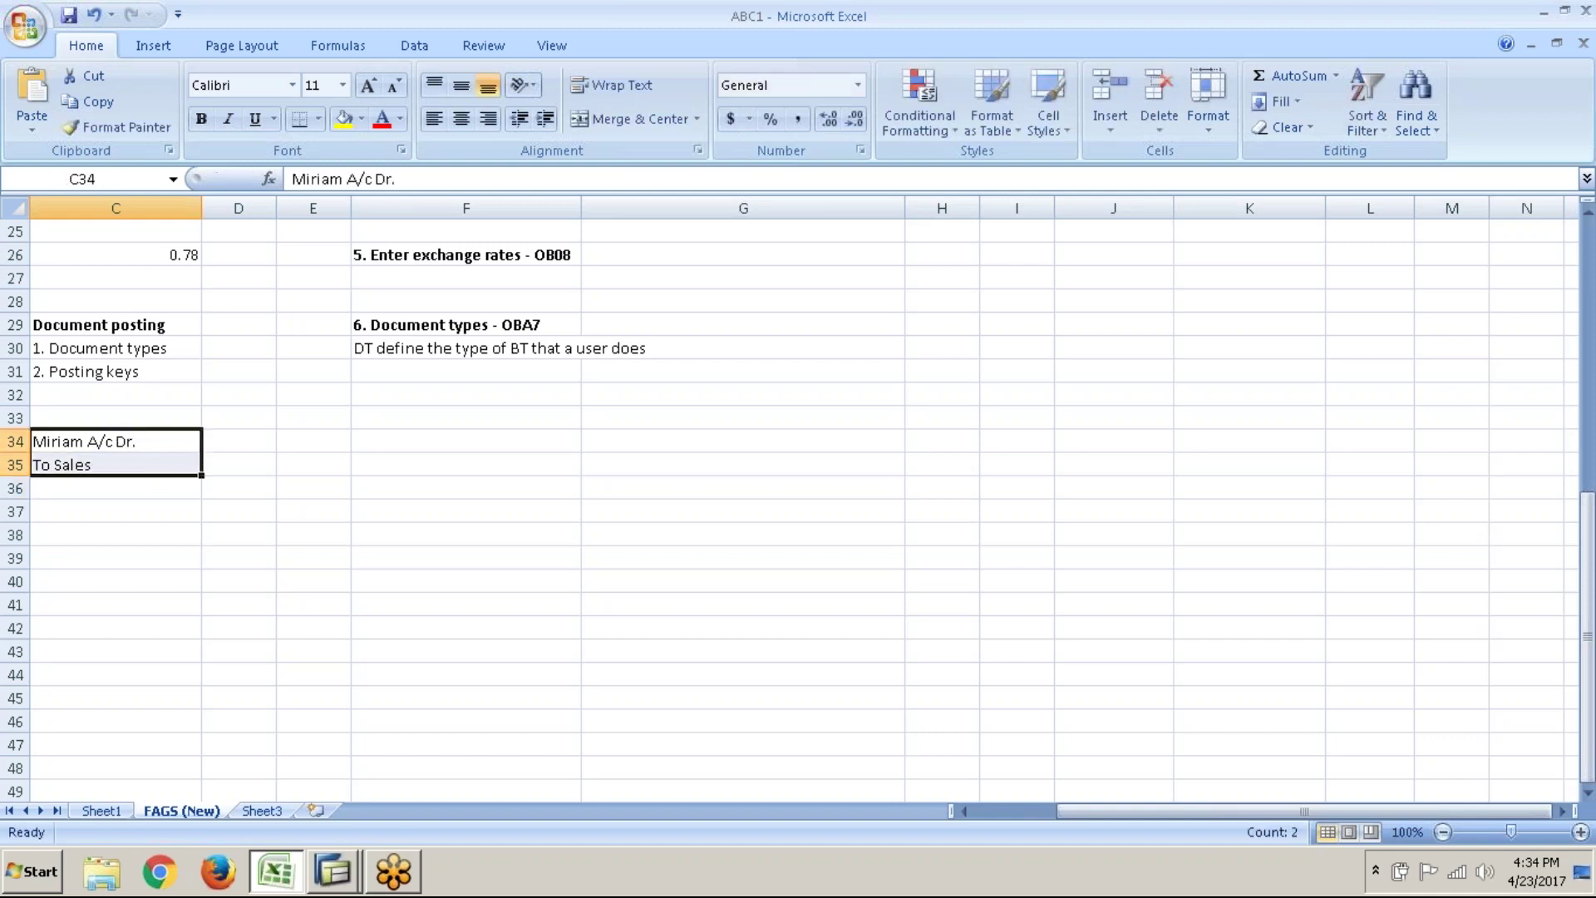
# - Enter the amount 1000 in D34 and D35 for both lines of the sample sales entry
pyautogui.click(215, 446)
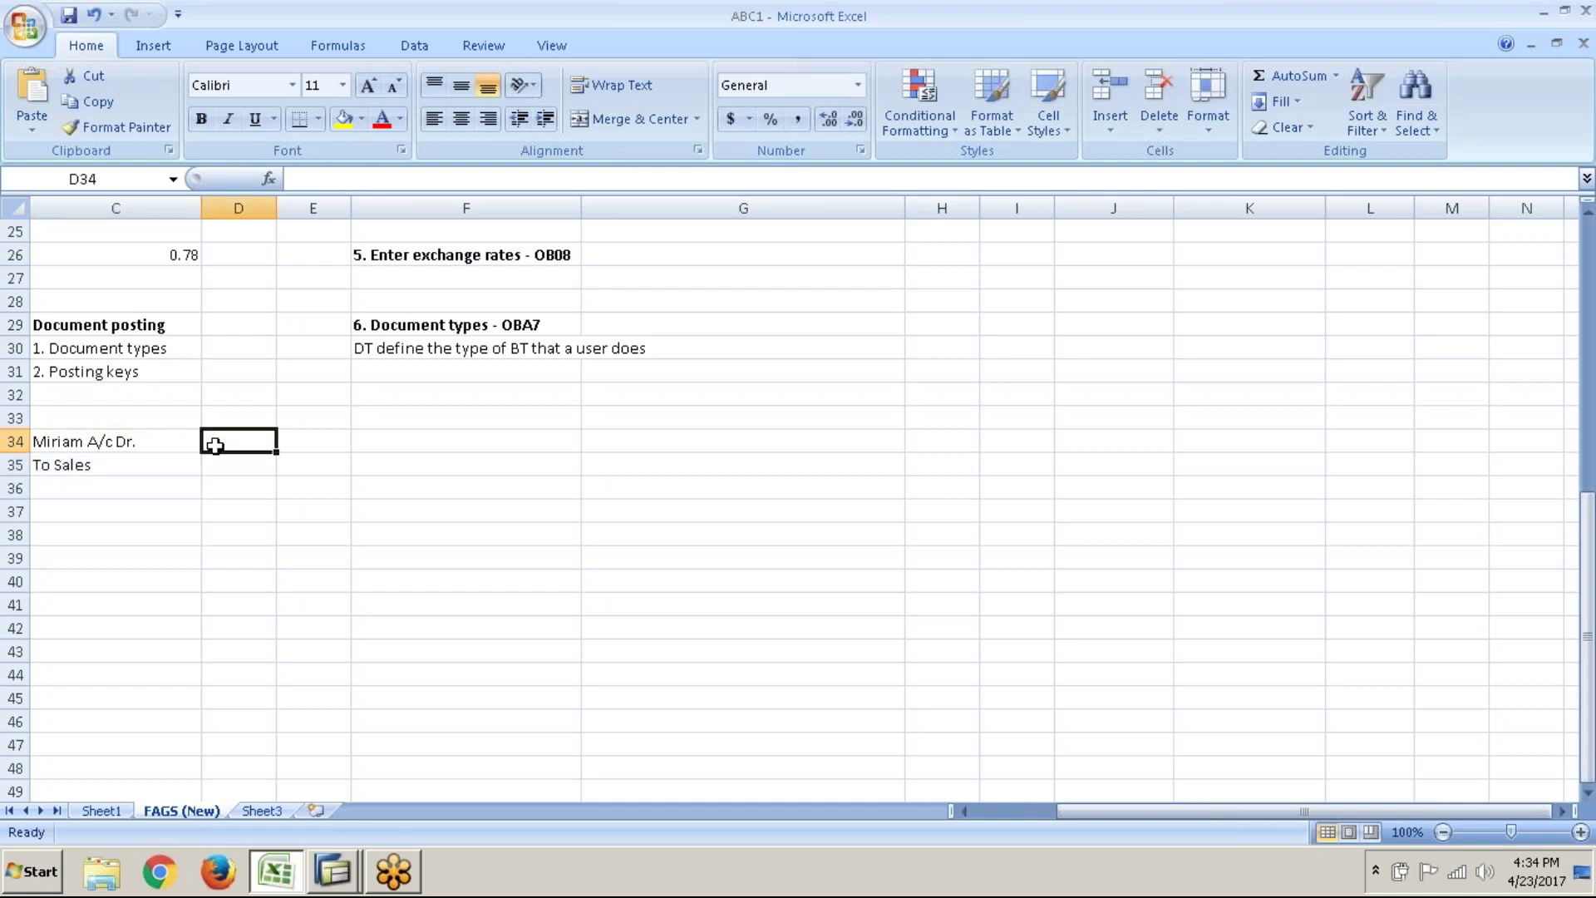
pyautogui.write('1000')
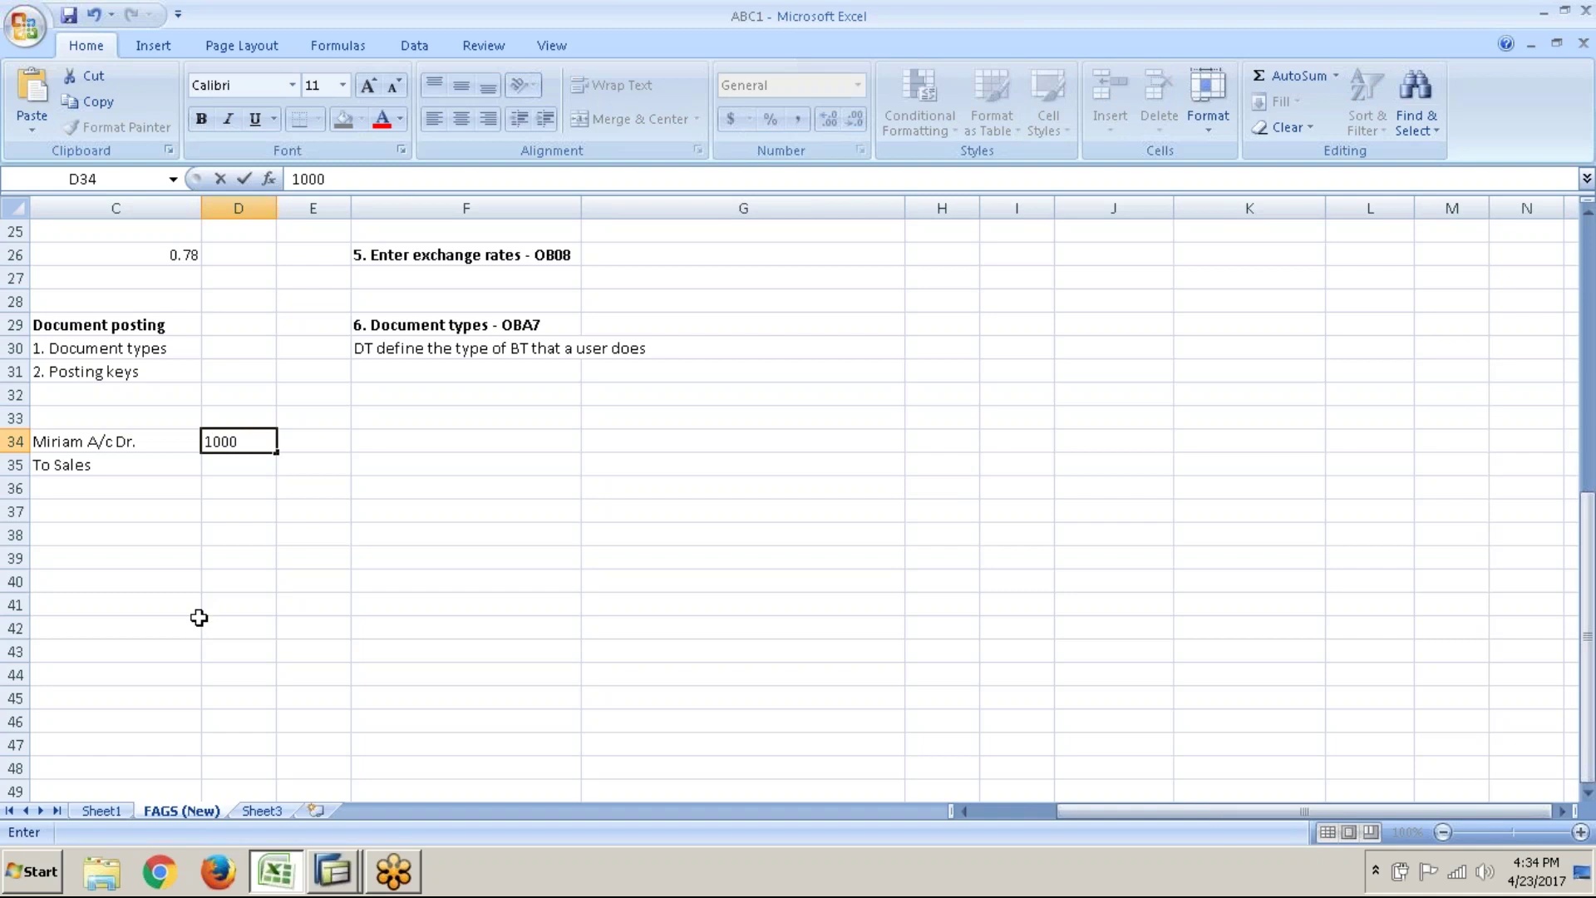
pyautogui.press('Return')
pyautogui.write('1000')
pyautogui.press('Return')
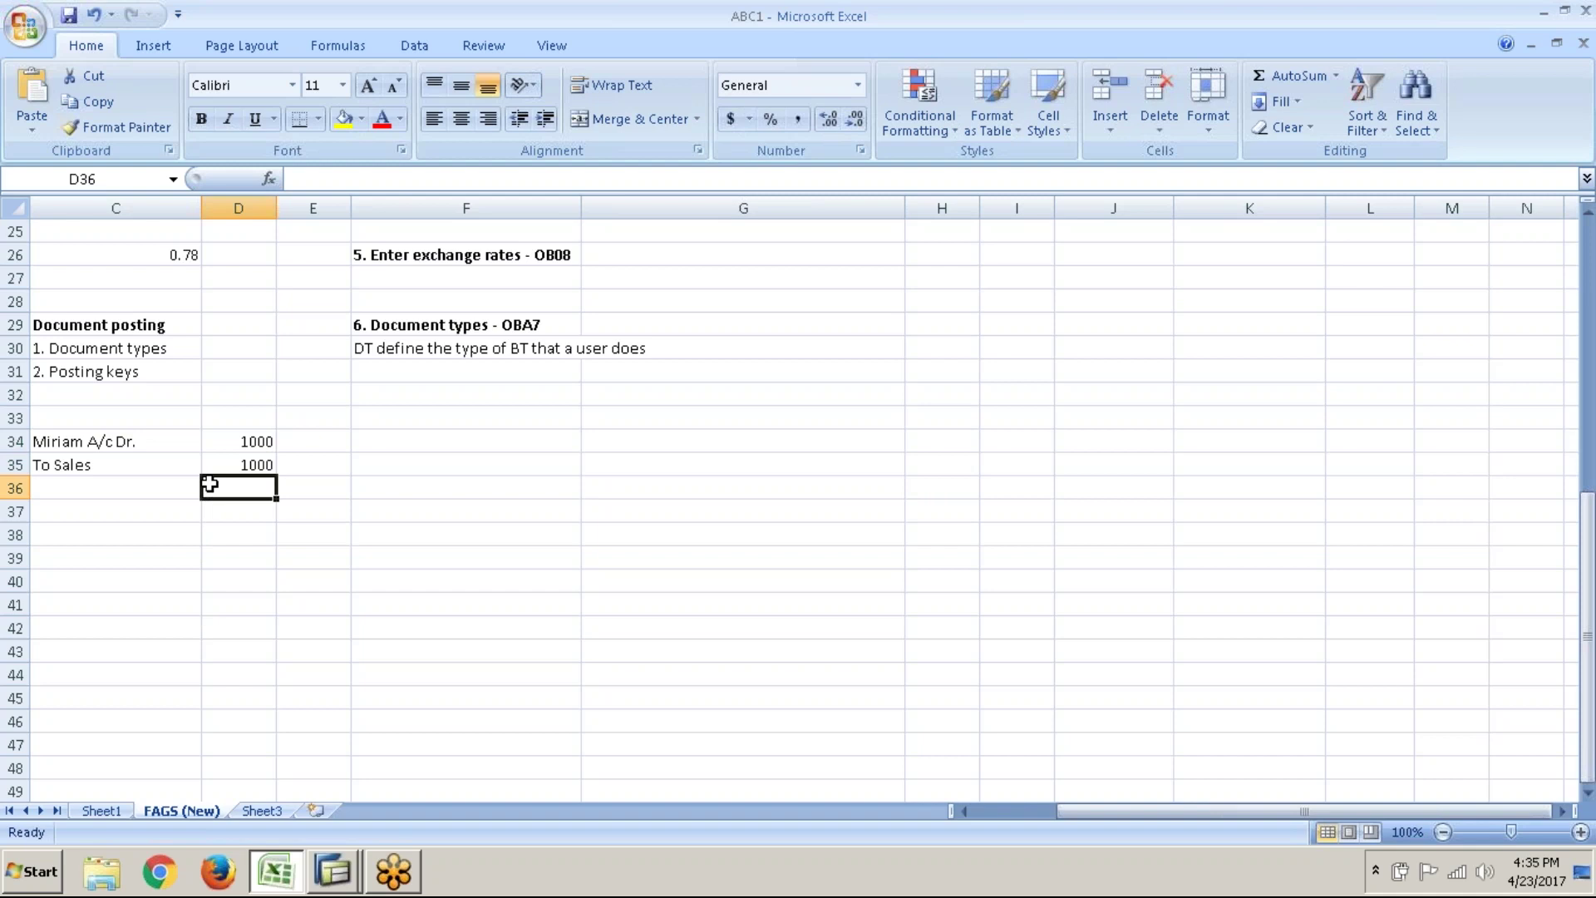
pyautogui.click(170, 353)
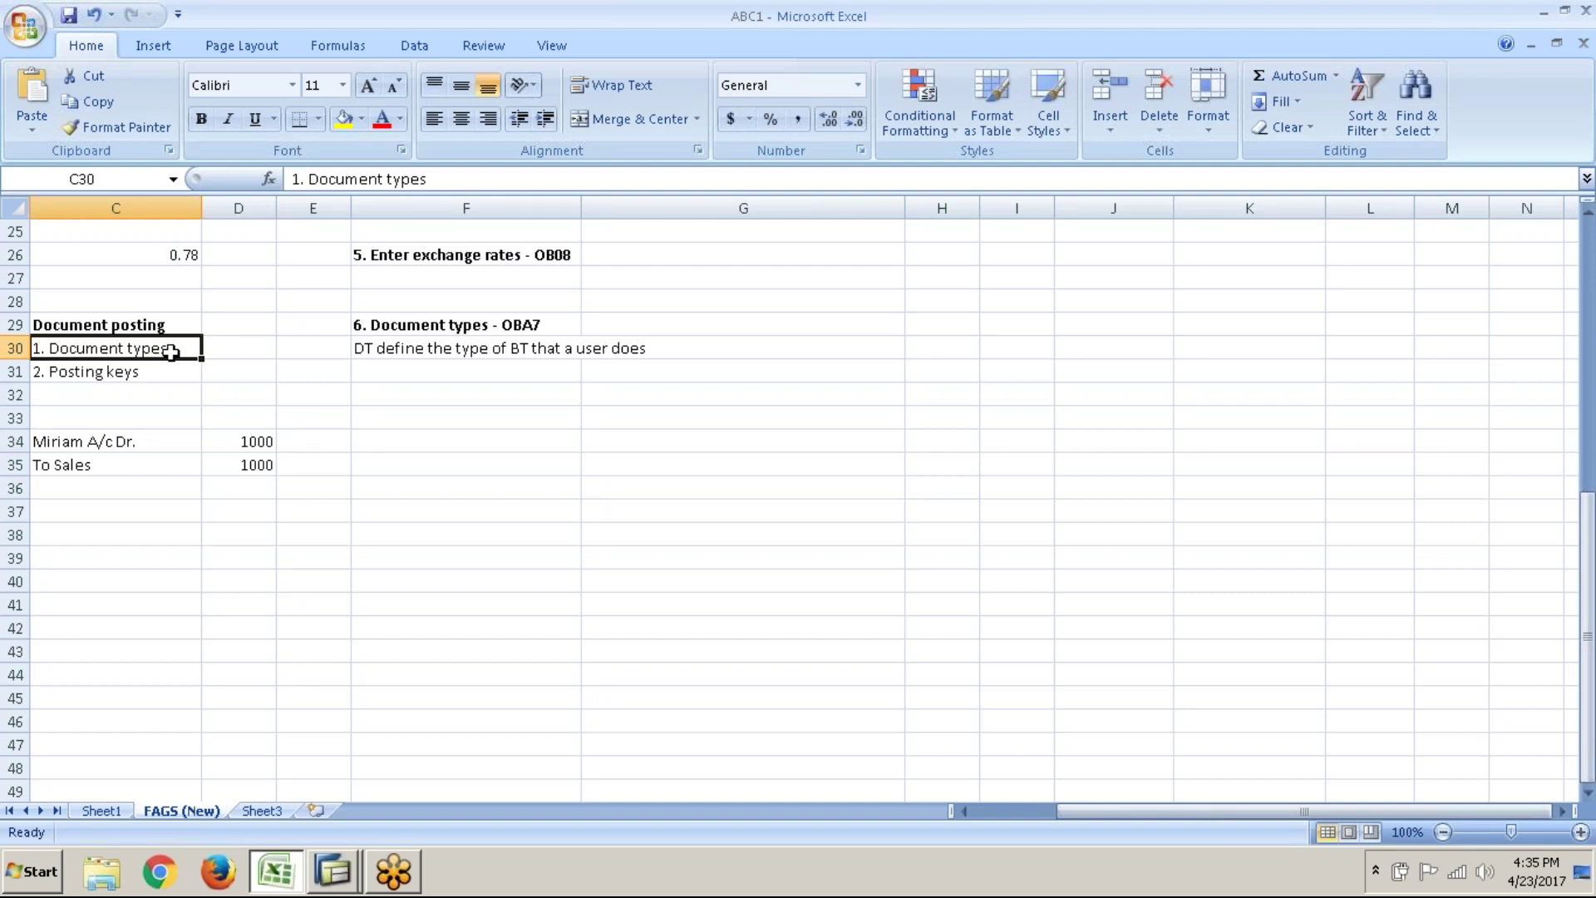
# - Switch to the new SAP session, open transaction F-22 and select the invoice header's document type field
pyautogui.hotkey('alt', 'Tab')
pyautogui.write('f-22')
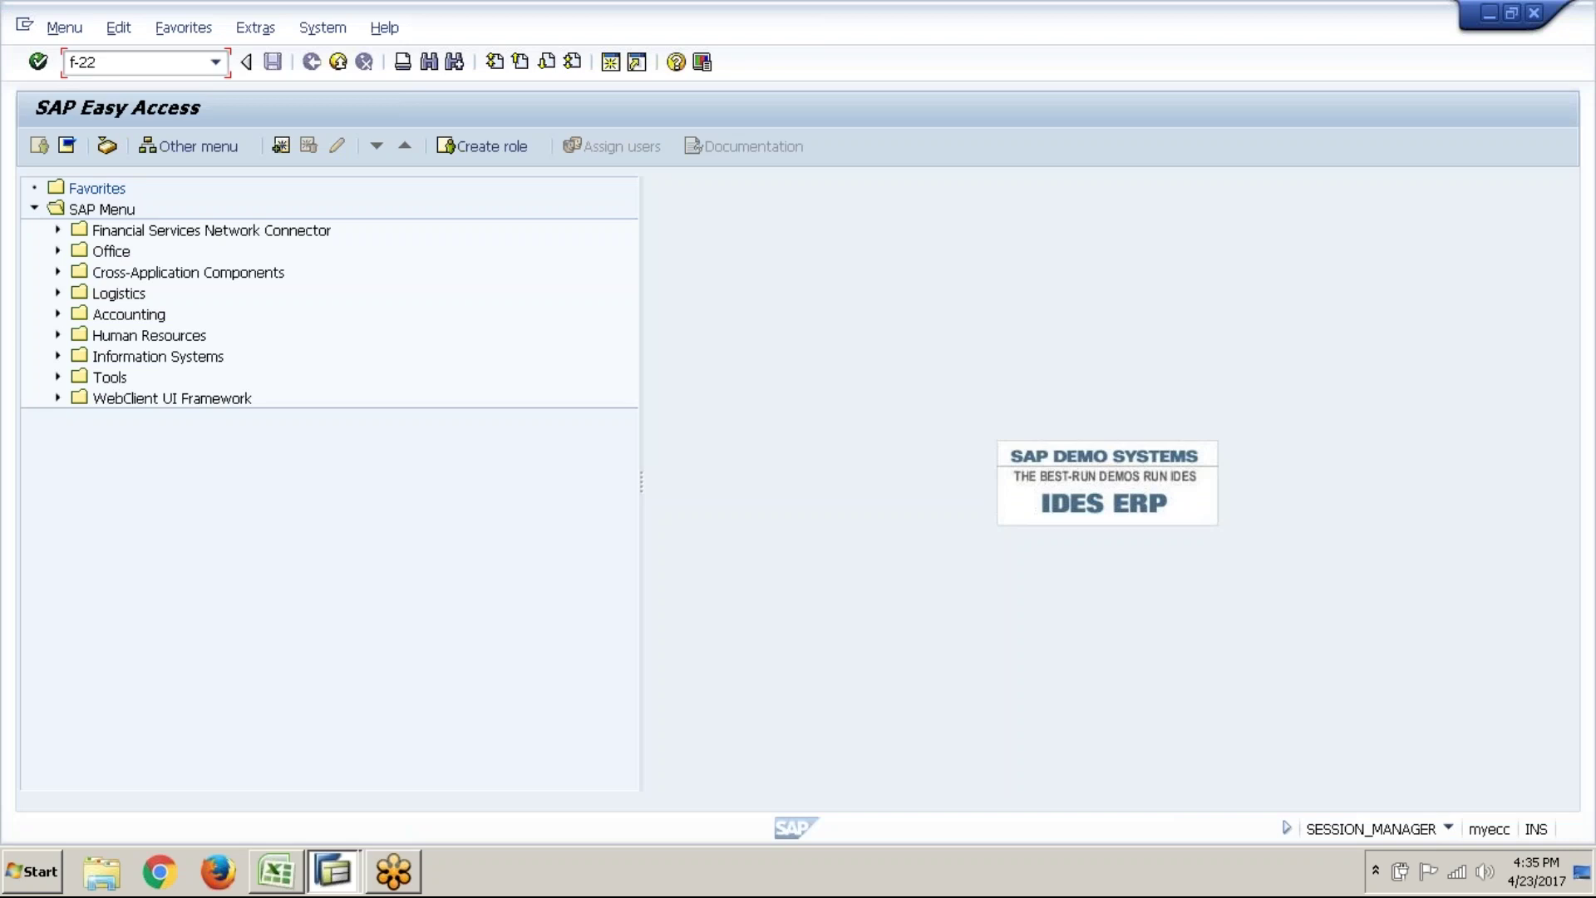
pyautogui.press('Return')
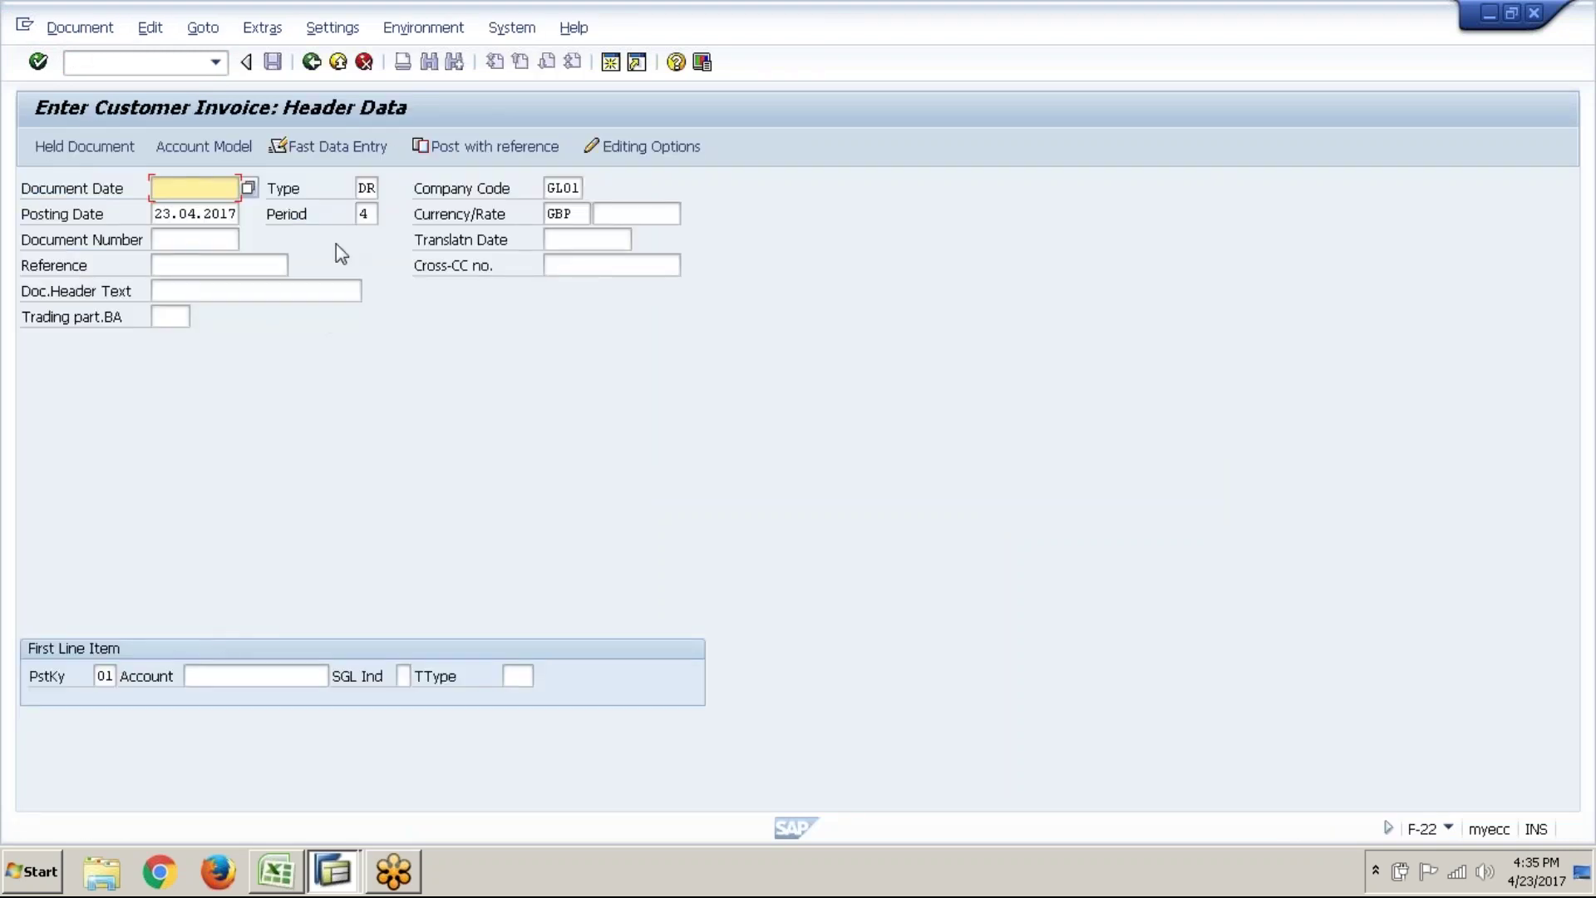
pyautogui.click(364, 189)
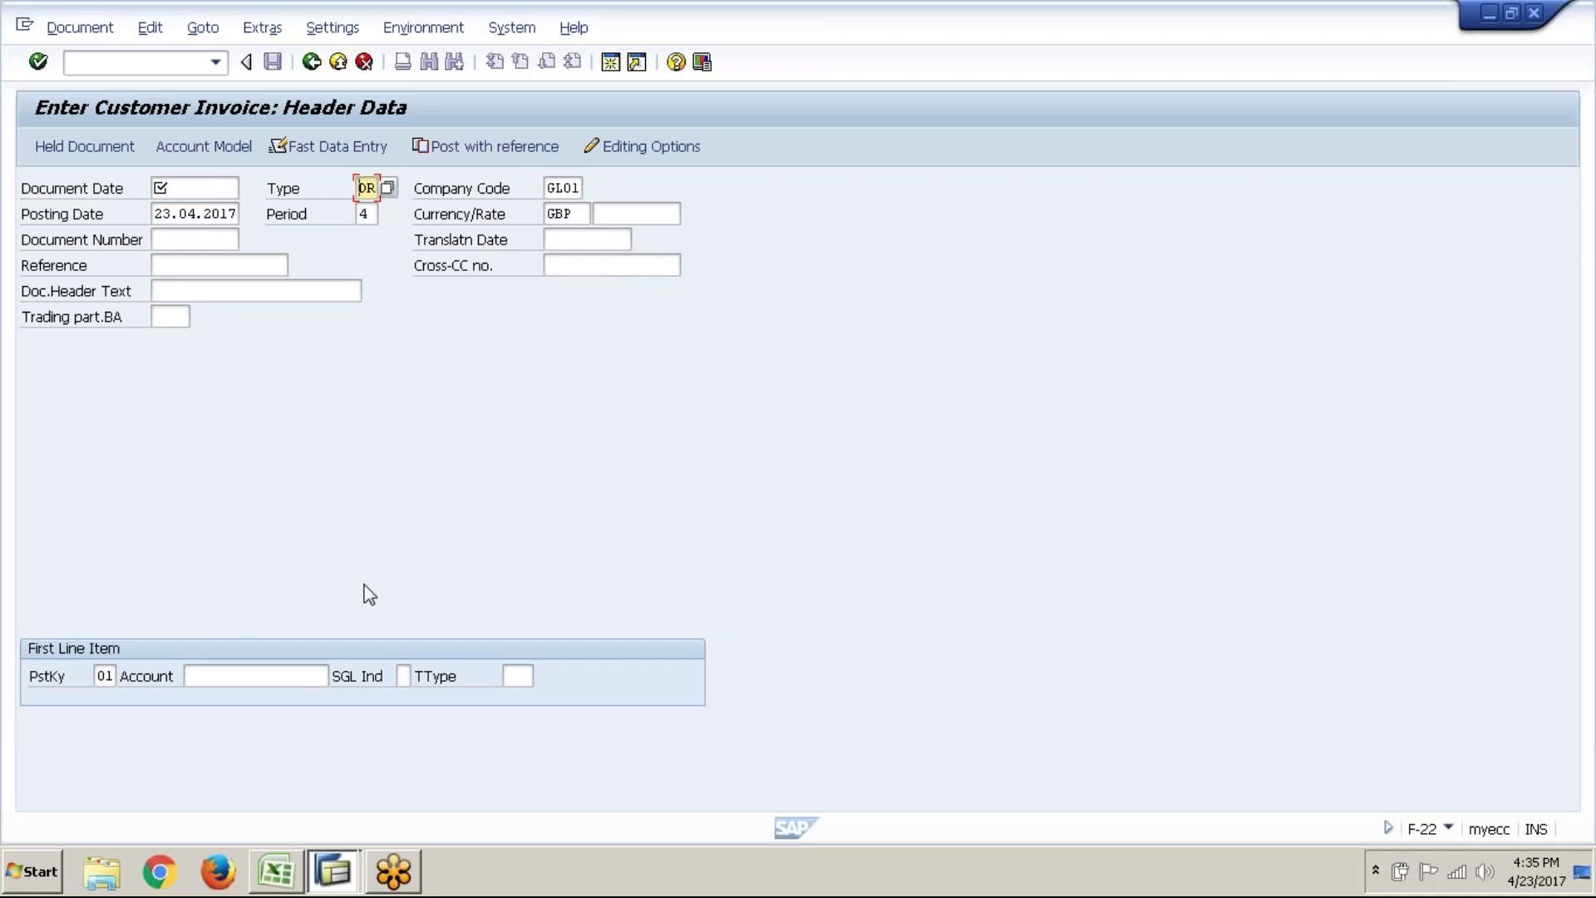
# - Compare the document type on the F-22 header with entry DR (Customer invoice) in the OBA7 document types overview
pyautogui.hotkey('alt', 'Tab')
pyautogui.hotkey('alt', 'Tab')
pyautogui.press('Tab')
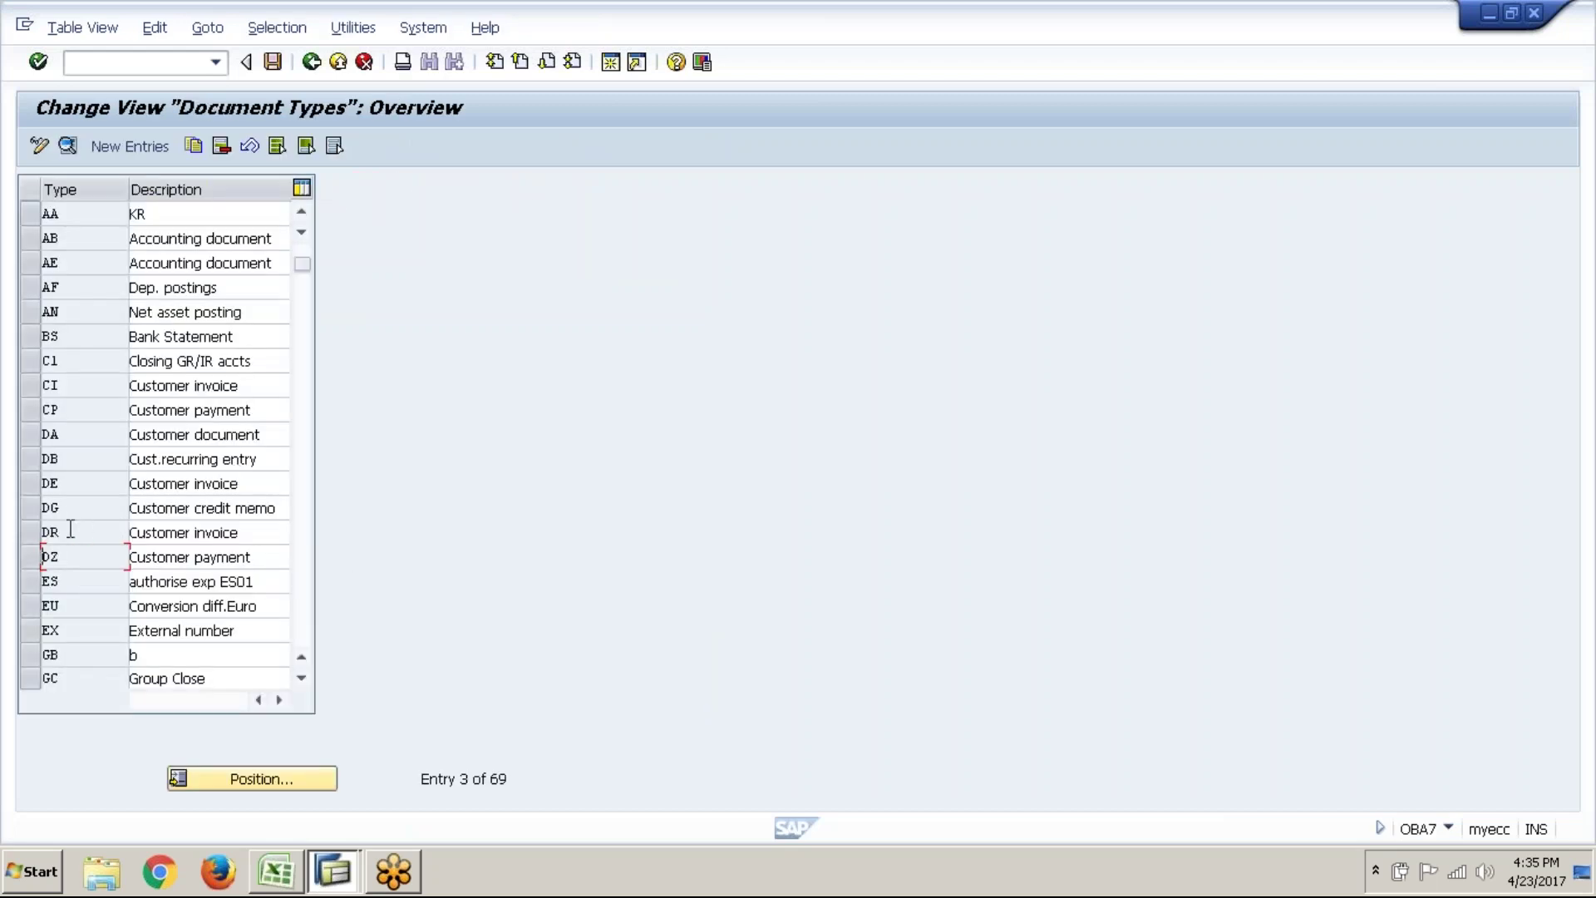
pyautogui.click(33, 536)
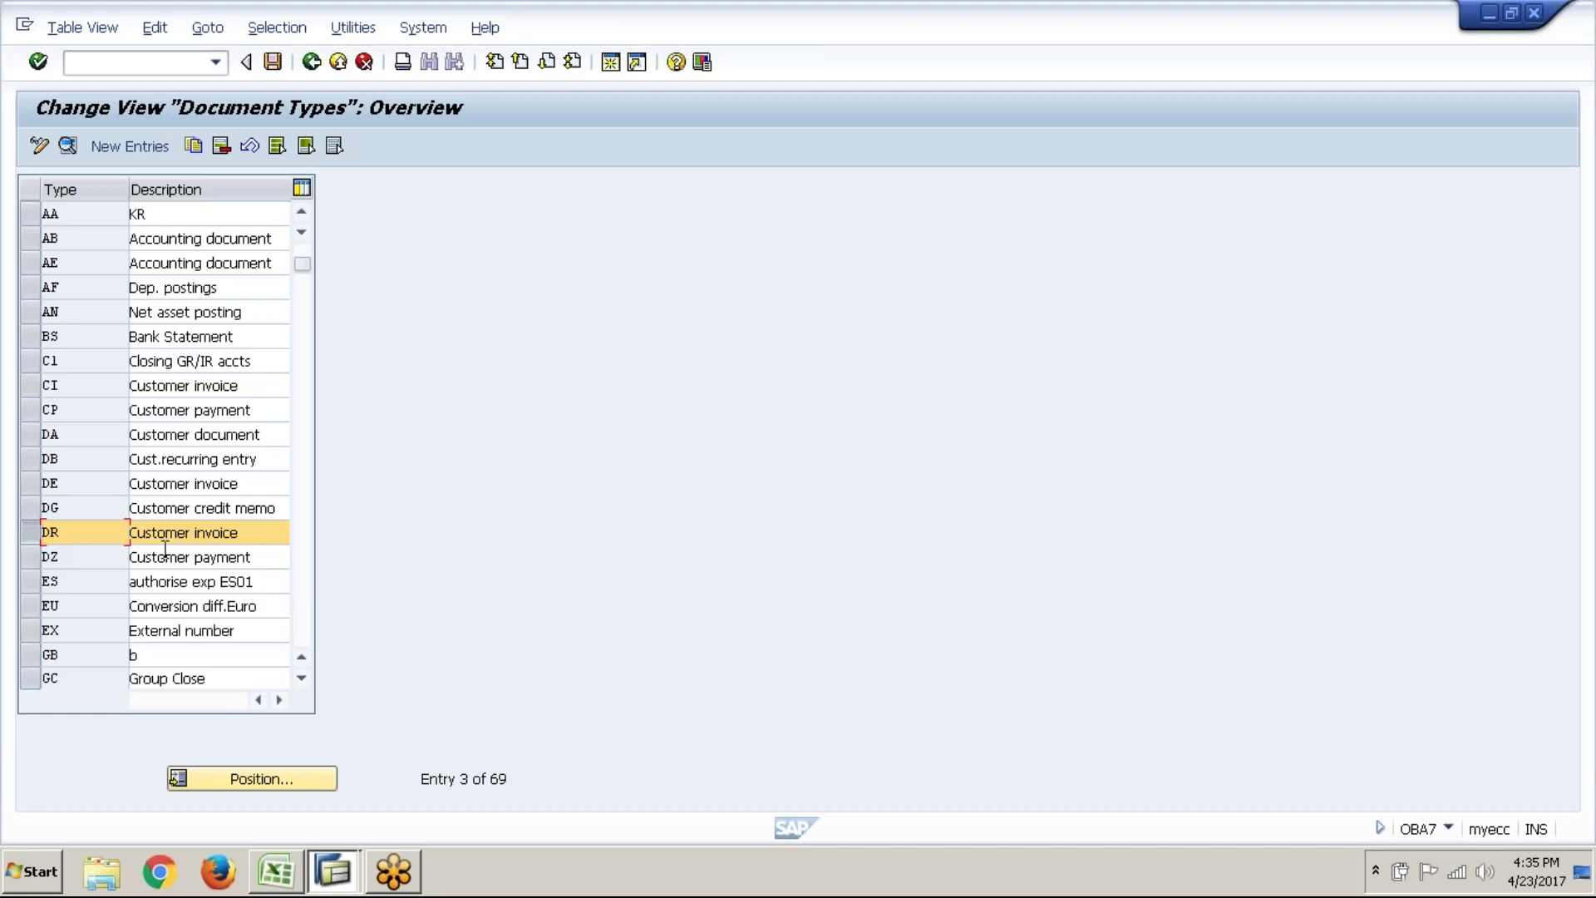
pyautogui.hotkey('alt', 'Tab')
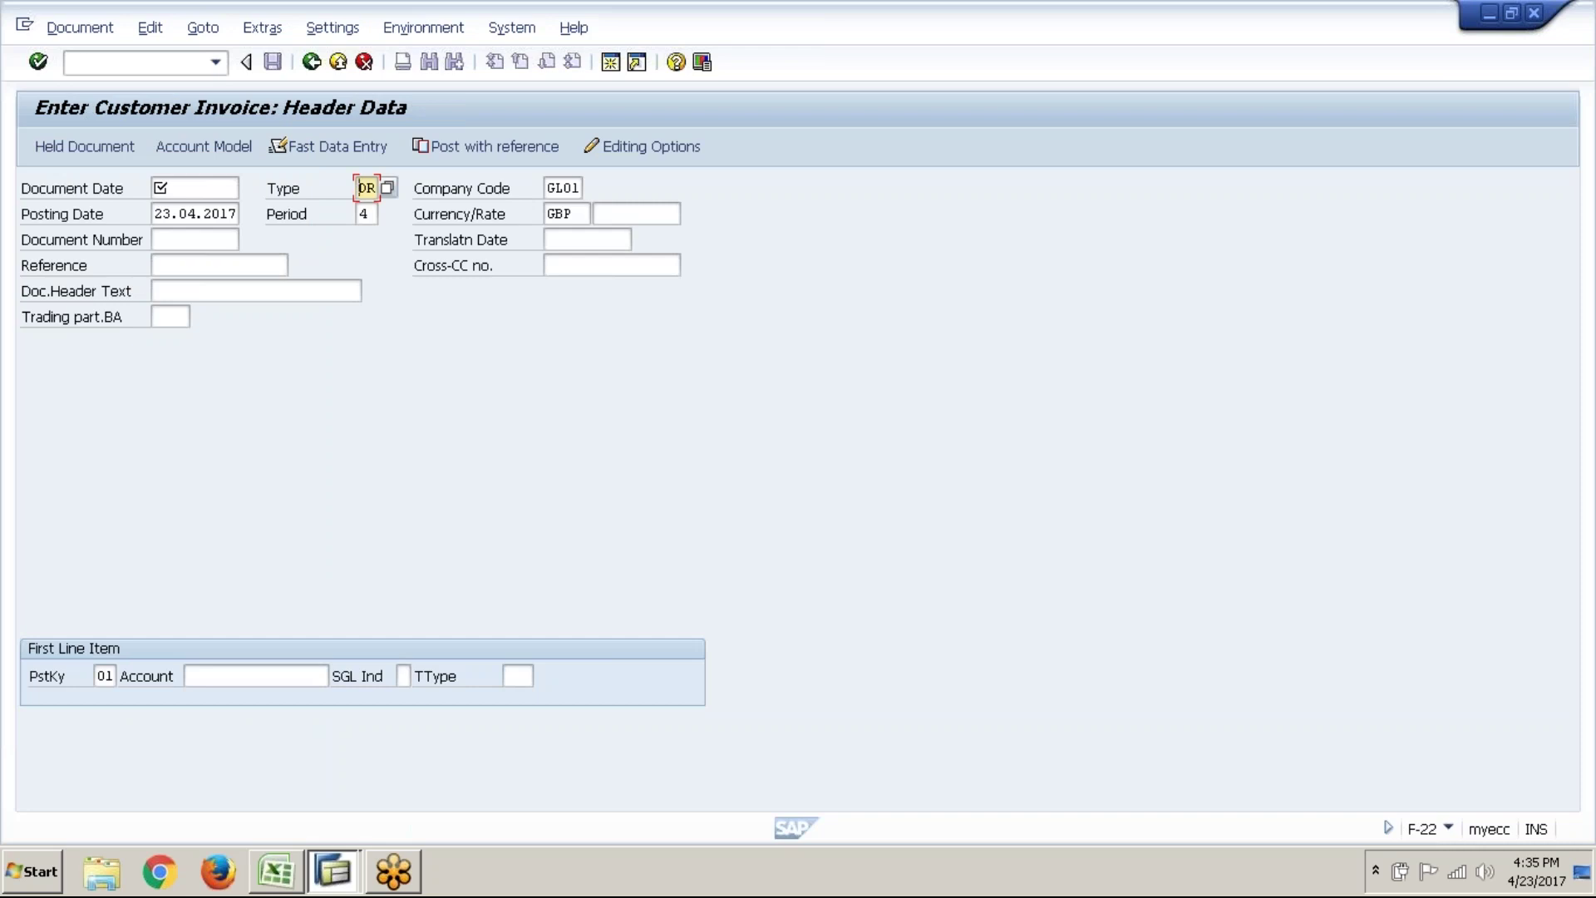
pyautogui.hotkey('alt', 'Tab')
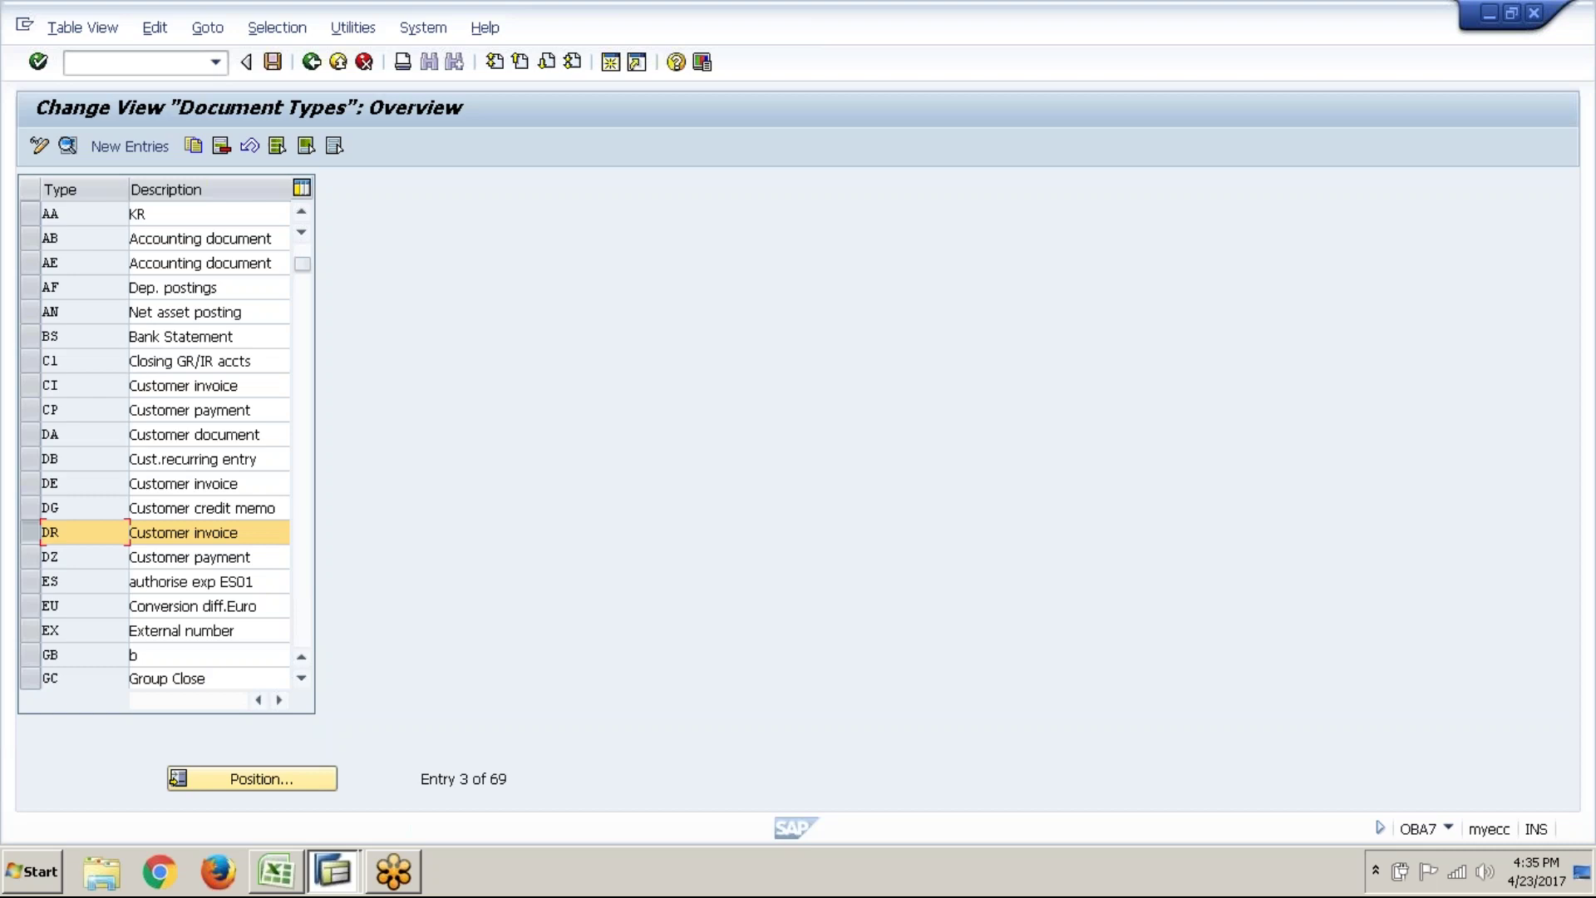
pyautogui.hotkey('alt', 'Tab')
pyautogui.click(156, 62)
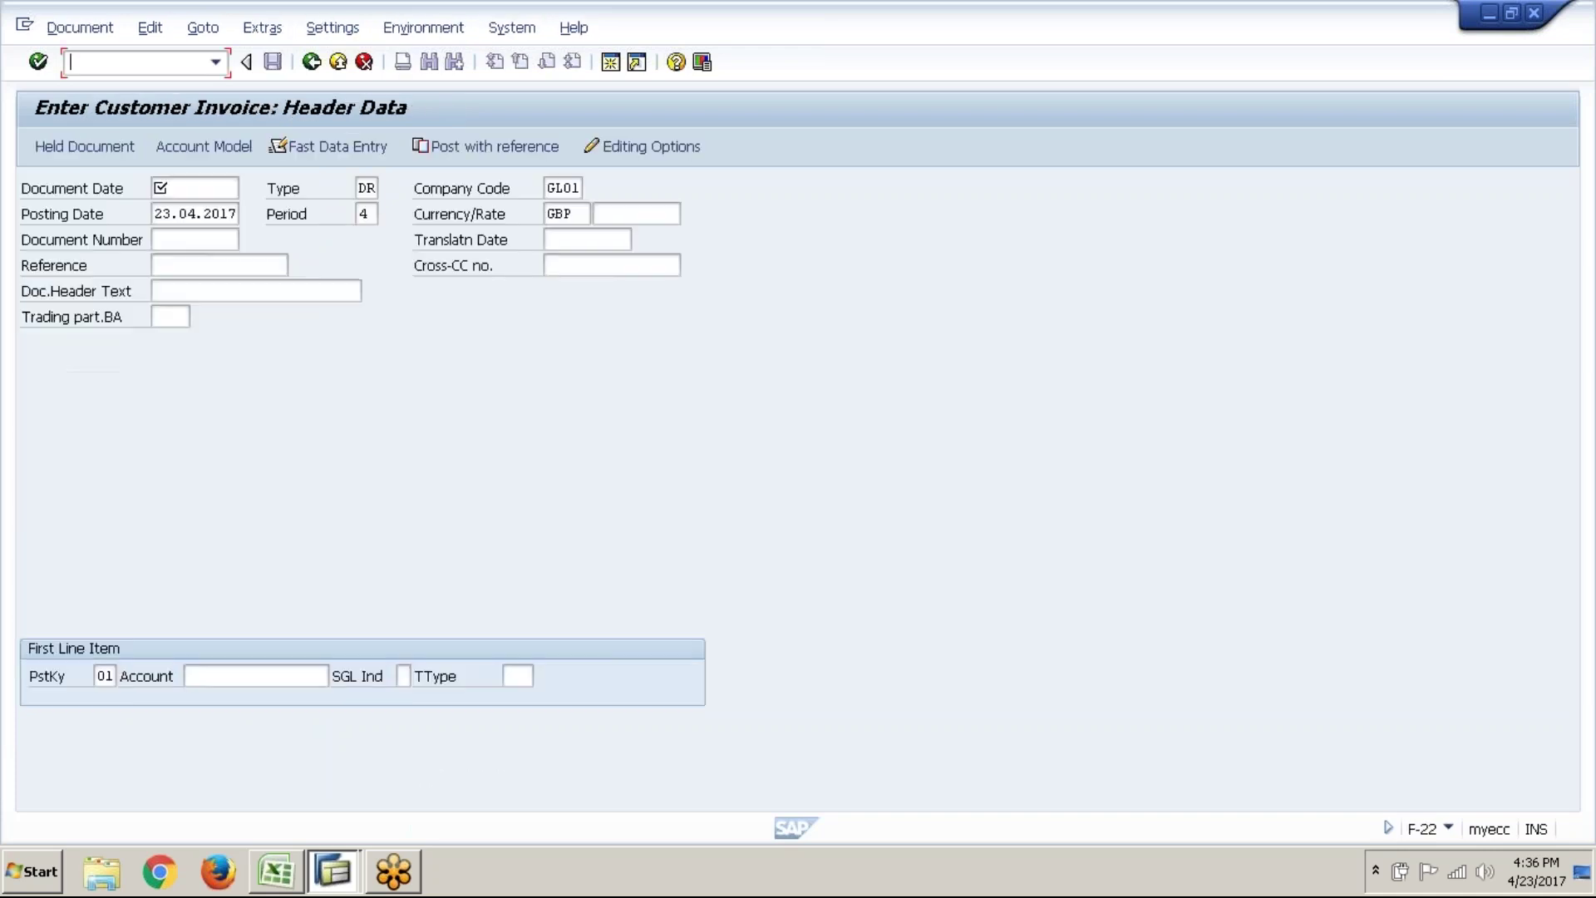
# - Switch to the Excel worksheet and select cell C37
pyautogui.click(277, 873)
pyautogui.click(125, 518)
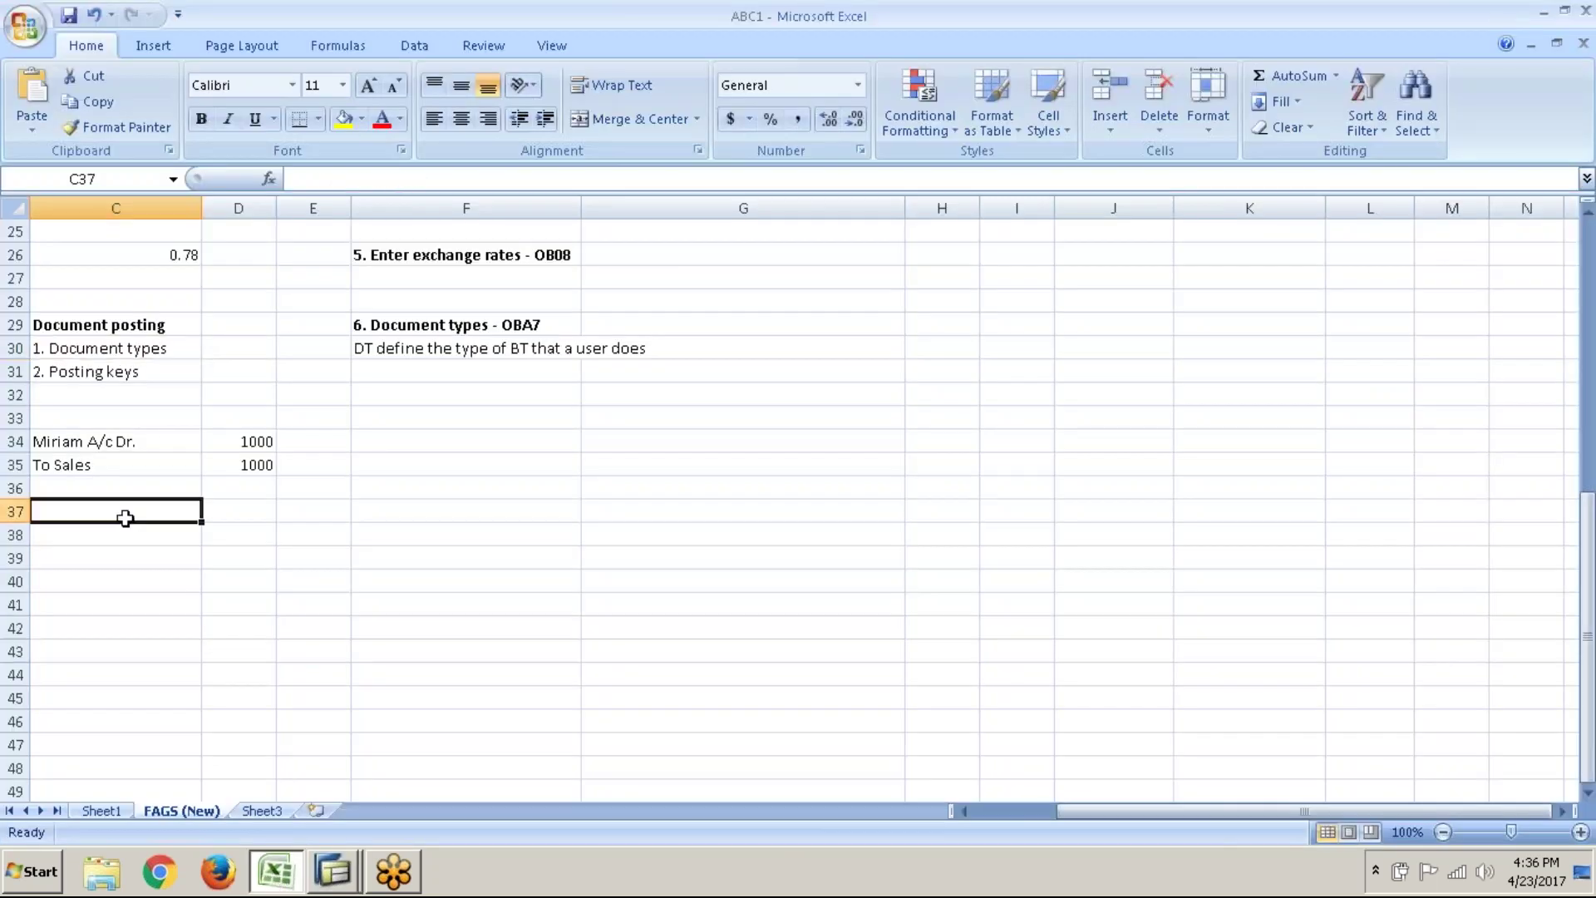
pyautogui.write('Pur')
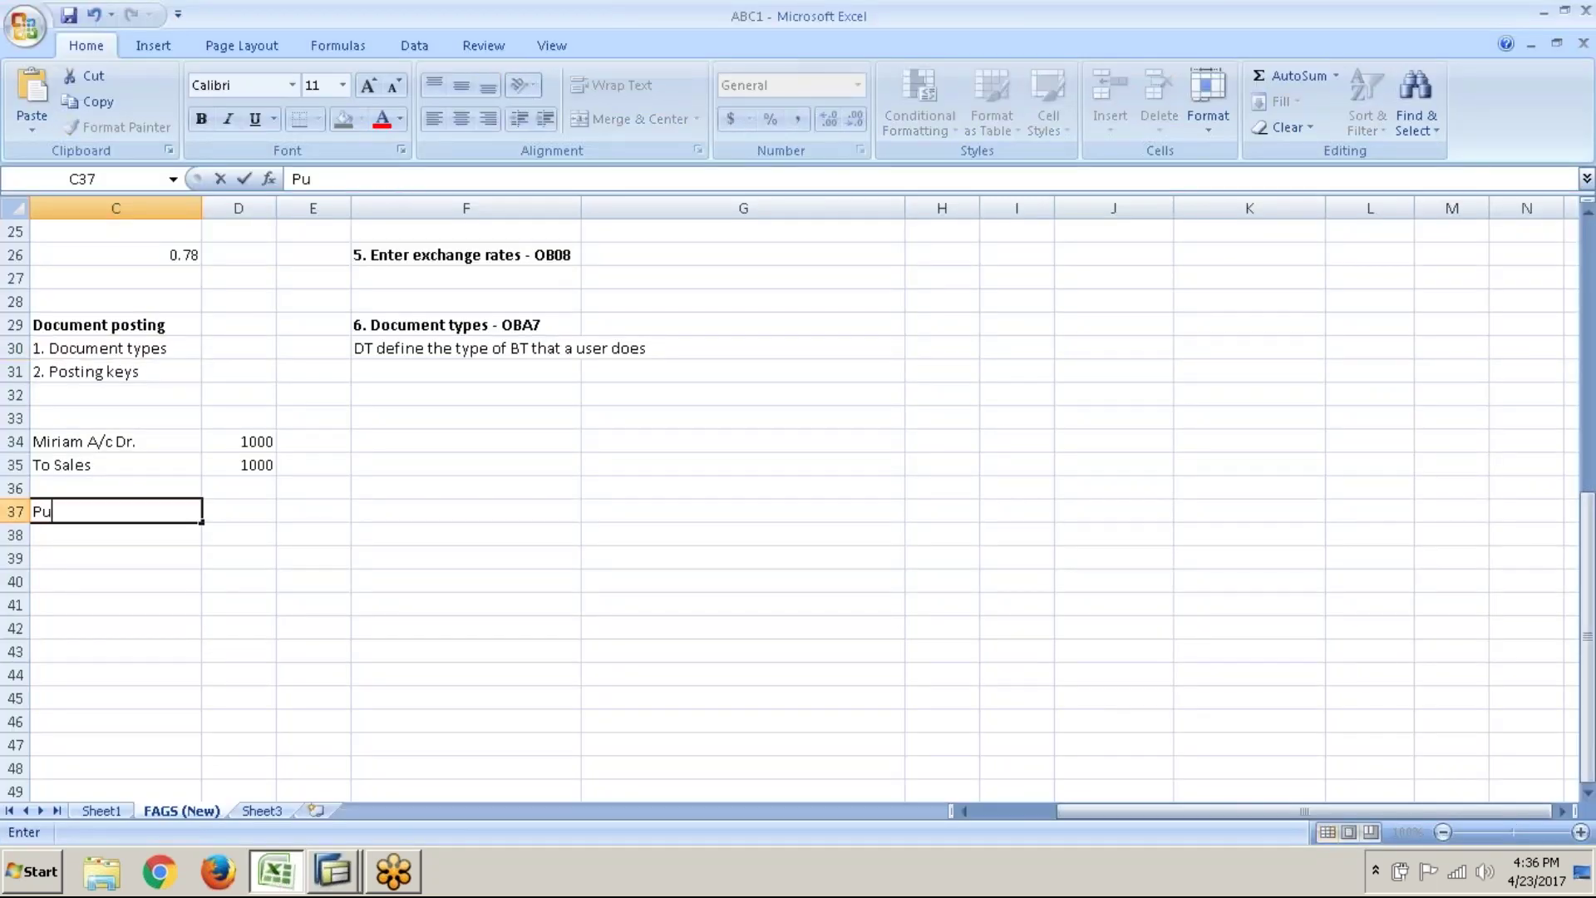
pyautogui.press('BackSpace')
pyautogui.press('BackSpace')
pyautogui.press('BackSpace')
pyautogui.write('Inventory')
pyautogui.press('BackSpace')
pyautogui.press('BackSpace')
pyautogui.press('BackSpace')
pyautogui.press('BackSpace')
pyautogui.press('BackSpace')
pyautogui.press('BackSpace')
pyautogui.press('BackSpace')
pyautogui.press('BackSpace')
pyautogui.press('BackSpace')
# - Enter a sample purchase entry: "Bus A/c Dr." in C37 and "To" with the vendor's name and "A/c" in C38
pyautogui.write('Bus A/c Dr.')
pyautogui.press('Return')
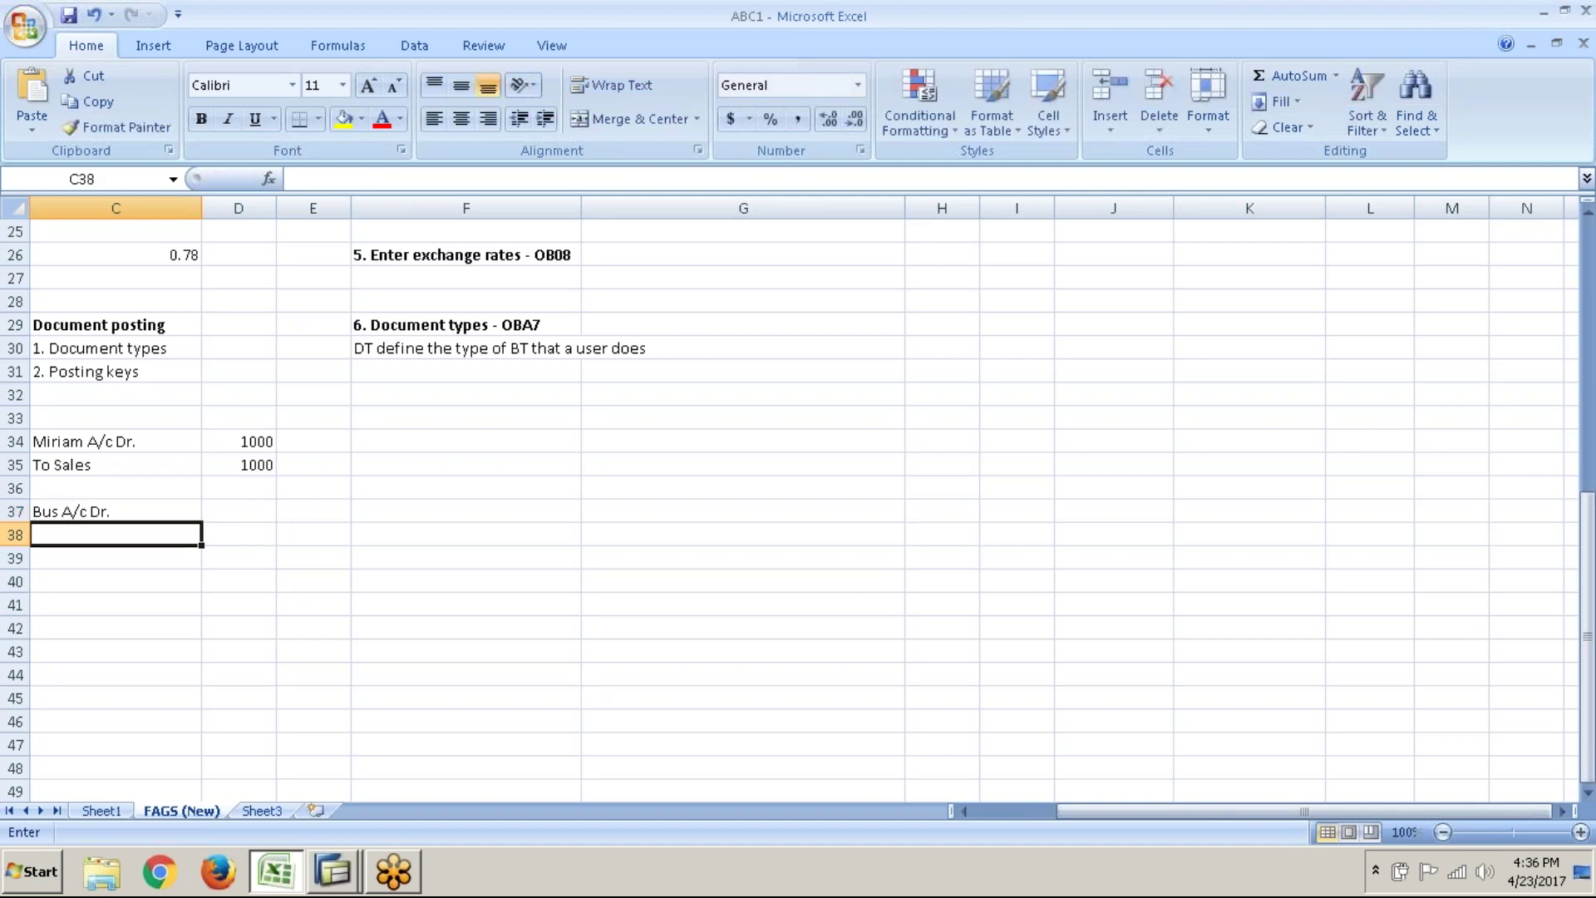
pyautogui.write('To')
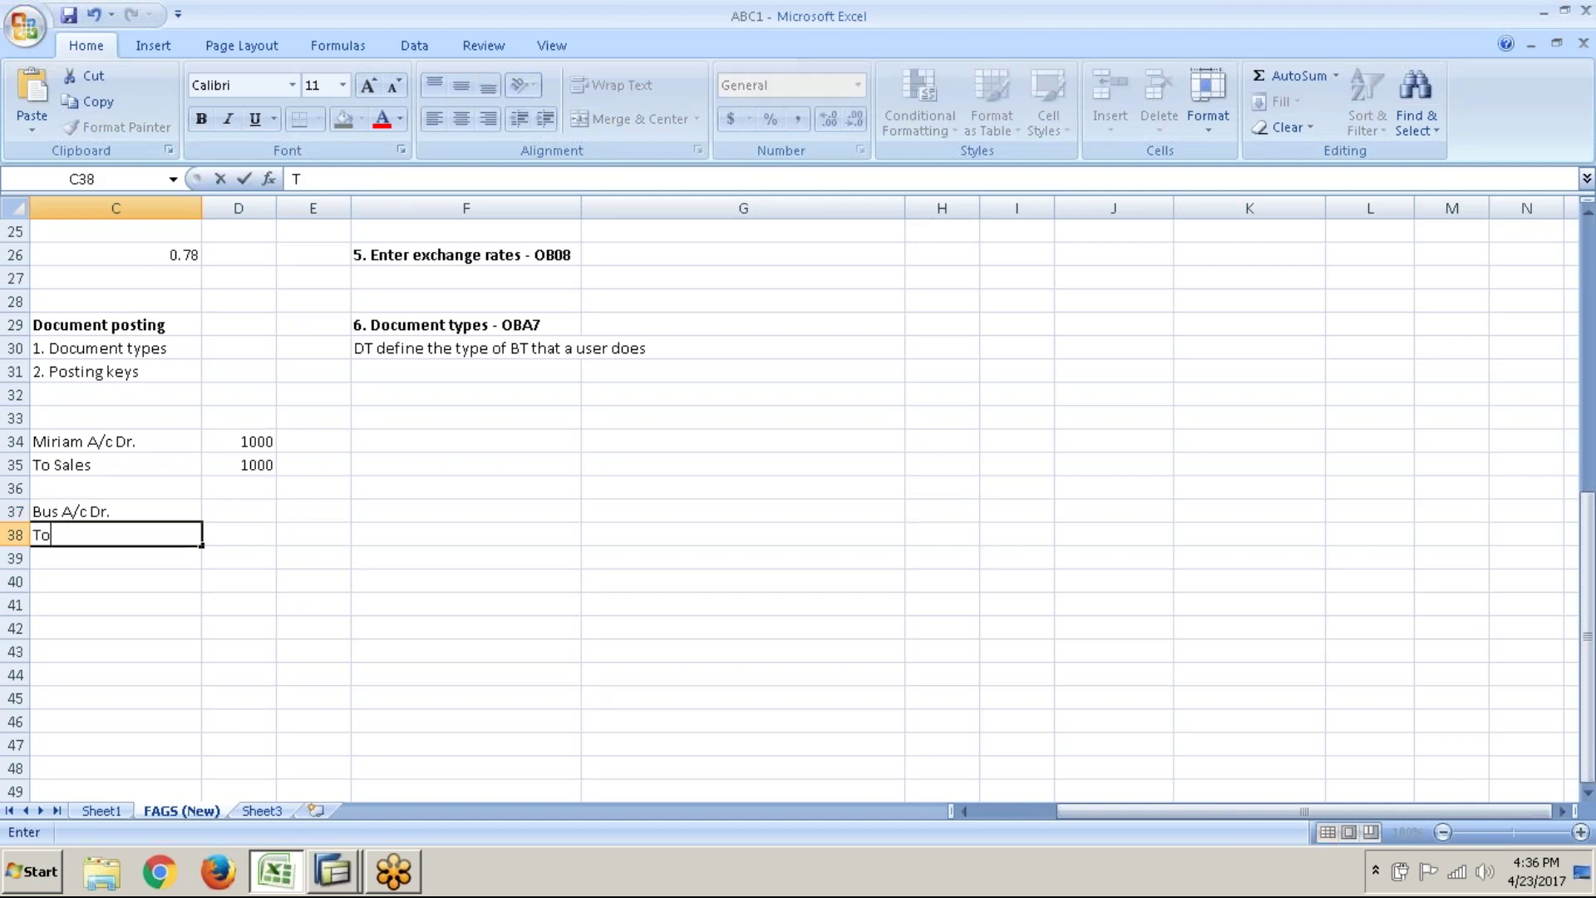
pyautogui.write(' Miriam A/c')
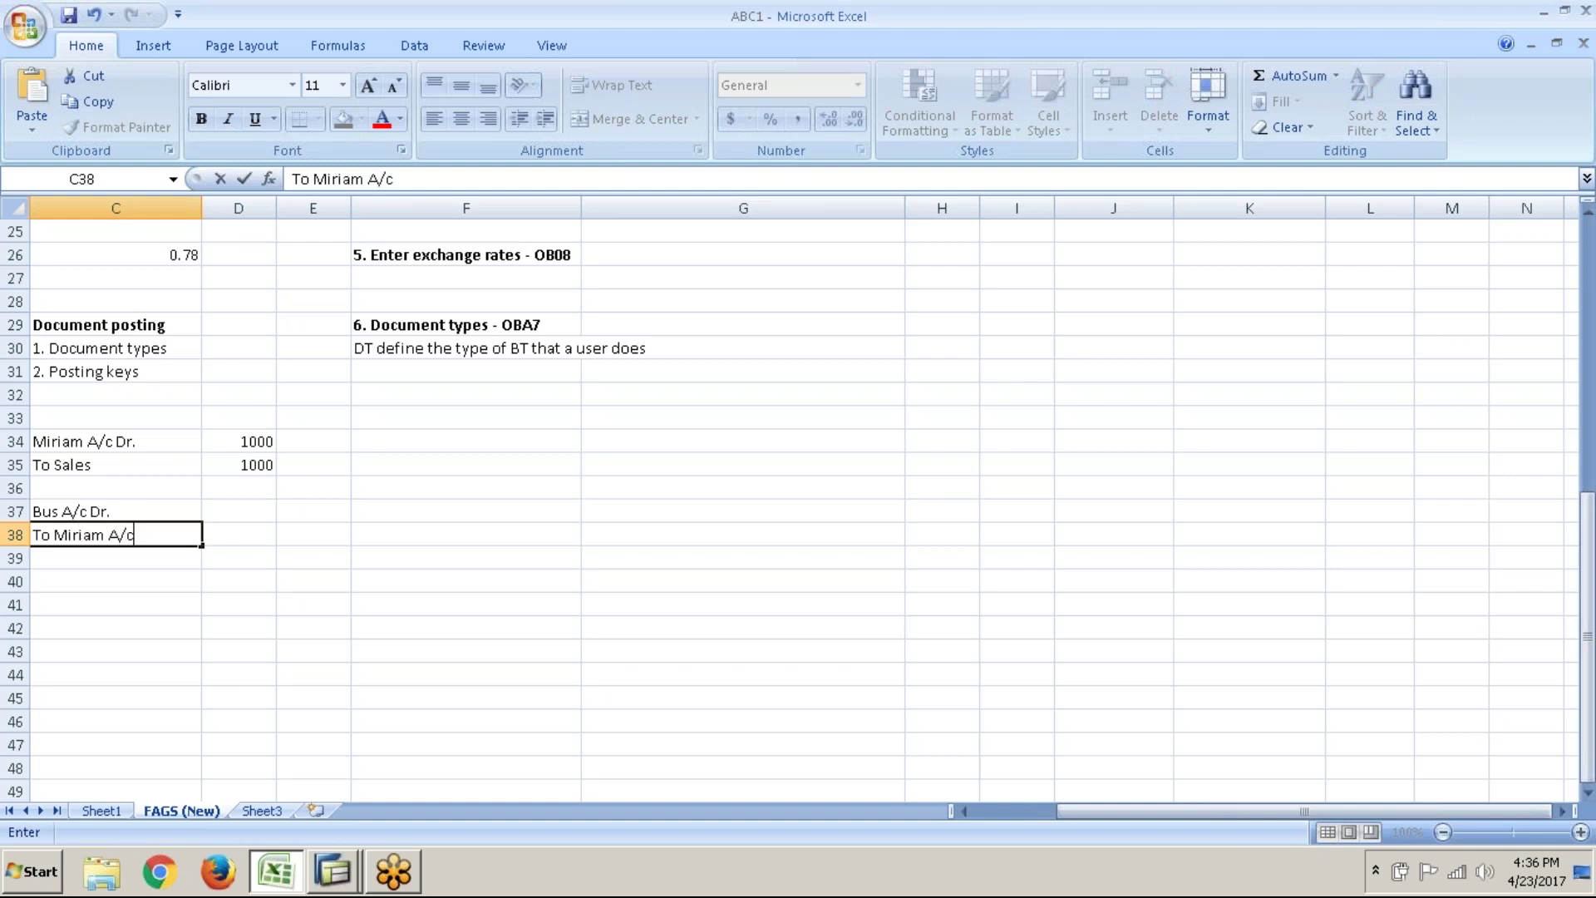
# - Enter the amount 100,000 in D37 and D38 for the purchase entry and move to C40
pyautogui.click(252, 511)
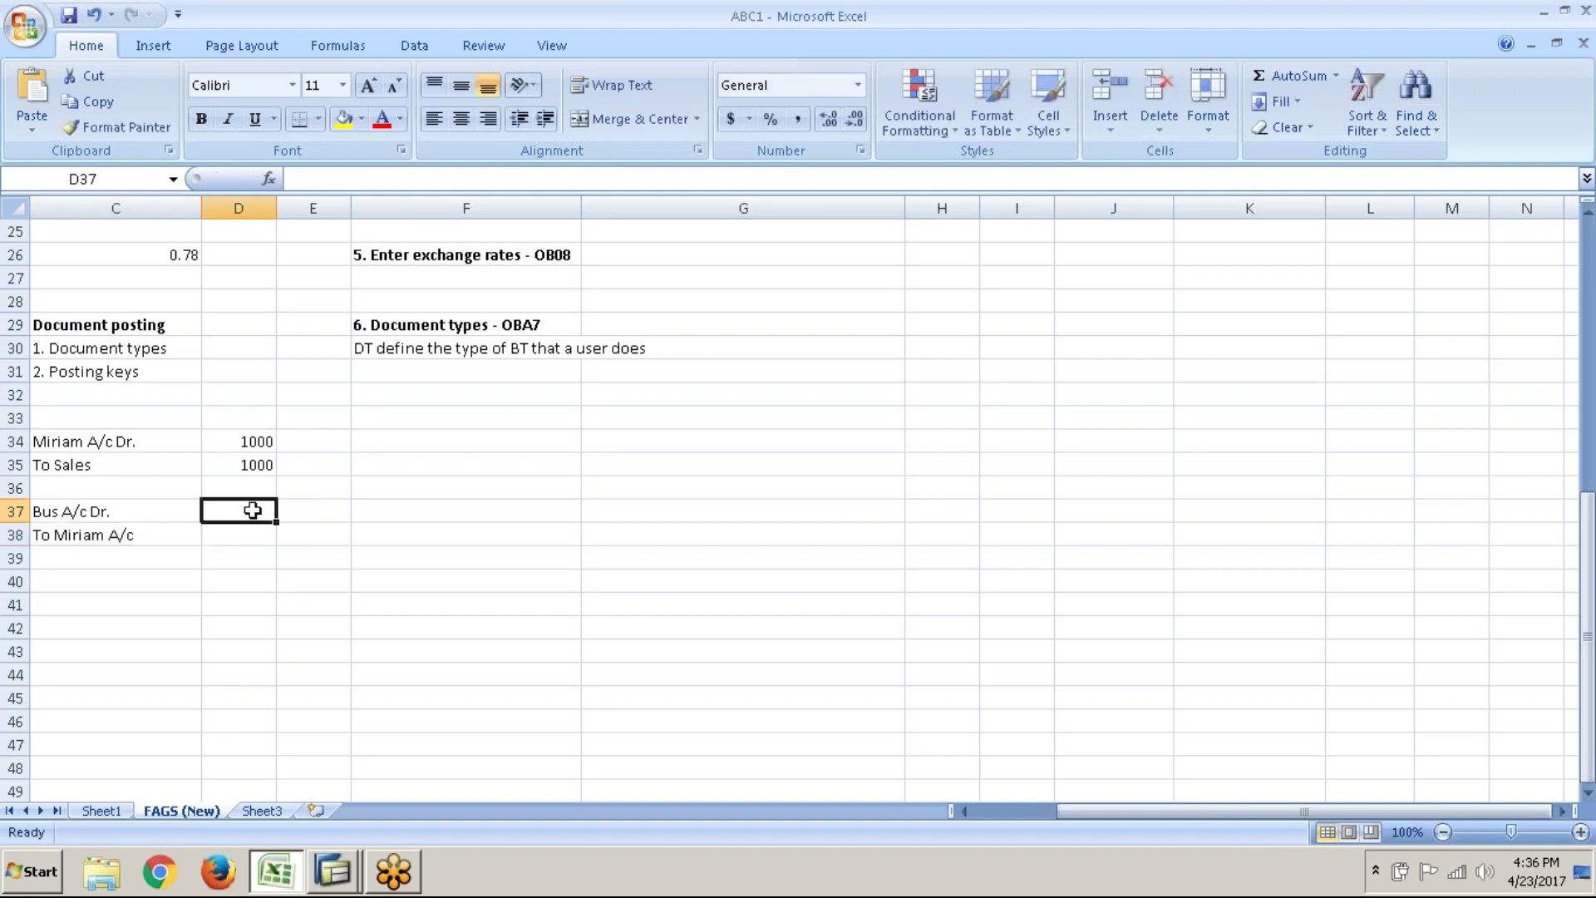
pyautogui.write('100')
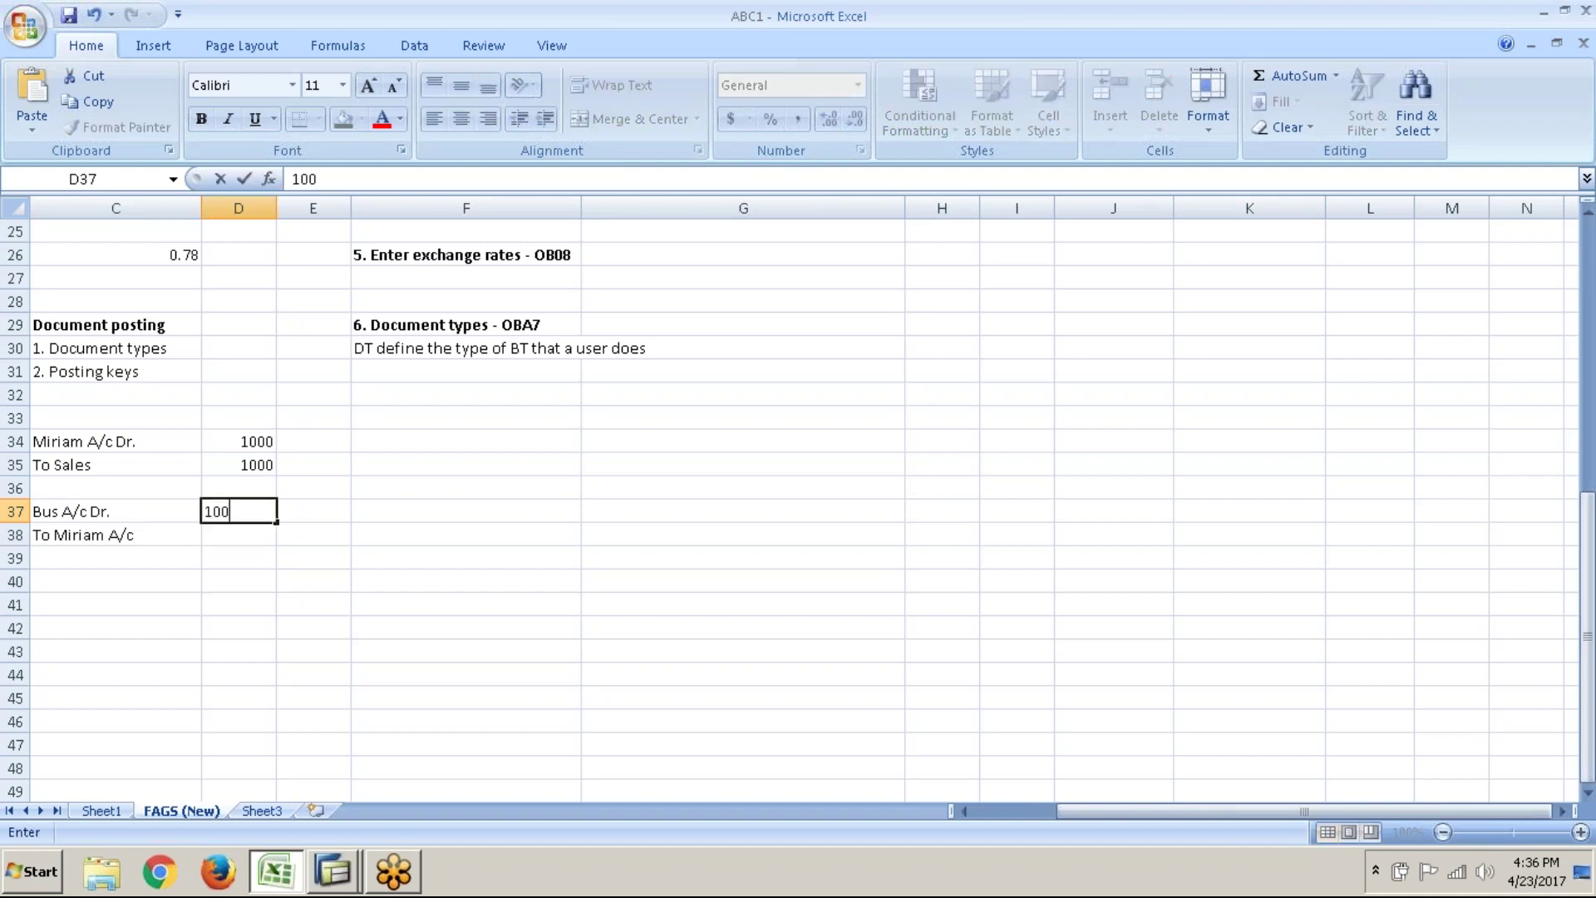
pyautogui.write(',000')
pyautogui.press('Return')
pyautogui.write('100')
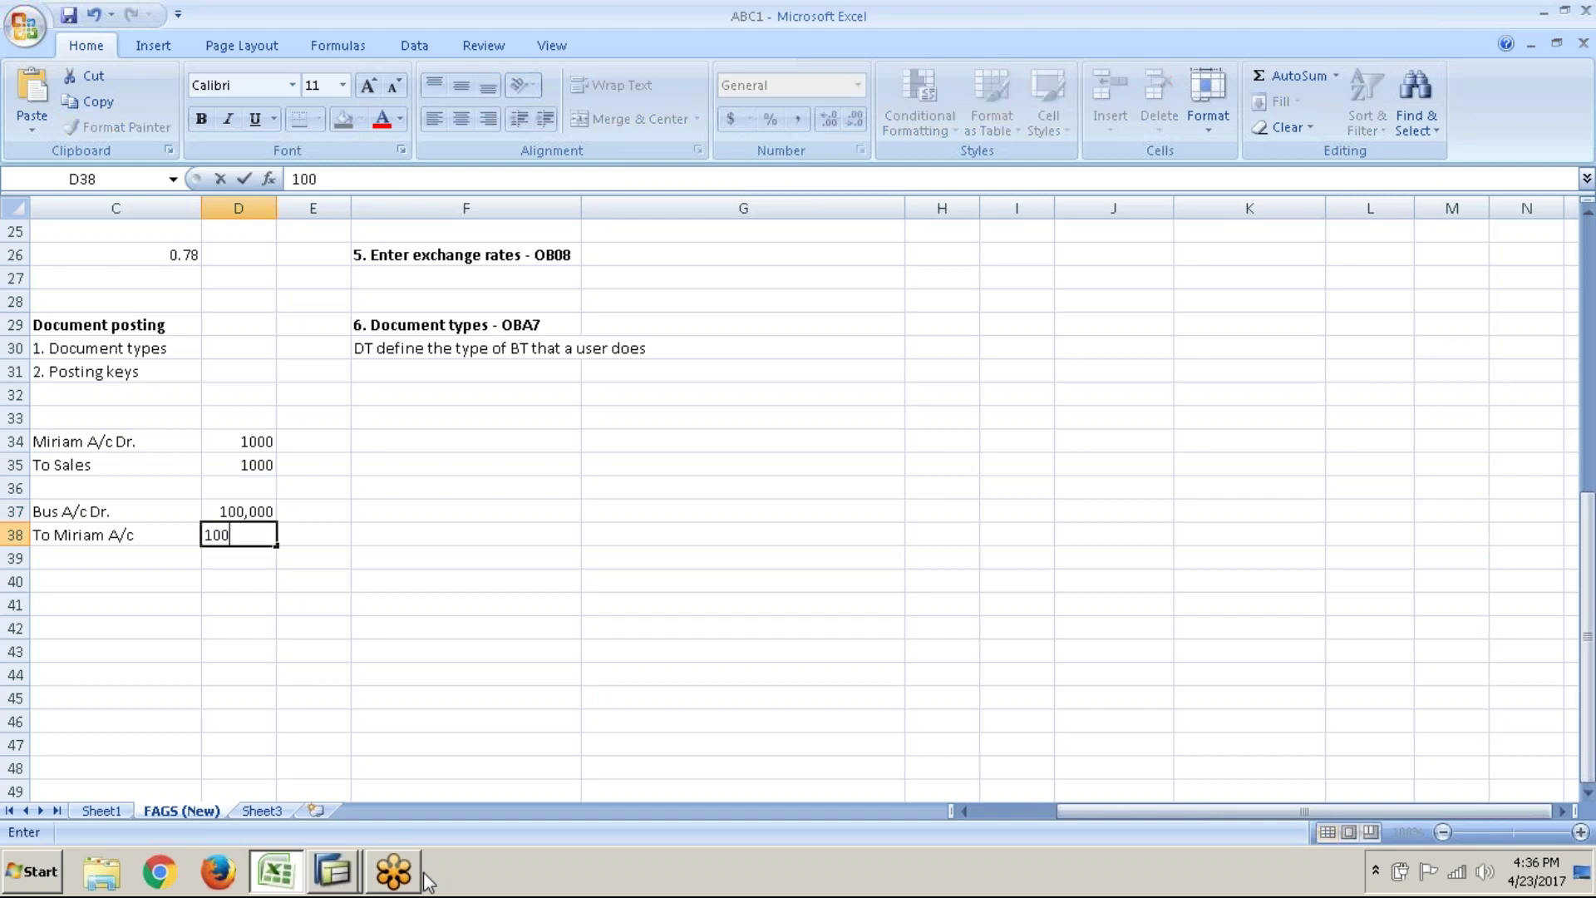
pyautogui.write(',000')
pyautogui.press('Return')
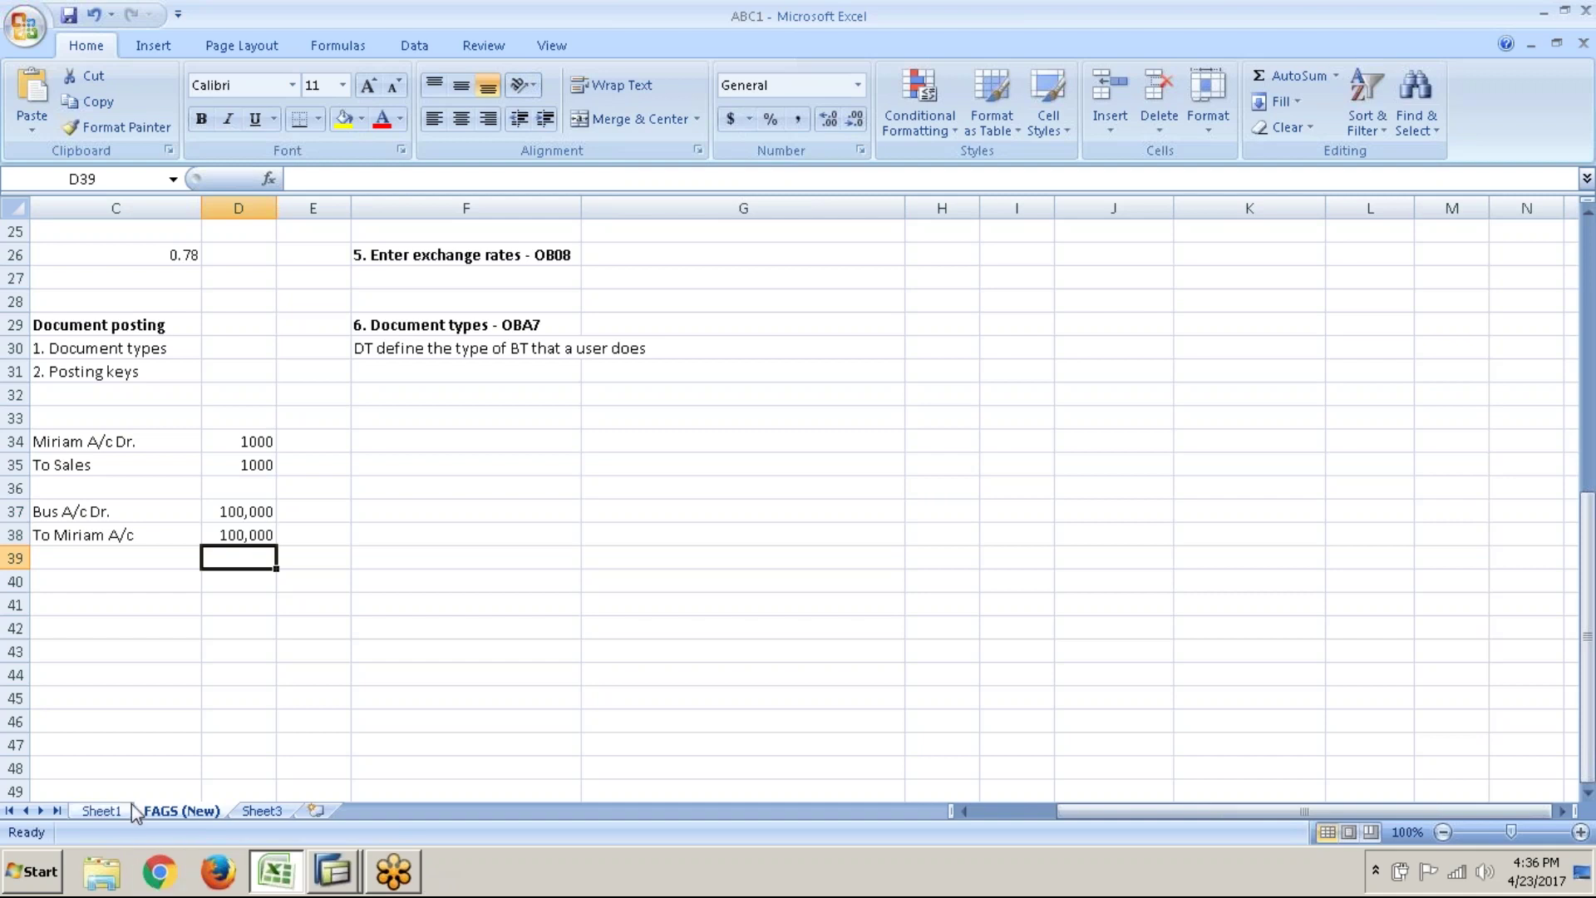
pyautogui.moveTo(142, 510); pyautogui.dragTo(146, 531)
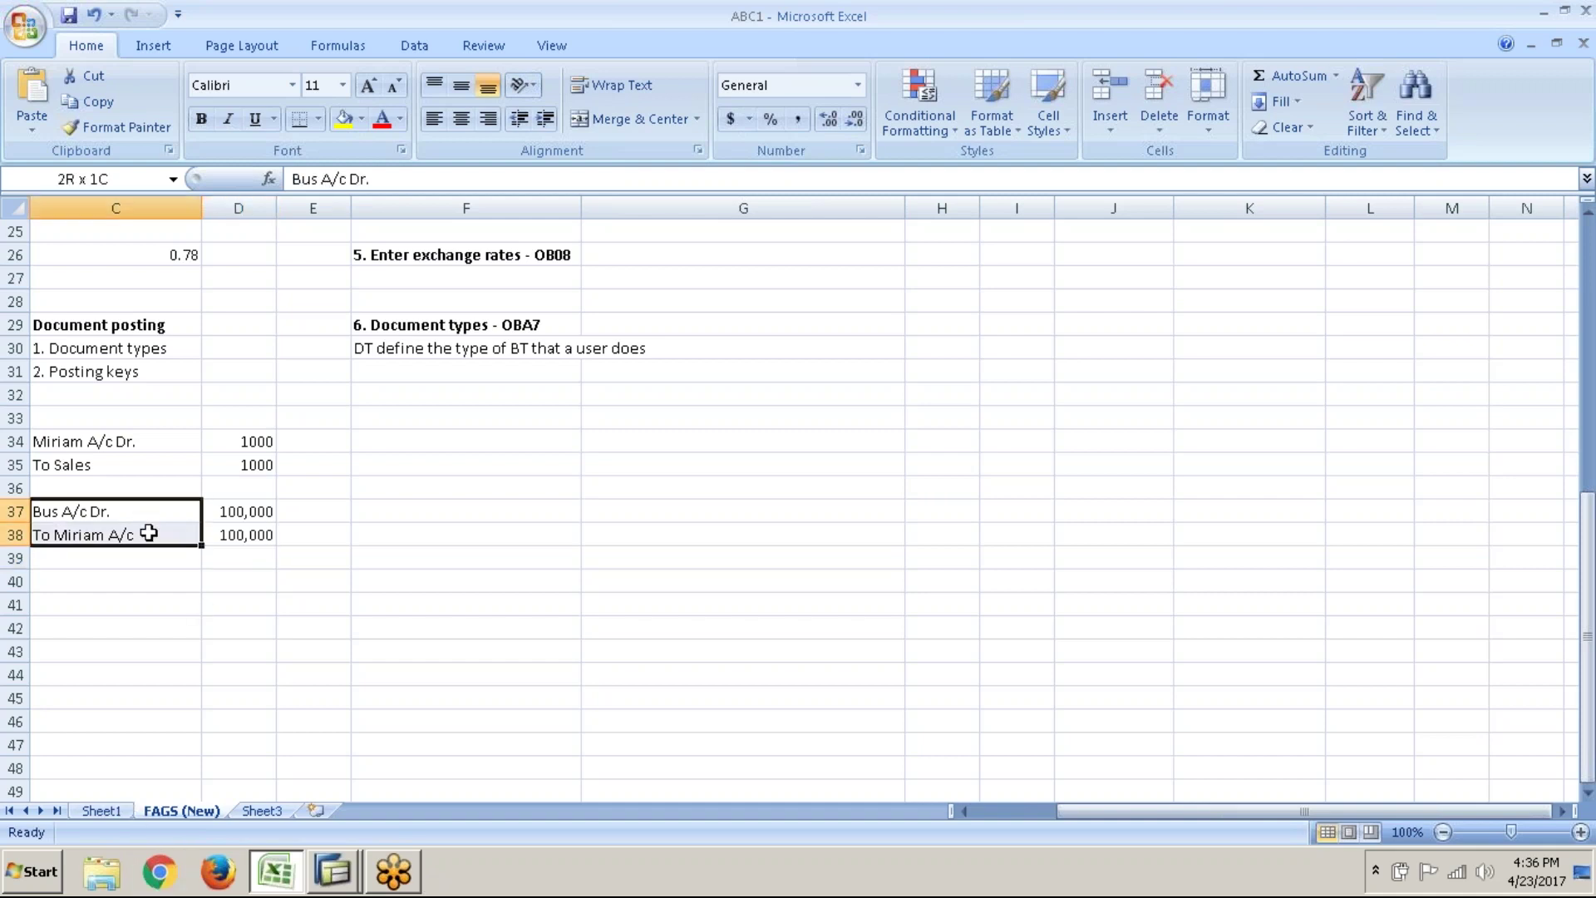
pyautogui.click(146, 581)
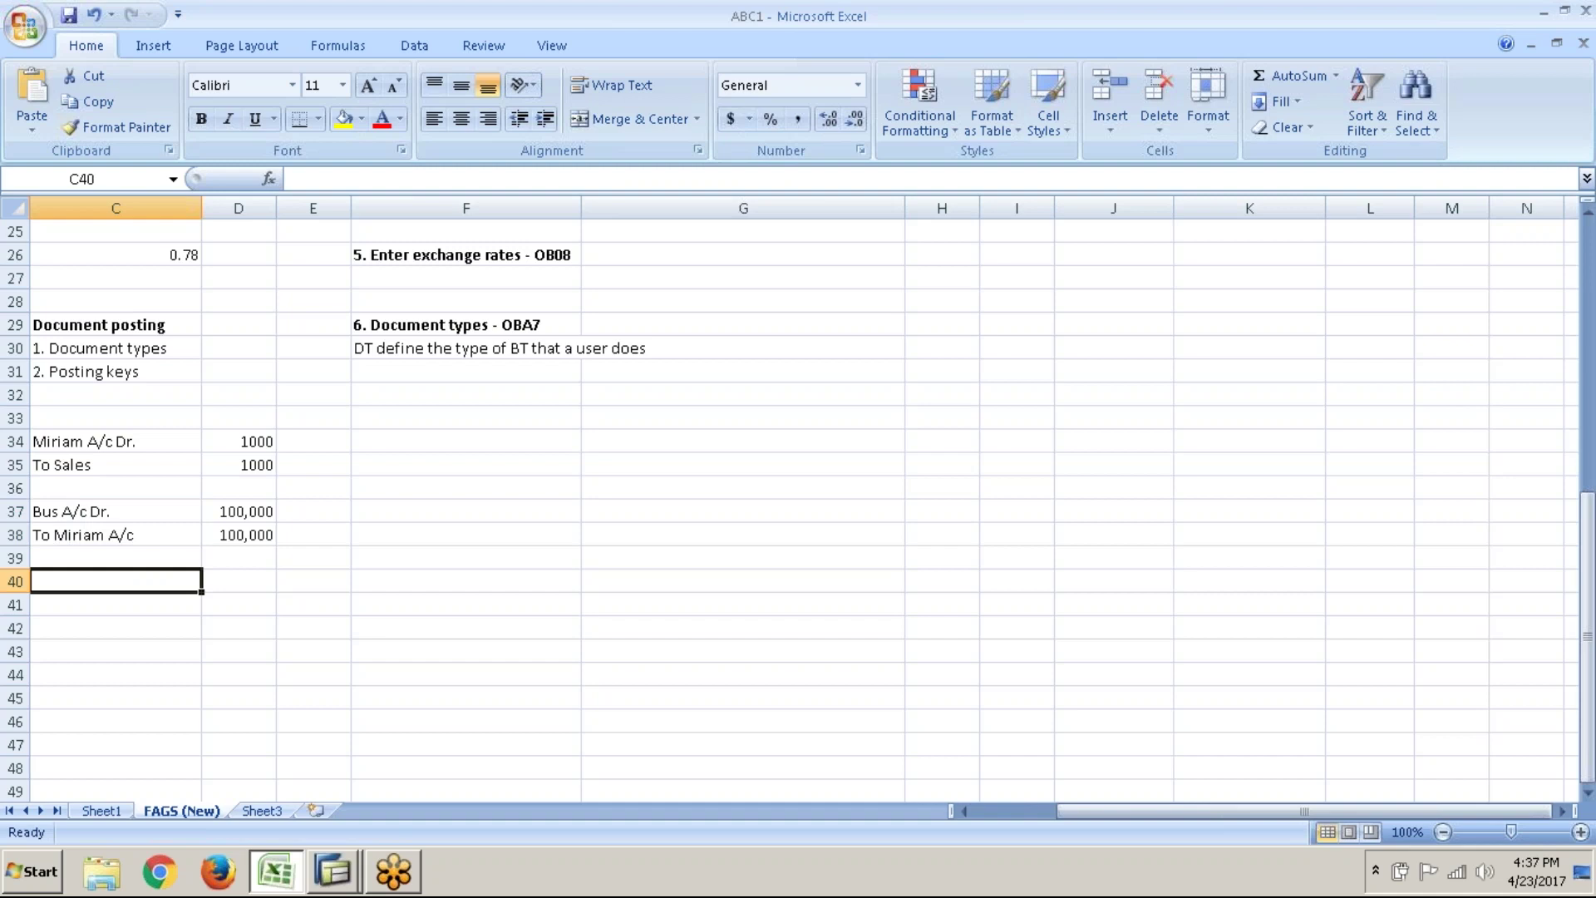
pyautogui.write('Ban')
pyautogui.press('BackSpace')
pyautogui.press('BackSpace')
pyautogui.press('BackSpace')
# - Enter a sample payment entry: the vendor's name with "A/c Dr." in C40, "To Bank" in C41 and "To Discount recd" in C42
pyautogui.write('Miri')
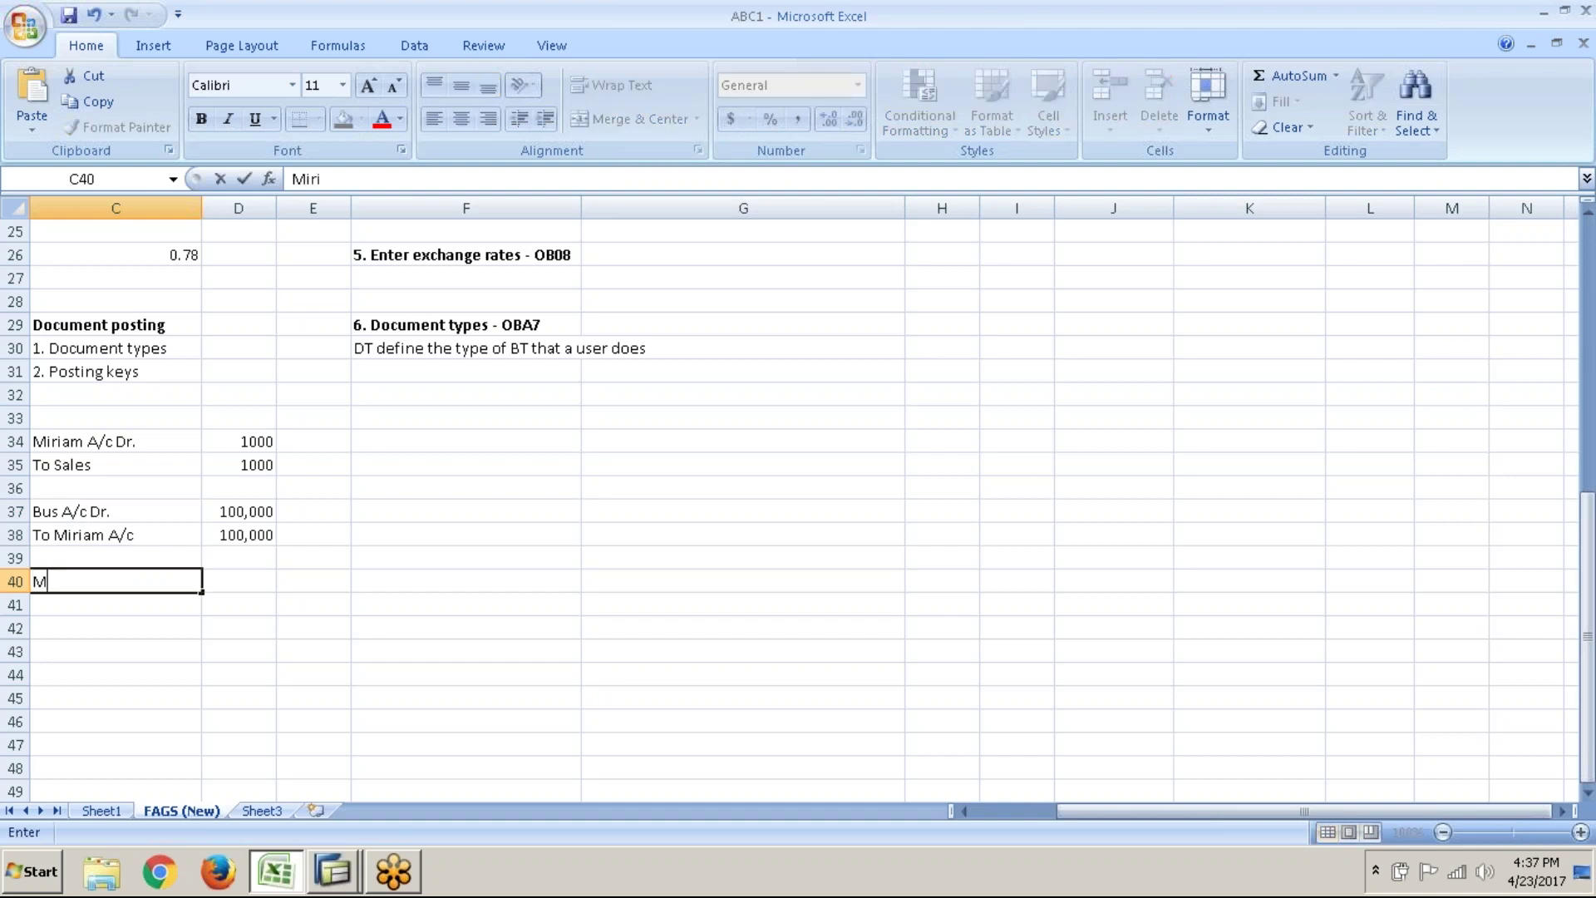
pyautogui.write('am A/c Dr.')
pyautogui.press('Return')
pyautogui.write('T')
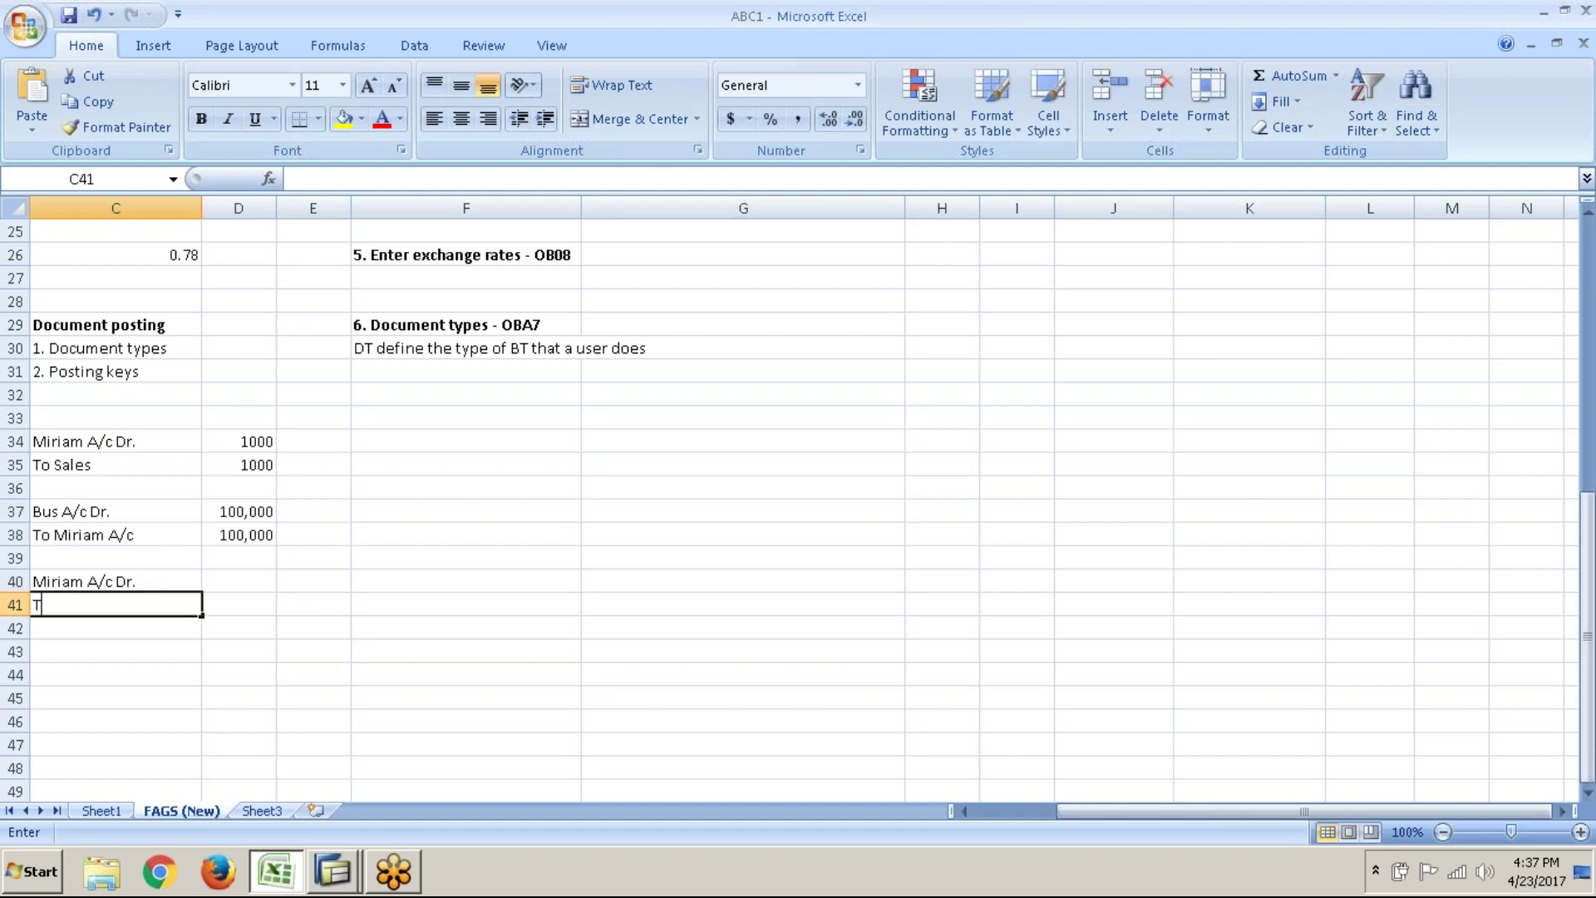
pyautogui.write('o Bank')
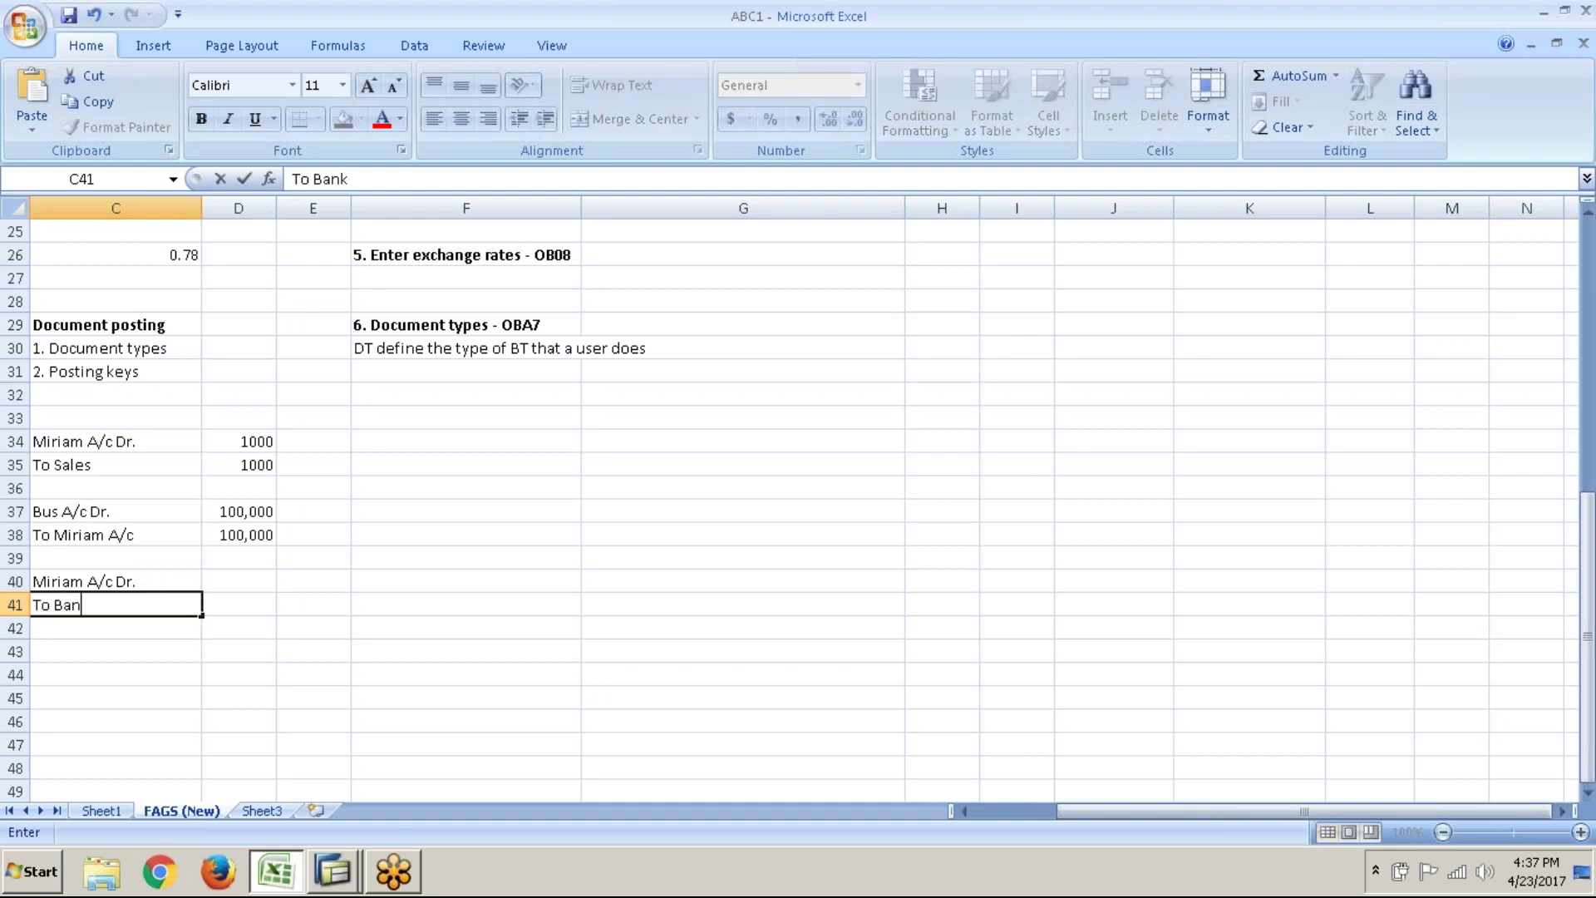
pyautogui.press('Return')
pyautogui.write('To ')
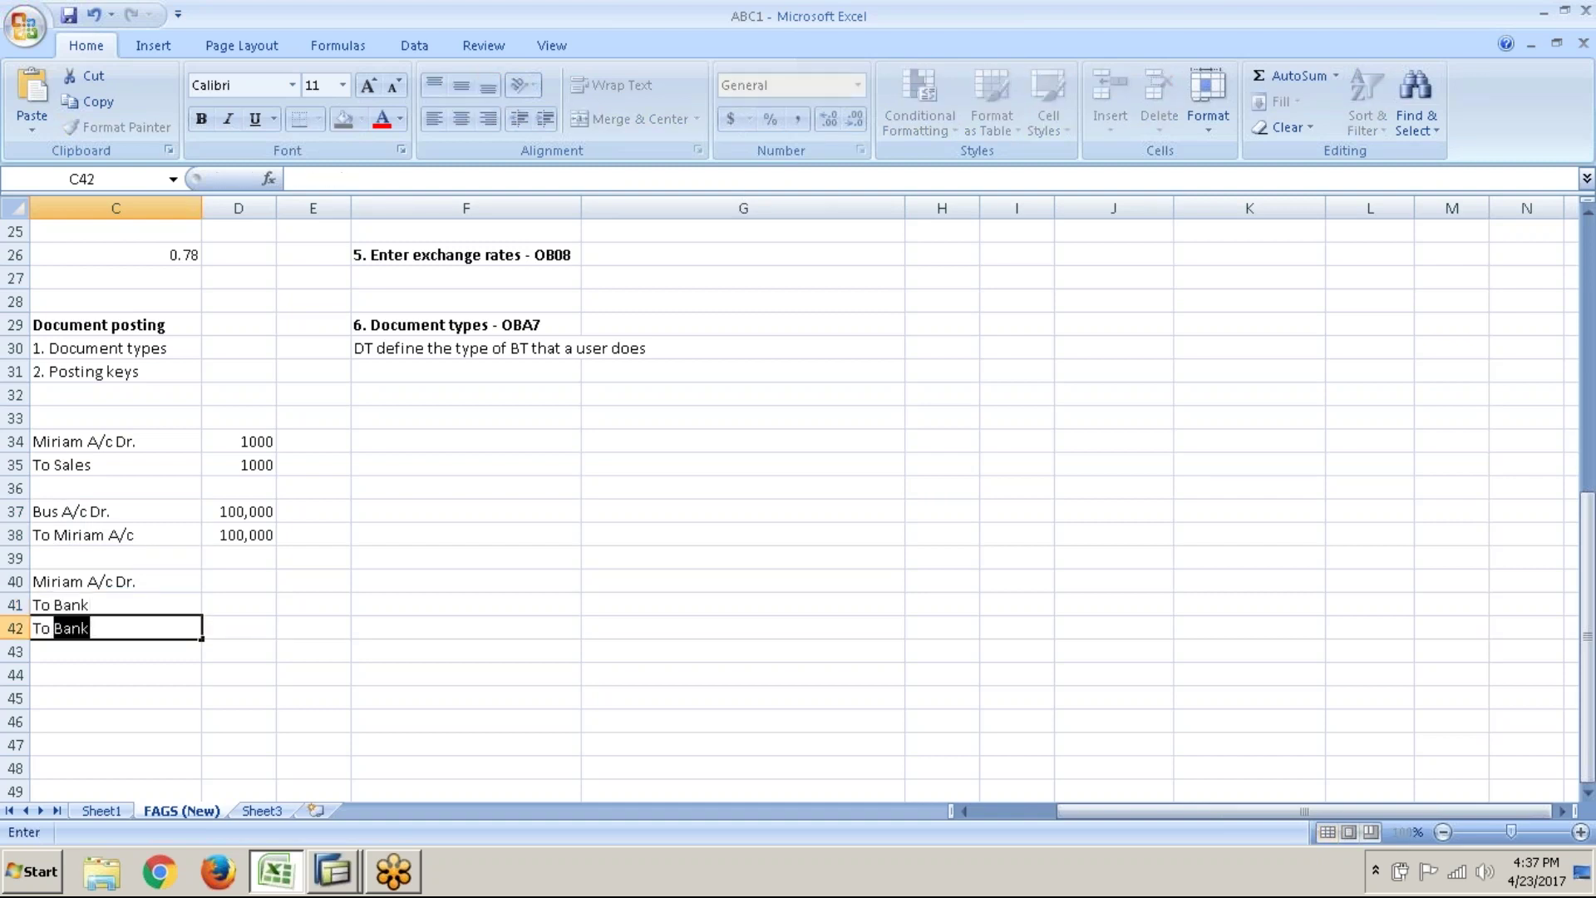
pyautogui.write('Dis')
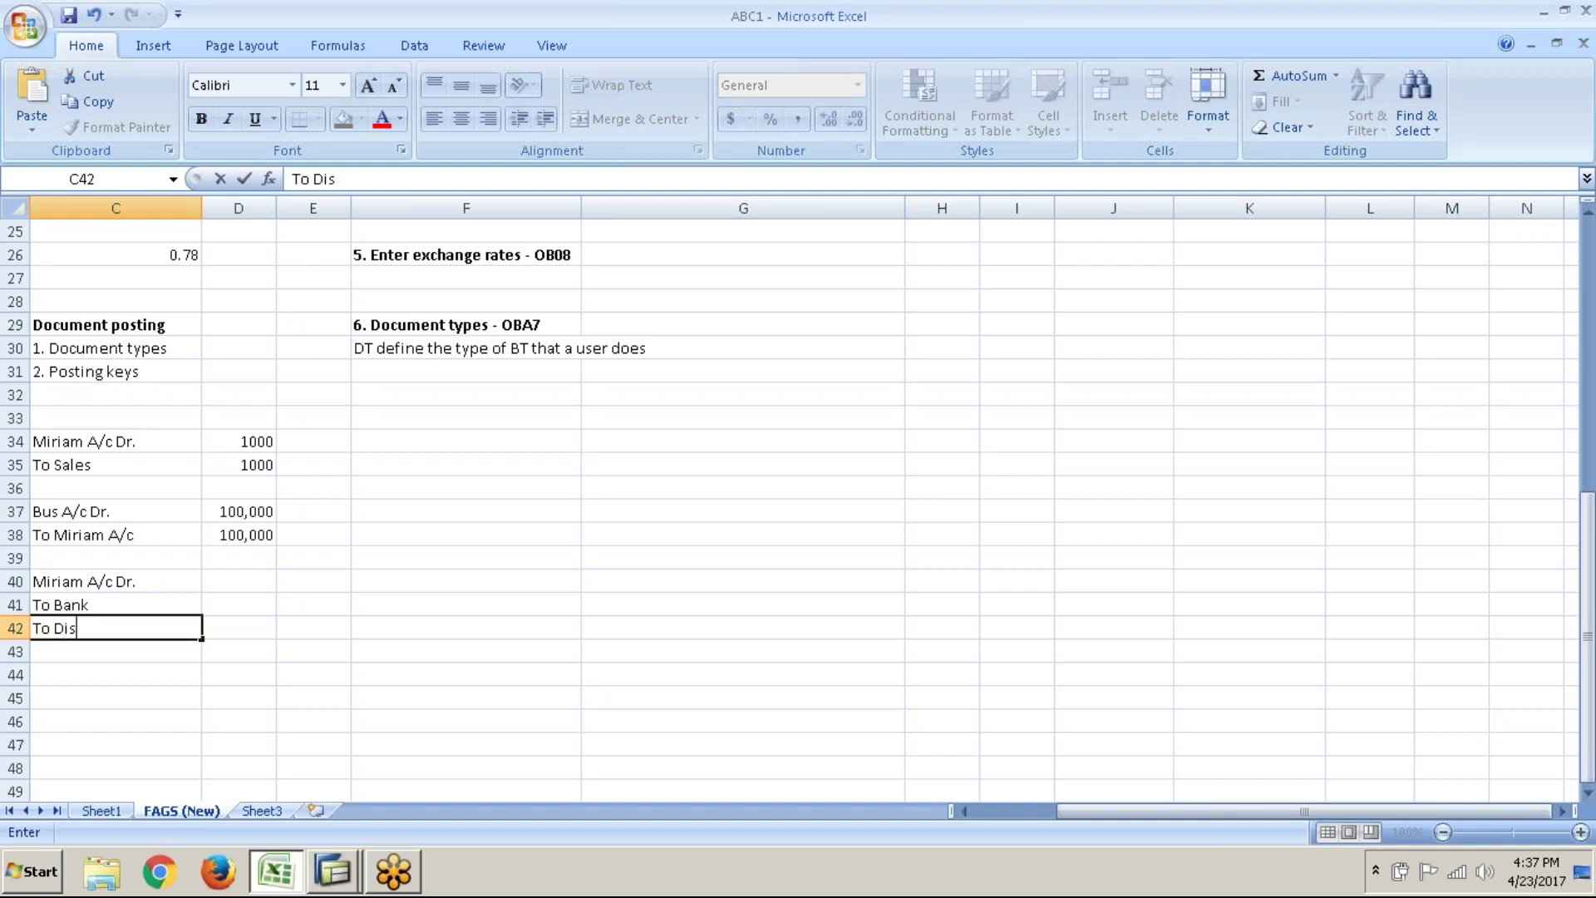
pyautogui.write('count recd')
pyautogui.press('Tab')
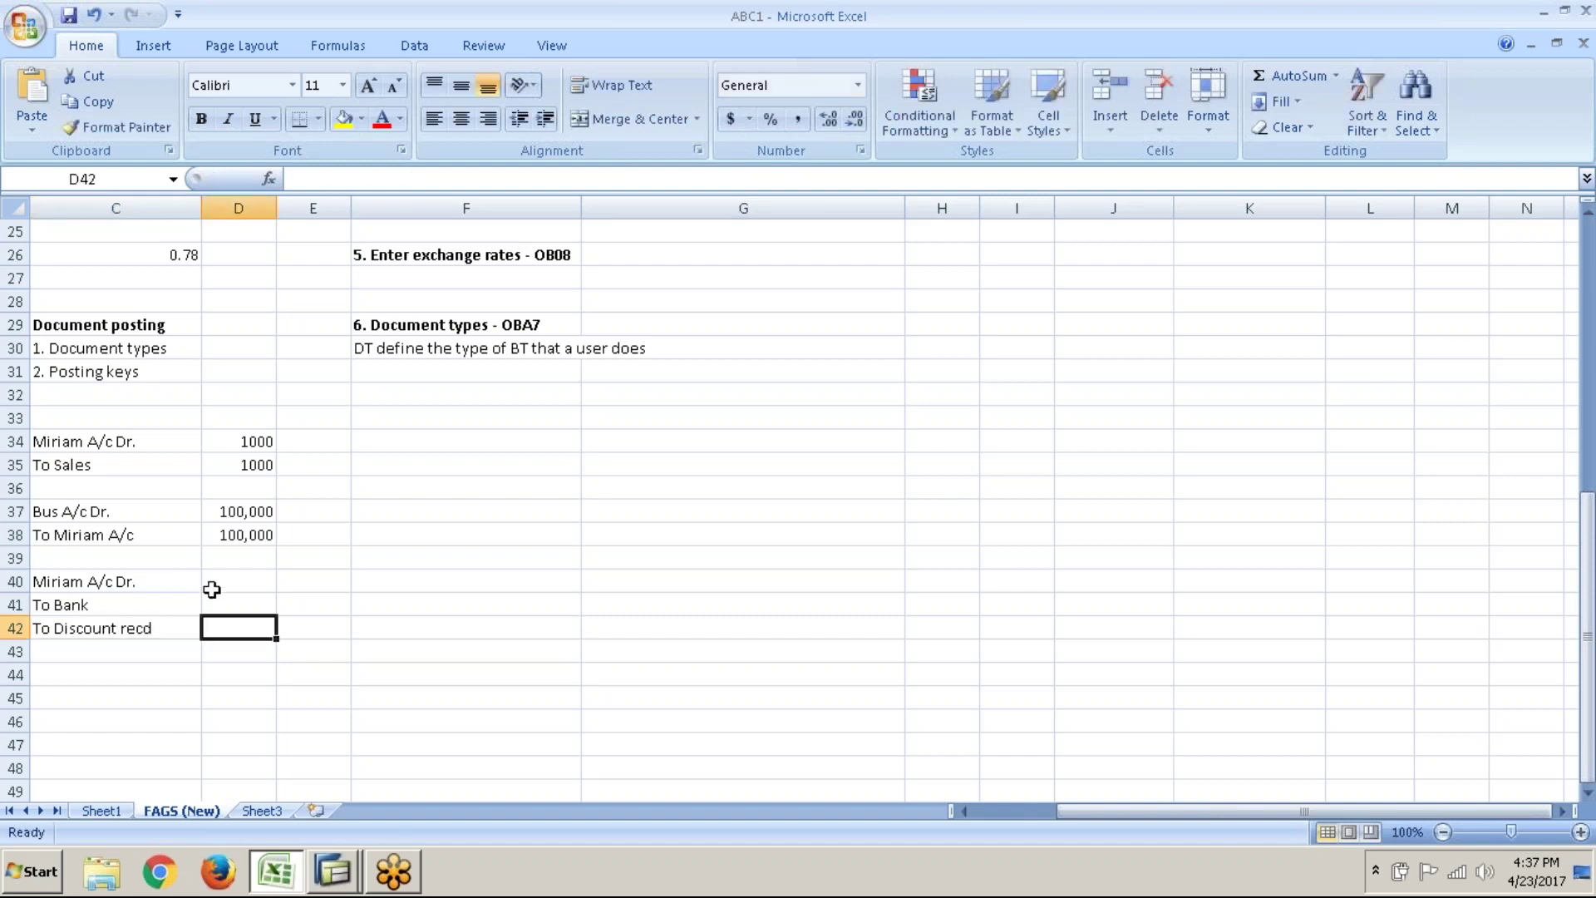
# - Enter the amount 100,000 in D40 for the payment entry's debit line
pyautogui.click(237, 588)
pyautogui.write('100')
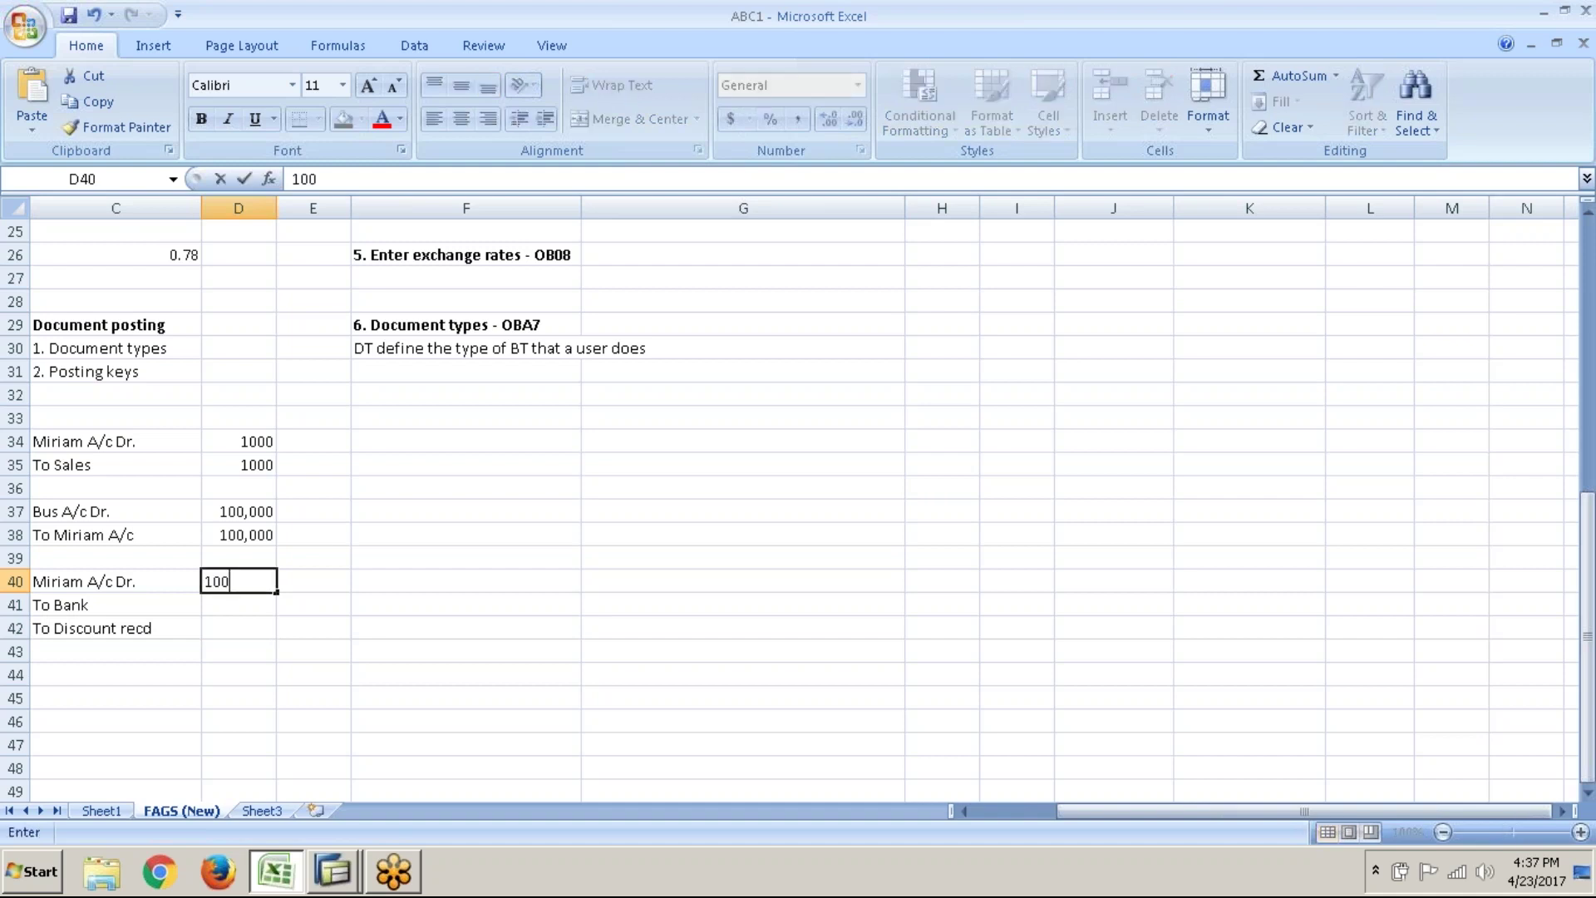
pyautogui.write(',000')
pyautogui.press('Return')
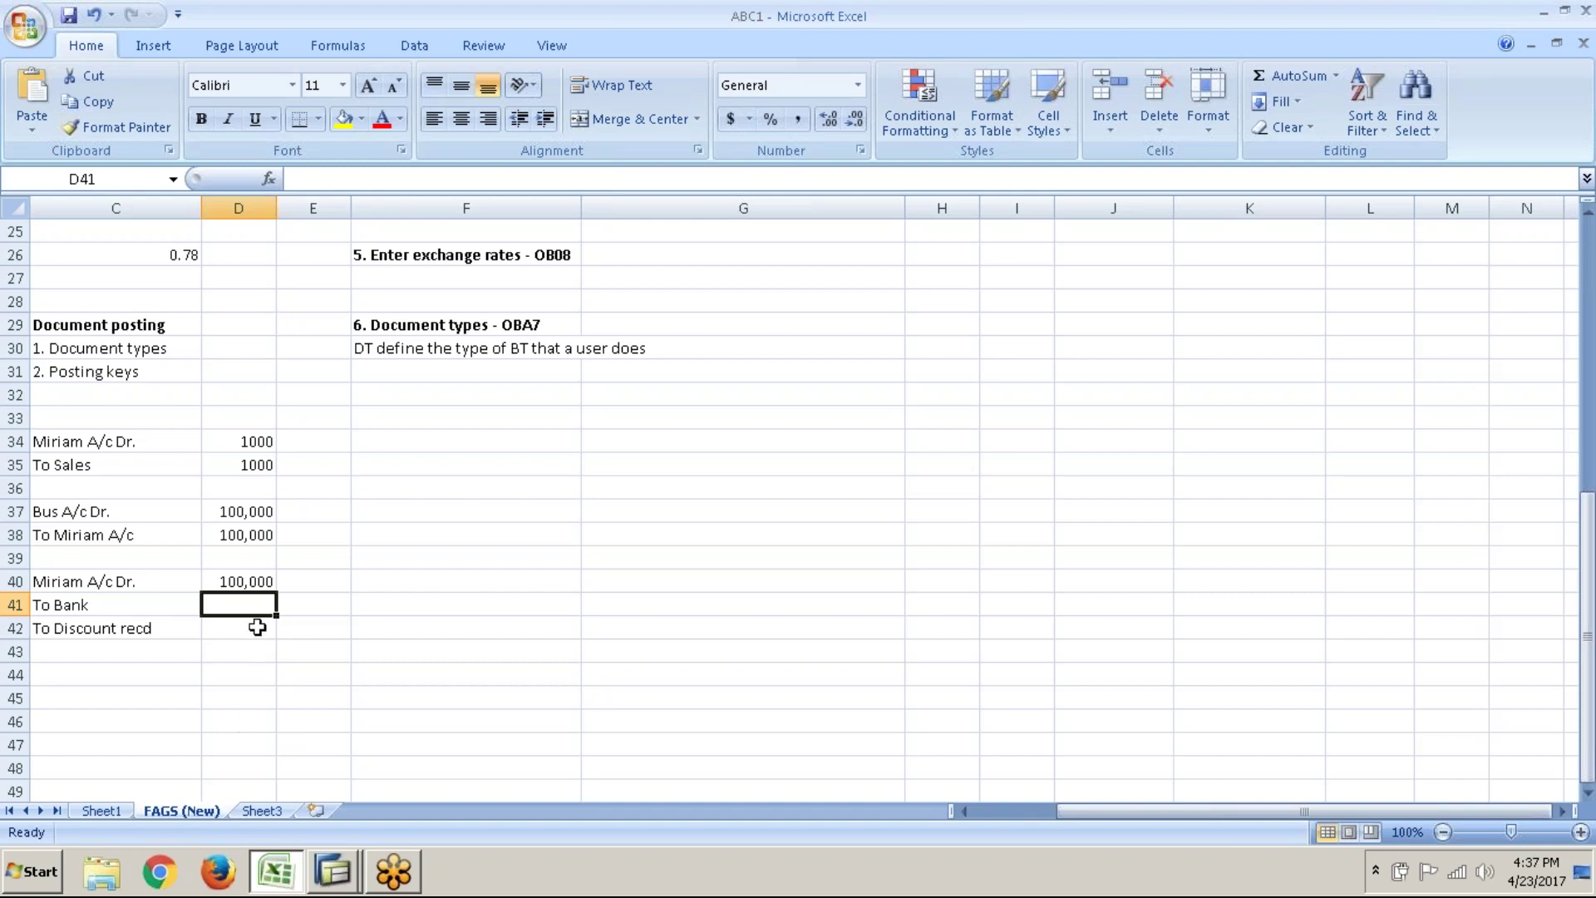
# - Calculate the discount received in D42 as 10% of the payment entry's debit amount with the formula =D40*10%
pyautogui.click(254, 633)
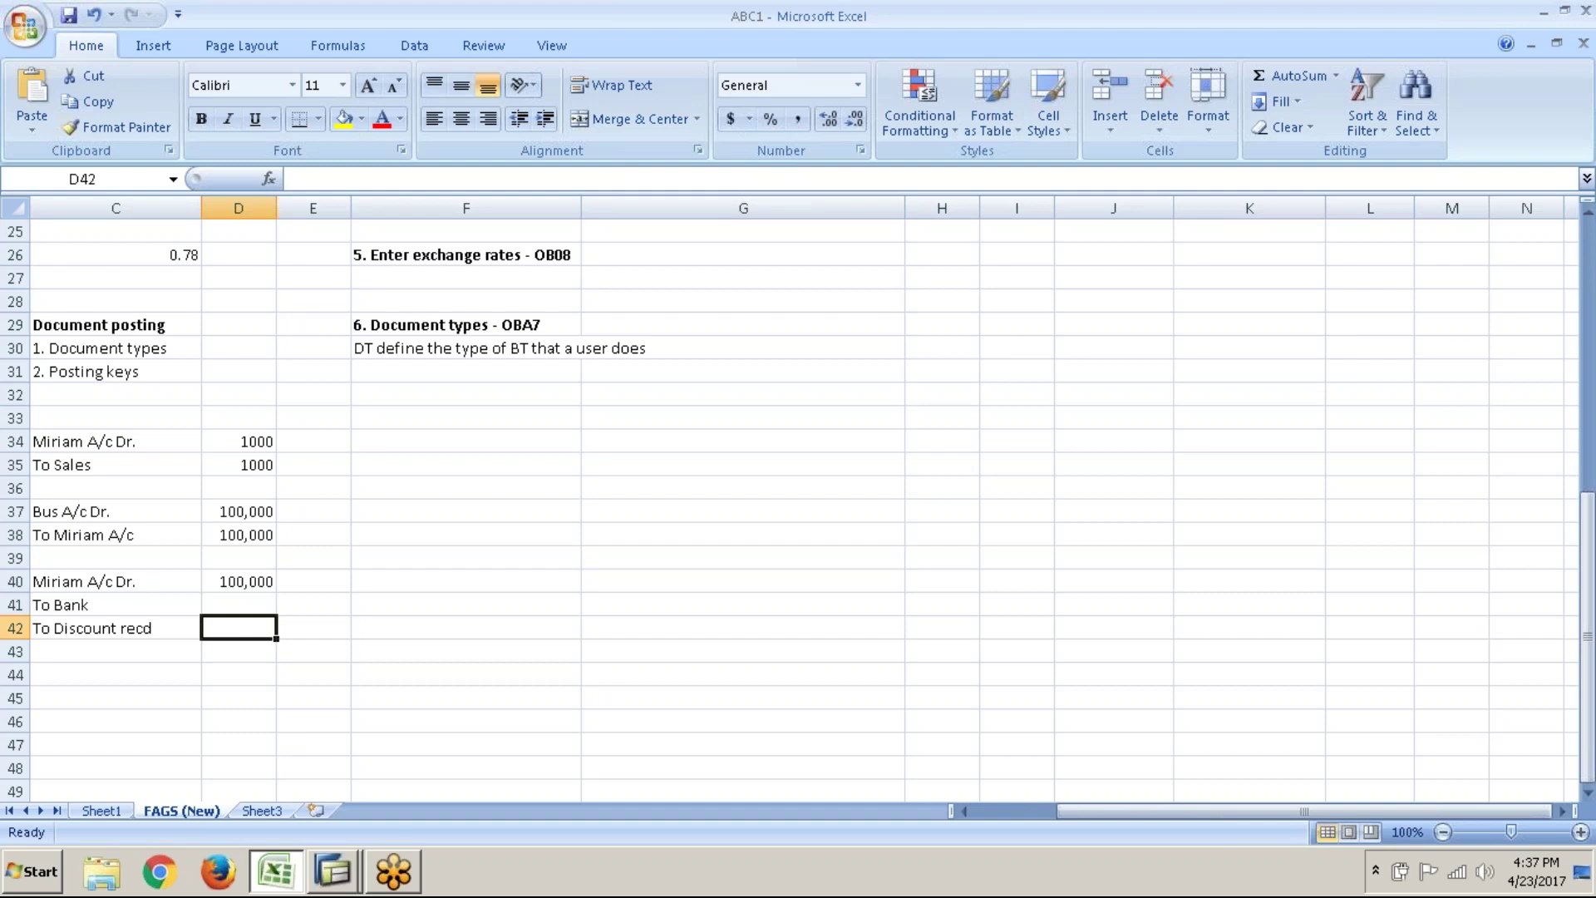
pyautogui.write('=')
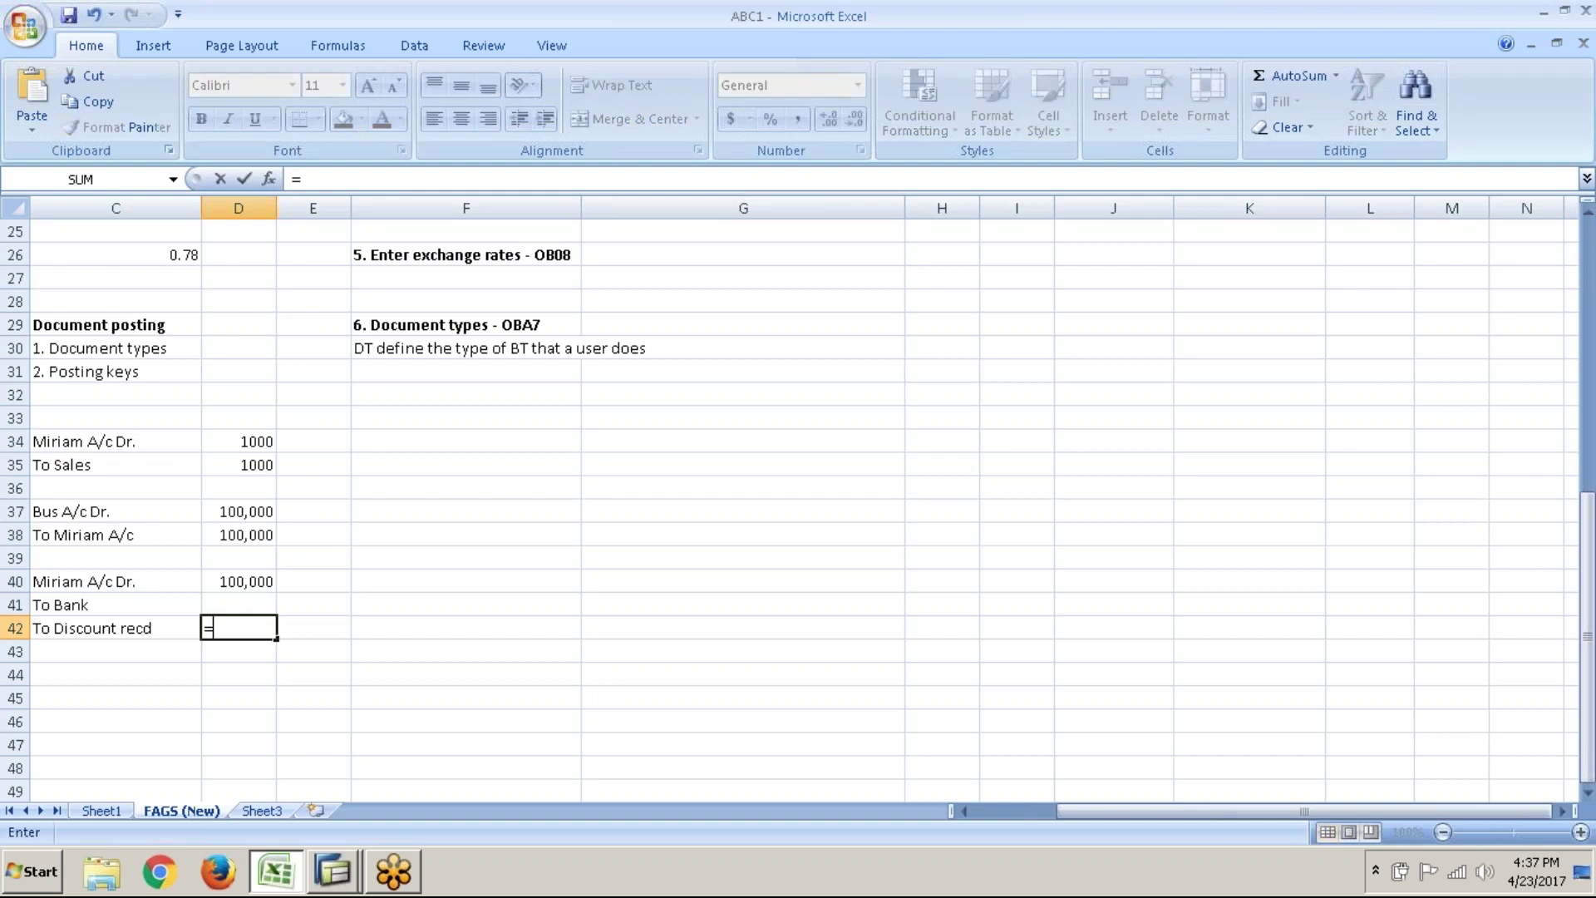
pyautogui.press('Up')
pyautogui.press('Up')
pyautogui.press('Up')
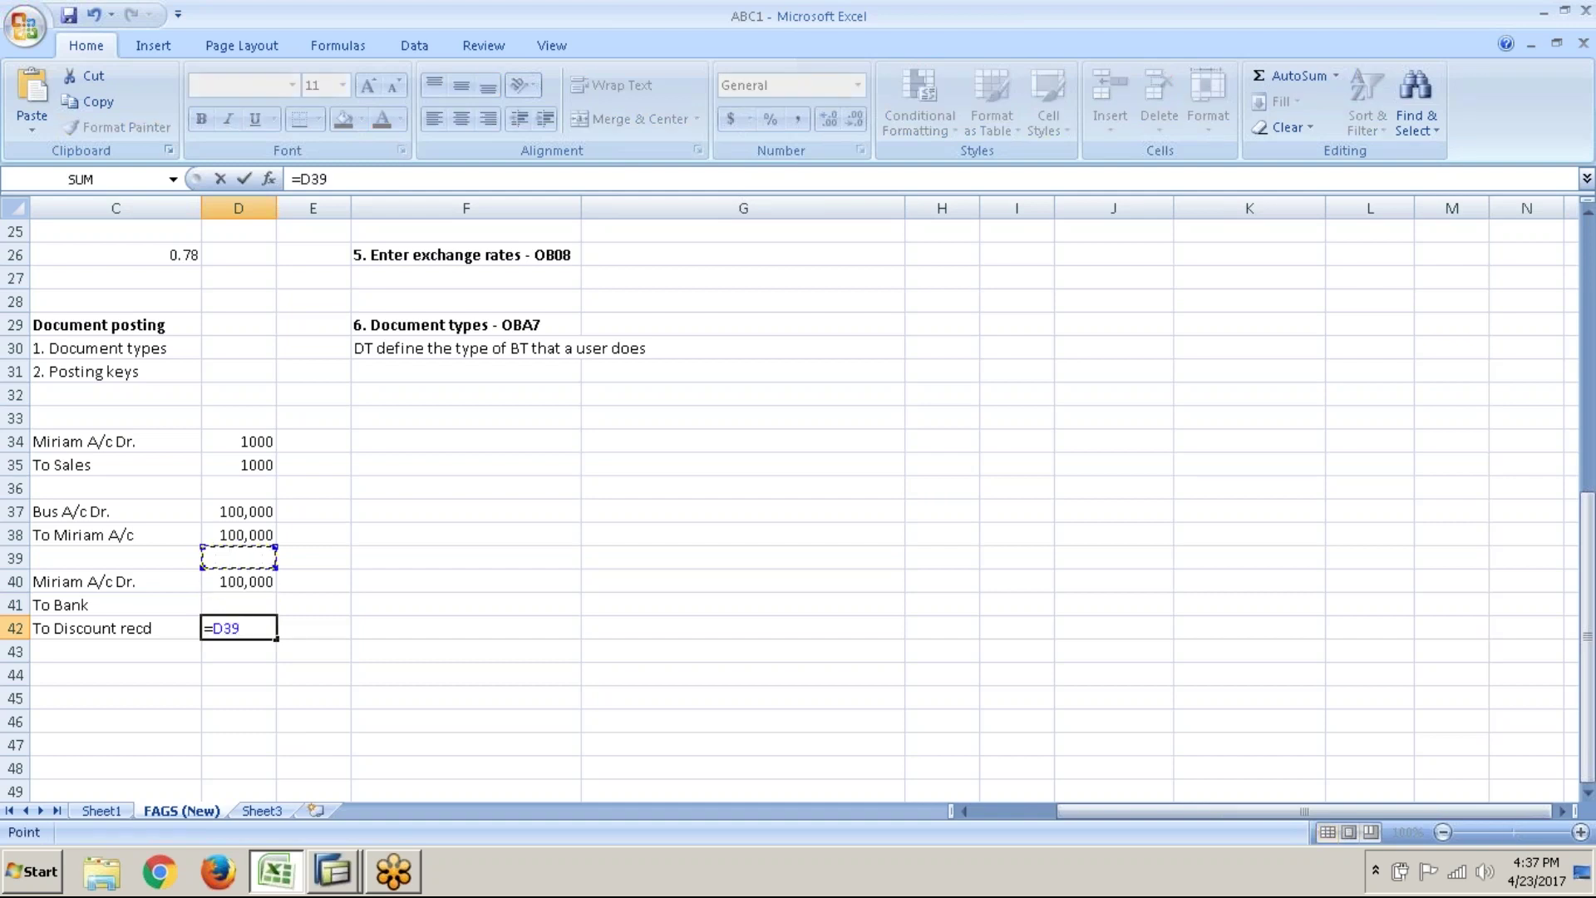
pyautogui.press('Down')
pyautogui.write('*10')
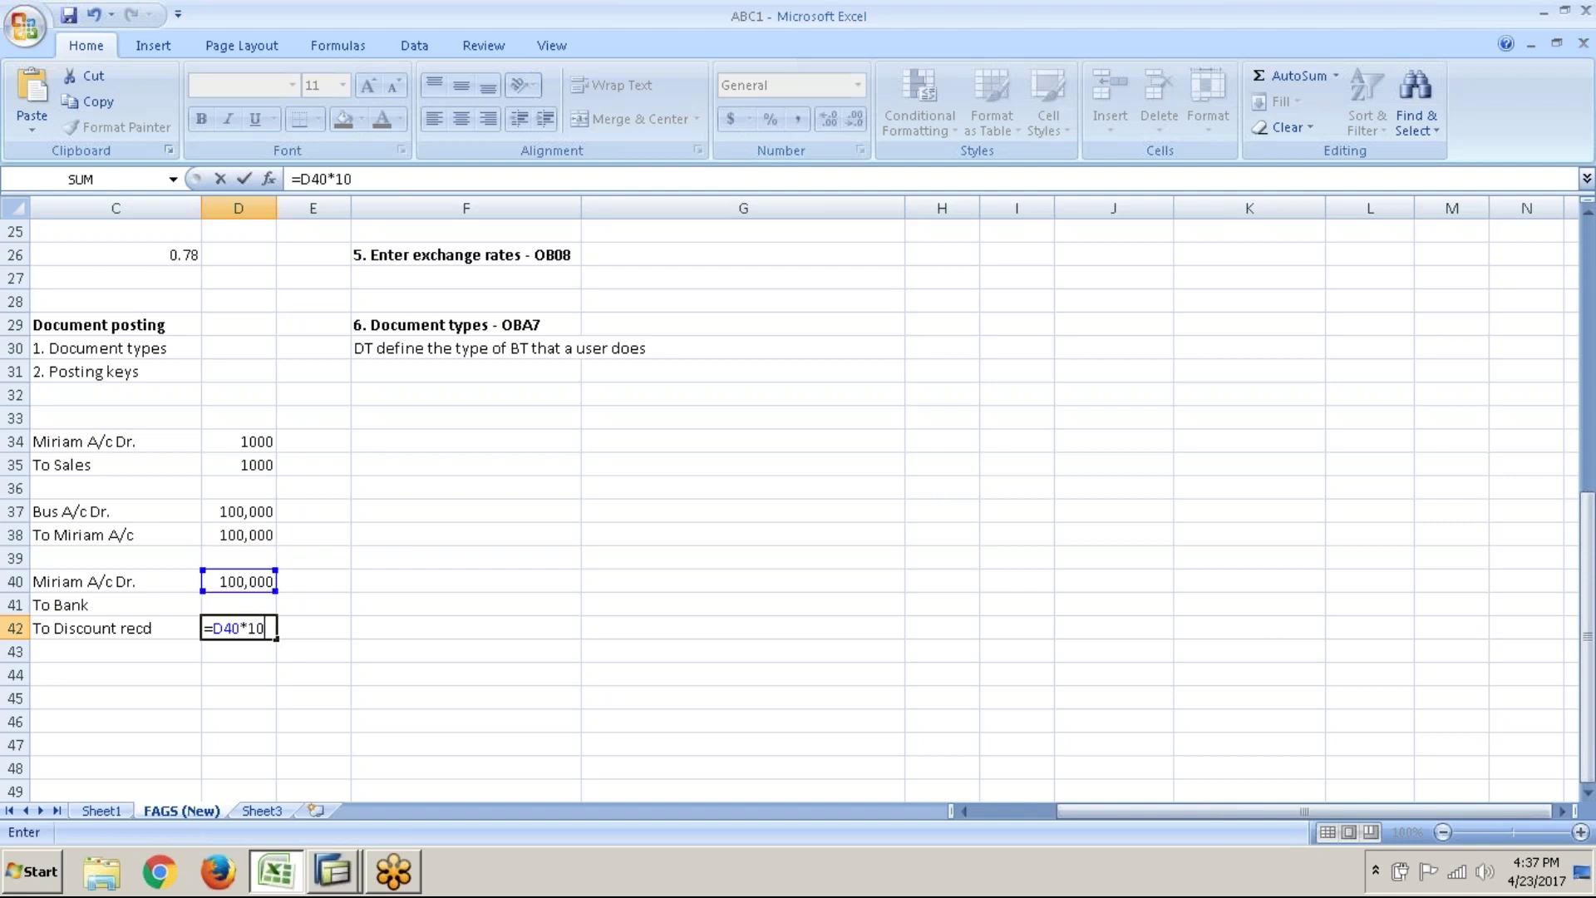
pyautogui.write('%')
pyautogui.press('Return')
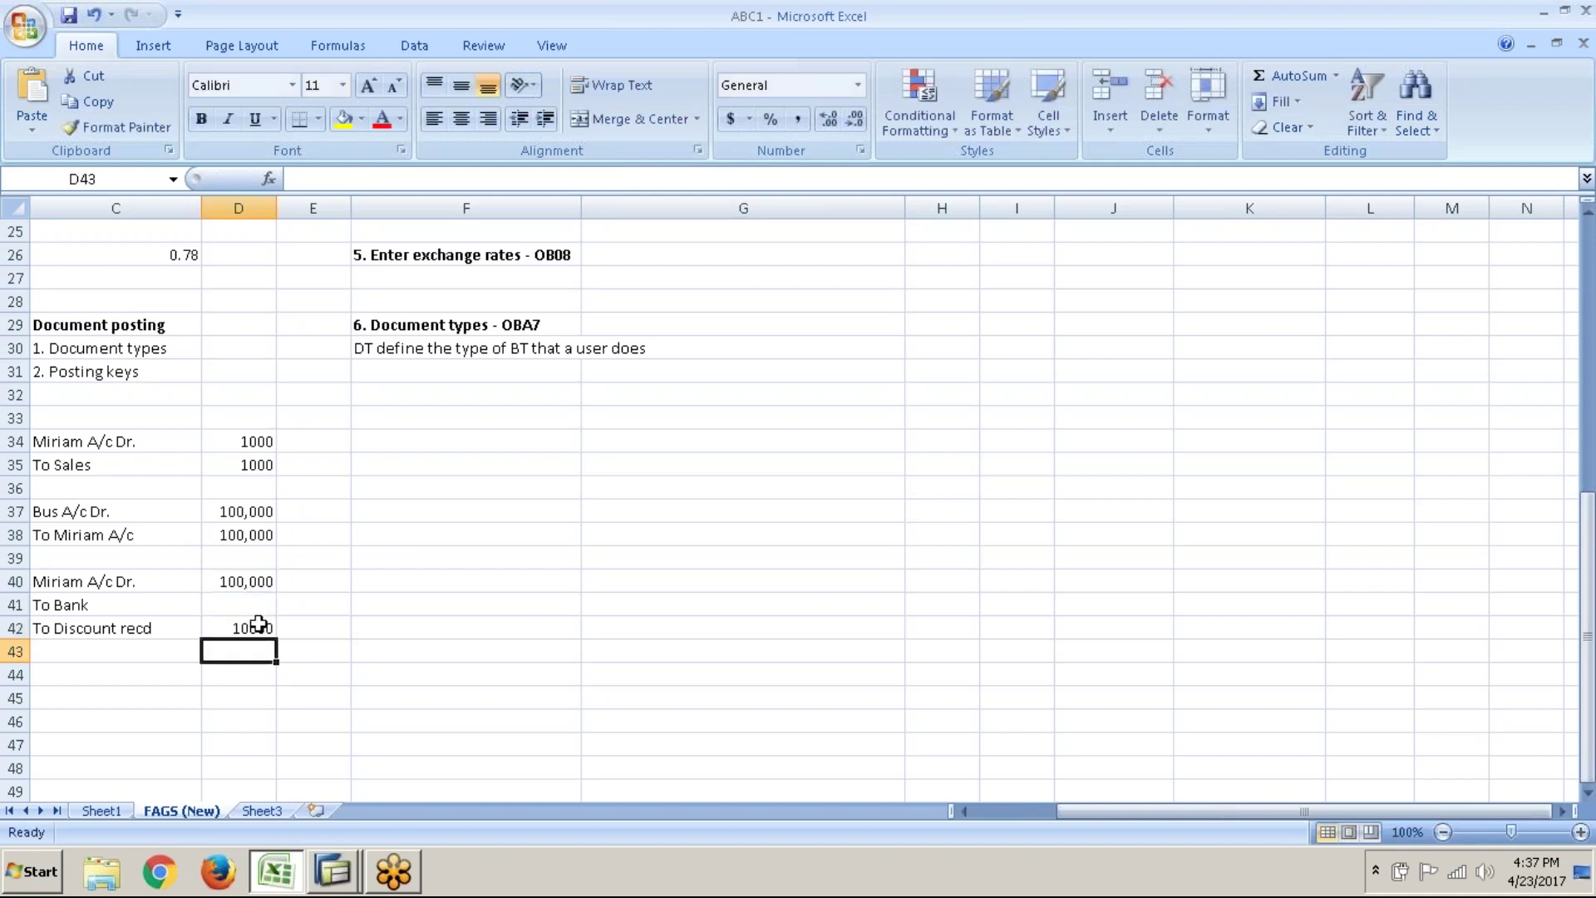
pyautogui.click(257, 625)
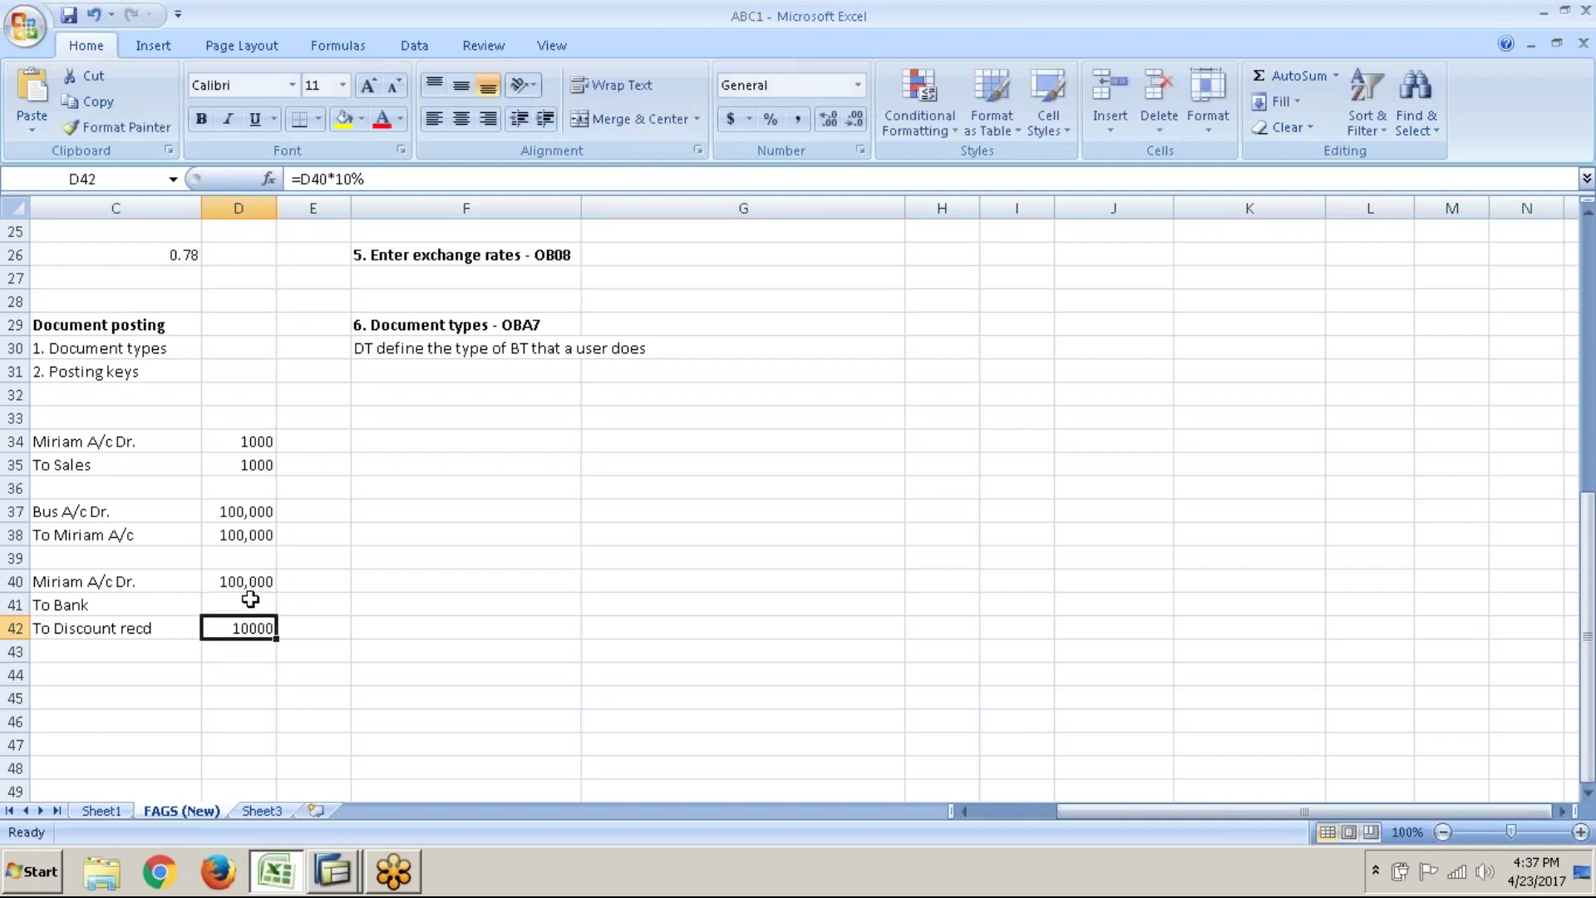
# - Calculate the bank amount in D41 with the formula =D40-D42 and select the payment entry in C40:E42
pyautogui.click(250, 600)
pyautogui.write('=')
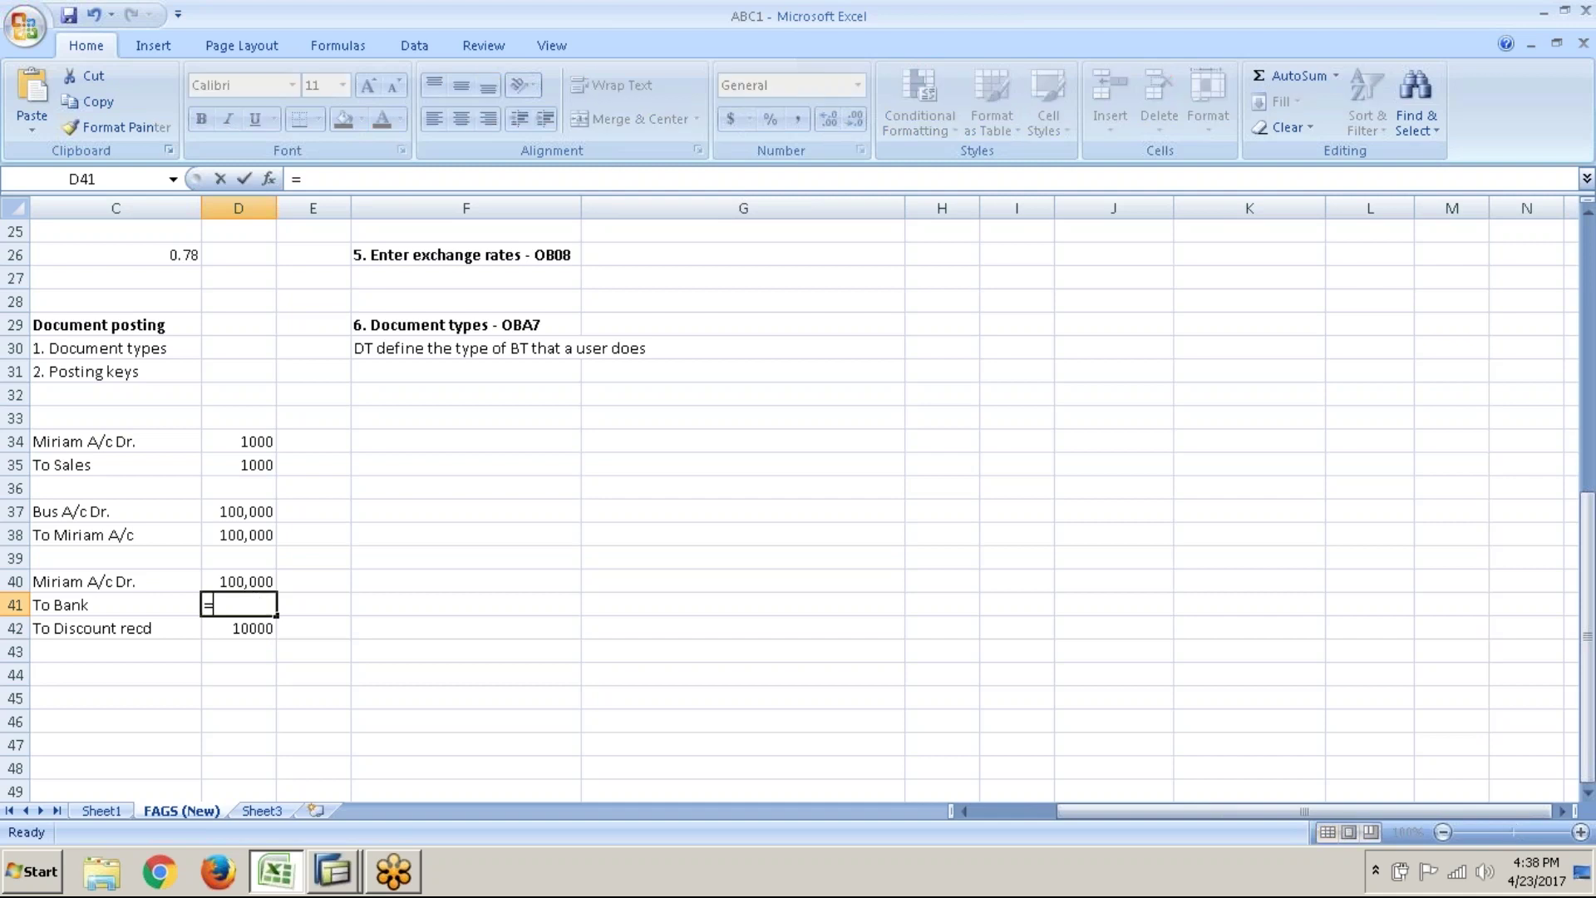
pyautogui.press('Up')
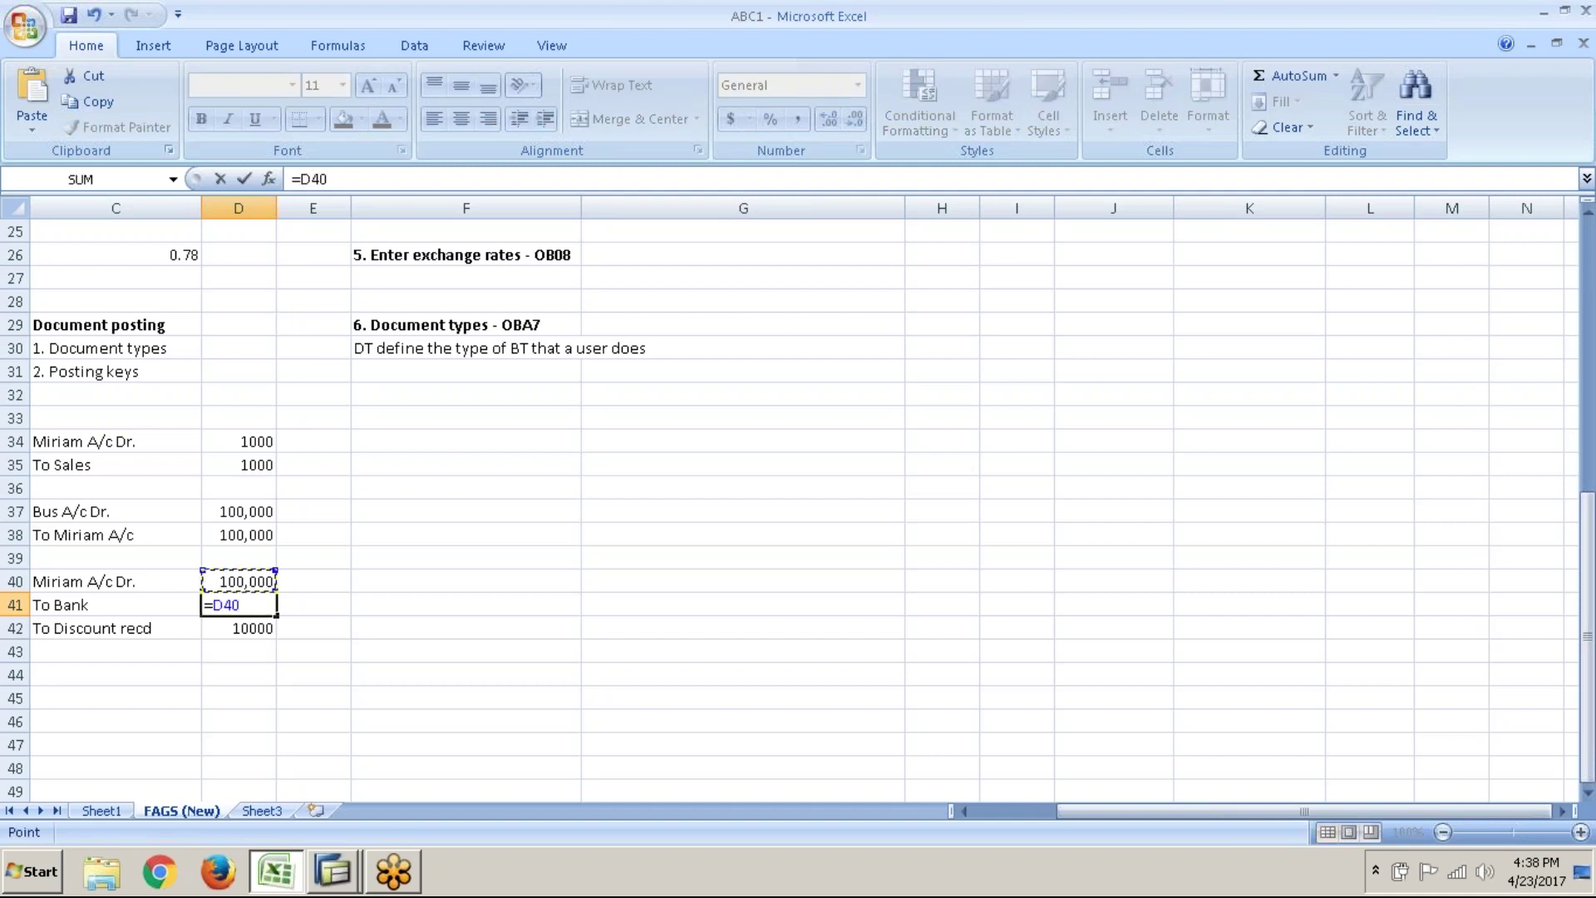
pyautogui.write('-')
pyautogui.press('Down')
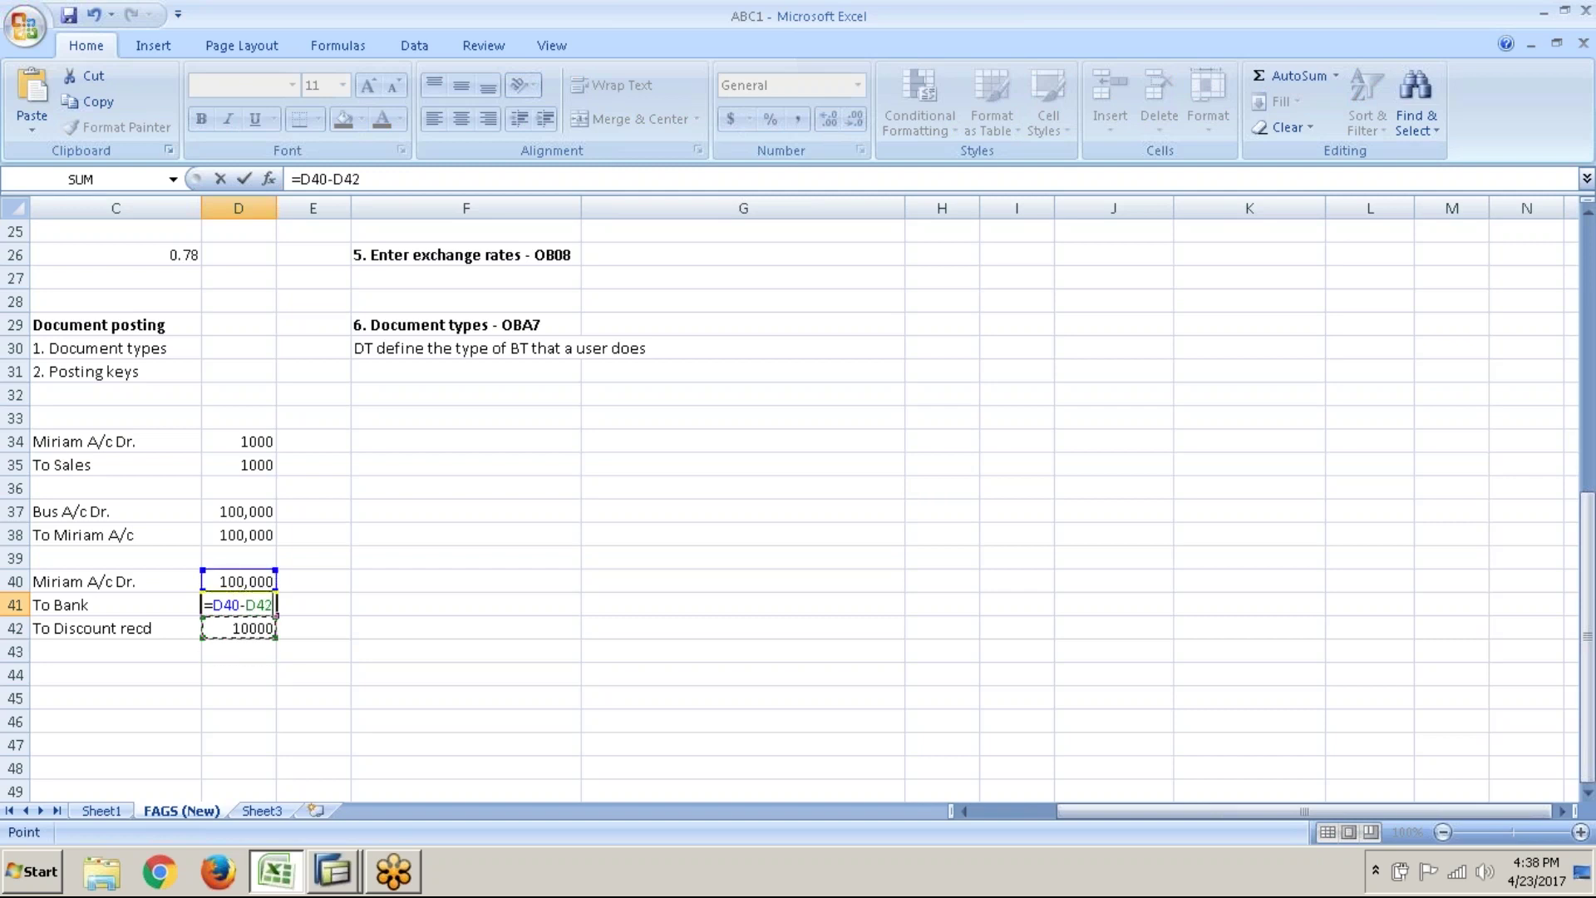
pyautogui.press('Return')
pyautogui.click(300, 621)
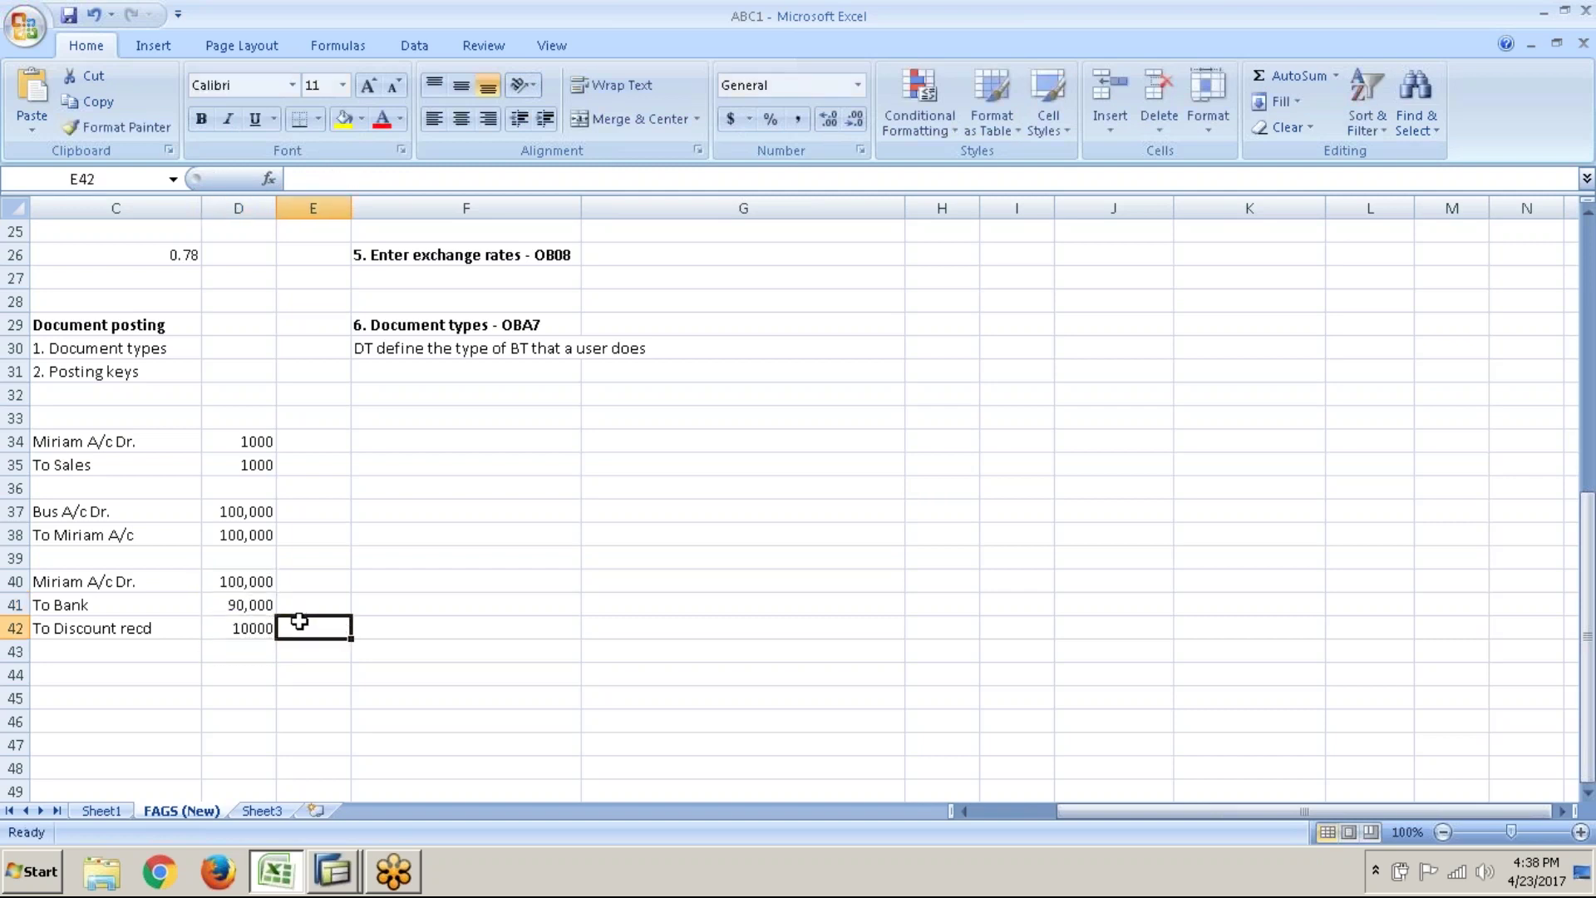
pyautogui.click(259, 624)
pyautogui.click(260, 606)
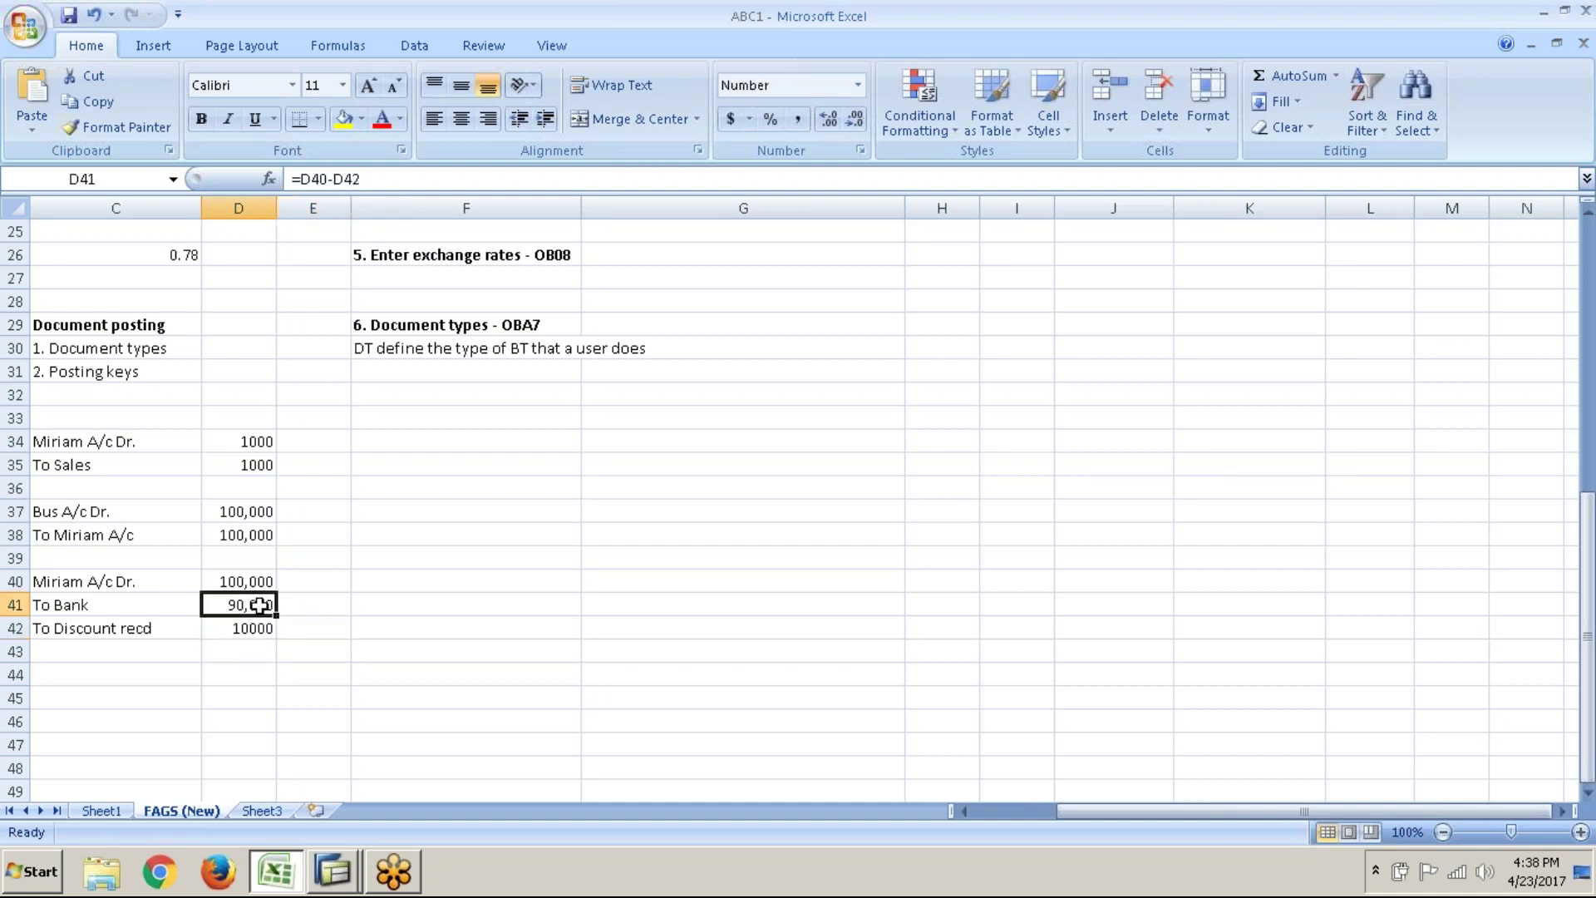
pyautogui.moveTo(135, 587); pyautogui.dragTo(277, 634)
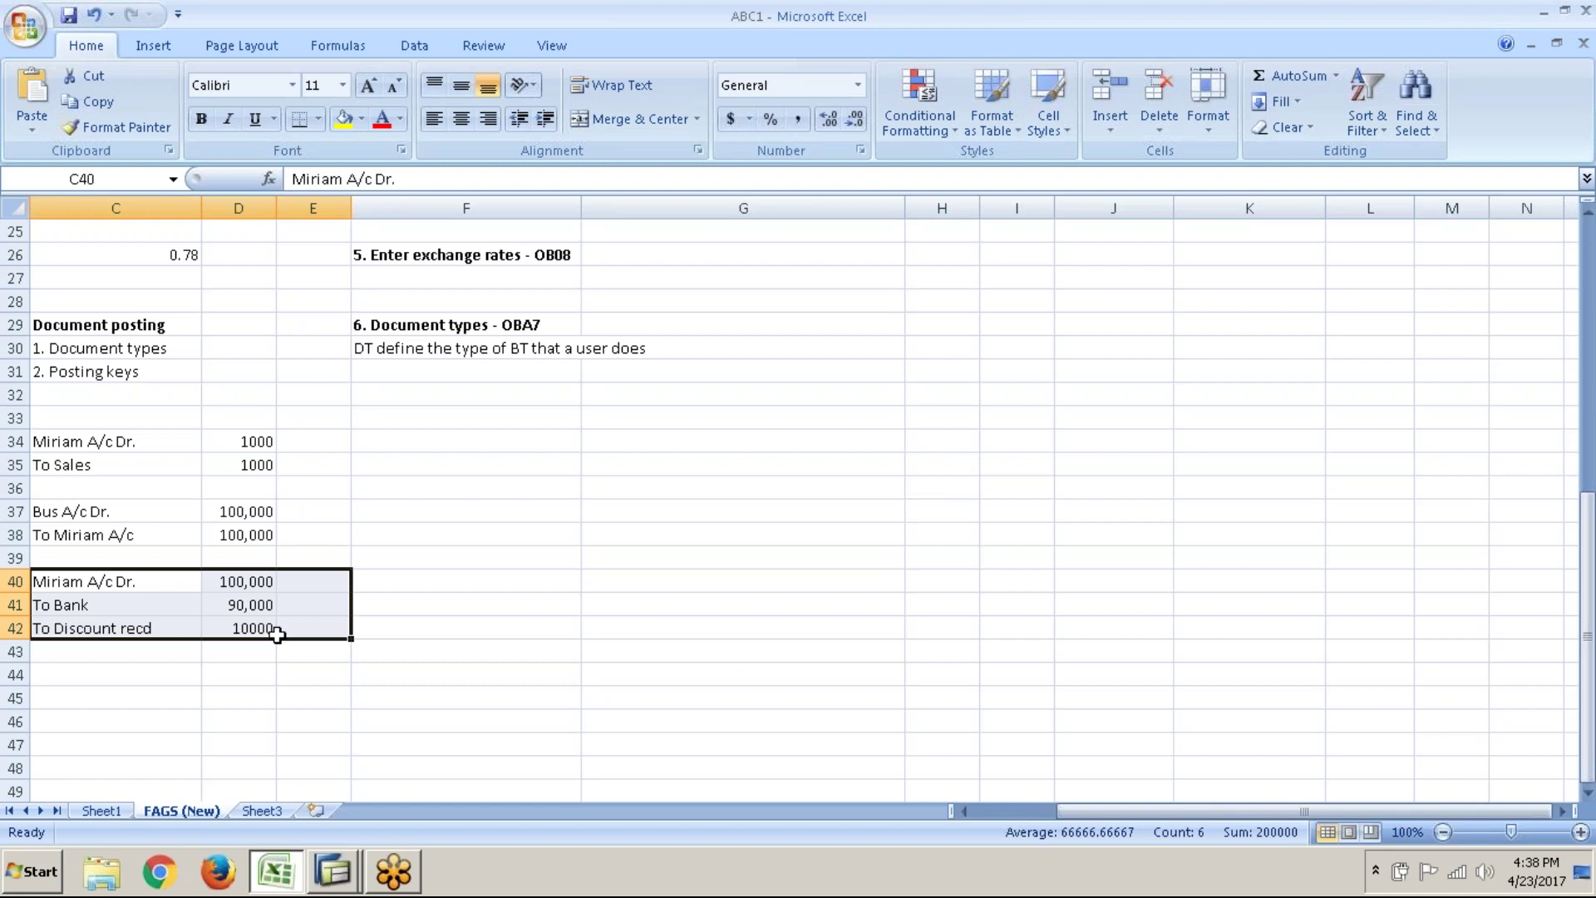
# - Add the heading "DT" in E33, with "DR" in E34 for the sales entry and "KZ" in E40 for the payment entry
pyautogui.click(315, 420)
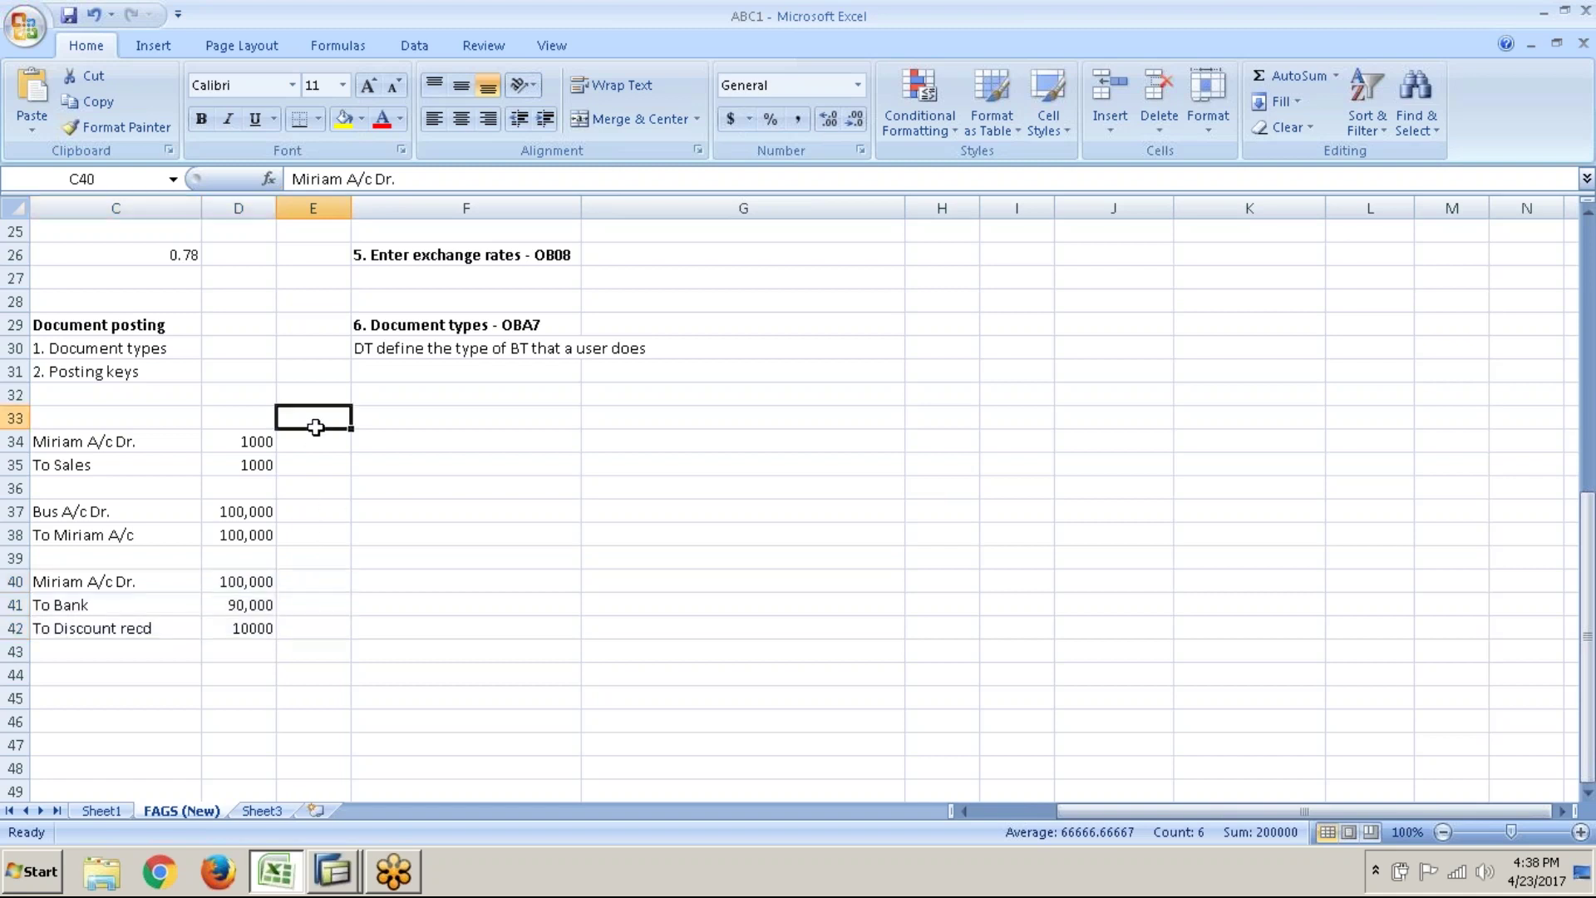
pyautogui.write('DT')
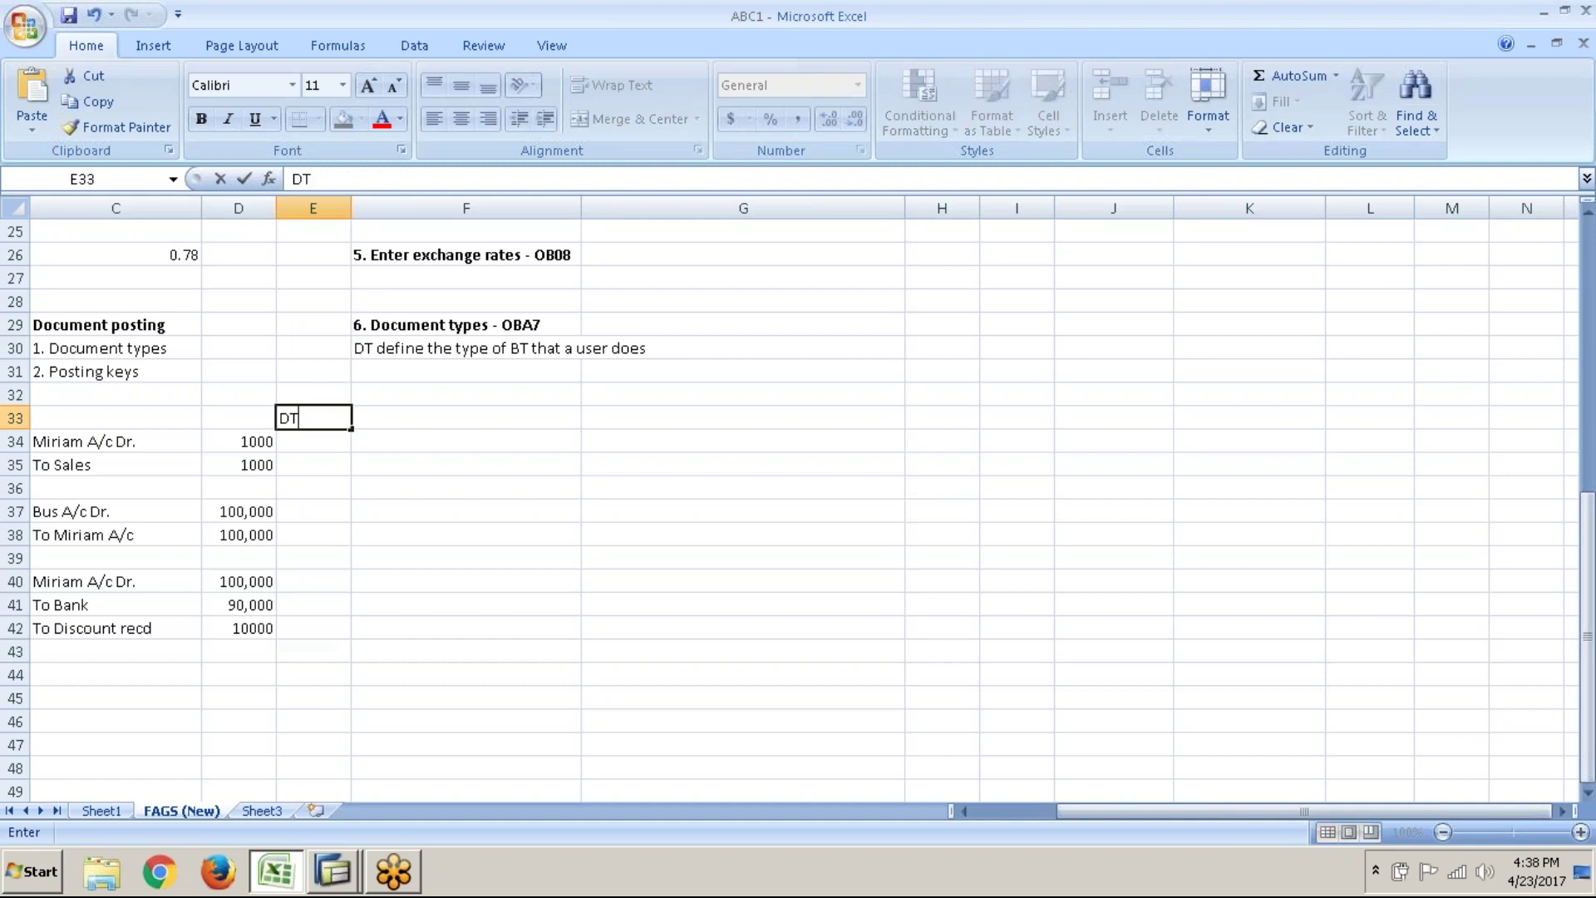
pyautogui.press('Return')
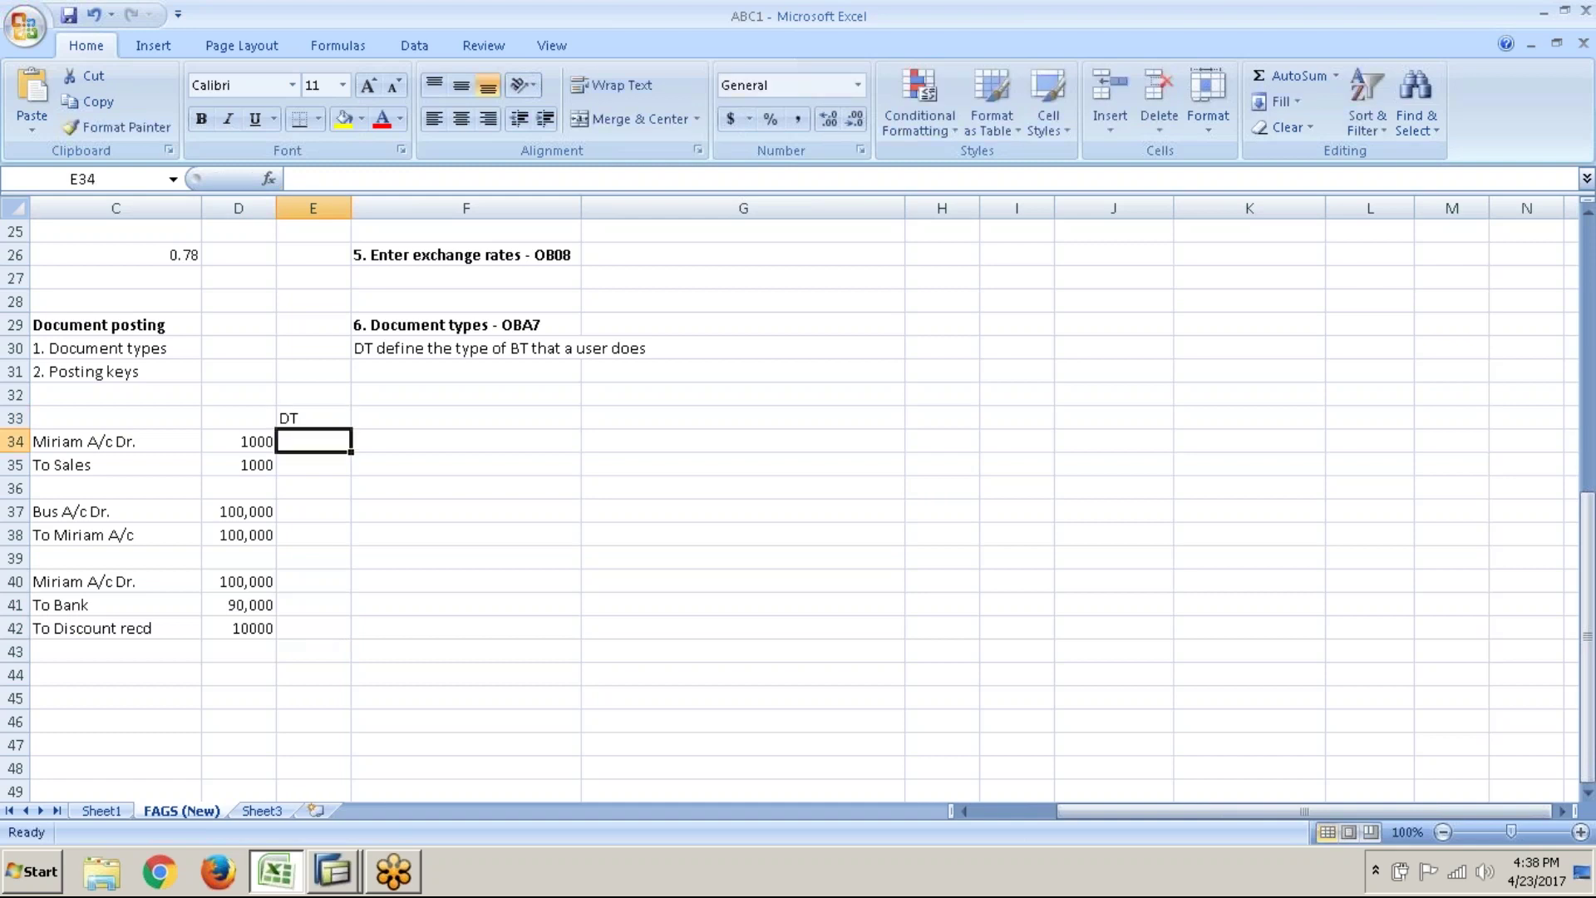
pyautogui.write('DR')
pyautogui.press('Return')
pyautogui.press('Down')
pyautogui.press('Down')
pyautogui.press('Down')
pyautogui.press('Down')
pyautogui.press('Down')
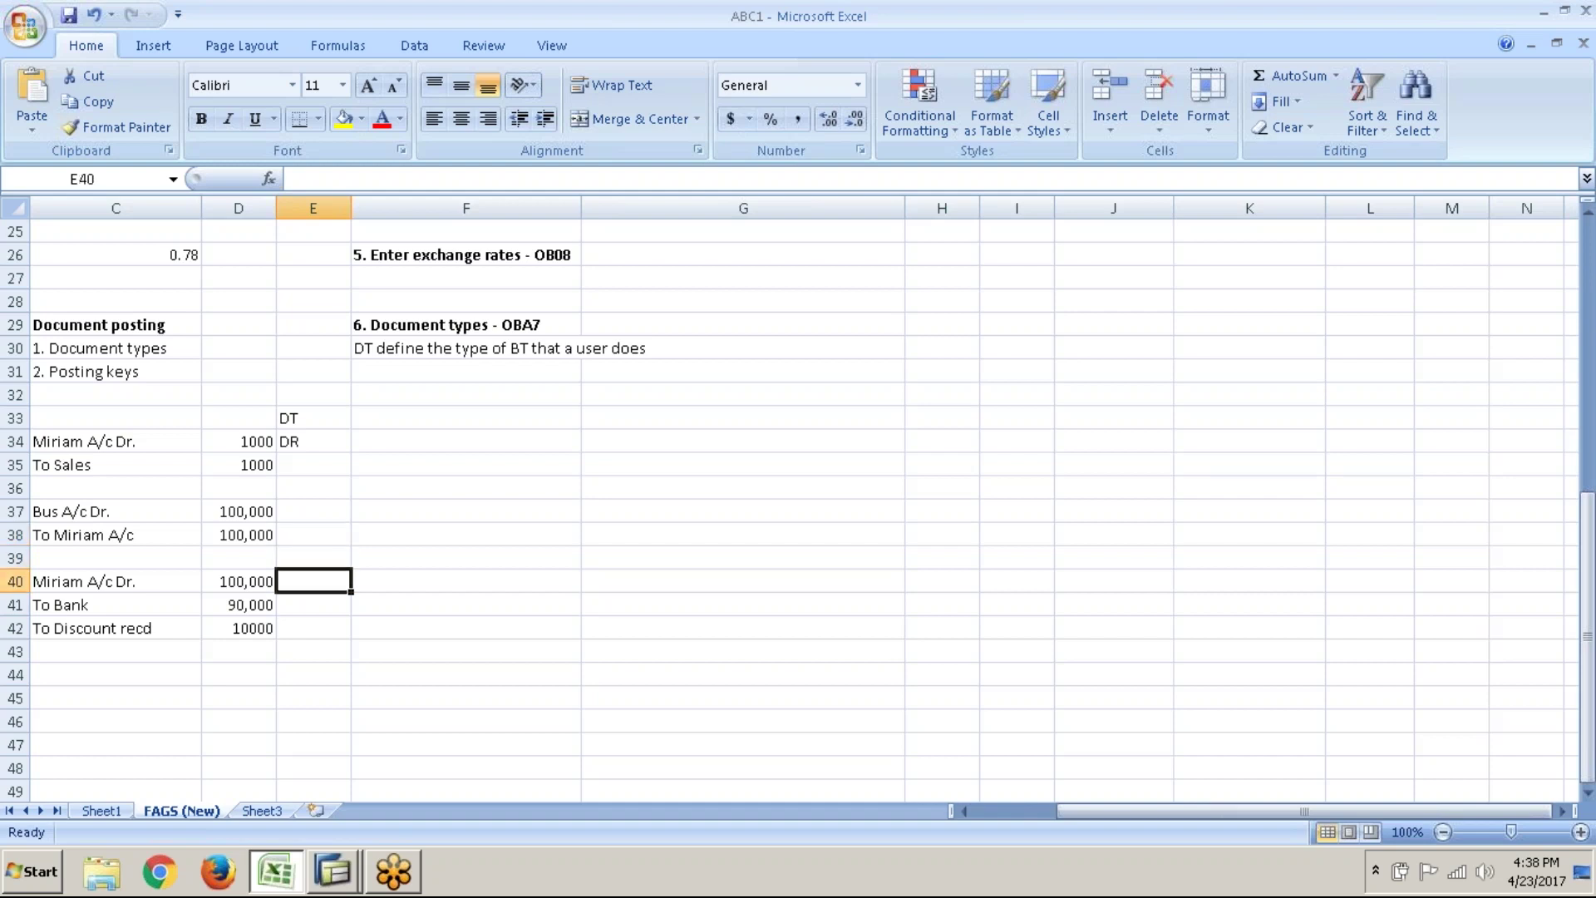
pyautogui.write('KZ')
pyautogui.press('Return')
# - Switch to SAP, open transaction F-53 and examine the default document type for outgoing payments
pyautogui.hotkey('alt', 'Tab')
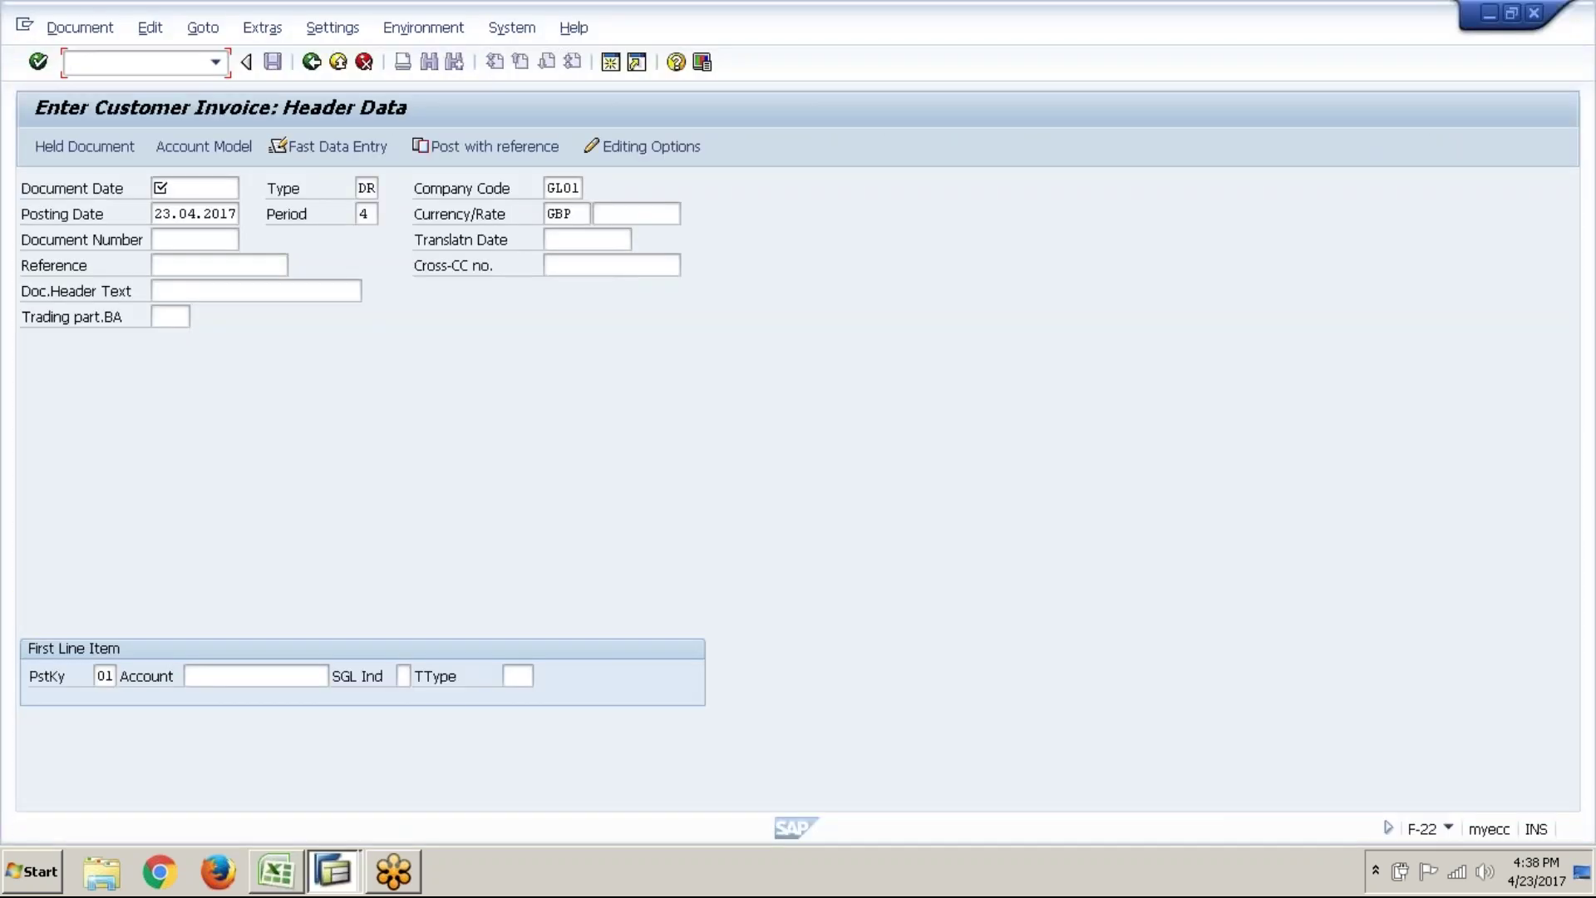
pyautogui.write('/nf-53')
pyautogui.press('Return')
pyautogui.click(370, 189)
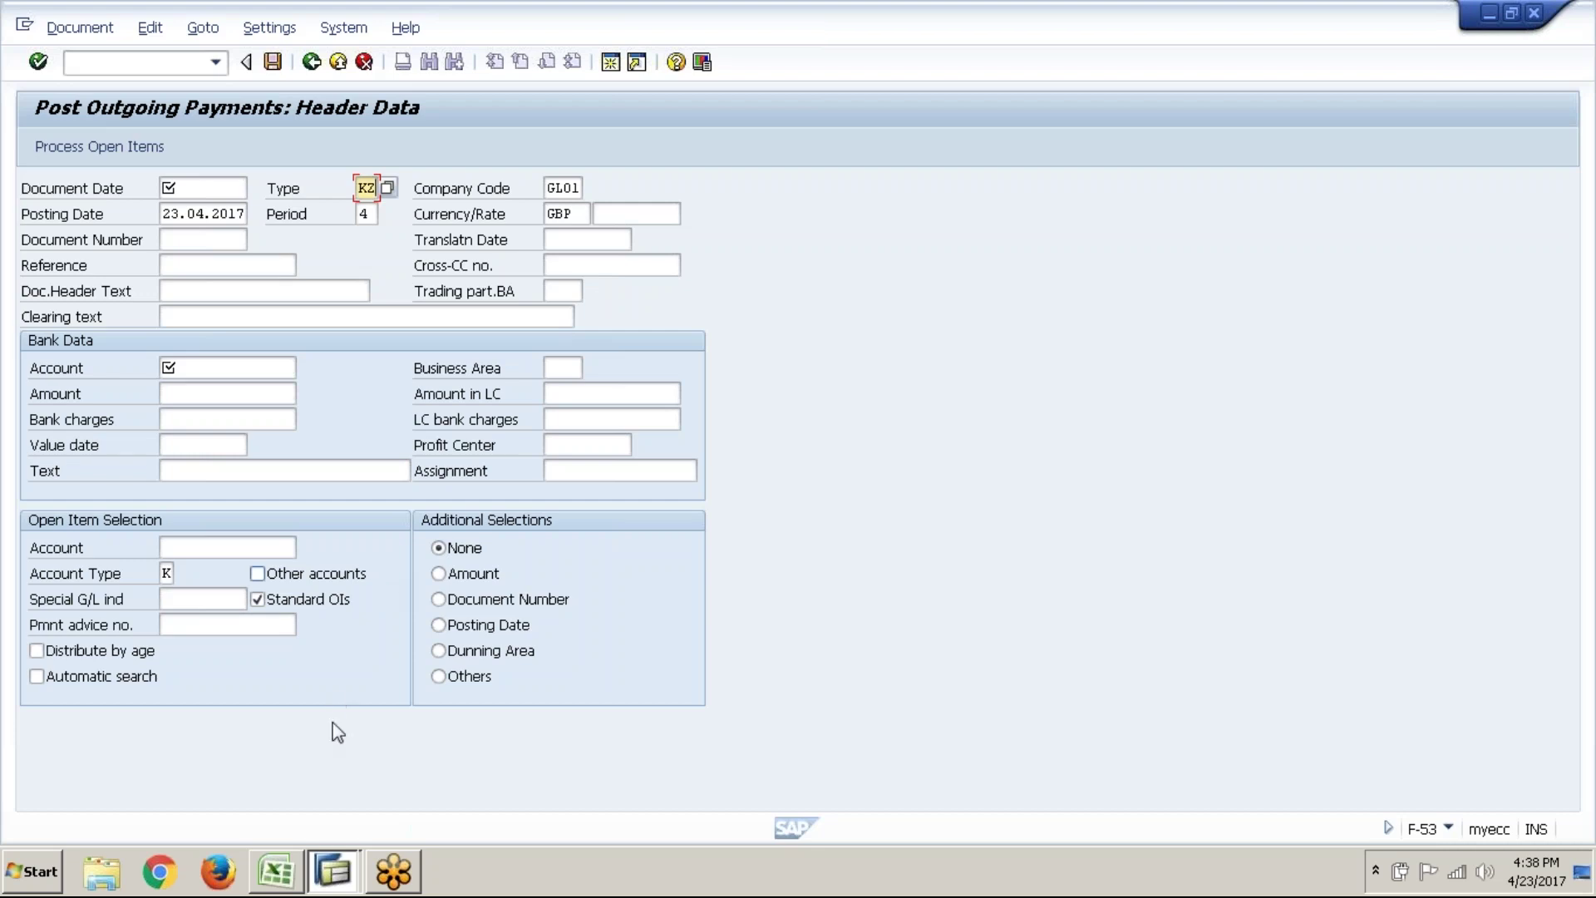
# - Return to the SAP document types overview and position the list at document type KZ to check its description
pyautogui.click(321, 873)
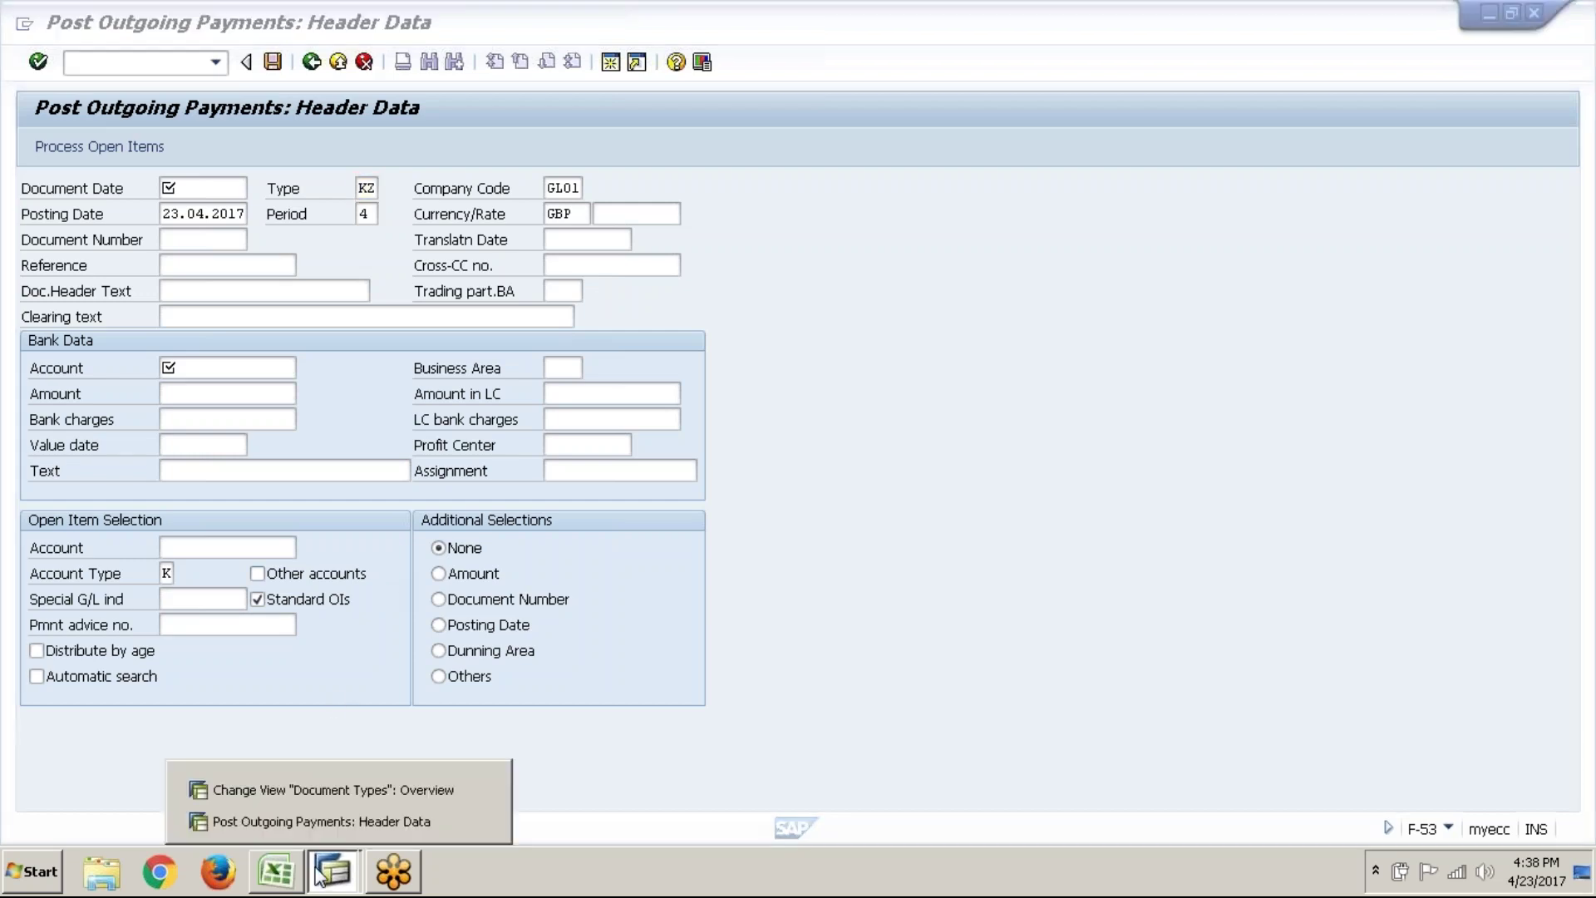
pyautogui.click(372, 789)
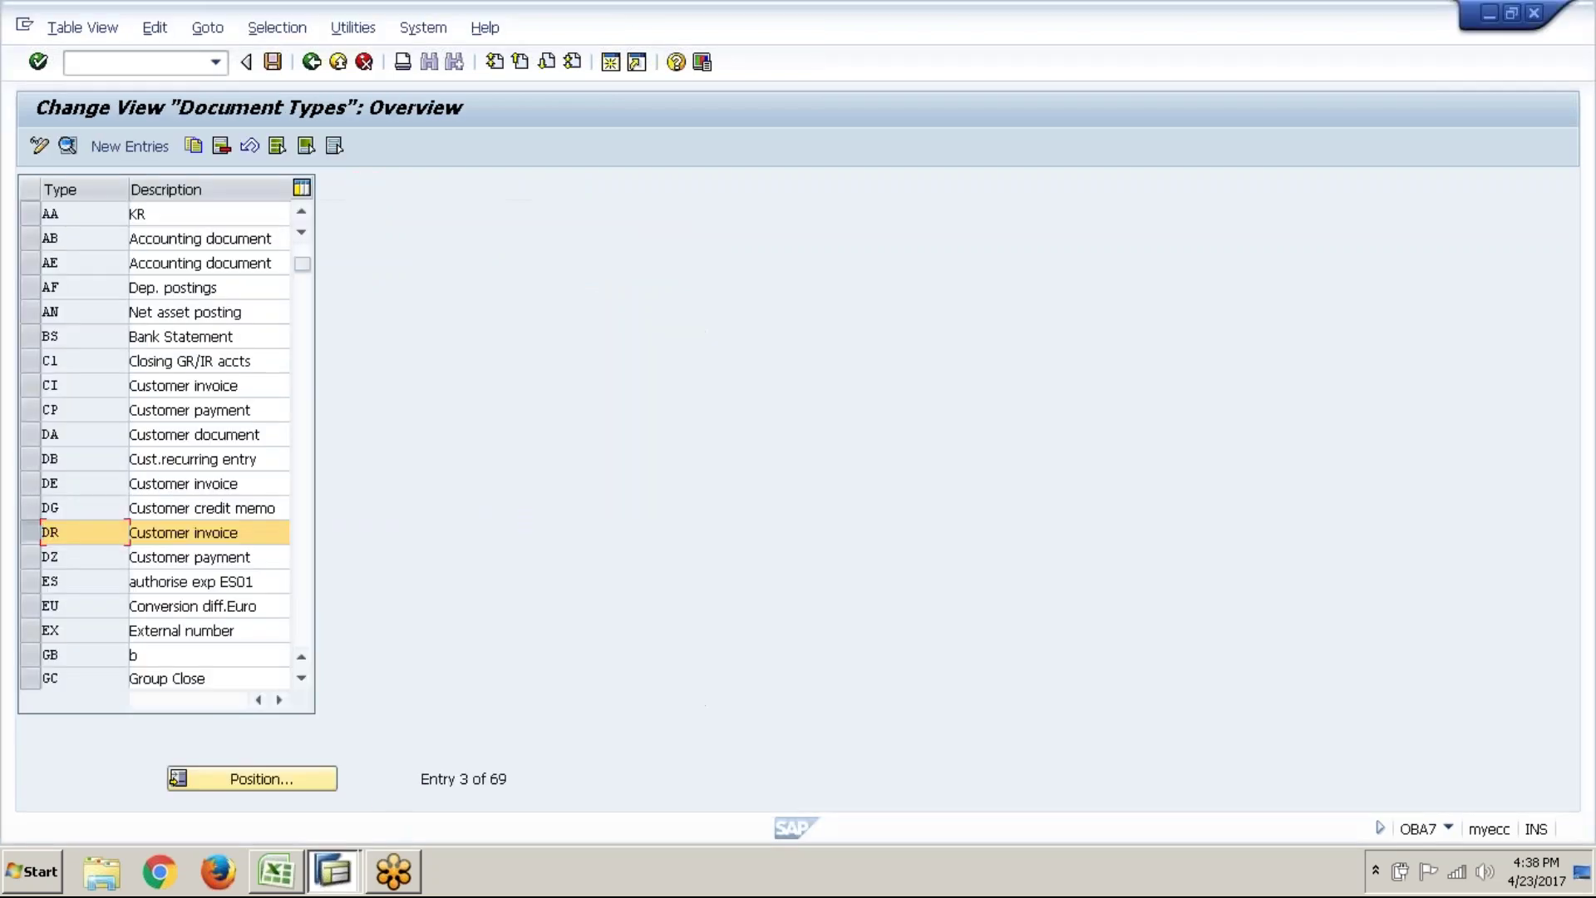
pyautogui.click(38, 536)
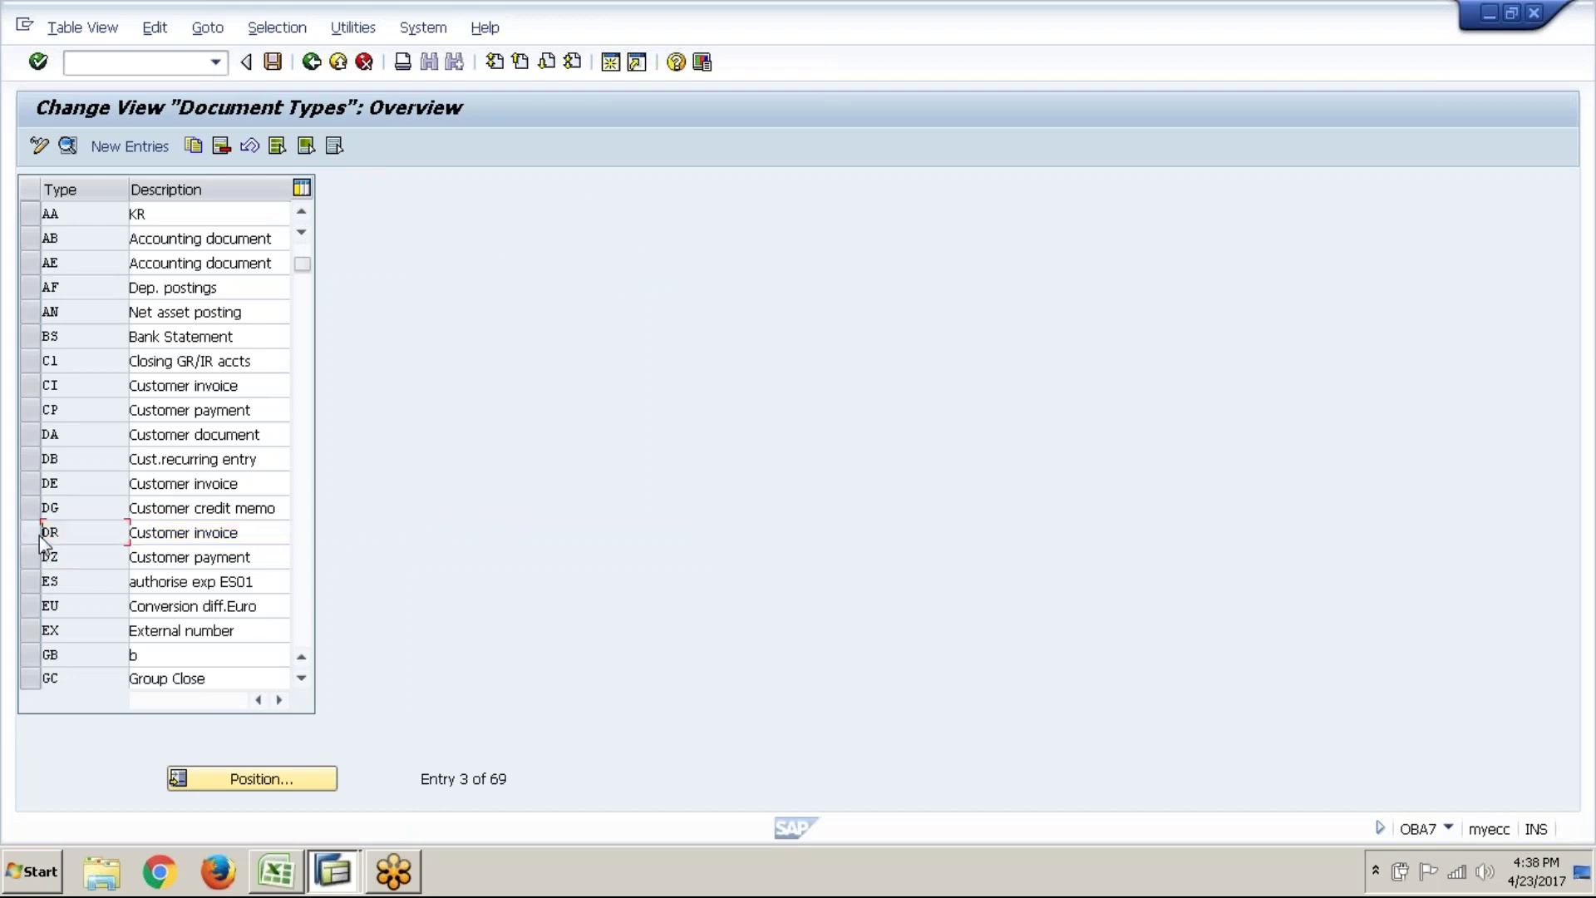
pyautogui.click(316, 773)
pyautogui.write('kz')
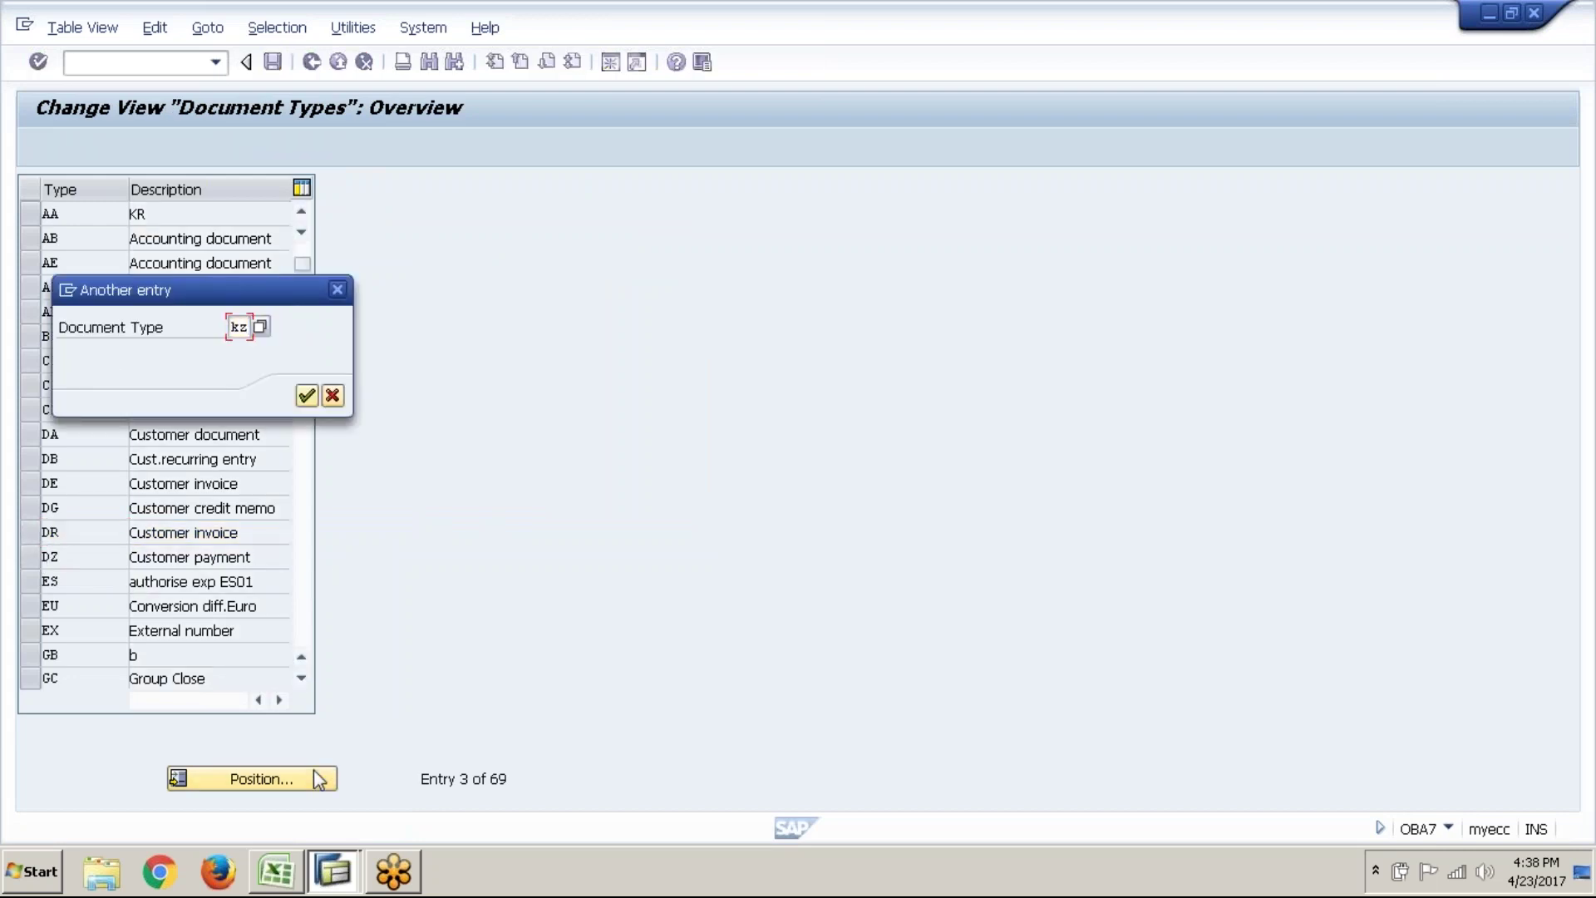
pyautogui.press('Return')
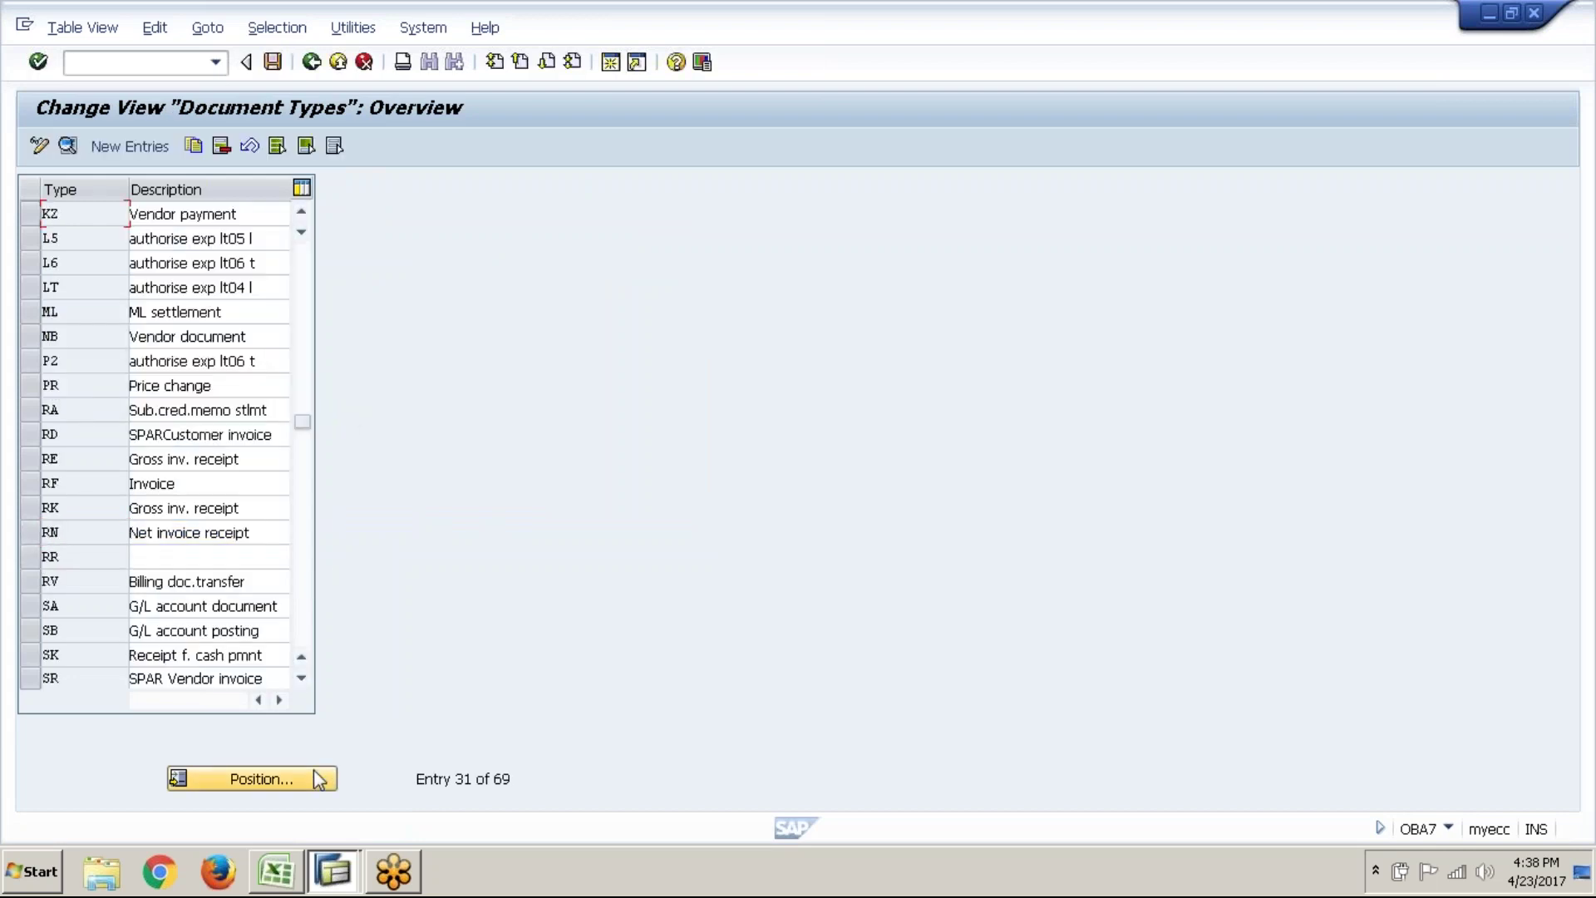
pyautogui.click(261, 221)
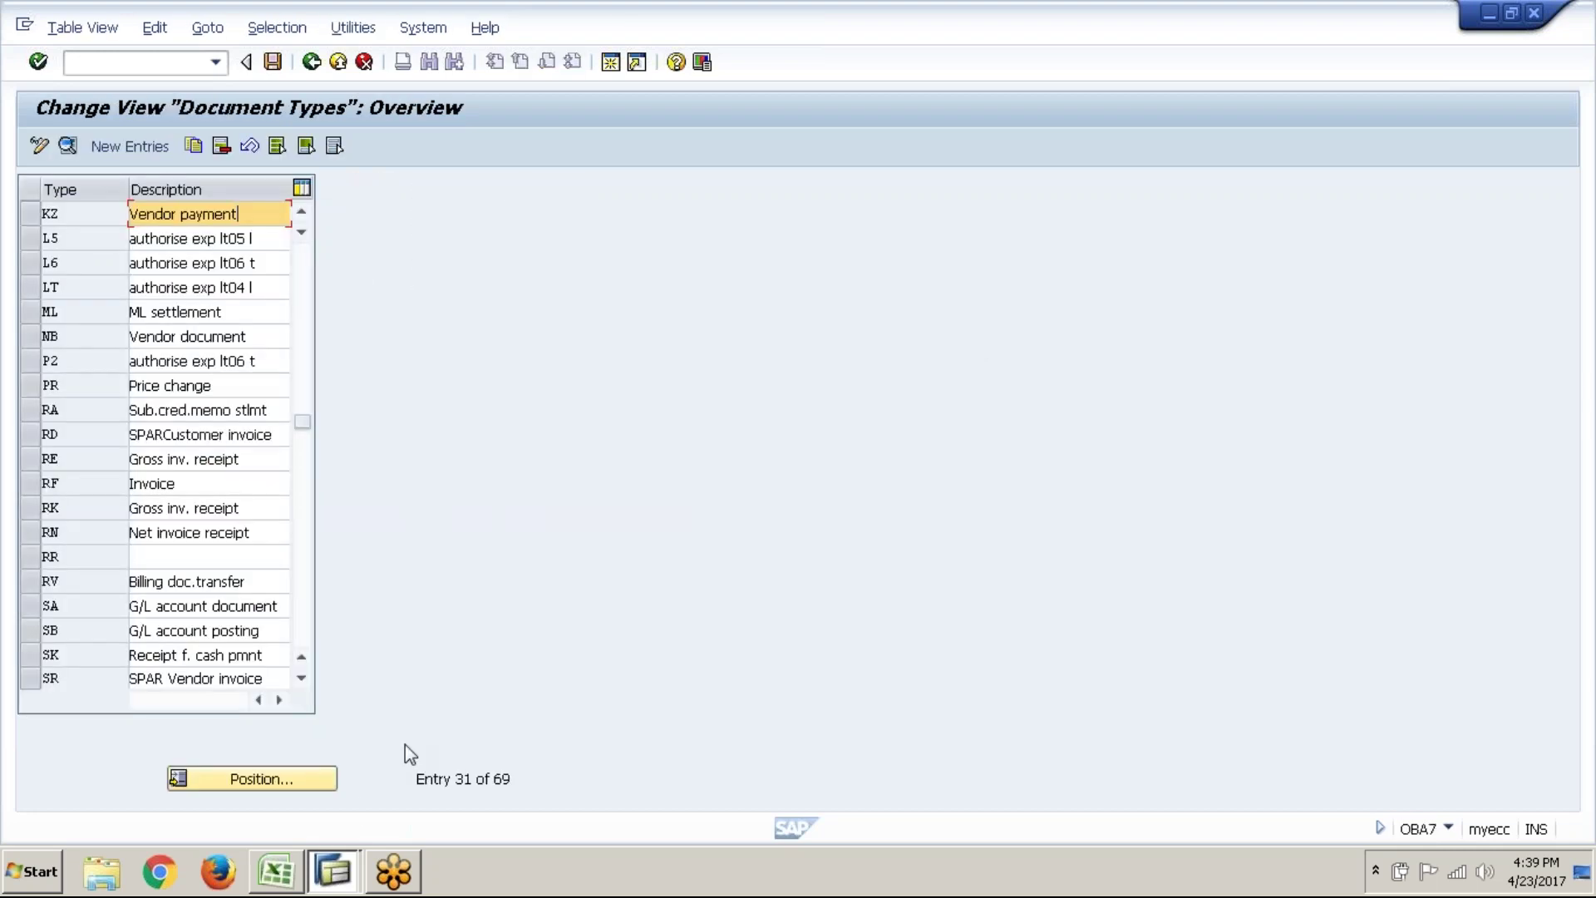
# - Revisit the document types note in Excel, then locate and select document type DZ in SAP's document types list
pyautogui.click(275, 871)
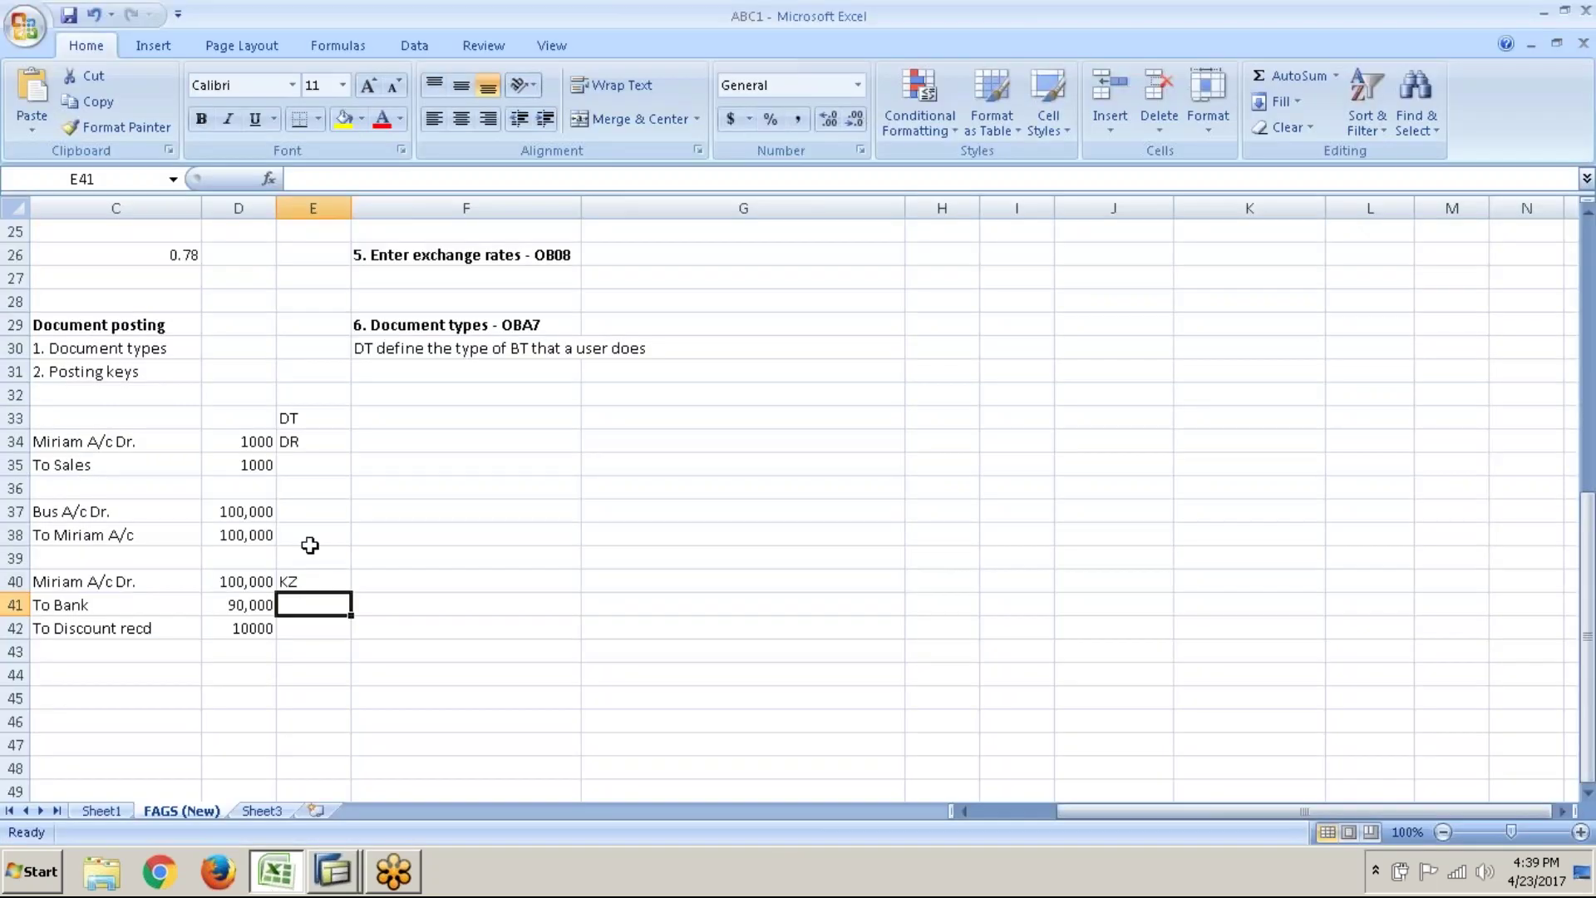
pyautogui.click(179, 350)
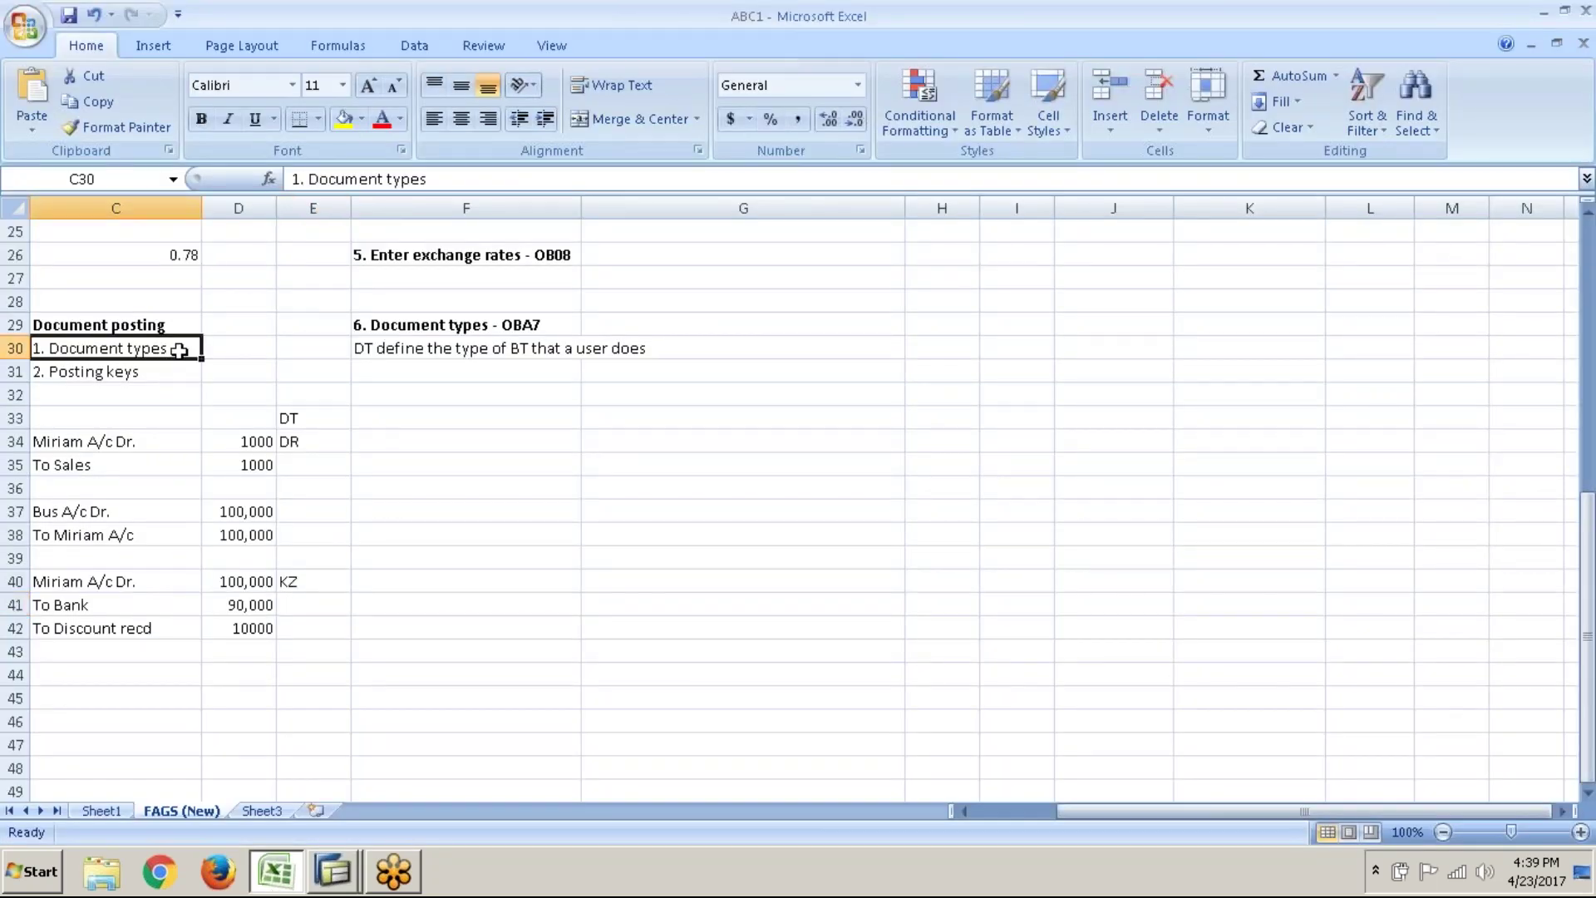
pyautogui.hotkey('alt', 'Tab')
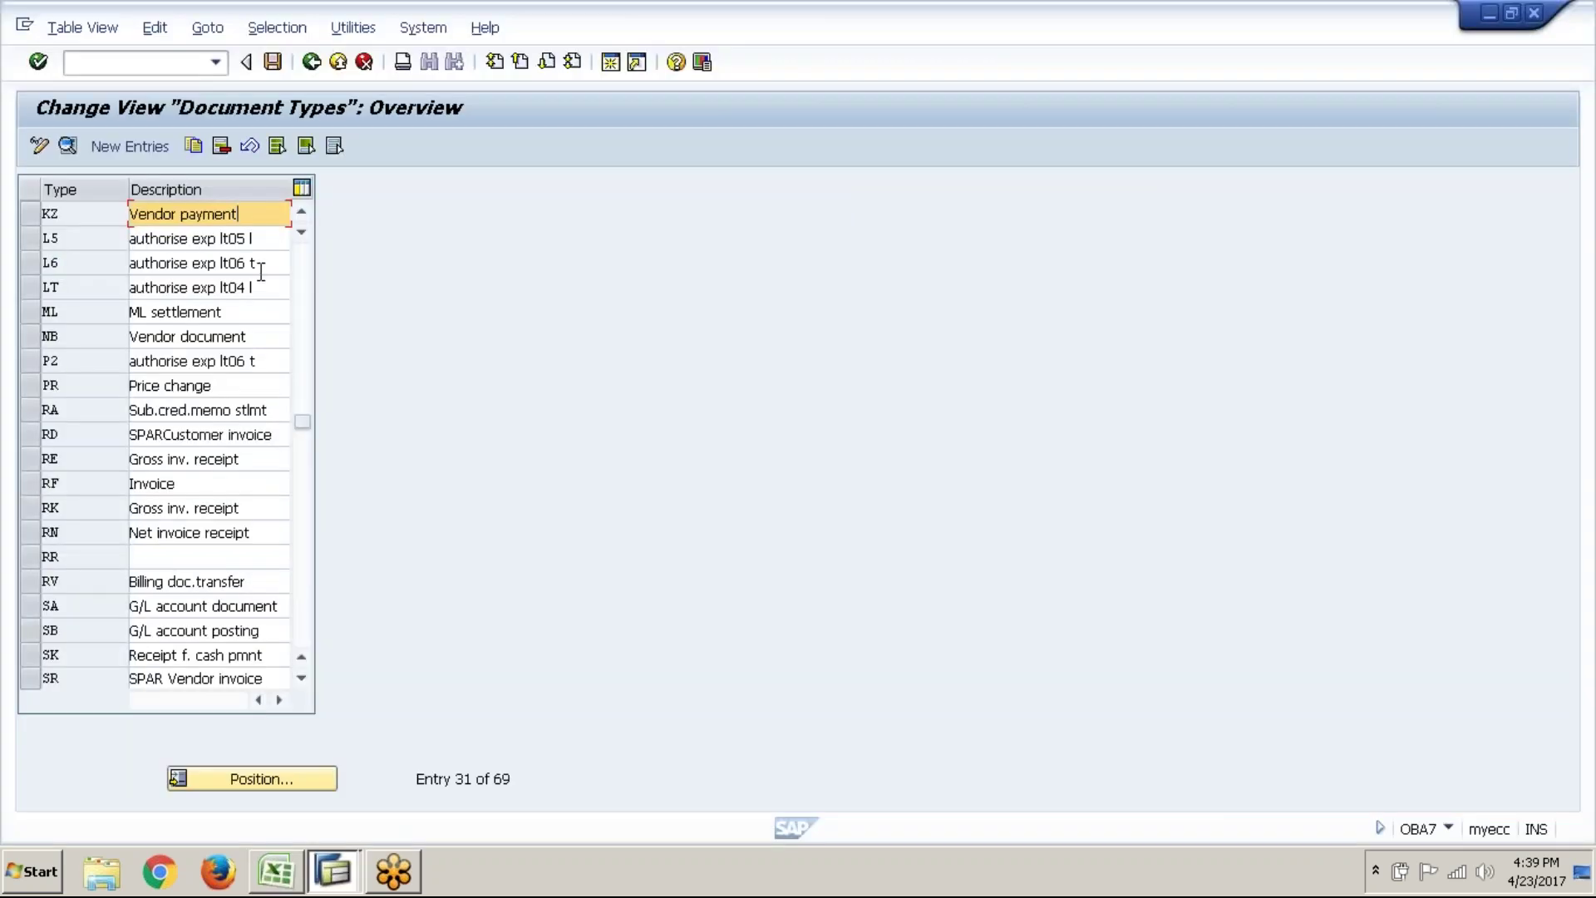
pyautogui.click(299, 281)
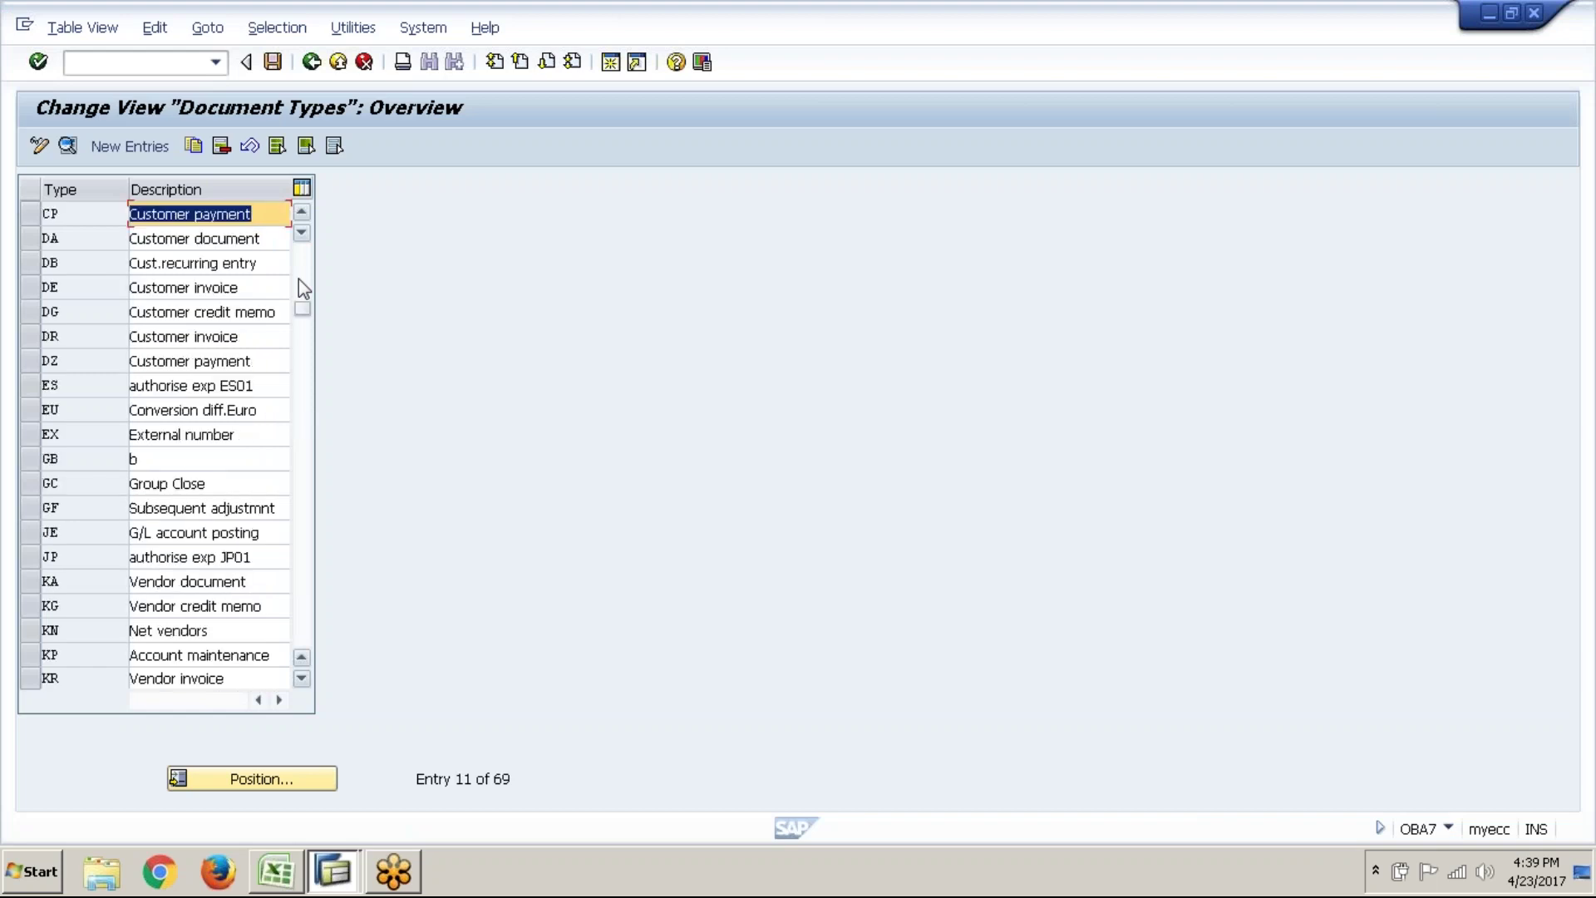
pyautogui.click(225, 356)
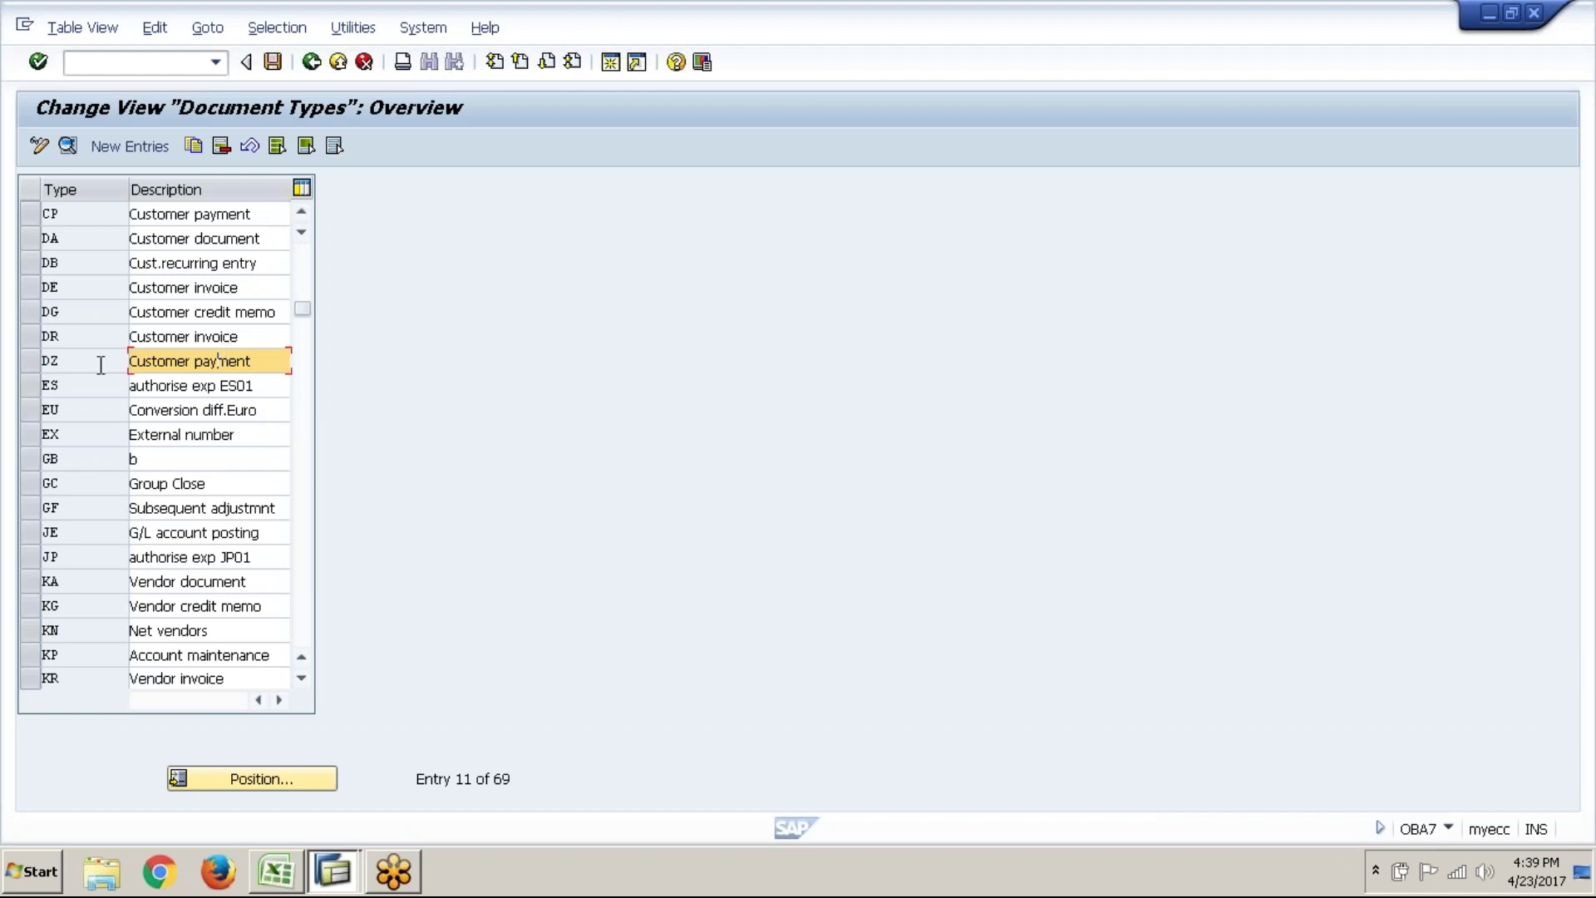
pyautogui.click(32, 367)
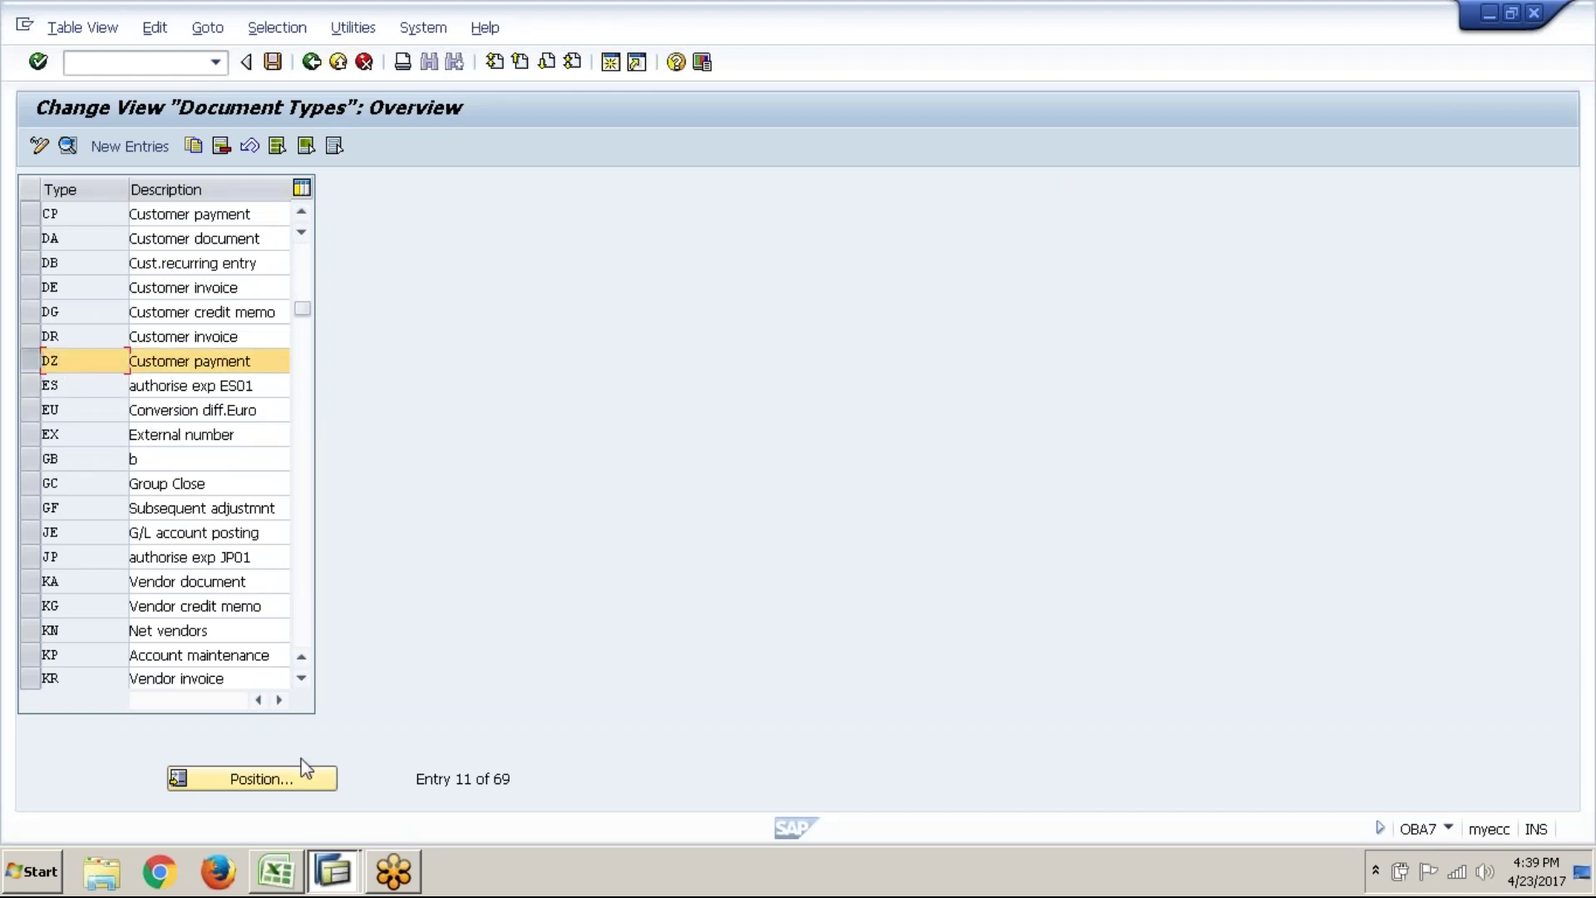
# - Switch to Excel and insert three blank rows at row 36, below the sales entry
pyautogui.click(275, 871)
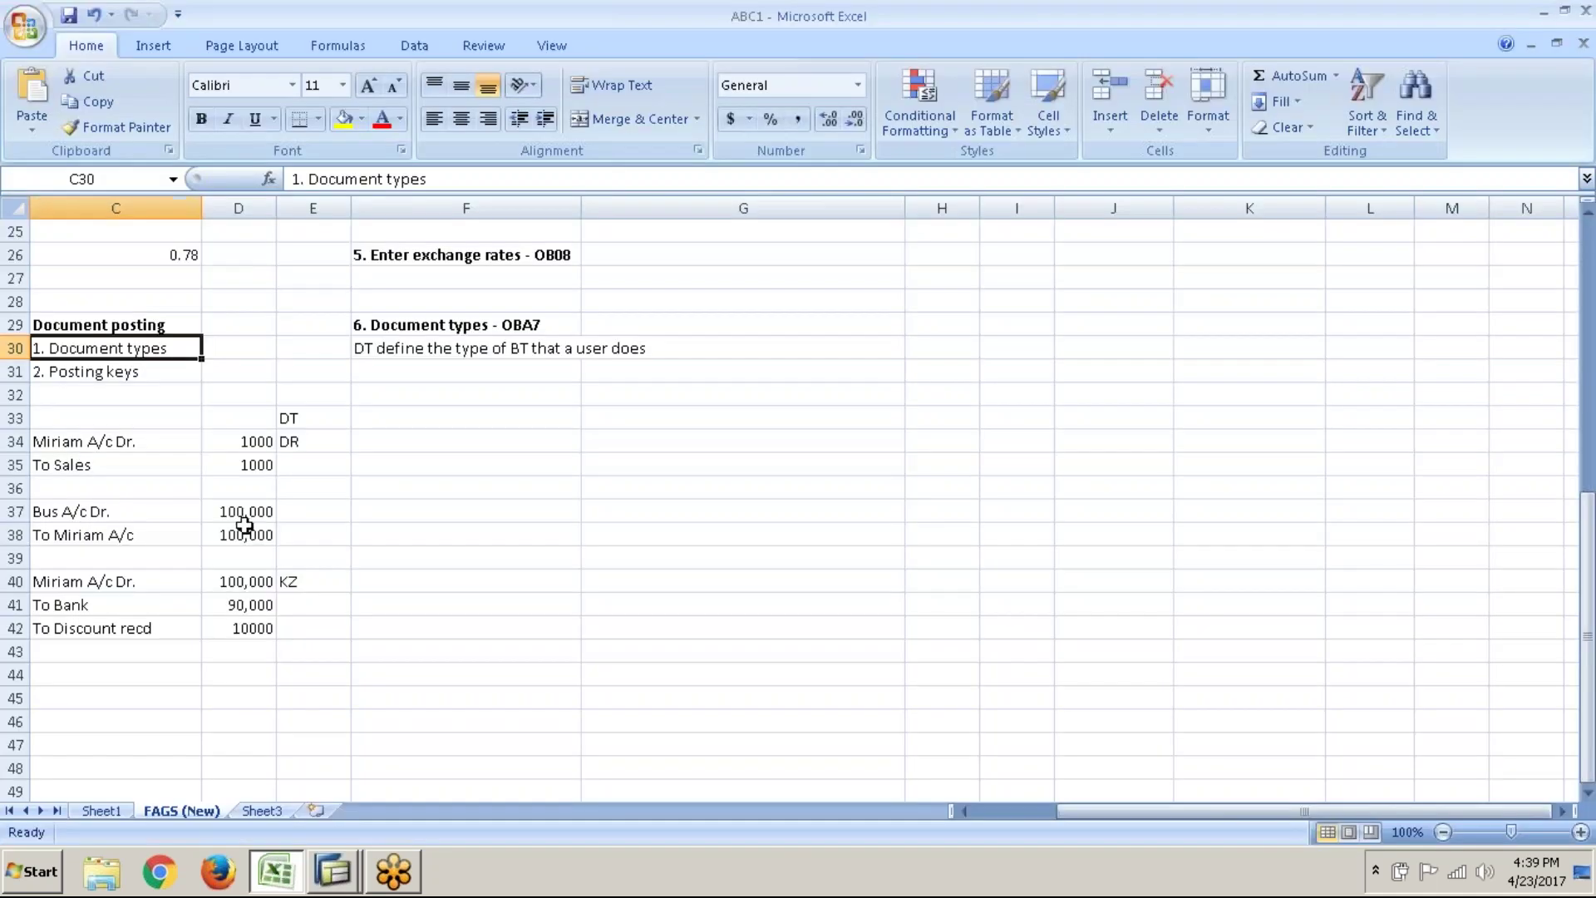
pyautogui.click(174, 469)
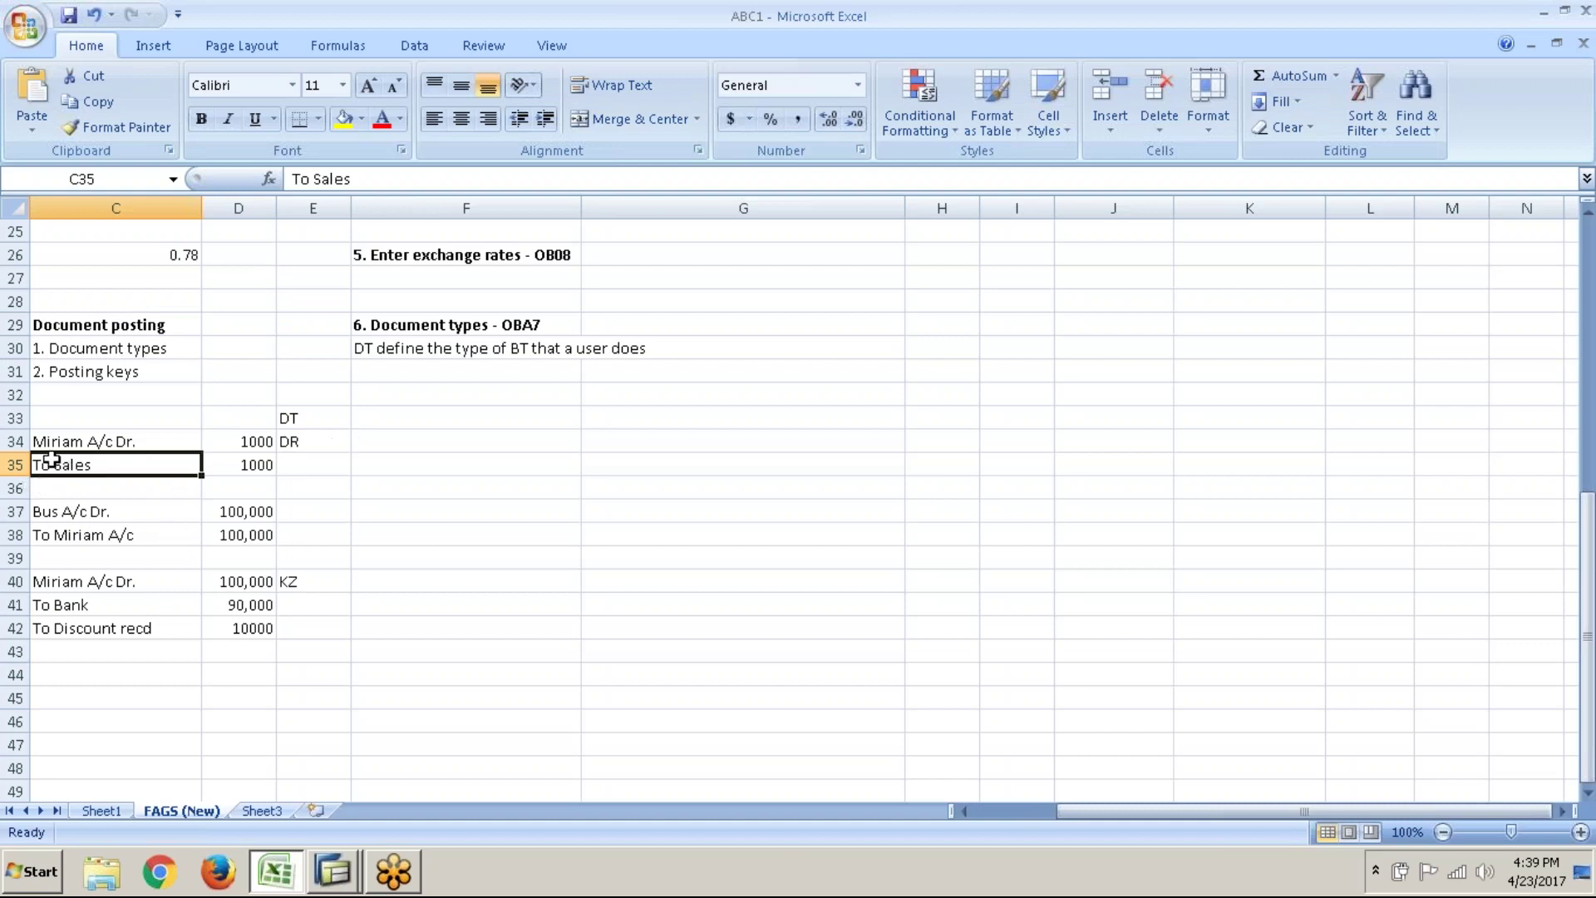
pyautogui.rightClick(17, 489)
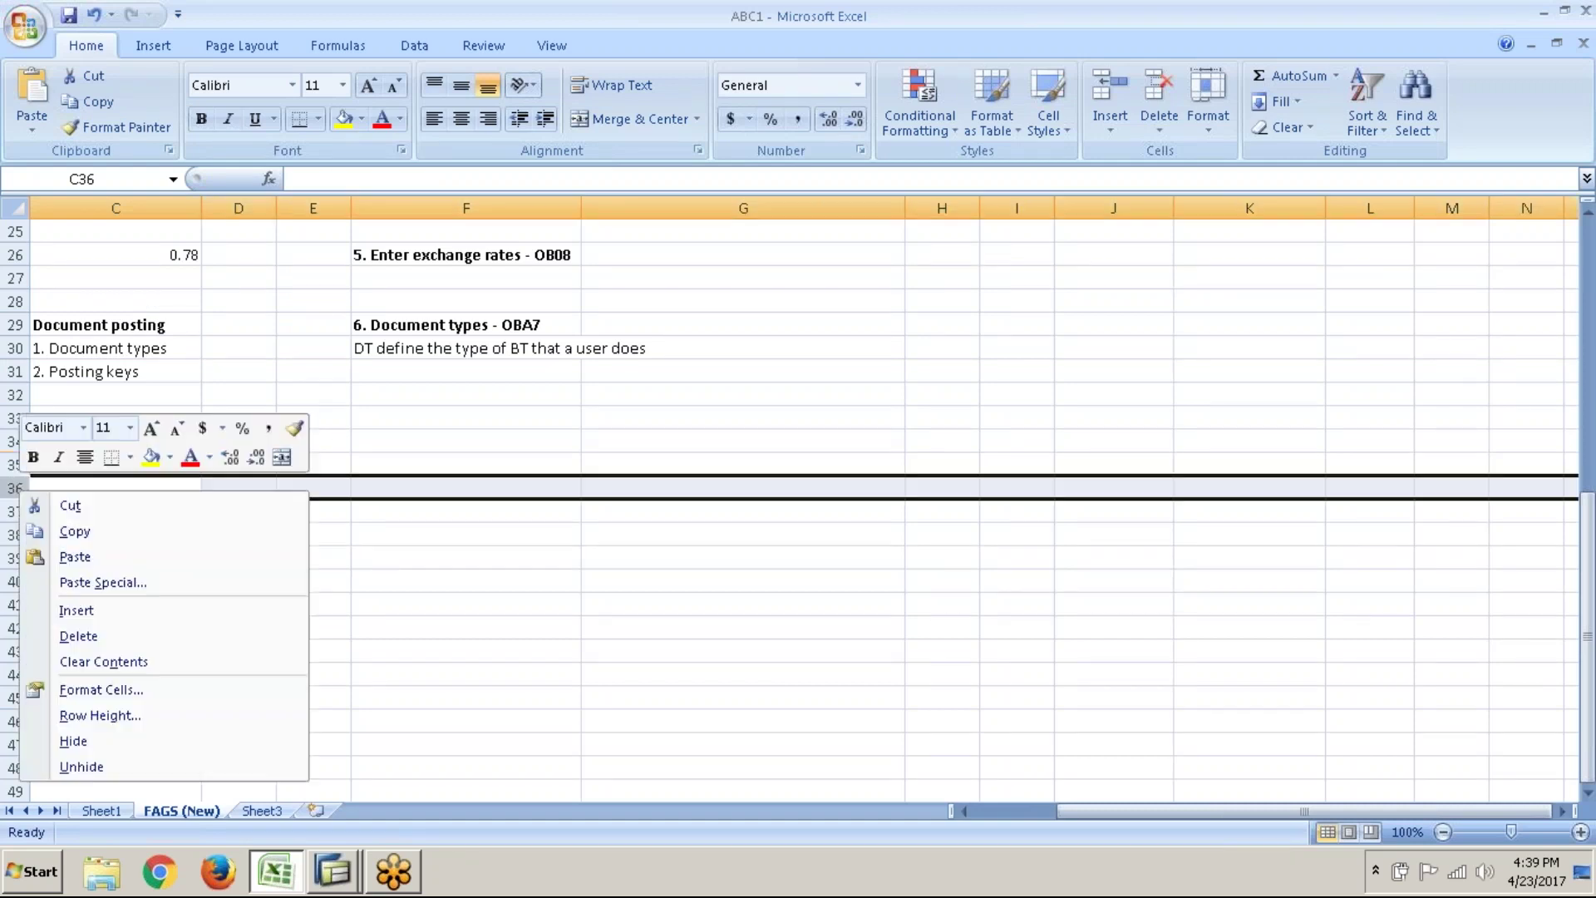
pyautogui.click(77, 610)
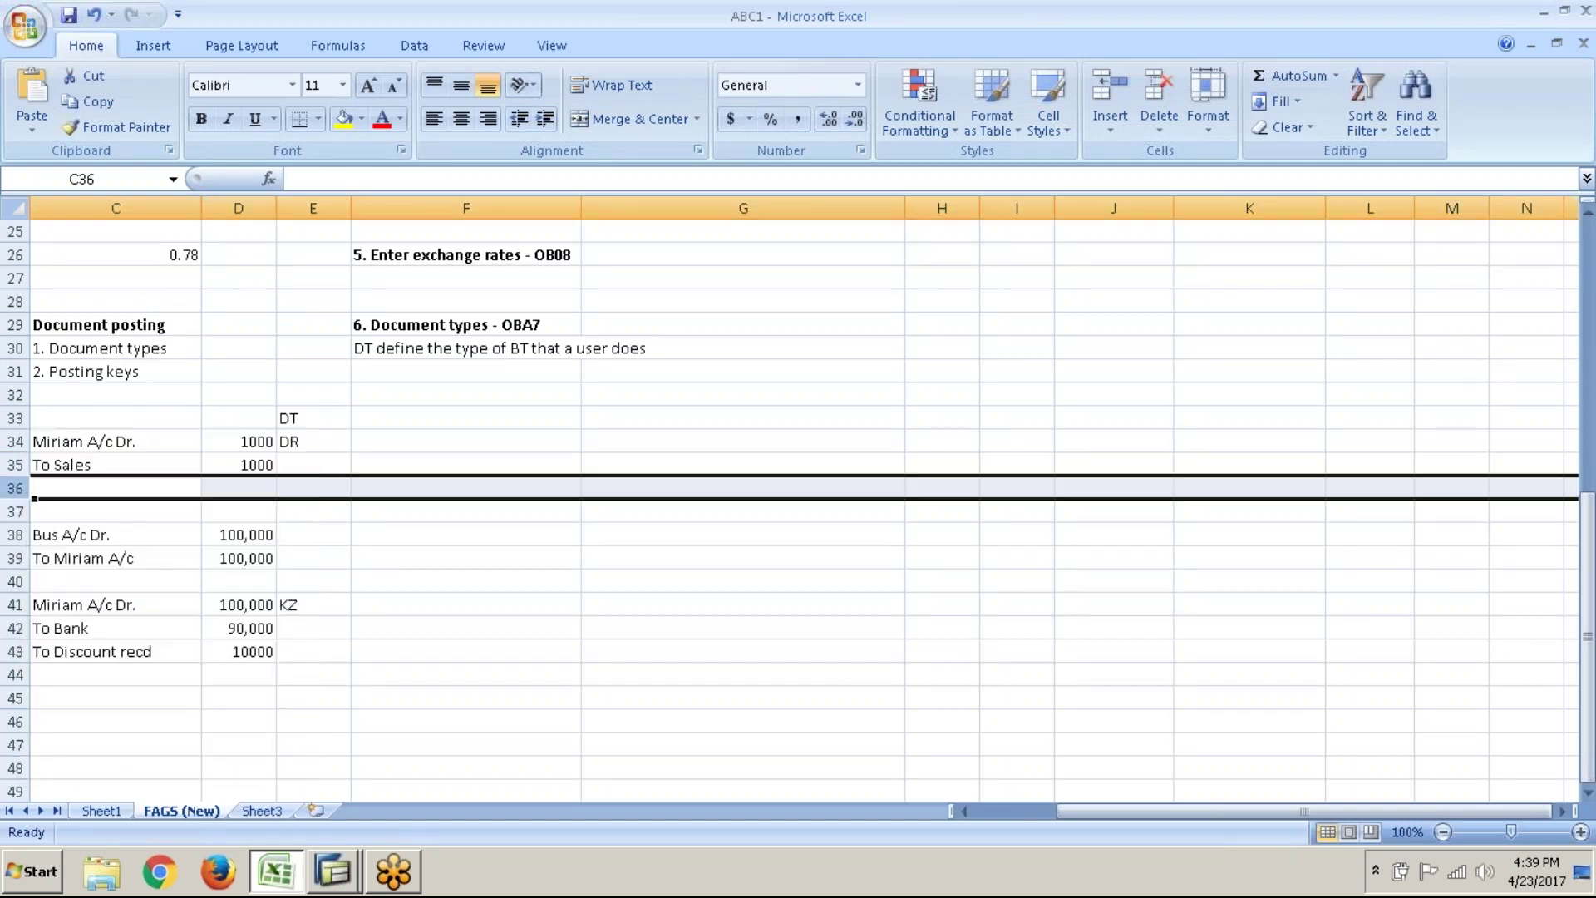
pyautogui.rightClick(17, 488)
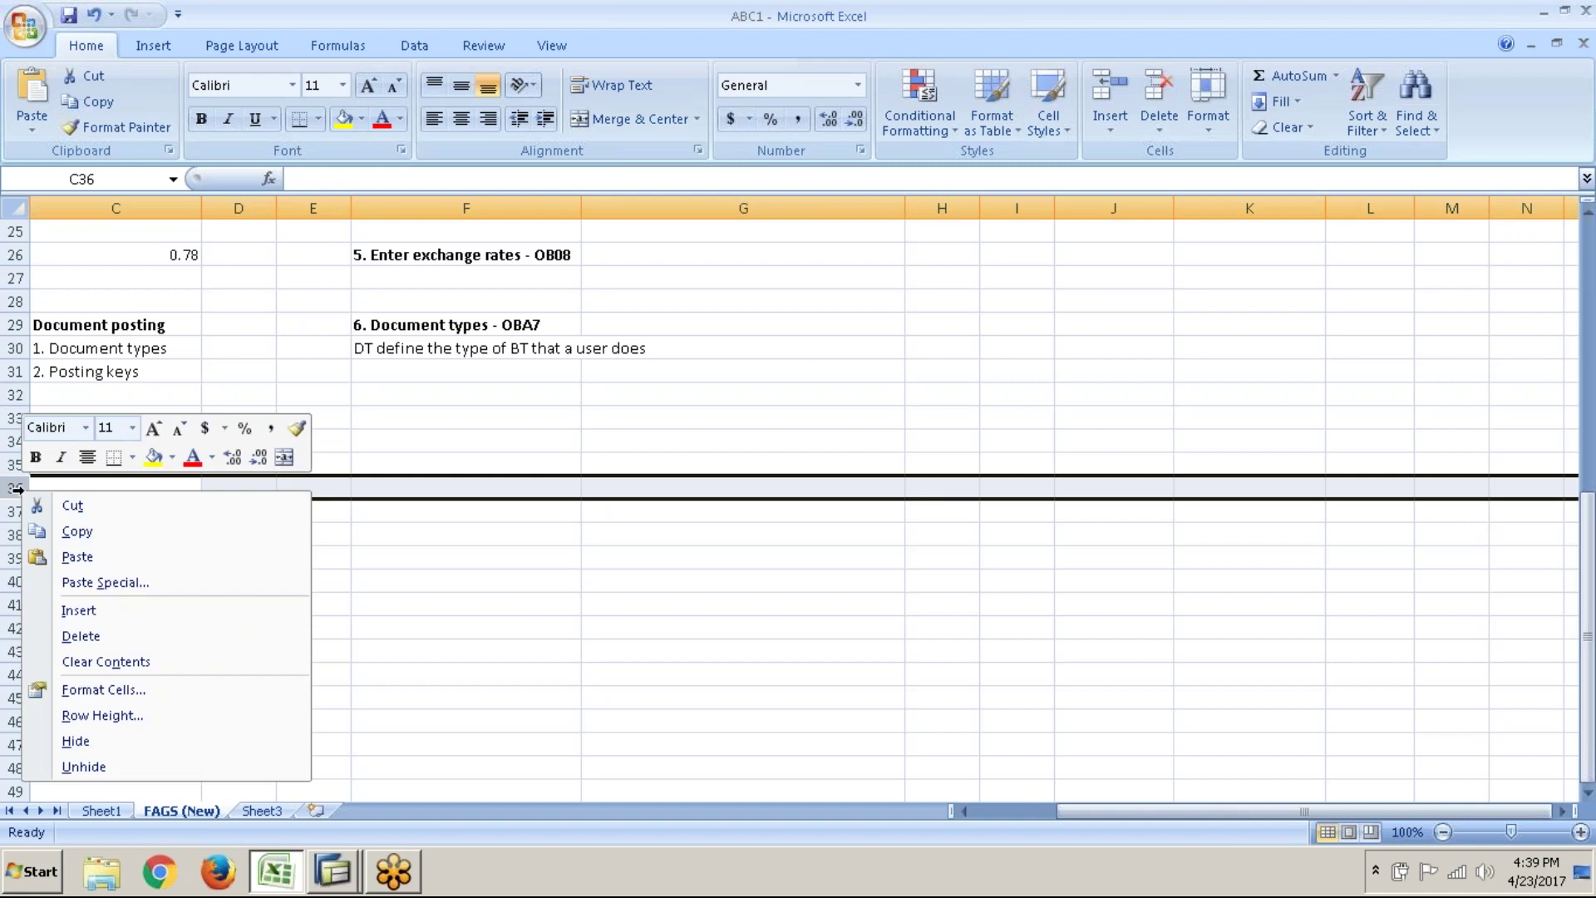
pyautogui.click(66, 616)
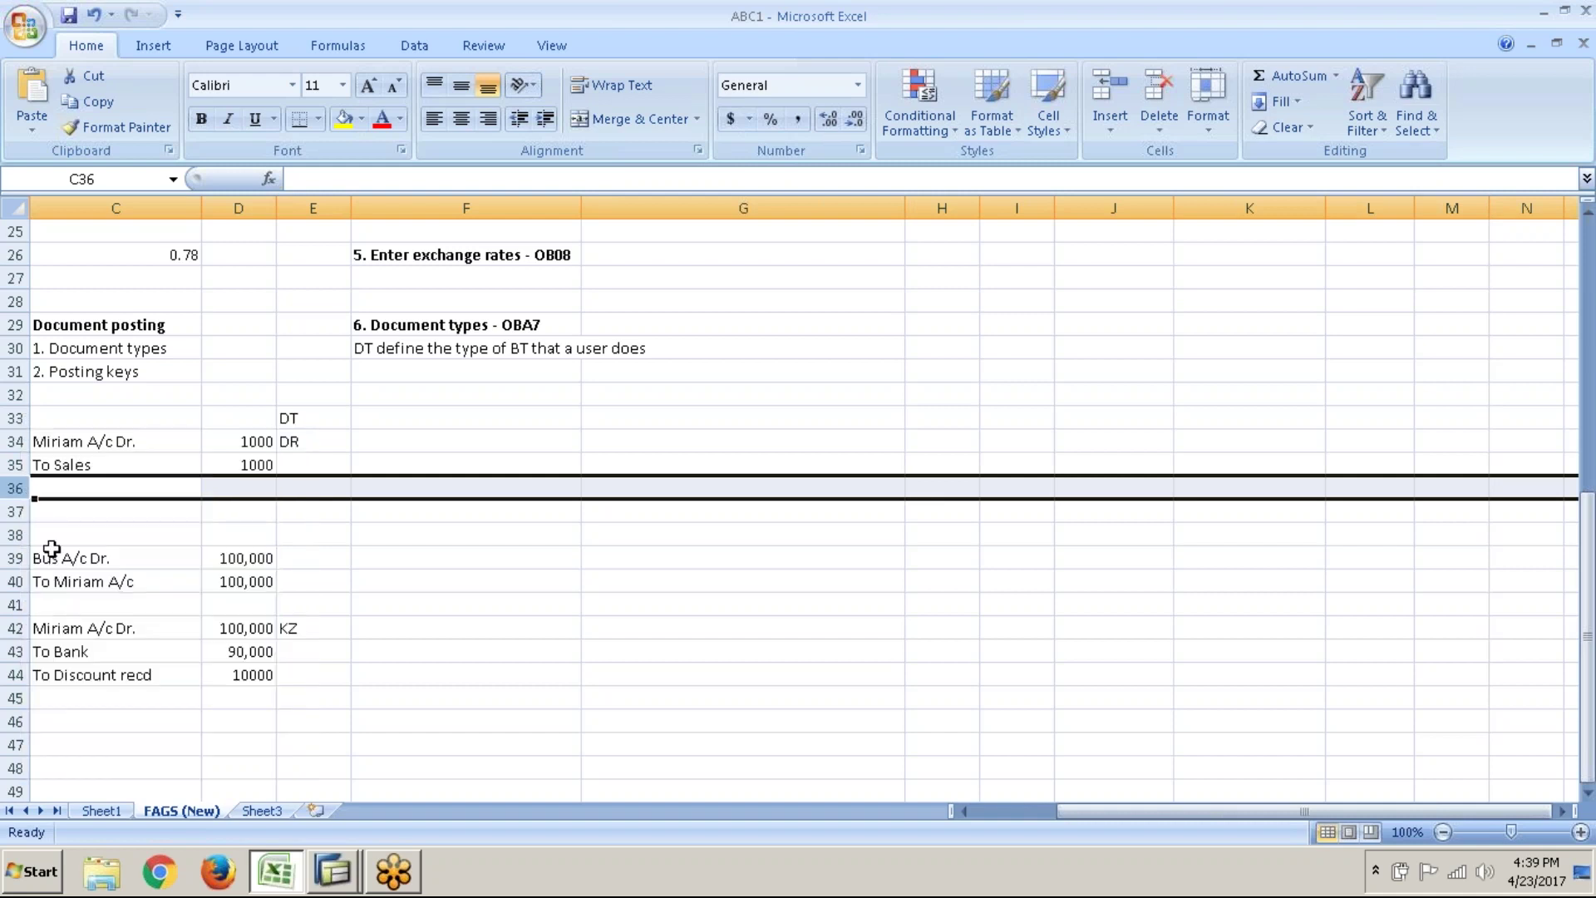
pyautogui.rightClick(21, 492)
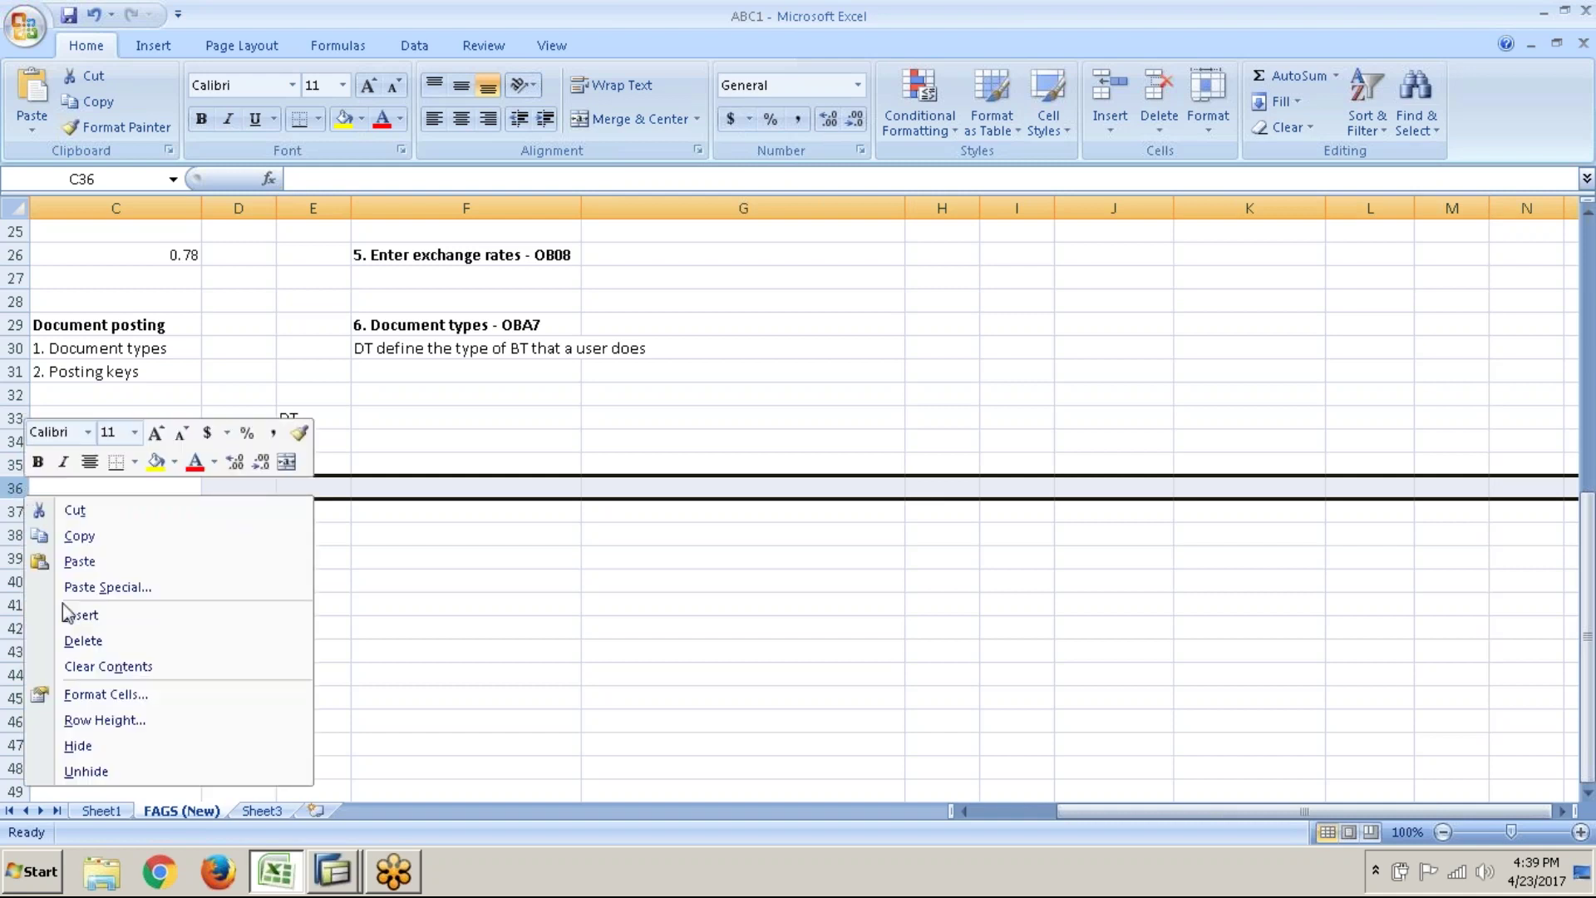
pyautogui.click(80, 615)
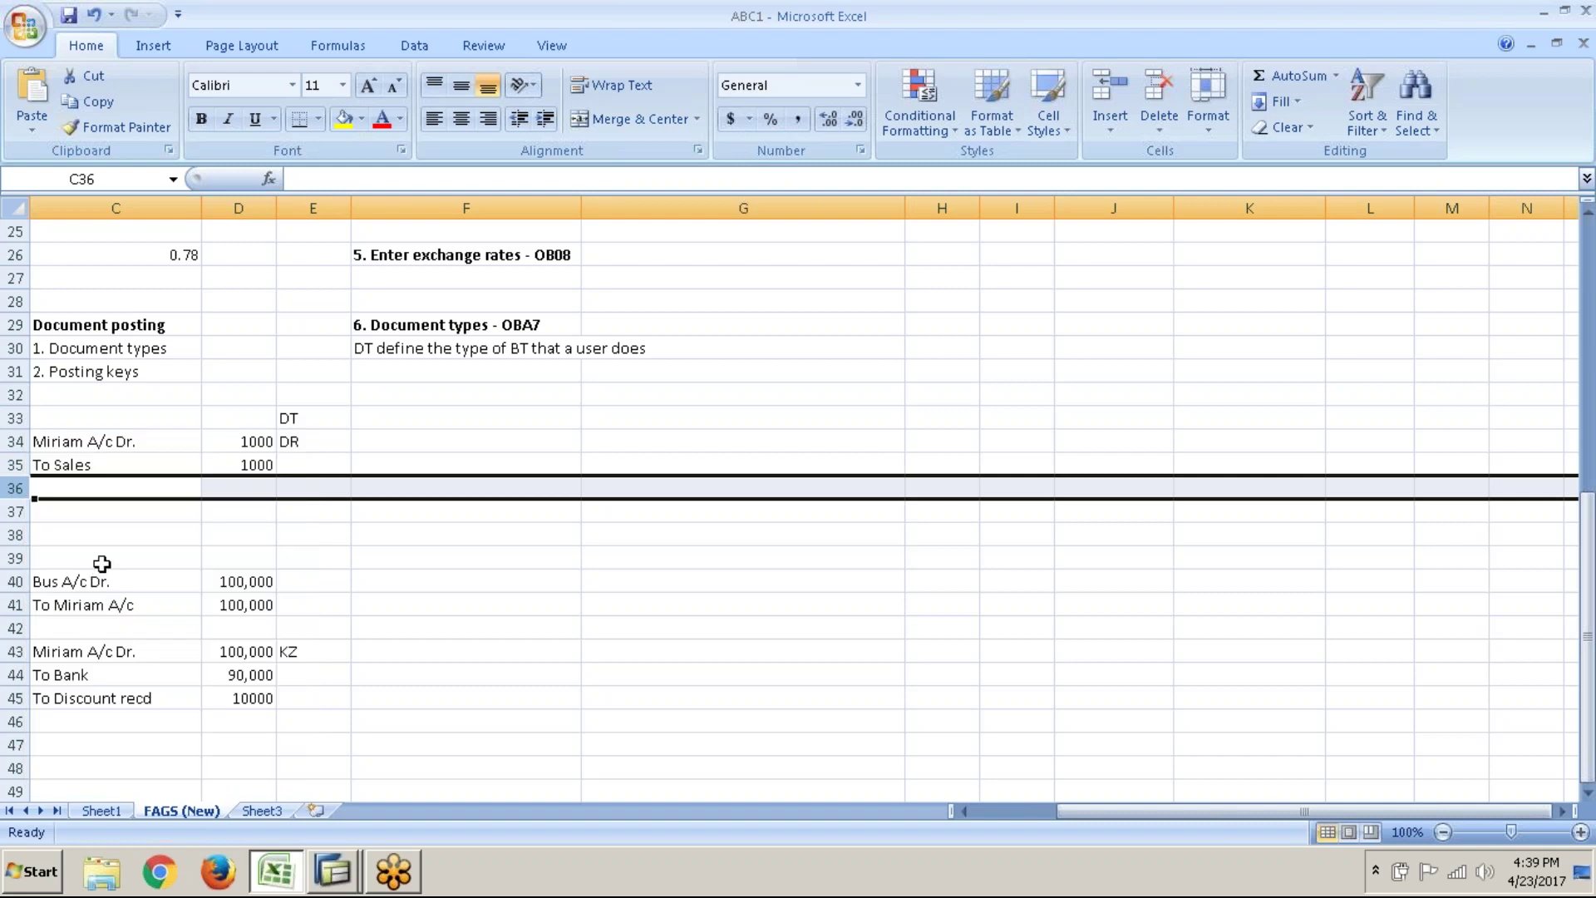
# - Enter the customer receipt in rows 37 and 38: "Bank A/c Dr." and the "To" line for the customer's account, with 1000 each
pyautogui.click(104, 536)
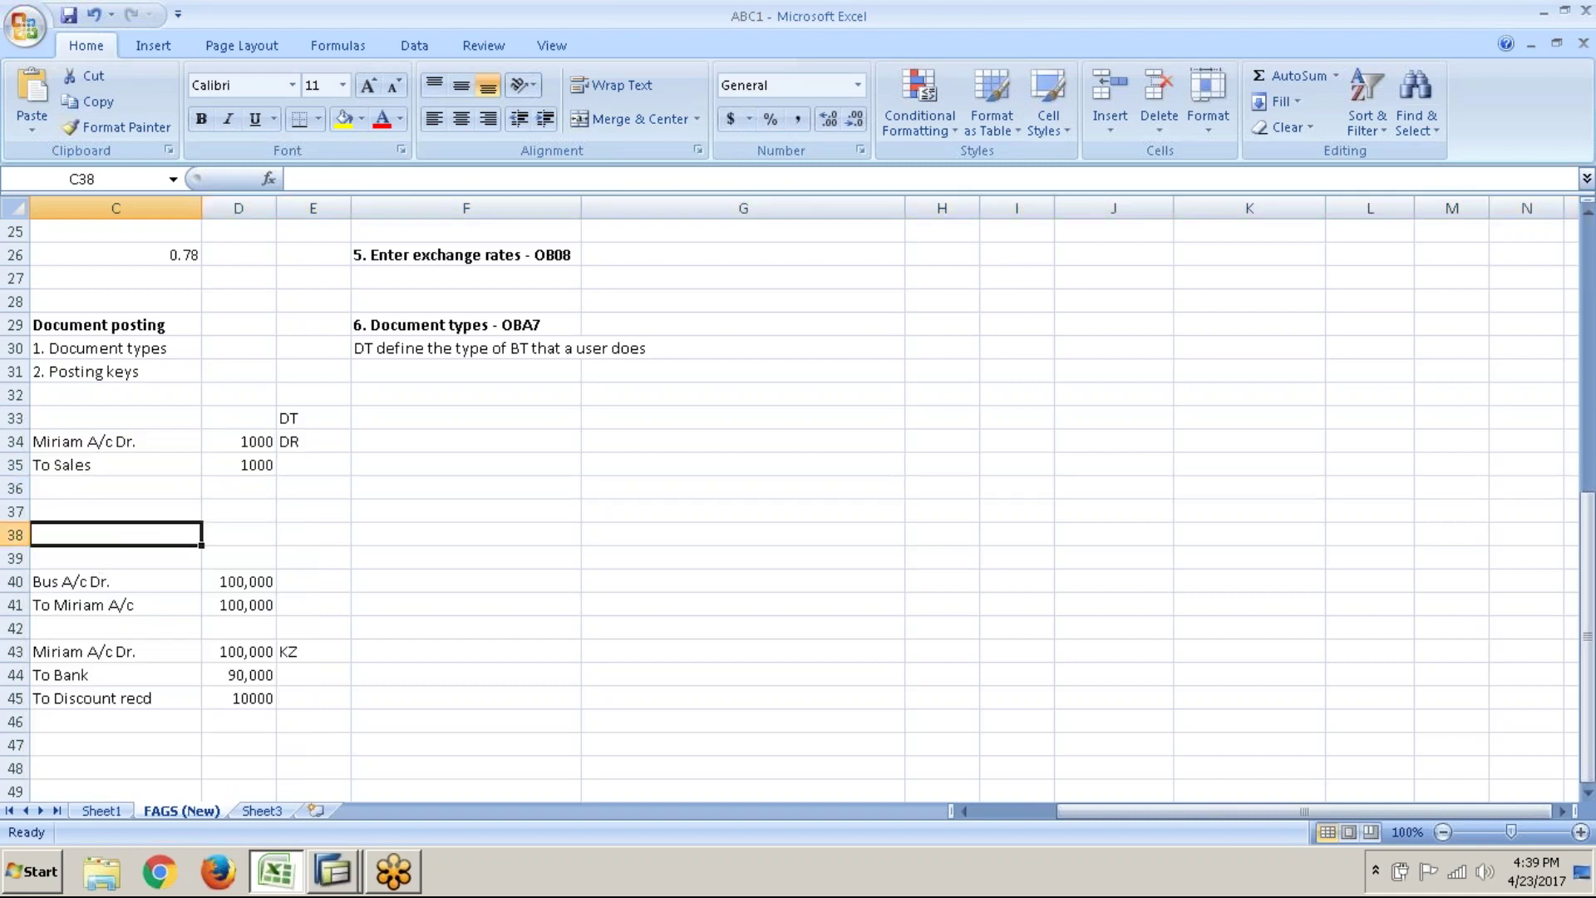
pyautogui.click(104, 513)
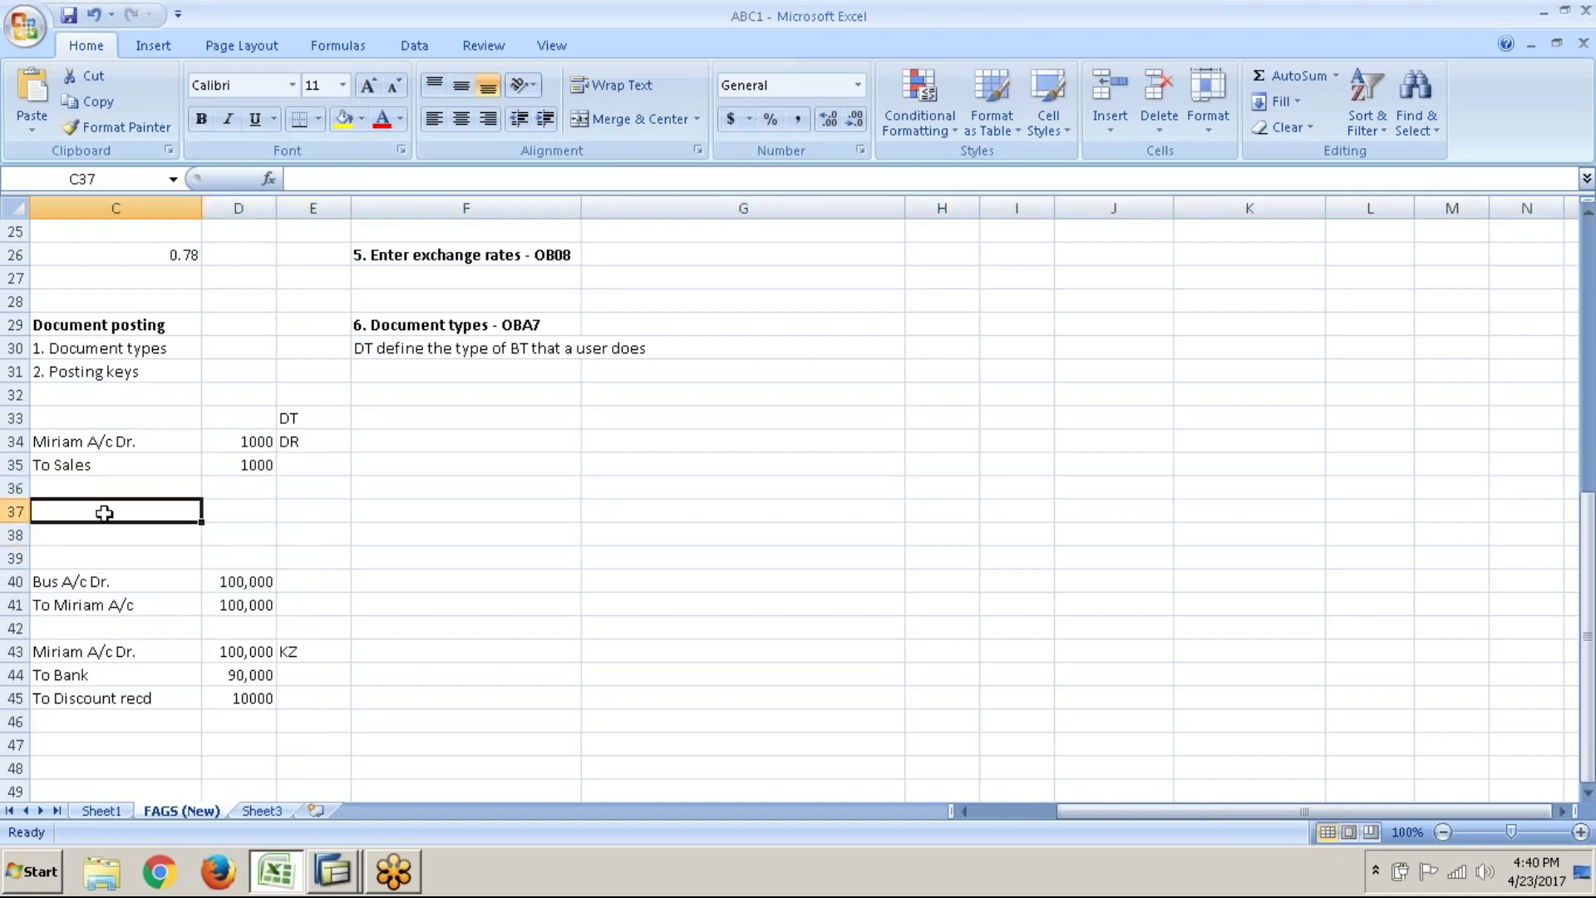
pyautogui.write('Bank ')
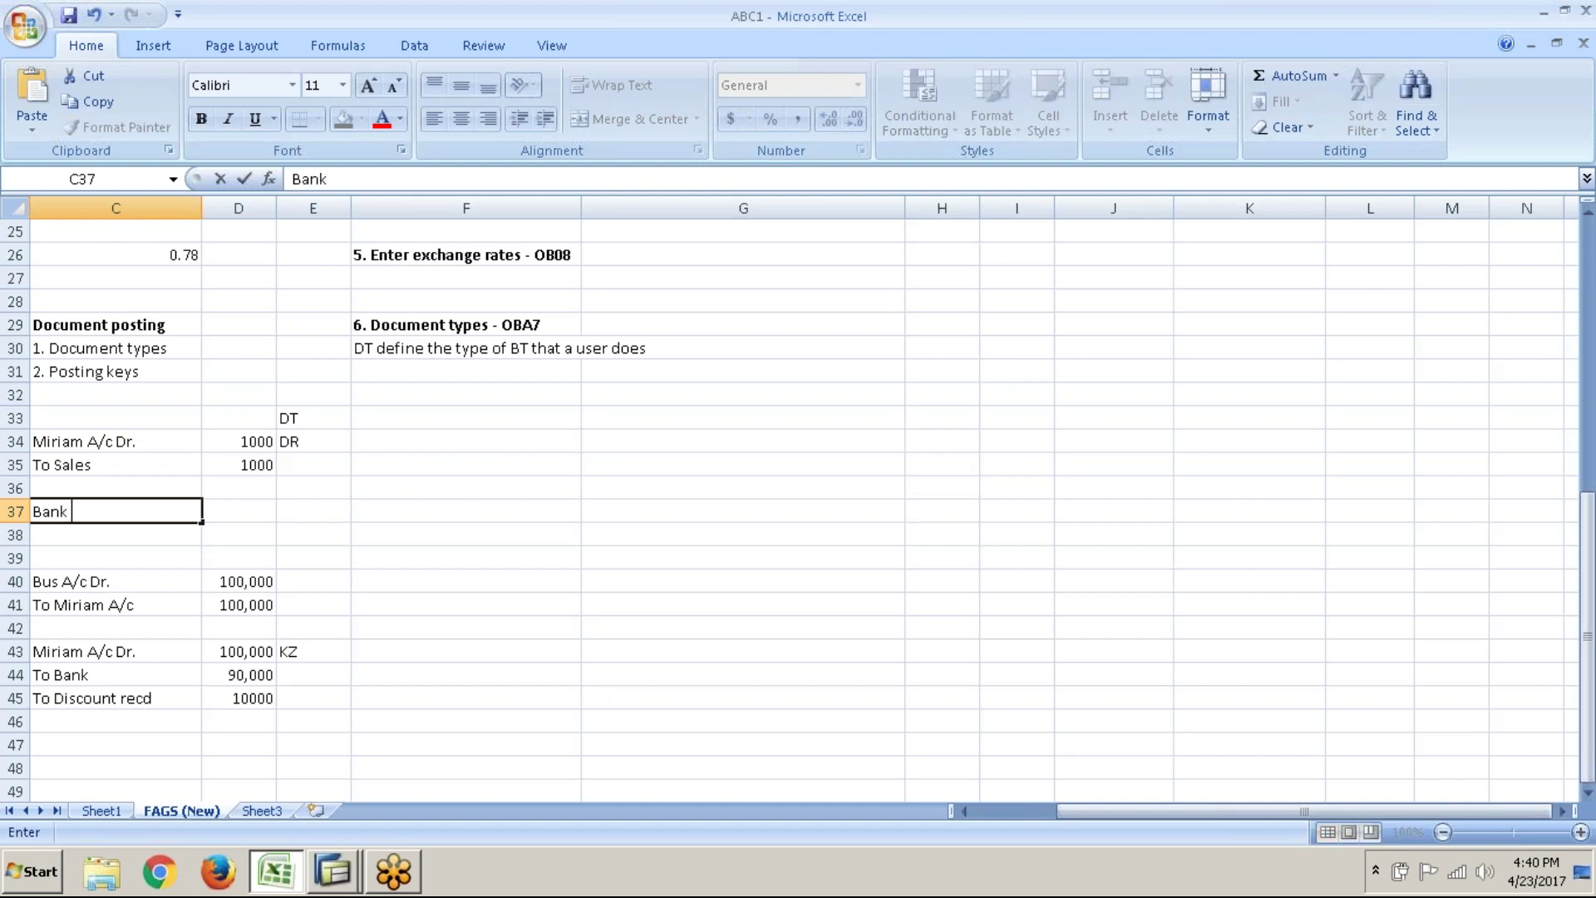
pyautogui.write('A/c Dr.')
pyautogui.press('Return')
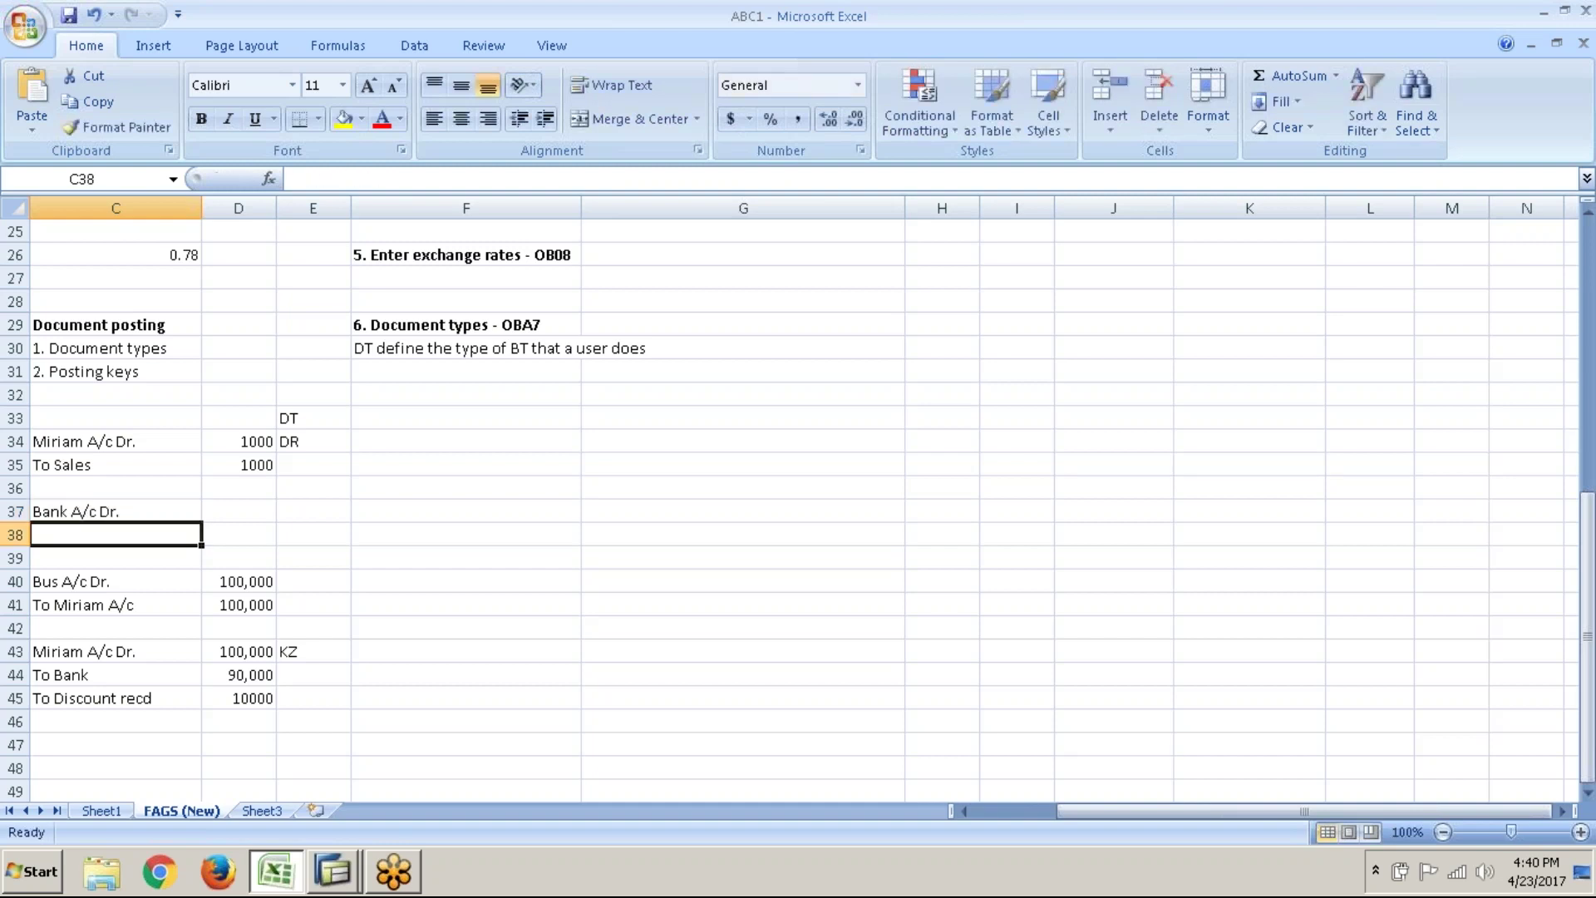
pyautogui.write('To Miriam A/c')
pyautogui.press('Tab')
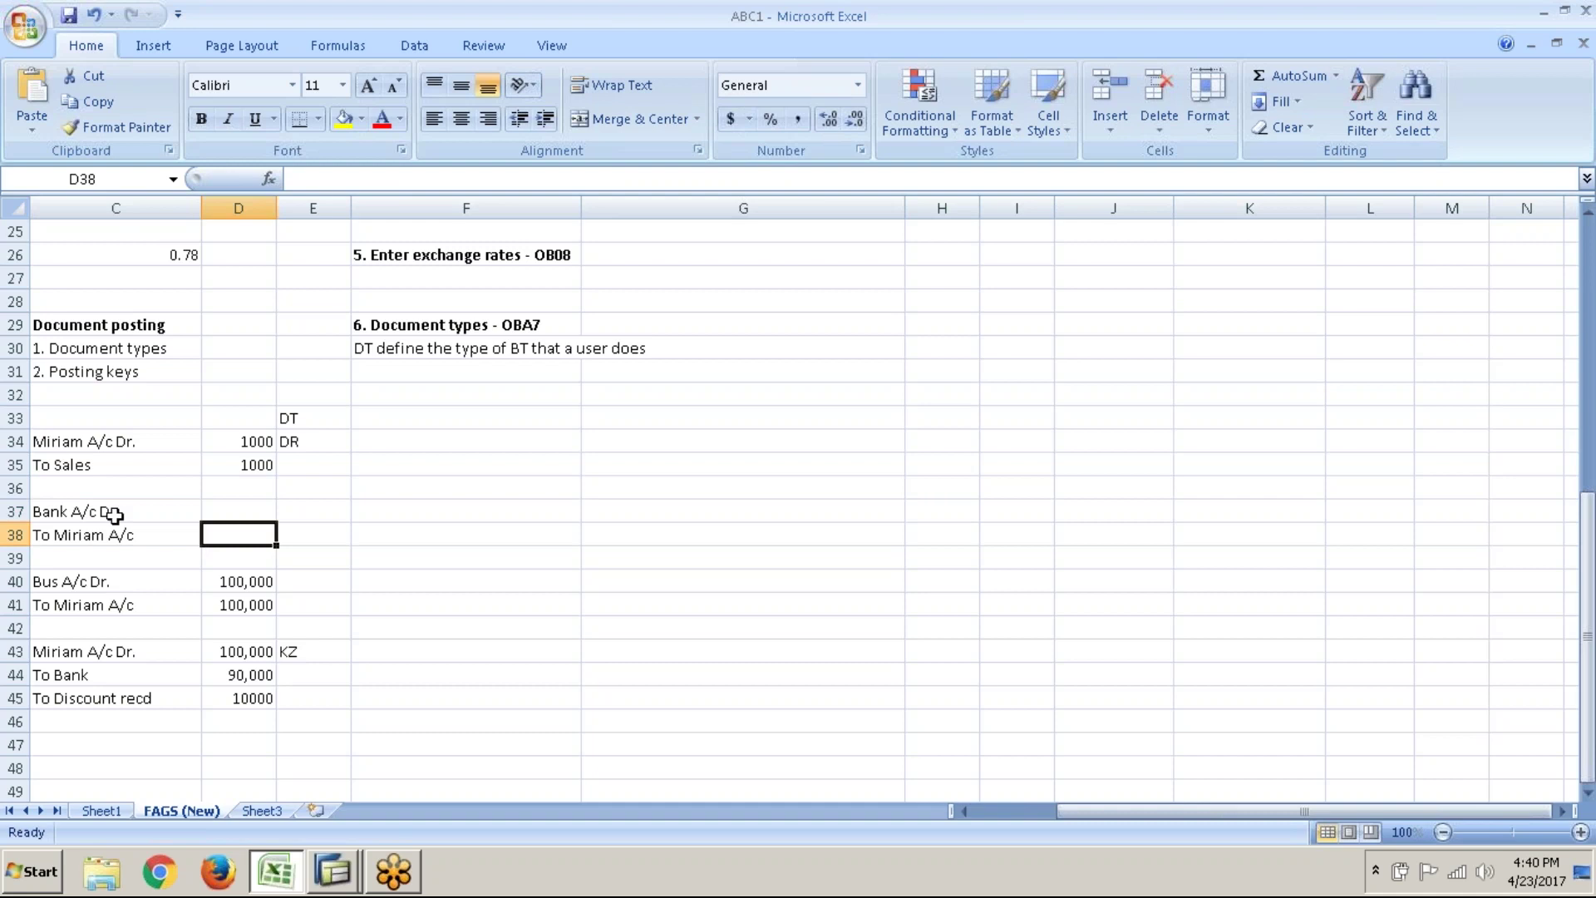
pyautogui.click(233, 512)
pyautogui.write('1000')
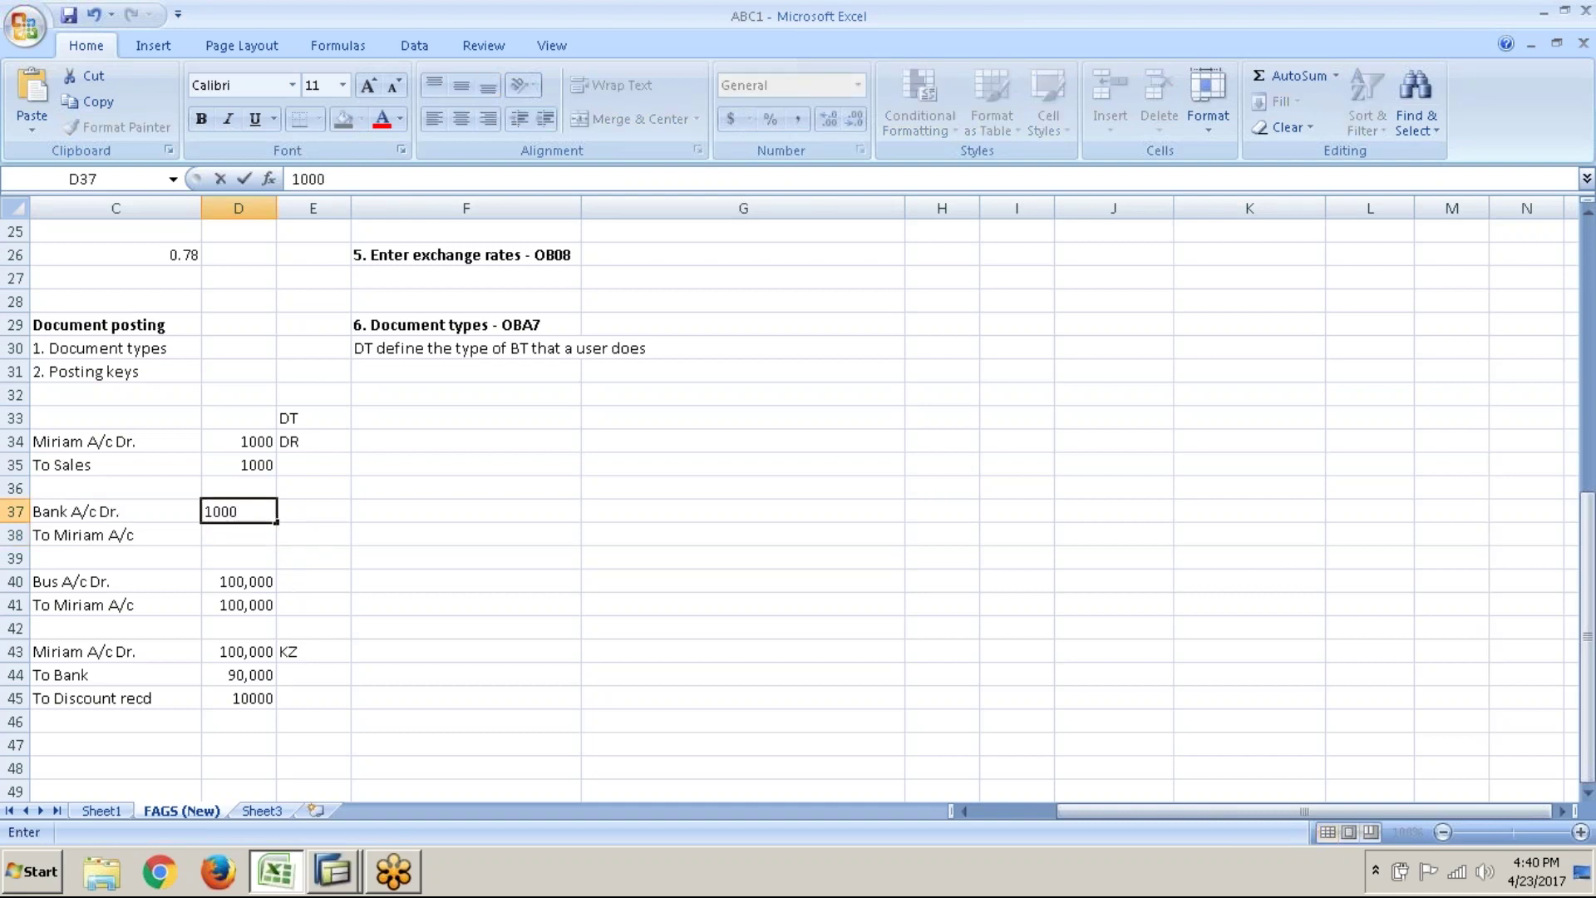
pyautogui.press('Return')
pyautogui.write('1000')
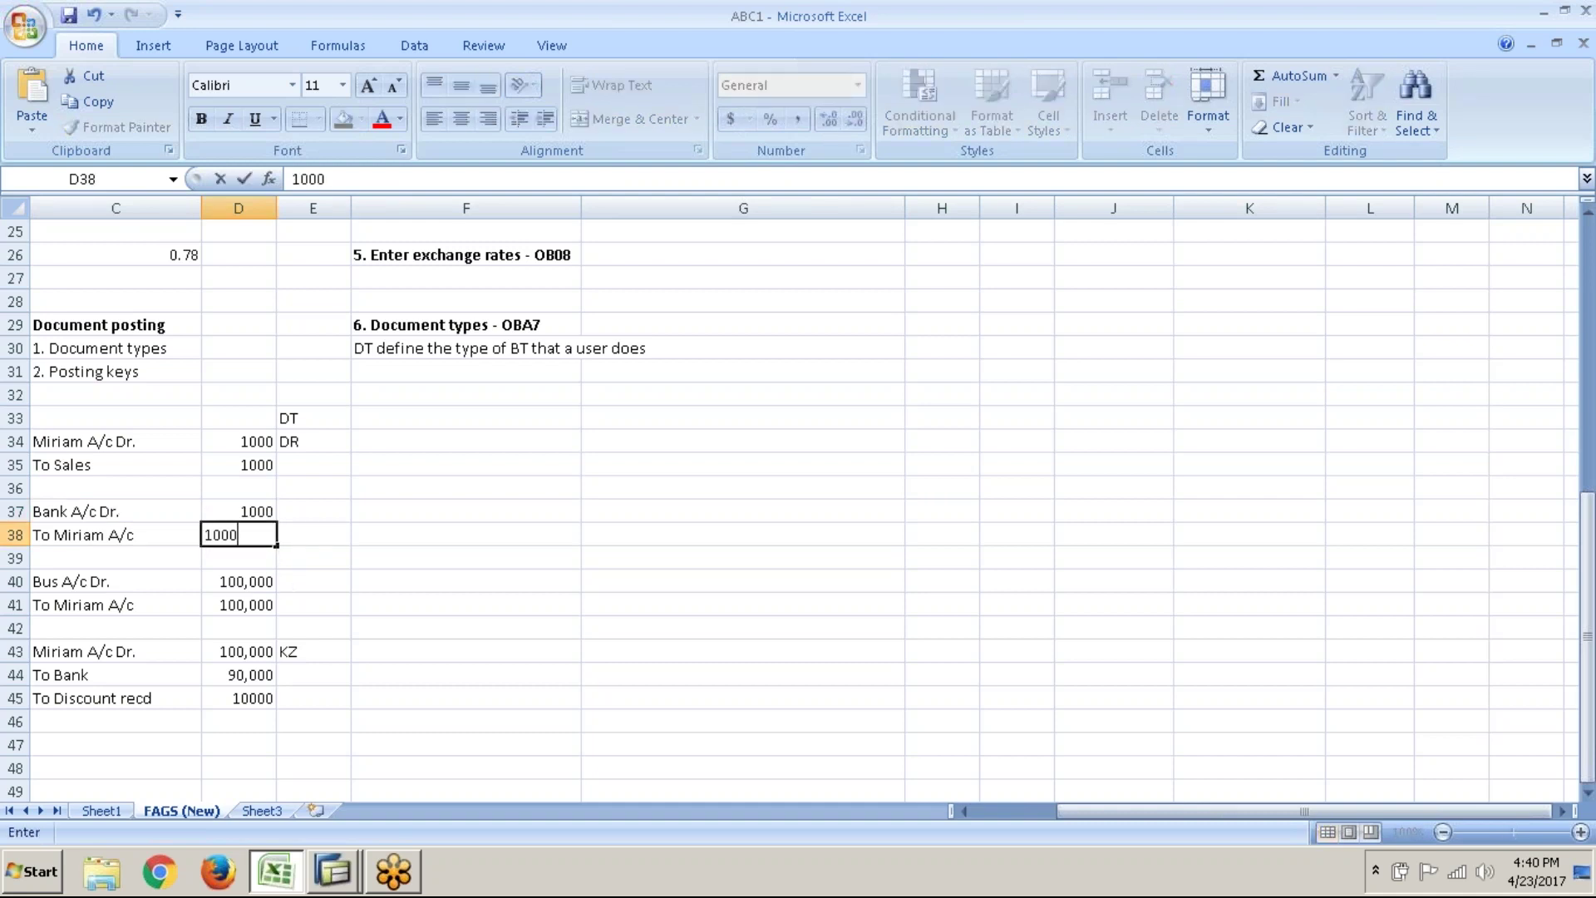
# - Check document type DZ in SAP's document types list, then record DZ in E37 for the bank receipt entry in Excel
pyautogui.click(327, 513)
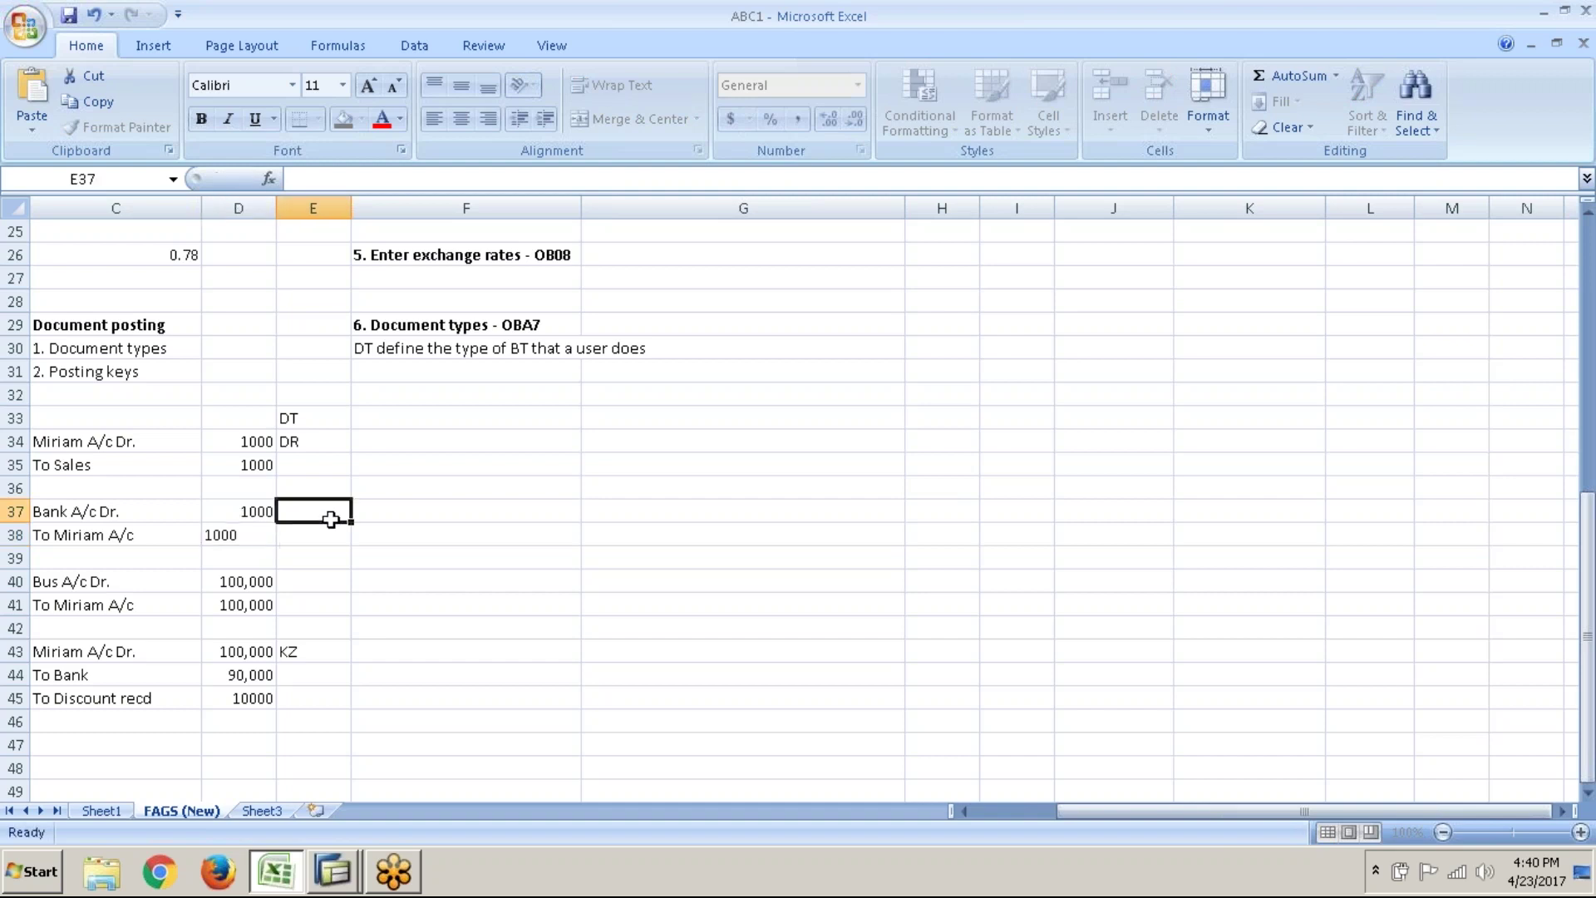
pyautogui.hotkey('alt', 'Tab')
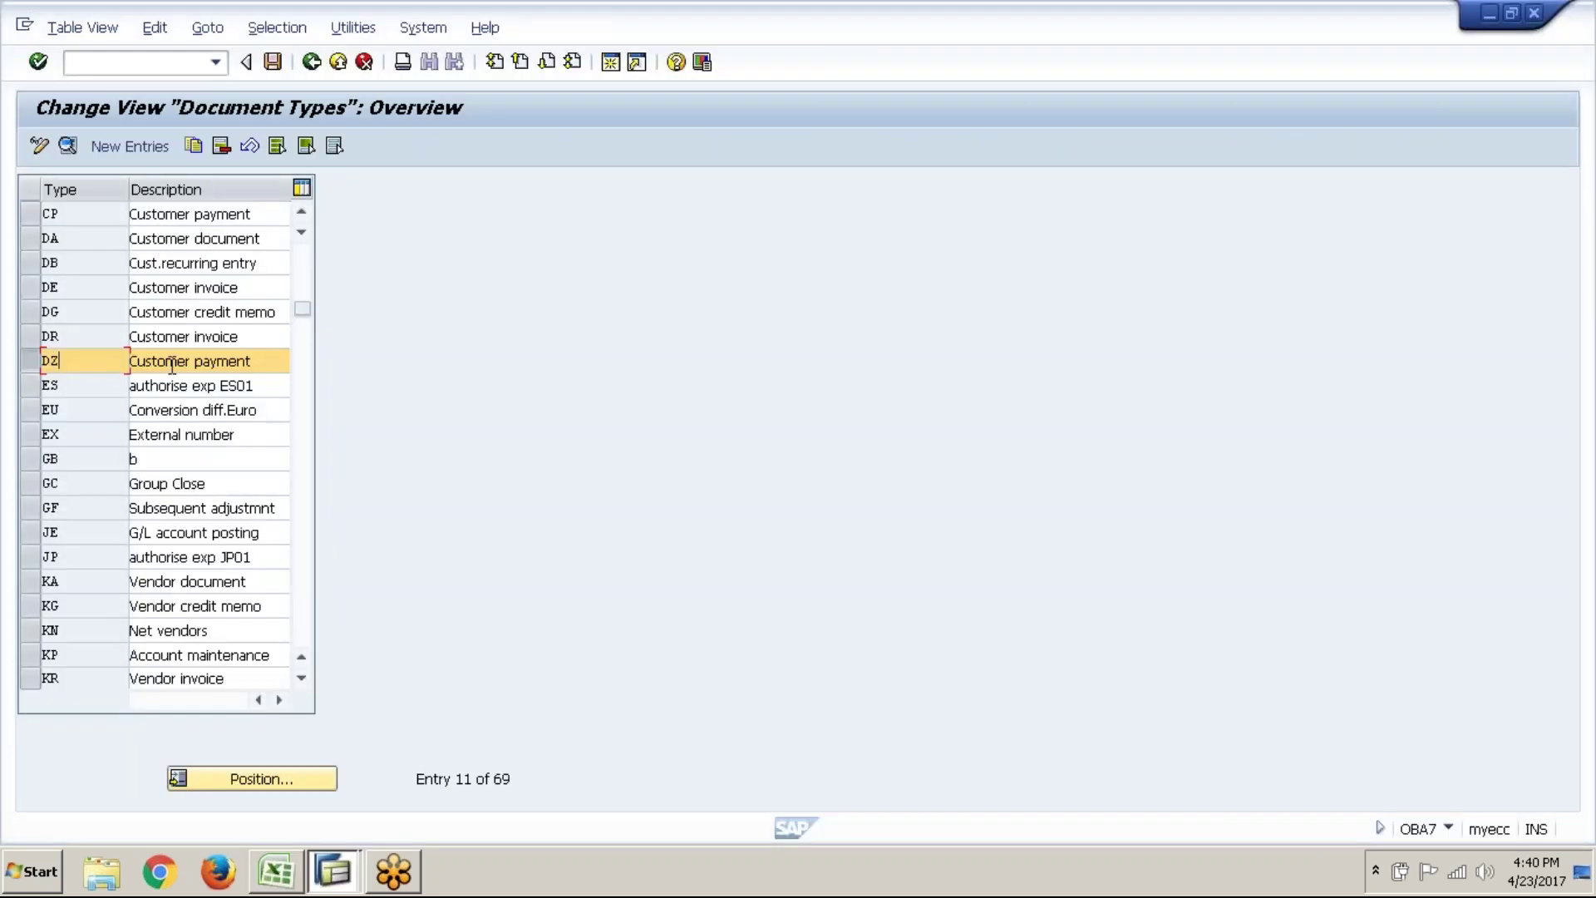
pyautogui.hotkey('alt', 'Tab')
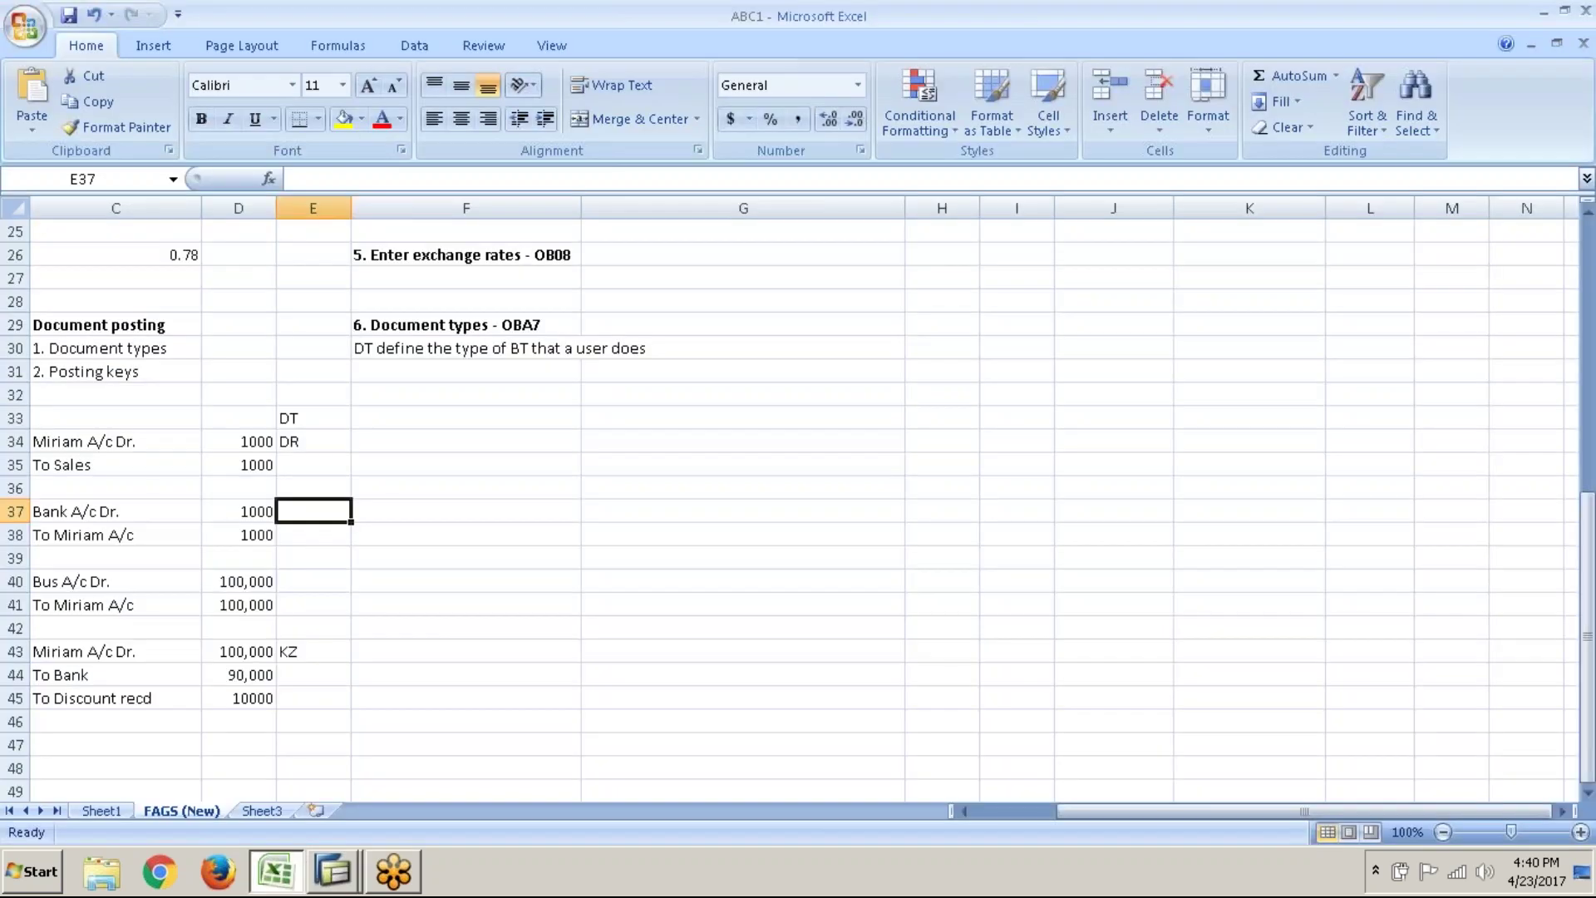
pyautogui.write('DZ')
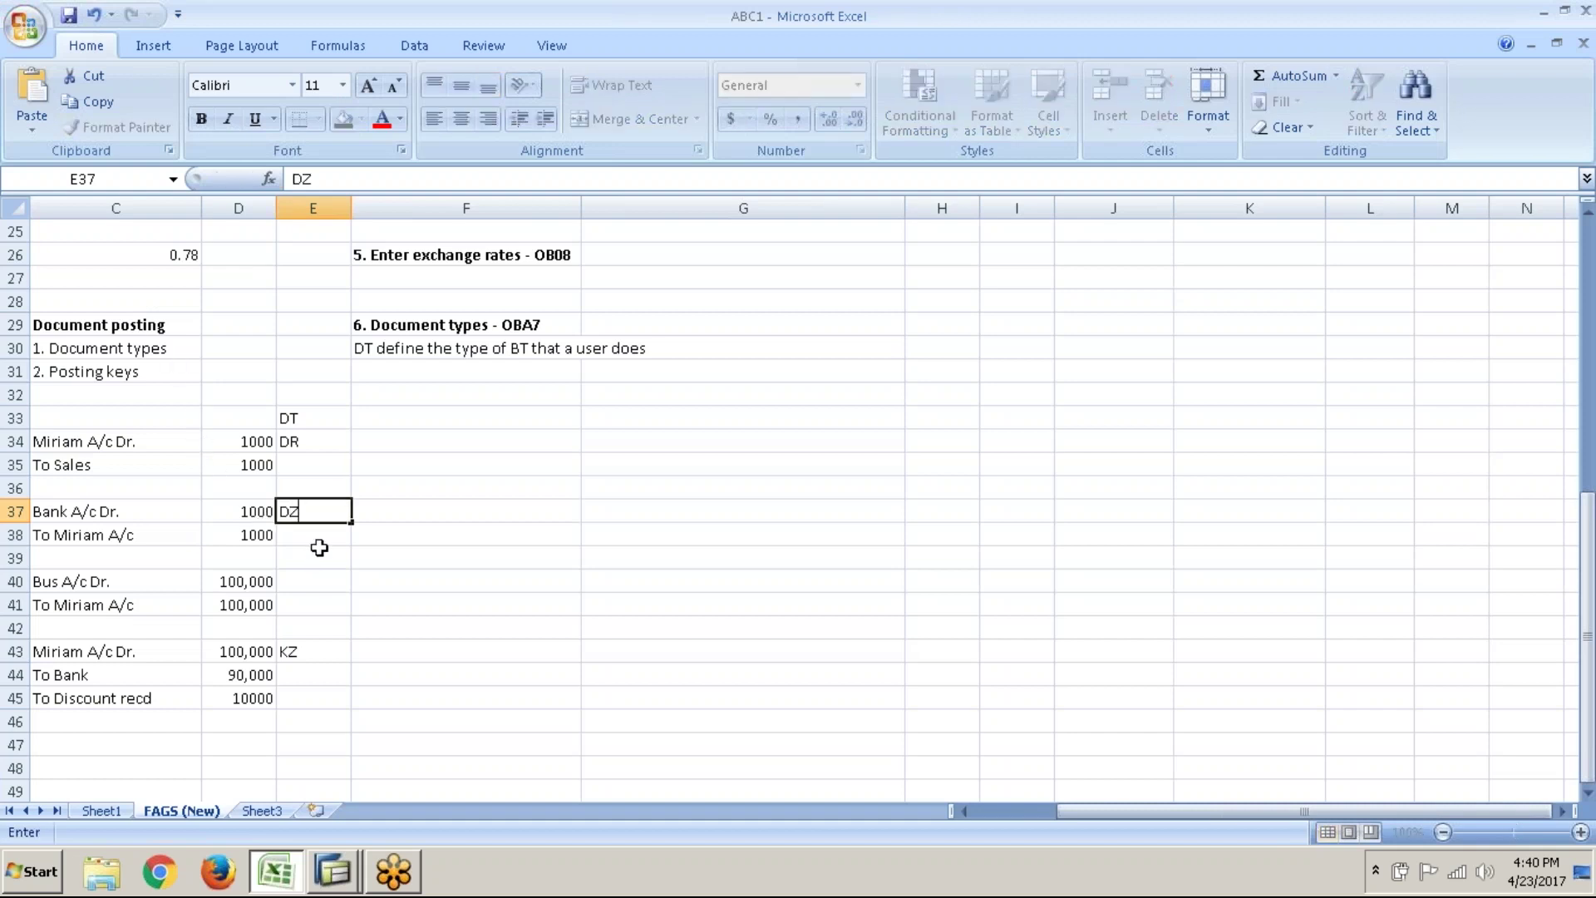
pyautogui.press('Return')
# - Switch to SAP, open transaction F-28 and examine the default document type for incoming payments
pyautogui.hotkey('alt', 'Tab')
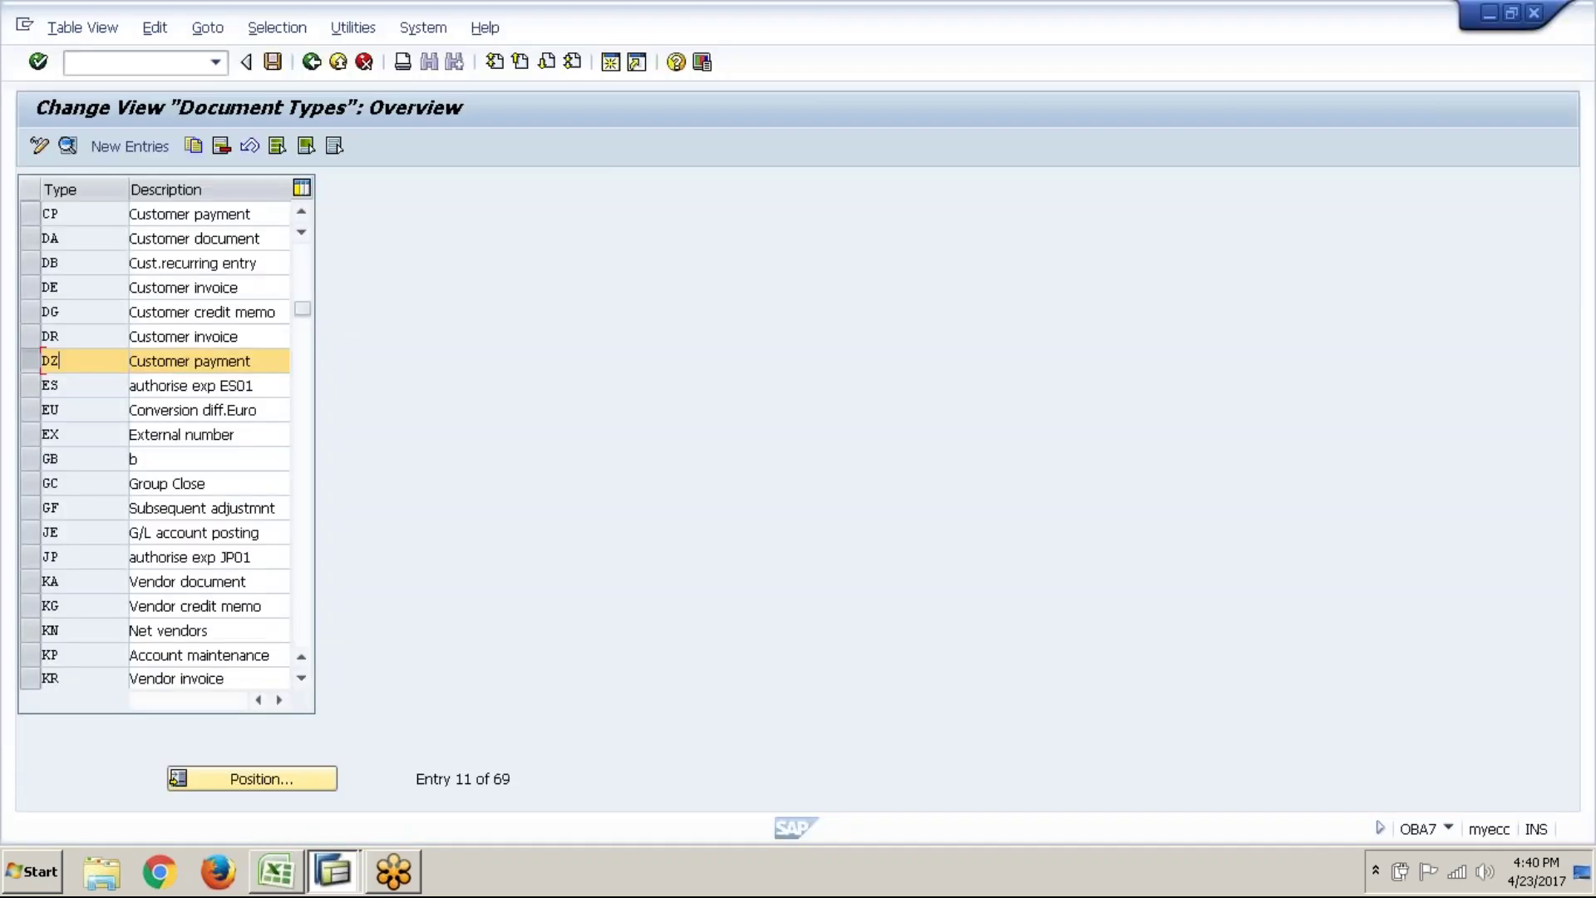
pyautogui.click(146, 63)
pyautogui.write('/nf-28')
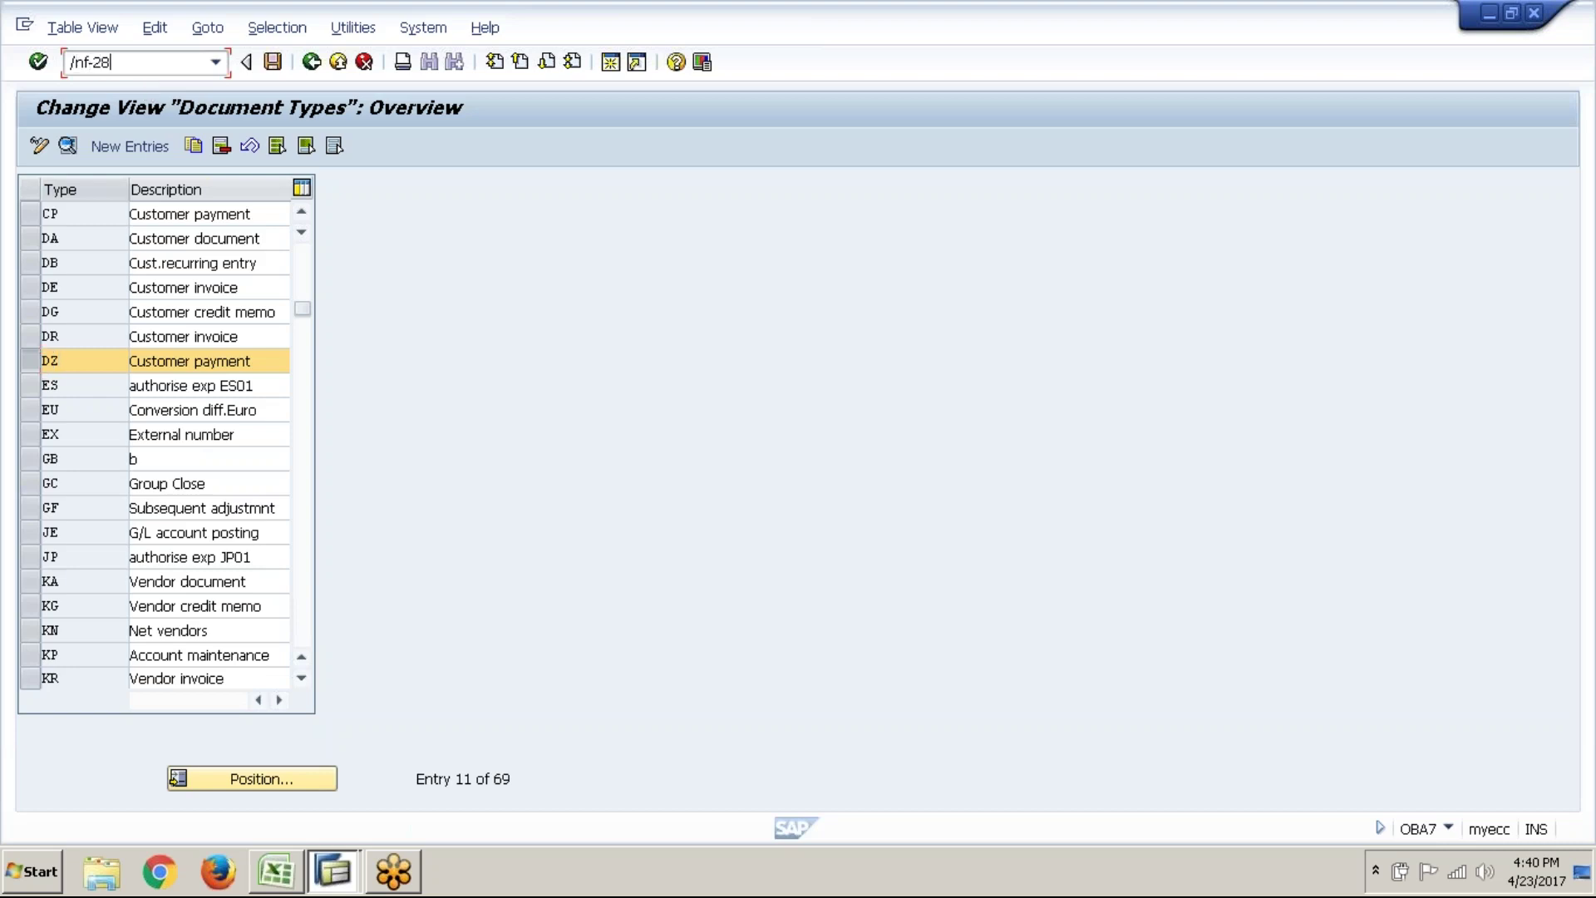
pyautogui.press('Return')
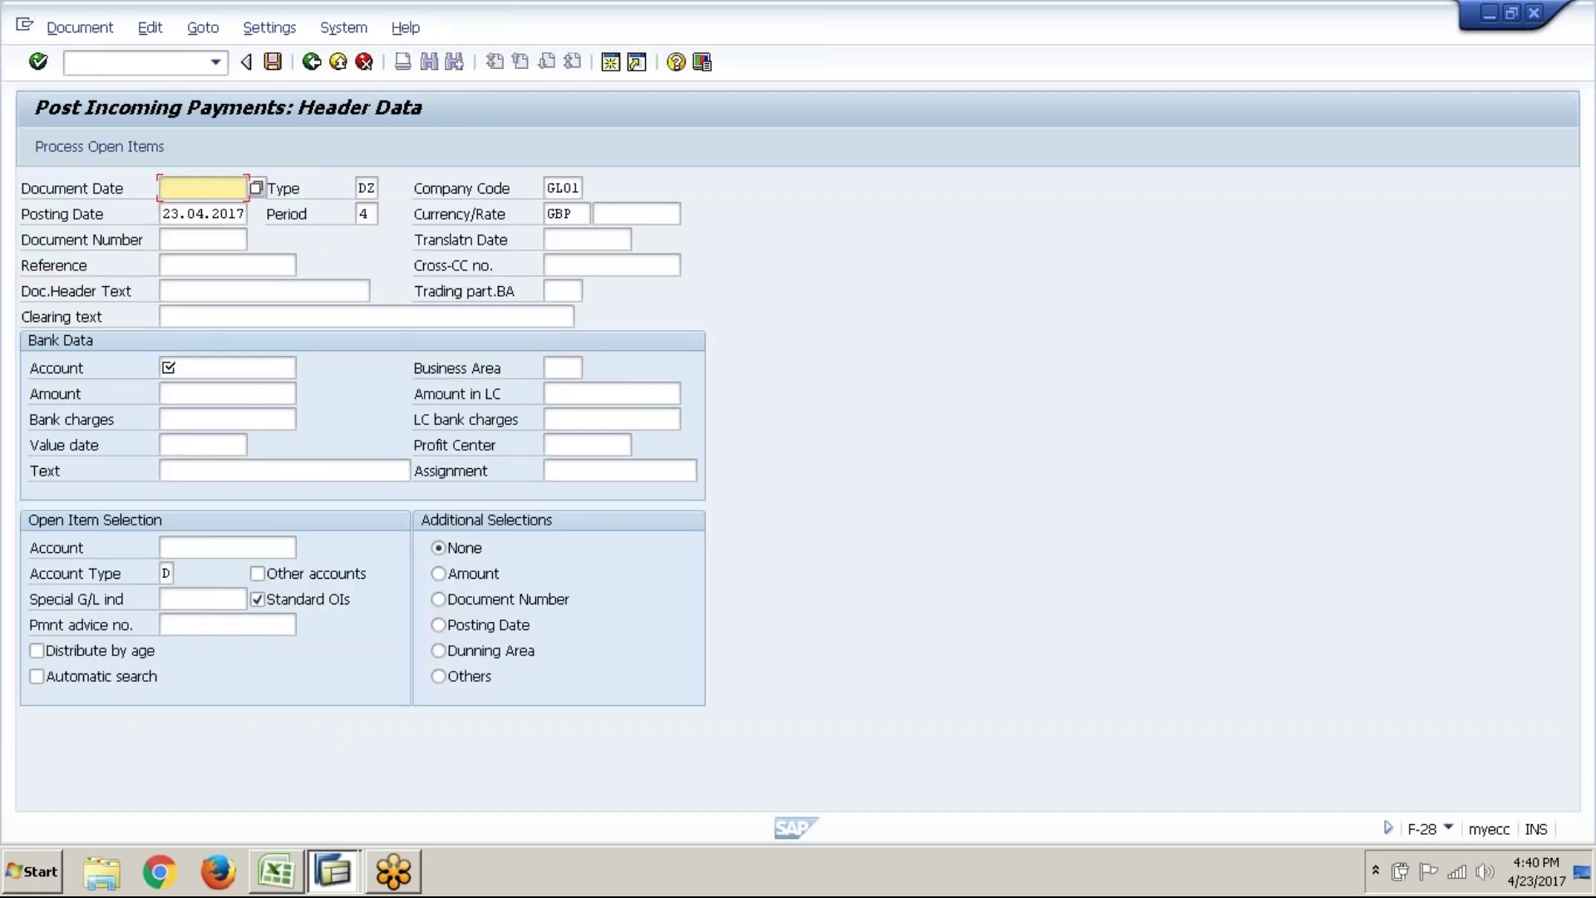
pyautogui.click(368, 208)
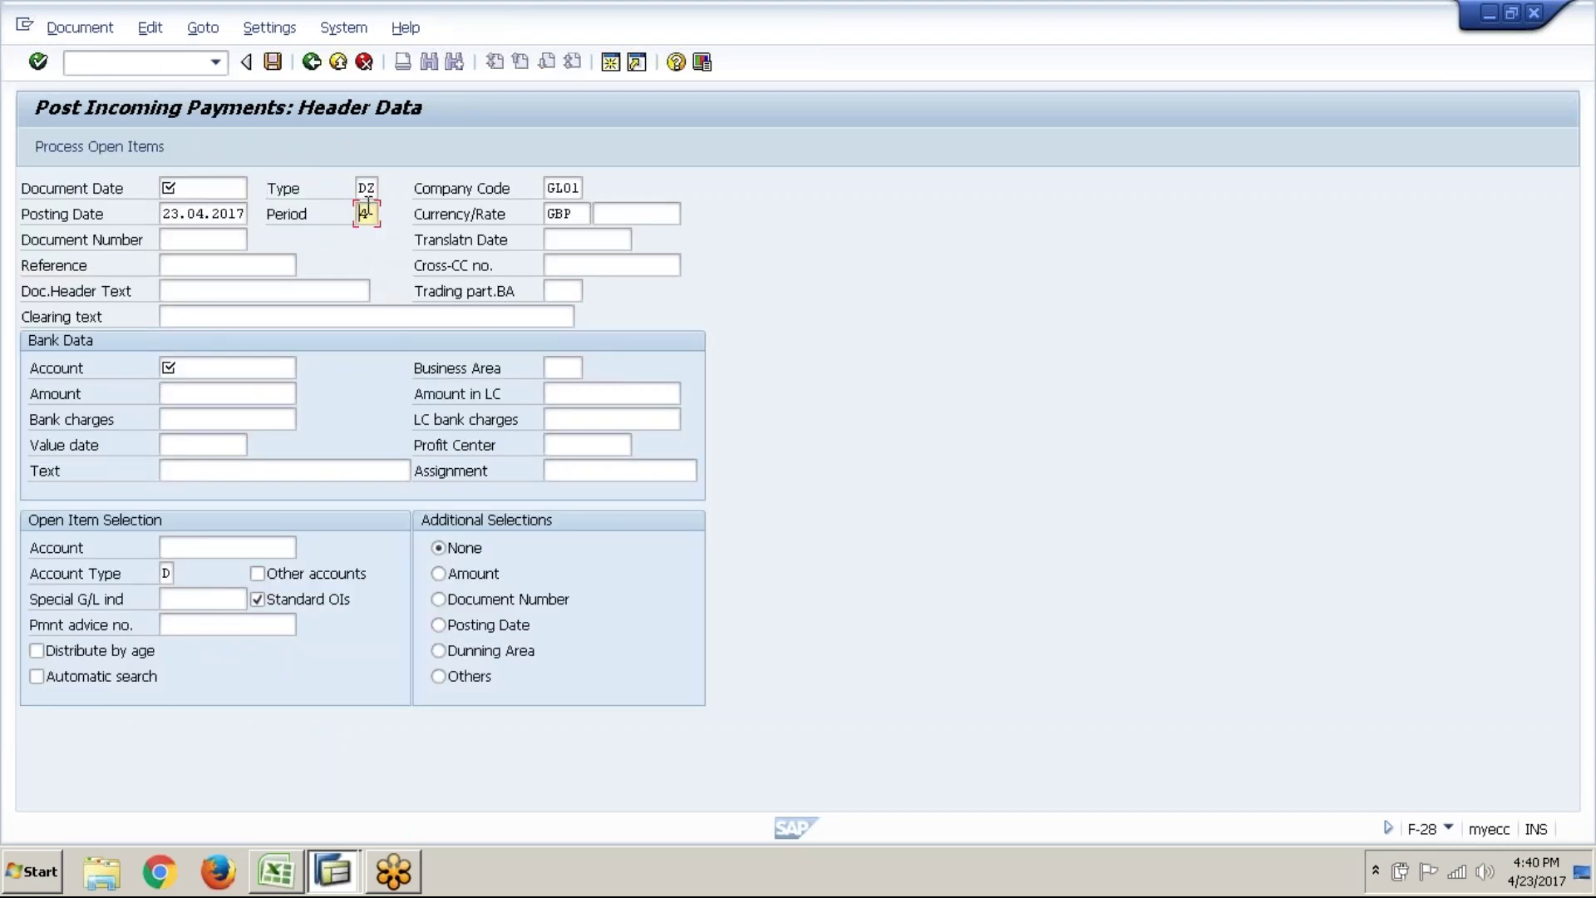
pyautogui.click(376, 195)
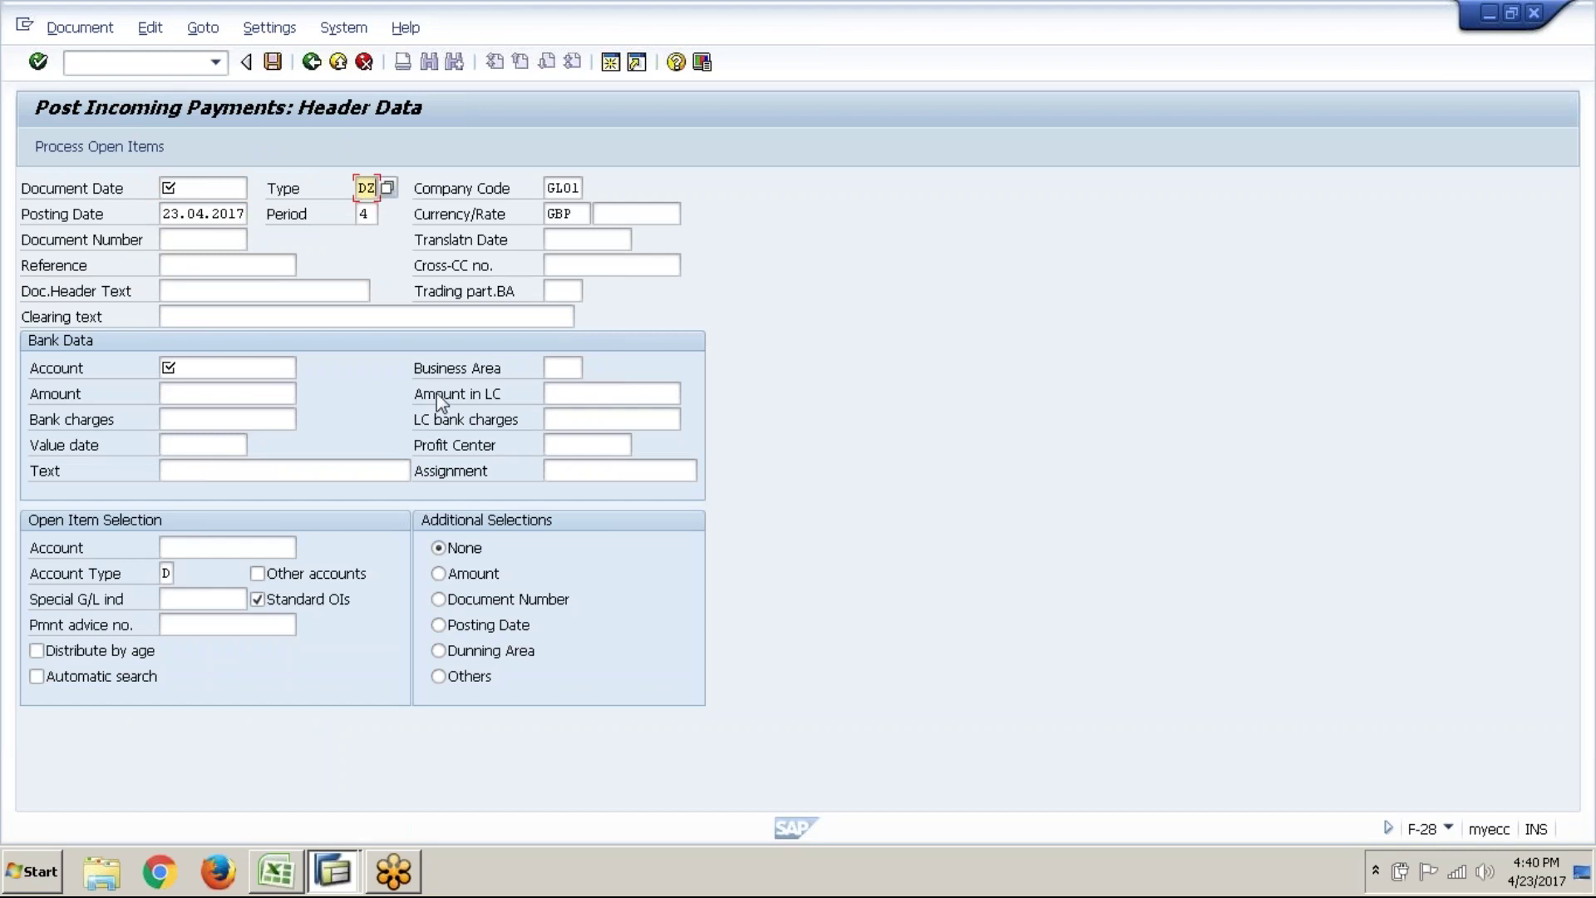
# - Return to Excel and review the DT column and the "1. Document types" note
pyautogui.hotkey('alt', 'Tab')
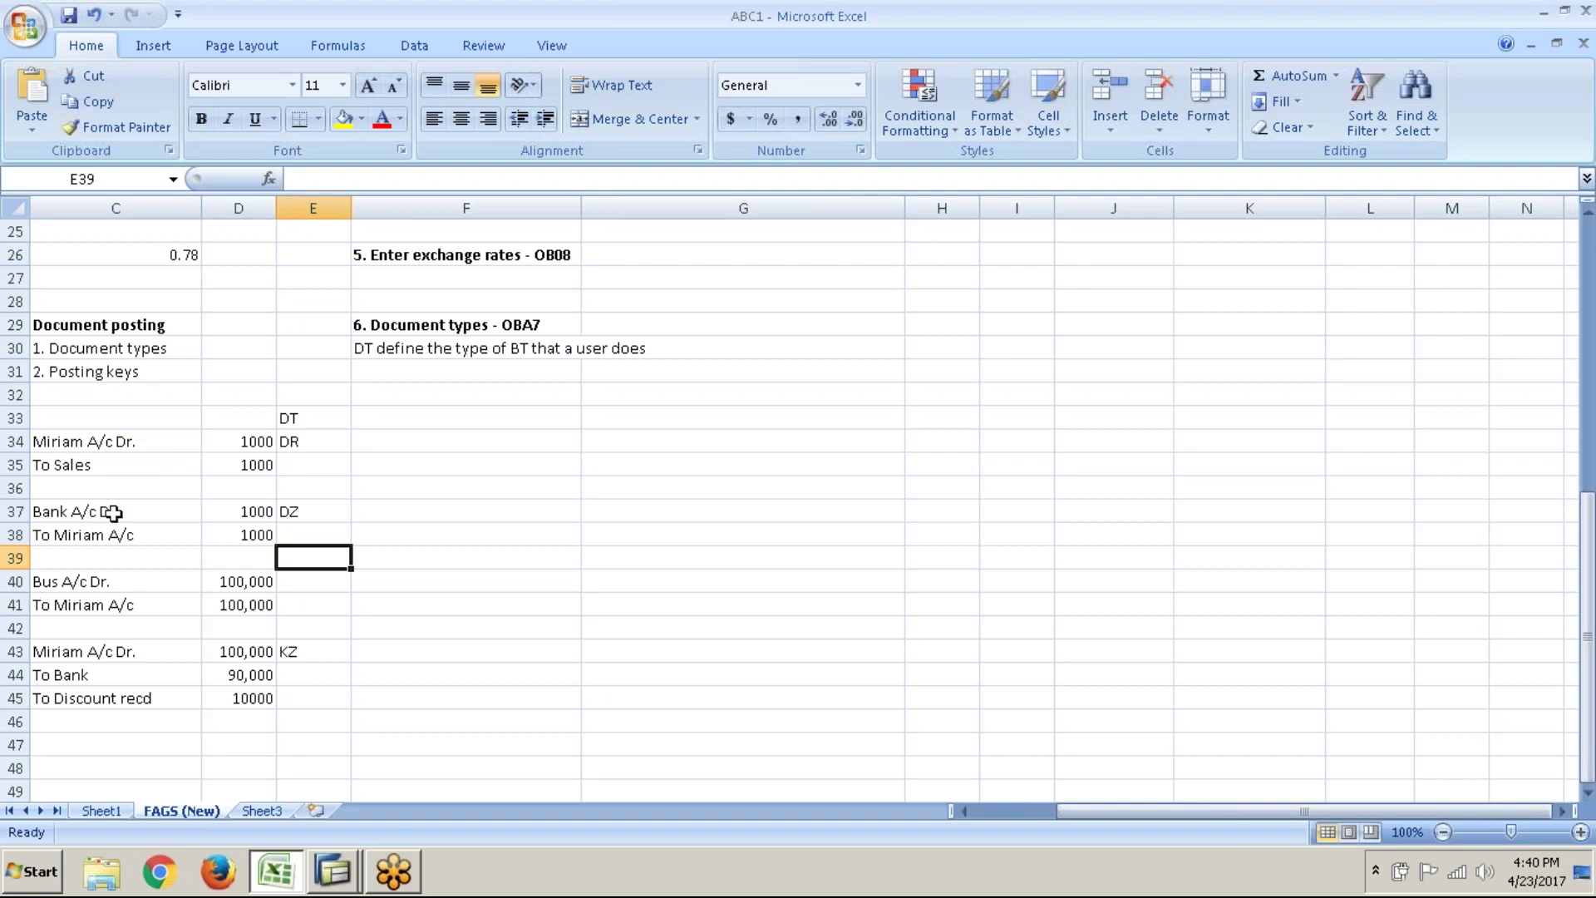
pyautogui.click(319, 416)
pyautogui.click(148, 339)
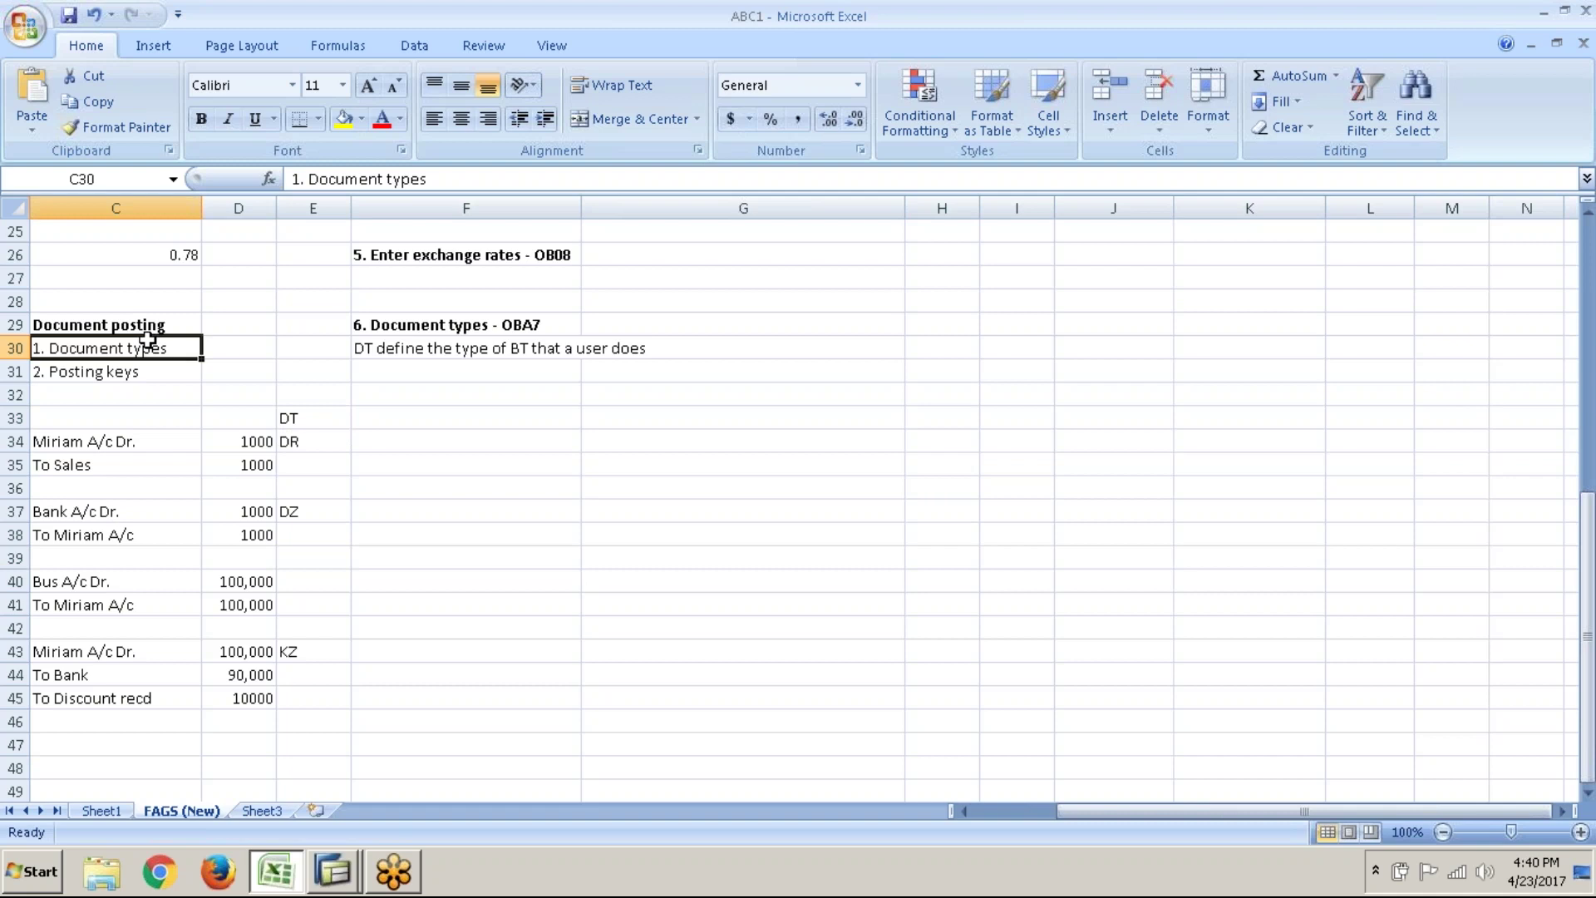
# - Exit the incoming payments transaction in SAP and close its session, then exit the outgoing payments transaction without saving
pyautogui.moveTo(349, 881)
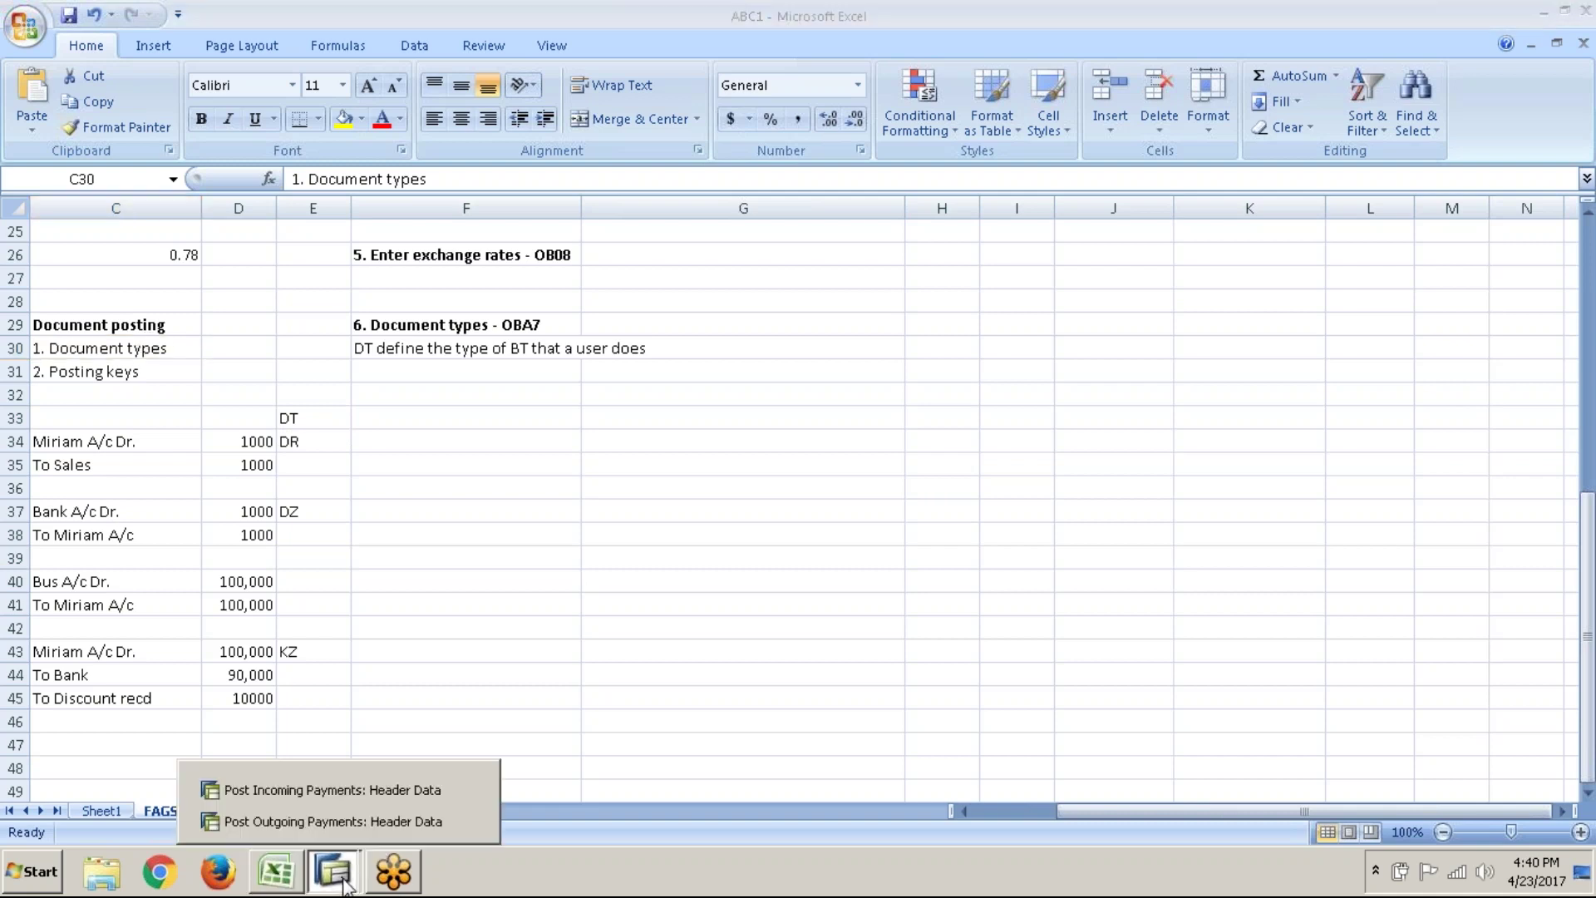
pyautogui.click(336, 798)
pyautogui.click(312, 66)
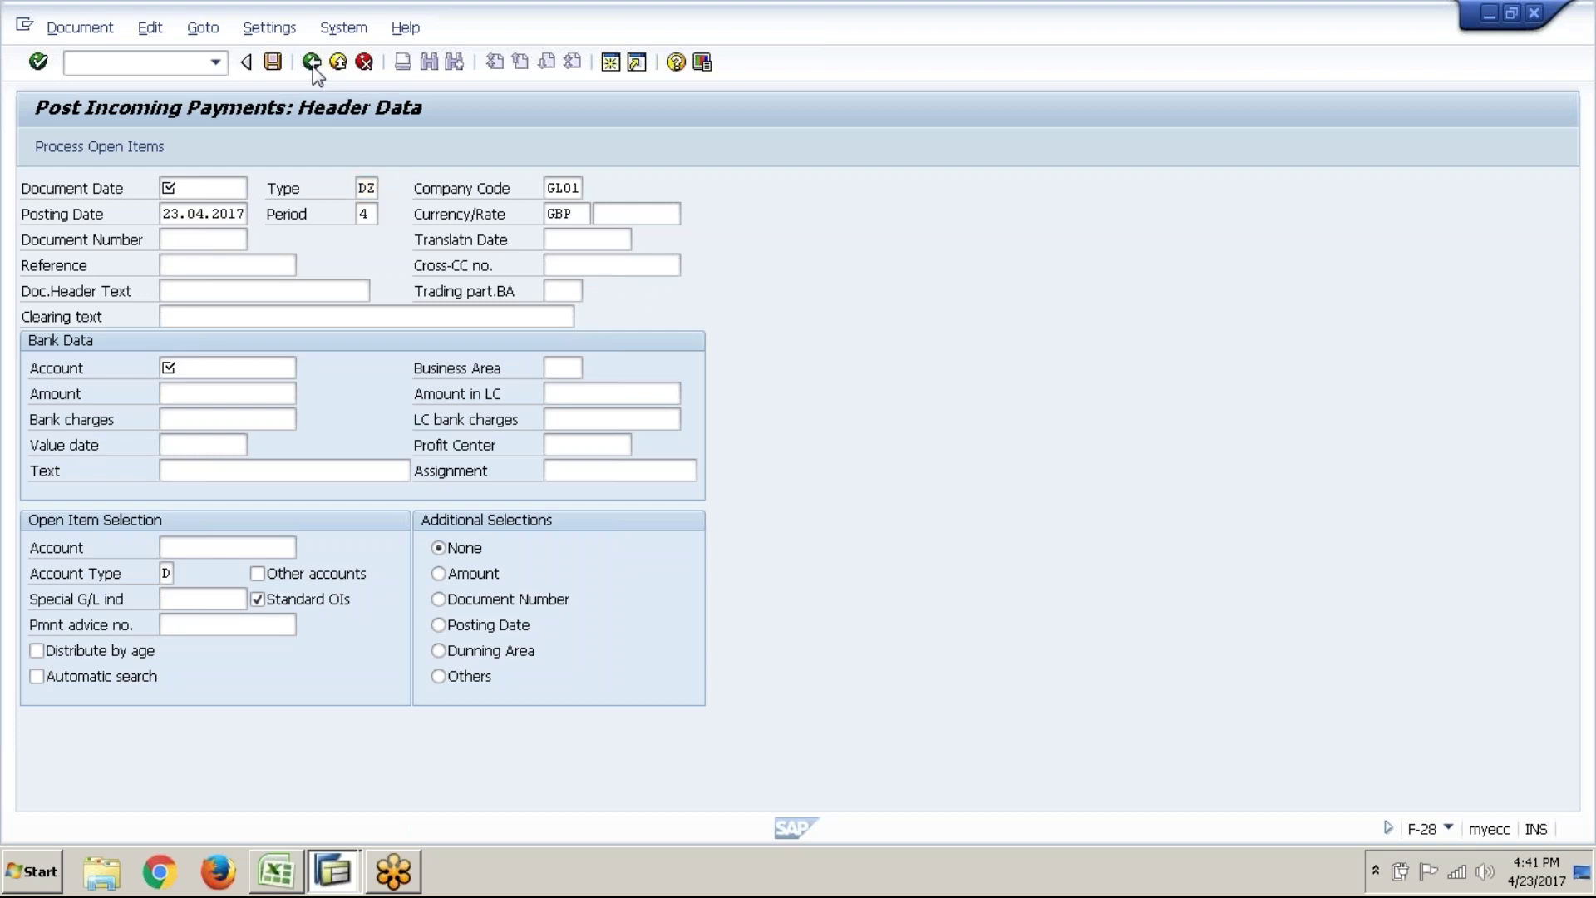
pyautogui.click(379, 489)
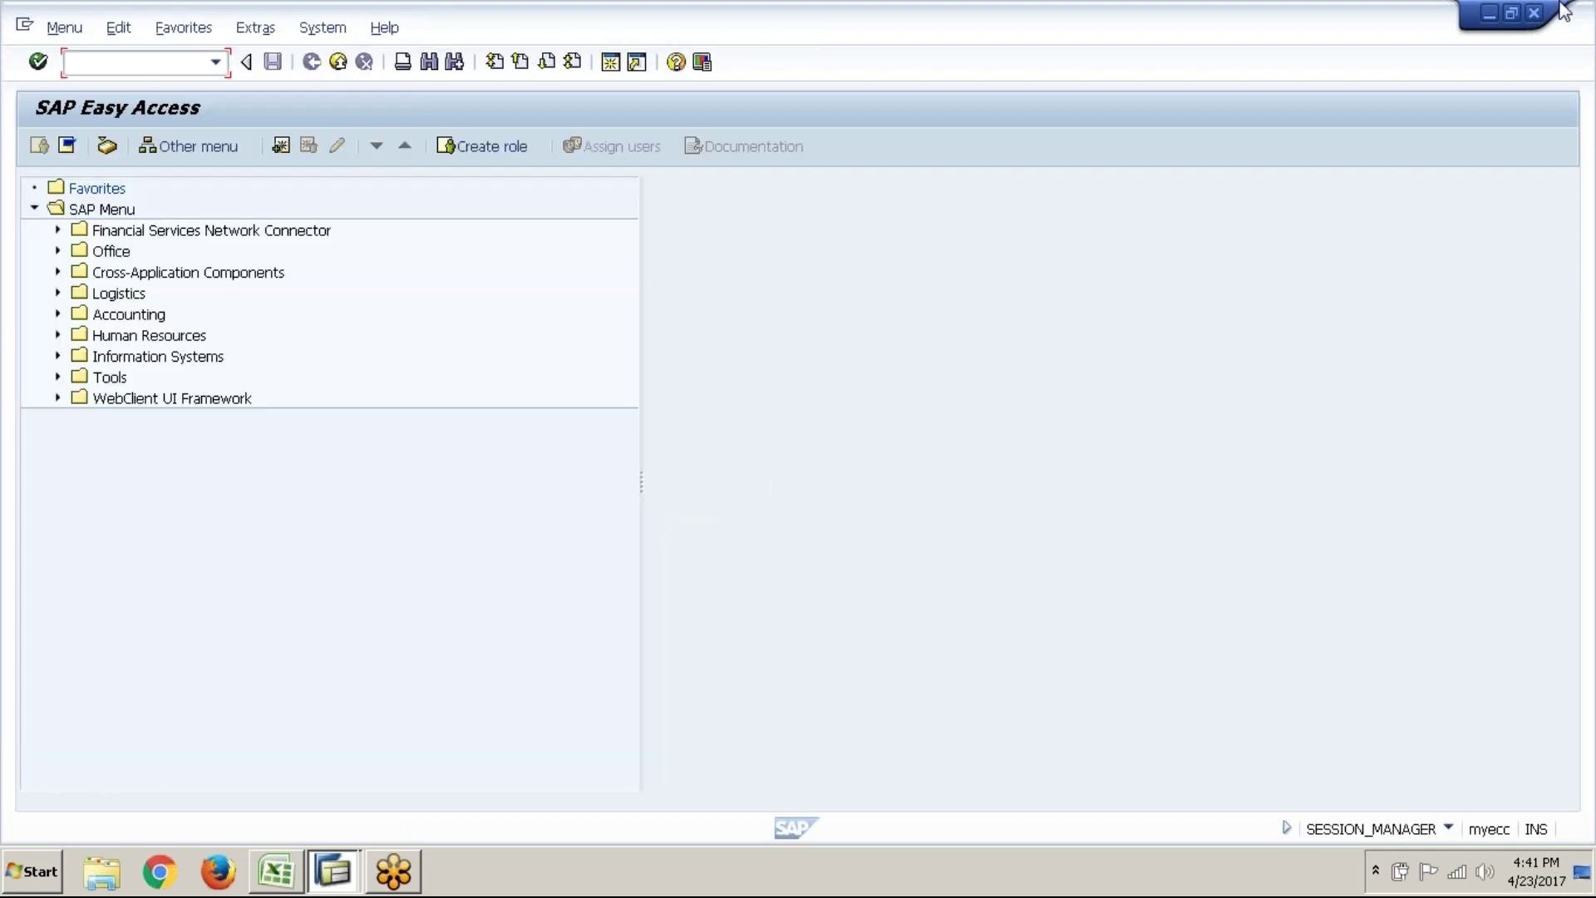
pyautogui.click(1534, 14)
pyautogui.hotkey('alt', 'Tab')
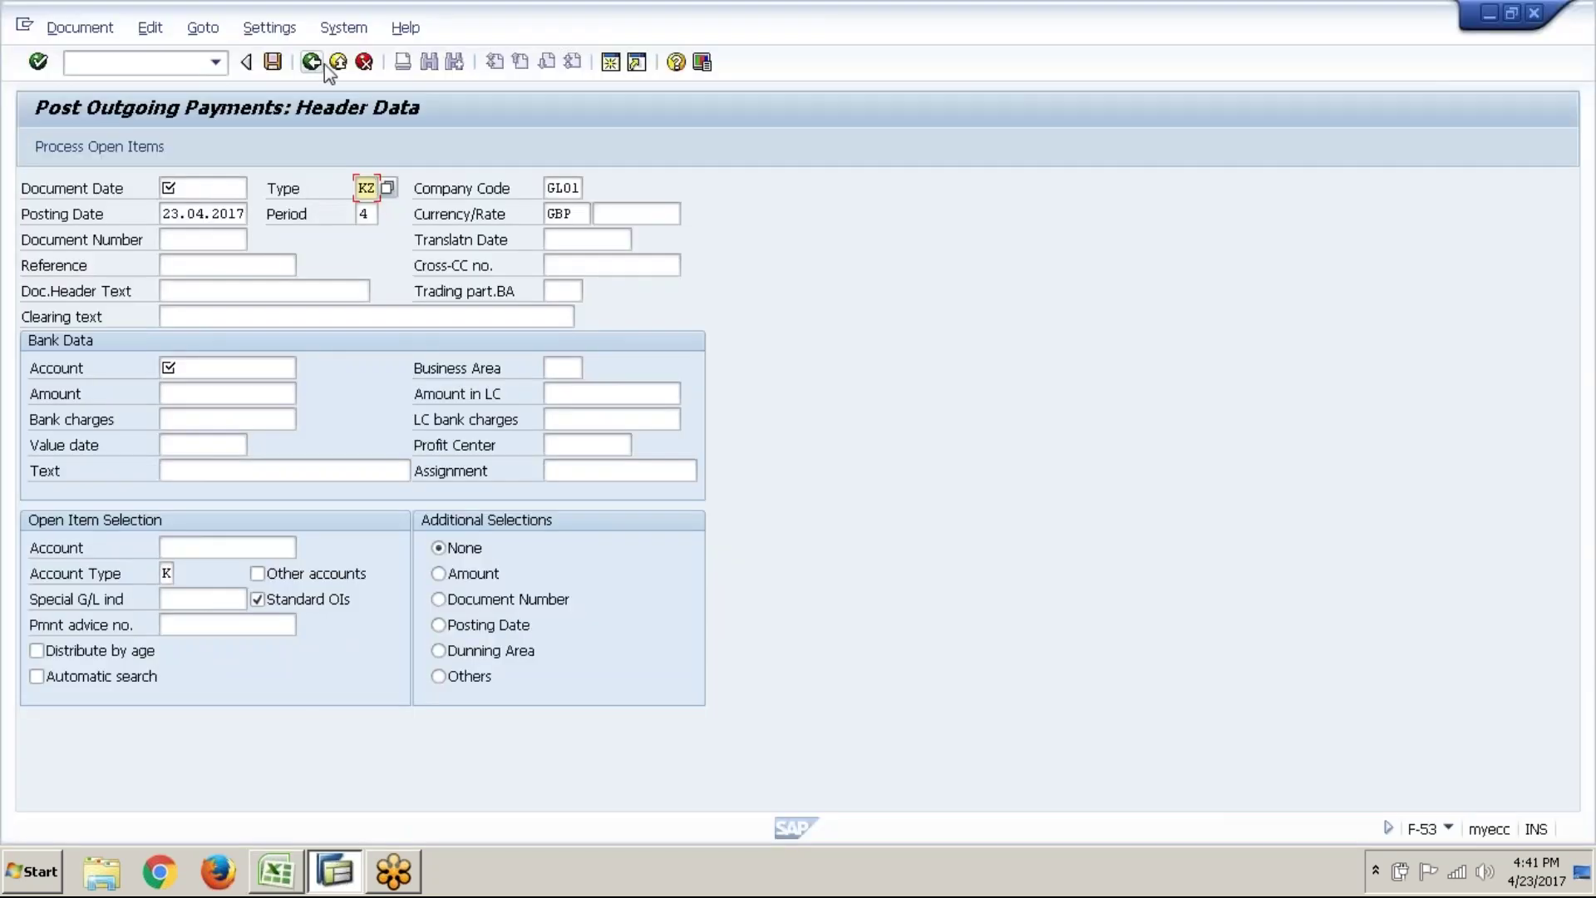
pyautogui.click(316, 70)
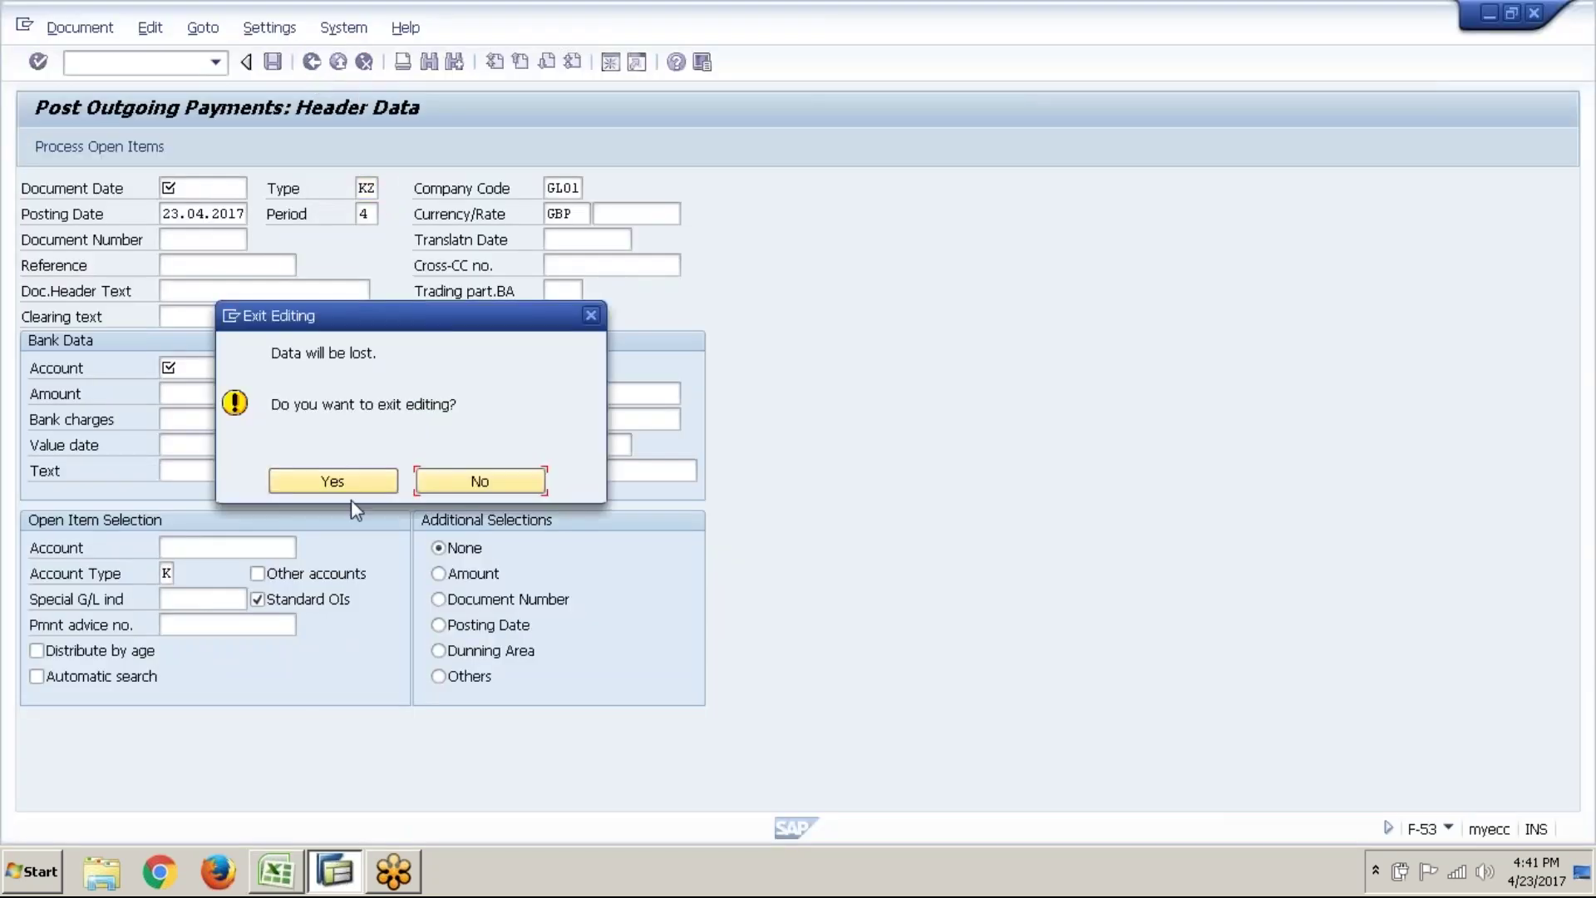
pyautogui.click(353, 491)
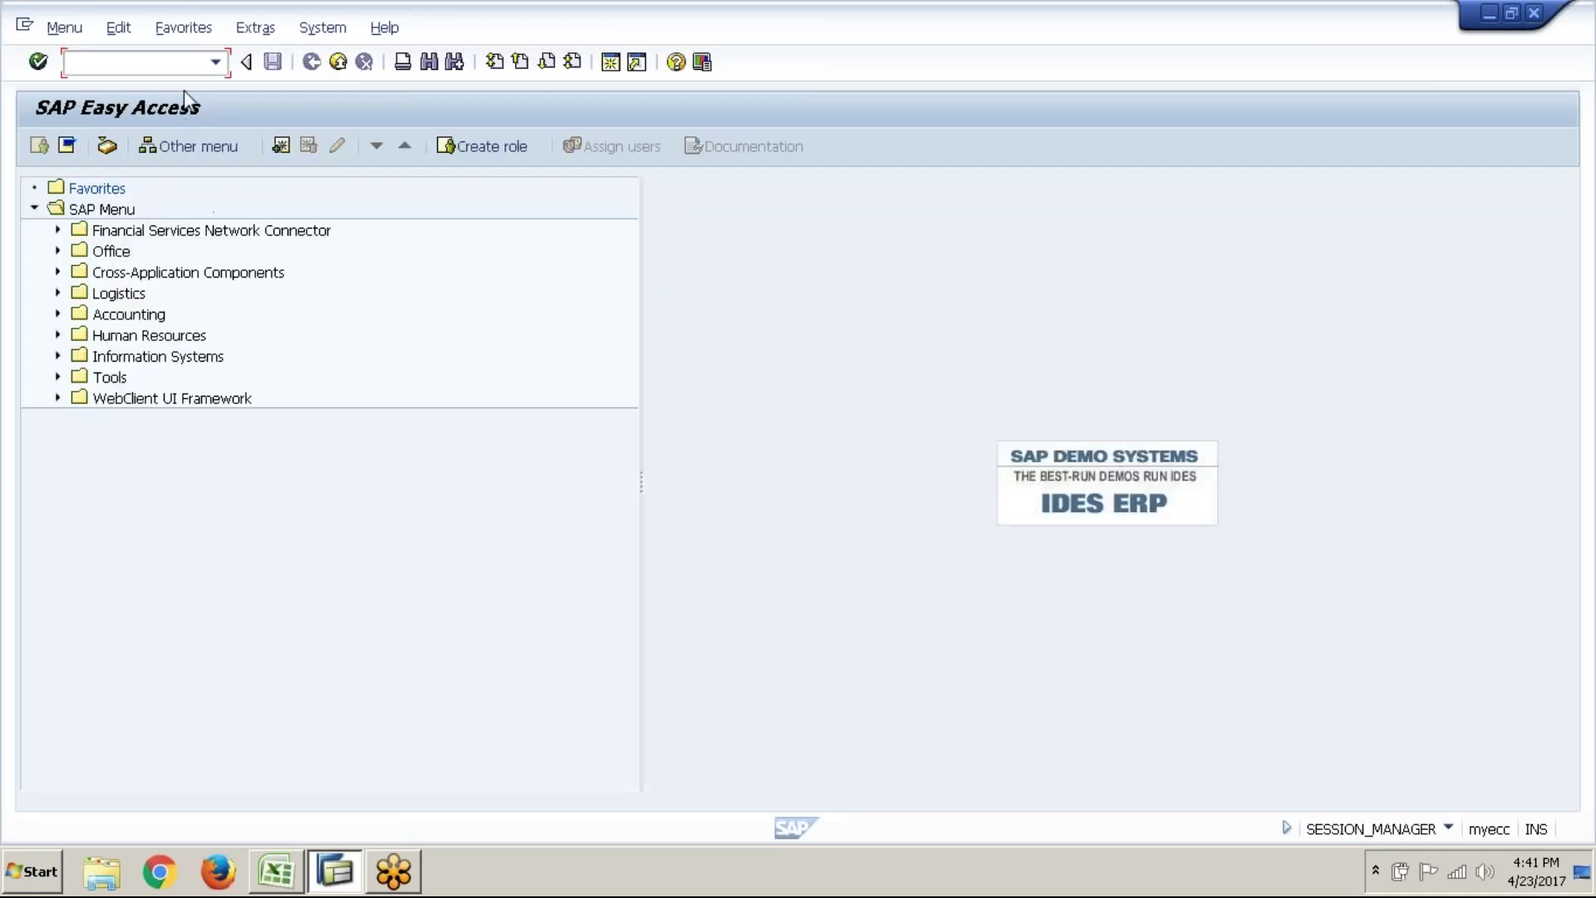
# - Open SPRO, run Define Document Types for Entry View under Financial Accounting Global Settings (New) > Document, and display the details of type DG
pyautogui.write('spro')
pyautogui.press('Return')
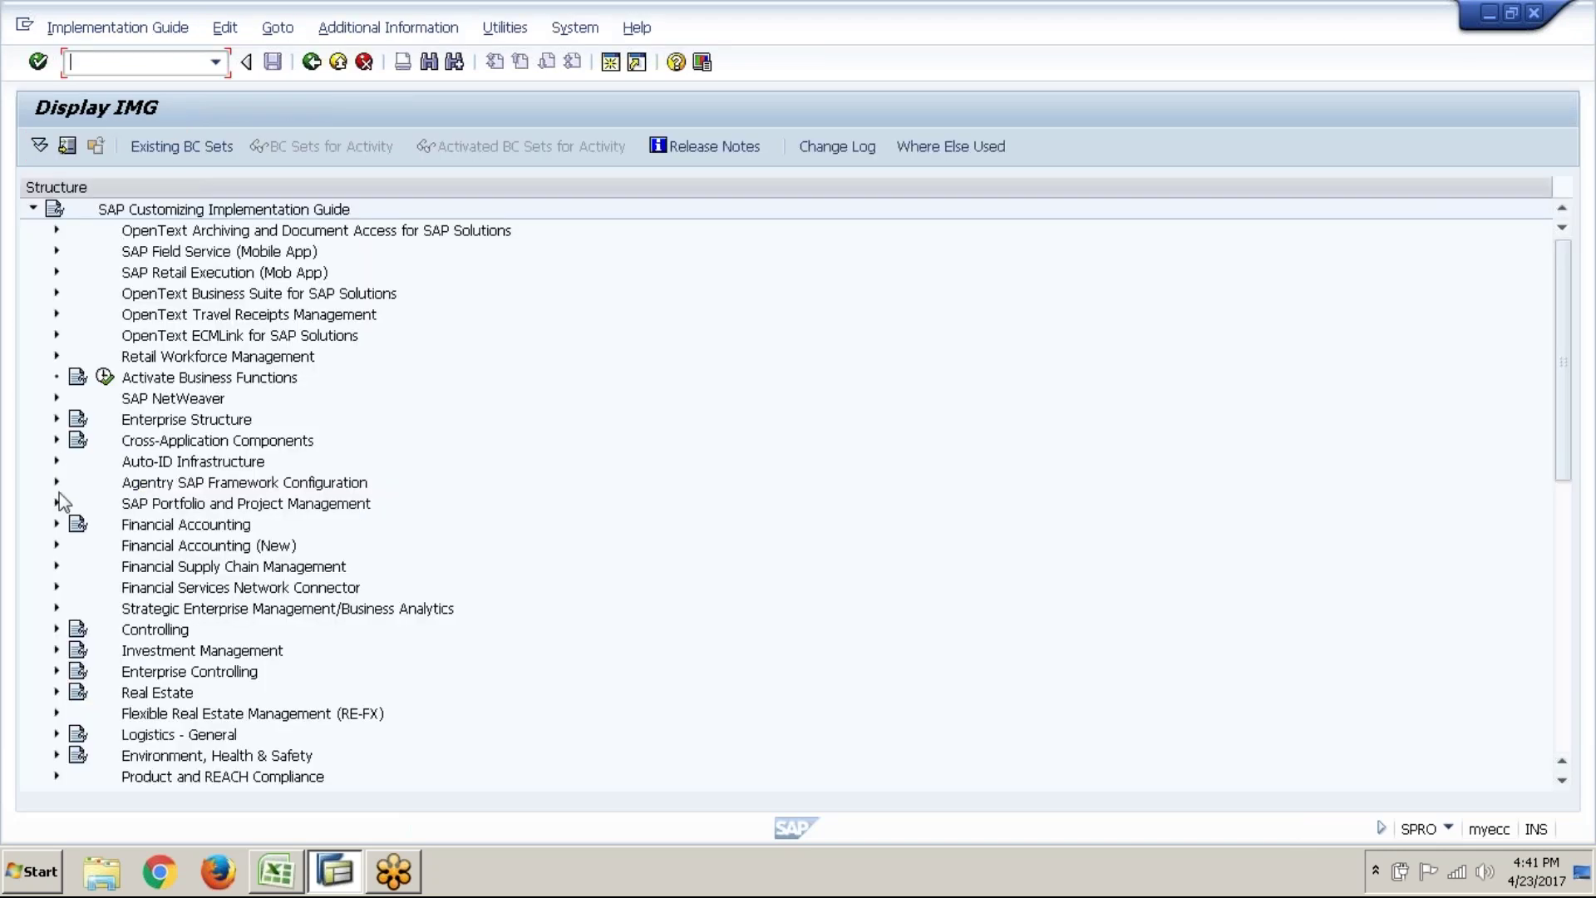
pyautogui.click(56, 545)
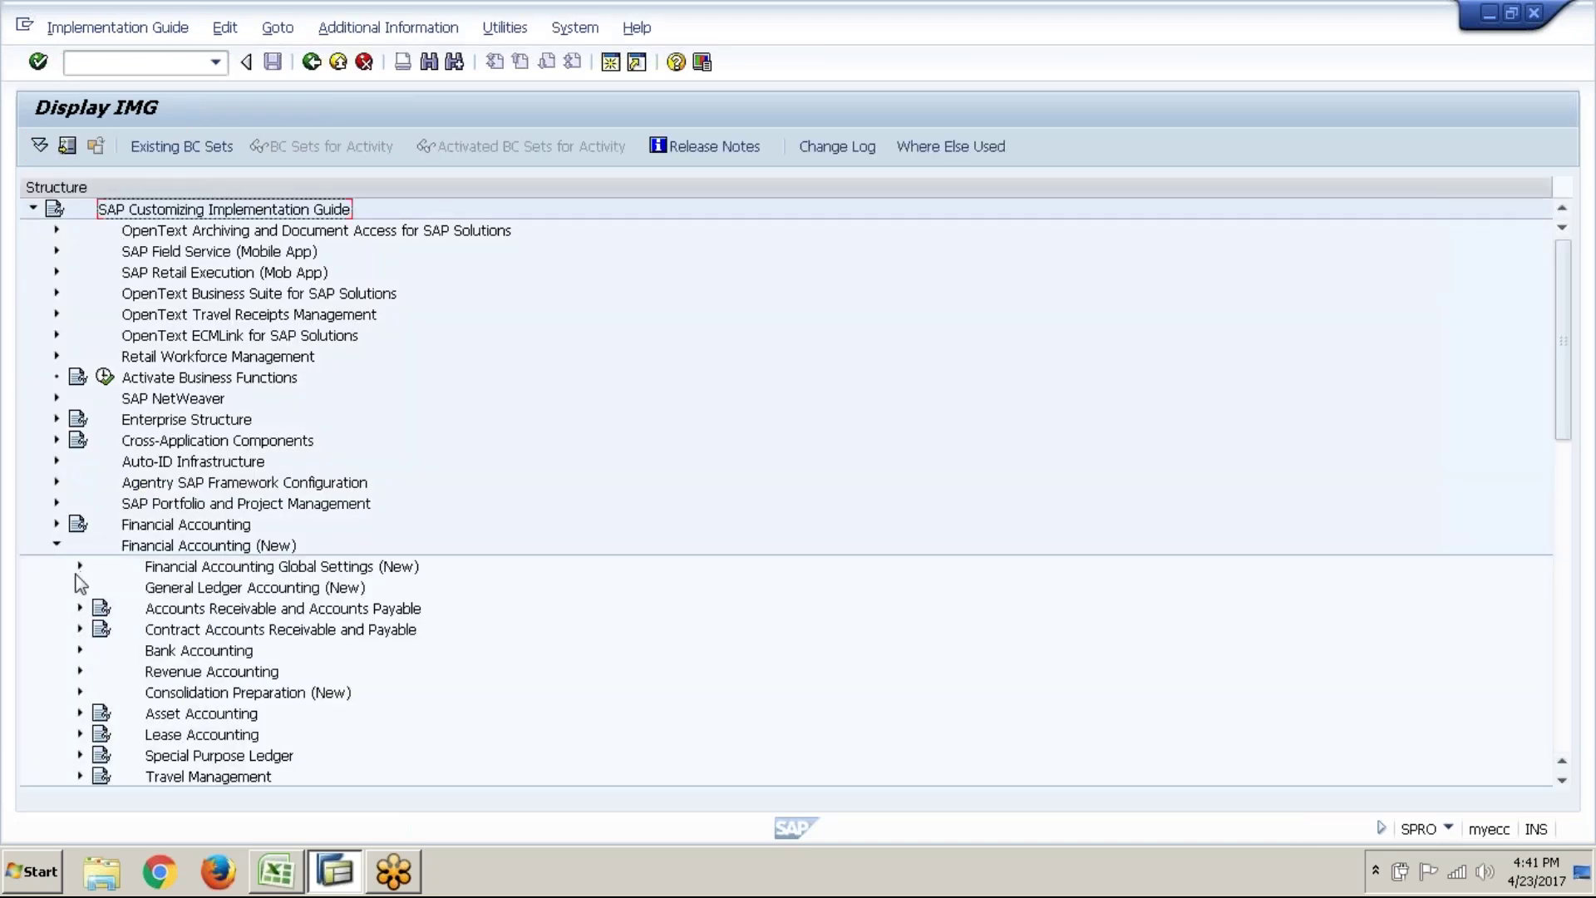
pyautogui.click(80, 567)
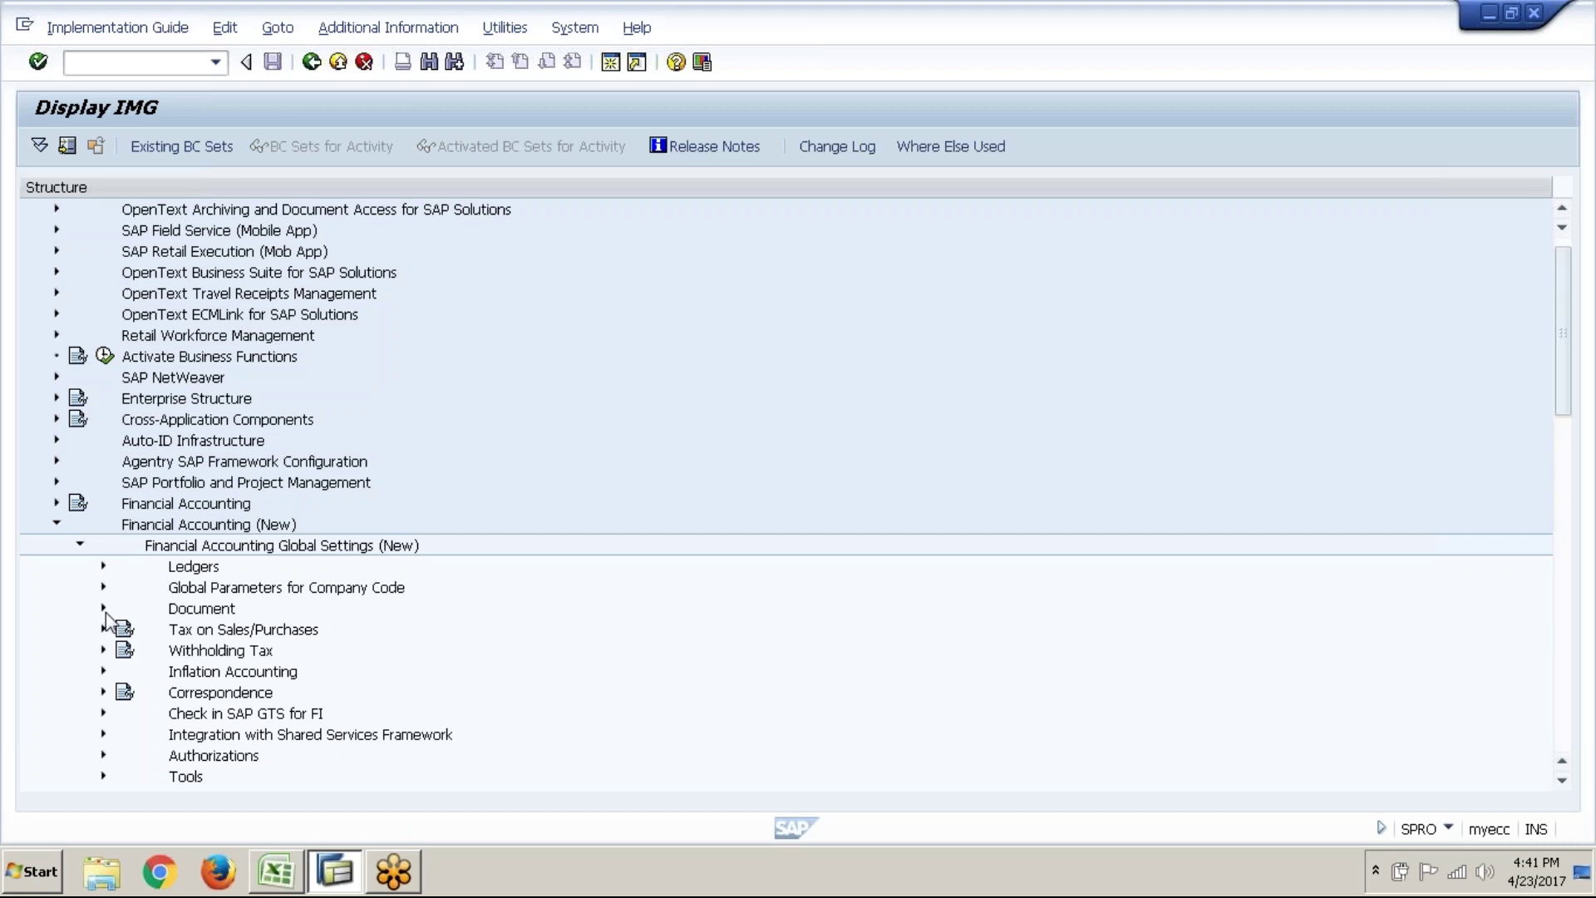
pyautogui.click(104, 610)
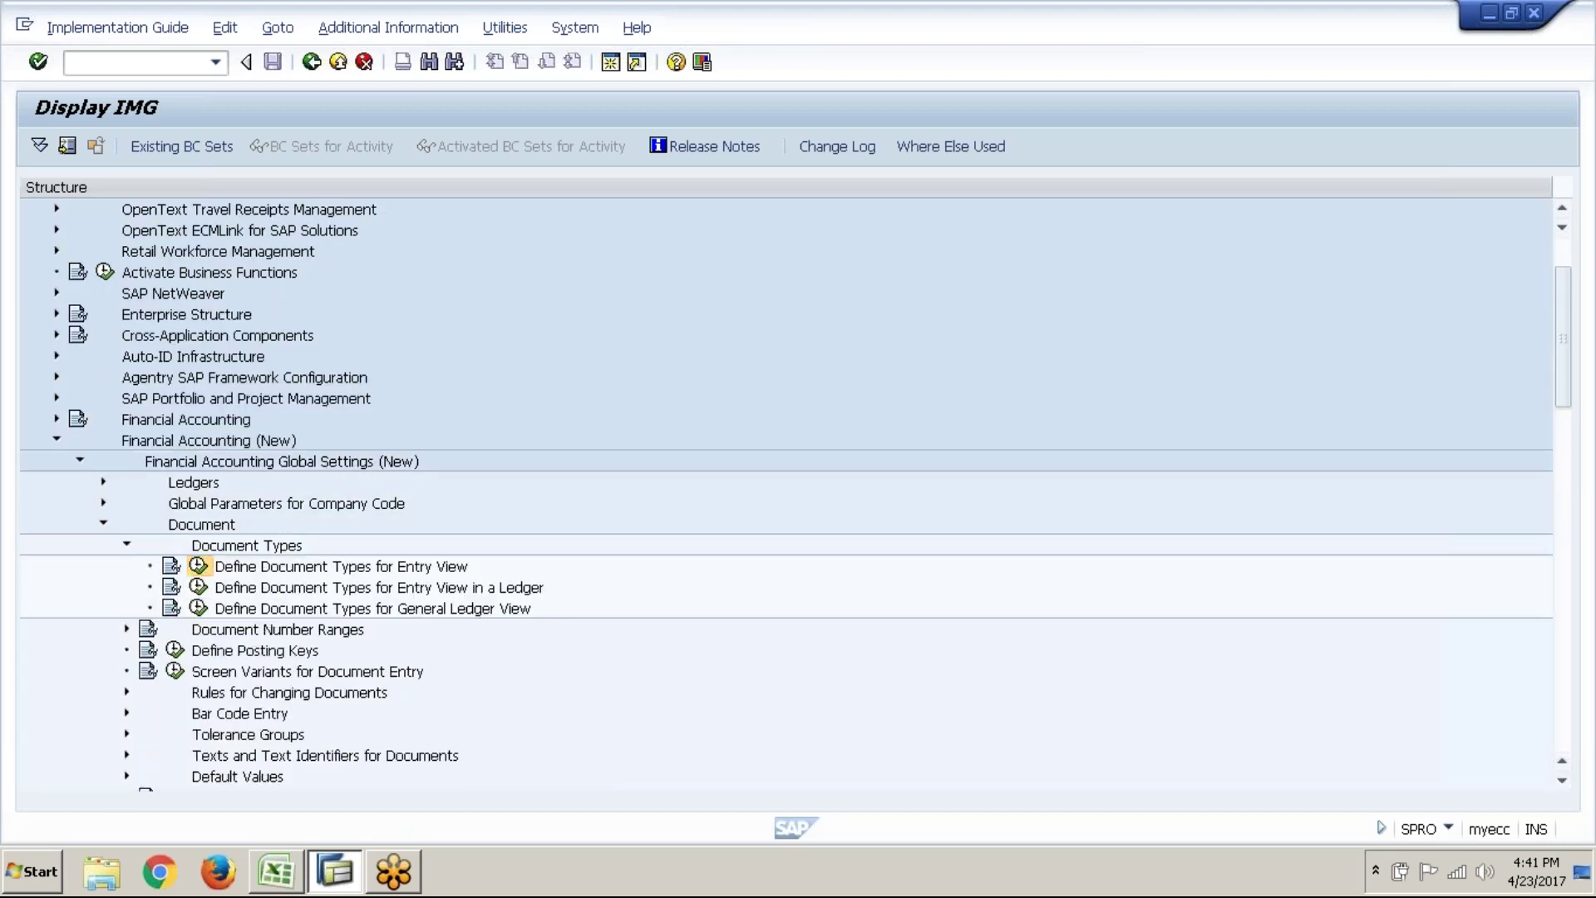
pyautogui.click(198, 566)
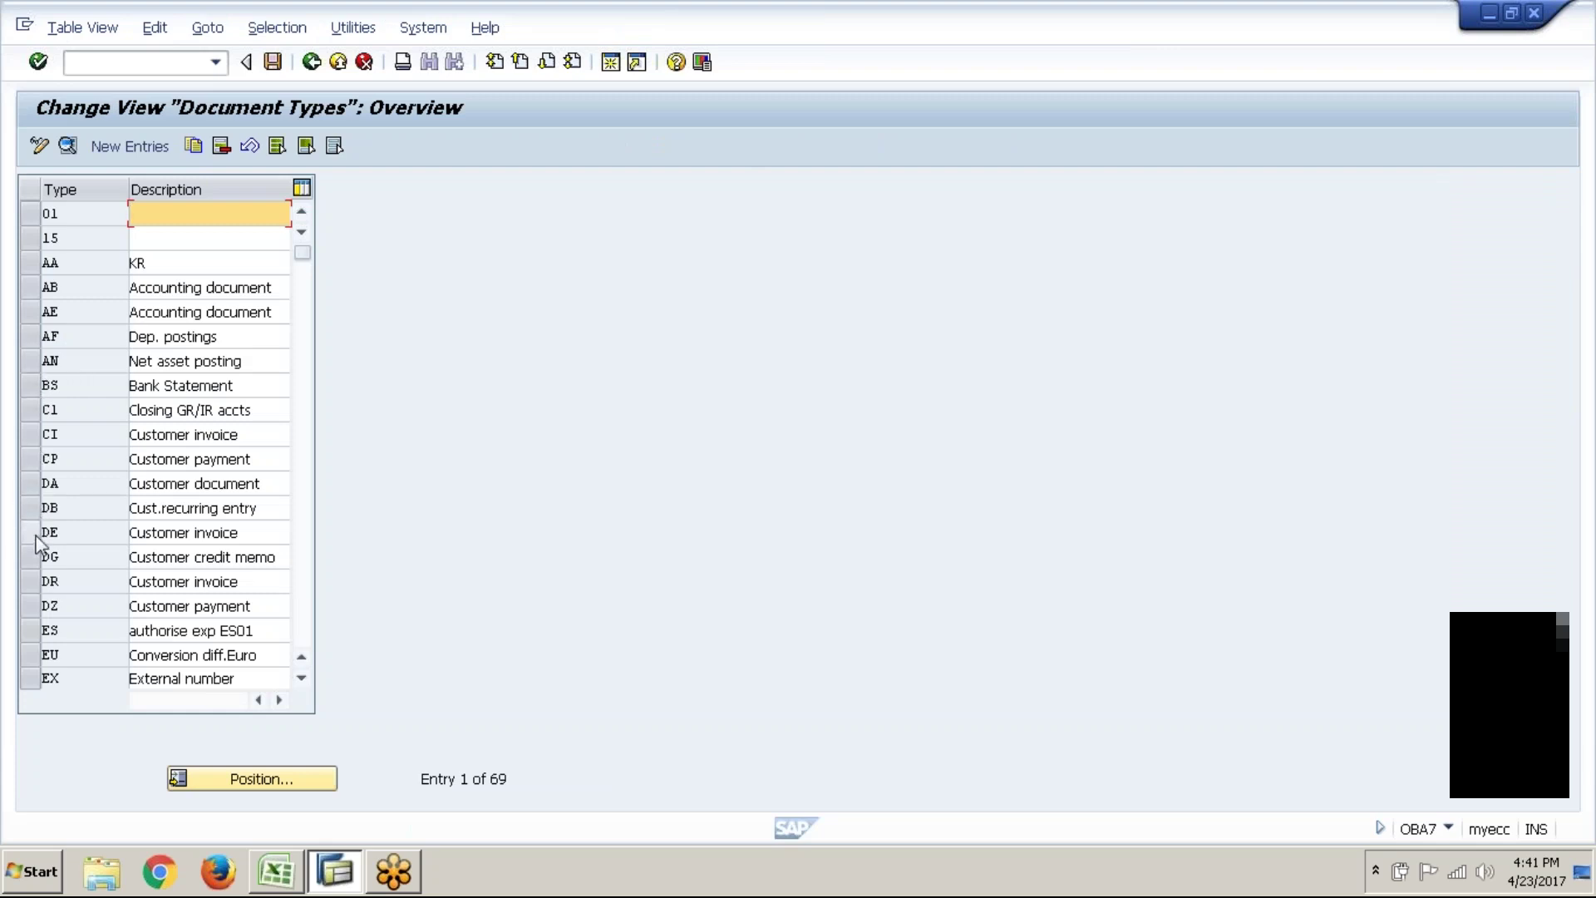
pyautogui.click(28, 559)
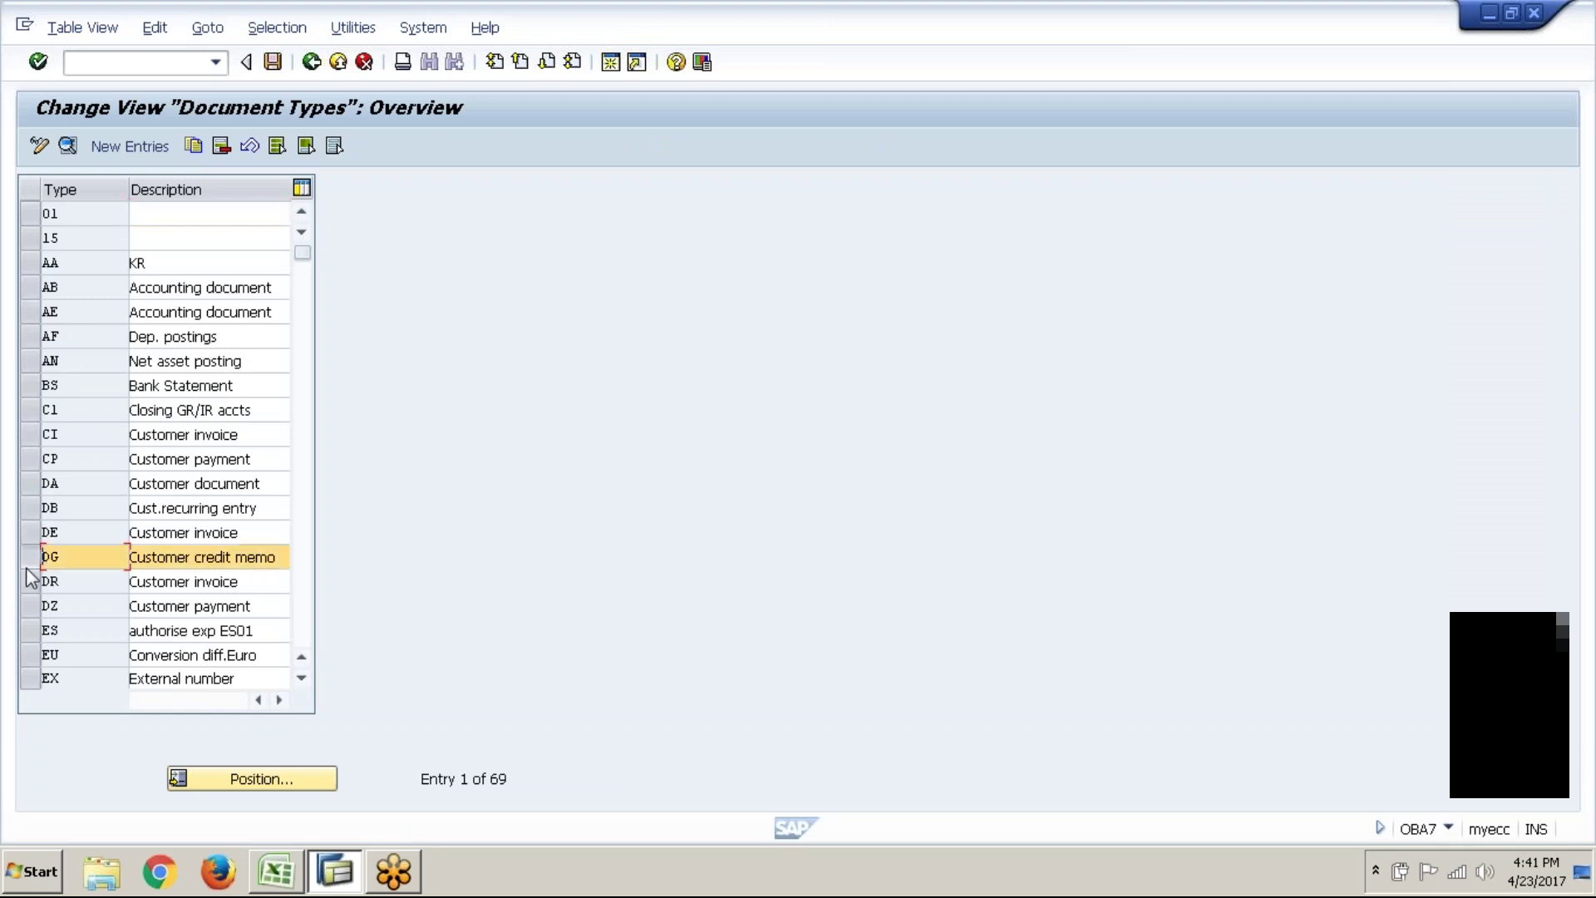
pyautogui.click(70, 151)
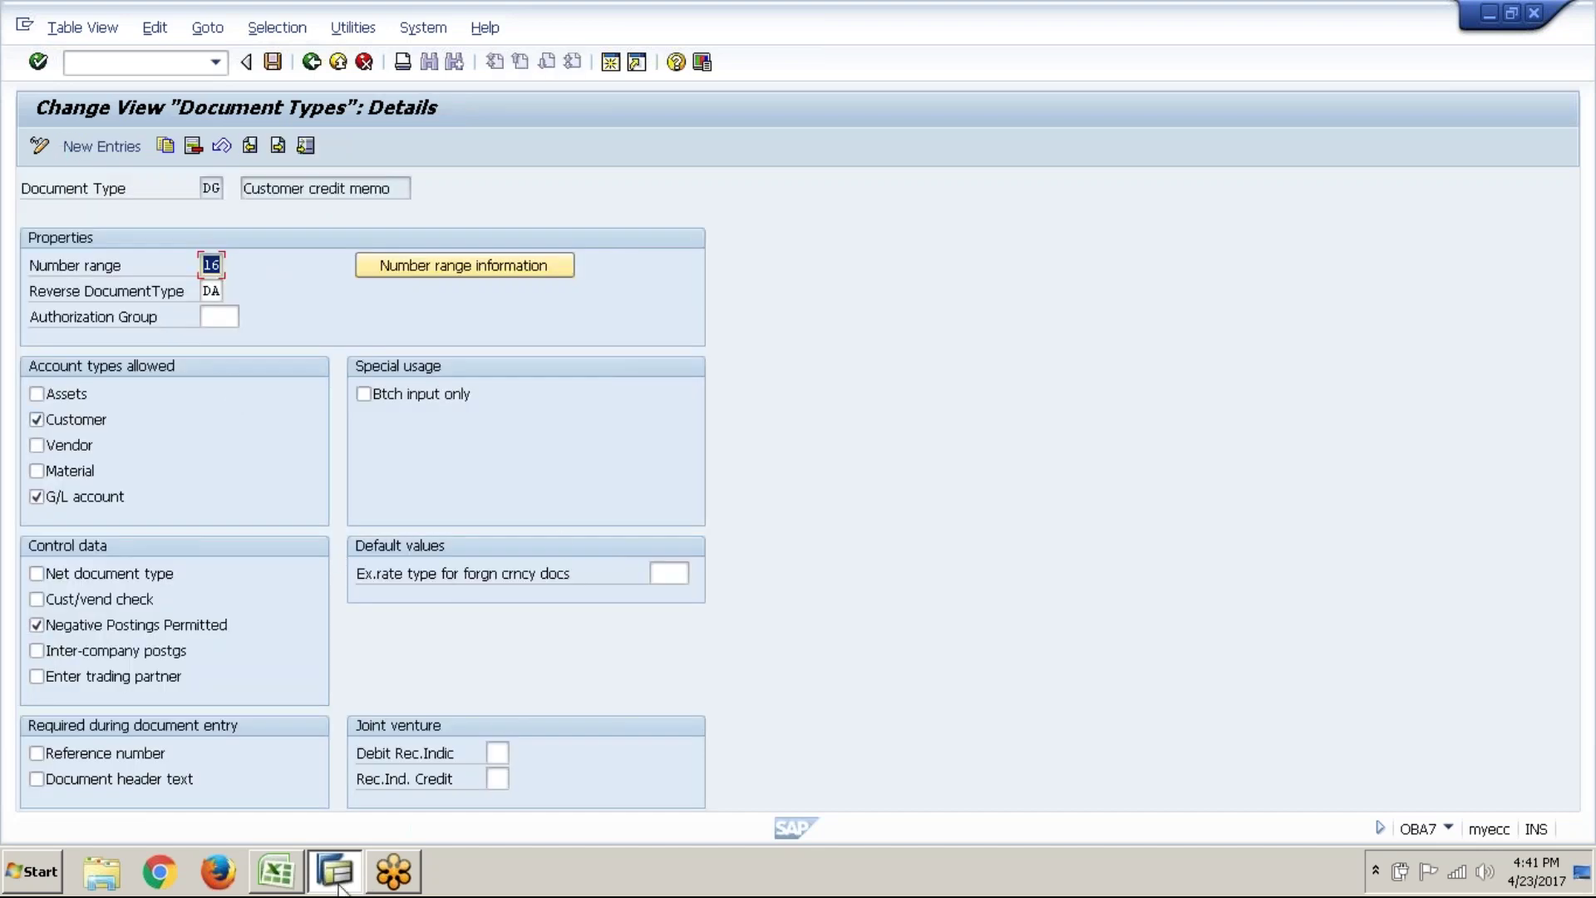
# - Switch to Excel and enter "a) controls the document number ranges" in F31, below the document types definition
pyautogui.click(302, 878)
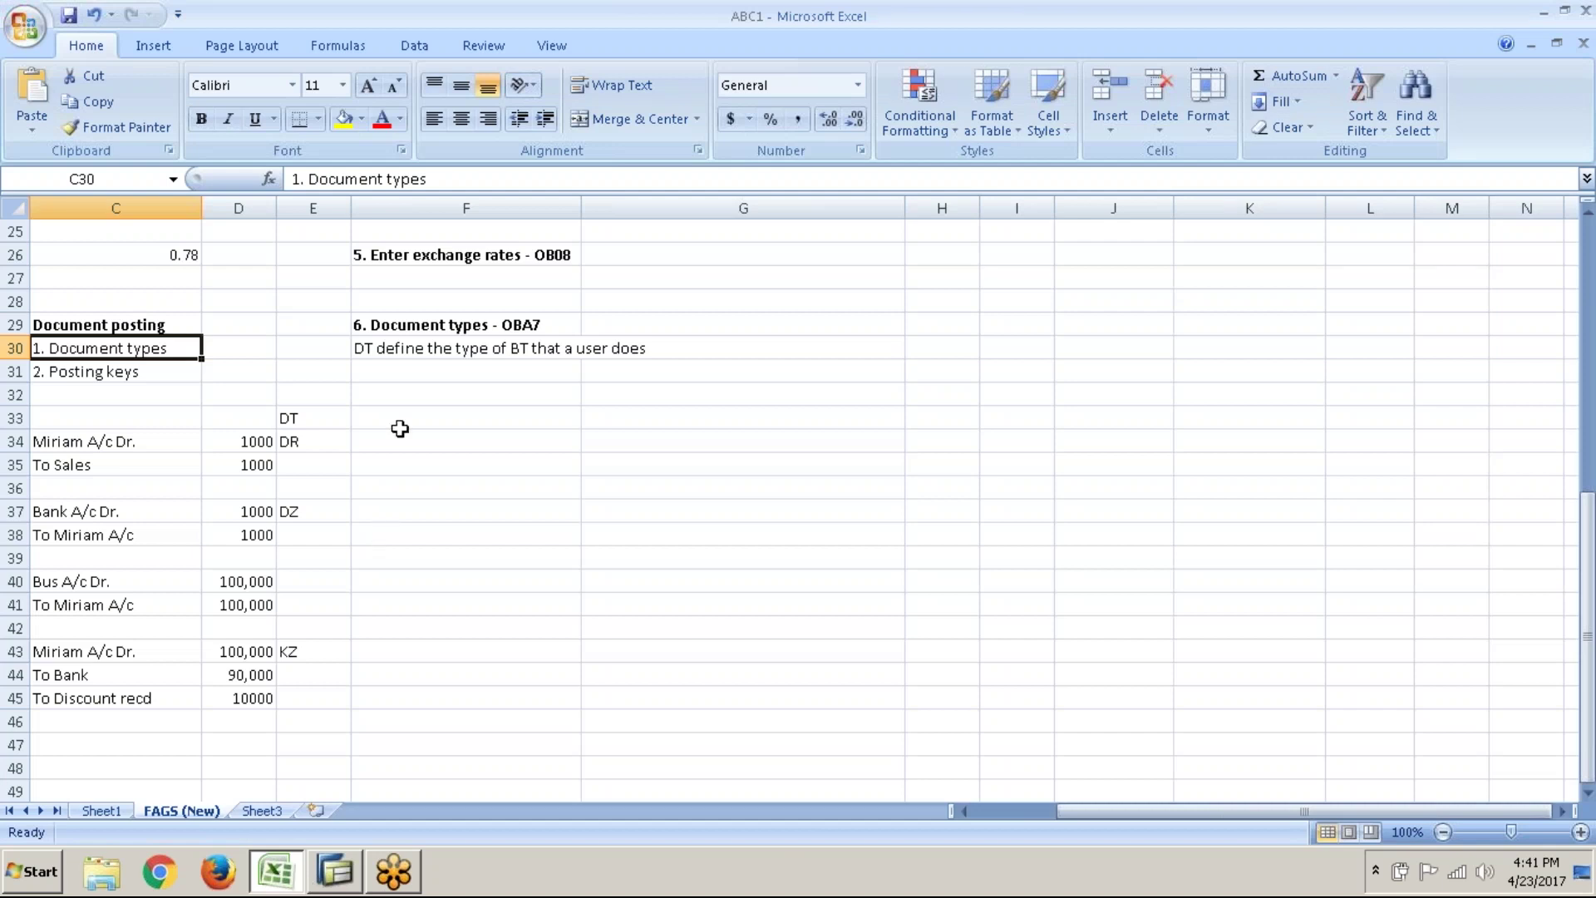
pyautogui.click(413, 381)
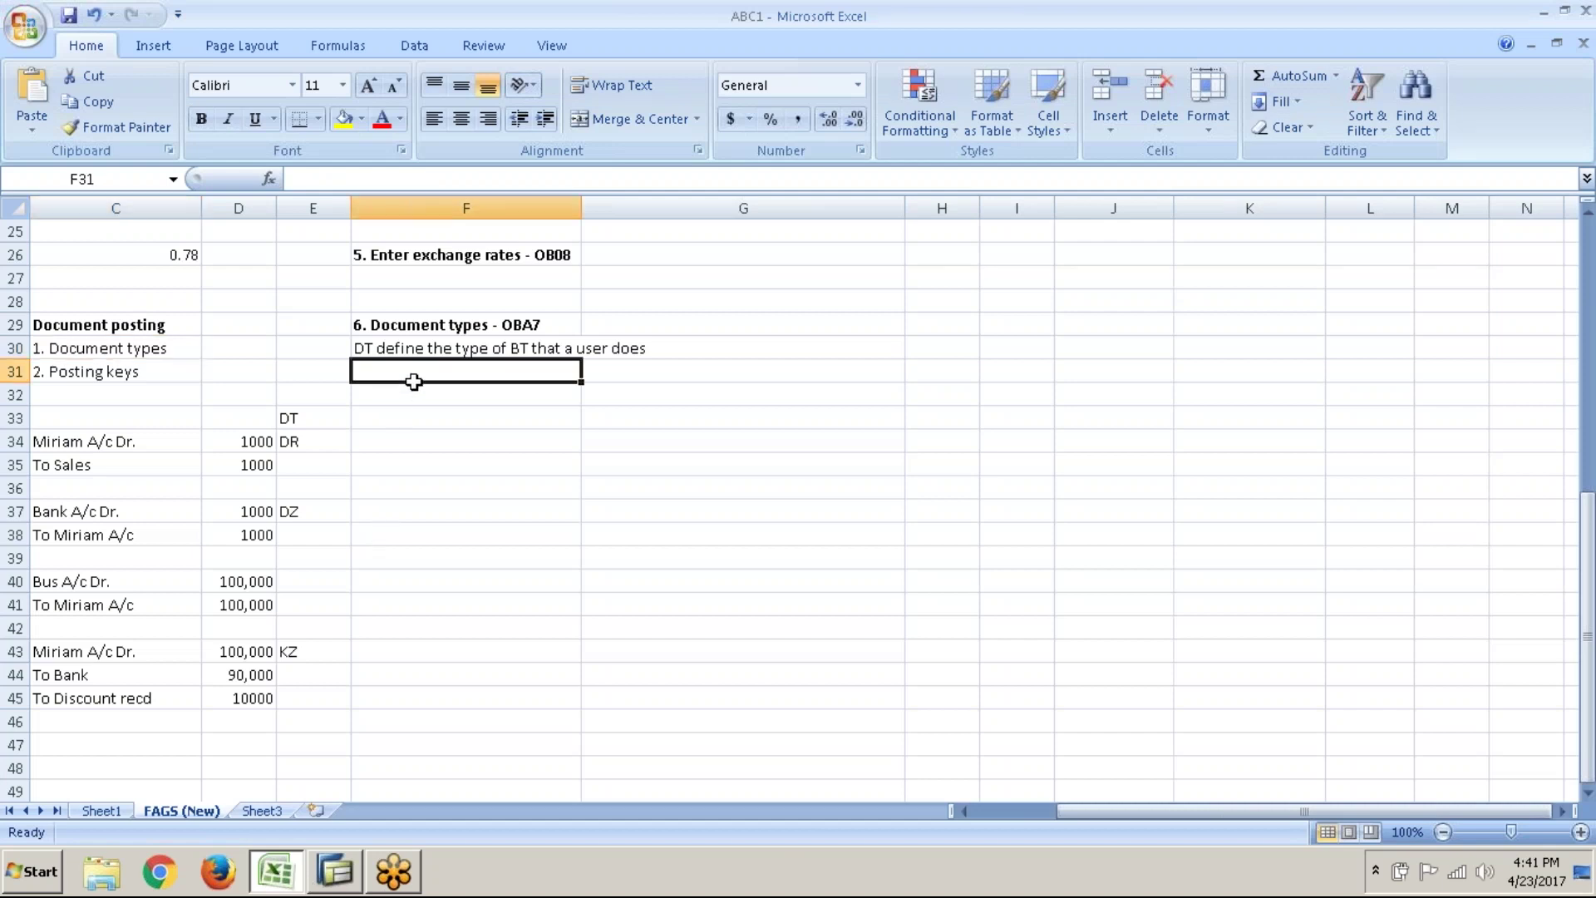
pyautogui.write('a)')
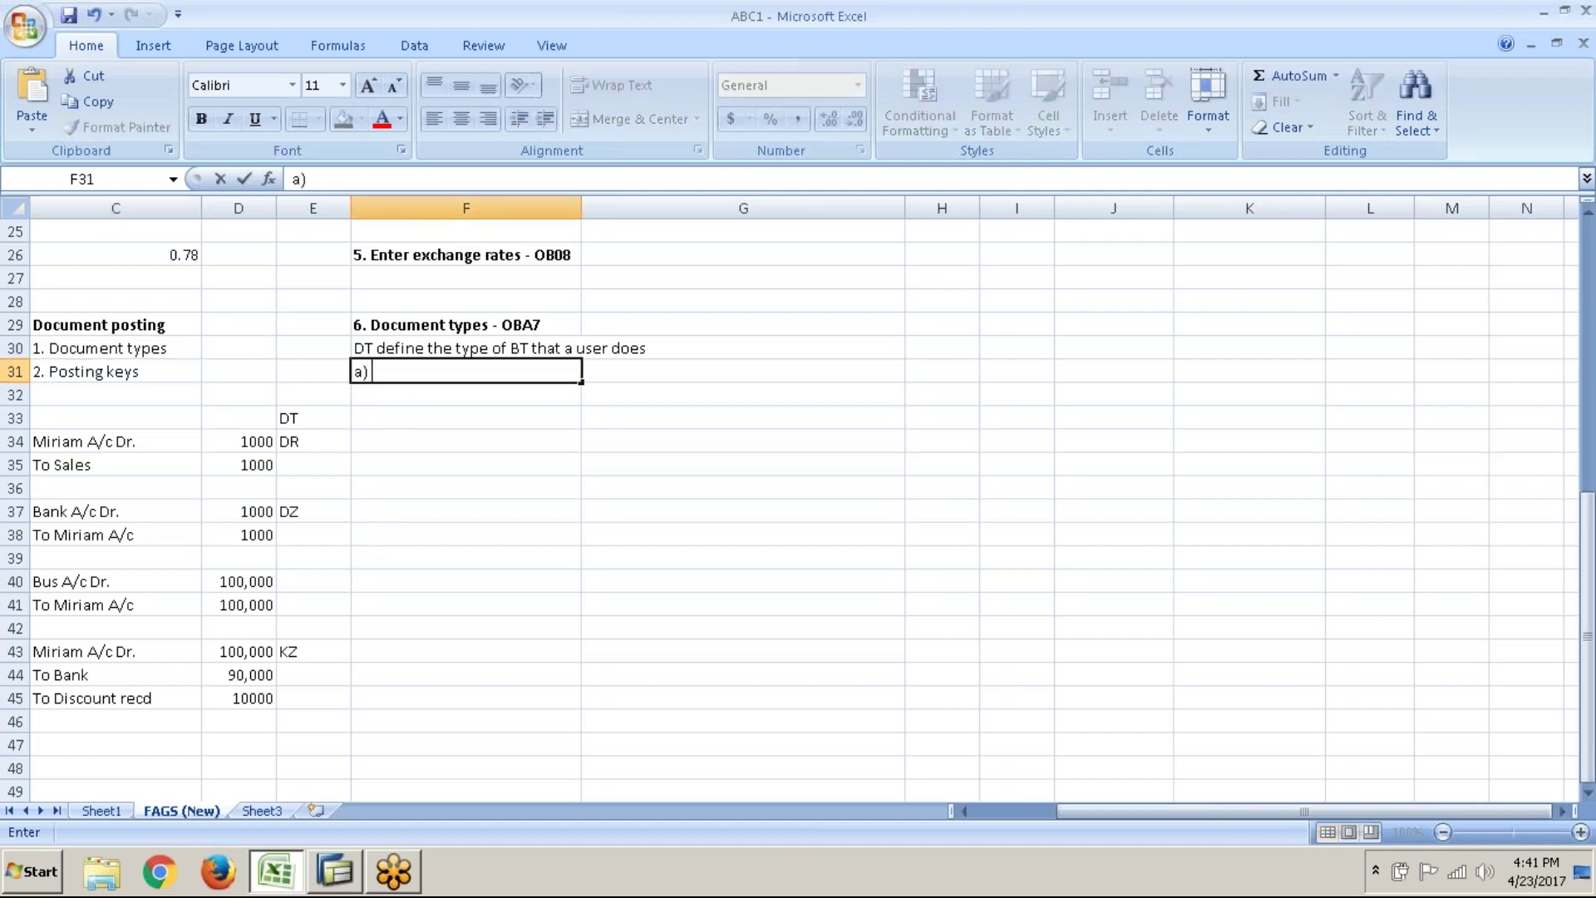
pyautogui.write(' controls the doc')
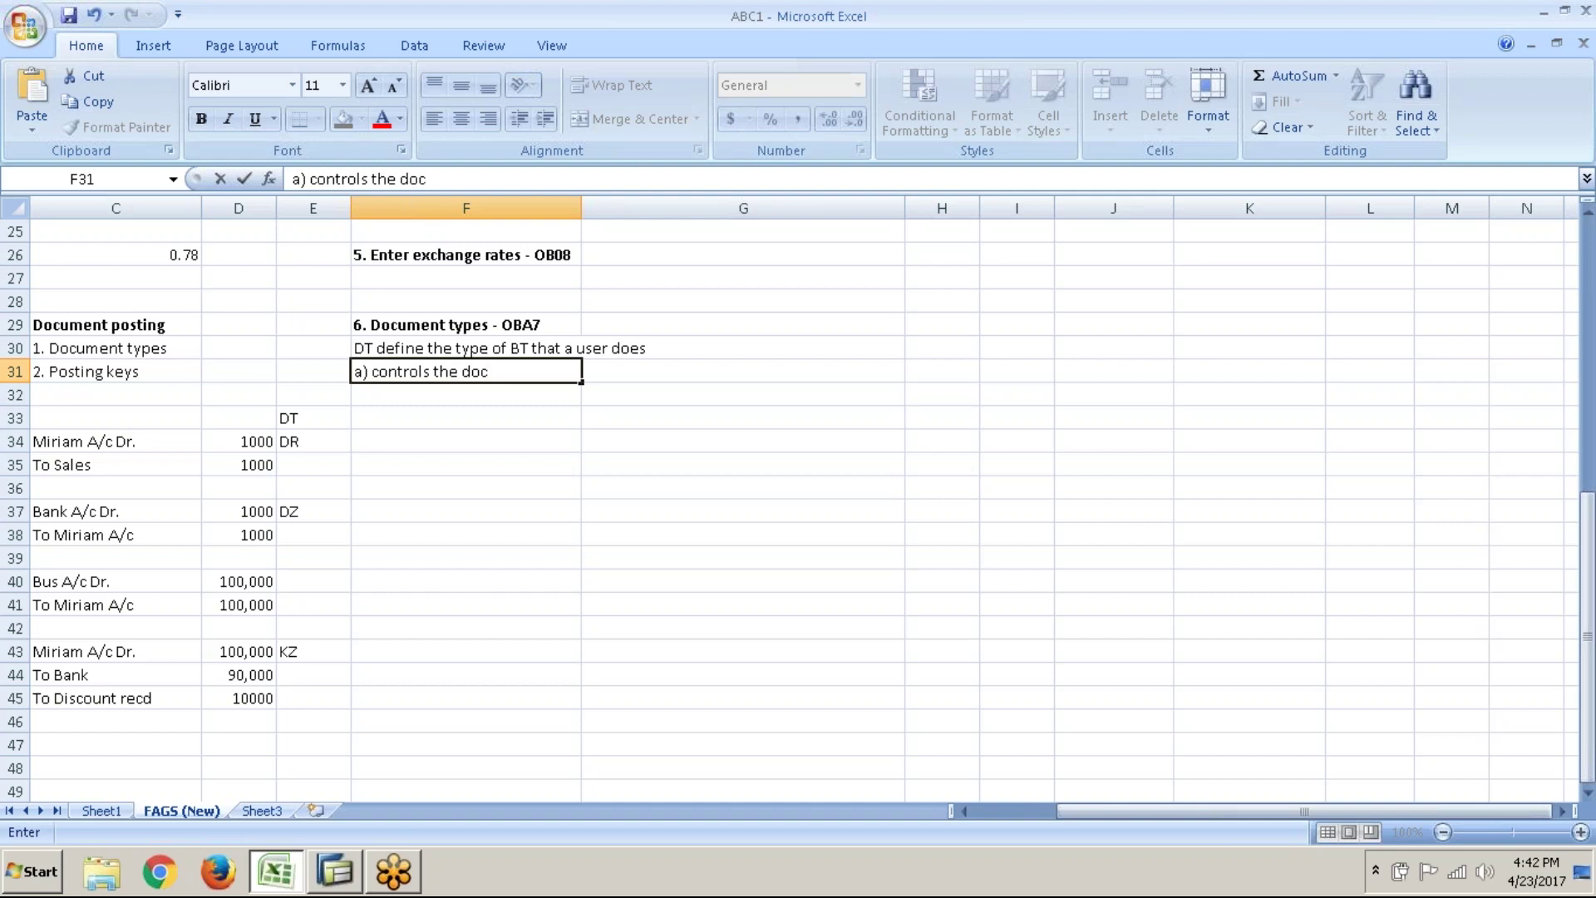
pyautogui.write('ument number ranges')
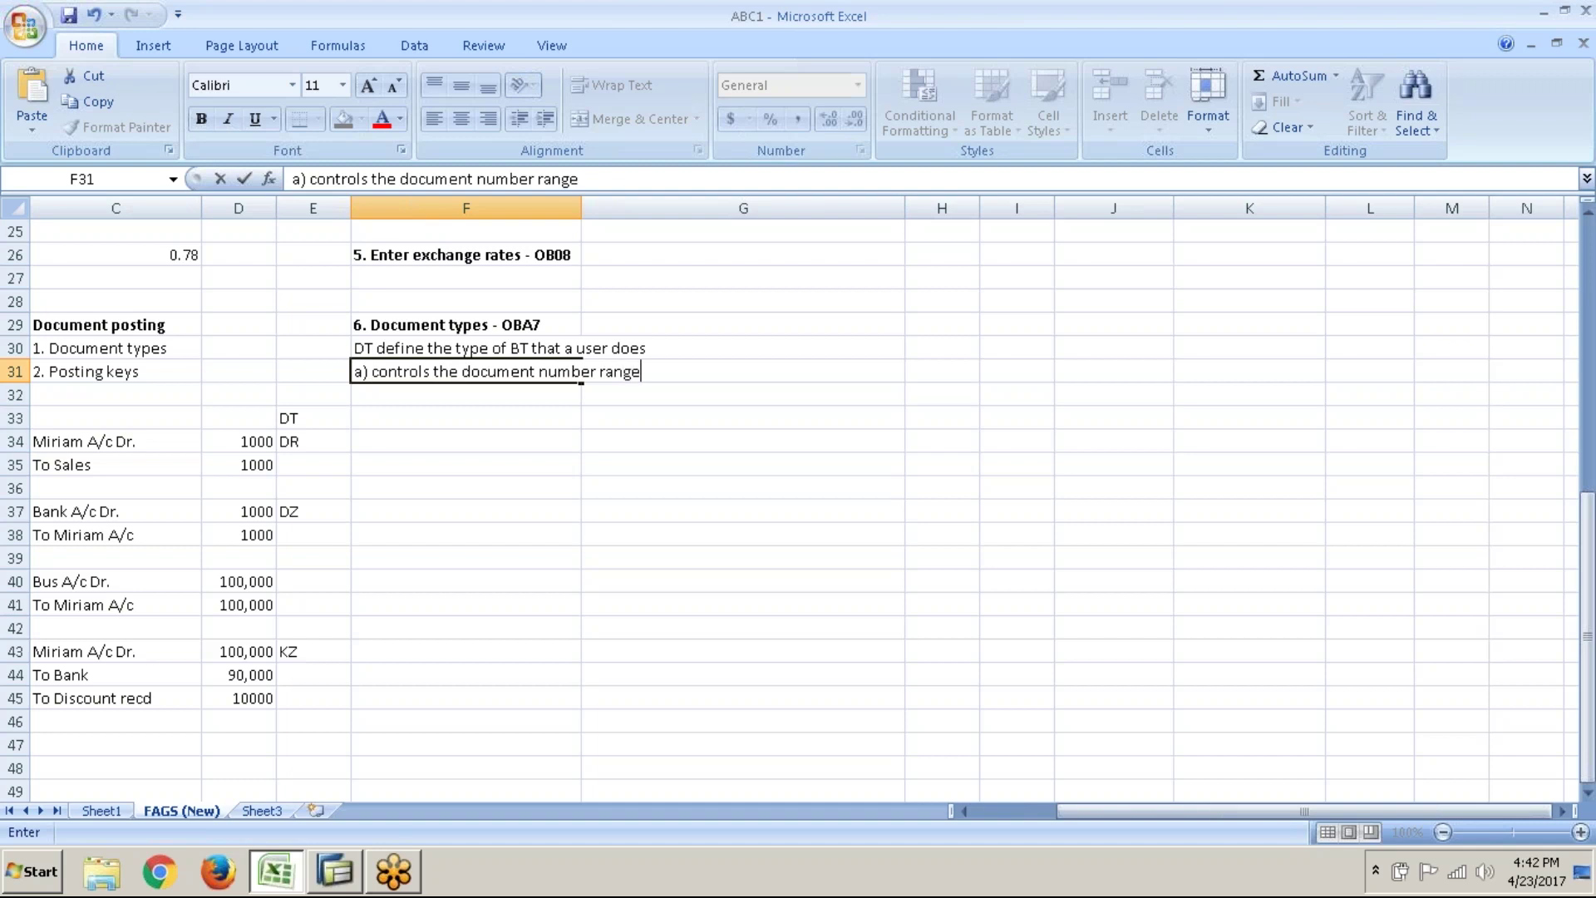
pyautogui.press('Return')
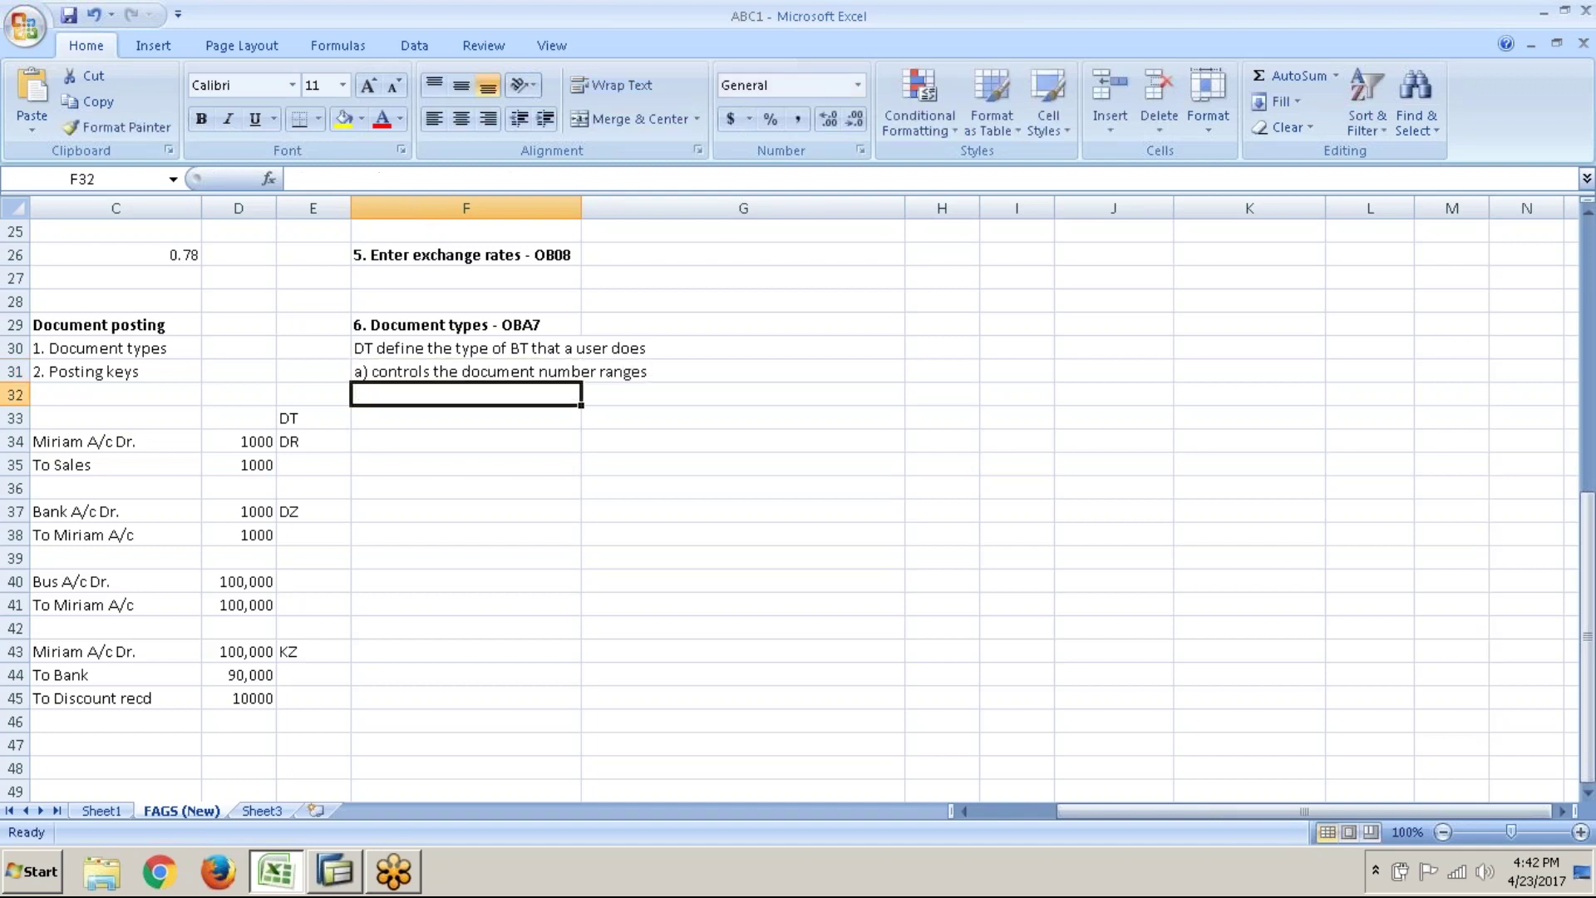
# - Enter the note "b) controls the account types" in F32
pyautogui.write('b)')
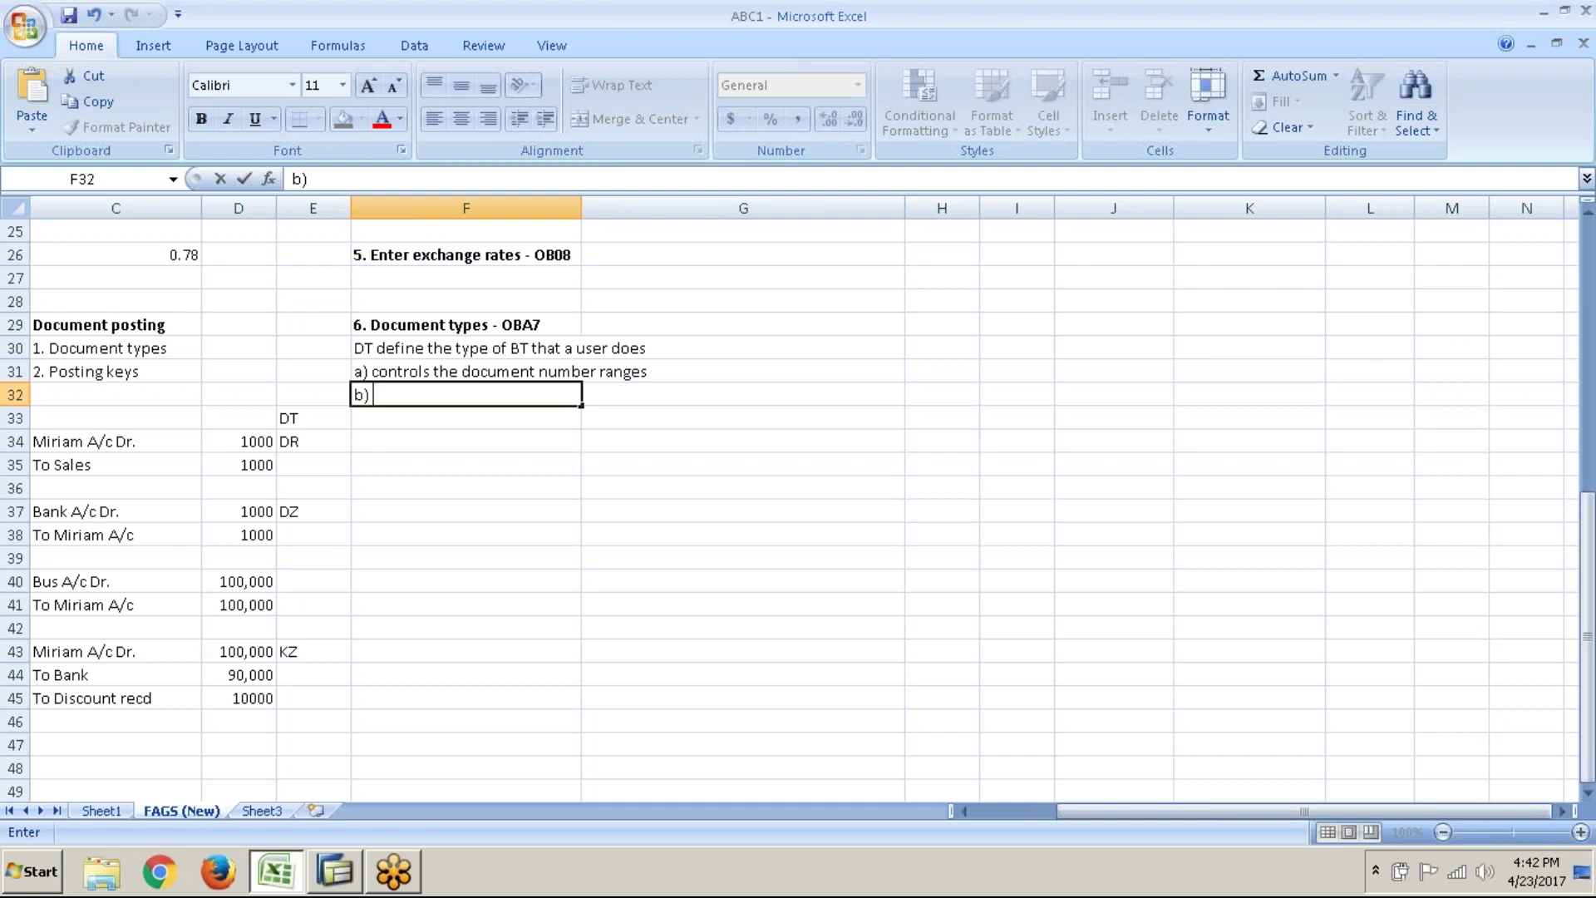
pyautogui.write(' controls the a')
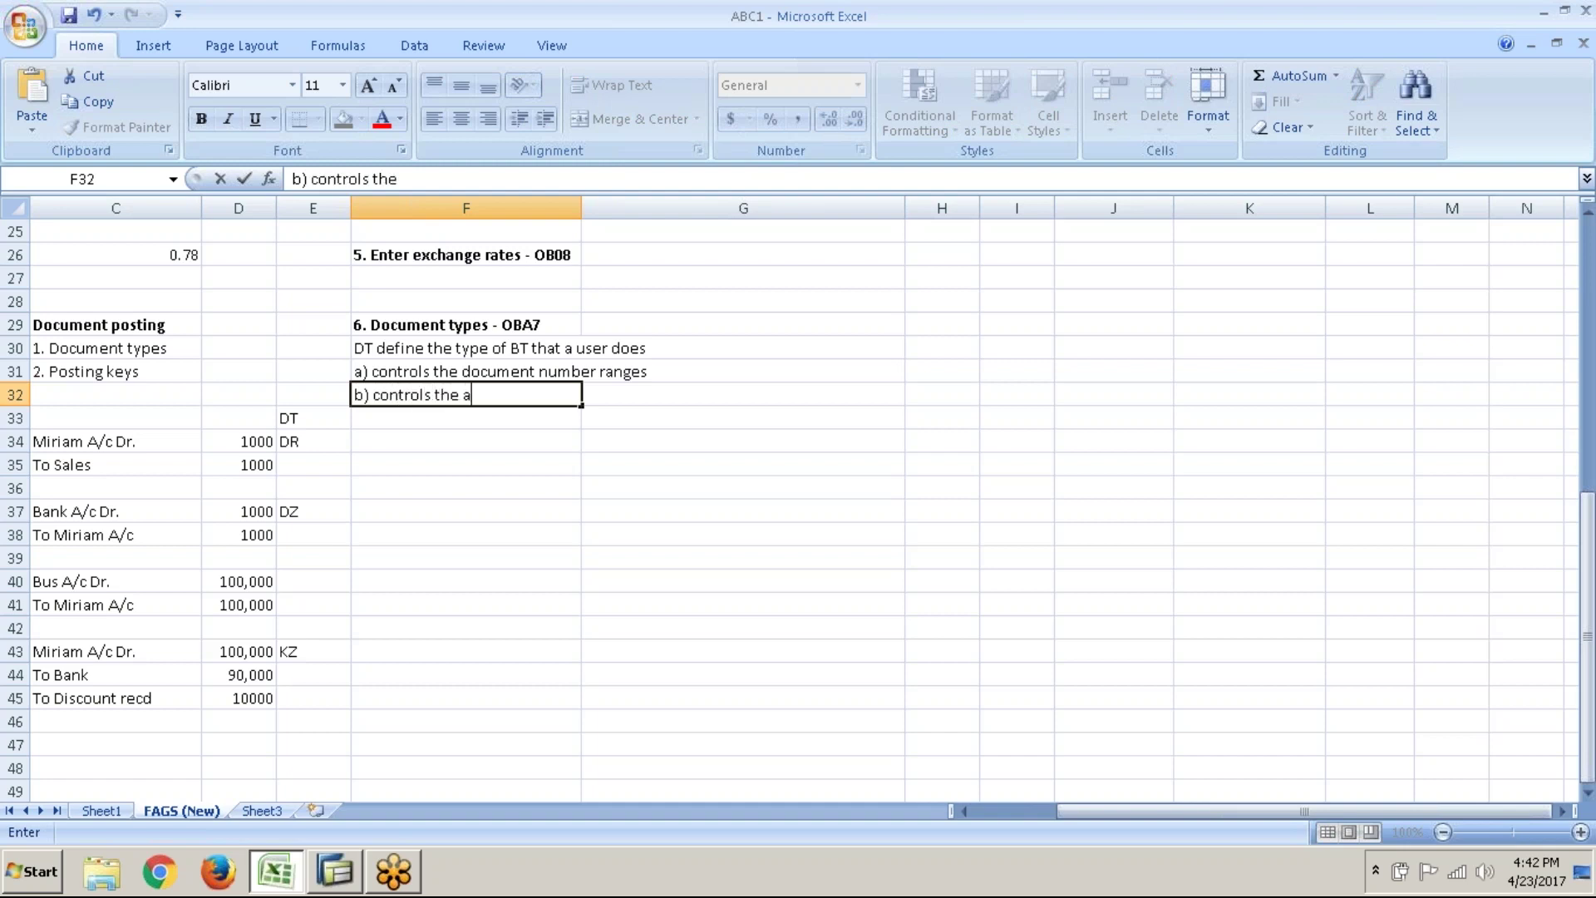
pyautogui.write('ccount types')
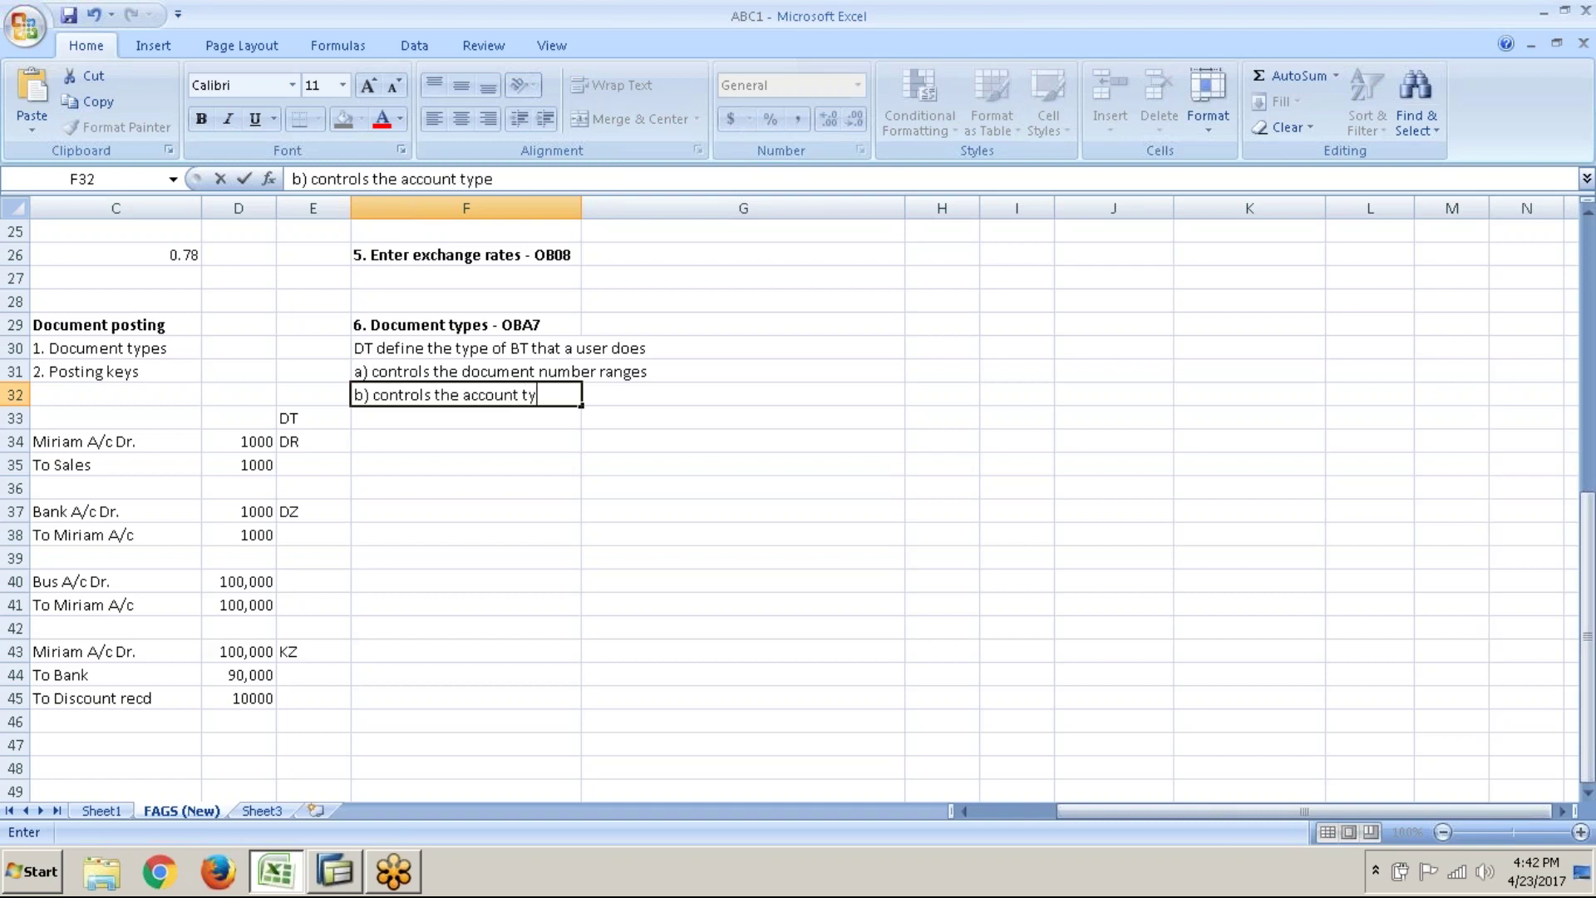
pyautogui.press('Return')
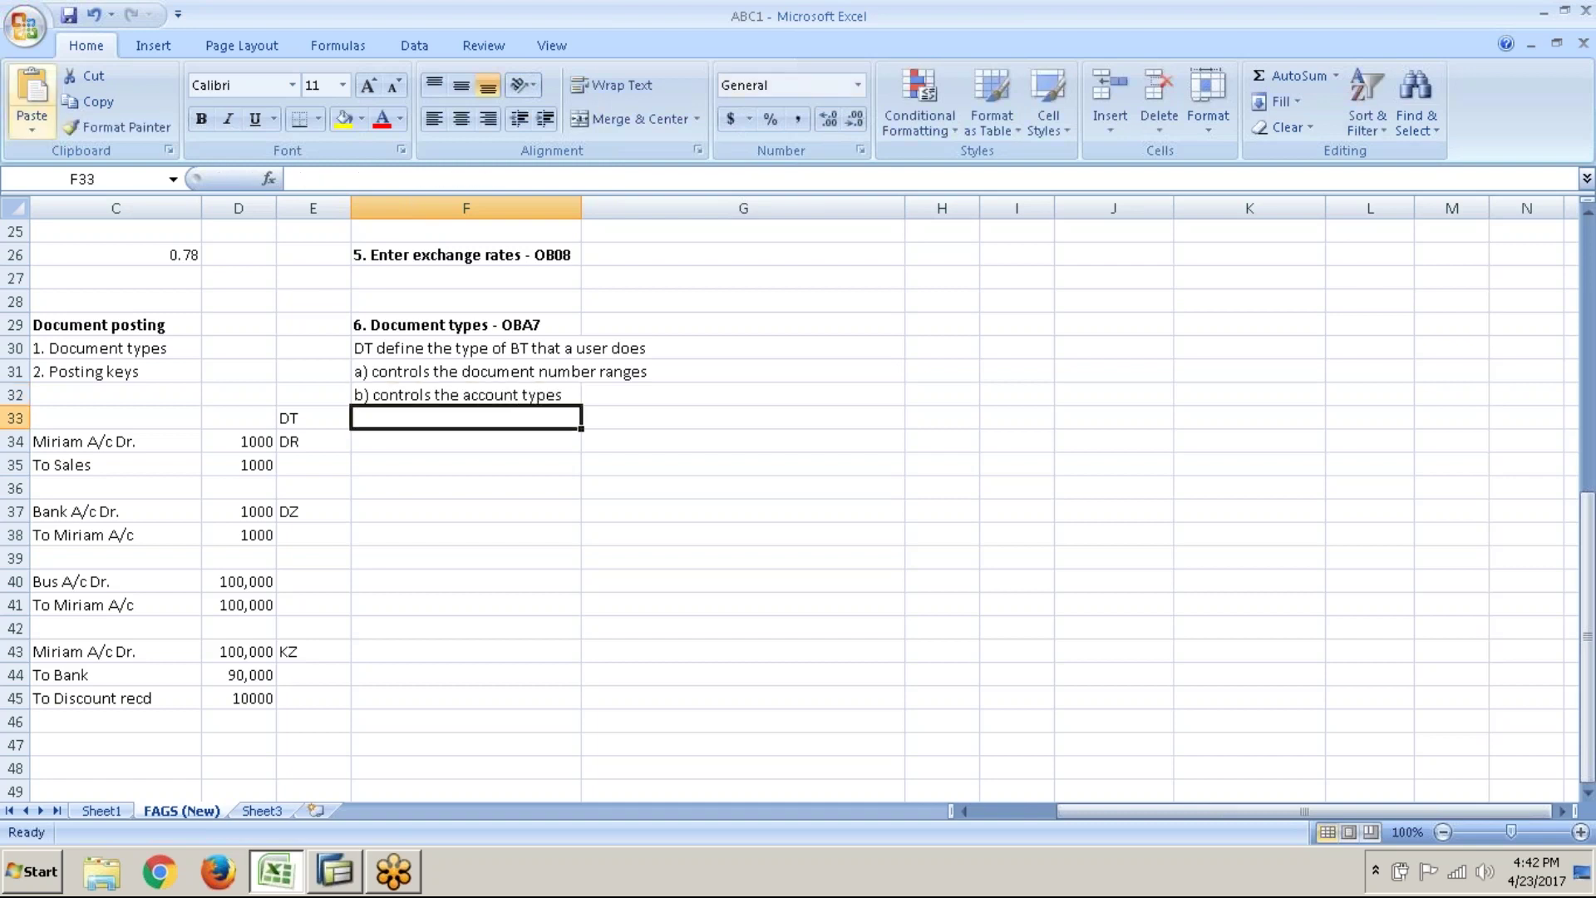
# - Examine document type DG's description and allowed account types in SAP, then return to Excel and begin the F33 note with "c)"
pyautogui.hotkey('alt', 'Tab')
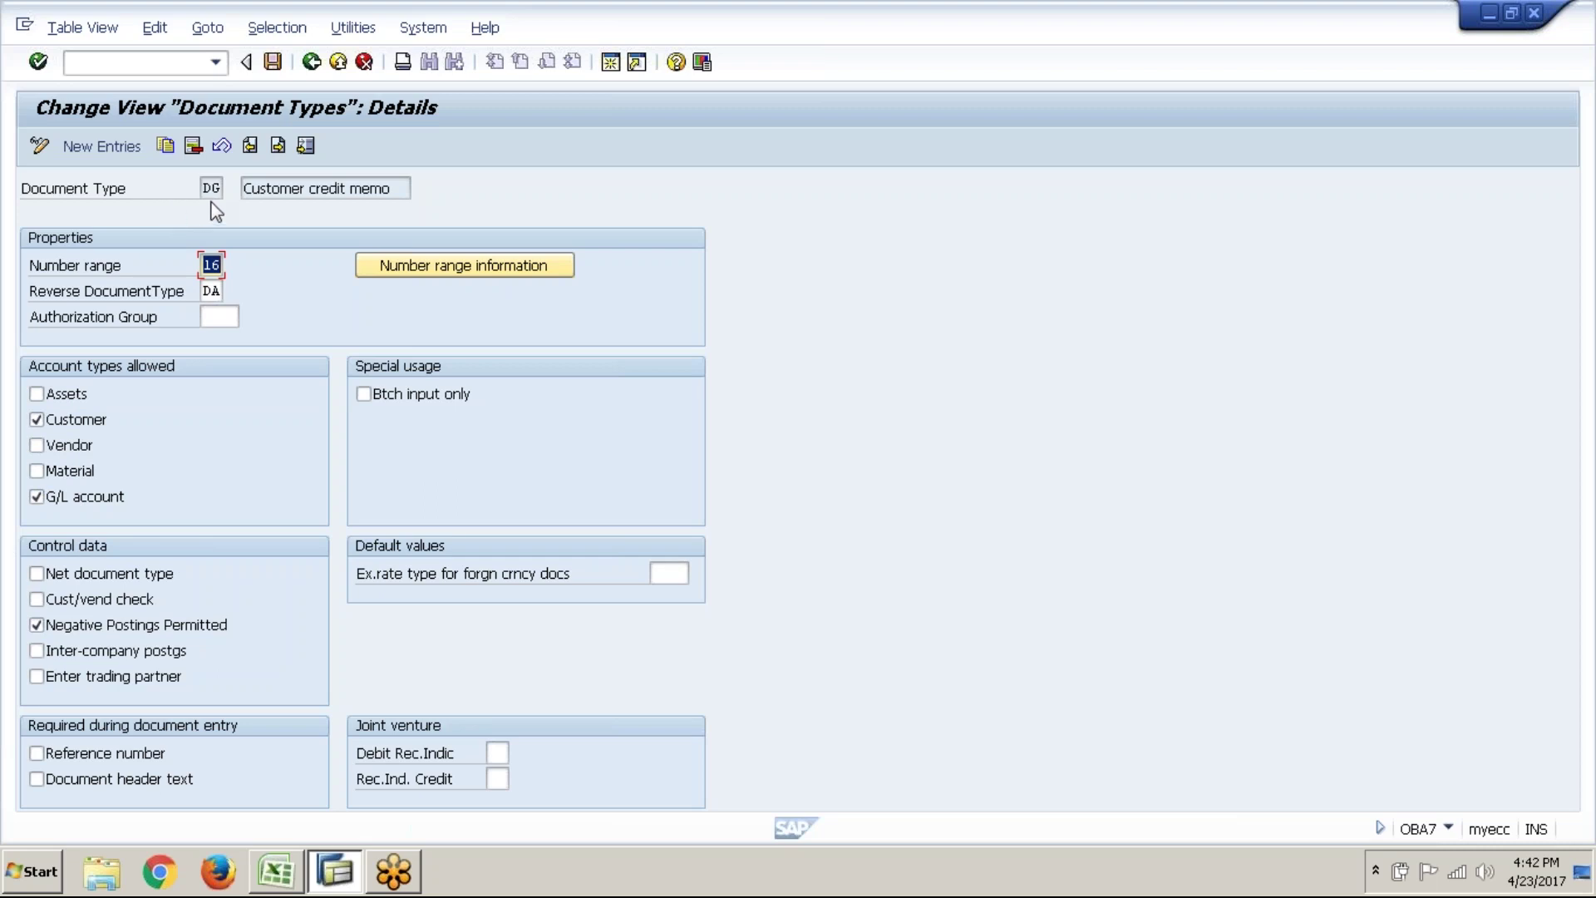
pyautogui.click(260, 191)
pyautogui.click(341, 191)
pyautogui.click(385, 193)
pyautogui.click(62, 405)
pyautogui.hotkey('alt', 'Tab')
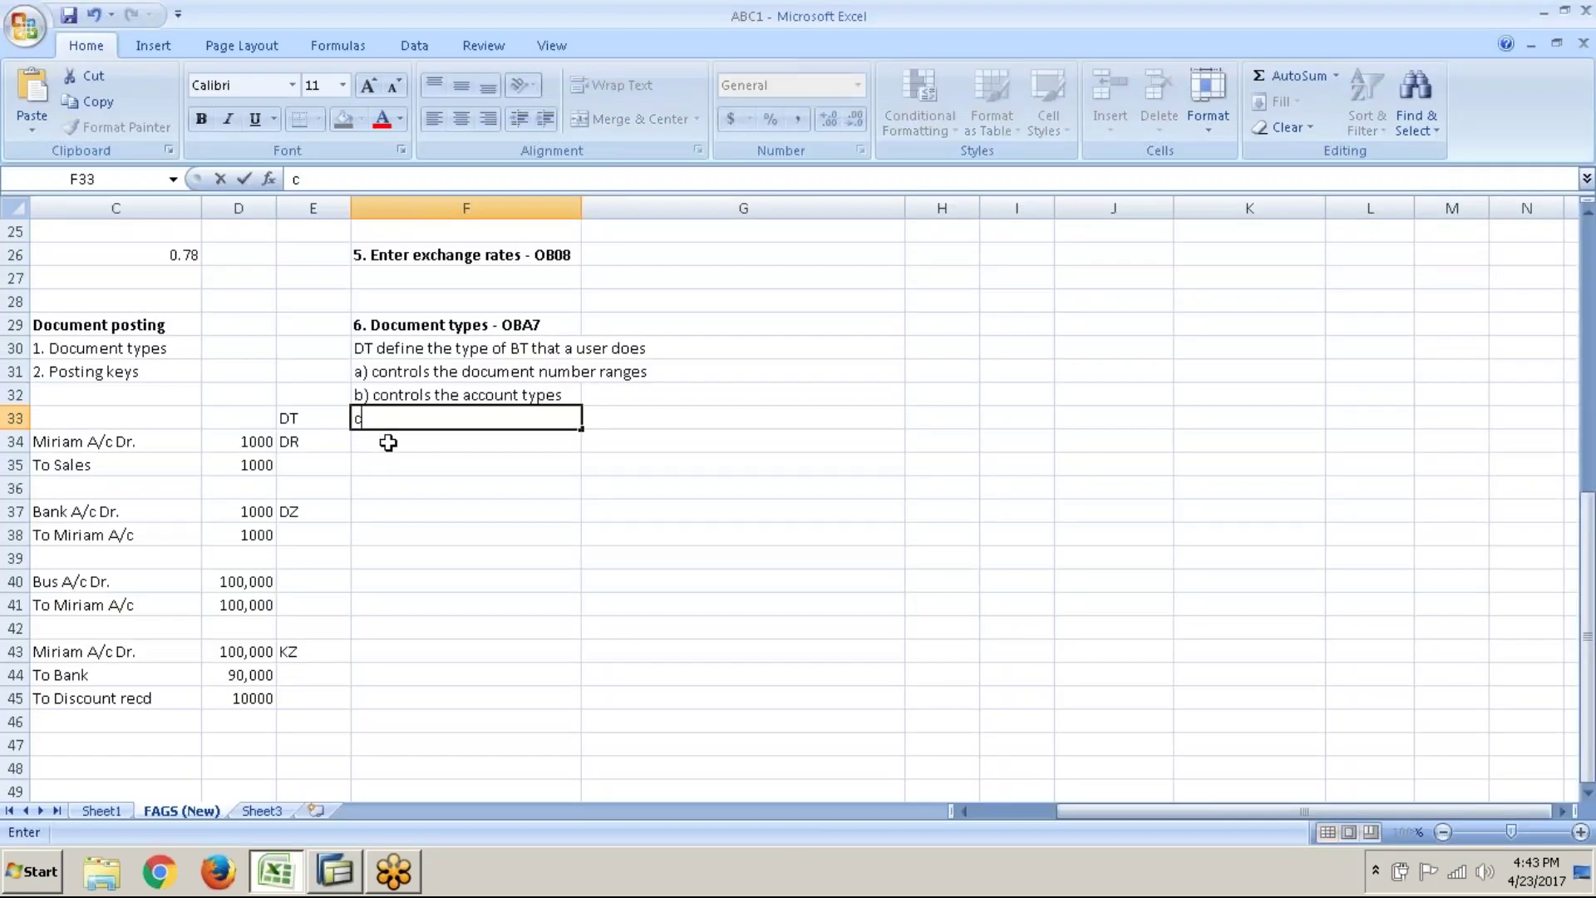
pyautogui.write('c)')
# - Switch to SAP and try B, M and G as DG's default exchange rate type for foreign currency documents, clearing each entry
pyautogui.hotkey('alt', 'Tab')
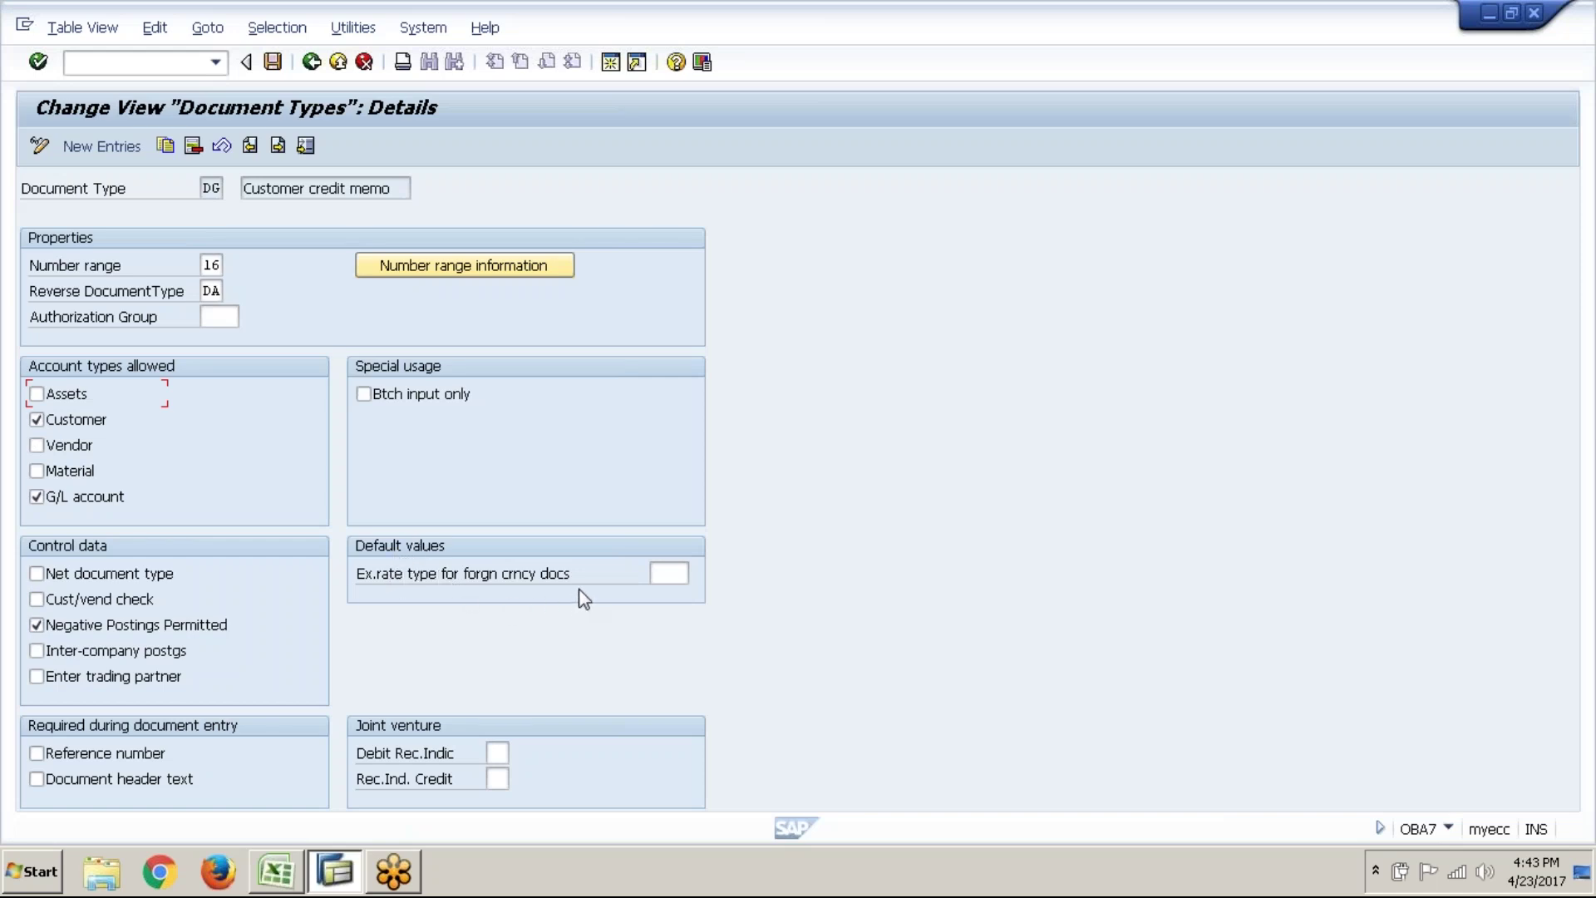
pyautogui.click(674, 576)
pyautogui.write('b')
pyautogui.press('BackSpace')
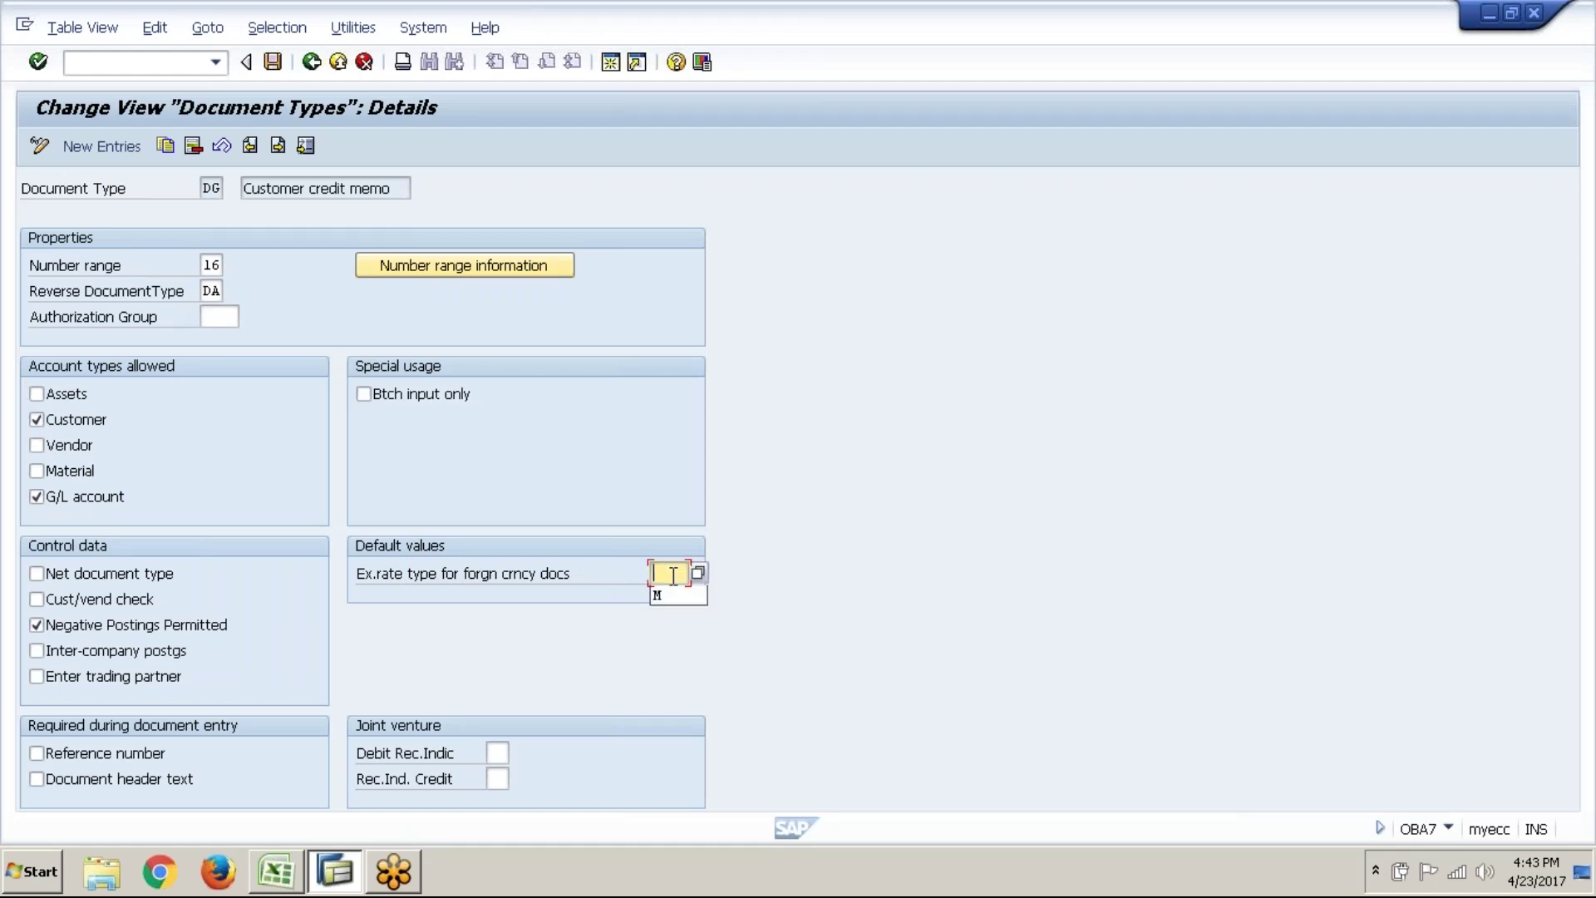
pyautogui.write('m')
pyautogui.press('BackSpace')
pyautogui.write('g')
pyautogui.press('BackSpace')
pyautogui.write('b')
pyautogui.press('BackSpace')
pyautogui.write('m')
pyautogui.press('BackSpace')
# - Return to Excel, complete F33 as "c) specifies the default values for exch rate type for foreign currency", and select the notes in F31:F33
pyautogui.hotkey('alt', 'Tab')
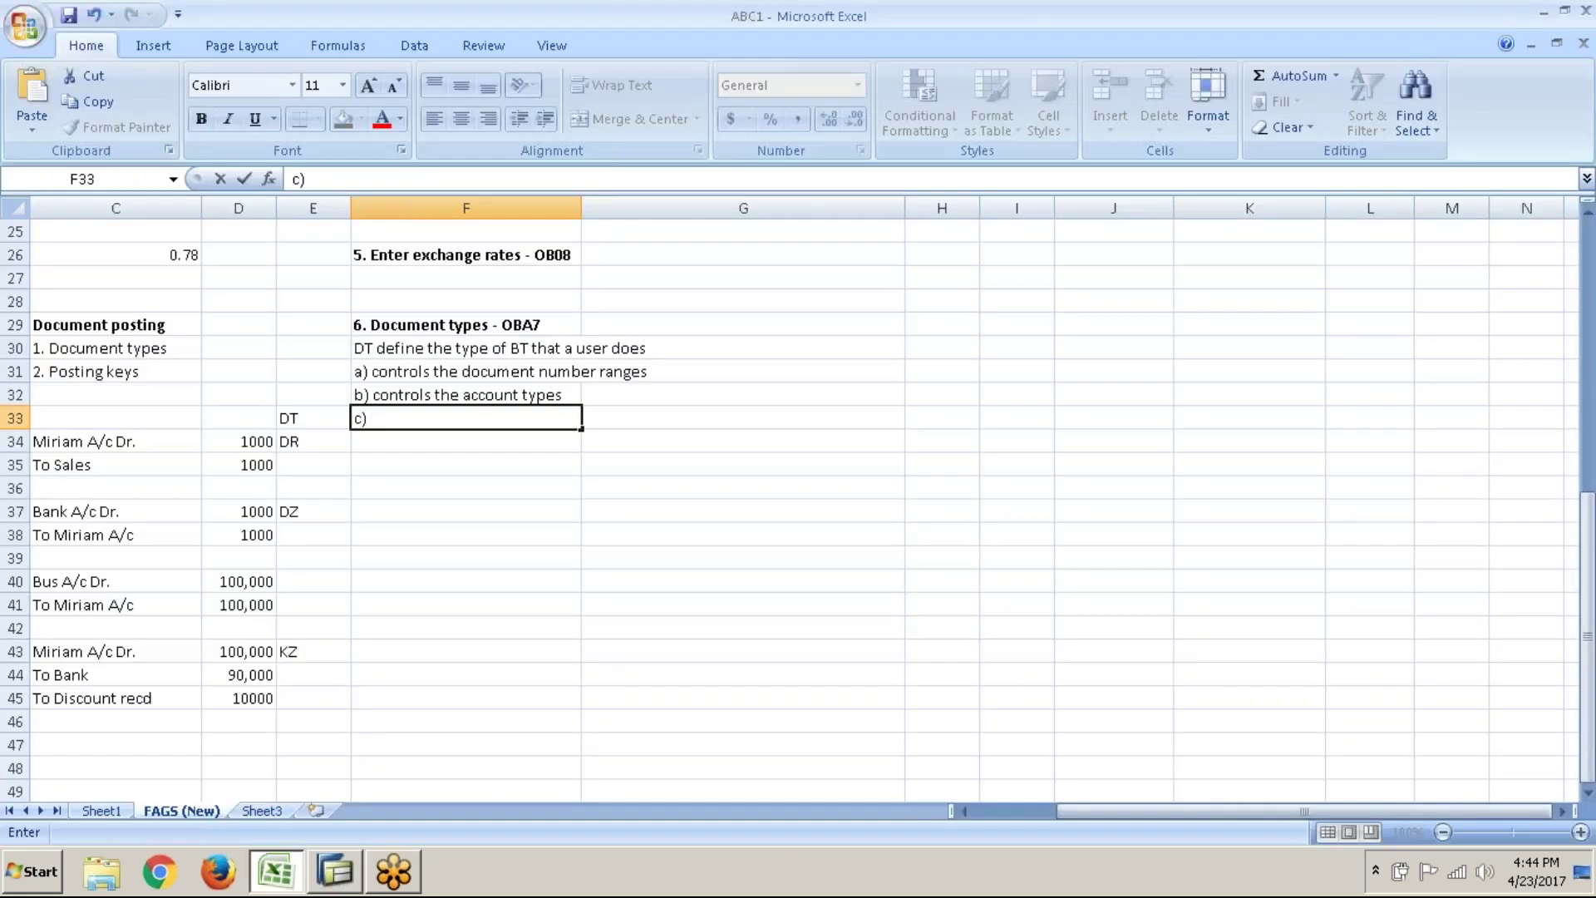
pyautogui.write('specifies the defau')
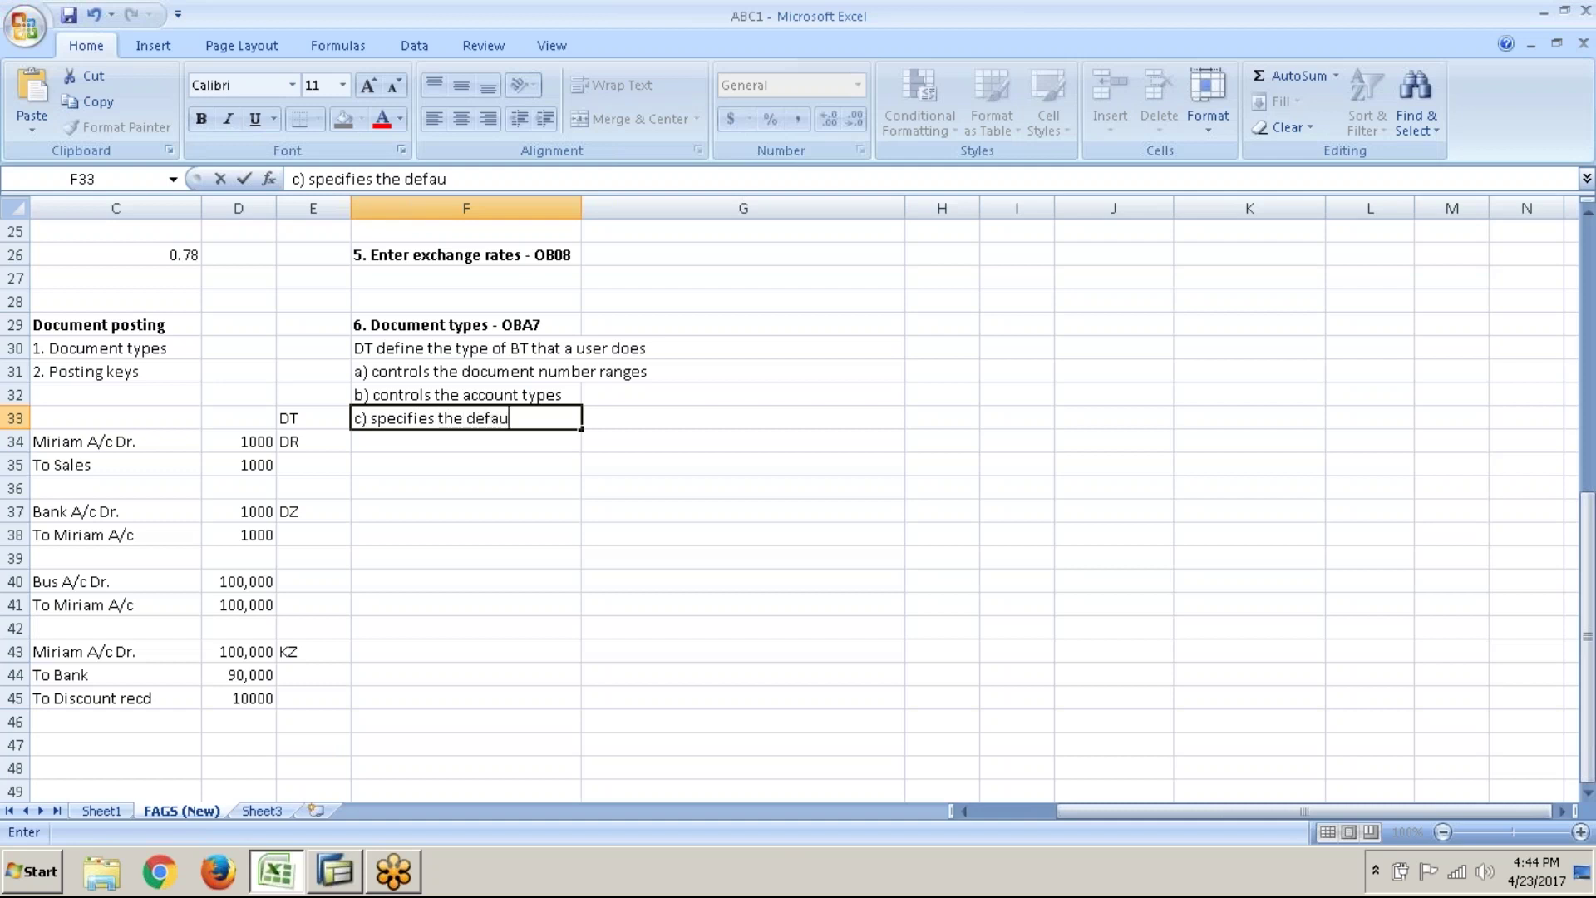
pyautogui.write('lt values for')
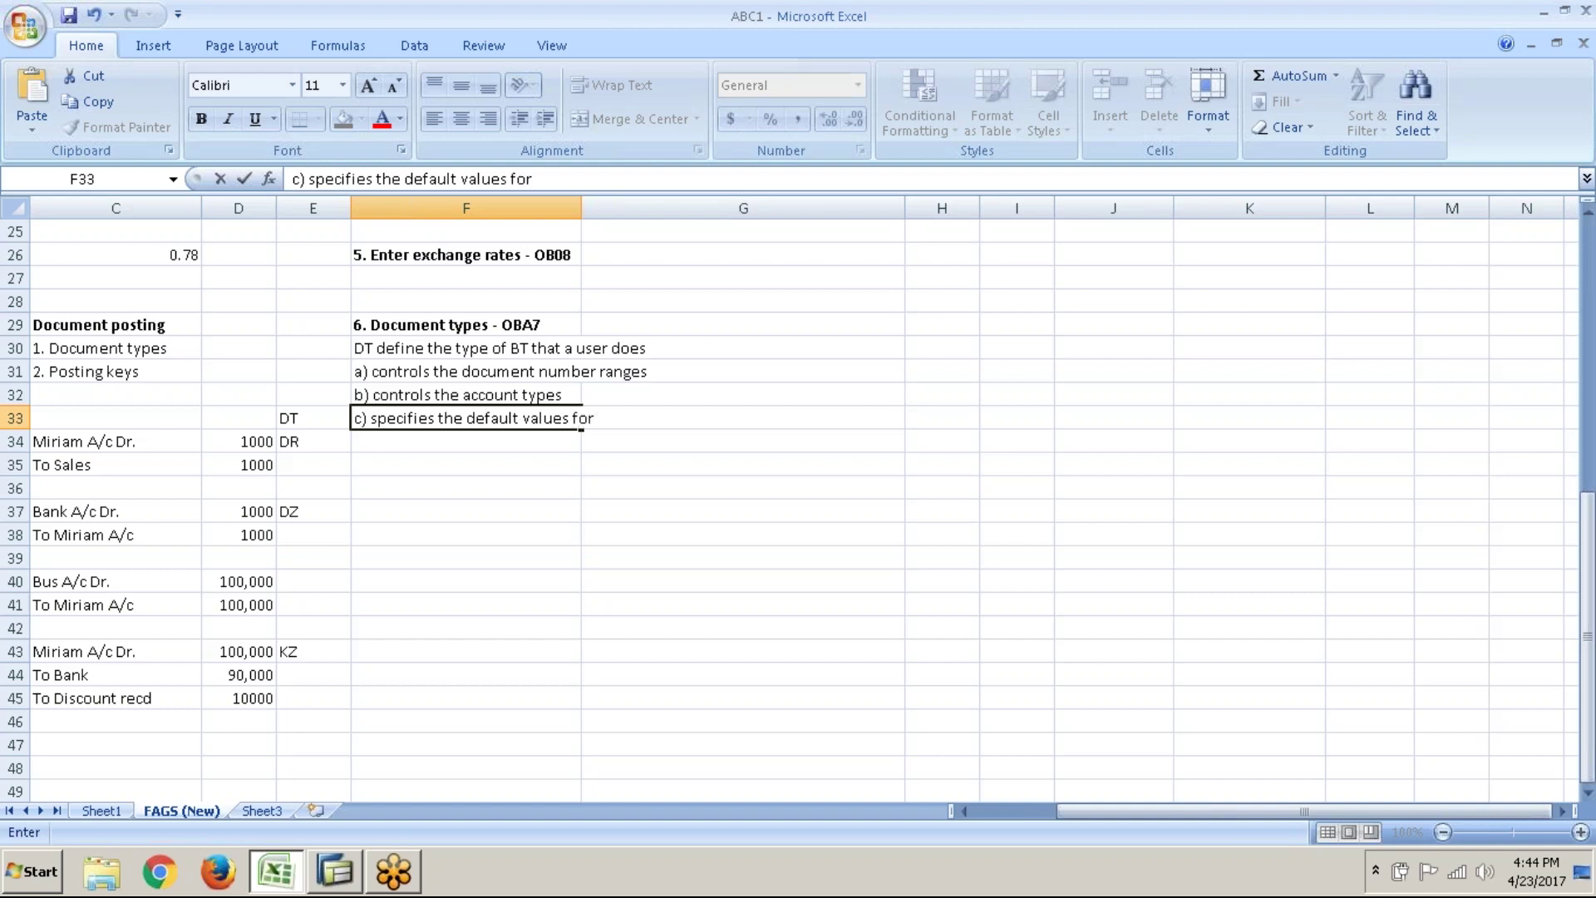
pyautogui.write(' exch rate type for foreign currency')
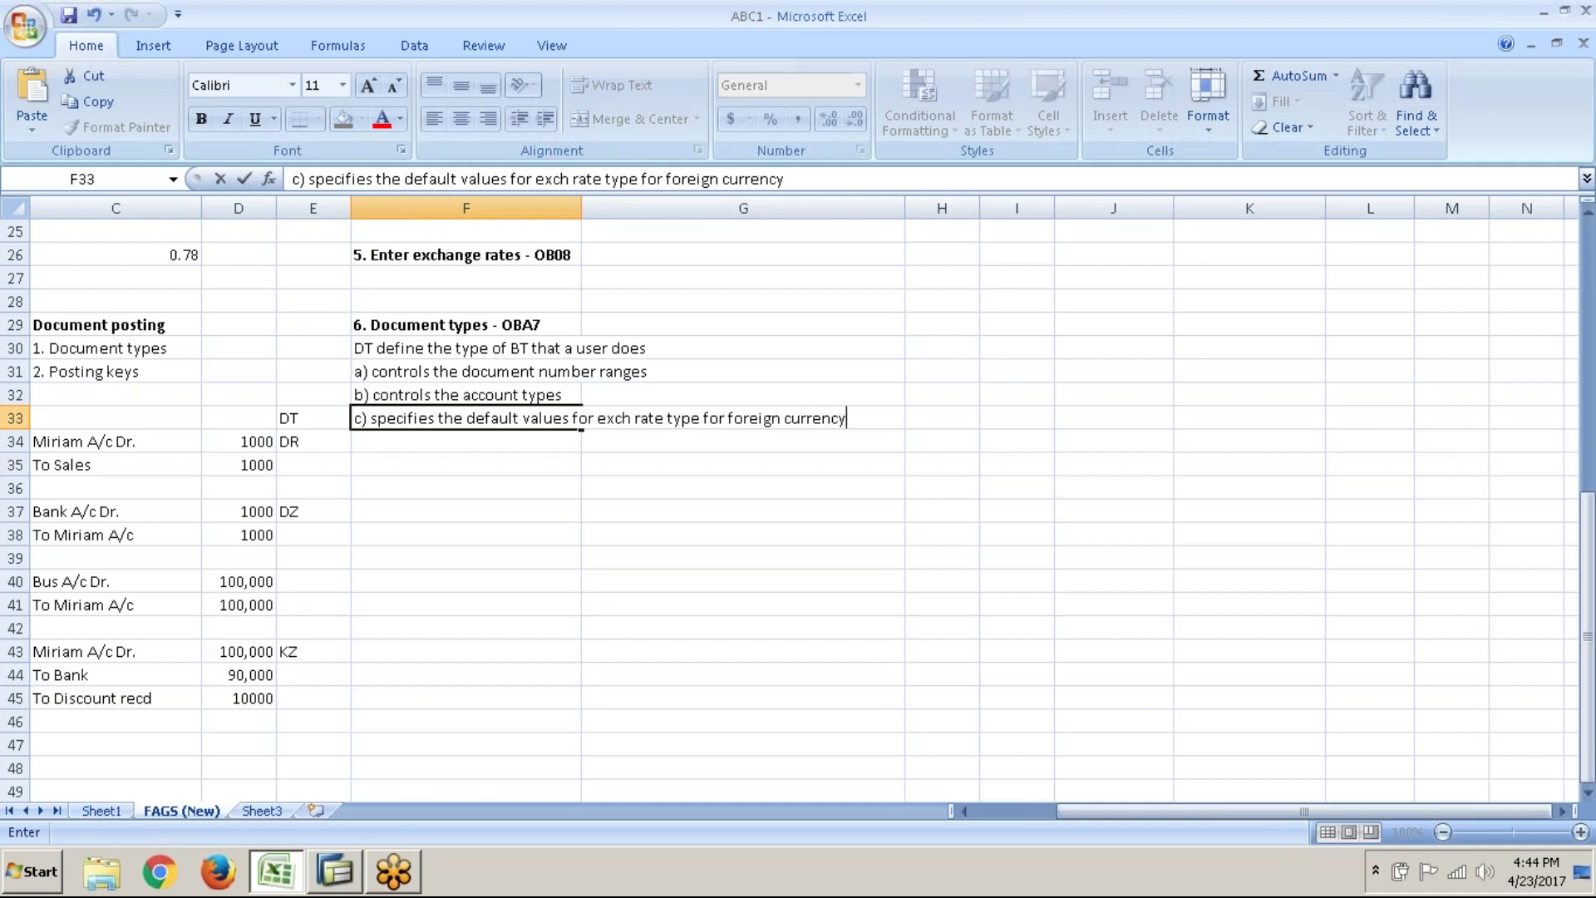
pyautogui.press('Return')
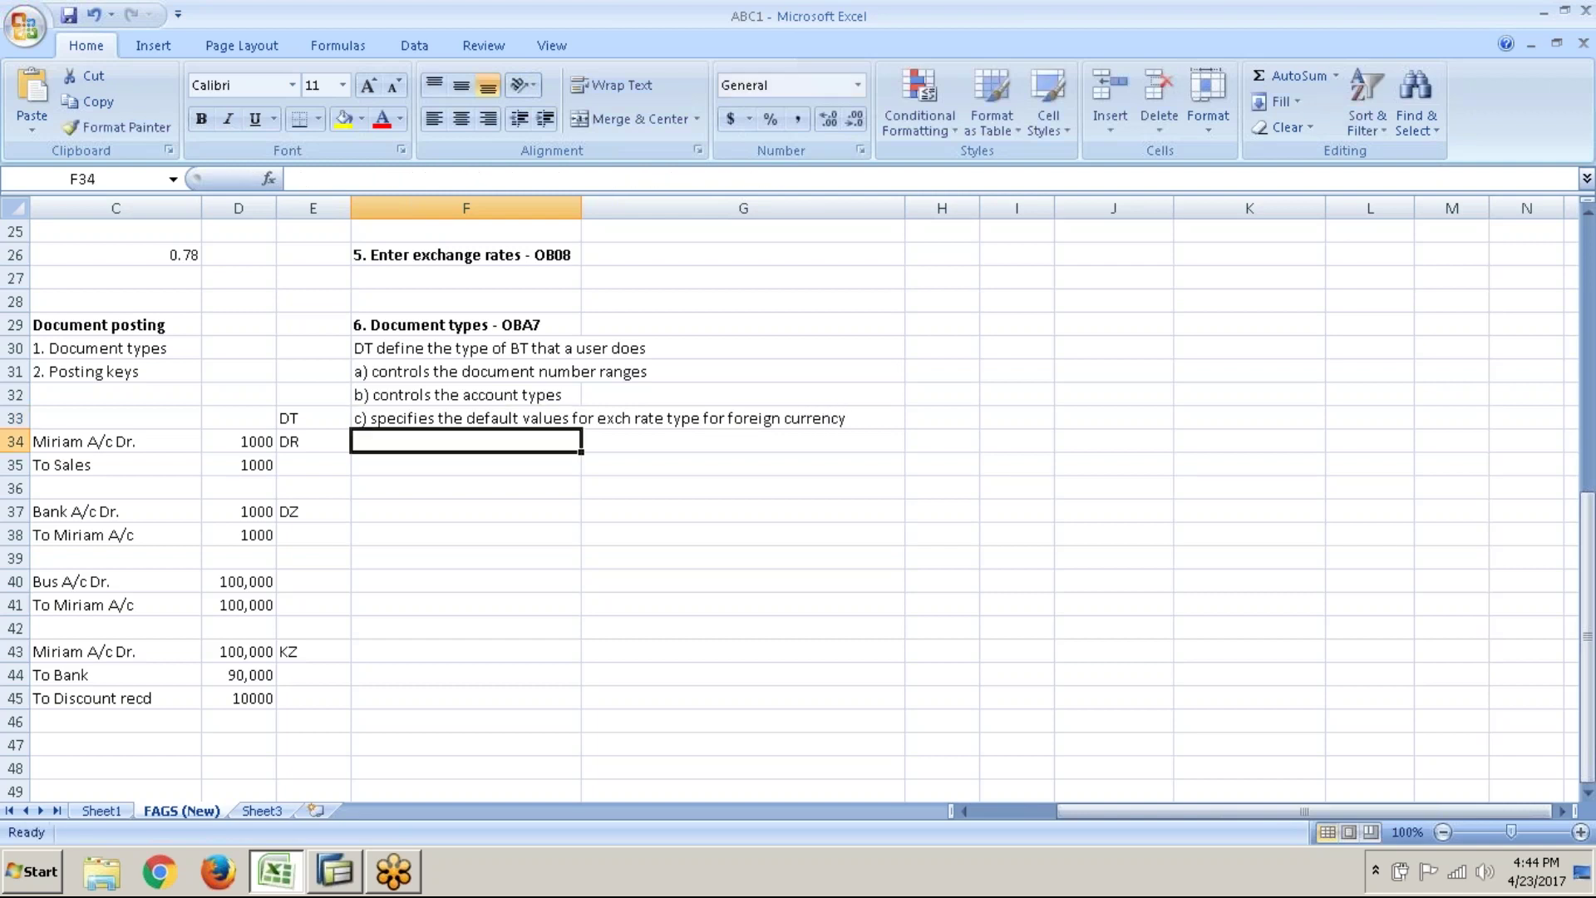
pyautogui.press('Return')
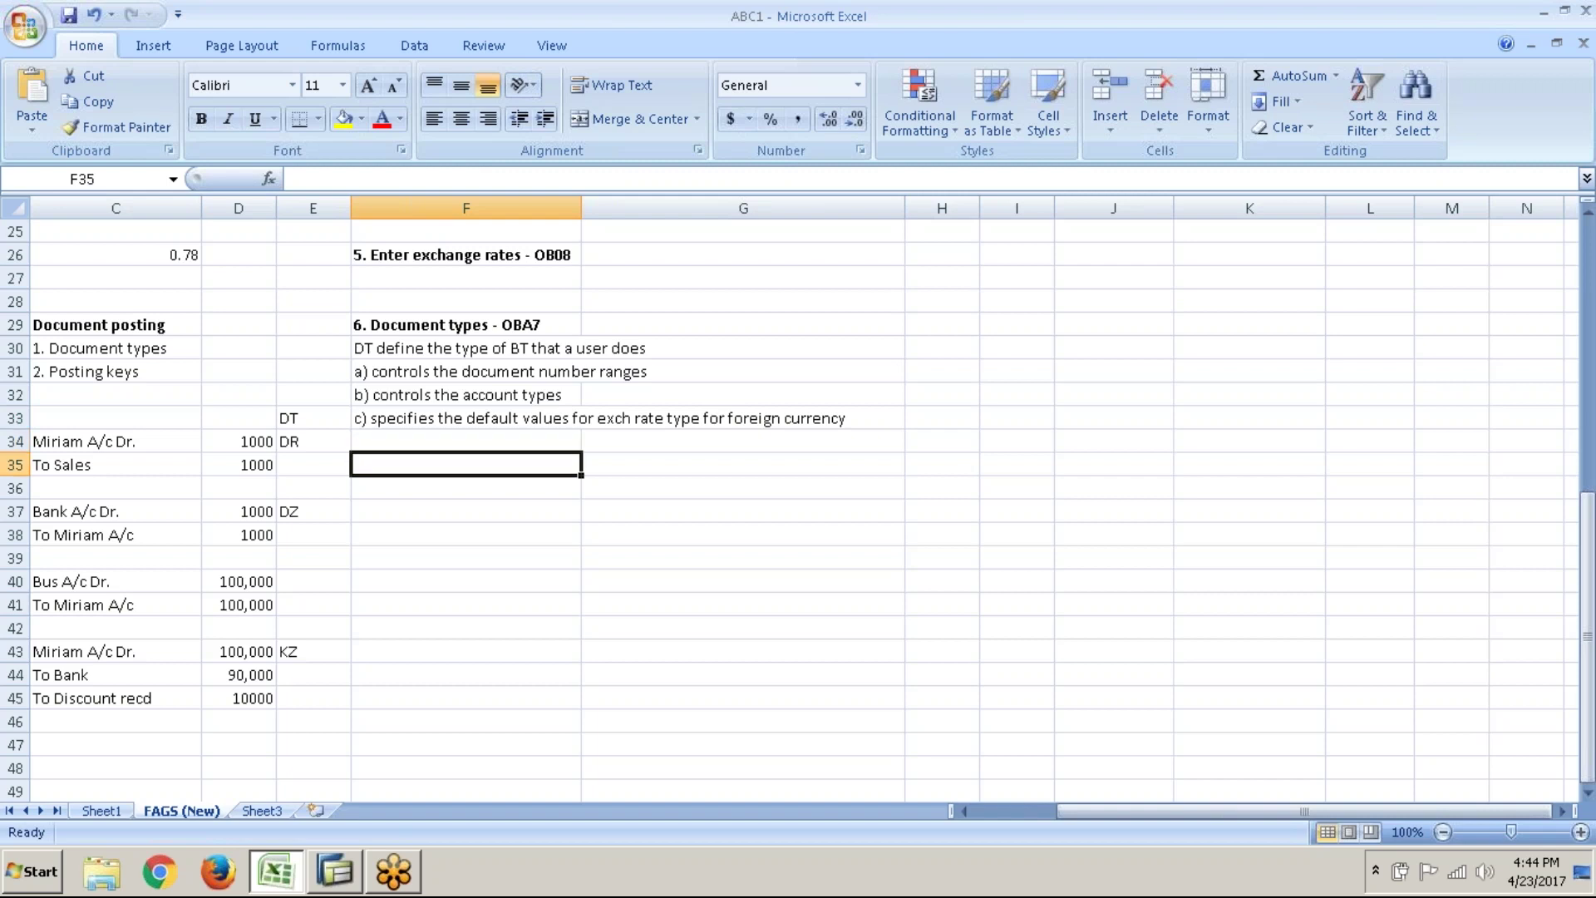
pyautogui.moveTo(494, 372); pyautogui.dragTo(498, 407)
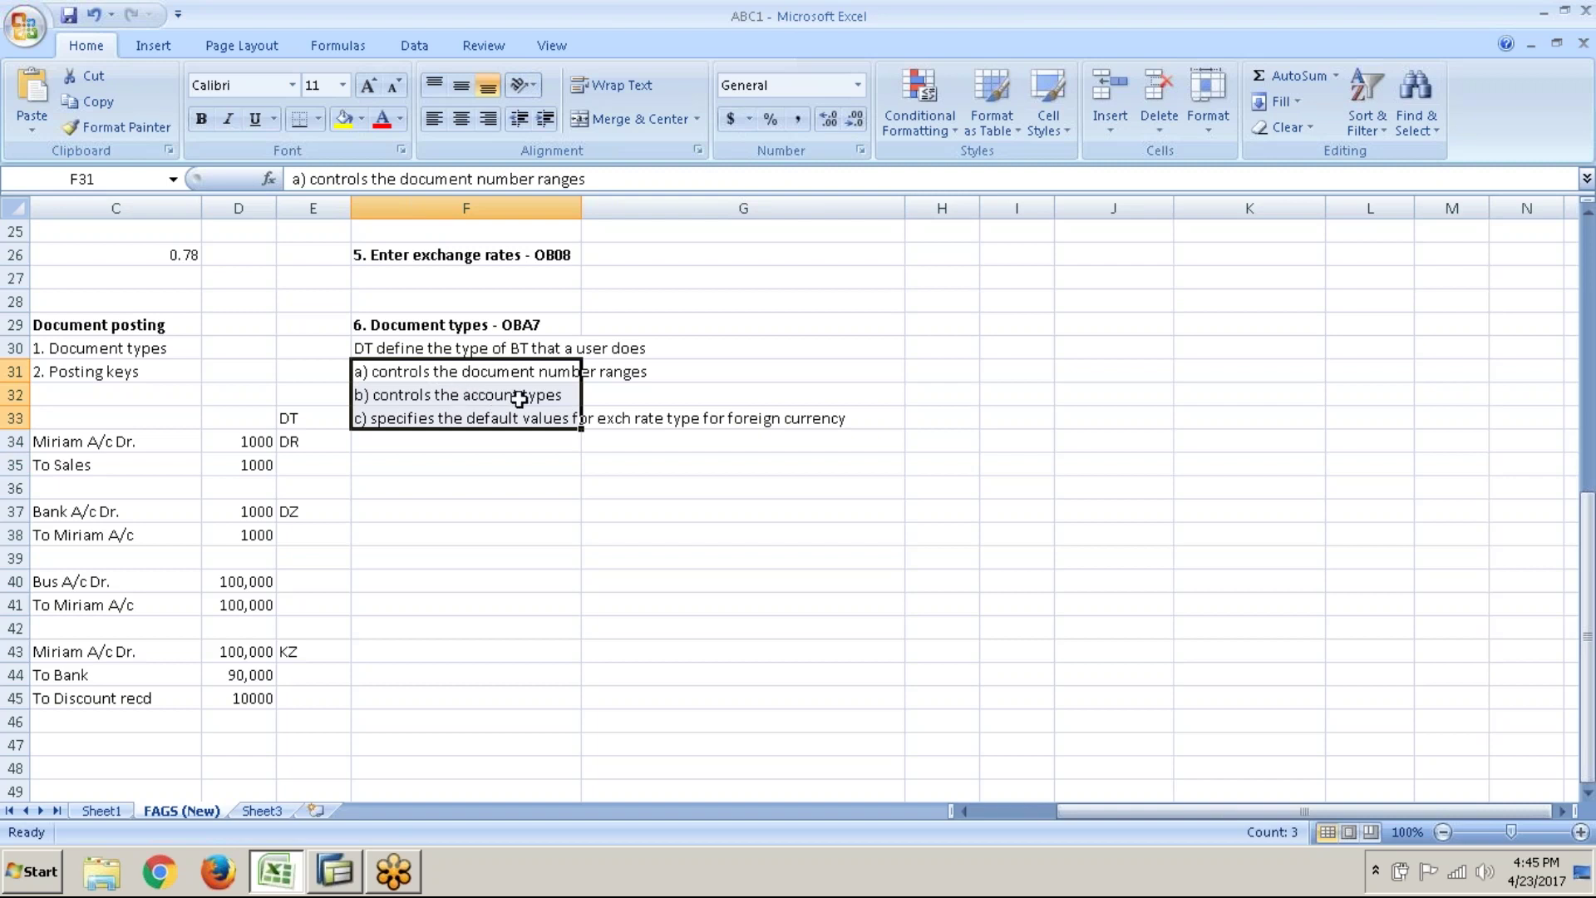
# - Switch to SAP and leave the document types maintenance without saving, returning to the implementation guide
pyautogui.hotkey('alt', 'Tab')
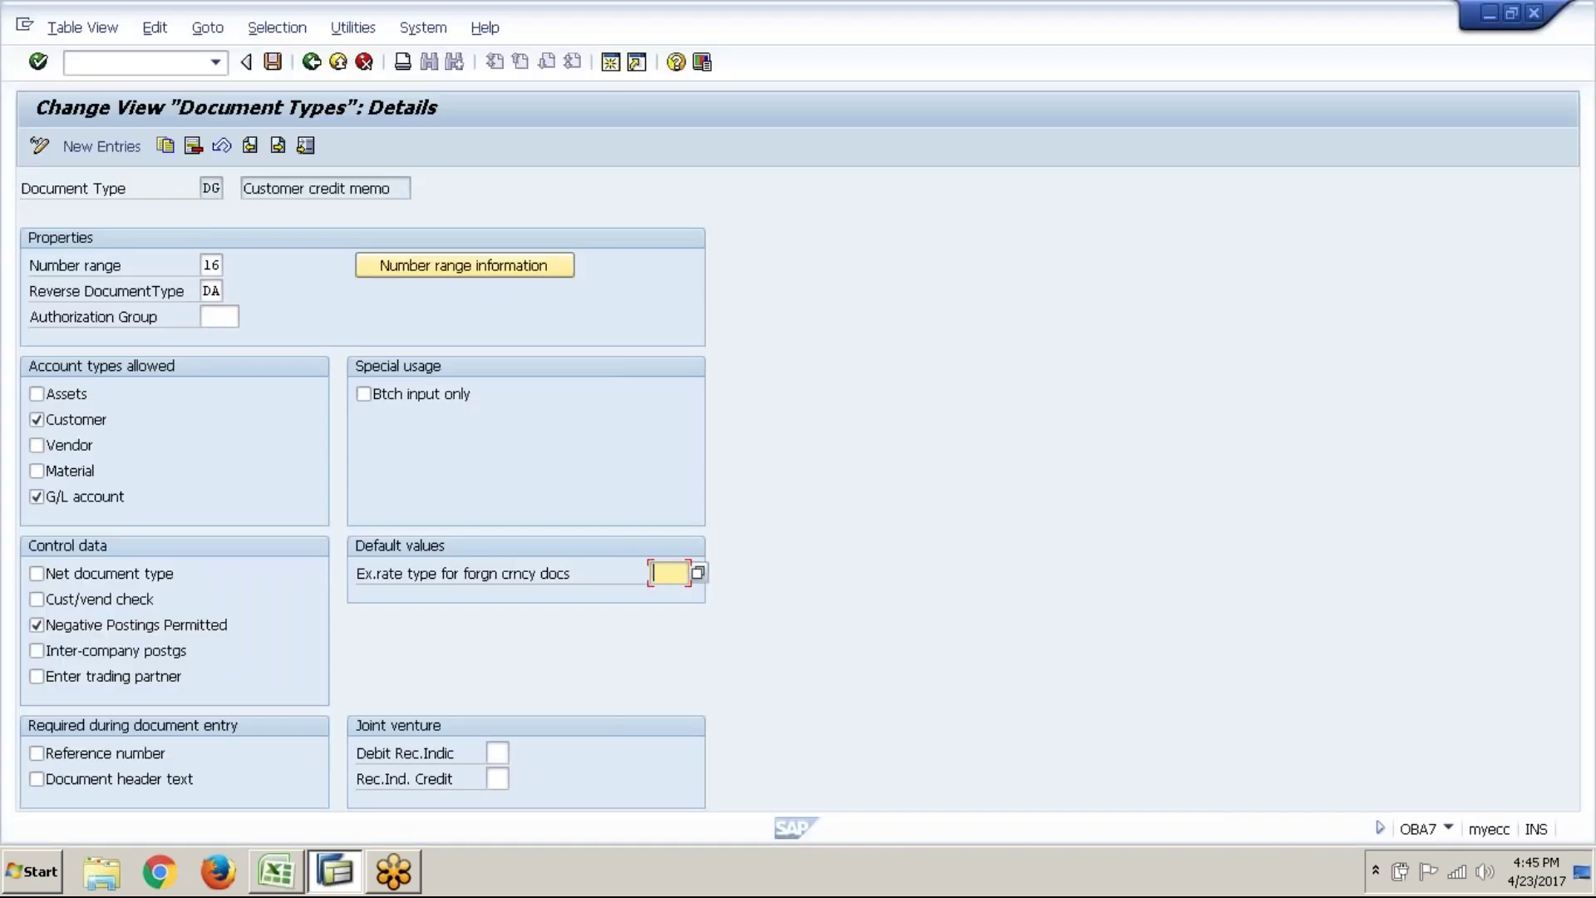
pyautogui.click(311, 61)
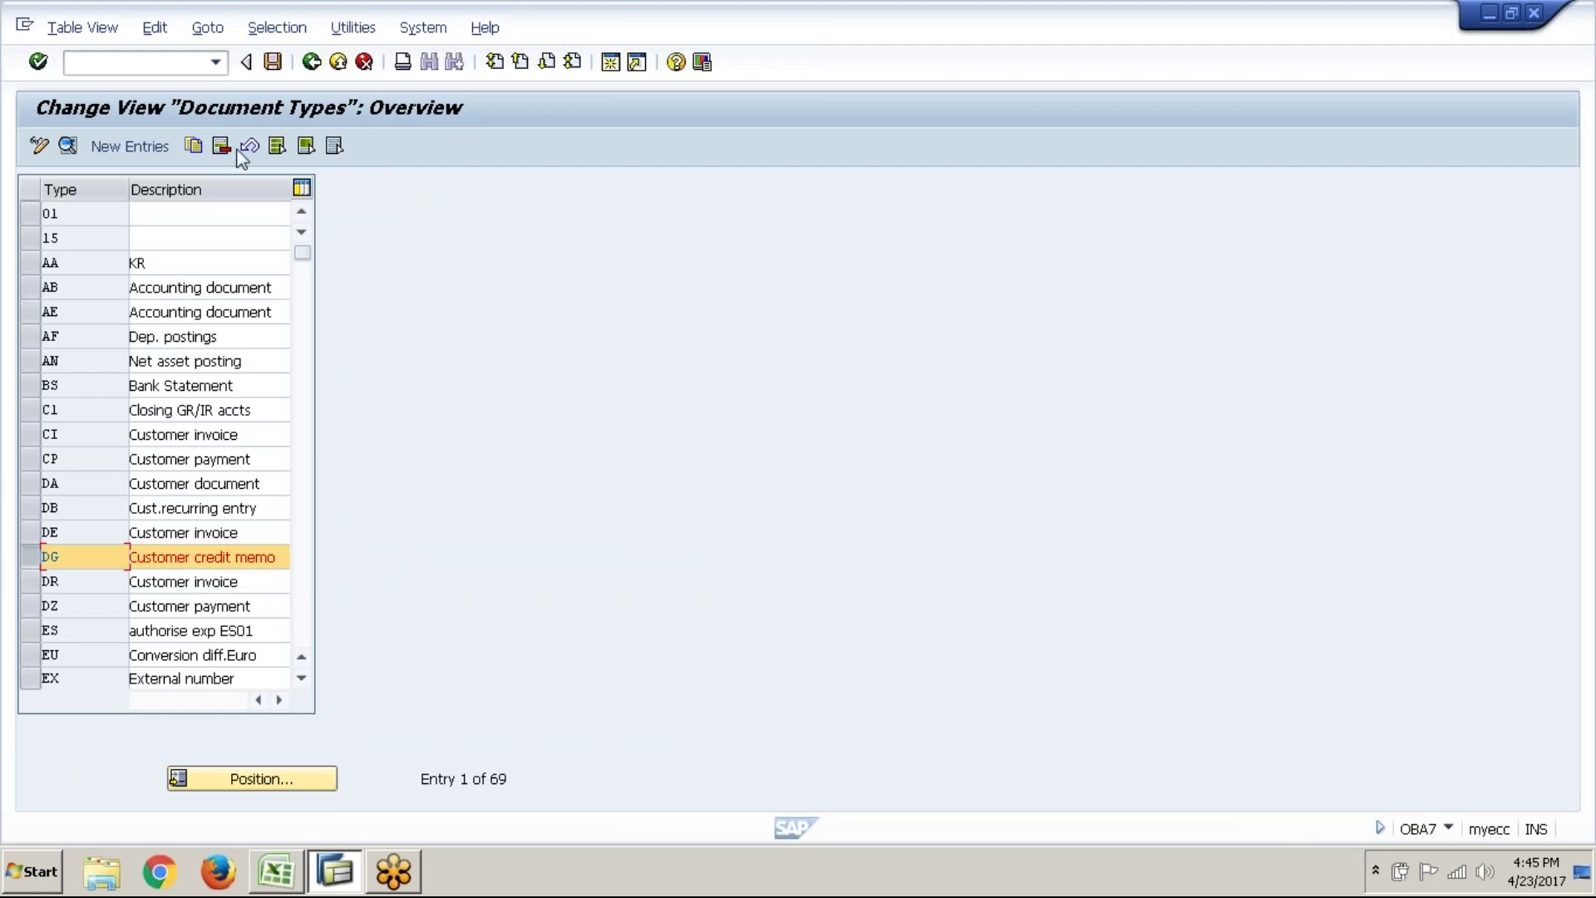
pyautogui.click(306, 72)
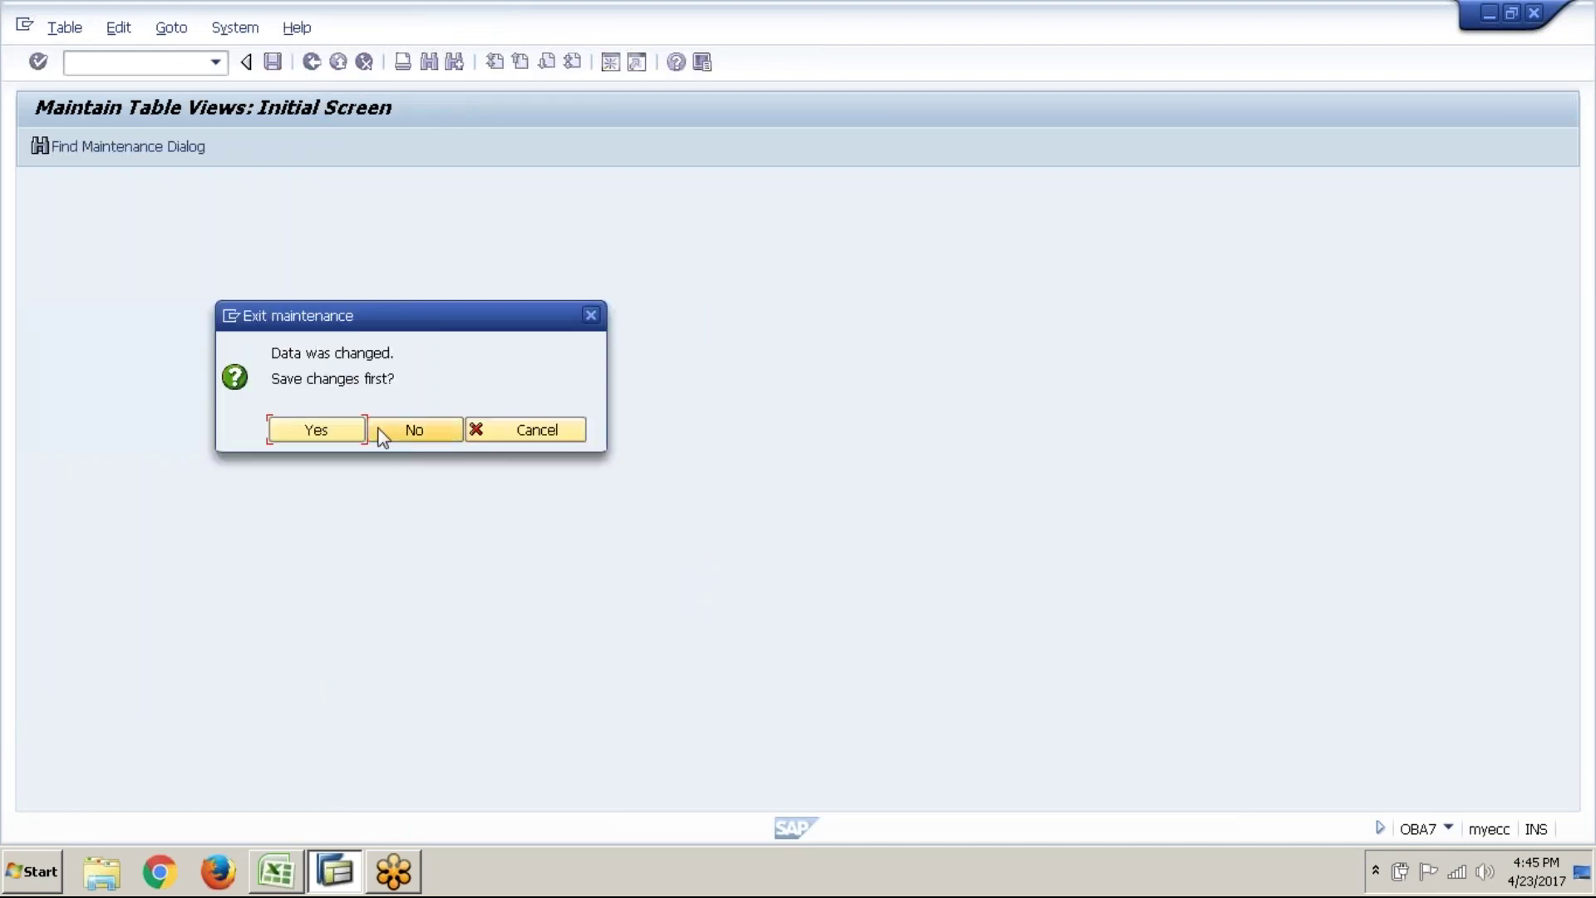
pyautogui.click(399, 439)
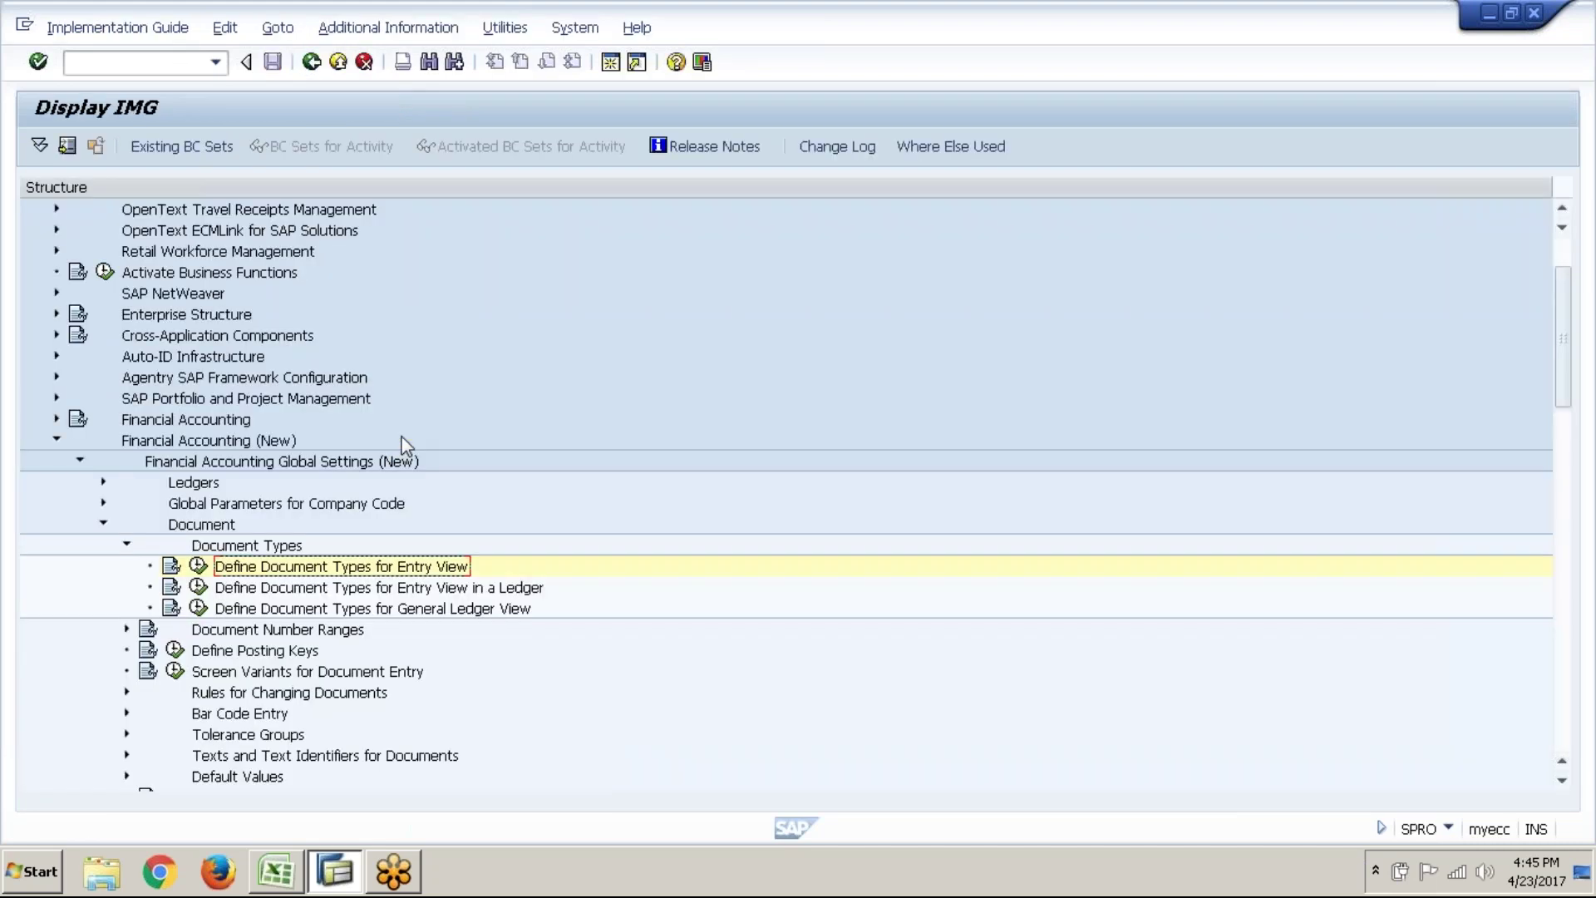
# - Collapse Document Types in the implementation guide and expand Document Number Ranges down to Documents in Entry View
pyautogui.click(126, 545)
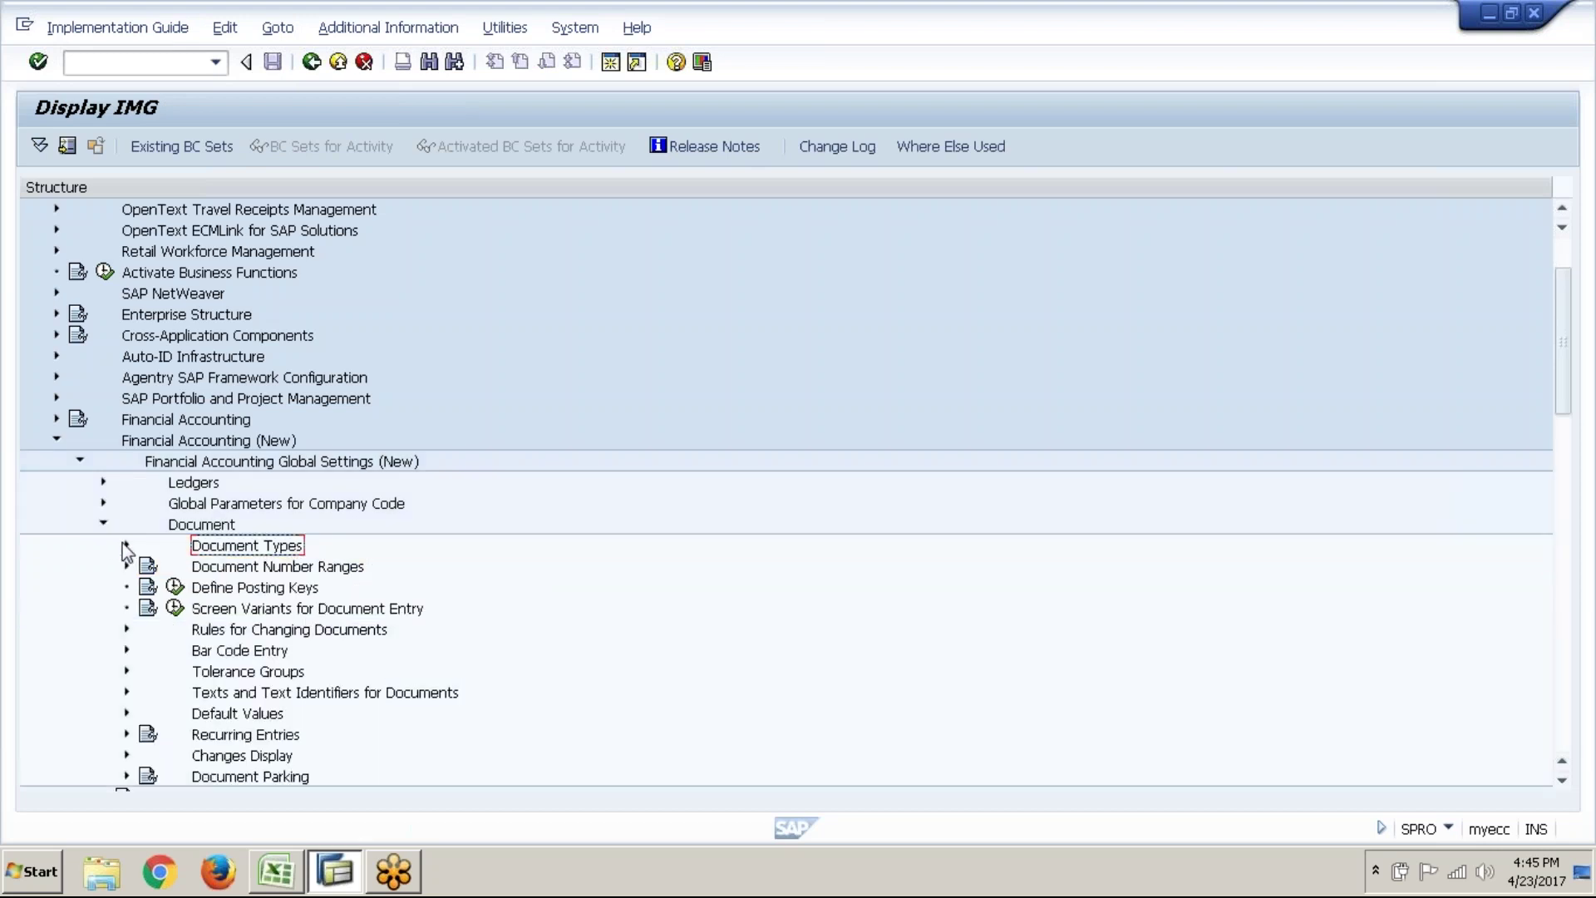
pyautogui.click(249, 568)
pyautogui.click(126, 565)
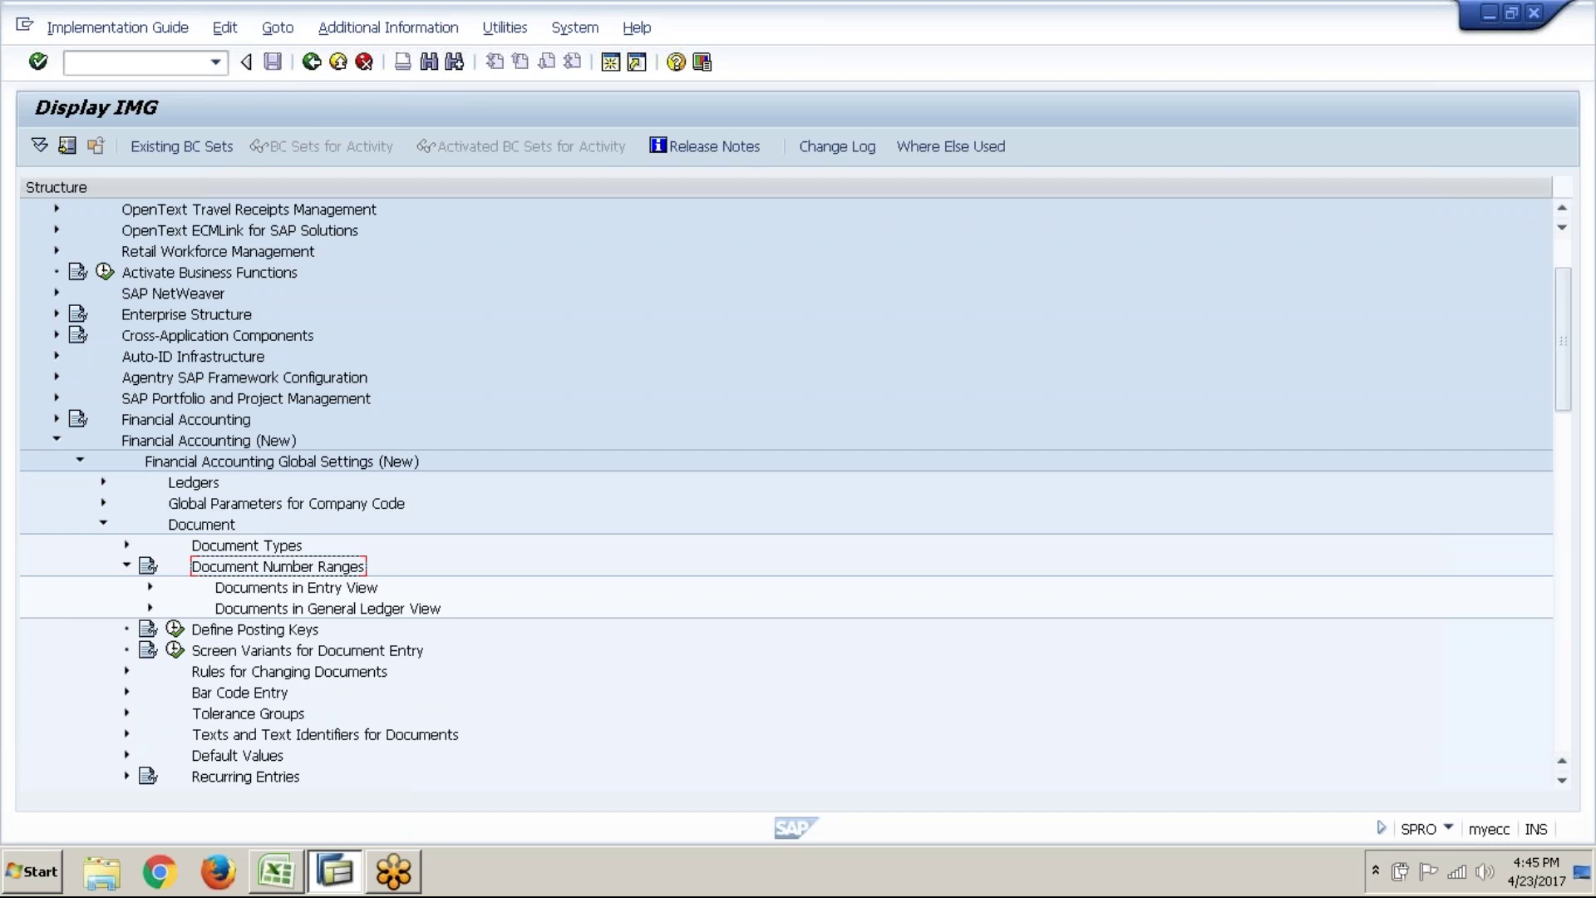
pyautogui.click(148, 587)
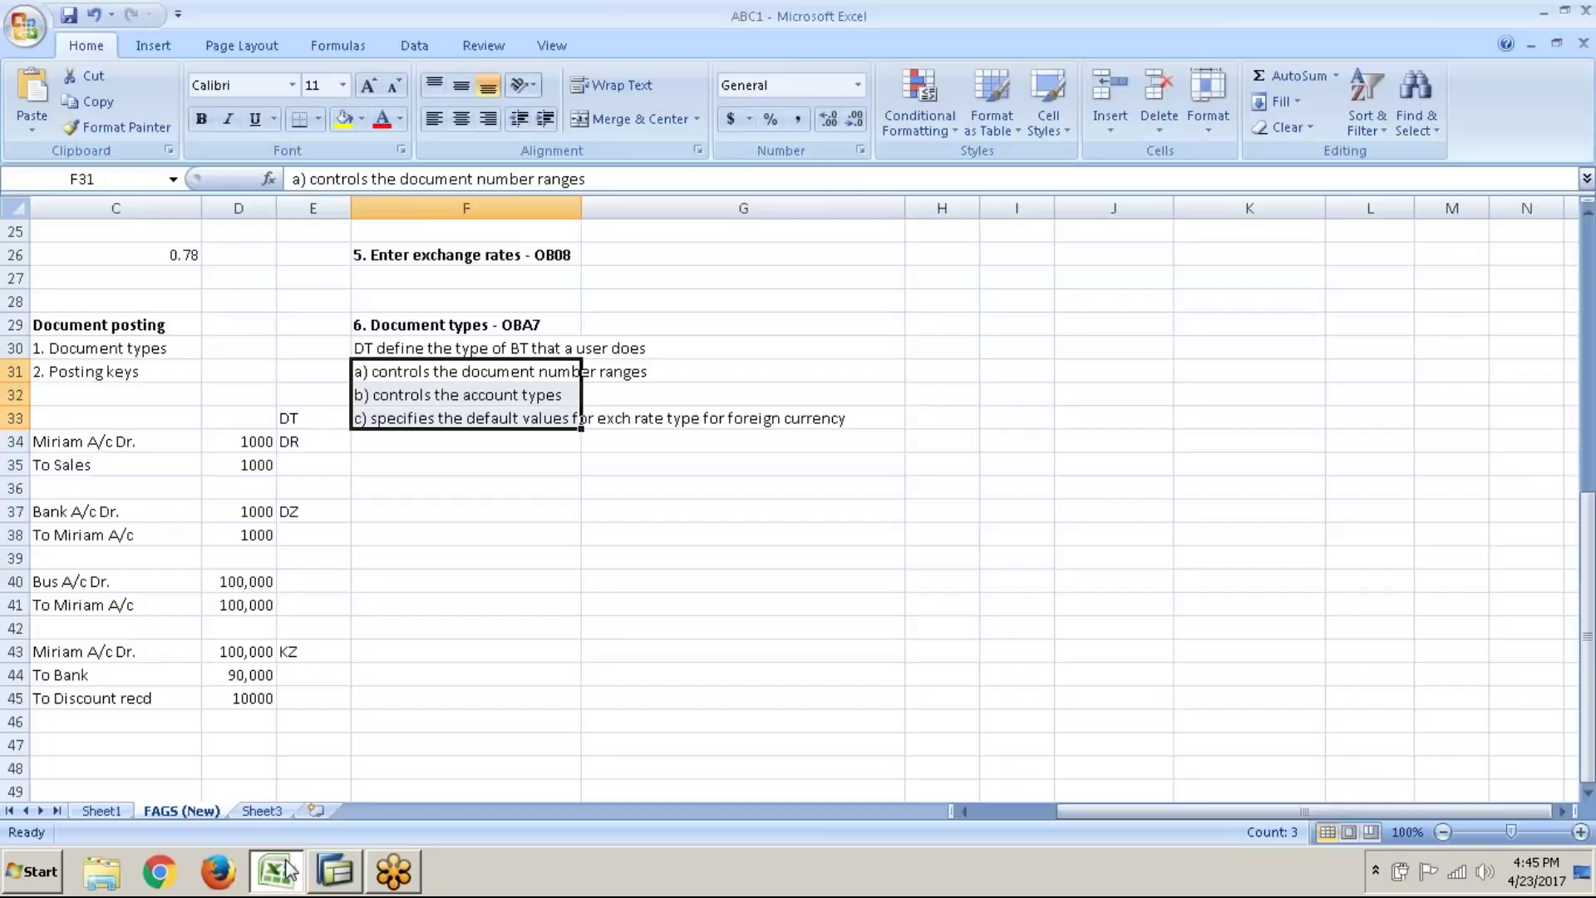
pyautogui.click(288, 866)
pyautogui.click(395, 470)
pyautogui.click(393, 482)
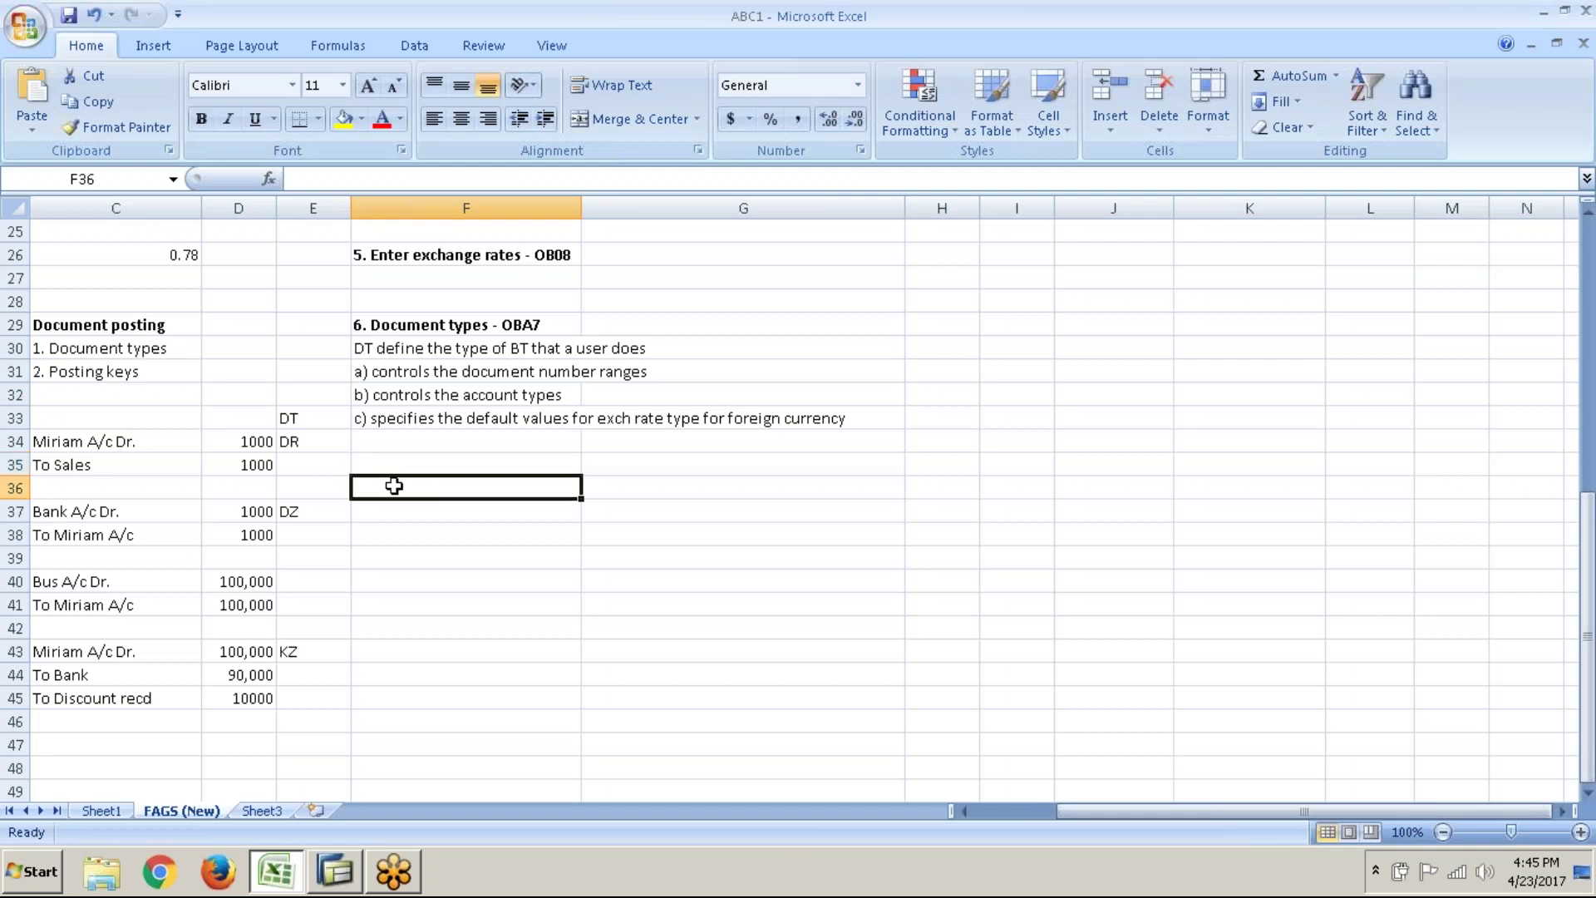
pyautogui.click(411, 458)
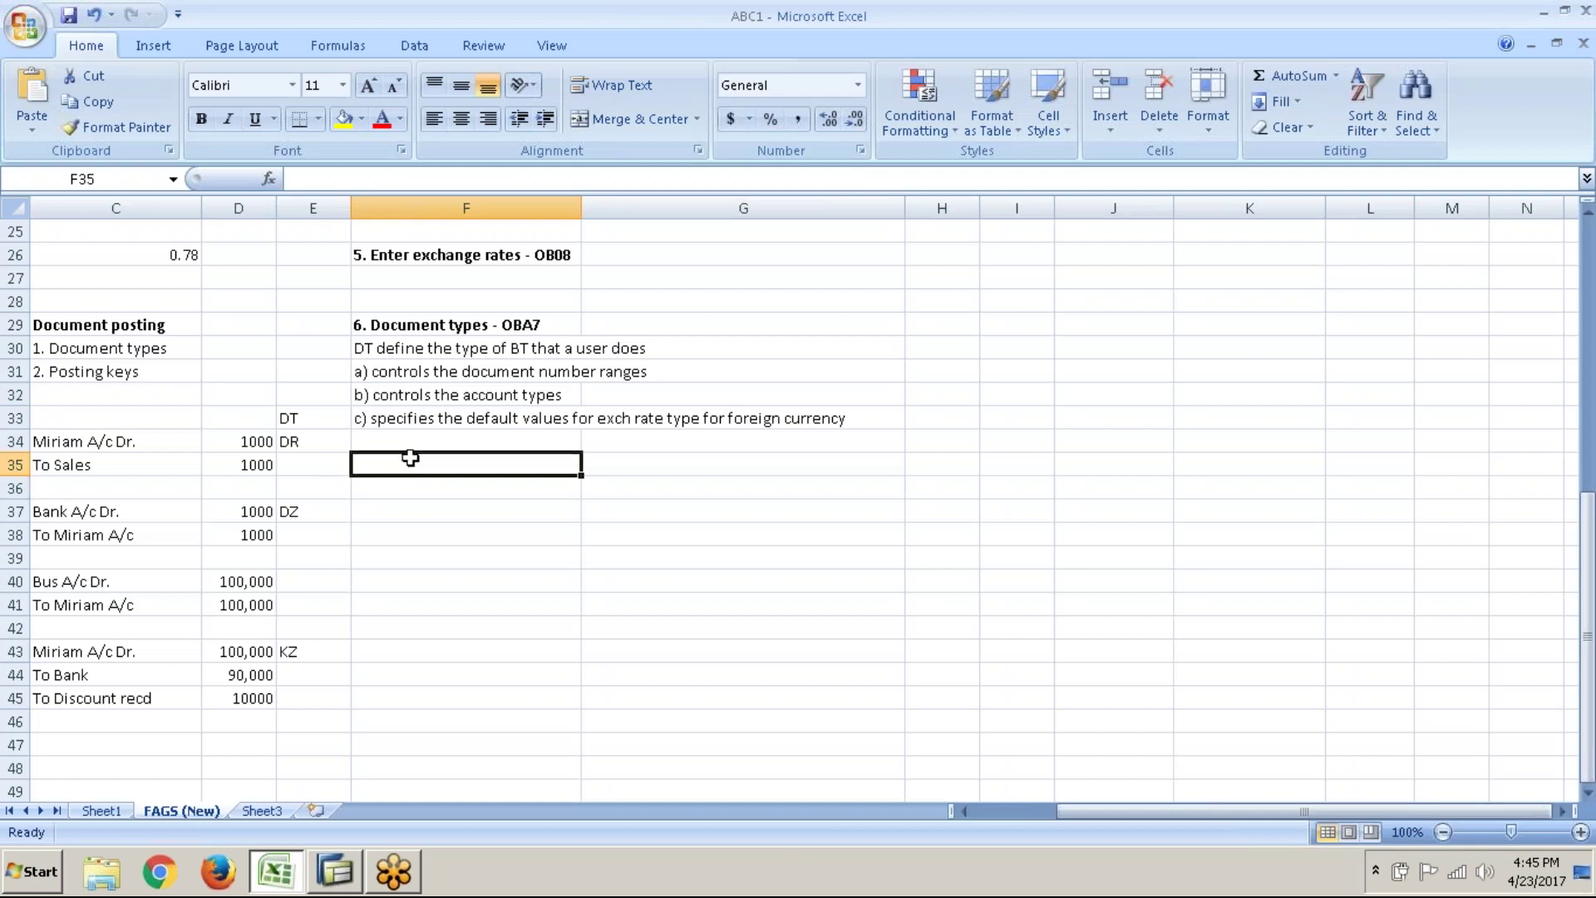
# - Switch to SAP, collapse Document Number Ranges in the implementation guide, expand Document Types and open the document types maintenance (OBA7)
pyautogui.hotkey('alt', 'Tab')
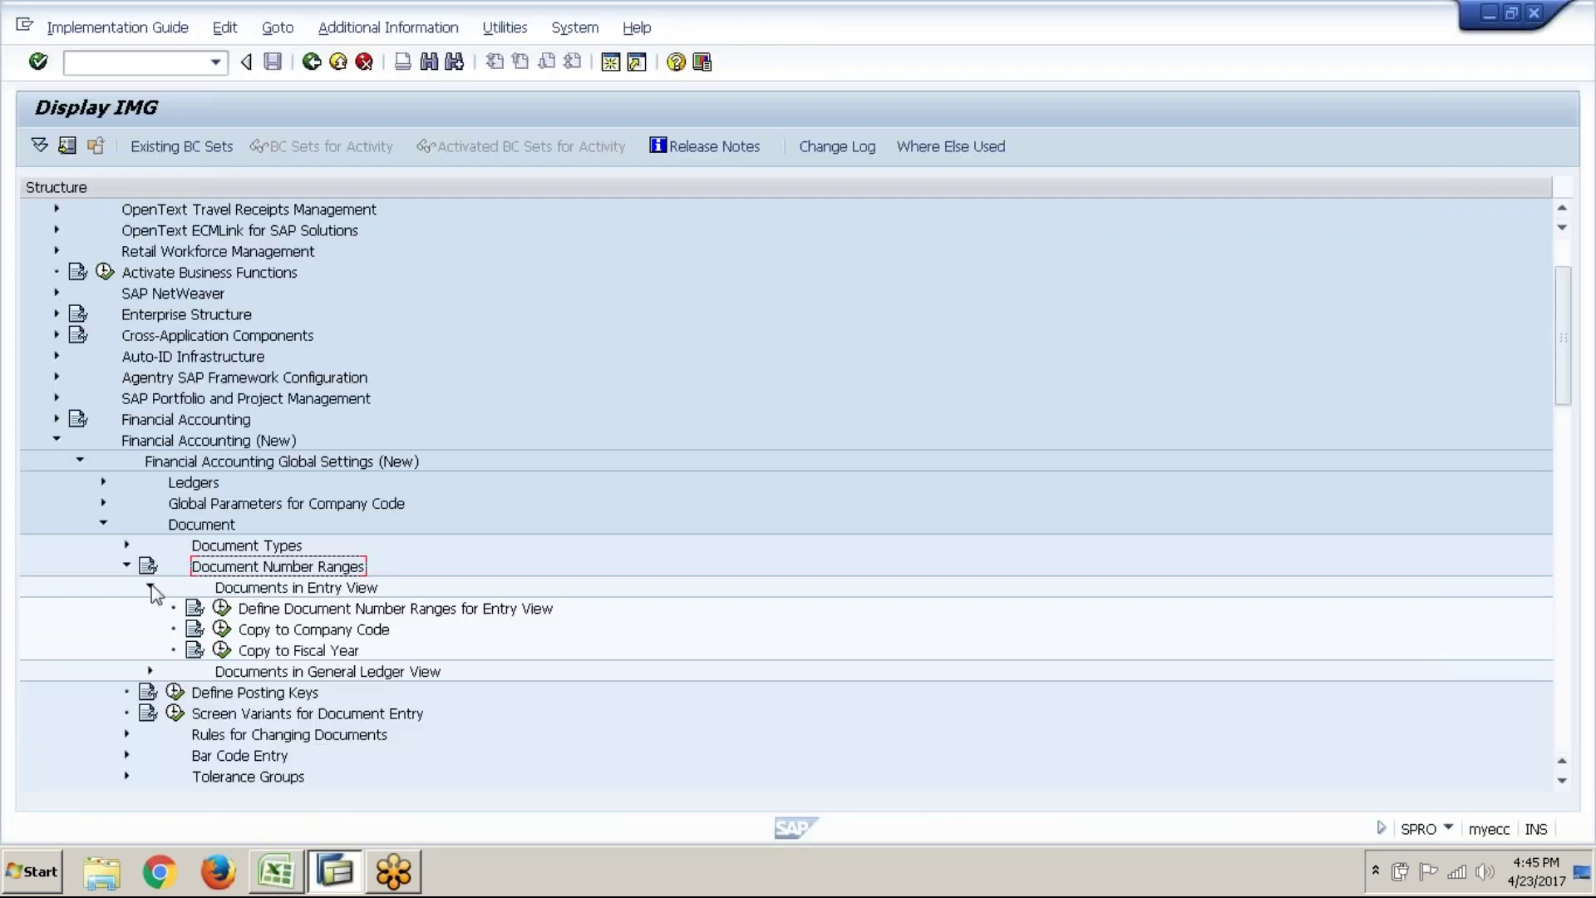
pyautogui.click(150, 587)
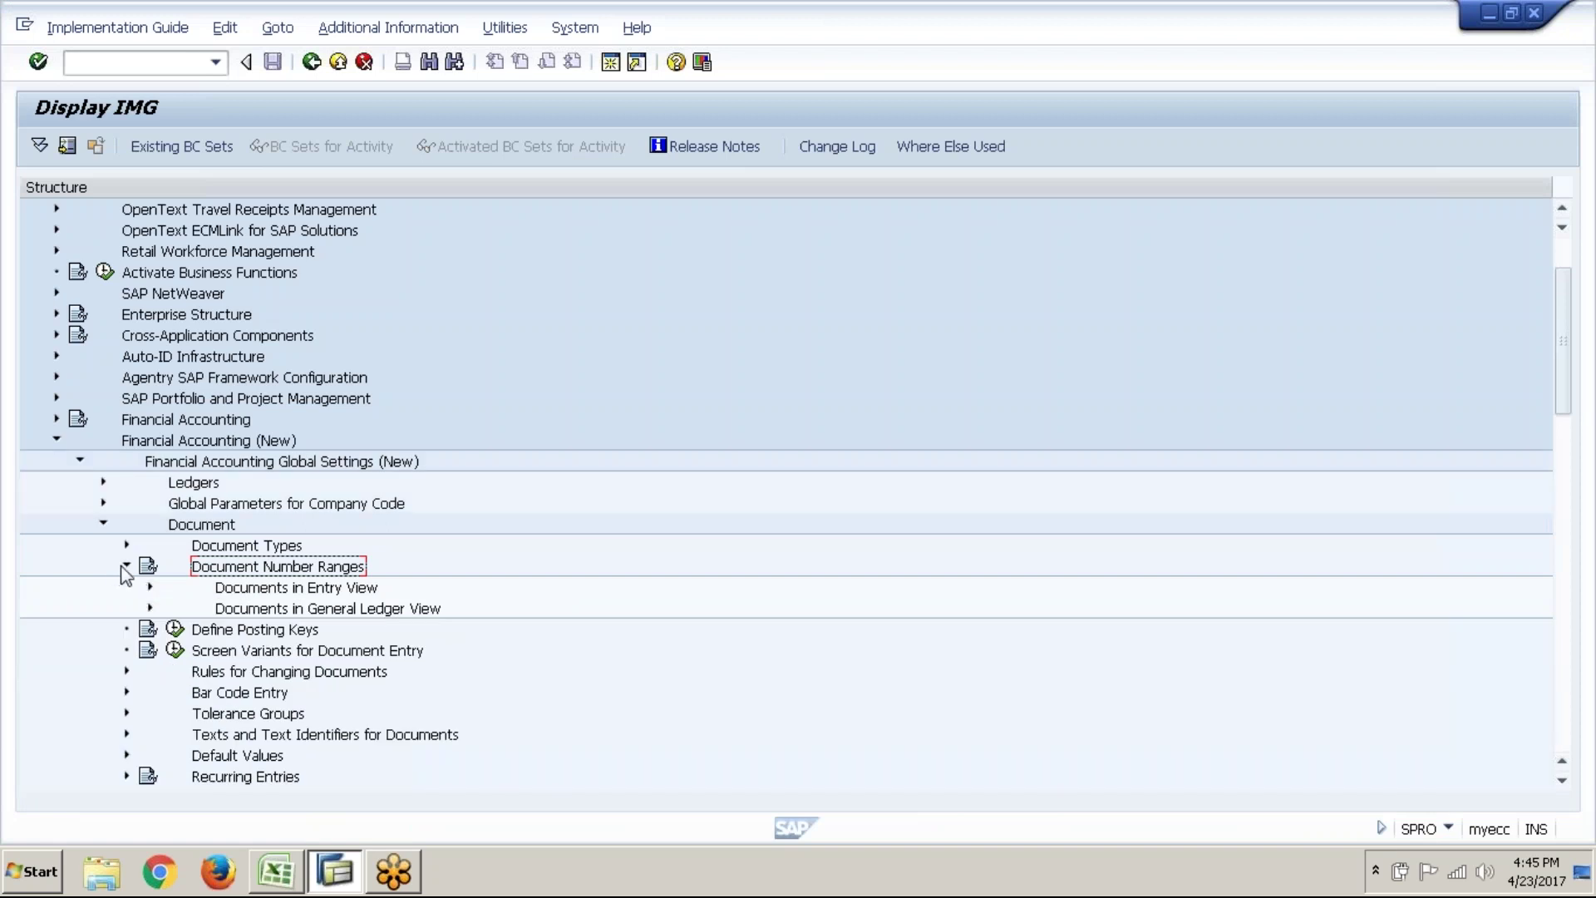
pyautogui.click(126, 567)
pyautogui.click(126, 545)
pyautogui.click(200, 571)
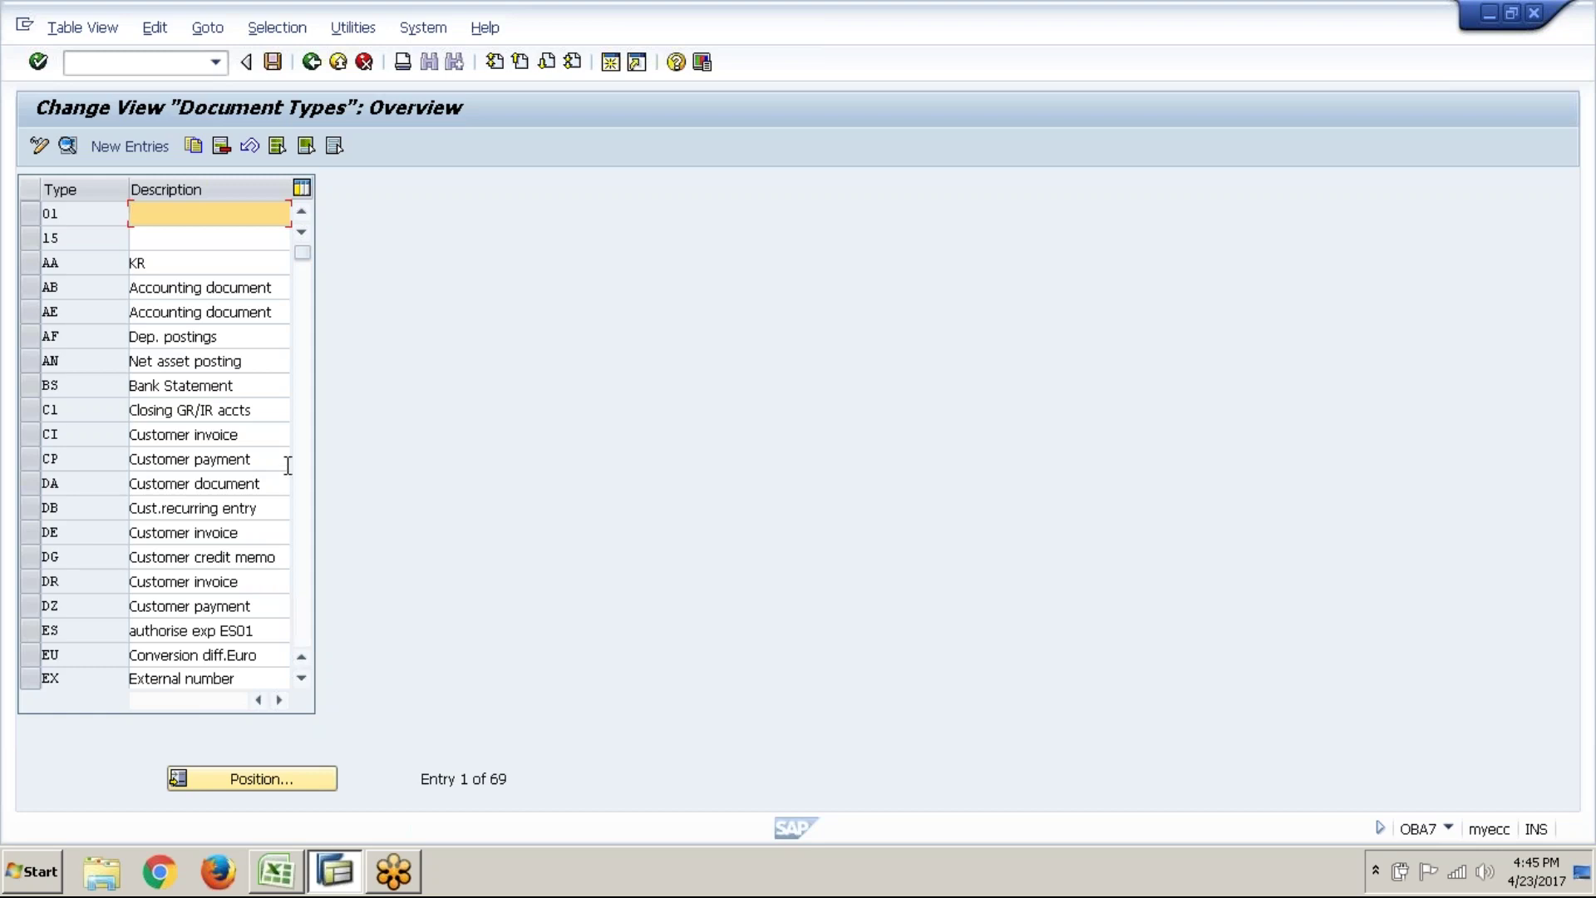
# - Return to Excel and clear the sample journal entries and document type codes in C33:E45
pyautogui.hotkey('alt', 'Tab')
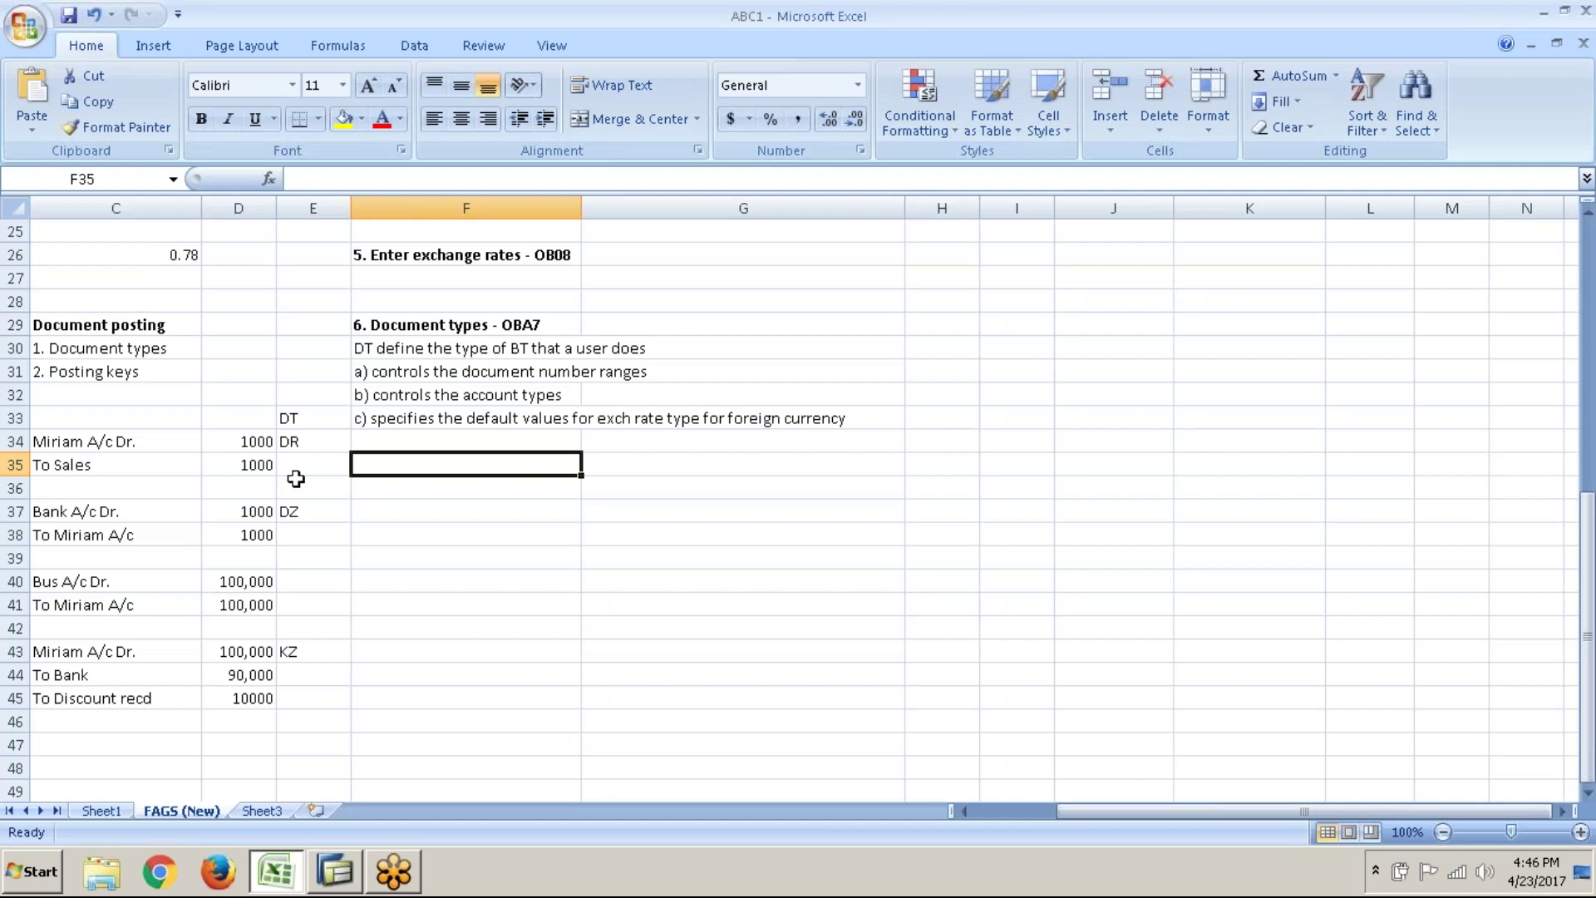
pyautogui.click(109, 419)
pyautogui.moveTo(283, 455); pyautogui.dragTo(296, 691)
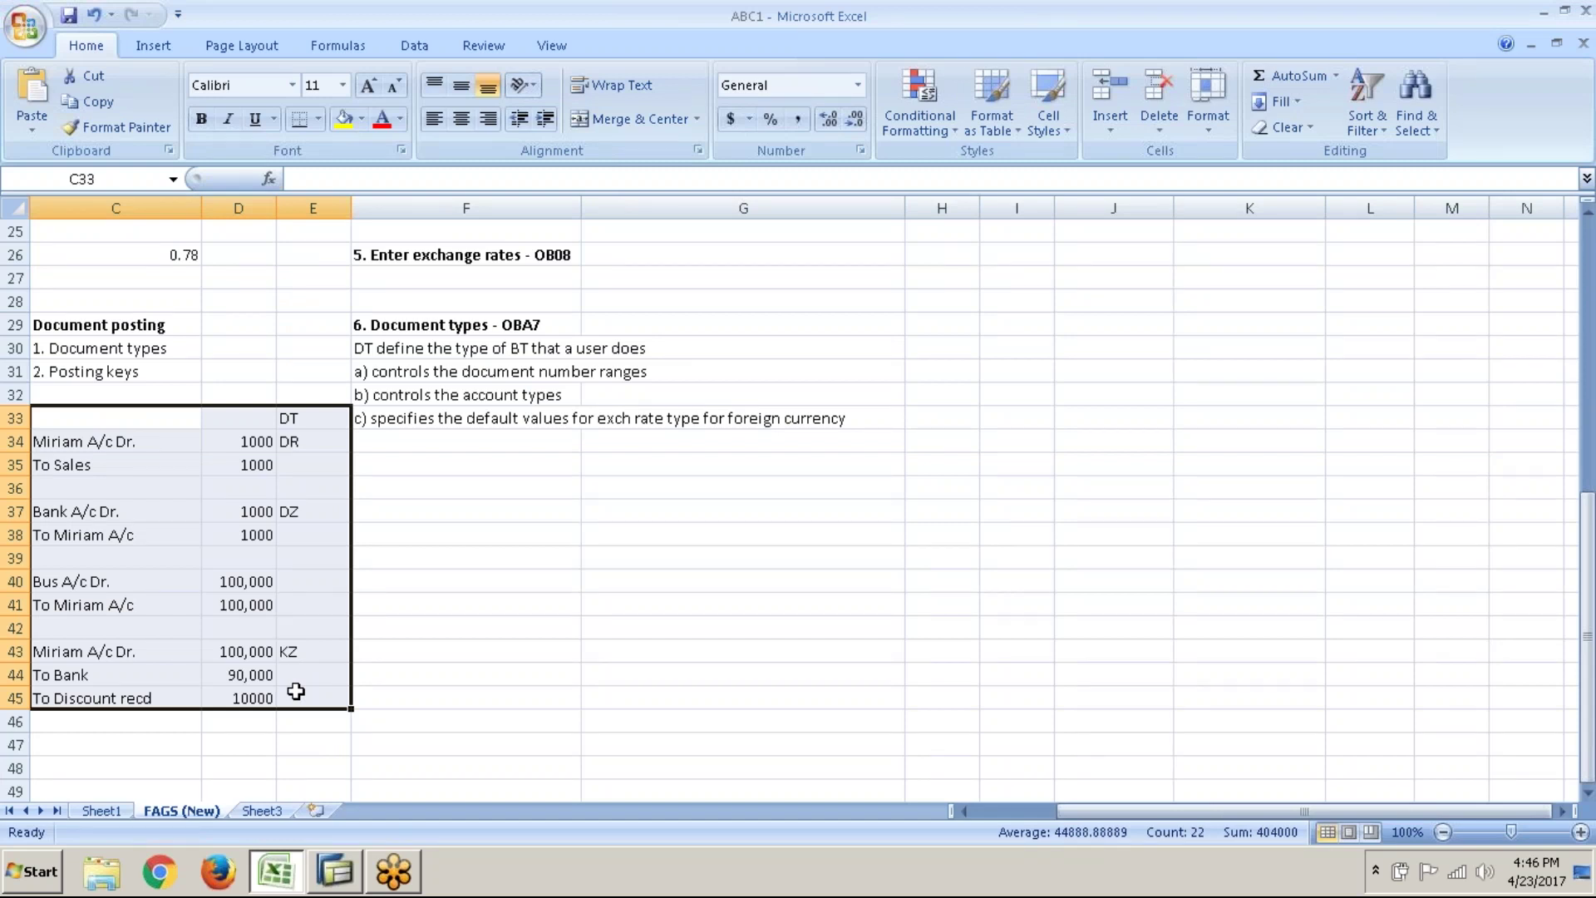
pyautogui.press('Delete')
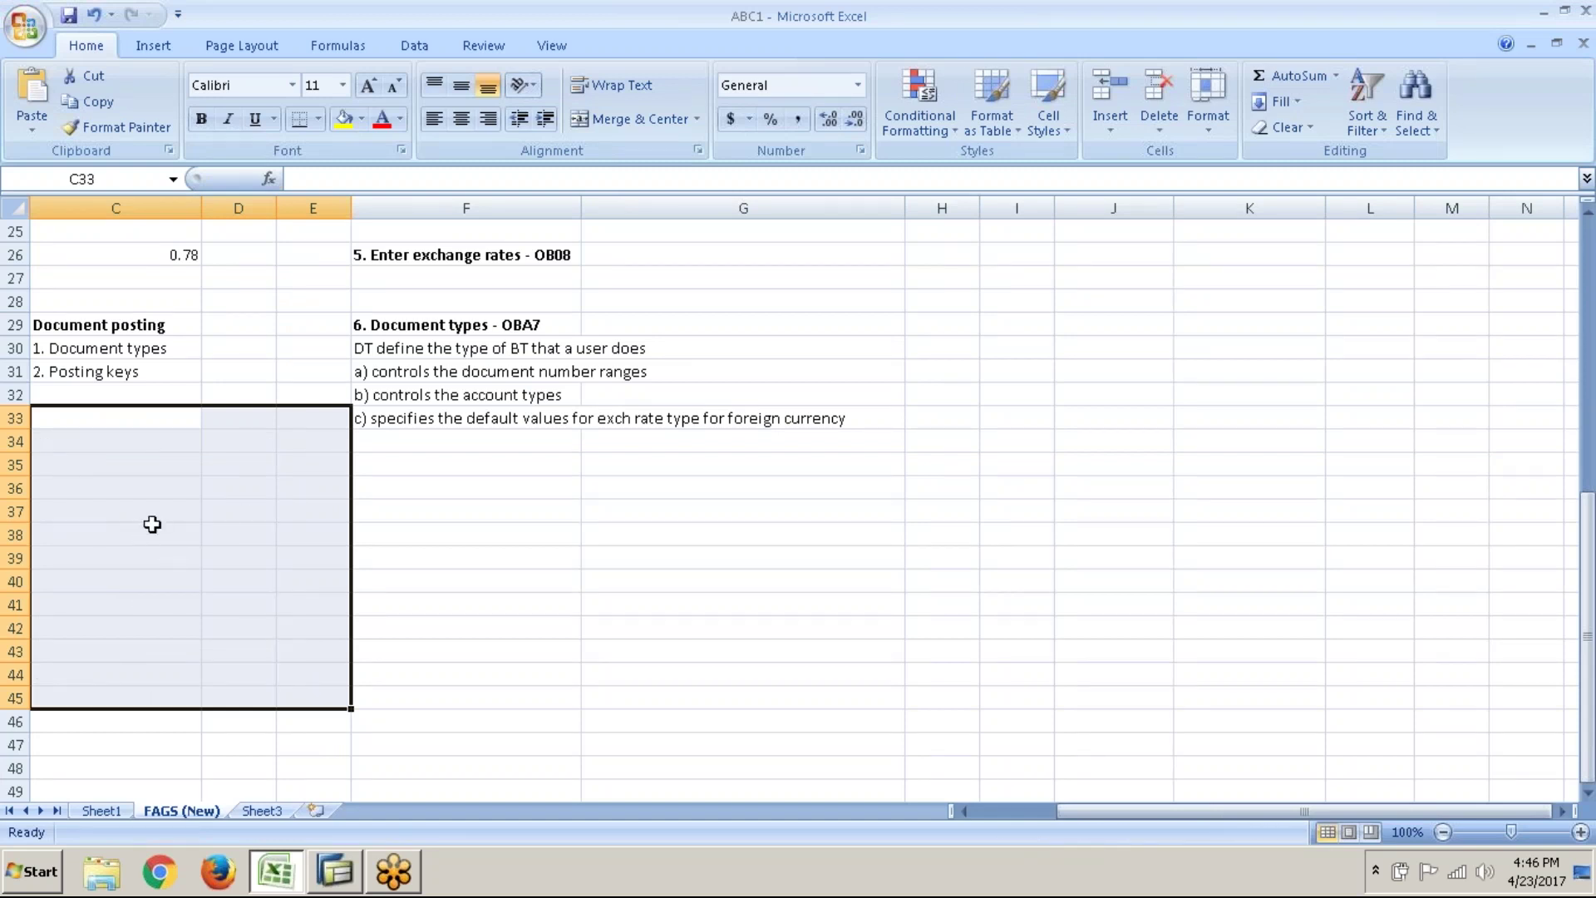
pyautogui.click(148, 475)
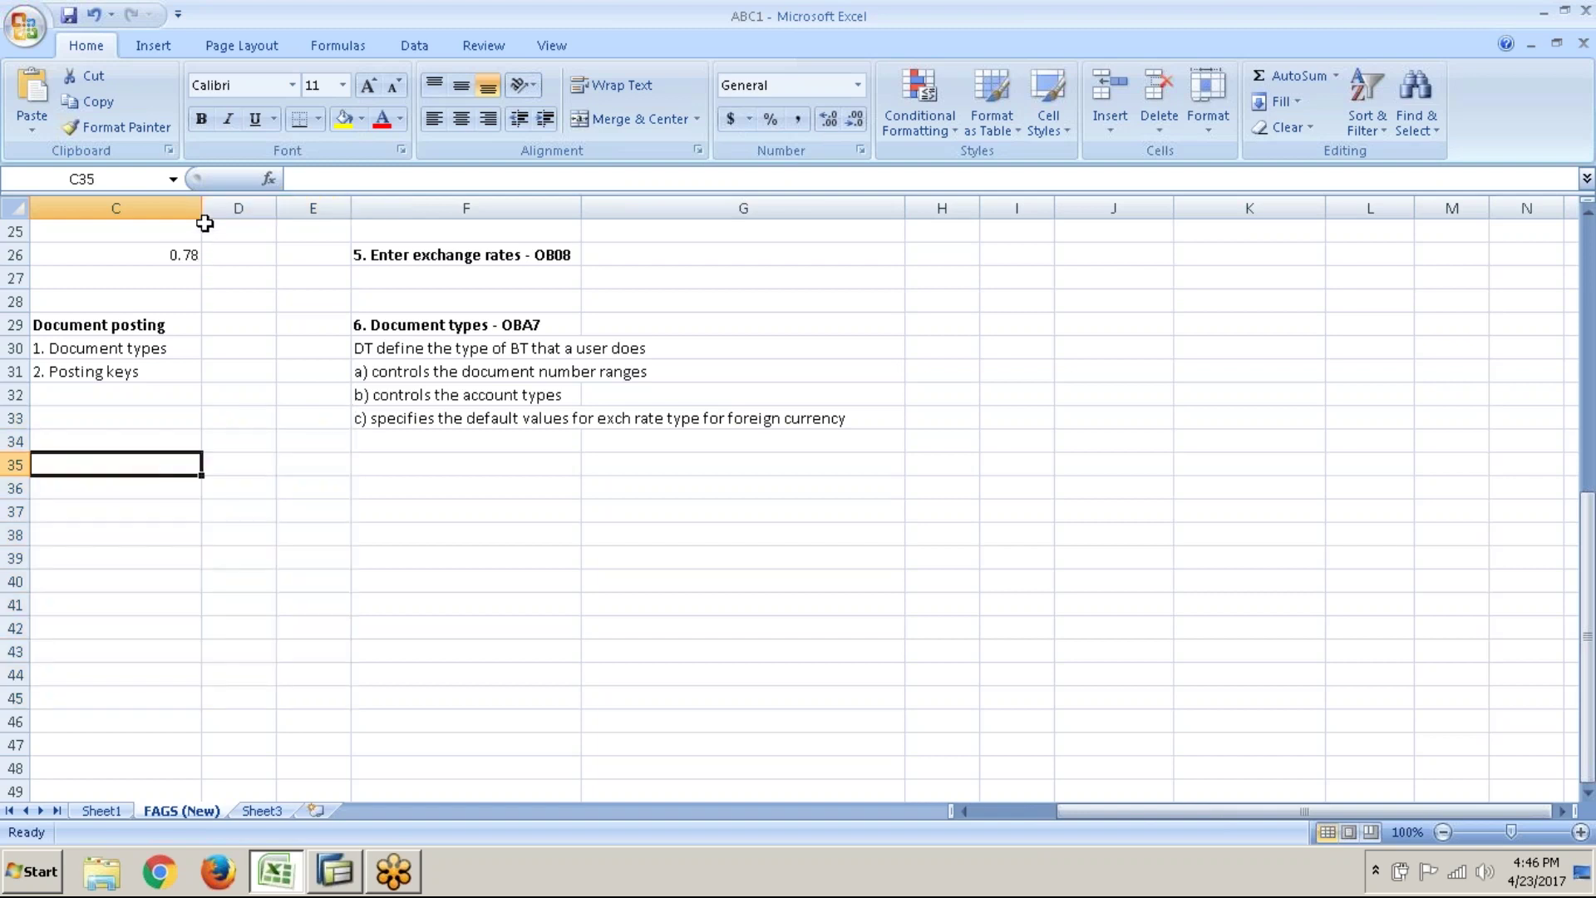
# - Narrow column C, widen column D, and make the header cells C34:E34 bold
pyautogui.moveTo(202, 215)
pyautogui.mouseDown()
pyautogui.moveTo(95, 242)
pyautogui.moveTo(223, 215)
pyautogui.mouseUp()
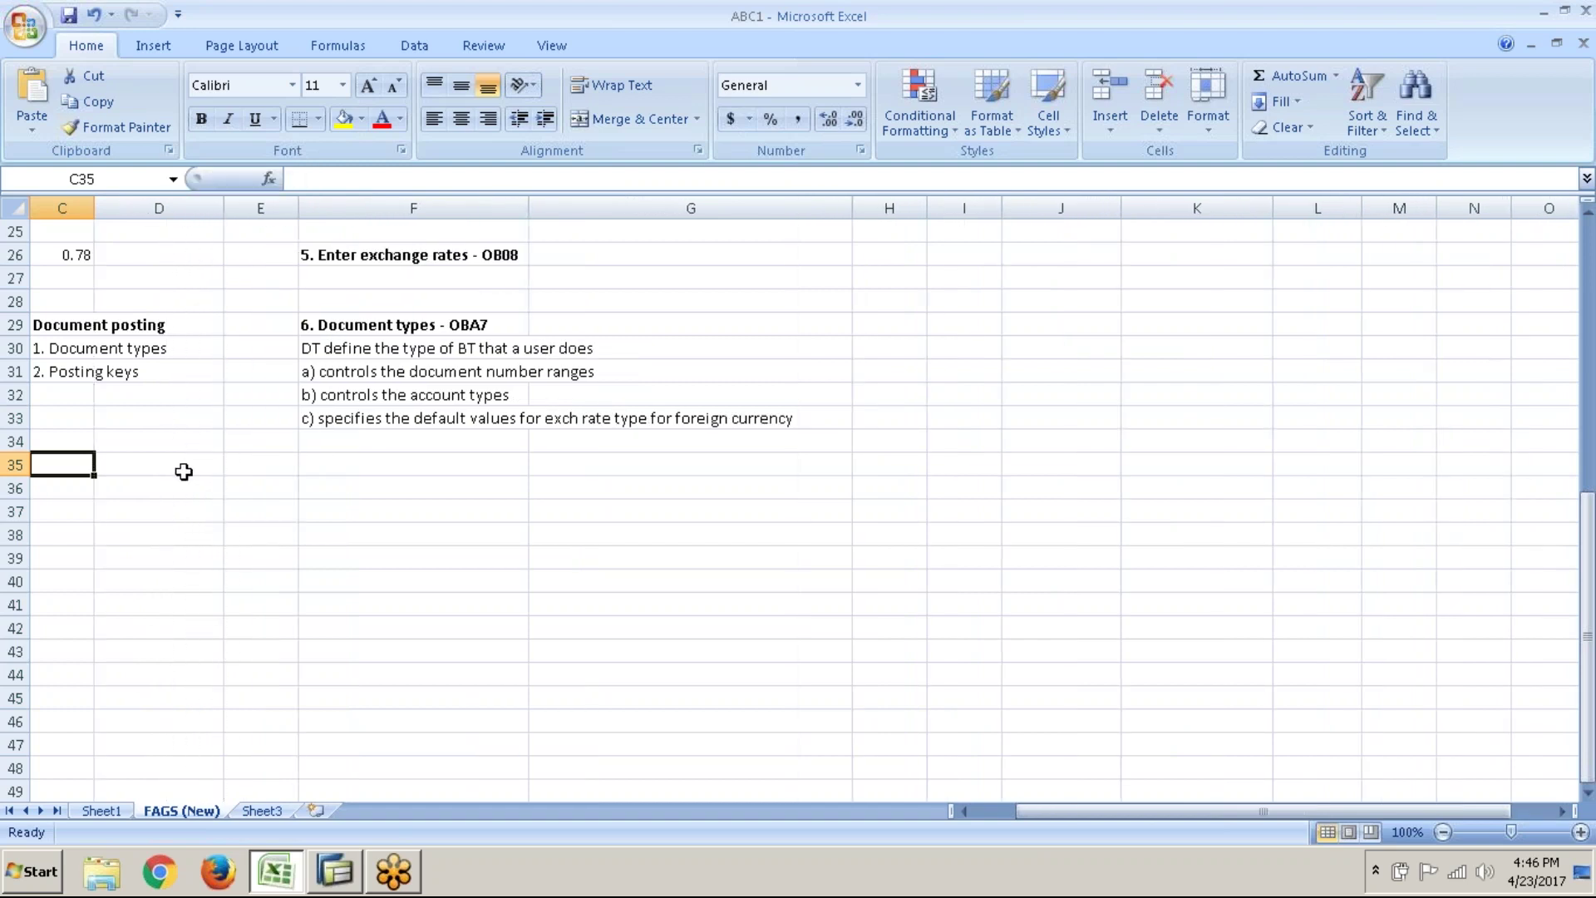
pyautogui.moveTo(79, 438); pyautogui.dragTo(241, 442)
pyautogui.hotkey('ctrl', 'b')
# - Format the cells E35:E49 with the Text number format
pyautogui.moveTo(262, 464); pyautogui.dragTo(267, 758)
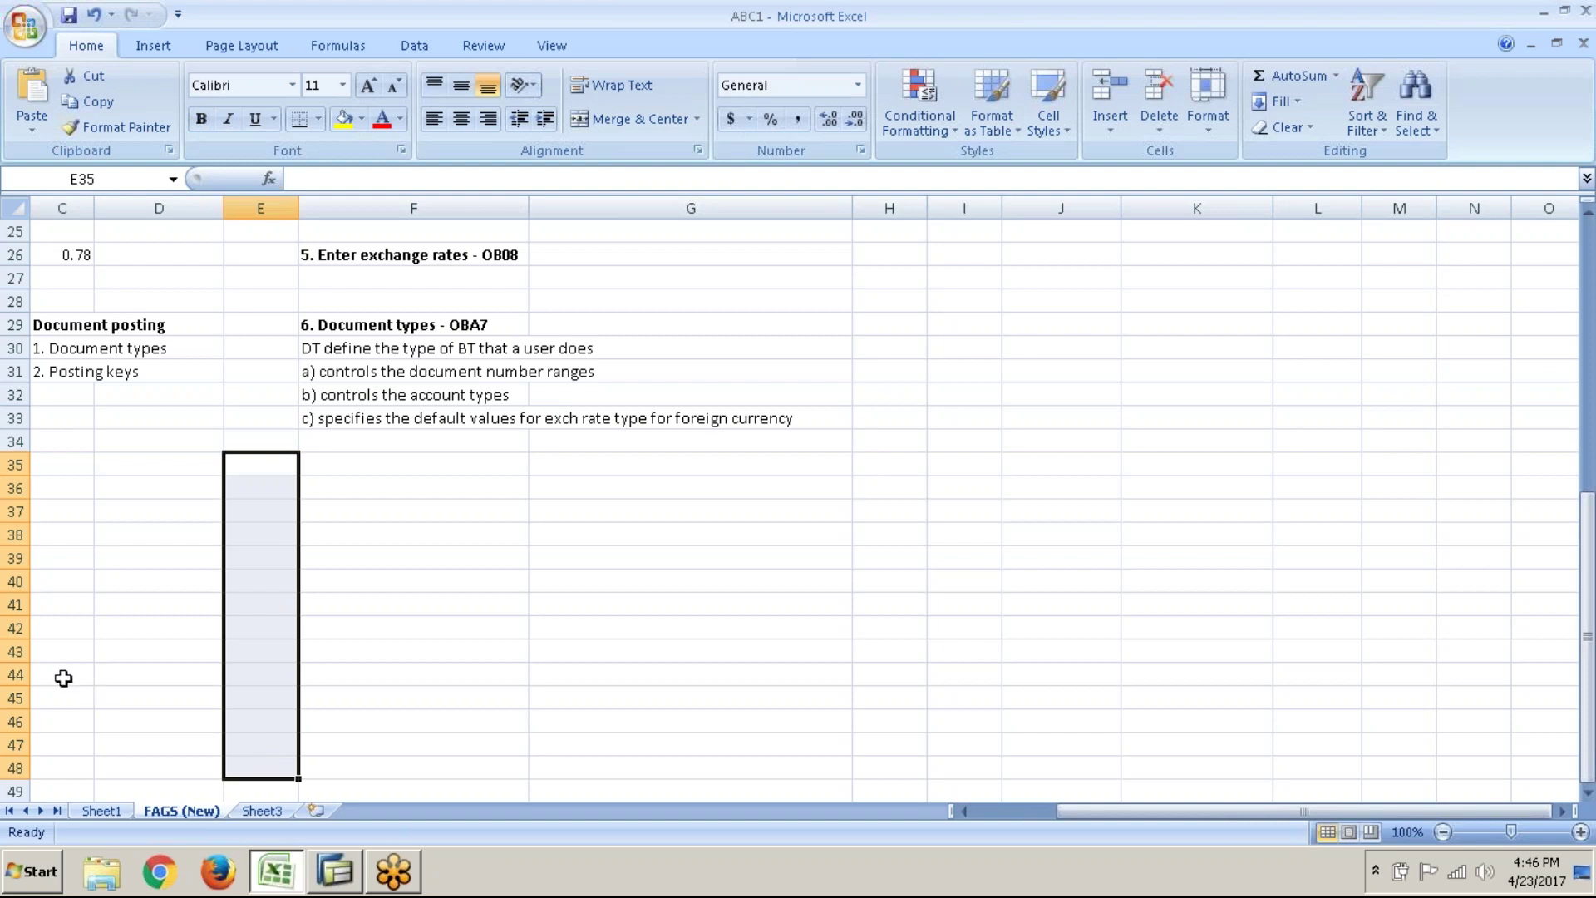
pyautogui.hotkey('shift', 'Down')
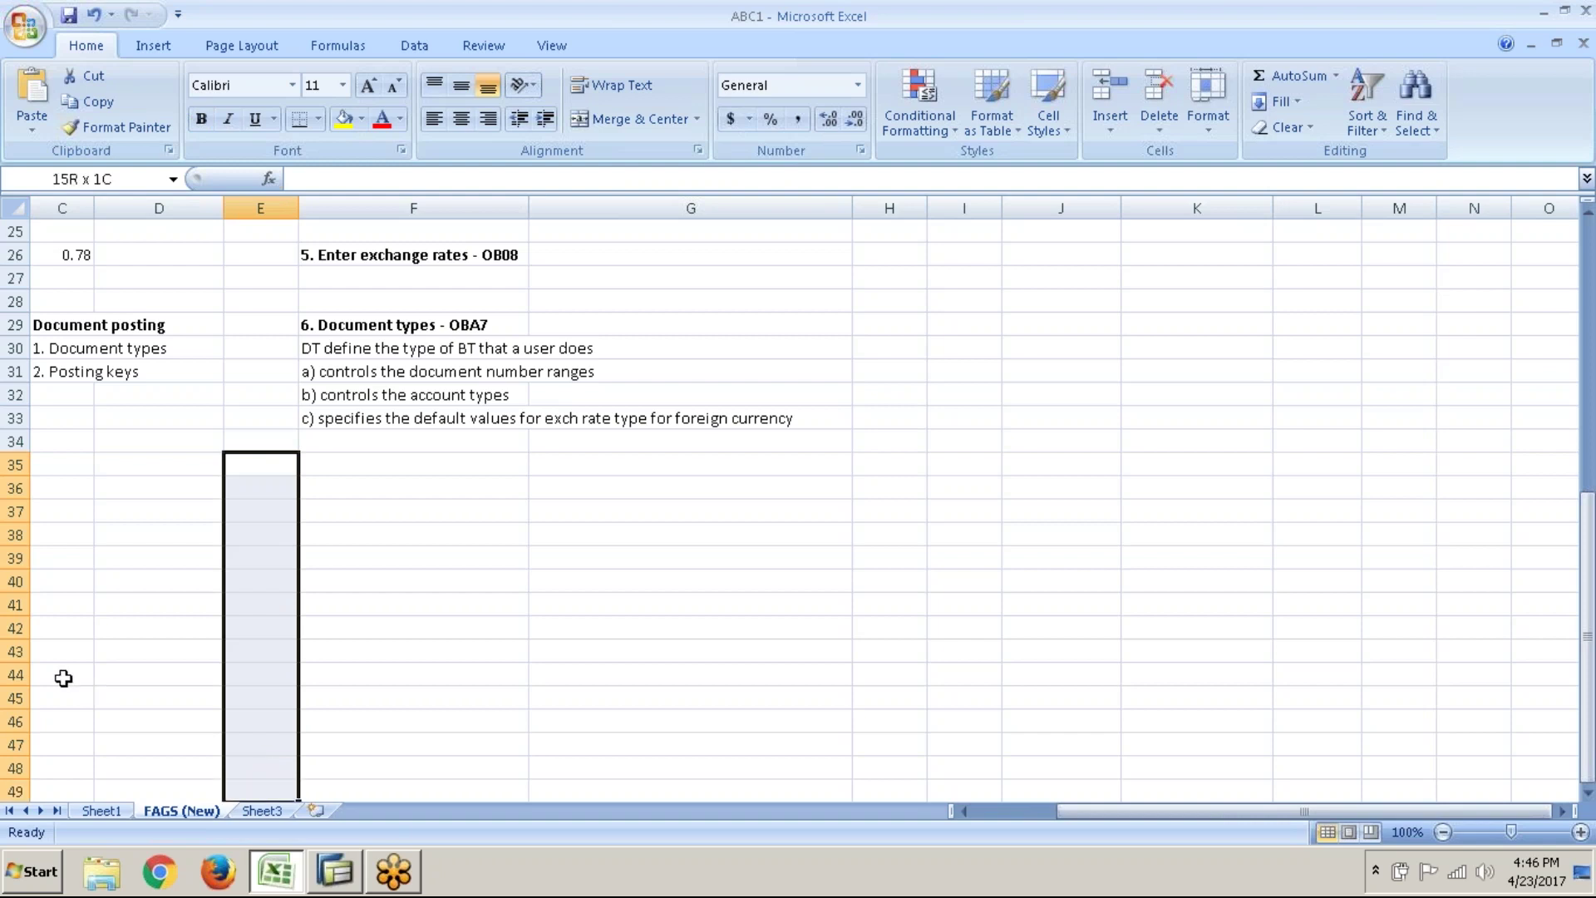
pyautogui.rightClick(257, 662)
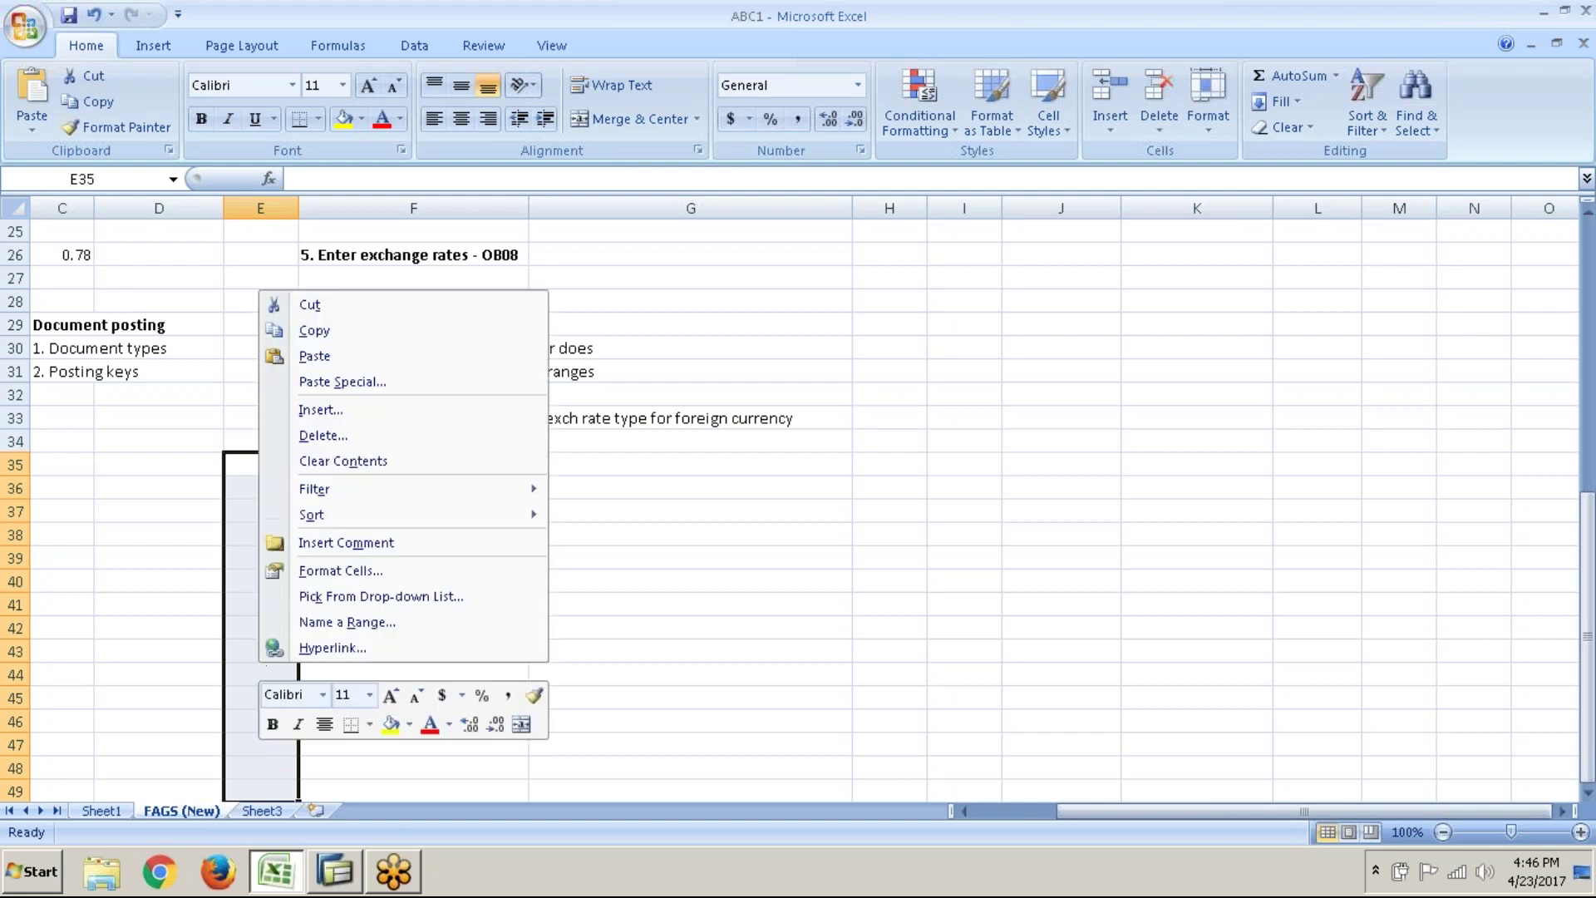
pyautogui.click(366, 579)
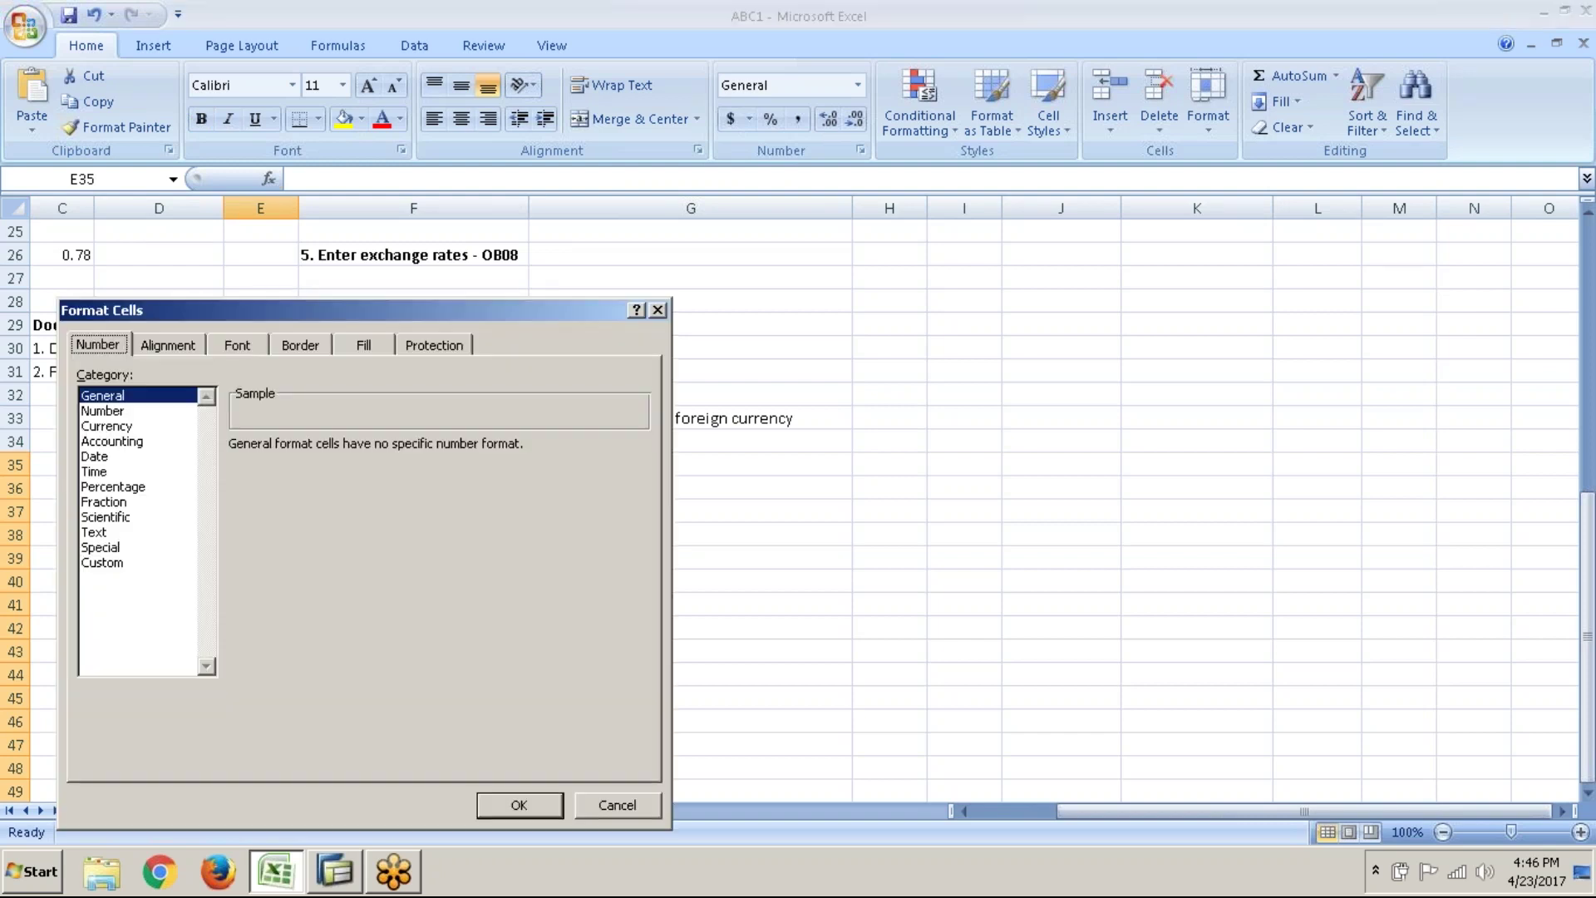
pyautogui.click(101, 534)
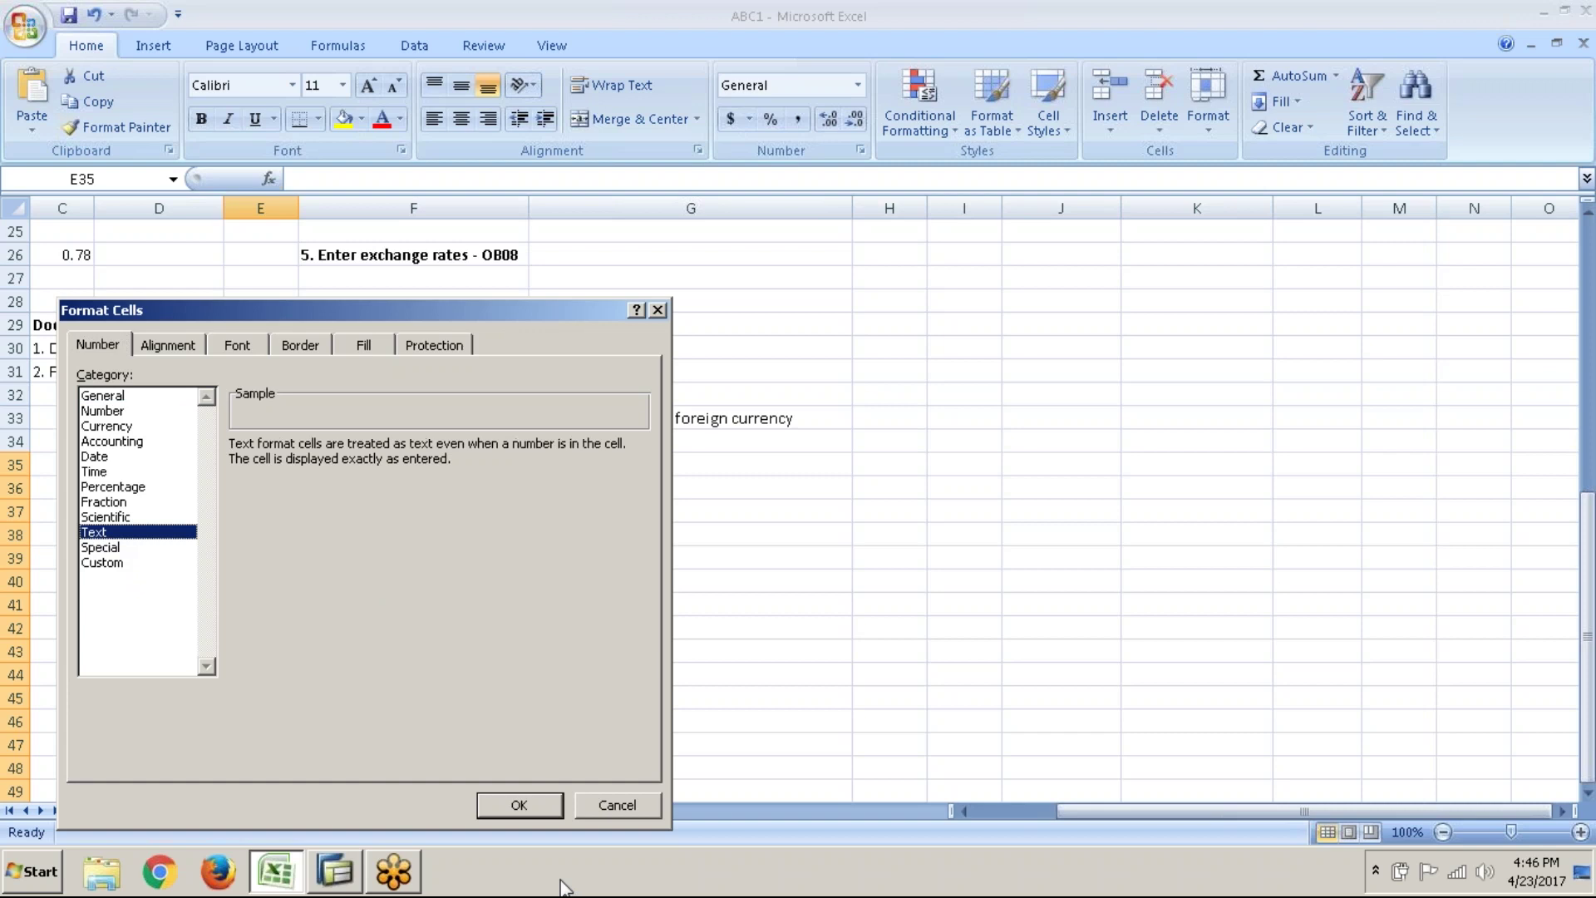
pyautogui.click(520, 804)
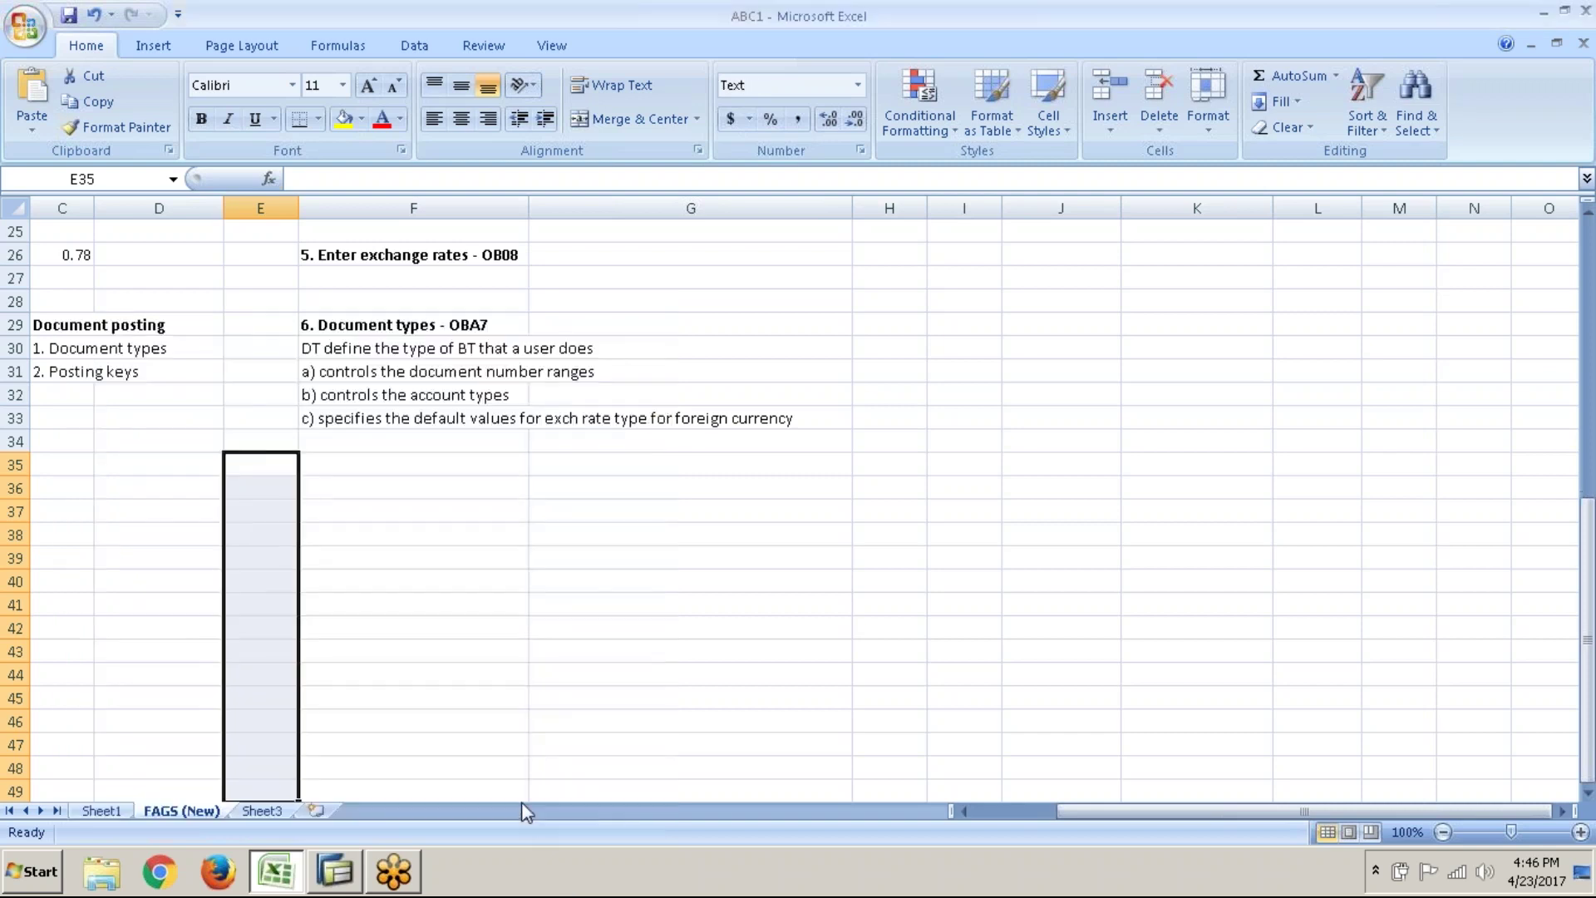
pyautogui.click(90, 467)
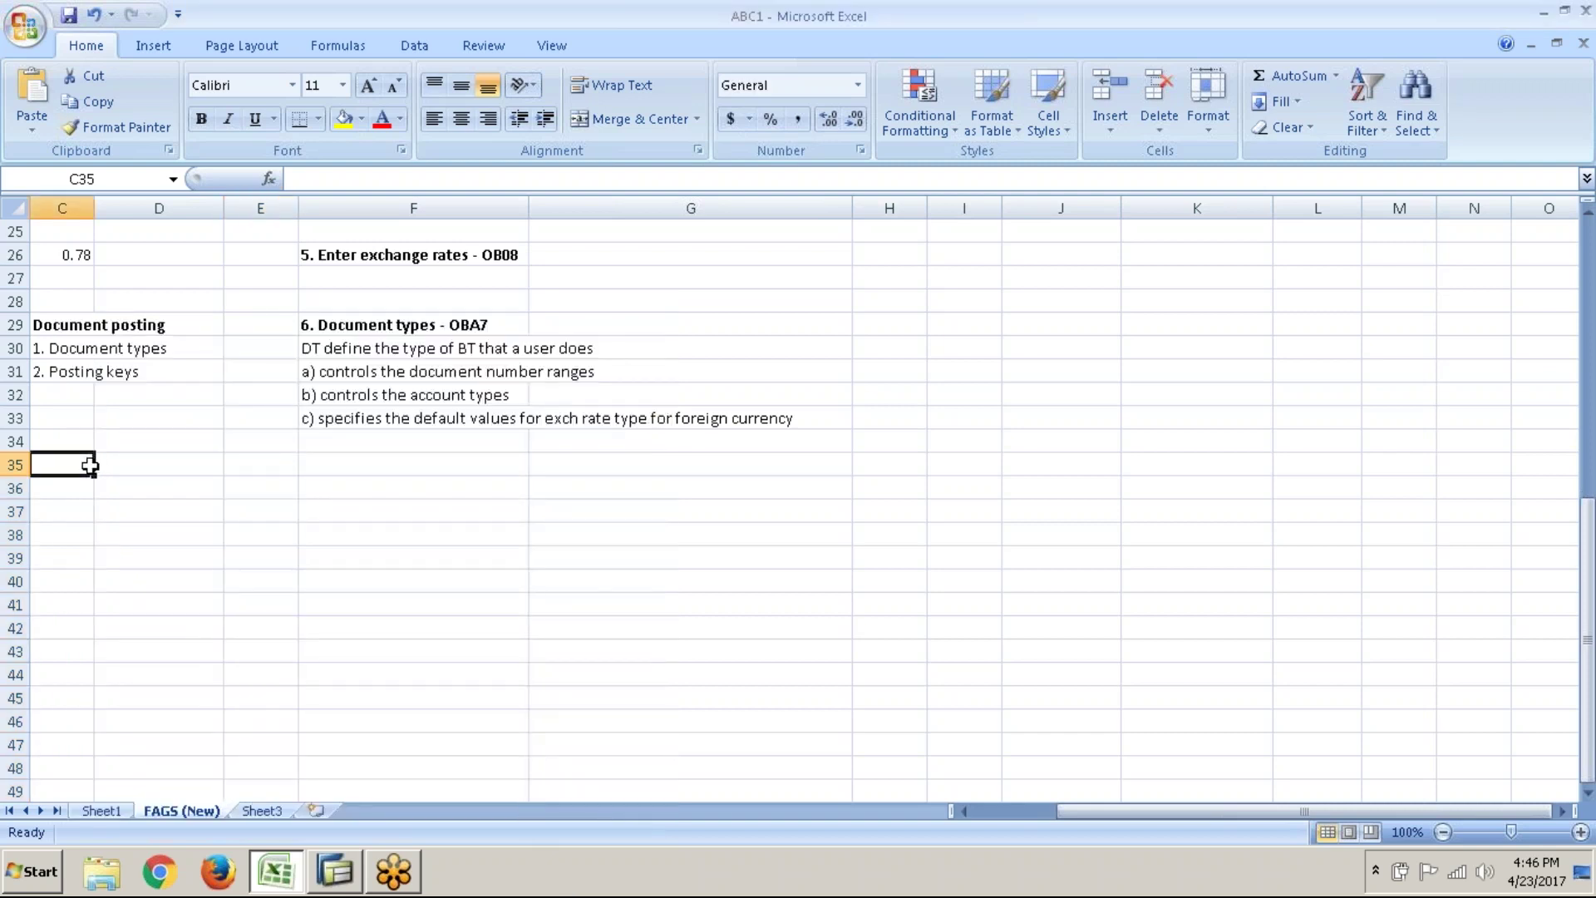
pyautogui.write('DT')
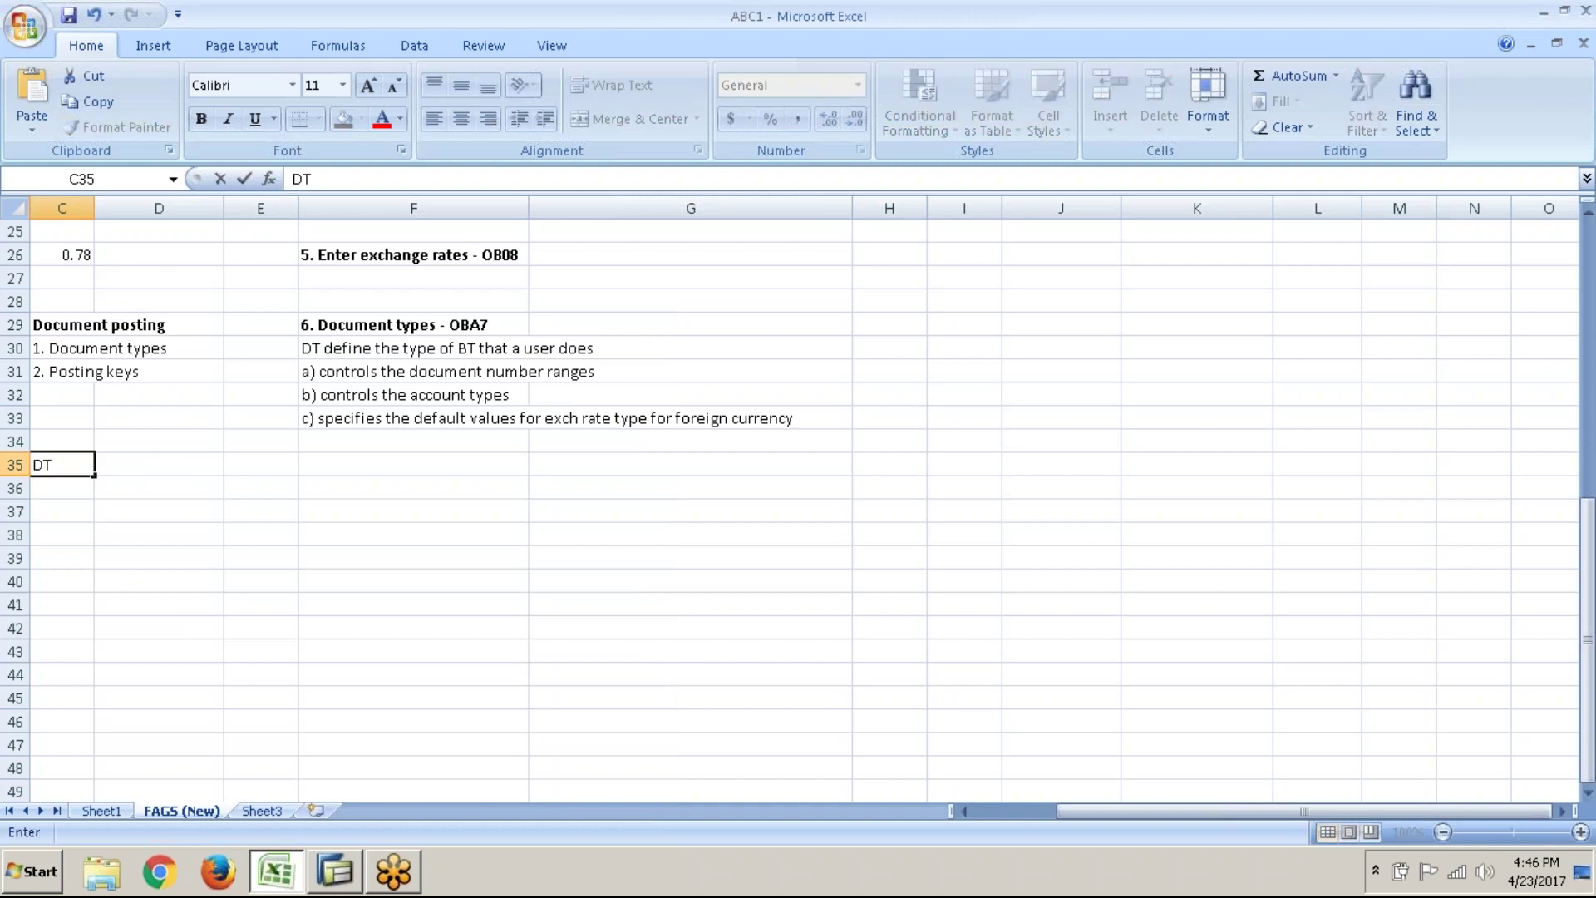
pyautogui.press('BackSpace')
pyautogui.press('BackSpace')
# - Enter the table headers DT, Description and No.Range in C34:E34
pyautogui.press('Up')
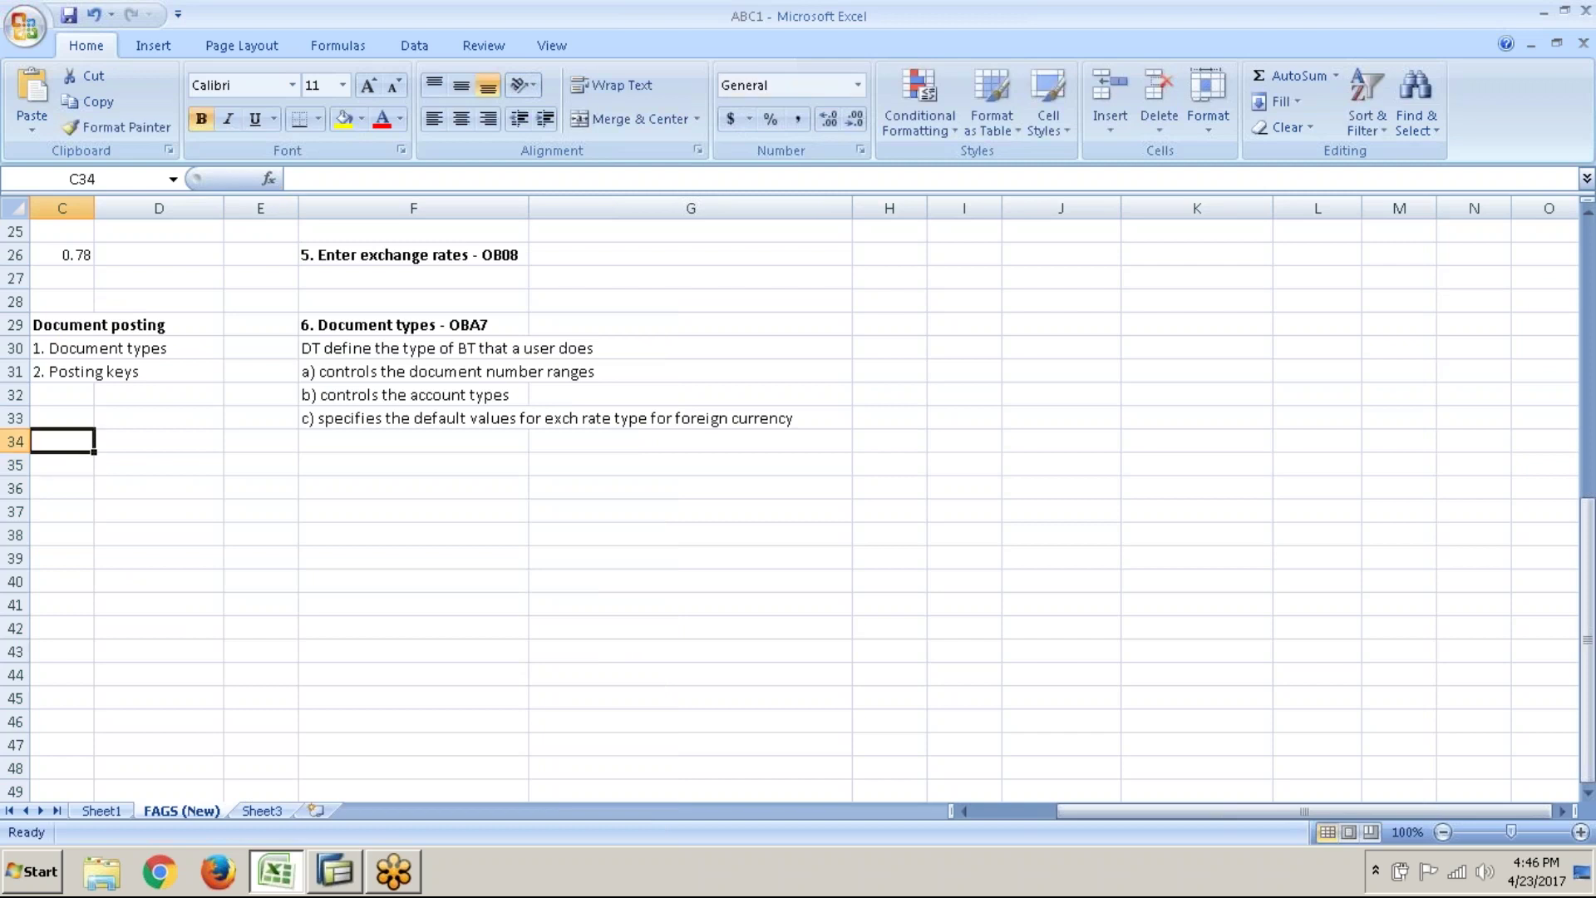
pyautogui.write('DT')
pyautogui.press('Tab')
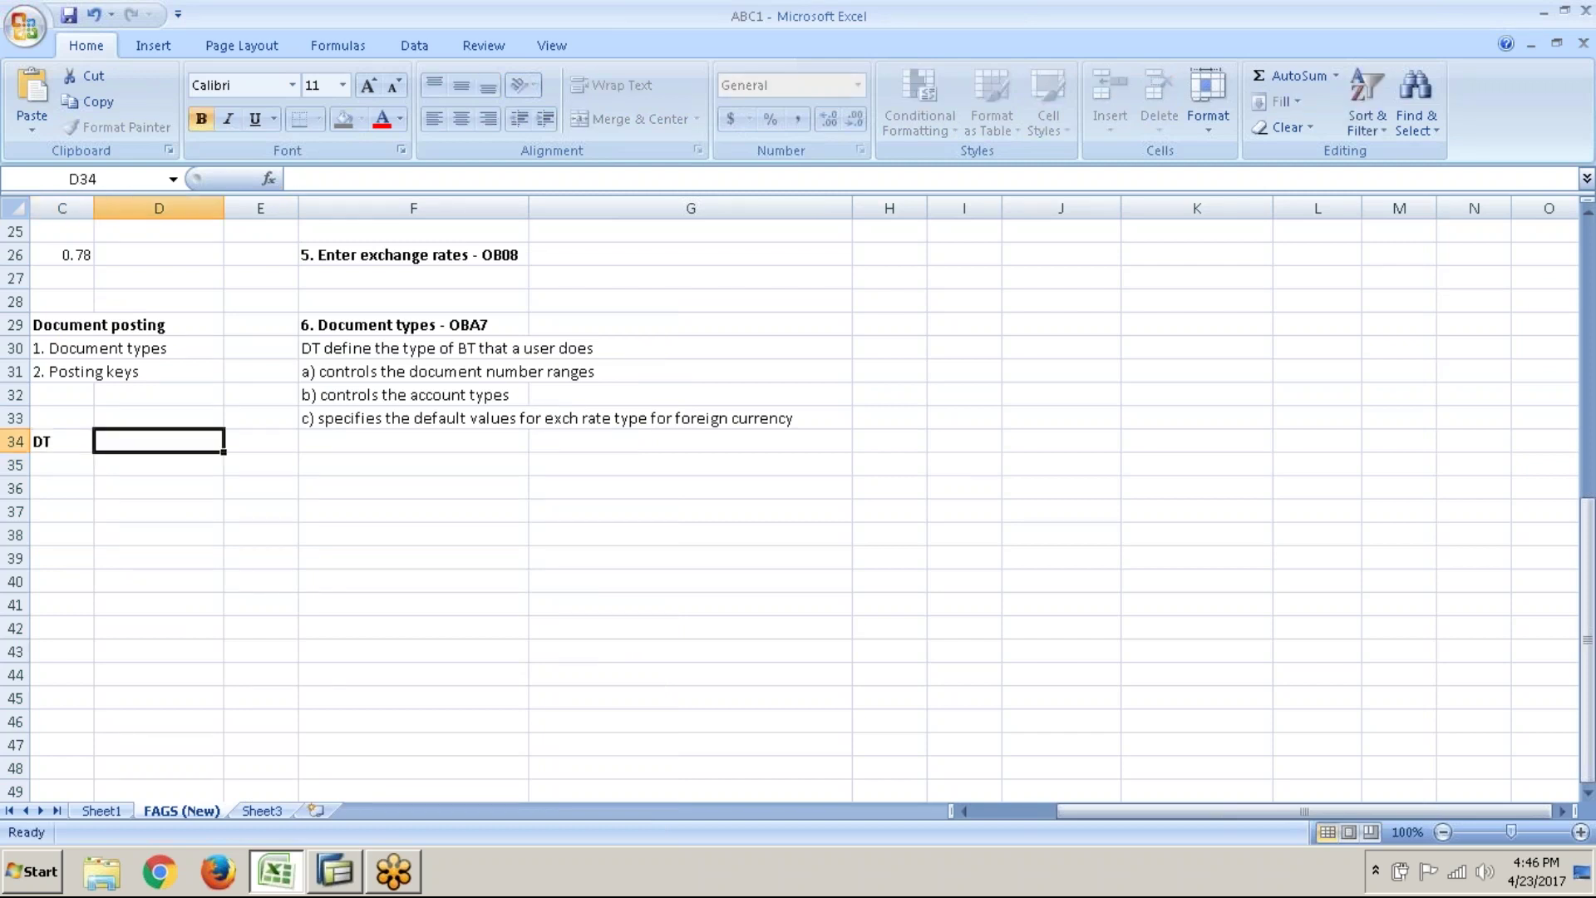
pyautogui.write('Desc')
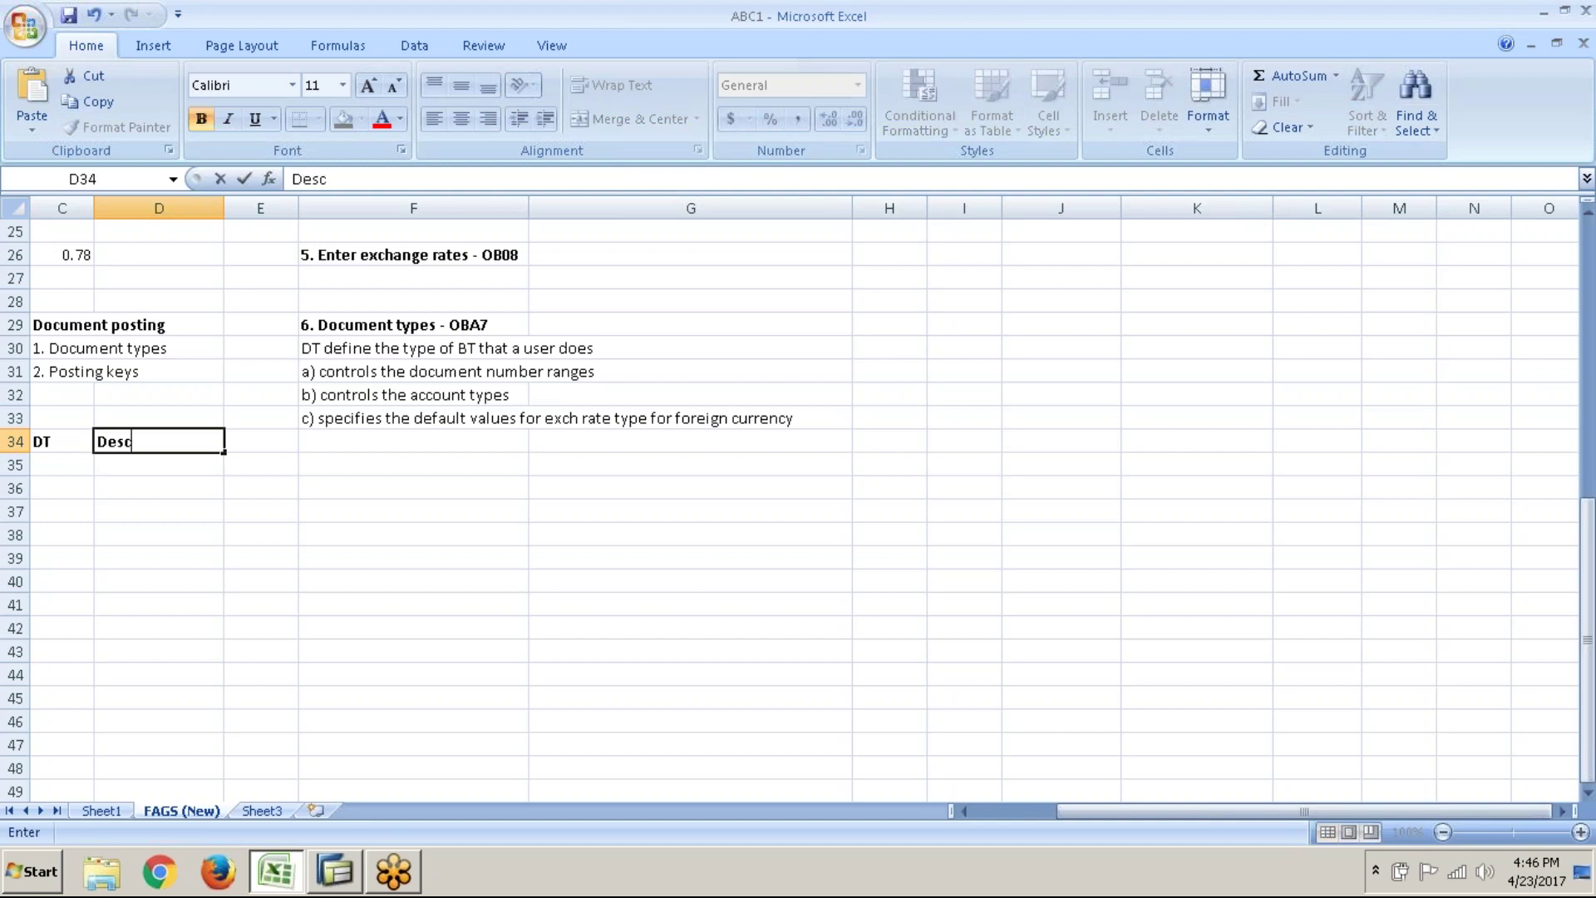
pyautogui.write('ription')
pyautogui.press('Tab')
pyautogui.write('F')
pyautogui.press('BackSpace')
pyautogui.write('N')
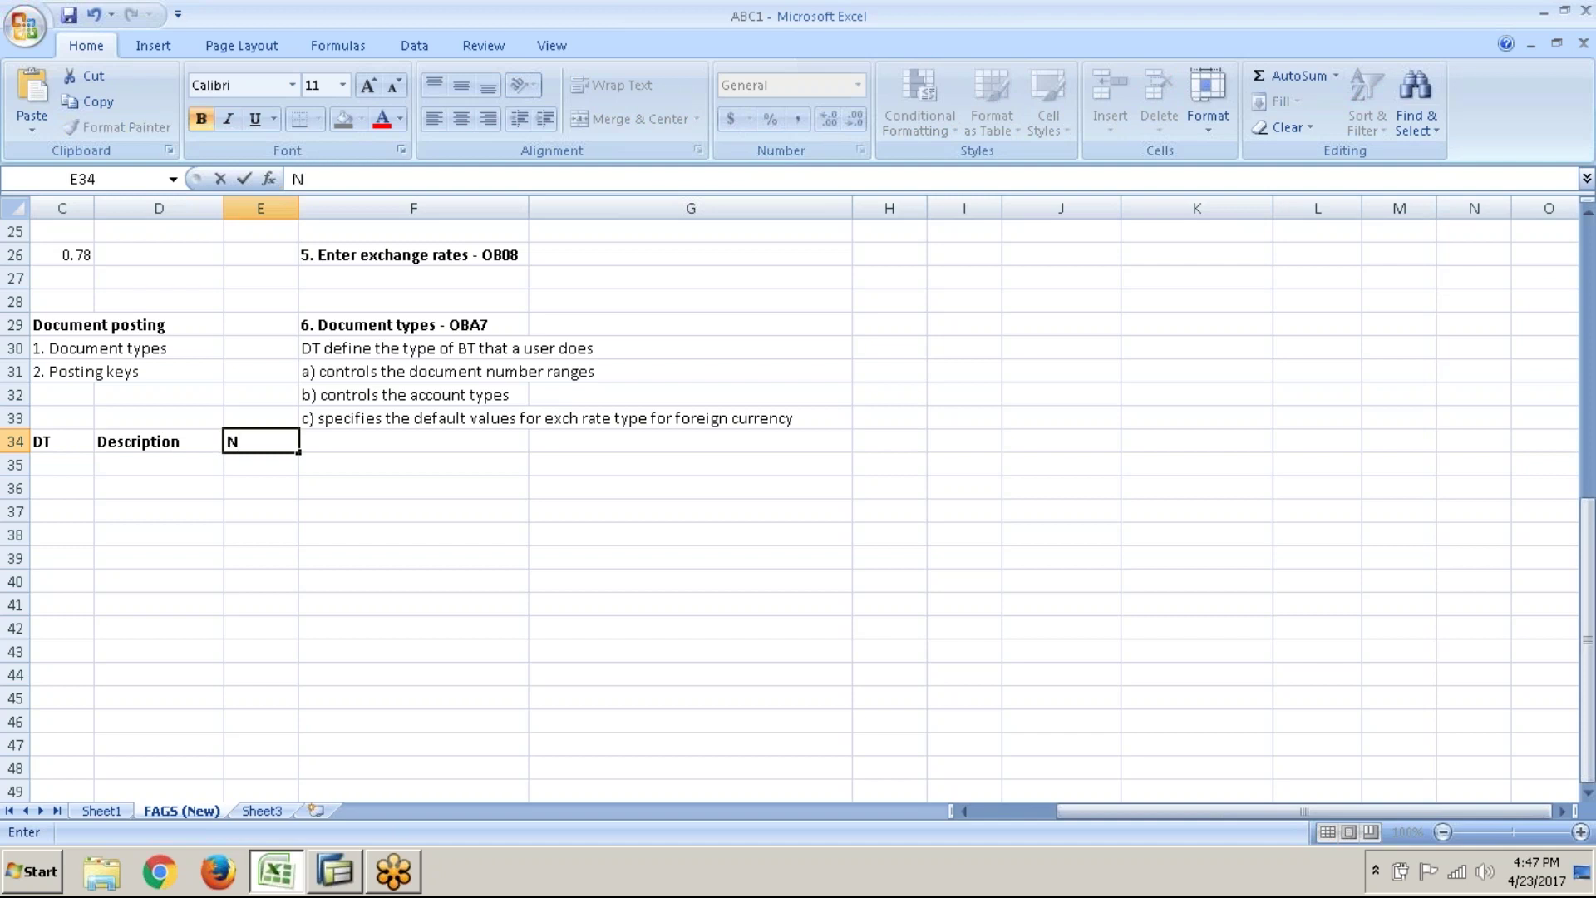
pyautogui.write('o.Range')
pyautogui.press('Return')
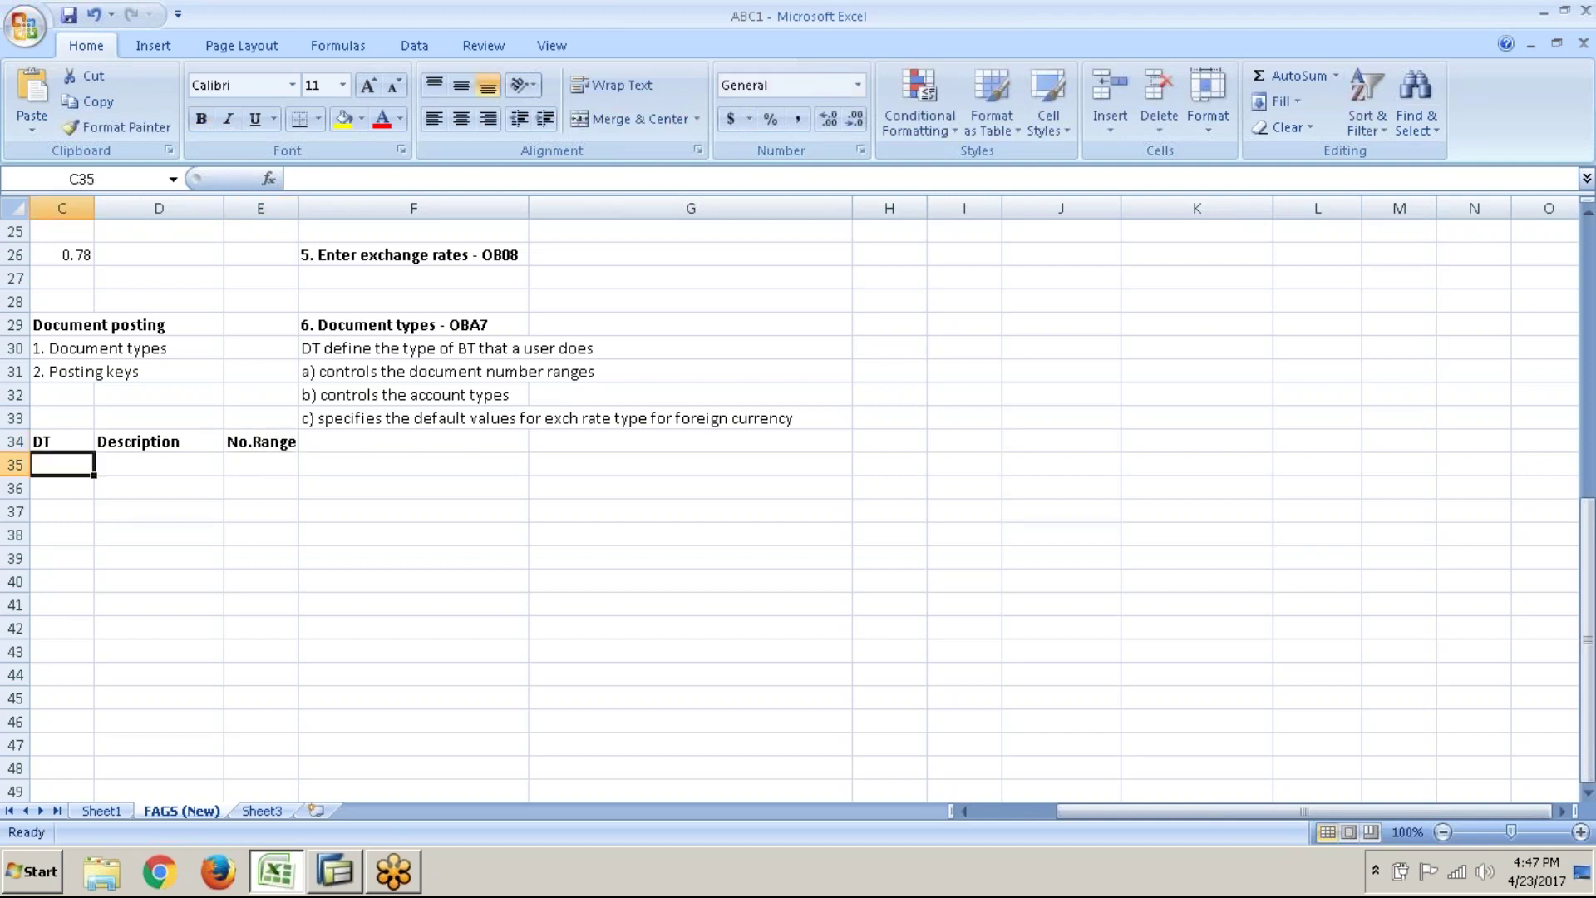
# - Locate document type AF in SAP's overview, and record AF with the description "Depreciation postings" in C35:D35 in Excel
pyautogui.hotkey('alt', 'Tab')
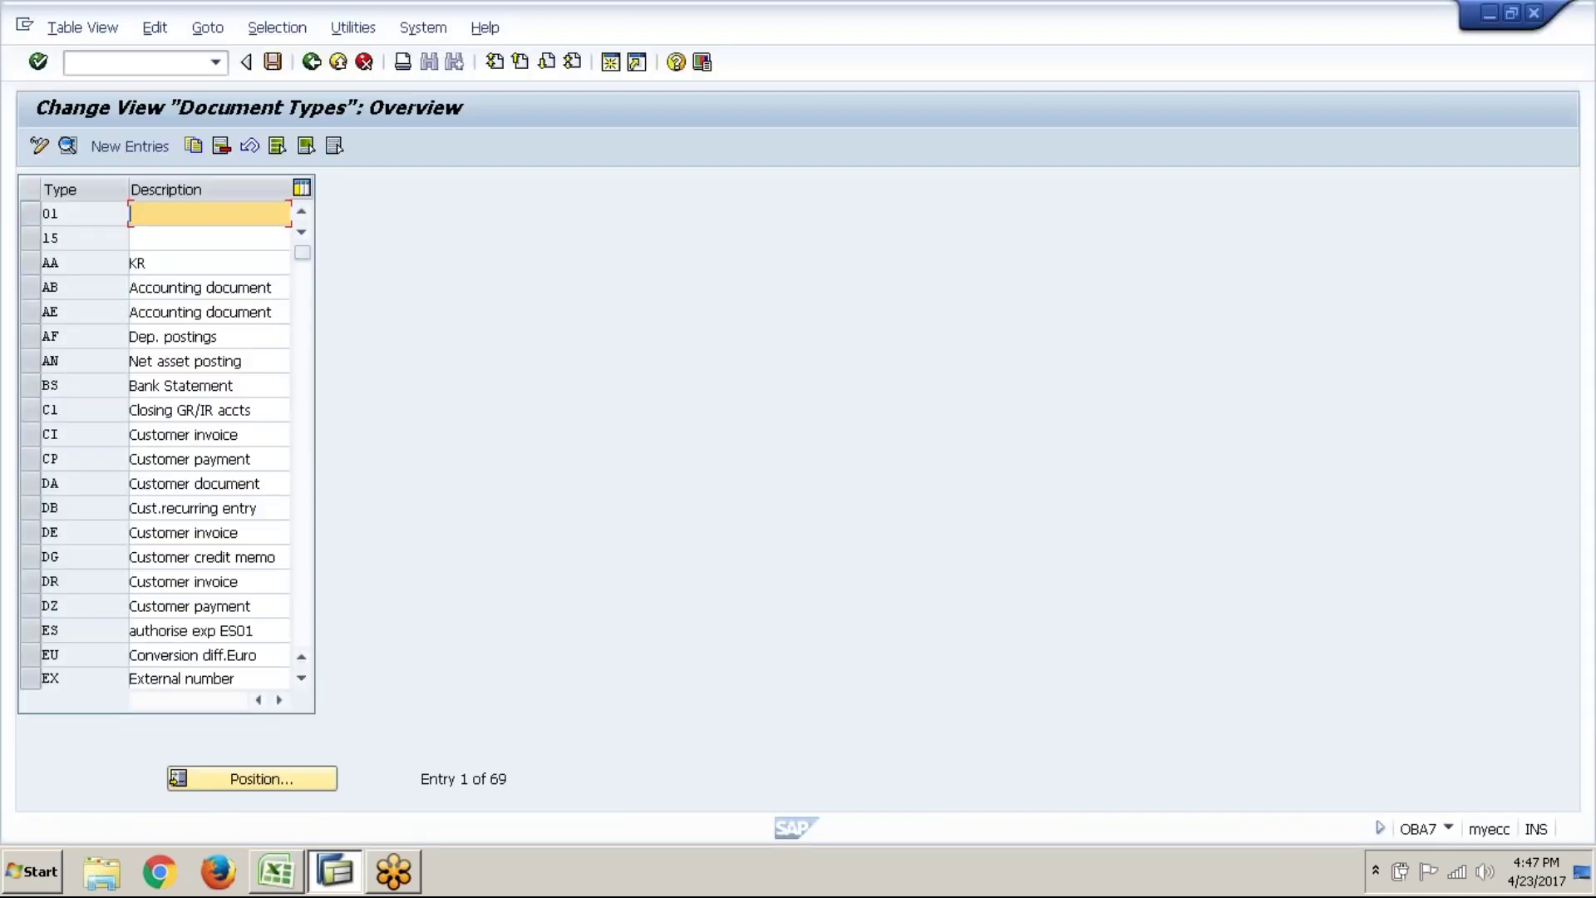
pyautogui.click(28, 336)
pyautogui.hotkey('alt', 'Tab')
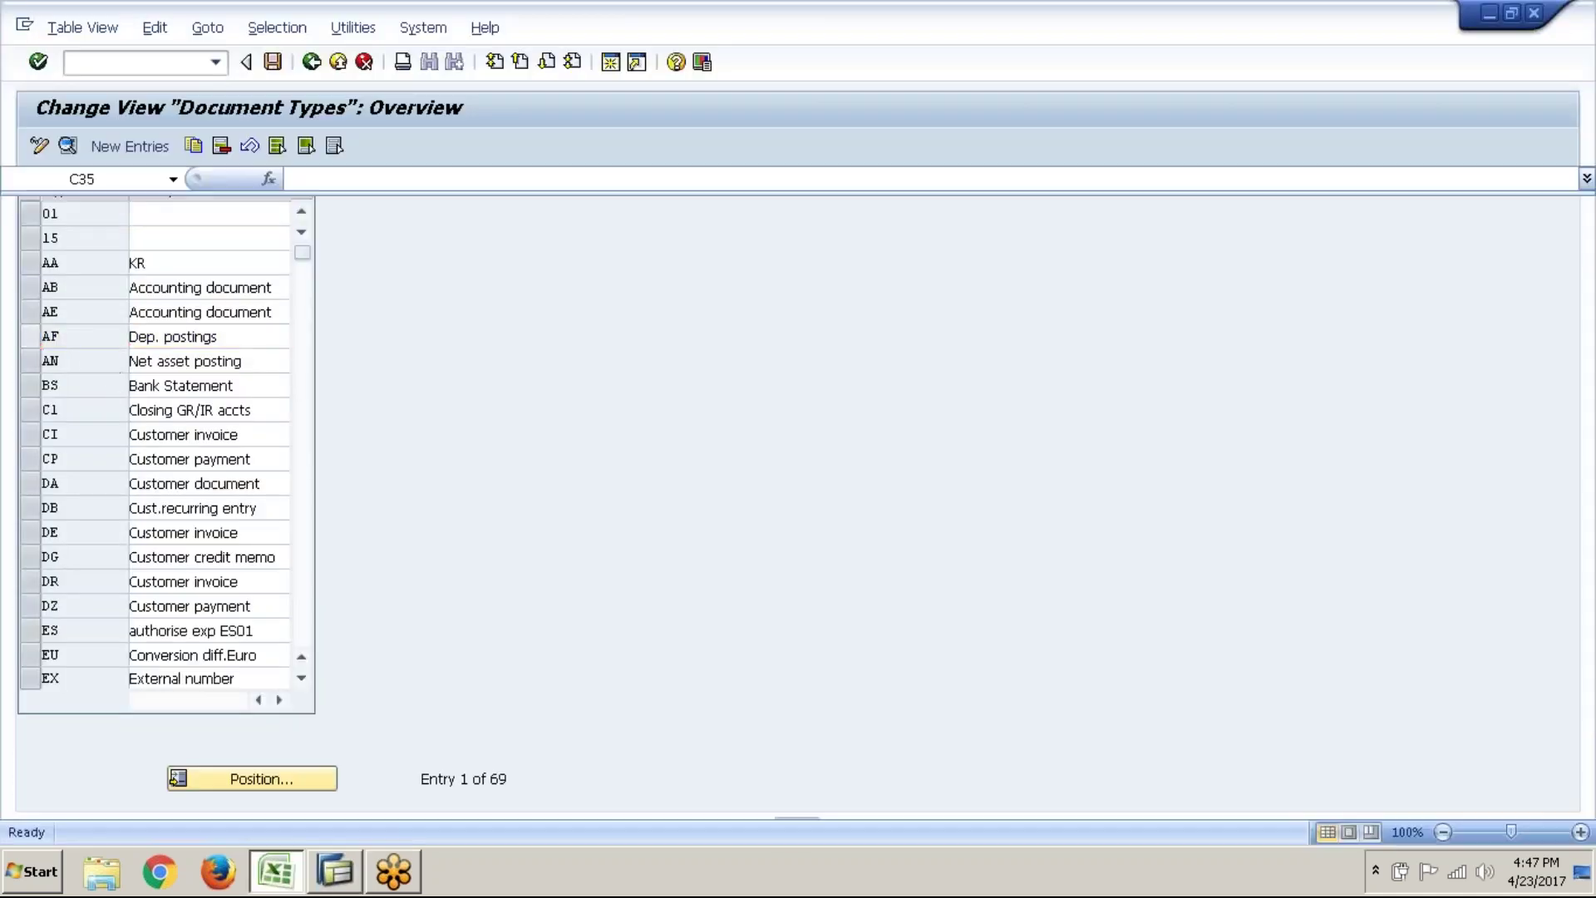
pyautogui.write('af')
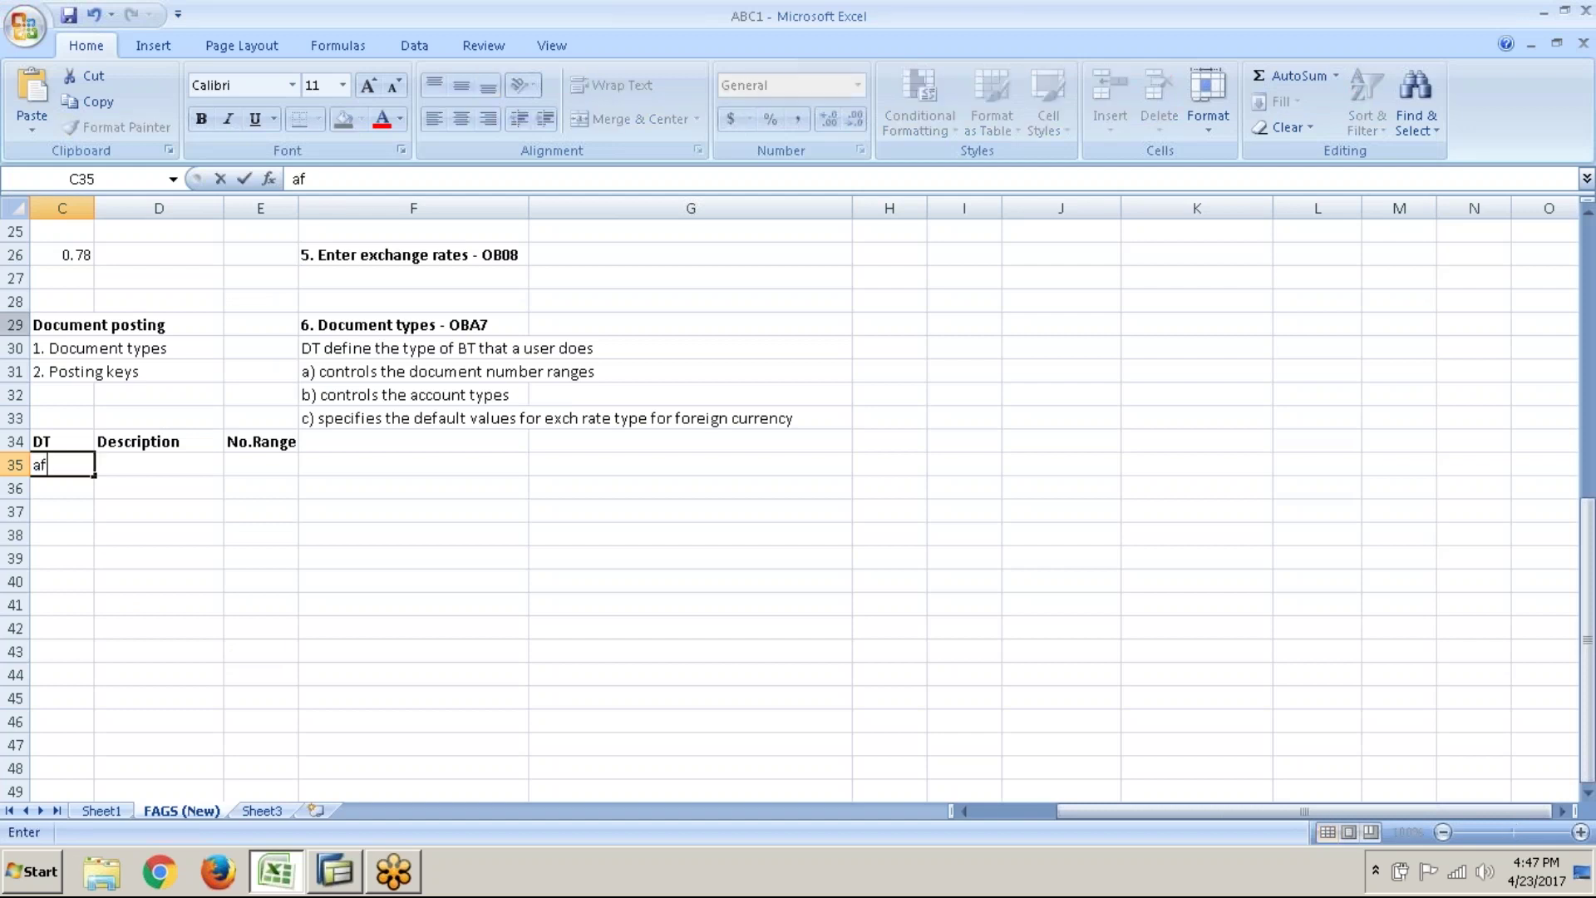
pyautogui.press('BackSpace')
pyautogui.press('BackSpace')
pyautogui.write('AF')
pyautogui.press('Tab')
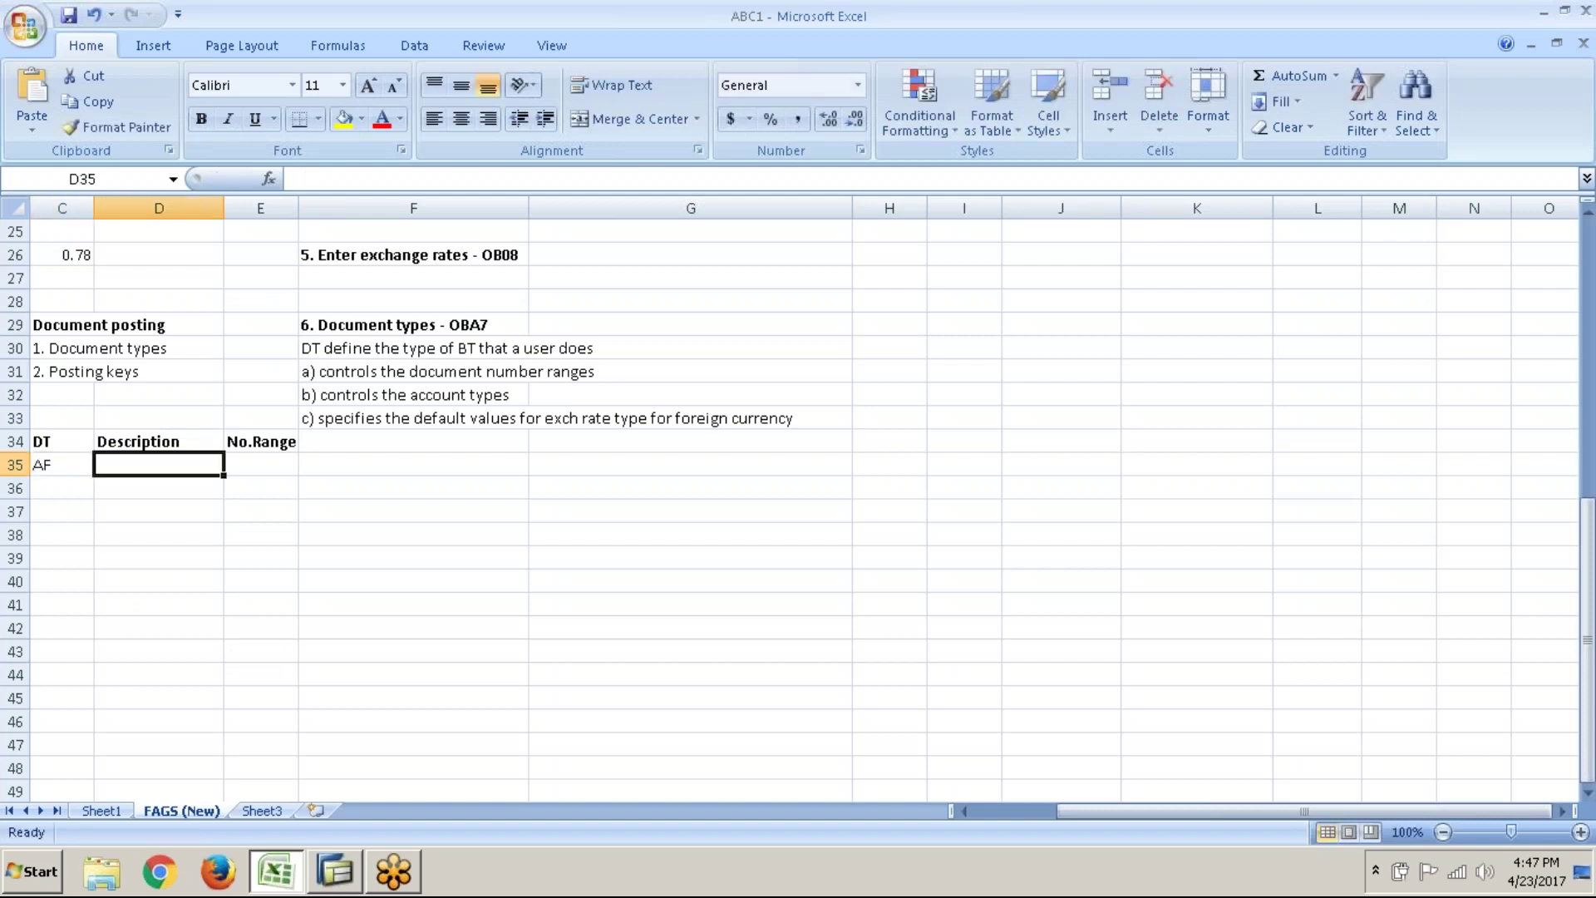
pyautogui.write('dEPRE')
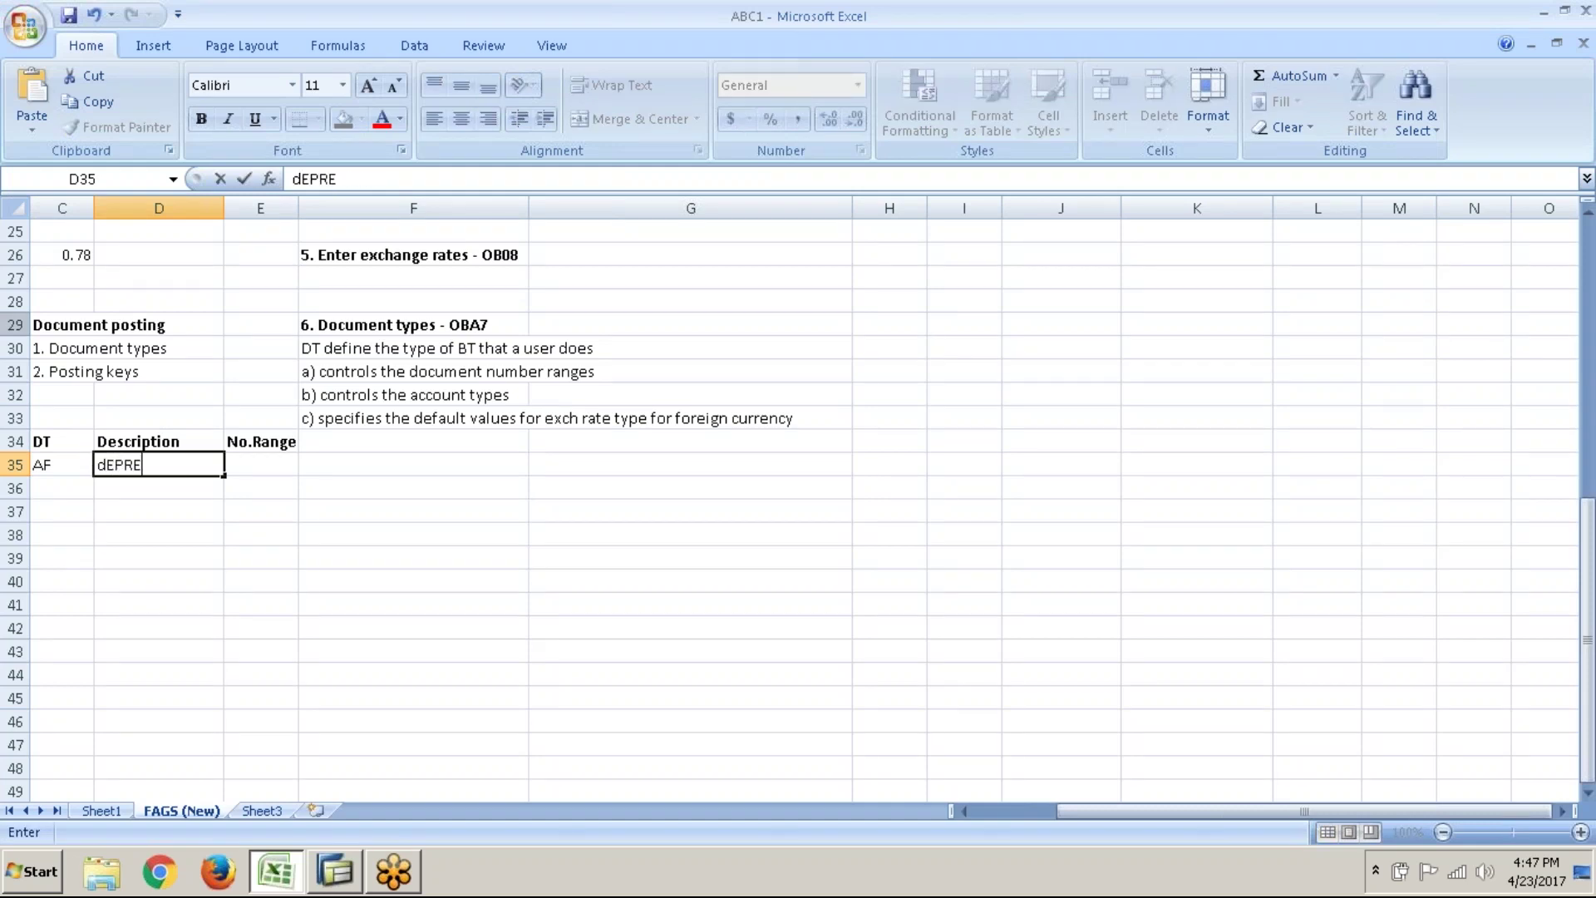
pyautogui.write('CIATION postings')
pyautogui.press('Tab')
# - Switch to SAP and open the details of document type AF to check its number range
pyautogui.hotkey('alt', 'Tab')
pyautogui.hotkey('alt', 'Tab')
pyautogui.hotkey('alt', 'Tab')
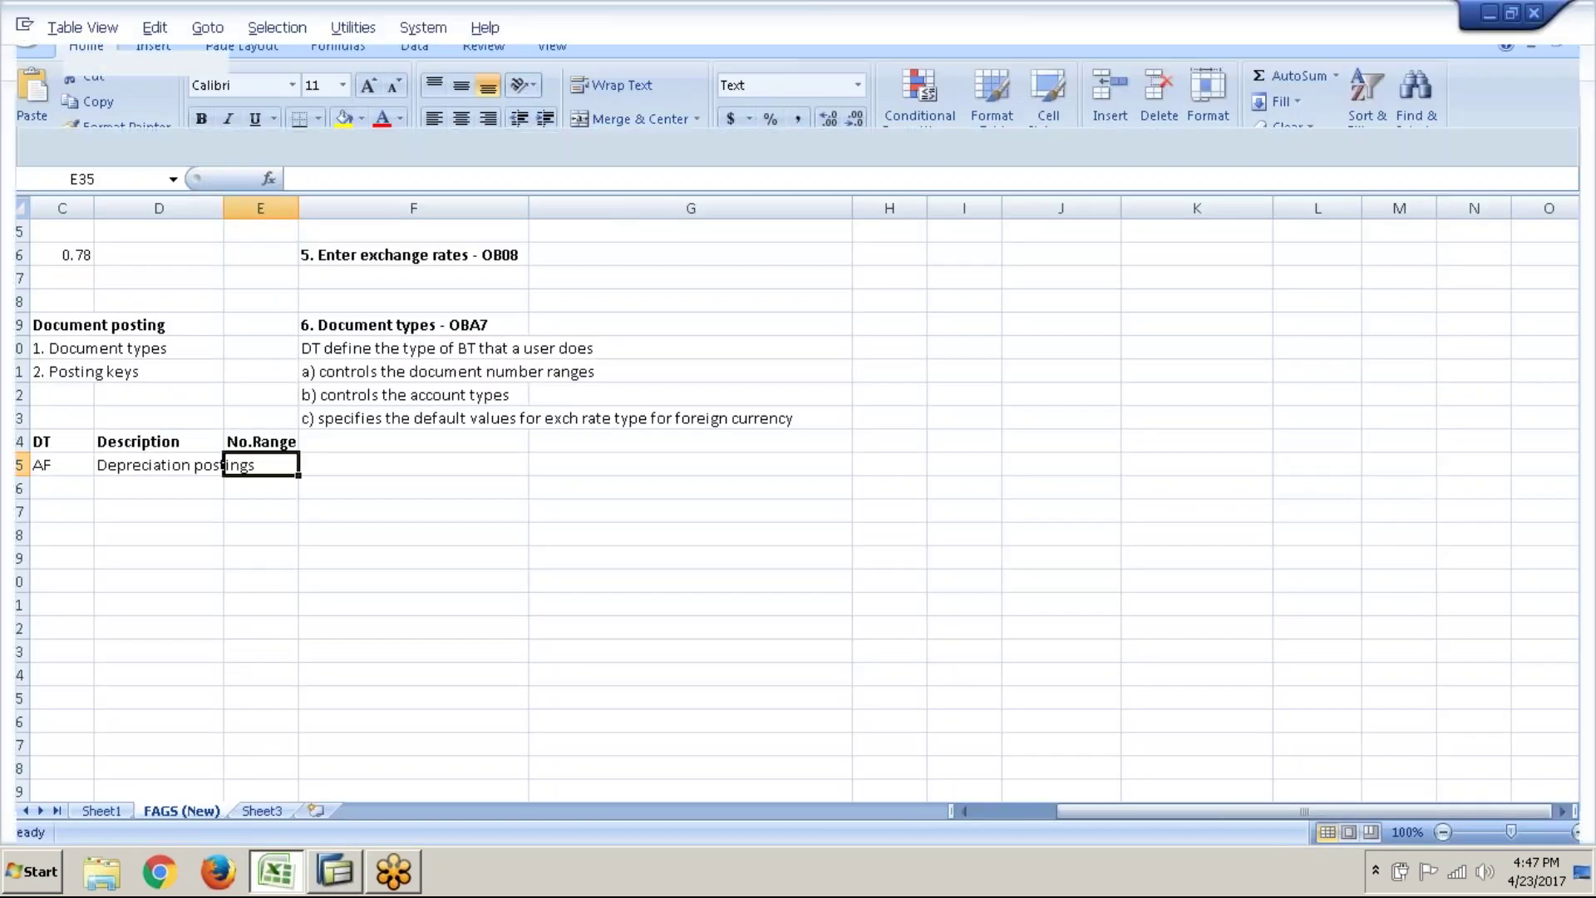
pyautogui.click(29, 343)
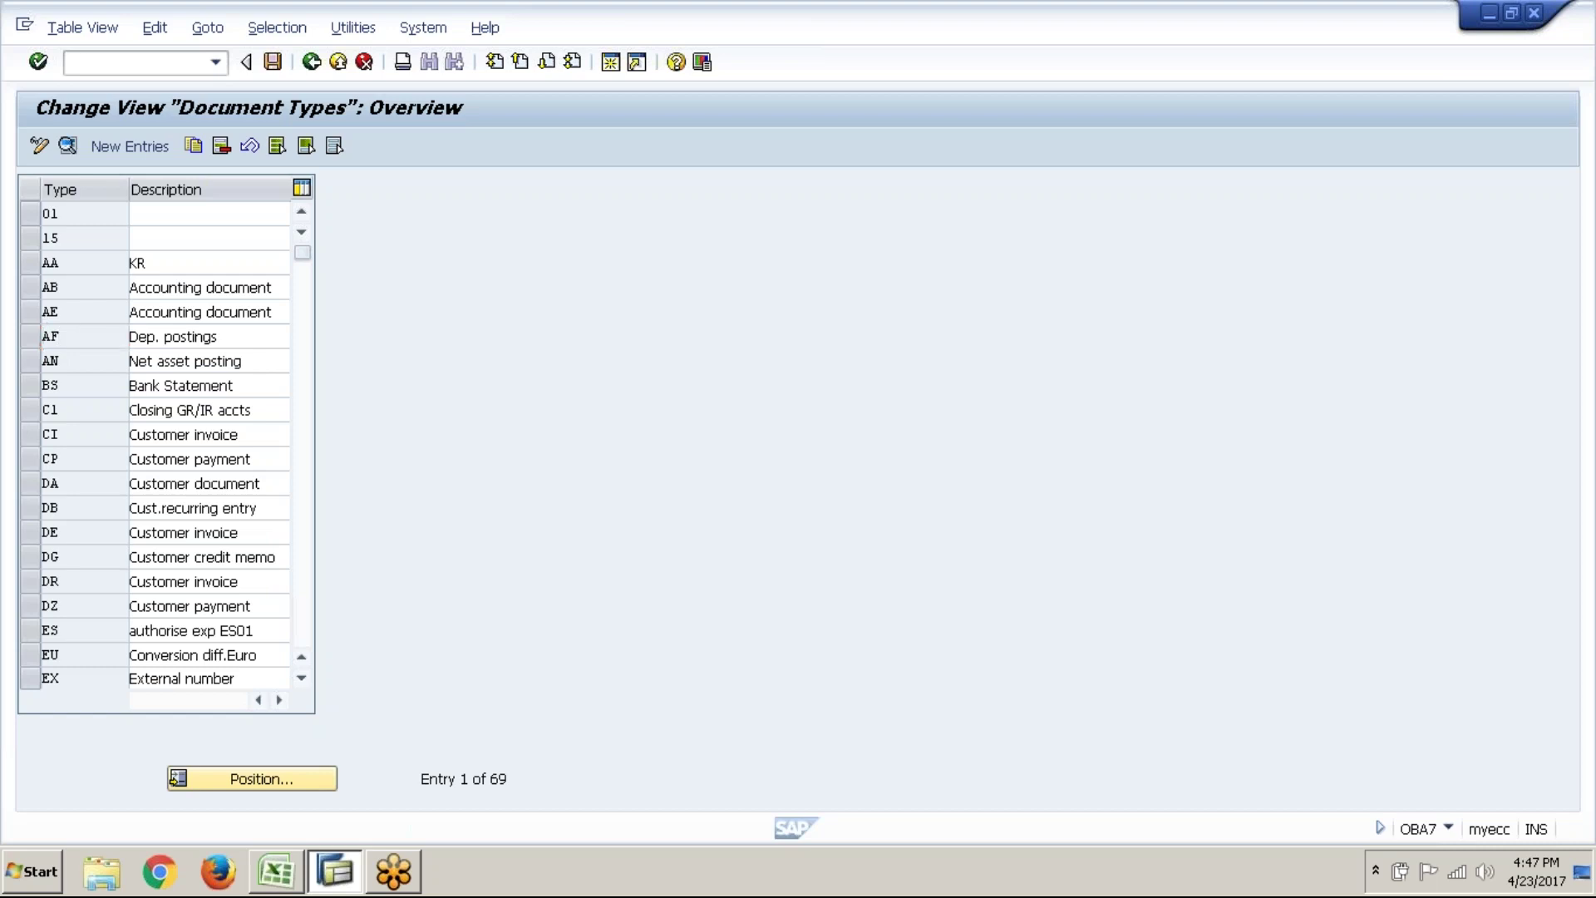
pyautogui.doubleClick(50, 336)
pyautogui.click(213, 264)
# - Return to Excel, enter 05 as AF's number range in E35, and fit column D's width to its contents
pyautogui.hotkey('alt', 'Tab')
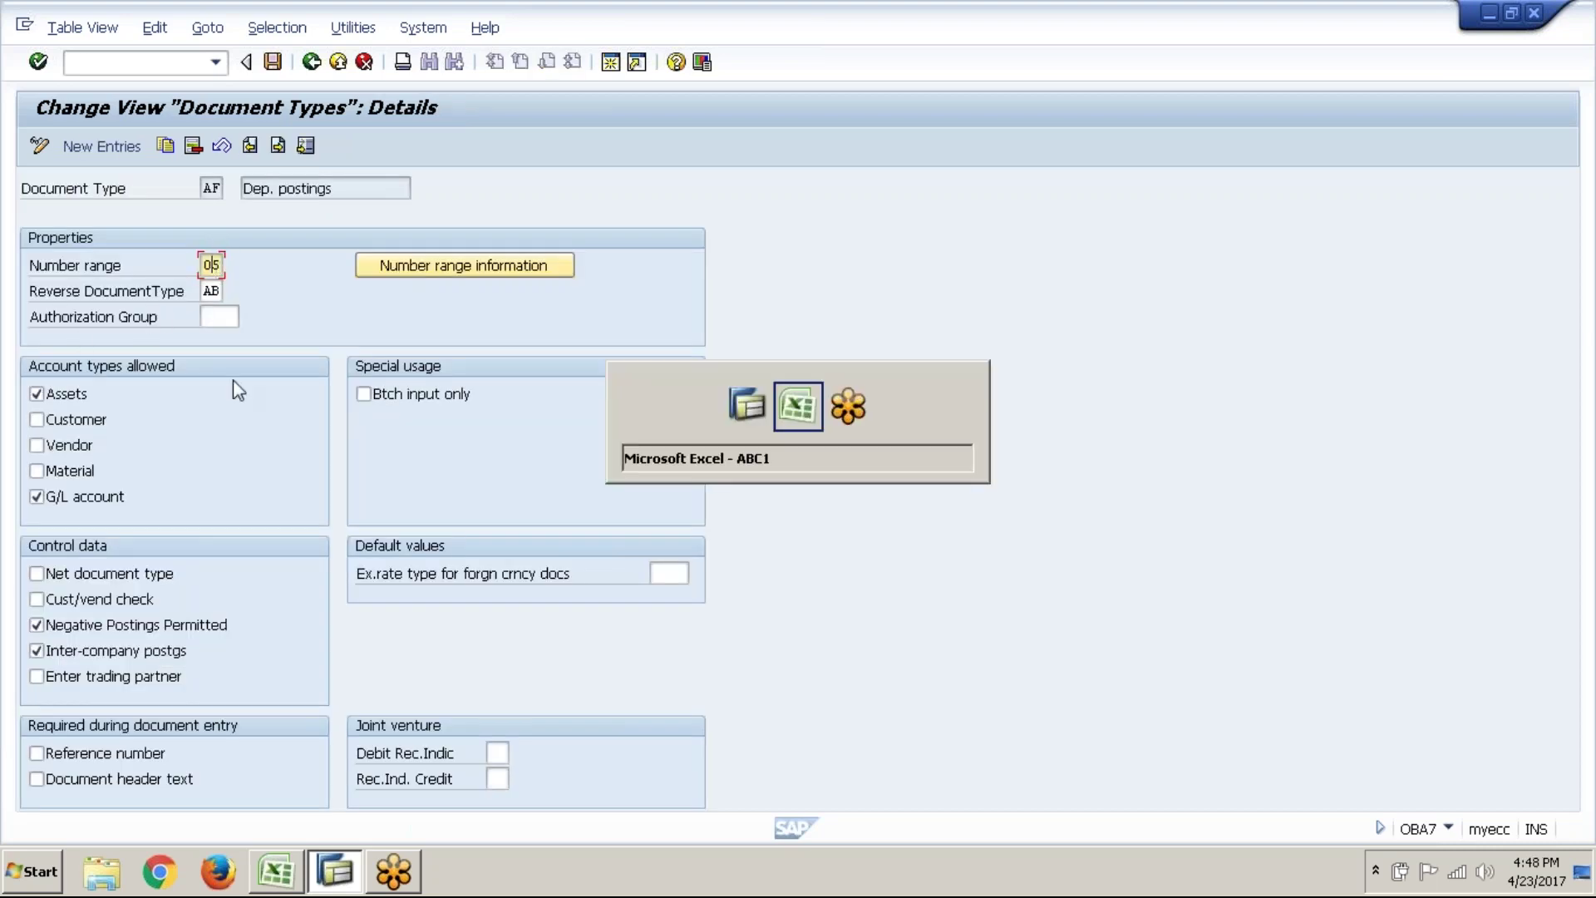
pyautogui.write('05')
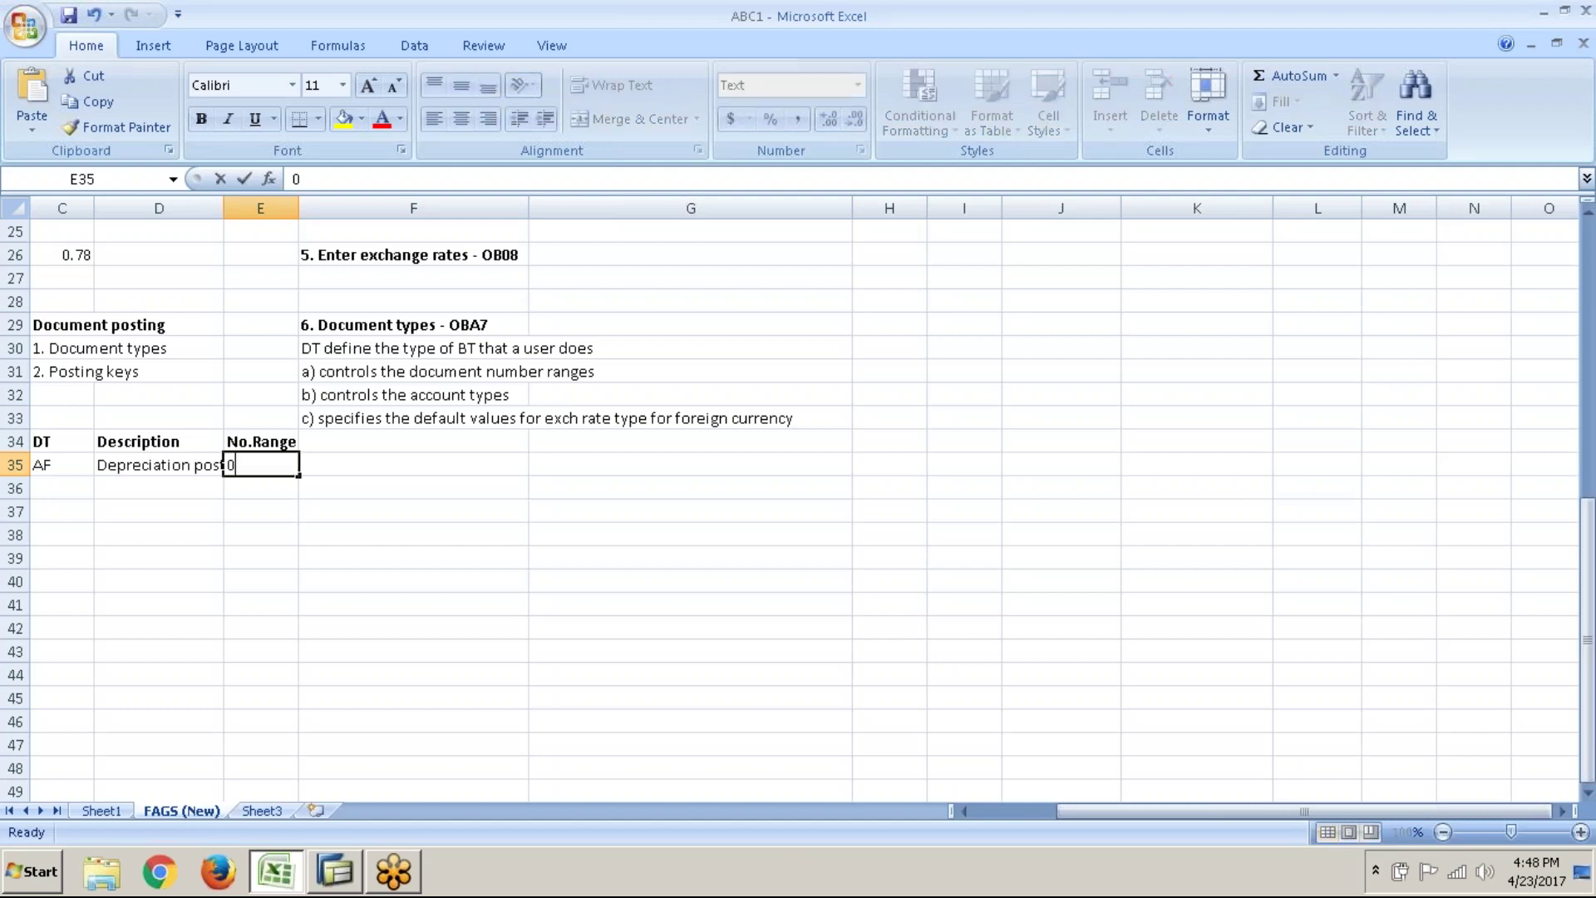
pyautogui.press('Return')
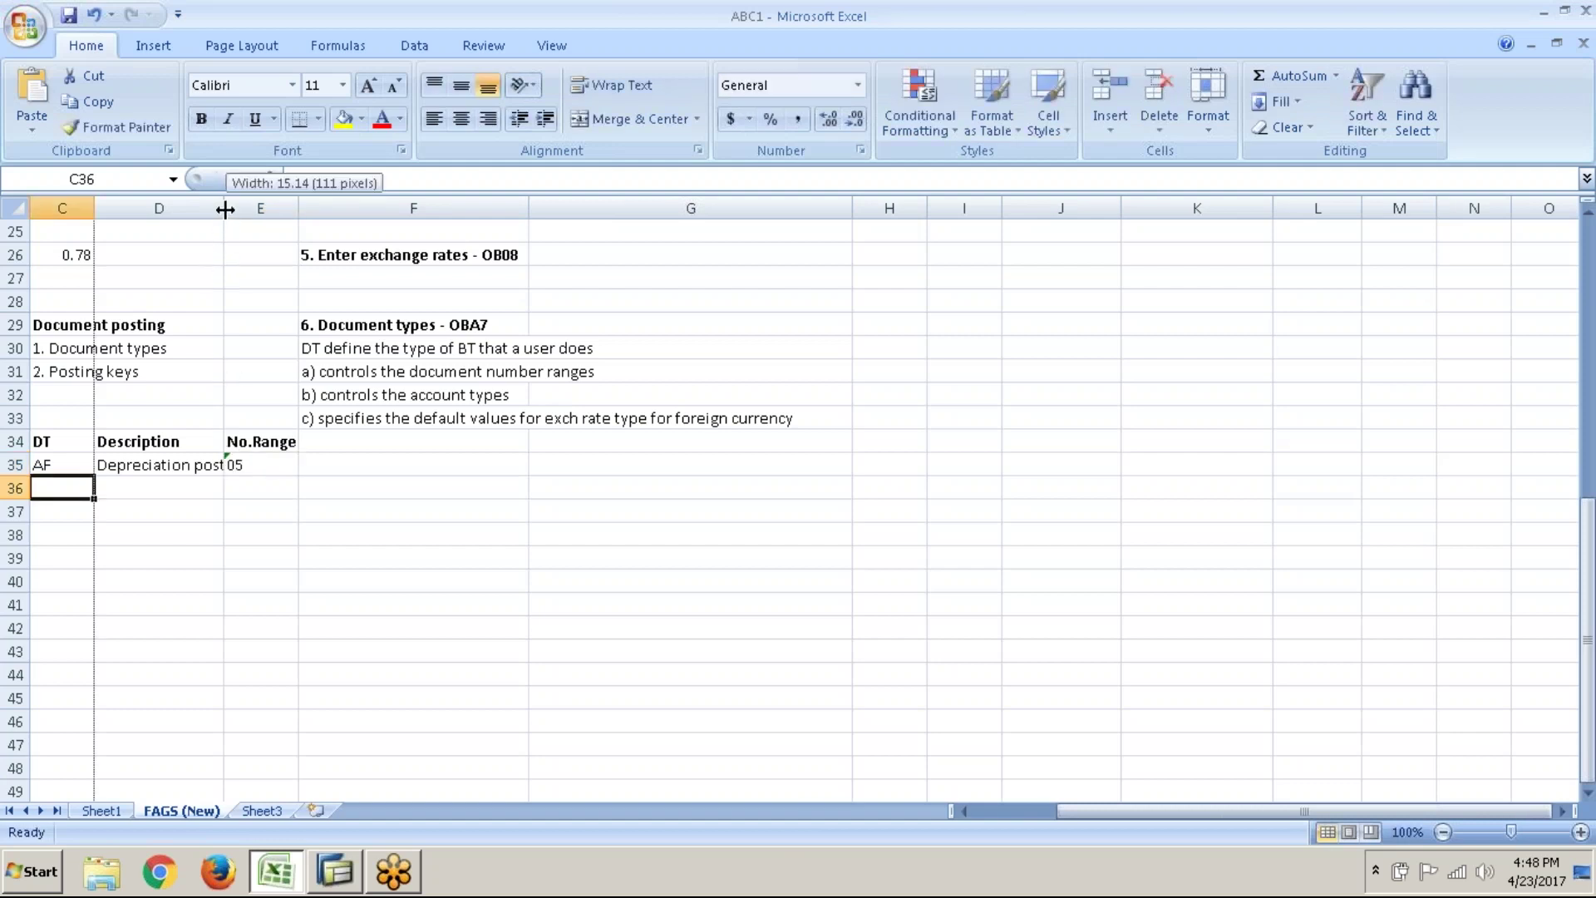
pyautogui.doubleClick(222, 207)
# - Enter SA as the next document type in C36, leaving the description cell D36 selected
pyautogui.write('SA')
pyautogui.press('Tab')
pyautogui.press('Tab')
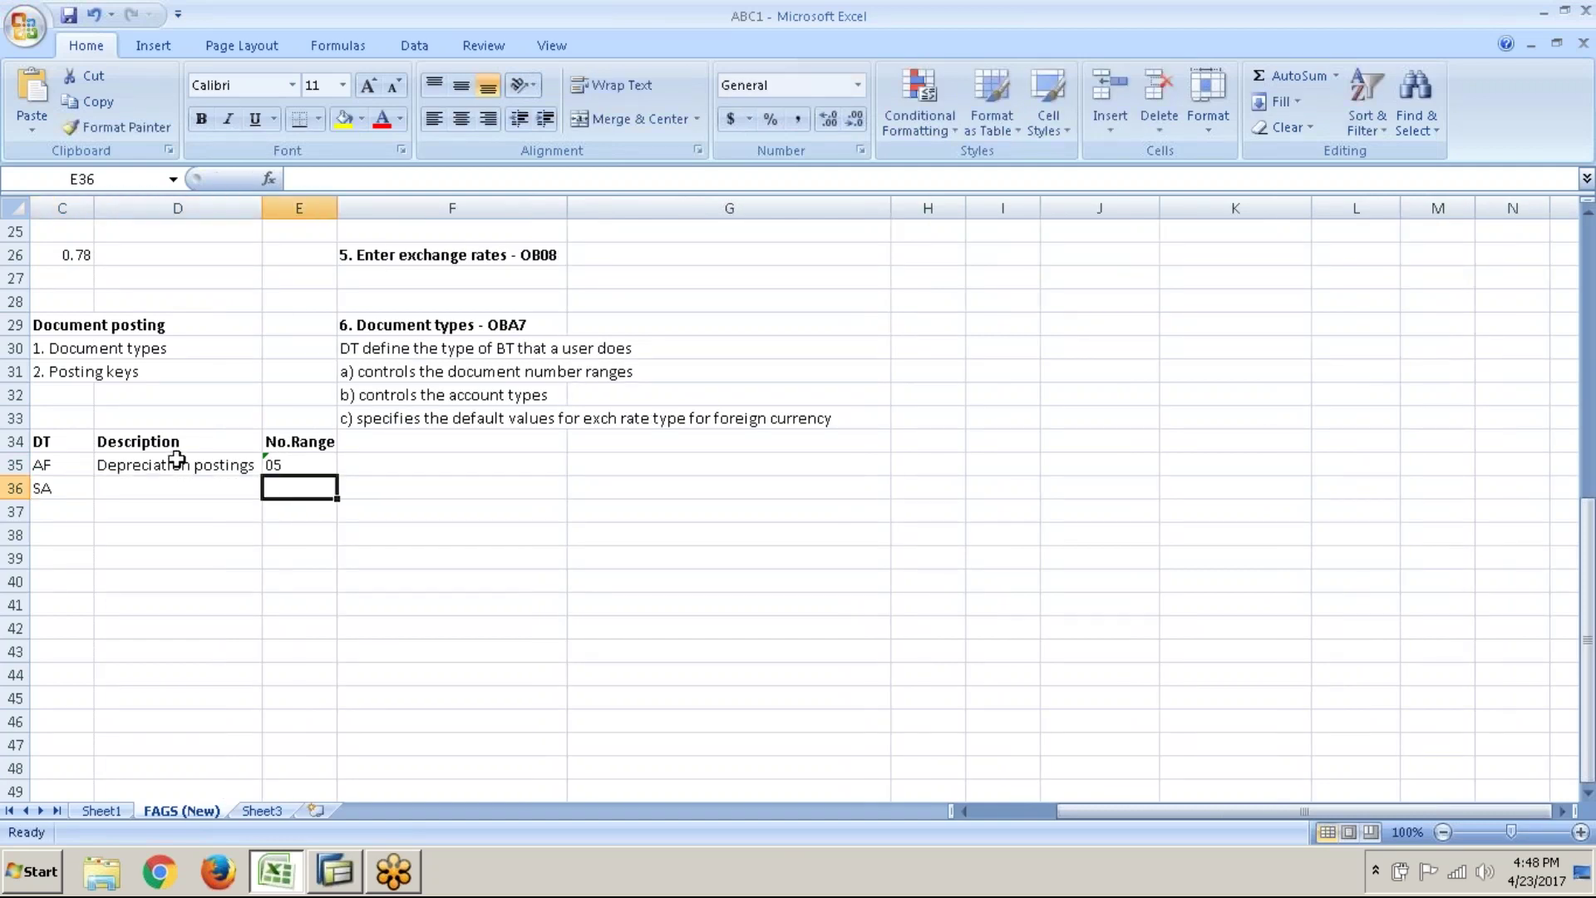
pyautogui.click(184, 486)
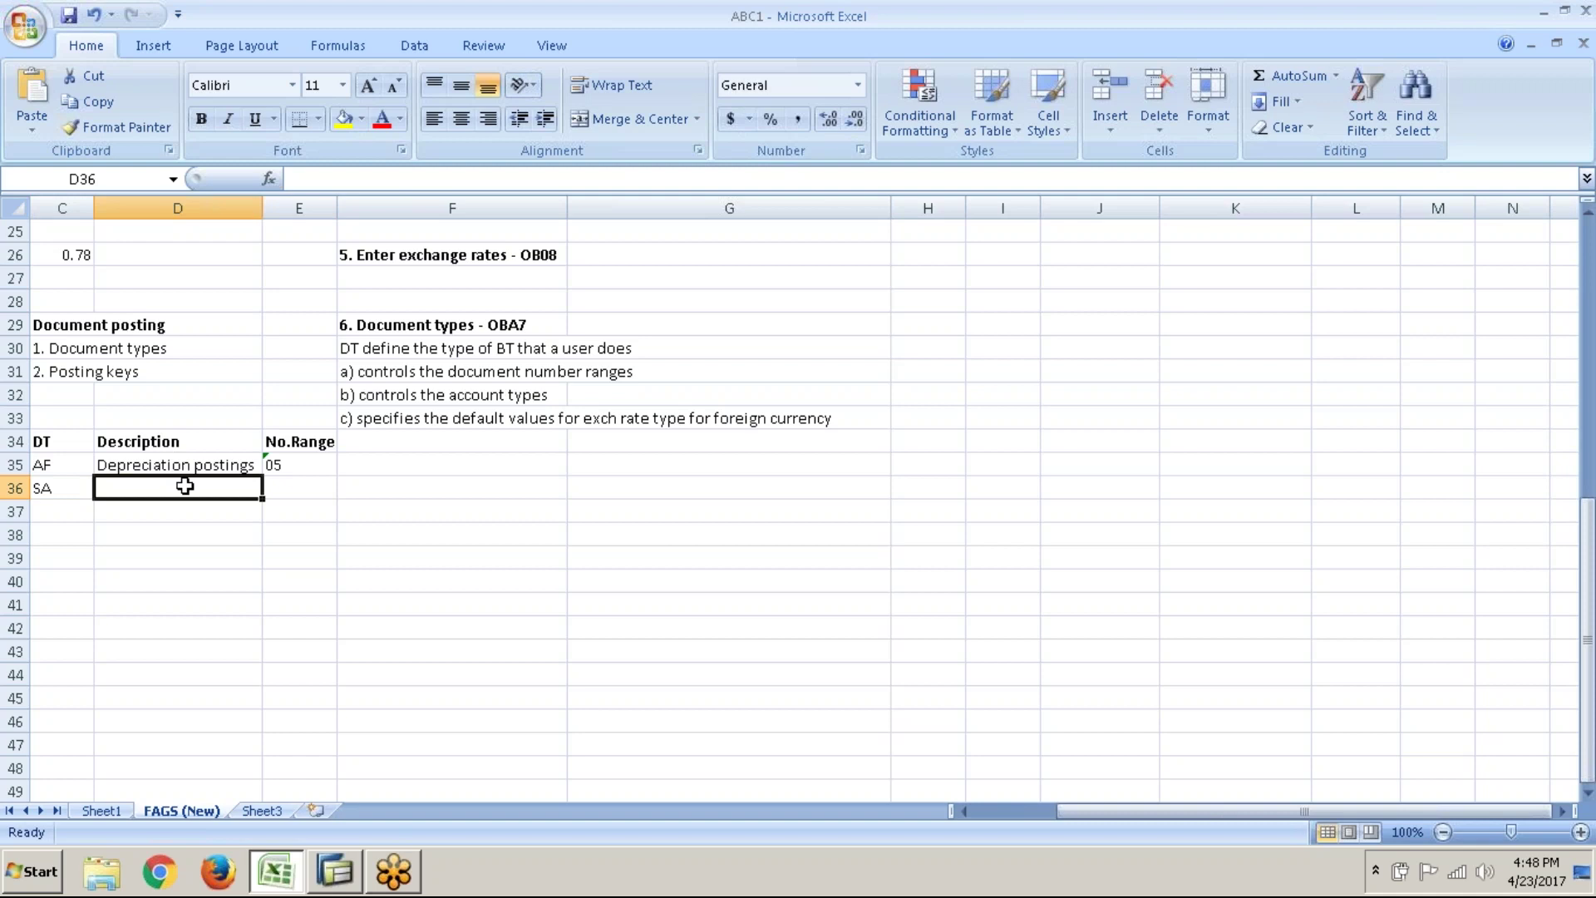
# - Switch to SAP, return to the document types overview and position the list at document type SA
pyautogui.click(335, 871)
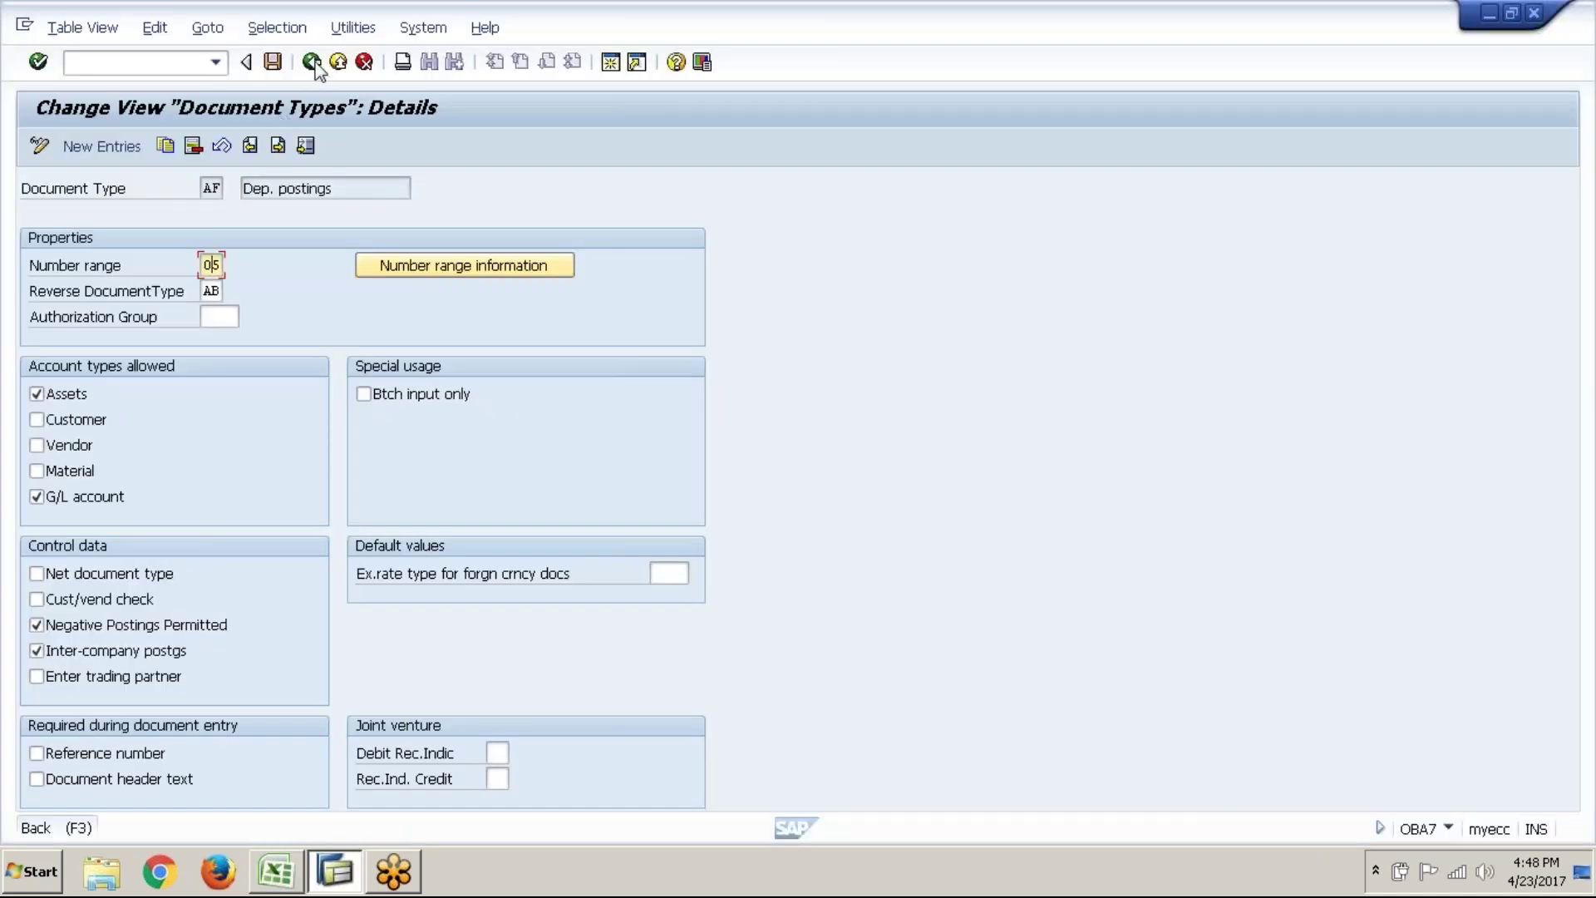
pyautogui.click(313, 65)
pyautogui.click(247, 781)
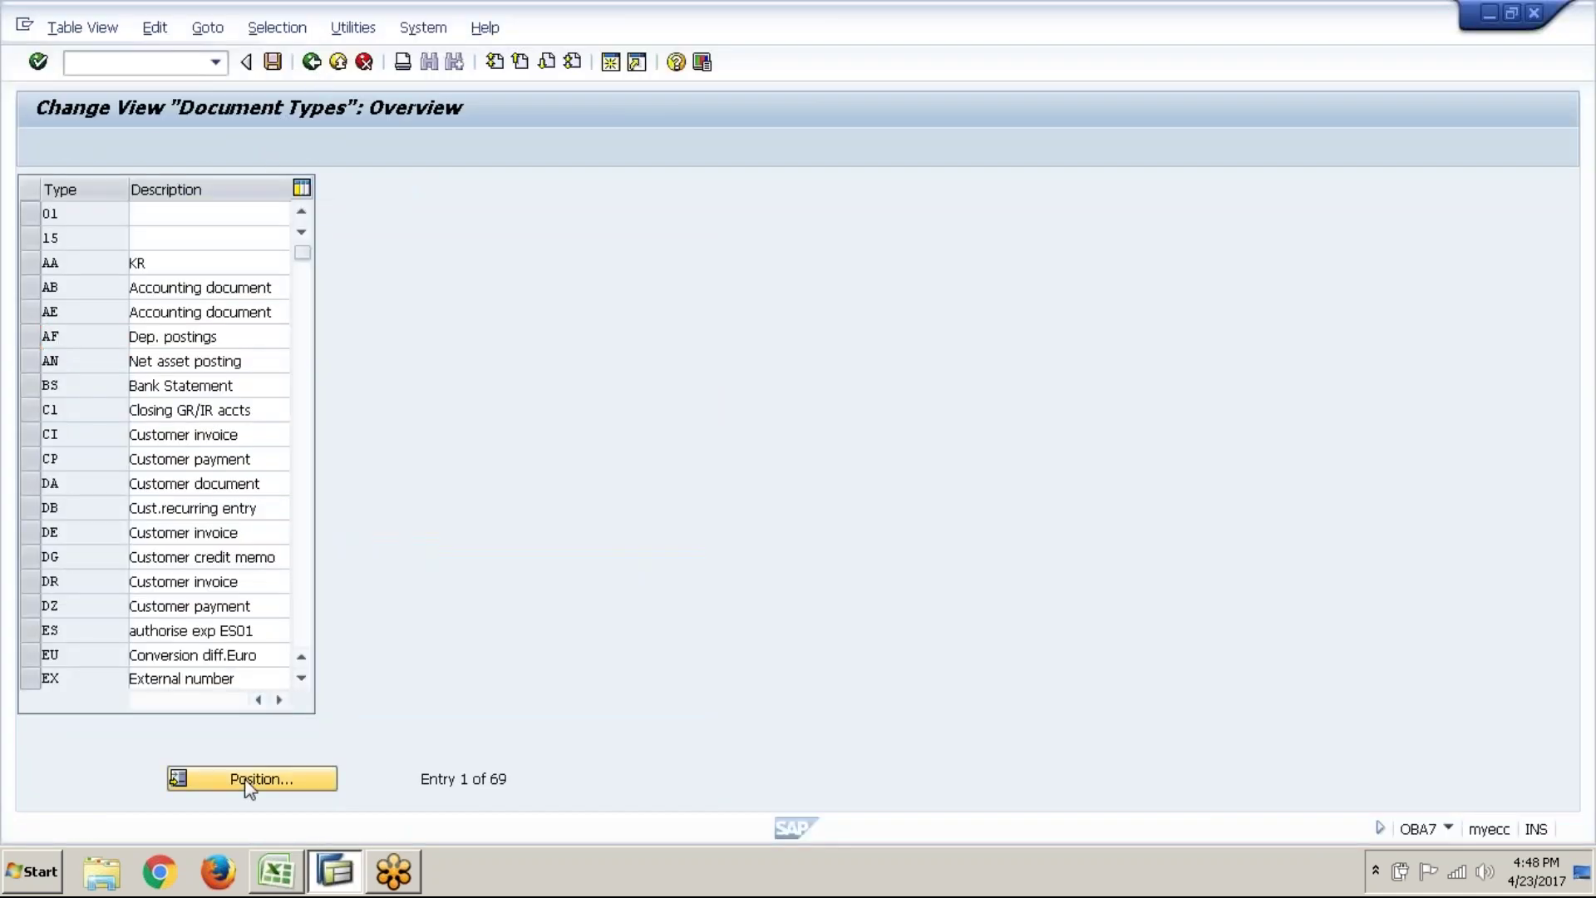
pyautogui.write('sa')
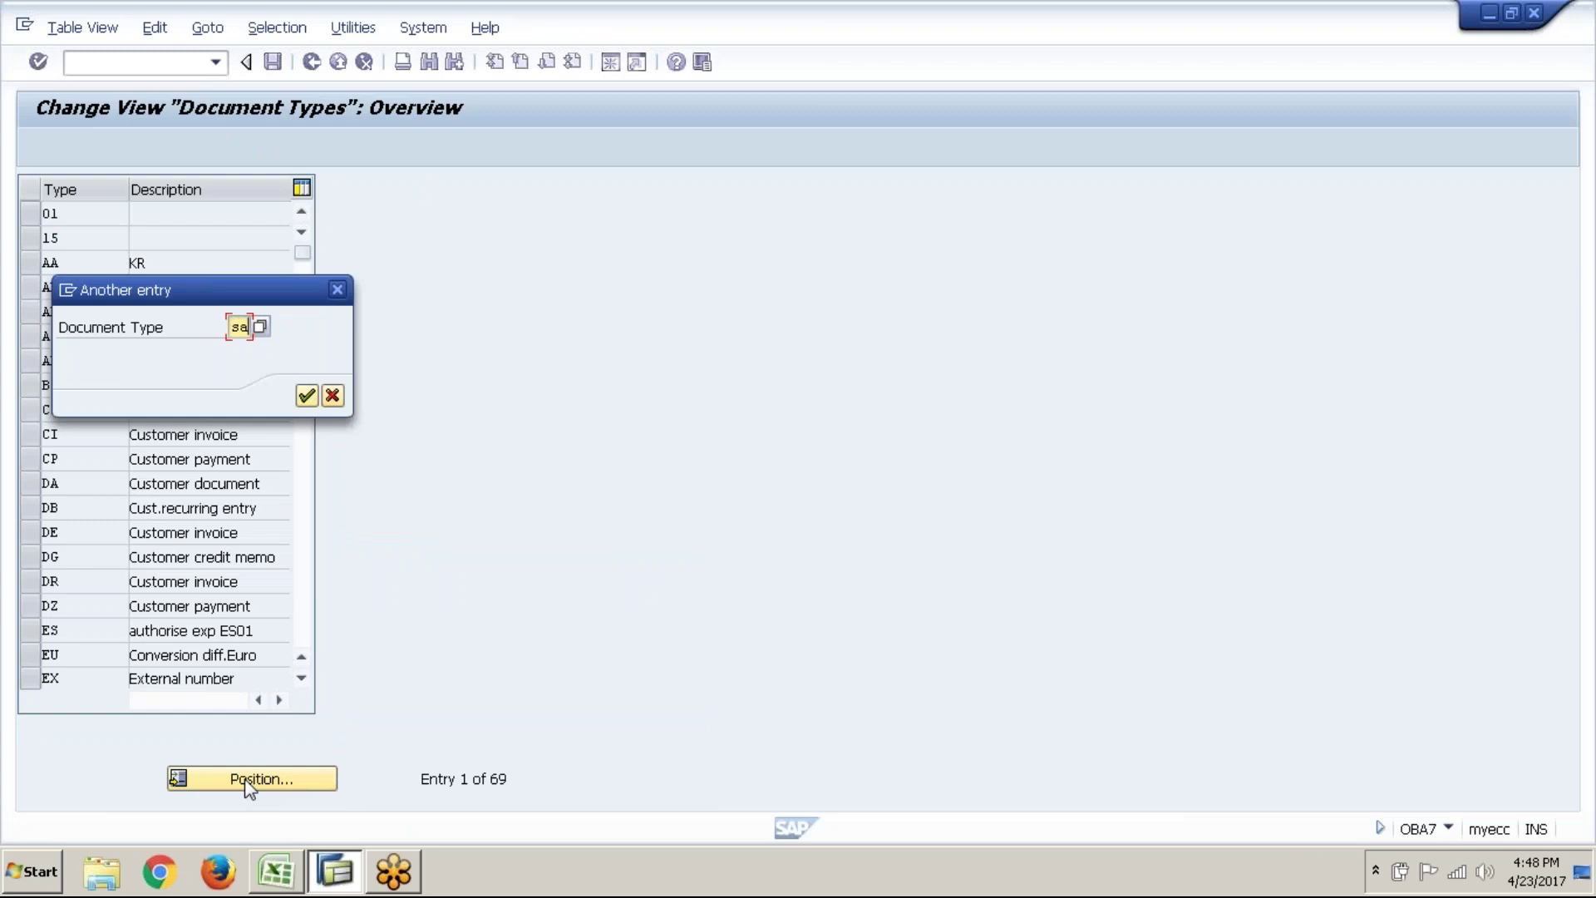
pyautogui.press('Return')
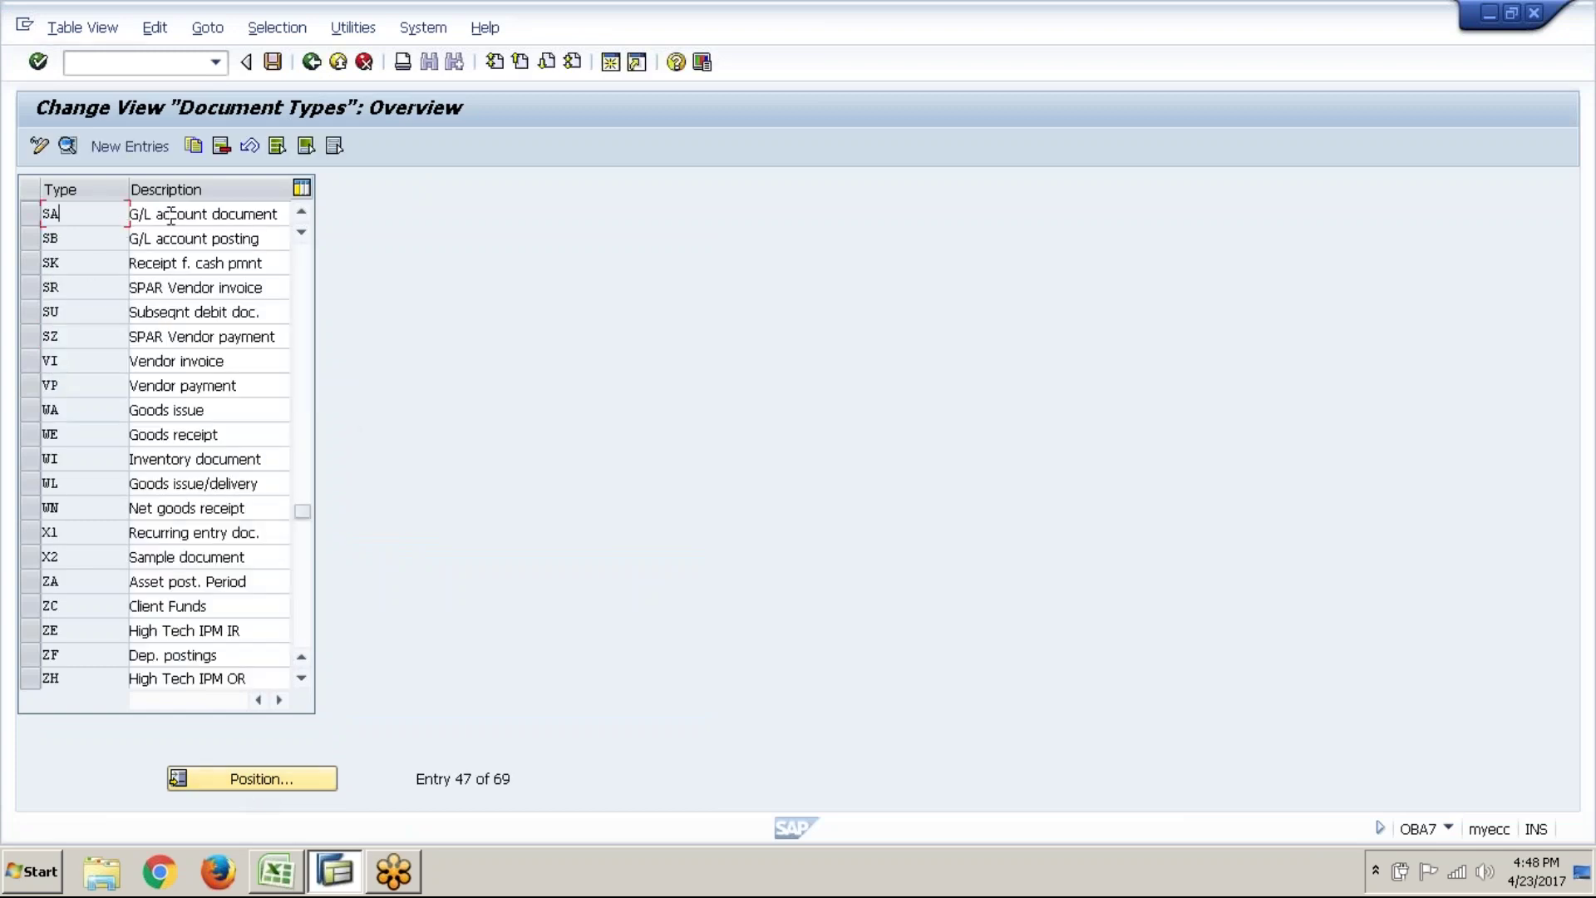
# - Copy SA's description "G/L account document" from SAP into D36 in Excel
pyautogui.moveTo(283, 215); pyautogui.dragTo(124, 220)
pyautogui.hotkey('ctrl', 'c')
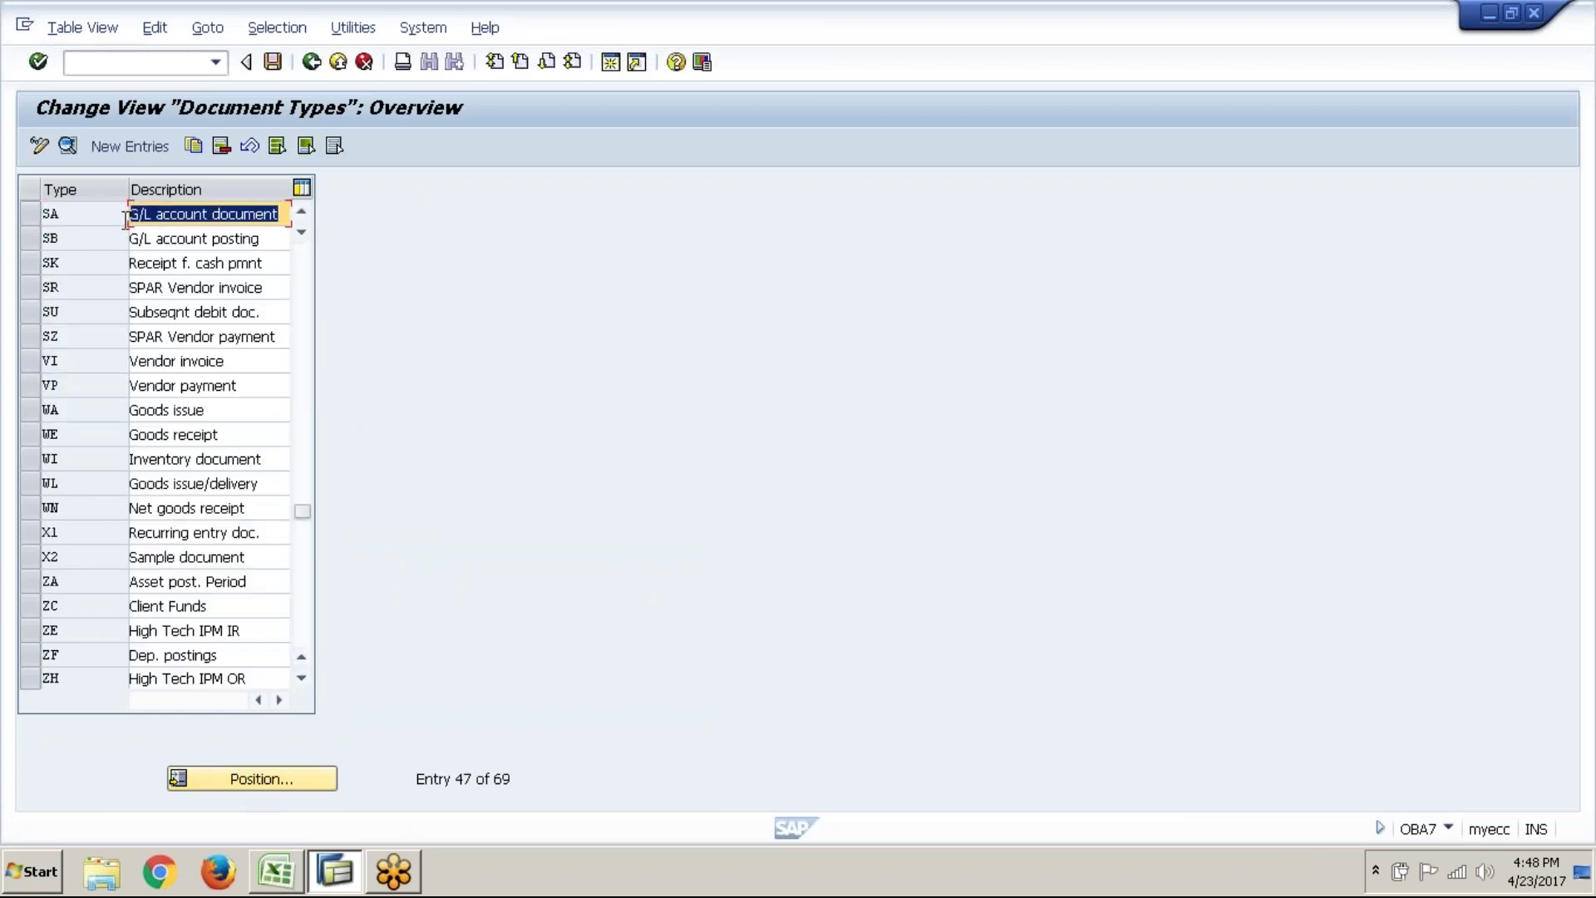
pyautogui.hotkey('alt', 'Tab')
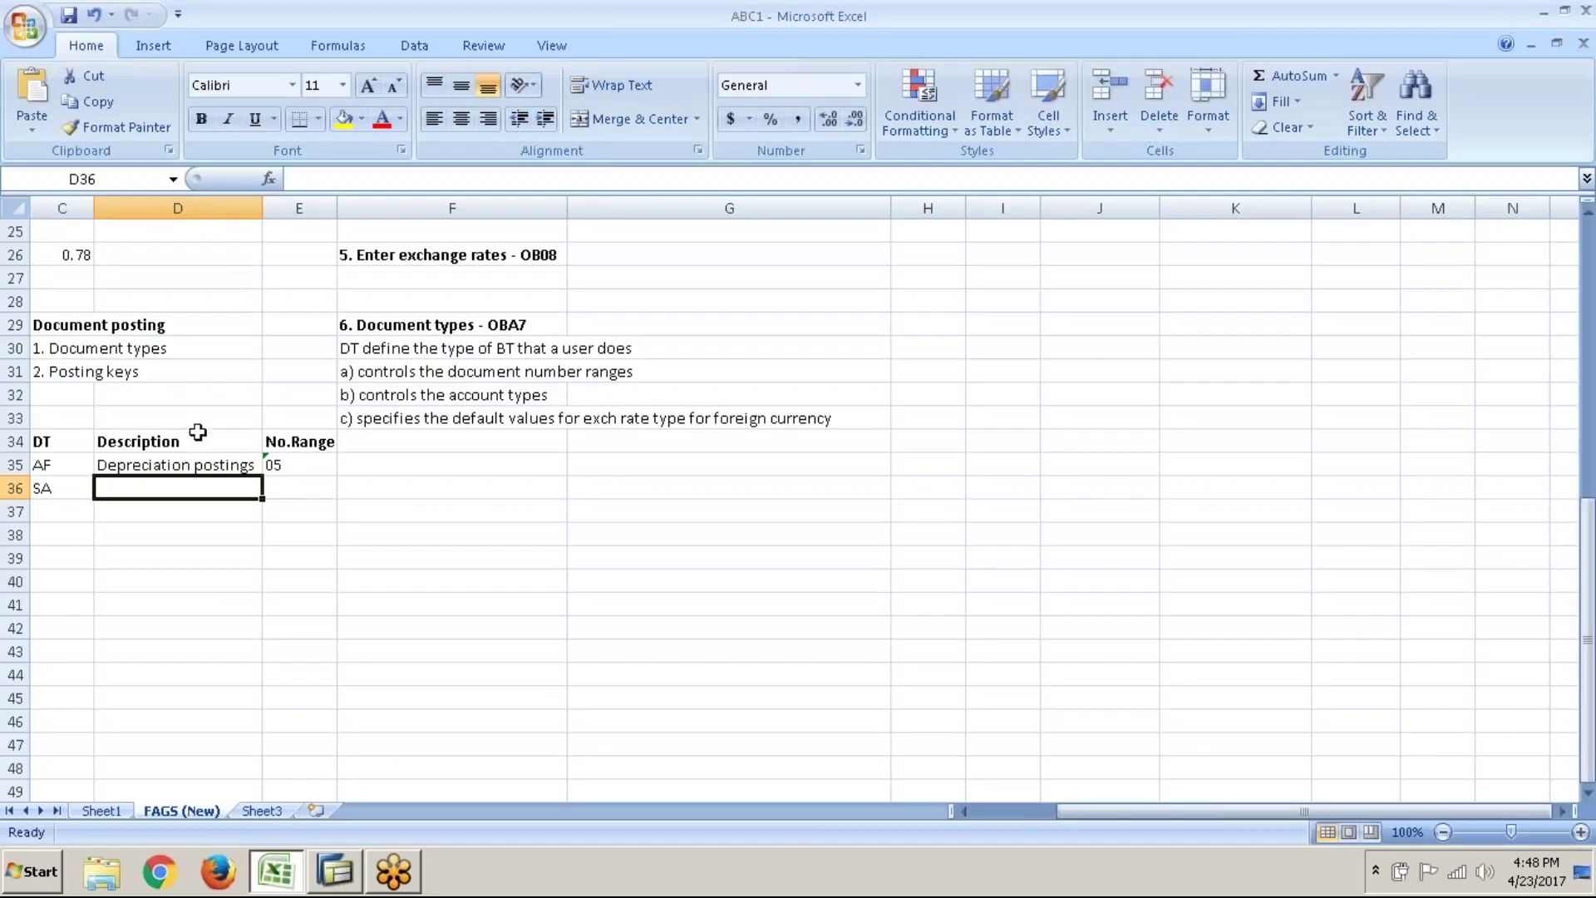
pyautogui.hotkey('ctrl', 'v')
pyautogui.click(292, 492)
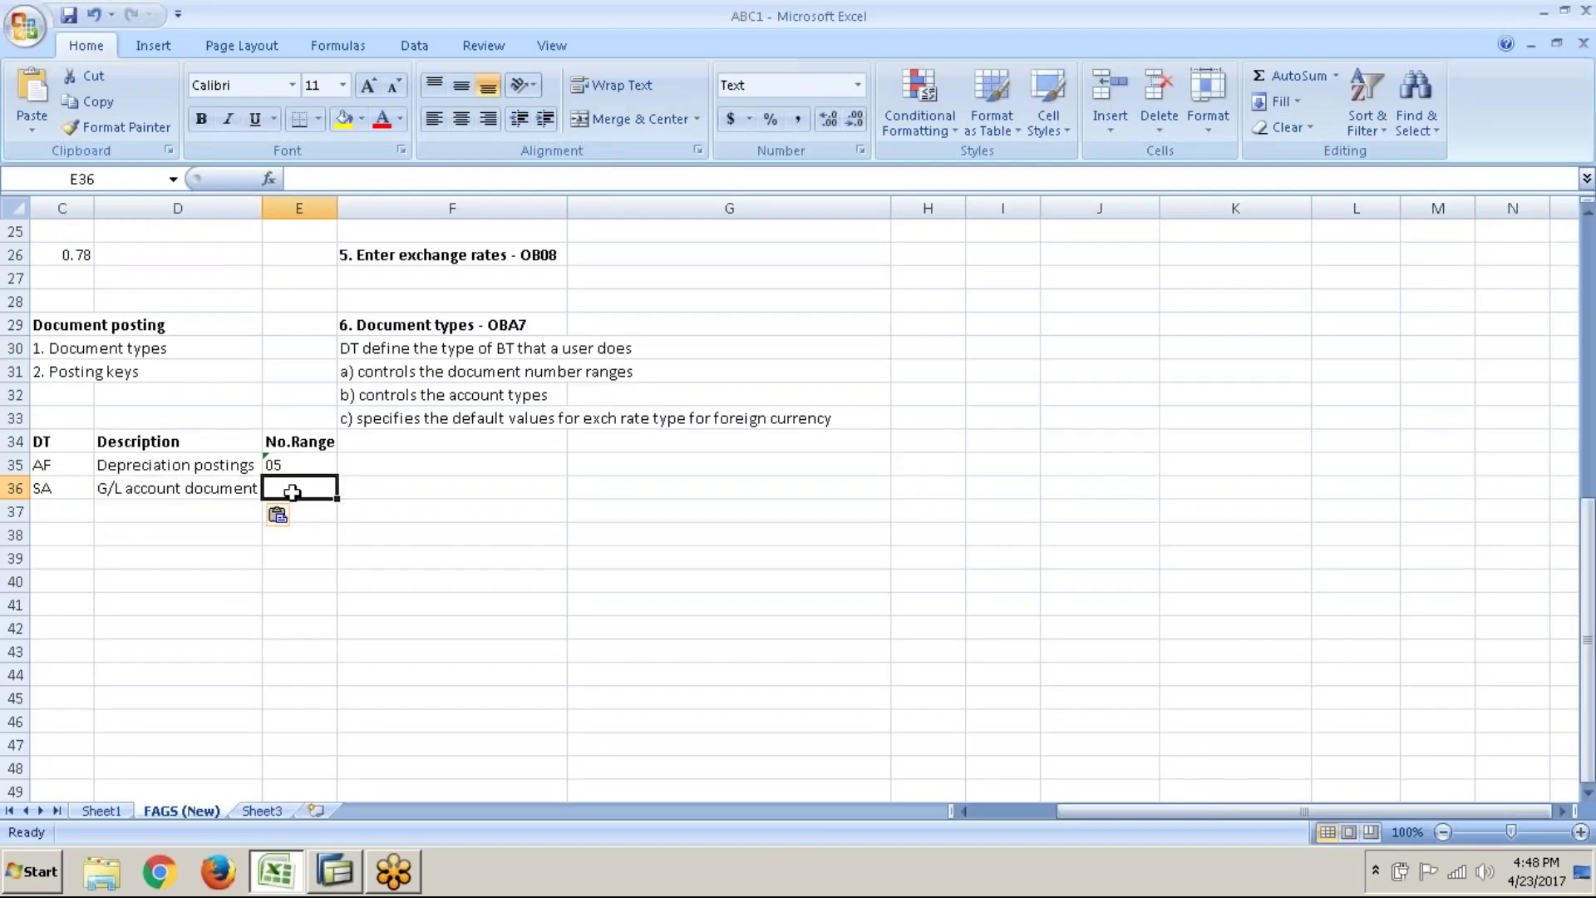
# - Look up document type SA's number range in its SAP details, and enter 01 in E36 in Excel
pyautogui.hotkey('alt', 'Tab')
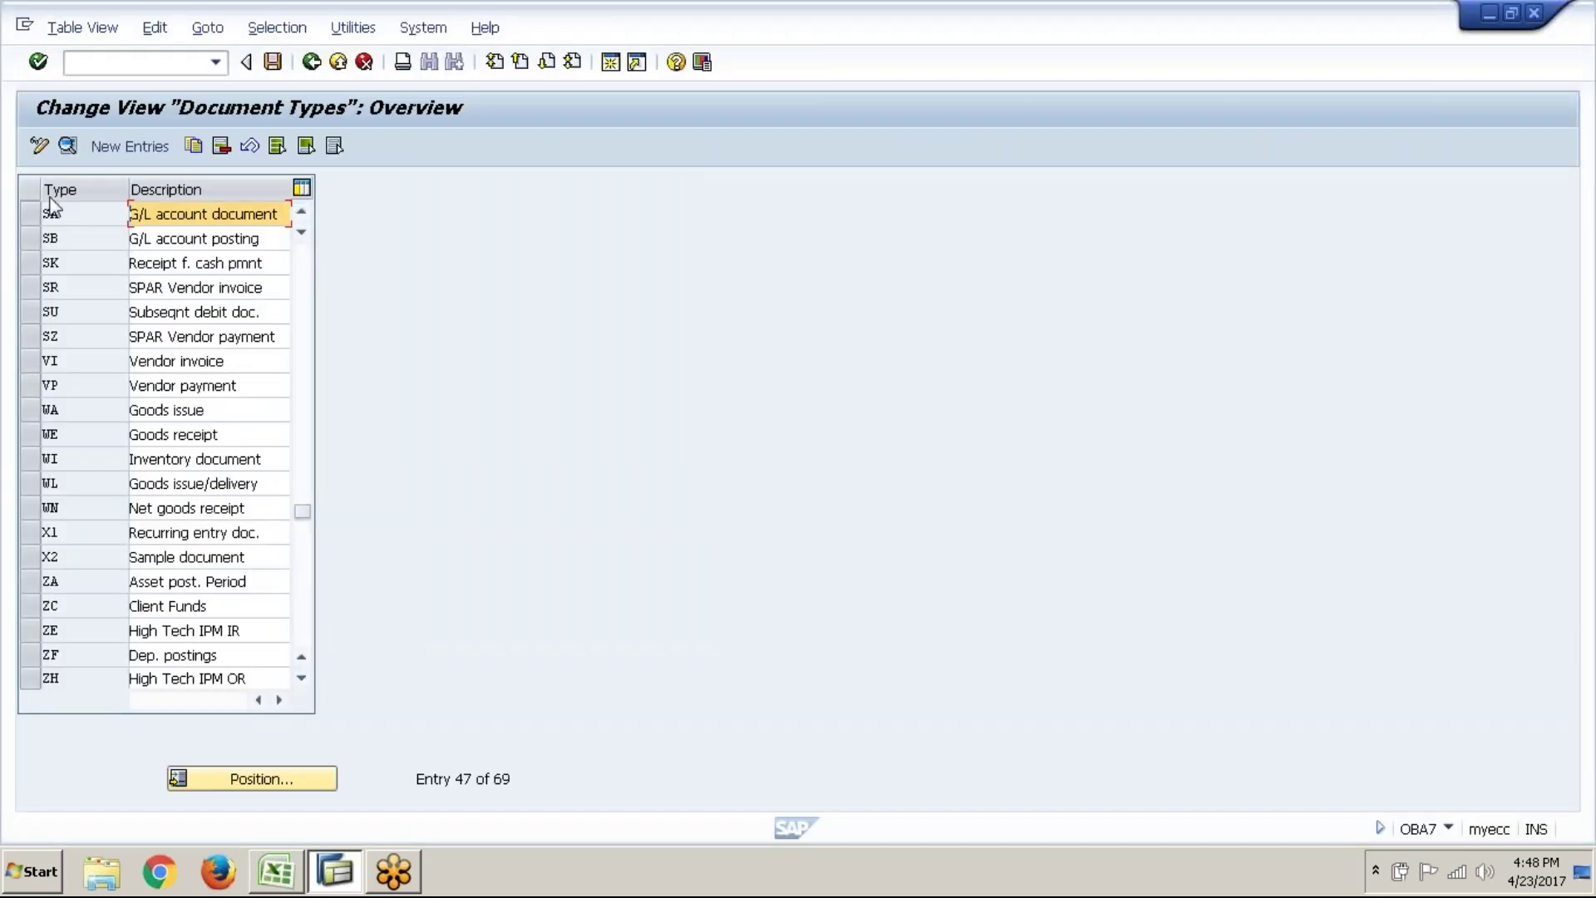
pyautogui.click(51, 212)
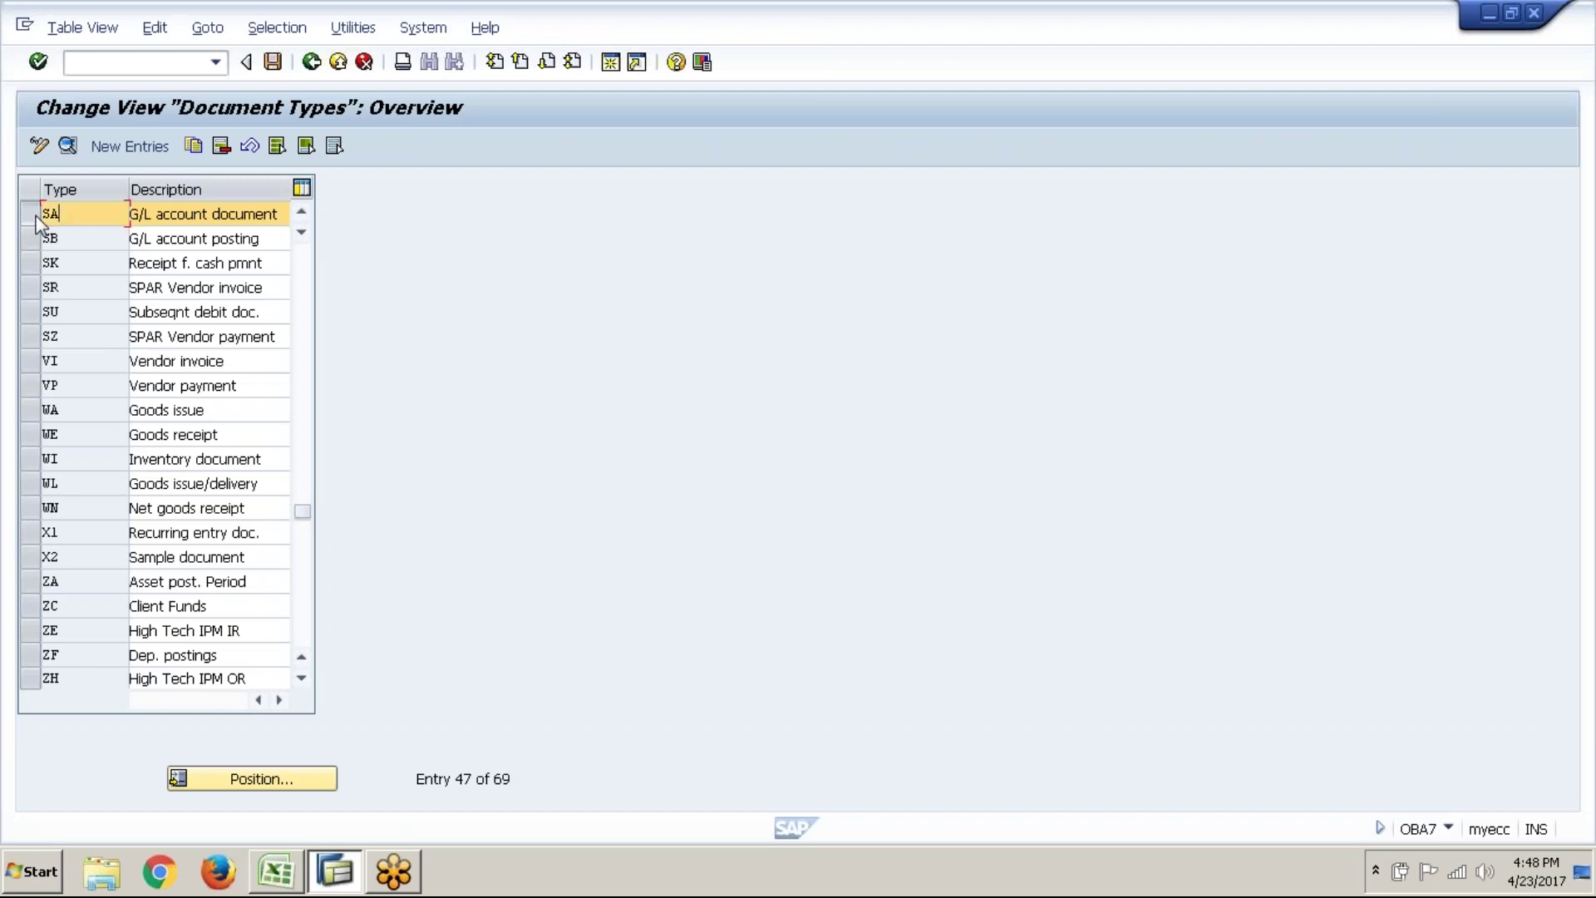
pyautogui.click(68, 146)
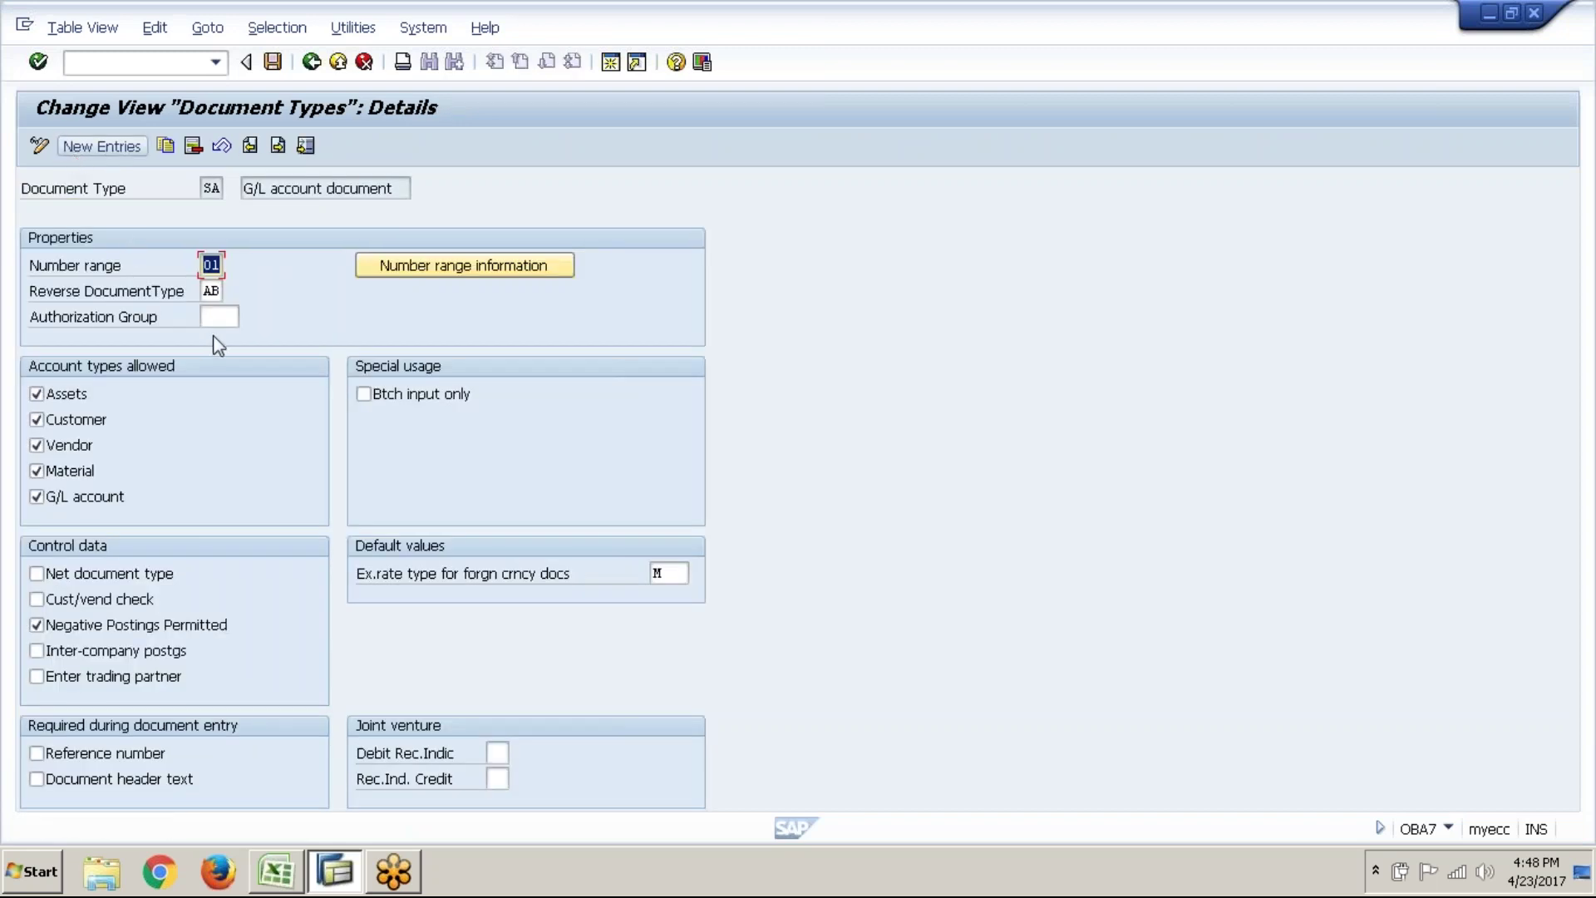
pyautogui.hotkey('alt', 'Tab')
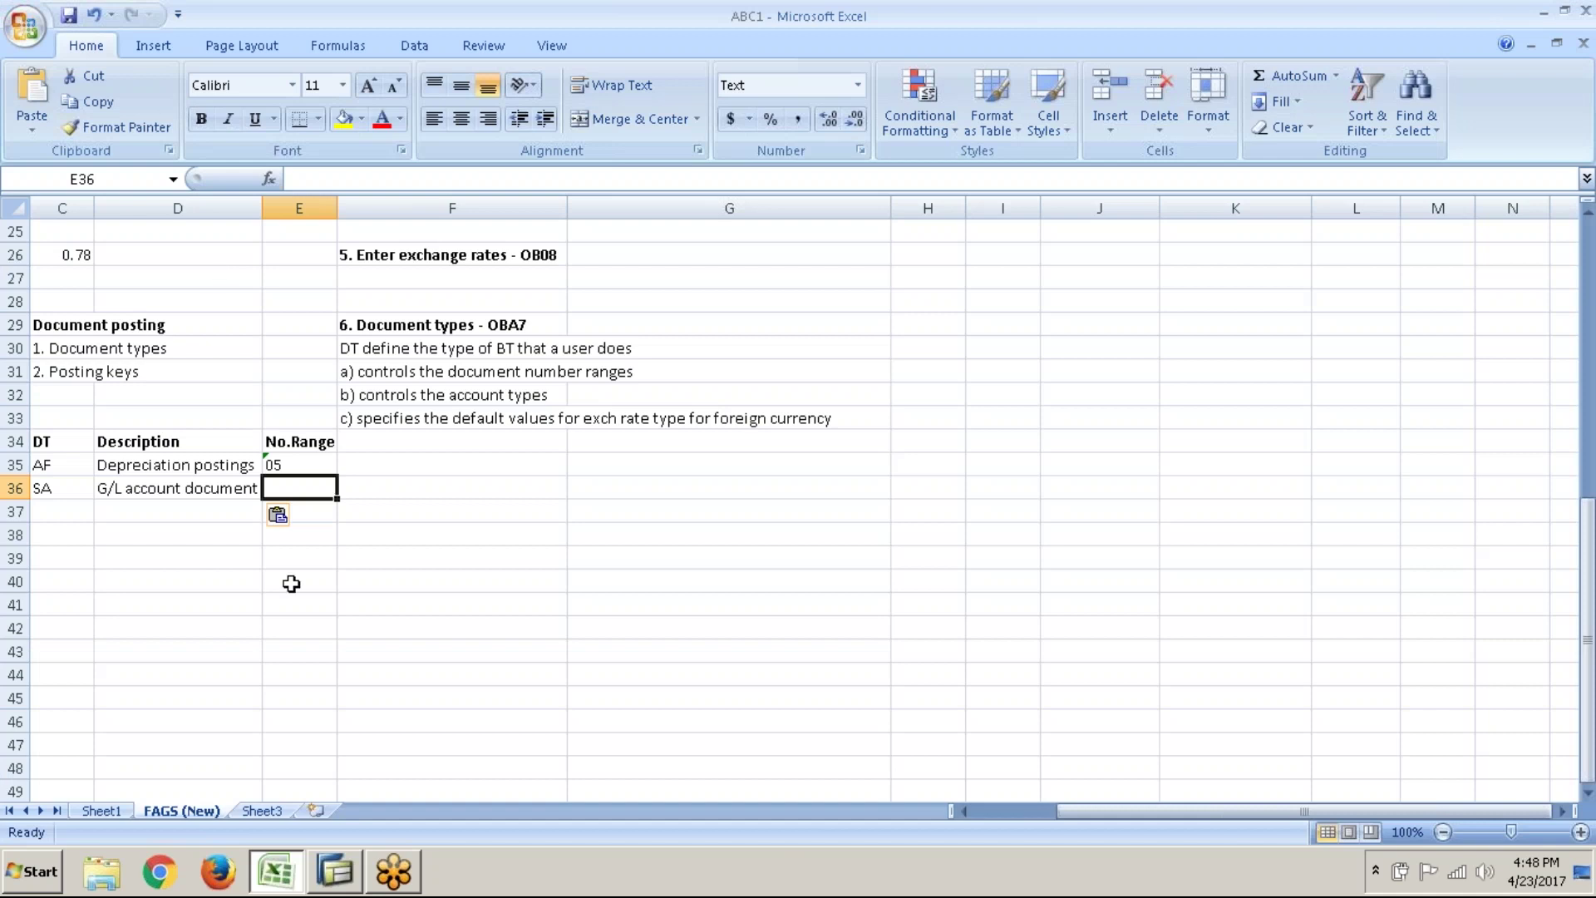
pyautogui.write('01')
pyautogui.press('Return')
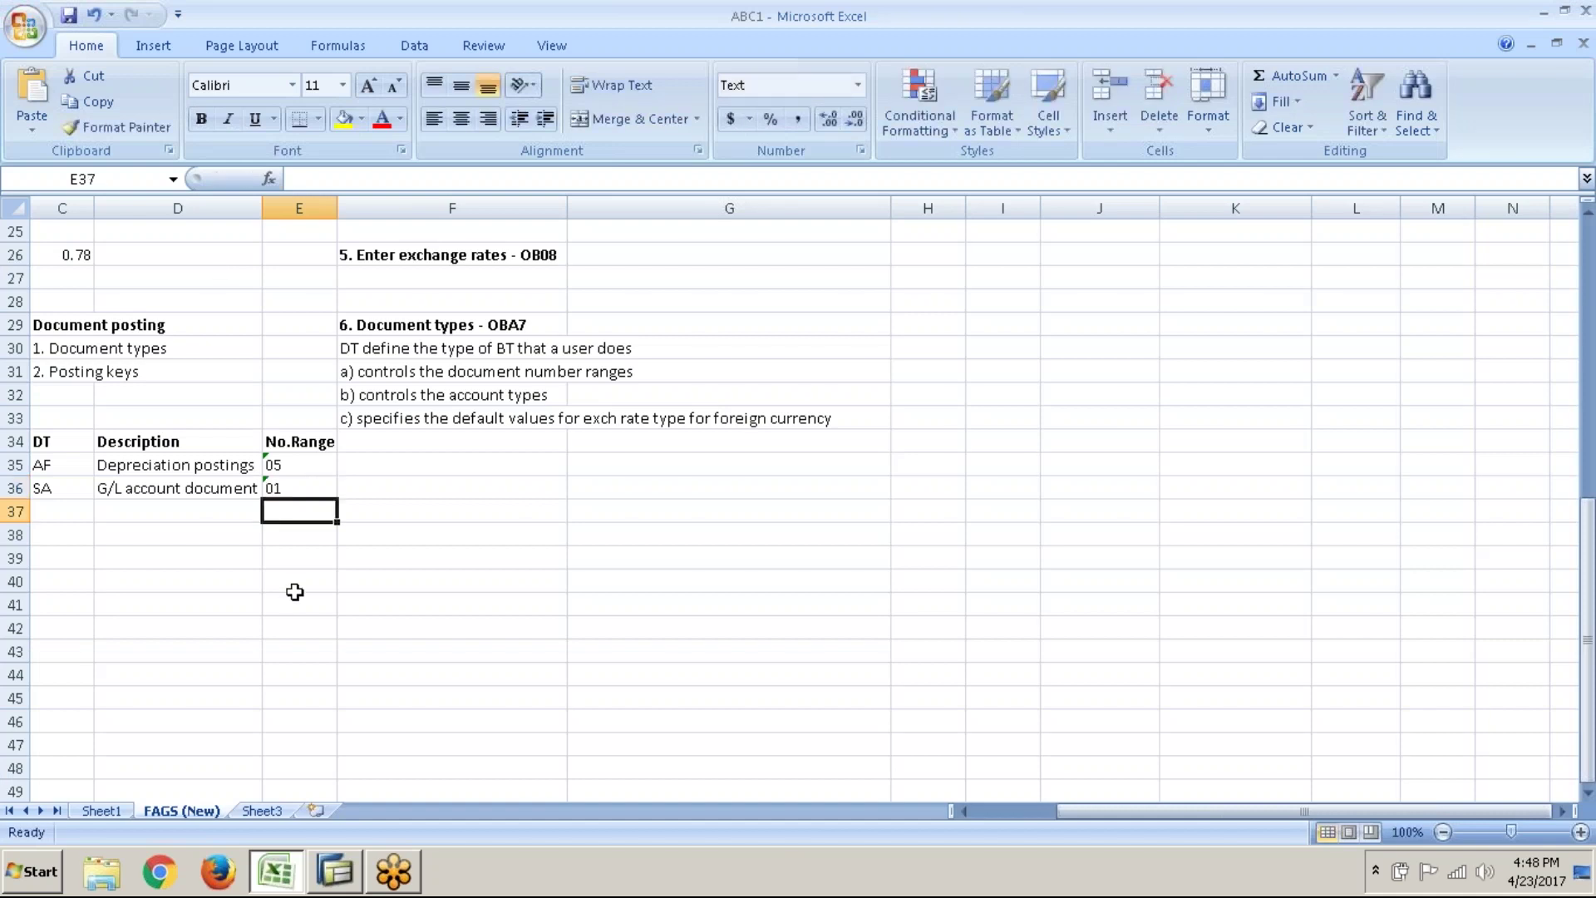
# - Select C37, switch to SAP, return to the document types overview and browse the list up to document type DG
pyautogui.click(63, 504)
pyautogui.hotkey('alt', 'Tab')
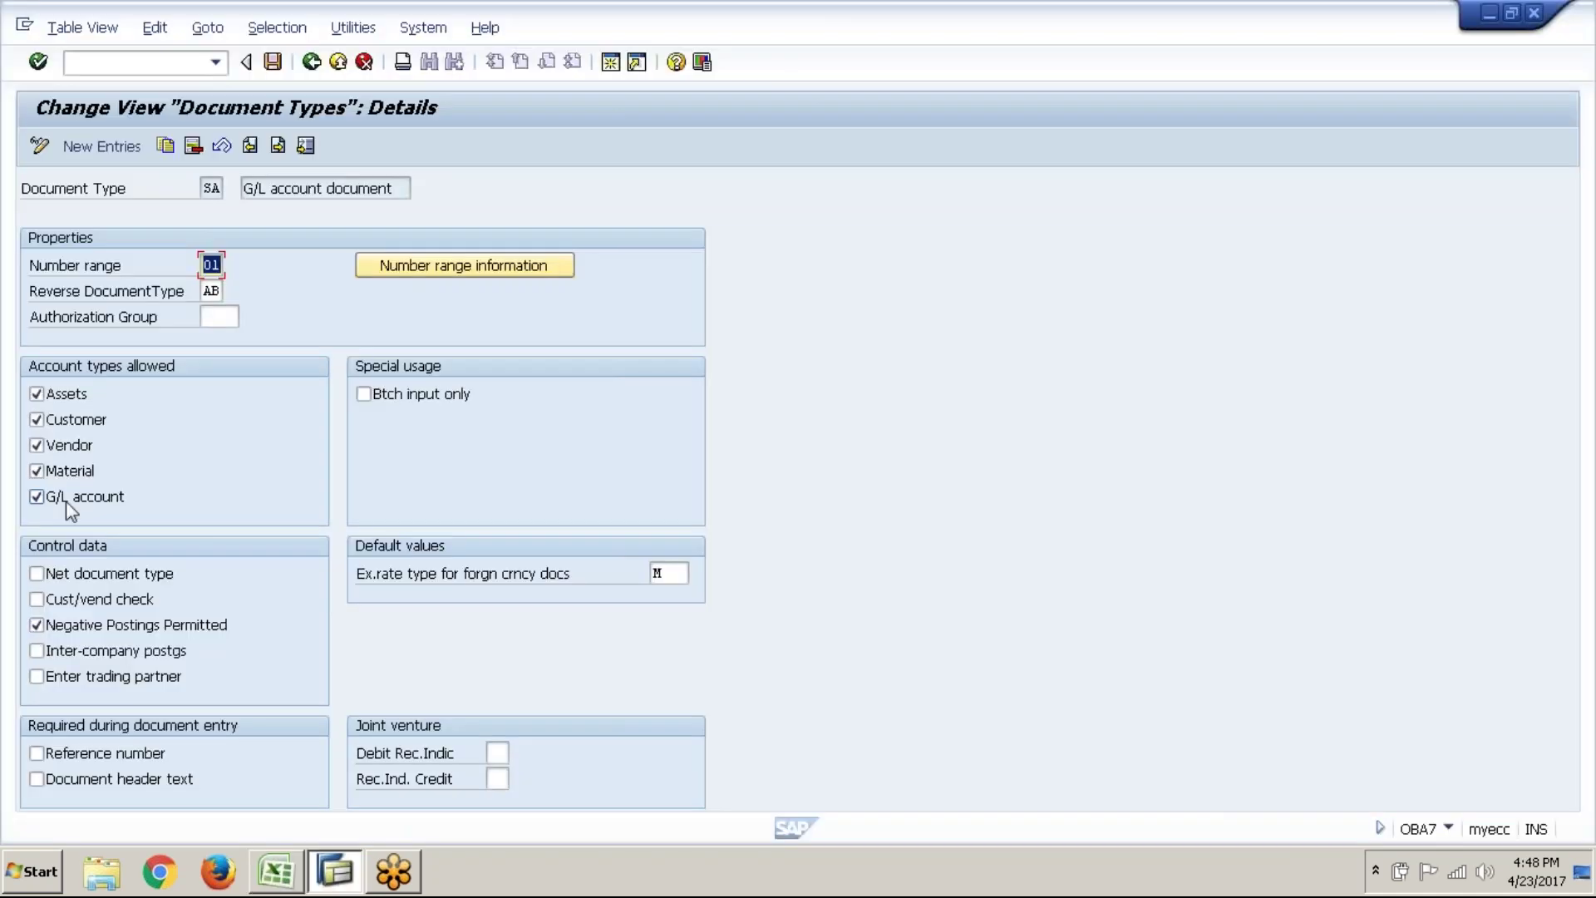
pyautogui.click(311, 62)
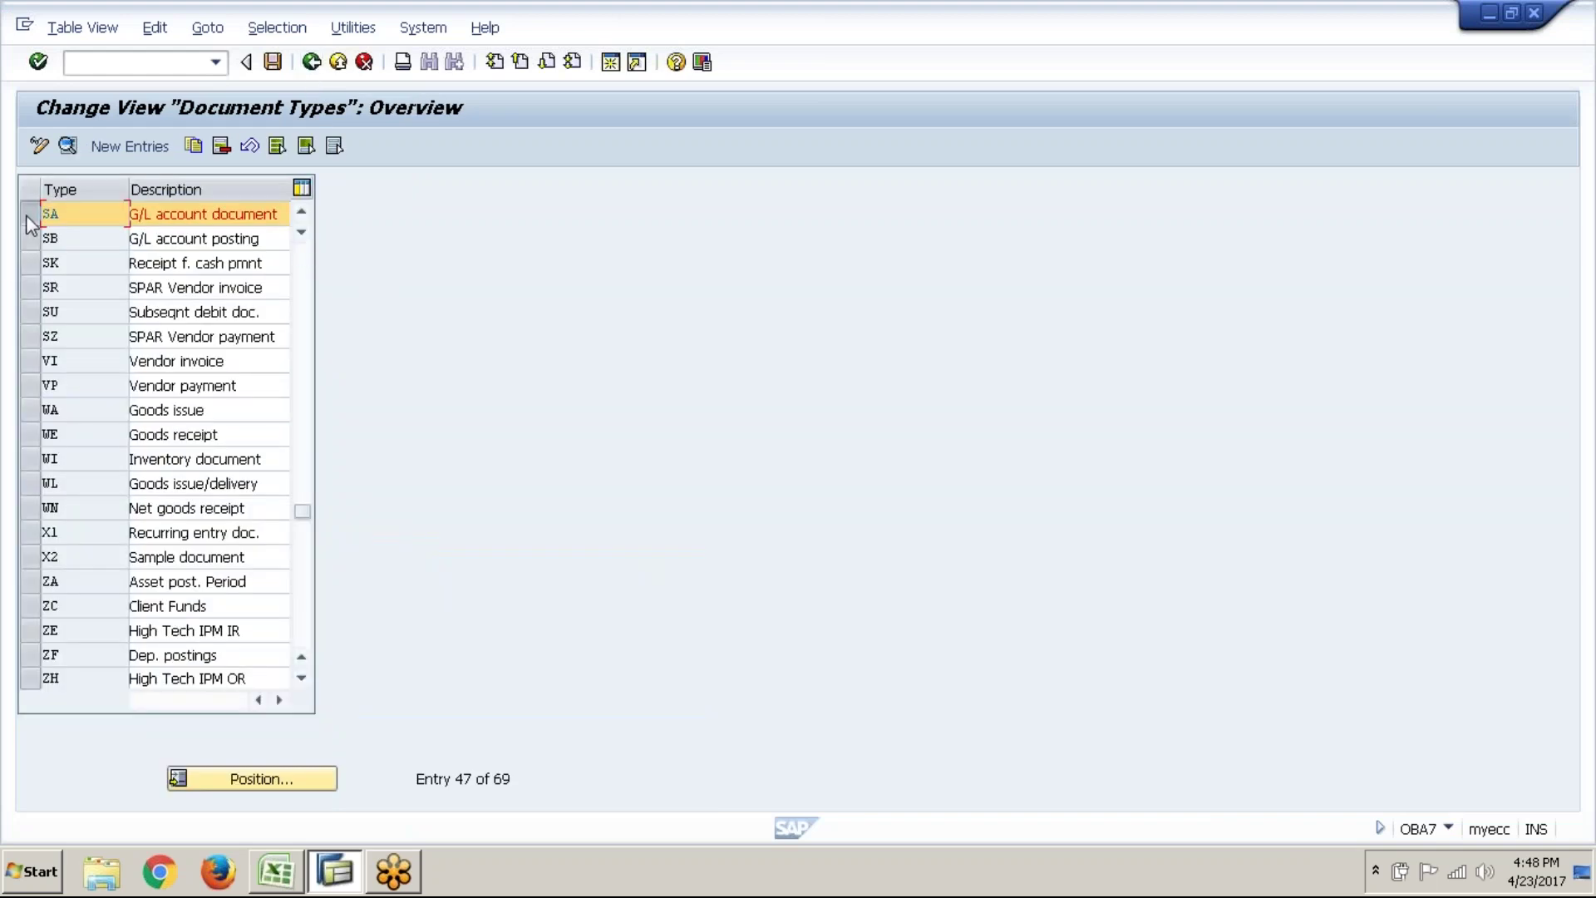
pyautogui.click(307, 261)
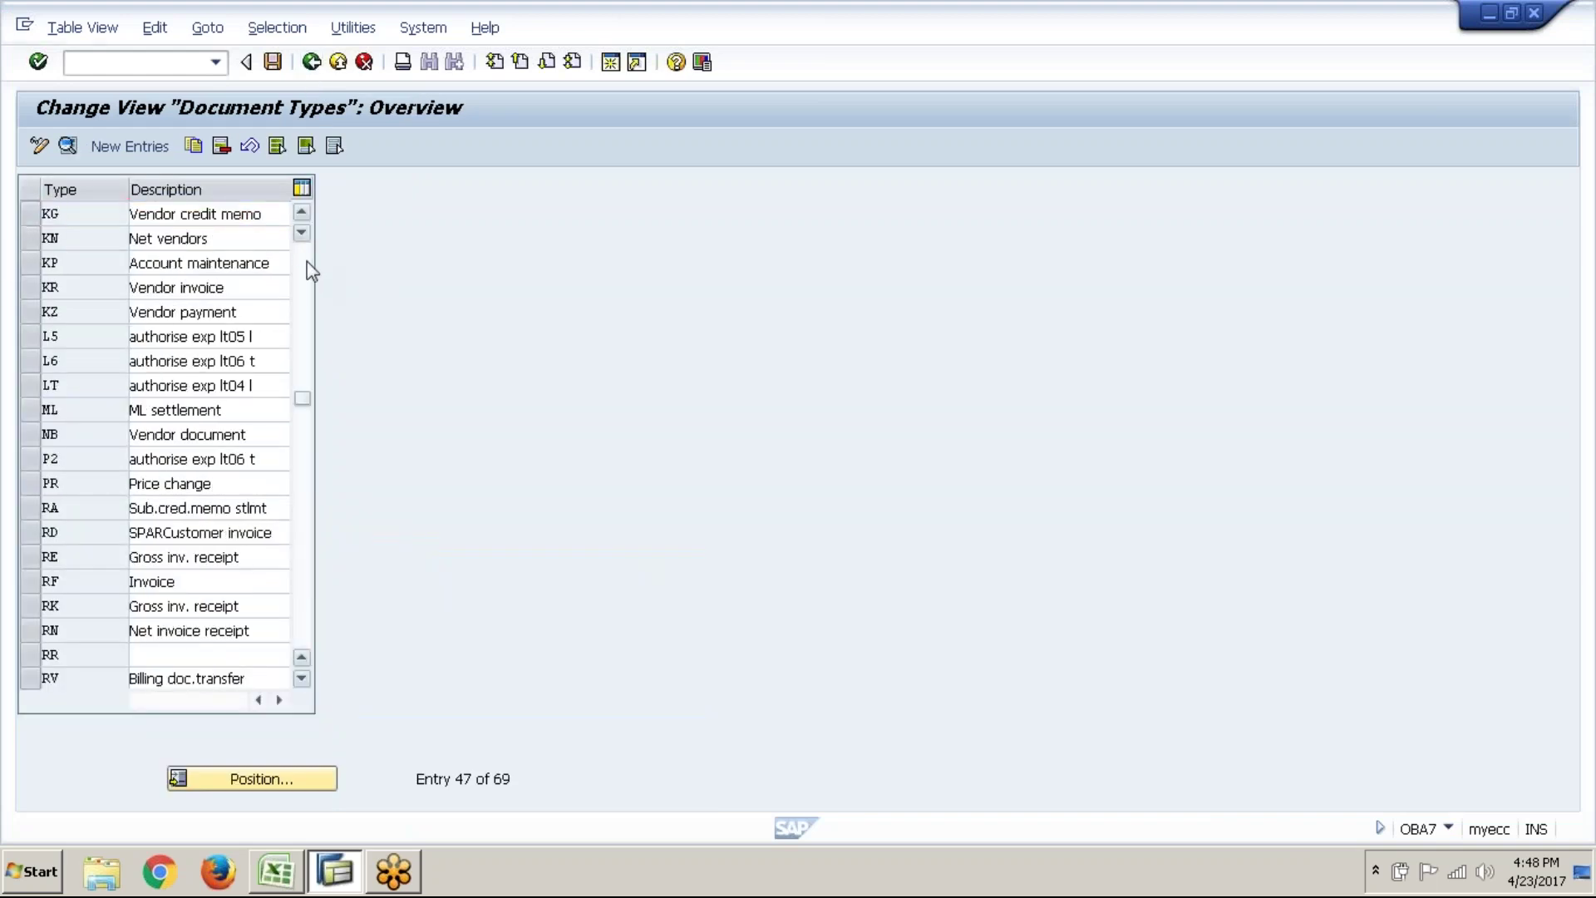
pyautogui.click(307, 261)
pyautogui.click(311, 307)
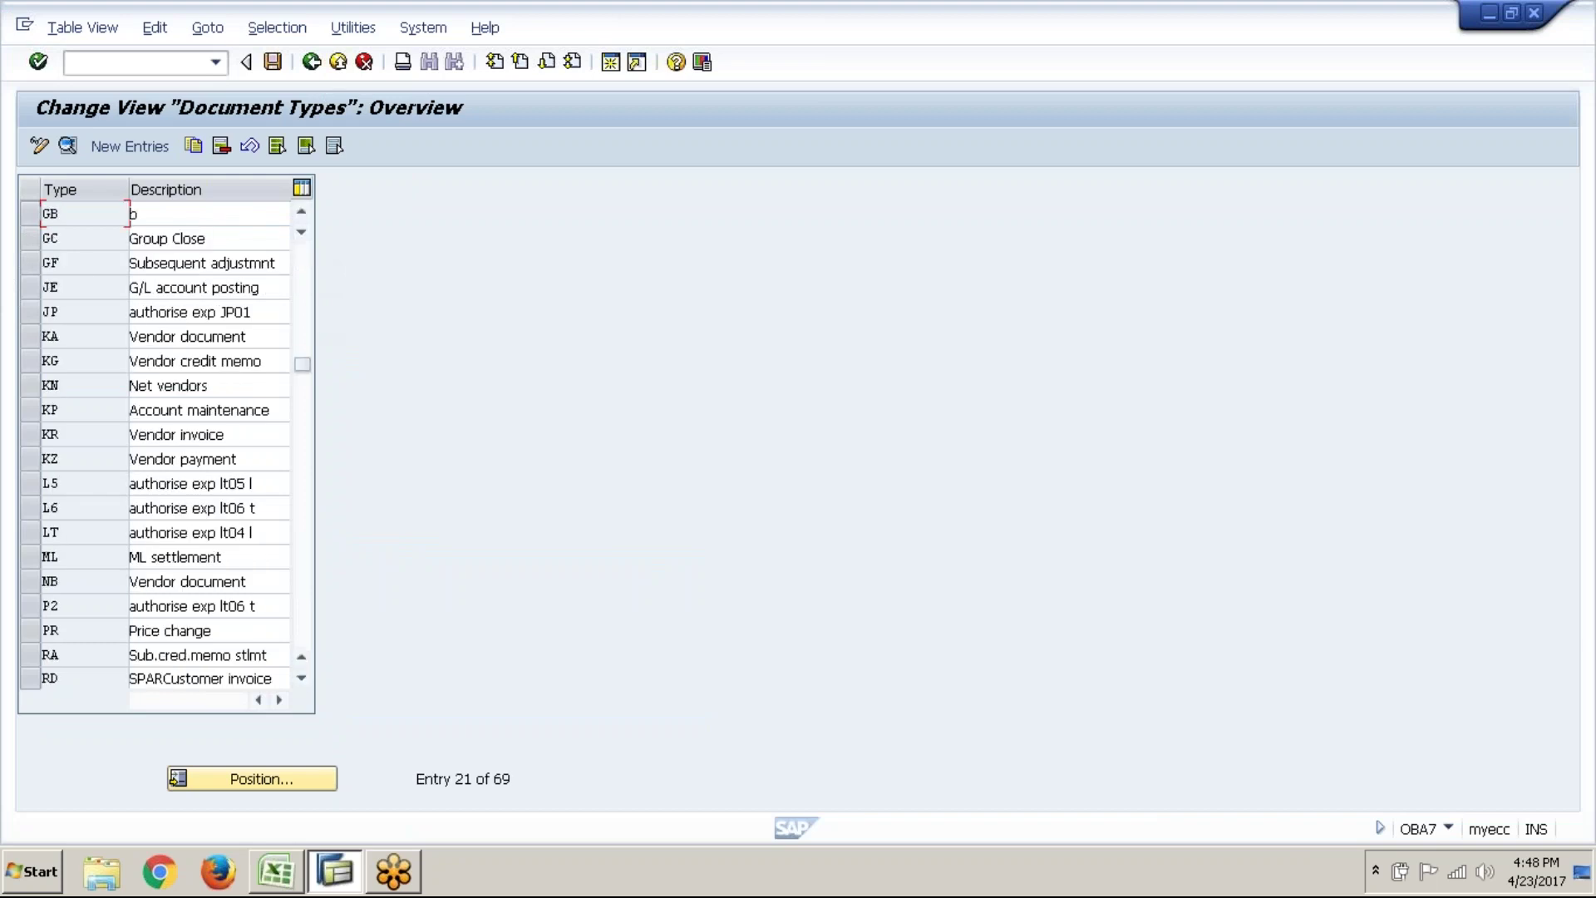
pyautogui.click(301, 218)
pyautogui.click(301, 218)
pyautogui.click(301, 218)
pyautogui.click(301, 217)
pyautogui.click(301, 218)
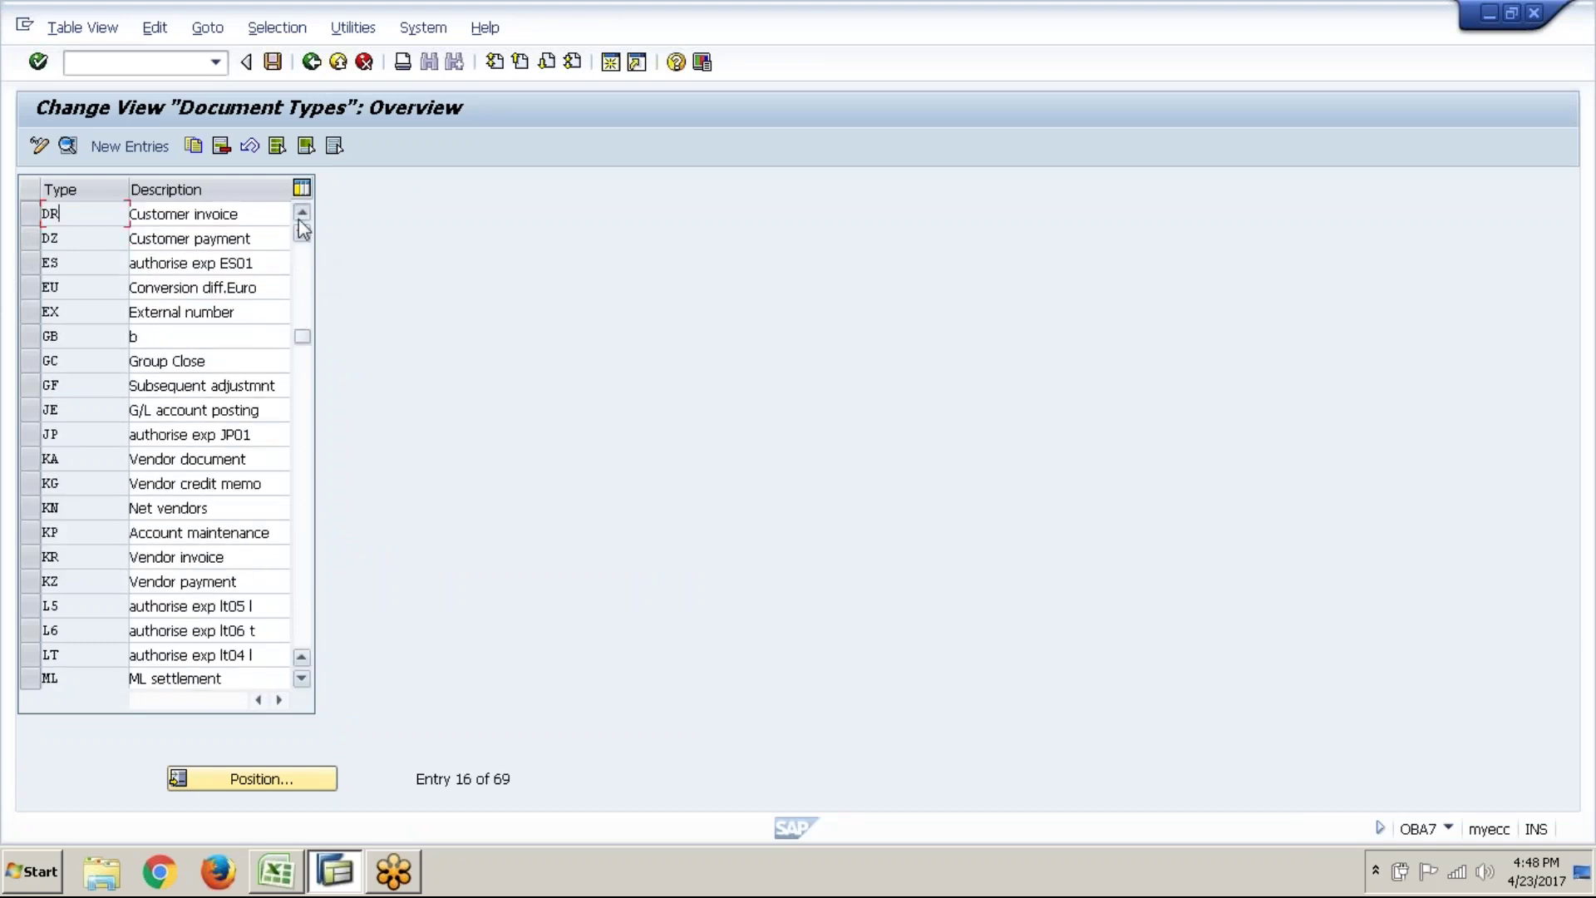
pyautogui.click(301, 218)
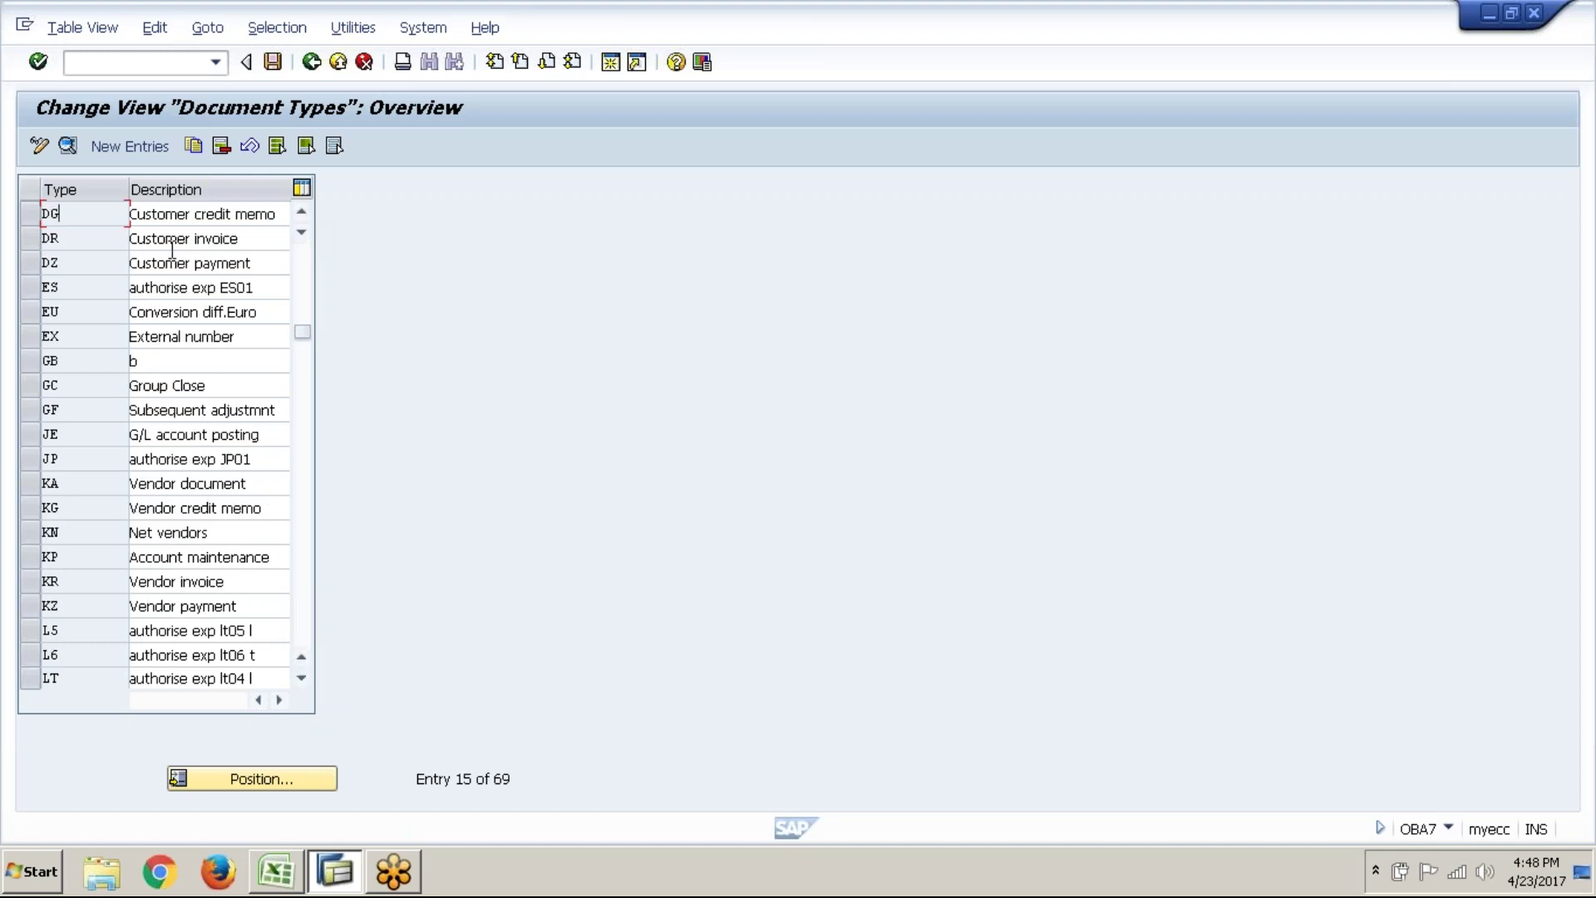
# - Return to Excel and record DG with the description "Customer credit memo" in C37:D37
pyautogui.hotkey('alt', 'Tab')
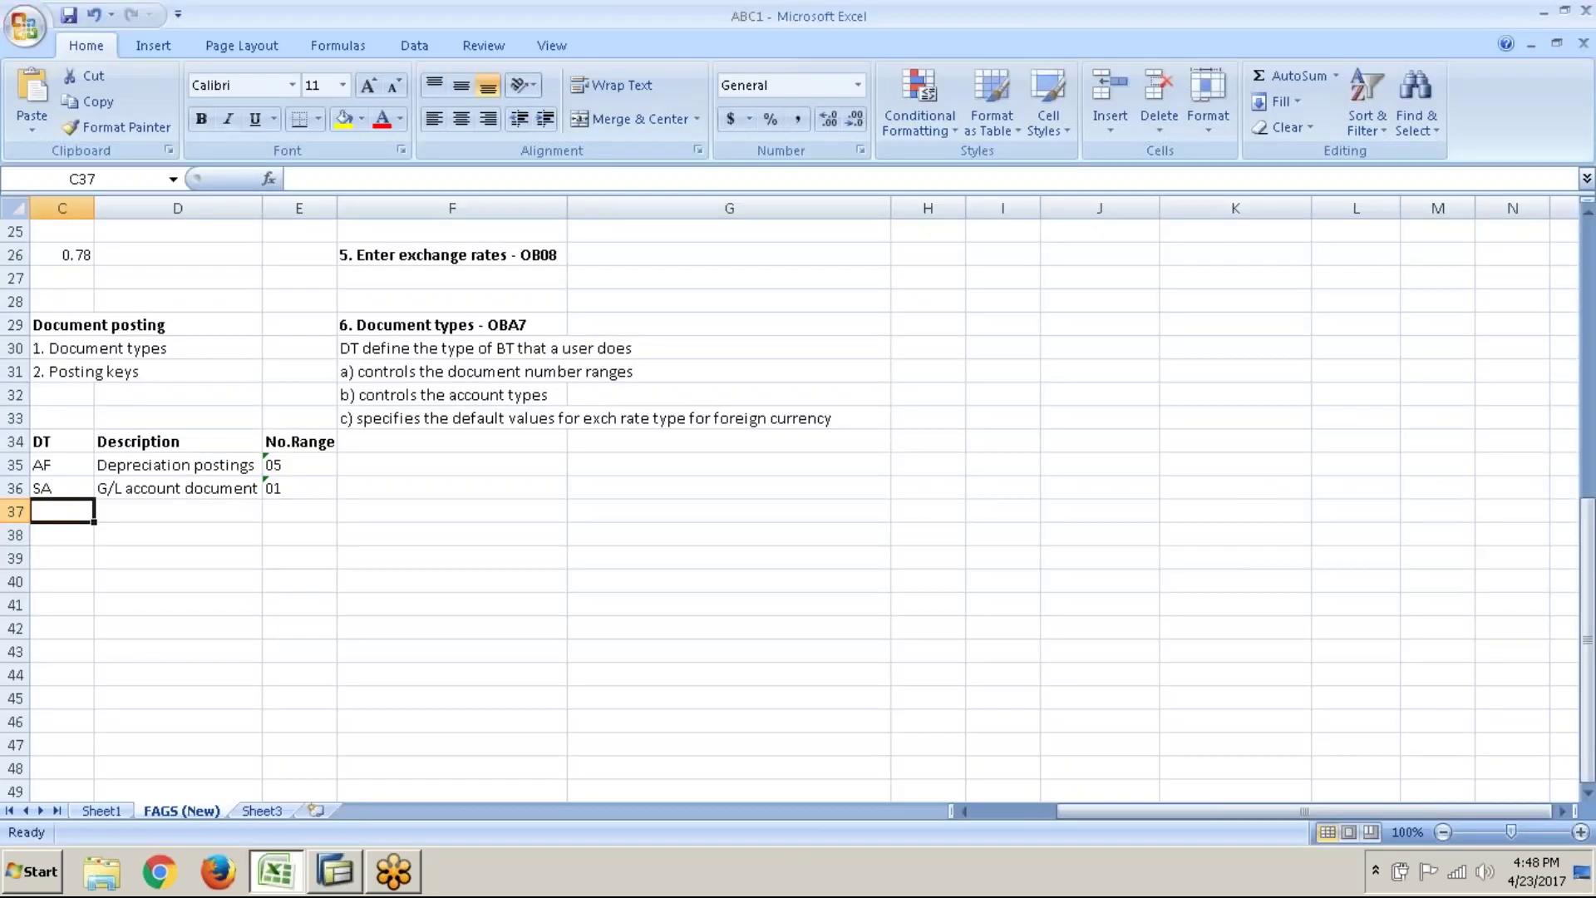
pyautogui.write('dg')
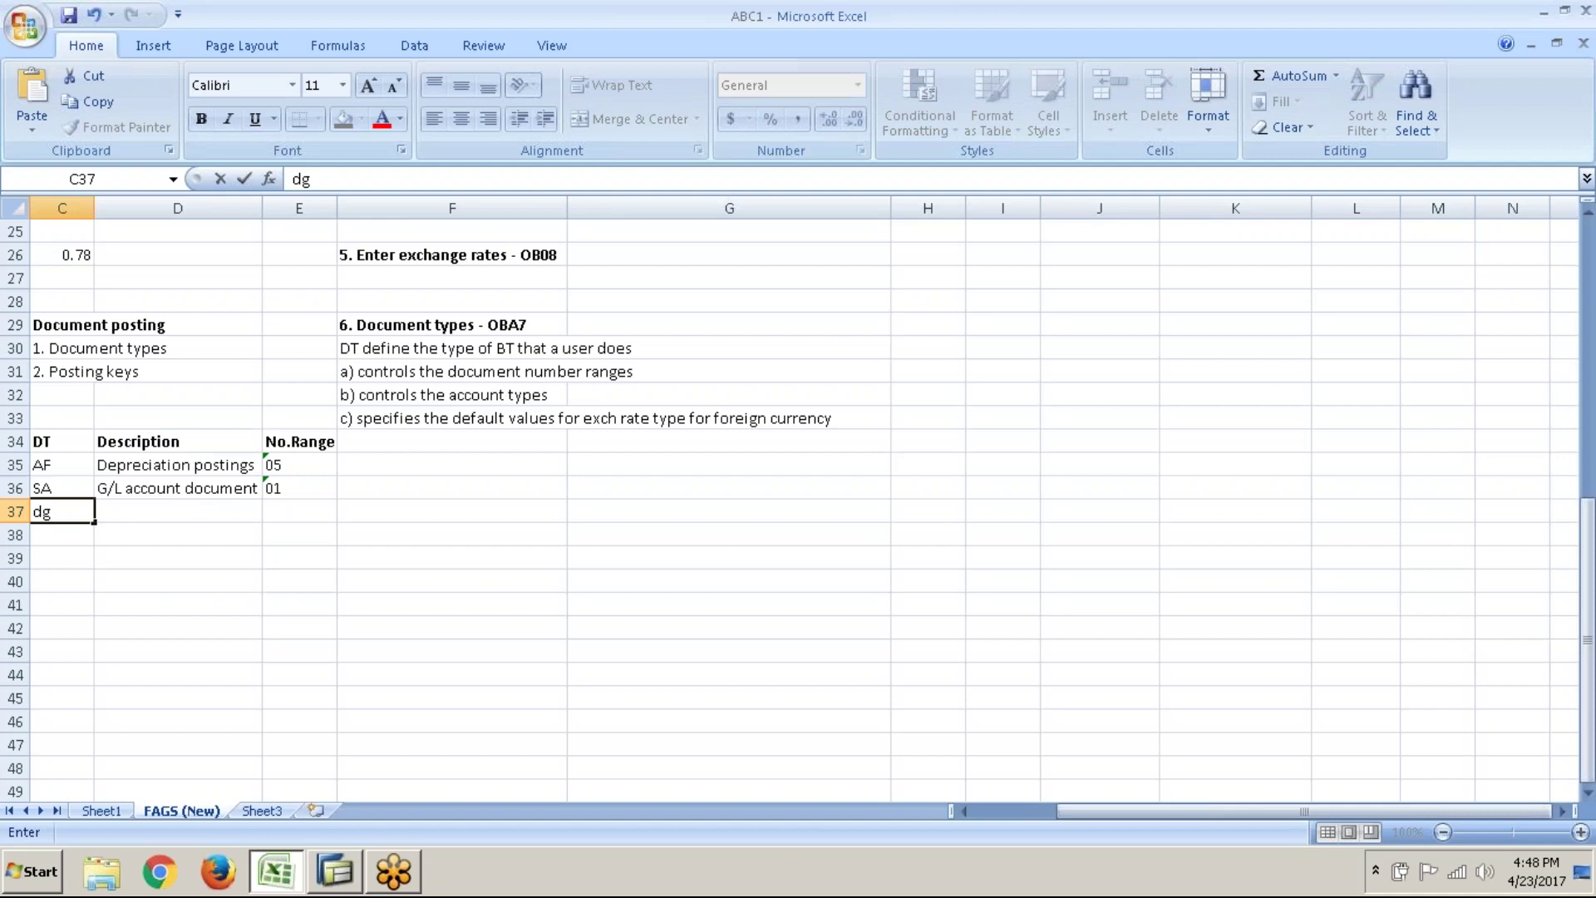
pyautogui.press('BackSpace')
pyautogui.press('BackSpace')
pyautogui.write('DG')
pyautogui.press('Tab')
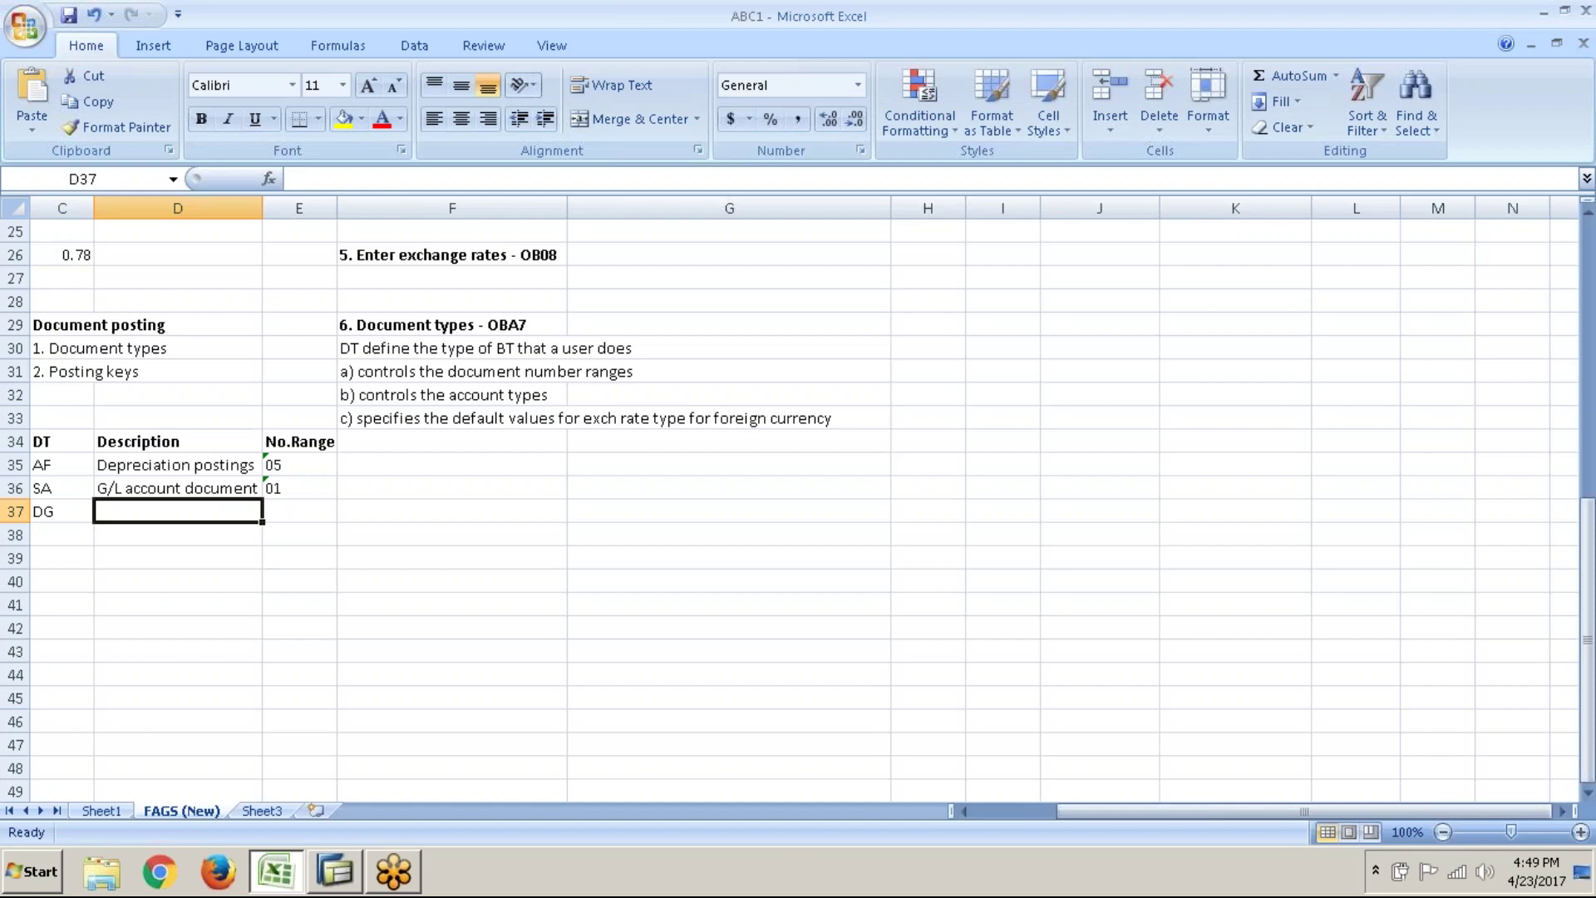
pyautogui.write('Customer credit memo')
pyautogui.press('Tab')
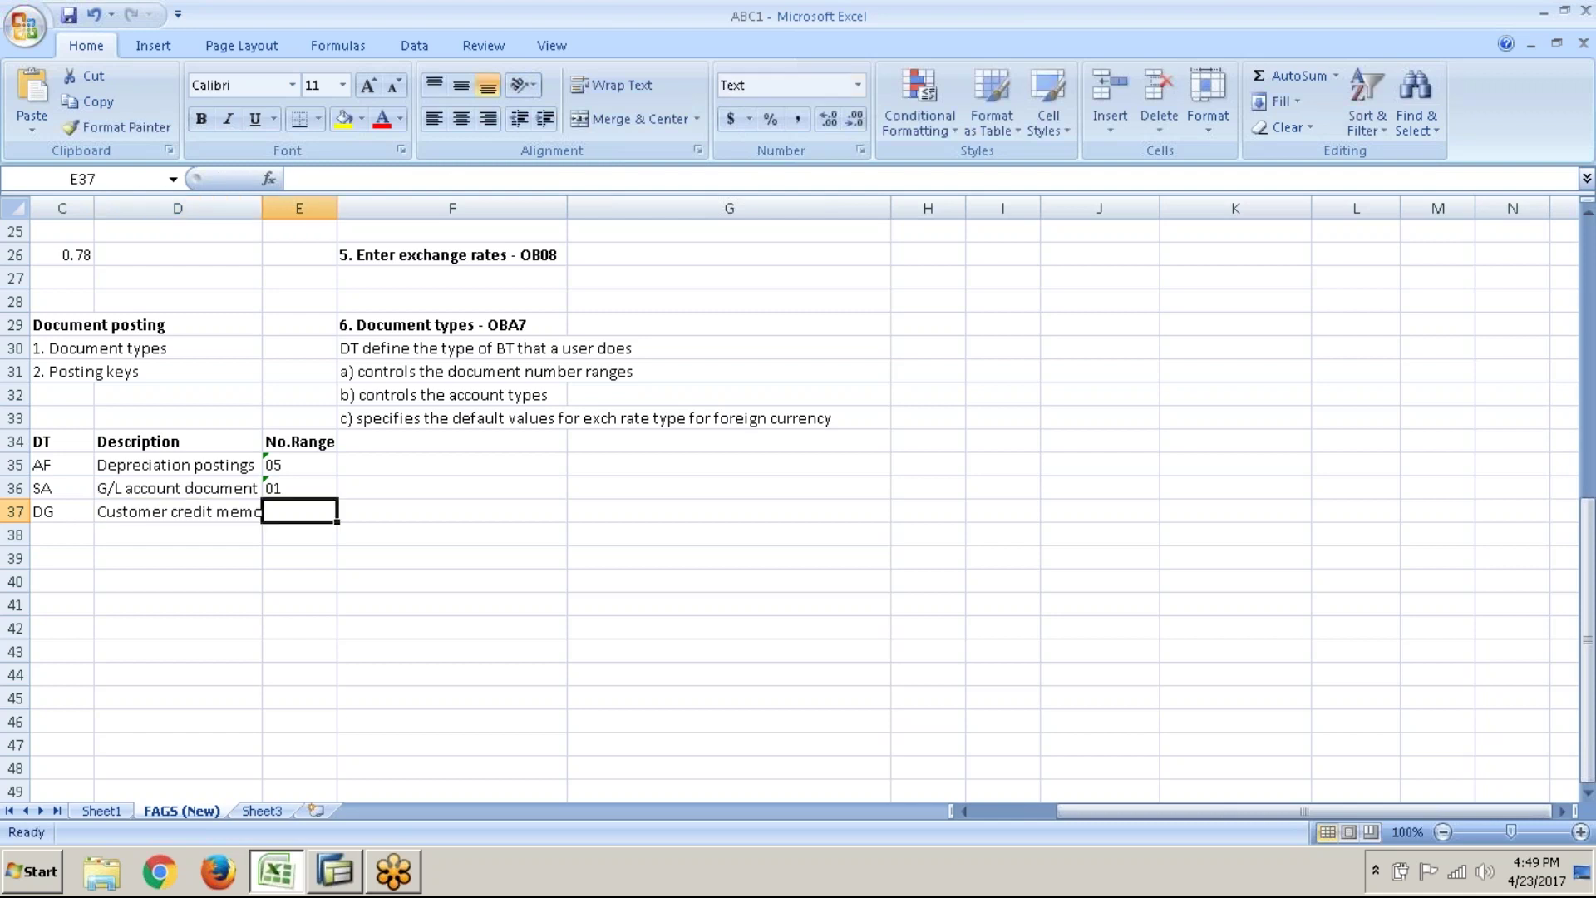
# - Look up document type DG's number range in its SAP details, and enter 16 in E37 in Excel
pyautogui.hotkey('alt', 'Tab')
pyautogui.doubleClick(138, 214)
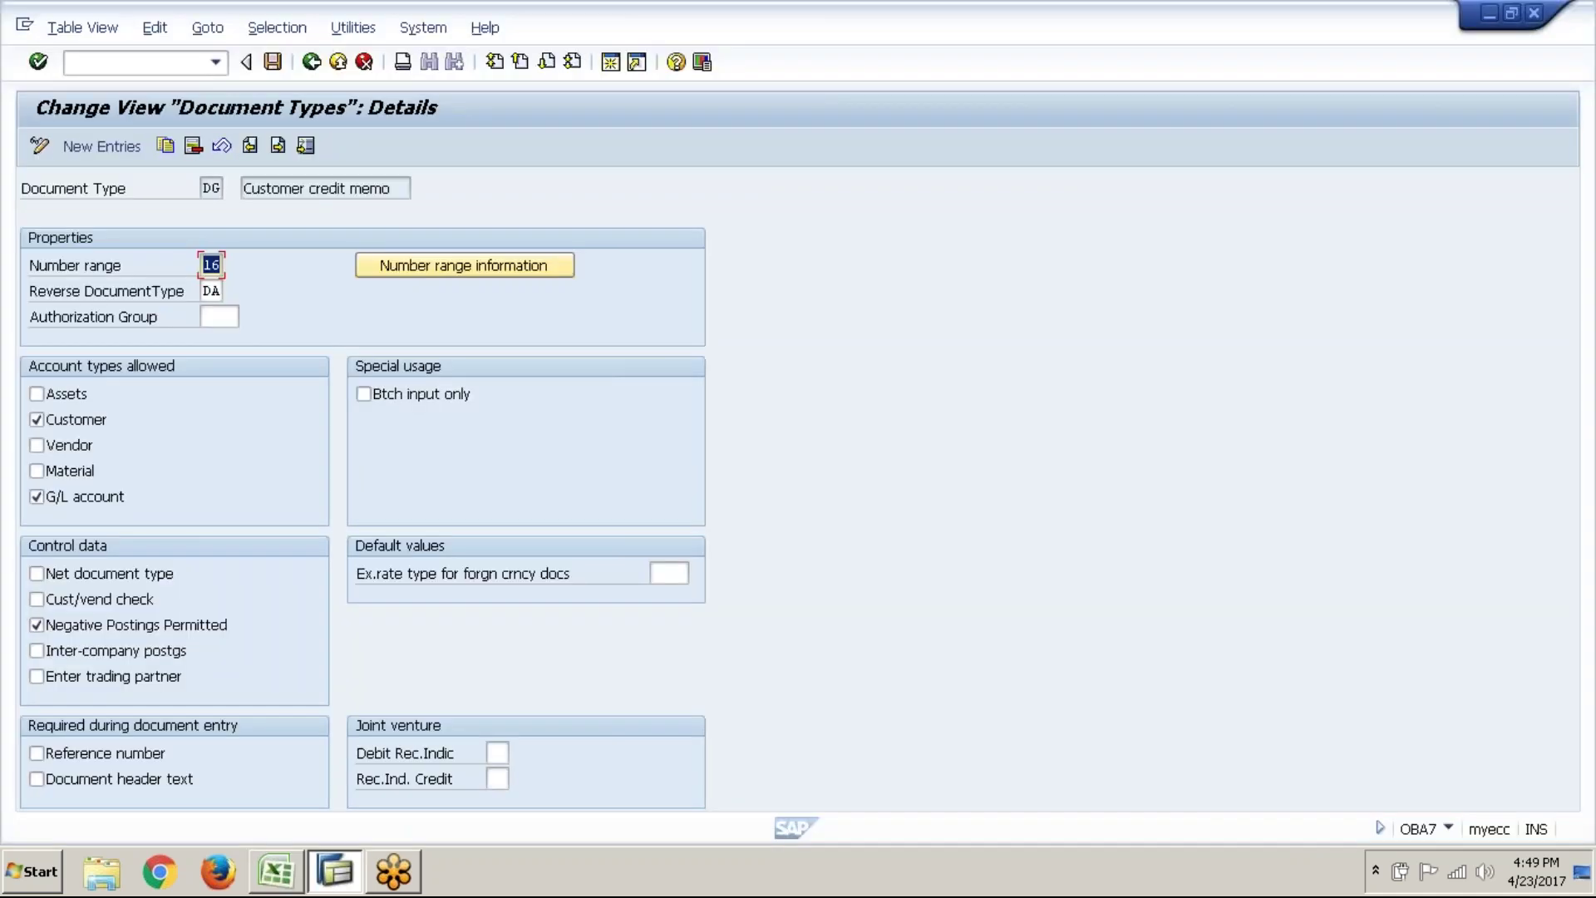
pyautogui.hotkey('alt', 'Tab')
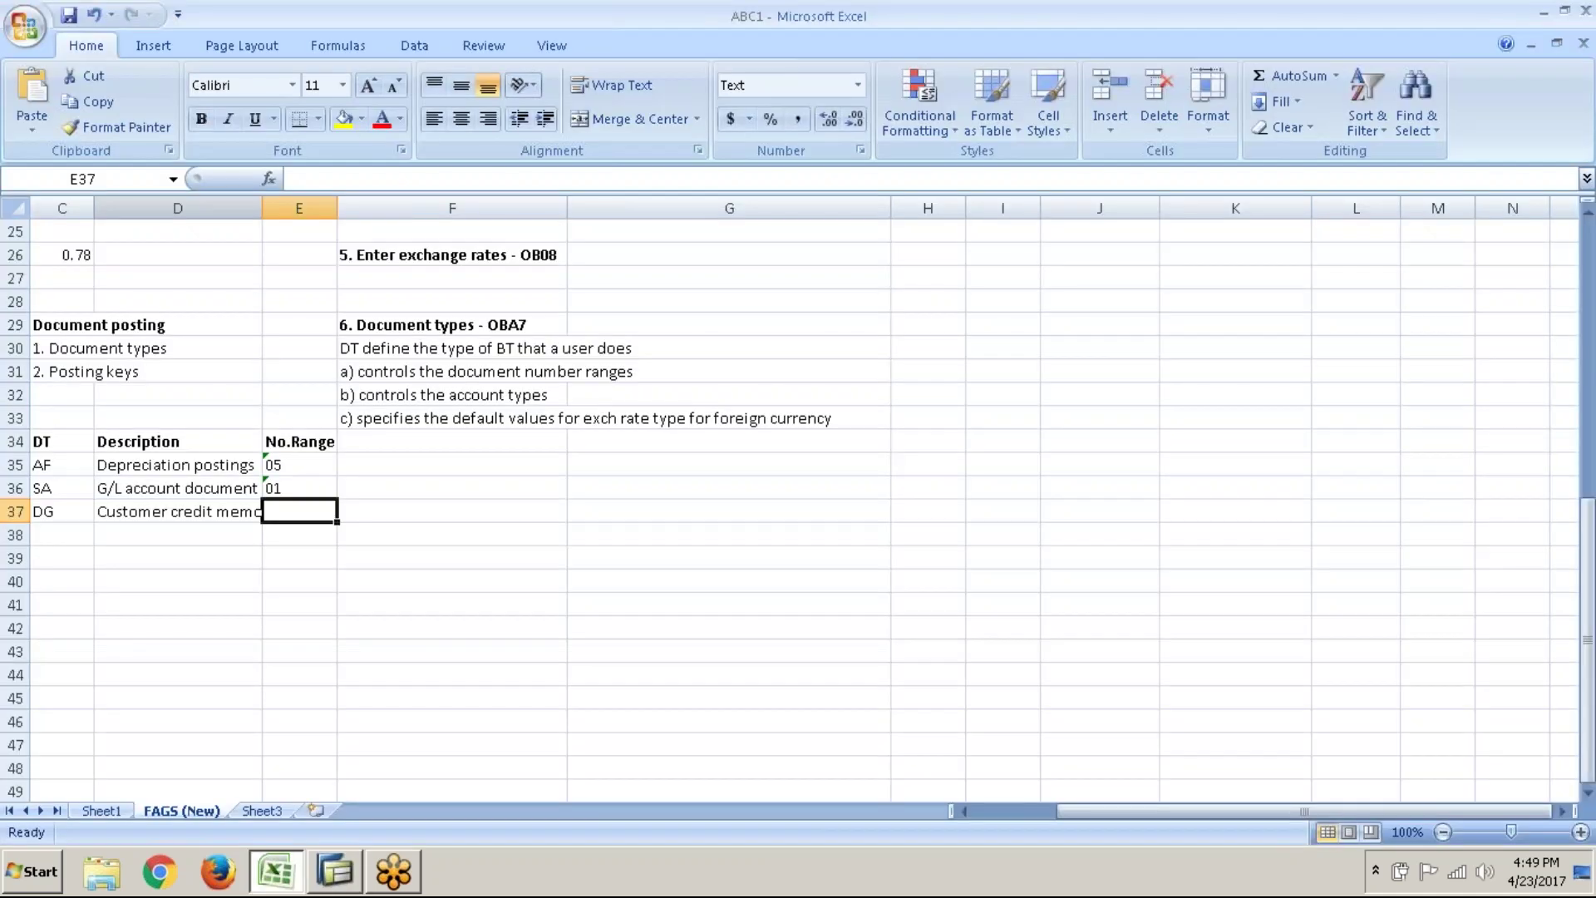
pyautogui.write('16')
pyautogui.press('Return')
# - Switch to SAP, return to the overview and open the details of document type DR to check its number range
pyautogui.hotkey('alt', 'Tab')
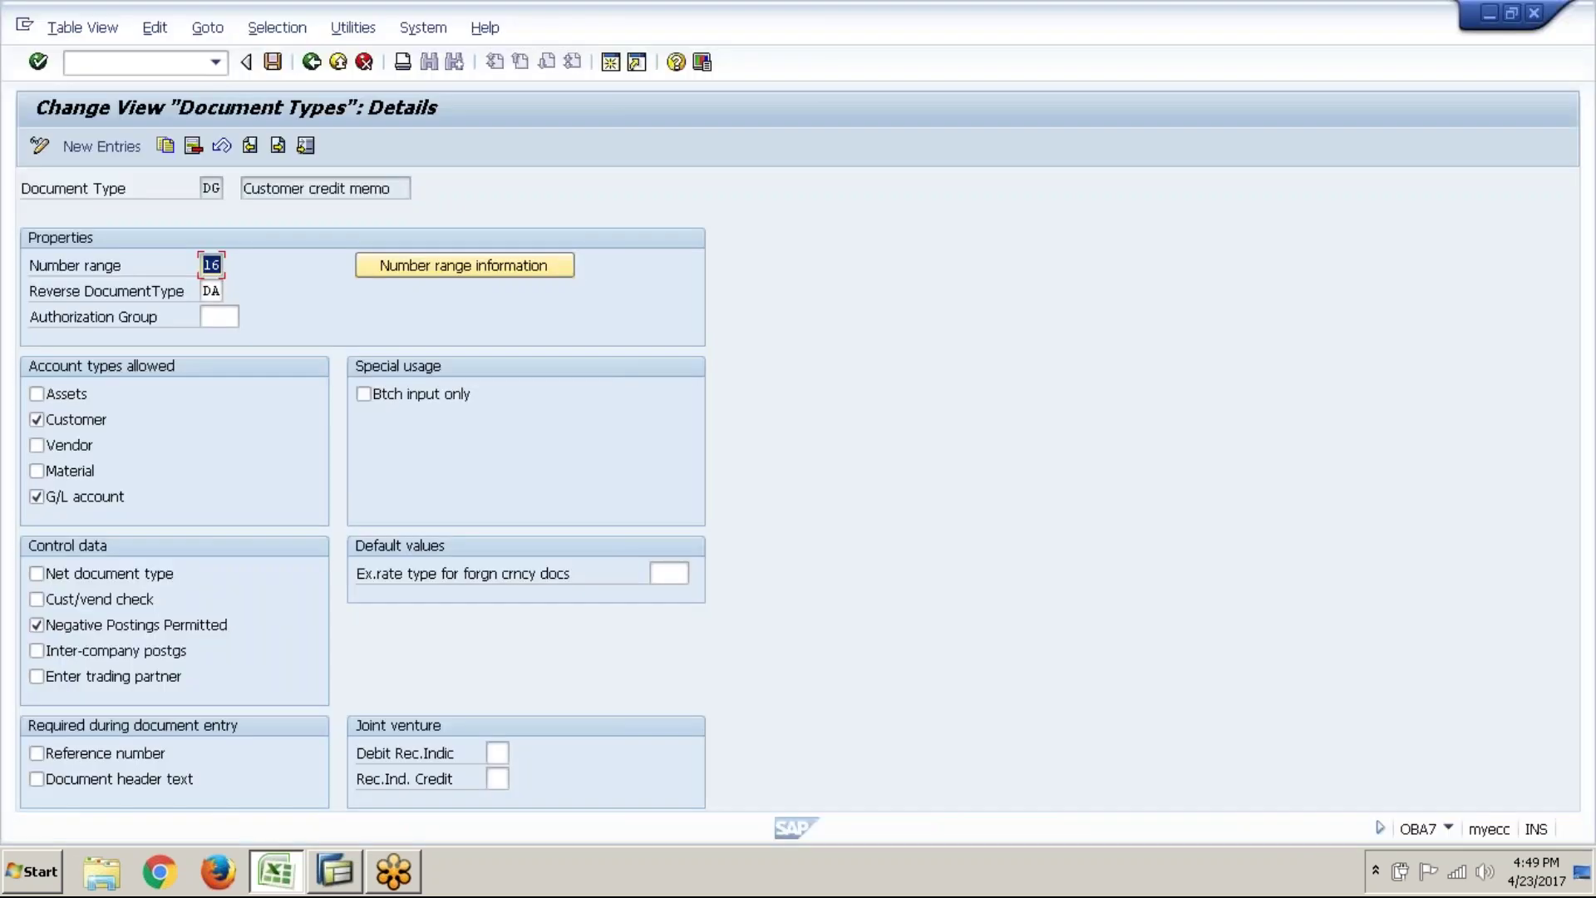
pyautogui.click(311, 61)
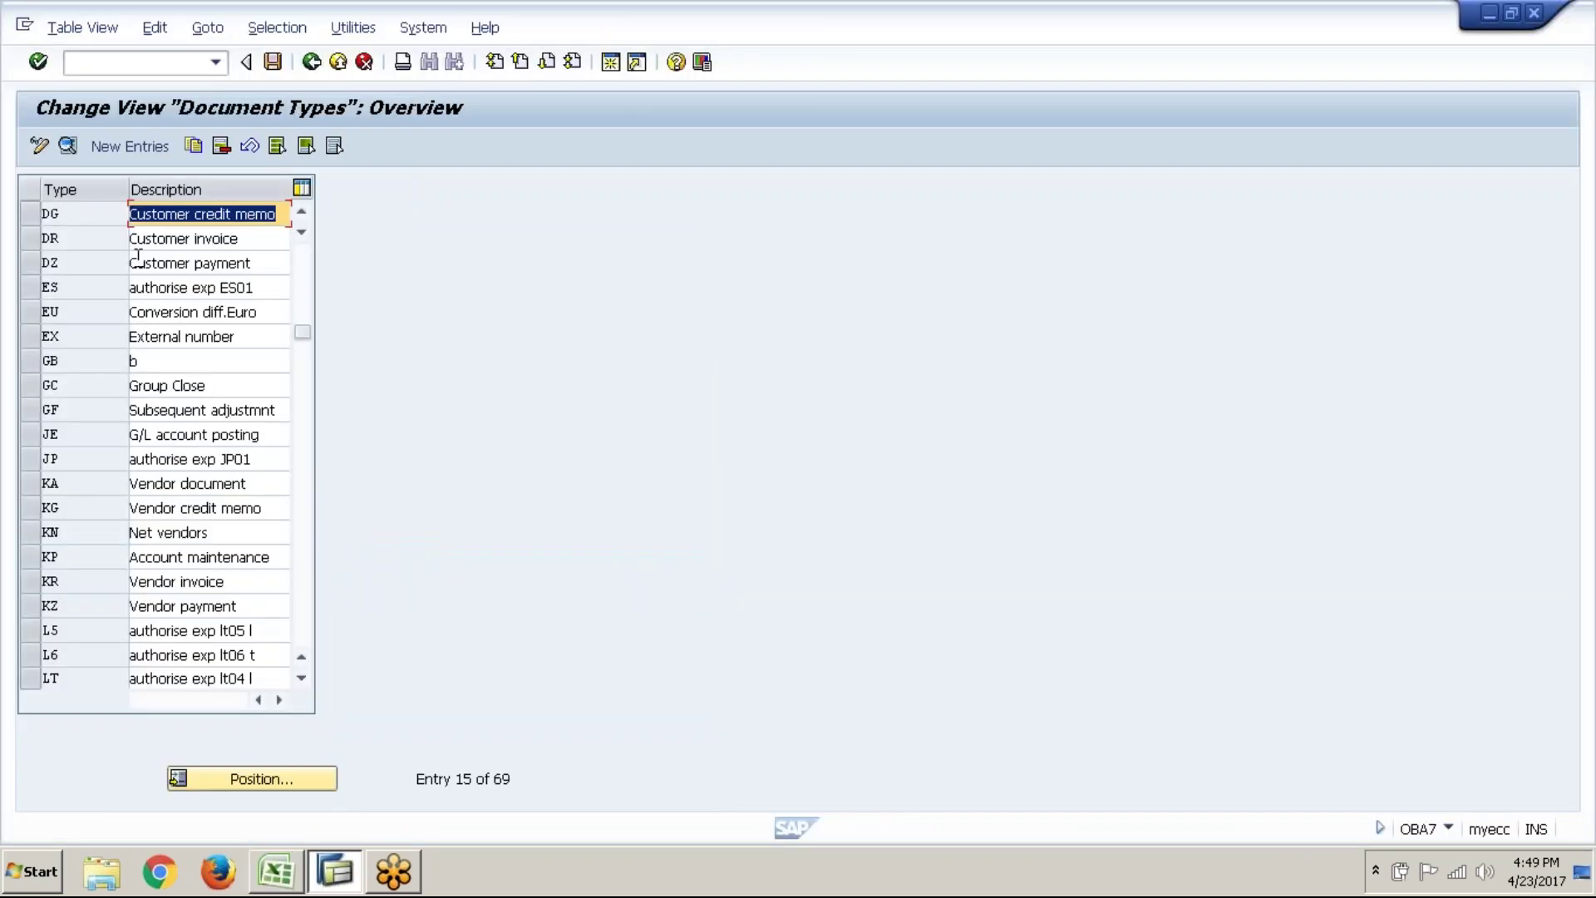
pyautogui.click(83, 240)
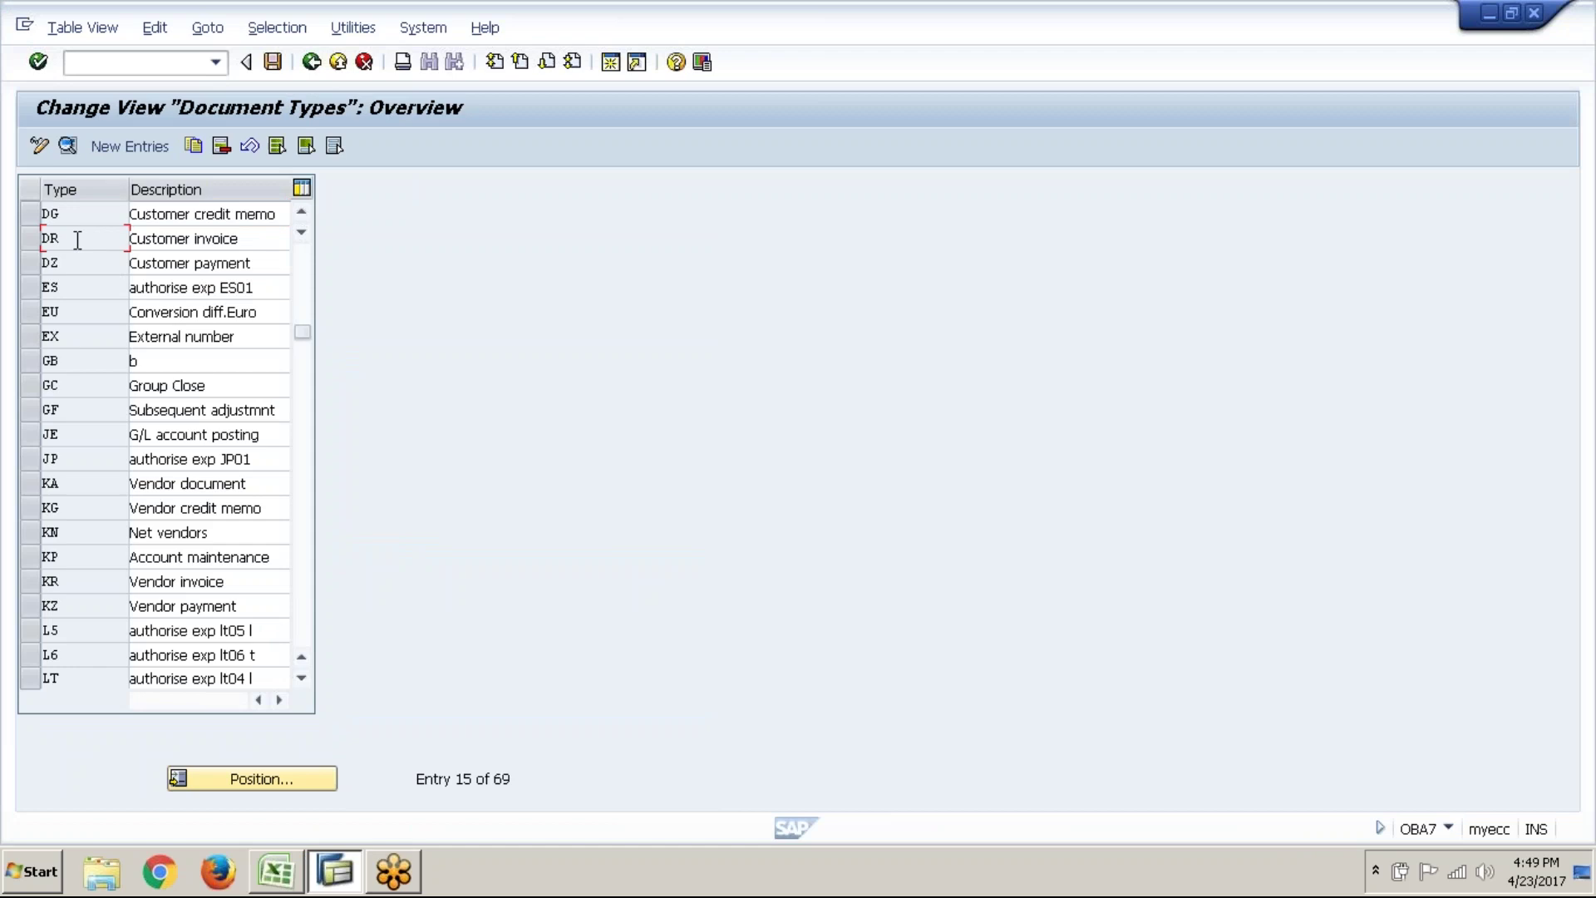
pyautogui.click(36, 243)
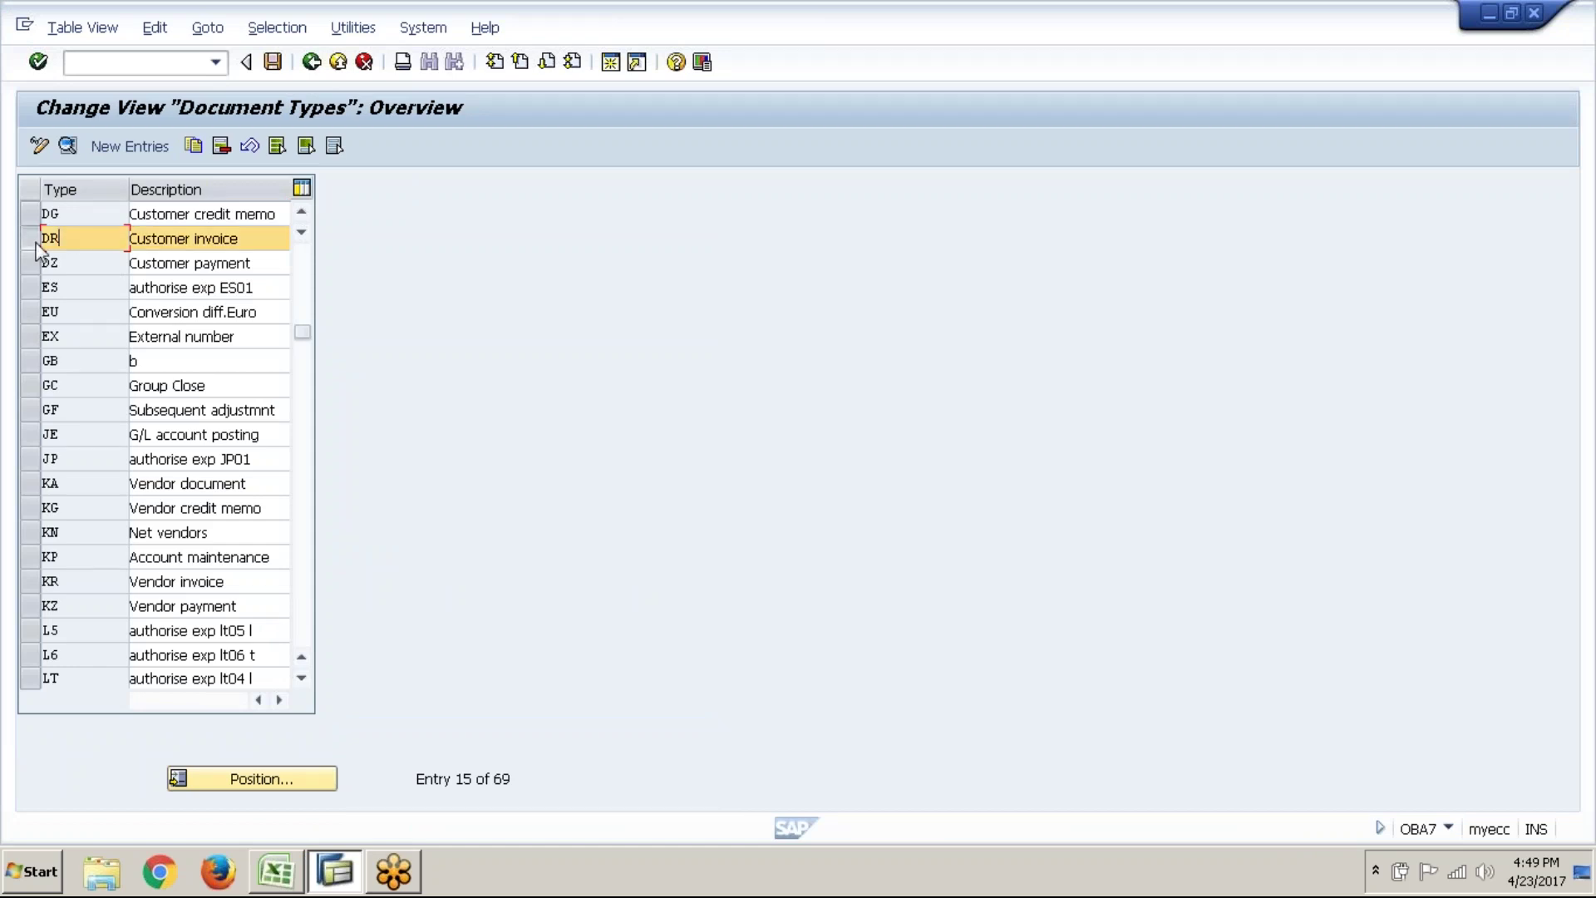
pyautogui.click(76, 155)
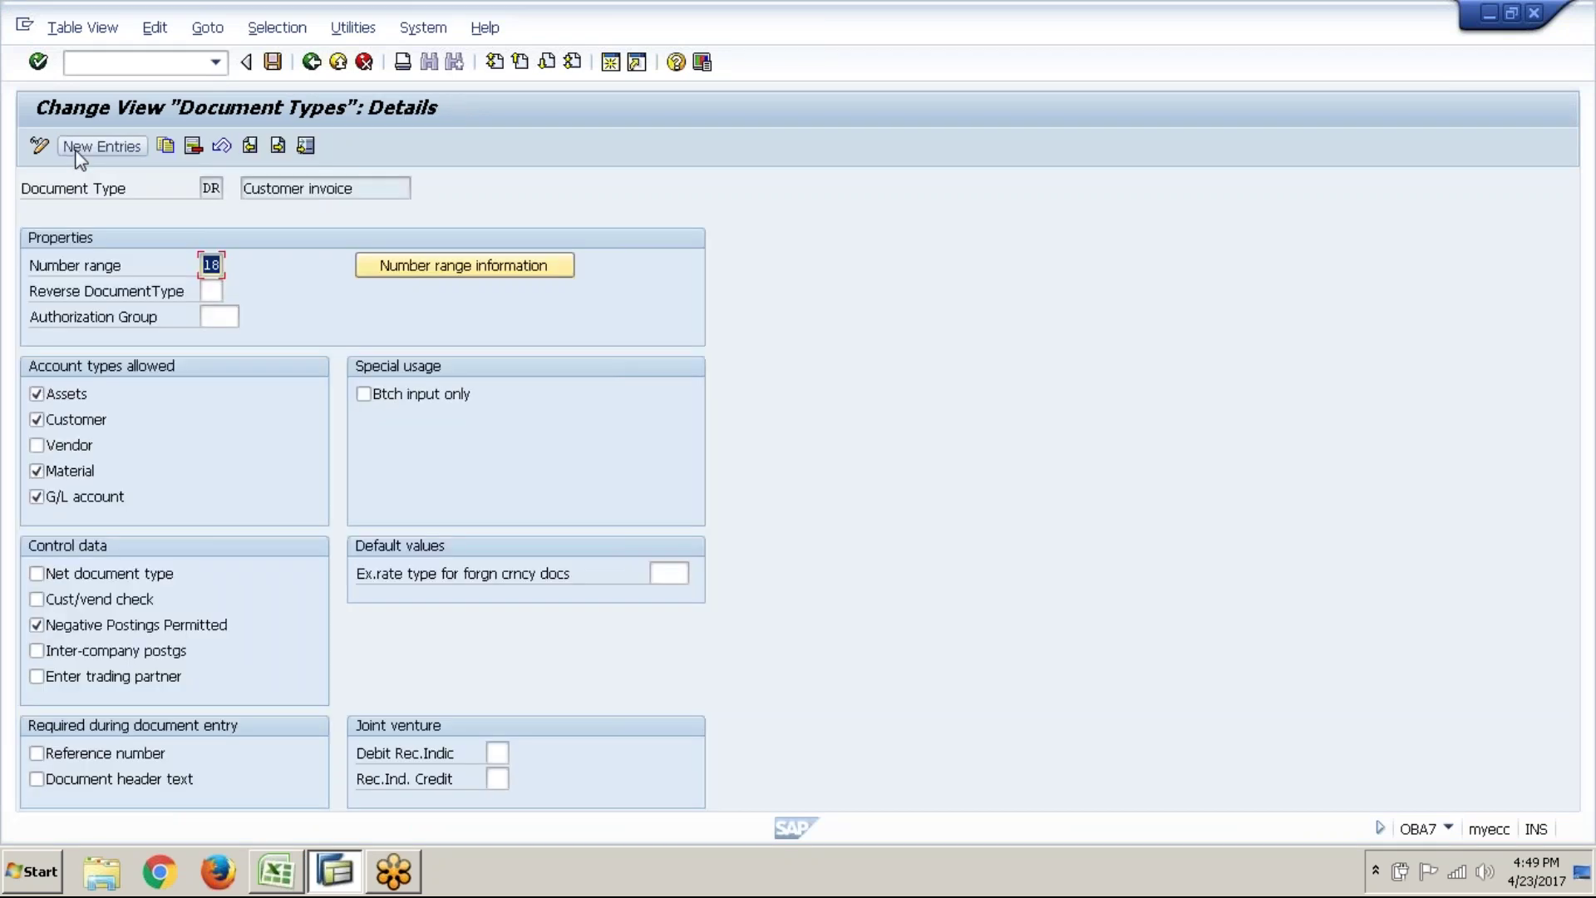
# - Return to Excel and record DR with the description "Customer invoice" in C38:D38
pyautogui.hotkey('alt', 'Tab')
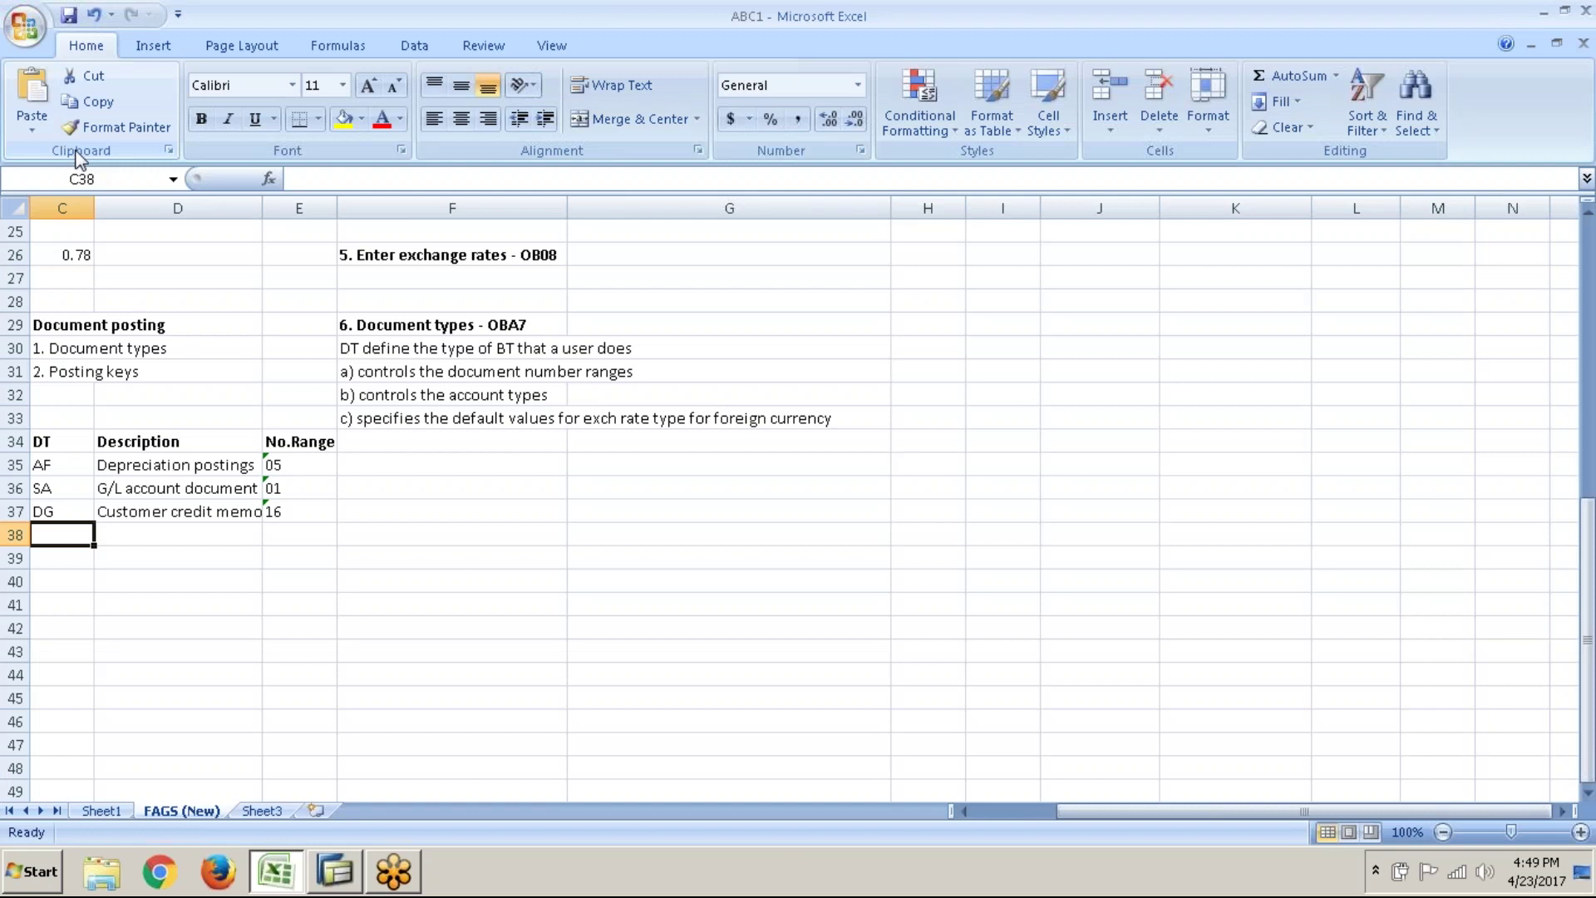
pyautogui.write('DR')
pyautogui.press('Tab')
pyautogui.write('Customer ')
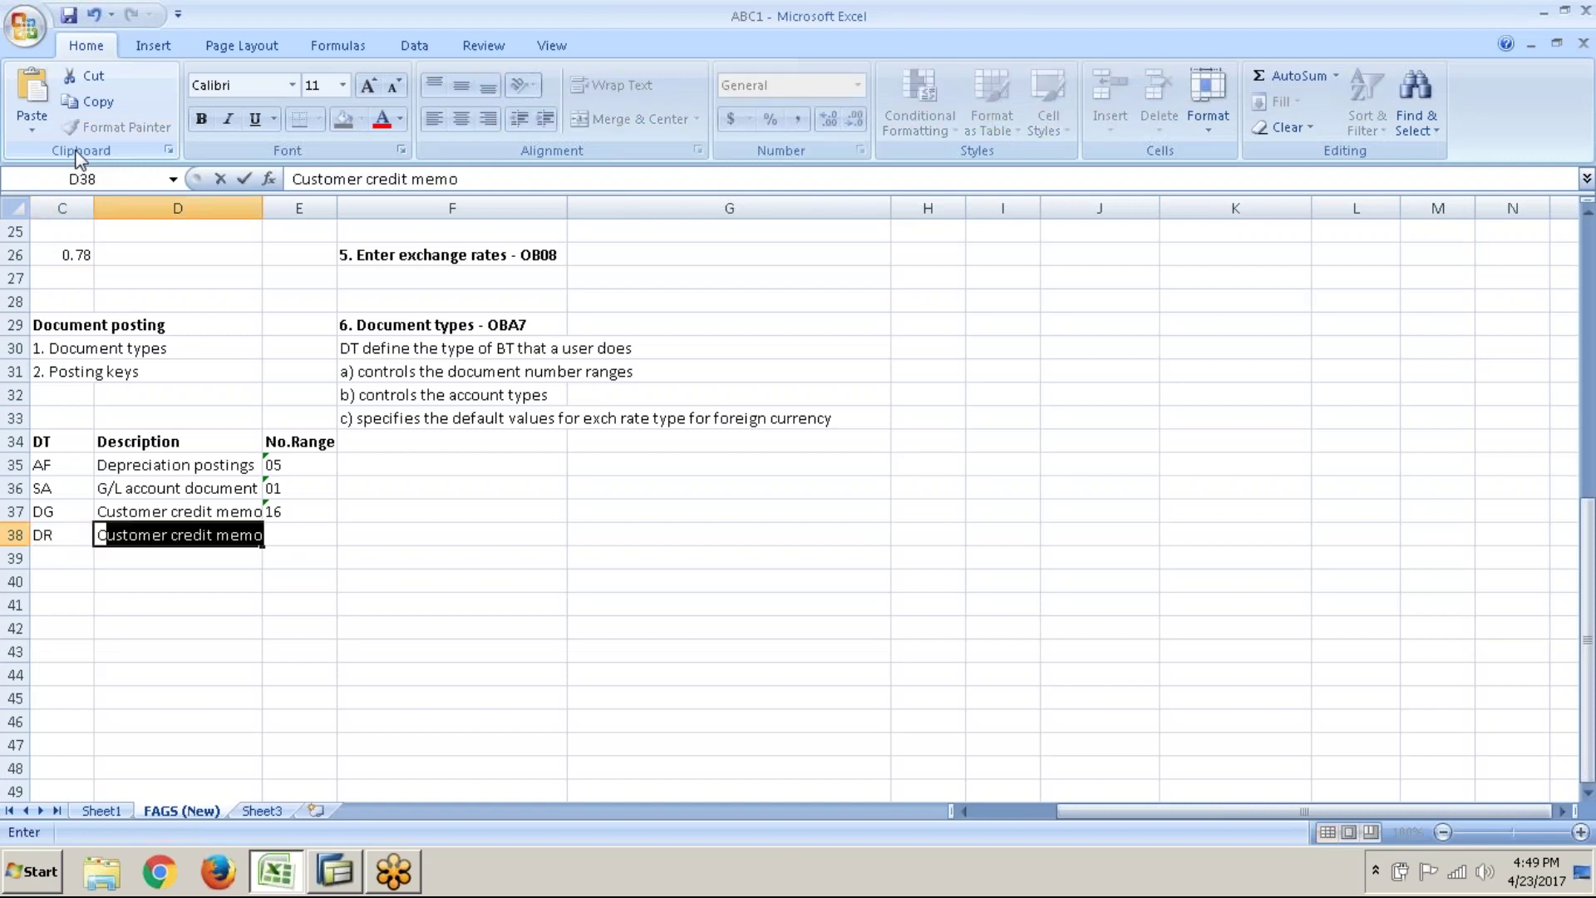
pyautogui.write('invoice')
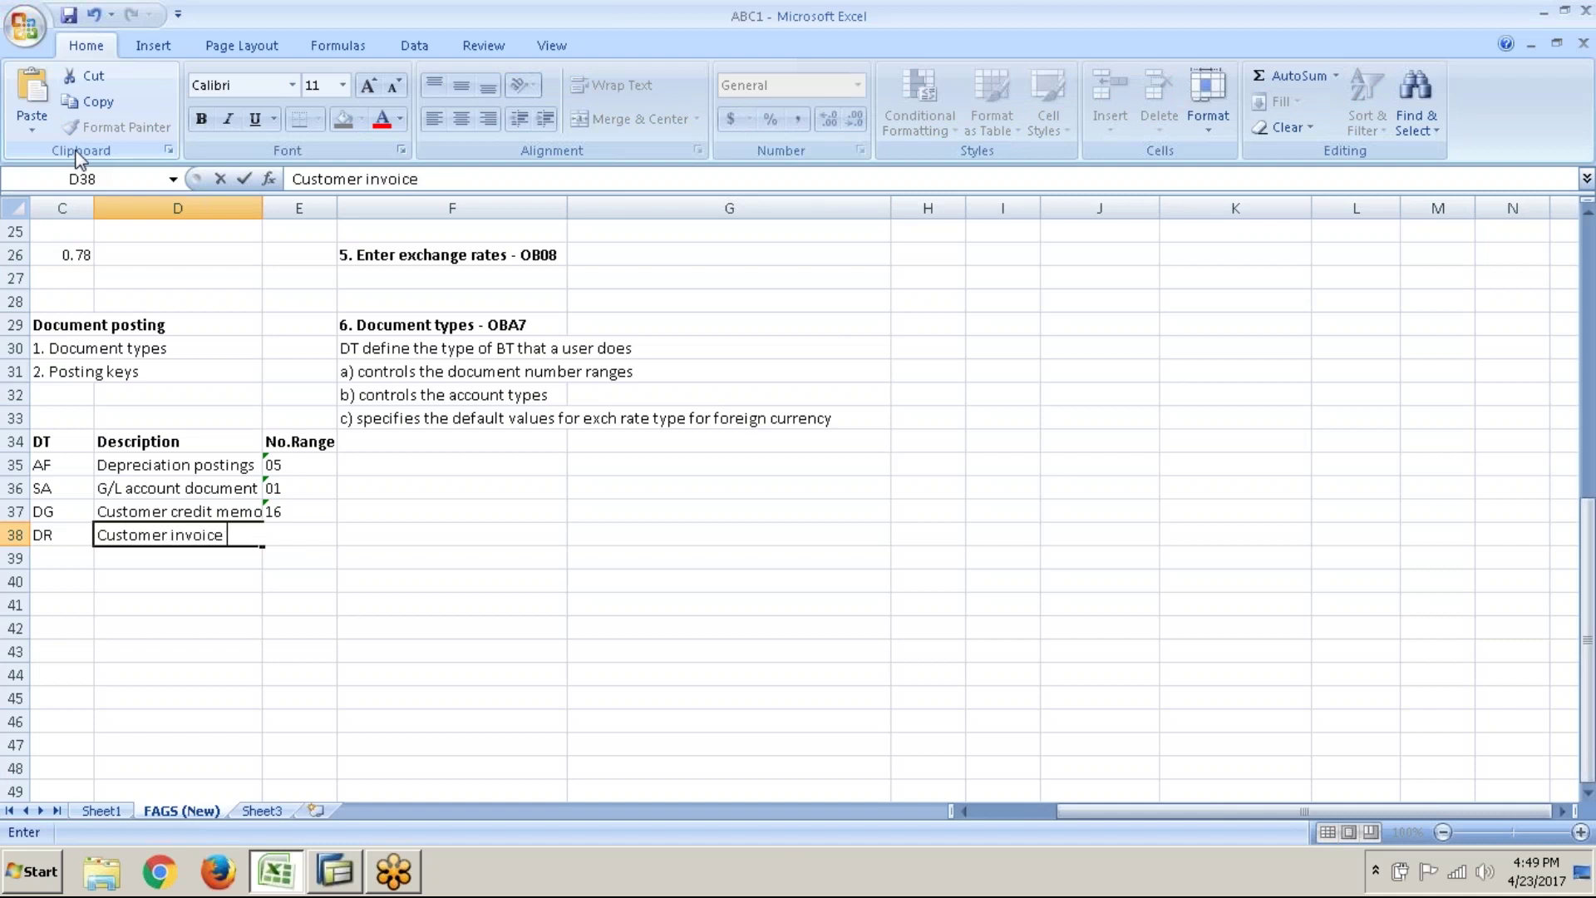
pyautogui.press('Tab')
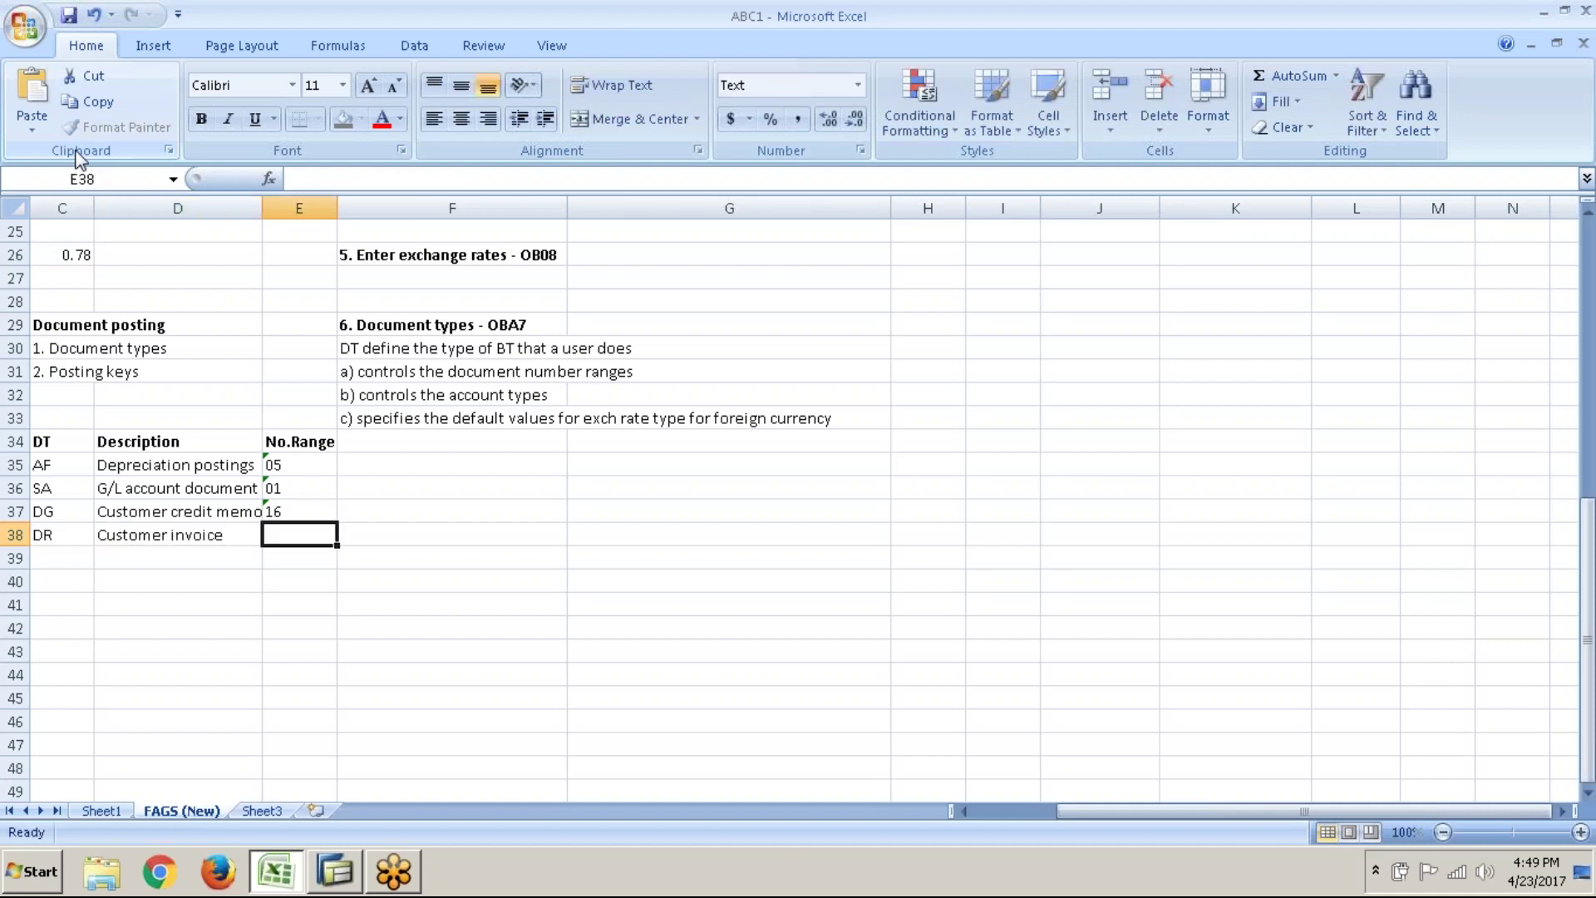
# - Check document type DR's number range in SAP, and enter 18 in E38 in Excel
pyautogui.hotkey('alt', 'Tab')
pyautogui.hotkey('alt', 'Tab')
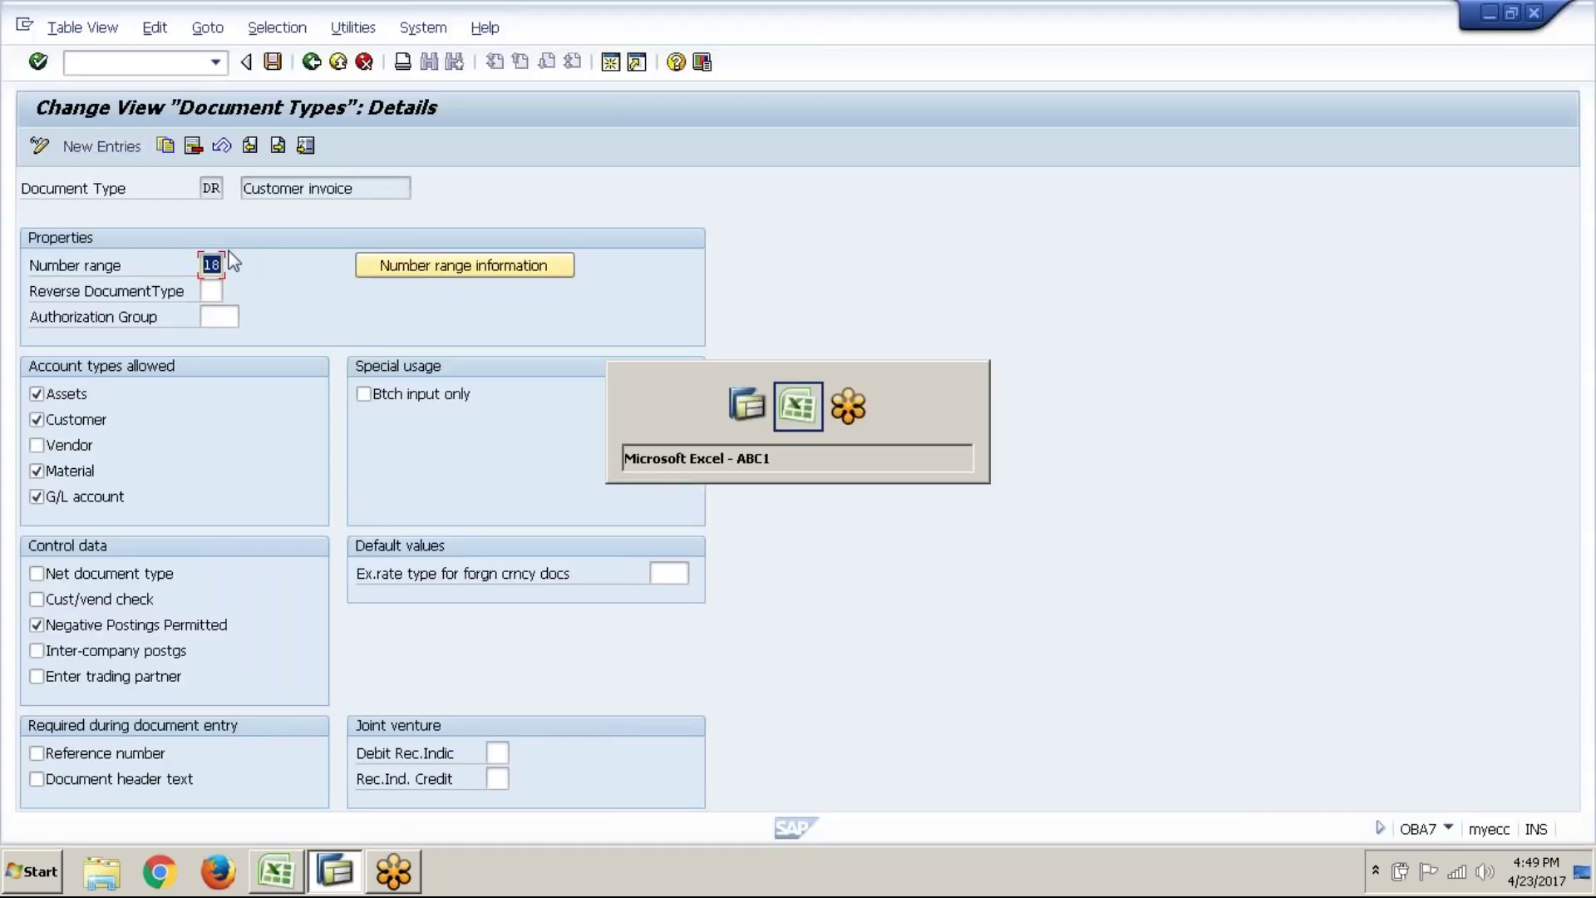
pyautogui.write('18')
pyautogui.press('Return')
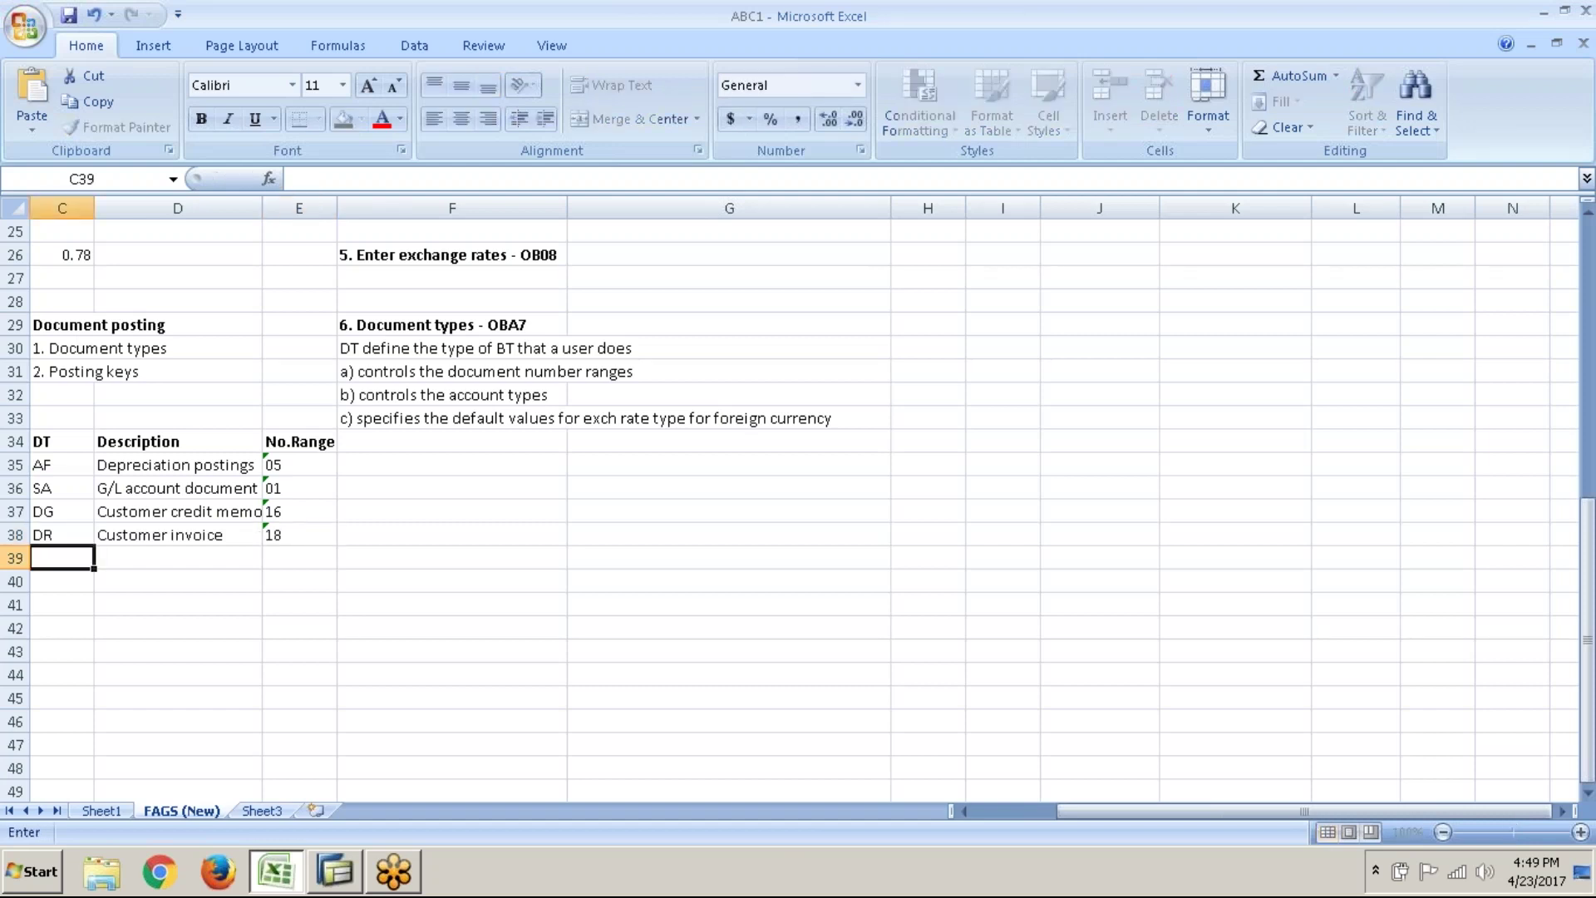
# - Switch to SAP, return to the overview and open the details of document type DZ to check its number range
pyautogui.hotkey('alt', 'Tab')
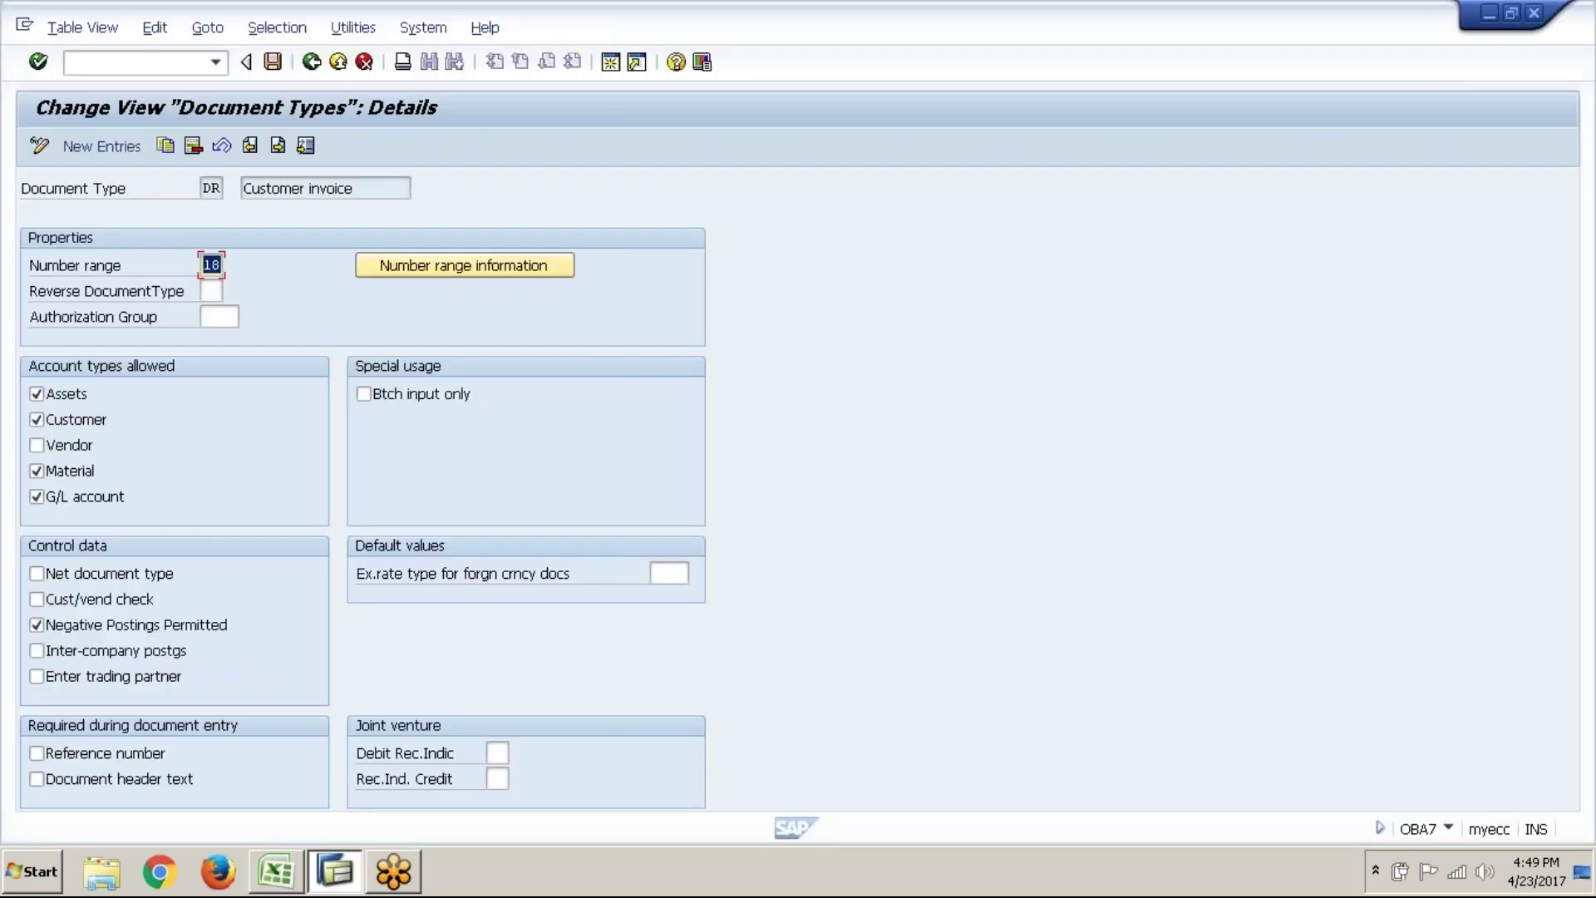
pyautogui.click(312, 63)
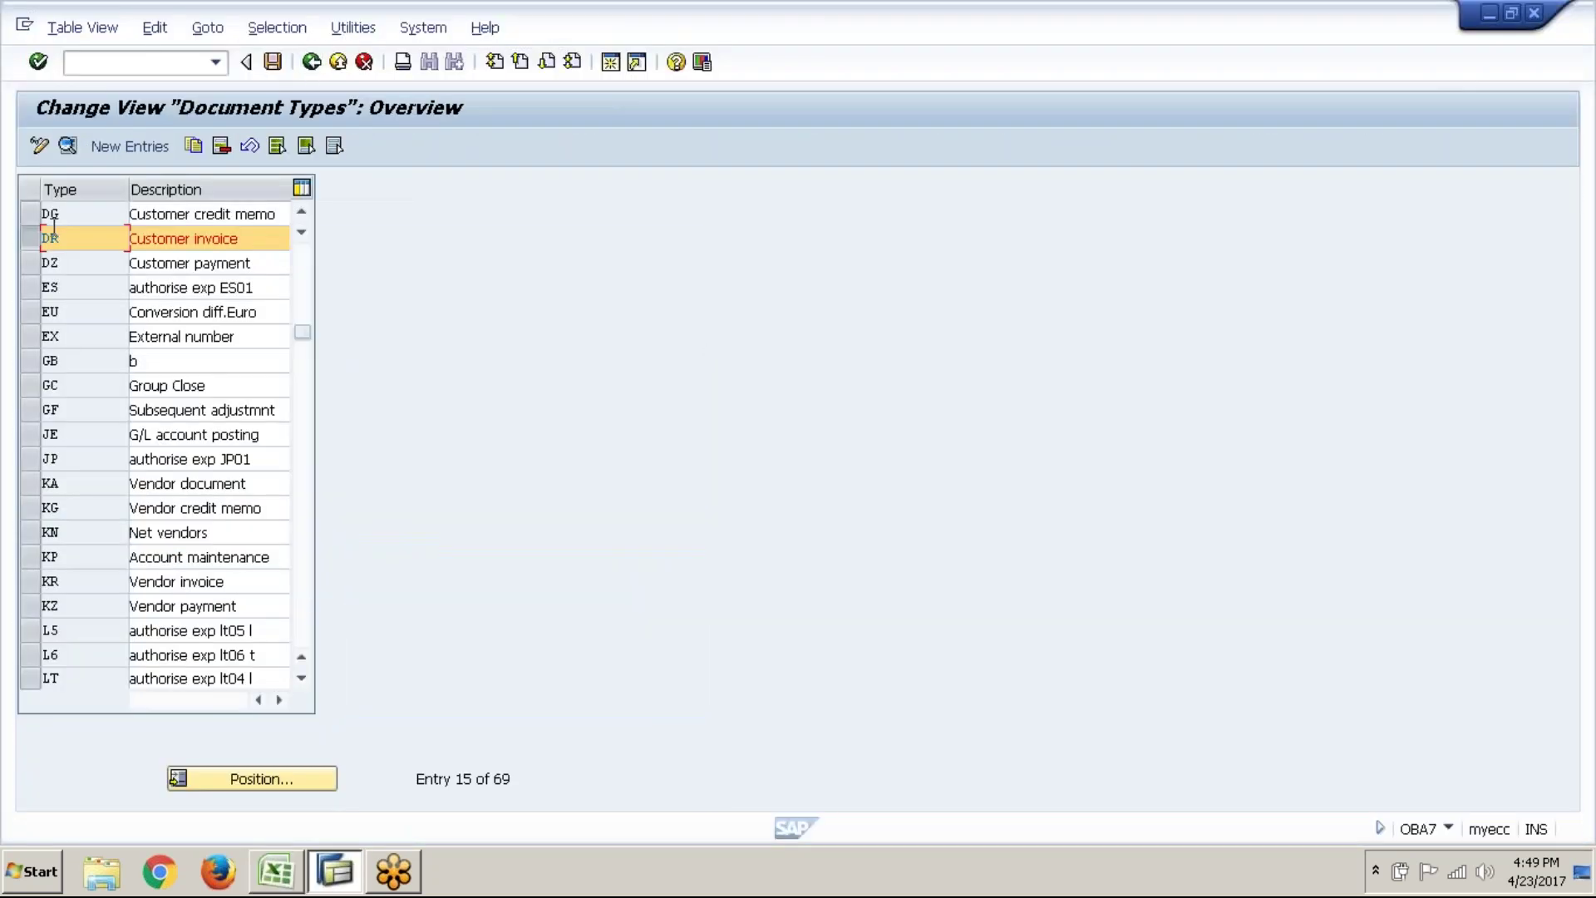
pyautogui.click(30, 266)
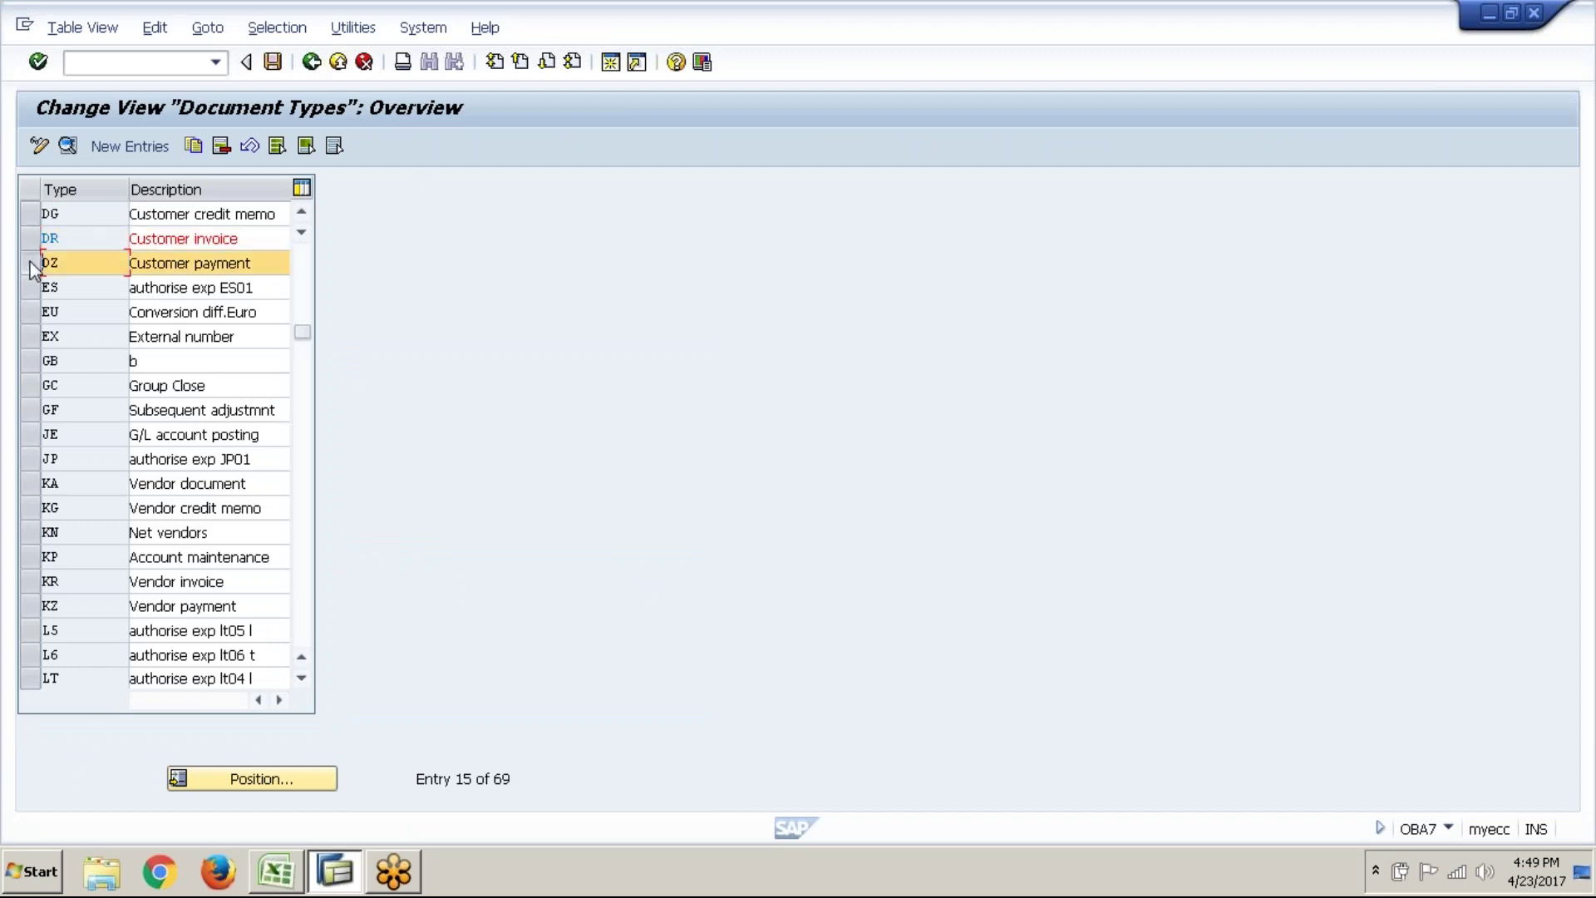
pyautogui.click(68, 147)
# - Return to Excel and record DZ with the description "Customer payment" and number range 14 in C39:E39
pyautogui.hotkey('alt', 'Tab')
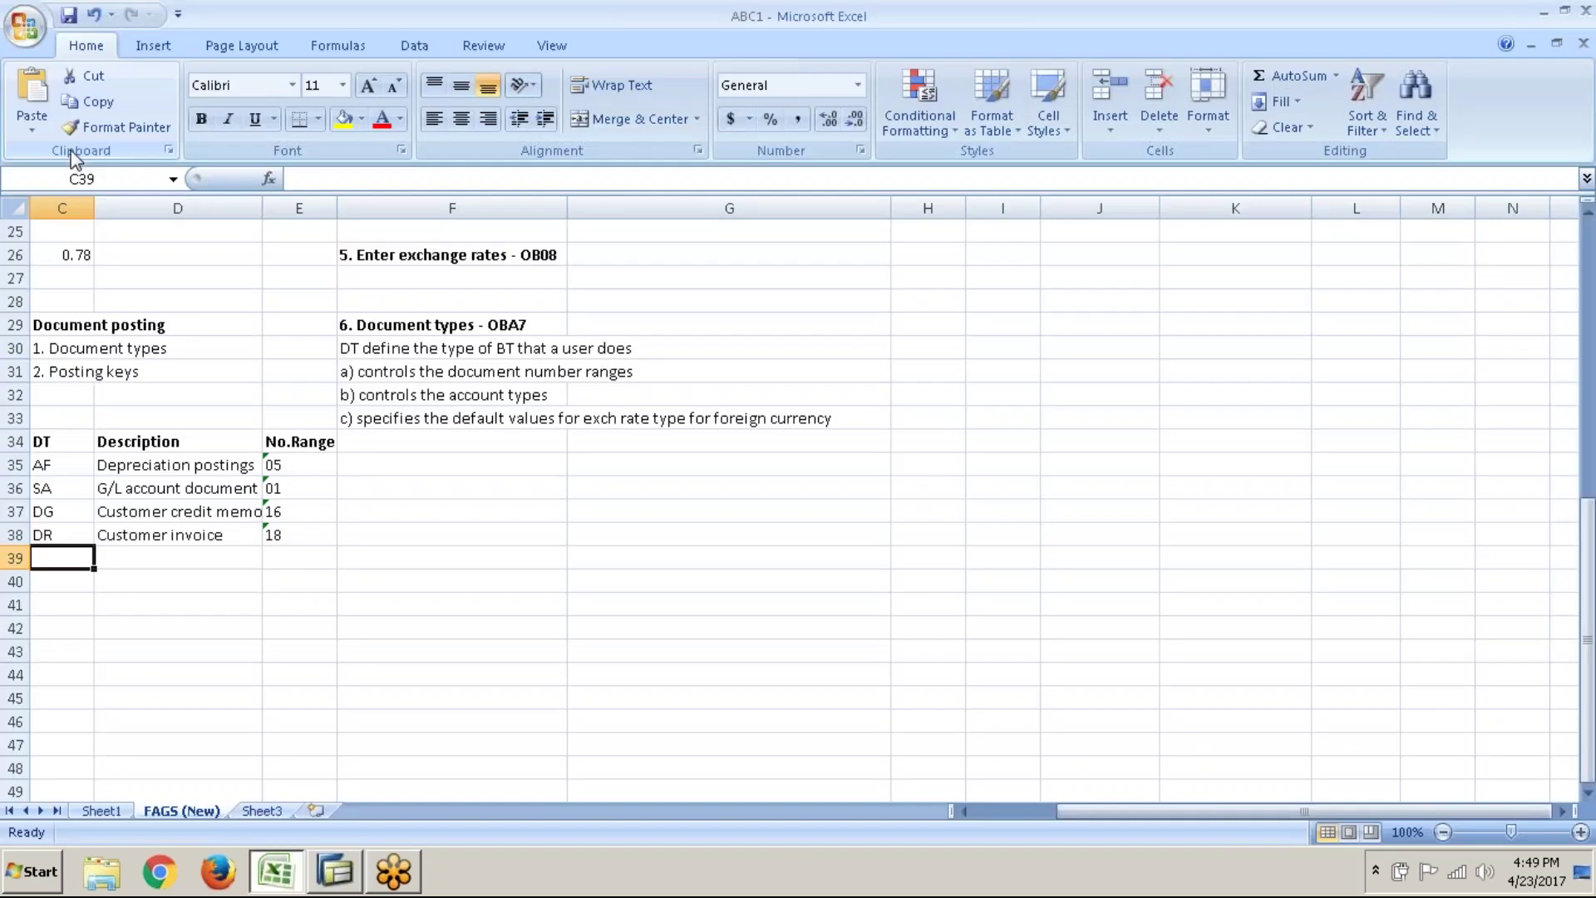
pyautogui.write('dz')
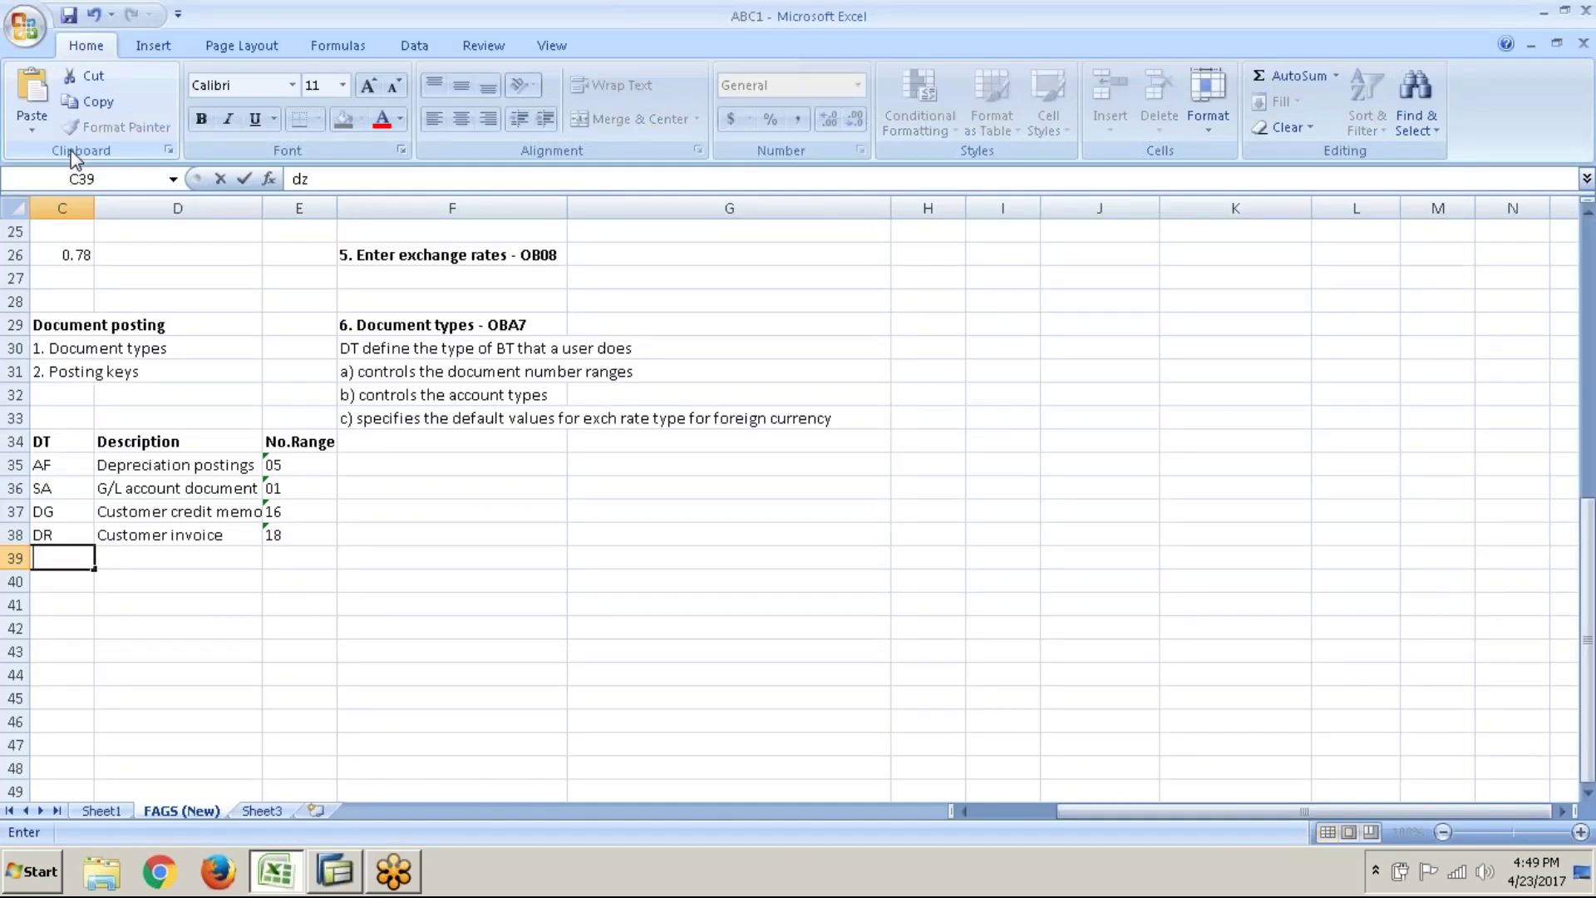
pyautogui.write('DZ')
pyautogui.press('Tab')
pyautogui.write('Cust')
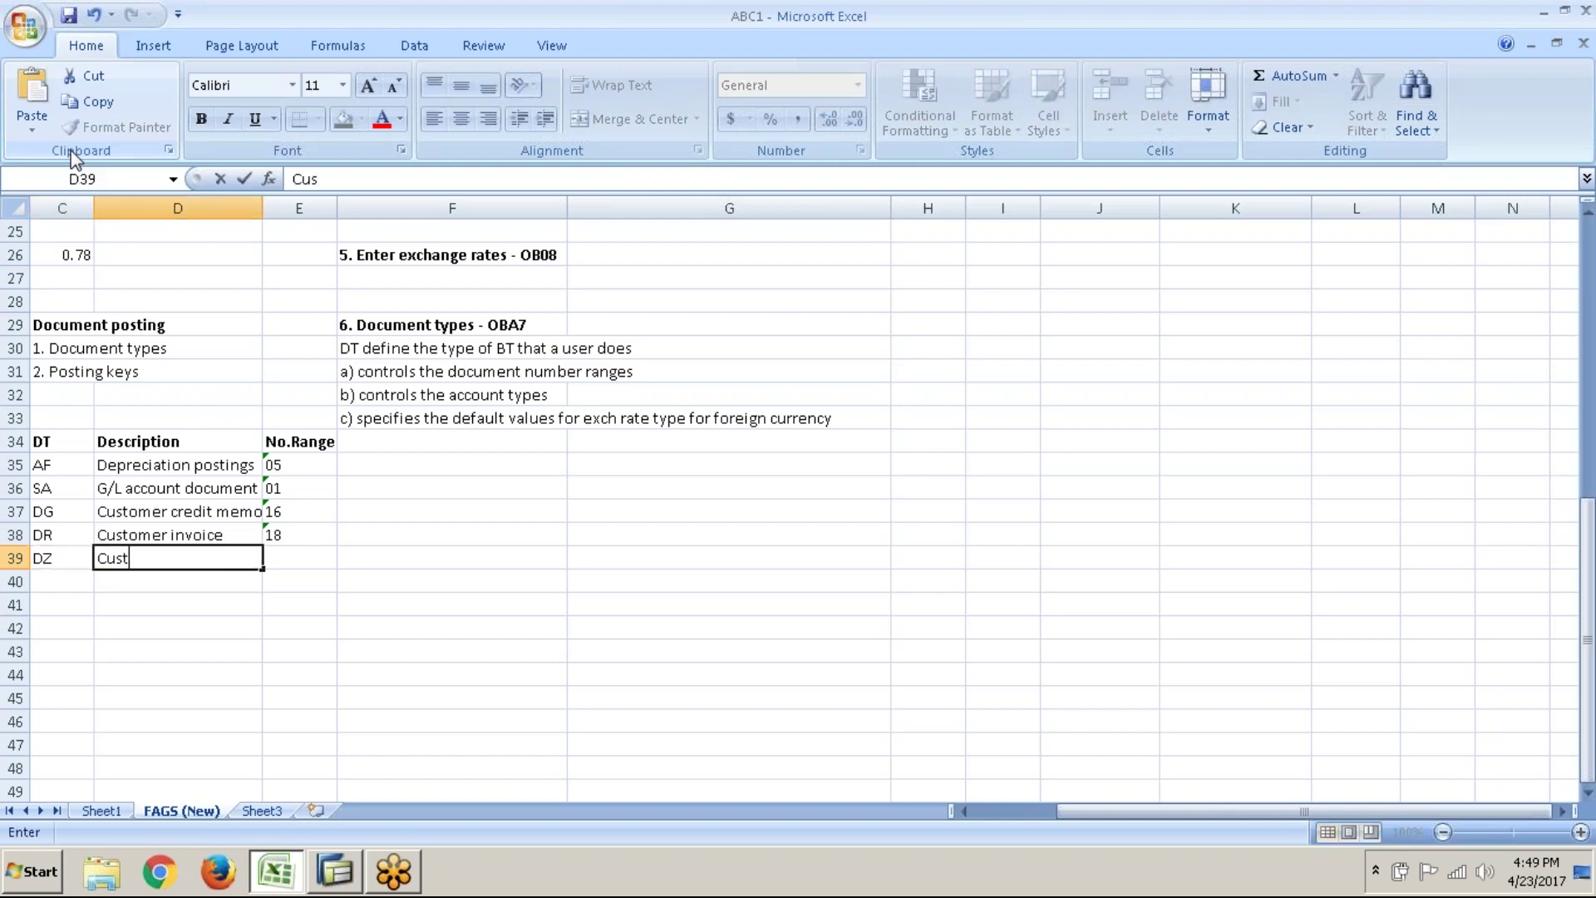
pyautogui.write('omer payment')
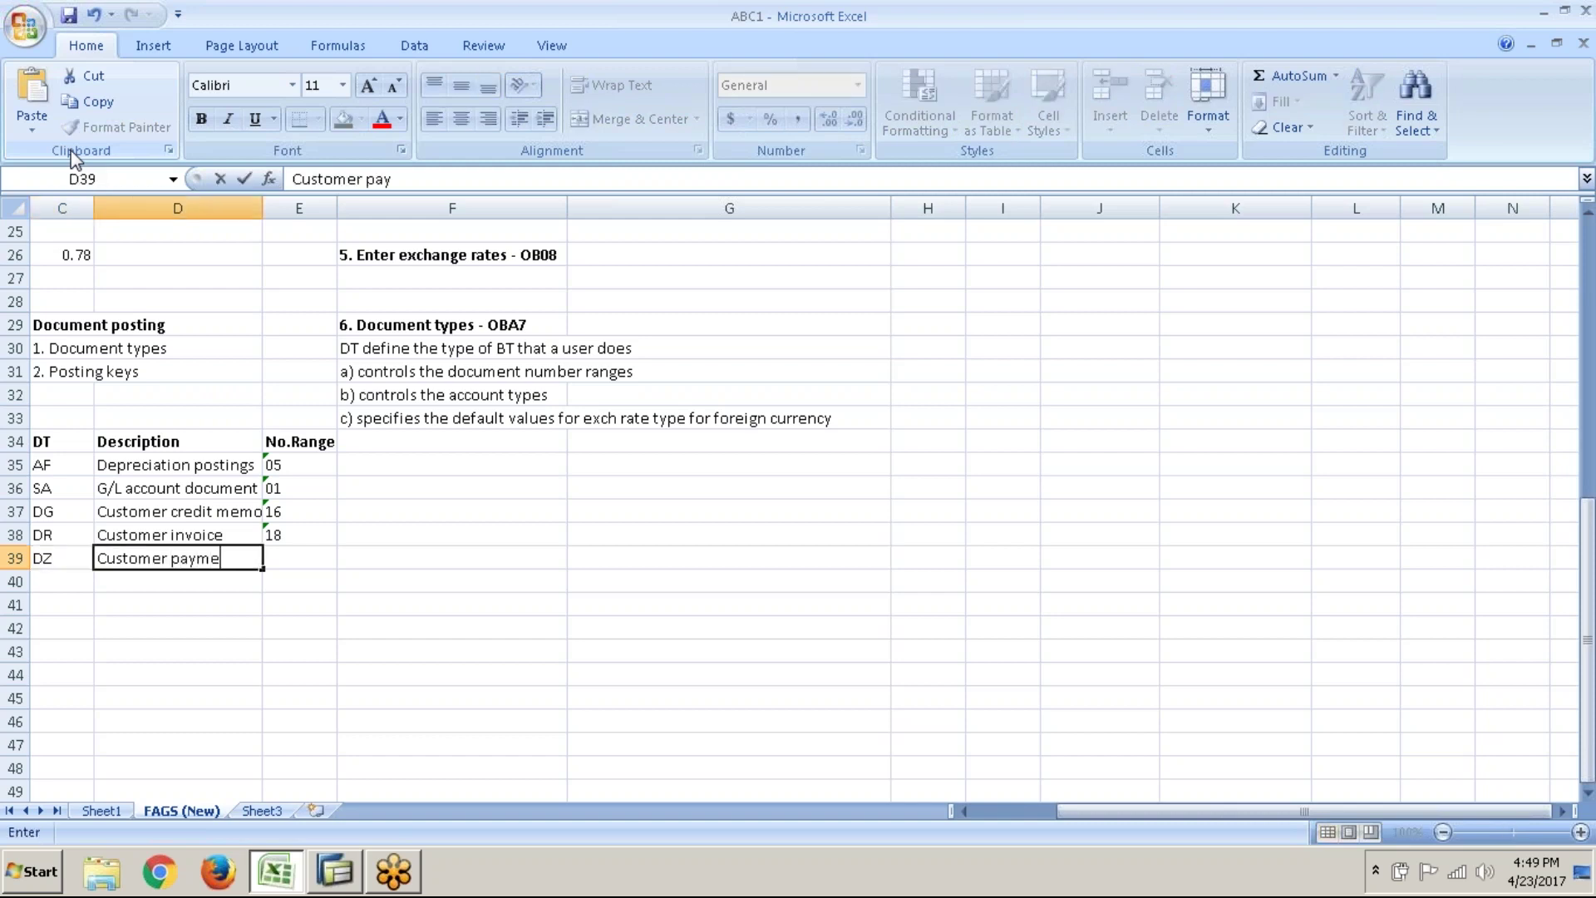
pyautogui.press('Tab')
pyautogui.write('14')
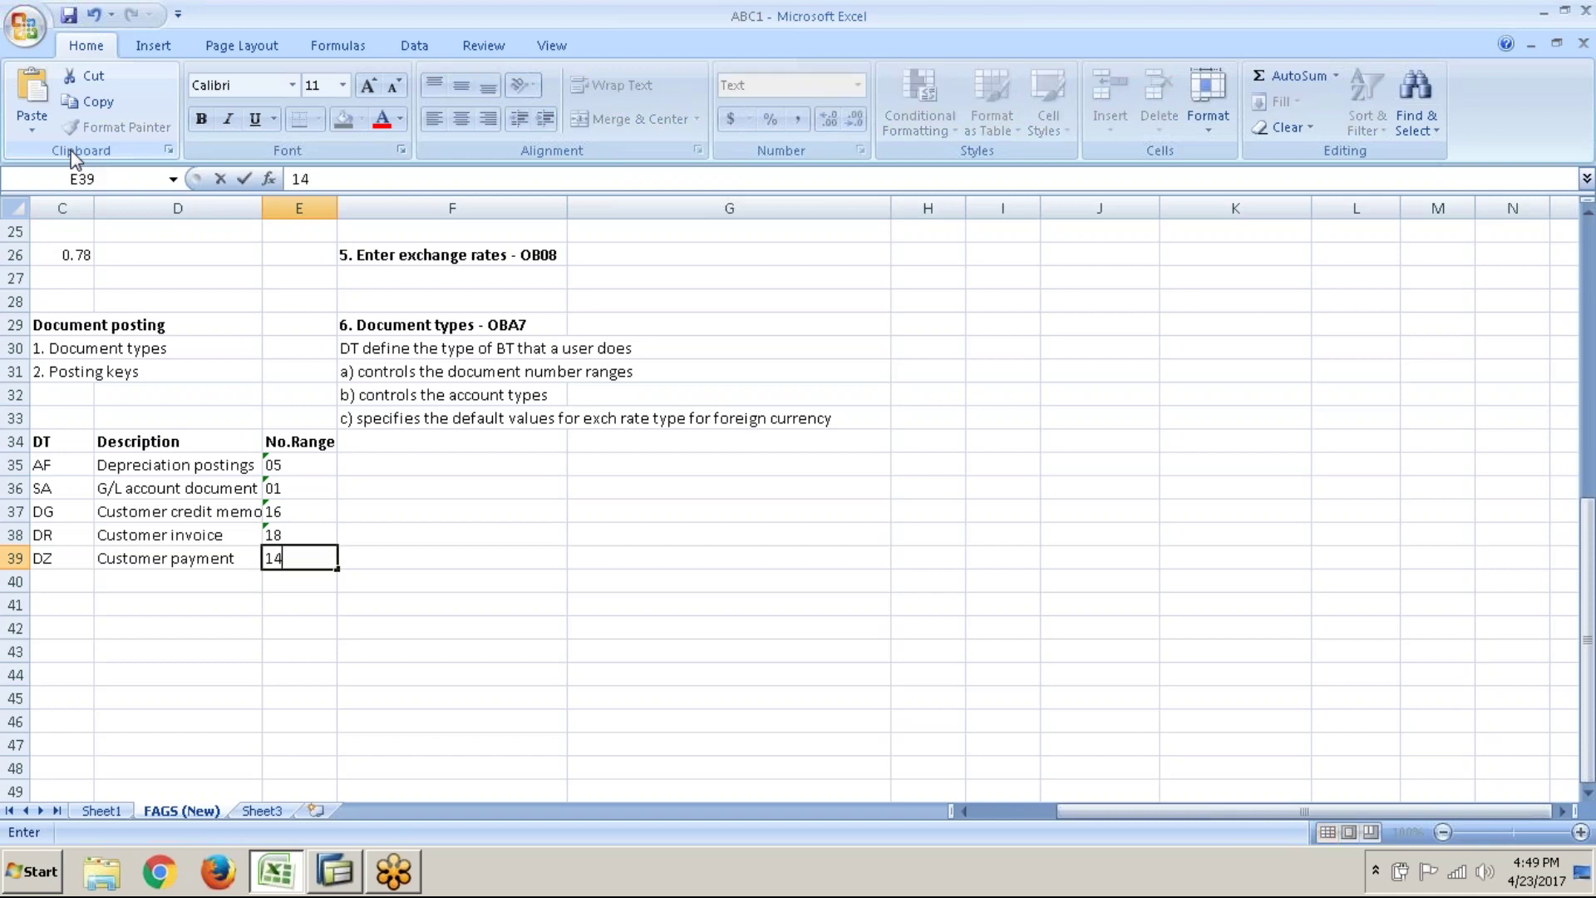
pyautogui.press('Return')
# - Switch to SAP, open the details of document type KG from the overview and copy its description "Vendor credit memo"
pyautogui.hotkey('alt', 'Tab')
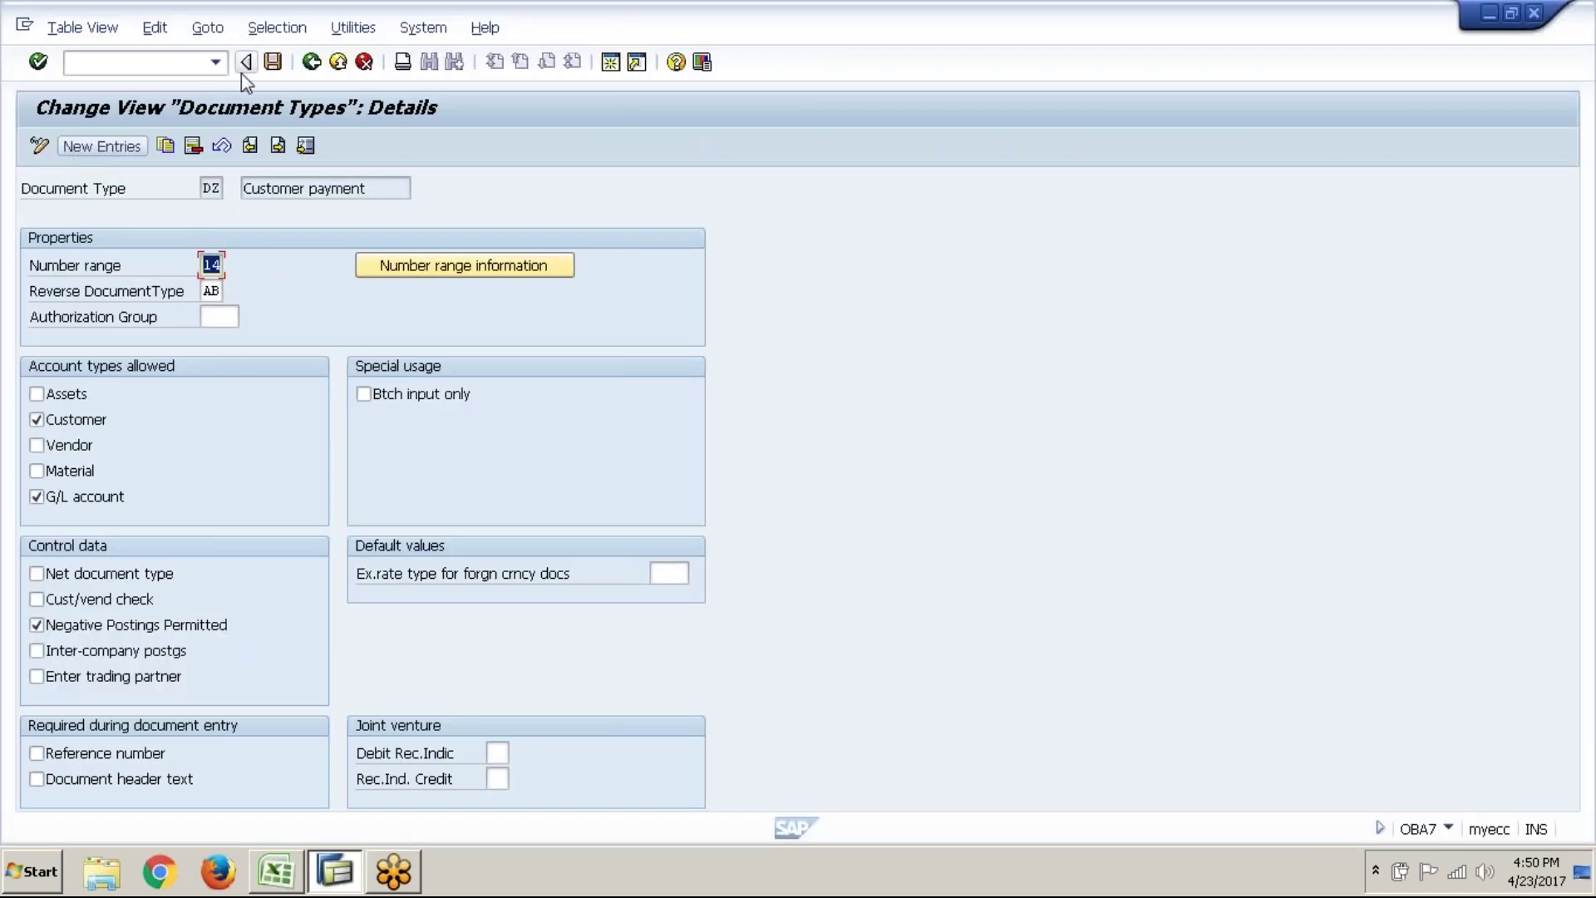
pyautogui.click(311, 62)
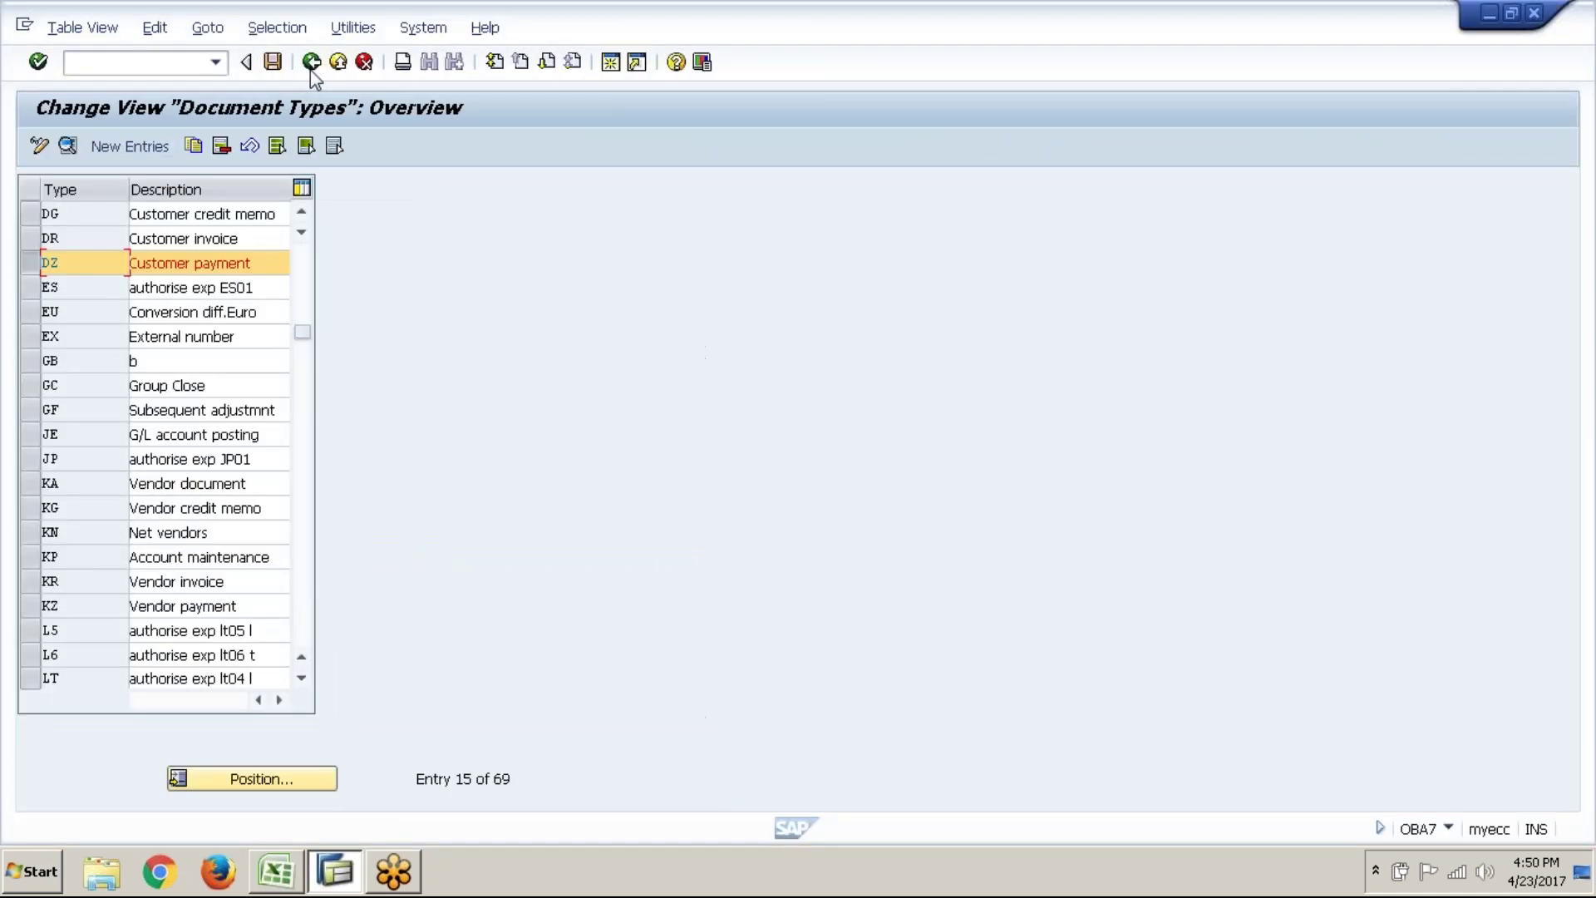
pyautogui.click(34, 266)
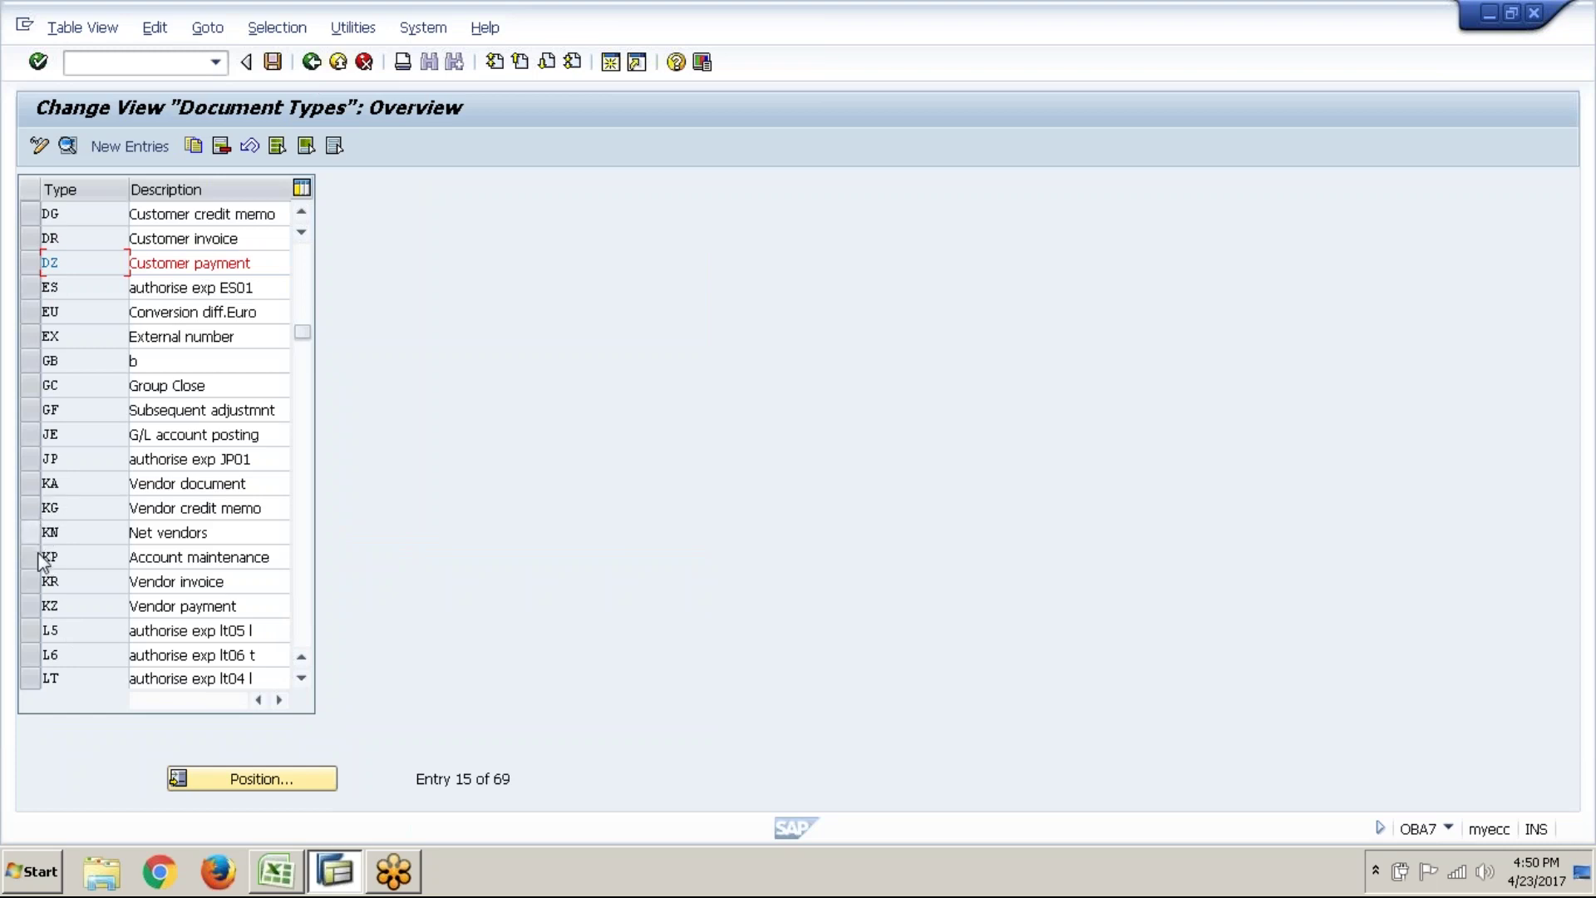
pyautogui.click(30, 508)
pyautogui.hotkey('alt', 'Tab')
pyautogui.hotkey('alt', 'Tab')
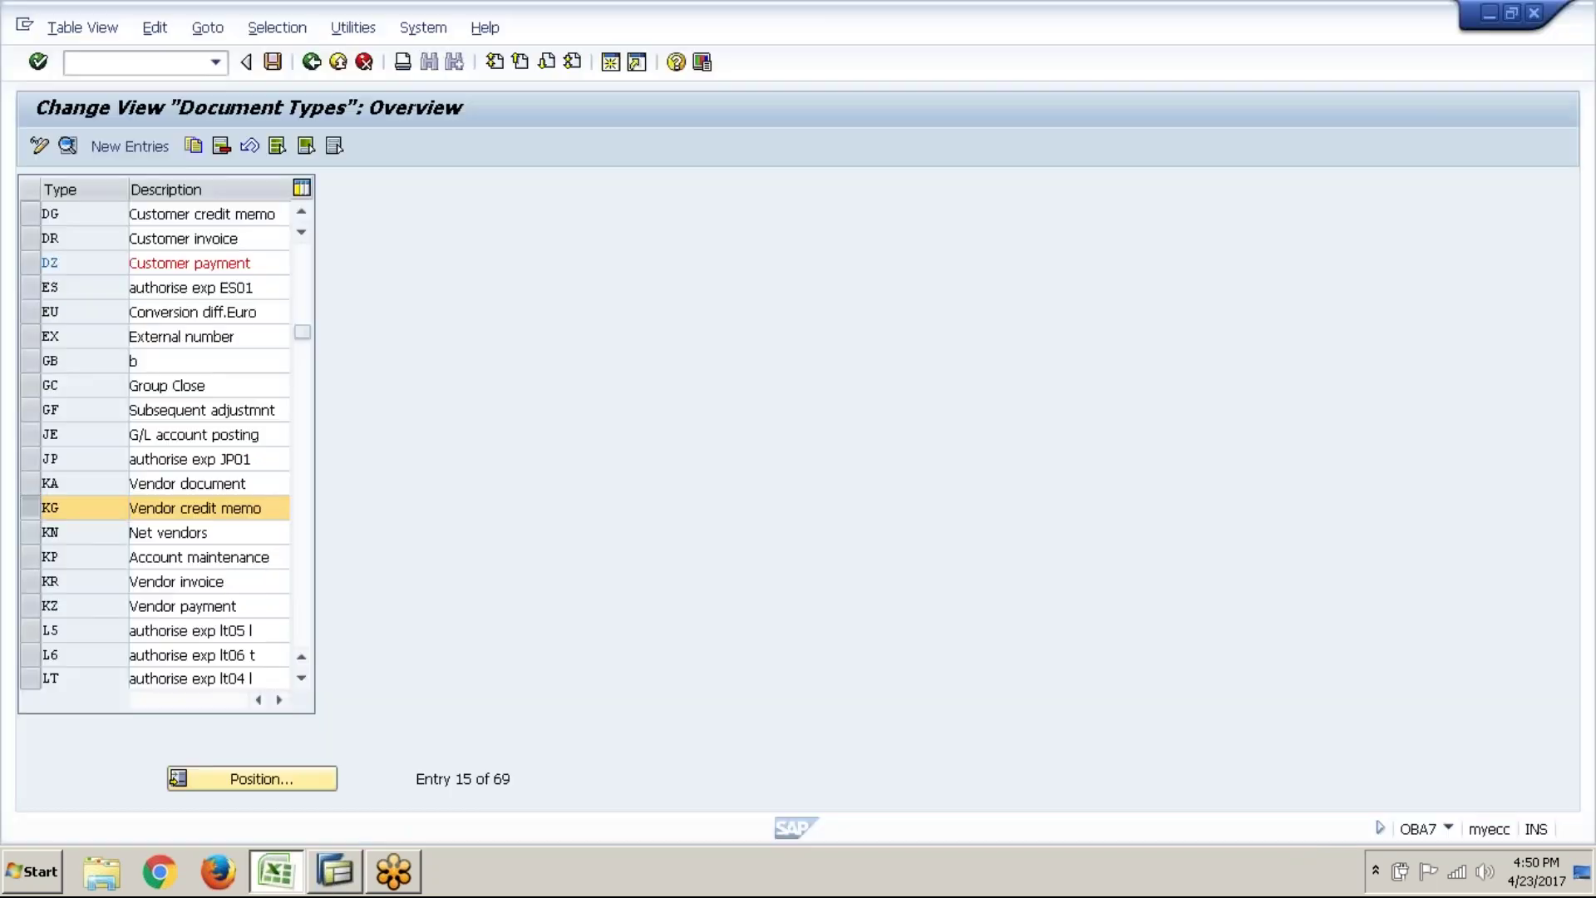
pyautogui.click(66, 145)
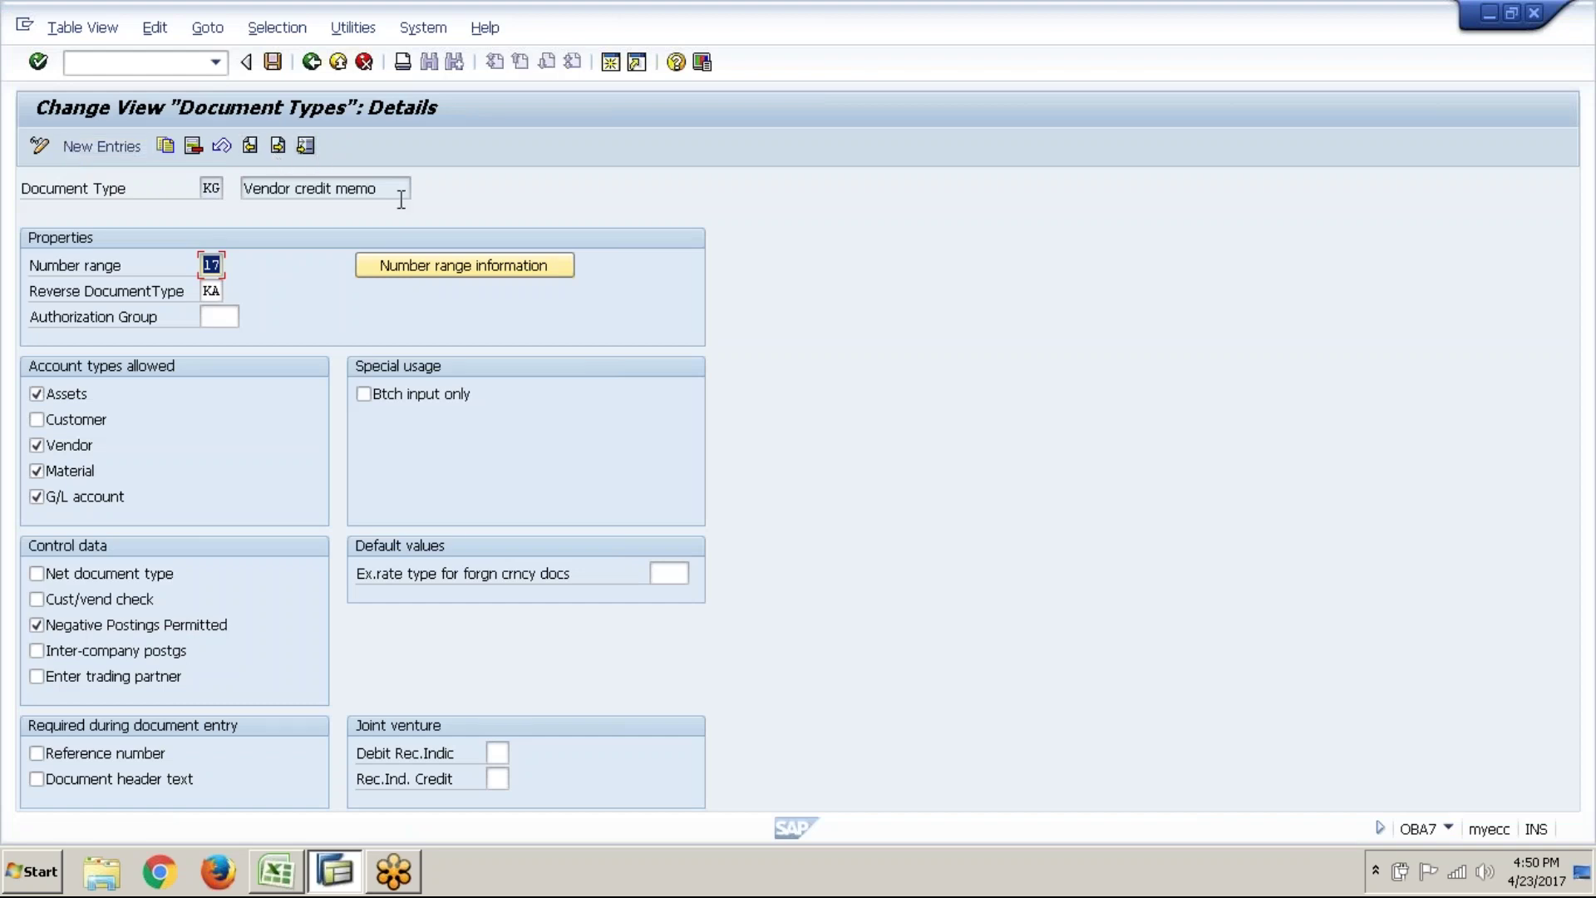
pyautogui.moveTo(390, 197); pyautogui.dragTo(247, 185)
pyautogui.hotkey('ctrl', 'c')
pyautogui.click(247, 183)
# - Return to Excel and record KG with the copied description "Vendor credit memo" and number range 17 in C40:E40
pyautogui.hotkey('alt', 'Tab')
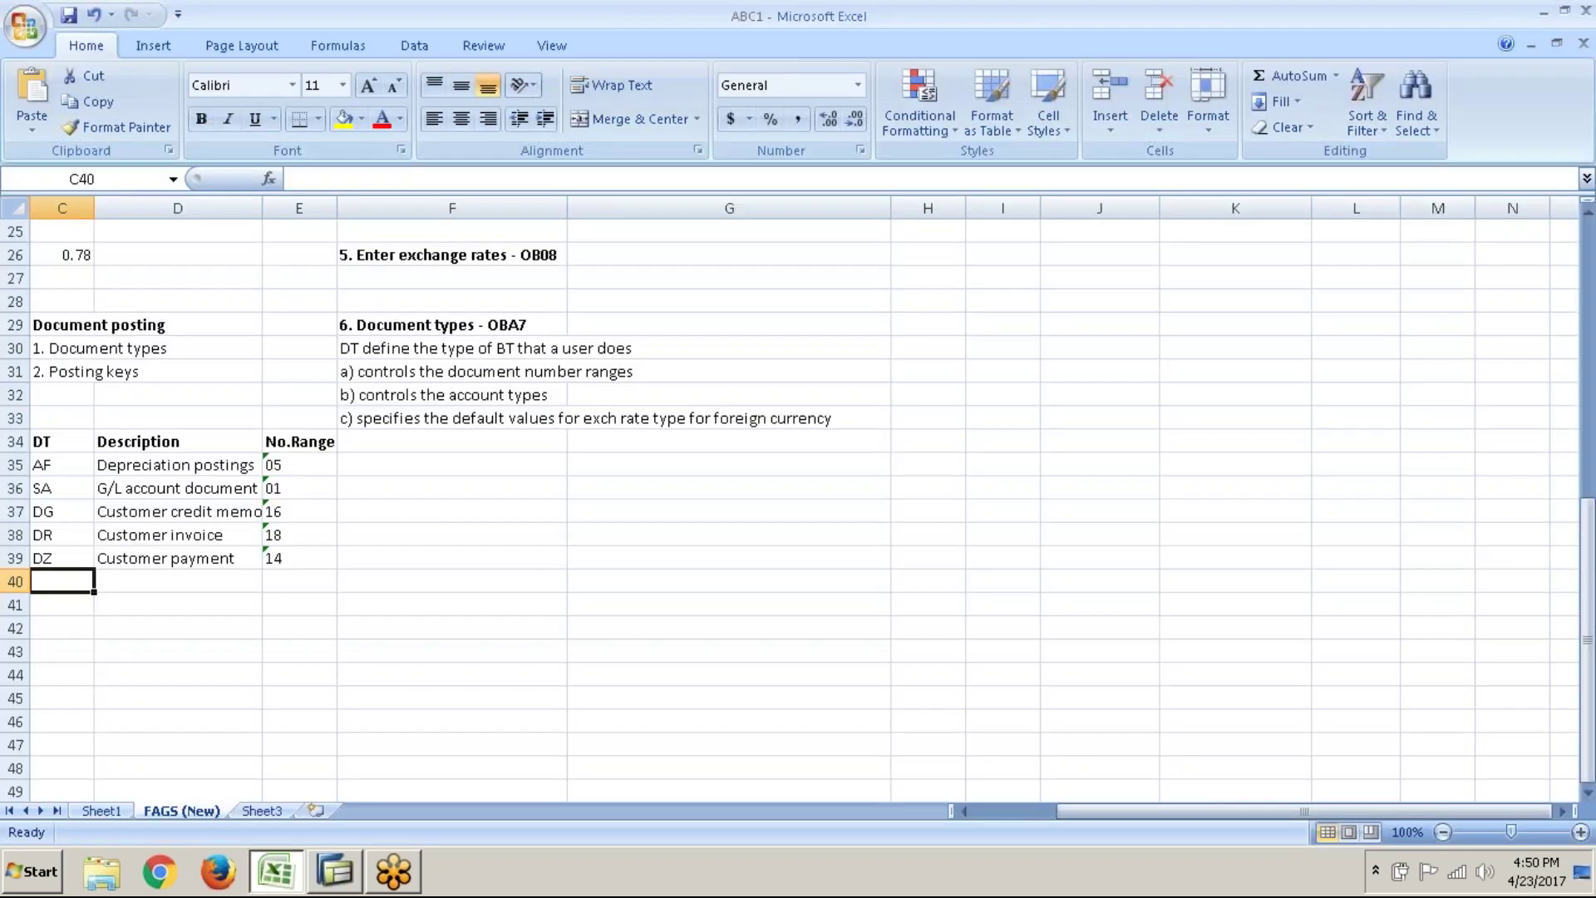
pyautogui.write('kg')
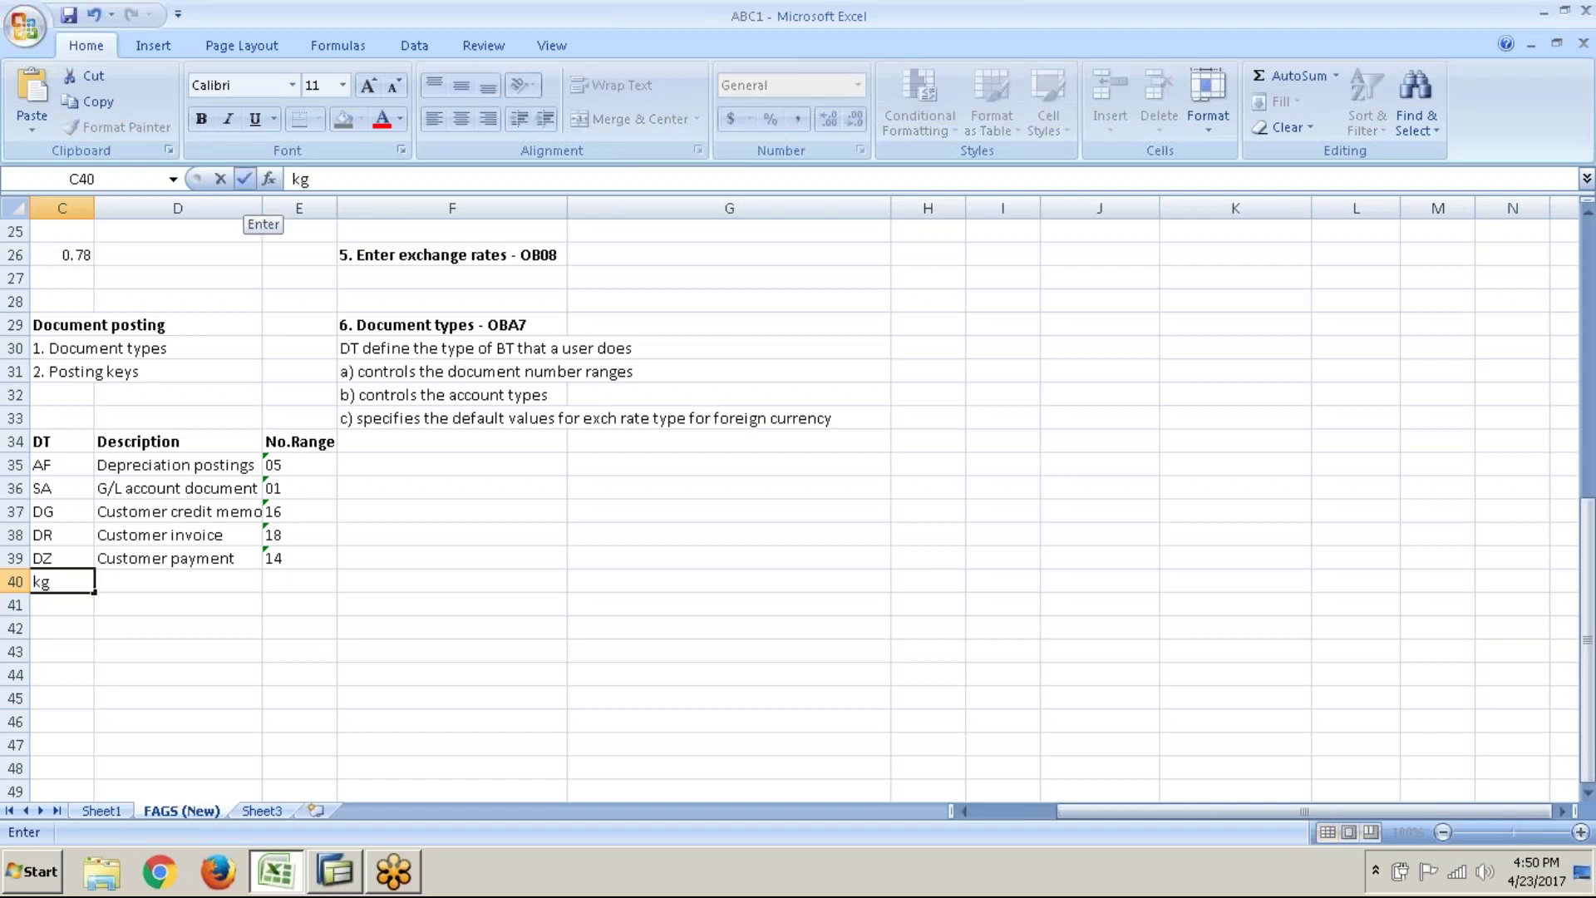
pyautogui.press('BackSpace')
pyautogui.press('BackSpace')
pyautogui.write('KG')
pyautogui.press('Tab')
pyautogui.hotkey('ctrl', 'v')
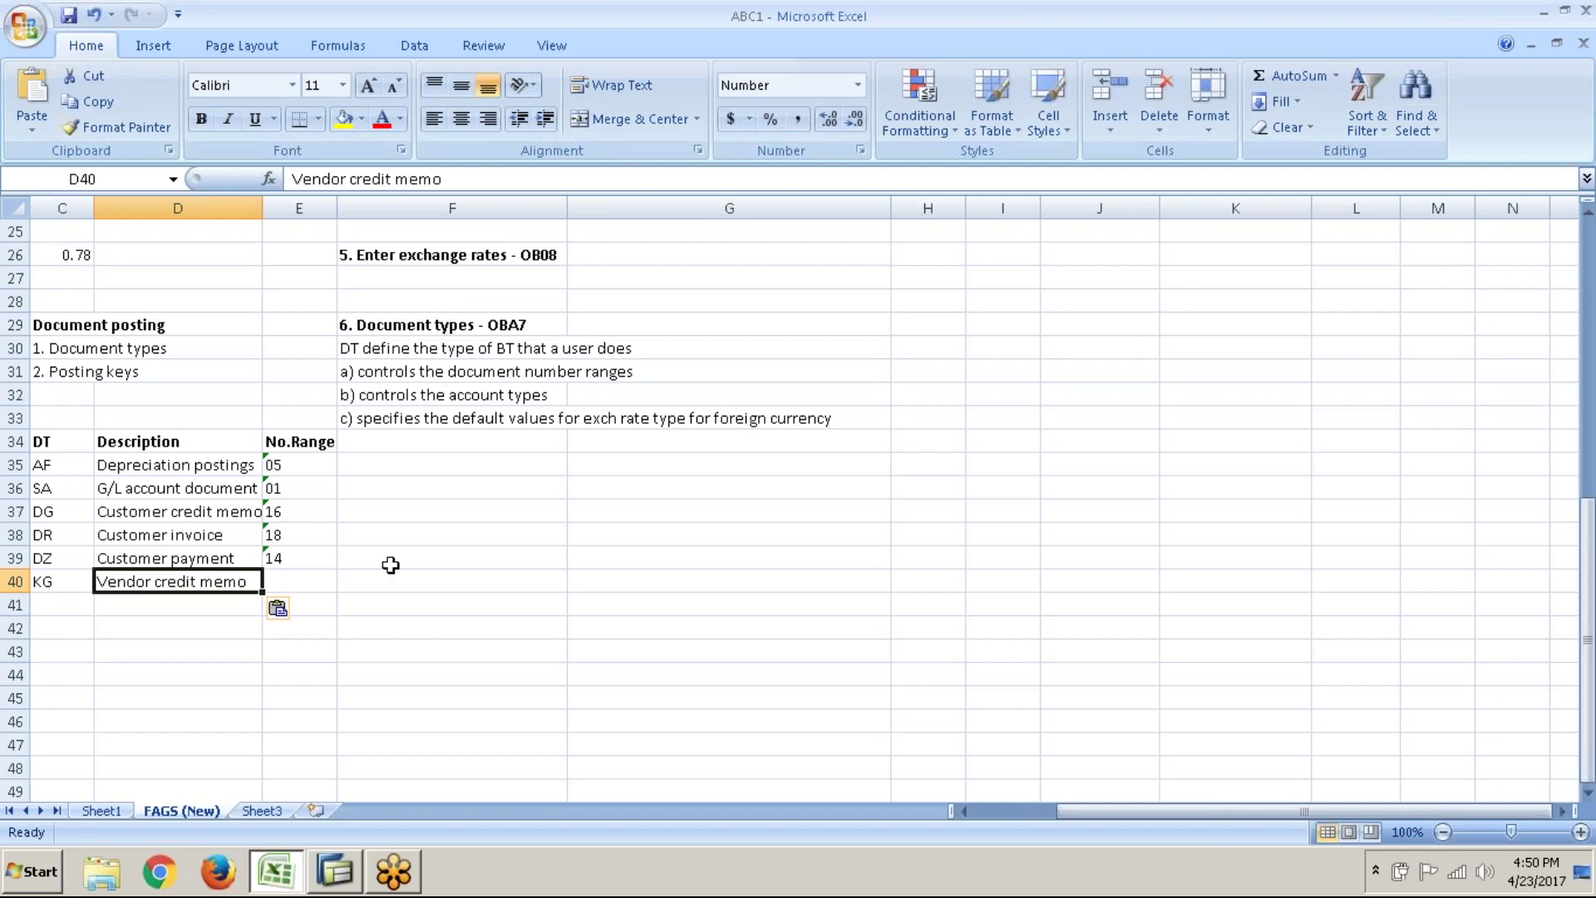
pyautogui.click(288, 588)
pyautogui.write('17')
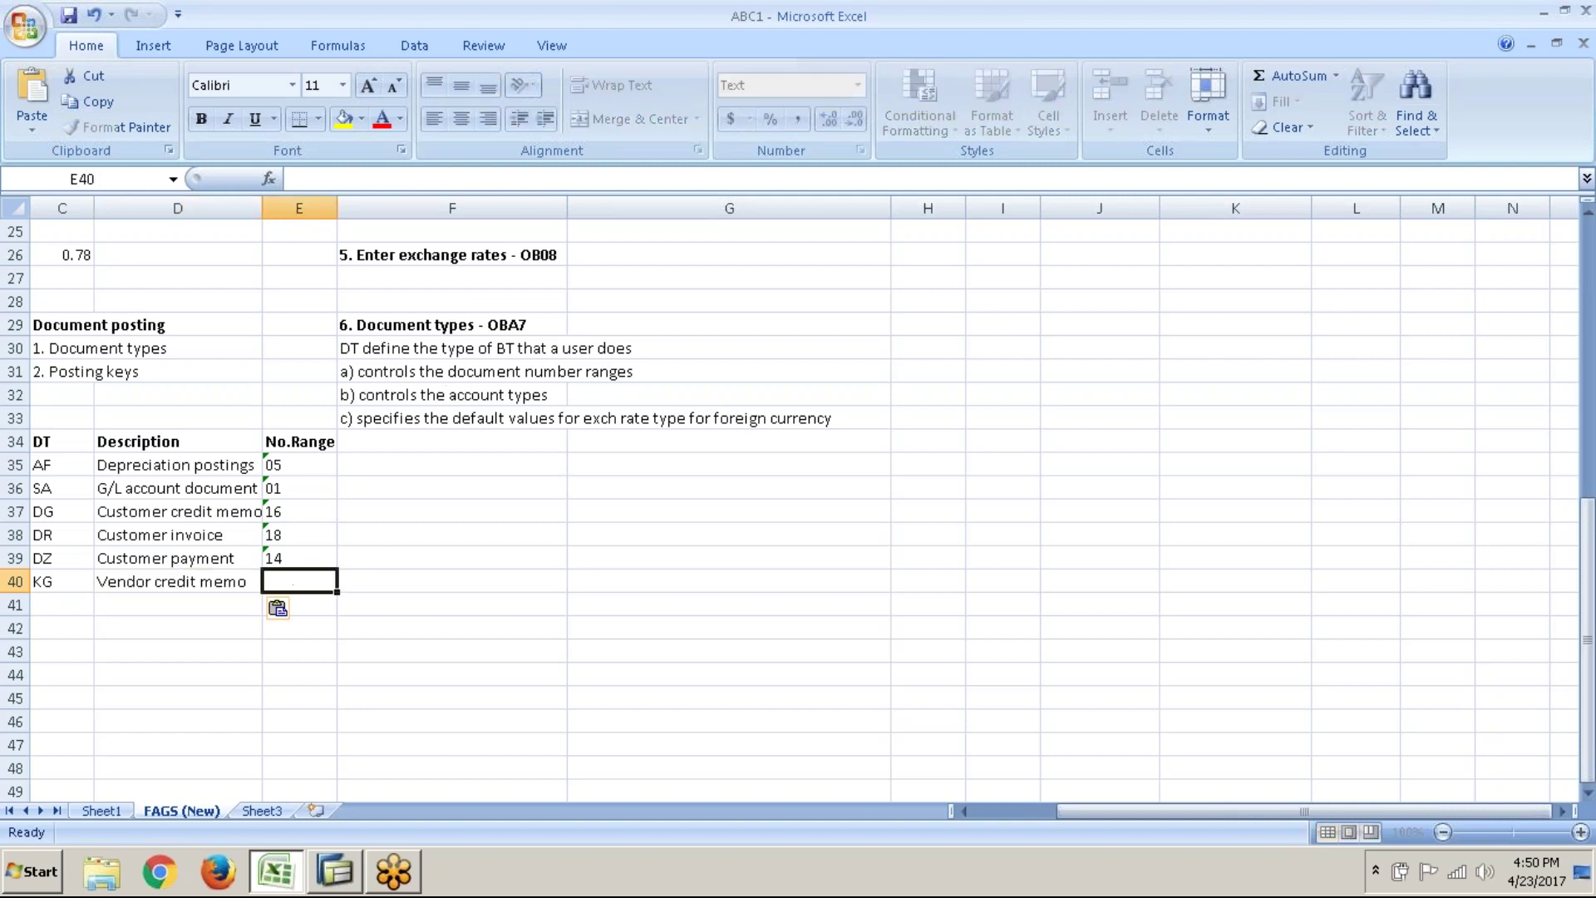
pyautogui.press('Return')
pyautogui.click(79, 600)
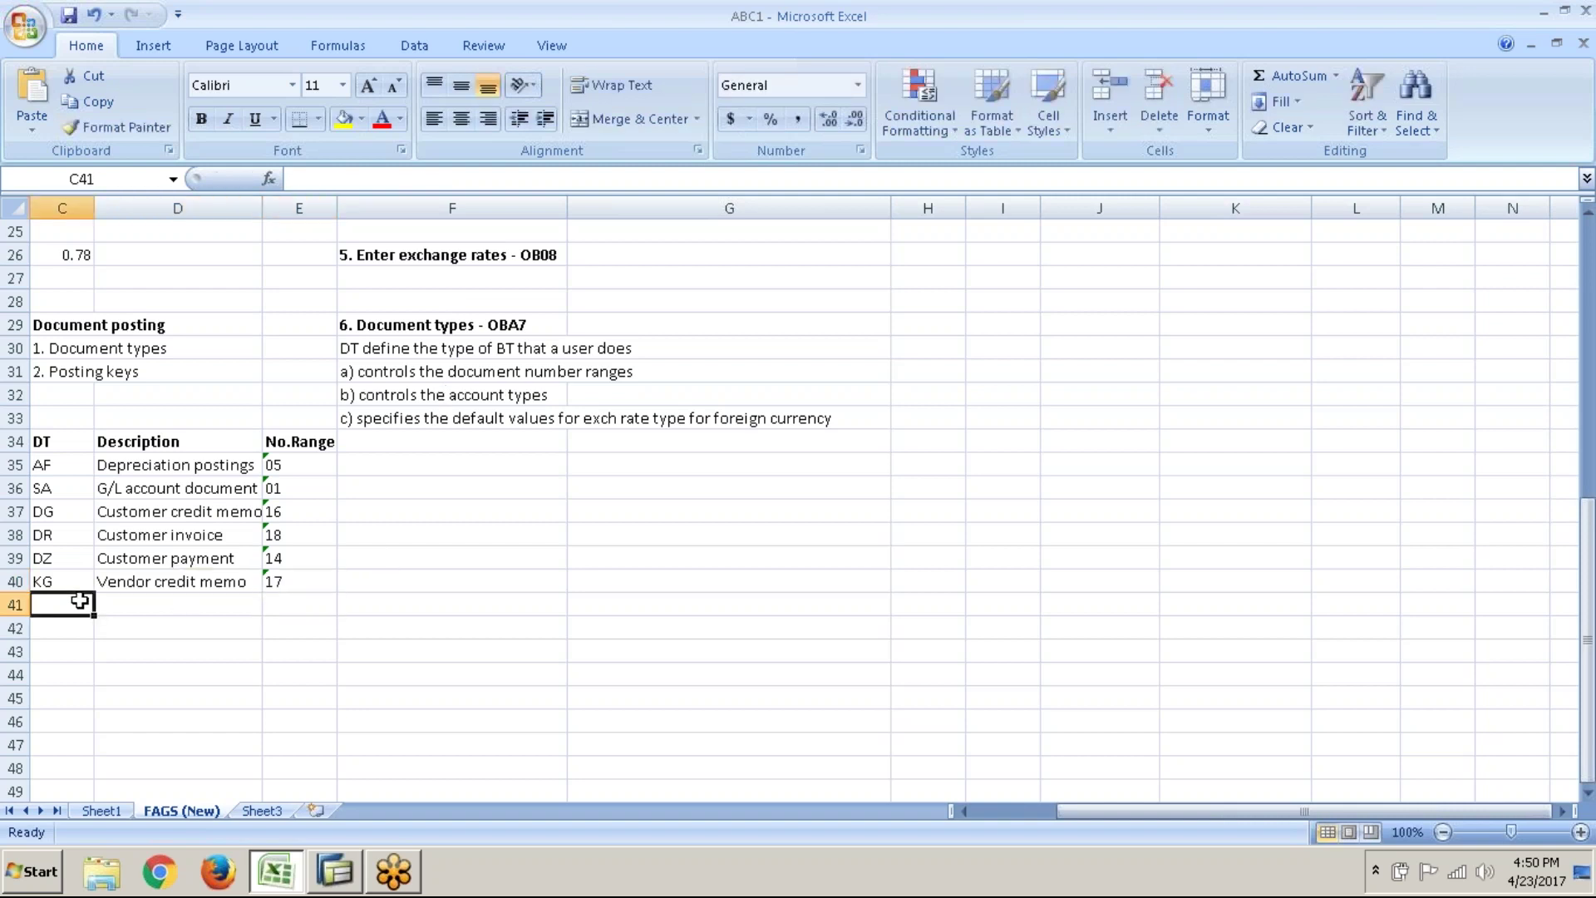
# - Switch to SAP, open the details of document type KR from the overview and copy its description "Vendor invoice"
pyautogui.hotkey('alt', 'Tab')
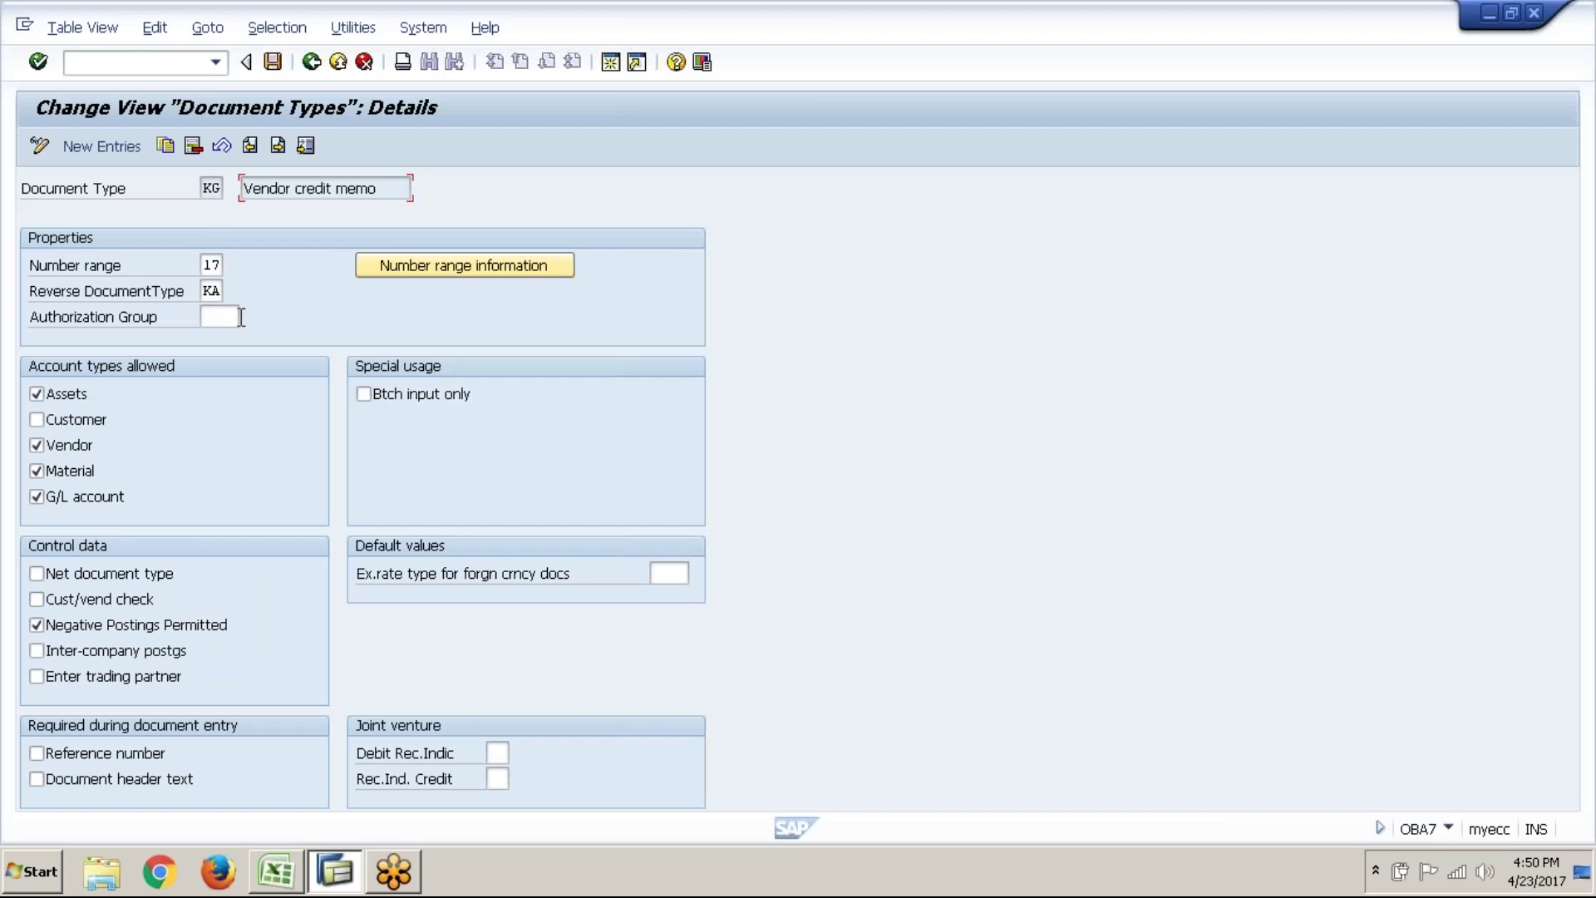
pyautogui.click(312, 62)
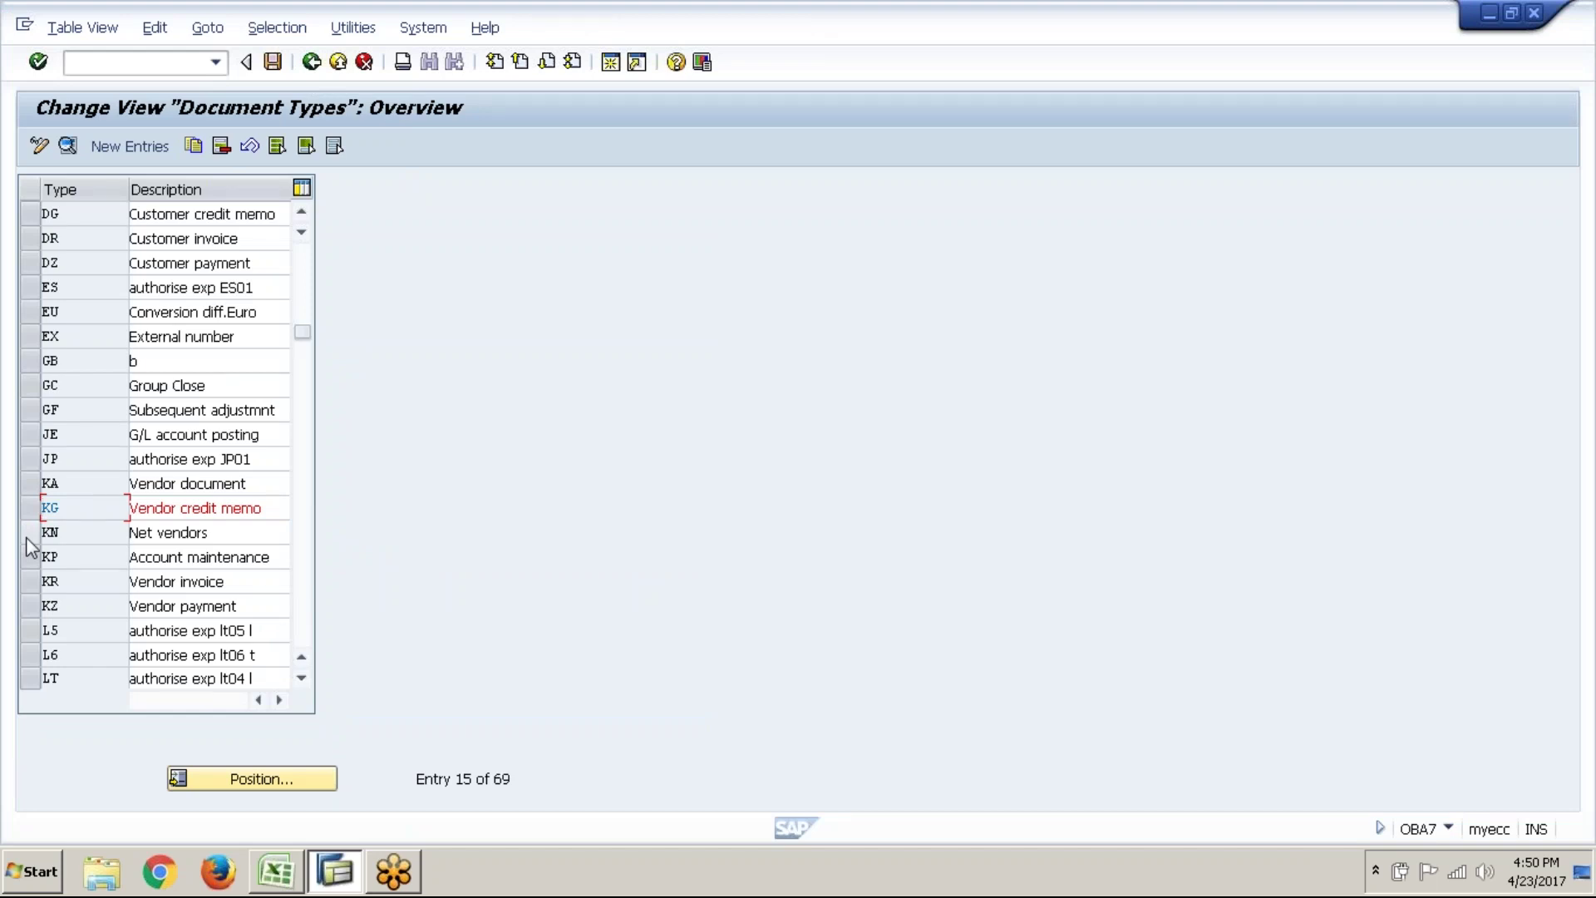
pyautogui.click(30, 588)
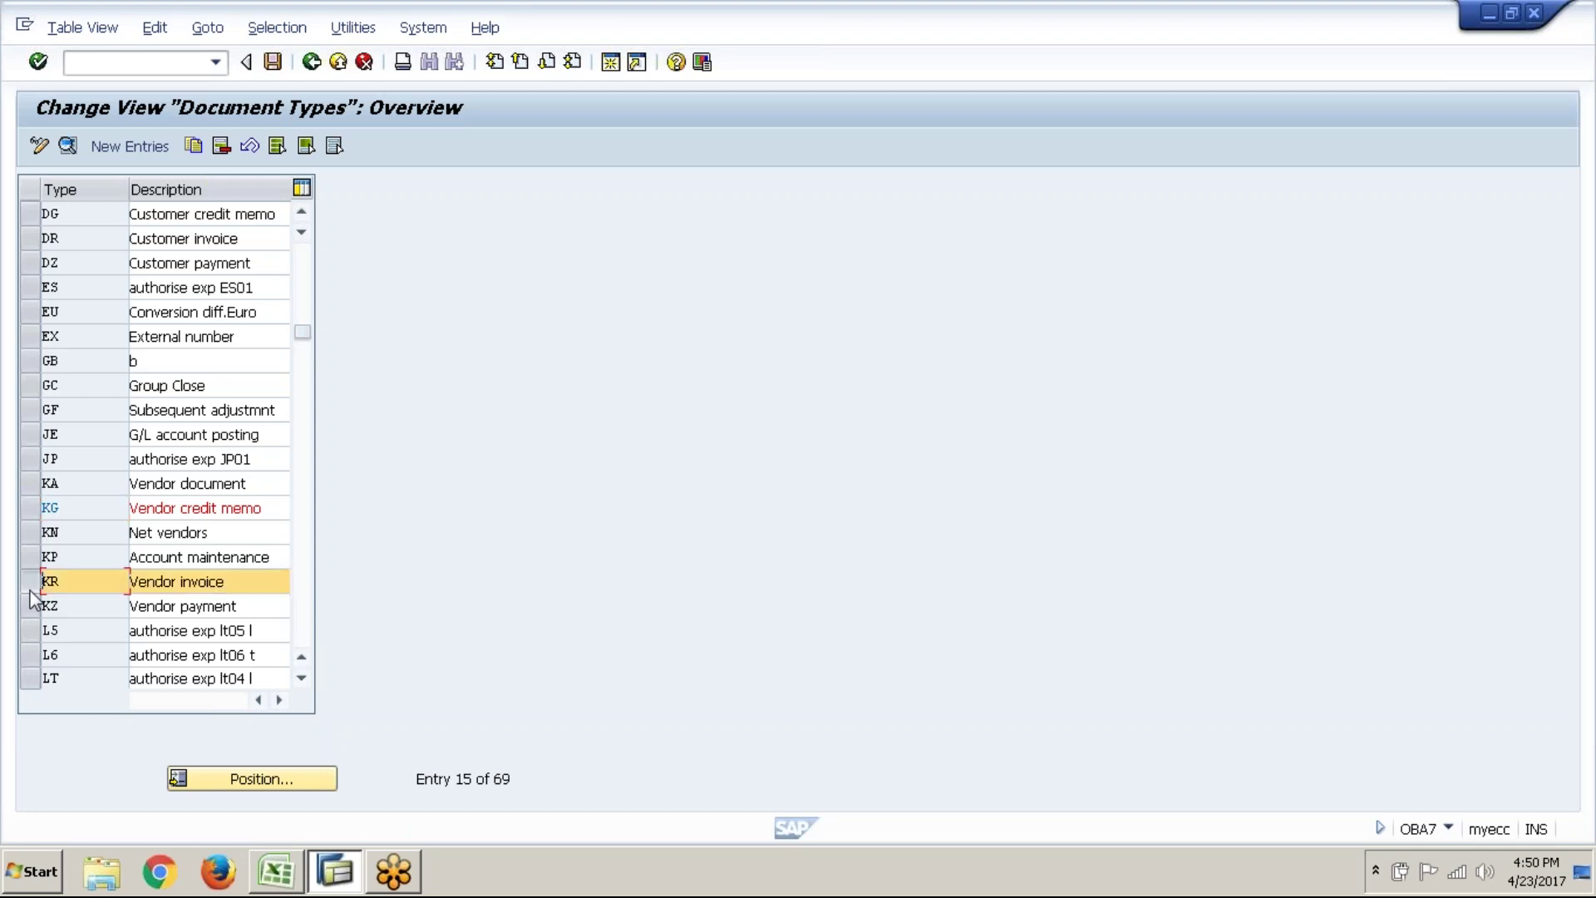
pyautogui.click(66, 147)
pyautogui.moveTo(364, 191); pyautogui.dragTo(244, 187)
pyautogui.hotkey('ctrl', 'c')
pyautogui.click(243, 188)
# - Return to Excel and record KR with the copied description "Vendor invoice" and number range 19 in C41:E41
pyautogui.hotkey('alt', 'Tab')
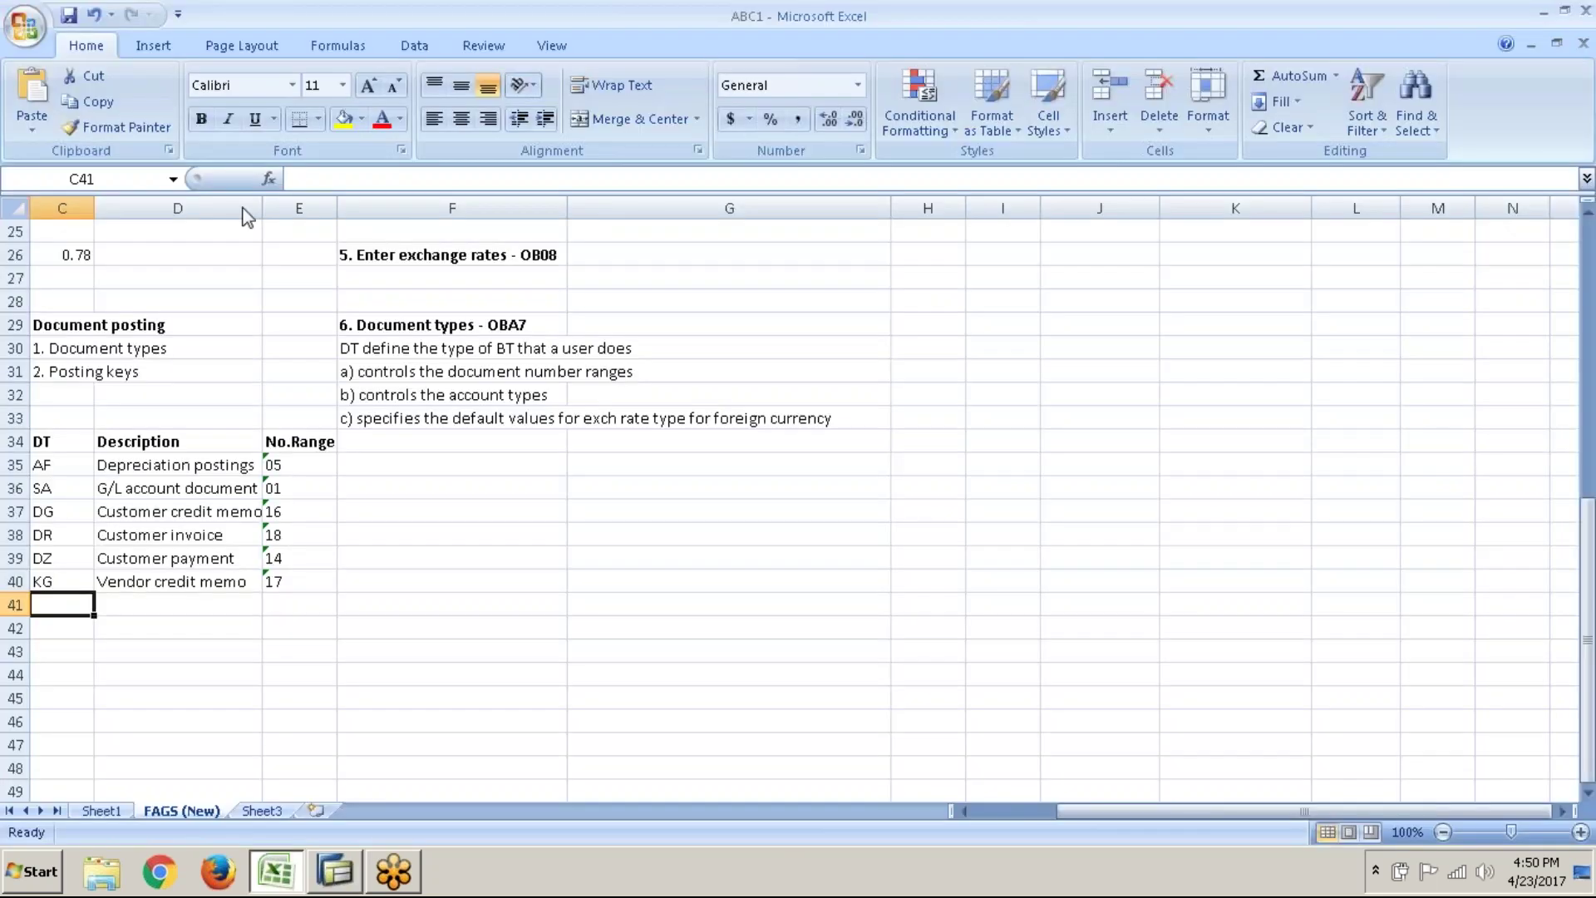
pyautogui.write('KR')
pyautogui.press('Tab')
pyautogui.hotkey('ctrl', 'v')
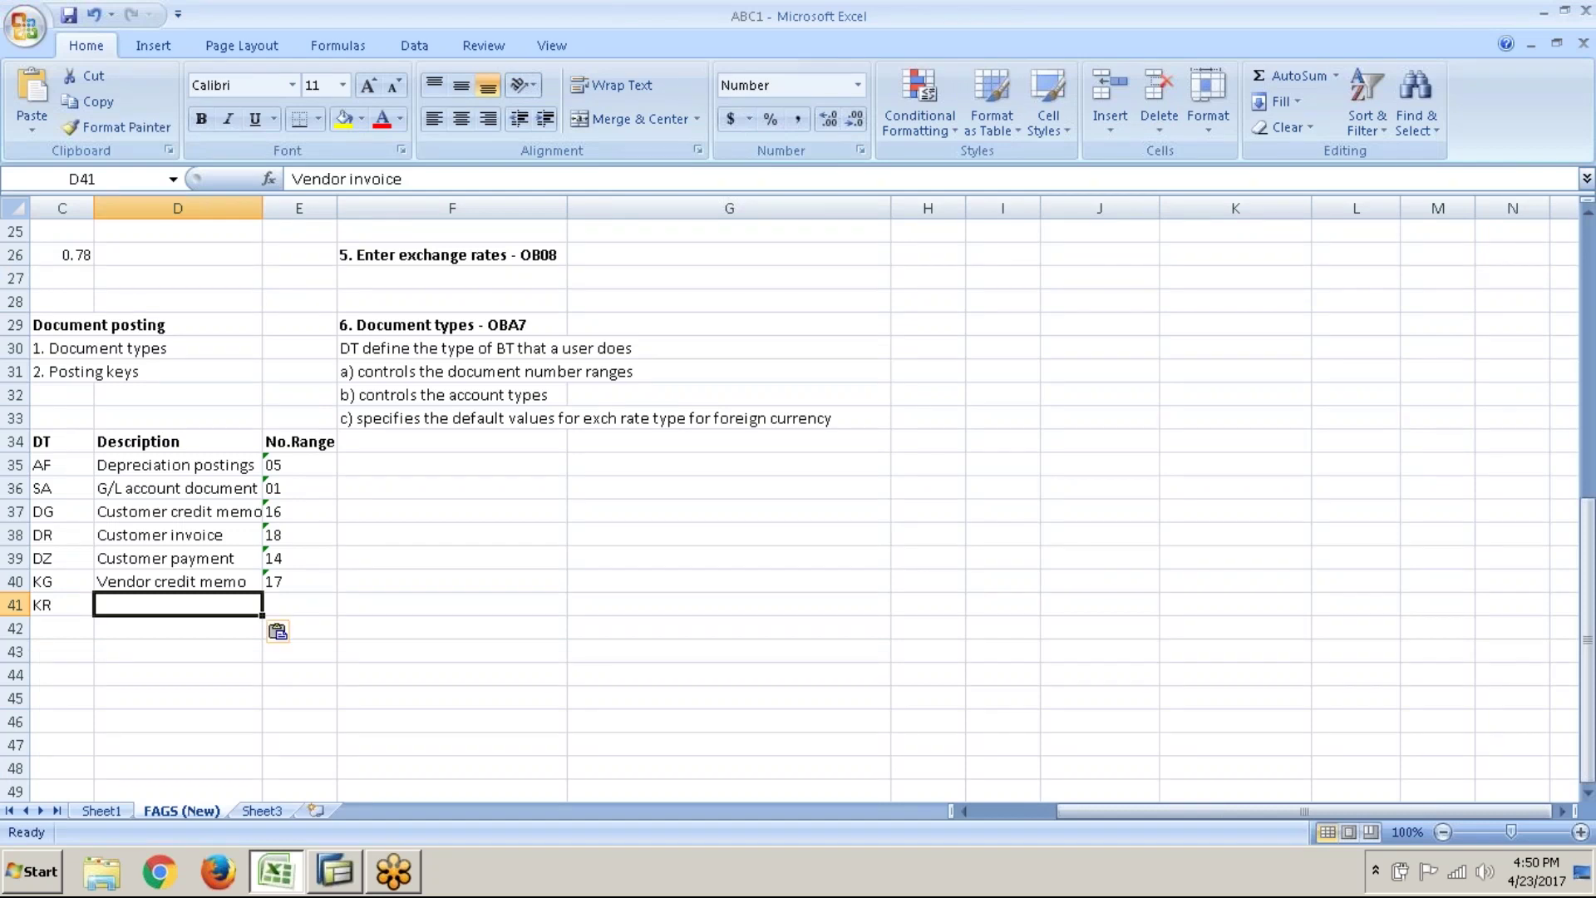
pyautogui.press('Tab')
pyautogui.write('19')
pyautogui.press('Return')
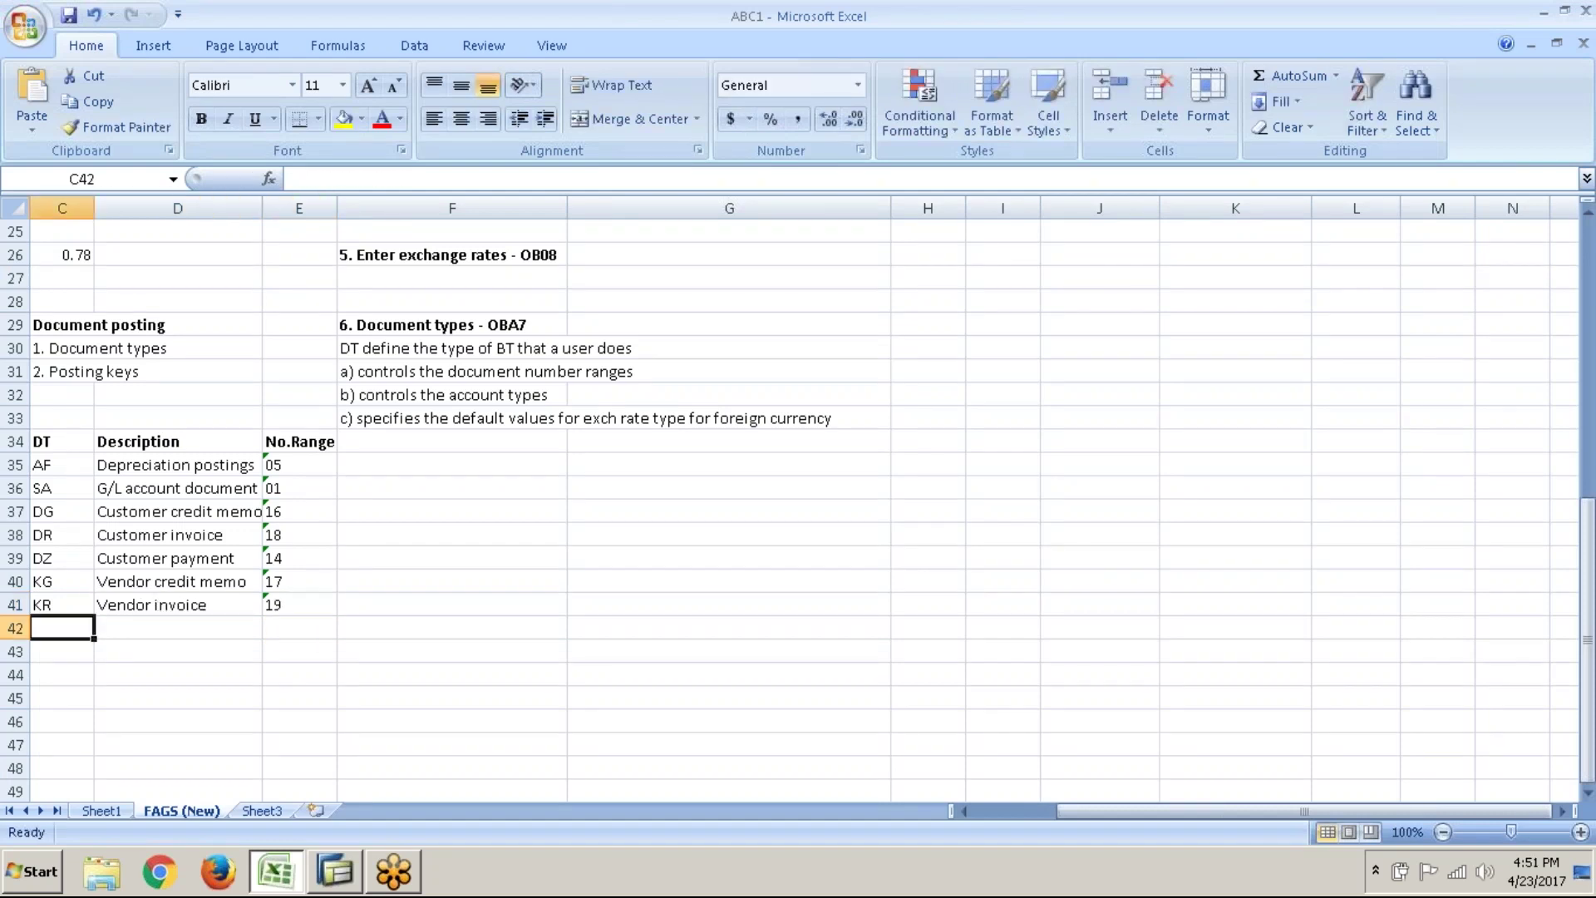
# - Switch to SAP, open the details of document type KZ from the overview and copy its description "Vendor payment"
pyautogui.hotkey('alt', 'Tab')
pyautogui.click(311, 63)
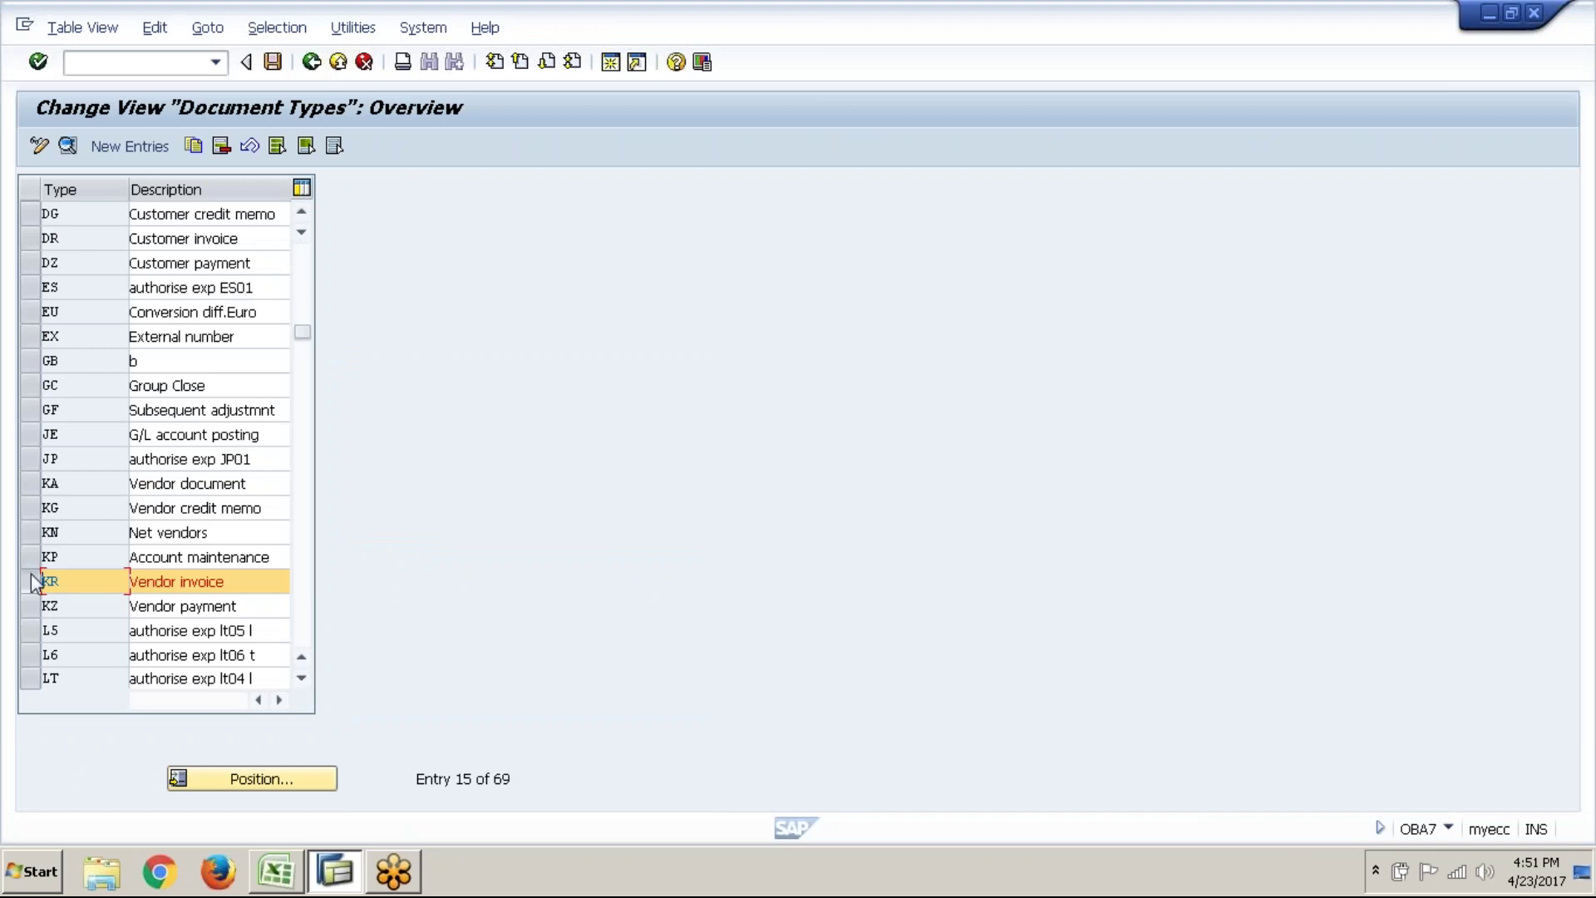
pyautogui.click(25, 609)
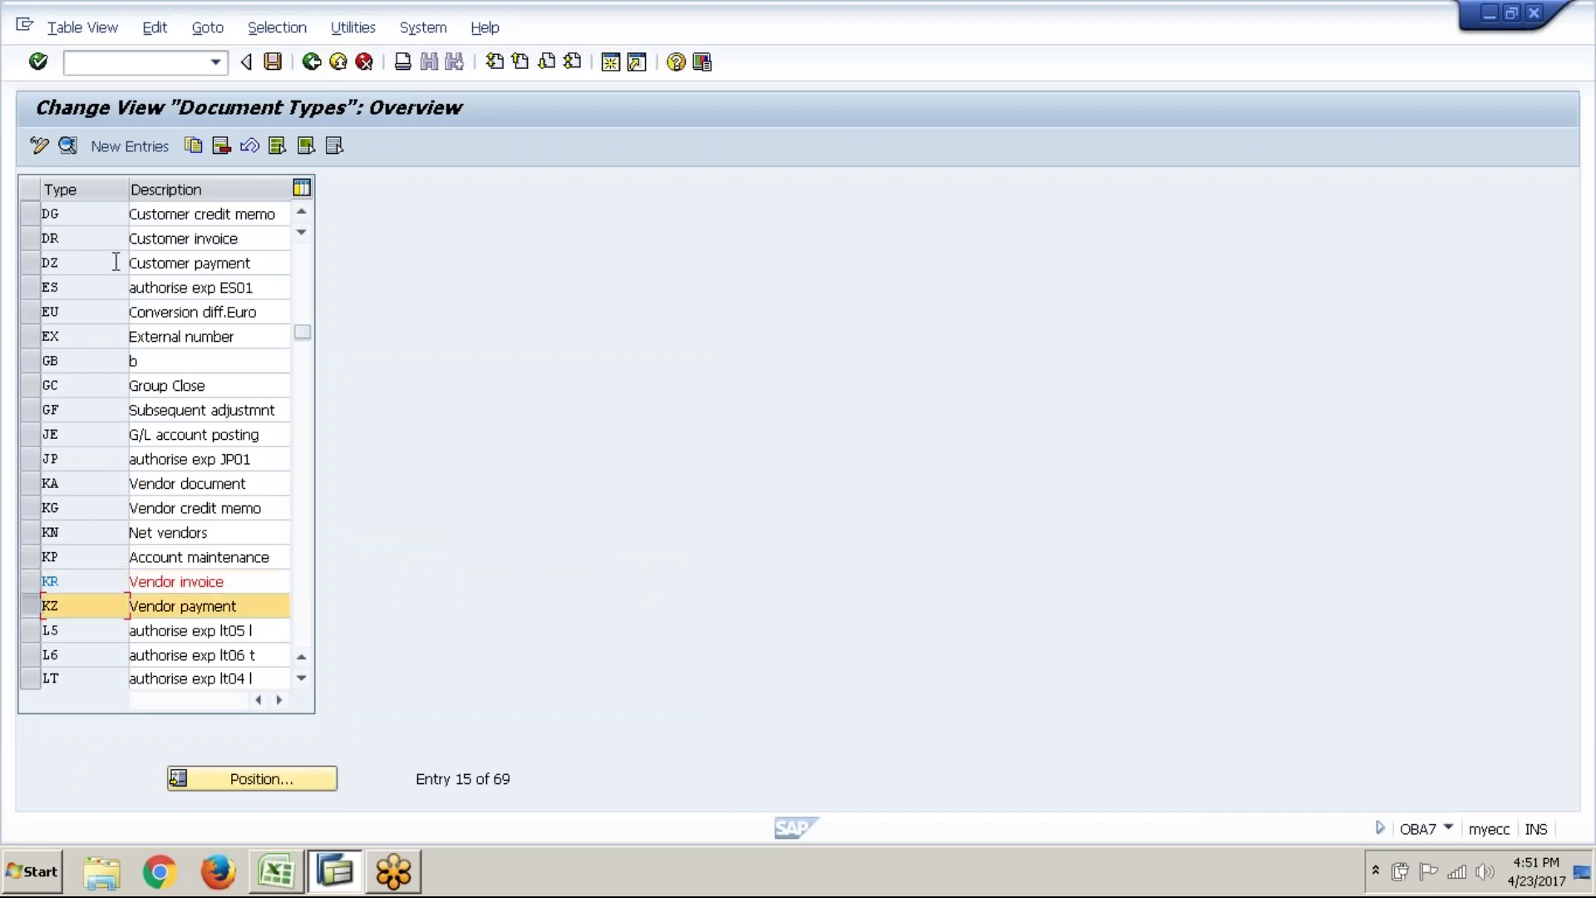
pyautogui.click(68, 148)
pyautogui.doubleClick(255, 198)
pyautogui.hotkey('ctrl', 'c')
# - Return to Excel and record KZ with the copied description "Vendor payment" and number range 15 in C42:E42
pyautogui.hotkey('alt', 'Tab')
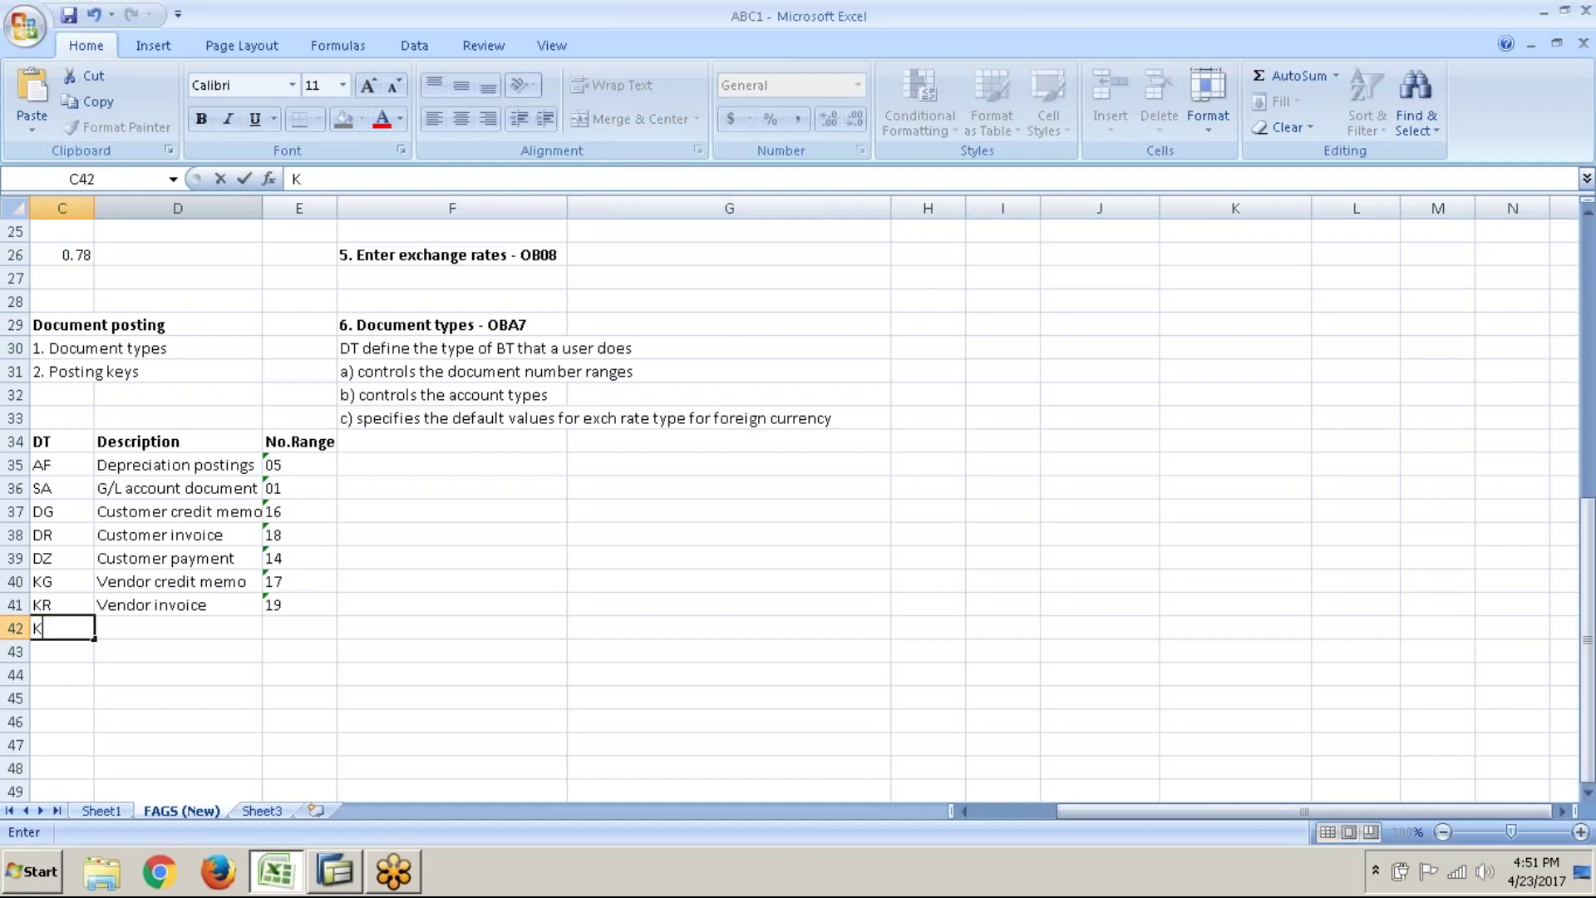
pyautogui.write('KZ')
pyautogui.press('Tab')
pyautogui.hotkey('ctrl', 'v')
pyautogui.press('Tab')
pyautogui.write('15')
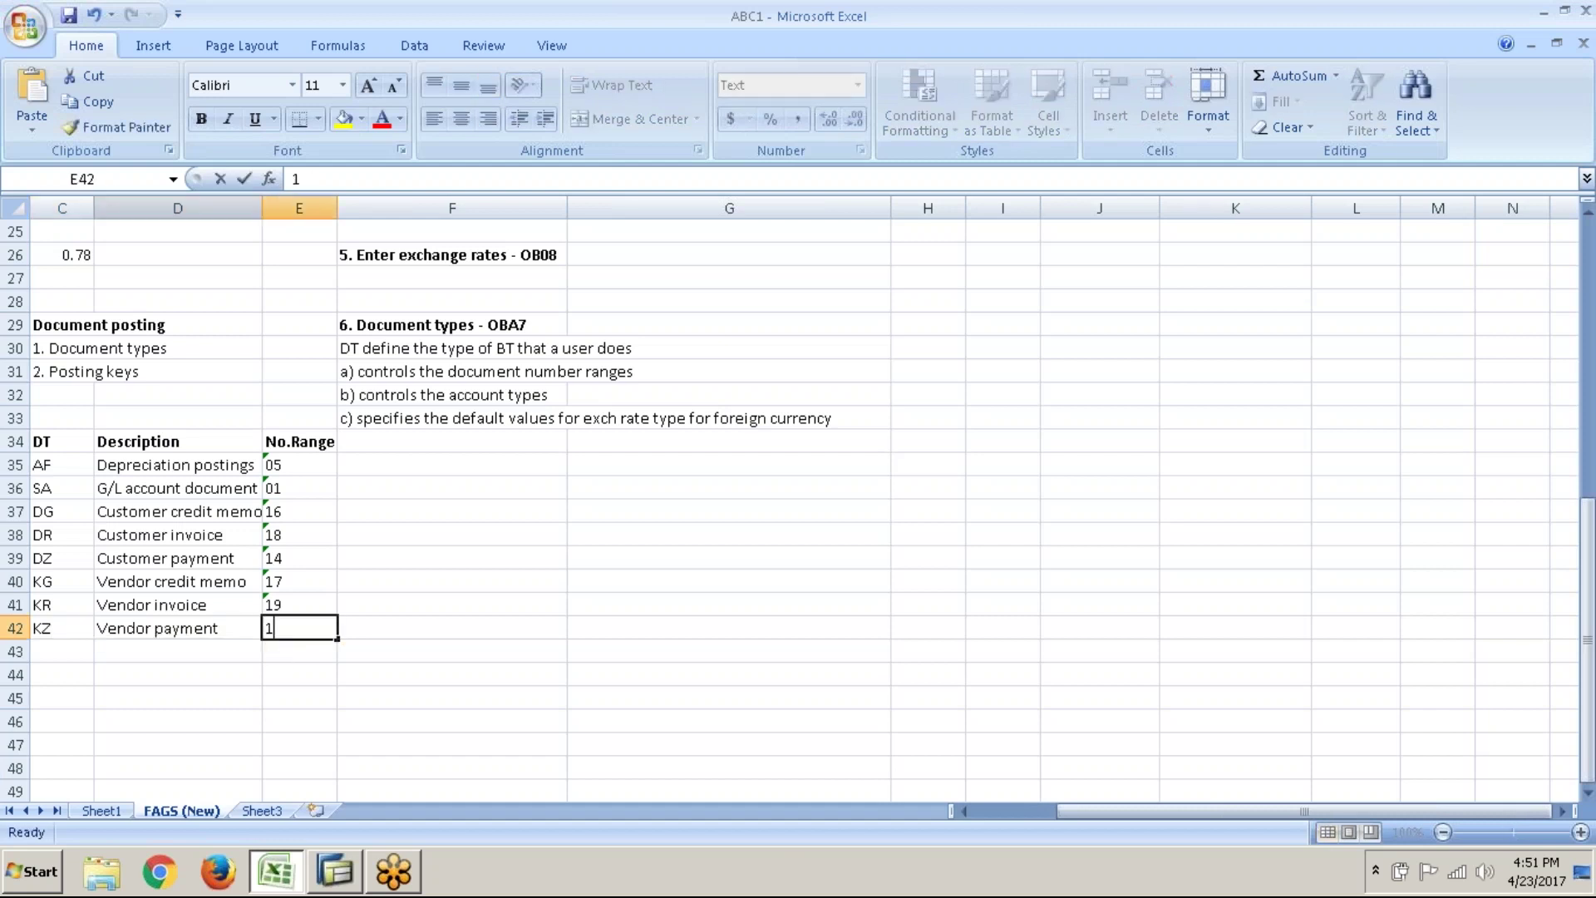
pyautogui.press('Return')
# - Switch to SAP, open the details of document type RE from the overview and copy its description "Gross inv. receipt"
pyautogui.hotkey('alt', 'Tab')
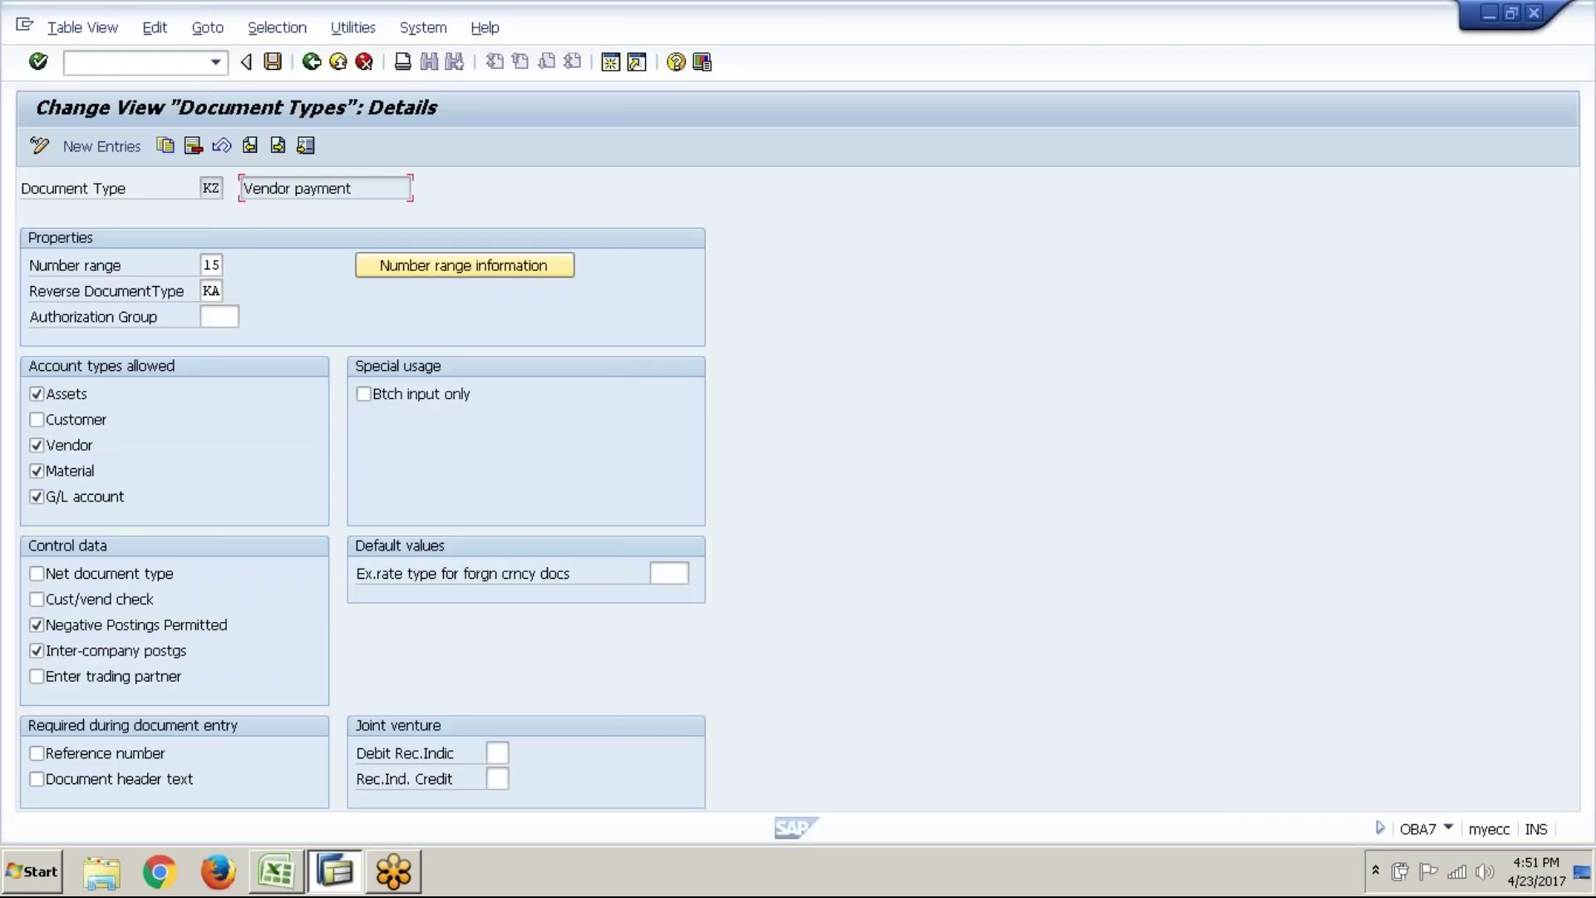
pyautogui.click(311, 65)
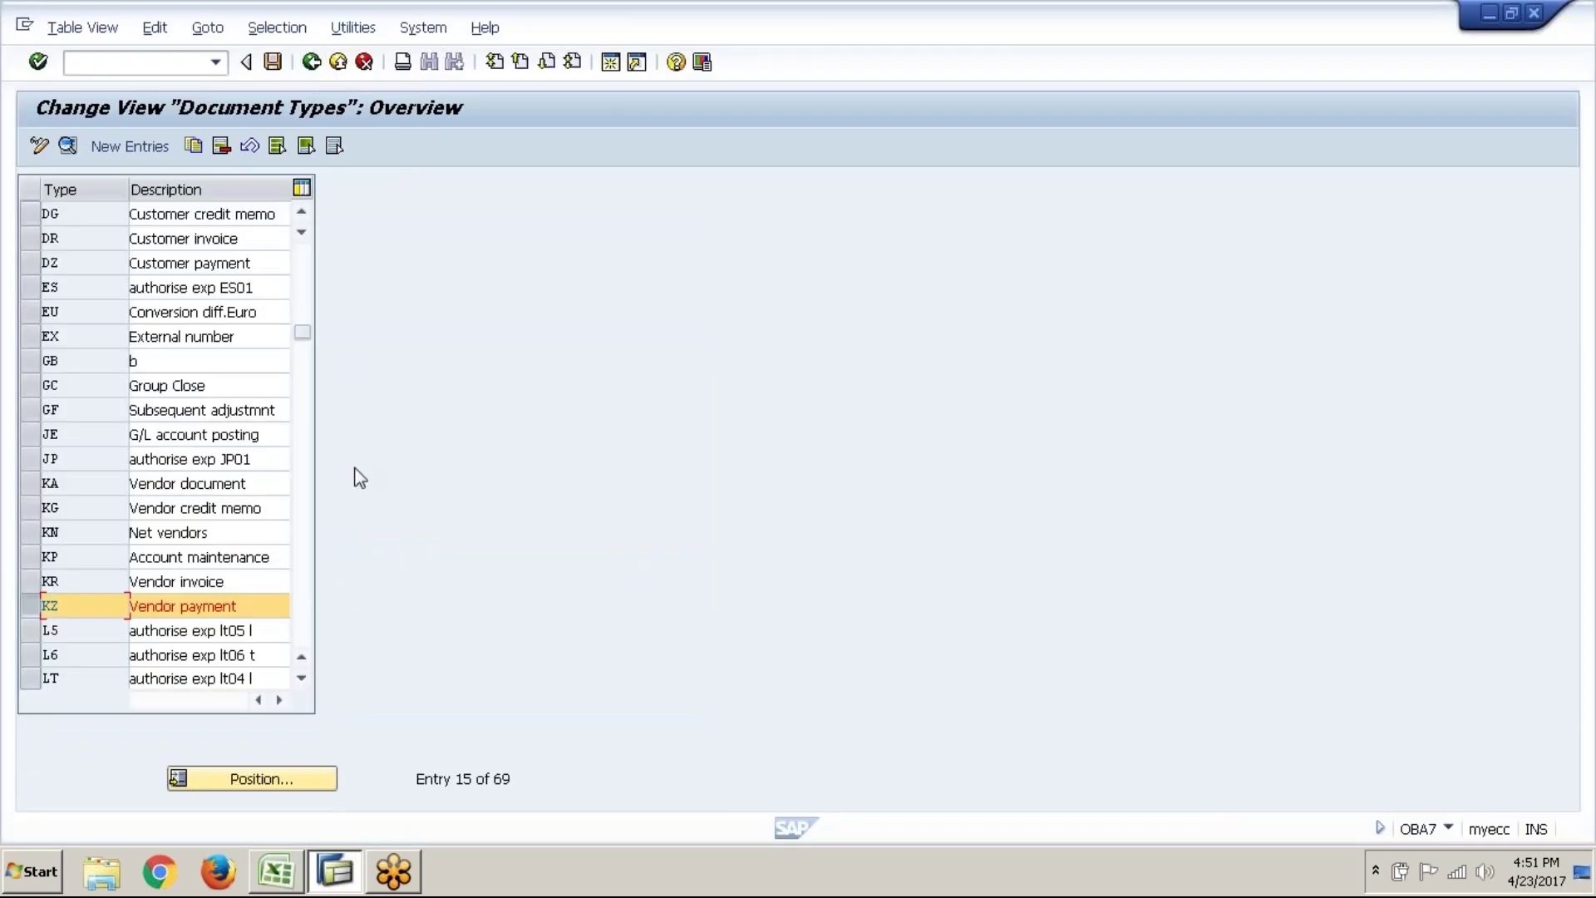
pyautogui.click(28, 603)
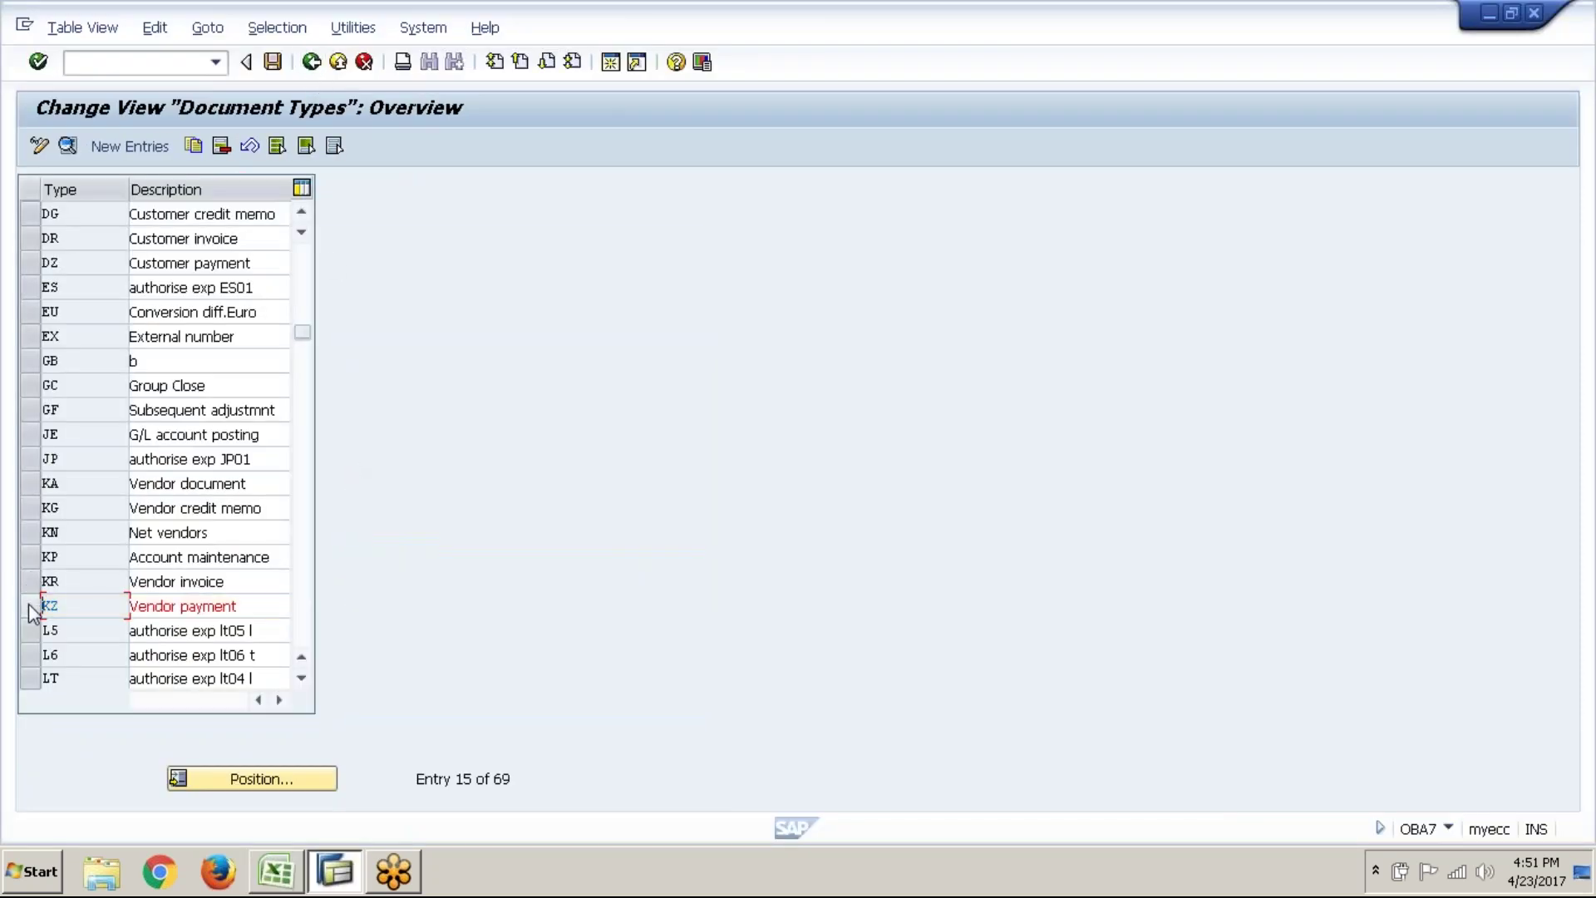
pyautogui.click(302, 594)
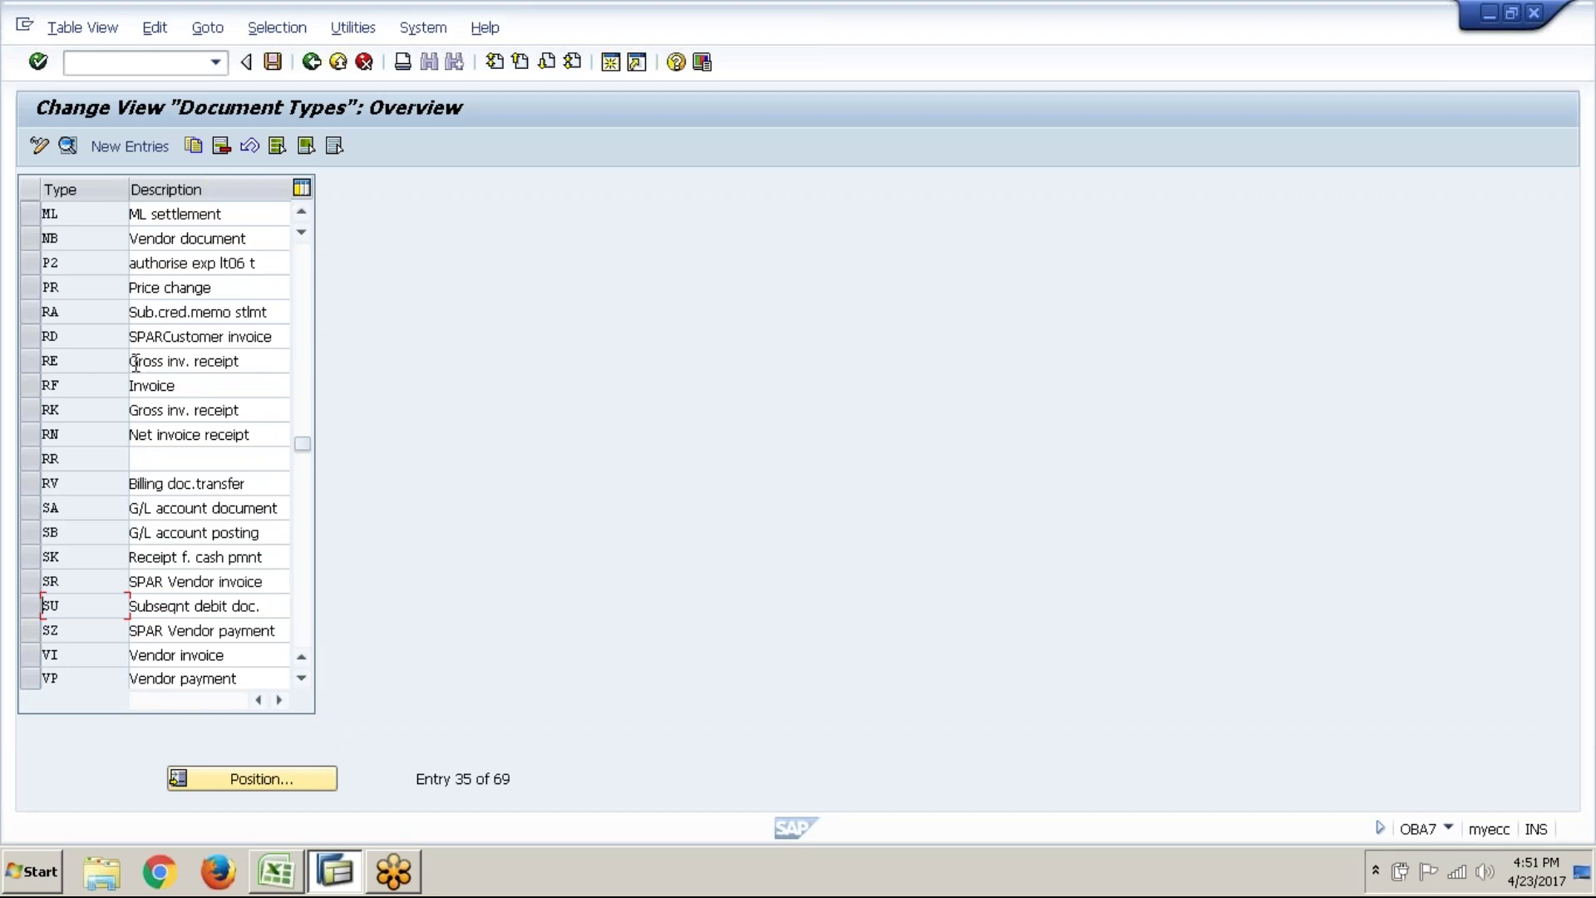
pyautogui.click(30, 361)
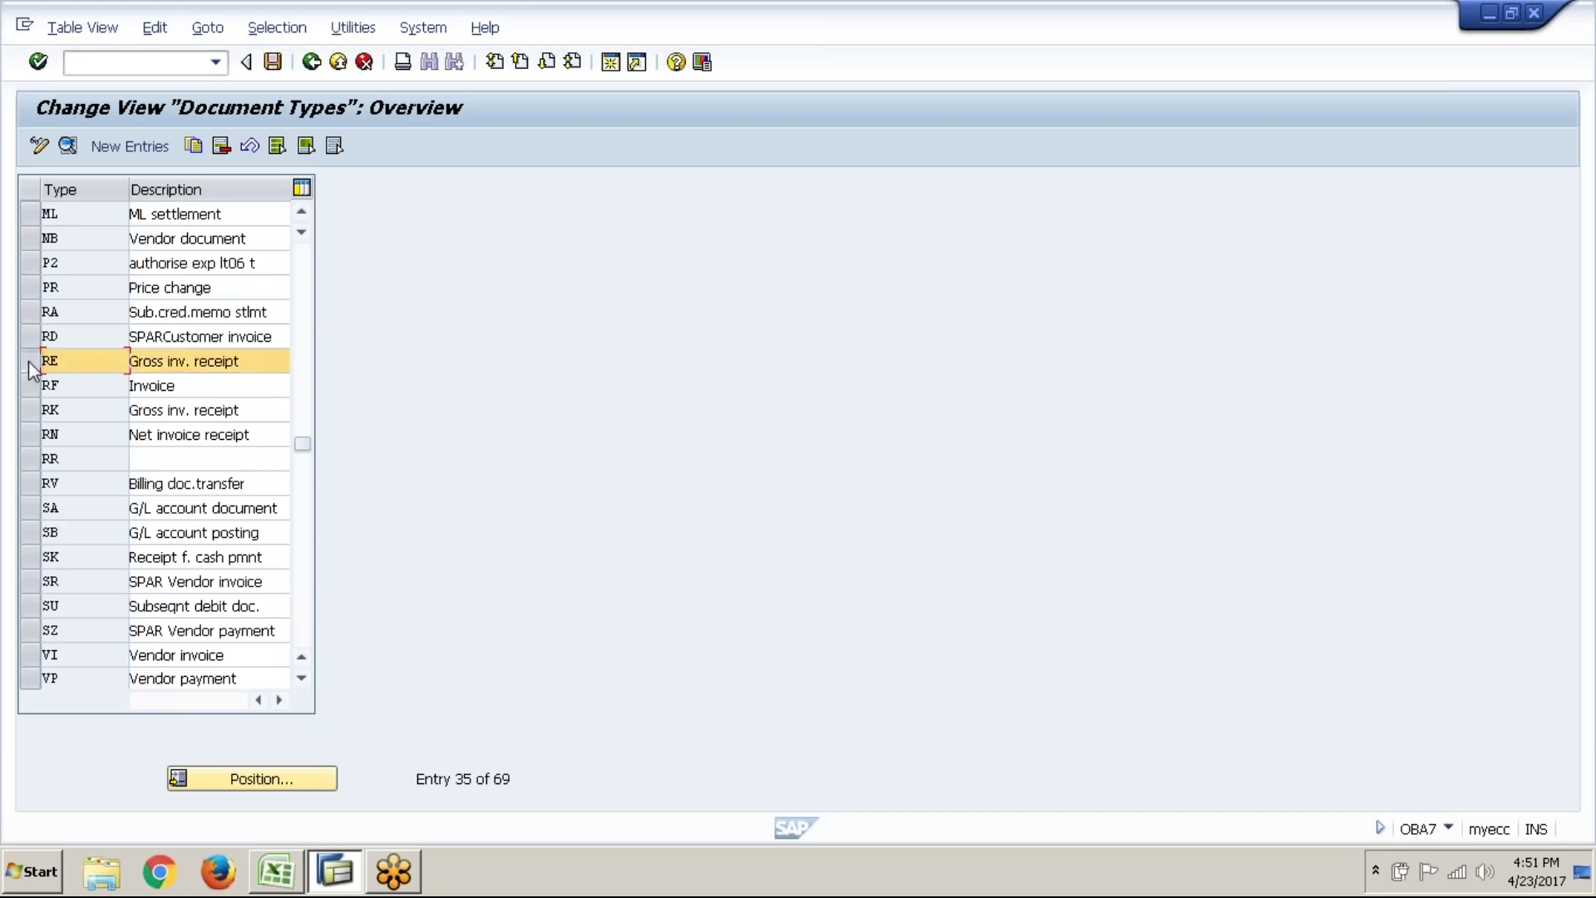
pyautogui.click(68, 146)
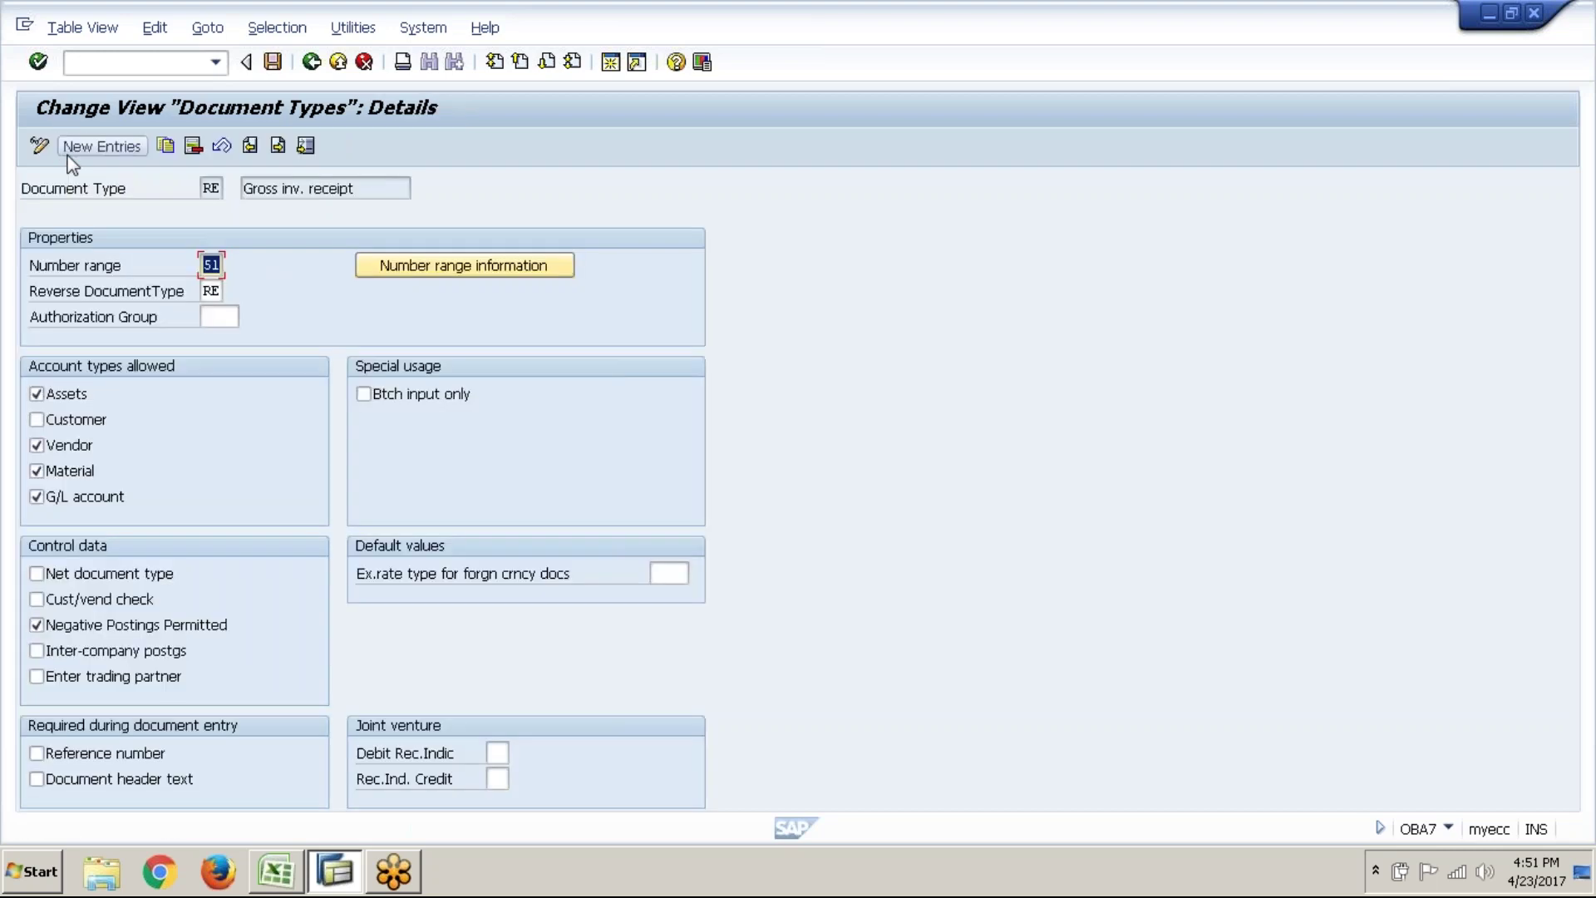
pyautogui.moveTo(358, 193); pyautogui.dragTo(239, 193)
pyautogui.hotkey('ctrl', 'c')
# - Return to Excel and record RE with the copied description "Gross inv. receipt" and number range 51 in C43:E43
pyautogui.hotkey('alt', 'Tab')
pyautogui.write('RE')
pyautogui.press('Tab')
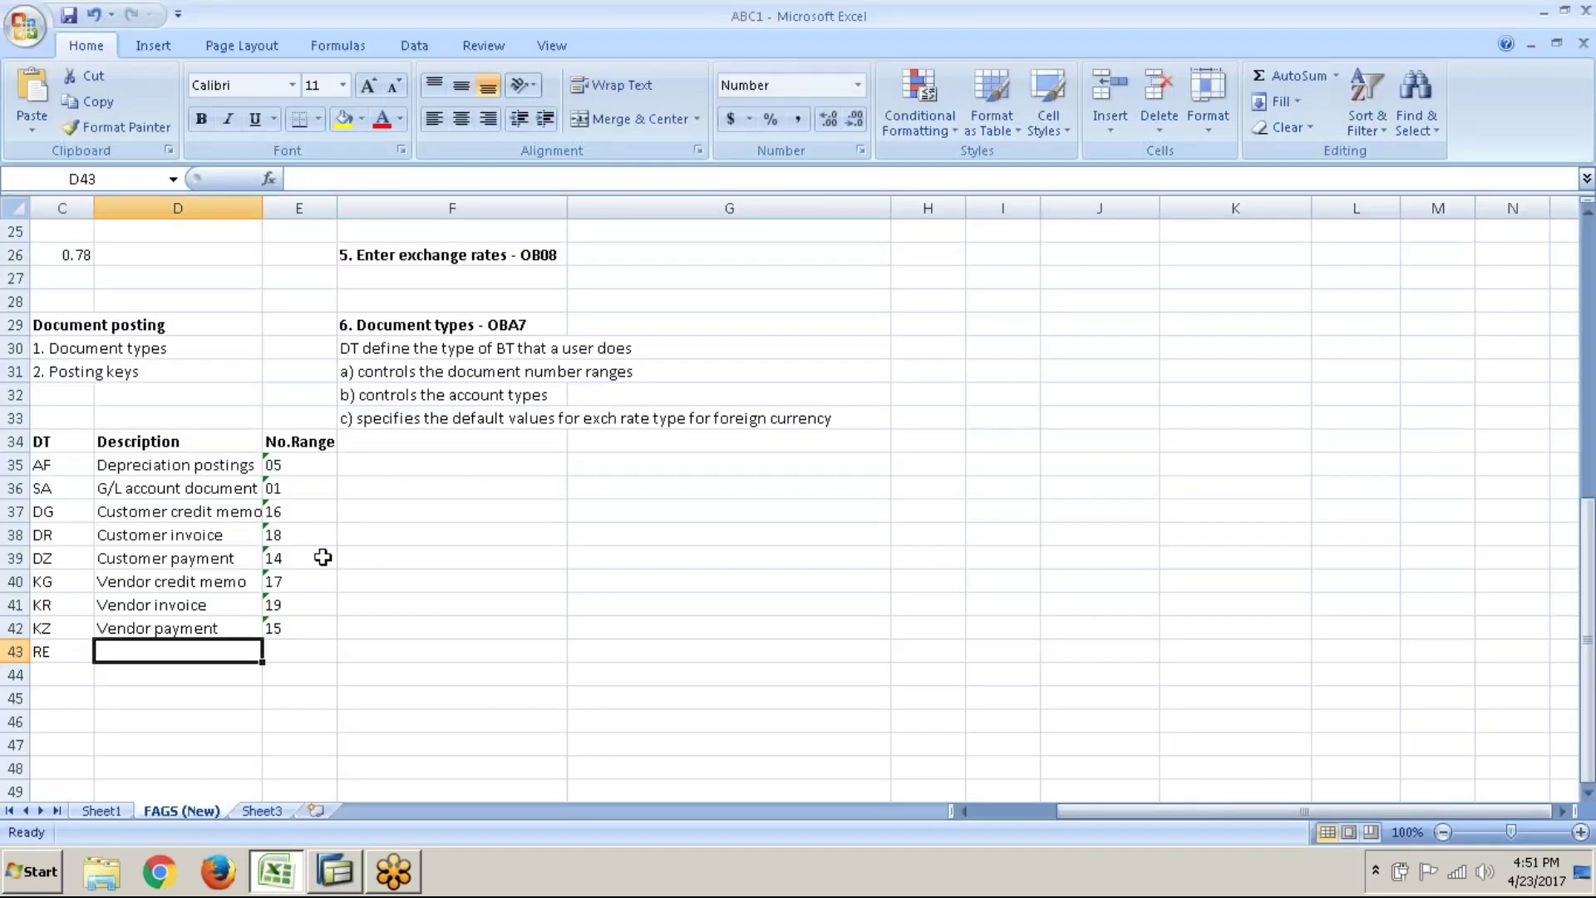
pyautogui.hotkey('ctrl', 'v')
pyautogui.hotkey('alt', 'Tab')
pyautogui.press('Tab')
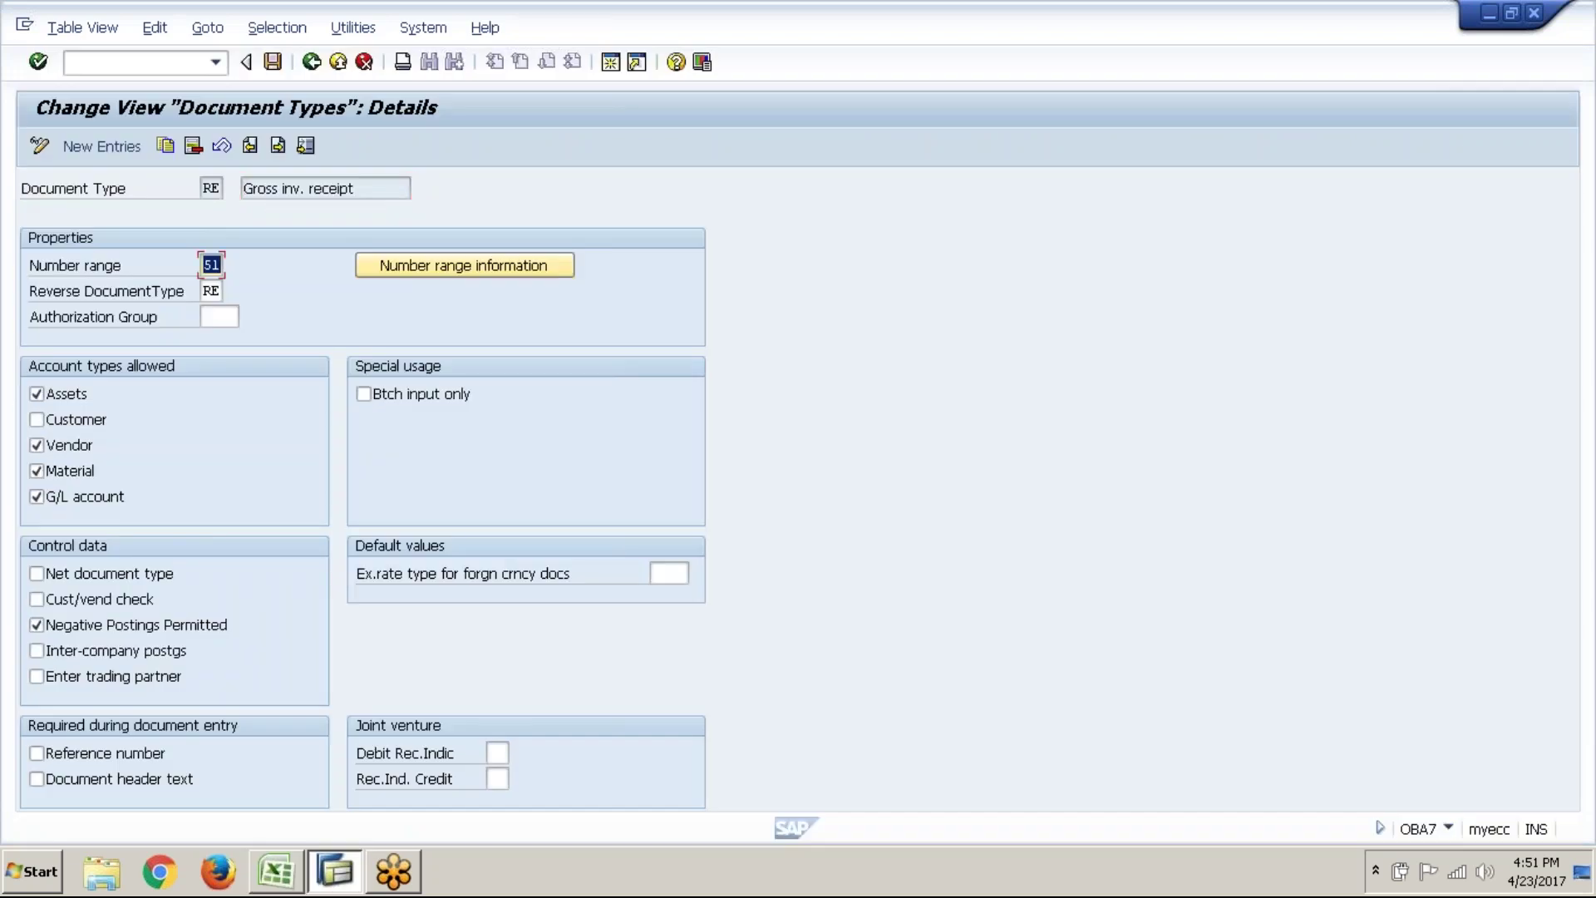
pyautogui.hotkey('alt', 'Tab')
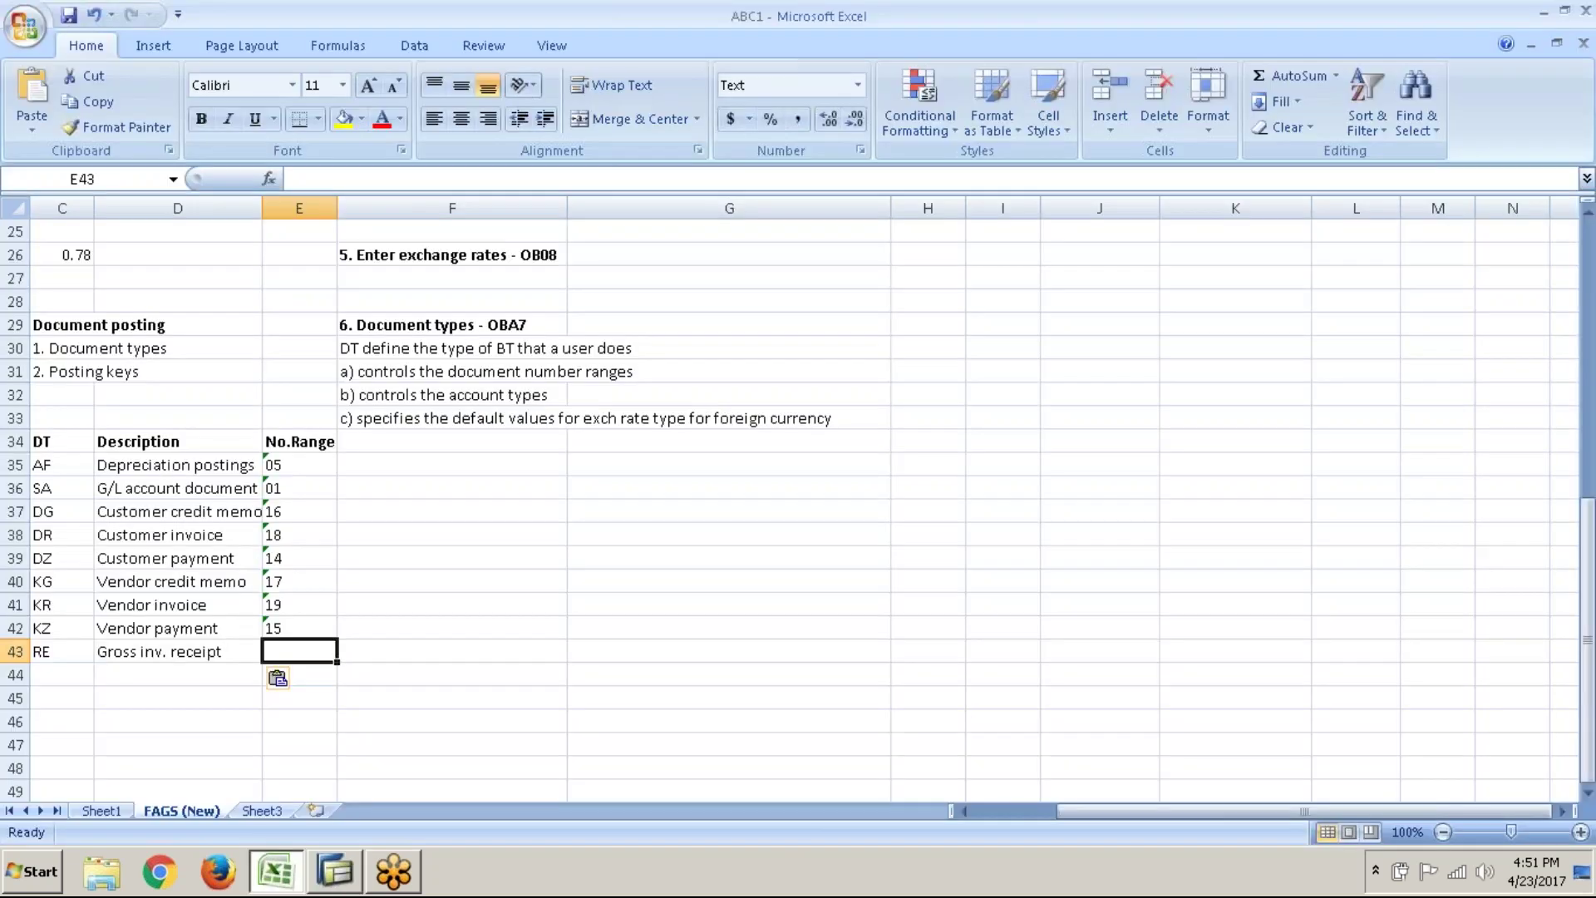
pyautogui.write('51')
pyautogui.press('Return')
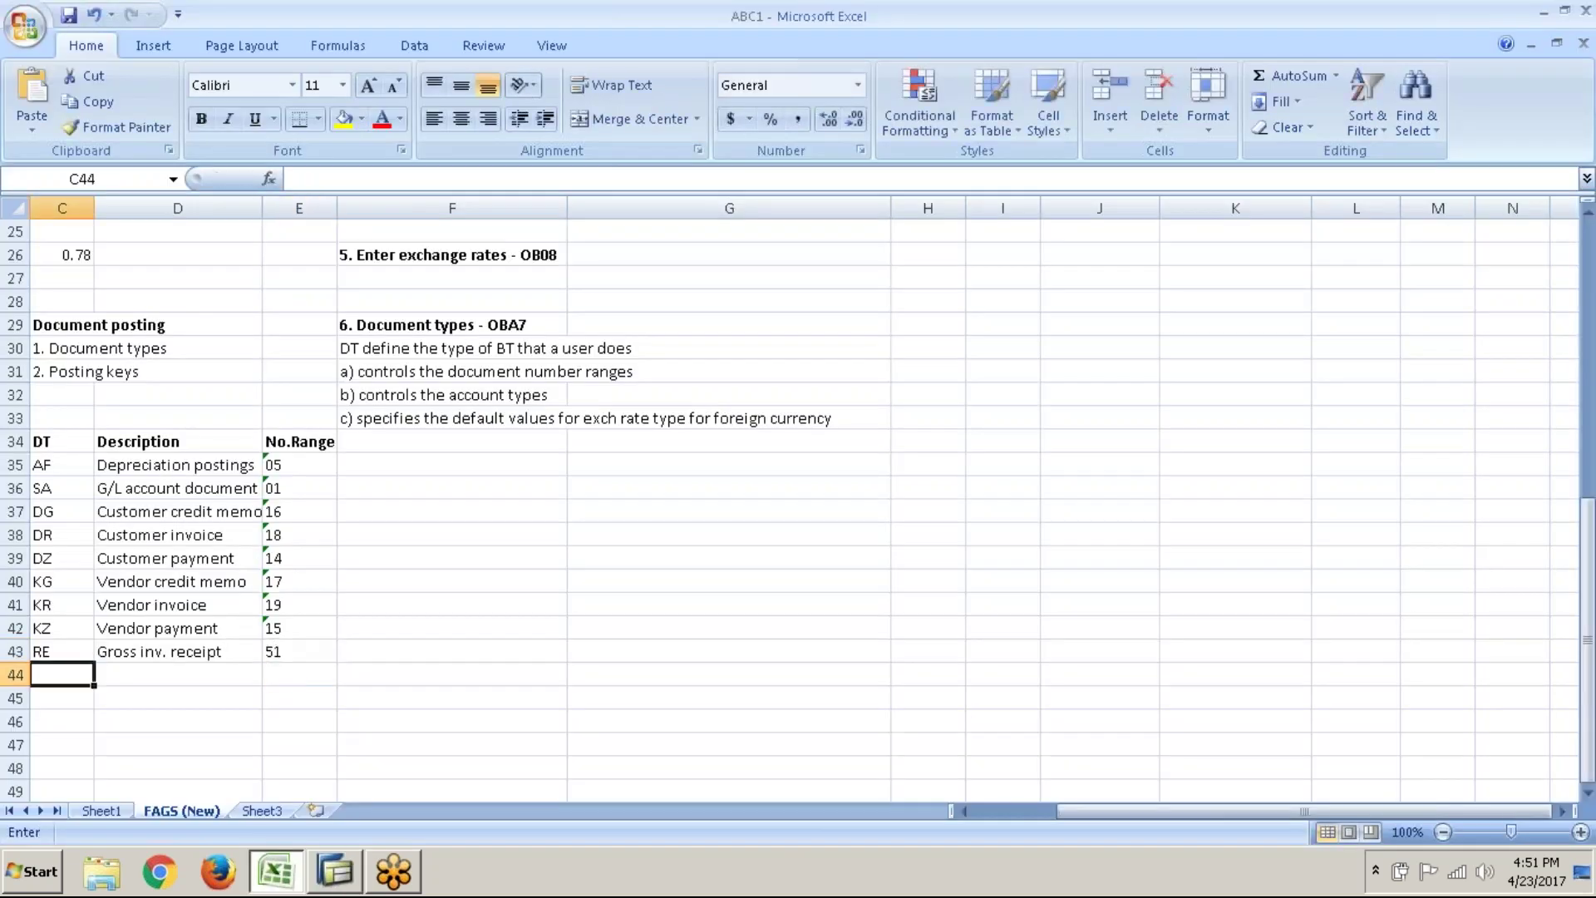
# - Switch to SAP, open the details of document type WE from the overview and copy its description "Goods receipt"
pyautogui.hotkey('alt', 'Tab')
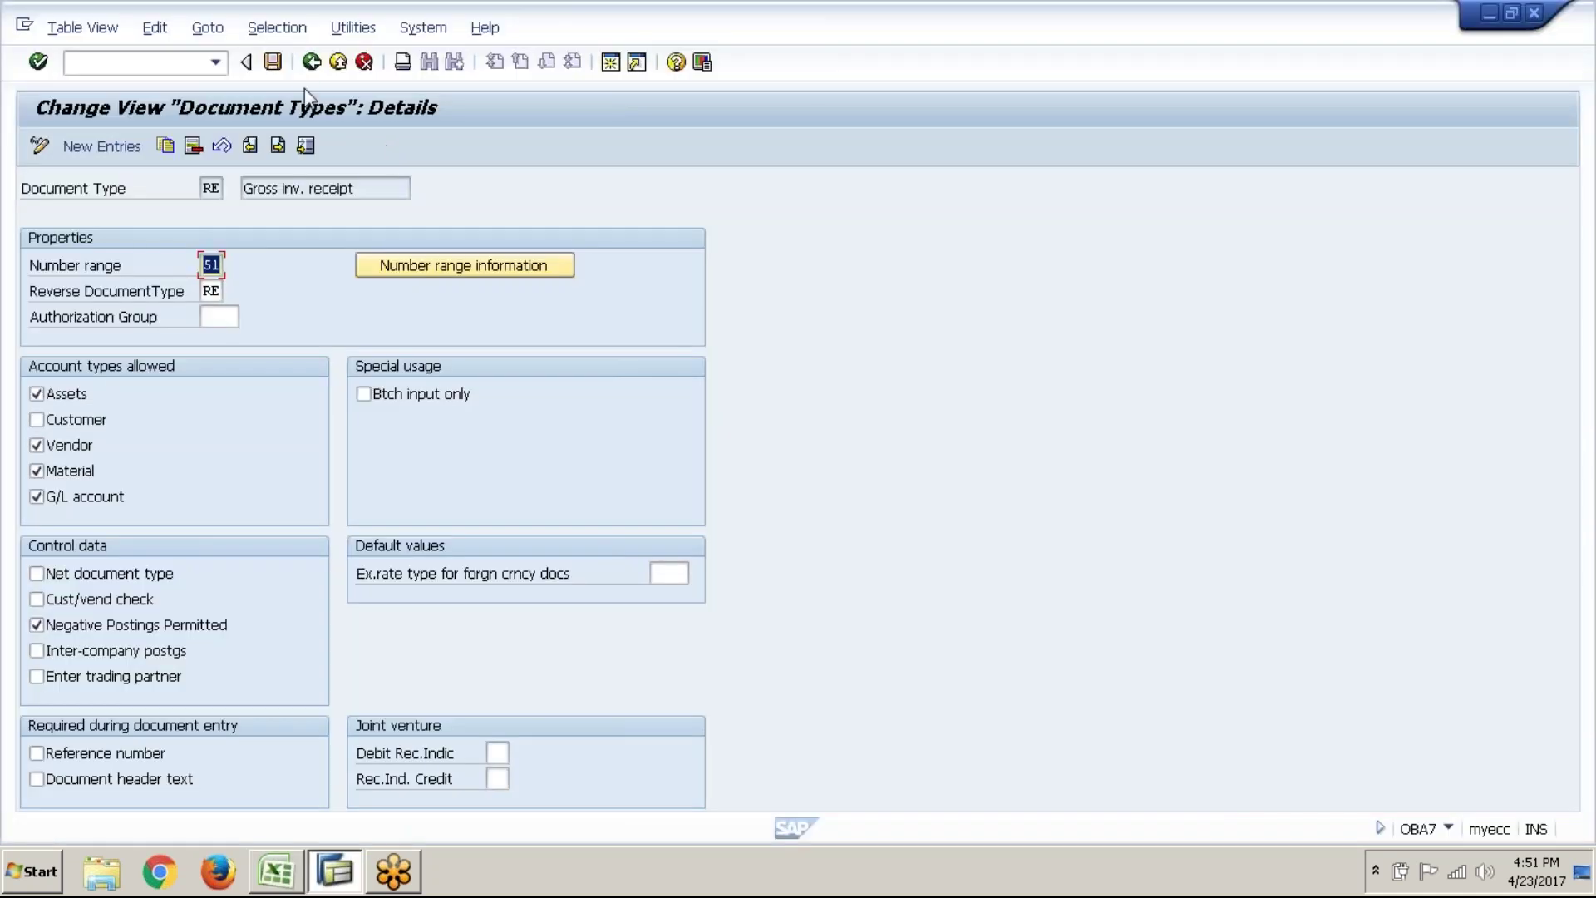
pyautogui.click(311, 63)
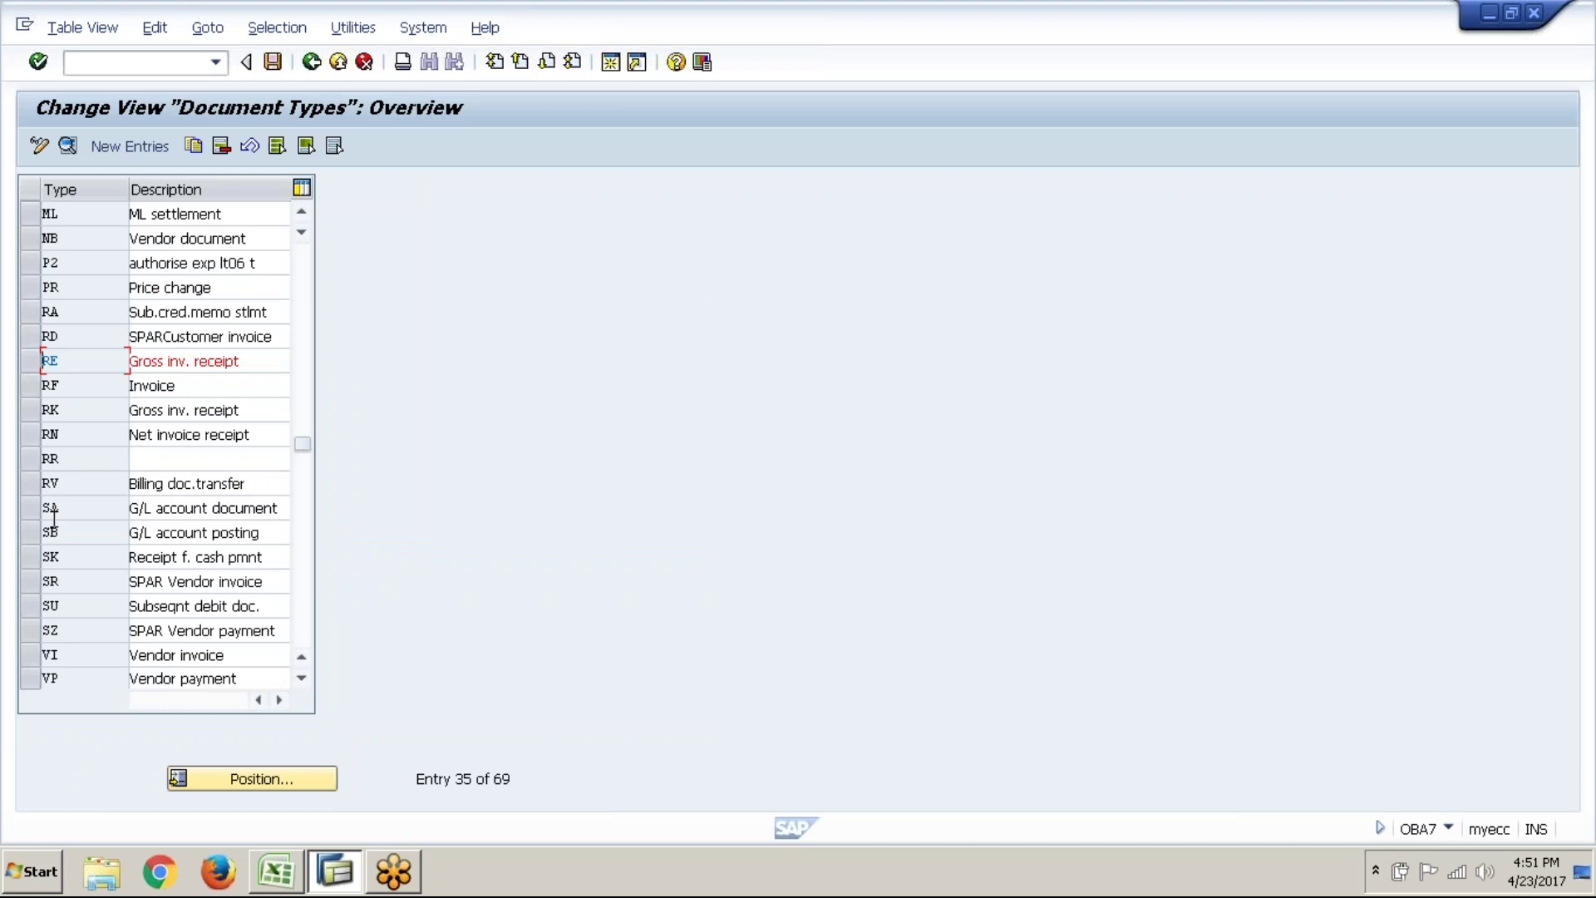
pyautogui.click(302, 588)
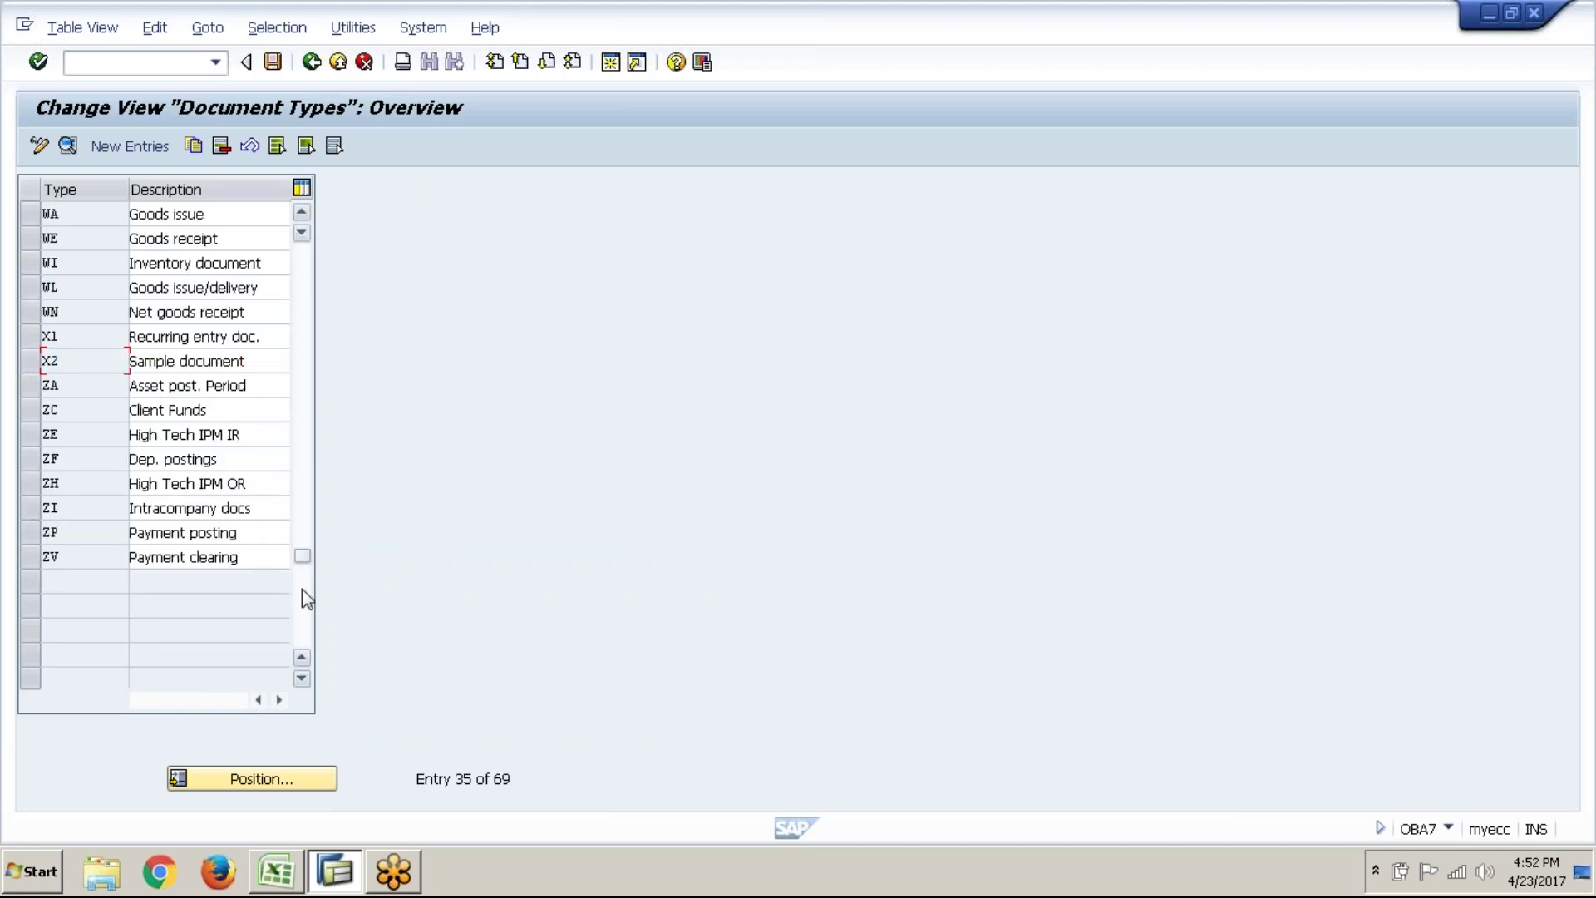
pyautogui.click(29, 240)
pyautogui.click(69, 147)
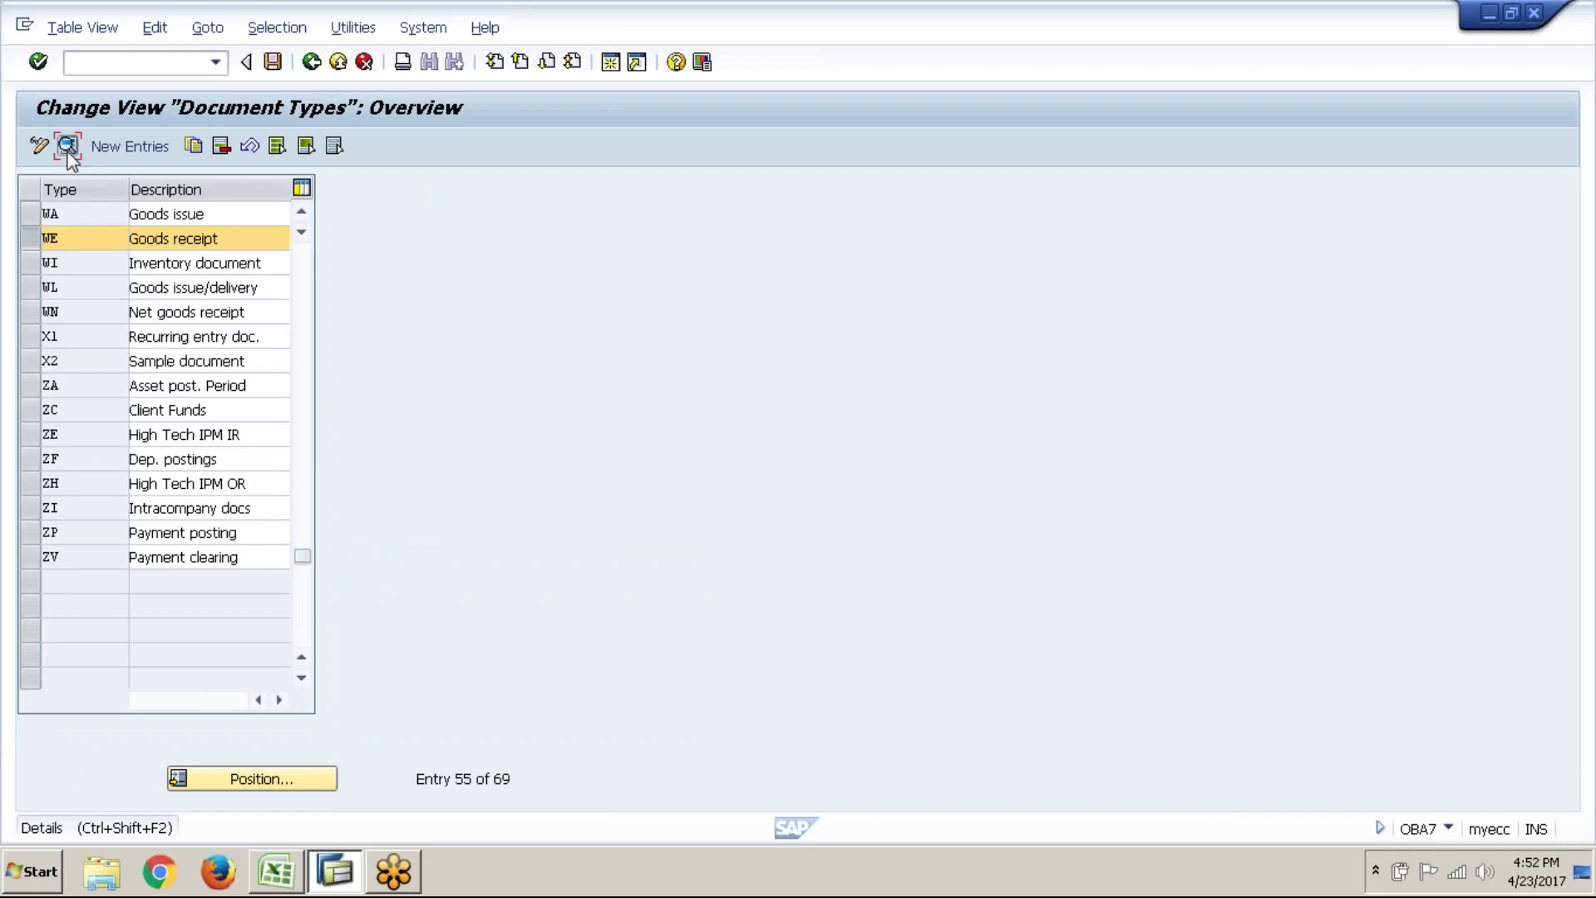
pyautogui.moveTo(354, 196); pyautogui.dragTo(234, 195)
pyautogui.hotkey('ctrl', 'c')
pyautogui.click(243, 190)
# - Return to Excel and record WE with the copied description "Goods receipt" and number range 50 in C44:E44
pyautogui.hotkey('alt', 'Tab')
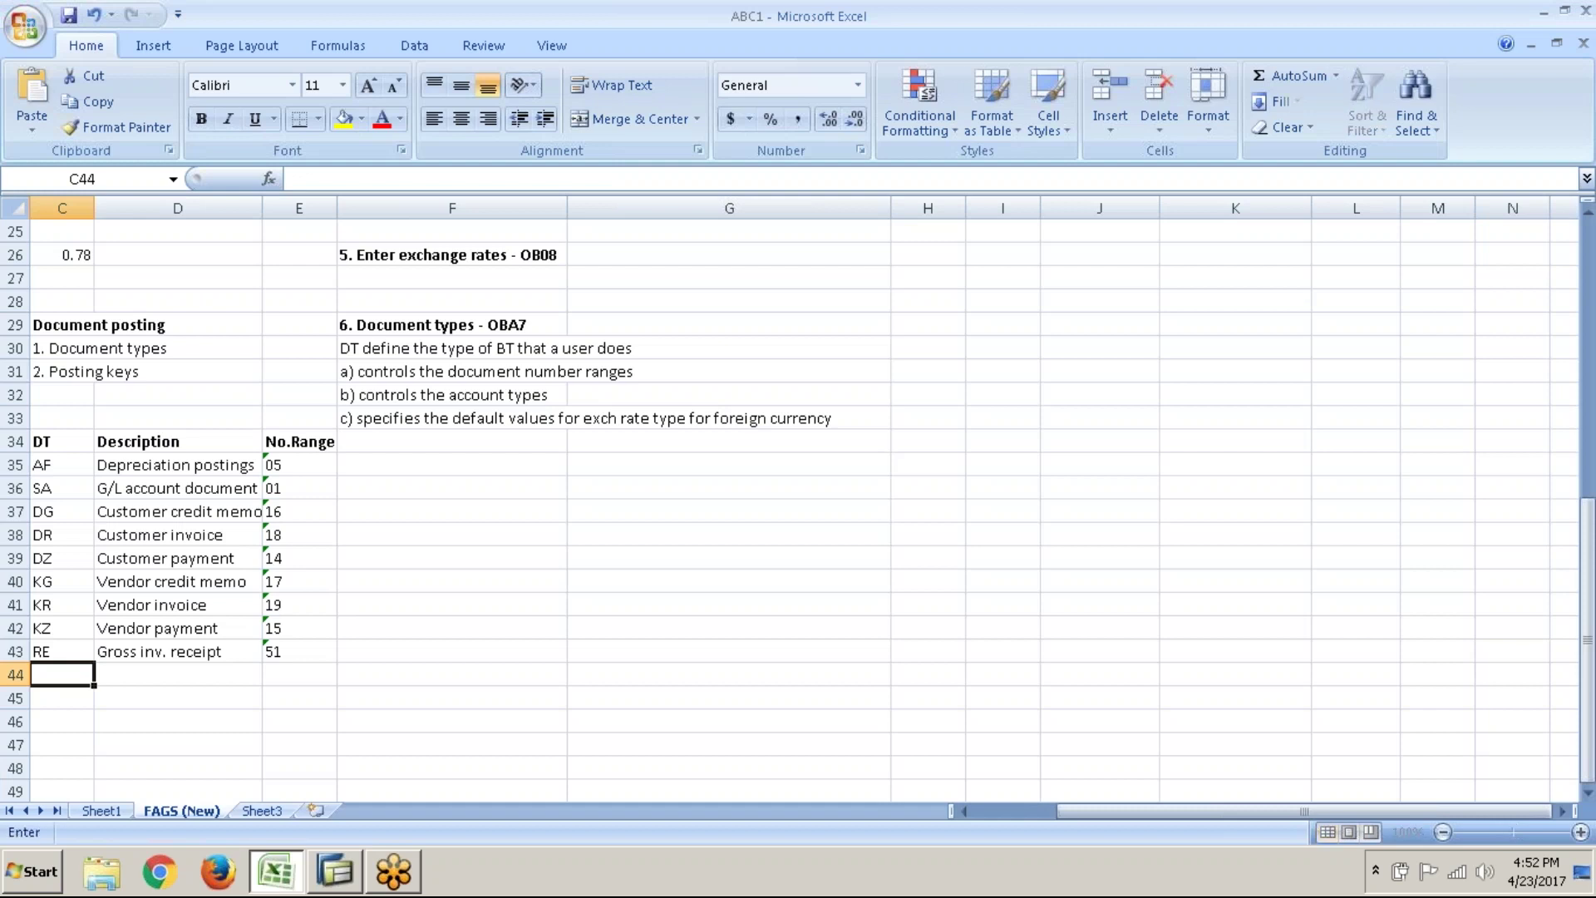
pyautogui.write('we')
pyautogui.press('BackSpace')
pyautogui.press('BackSpace')
pyautogui.write('WE')
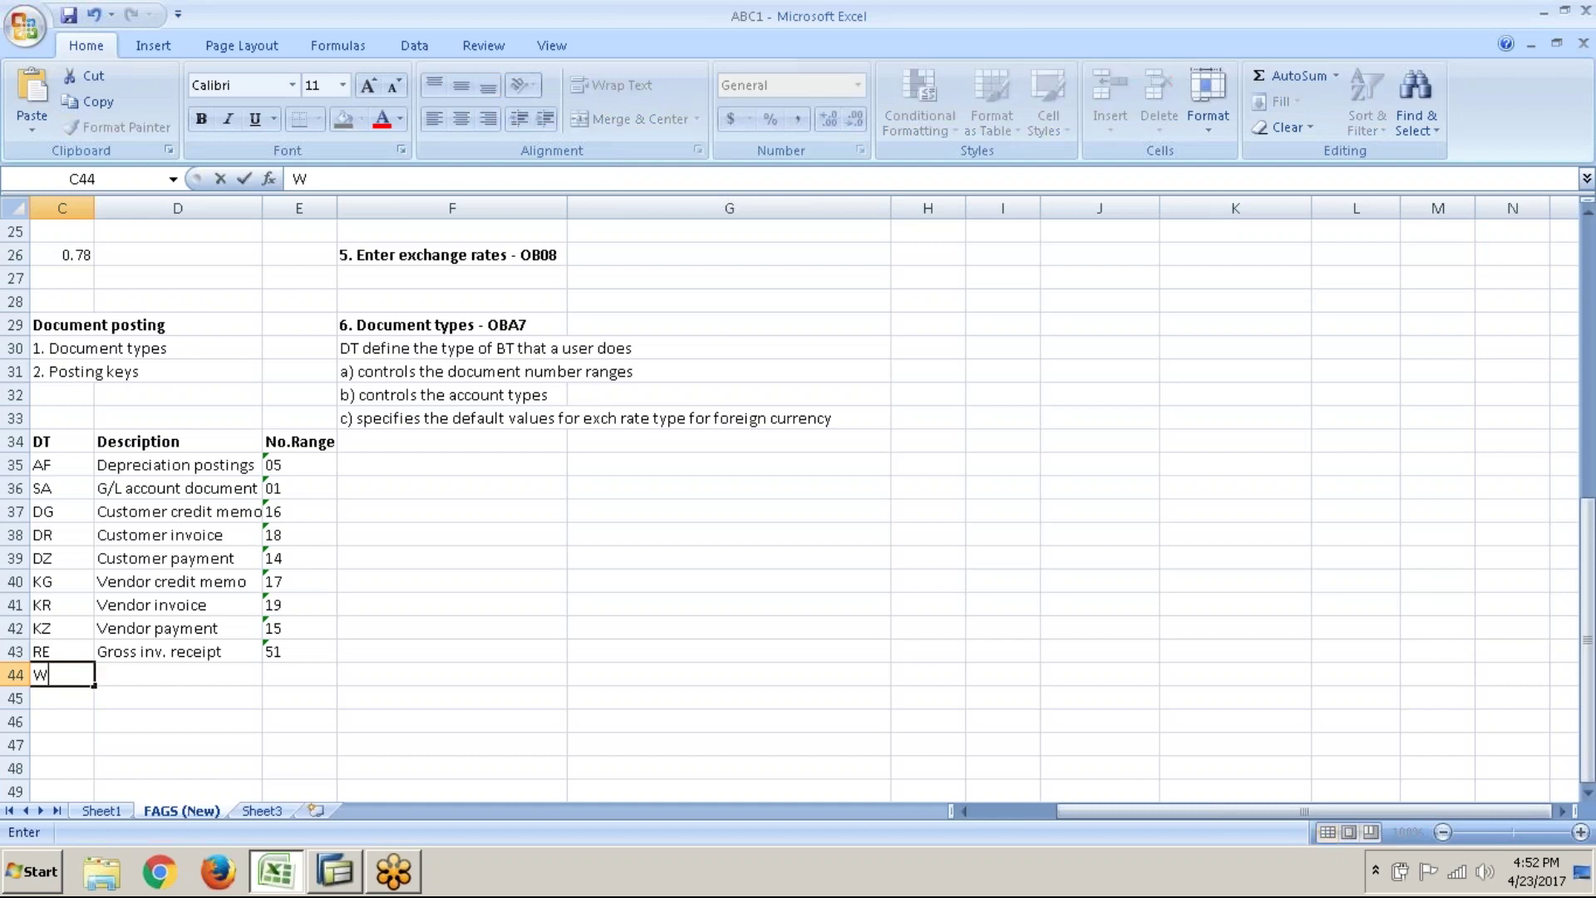
pyautogui.press('Tab')
pyautogui.hotkey('ctrl', 'v')
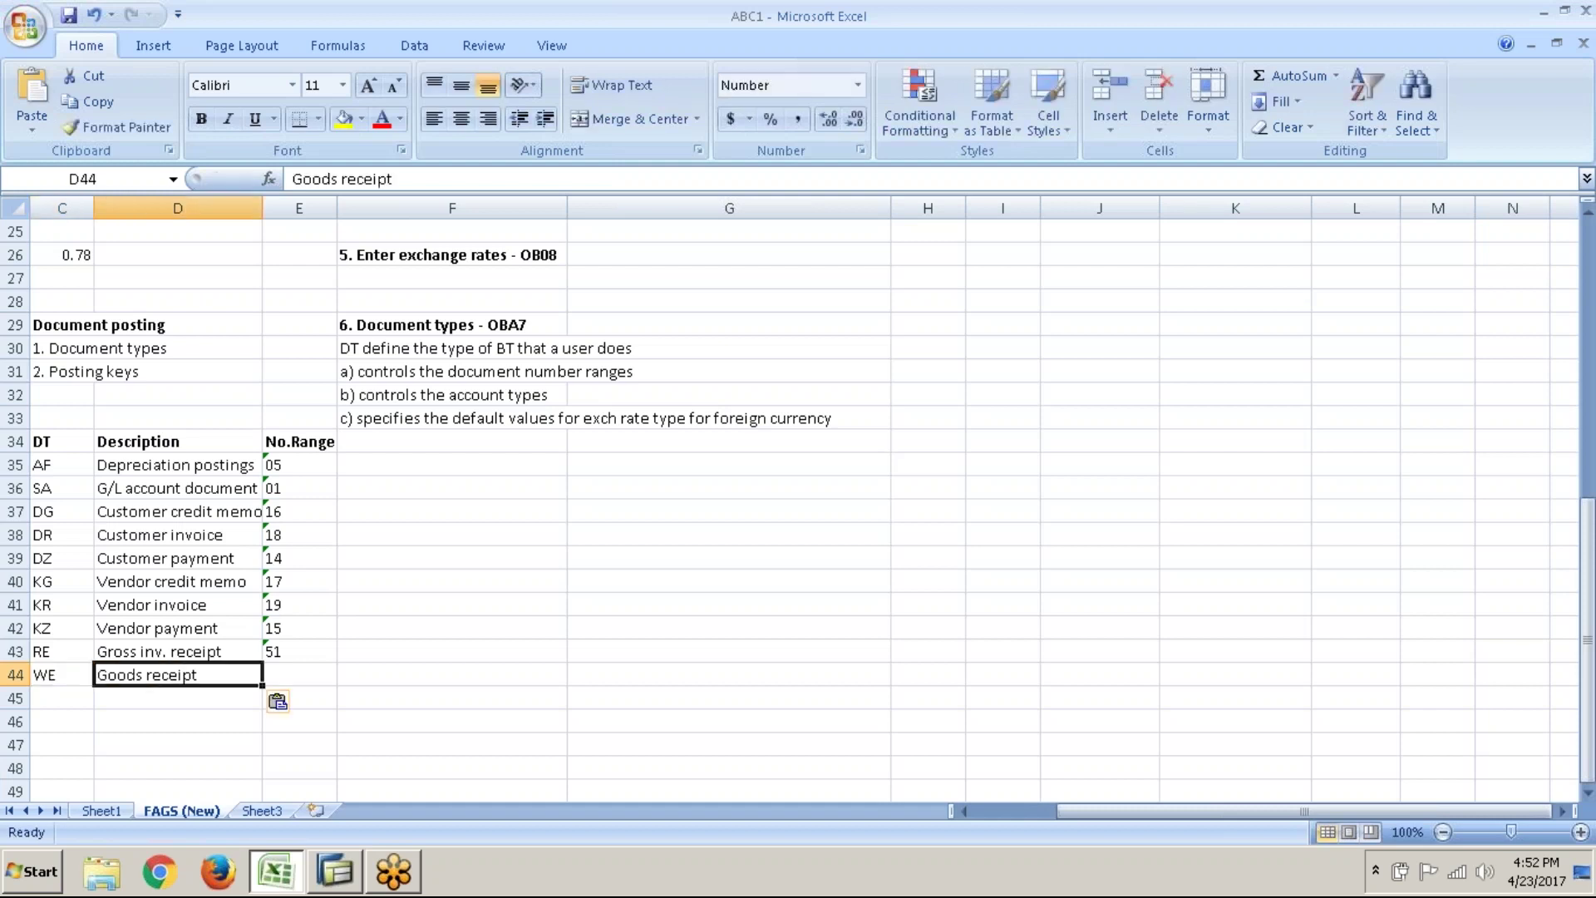
pyautogui.press('Tab')
pyautogui.write('50')
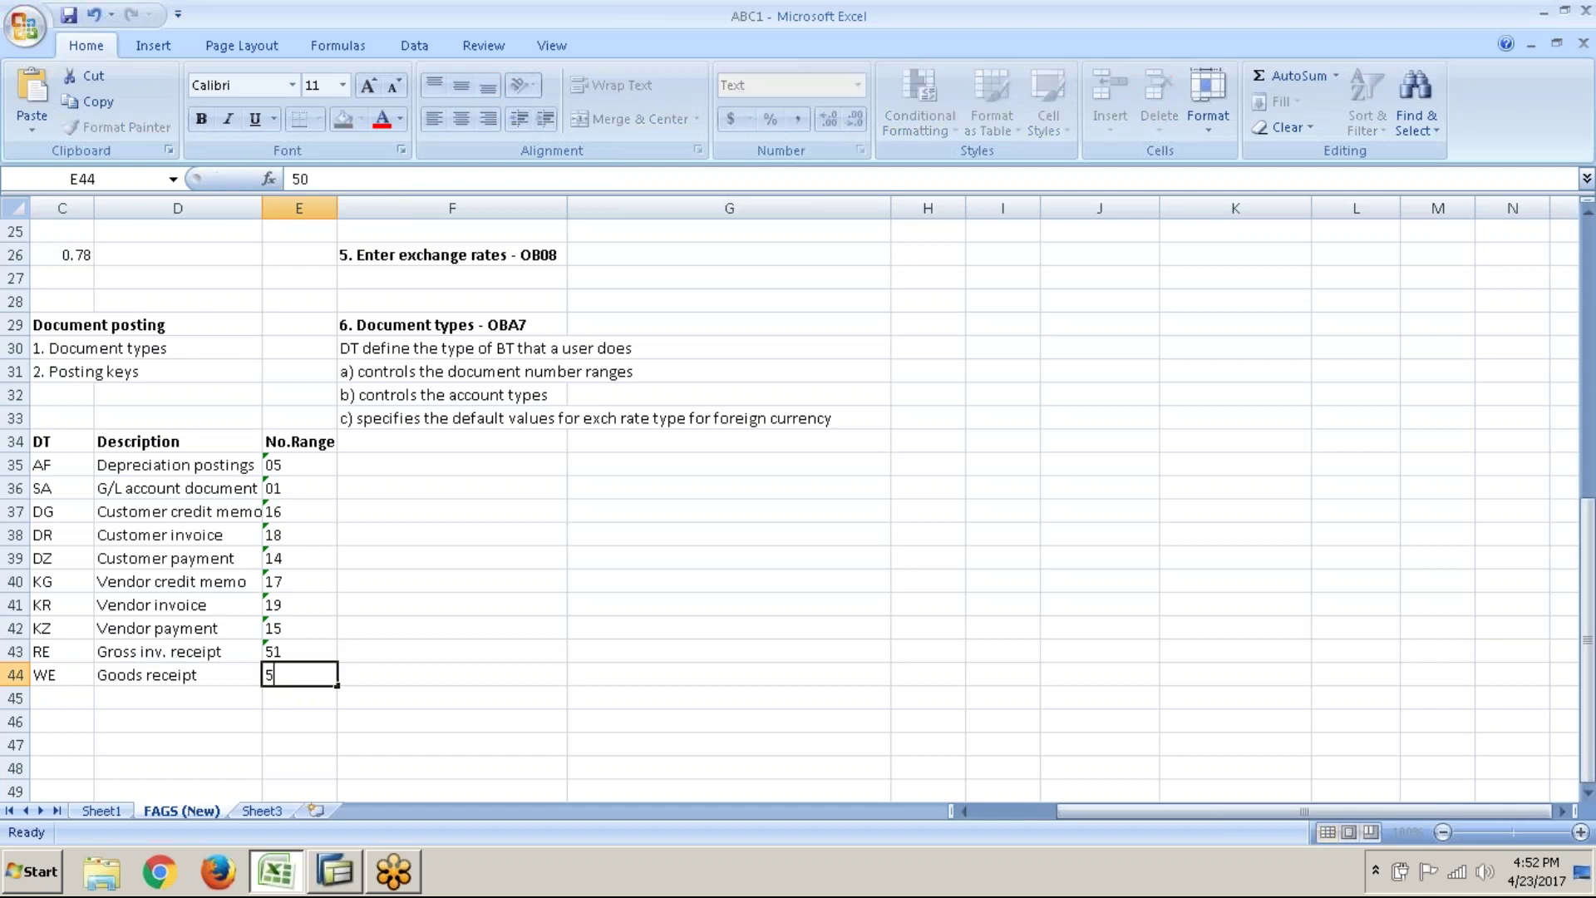
pyautogui.press('Return')
# - Switch to SAP, return to the document types overview and open the details of document type WA
pyautogui.hotkey('alt', 'Tab')
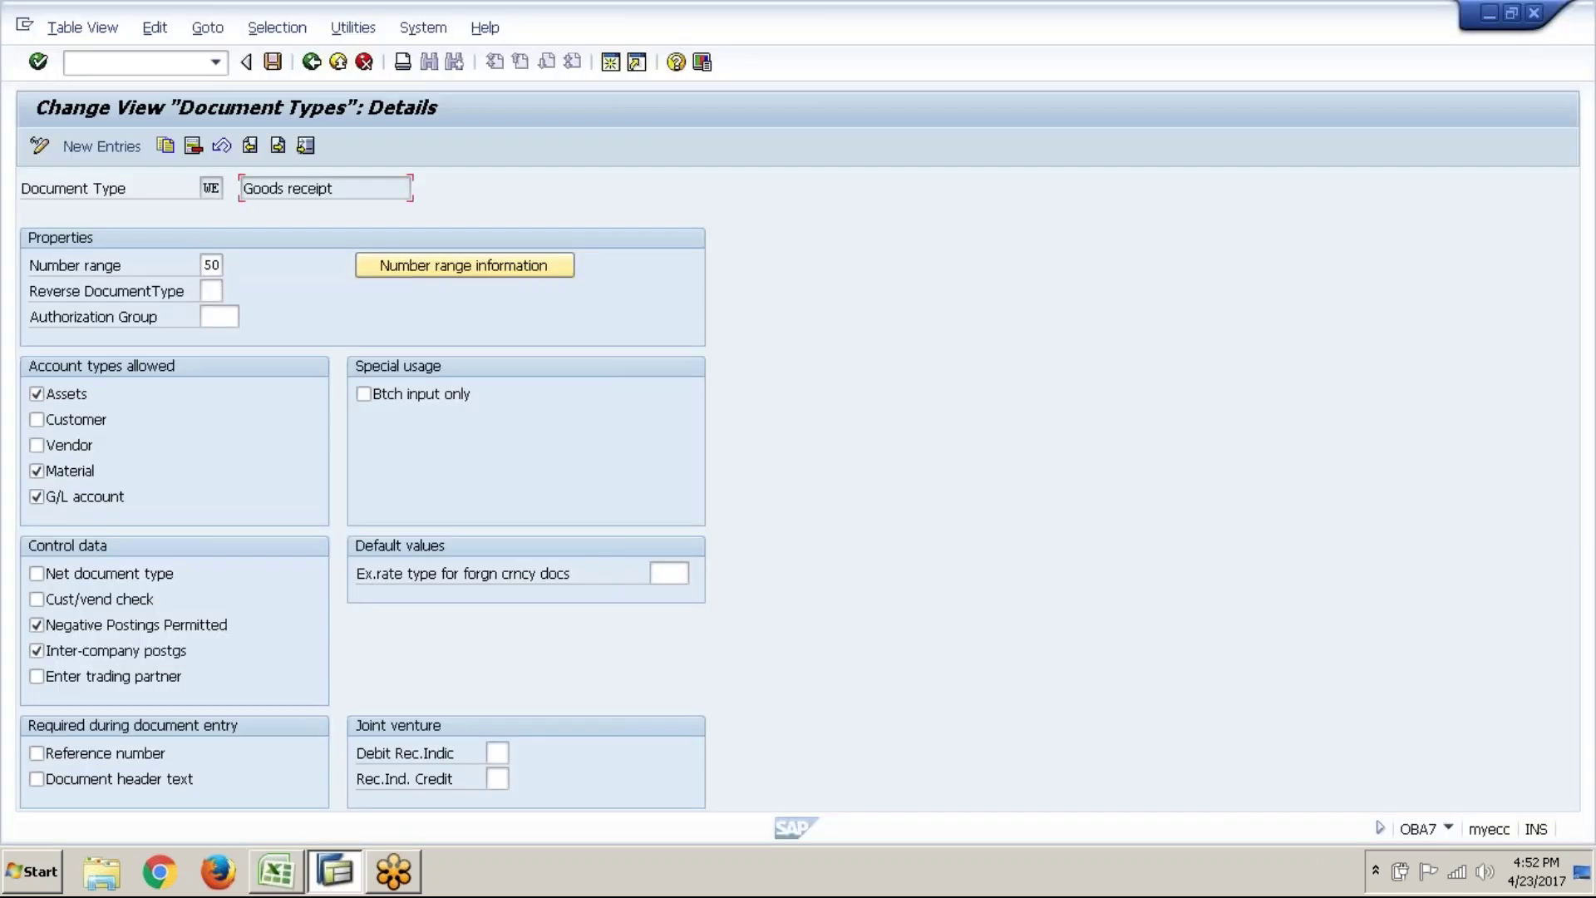
pyautogui.click(315, 73)
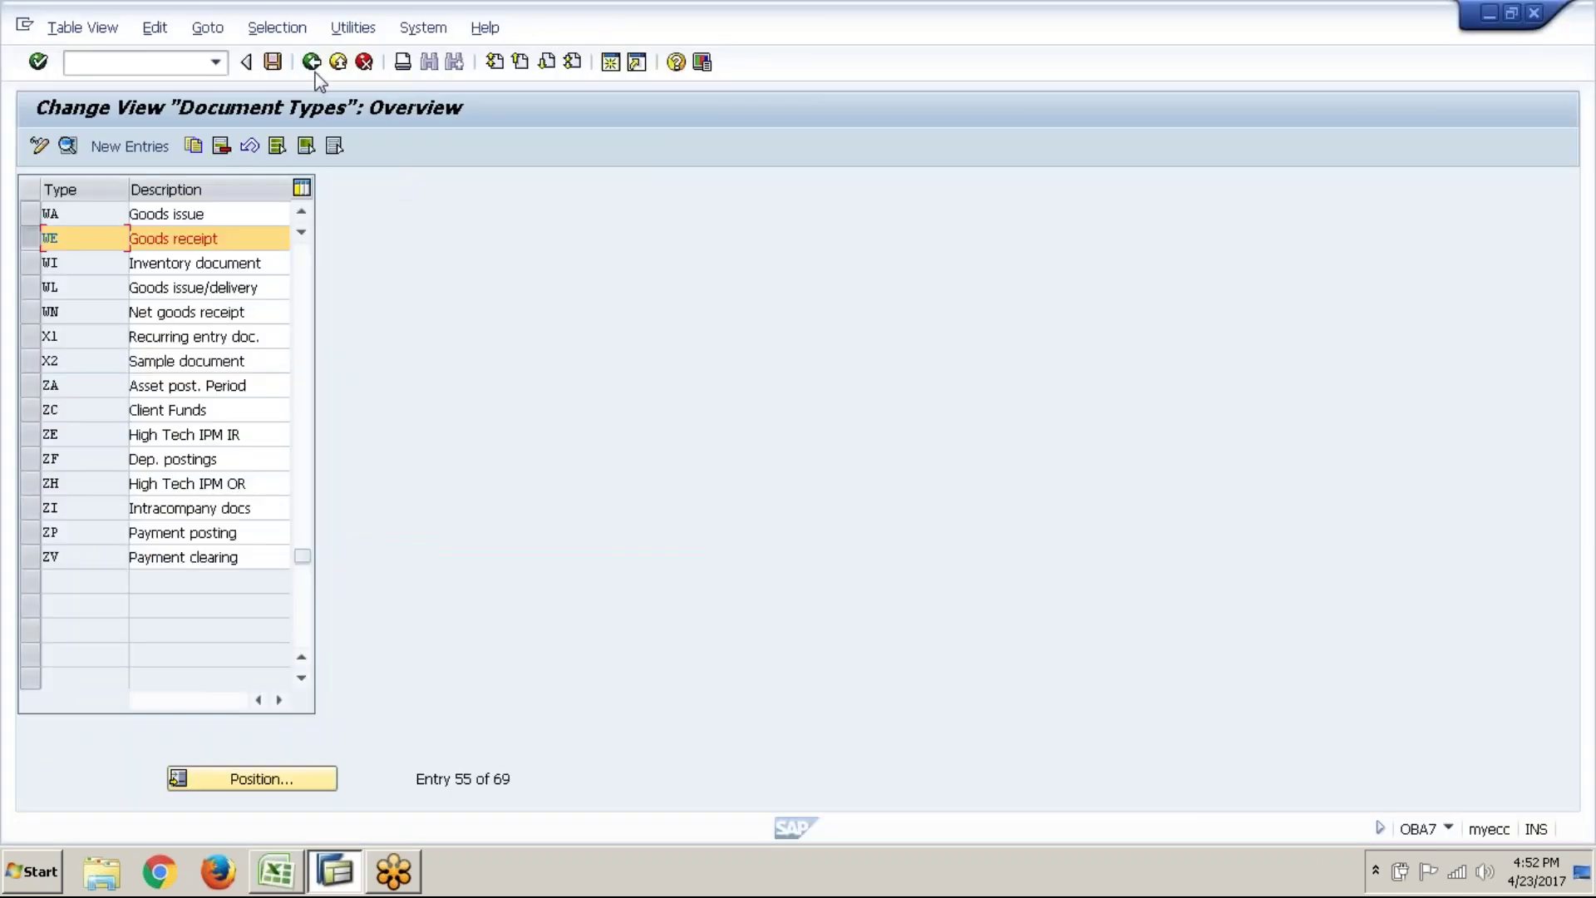
pyautogui.click(28, 239)
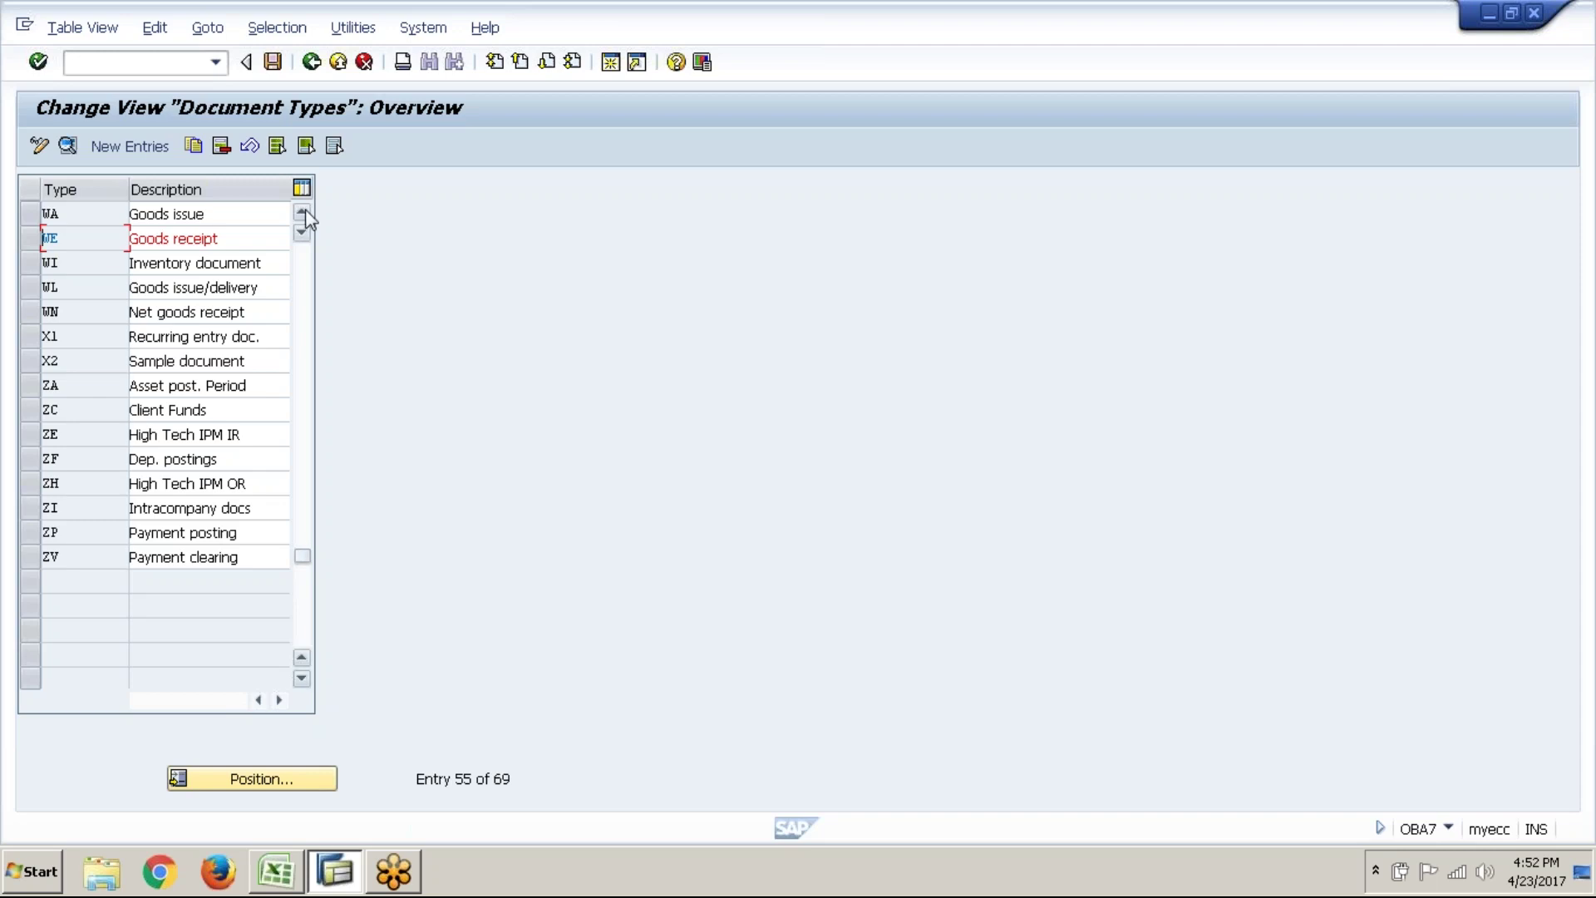
pyautogui.click(303, 214)
pyautogui.click(28, 240)
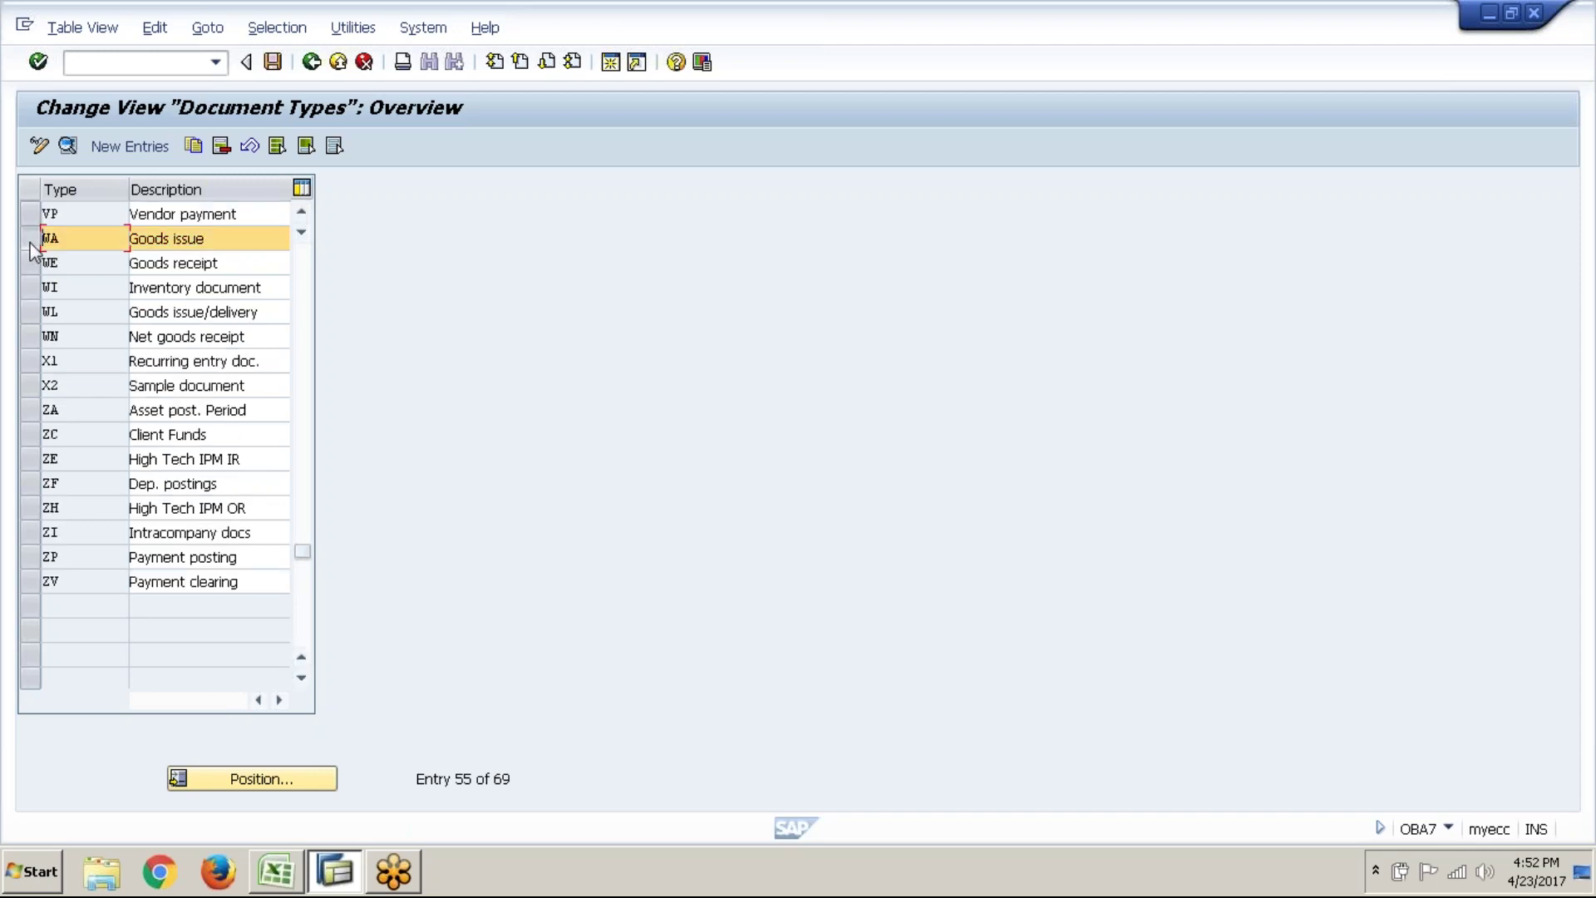
pyautogui.click(68, 147)
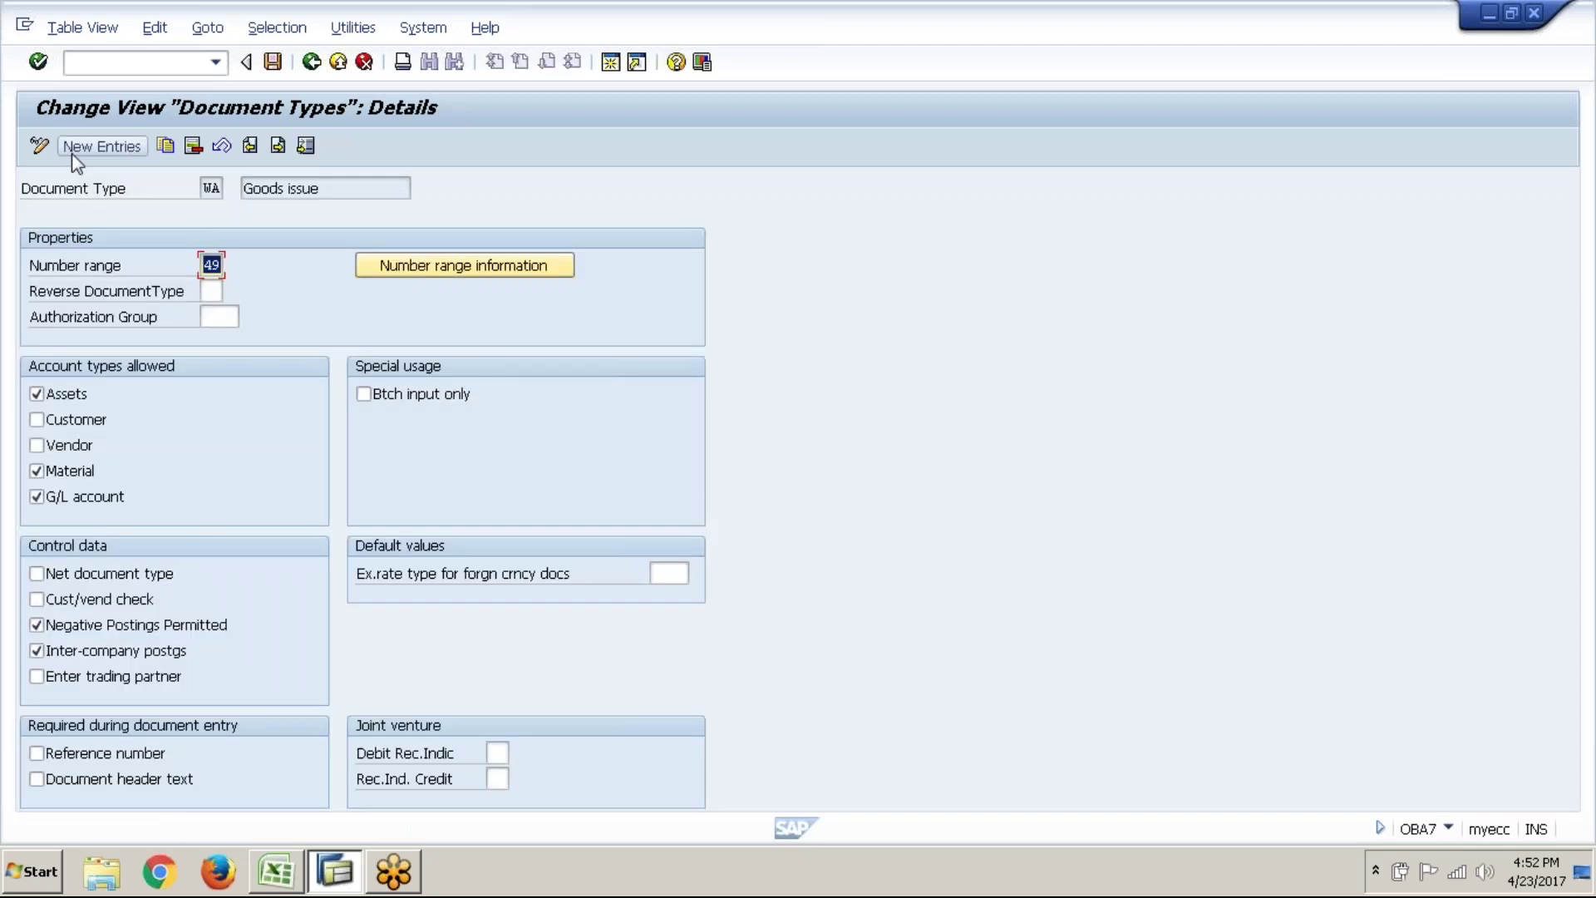
# - Return to Excel and record WA with description "Goods issue" and number range 49 in C45:E45
pyautogui.hotkey('alt', 'Tab')
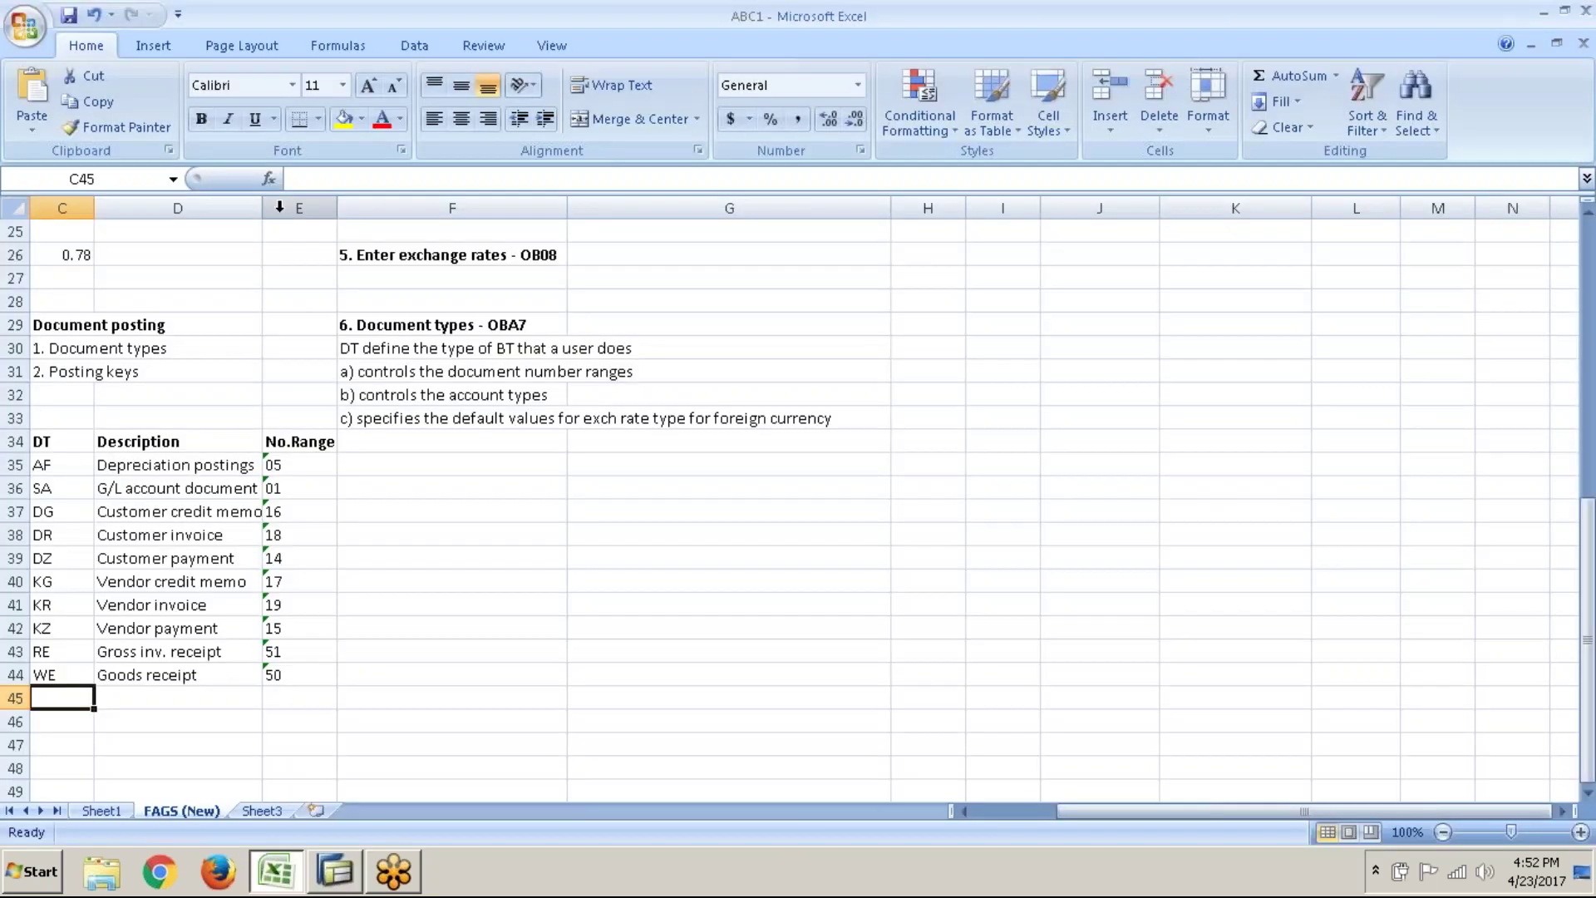
pyautogui.write('WA')
pyautogui.press('Tab')
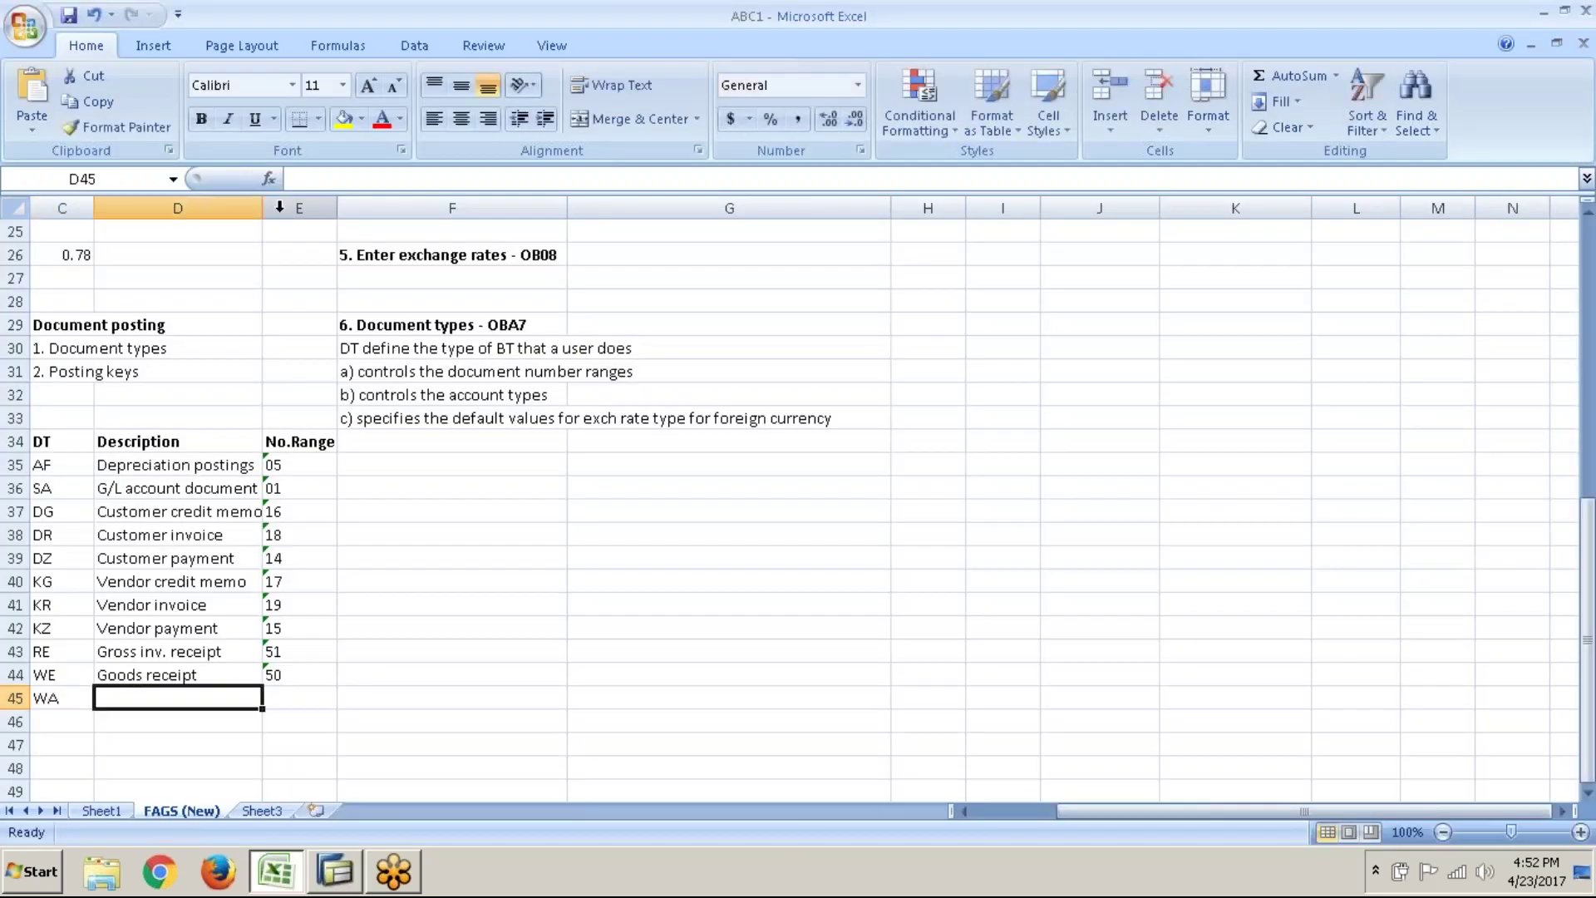
pyautogui.write('Goods')
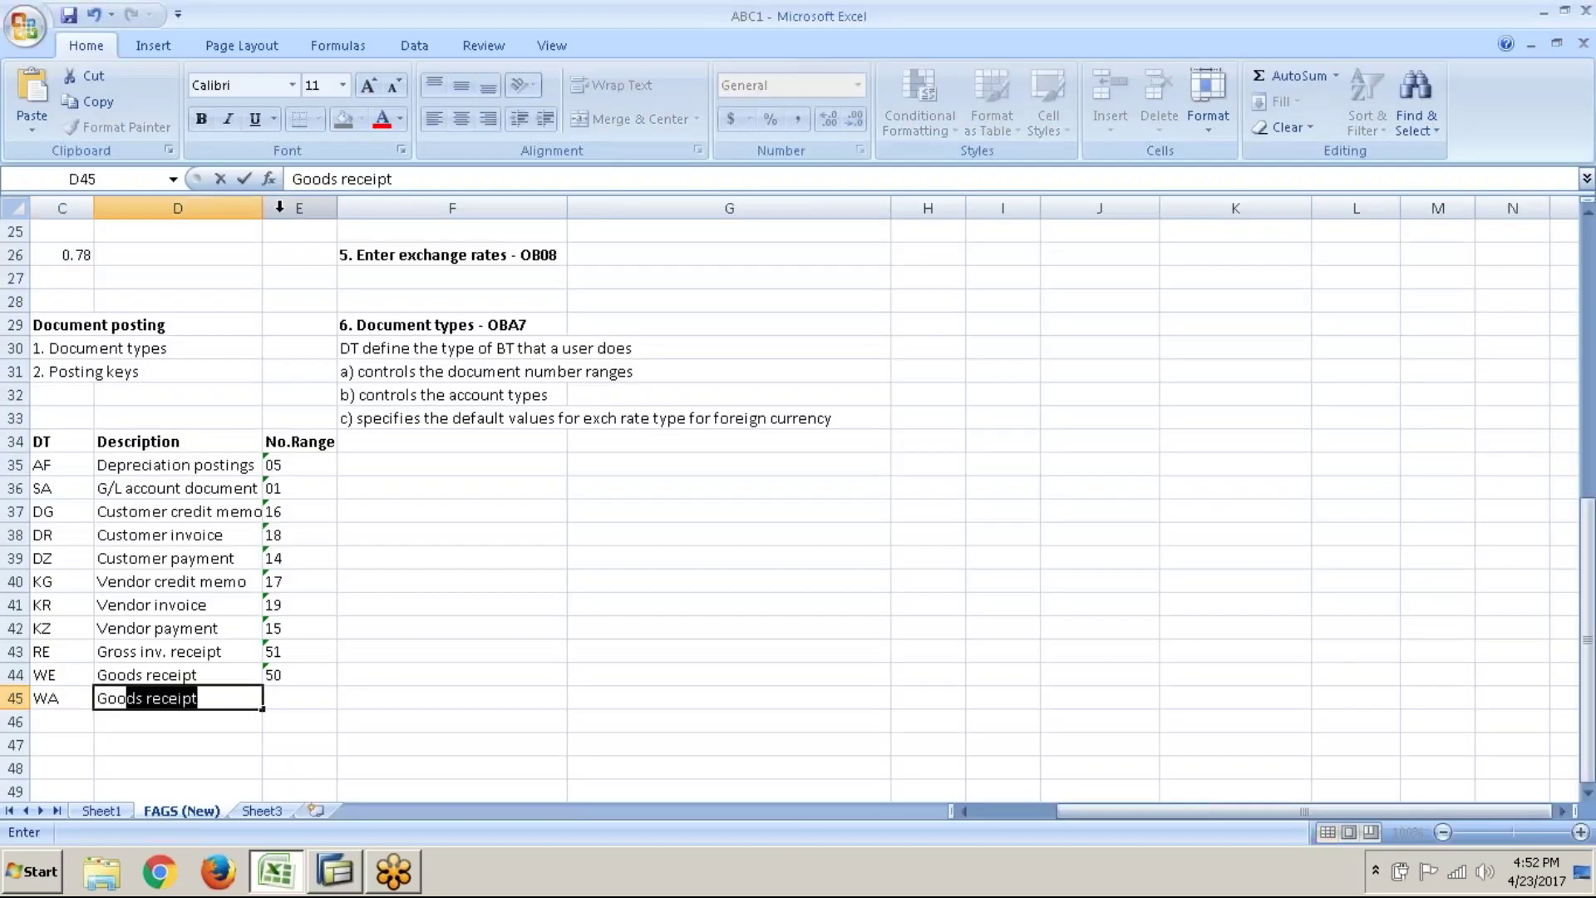
pyautogui.write(' issue')
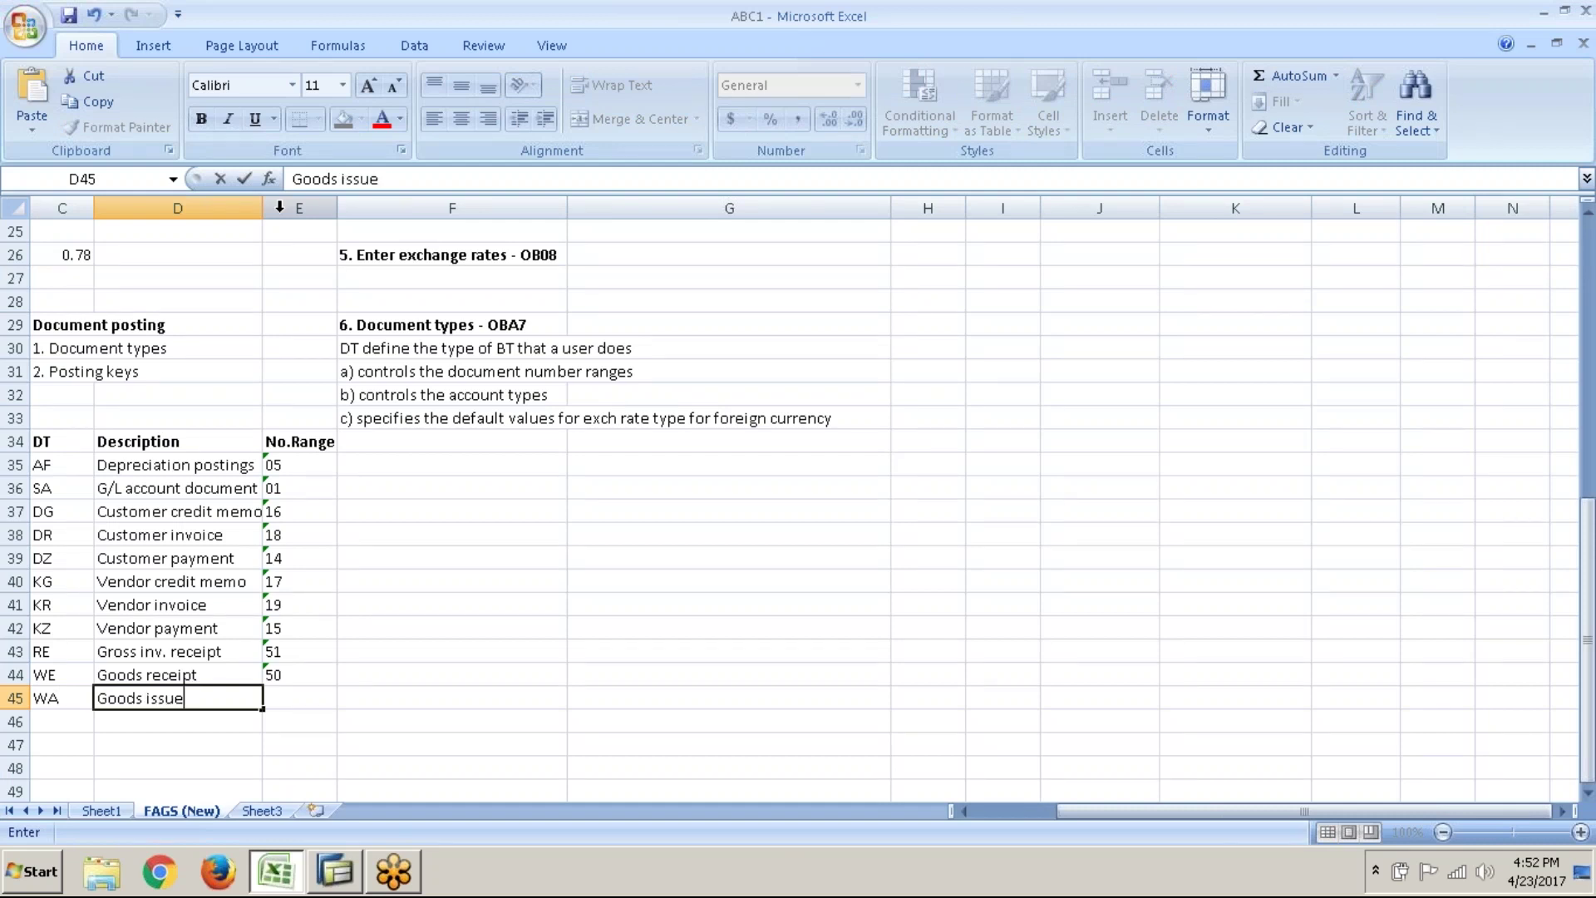
pyautogui.press('Tab')
pyautogui.write('49')
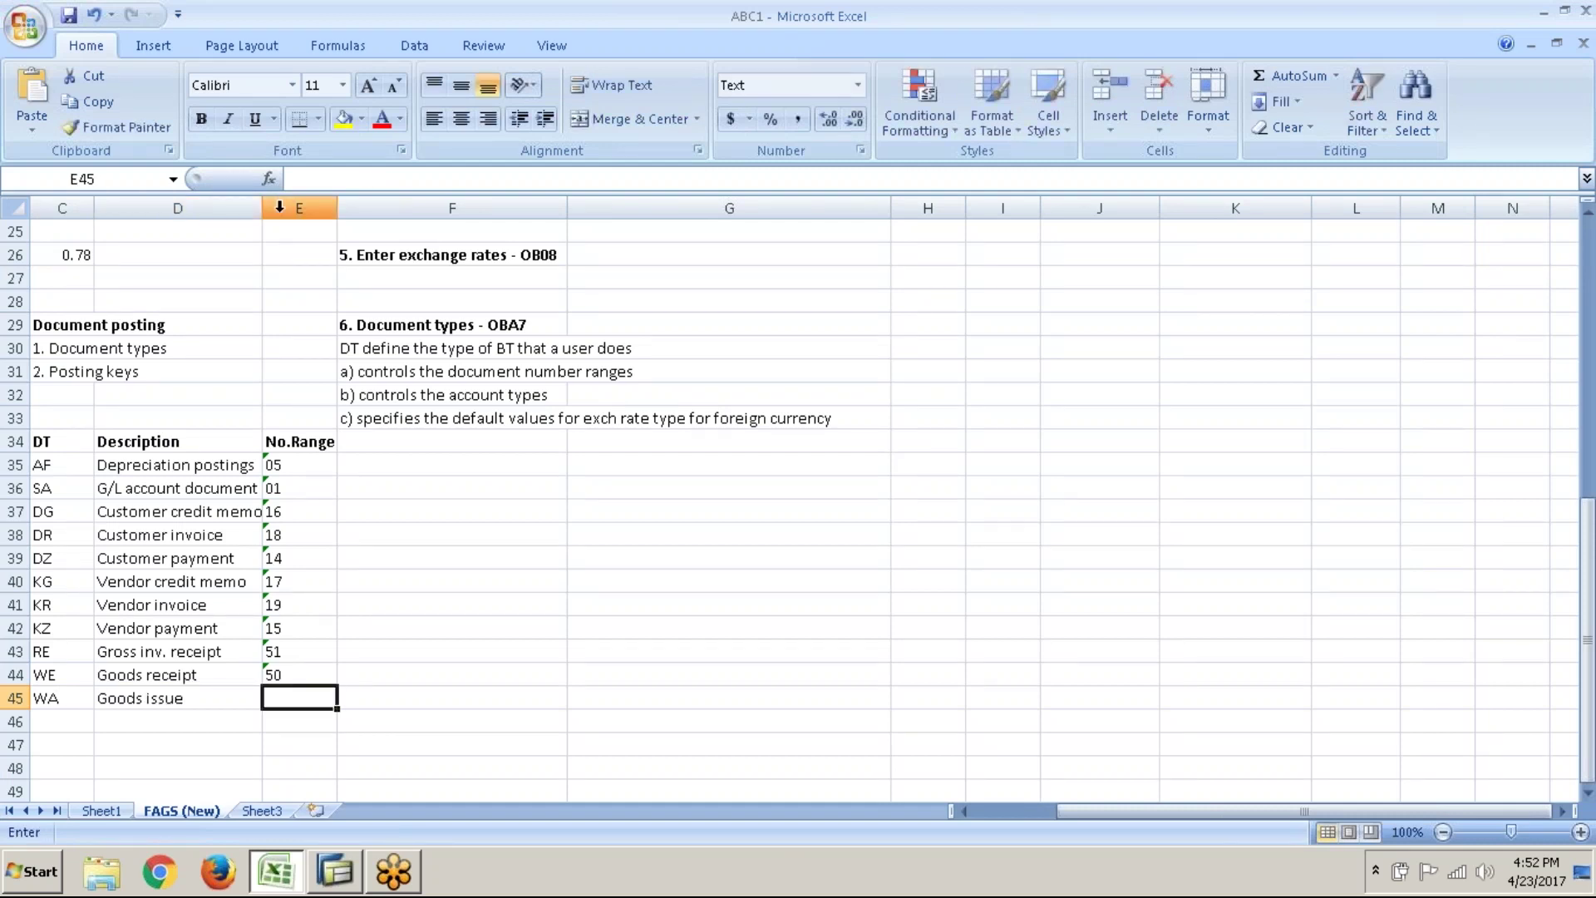
pyautogui.press('Return')
# - Switch to SAP, return to the document types overview and select document type X1 instead of WA
pyautogui.hotkey('alt', 'Tab')
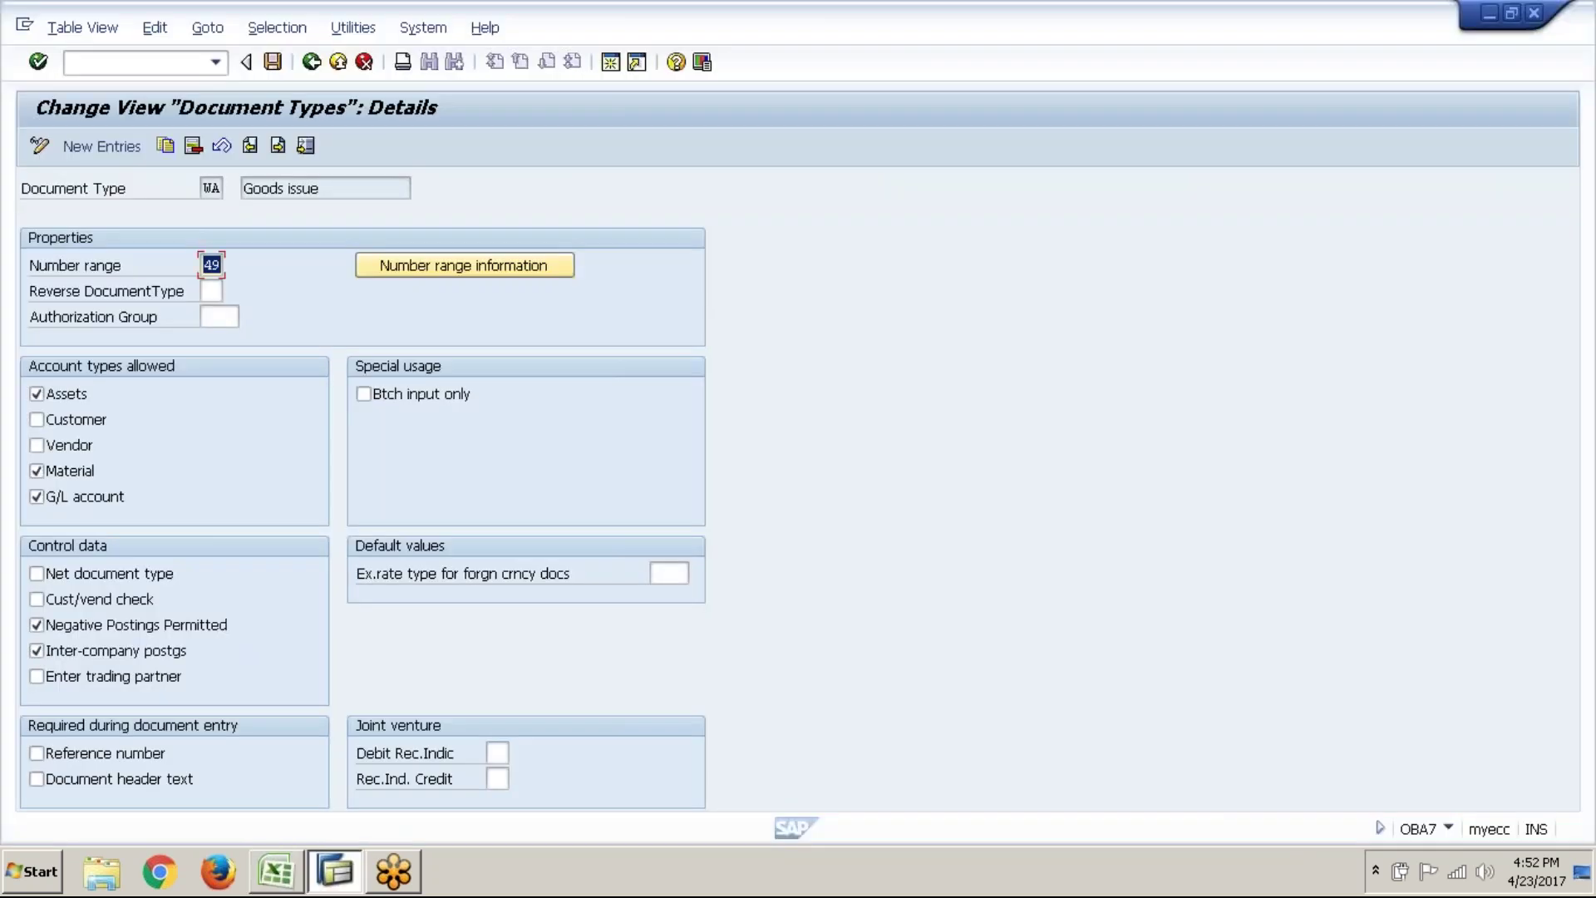
pyautogui.click(310, 62)
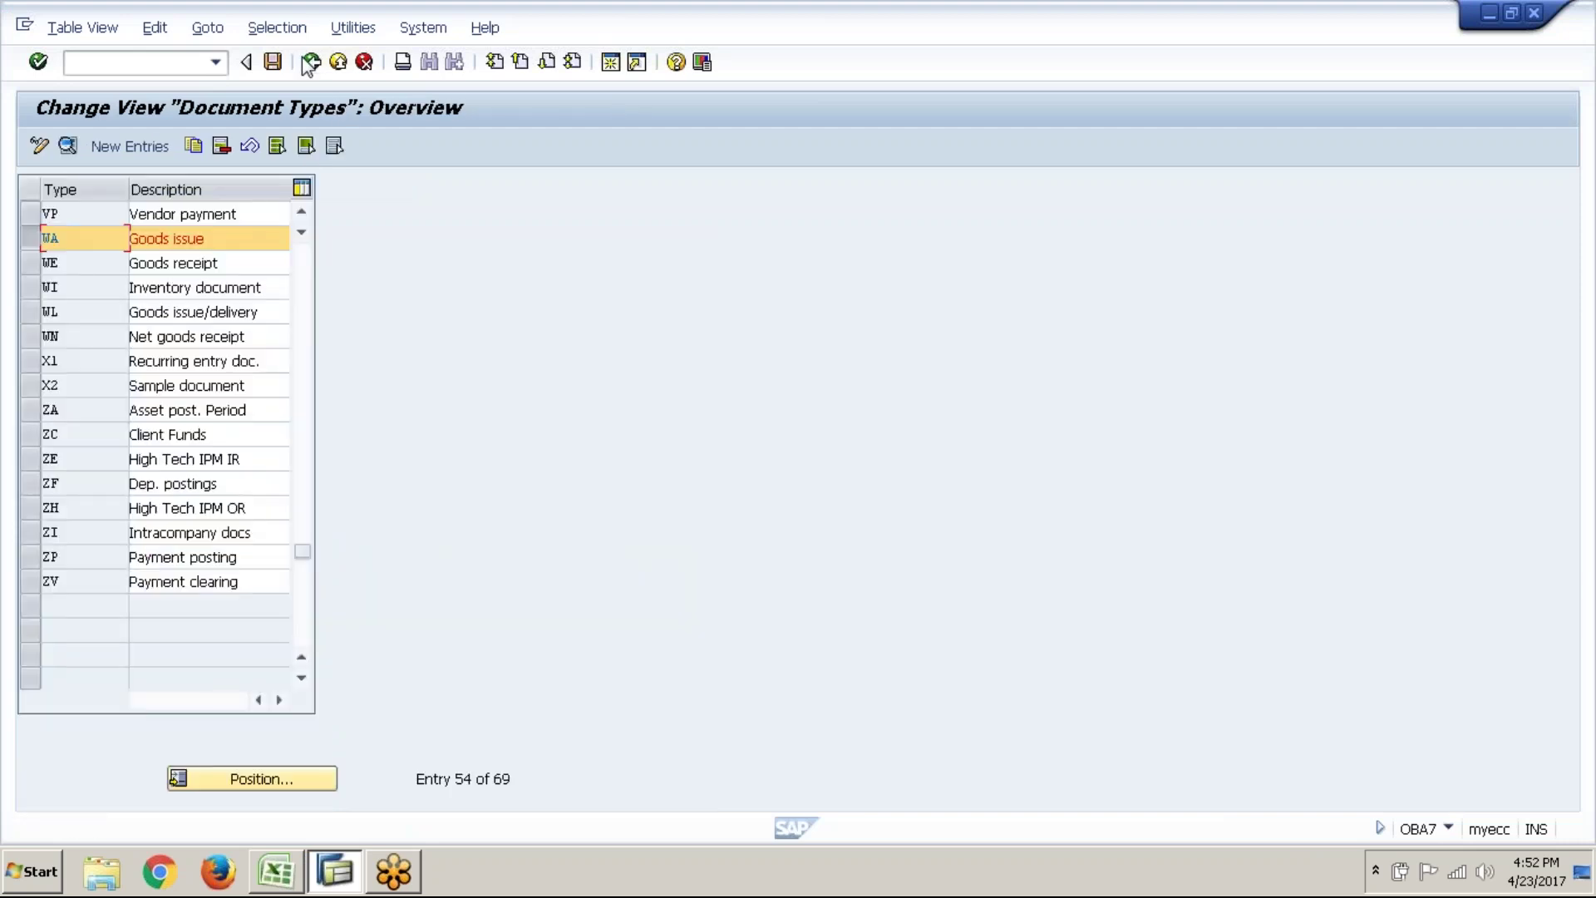
pyautogui.click(43, 239)
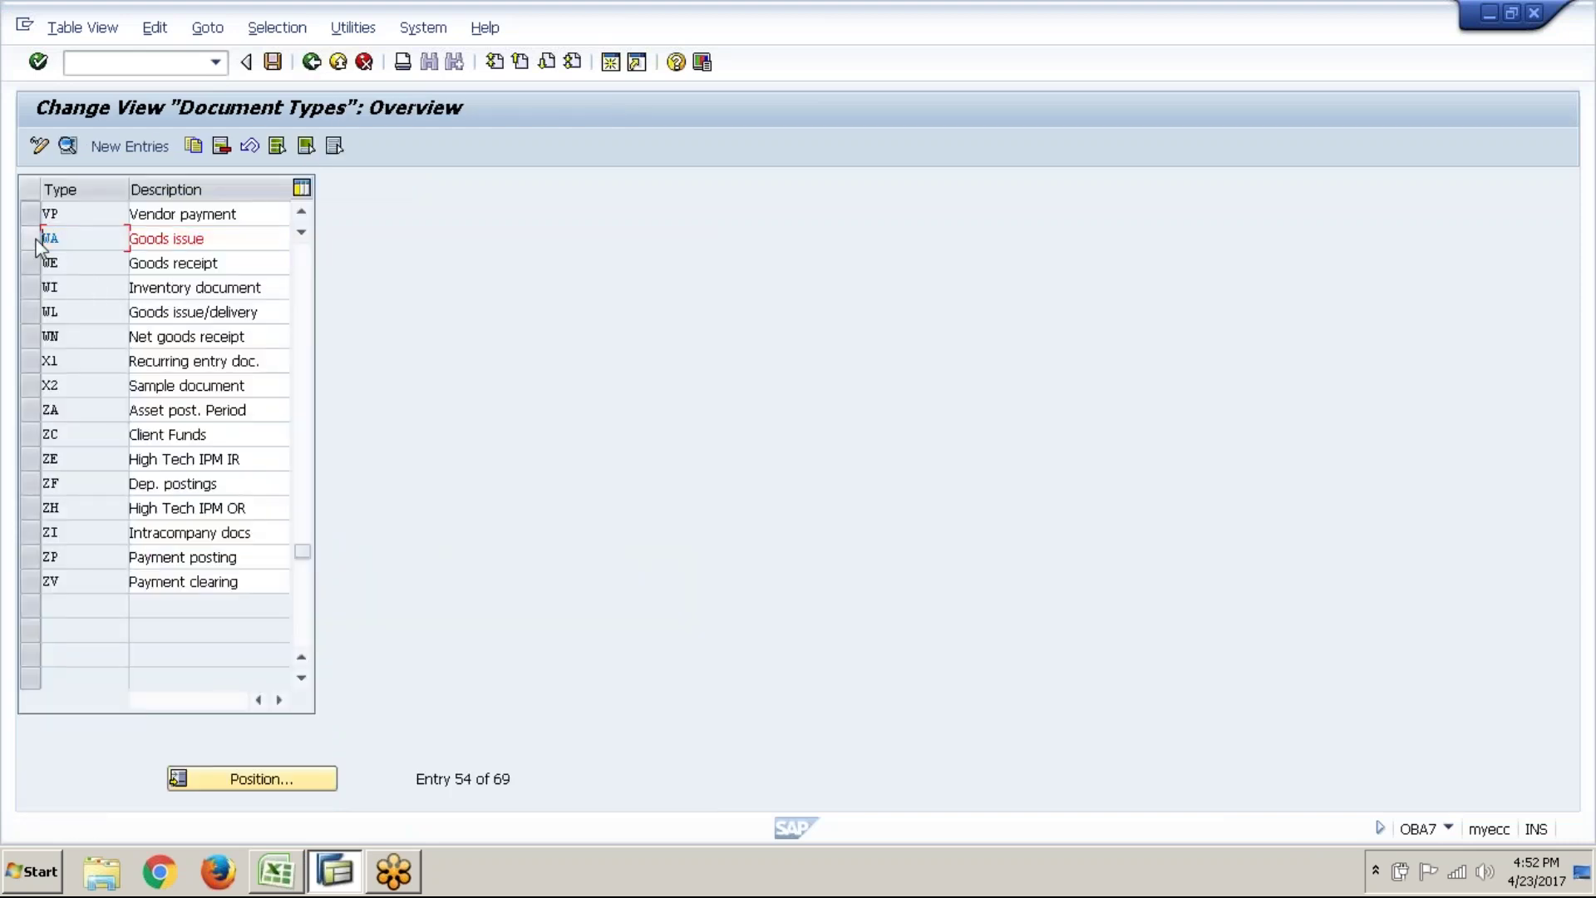
pyautogui.click(32, 363)
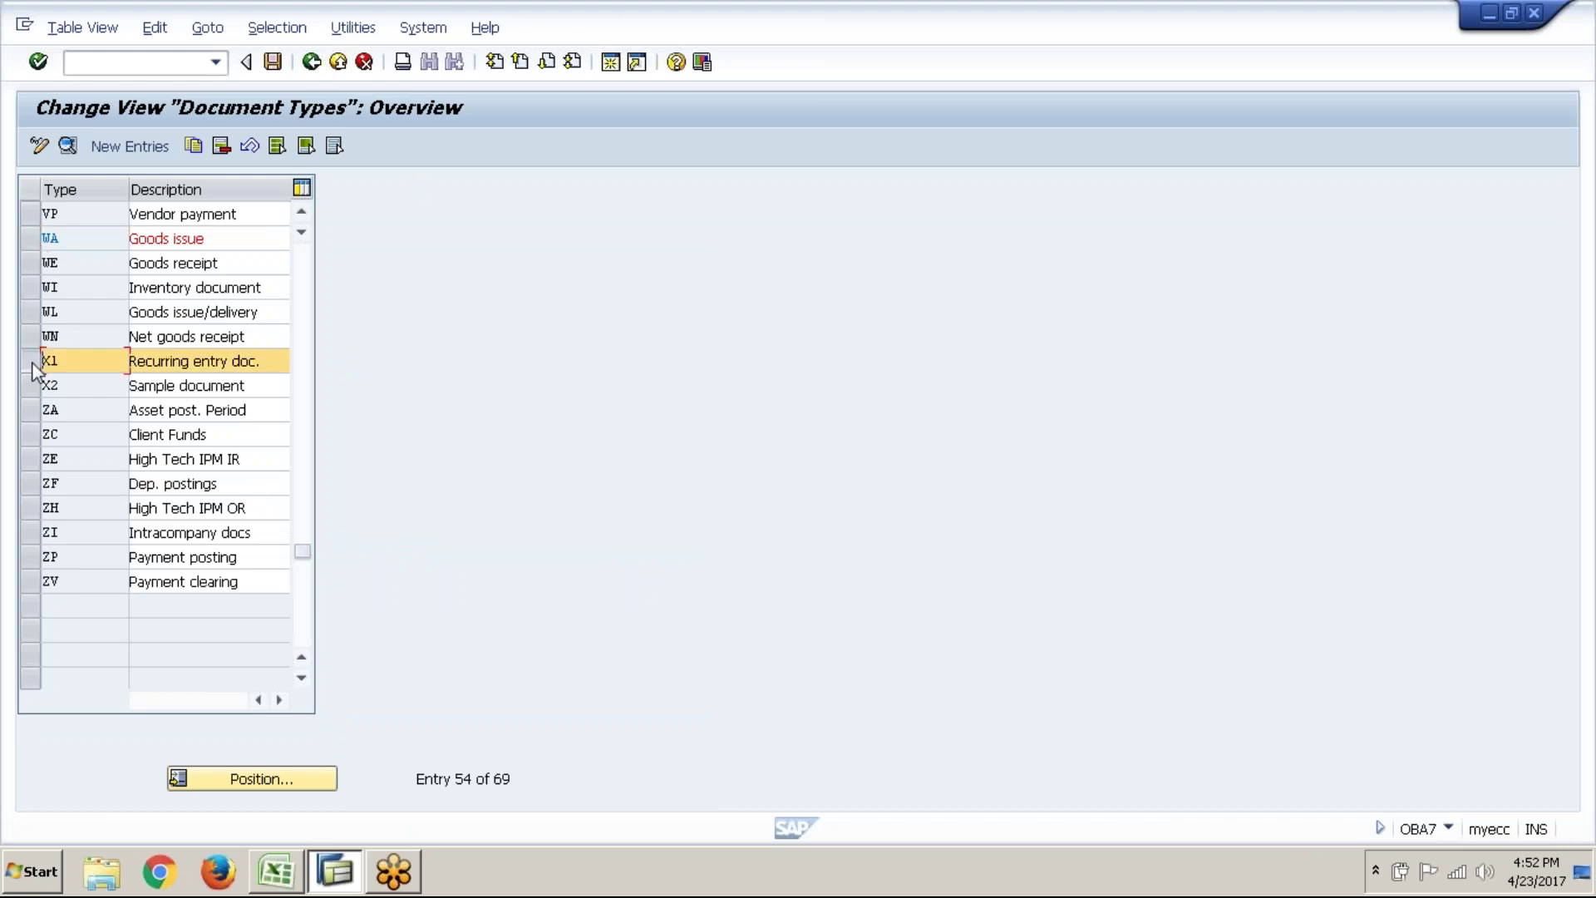
# - Return to Excel and record document type X1 with description "Recurring entry" and number range X1 in C46:E46
pyautogui.hotkey('alt', 'Tab')
pyautogui.write('X!')
pyautogui.press('BackSpace')
pyautogui.write('1')
pyautogui.press('Tab')
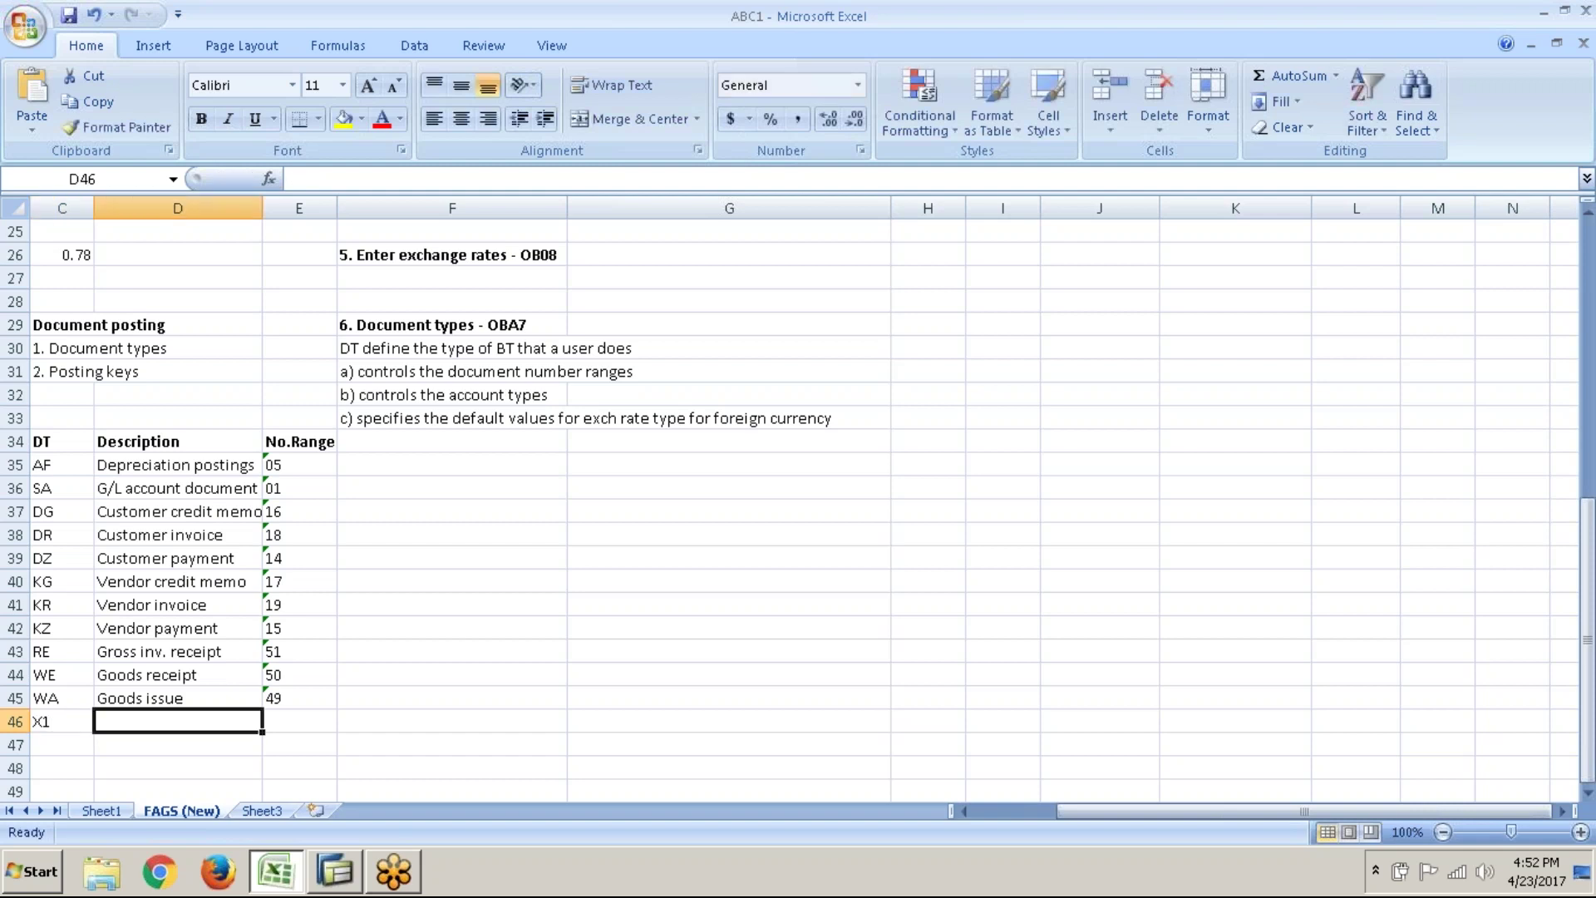
pyautogui.write('Rec')
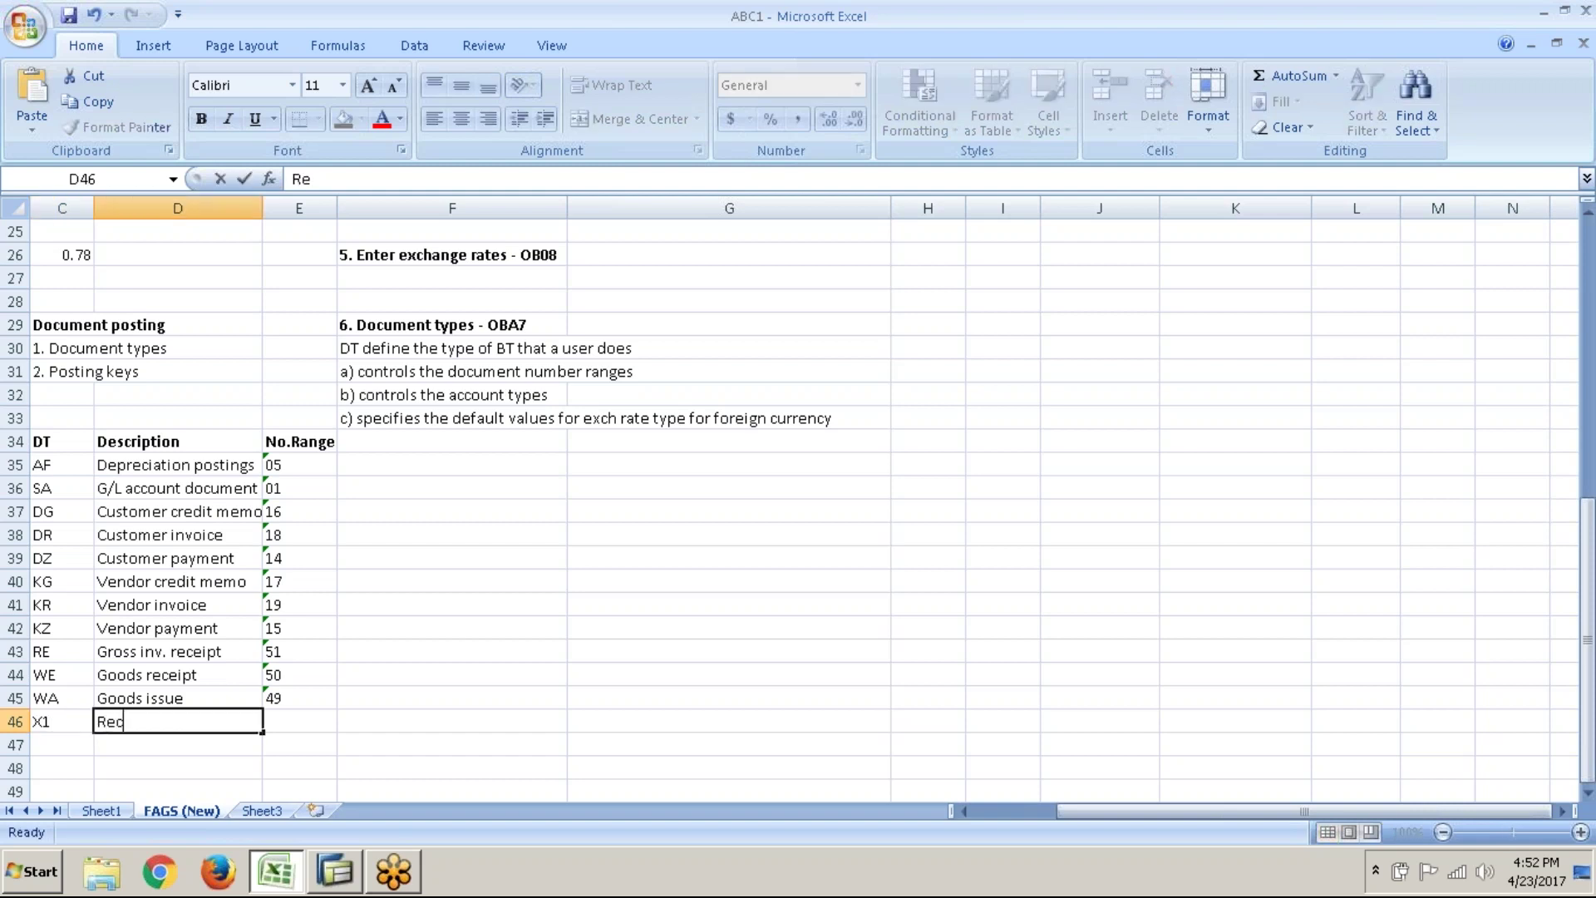
pyautogui.write('urring entry')
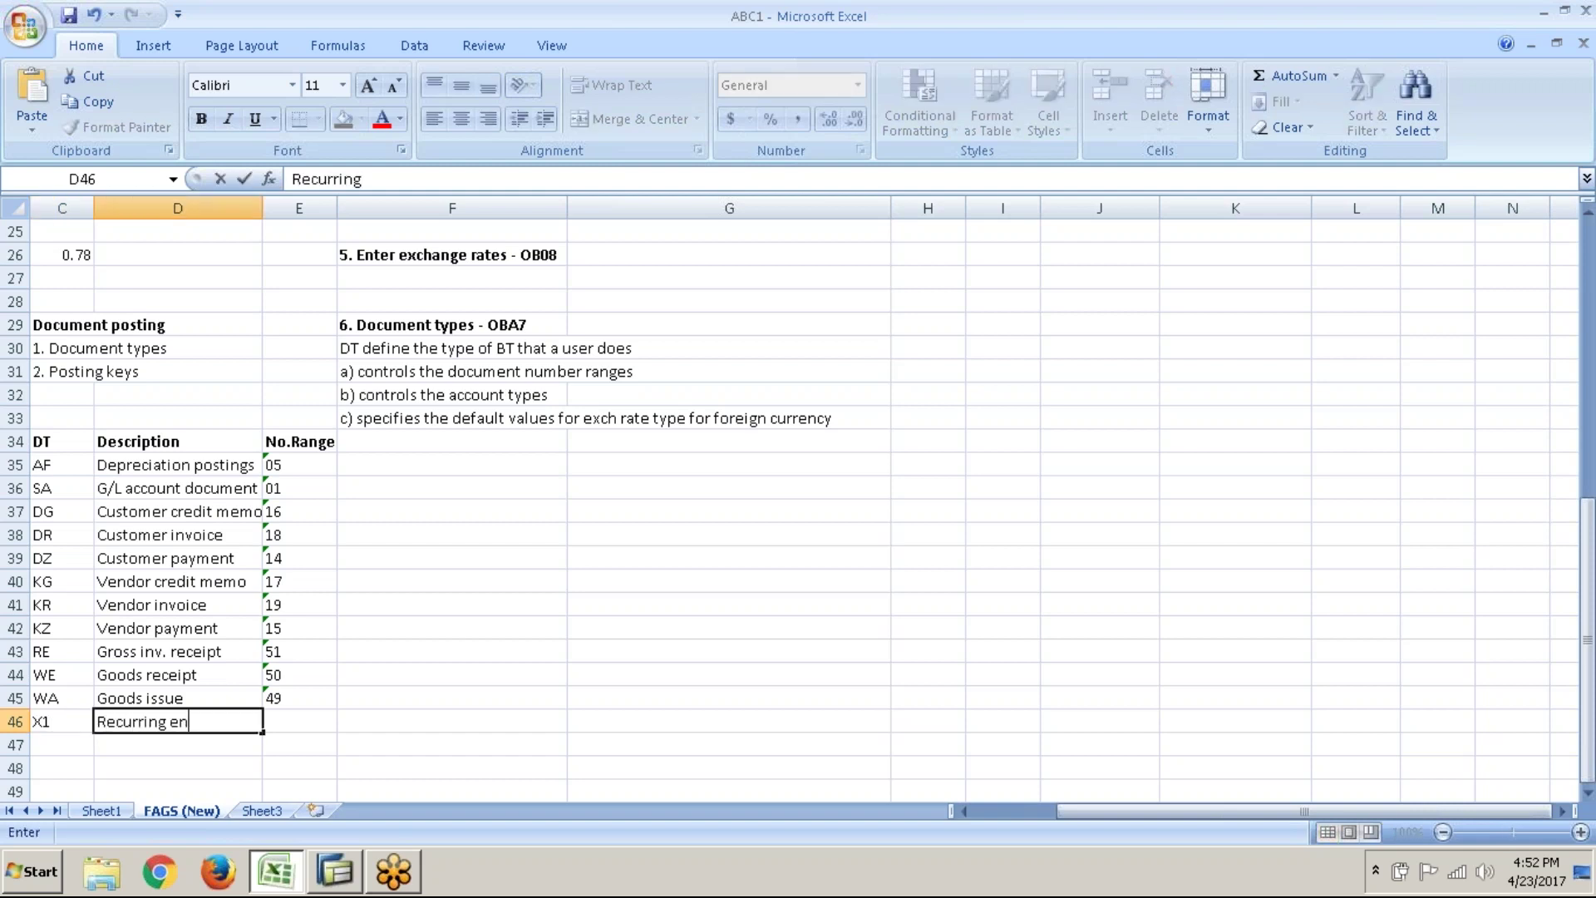
pyautogui.press('Tab')
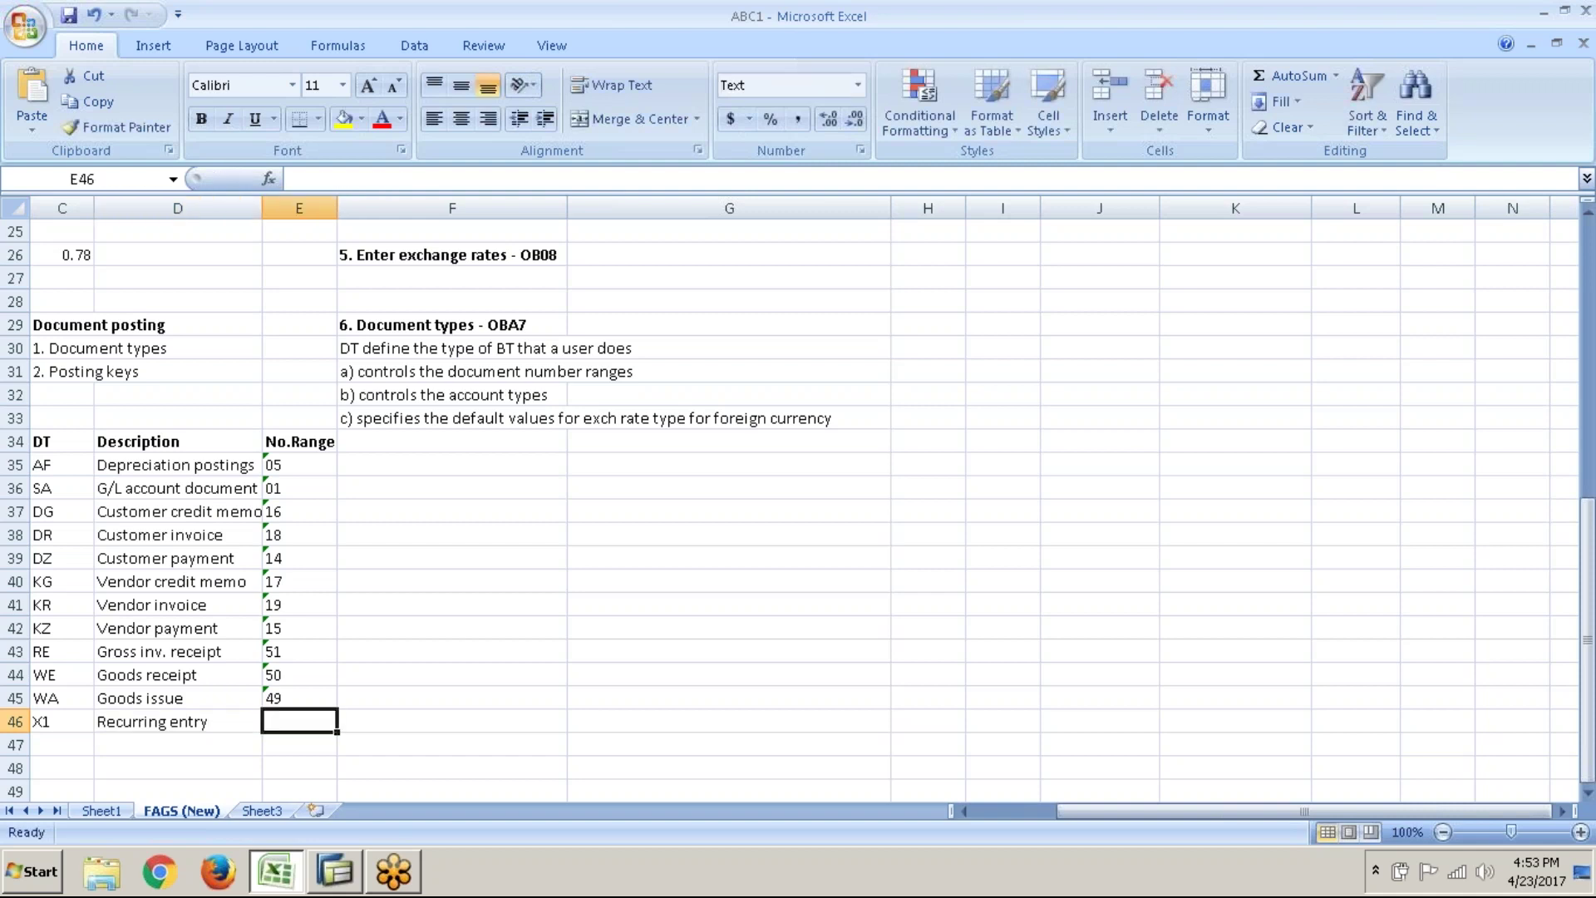
pyautogui.write('X1')
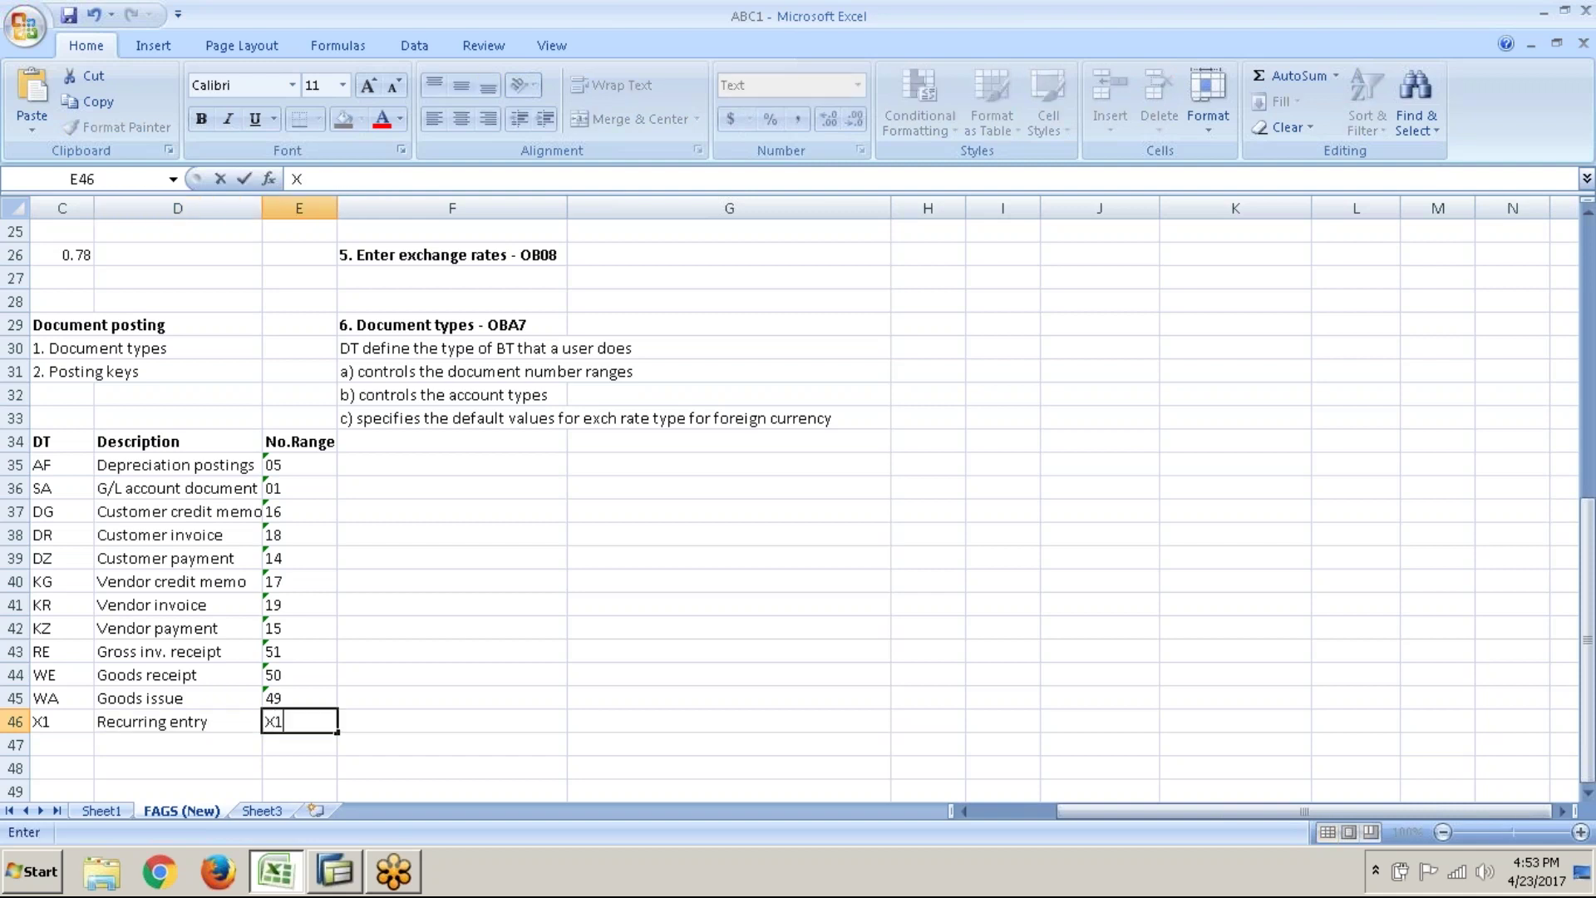
pyautogui.press('Return')
# - Record document type X2 with description "Sample document" and number range X2 in C47:E47
pyautogui.write('X2')
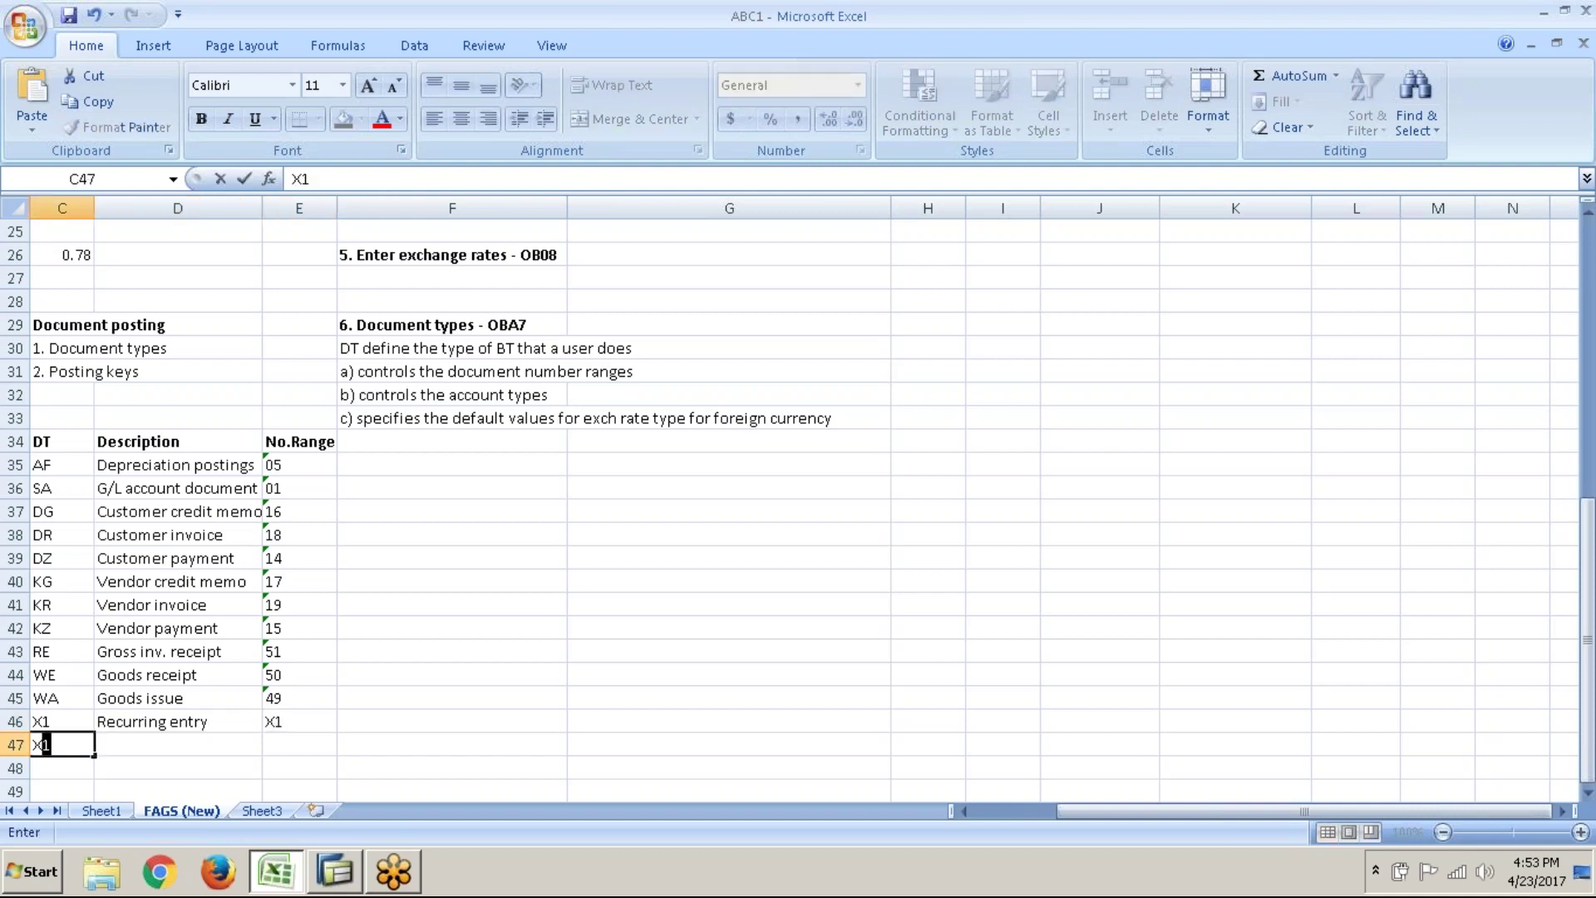
pyautogui.press('Tab')
pyautogui.write('Sample D')
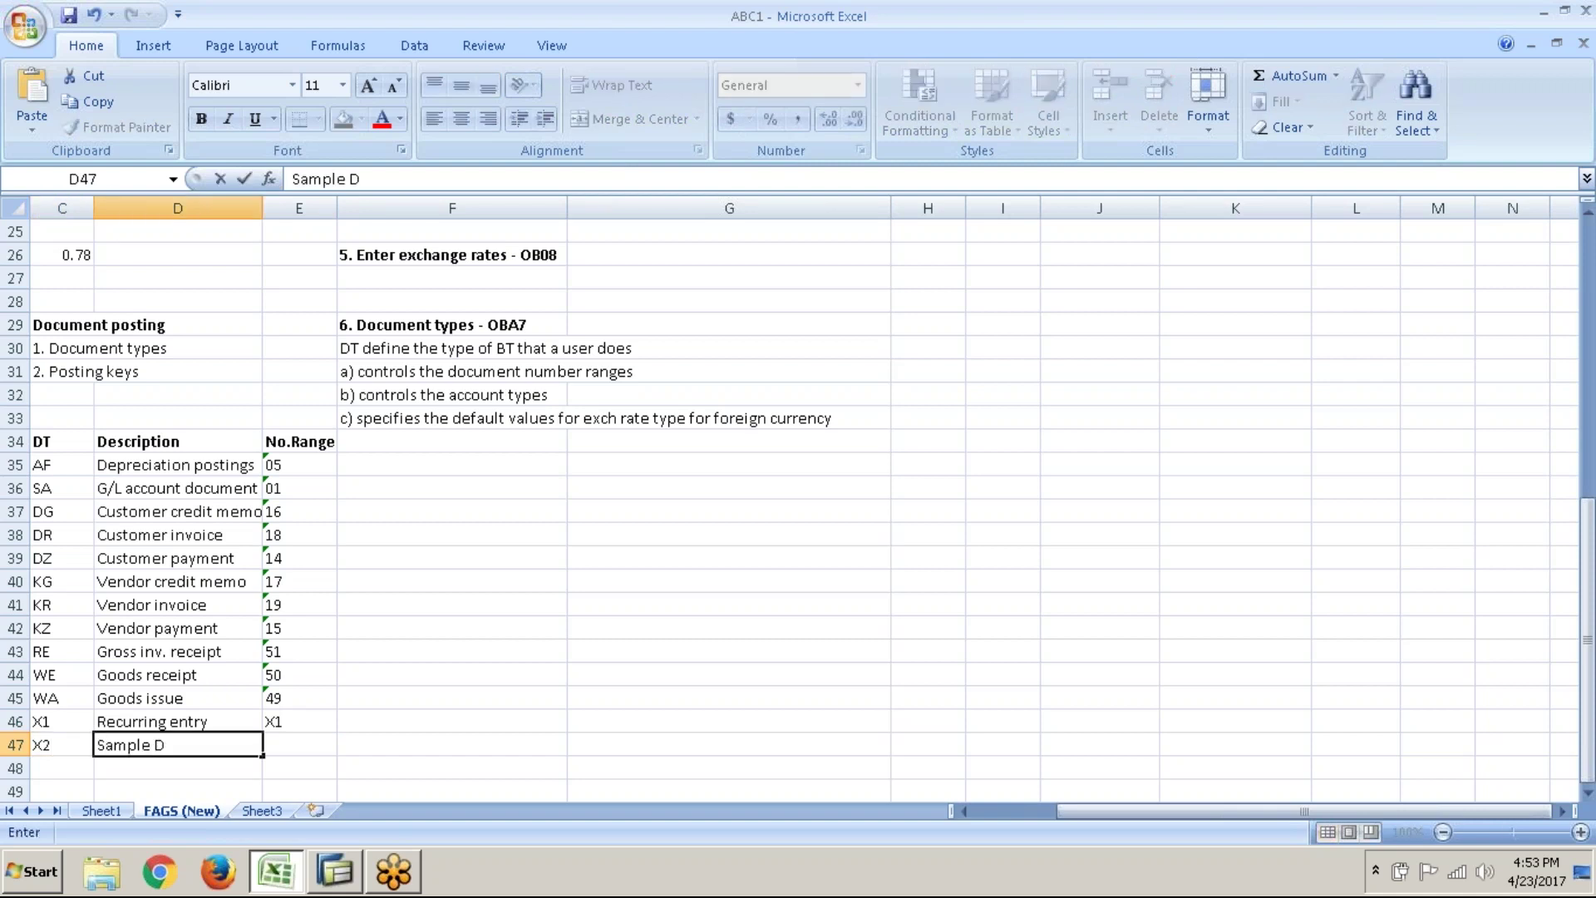
pyautogui.press('BackSpace')
pyautogui.write('document')
pyautogui.press('Tab')
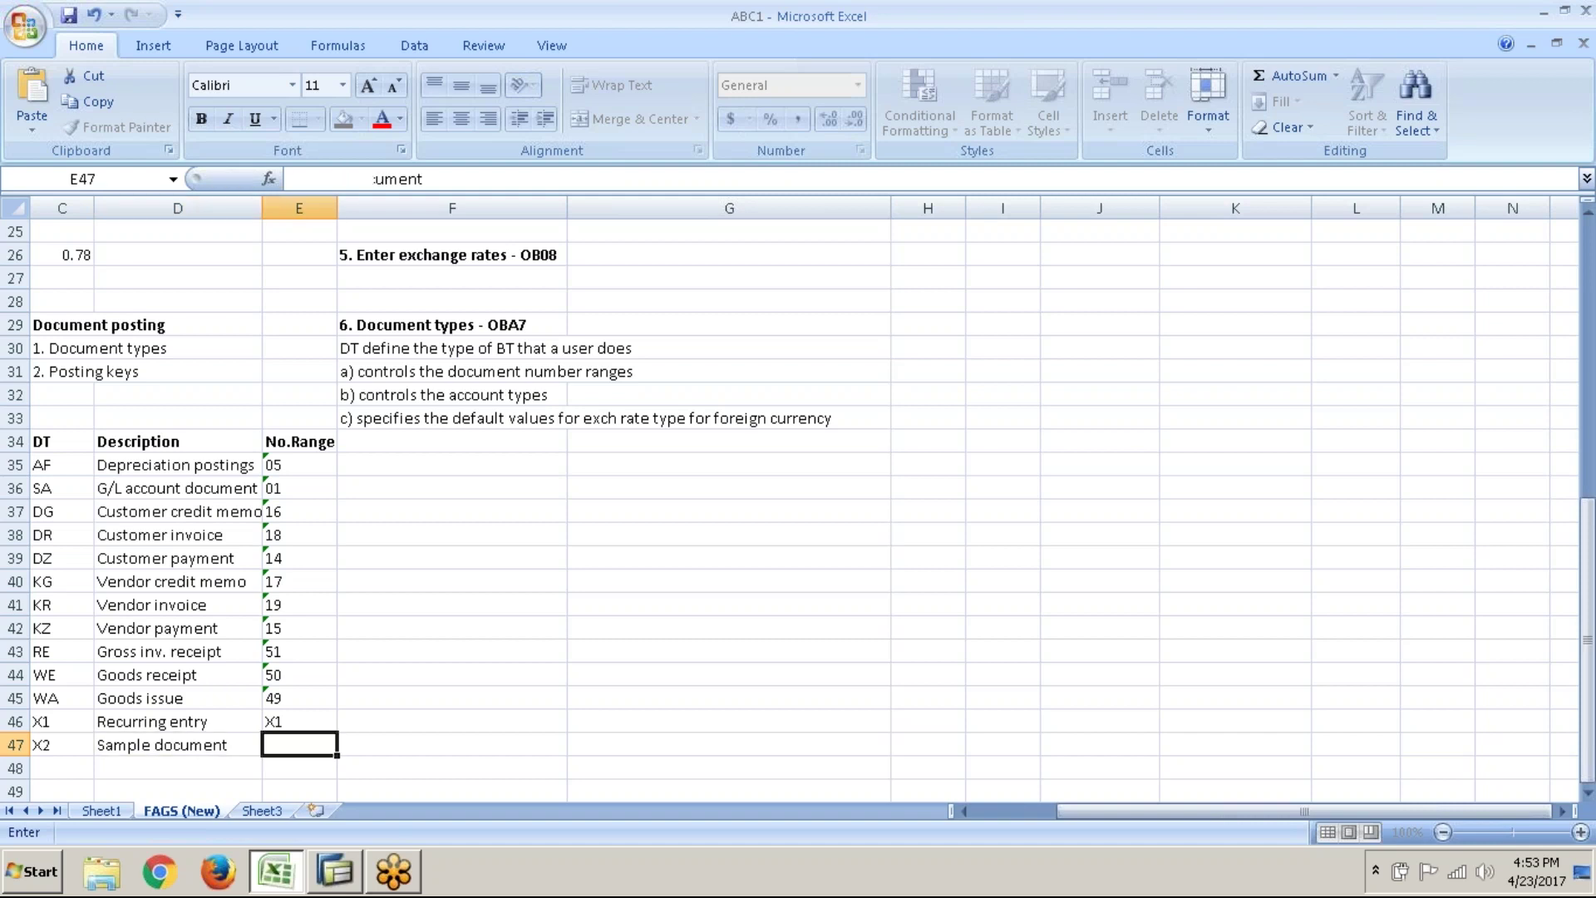
pyautogui.write('X2')
pyautogui.press('Return')
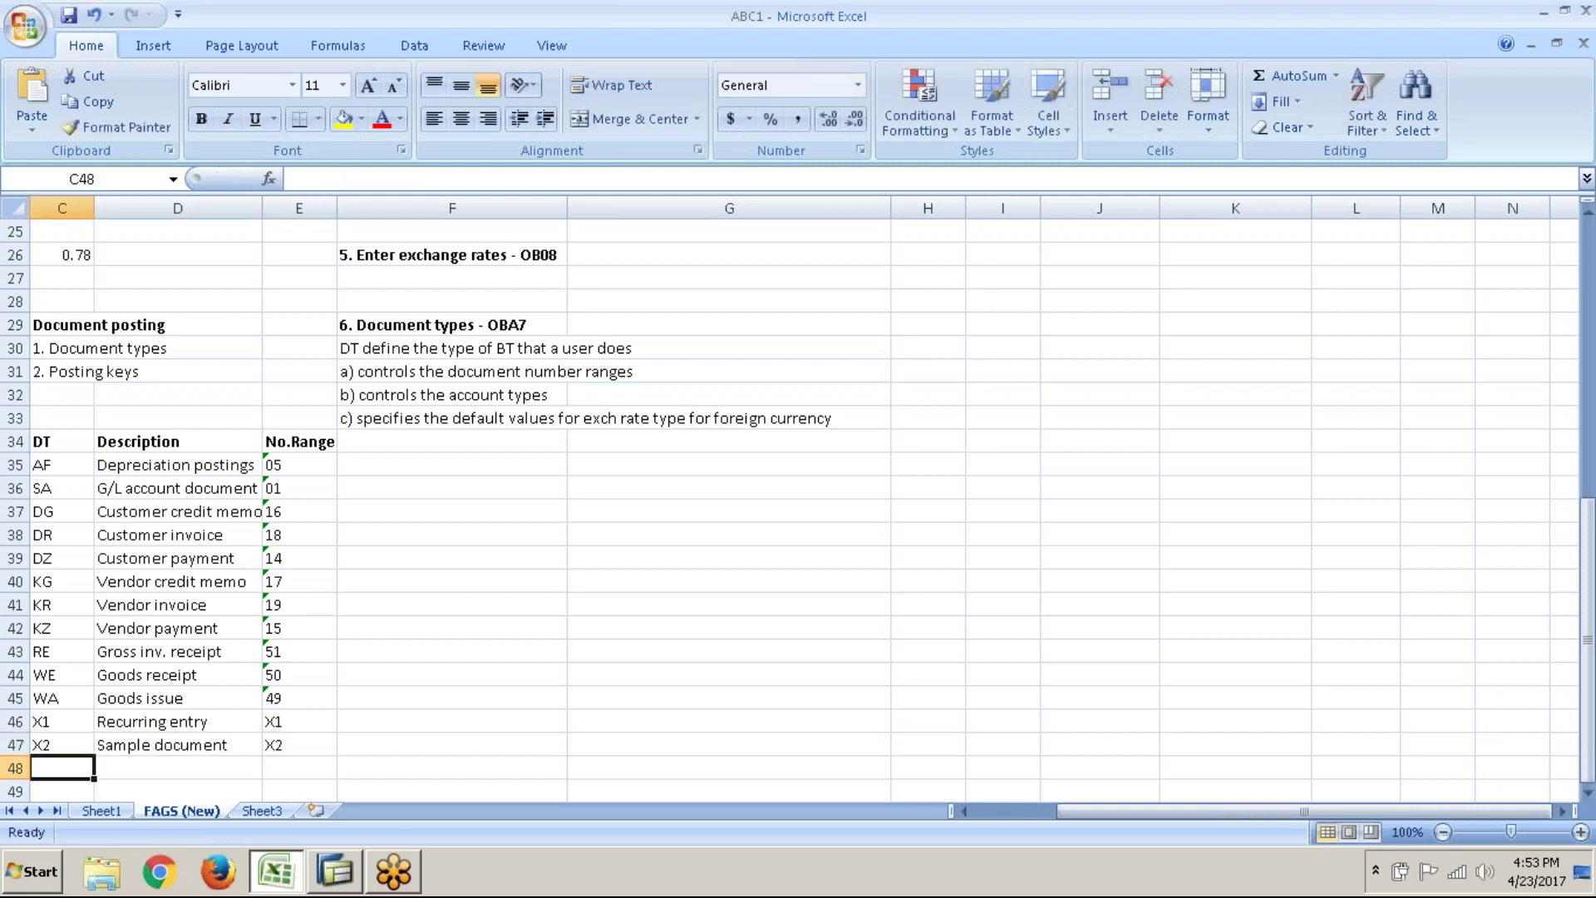
# - Switch to SAP and open the details of document type ZP
pyautogui.hotkey('alt', 'Tab')
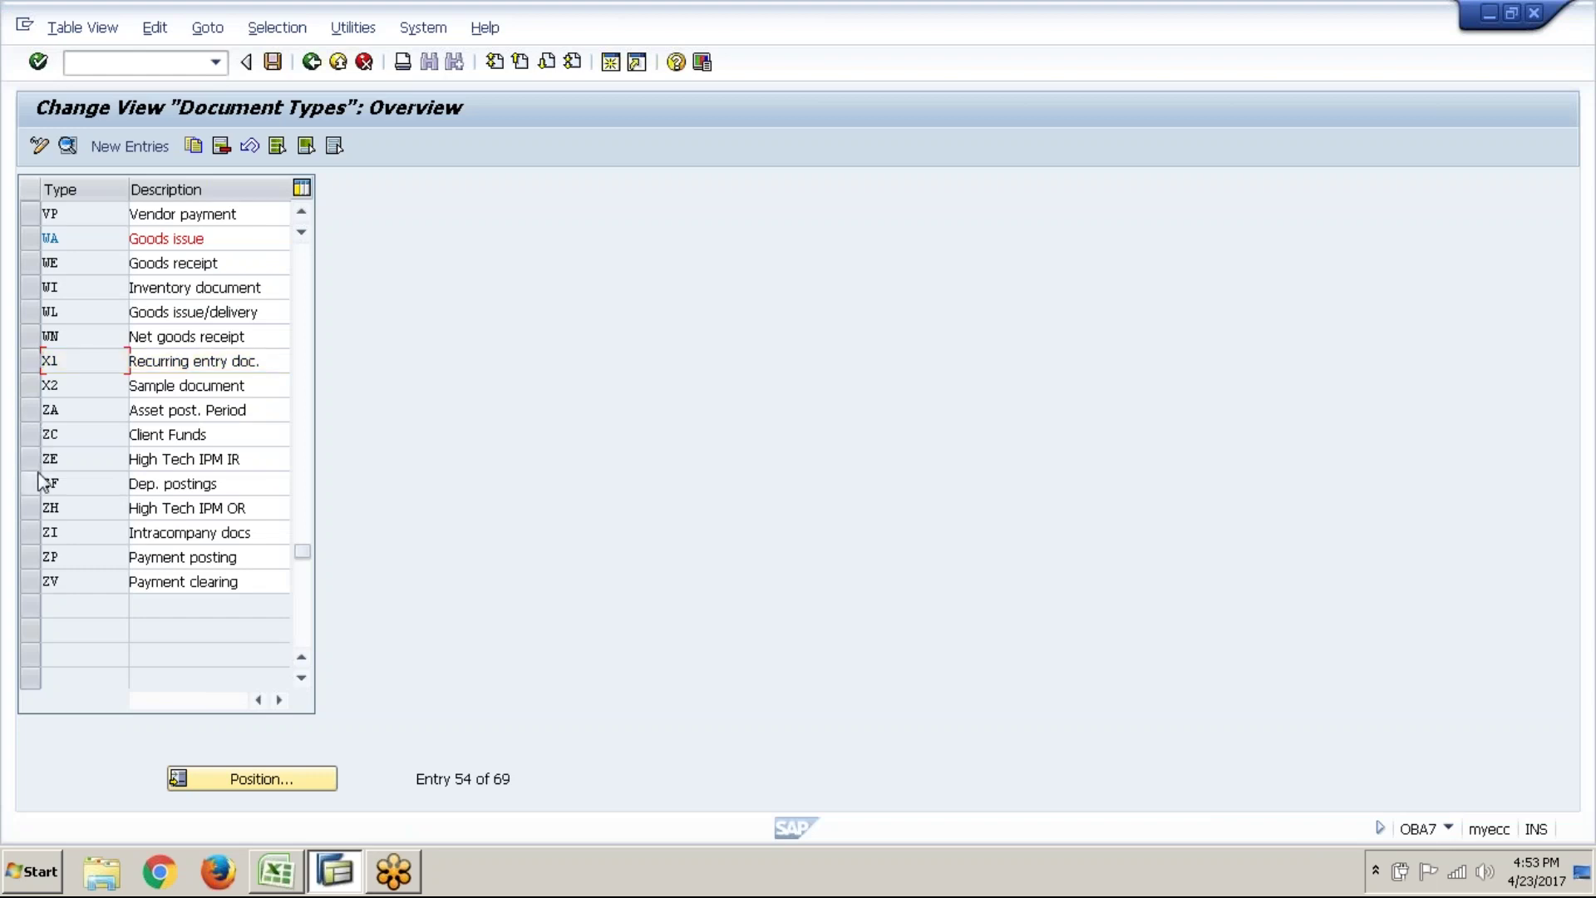
pyautogui.click(39, 564)
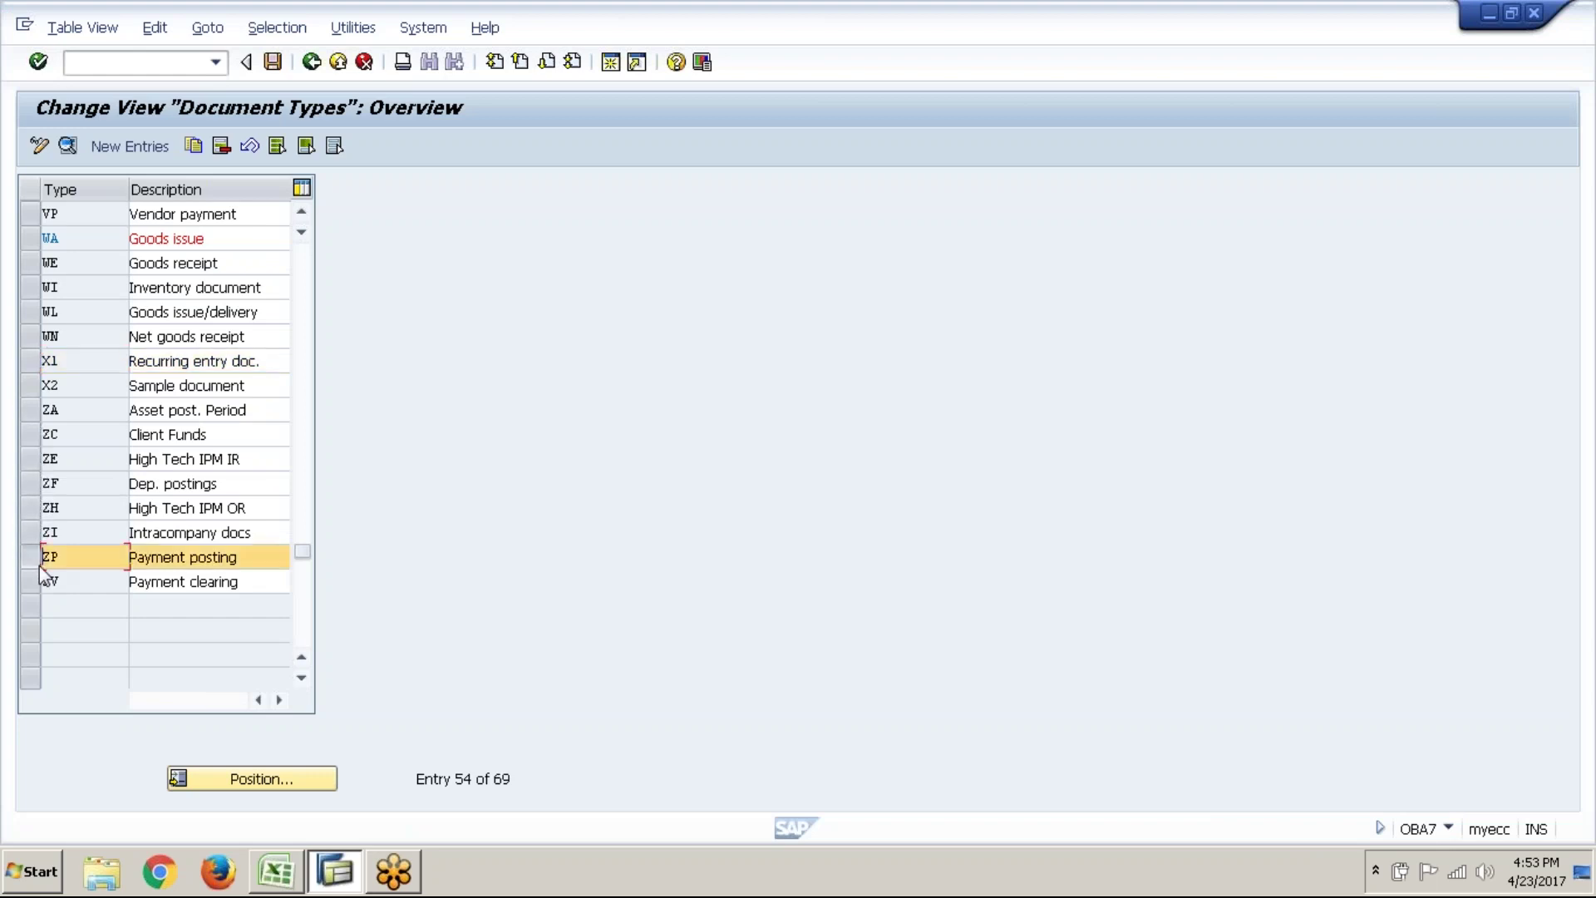
pyautogui.click(70, 148)
# - Return to Excel and record ZP with description "Payment posting" and number range 20 in C48:E48
pyautogui.hotkey('alt', 'Tab')
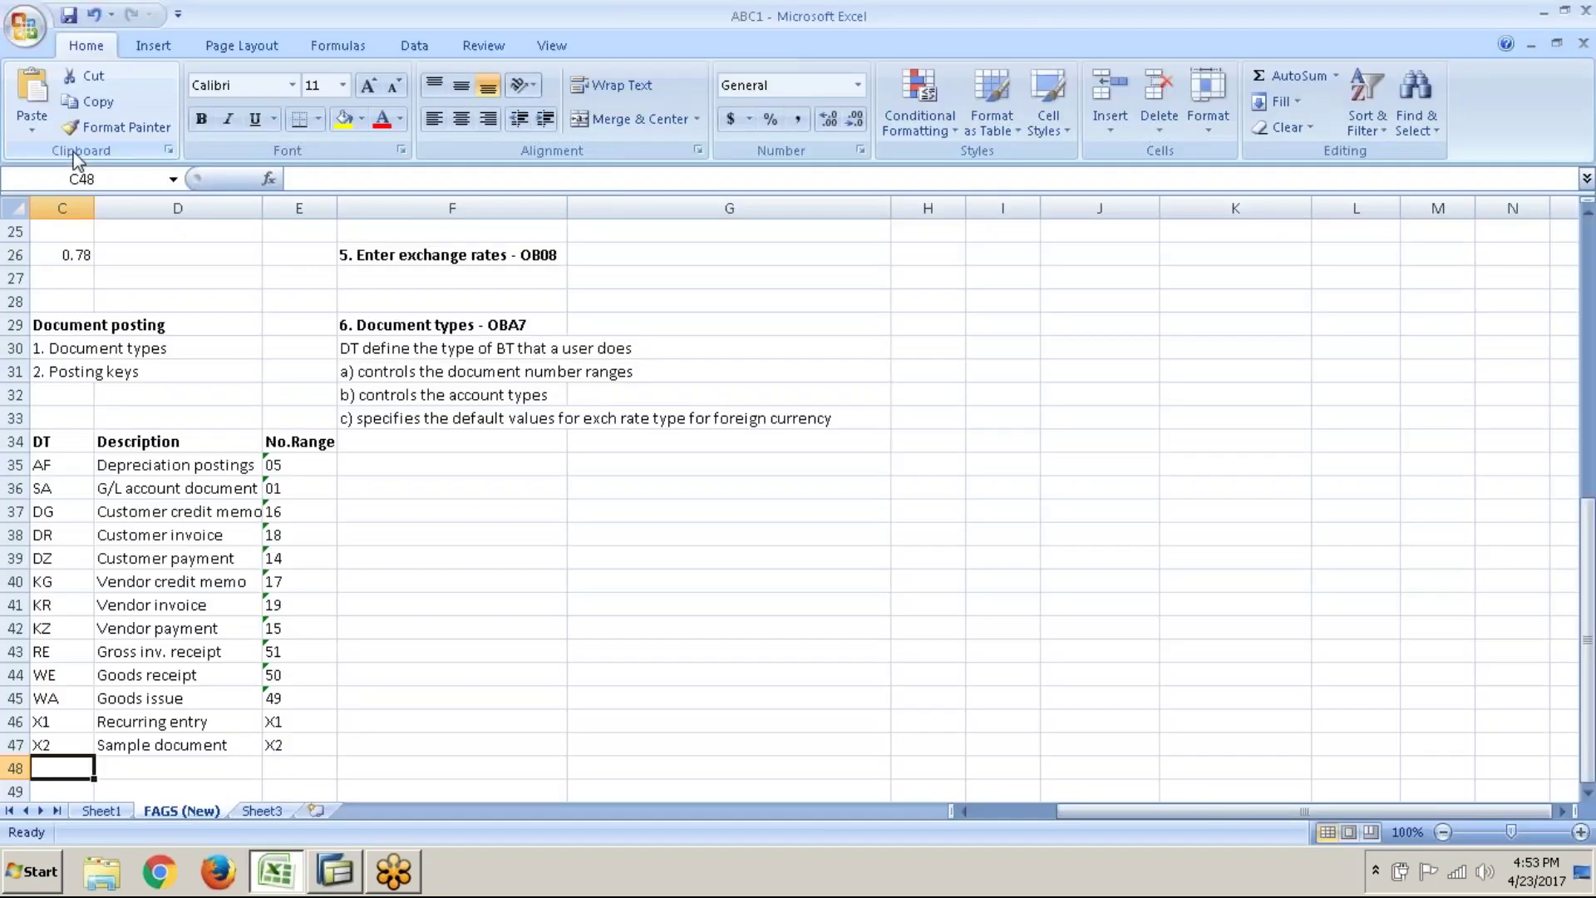
pyautogui.write('ZP')
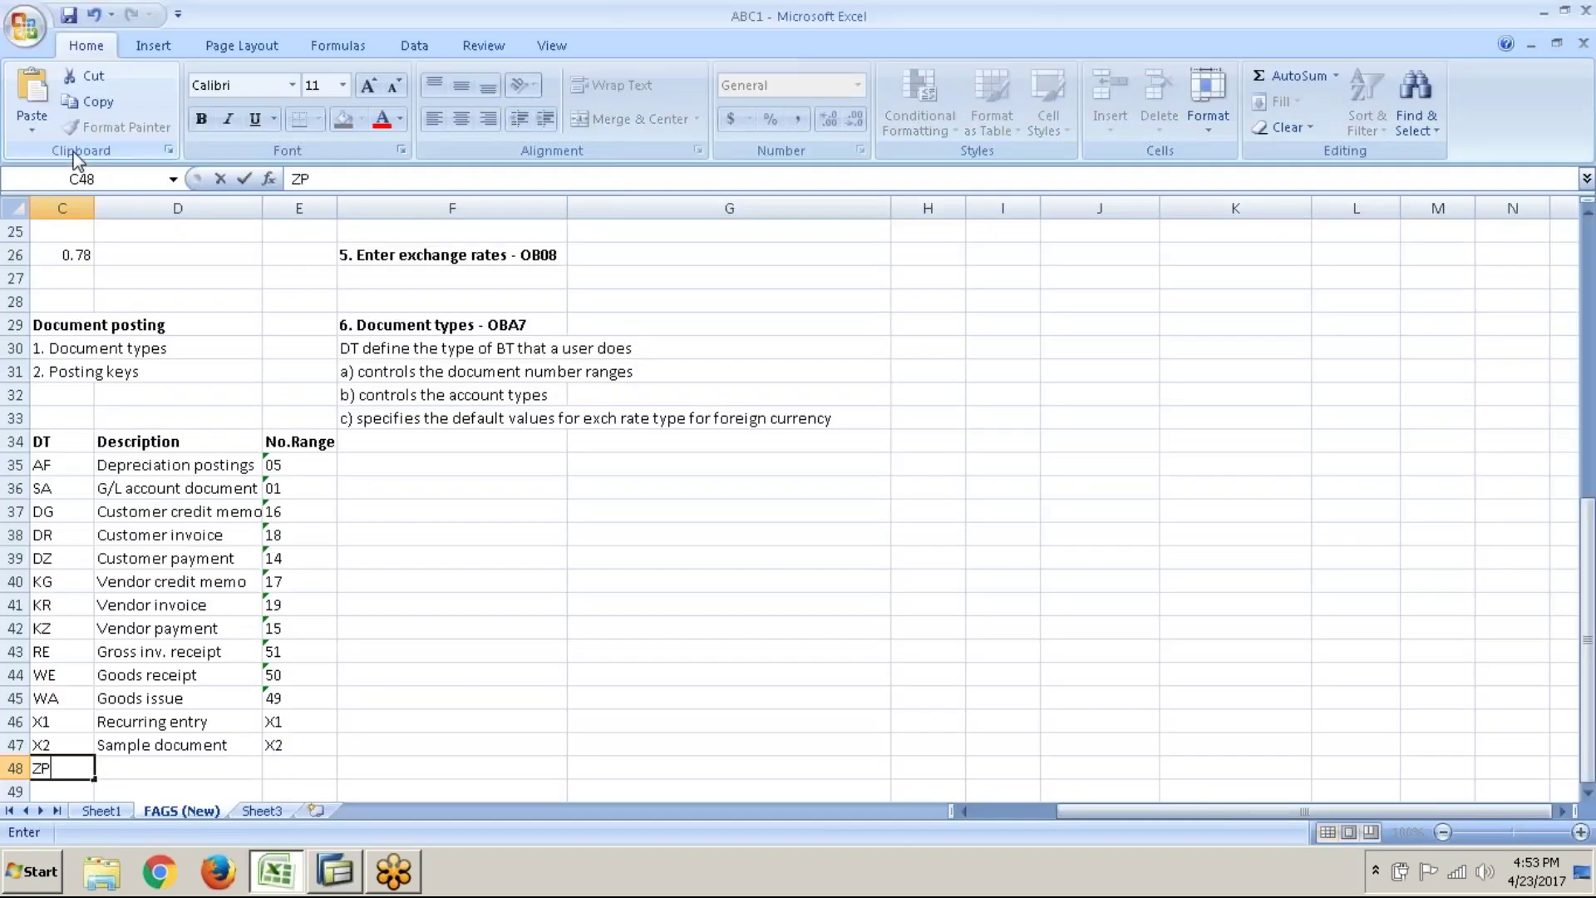
pyautogui.press('Tab')
pyautogui.write('Paymen')
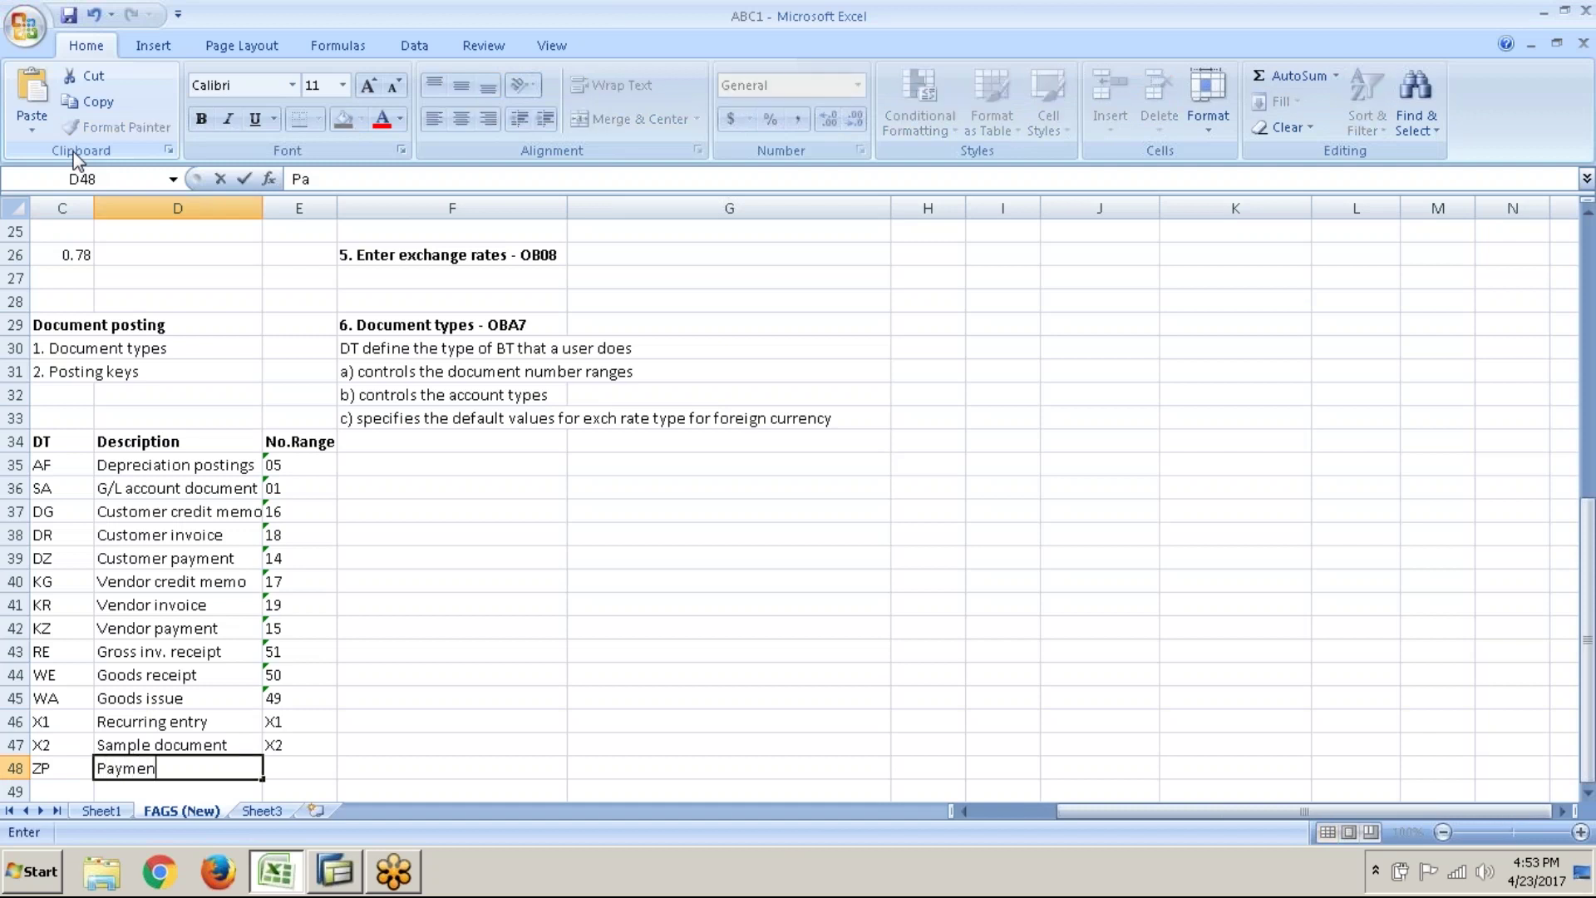
pyautogui.write('t posting')
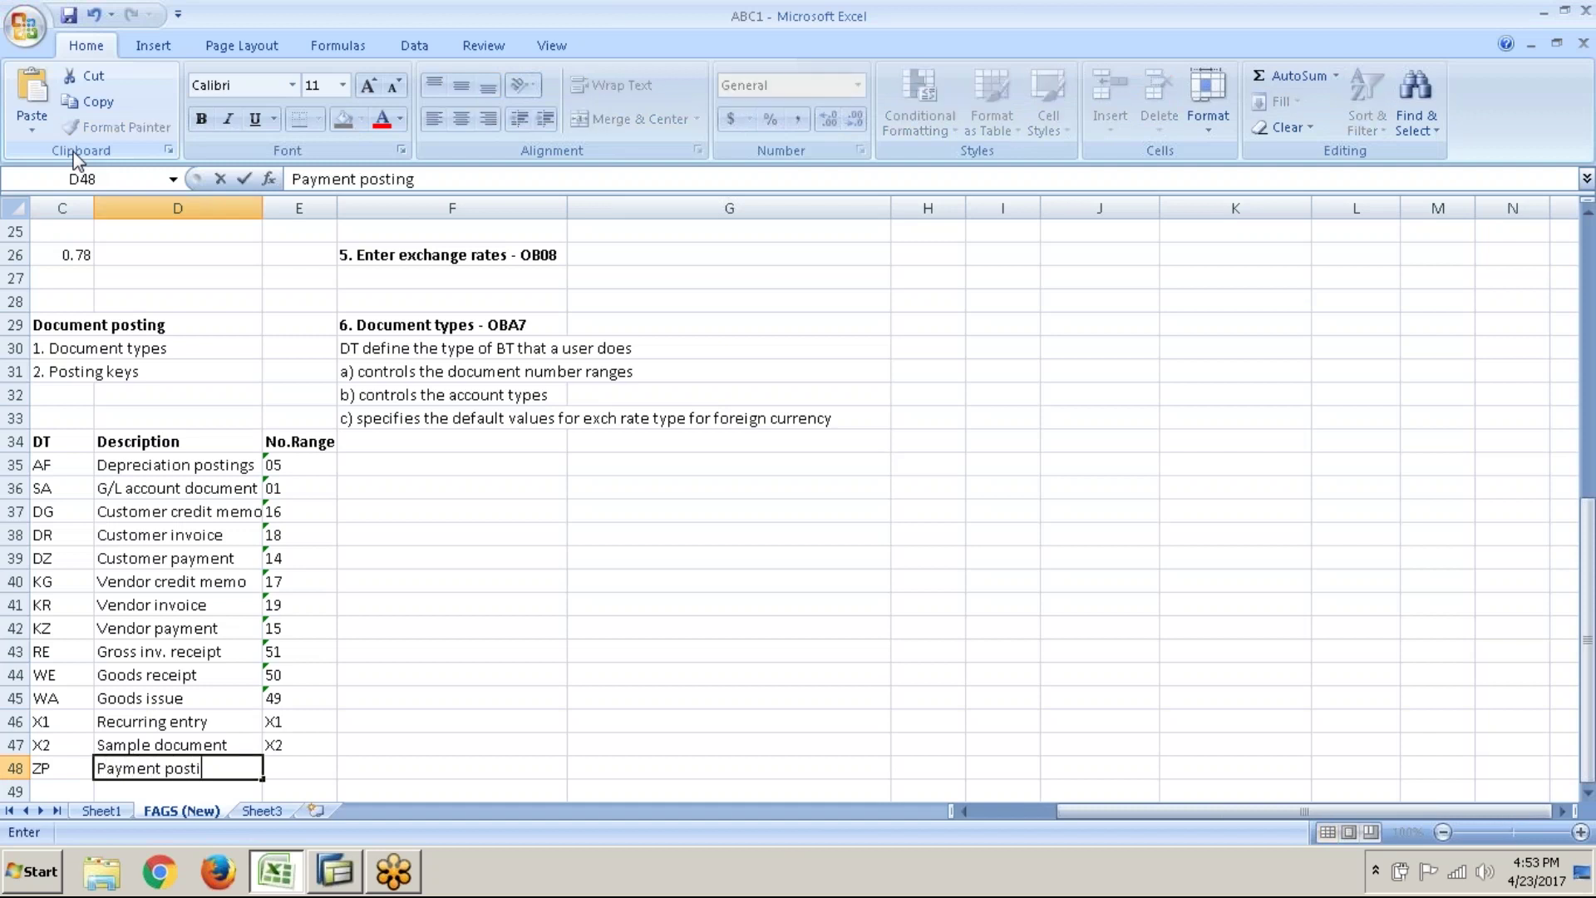
pyautogui.press('Tab')
pyautogui.write('20')
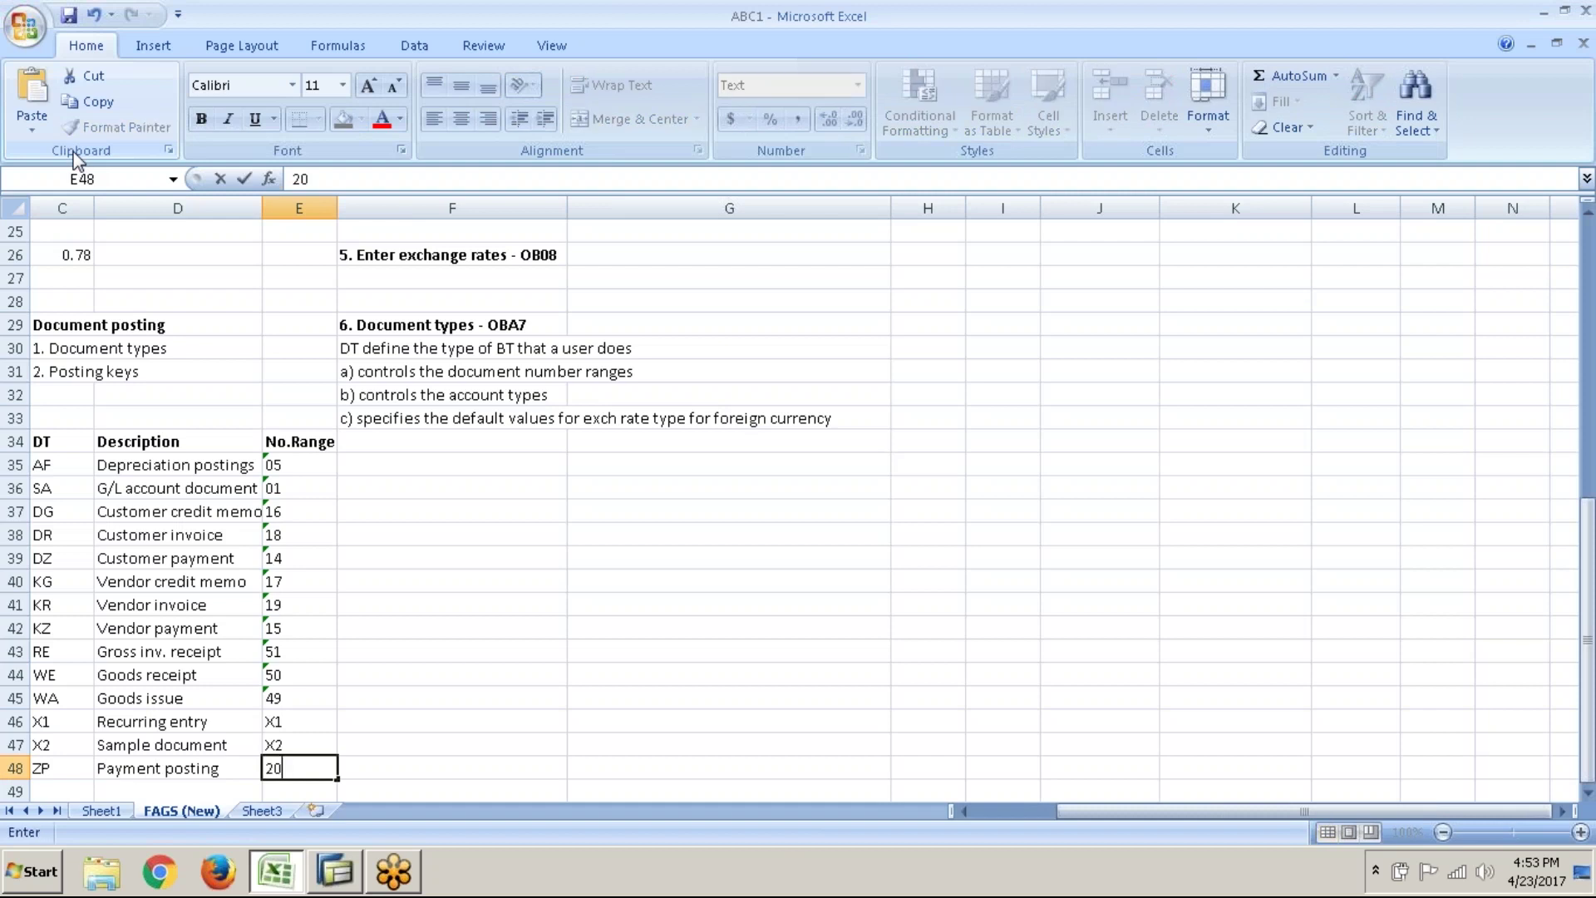
pyautogui.press('Return')
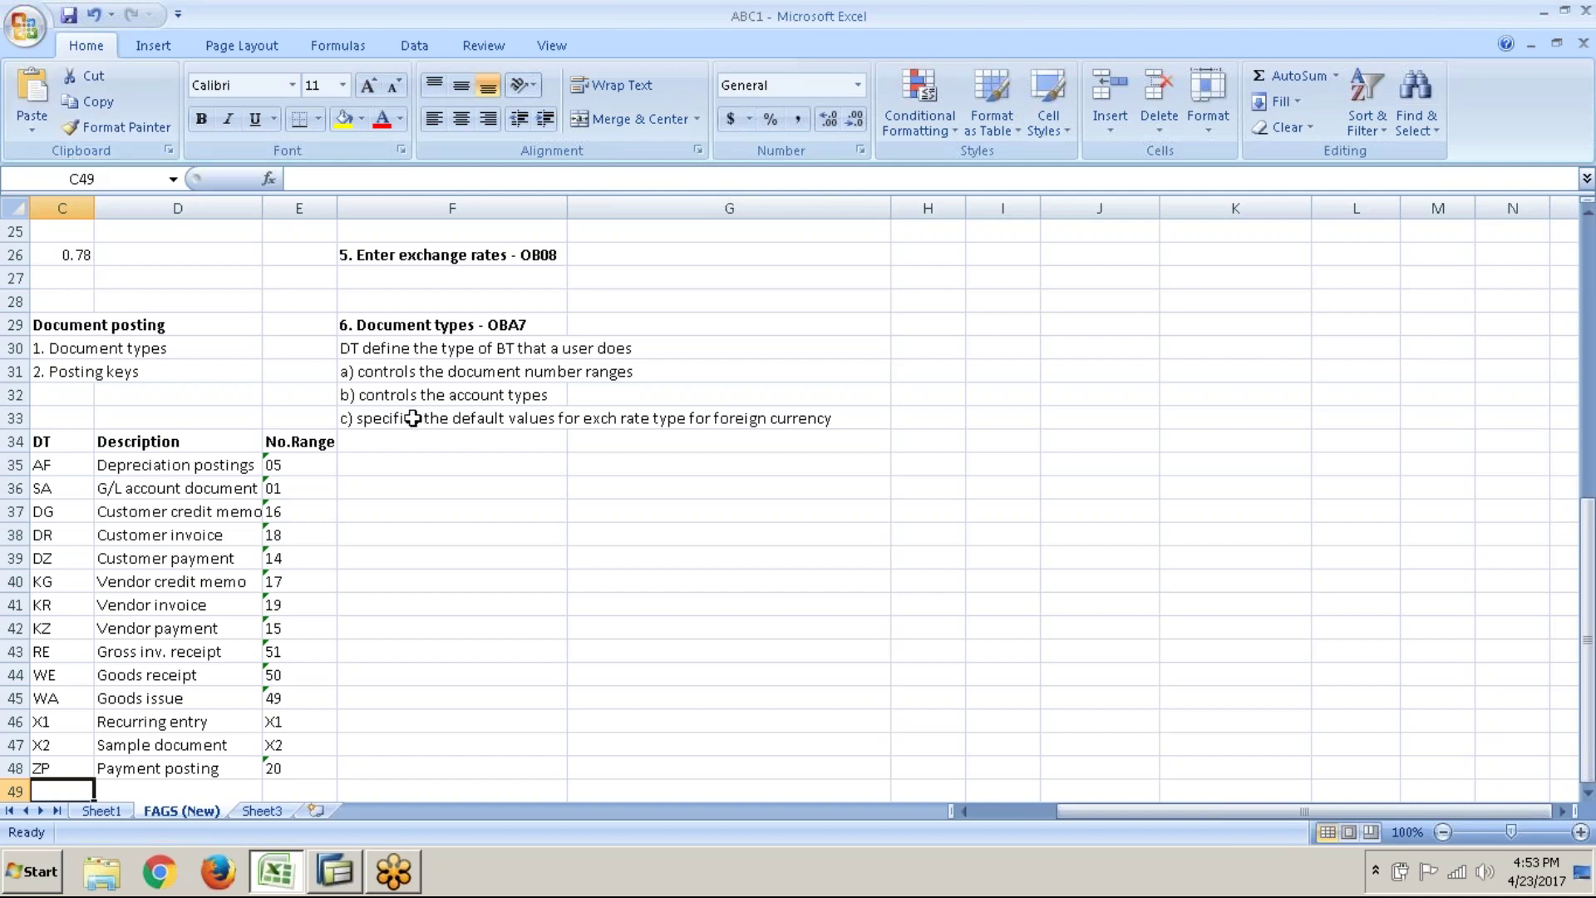
# - Enter the bold heading "7. Document Number Ranges - FBN1" in cell F36
pyautogui.click(370, 494)
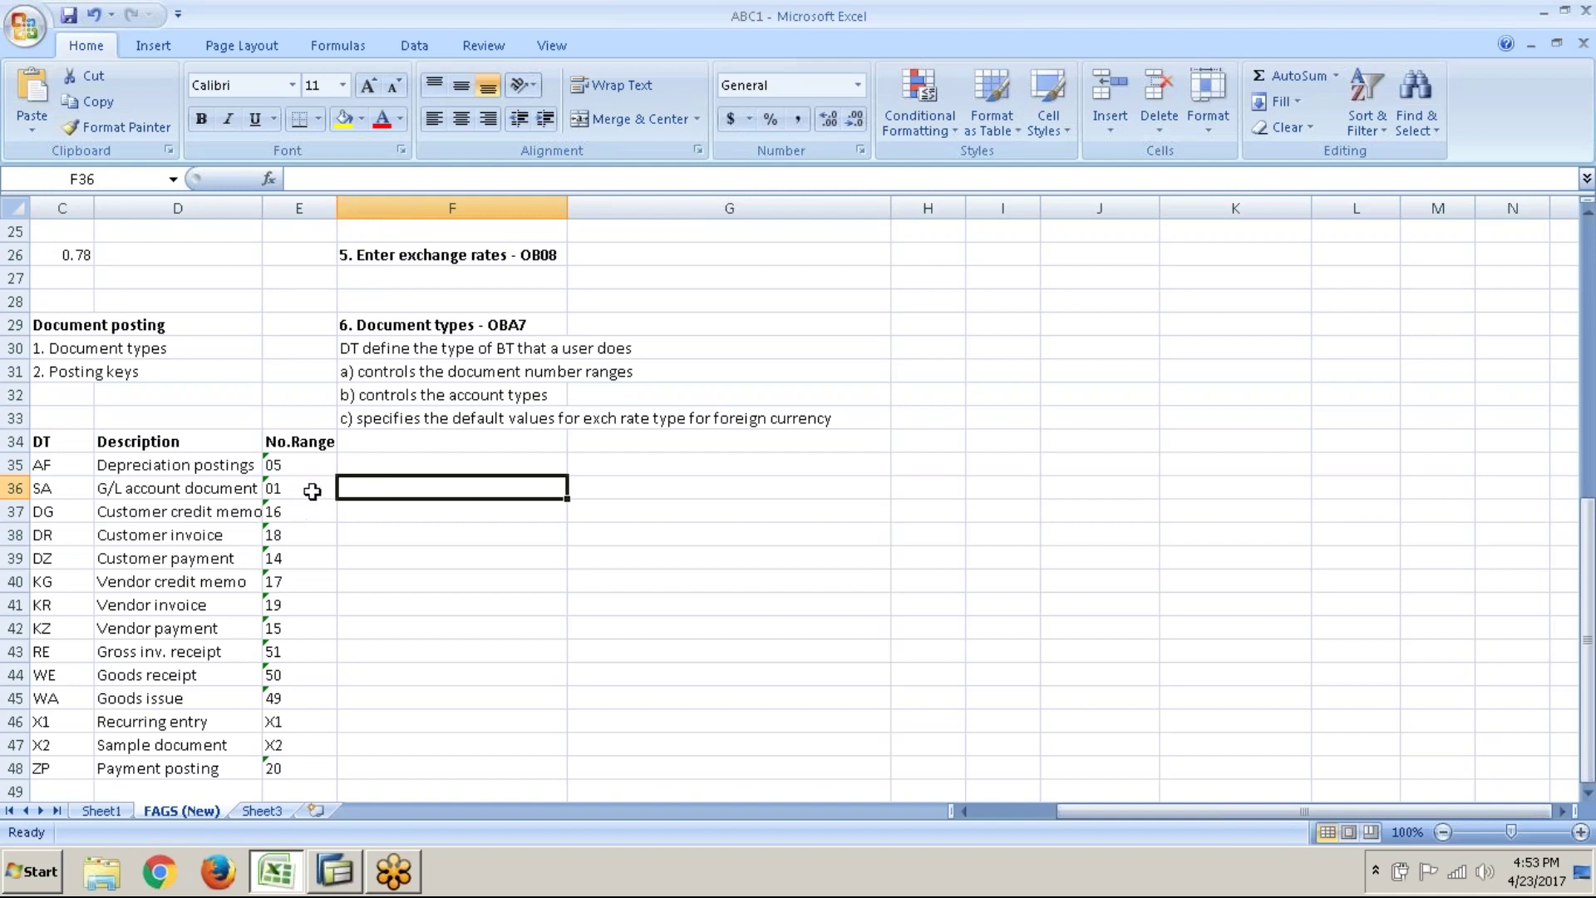
pyautogui.write('7')
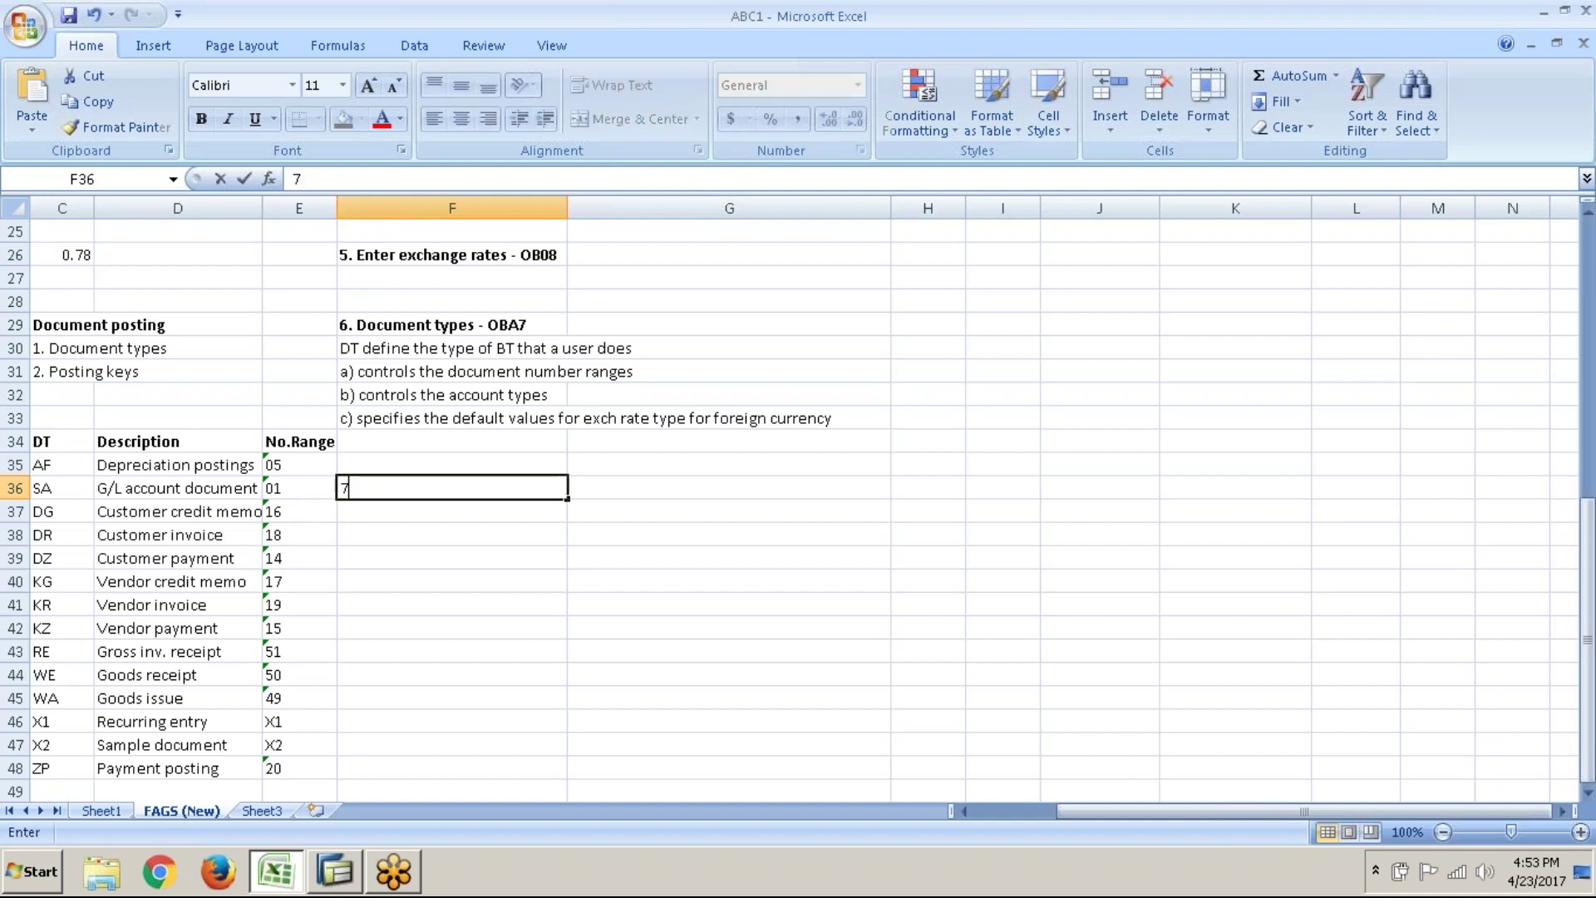
pyautogui.press('BackSpace')
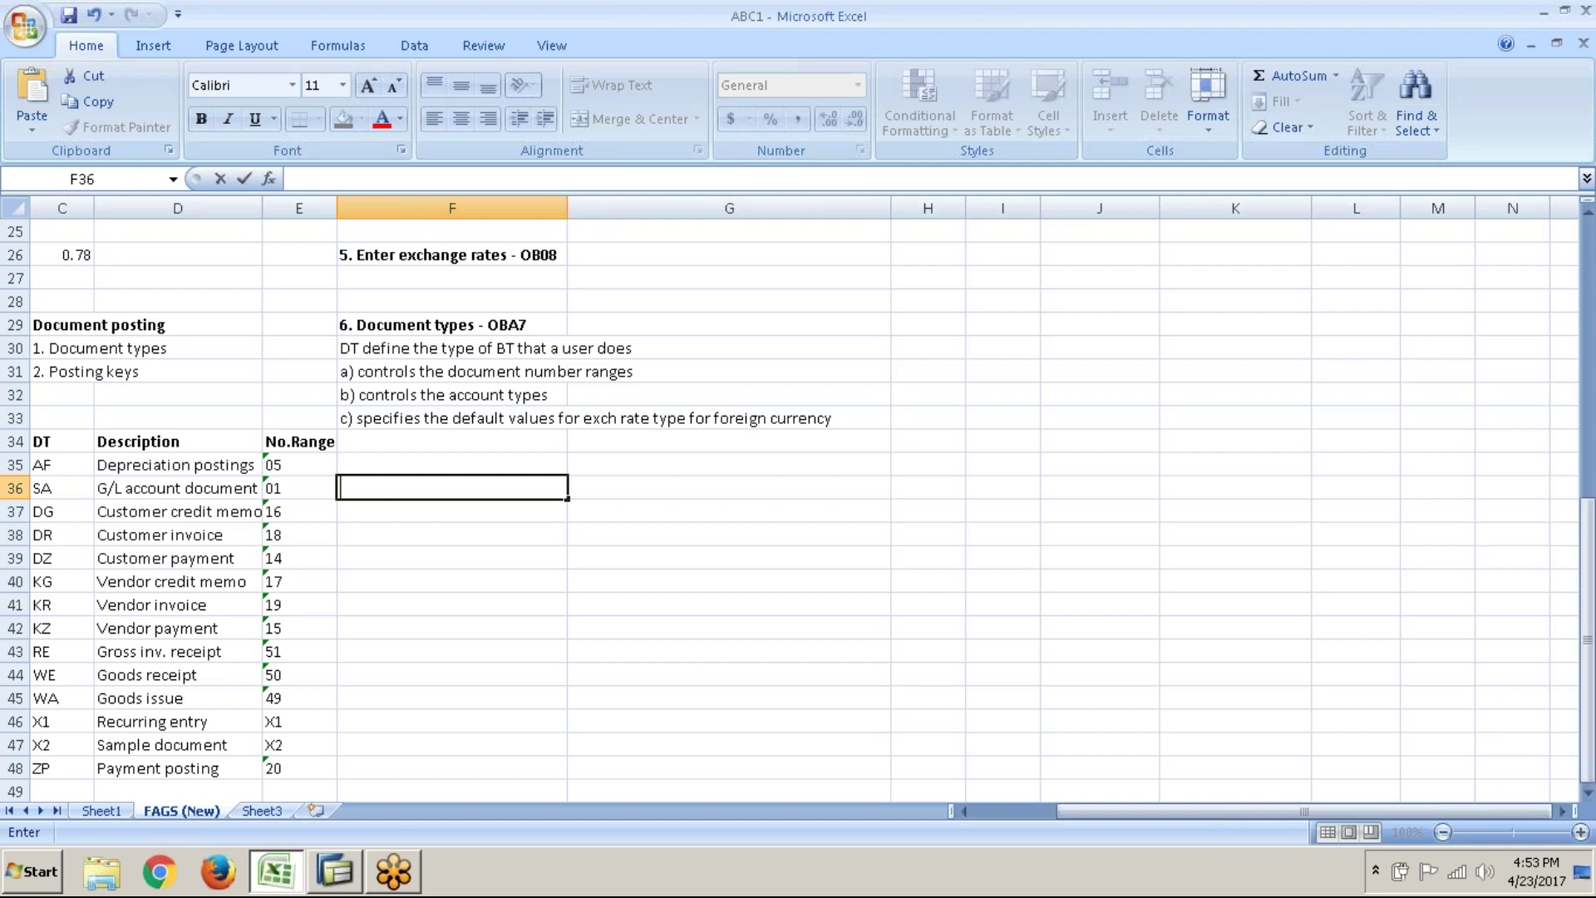
pyautogui.press('Return')
pyautogui.press('Up')
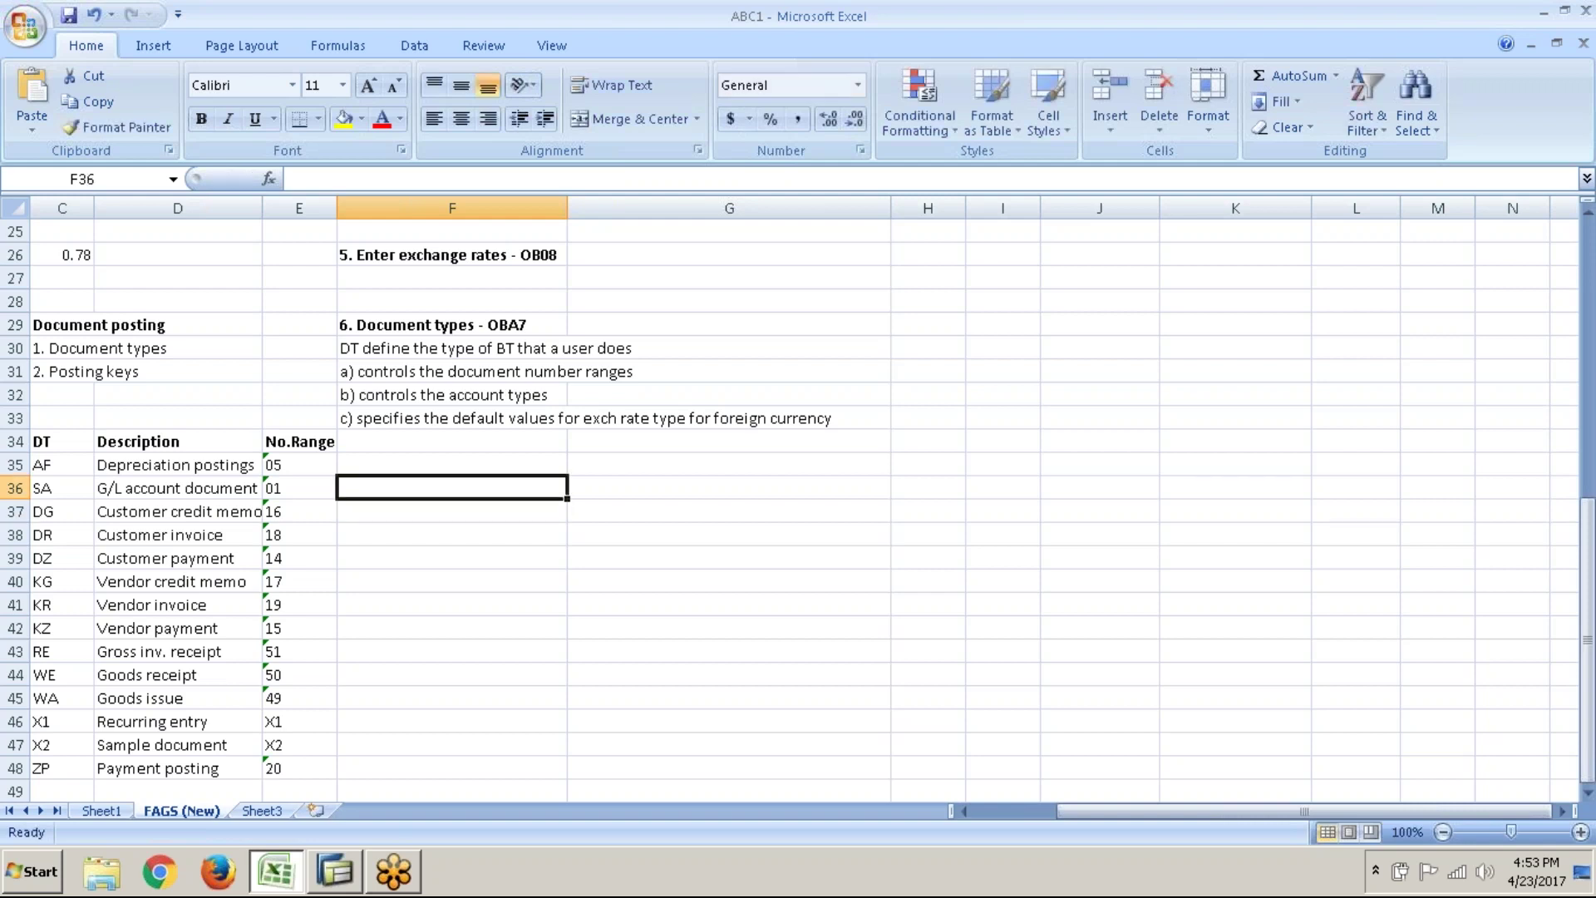
pyautogui.write('7')
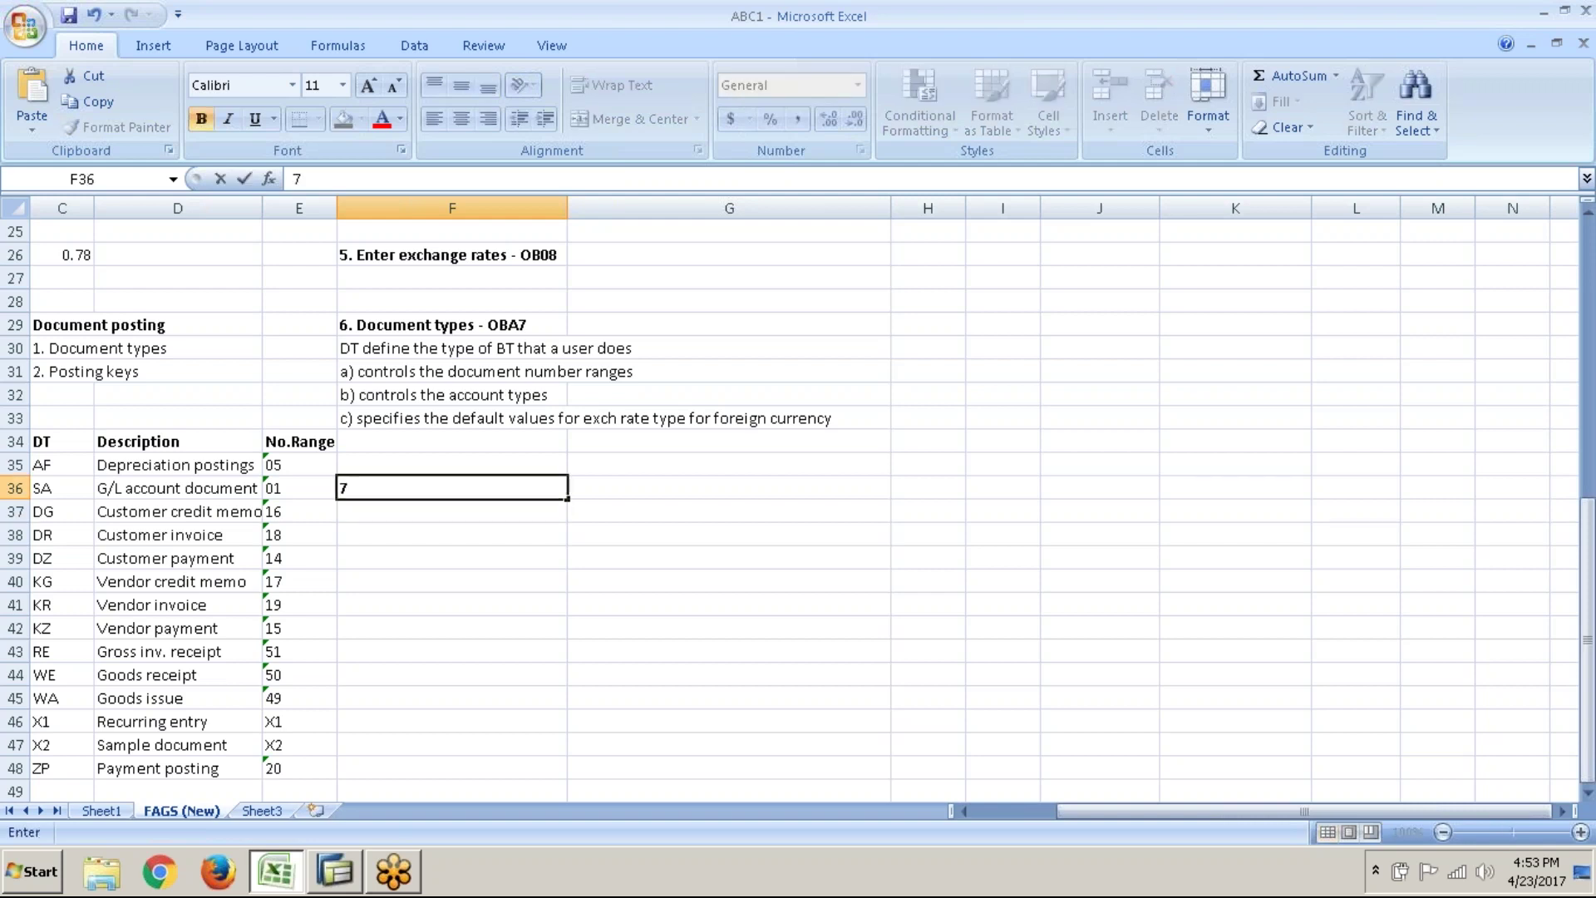
pyautogui.write('. Document')
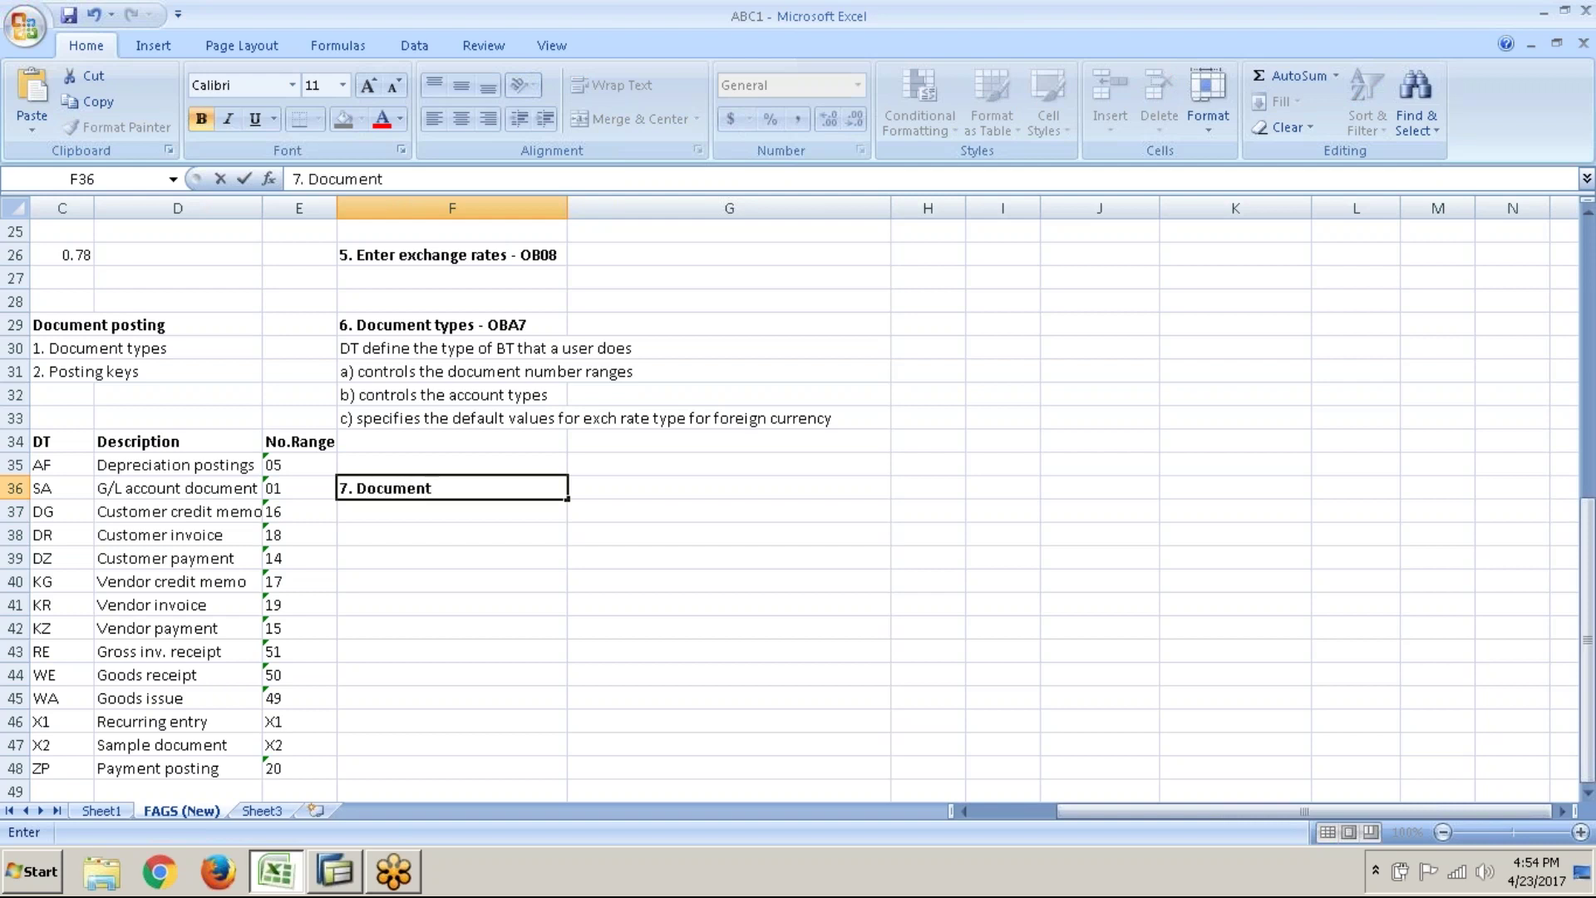
pyautogui.write(' Number Range')
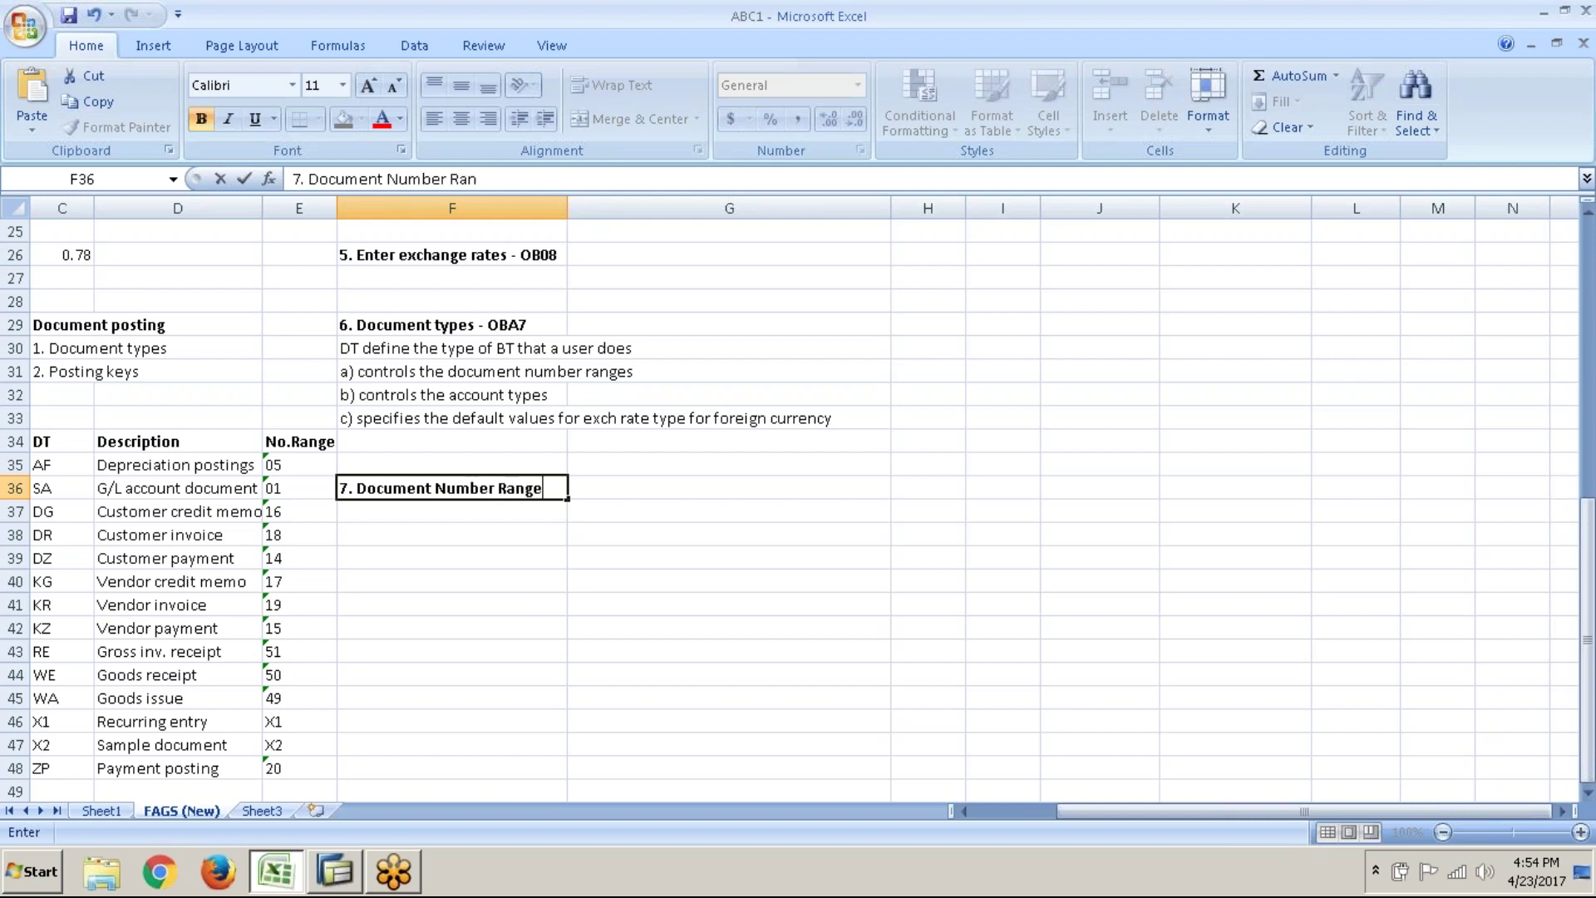
pyautogui.write('s - FBN1')
pyautogui.press('Return')
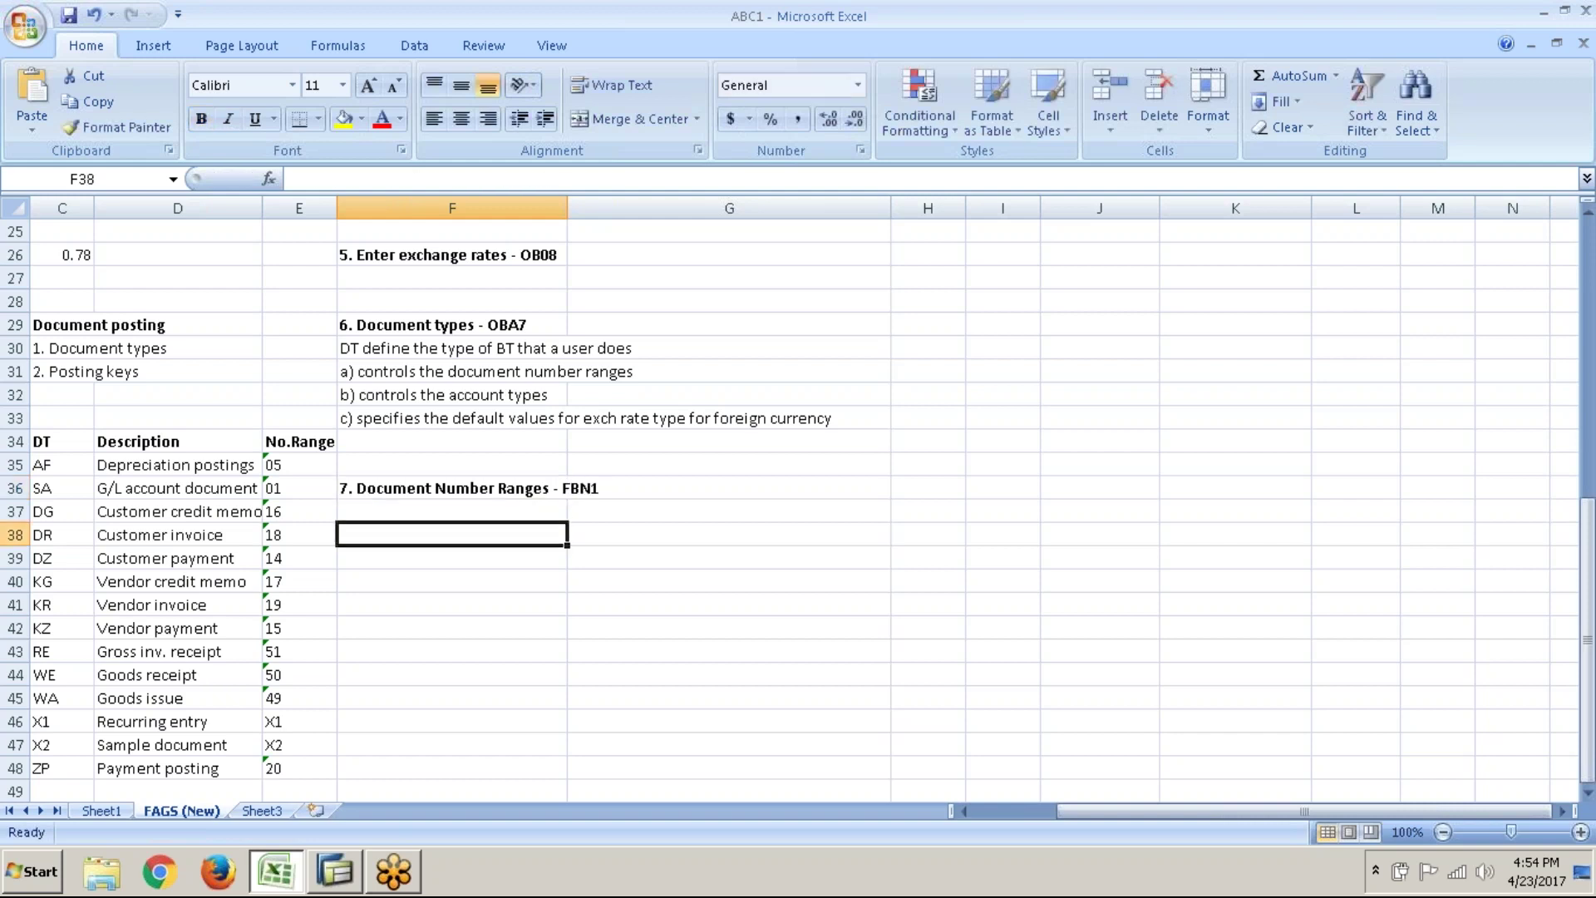
# - Switch to SAP, leave the document types maintenance for the IMG structure and collapse the Document Types node
pyautogui.hotkey('alt', 'Tab')
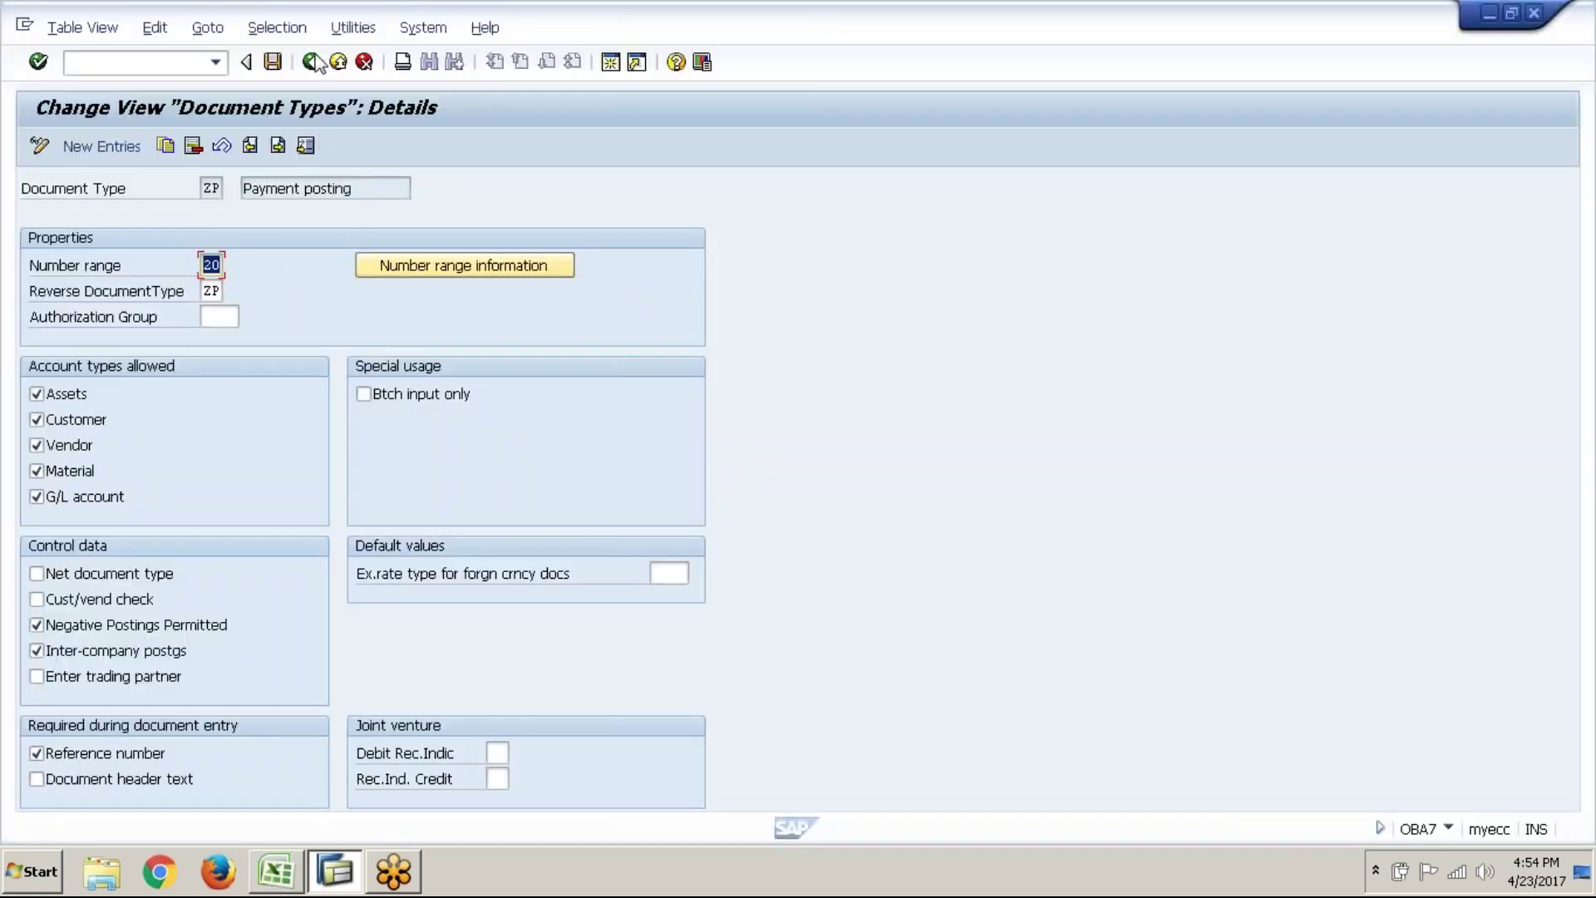
pyautogui.click(312, 62)
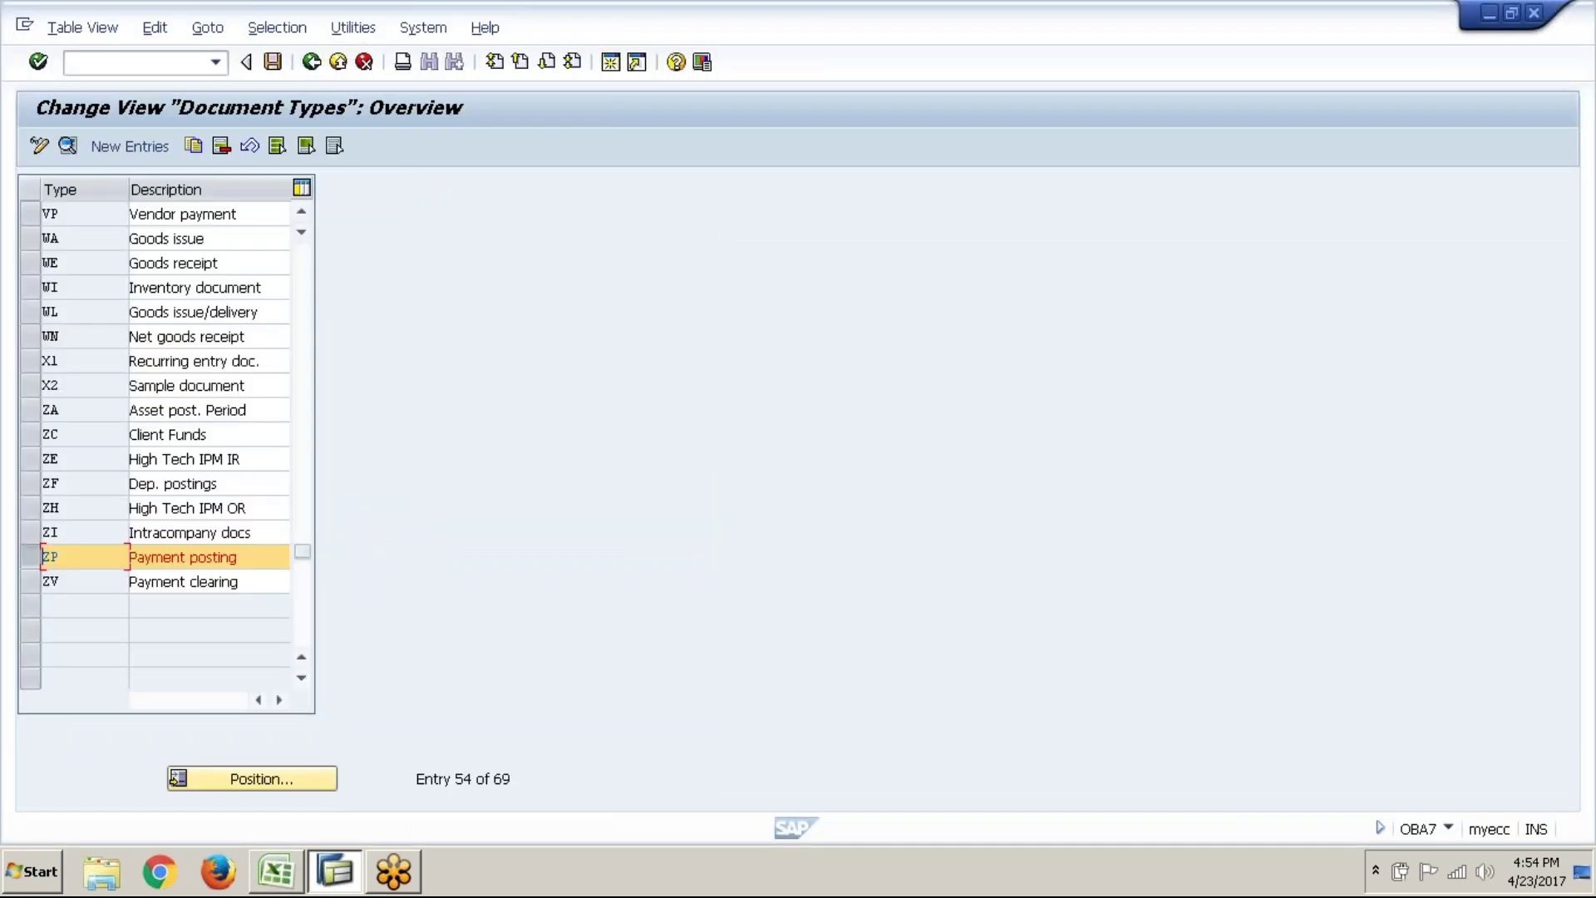
pyautogui.click(312, 62)
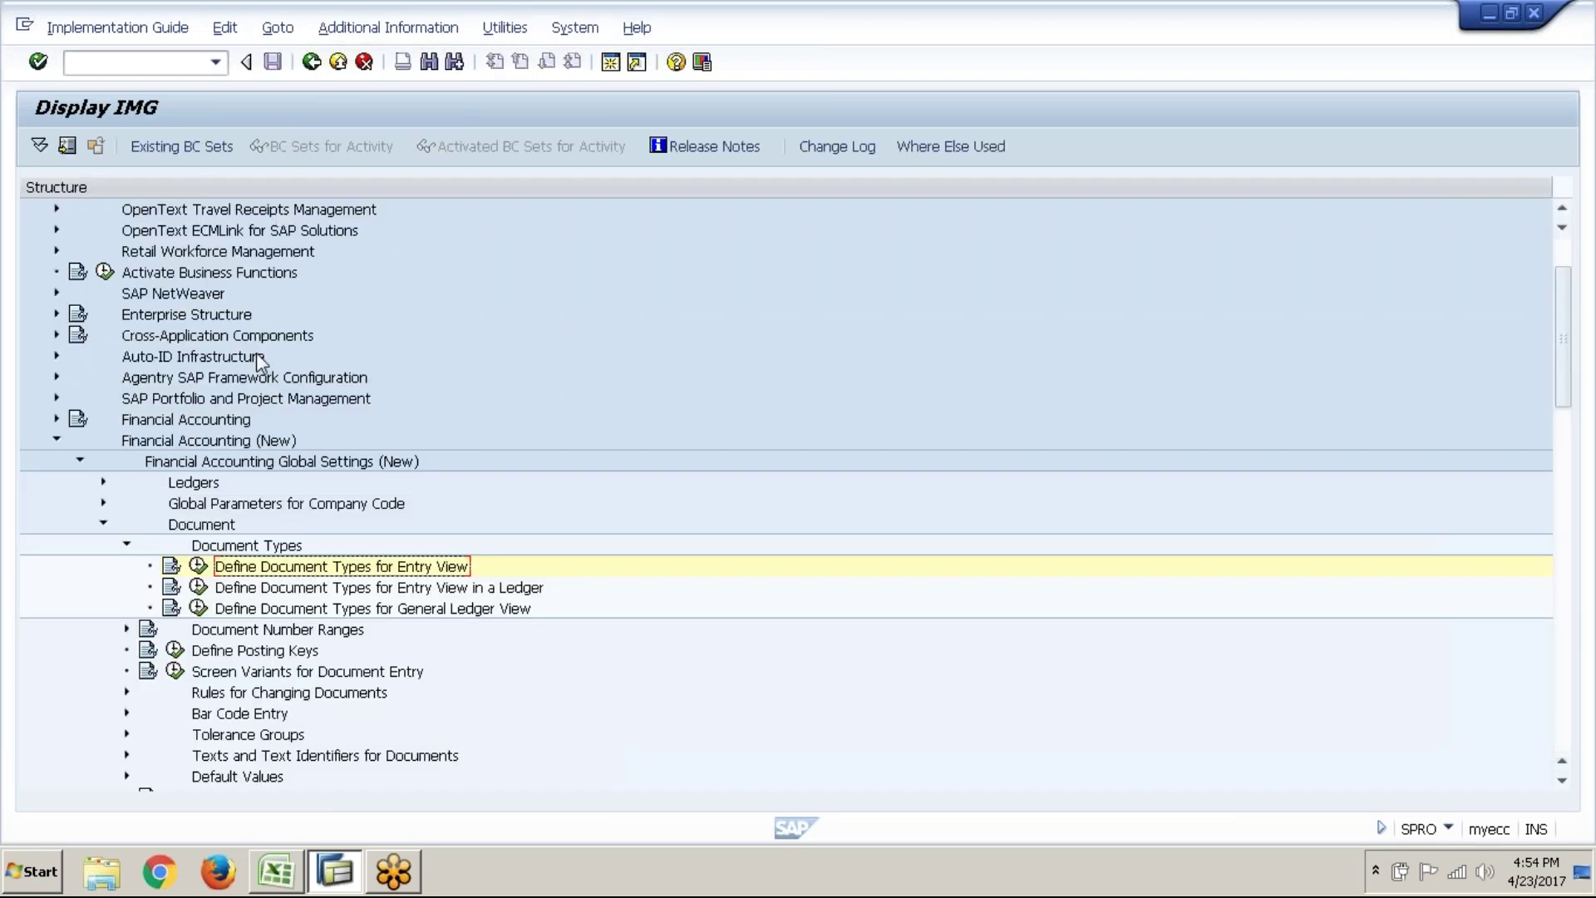
pyautogui.click(127, 544)
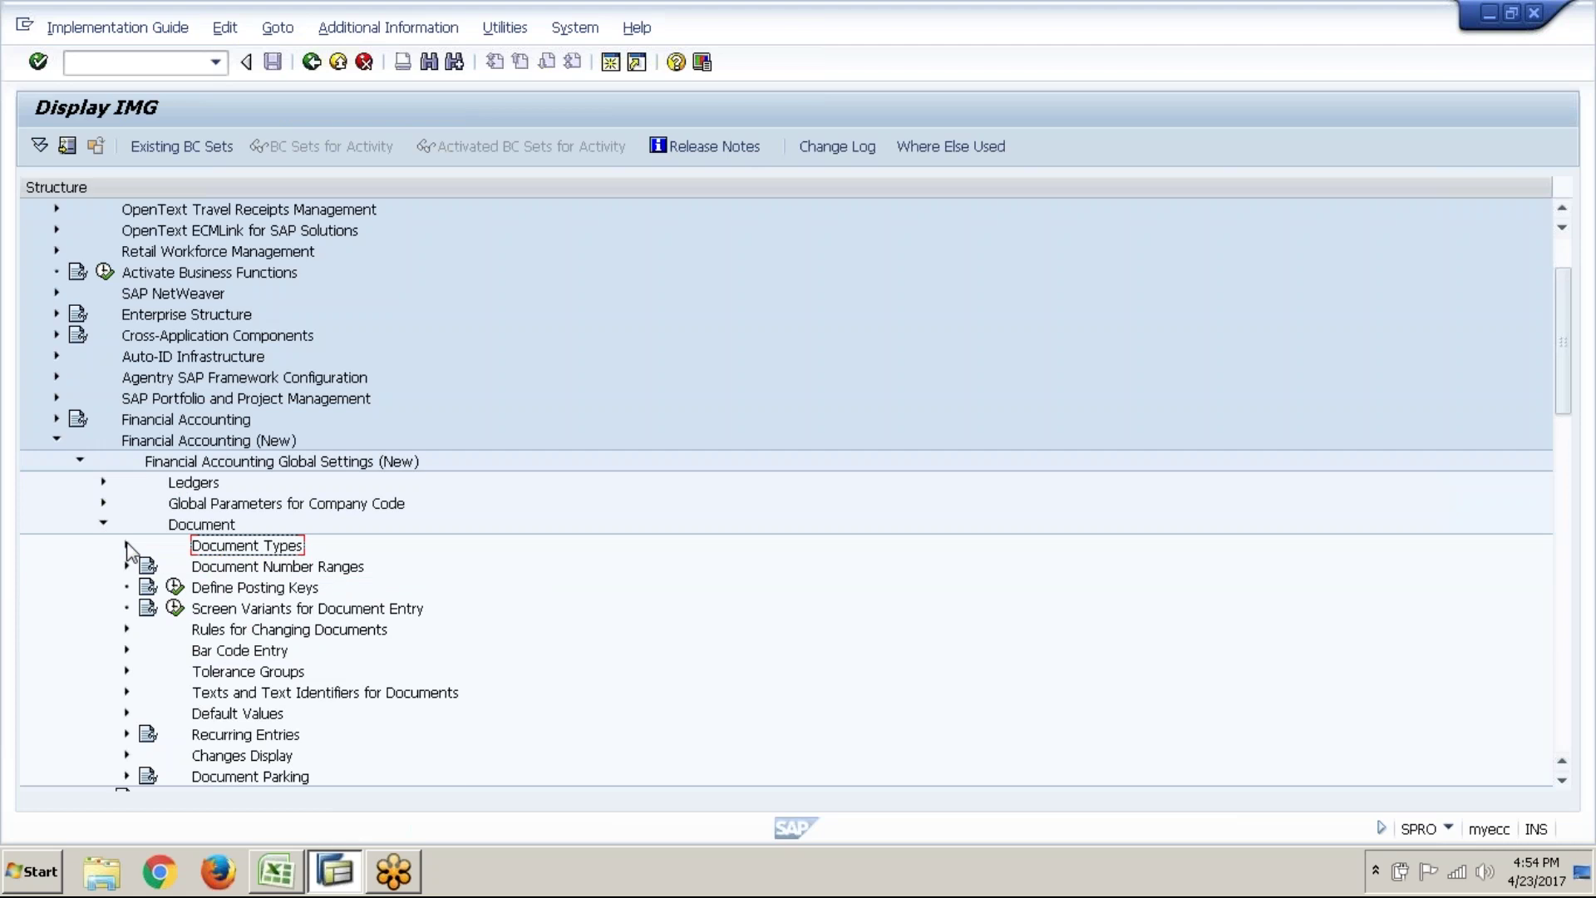
# - Expand Document Number Ranges and Documents in Entry View, and execute Define Document Number Ranges for Entry View
pyautogui.click(254, 569)
pyautogui.click(127, 567)
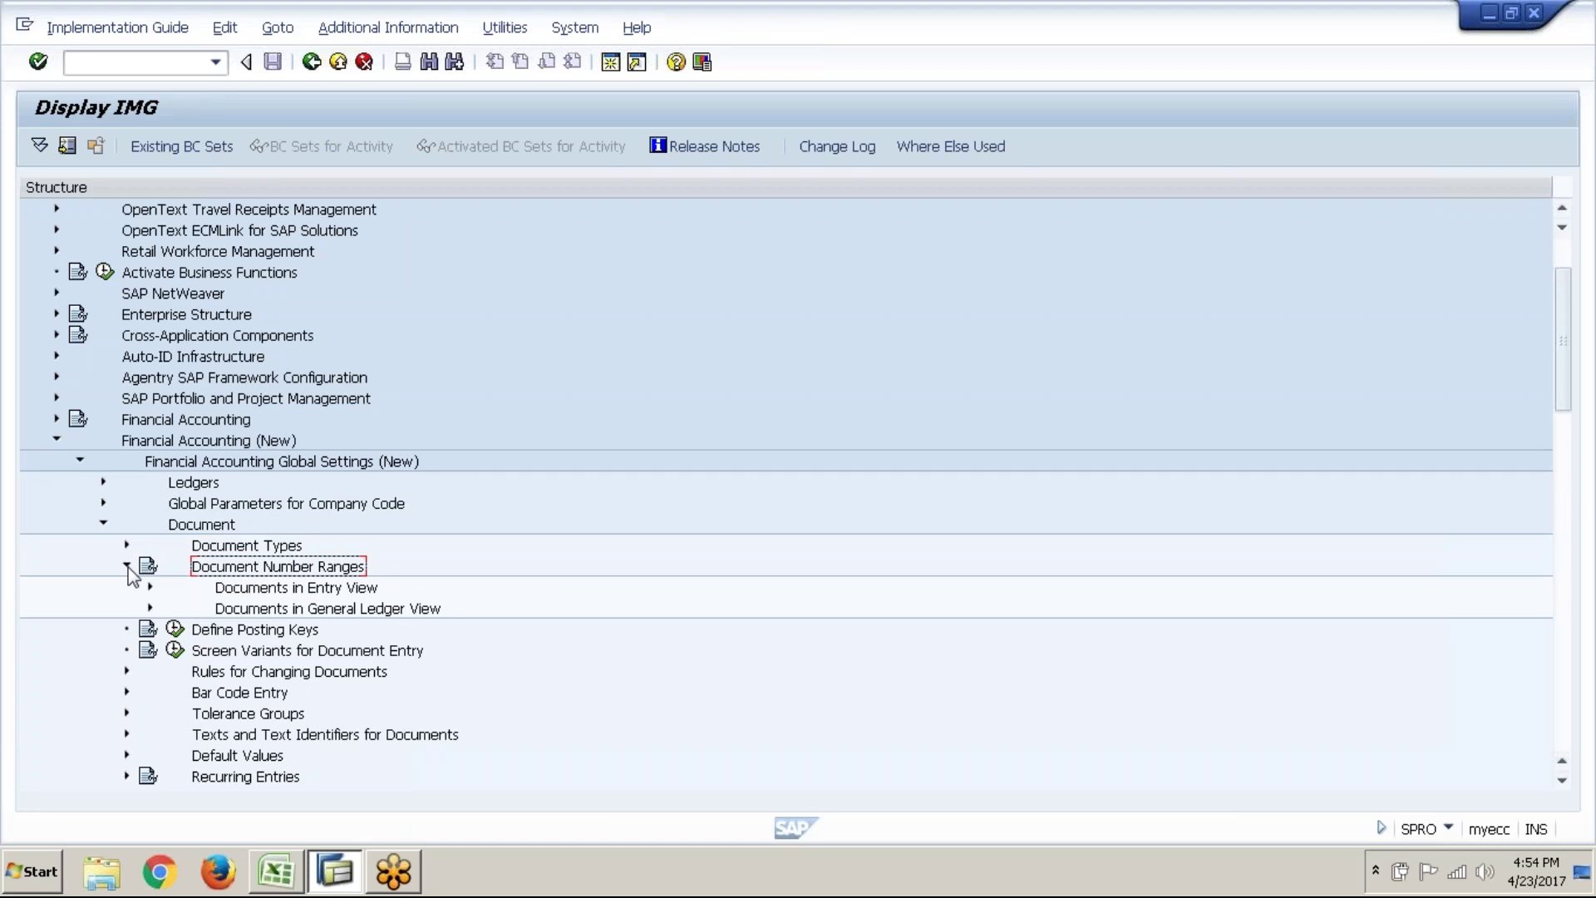
pyautogui.click(150, 587)
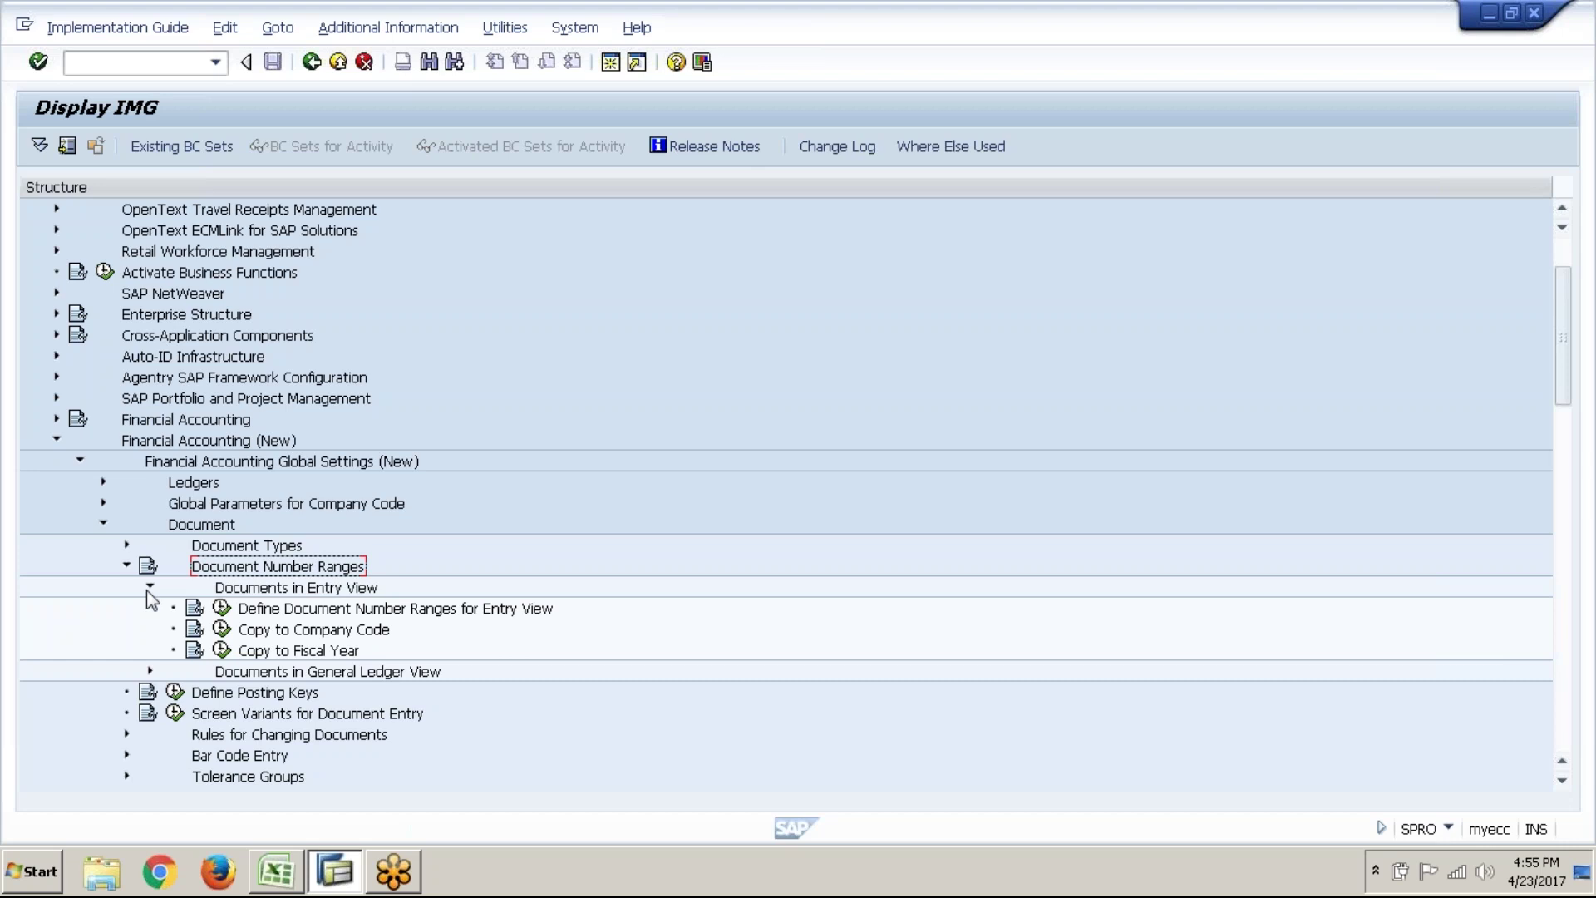
pyautogui.click(221, 608)
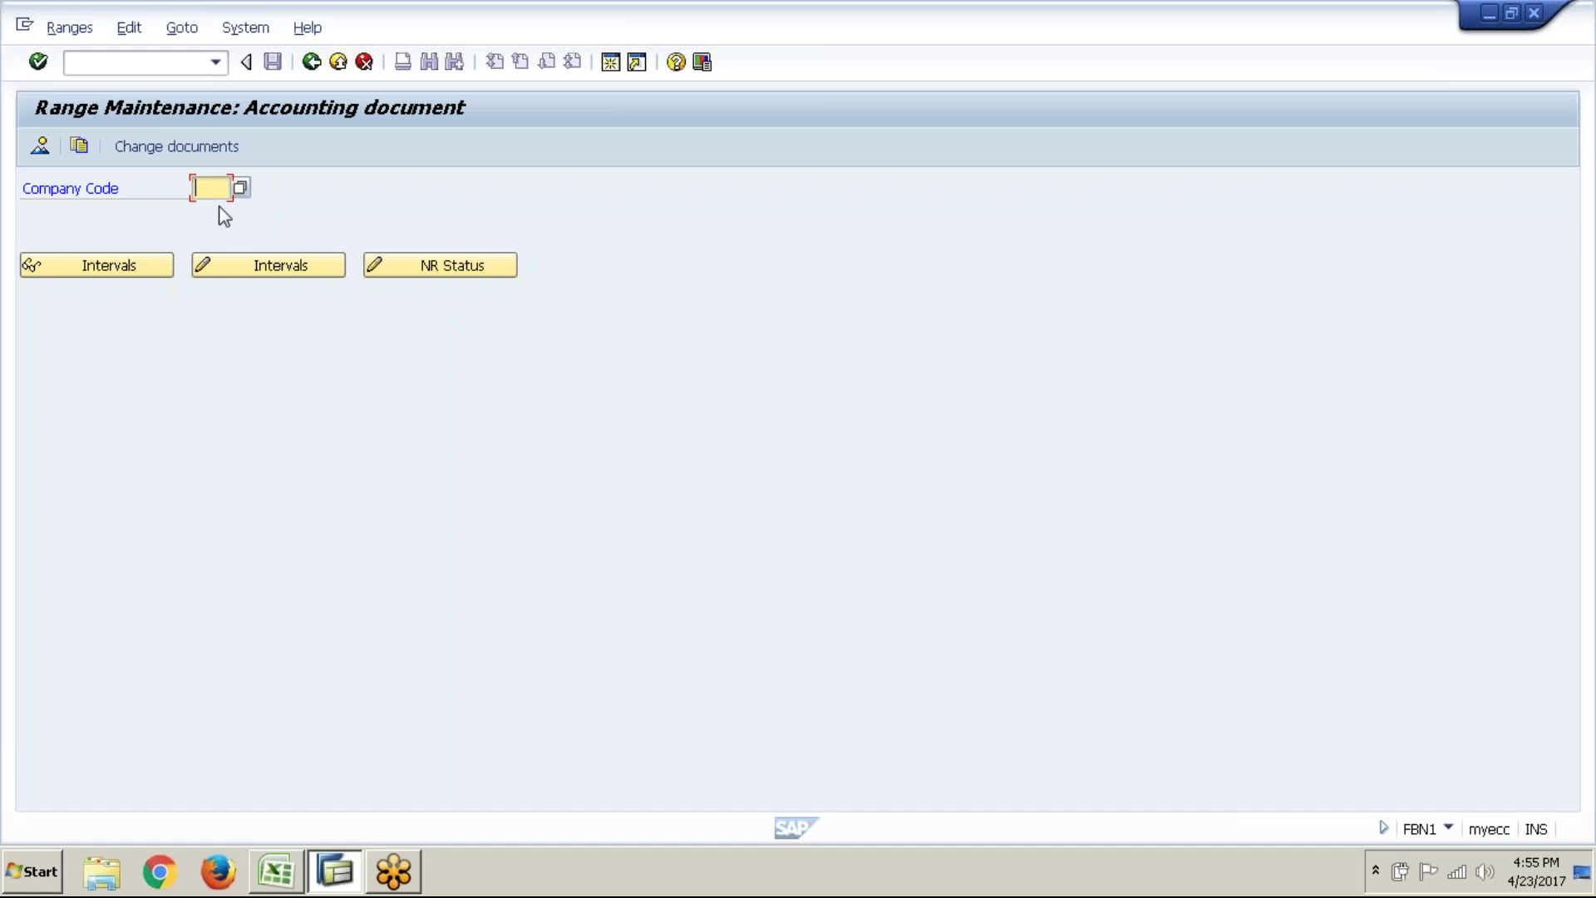
# - Open the number range intervals of company code ABC1 for editing and go to the first row's Year field
pyautogui.write('ABC1')
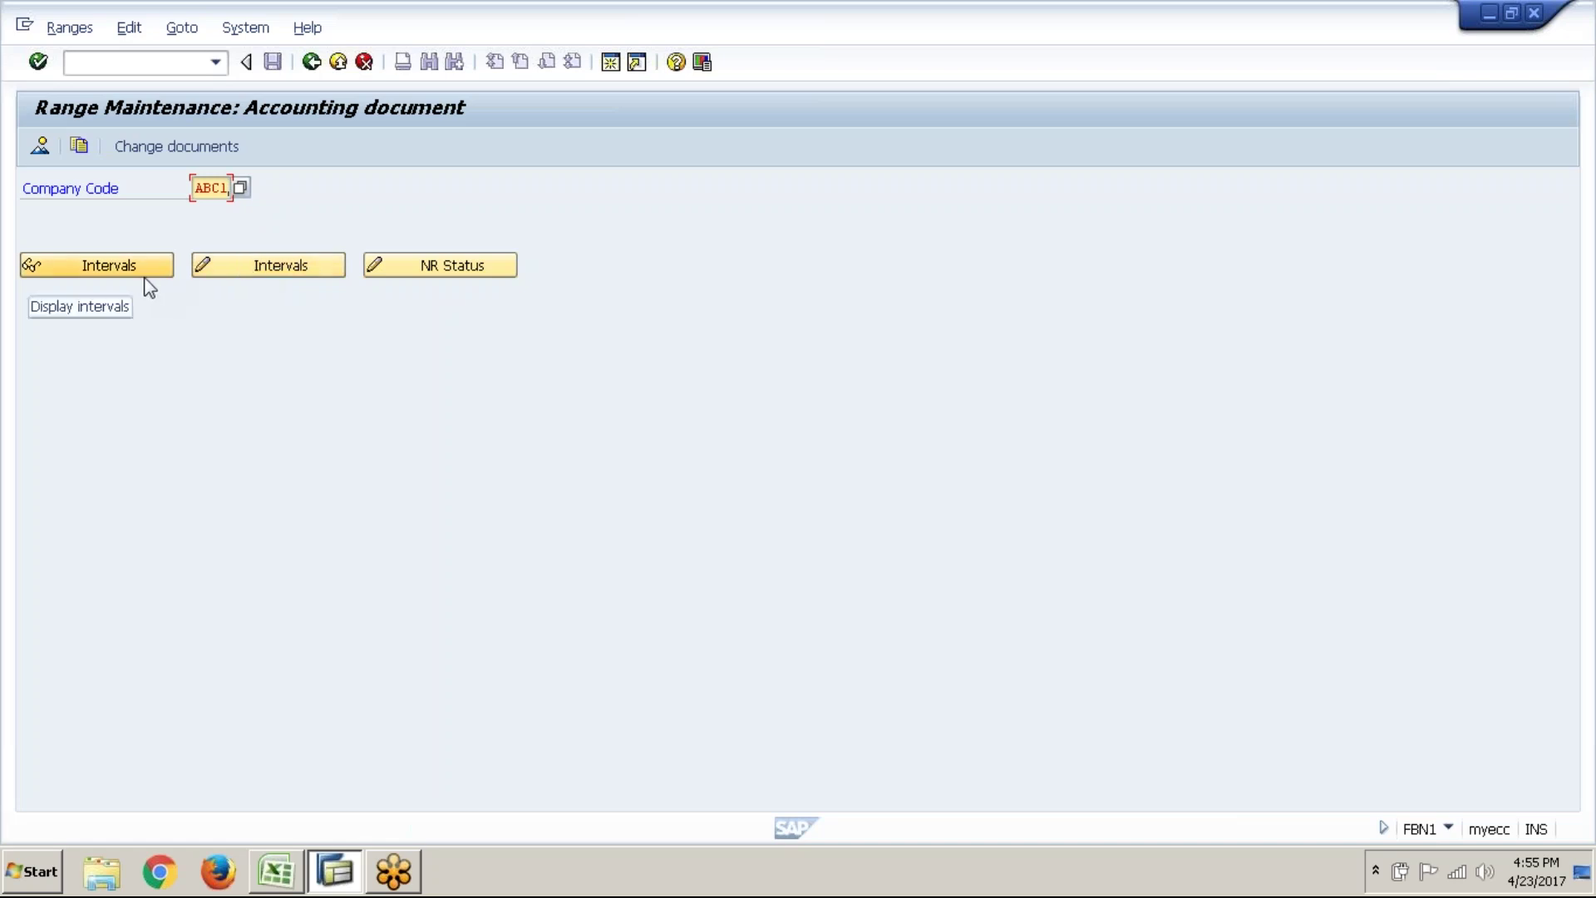
pyautogui.click(217, 263)
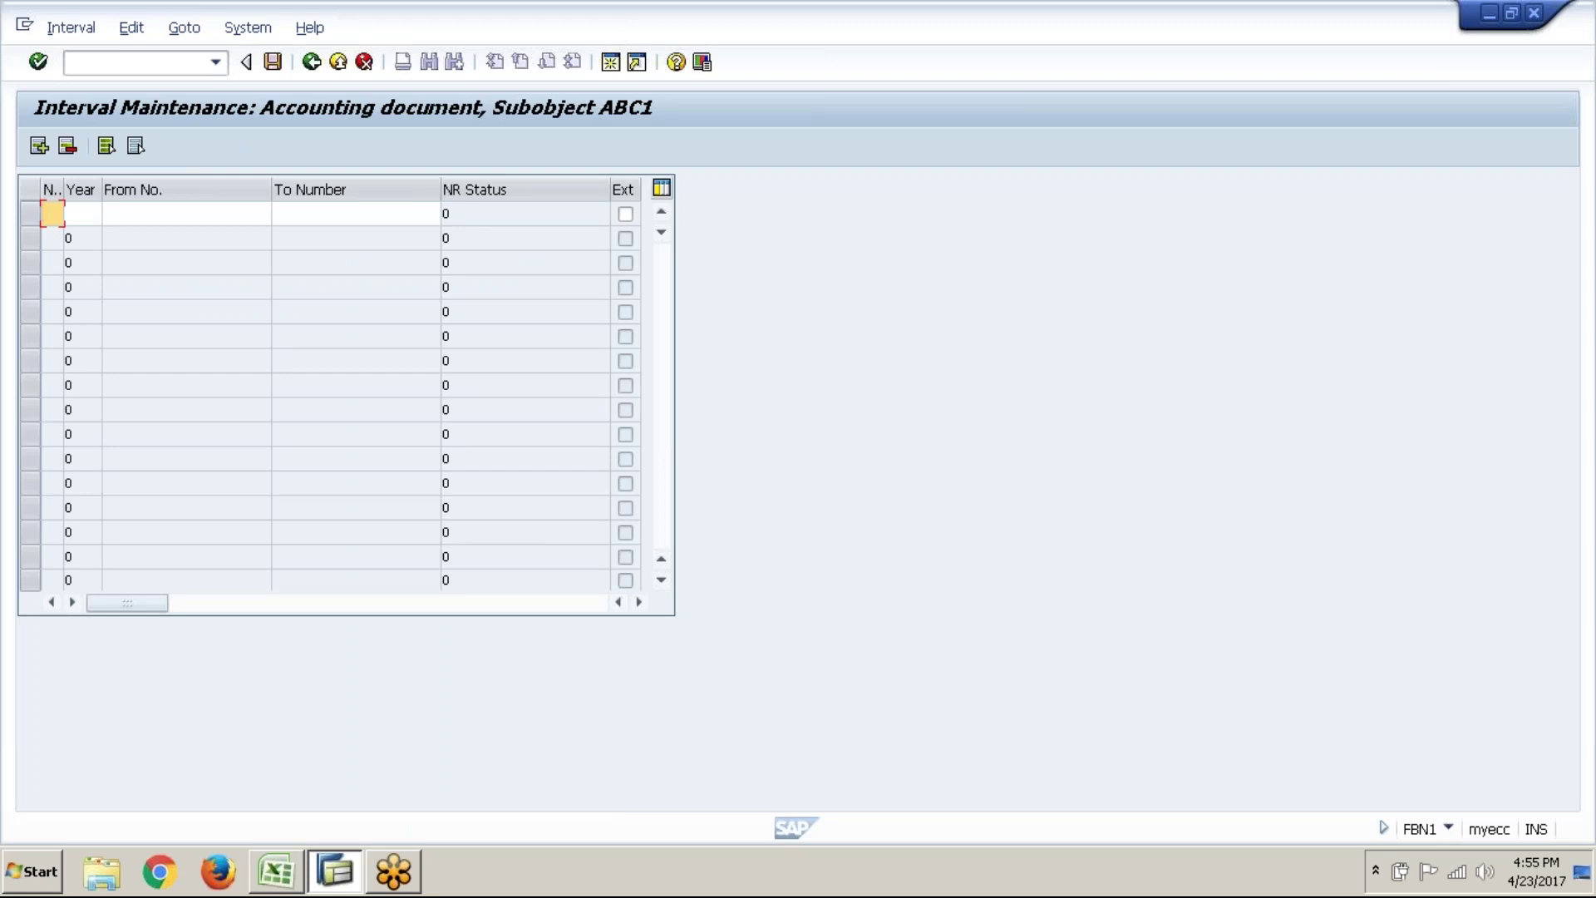
pyautogui.press('Tab')
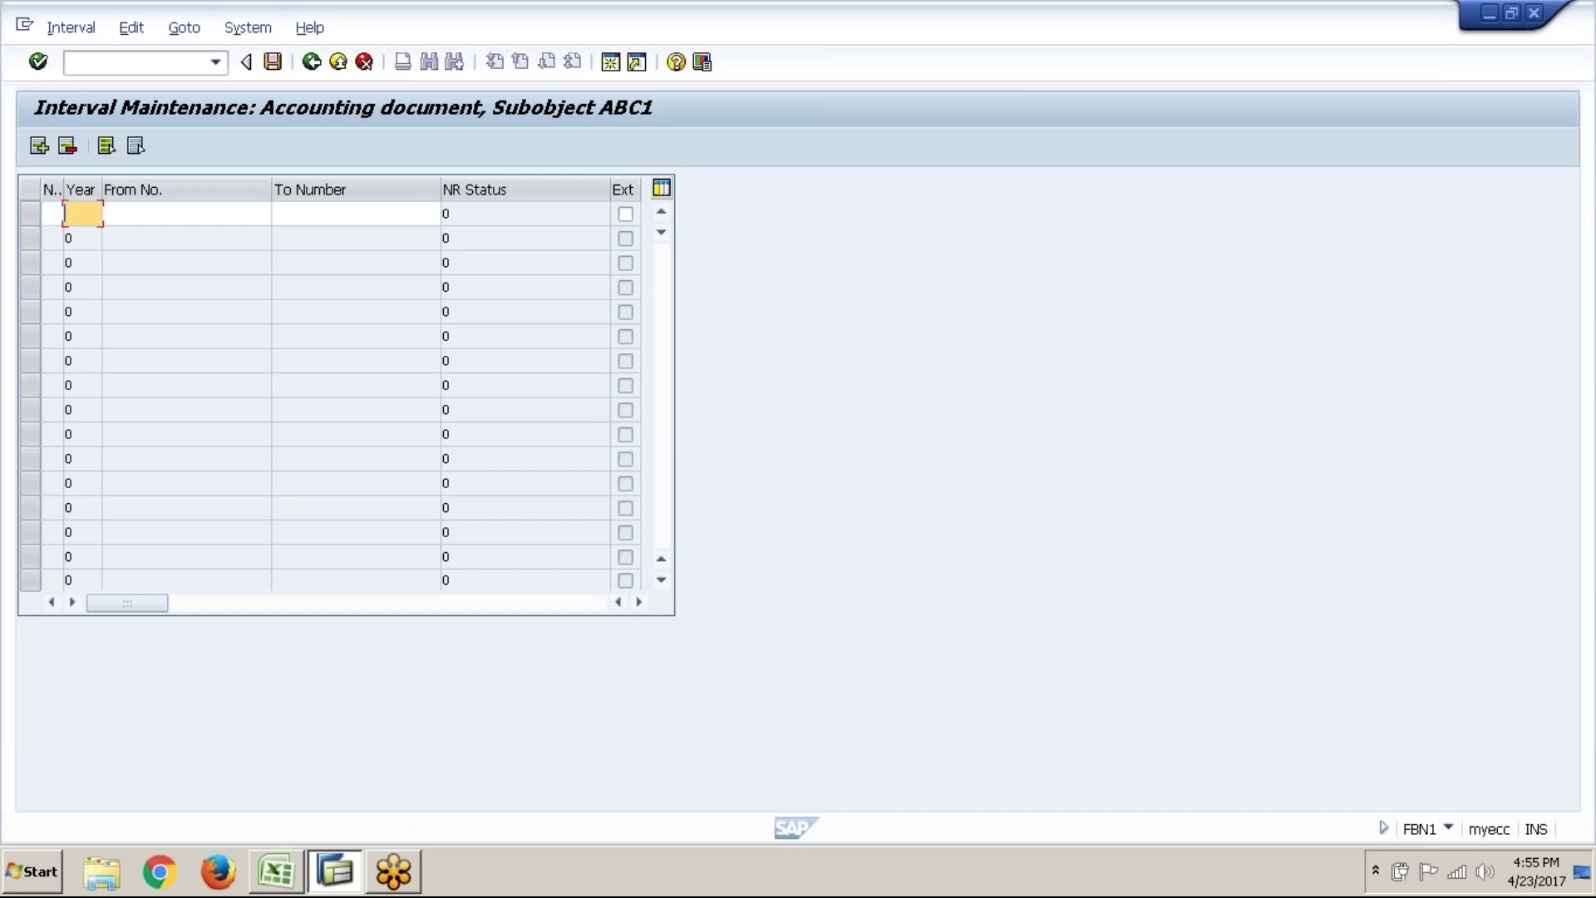
# - Enter year 2017, From No. 1 and To Number 100 in the first interval row
pyautogui.write('2017')
pyautogui.press('Tab')
pyautogui.write('1')
pyautogui.press('Tab')
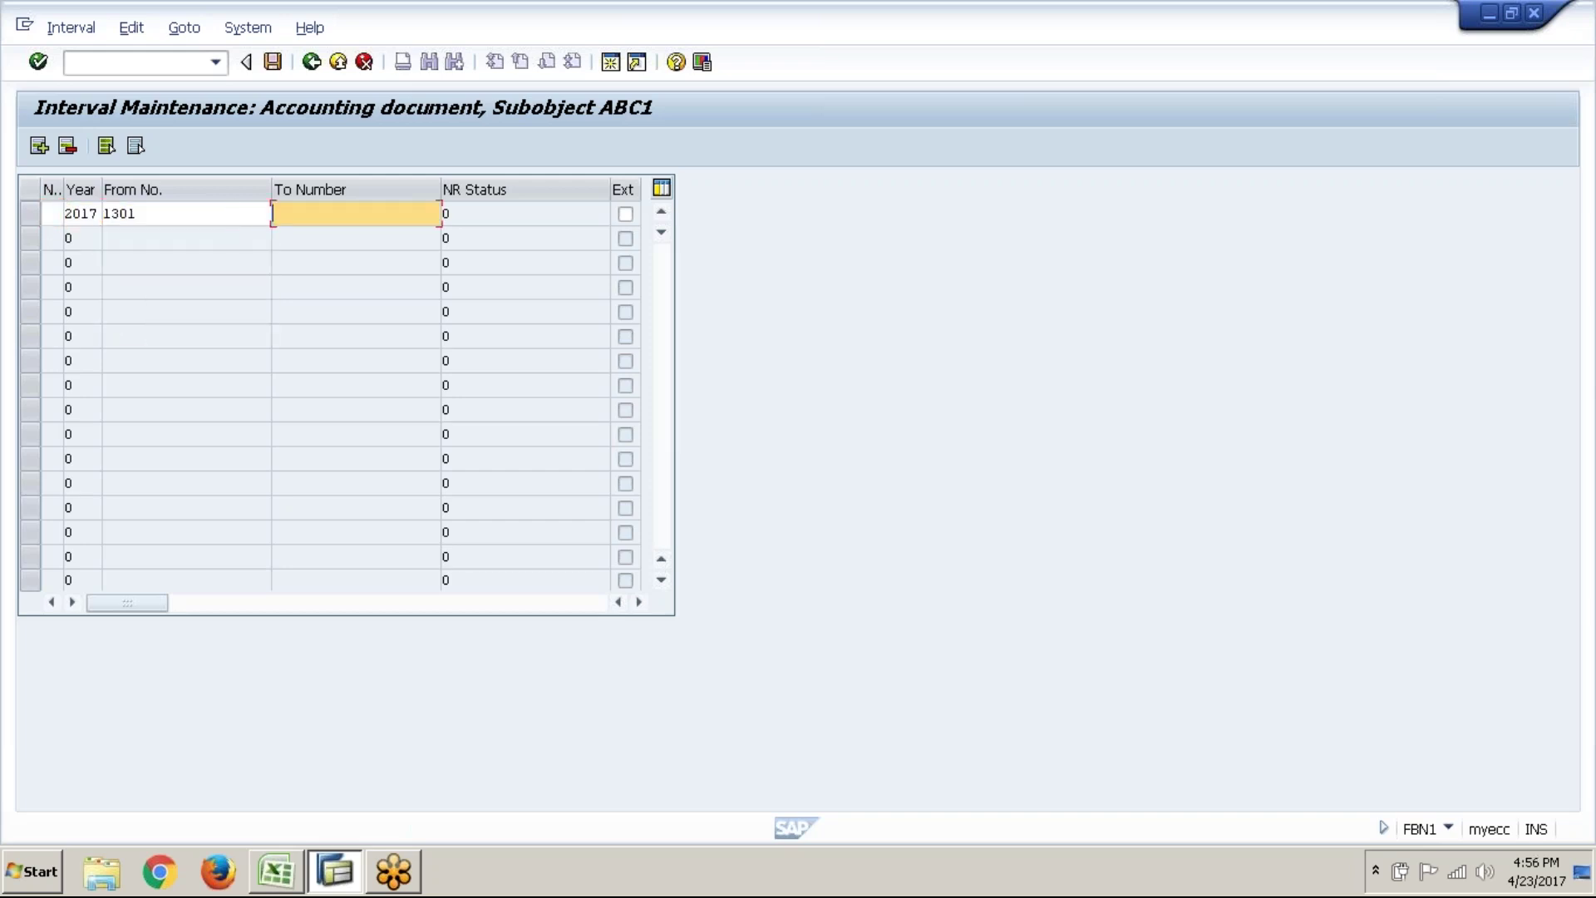
pyautogui.hotkey('shift', 'Tab')
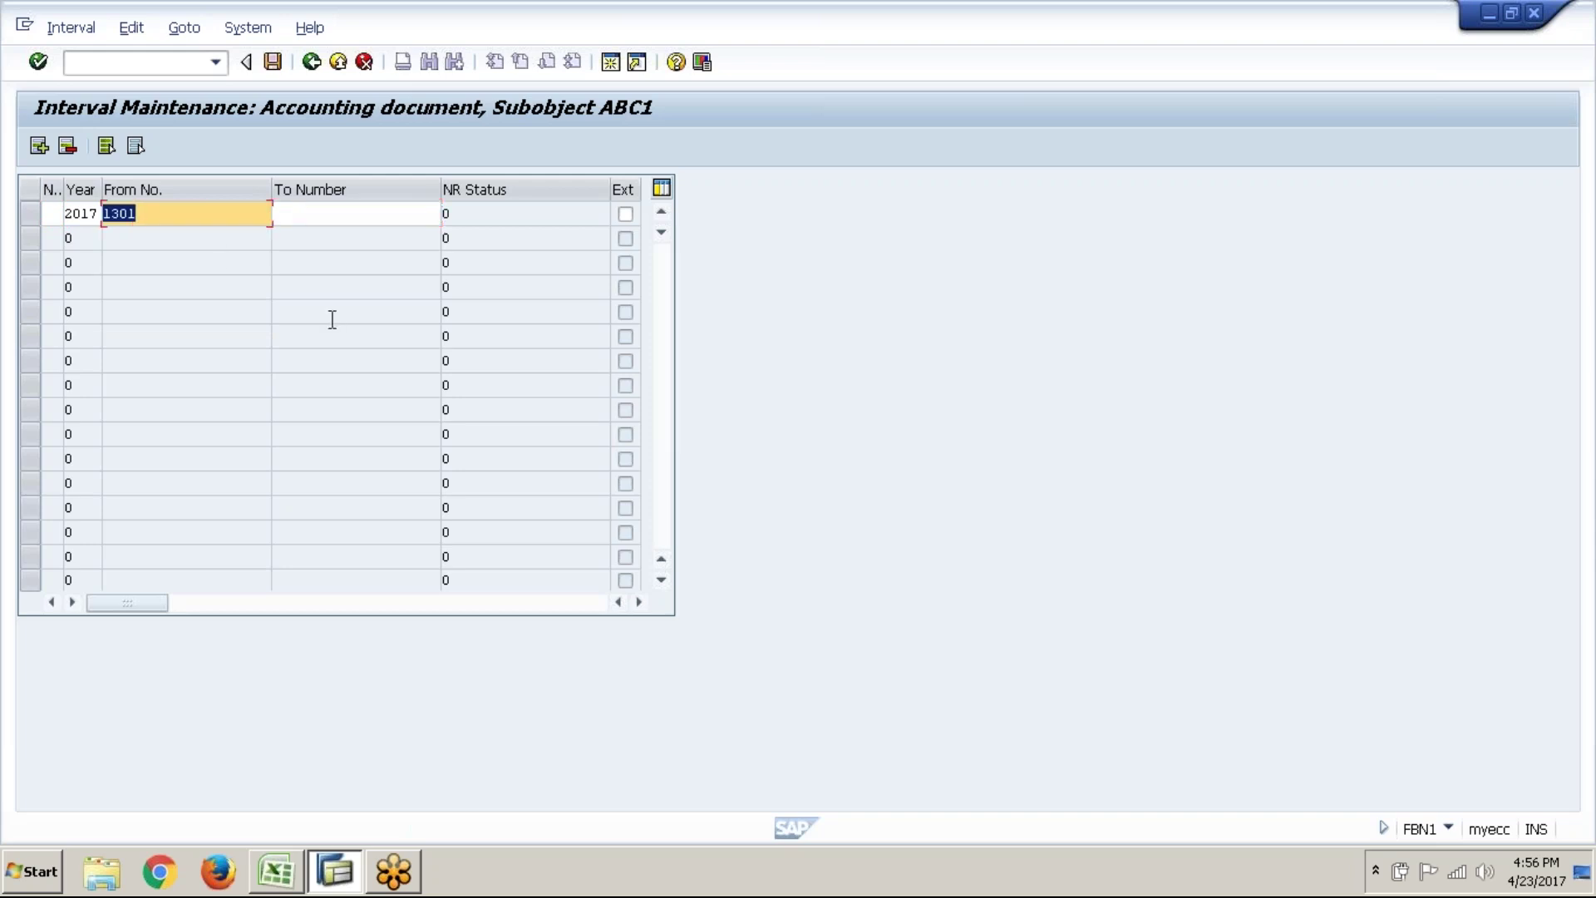
pyautogui.write('1')
pyautogui.press('Tab')
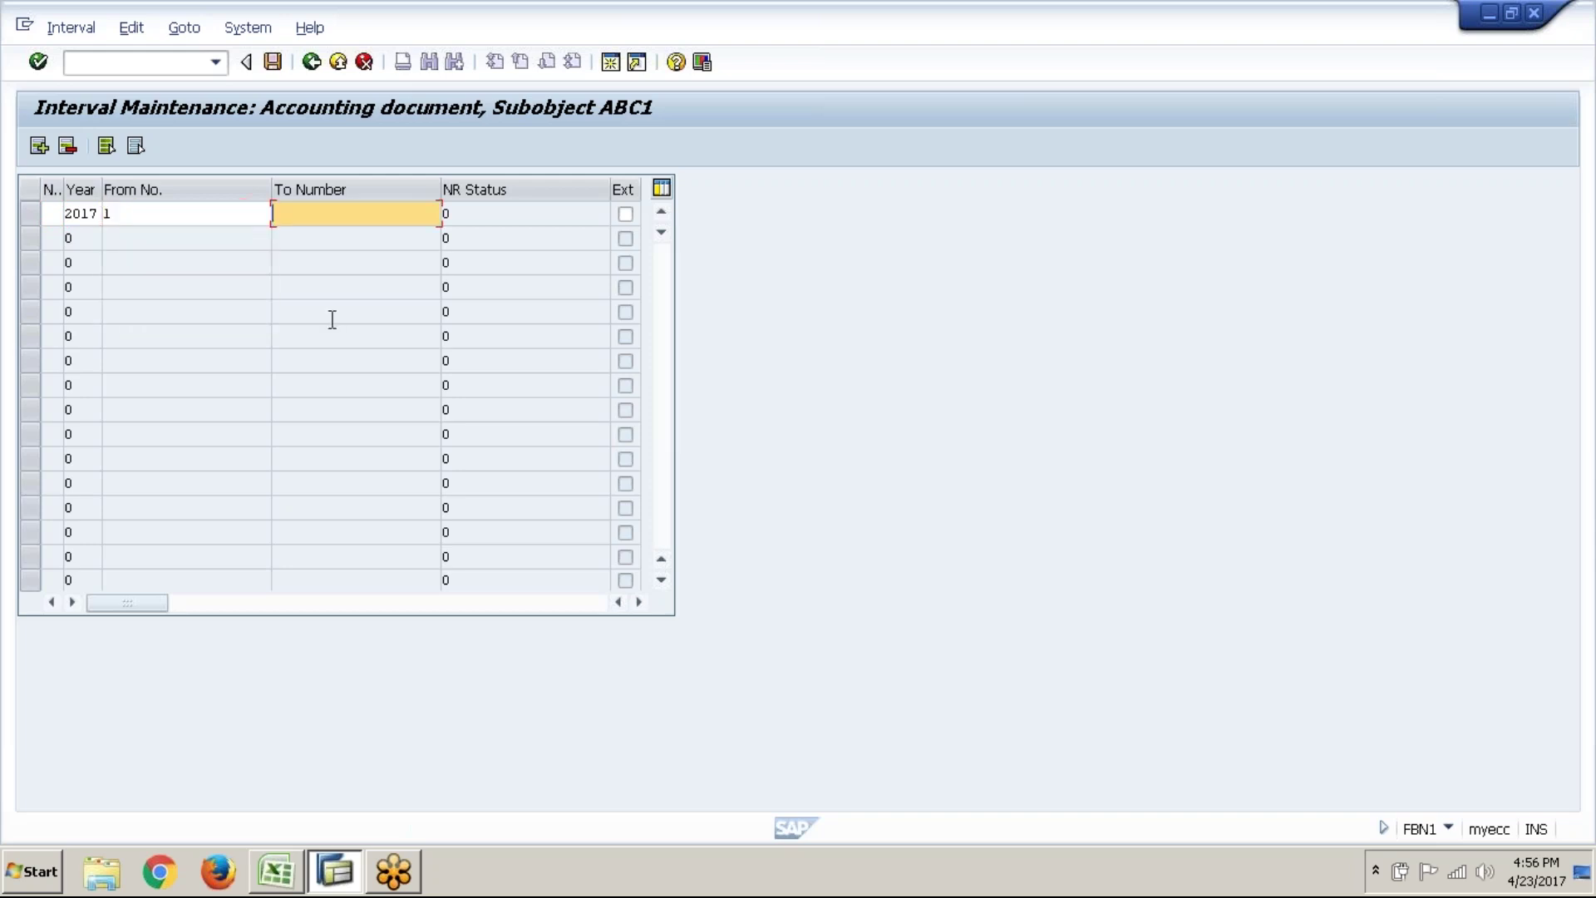
pyautogui.write('100')
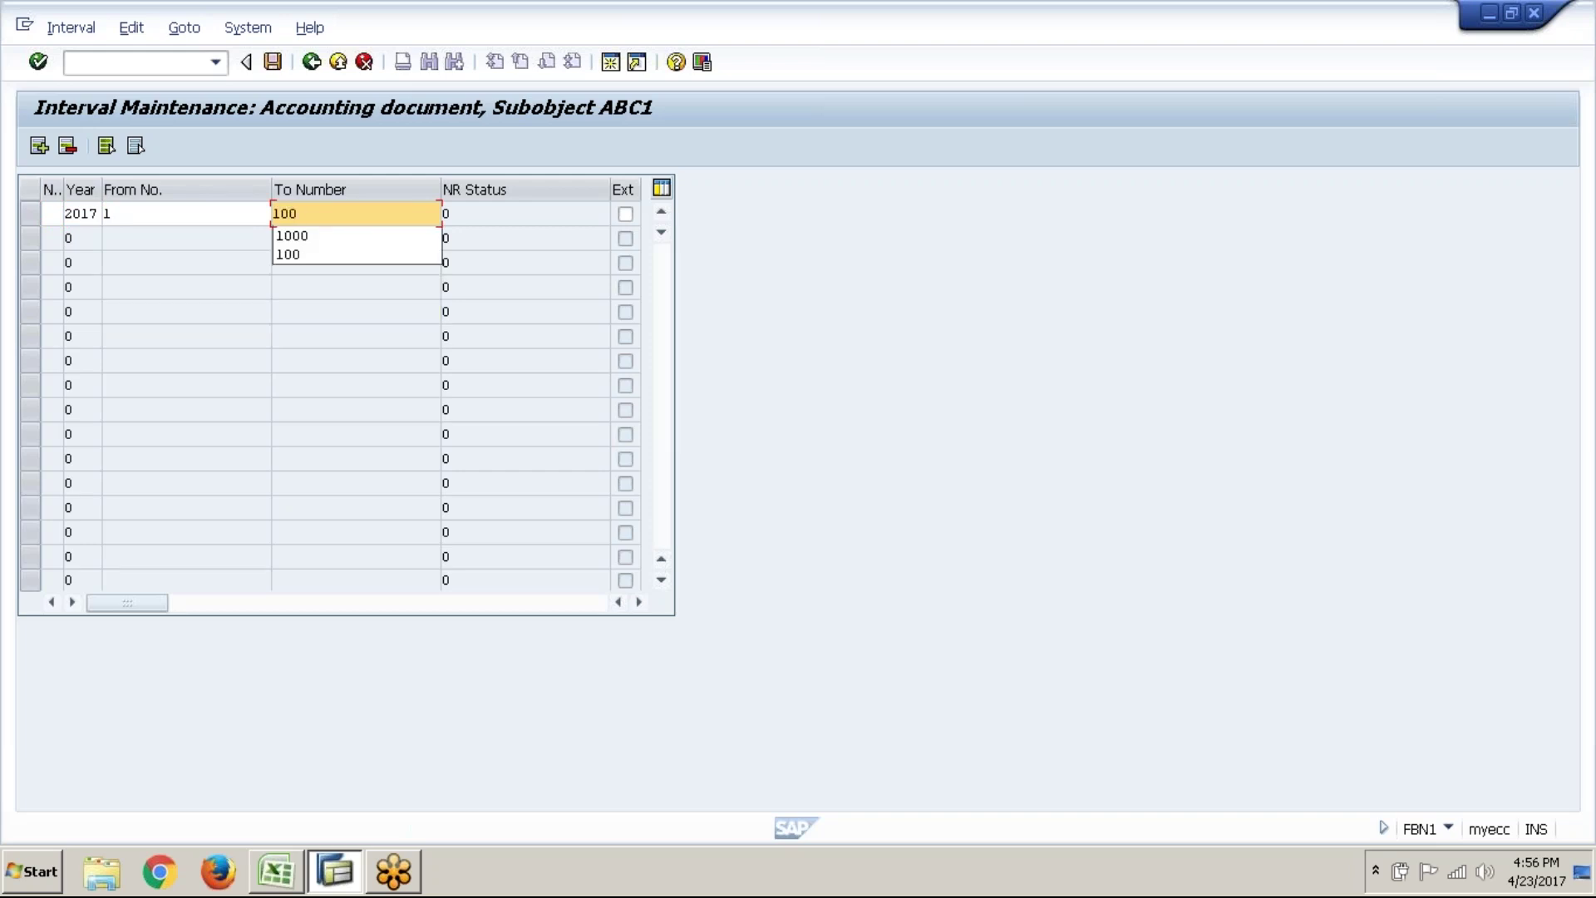
pyautogui.press('Tab')
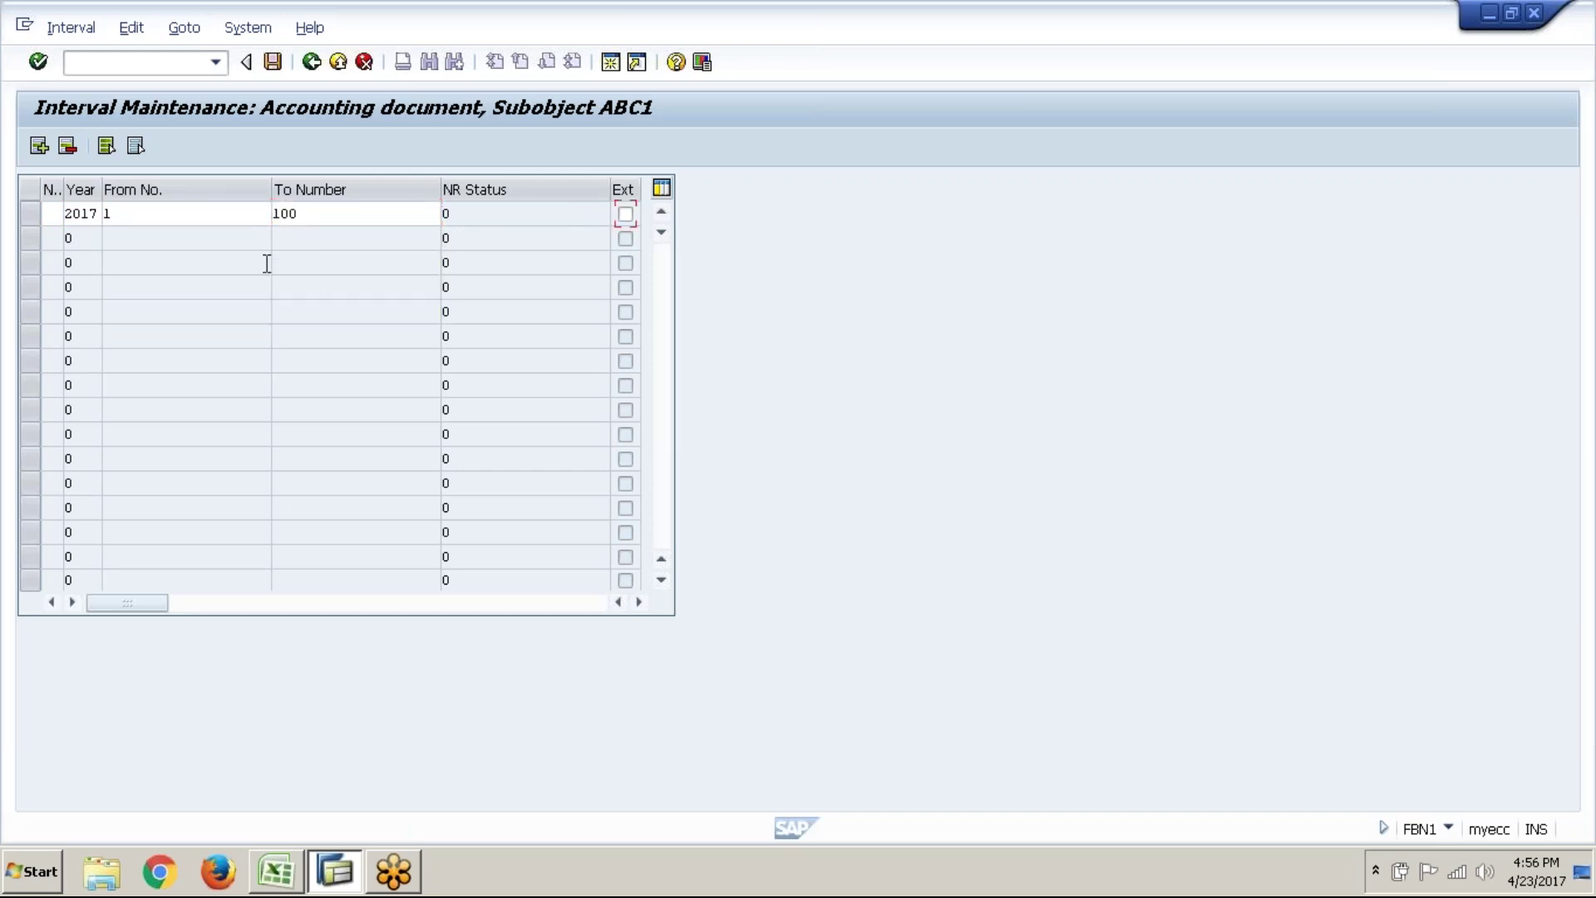
pyautogui.click(238, 220)
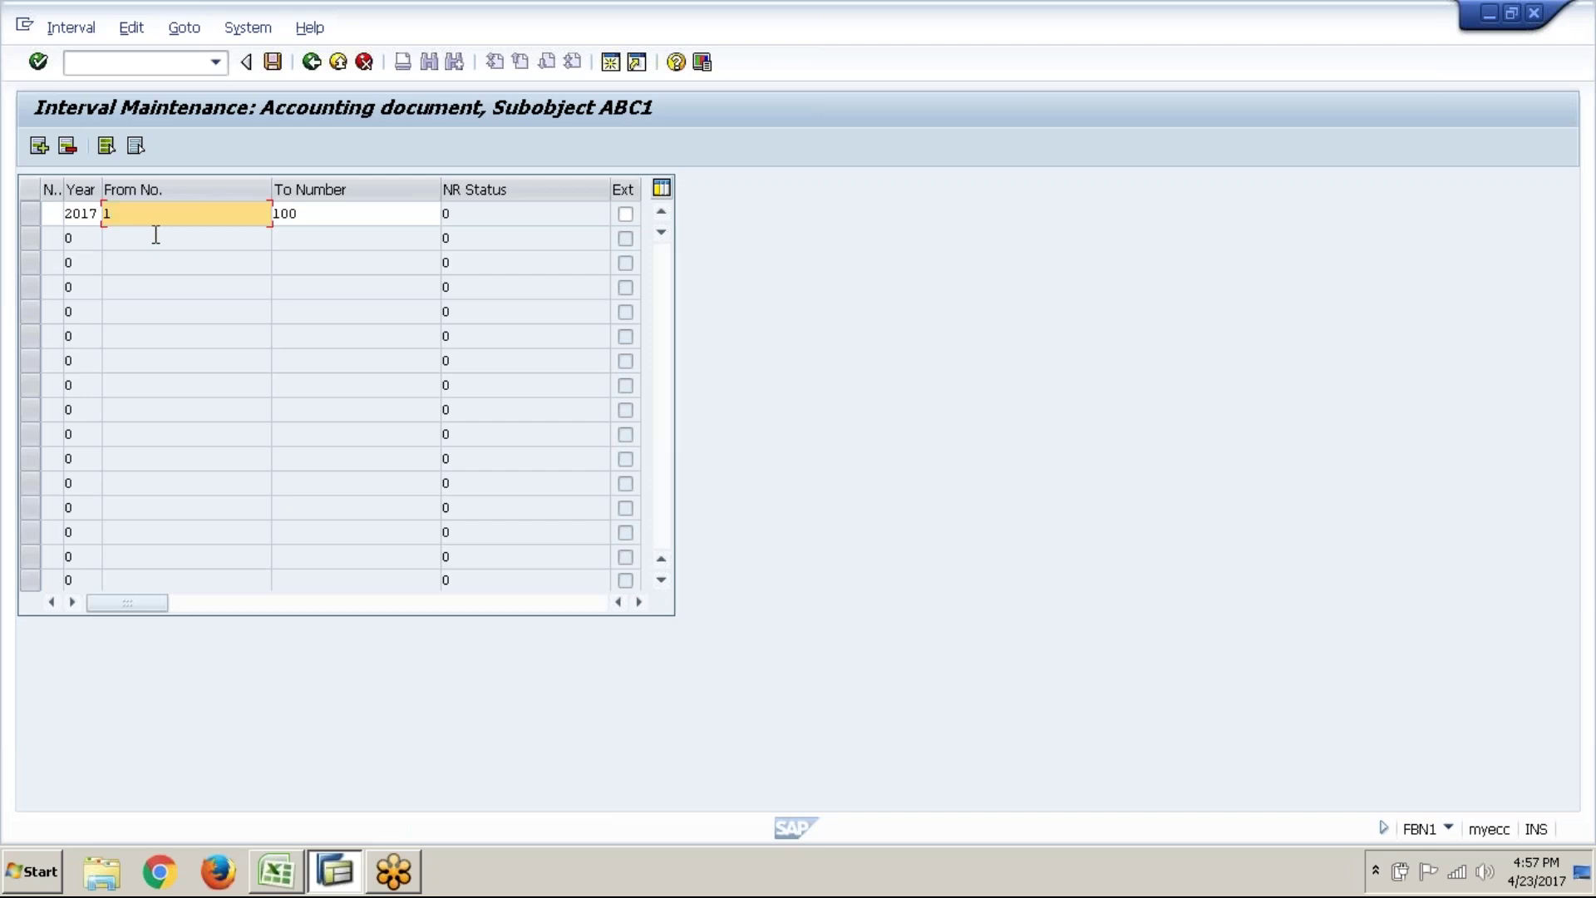
# - Widen the No column, look up the G/L account document's number range in Excel, and enter 01 as the first interval's number in SAP
pyautogui.click(54, 213)
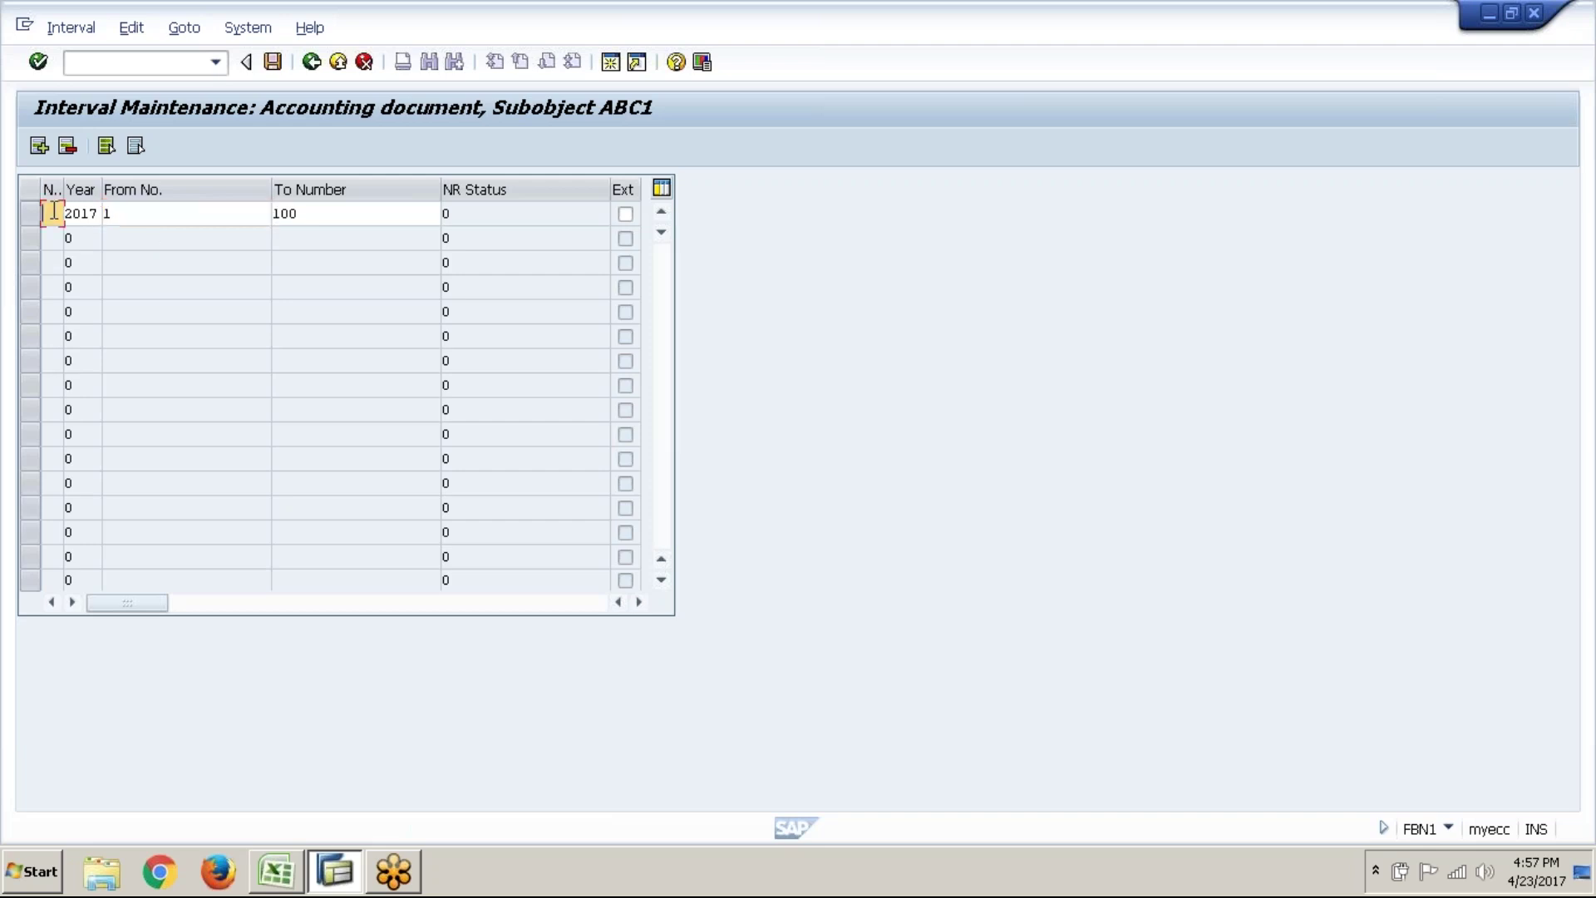
pyautogui.moveTo(64, 189); pyautogui.dragTo(81, 190)
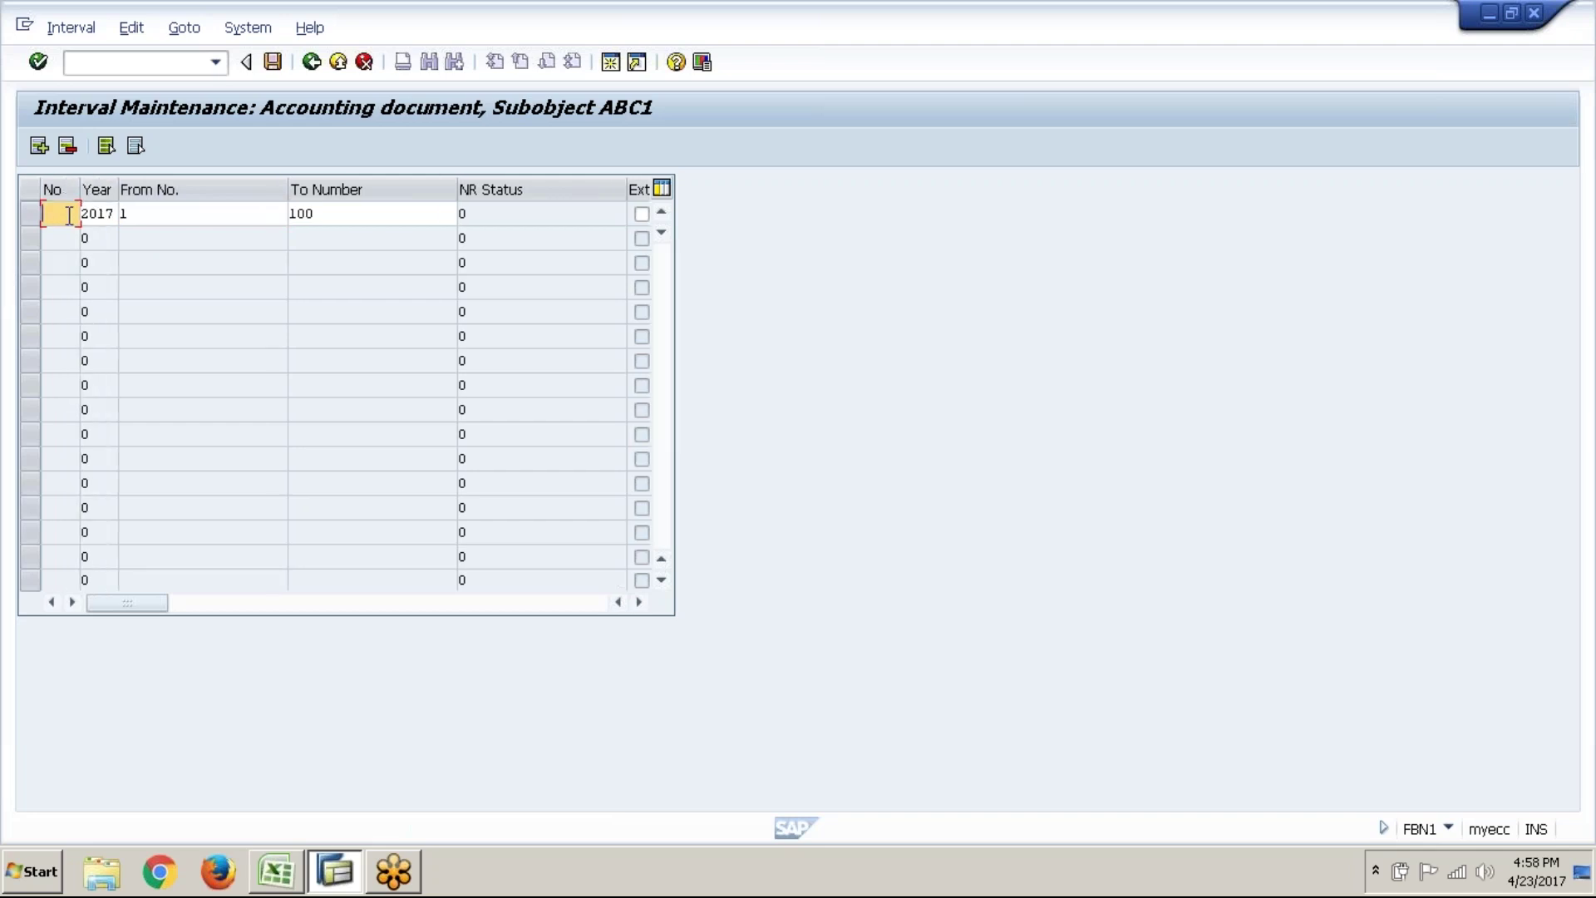
pyautogui.click(293, 883)
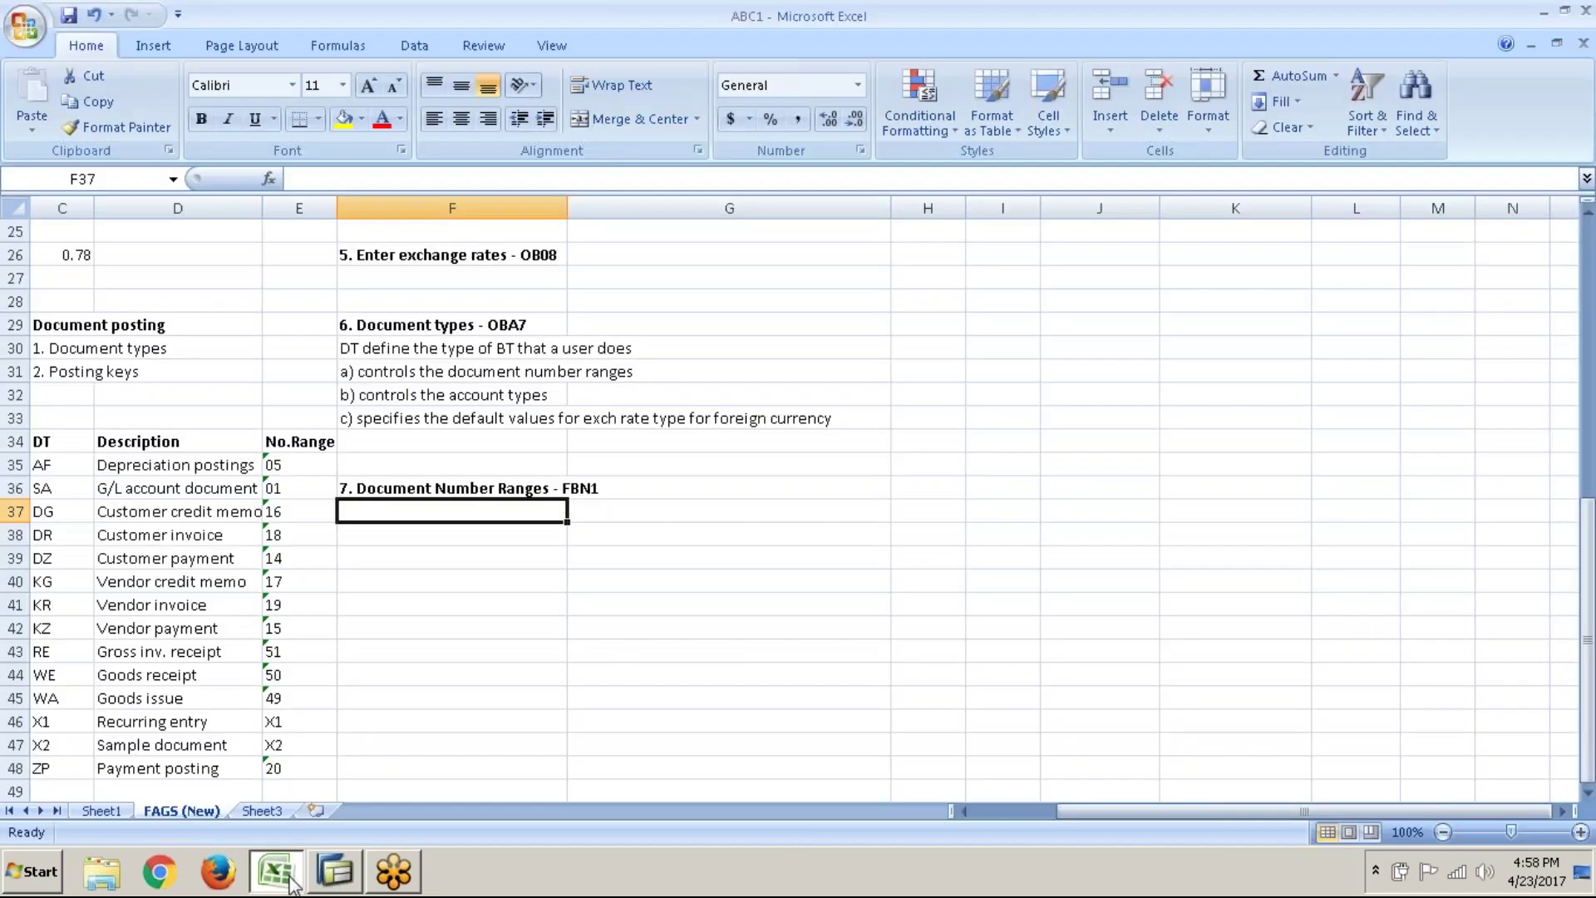
pyautogui.click(300, 488)
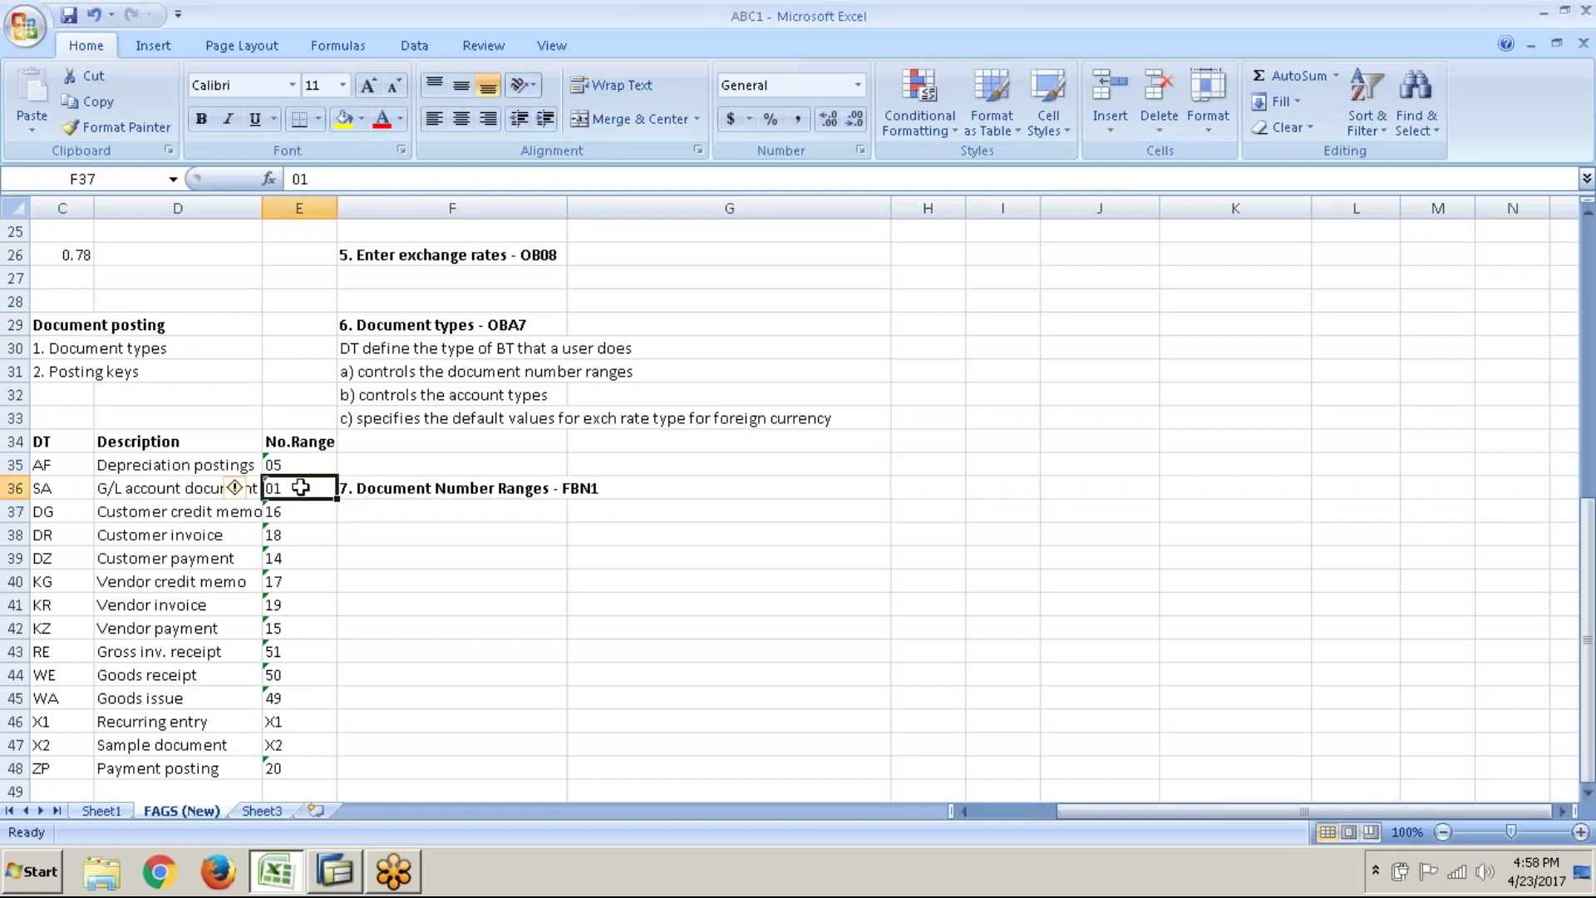
pyautogui.hotkey('alt', 'Tab')
pyautogui.write('01')
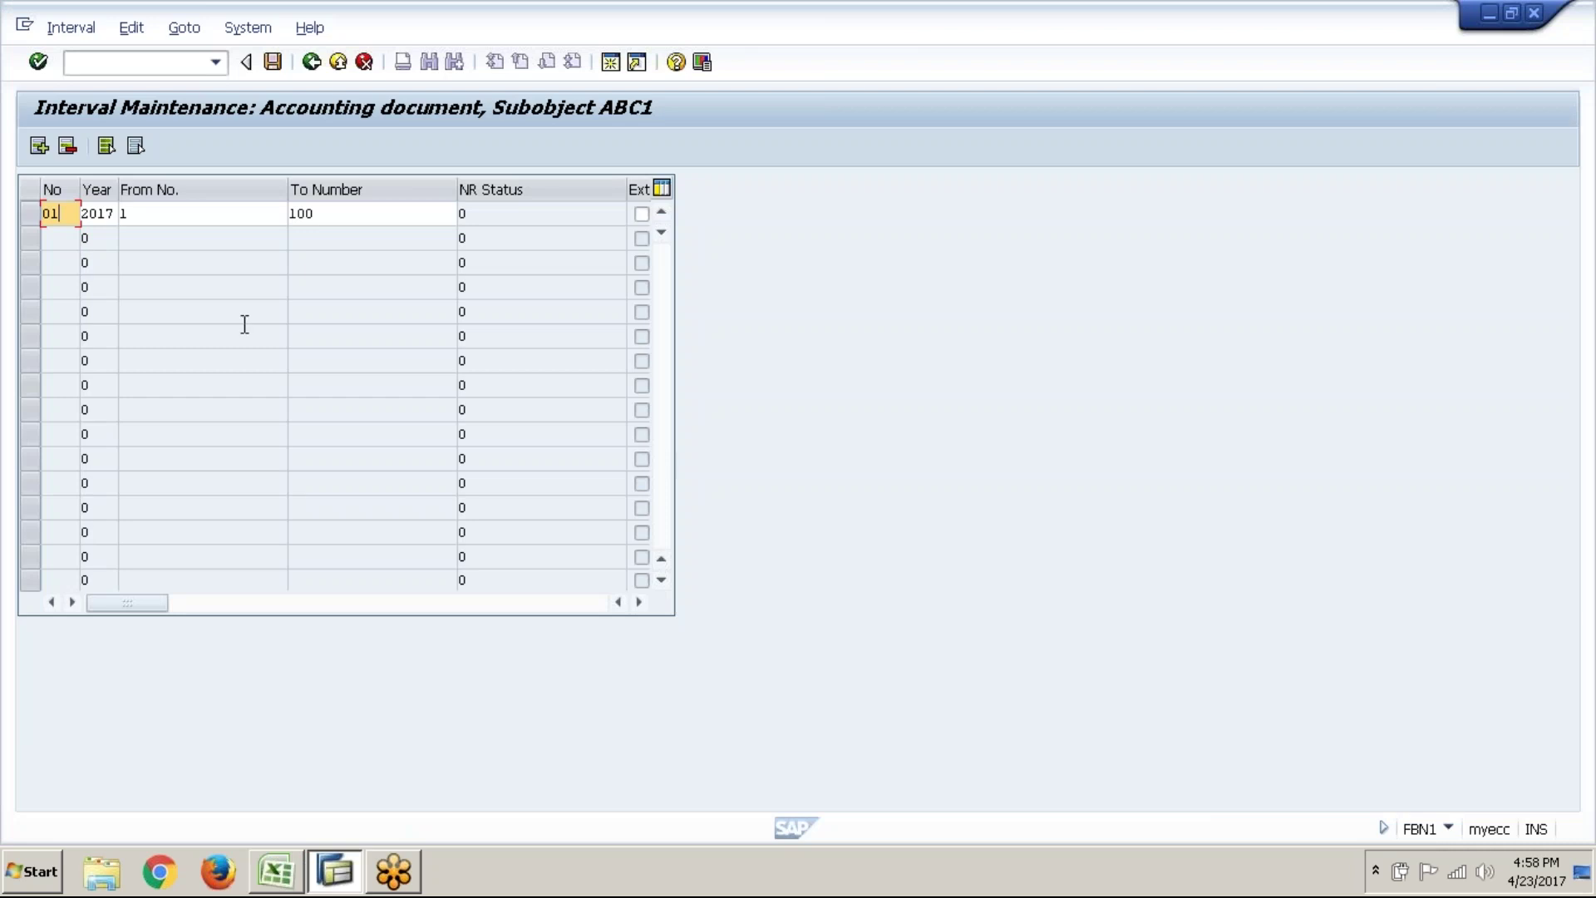
# - Set interval 01's To Number to 99, and check it against the G/L account document row in the Excel list
pyautogui.click(309, 216)
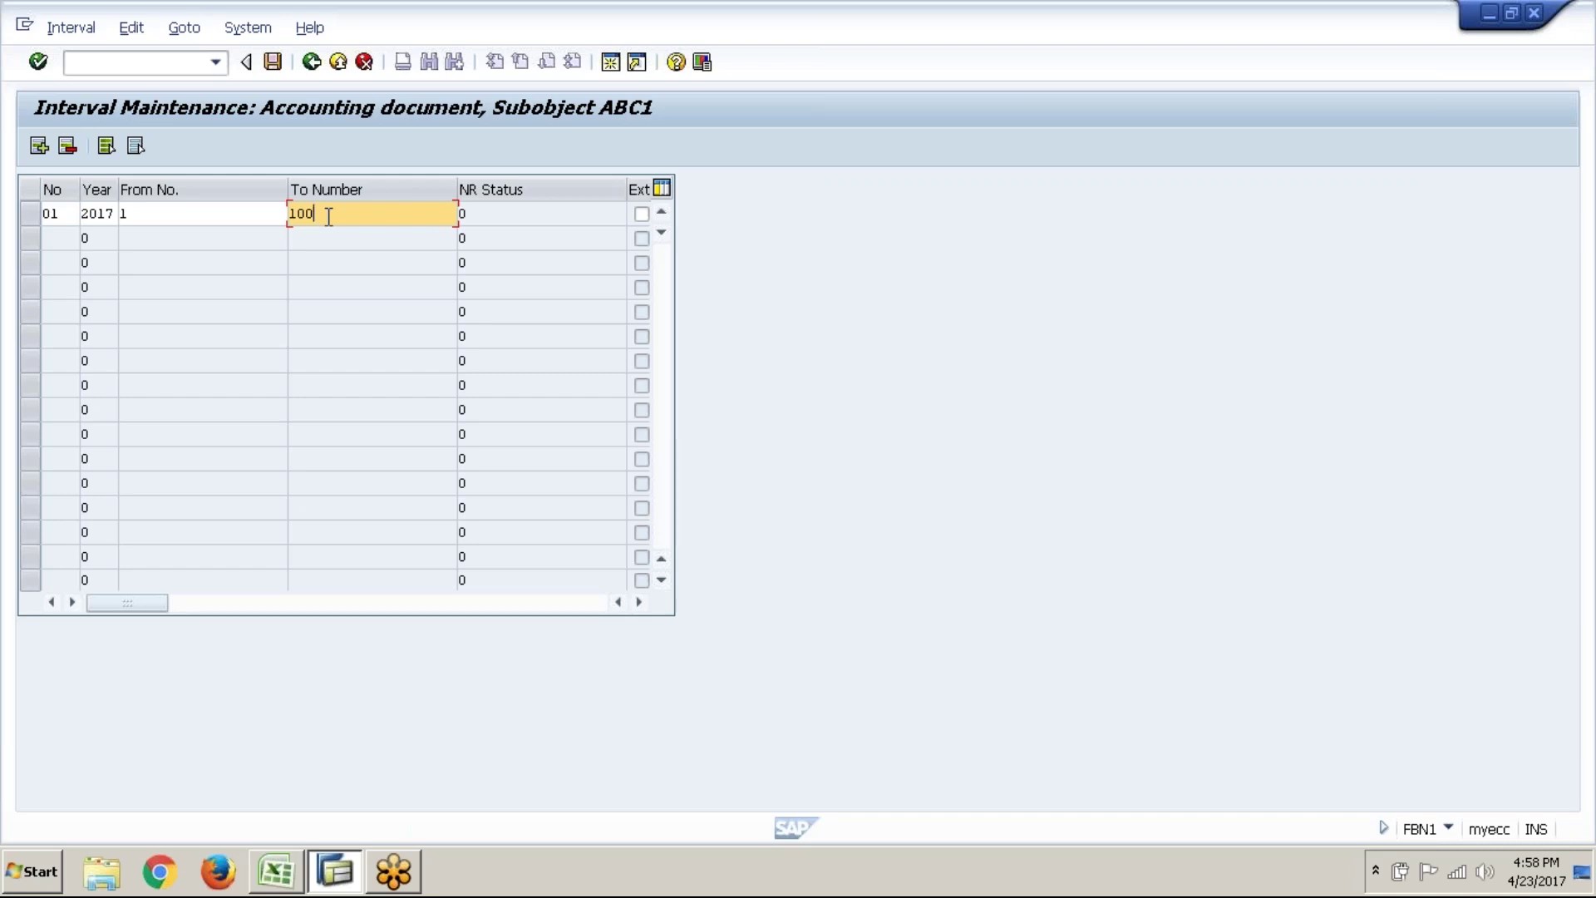
pyautogui.press('BackSpace')
pyautogui.press('BackSpace')
pyautogui.press('BackSpace')
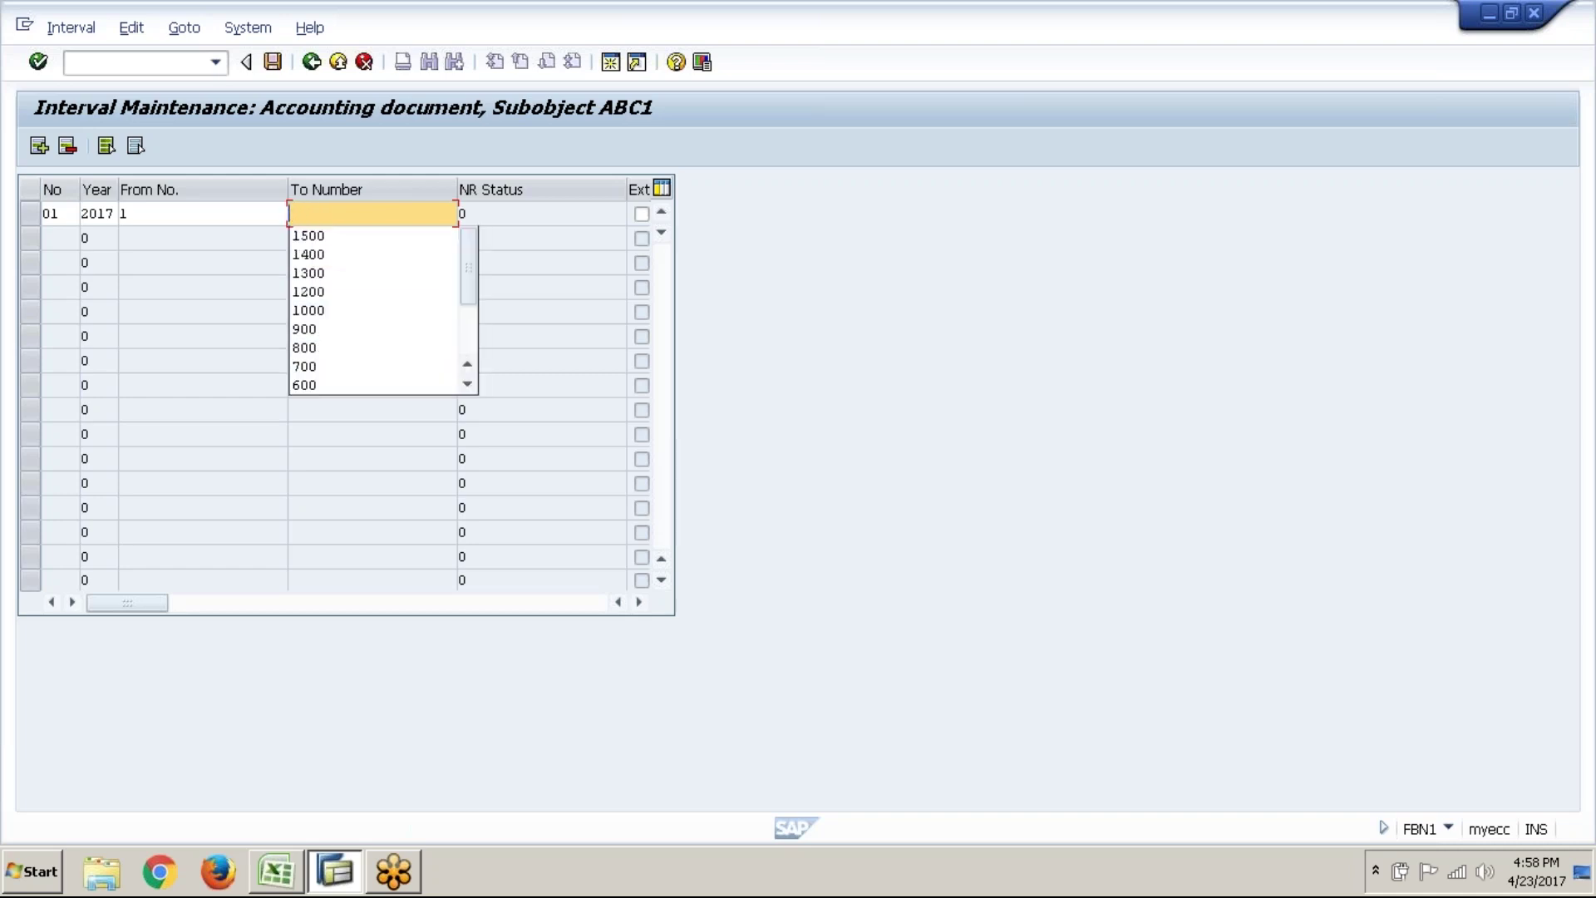
pyautogui.write('99')
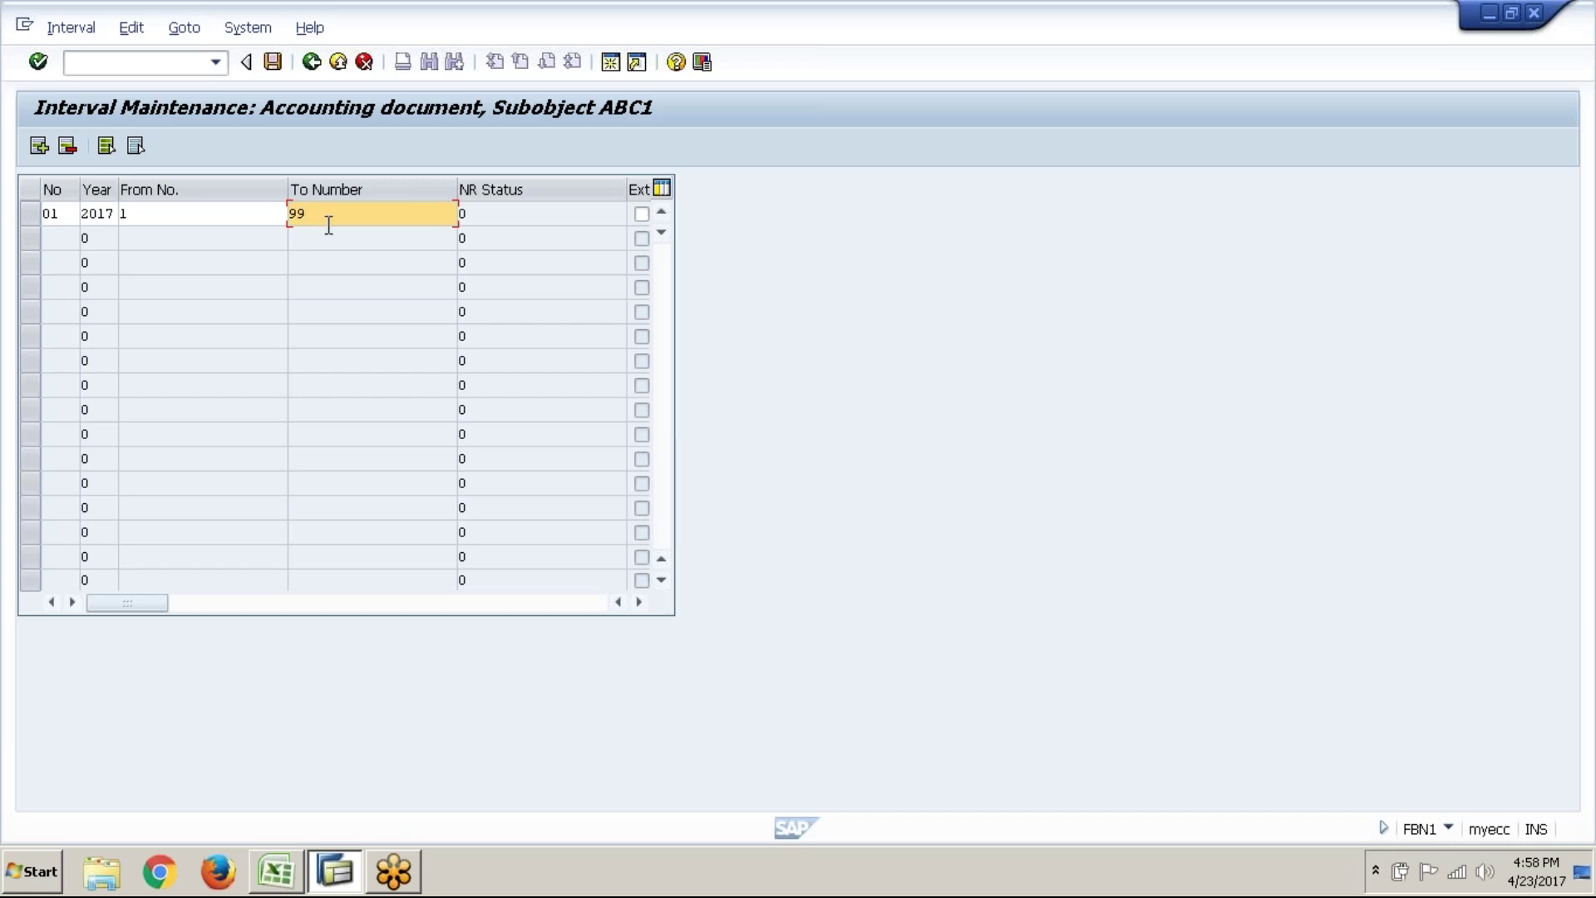
pyautogui.click(277, 871)
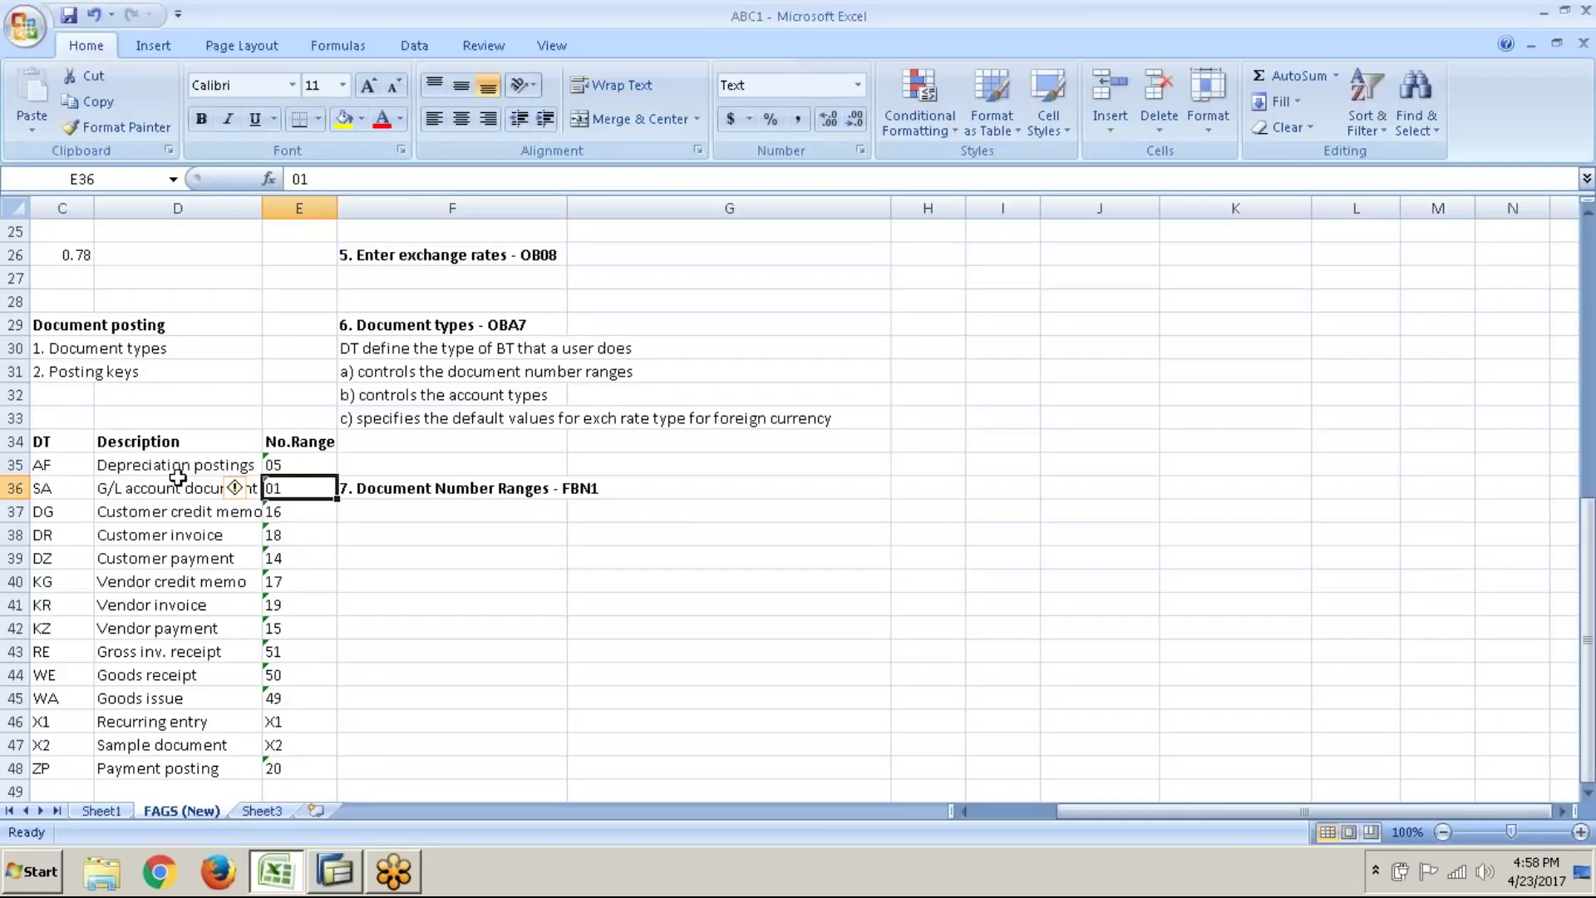
pyautogui.click(177, 485)
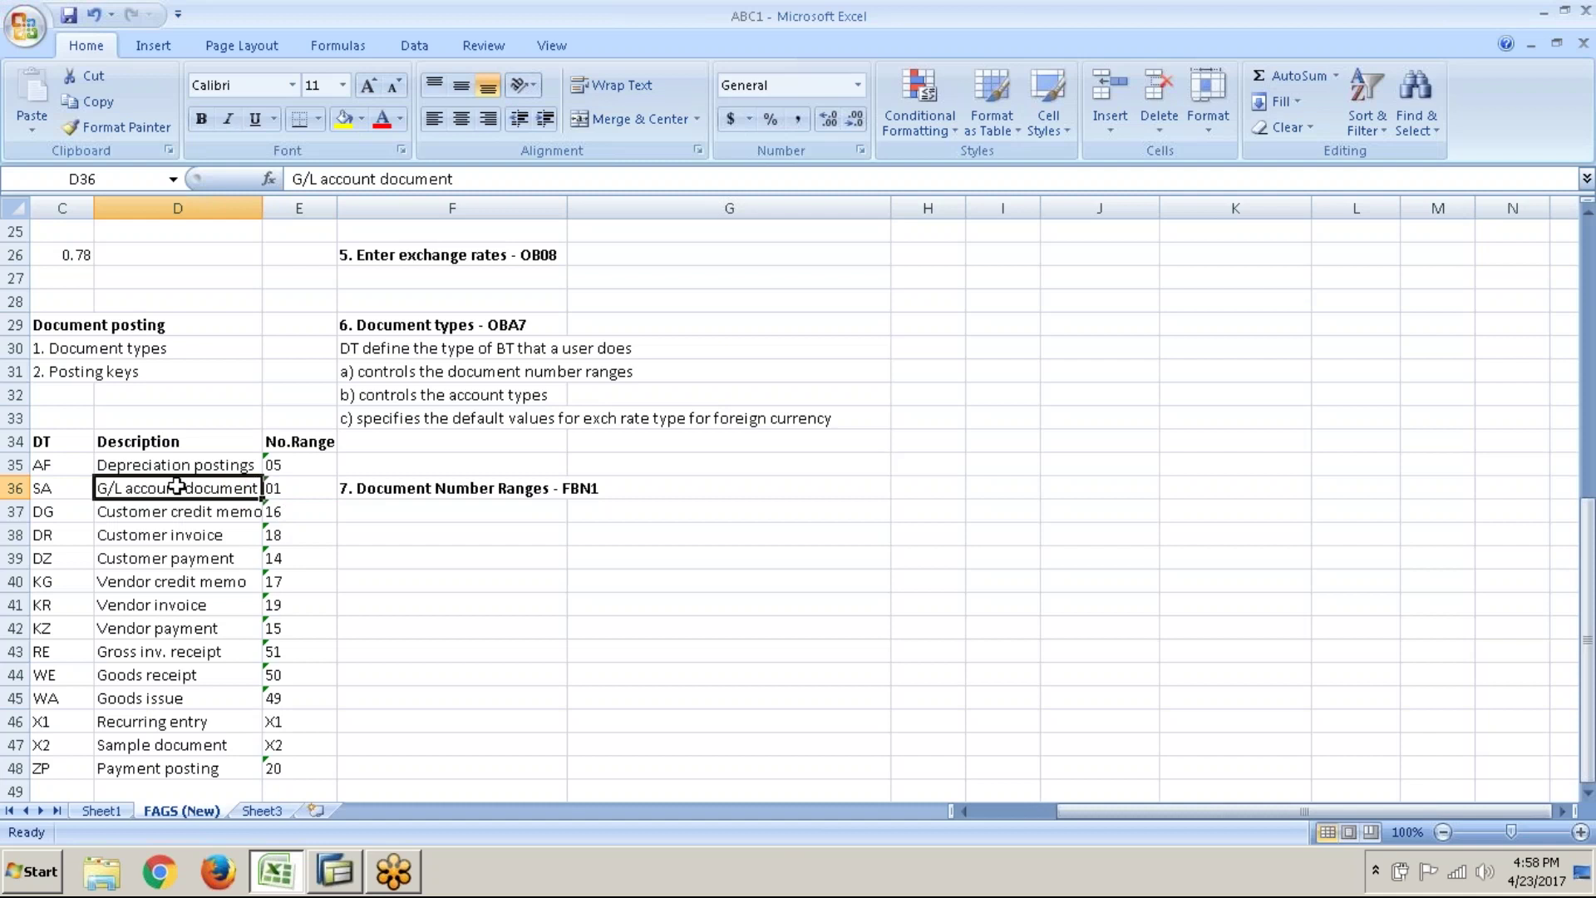
pyautogui.hotkey('alt', 'Tab')
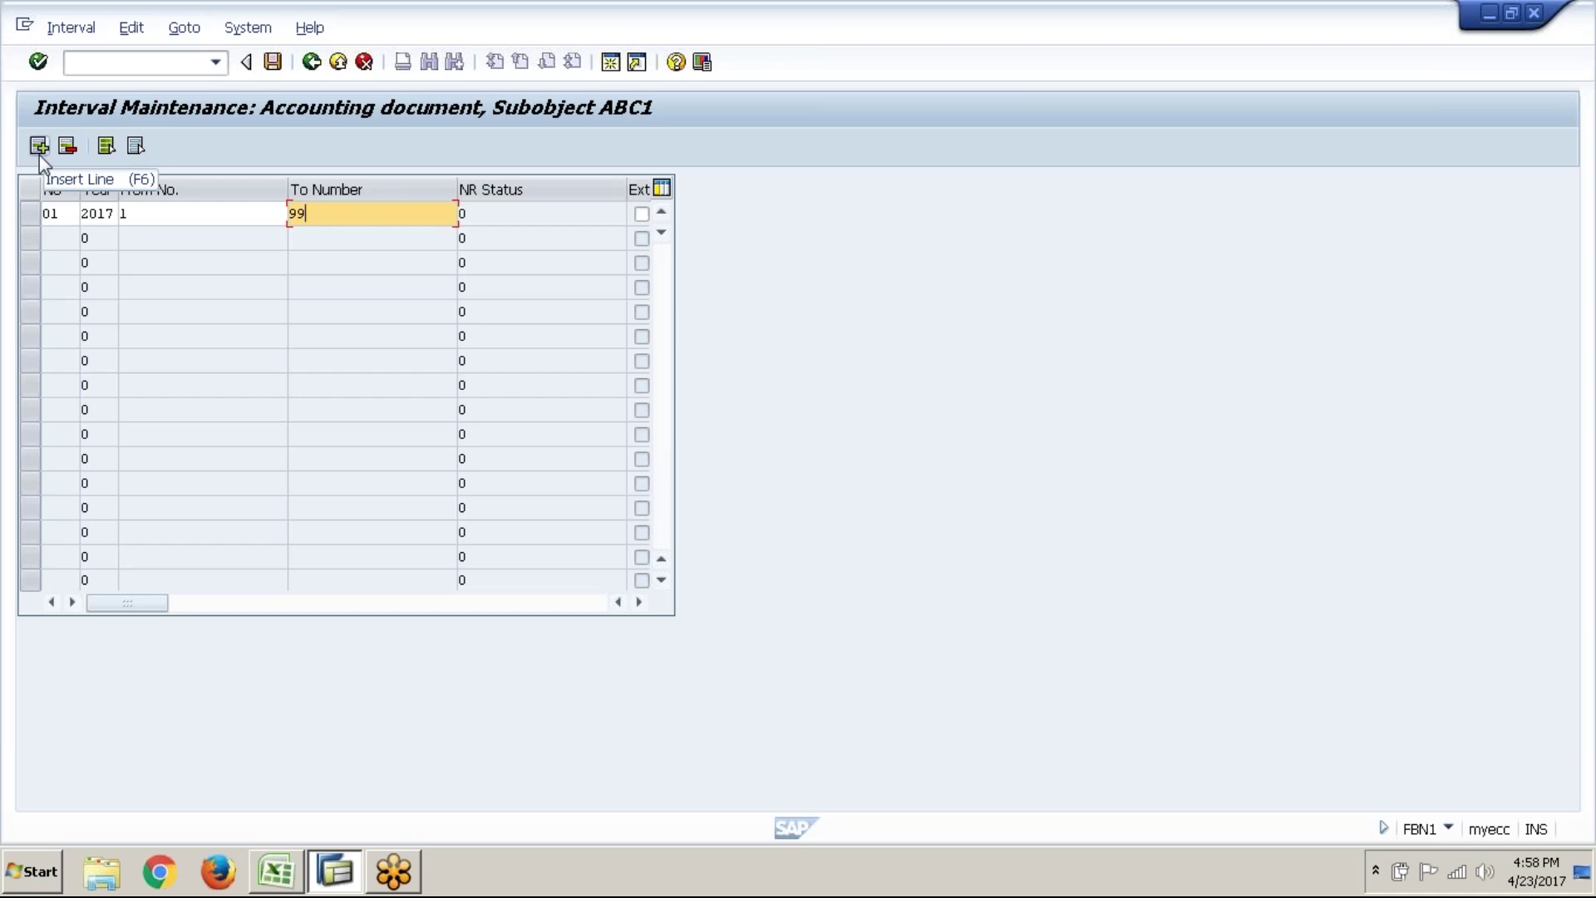
pyautogui.hotkey('alt', 'Tab')
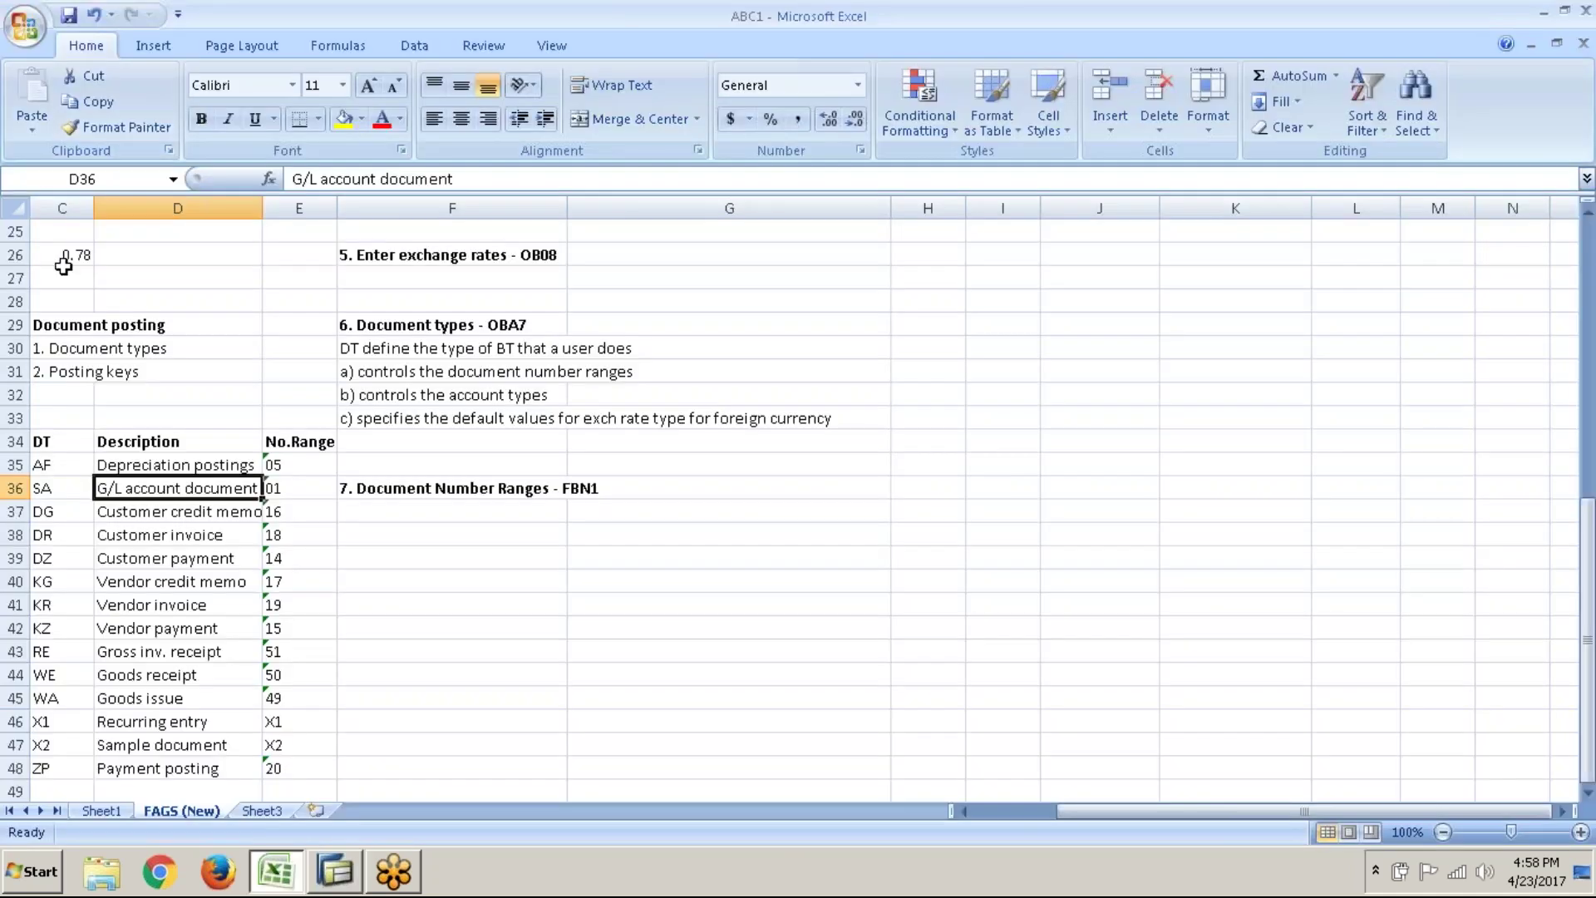
pyautogui.hotkey('alt', 'Tab')
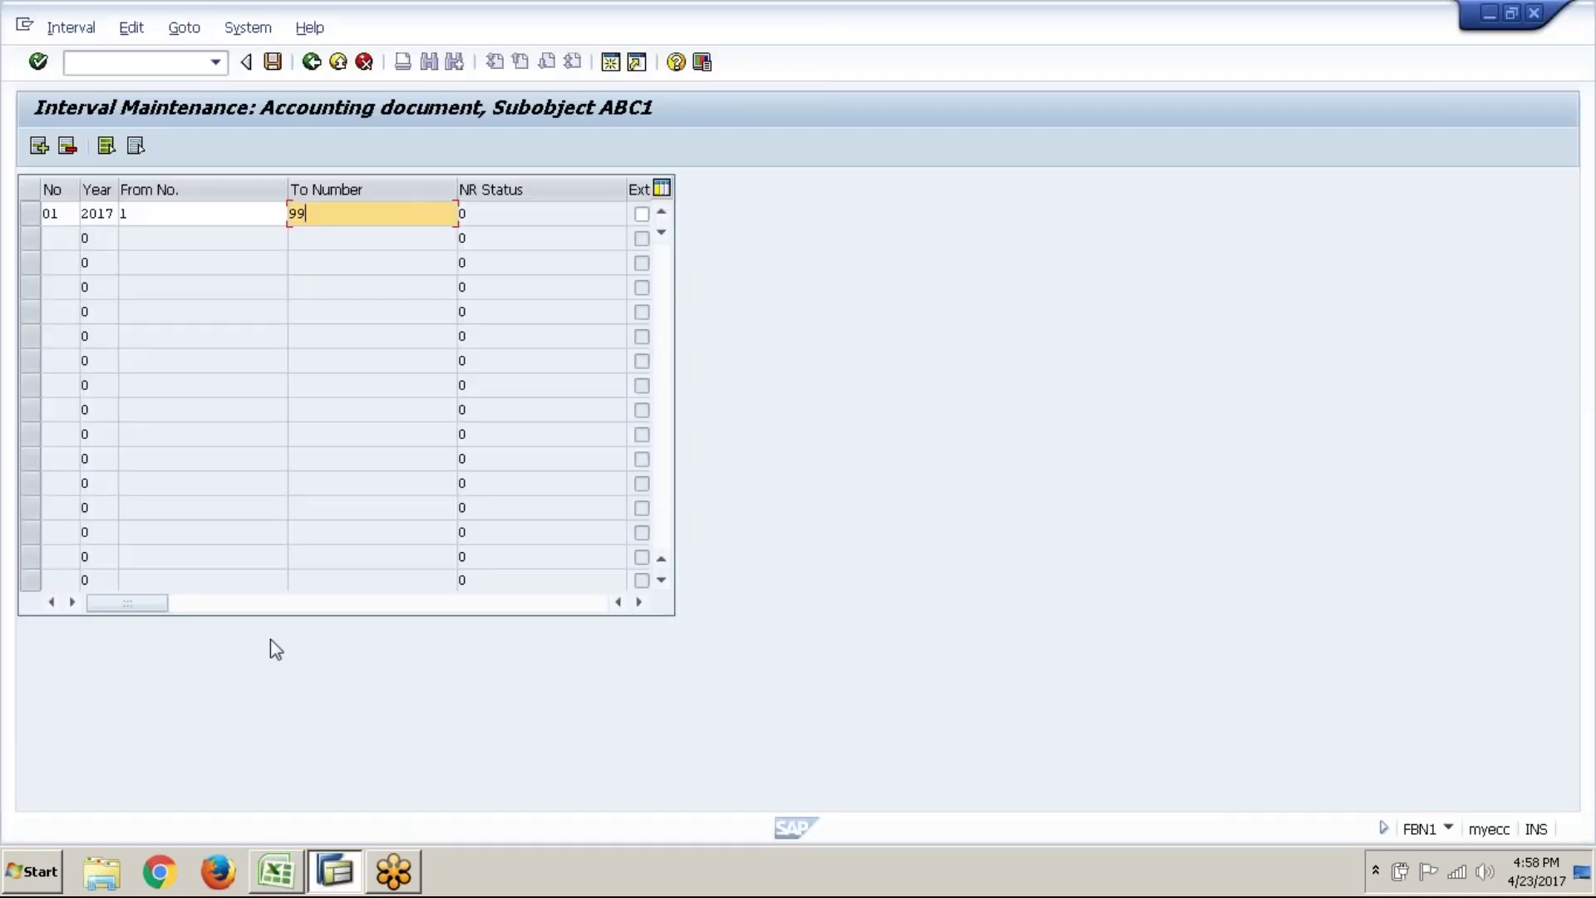
# - Insert an interval line, look up the depreciation postings range in Excel, and enter number 05 and year 2017 in SAP
pyautogui.click(39, 147)
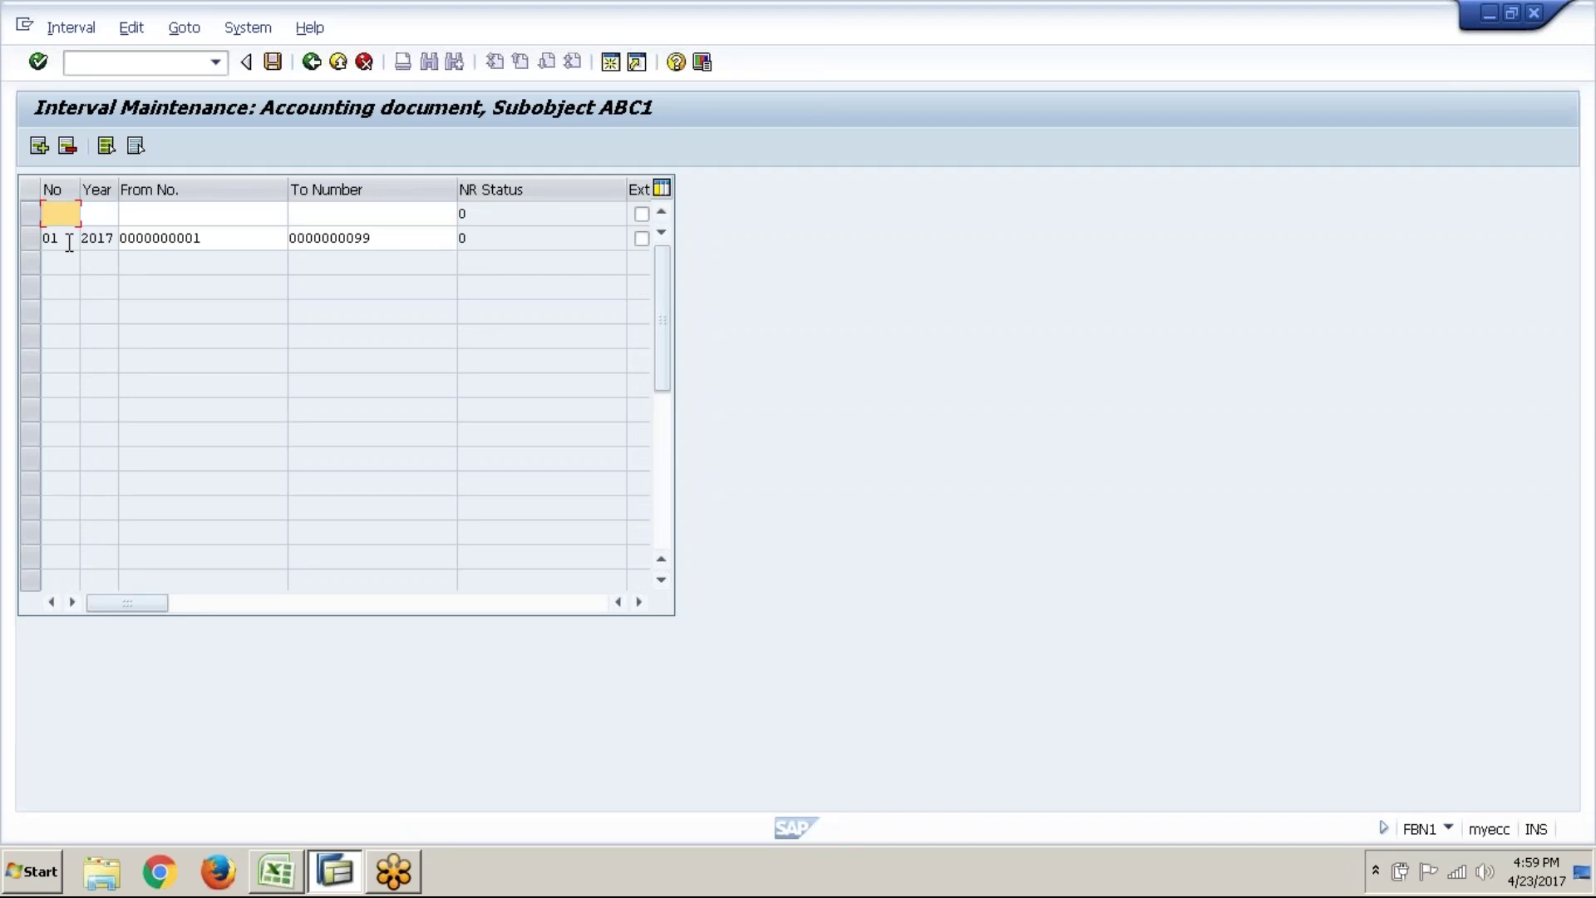
pyautogui.hotkey('alt', 'Tab')
pyautogui.click(274, 466)
pyautogui.hotkey('alt', 'Tab')
pyautogui.write('05')
pyautogui.press('Tab')
pyautogui.write('2017')
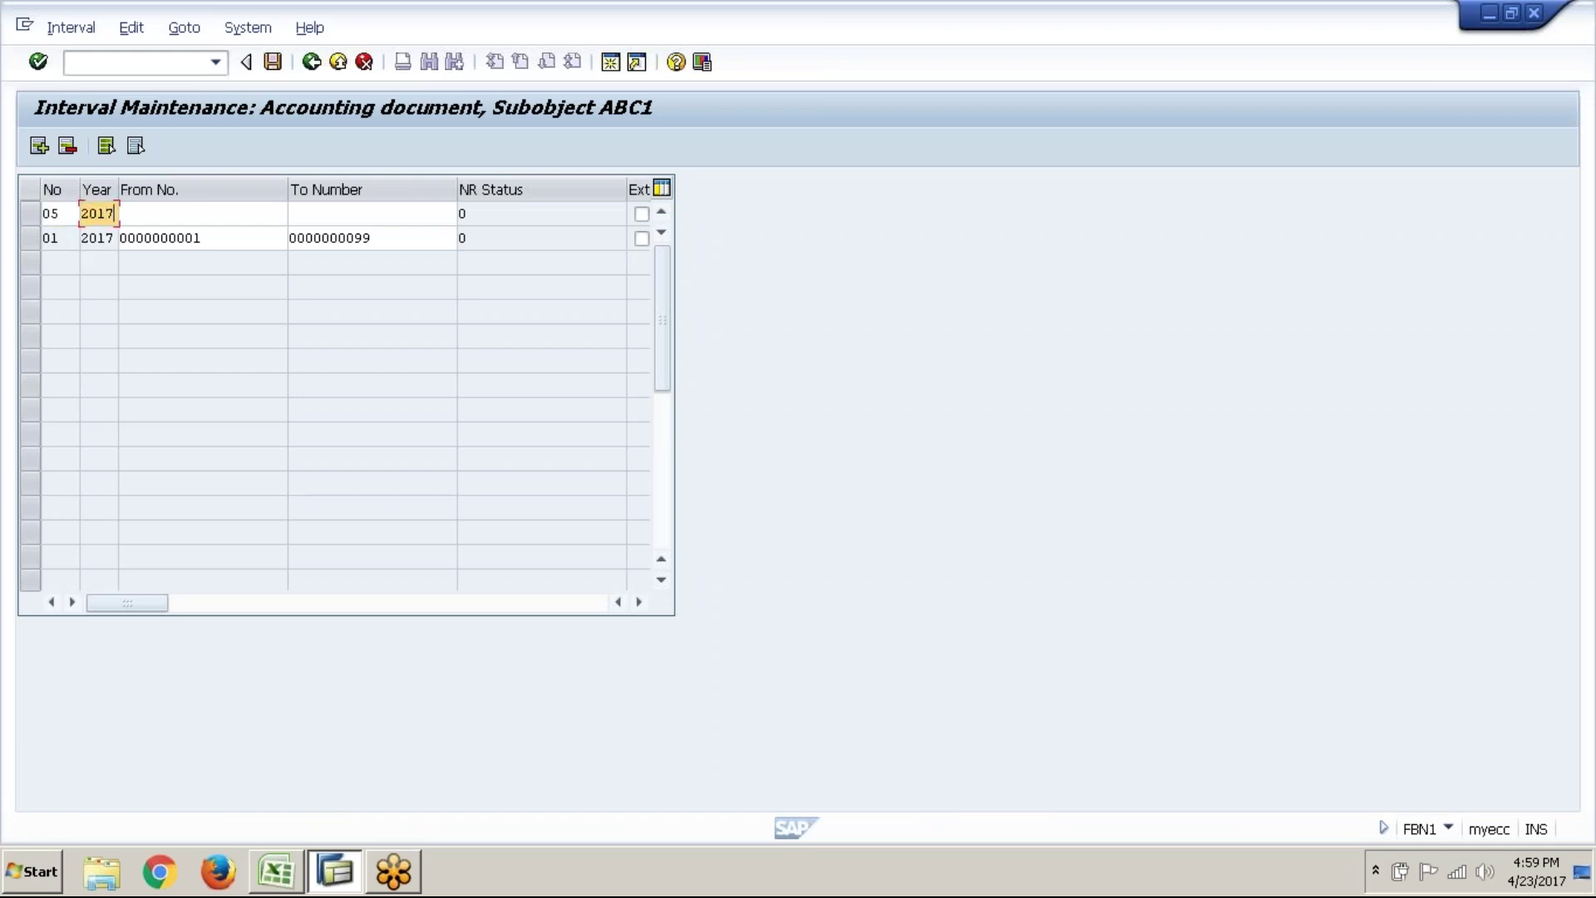
pyautogui.press('Tab')
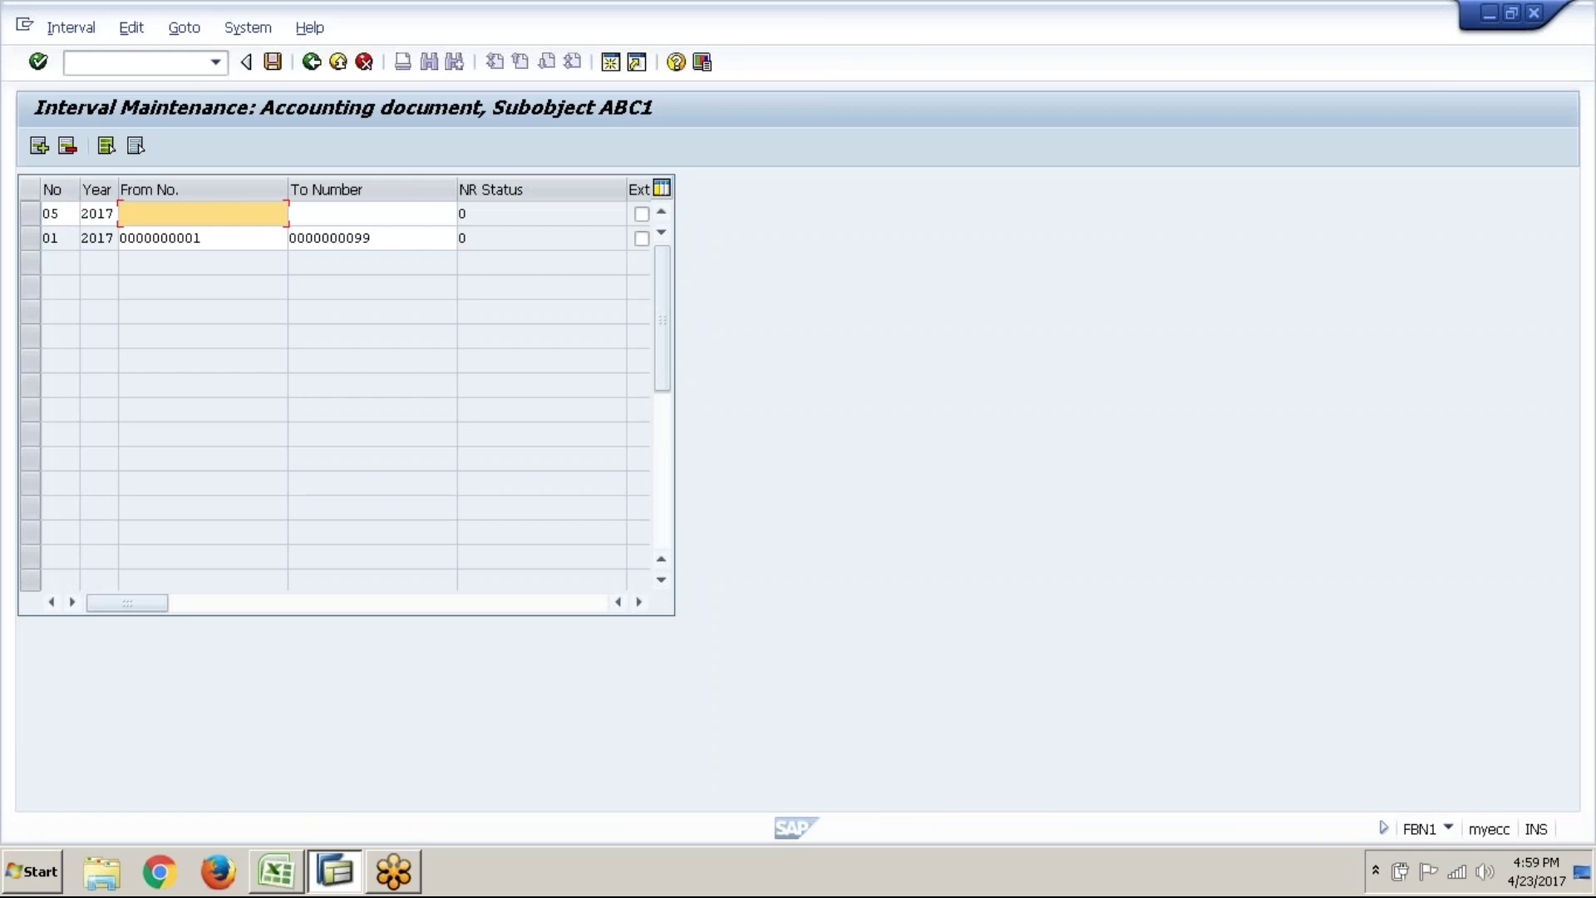
# - Review the G/L account document row in Excel, and set interval 05 in SAP to run from 100 to 199
pyautogui.hotkey('alt', 'Tab')
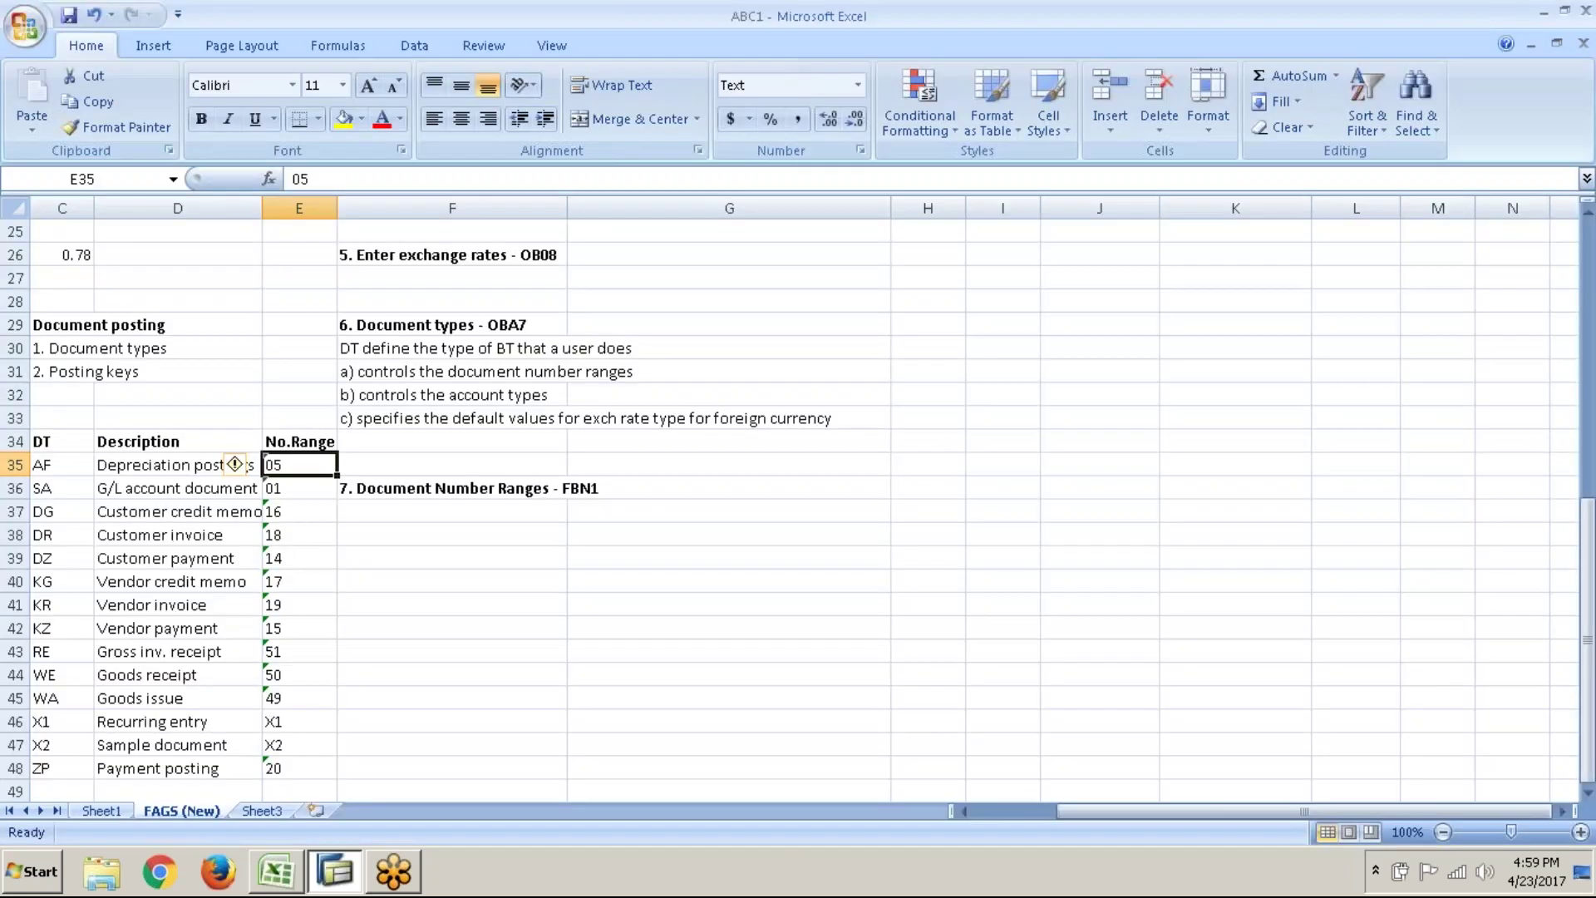
pyautogui.click(184, 511)
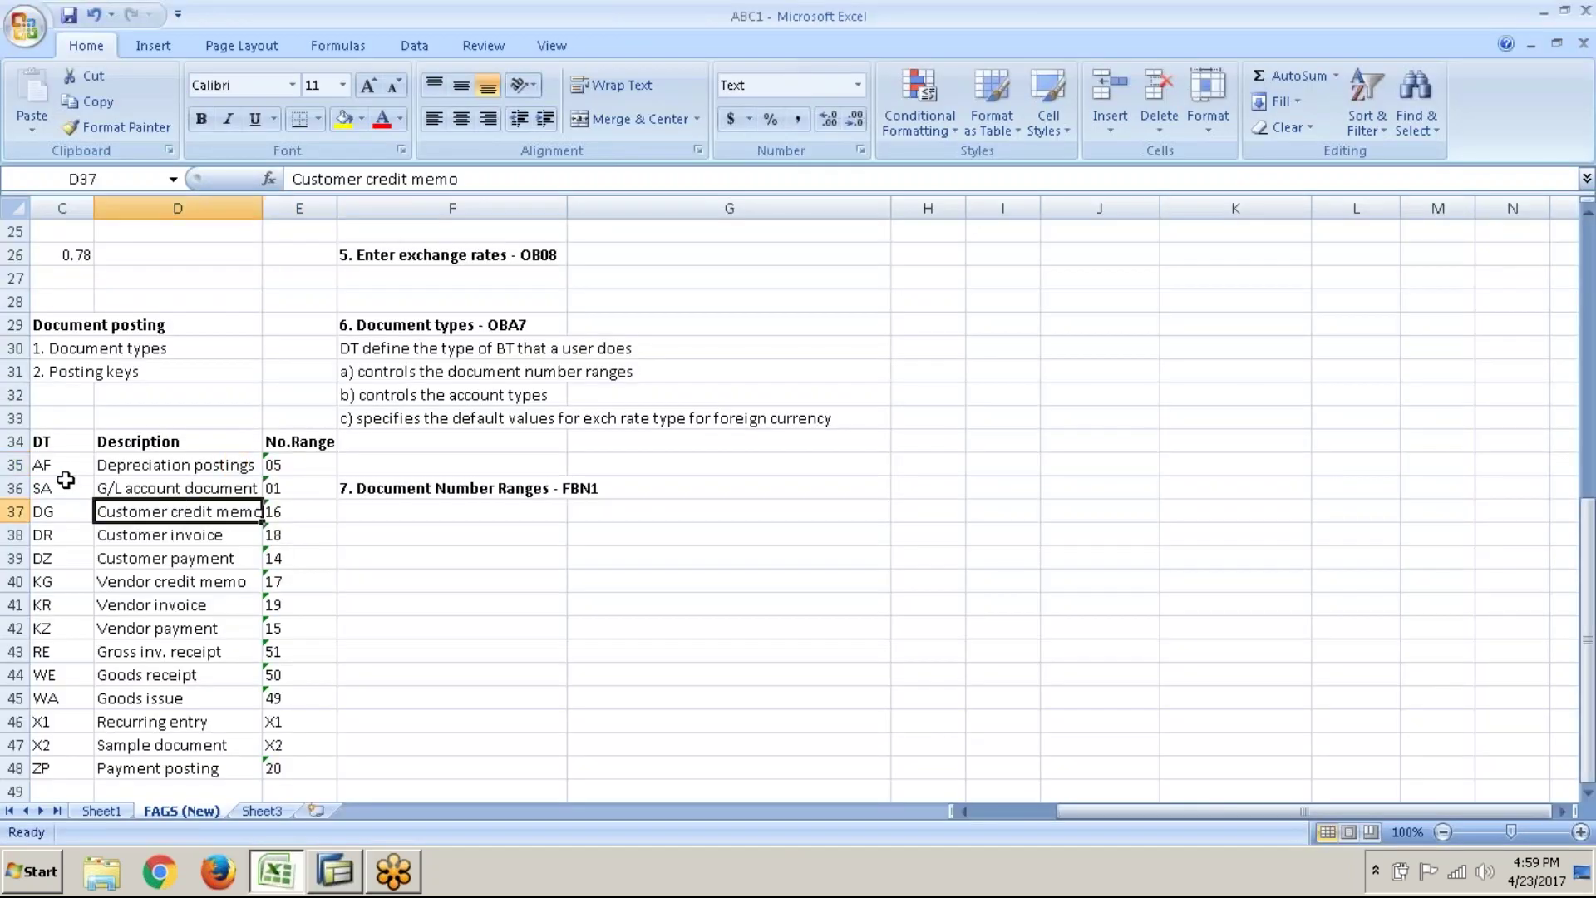
pyautogui.moveTo(52, 490); pyautogui.dragTo(274, 496)
pyautogui.hotkey('alt', 'Tab')
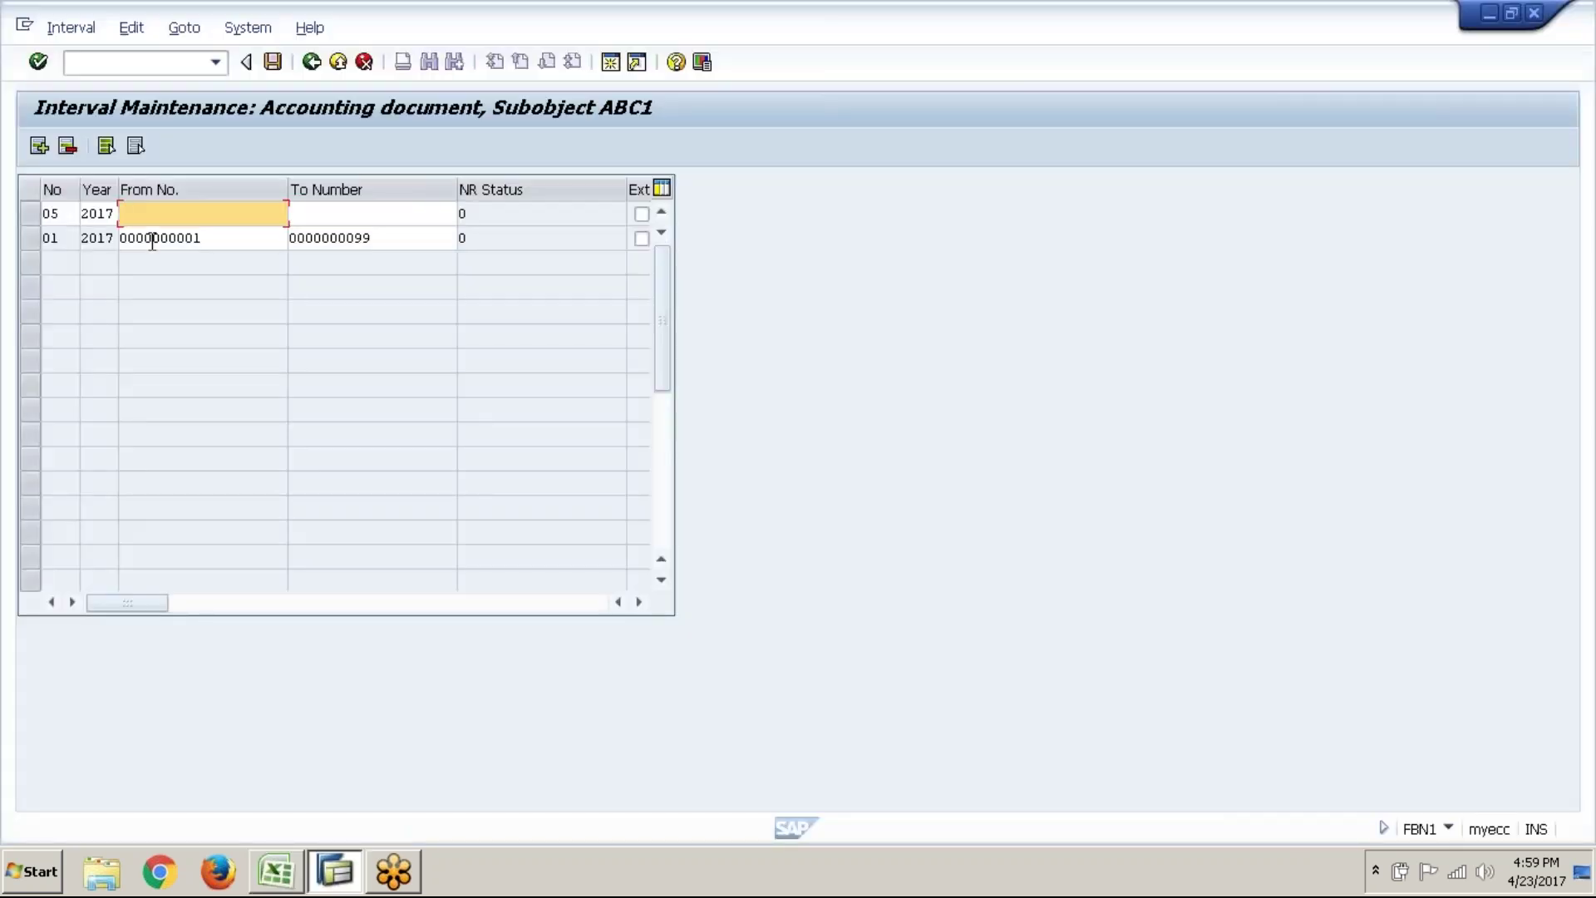
pyautogui.write('00')
pyautogui.press('Tab')
pyautogui.write('199')
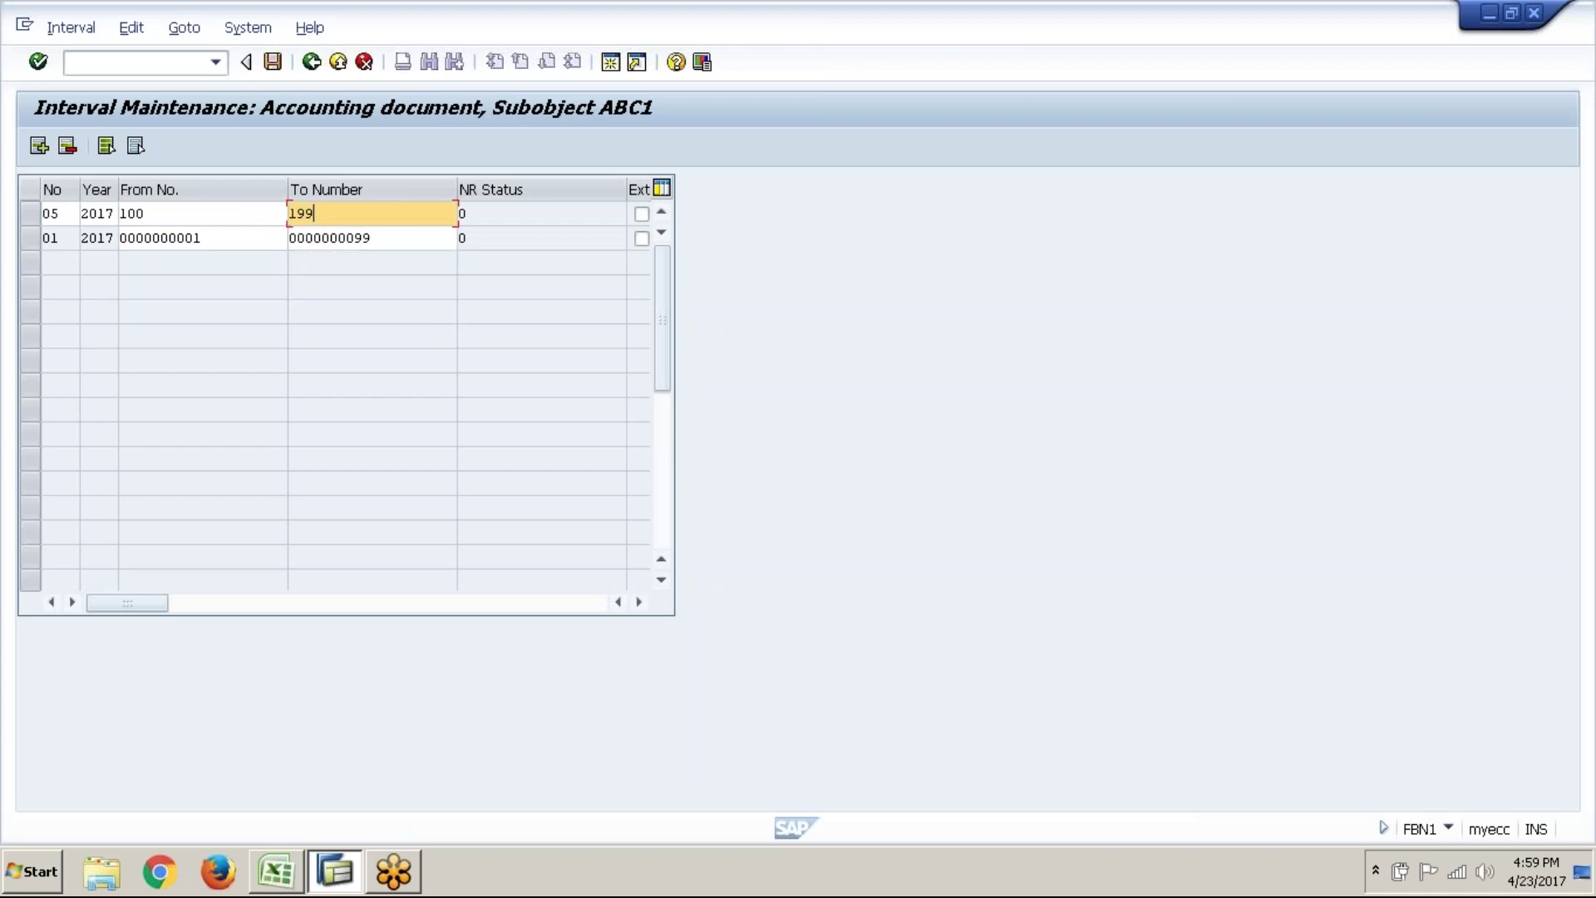
pyautogui.press('Return')
# - Compare interval 05's From and To numbers in SAP with the depreciation postings and G/L account document rows in Excel
pyautogui.click(204, 237)
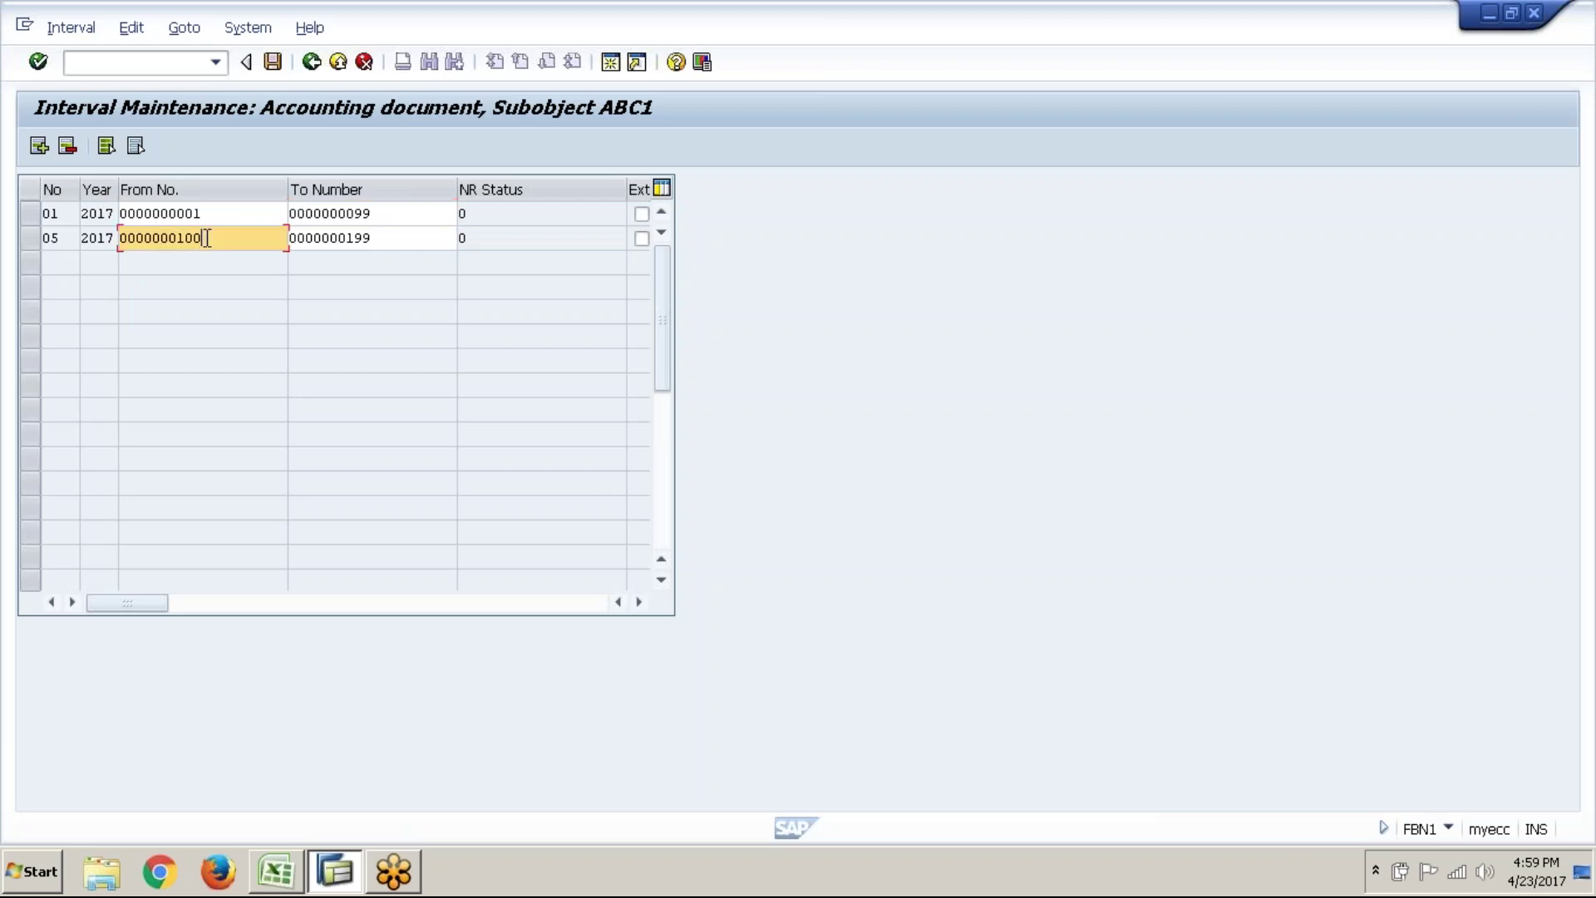
pyautogui.click(420, 234)
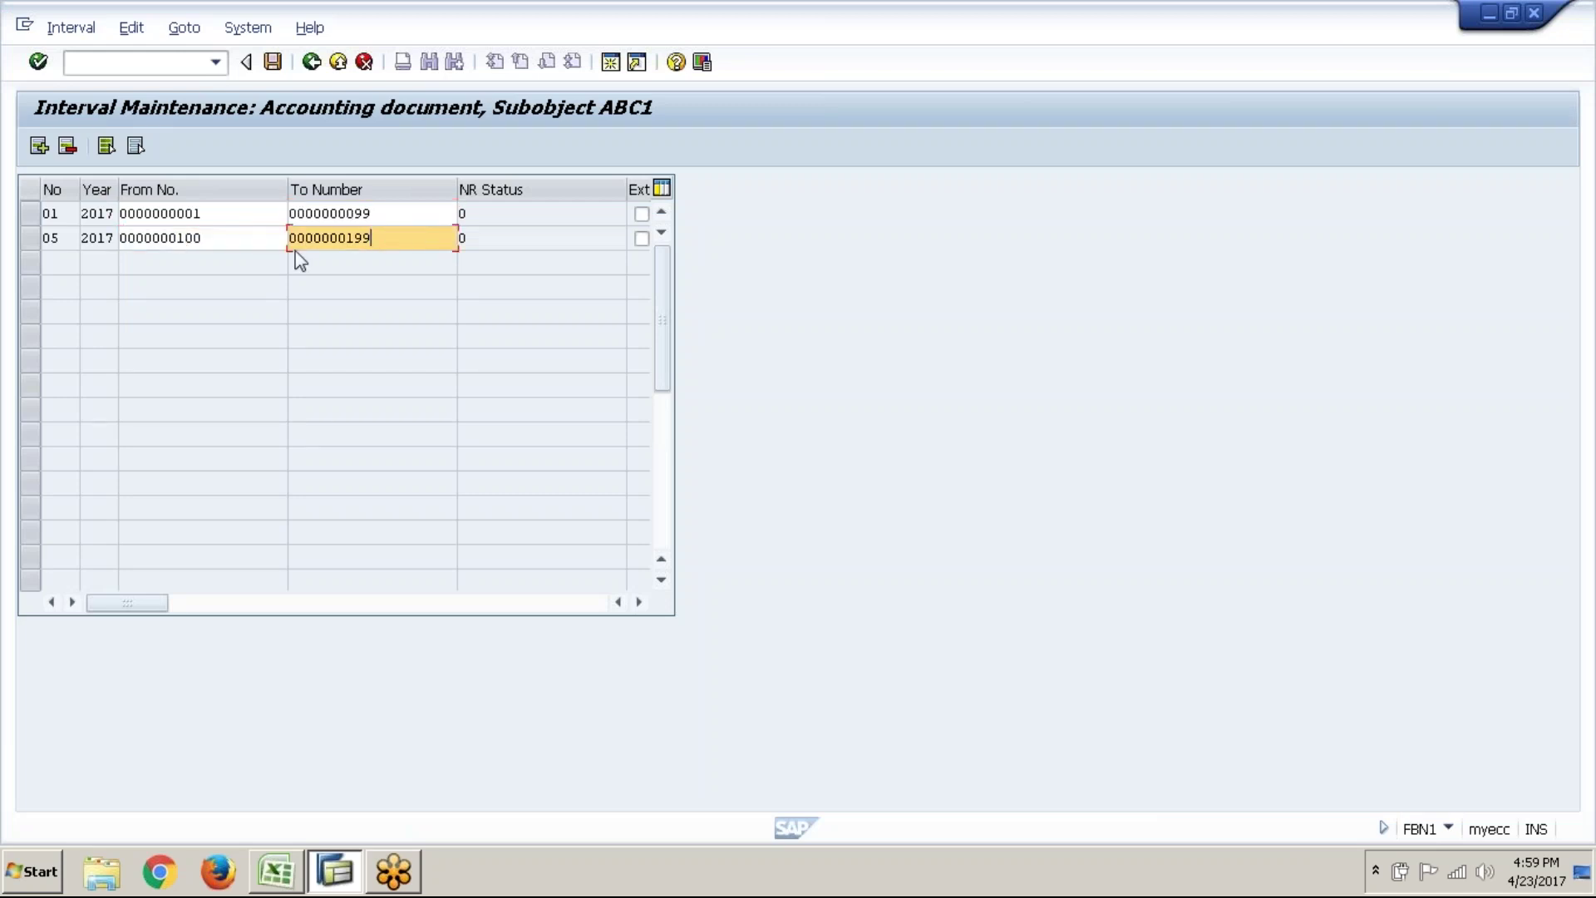
pyautogui.click(264, 244)
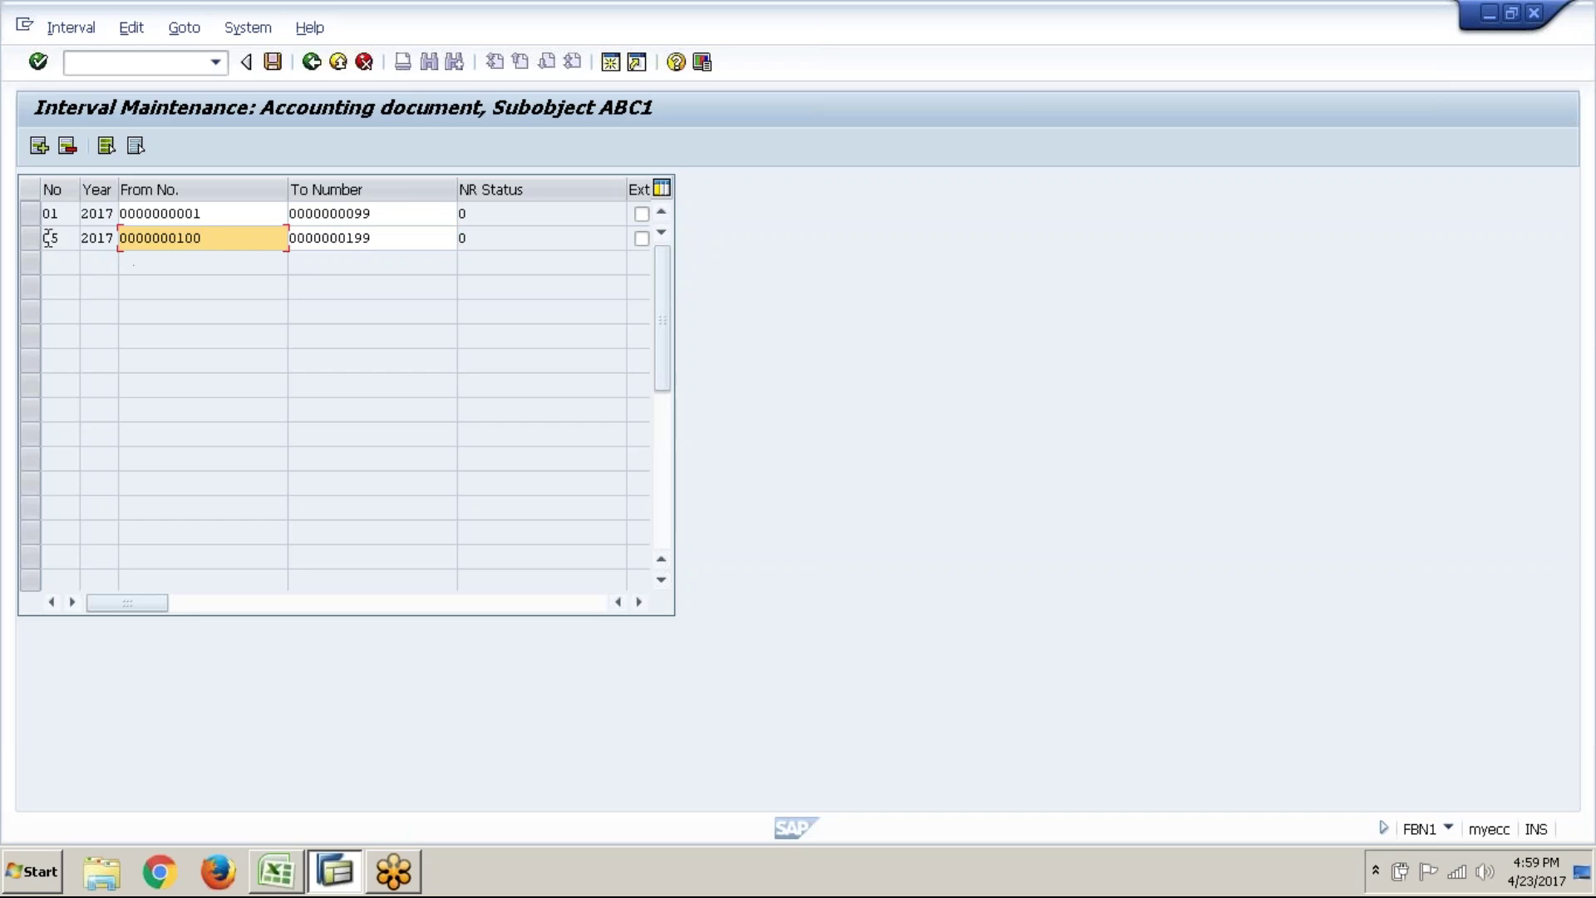
pyautogui.hotkey('alt', 'Tab')
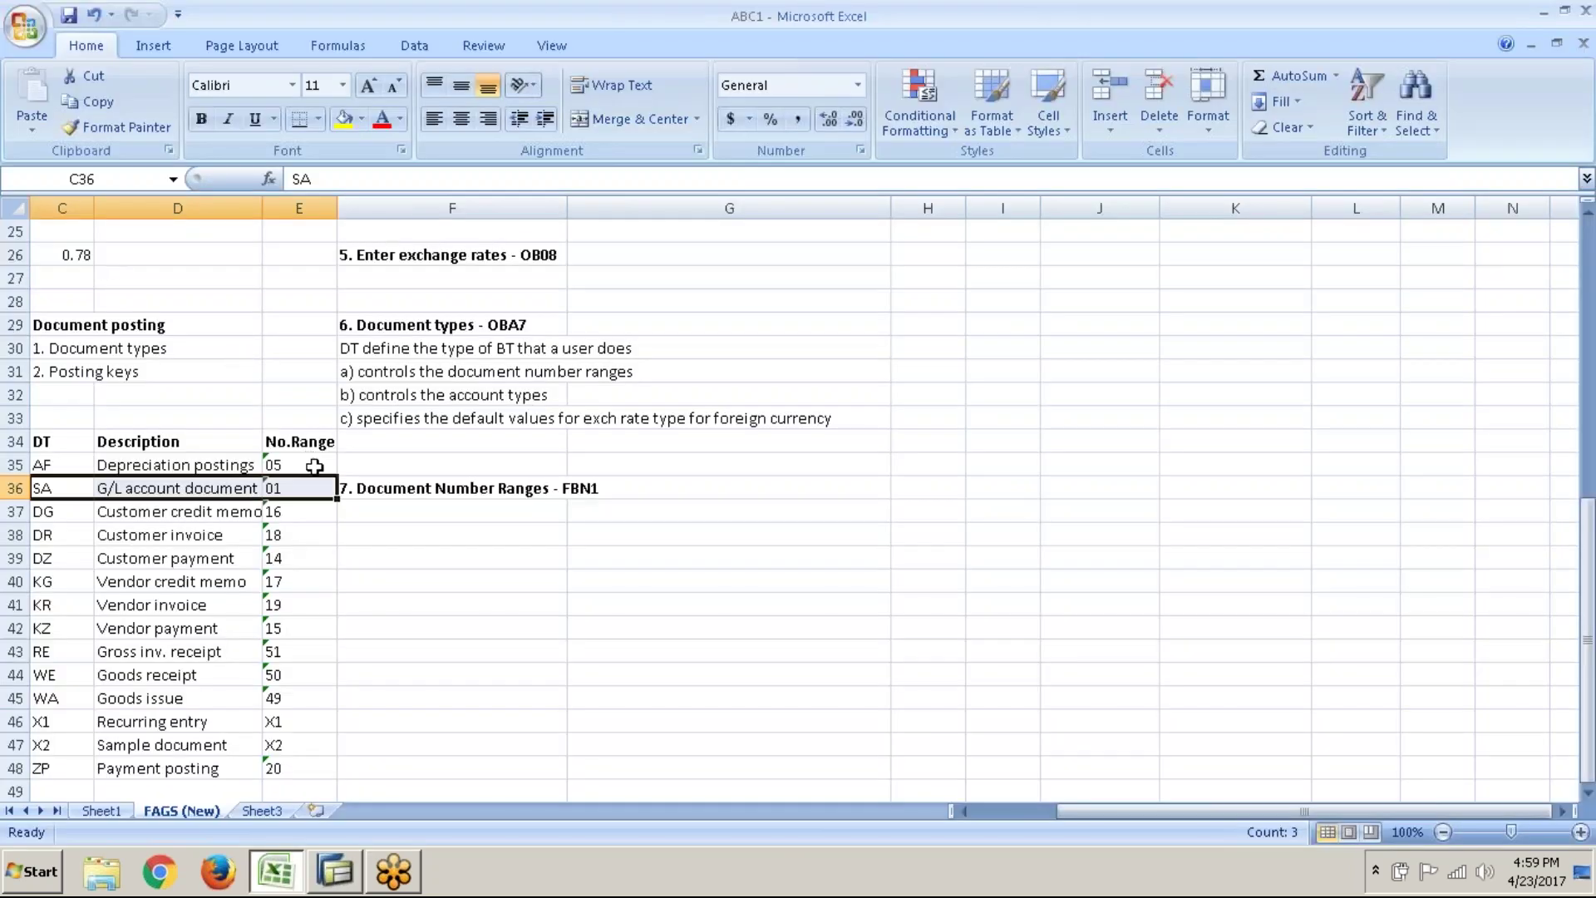
pyautogui.click(315, 466)
pyautogui.moveTo(314, 464); pyautogui.dragTo(172, 488)
pyautogui.click(180, 479)
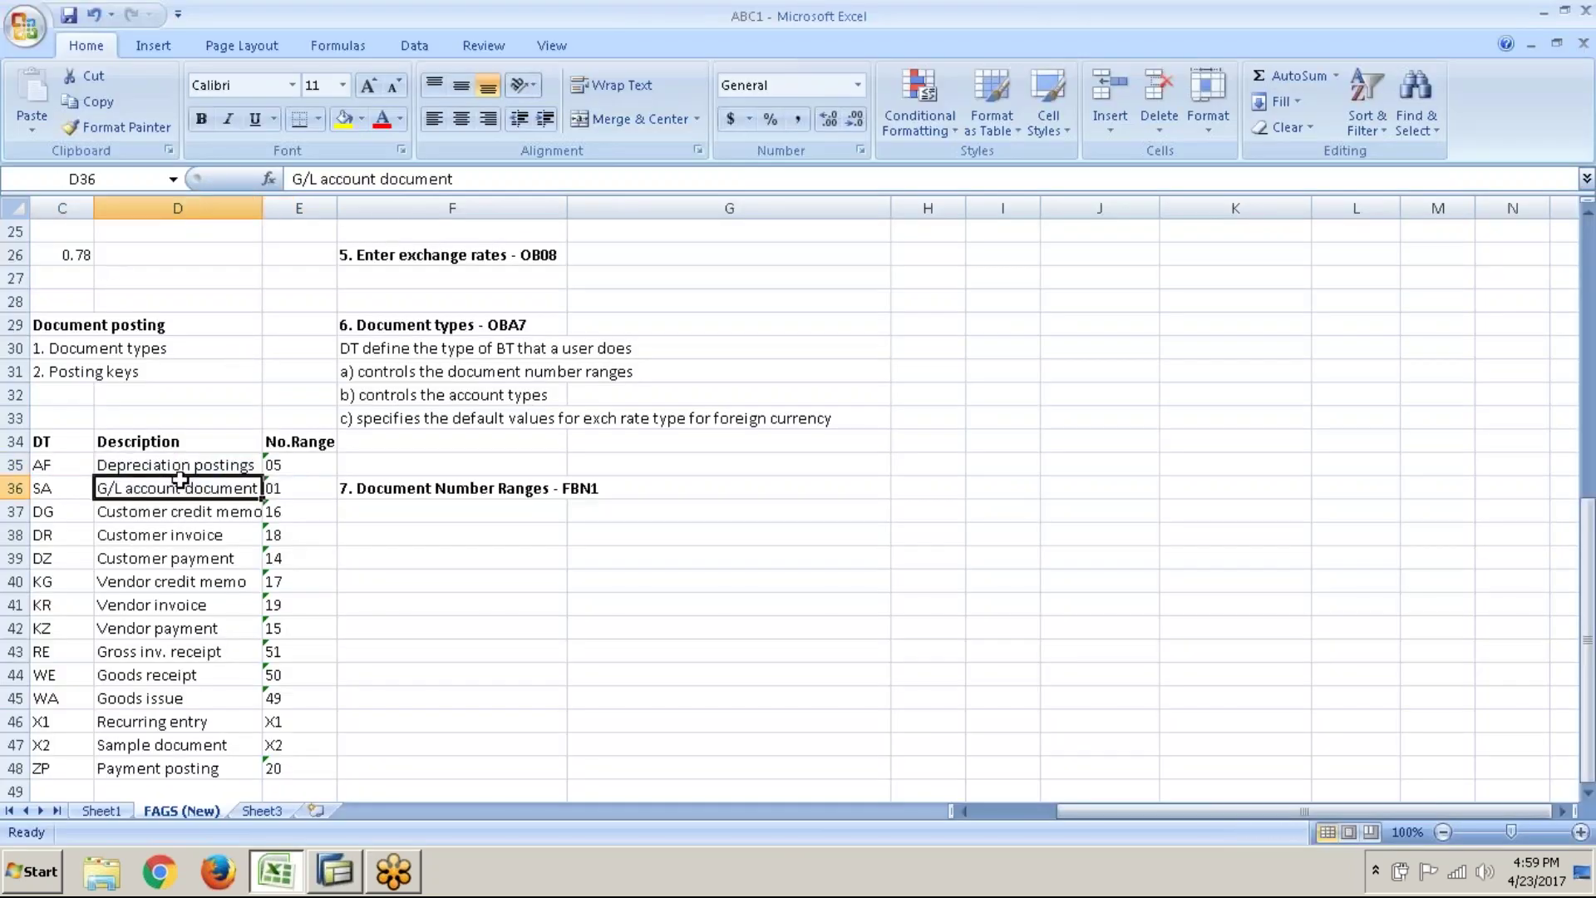
pyautogui.click(179, 471)
pyautogui.hotkey('alt', 'Tab')
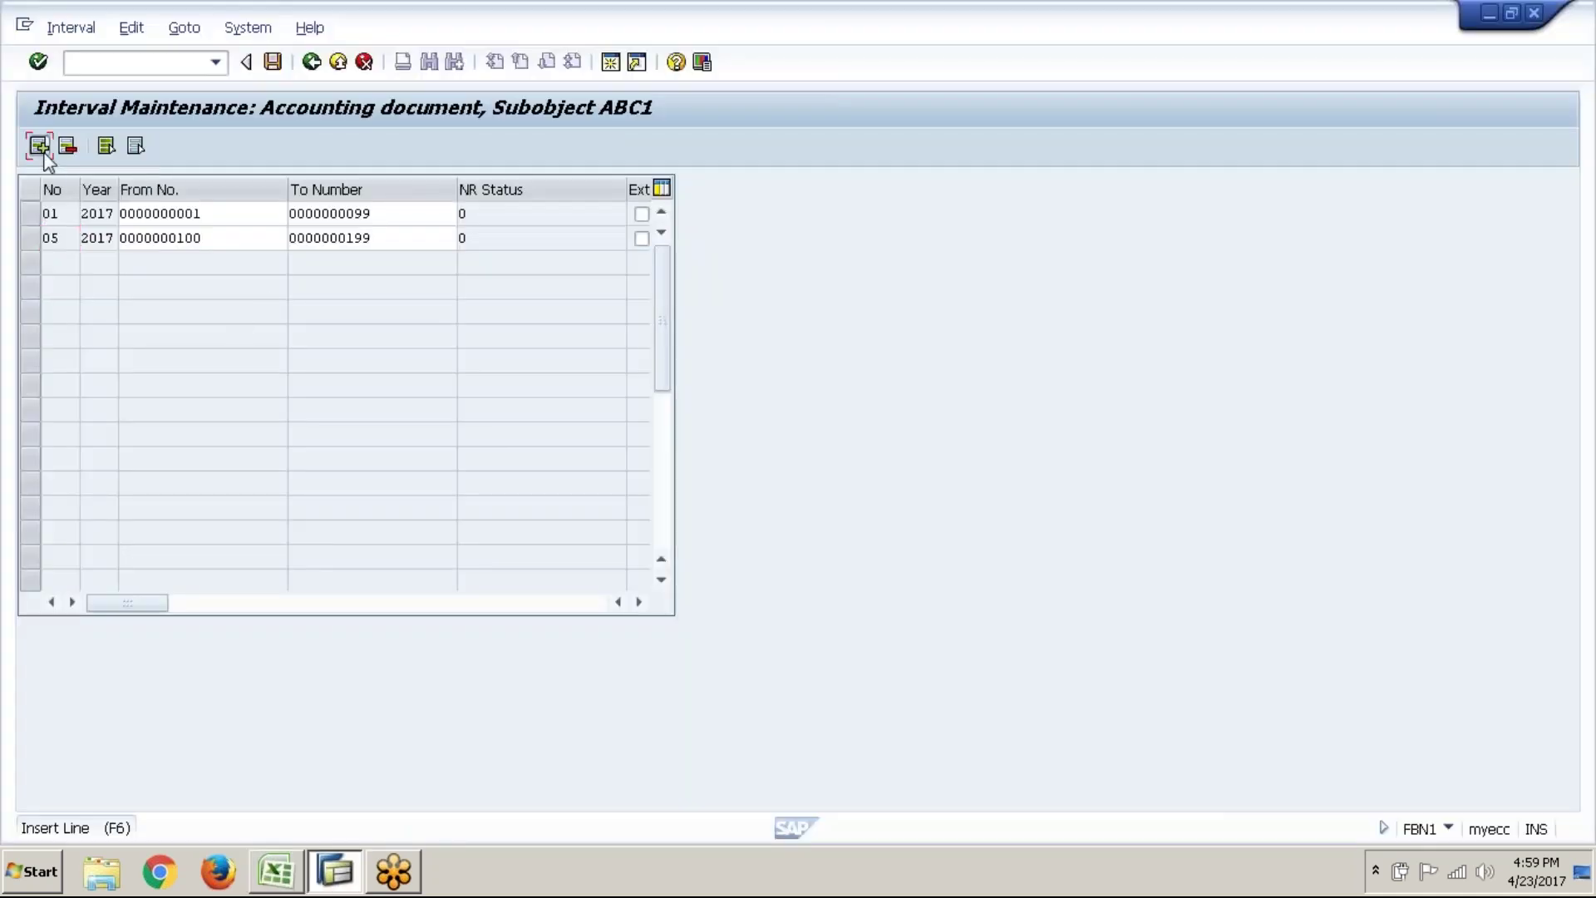
# - Insert a new interval line in SAP, and consult the document type number ranges in Excel
pyautogui.click(39, 146)
pyautogui.hotkey('alt', 'Tab')
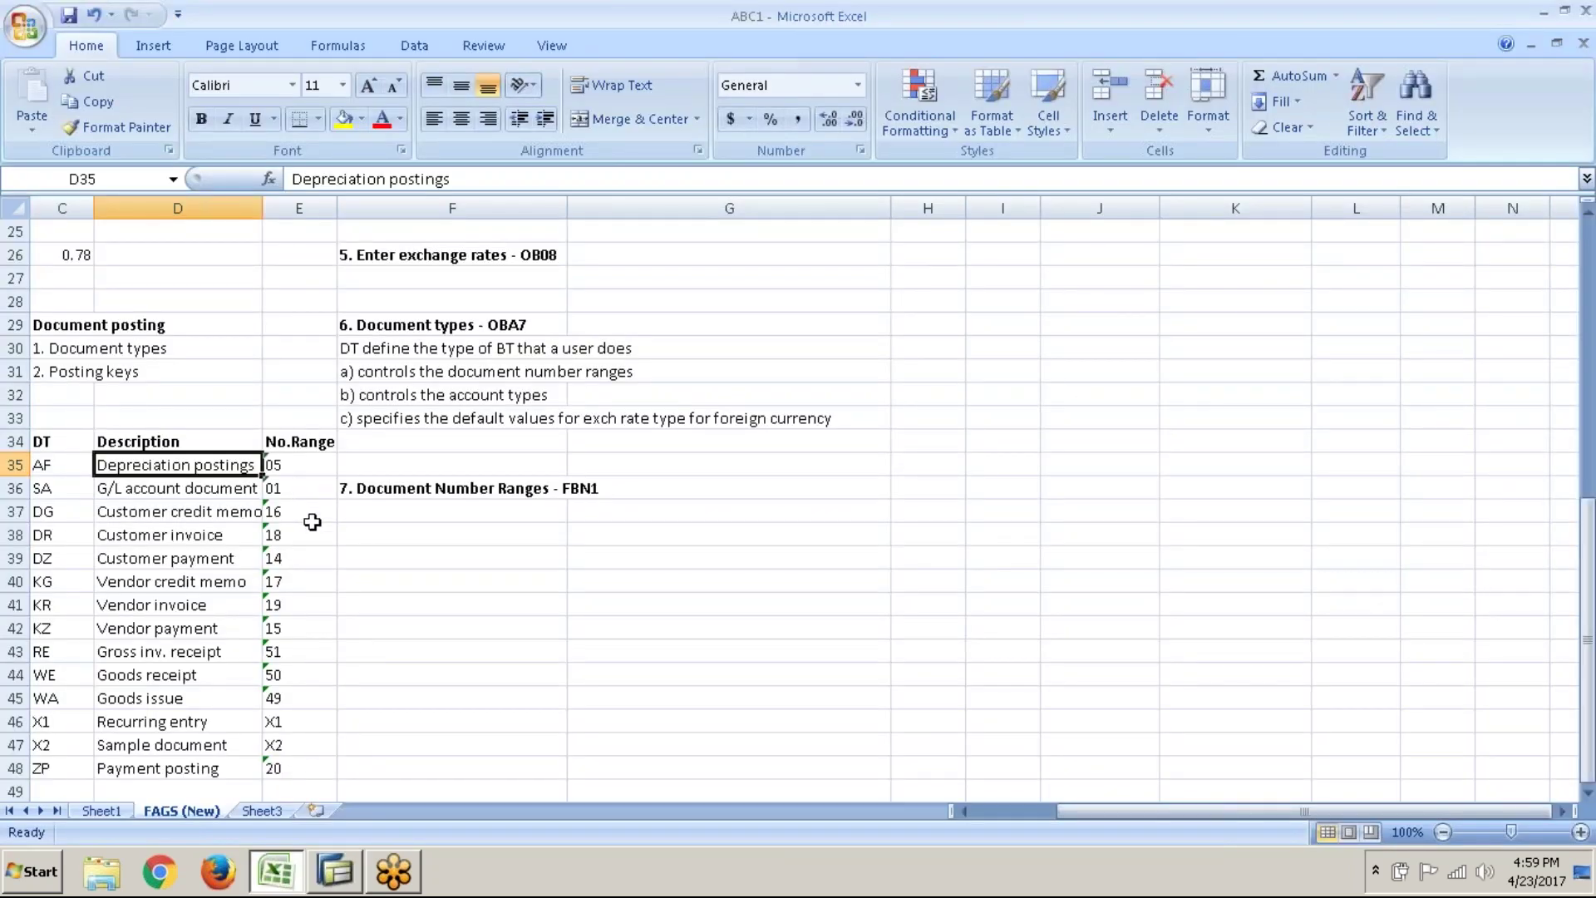
pyautogui.hotkey('alt', 'Tab')
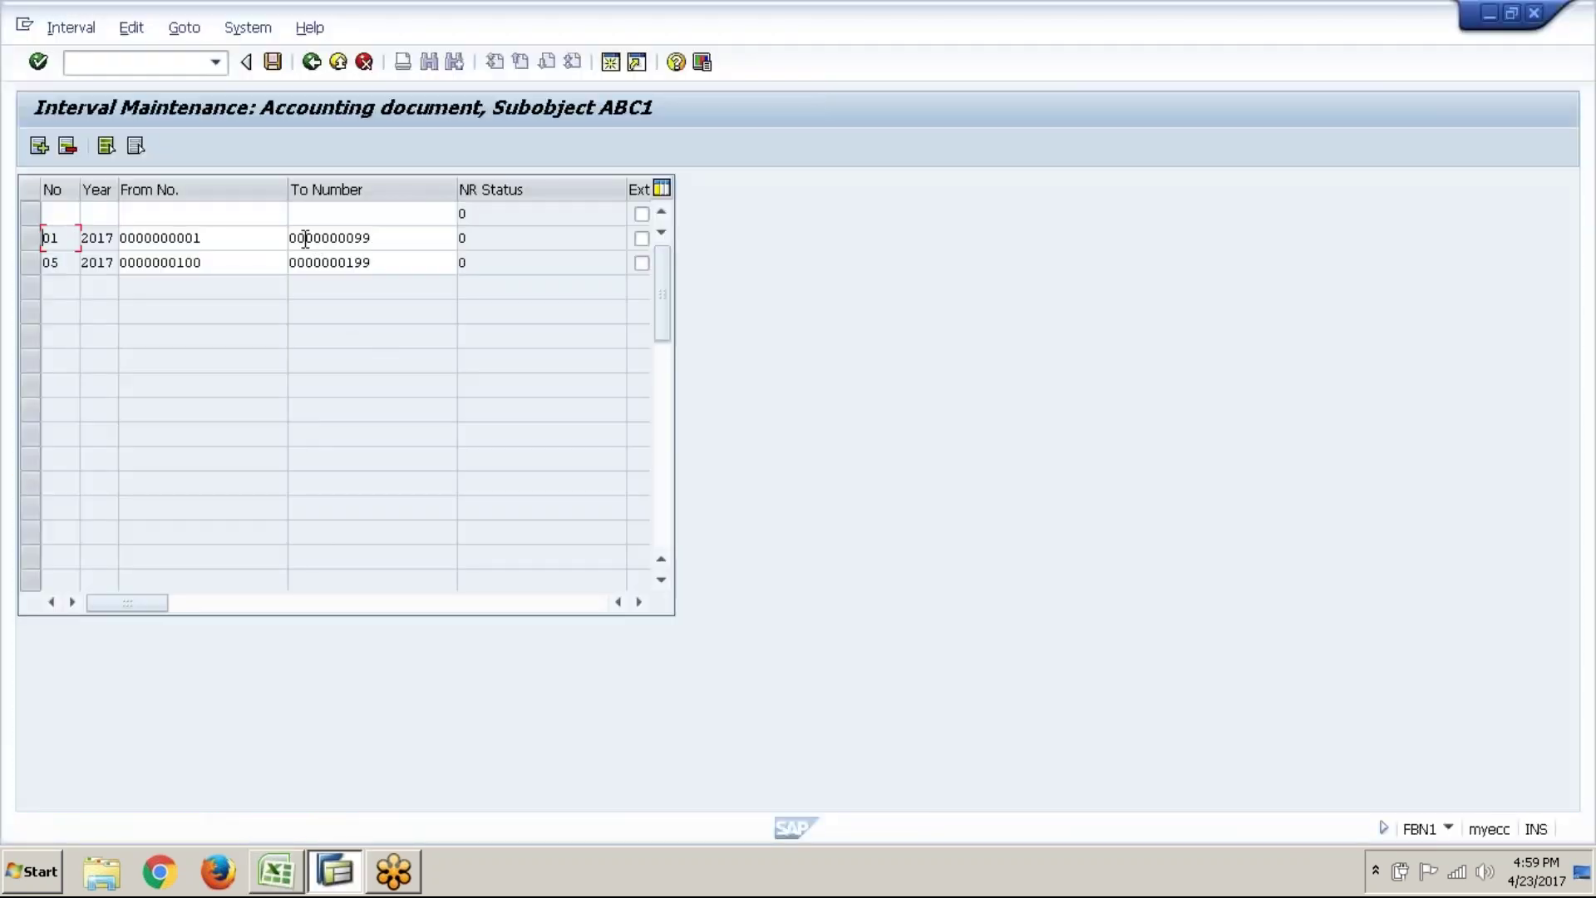
# - Compare the From and To numbers of intervals 01 and 05 in SAP
pyautogui.click(260, 239)
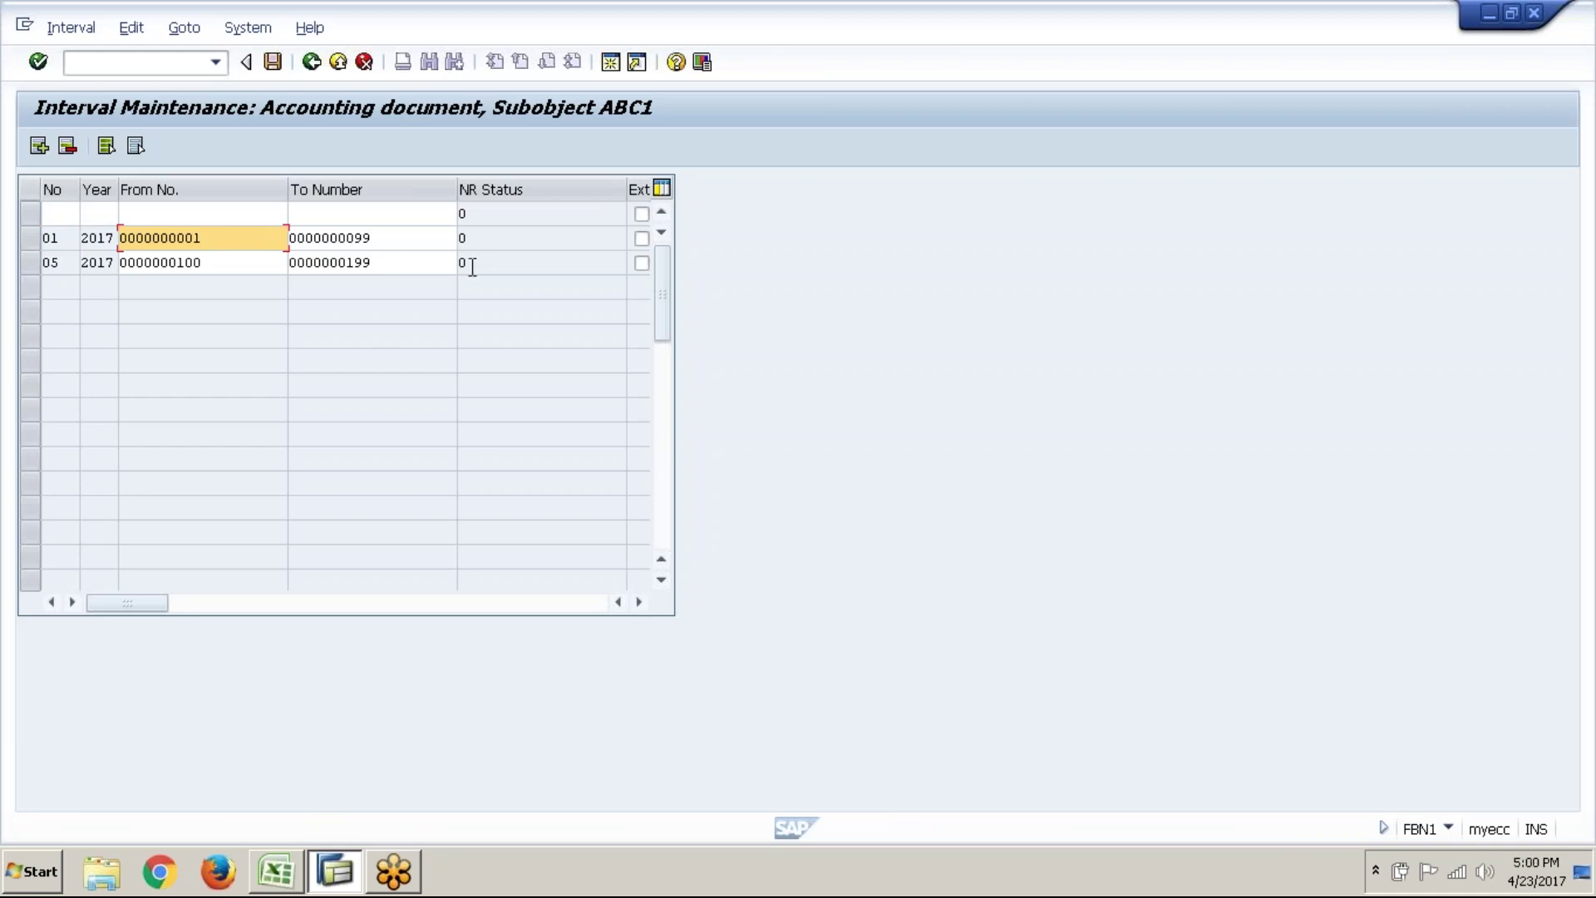
pyautogui.click(423, 267)
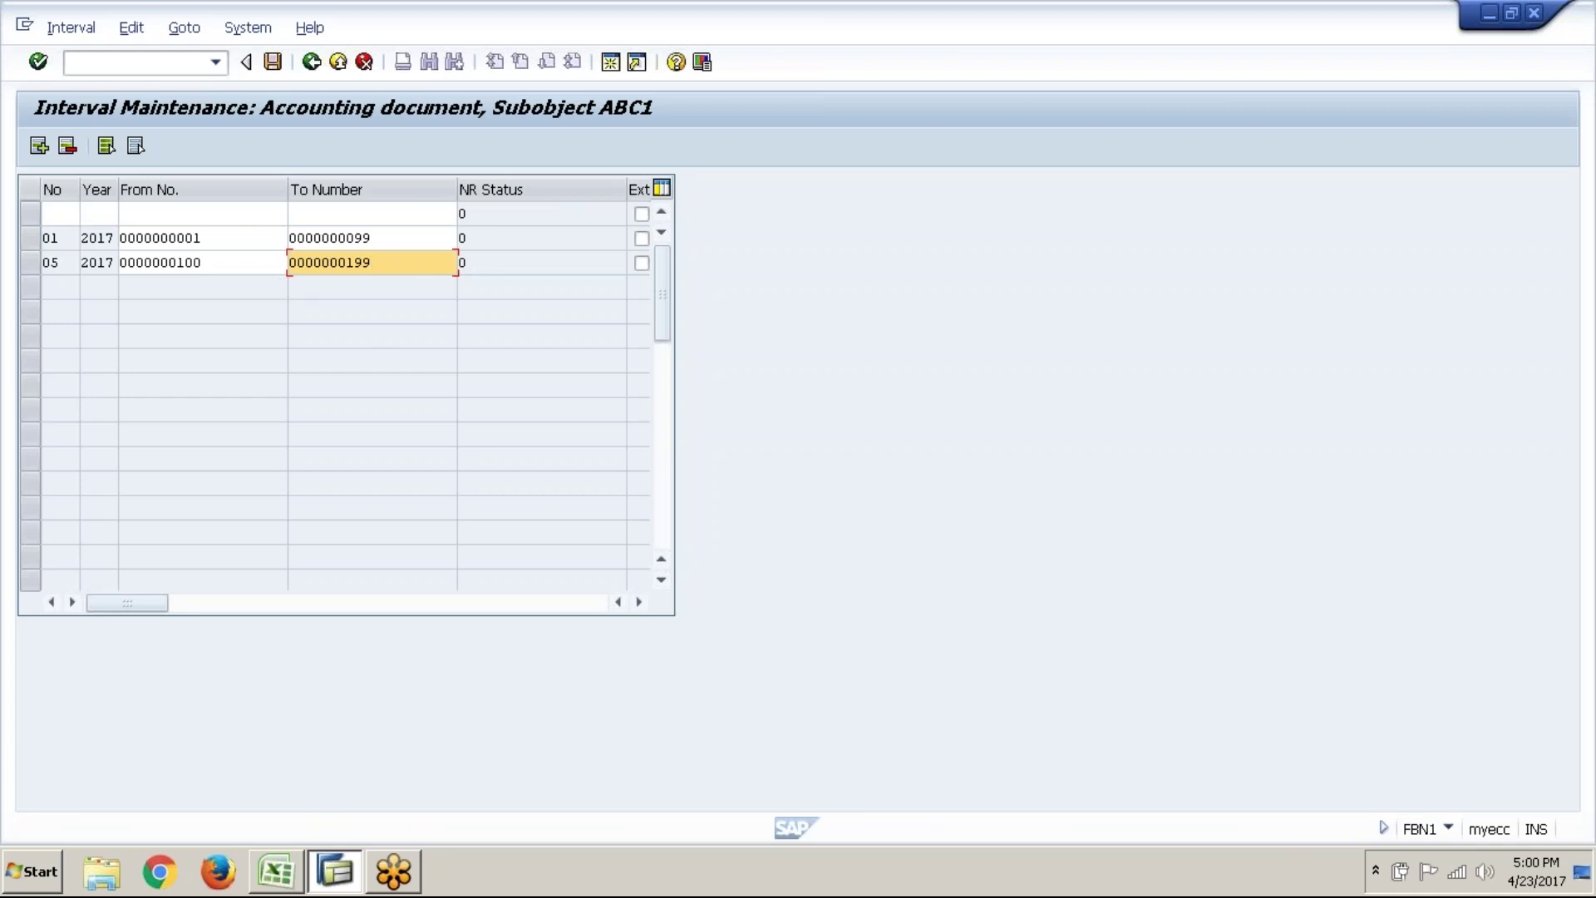
pyautogui.hotkey('shift', 'Tab')
pyautogui.click(438, 267)
pyautogui.click(258, 274)
pyautogui.click(395, 260)
pyautogui.click(275, 238)
pyautogui.click(400, 237)
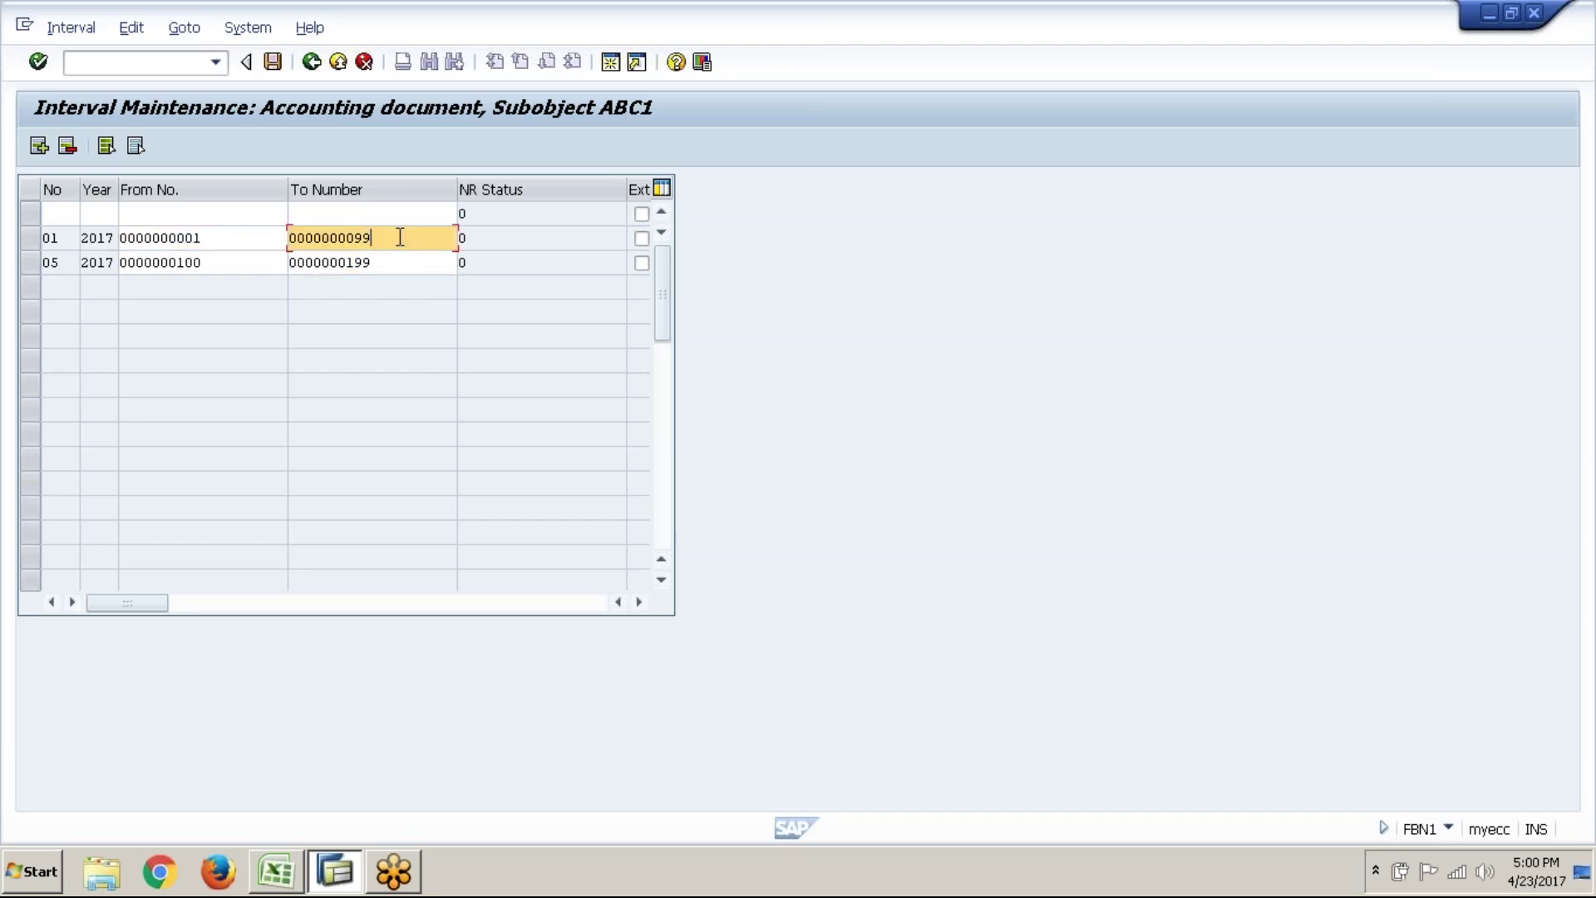
pyautogui.click(200, 239)
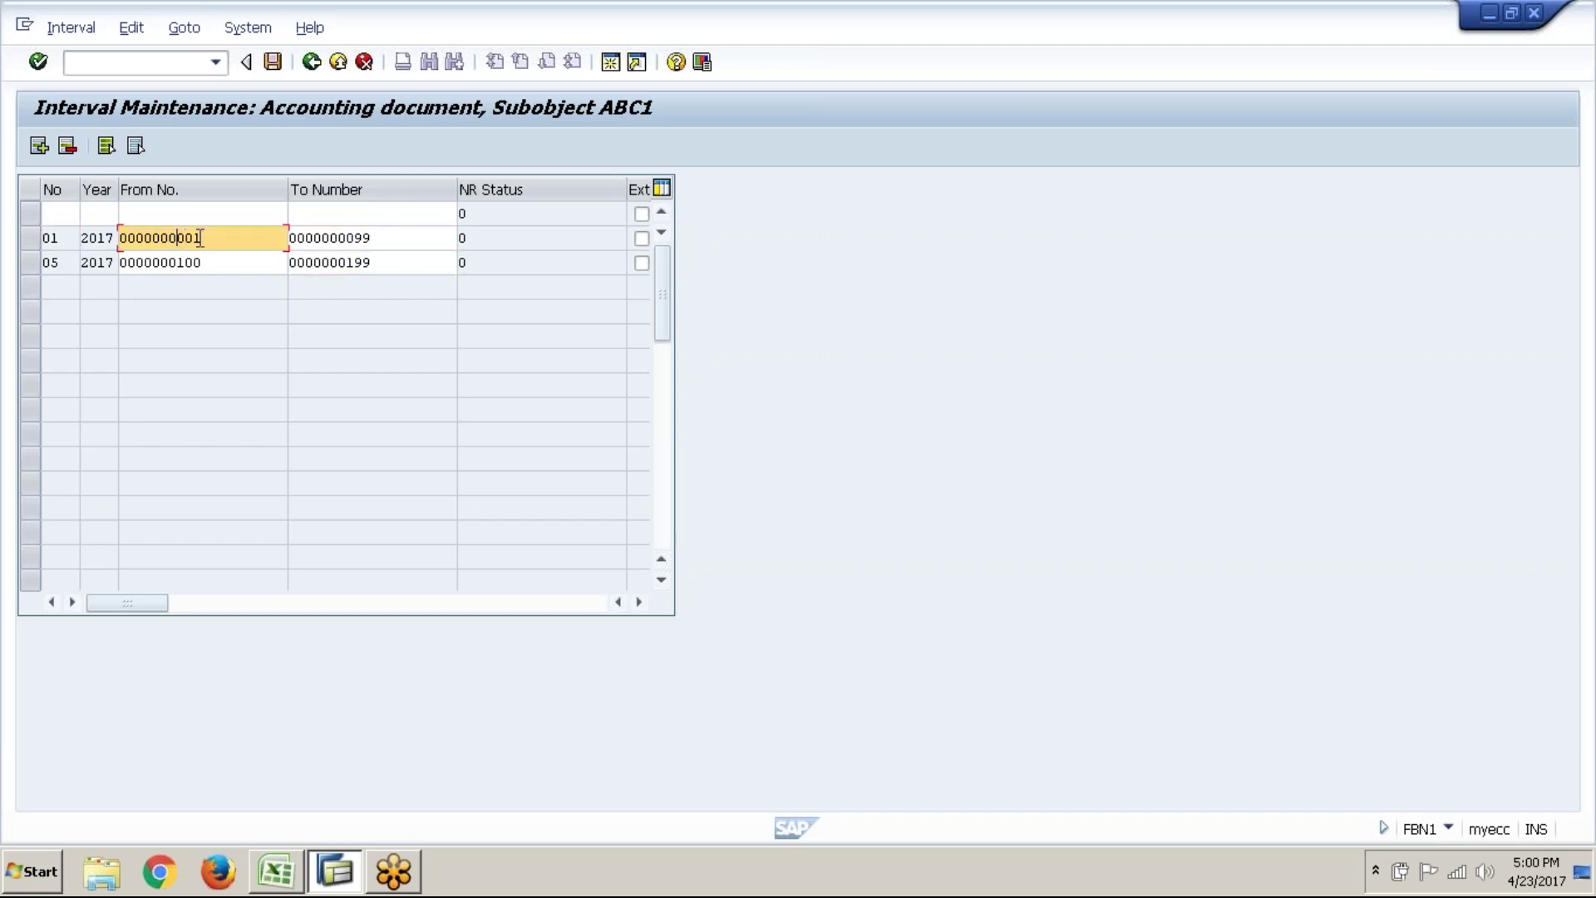
pyautogui.click(374, 239)
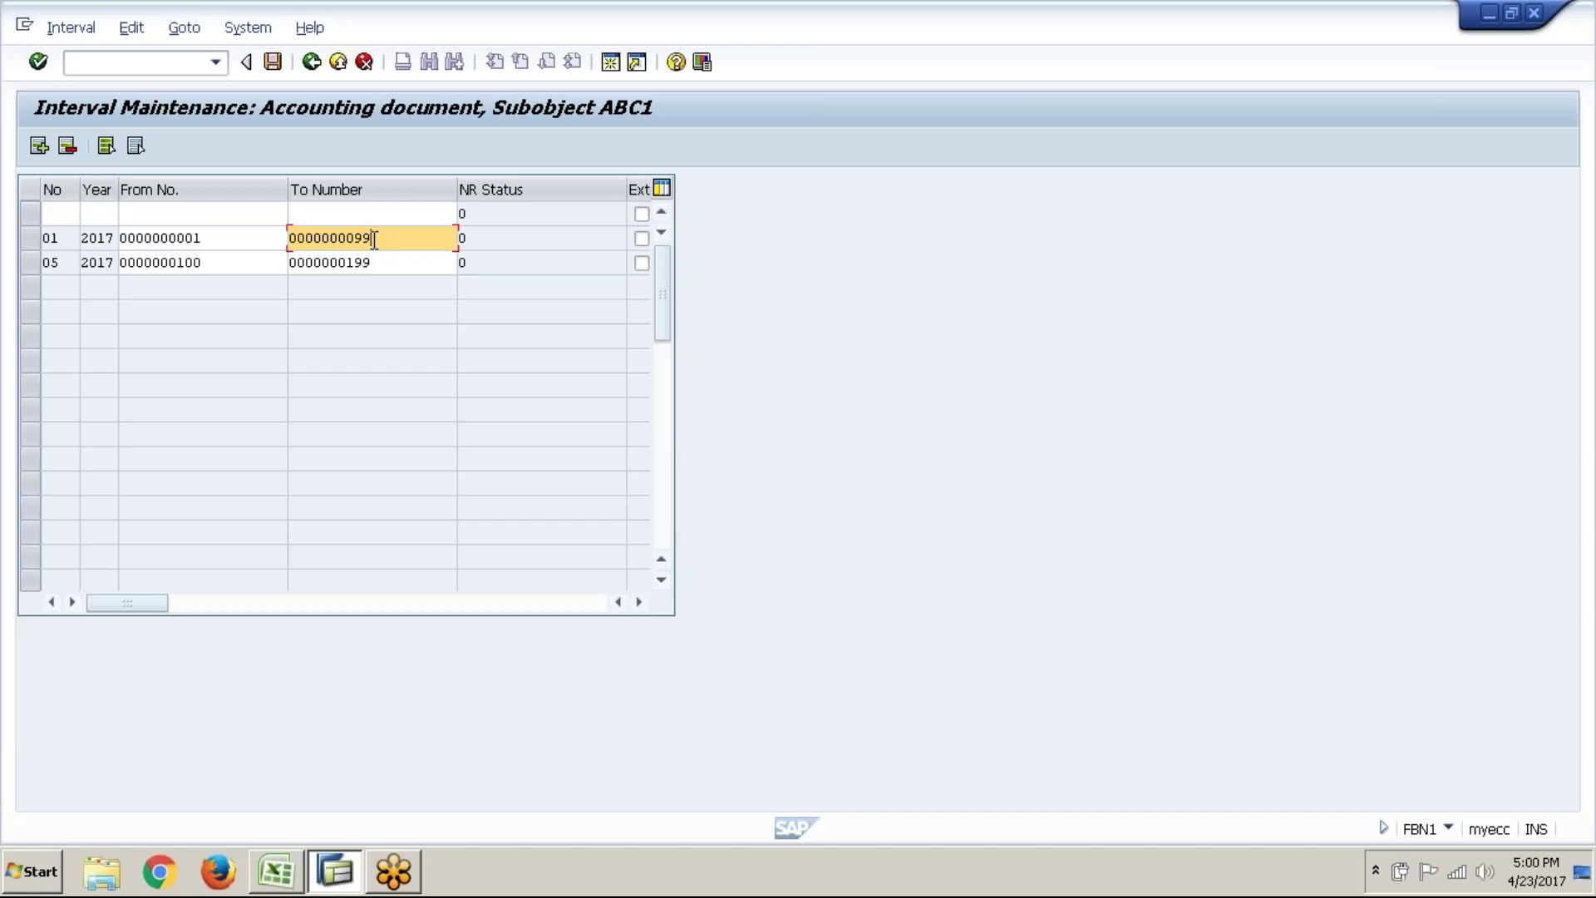
pyautogui.click(282, 264)
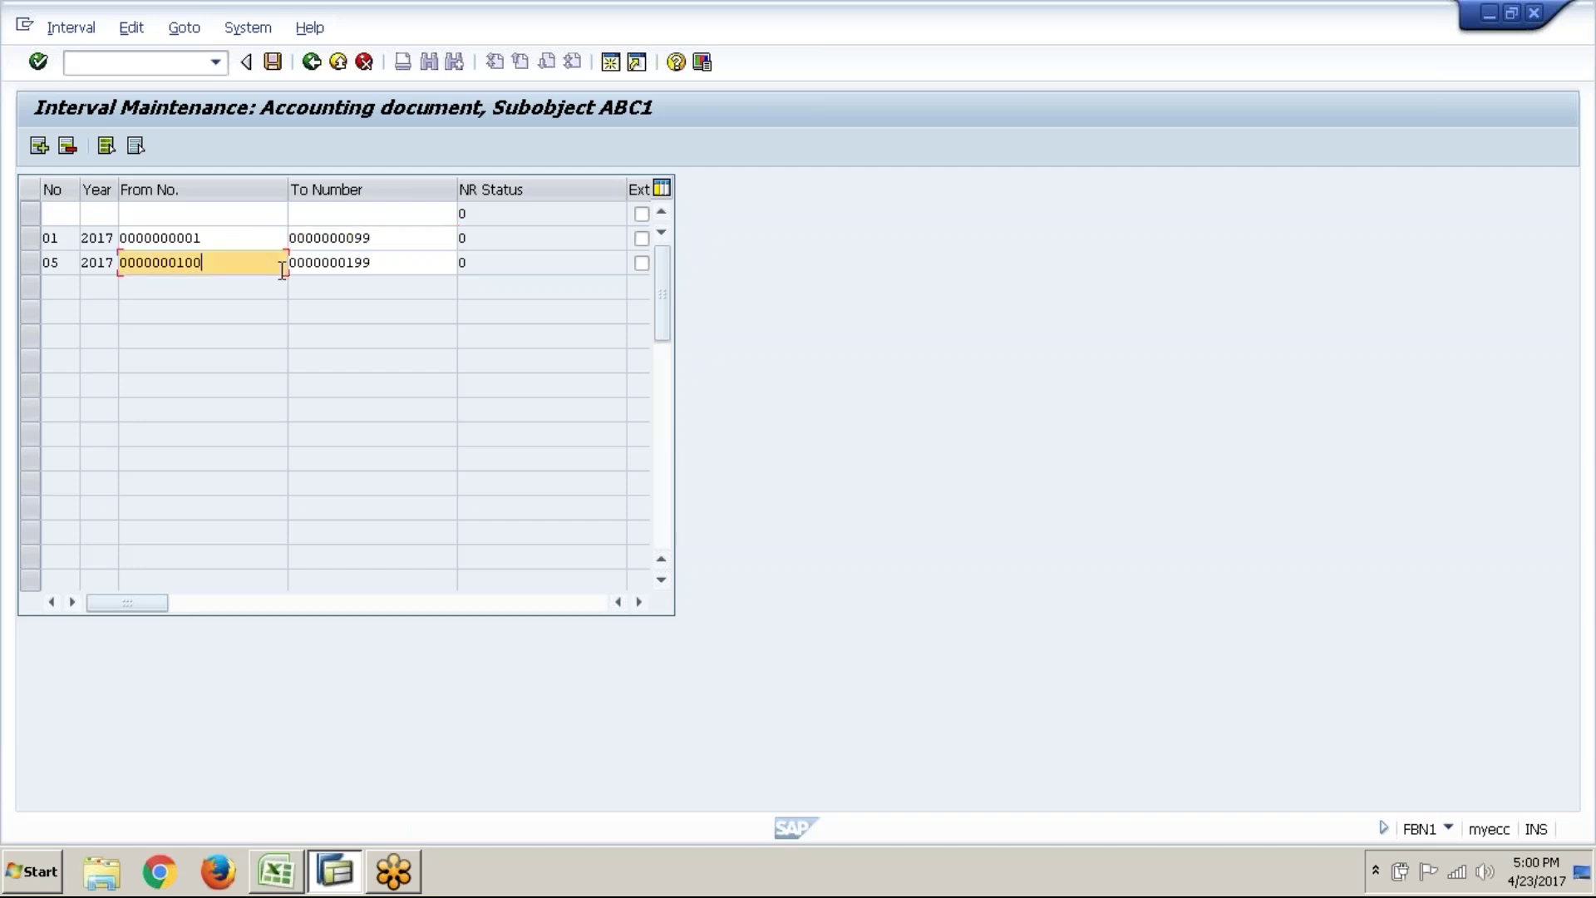
pyautogui.click(182, 241)
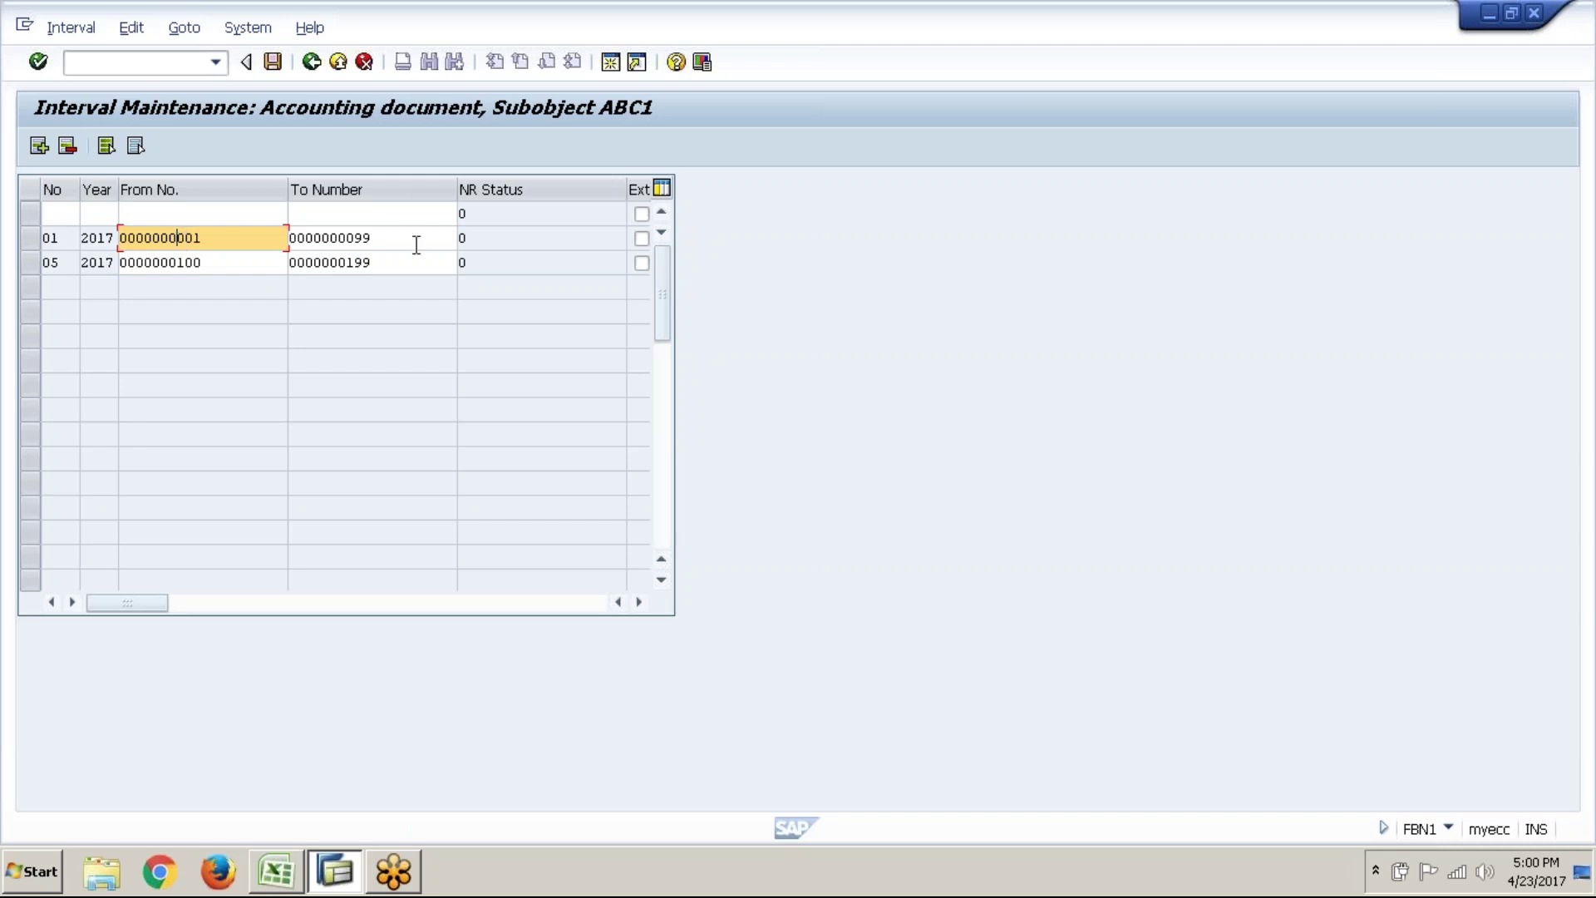
pyautogui.click(416, 245)
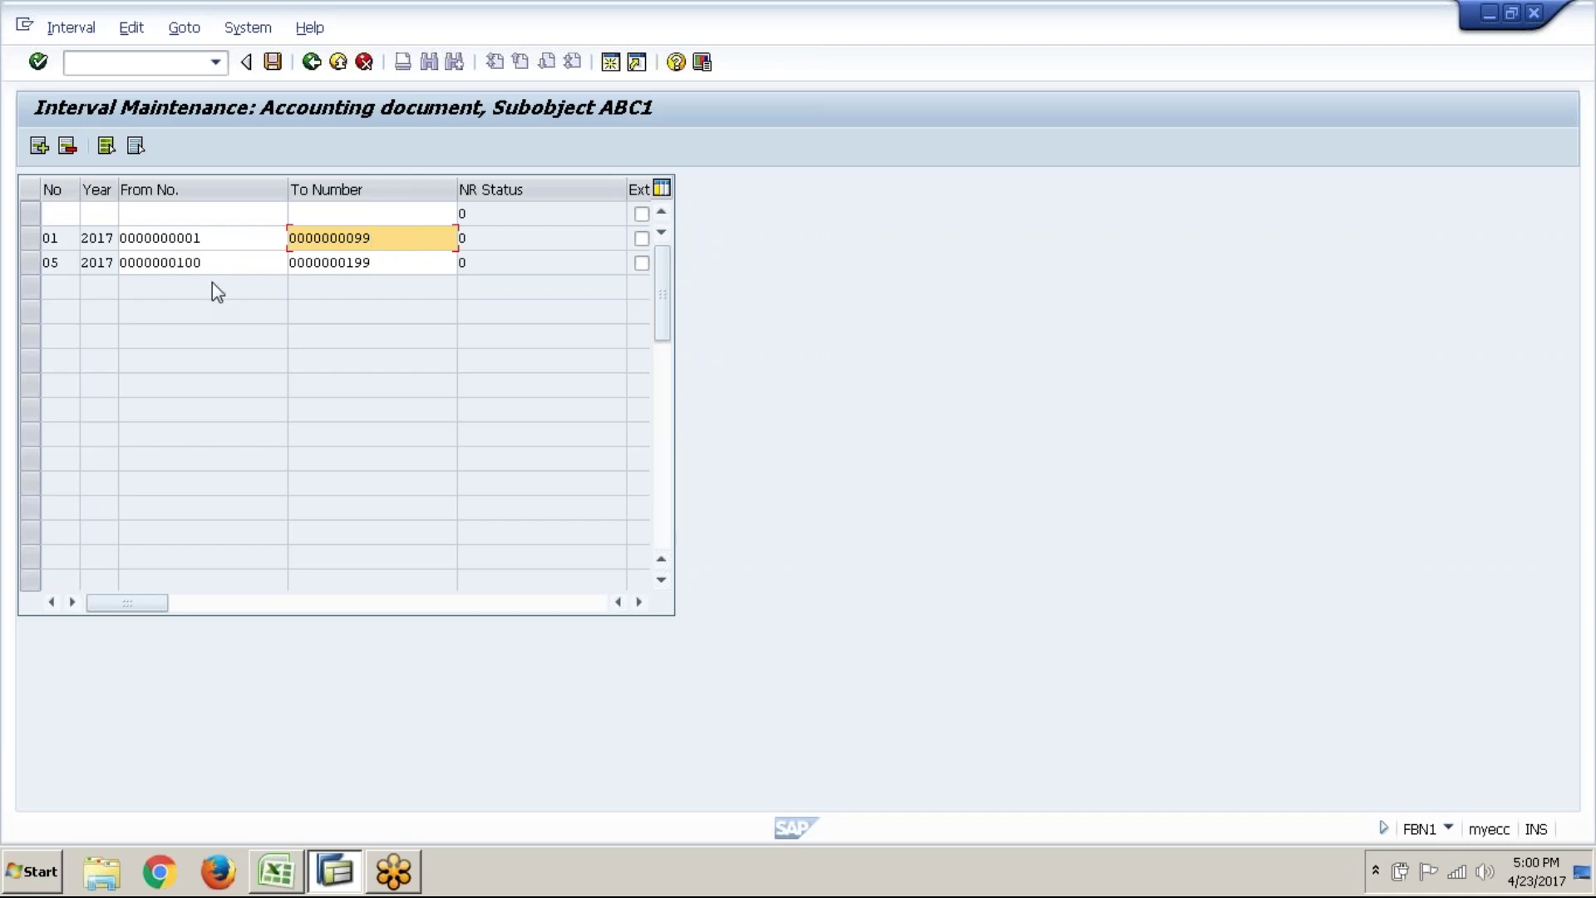
pyautogui.click(227, 243)
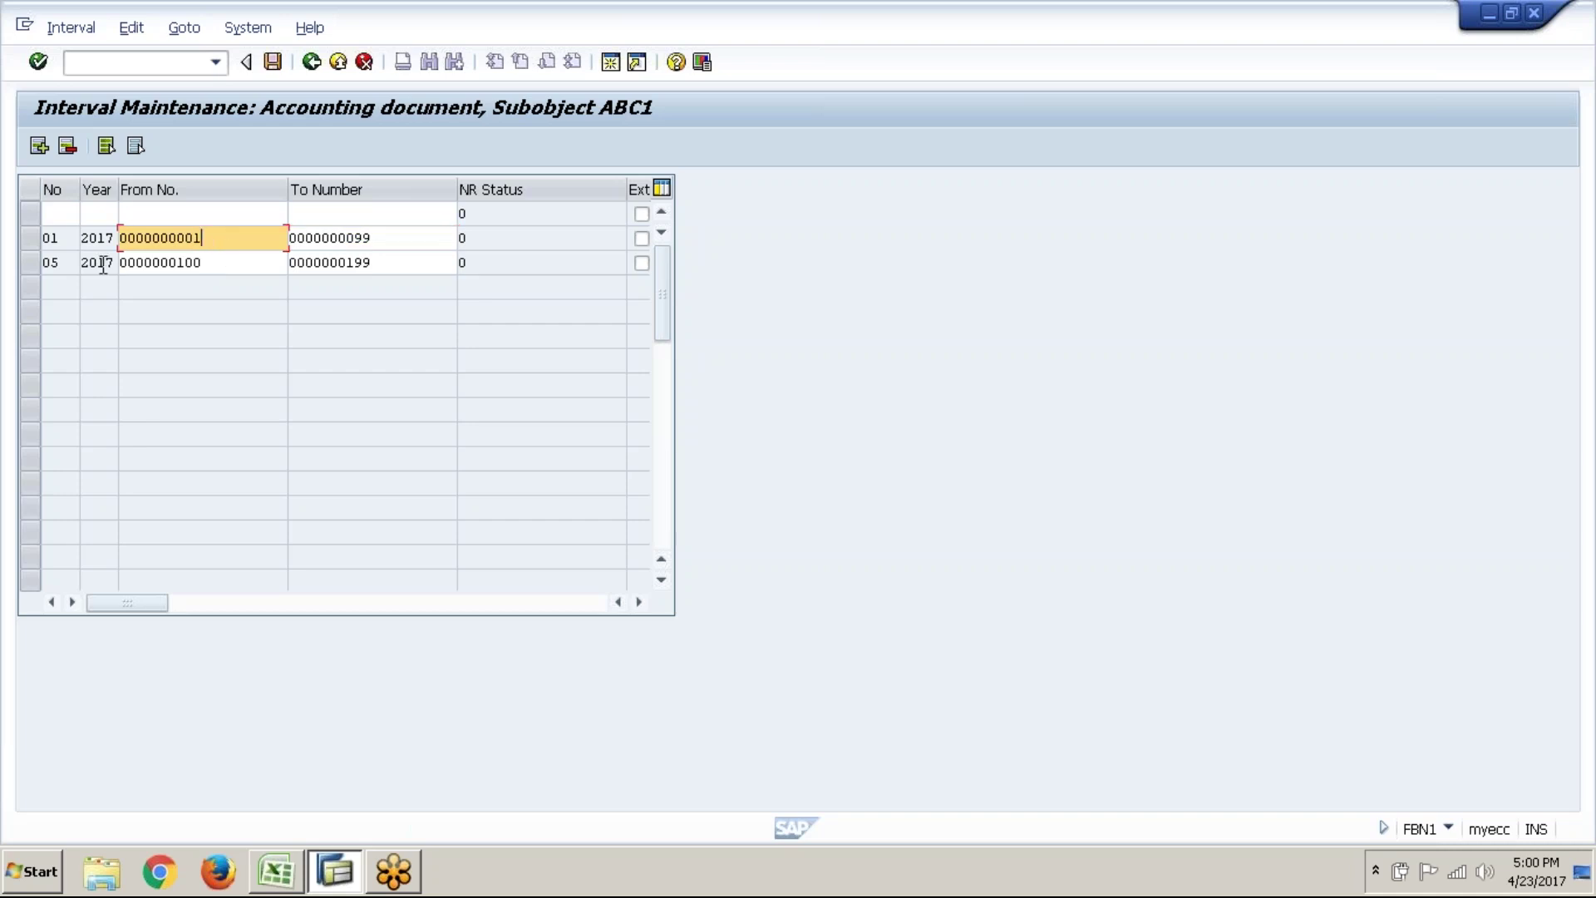
pyautogui.click(376, 238)
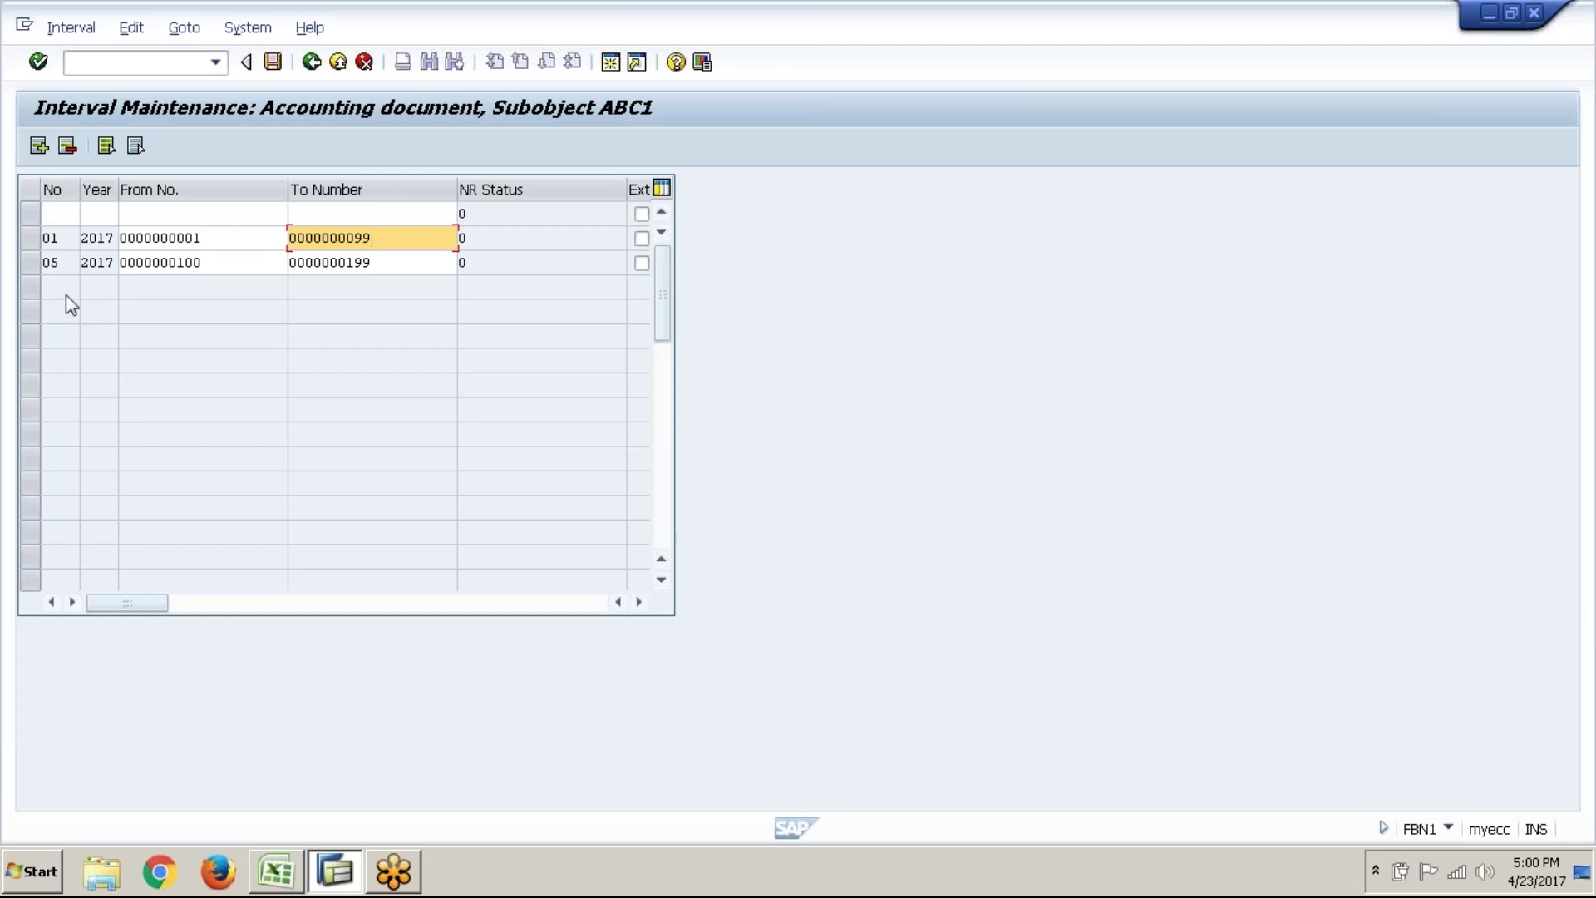
pyautogui.click(229, 257)
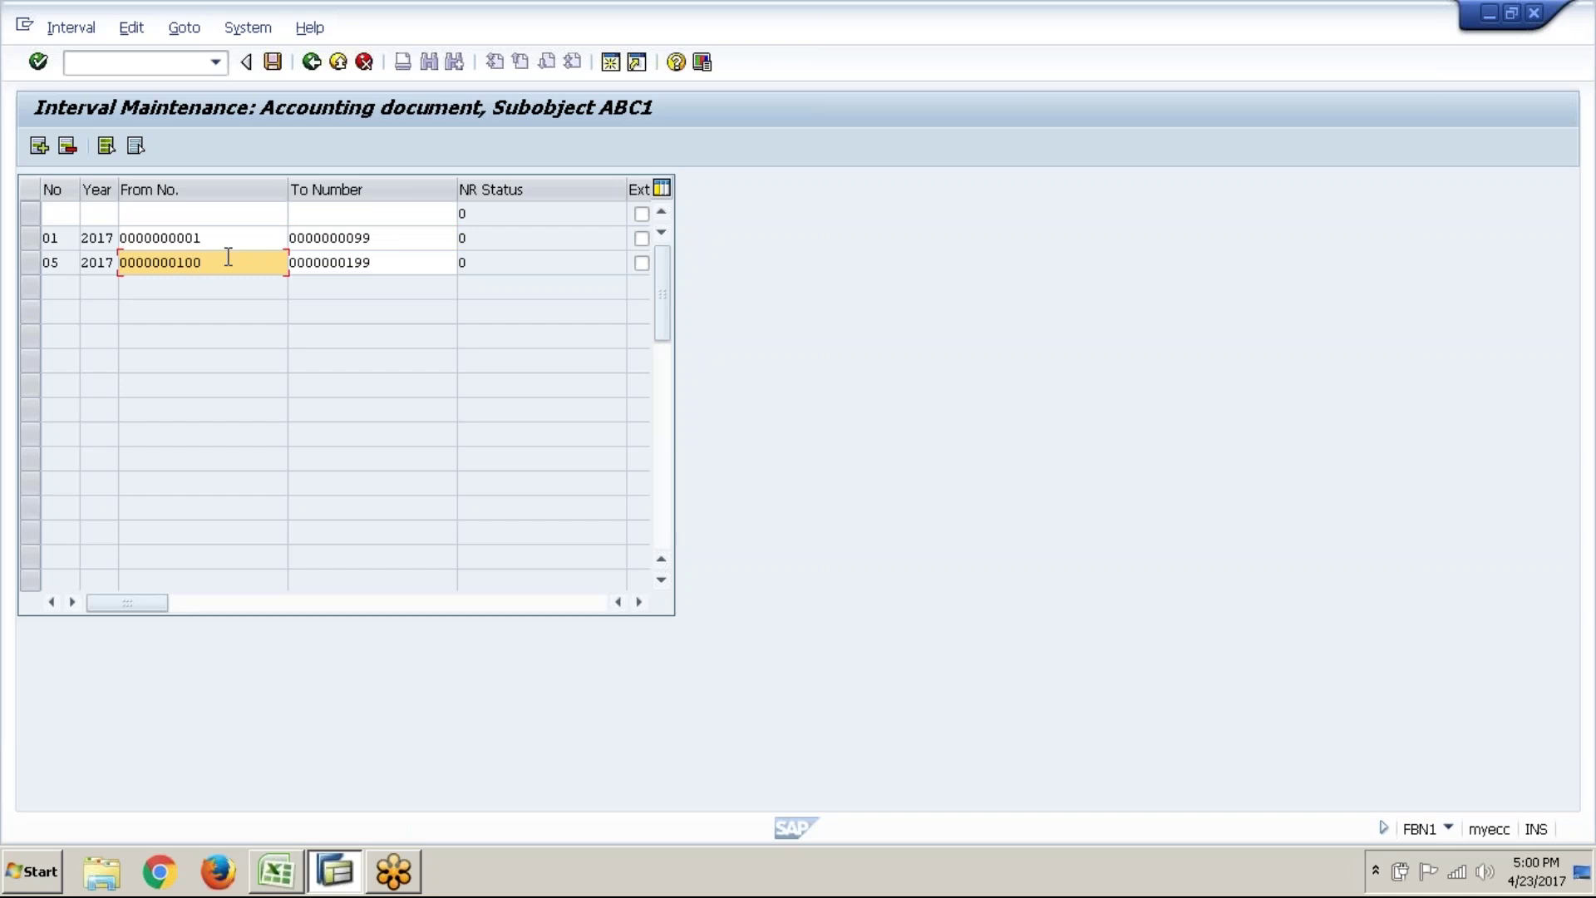
pyautogui.click(390, 261)
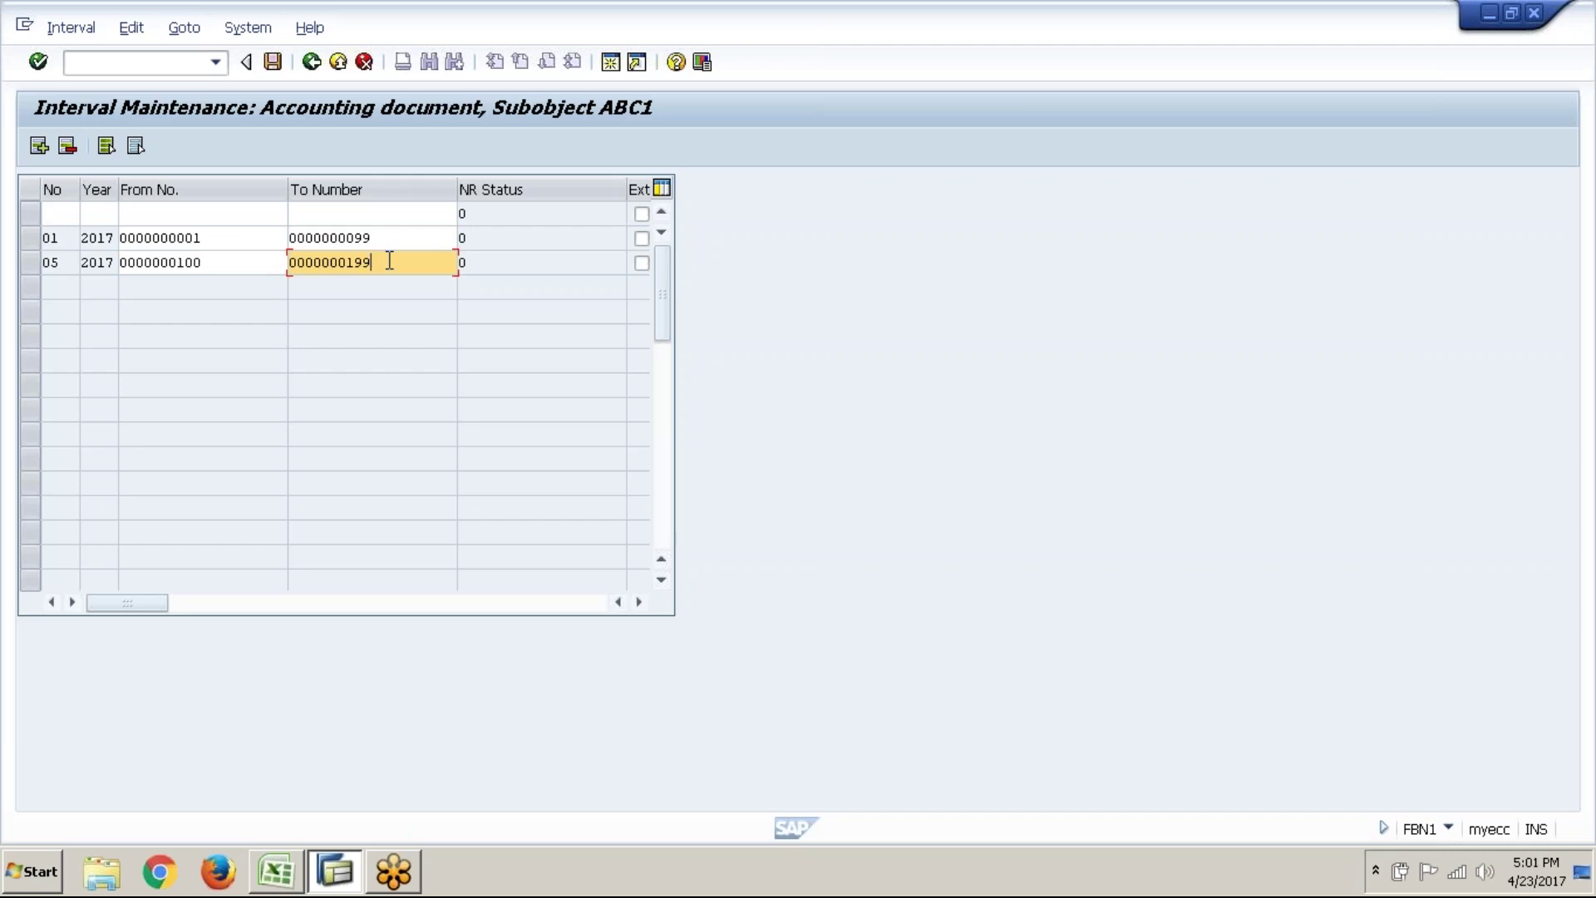
# - Review the document type descriptions from depreciation postings down in Excel, and return to interval 05's From number in SAP
pyautogui.hotkey('alt', 'Tab')
pyautogui.moveTo(160, 467); pyautogui.dragTo(170, 773)
pyautogui.hotkey('alt', 'Tab')
pyautogui.click(226, 265)
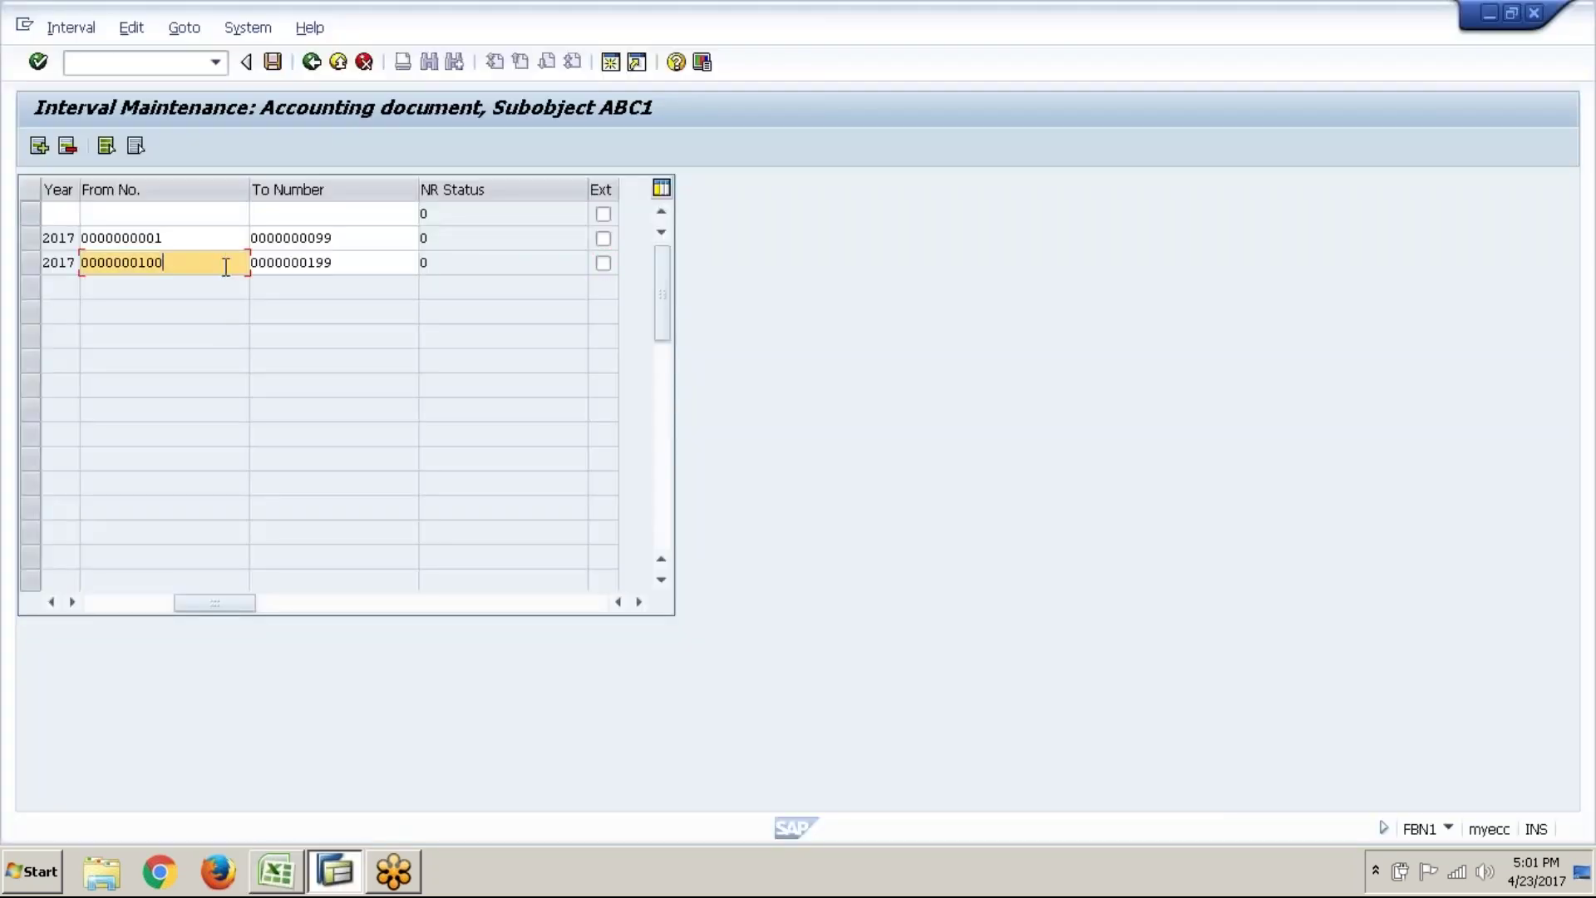
pyautogui.click(132, 600)
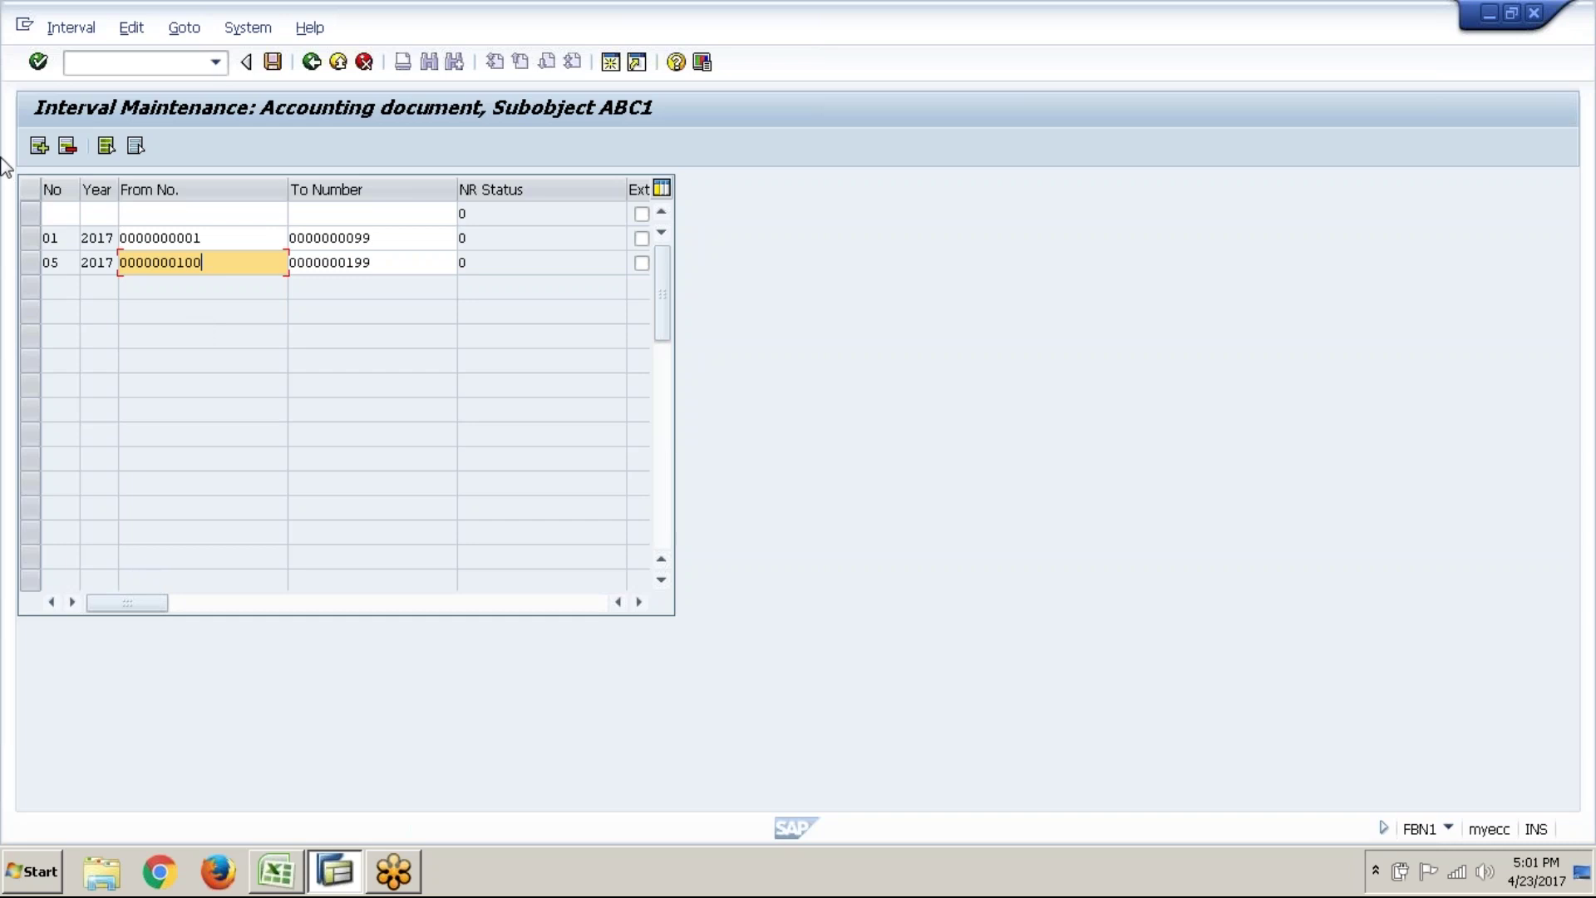
# - Look up the No.Range values in Excel, and enter number 14 and year 2017 in the blank interval line in SAP
pyautogui.click(74, 215)
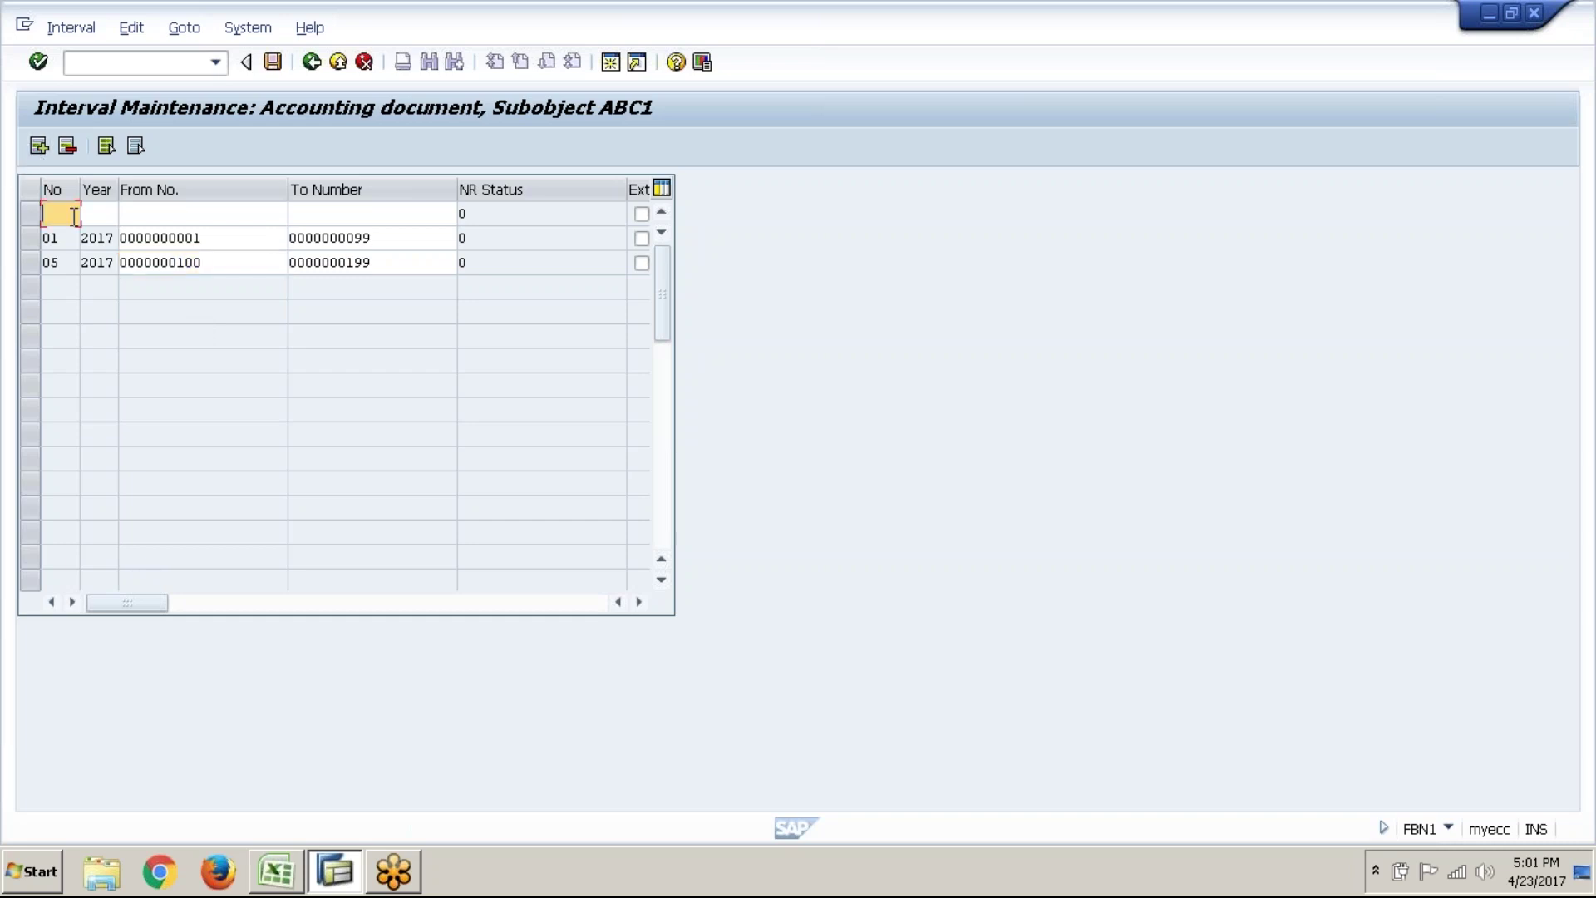
pyautogui.hotkey('alt', 'Tab')
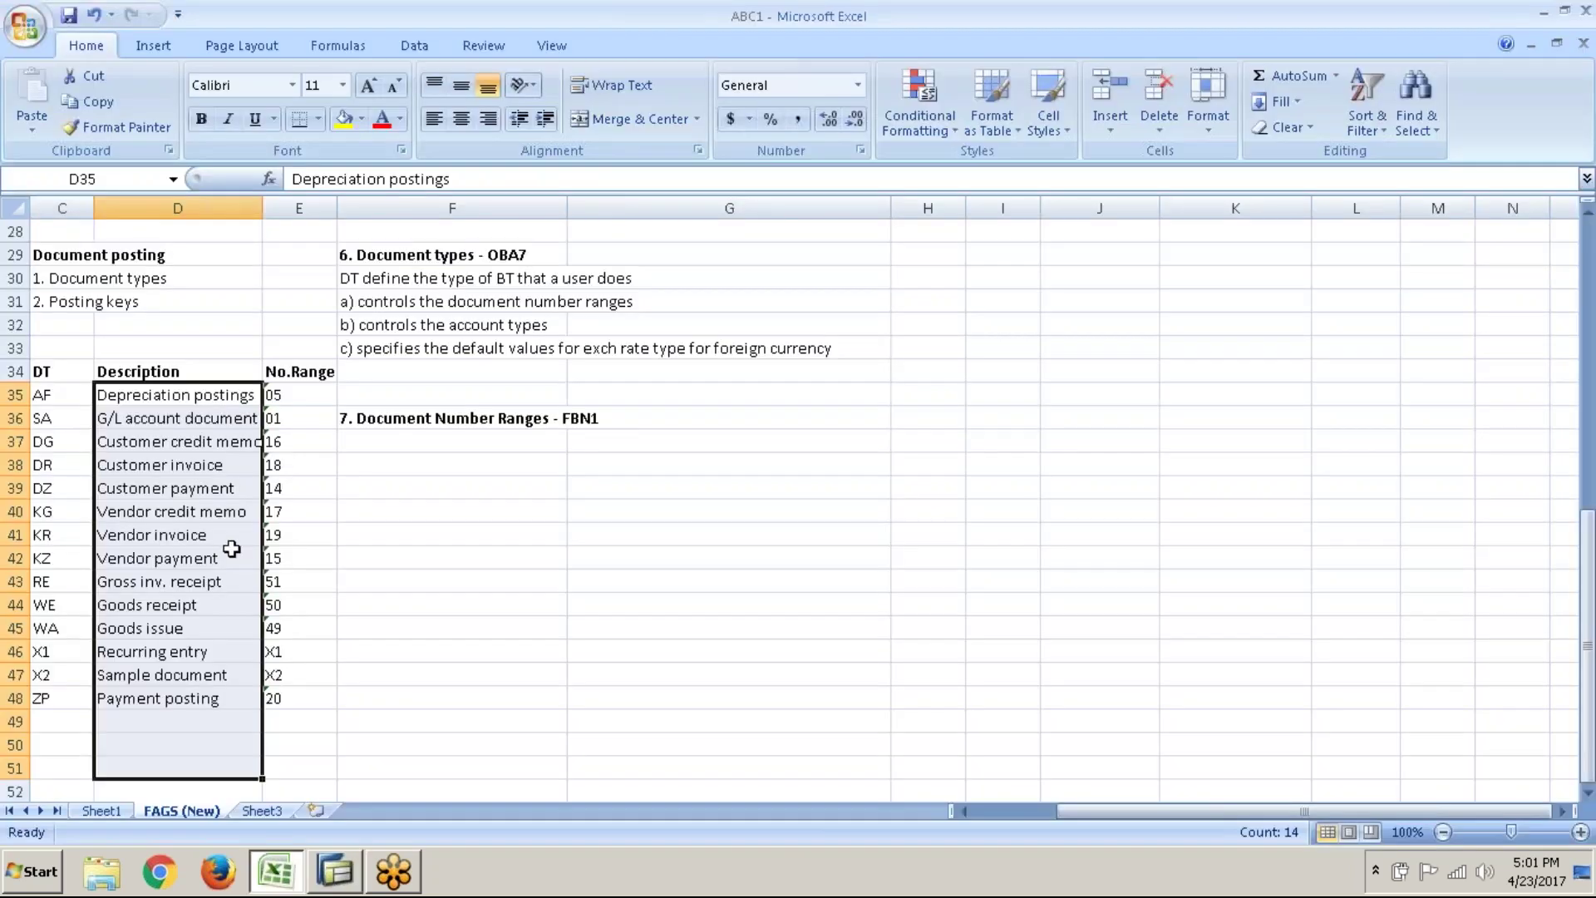
pyautogui.moveTo(302, 559); pyautogui.dragTo(301, 596)
pyautogui.click(414, 647)
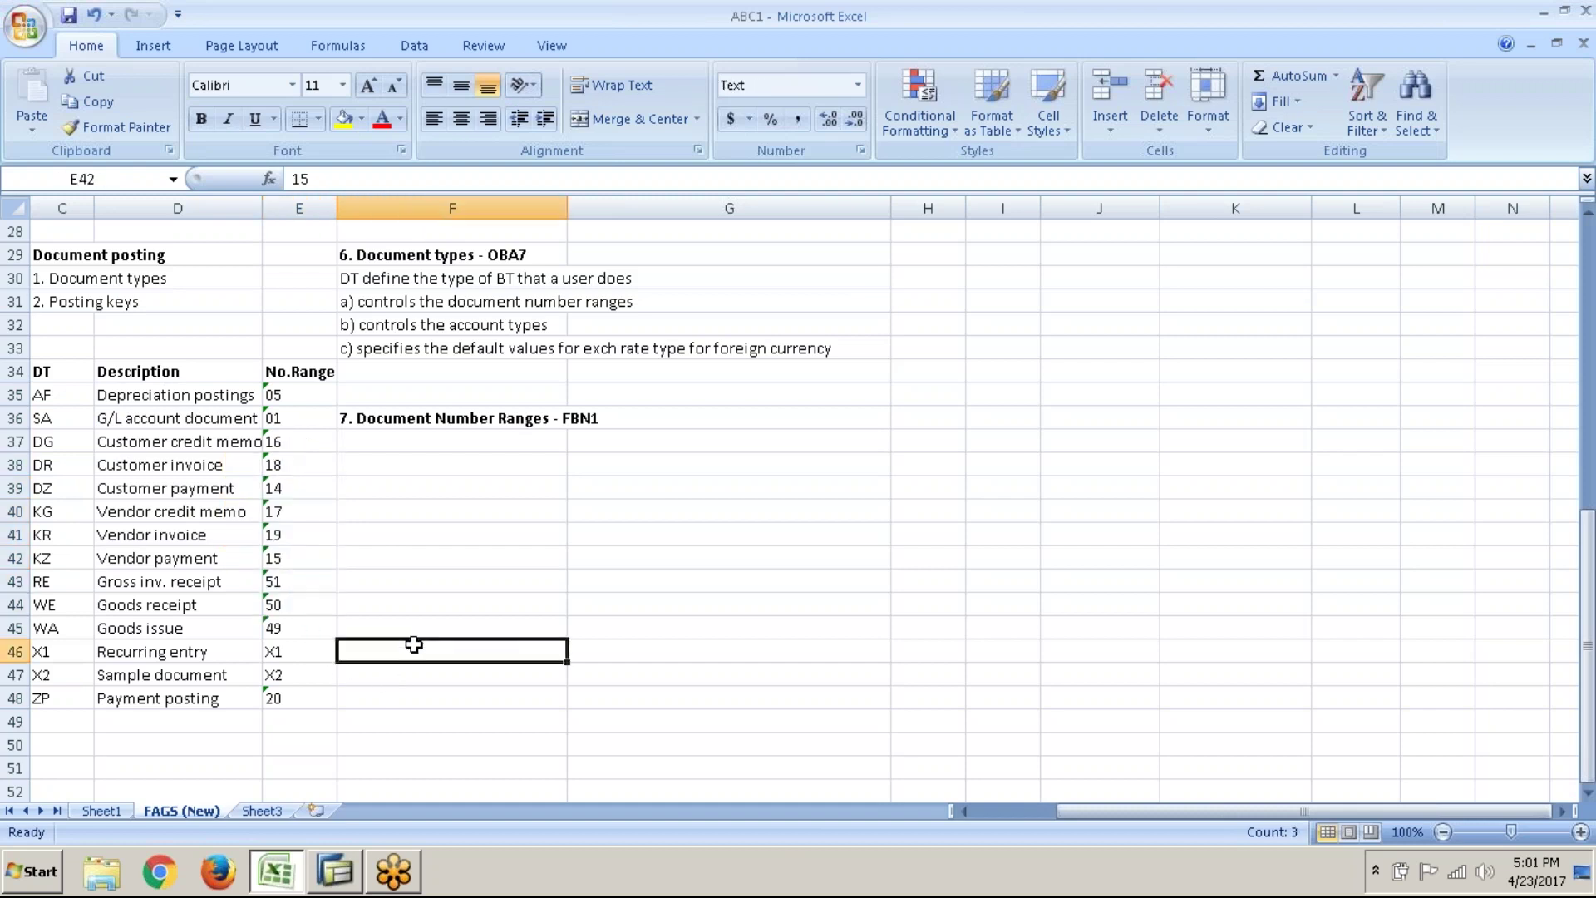
pyautogui.hotkey('alt', 'Tab')
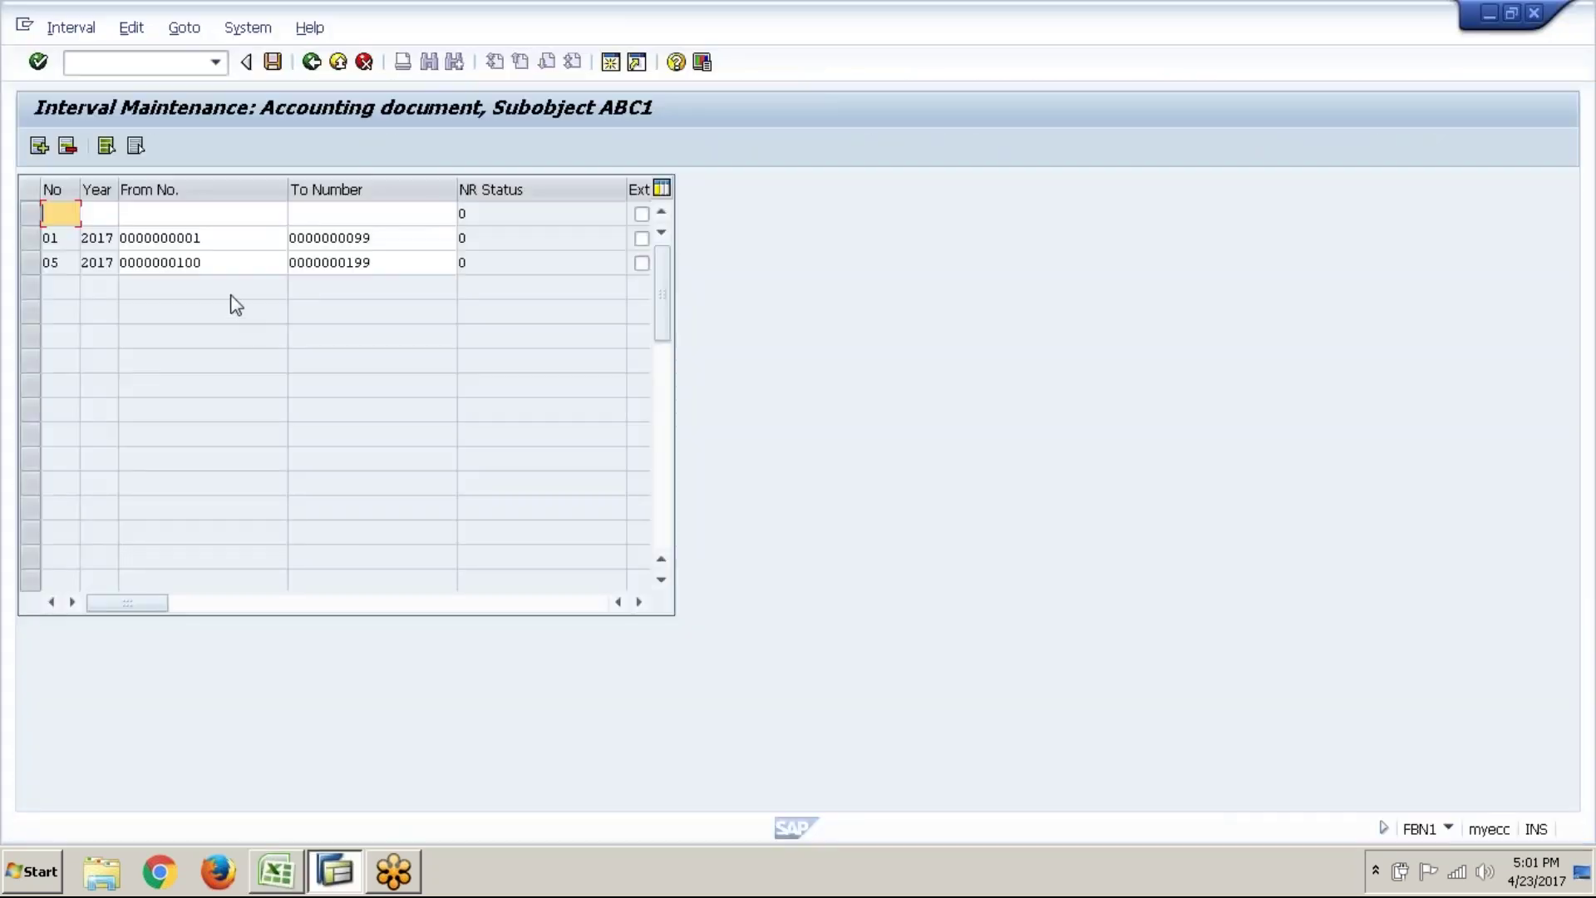
pyautogui.write('14')
pyautogui.press('Tab')
pyautogui.write('2017')
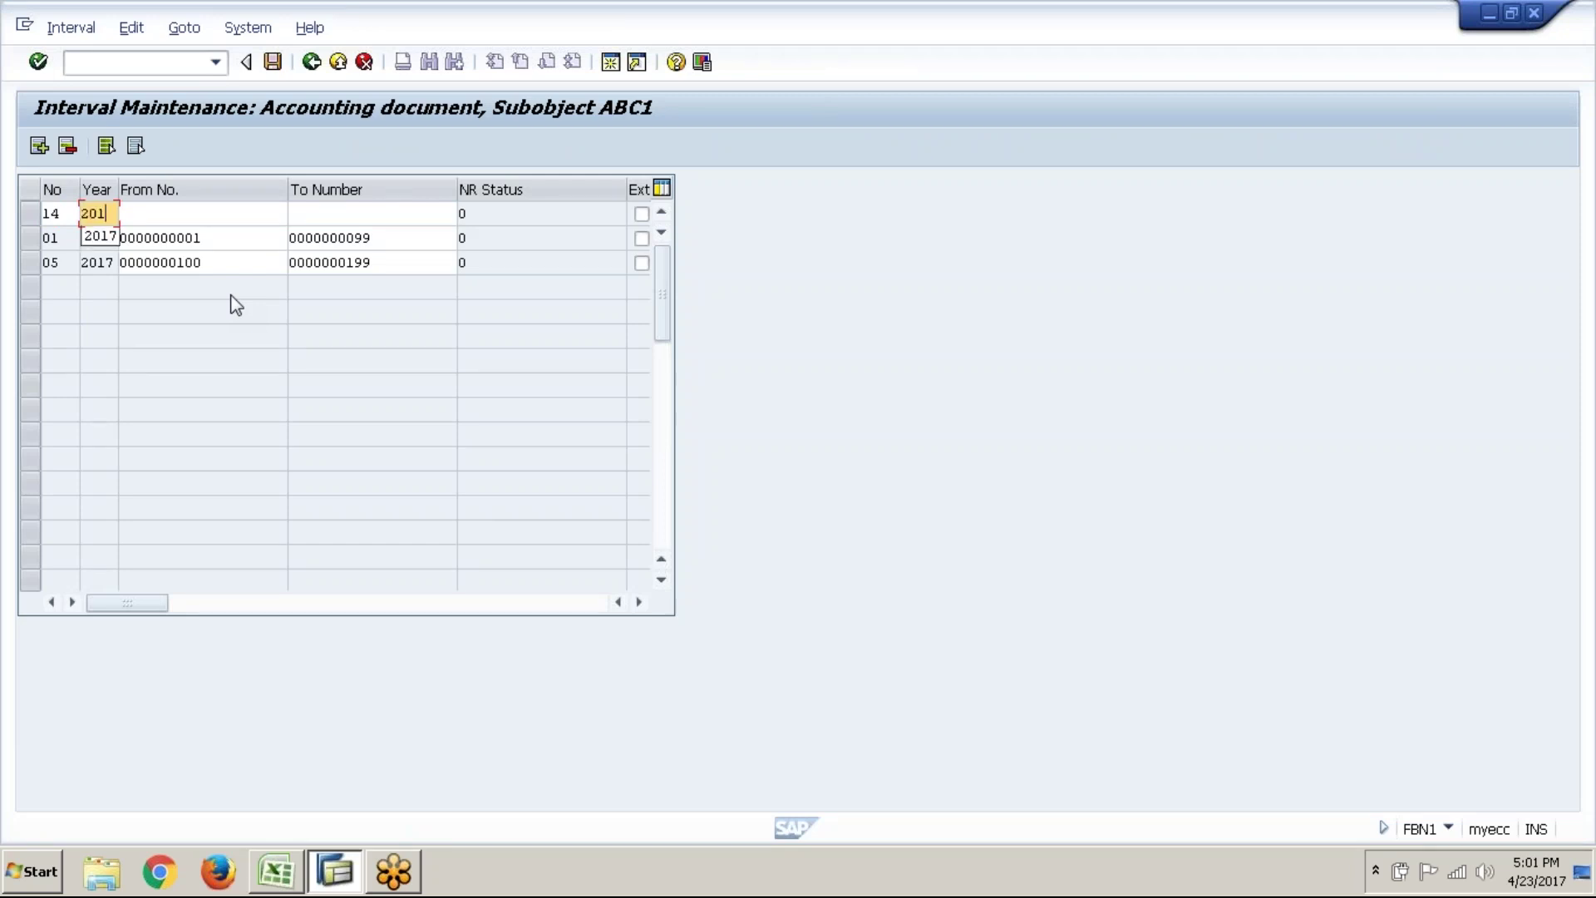
pyautogui.press('Tab')
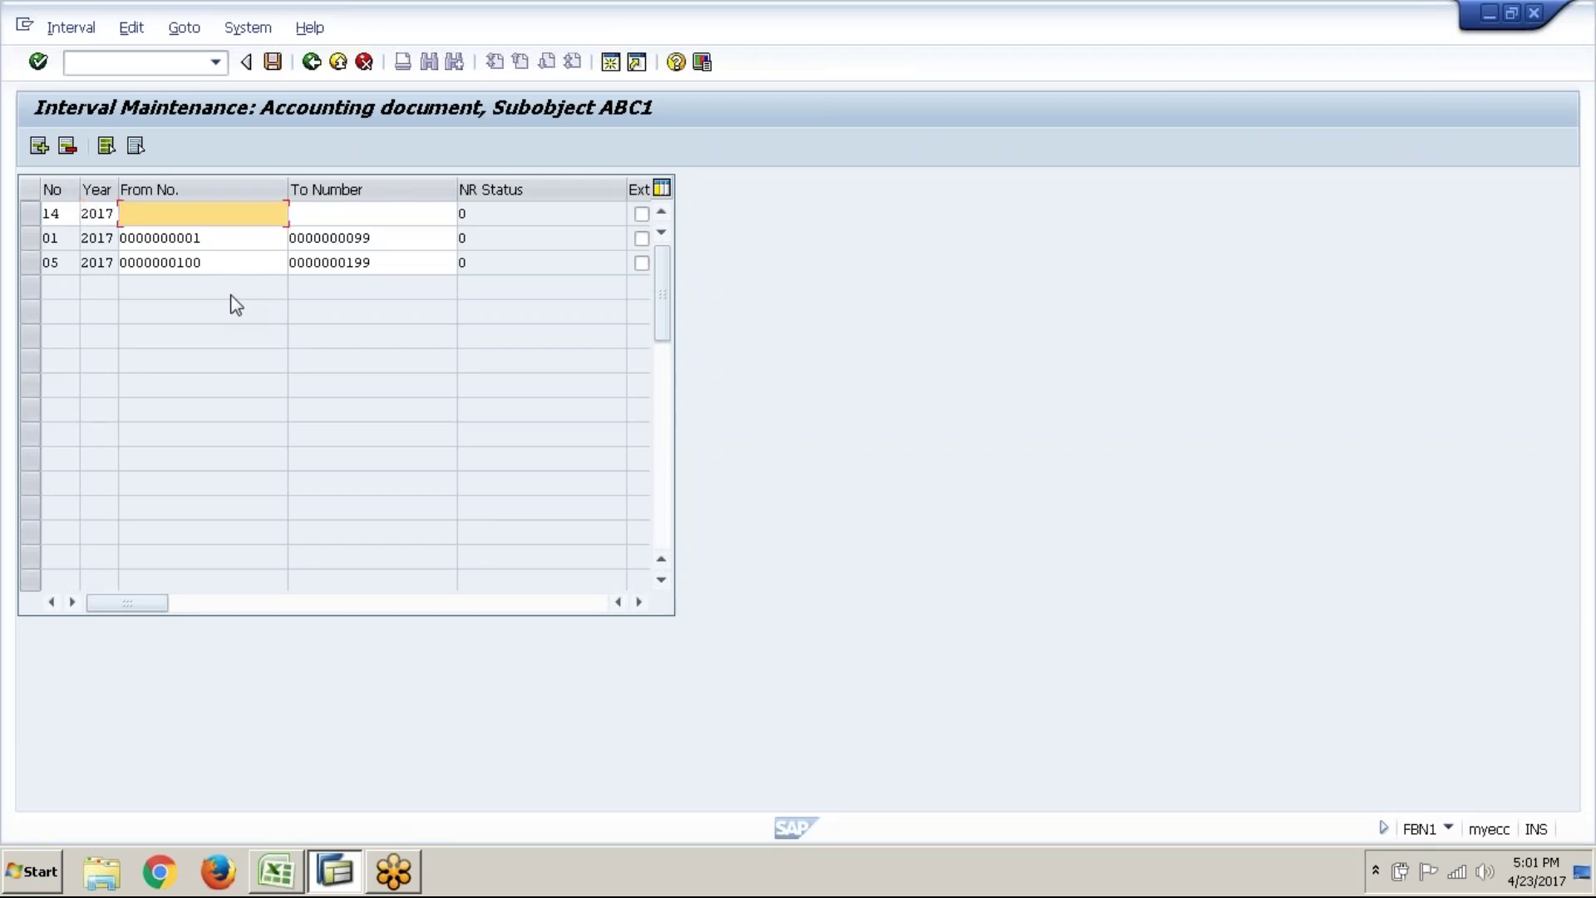
# - Check the customer payment row in Excel, and set interval 14 in SAP to run from 200 to 299
pyautogui.hotkey('alt', 'Tab')
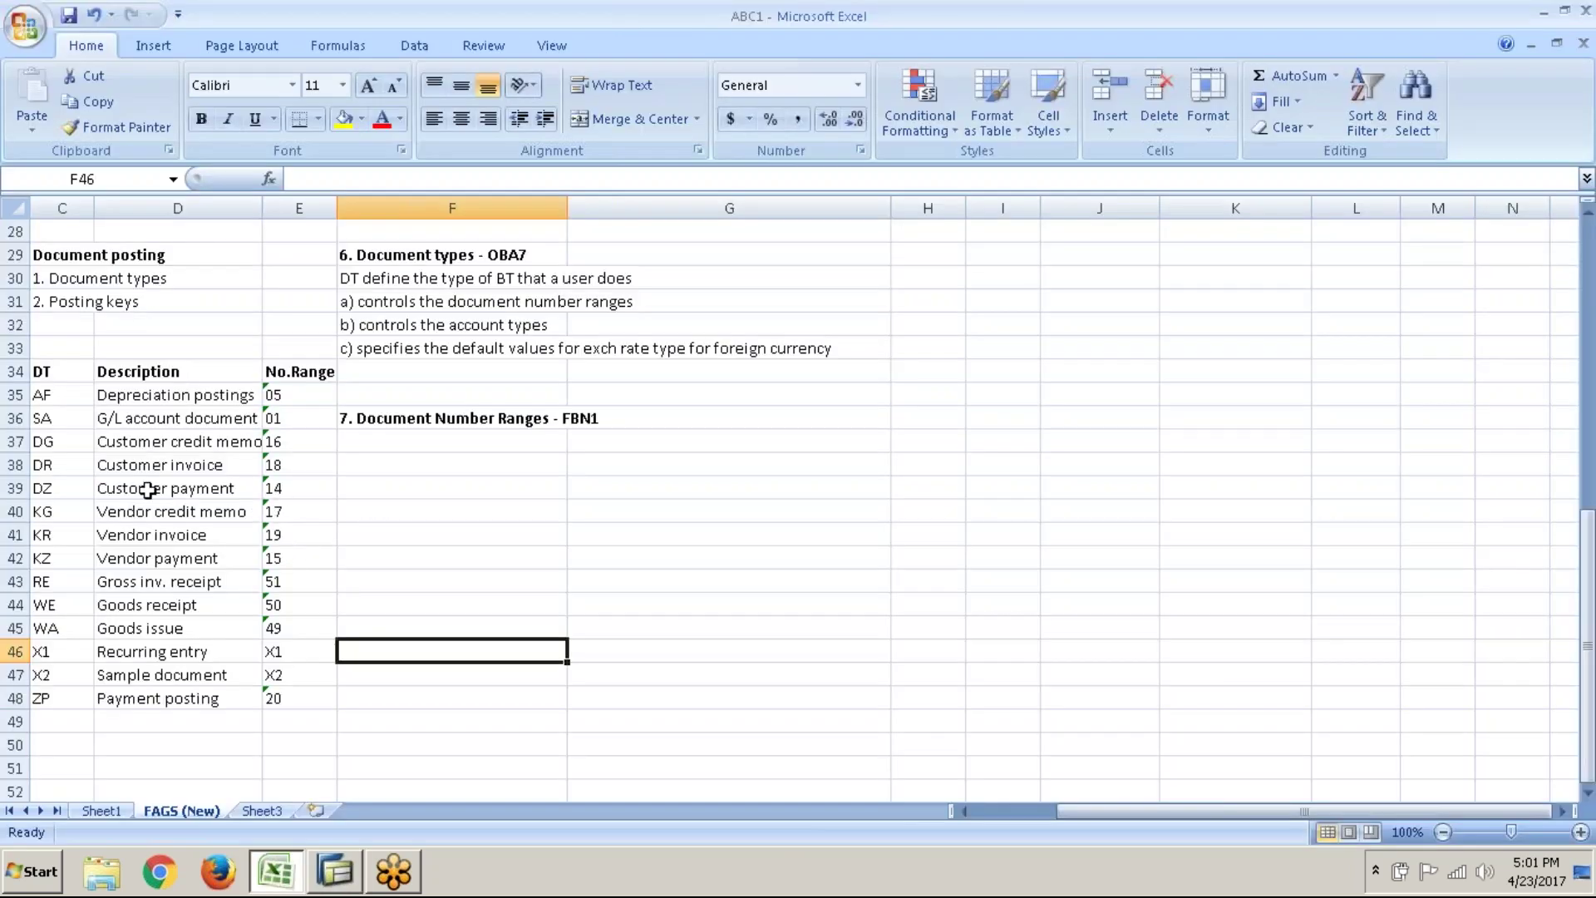
pyautogui.click(15, 488)
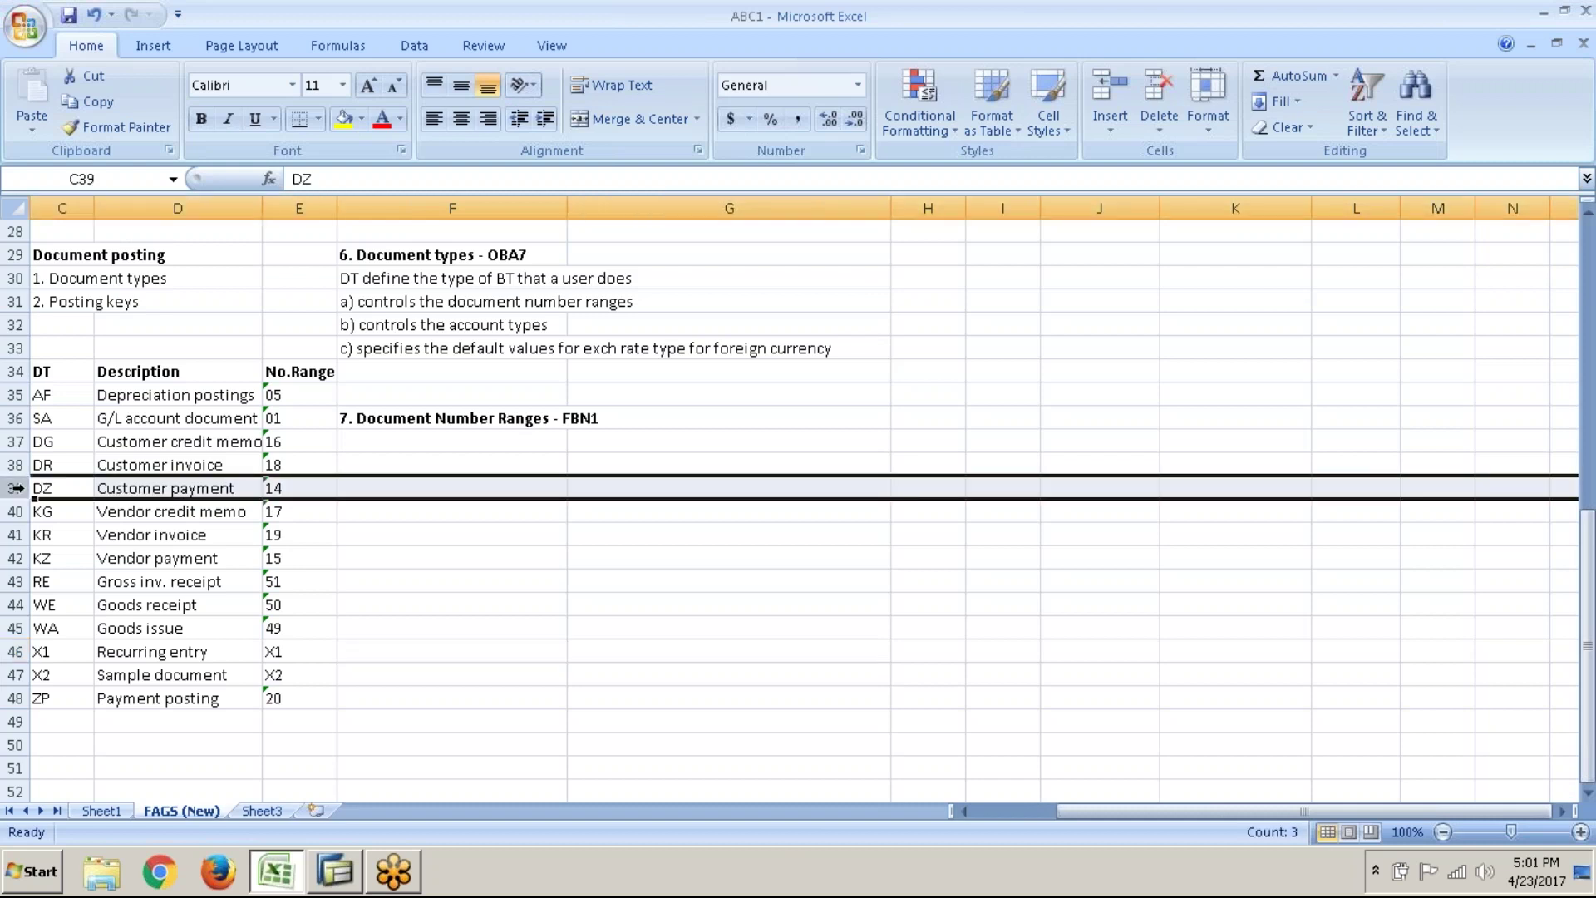
pyautogui.hotkey('alt', 'Tab')
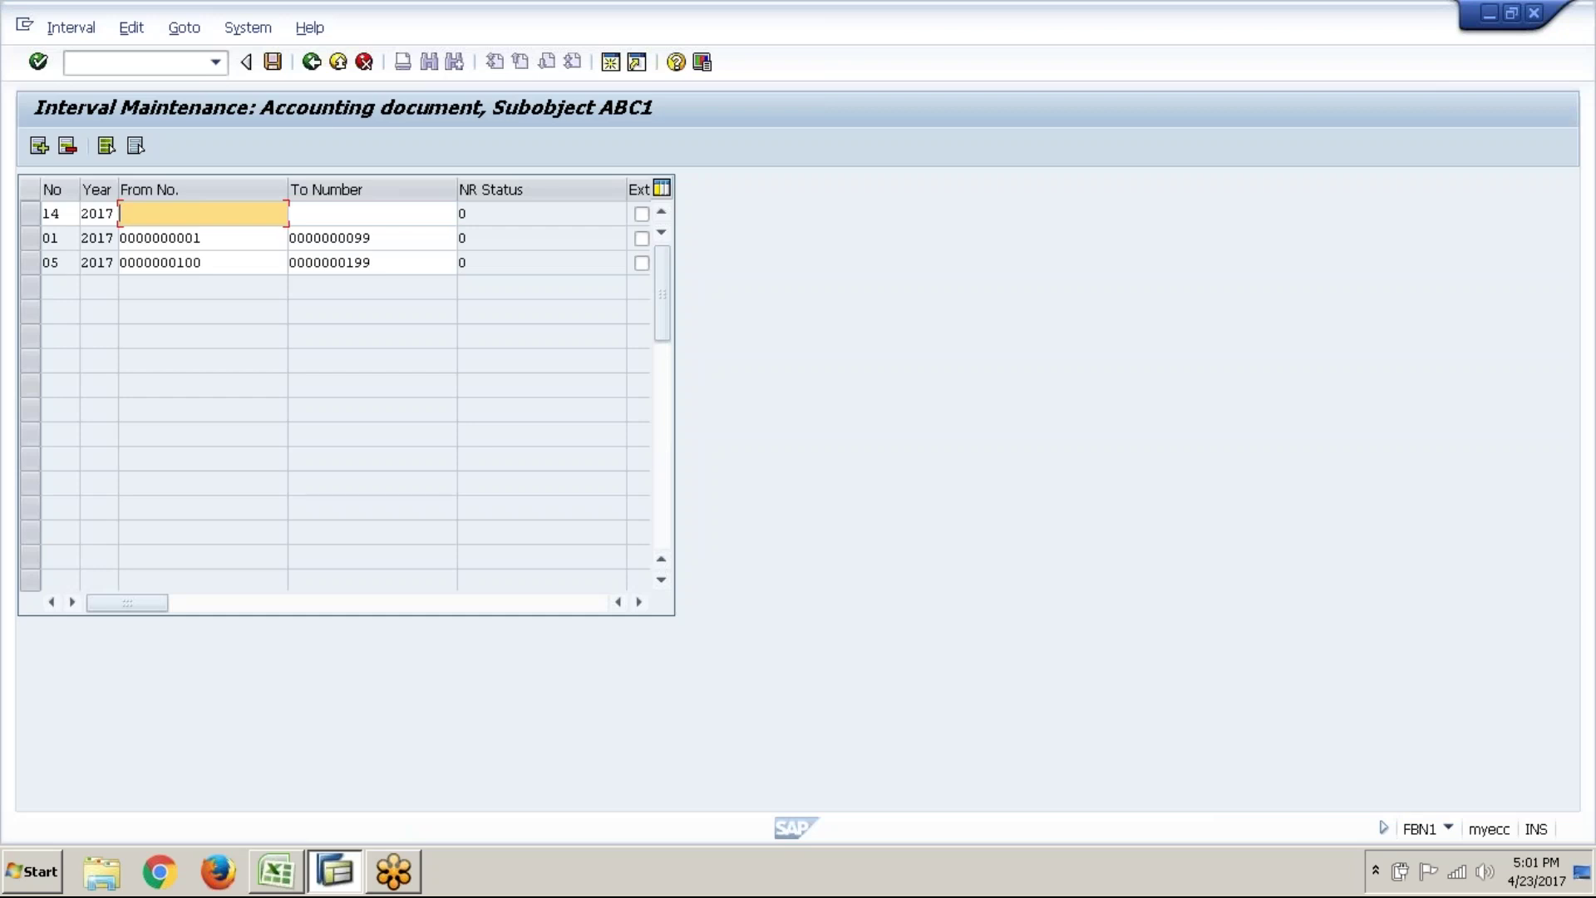
pyautogui.write('200')
pyautogui.press('Tab')
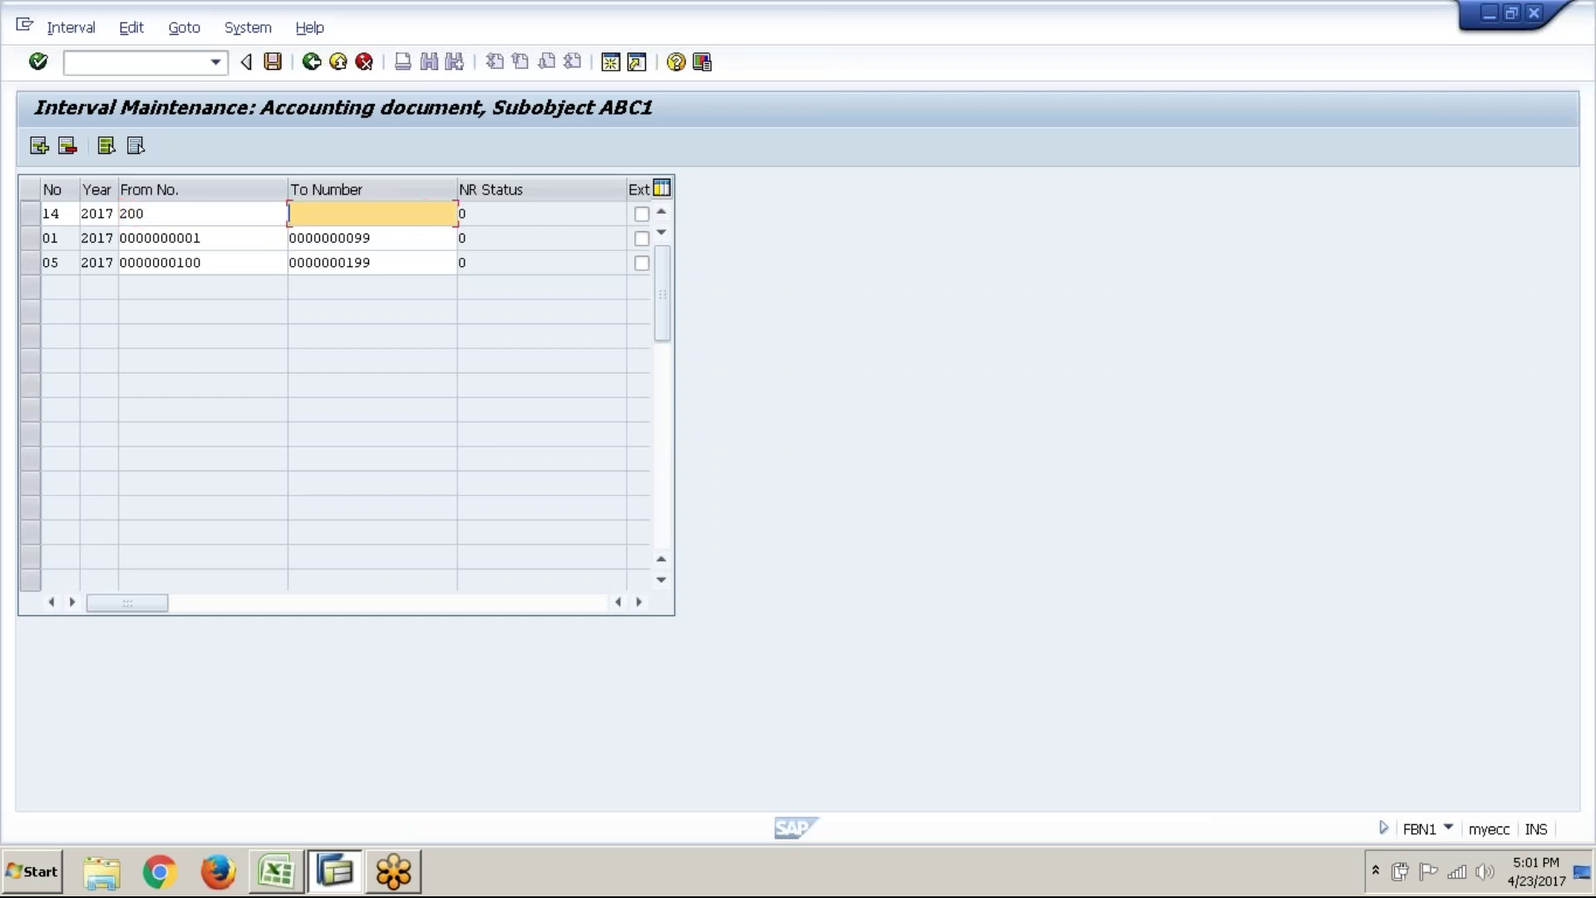
pyautogui.write('299')
pyautogui.click(235, 237)
pyautogui.click(321, 218)
pyautogui.click(283, 215)
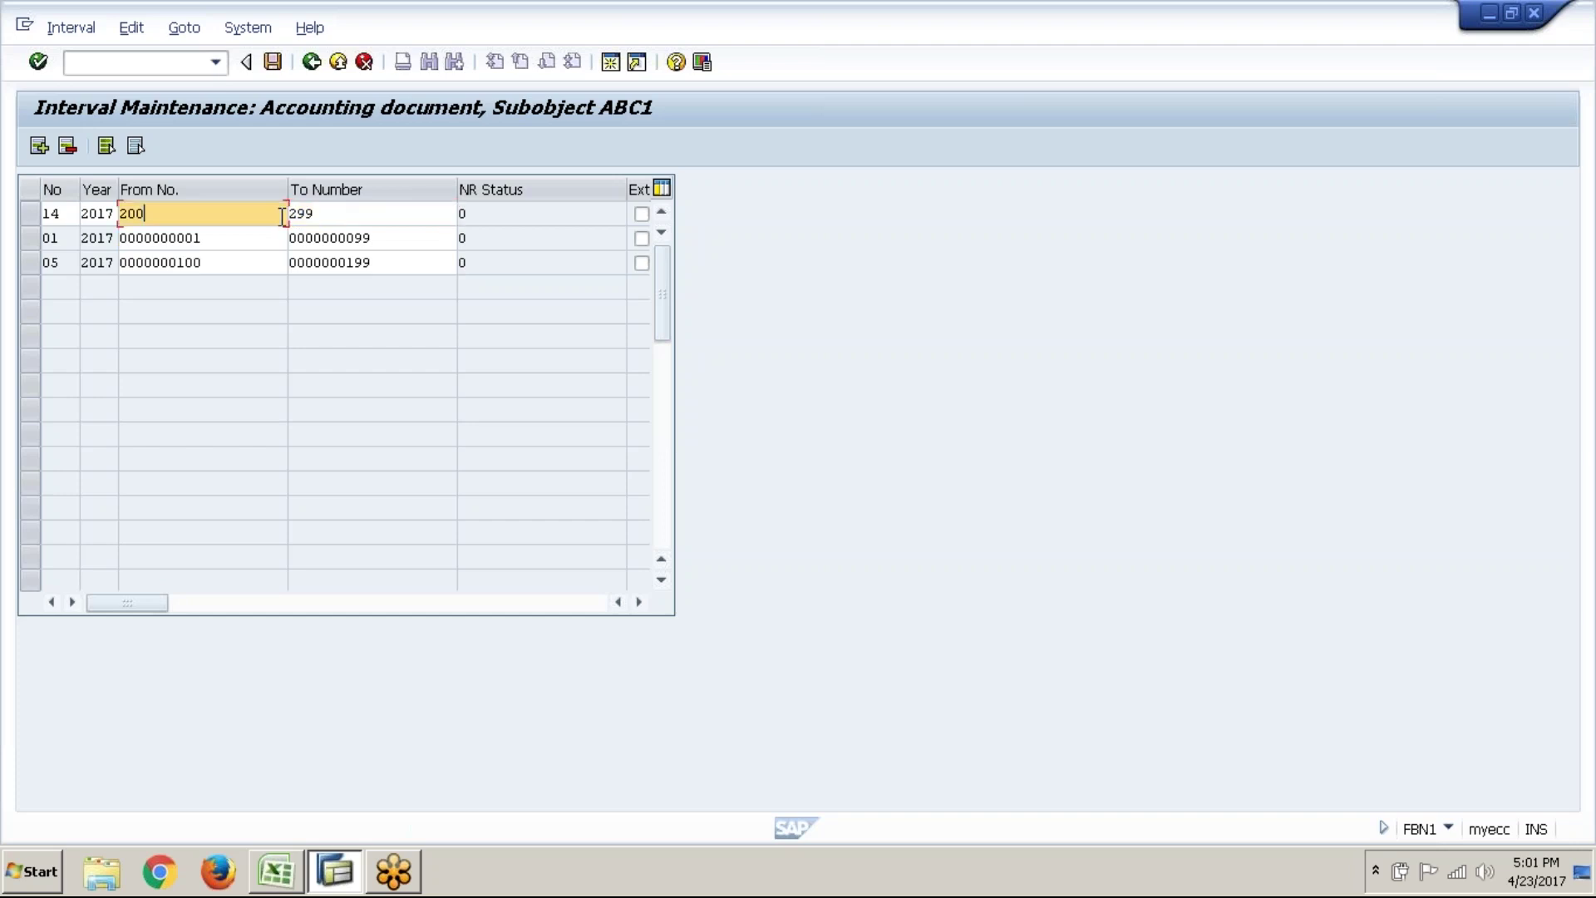
pyautogui.click(358, 215)
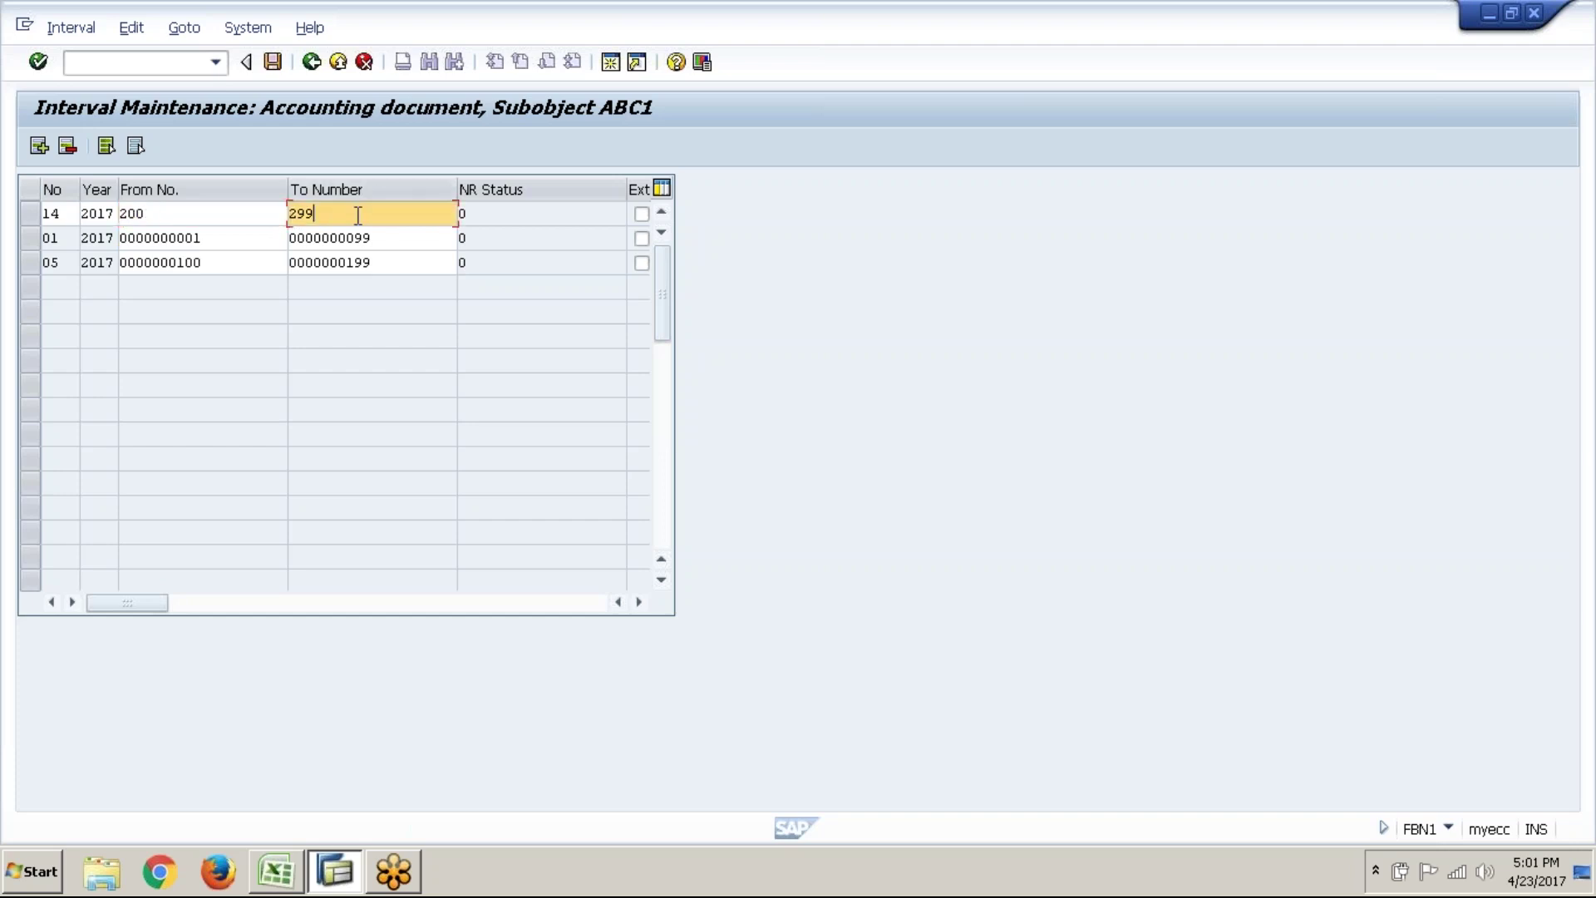
pyautogui.press('Return')
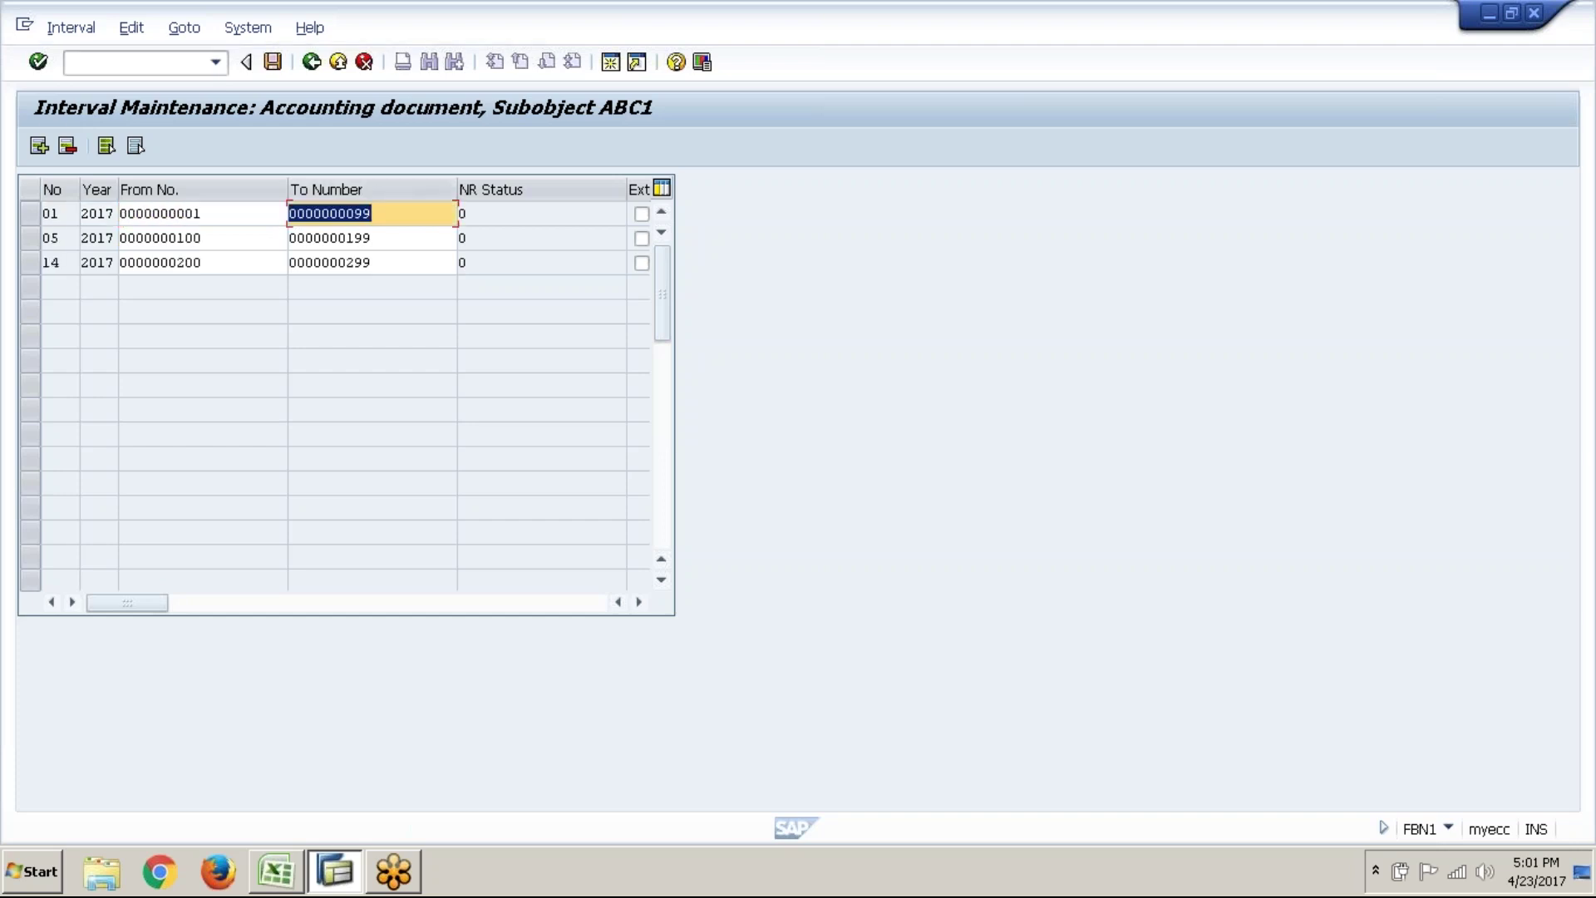
# - Insert an interval line with number 15 and year 2017 in SAP, and check the document type list in Excel
pyautogui.click(39, 148)
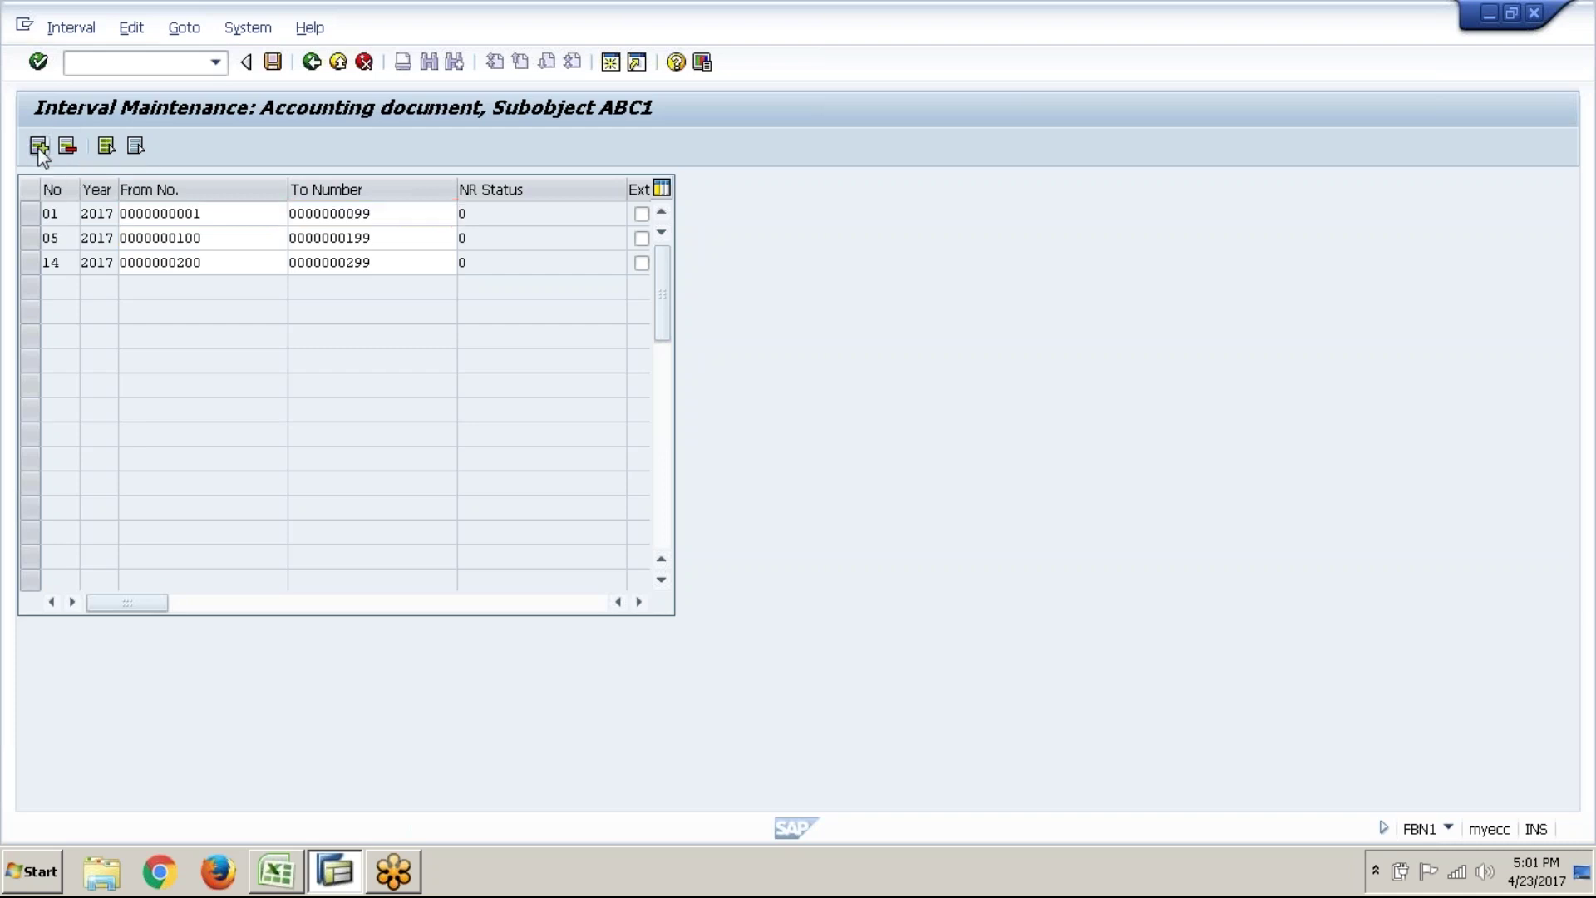
pyautogui.write('15')
pyautogui.press('Tab')
pyautogui.write('2017')
pyautogui.hotkey('alt', 'Tab')
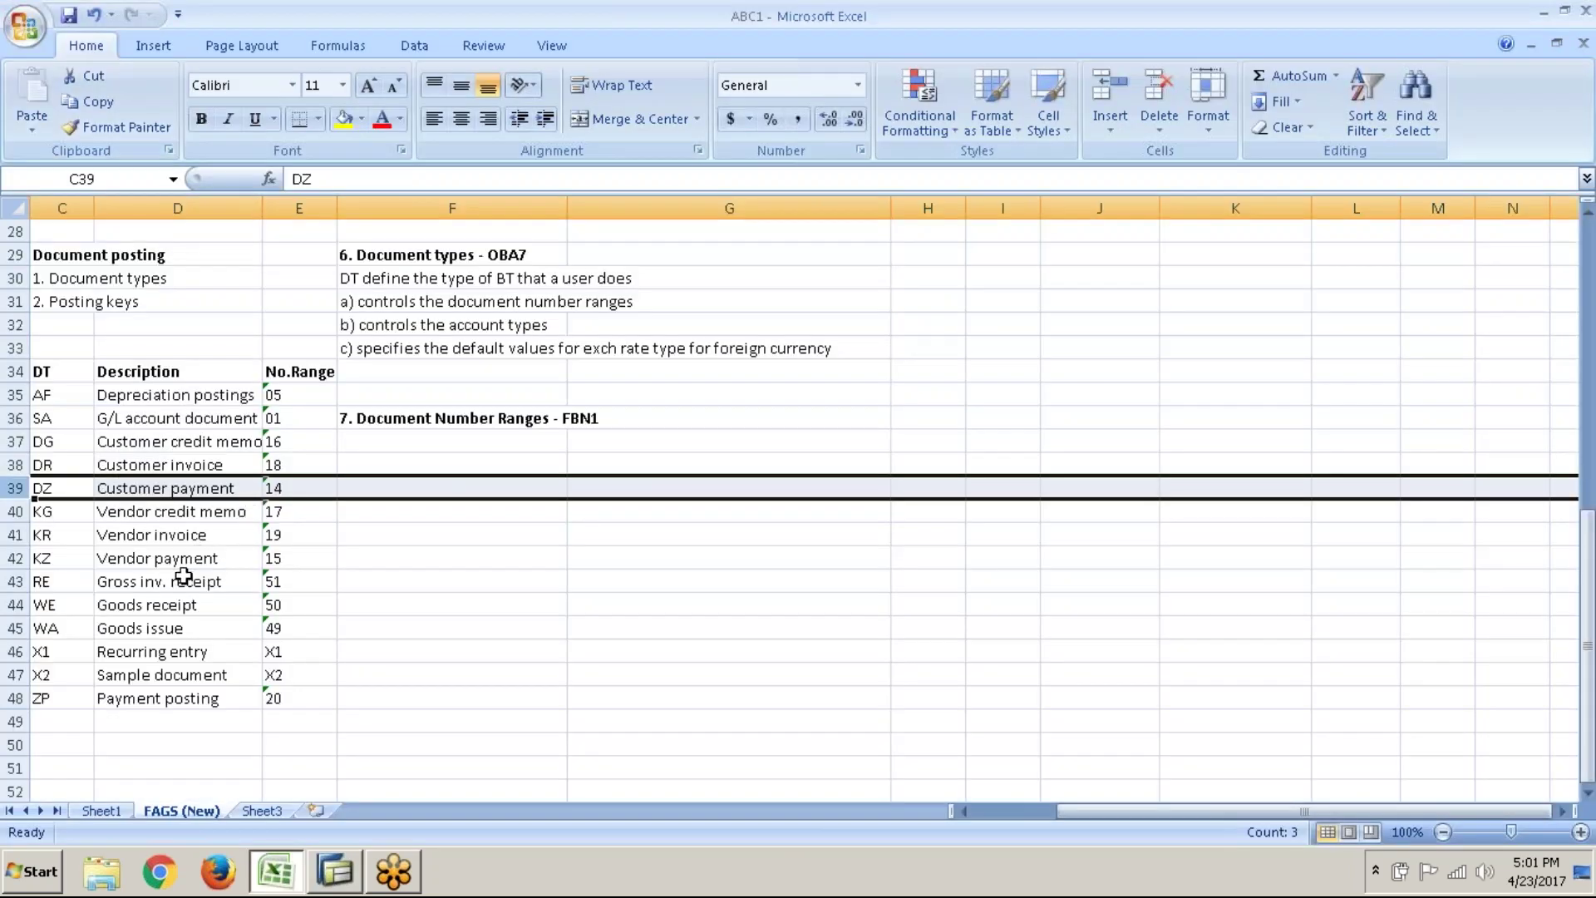
pyautogui.hotkey('alt', 'Tab')
pyautogui.press('Tab')
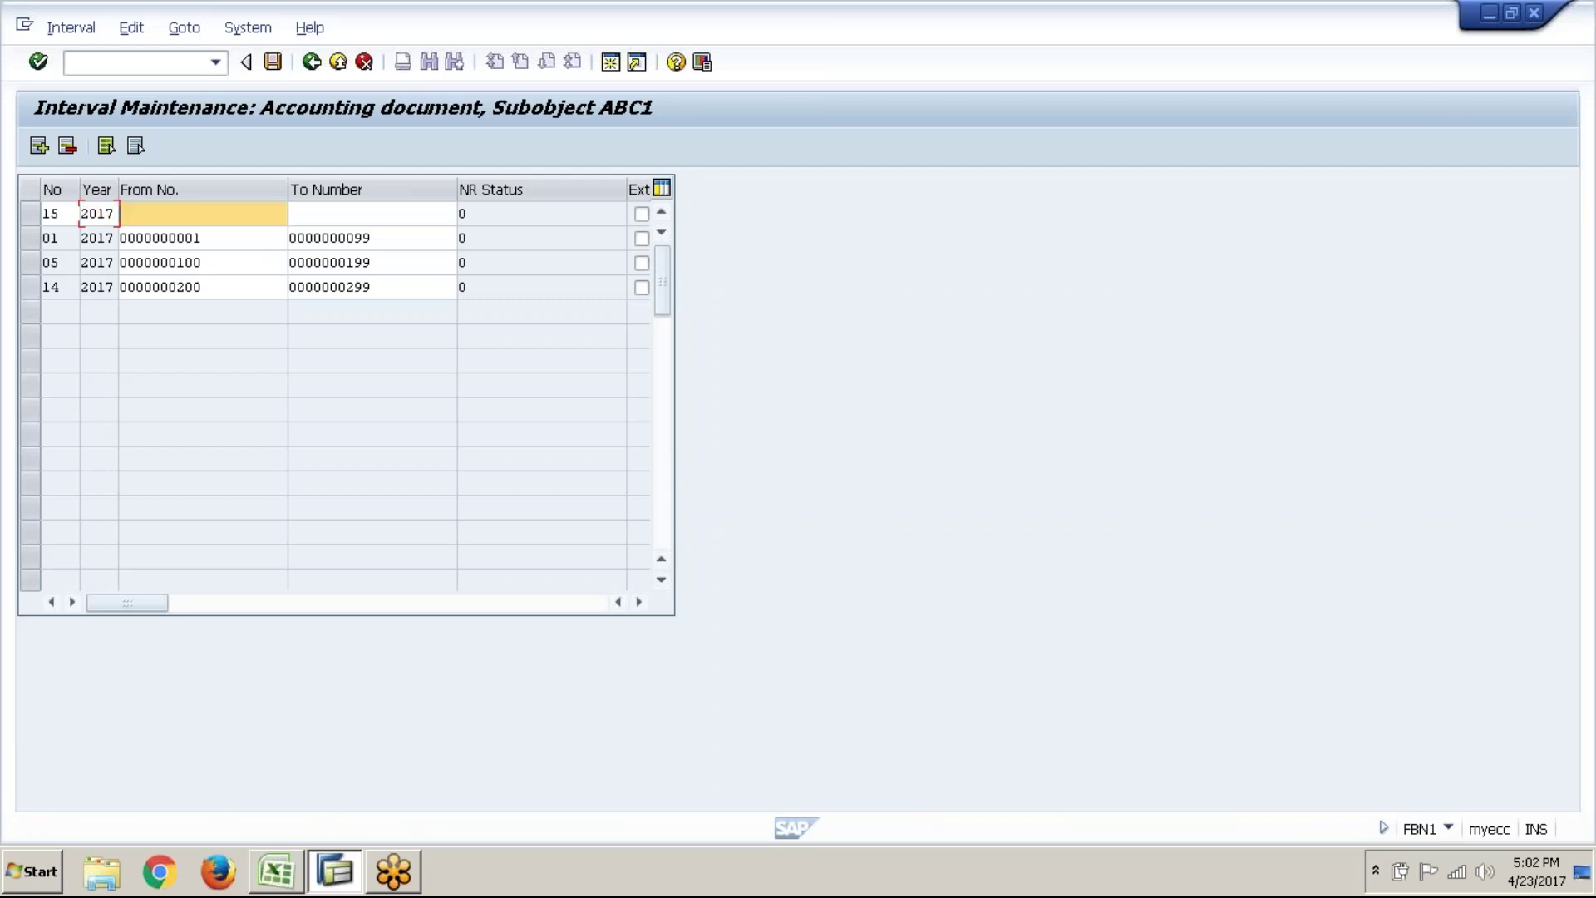
# - Set interval 15 to run from 300 to 399
pyautogui.write('30')
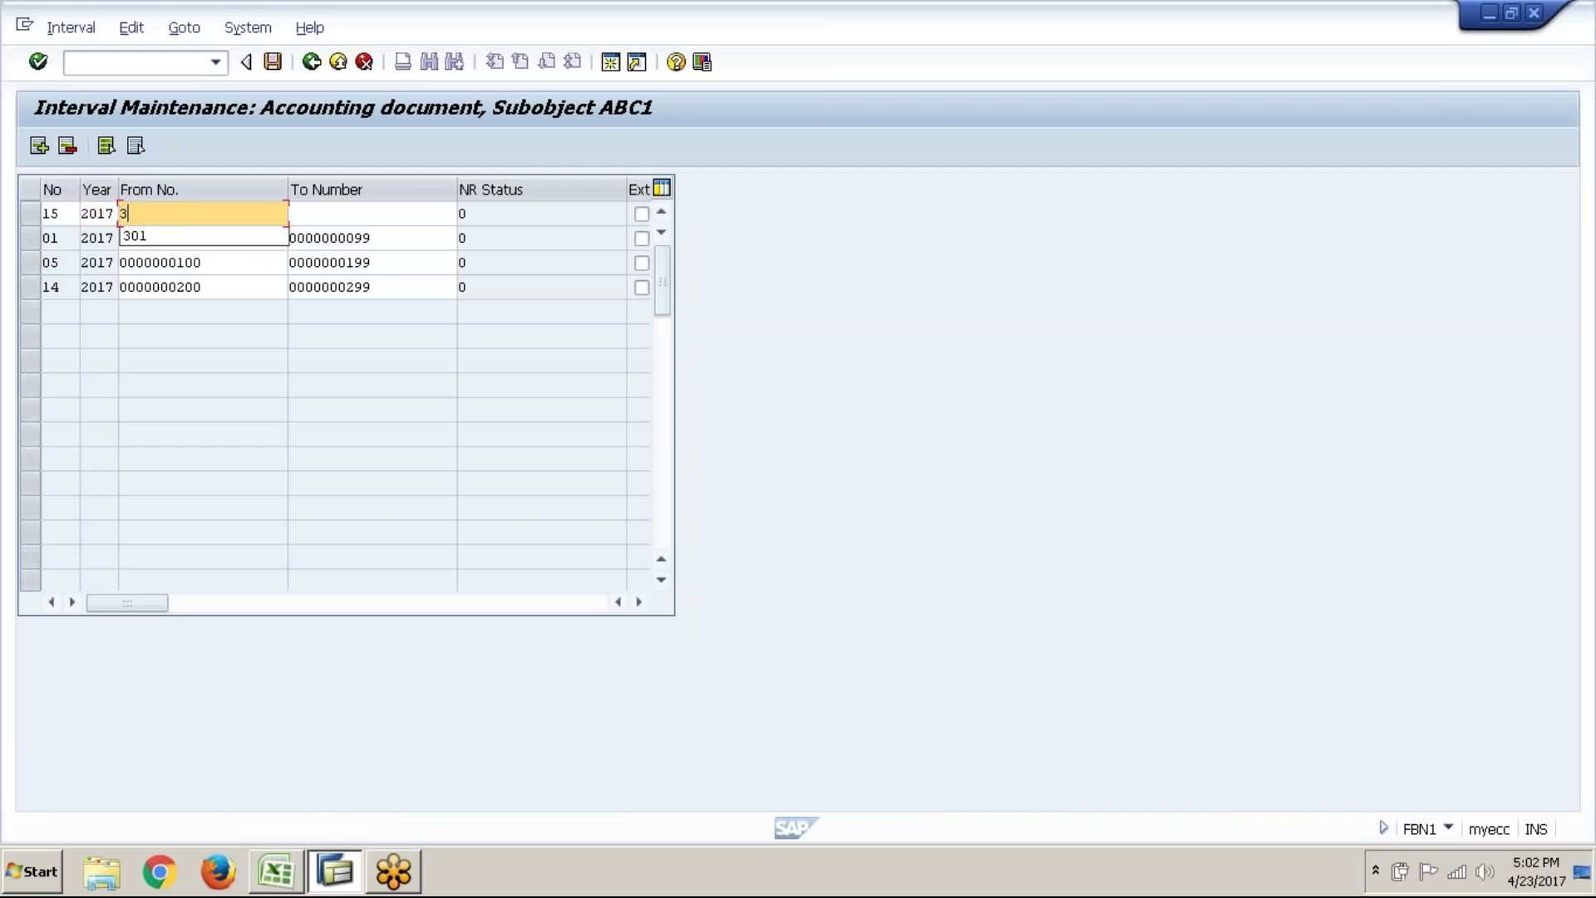
pyautogui.press('BackSpace')
pyautogui.write('00')
pyautogui.press('Tab')
pyautogui.write('399')
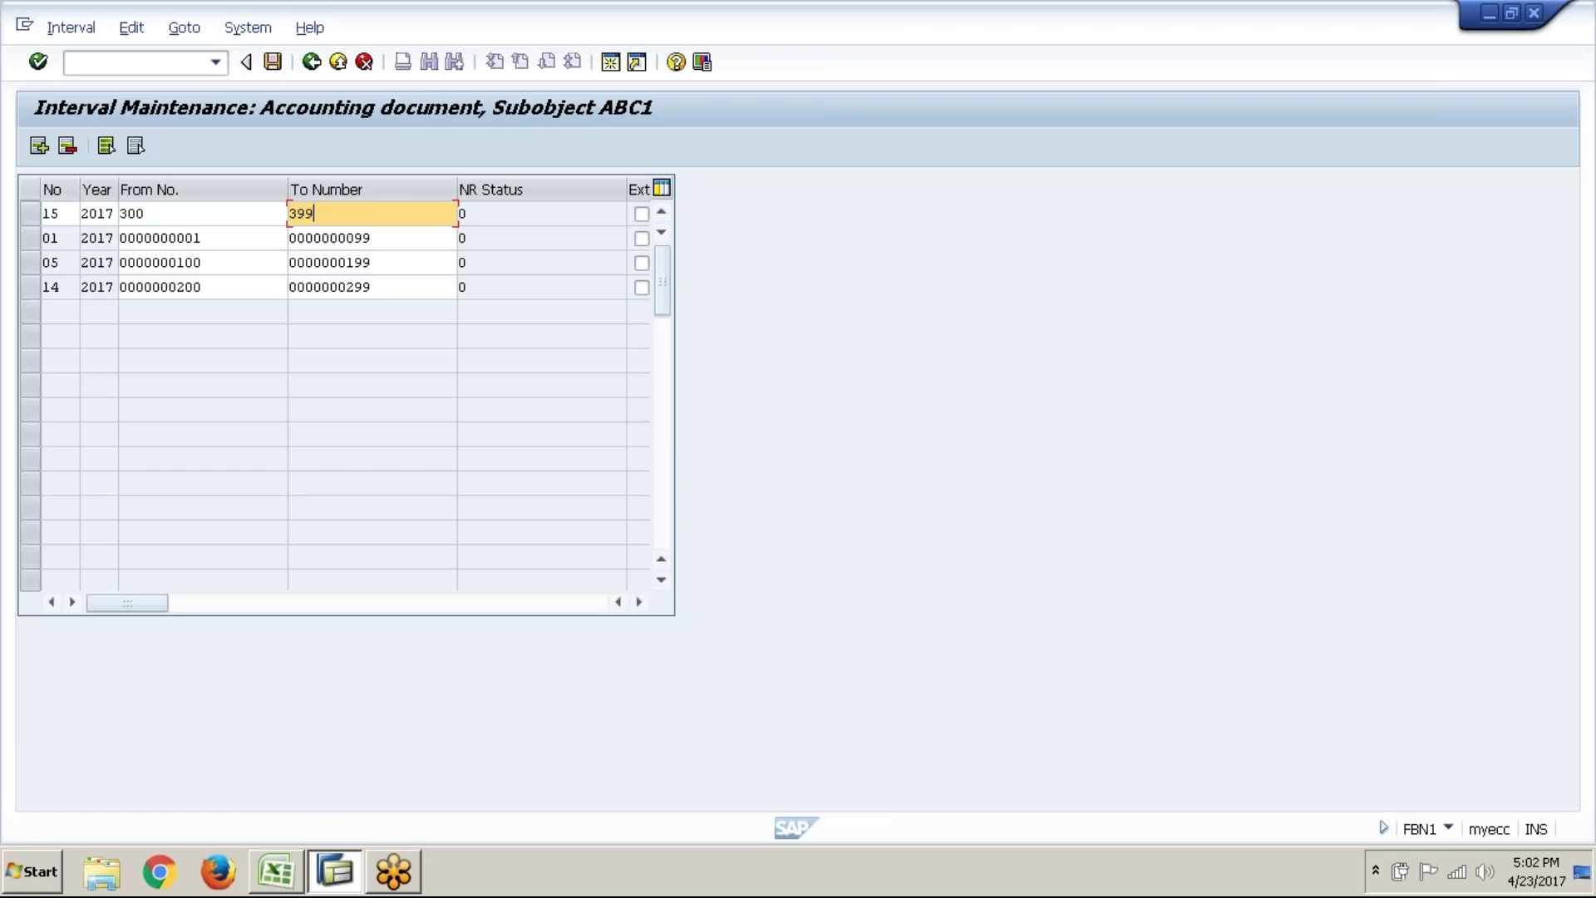
pyautogui.press('Return')
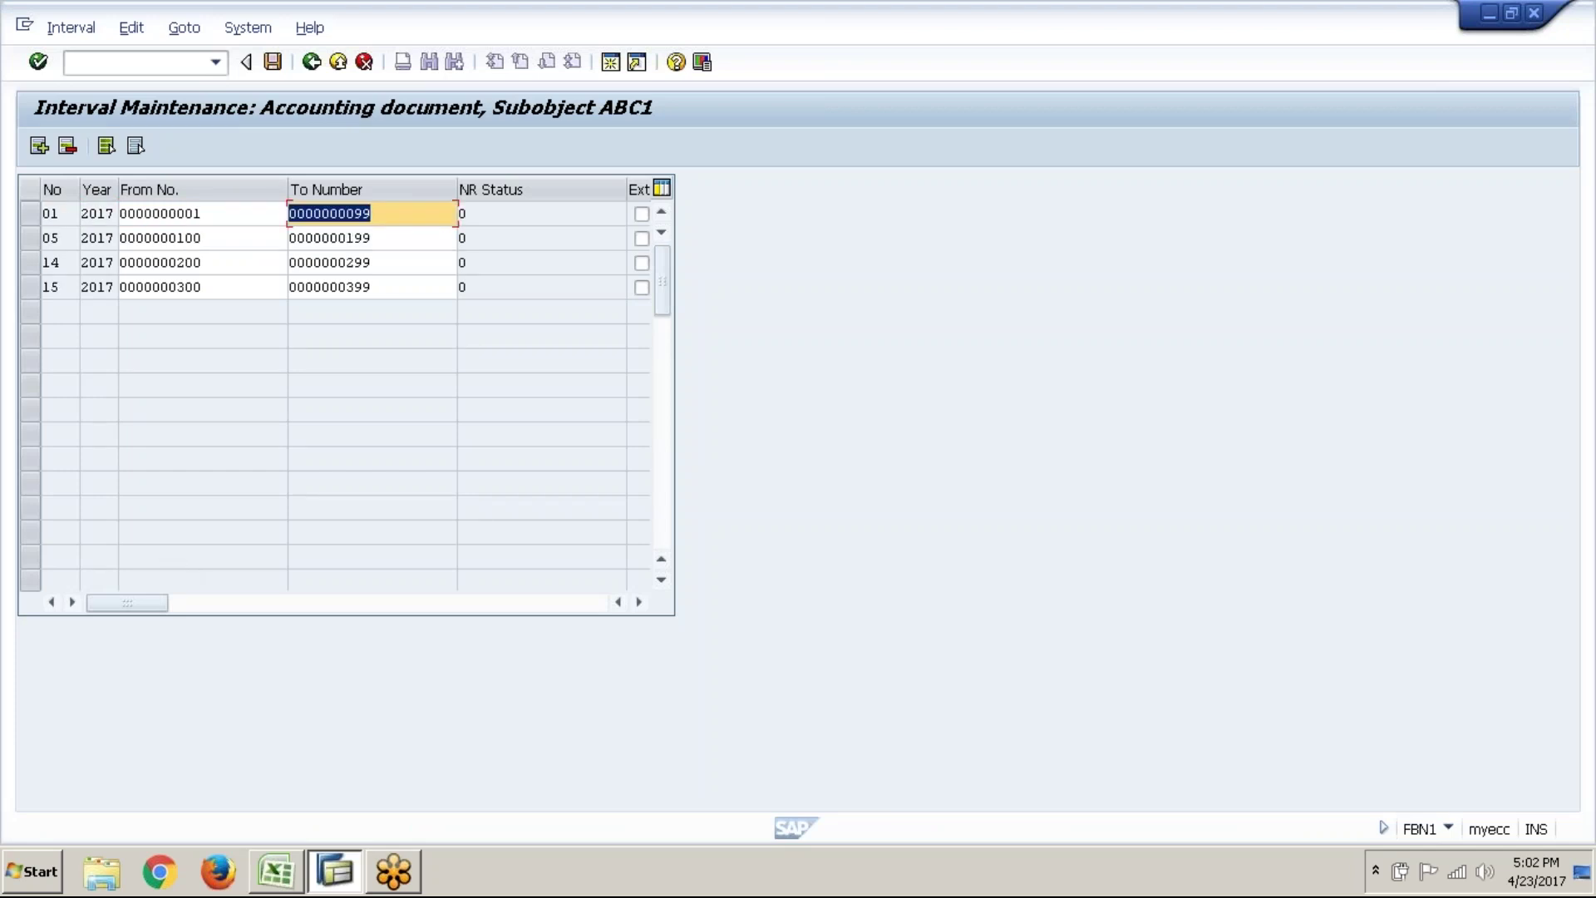
# - Add number range interval 16 for year 2017, running from 400 to 499
pyautogui.click(39, 146)
pyautogui.write('16')
pyautogui.press('Tab')
pyautogui.write('2017')
pyautogui.press('Tab')
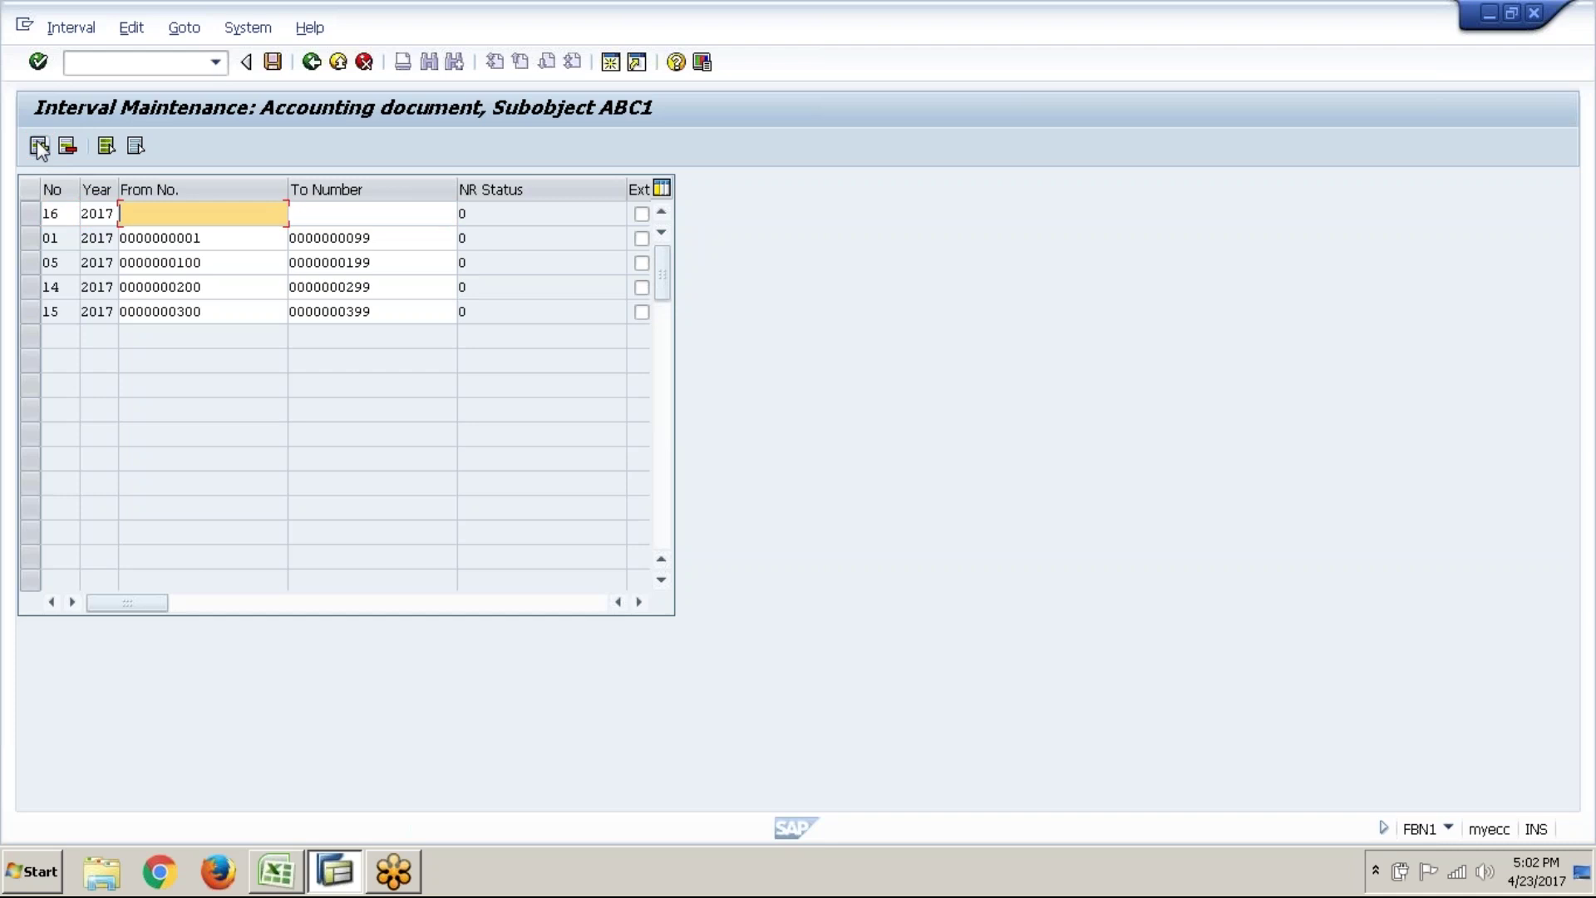
pyautogui.write('400')
pyautogui.press('Tab')
pyautogui.write('499')
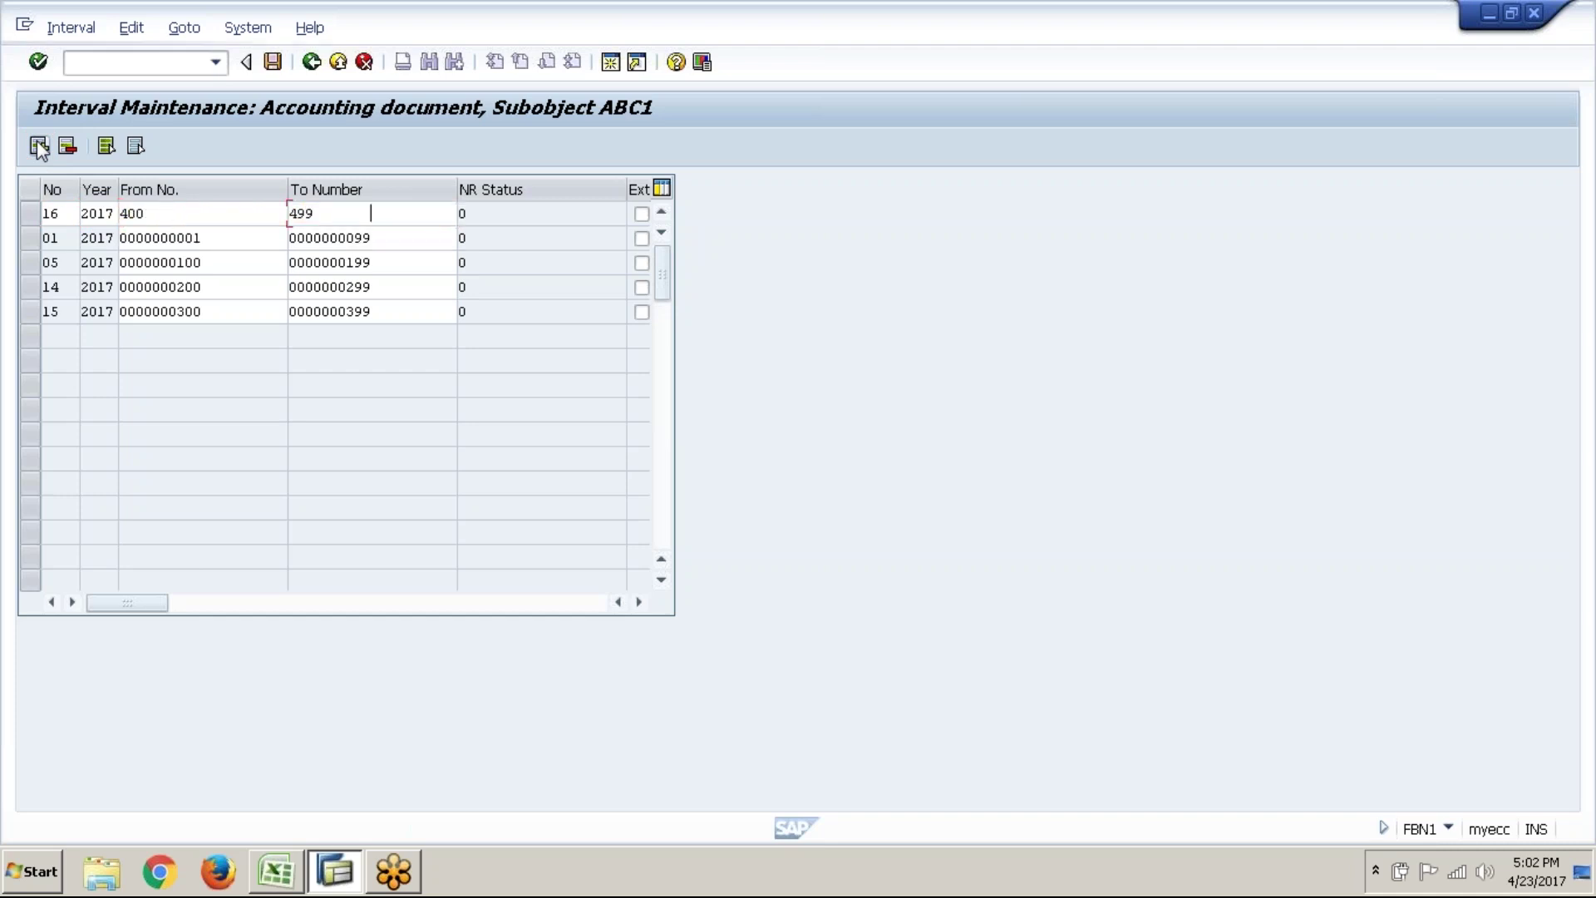
pyautogui.press('Return')
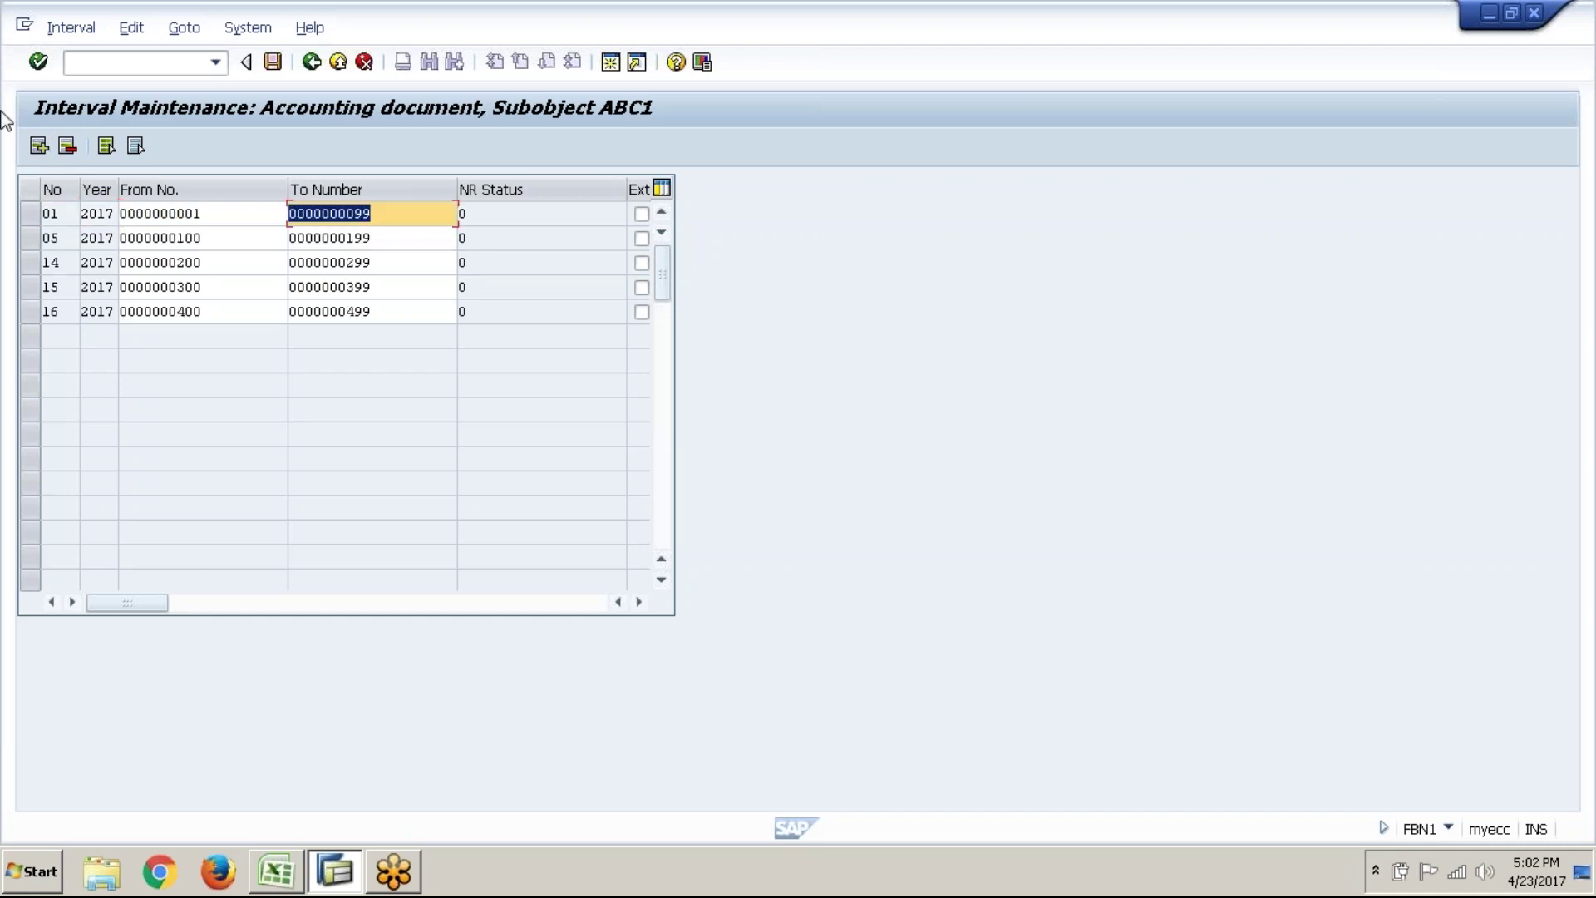
# - Add number range interval 17 for year 2017, running from 500 to 599
pyautogui.click(47, 146)
pyautogui.write('17')
pyautogui.press('Tab')
pyautogui.write('2017')
pyautogui.press('Tab')
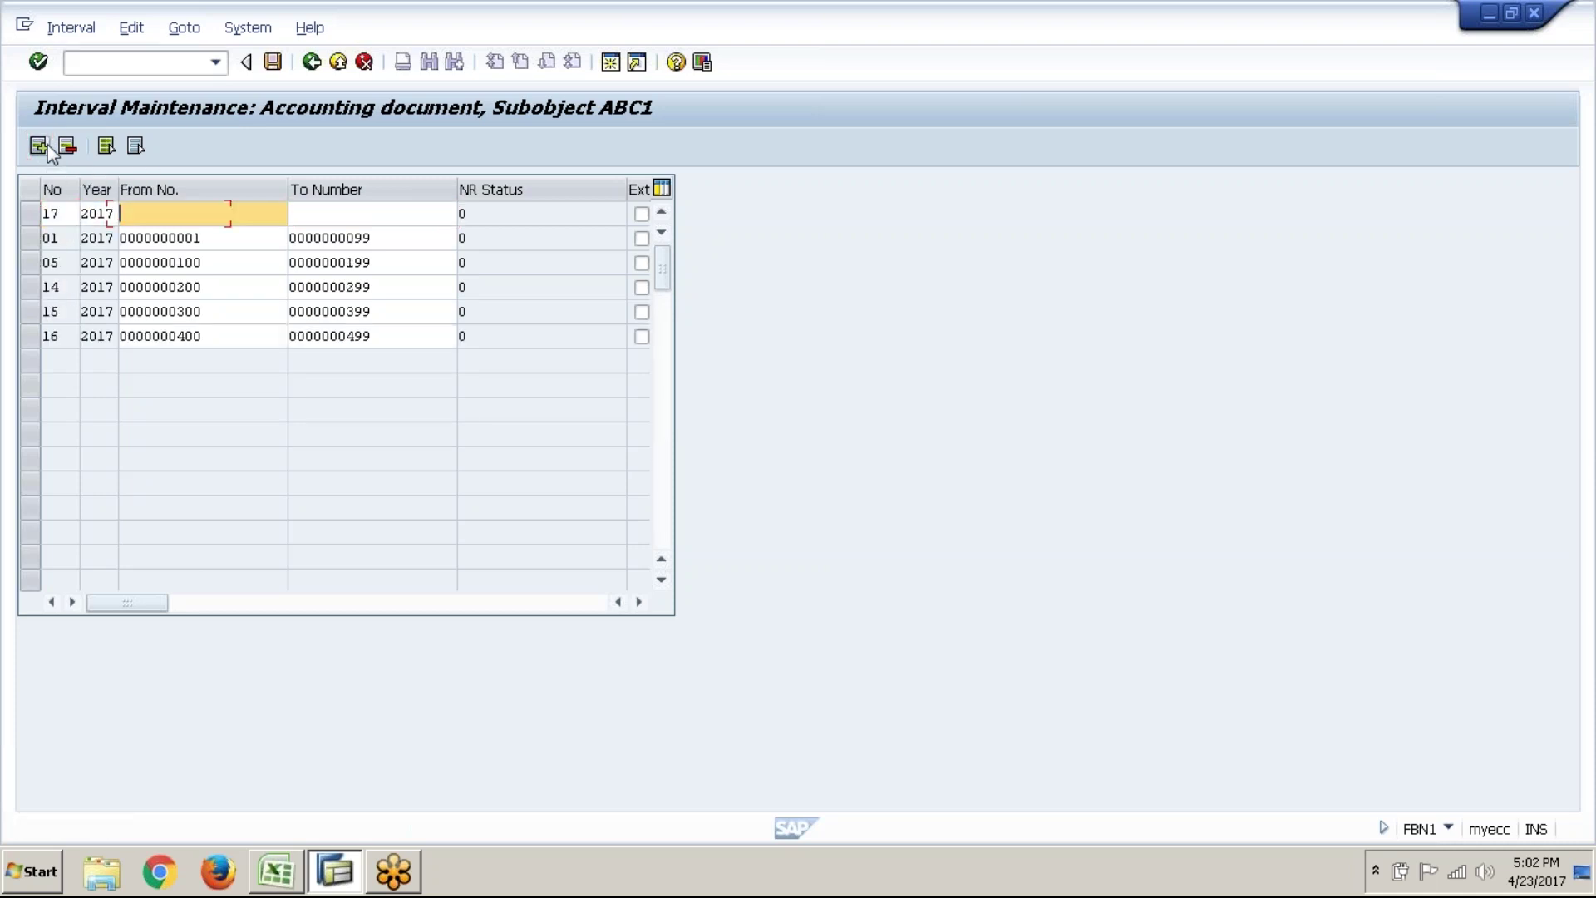
pyautogui.write('500')
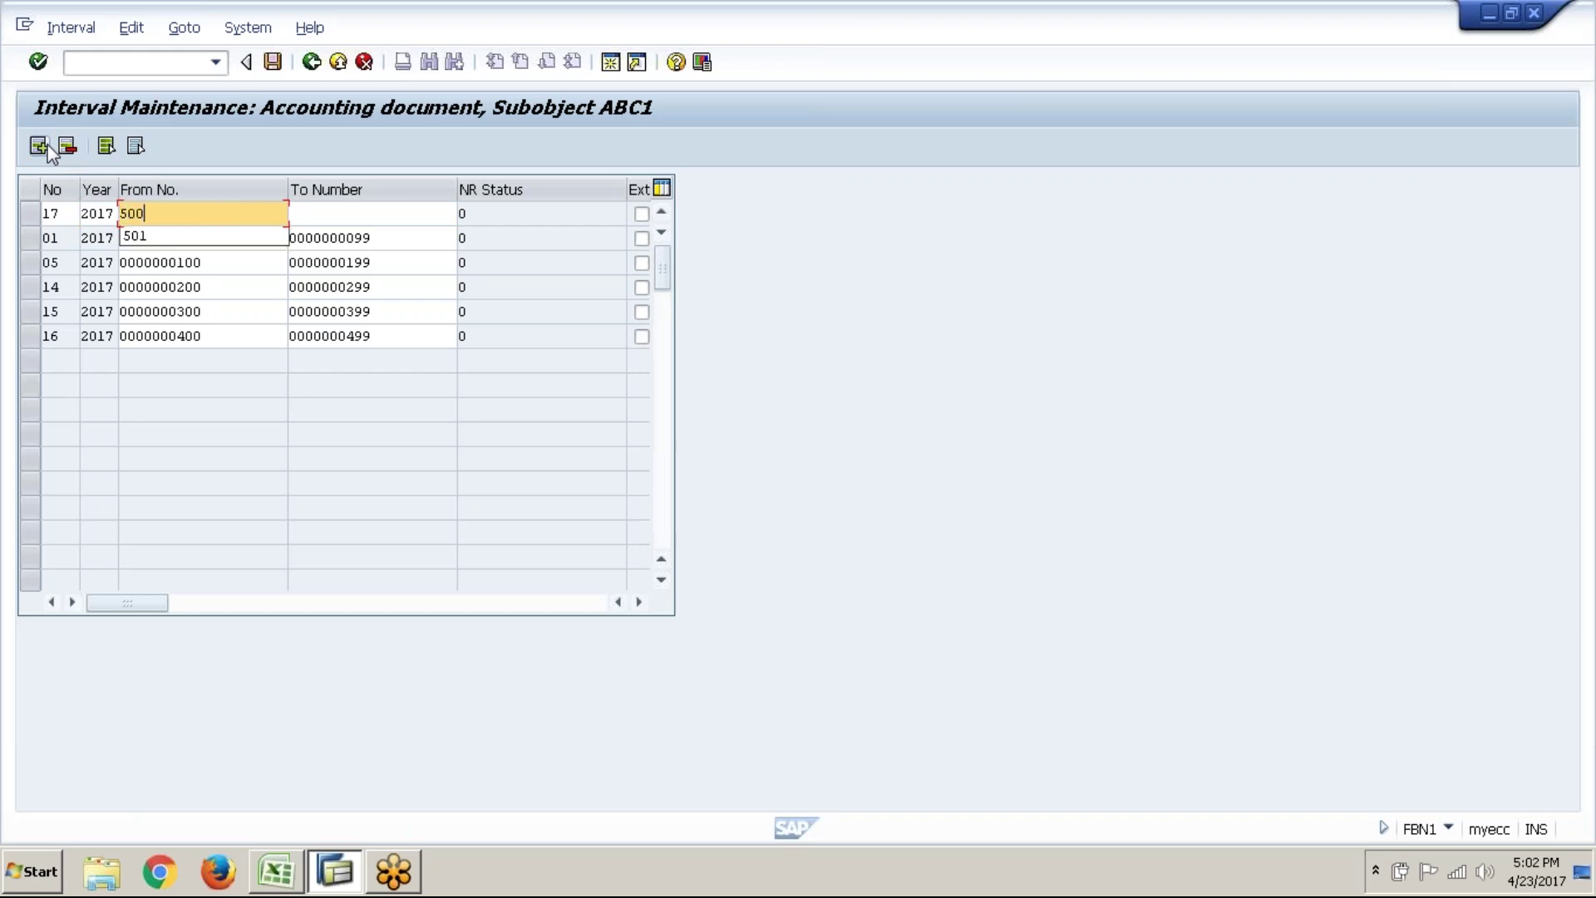
pyautogui.press('Tab')
pyautogui.write('599')
pyautogui.press('Return')
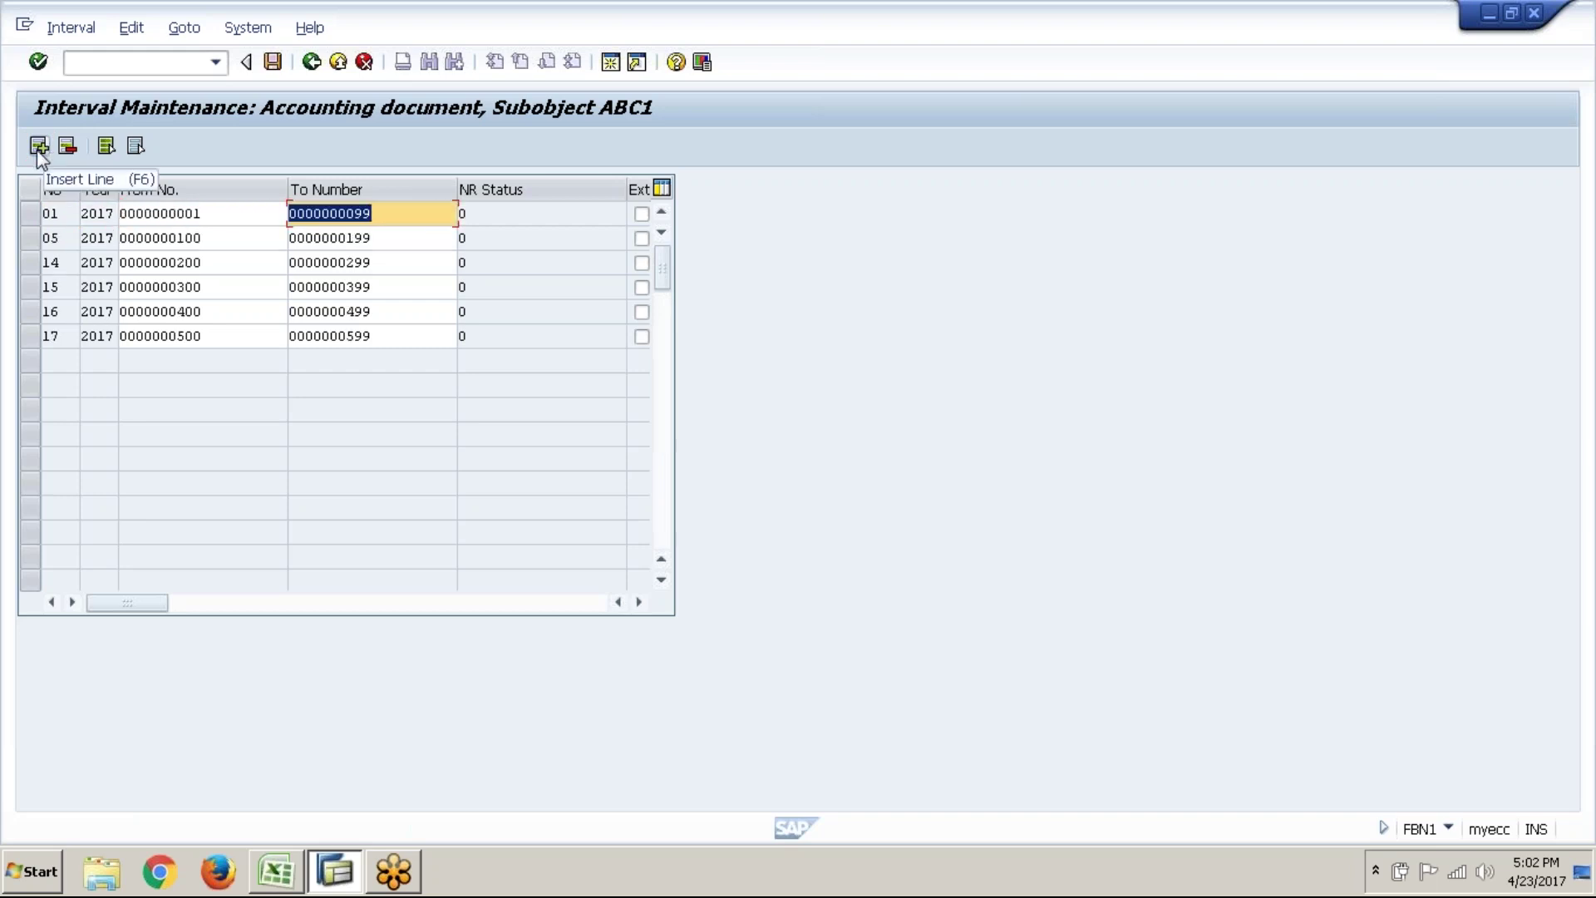
# - Add number range interval 18 for year 2017, running from 600 to 699
pyautogui.click(39, 146)
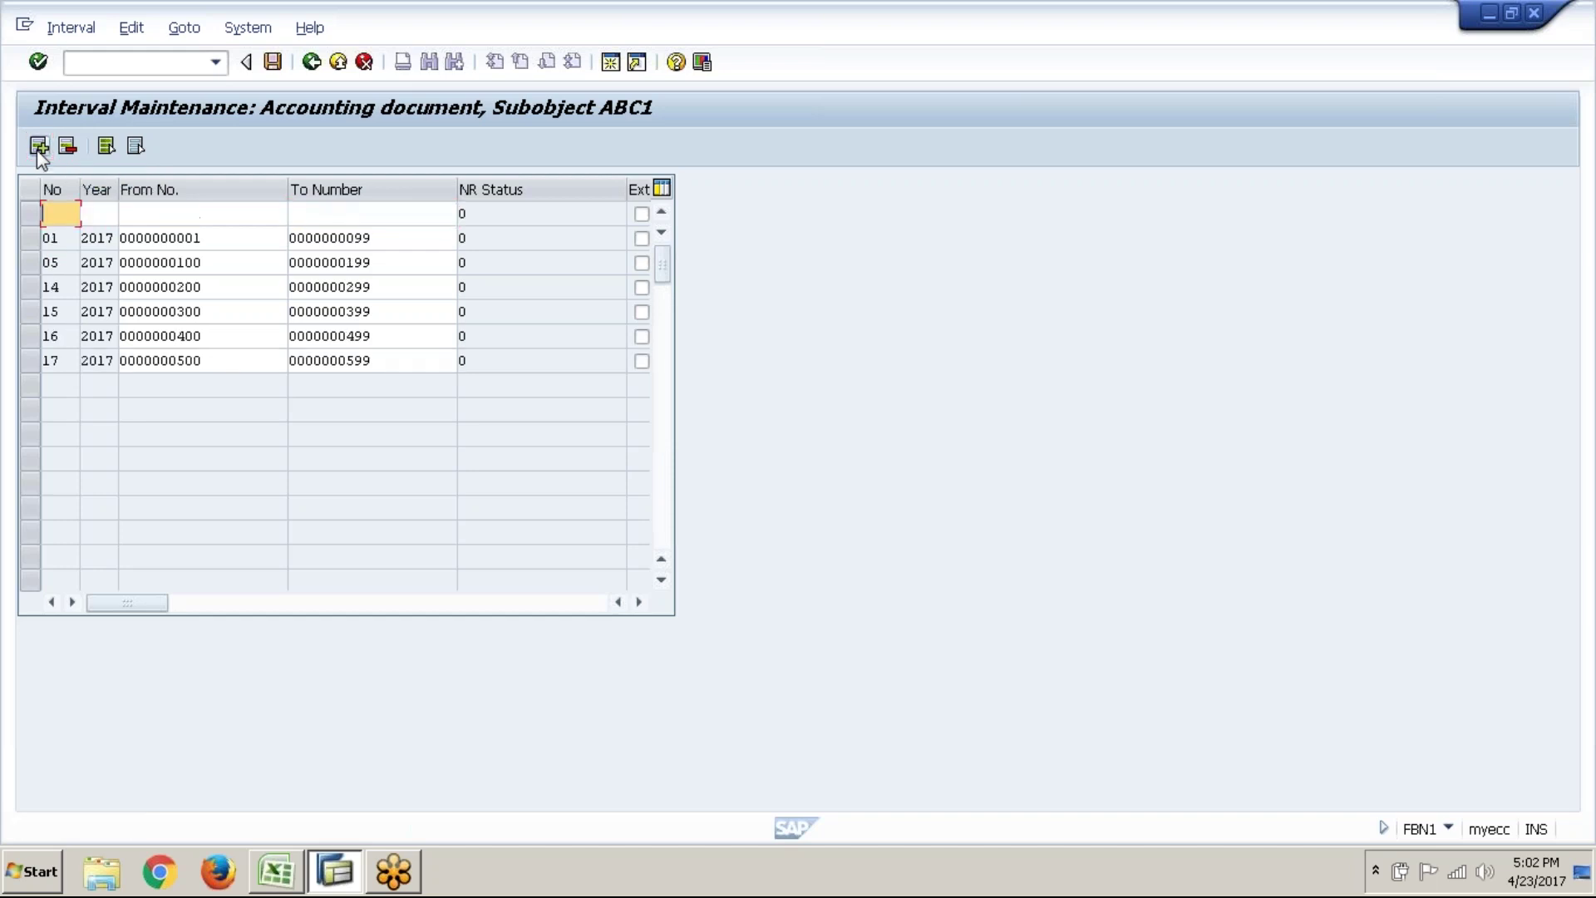
pyautogui.write('18')
pyautogui.press('Tab')
pyautogui.write('2017')
pyautogui.press('Tab')
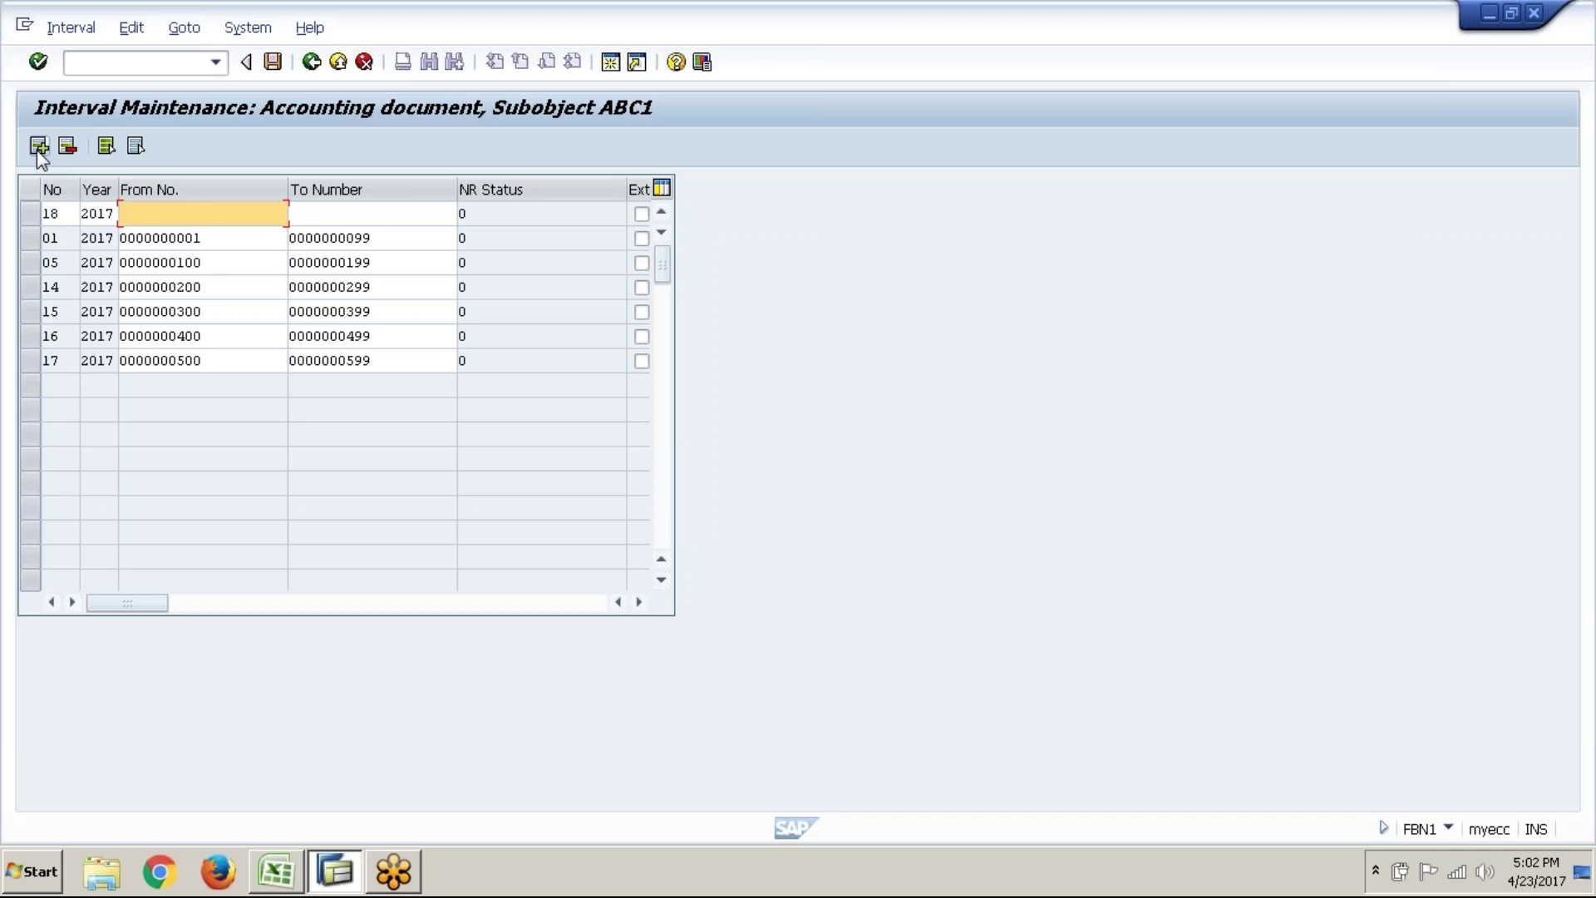
pyautogui.write('600')
pyautogui.press('Tab')
pyautogui.write('699')
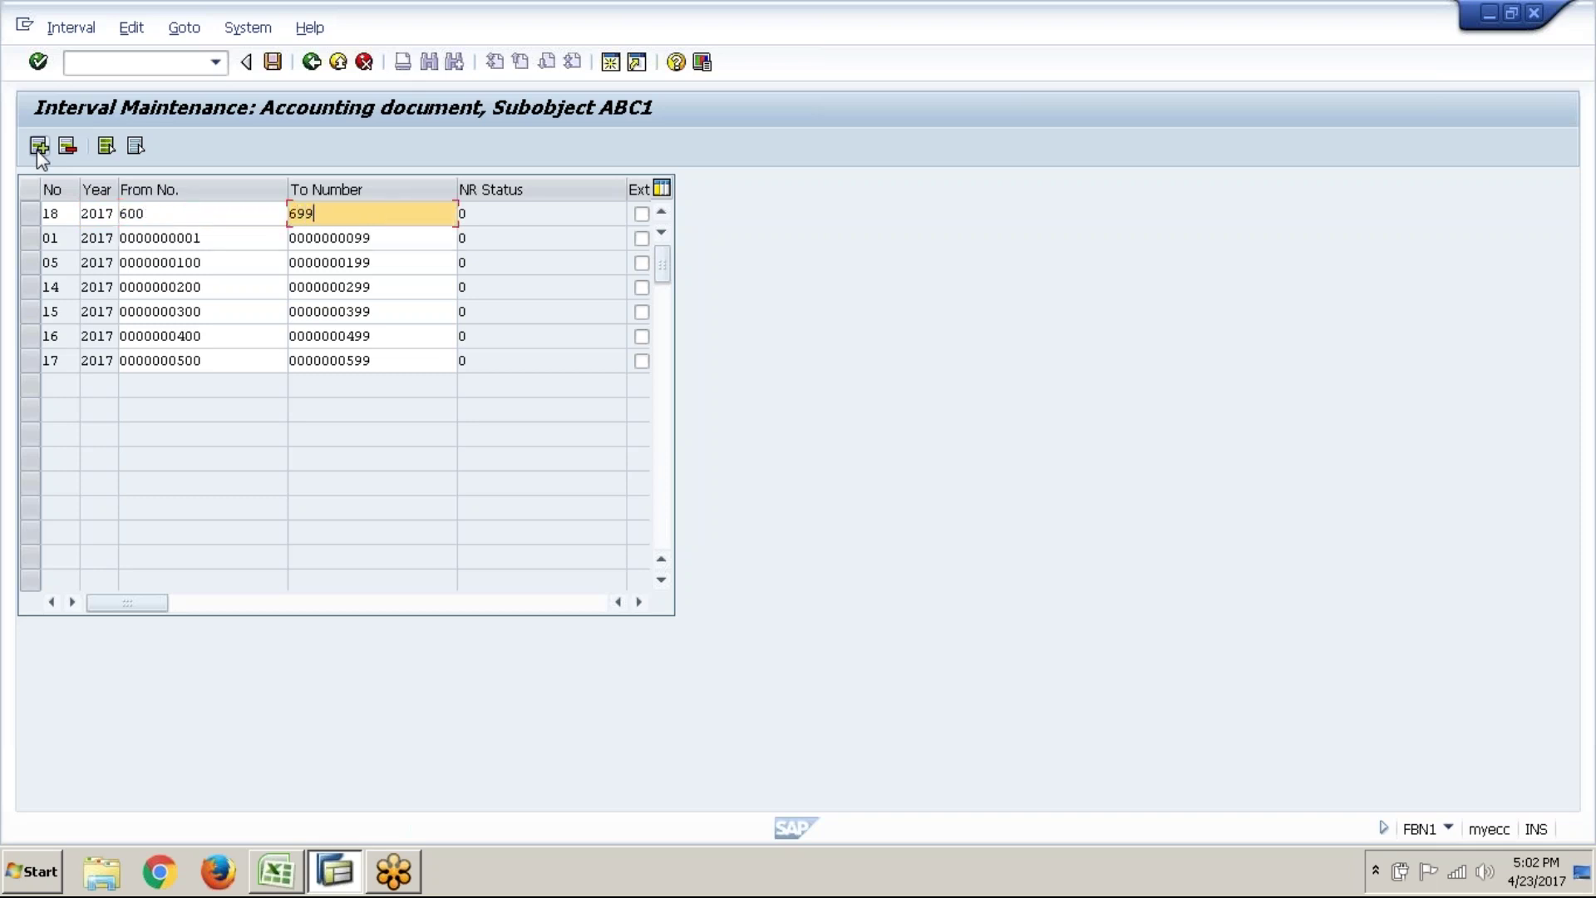
pyautogui.press('Return')
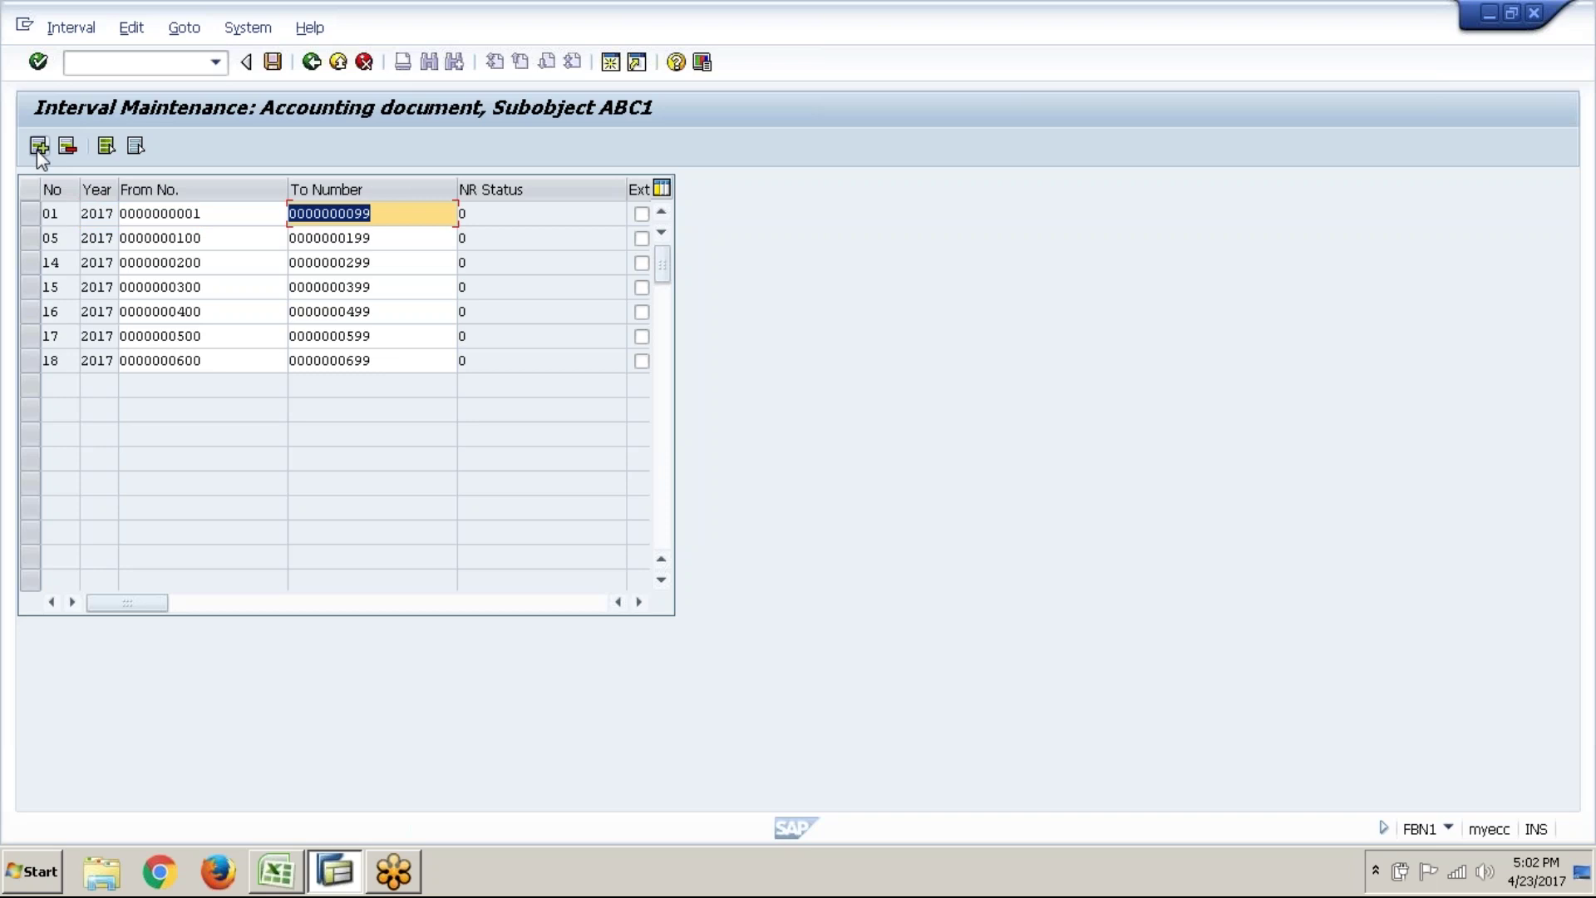
# - Add number range interval 19 for year 2017, running from 700 to 799
pyautogui.click(38, 151)
pyautogui.write('19')
pyautogui.press('Tab')
pyautogui.write('2017')
pyautogui.press('Tab')
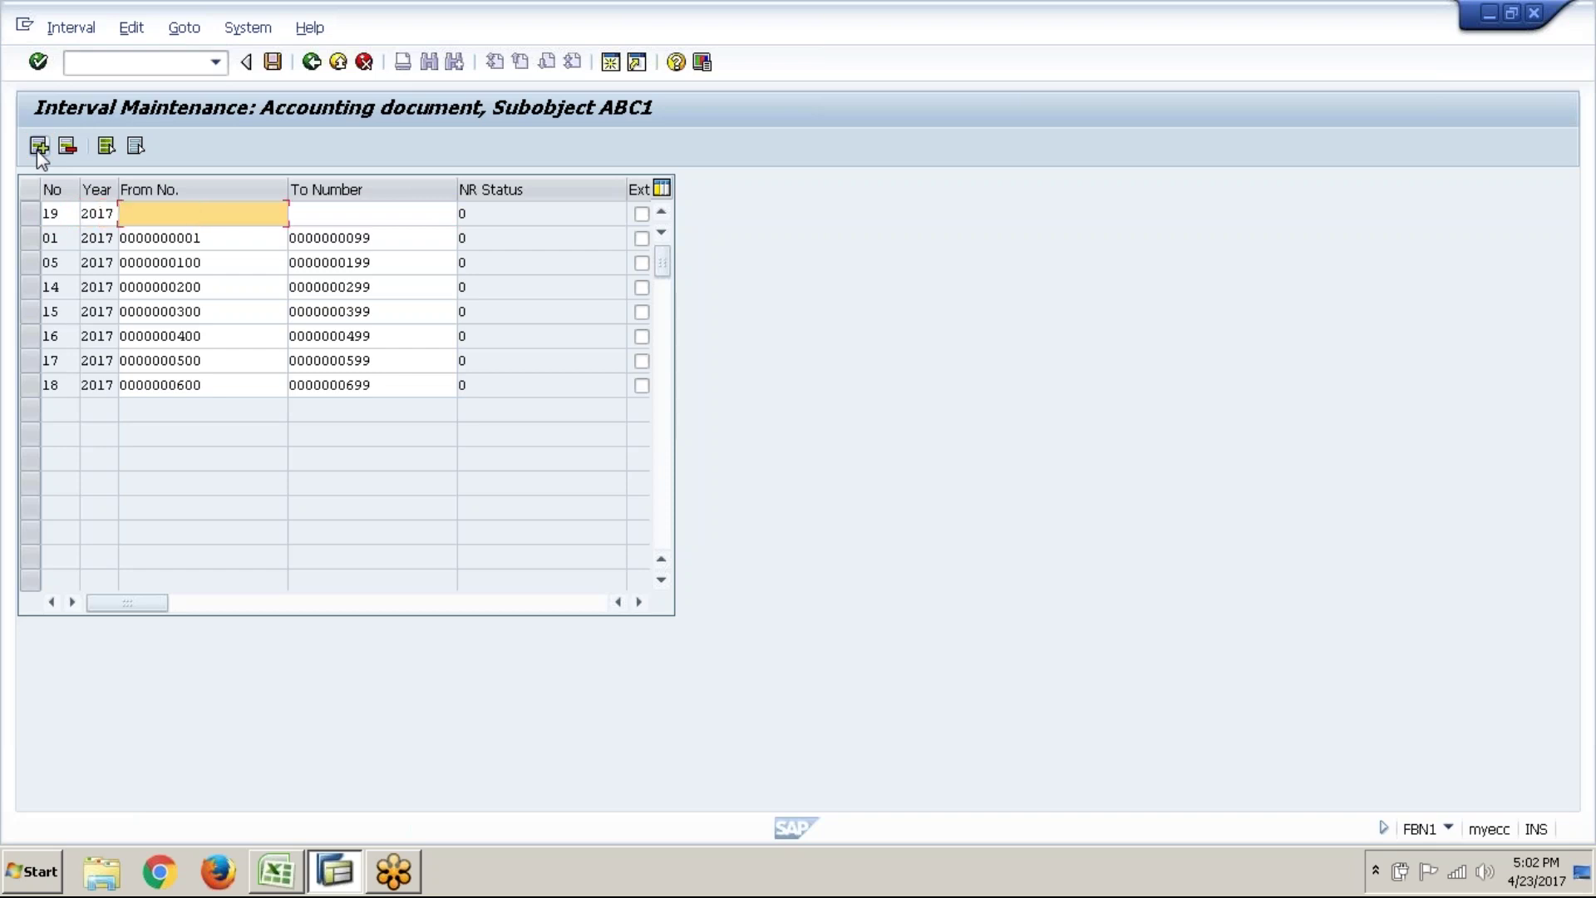
pyautogui.write('700')
pyautogui.press('Tab')
pyautogui.write('799')
pyautogui.press('Return')
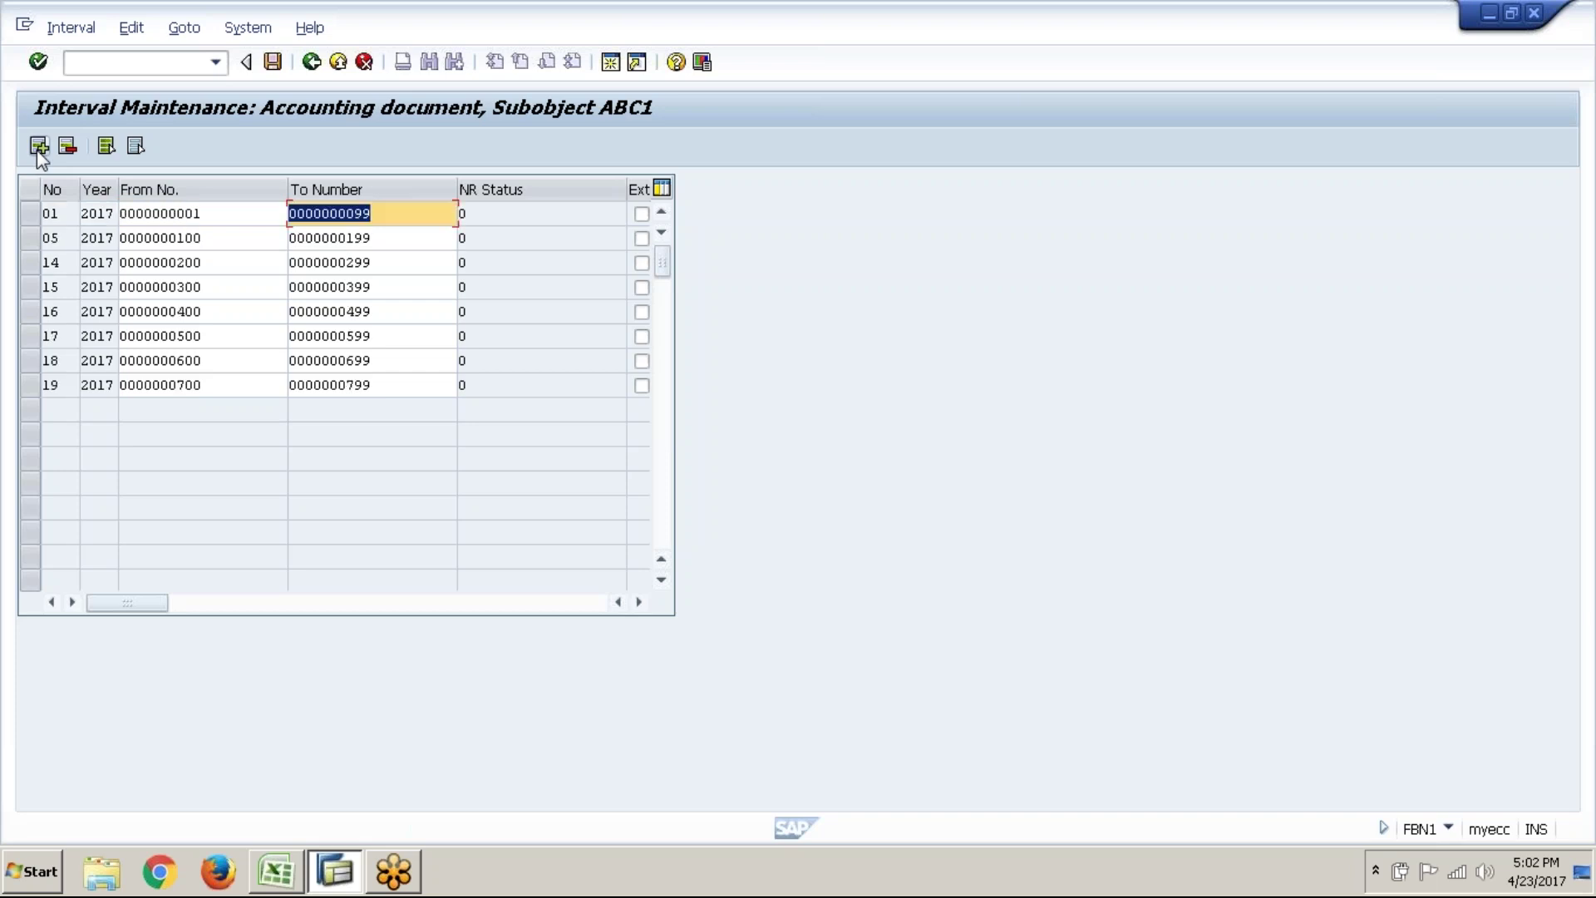
# - Add number range interval 20 for year 2017, running from 800 to 899
pyautogui.click(39, 146)
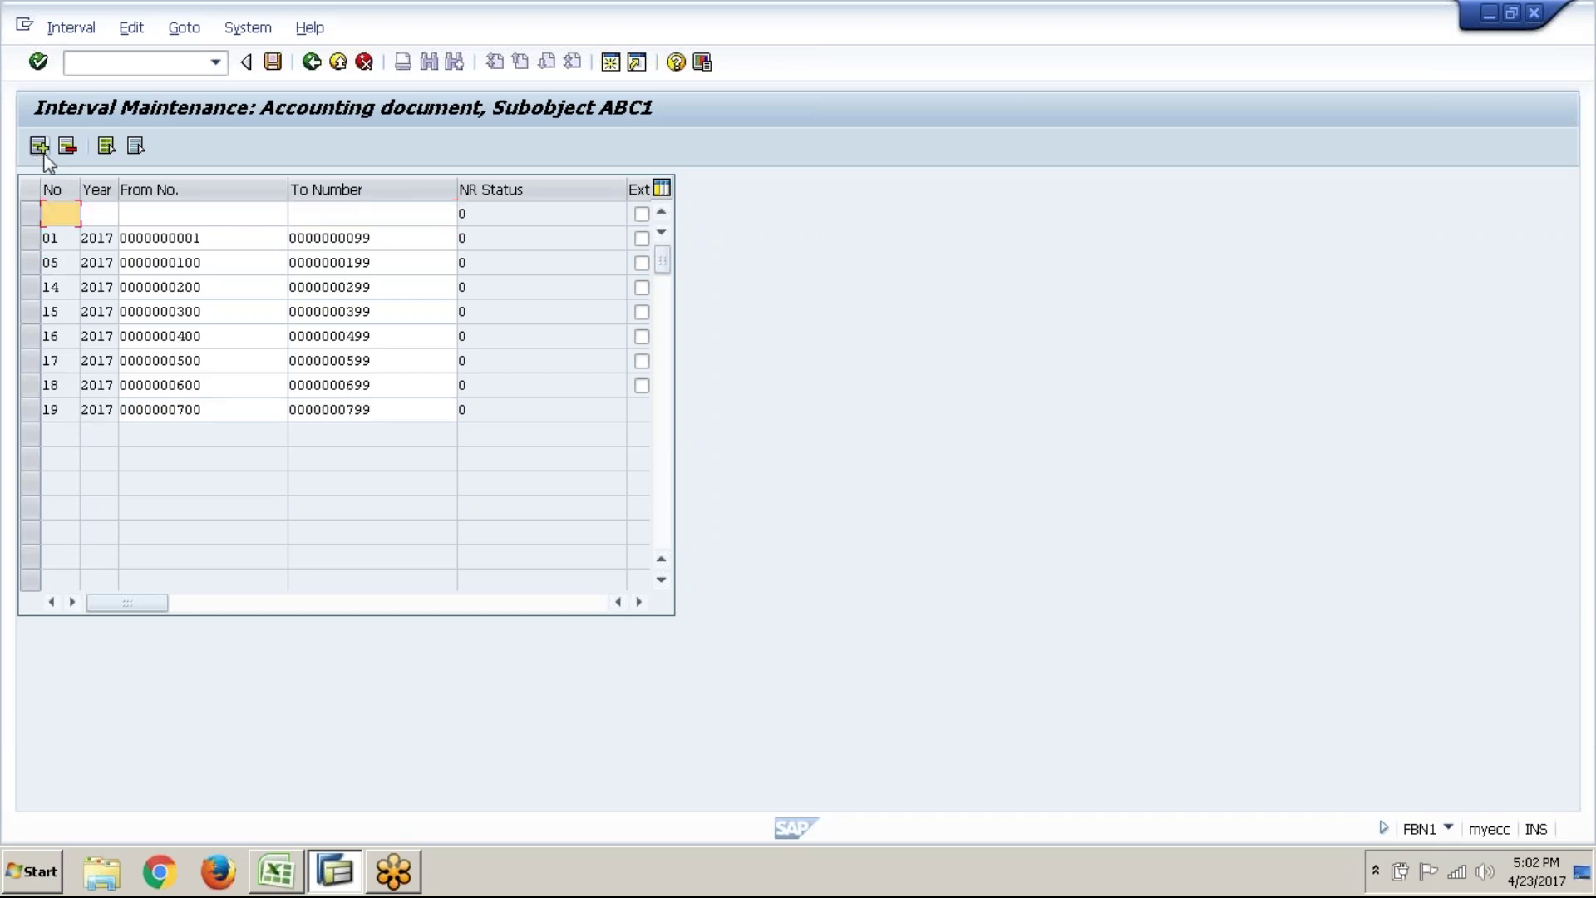
pyautogui.write('20')
pyautogui.press('Tab')
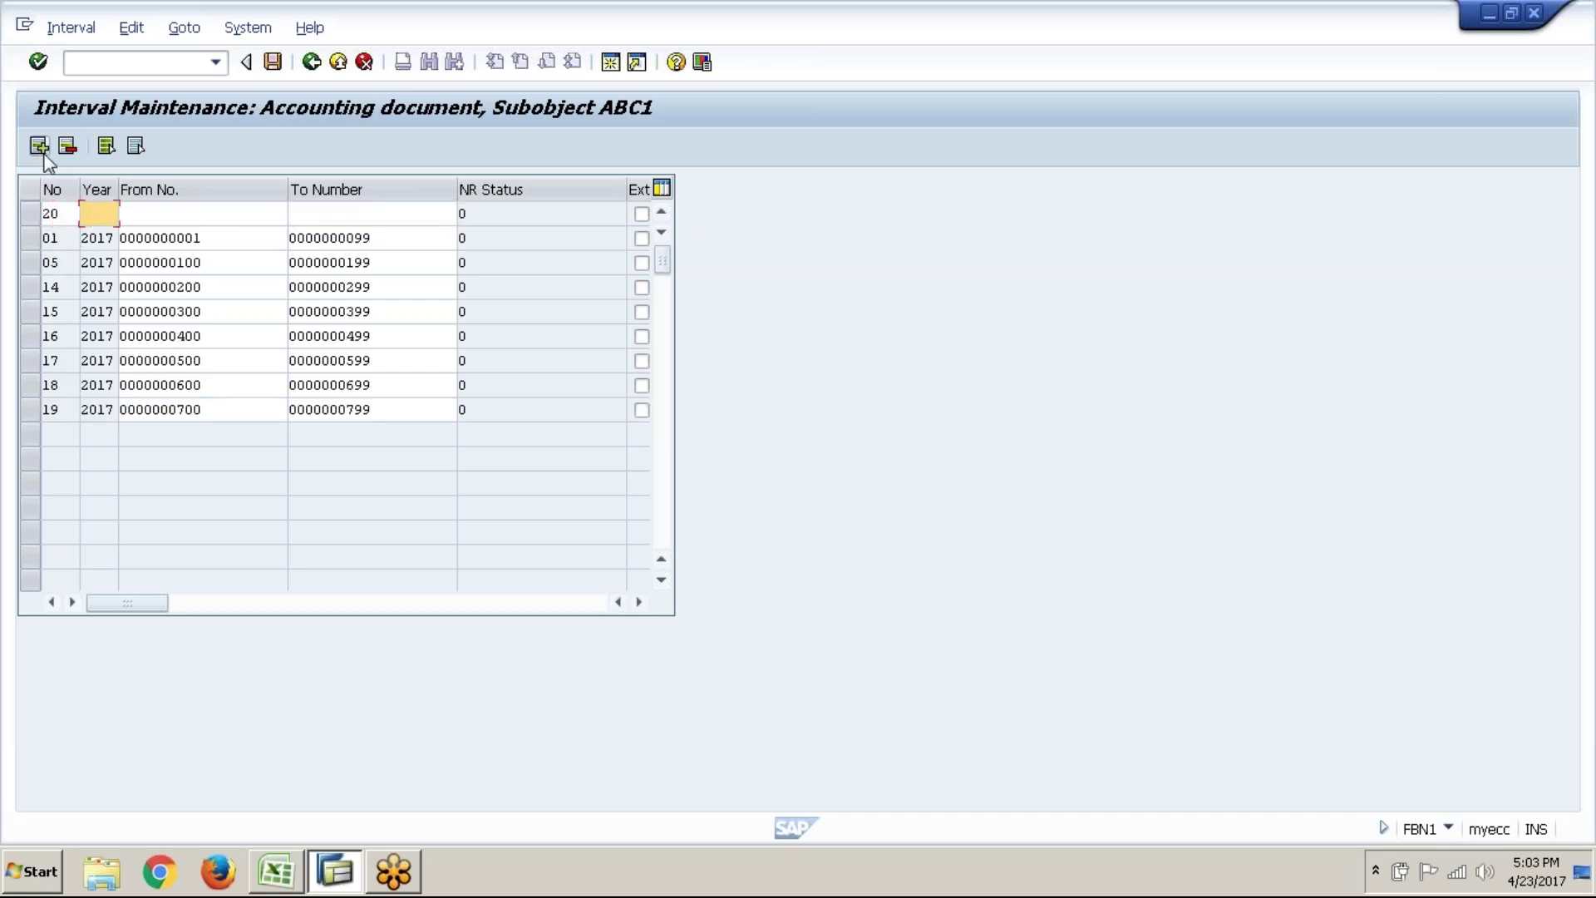
pyautogui.press('Return')
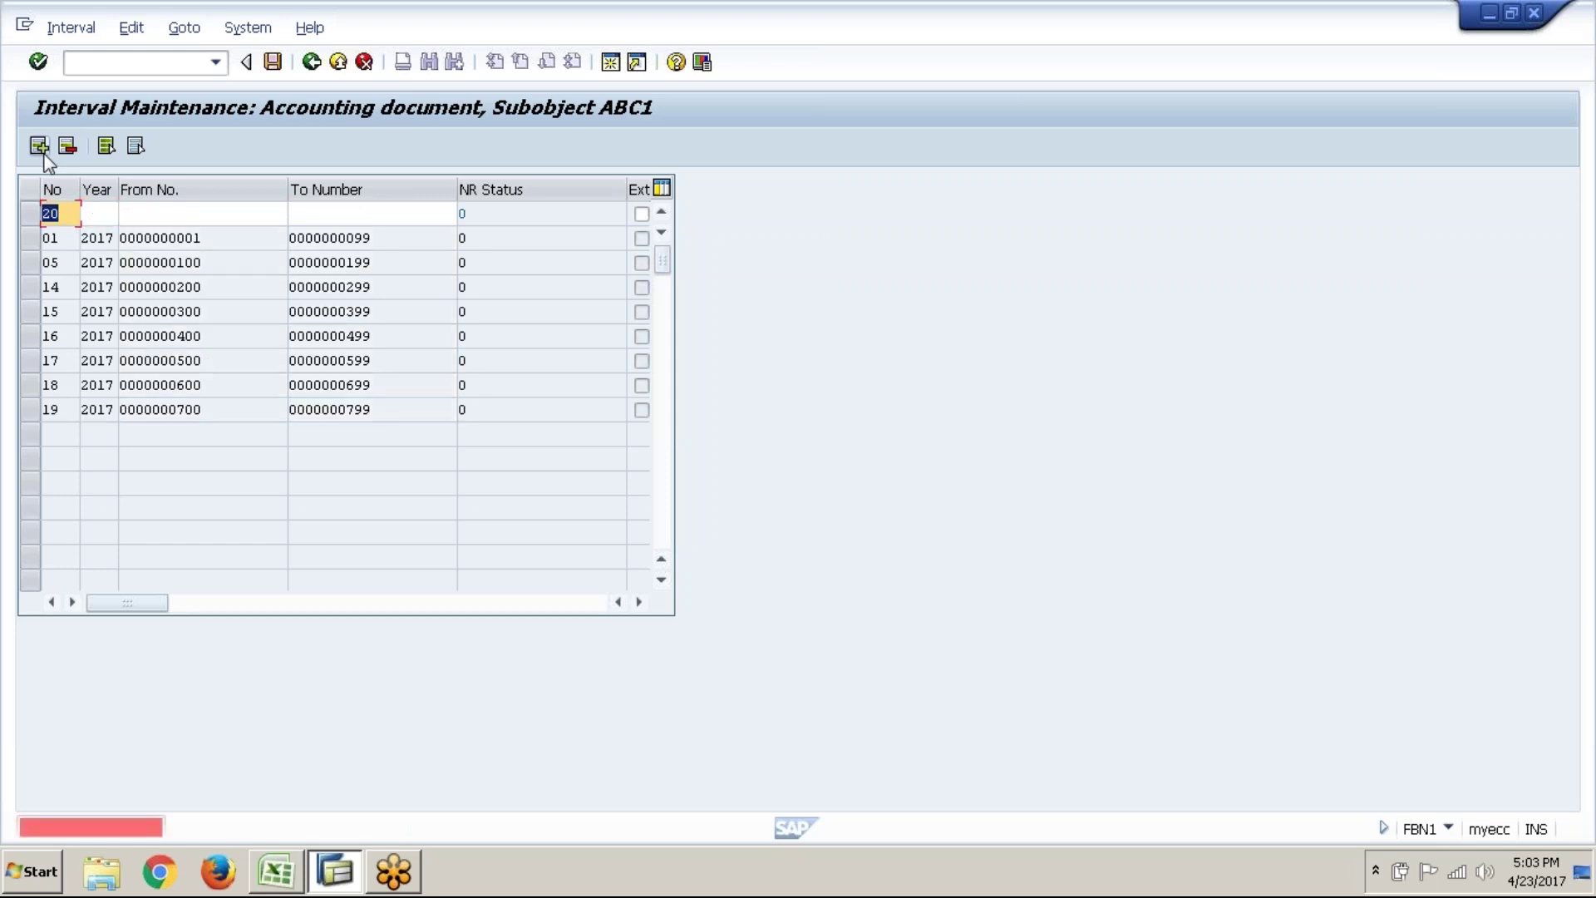
pyautogui.press('Tab')
pyautogui.write('2017')
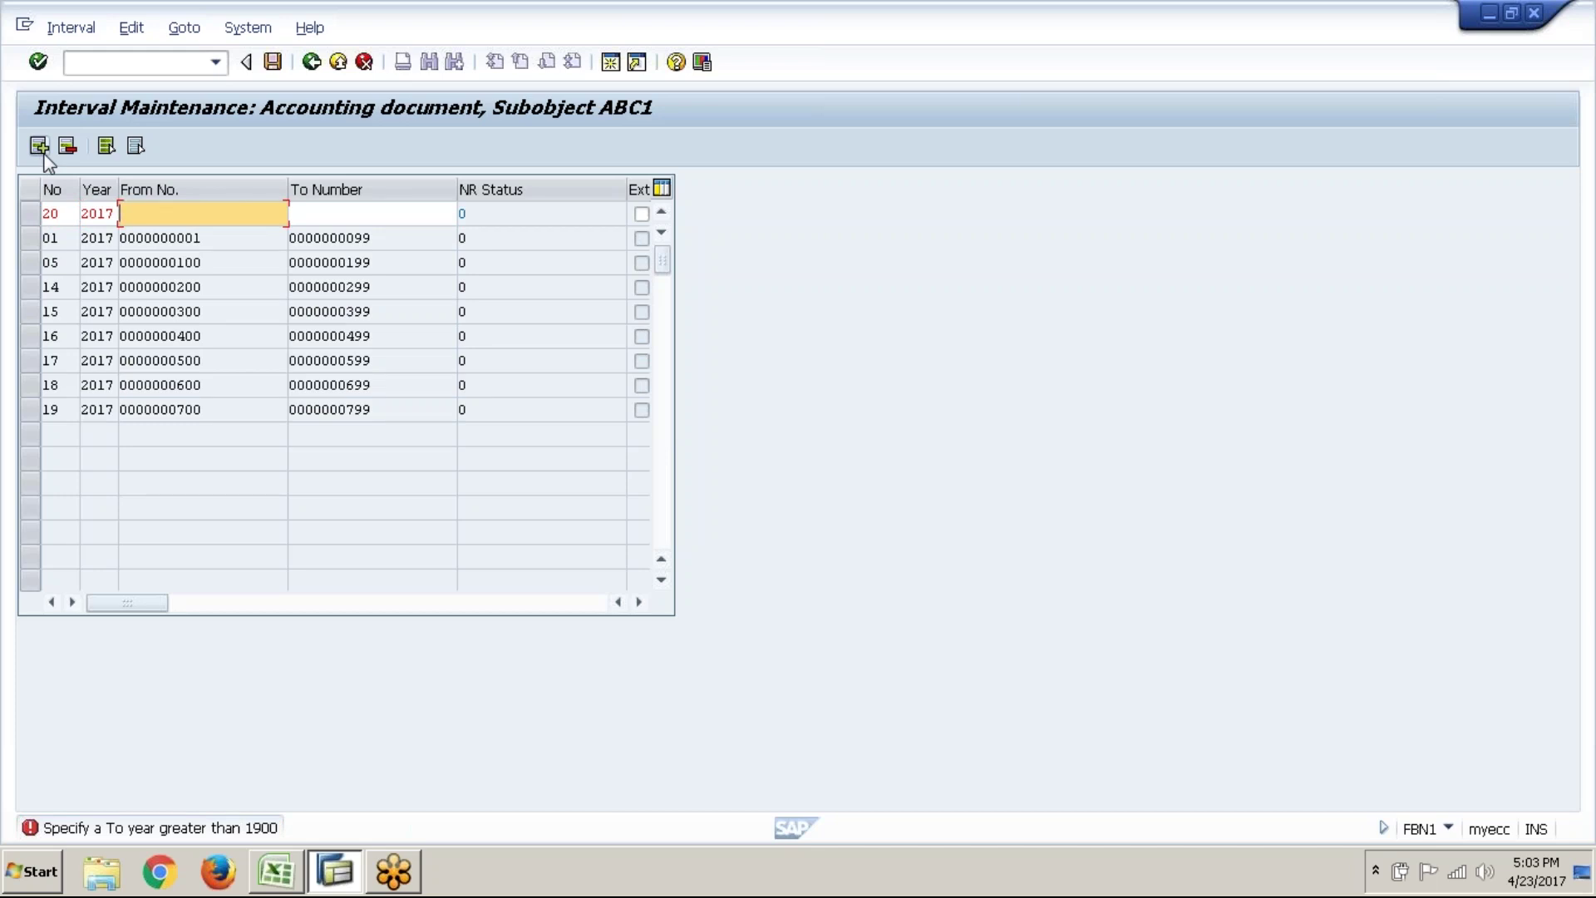
pyautogui.write('800')
pyautogui.press('Tab')
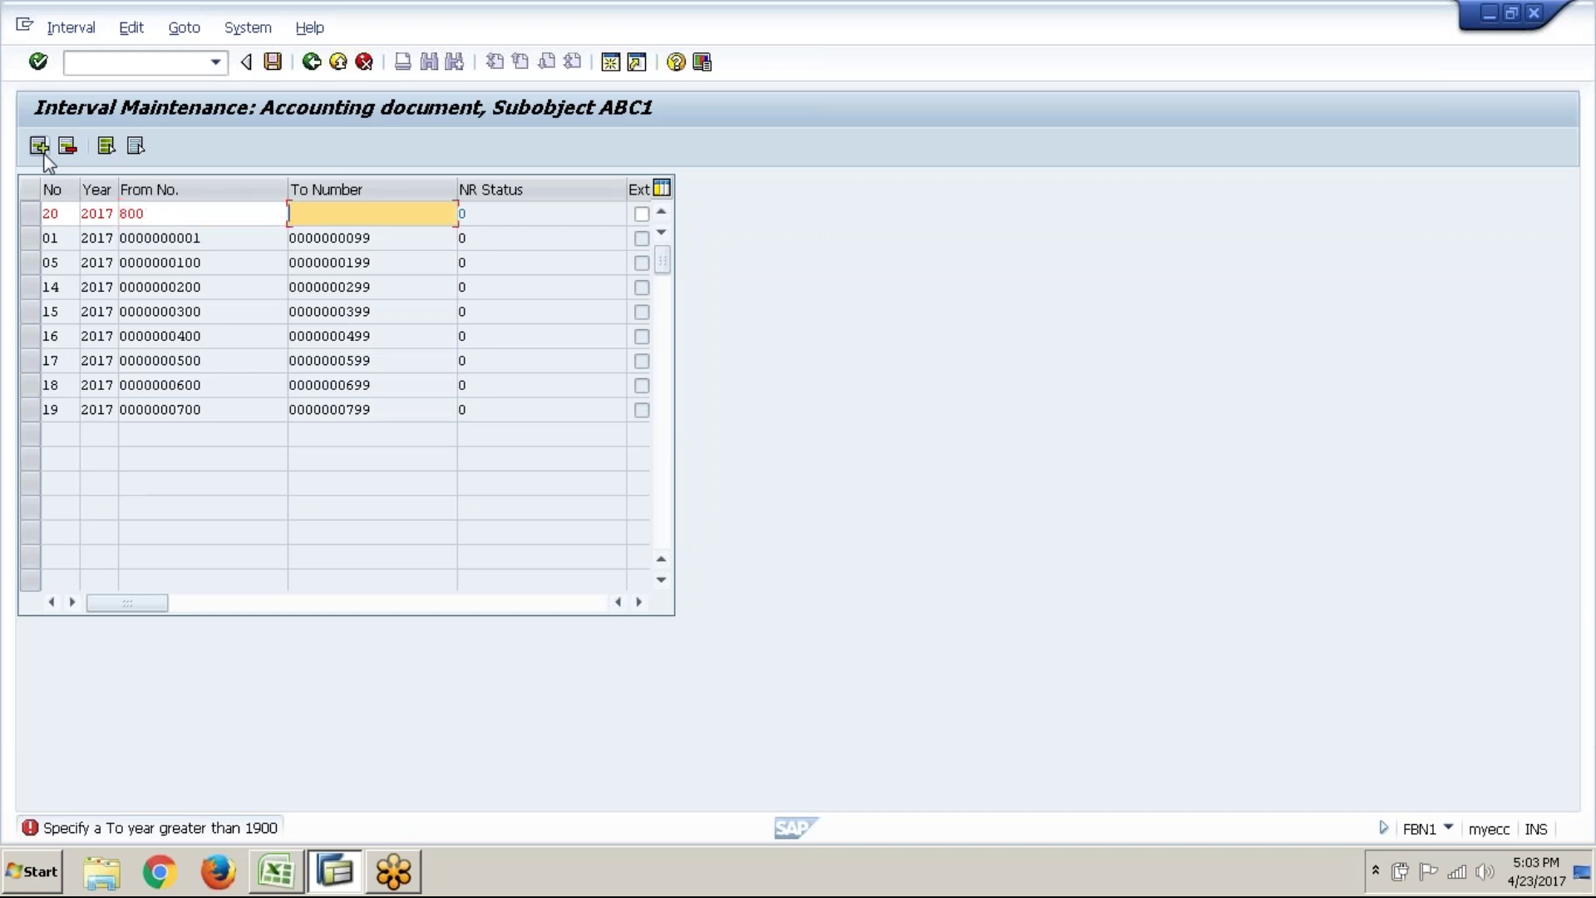
pyautogui.write('899')
pyautogui.press('Return')
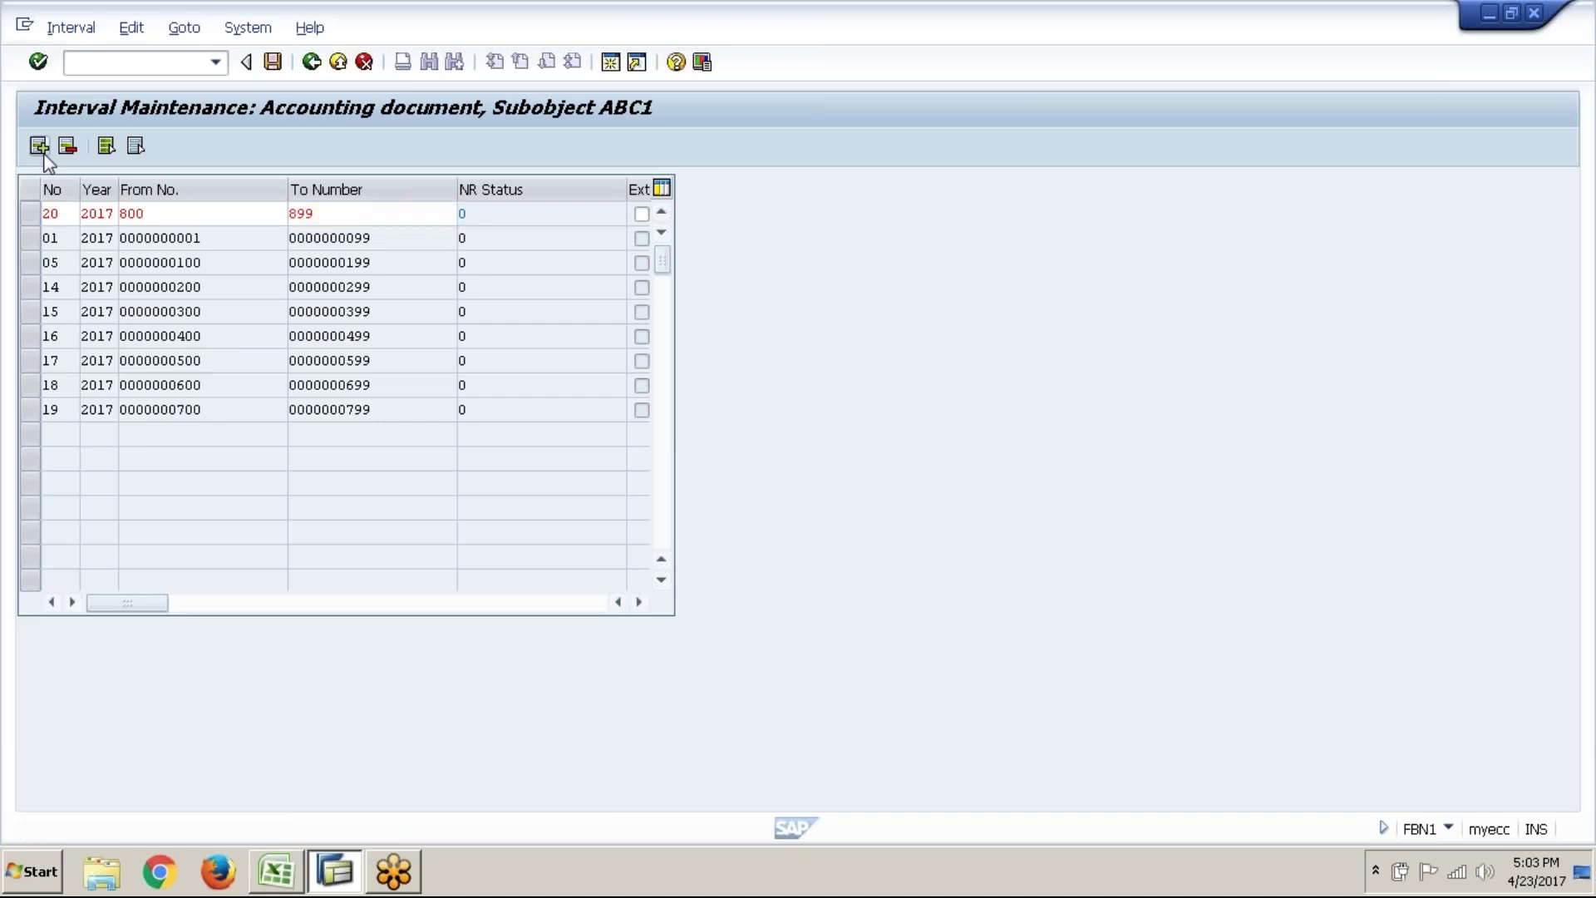
# - Insert a new interval line, and look up the goods issue and goods receipt number ranges in the Excel sheet
pyautogui.click(39, 147)
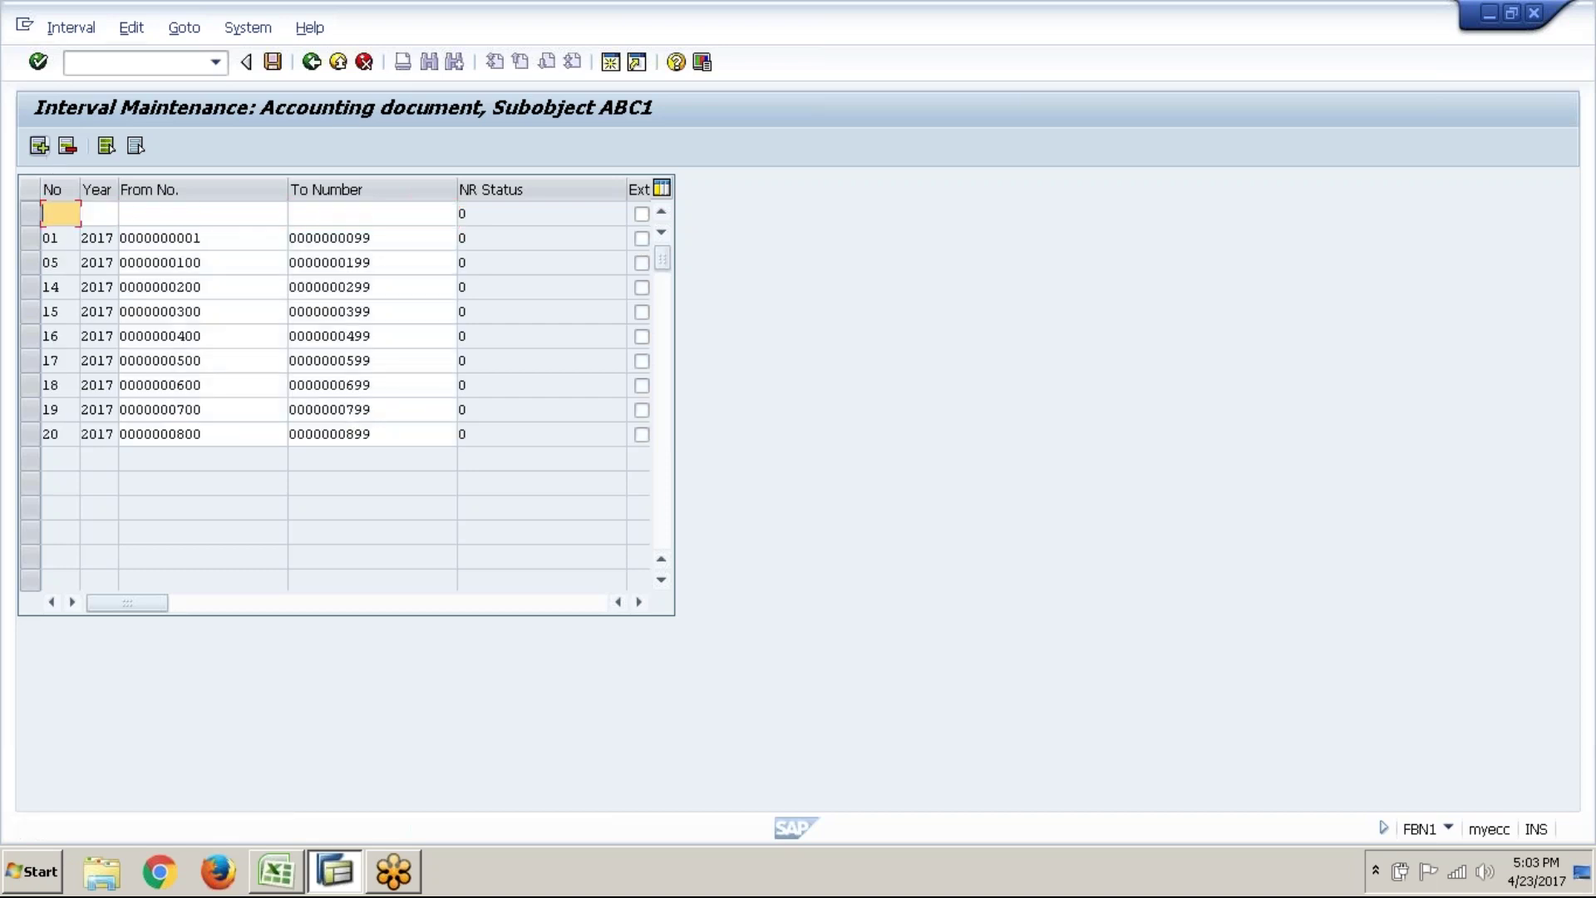
pyautogui.hotkey('alt', 'Tab')
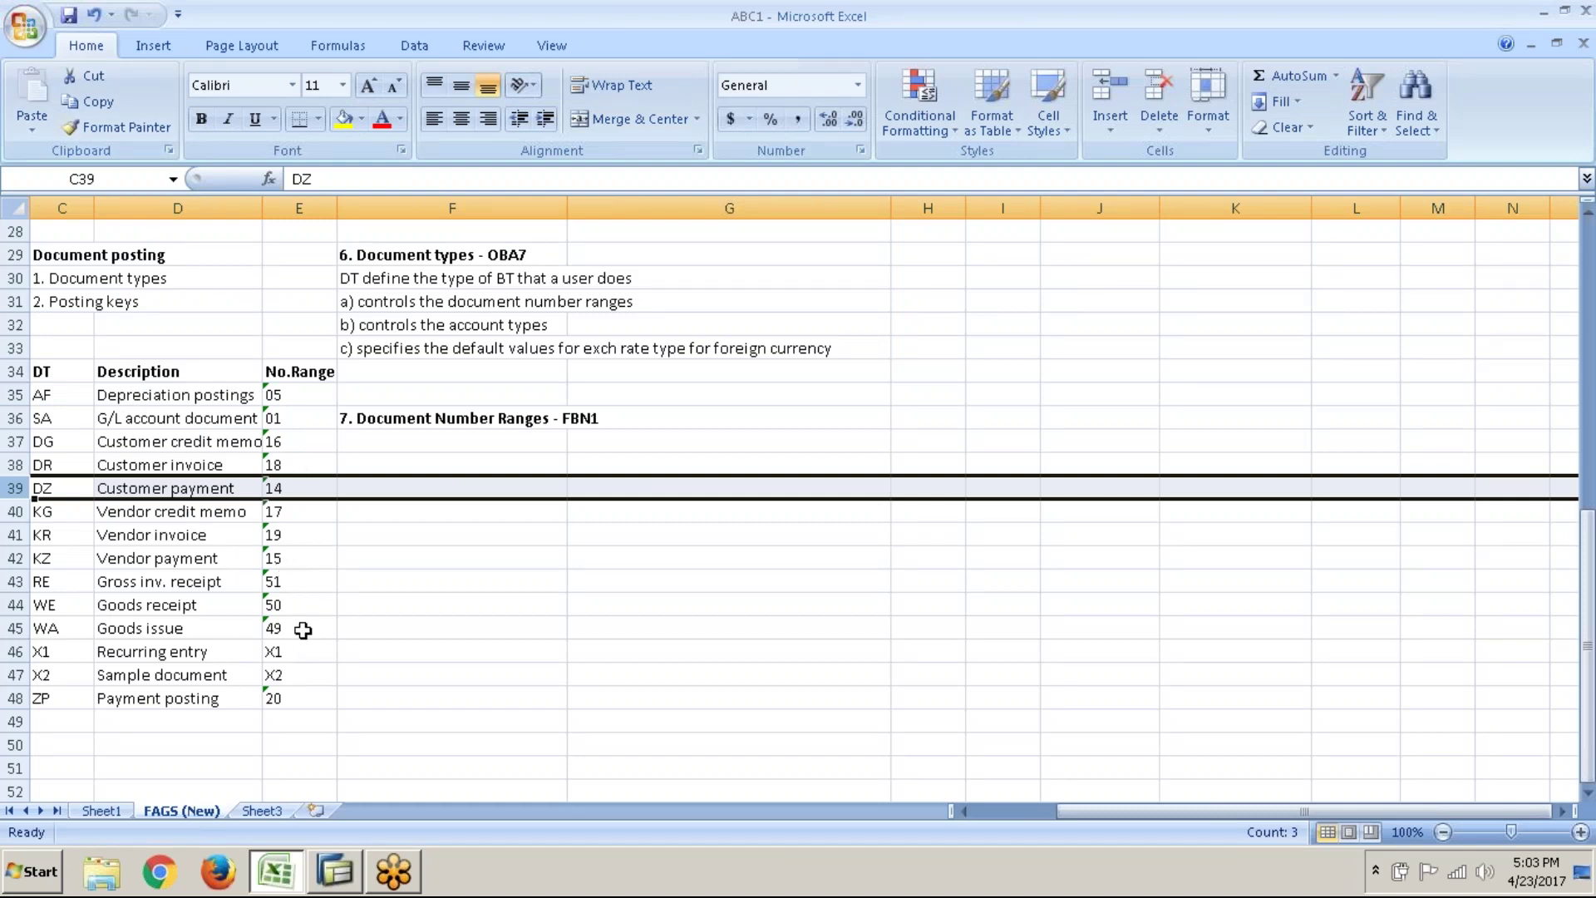
pyautogui.click(303, 630)
pyautogui.click(313, 607)
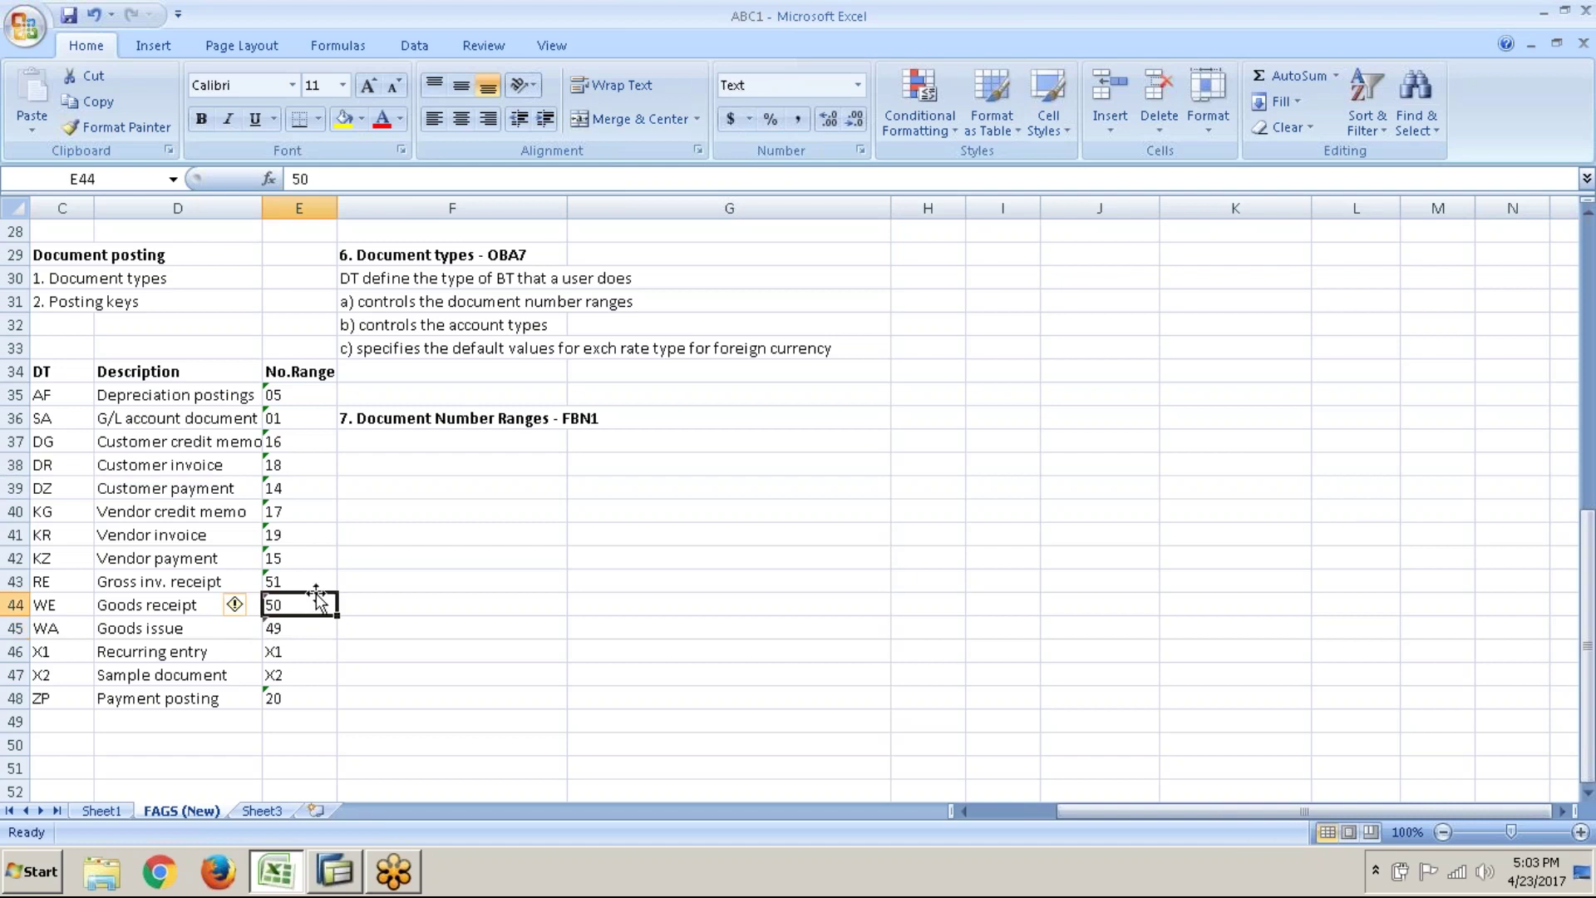
# - Switch back to SAP and fill the new interval line with number 49, year 2017, from 900 to 999
pyautogui.hotkey('alt', 'Tab')
pyautogui.write('4')
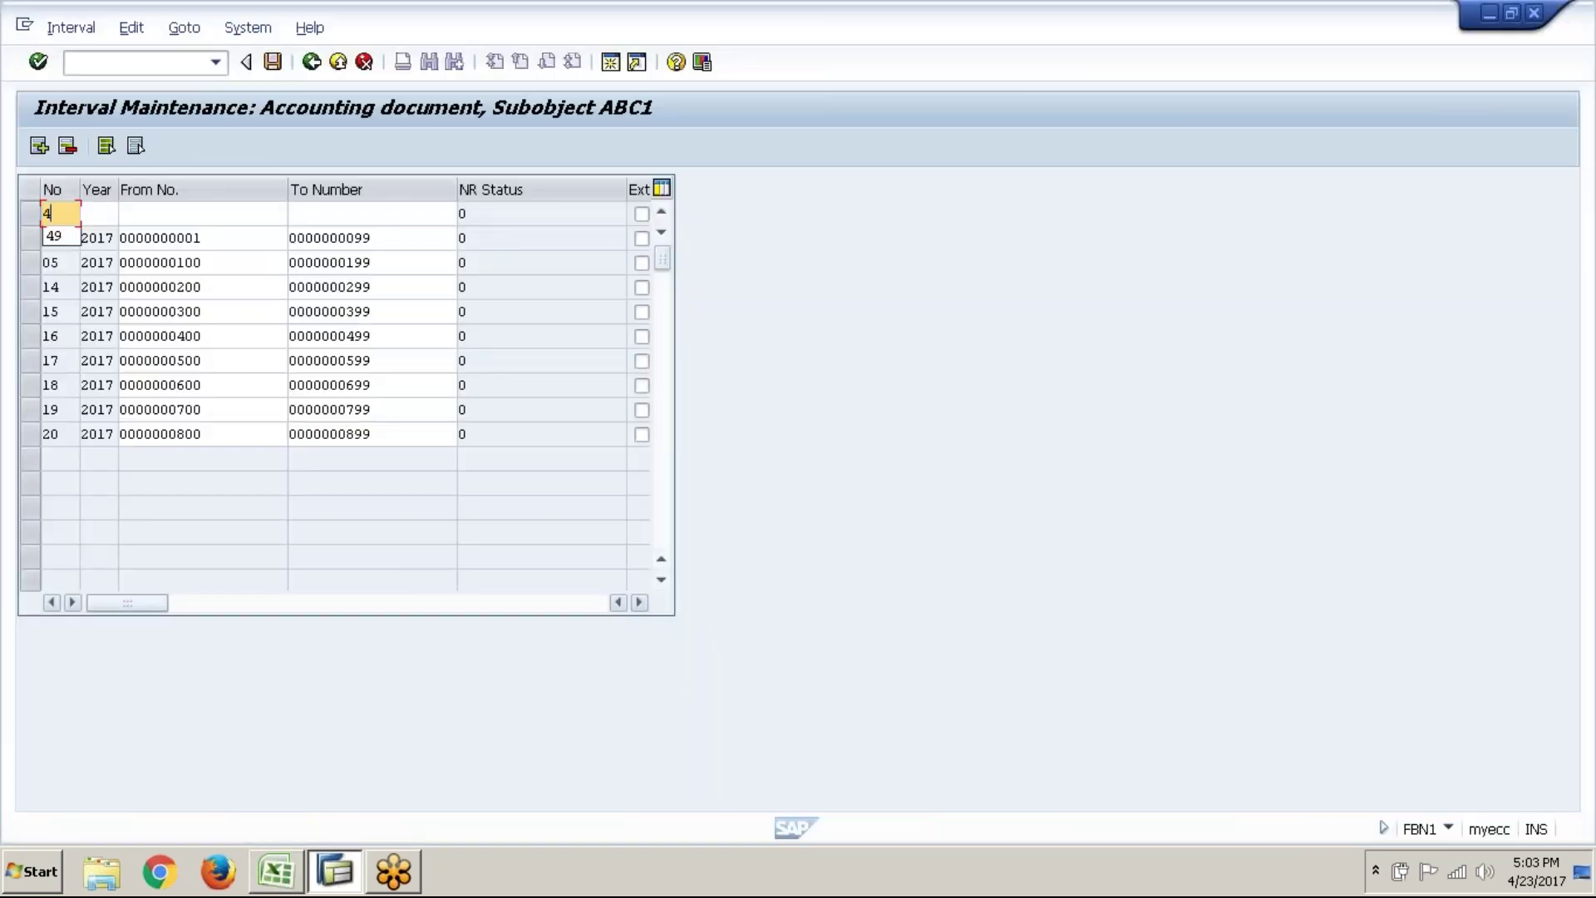
pyautogui.write('9')
pyautogui.press('Tab')
pyautogui.write('2017')
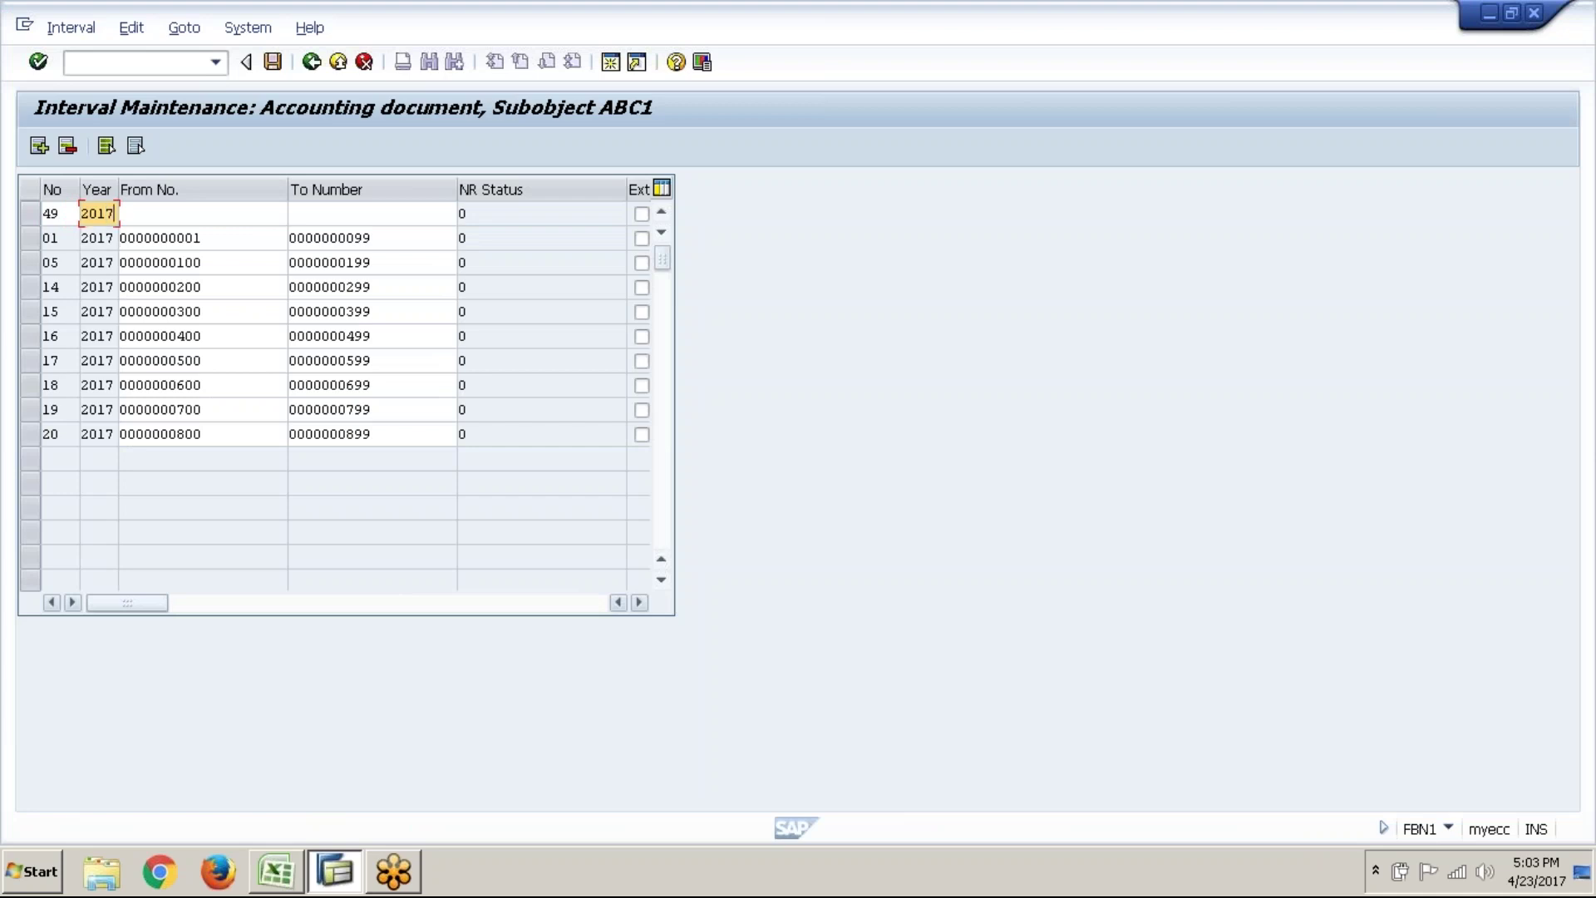
pyautogui.press('Tab')
pyautogui.write('900')
pyautogui.press('Tab')
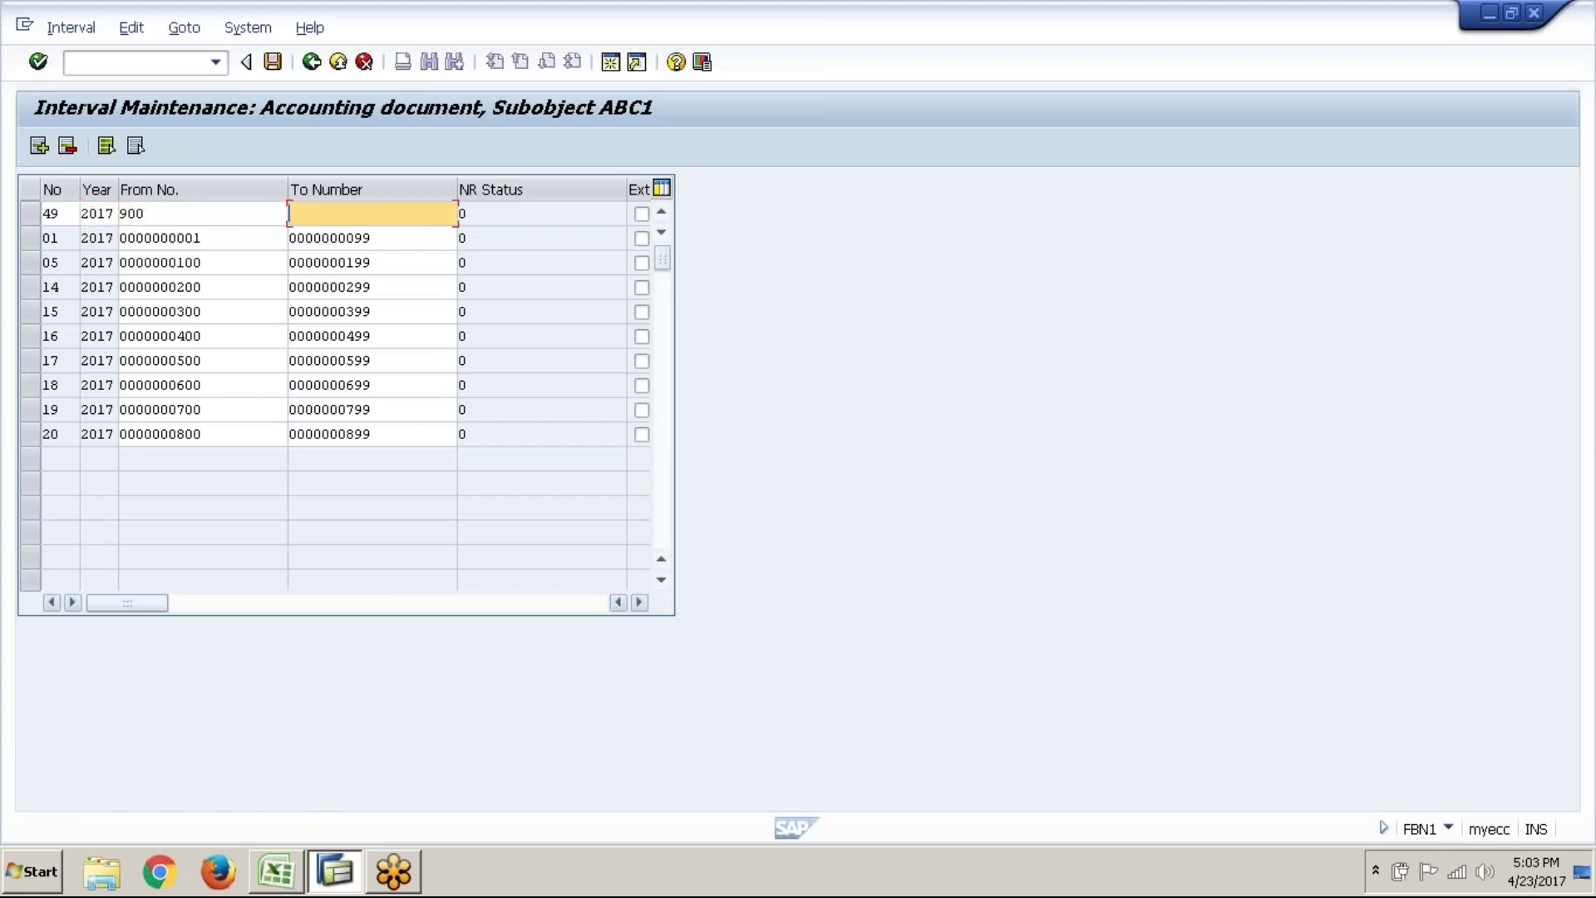
pyautogui.write('9')
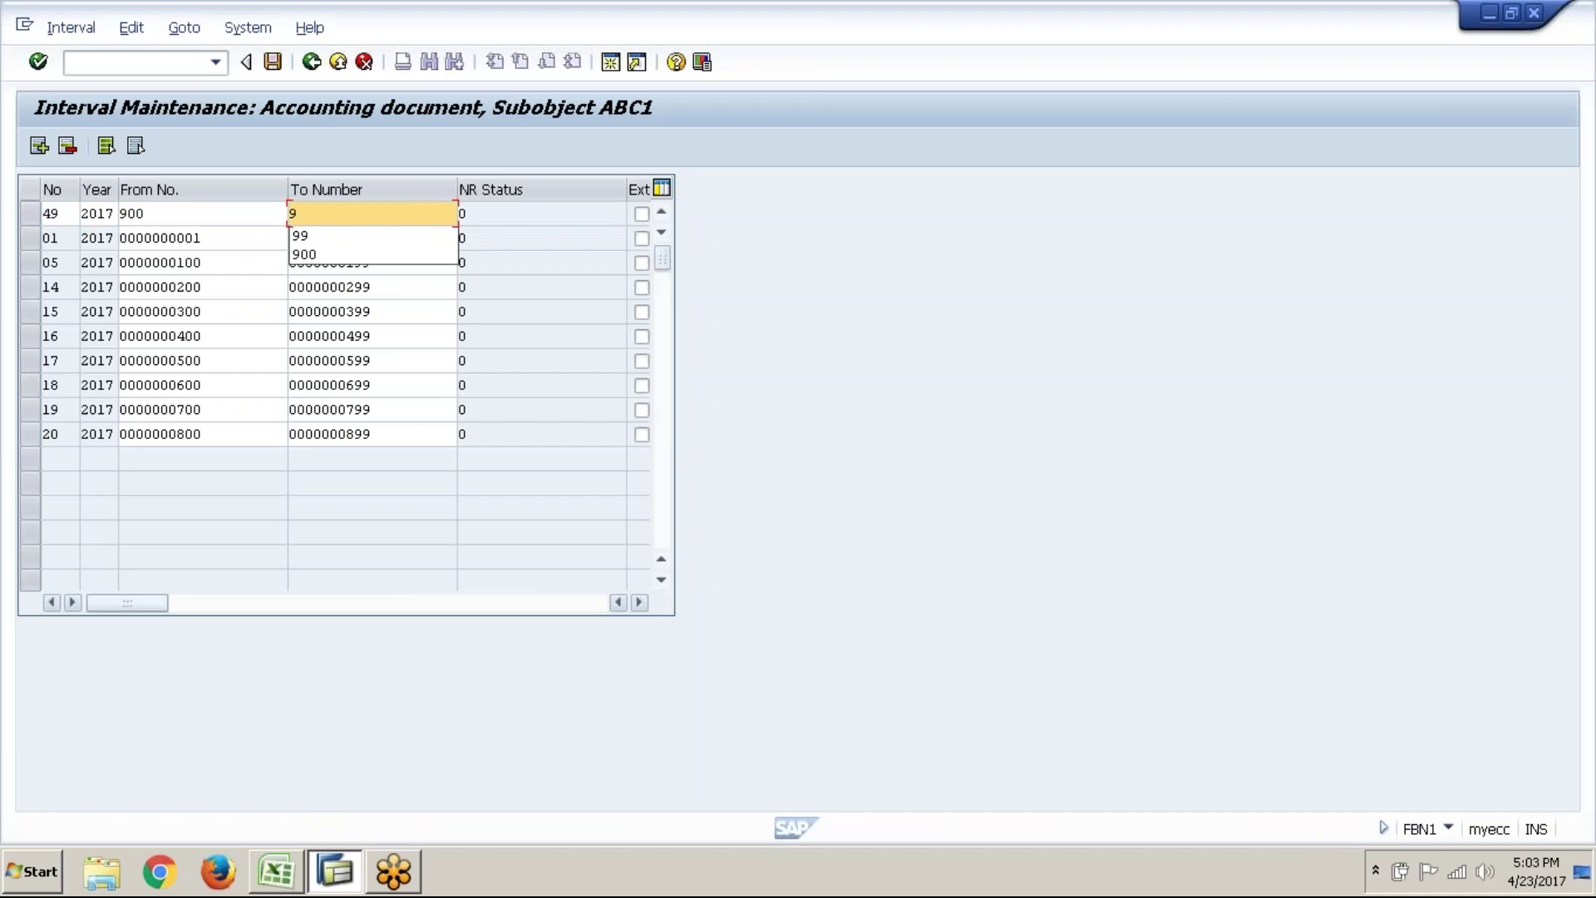
pyautogui.write('99')
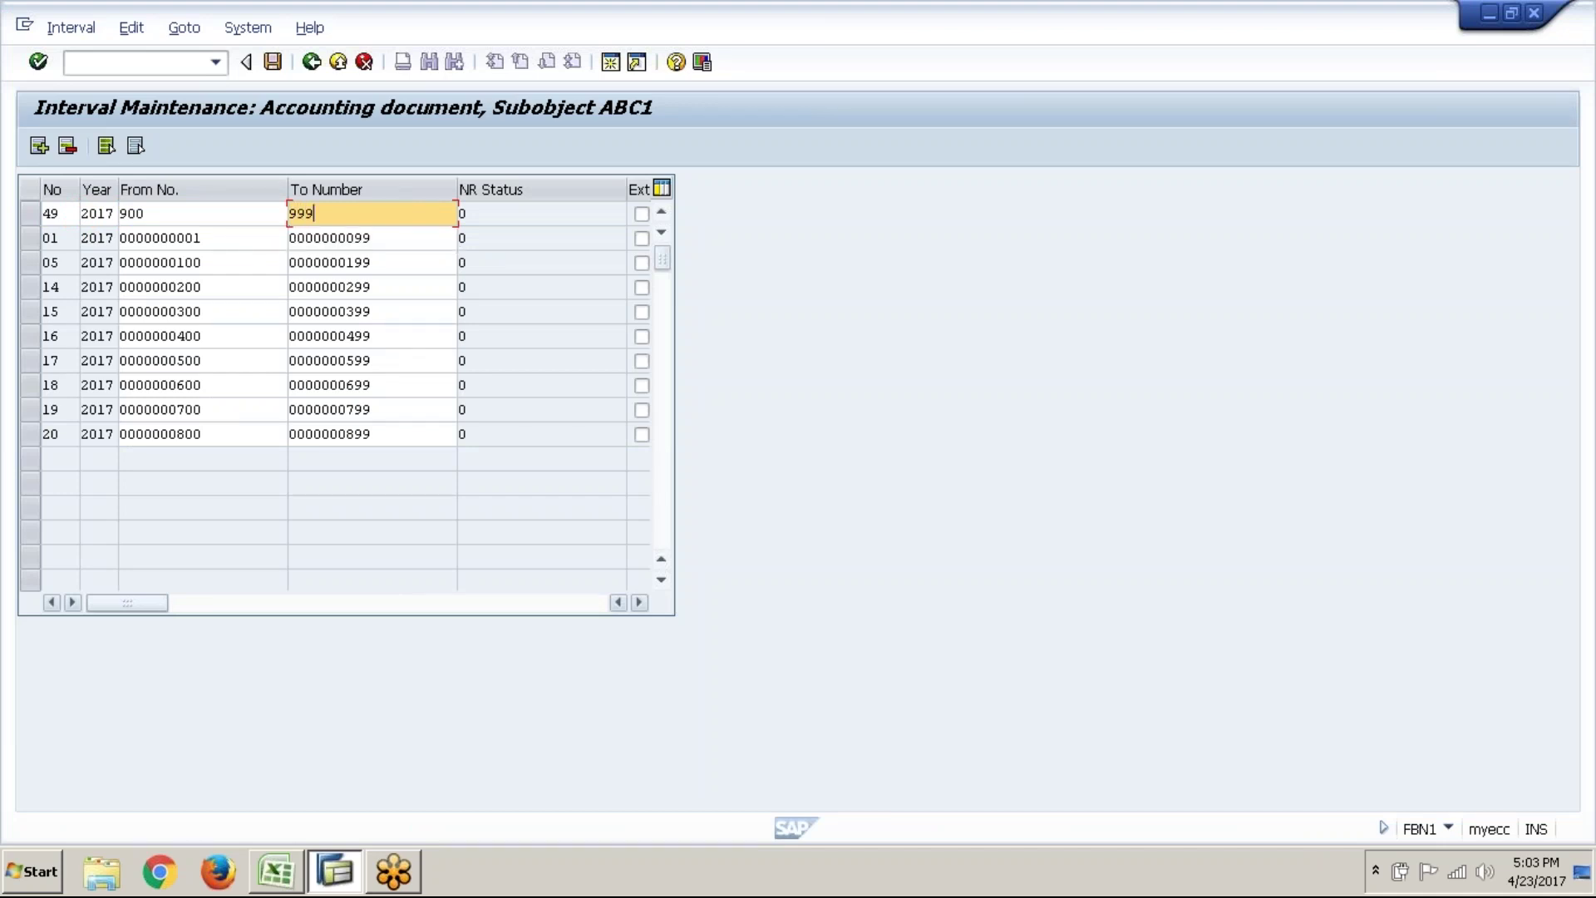
pyautogui.press('Return')
# - Add number range interval 50 for year 2017, running from 1000 to 1099
pyautogui.click(39, 147)
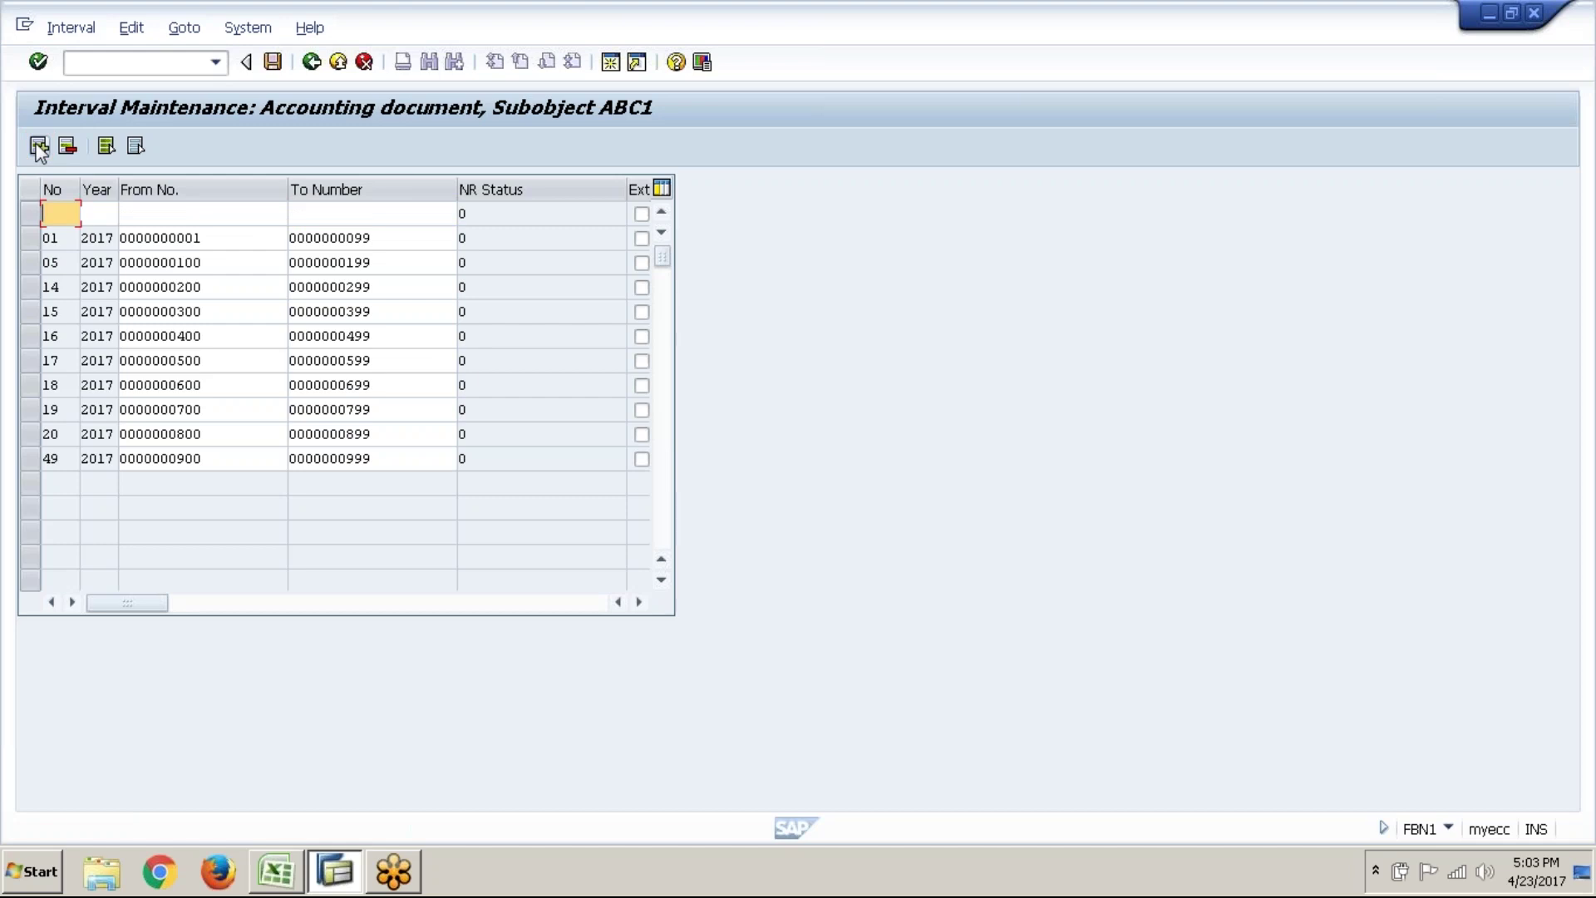
pyautogui.write('50')
pyautogui.press('Tab')
pyautogui.write('2017')
pyautogui.press('Tab')
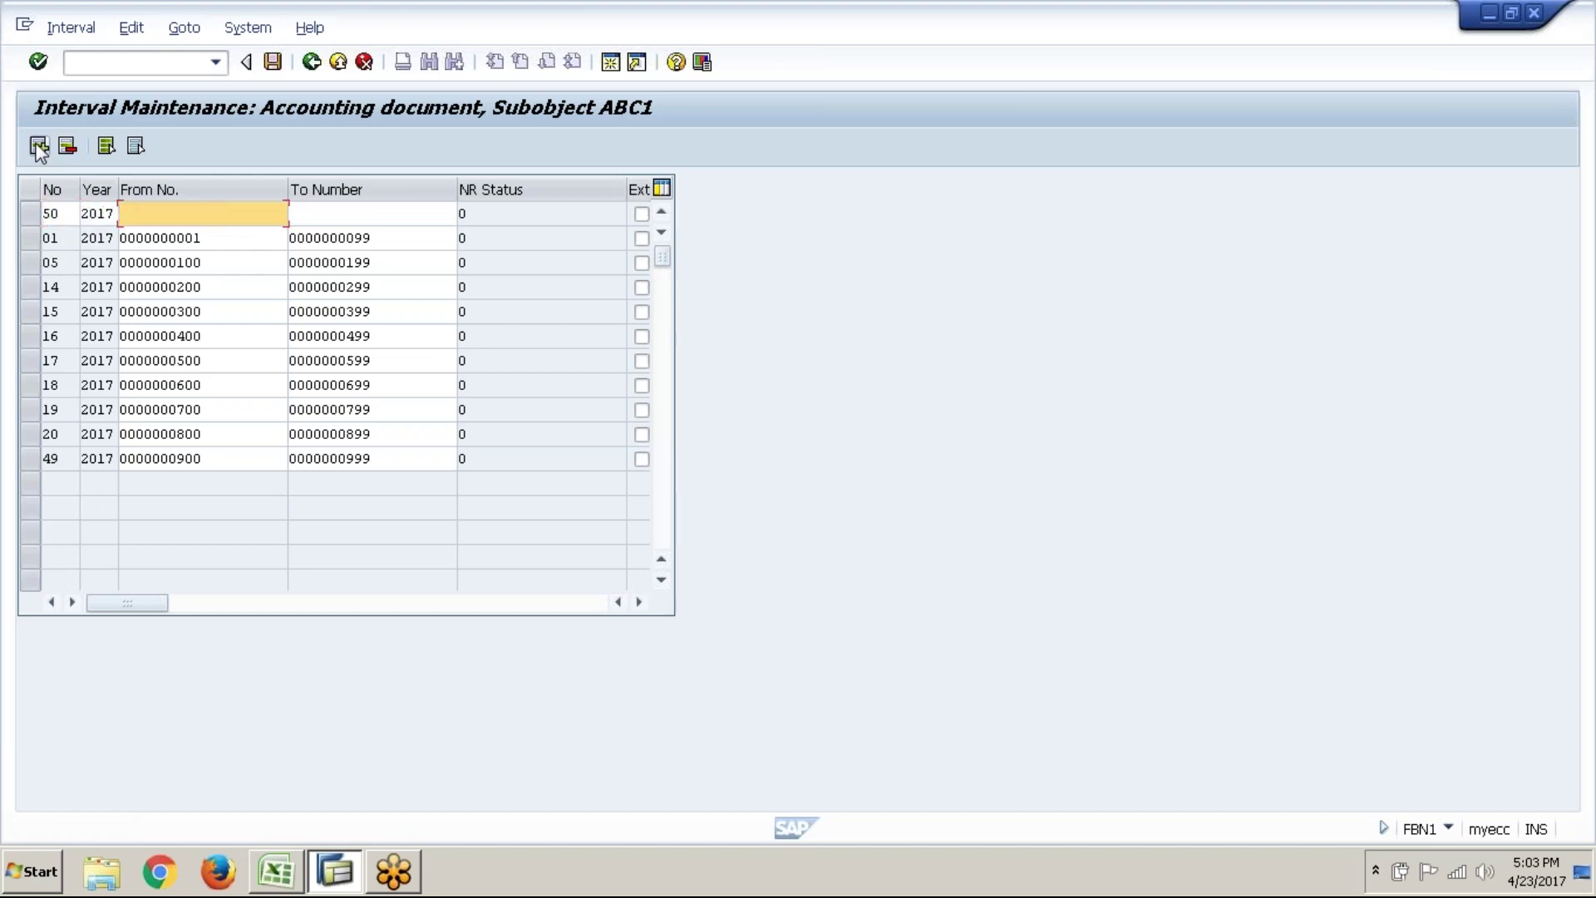
pyautogui.write('1000')
pyautogui.press('Tab')
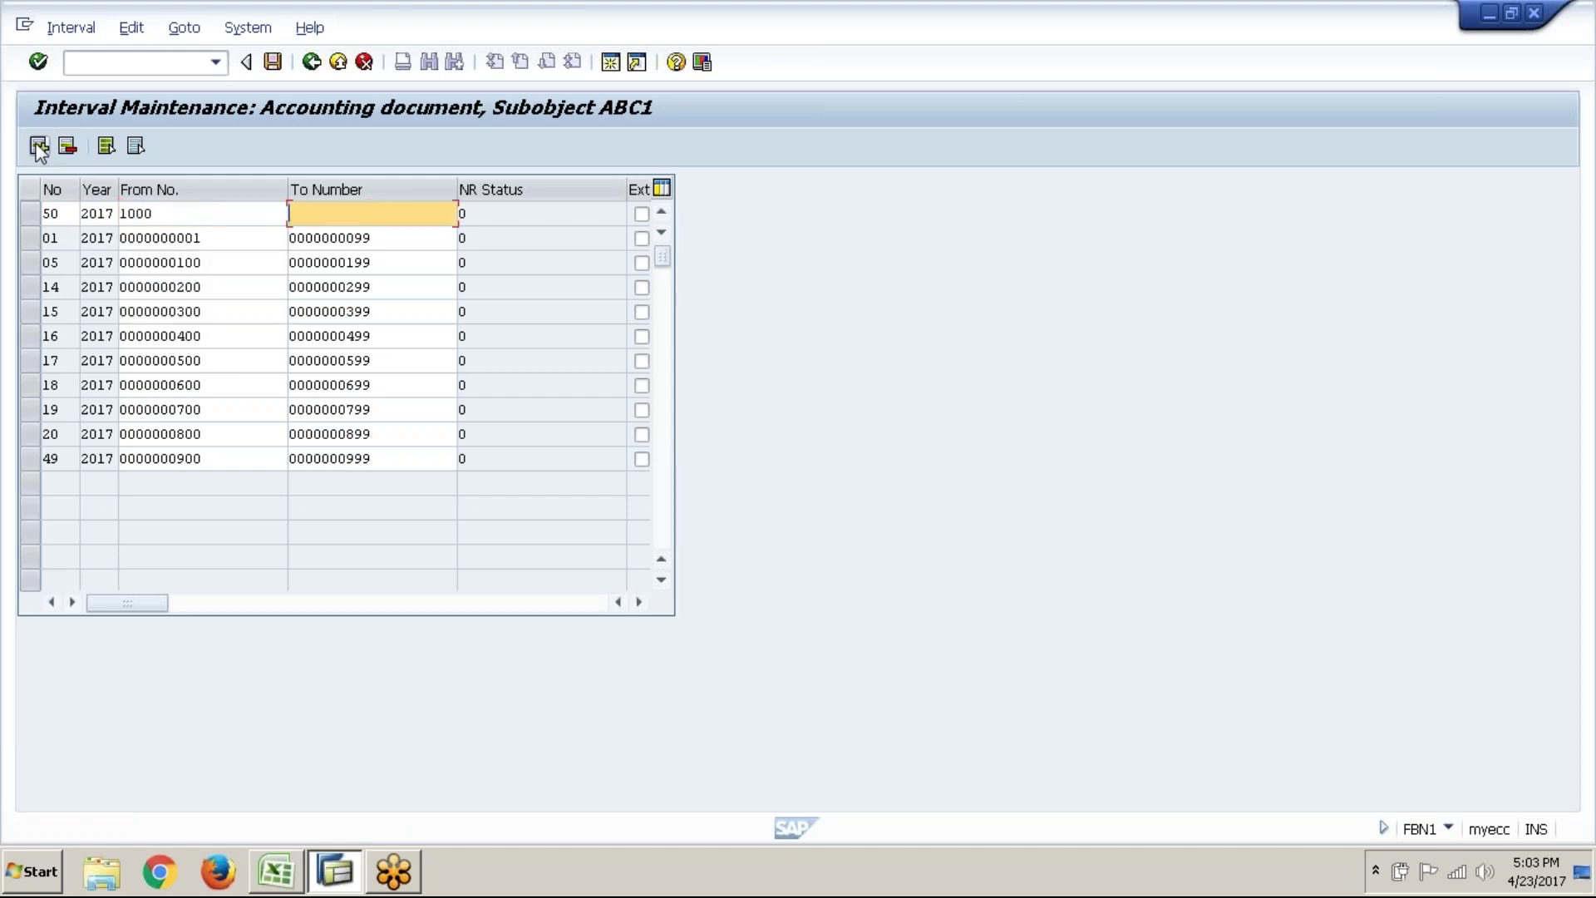
pyautogui.write('1')
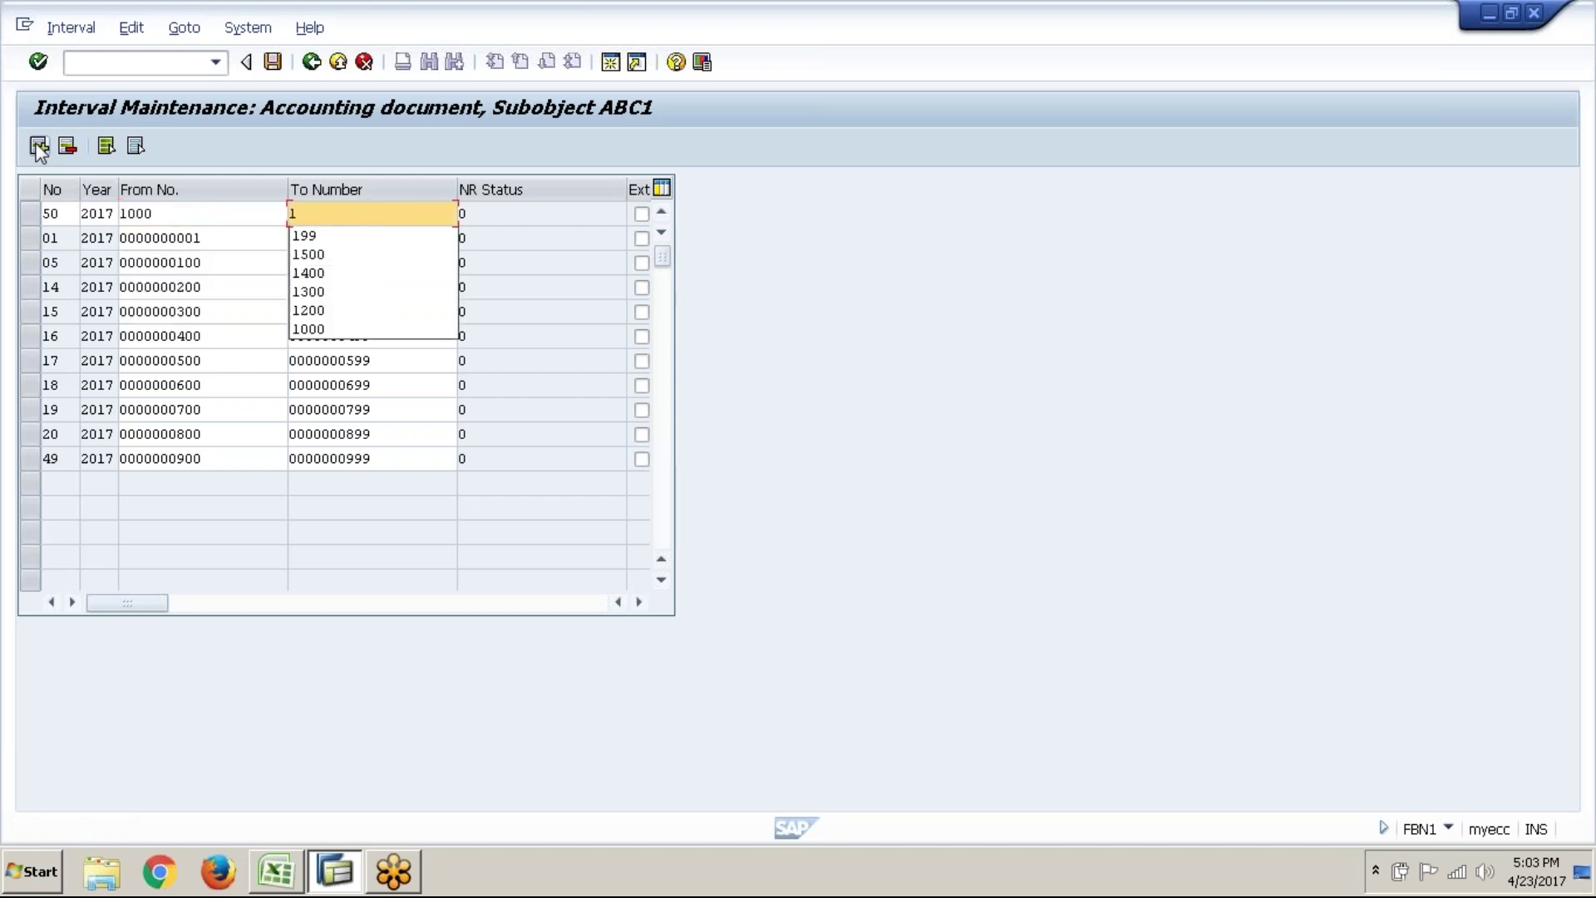
pyautogui.write('0')
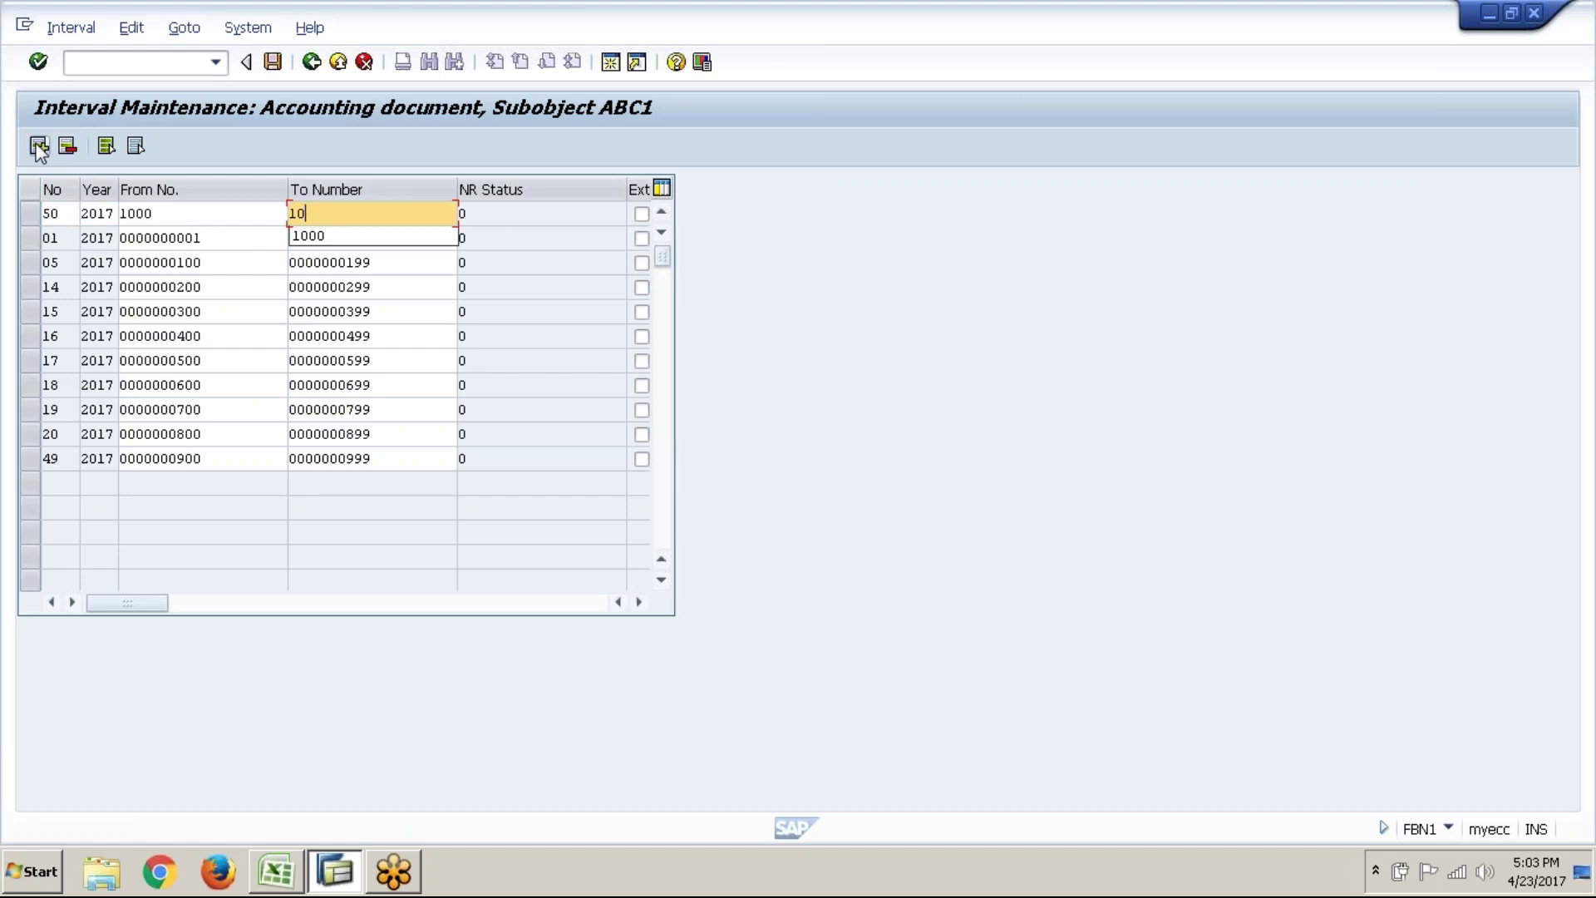
pyautogui.write('99')
pyautogui.press('Return')
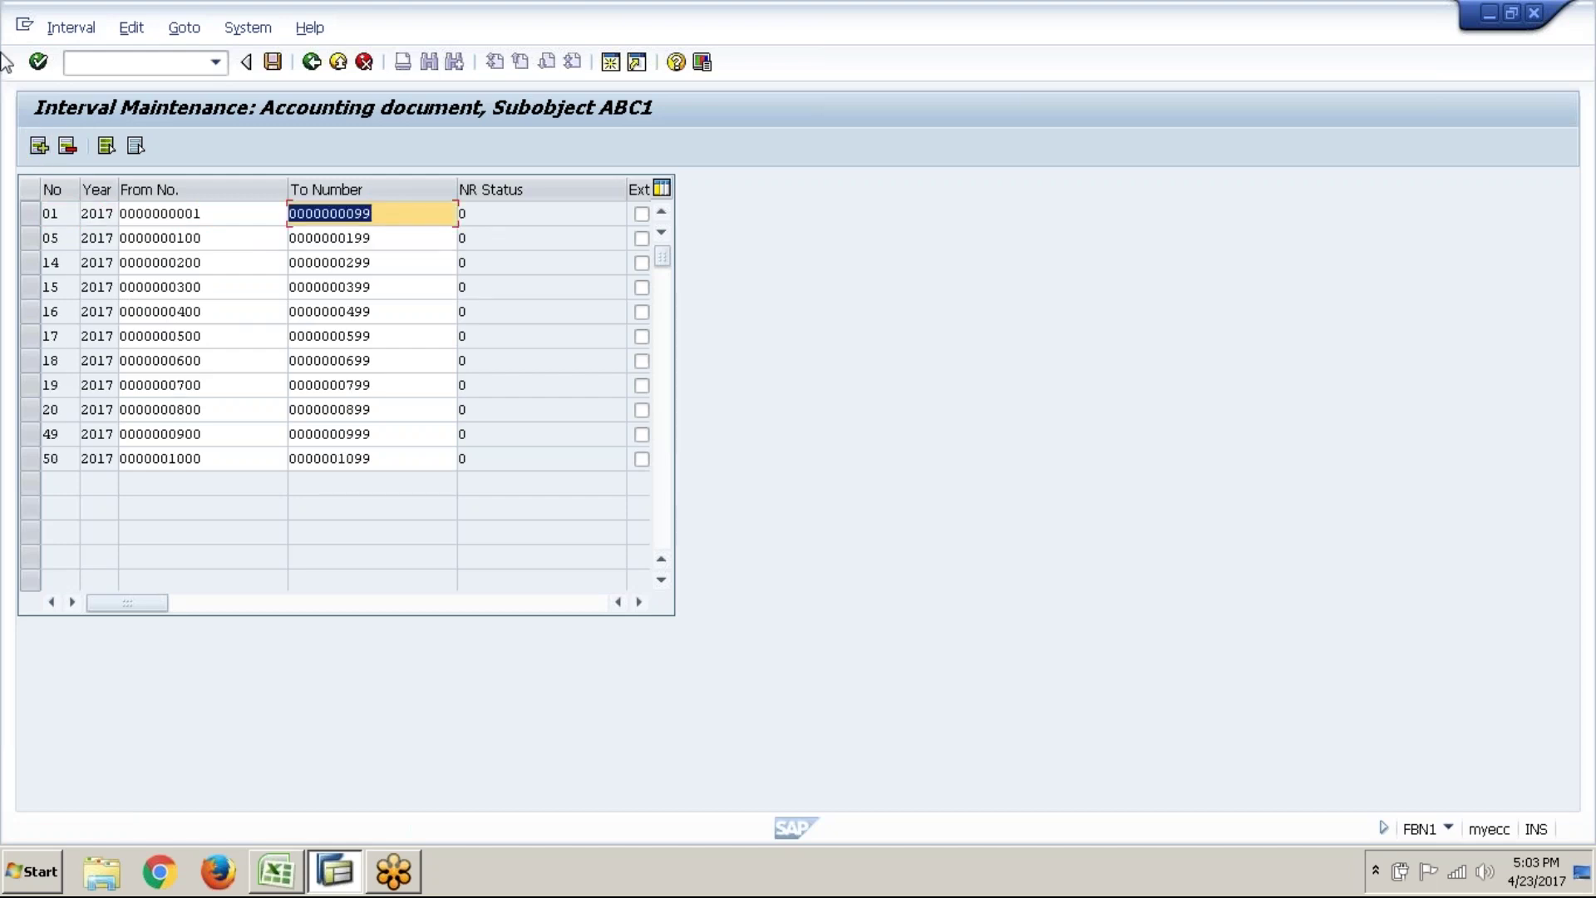
# - Add number range interval 51 for year 2017, running from 1100 to 1199
pyautogui.click(43, 148)
pyautogui.write('51')
pyautogui.press('Tab')
pyautogui.write('2017')
pyautogui.press('Tab')
pyautogui.write('1100')
pyautogui.press('Tab')
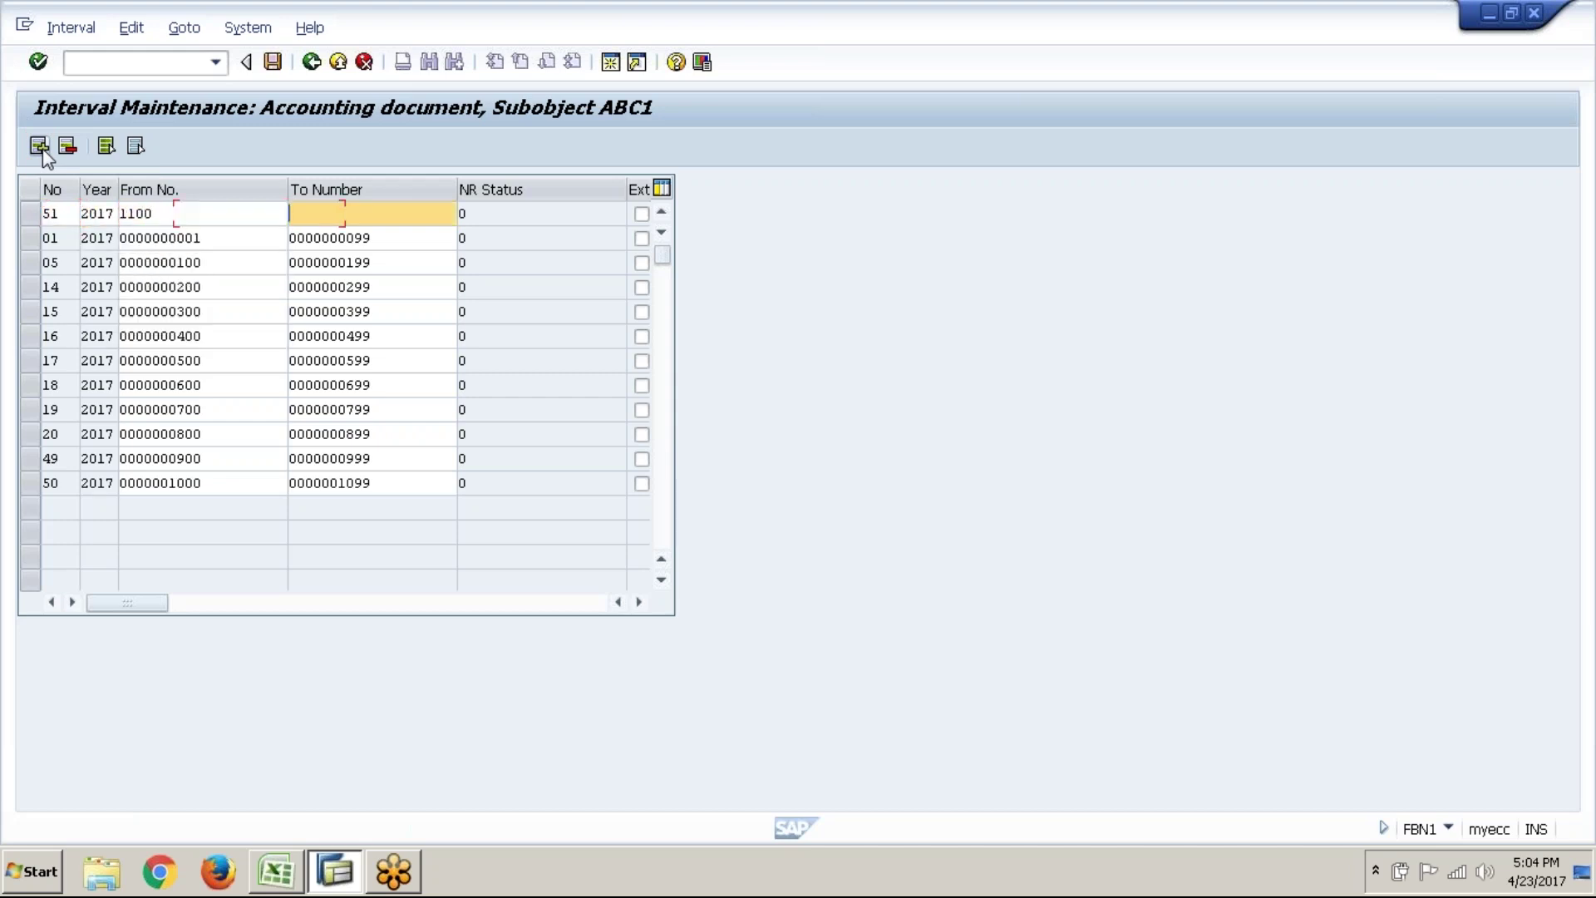
pyautogui.write('1199')
pyautogui.press('Return')
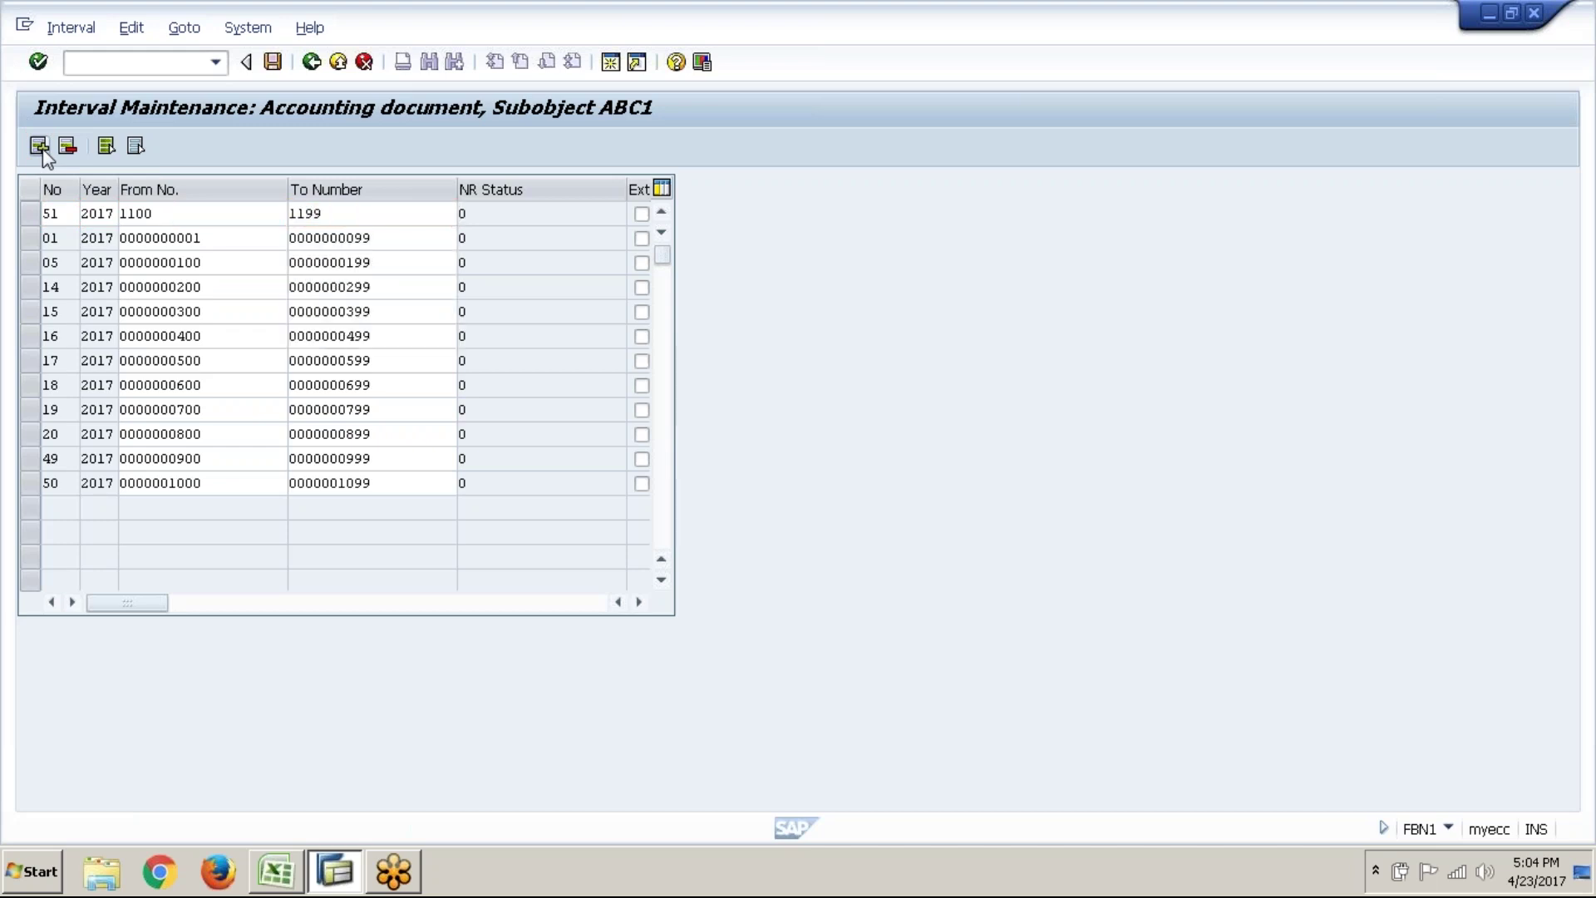
# - Add number range interval X1 for year 2017, running from 1200 to 1299
pyautogui.click(39, 147)
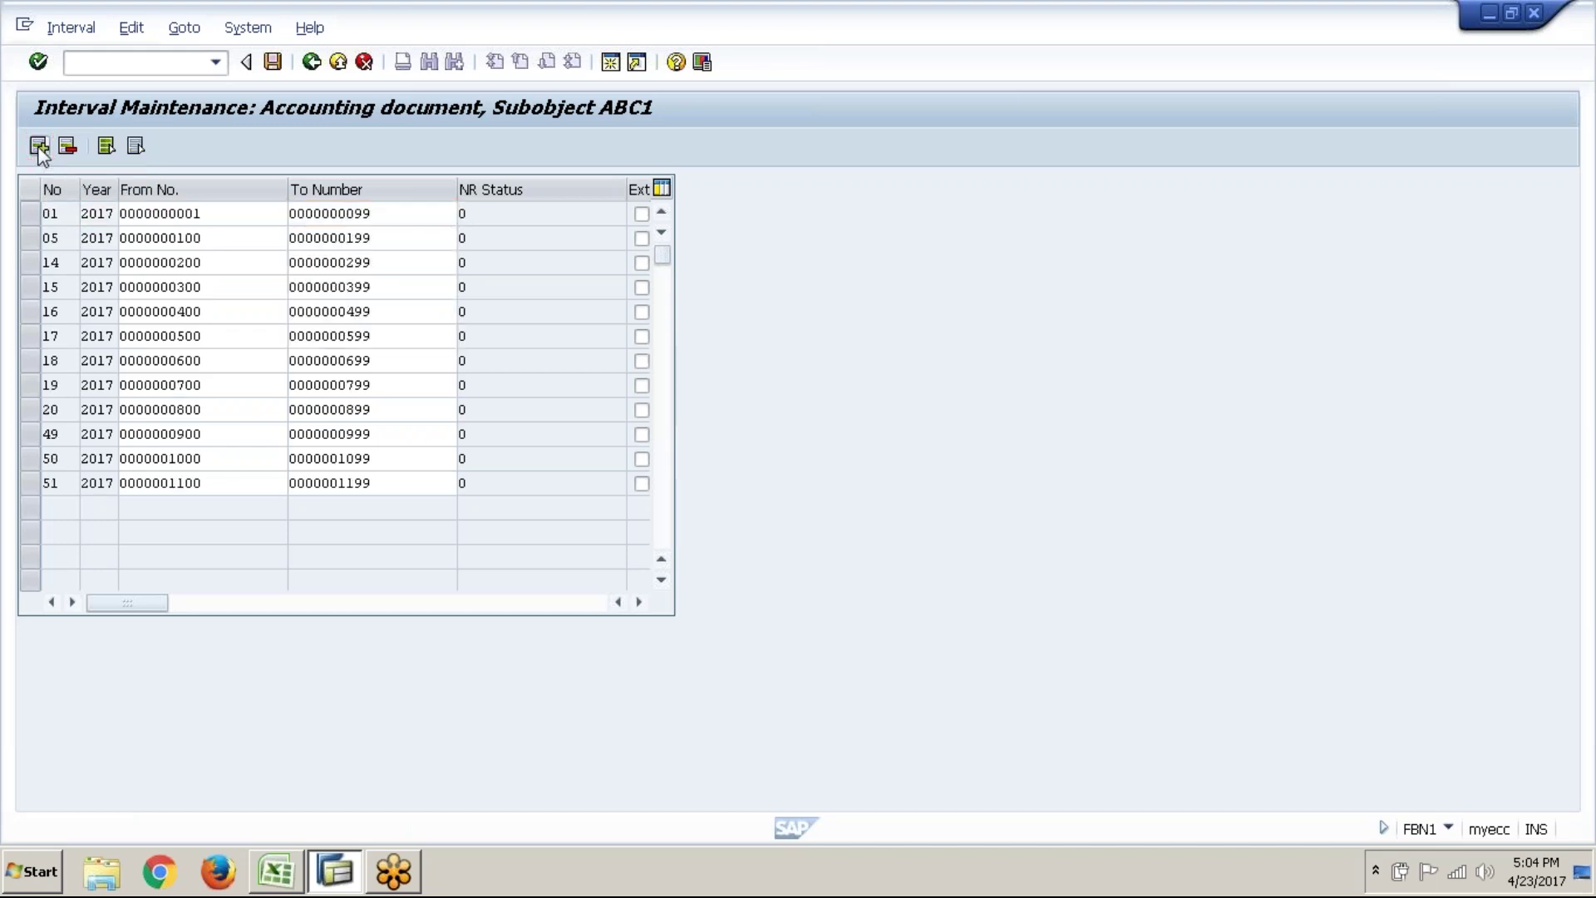
pyautogui.write('X')
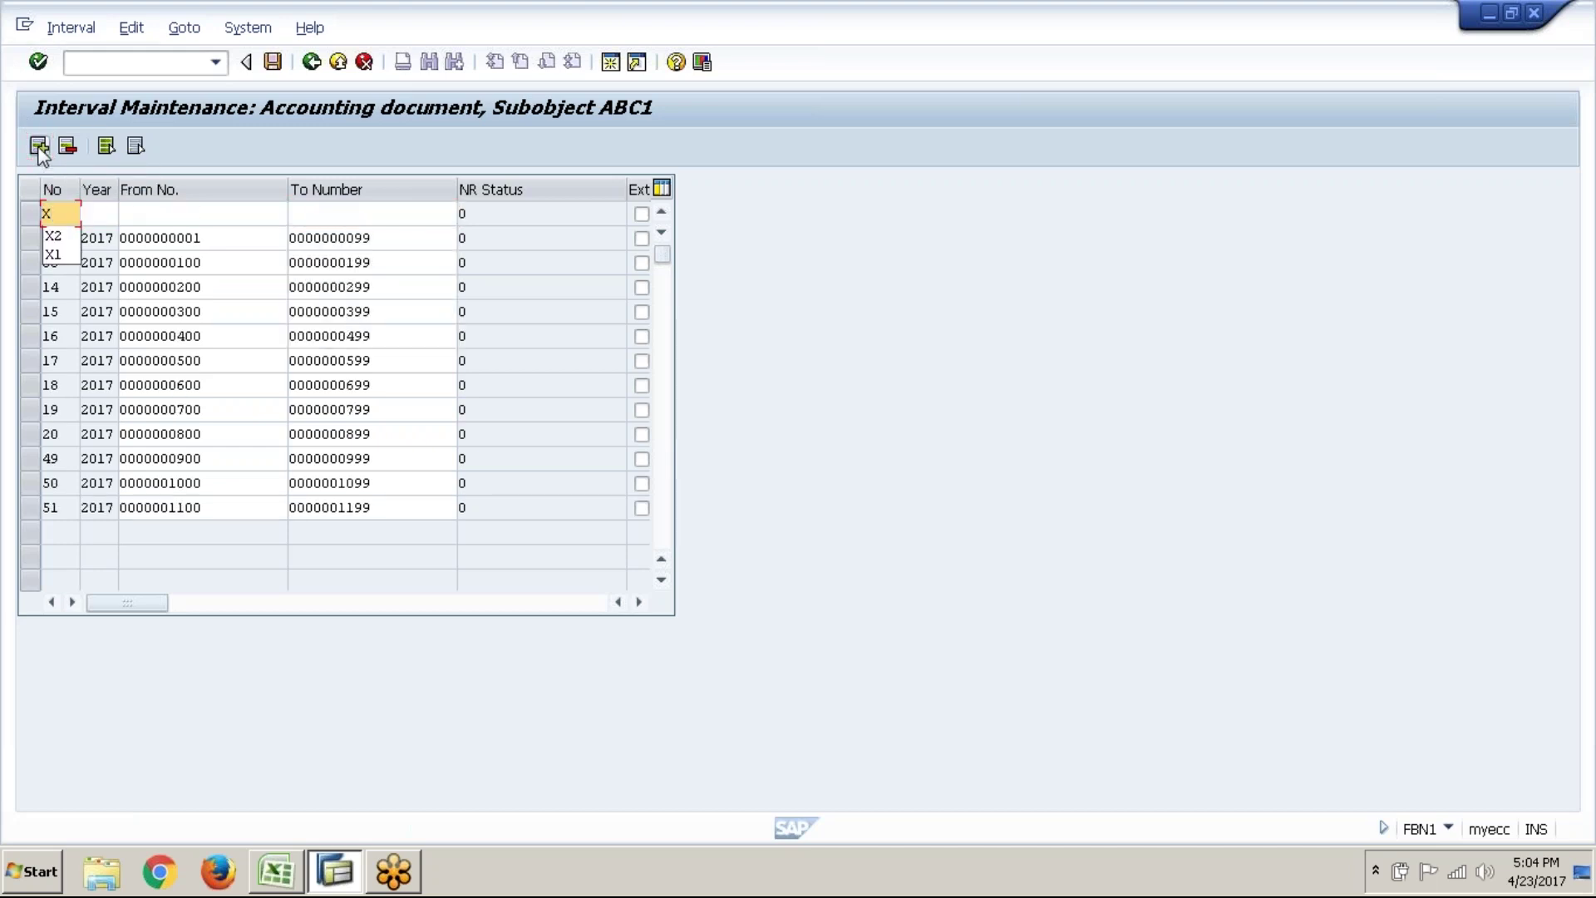
pyautogui.press('Down')
pyautogui.press('Down')
pyautogui.press('Return')
pyautogui.press('Tab')
pyautogui.write('2017')
pyautogui.press('Tab')
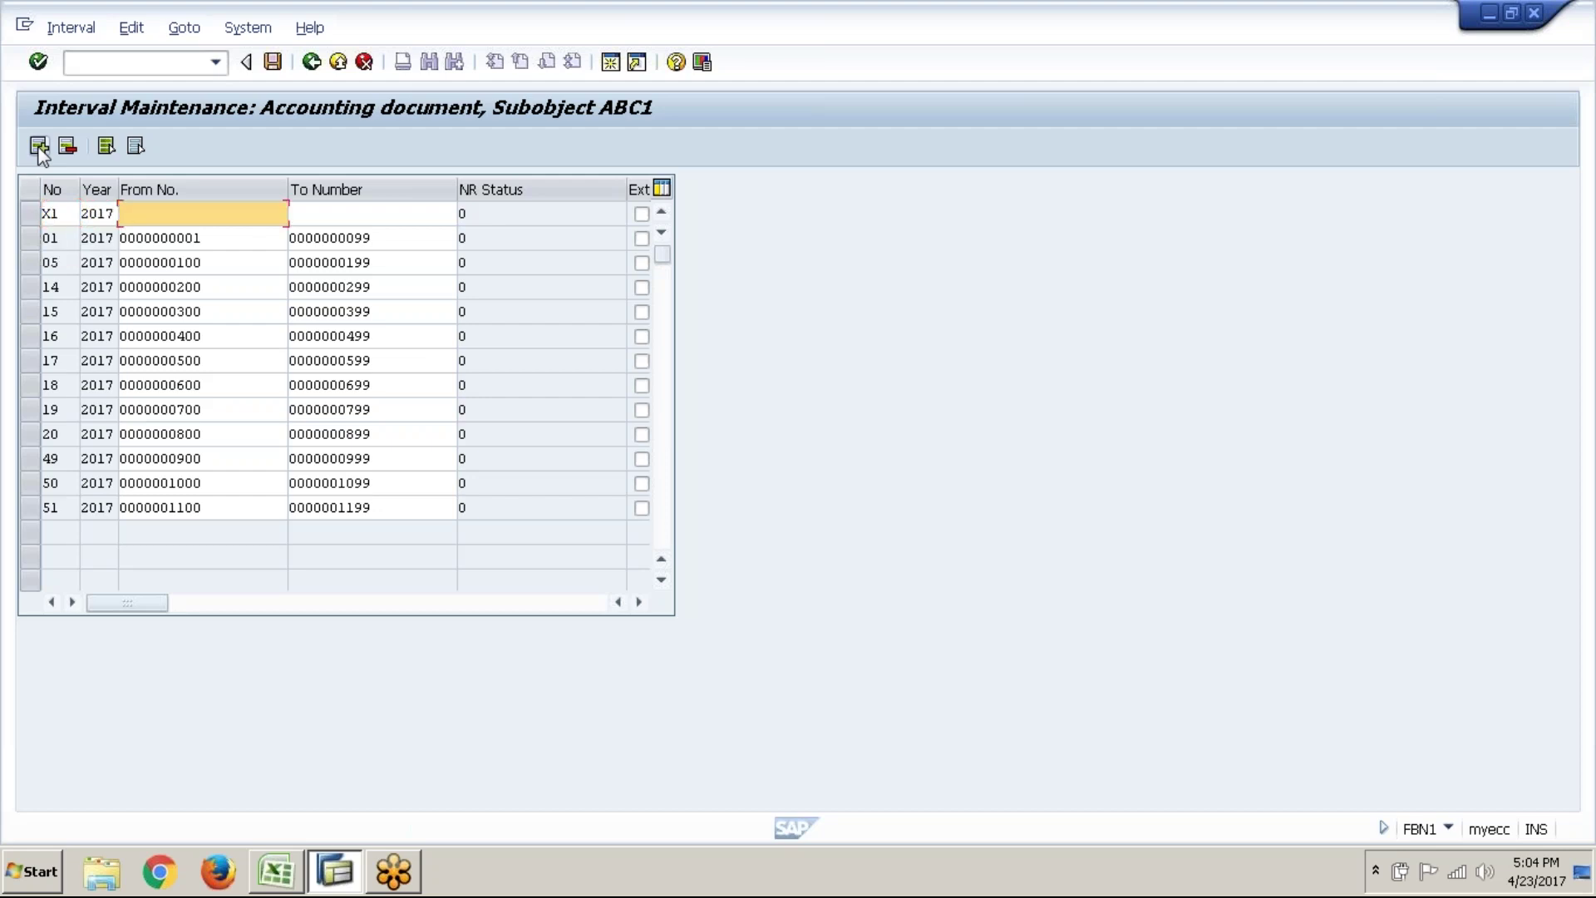
pyautogui.write('1200')
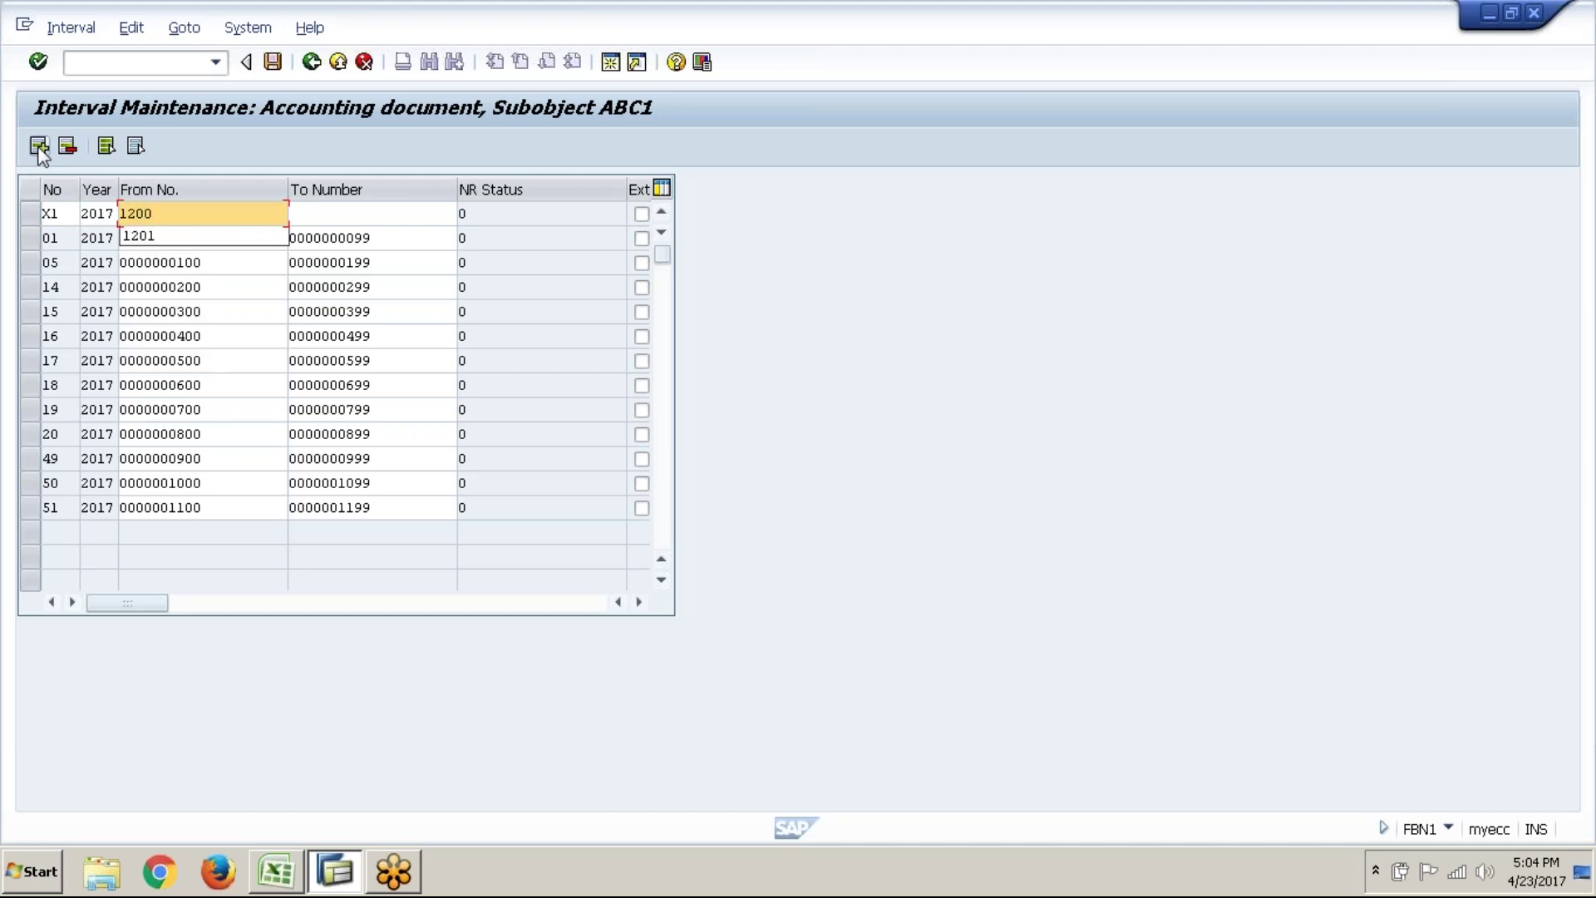
pyautogui.press('Tab')
pyautogui.write('1299')
pyautogui.press('Return')
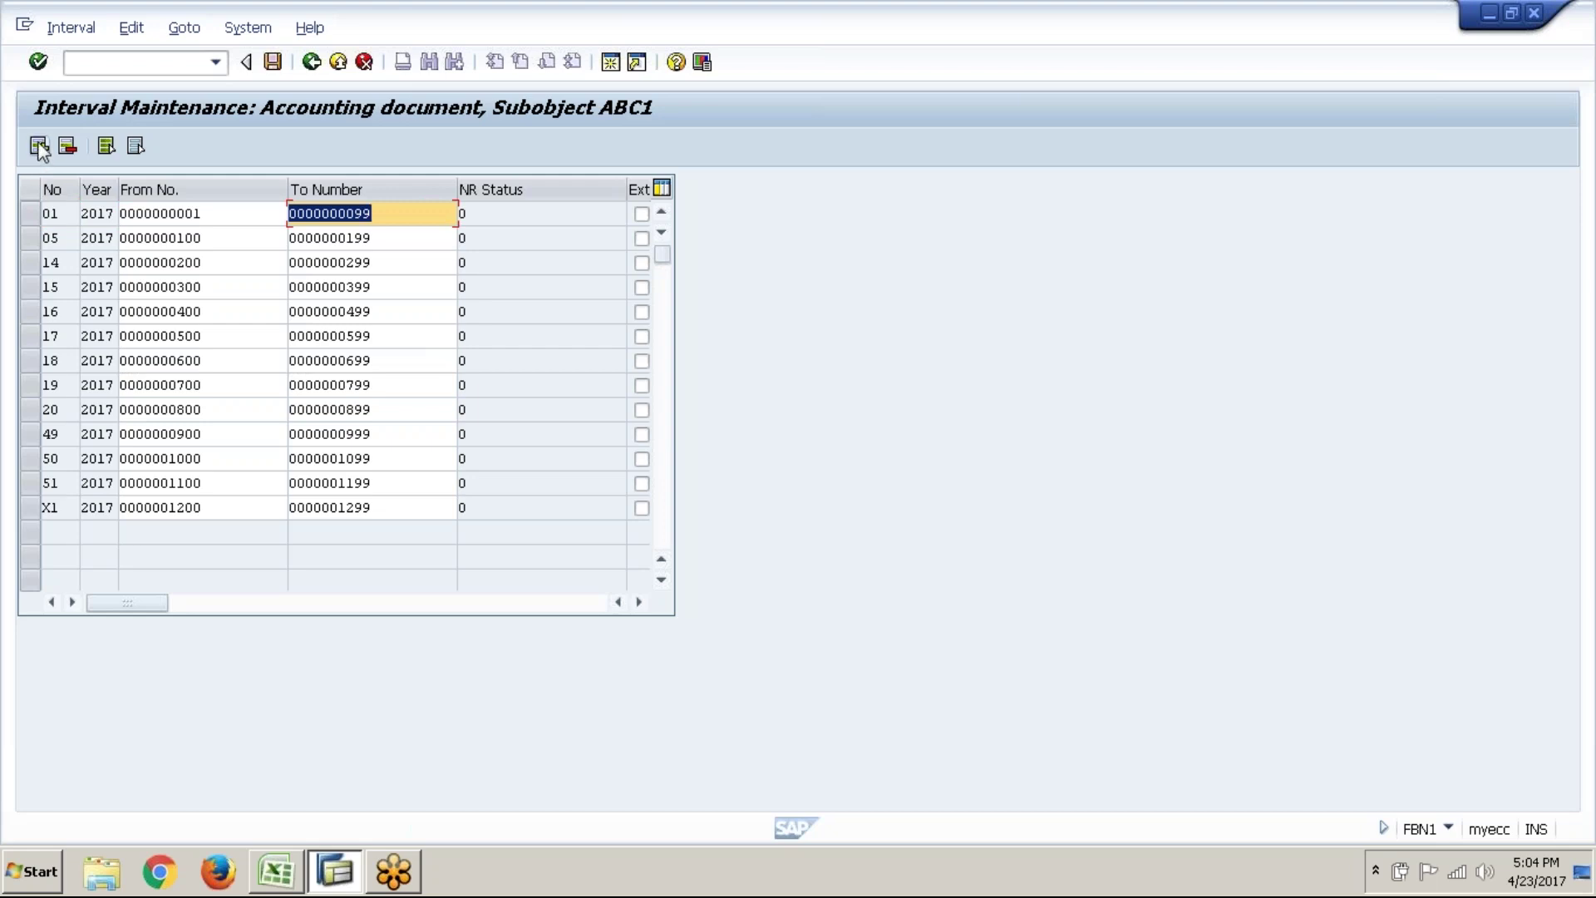
# - Add number range interval X2 for year 2017, running from 1300 to 1399, and save all intervals, acknowledging the transport notice
pyautogui.click(39, 148)
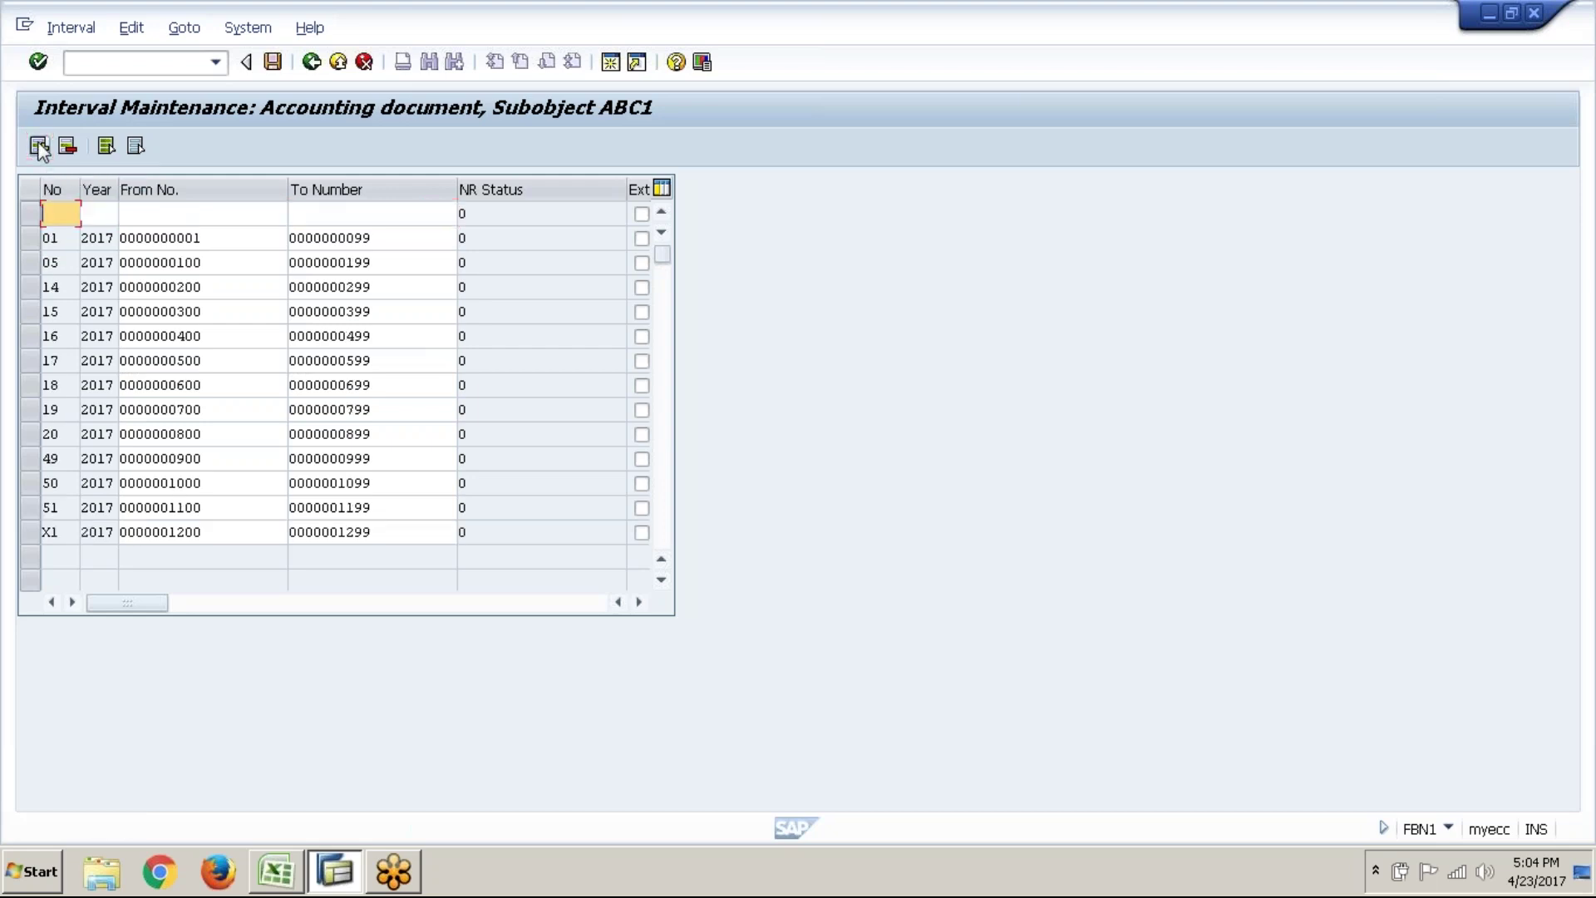
pyautogui.write('X2')
pyautogui.press('Tab')
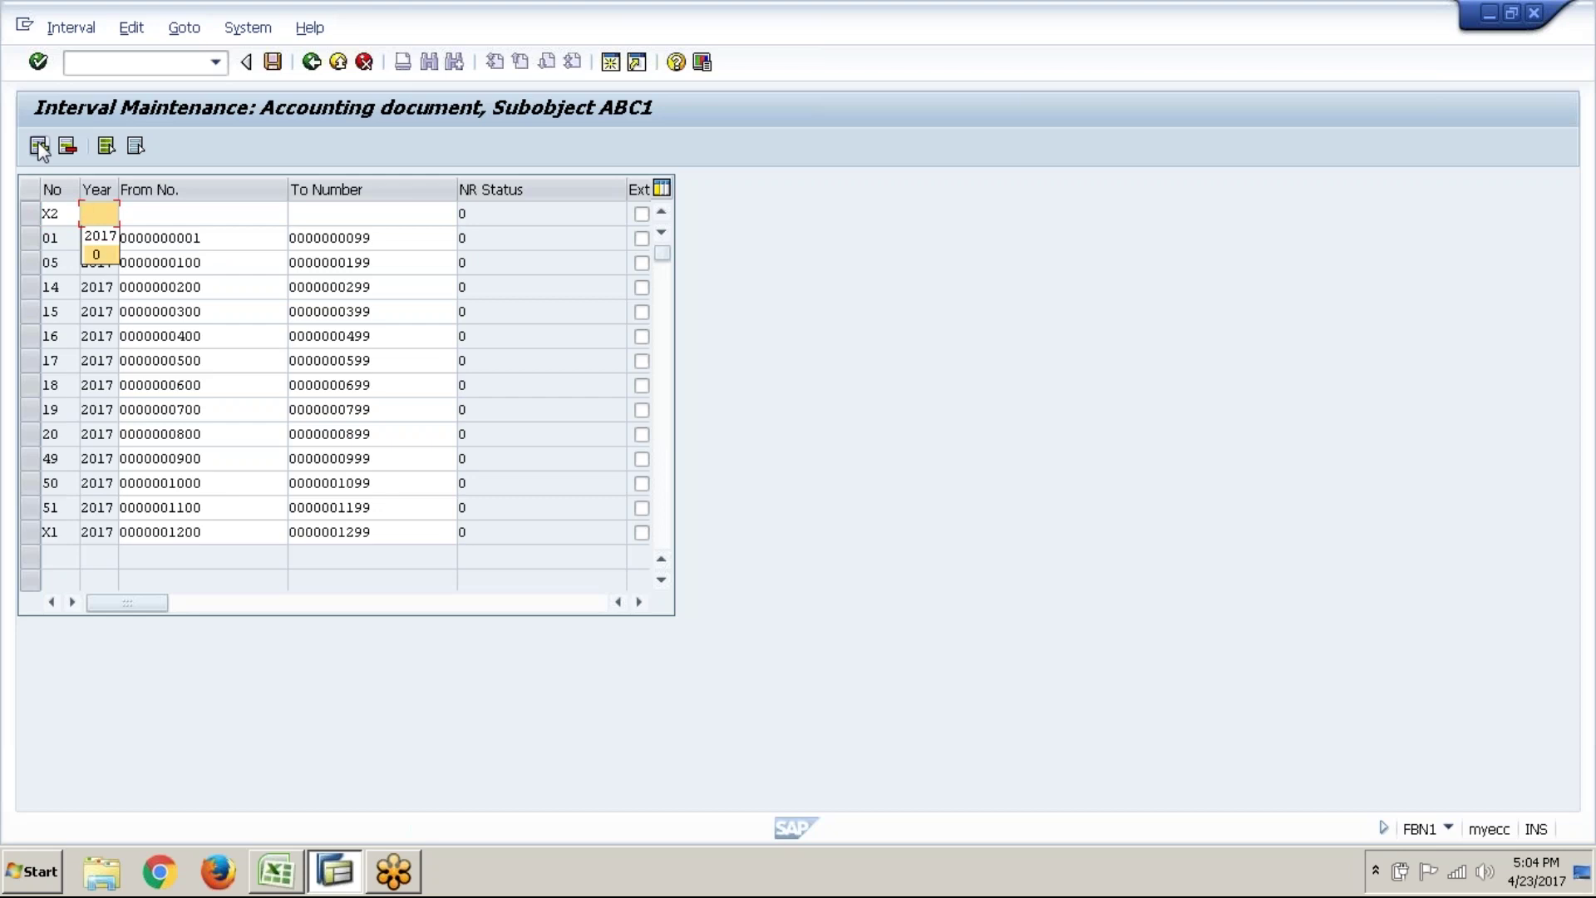
pyautogui.press('Down')
pyautogui.press('Return')
pyautogui.press('Tab')
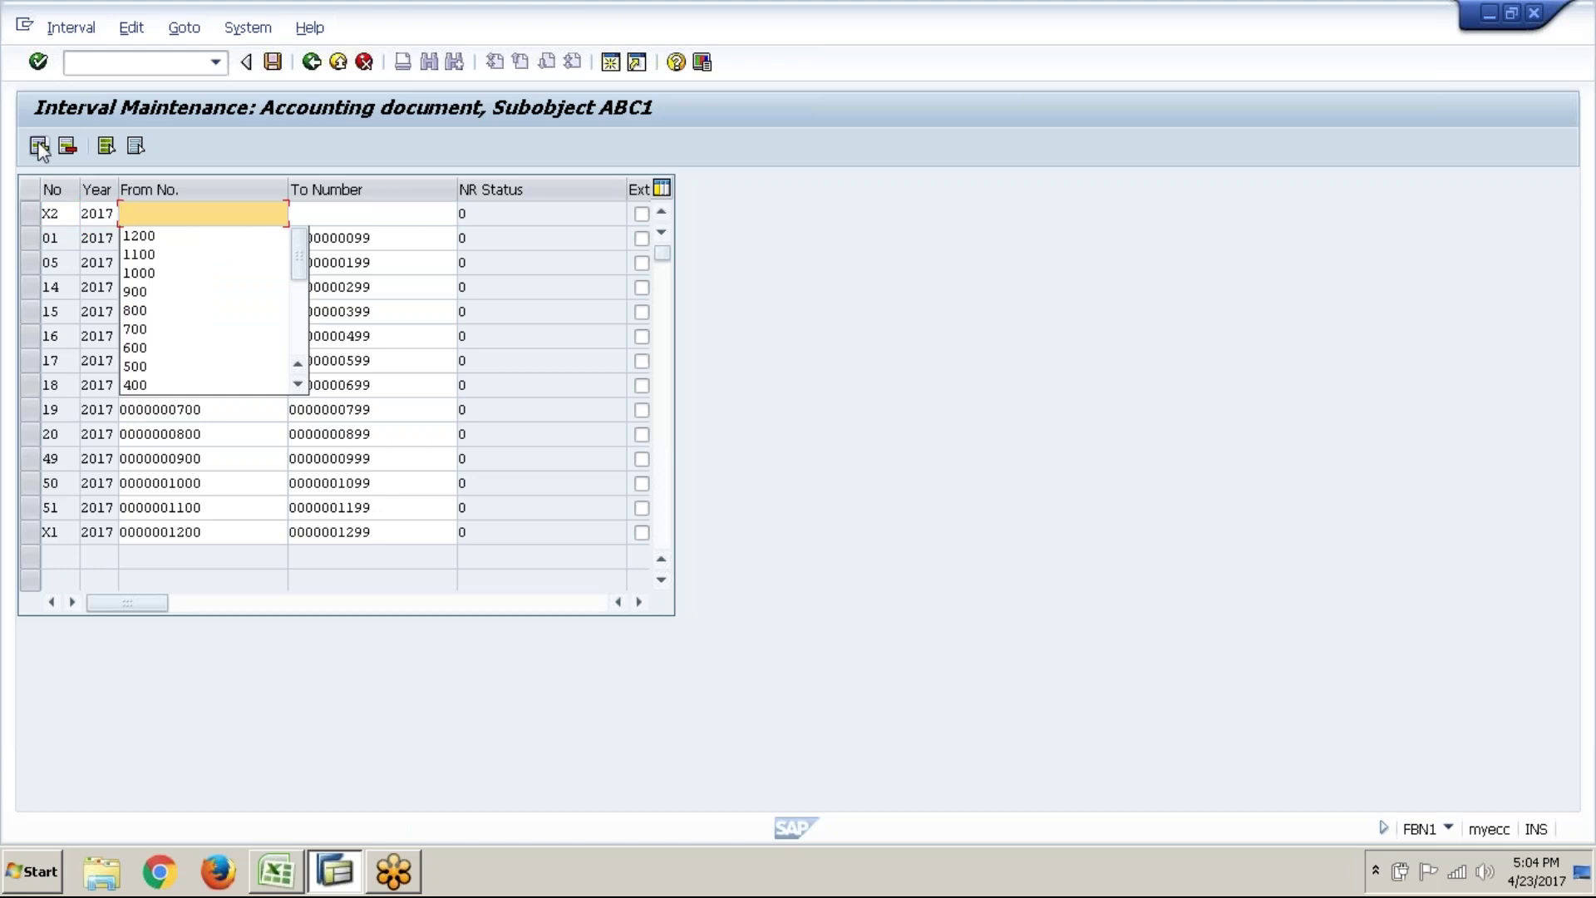
pyautogui.write('1300')
pyautogui.press('Tab')
pyautogui.write('1399')
pyautogui.press('Return')
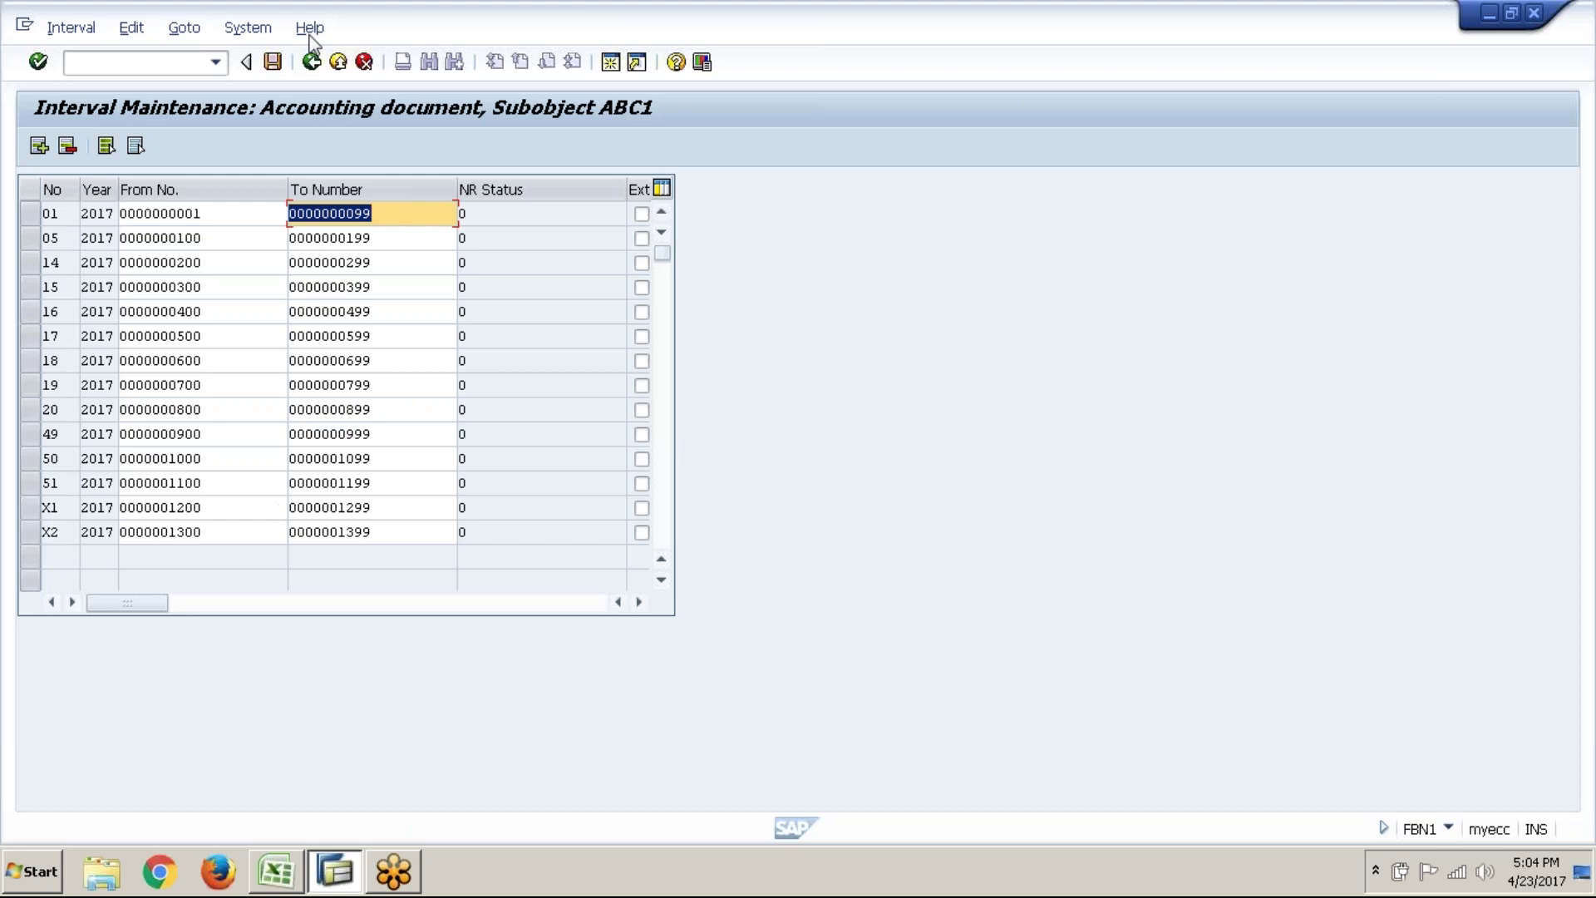
pyautogui.click(273, 63)
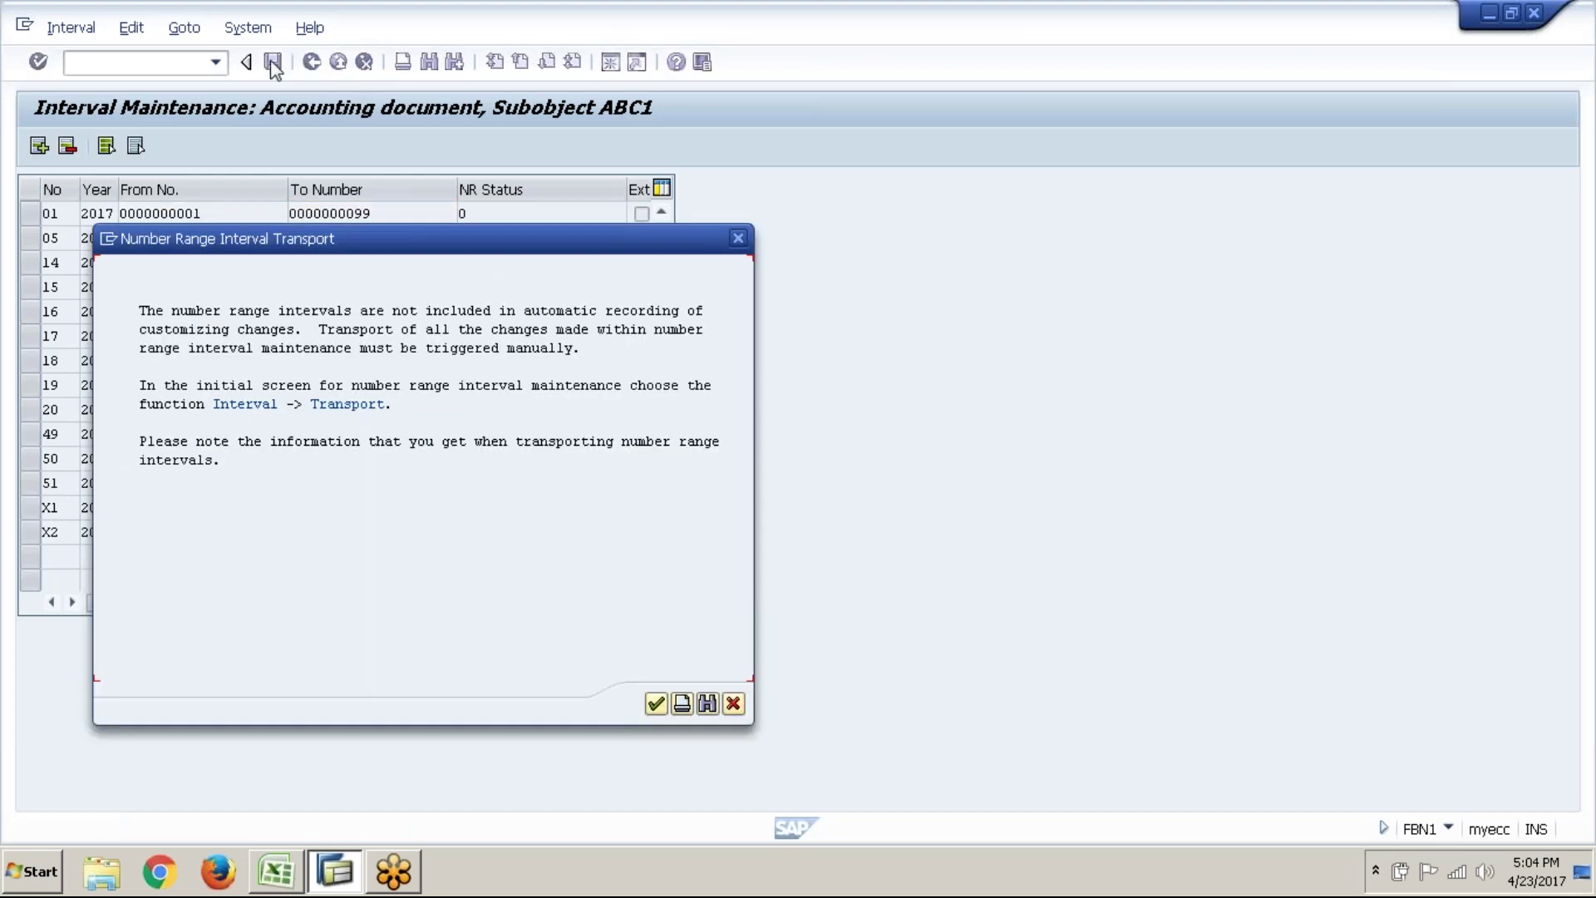
pyautogui.click(655, 705)
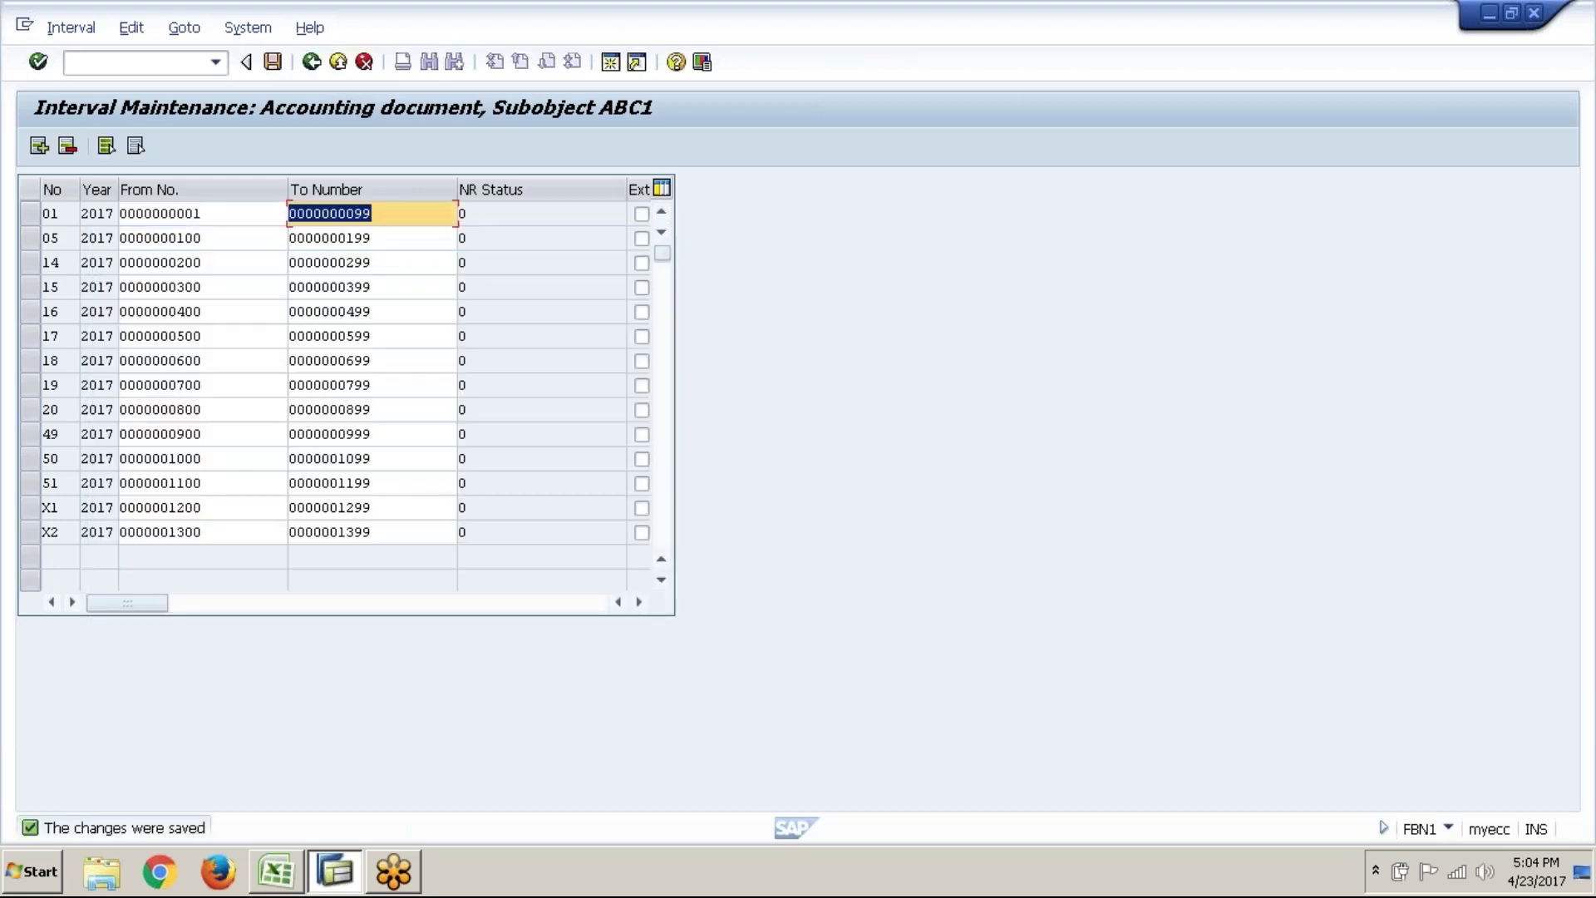
# - Switch to Excel and enter "i) External number ranges" in cell F37, below the Document Number Ranges heading
pyautogui.click(276, 871)
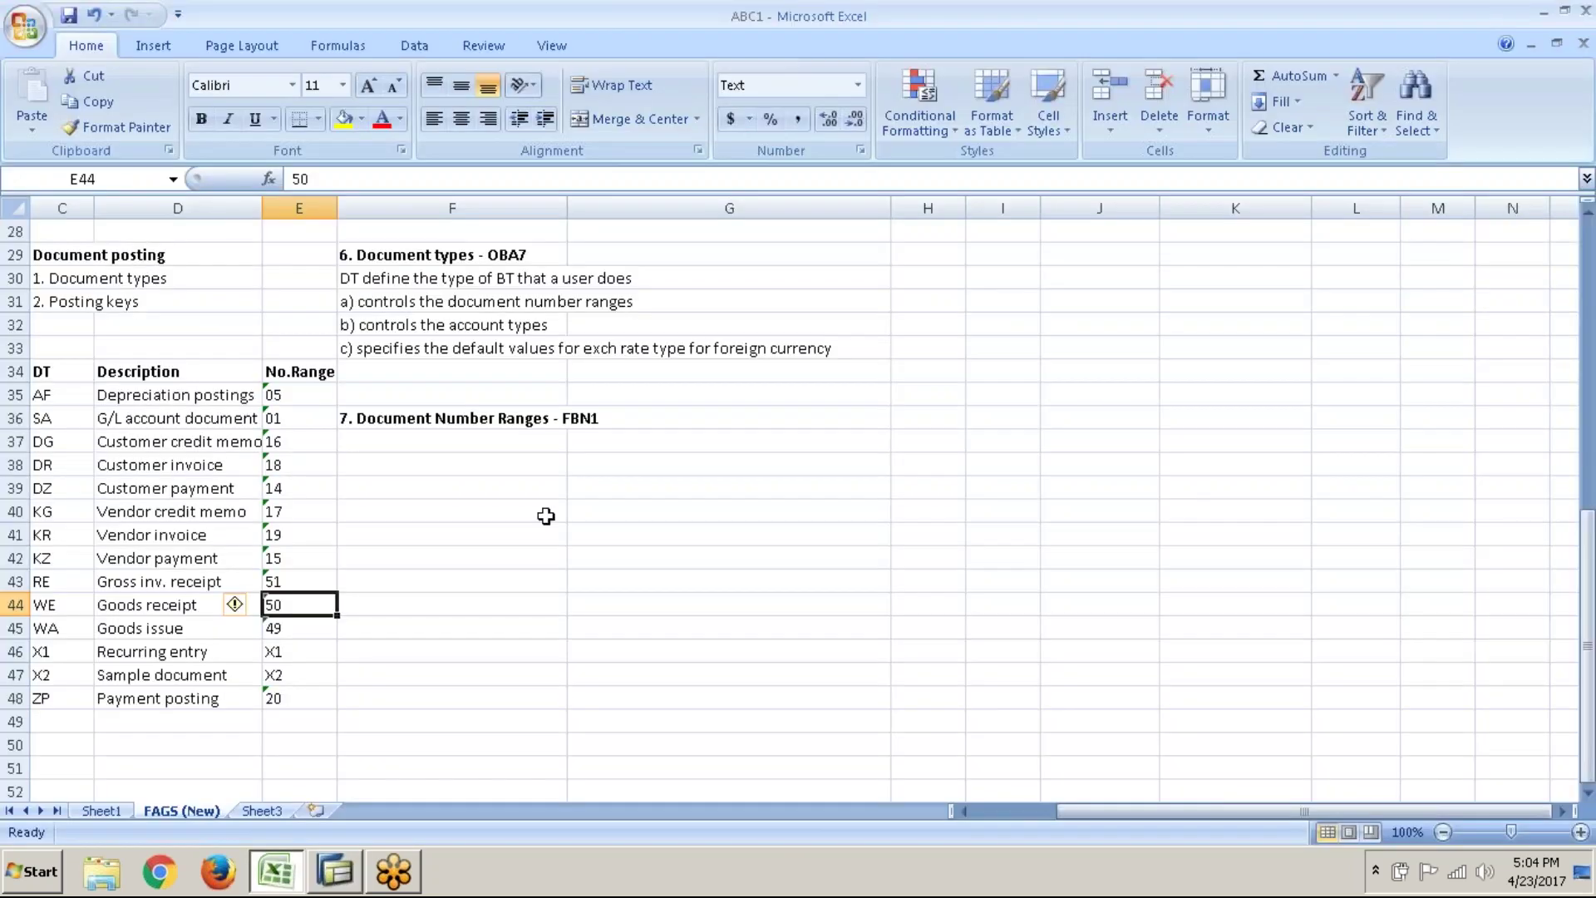
pyautogui.click(435, 440)
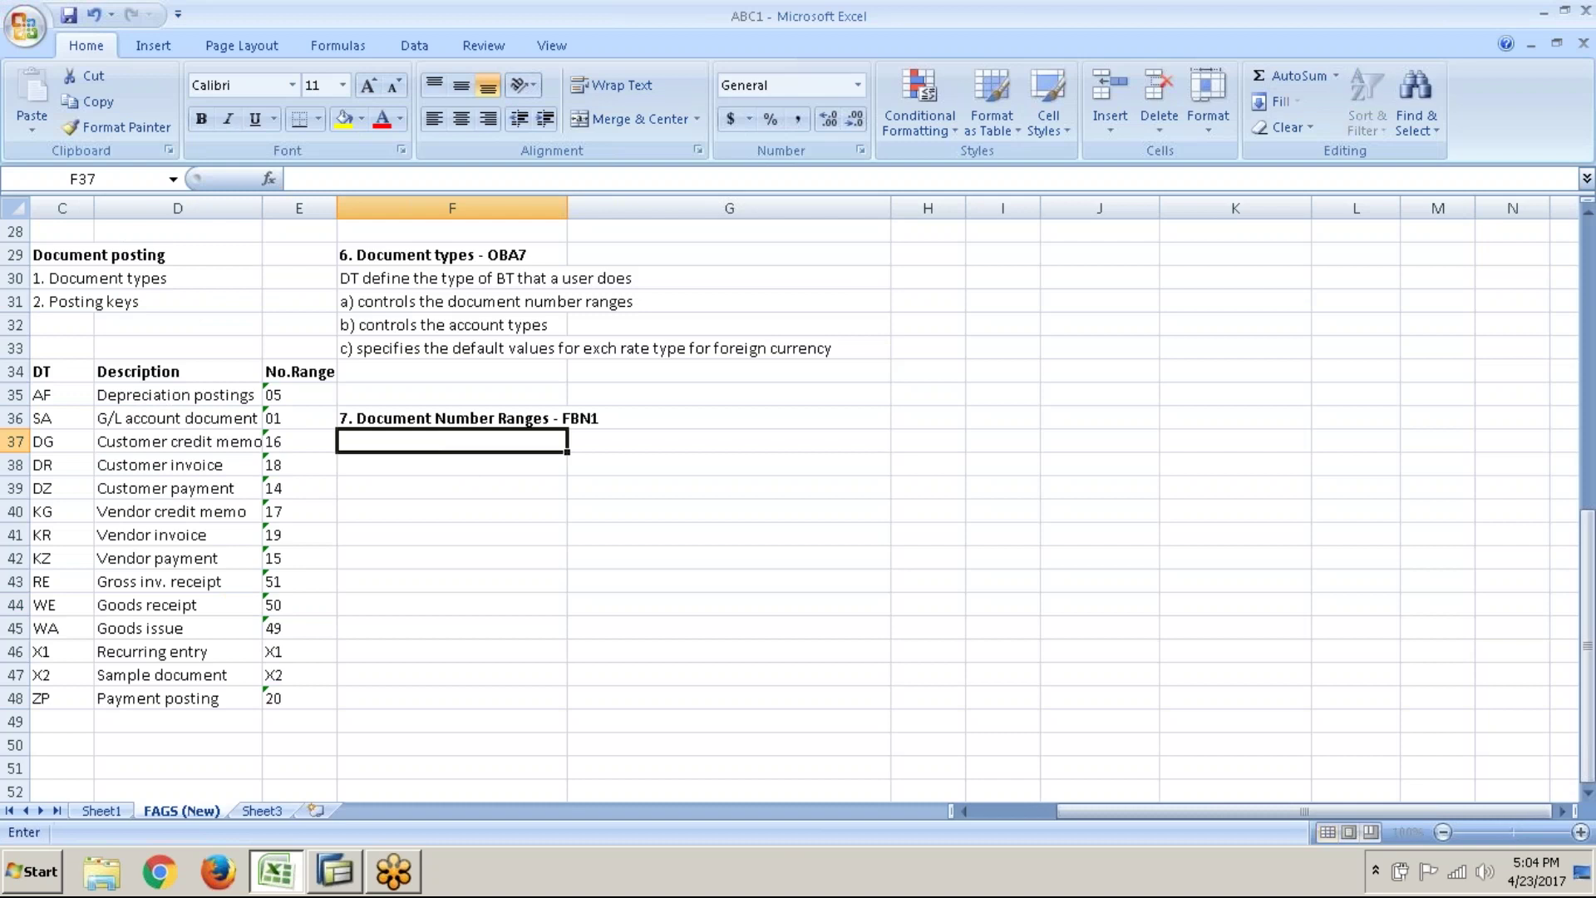
pyautogui.write('I')
pyautogui.press('BackSpace')
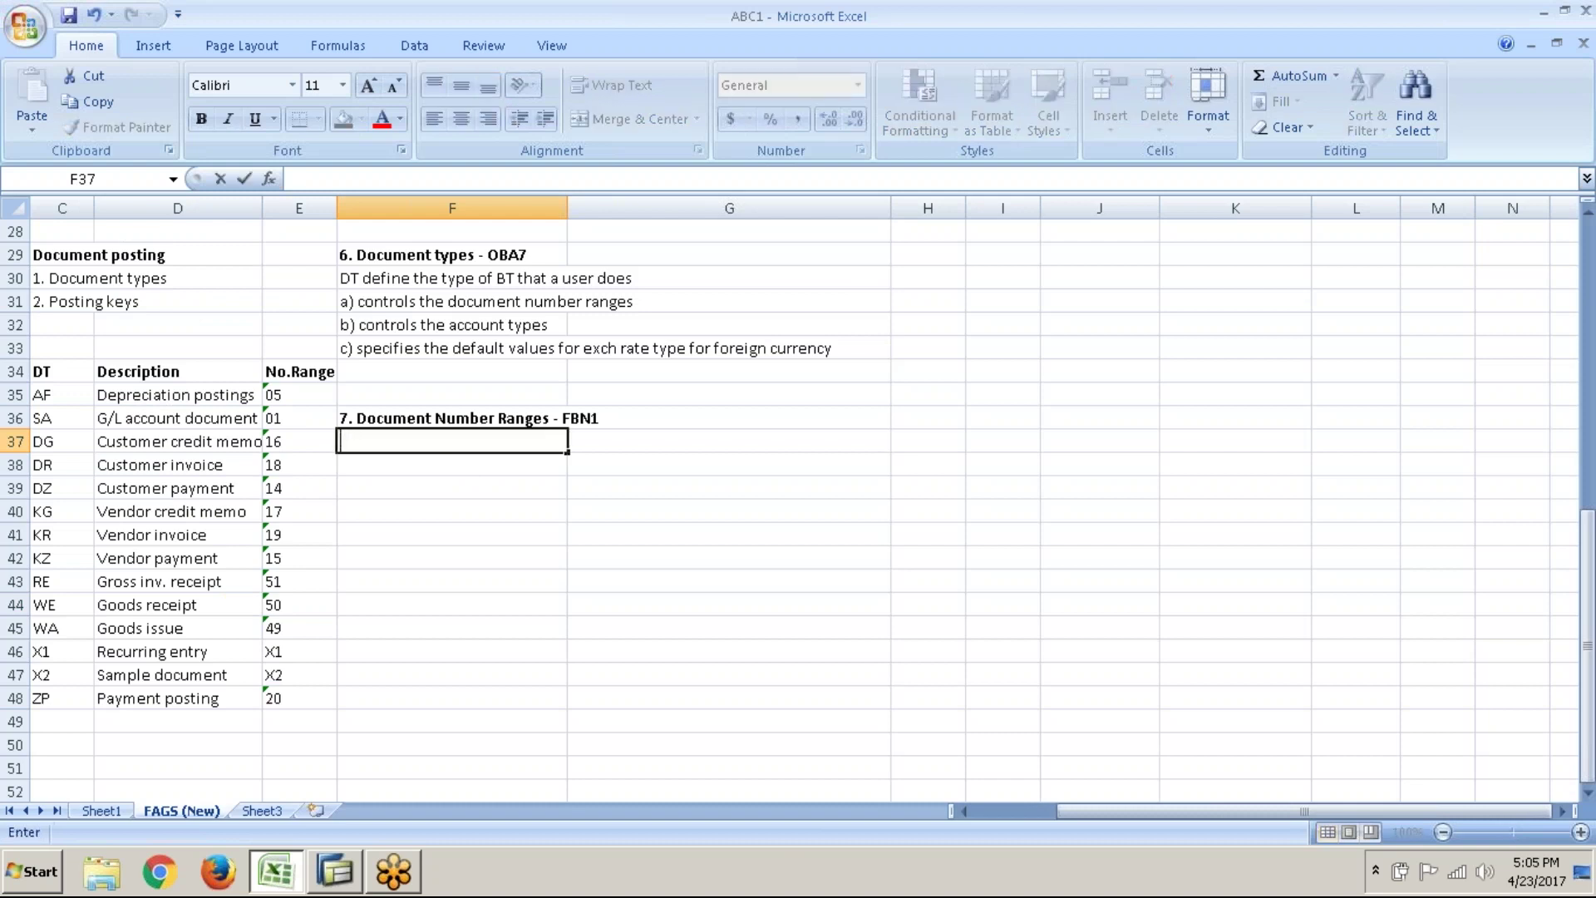
pyautogui.write('i) ')
pyautogui.write('In')
pyautogui.press('BackSpace')
pyautogui.press('BackSpace')
pyautogui.write('External')
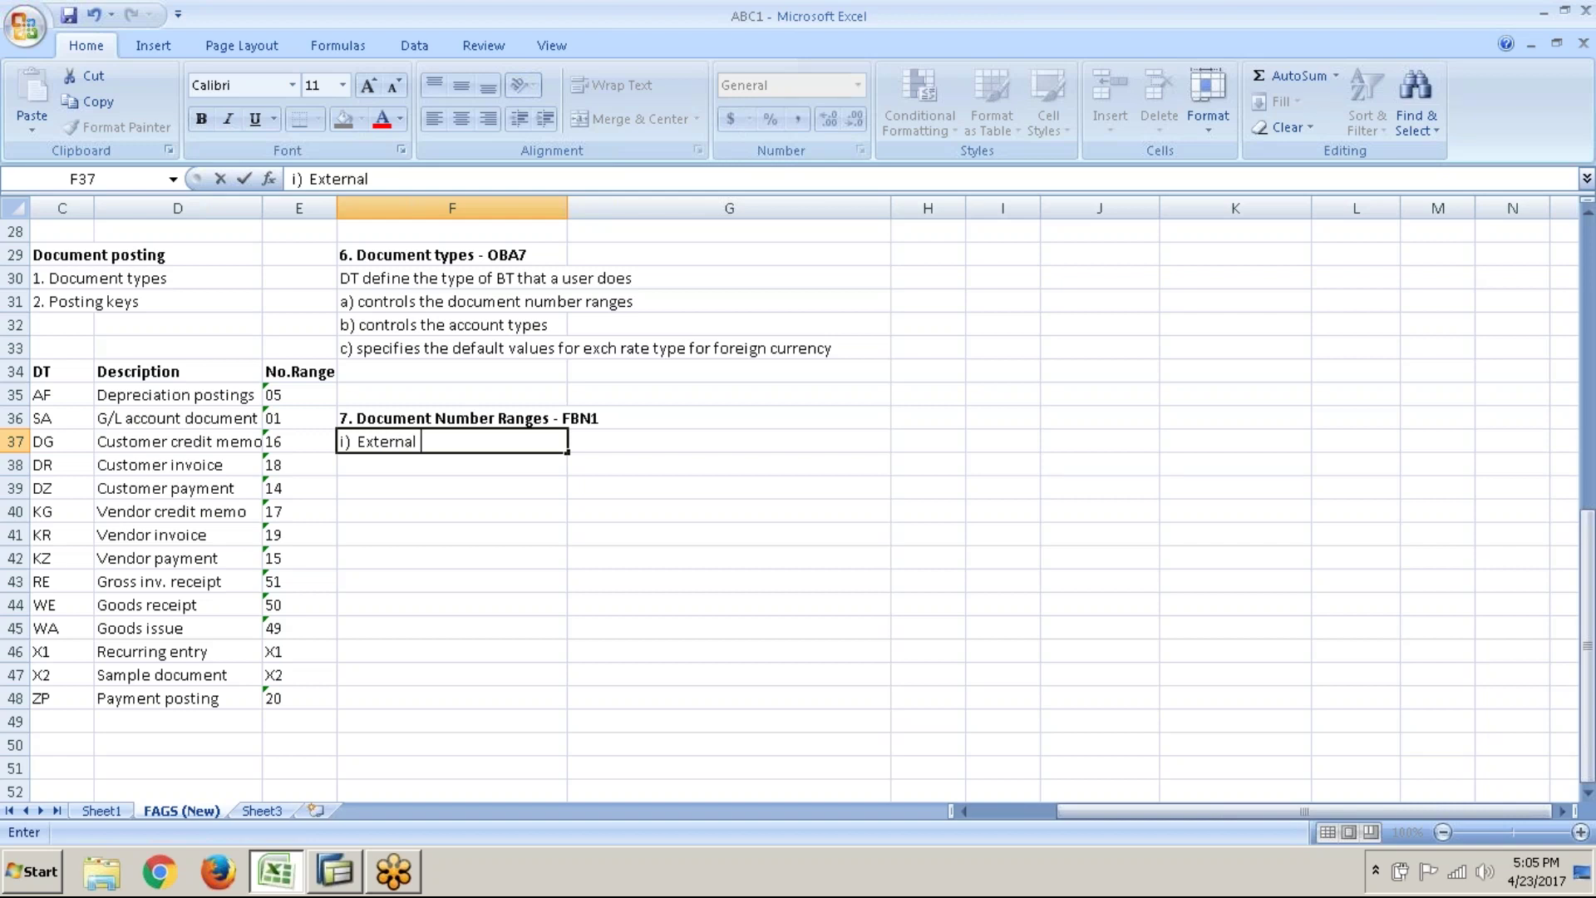
pyautogui.write(' number ranges')
pyautogui.press('Return')
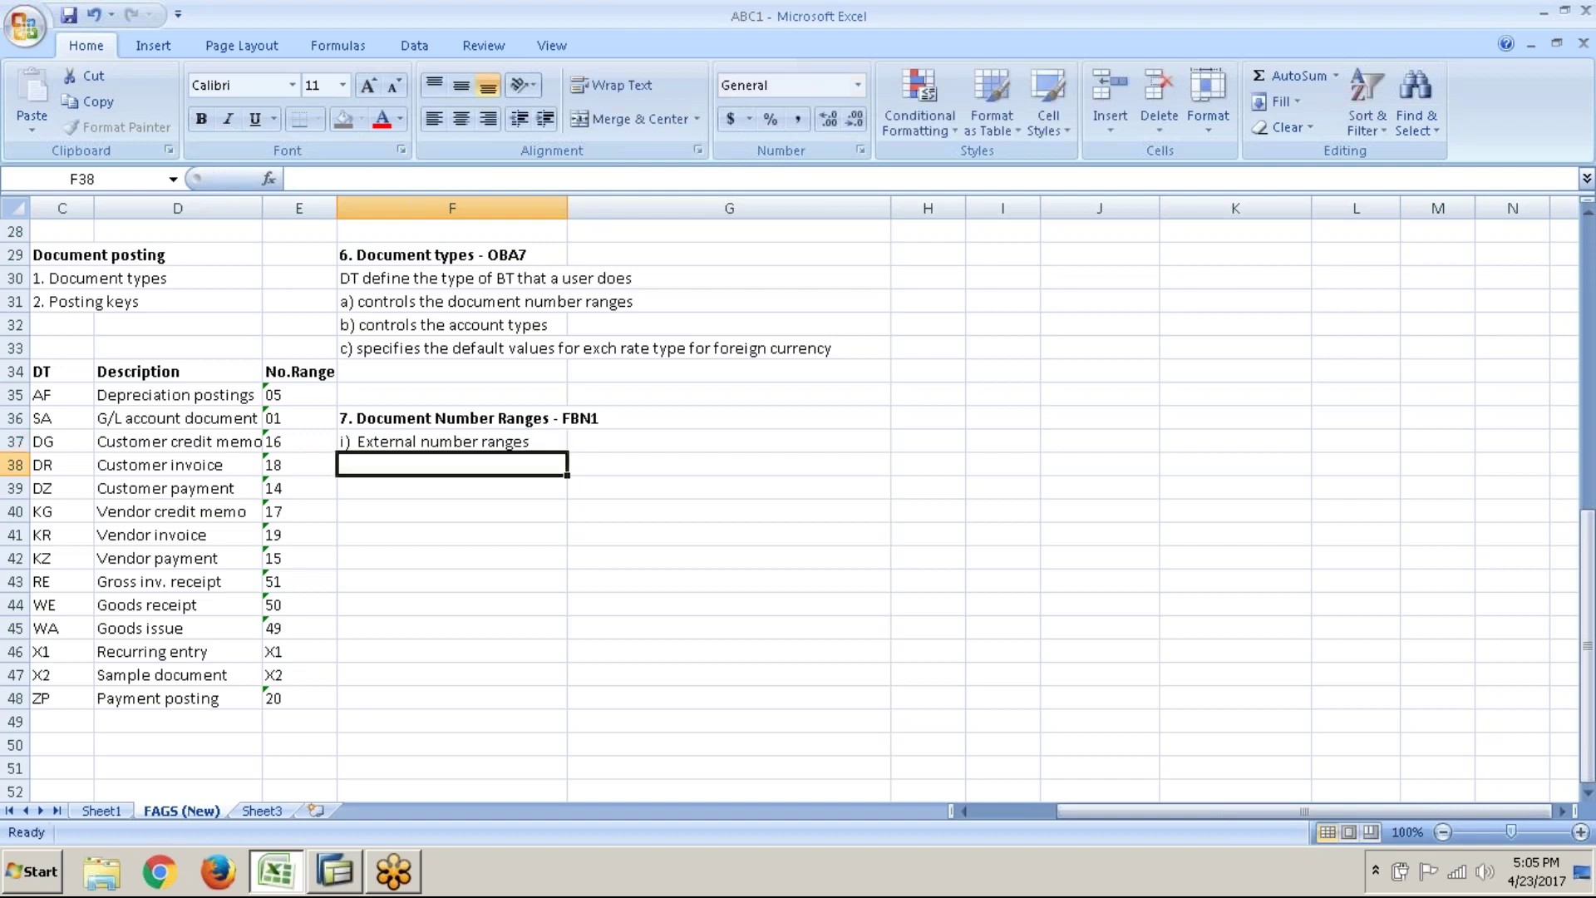
# - Enter "ii) Internal number ranges" in cell F38 and go back to the external number ranges line
pyautogui.write('ii)')
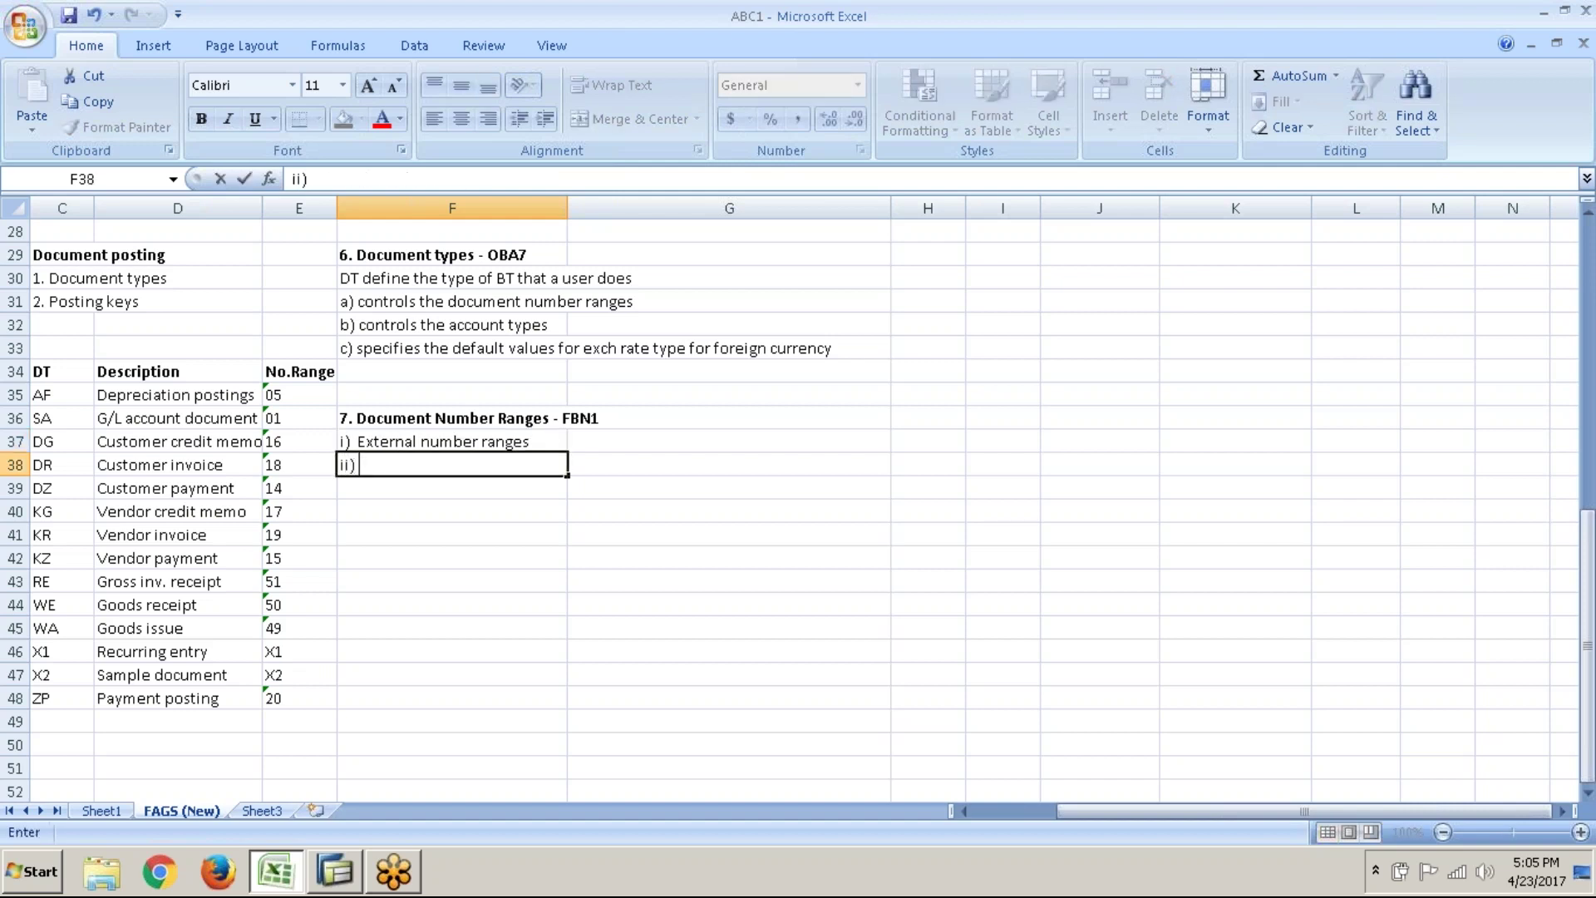
pyautogui.write(' Internal number r')
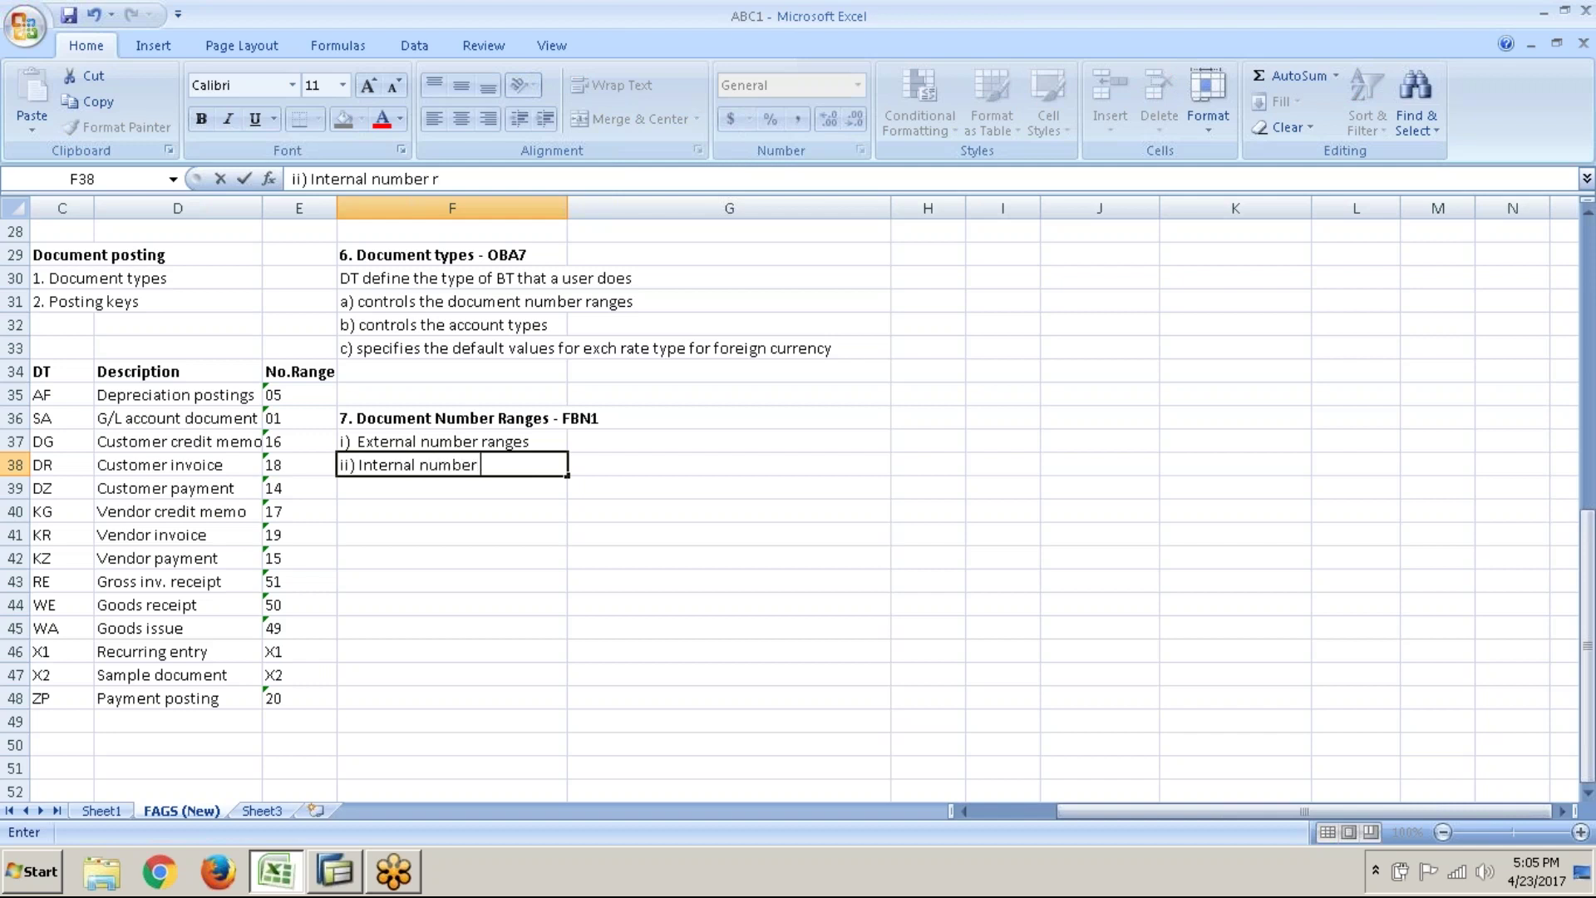
pyautogui.write('anges')
pyautogui.press('Return')
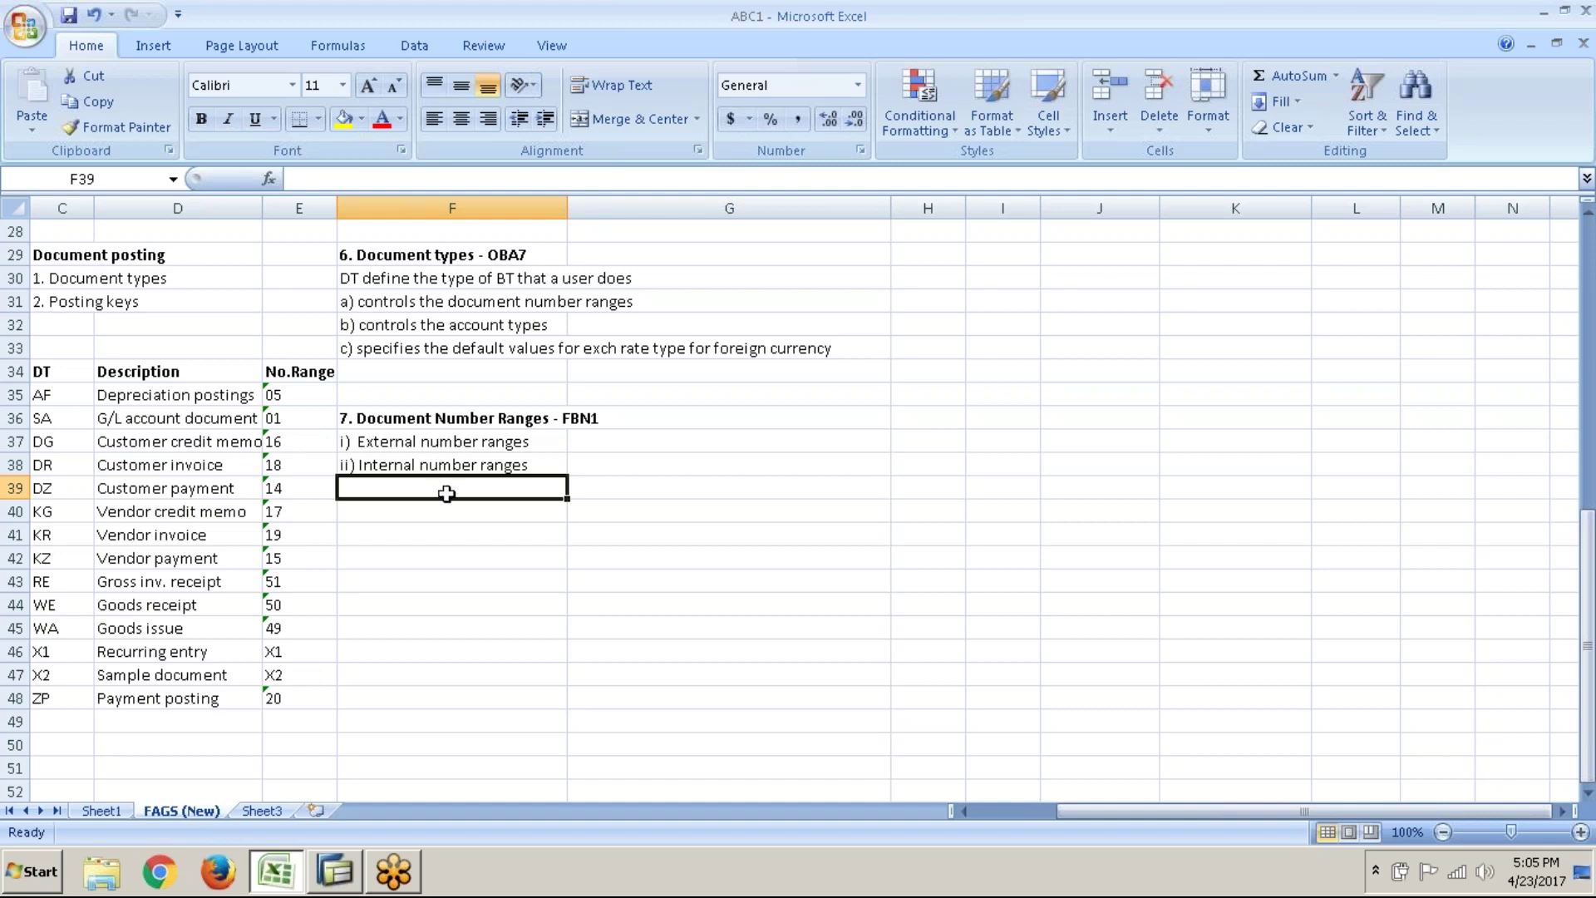
pyautogui.click(463, 443)
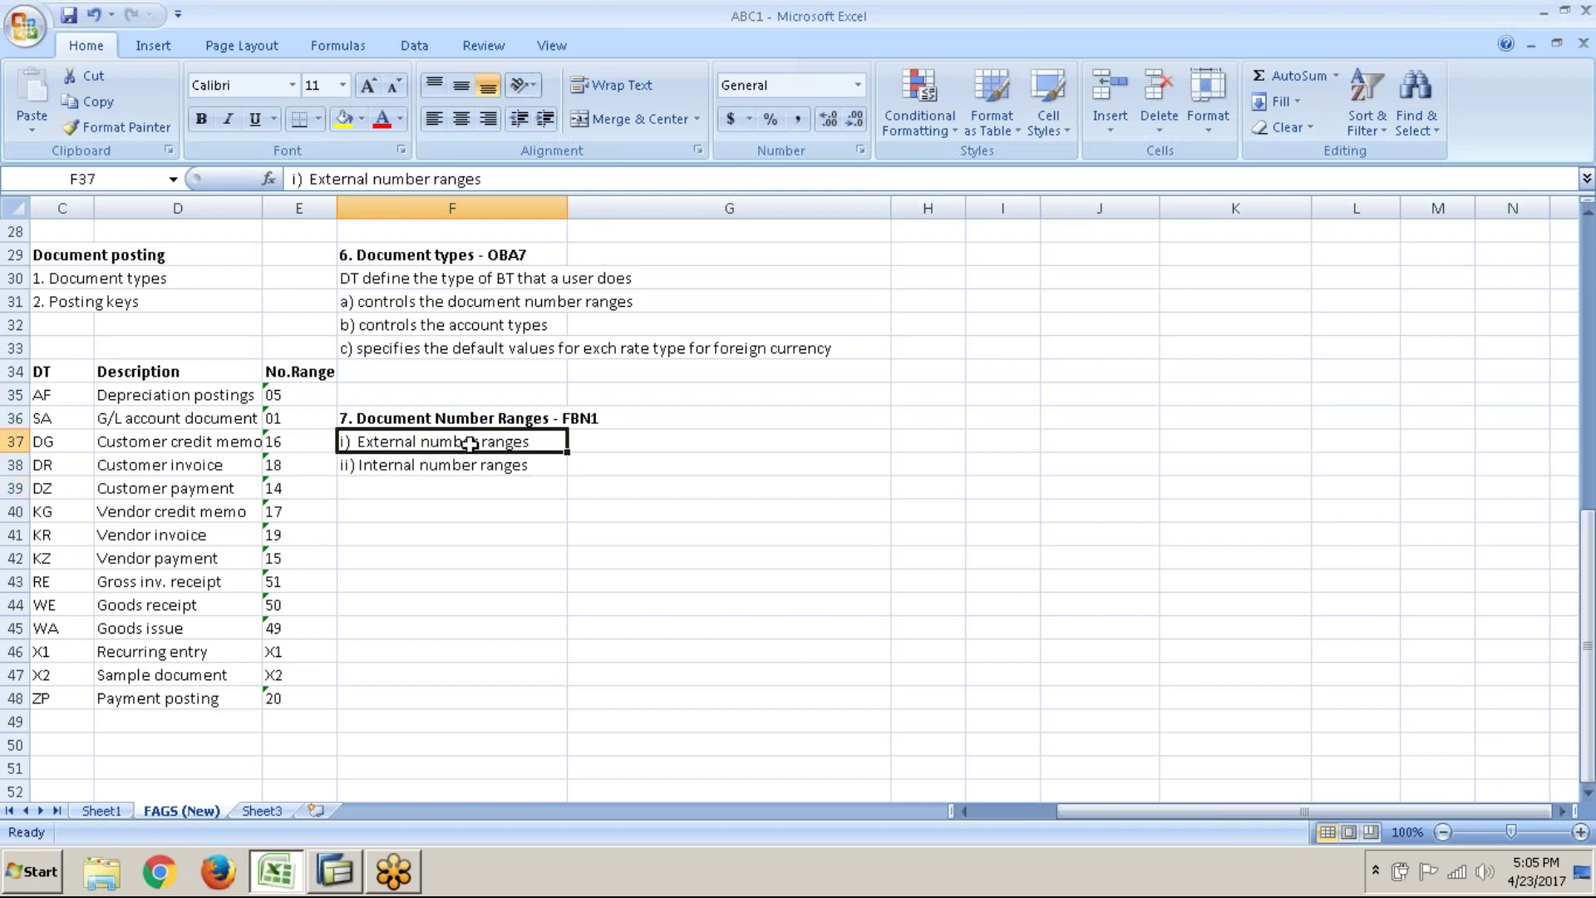
# - Switch to SAP, narrow the NR Status column, and turn the external flag of interval 01 on and off again
pyautogui.hotkey('alt', 'Tab')
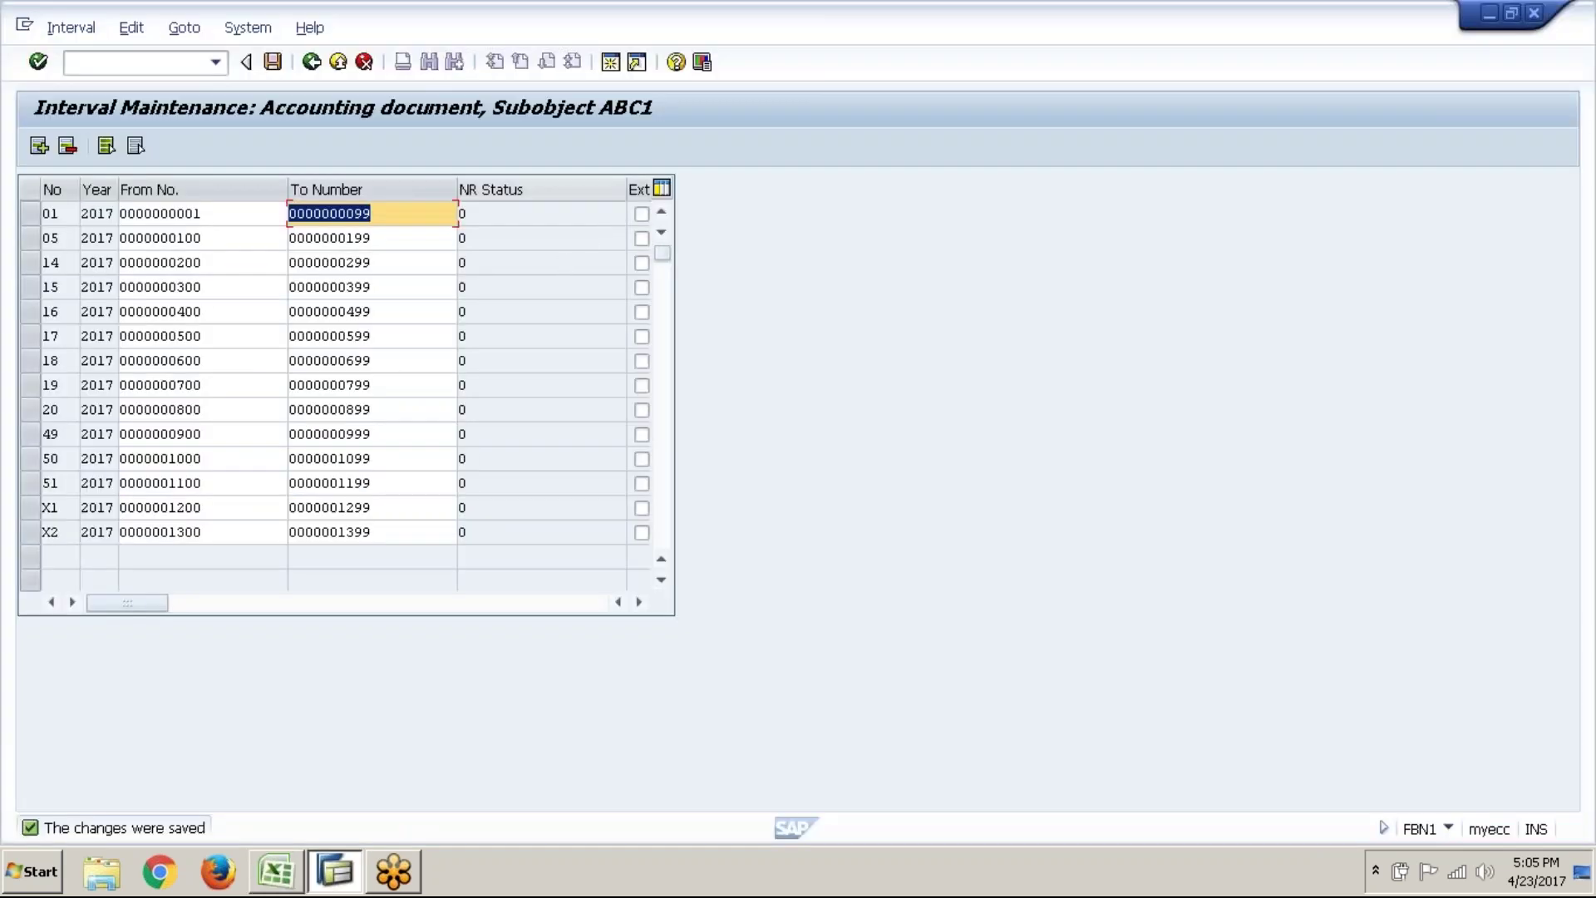
pyautogui.moveTo(624, 189); pyautogui.dragTo(570, 218)
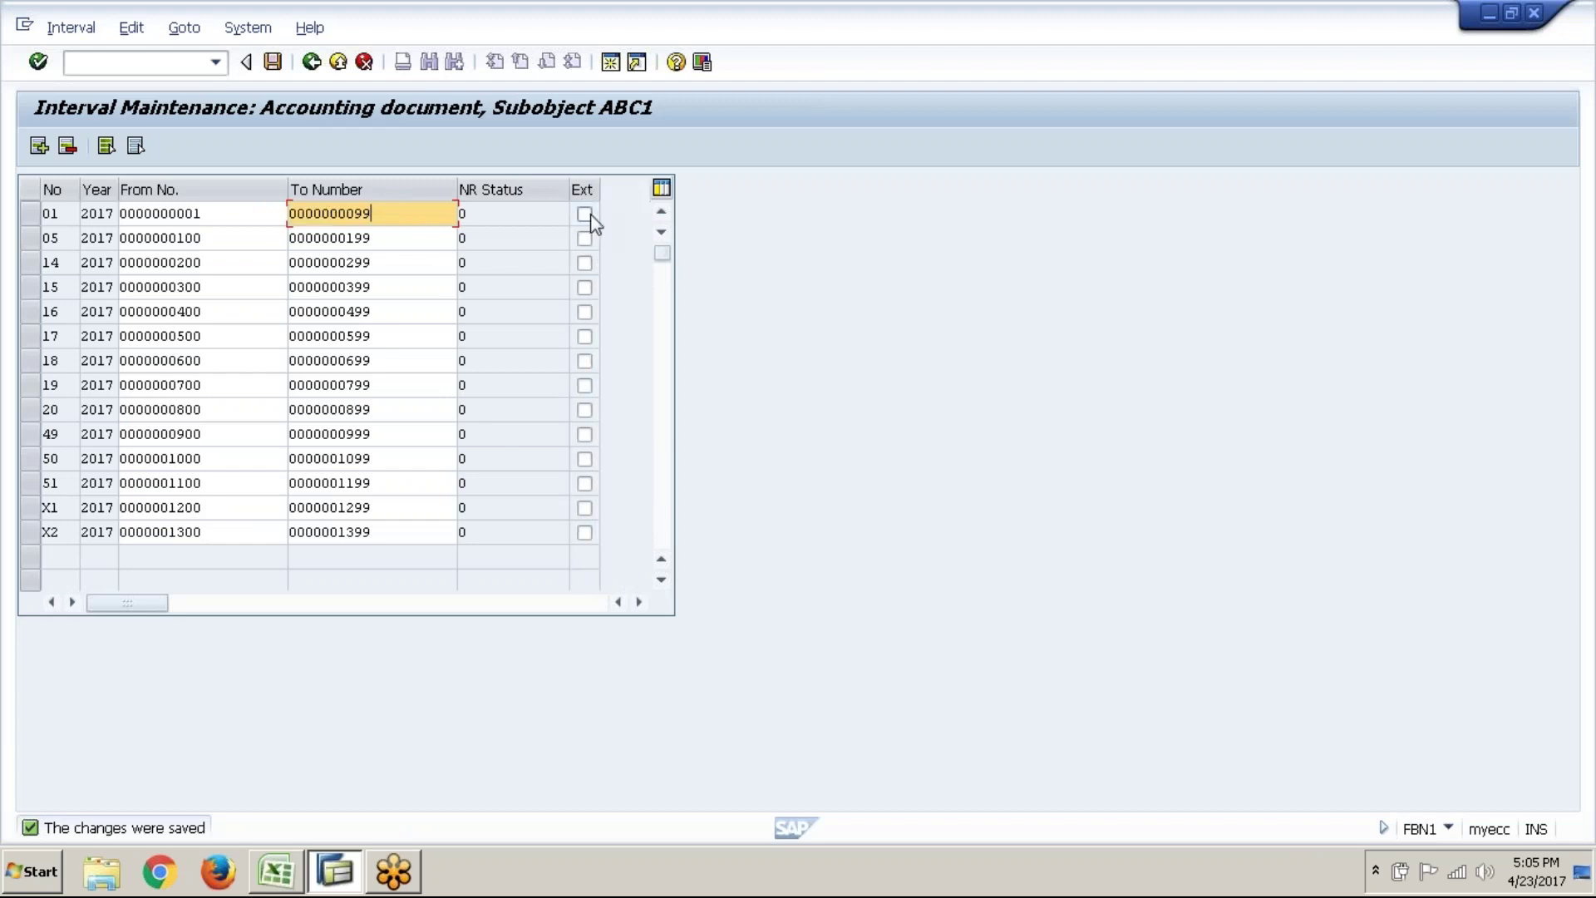
pyautogui.click(588, 220)
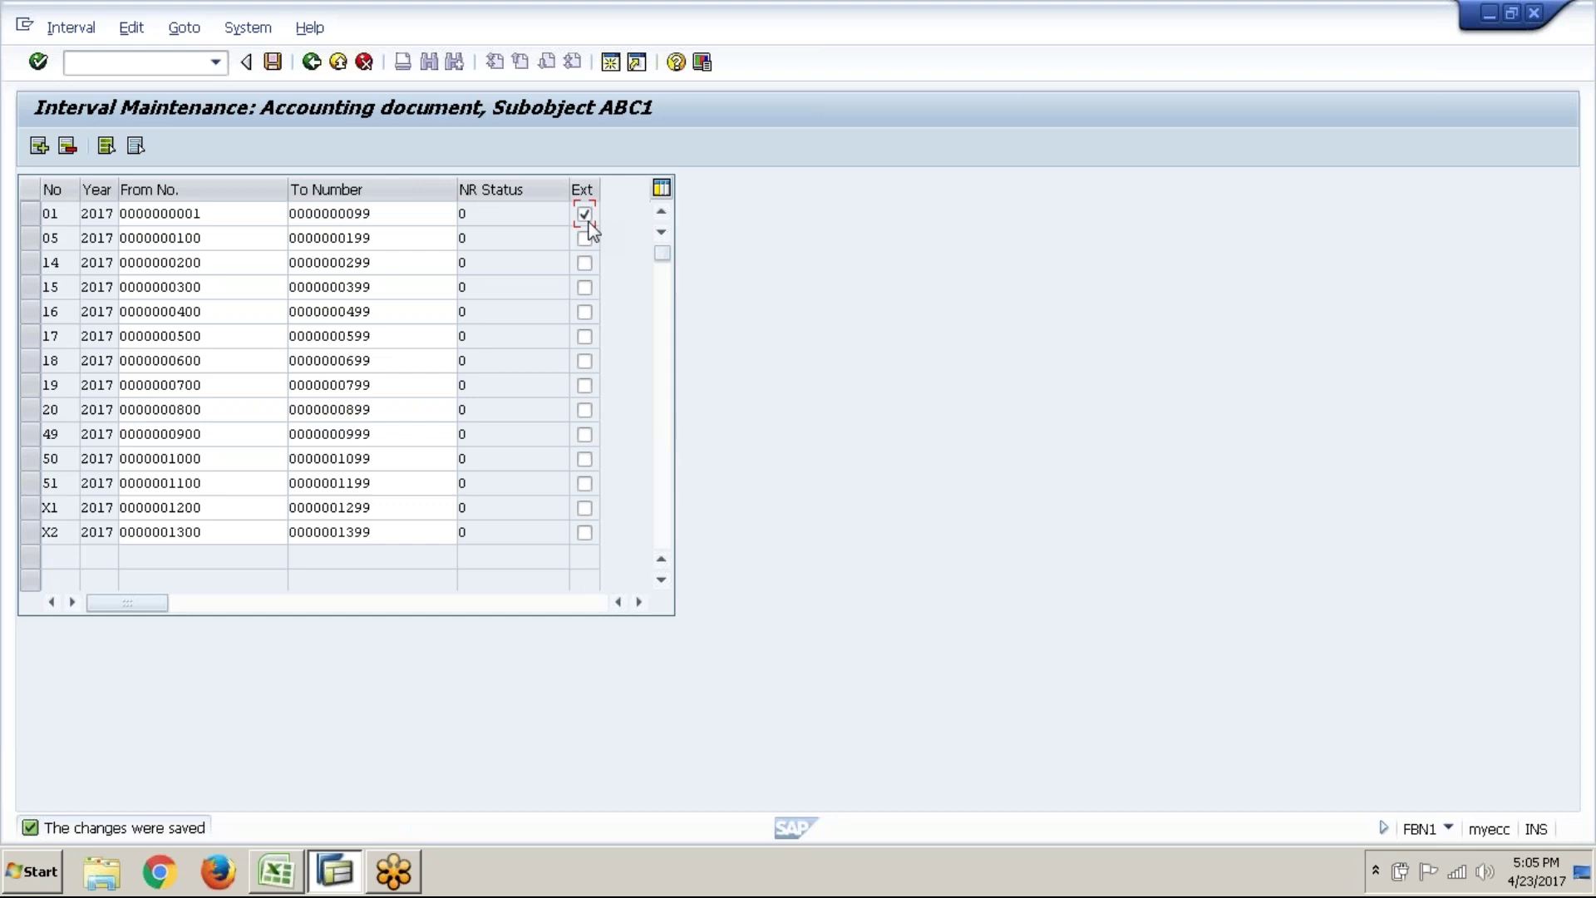
pyautogui.click(585, 215)
# - Open transaction F-02 in a new session and go to the Document Number field of the posting header
pyautogui.click(610, 63)
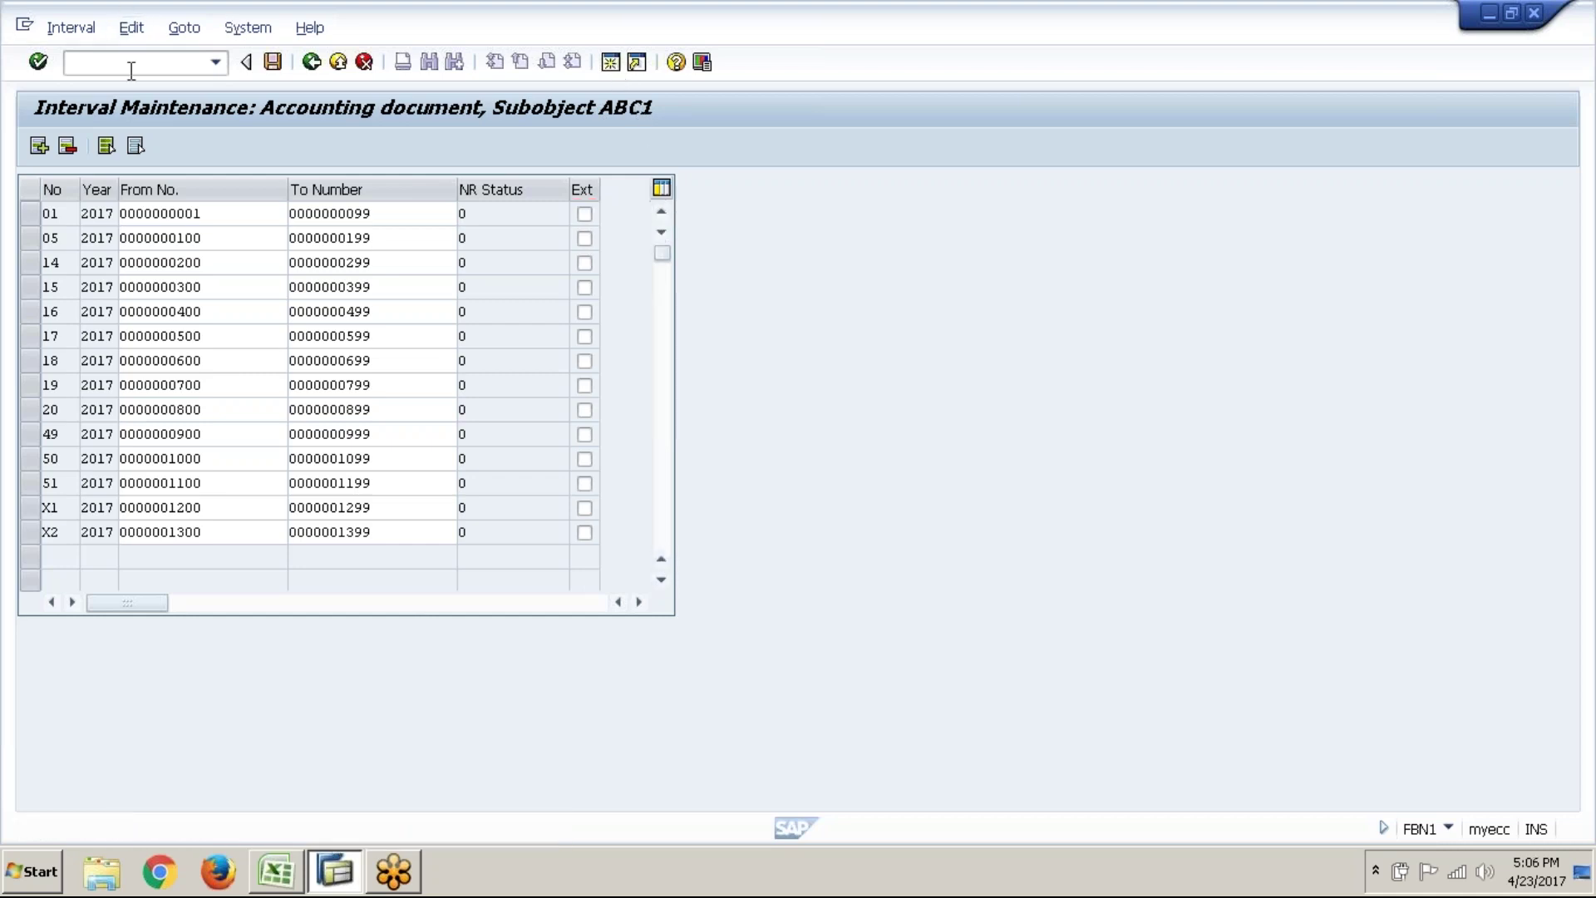
pyautogui.write('f-02')
pyautogui.press('Return')
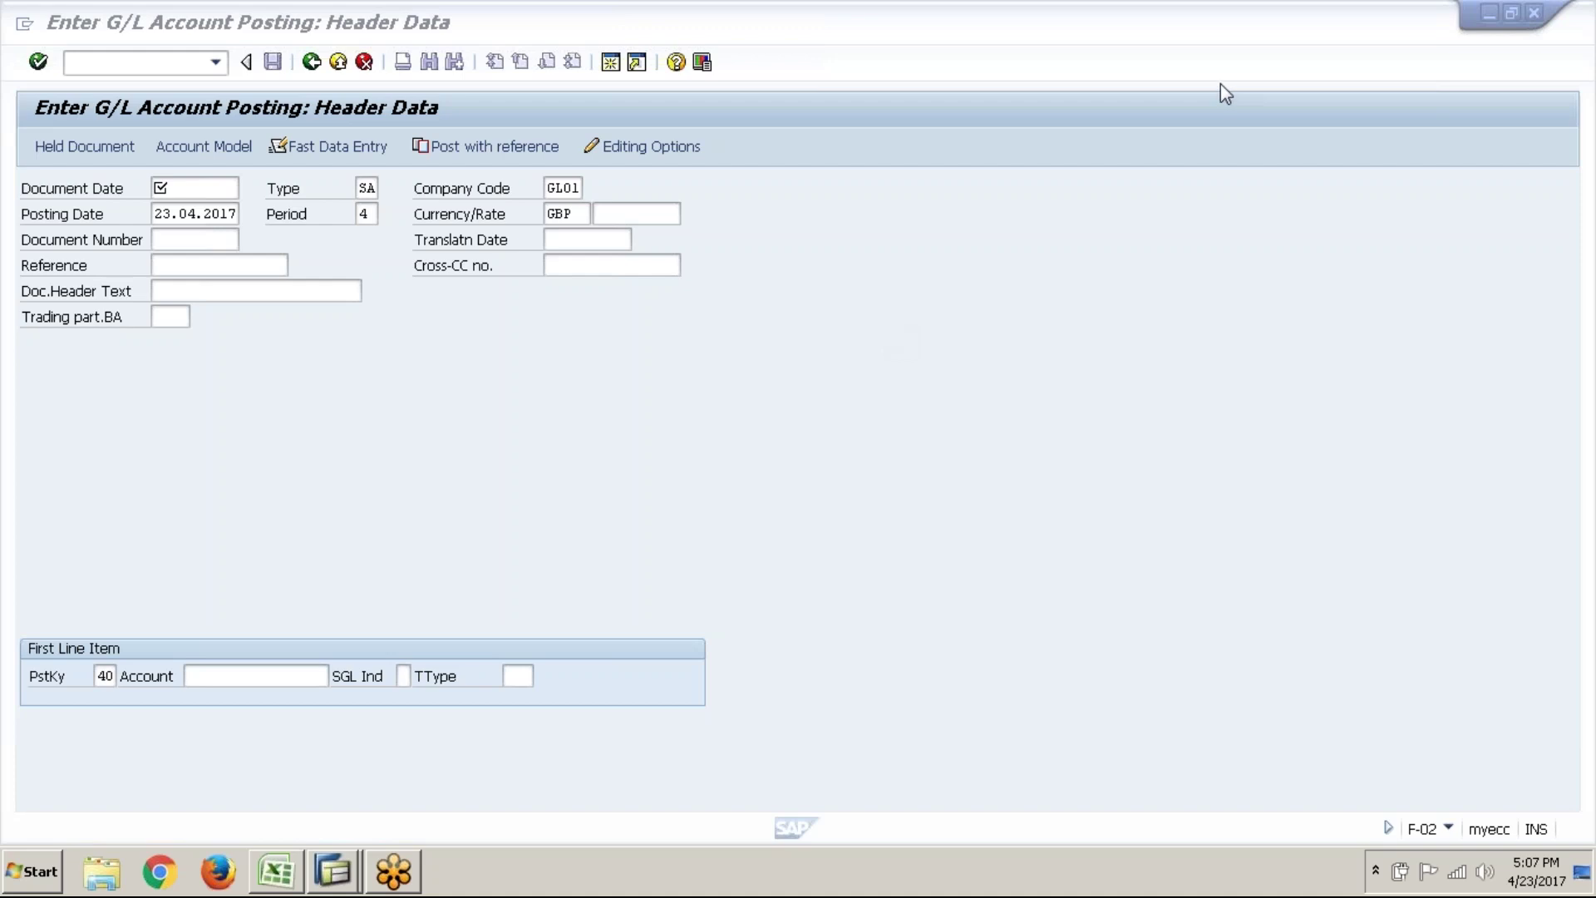
pyautogui.click(327, 878)
pyautogui.click(340, 499)
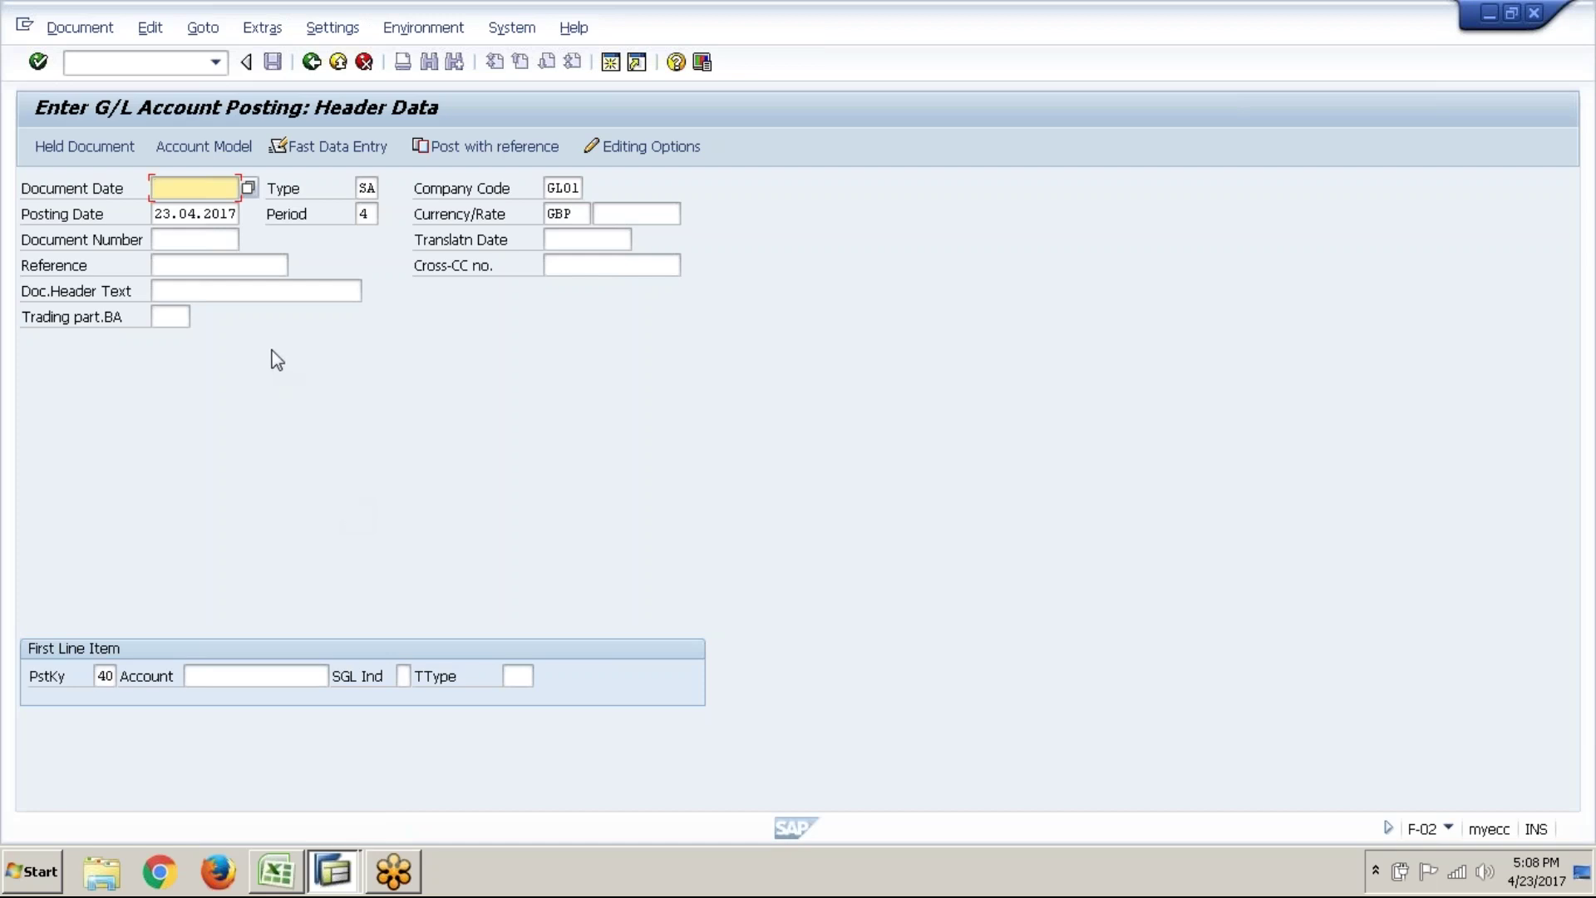
pyautogui.click(204, 259)
pyautogui.click(219, 241)
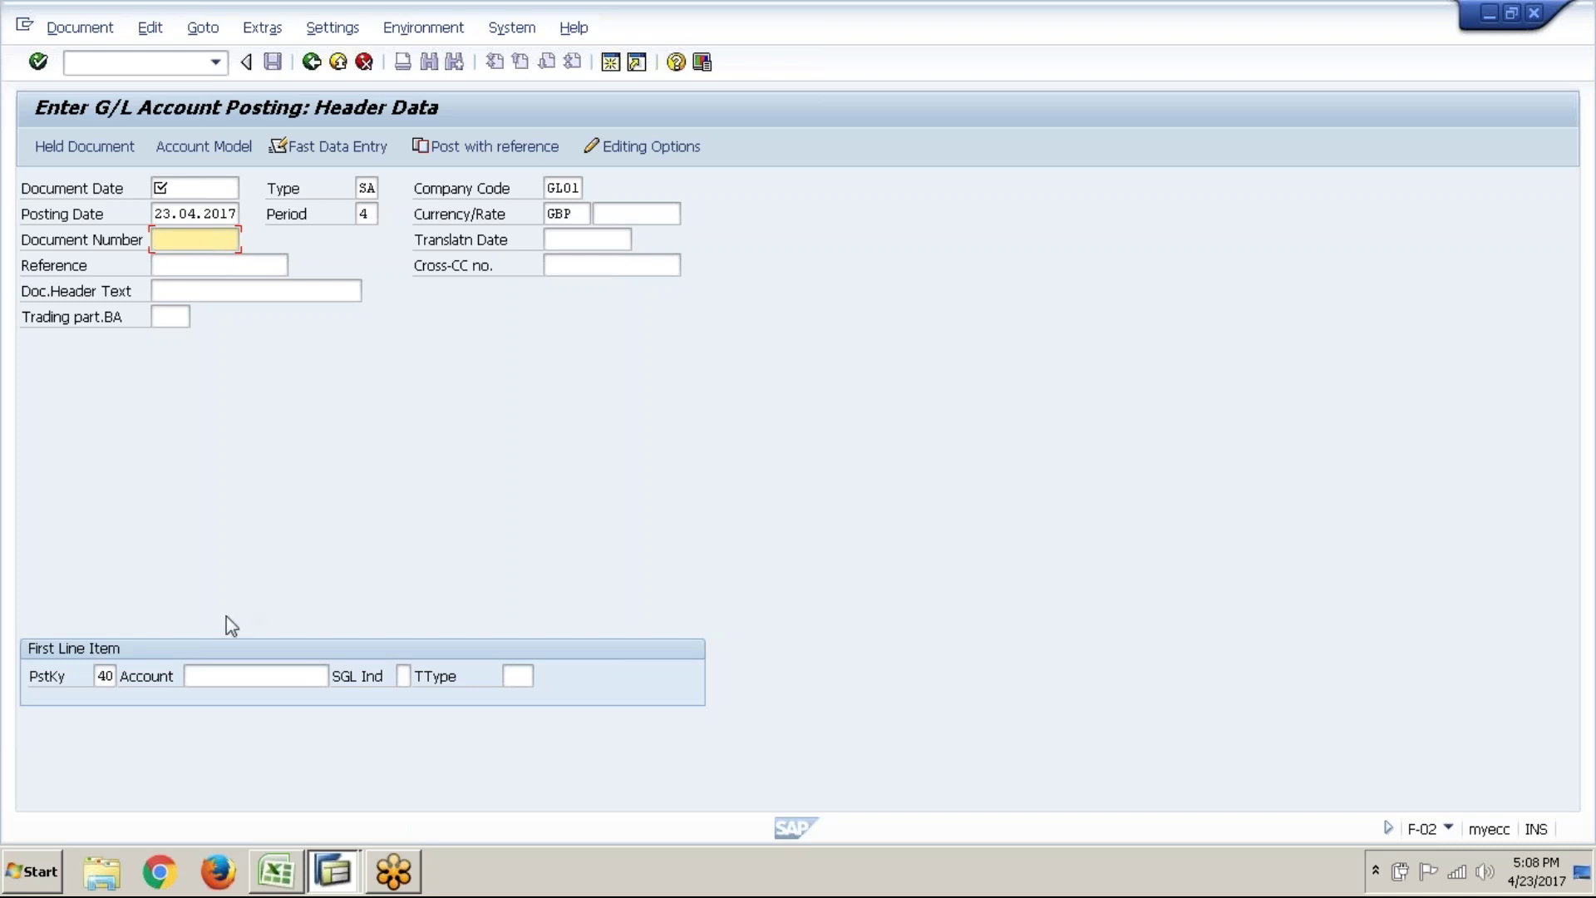
# - Return to the interval maintenance session and flag interval 01 as external
pyautogui.hotkey('alt', 'Tab')
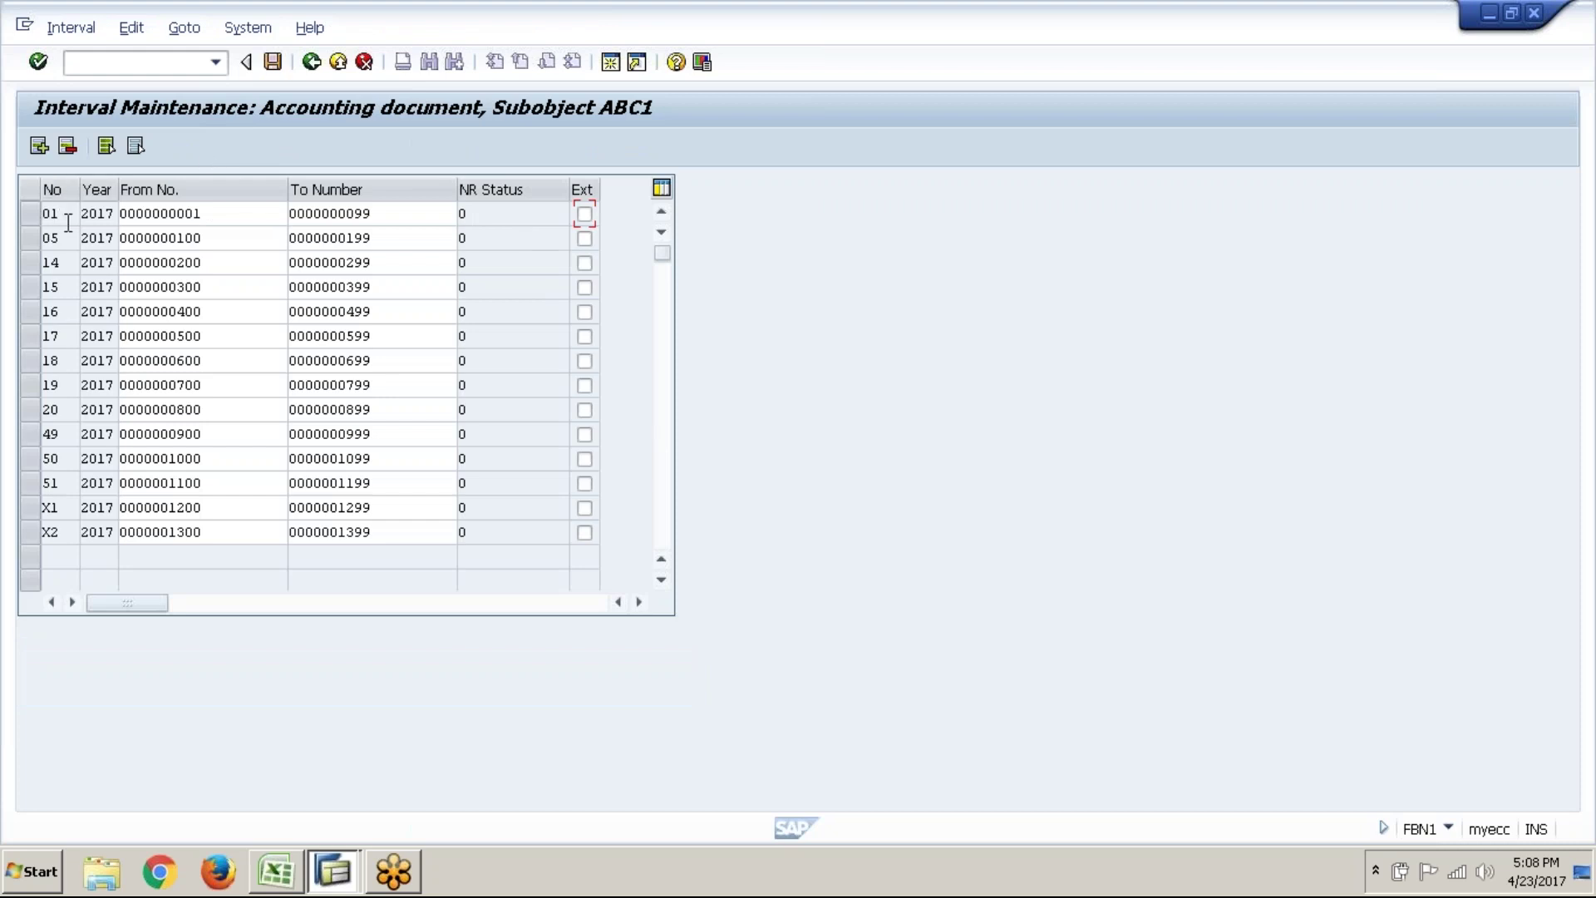
pyautogui.click(585, 218)
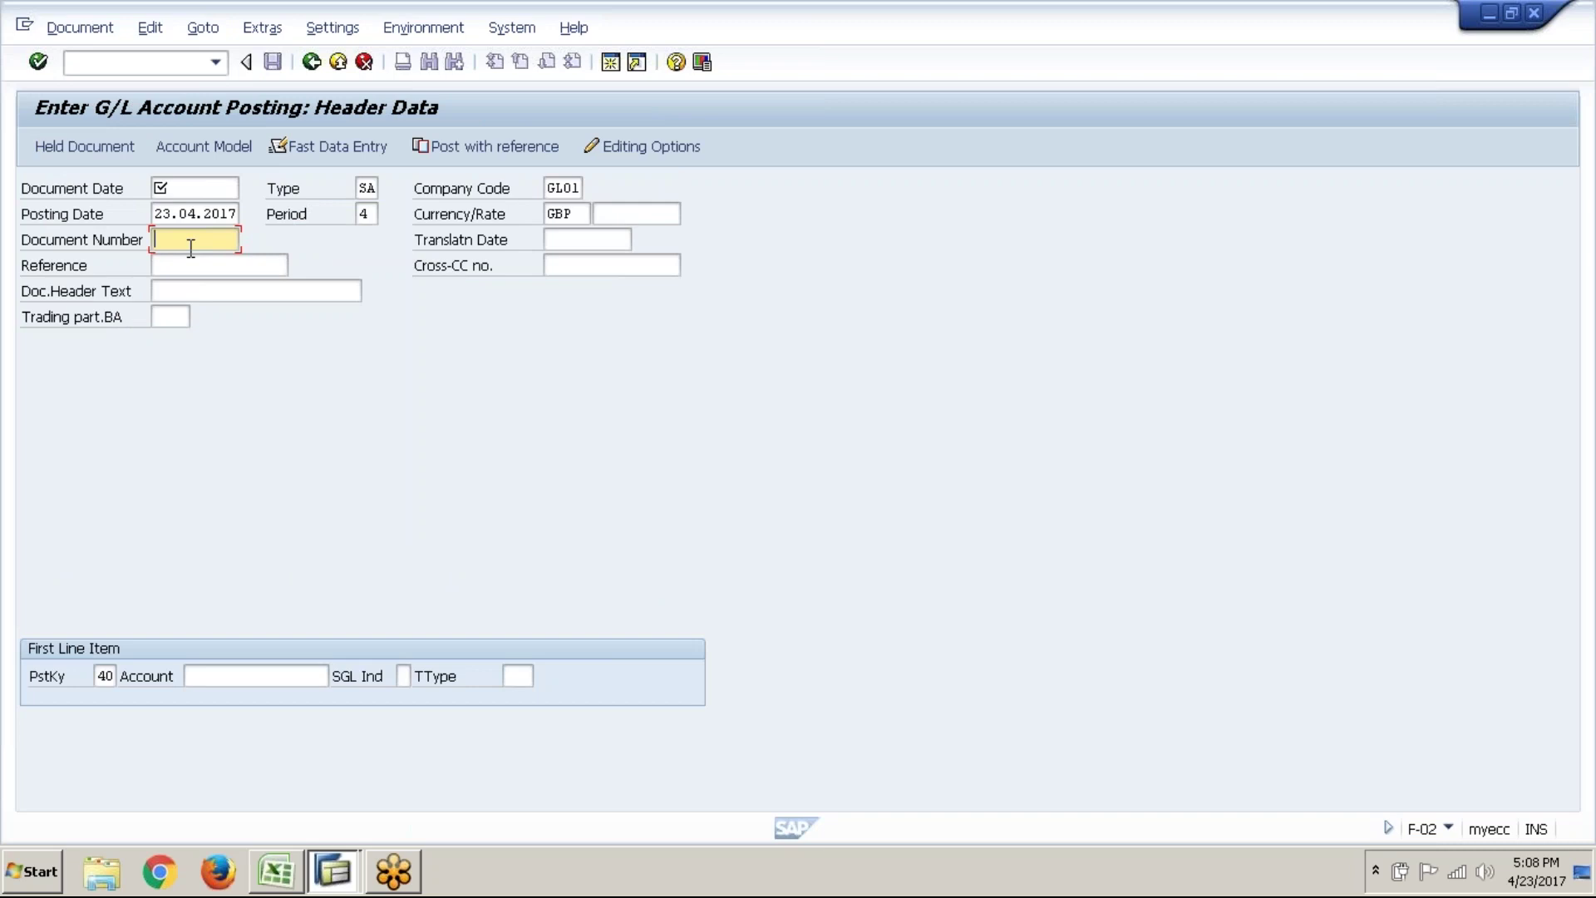
# - Try sample document numbers such as 1 and 2 in the F-02 Document Number field, and clear them again
pyautogui.write('1')
pyautogui.press('BackSpace')
pyautogui.write('2')
pyautogui.press('BackSpace')
pyautogui.write('63')
pyautogui.press('BackSpace')
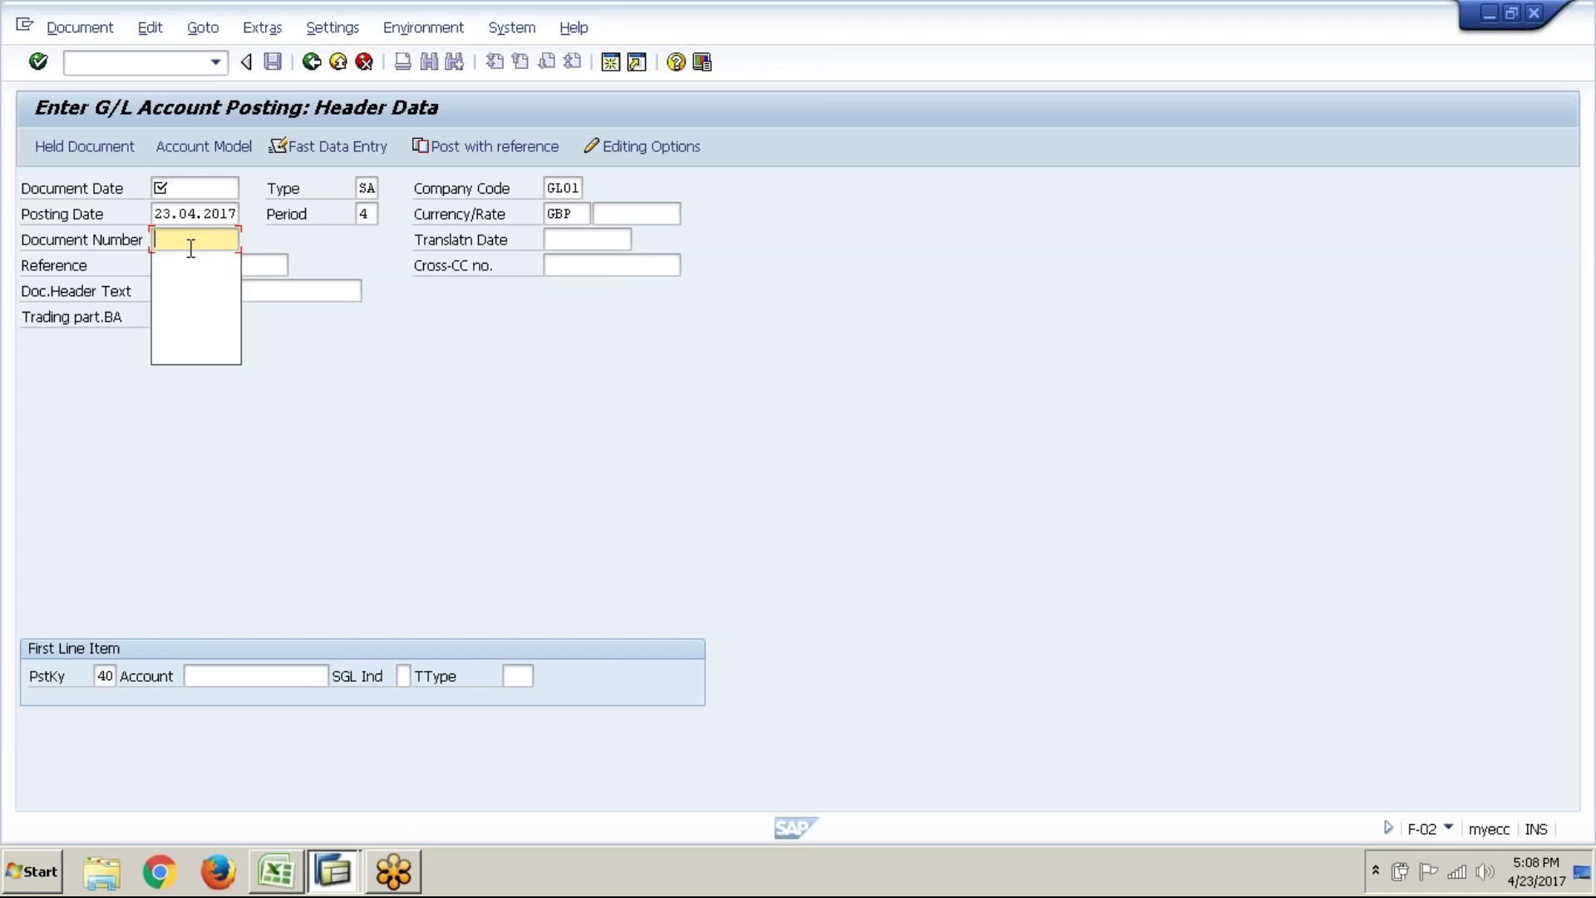
pyautogui.click(208, 248)
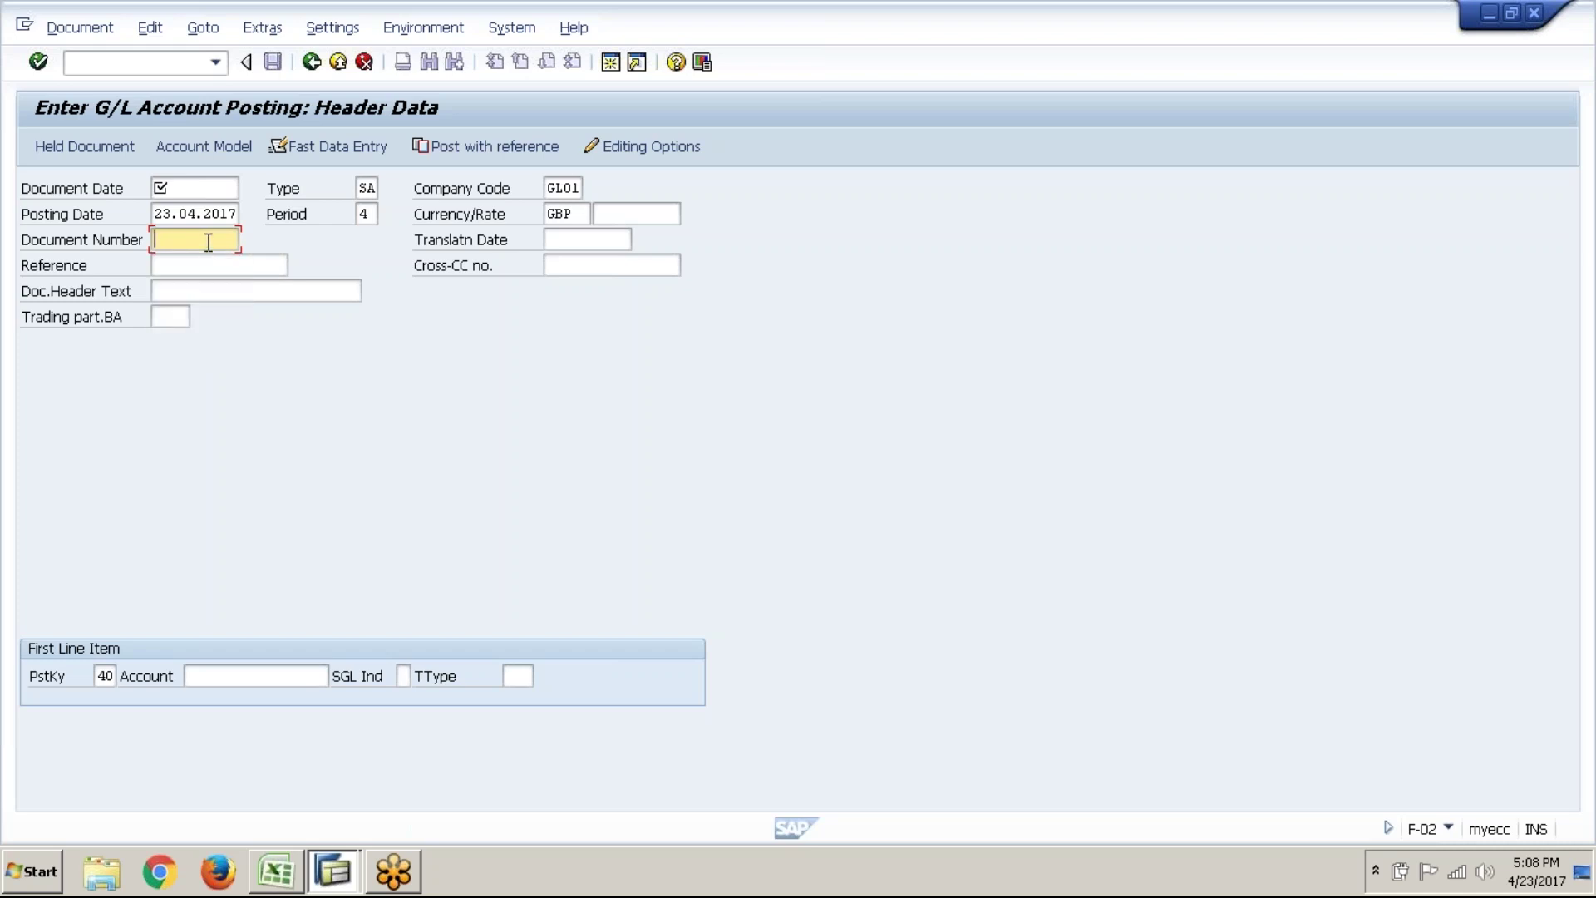
# - Compare the external flag of interval 01 with the F-02 Document Number field, trying 78 there and clearing it
pyautogui.hotkey('alt', 'Tab')
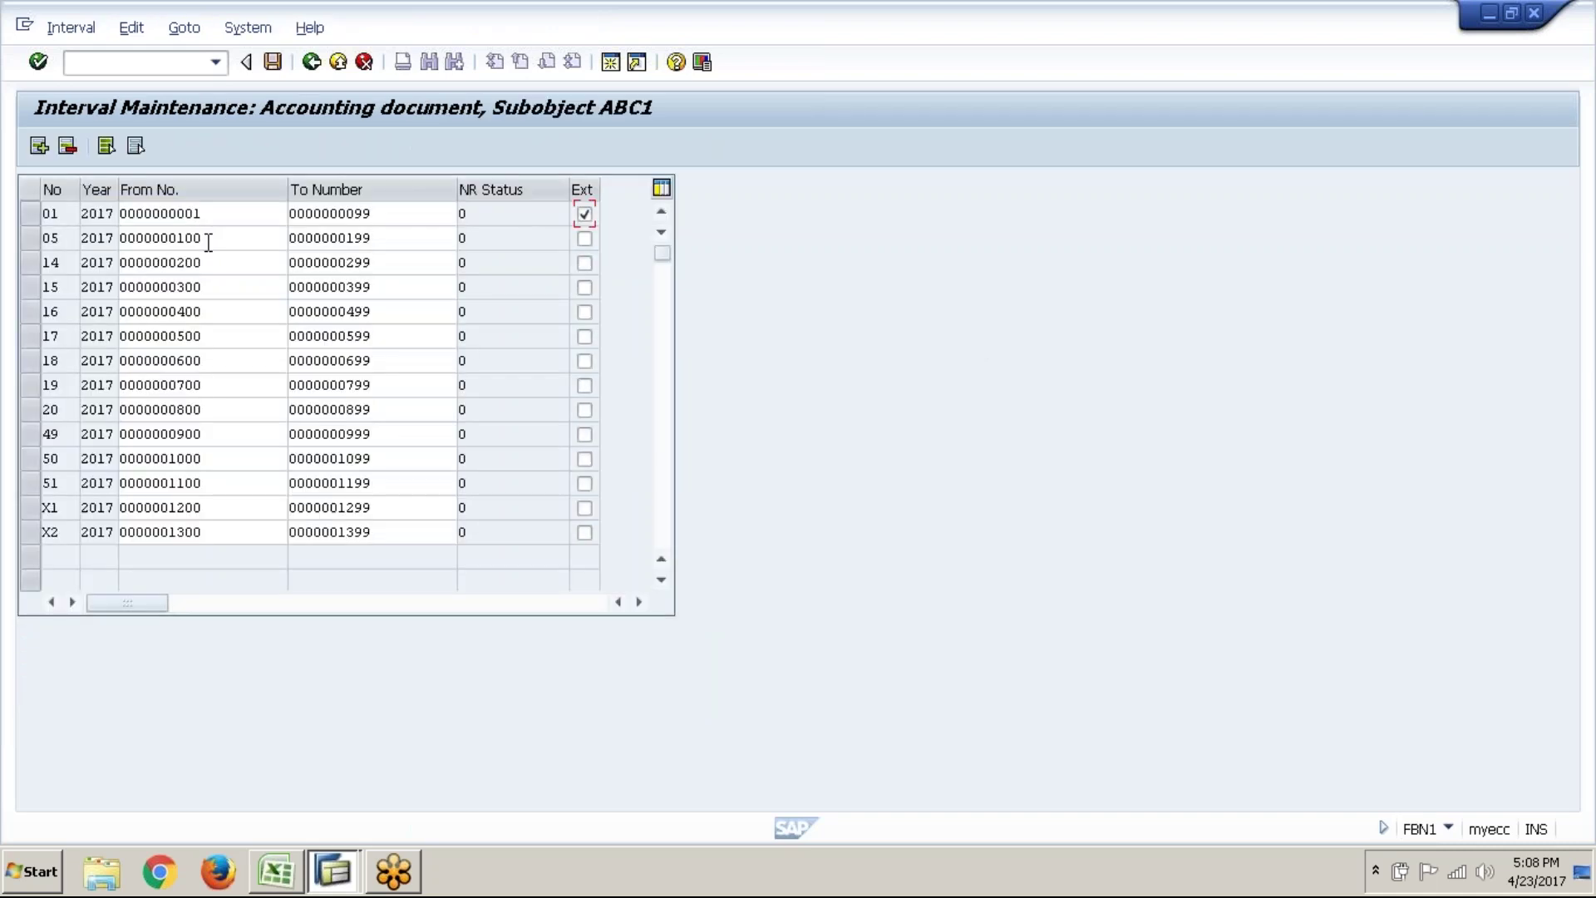
pyautogui.hotkey('alt', 'Tab')
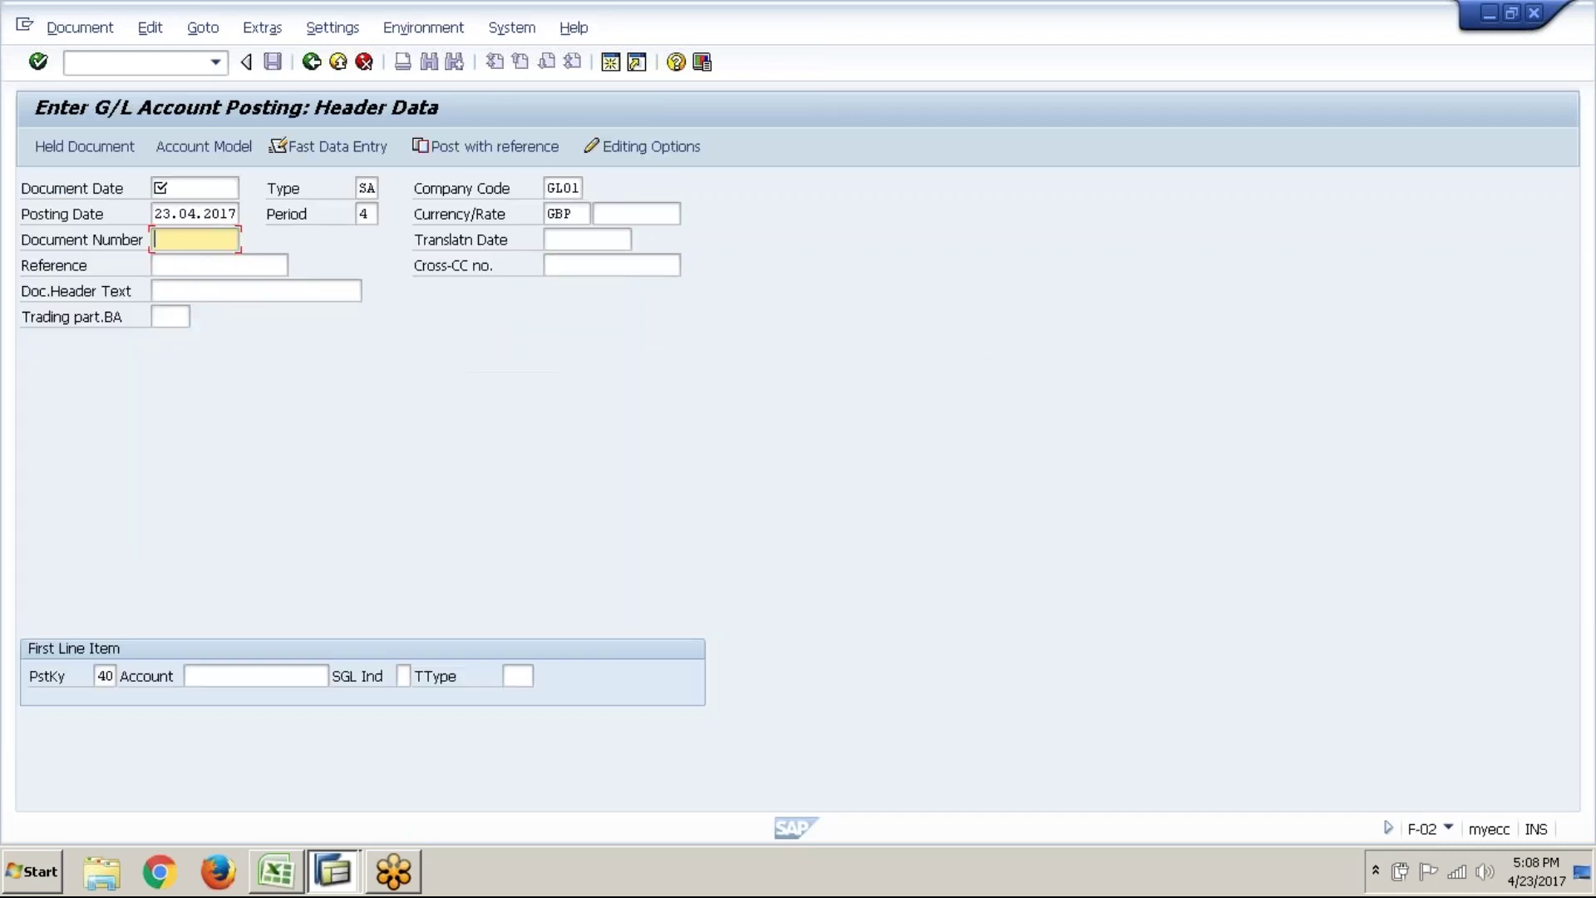
pyautogui.write('78')
pyautogui.press('BackSpace')
pyautogui.press('BackSpace')
pyautogui.hotkey('alt', 'Tab')
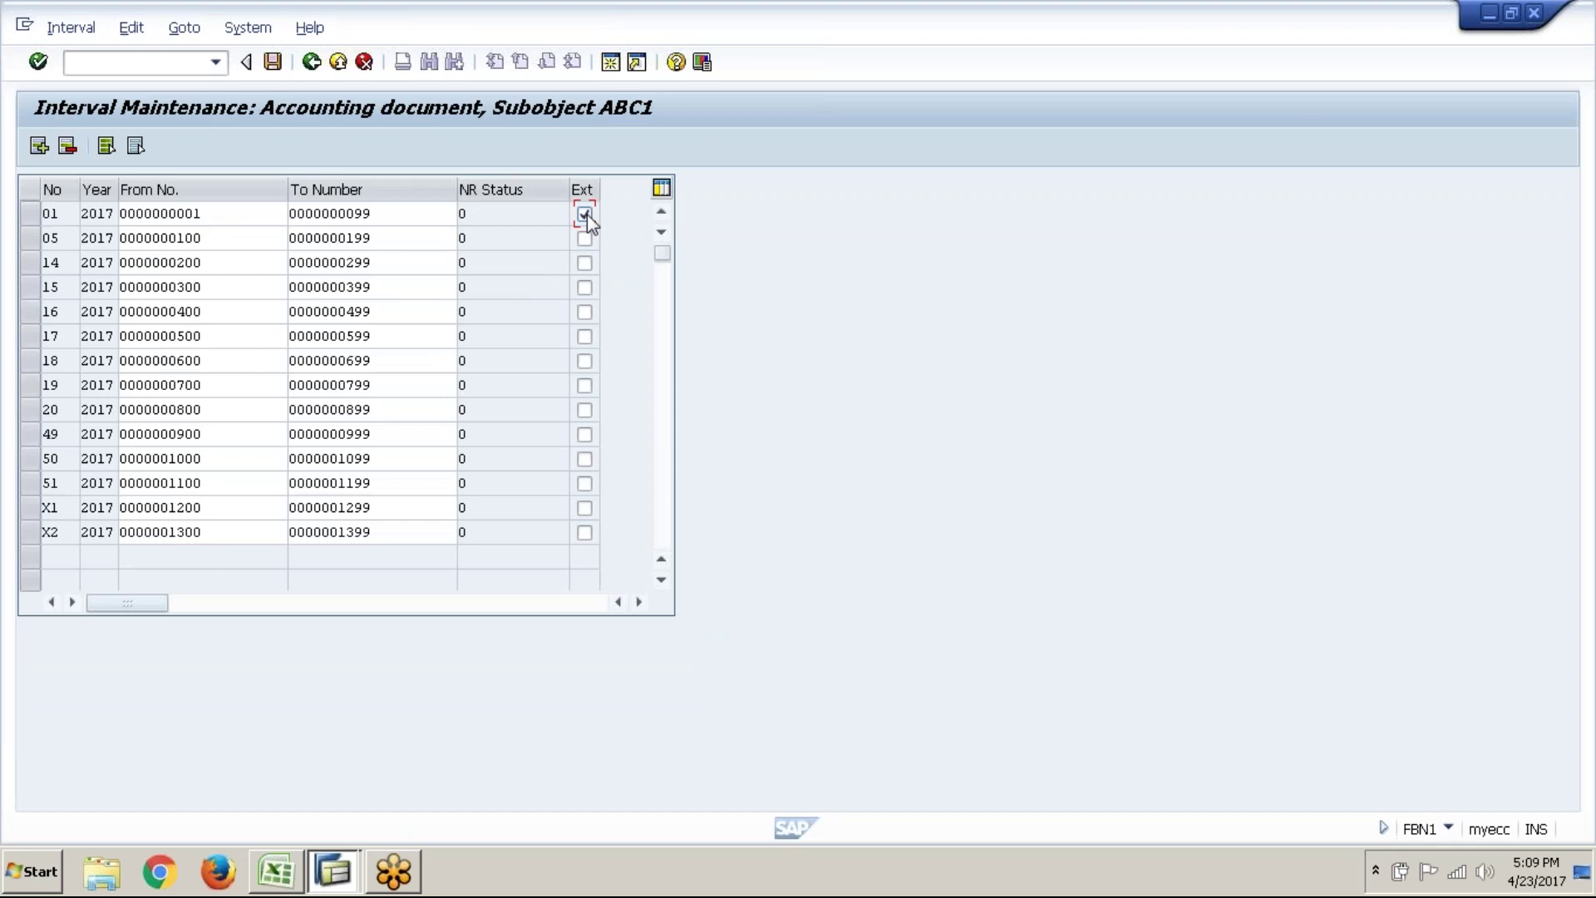
pyautogui.hotkey('alt', 'Tab')
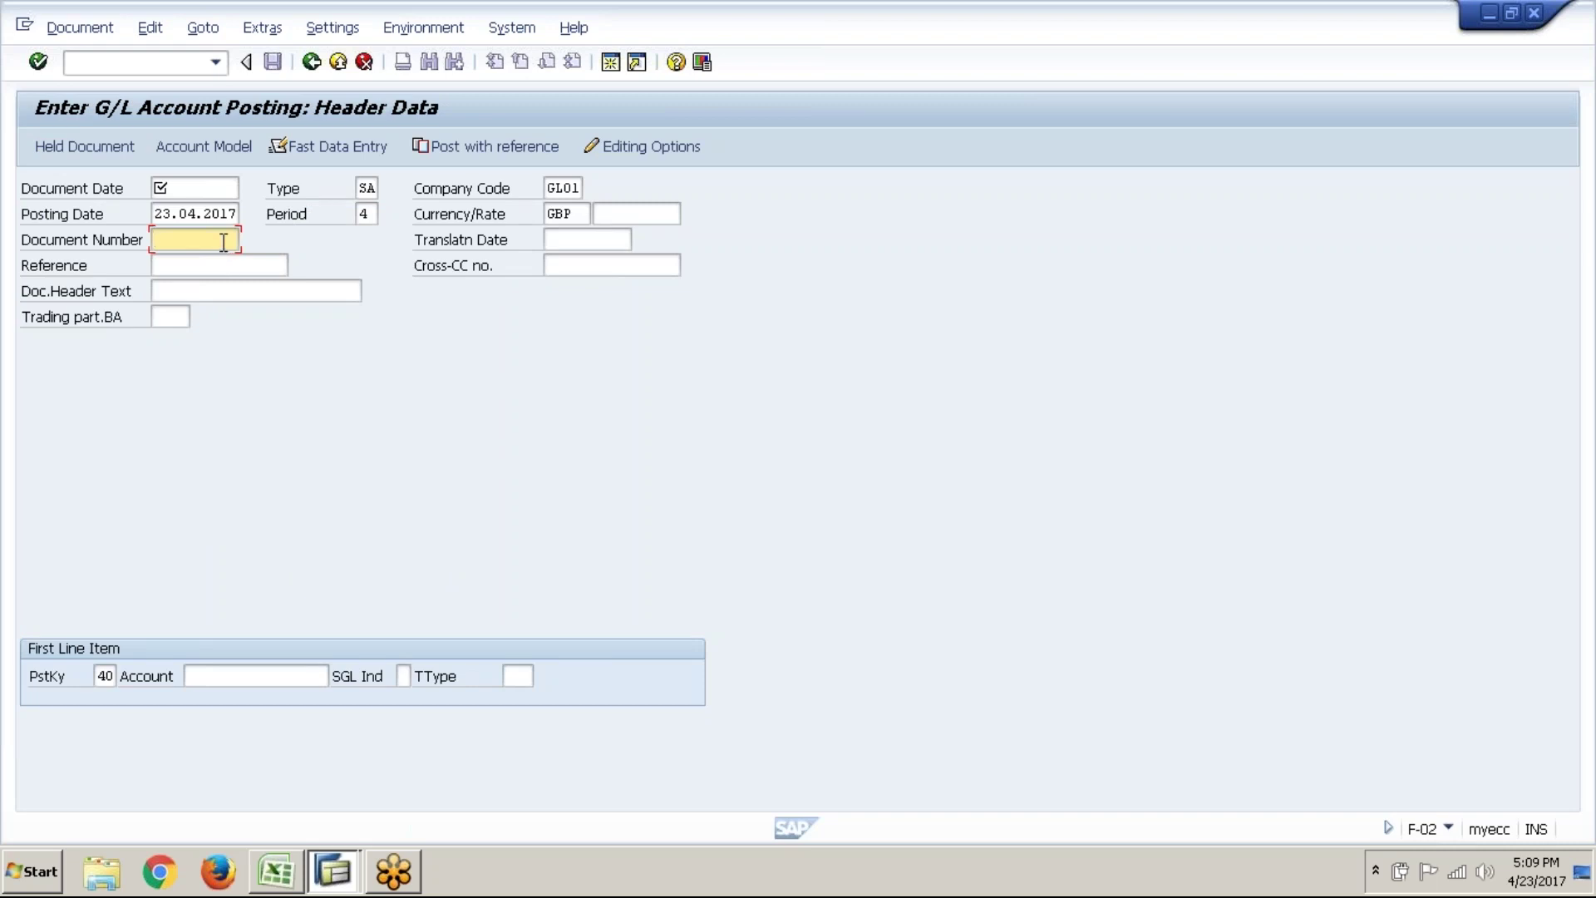
# - Try 1 and 2 as sample document numbers in the F-02 posting header, clearing each one again
pyautogui.write('1')
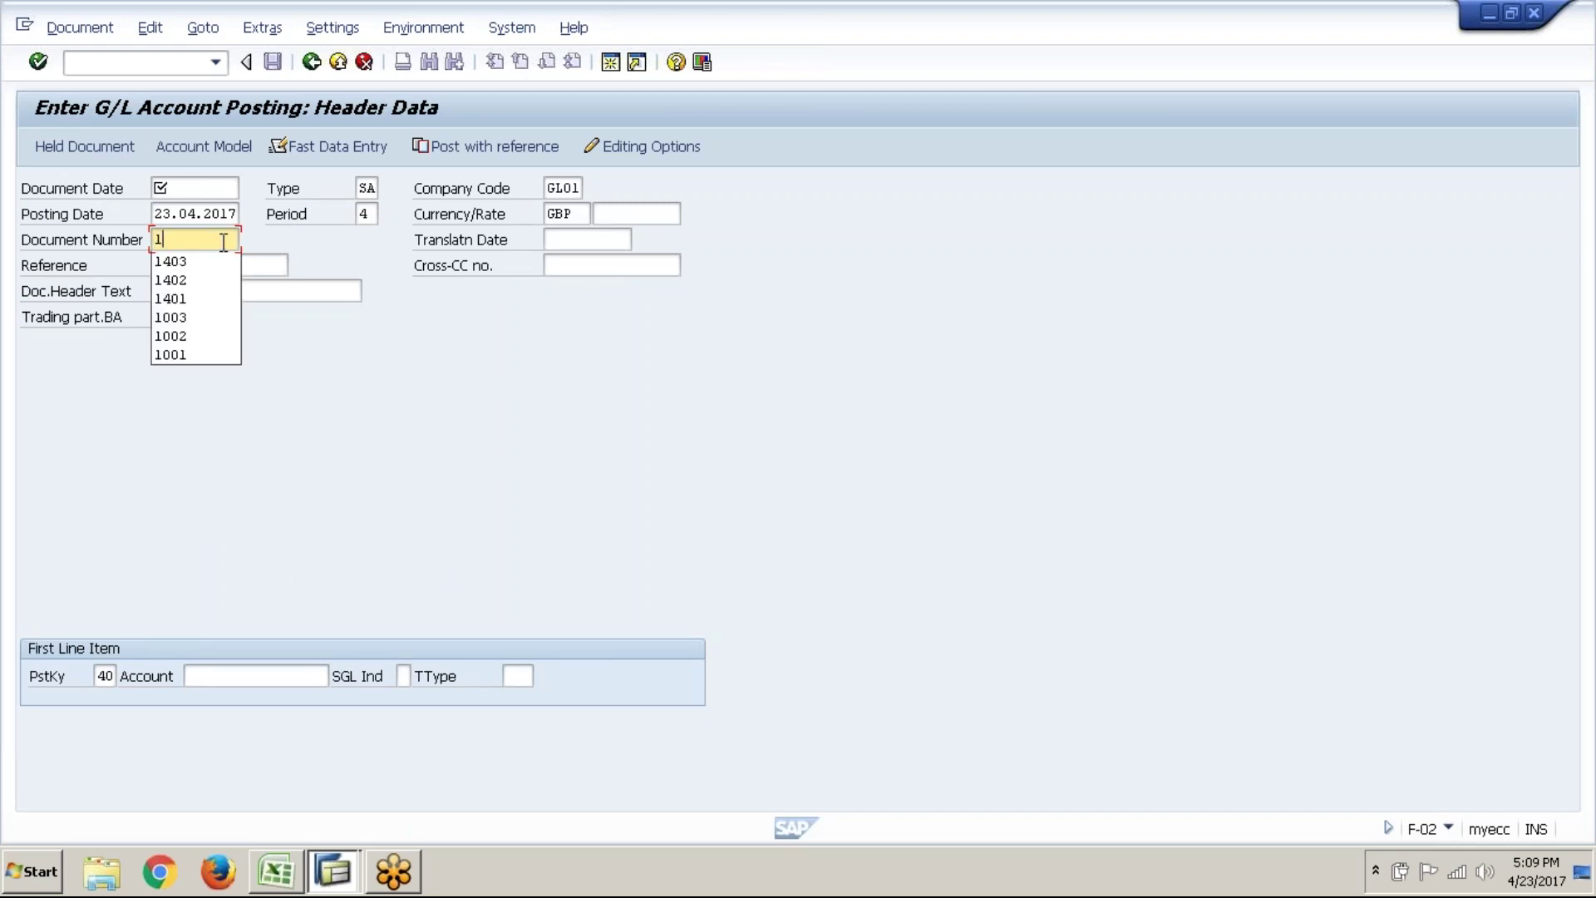
pyautogui.click(224, 242)
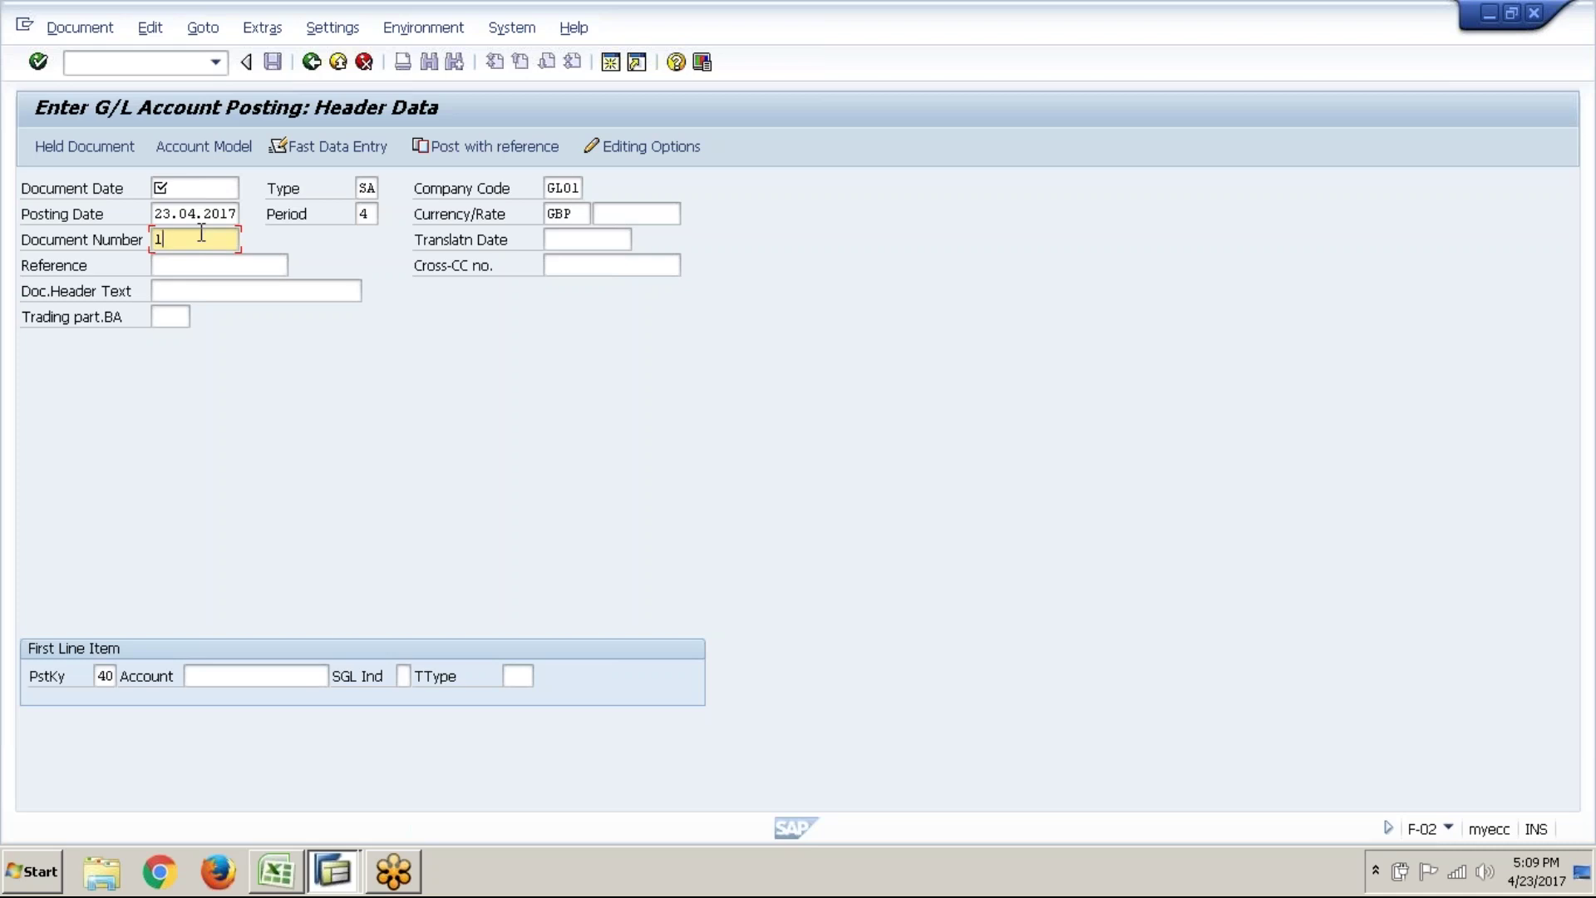
pyautogui.press('BackSpace')
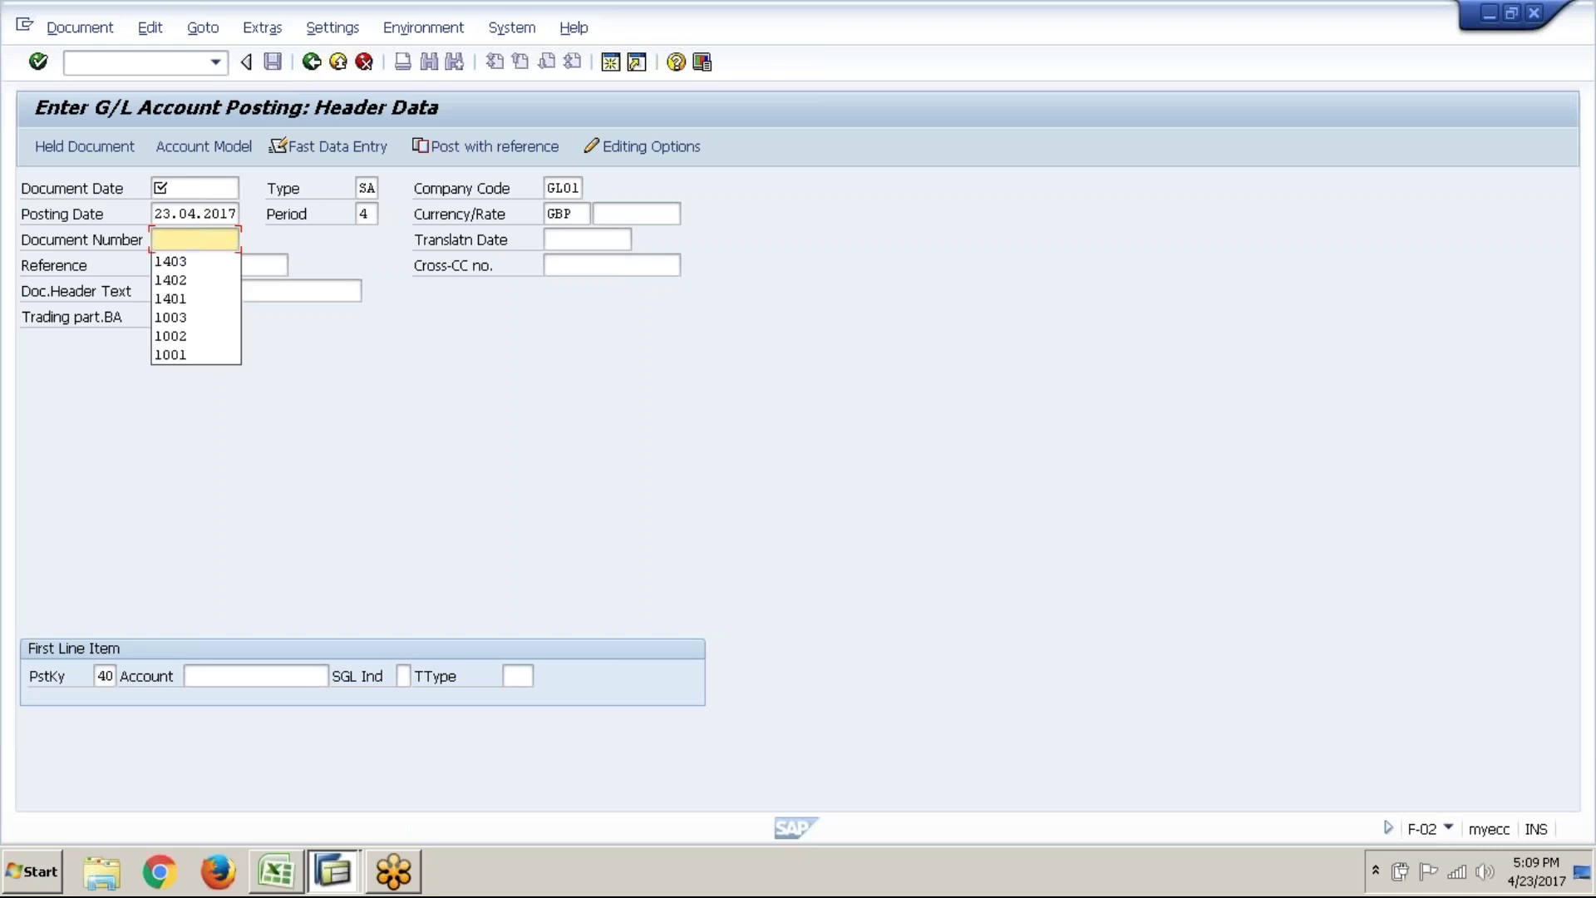
pyautogui.write('2')
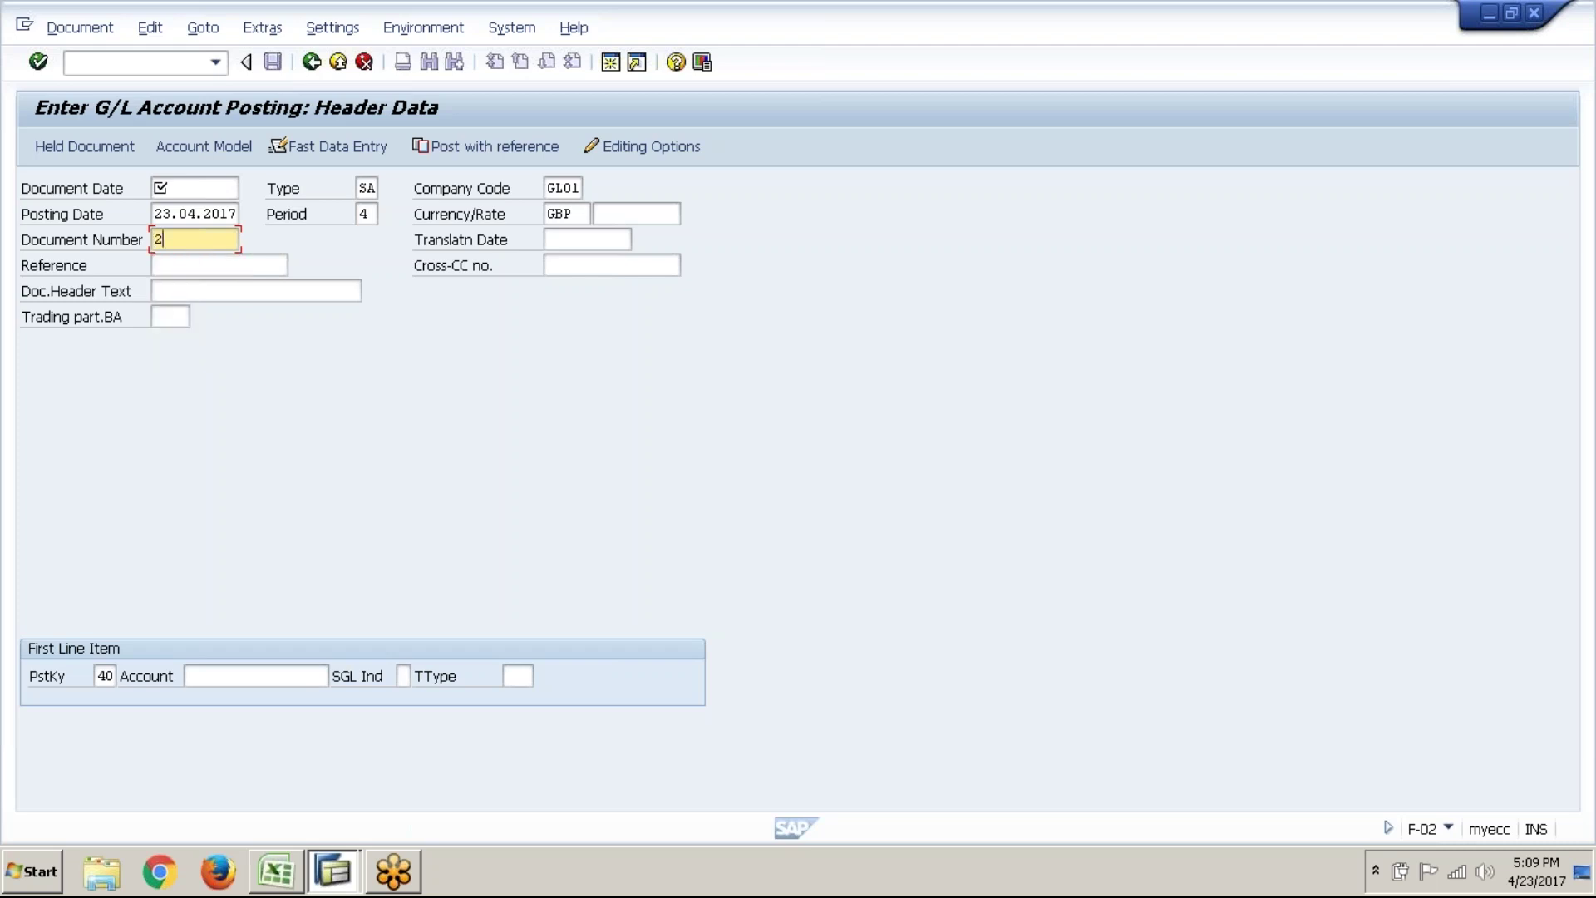
pyautogui.press('BackSpace')
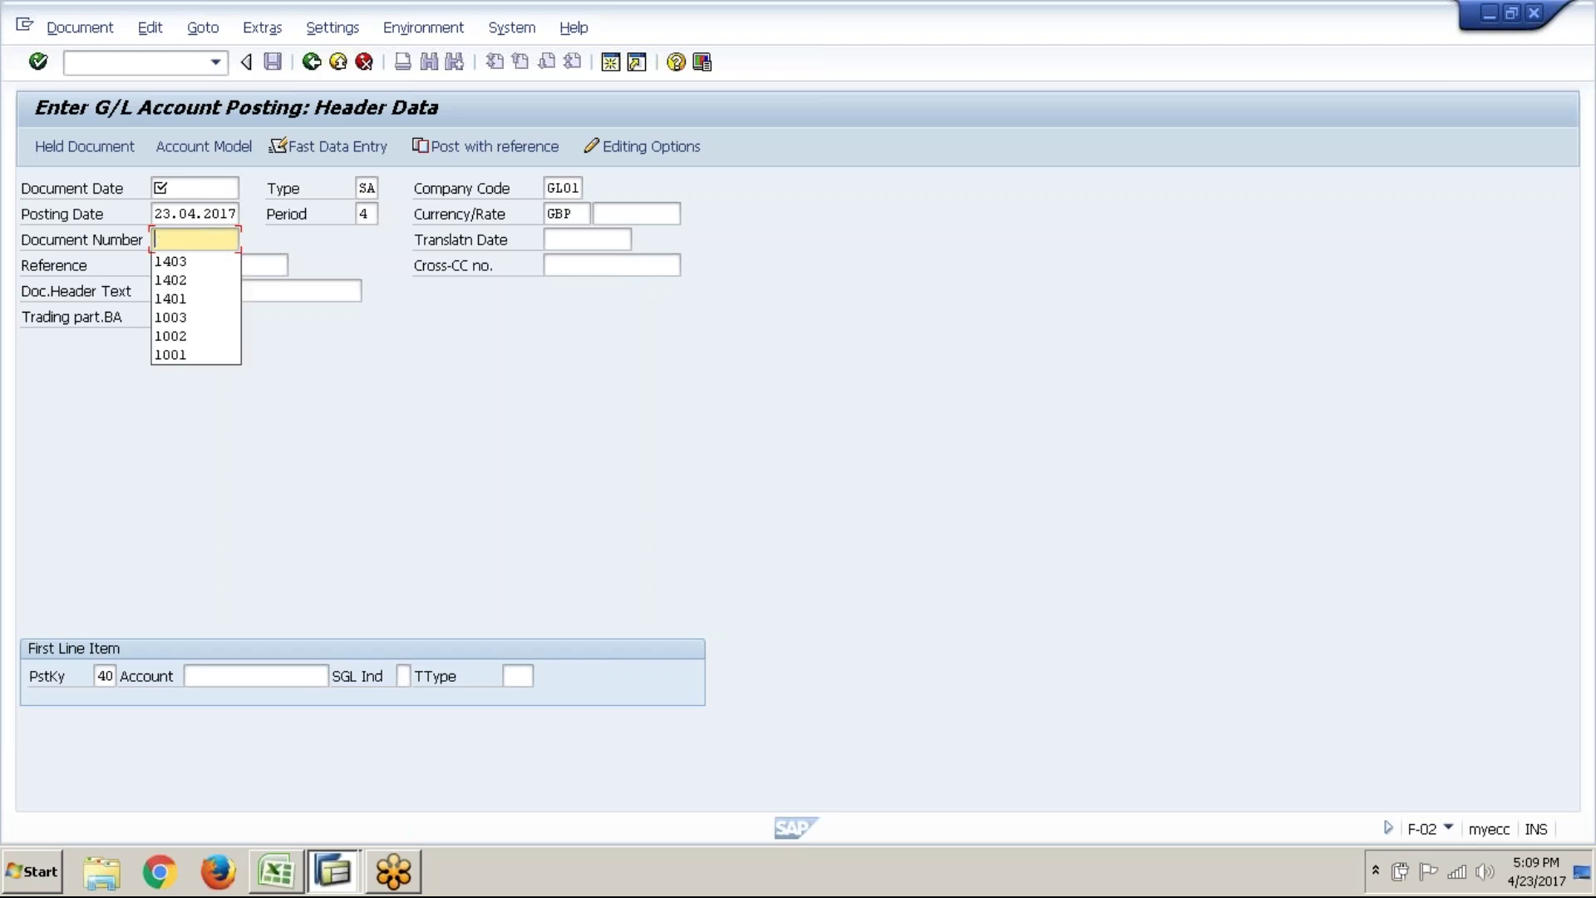
pyautogui.click(568, 286)
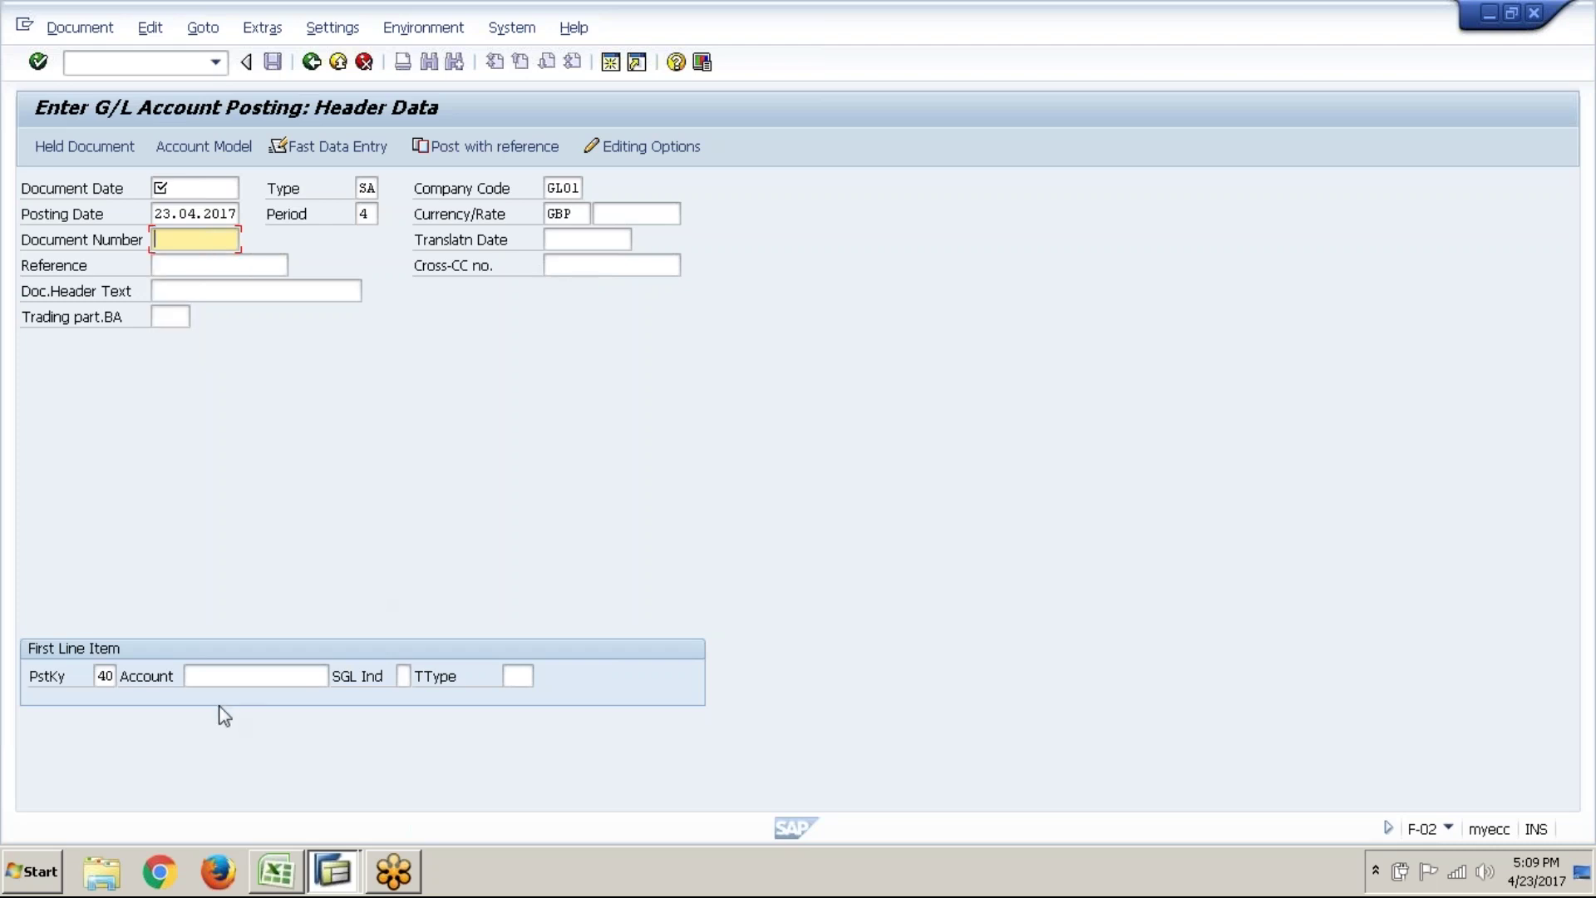
# - Return to the interval maintenance session for ABC1 and remove the external flag from interval 01
pyautogui.click(275, 871)
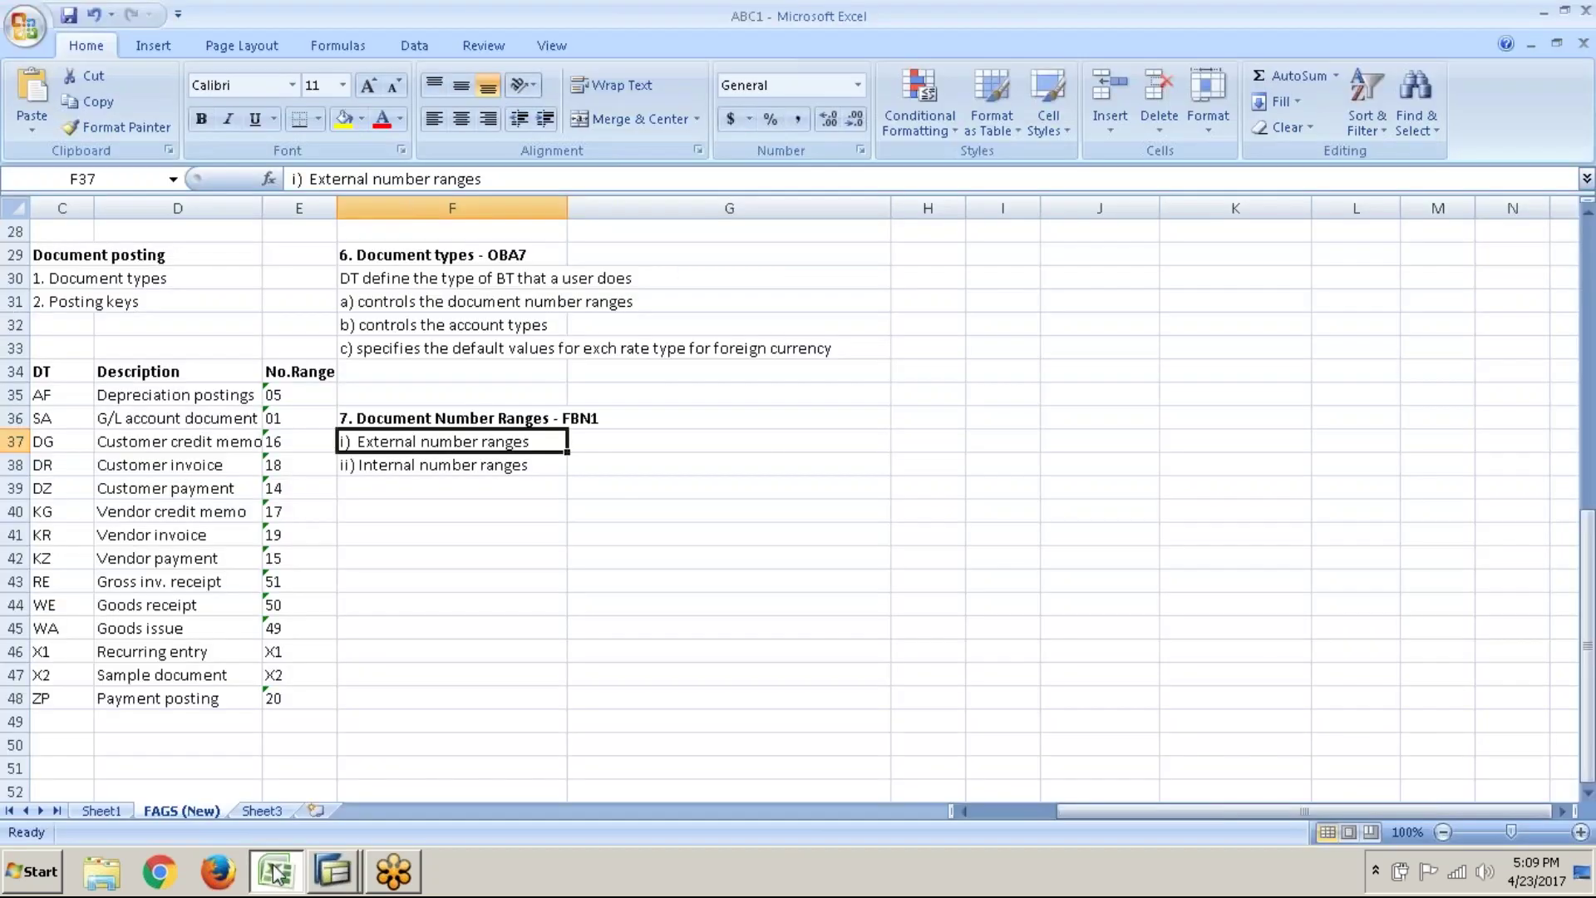
pyautogui.moveTo(333, 871)
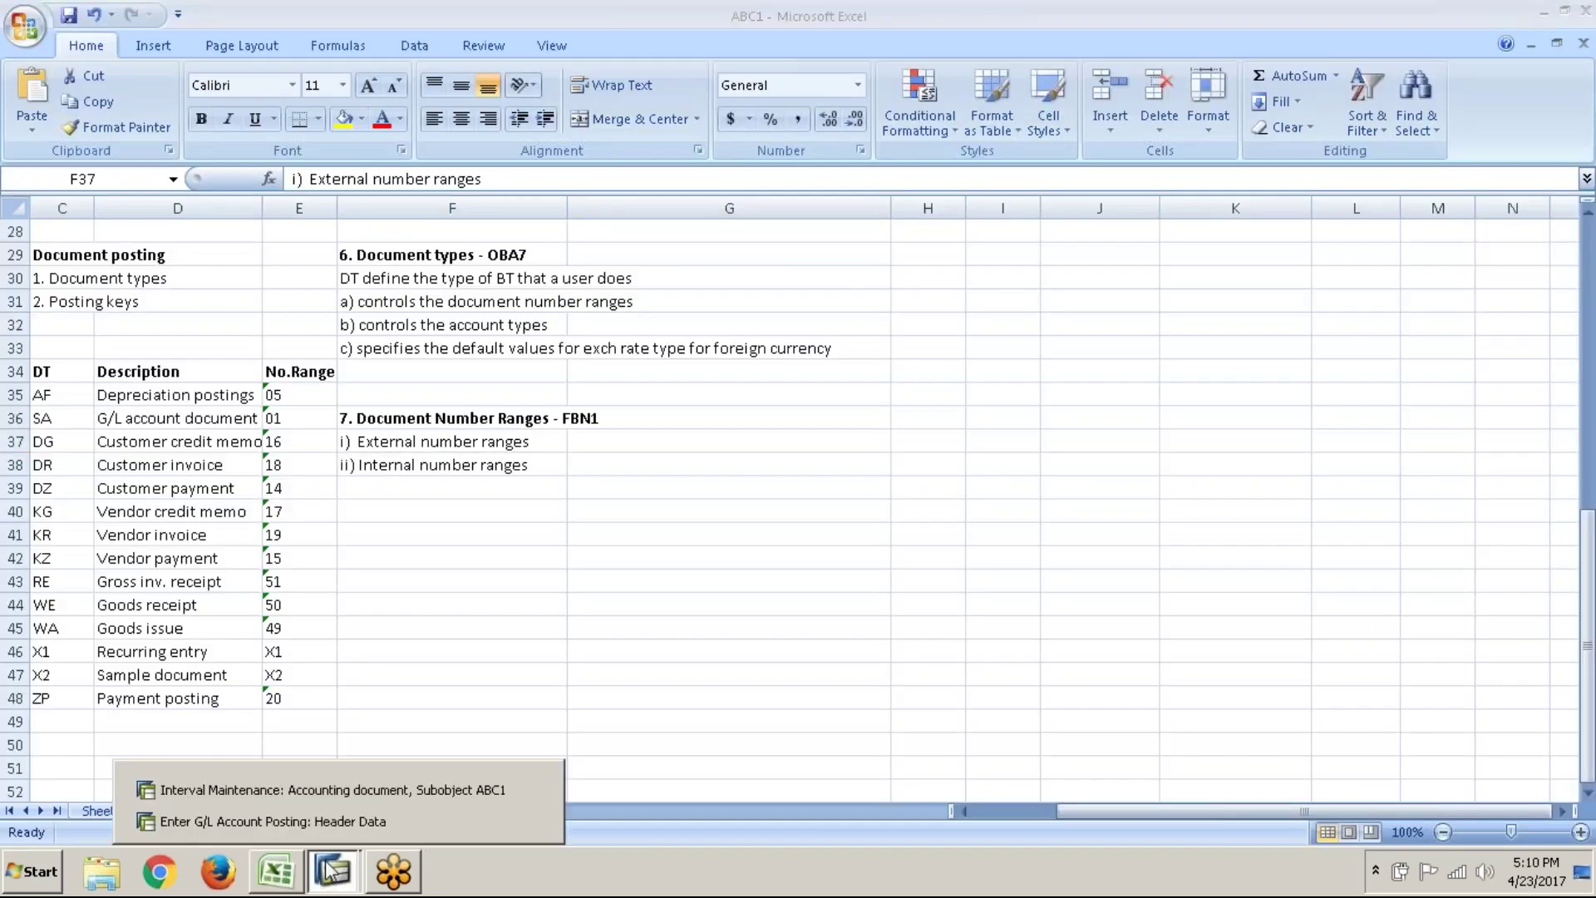
pyautogui.click(361, 788)
pyautogui.click(583, 217)
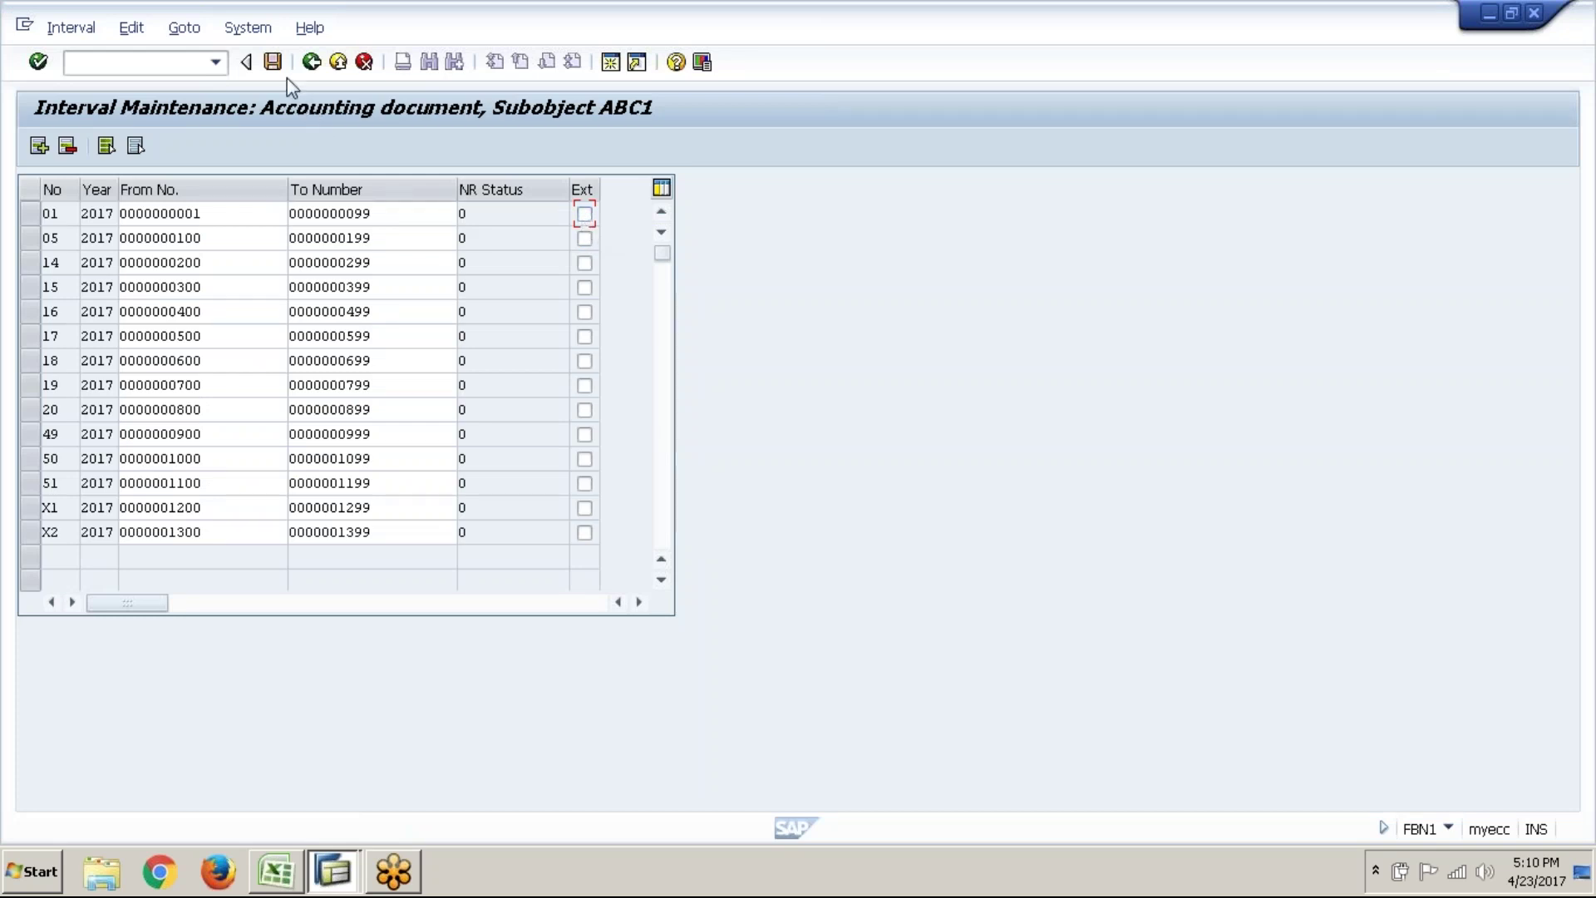
# - Switch to the F-02 posting header and review the empty Document Number field, going on to the Reference field
pyautogui.click(331, 877)
pyautogui.click(343, 821)
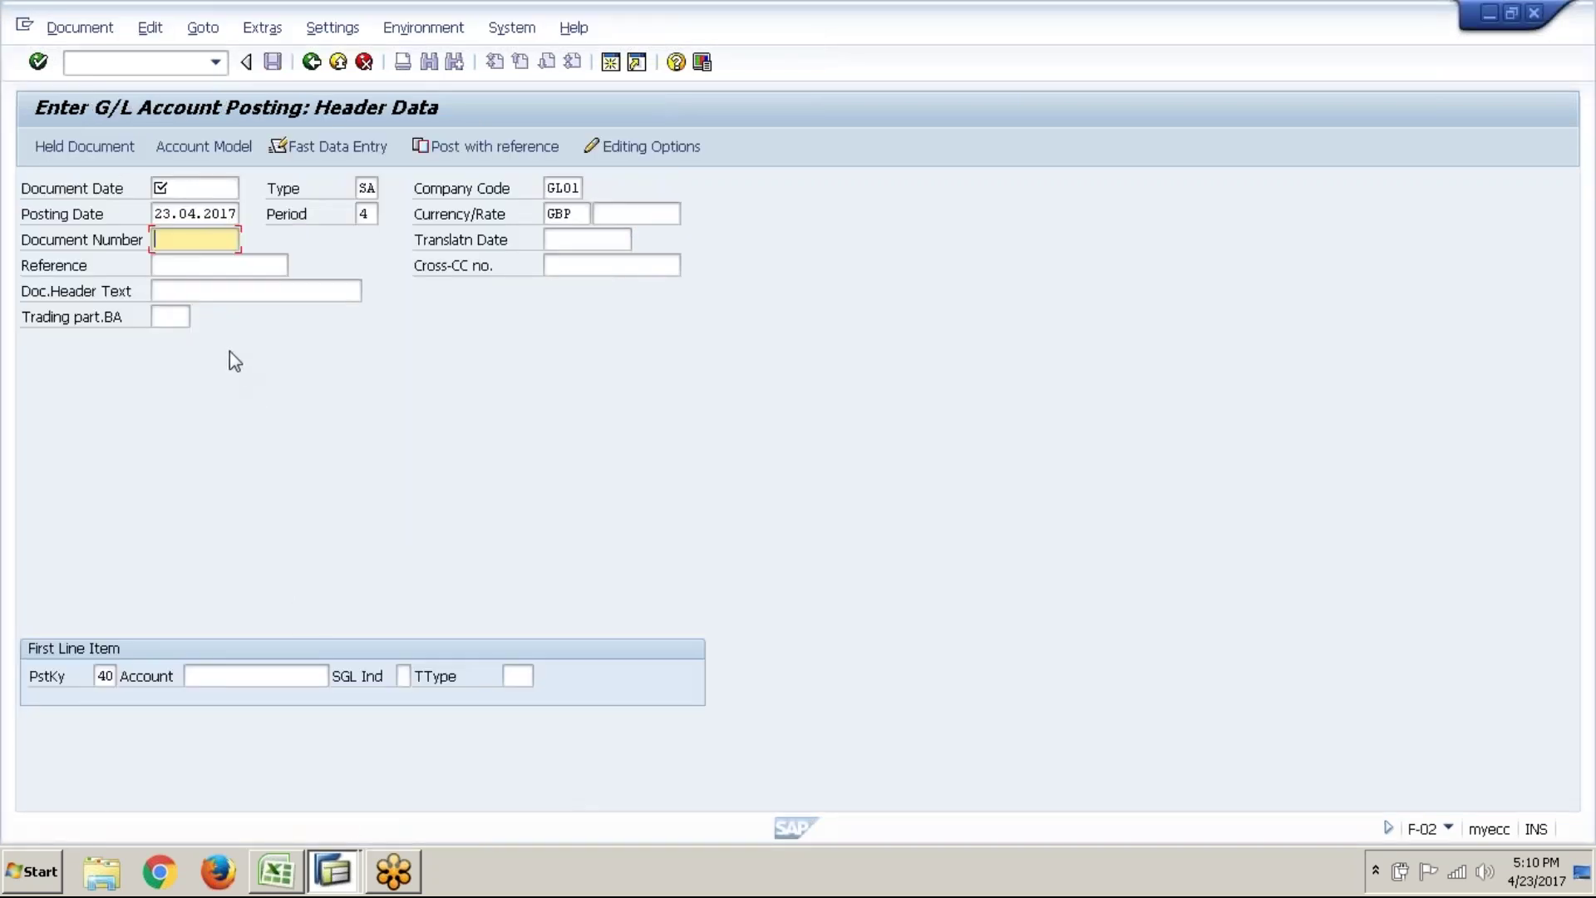
pyautogui.click(208, 259)
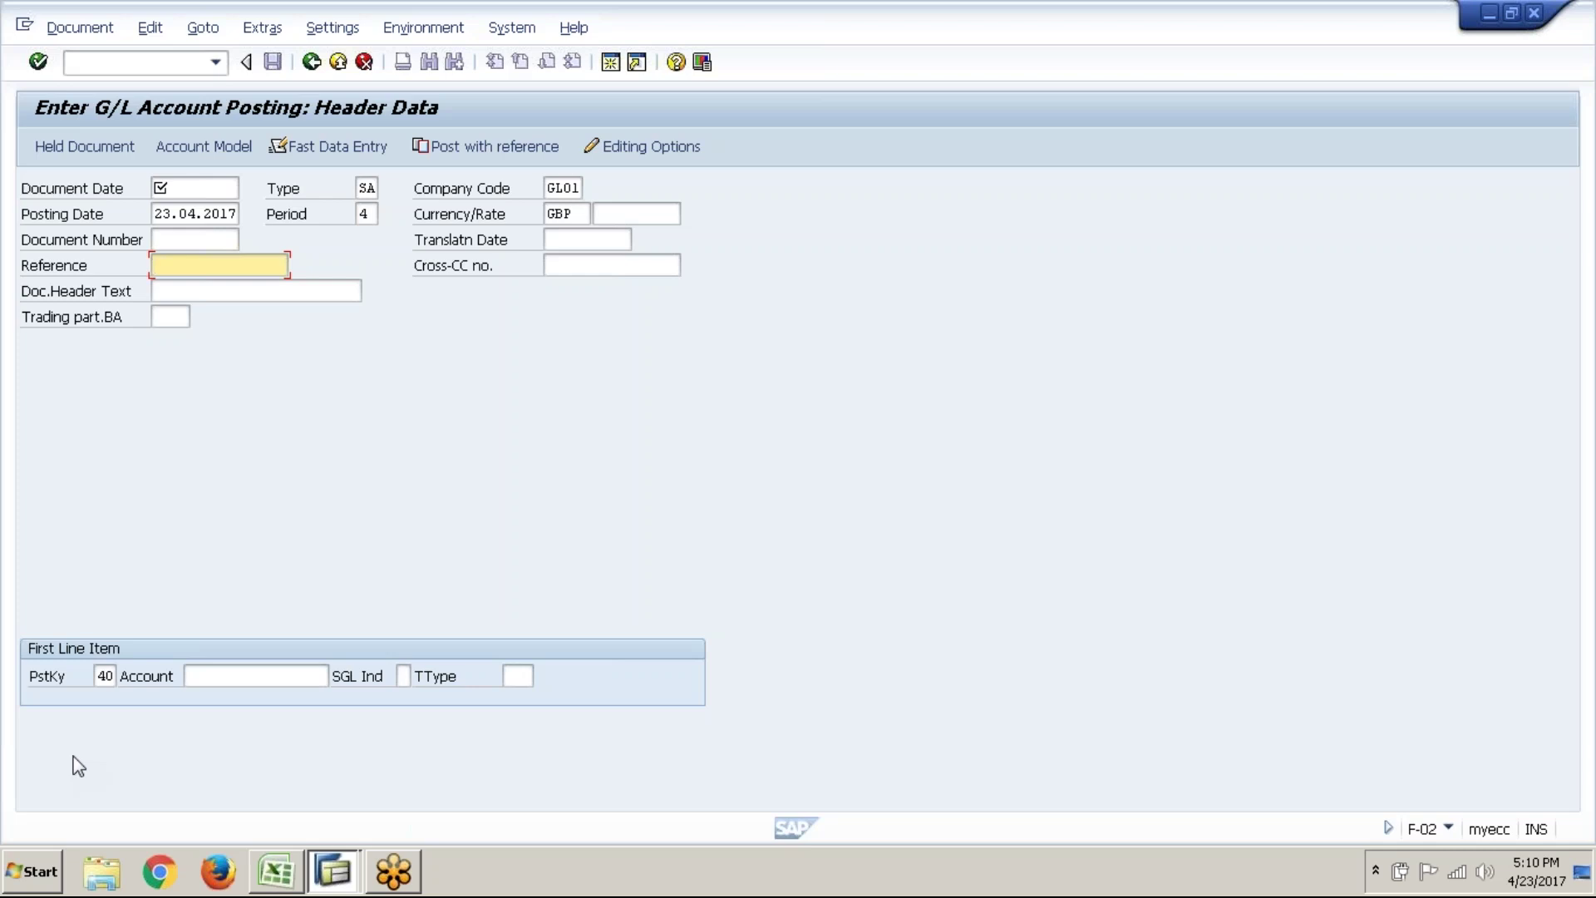
# - Return to the interval maintenance session and save the 2017 number range intervals of ABC1
pyautogui.hotkey('alt', 'Tab')
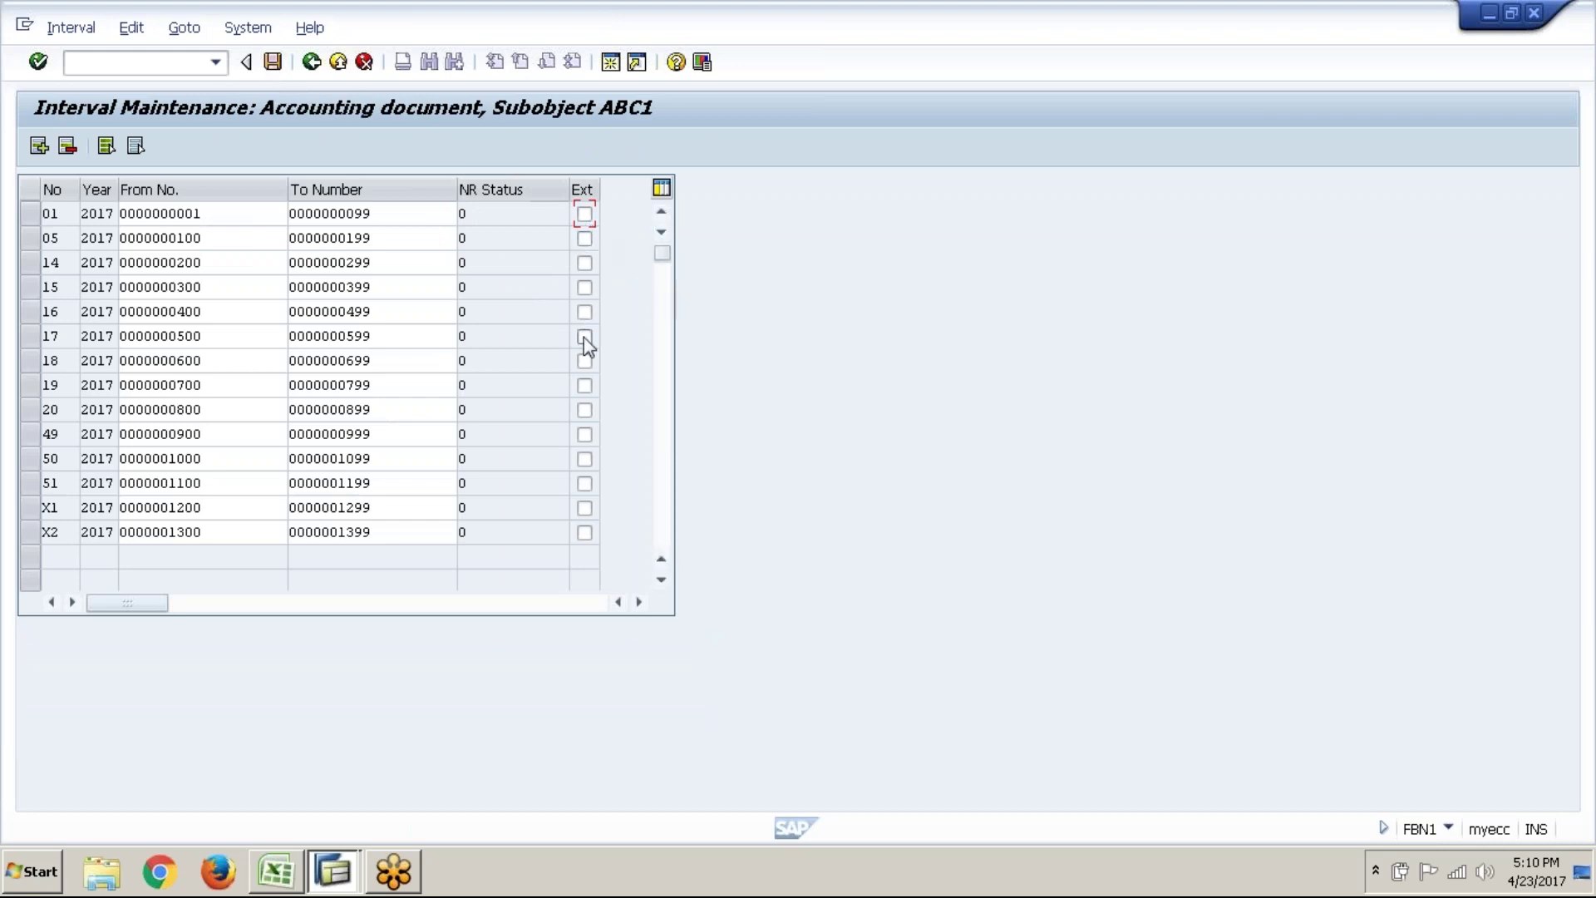
pyautogui.click(283, 70)
pyautogui.click(271, 60)
pyautogui.click(273, 64)
pyautogui.click(229, 215)
pyautogui.click(272, 61)
# - Reopen the ABC1 intervals from range maintenance to check the saved entries, and go back to the IMG
pyautogui.click(312, 63)
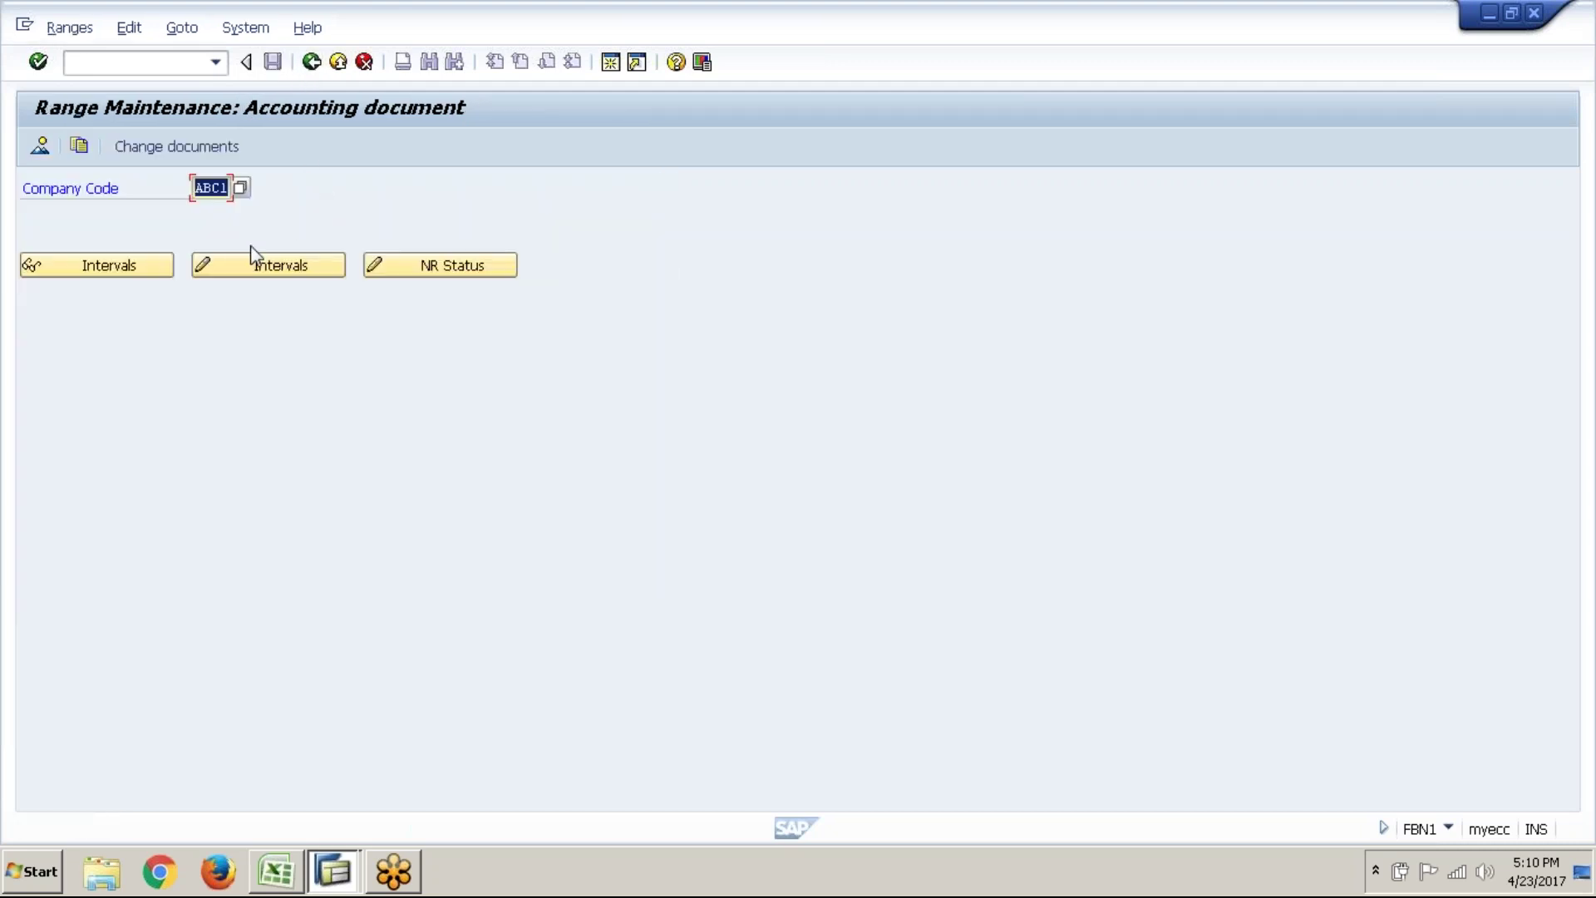
pyautogui.click(249, 262)
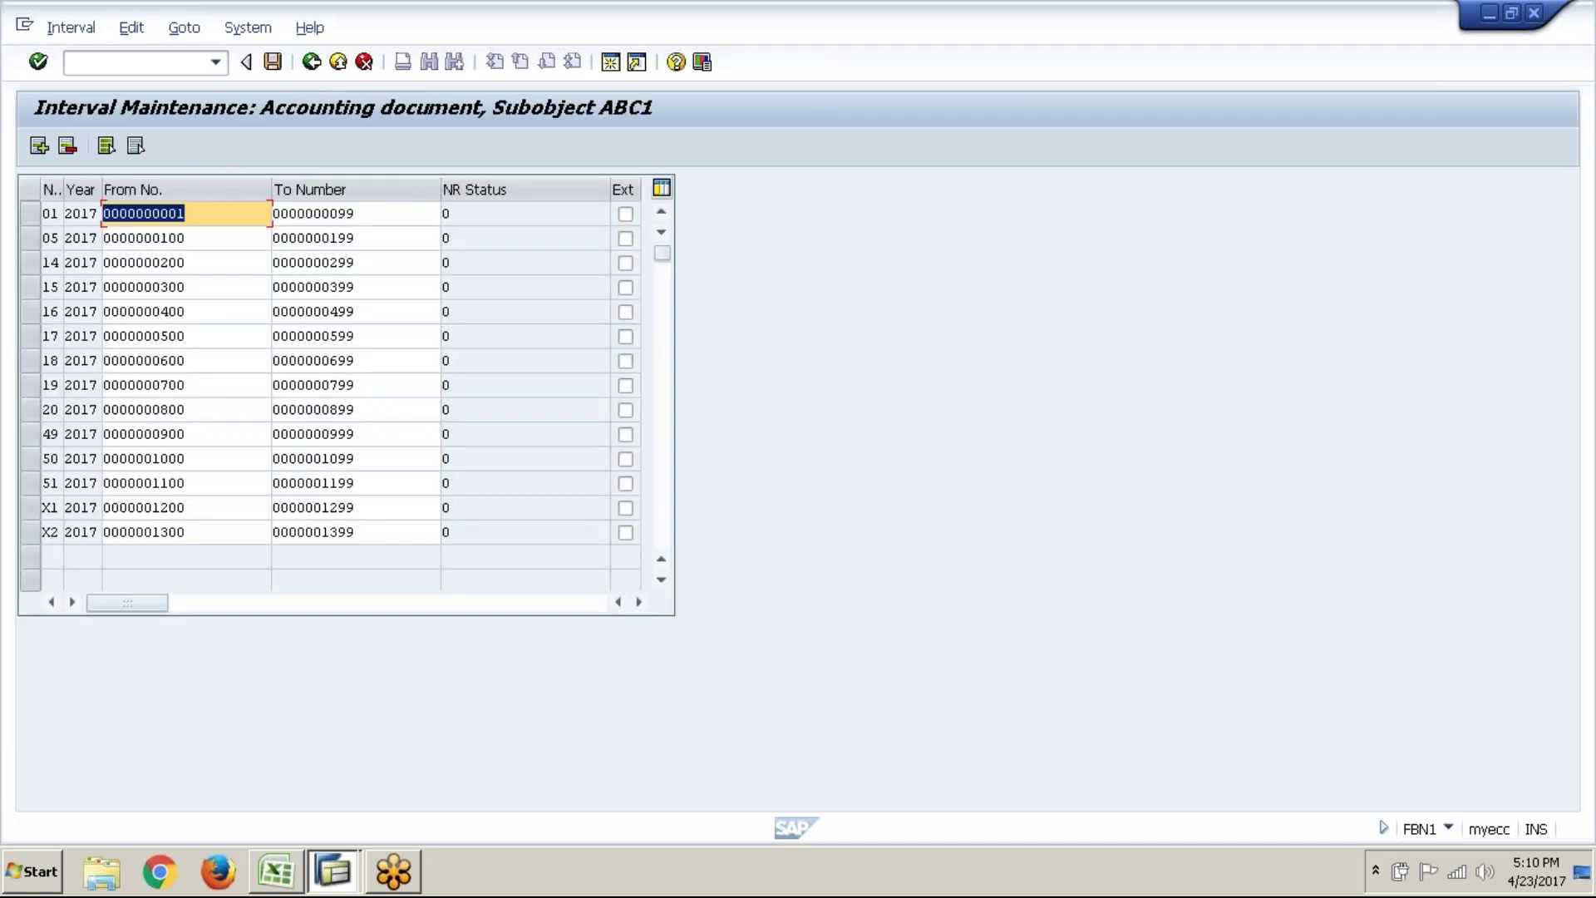
pyautogui.click(311, 64)
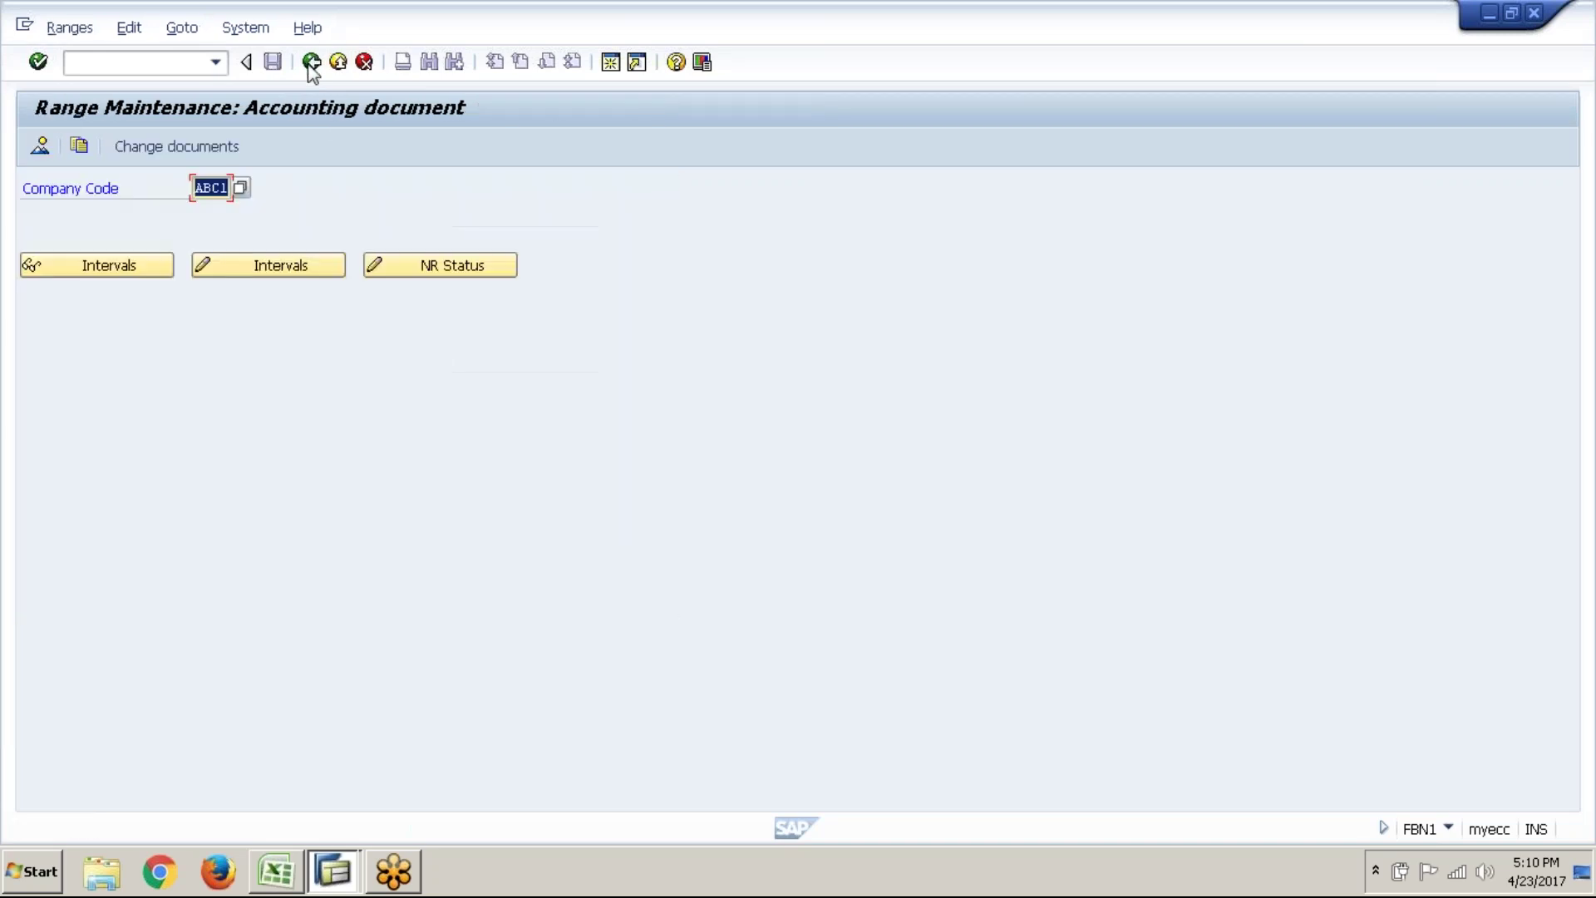
pyautogui.click(311, 63)
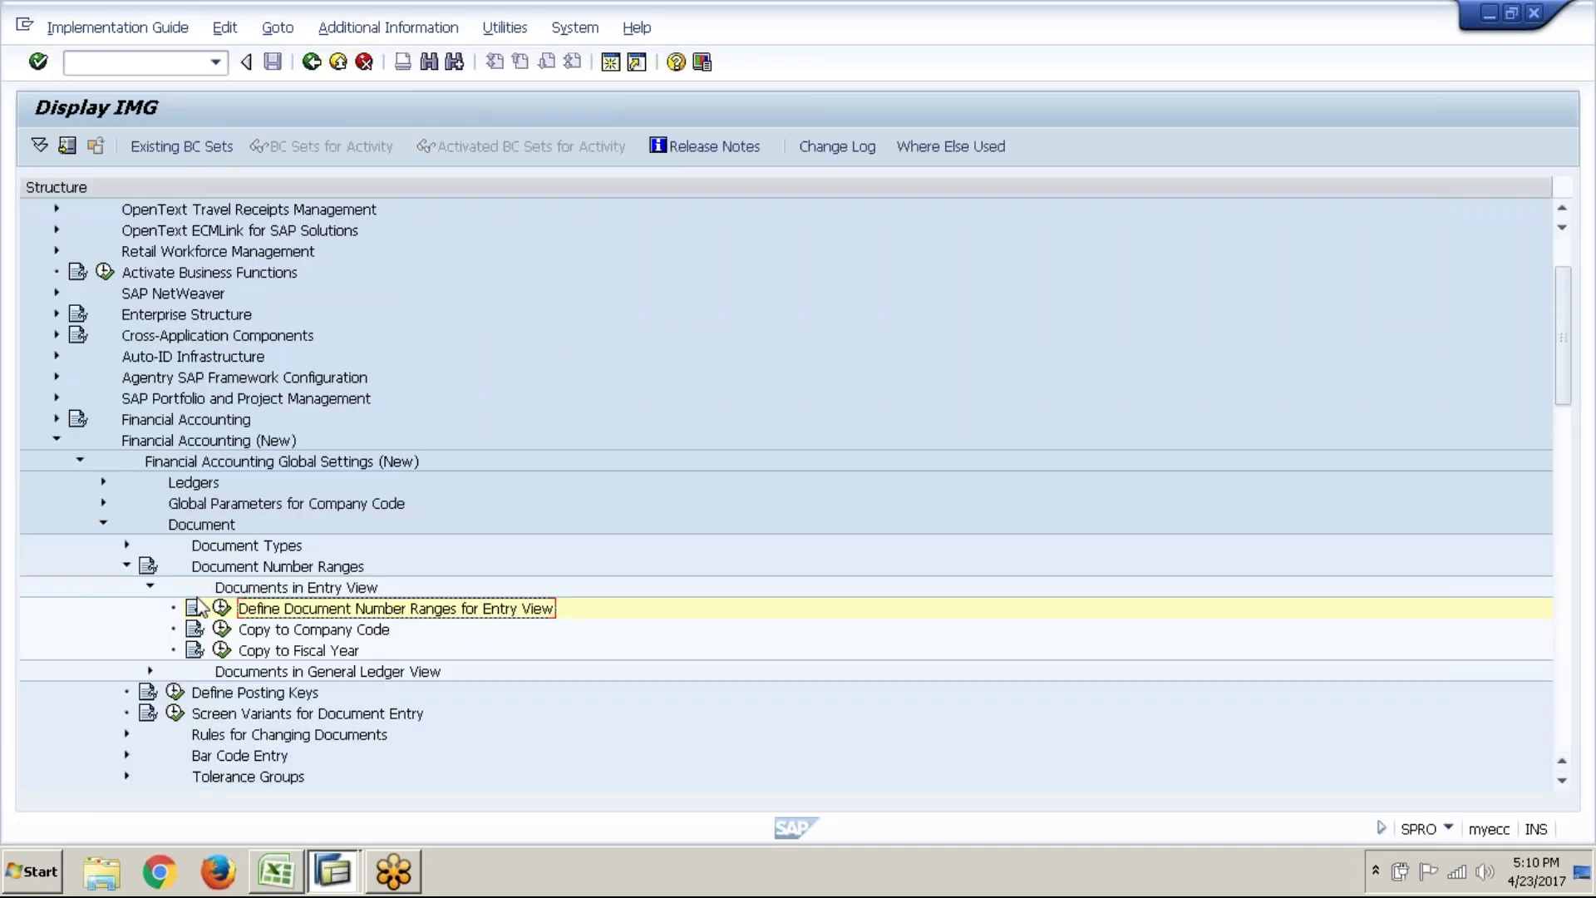
# - Run Define Document Number Ranges for Entry View, review the intervals of company code ABC1 and return to the IMG
pyautogui.click(203, 606)
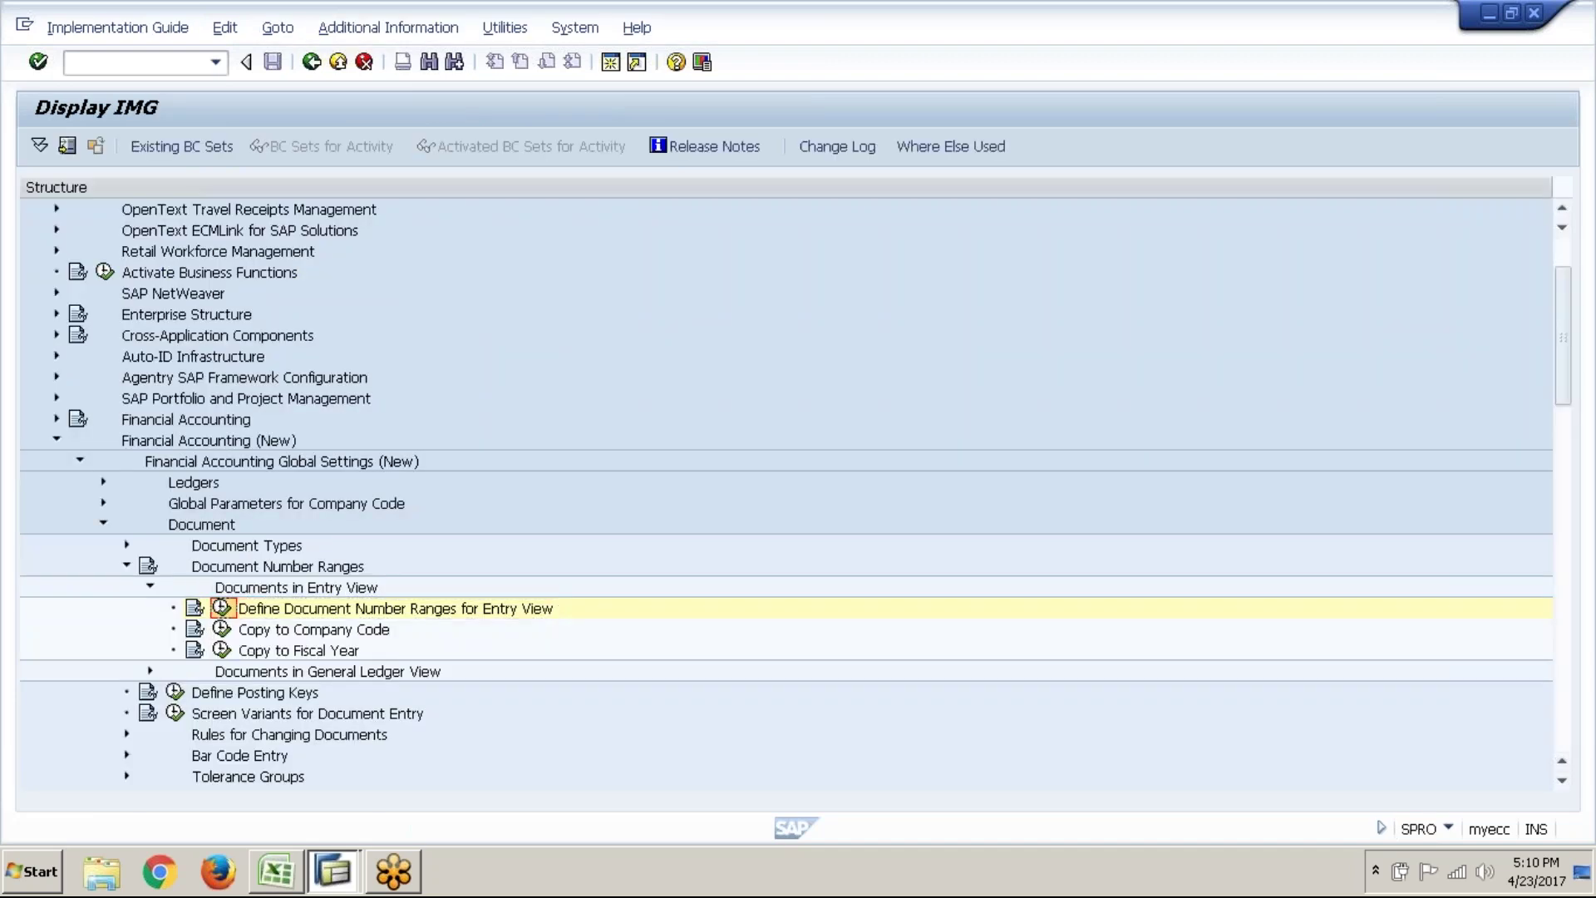
pyautogui.write('c')
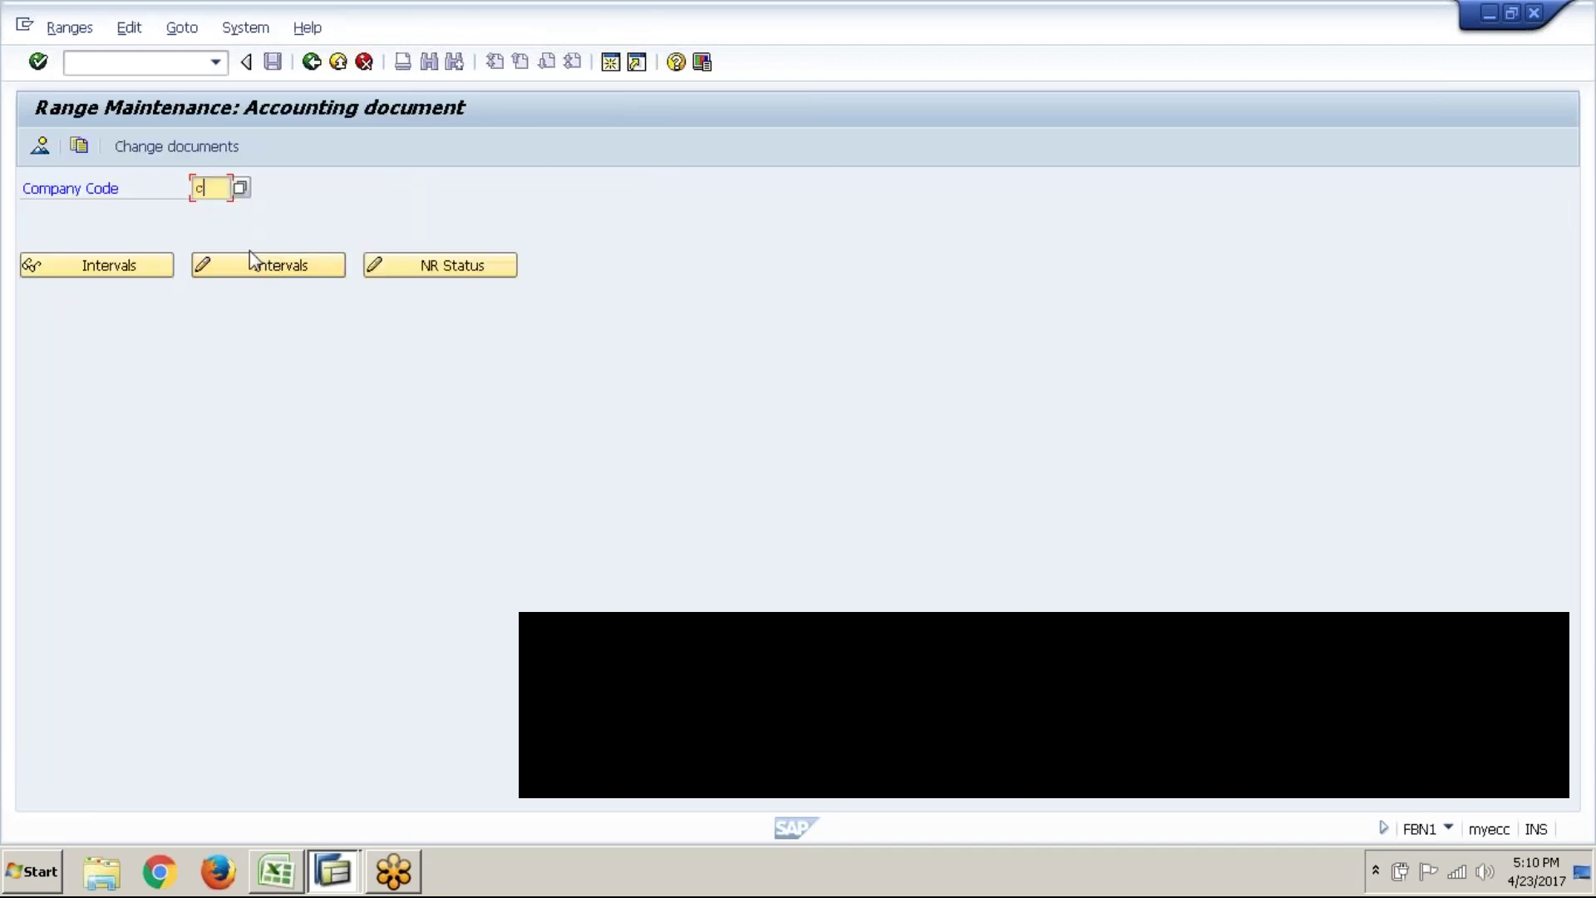
pyautogui.press('BackSpace')
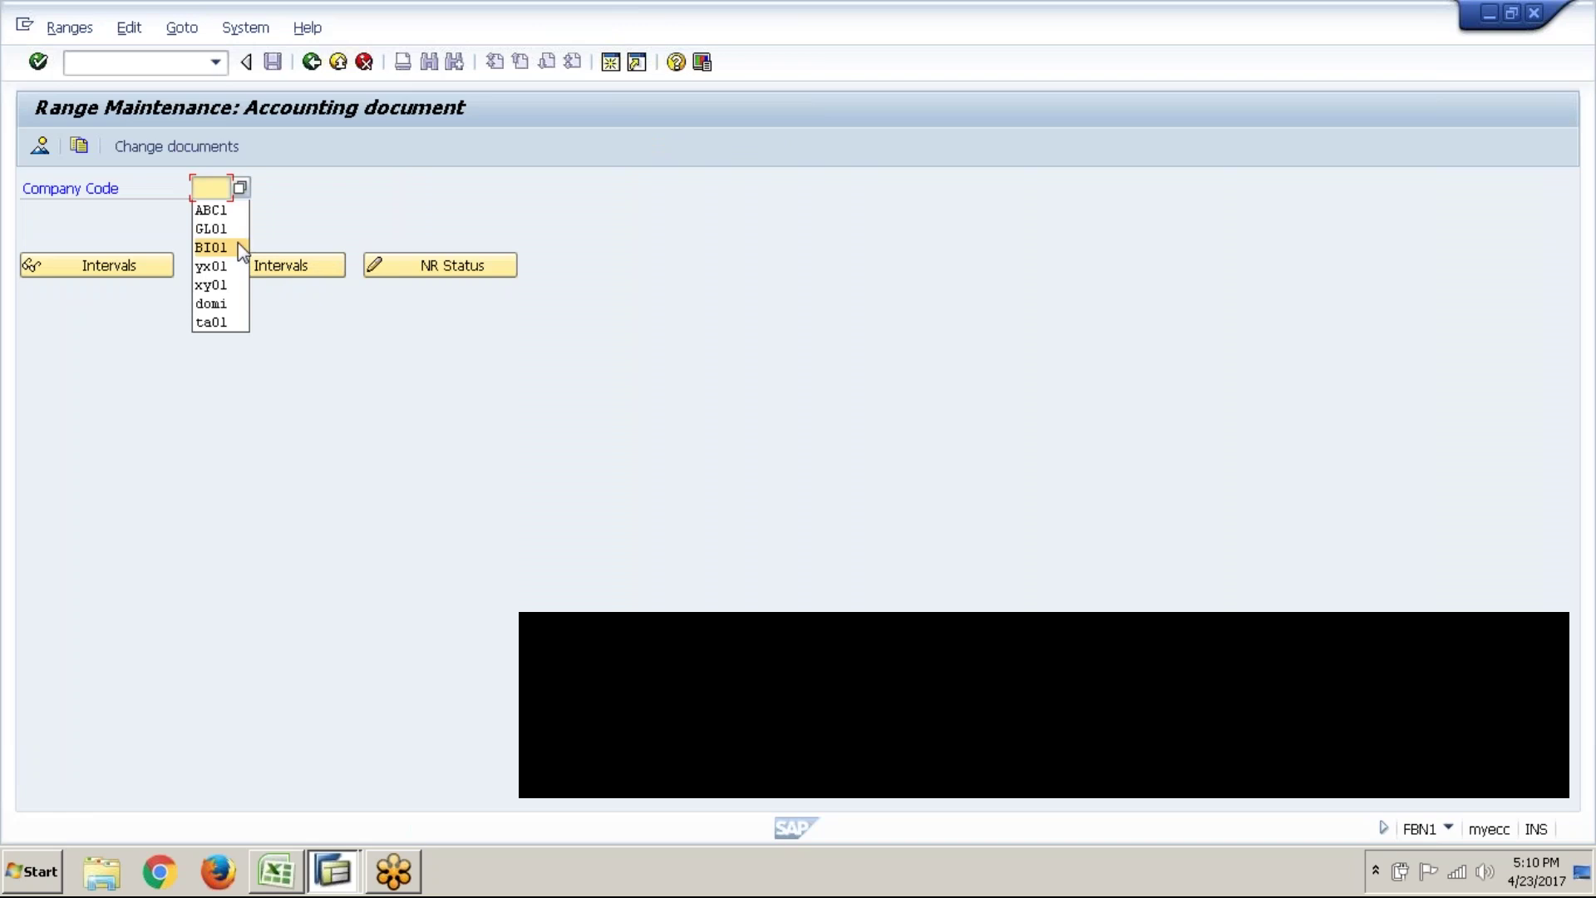
pyautogui.click(231, 215)
pyautogui.click(268, 273)
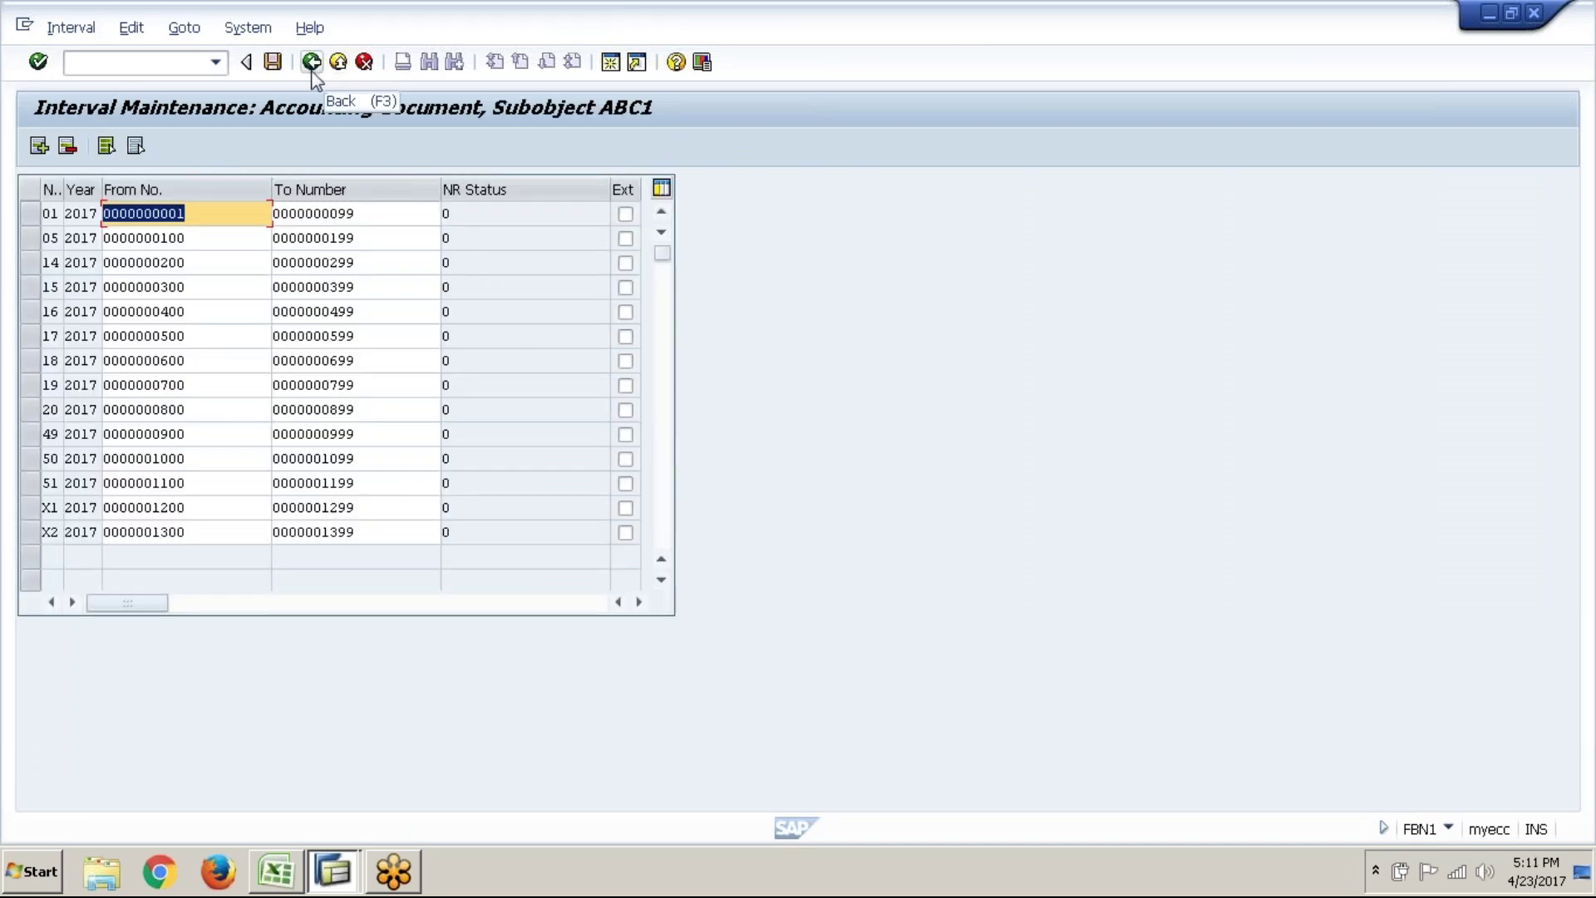
pyautogui.click(312, 63)
pyautogui.click(311, 64)
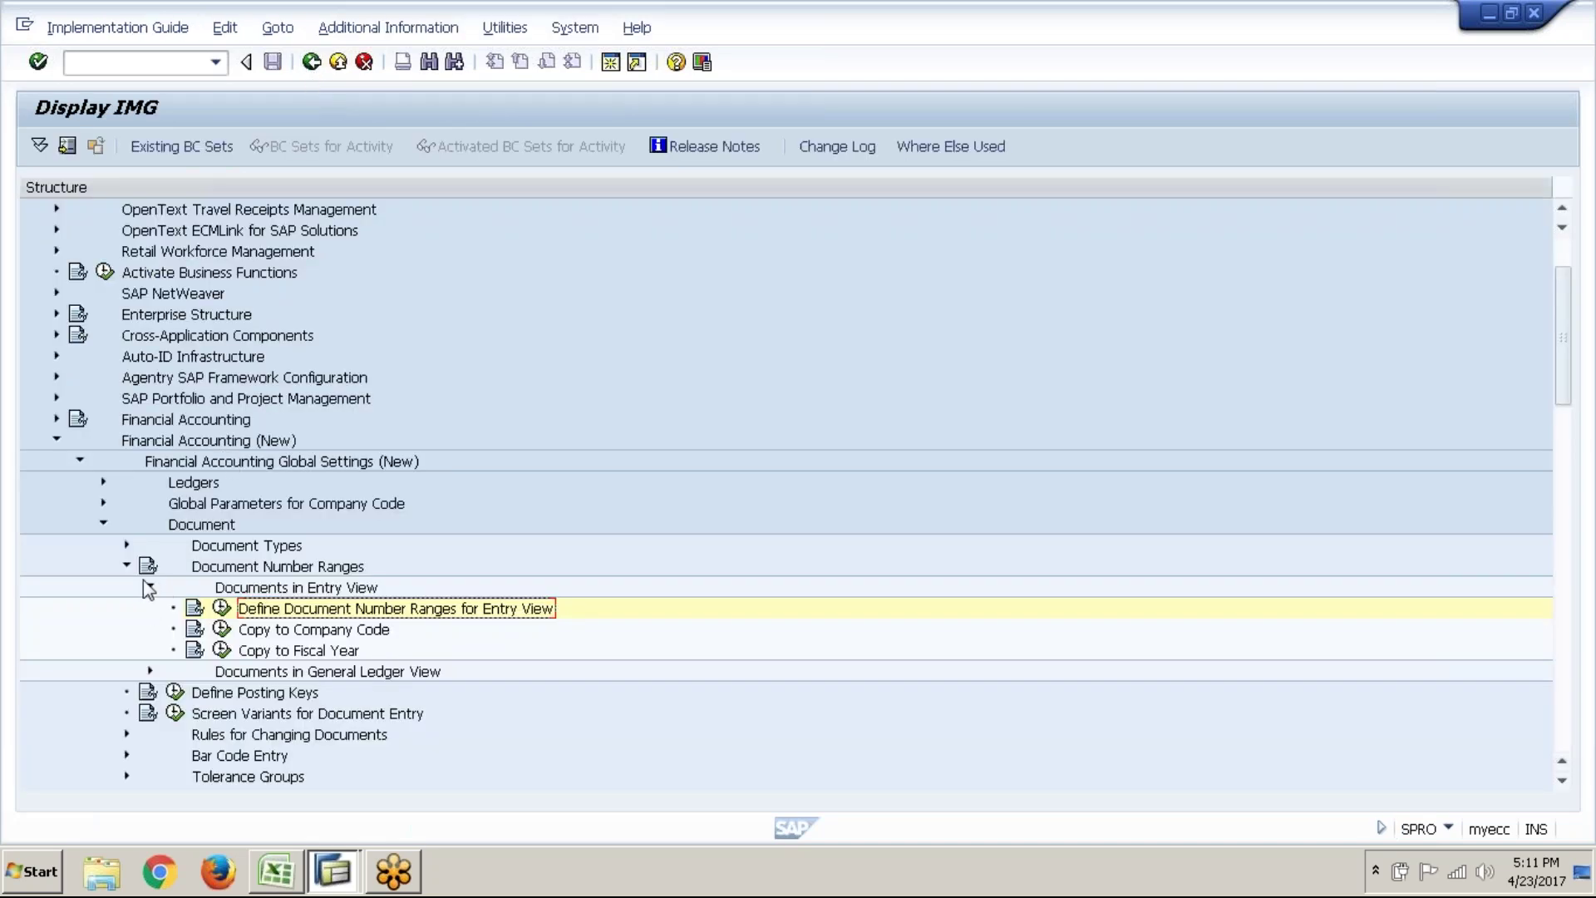
# - Collapse the Documents in Entry View and Document Number Ranges nodes and select the Define Posting Keys activity
pyautogui.click(153, 584)
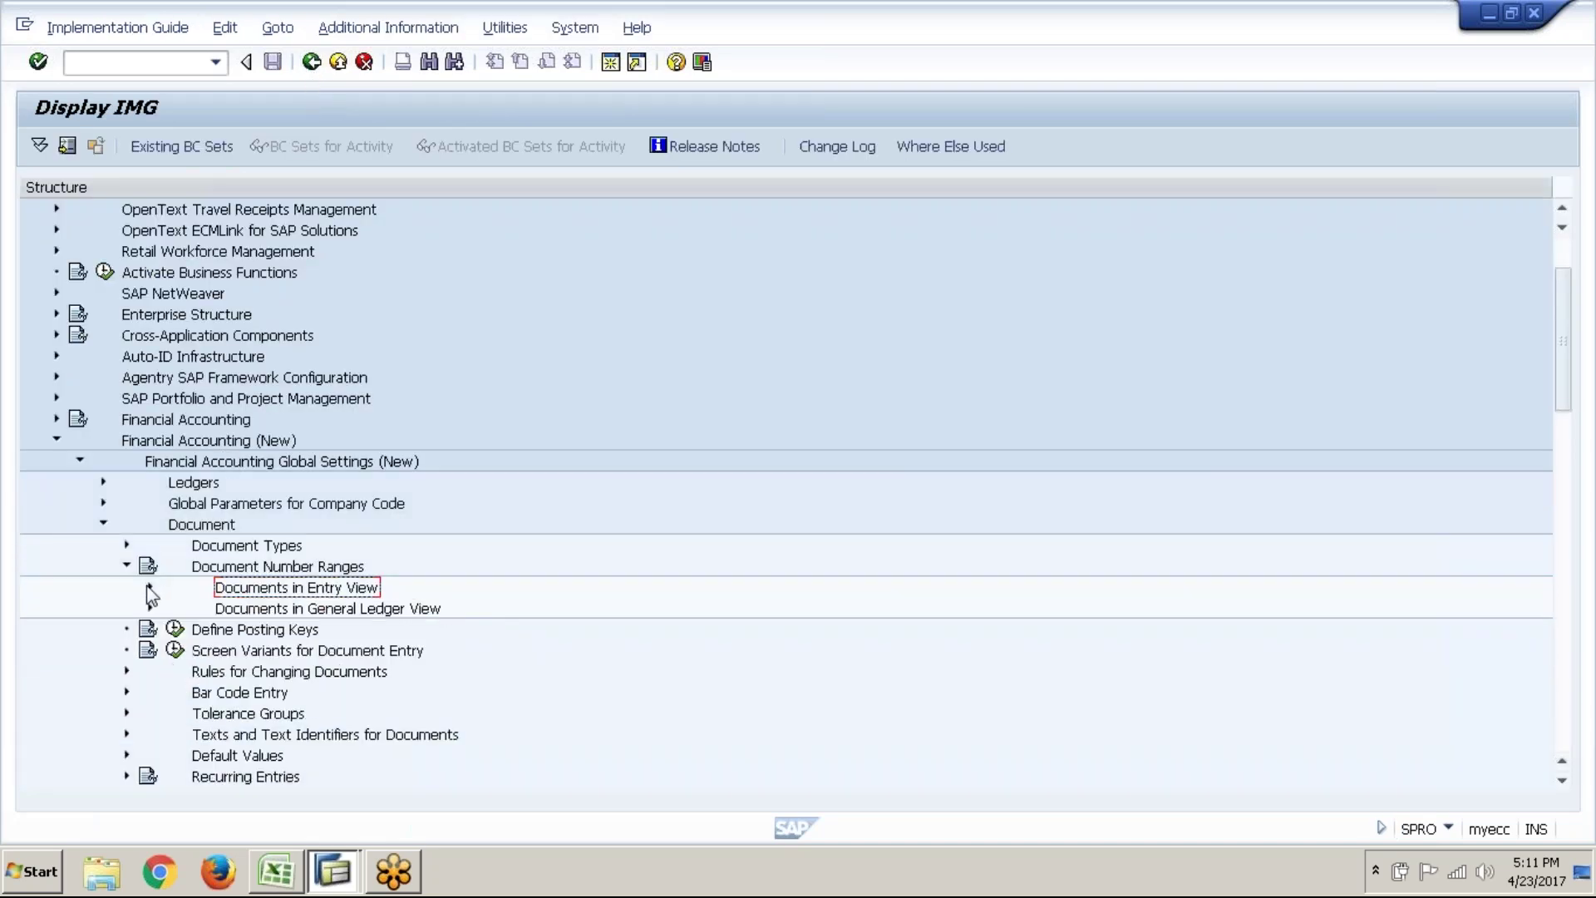
pyautogui.click(127, 567)
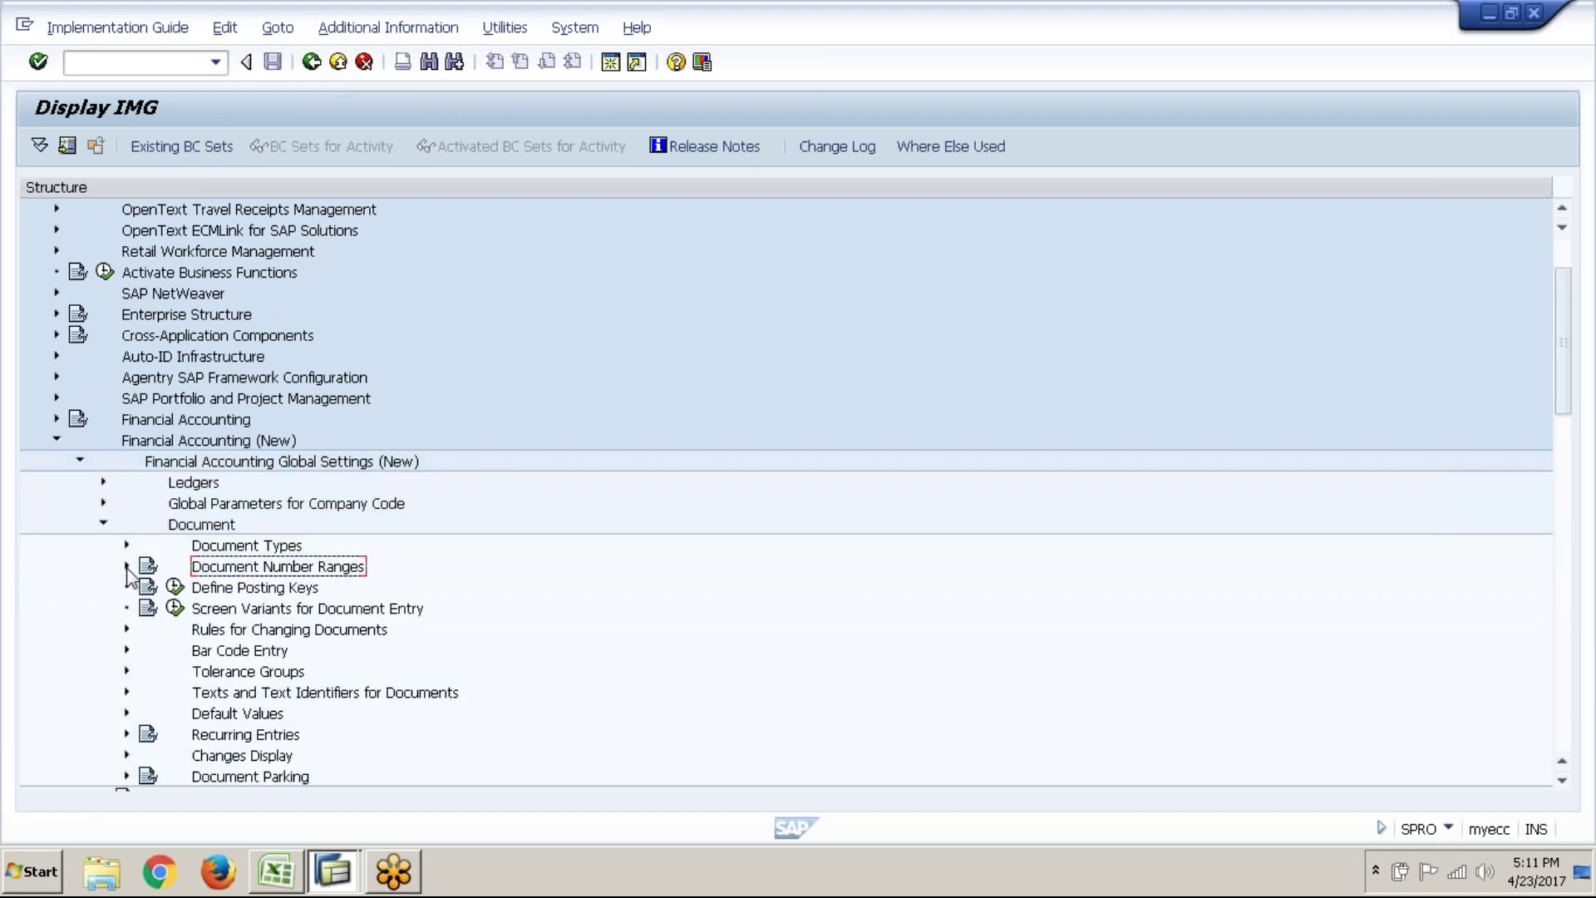
pyautogui.click(263, 588)
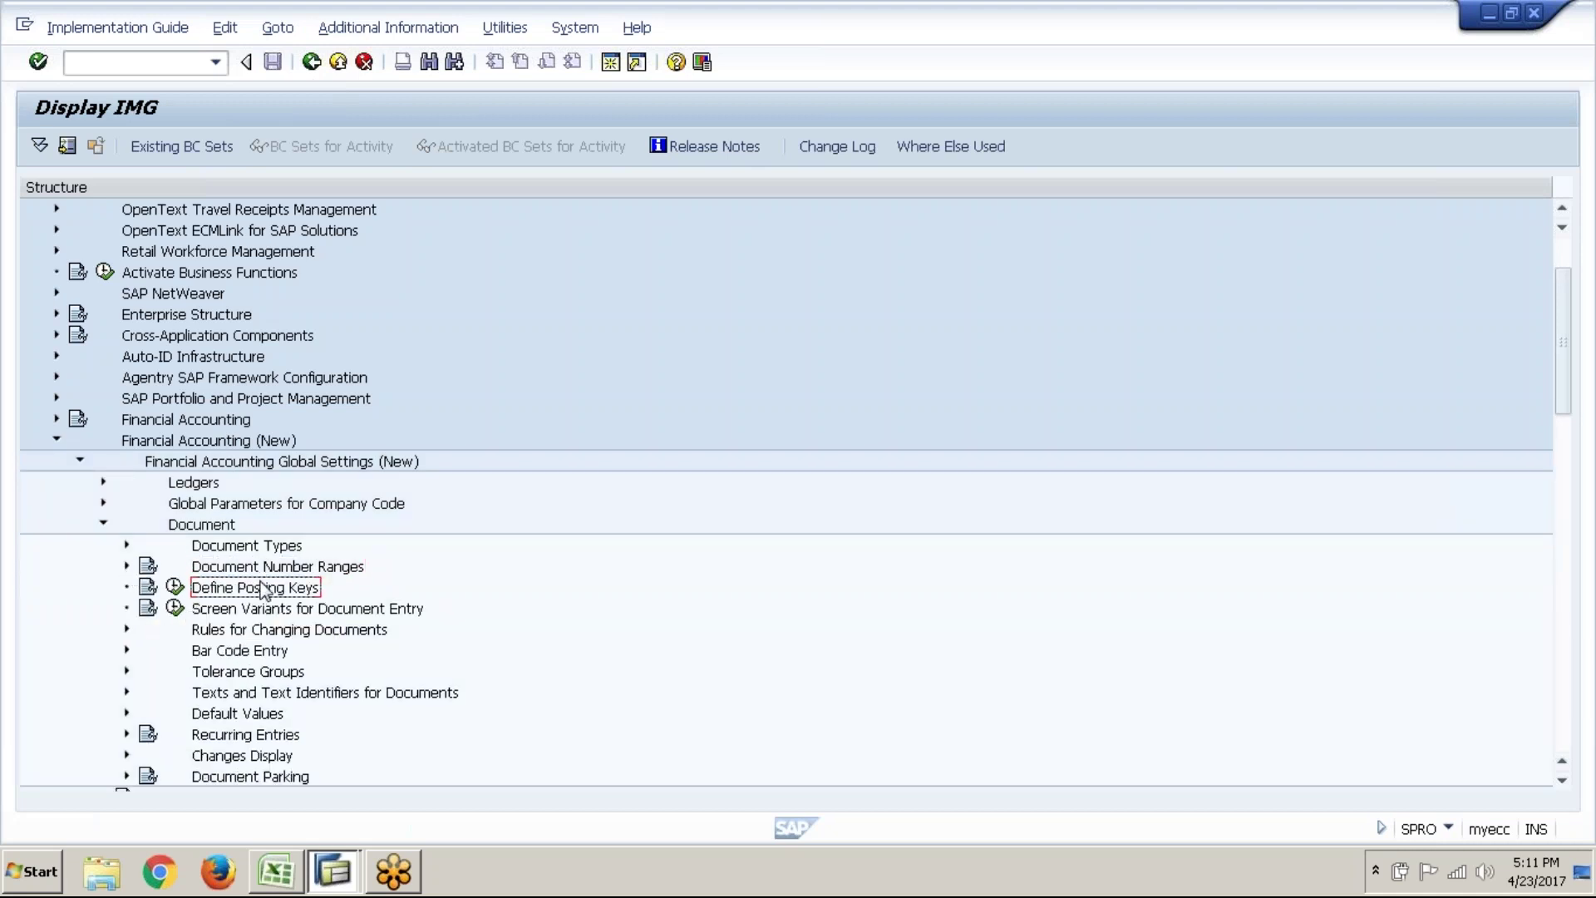
# - Switch to the Excel notes and add the bold heading "8. Posting keys - OB41" in cell F41
pyautogui.click(291, 873)
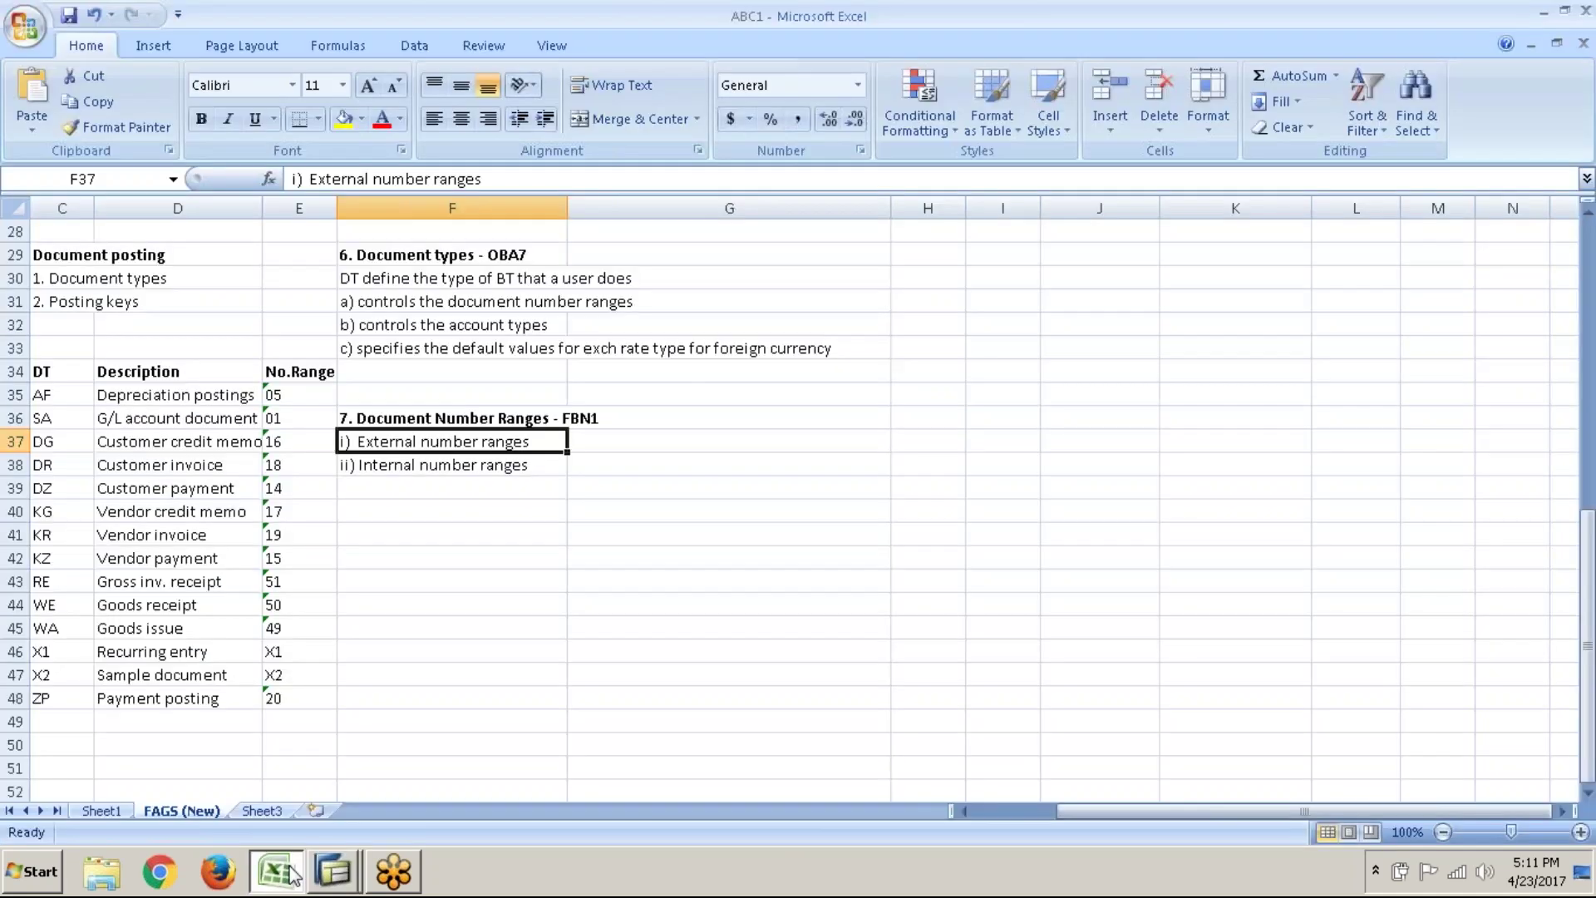
pyautogui.click(384, 531)
pyautogui.doubleClick(383, 531)
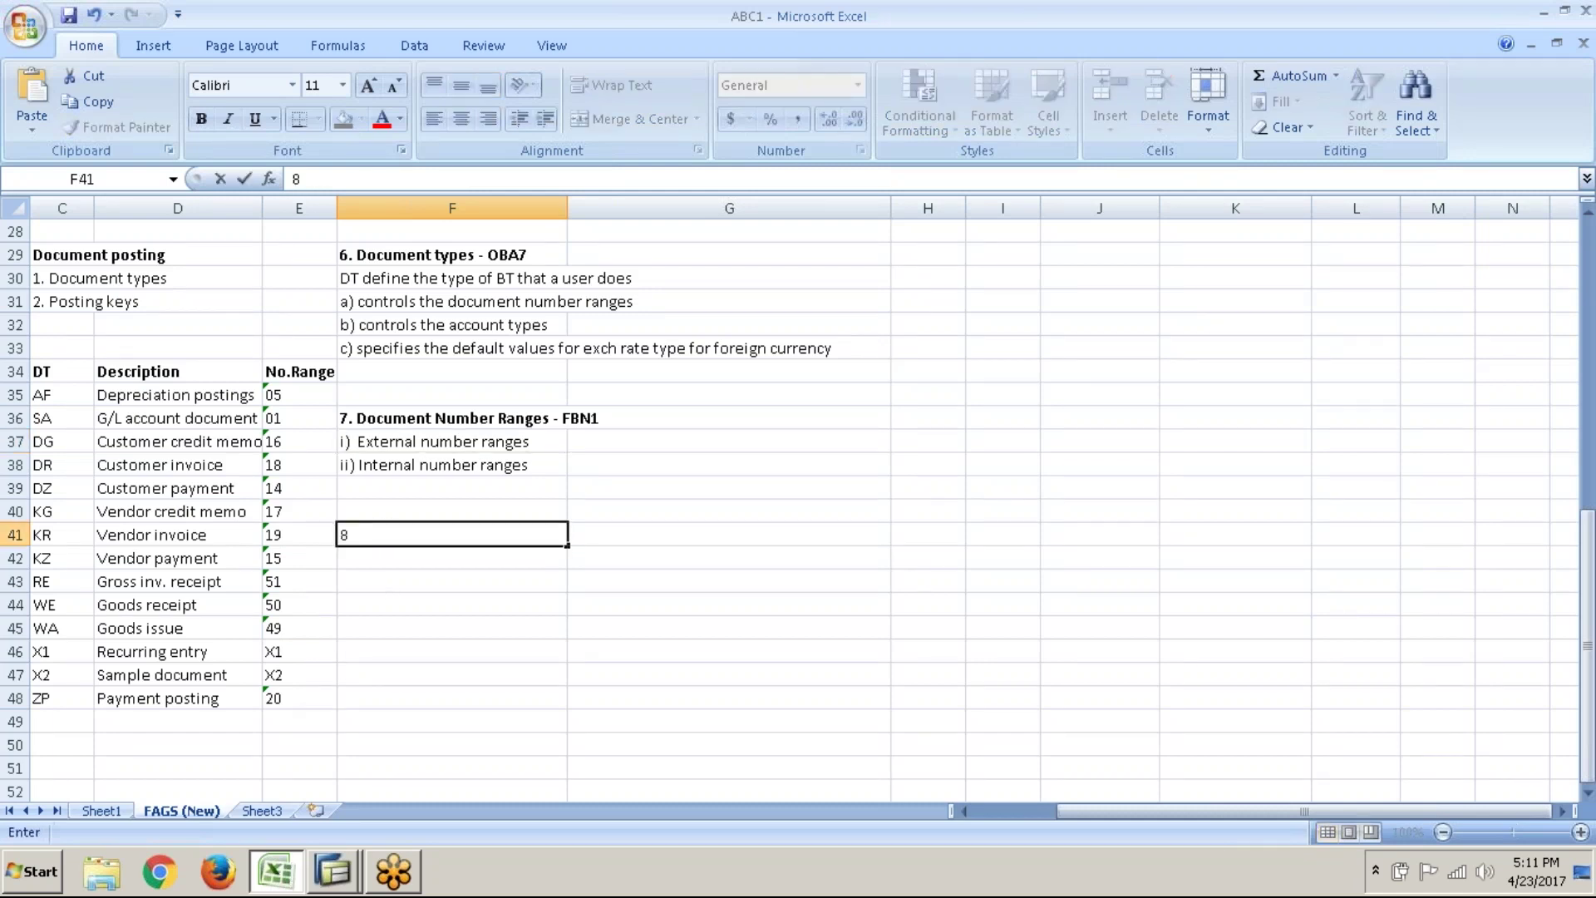
pyautogui.press('Return')
pyautogui.press('Up')
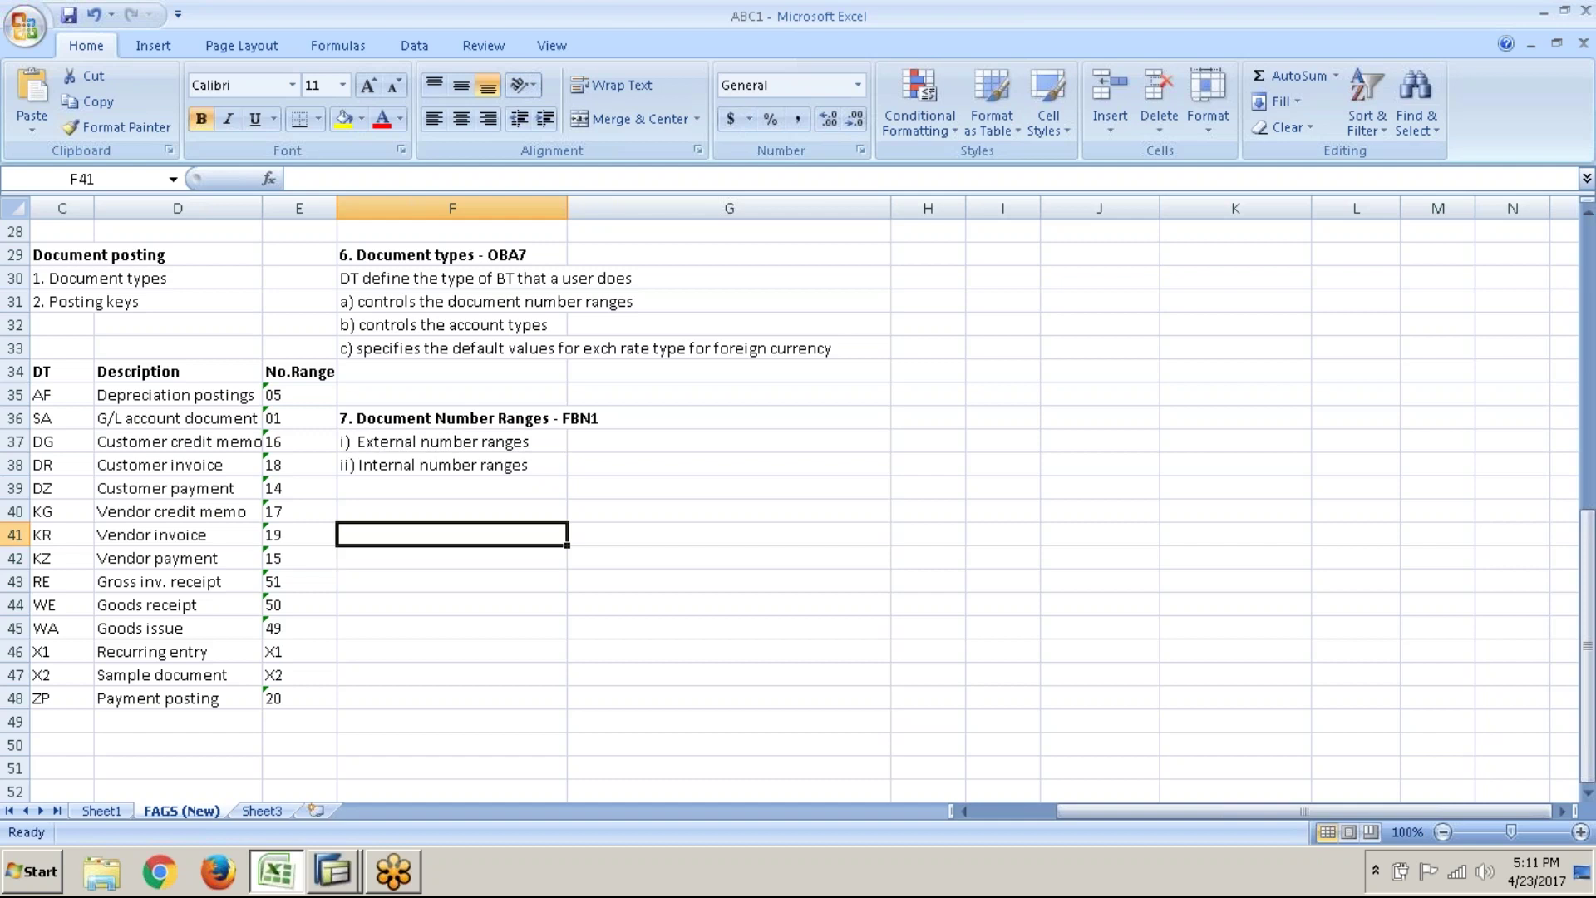
pyautogui.write('8.')
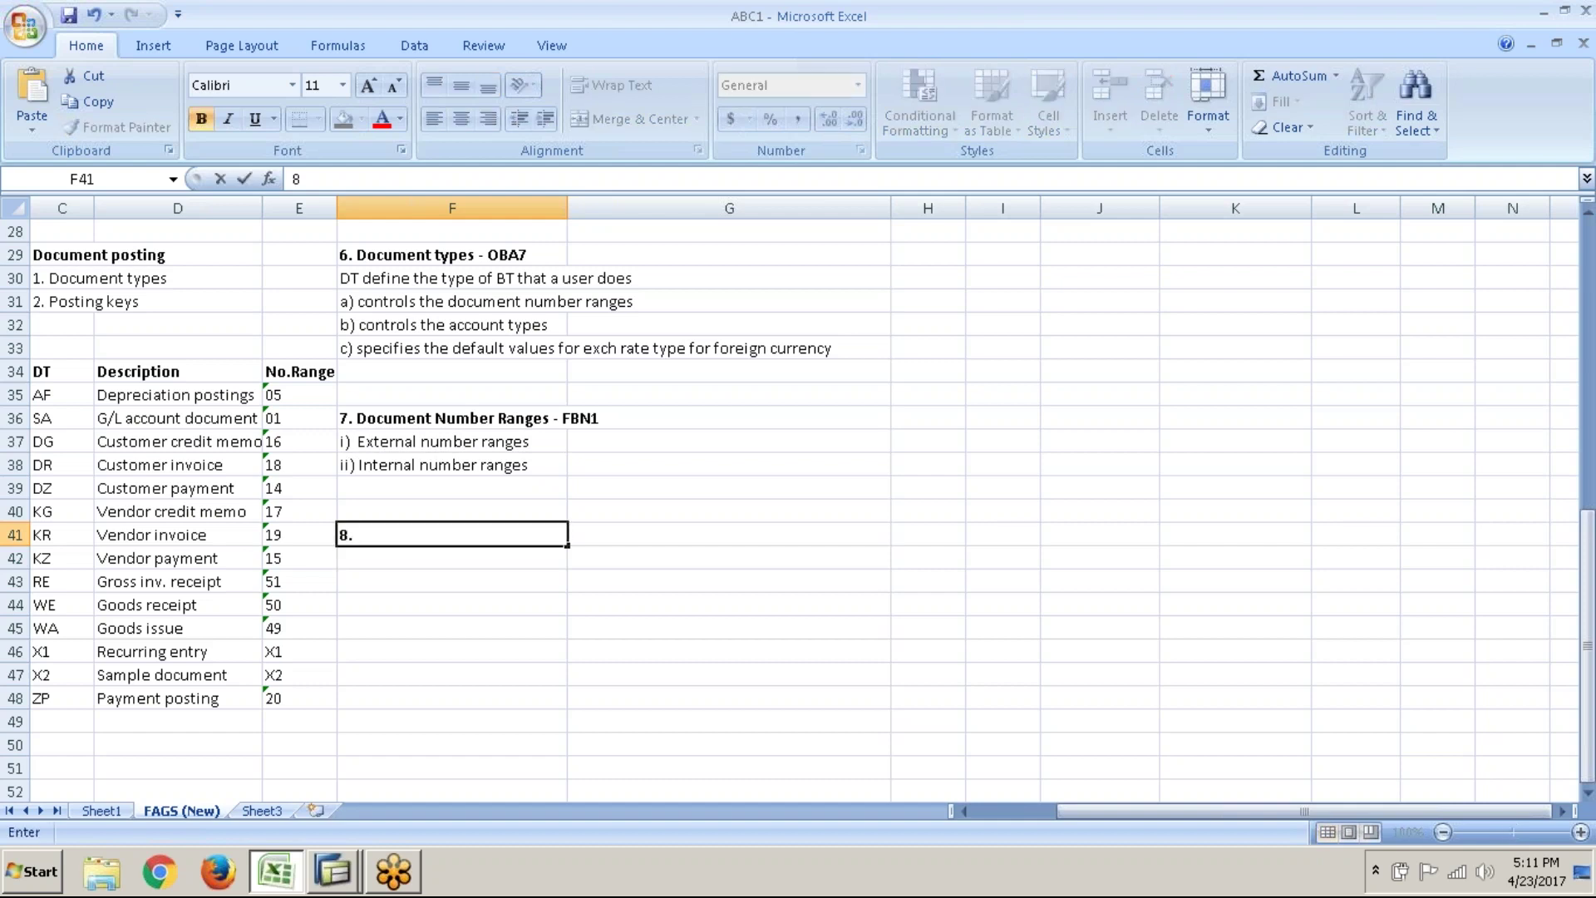
pyautogui.write(' Posting keys ')
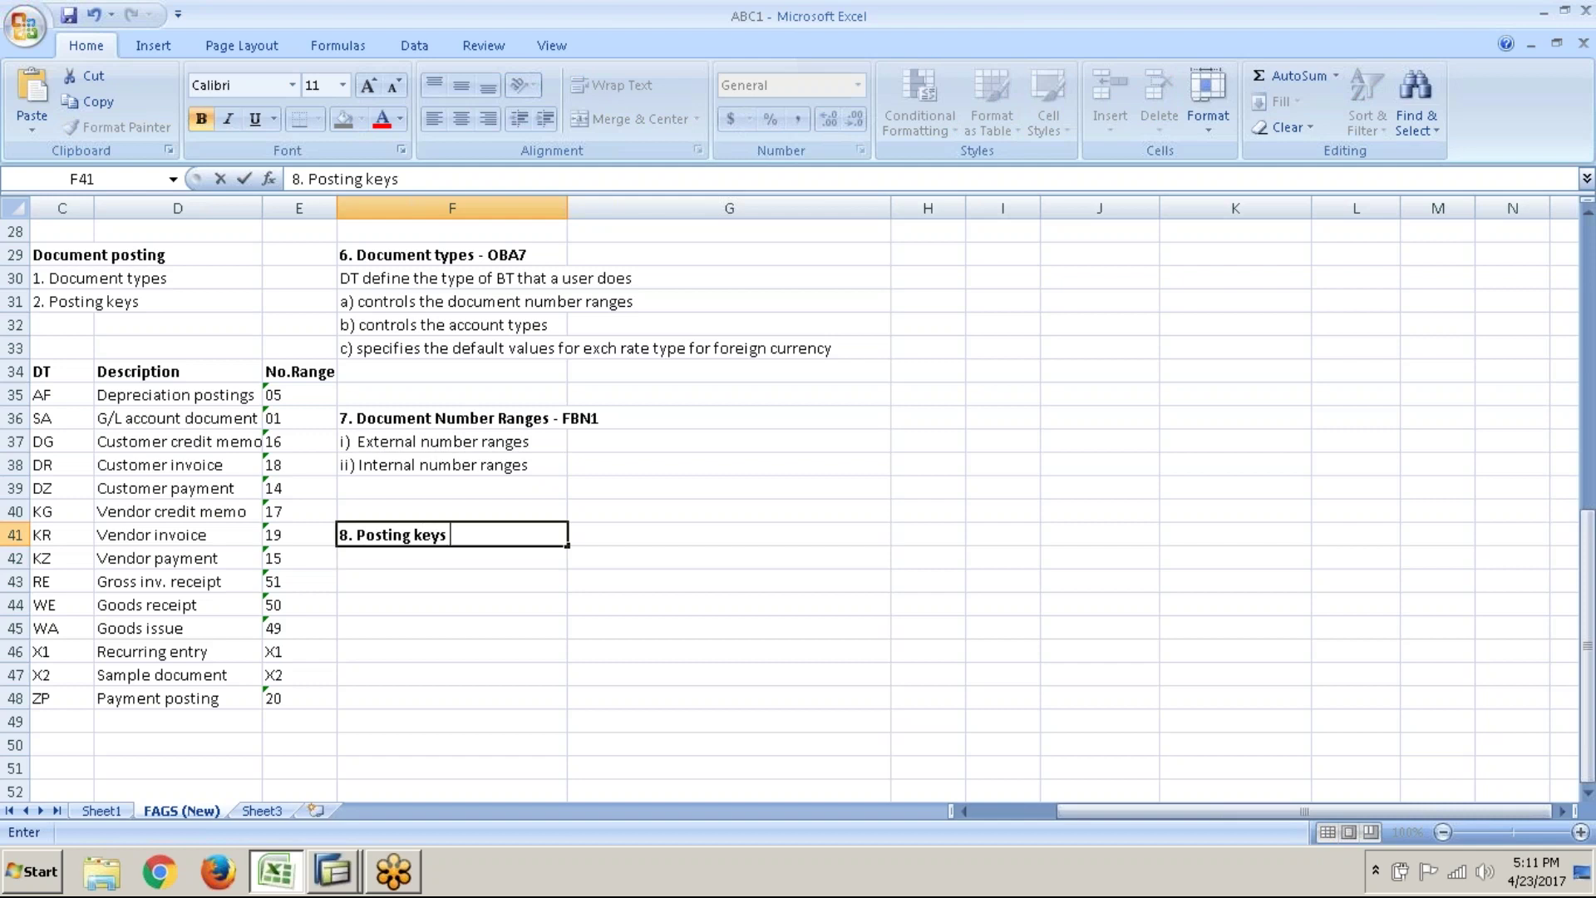
pyautogui.write('- OB41')
pyautogui.press('Return')
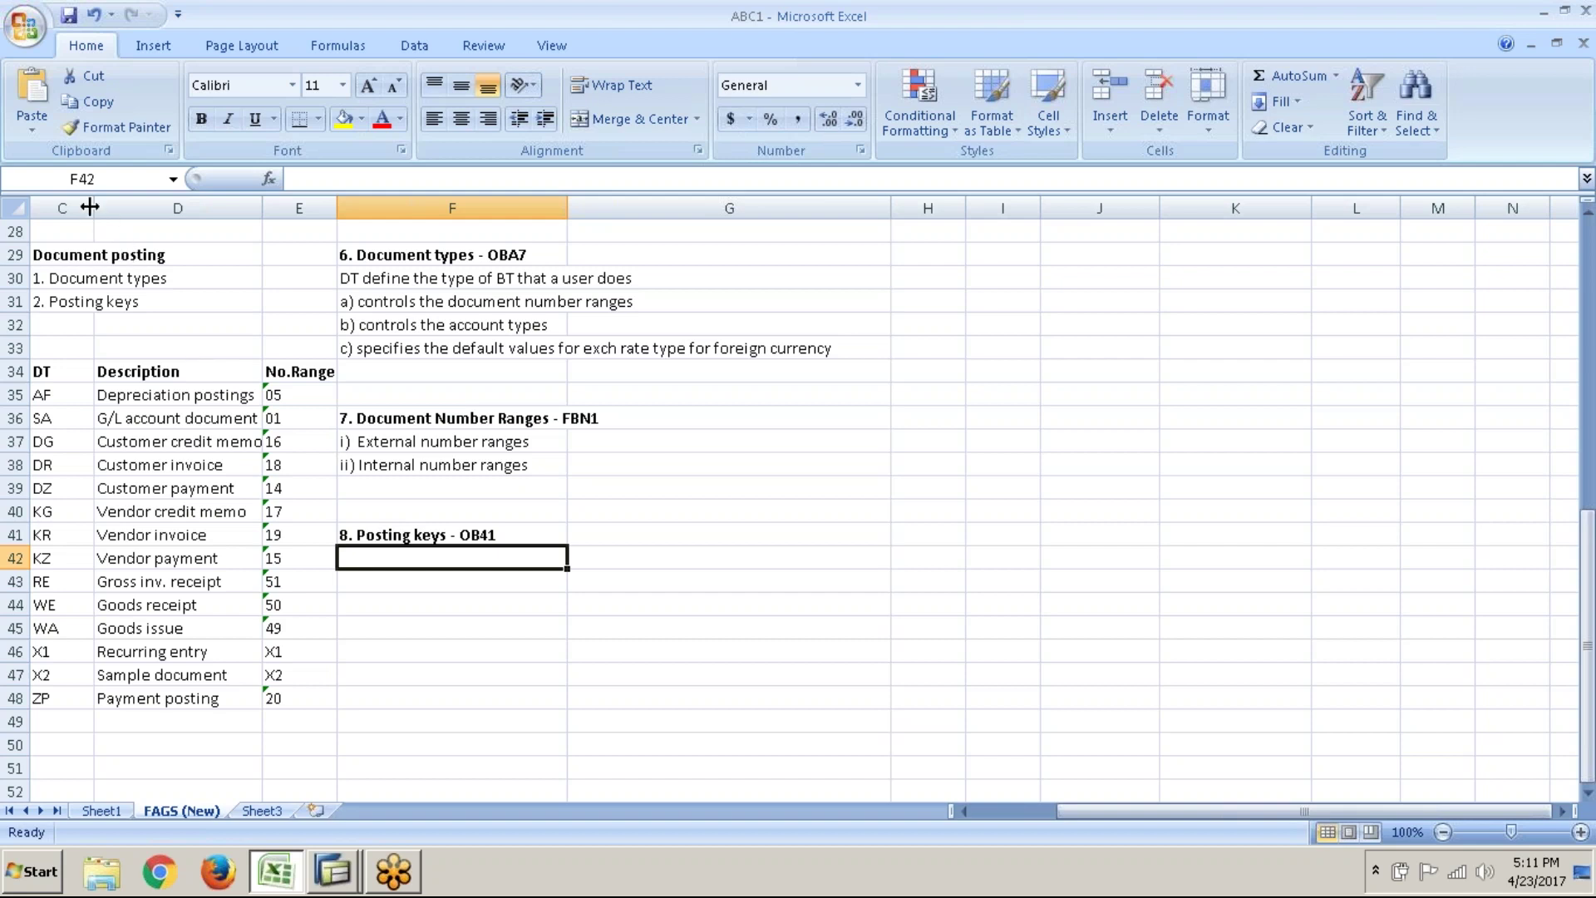
# - Widen column C to fit the Document posting list and go to its "2. Posting keys" entry
pyautogui.moveTo(94, 209); pyautogui.dragTo(165, 209)
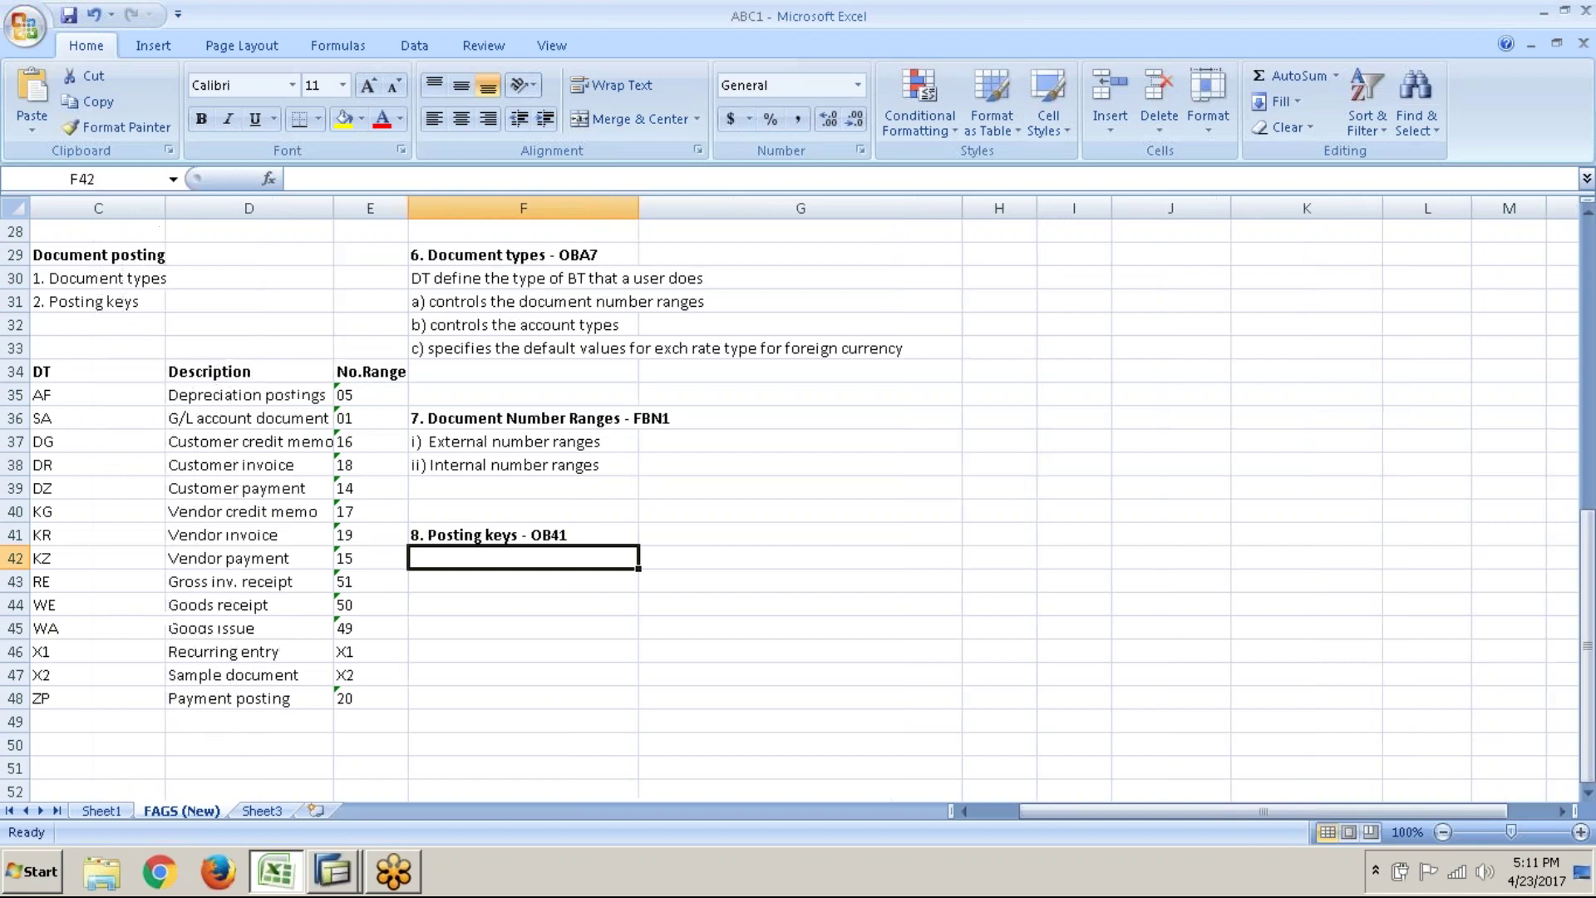
pyautogui.click(146, 260)
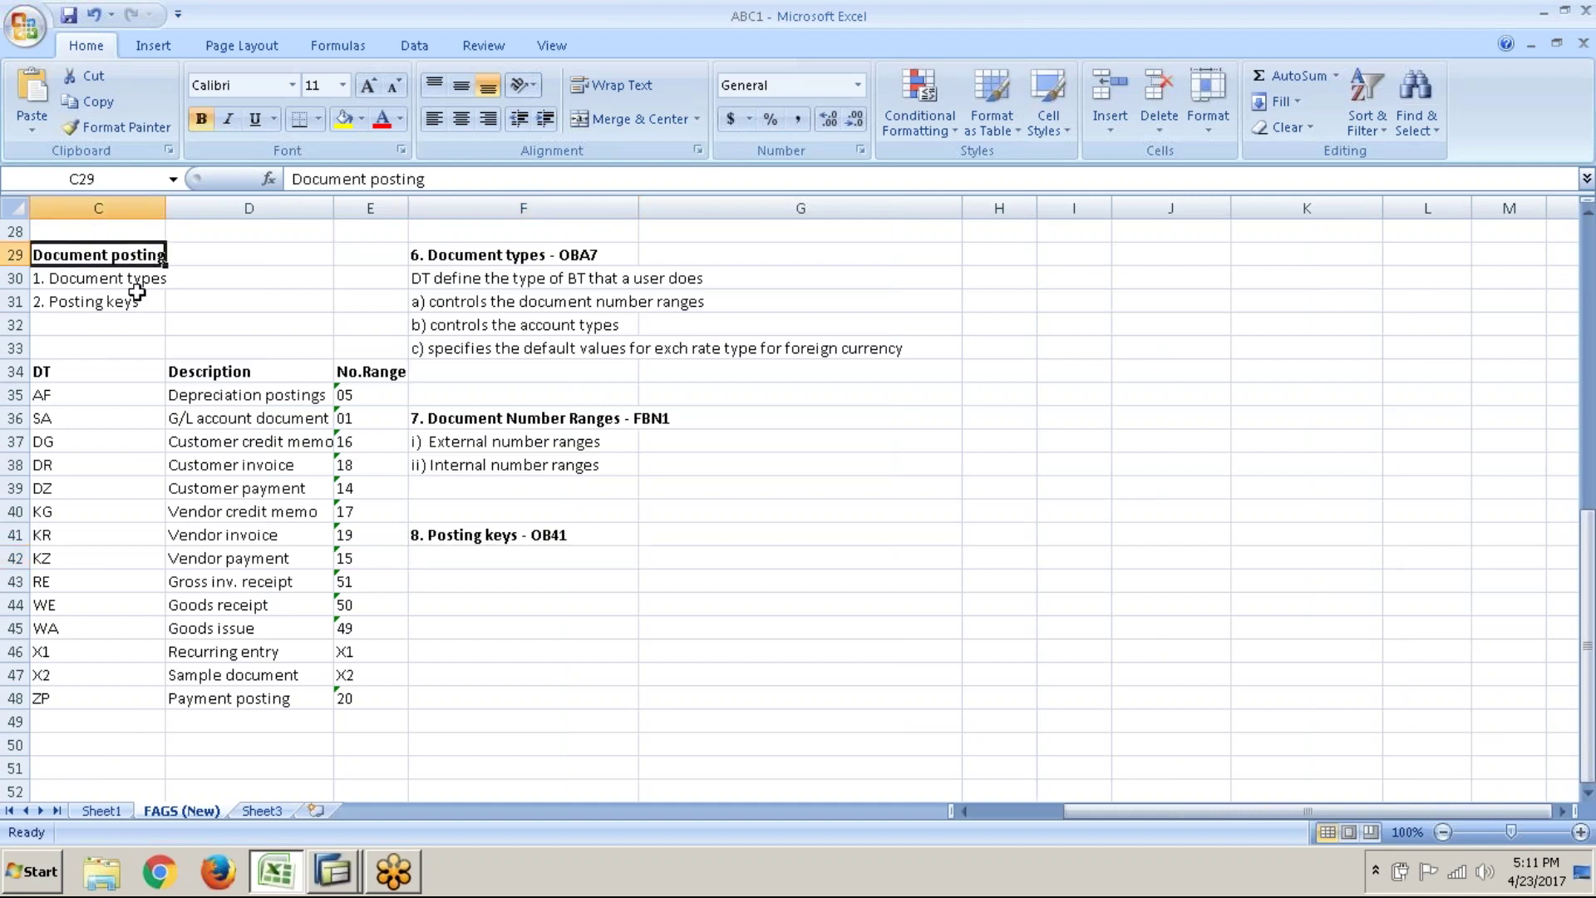
pyautogui.click(137, 292)
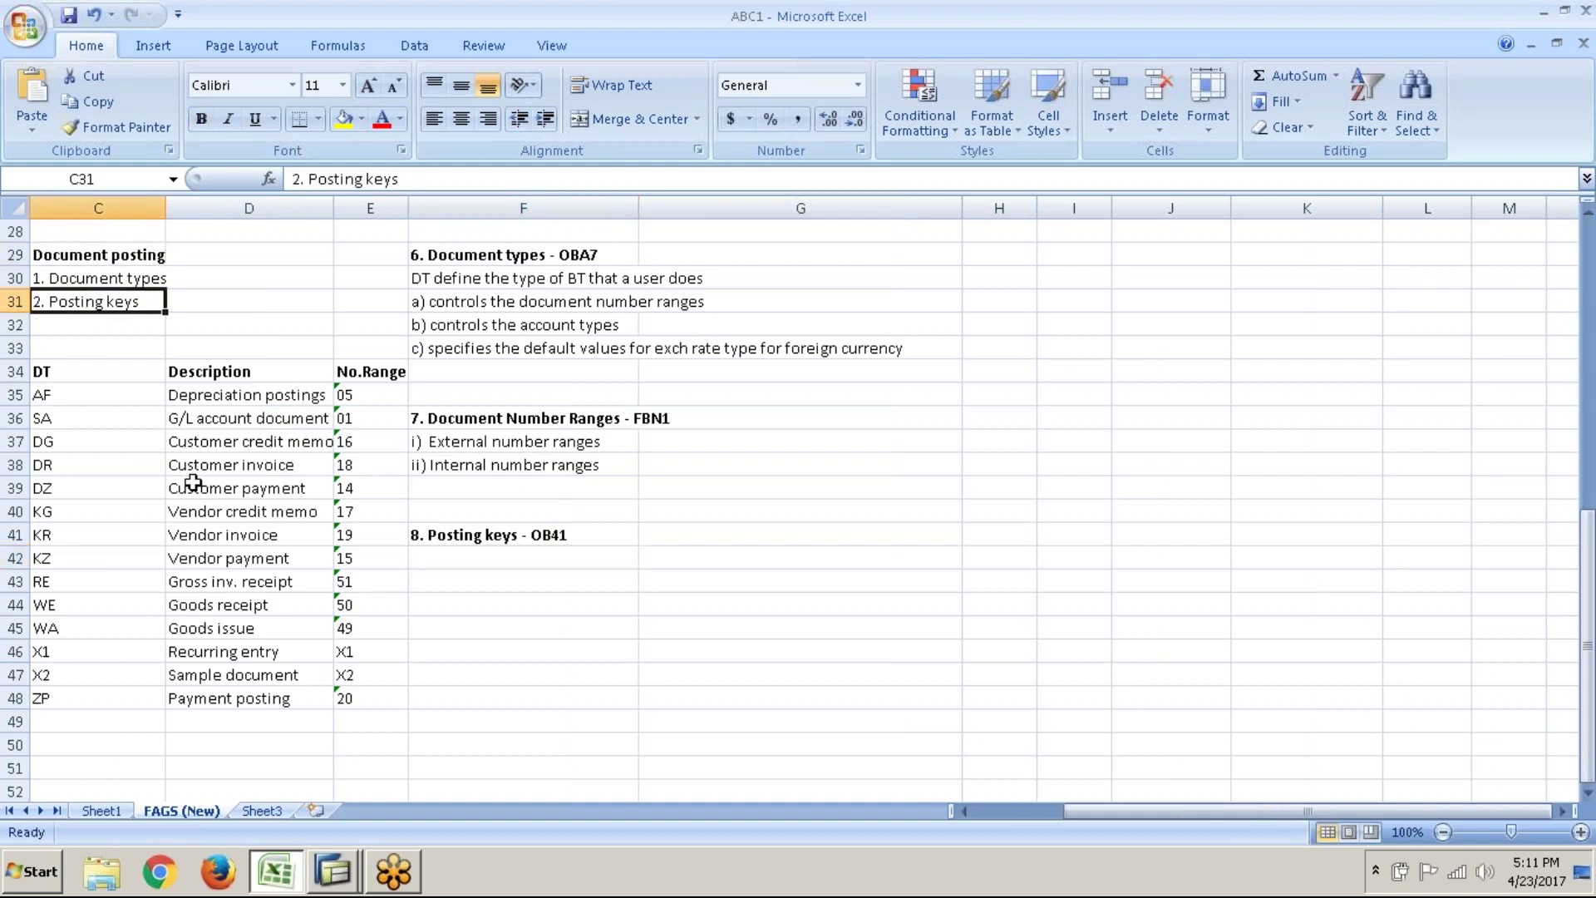
# - Enter the explanation "PK determine which account should be debited or credited" in cell F42 under the Posting keys heading
pyautogui.click(559, 550)
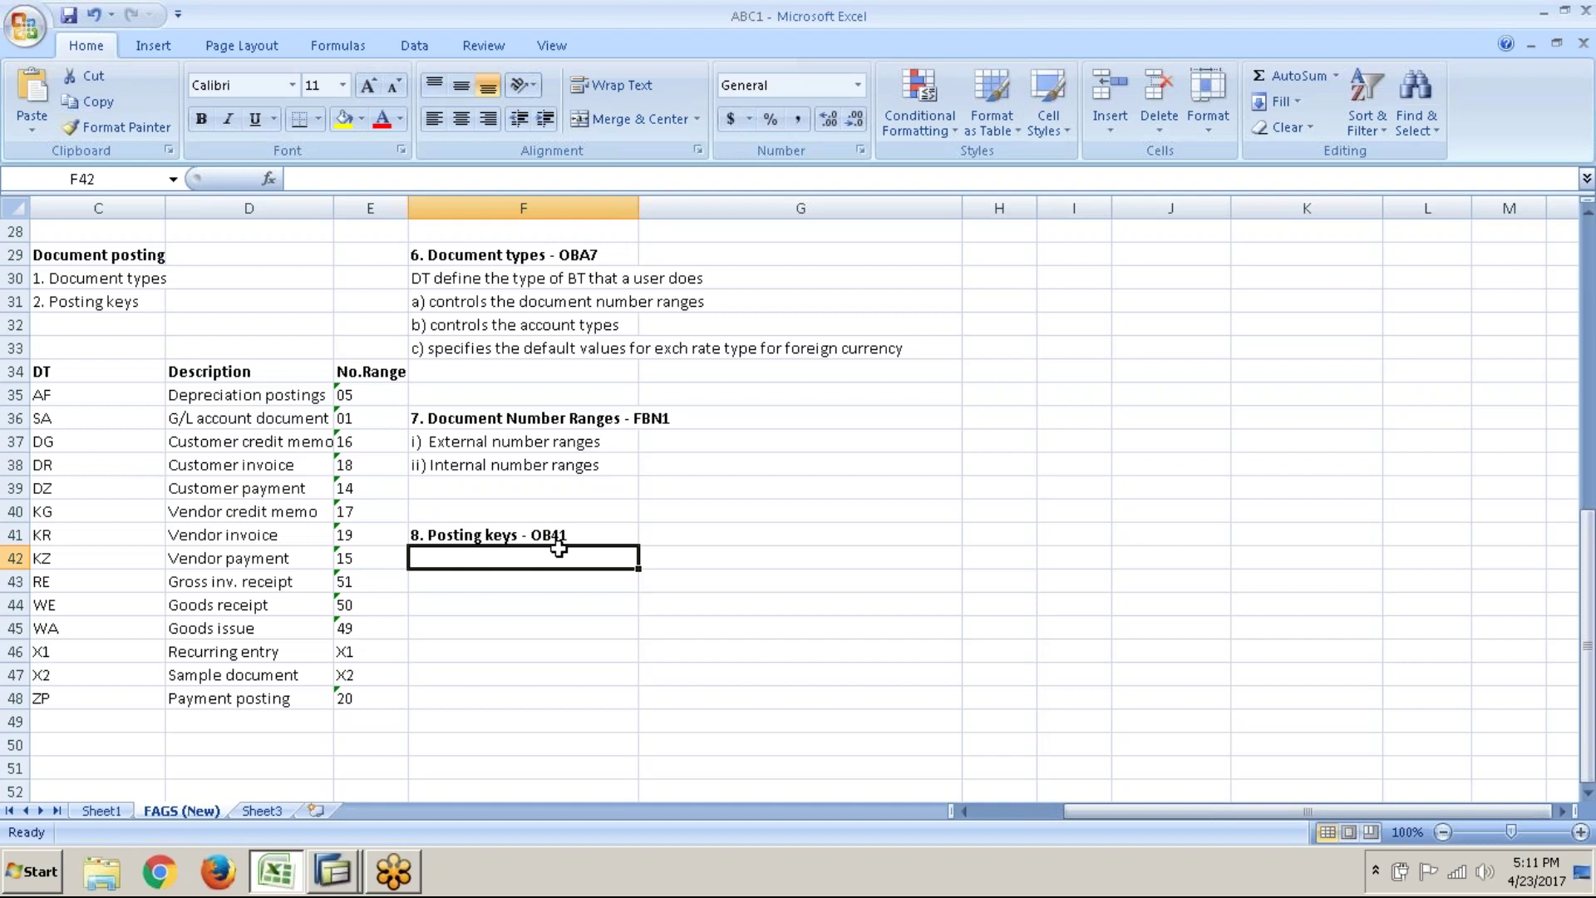
pyautogui.write('i')
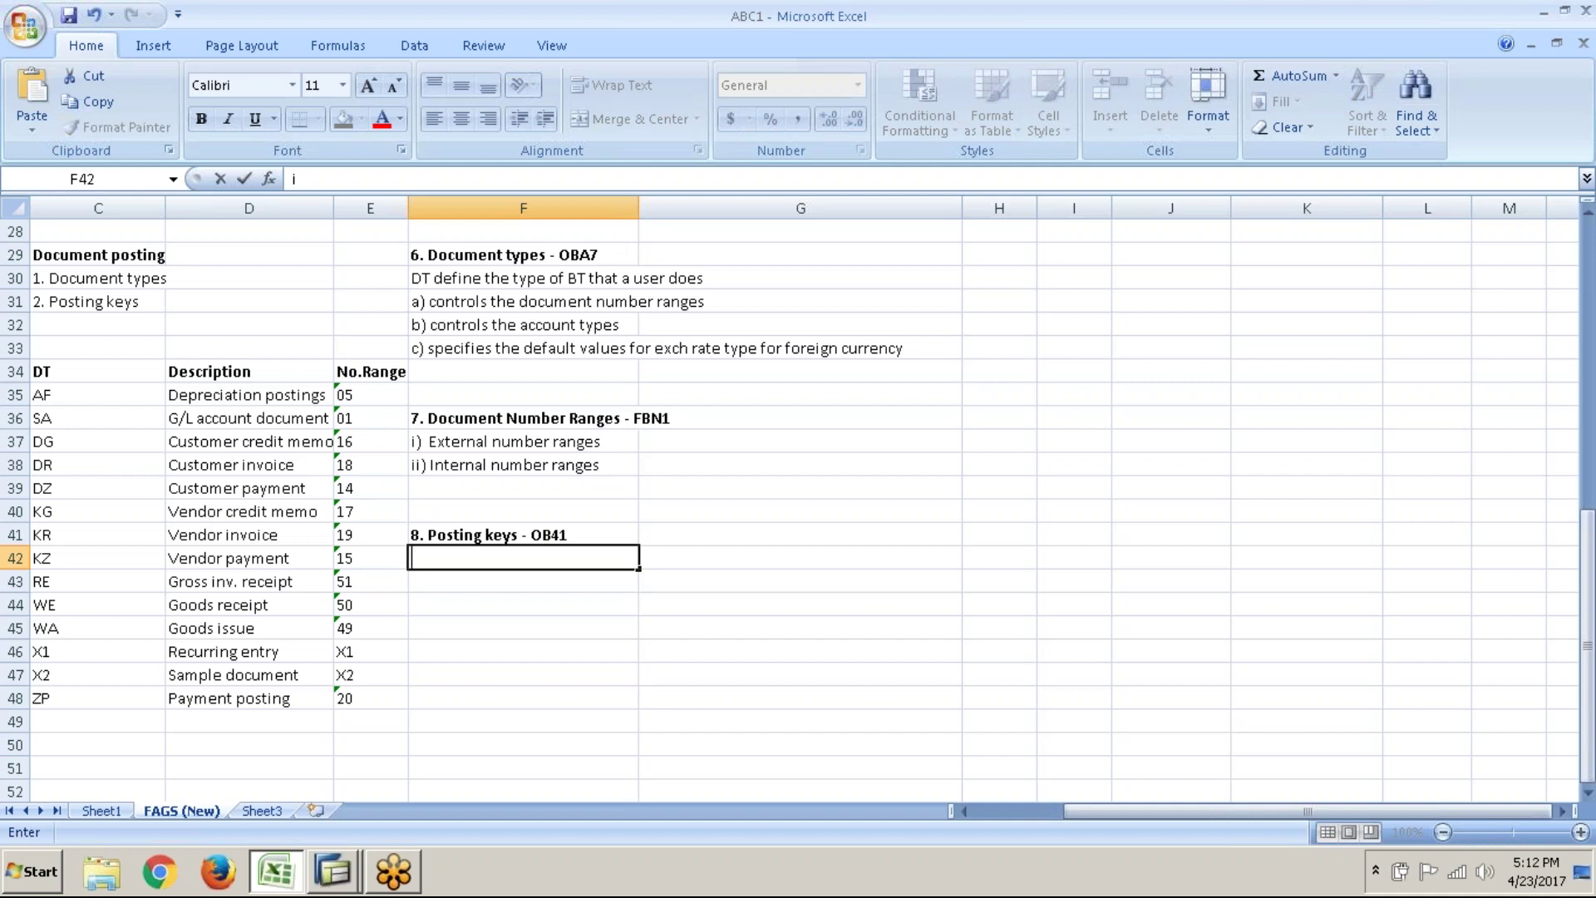
pyautogui.write('PK determine')
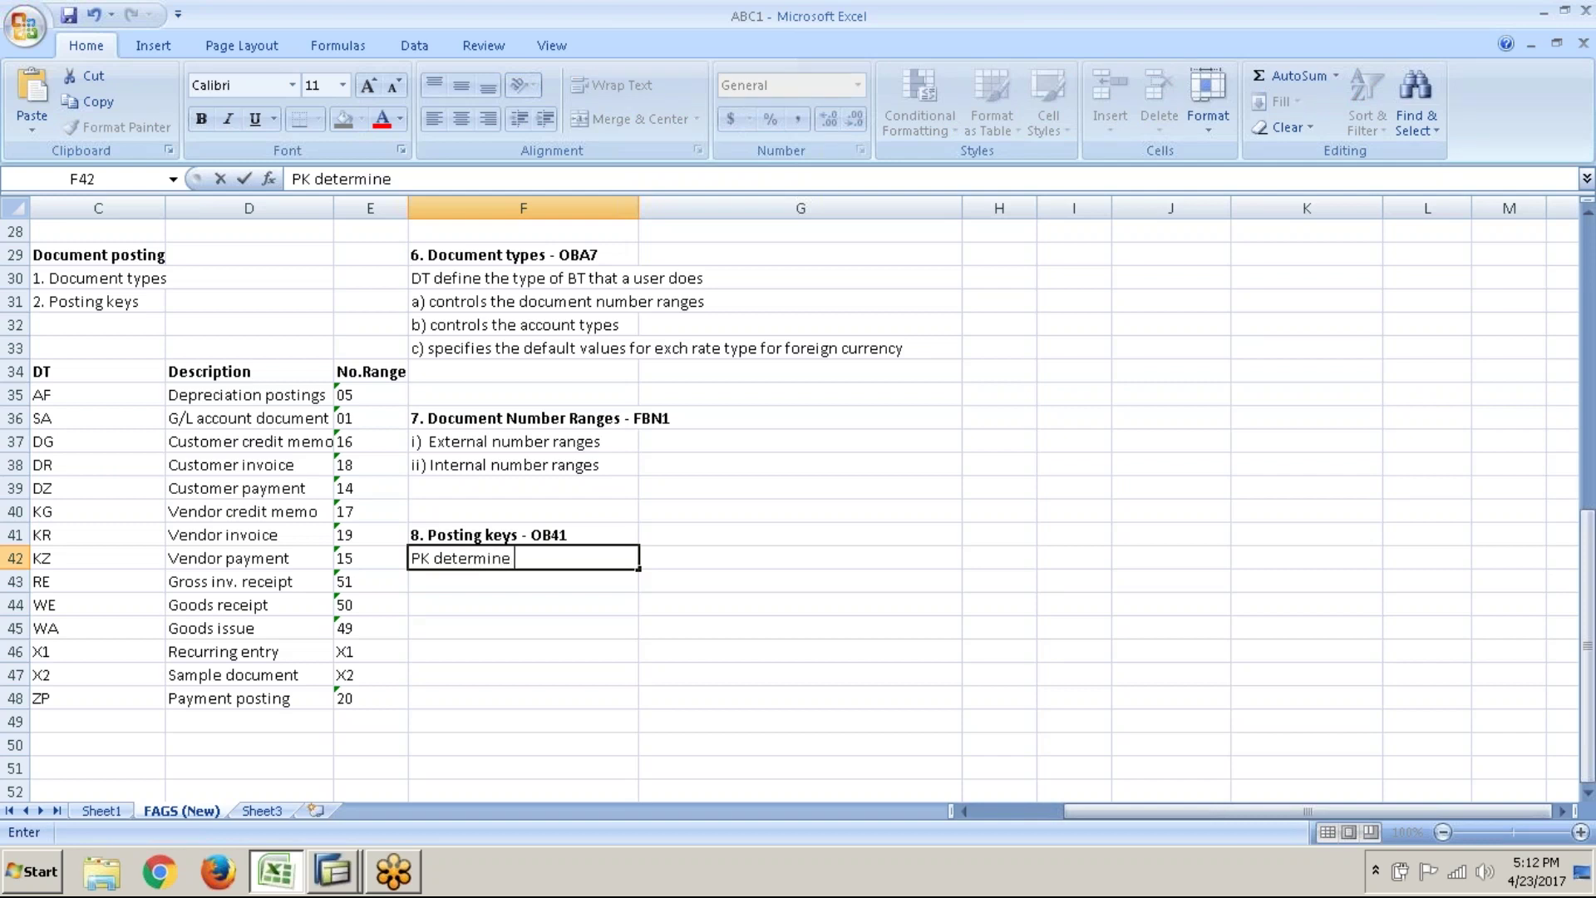
pyautogui.write(' which account')
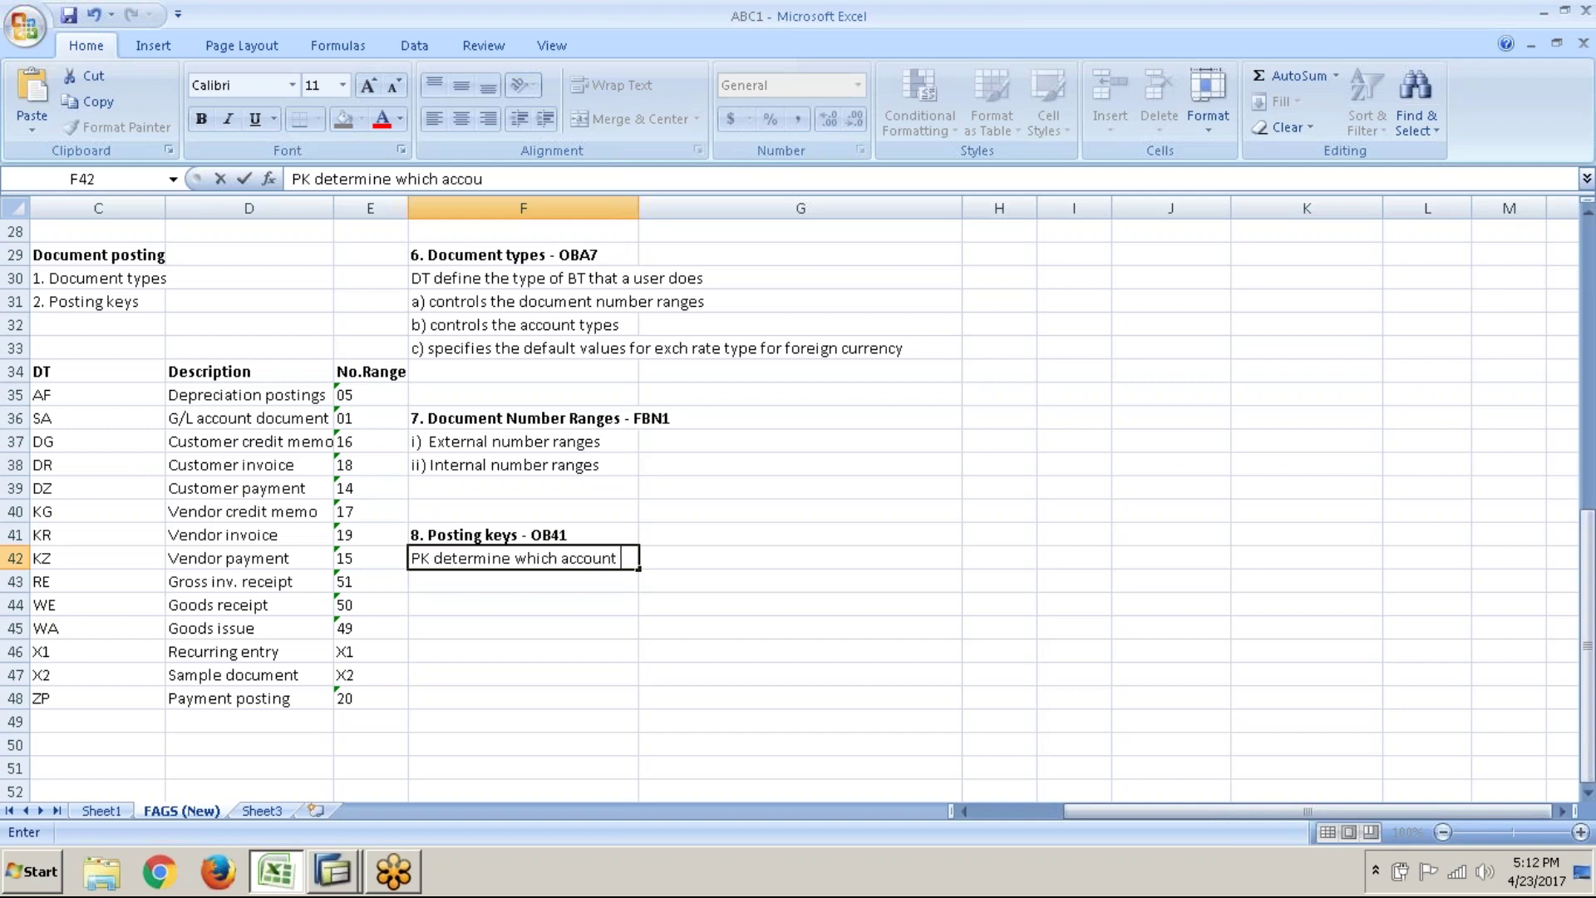
pyautogui.write(' shoulv')
pyautogui.press('BackSpace')
pyautogui.press('BackSpace')
pyautogui.write('d be debit')
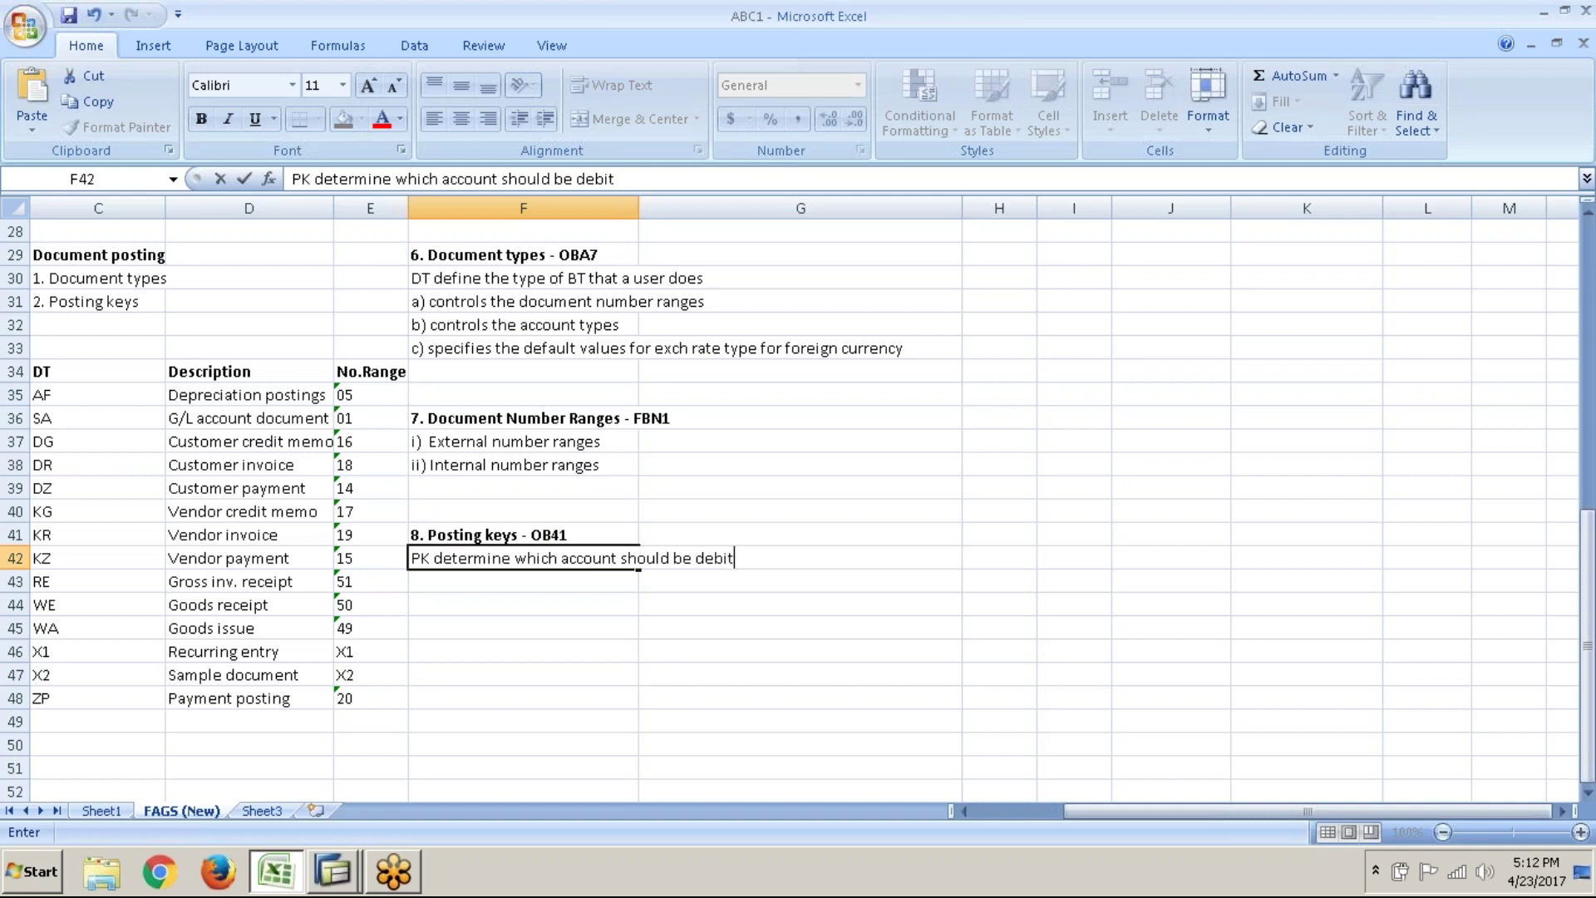
pyautogui.write('ed or credi')
pyautogui.write('ted')
pyautogui.press('Return')
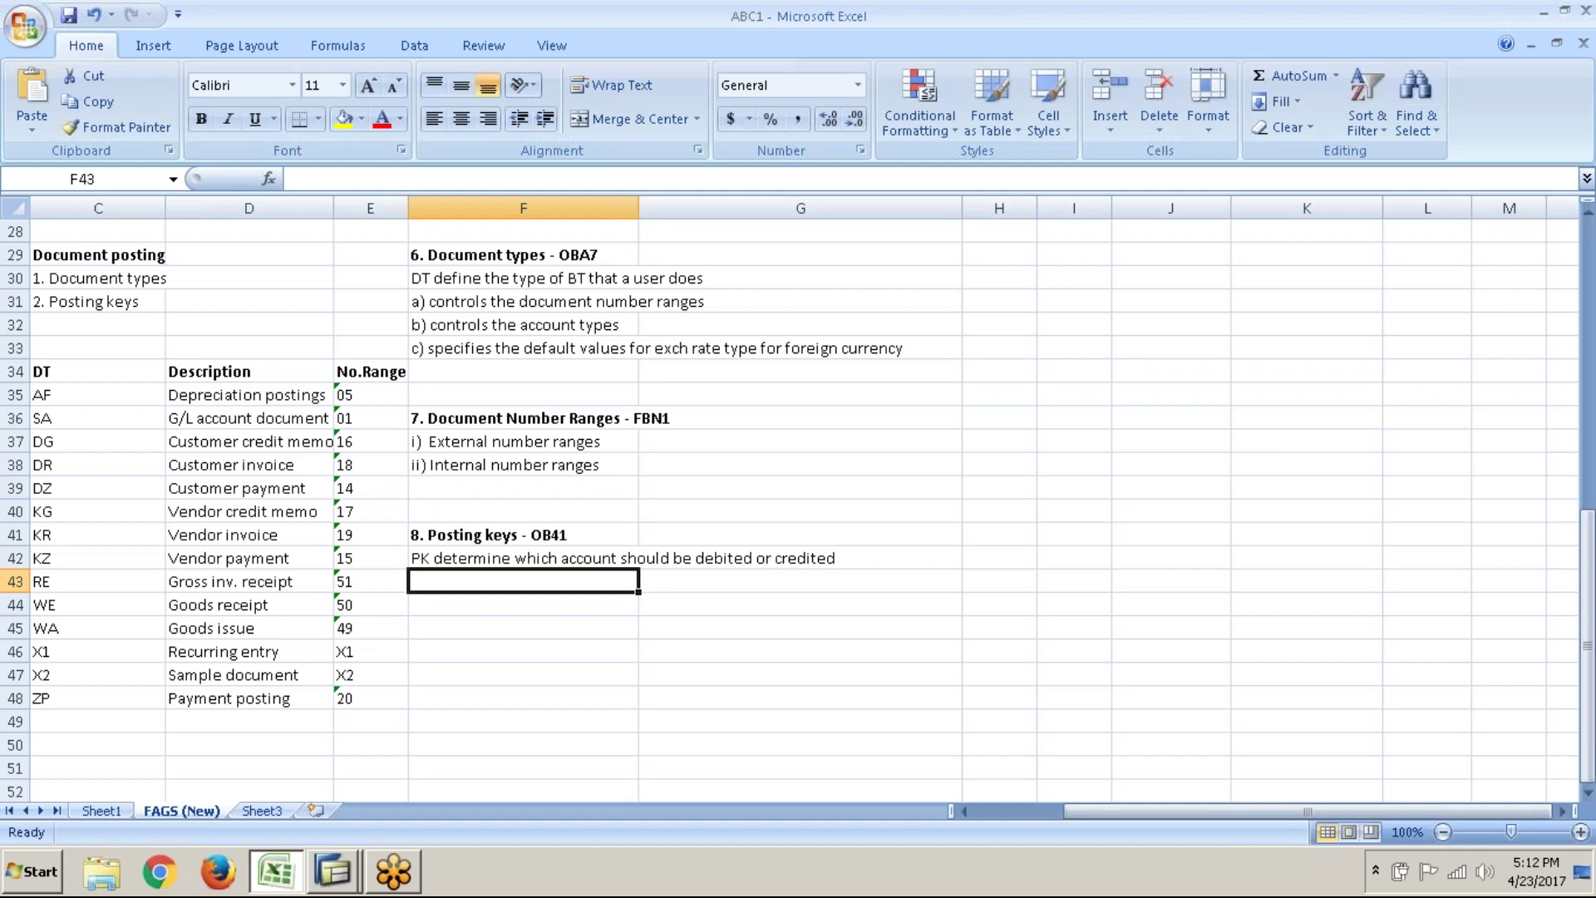
# - Add "Steps to find out PK:" in cell F43 and its first point, "i) Journal Entry", in F44
pyautogui.write('Steps')
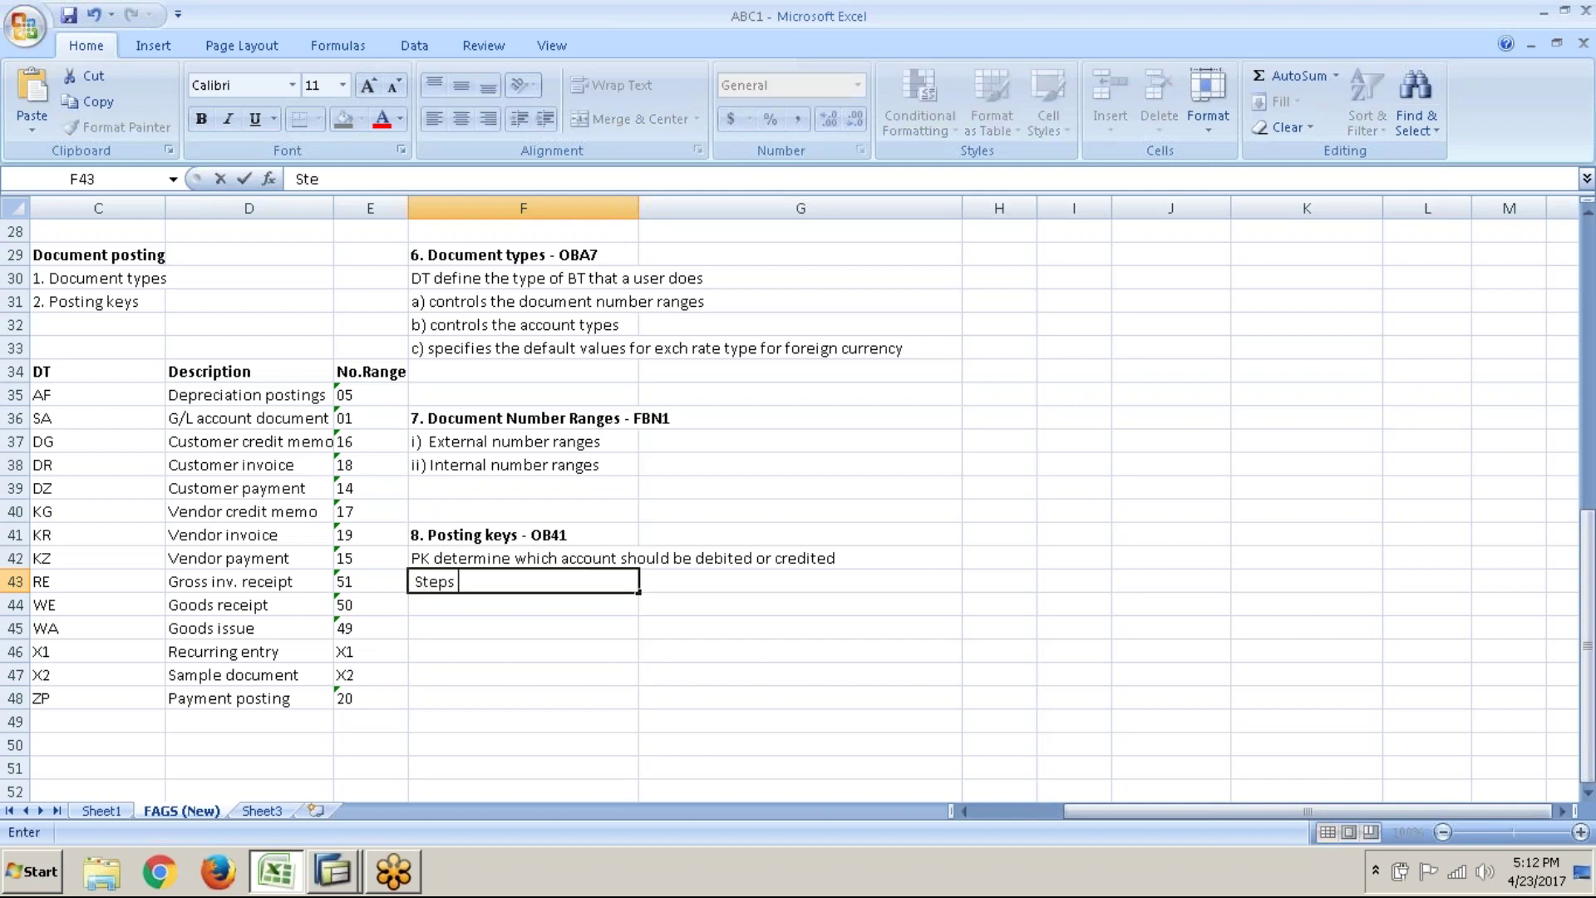
pyautogui.write(' to find ou')
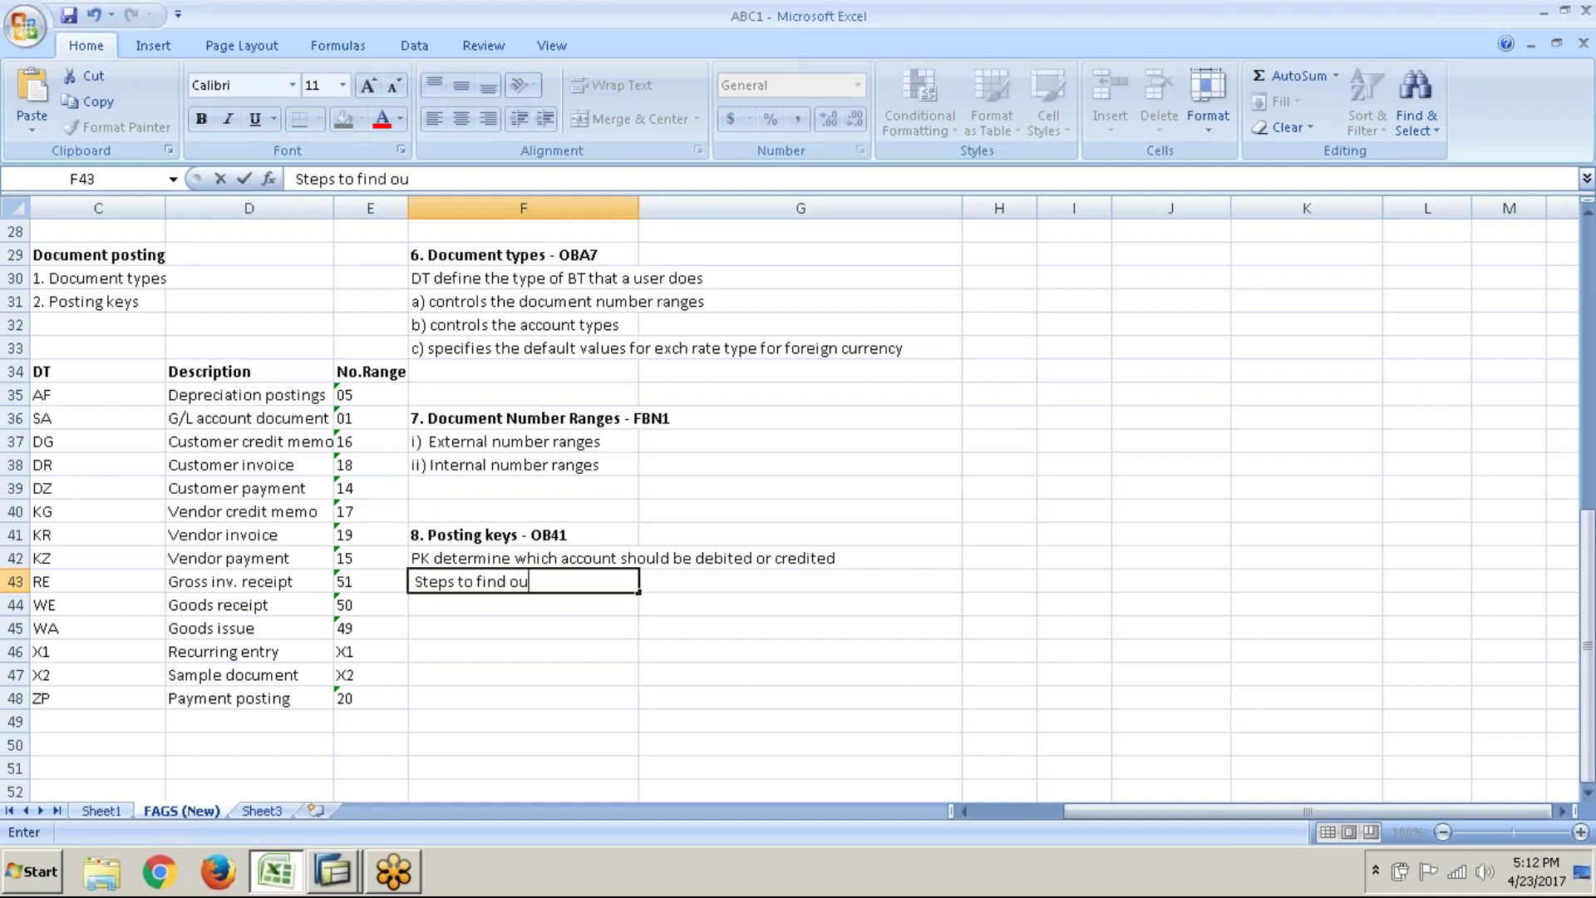
pyautogui.write('t PK:')
pyautogui.press('Return')
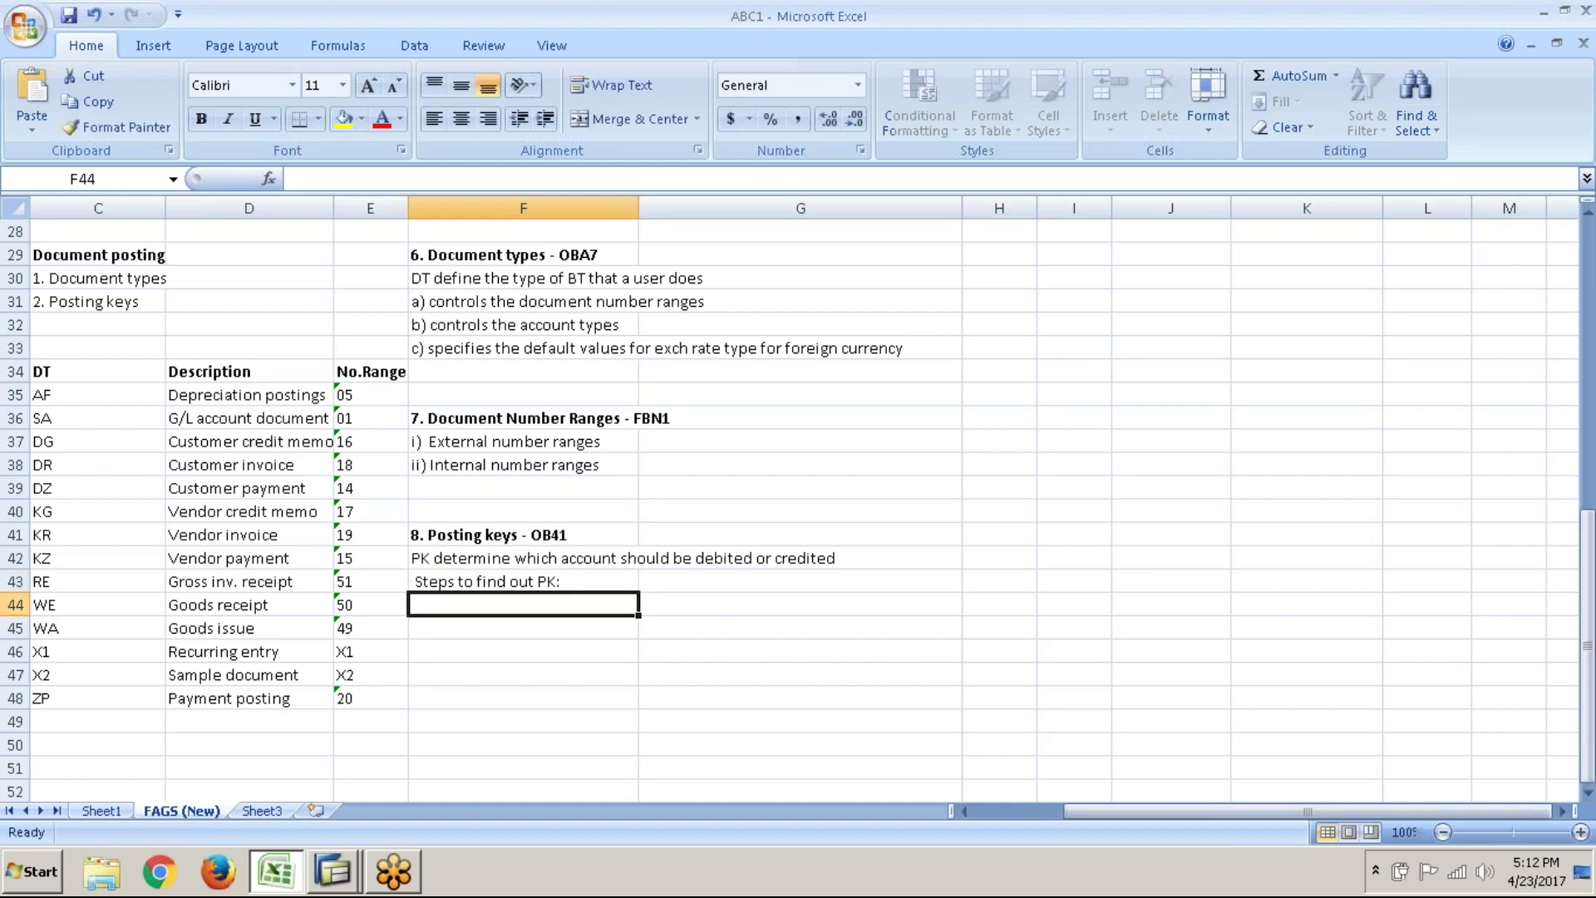
pyautogui.write('i)')
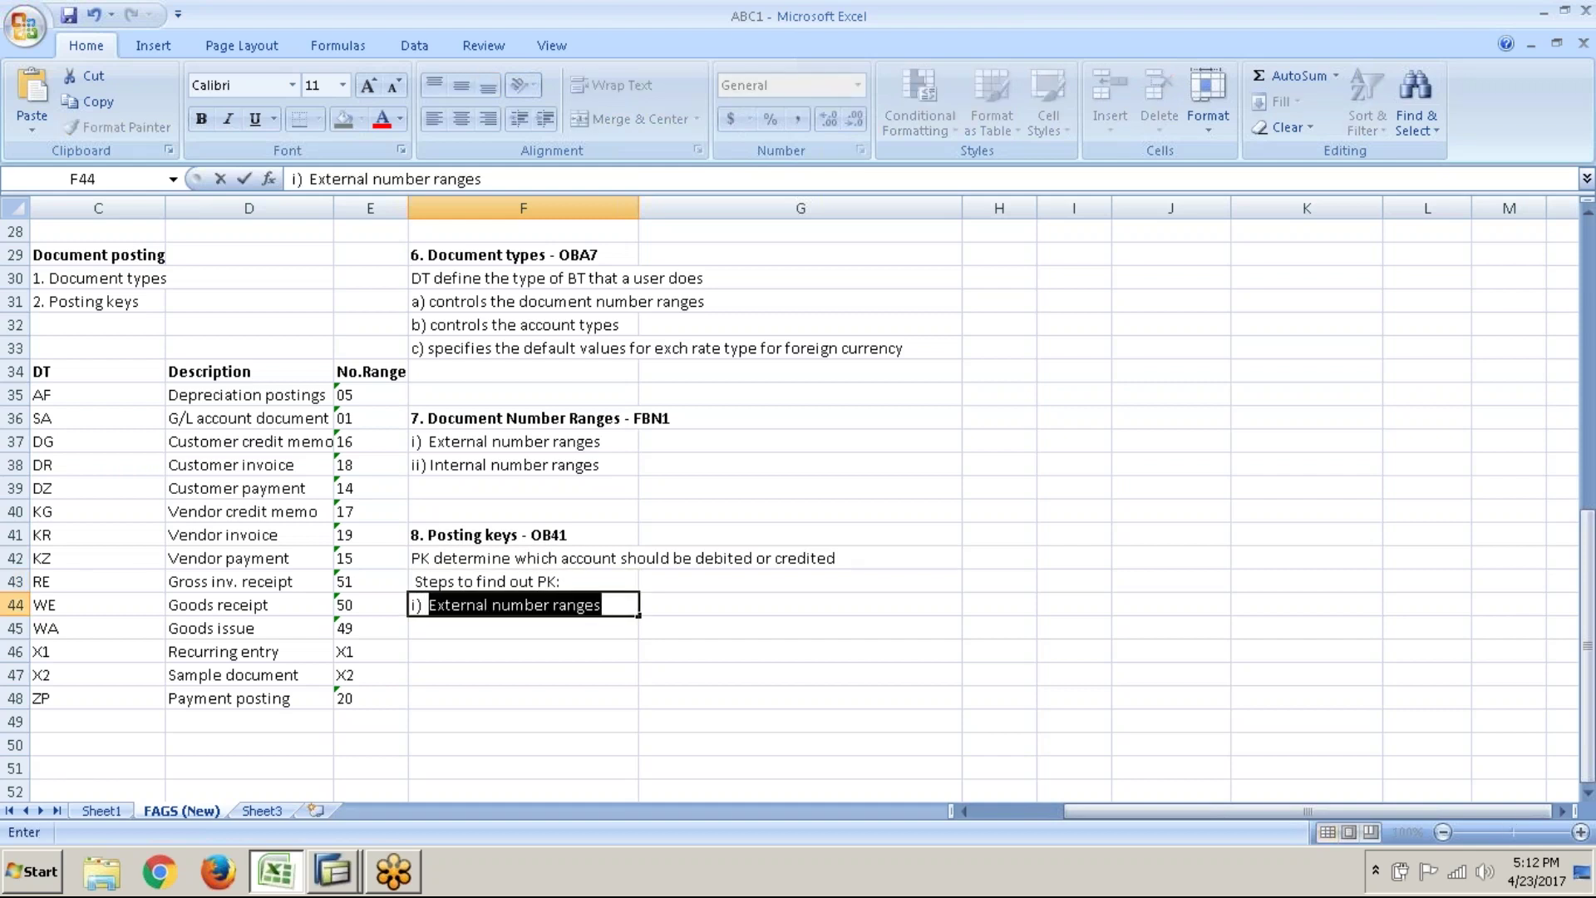
pyautogui.press('Delete')
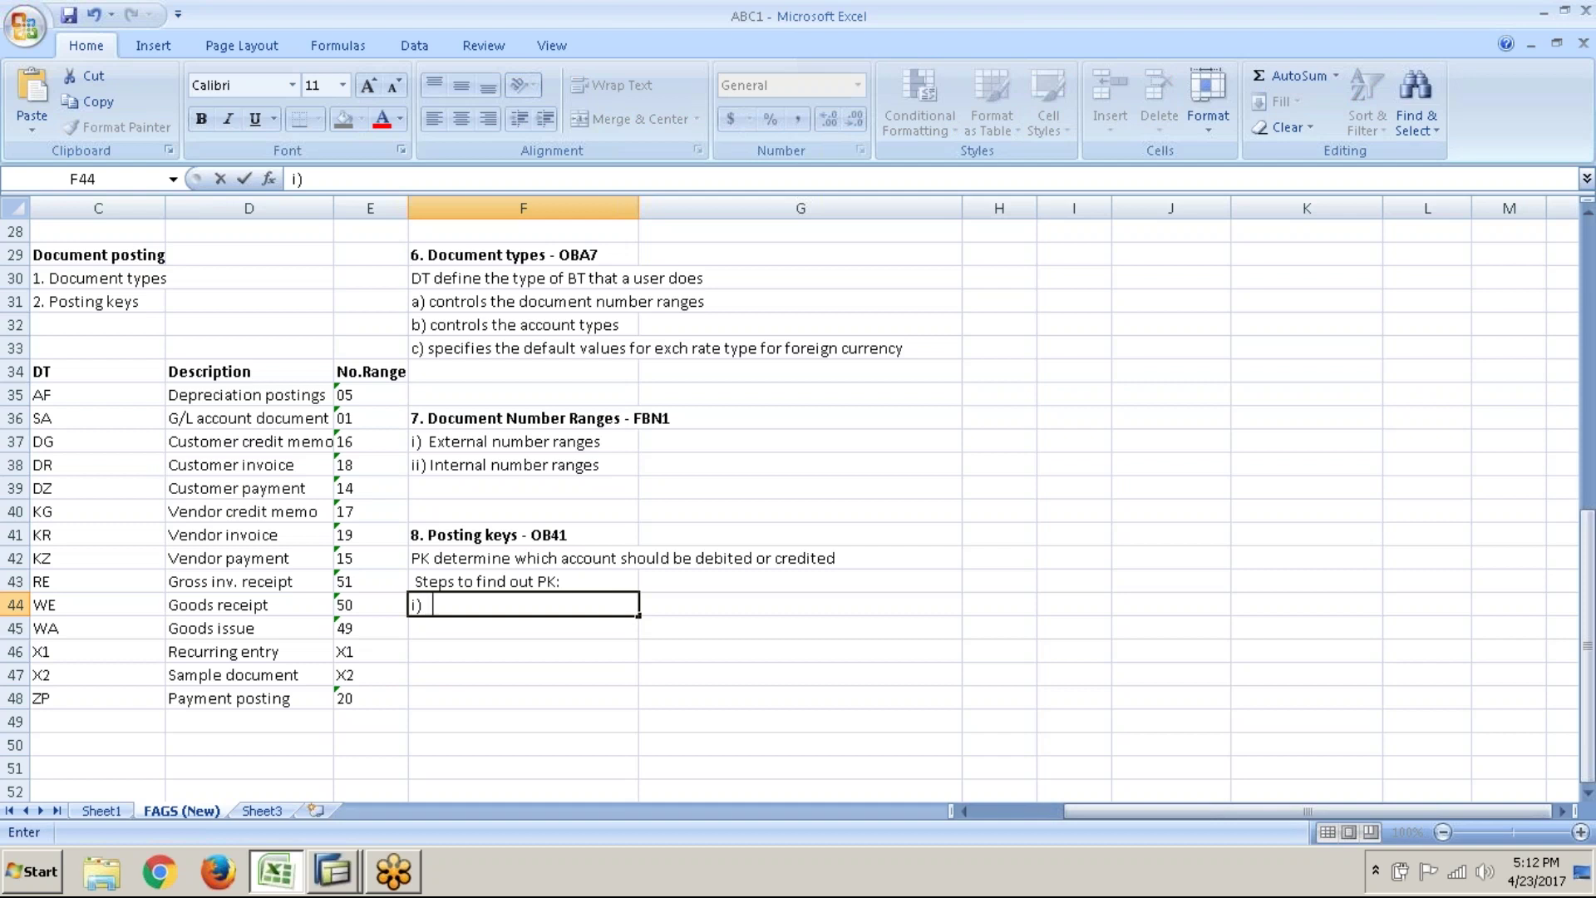
pyautogui.write('Journal Entry')
pyautogui.press('Return')
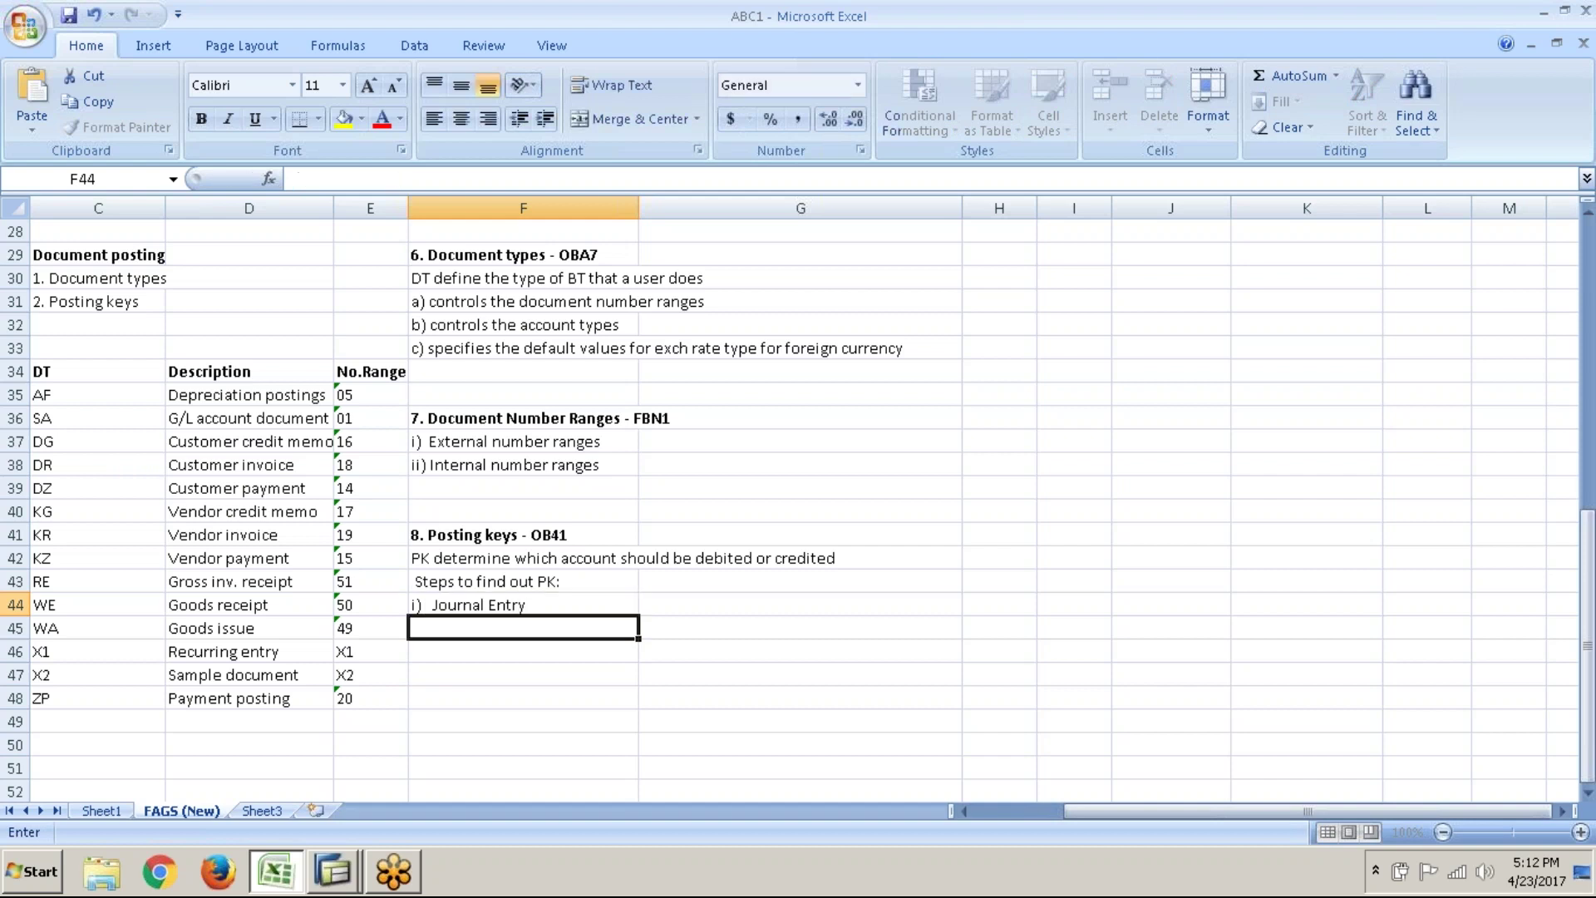
# - Add the second point, "ii) Find out the account type (A,D,K,M,S)", in cell F45
pyautogui.write('ii')
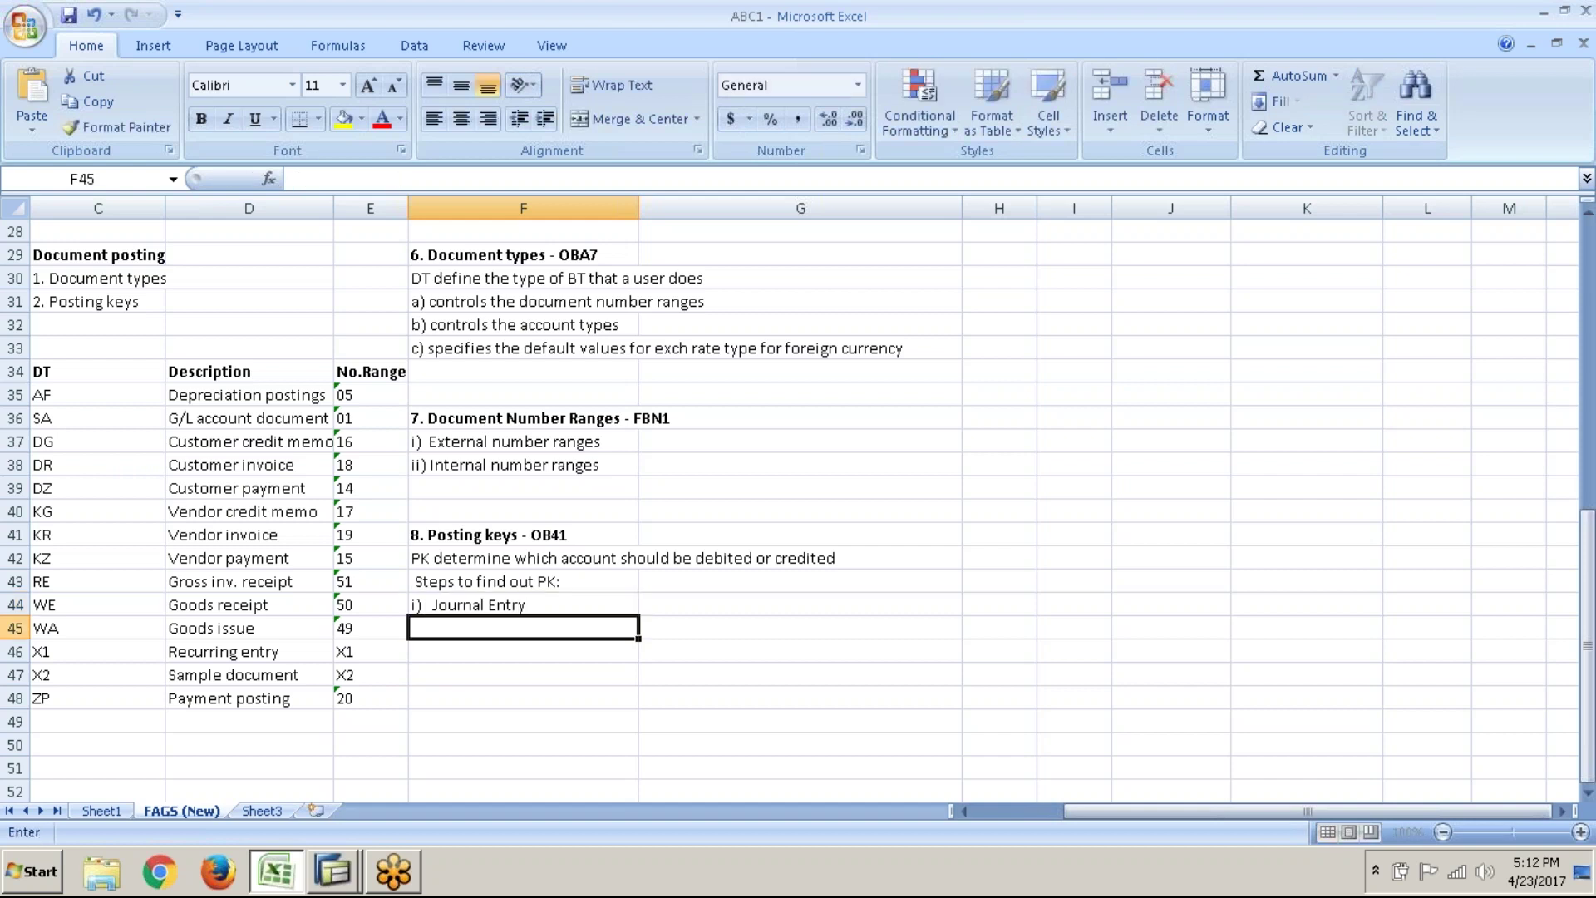
pyautogui.write(') ')
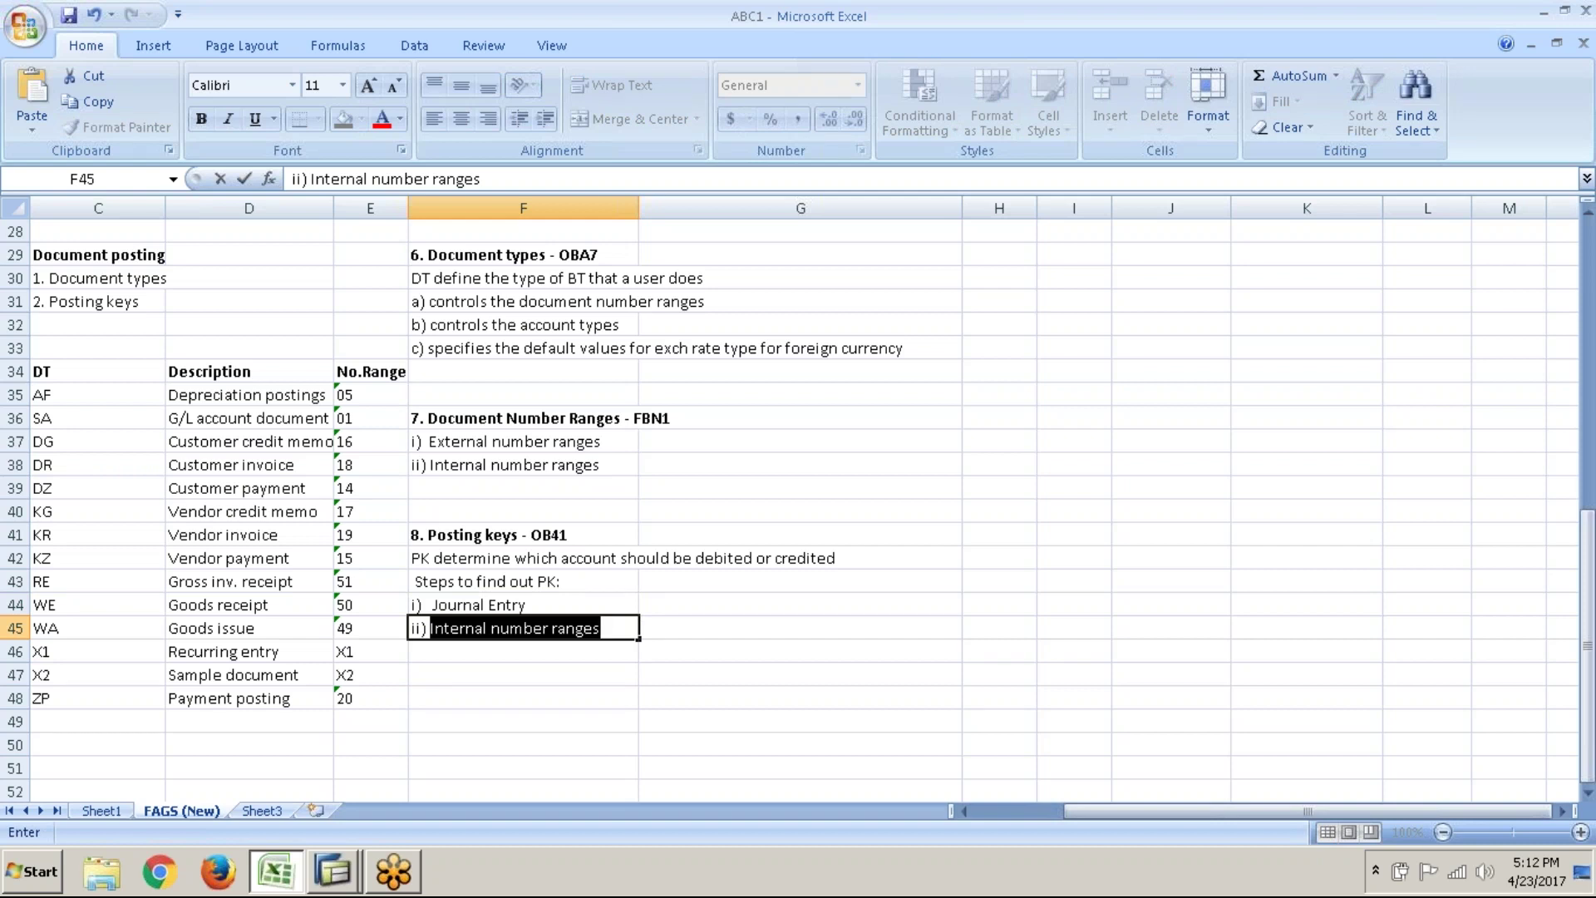
pyautogui.write('Find')
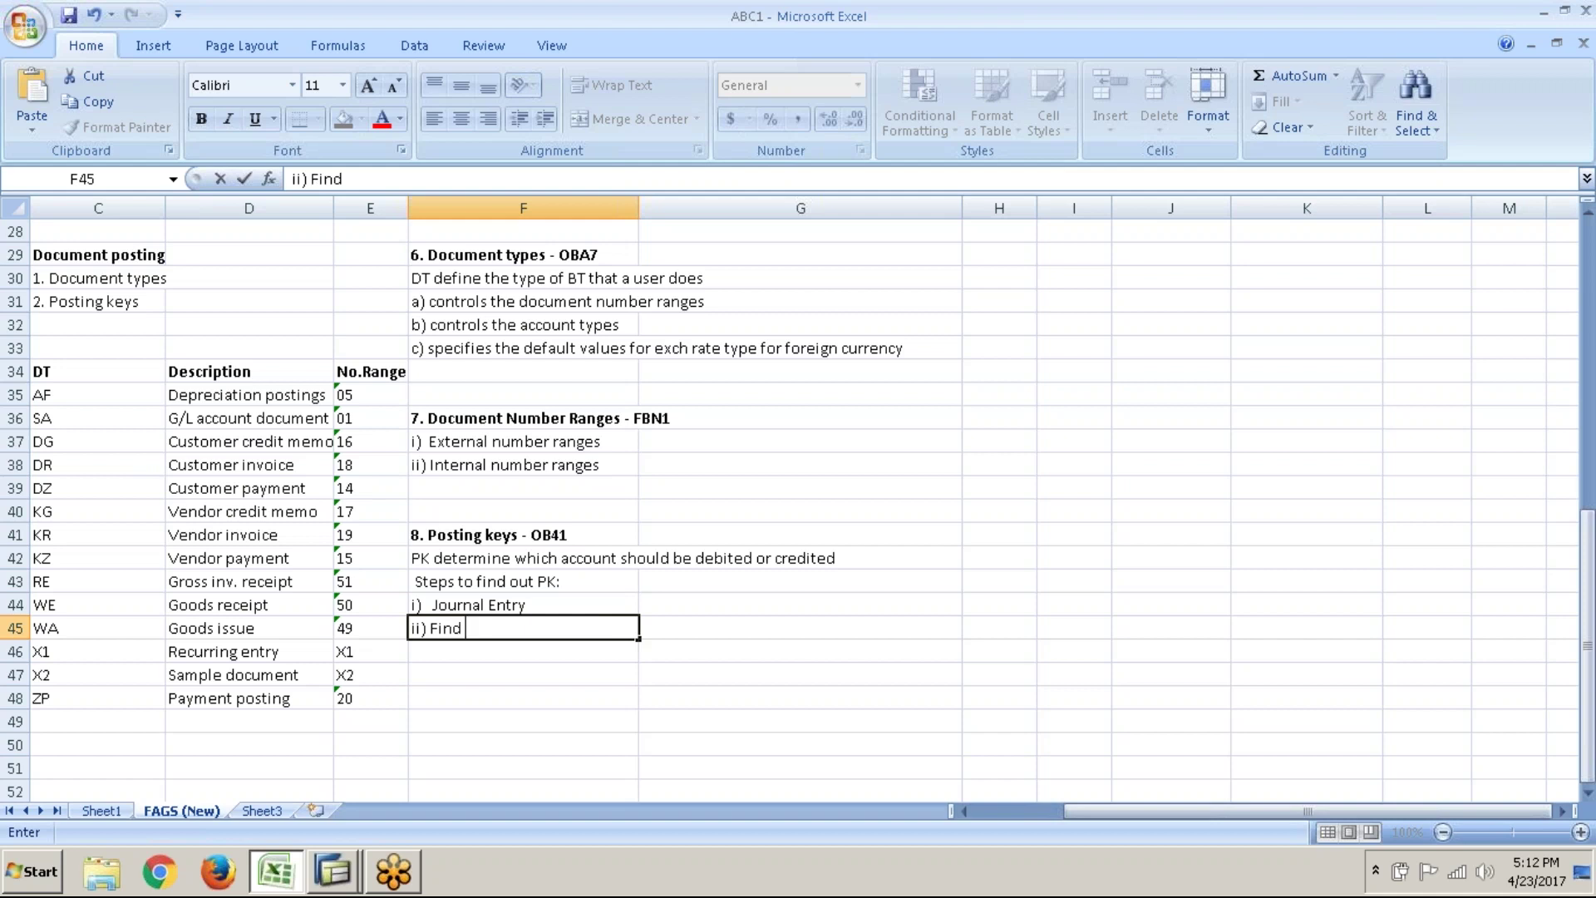
pyautogui.write(' out the account ')
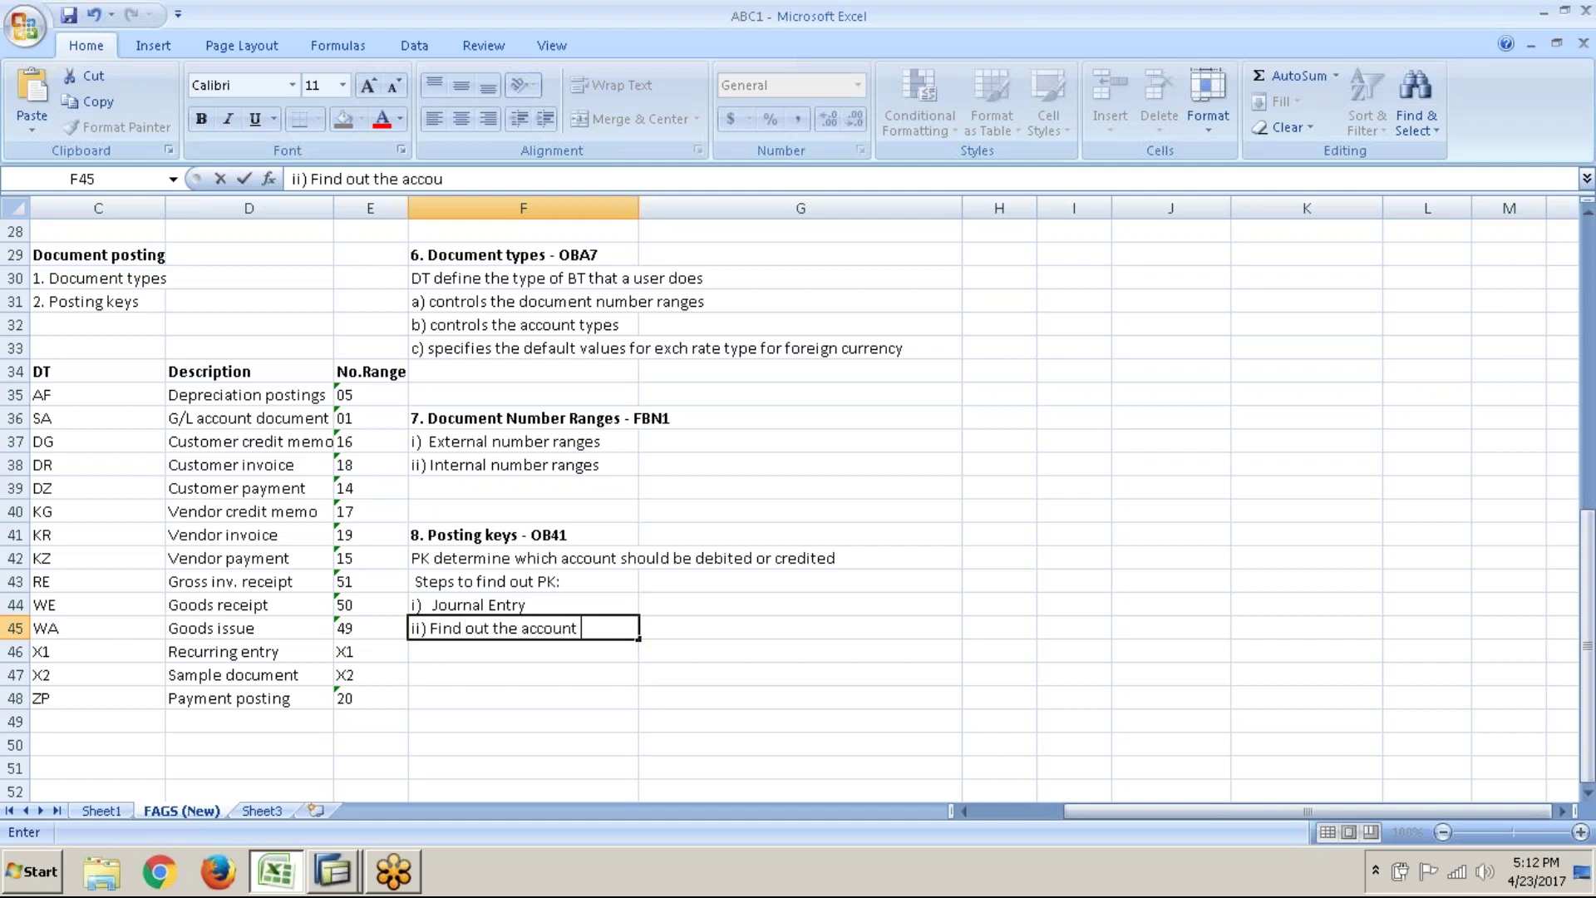
pyautogui.write('type (A,D')
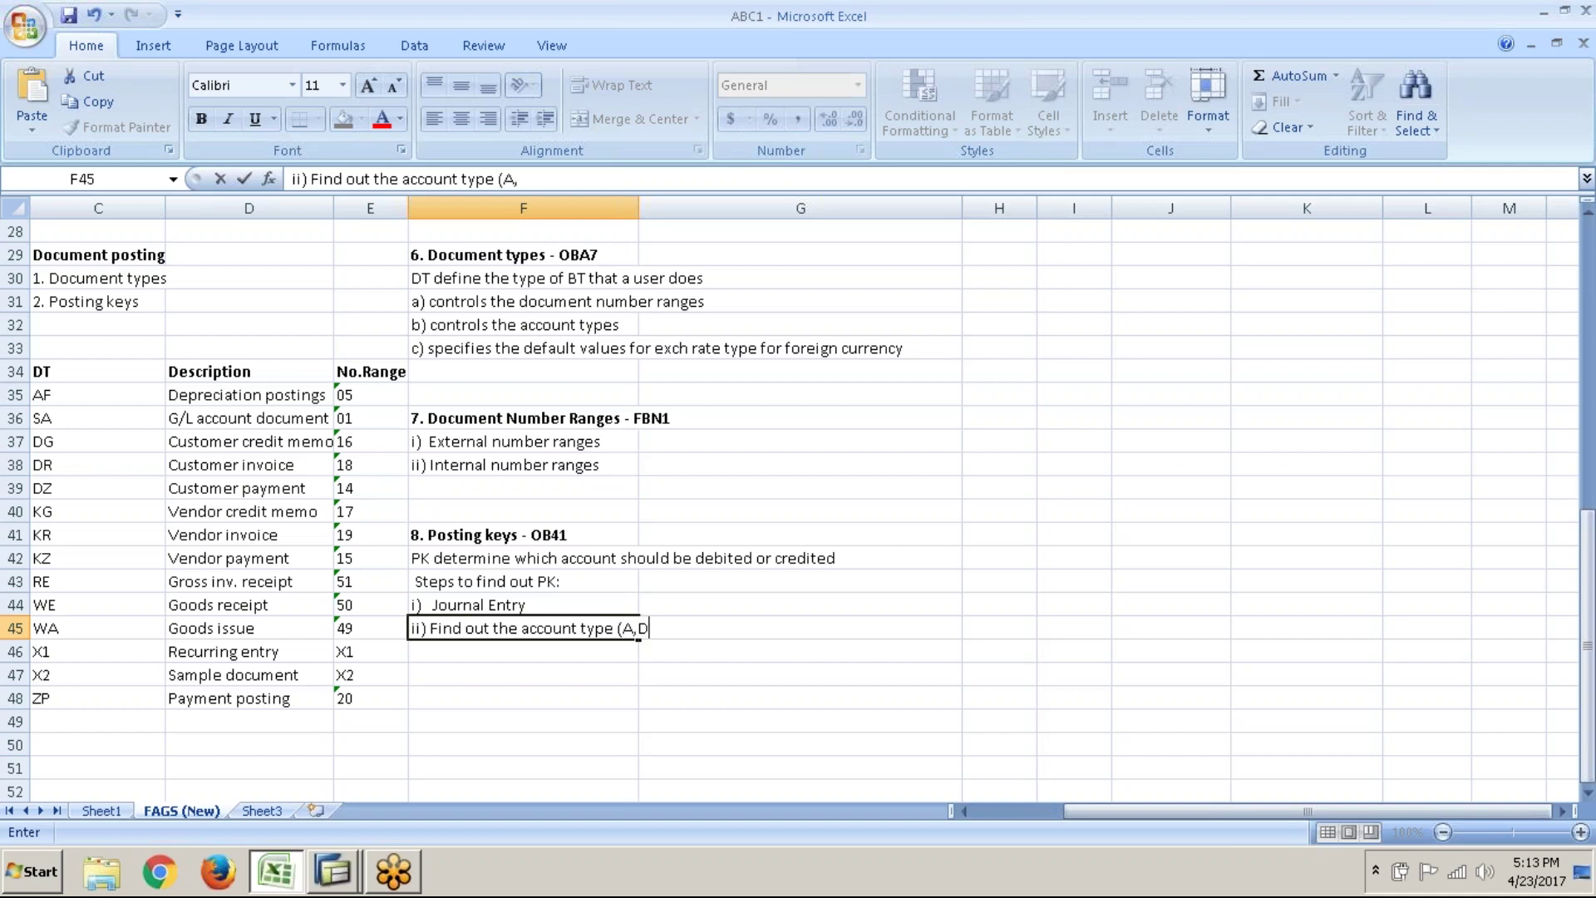
pyautogui.write(',K,M,S)')
pyautogui.press('Return')
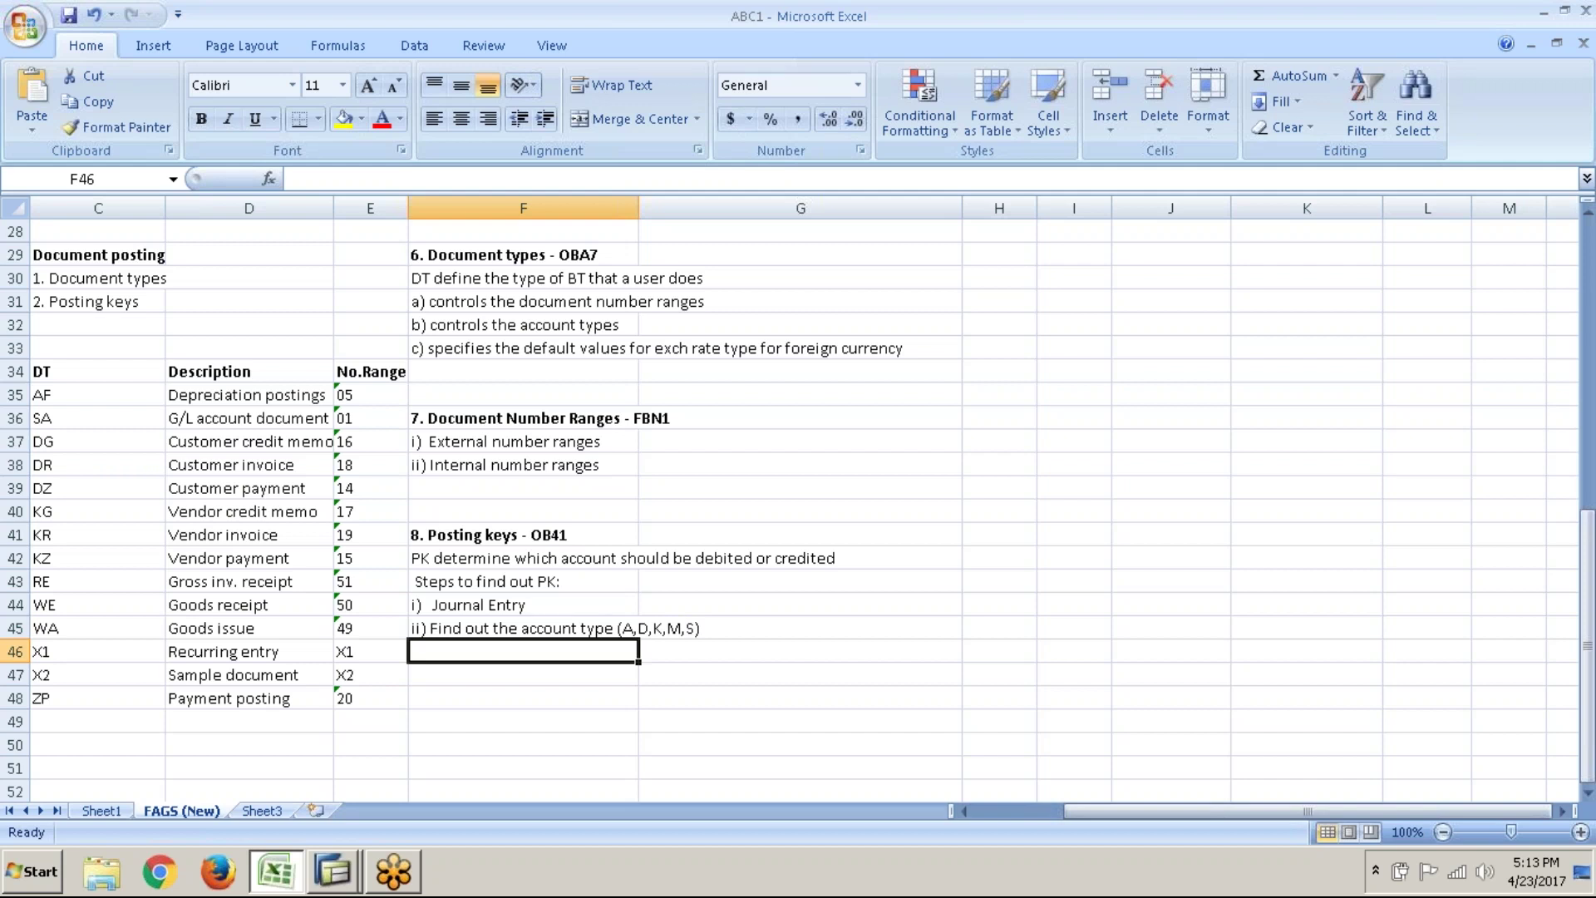
# - Add the third point, "iii) Find out the PK (OB41)", in cell F46
pyautogui.write('iii')
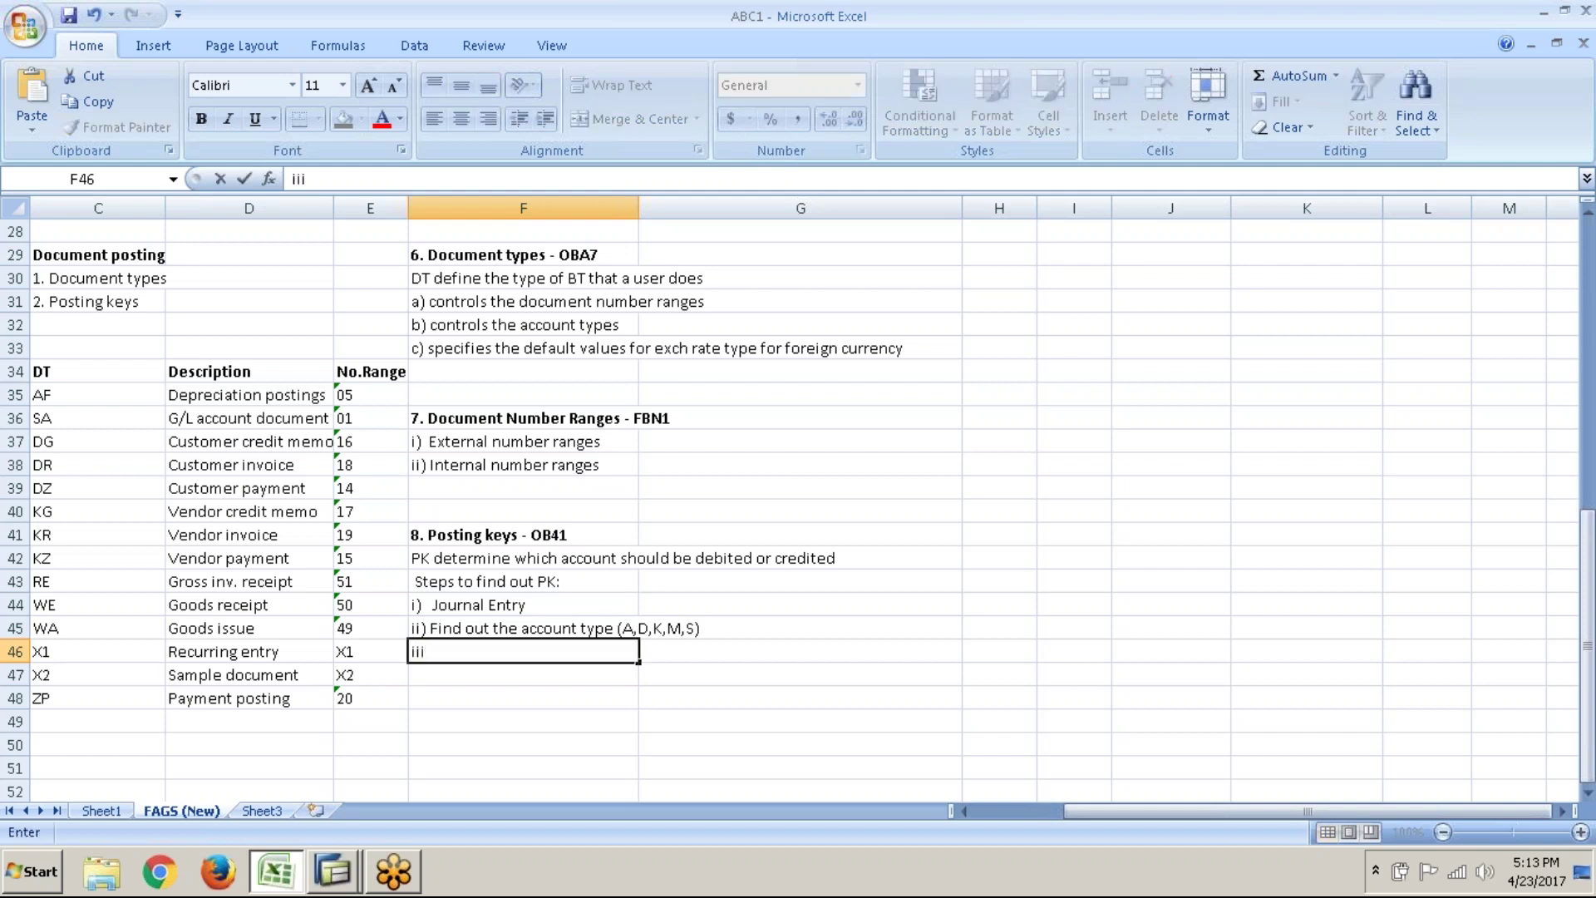
pyautogui.write(') Find out the ')
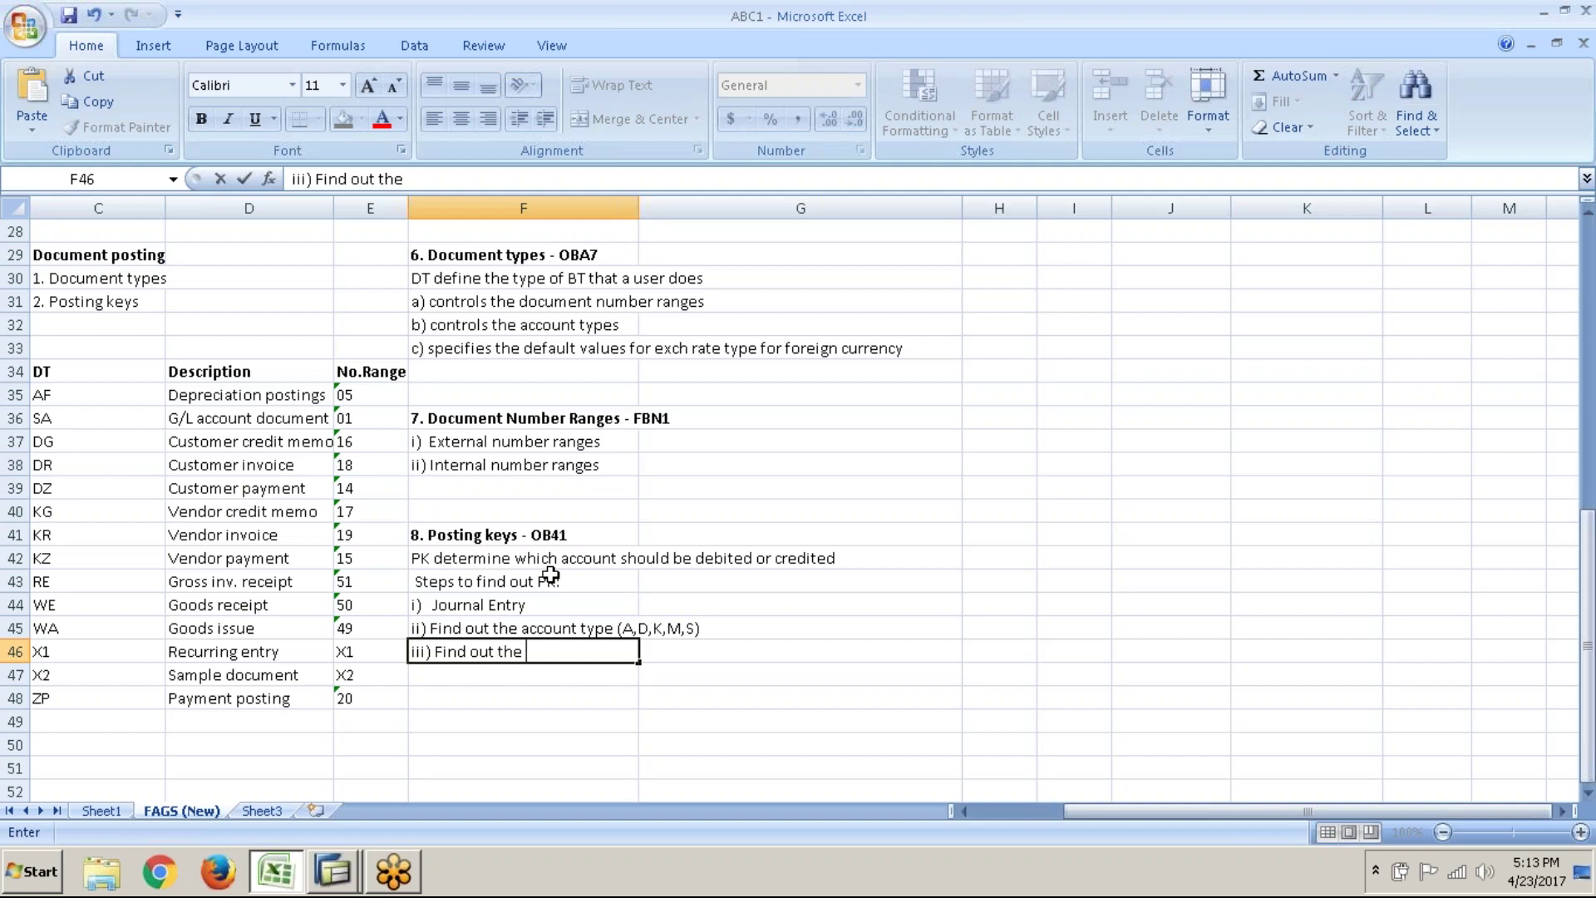
pyautogui.write('PK (OB41)')
pyautogui.press('Return')
pyautogui.press('Return')
pyautogui.press('Return')
pyautogui.press('Return')
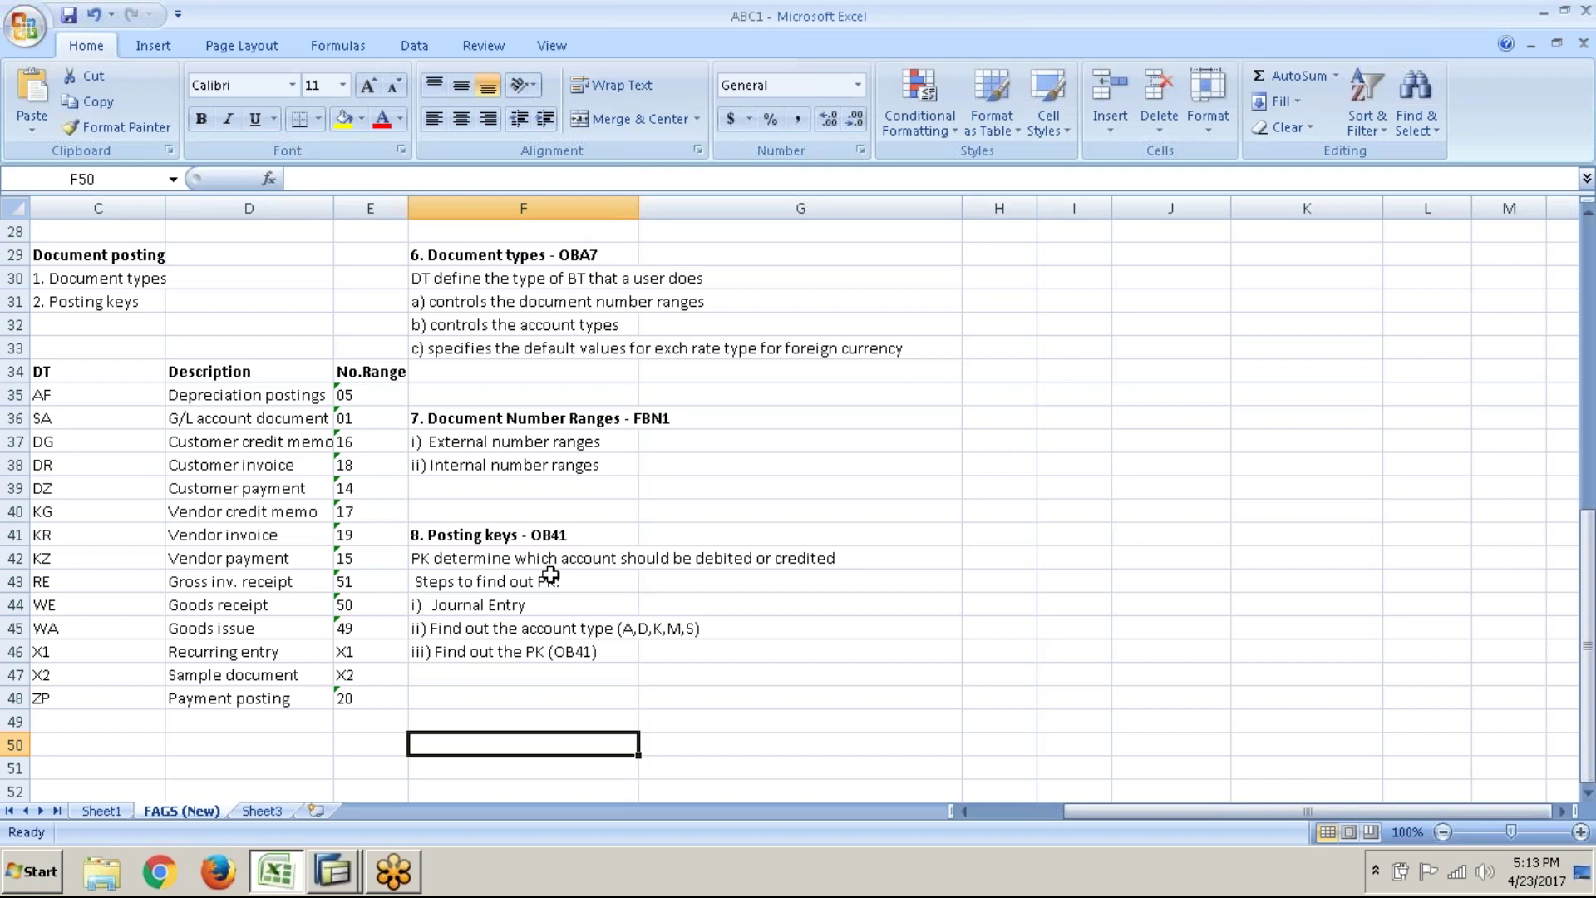
# - Review the document types and posting keys entries of the Document posting list together with the posting key notes
pyautogui.scroll(-3, 550, 574)
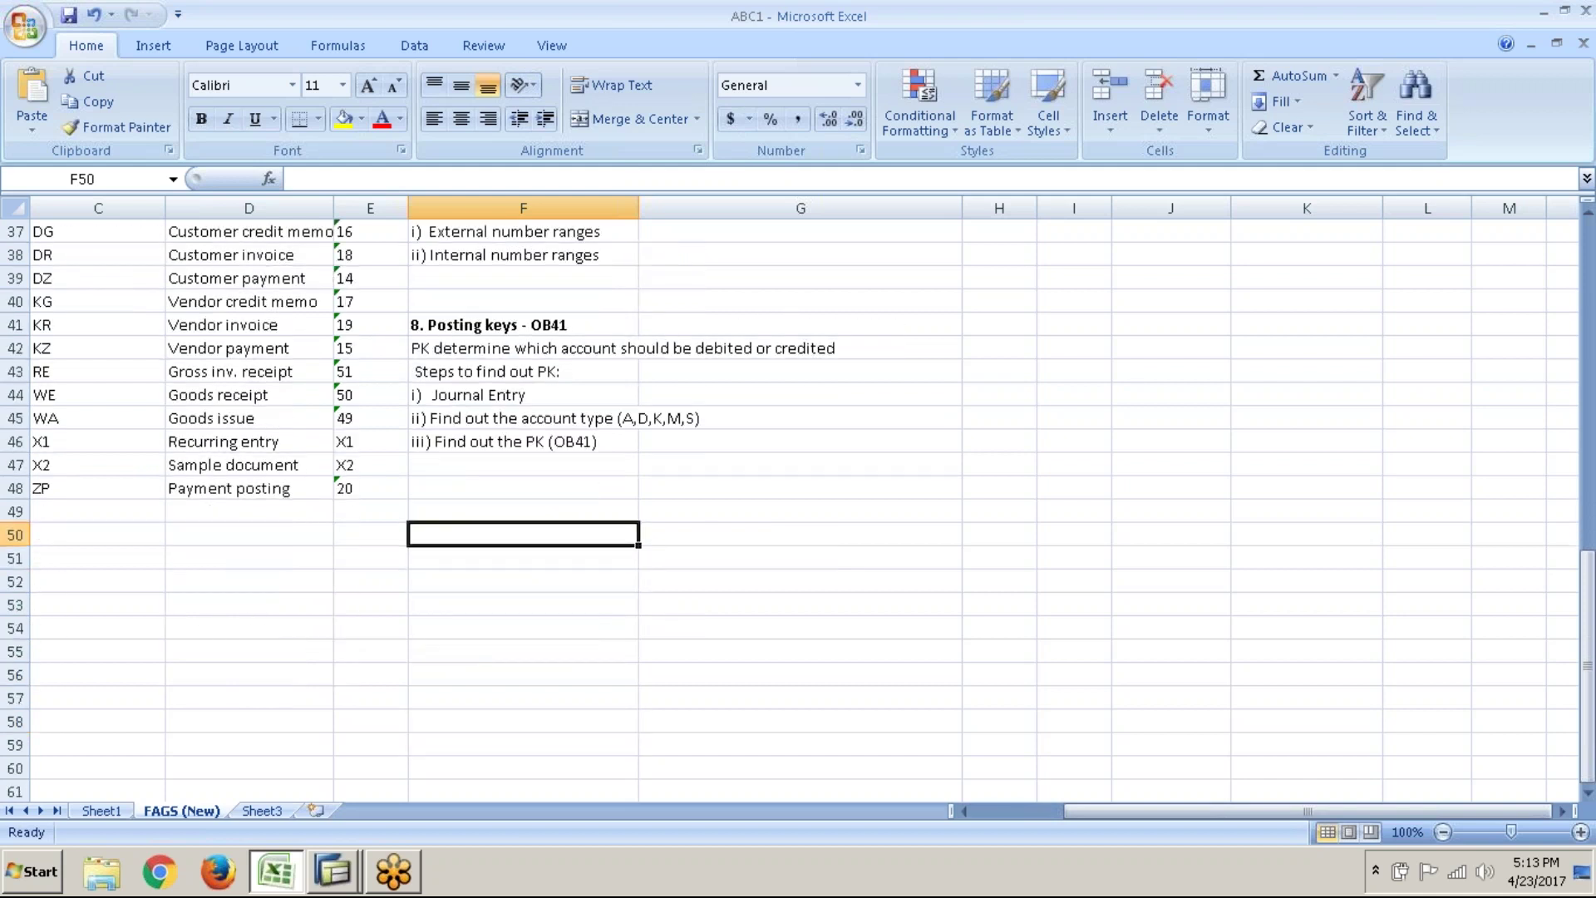
pyautogui.scroll(-2, 548, 572)
pyautogui.press('Up')
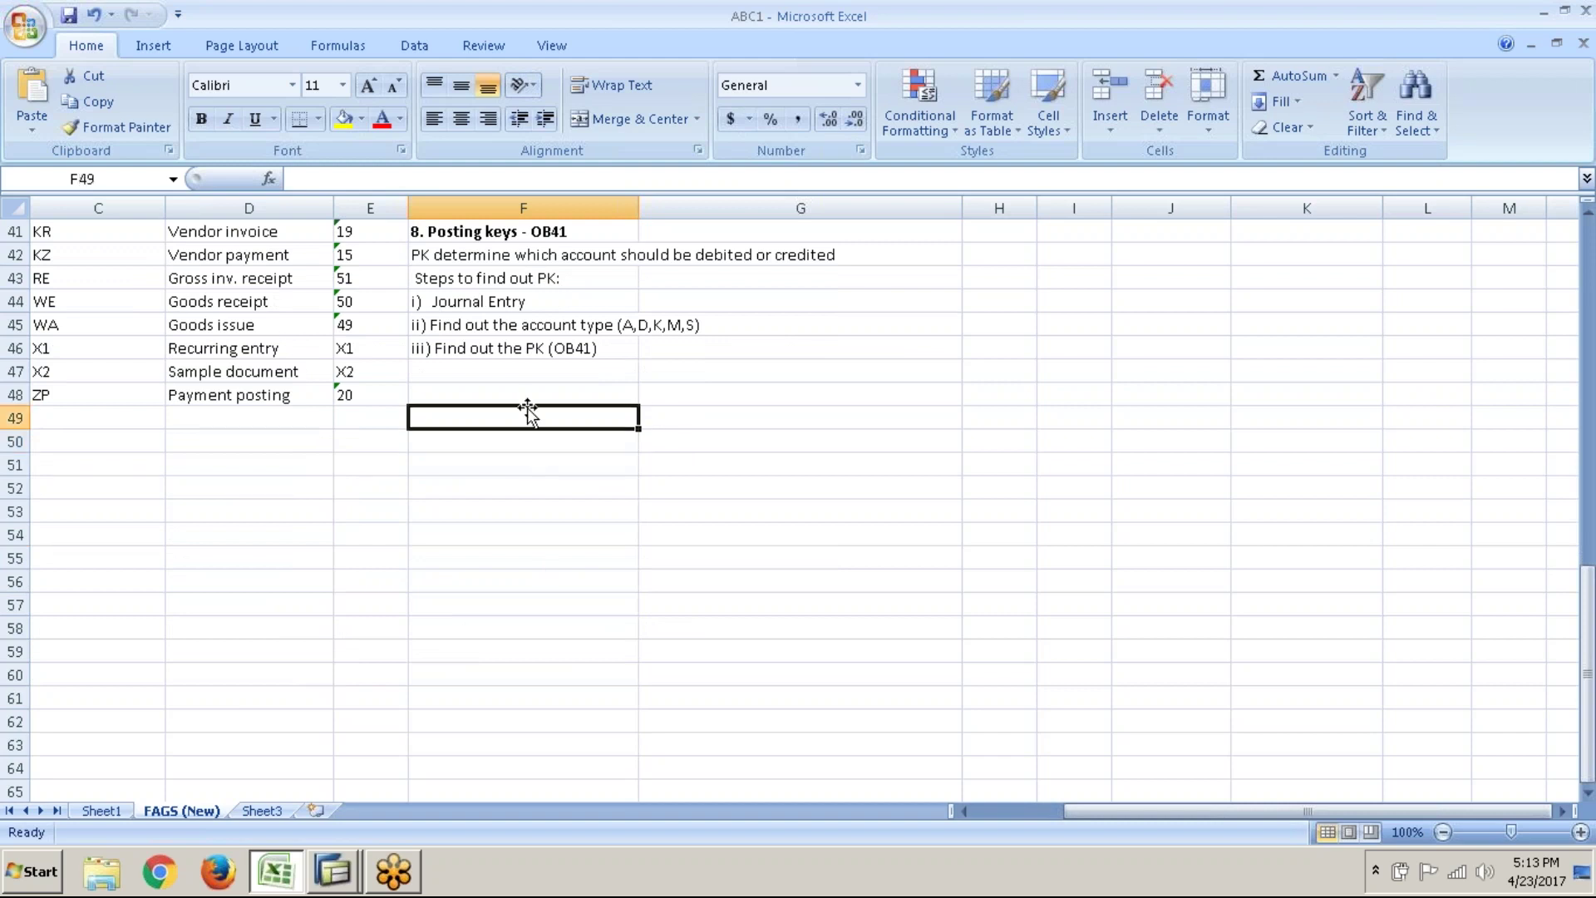
pyautogui.click(58, 424)
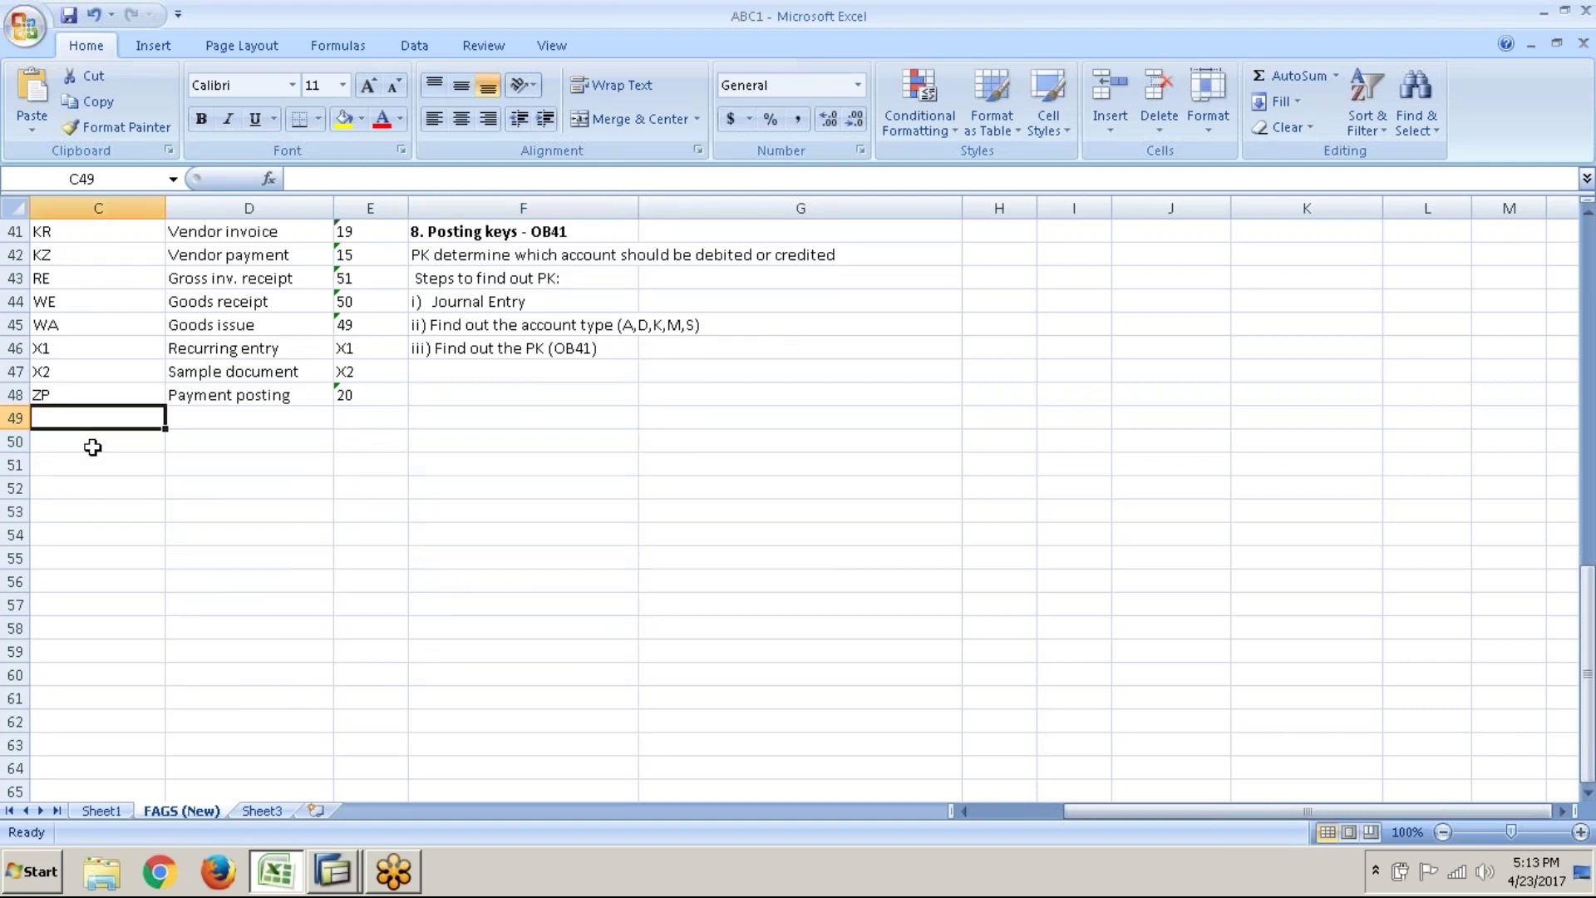
pyautogui.press('Down')
pyautogui.press('Down')
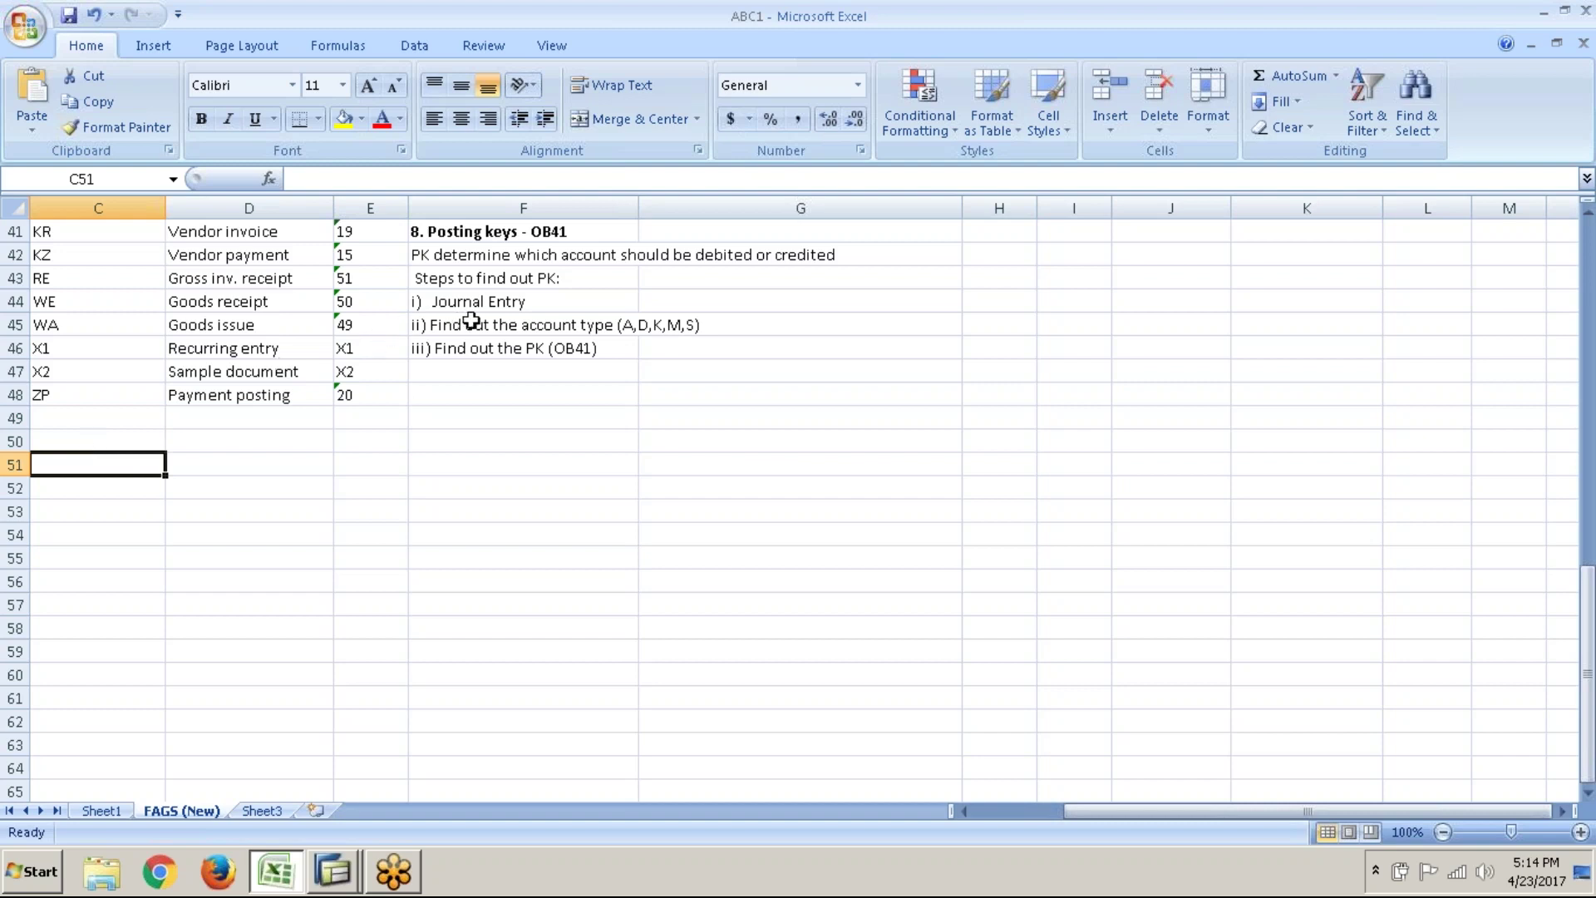
pyautogui.scroll(1, 288, 343)
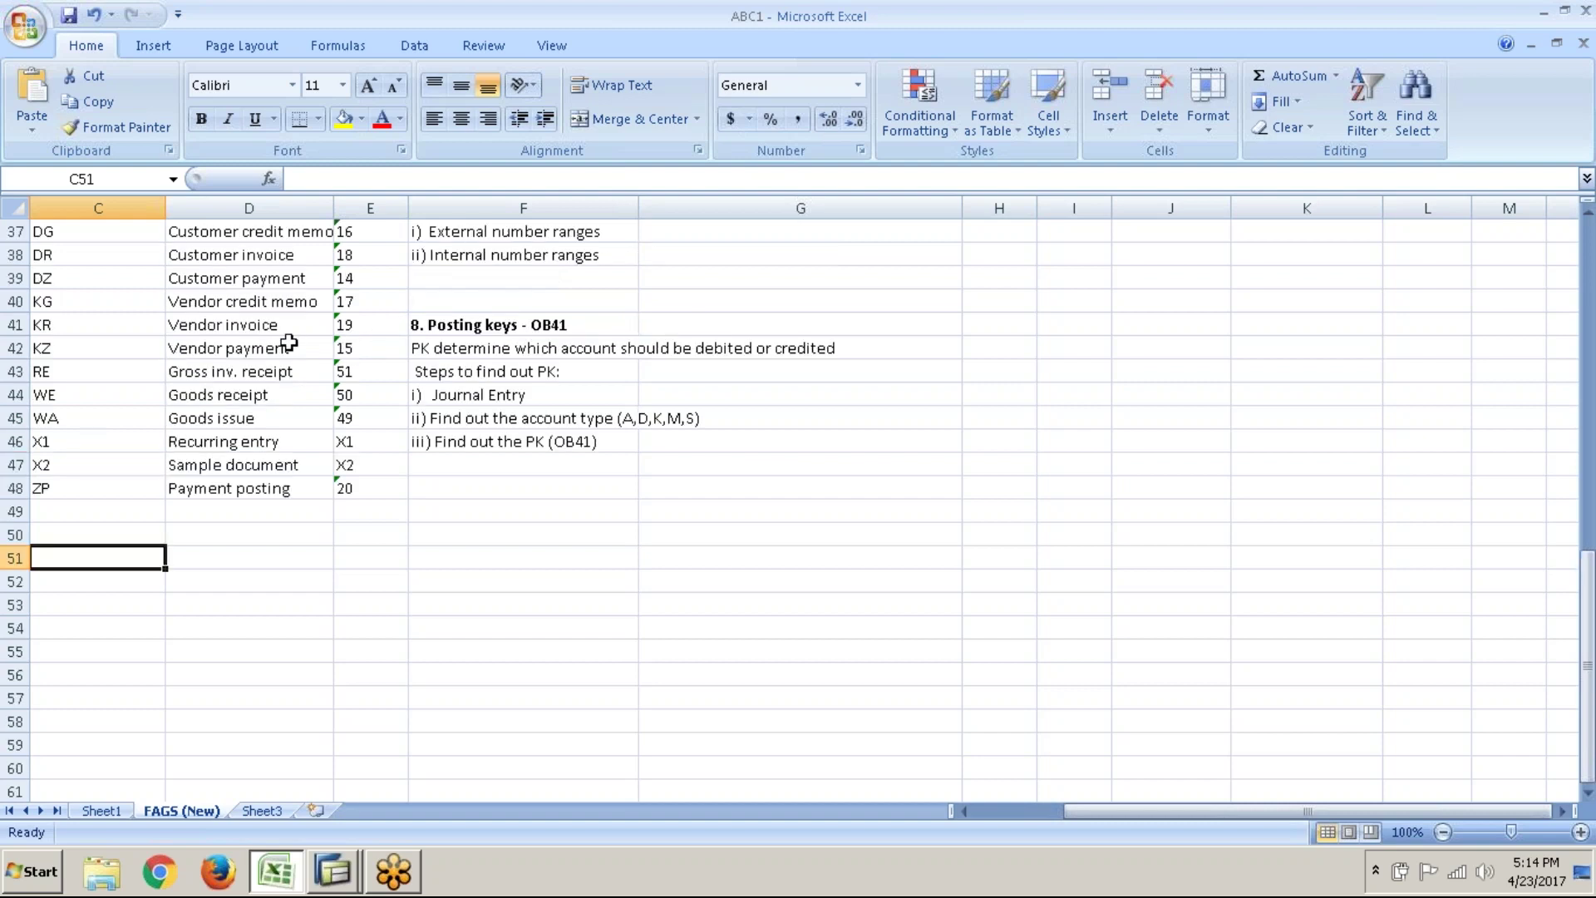
pyautogui.scroll(5, 288, 343)
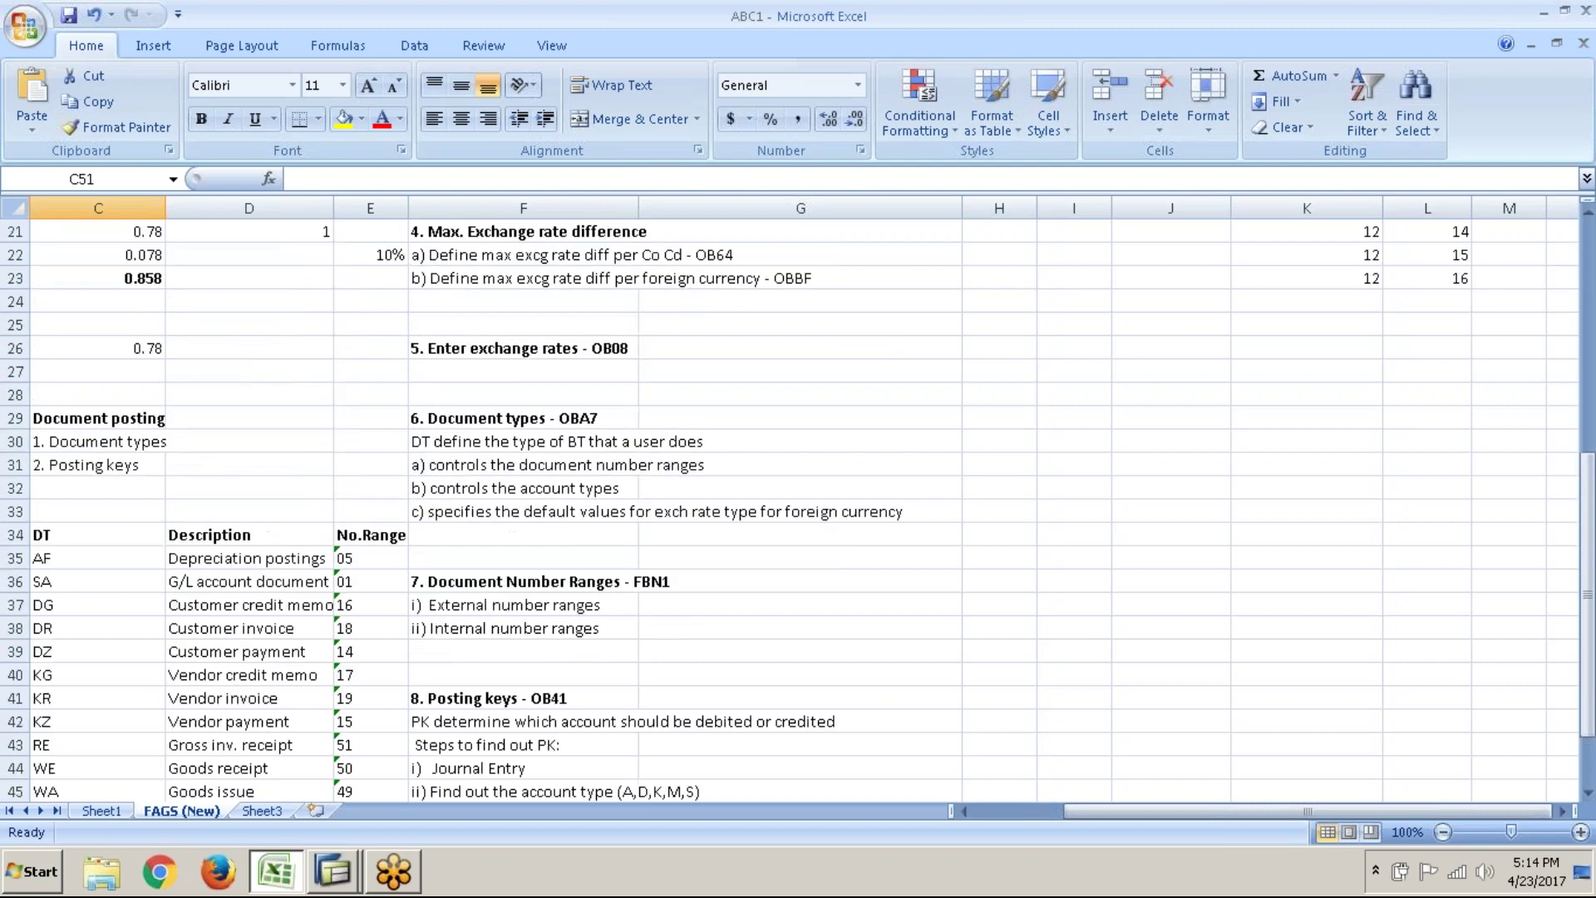
pyautogui.click(195, 447)
pyautogui.click(131, 438)
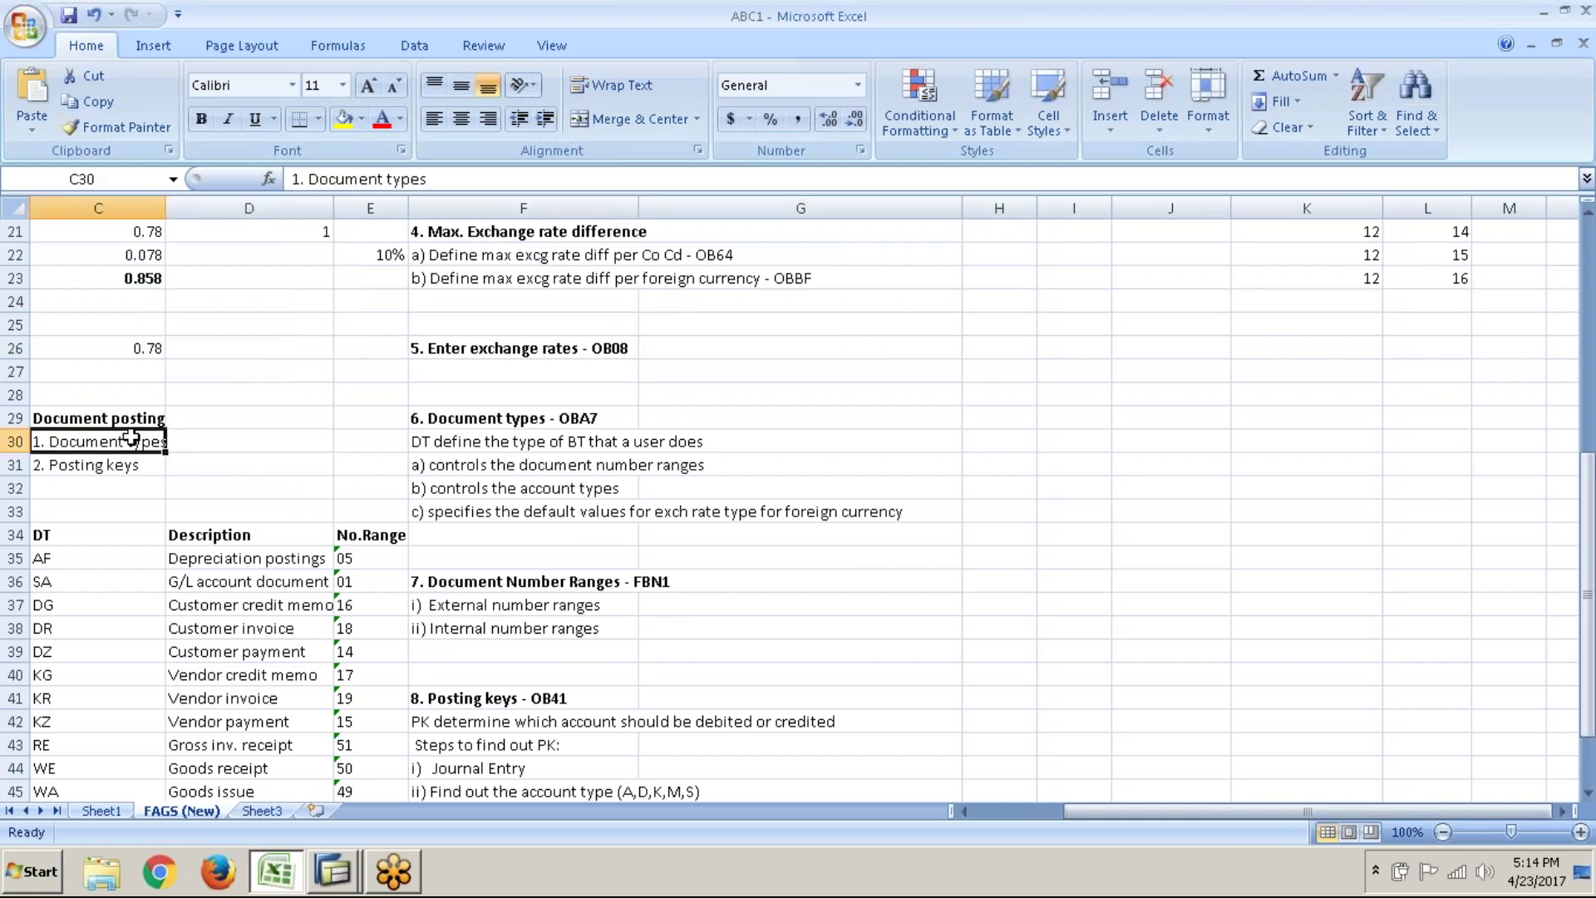
pyautogui.scroll(-1, 131, 438)
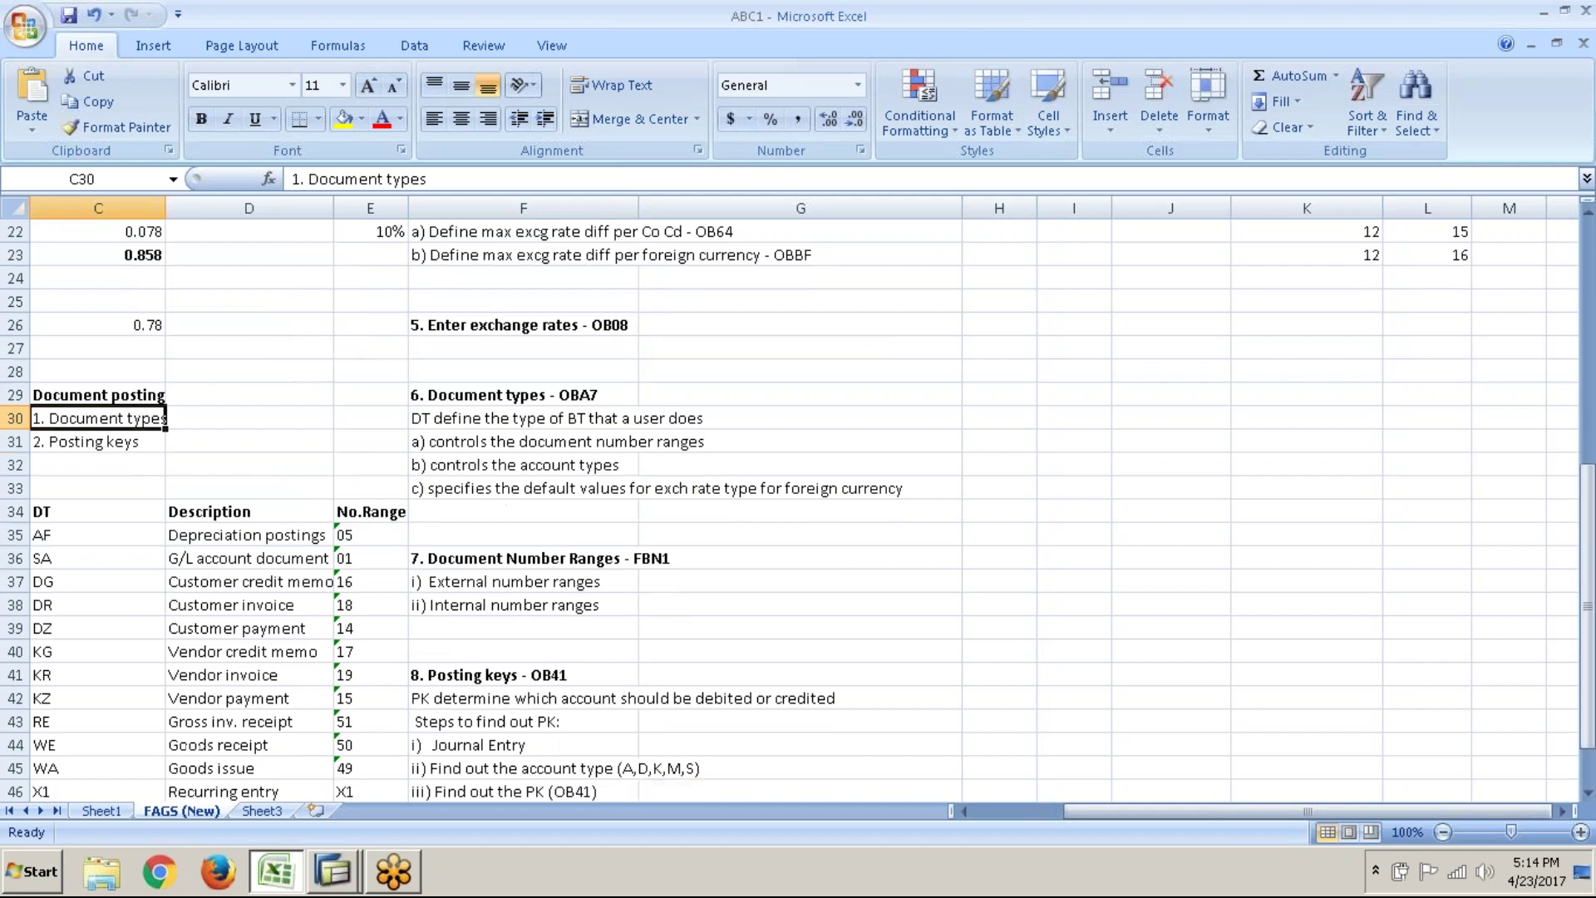
pyautogui.doubleClick(143, 440)
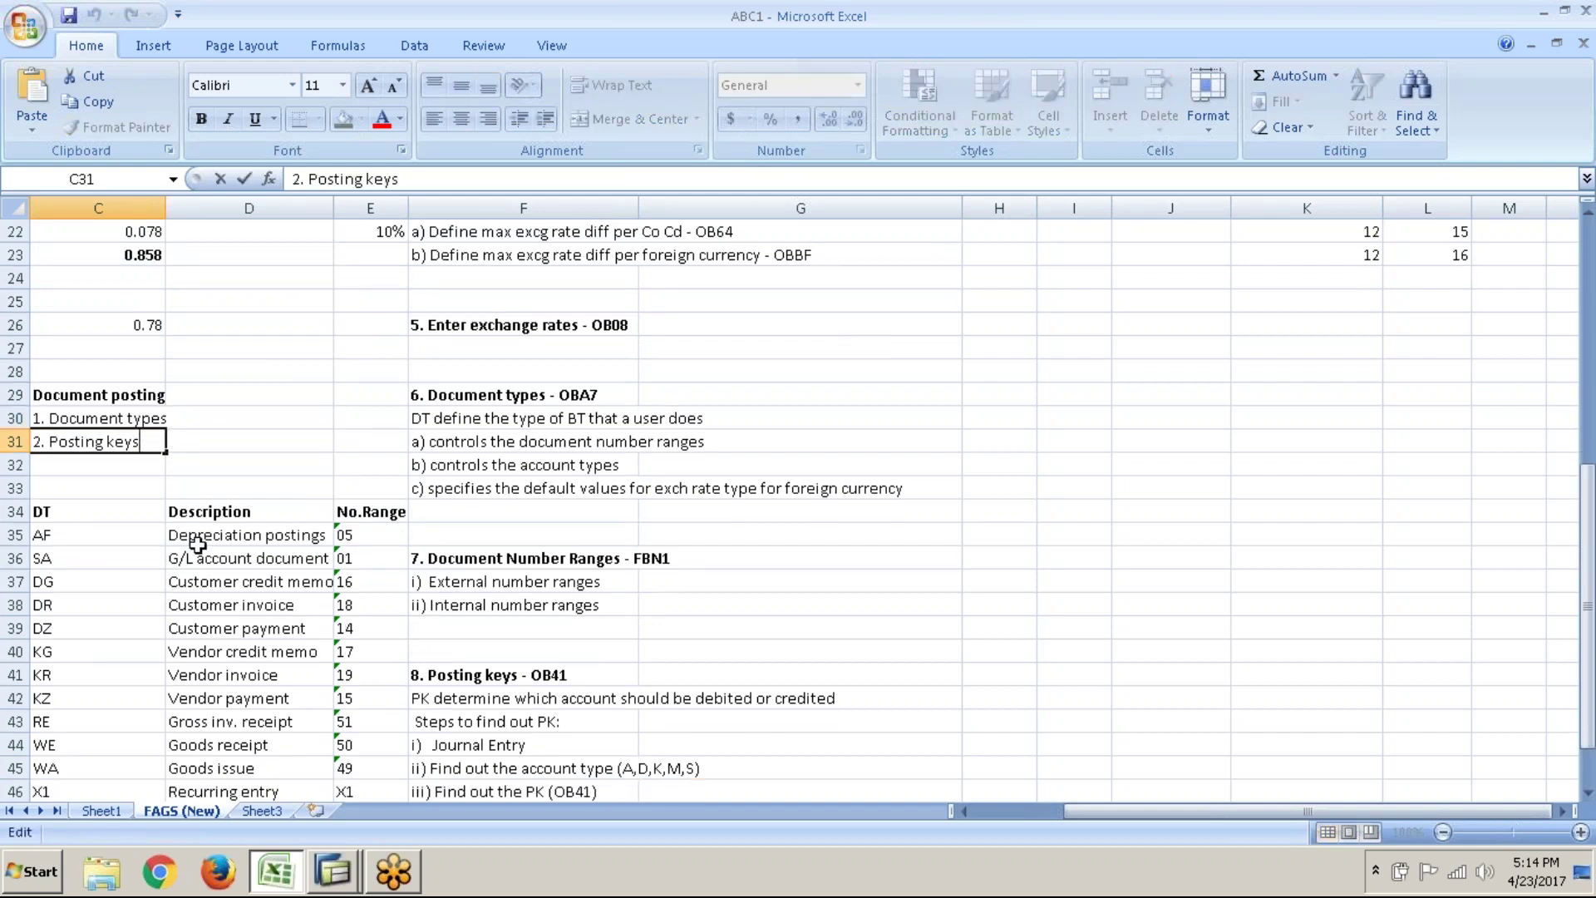
pyautogui.scroll(-7, 197, 545)
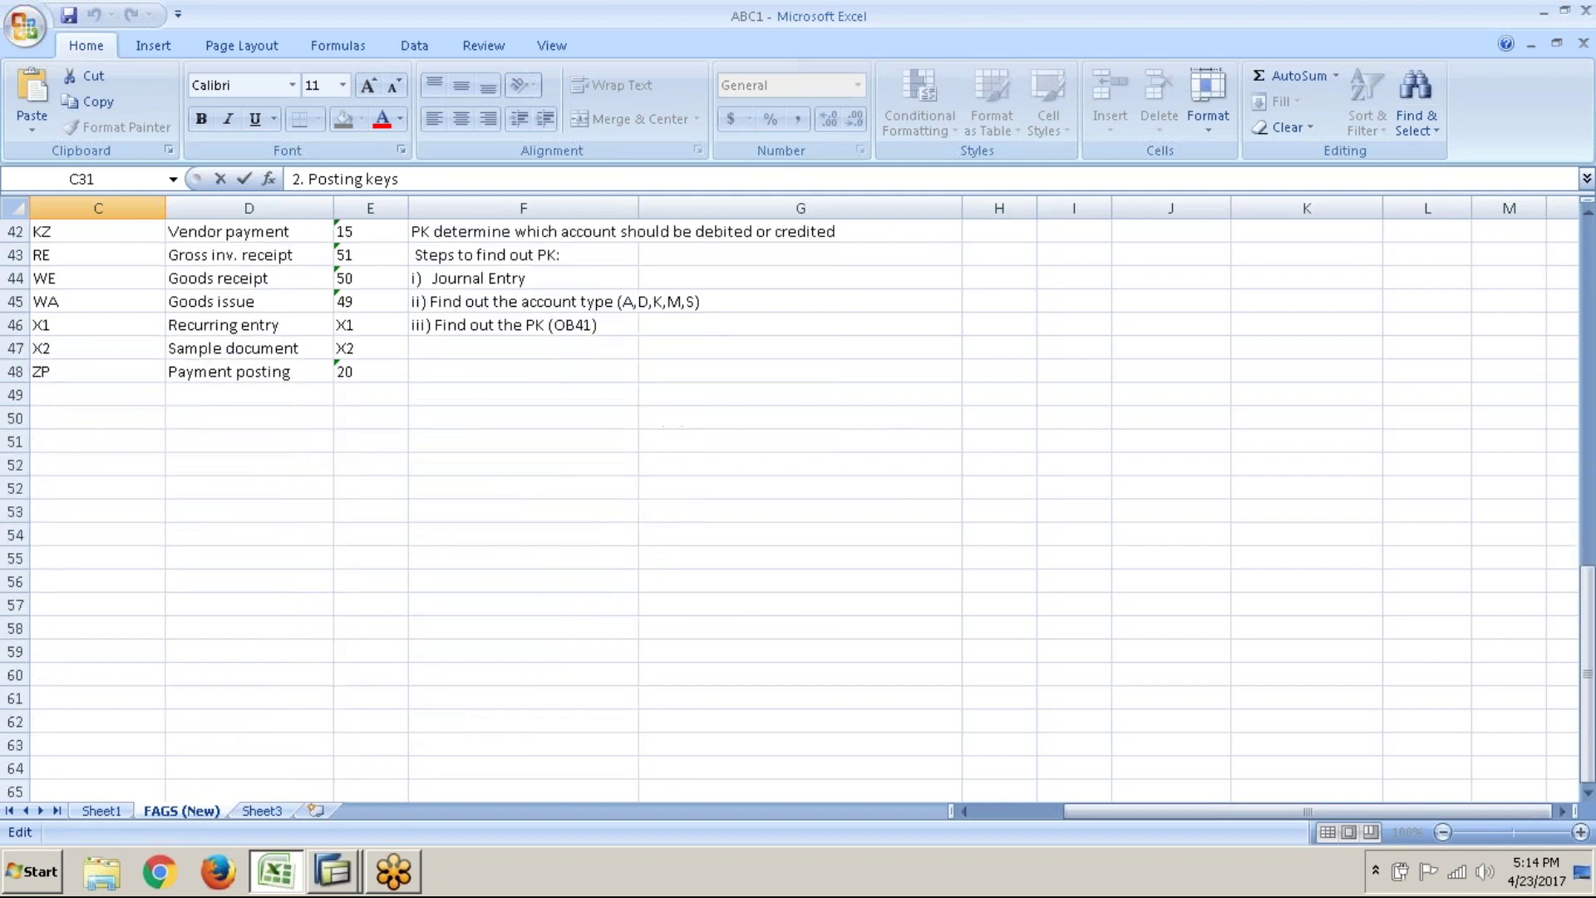
# - Enter the table headings "Entry", "AT" and "PK" in cells C51, D51 and E51
pyautogui.click(115, 443)
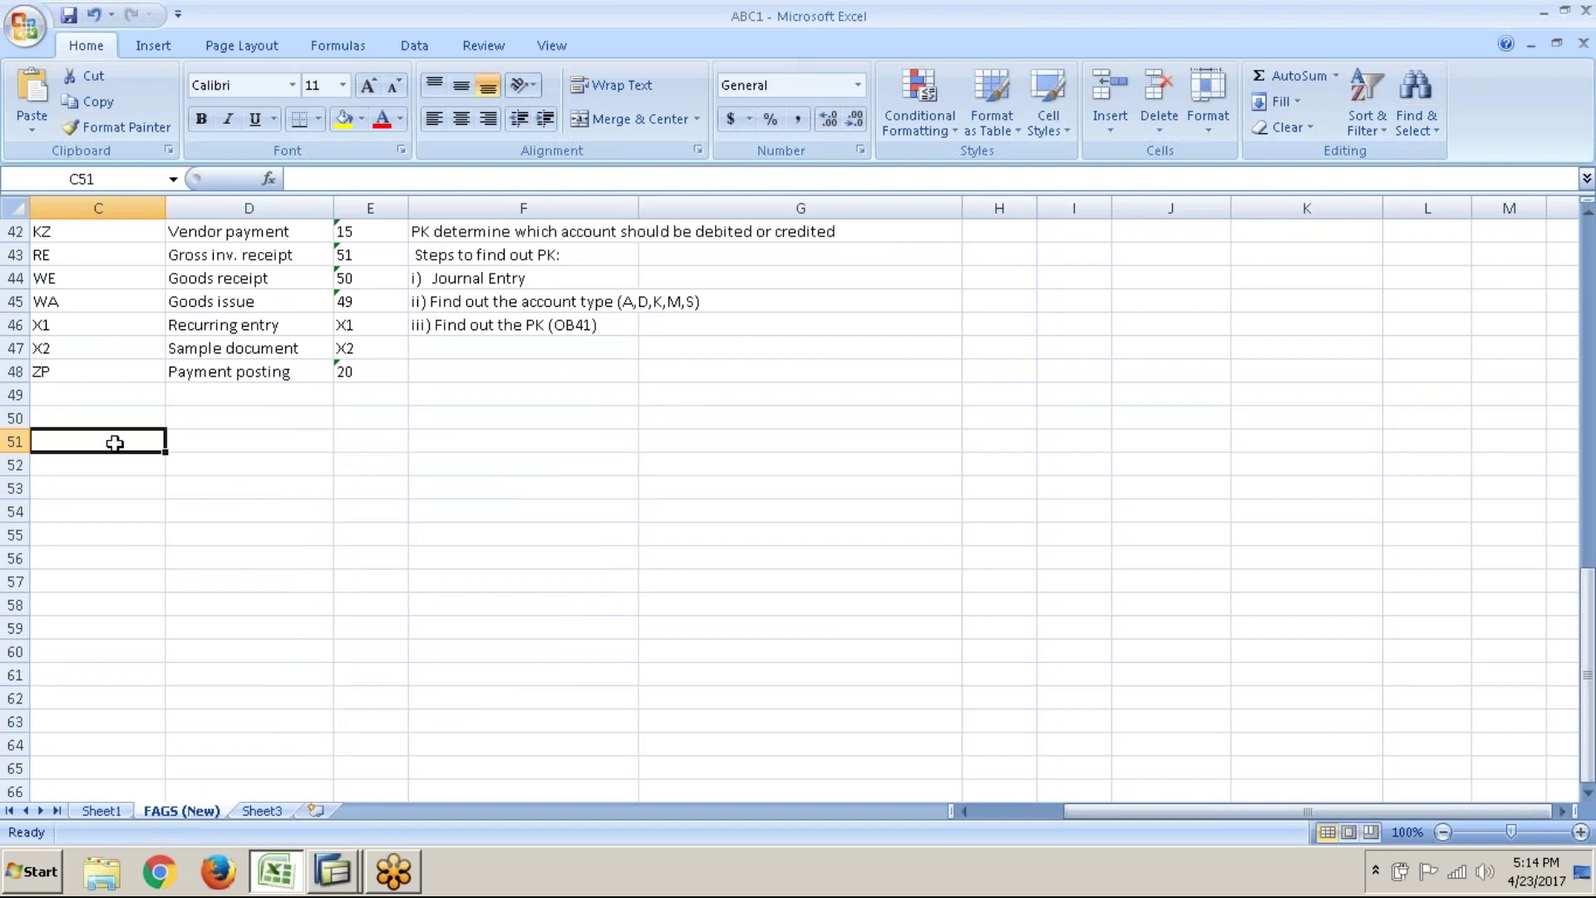
pyautogui.write('Entry')
pyautogui.press('Tab')
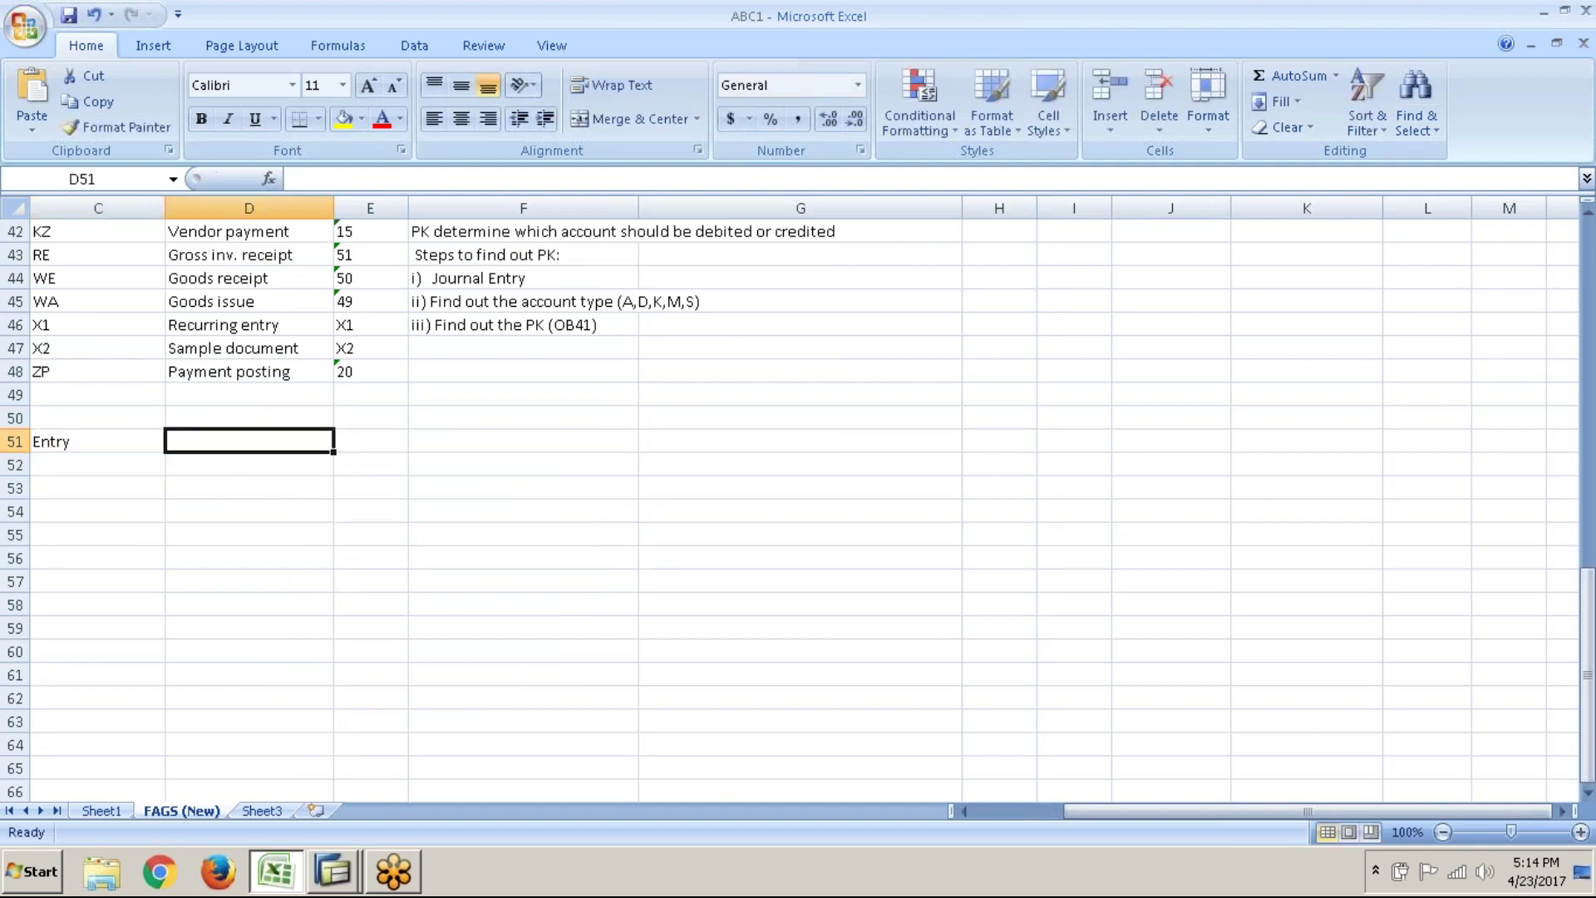
pyautogui.write('AT')
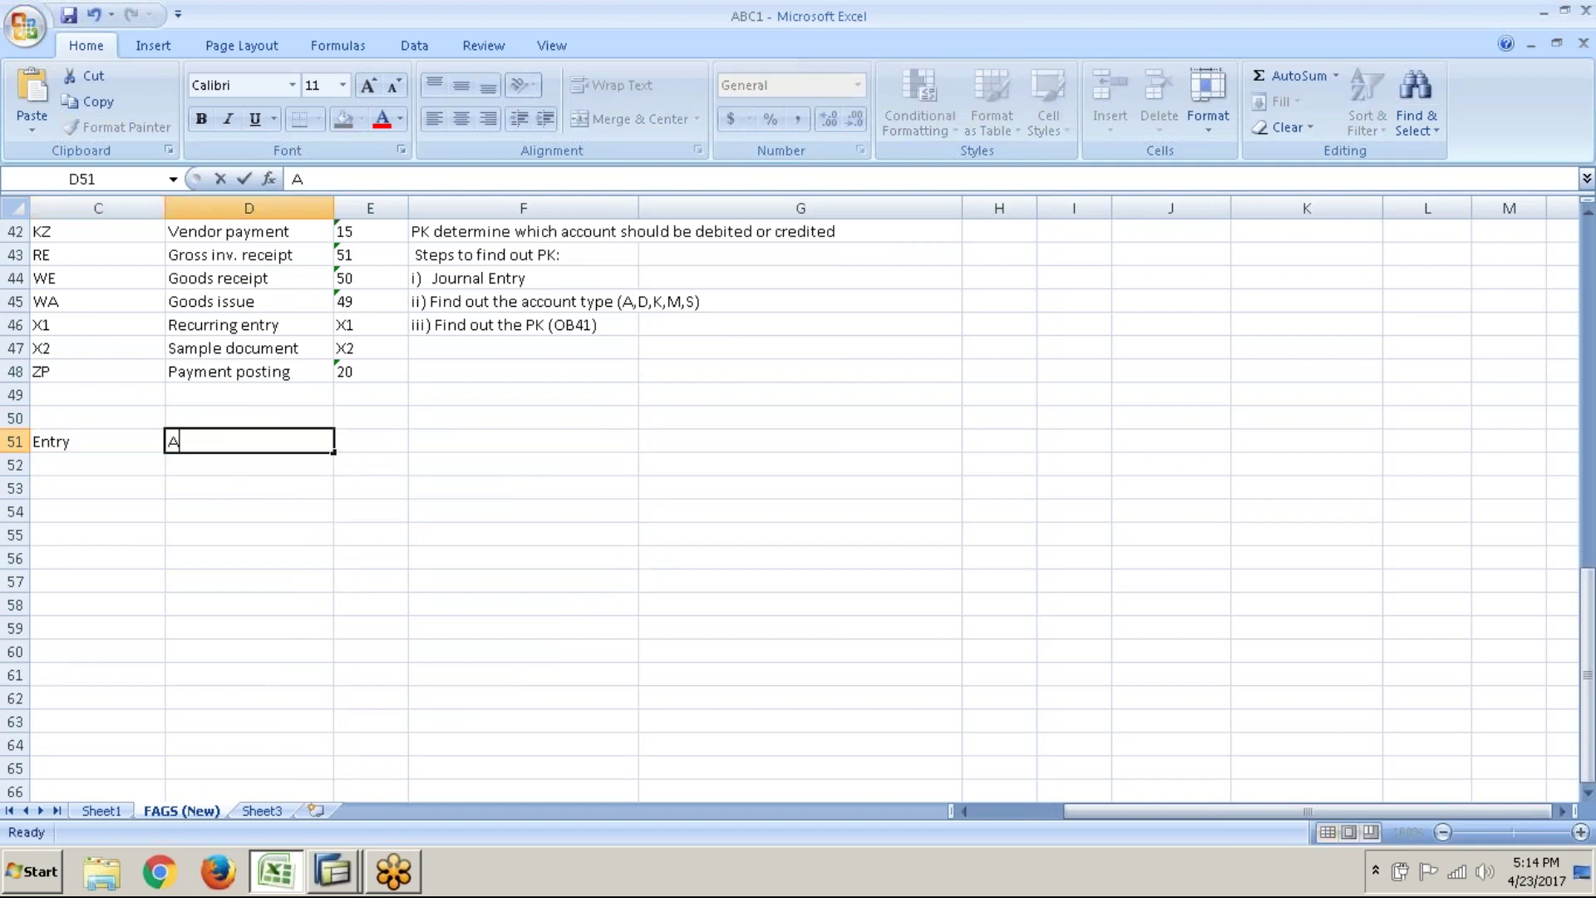
pyautogui.press('Tab')
pyautogui.write('PK')
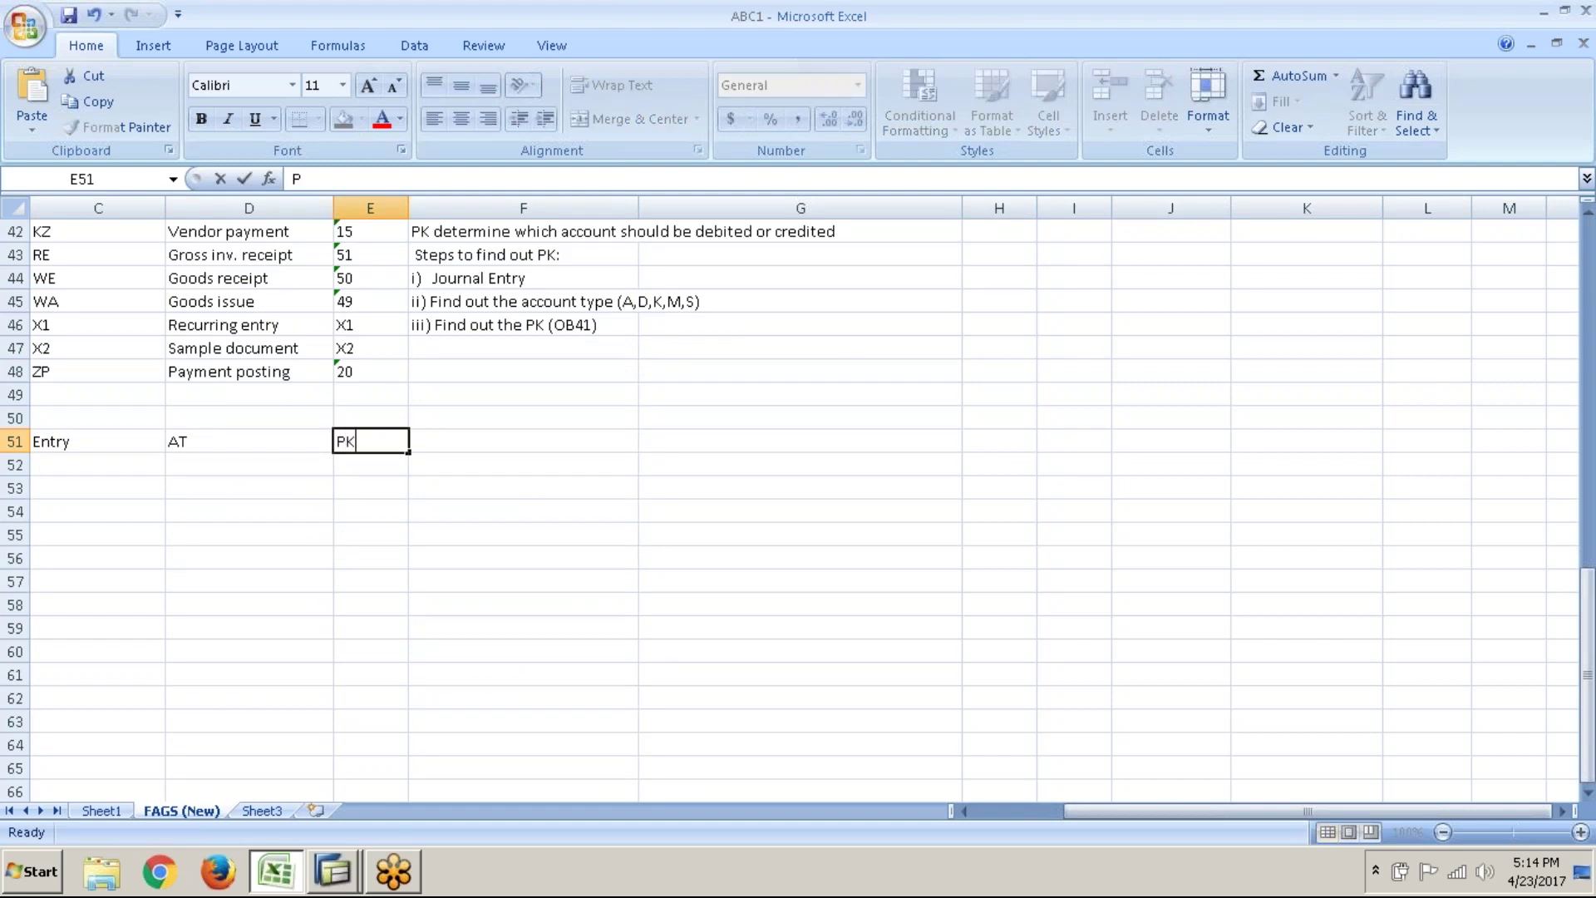
# - Make the headings in C51:E51 bold
pyautogui.press('Left')
pyautogui.press('Left')
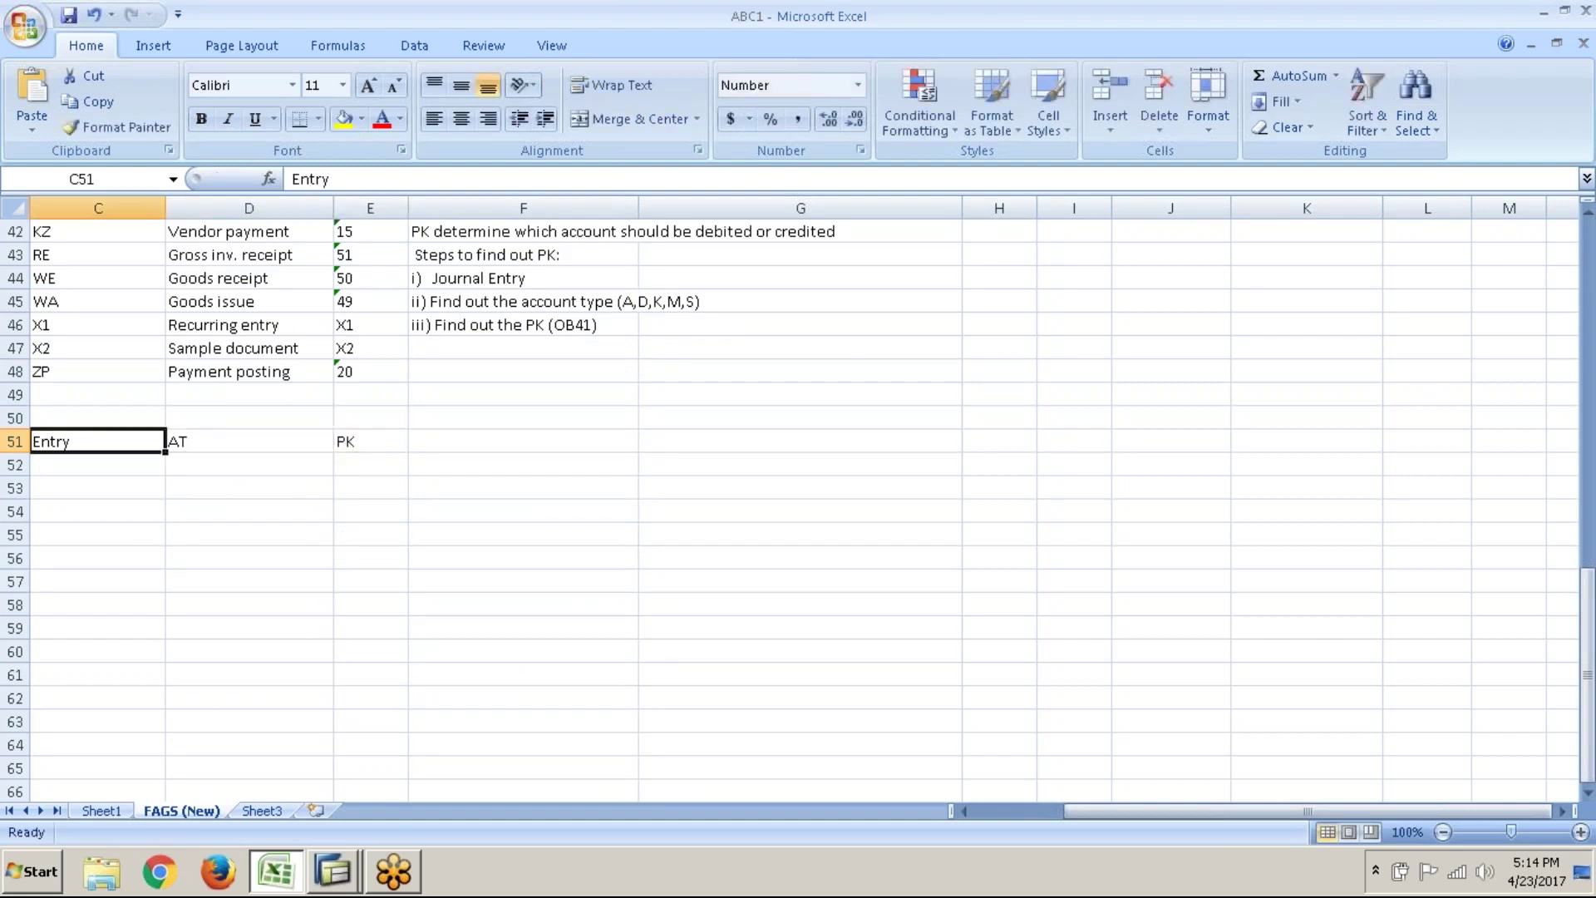
pyautogui.hotkey('shift', 'Right')
pyautogui.hotkey('shift', 'Right')
pyautogui.hotkey('ctrl', 'b')
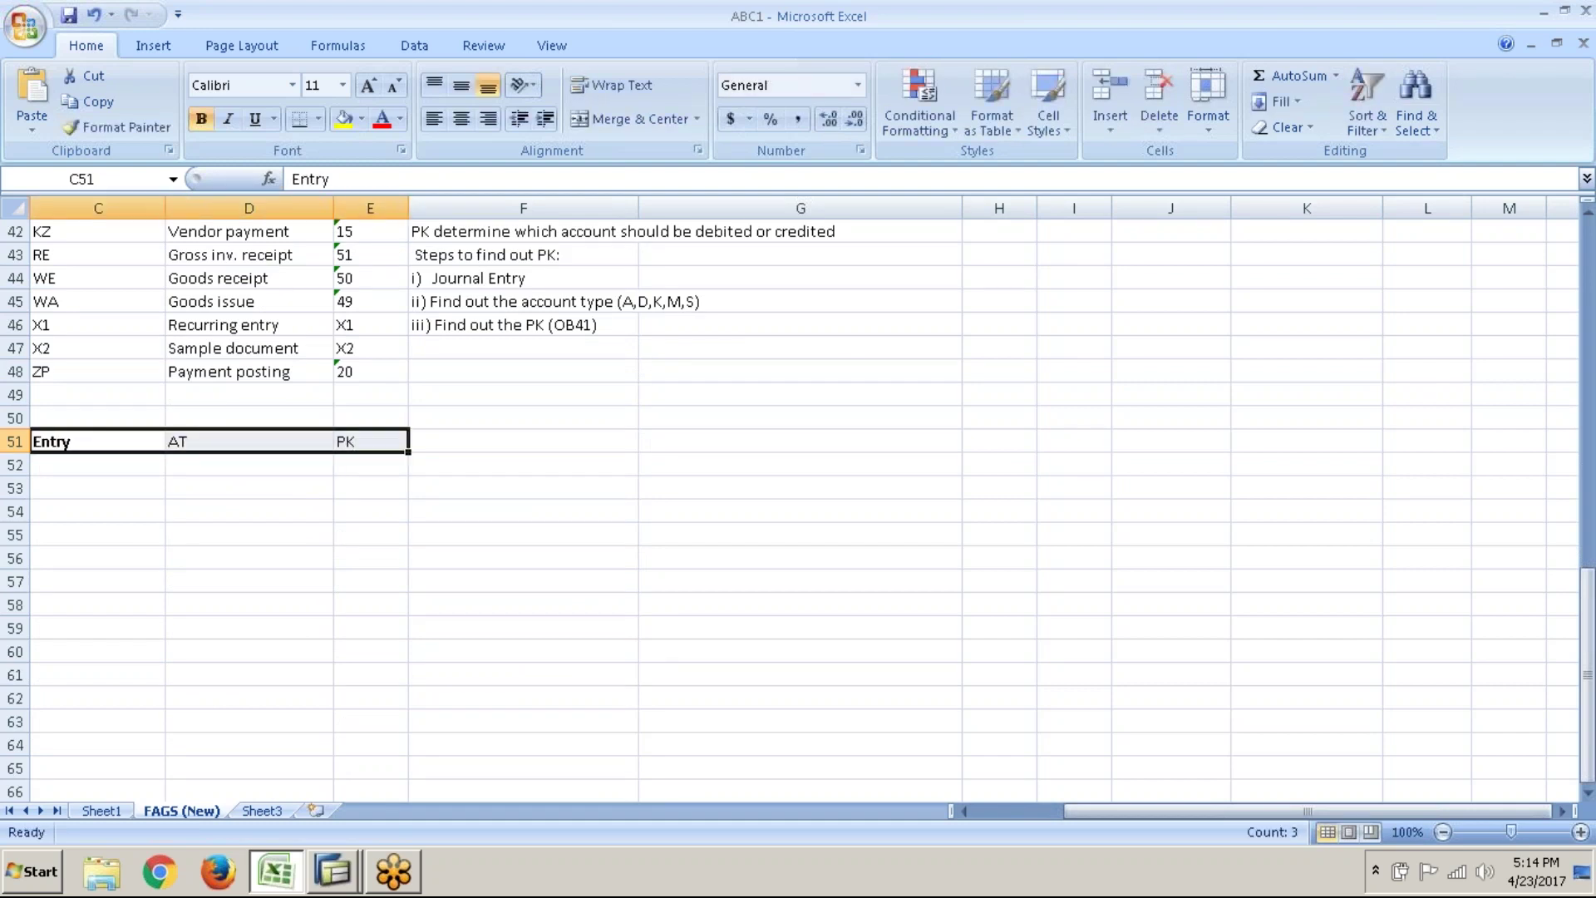
# - Enter the sample journal entry with "Internet exp Dr." in C53 and "To Bank A/c" in C54
pyautogui.click(116, 468)
pyautogui.click(106, 494)
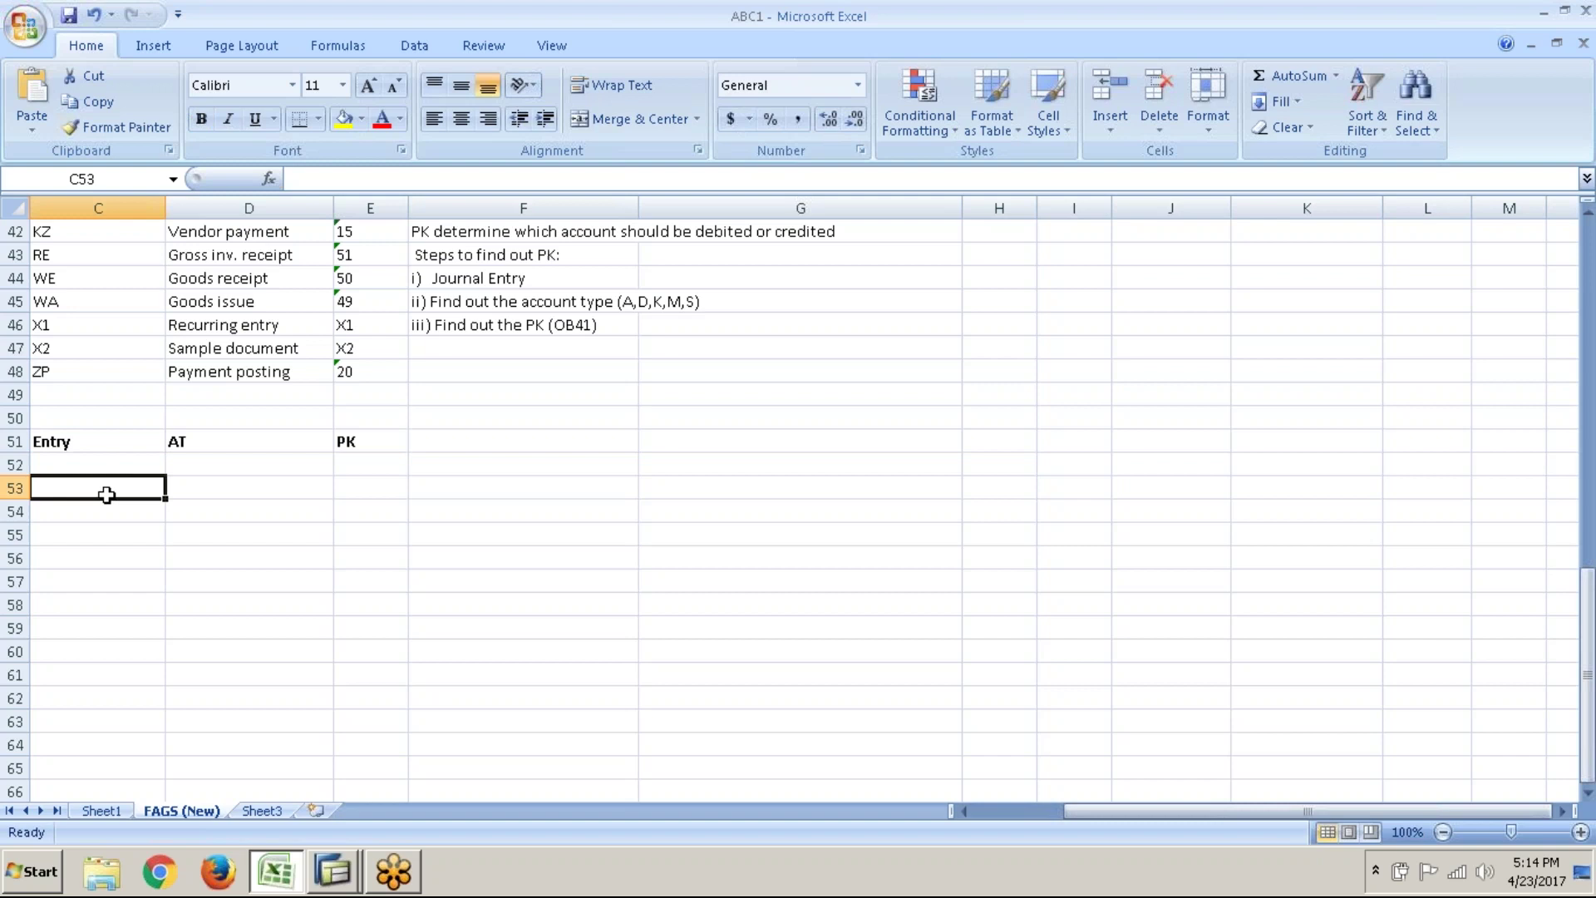
pyautogui.write('I')
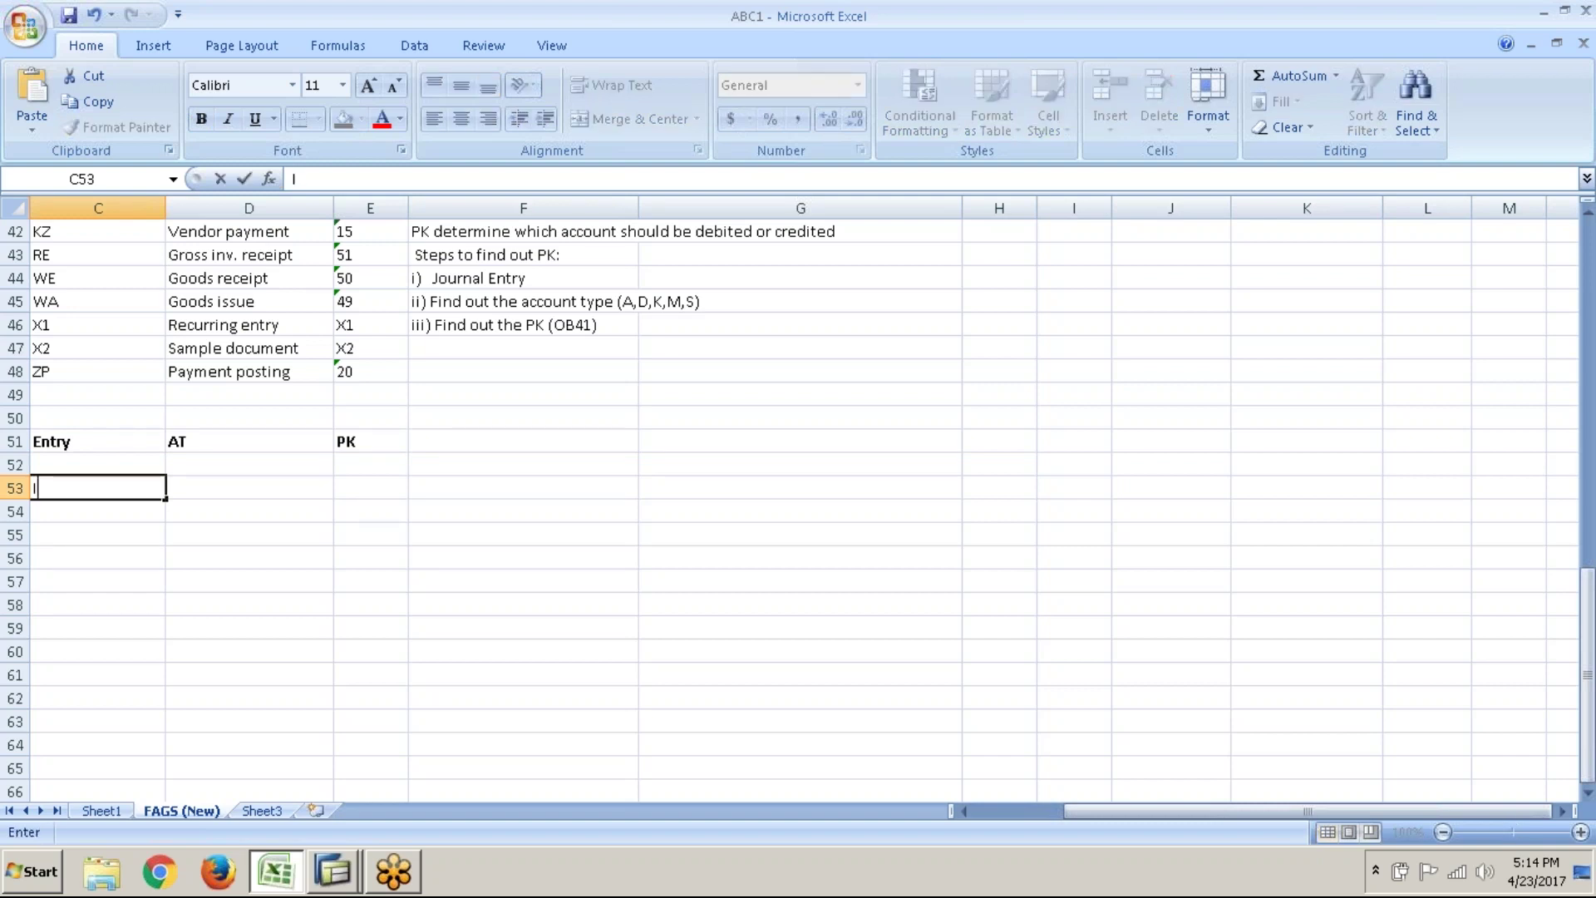
pyautogui.write('nternet exp Dr.')
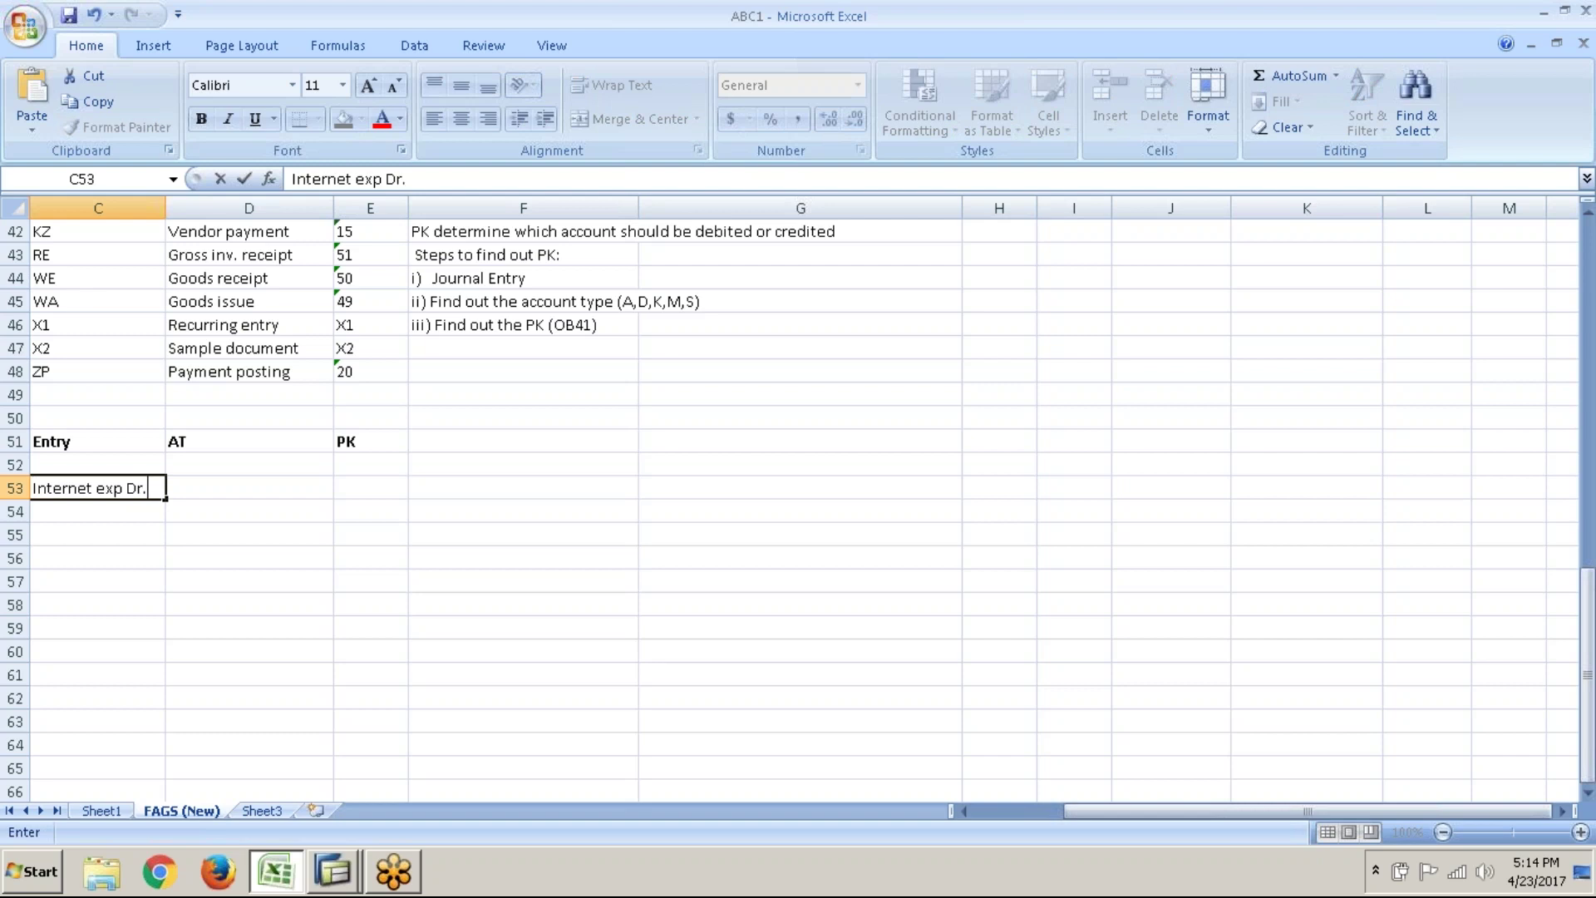
pyautogui.press('Return')
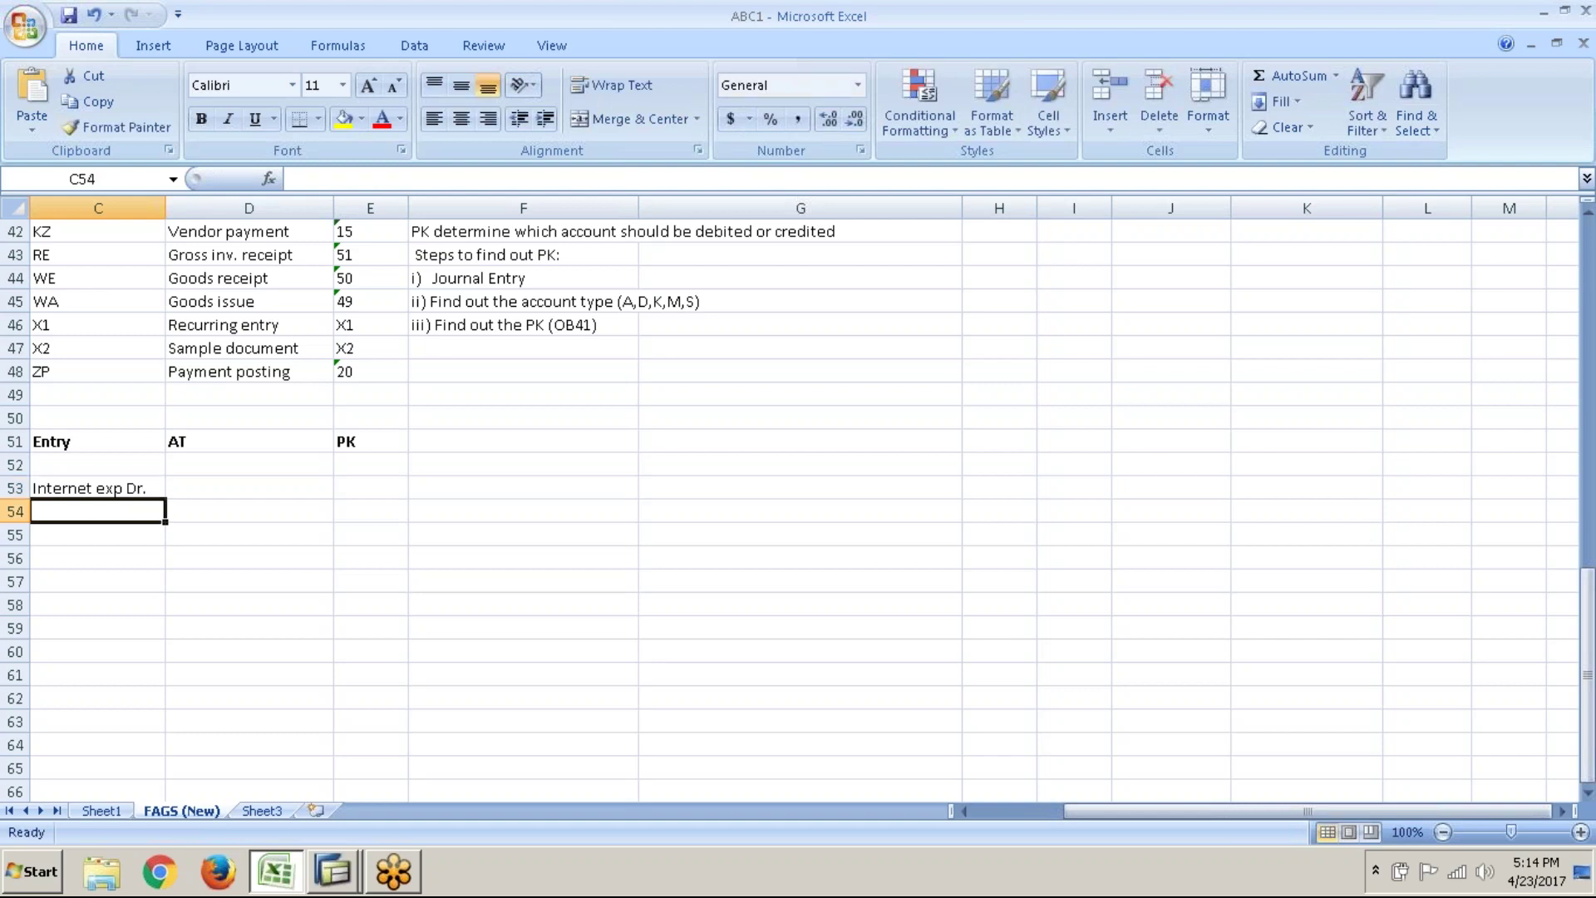
pyautogui.write('To B')
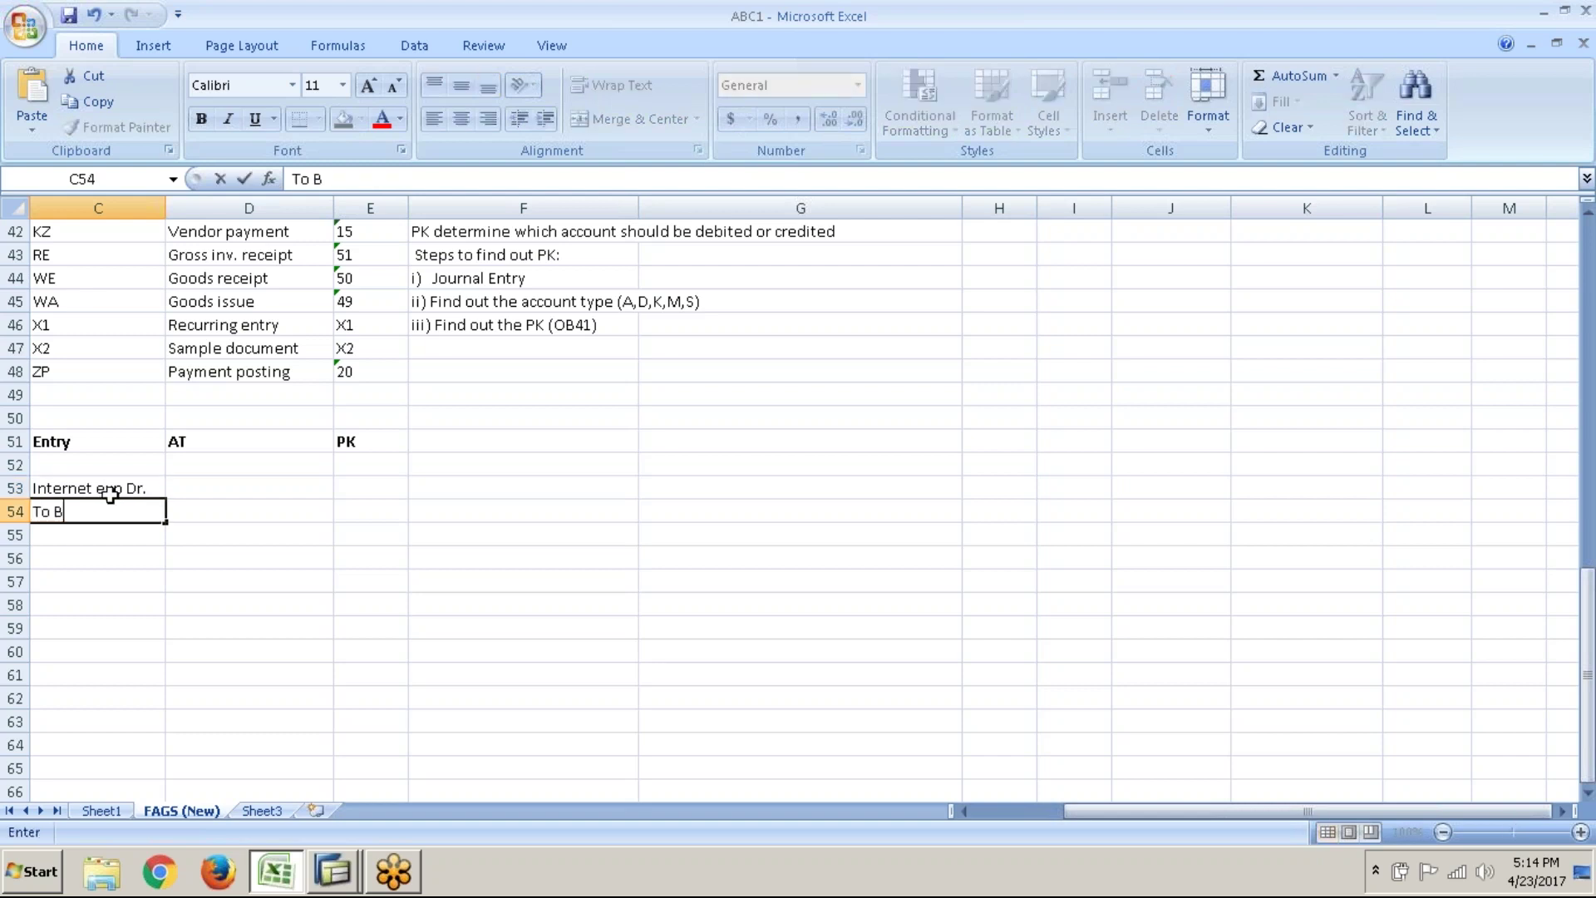
pyautogui.write('ank A/c')
pyautogui.click(190, 495)
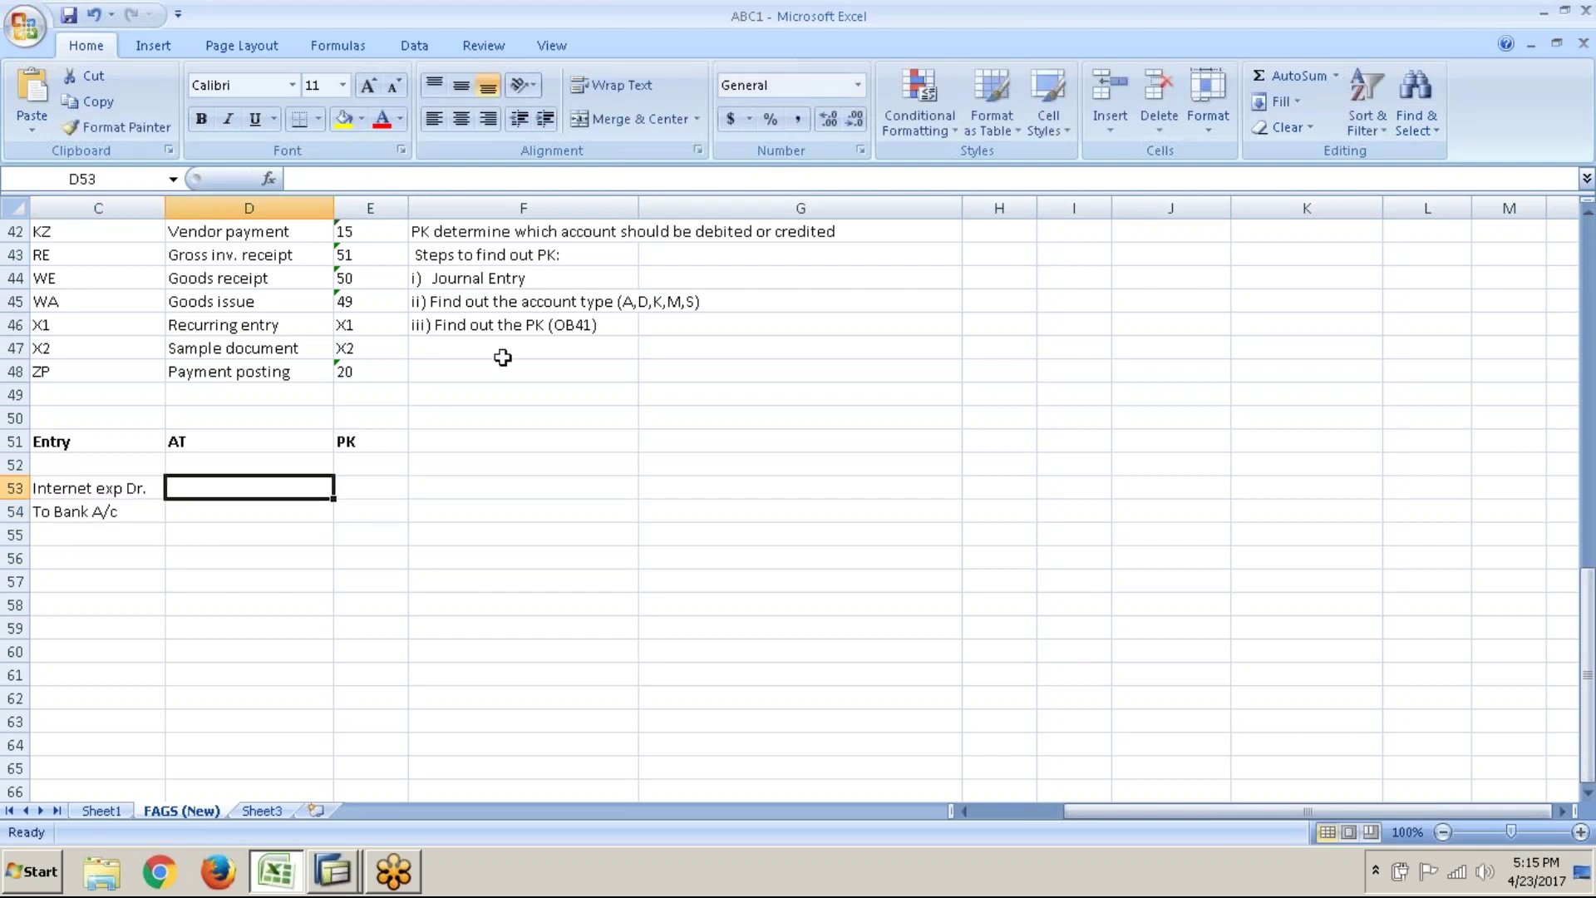
# - Widen column F so that the posting key notes fit within it
pyautogui.click(645, 301)
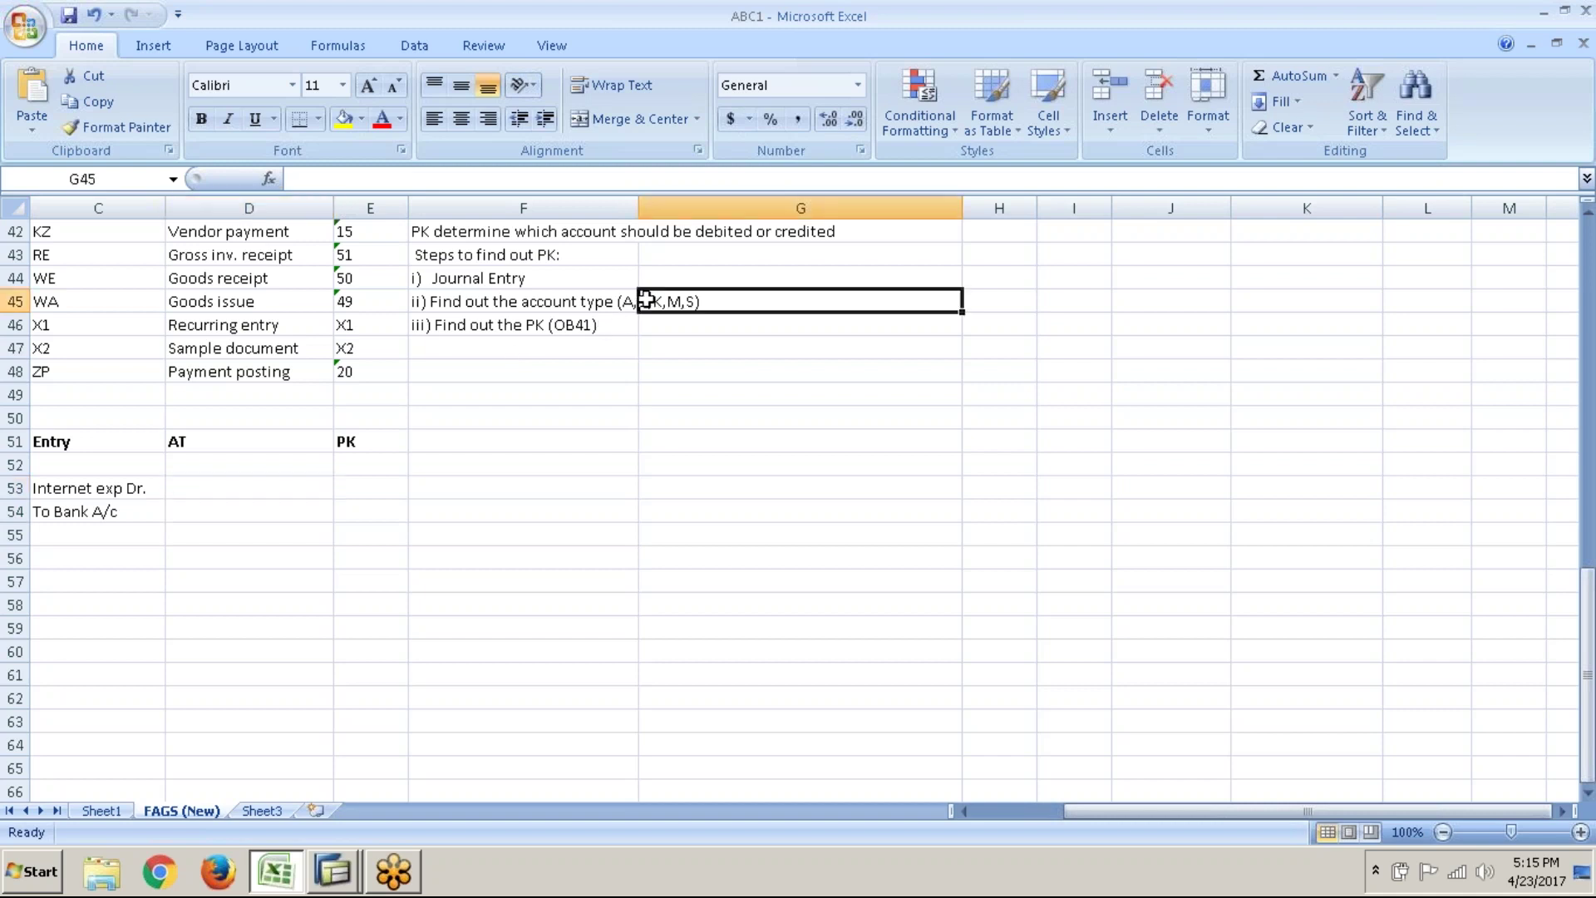
pyautogui.click(550, 308)
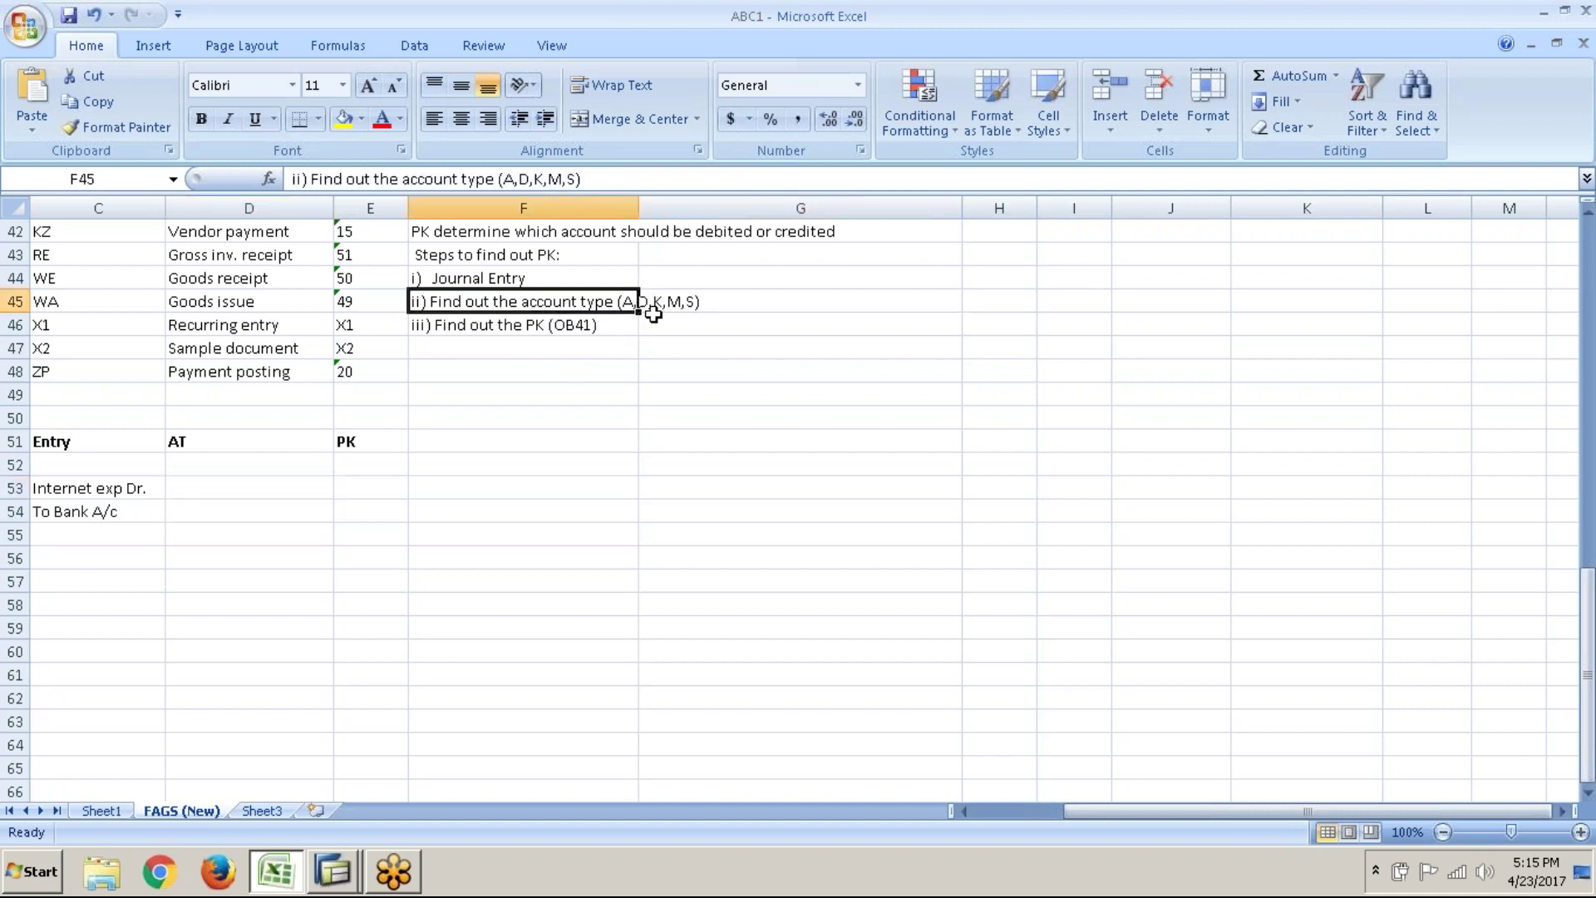
pyautogui.moveTo(644, 221); pyautogui.dragTo(844, 240)
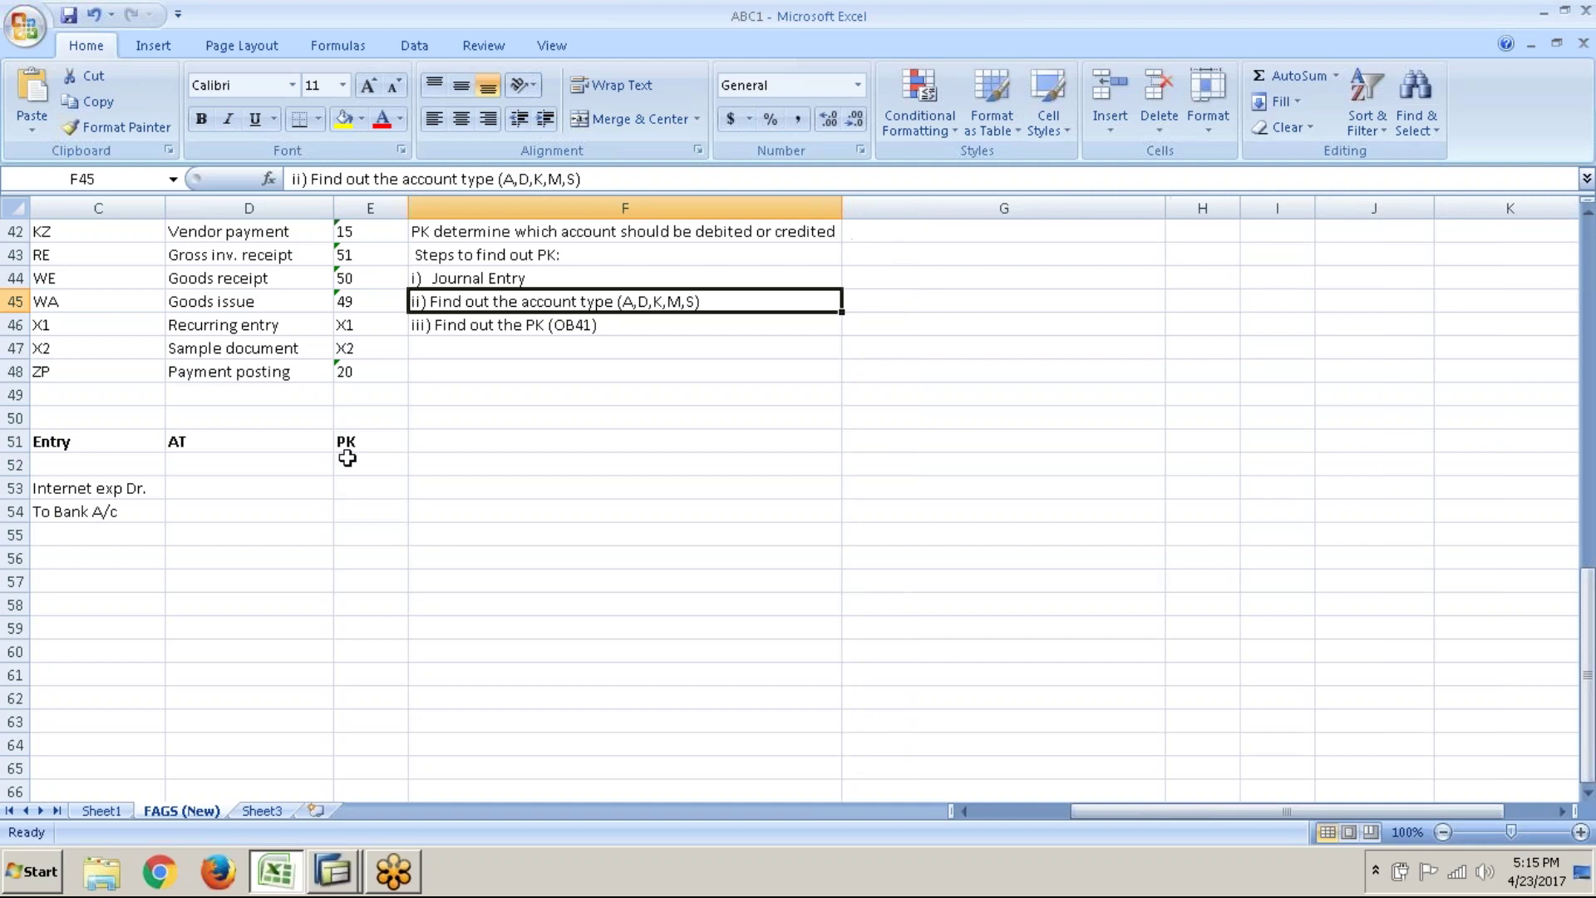
# - Start the account type legend beside the notes with "A - Assets" in G45 and "D- Customers" in G46
pyautogui.click(281, 485)
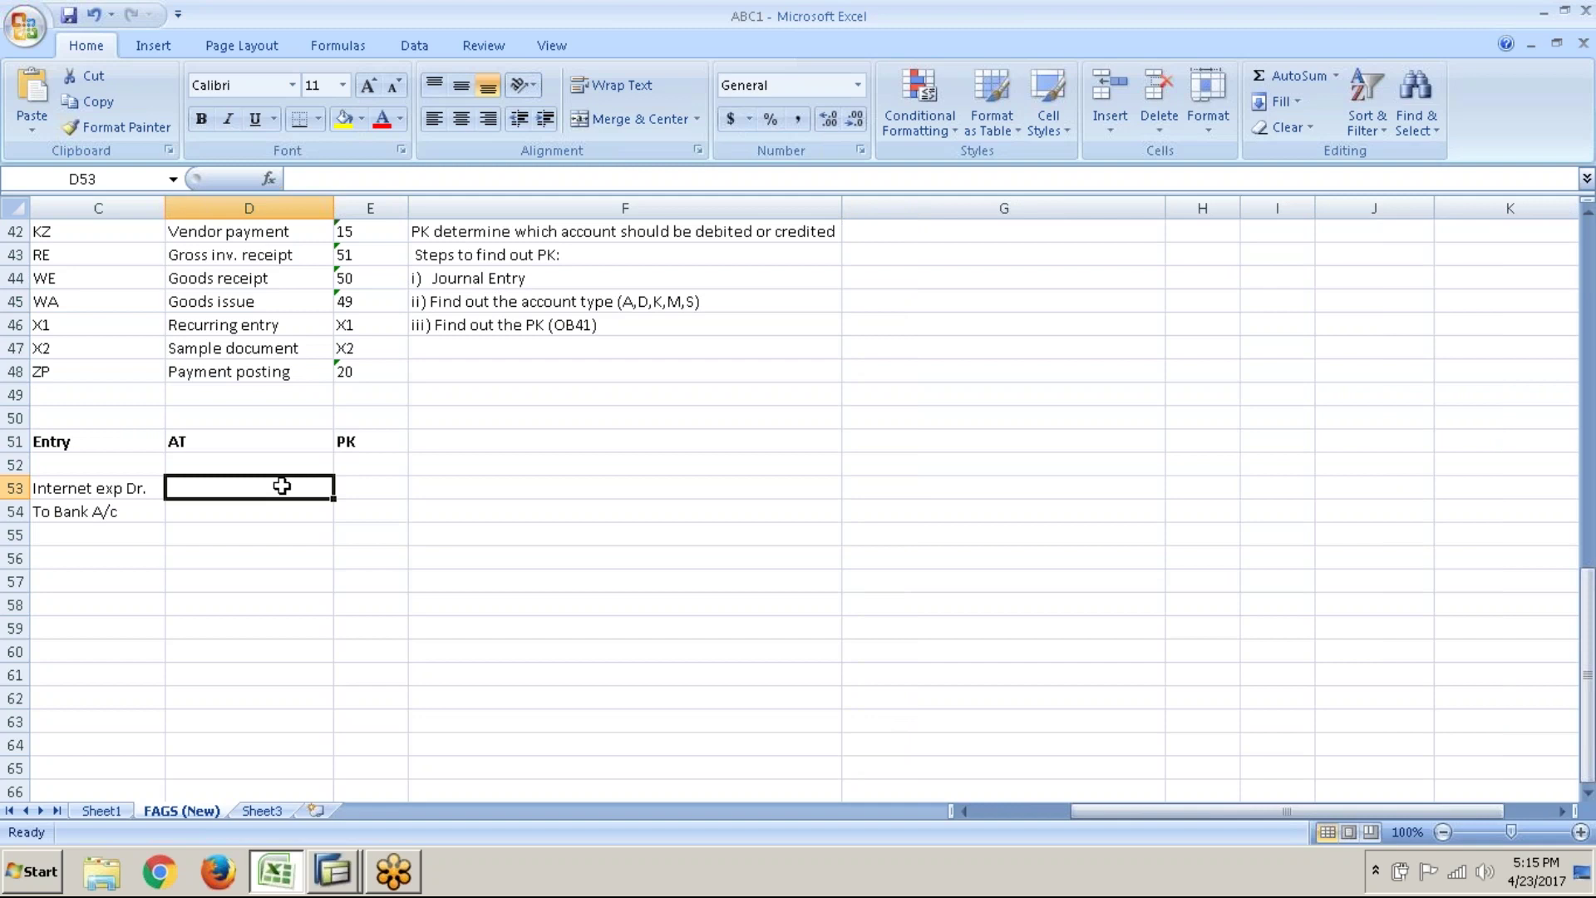
pyautogui.click(627, 307)
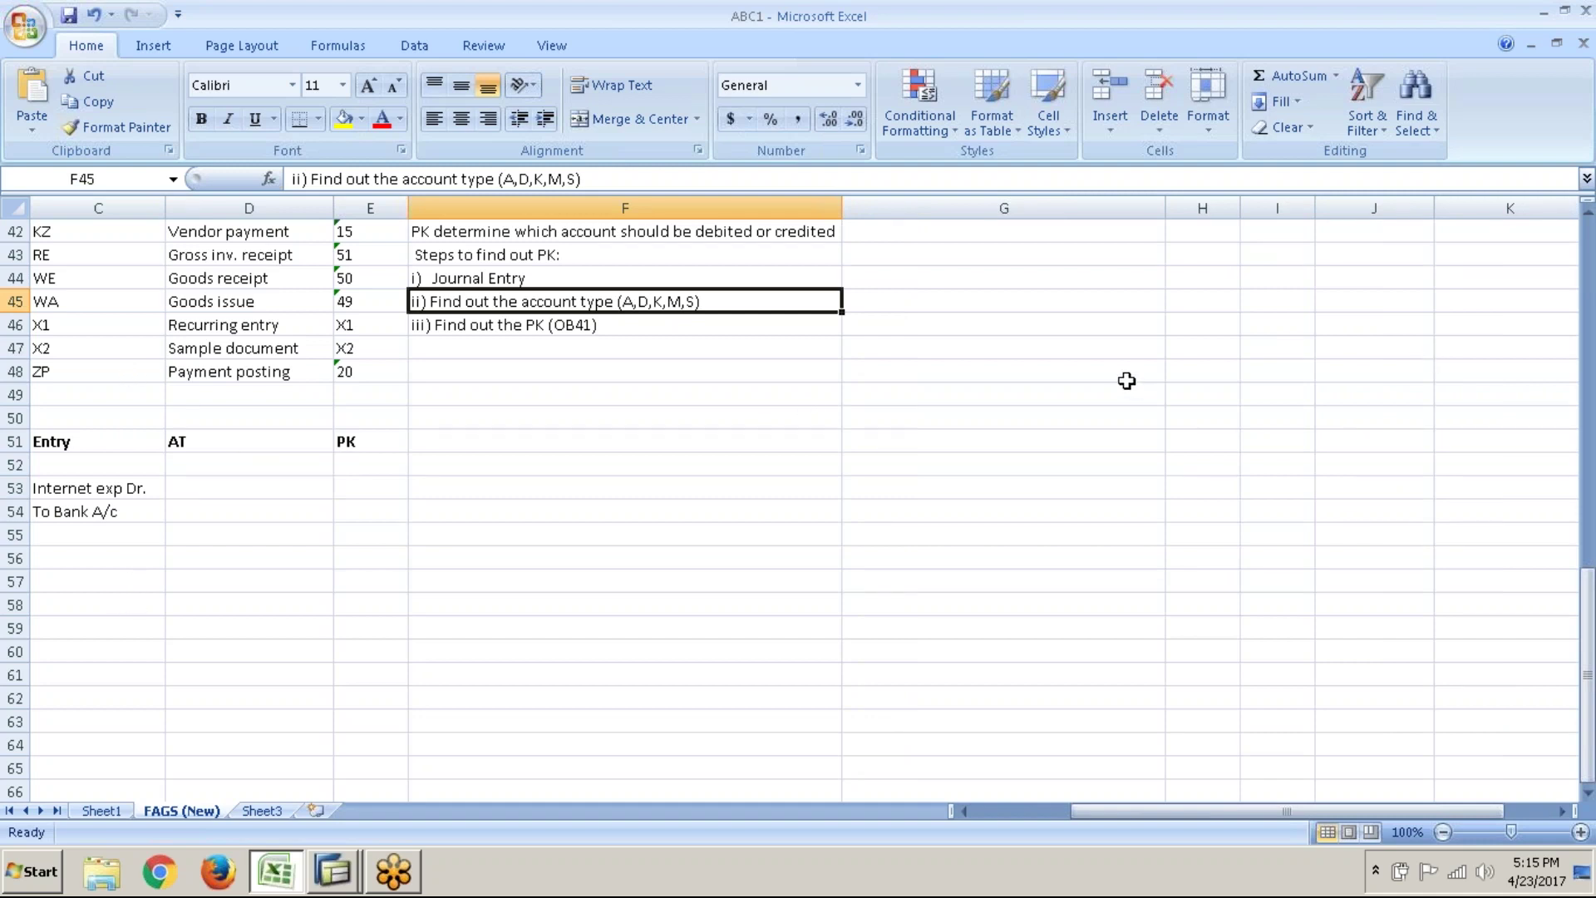
pyautogui.click(916, 296)
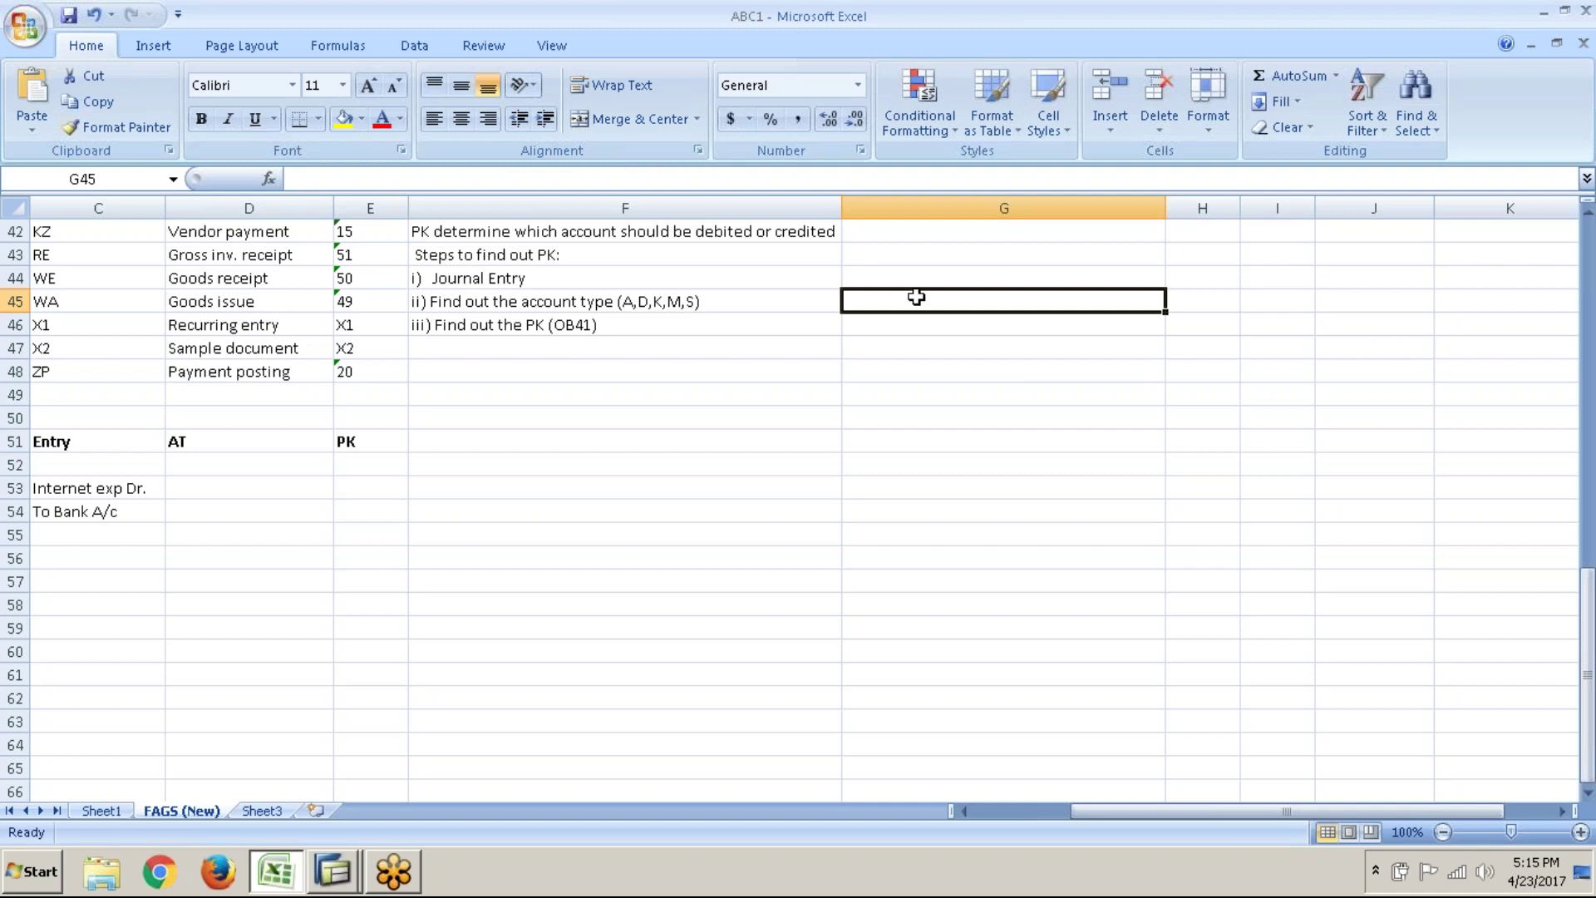
pyautogui.write('A -')
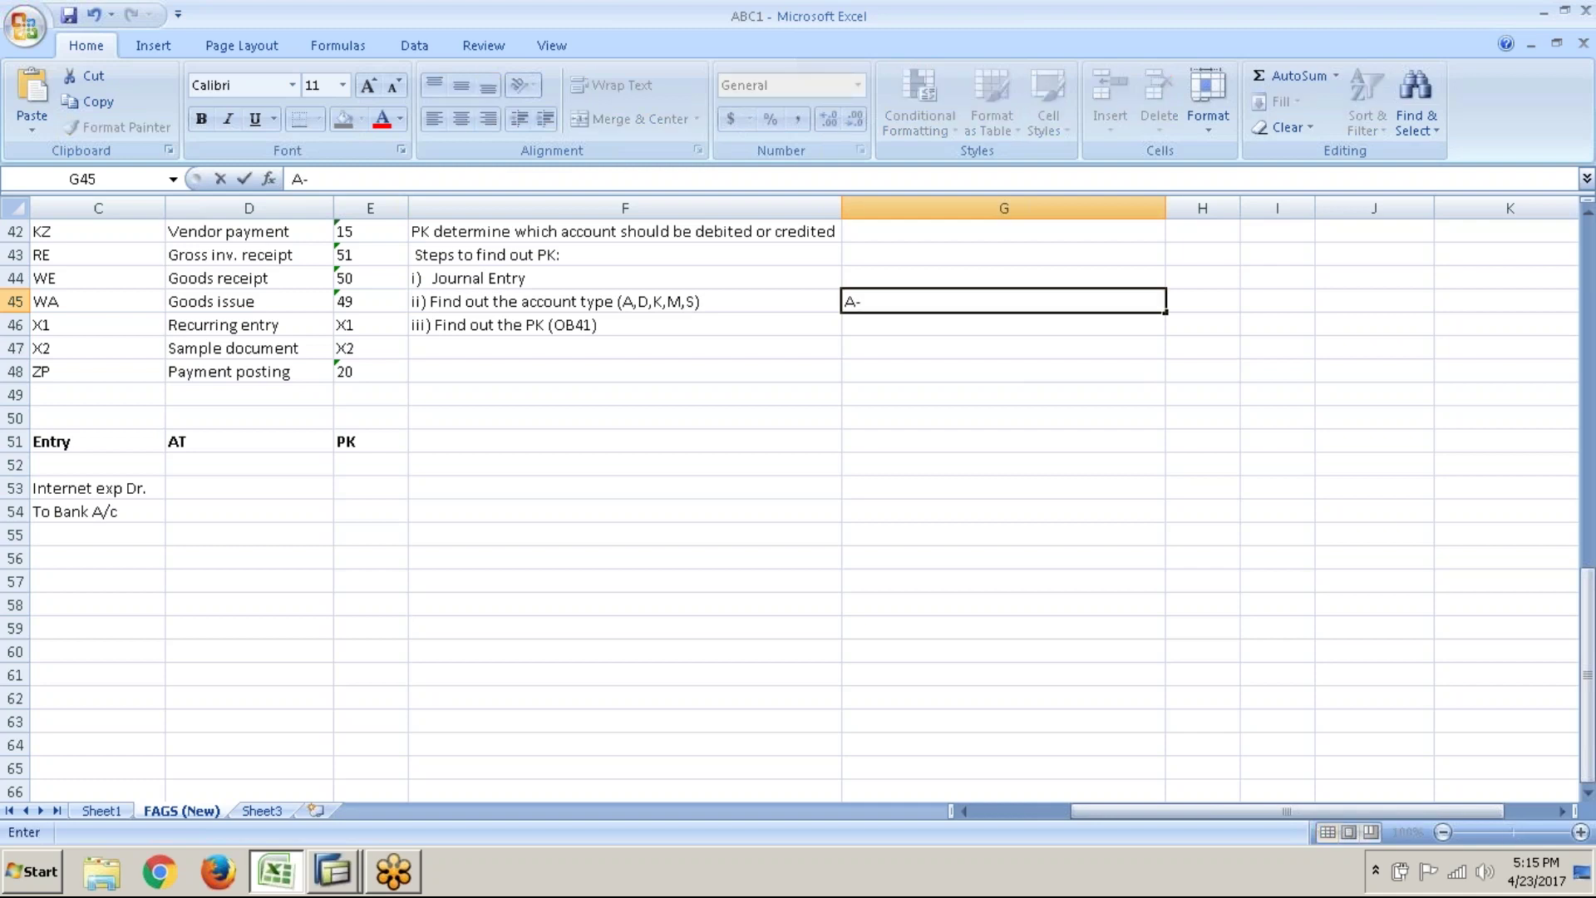
pyautogui.write(' Assets')
pyautogui.press('Return')
pyautogui.write('D-')
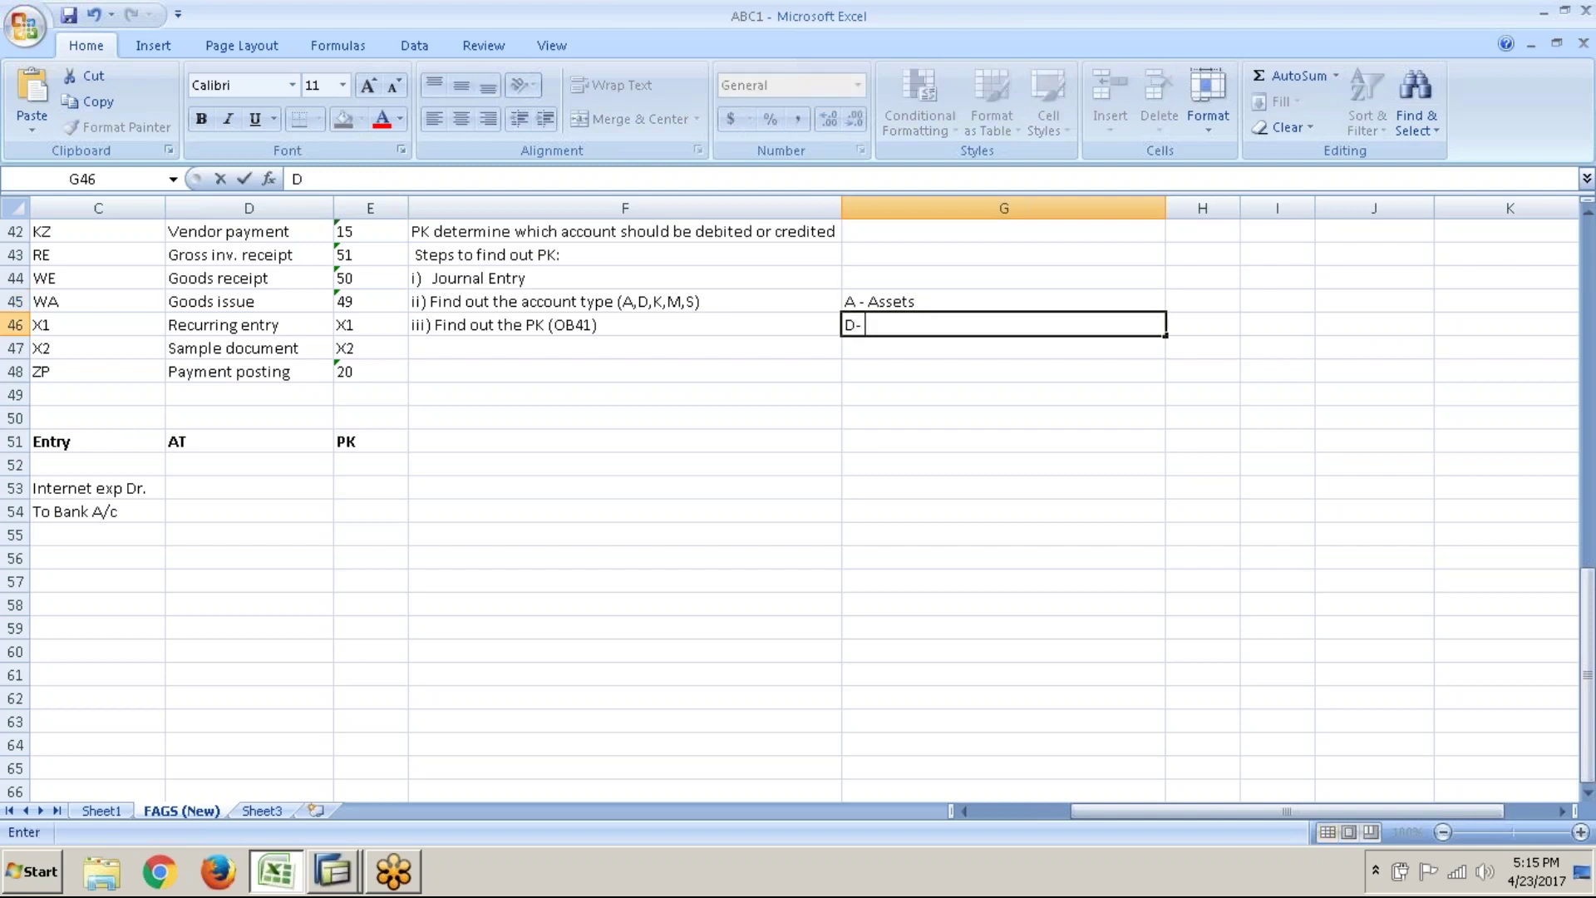
pyautogui.write(' Customers')
pyautogui.press('Return')
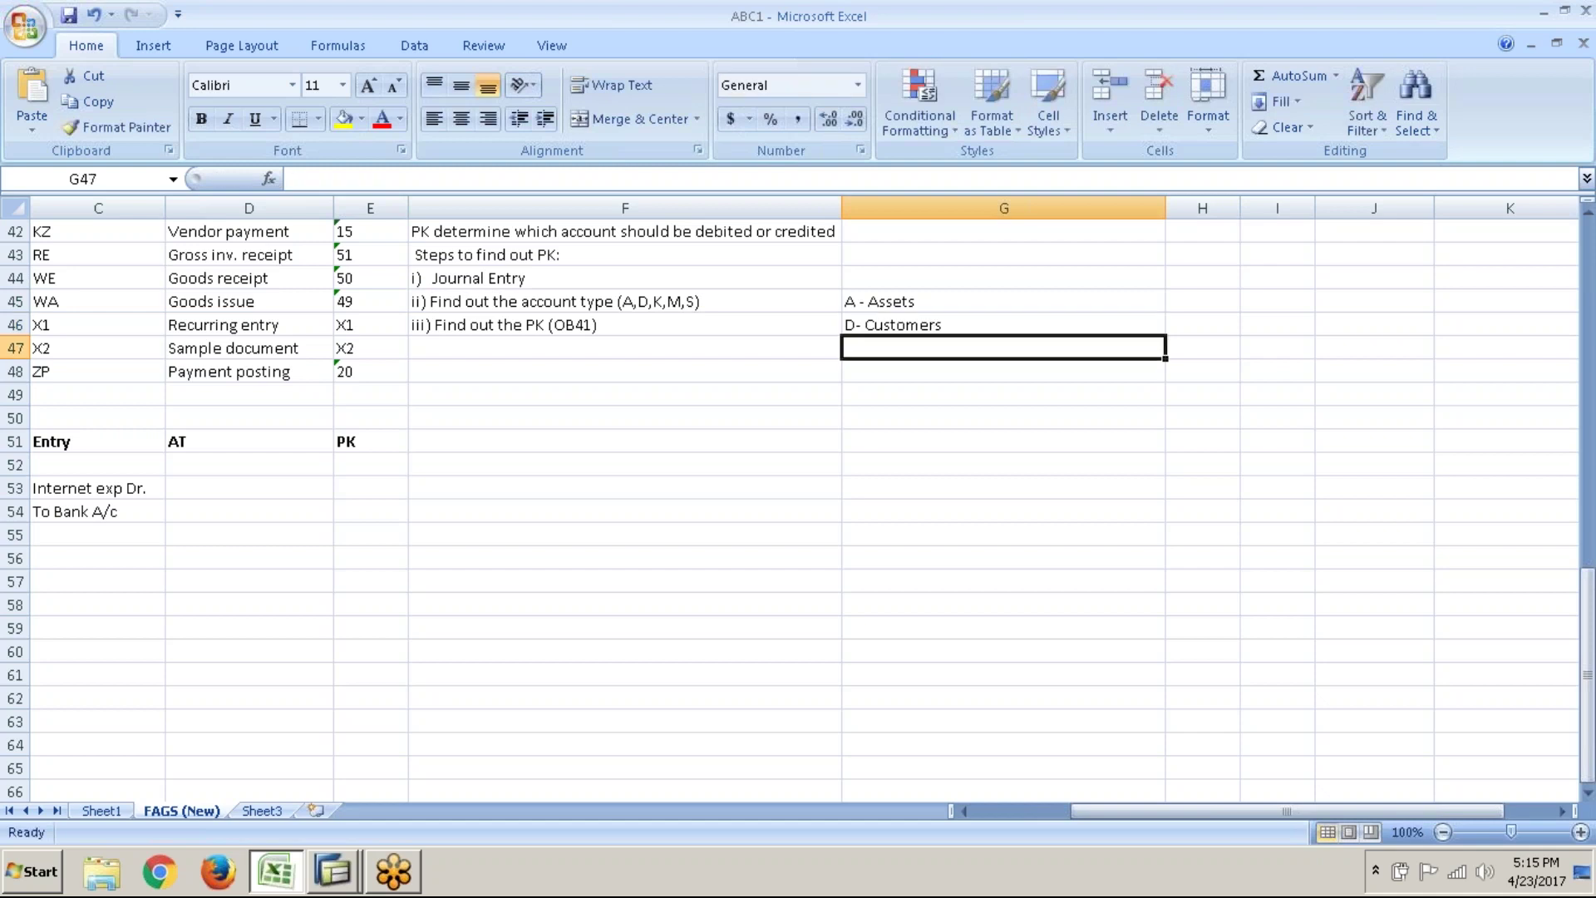
# - Complete the account type legend with "K - Vendors", "M - Materials" and "S - G/L accounts" in G47:G49
pyautogui.write('K -')
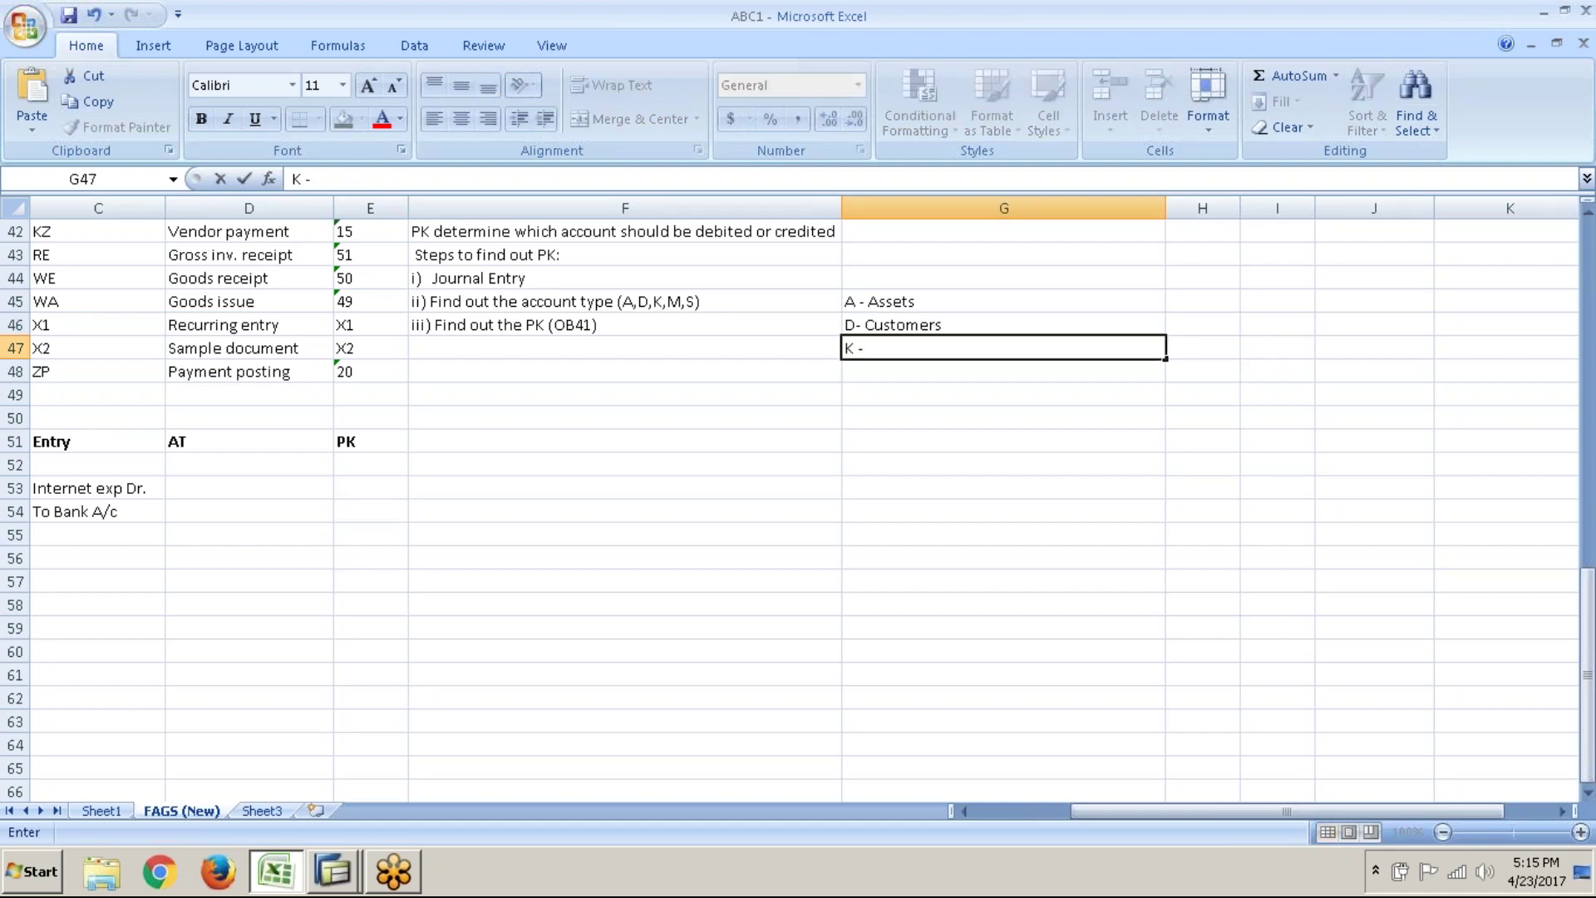
pyautogui.write(' Vendors')
pyautogui.press('Return')
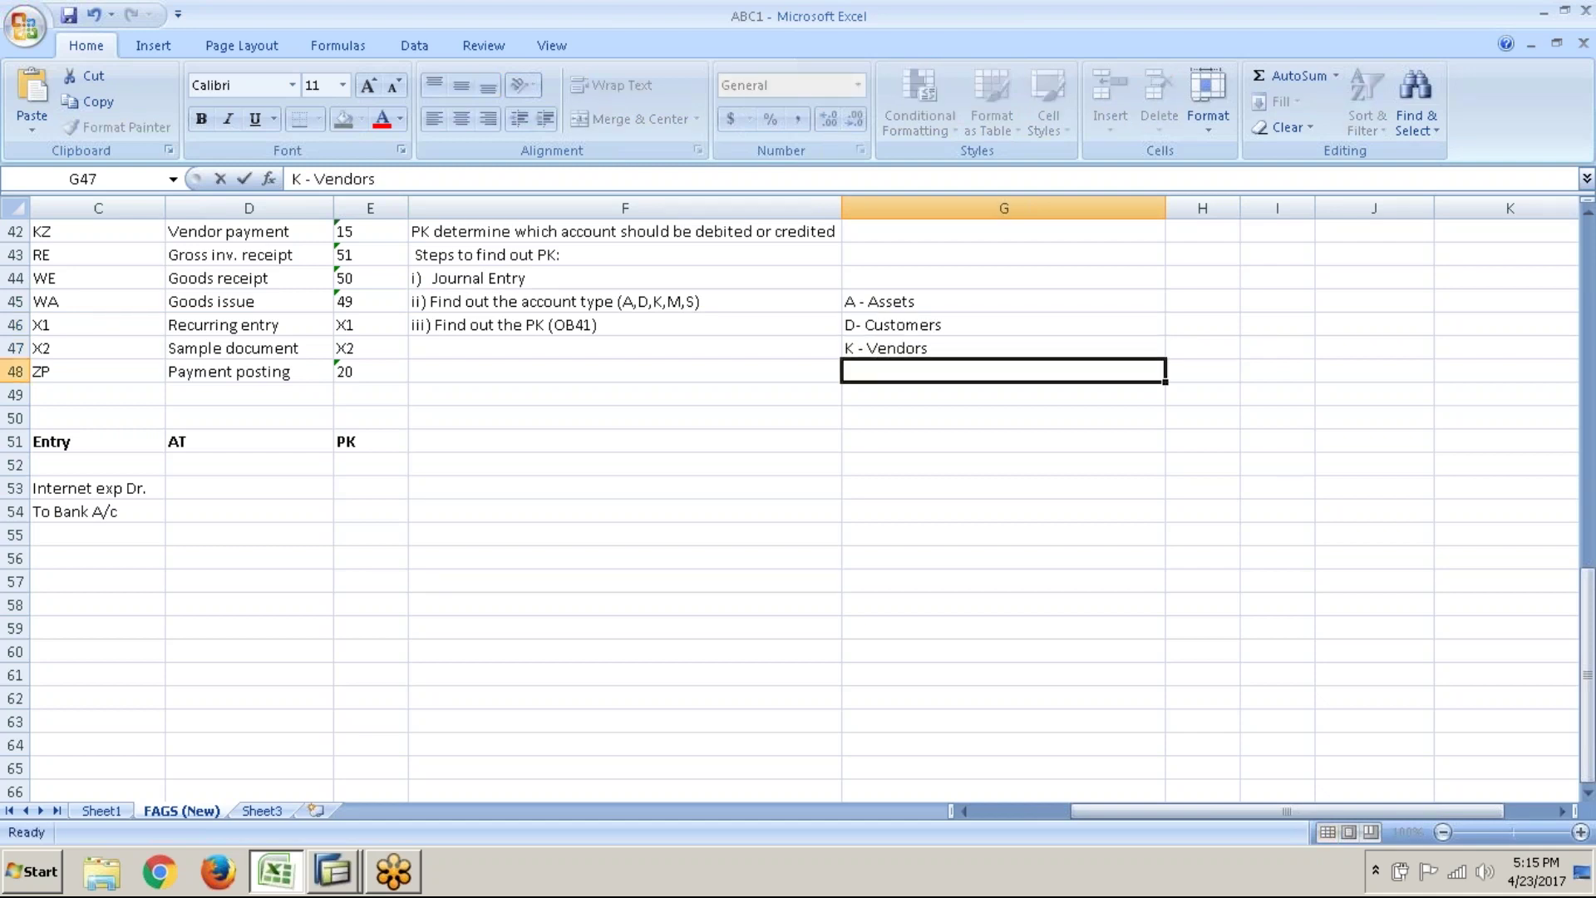
pyautogui.write('M - M')
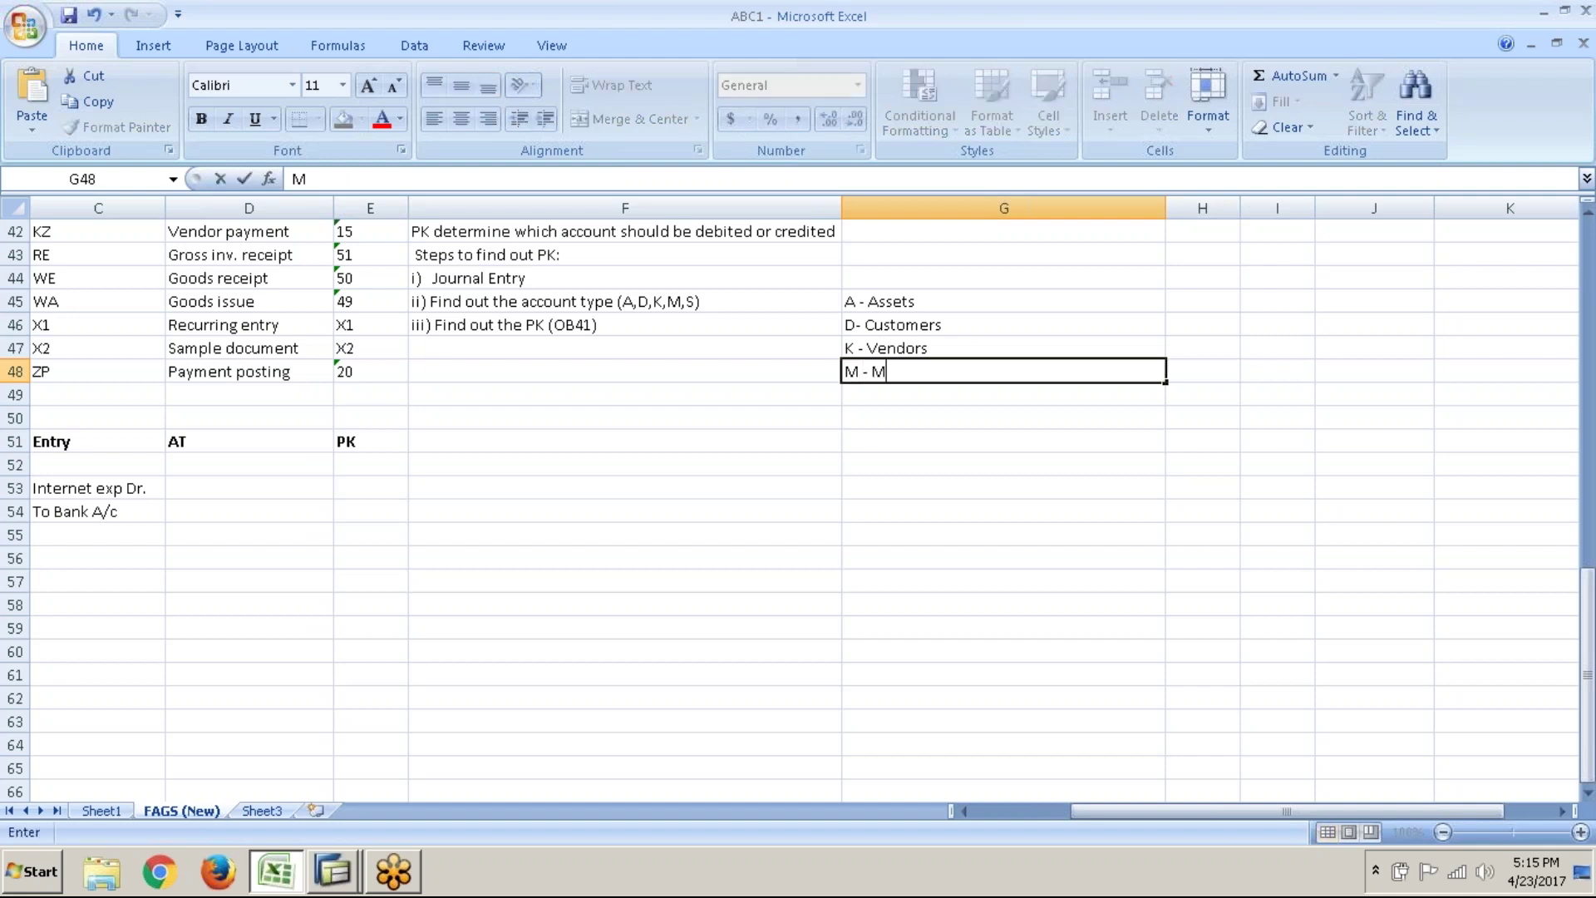
pyautogui.write('aterials')
pyautogui.press('Return')
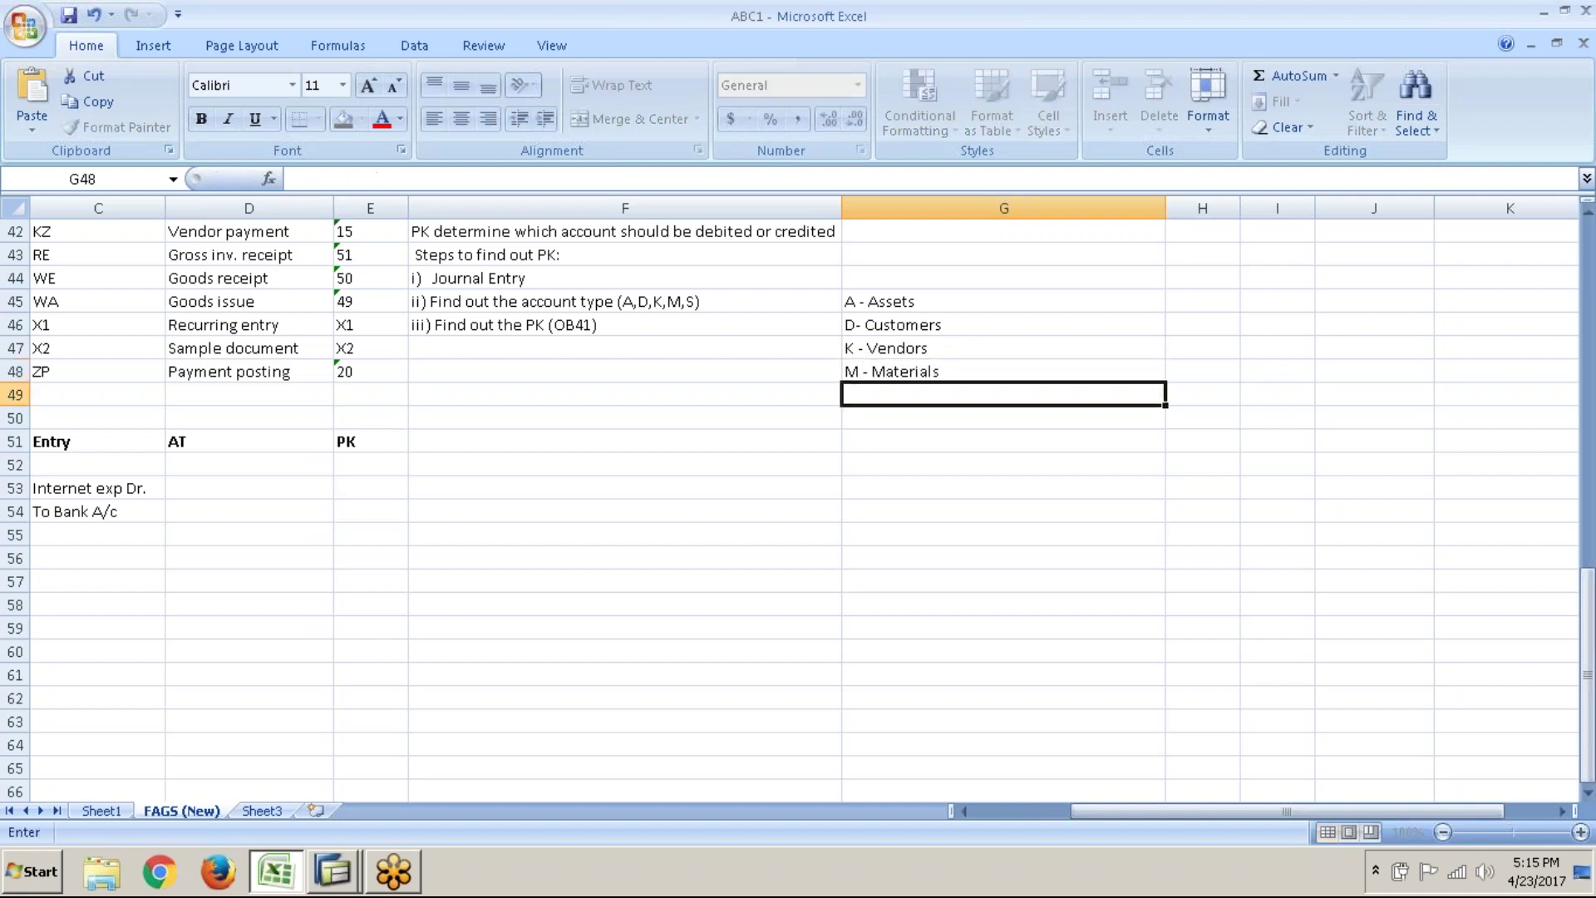
pyautogui.write('S -')
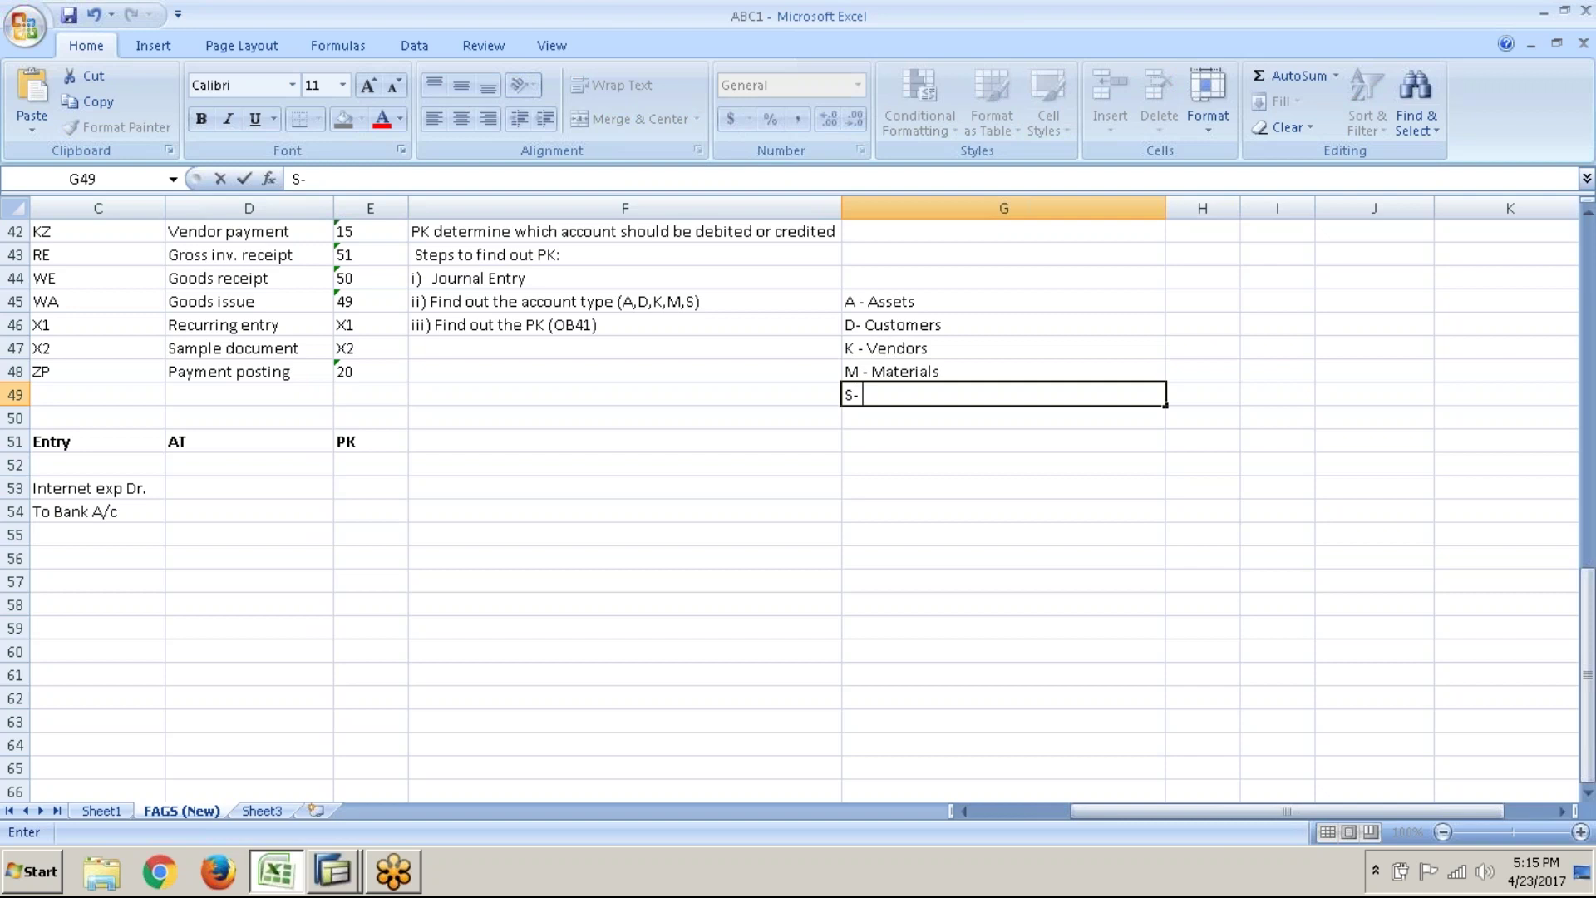
pyautogui.write(' G/L accounts')
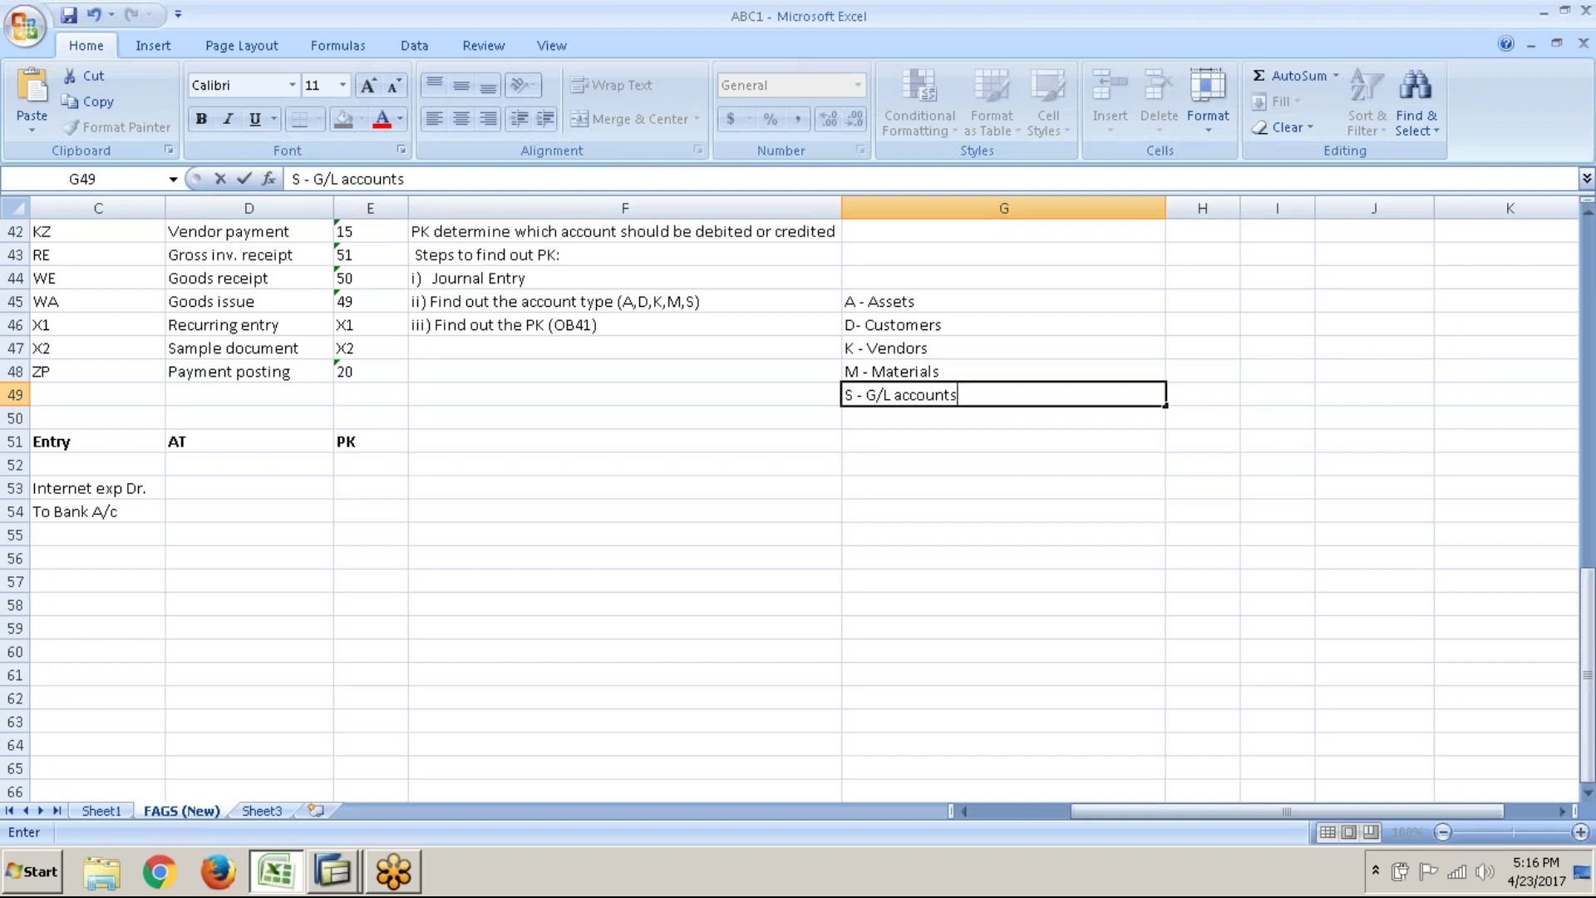
pyautogui.press('Return')
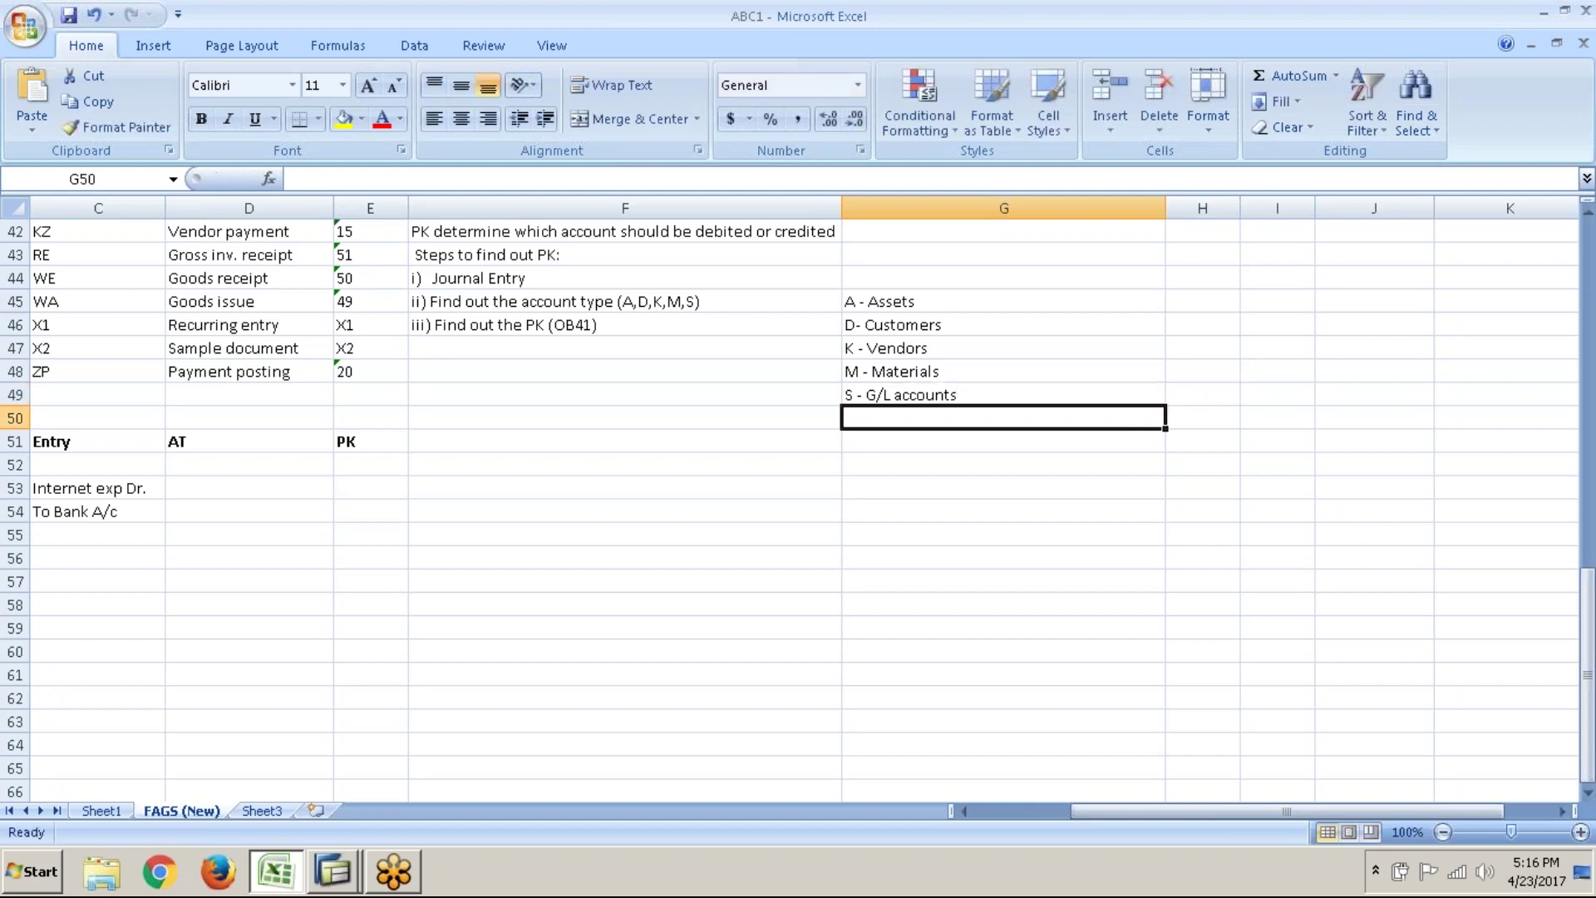
# - Move the account type legend from G45:G49 up to G43:G47 and make it bold
pyautogui.moveTo(918, 301); pyautogui.dragTo(931, 393)
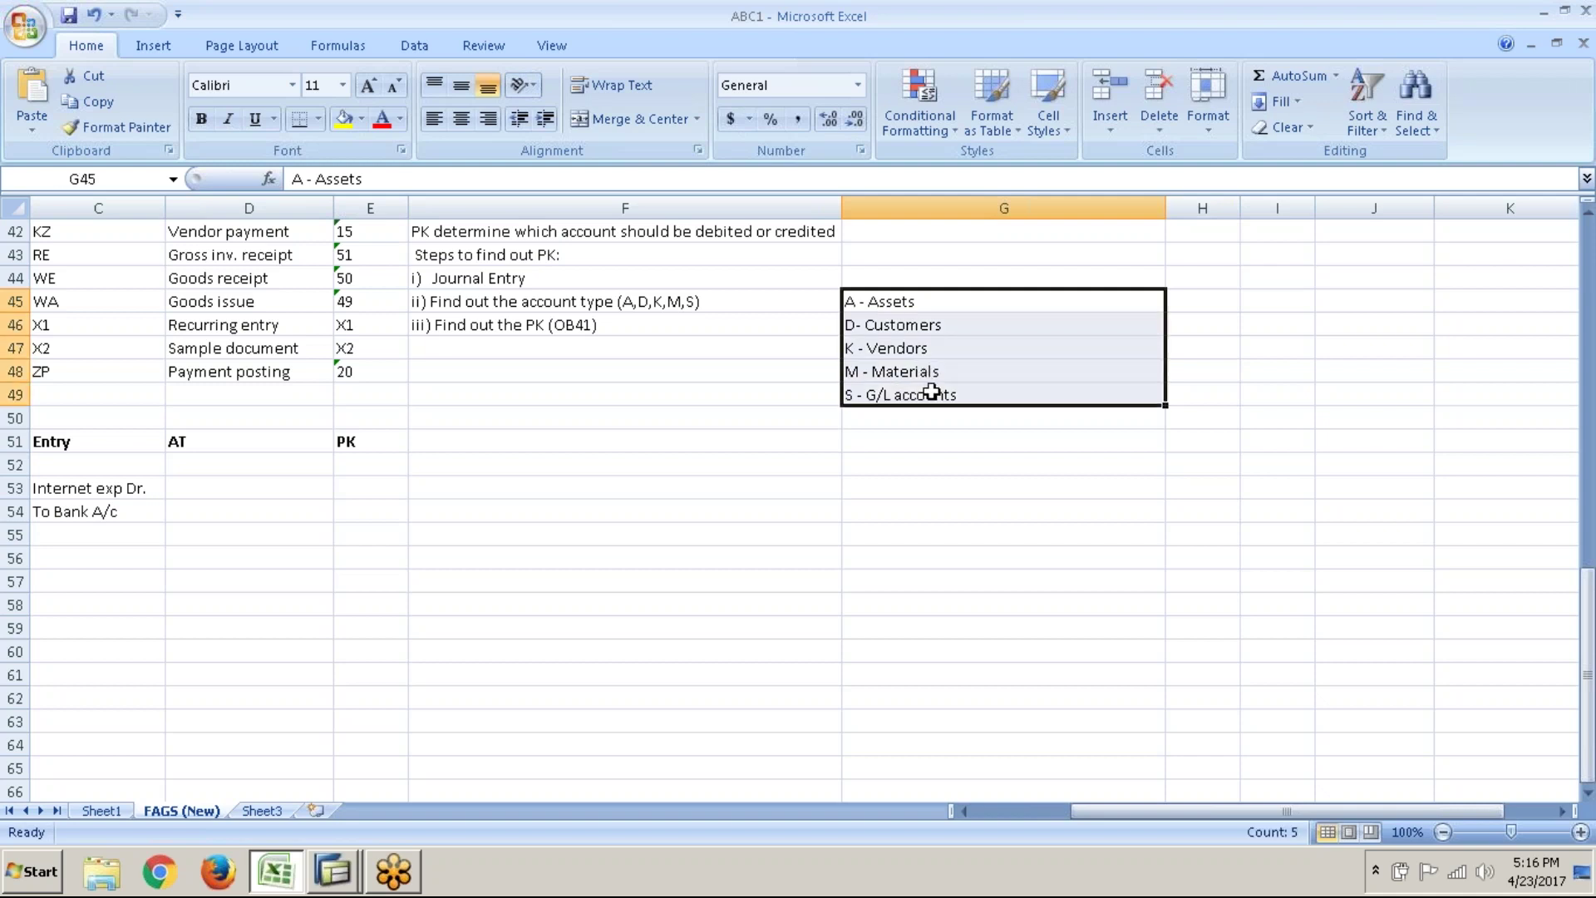
pyautogui.hotkey('ctrl', 'c')
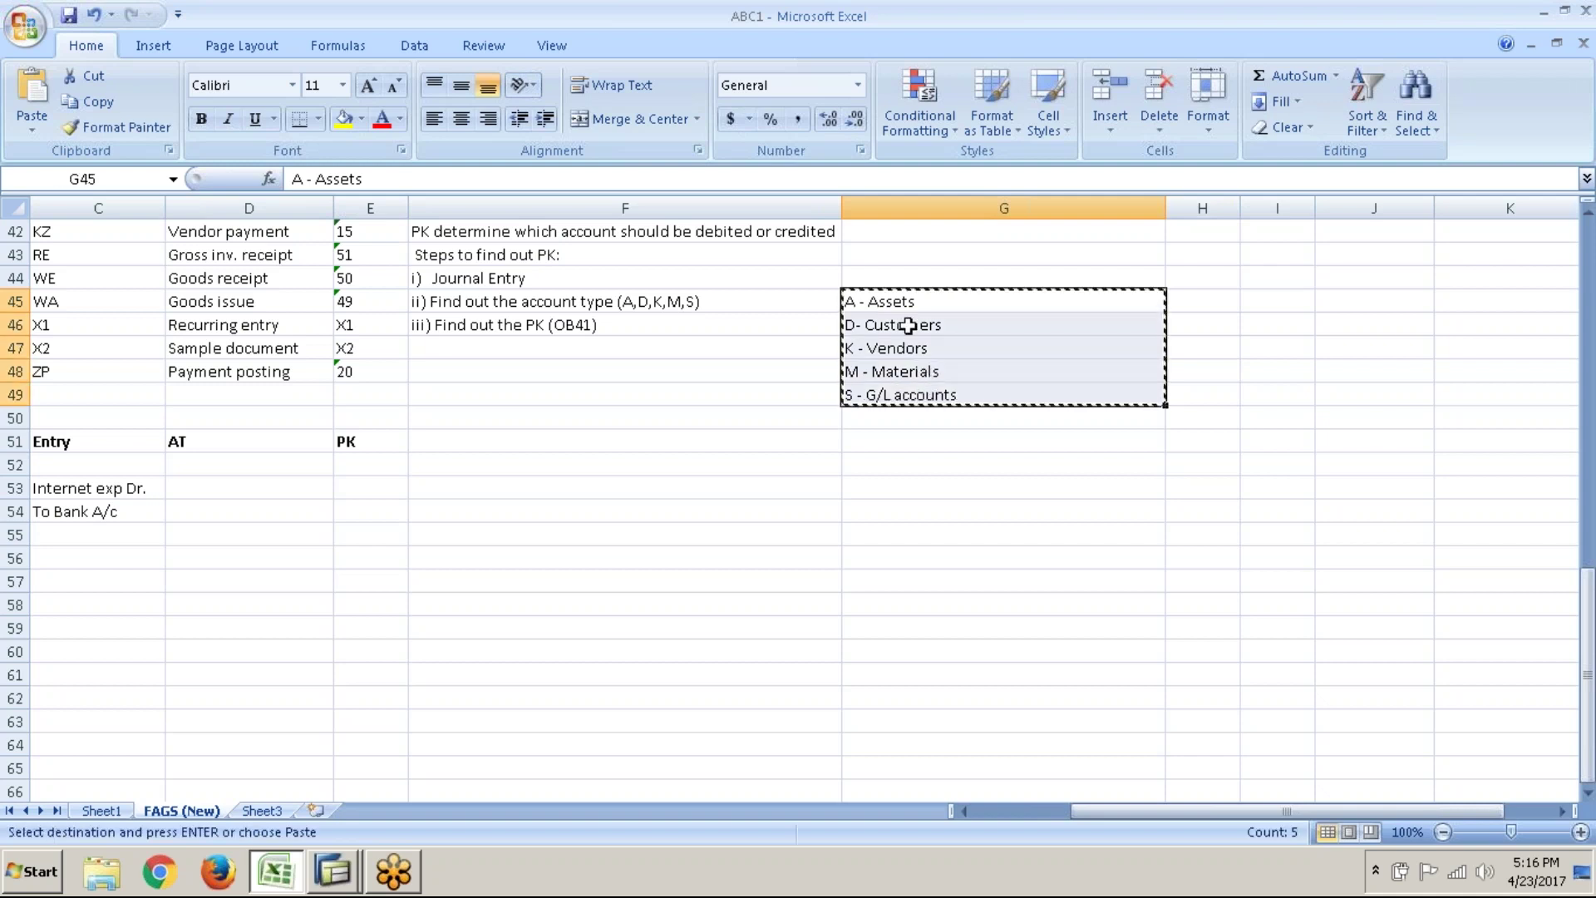
pyautogui.click(898, 234)
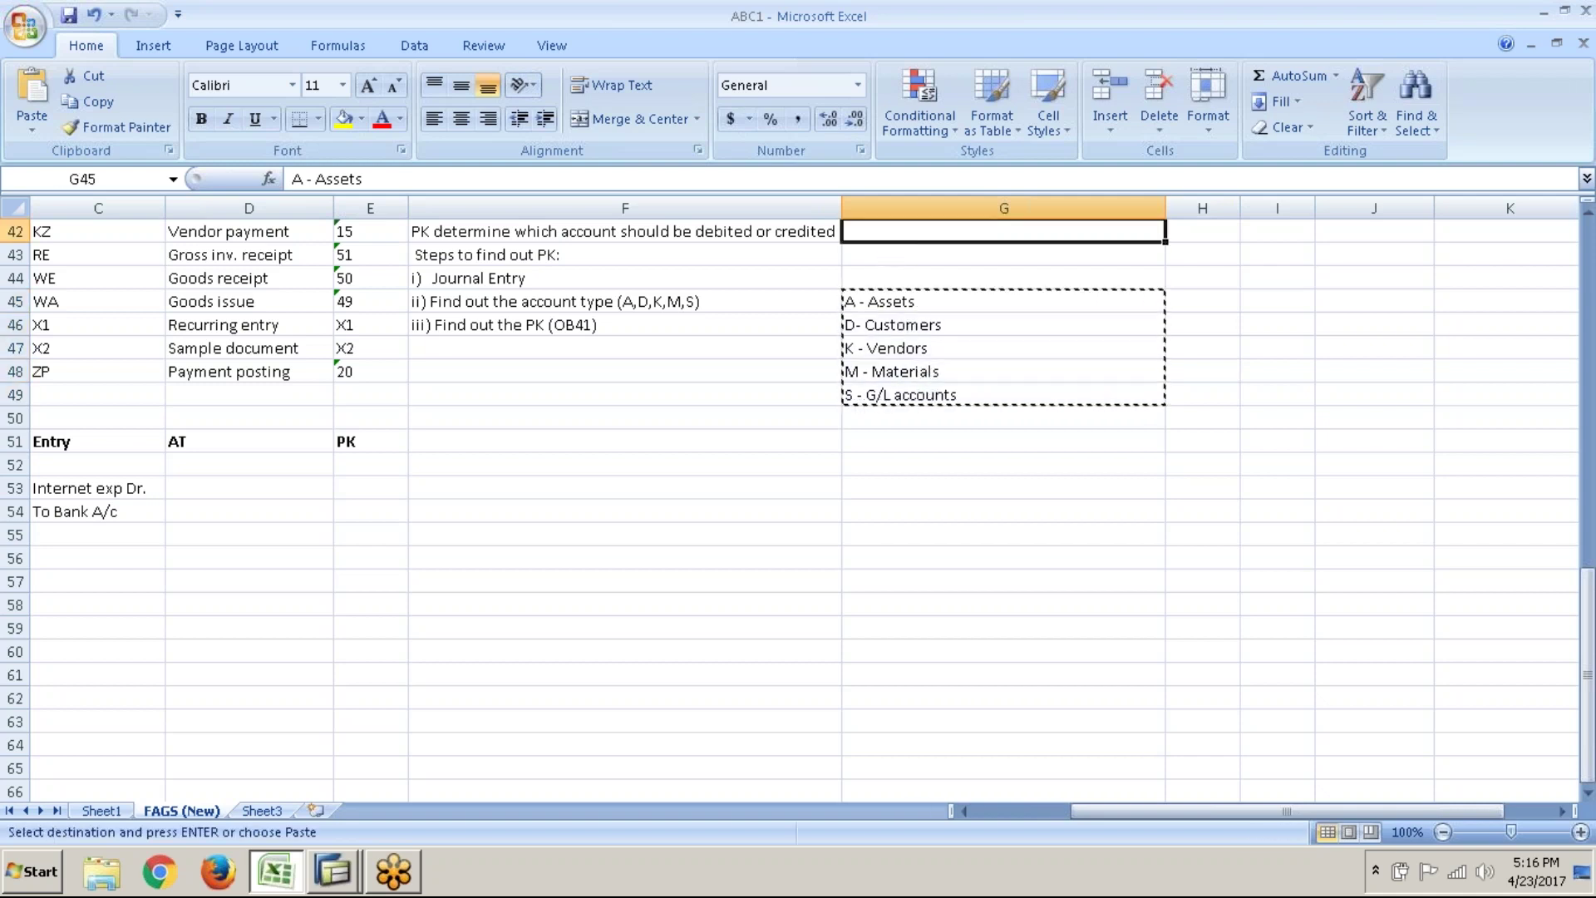
pyautogui.click(894, 259)
pyautogui.hotkey('ctrl', 'v')
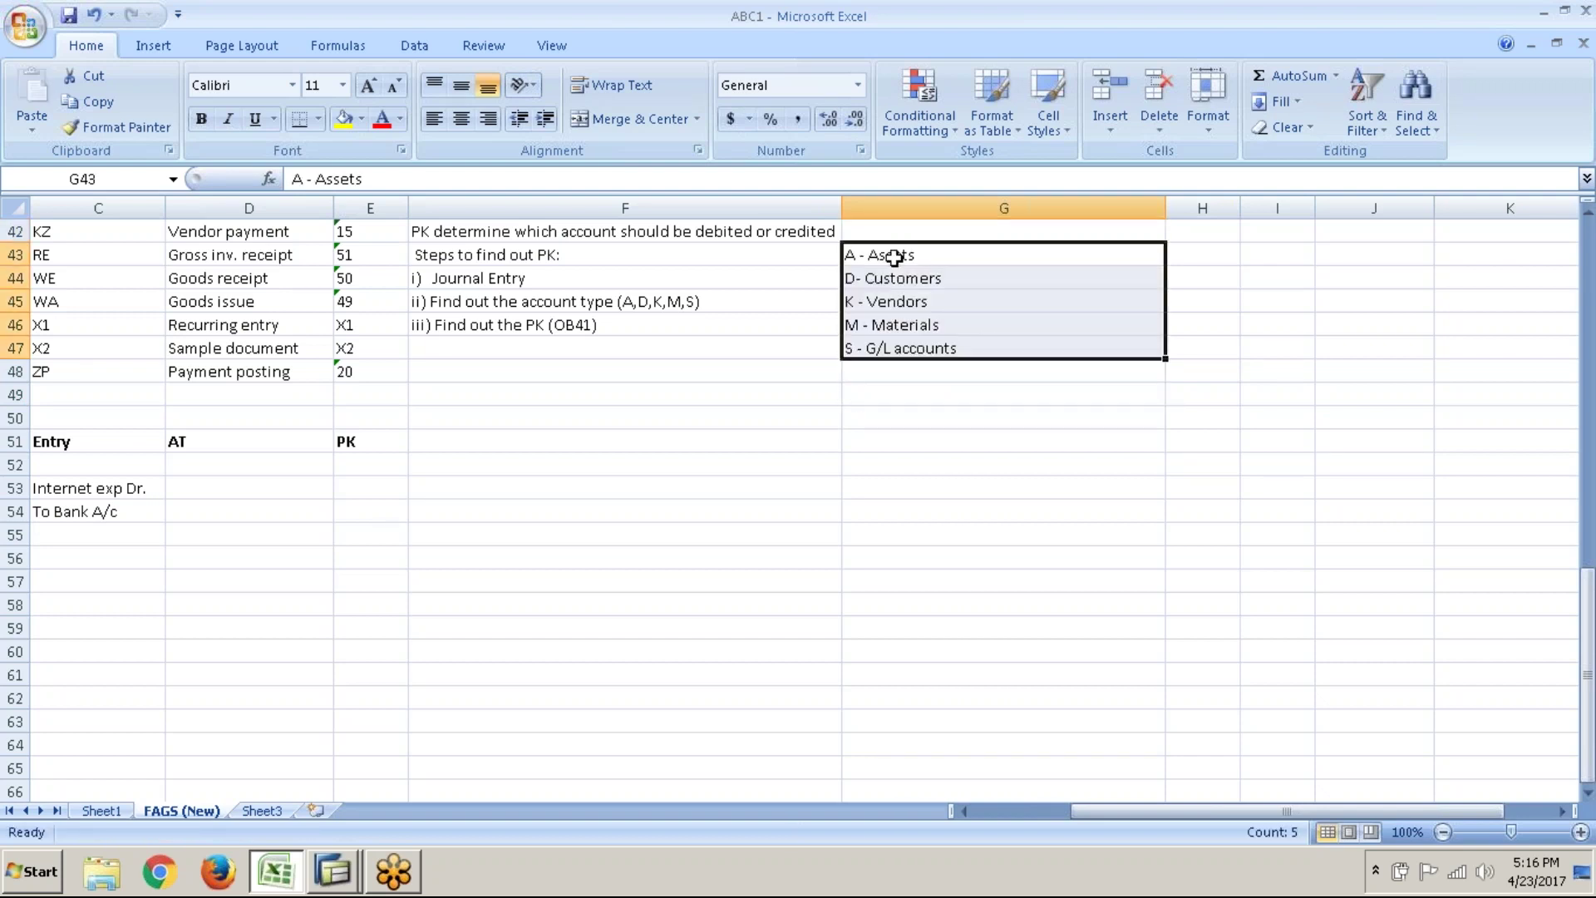
pyautogui.hotkey('ctrl', 'b')
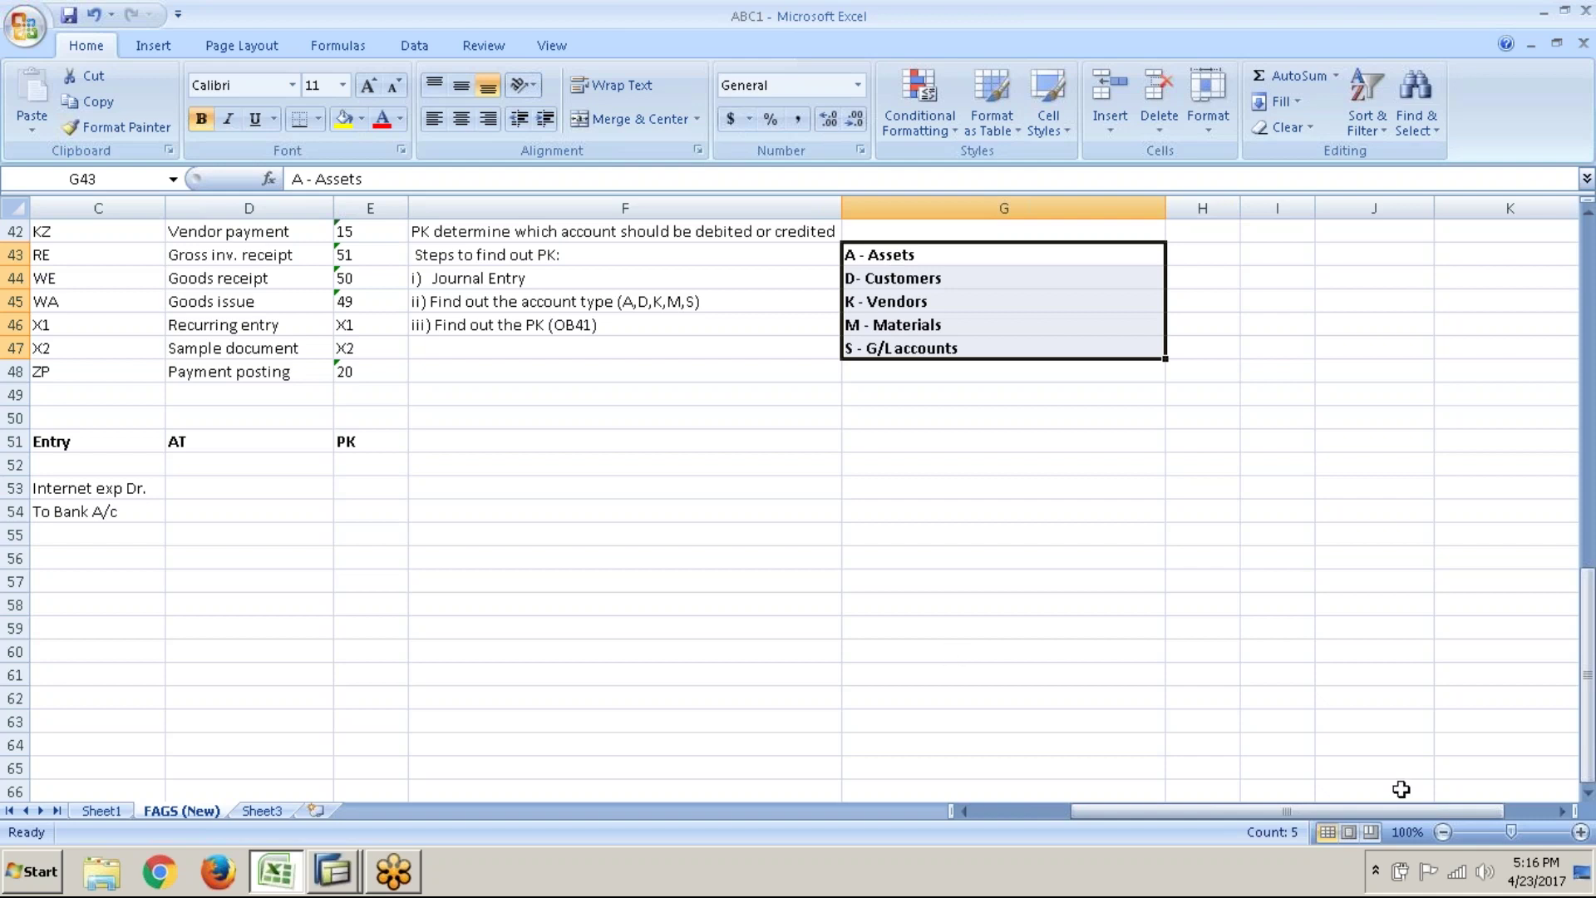
pyautogui.click(771, 654)
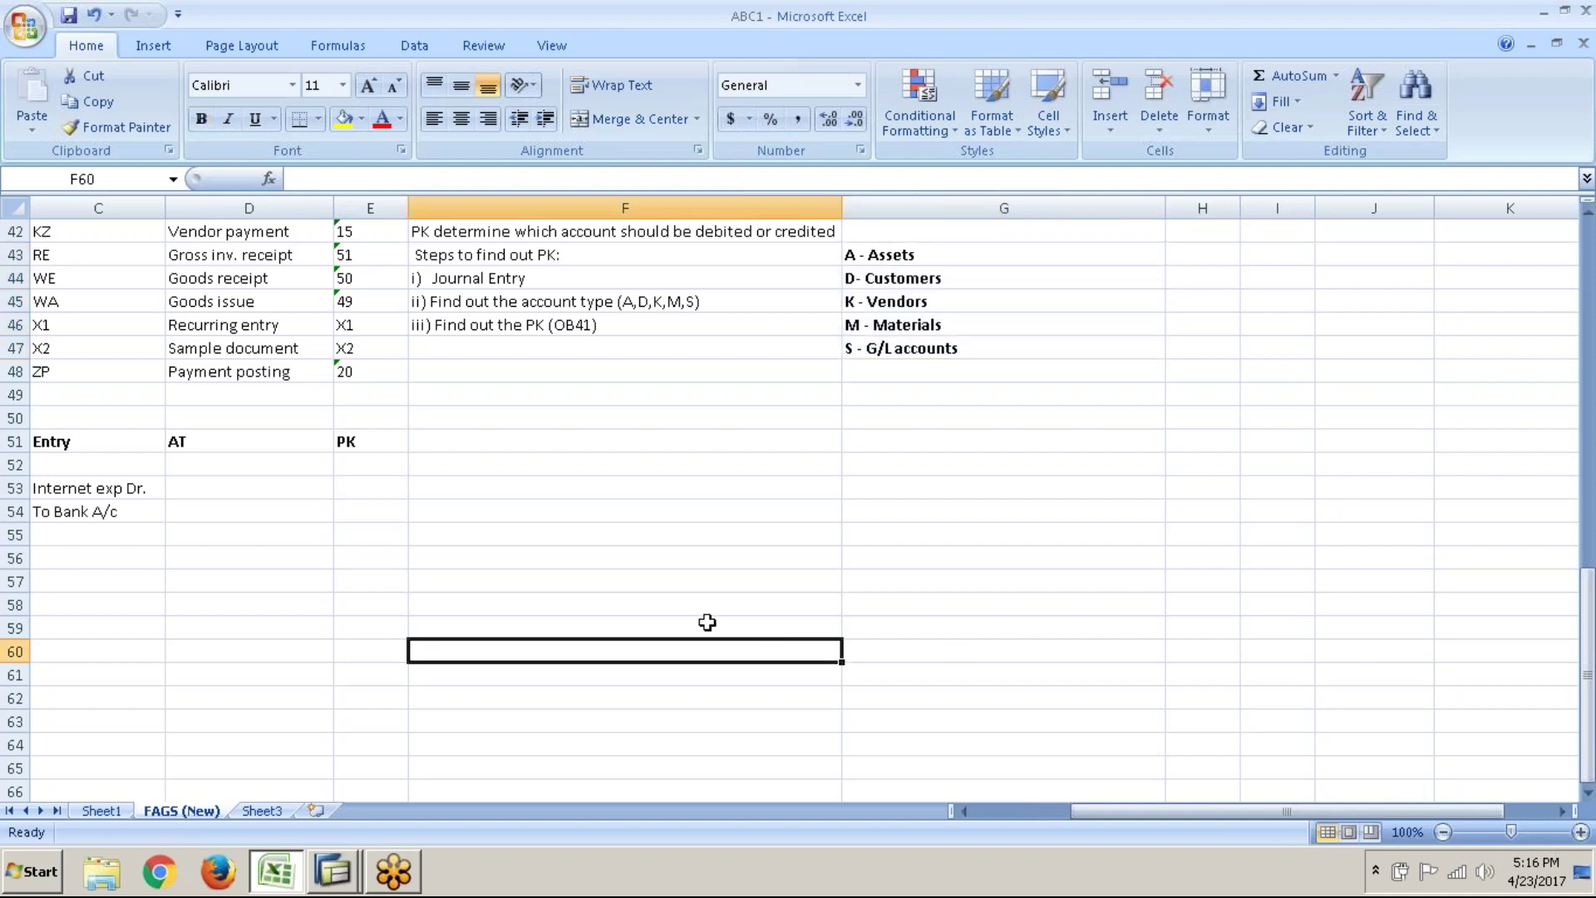
pyautogui.moveTo(948, 265); pyautogui.dragTo(948, 348)
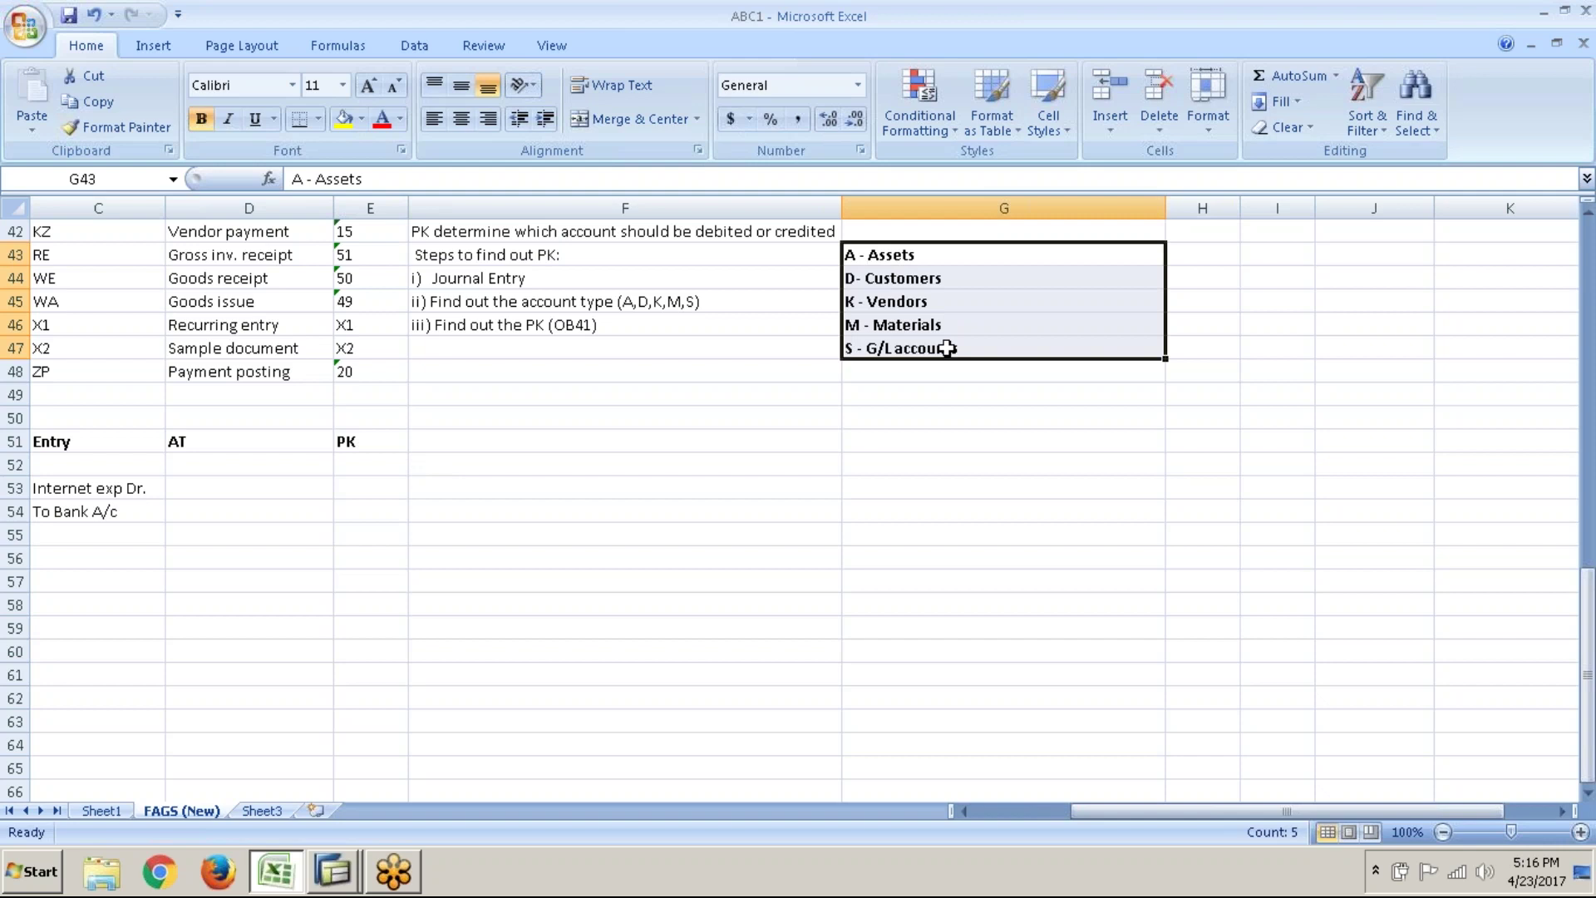
# - Change the assets entry of the account type legend in G43 to "A - Fixed Assets"
pyautogui.click(246, 498)
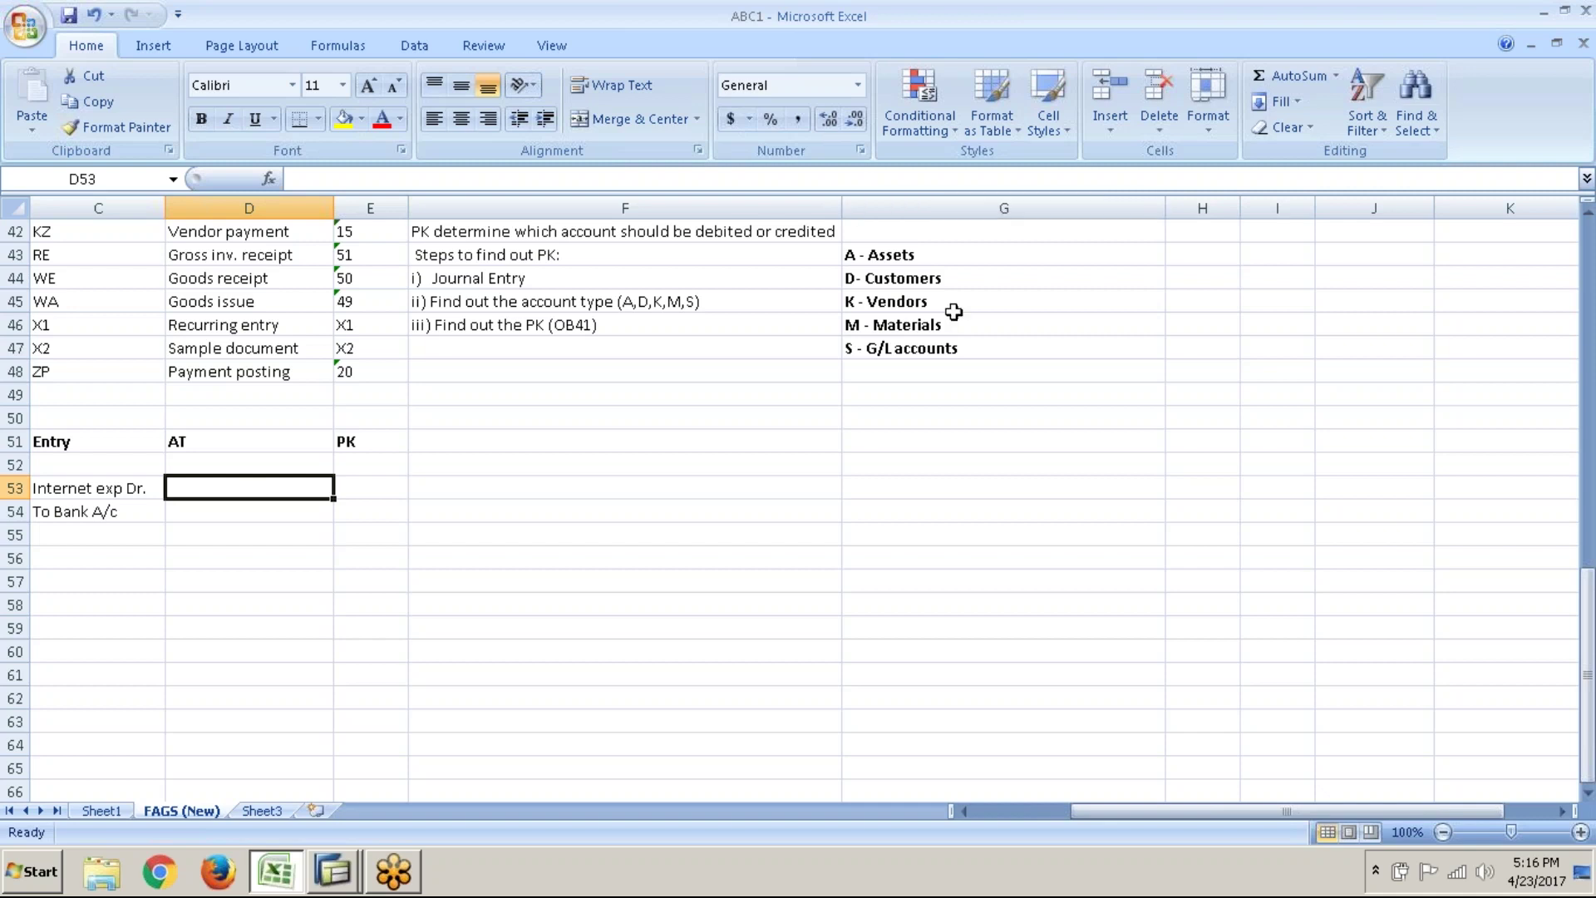
pyautogui.click(868, 258)
pyautogui.press('F2')
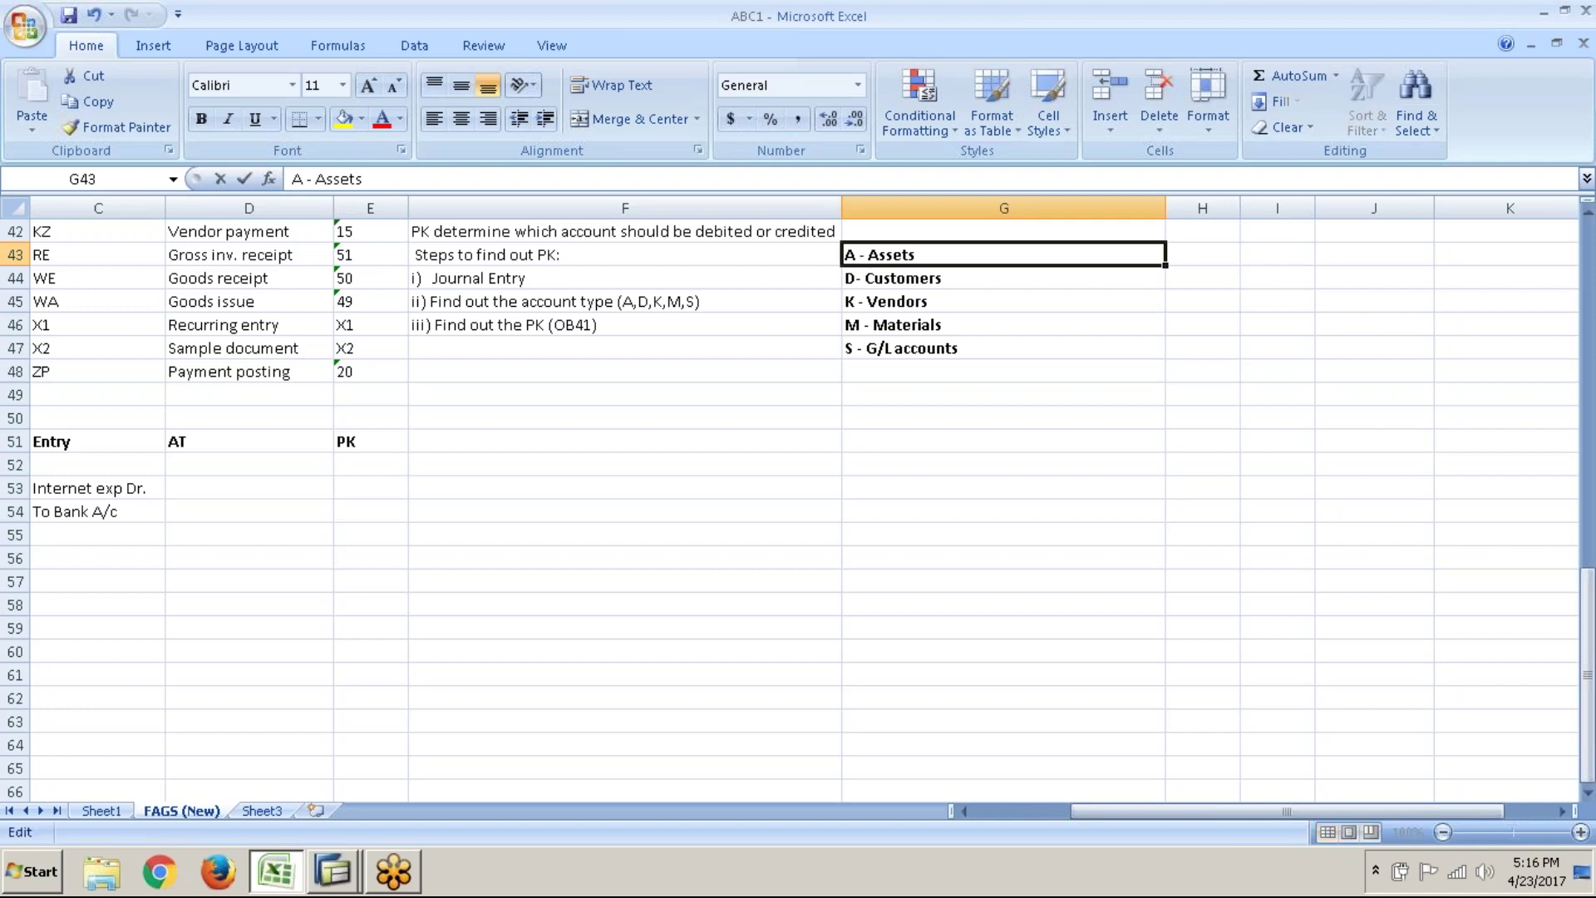
pyautogui.write('Fix')
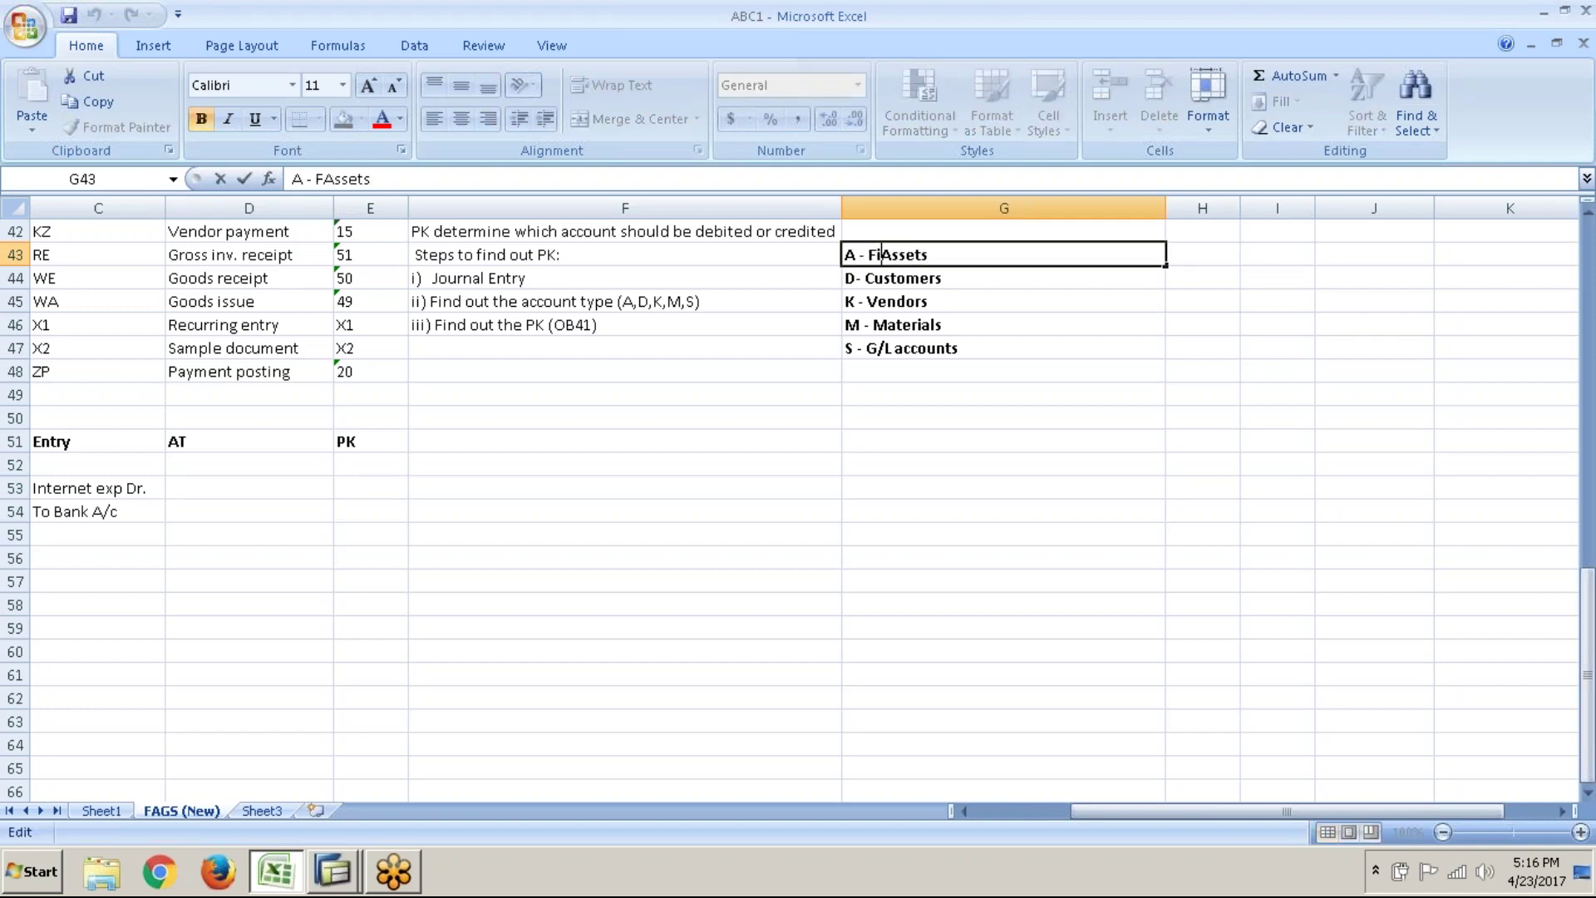
pyautogui.write('ed')
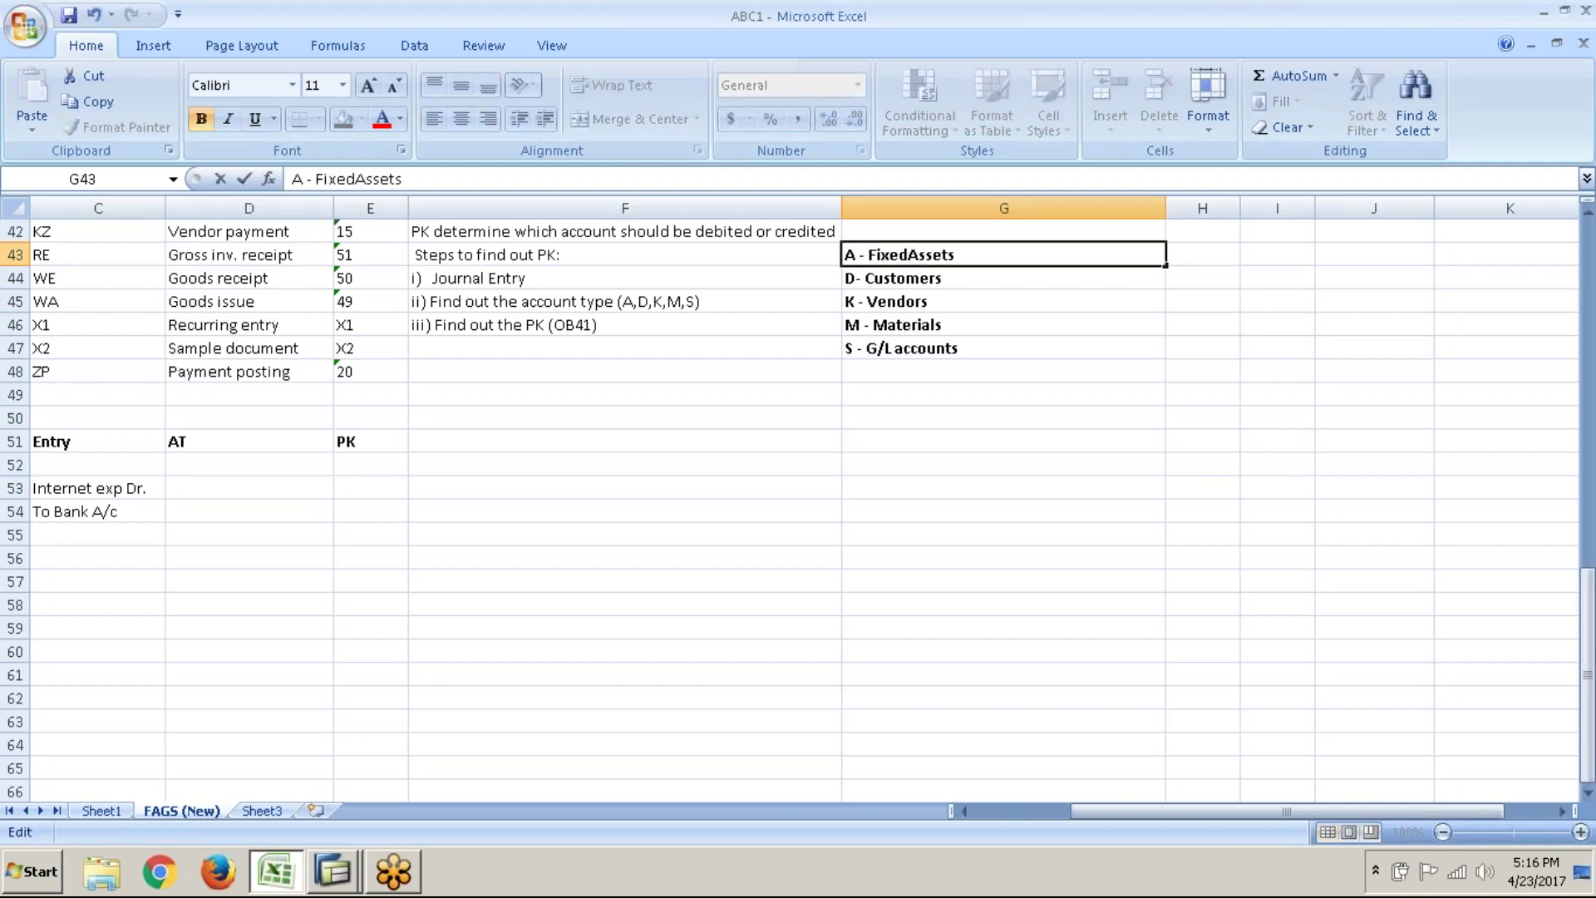
pyautogui.click(900, 280)
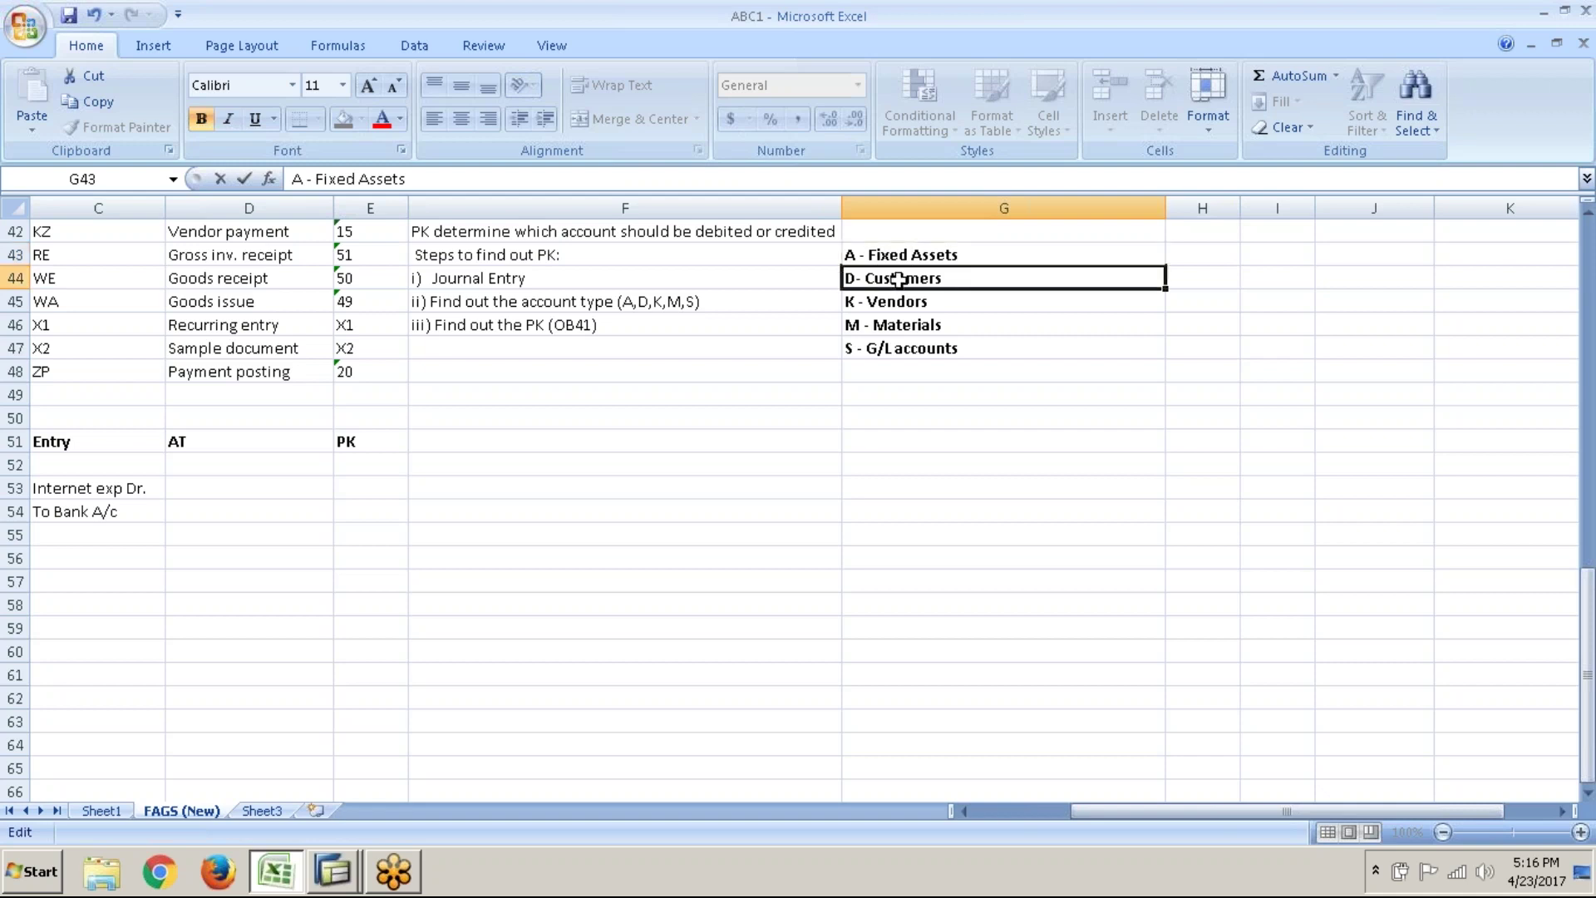
pyautogui.click(905, 347)
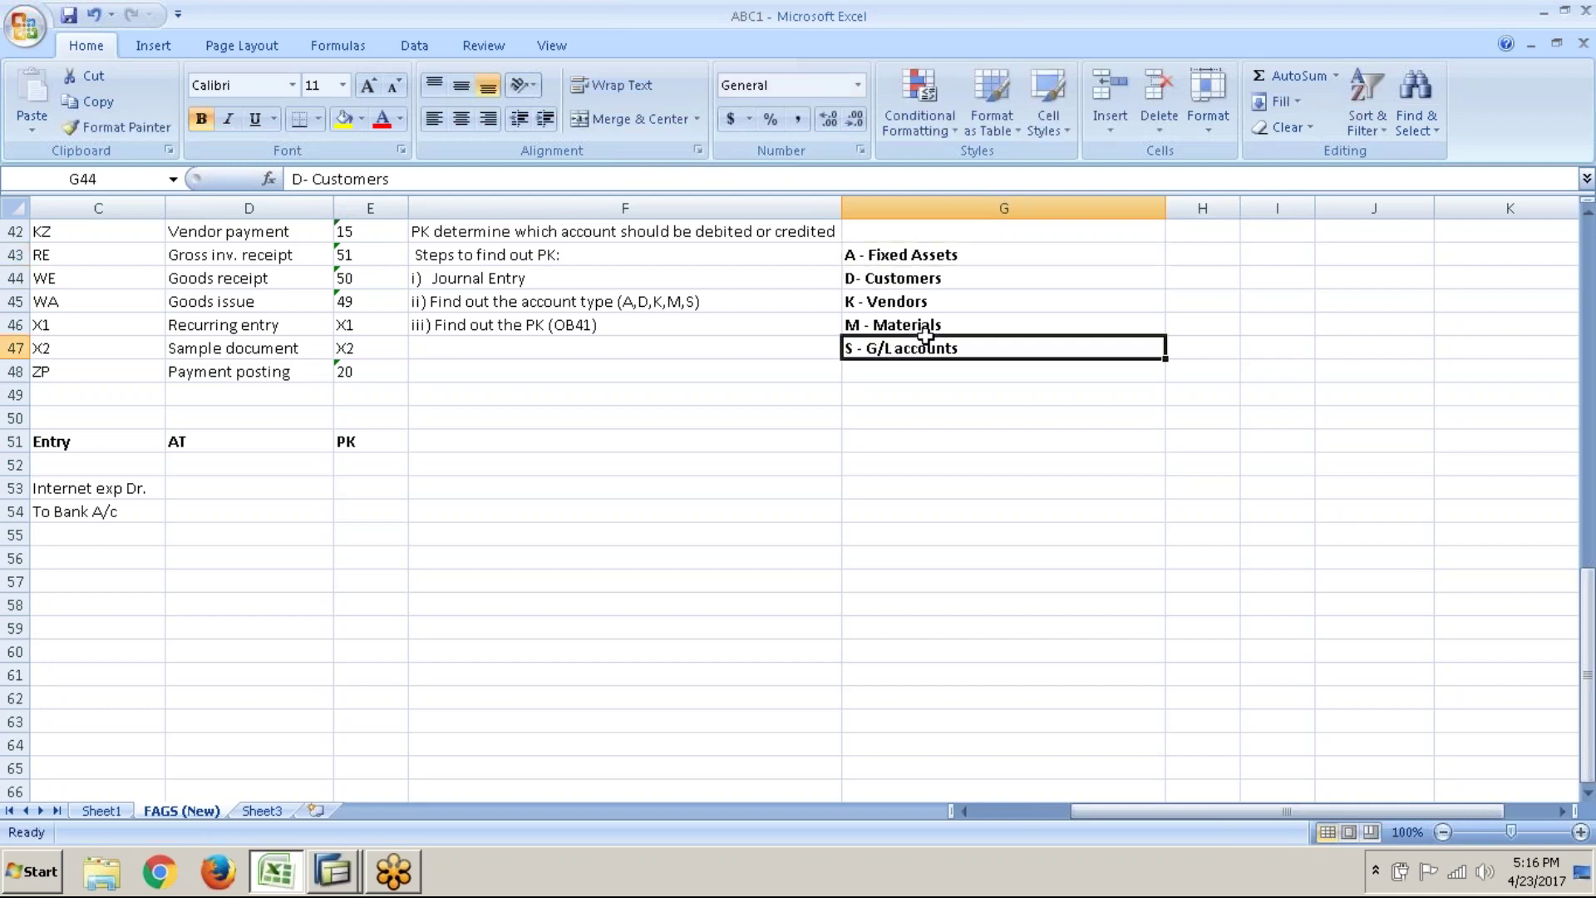
pyautogui.click(987, 324)
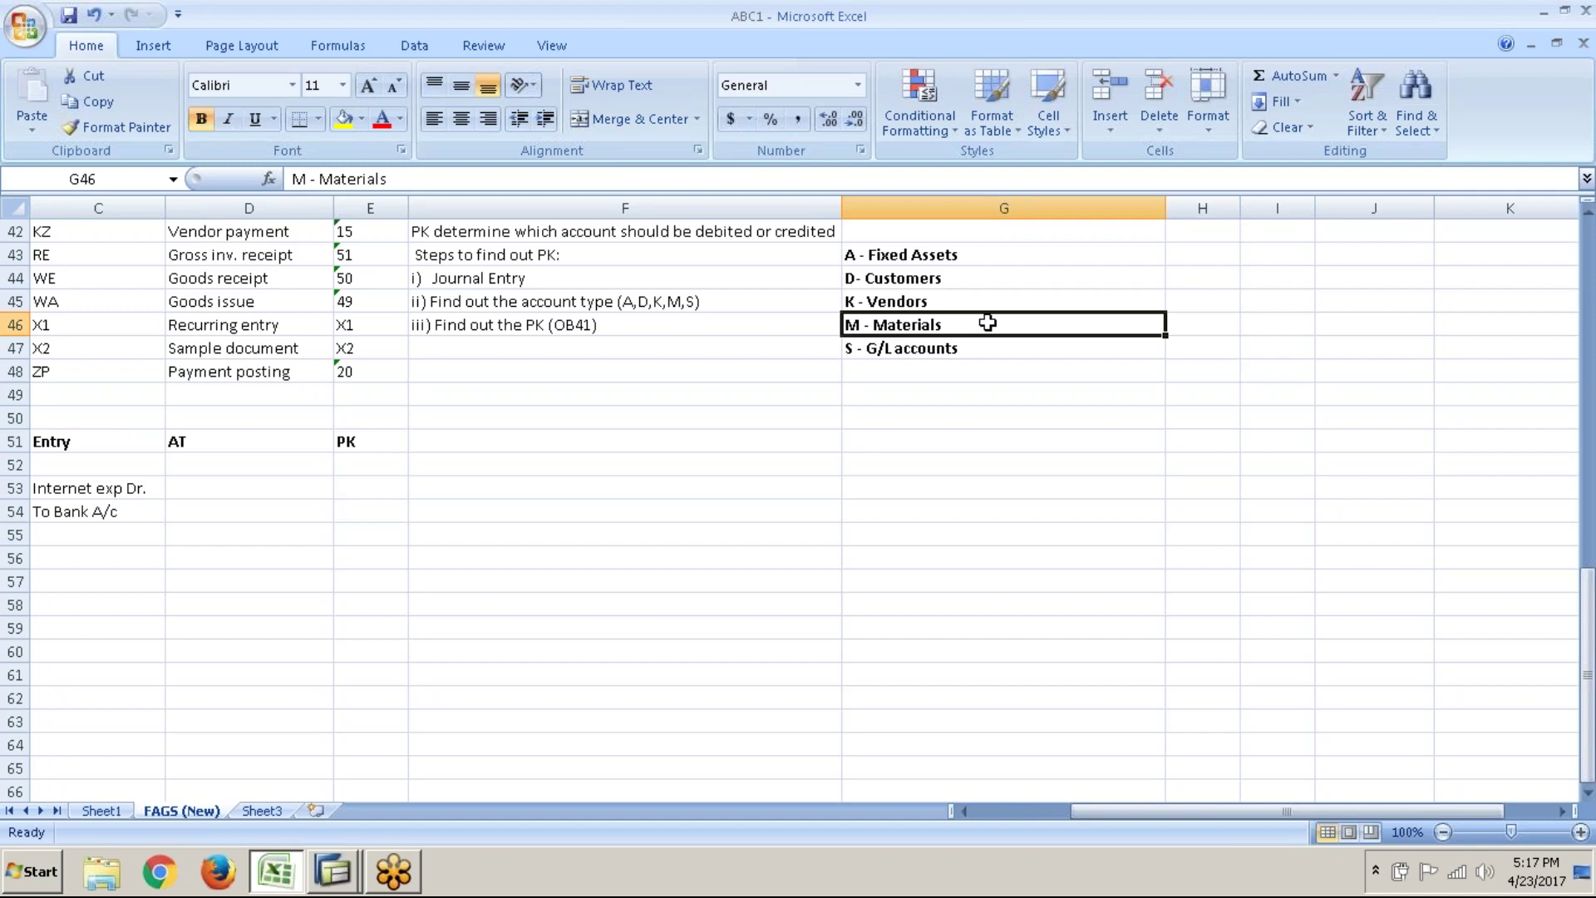
pyautogui.moveTo(871, 254); pyautogui.dragTo(876, 323)
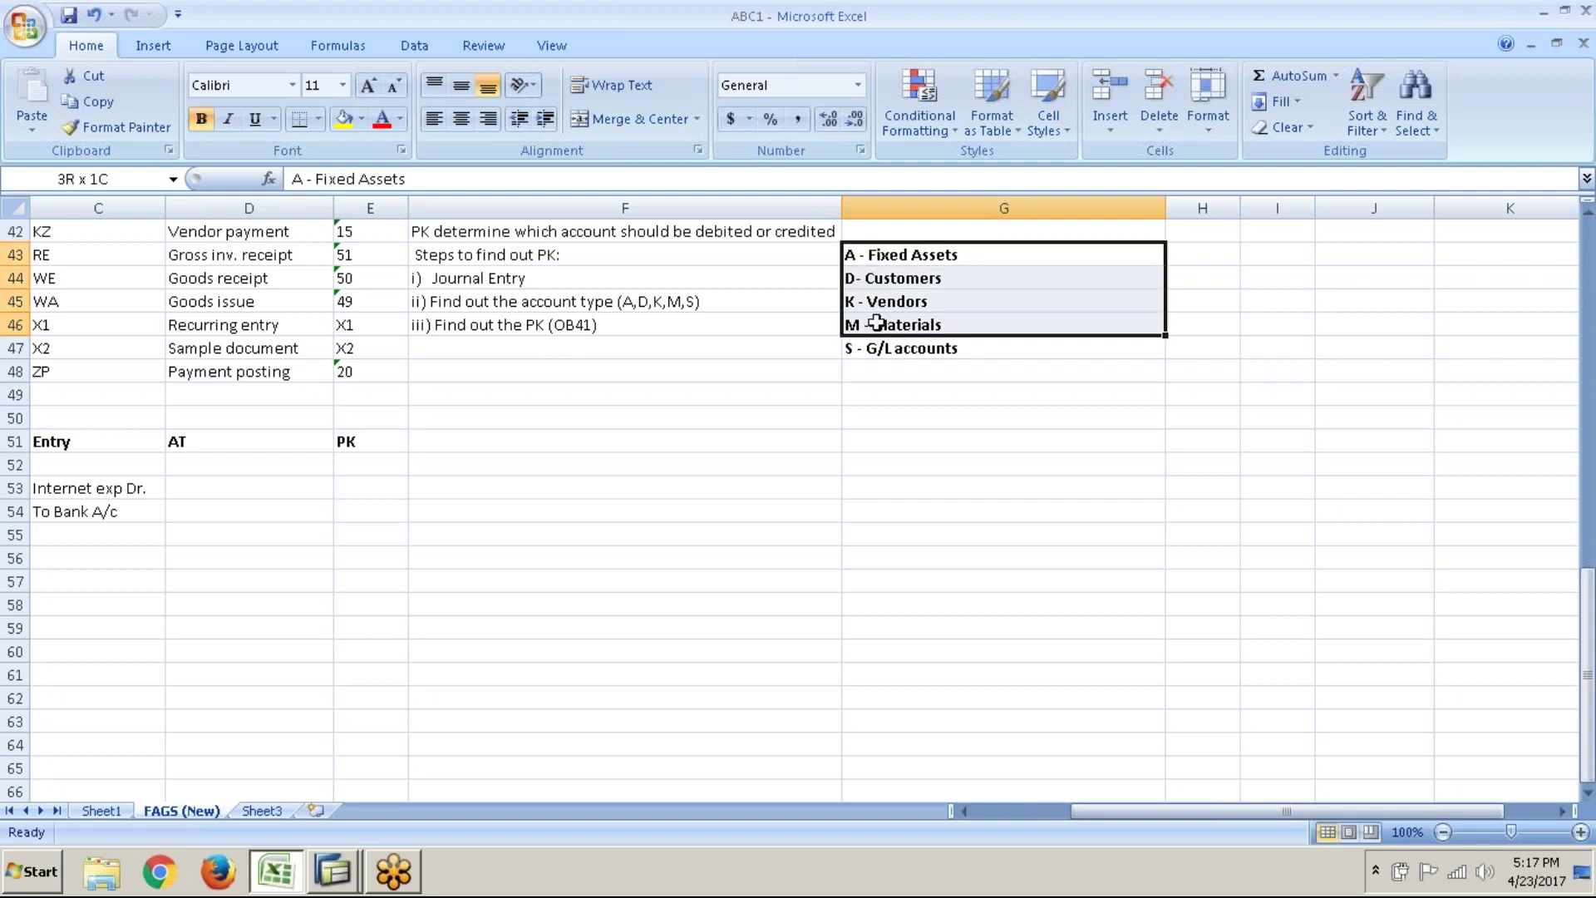
pyautogui.click(879, 345)
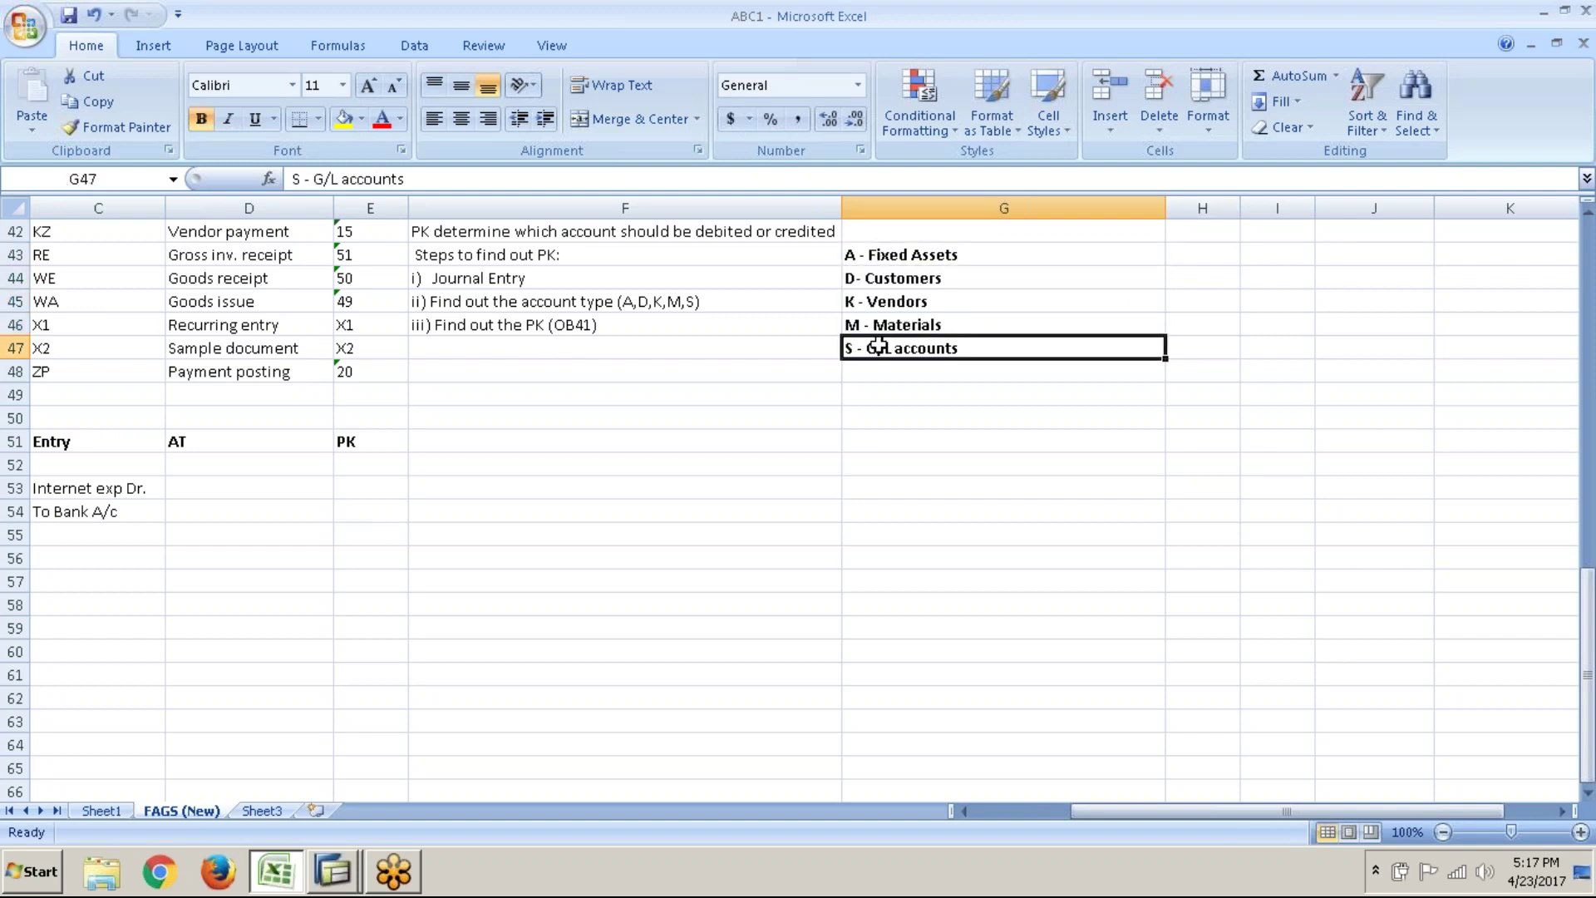
# - Enter account type "S" in D53 for Internet exp Dr. and in D54 for To Bank A/c
pyautogui.click(207, 481)
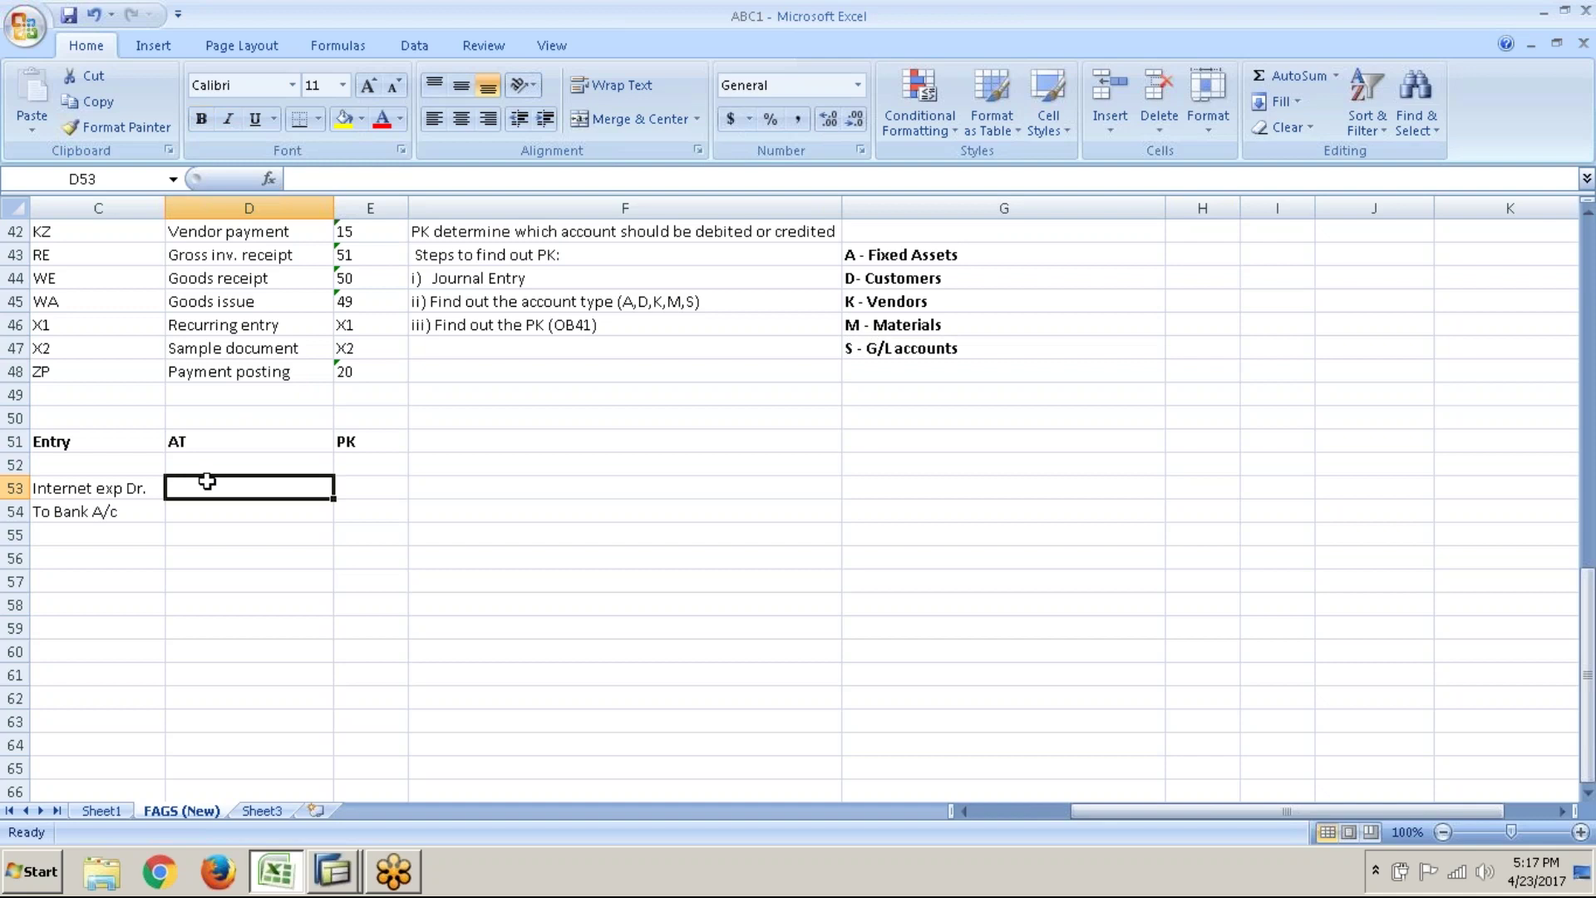
pyautogui.press('Tab')
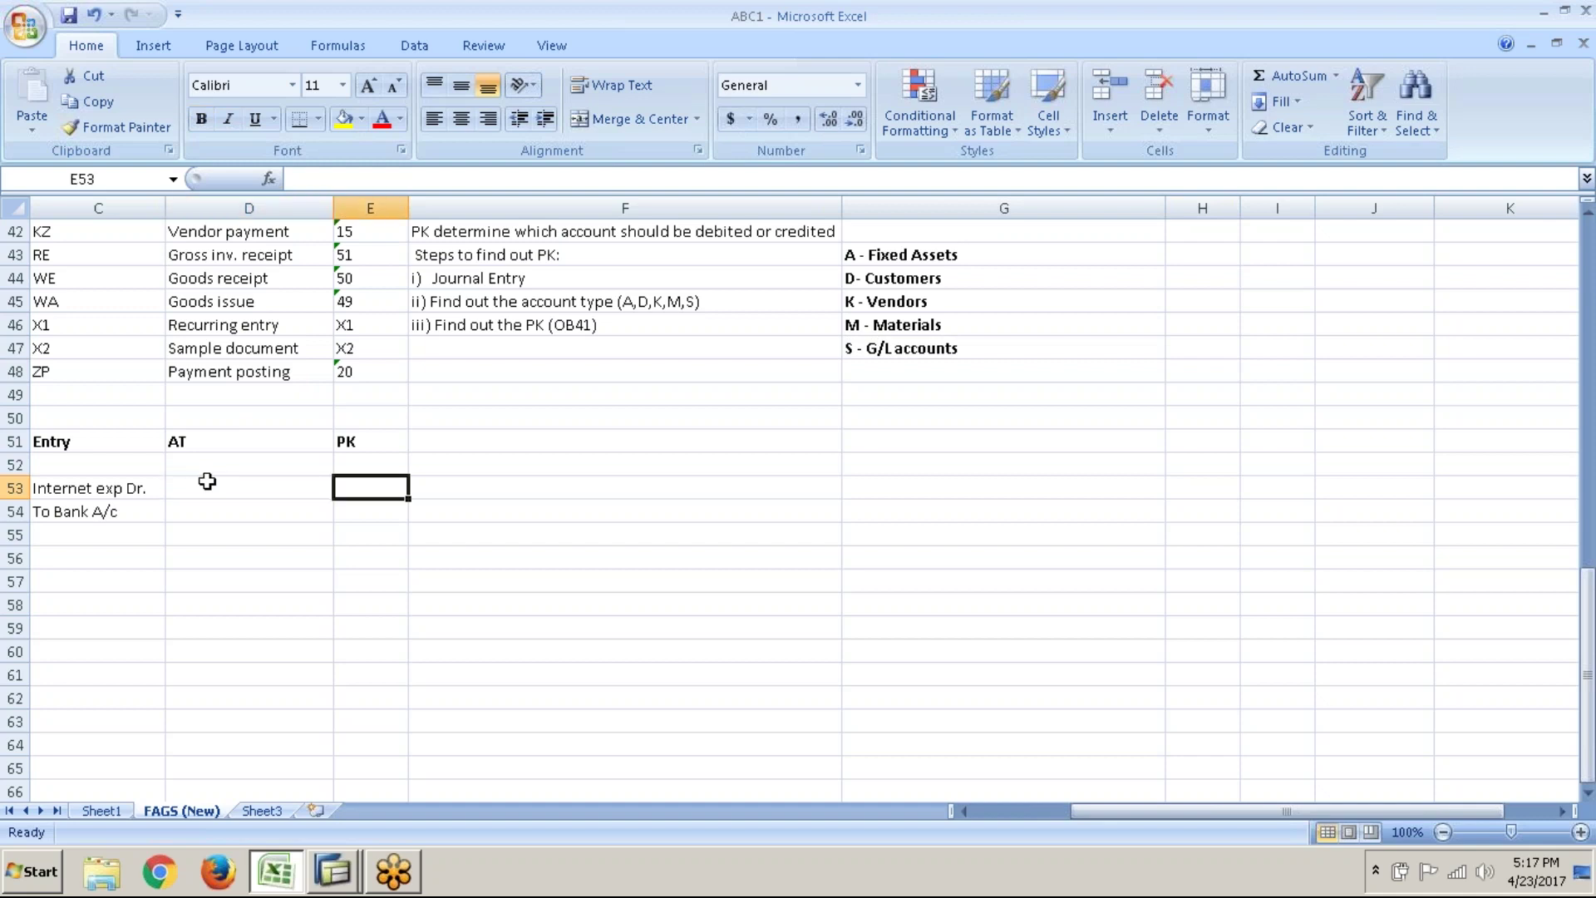
pyautogui.click(207, 481)
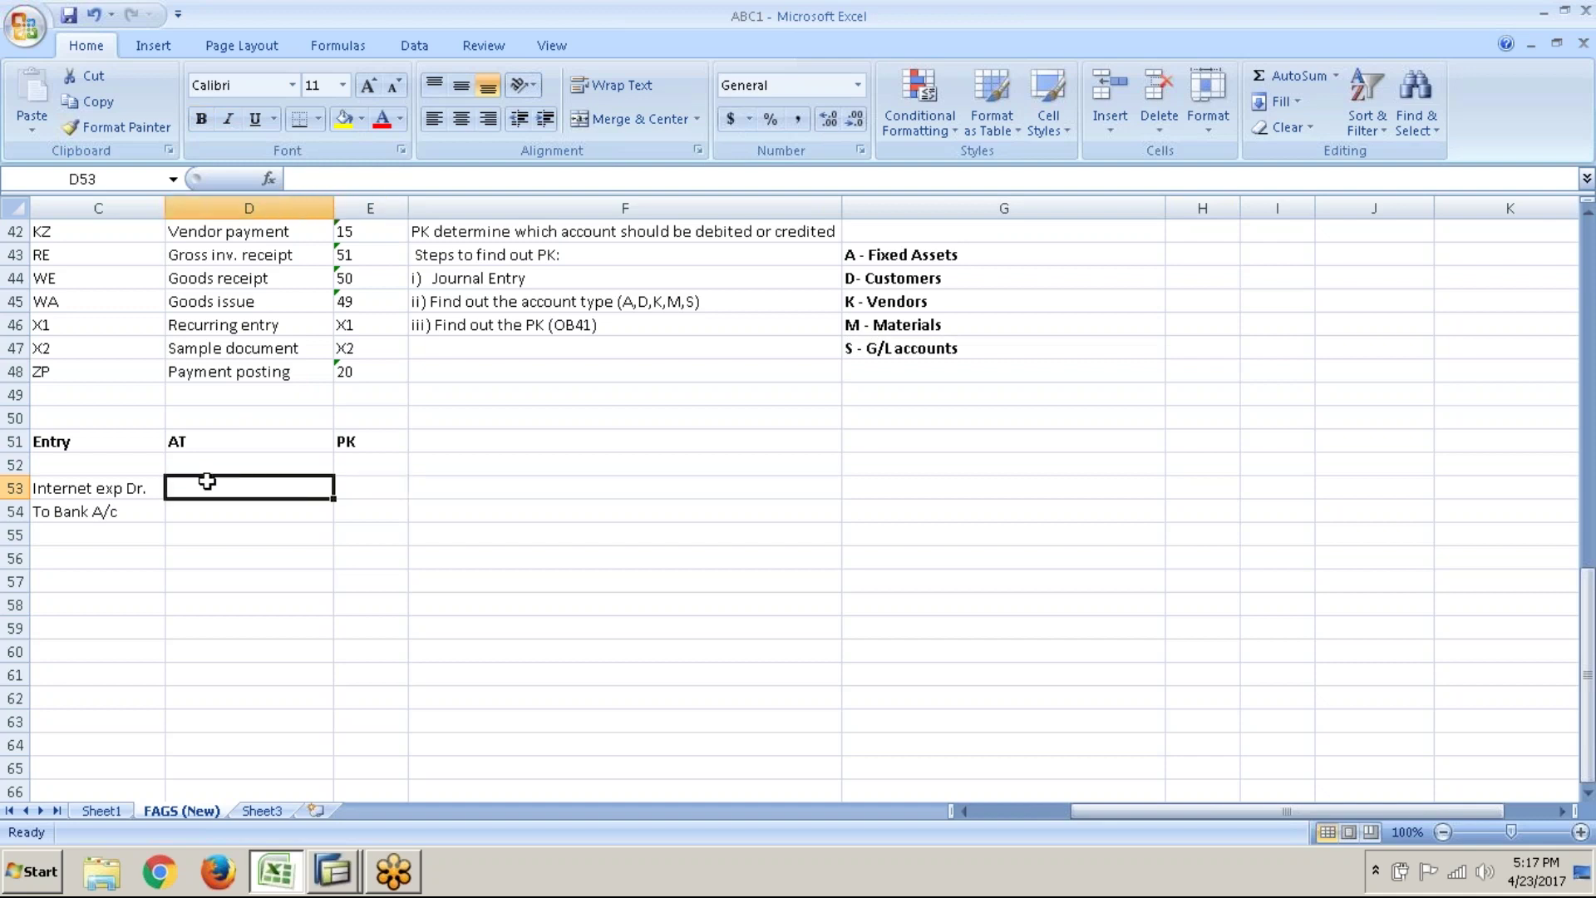
pyautogui.write('S')
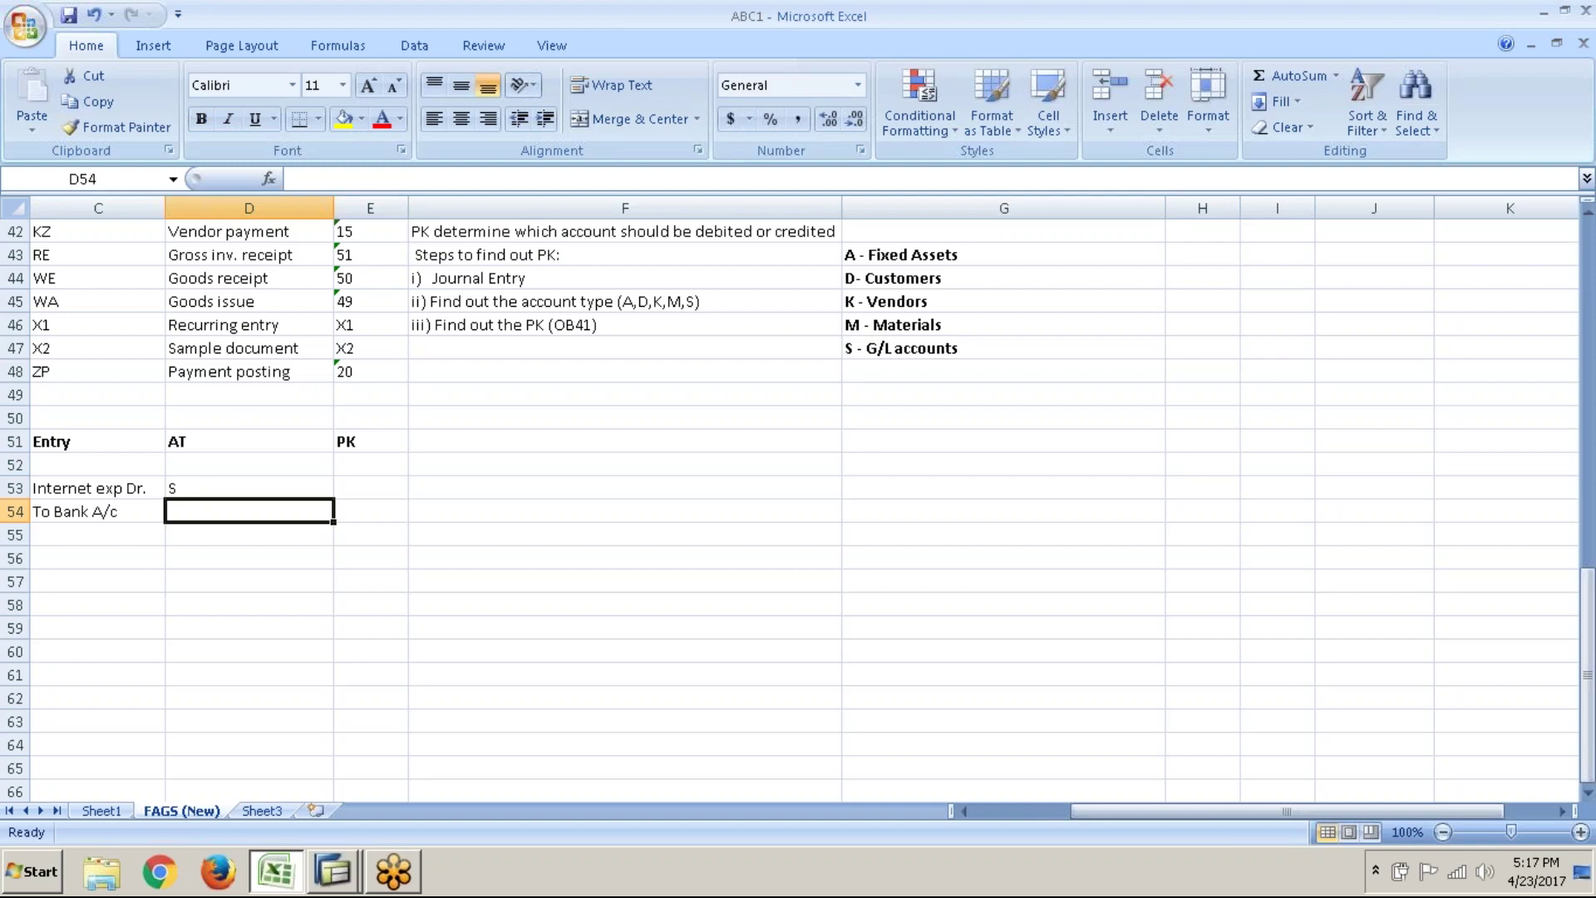
pyautogui.write('S')
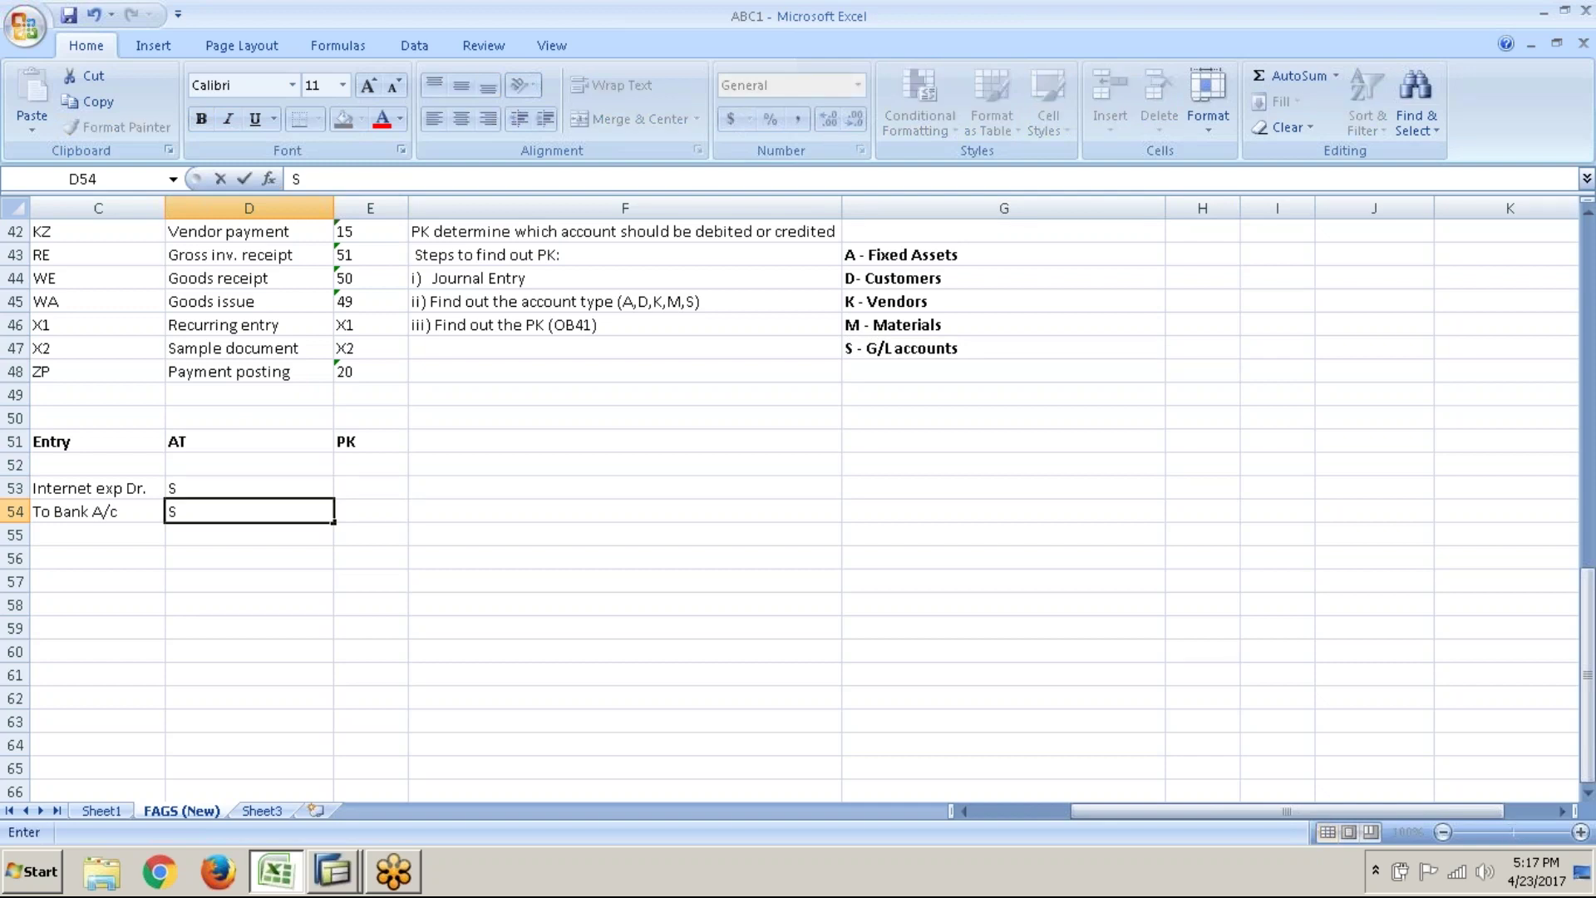
pyautogui.click(359, 493)
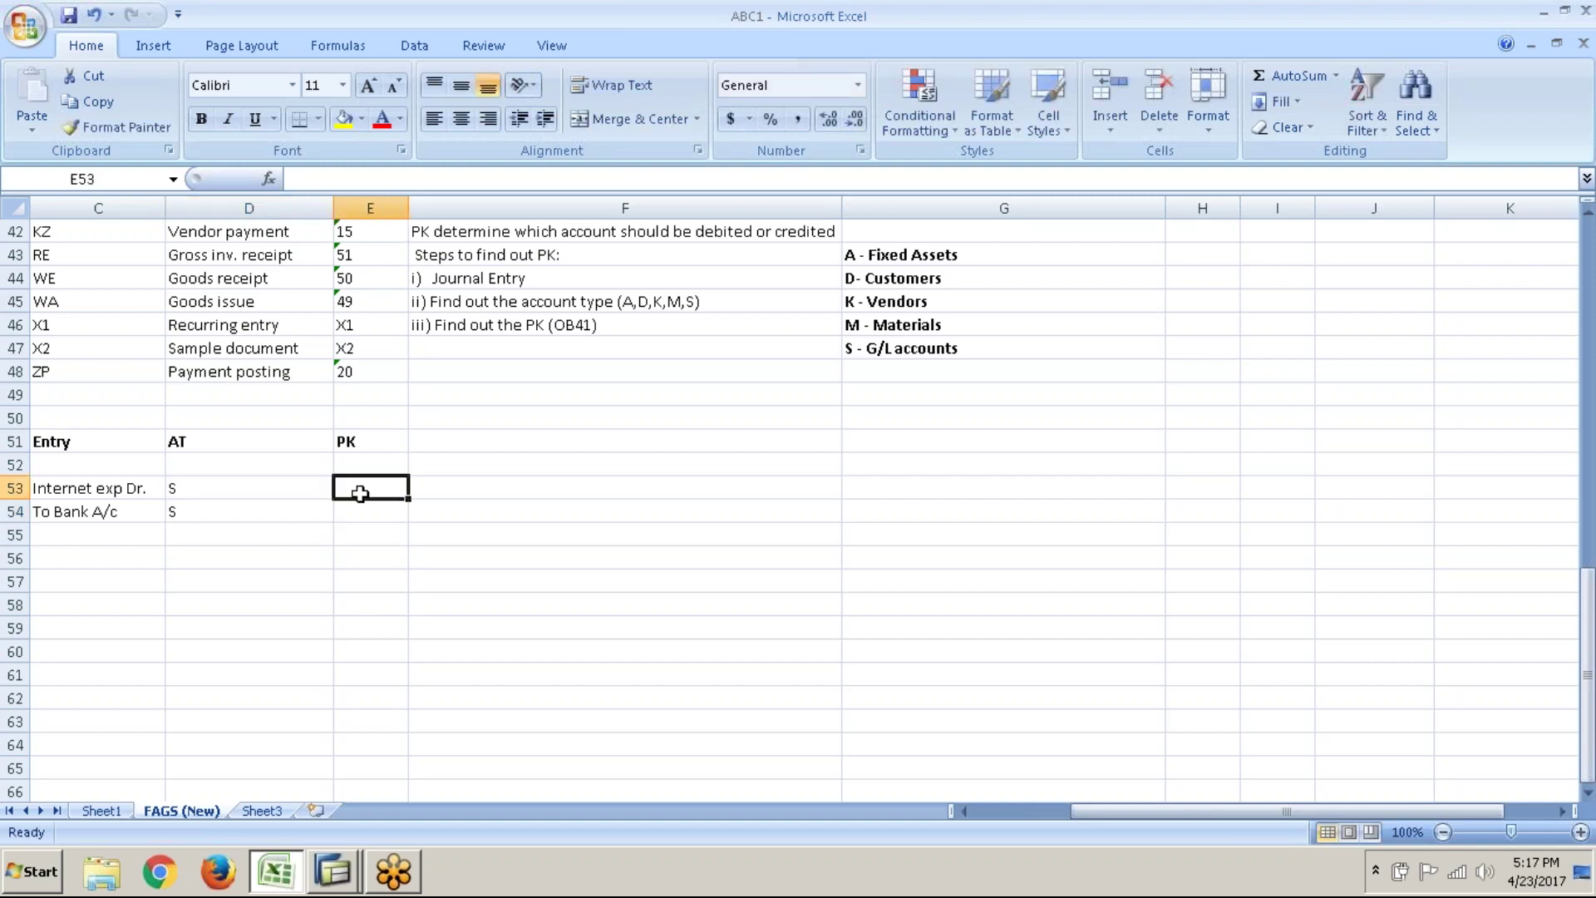
# - Switch to the SAP Display IMG window and execute Define Posting Keys under the Document settings
pyautogui.click(500, 301)
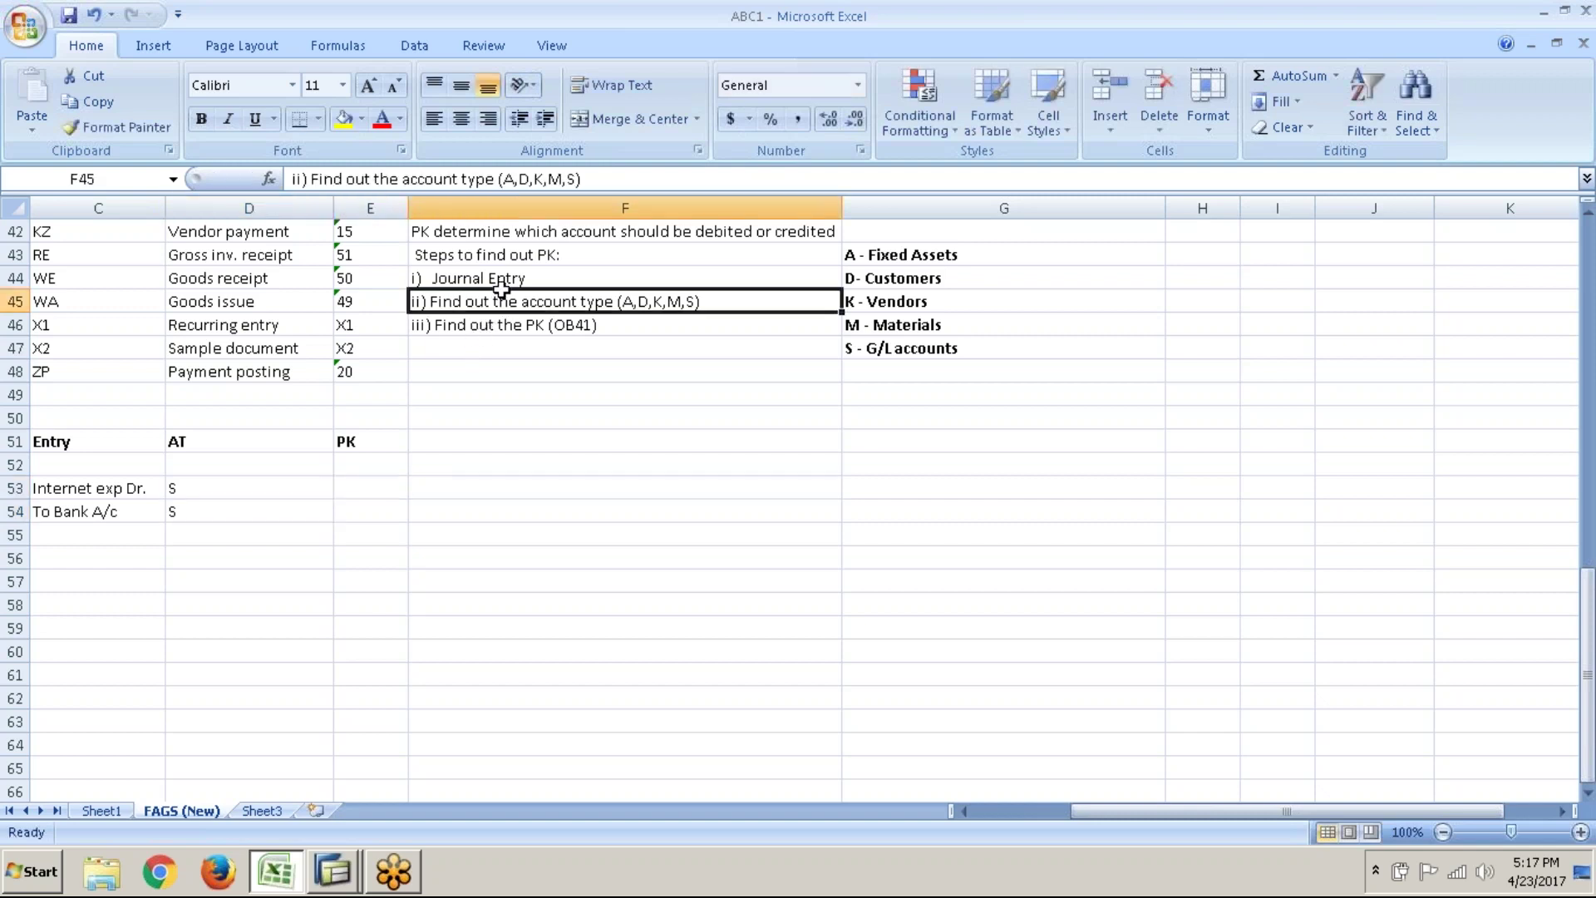
pyautogui.click(507, 322)
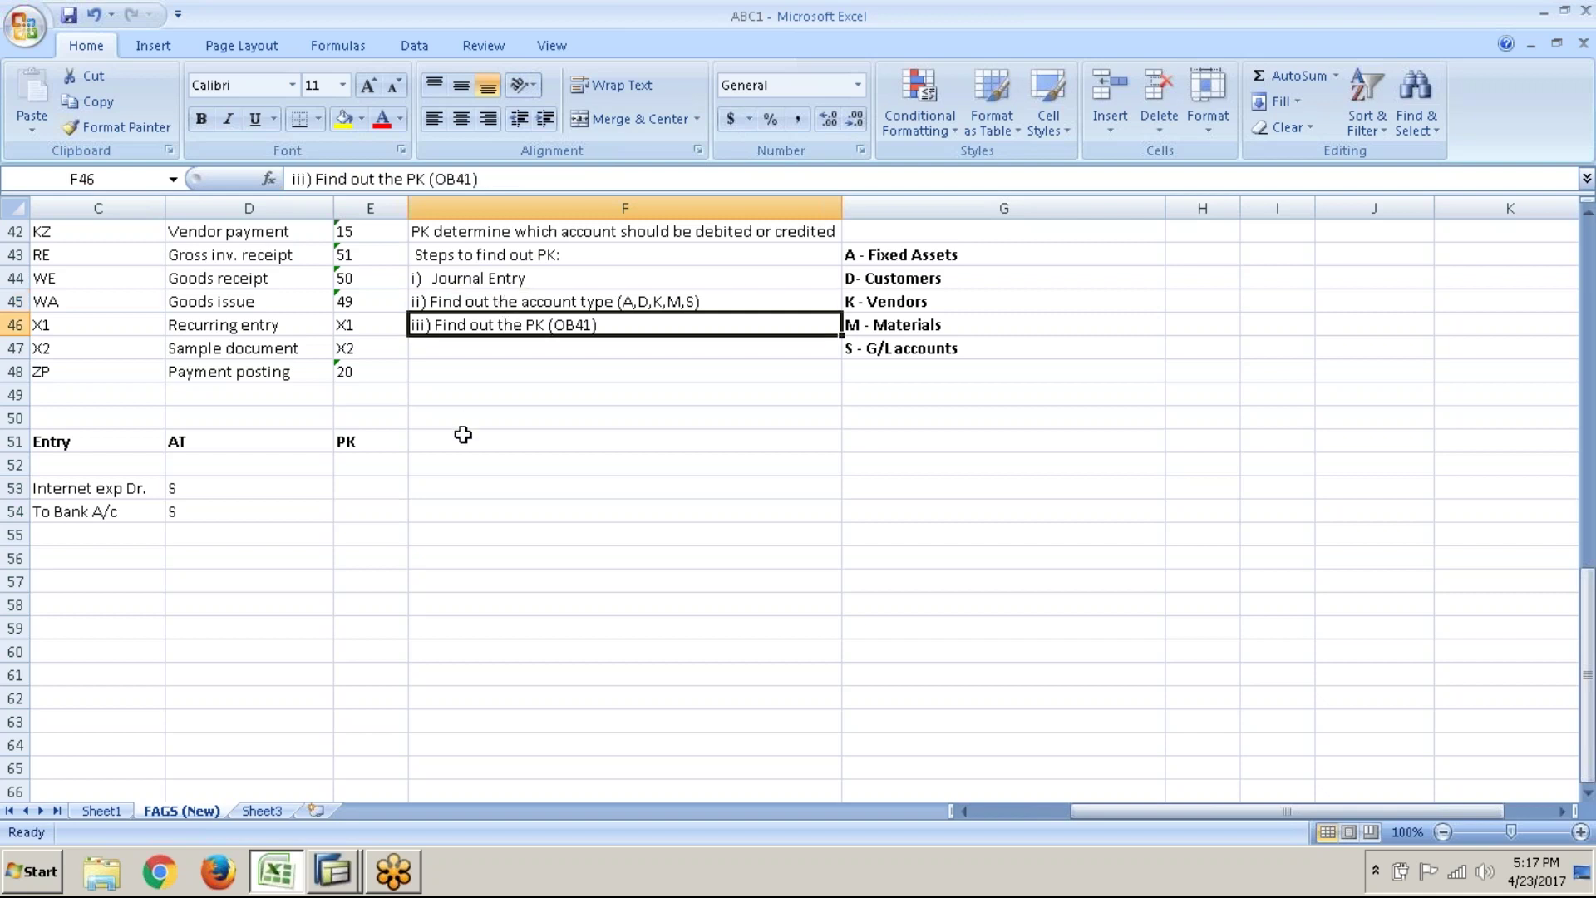
pyautogui.click(333, 867)
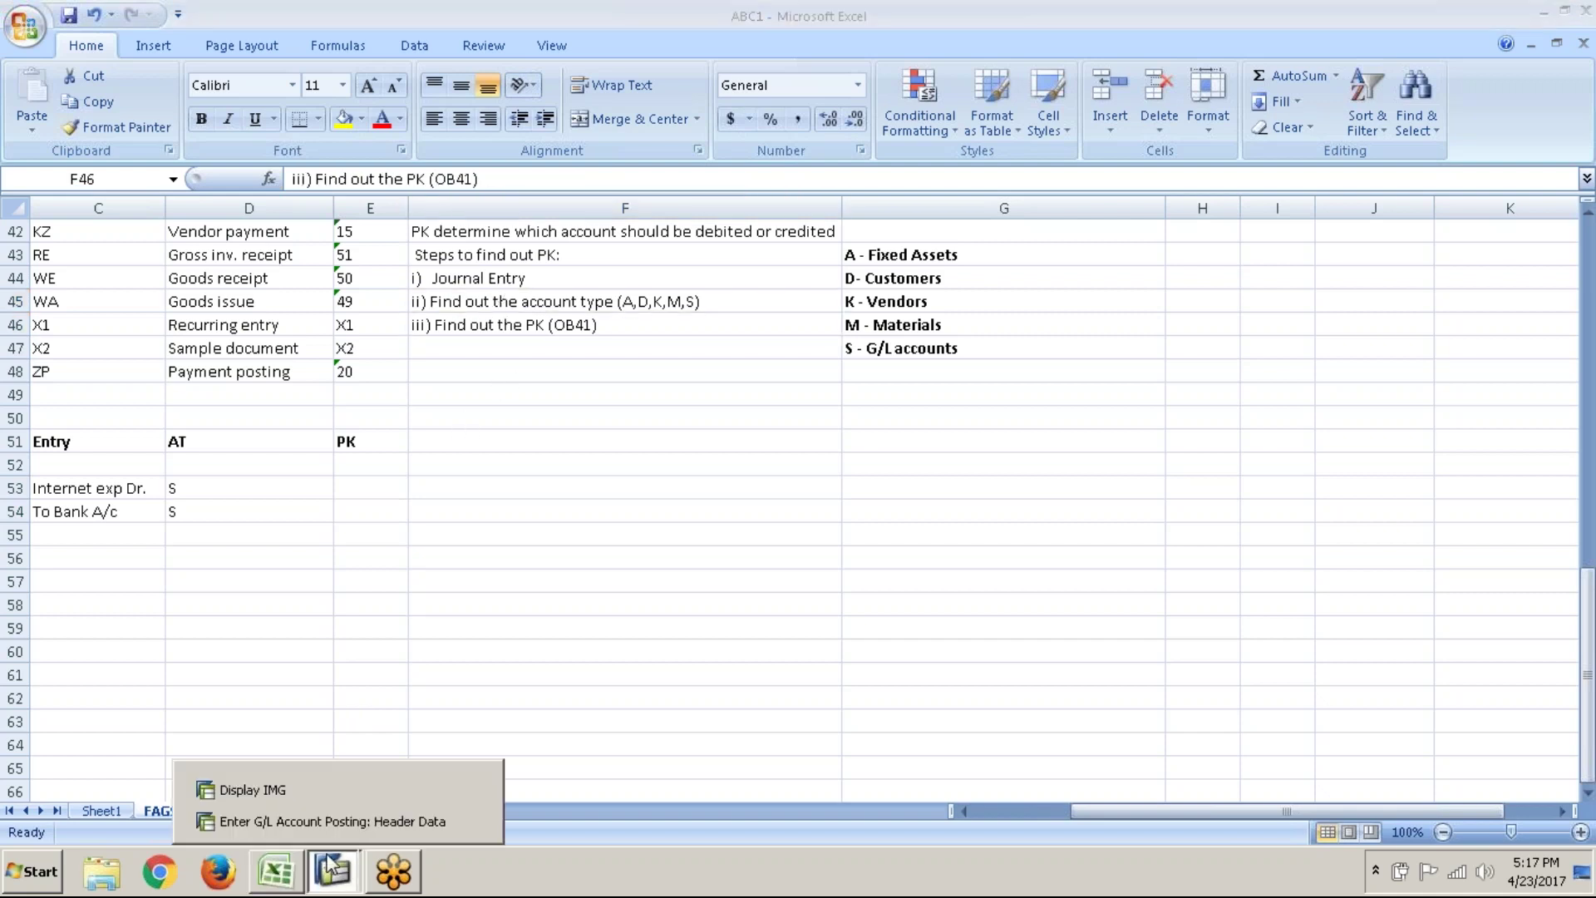
pyautogui.click(342, 796)
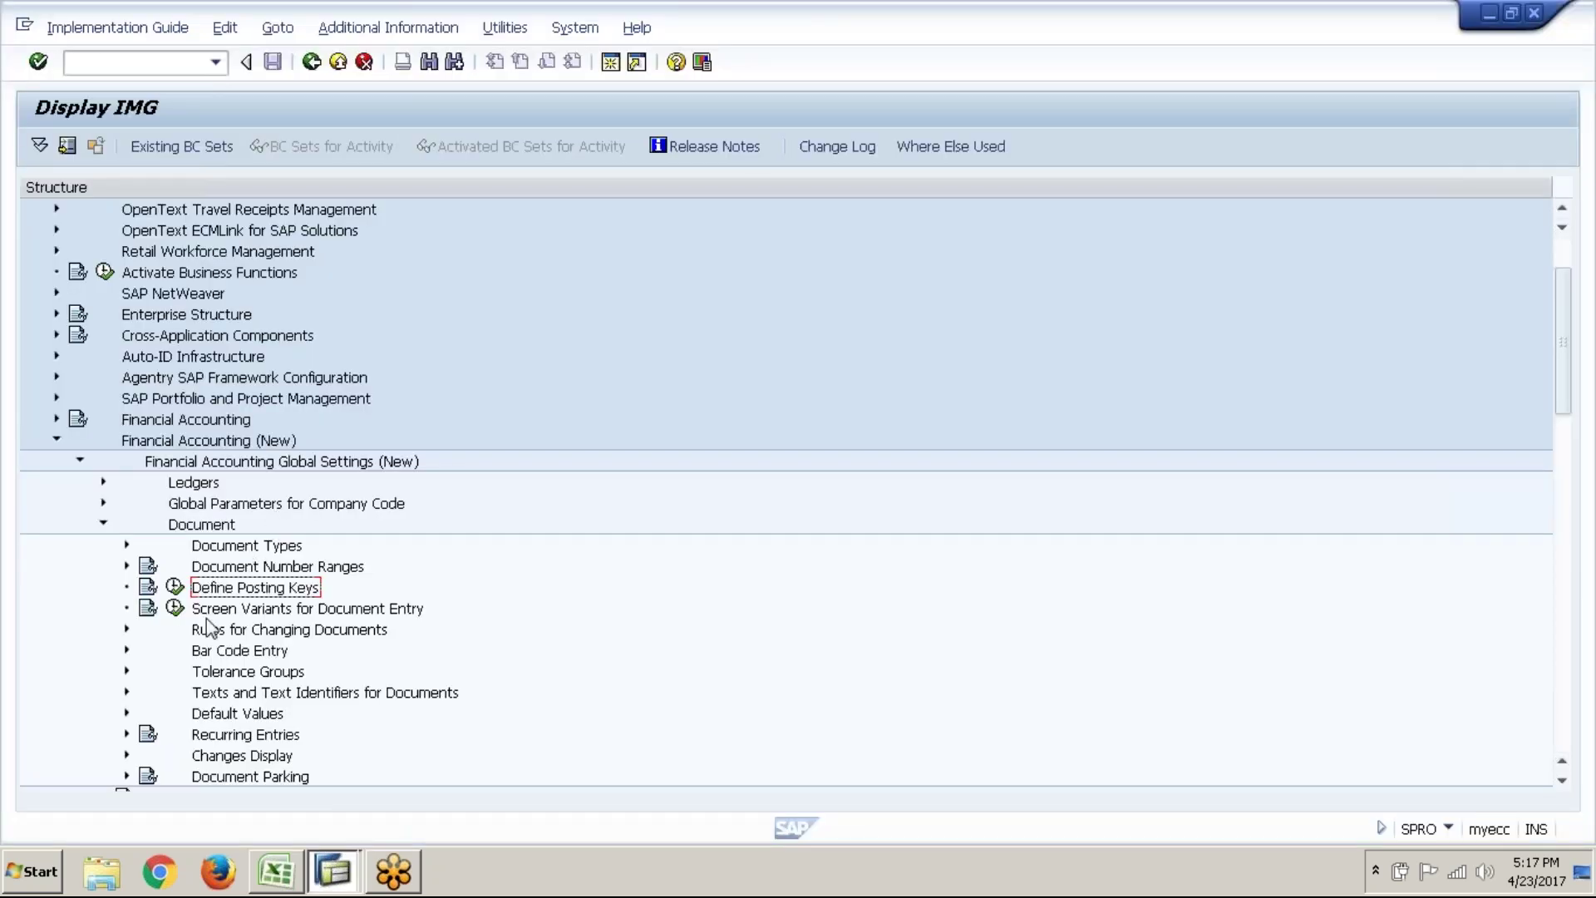
pyautogui.click(175, 587)
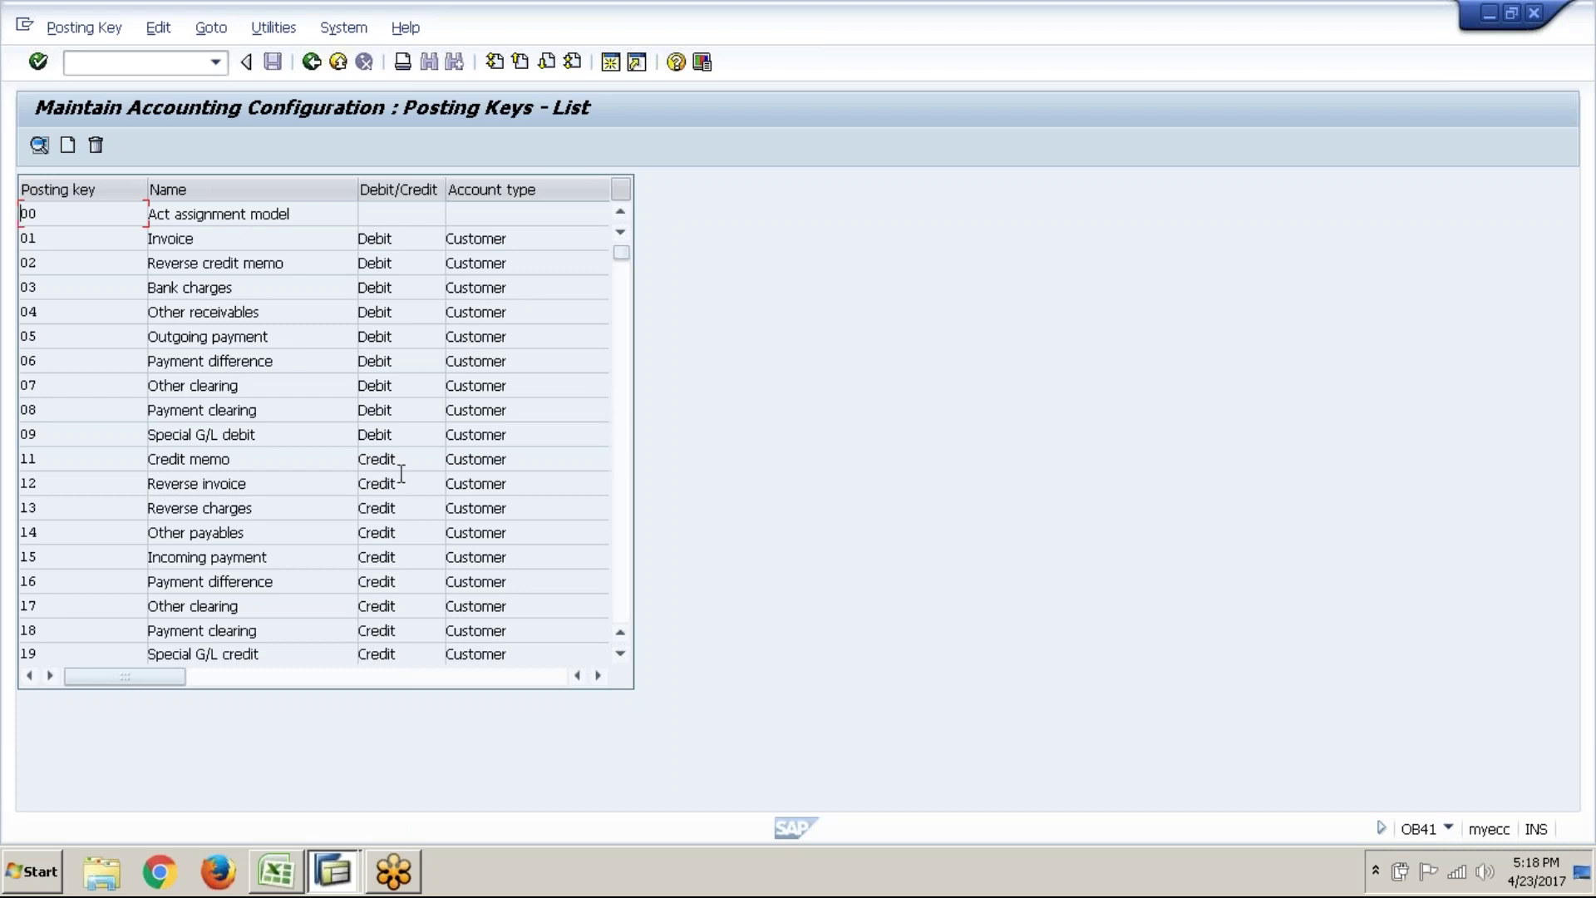
# - Examine the posting keys list for the debit/credit indicator and account type of the customer, vendor, G/L account, asset and material keys
pyautogui.click(540, 654)
pyautogui.click(621, 654)
pyautogui.click(621, 653)
pyautogui.click(621, 655)
pyautogui.click(622, 655)
pyautogui.click(621, 655)
pyautogui.click(621, 655)
pyautogui.click(621, 655)
pyautogui.click(621, 655)
pyautogui.click(621, 656)
pyautogui.click(621, 655)
pyautogui.click(621, 656)
pyautogui.click(621, 655)
pyautogui.click(621, 656)
pyautogui.click(621, 655)
pyautogui.click(621, 656)
pyautogui.click(621, 655)
pyautogui.click(621, 655)
pyautogui.click(621, 655)
pyautogui.click(621, 655)
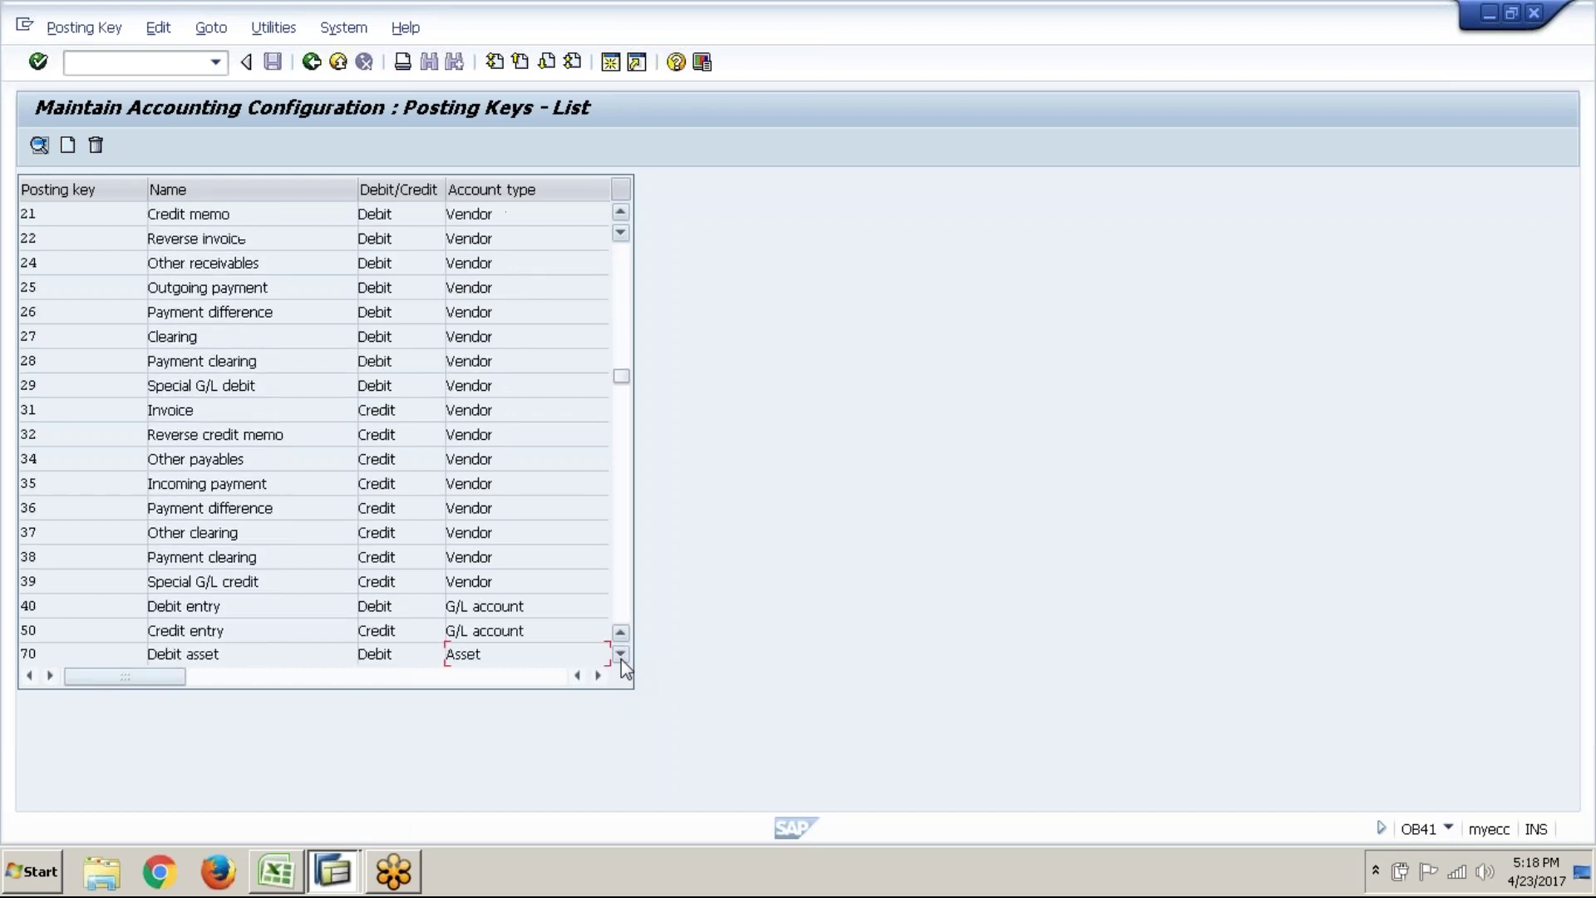
pyautogui.click(621, 655)
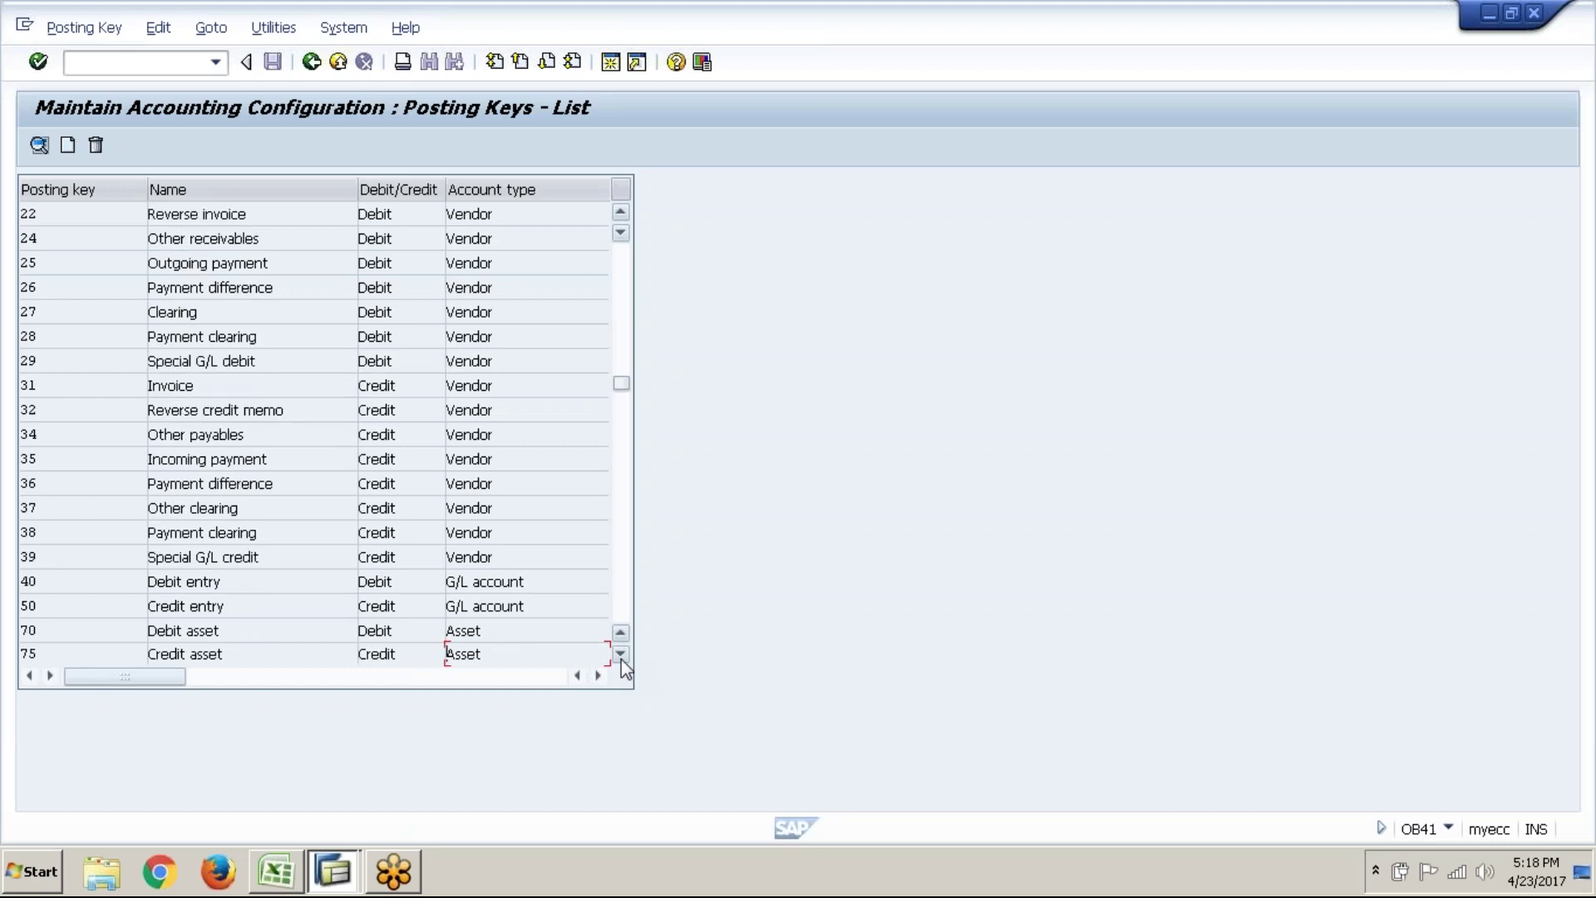
pyautogui.click(621, 655)
pyautogui.click(622, 655)
pyautogui.click(621, 656)
pyautogui.click(621, 655)
pyautogui.click(621, 655)
pyautogui.click(621, 655)
pyautogui.click(621, 655)
pyautogui.click(621, 655)
pyautogui.click(621, 655)
pyautogui.click(621, 655)
pyautogui.click(621, 655)
pyautogui.click(622, 655)
pyautogui.click(621, 655)
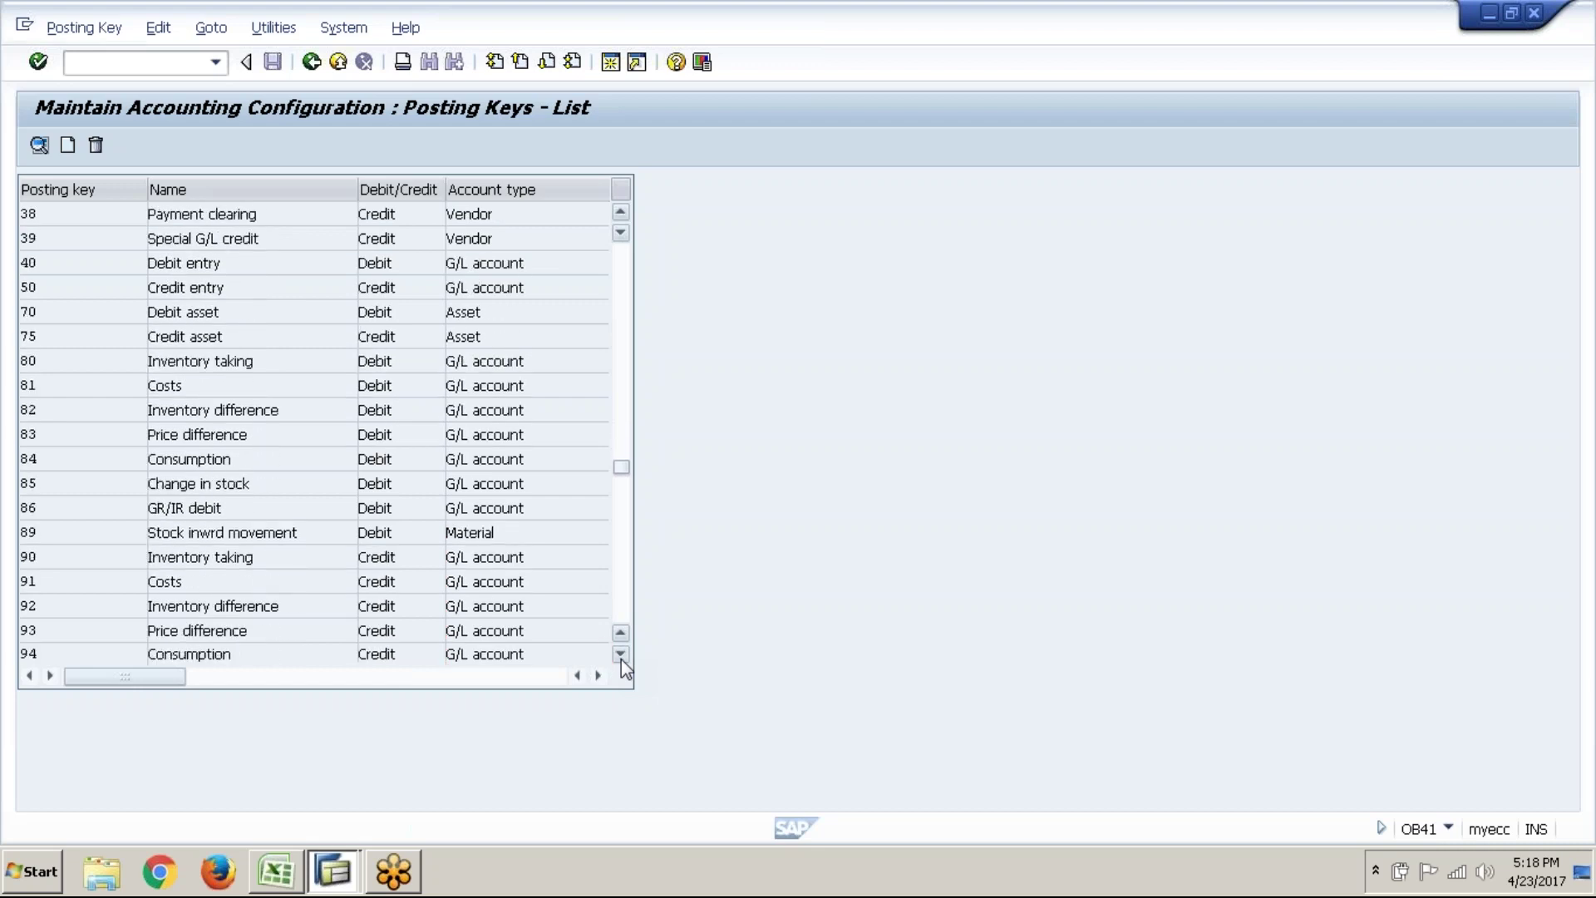
pyautogui.click(621, 655)
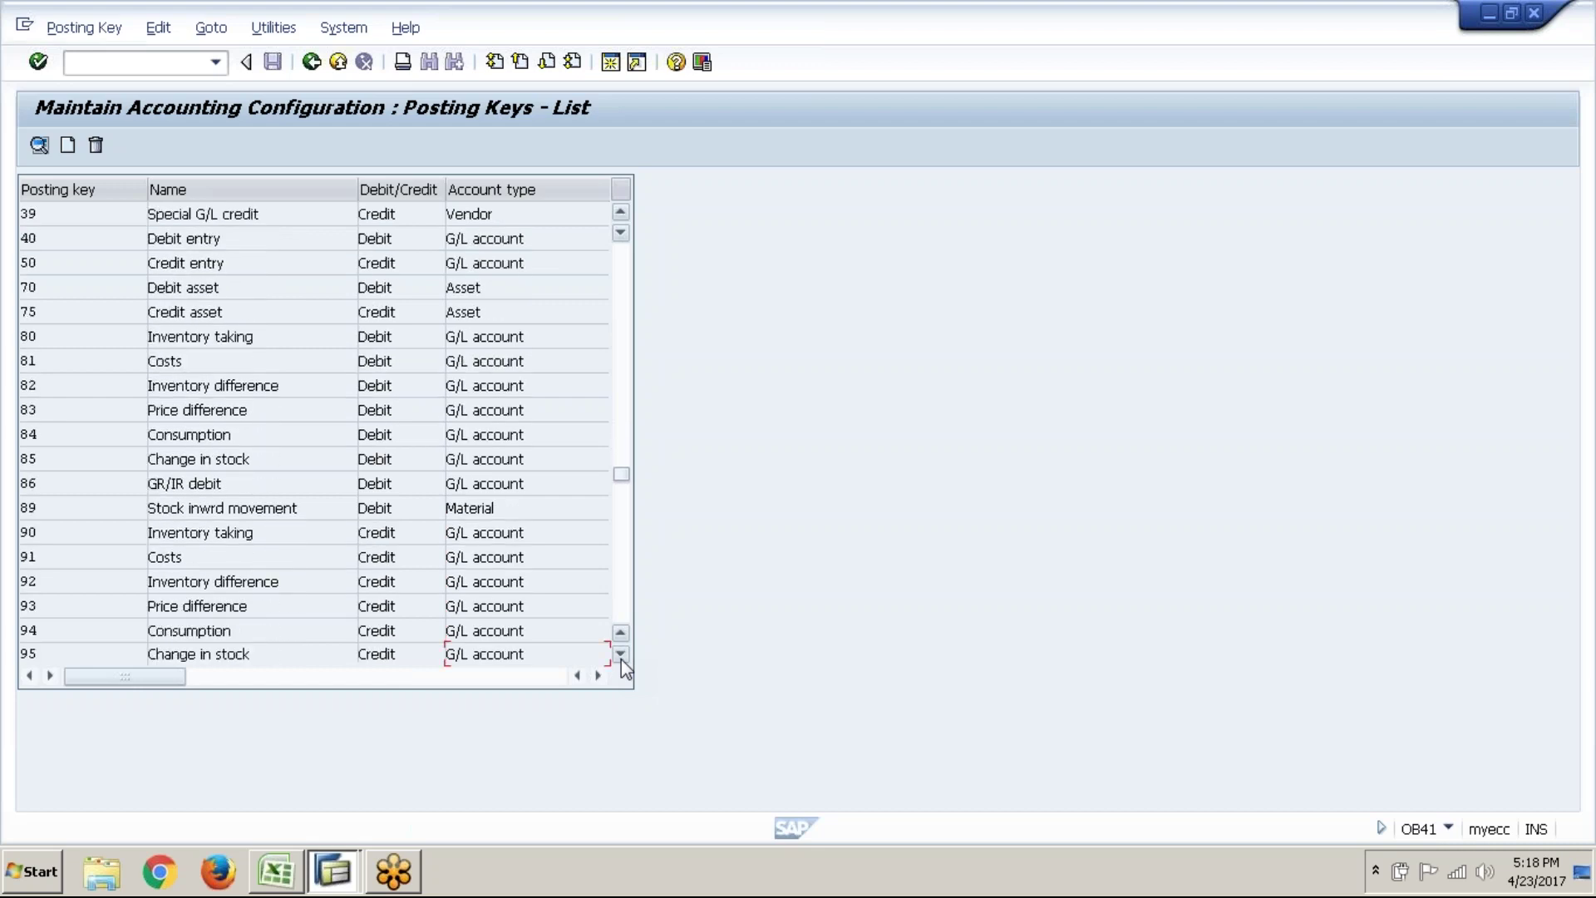
pyautogui.click(430, 241)
# - Return to the Excel notes and extend the account type of Internet exp Dr. in D53 to "S (G/L debit)"
pyautogui.hotkey('alt', 'Tab')
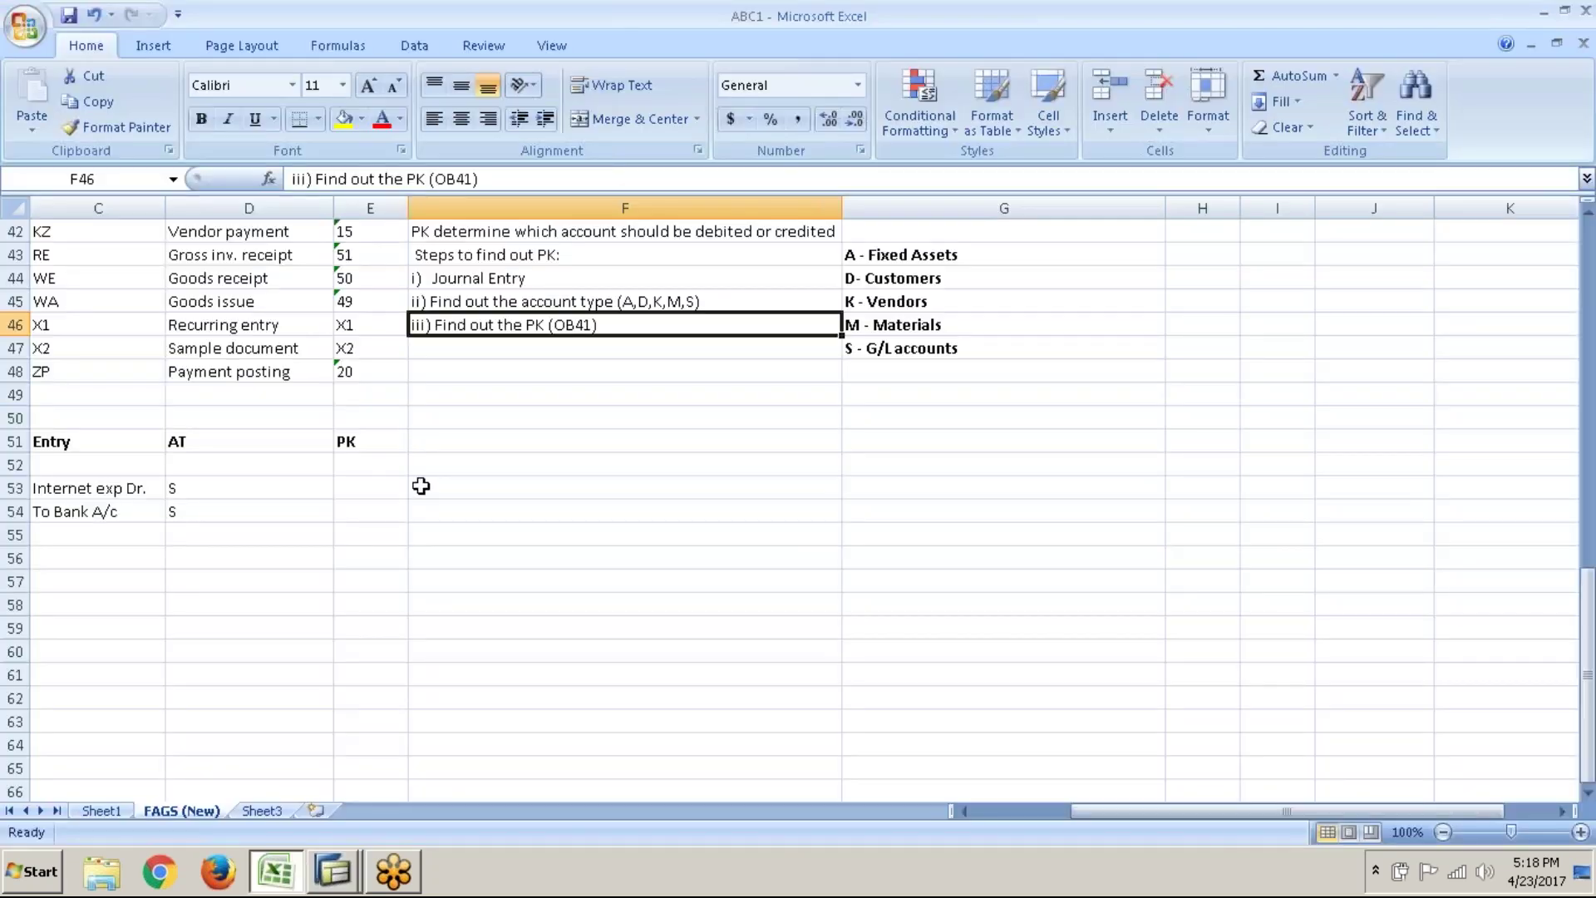
pyautogui.click(363, 482)
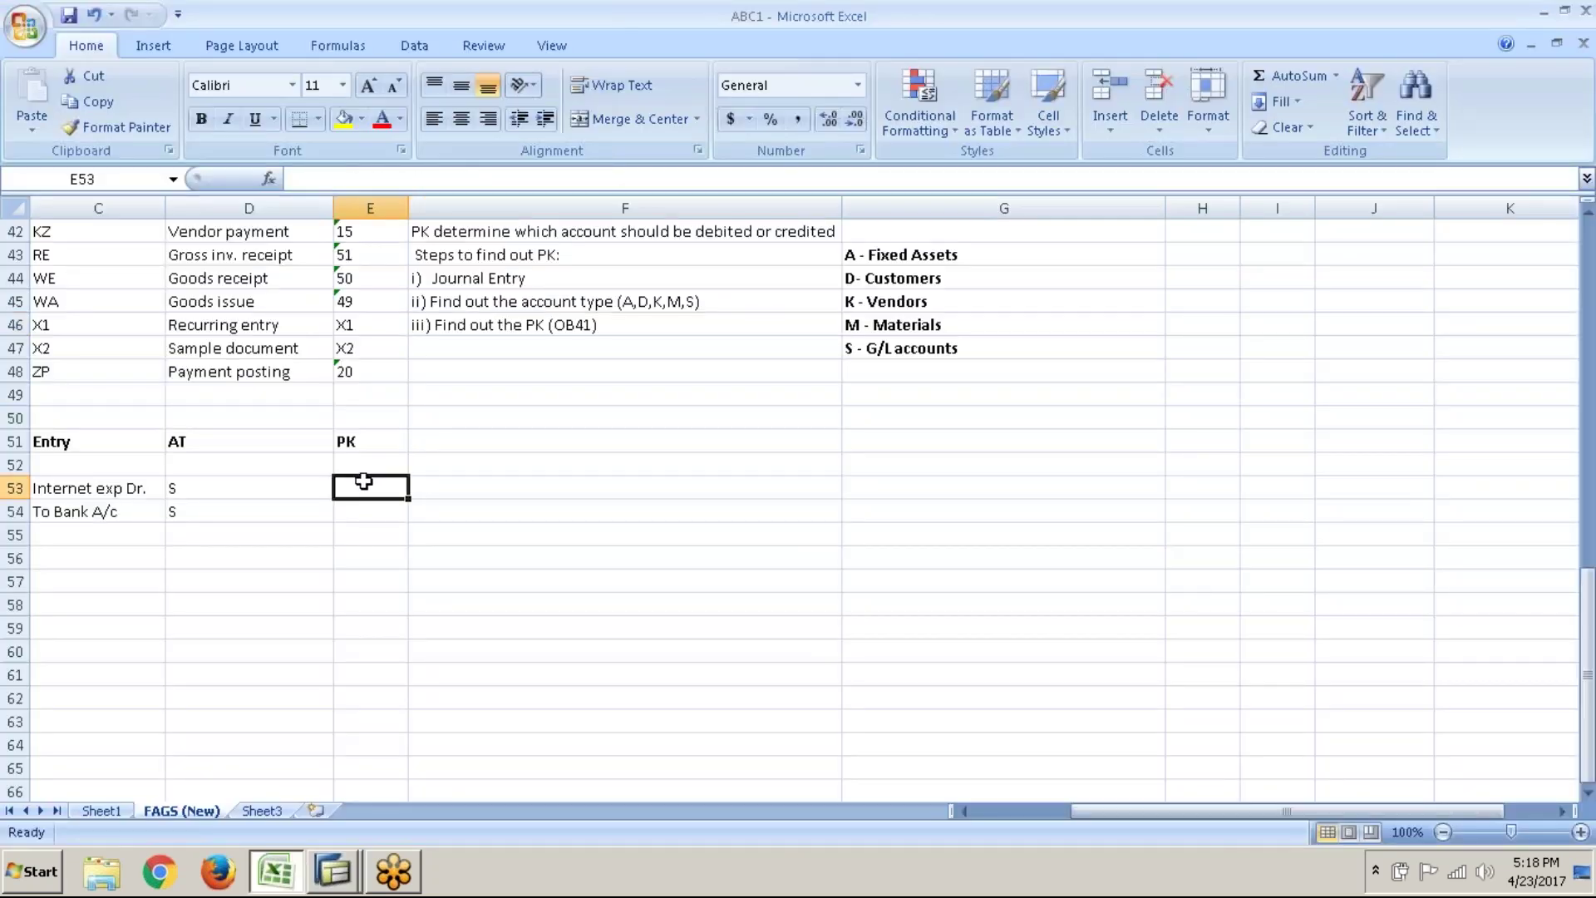
pyautogui.click(259, 496)
pyautogui.doubleClick(259, 495)
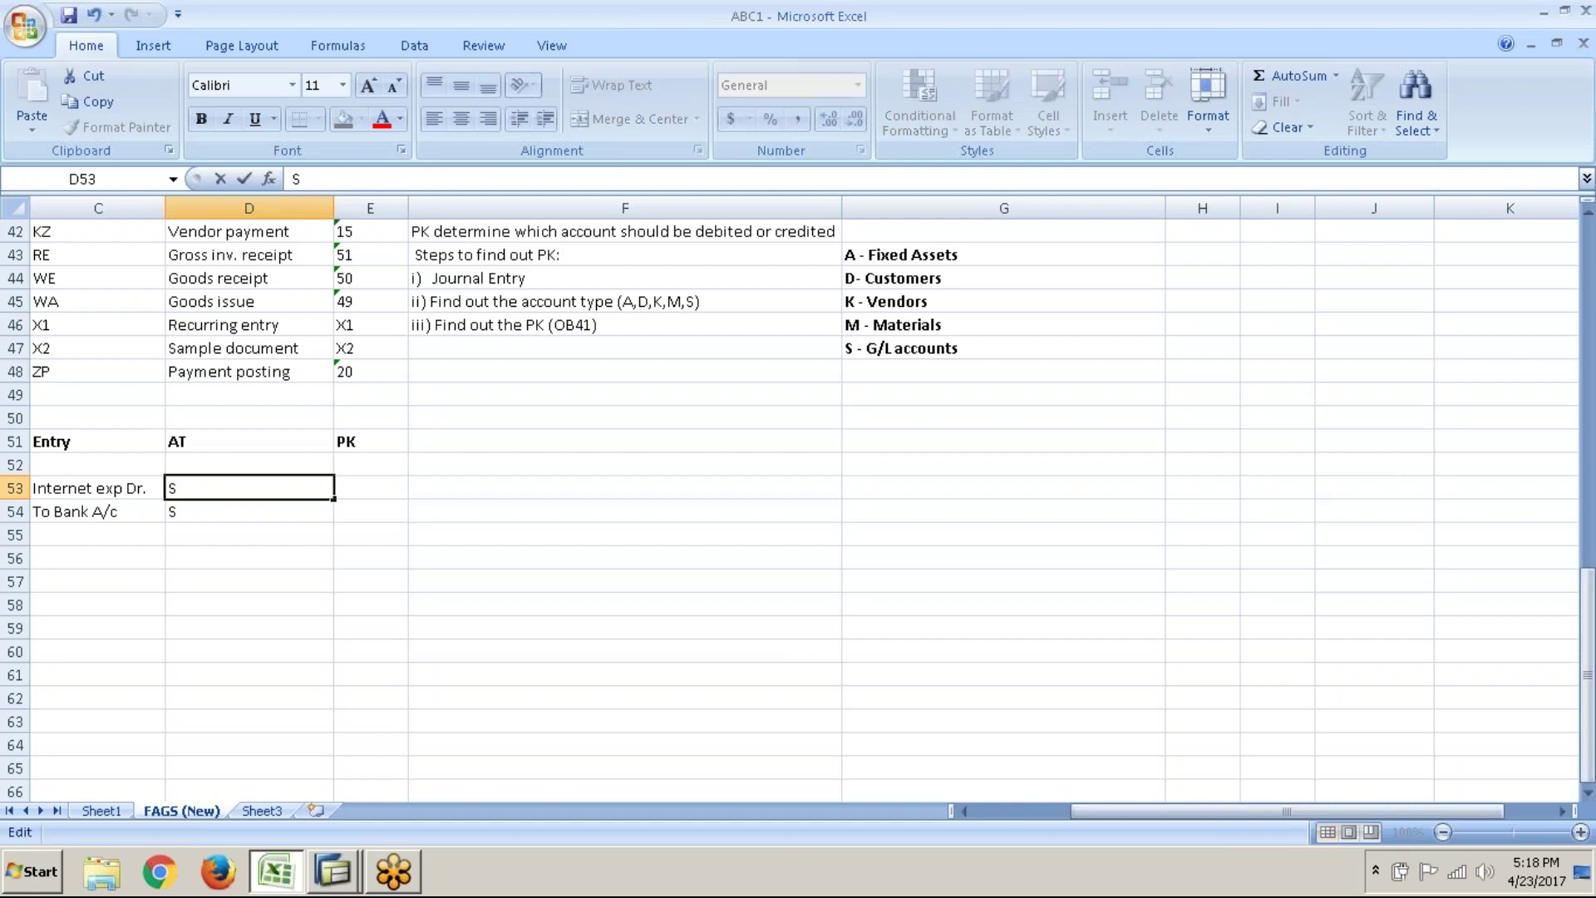
pyautogui.write('(G/L debit)')
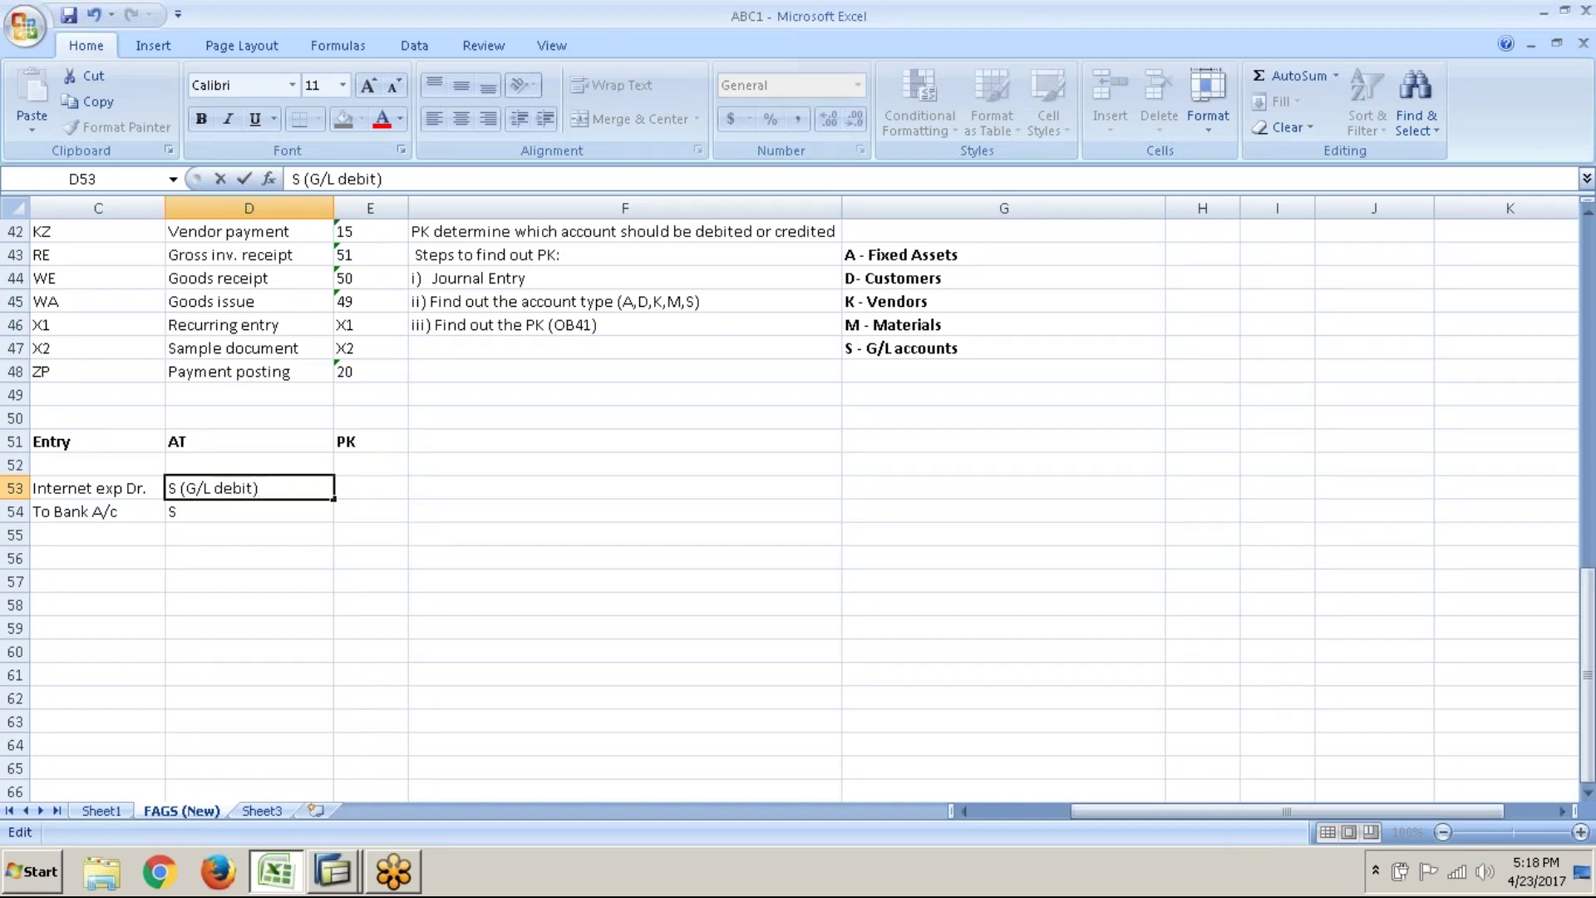
pyautogui.press('Return')
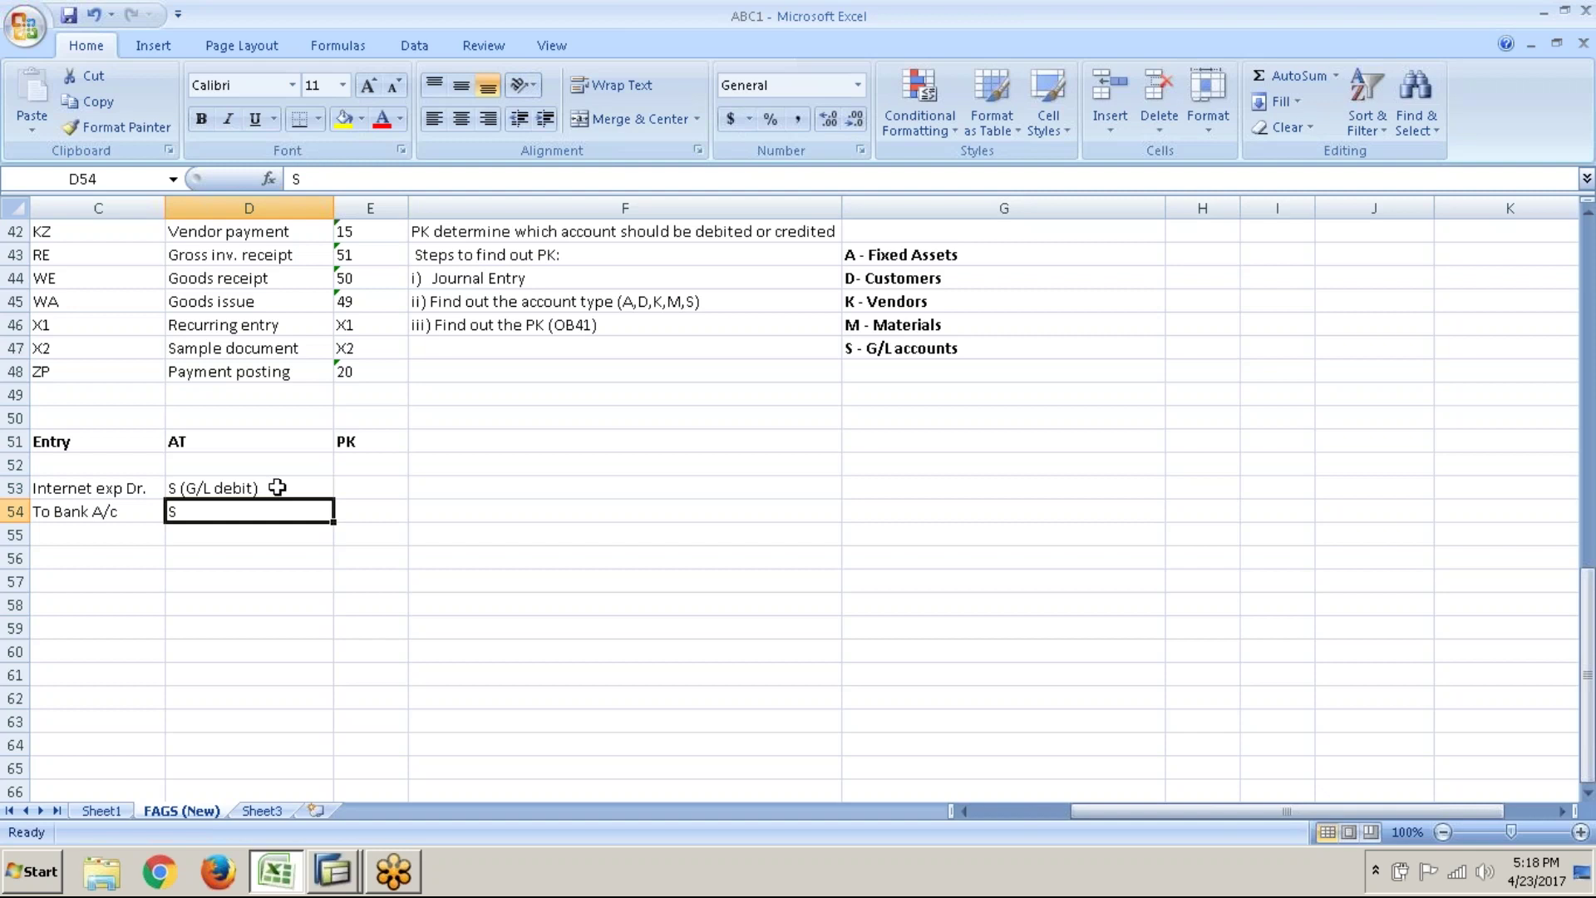
# - Copy the account type from D53 to D54 and change it to "S (G/L credit)" for To Bank A/c
pyautogui.click(277, 488)
pyautogui.hotkey('ctrl', 'c')
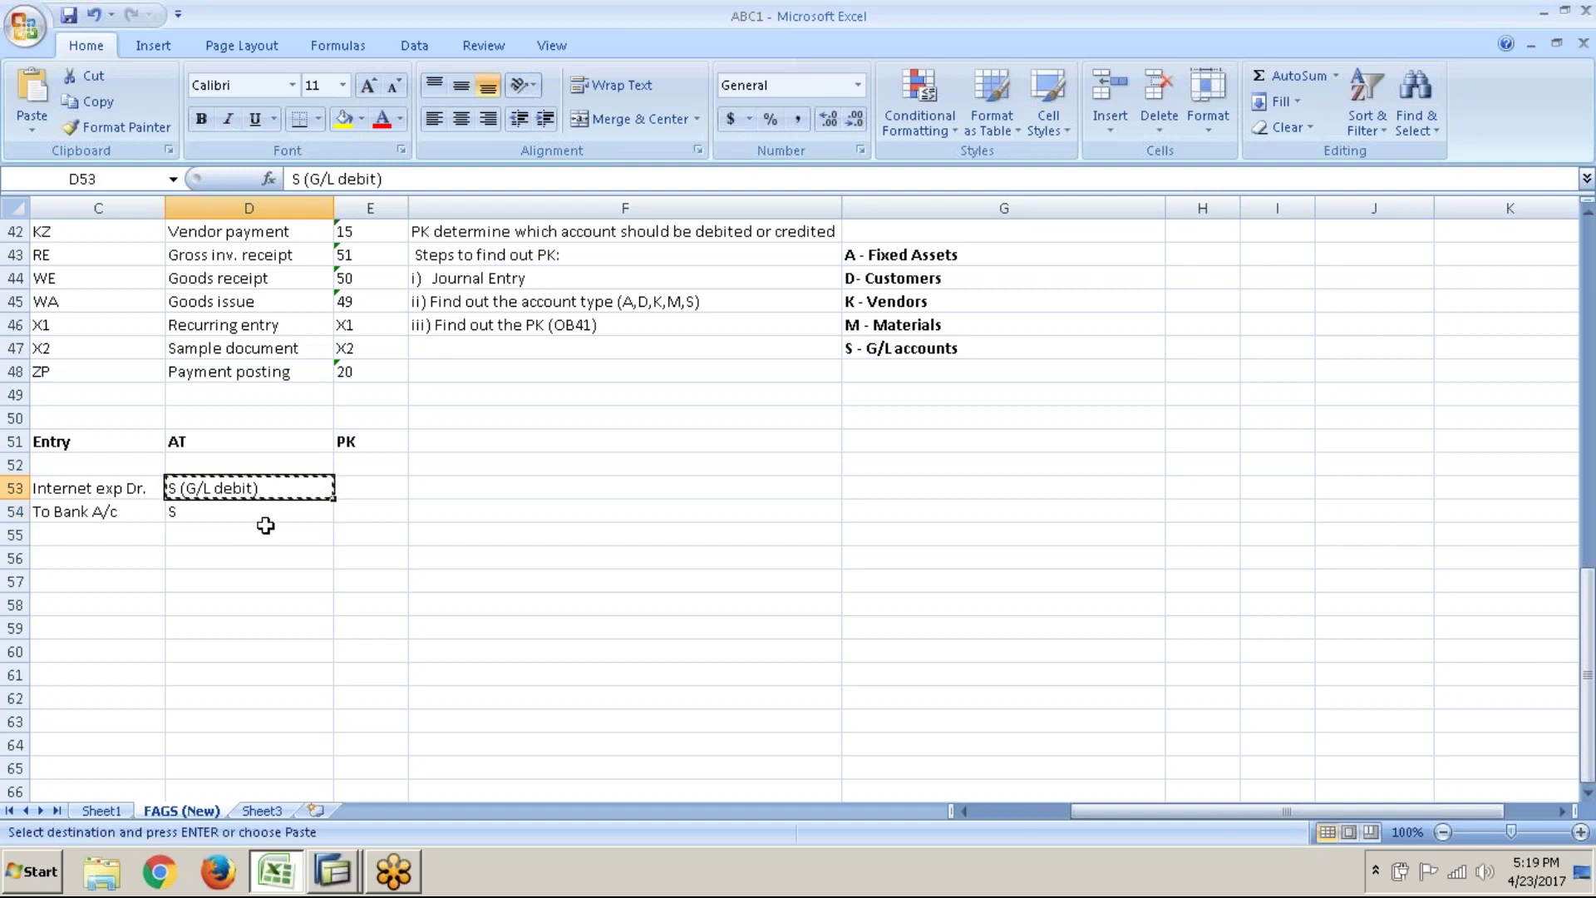
pyautogui.click(266, 516)
pyautogui.hotkey('ctrl', 'v')
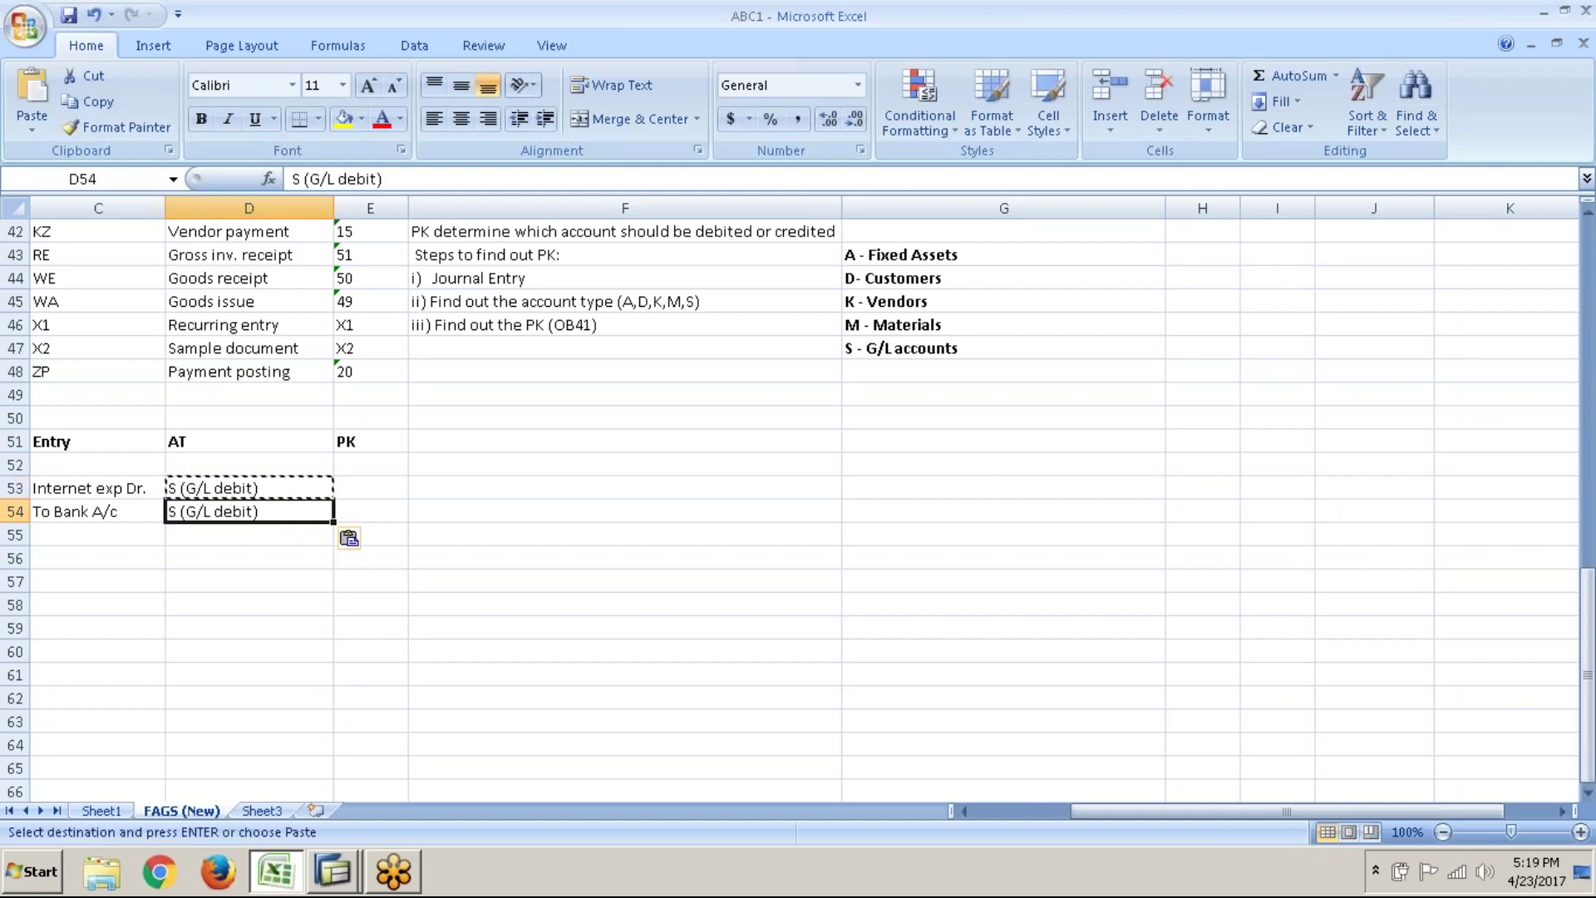
pyautogui.doubleClick(234, 513)
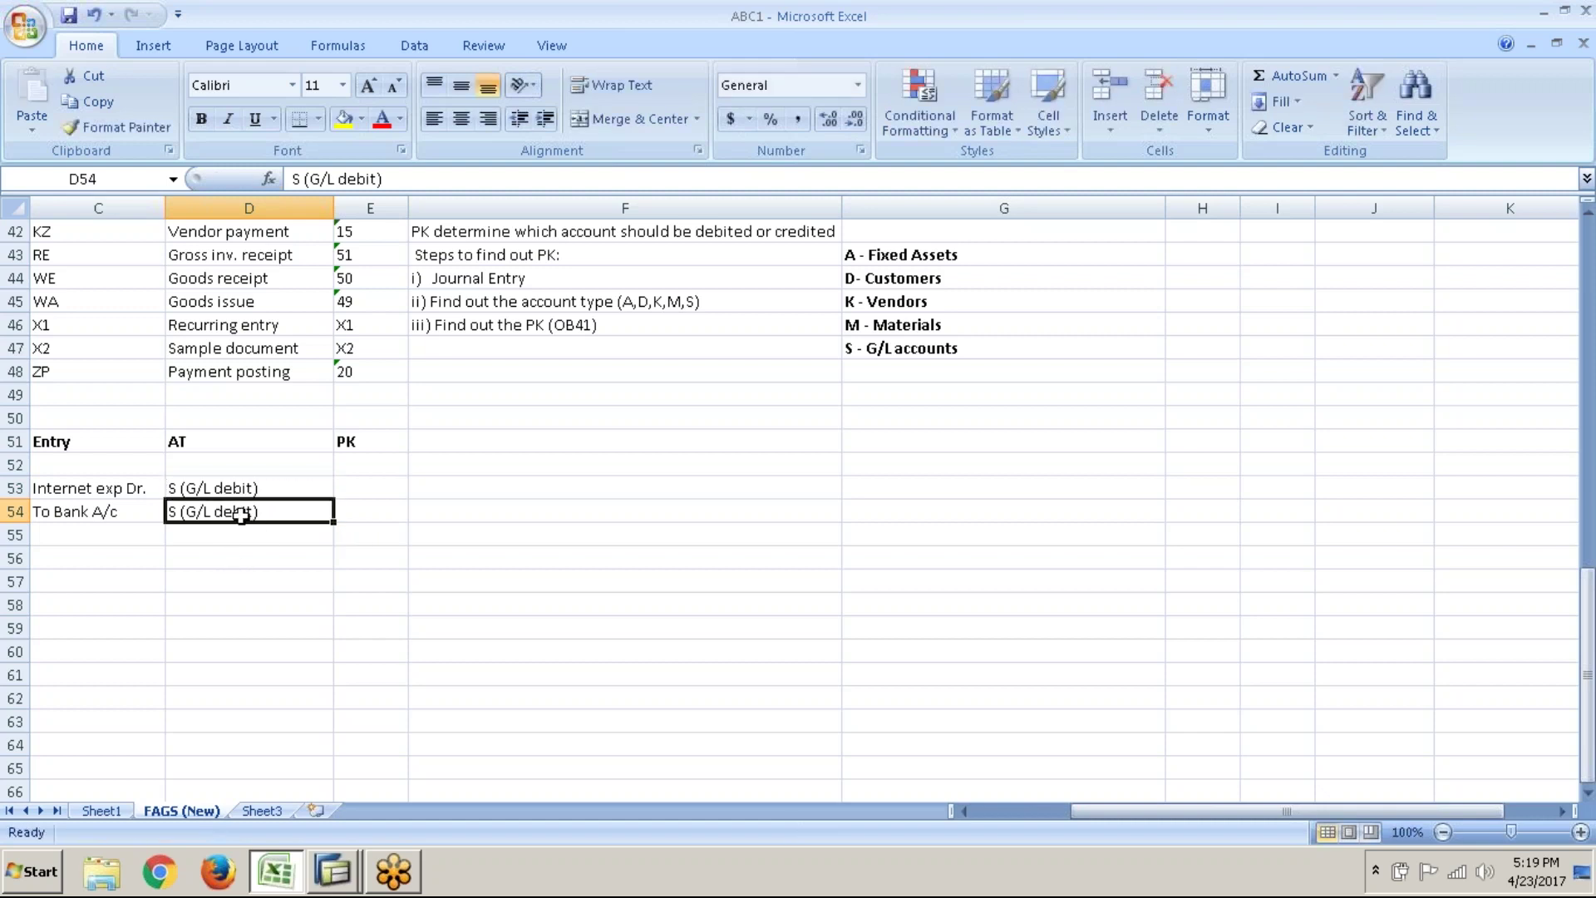
pyautogui.doubleClick(242, 516)
pyautogui.press('BackSpace')
pyautogui.press('BackSpace')
pyautogui.press('BackSpace')
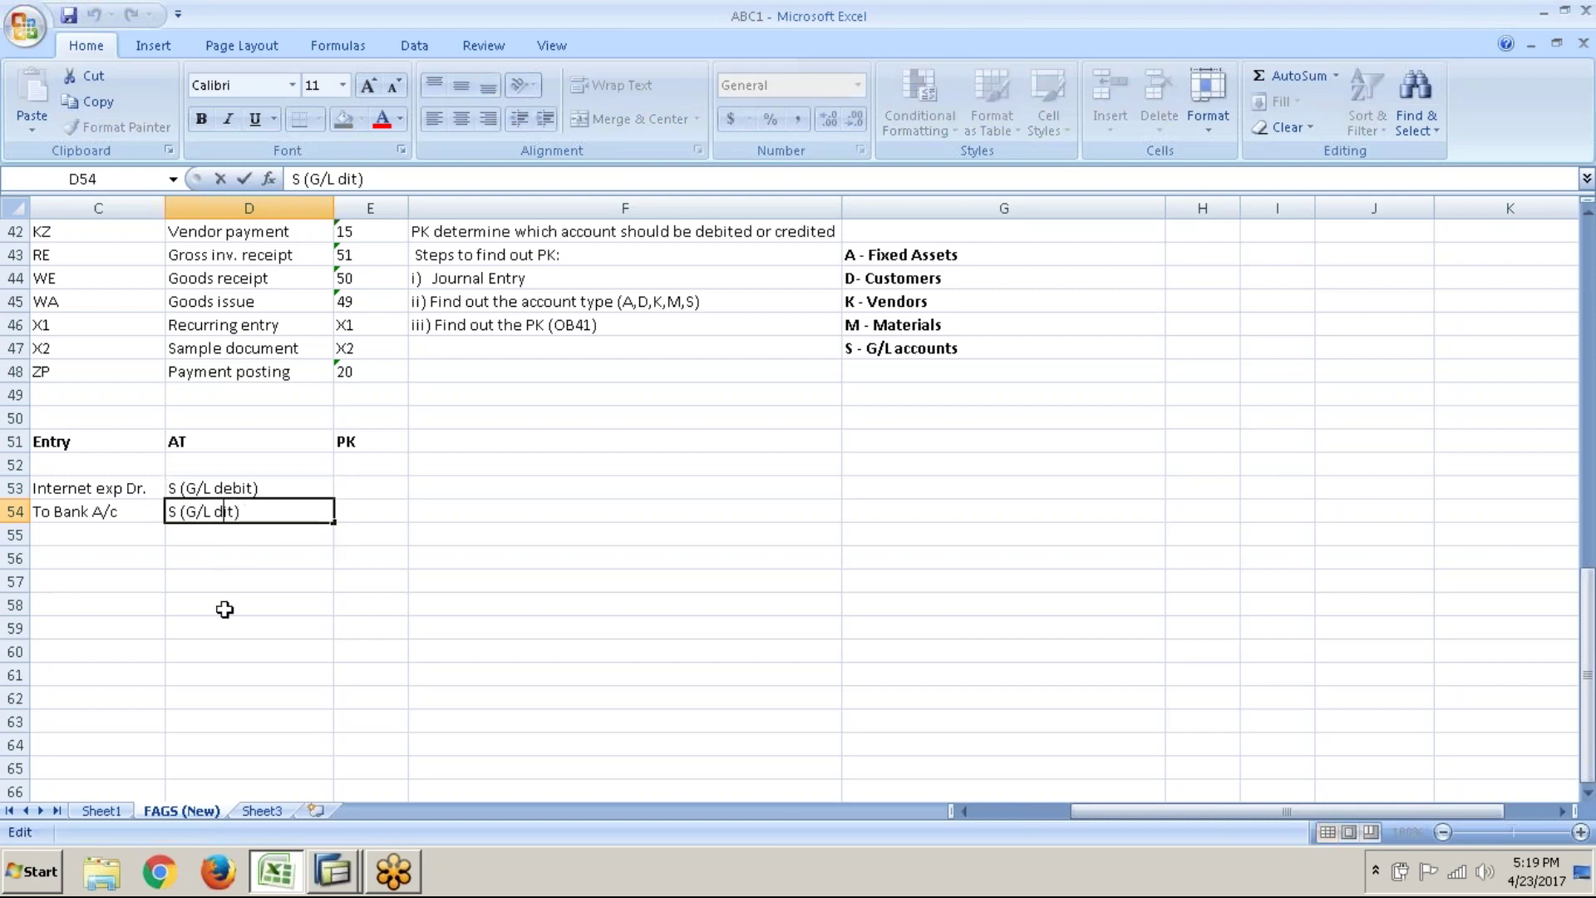
pyautogui.write('cred')
pyautogui.press('Return')
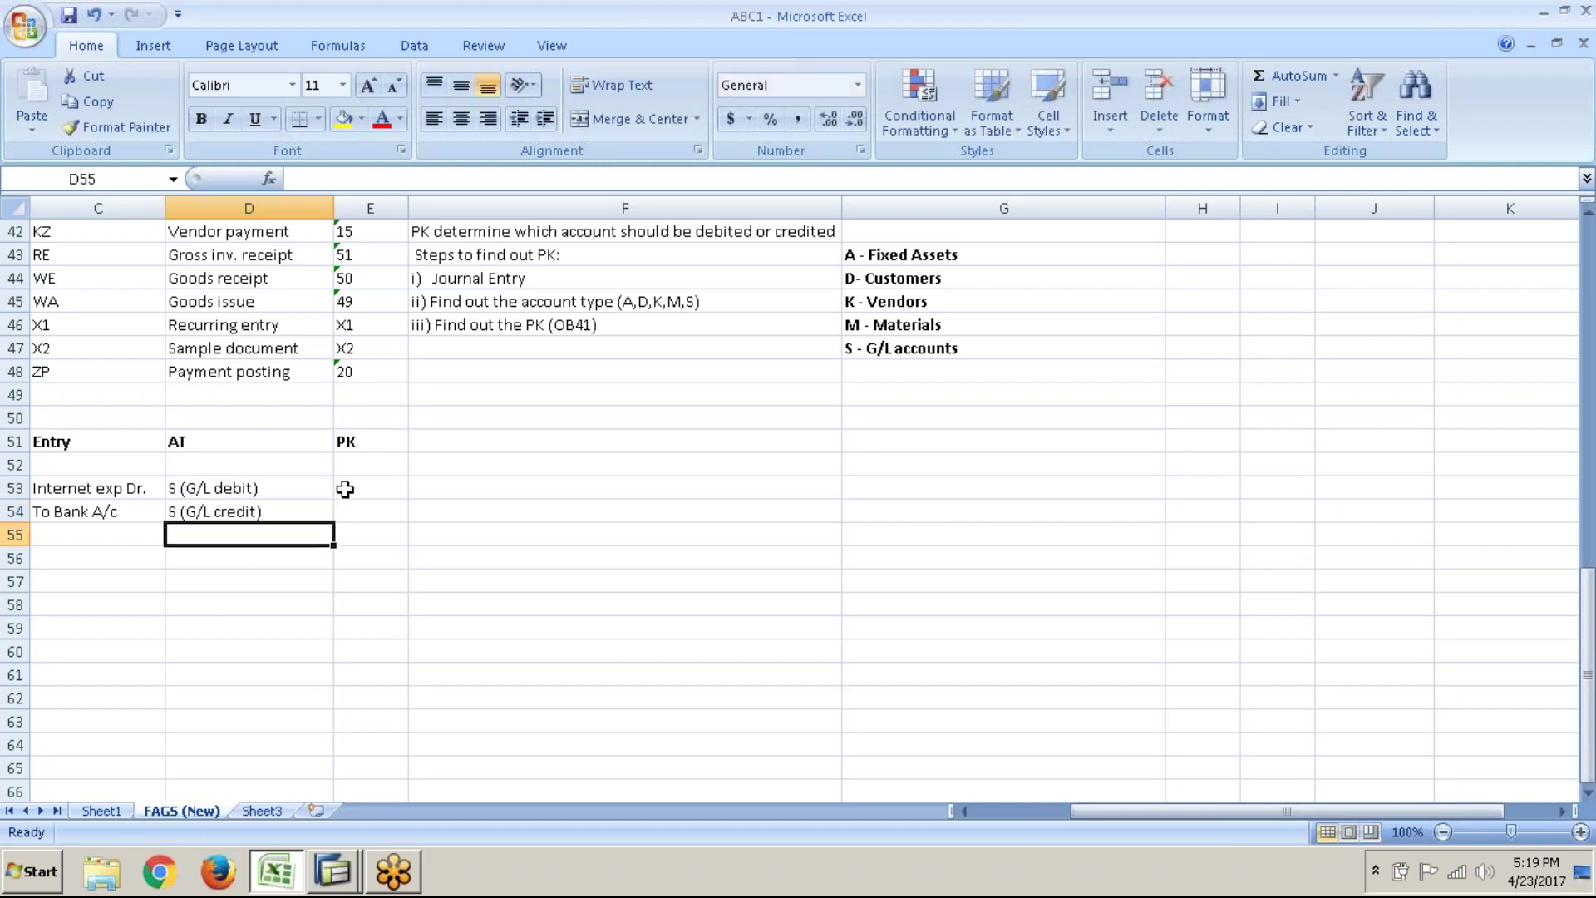
# - Examine the SAP posting keys list for the key matching a G/L account debit, checking against the Internet exp Dr. line in Excel
pyautogui.click(379, 487)
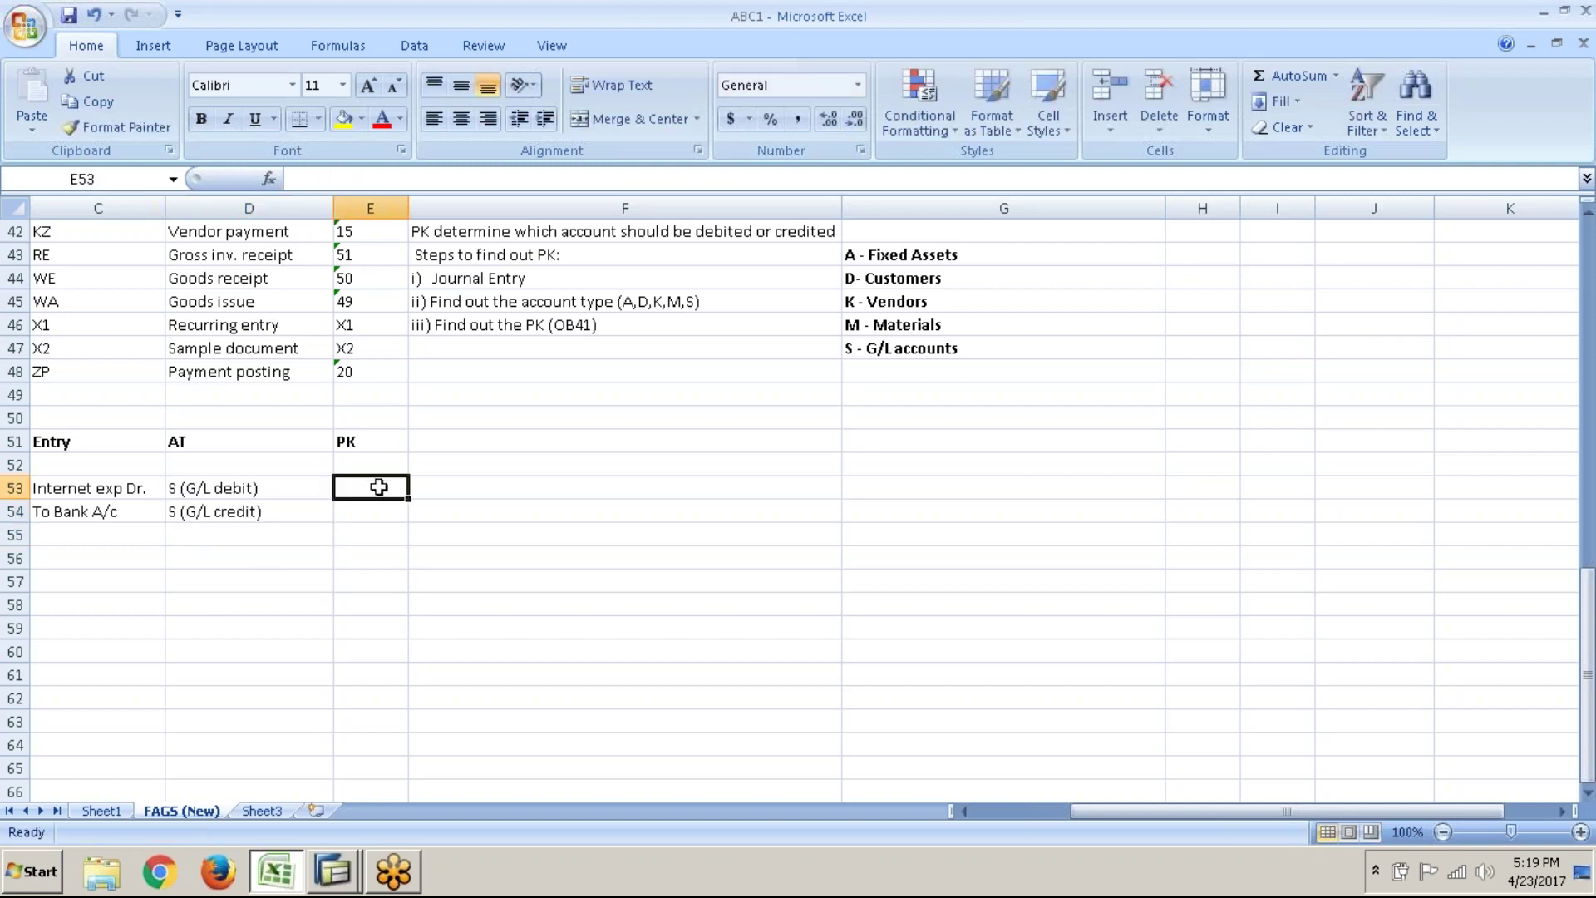
pyautogui.hotkey('alt', 'Tab')
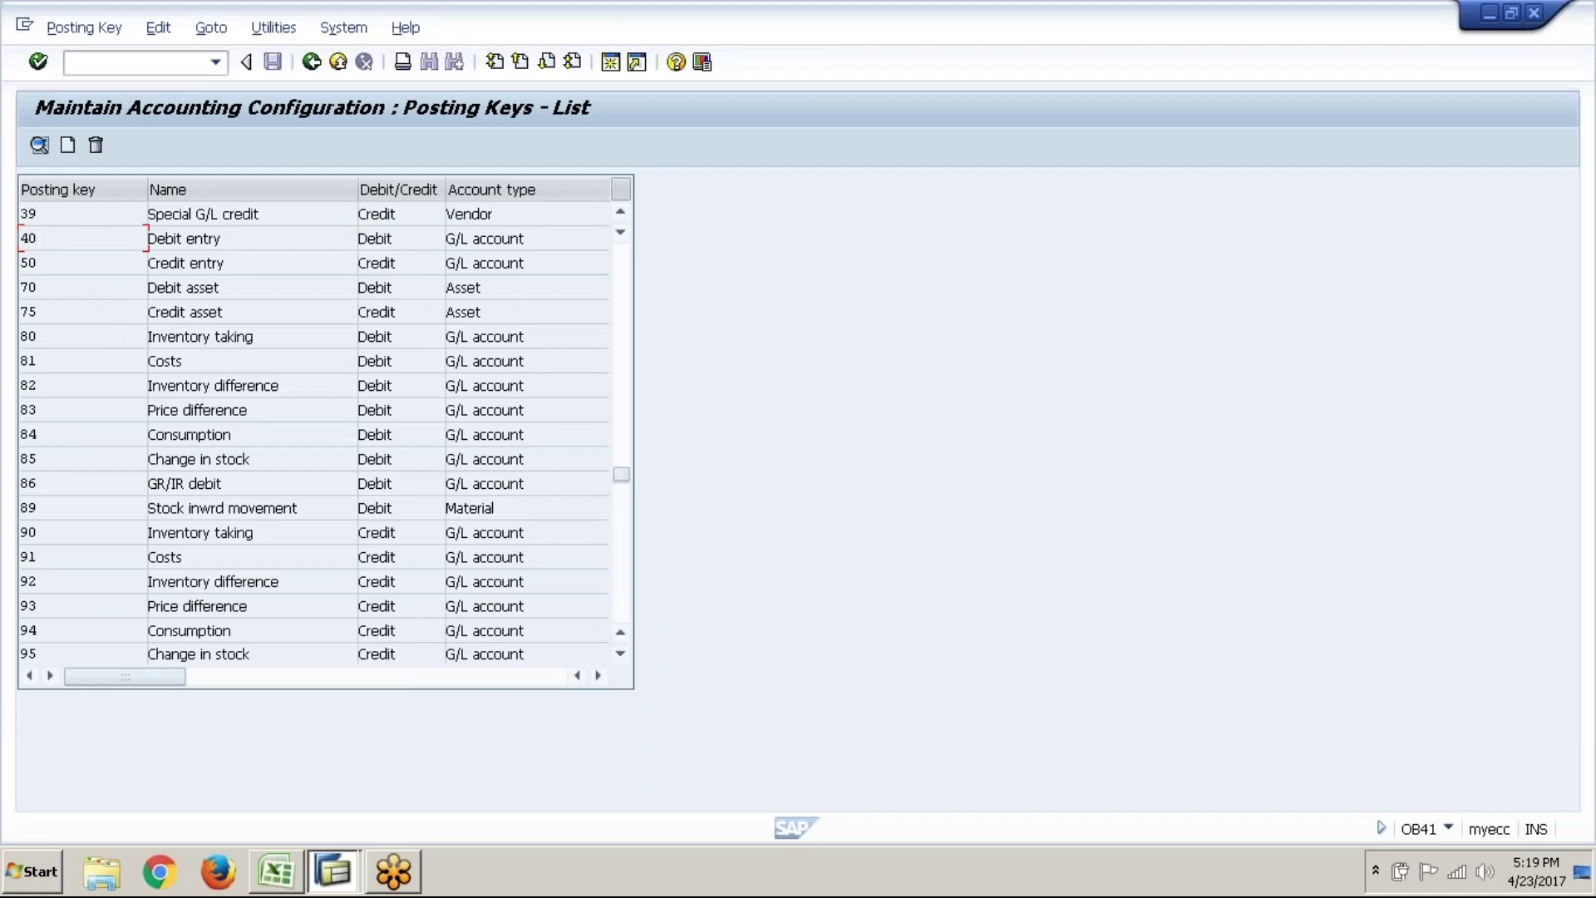
pyautogui.click(408, 359)
pyautogui.click(395, 410)
pyautogui.click(394, 507)
pyautogui.click(39, 237)
pyautogui.click(73, 339)
pyautogui.click(55, 487)
pyautogui.hotkey('alt', 'Tab')
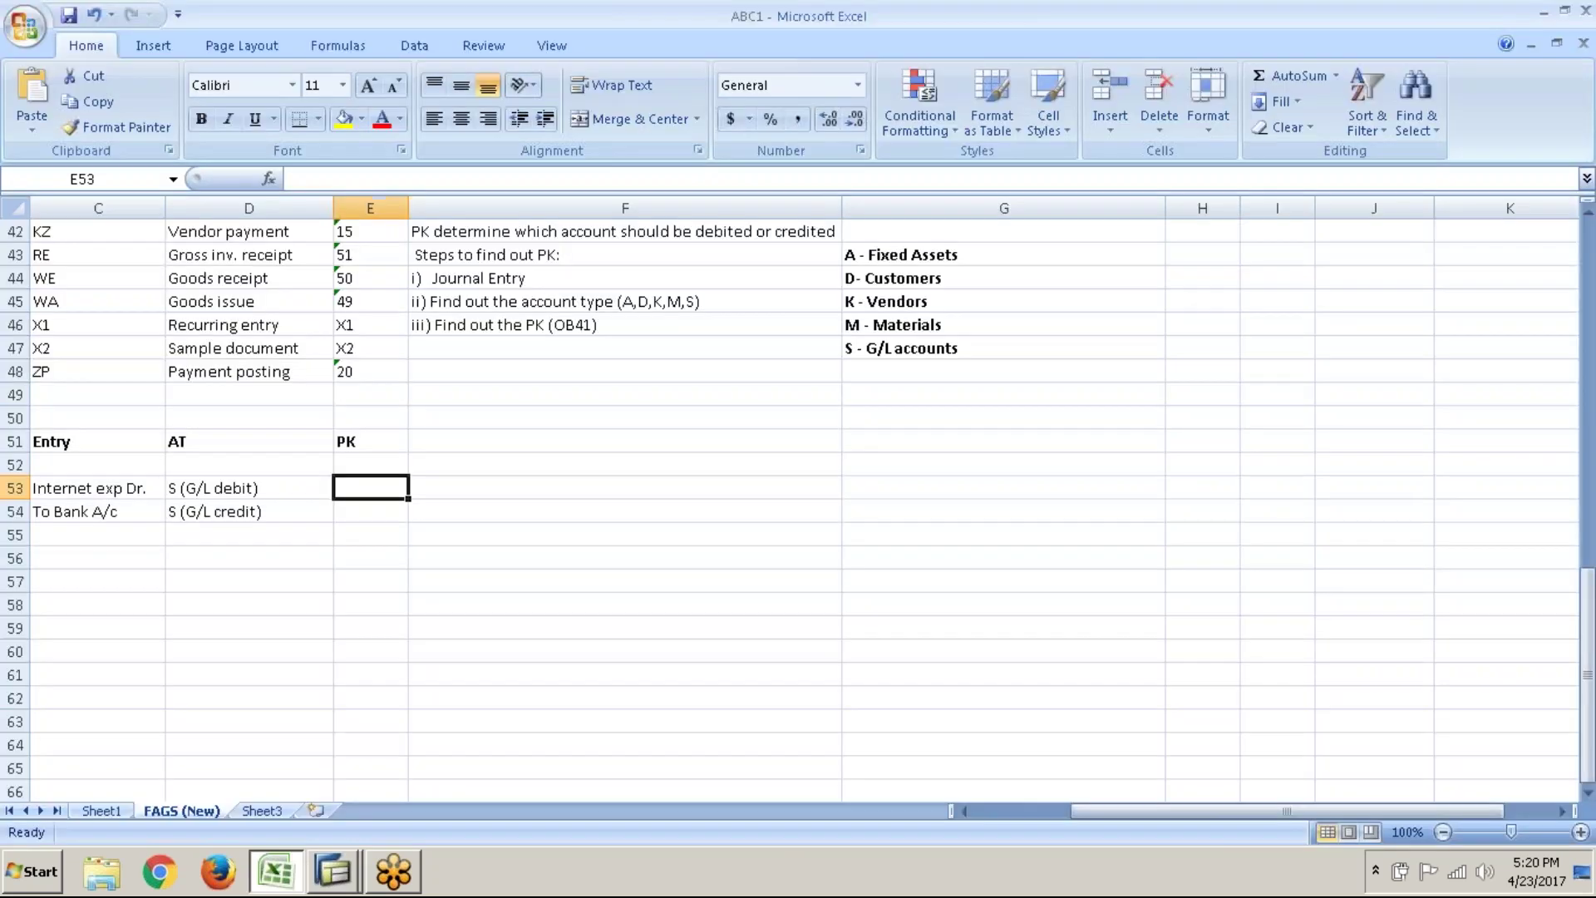
pyautogui.click(309, 486)
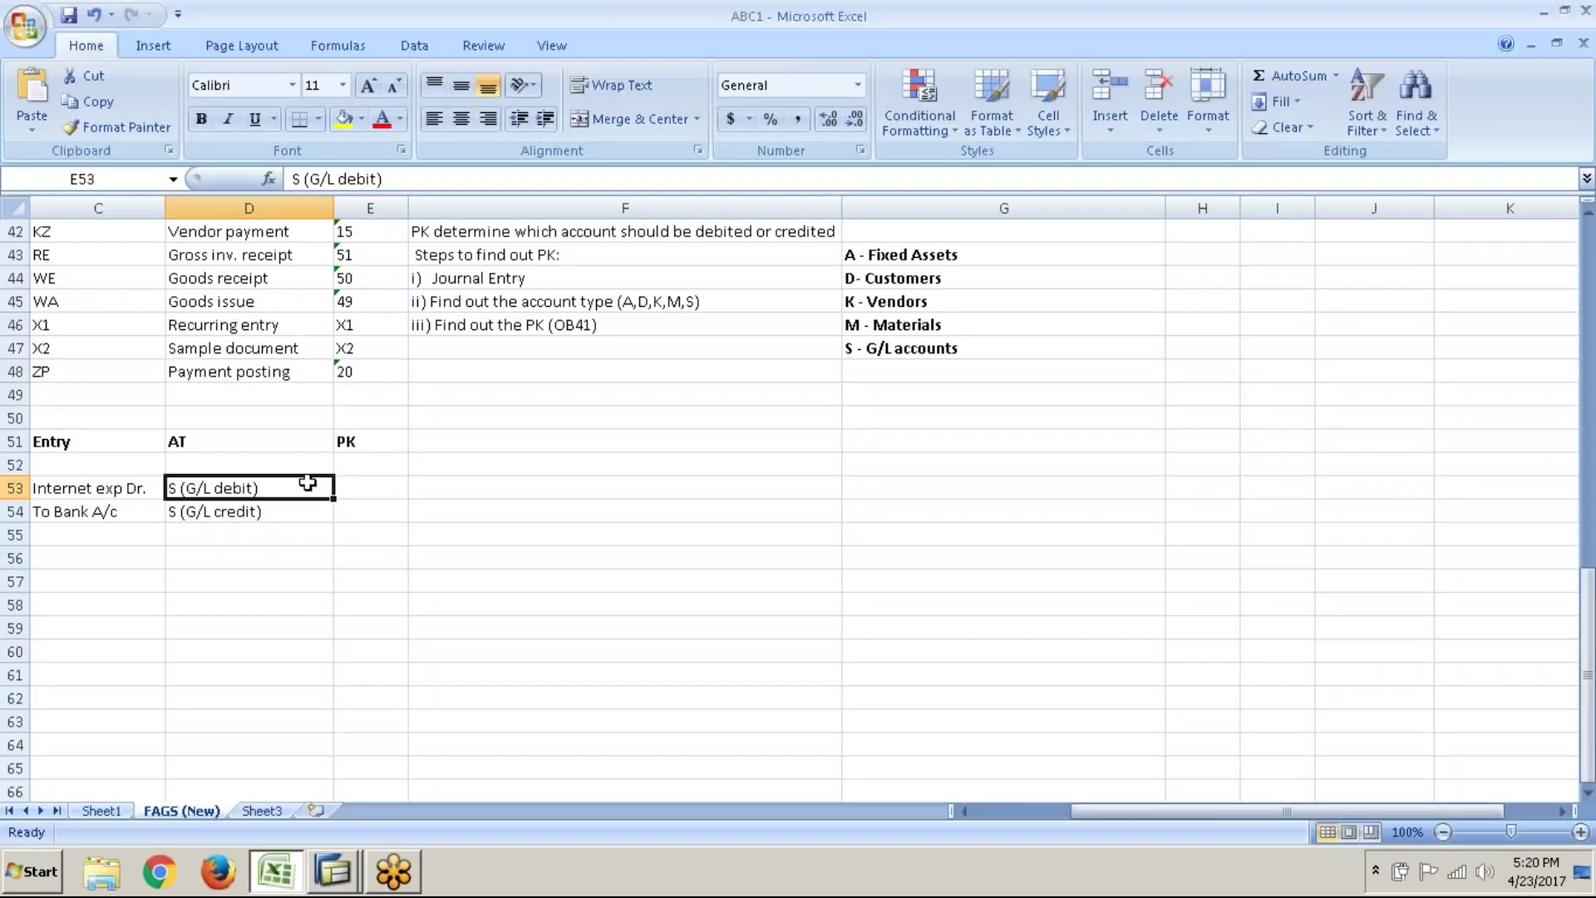
pyautogui.click(370, 485)
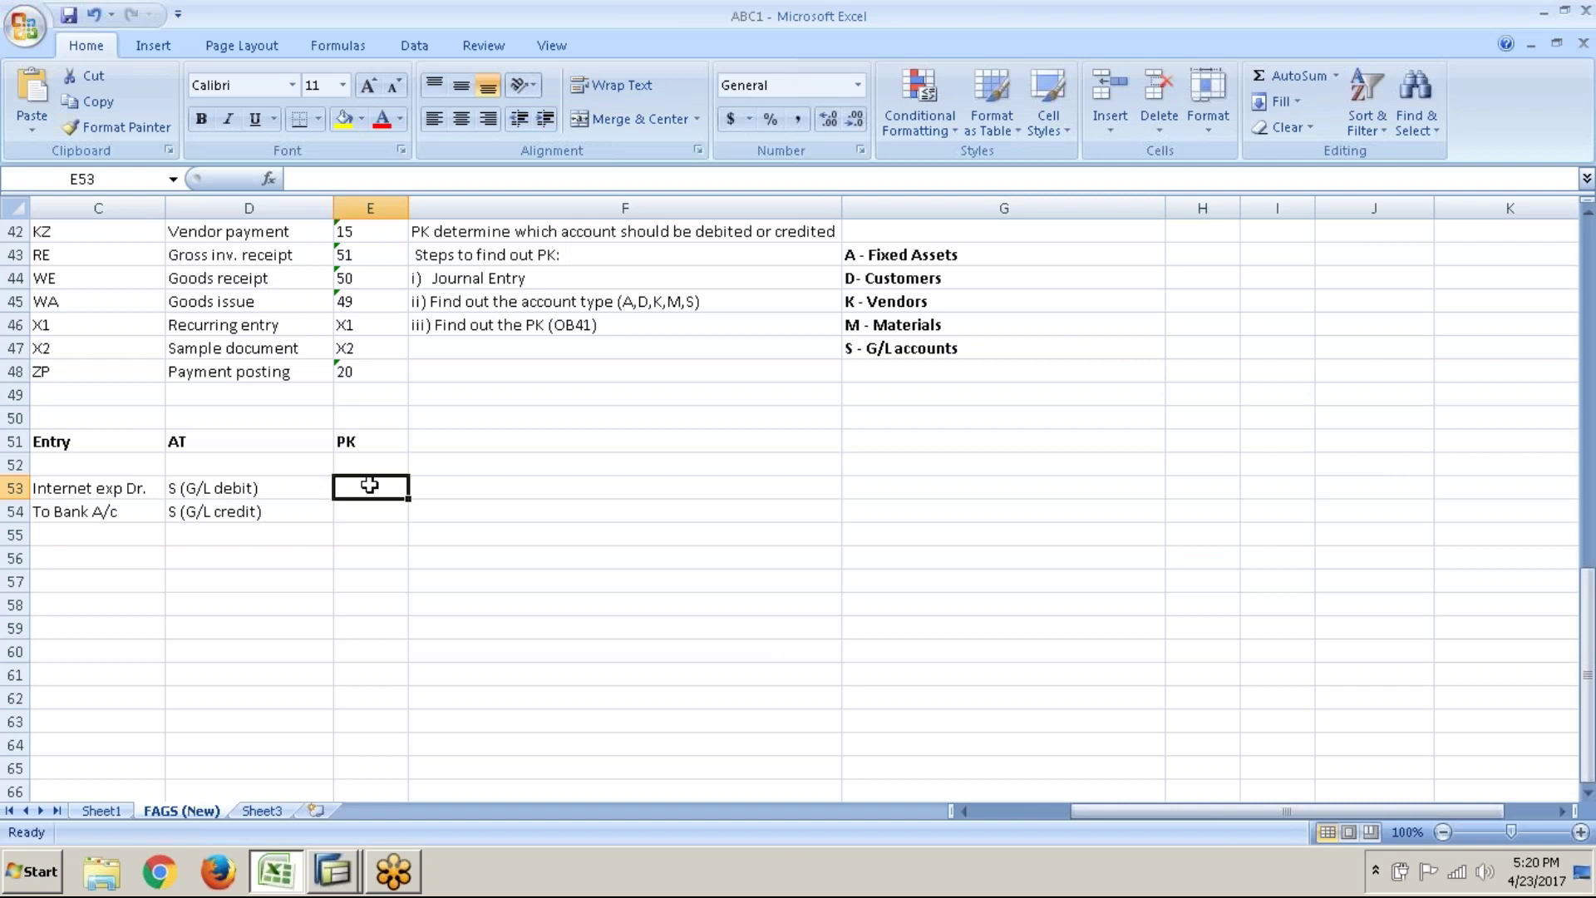
pyautogui.hotkey('alt', 'Tab')
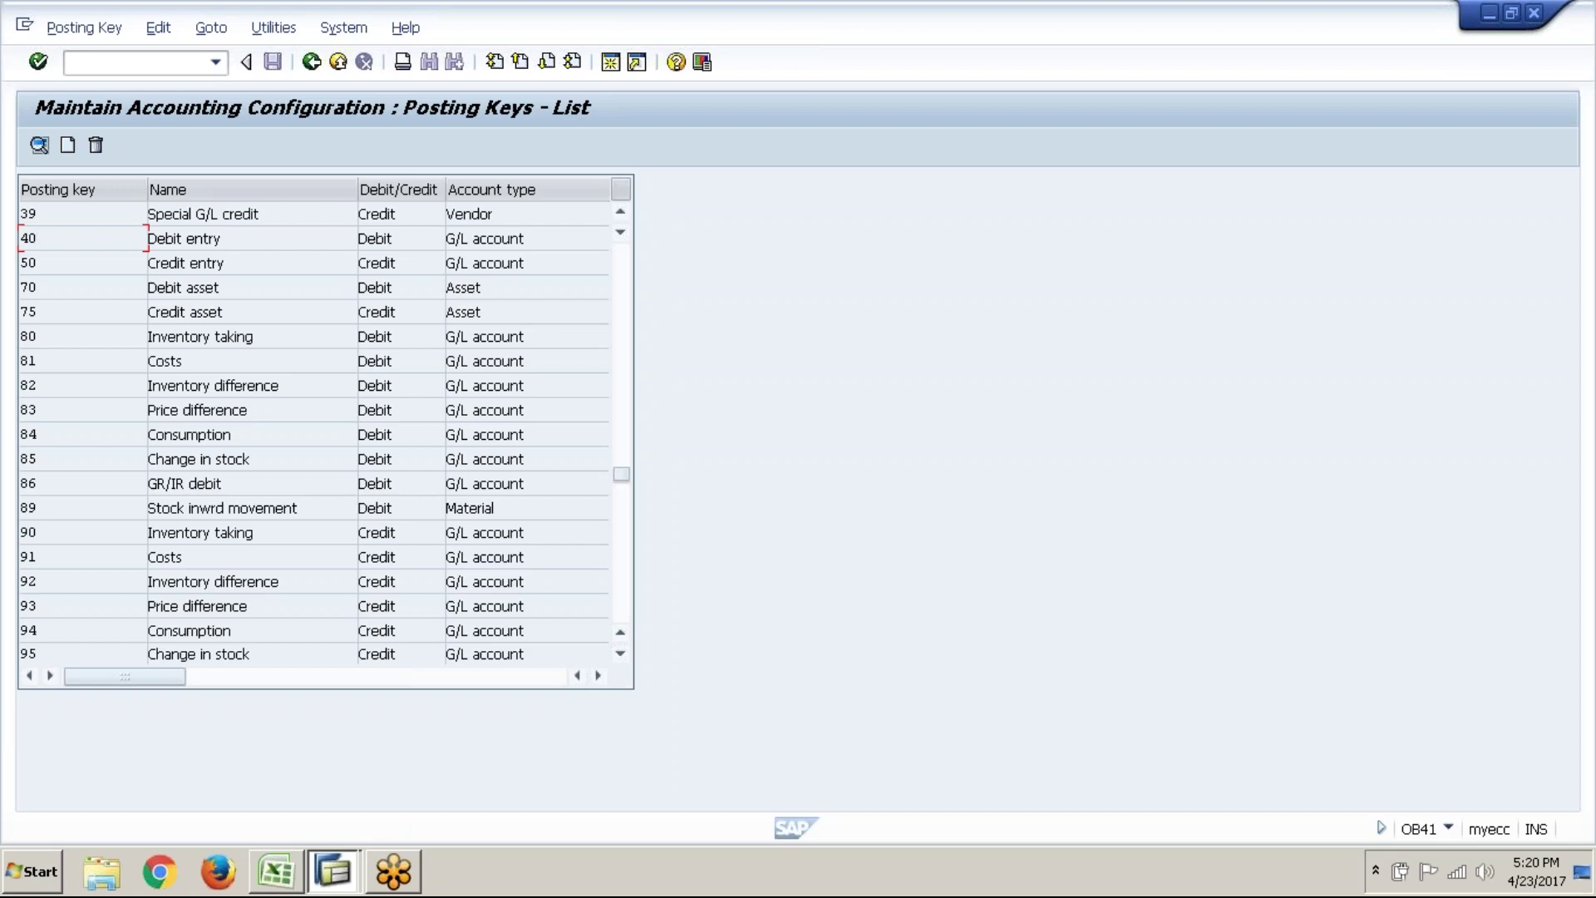
pyautogui.hotkey('alt', 'Tab')
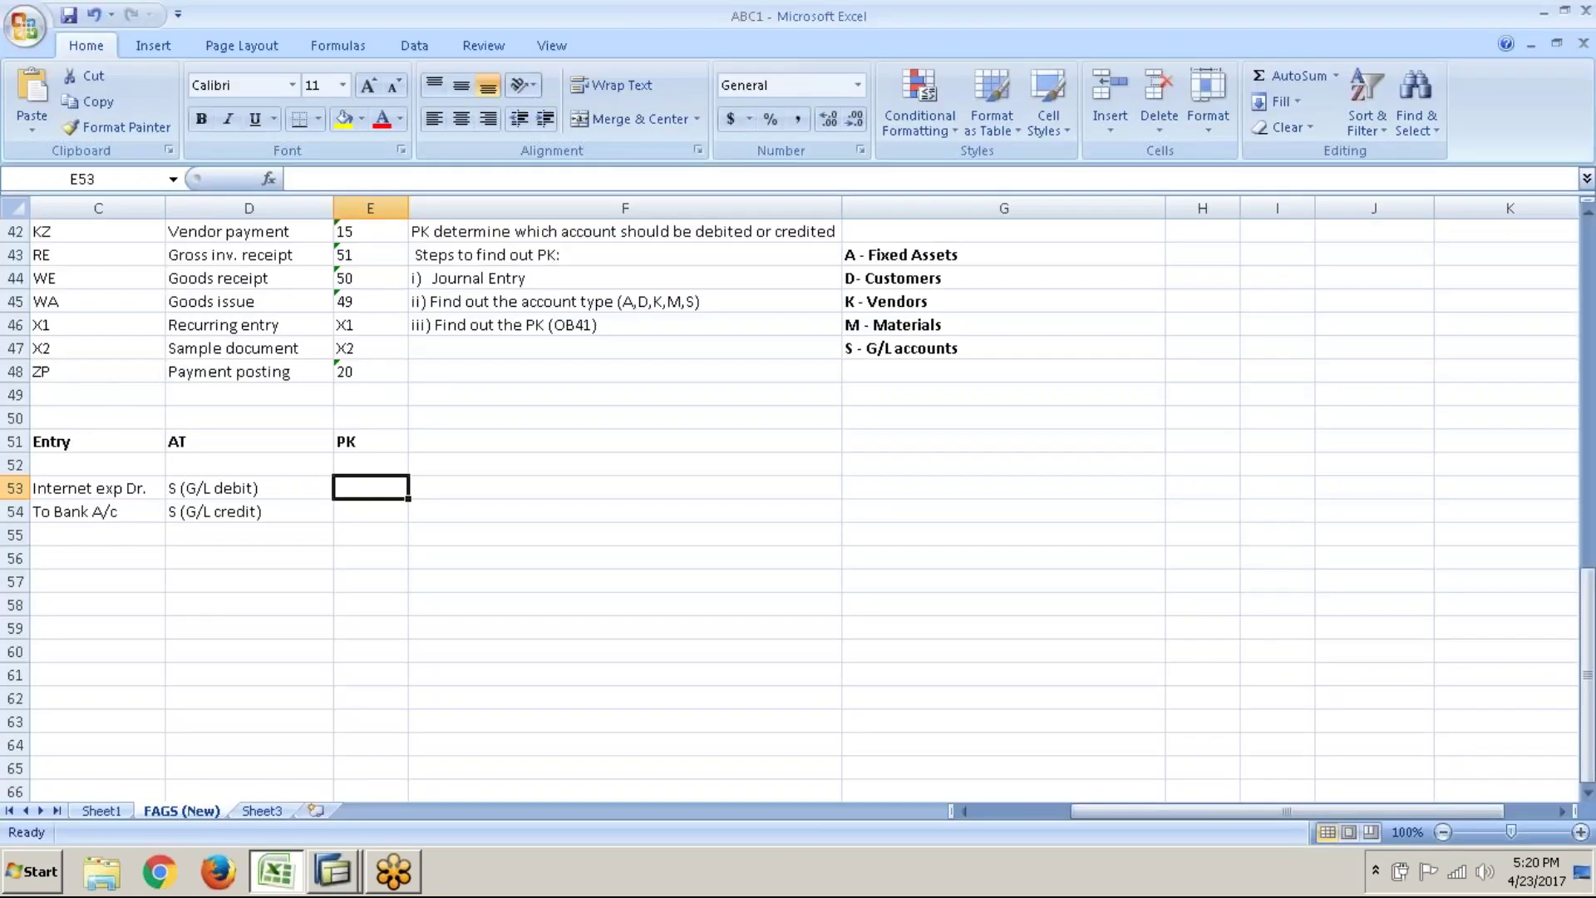
# - Enter posting key 40 in E53 for Internet exp Dr
pyautogui.press('Left')
pyautogui.press('Right')
pyautogui.write('40')
pyautogui.press('Return')
# - Look up the G/L account credit key in the SAP posting keys list and enter 50 in E54 for To Bank A/c
pyautogui.press('Left')
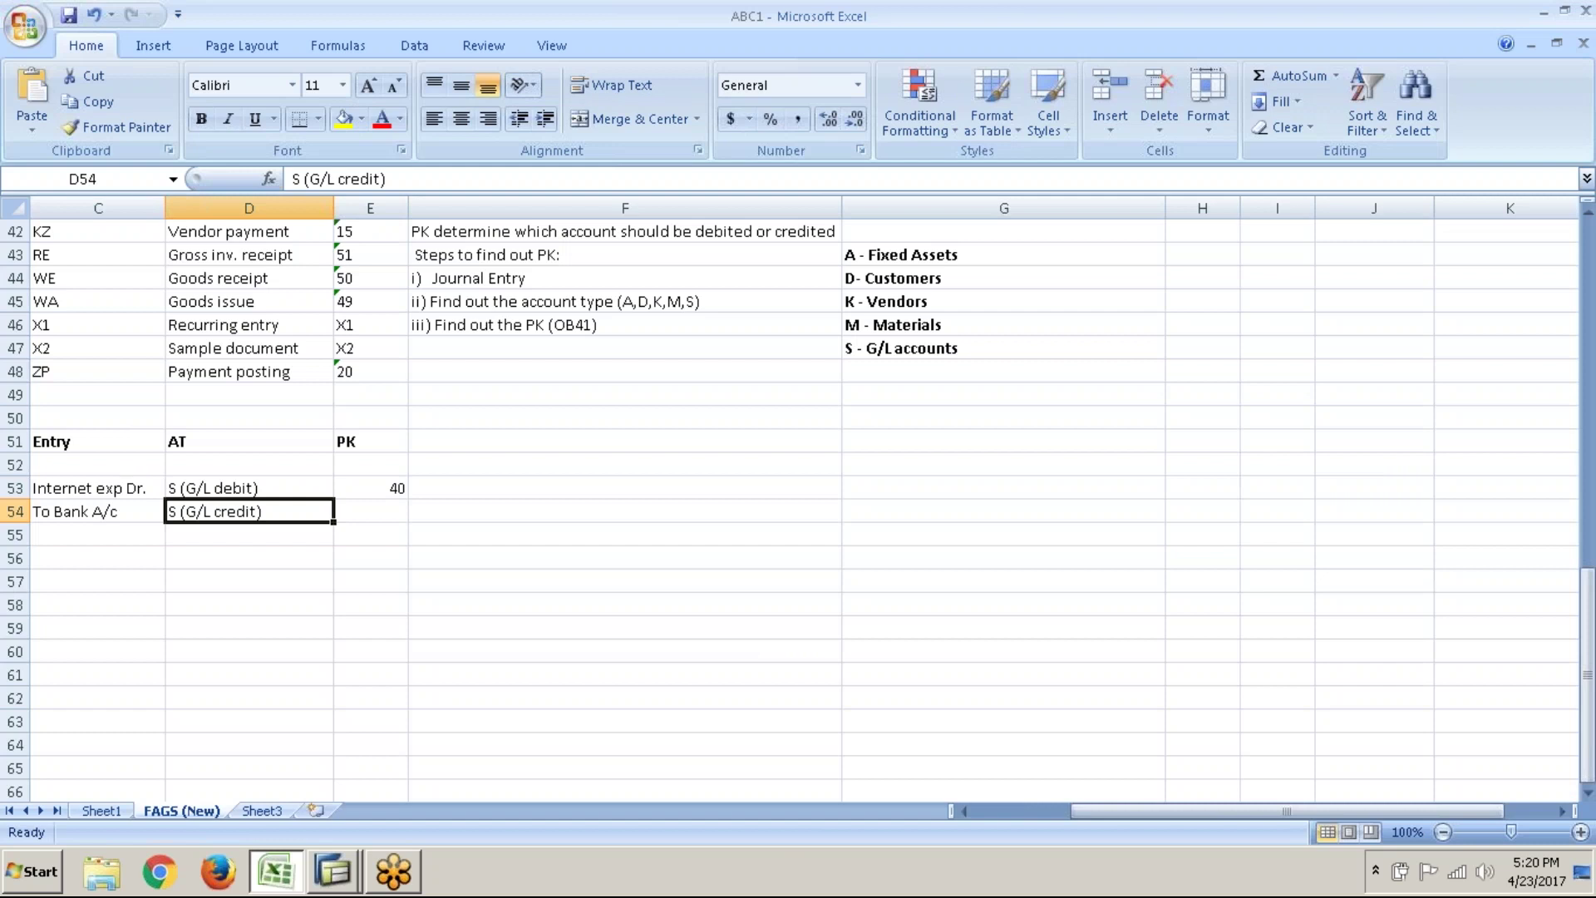
pyautogui.press('Right')
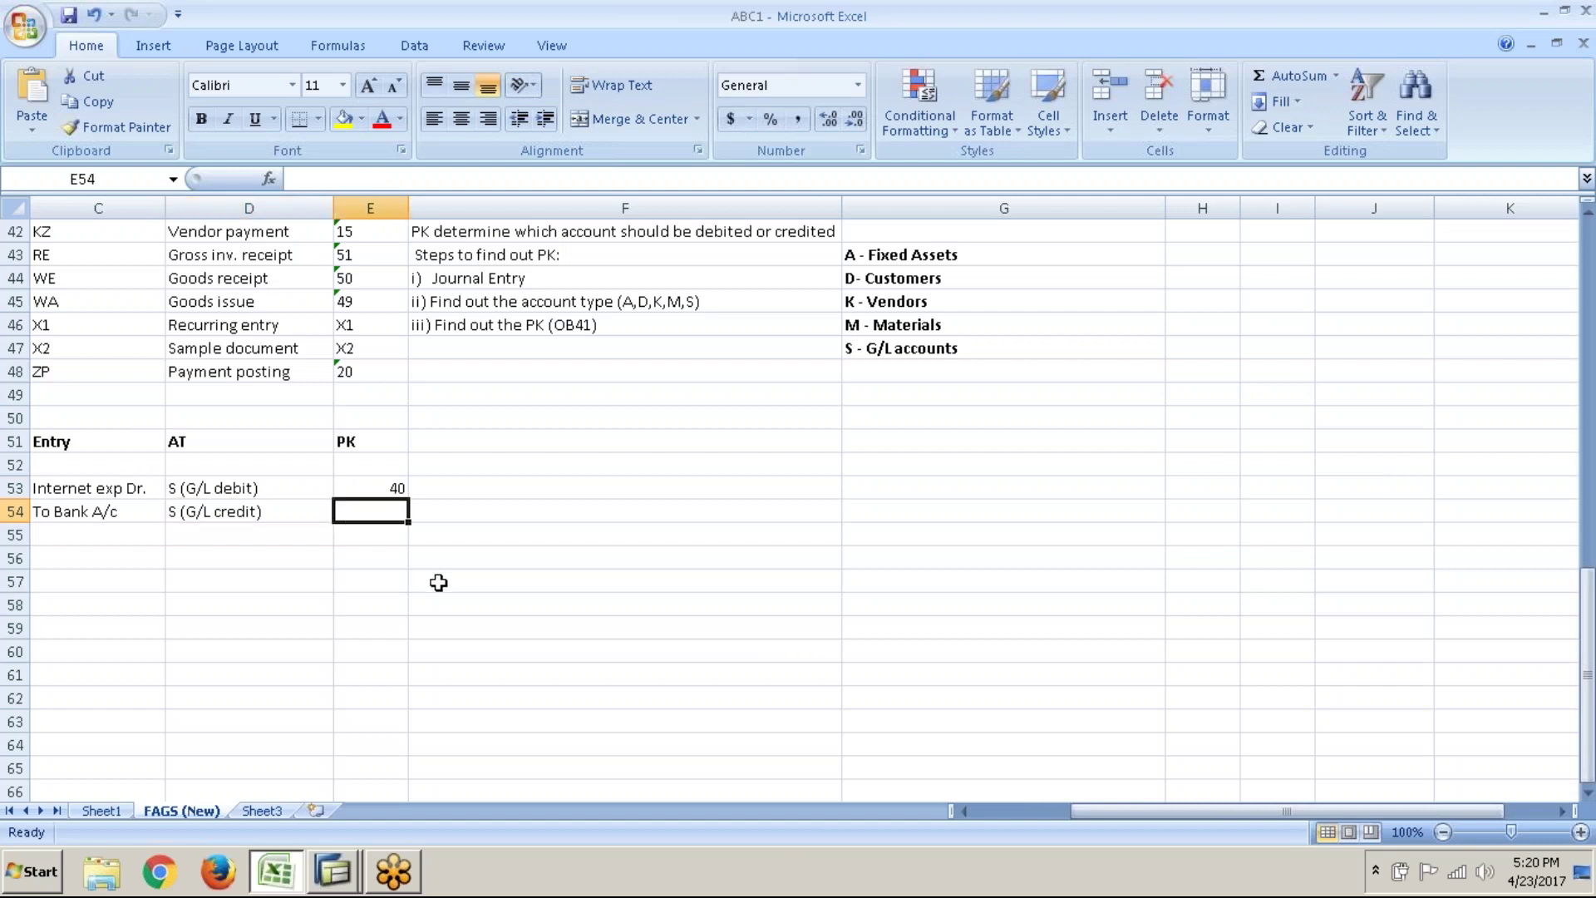
pyautogui.hotkey('alt', 'Tab')
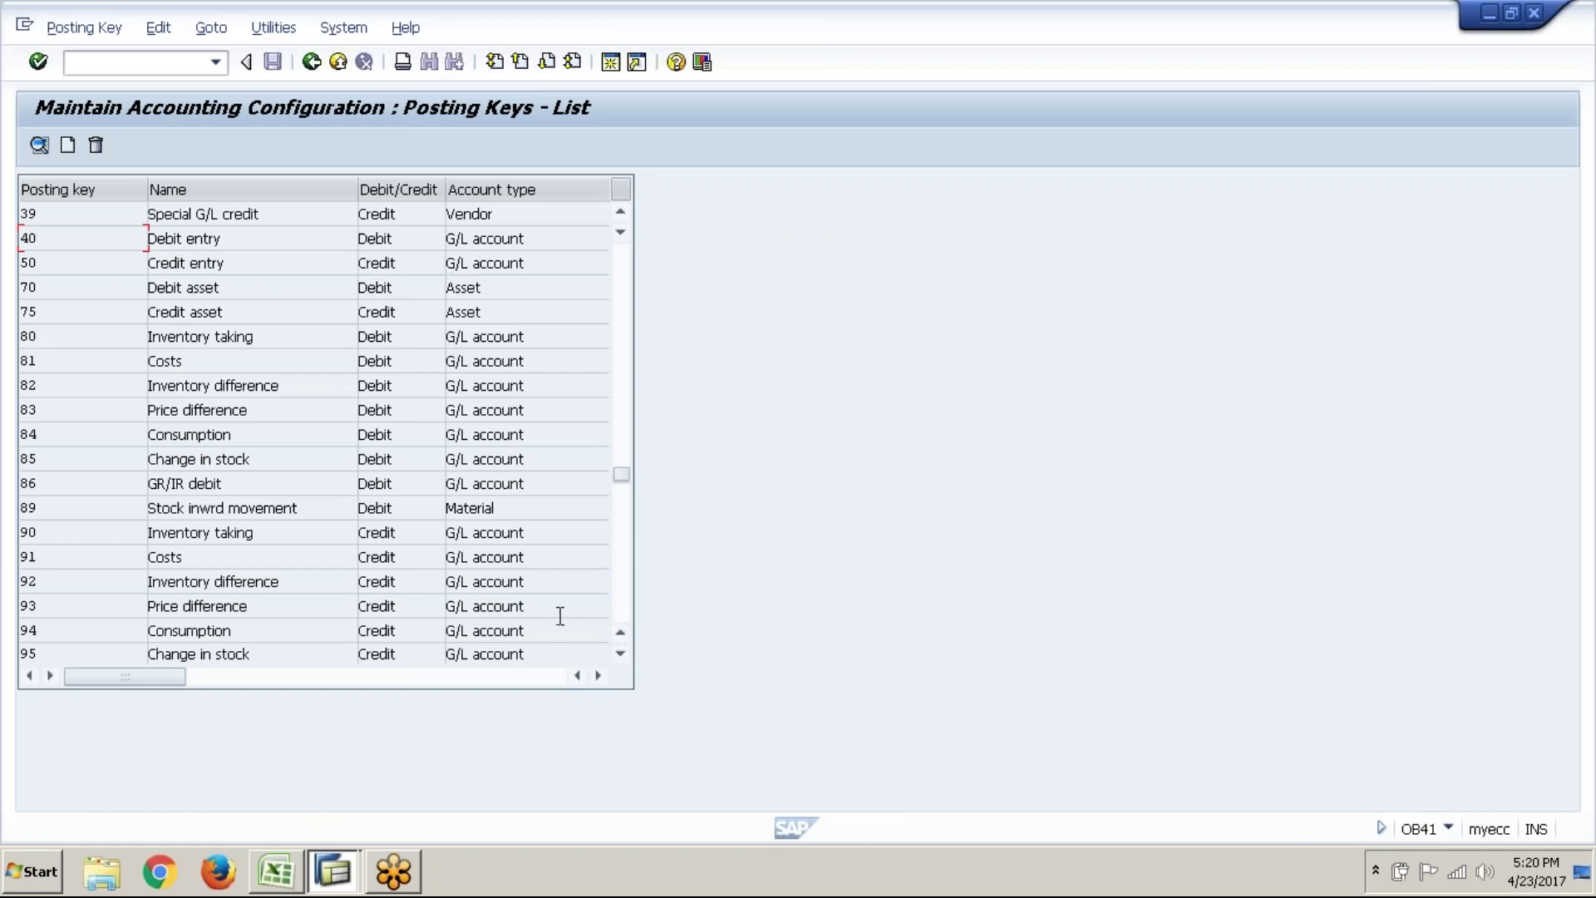
pyautogui.click(620, 654)
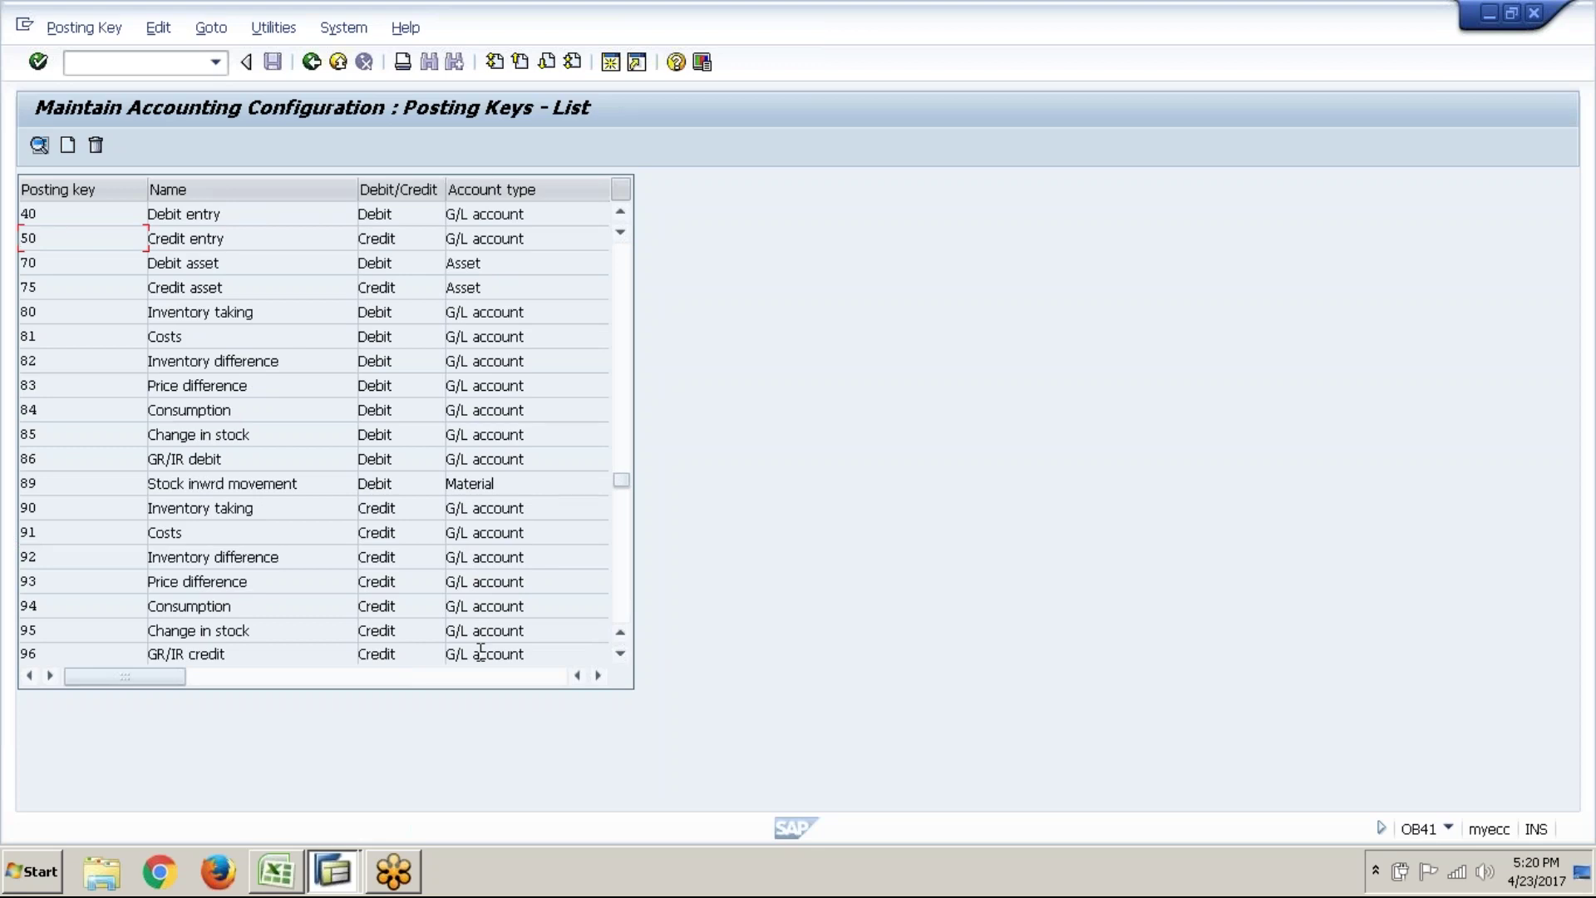
pyautogui.hotkey('alt', 'Tab')
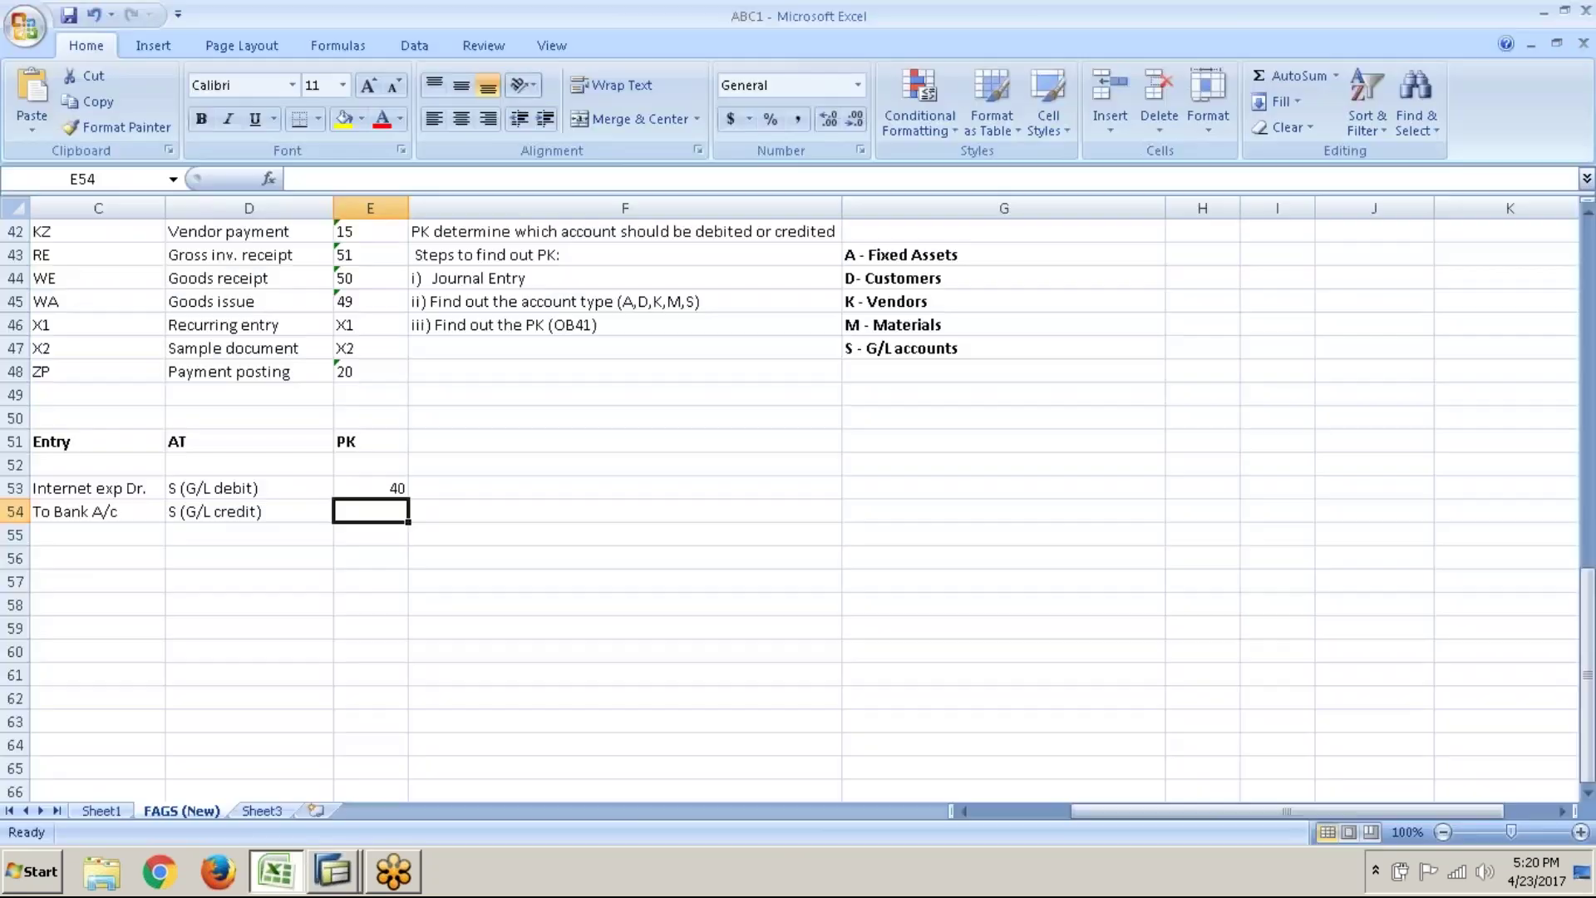
pyautogui.hotkey('alt', 'Tab')
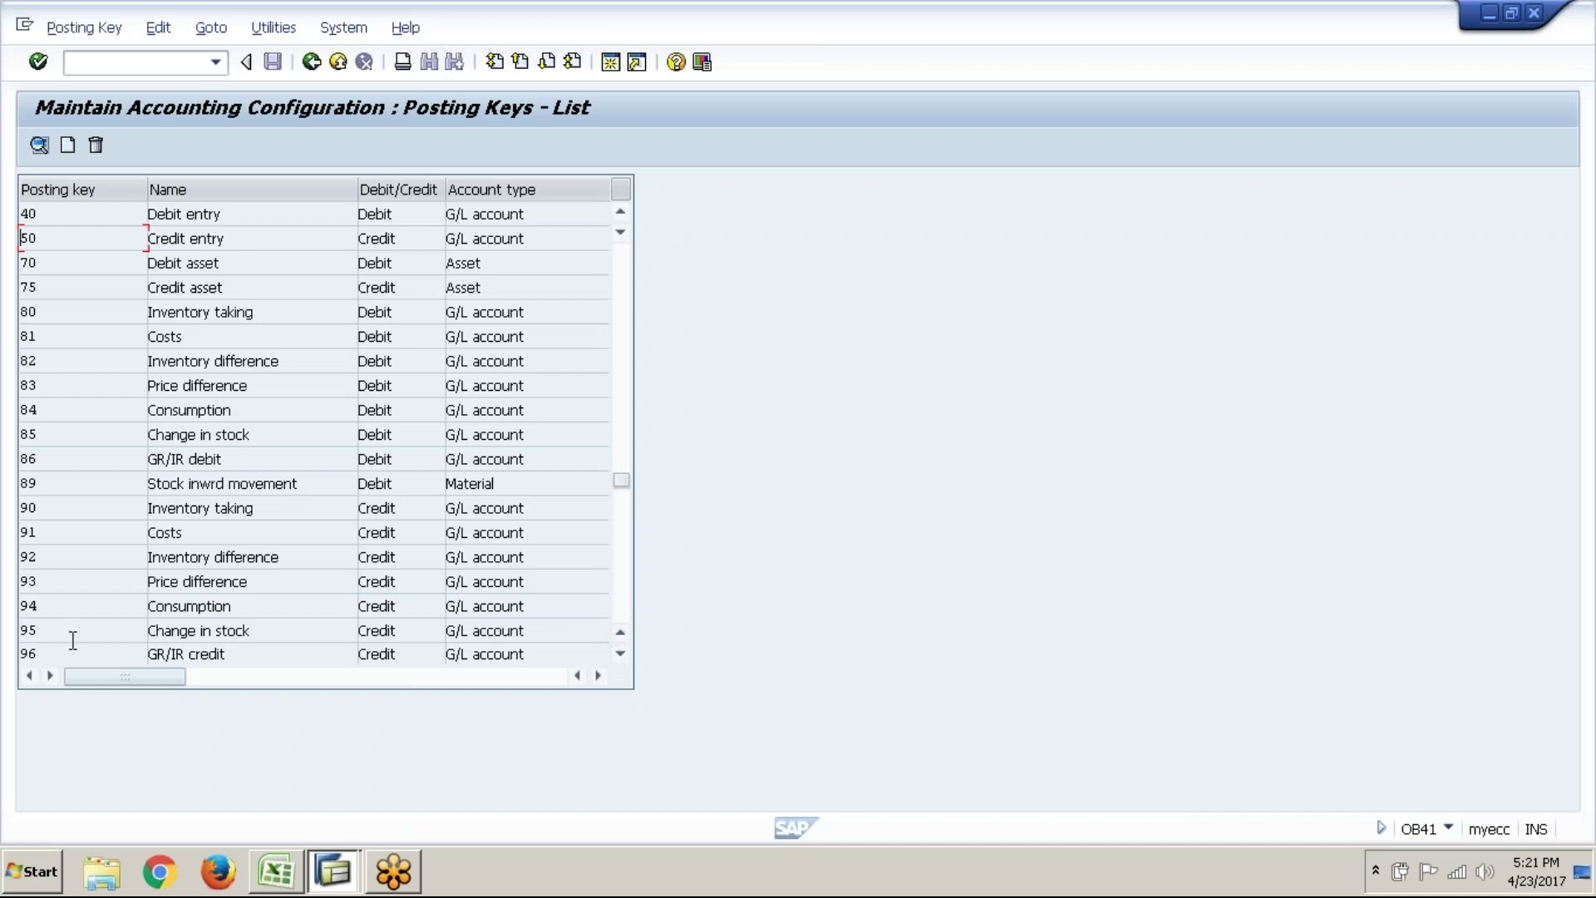
pyautogui.hotkey('alt', 'Tab')
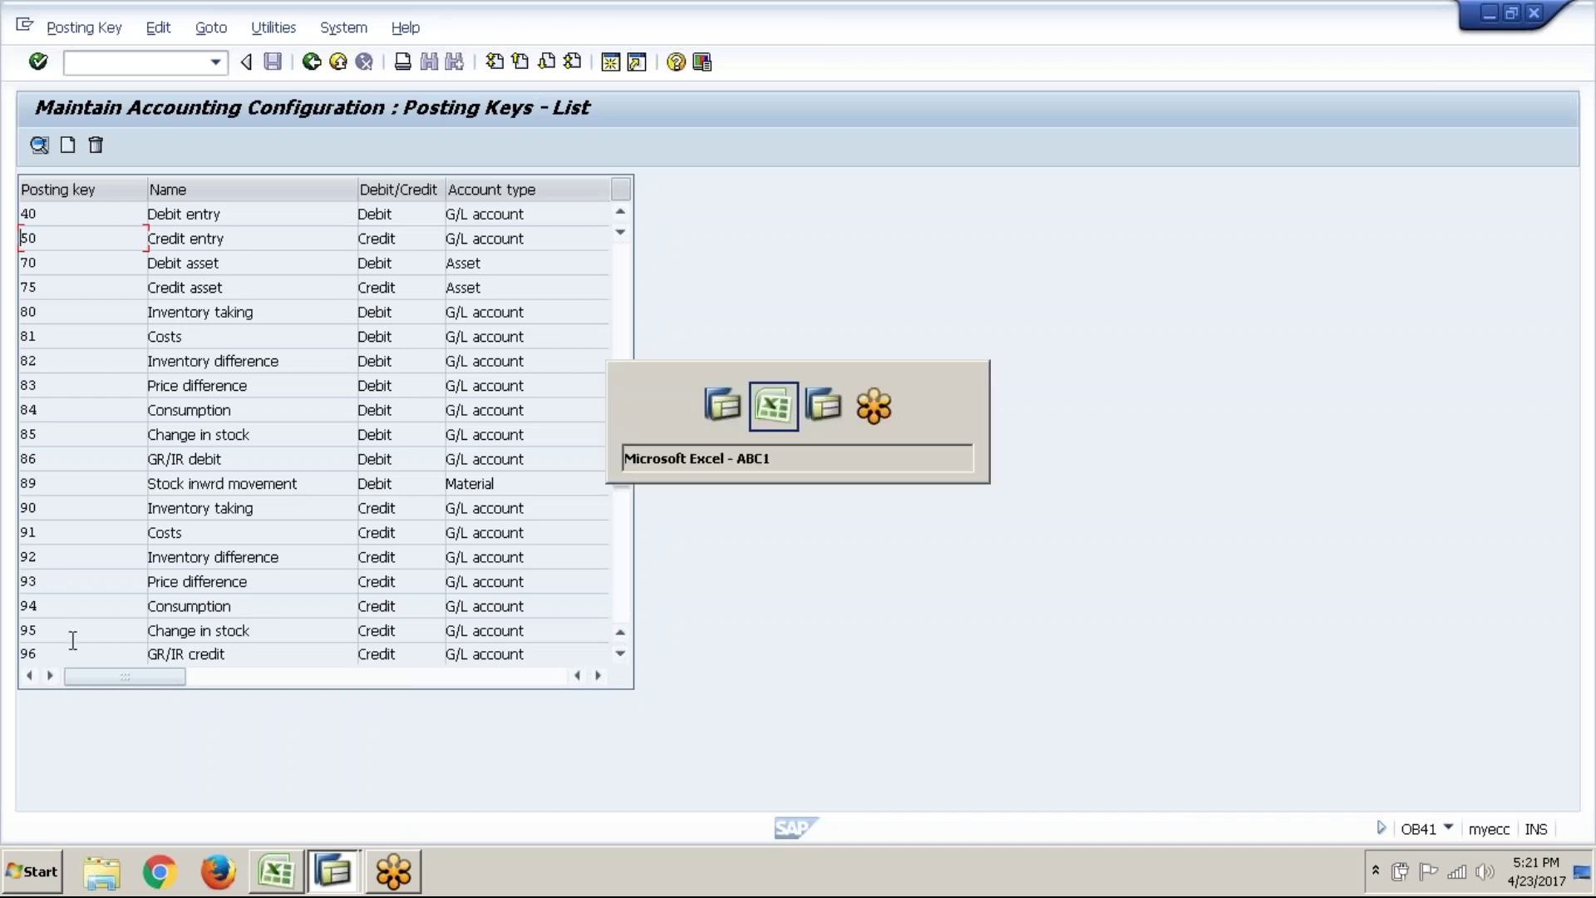
pyautogui.write('50')
pyautogui.press('Return')
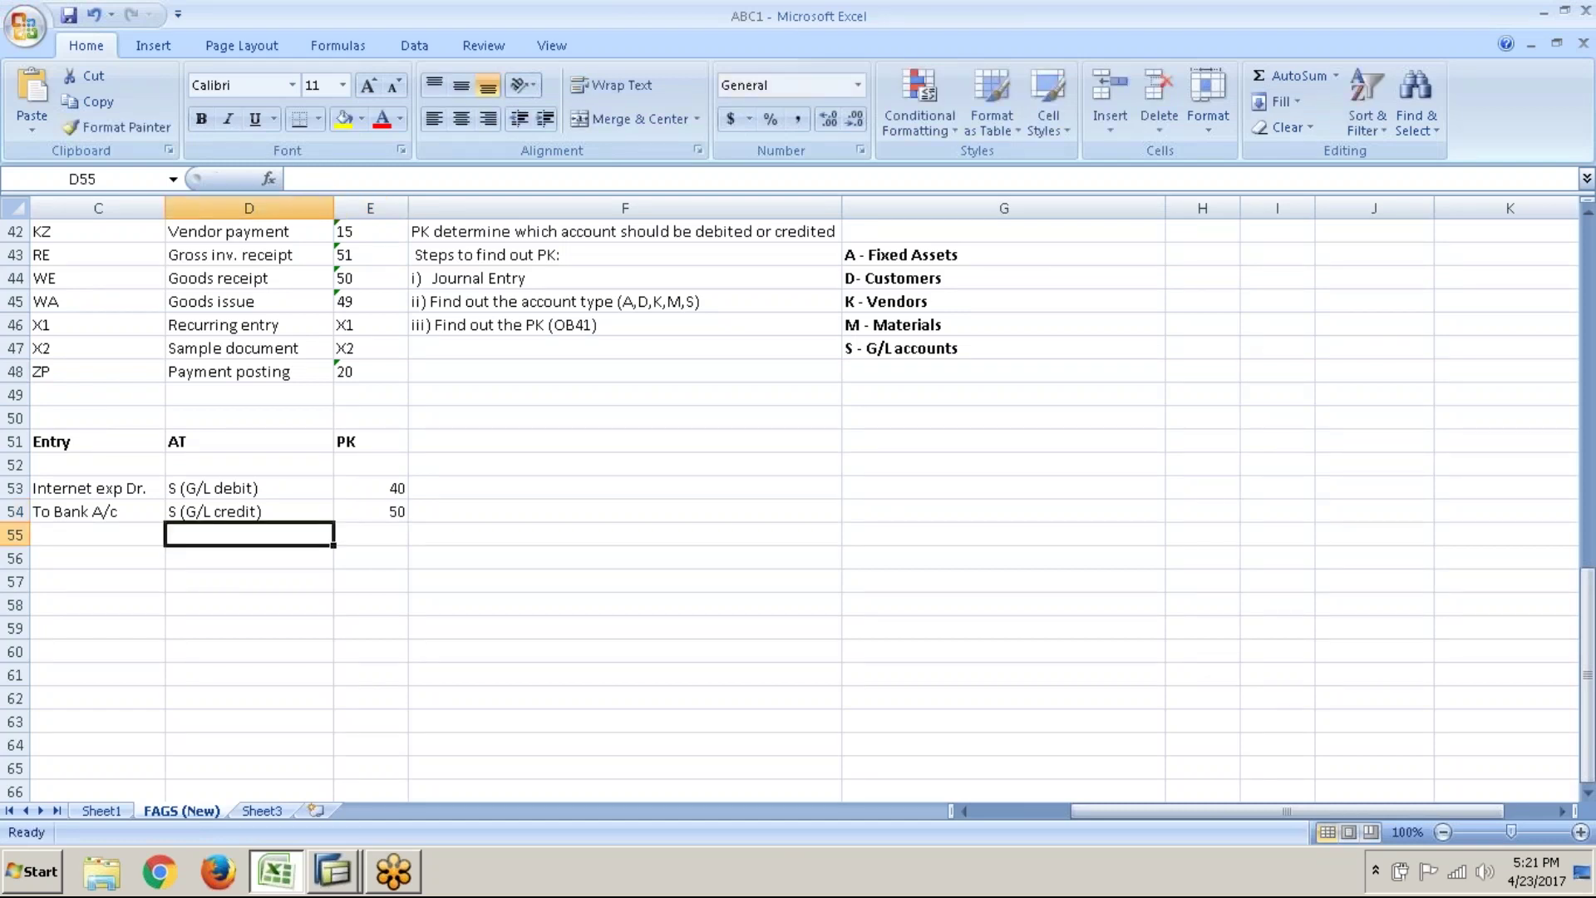
# - Add a second journal entry with the customer's name followed by "A/c Dr." in C57 and "To Sales" in C58
pyautogui.click(100, 561)
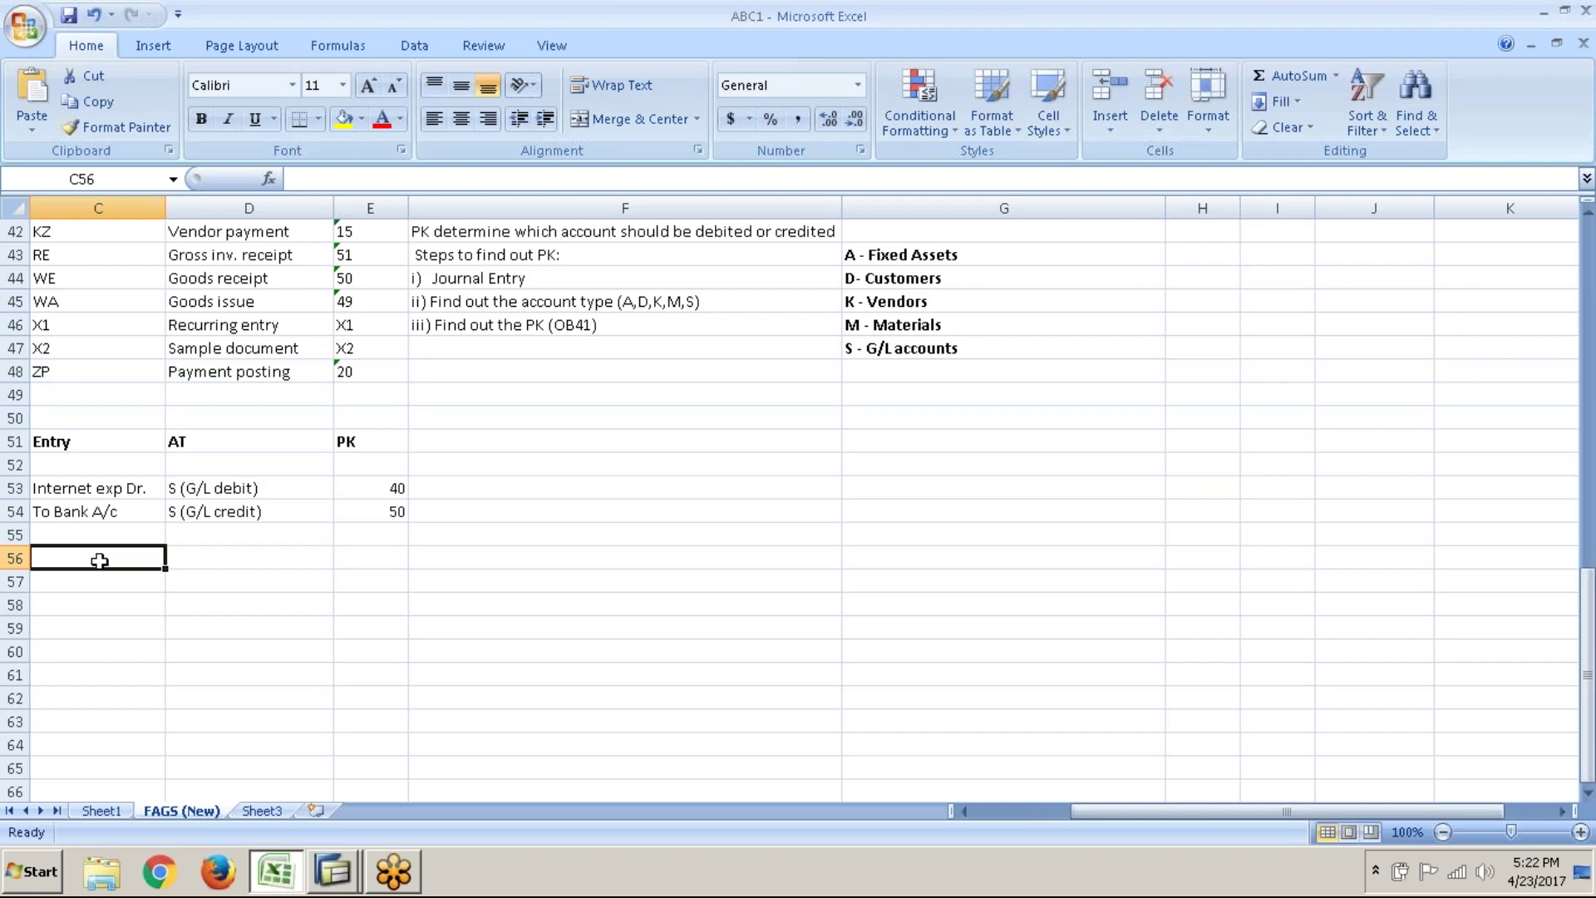
pyautogui.scroll(14, 99, 560)
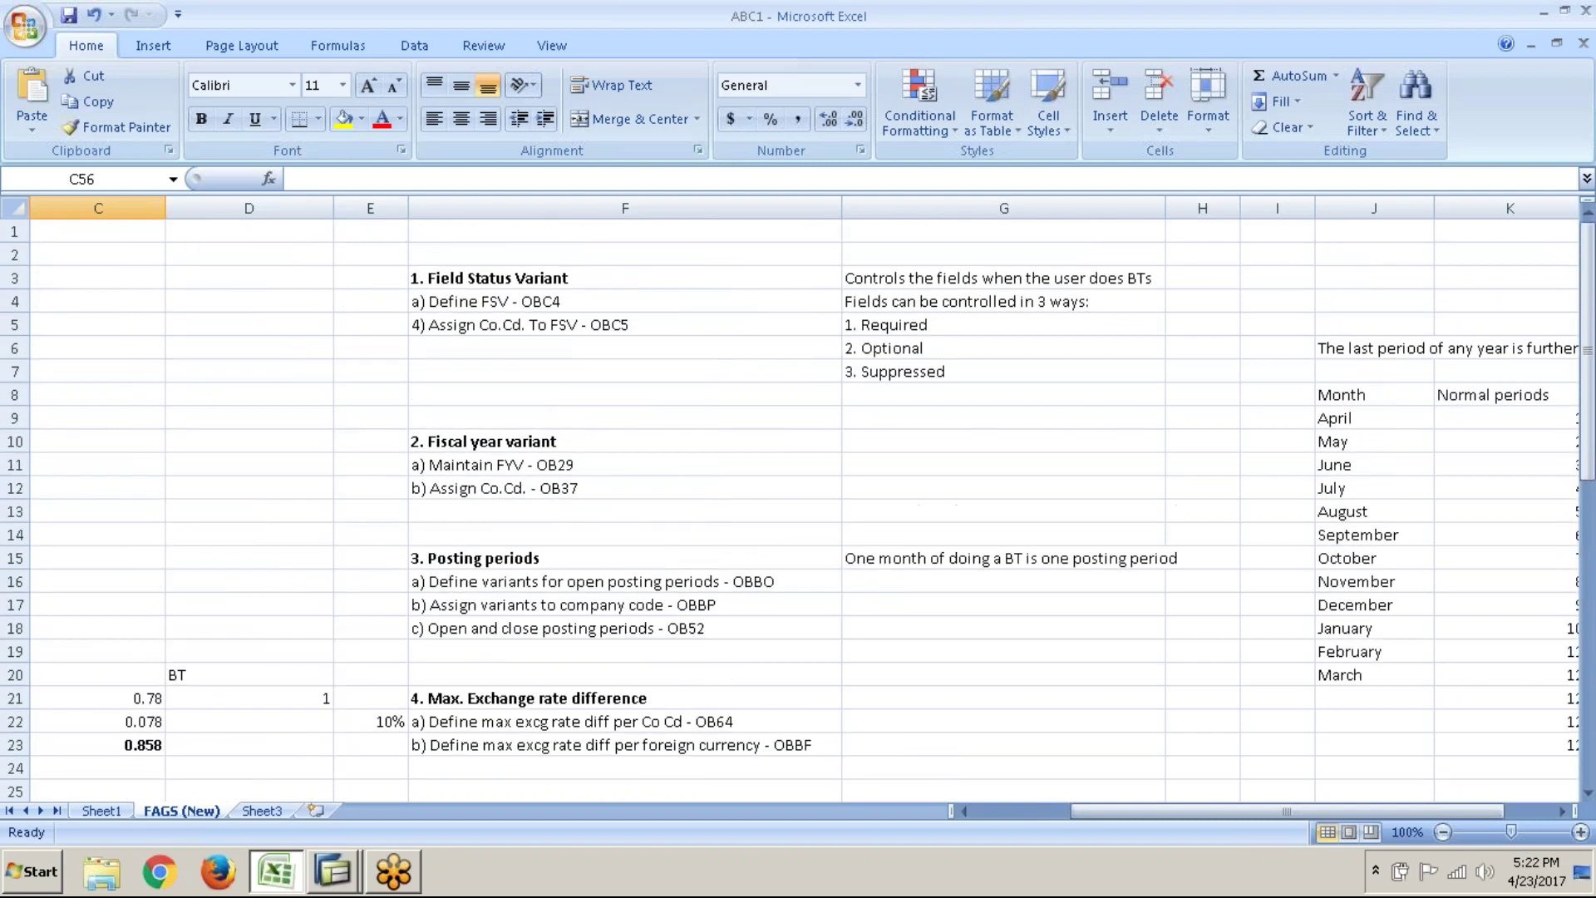
pyautogui.scroll(-18, 798, 512)
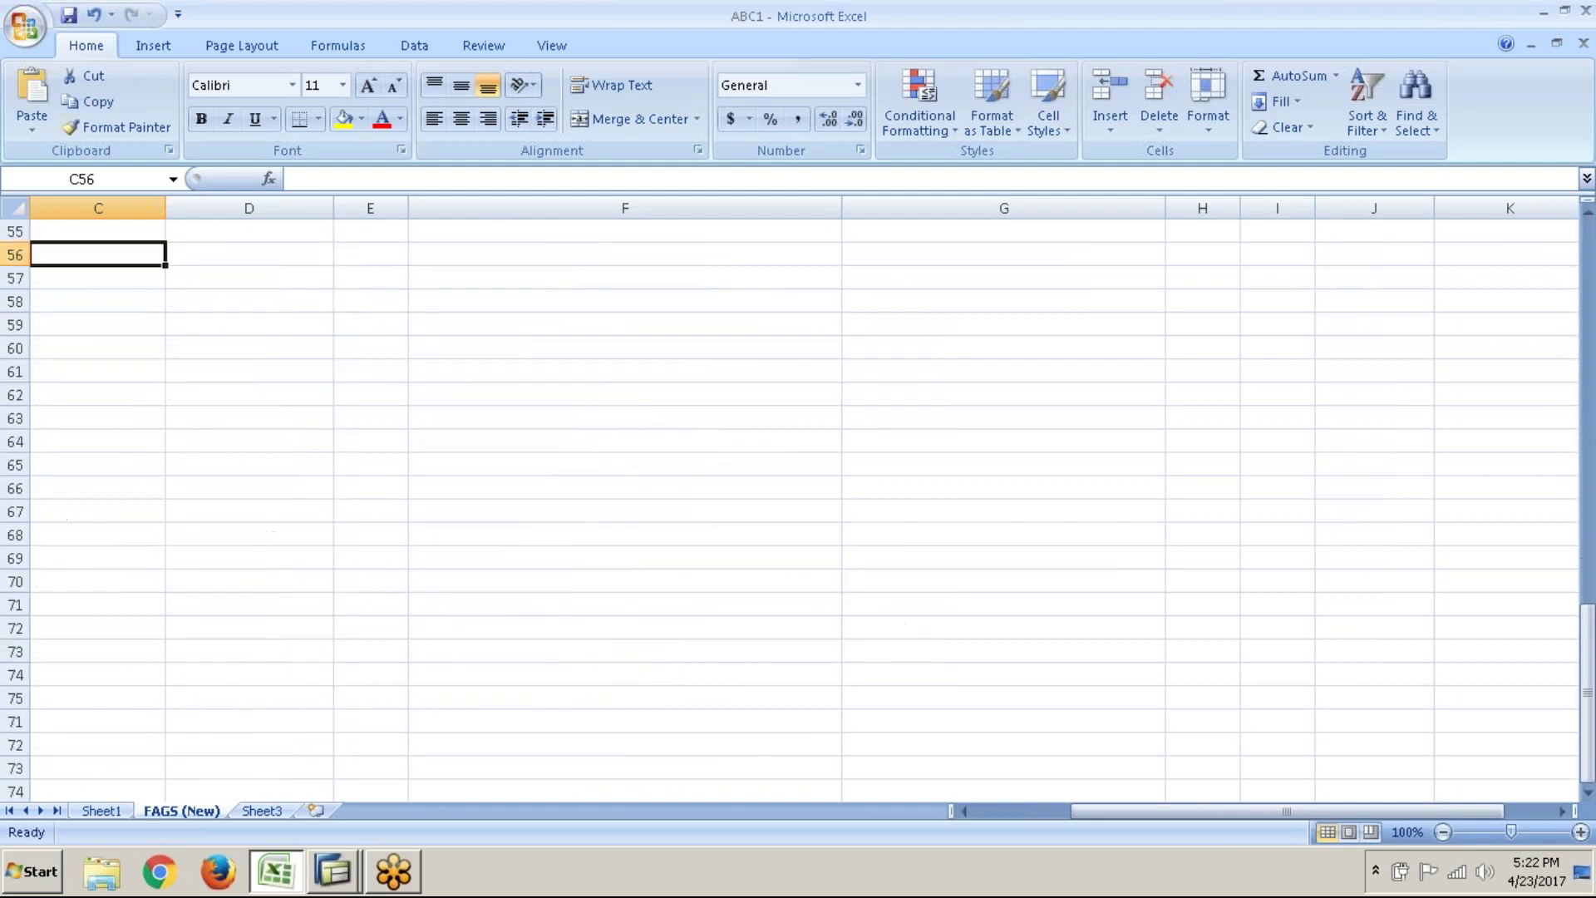
pyautogui.scroll(3, 124, 455)
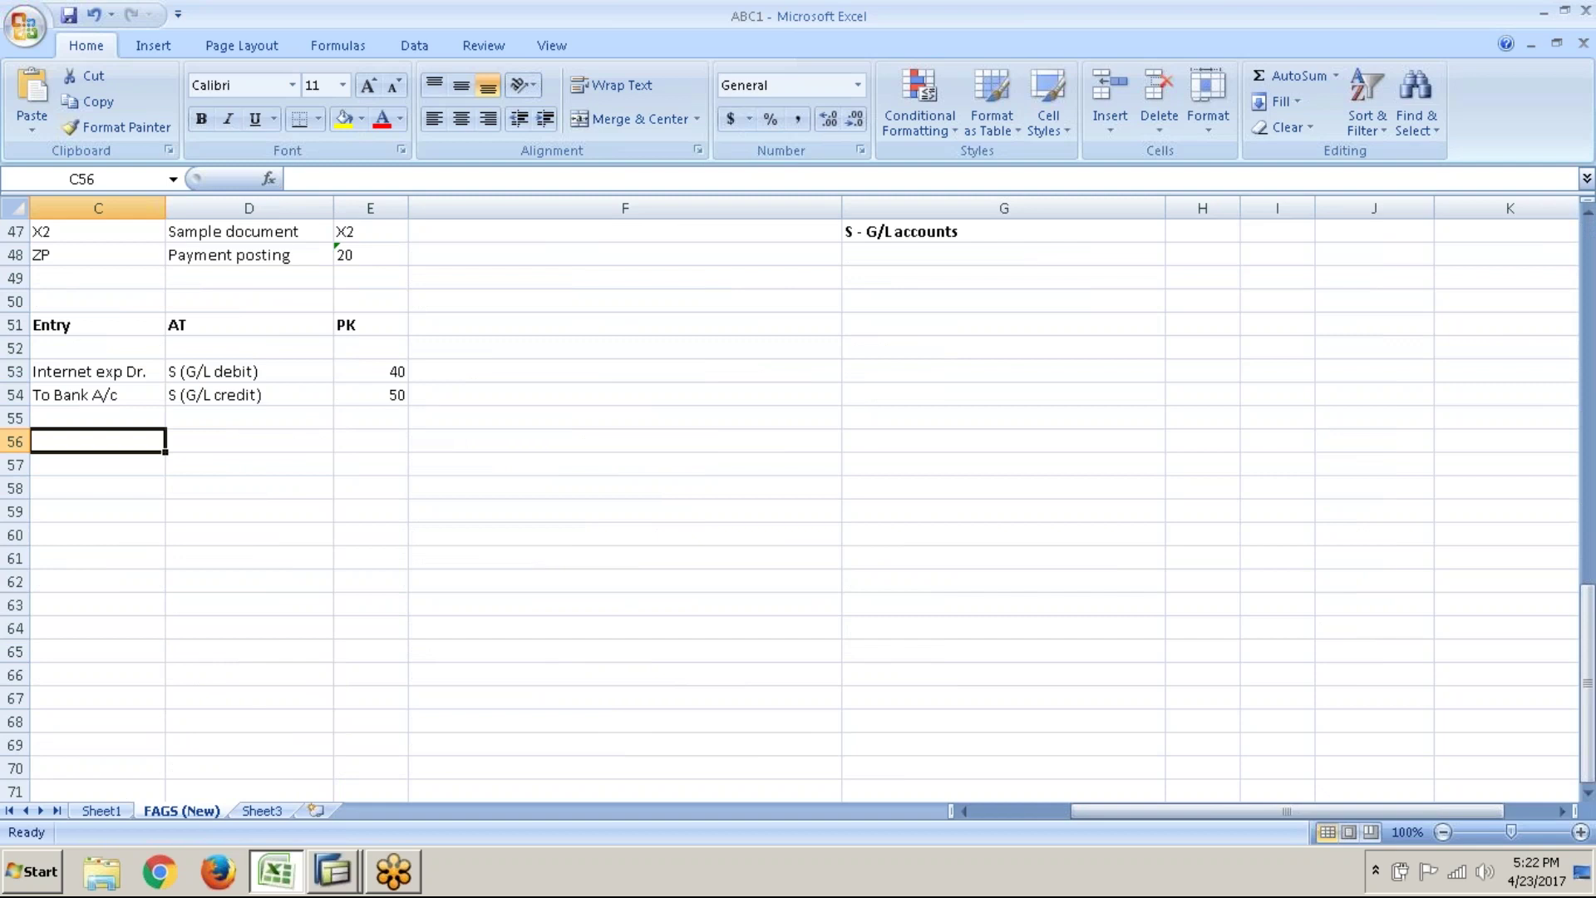
pyautogui.press('Down')
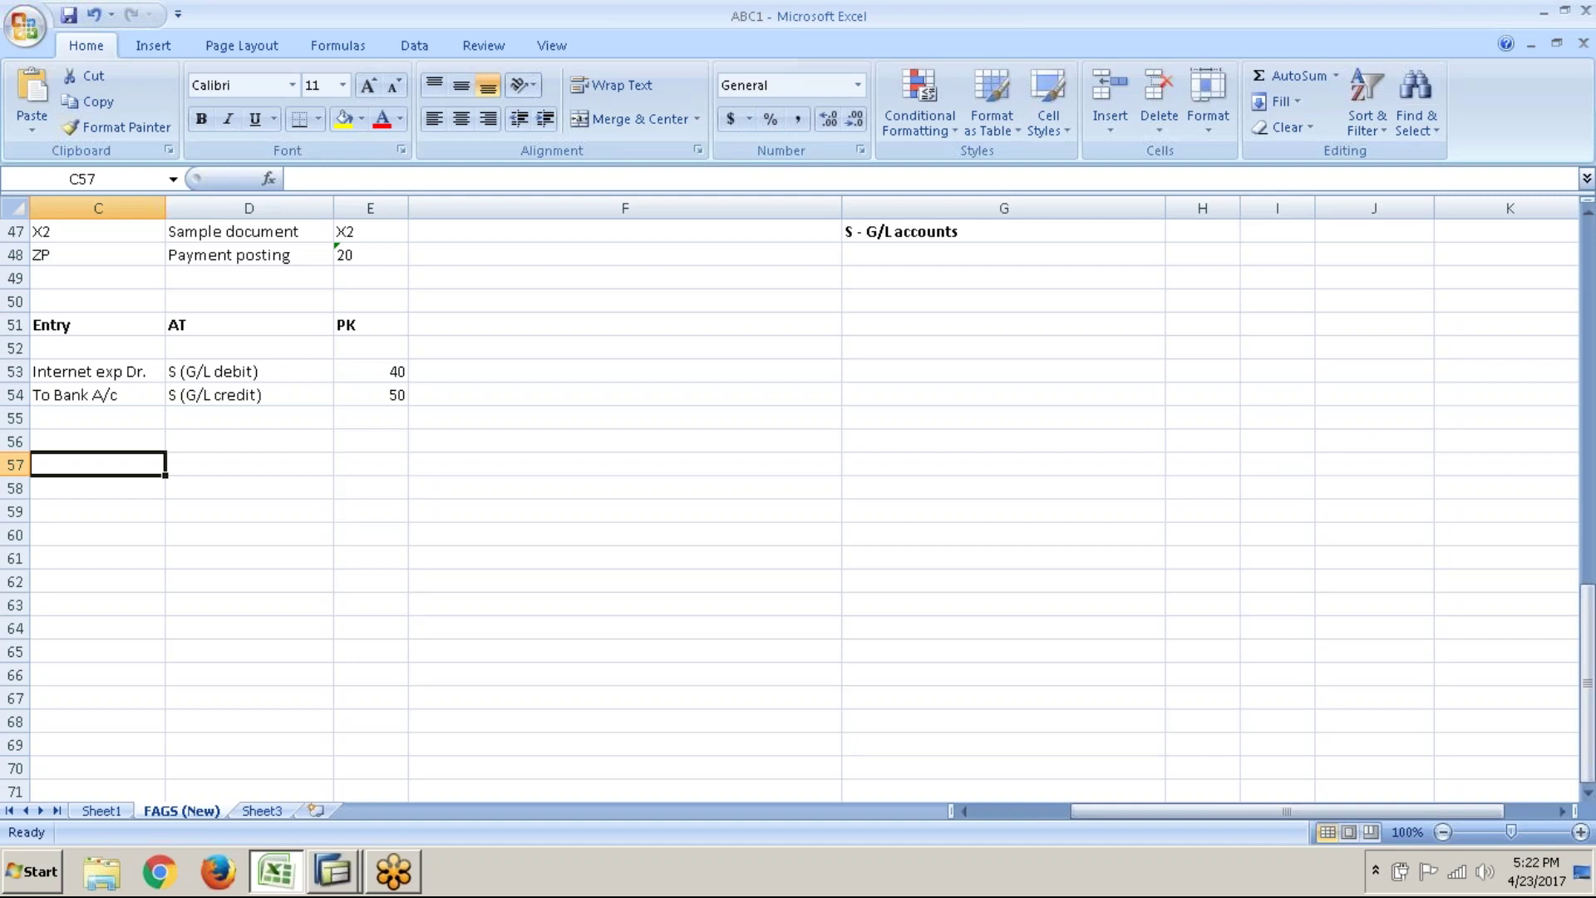
pyautogui.write('Miri')
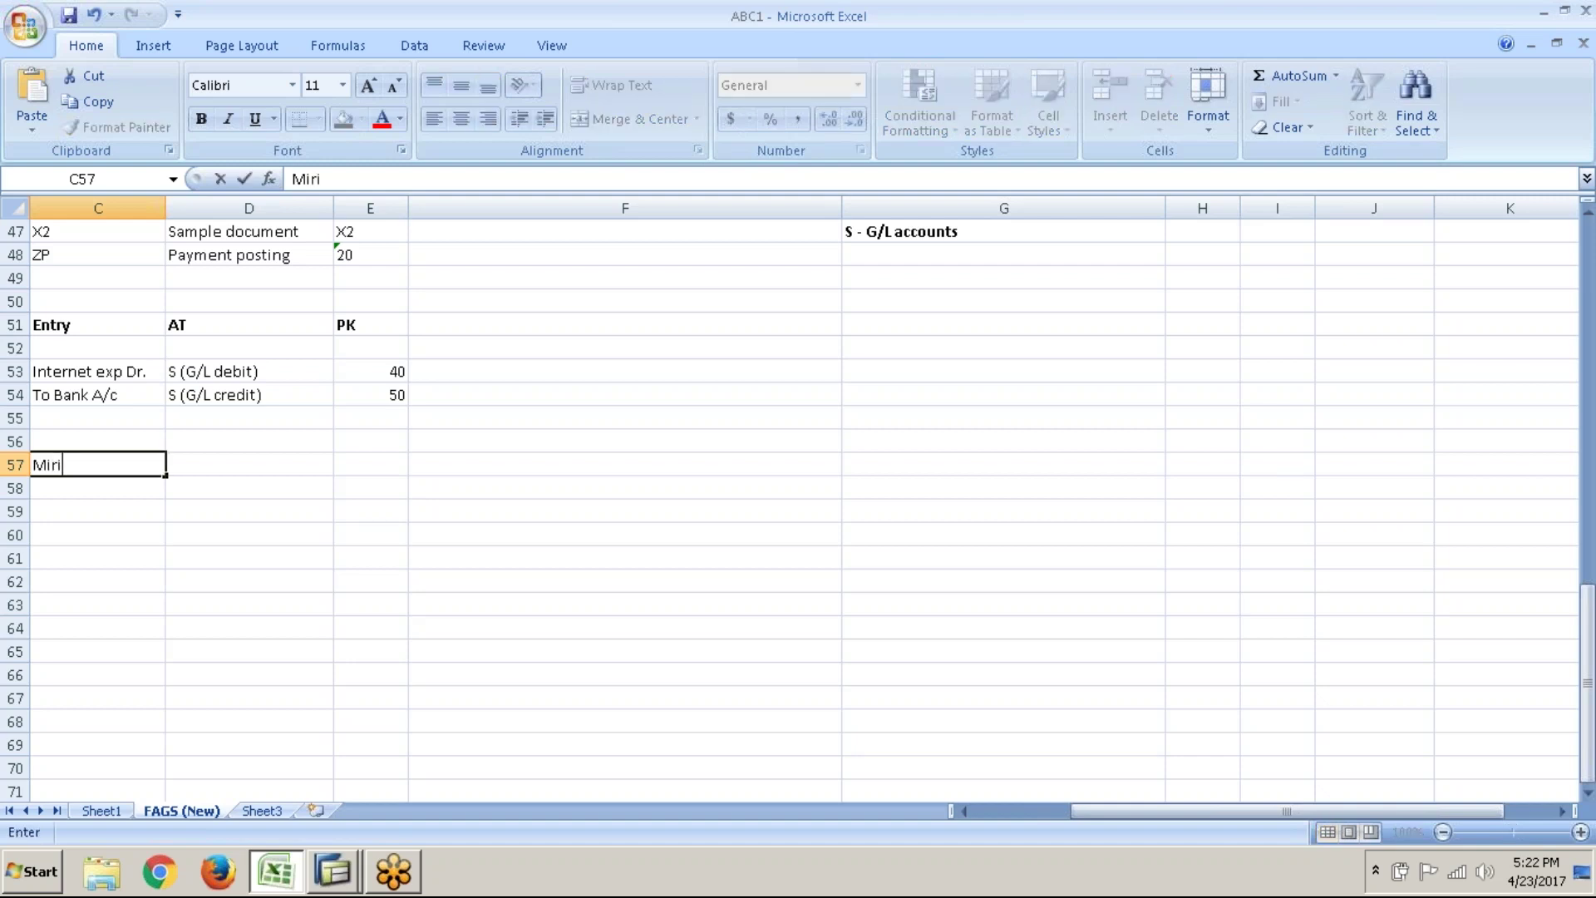
pyautogui.write('am A/c Dr.')
pyautogui.press('Return')
pyautogui.write('T')
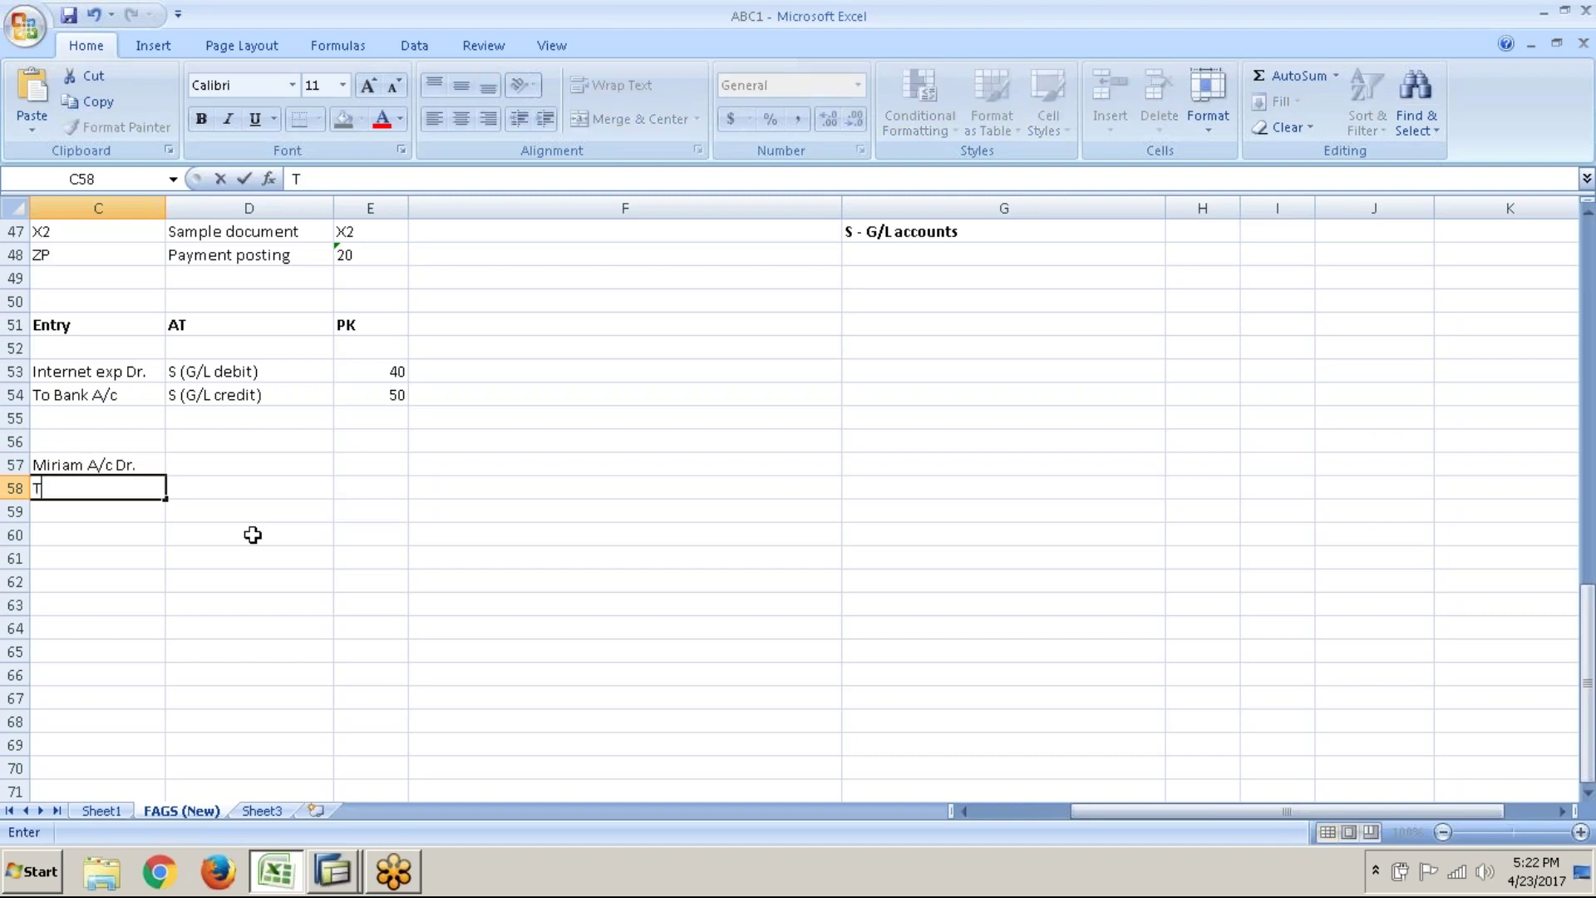
pyautogui.write('o Sales')
# - Check the account type legend for customers and enter "D (G/L debit)" in D57 for the customer's debit line
pyautogui.click(282, 464)
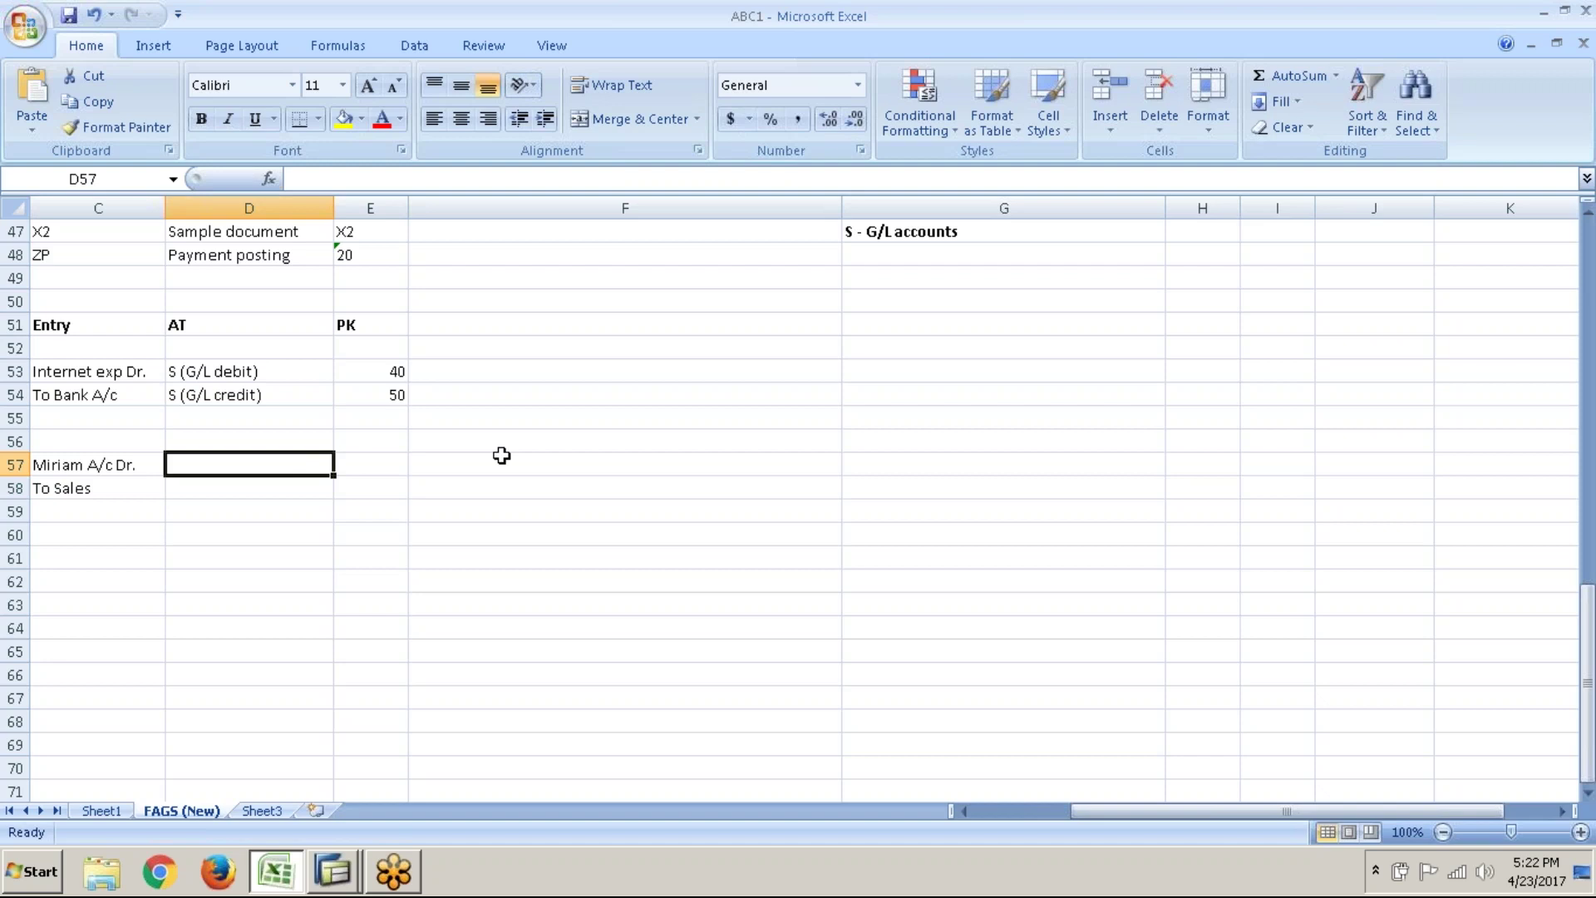
pyautogui.scroll(3, 501, 455)
pyautogui.scroll(-2, 501, 456)
pyautogui.scroll(1, 501, 456)
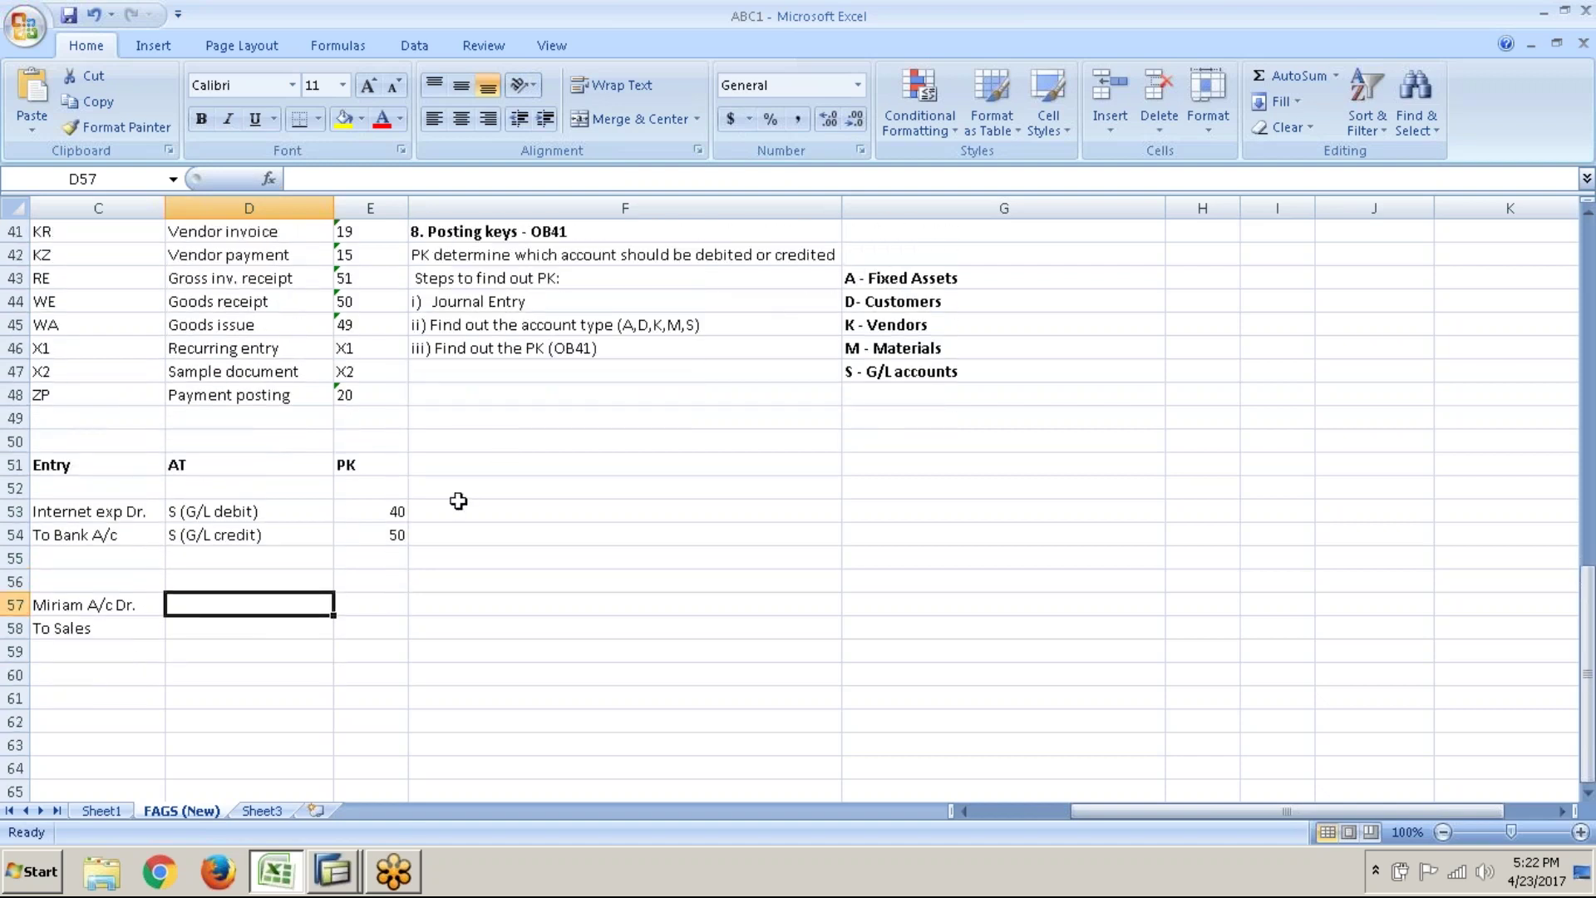
pyautogui.click(958, 307)
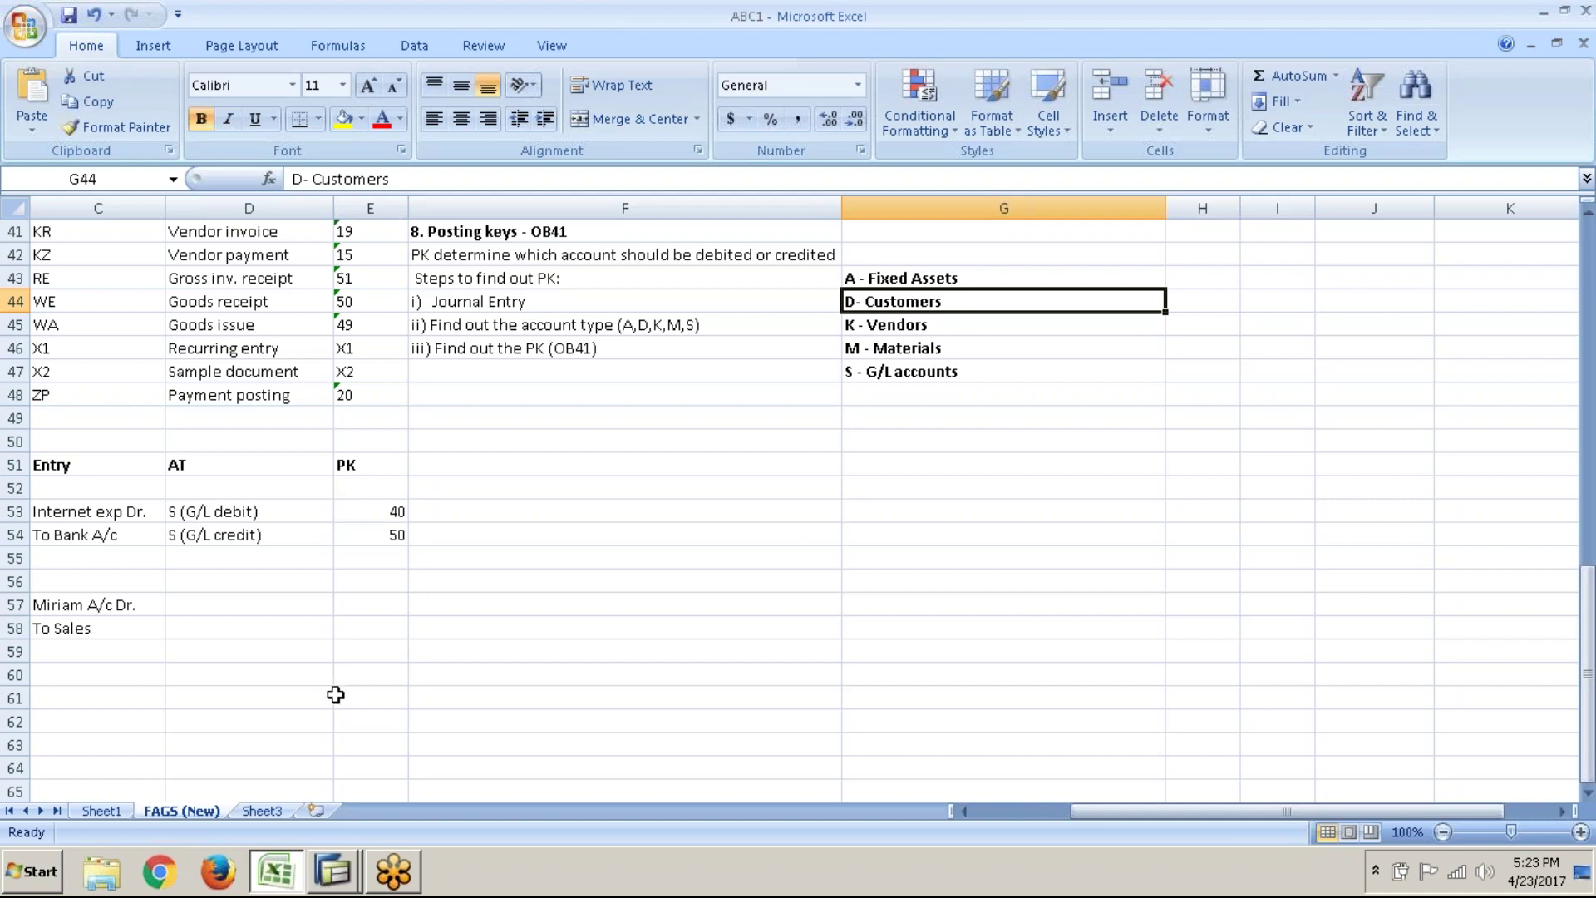
pyautogui.click(285, 615)
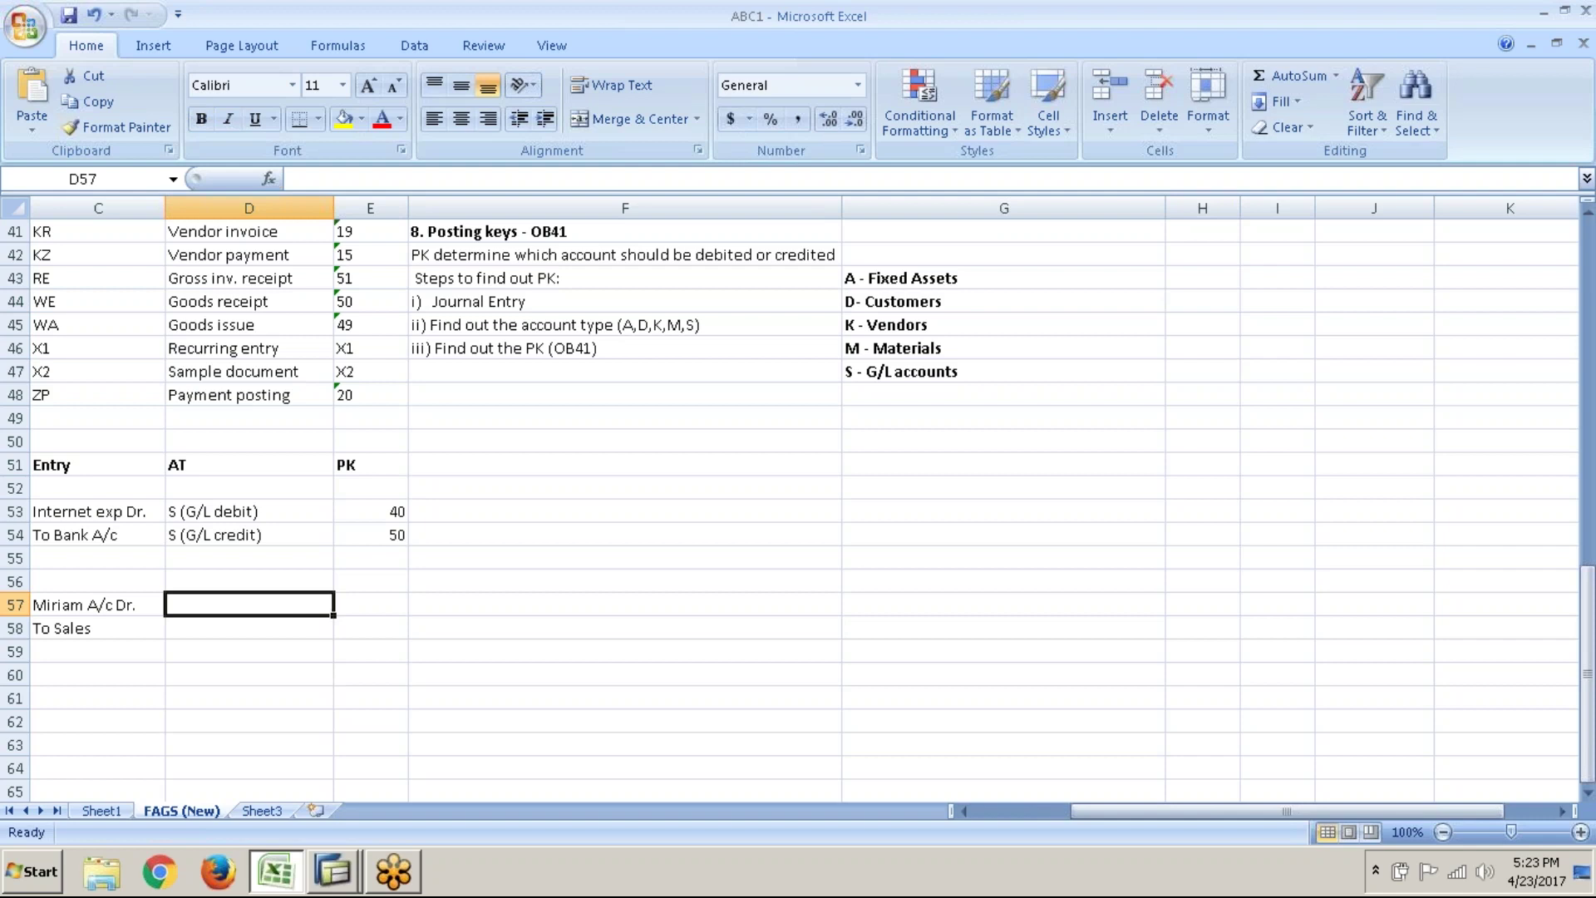
pyautogui.write('D (G?')
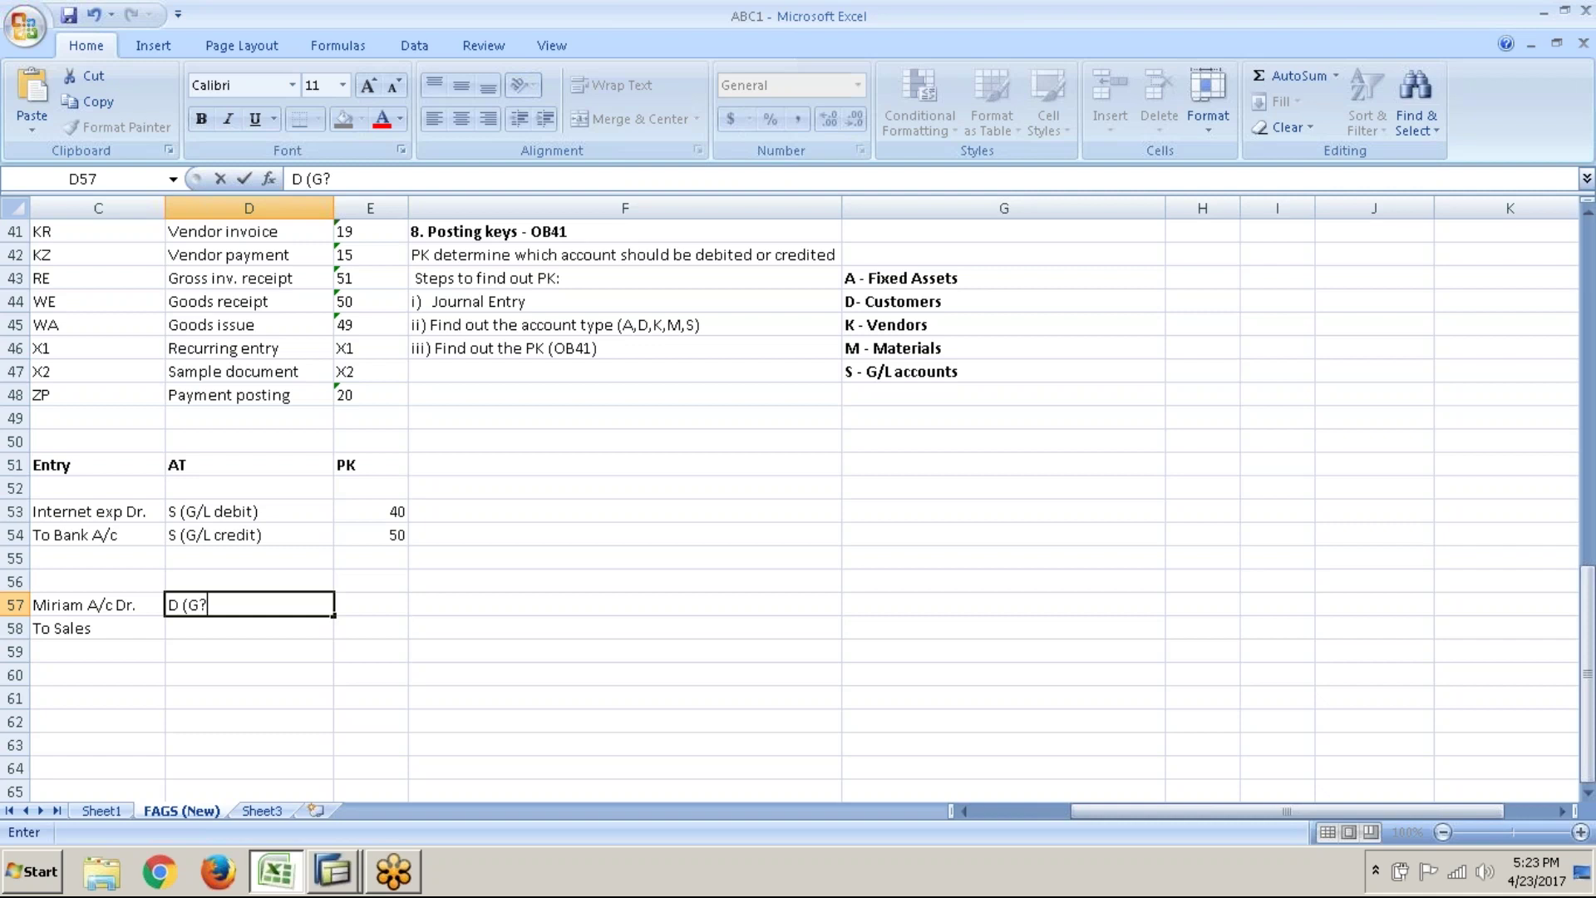
pyautogui.press('BackSpace')
pyautogui.write('/L debit)')
pyautogui.press('Return')
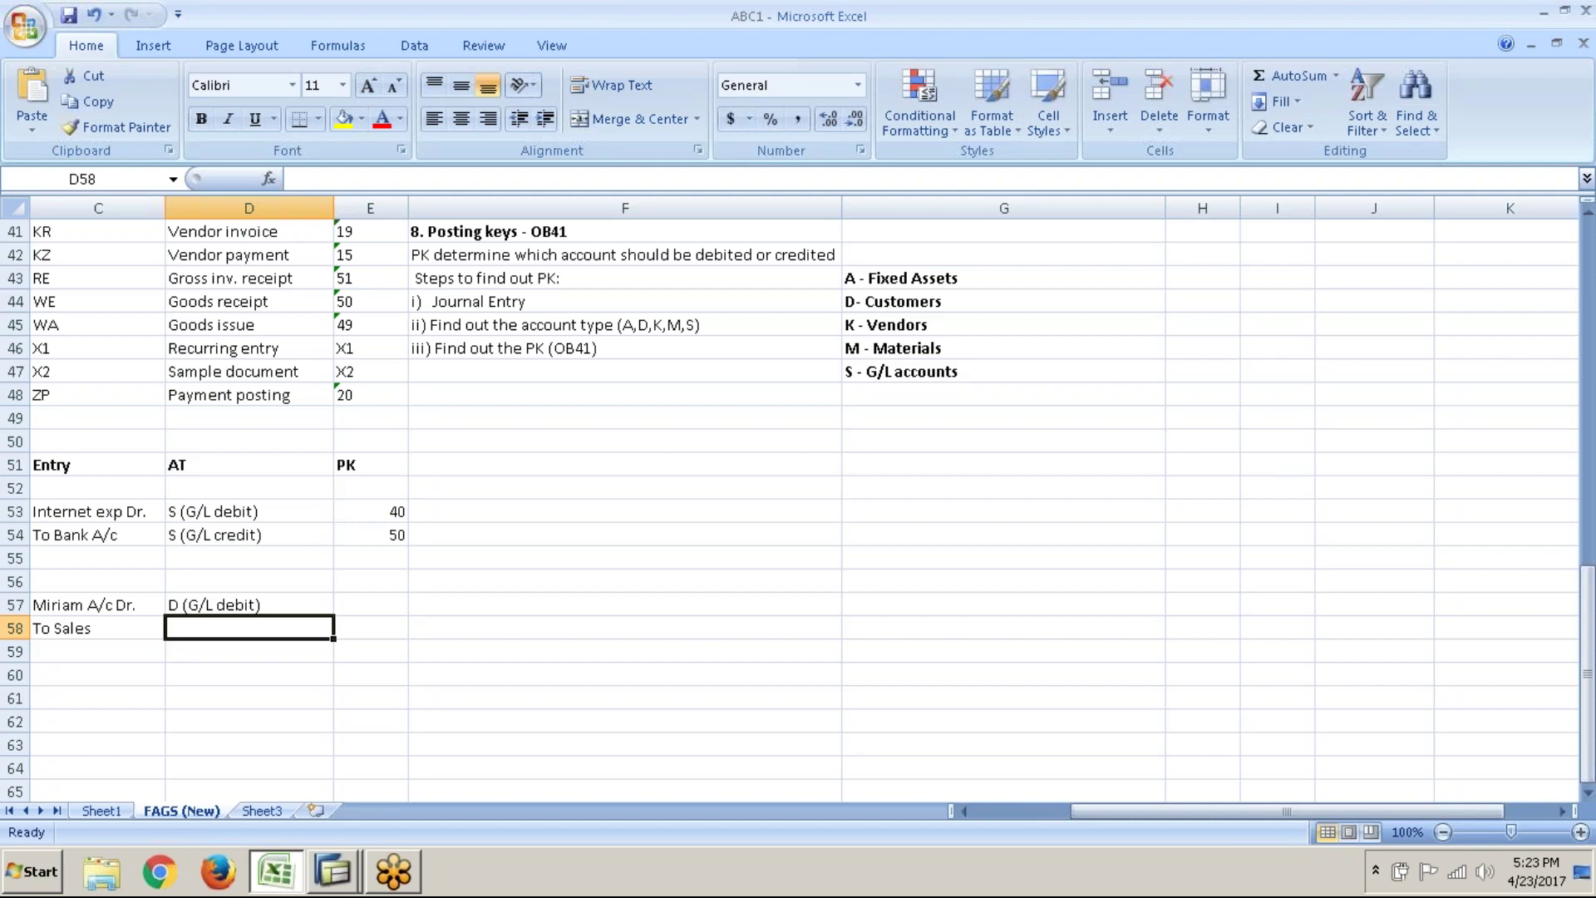
# - Copy the account type "S (G/L credit)" from D54 to D58 for To Sales
pyautogui.click(251, 606)
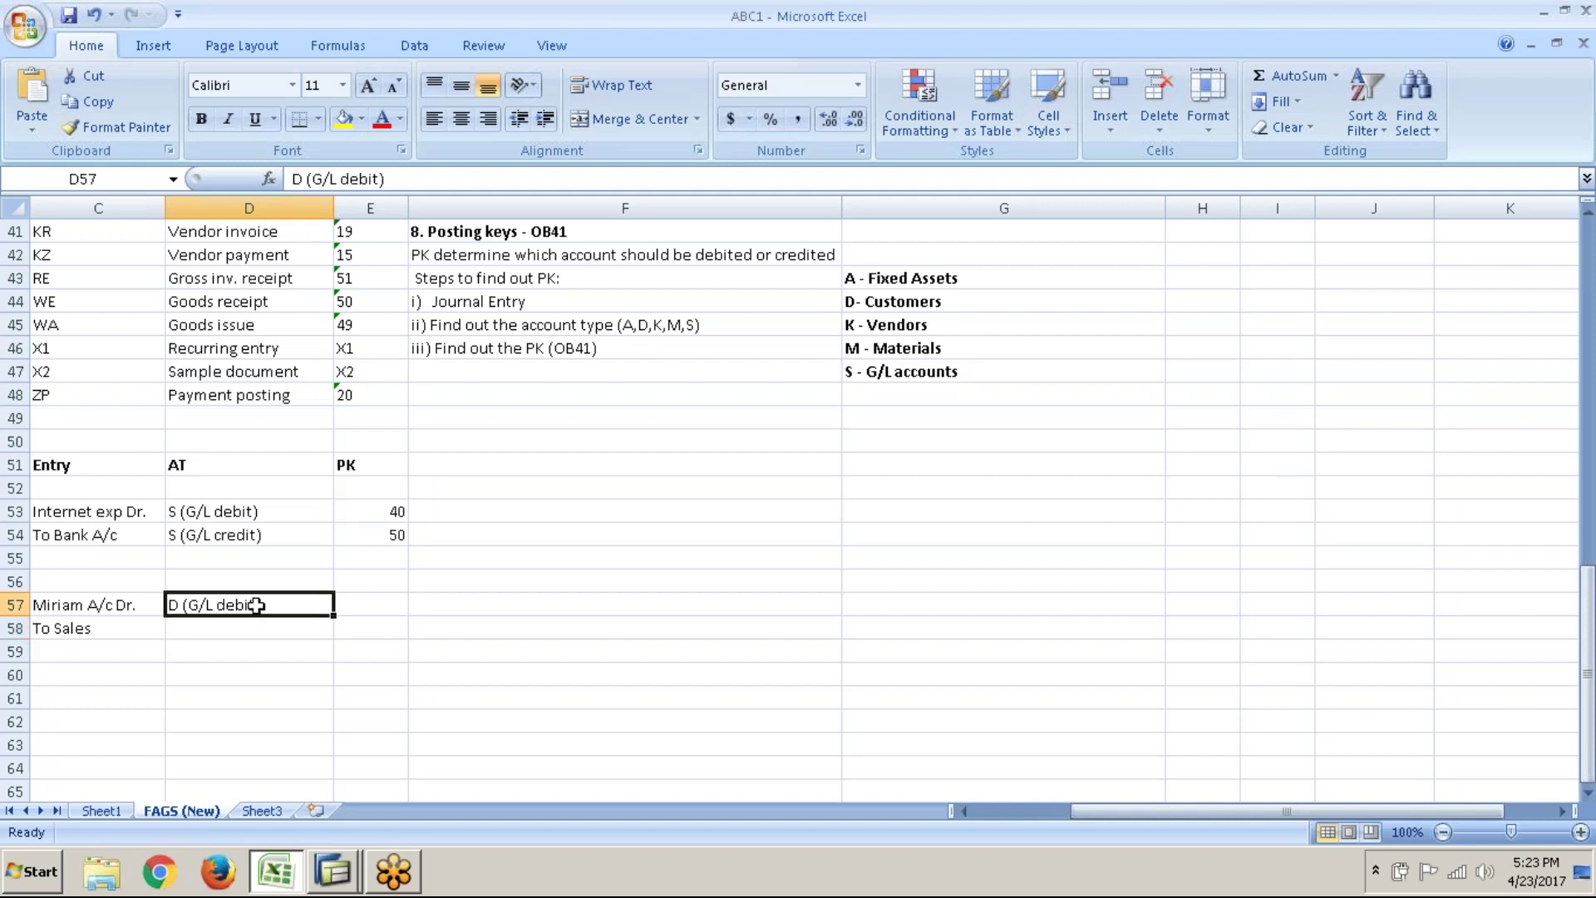
pyautogui.click(240, 632)
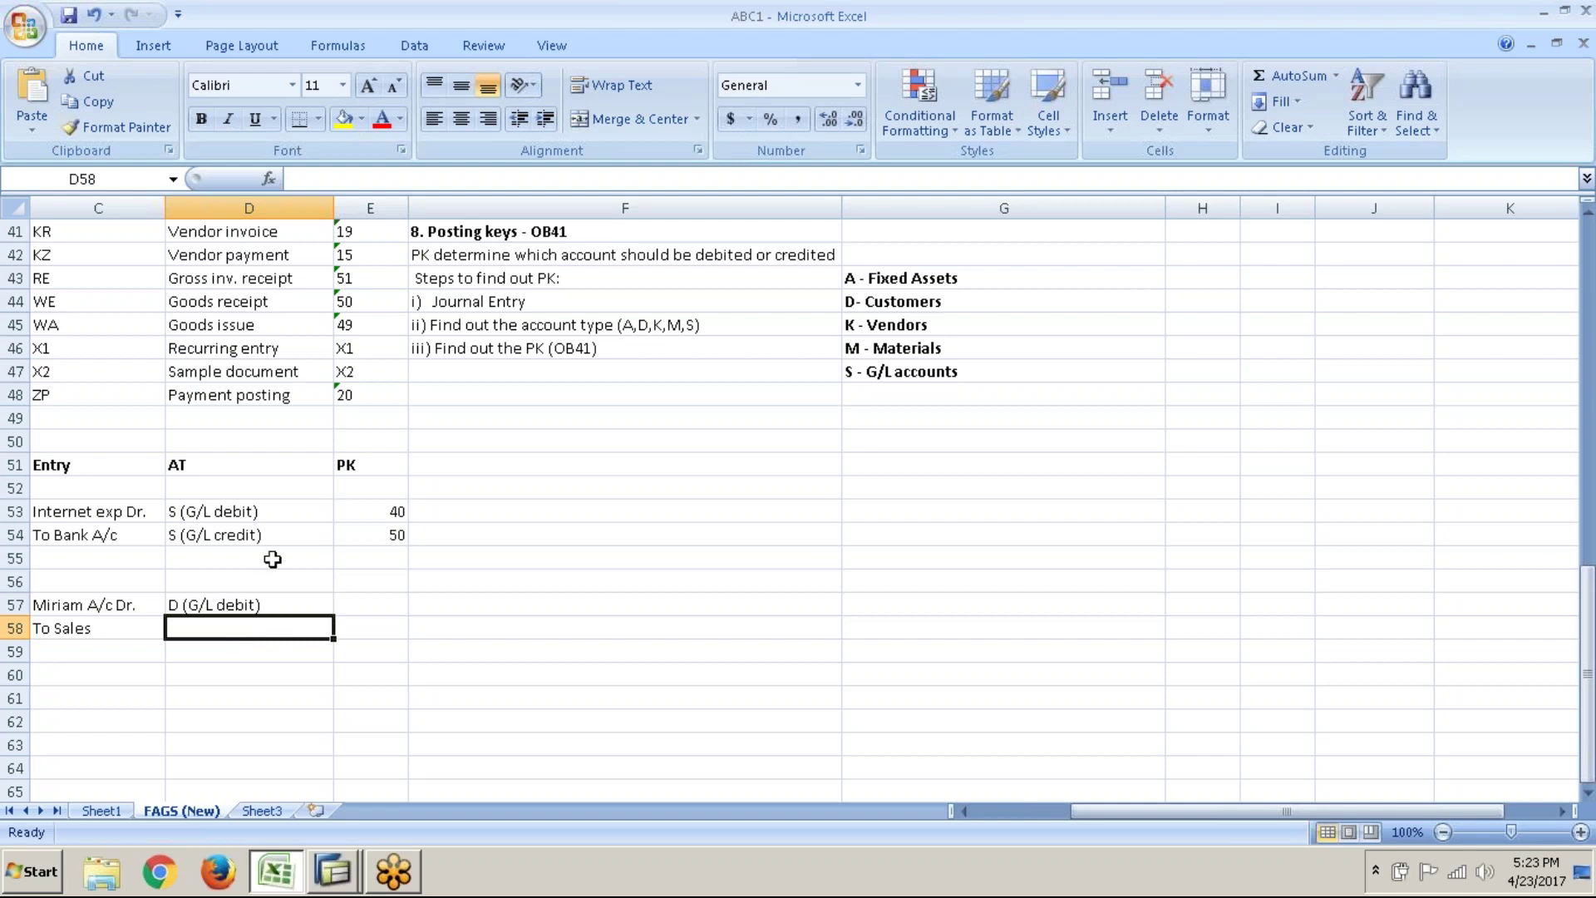
pyautogui.click(291, 528)
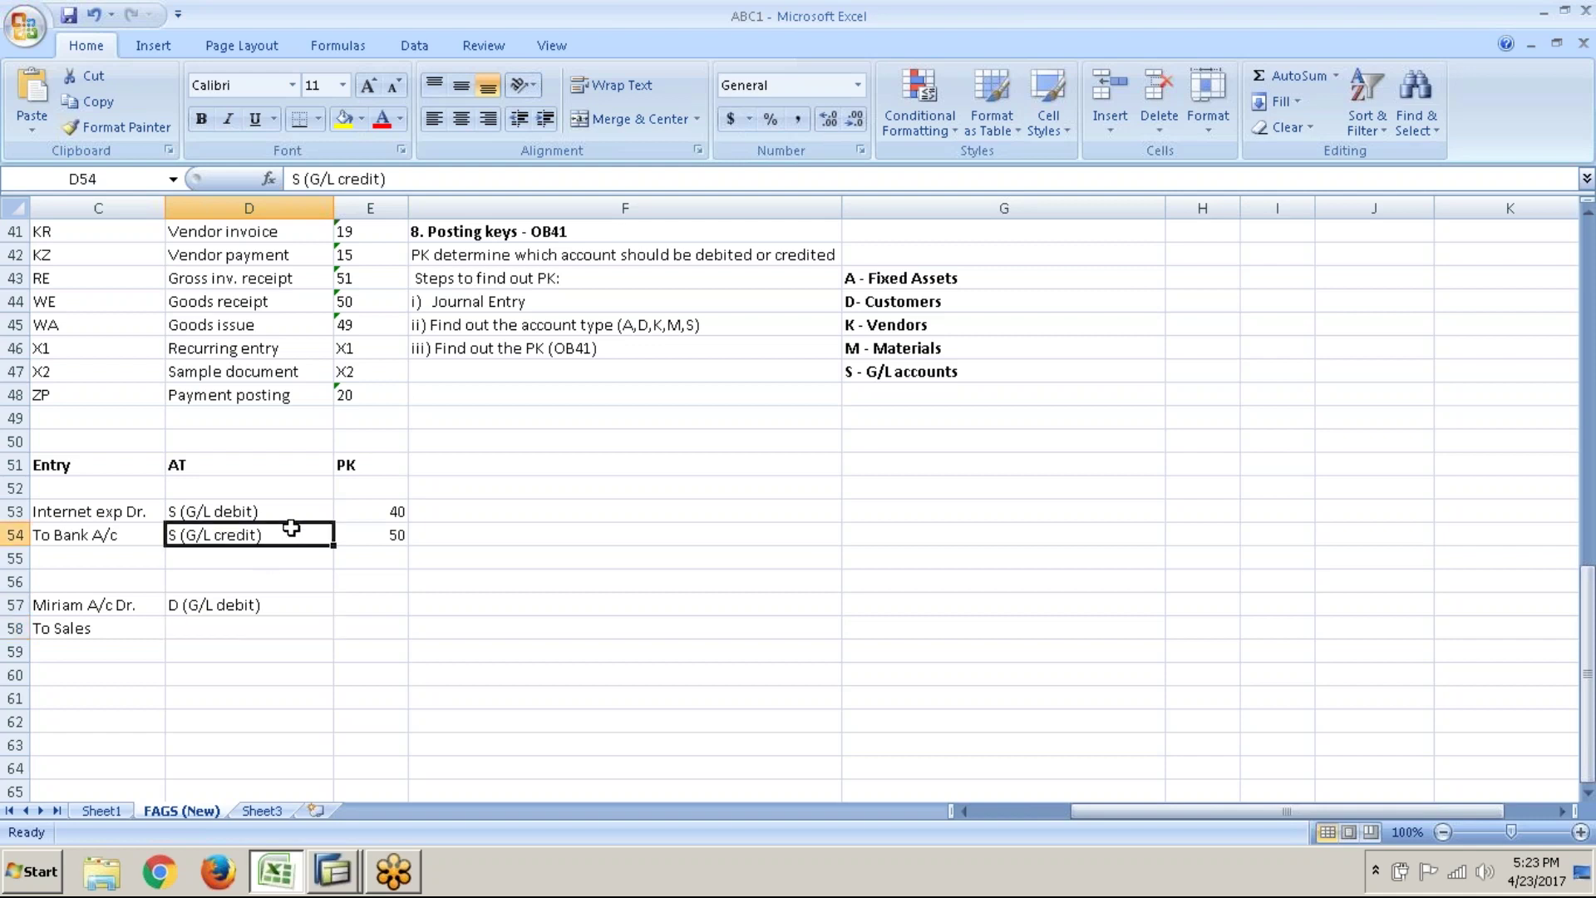
pyautogui.hotkey('ctrl', 'c')
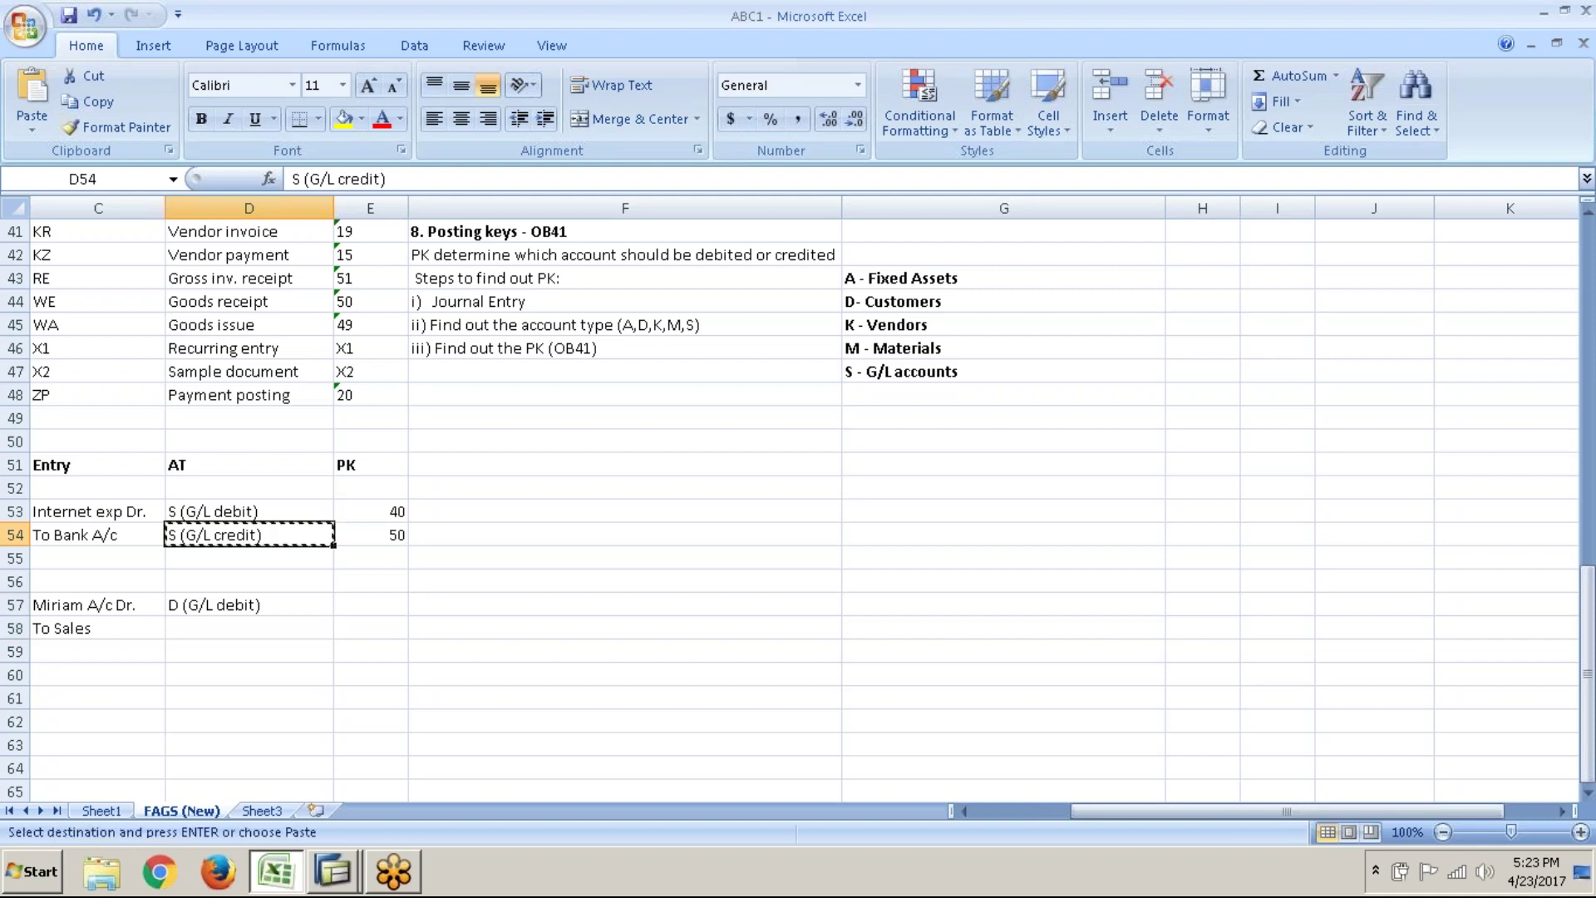
pyautogui.click(239, 629)
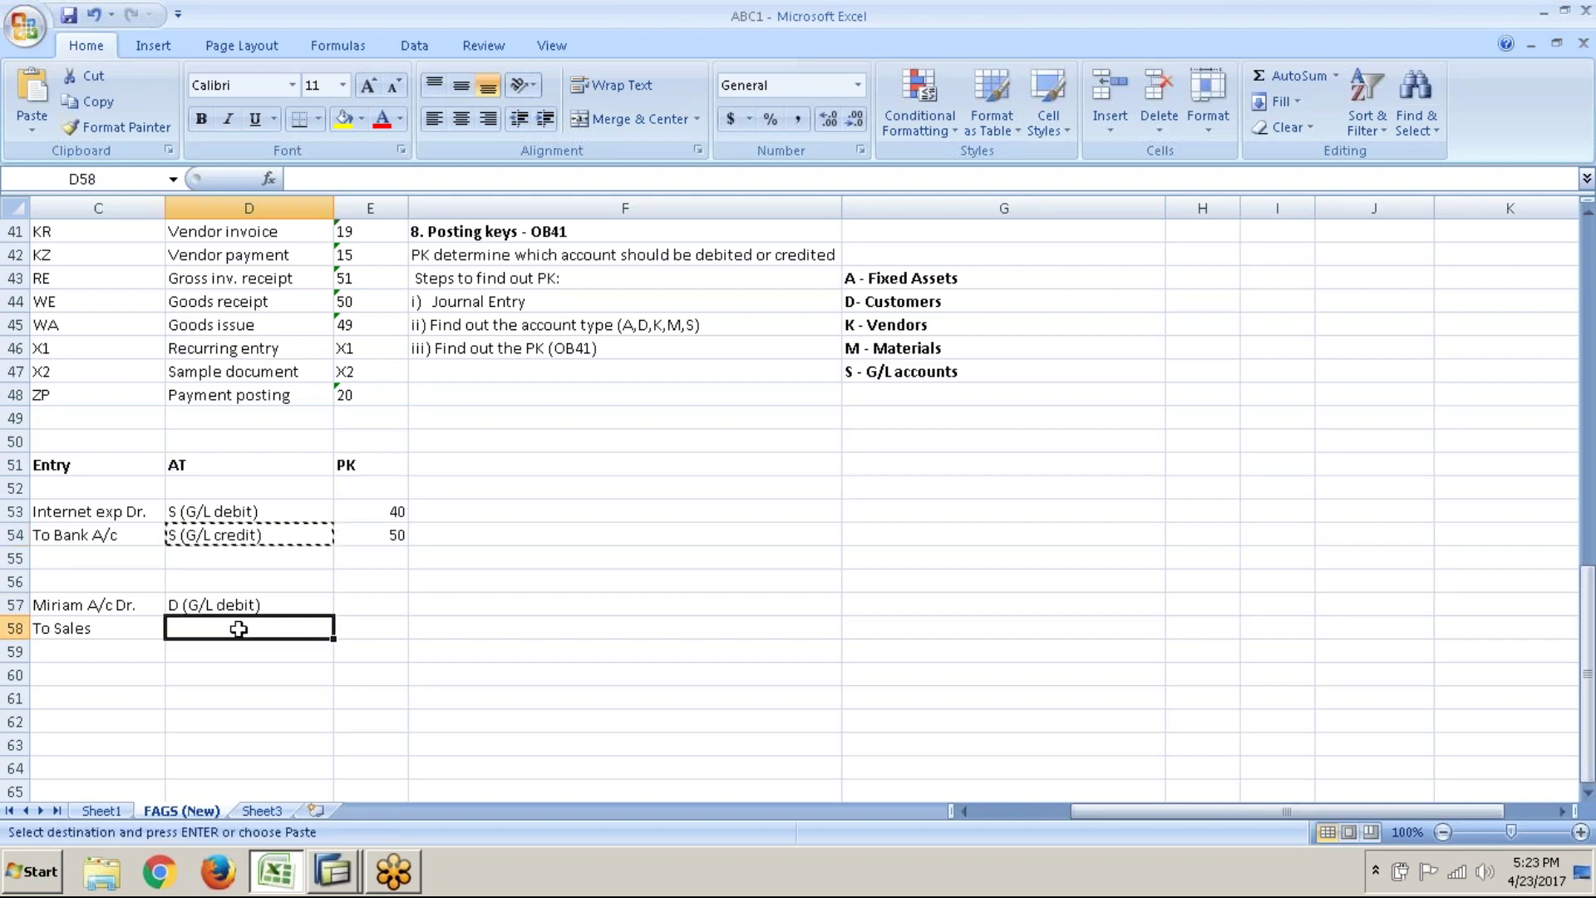
pyautogui.hotkey('ctrl', 'v')
# - Change the account type in D57 to "D (customer debit)" for the customer's debit line
pyautogui.click(387, 601)
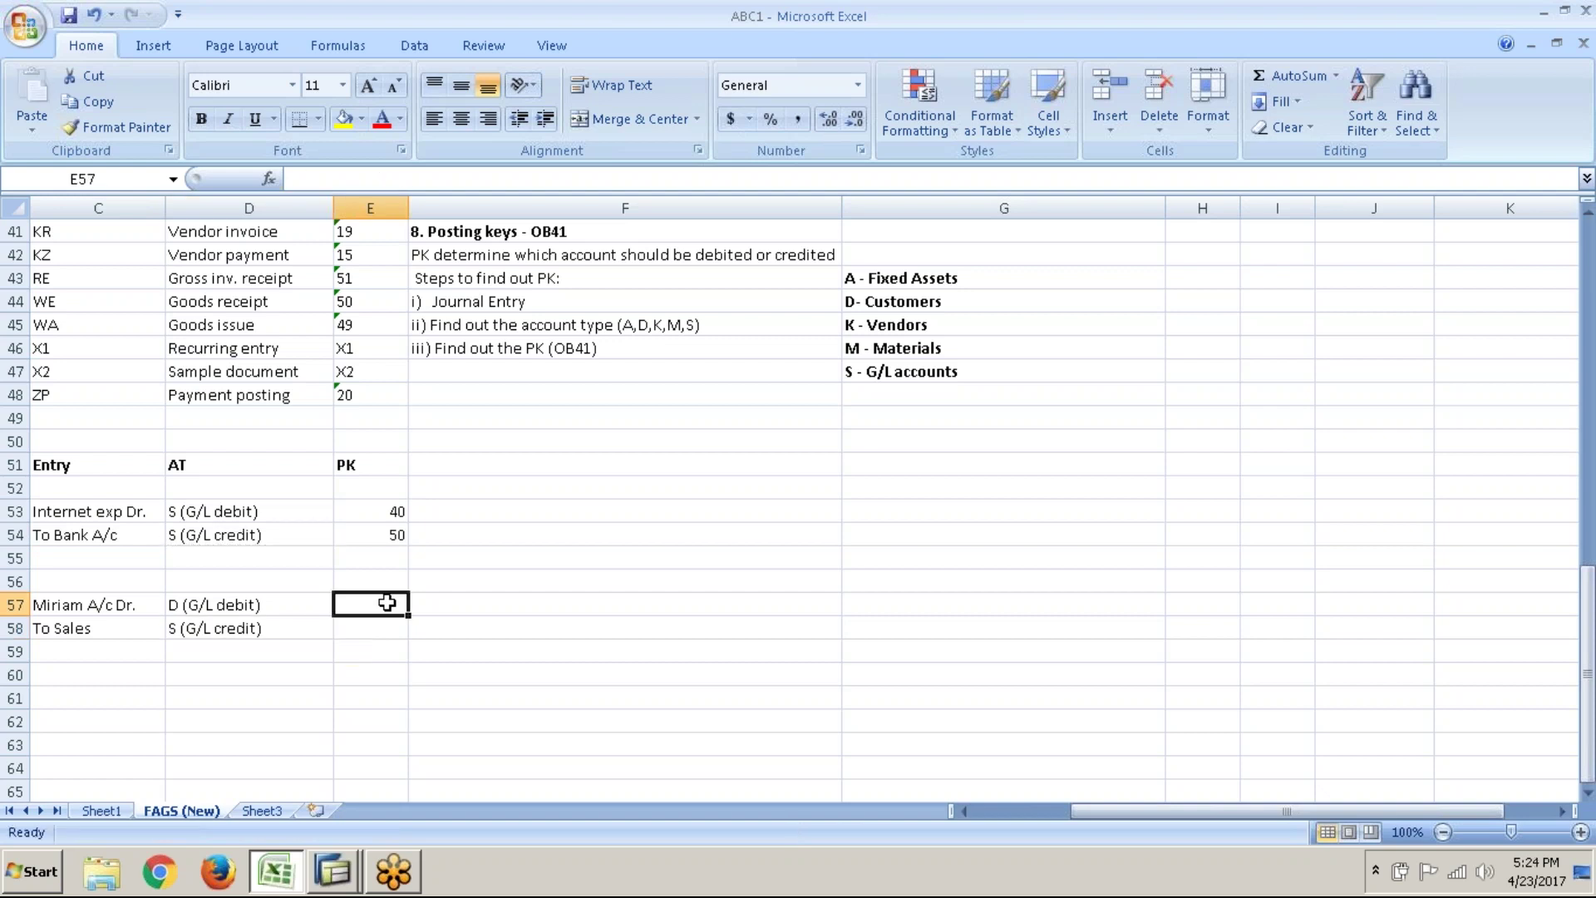
pyautogui.hotkey('alt', 'Tab')
pyautogui.hotkey('alt', 'Tab')
pyautogui.click(253, 625)
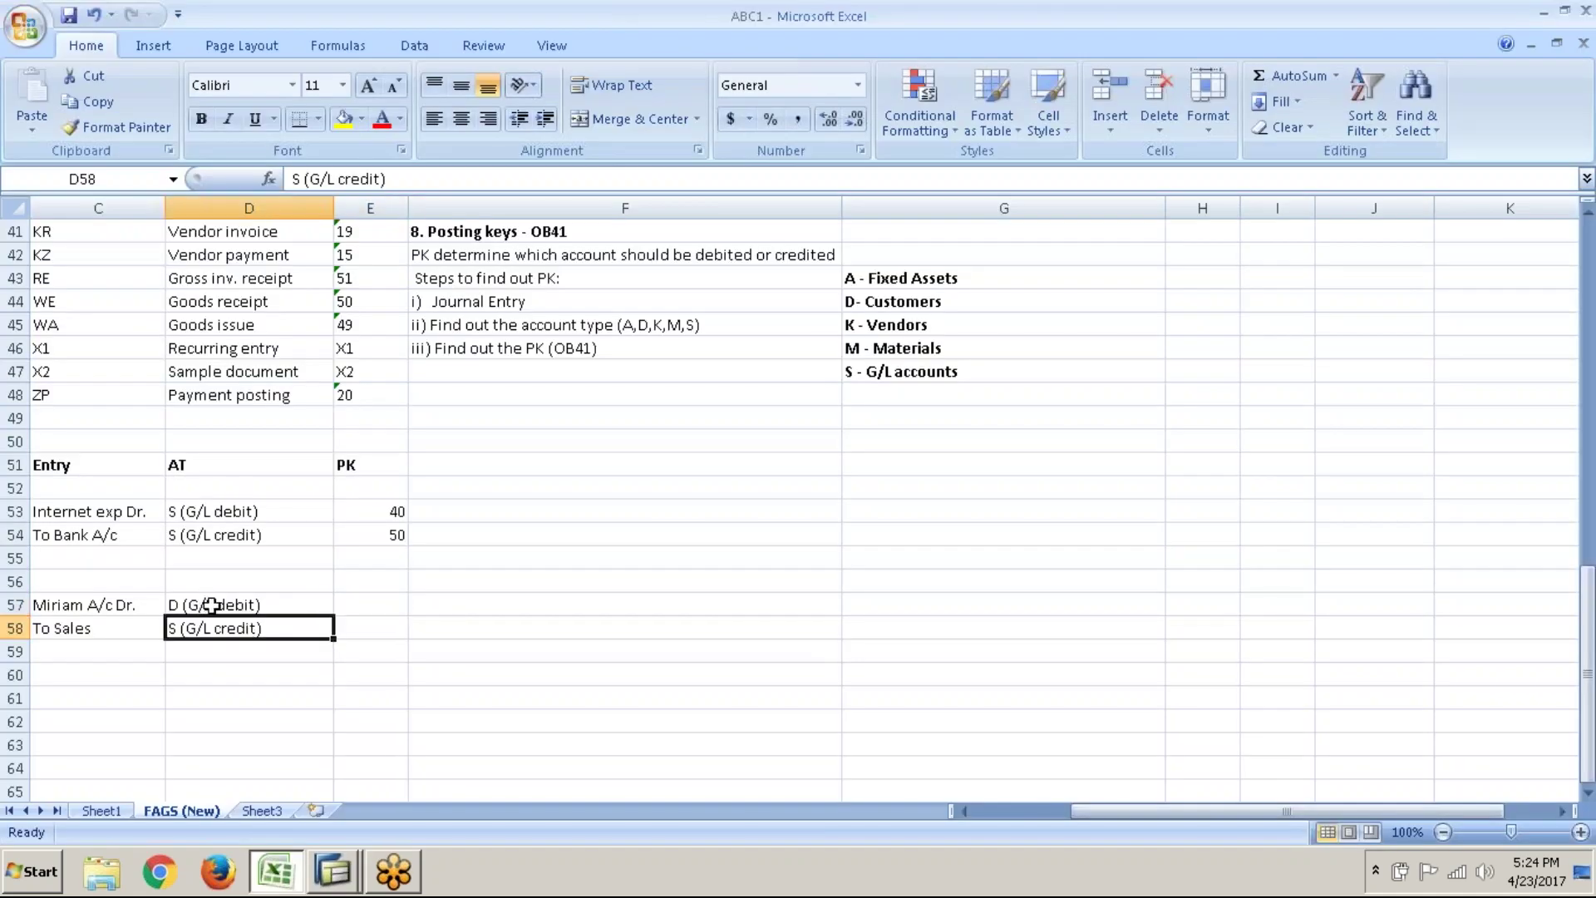
pyautogui.doubleClick(212, 606)
pyautogui.press('BackSpace')
pyautogui.press('BackSpace')
pyautogui.press('BackSpace')
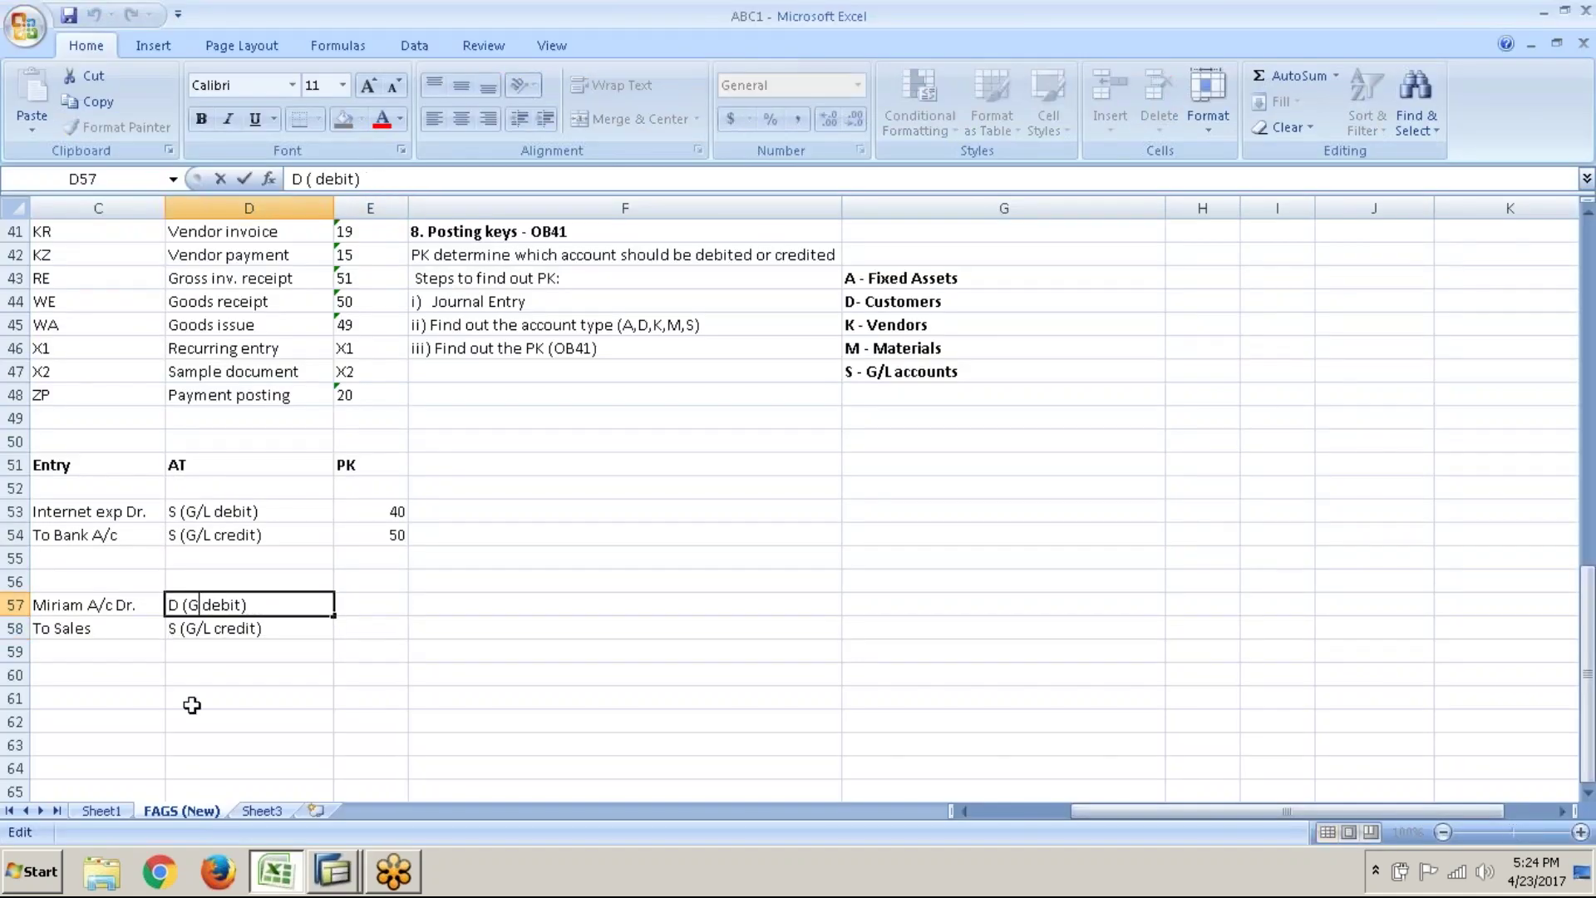
pyautogui.write('customer')
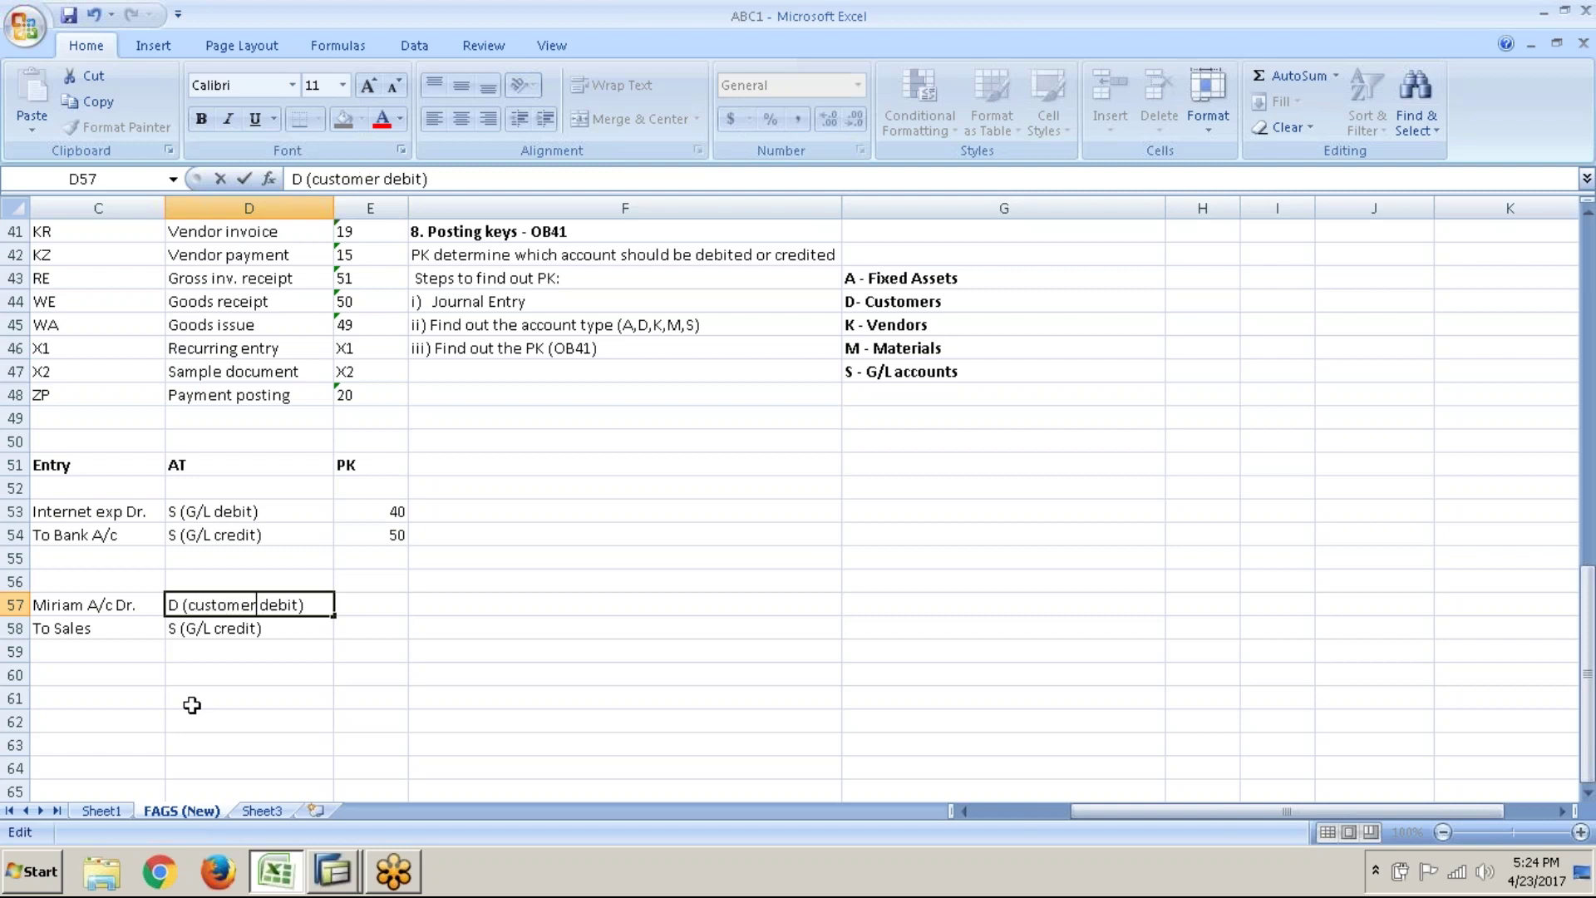
pyautogui.press('Return')
# - Examine the customer debit and credit keys in the SAP posting keys list to find the key for a customer invoice
pyautogui.click(366, 604)
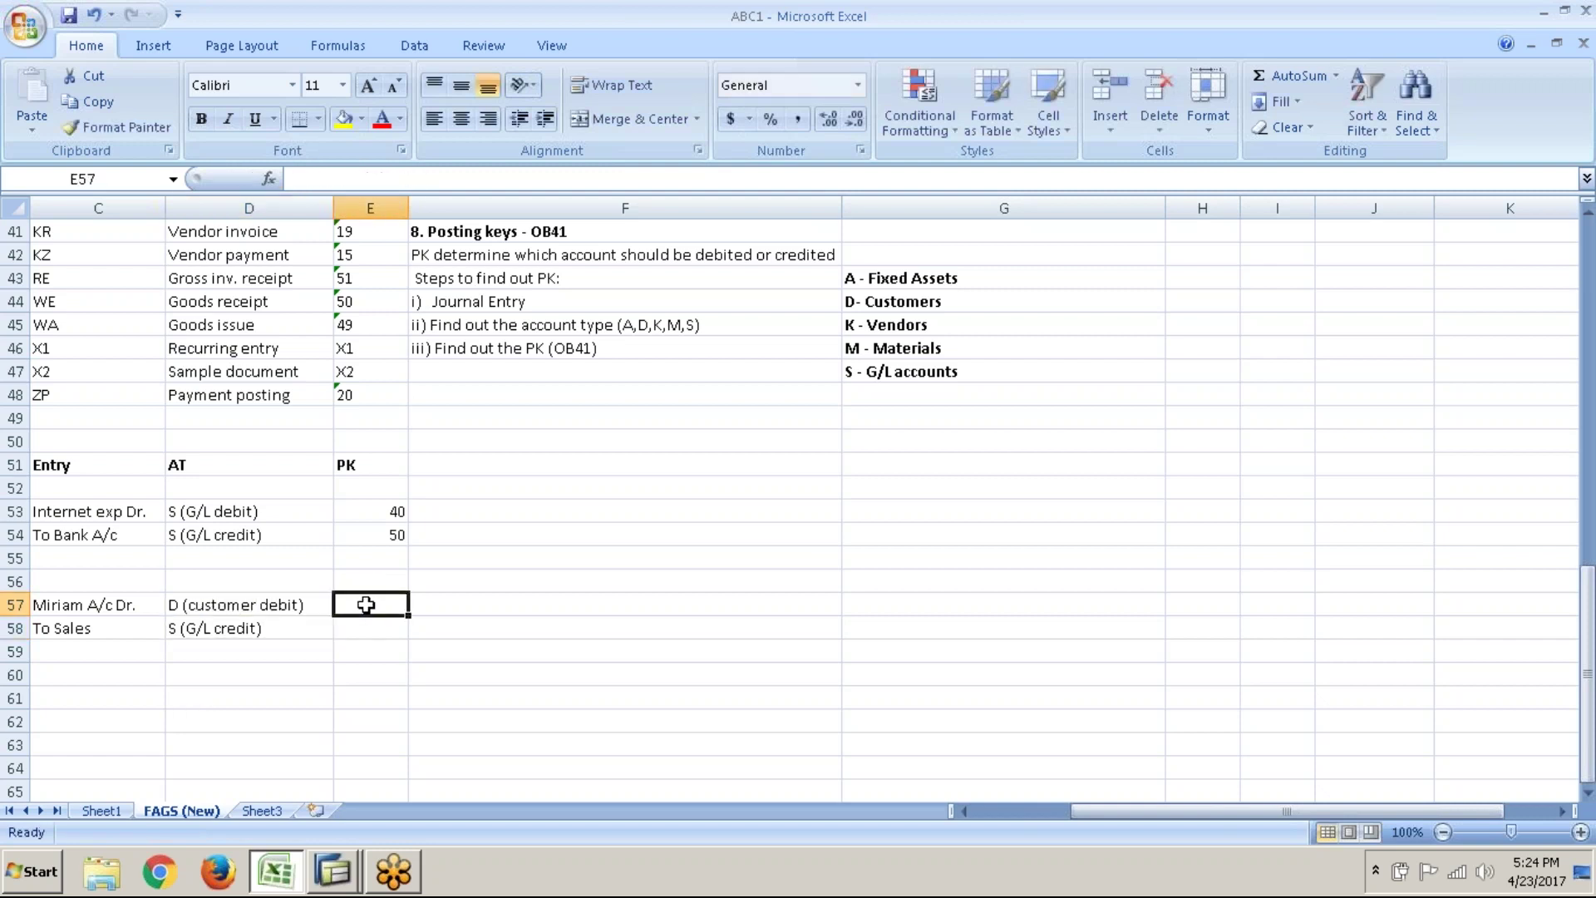
pyautogui.hotkey('alt', 'Tab')
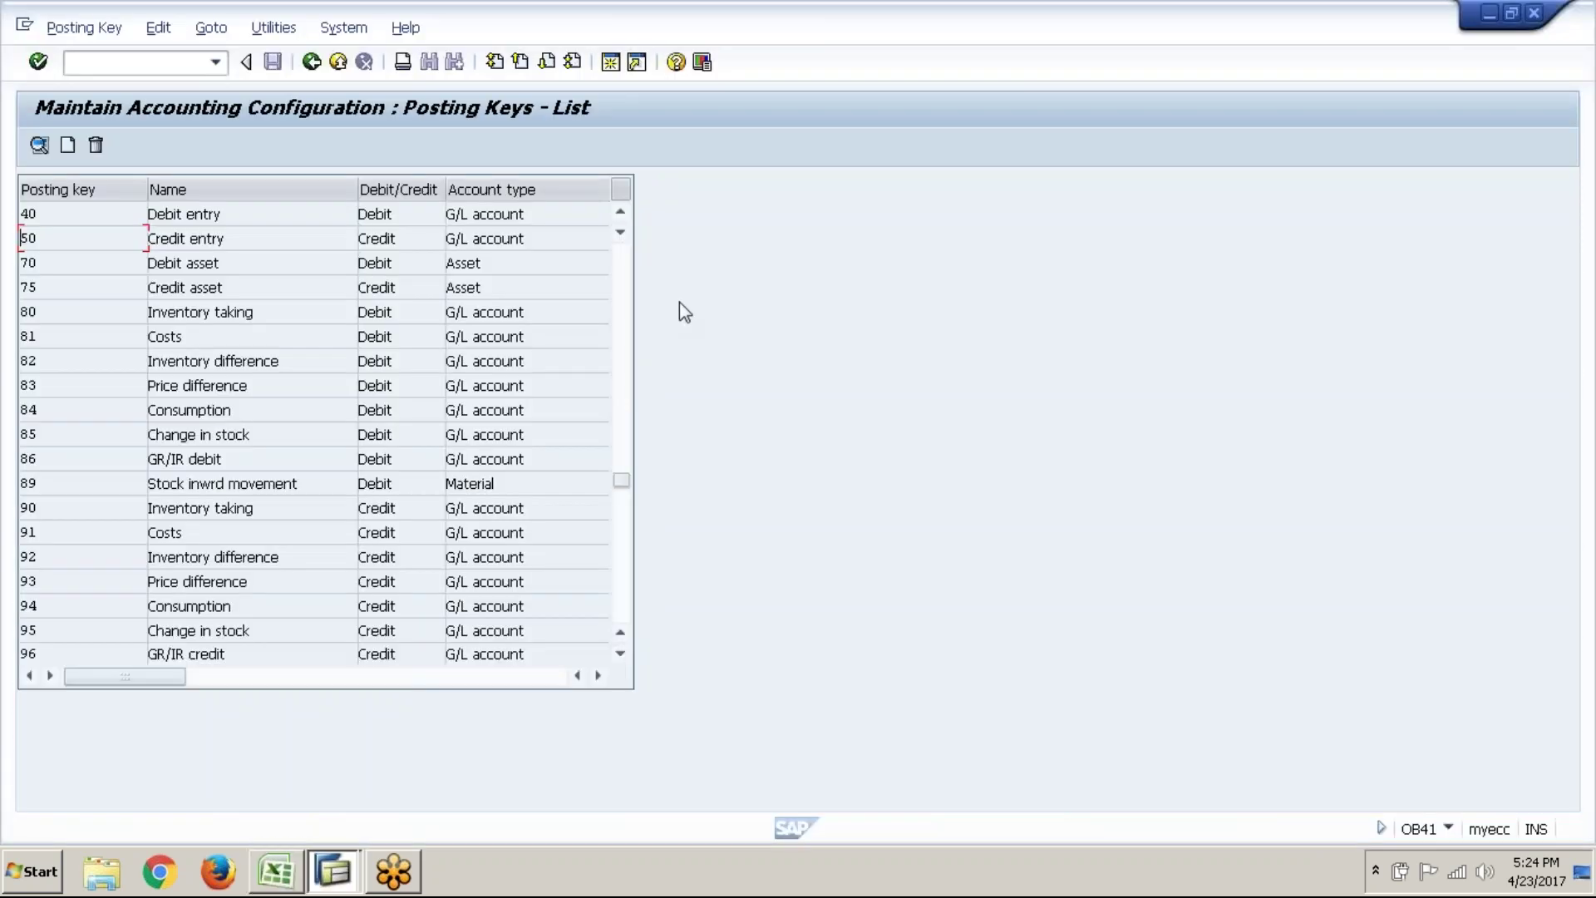
pyautogui.scroll(10, 616, 285)
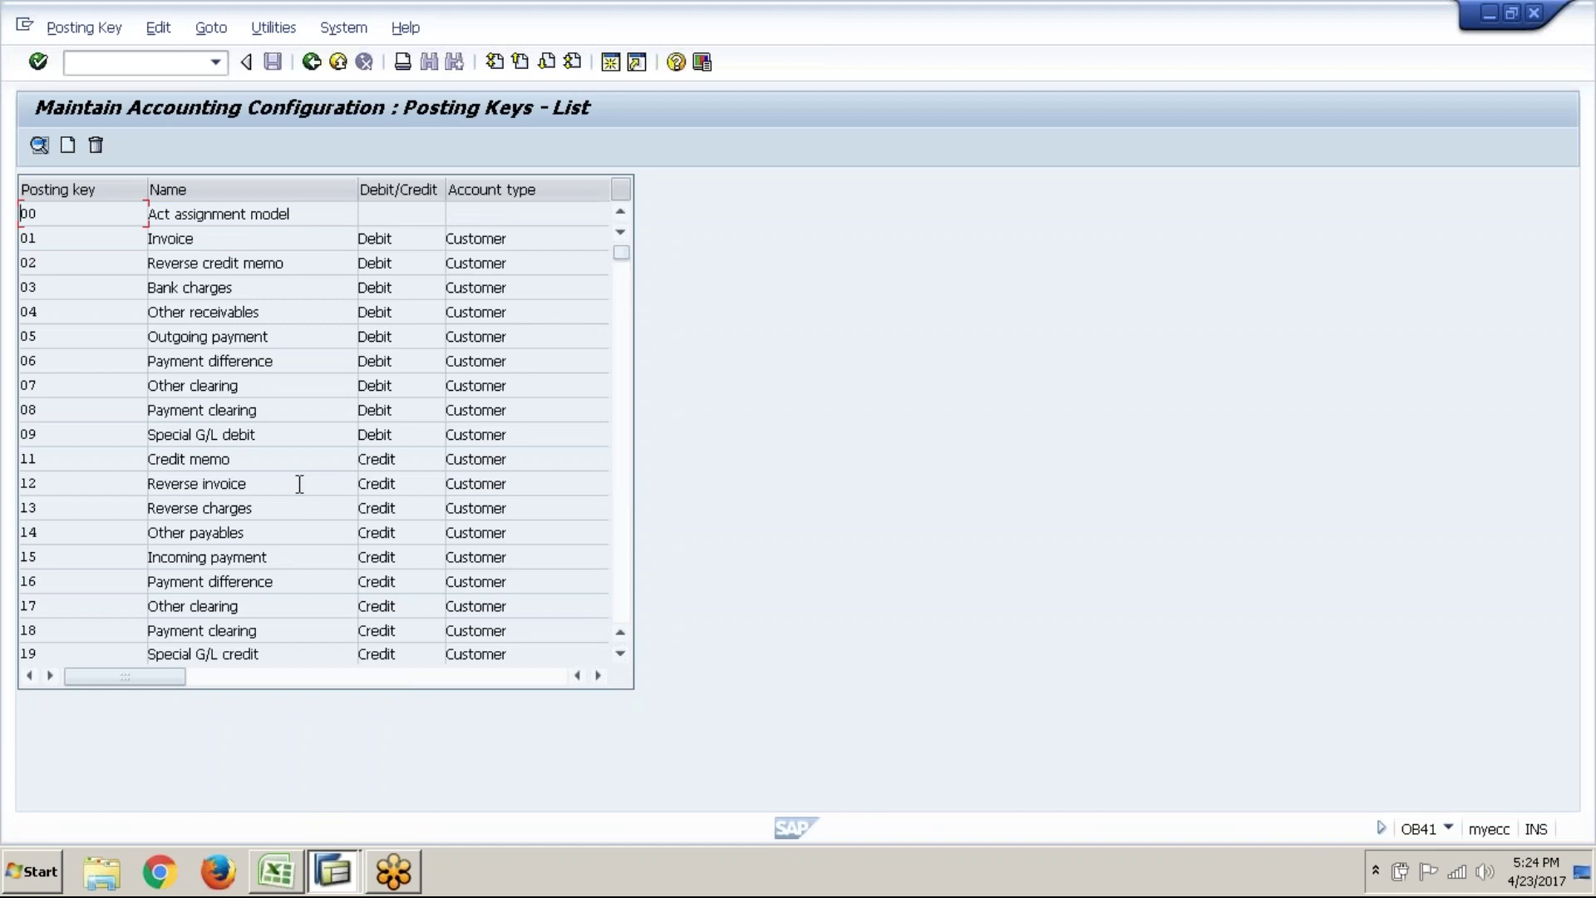
pyautogui.click(28, 459)
pyautogui.click(54, 654)
pyautogui.click(447, 237)
pyautogui.click(125, 241)
pyautogui.click(69, 429)
pyautogui.hotkey('alt', 'Tab')
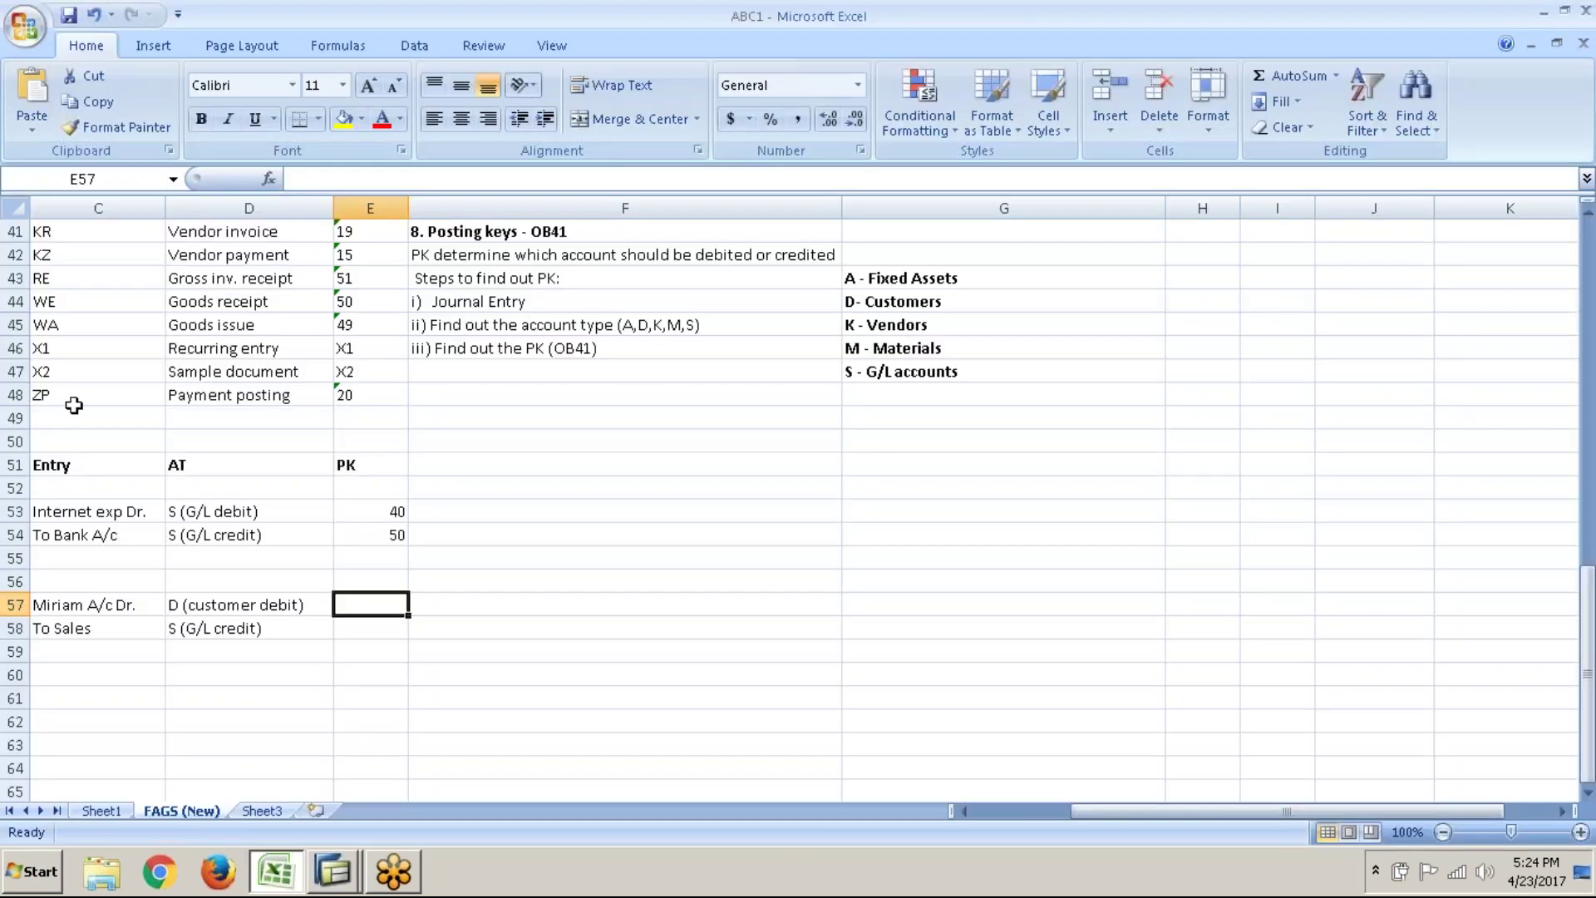
pyautogui.click(111, 606)
pyautogui.click(220, 609)
pyautogui.click(349, 607)
pyautogui.hotkey('alt', 'Tab')
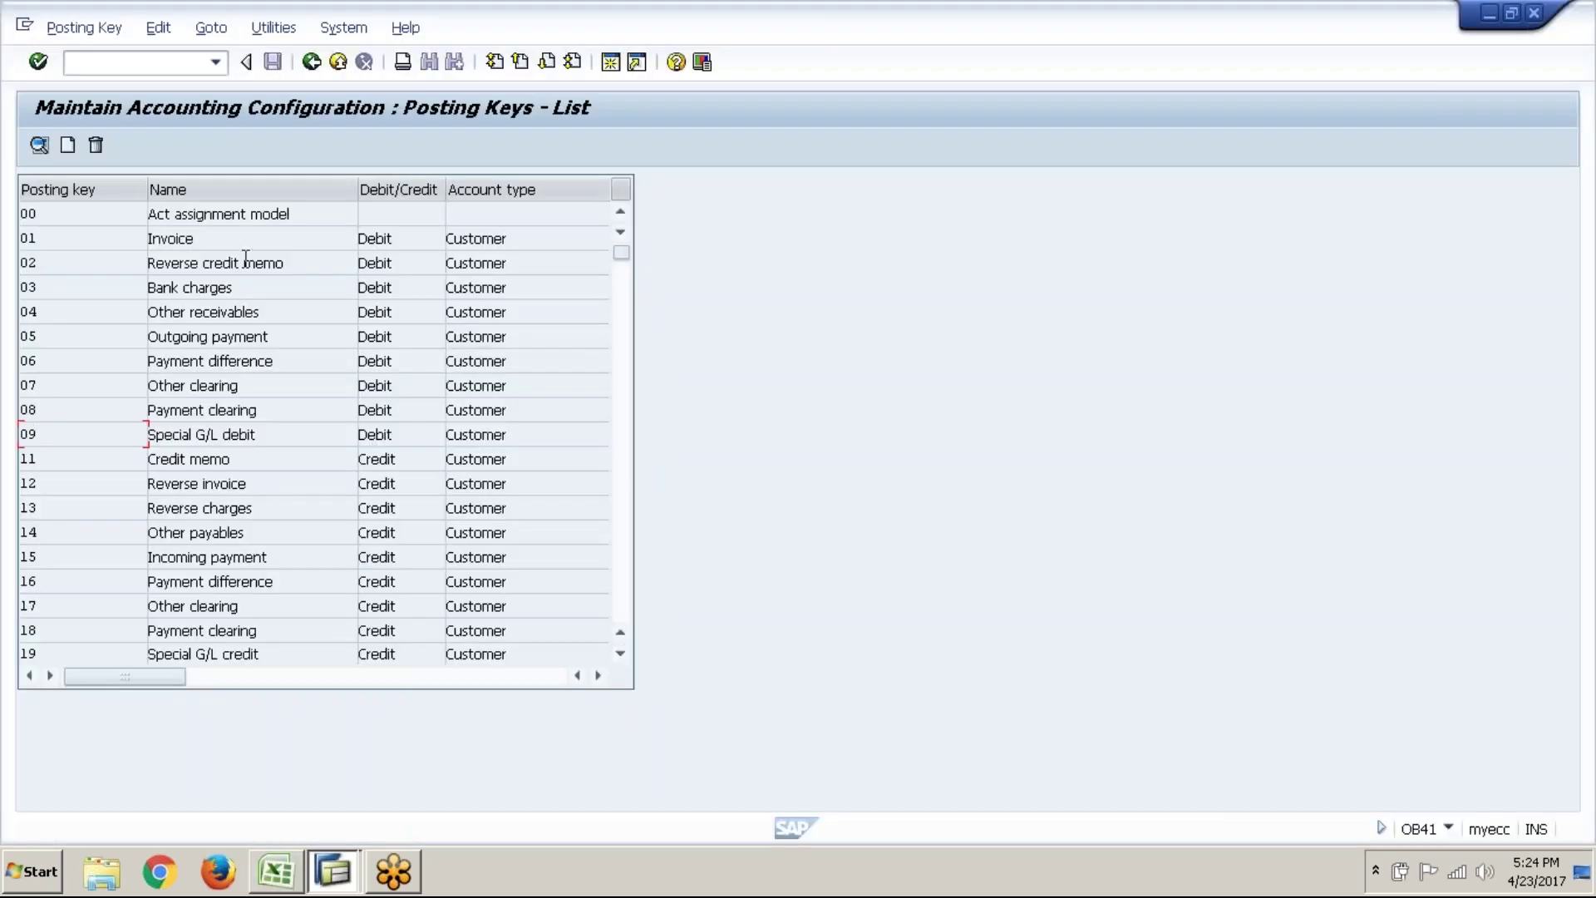
pyautogui.hotkey('alt', 'Tab')
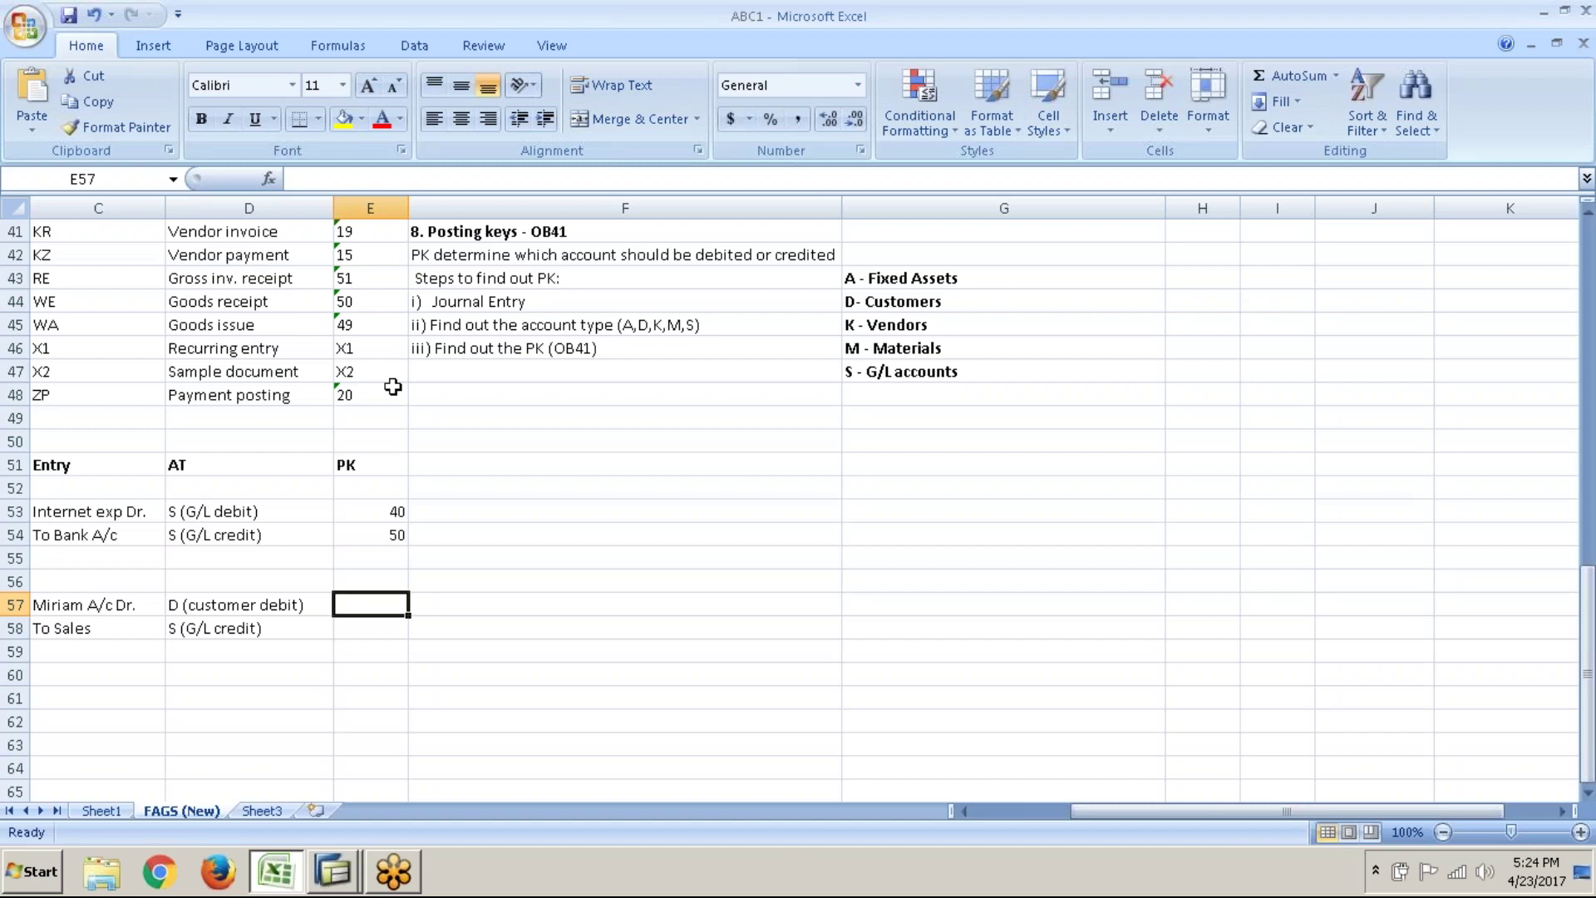
# - Try to enter posting key 01 in E57 for the customer's debit line
pyautogui.write('01')
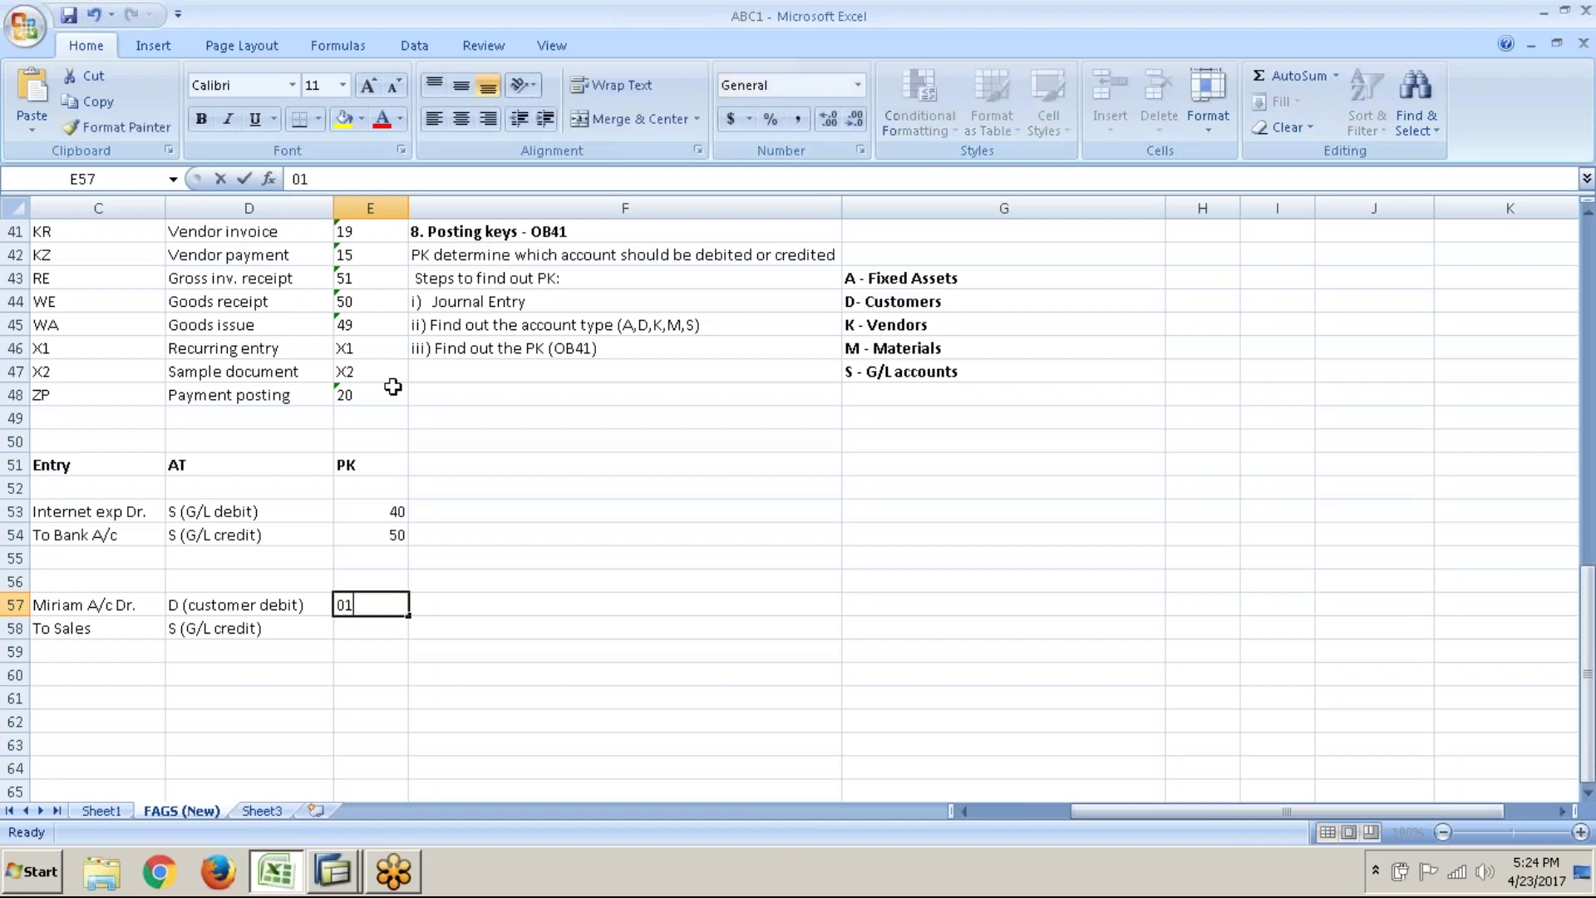
pyautogui.press('Return')
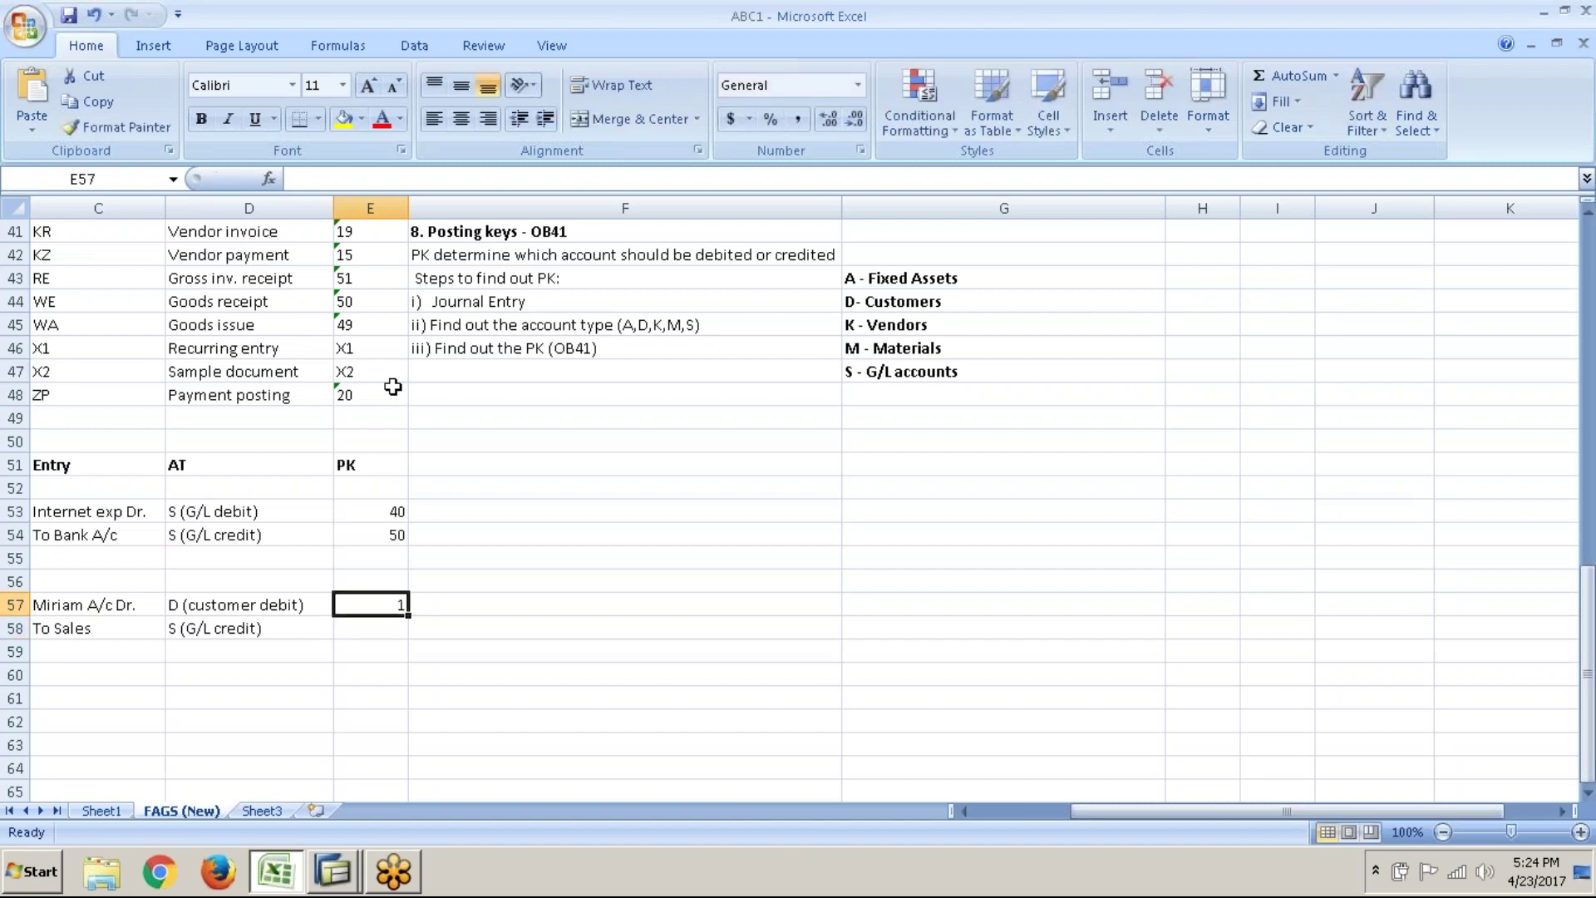
pyautogui.write('01')
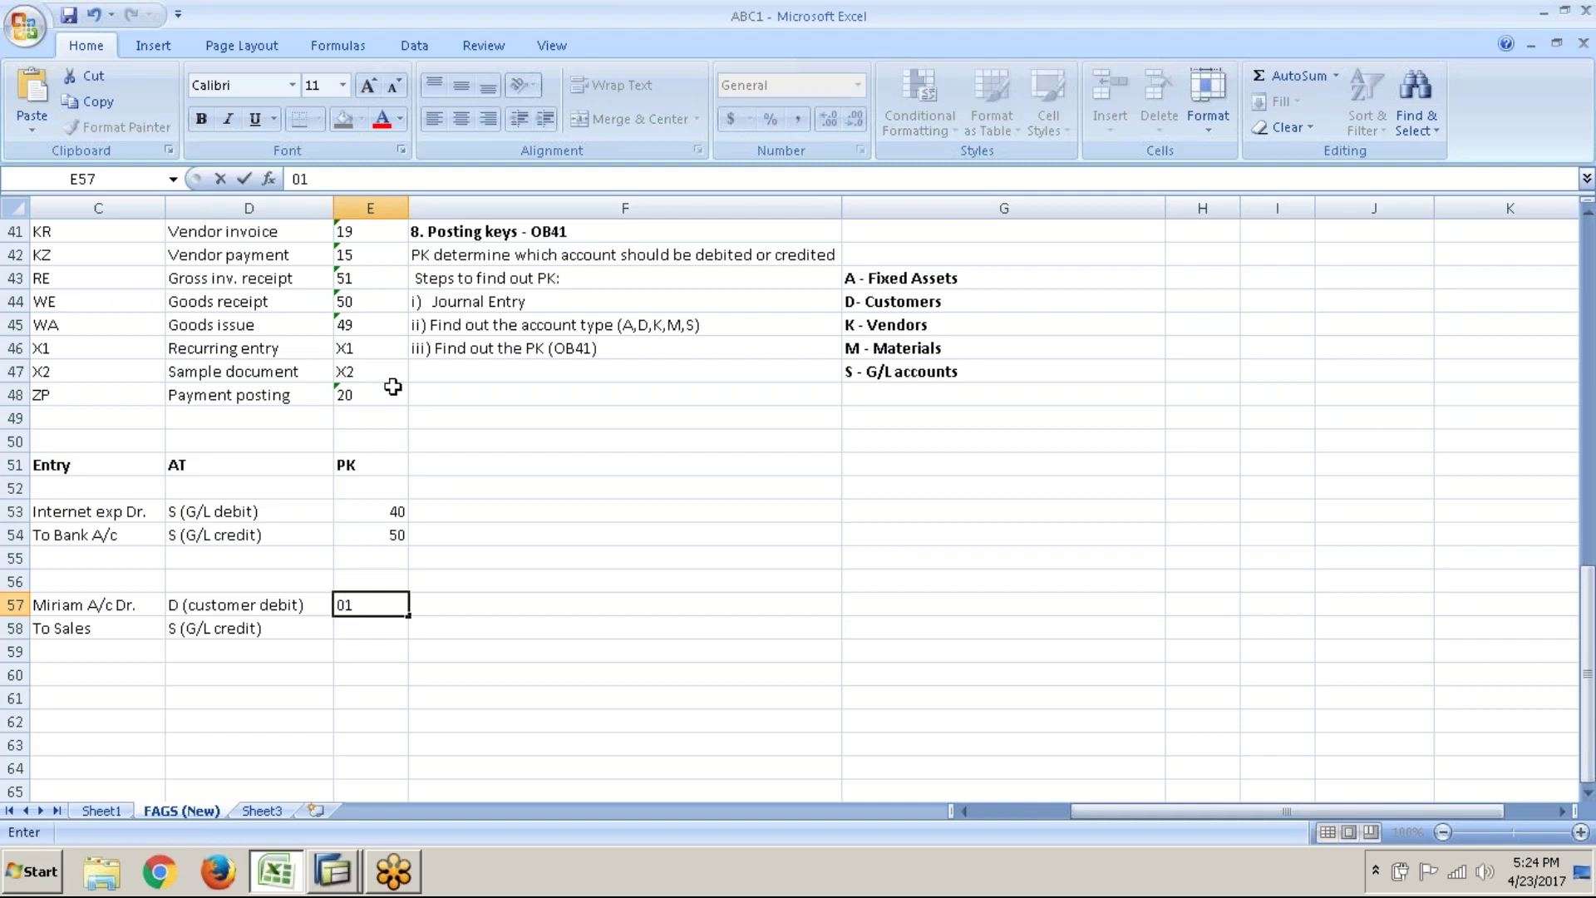
pyautogui.press('Return')
pyautogui.press('Up')
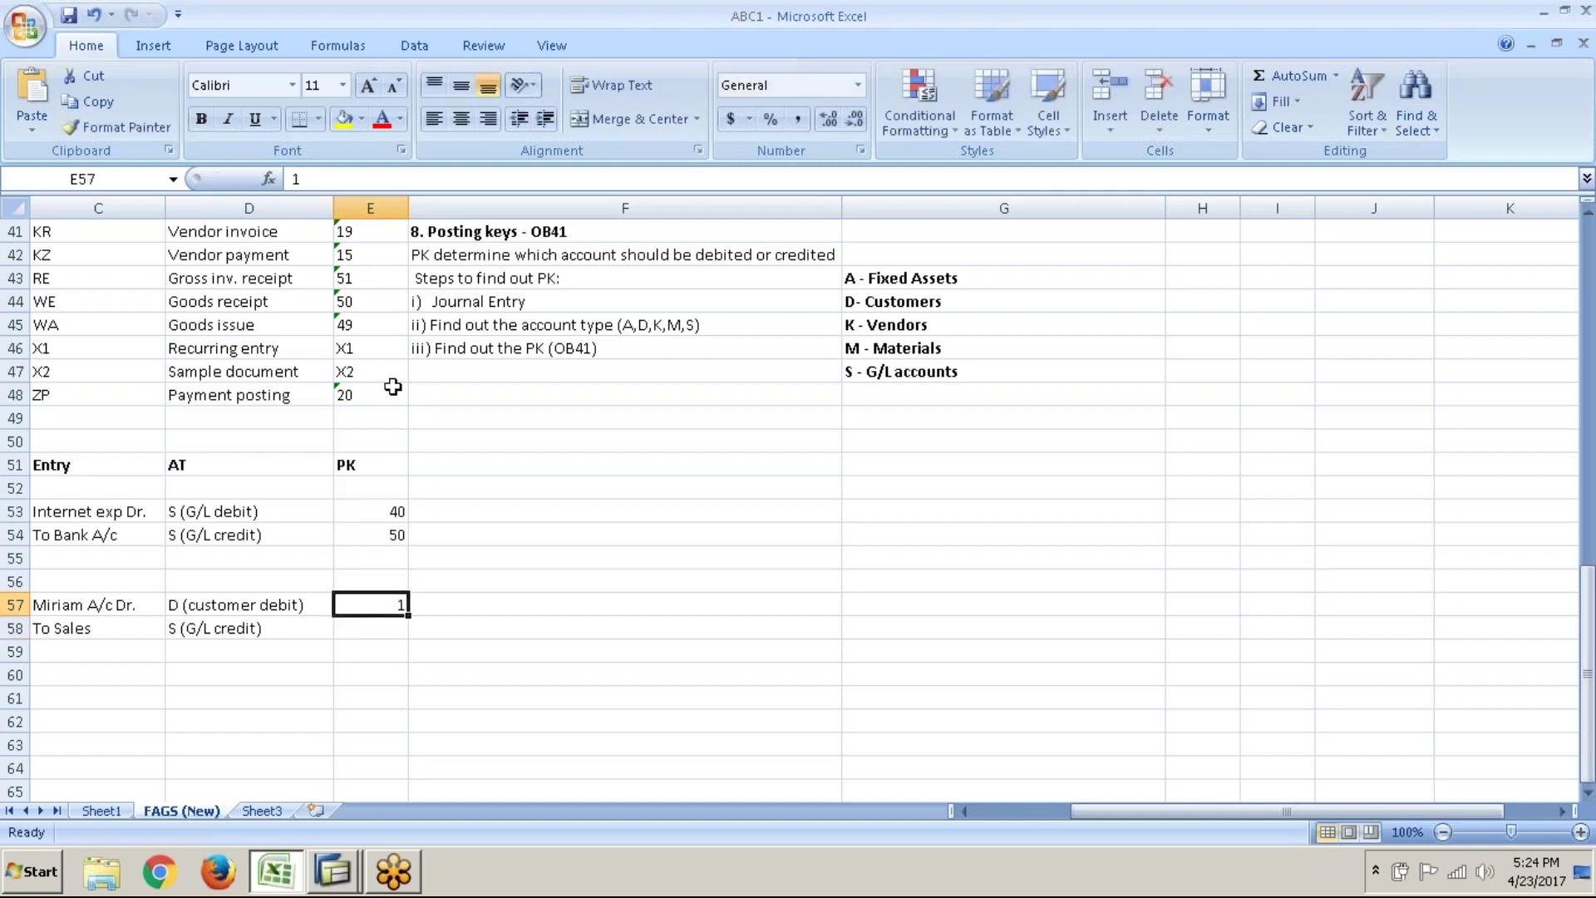
# - Format cell E57 as Text and enter posting key 01 for the customer's debit line
pyautogui.rightClick(380, 605)
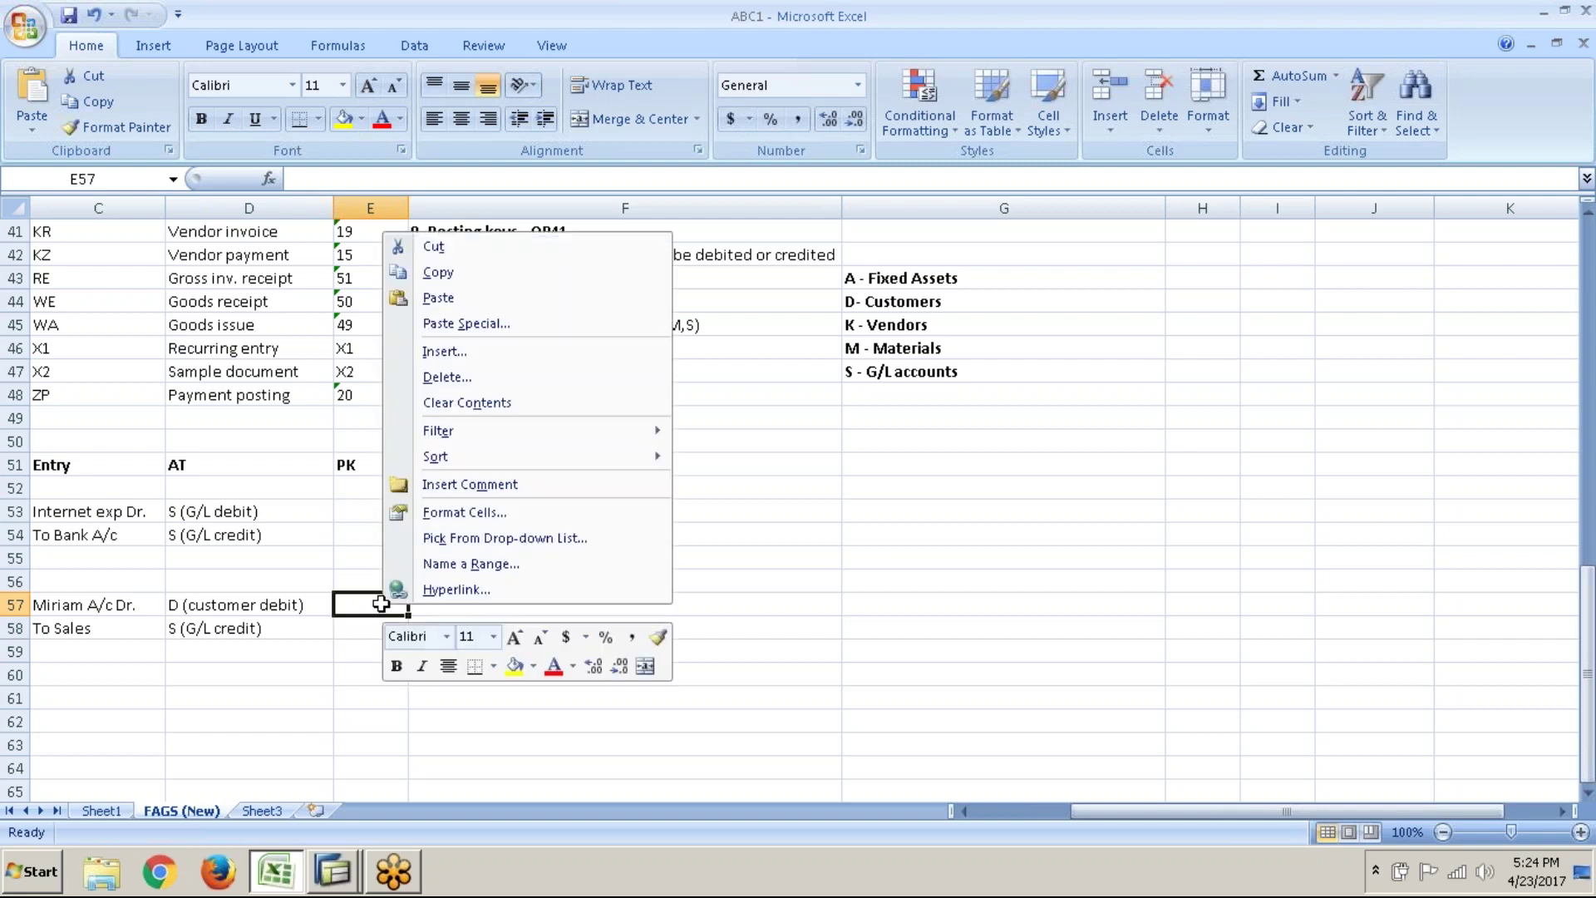
pyautogui.click(469, 510)
pyautogui.click(231, 471)
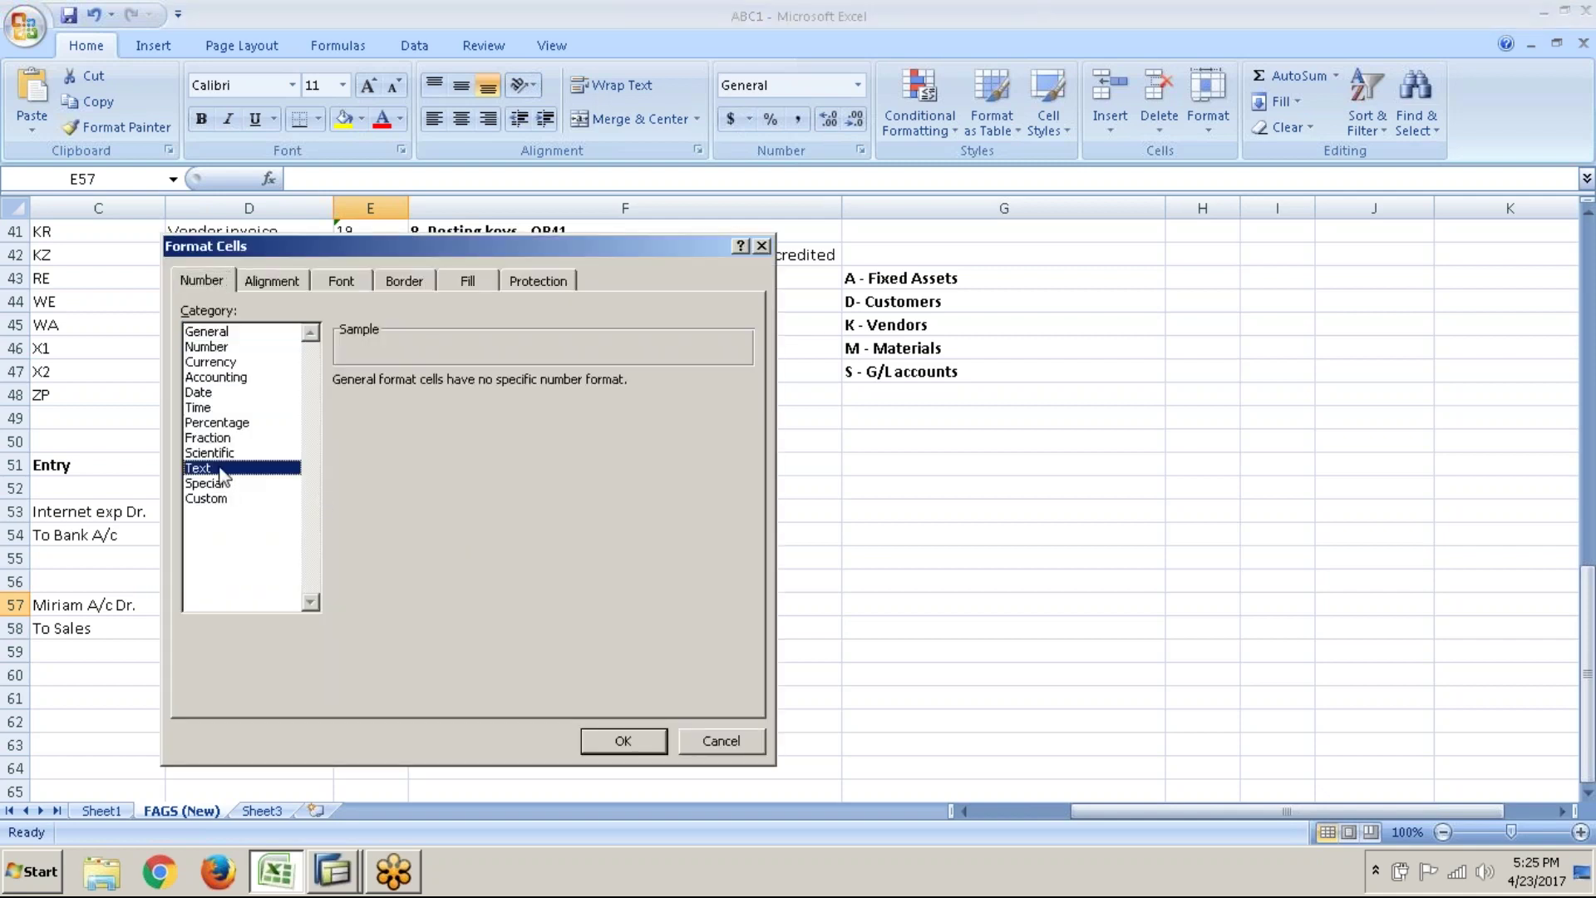
pyautogui.press('Return')
pyautogui.write('01')
pyautogui.press('Return')
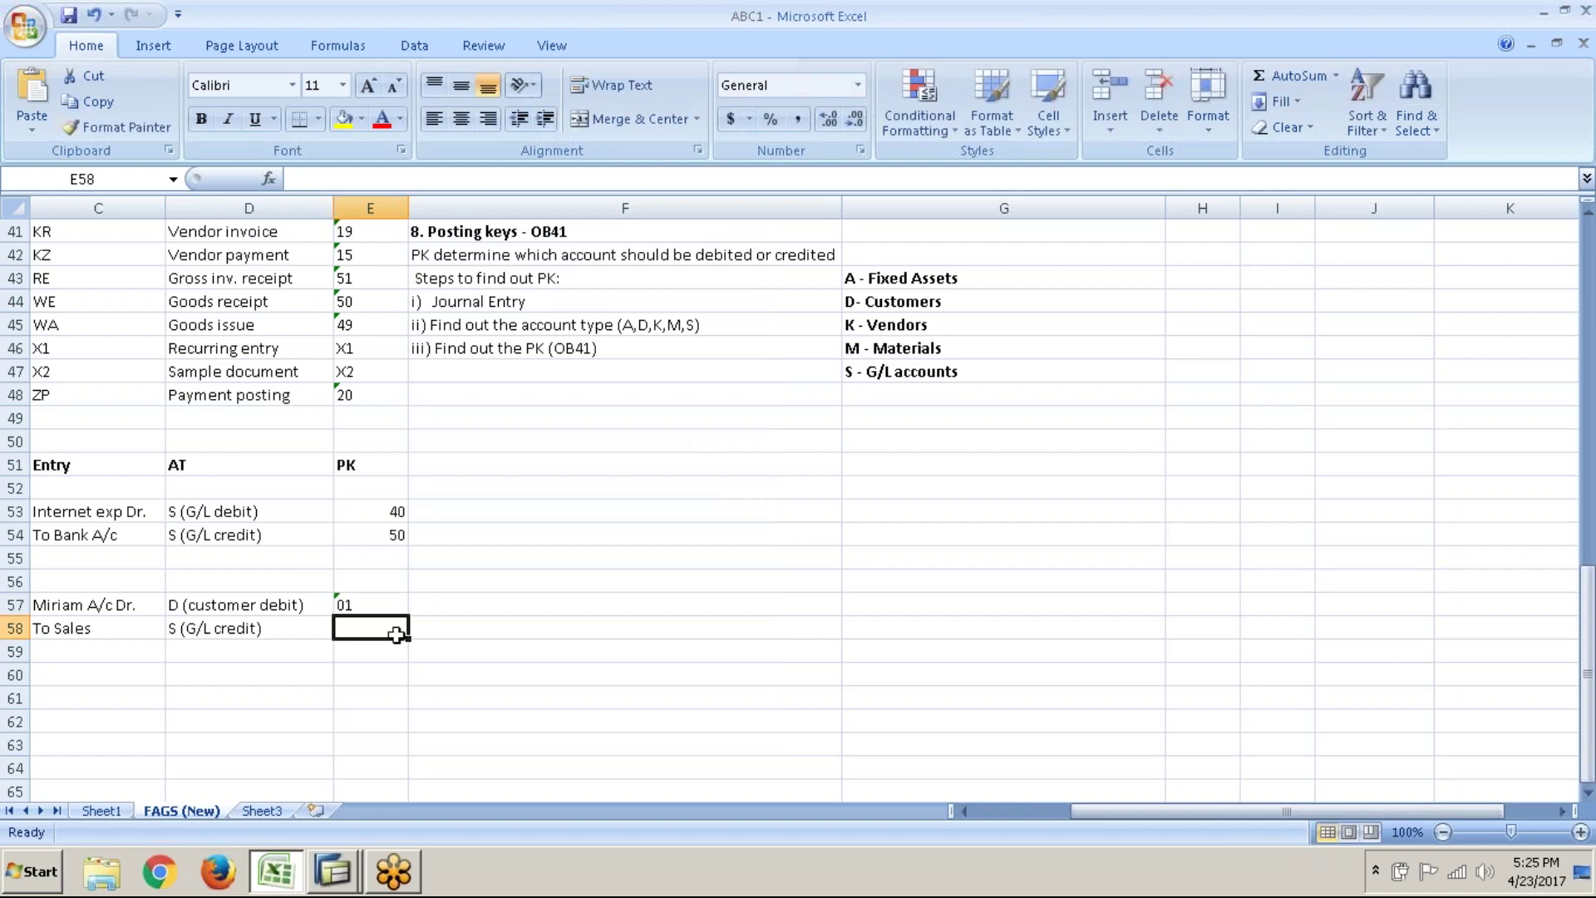
# - Check the SAP posting keys list and enter posting key 50 in E58 for To Sales
pyautogui.click(286, 630)
pyautogui.click(369, 630)
pyautogui.hotkey('alt', 'Tab')
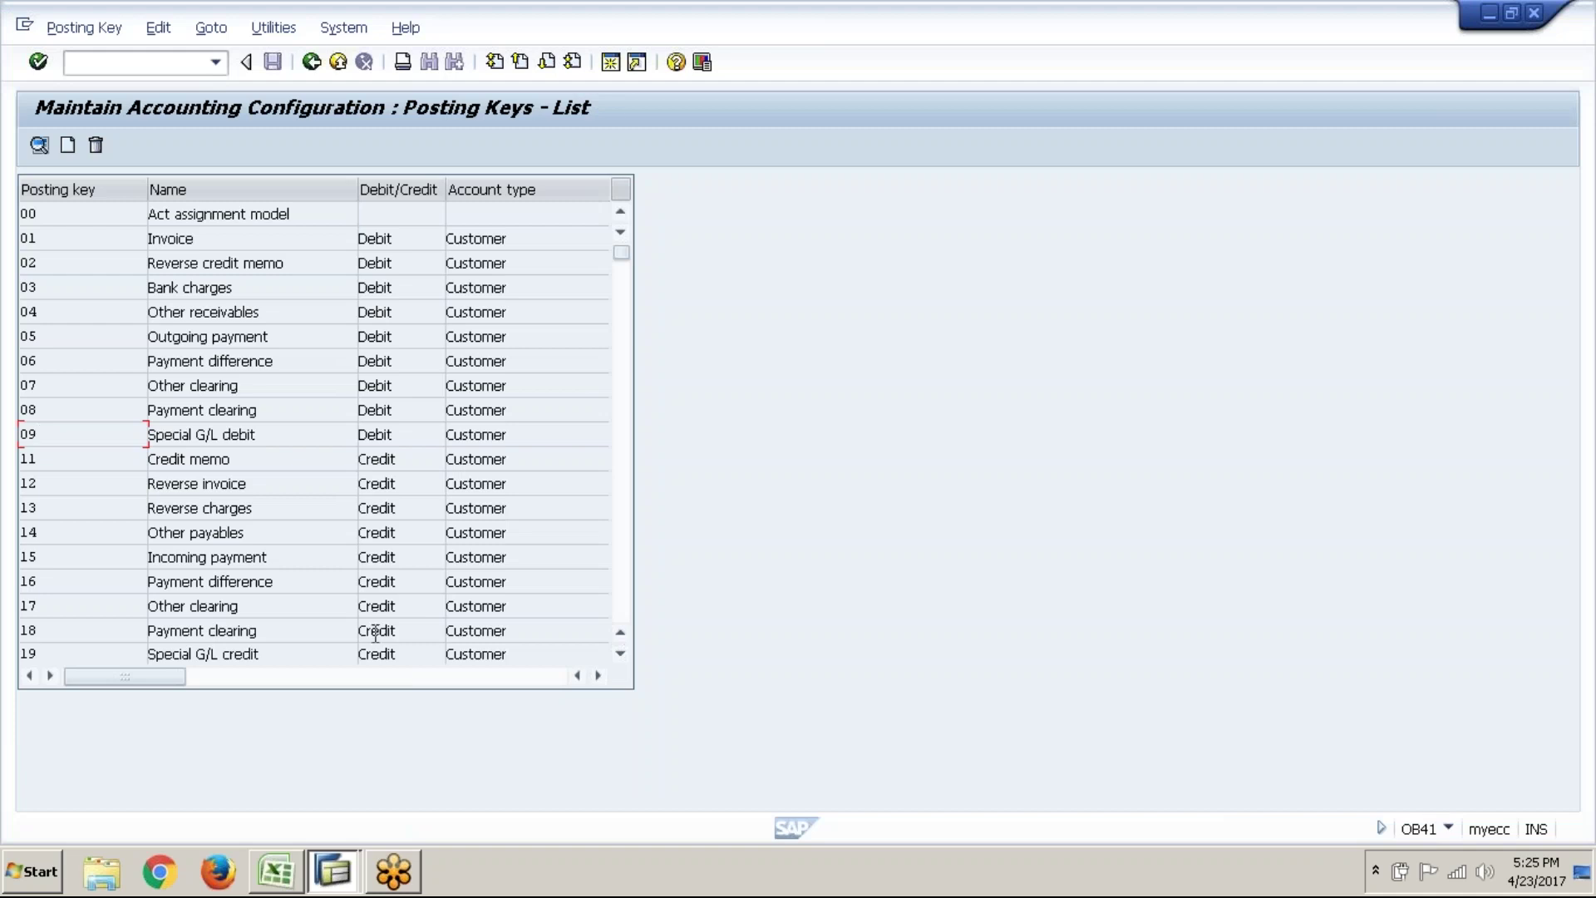
pyautogui.hotkey('alt', 'Tab')
pyautogui.write('50')
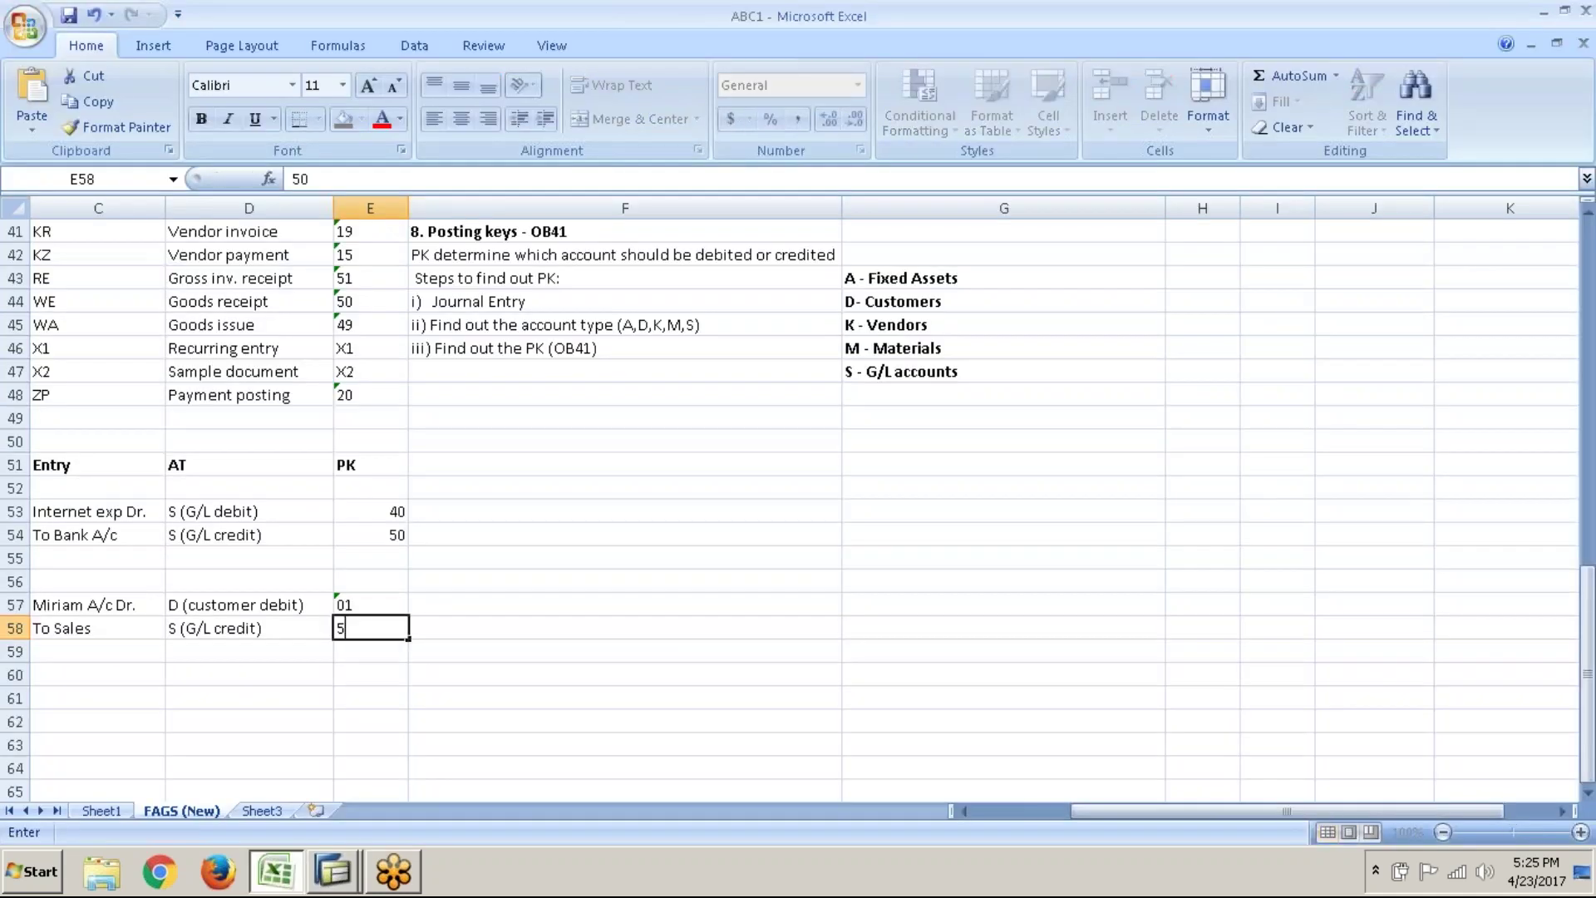
pyautogui.press('Return')
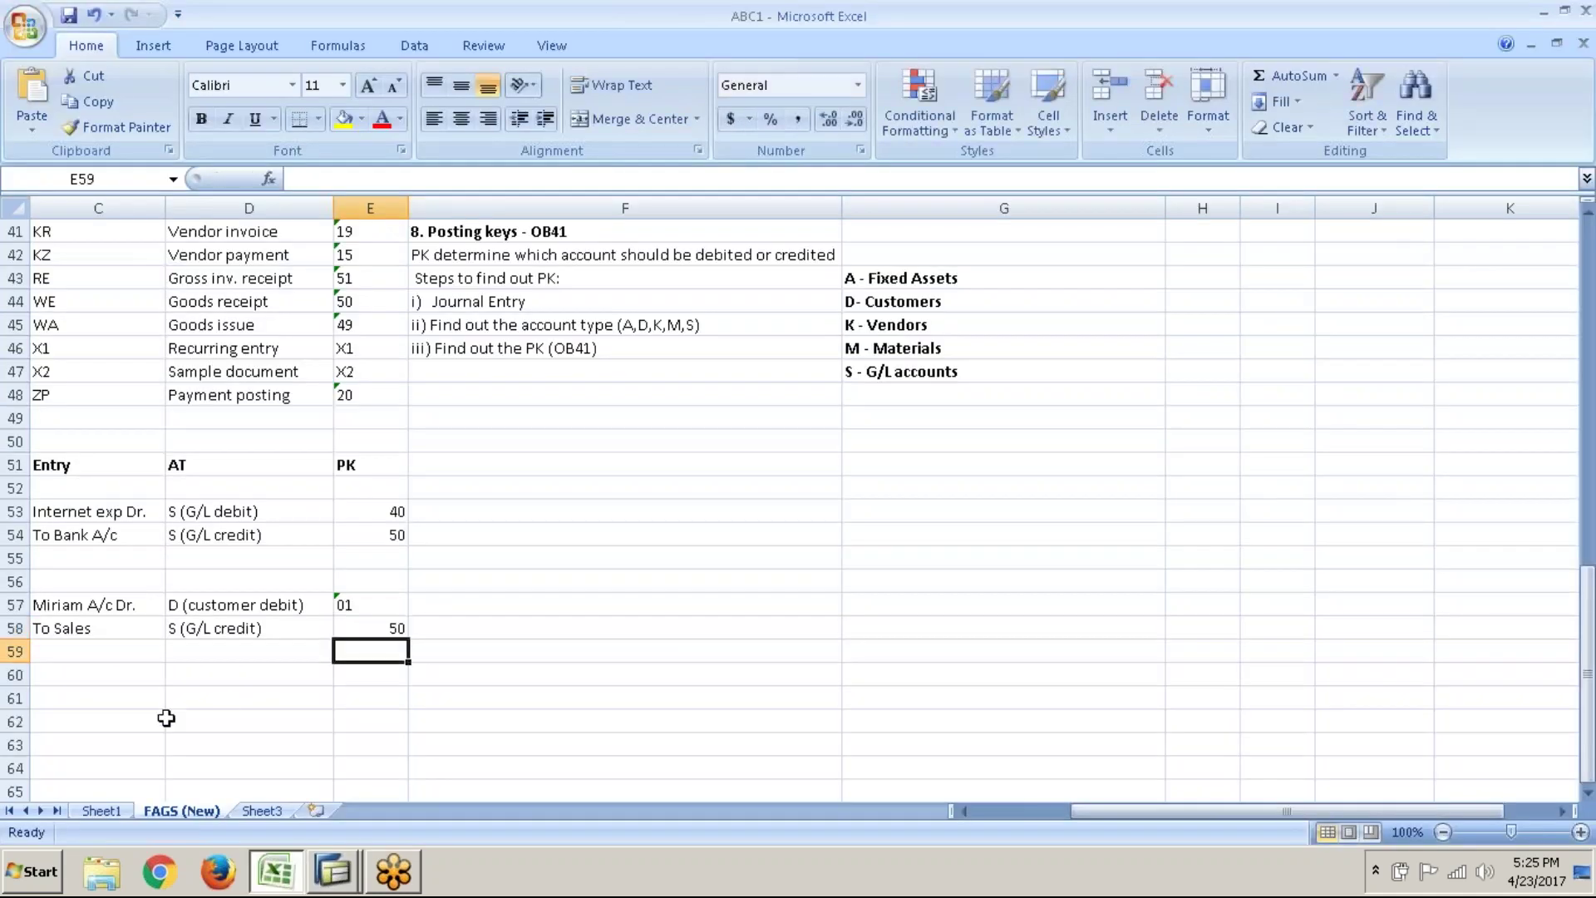
# - Add a purchase entry with "Purchases A/c Dr." in C60 and "To" followed by the vendor's name in C61
pyautogui.click(97, 706)
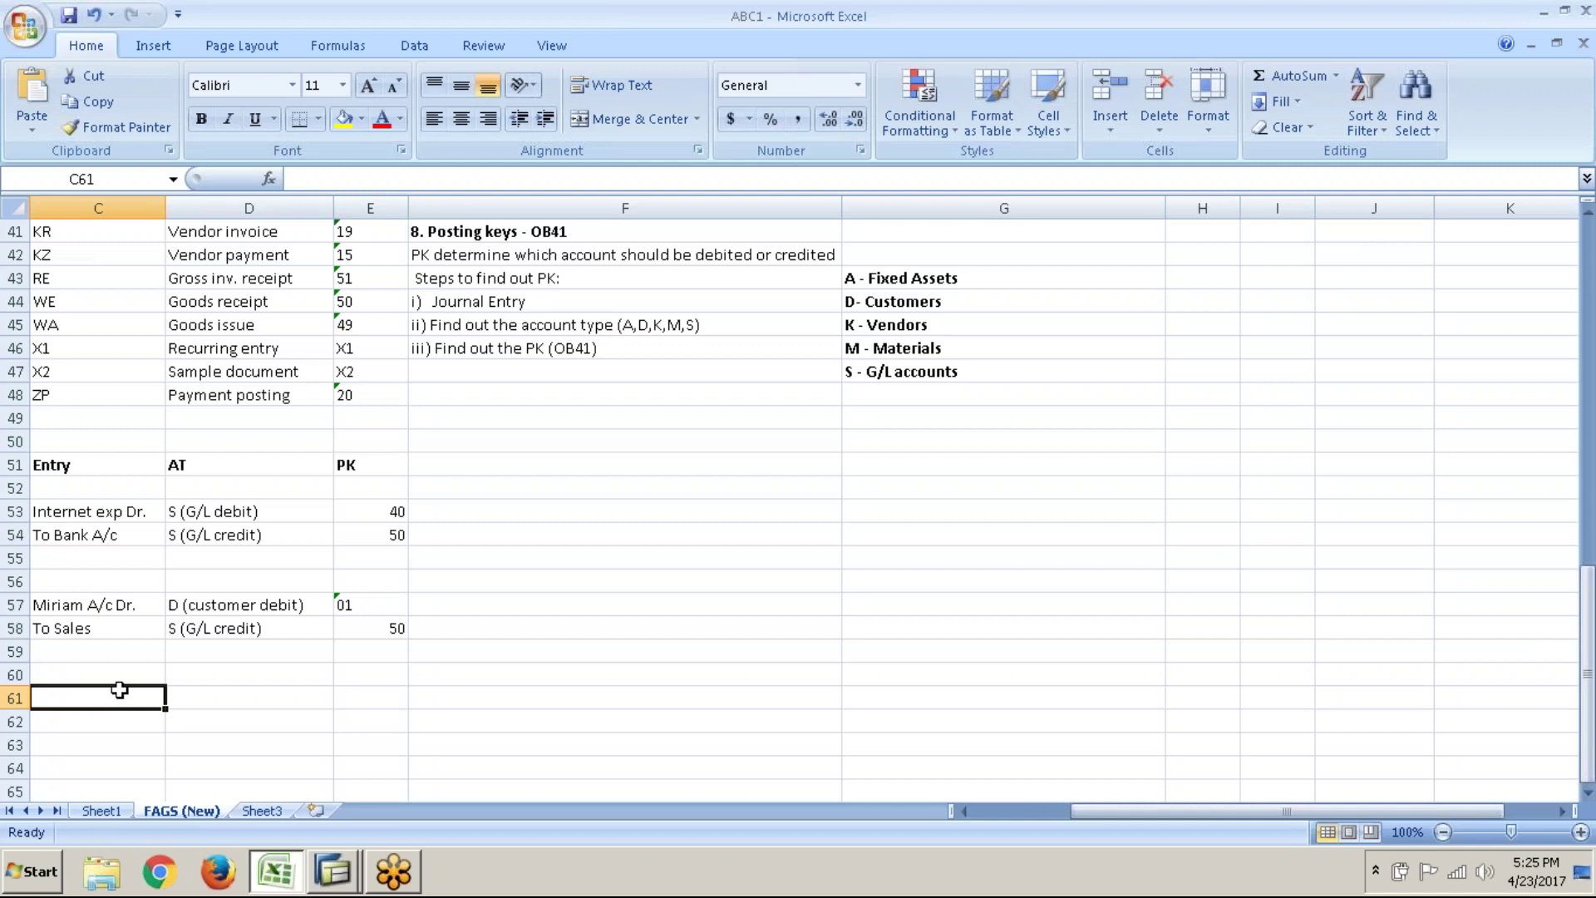
pyautogui.press('Up')
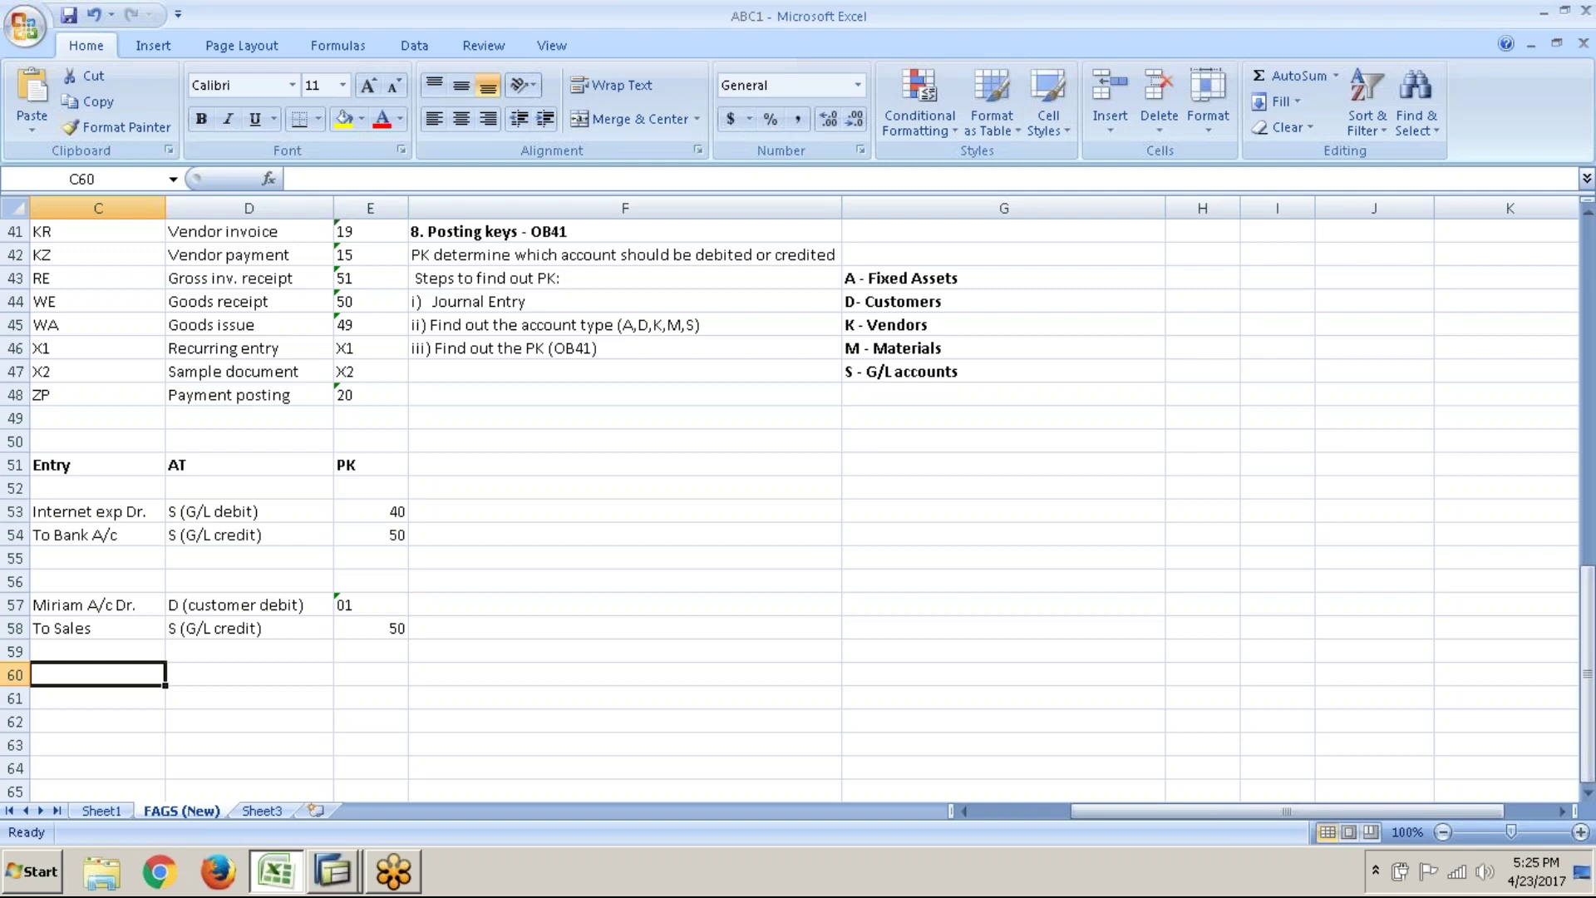
pyautogui.write('Purchases A/c Dr.')
pyautogui.press('Return')
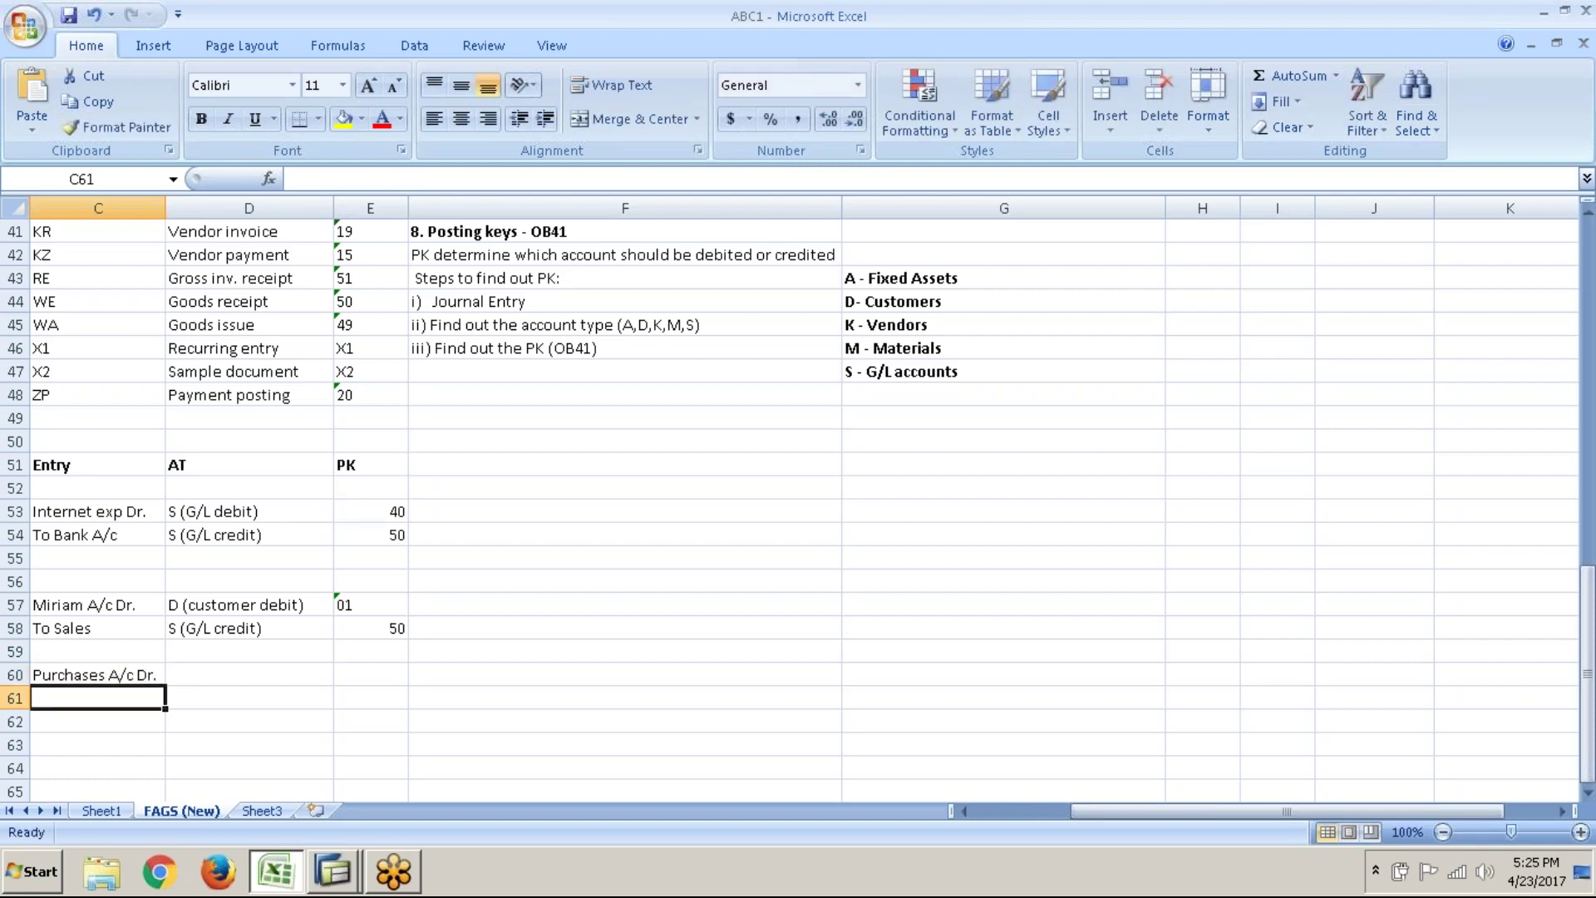
pyautogui.write('To')
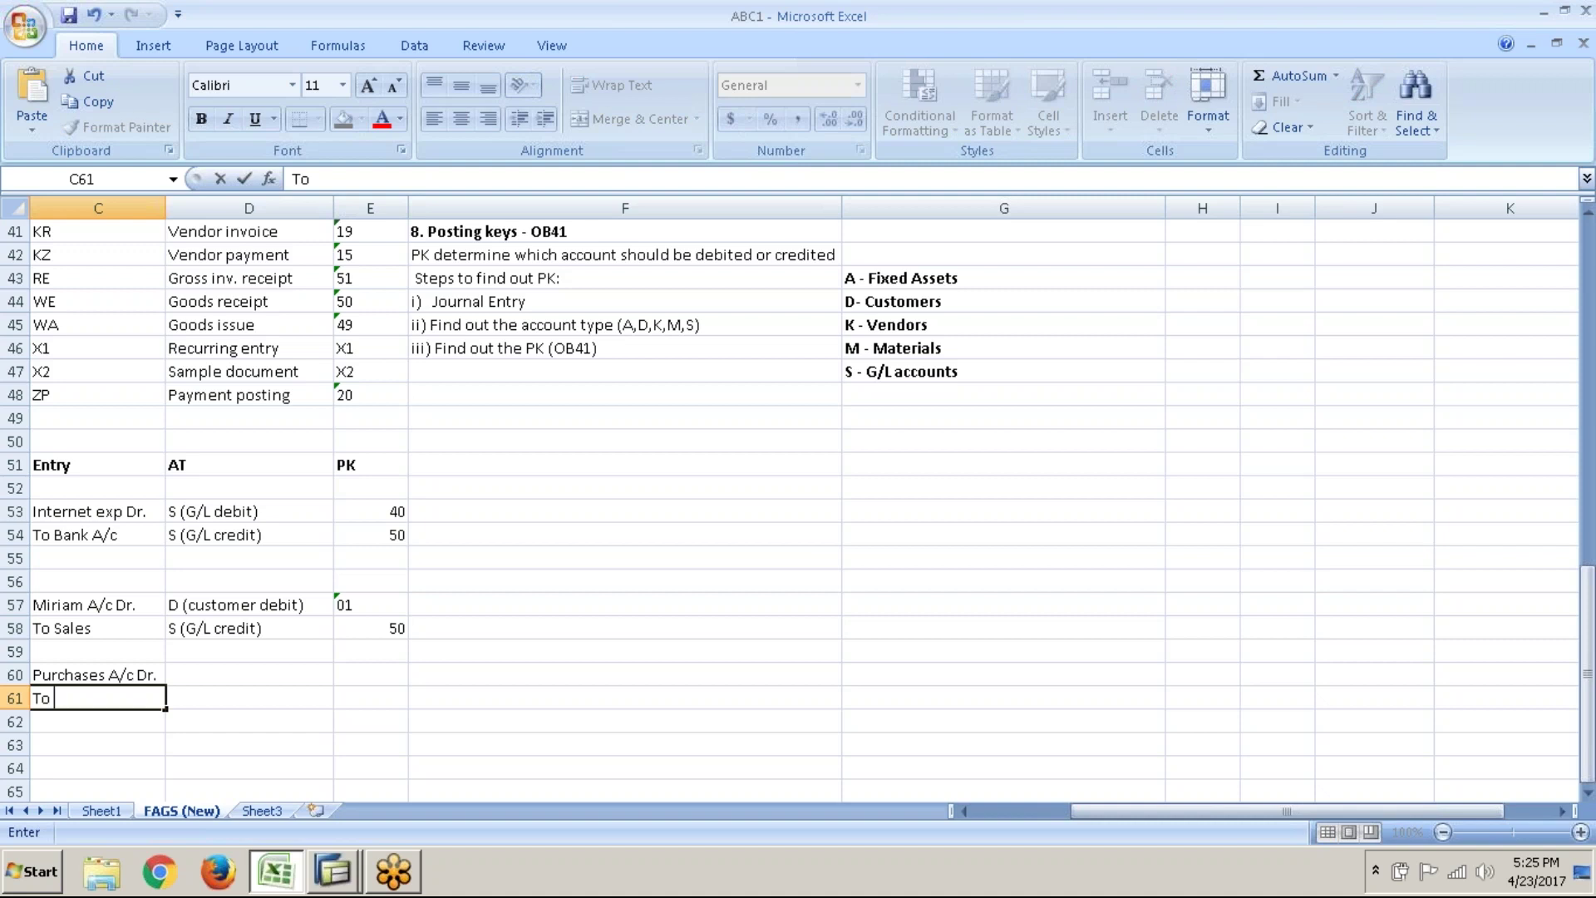
pyautogui.write(' Ram')
pyautogui.press('Tab')
pyautogui.click(319, 682)
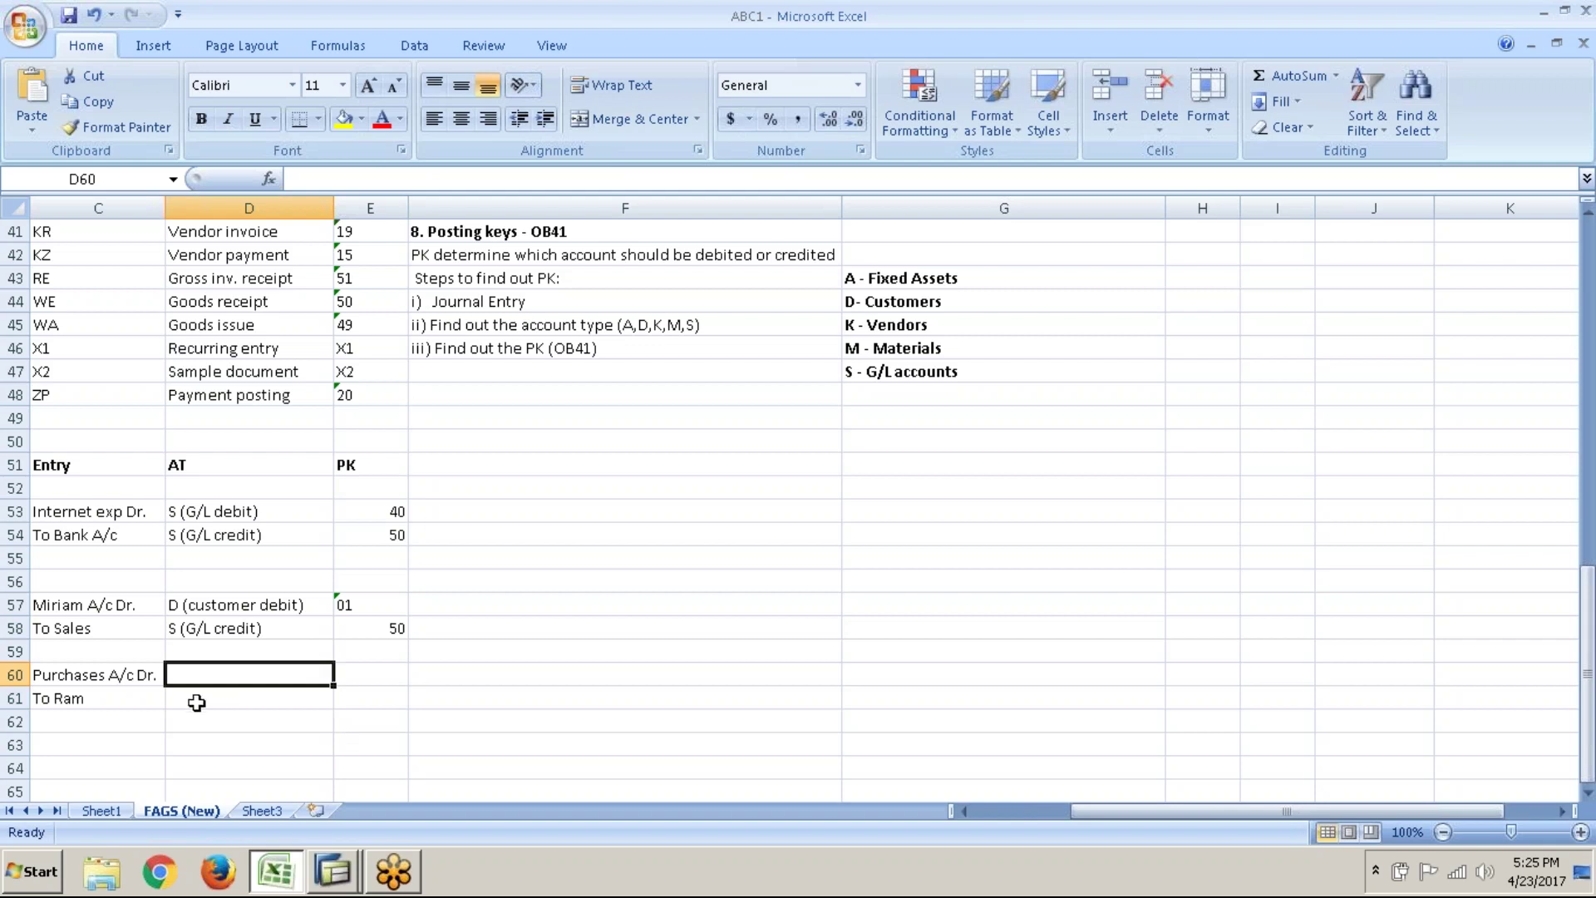
# - Clear the purchase entry's debit and credit lines from C60 and C61
pyautogui.click(141, 701)
pyautogui.doubleClick(34, 675)
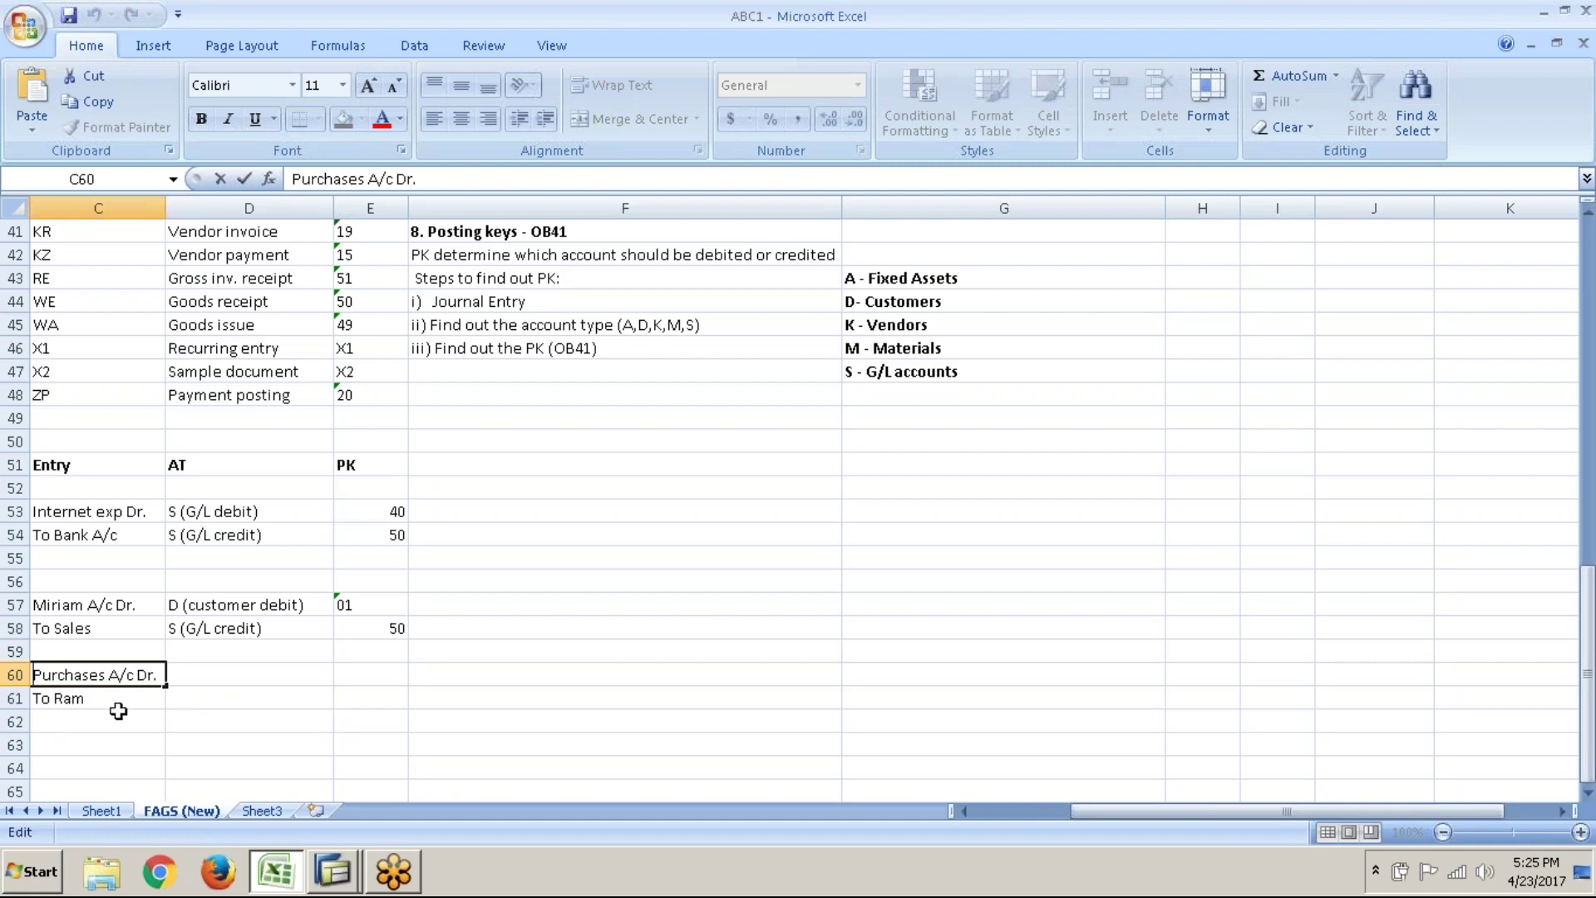
pyautogui.press('Delete')
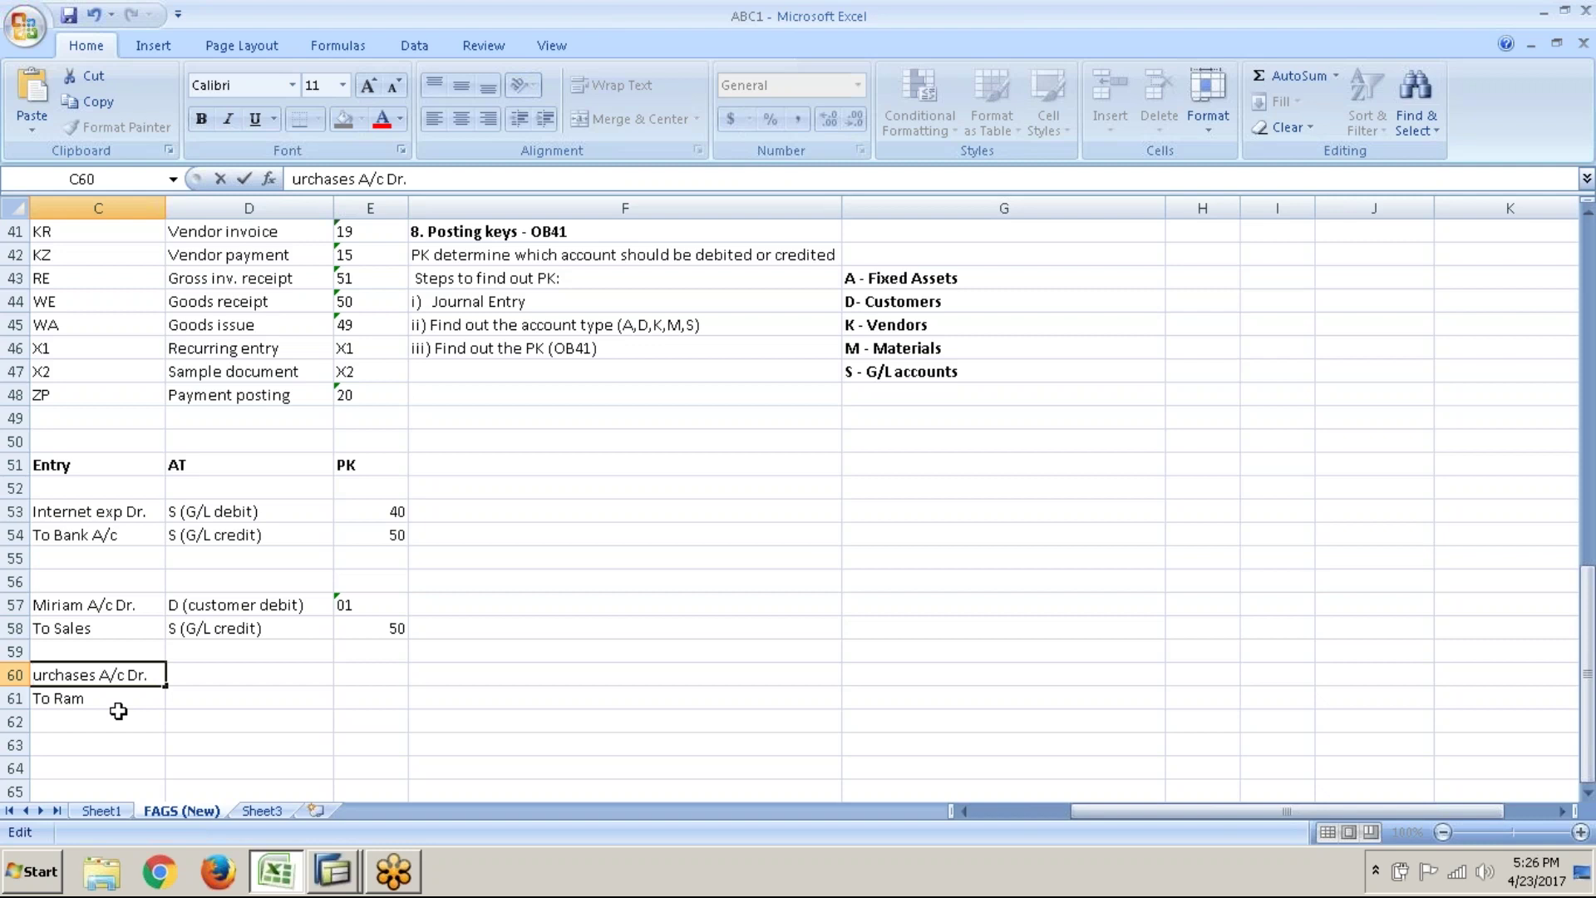
pyautogui.press('Return')
pyautogui.press('Up')
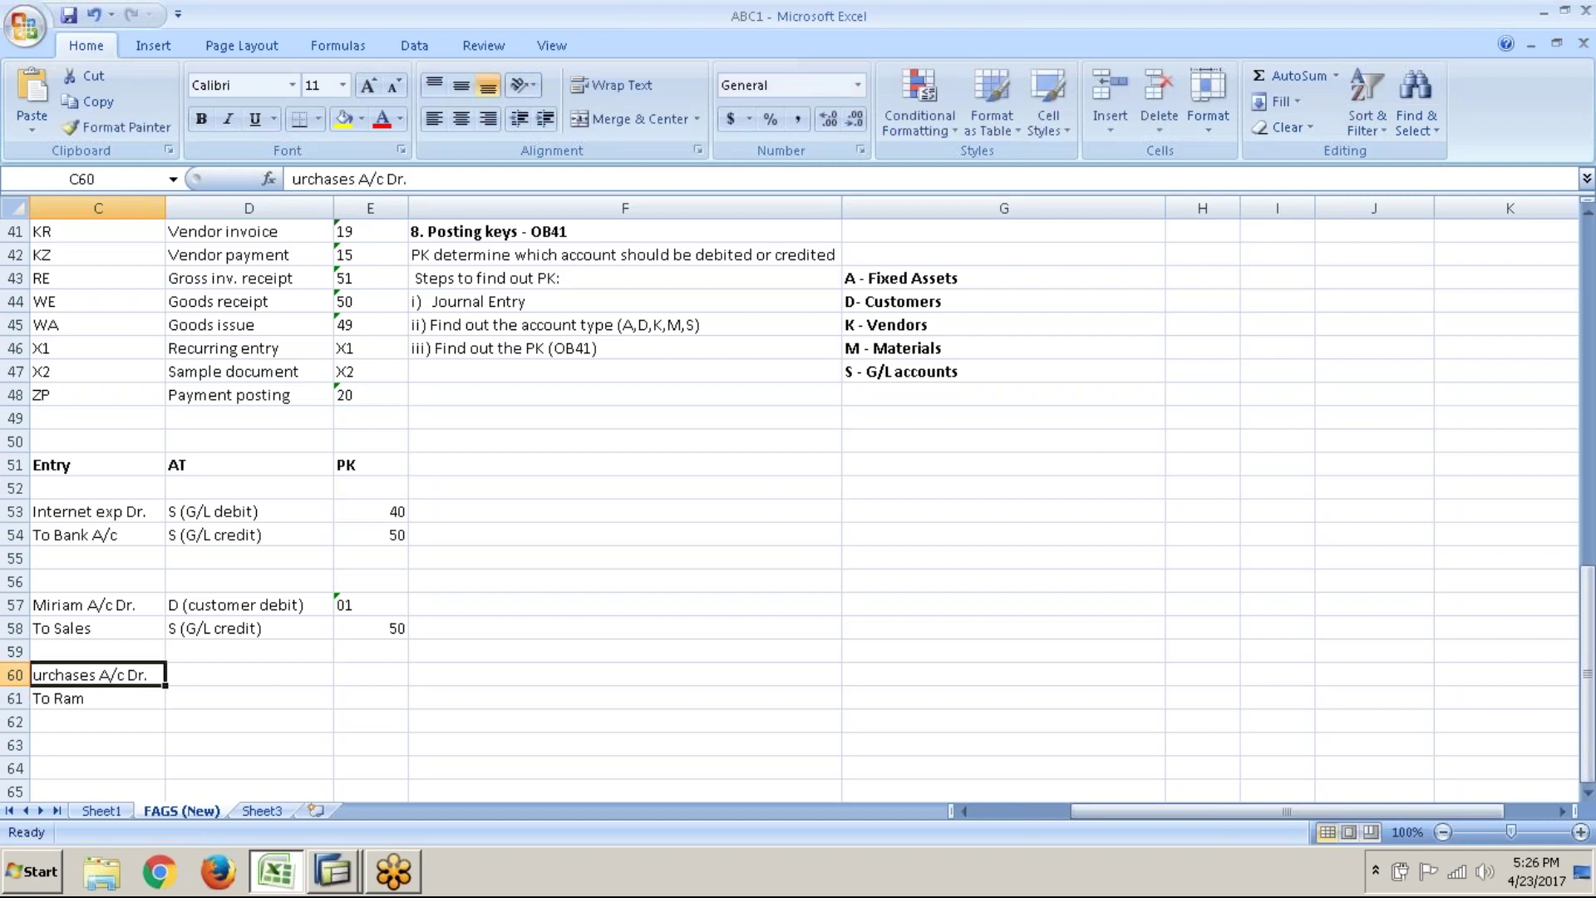
pyautogui.press('Delete')
pyautogui.press('Down')
pyautogui.press('Down')
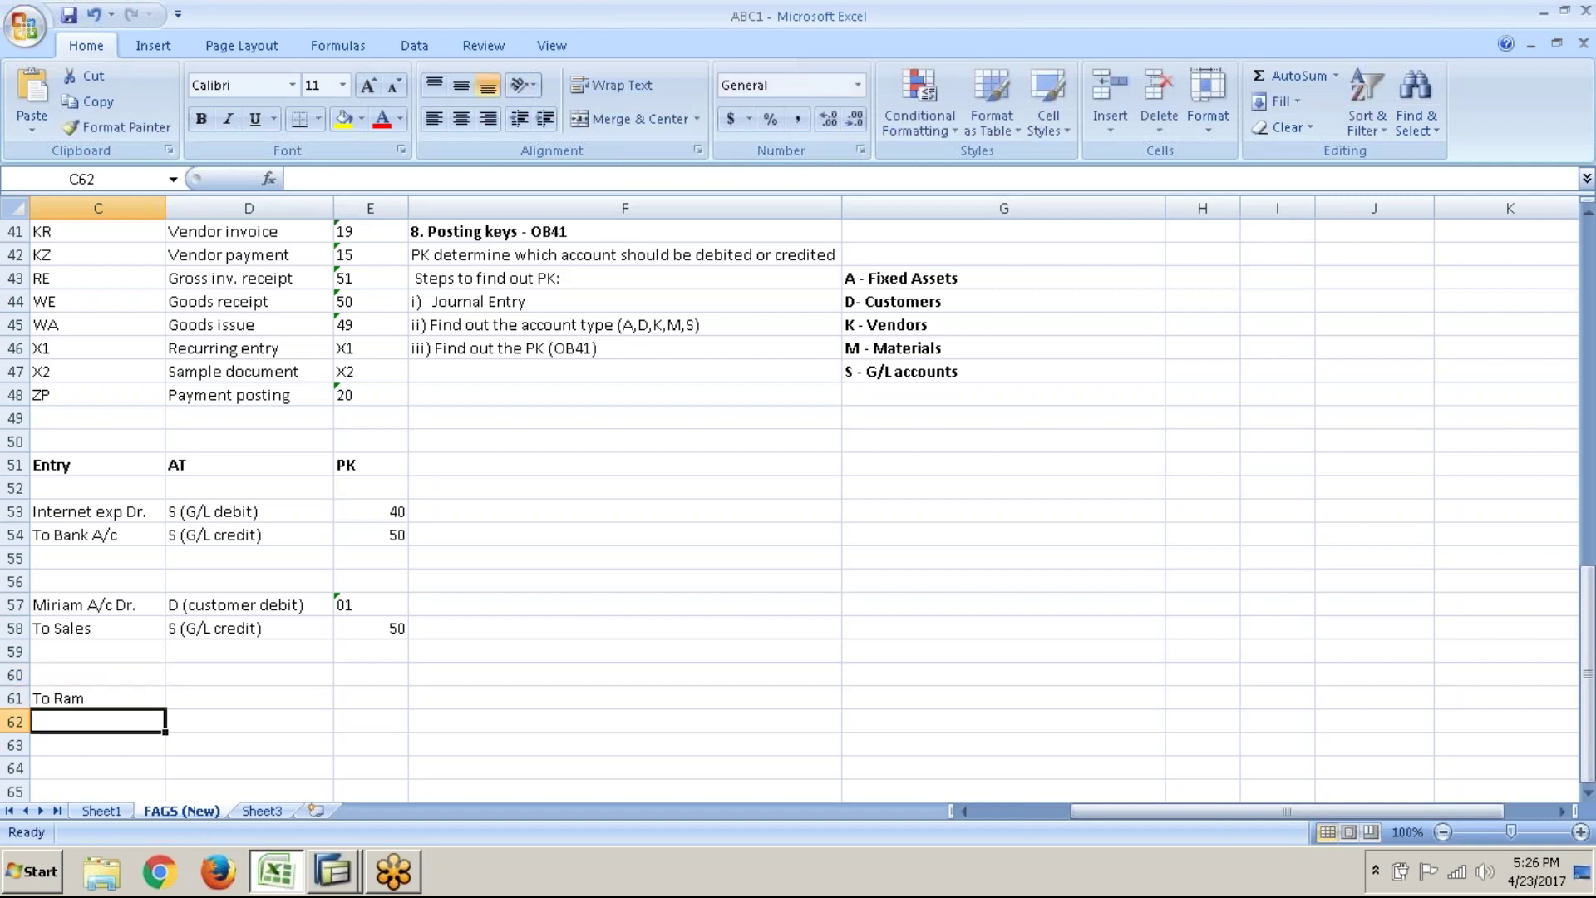
pyautogui.press('Up')
pyautogui.press('Delete')
# - Enter the heading "In the books of" followed by the customer's name in C60
pyautogui.click(135, 672)
pyautogui.write('In')
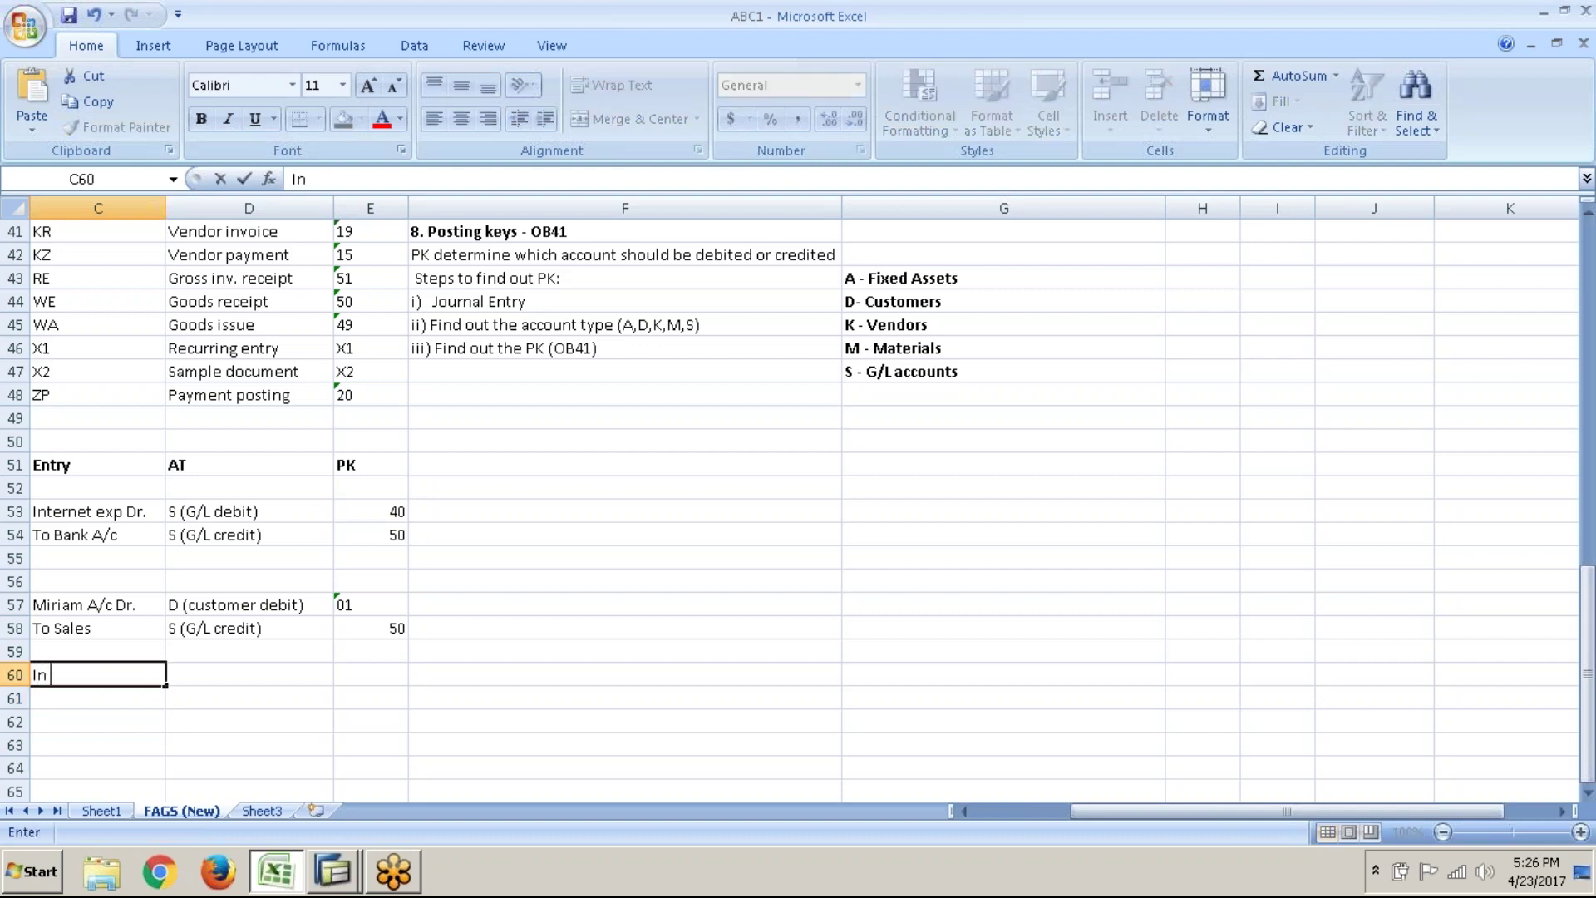
pyautogui.write(' the books of M')
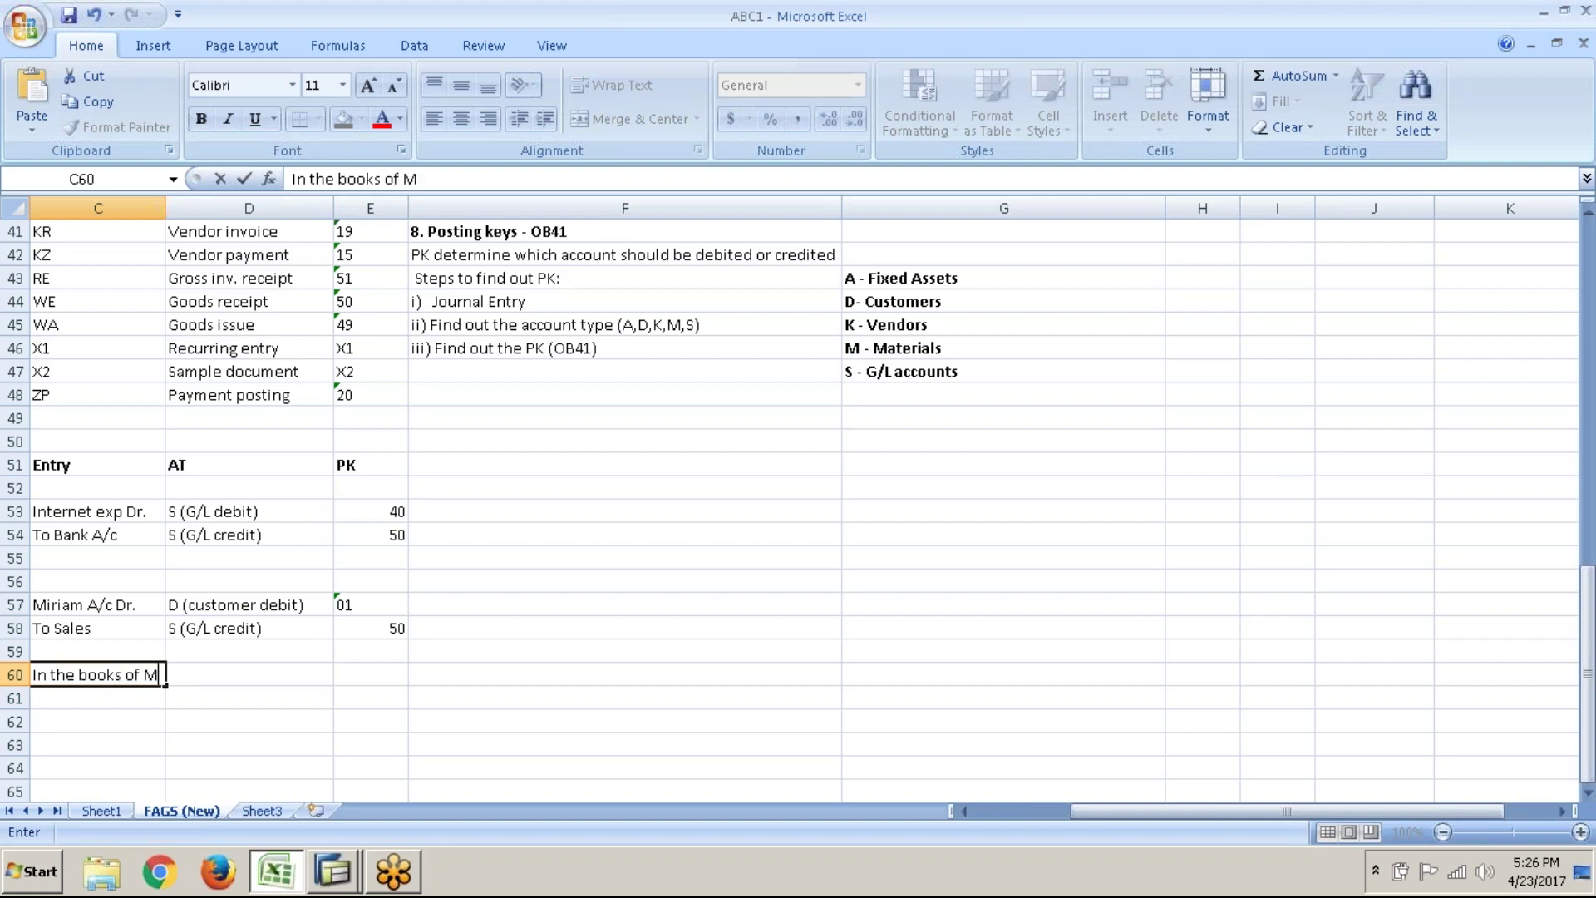
pyautogui.write('iriam')
pyautogui.press('Return')
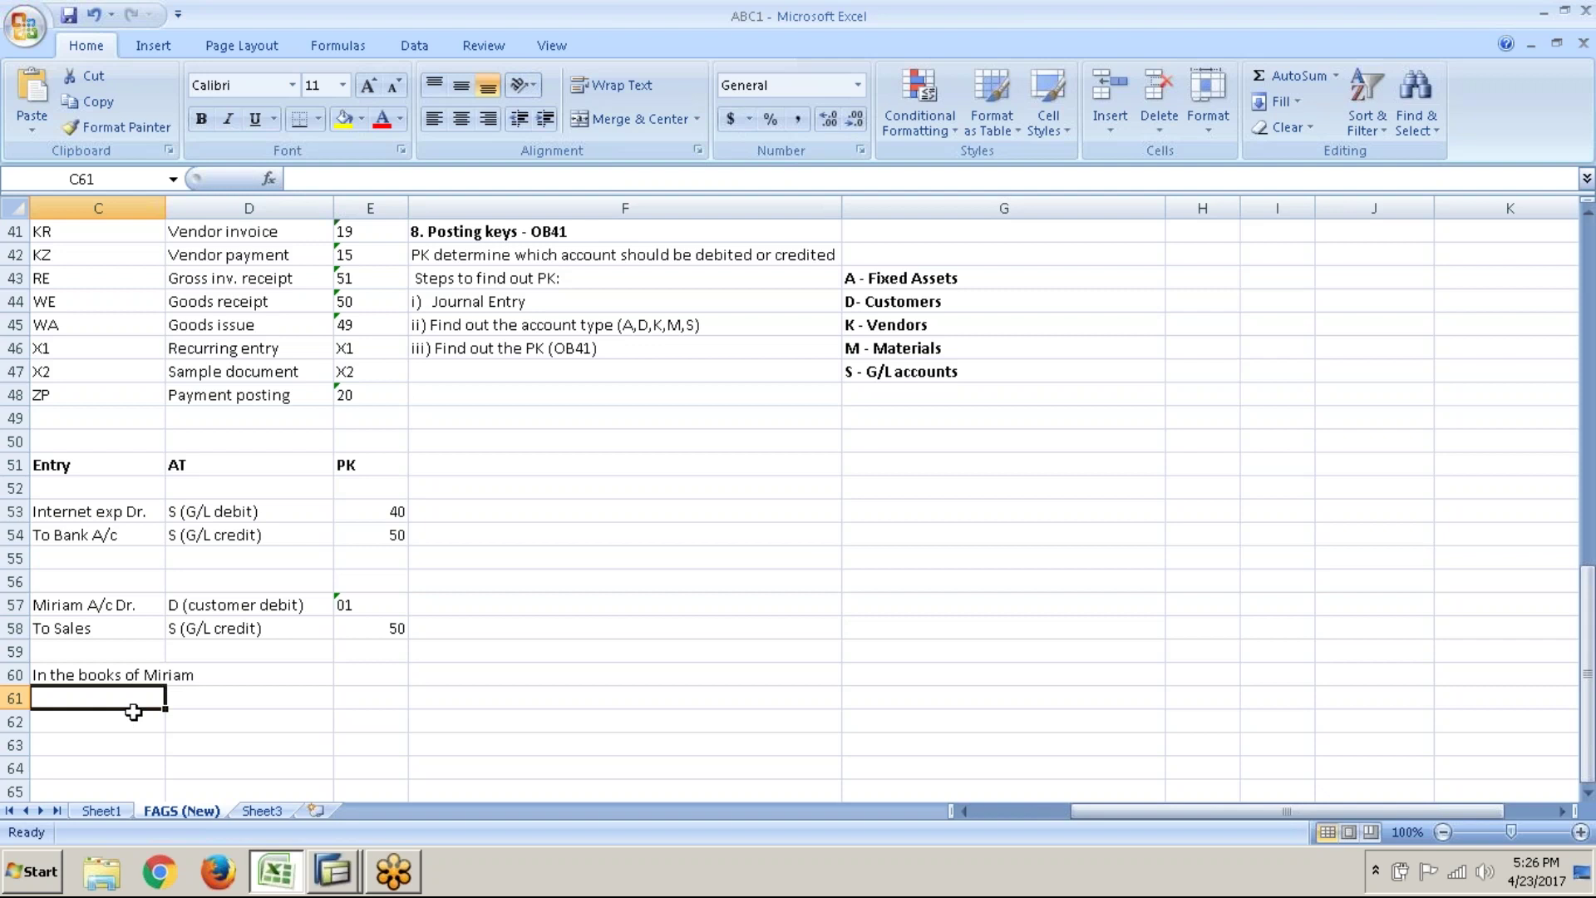
pyautogui.click(107, 608)
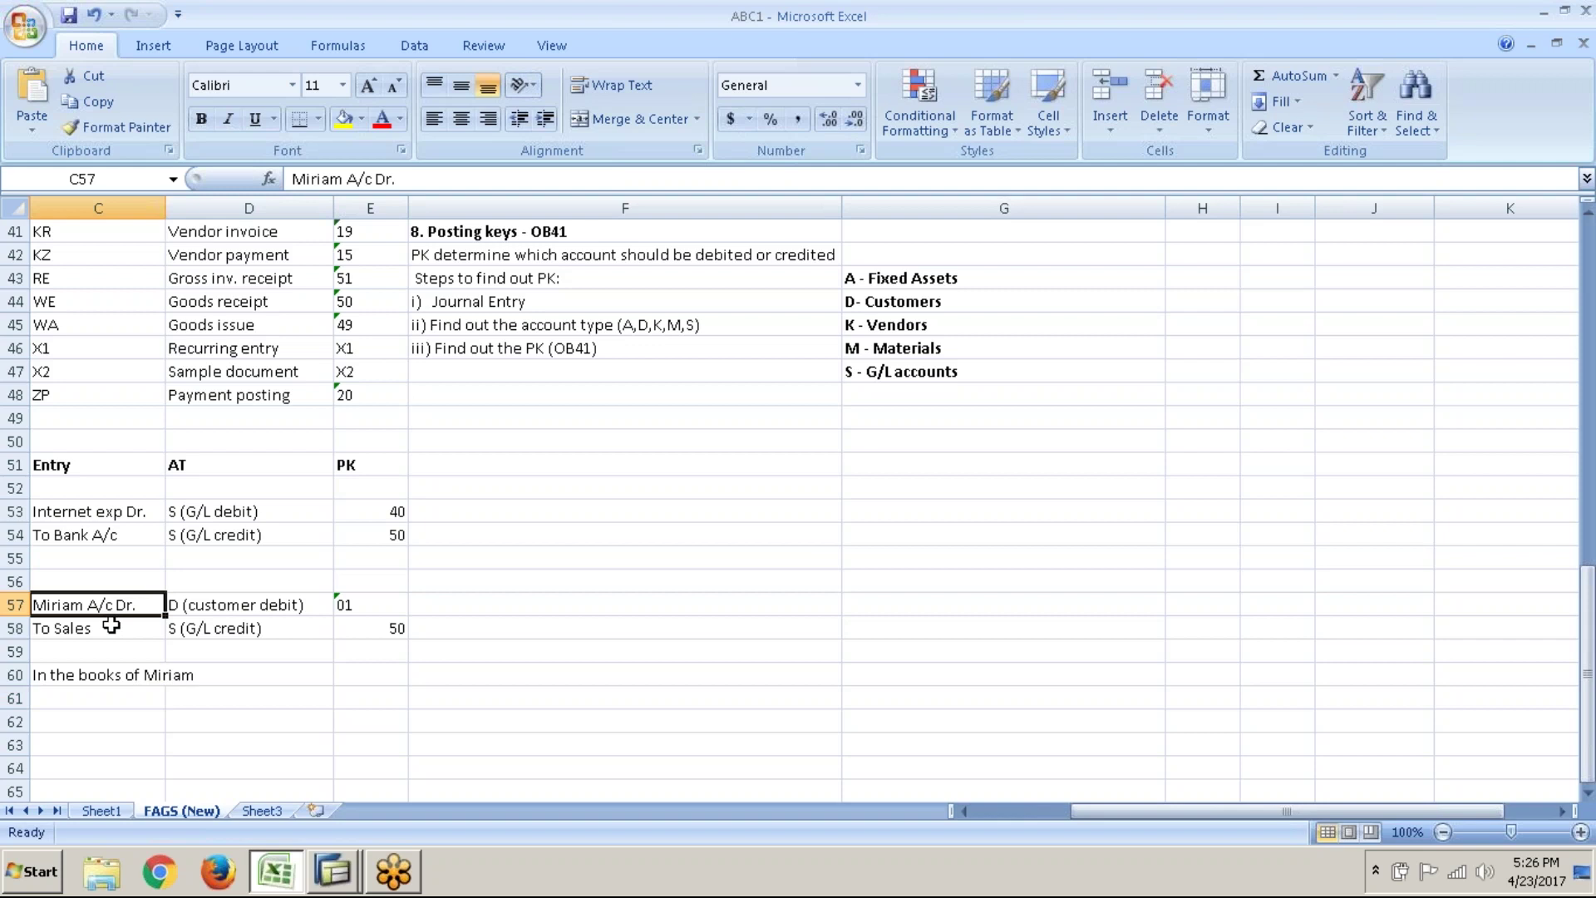
pyautogui.click(118, 701)
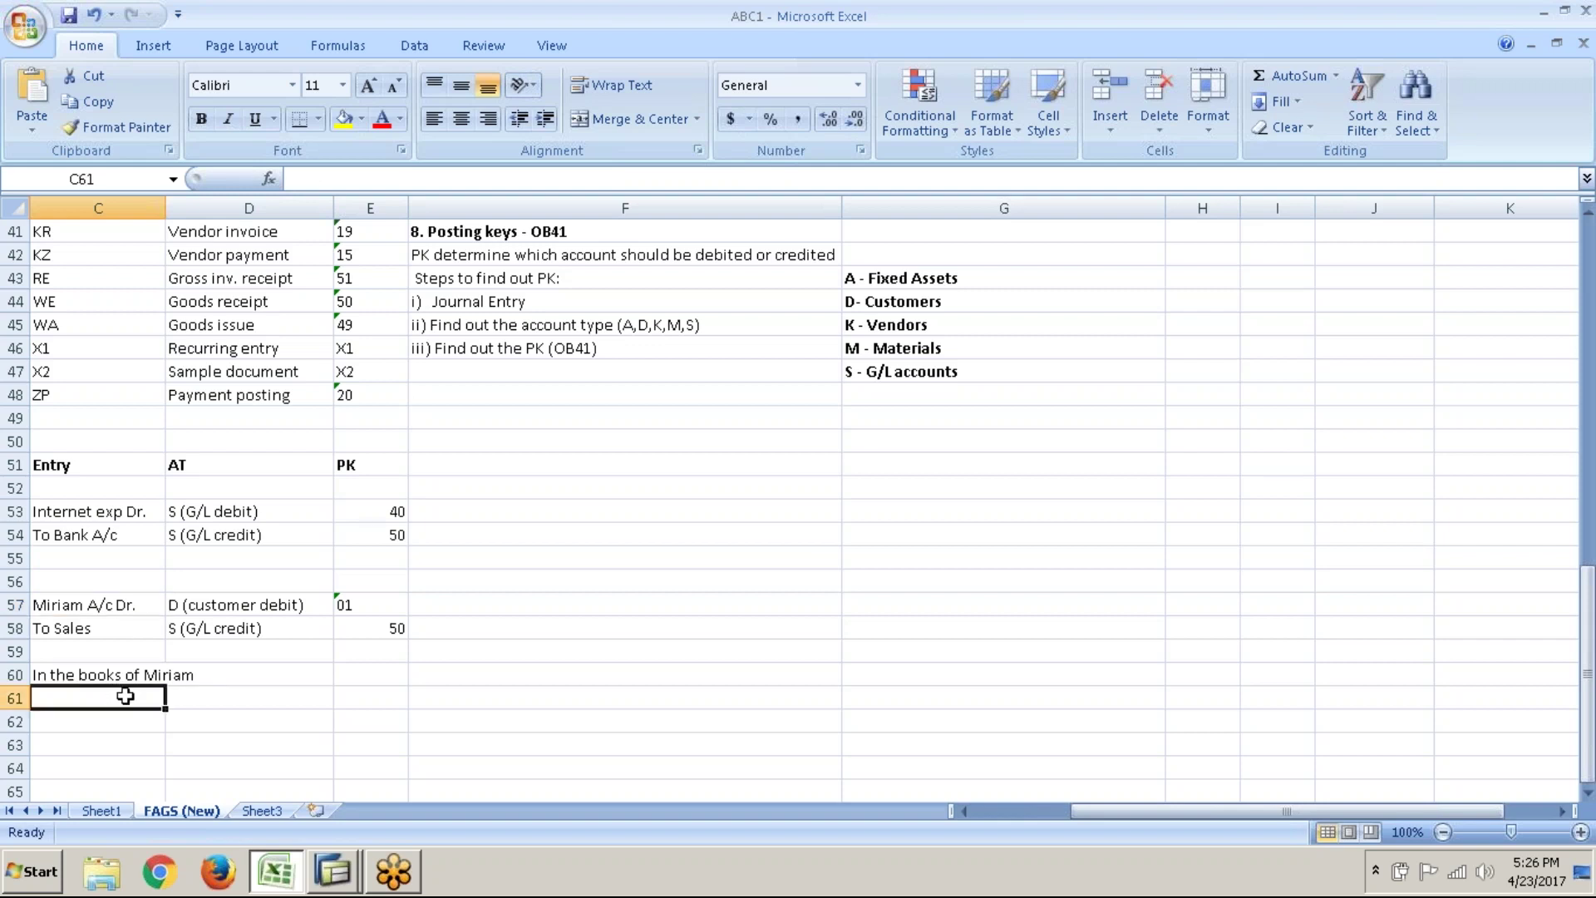
pyautogui.click(104, 634)
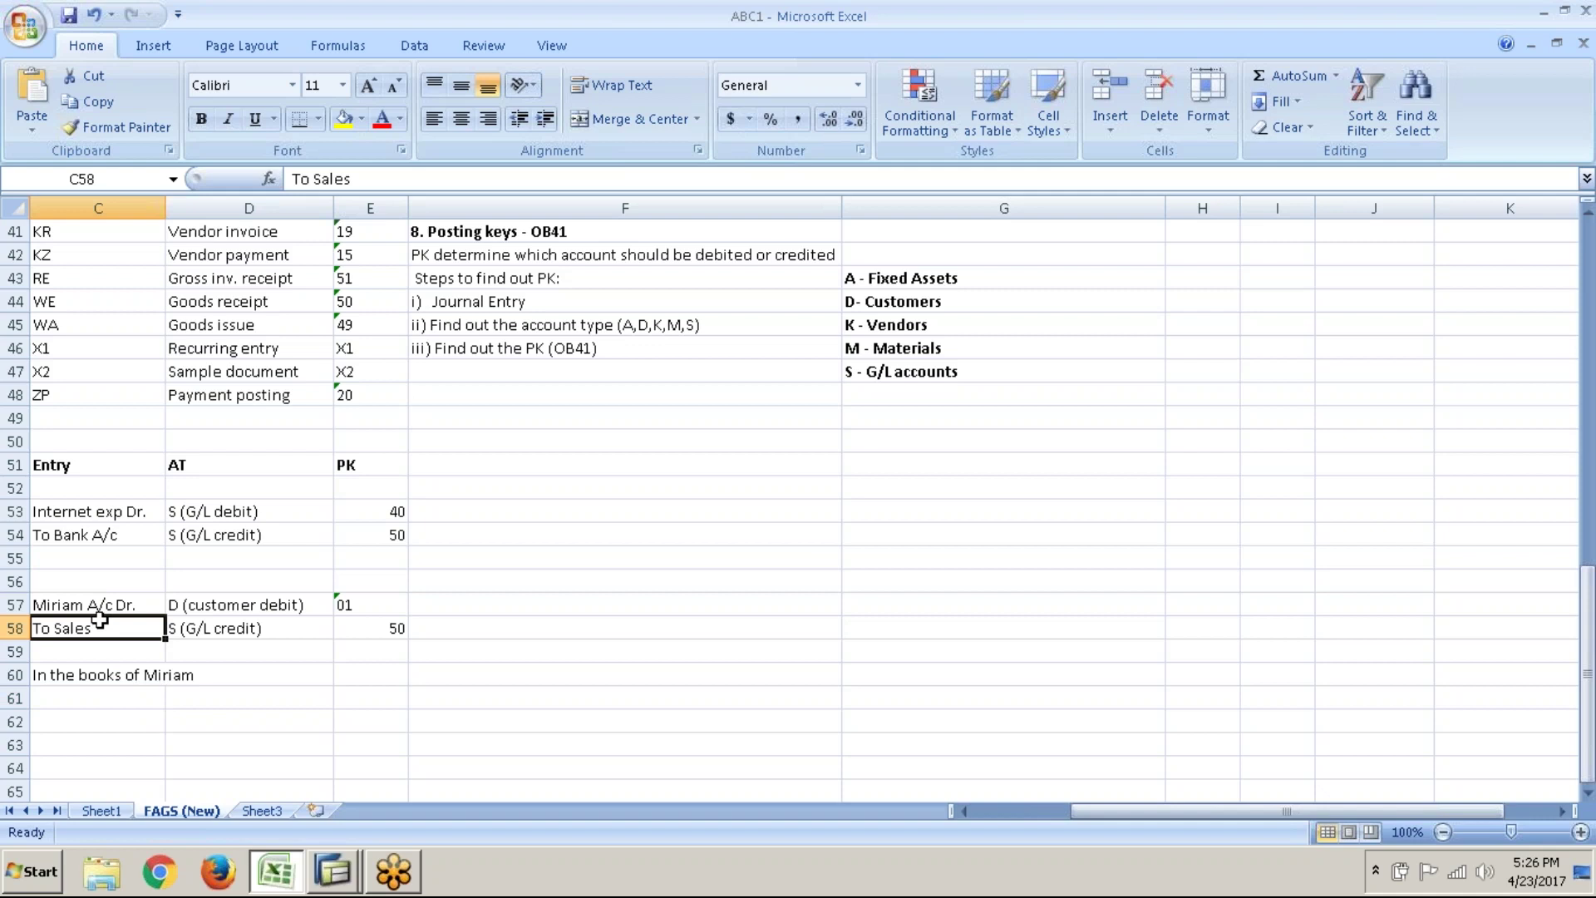
# - Enter "Purchases A/c Dr" in C61 and "To", the vendor's name and "A/c" in C62, and widen column C to fit the heading
pyautogui.click(120, 690)
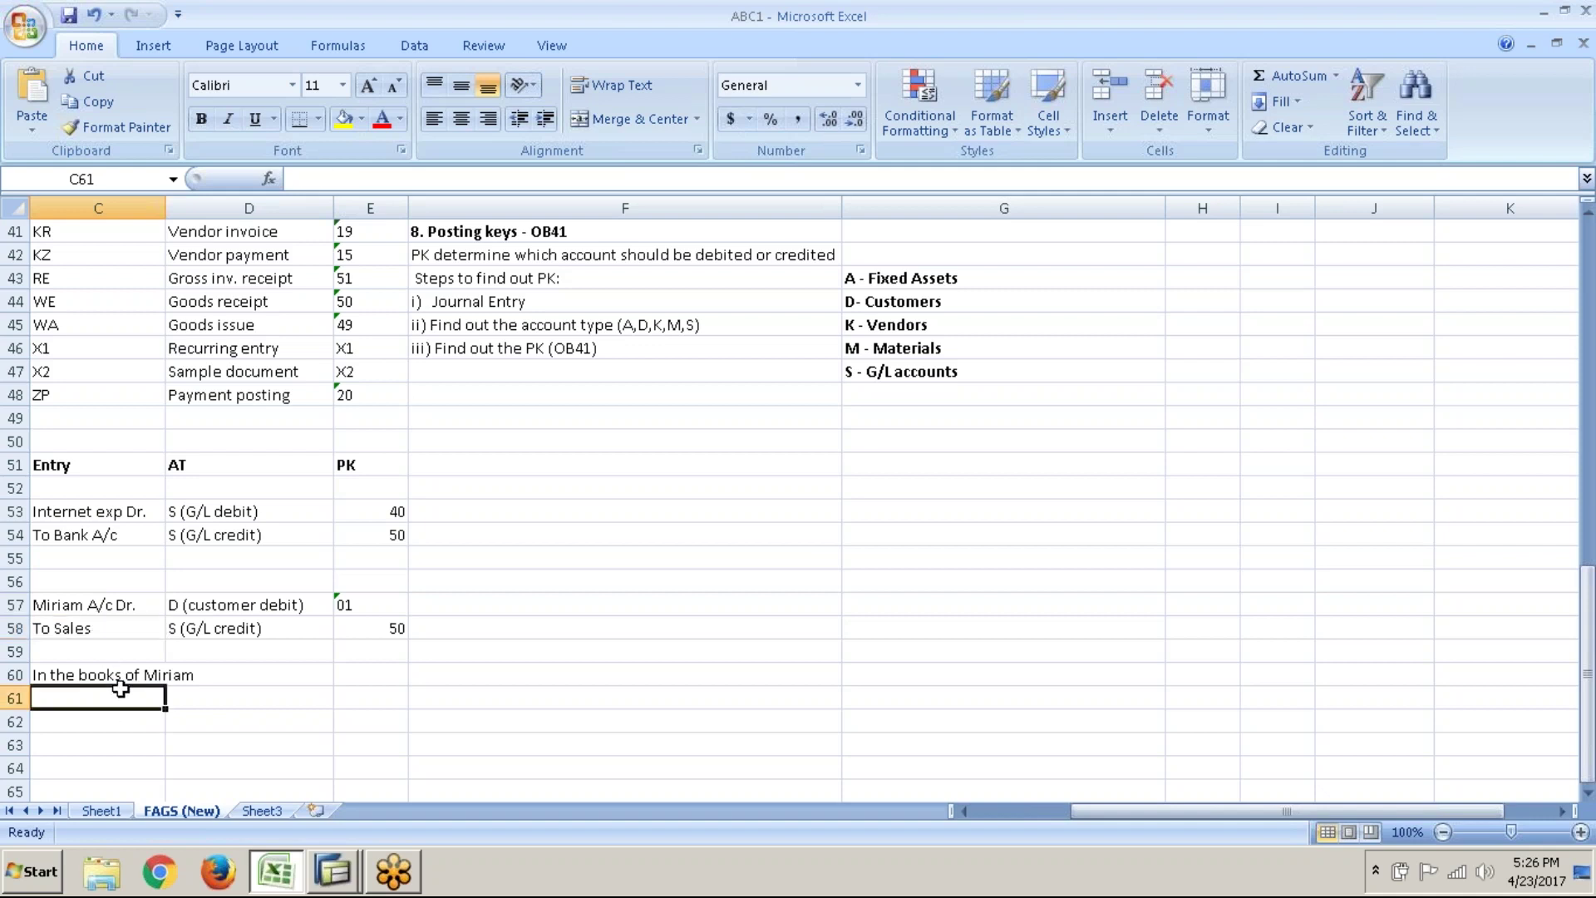
pyautogui.write('Purchases ')
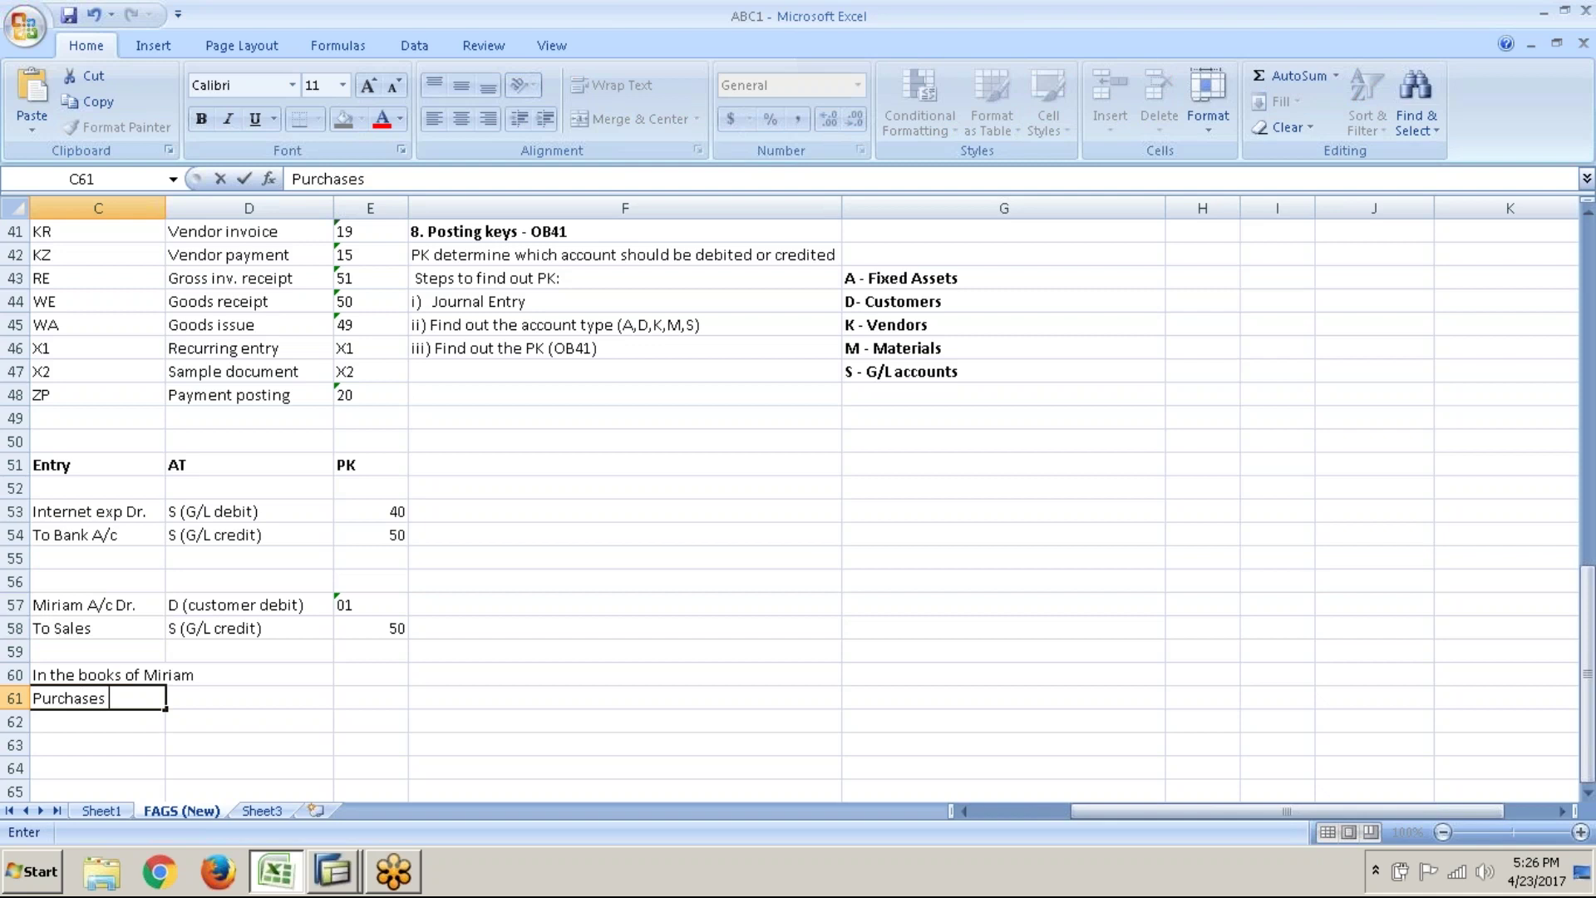
pyautogui.write('A/c Dr')
pyautogui.press('Return')
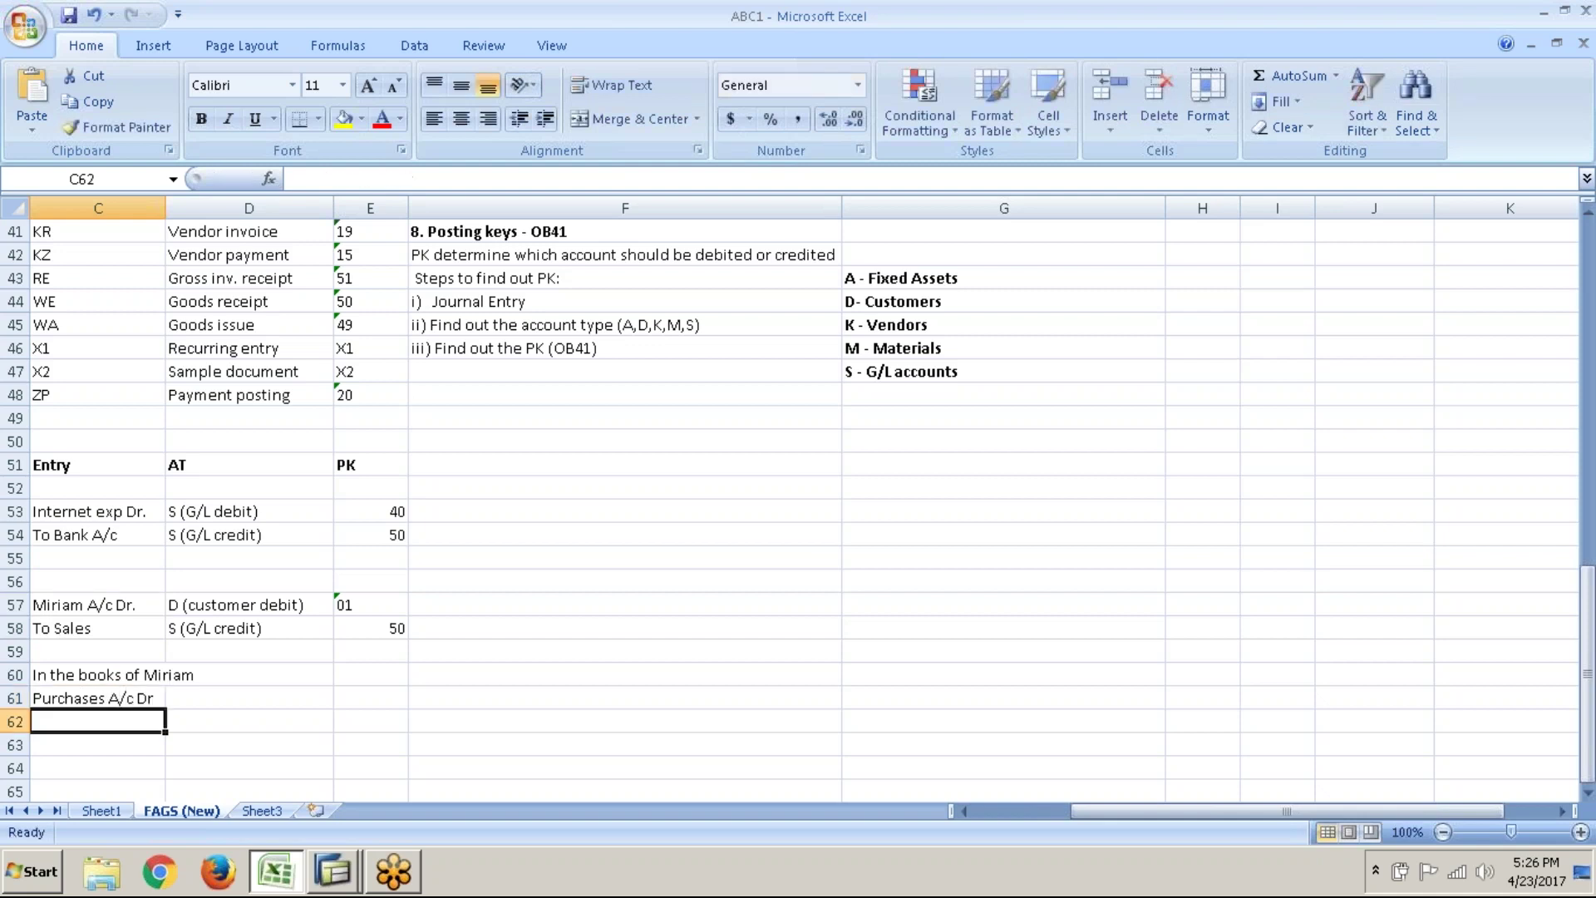
pyautogui.write('To Ram A/c')
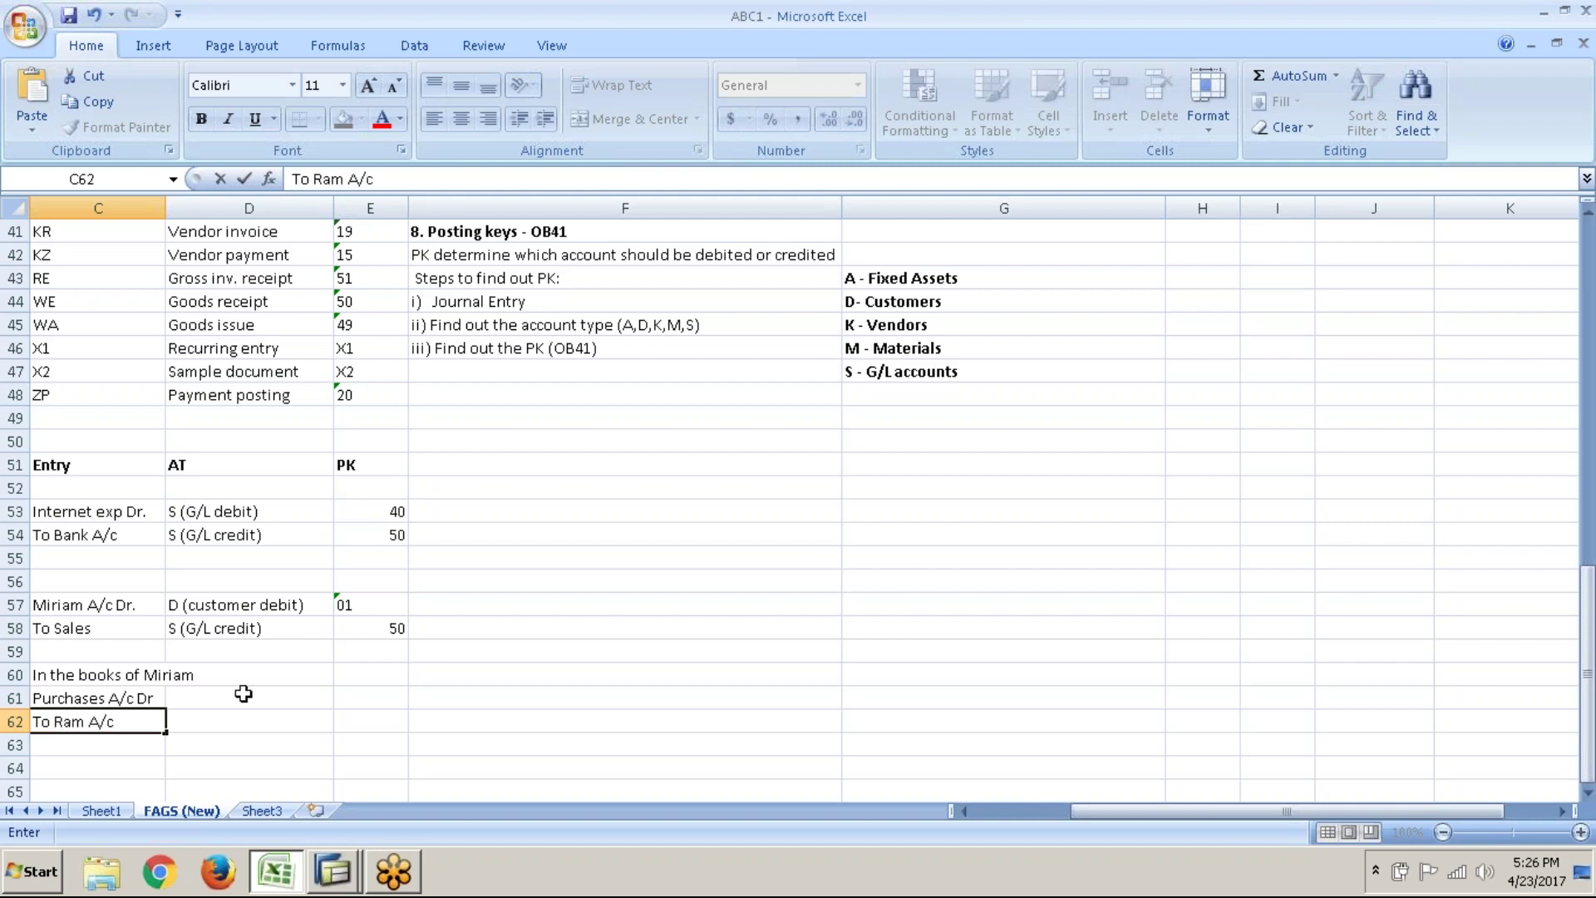
pyautogui.click(264, 699)
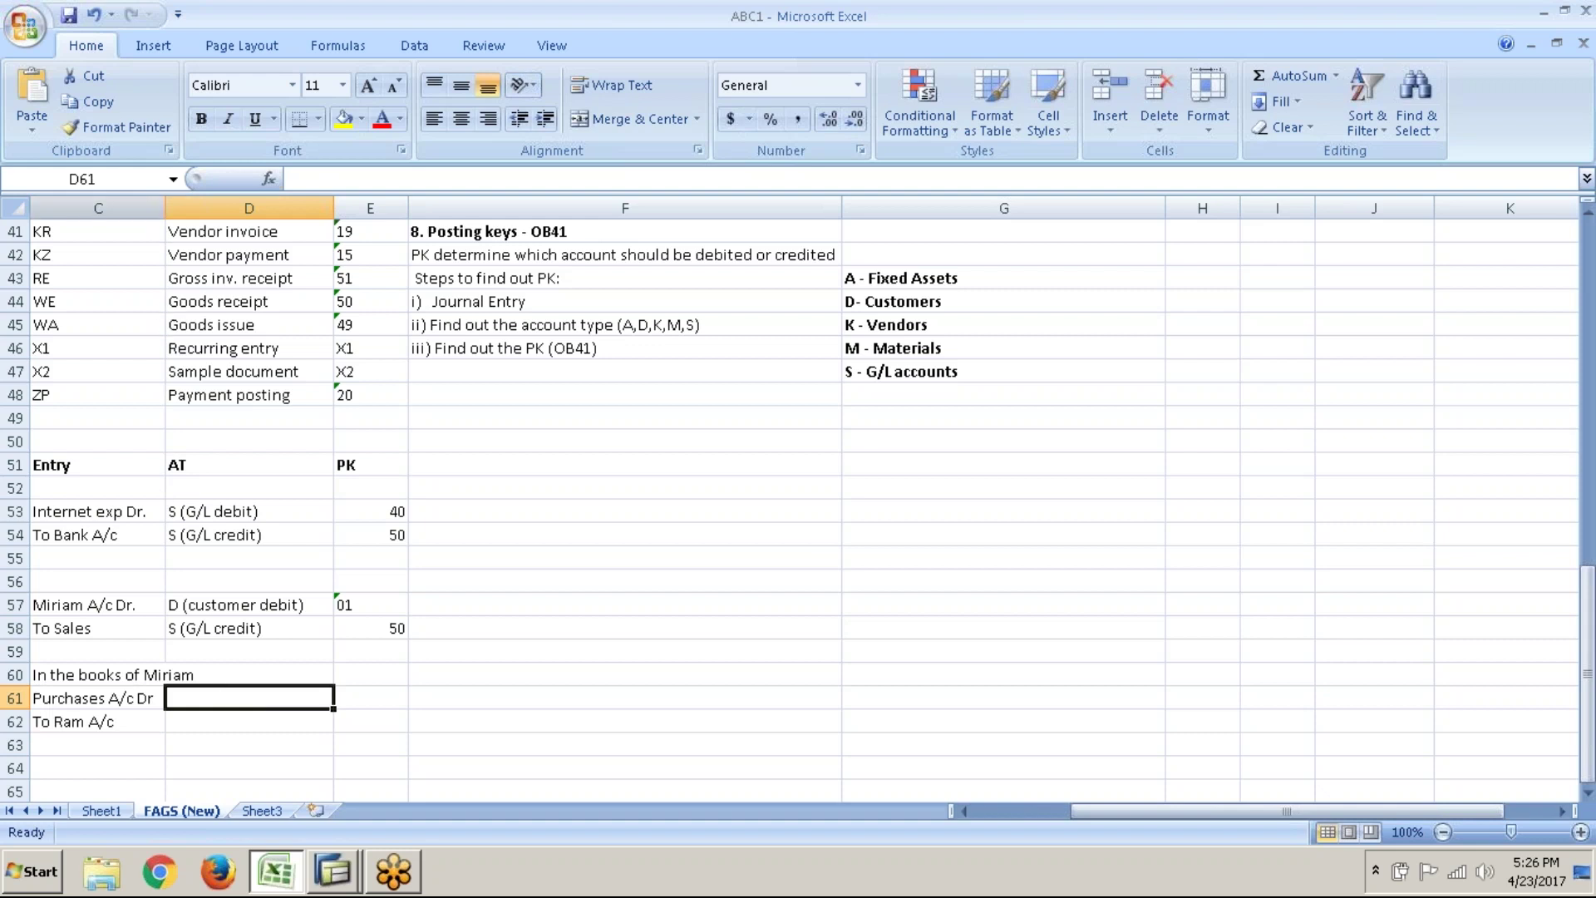
pyautogui.moveTo(165, 215); pyautogui.dragTo(197, 214)
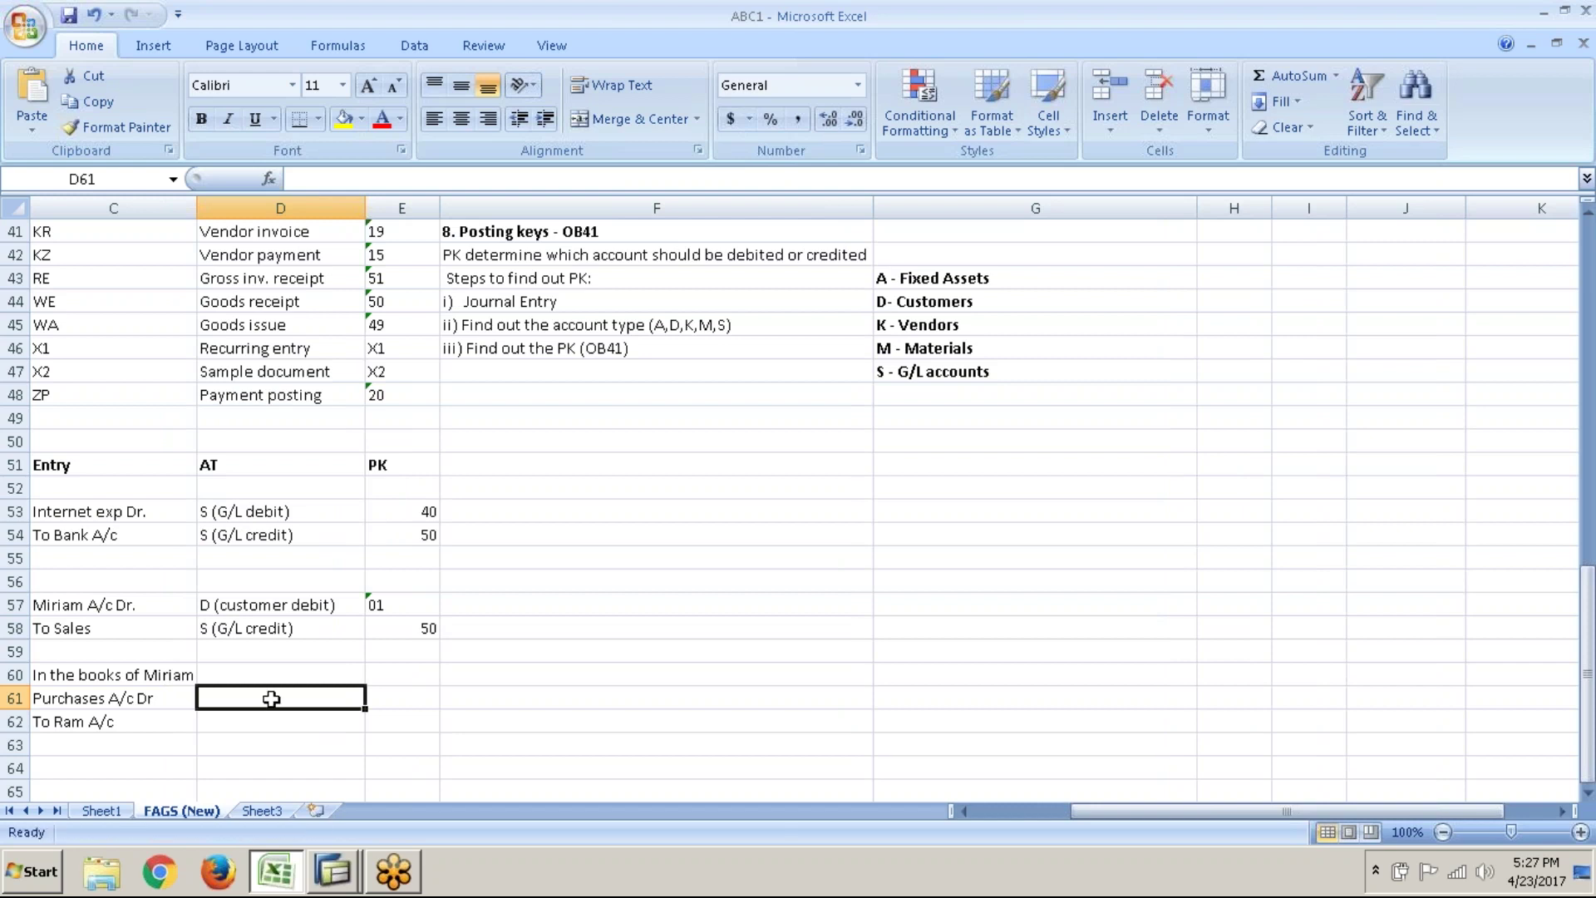
# - Copy the account type "S (G/L debit)" from the Internet exp row, D53, into D61 for the purchases line
pyautogui.click(290, 631)
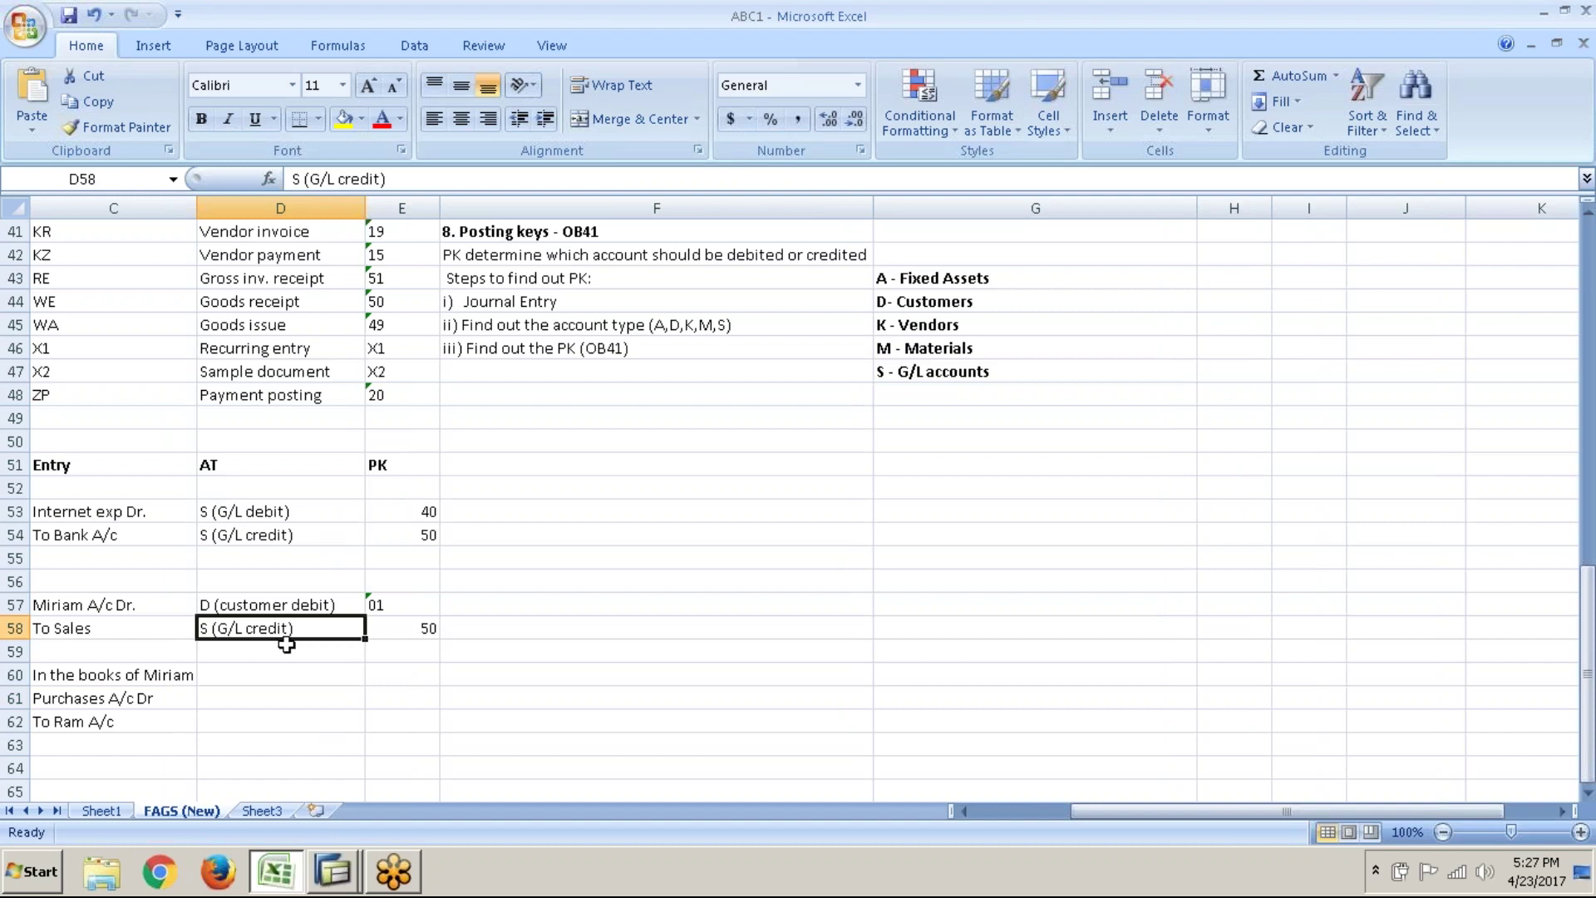
pyautogui.click(277, 693)
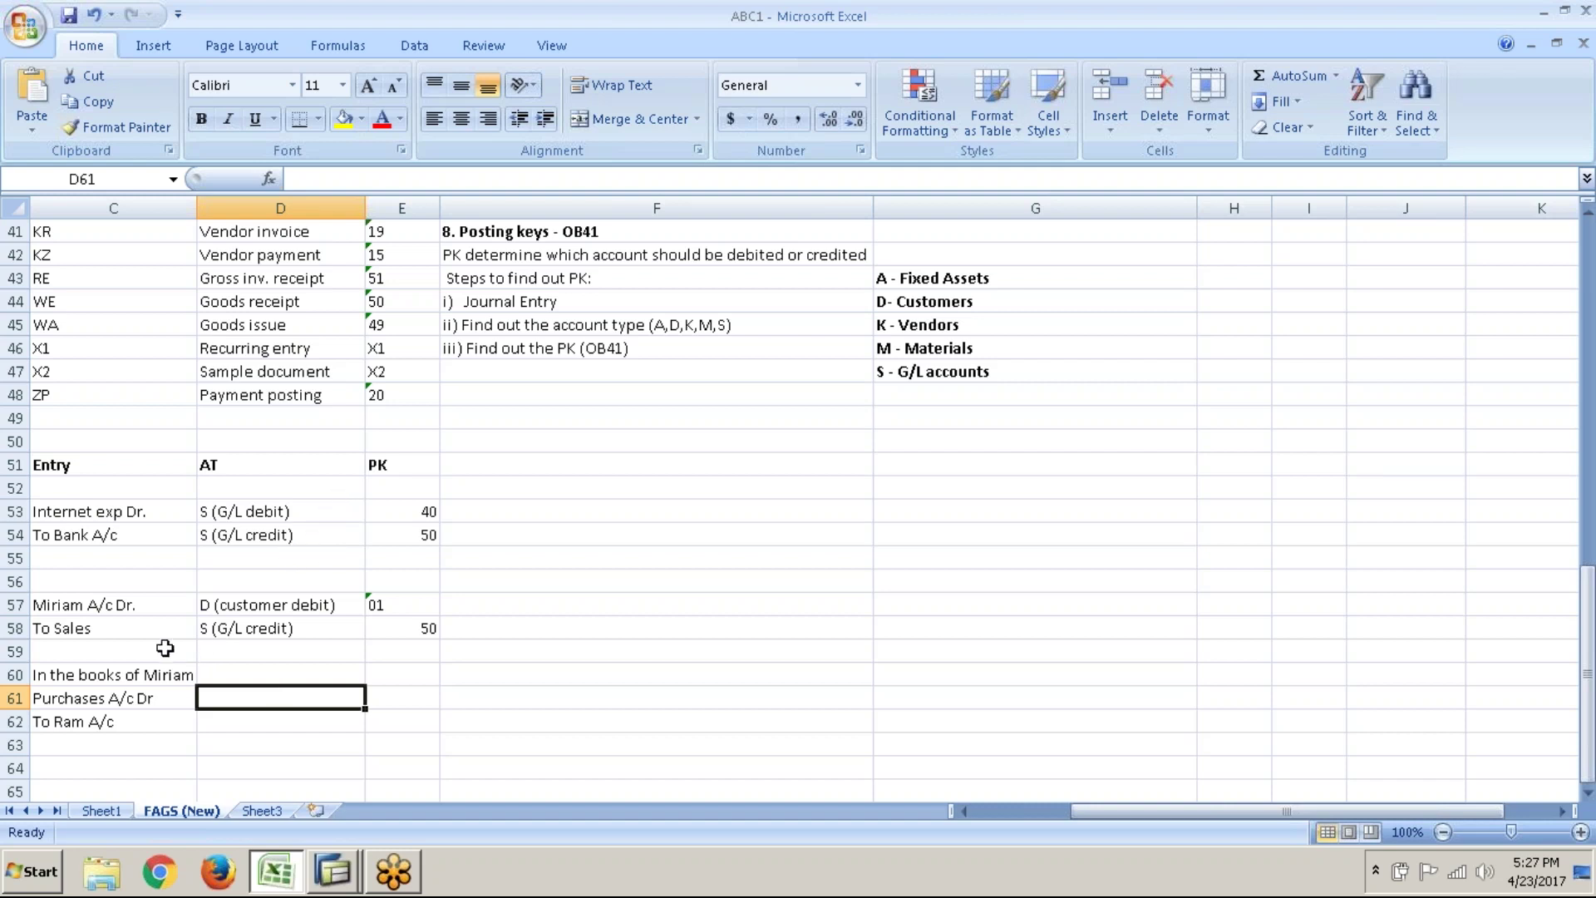
pyautogui.moveTo(173, 628); pyautogui.dragTo(177, 715)
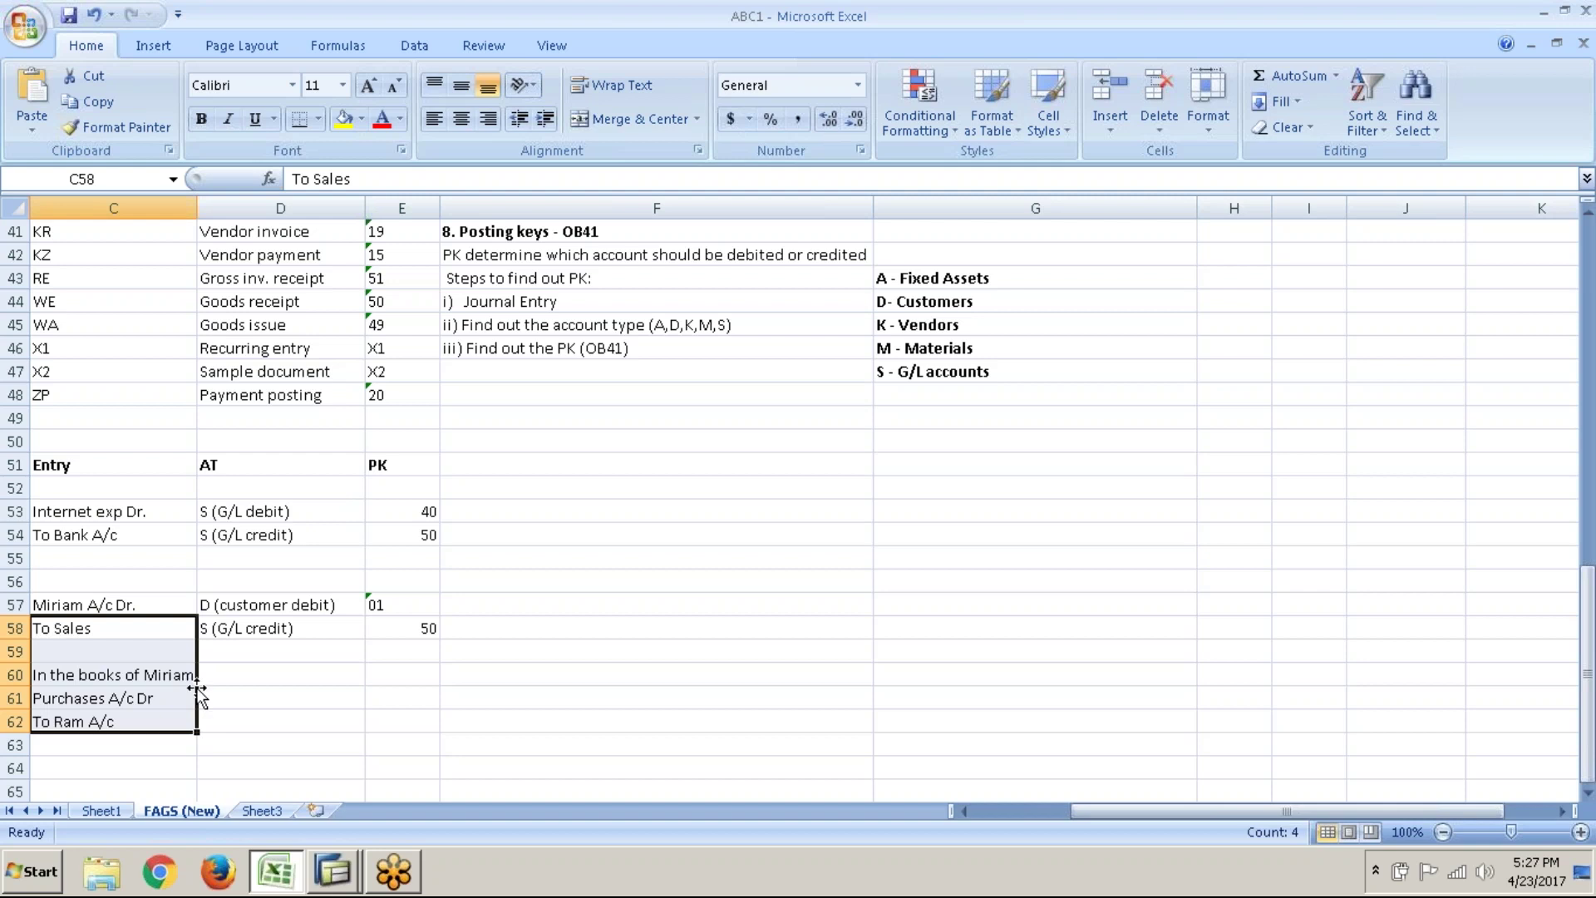
pyautogui.click(225, 701)
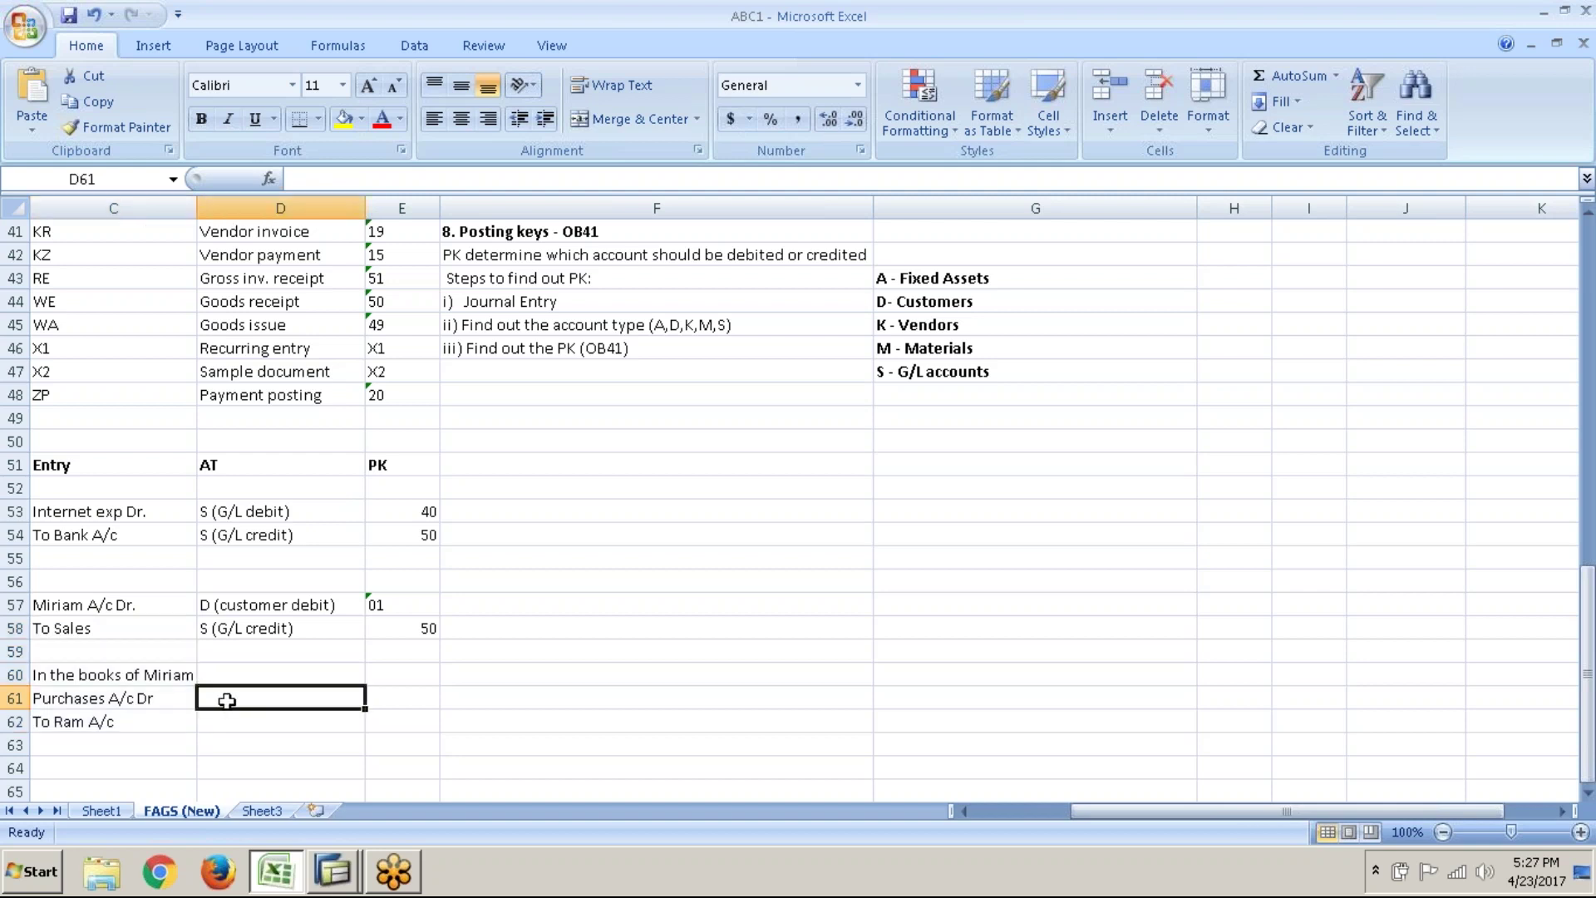
pyautogui.click(303, 524)
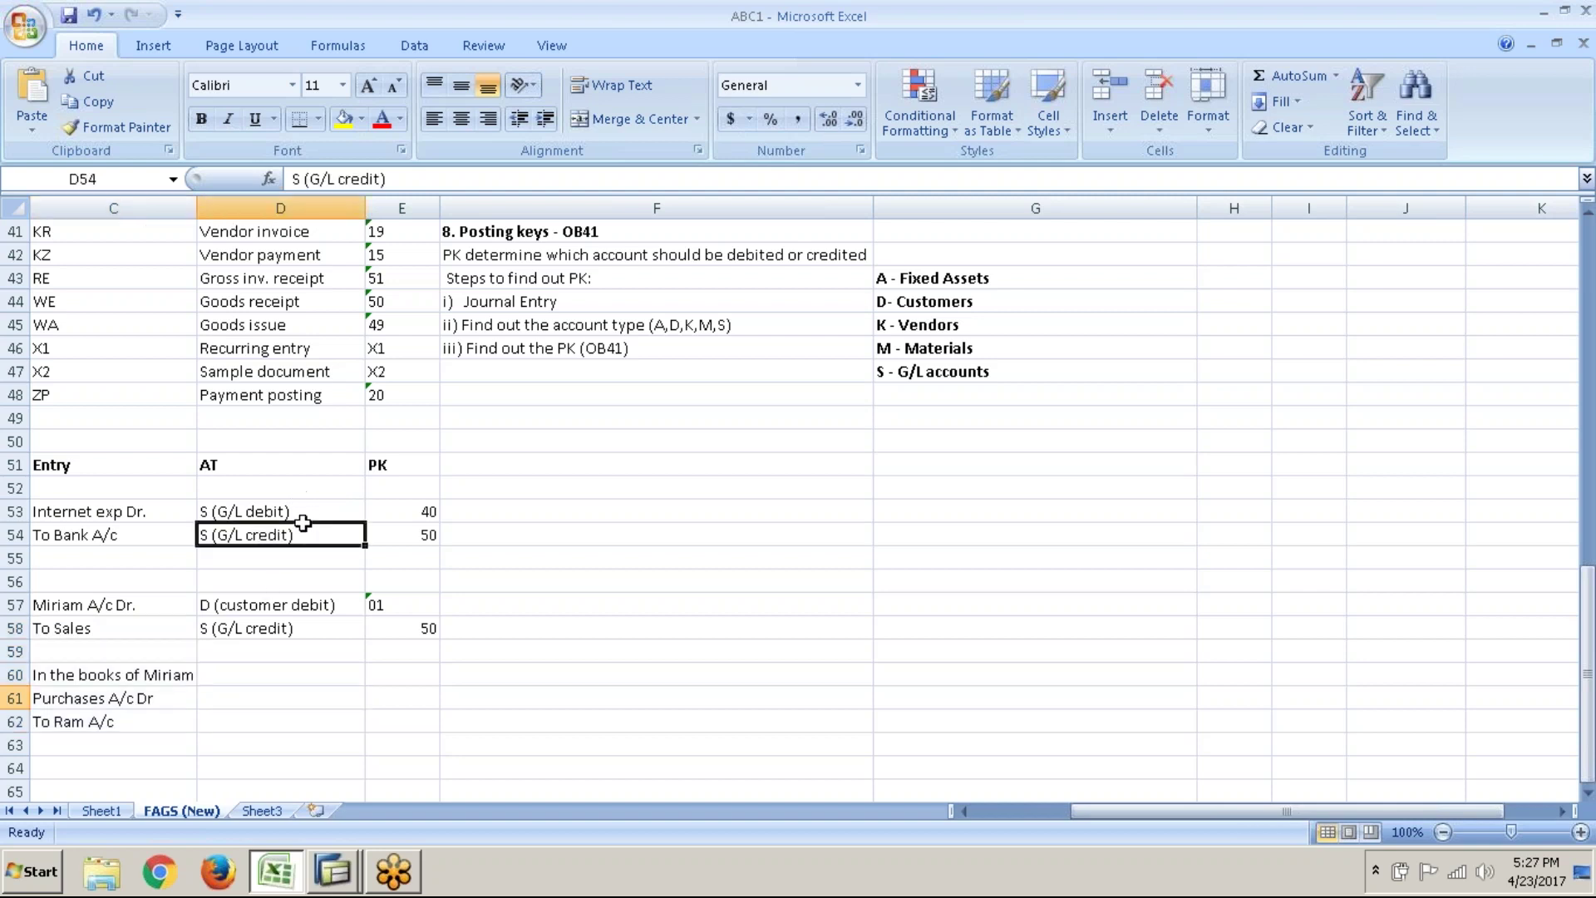
pyautogui.click(314, 513)
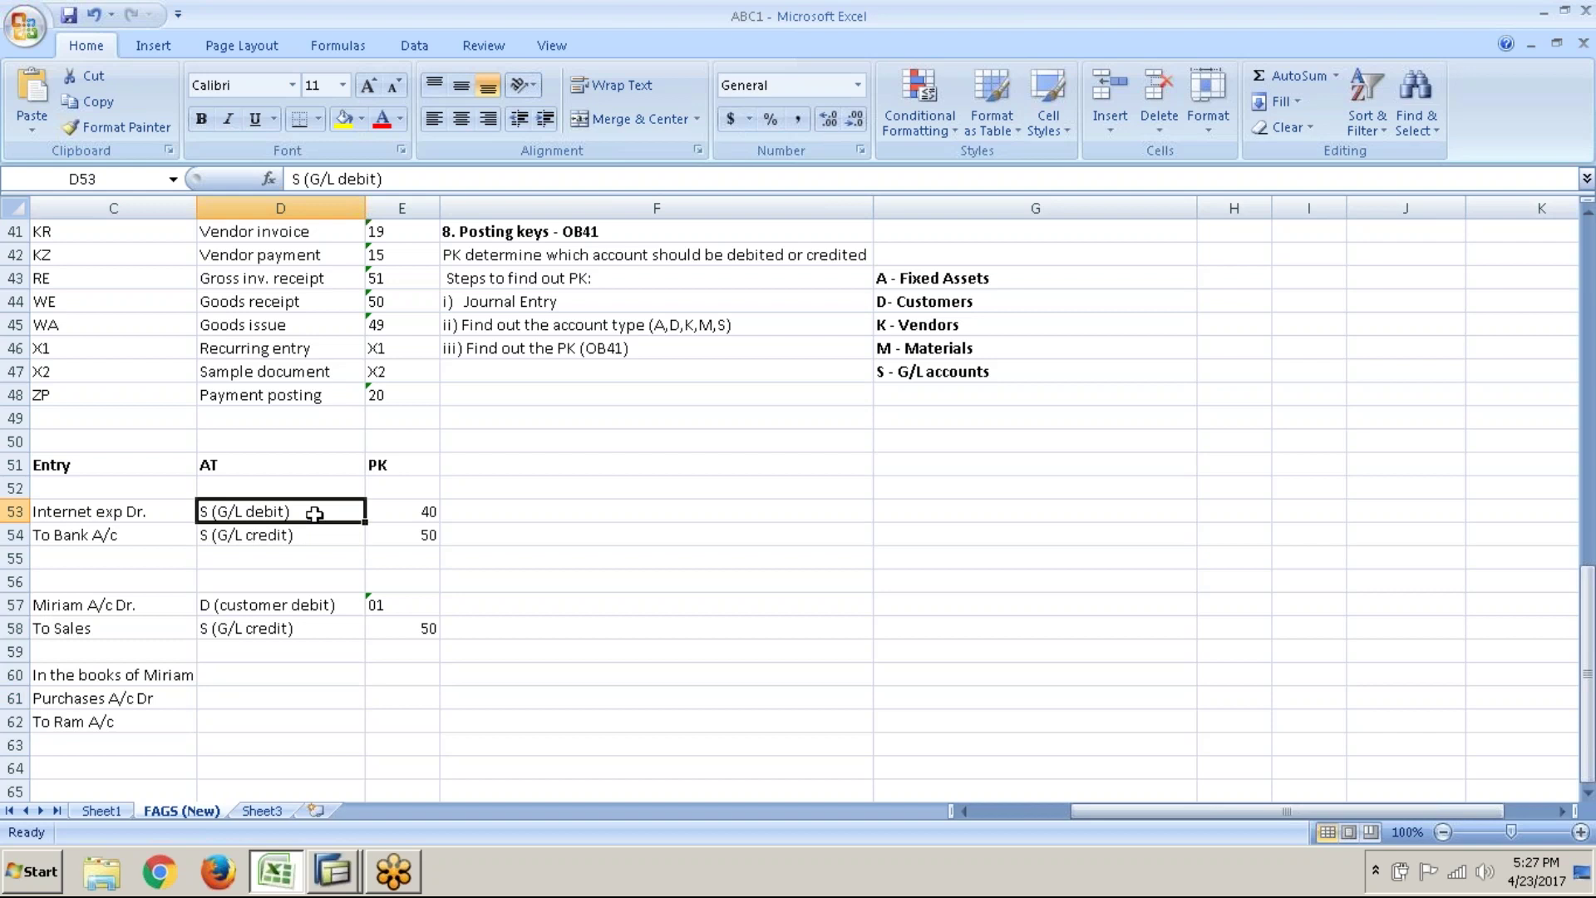
pyautogui.hotkey('ctrl', 'c')
pyautogui.click(262, 695)
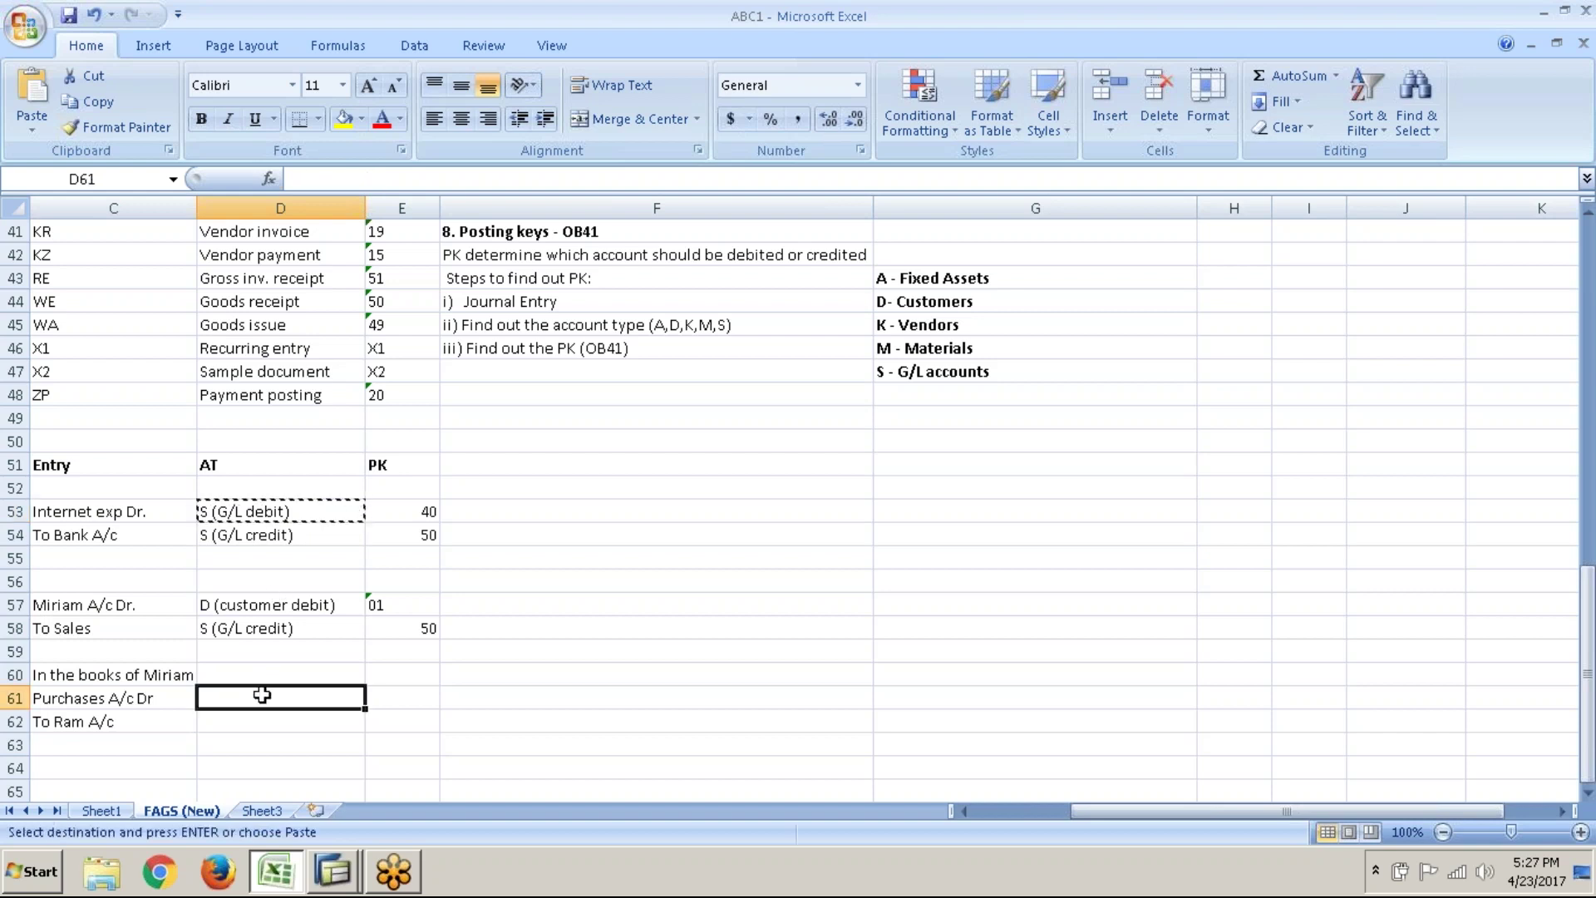
pyautogui.hotkey('ctrl', 'v')
pyautogui.press('Escape')
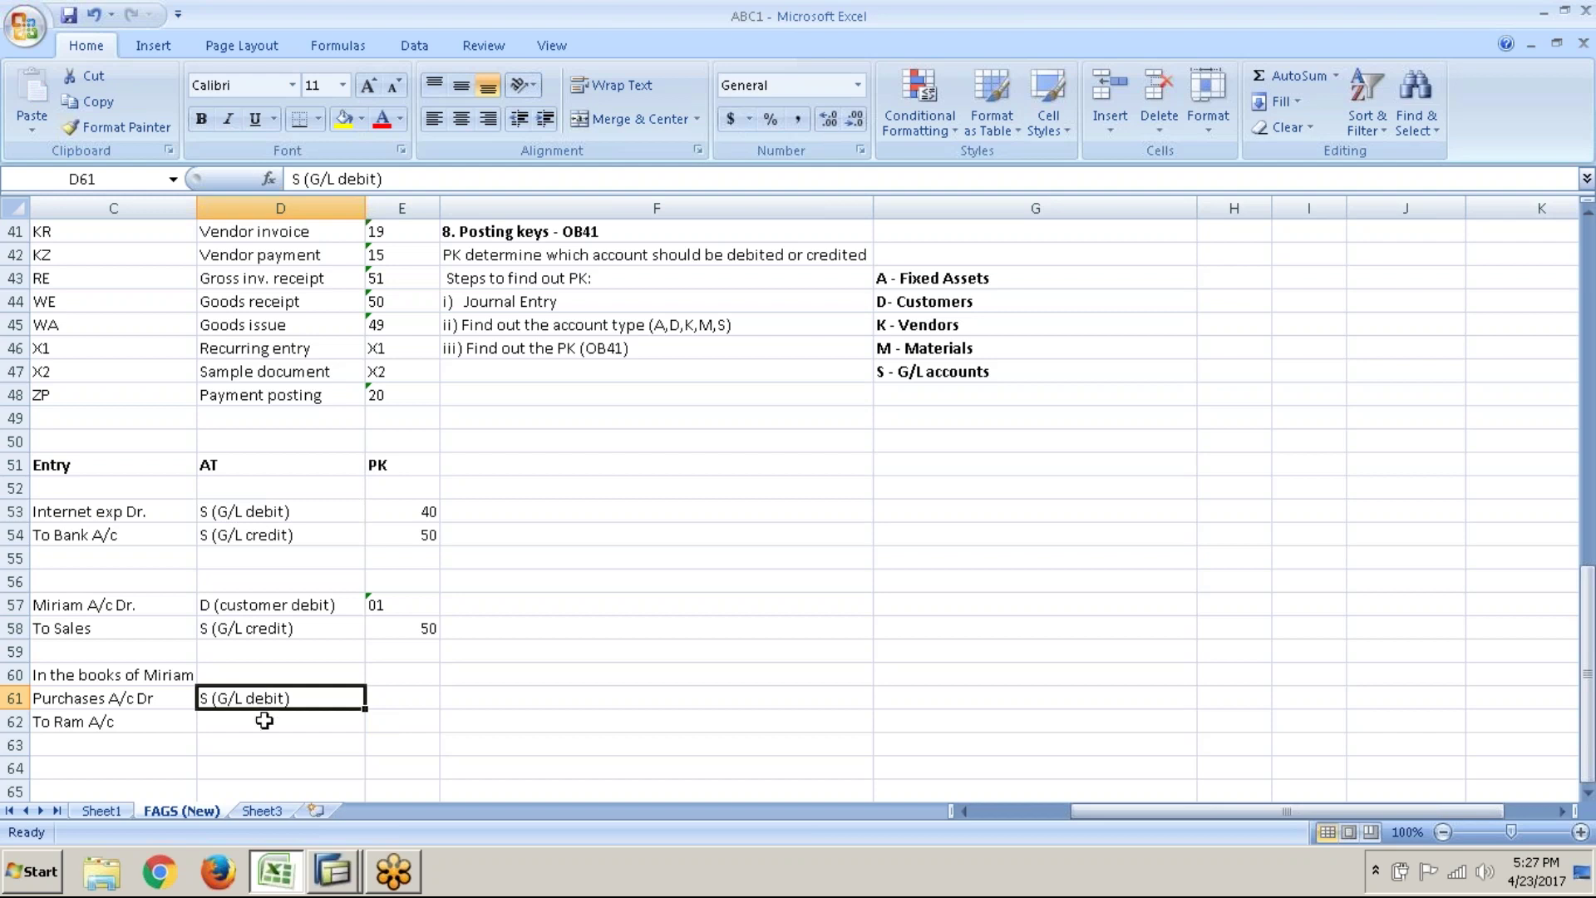
# - Enter the account type "K (Vendor credit)" in D62 for the vendor's credit line
pyautogui.click(263, 720)
pyautogui.click(160, 728)
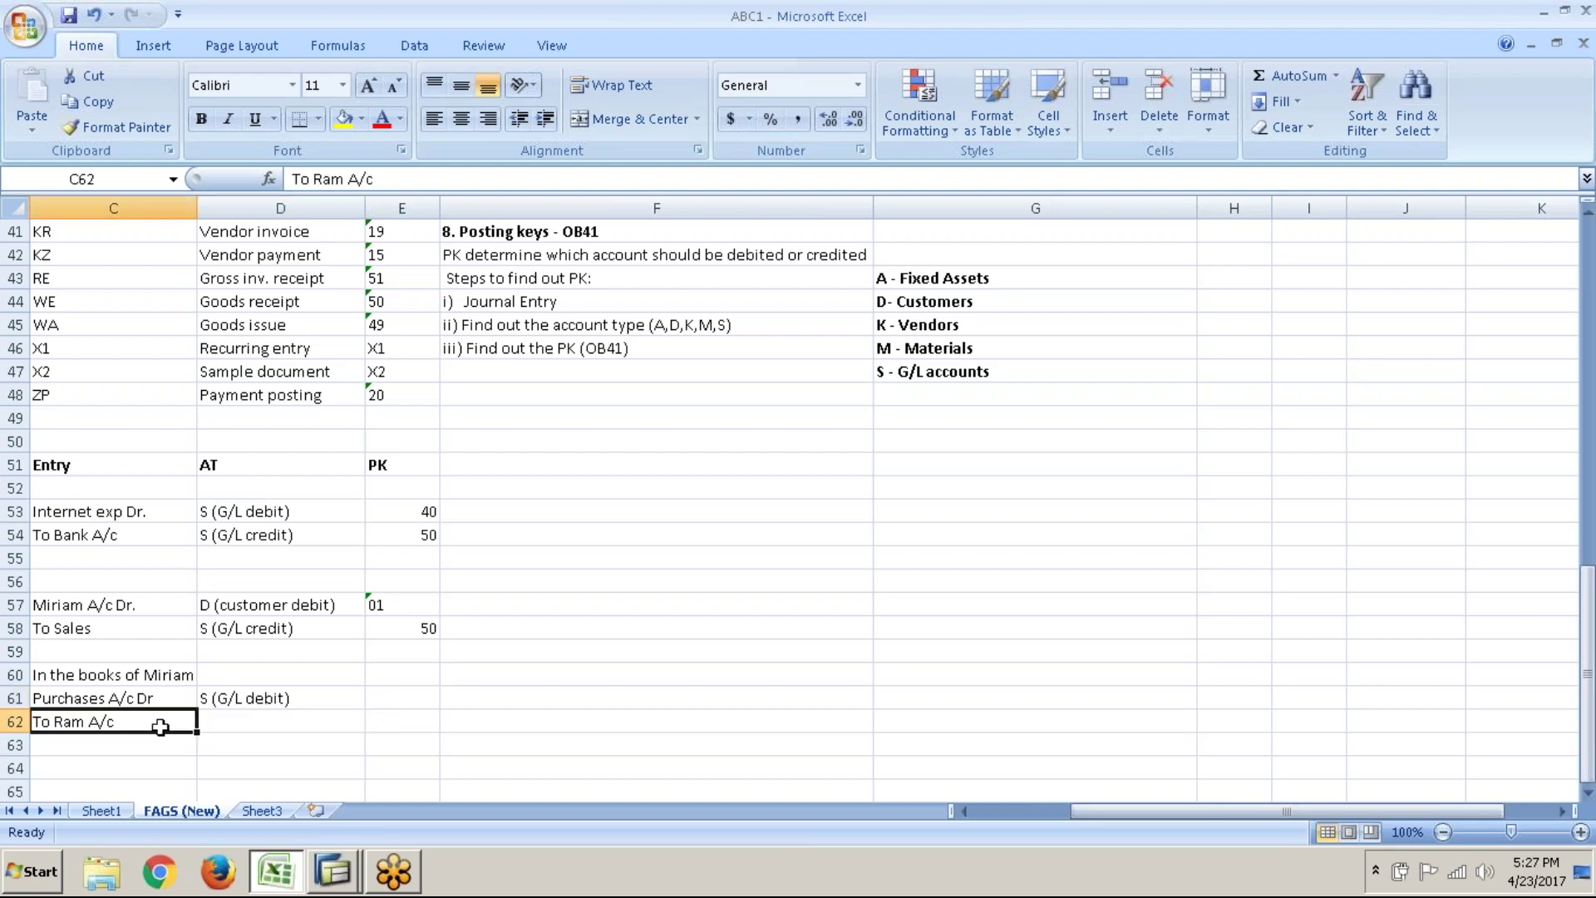
pyautogui.press('Right')
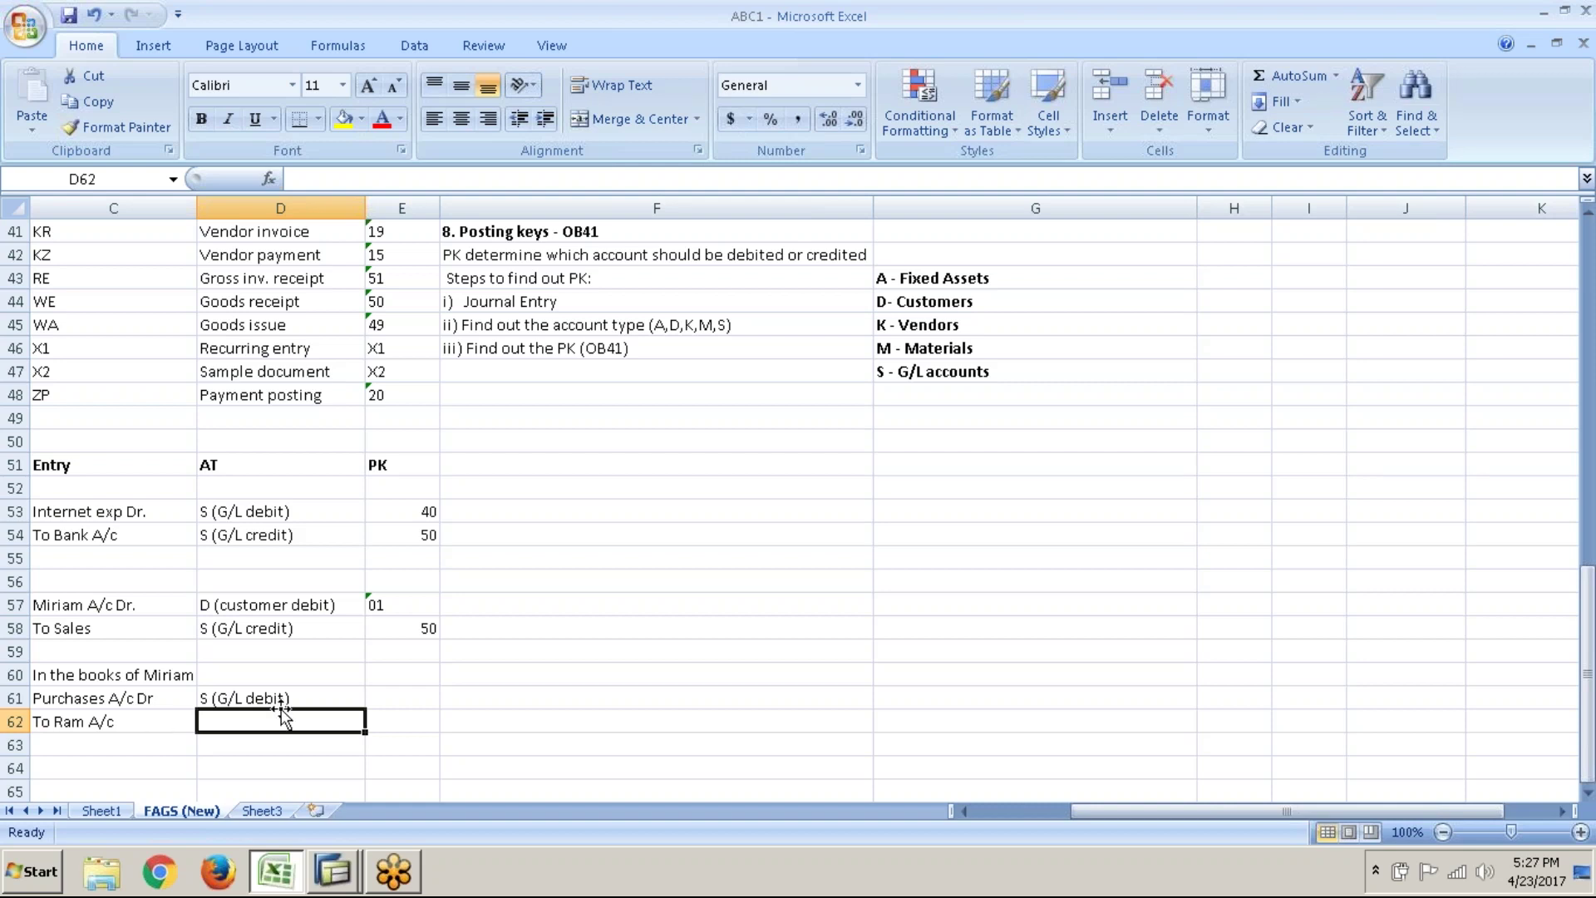
pyautogui.write('K')
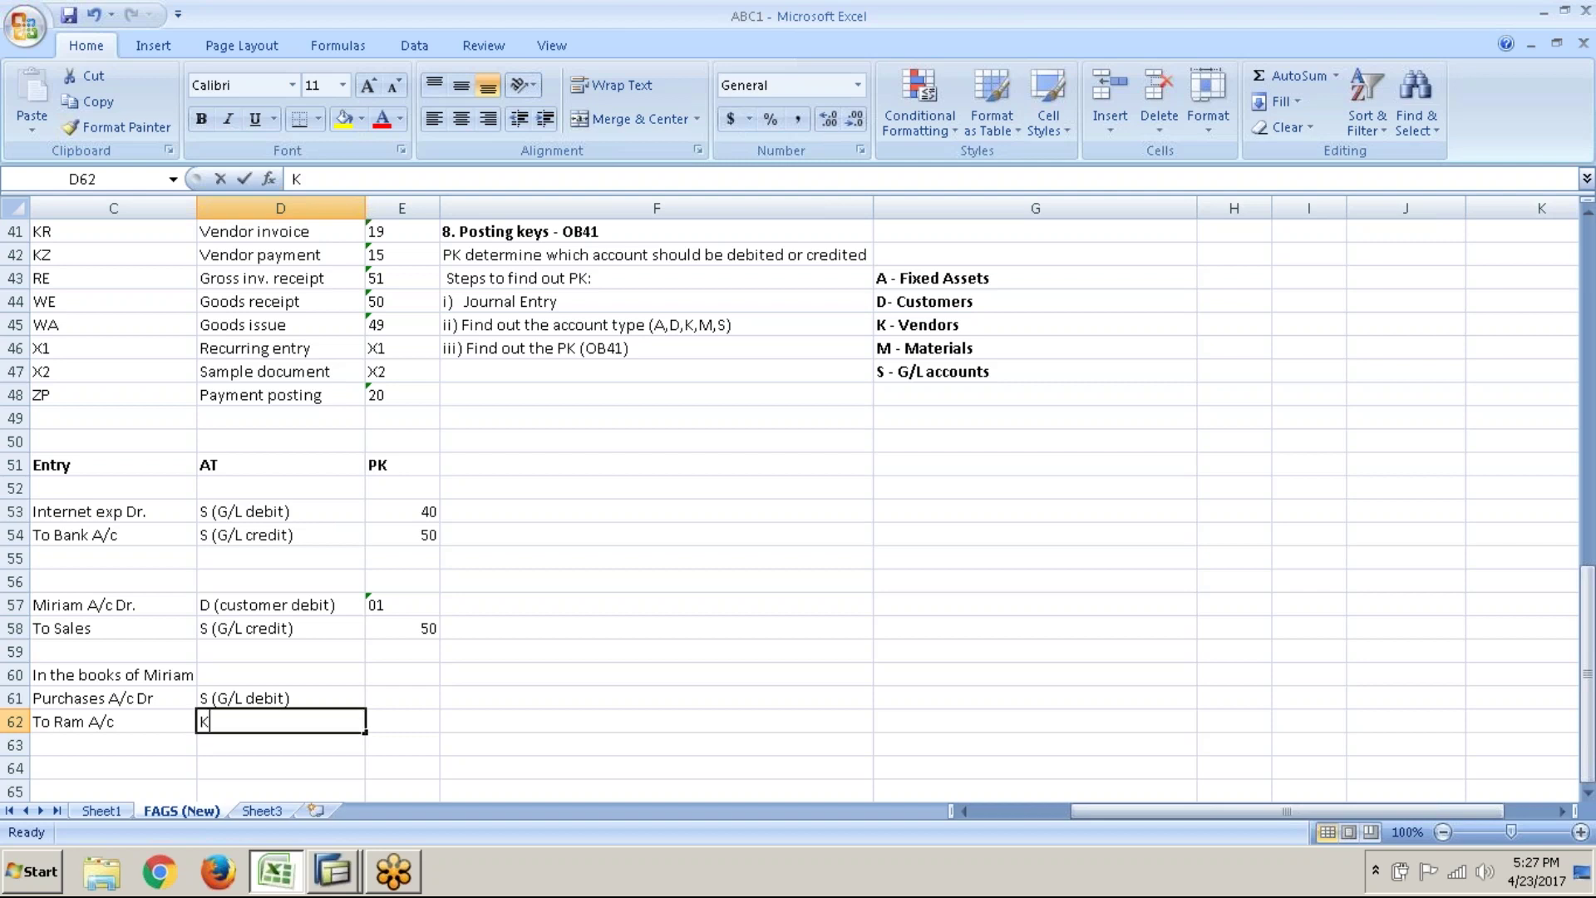
pyautogui.write(' (')
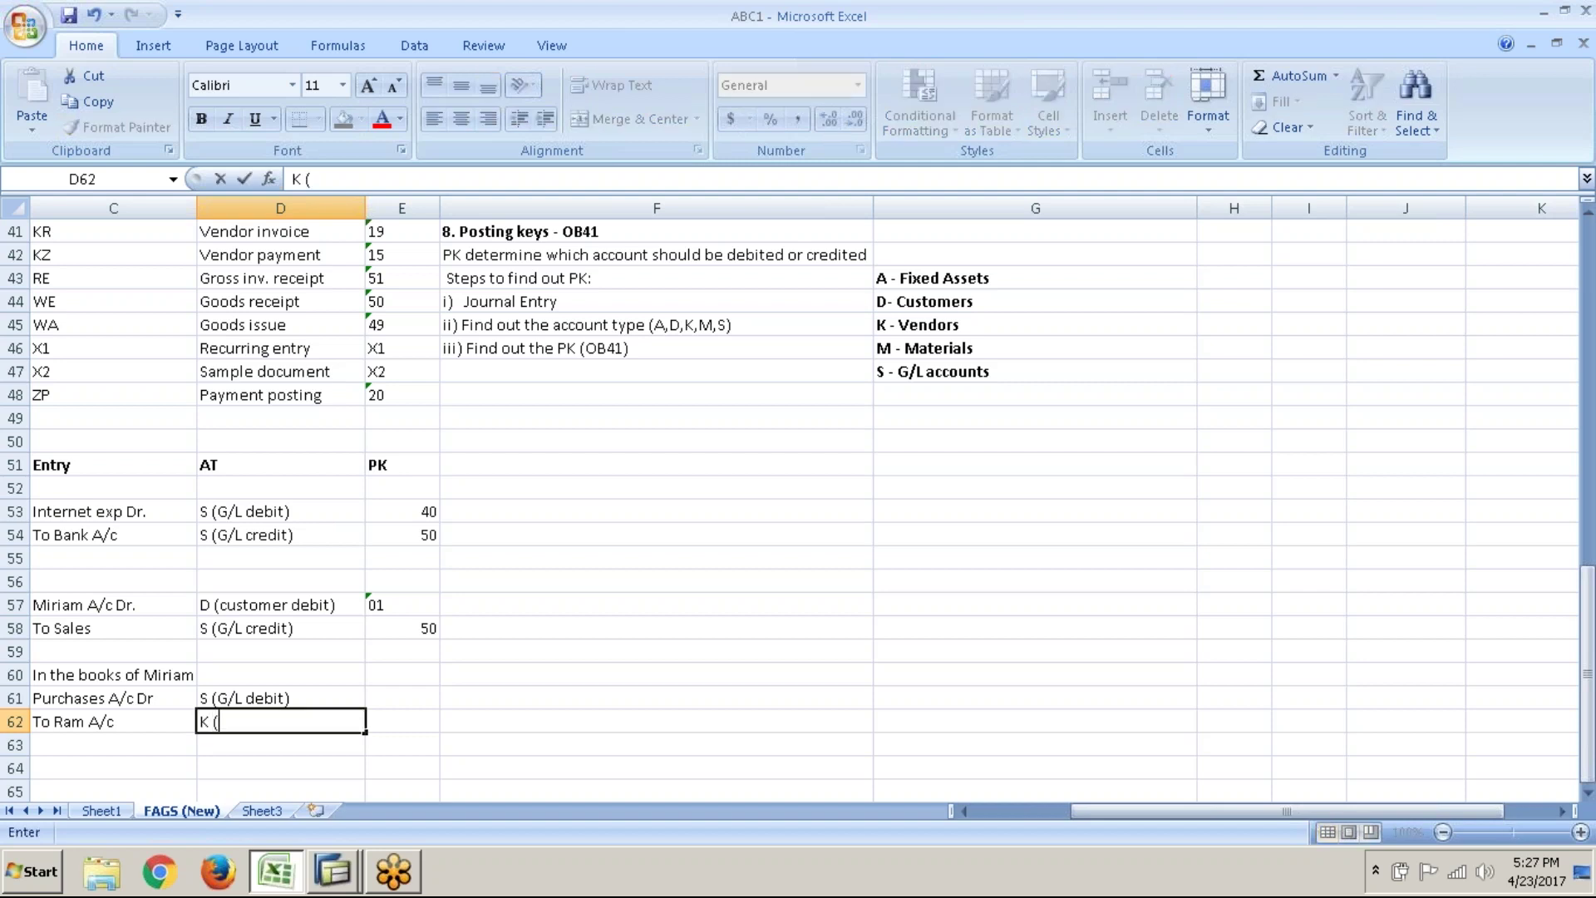
pyautogui.write('Vendor credi')
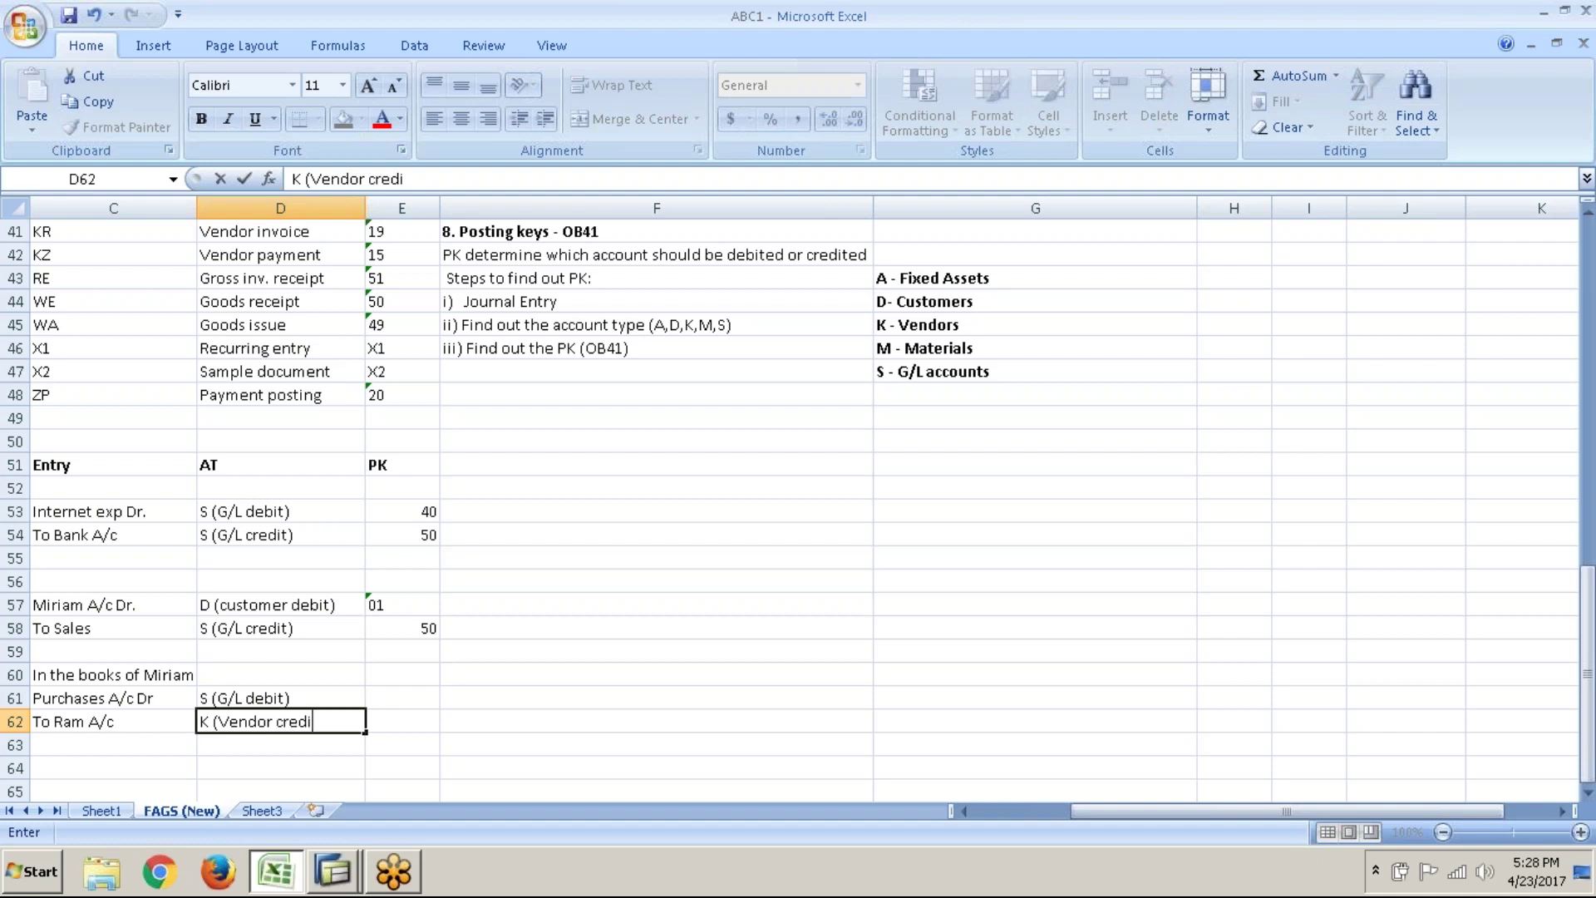
pyautogui.write('r)')
pyautogui.press('Right')
pyautogui.press('Up')
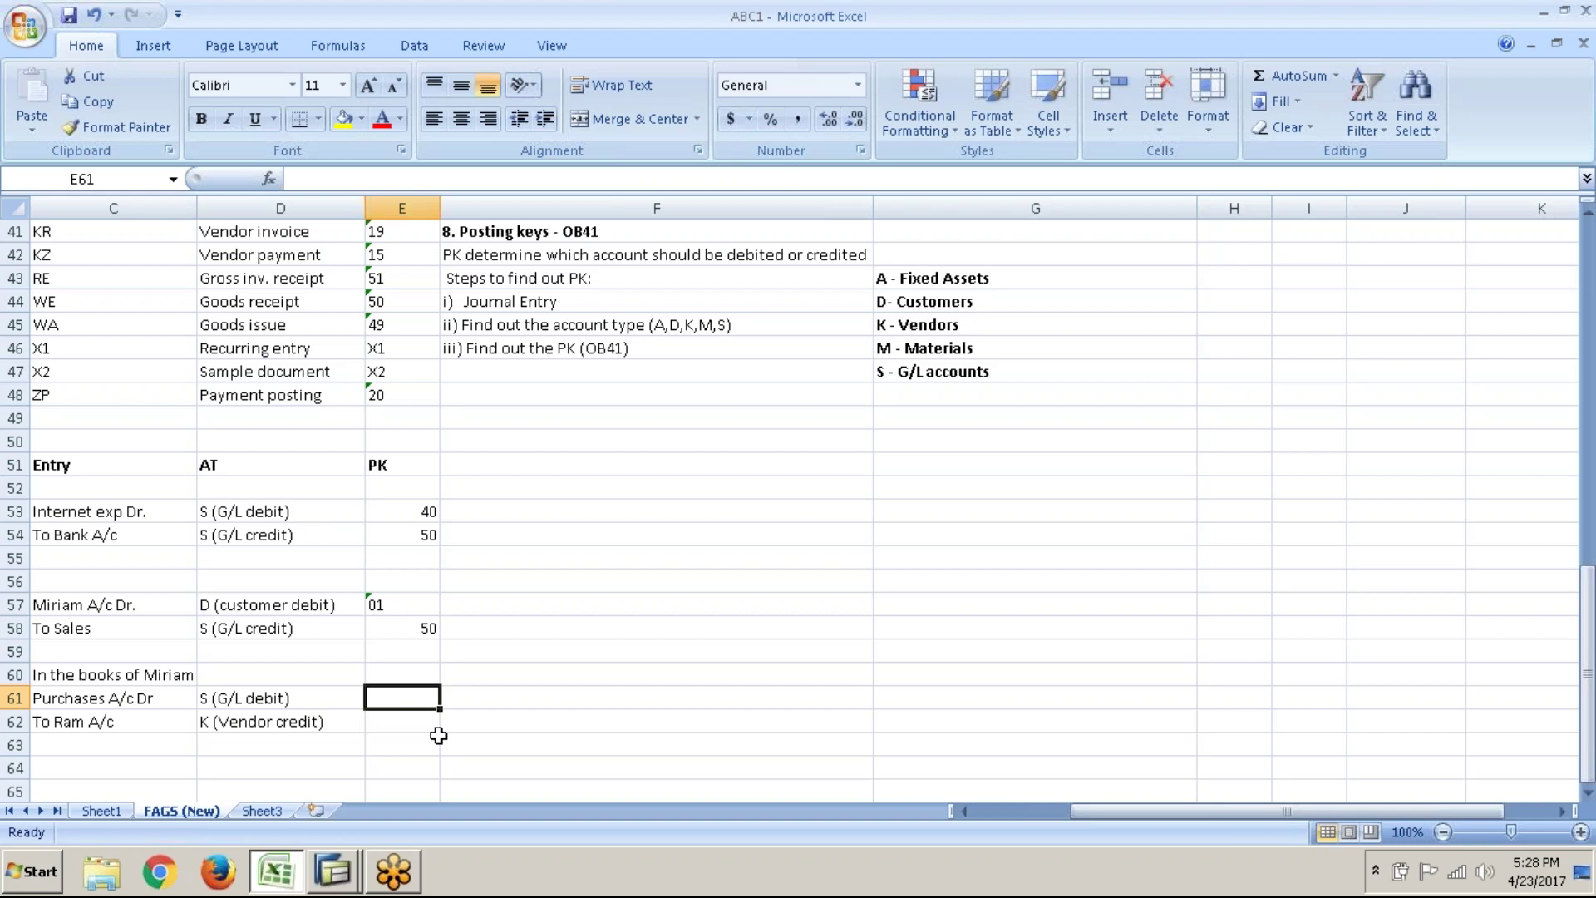
# - Look up the G/L account debit key in the SAP posting keys list and enter 40 in E61 of the Excel notes
pyautogui.moveTo(147, 699); pyautogui.dragTo(361, 701)
pyautogui.click(360, 701)
pyautogui.press('Right')
pyautogui.hotkey('alt', 'Tab')
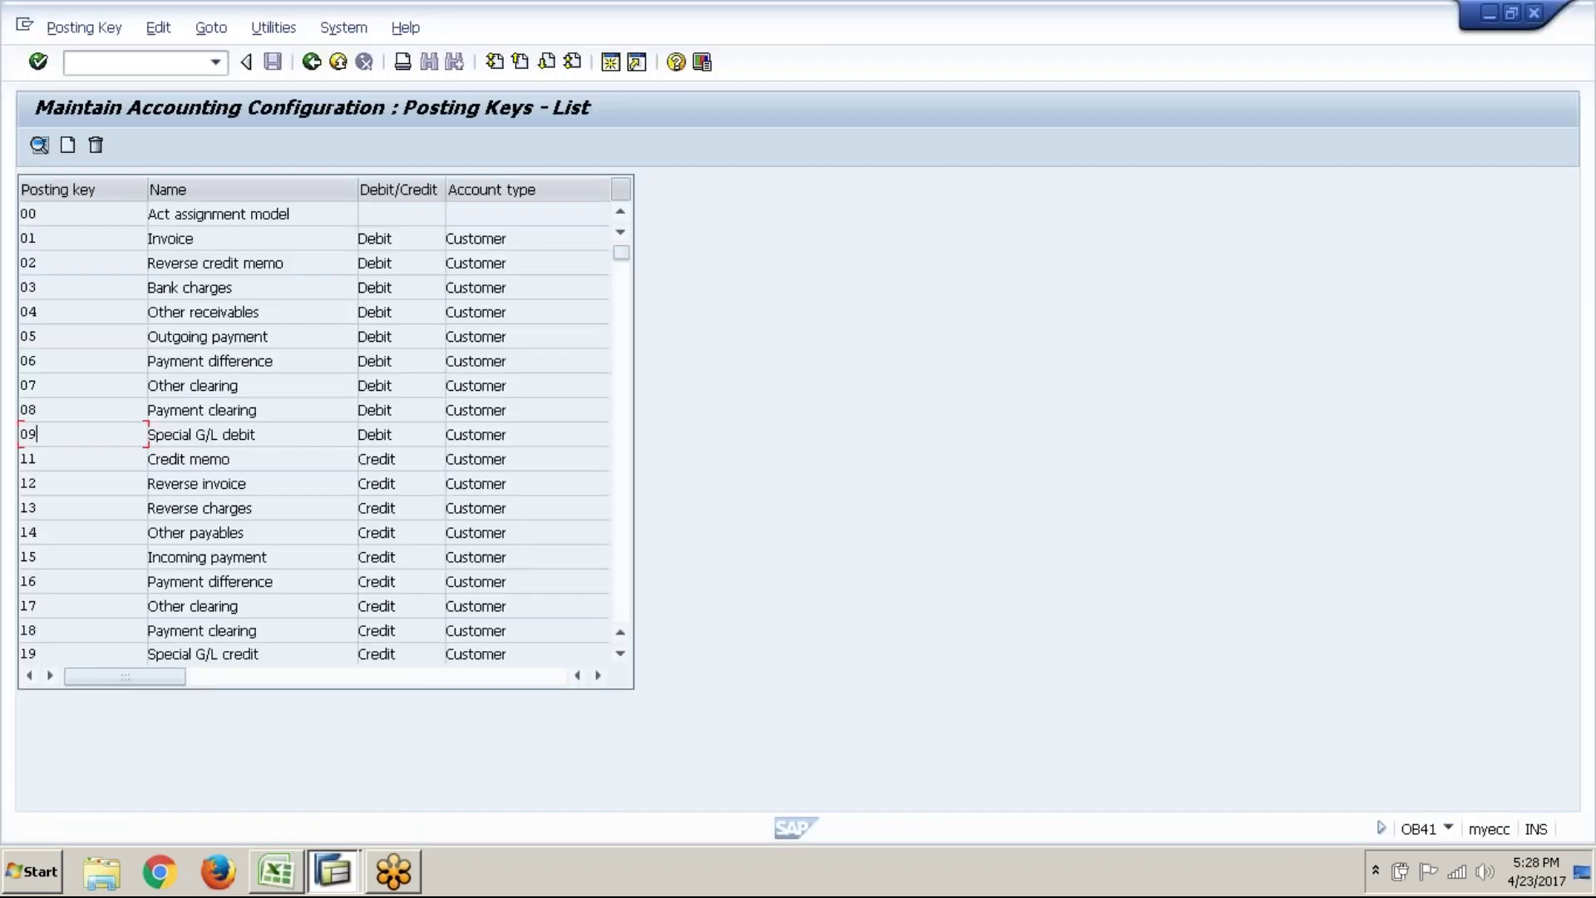
pyautogui.click(621, 579)
pyautogui.click(621, 579)
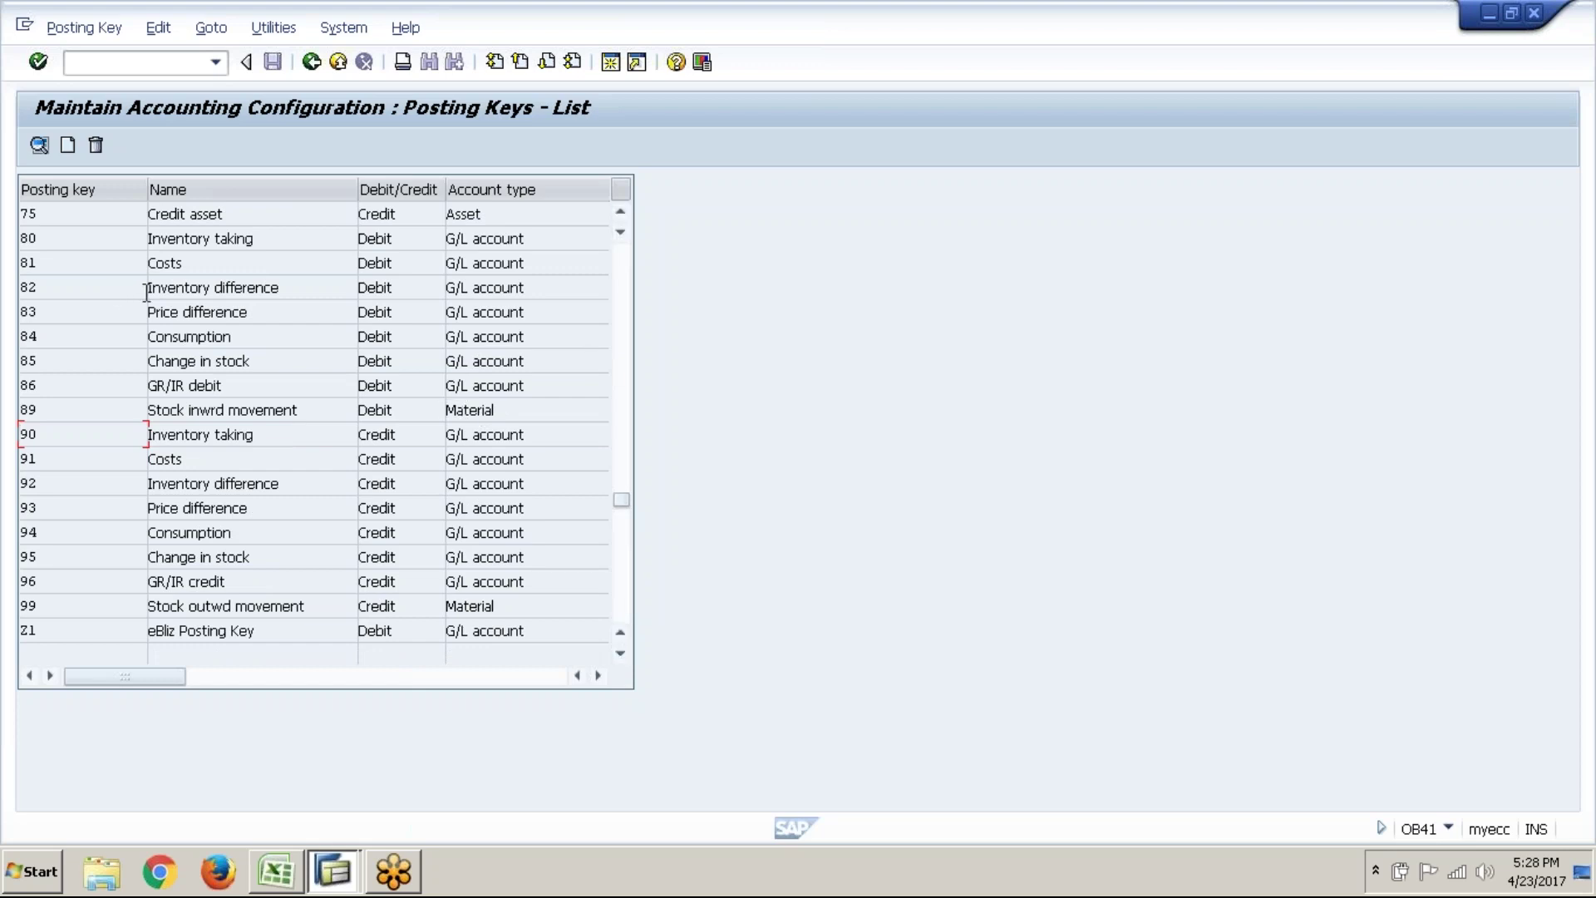
pyautogui.scroll(3, 621, 227)
pyautogui.click(619, 215)
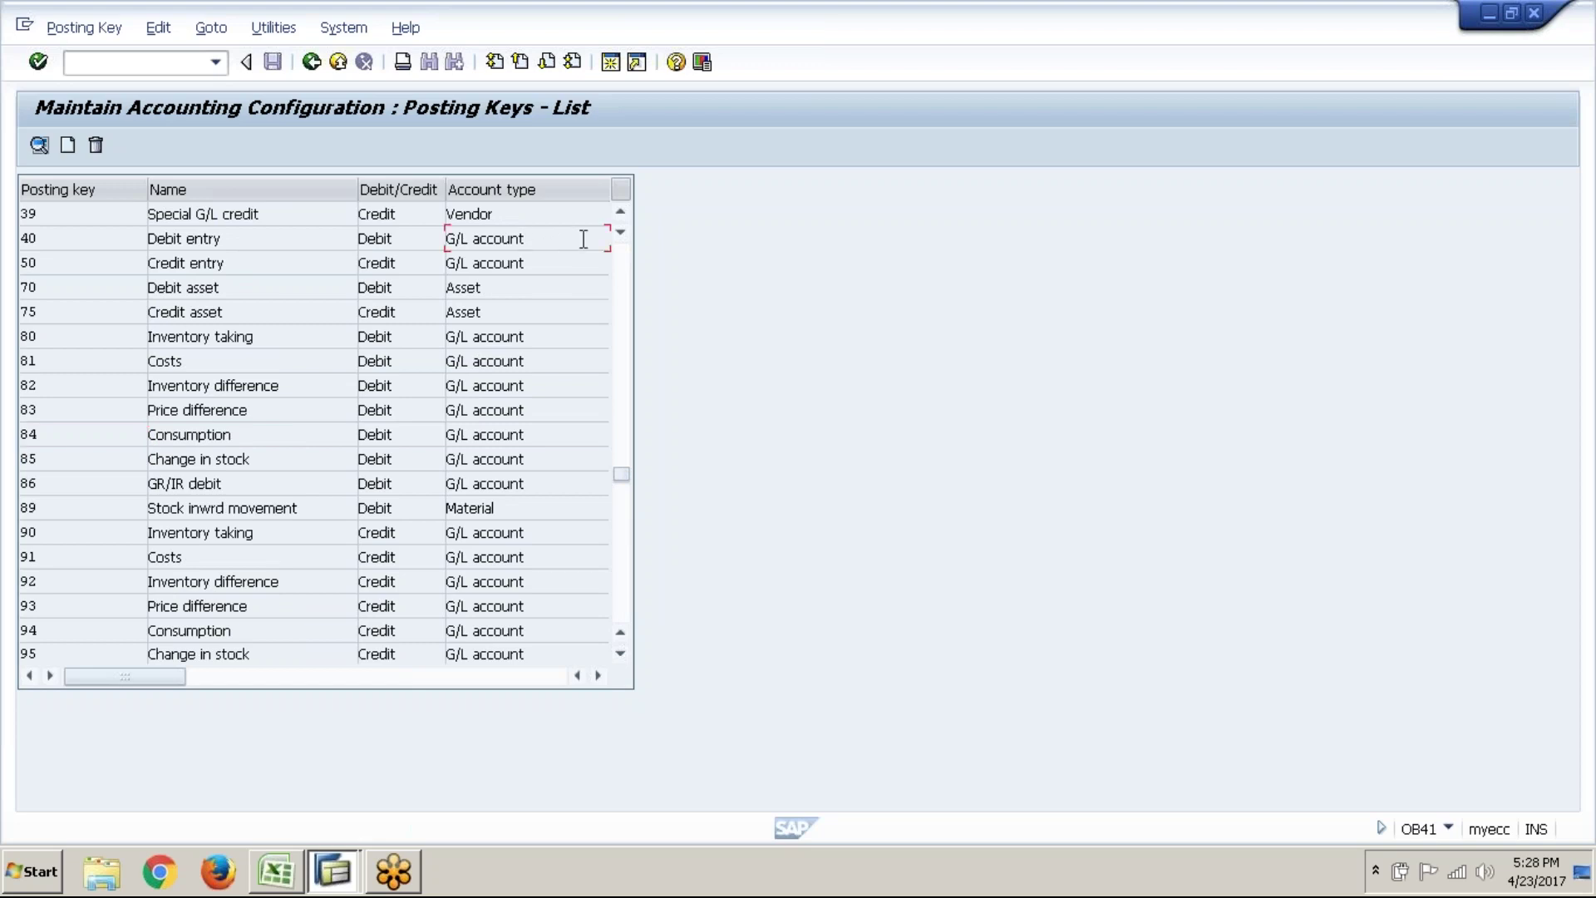
pyautogui.click(277, 873)
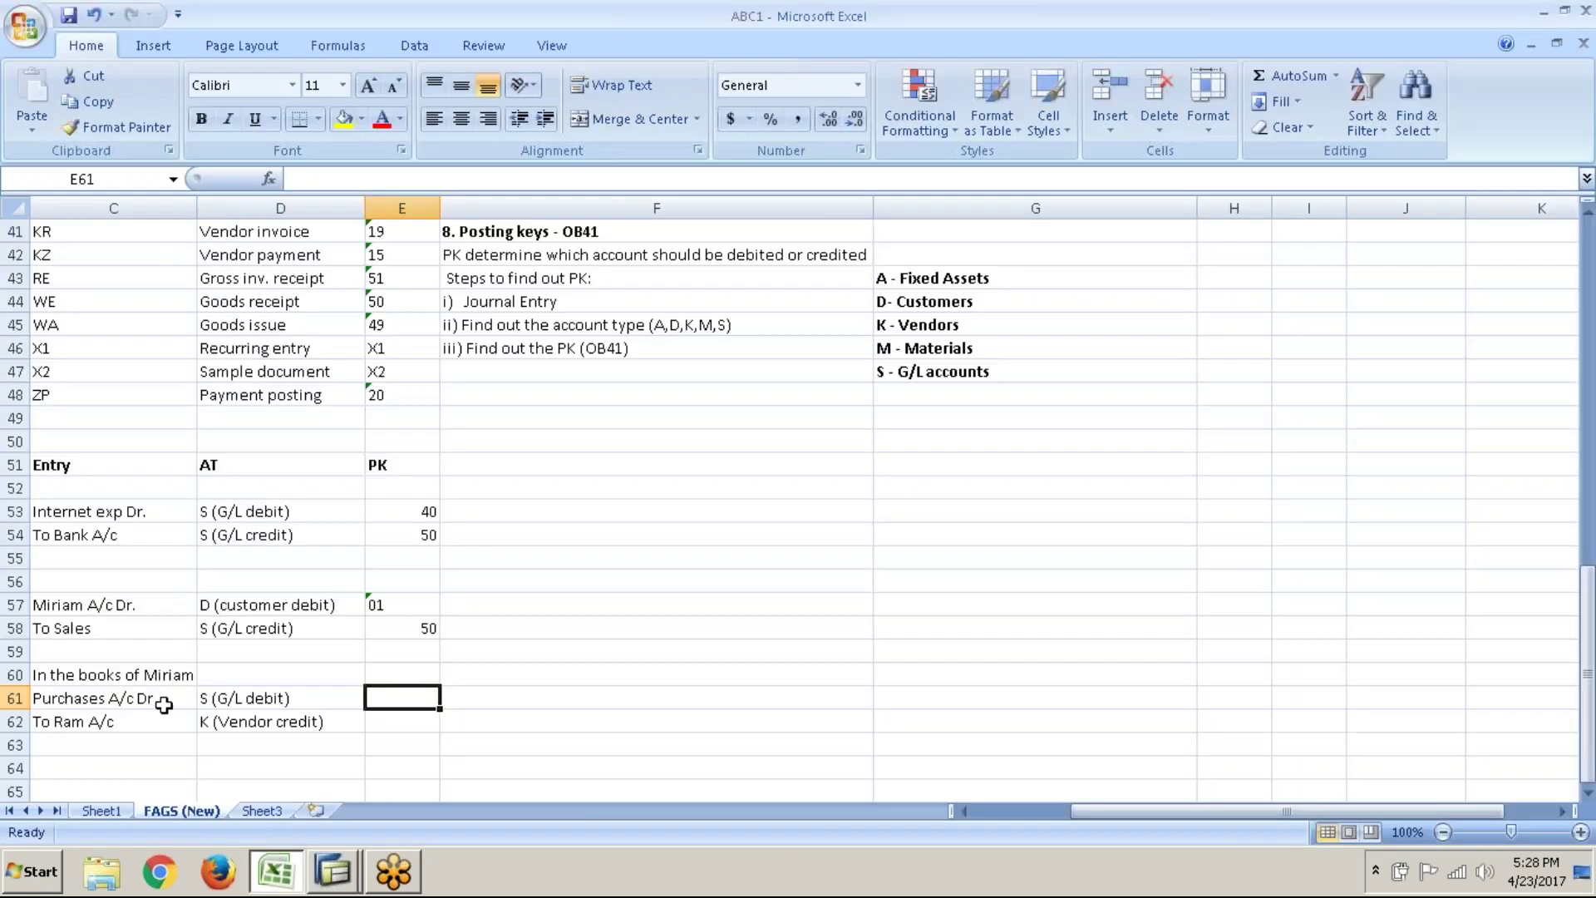
pyautogui.hotkey('alt', 'Tab')
pyautogui.hotkey('alt', 'Tab')
pyautogui.write('40')
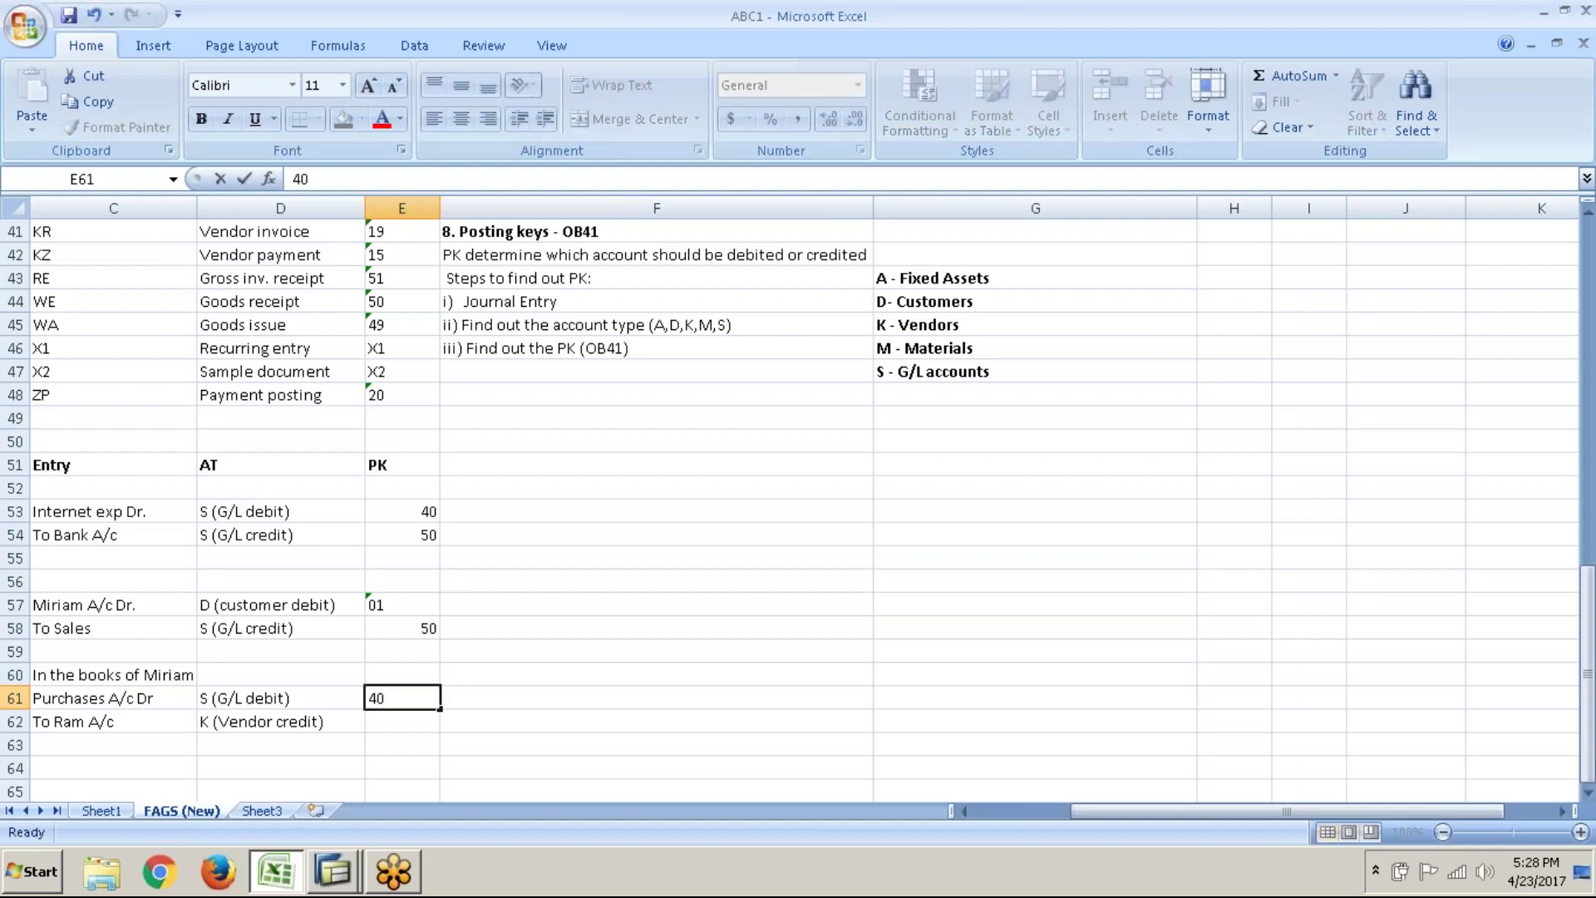
pyautogui.press('Return')
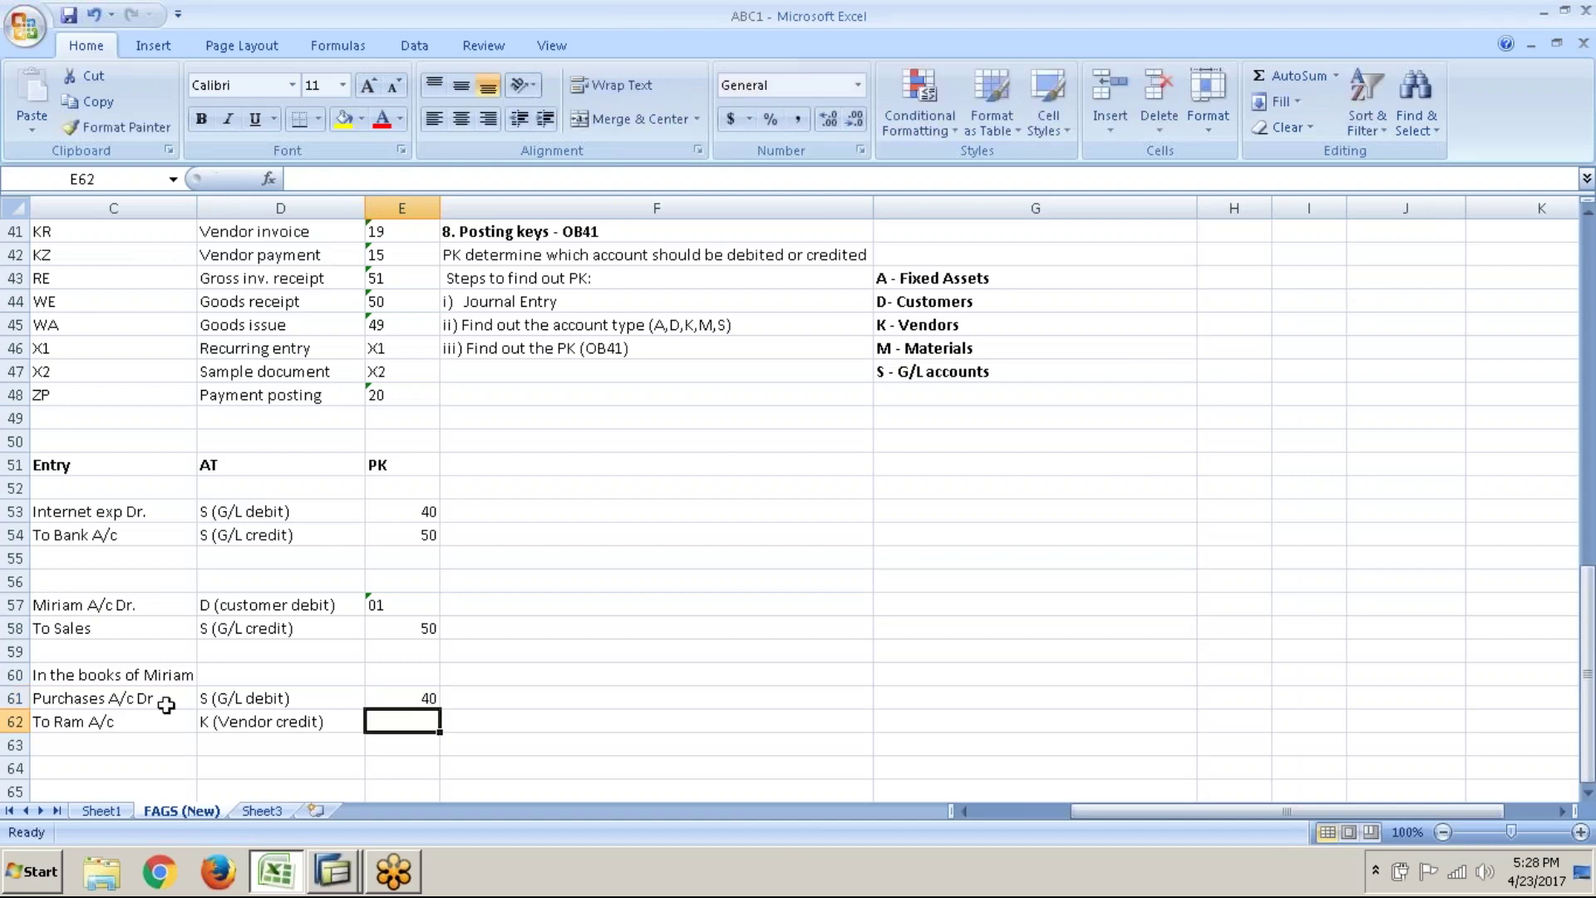
# - Look up the vendor credit keys in the SAP posting keys list and enter 31 in E62 of the Excel notes
pyautogui.hotkey('alt', 'Tab')
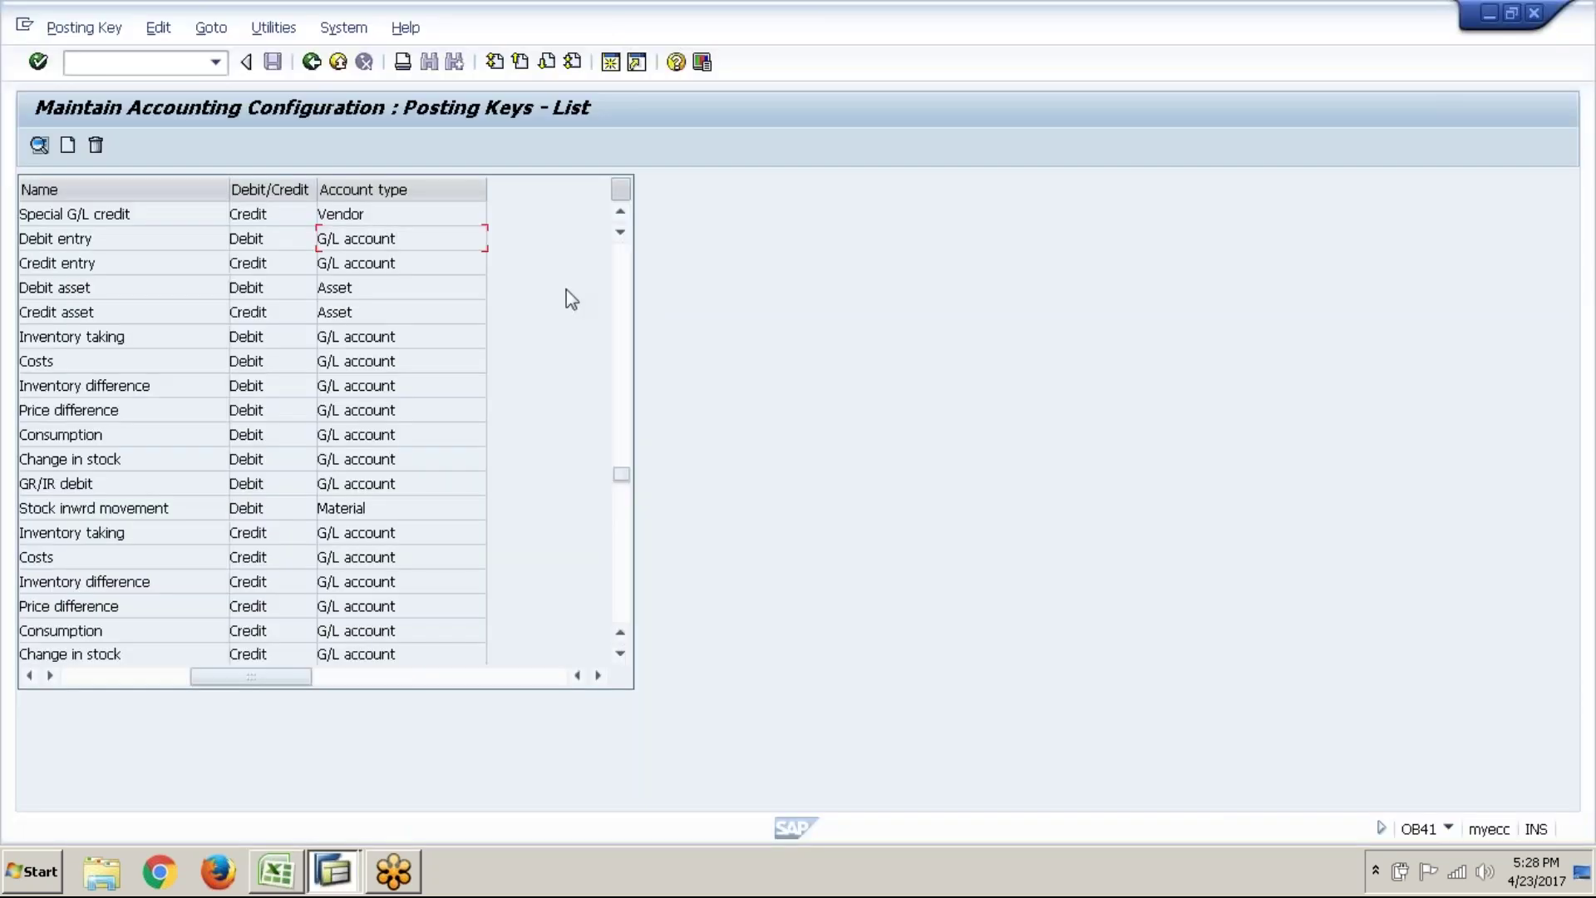
pyautogui.click(627, 214)
pyautogui.click(627, 214)
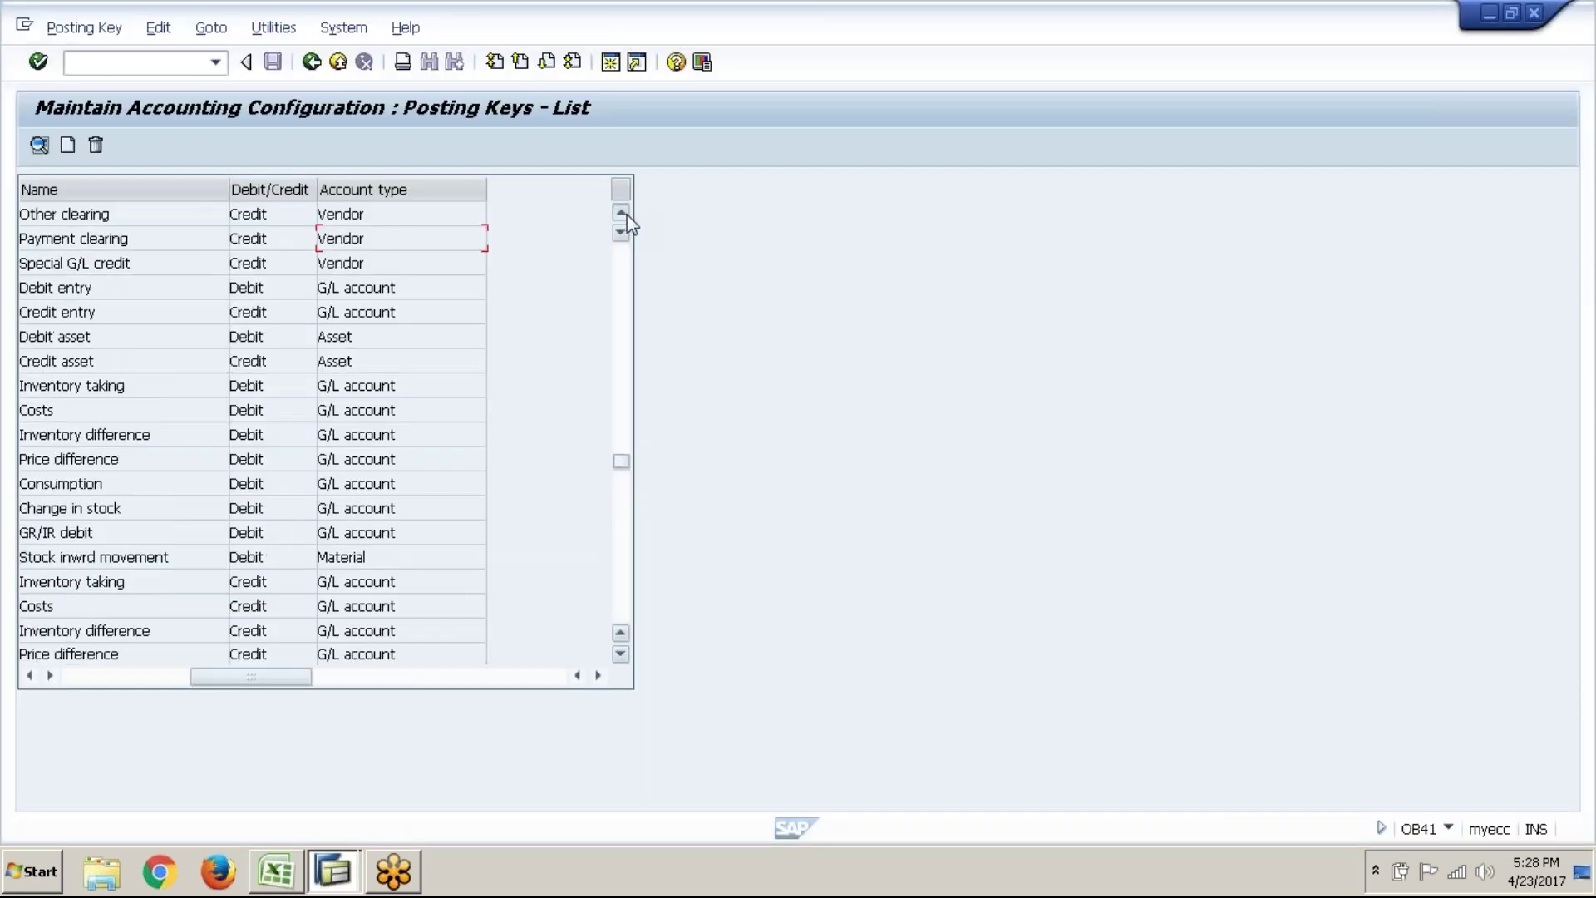
pyautogui.click(627, 214)
pyautogui.click(627, 215)
pyautogui.click(627, 215)
pyautogui.click(626, 215)
pyautogui.click(627, 215)
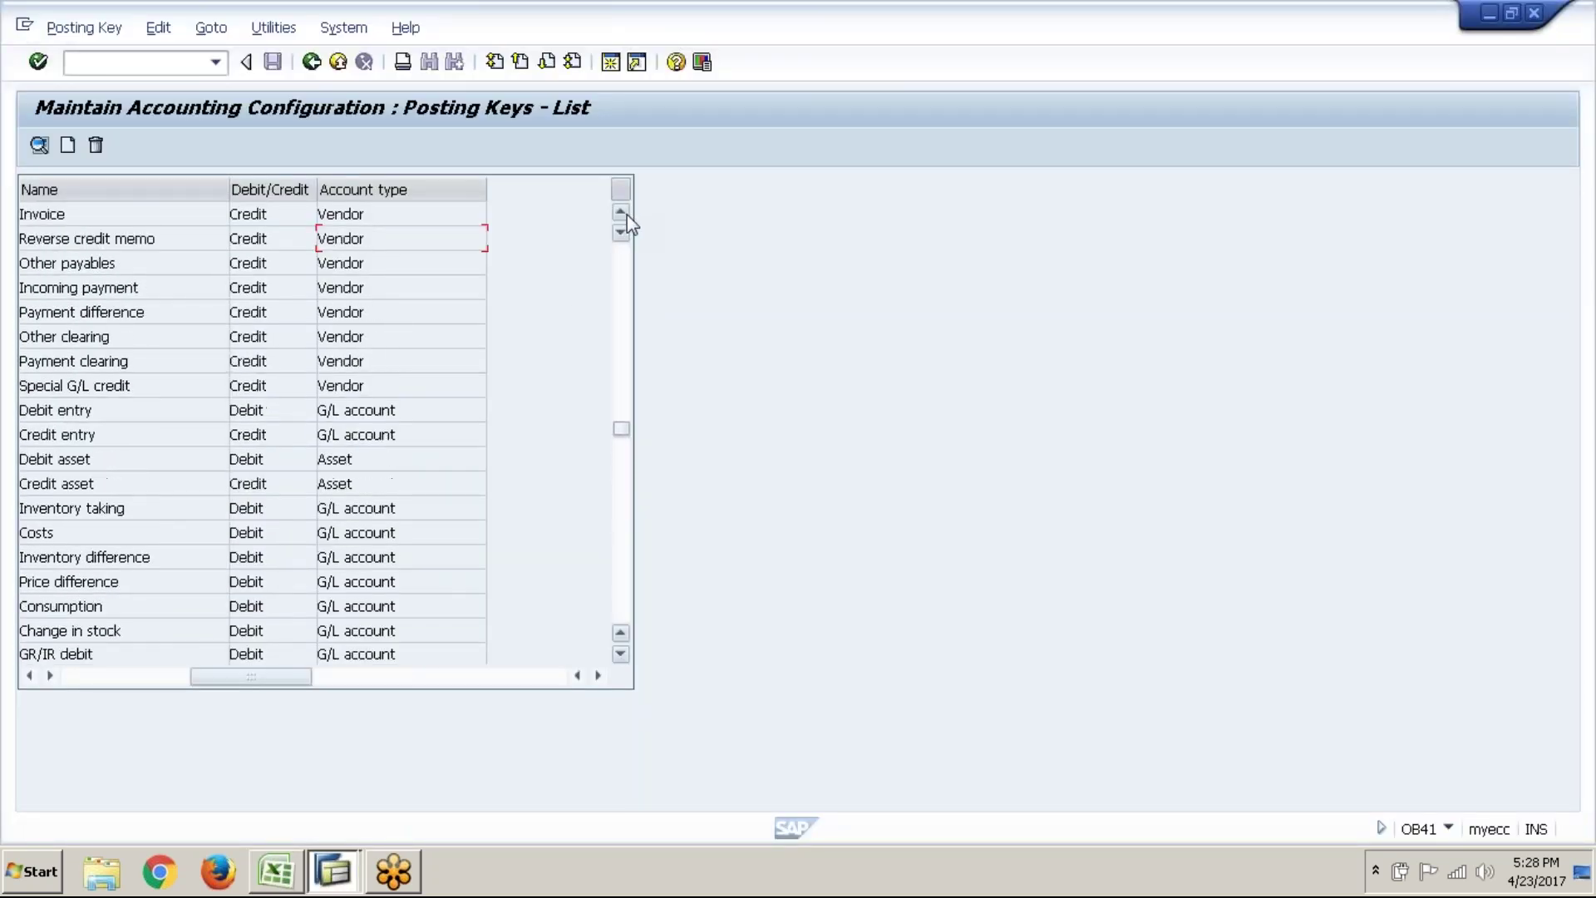
pyautogui.click(626, 215)
pyautogui.click(627, 215)
pyautogui.click(627, 214)
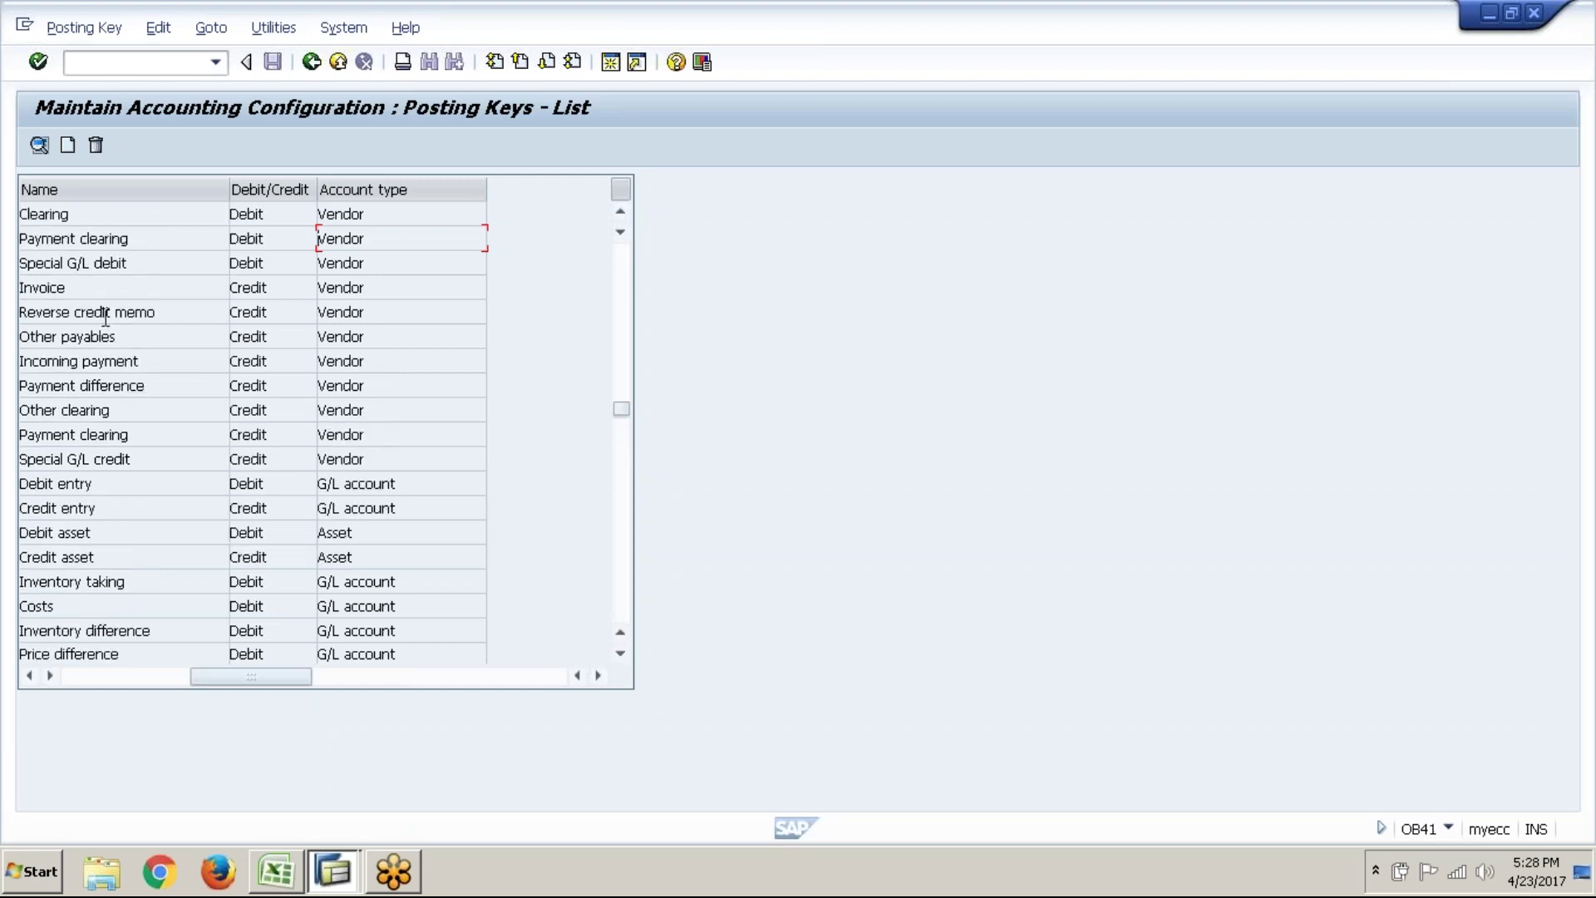
pyautogui.click(36, 676)
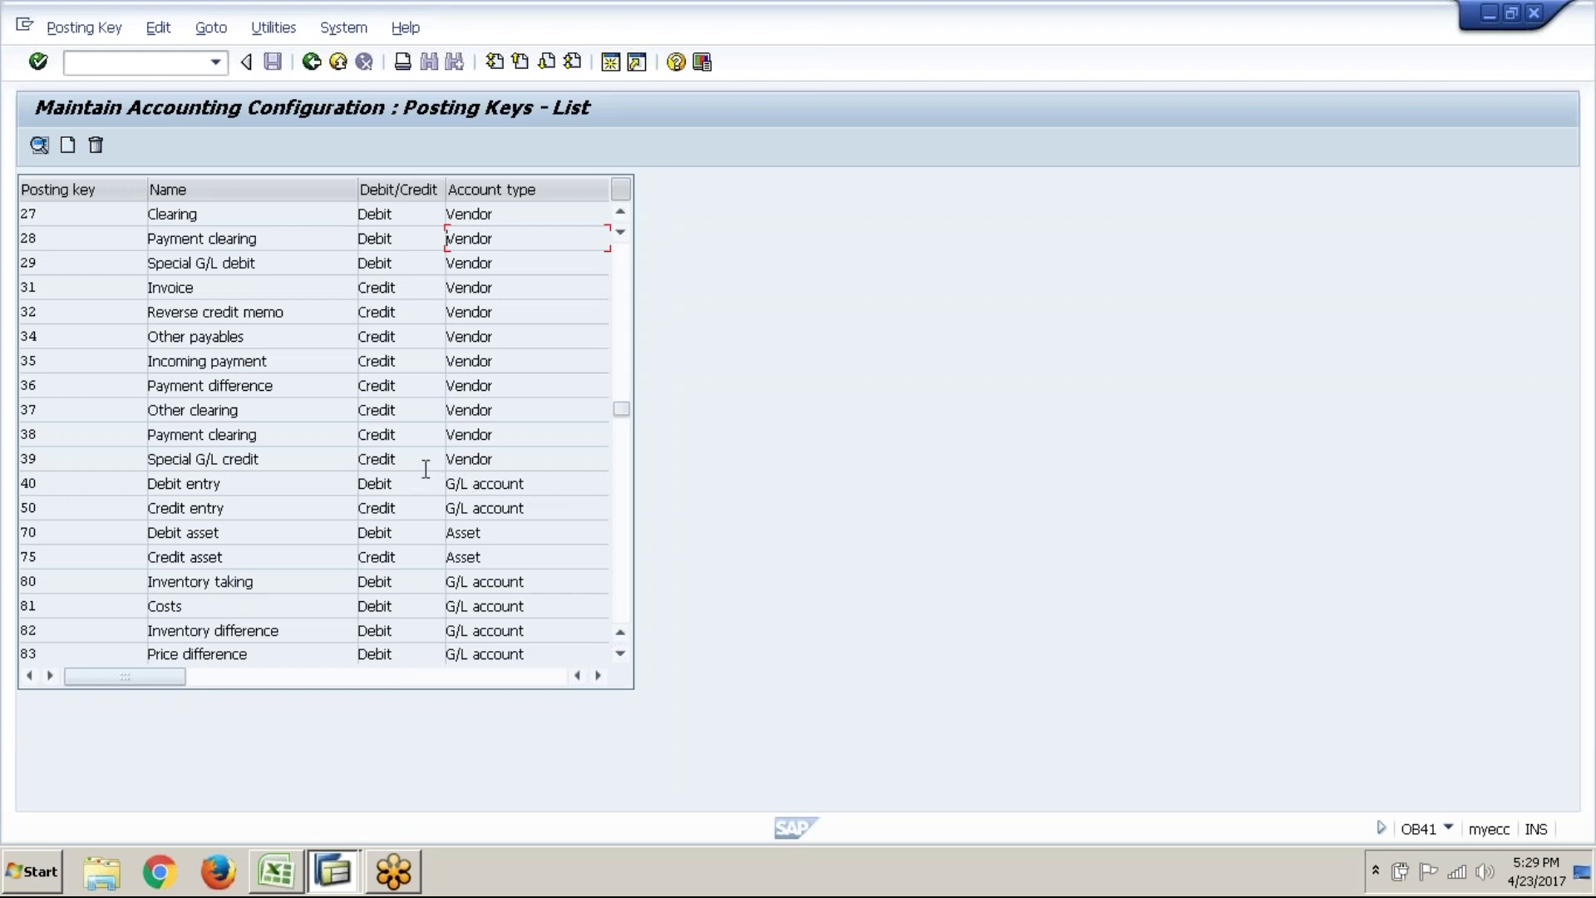
pyautogui.click(53, 457)
pyautogui.hotkey('alt', 'Tab')
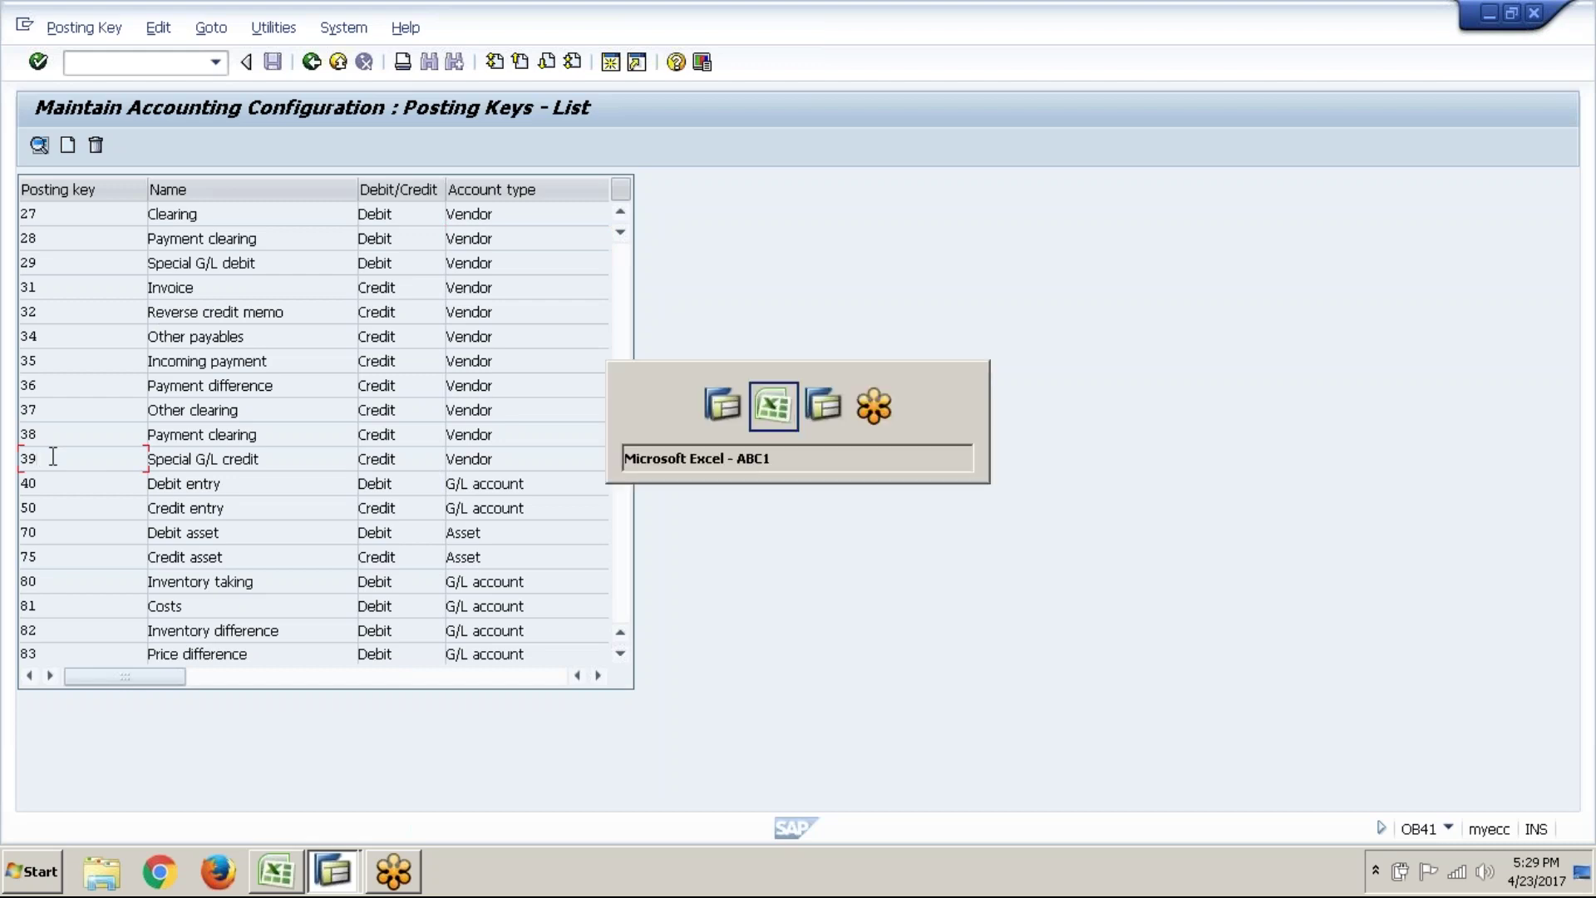
pyautogui.write('31')
pyautogui.press('Return')
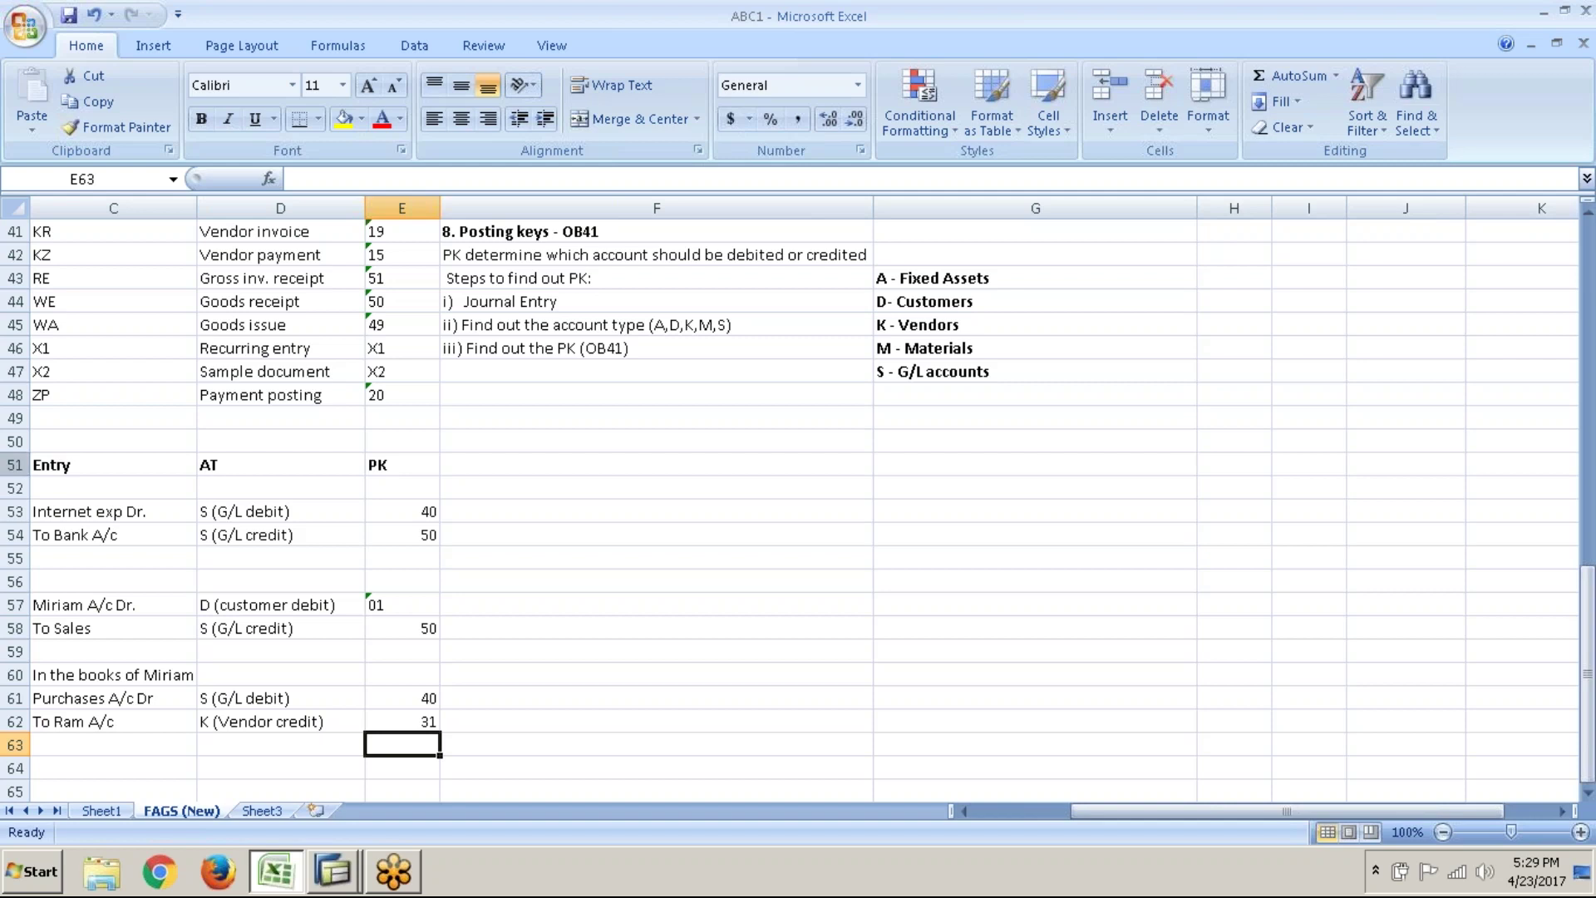
pyautogui.click(393, 528)
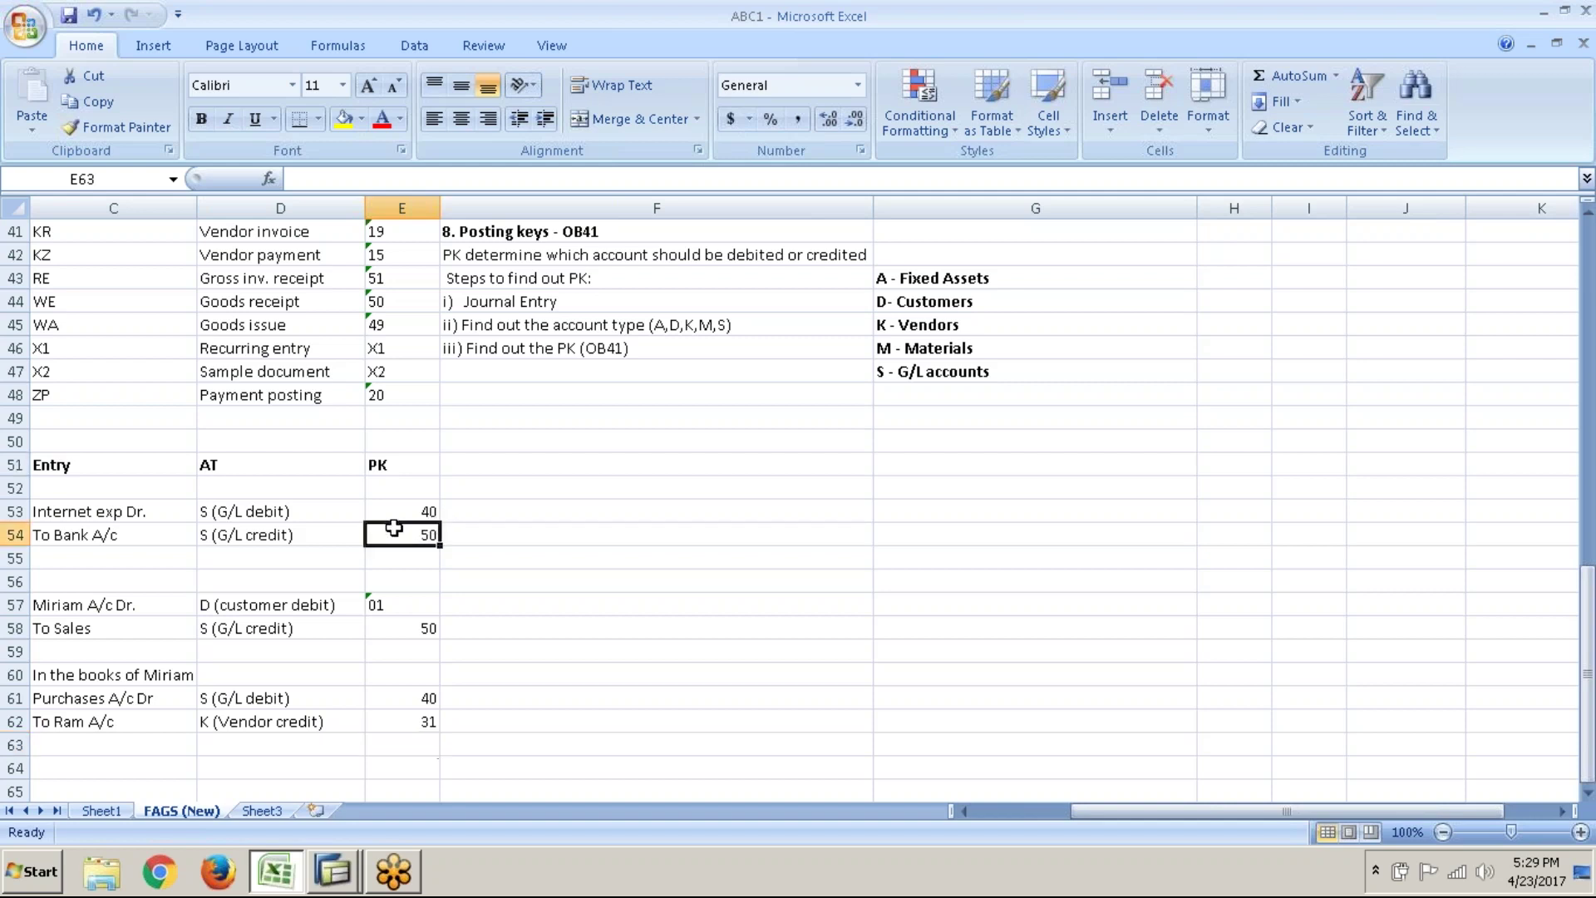
pyautogui.click(605, 301)
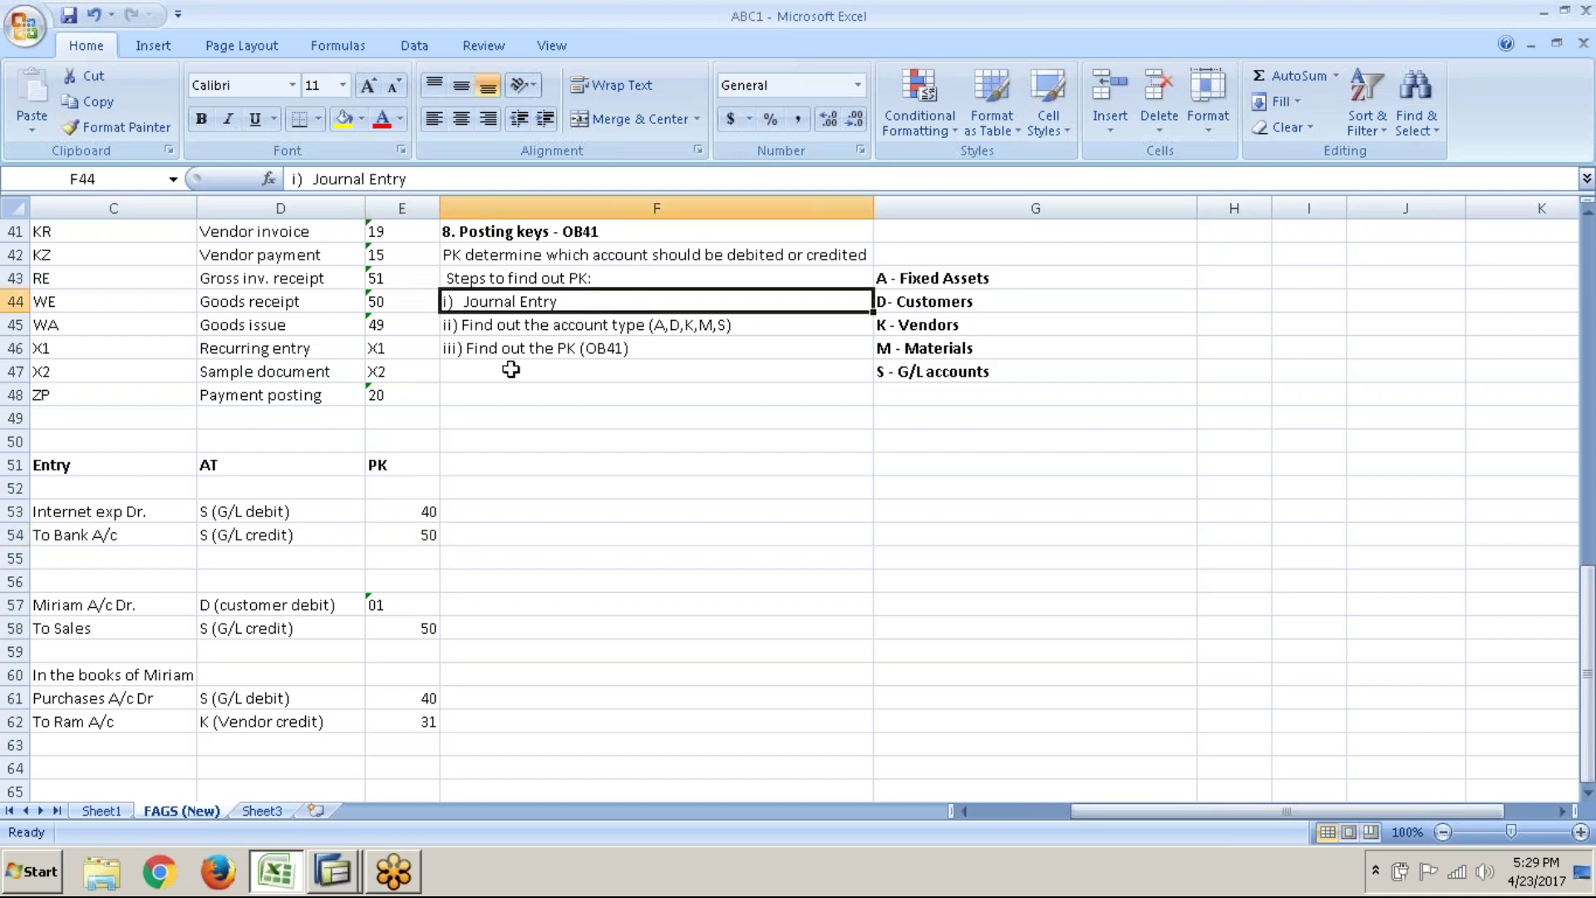
# - Enter the bold heading "9. Tolerance group for employees" in F49, below the posting key steps
pyautogui.click(604, 324)
pyautogui.press('Down')
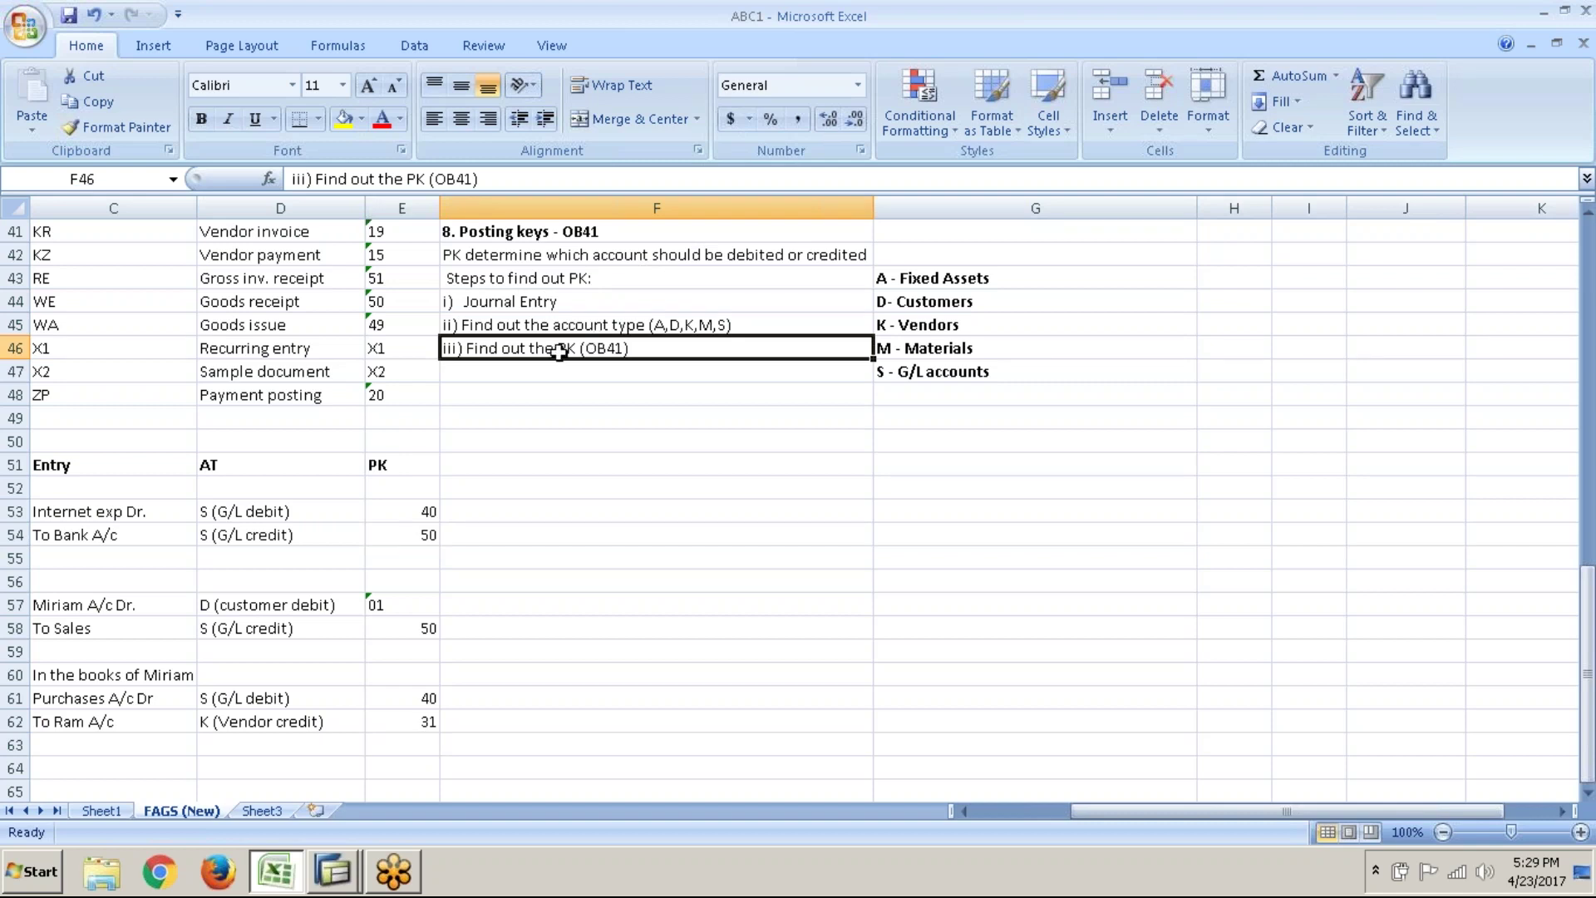
pyautogui.click(505, 401)
pyautogui.press('Down')
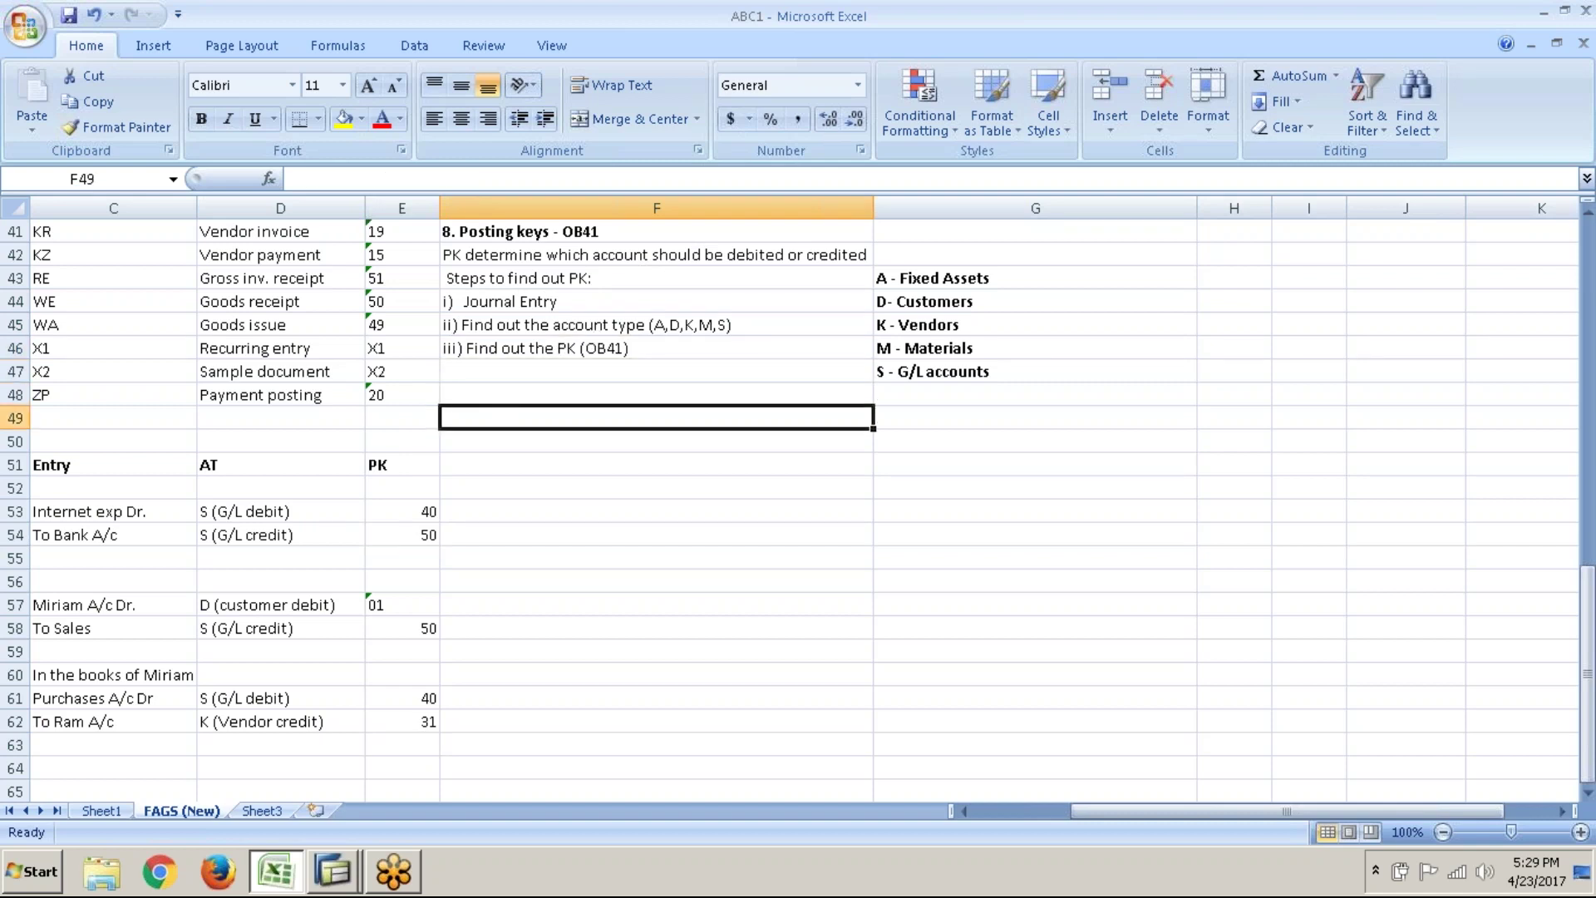
pyautogui.write('9.')
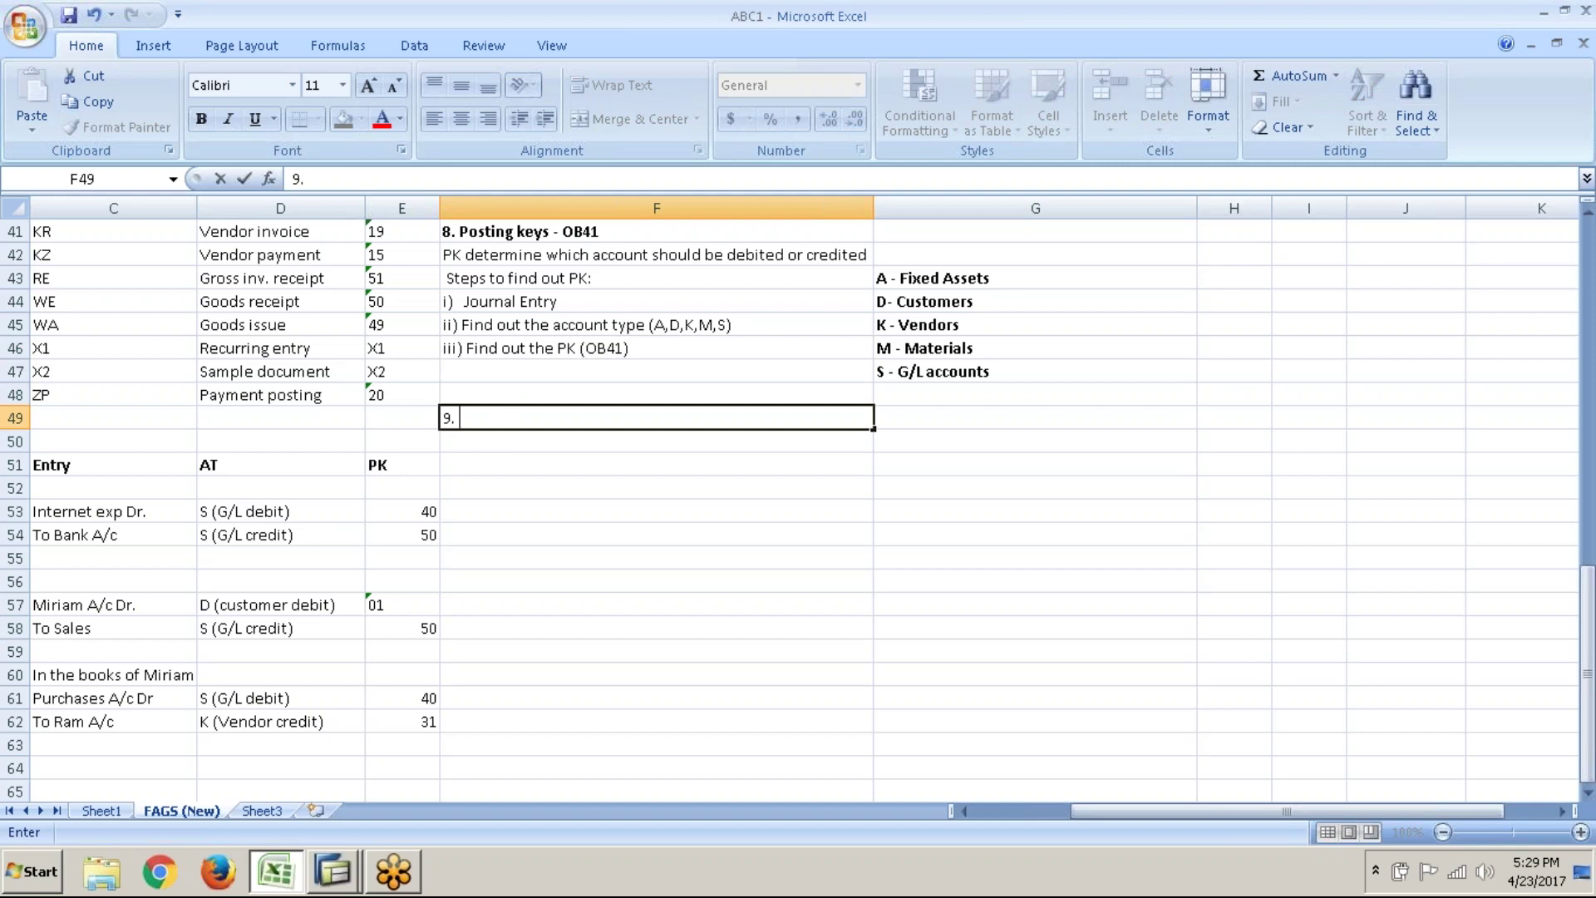
pyautogui.press('BackSpace')
pyautogui.press('BackSpace')
pyautogui.press('Escape')
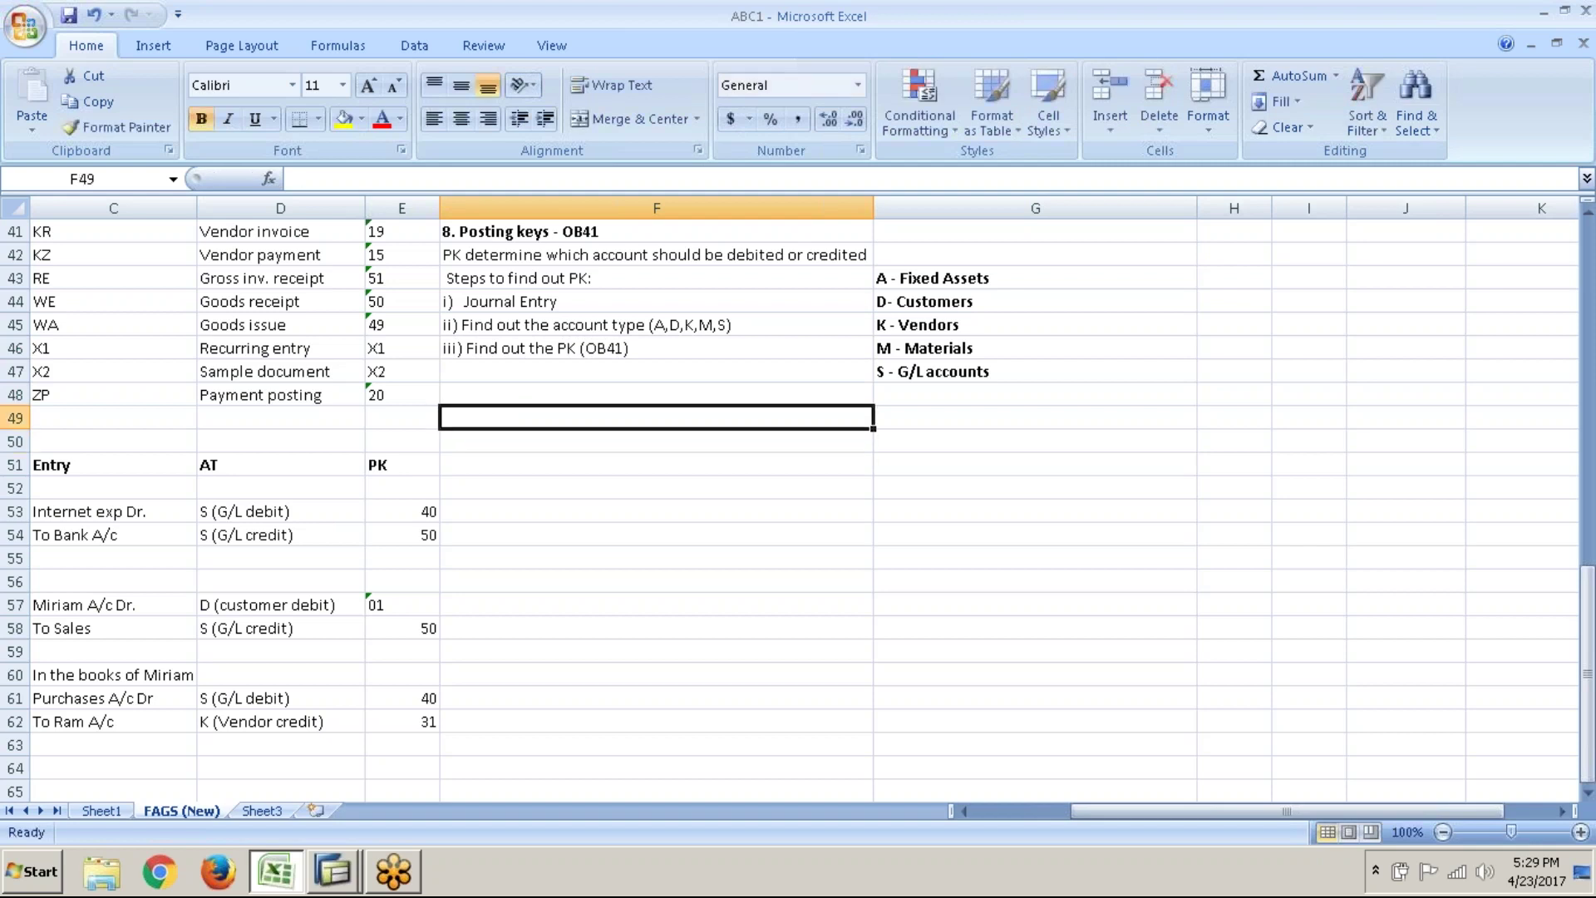
pyautogui.write('9. T')
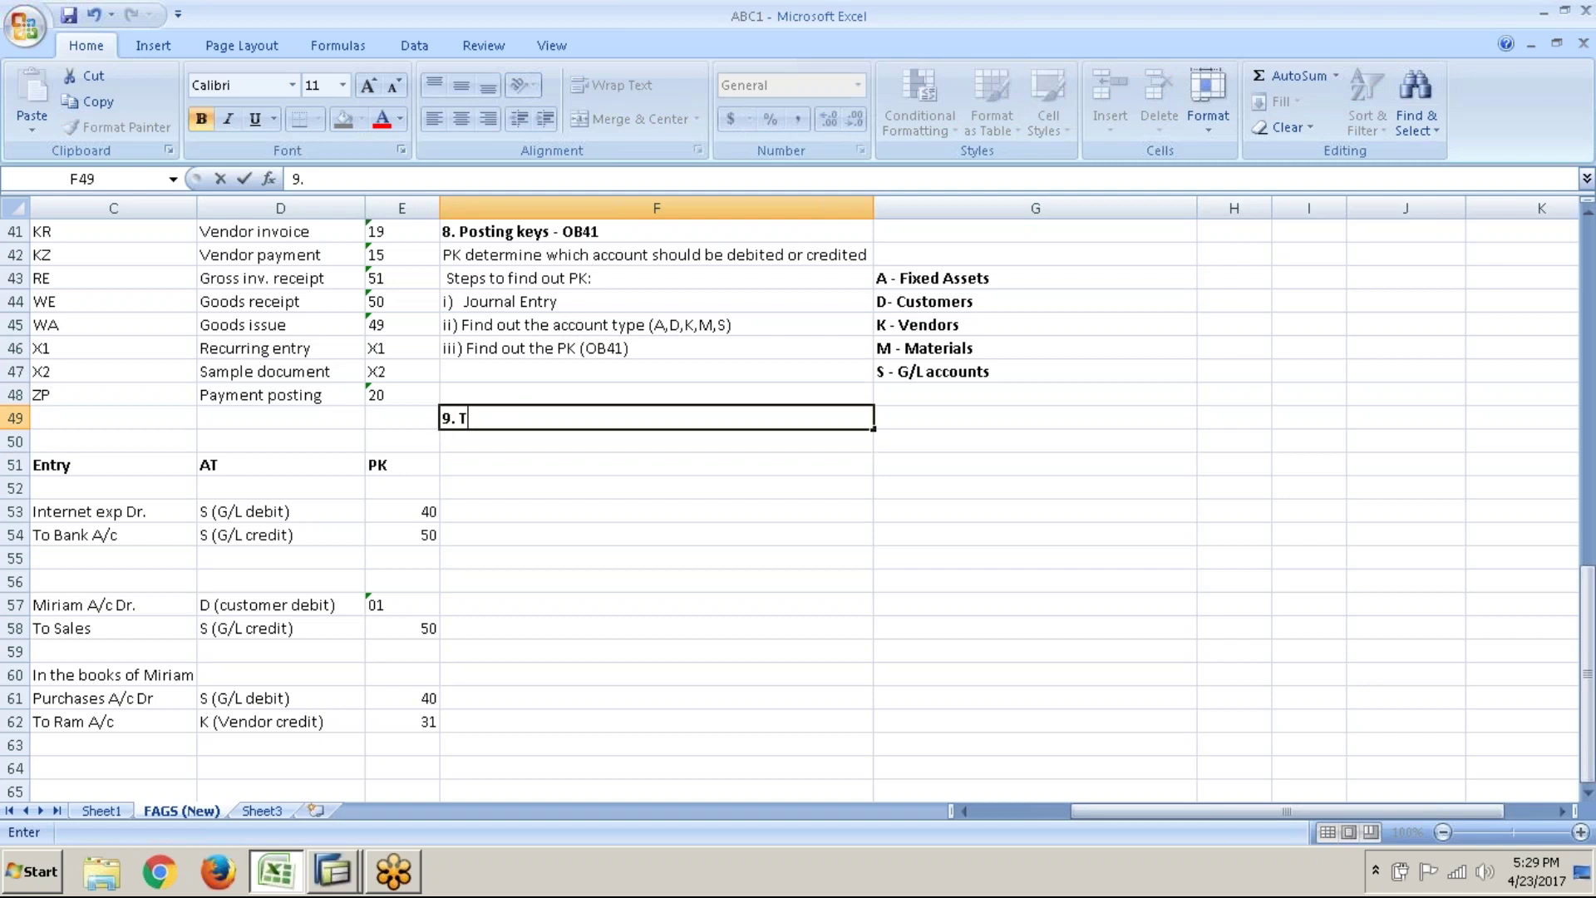
pyautogui.write('olerance group f')
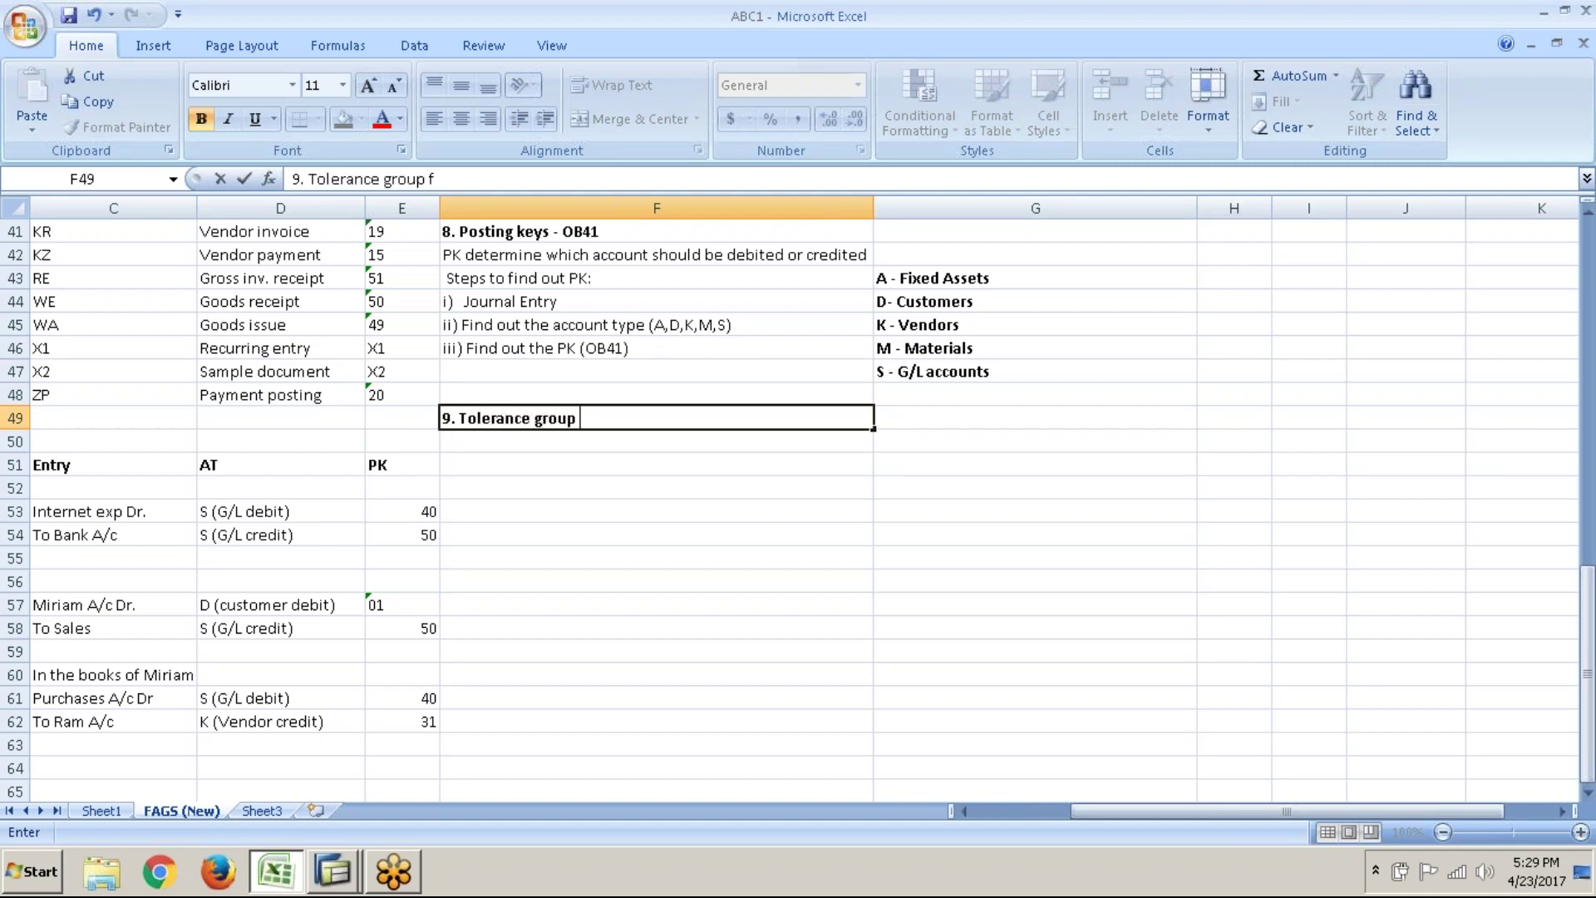
pyautogui.write('or employees')
pyautogui.press('Return')
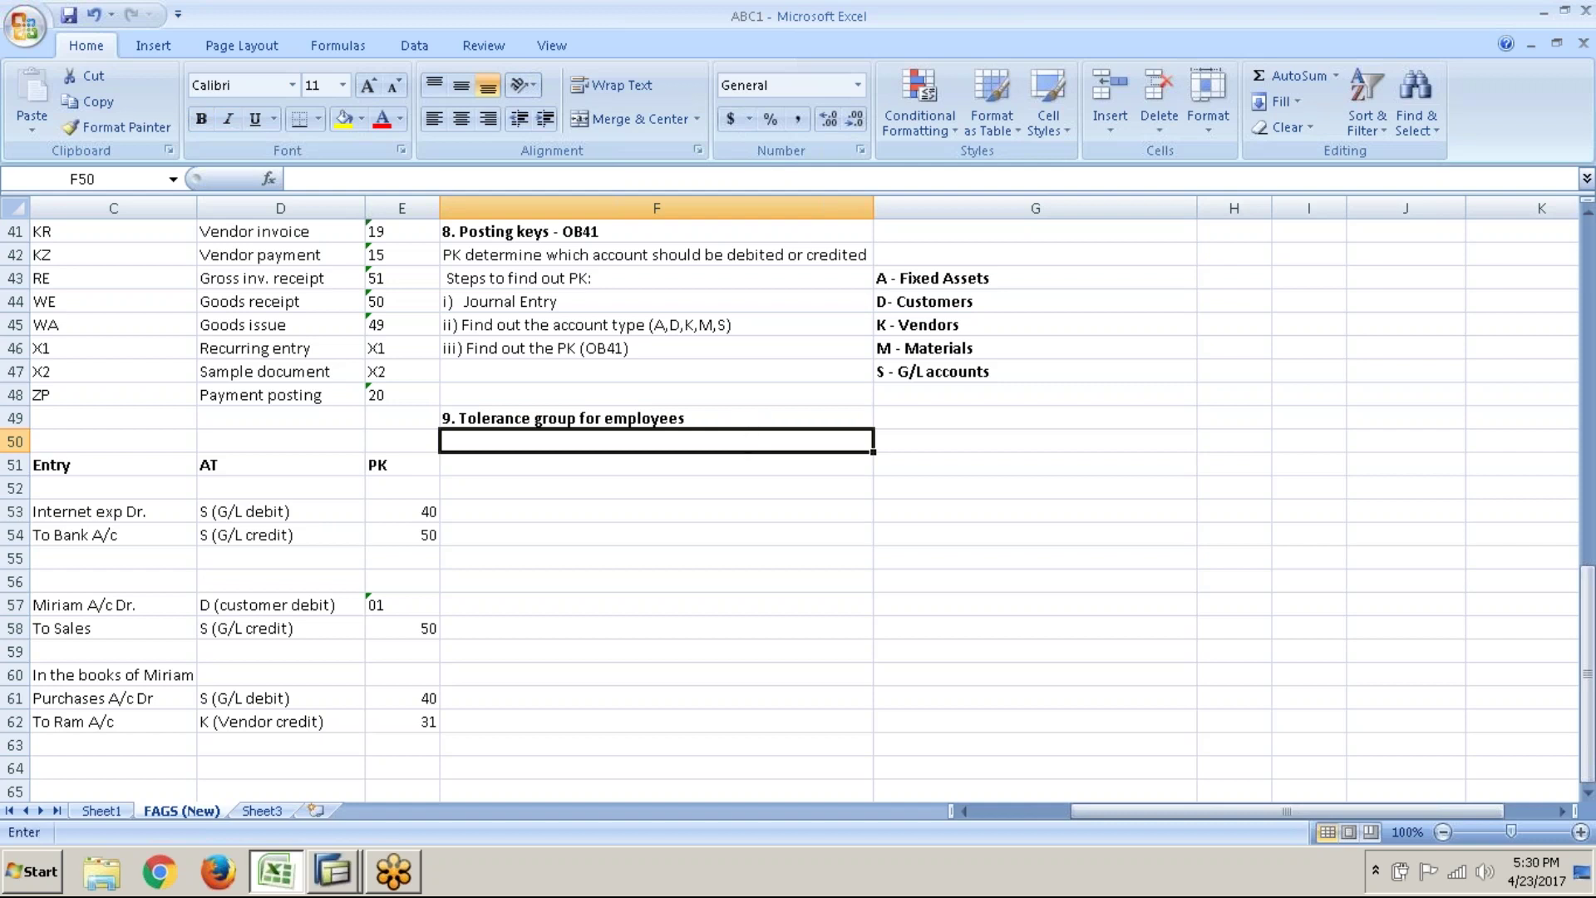
pyautogui.write('a0')
pyautogui.press('BackSpace')
pyautogui.write(')')
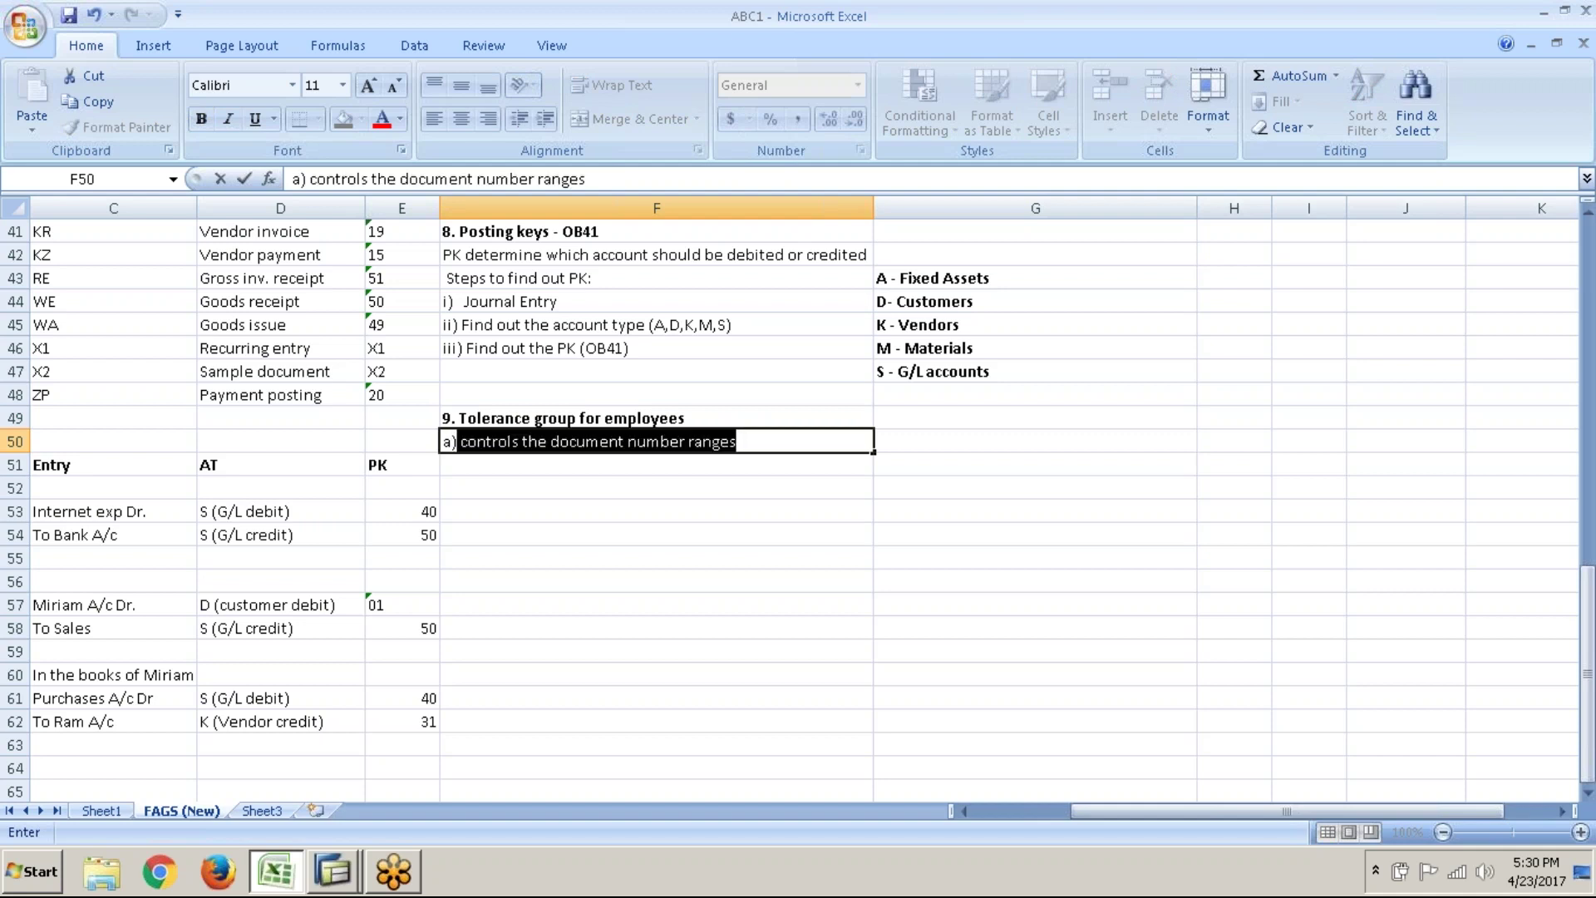
pyautogui.press('BackSpace')
pyautogui.press('BackSpace')
pyautogui.press('BackSpace')
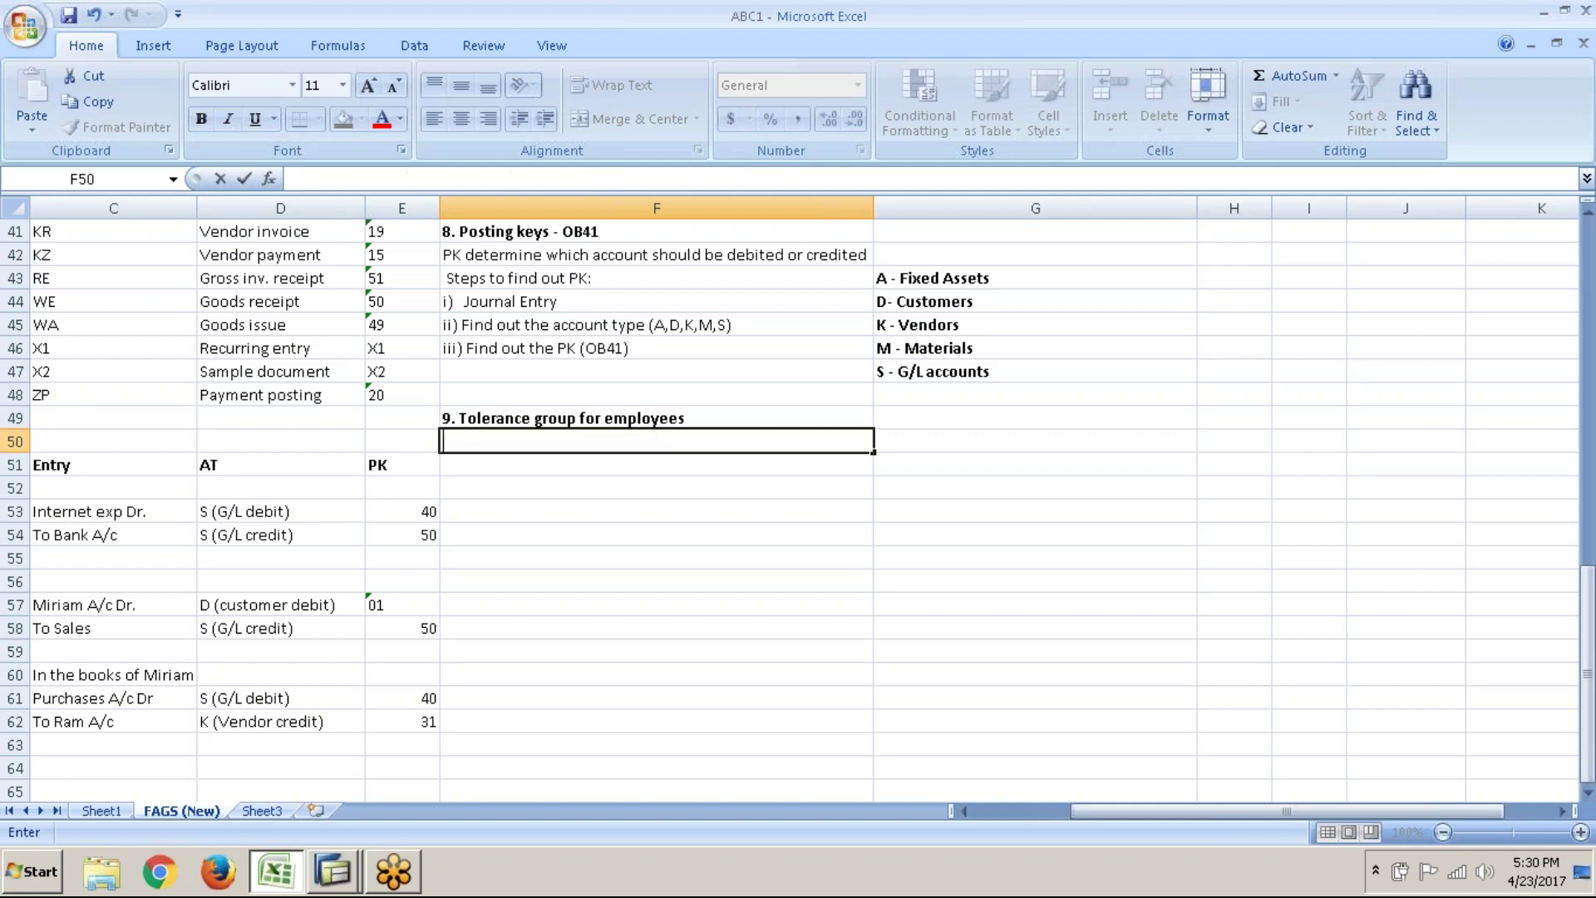
pyautogui.click(741, 480)
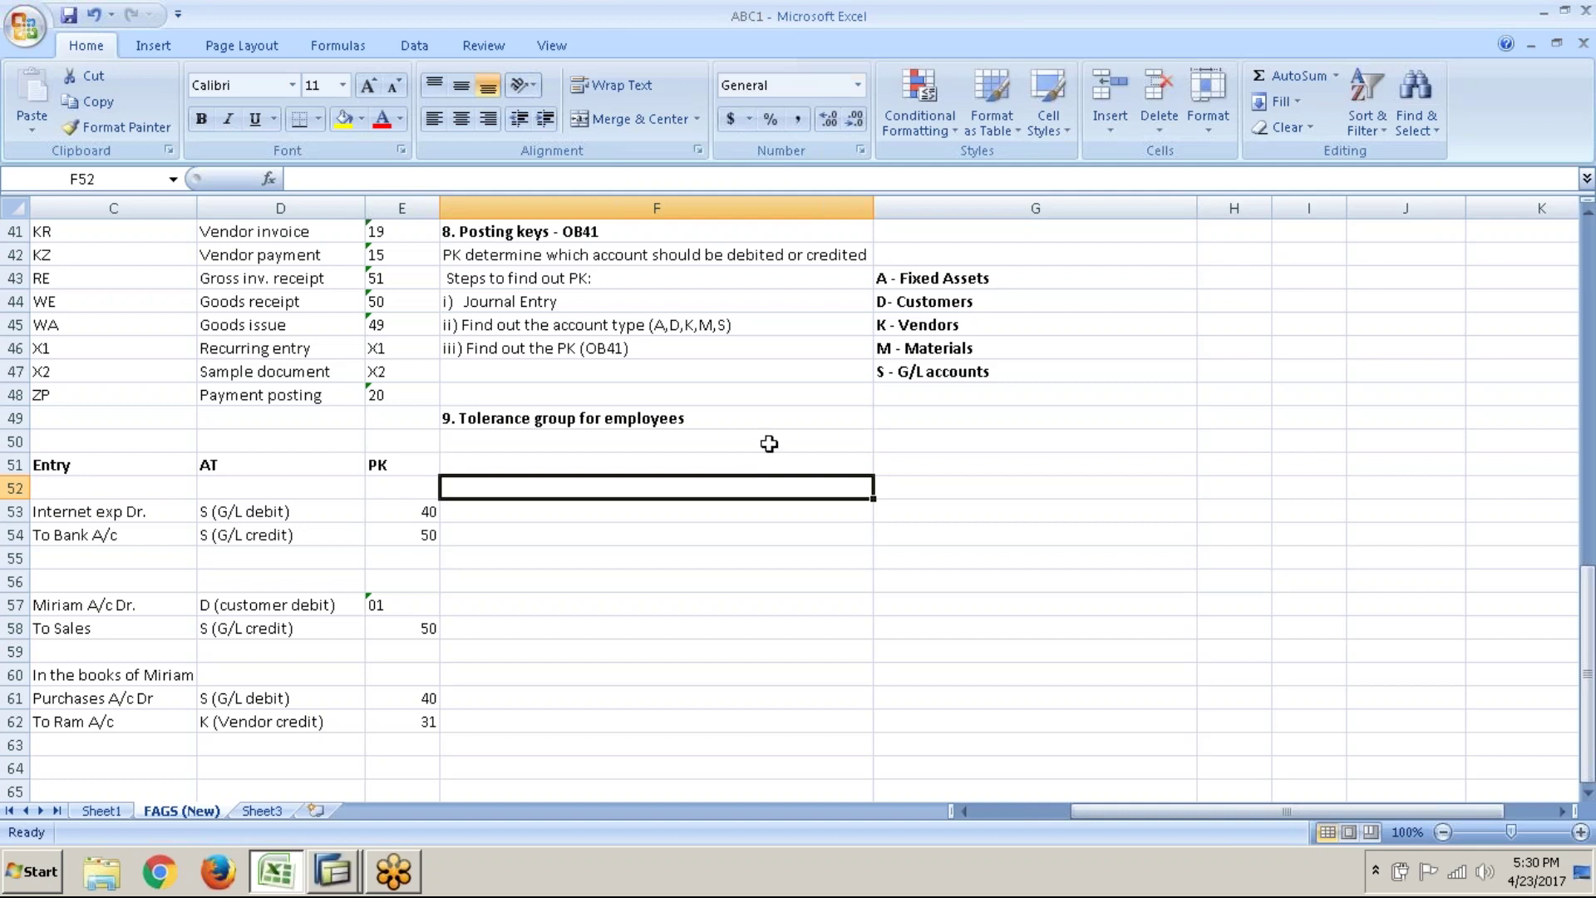
pyautogui.press('Right')
# - Switch to SAP and go back from the posting keys list to the IMG structure's Document section
pyautogui.hotkey('alt', 'Tab')
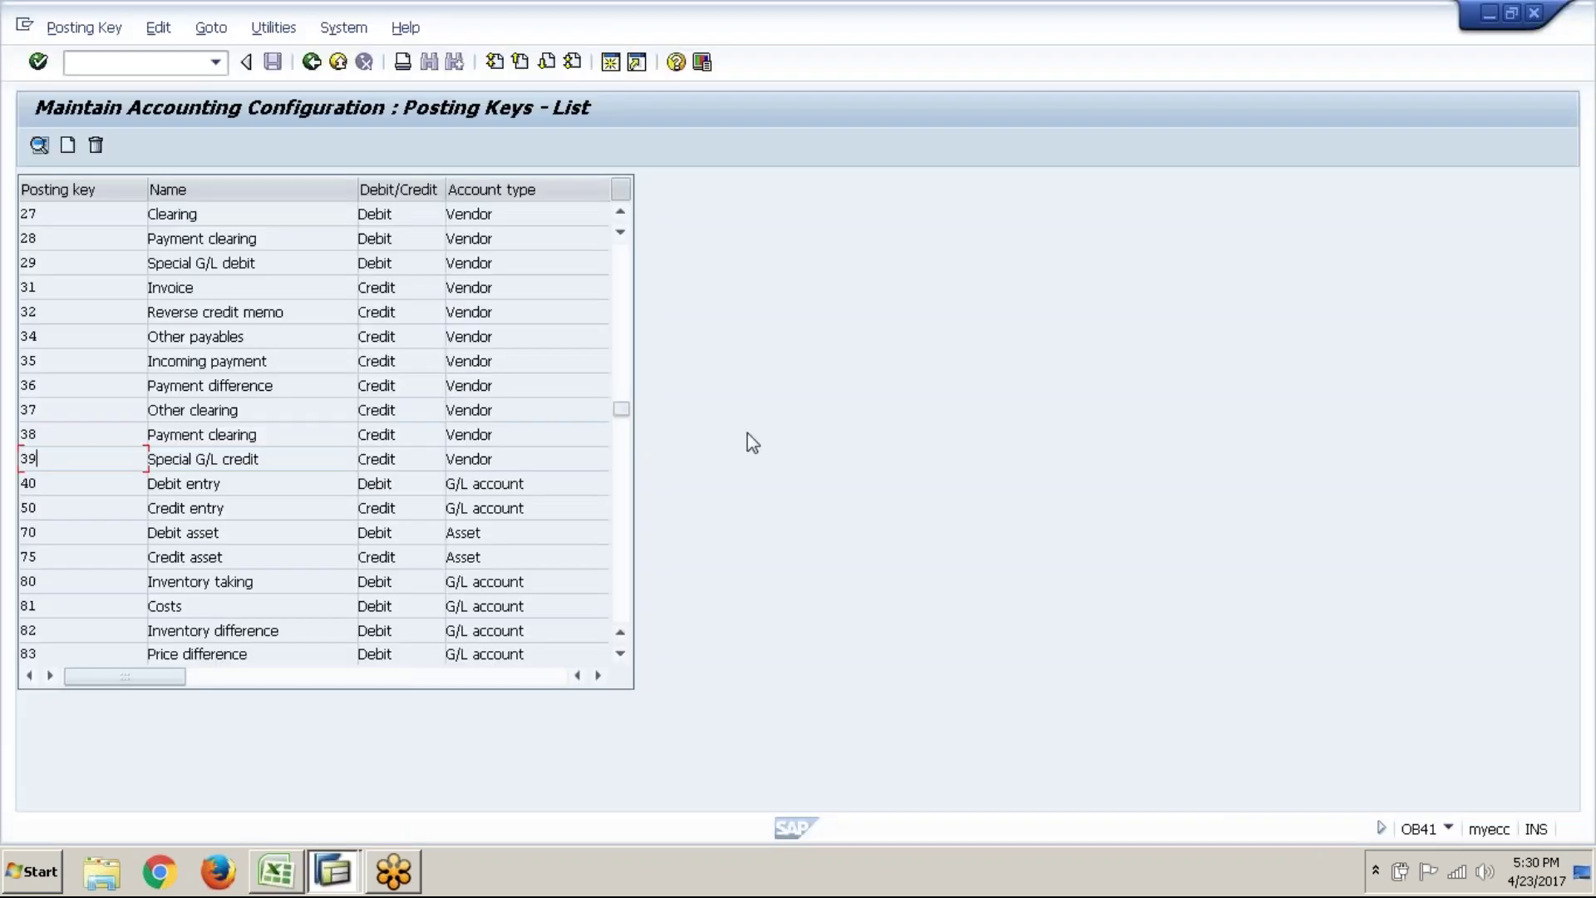
pyautogui.click(311, 63)
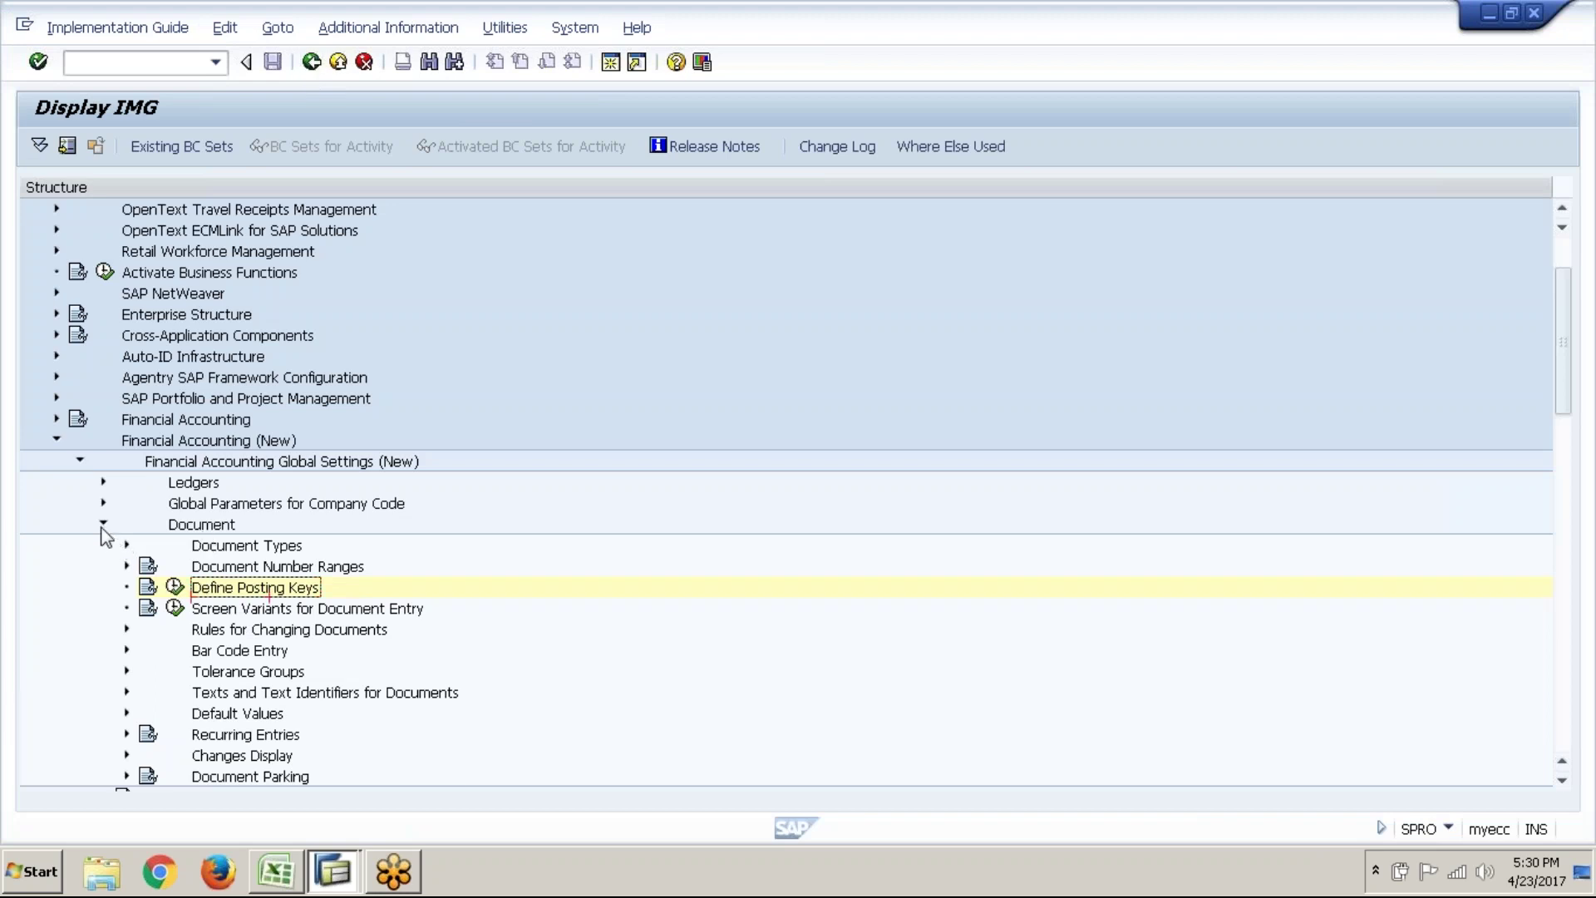
pyautogui.scroll(-7, 315, 639)
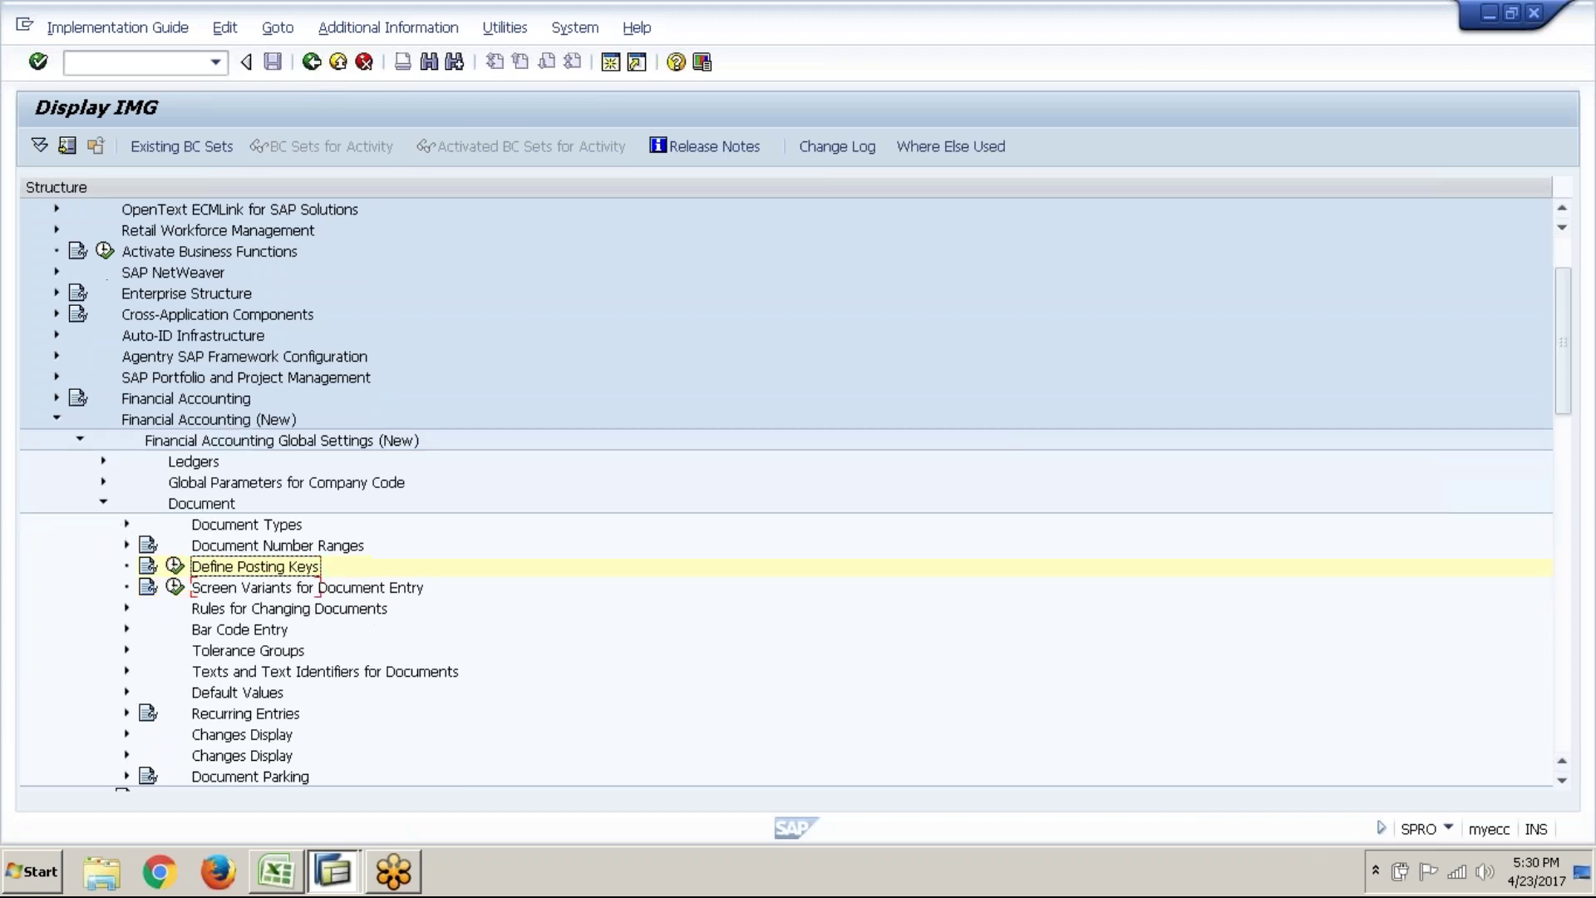
pyautogui.scroll(6, 315, 639)
pyautogui.scroll(-4, 314, 639)
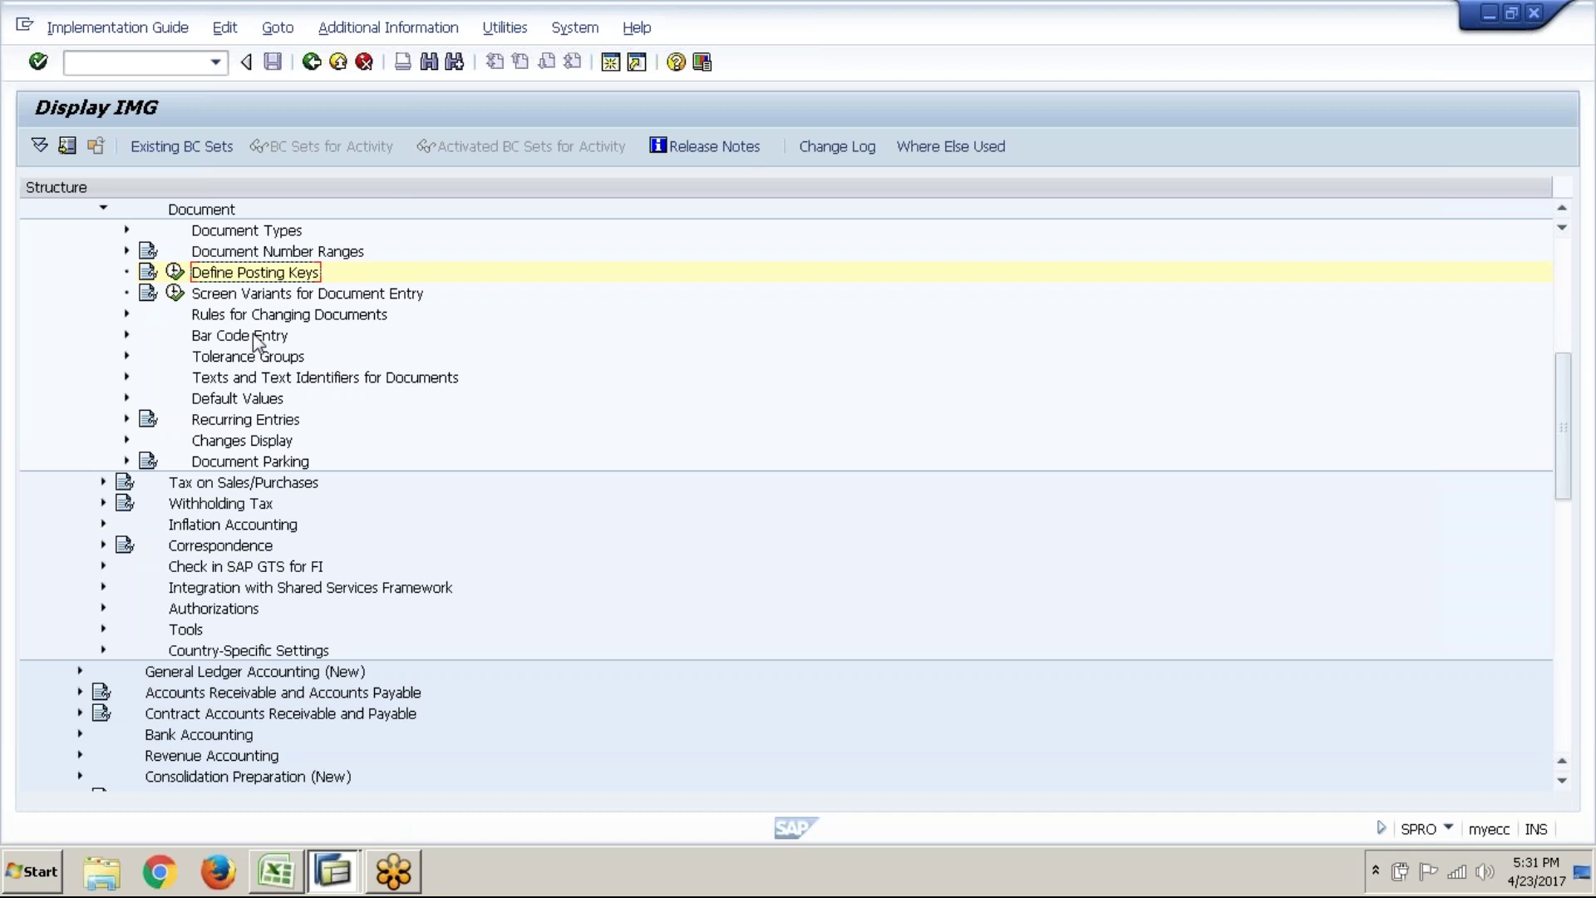
# - Expand Tolerance Groups under Financial Accounting Global Settings (New) > Document in the IMG structure
pyautogui.click(223, 318)
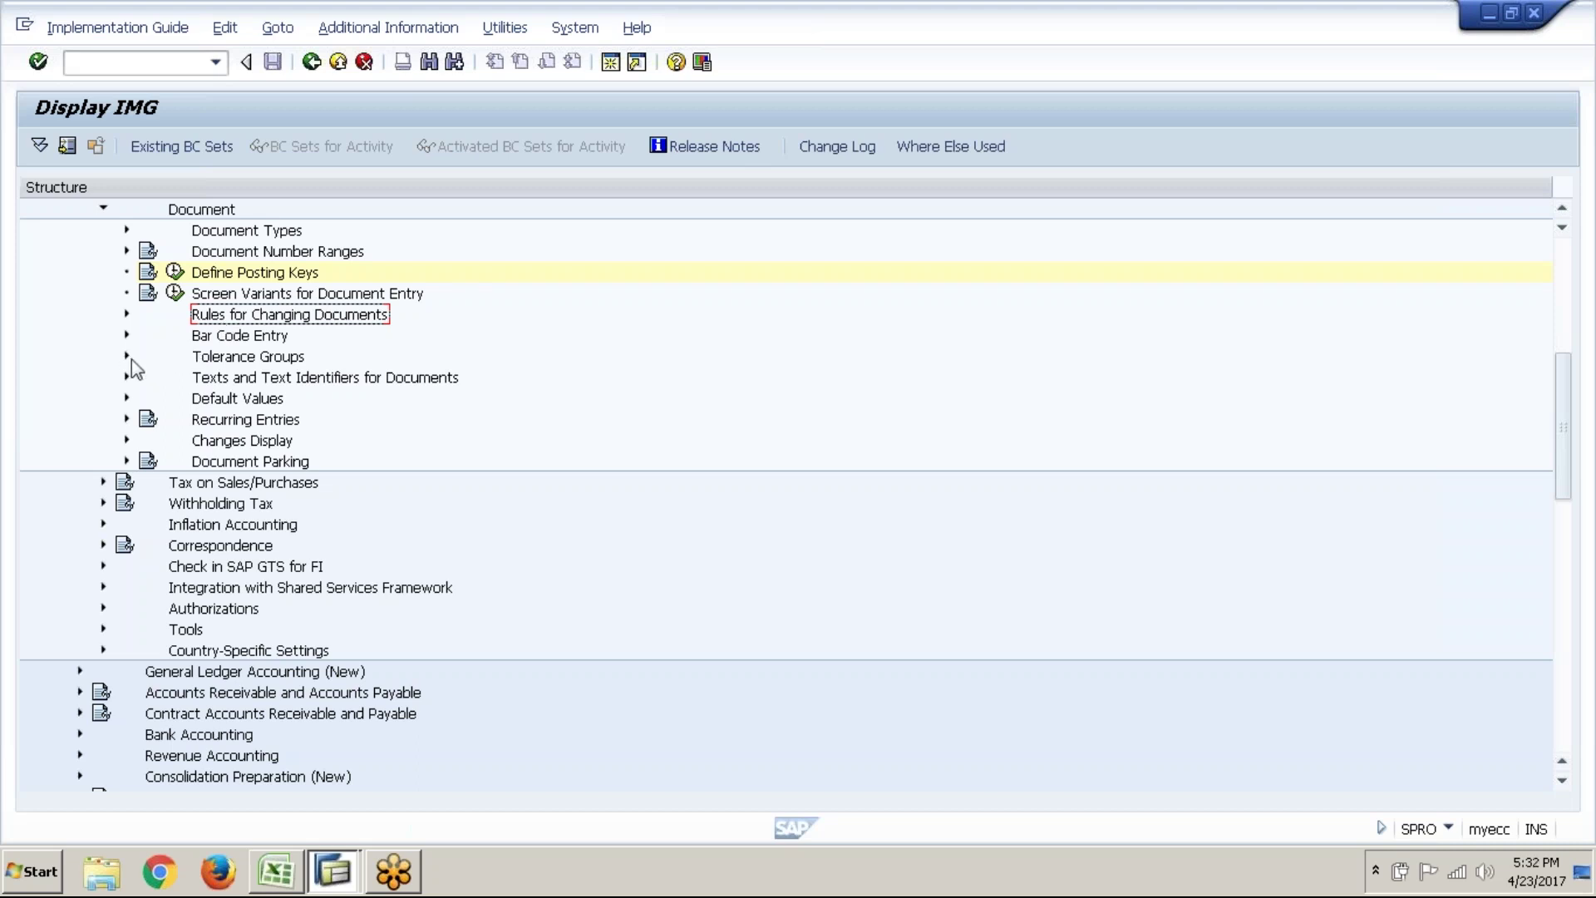
pyautogui.scroll(3, 132, 359)
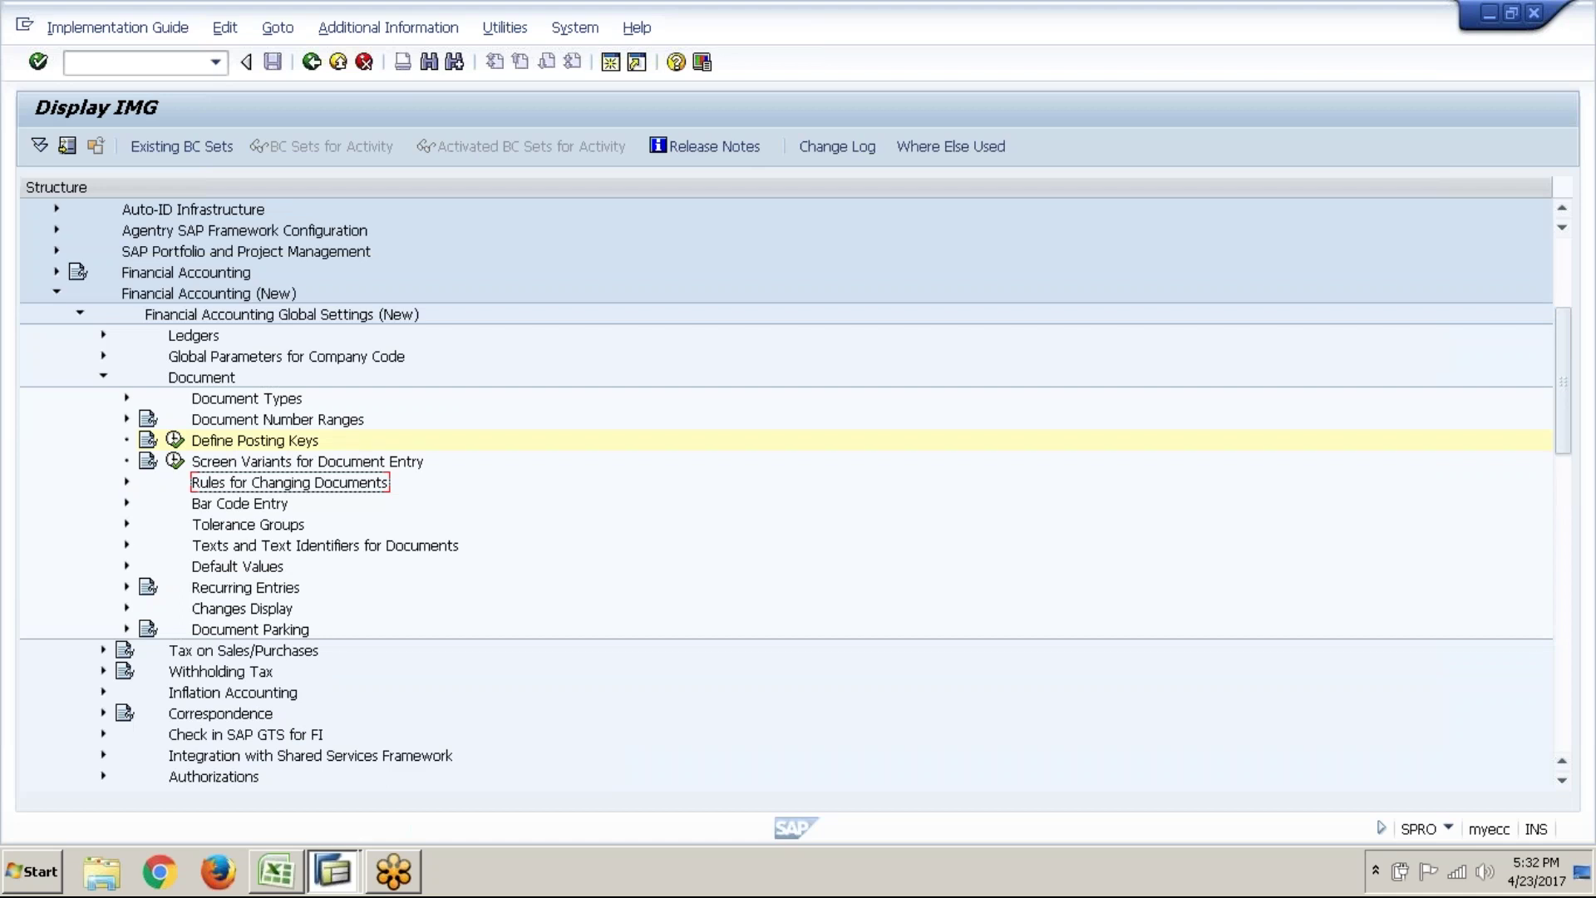
pyautogui.click(194, 335)
pyautogui.click(215, 316)
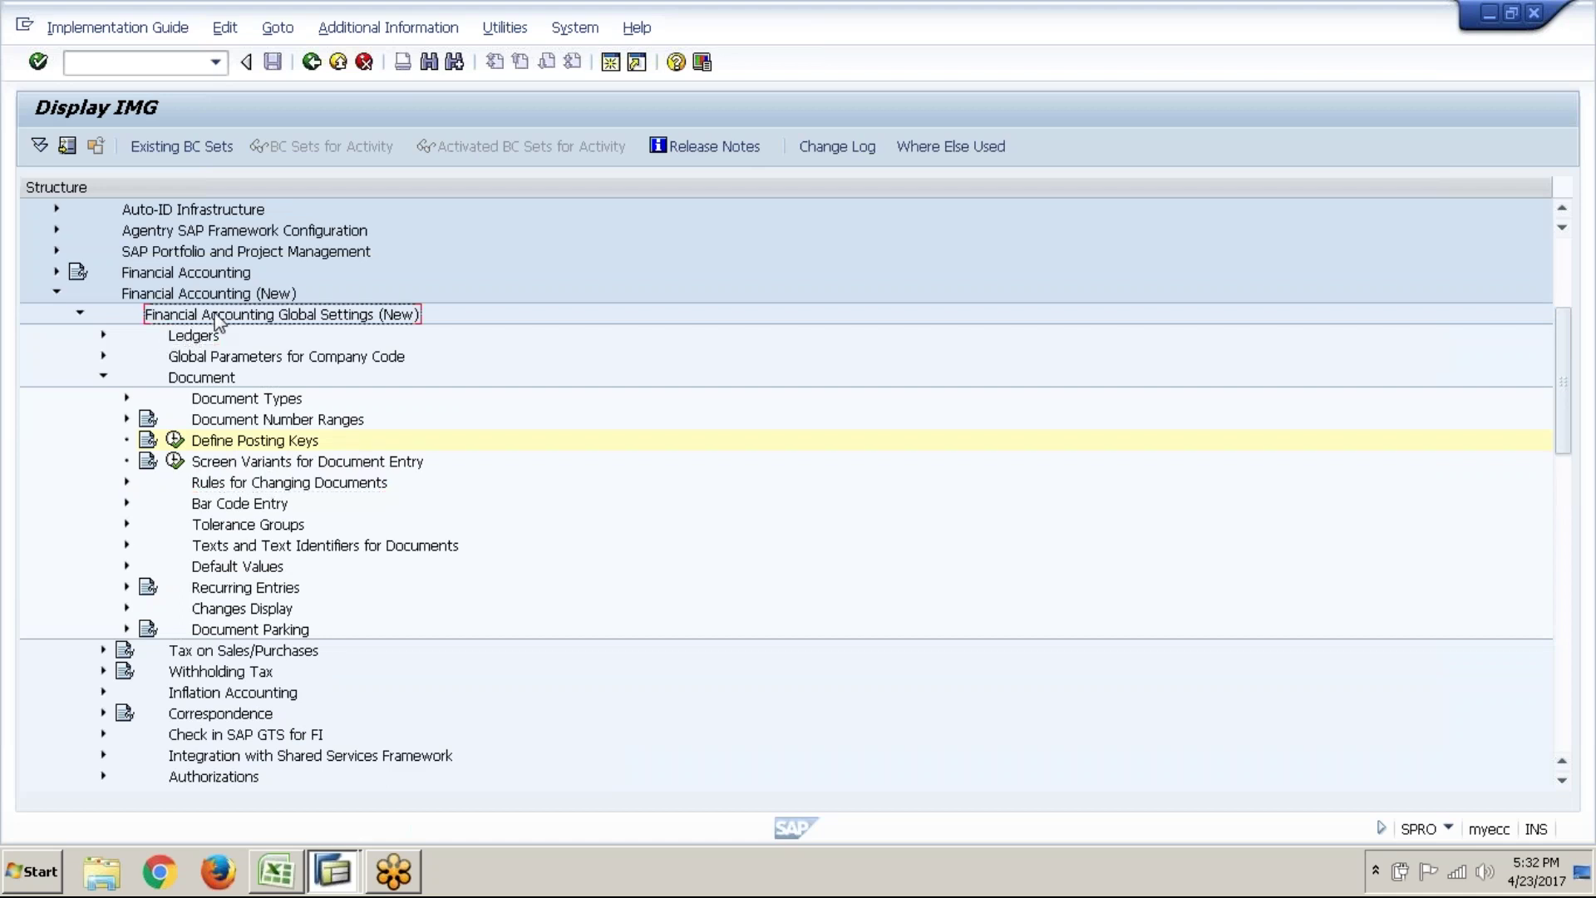
pyautogui.click(213, 376)
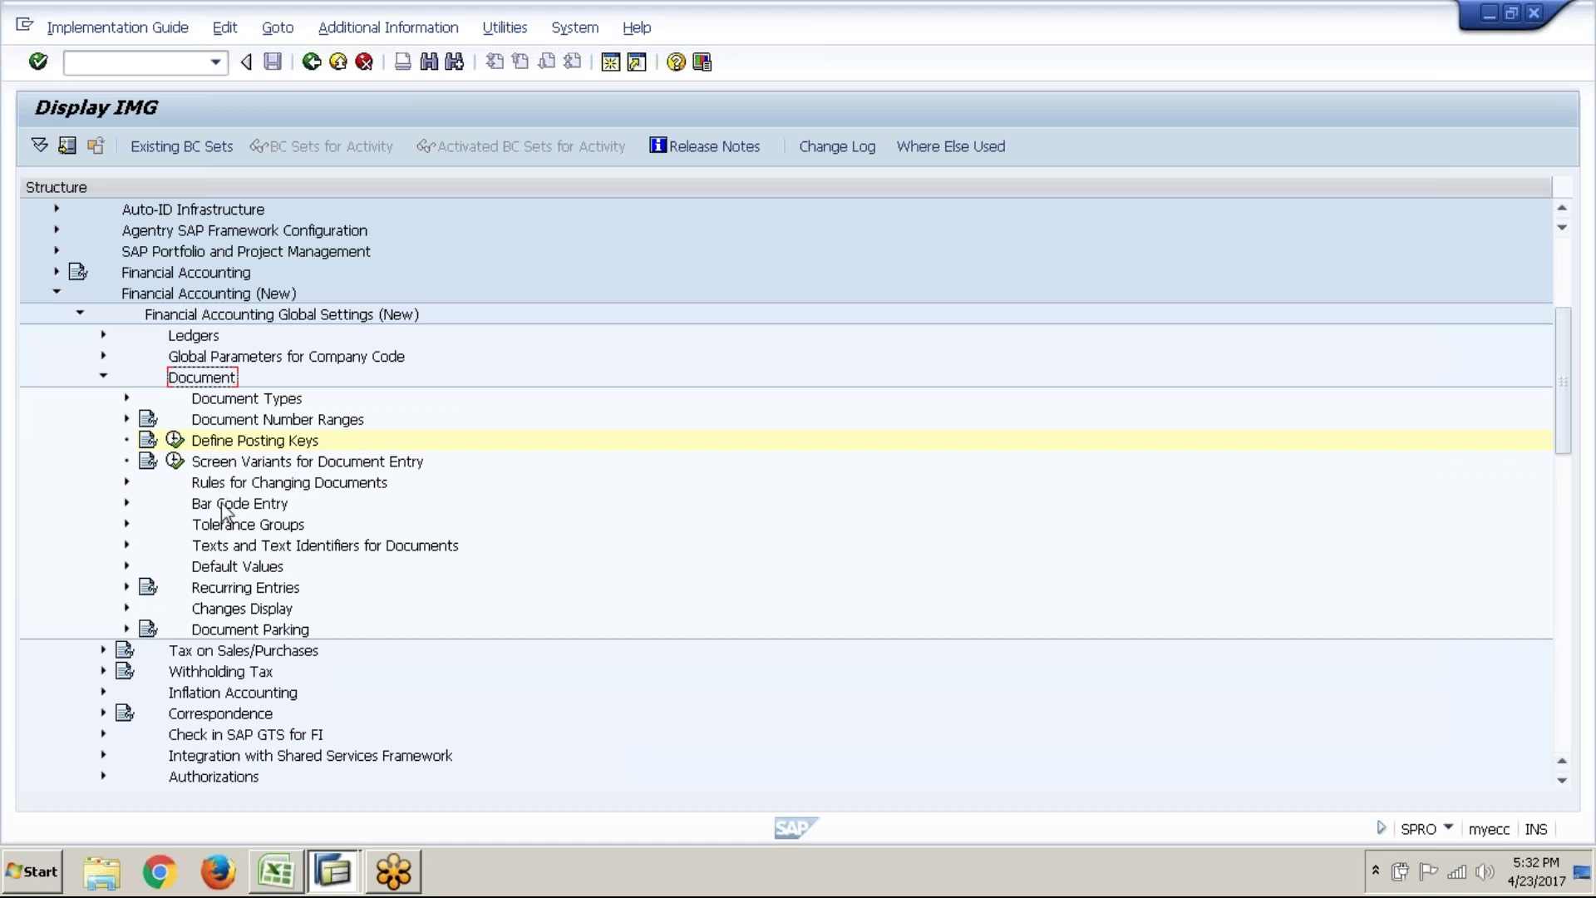
pyautogui.click(243, 530)
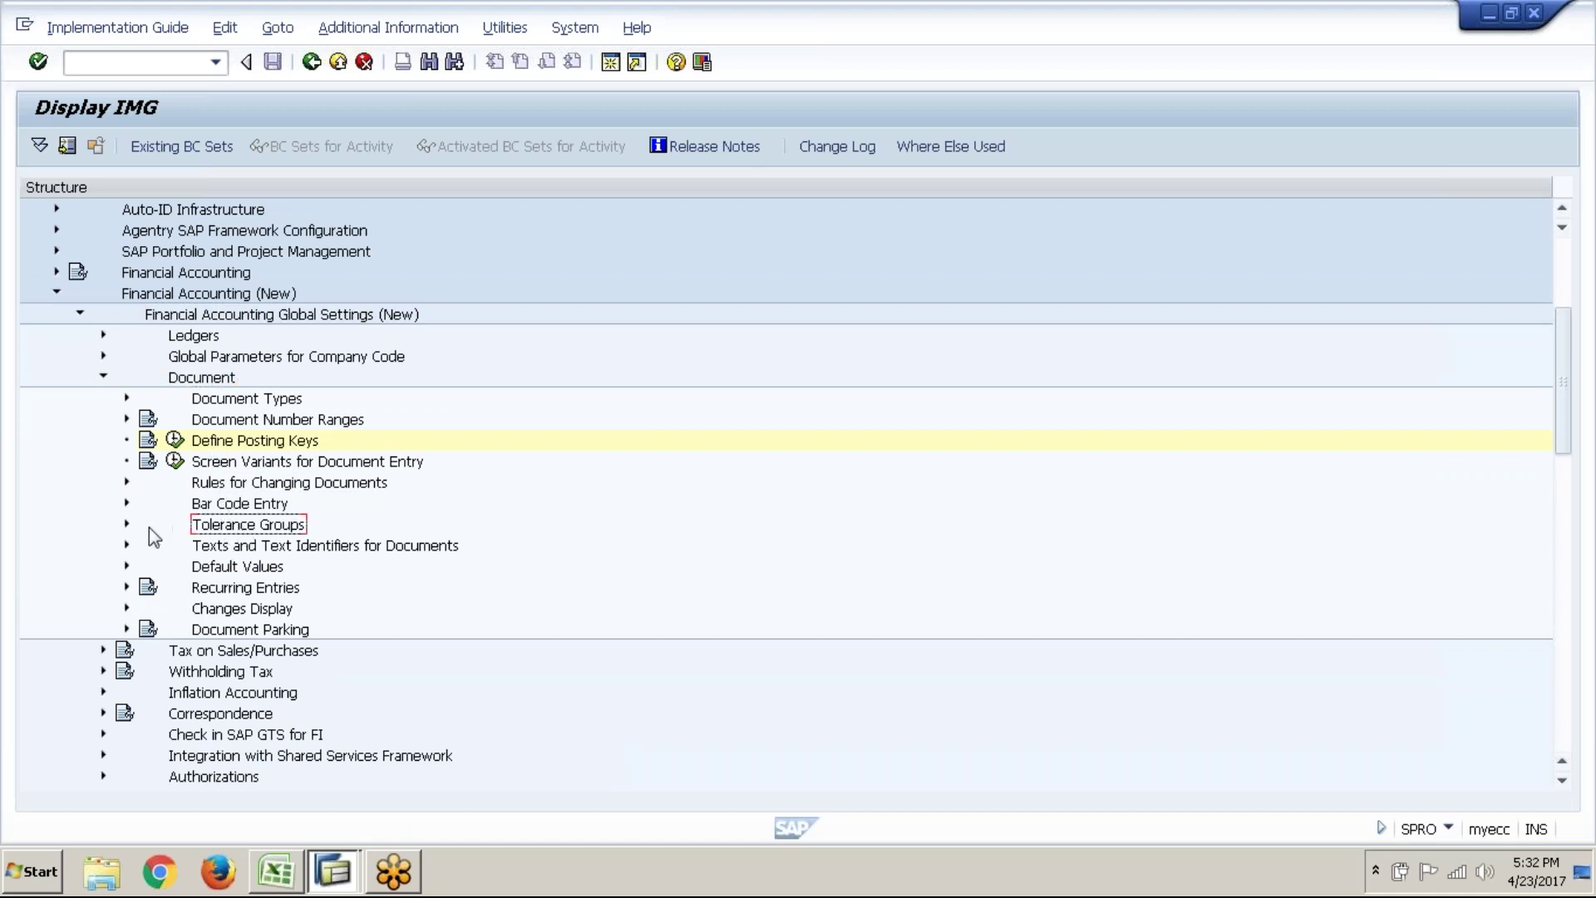
pyautogui.click(126, 531)
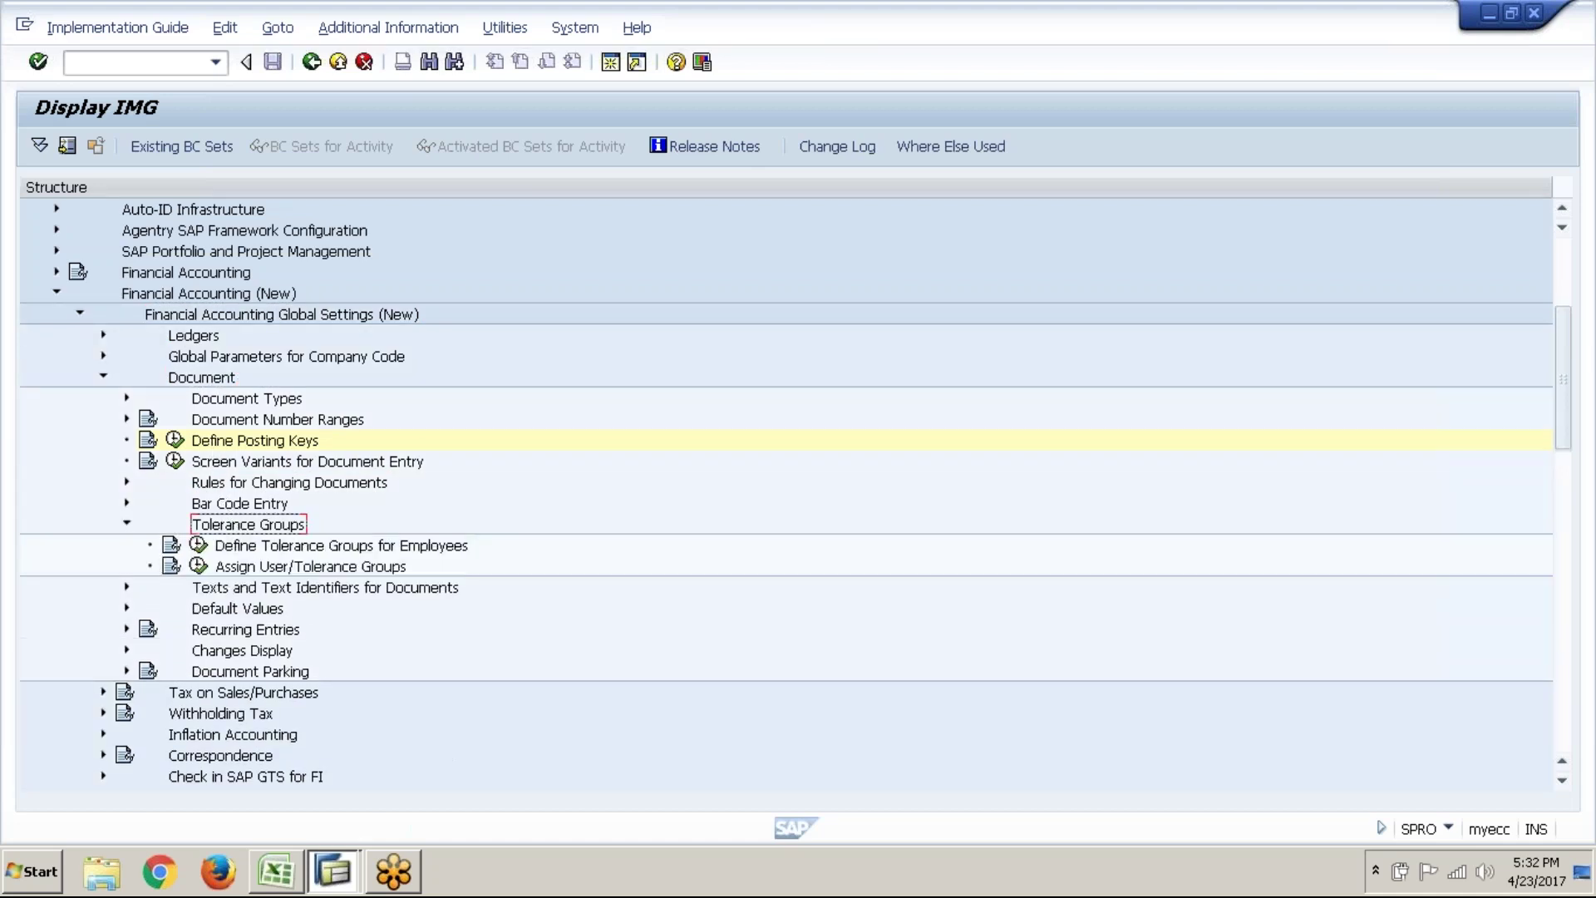
# - Select Define Tolerance Groups for Employees, display the IMG Activity keys as additional information and widen that column to fit
pyautogui.click(266, 547)
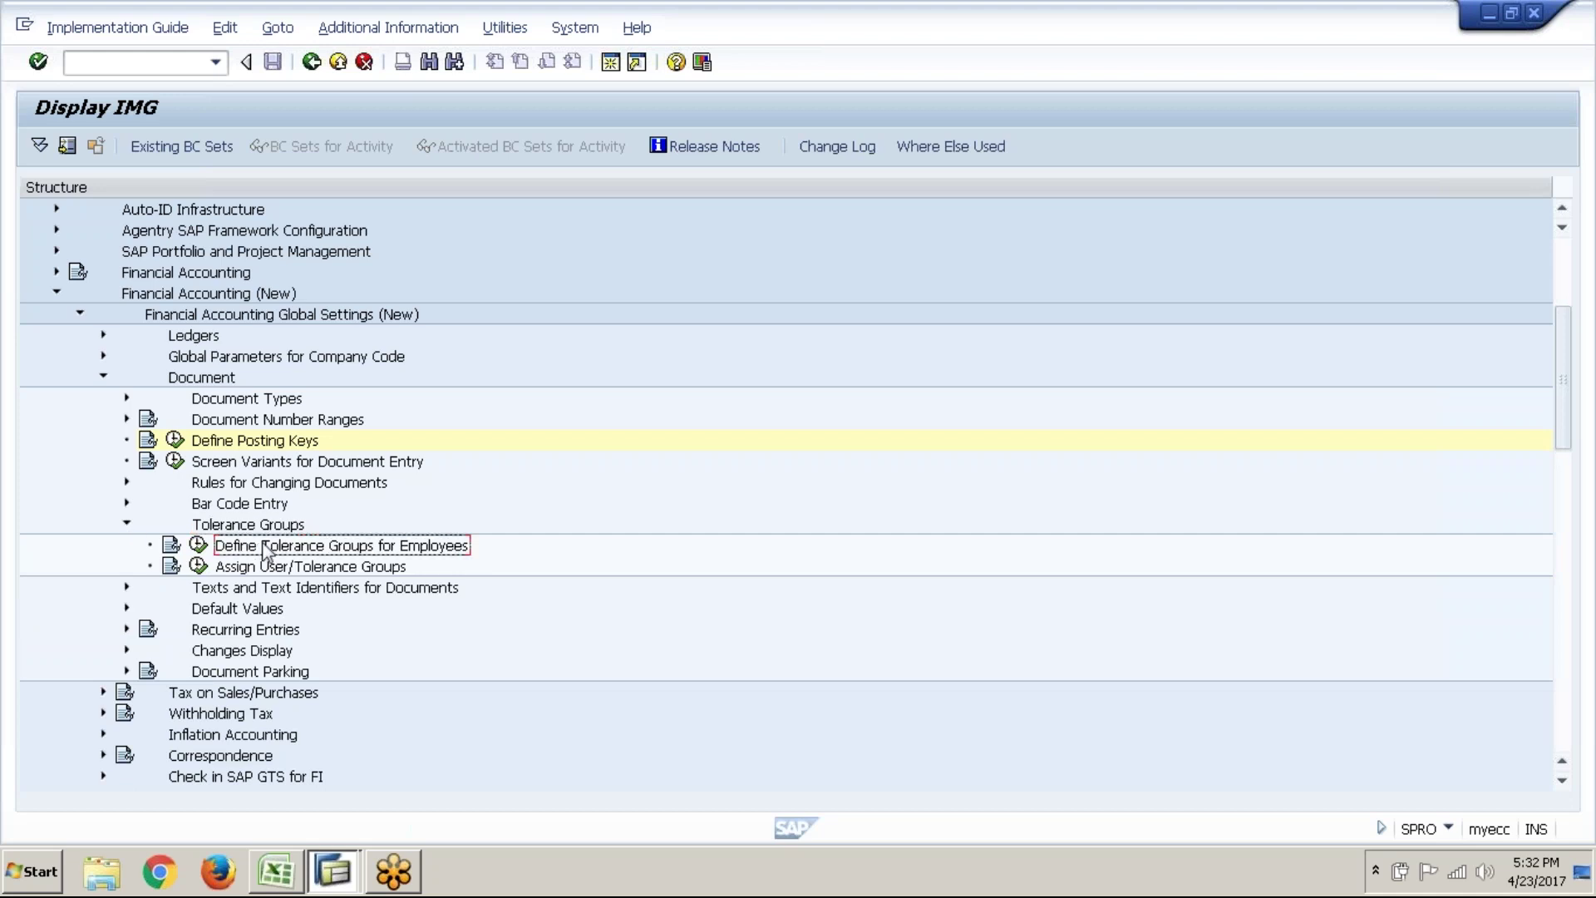
pyautogui.click(362, 25)
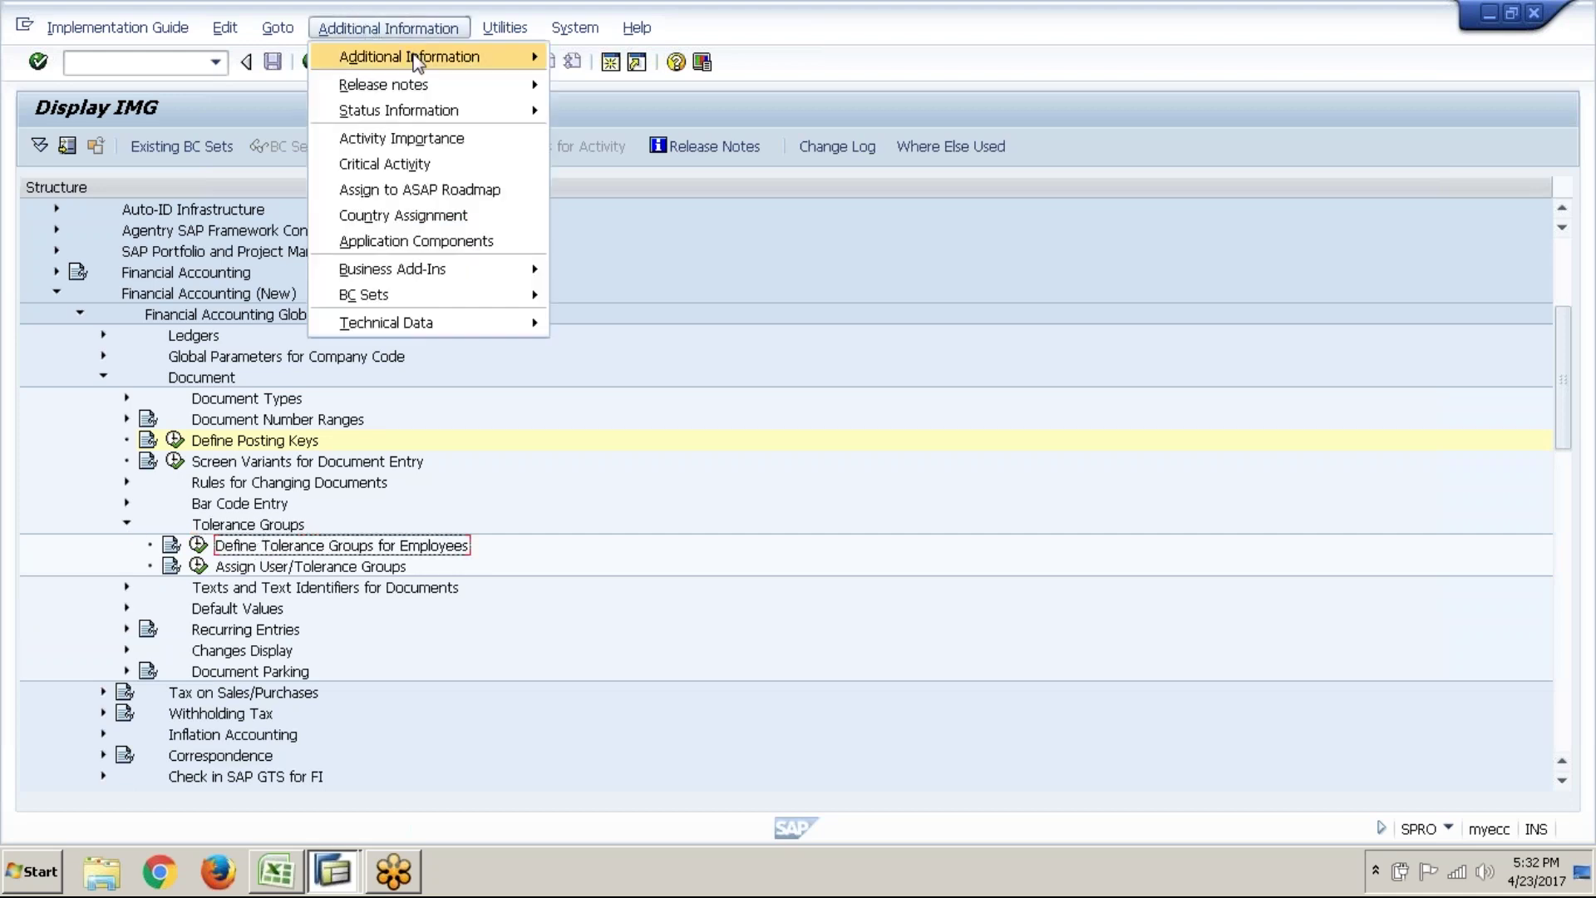
pyautogui.moveTo(414, 62)
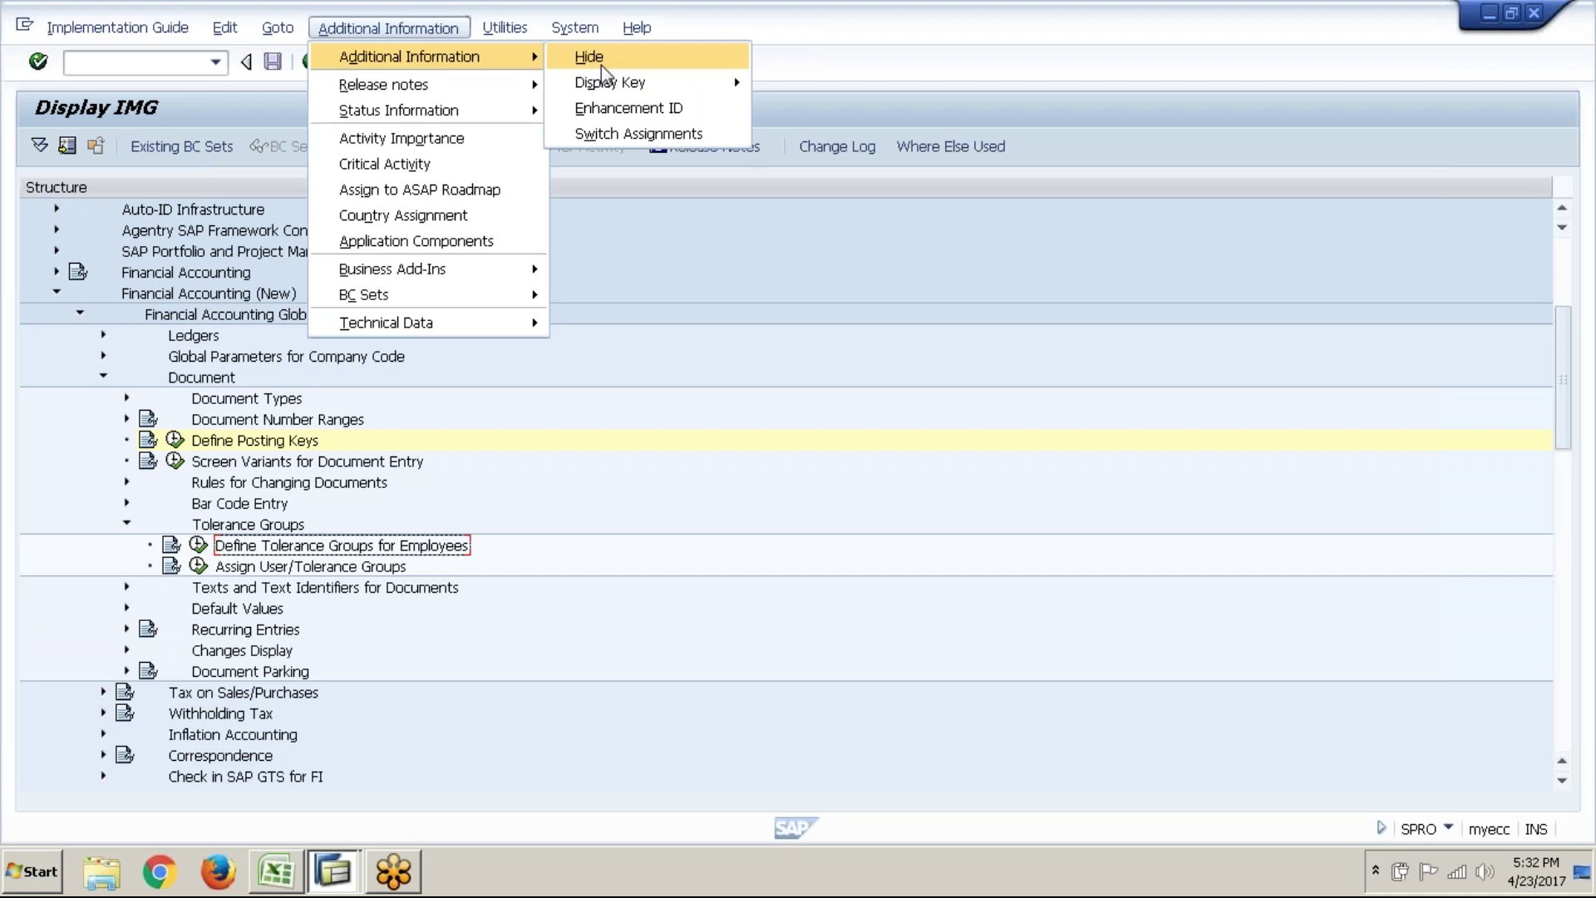
pyautogui.moveTo(611, 82)
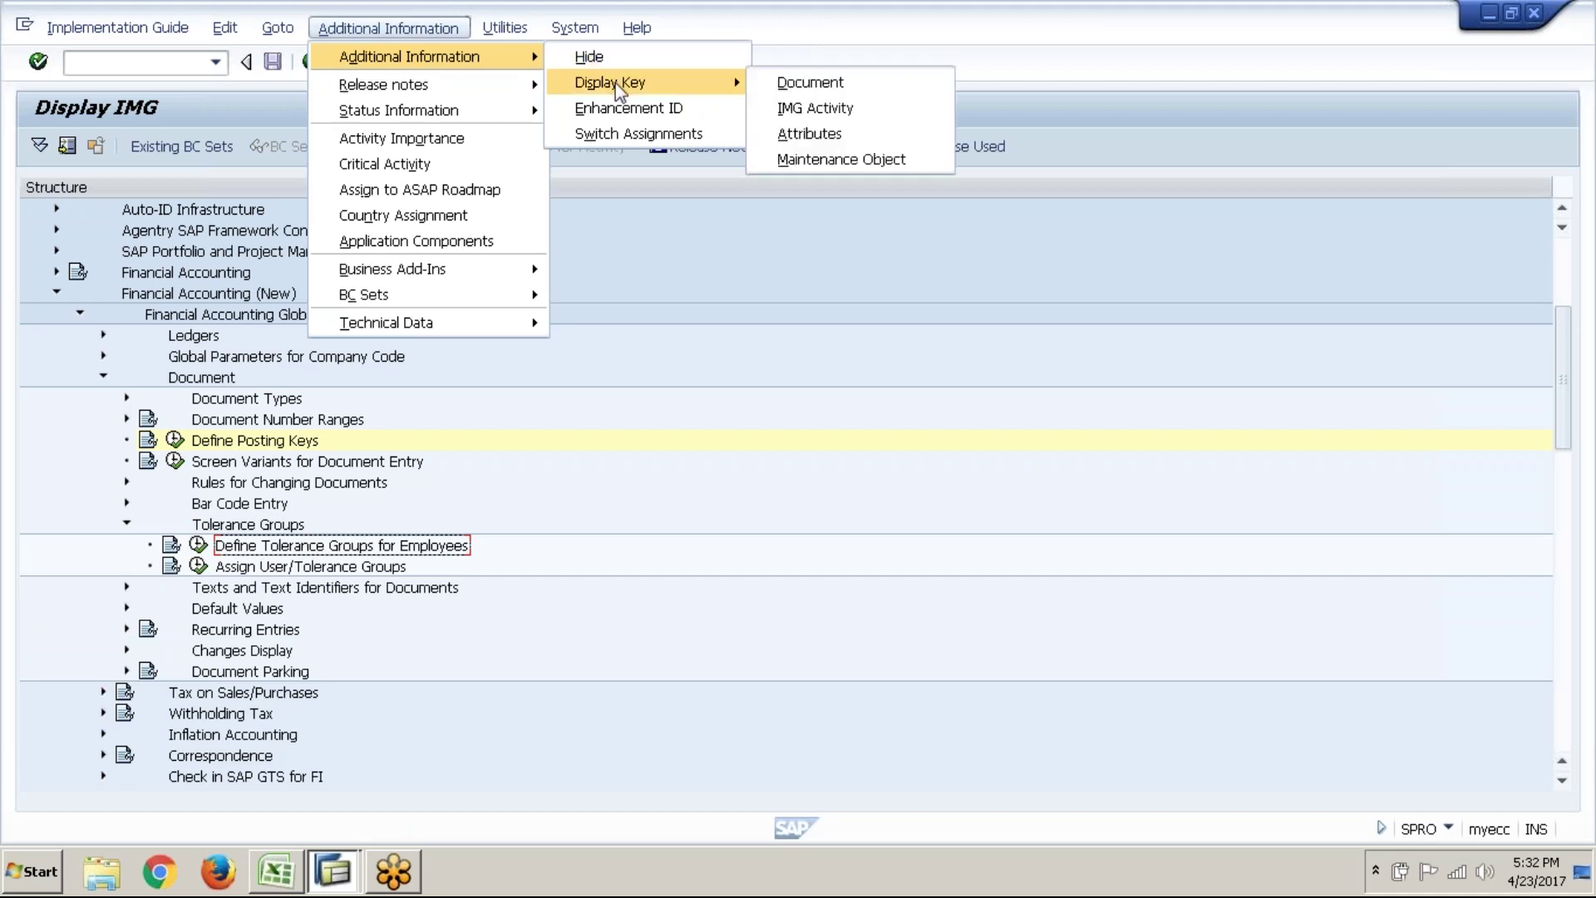
pyautogui.click(834, 106)
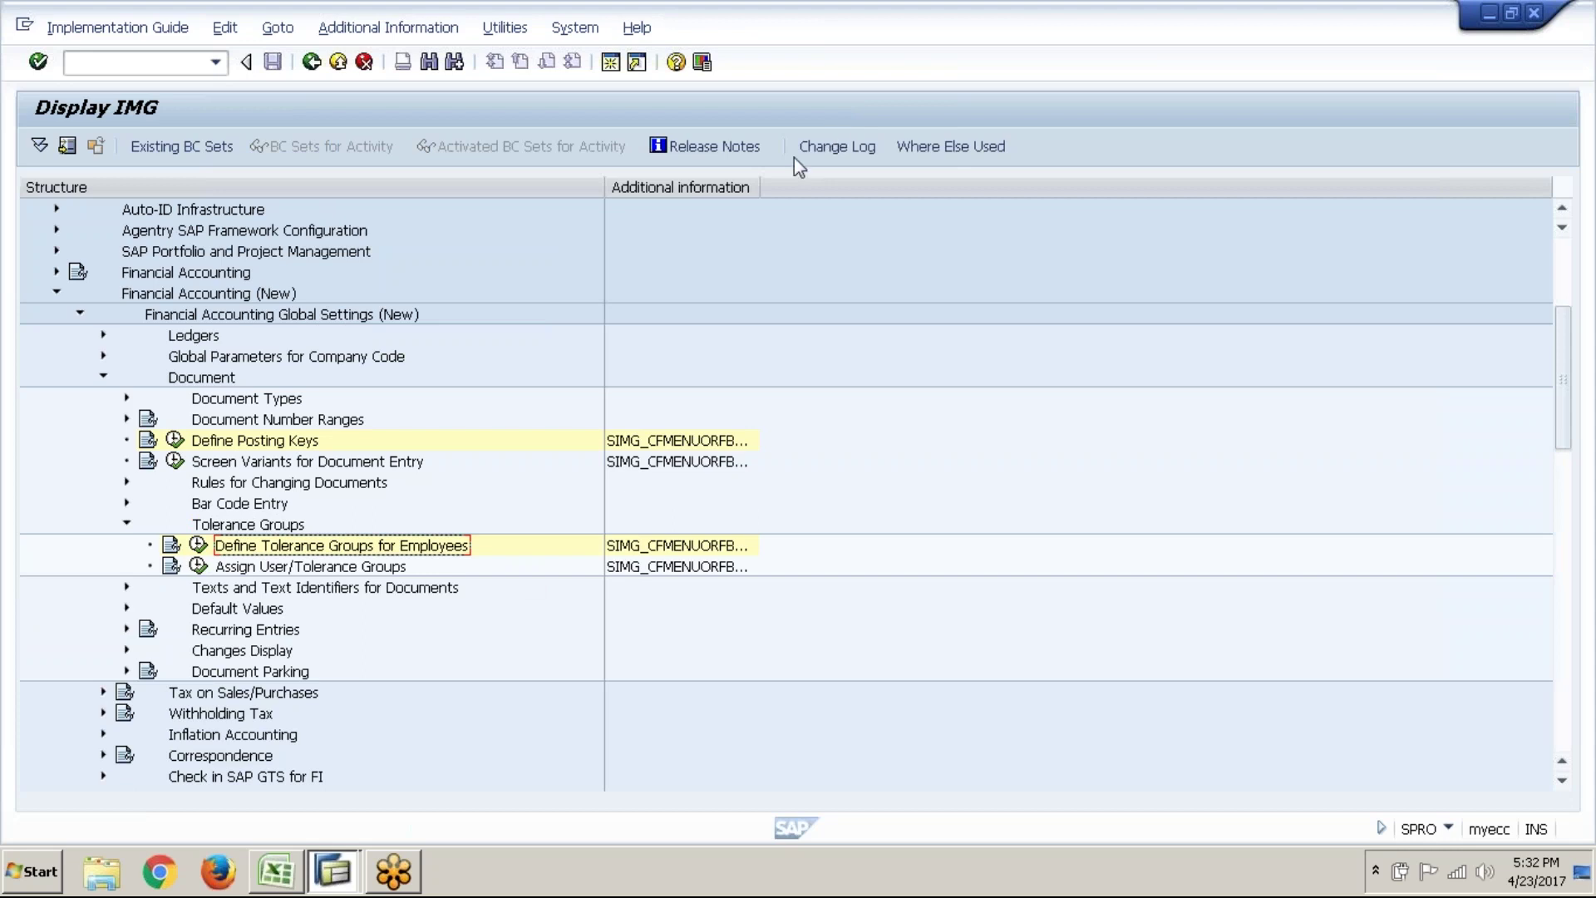
pyautogui.doubleClick(760, 191)
# - Switch to the Excel notes and shorten the heading in F49 to "9. Tolerance group"
pyautogui.hotkey('alt', 'Tab')
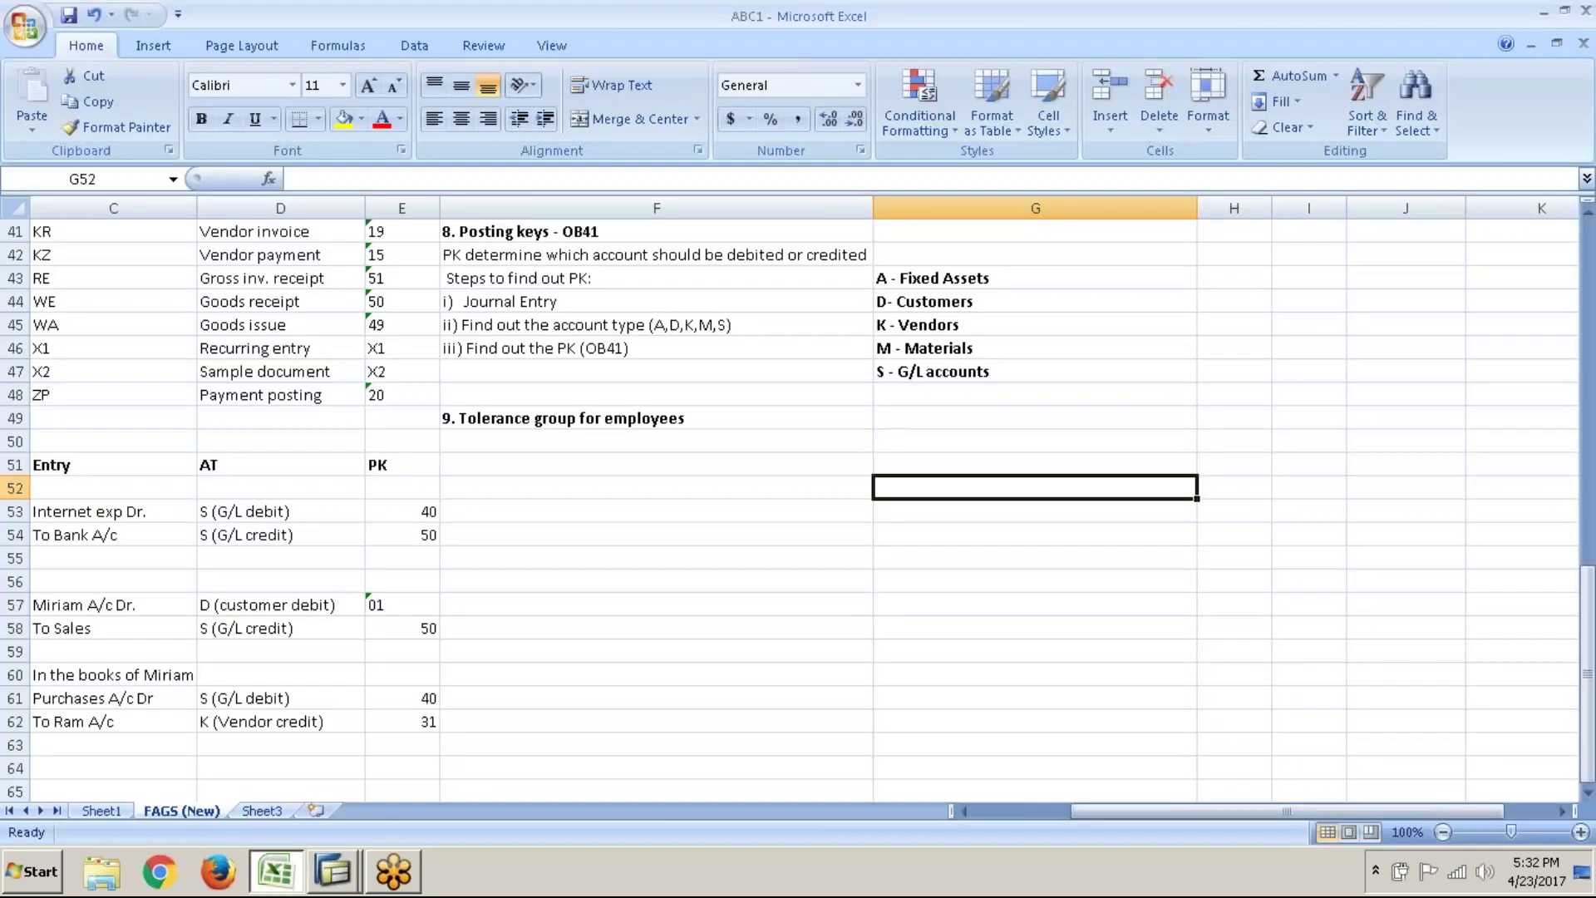
pyautogui.click(599, 422)
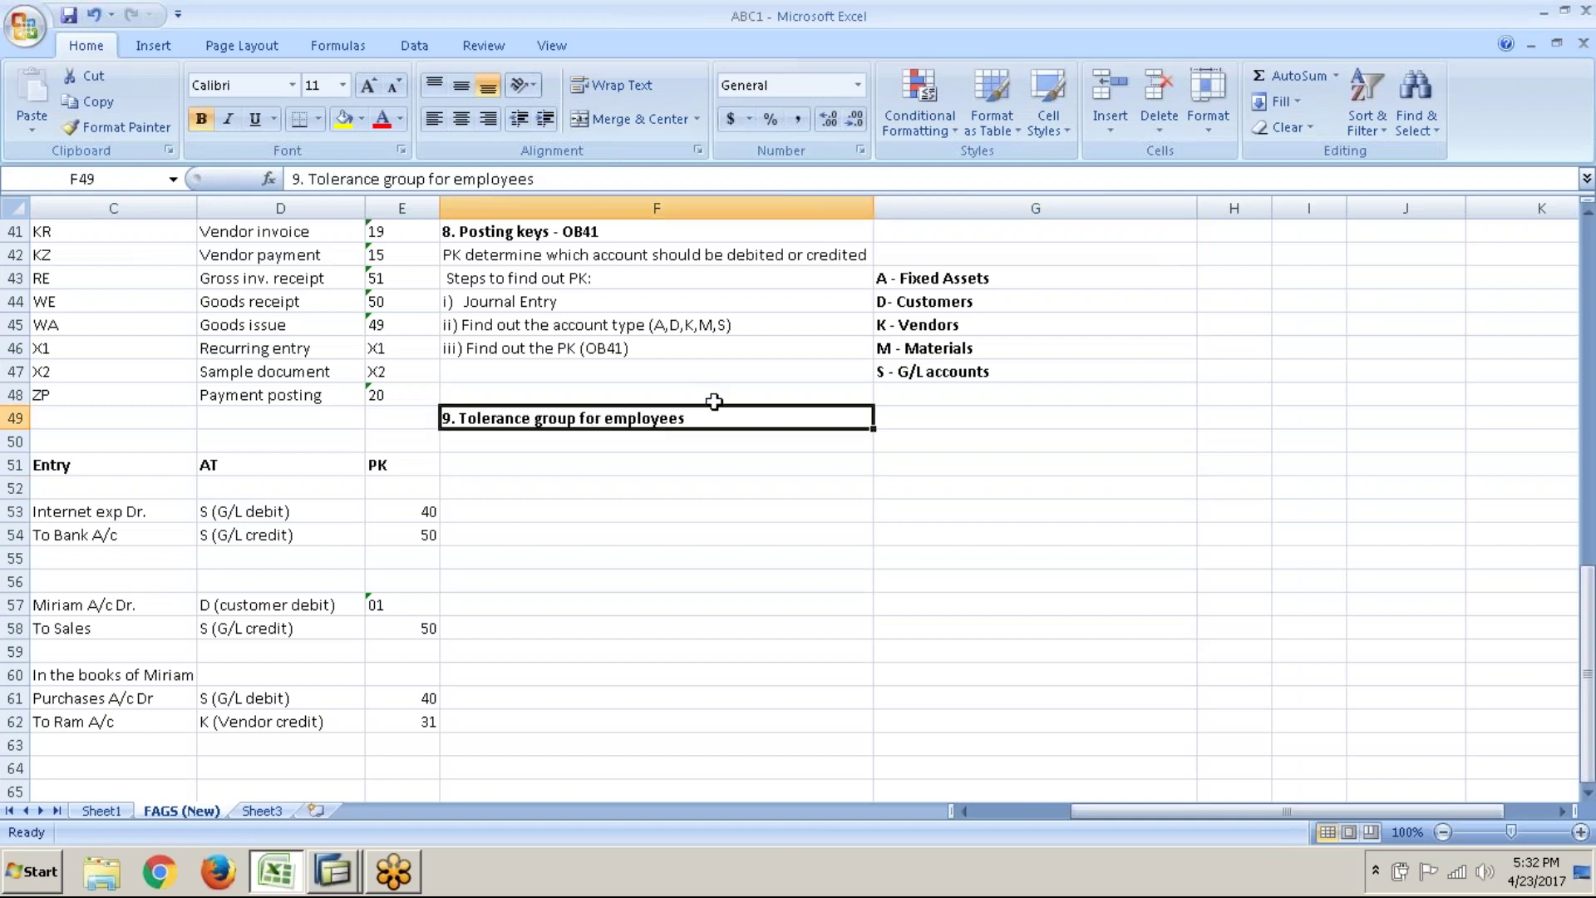
pyautogui.press('F2')
pyautogui.press('BackSpace')
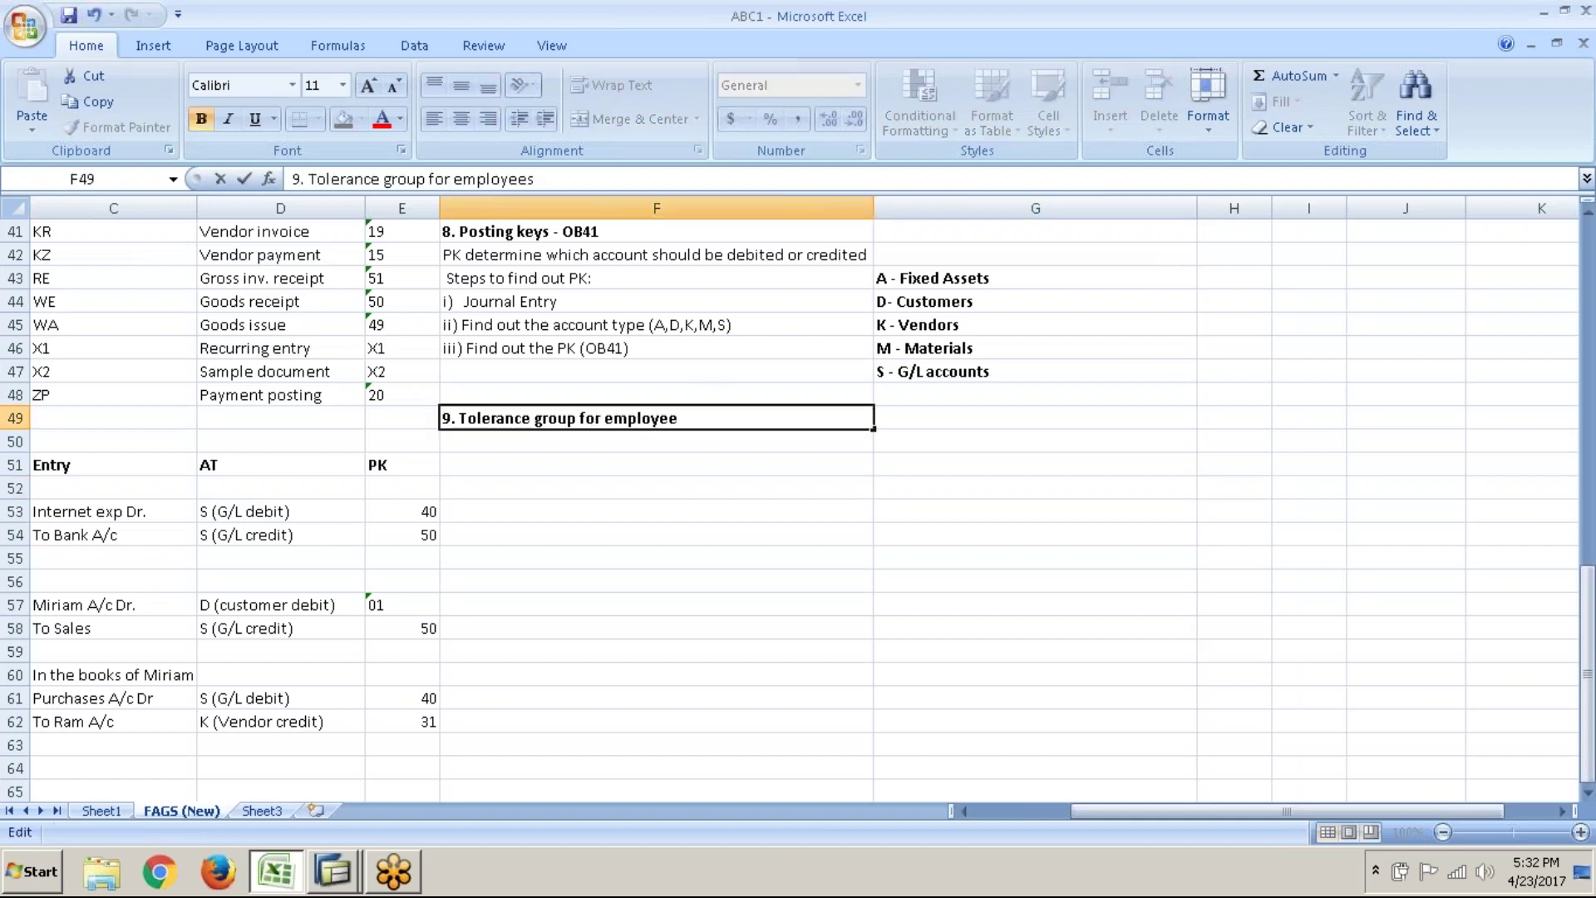
pyautogui.press('BackSpace')
pyautogui.press('BackSpace')
pyautogui.press('BackSpace')
pyautogui.press('BackSpace')
pyautogui.press('BackSpace')
pyautogui.press('BackSpace')
pyautogui.press('BackSpace')
pyautogui.press('BackSpace')
pyautogui.press('BackSpace')
pyautogui.press('BackSpace')
pyautogui.press('BackSpace')
pyautogui.press('BackSpace')
pyautogui.press('BackSpace')
pyautogui.press('Return')
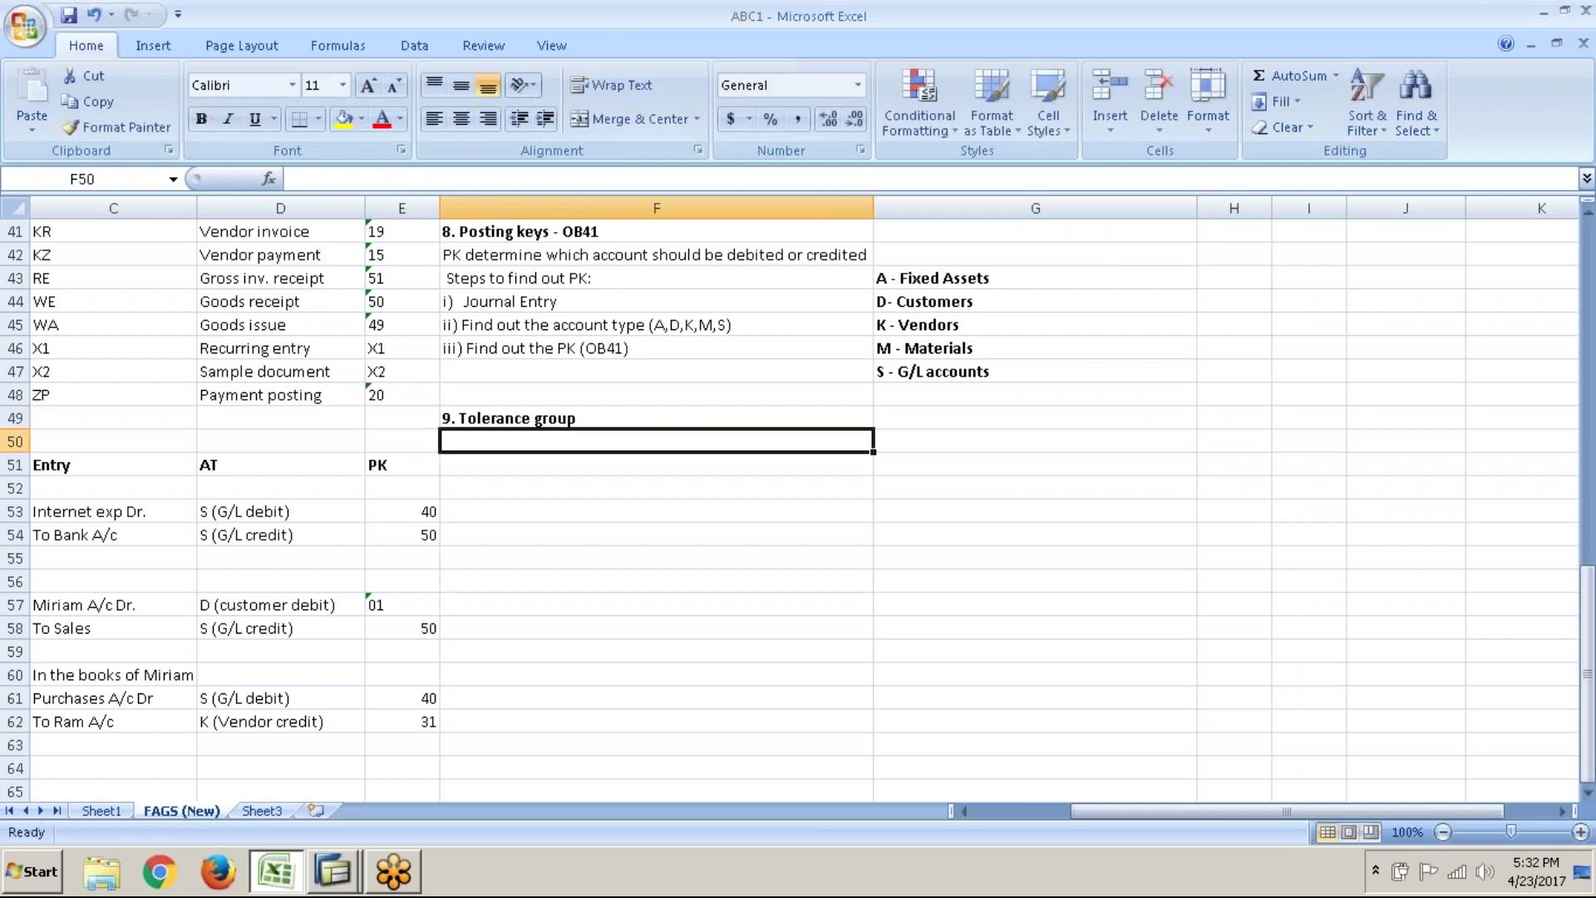
# - Enter "a) Define tolerance group for employees - OBA4" in F50, below the tolerance group heading
pyautogui.write('a) ')
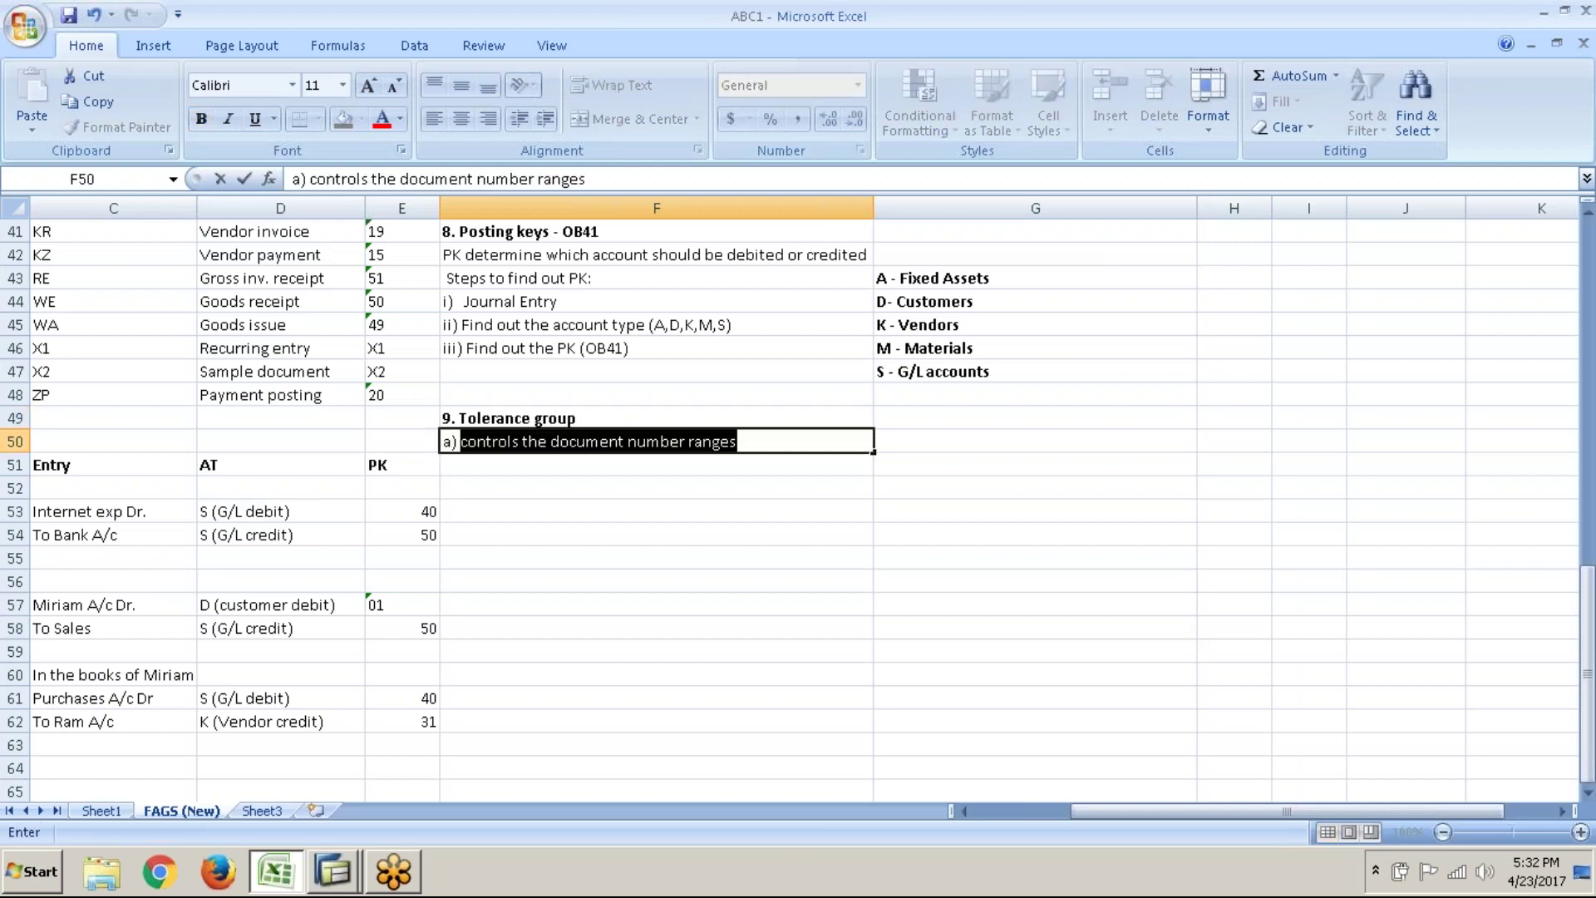
pyautogui.write('Define ')
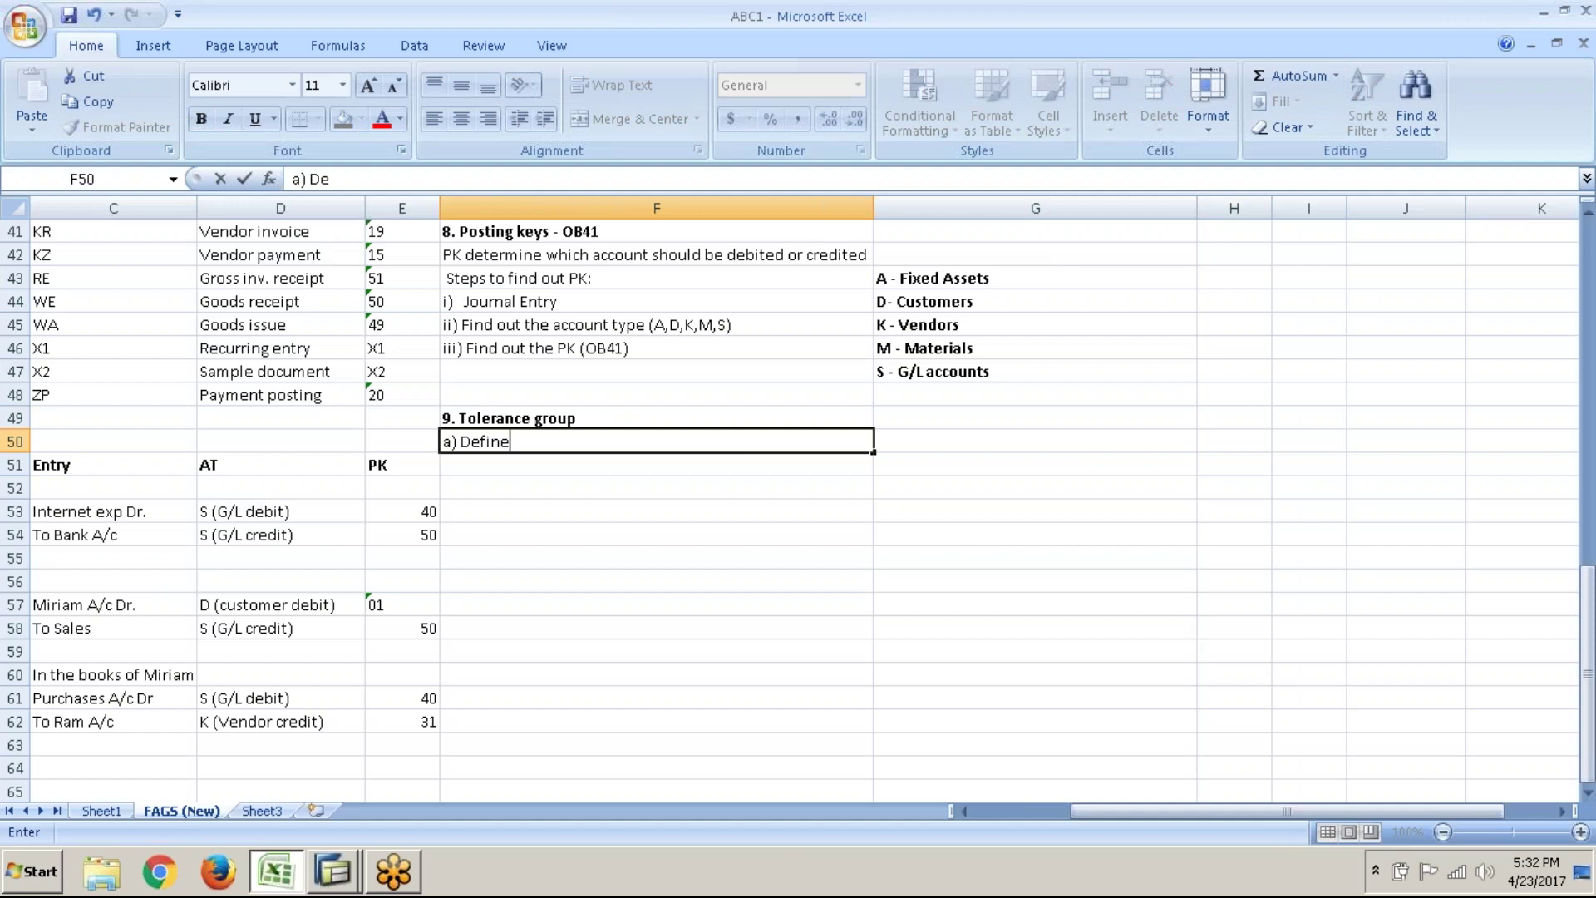
pyautogui.write('tolerance group for m')
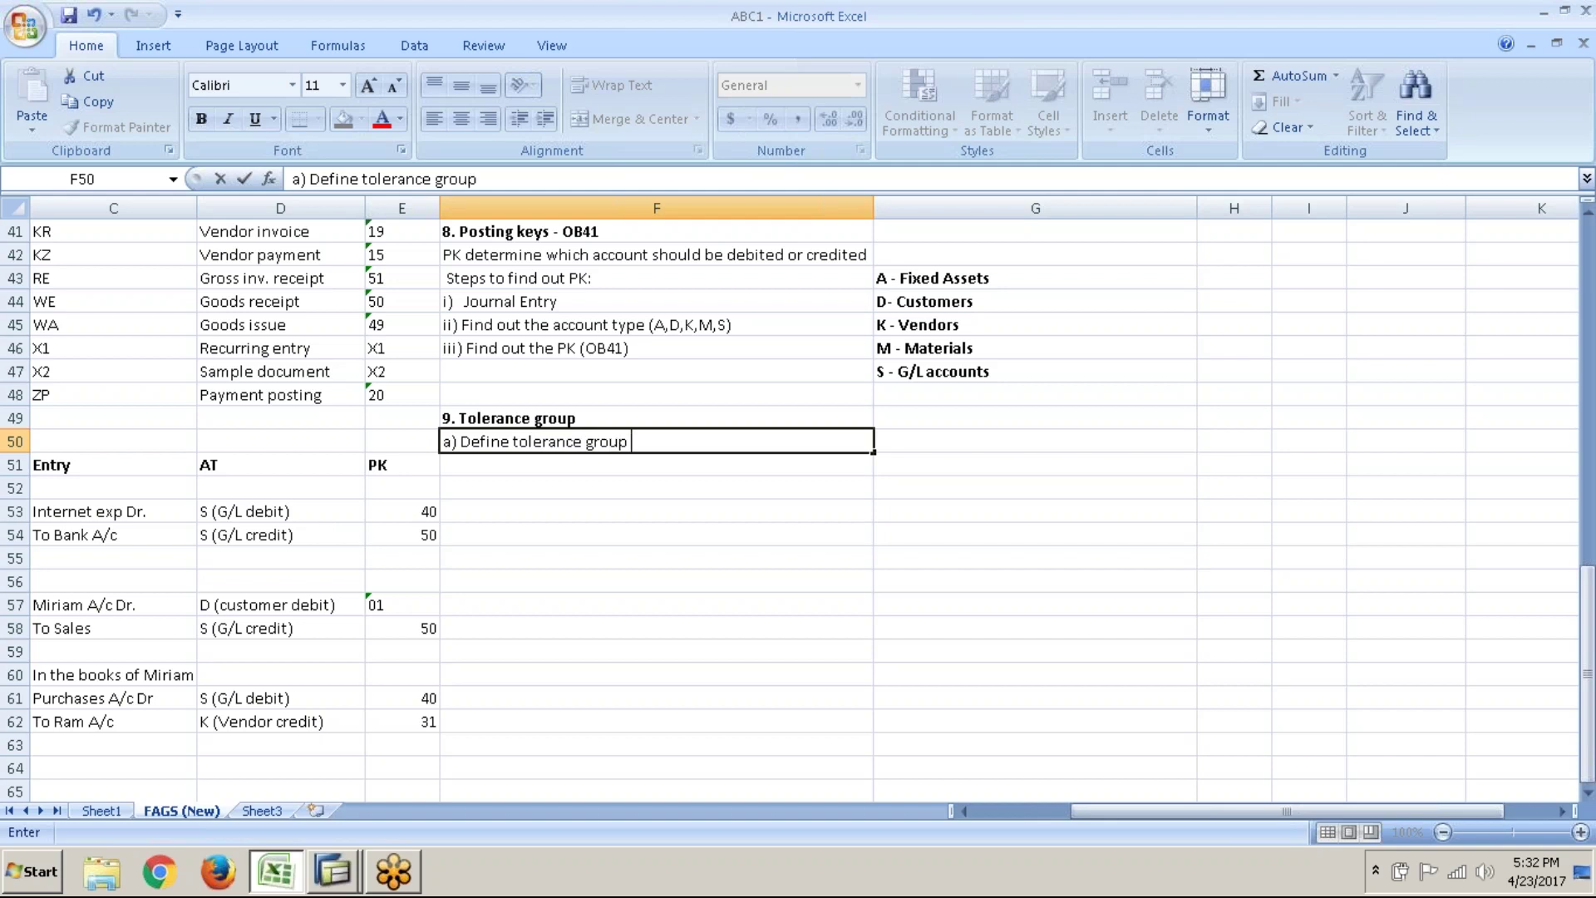
pyautogui.press('BackSpace')
pyautogui.write('employ')
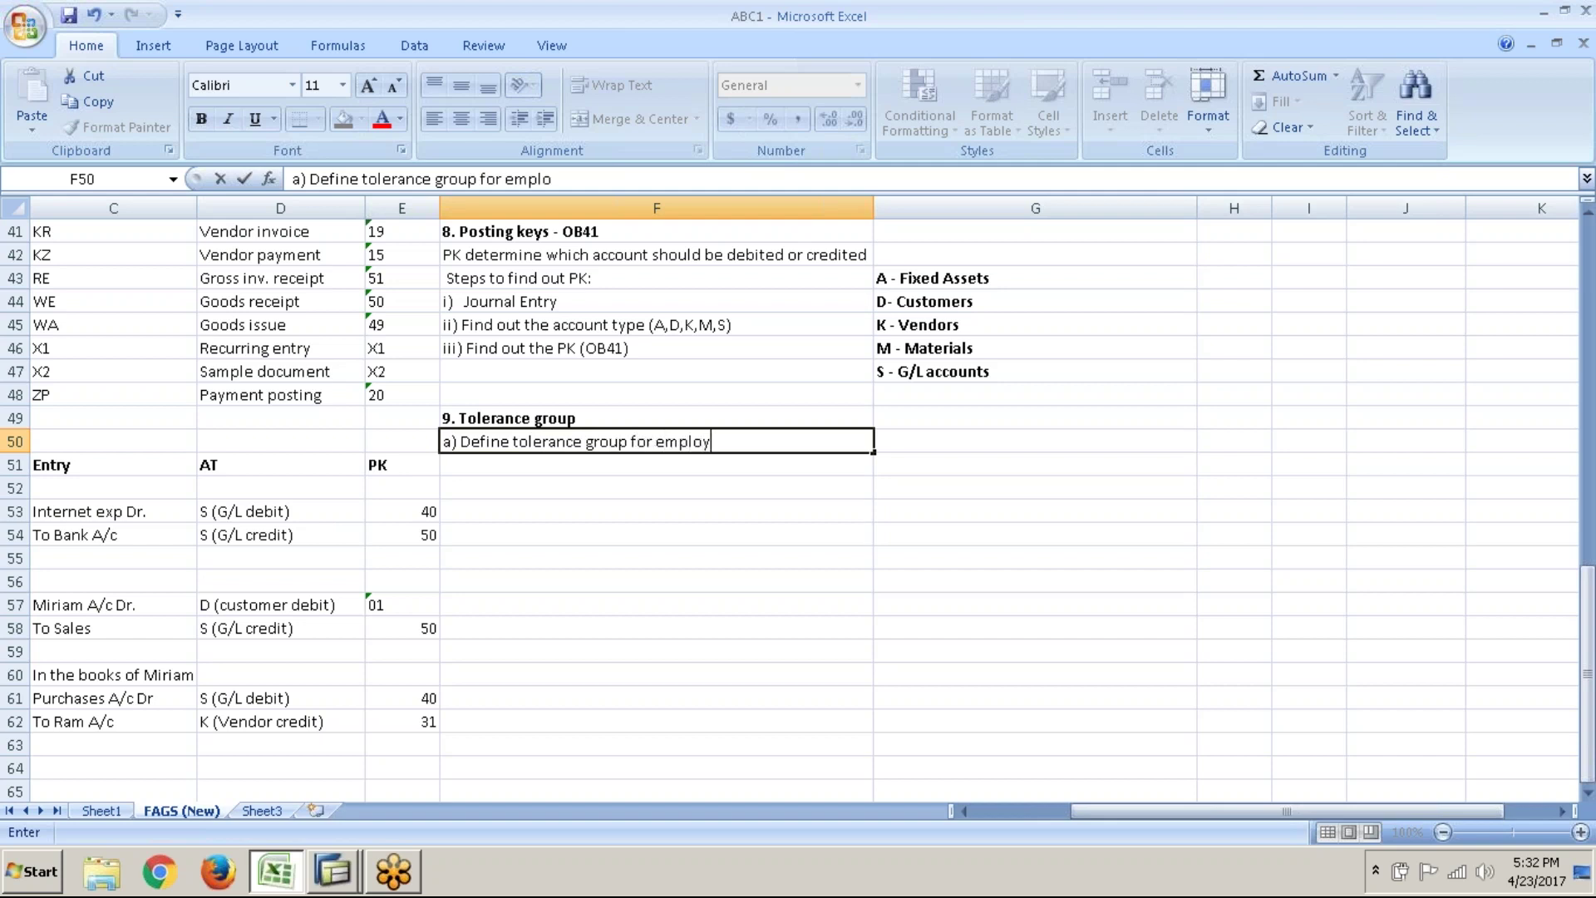
pyautogui.write('ees - OBA4')
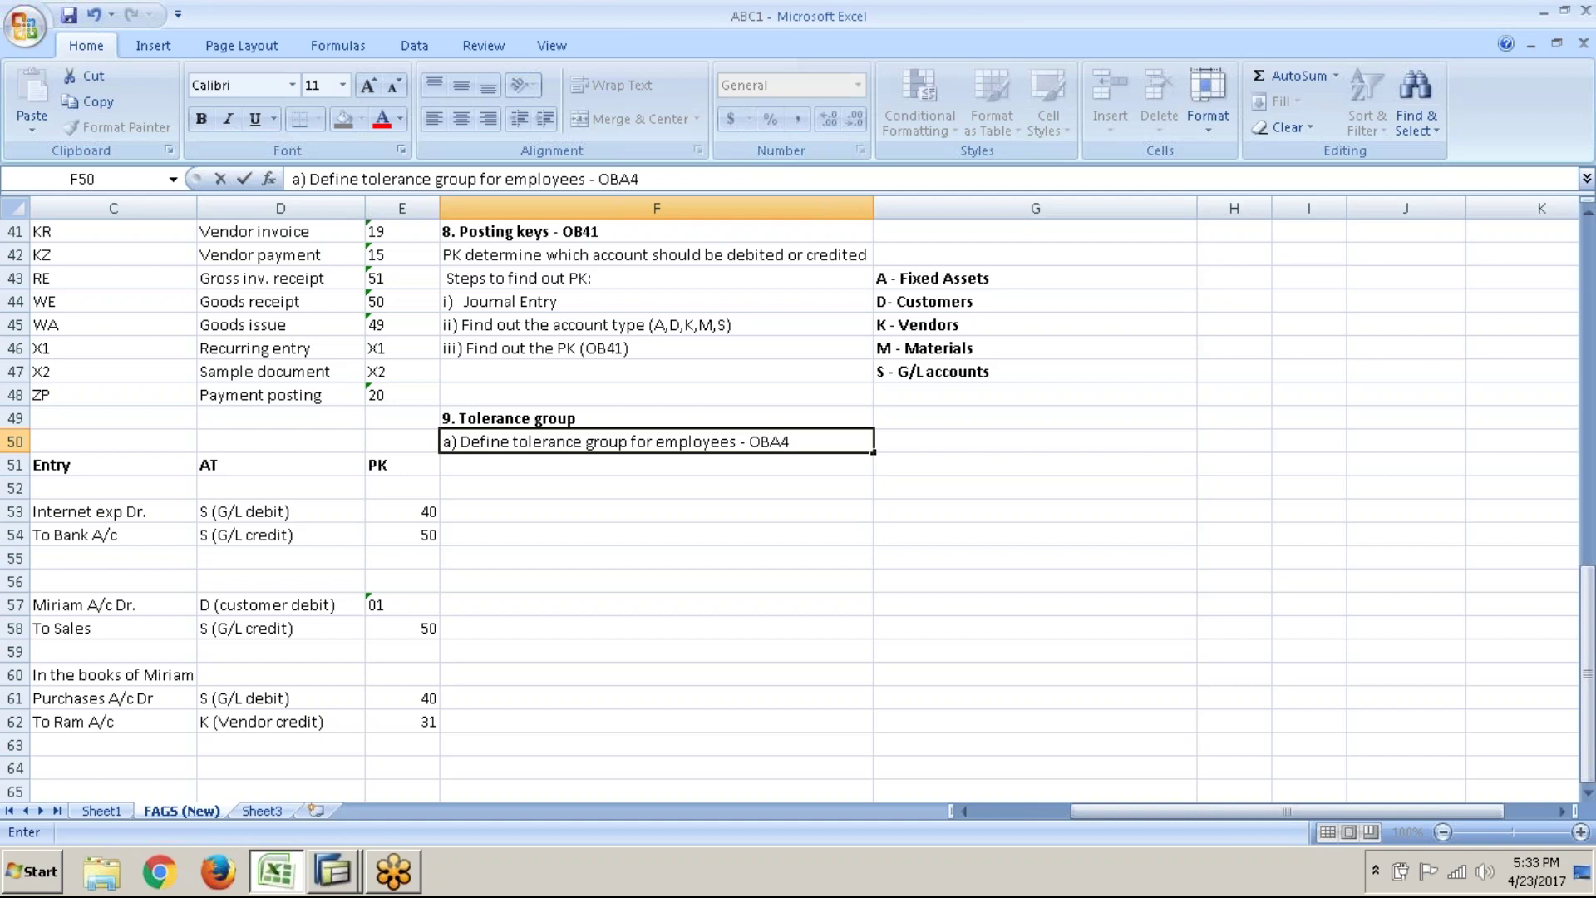
pyautogui.press('Return')
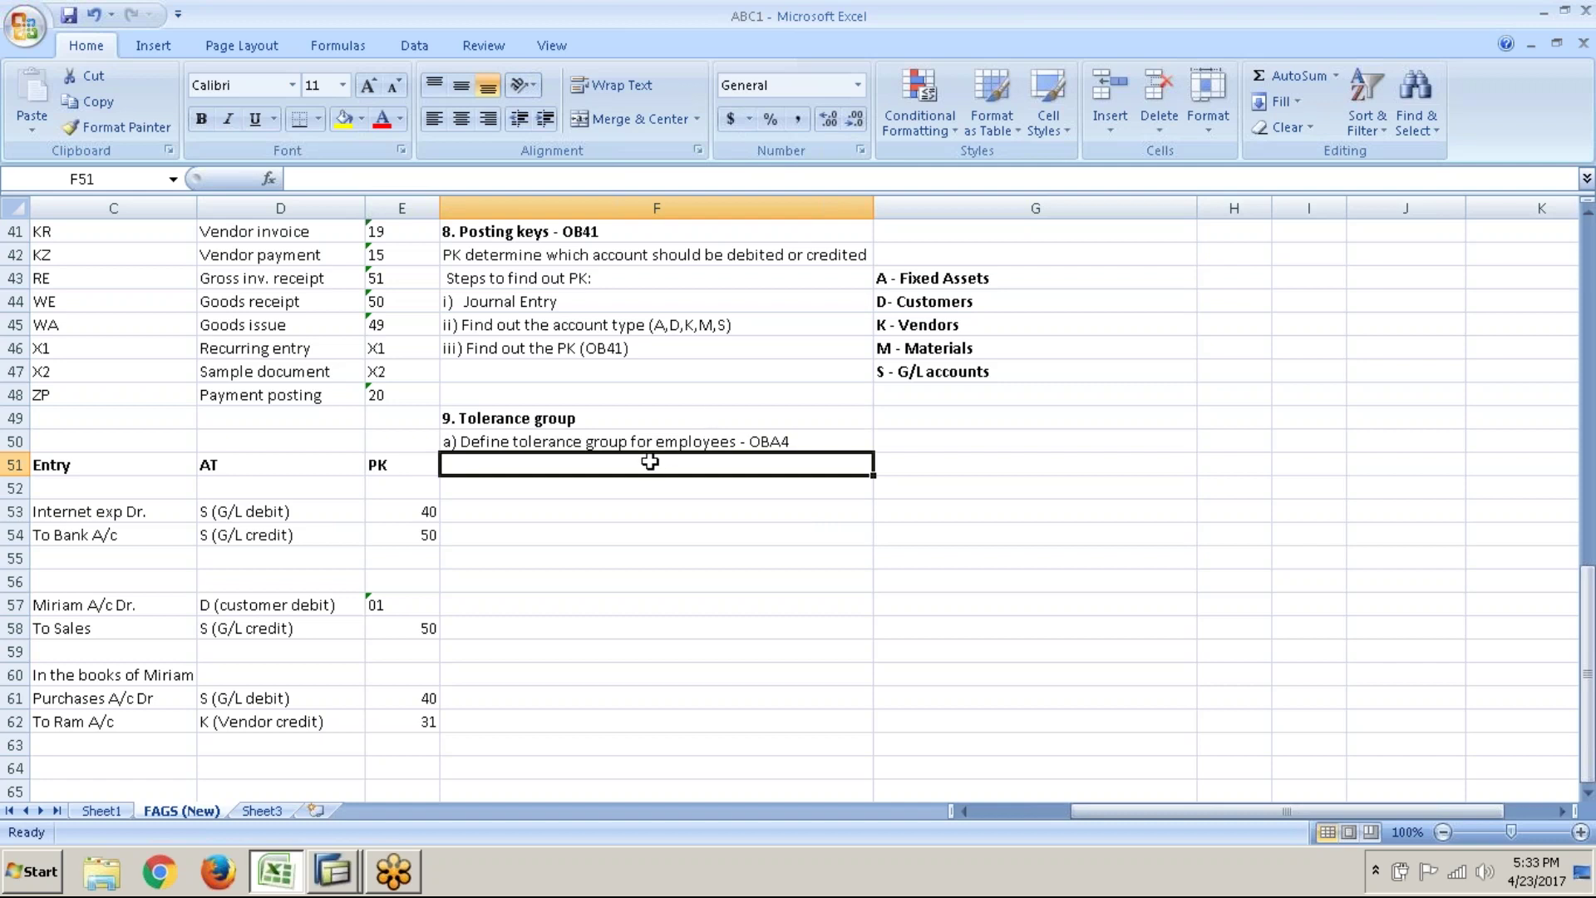
# - Begin item "b)" in F51, switch to SAP and open a new entry in Define Tolerance Groups for Employees
pyautogui.write('b0')
pyautogui.press('BackSpace')
pyautogui.hotkey('alt', 'Tab')
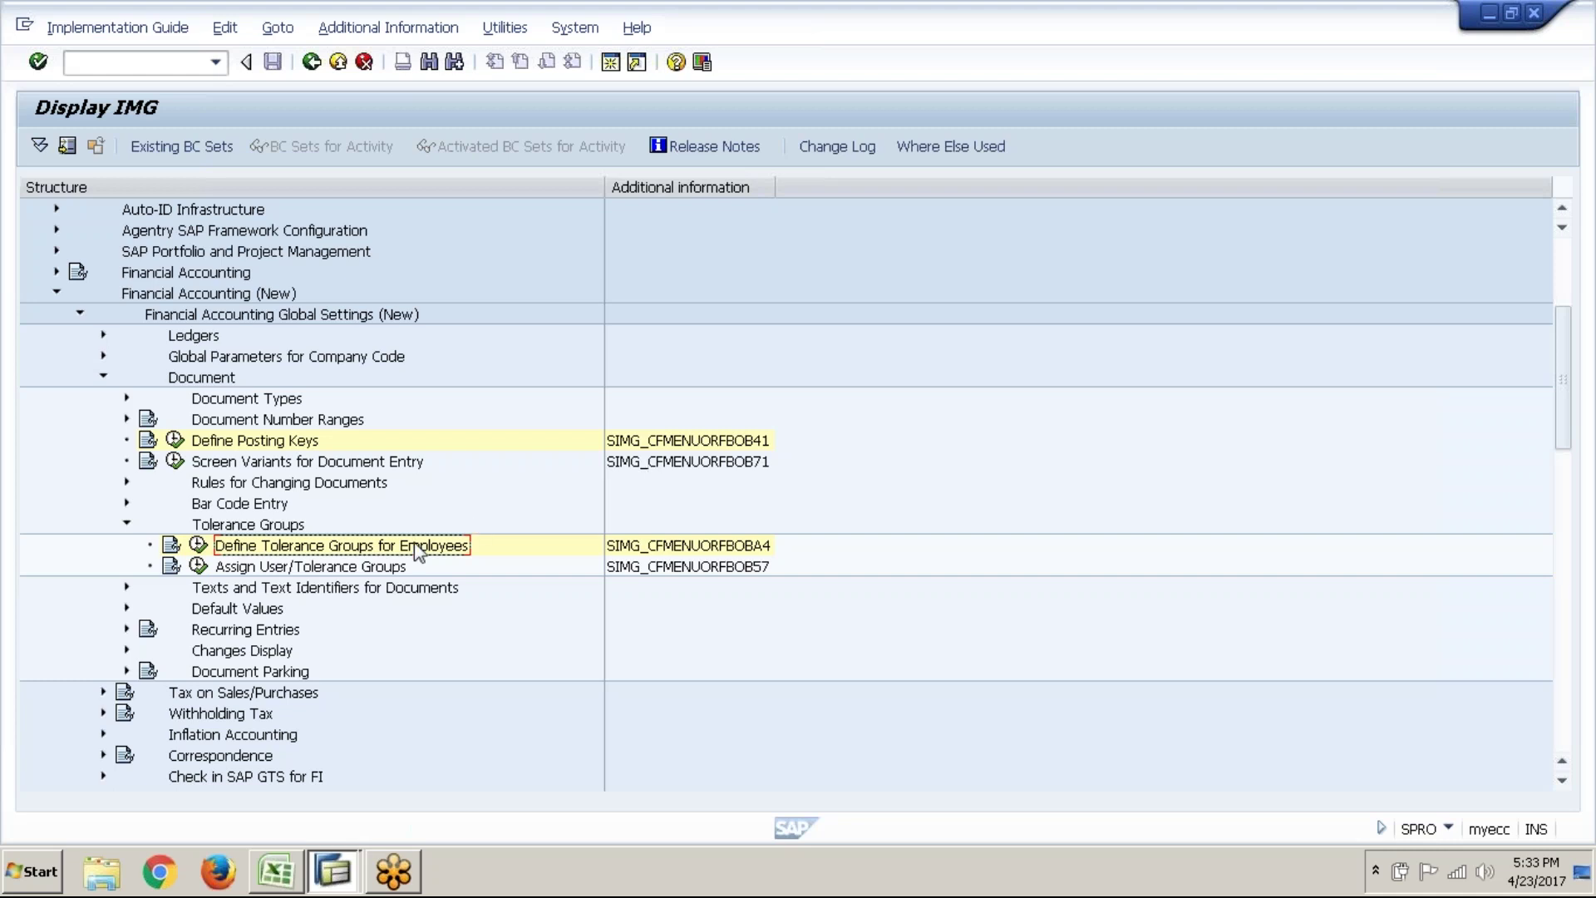
pyautogui.click(198, 544)
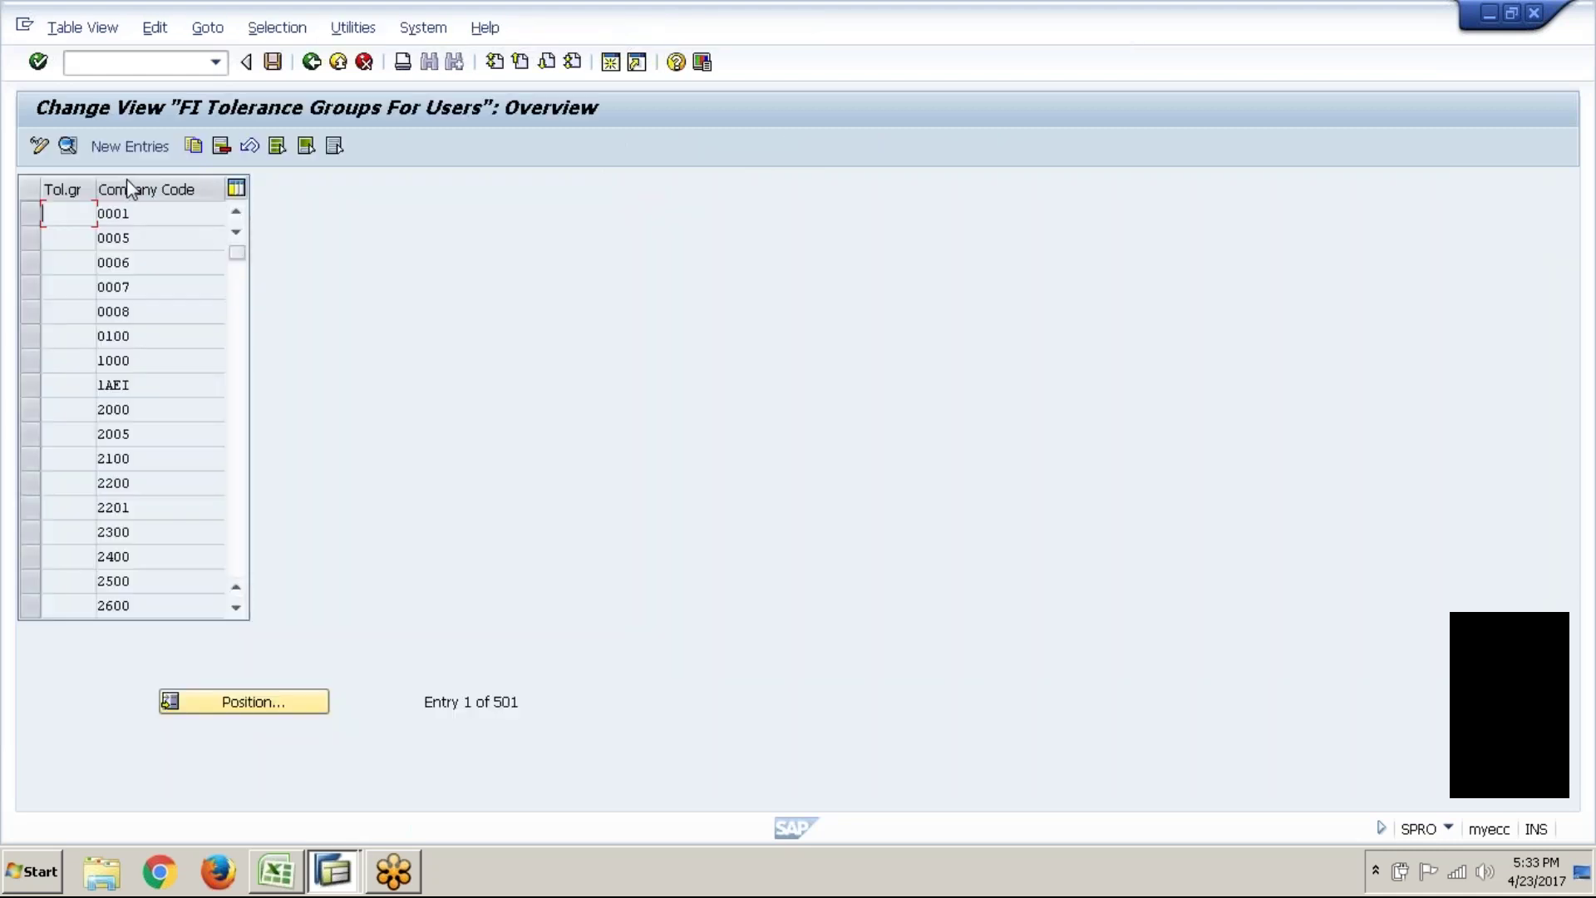
pyautogui.click(150, 155)
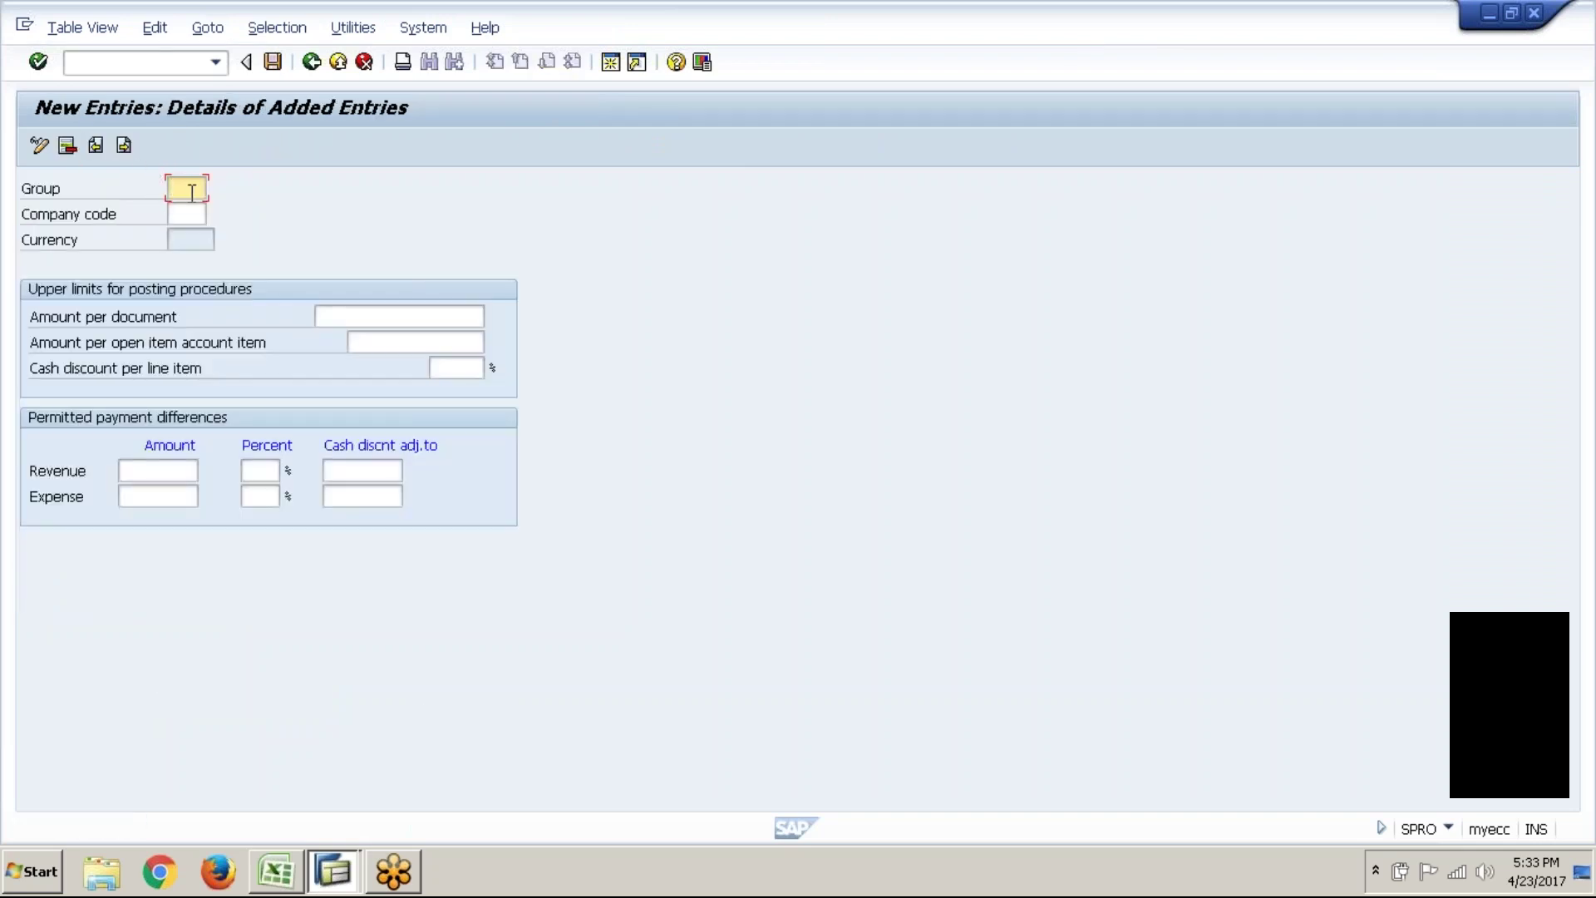
# - Switch to the Excel notes and enter "100 executives - GRP1" in G50, beside the tolerance group definition
pyautogui.click(278, 873)
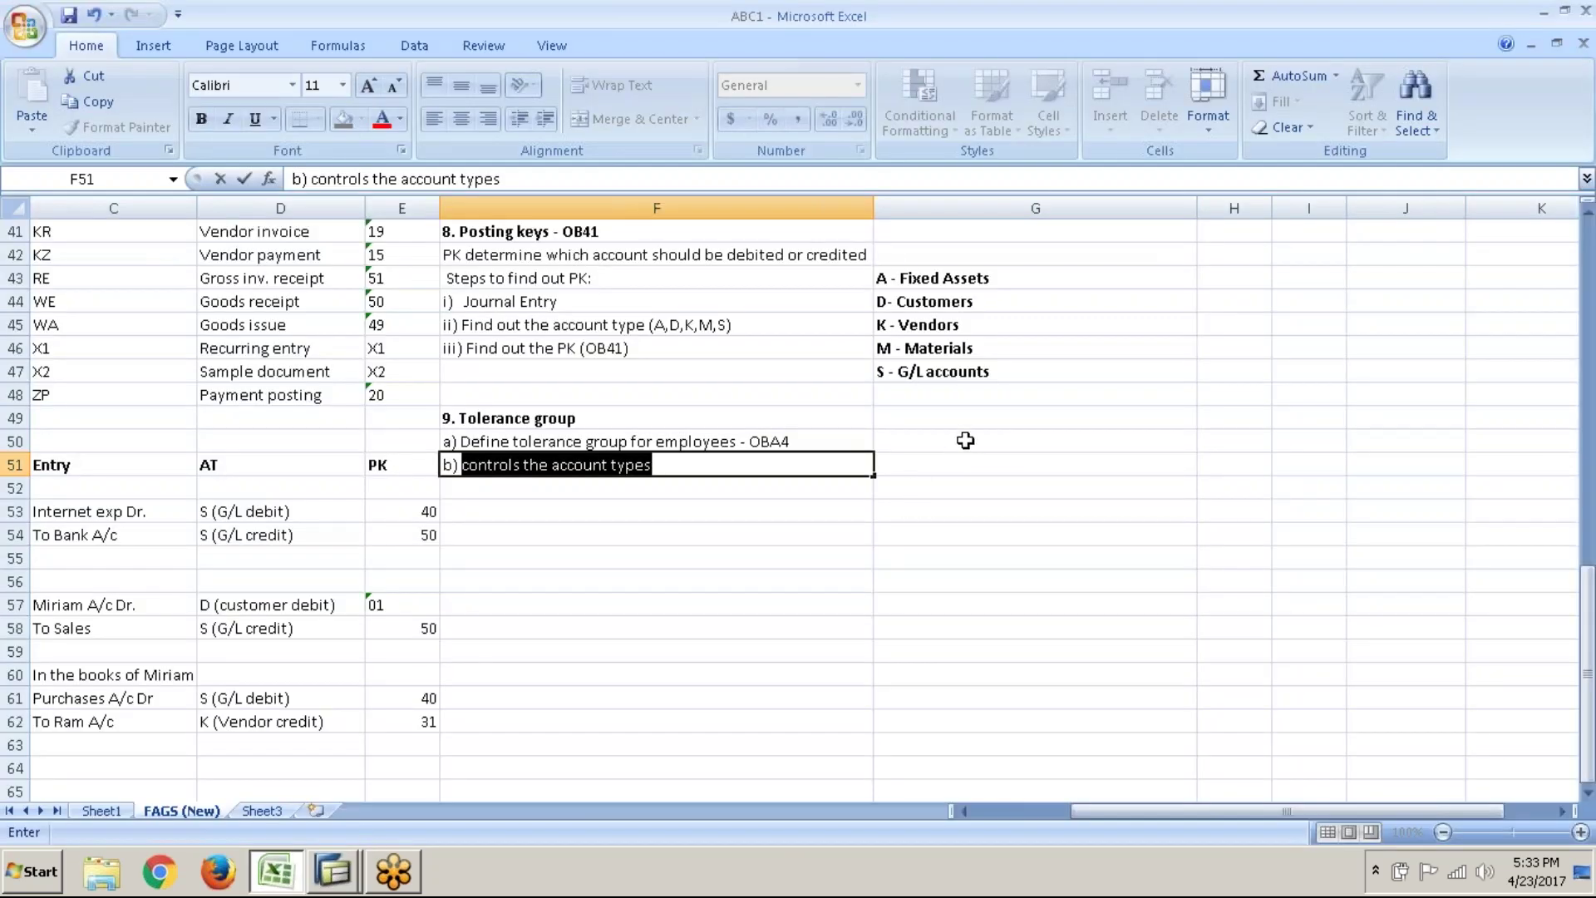
pyautogui.click(966, 439)
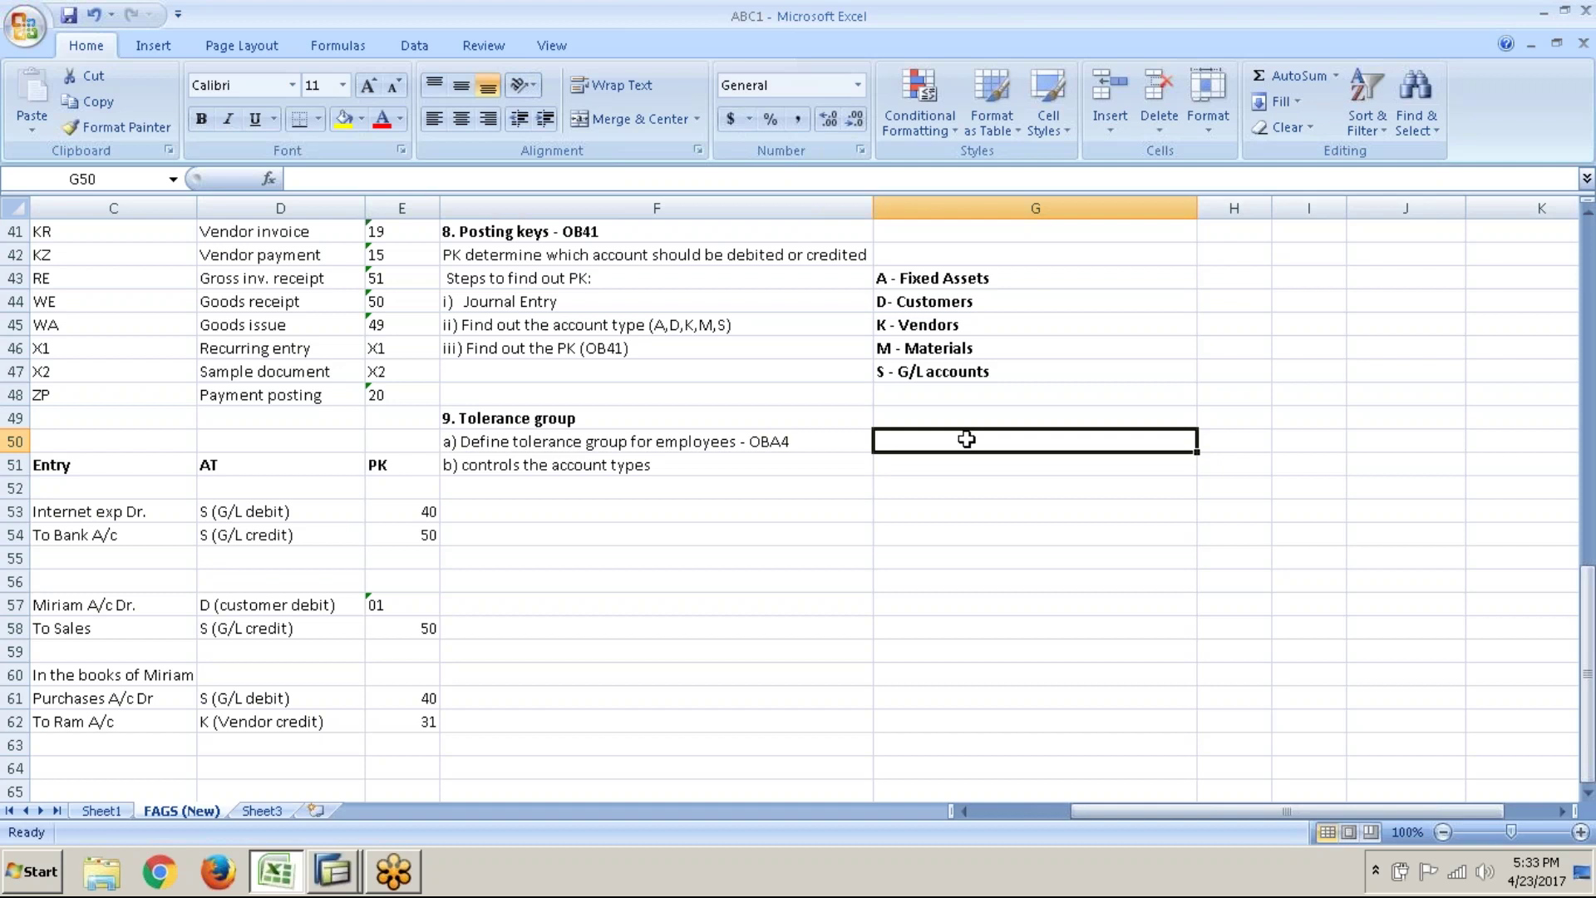
pyautogui.write('100c')
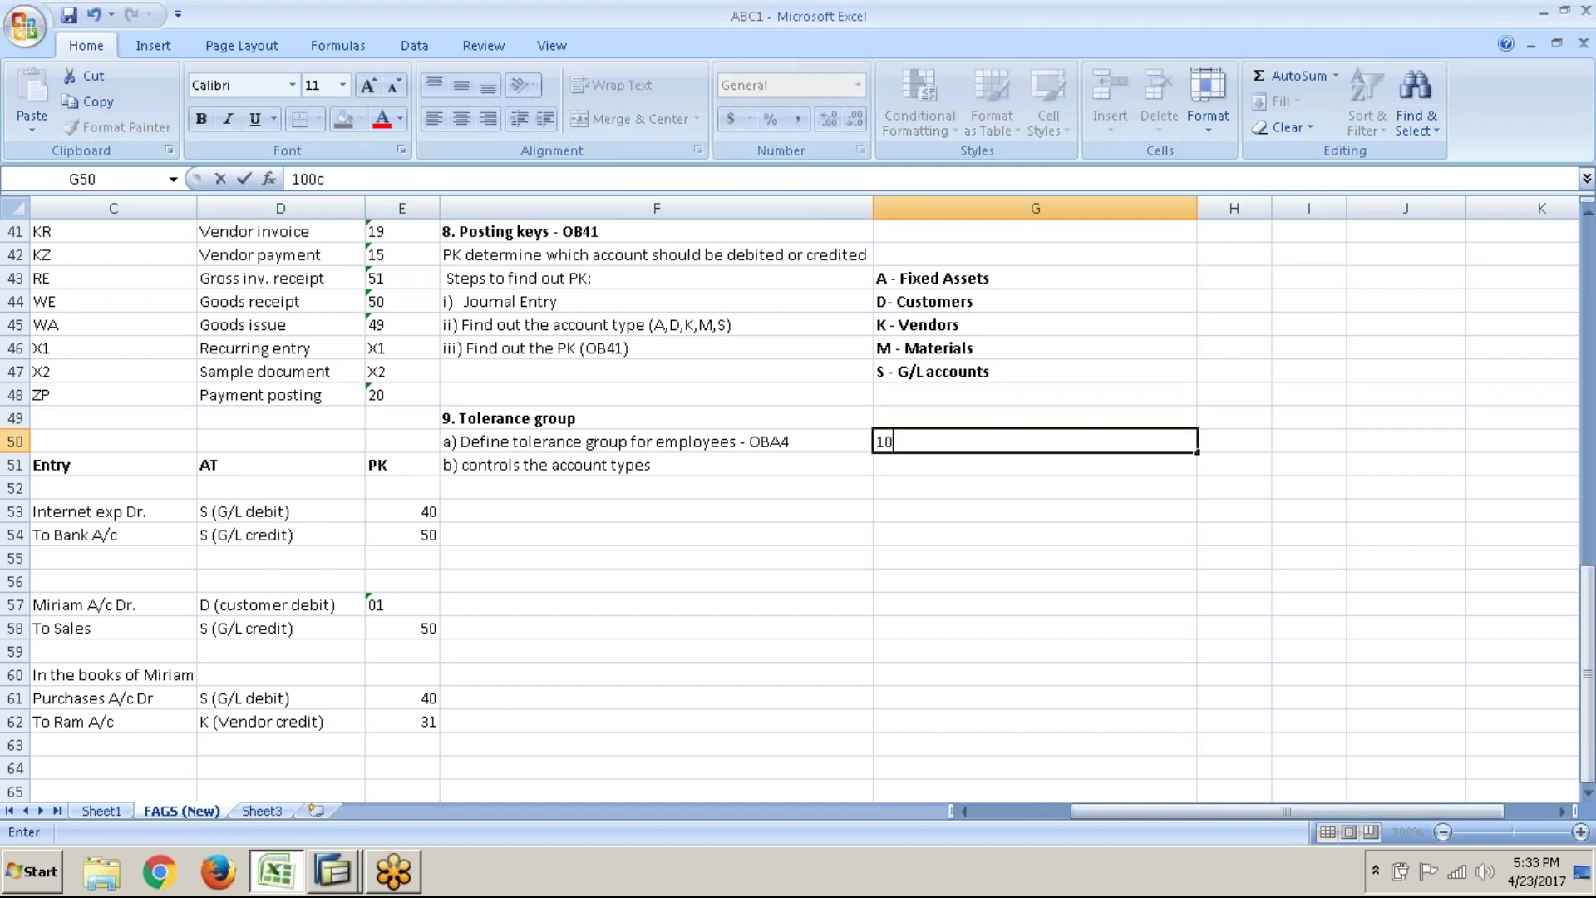
pyautogui.press('BackSpace')
pyautogui.write('executives')
pyautogui.press('Tab')
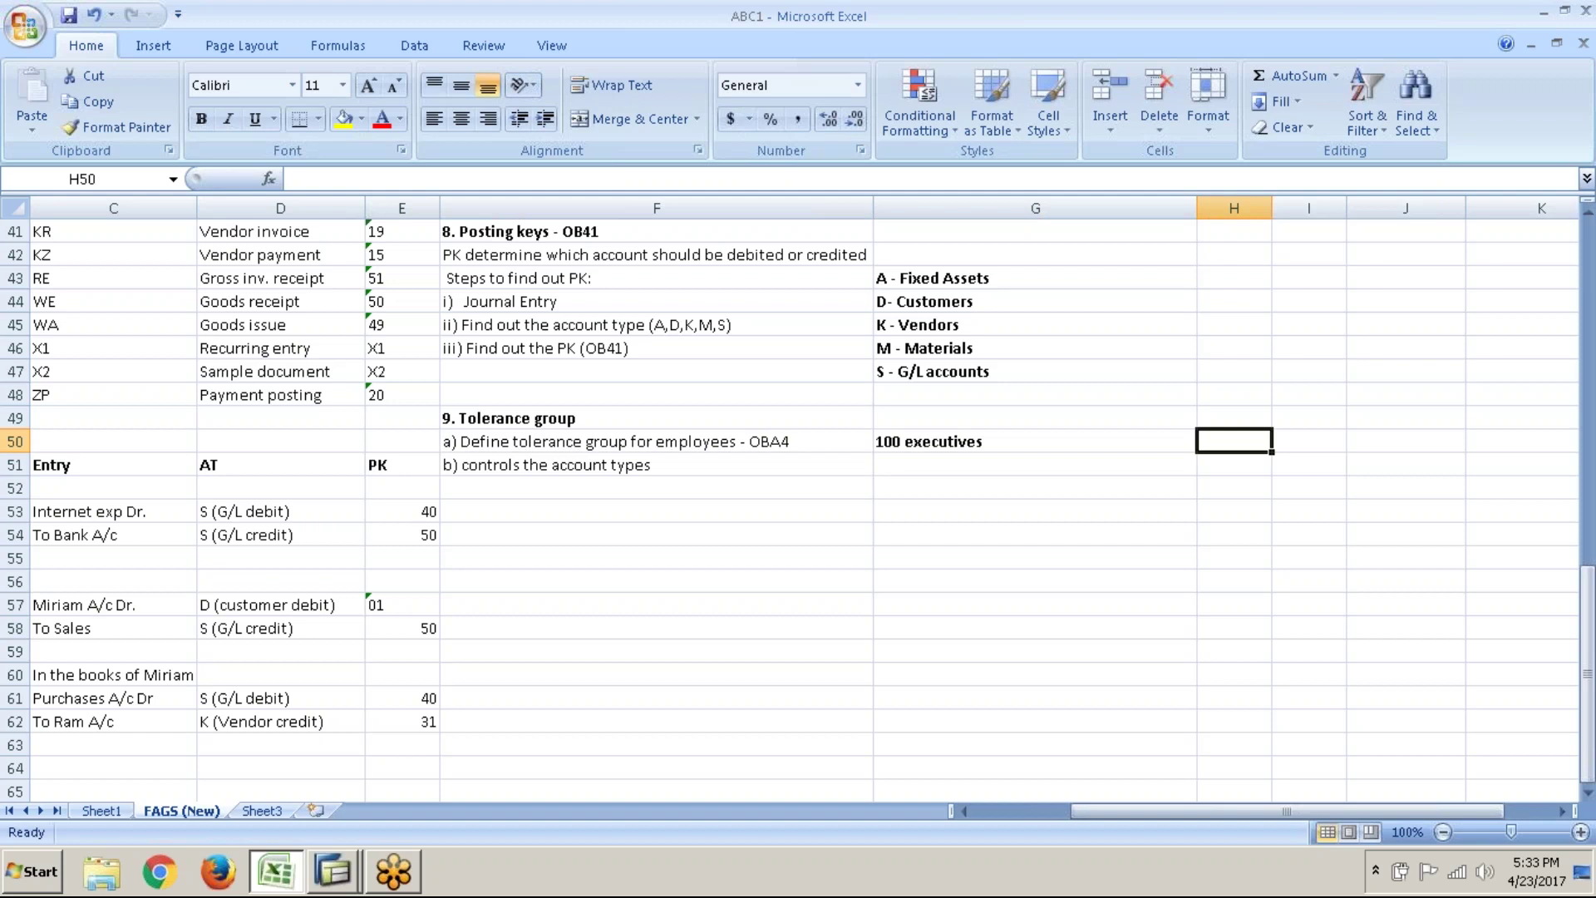
pyautogui.doubleClick(1008, 442)
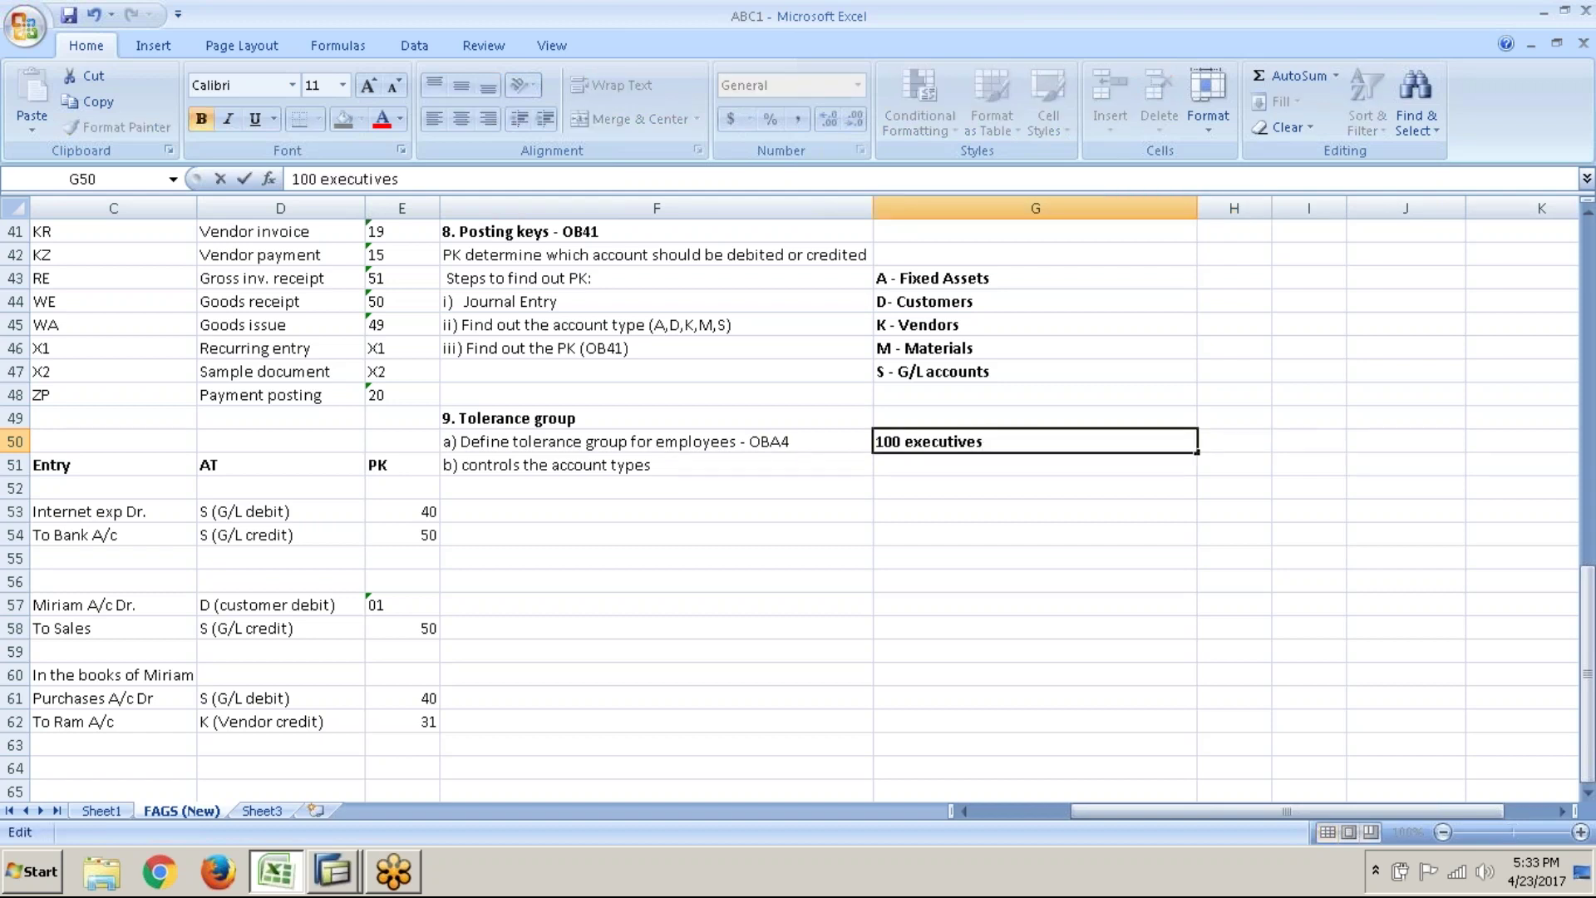
pyautogui.write('- GRP11')
pyautogui.press('BackSpace')
pyautogui.press('Return')
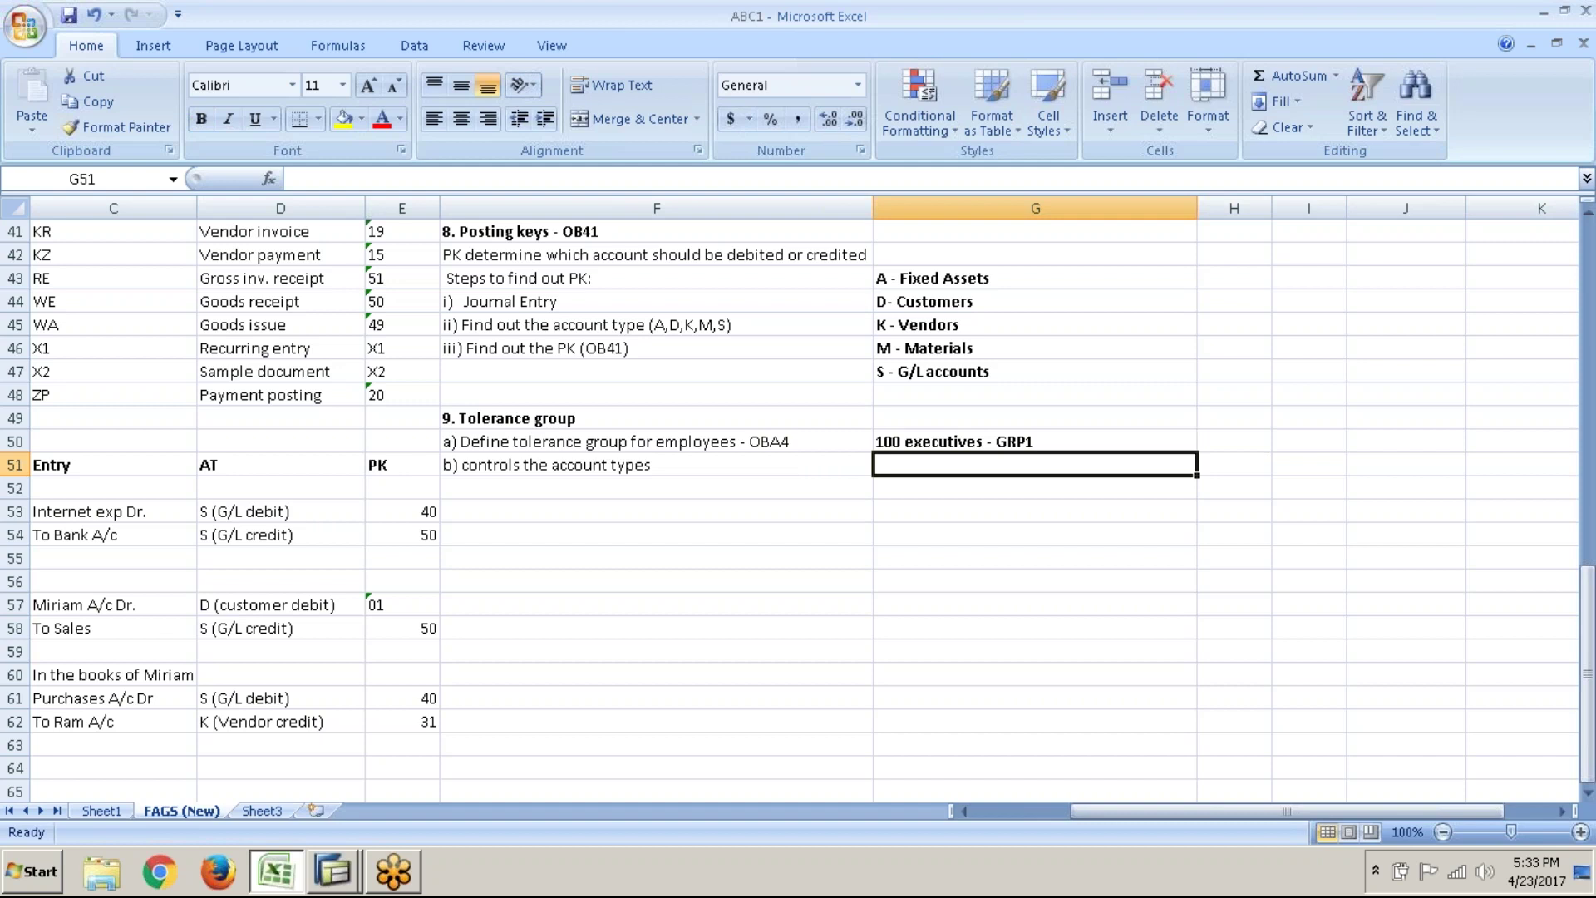
# - Enter "50 TLs - GRP2" in G51, below the executives' group
pyautogui.write('50 TLs')
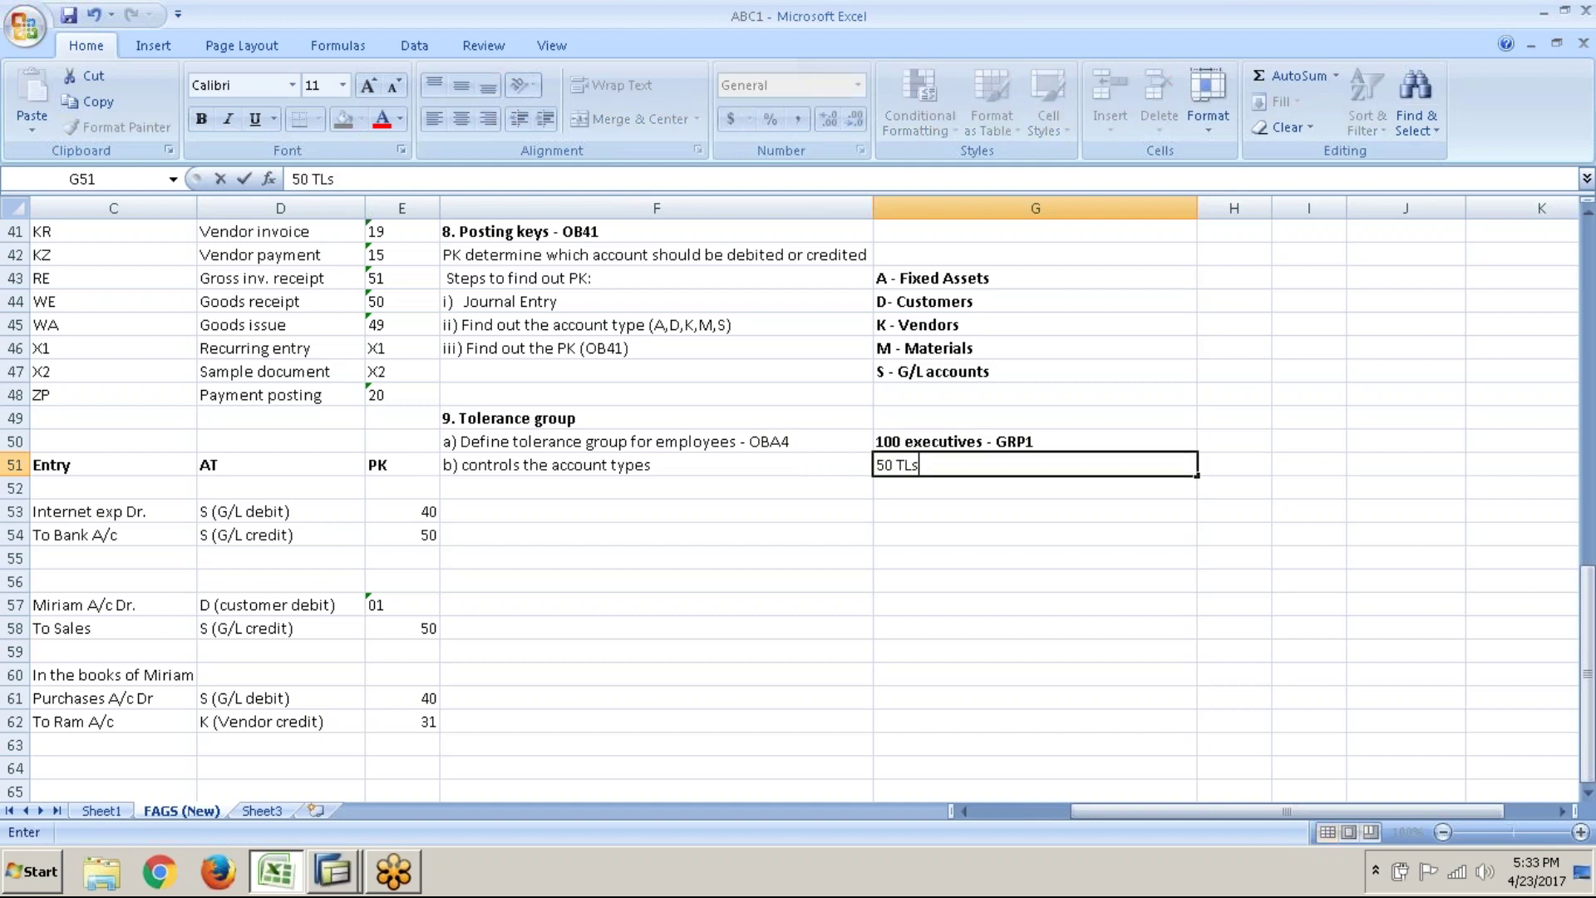
pyautogui.press('Up')
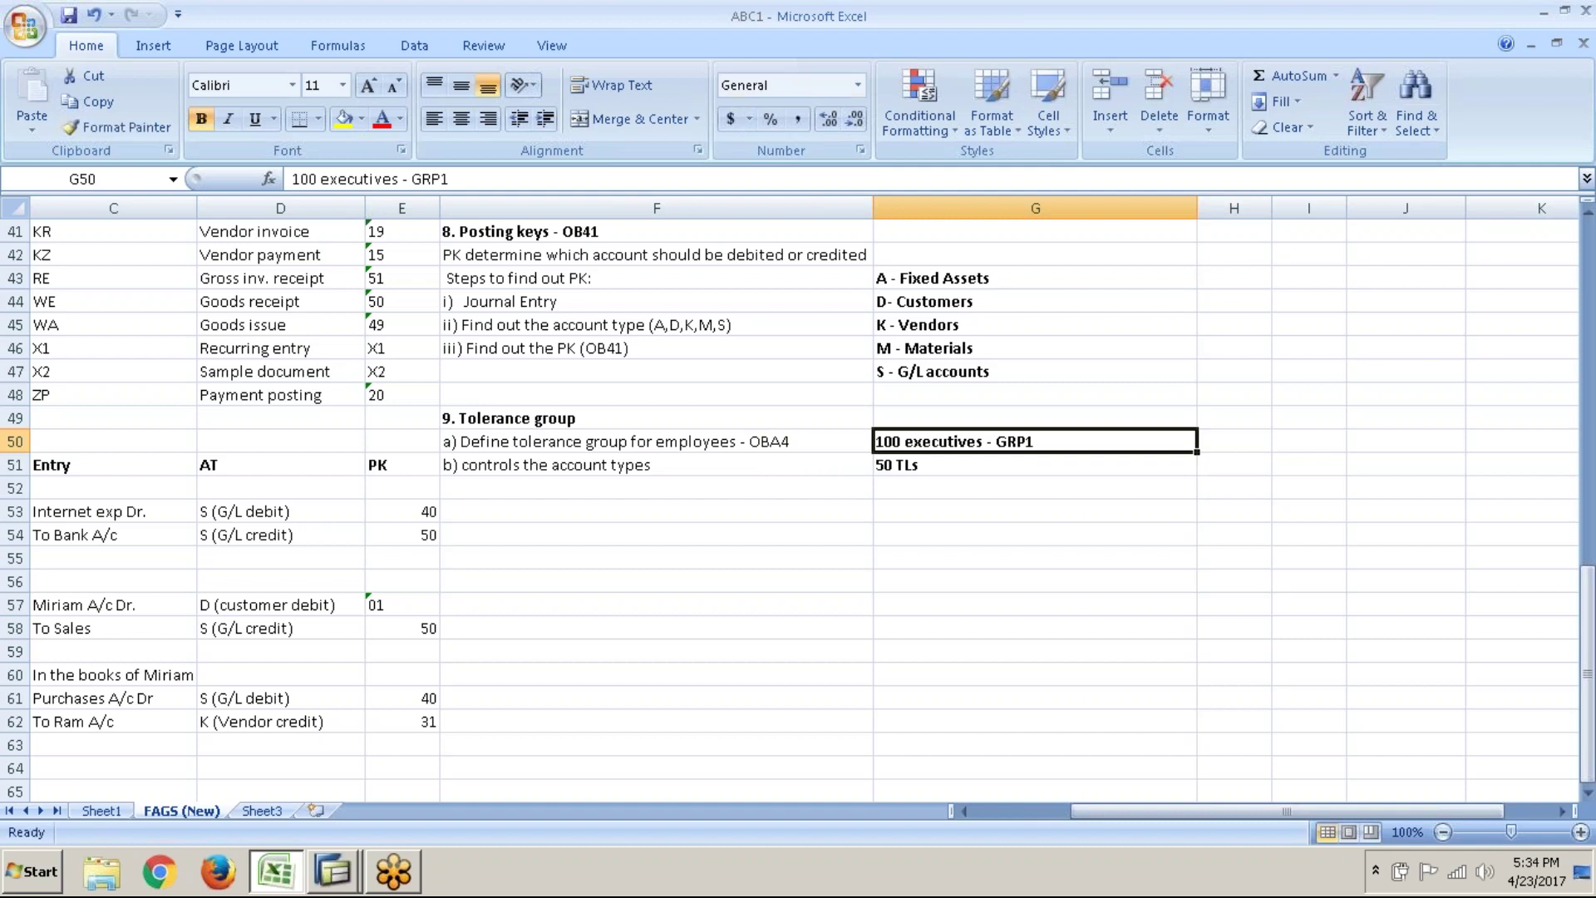
pyautogui.doubleClick(1009, 457)
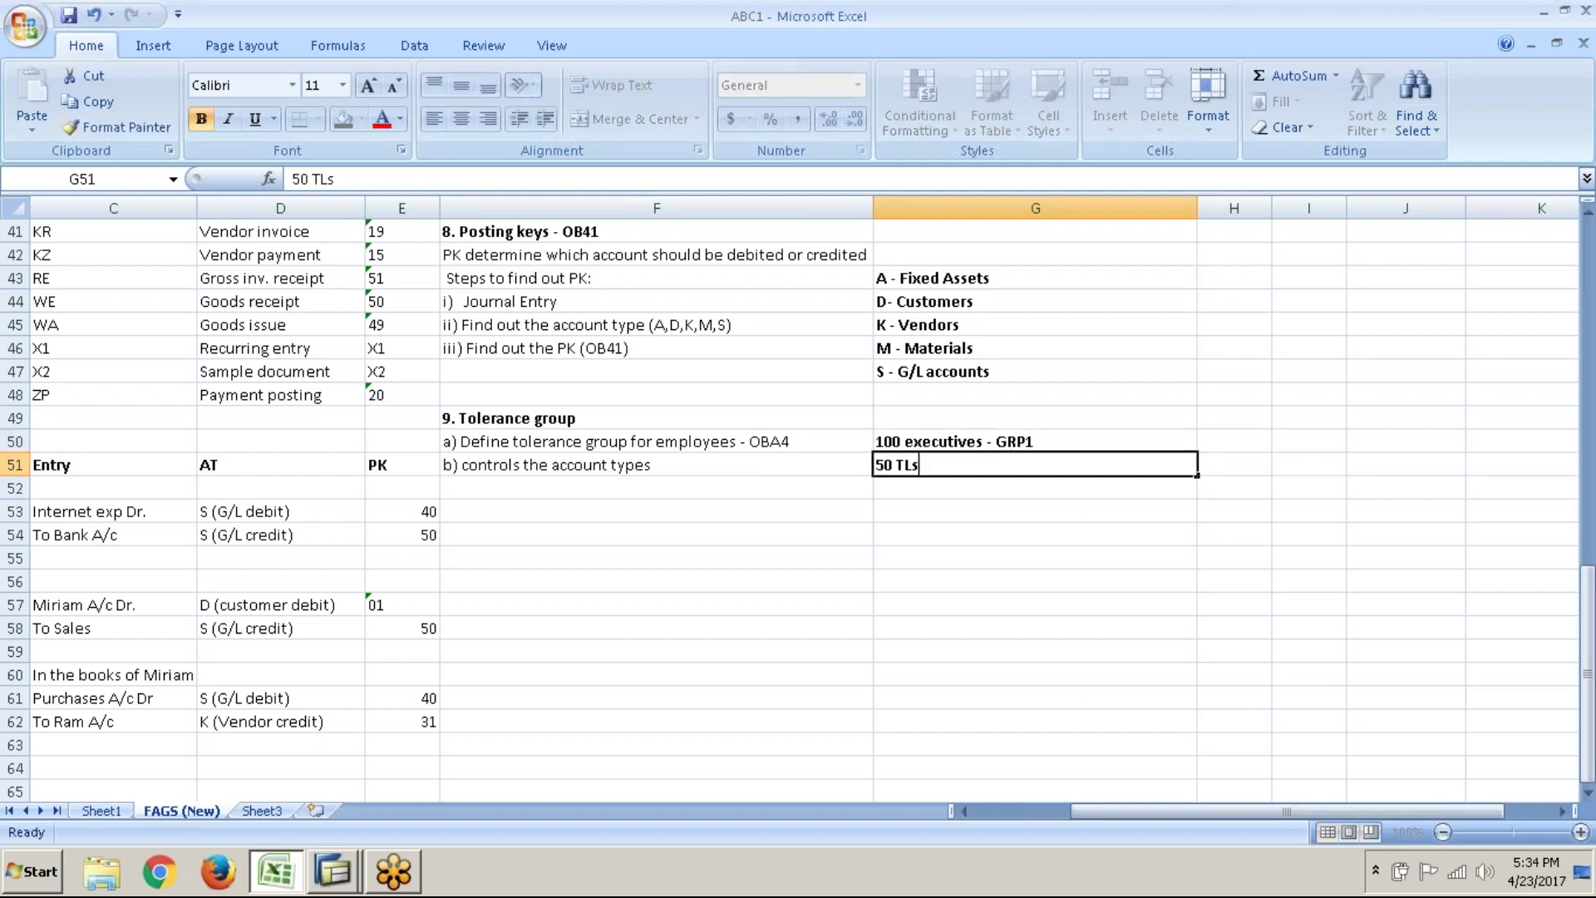
pyautogui.write('- GRP2')
pyautogui.press('Return')
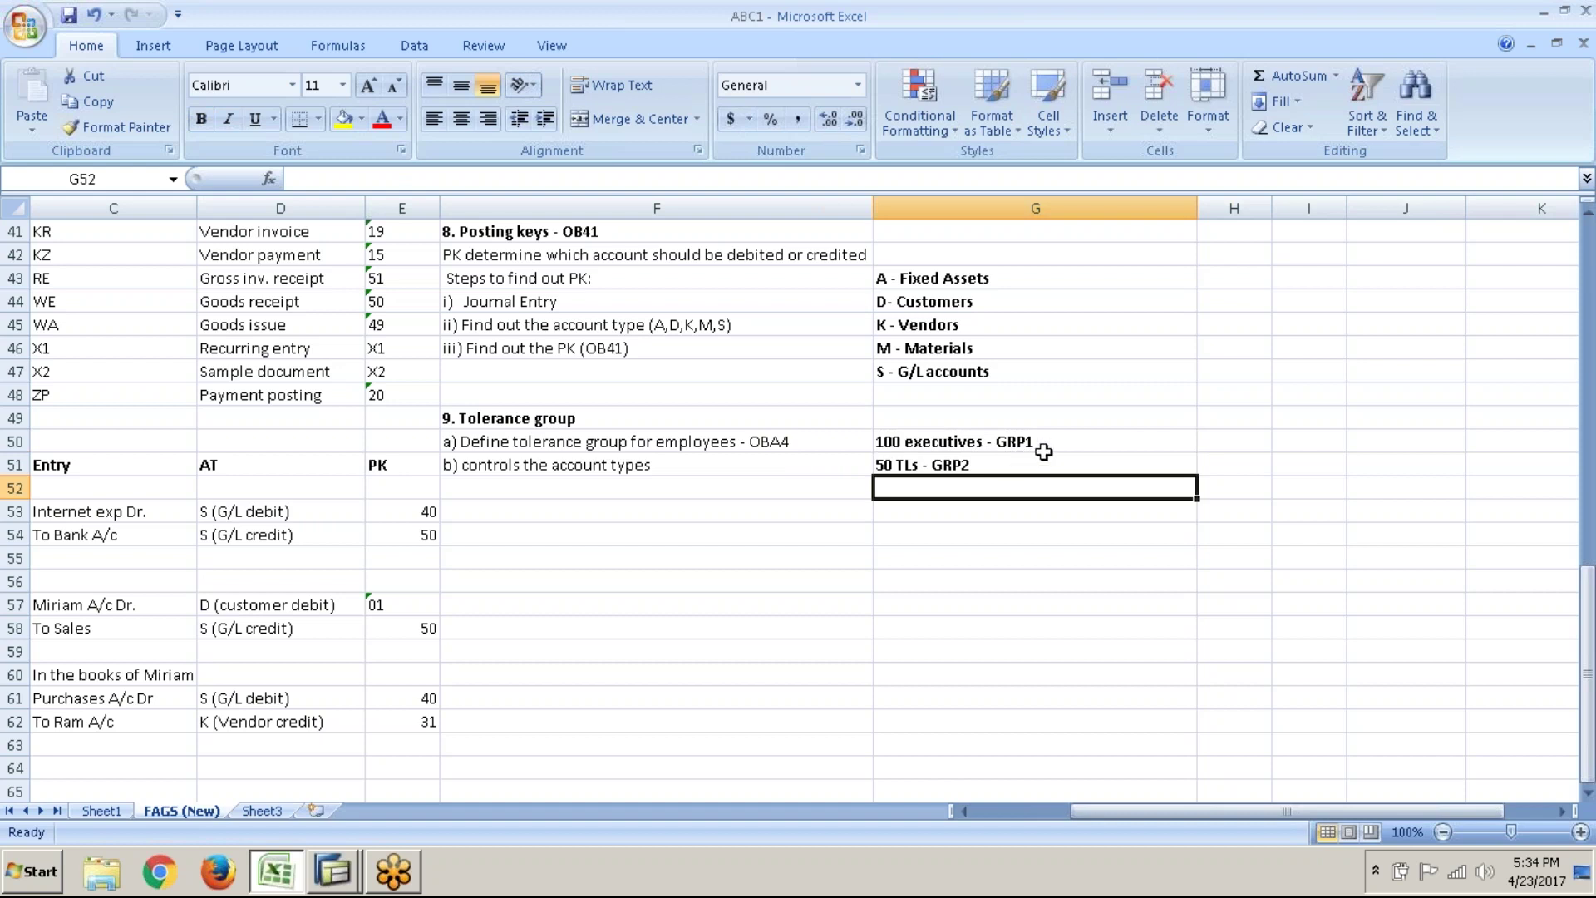
# - Switch to SAP and set the new tolerance entry's group to GRP1 and its company code to ABC1
pyautogui.hotkey('alt', 'Tab')
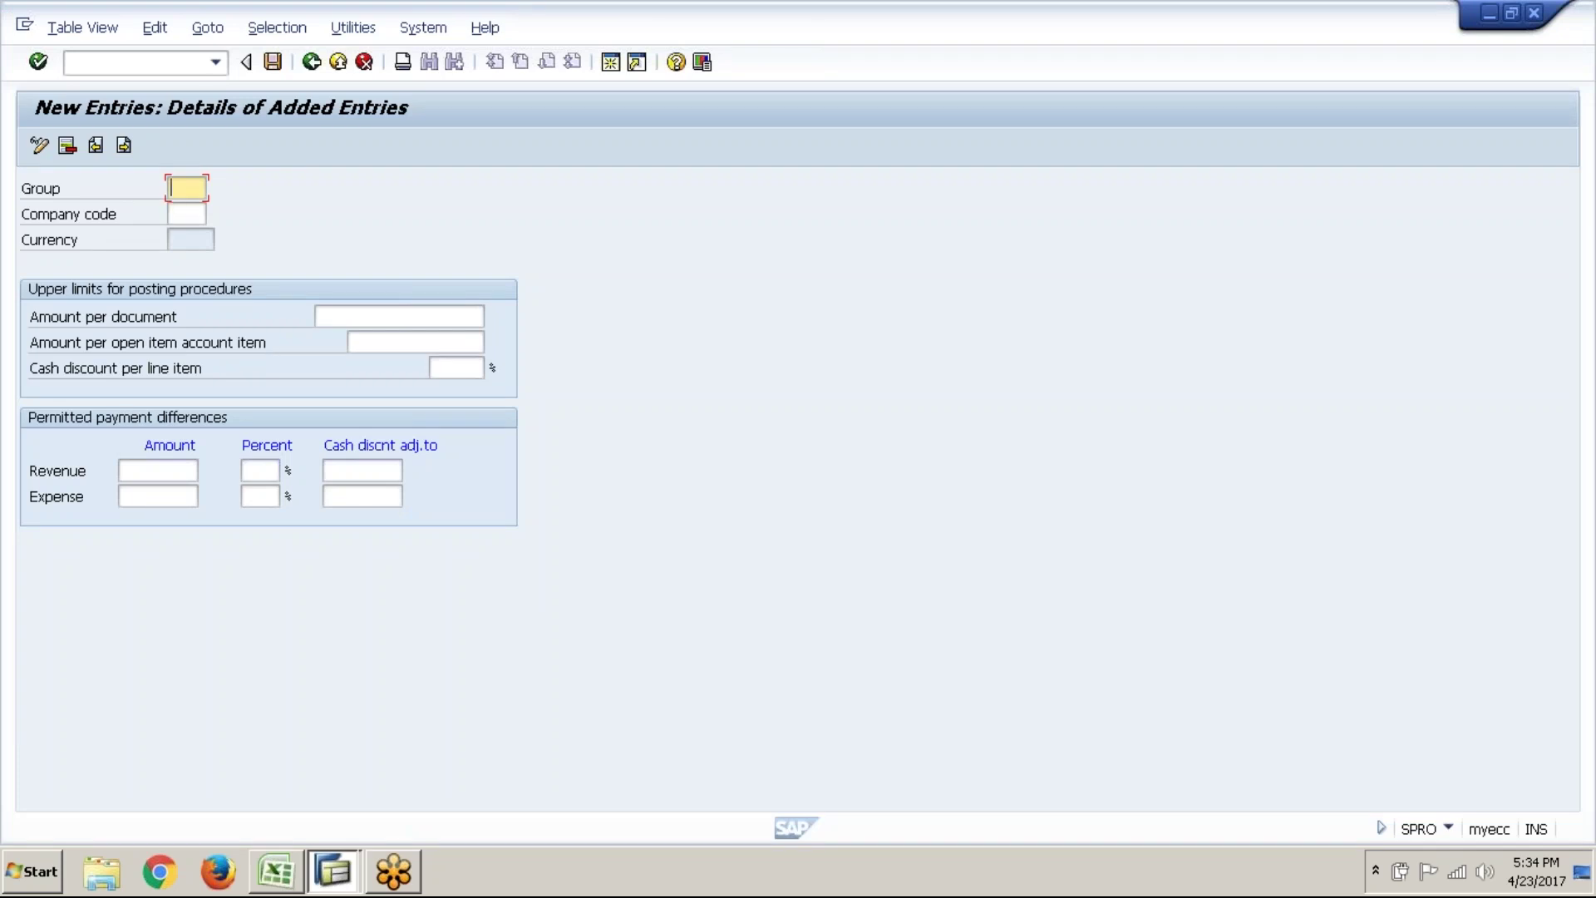
pyautogui.write('grp1')
pyautogui.press('Tab')
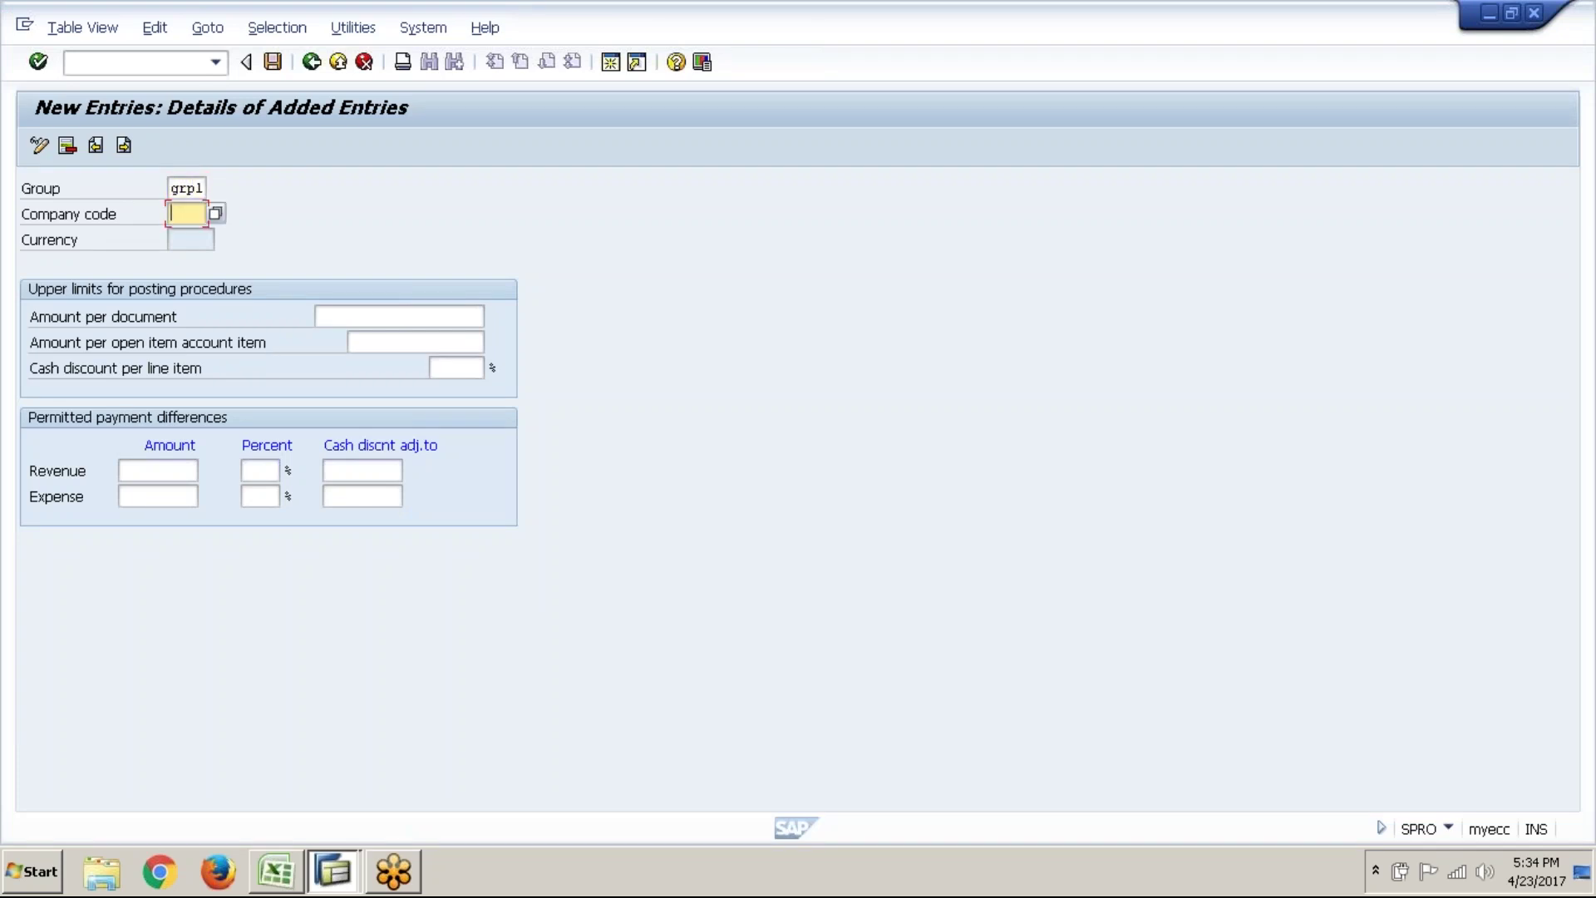
pyautogui.write('ABC1')
pyautogui.press('Tab')
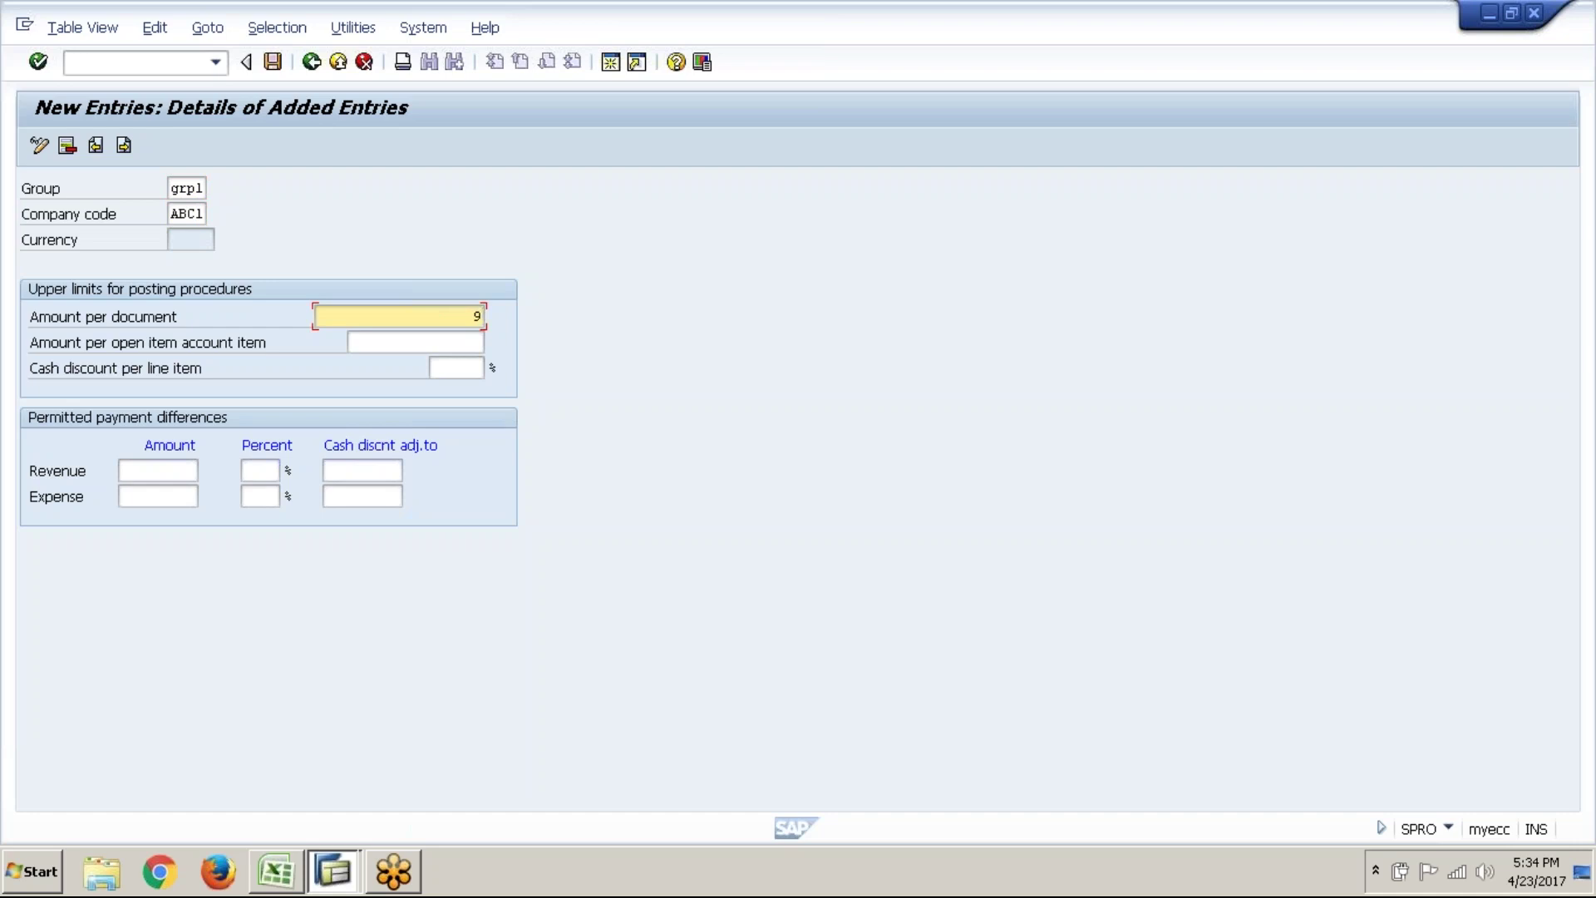
pyautogui.hotkey('alt', 'Tab')
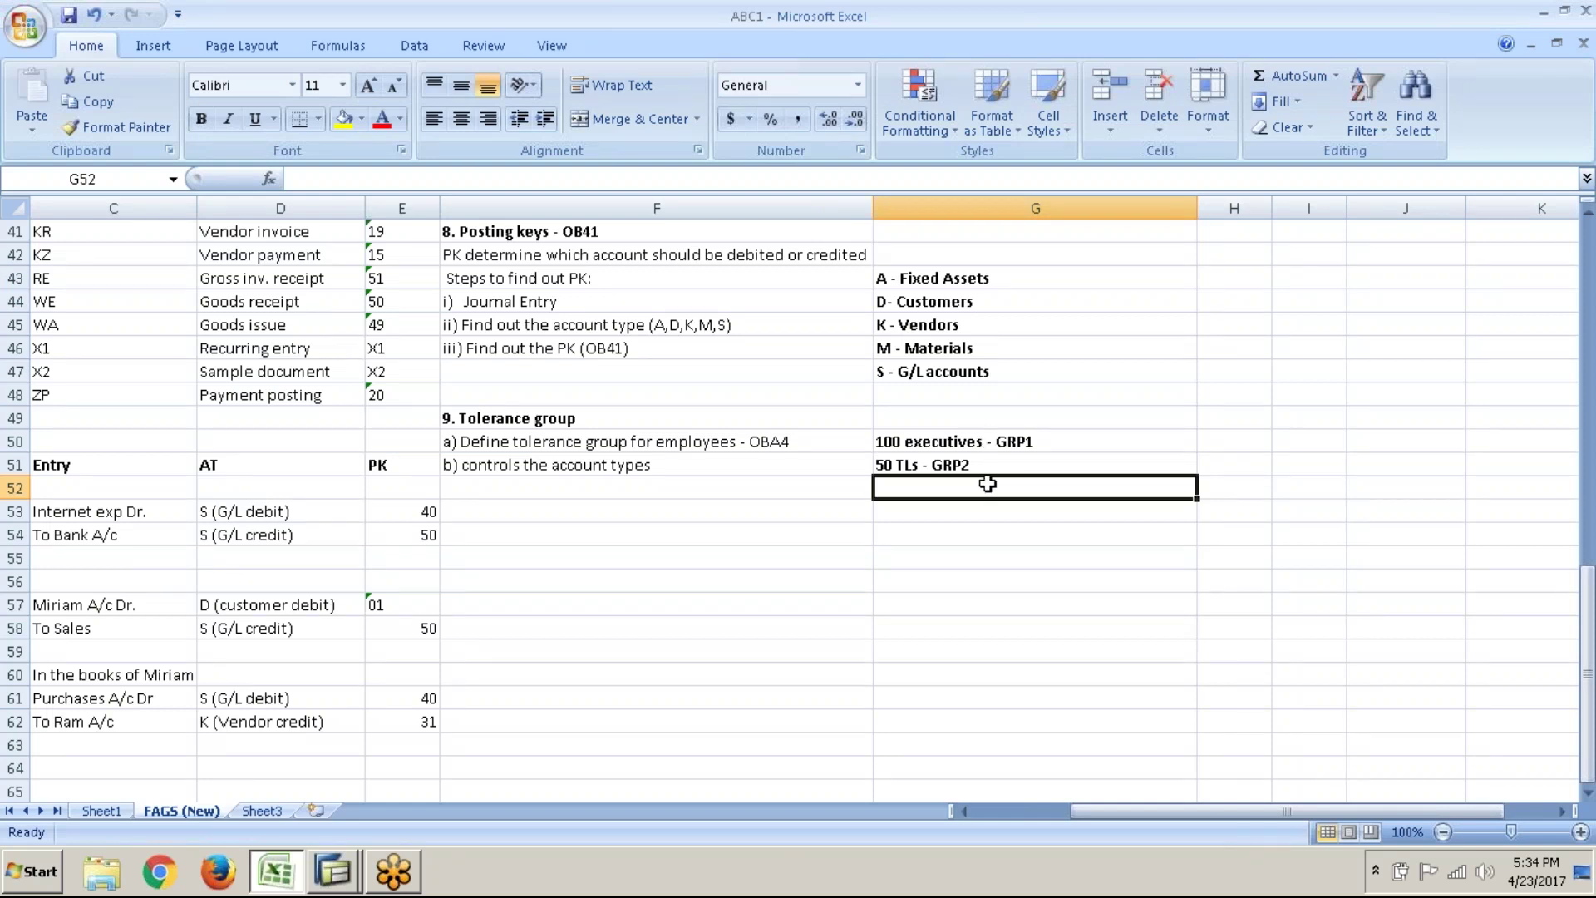
pyautogui.click(1014, 458)
pyautogui.hotkey('alt', 'Tab')
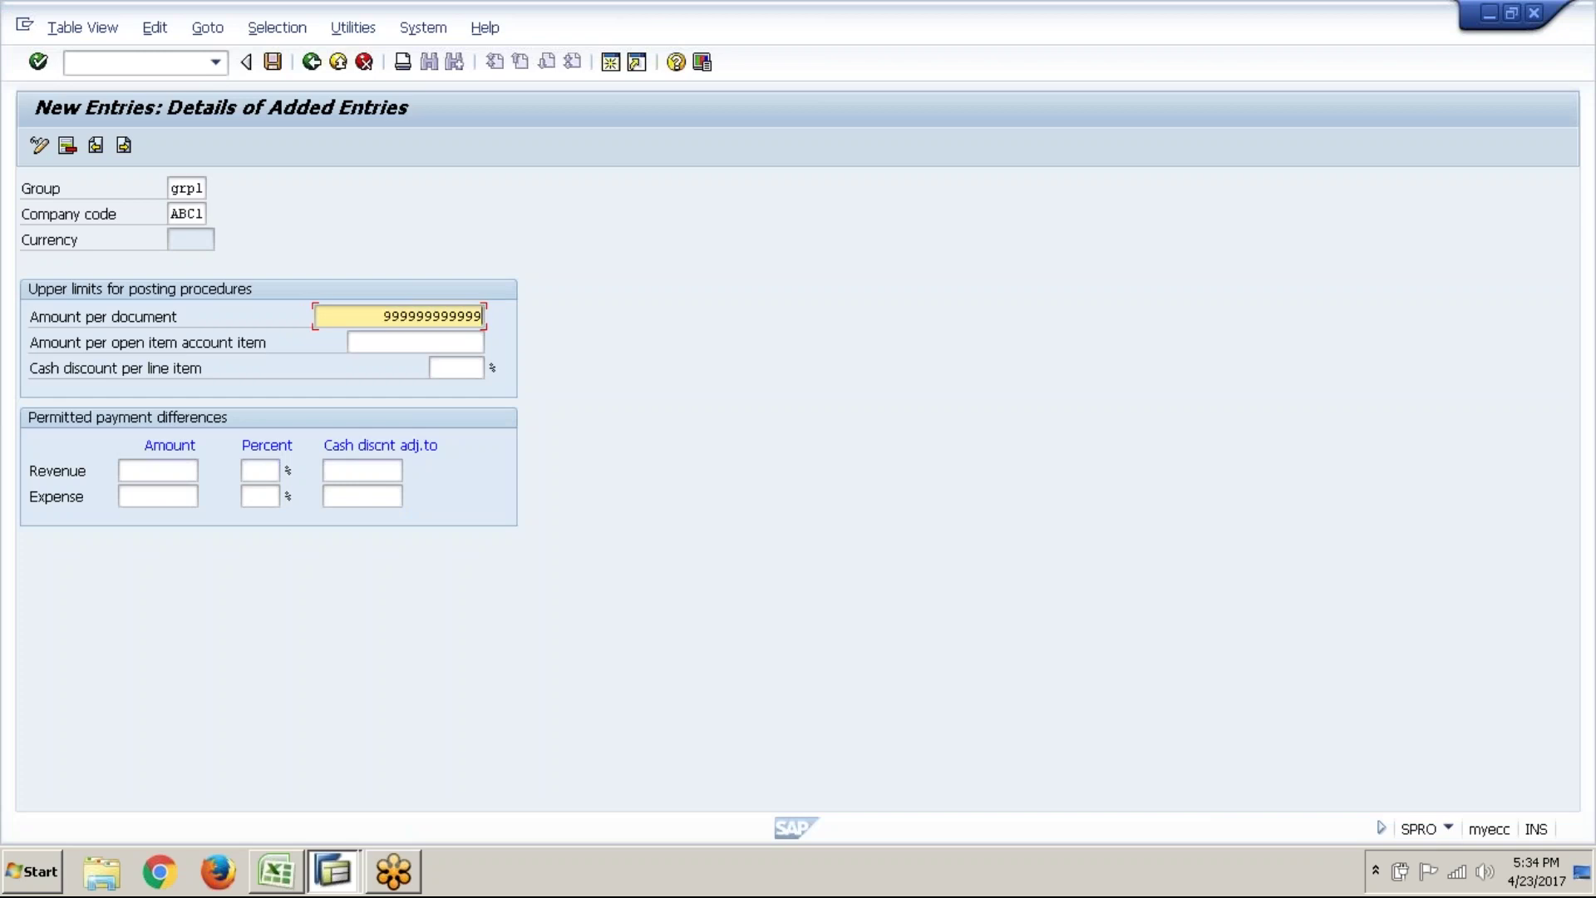
pyautogui.press('Tab')
pyautogui.write('99999999999')
pyautogui.press('Tab')
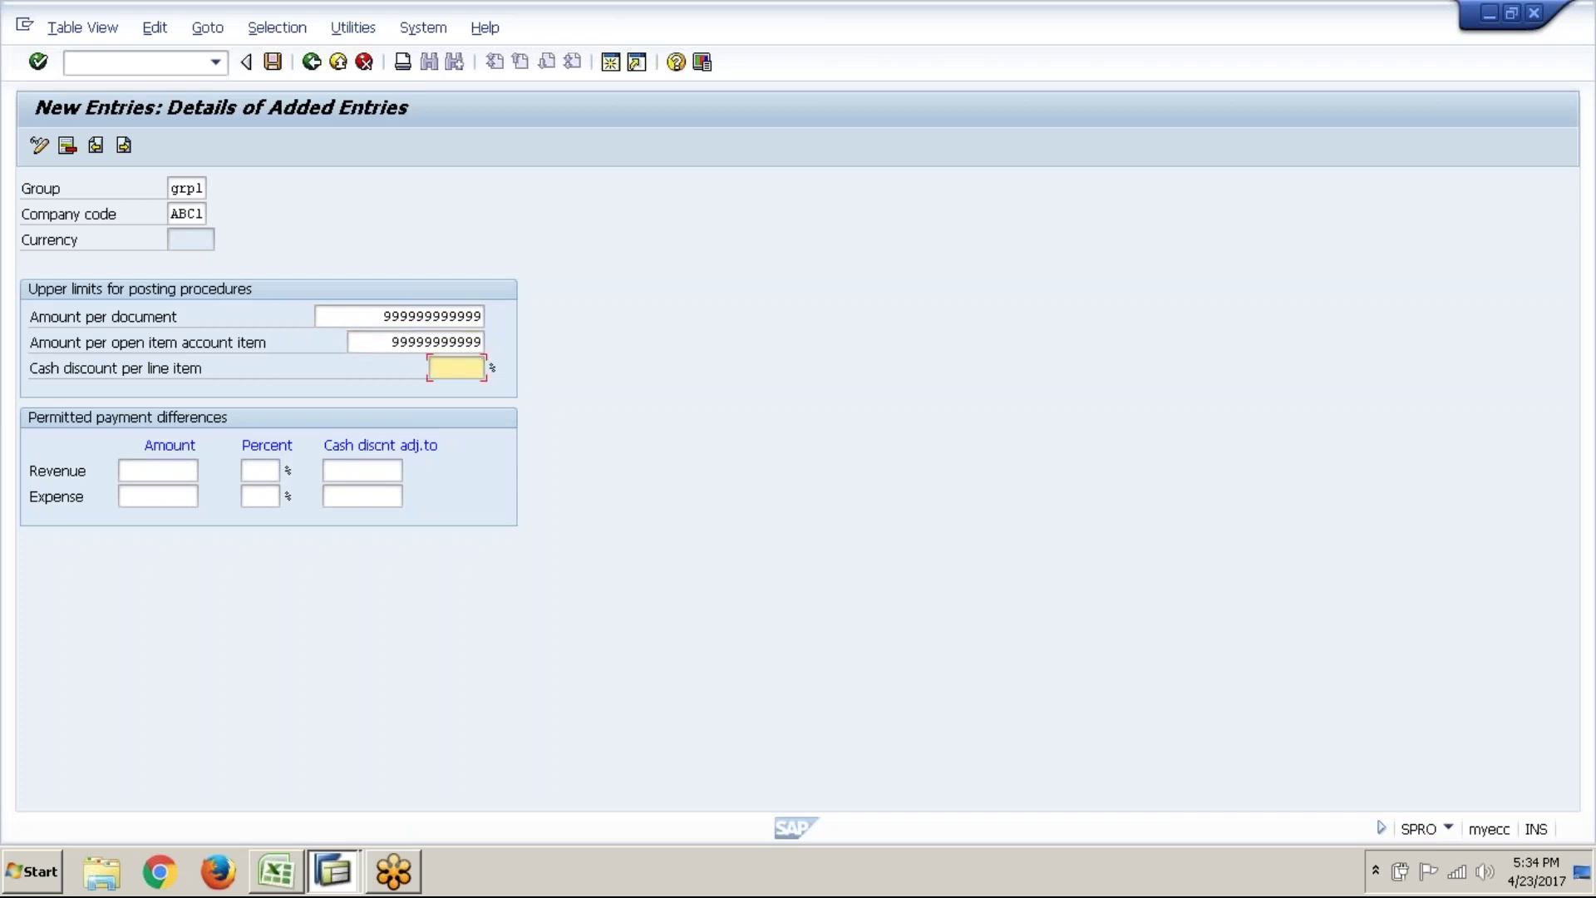
pyautogui.write('10')
pyautogui.press('Return')
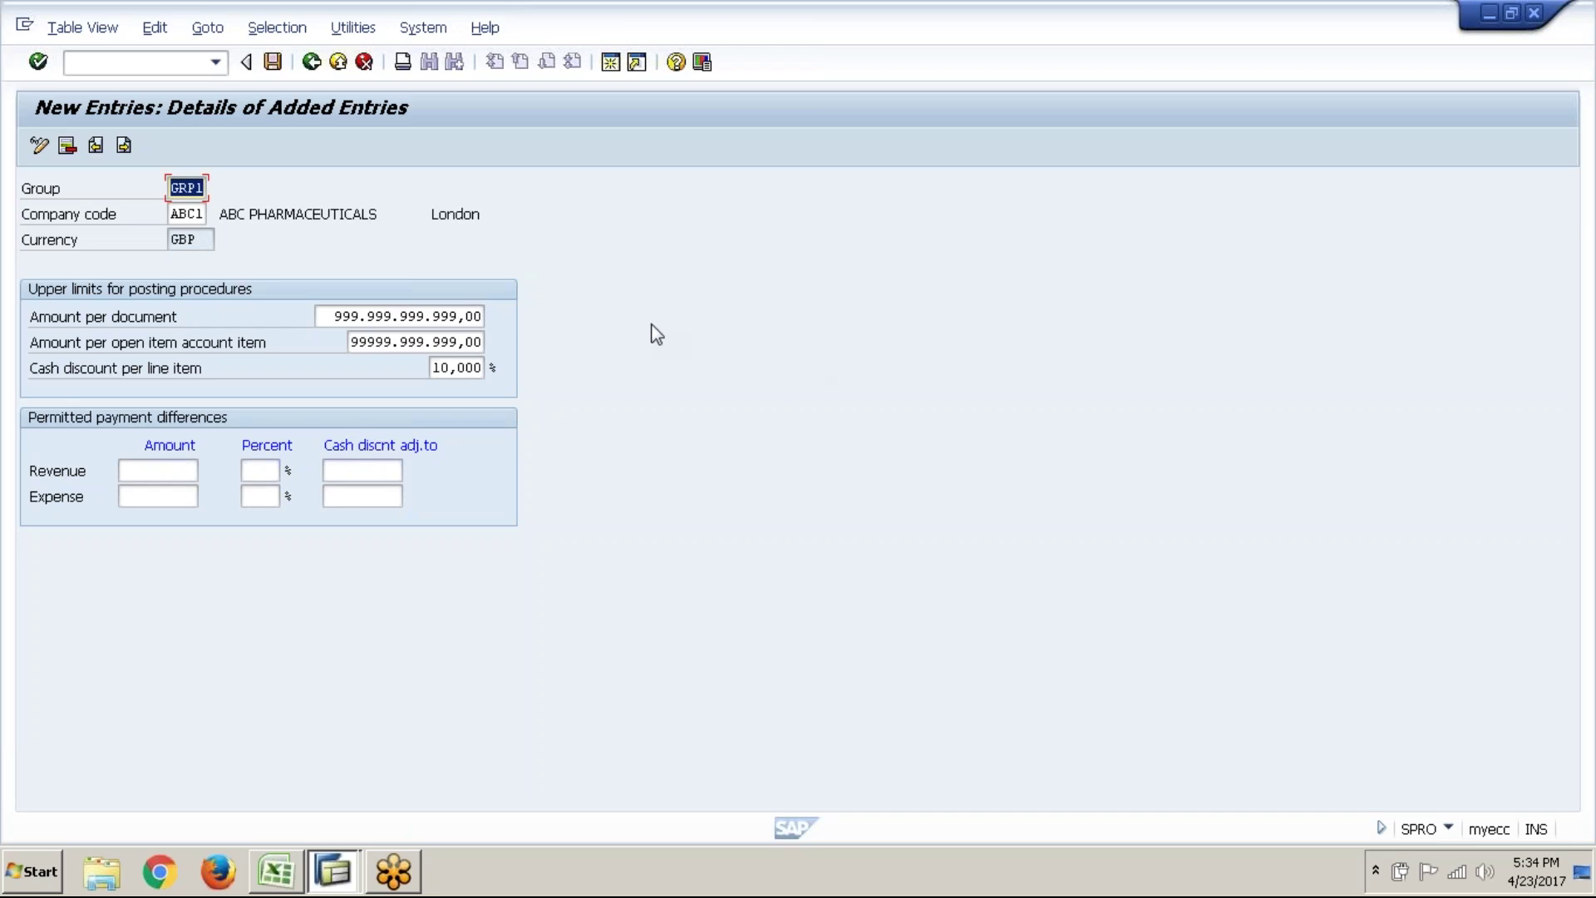
# - Save the GRP1 tolerance group under customizing request Y01K900422 and return to the IMG structure
pyautogui.click(268, 65)
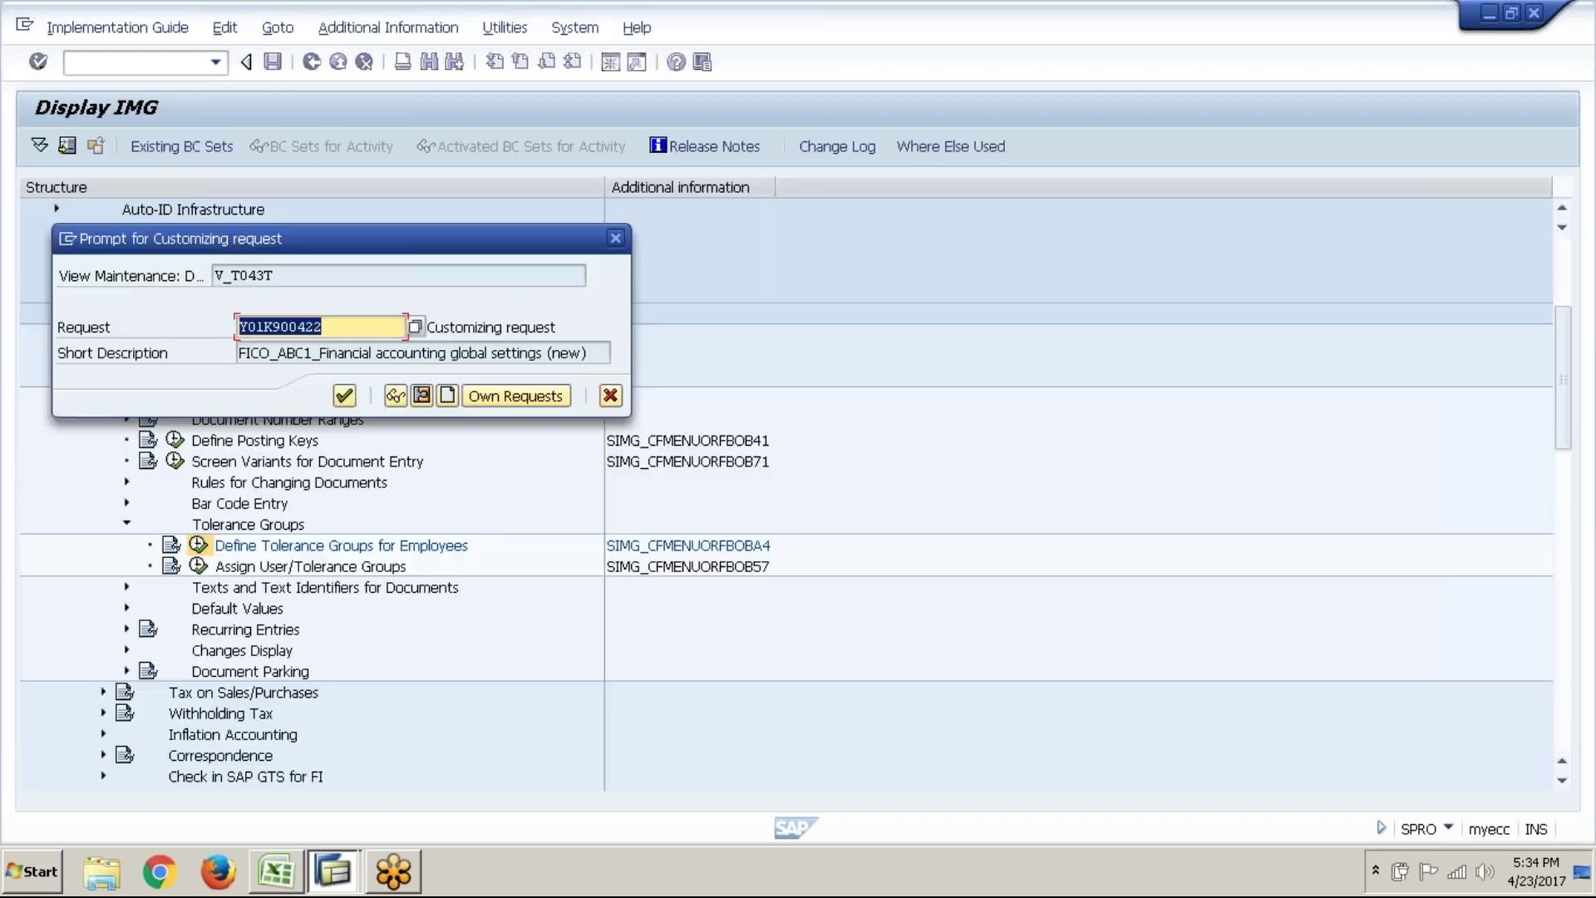
pyautogui.click(344, 397)
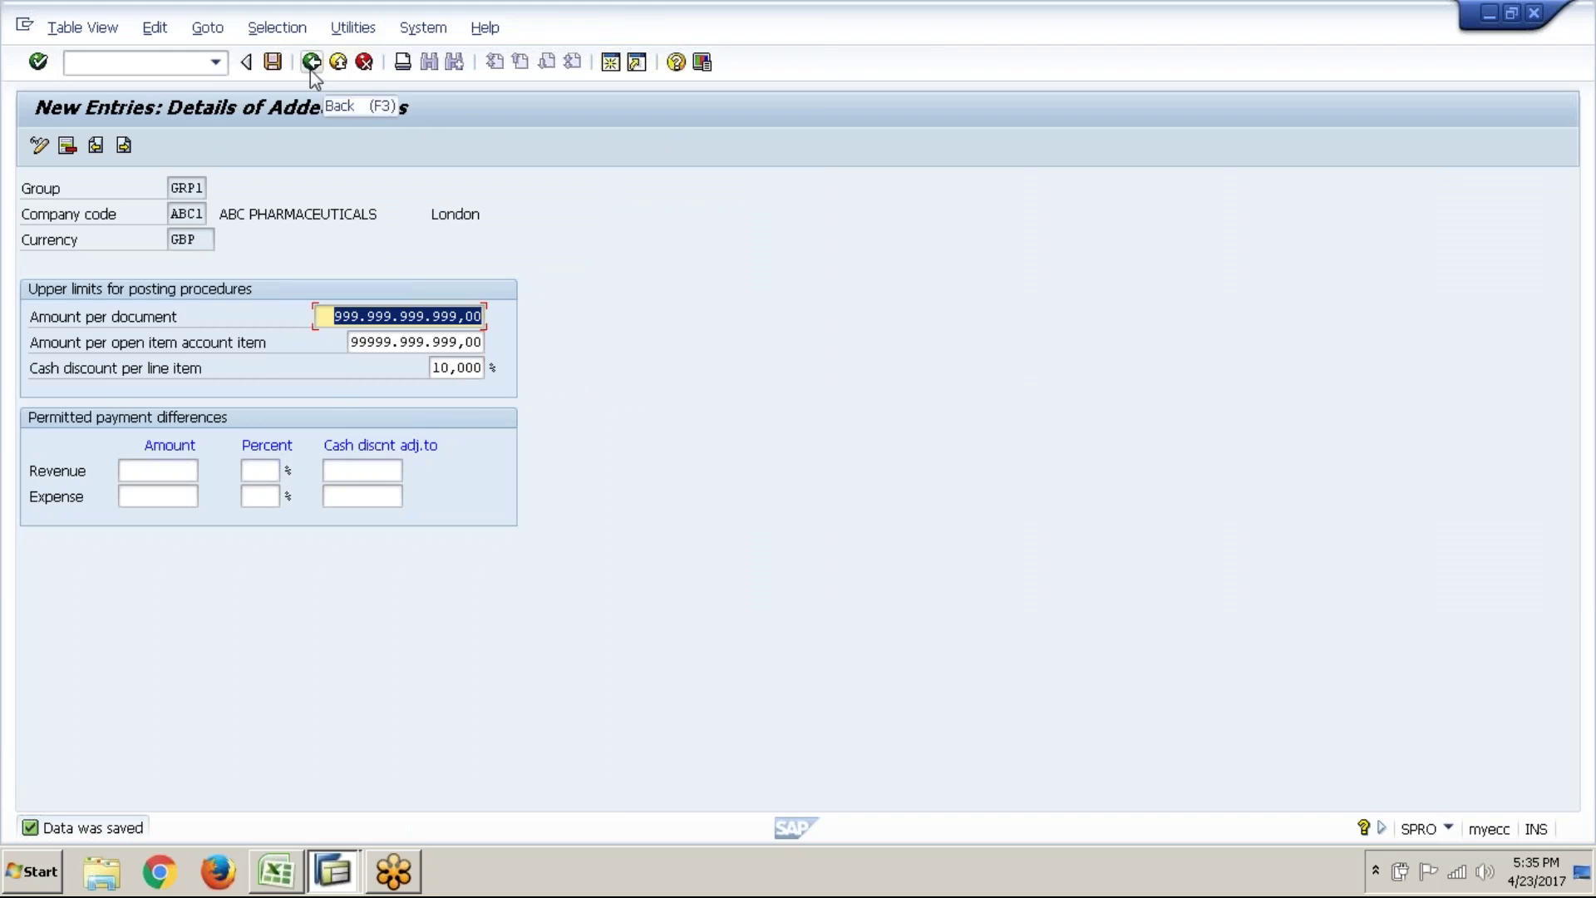
pyautogui.click(311, 69)
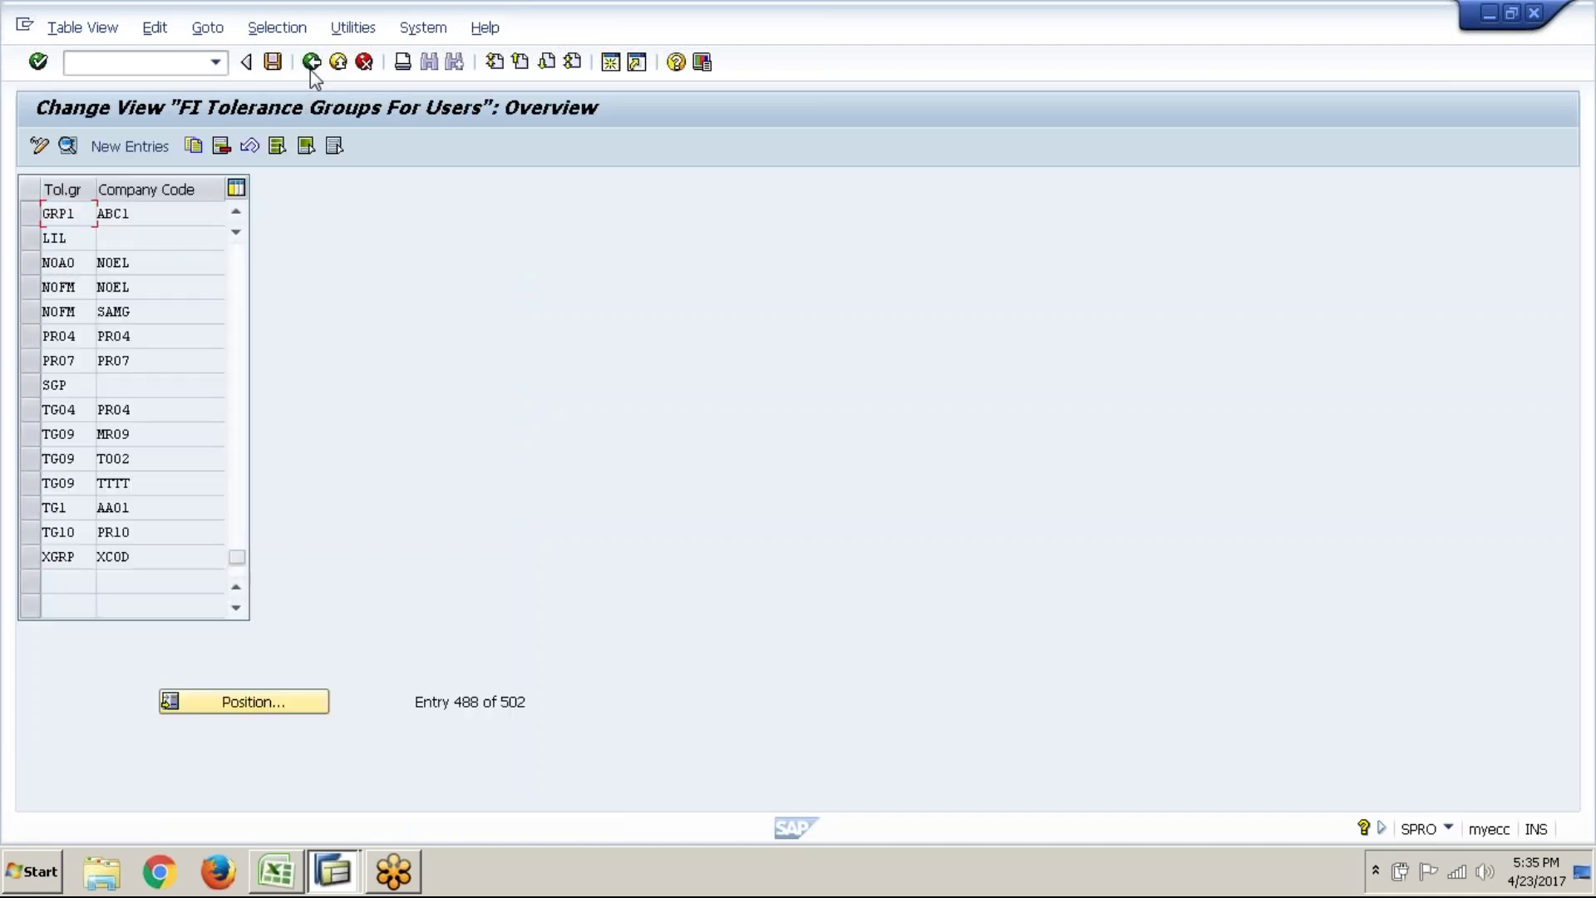
pyautogui.click(311, 70)
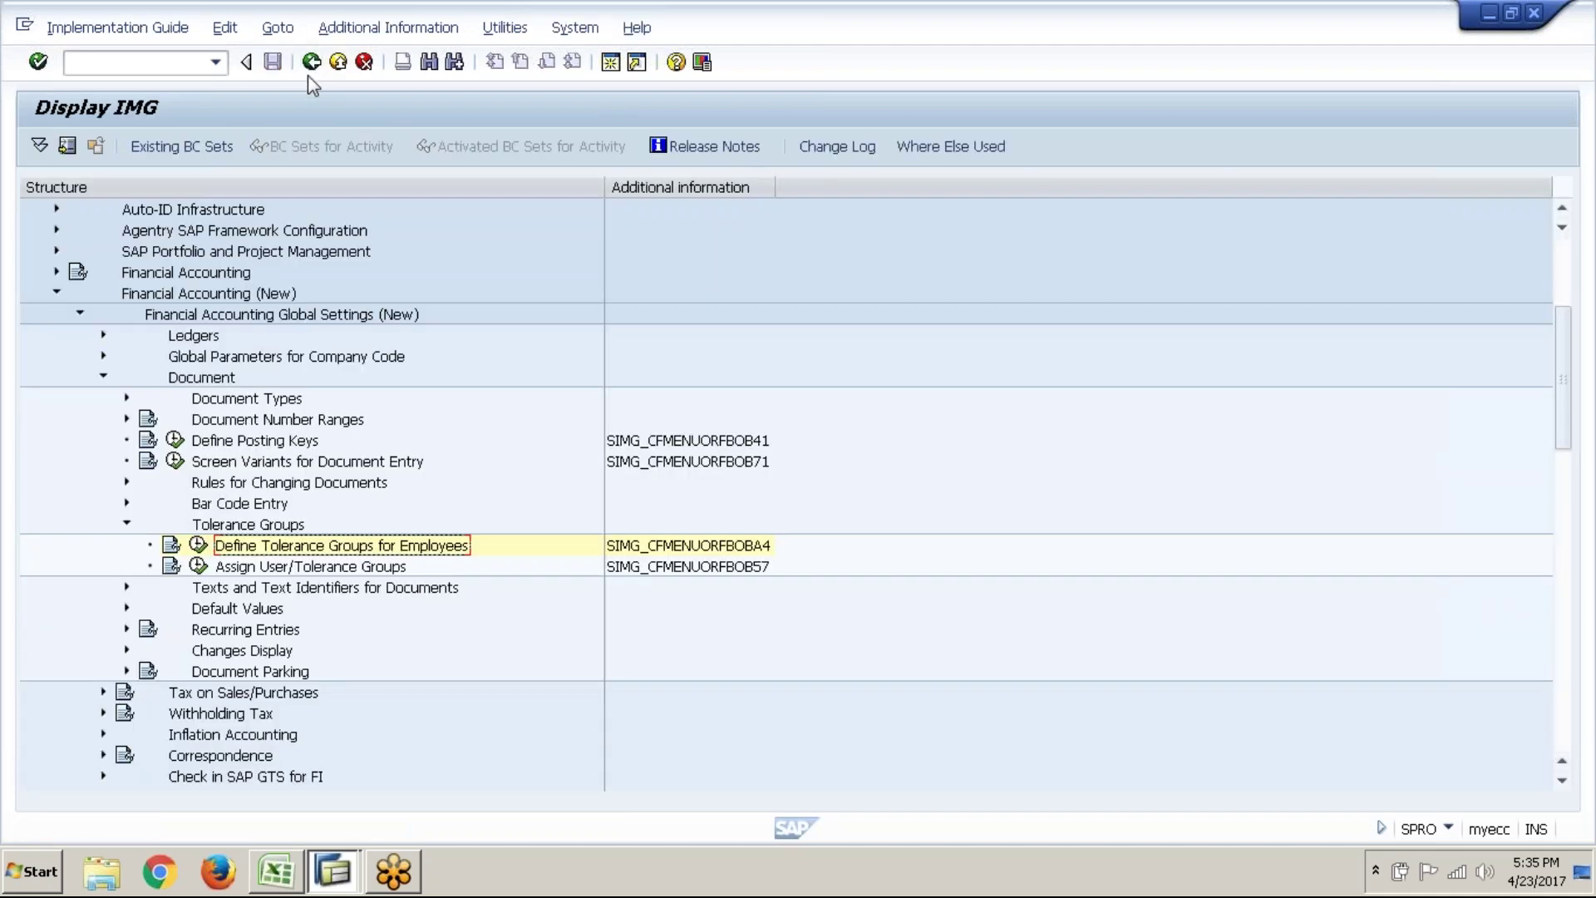
# - Select Assign User/Tolerance Groups in the IMG, then replace the text of F51 in the Excel notes with "b) Assign user/tolerance groups"
pyautogui.click(288, 568)
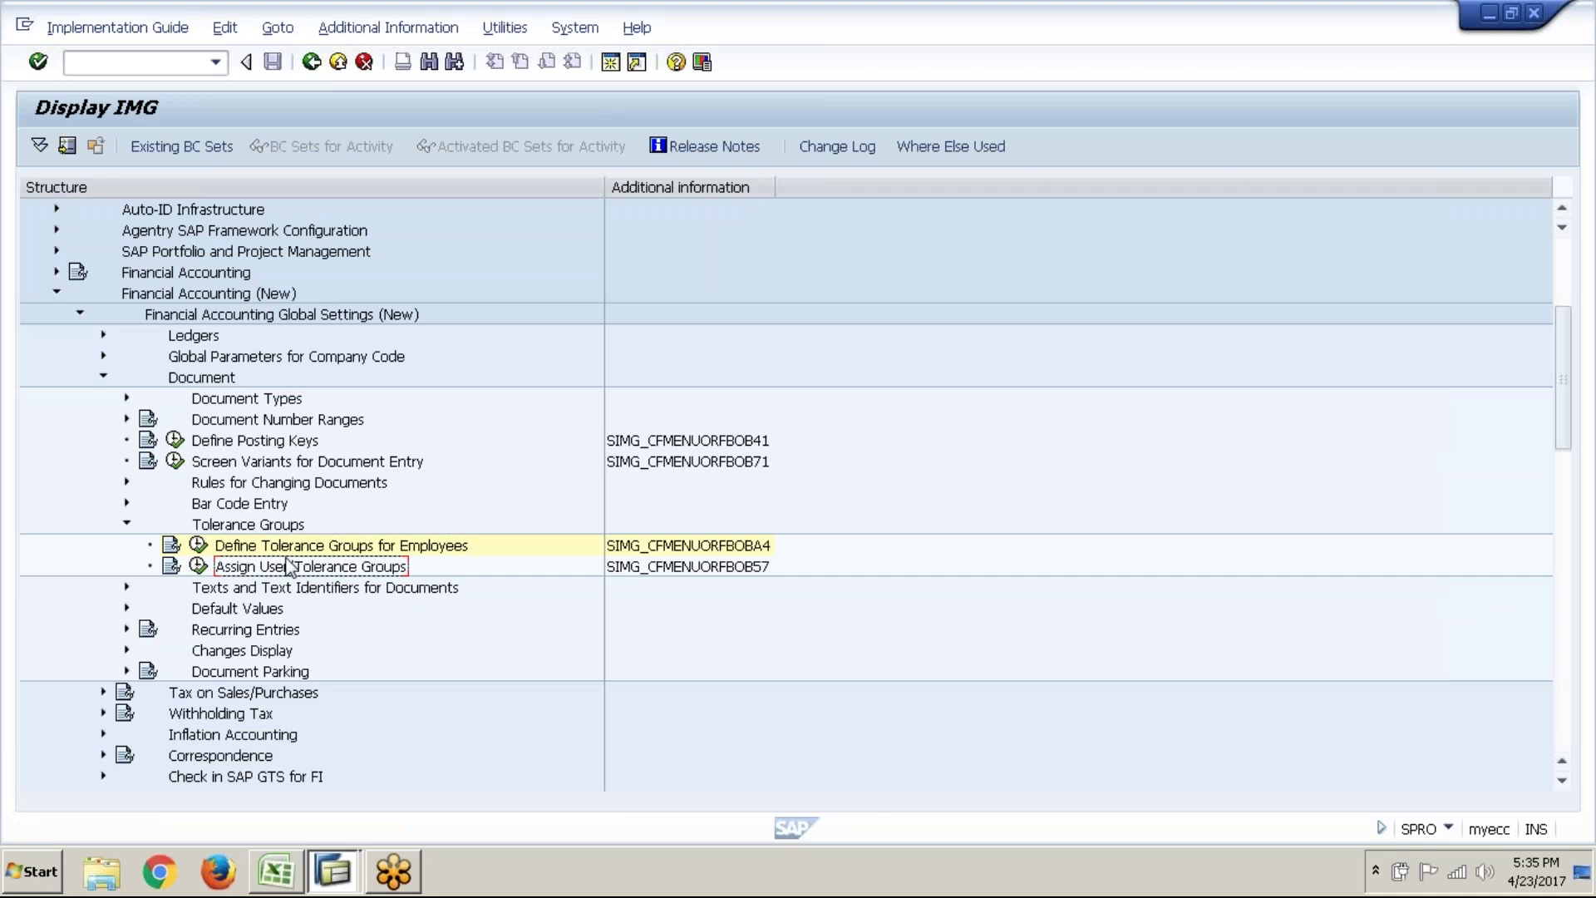
pyautogui.hotkey('alt', 'Tab')
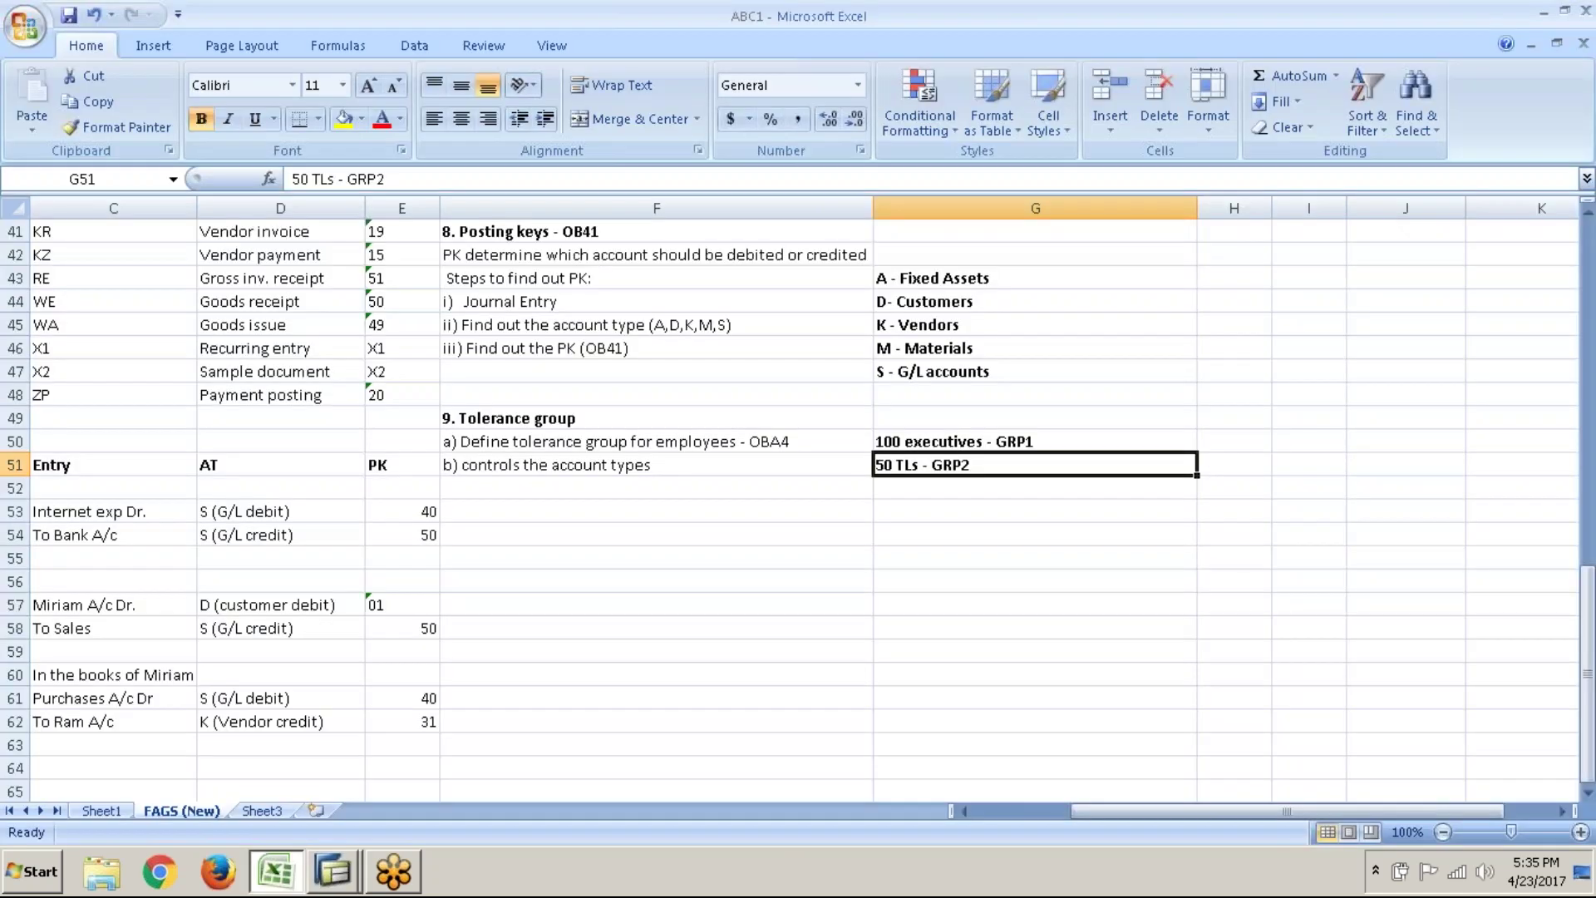
pyautogui.click(573, 464)
pyautogui.doubleClick(582, 465)
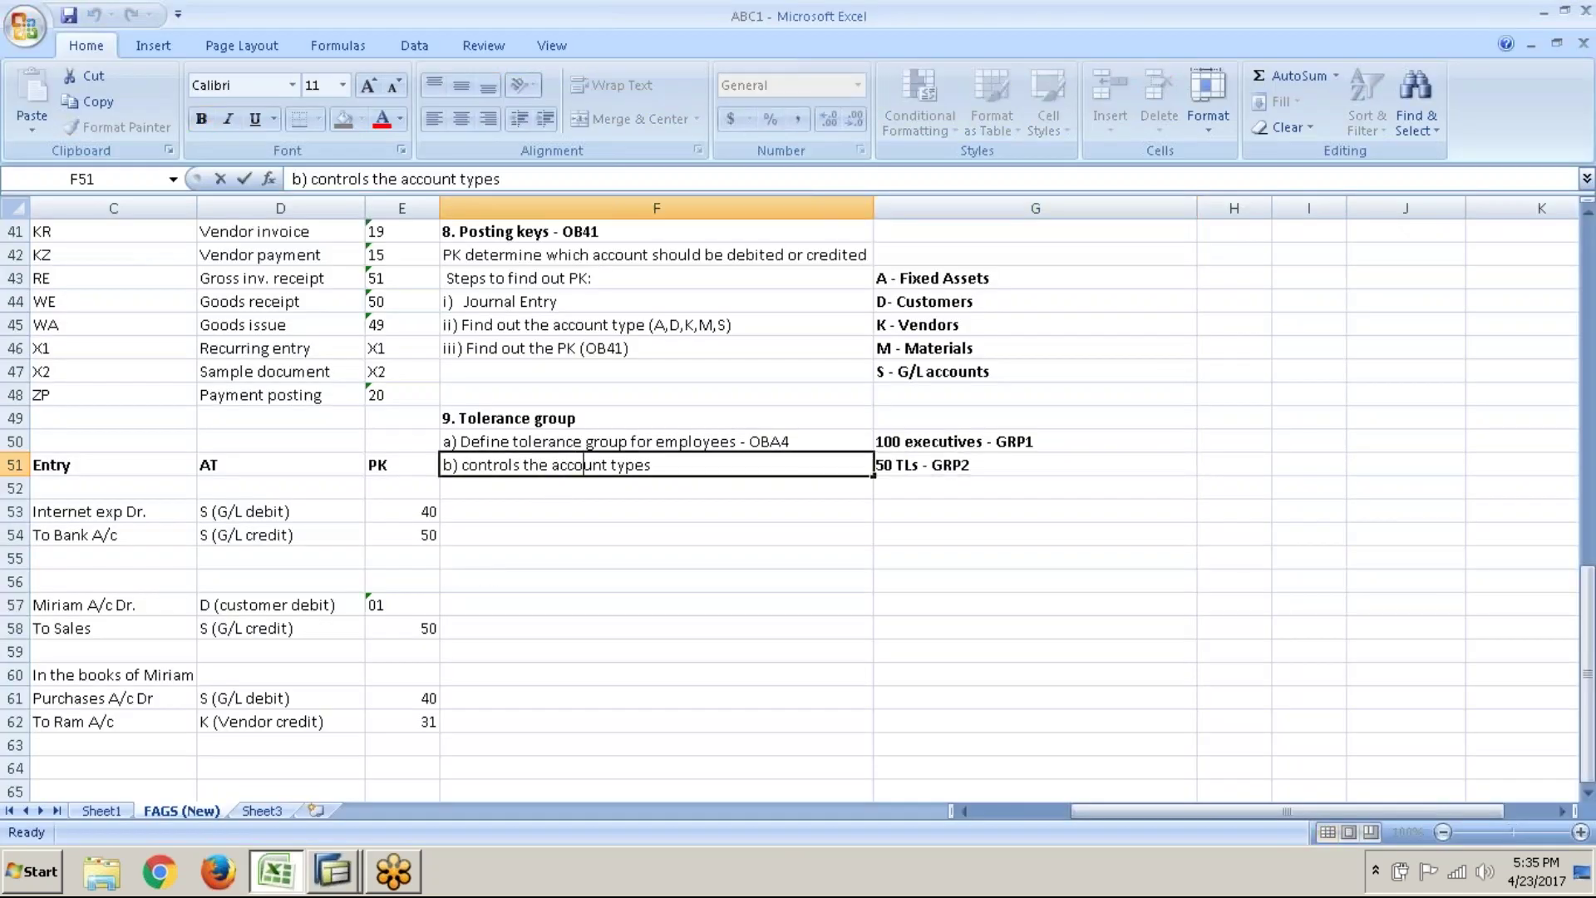
pyautogui.click(674, 463)
pyautogui.press('BackSpace')
pyautogui.press('BackSpace')
pyautogui.press('BackSpace')
pyautogui.press('BackSpace')
pyautogui.press('BackSpace')
pyautogui.press('BackSpace')
pyautogui.press('BackSpace')
pyautogui.press('BackSpace')
pyautogui.press('BackSpace')
pyautogui.press('BackSpace')
pyautogui.press('BackSpace')
pyautogui.press('BackSpace')
pyautogui.press('BackSpace')
pyautogui.press('BackSpace')
pyautogui.press('BackSpace')
pyautogui.press('BackSpace')
pyautogui.press('BackSpace')
pyautogui.press('BackSpace')
pyautogui.press('BackSpace')
pyautogui.press('BackSpace')
pyautogui.press('BackSpace')
pyautogui.press('BackSpace')
pyautogui.press('BackSpace')
pyautogui.press('BackSpace')
pyautogui.press('BackSpace')
pyautogui.press('BackSpace')
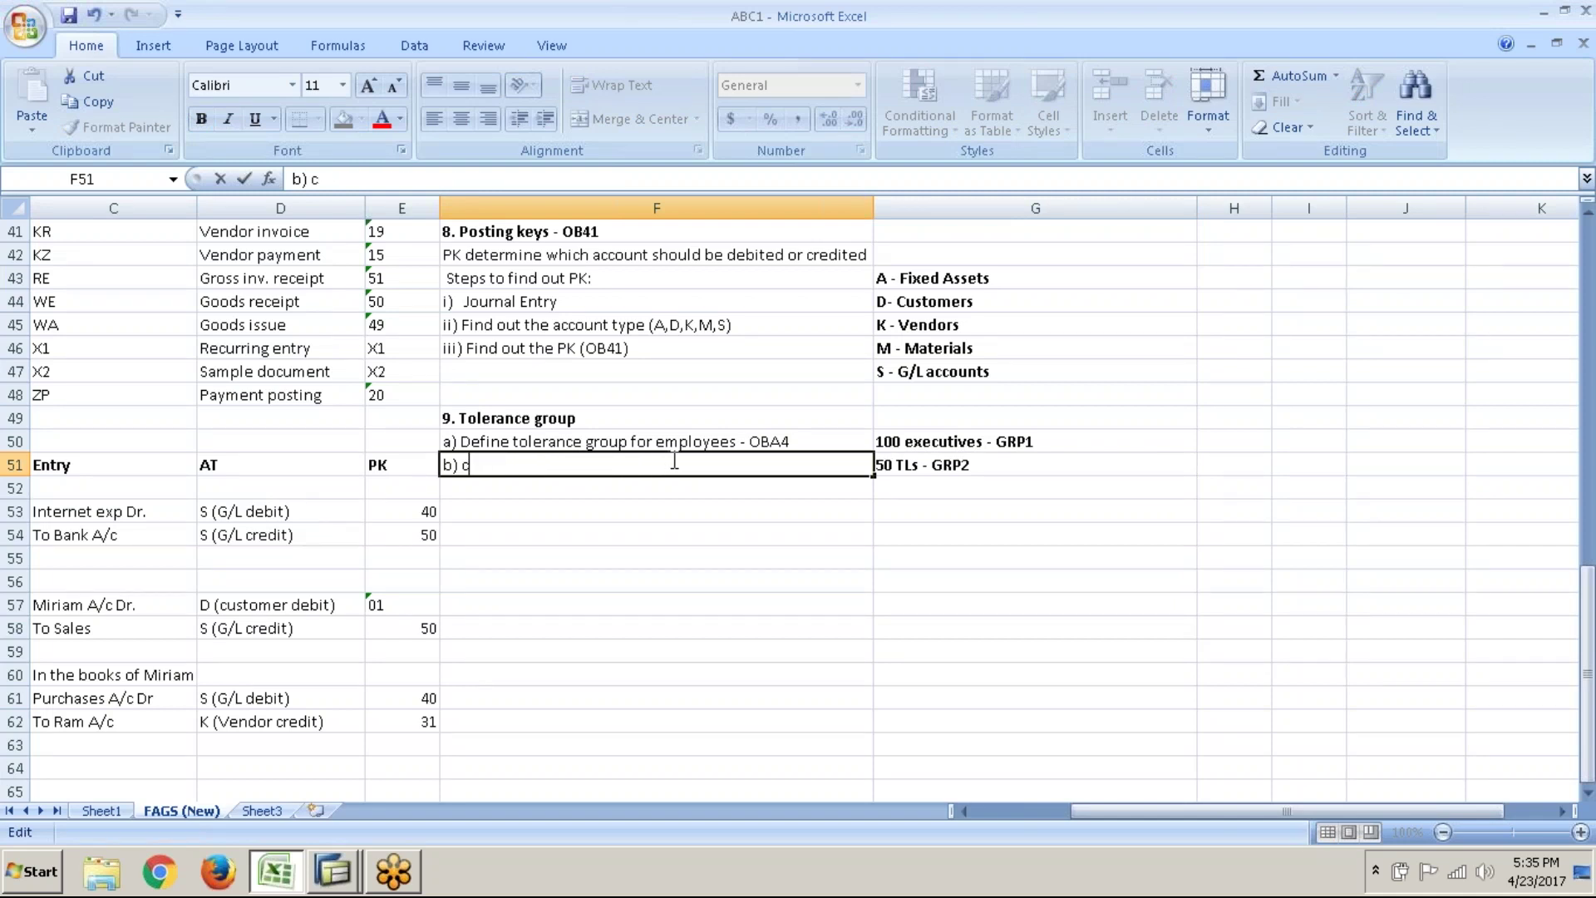
pyautogui.write('Assign user/tolerance groups')
pyautogui.press('Return')
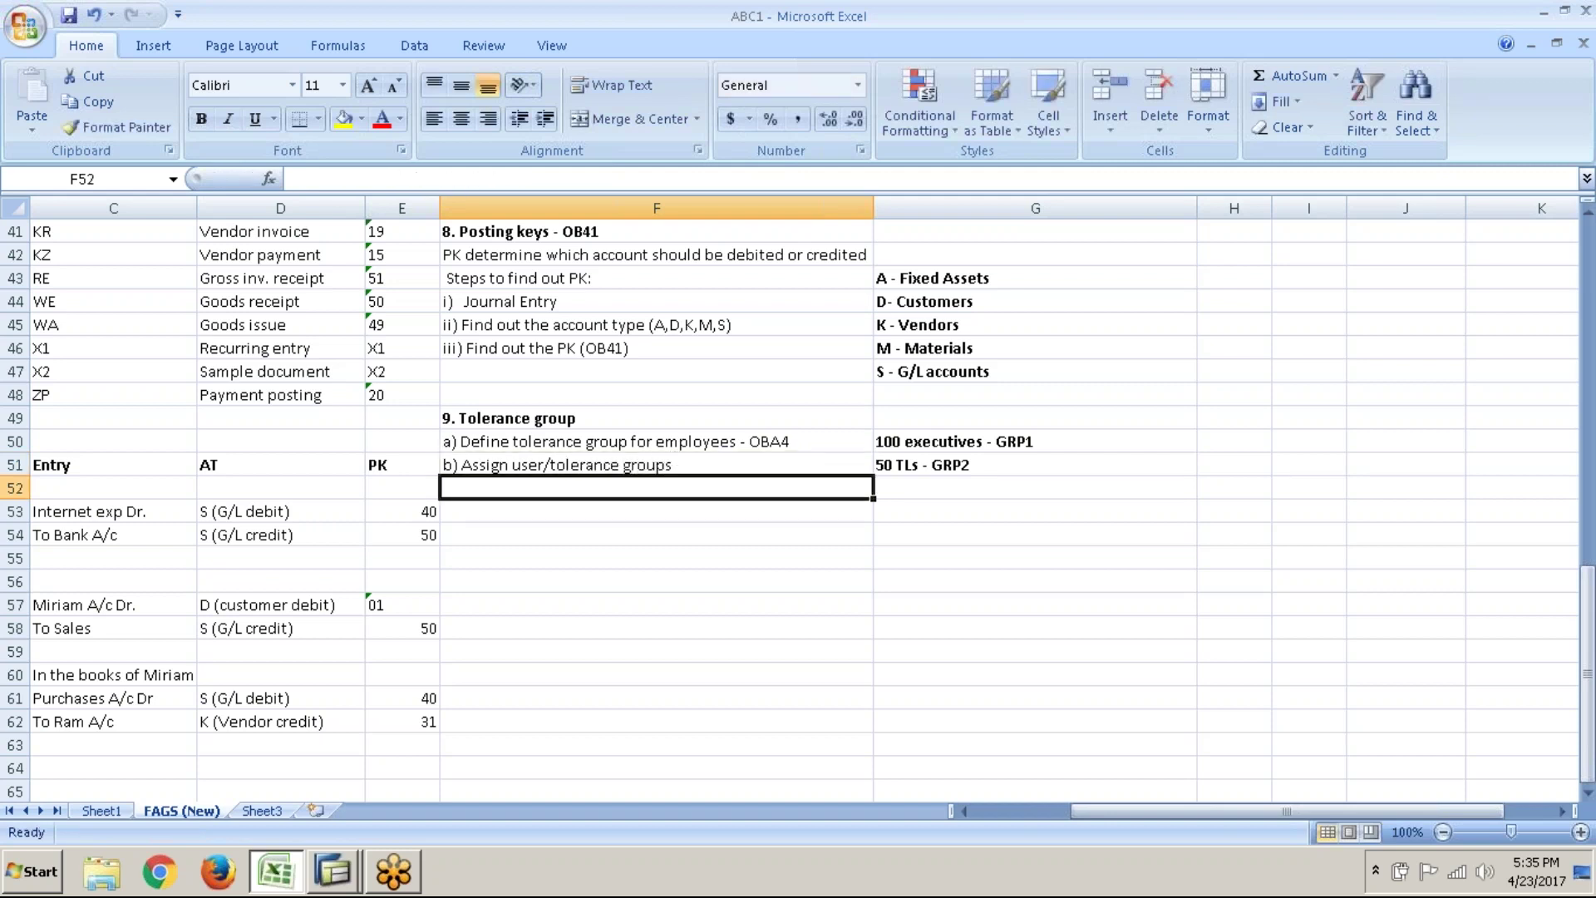
# - Append the transaction code "- OB57" to item b) in F51
pyautogui.doubleClick(720, 459)
pyautogui.write('- OB')
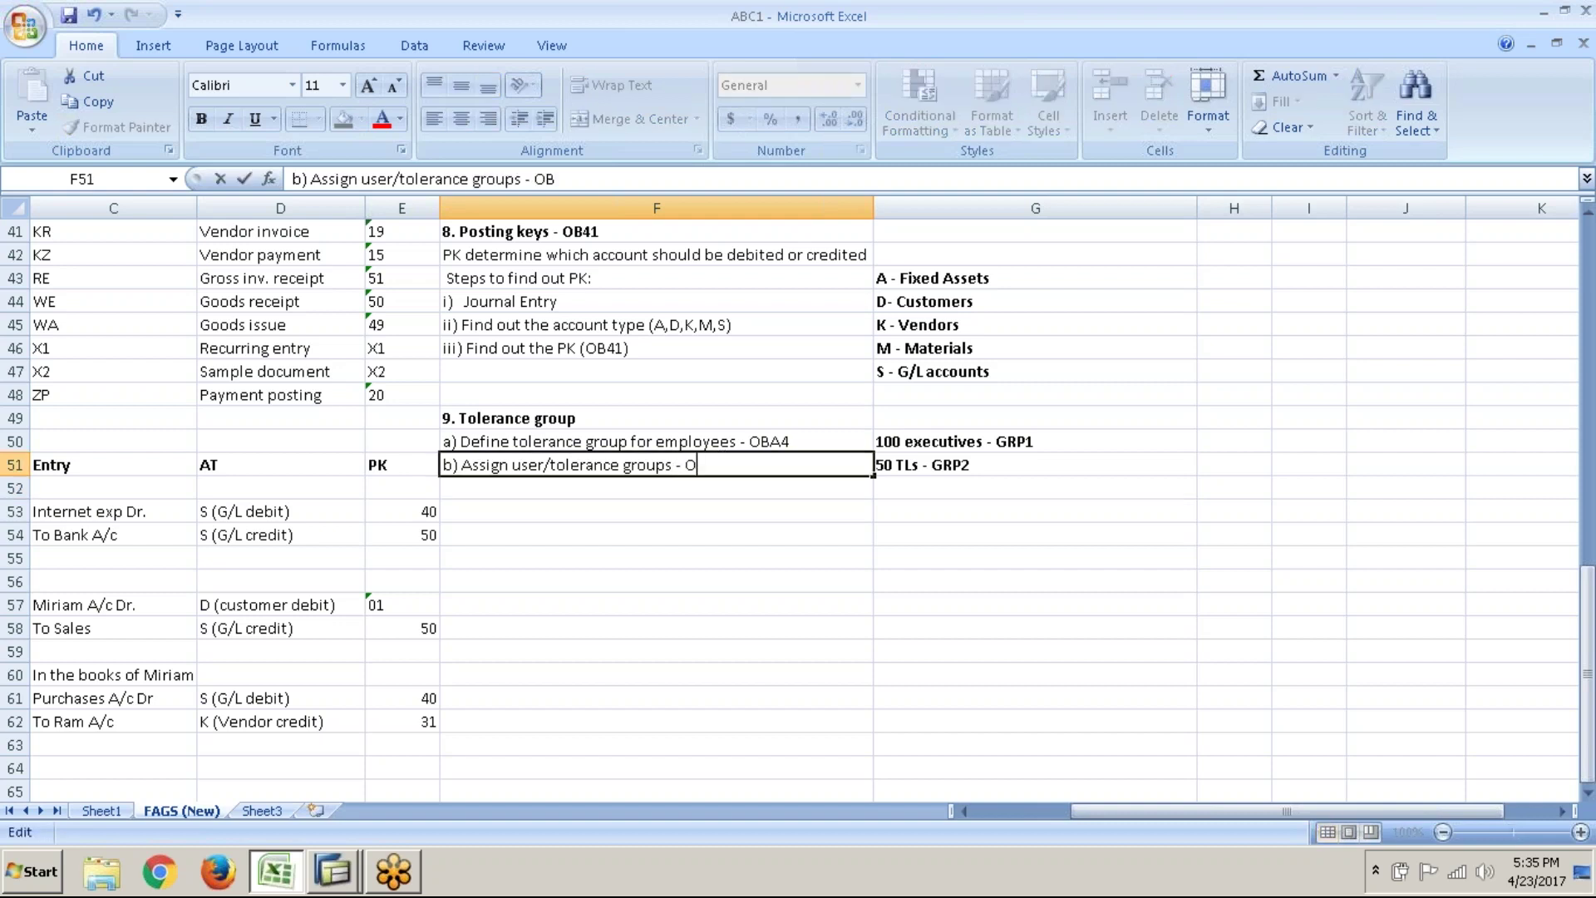
pyautogui.write('57')
pyautogui.press('Return')
# - Switch to SAP, open new entries in Assign User/Tolerance Groups and check the logged-on user in the system information
pyautogui.hotkey('alt', 'Tab')
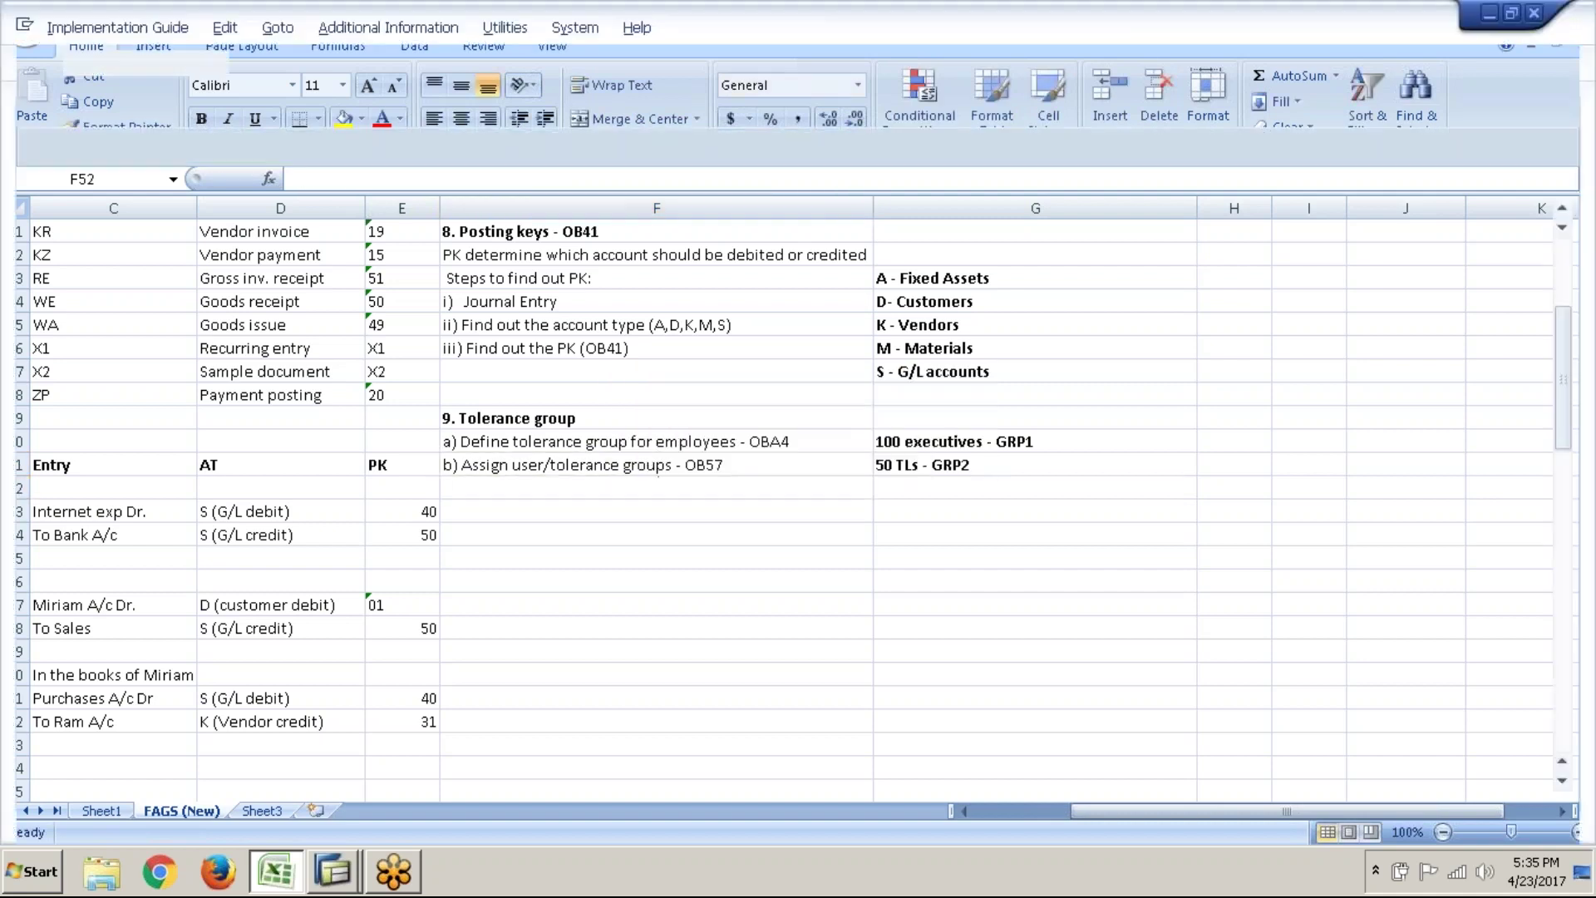
pyautogui.click(197, 565)
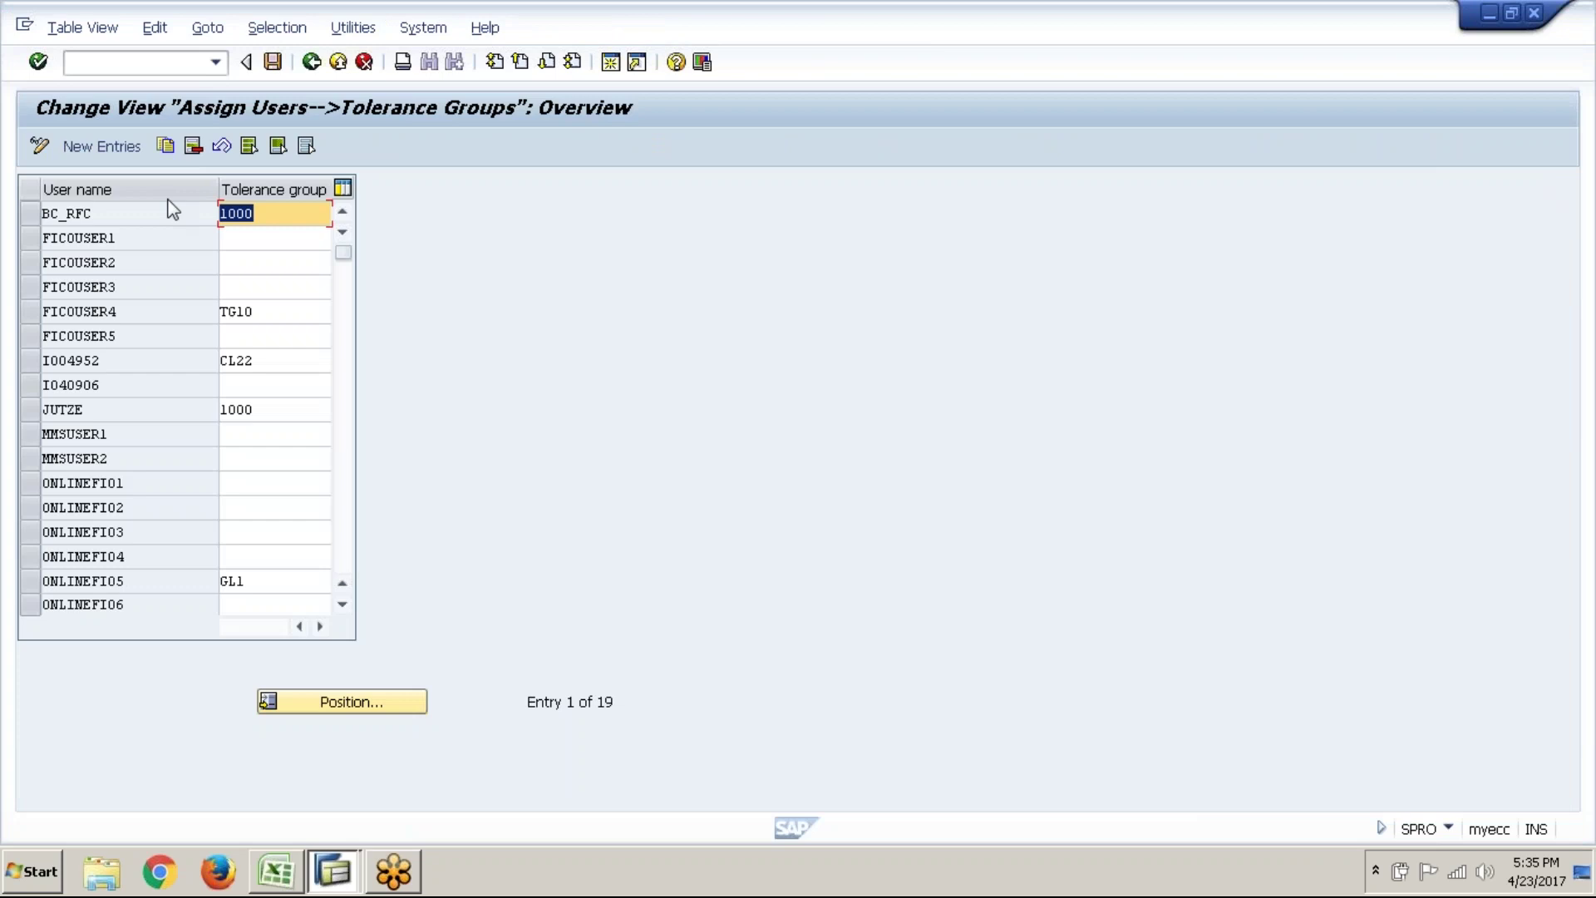
pyautogui.click(108, 146)
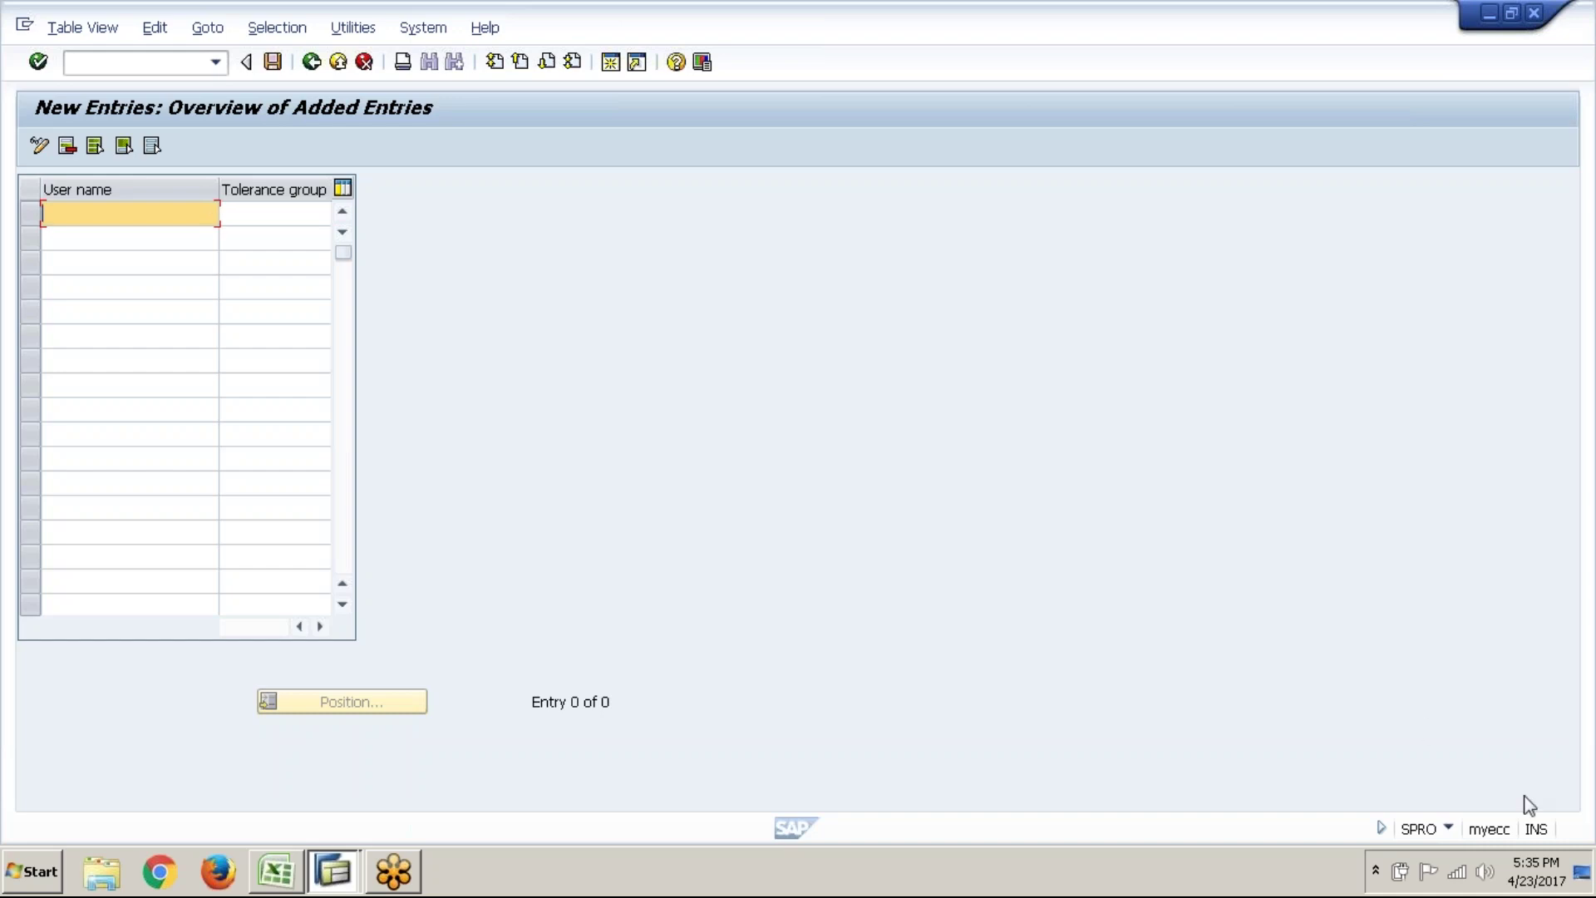
pyautogui.click(1449, 829)
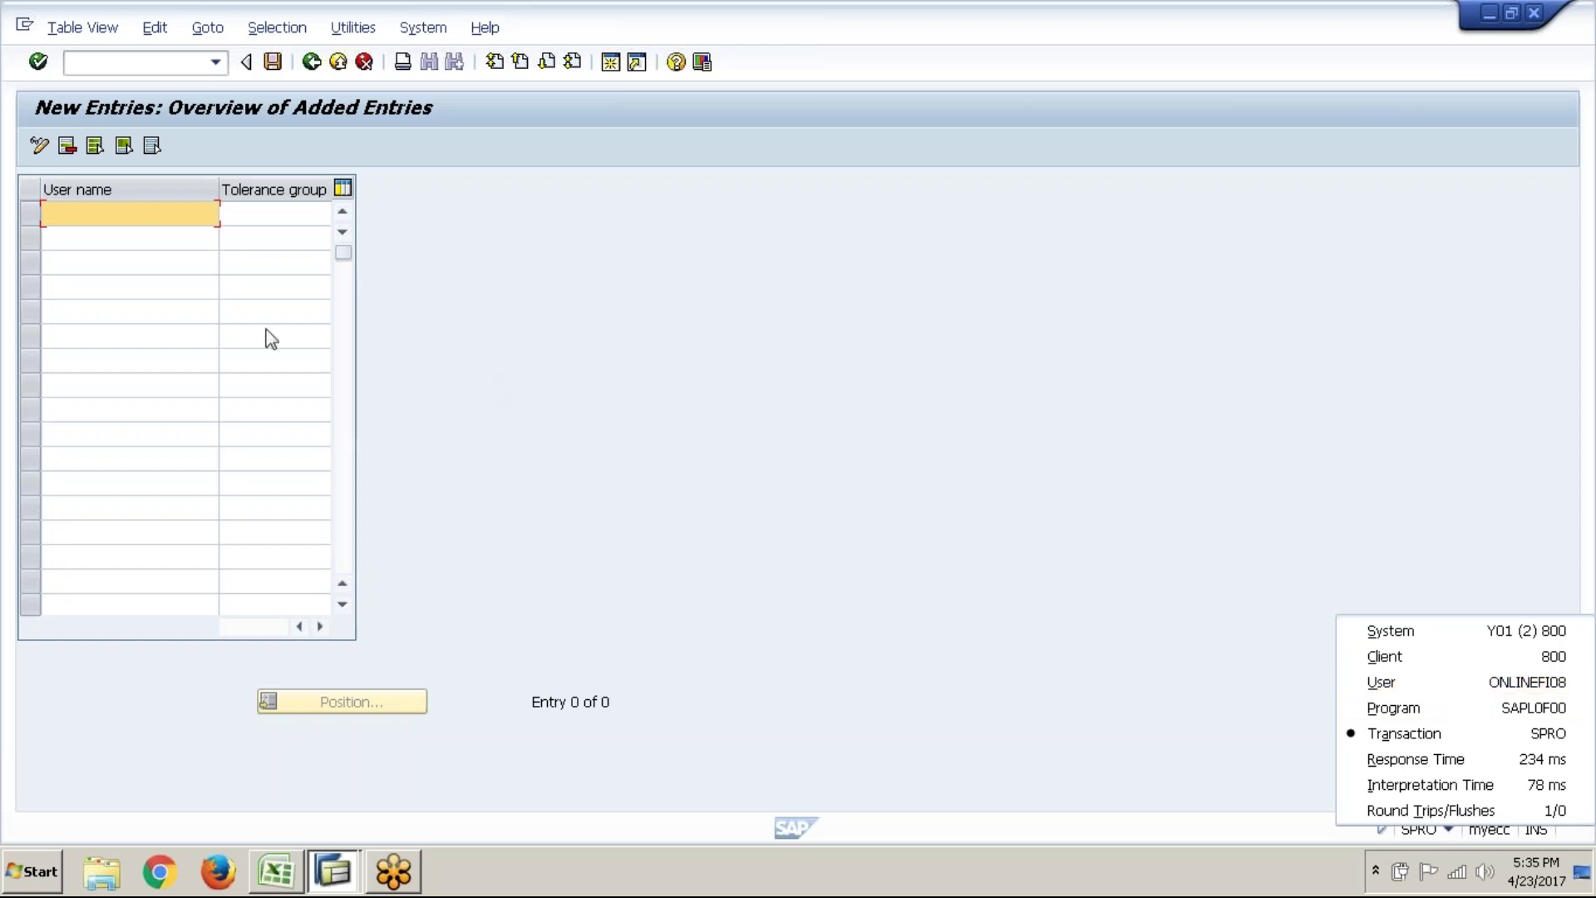
pyautogui.click(178, 233)
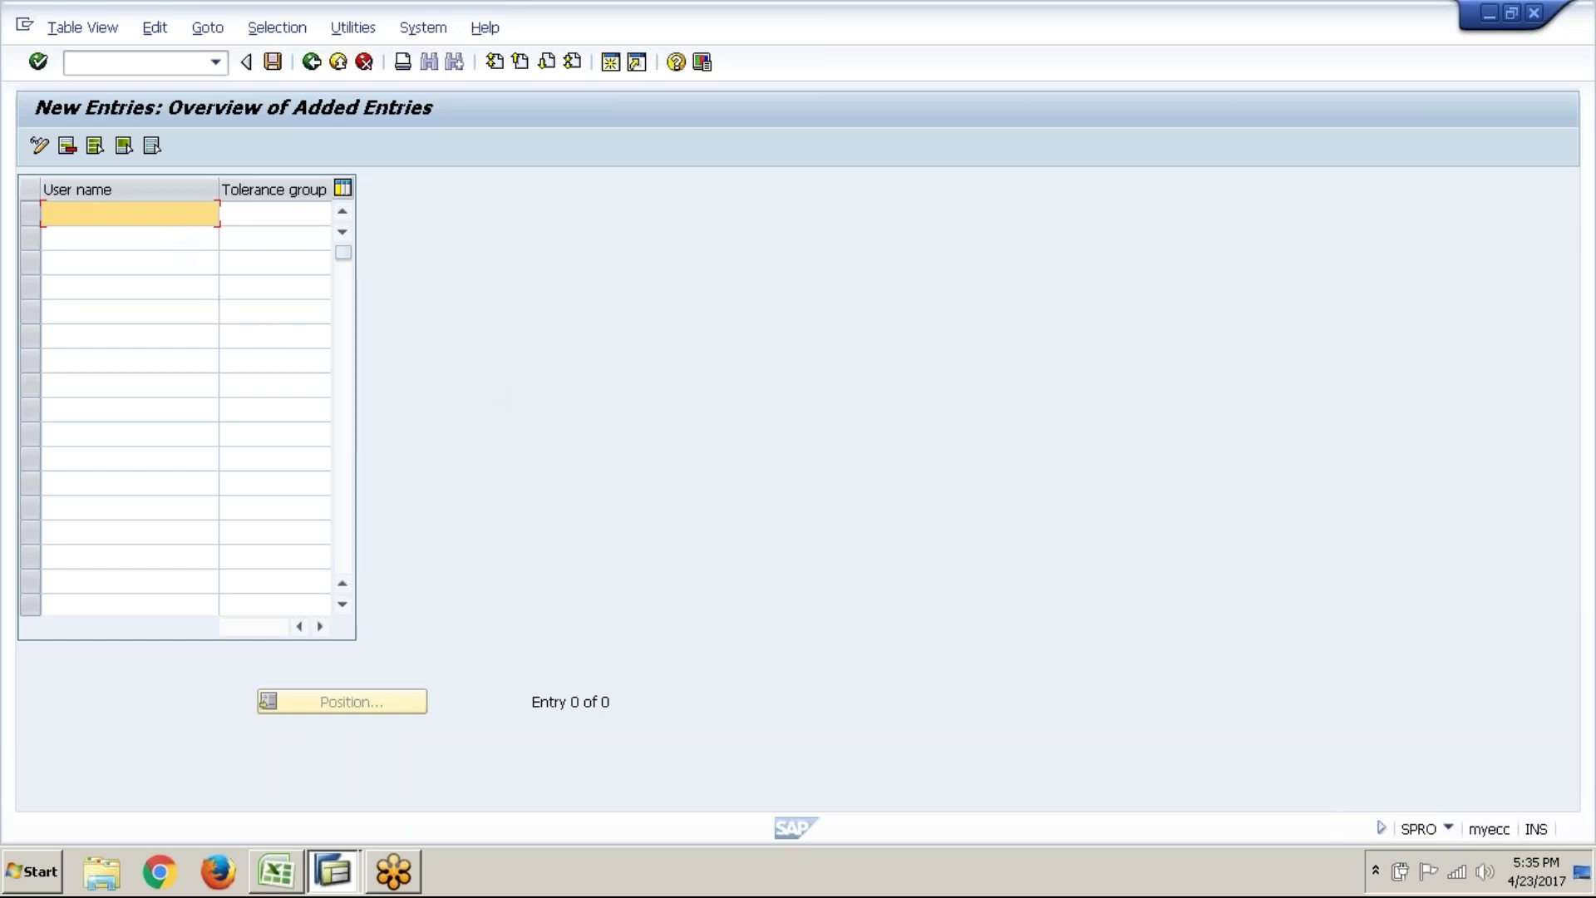
# - Enter the user name ONLINEFI08 in the first row of the new user/tolerance group entries
pyautogui.write('ONLI')
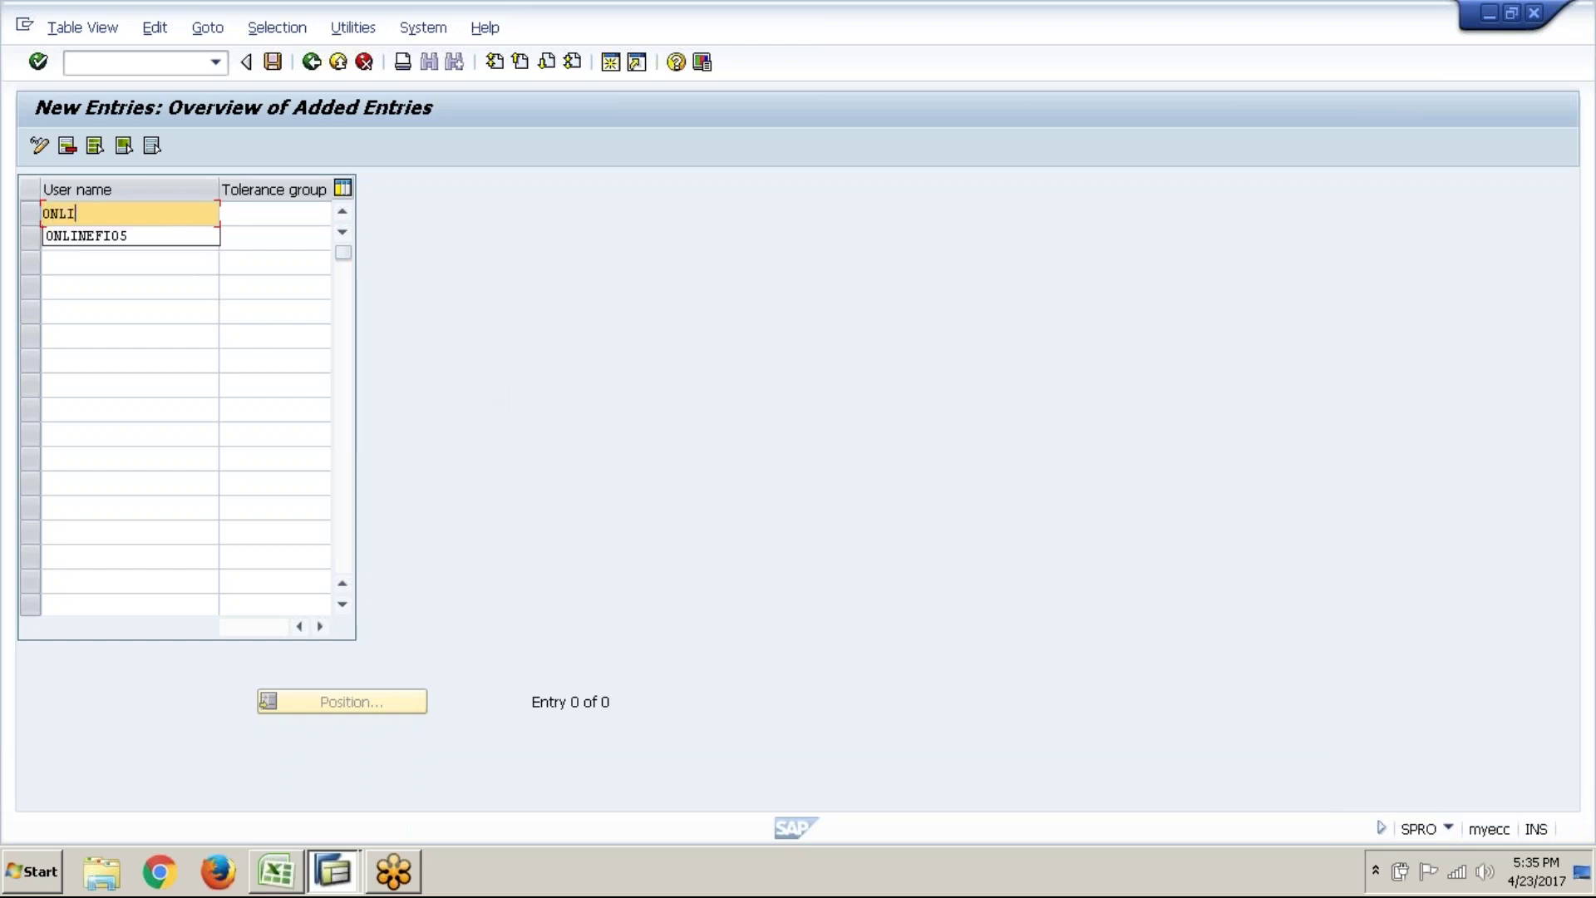
pyautogui.write('NEFI')
pyautogui.write('O')
pyautogui.write('8')
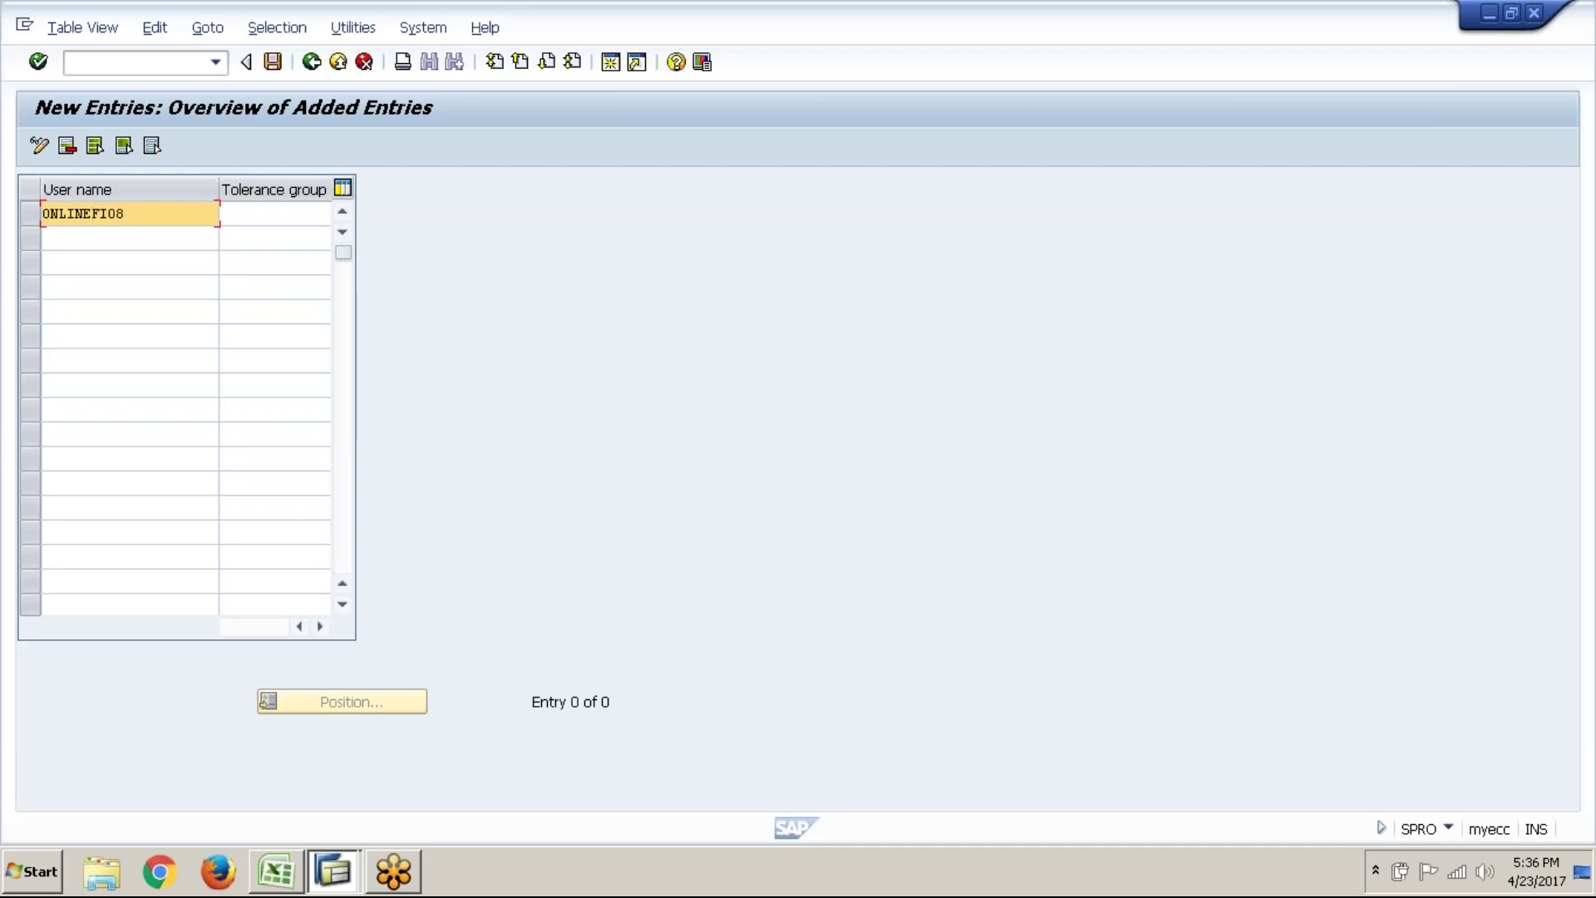
pyautogui.press('Tab')
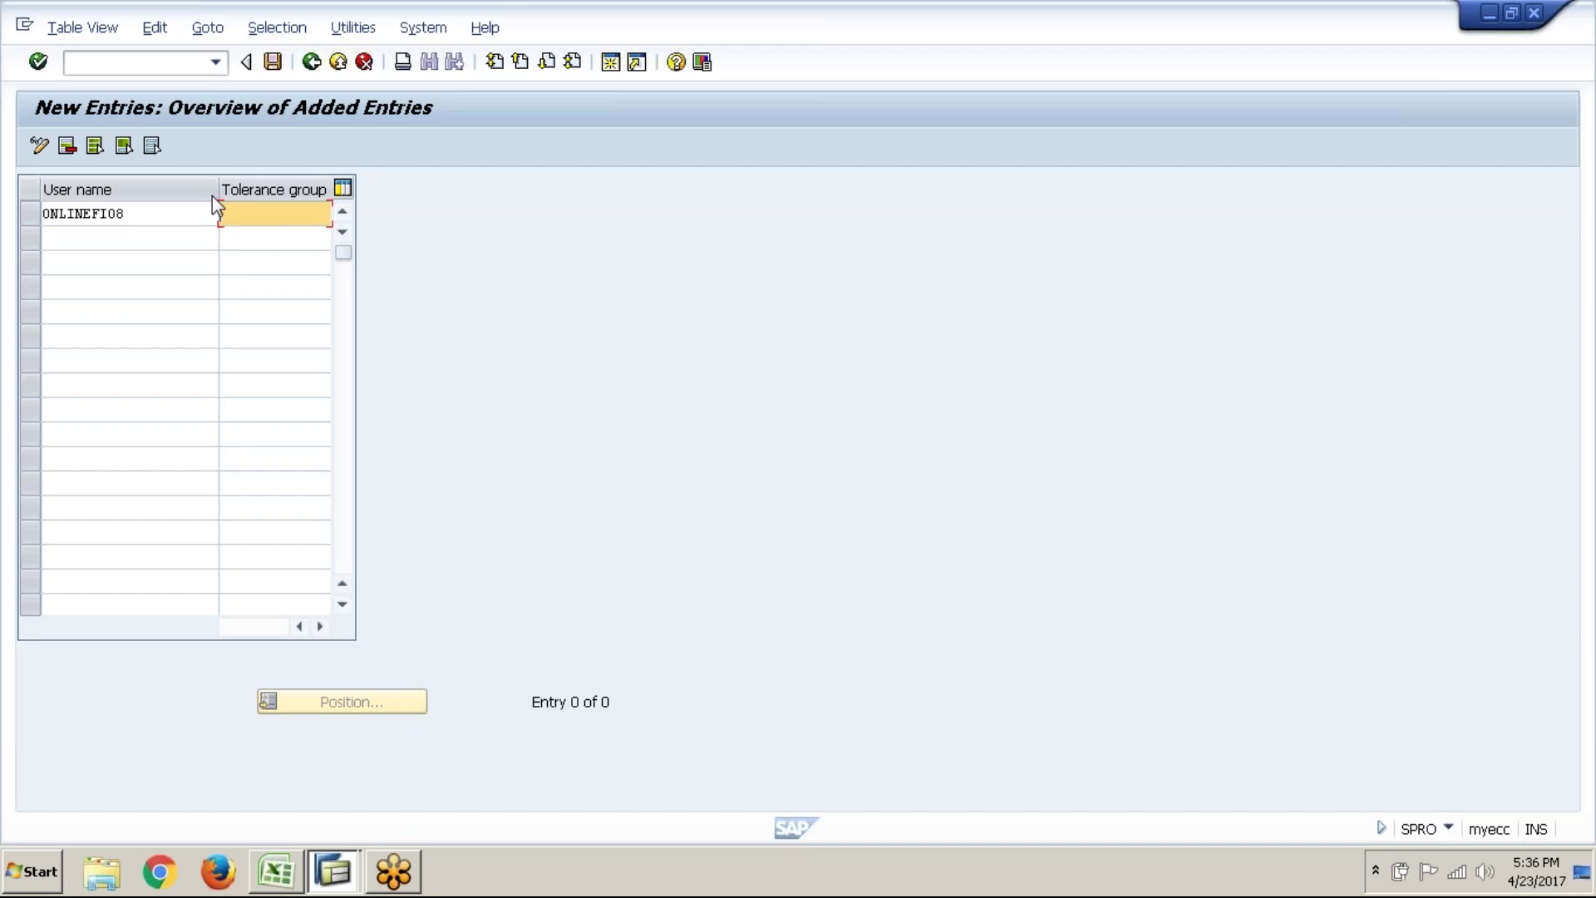
# - Assign tolerance group GRP1 of company code ABC1 to the entered user from the value list, and save the entry
pyautogui.moveTo(219, 191); pyautogui.dragTo(144, 200)
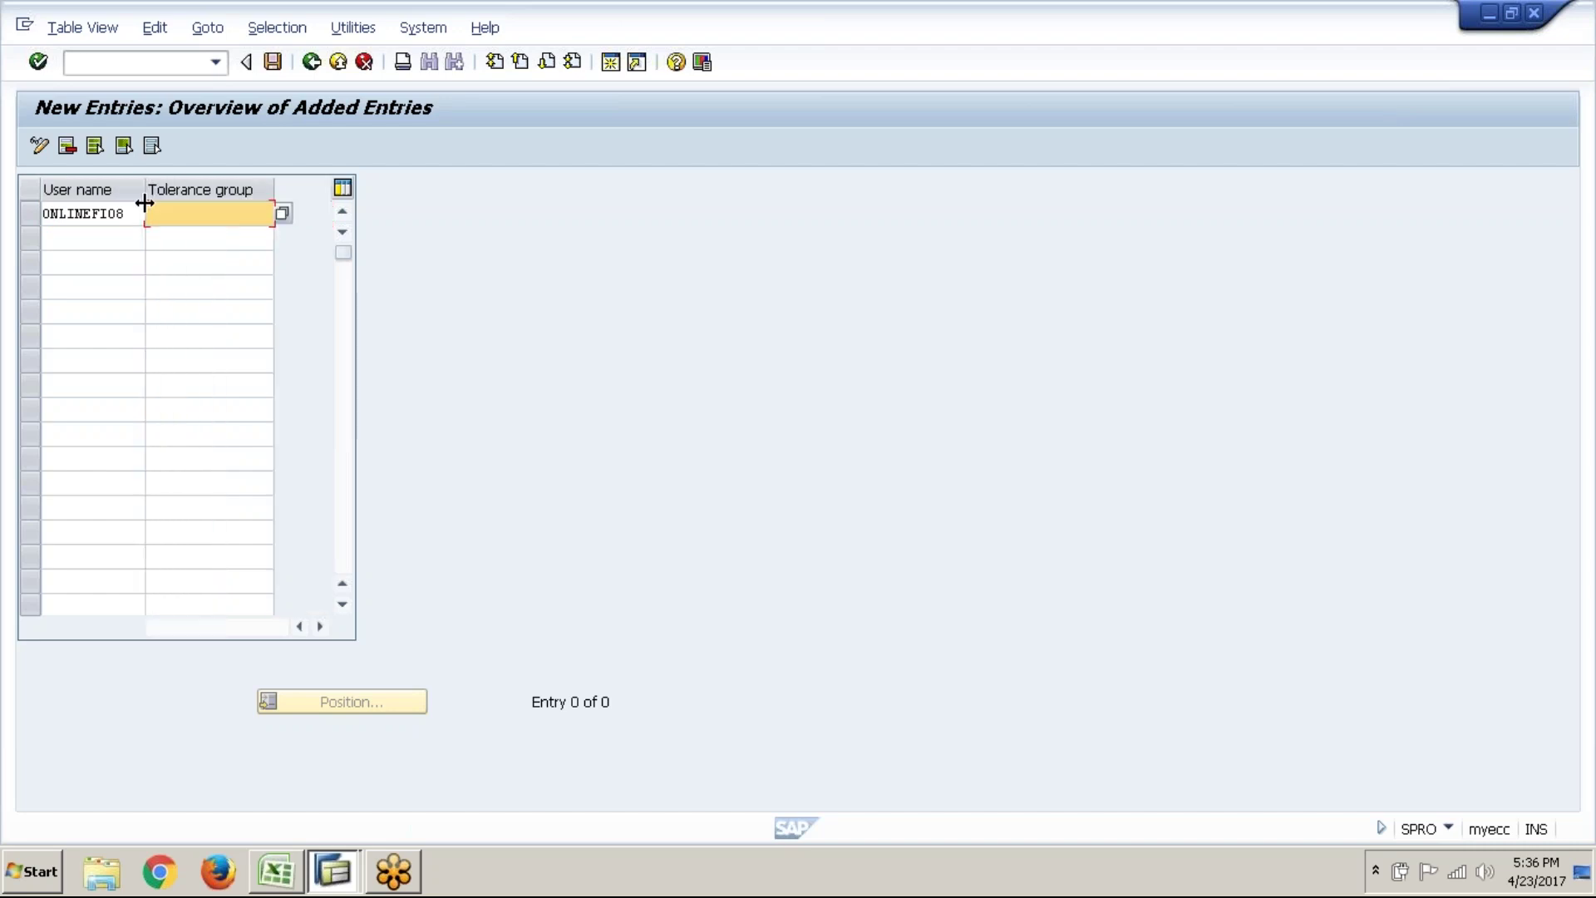
pyautogui.click(282, 214)
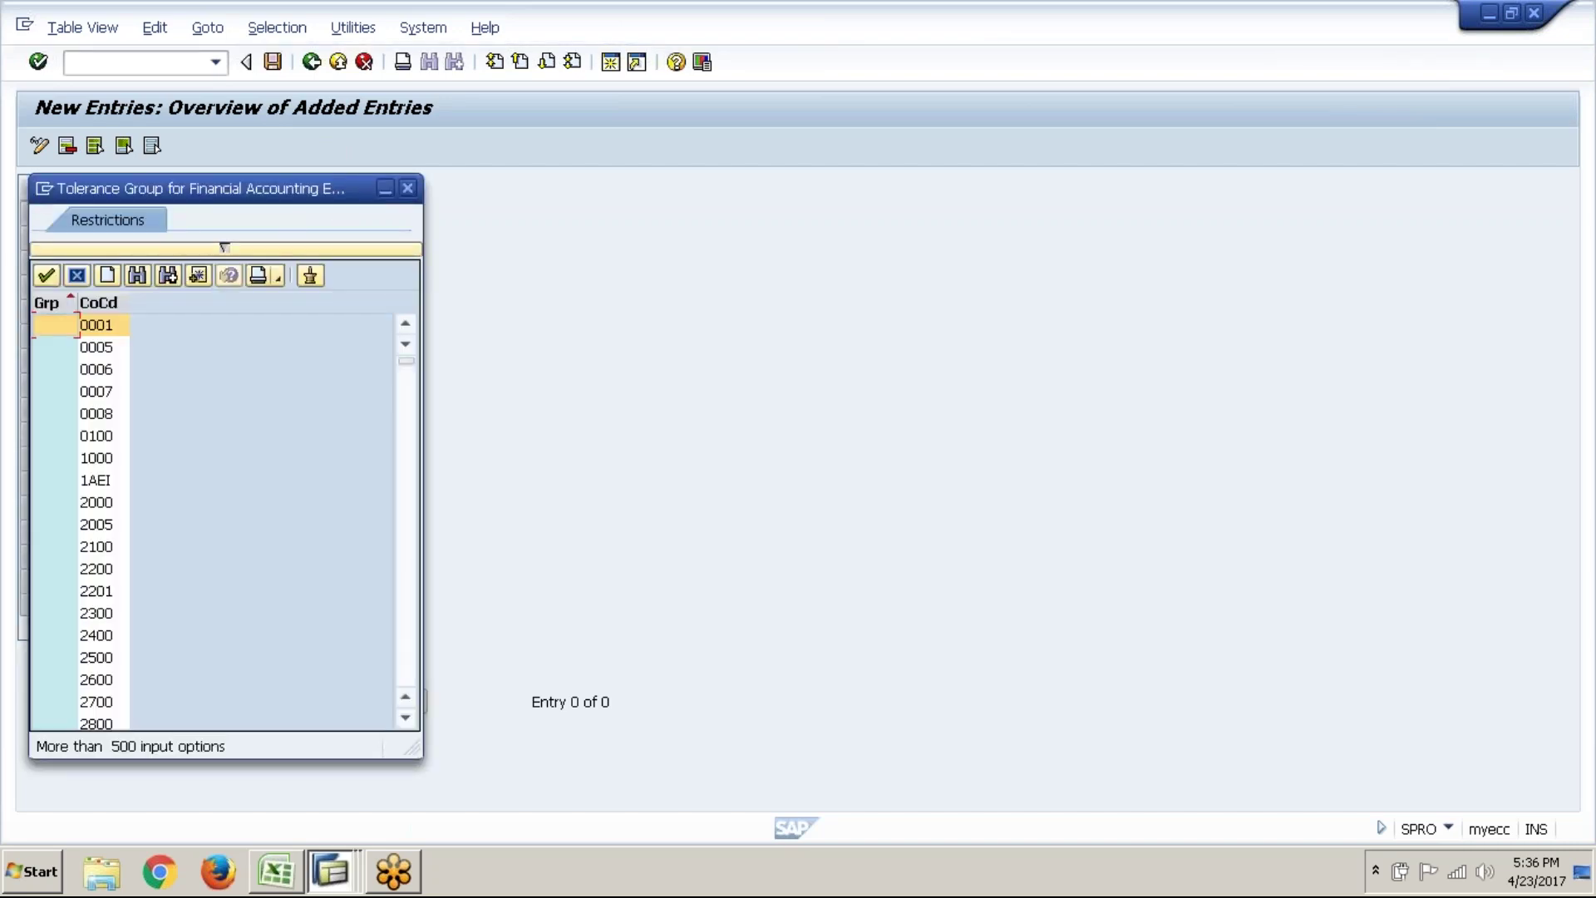
pyautogui.scroll(-20, 406, 553)
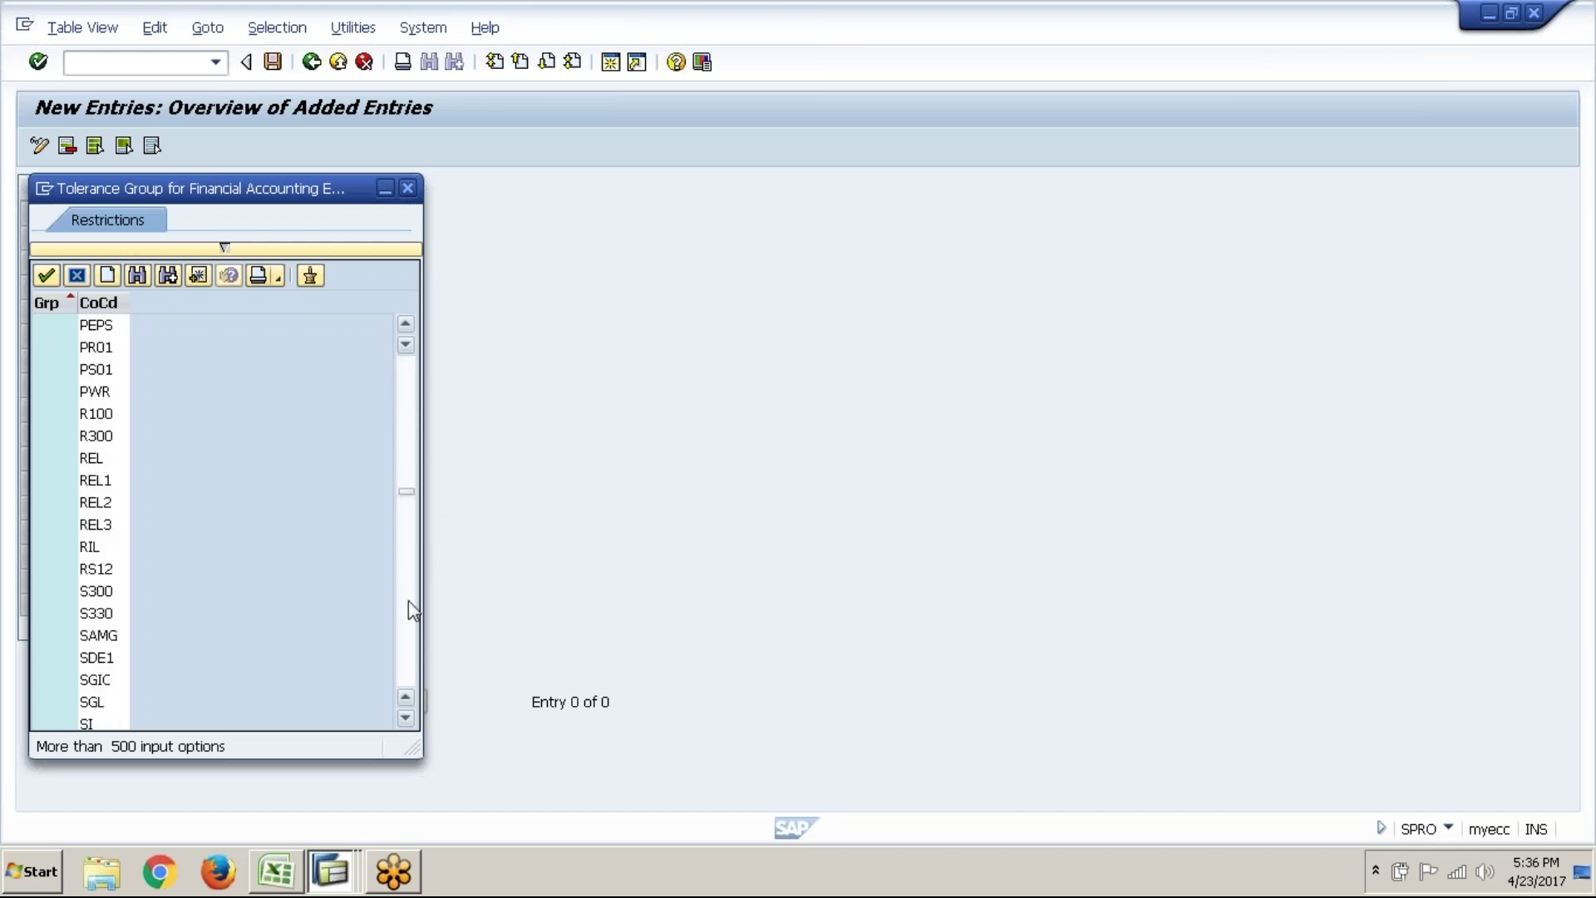
pyautogui.scroll(-15, 408, 601)
pyautogui.scroll(-12, 412, 640)
pyautogui.scroll(-12, 413, 644)
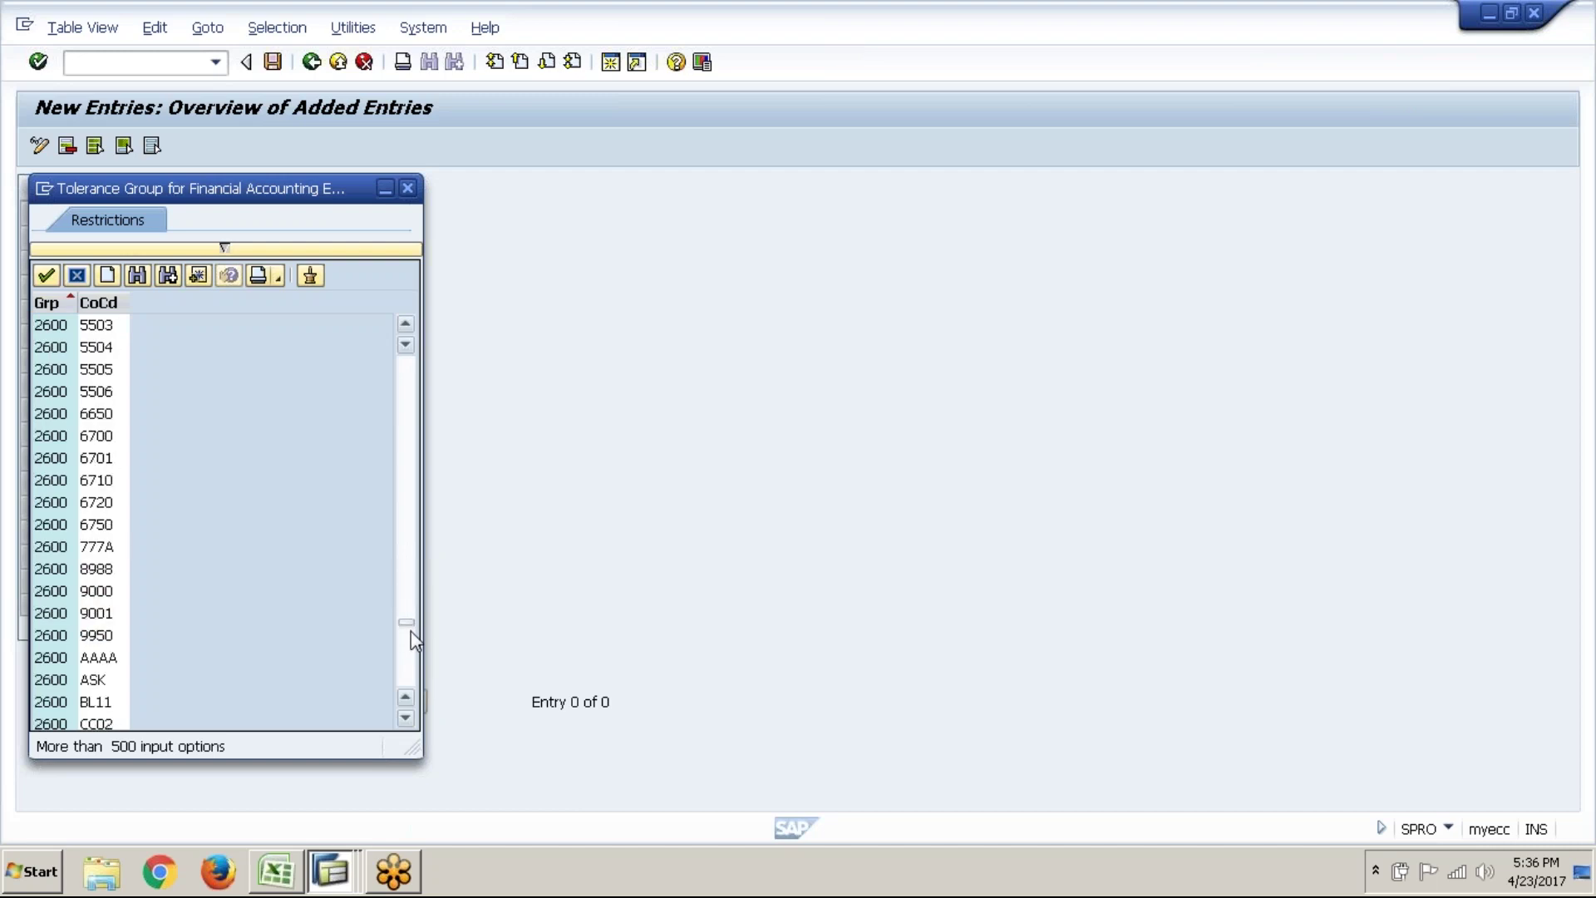
pyautogui.scroll(-12, 413, 659)
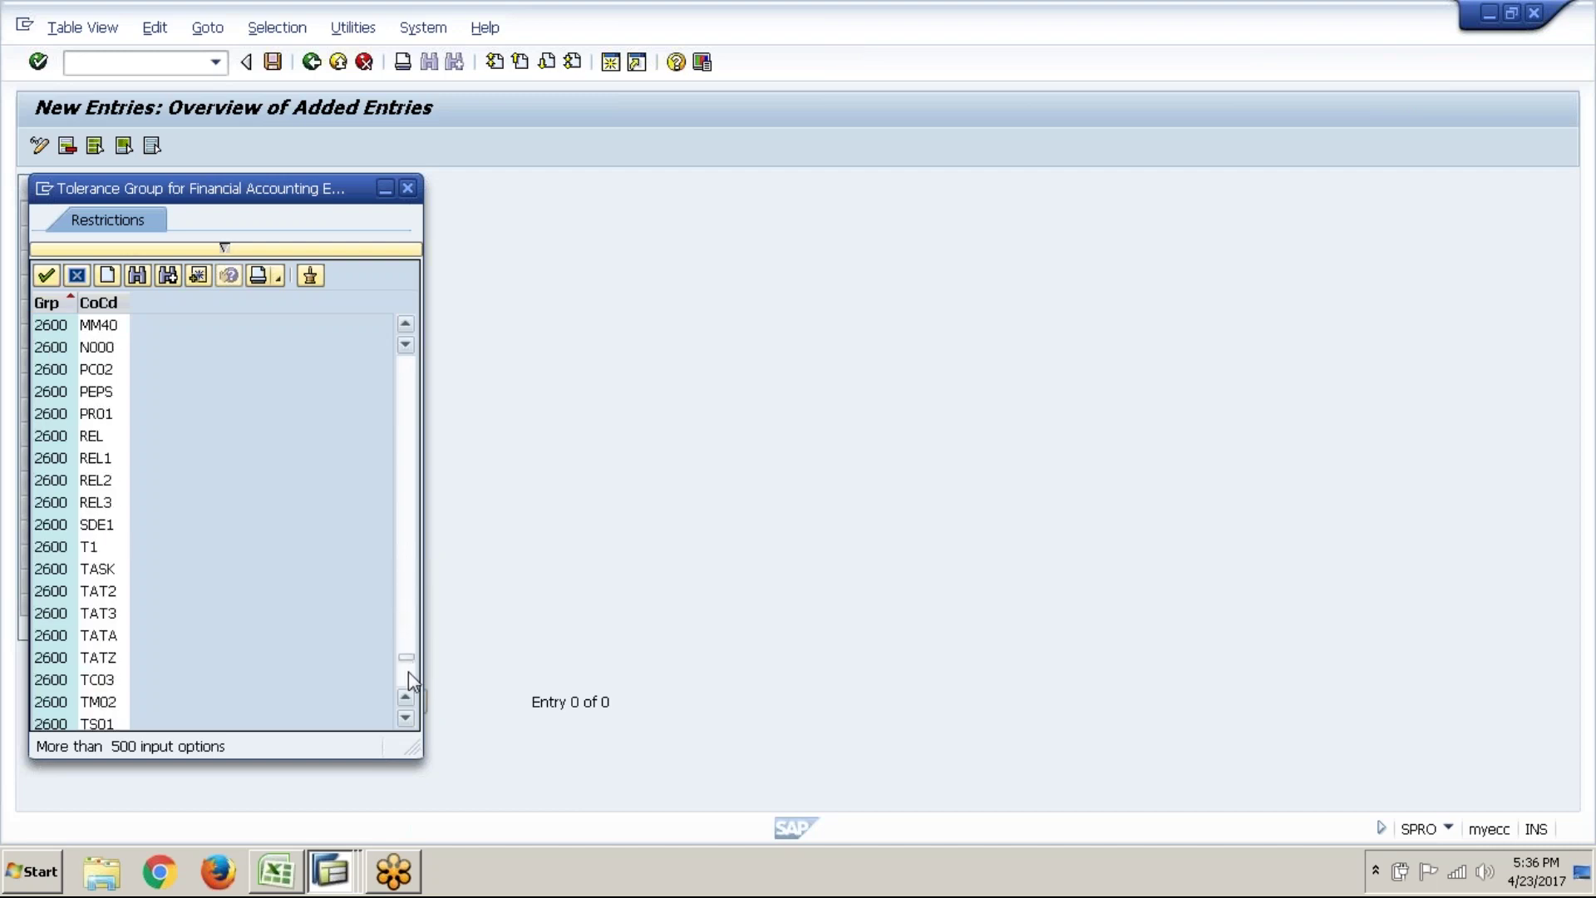
pyautogui.scroll(-5, 407, 681)
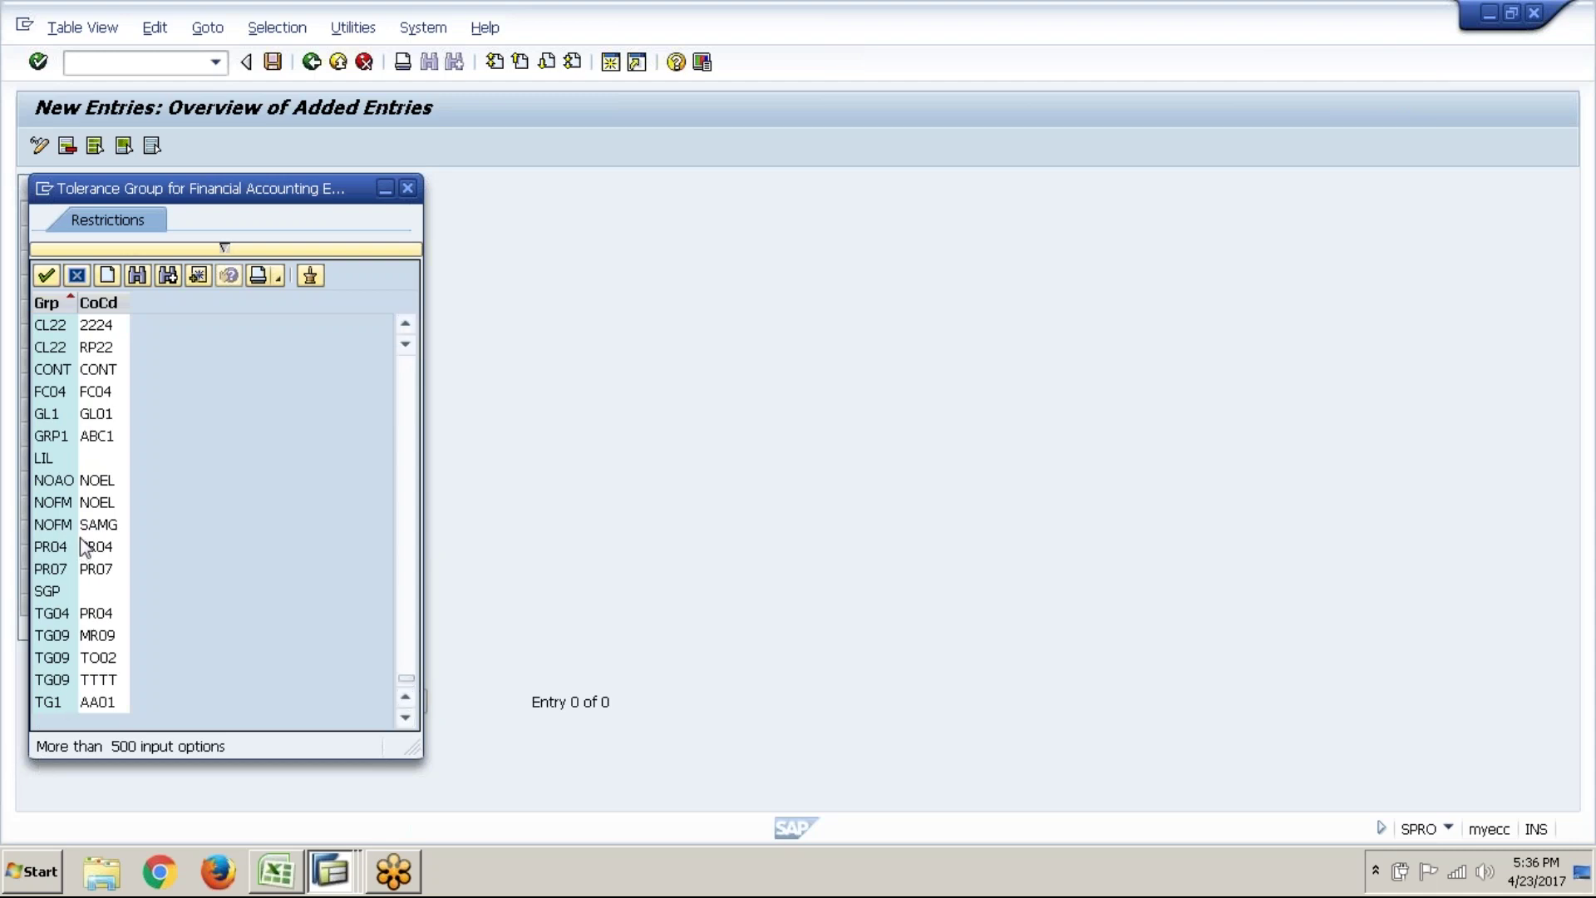
pyautogui.click(93, 436)
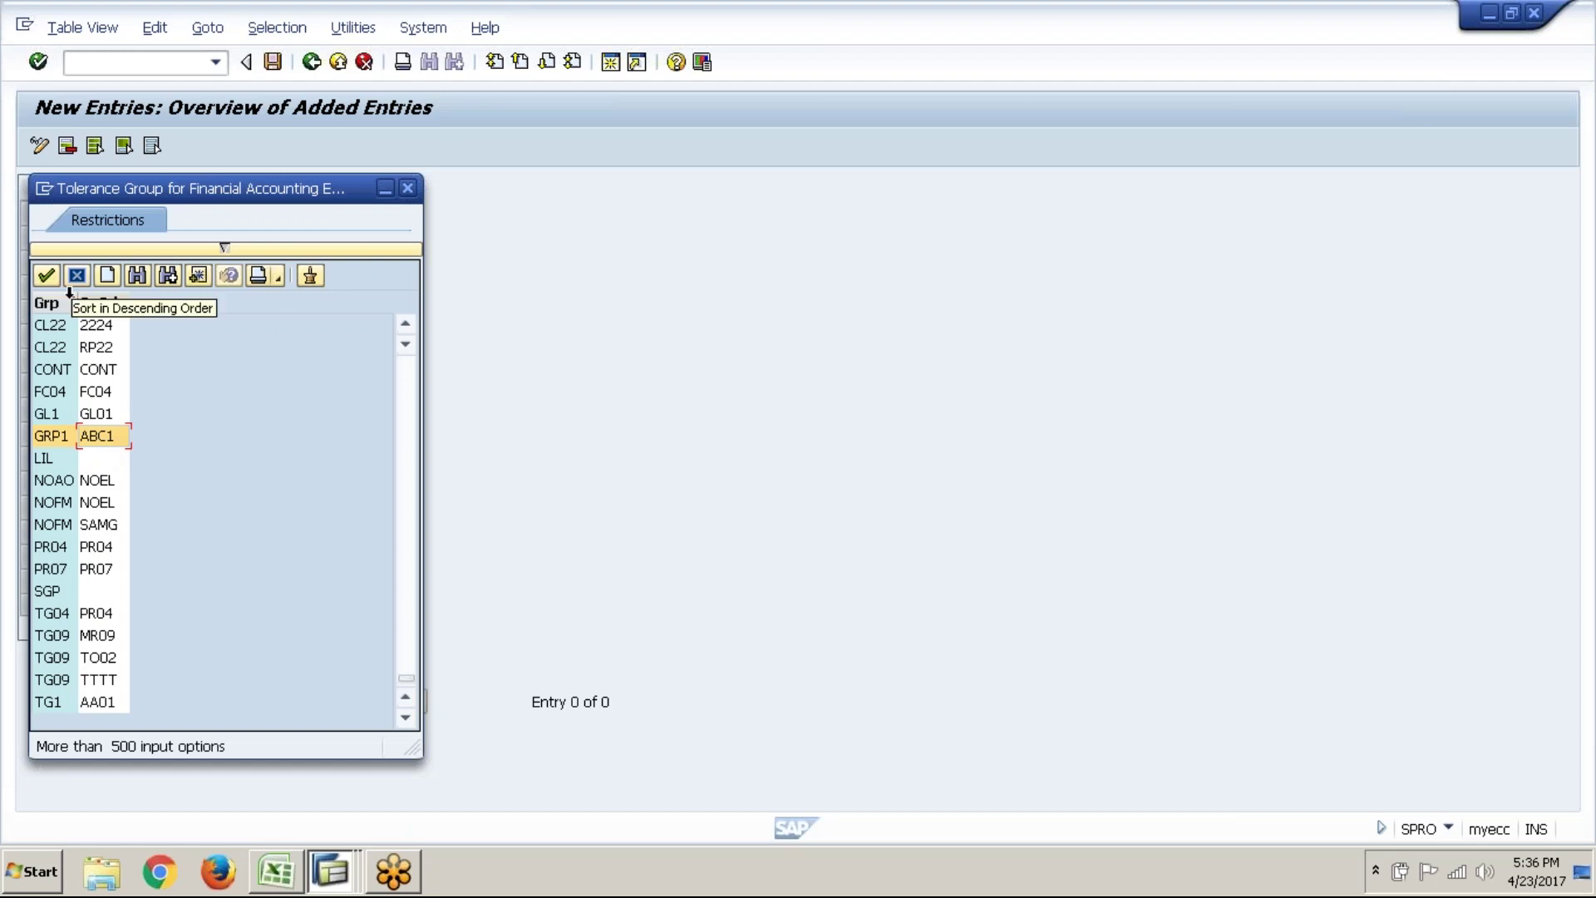
pyautogui.click(46, 275)
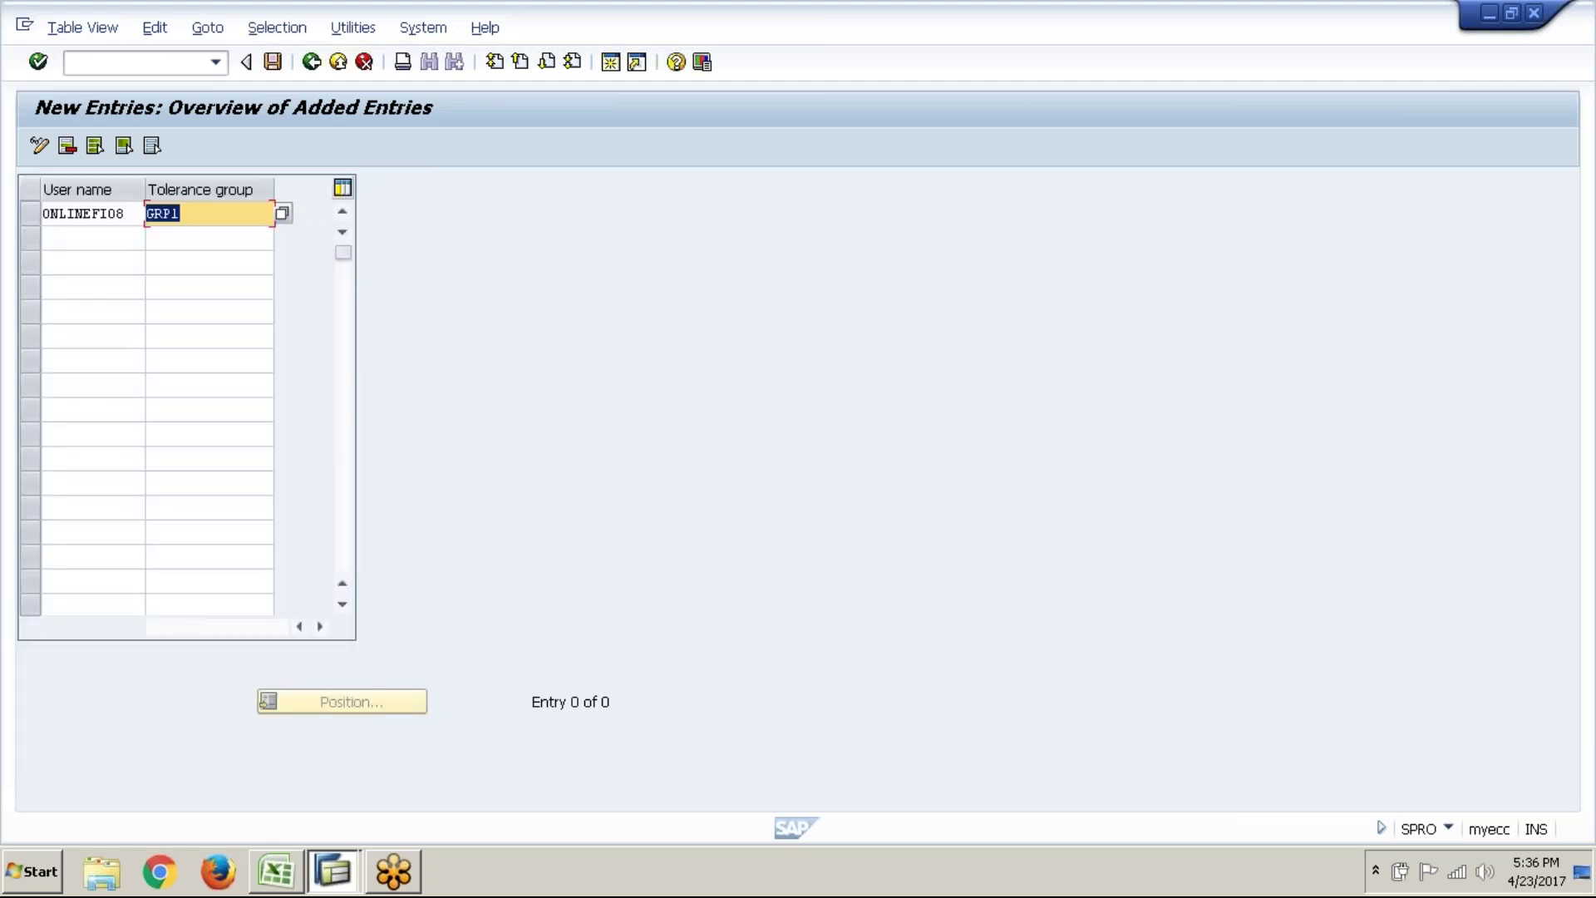
pyautogui.click(273, 62)
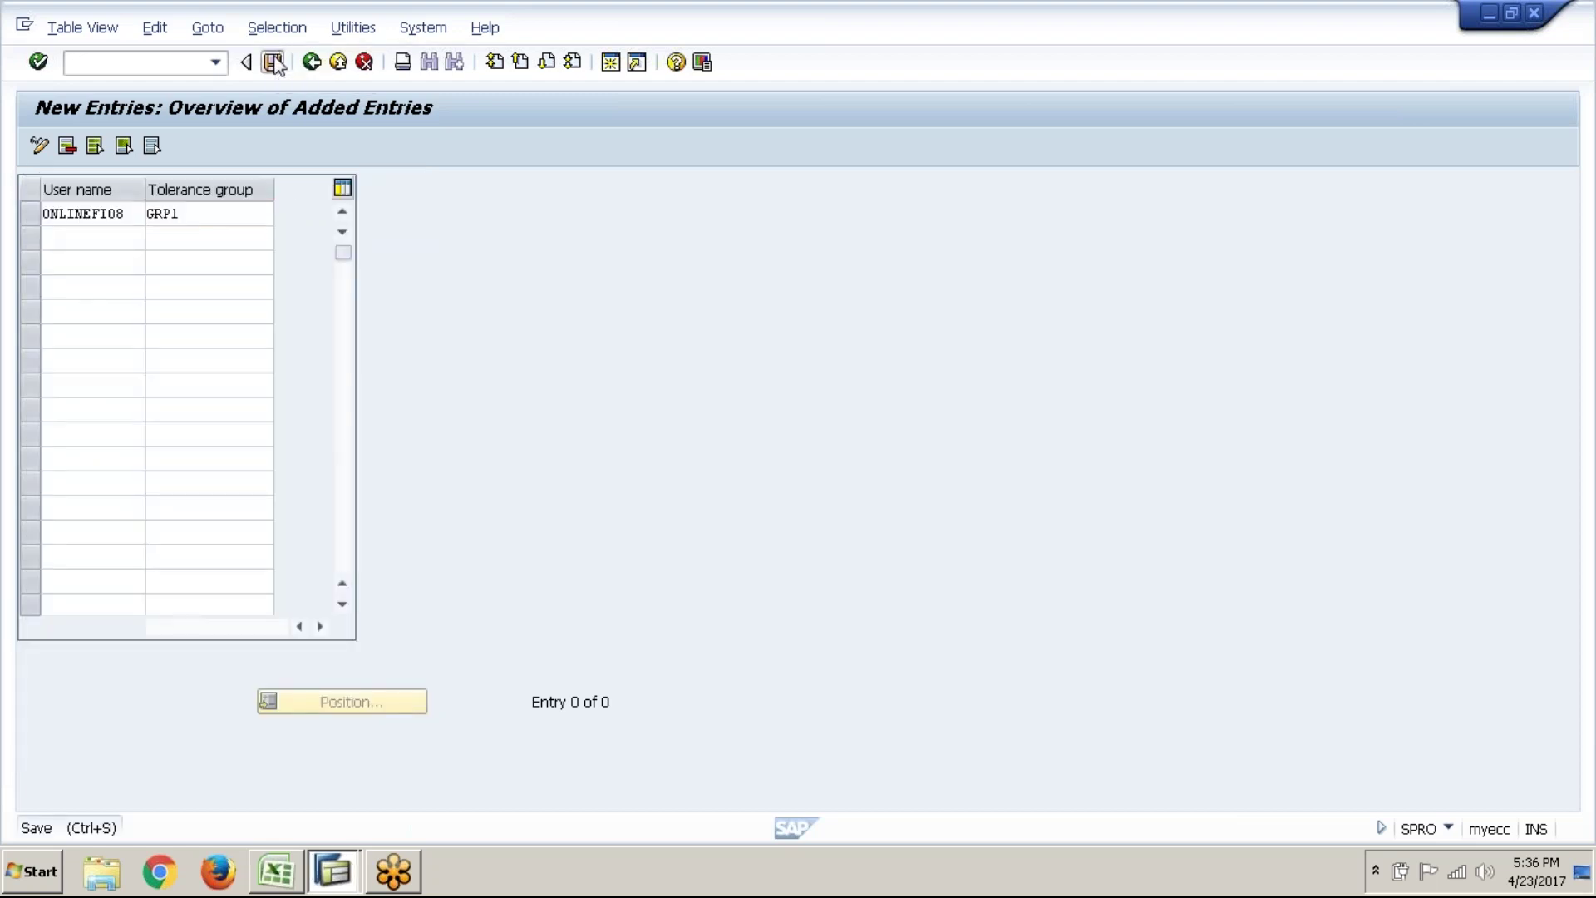
pyautogui.click(344, 396)
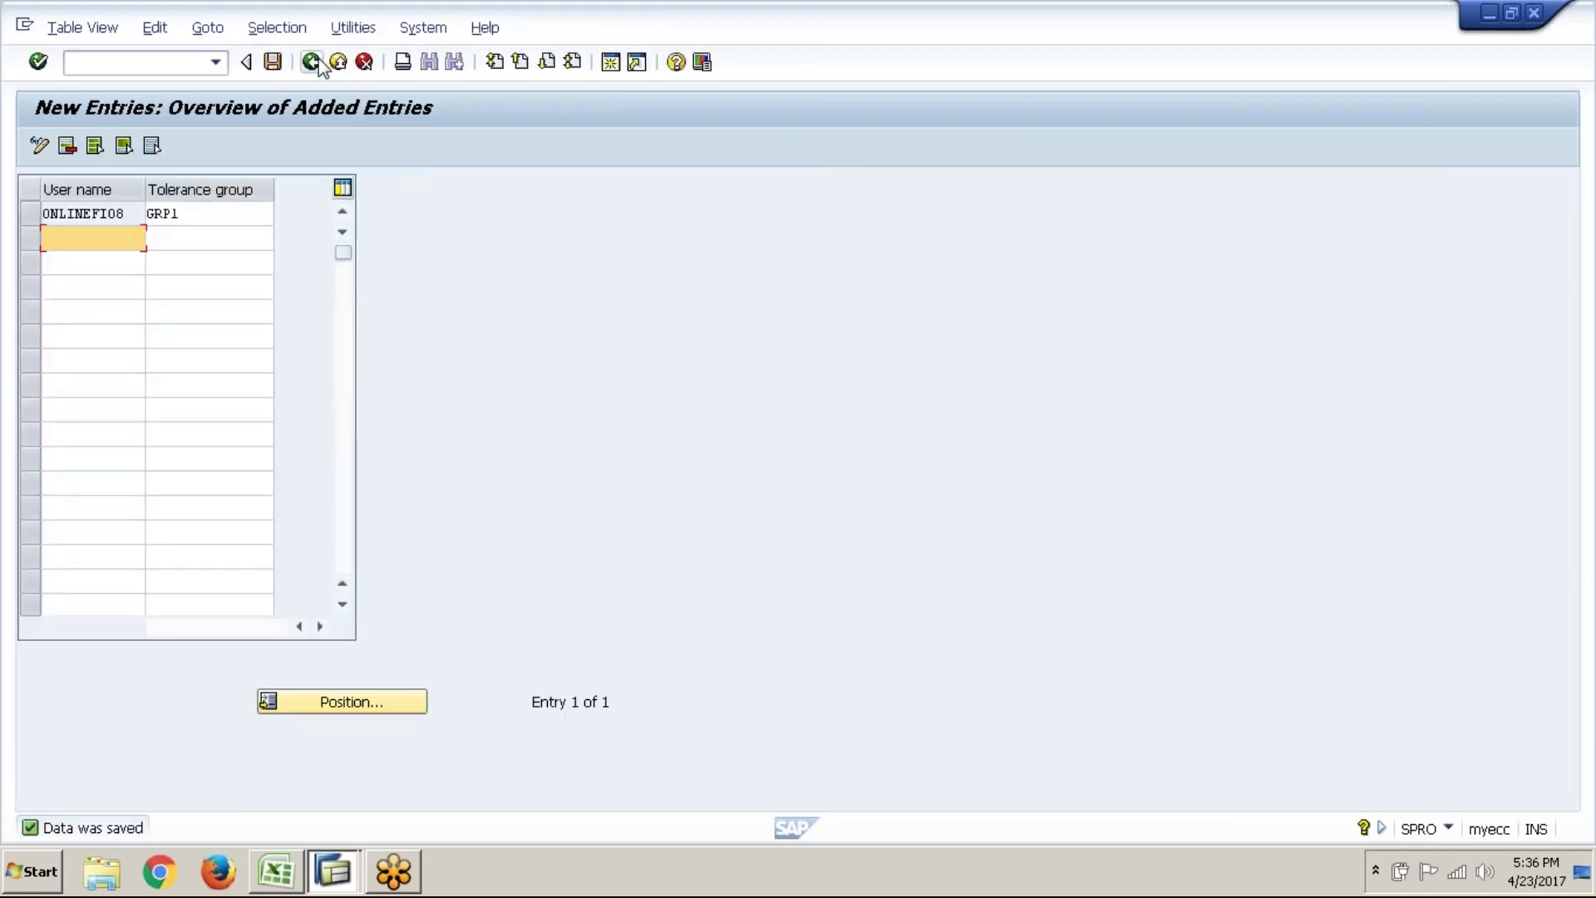
# - Switch to the Excel notes and review the configuration steps on the FAGS (New) sheet through the Tolerance group section
pyautogui.click(294, 886)
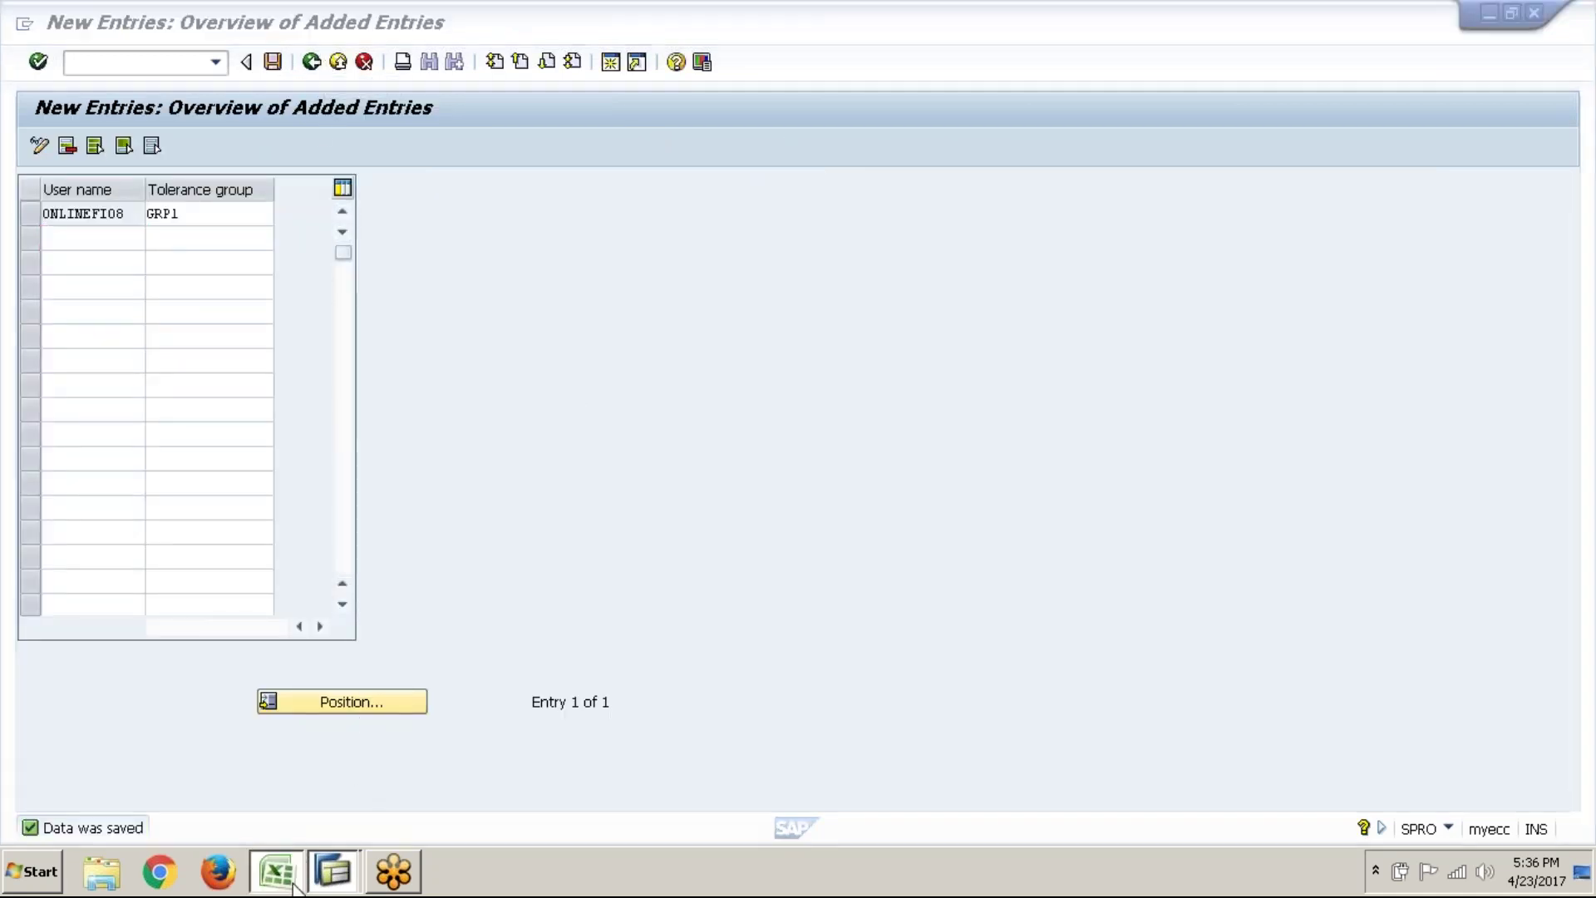
pyautogui.scroll(13, 799, 499)
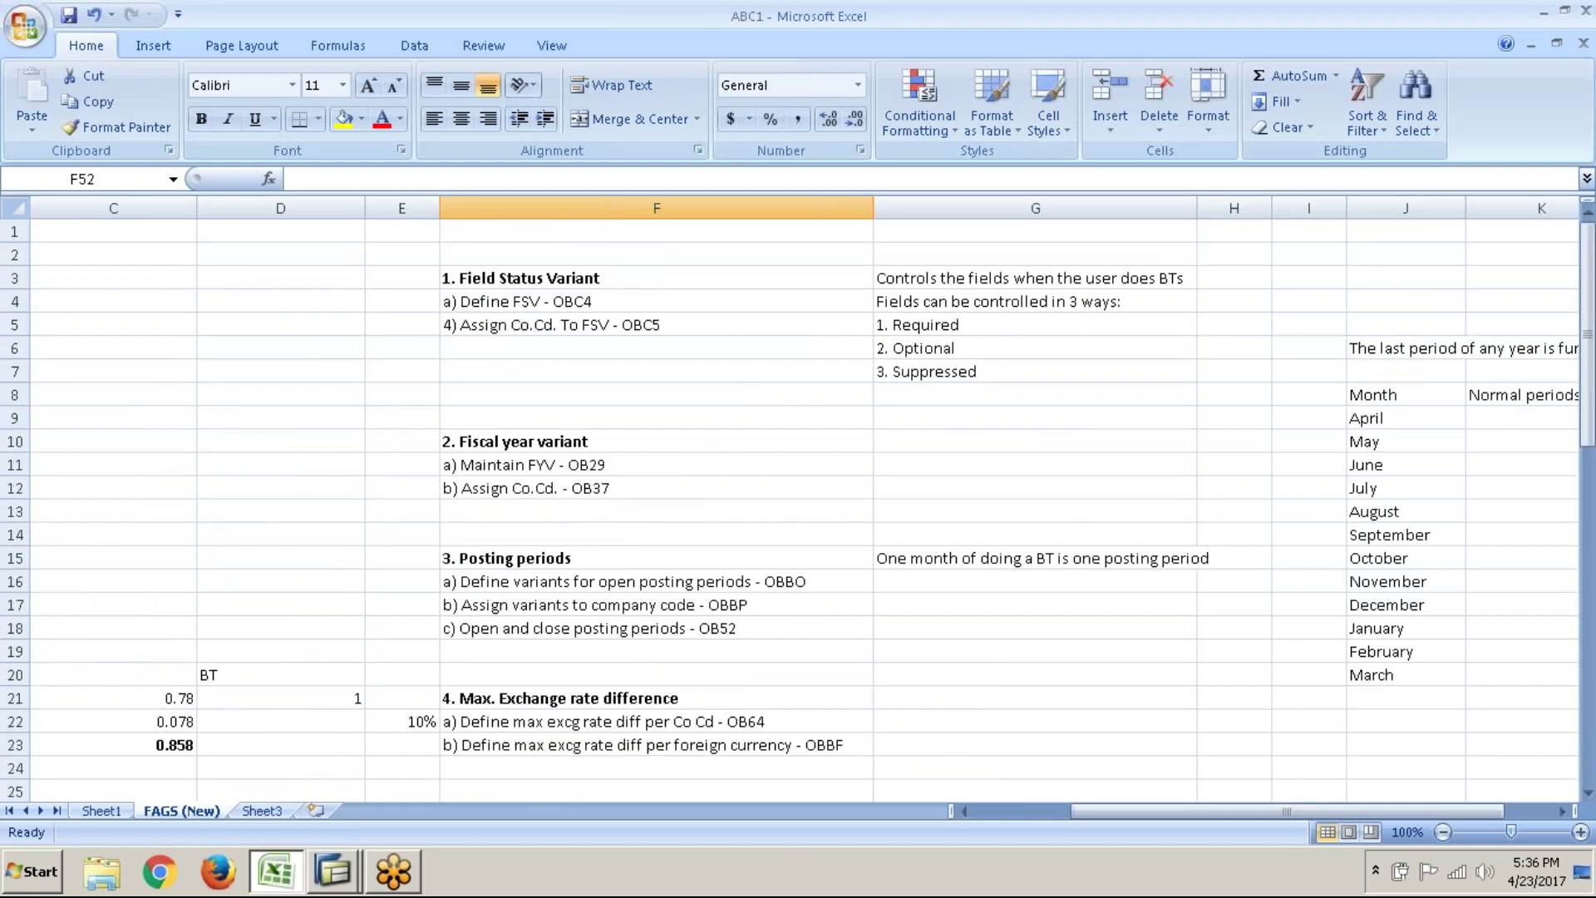
pyautogui.scroll(-15, 799, 499)
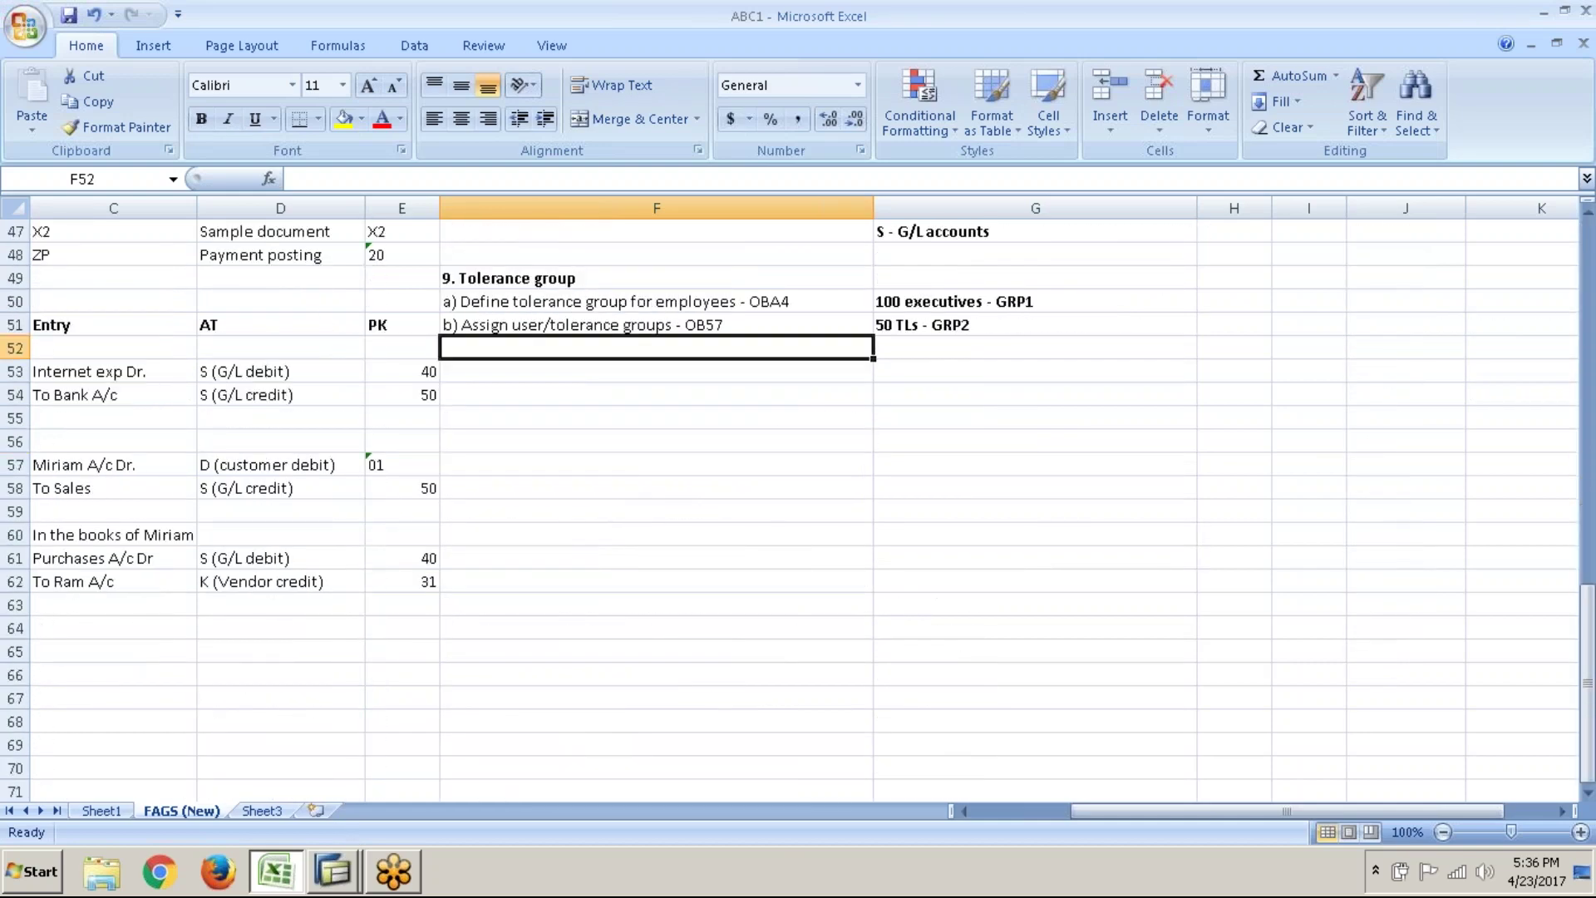
pyautogui.scroll(1, 799, 499)
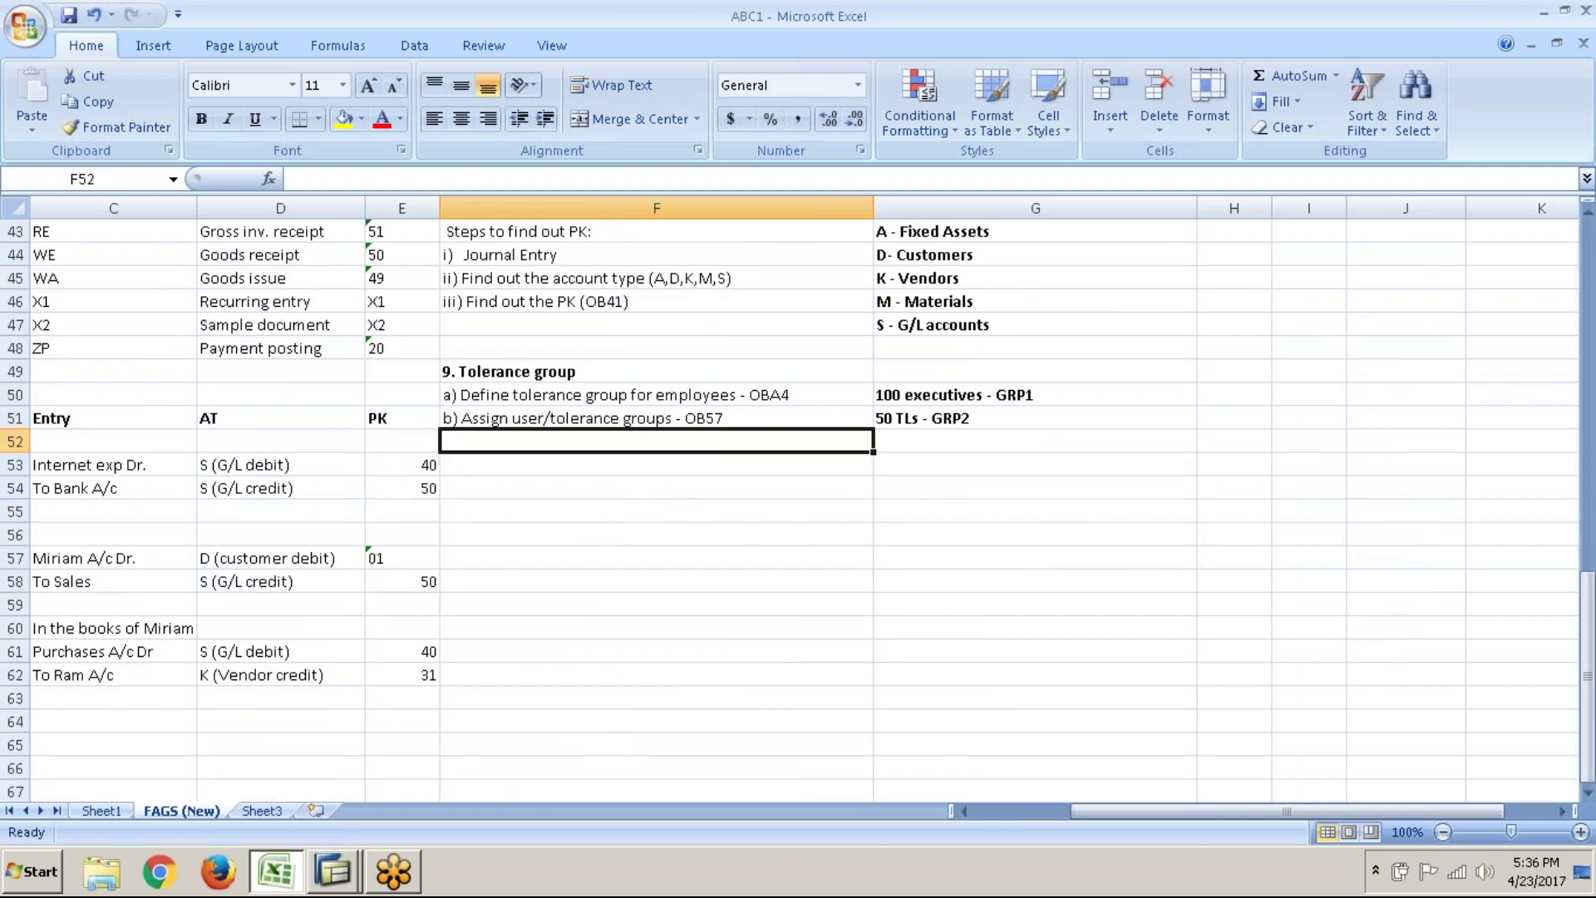
pyautogui.scroll(2, 798, 499)
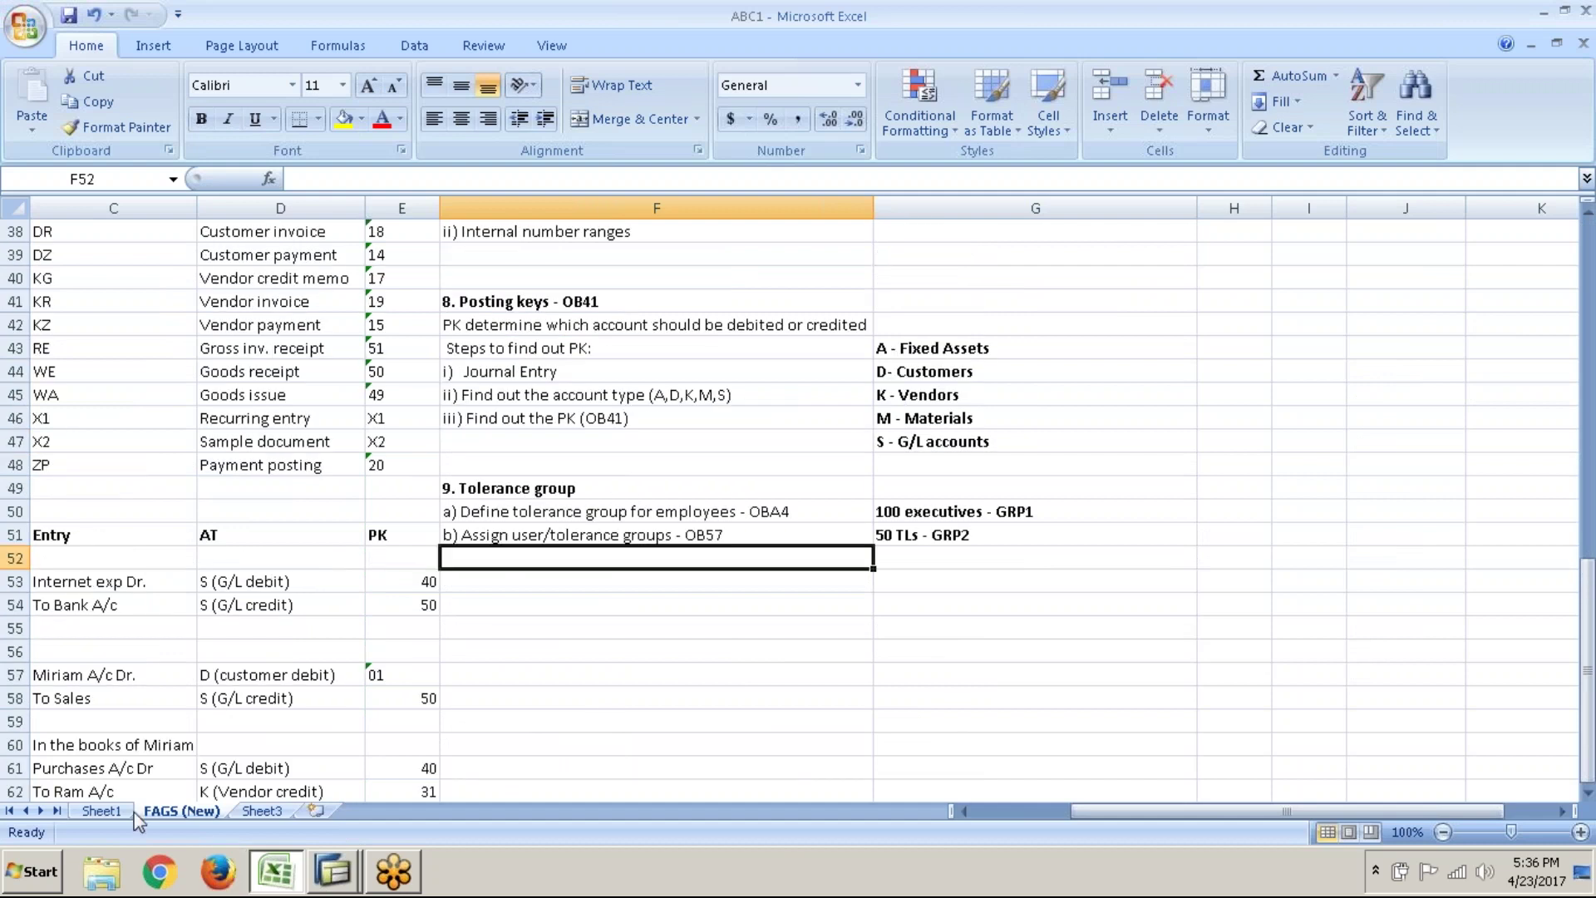
# - Go to Sheet1 and select "3. General Ledger Accounting (New)" in the FI - Financial Accounting topic list
pyautogui.hotkey('ctrl', 'pageup')
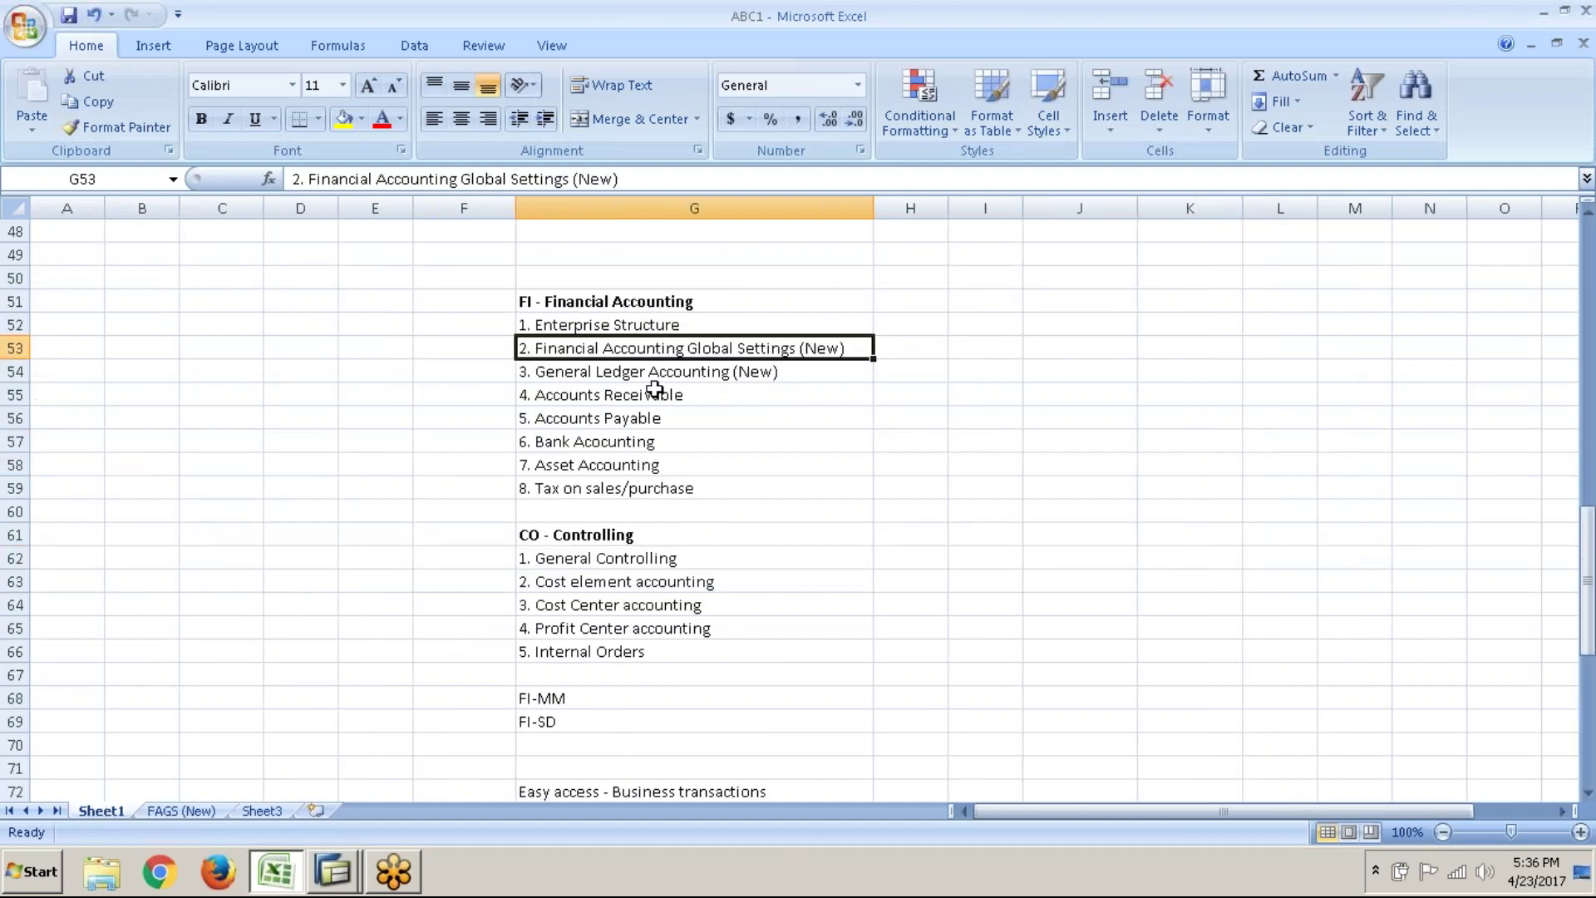
pyautogui.click(655, 389)
pyautogui.click(673, 370)
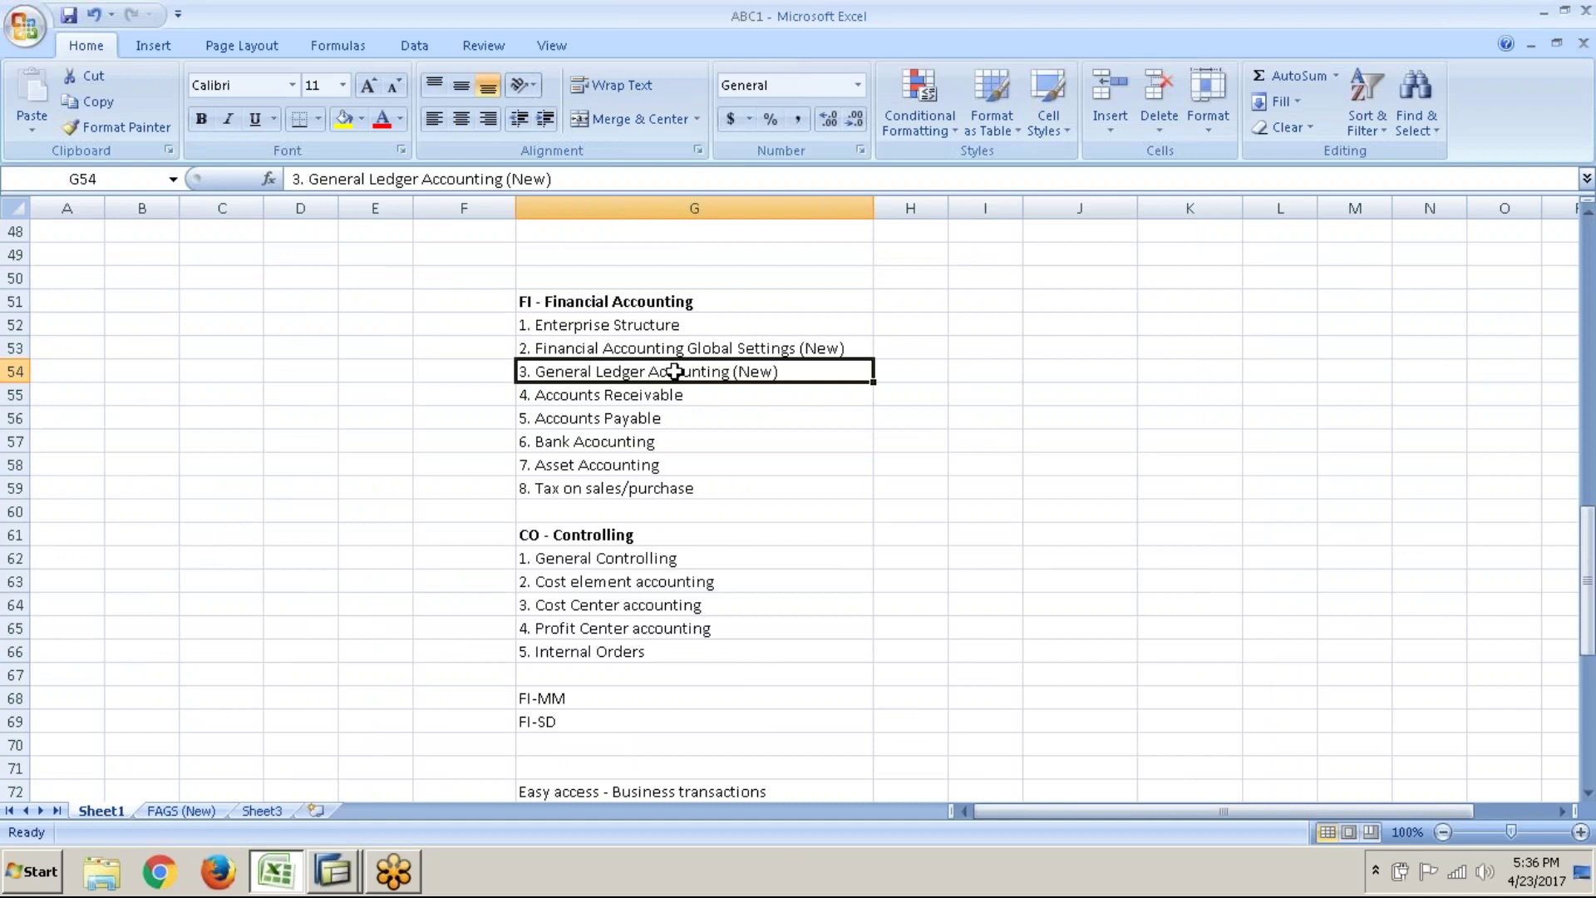
pyautogui.hotkey('alt', 'Tab')
pyautogui.click(1188, 25)
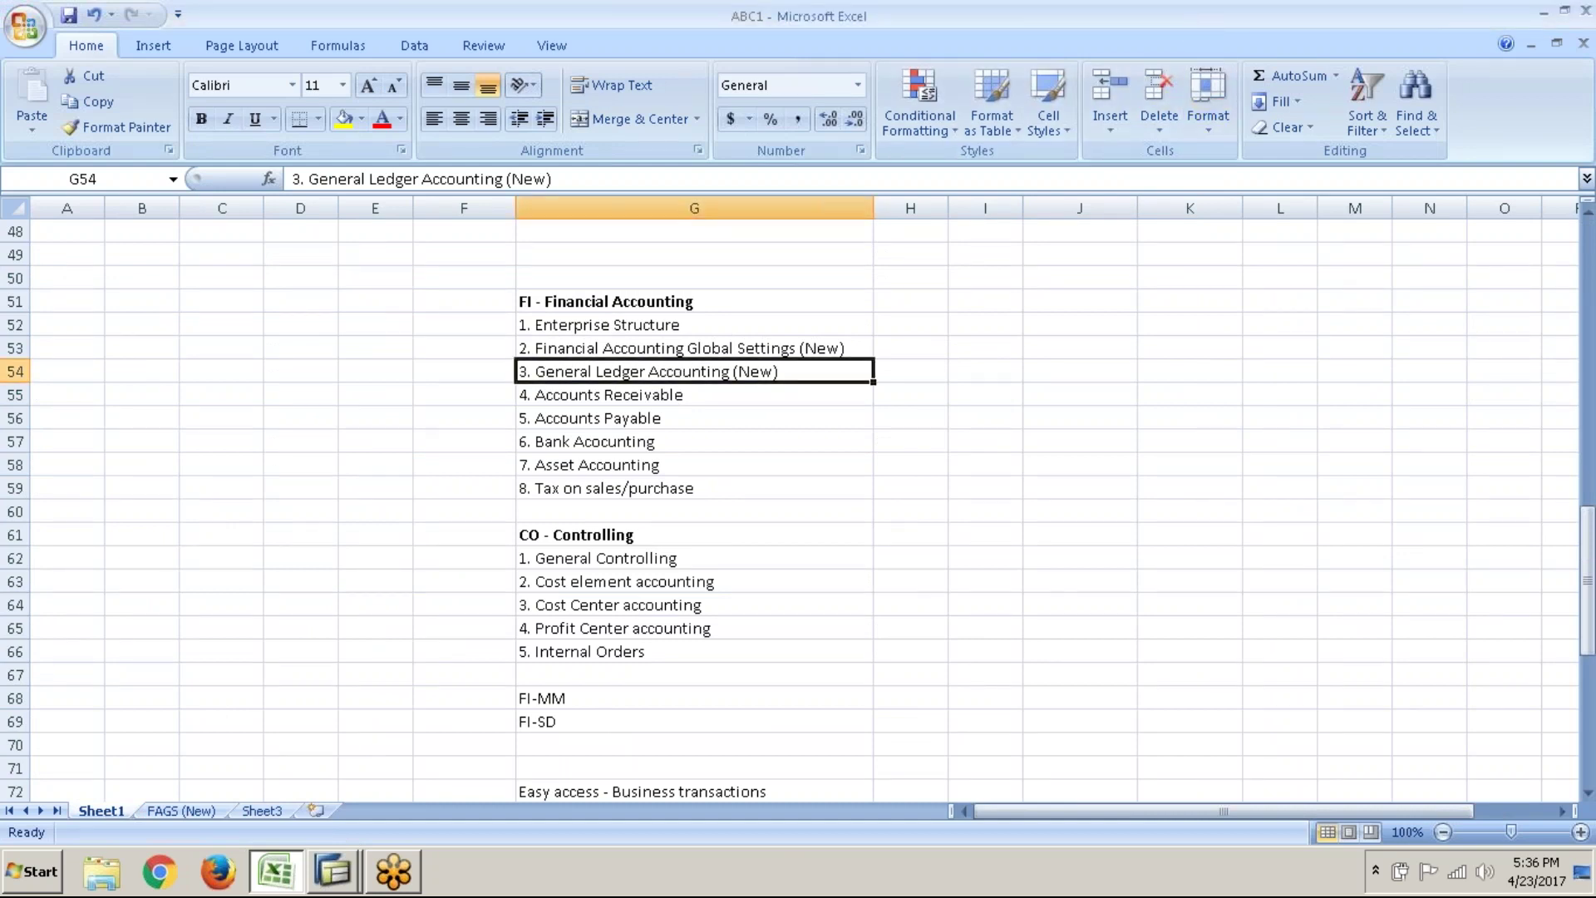